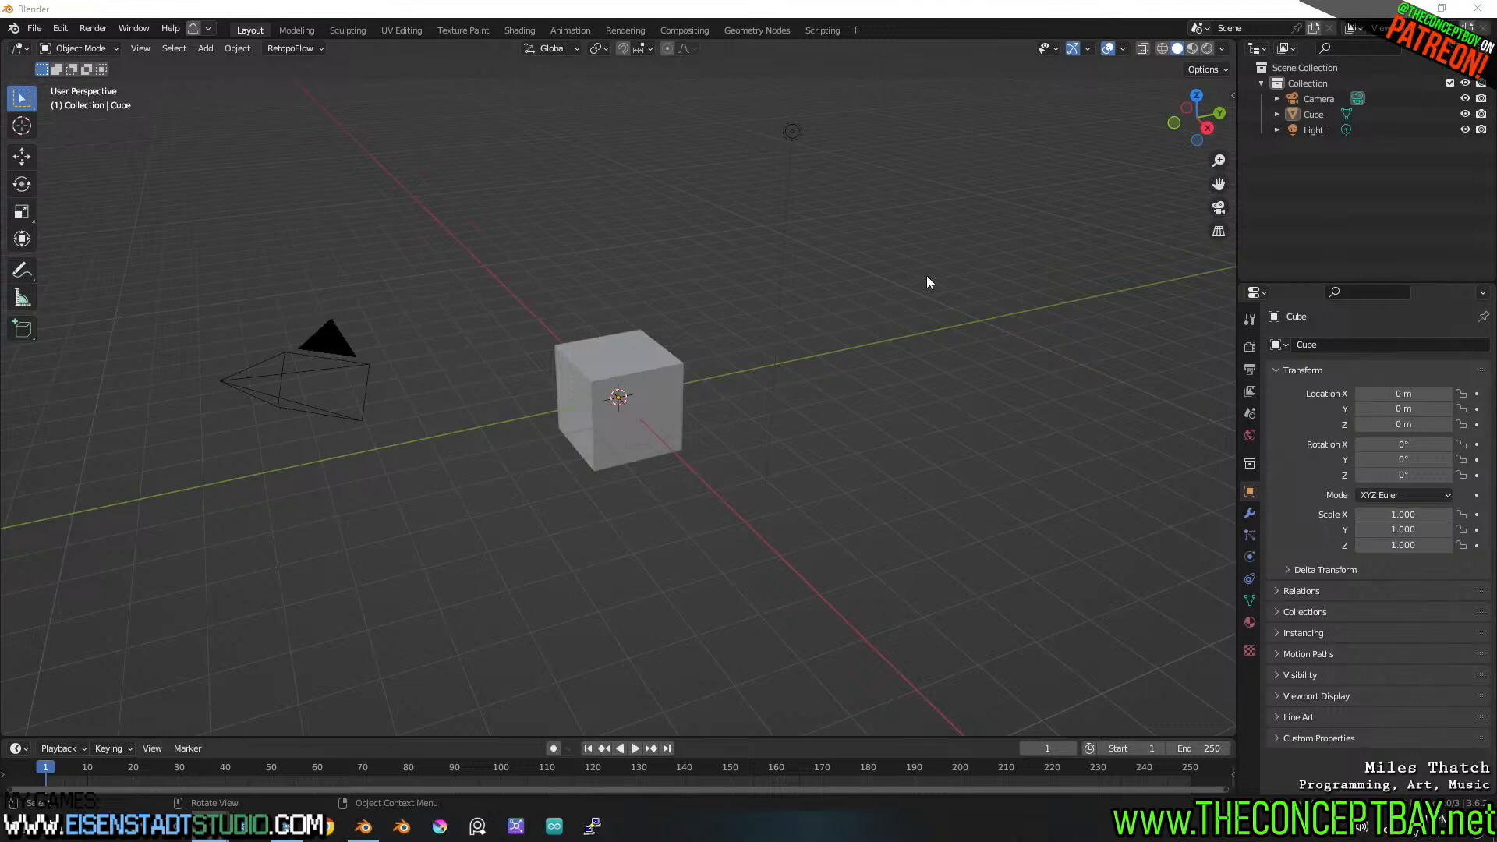
middle_click_drag(869, 311, 816, 365)
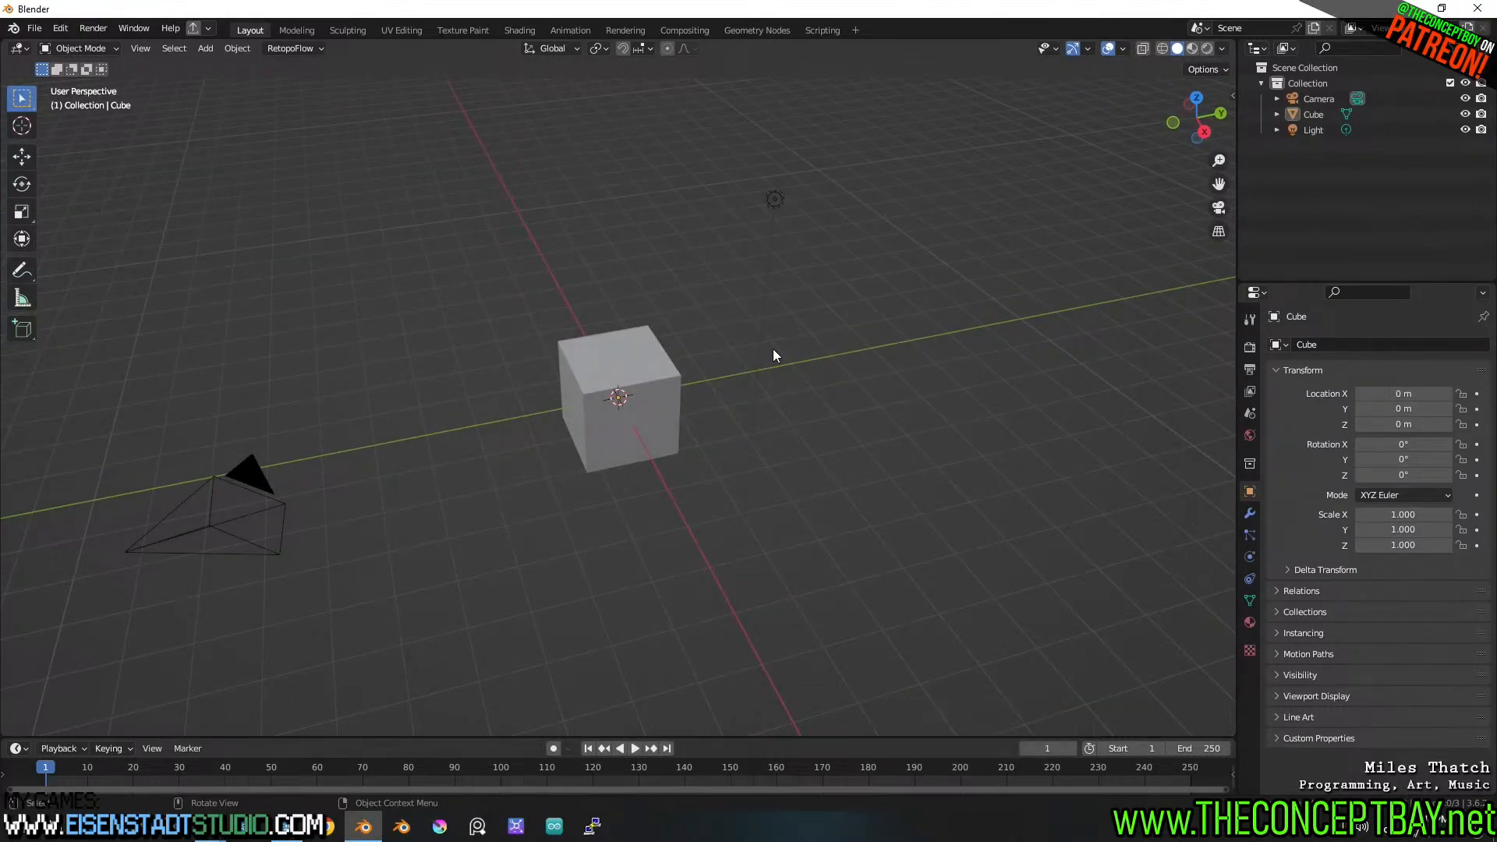
left_click(287, 817)
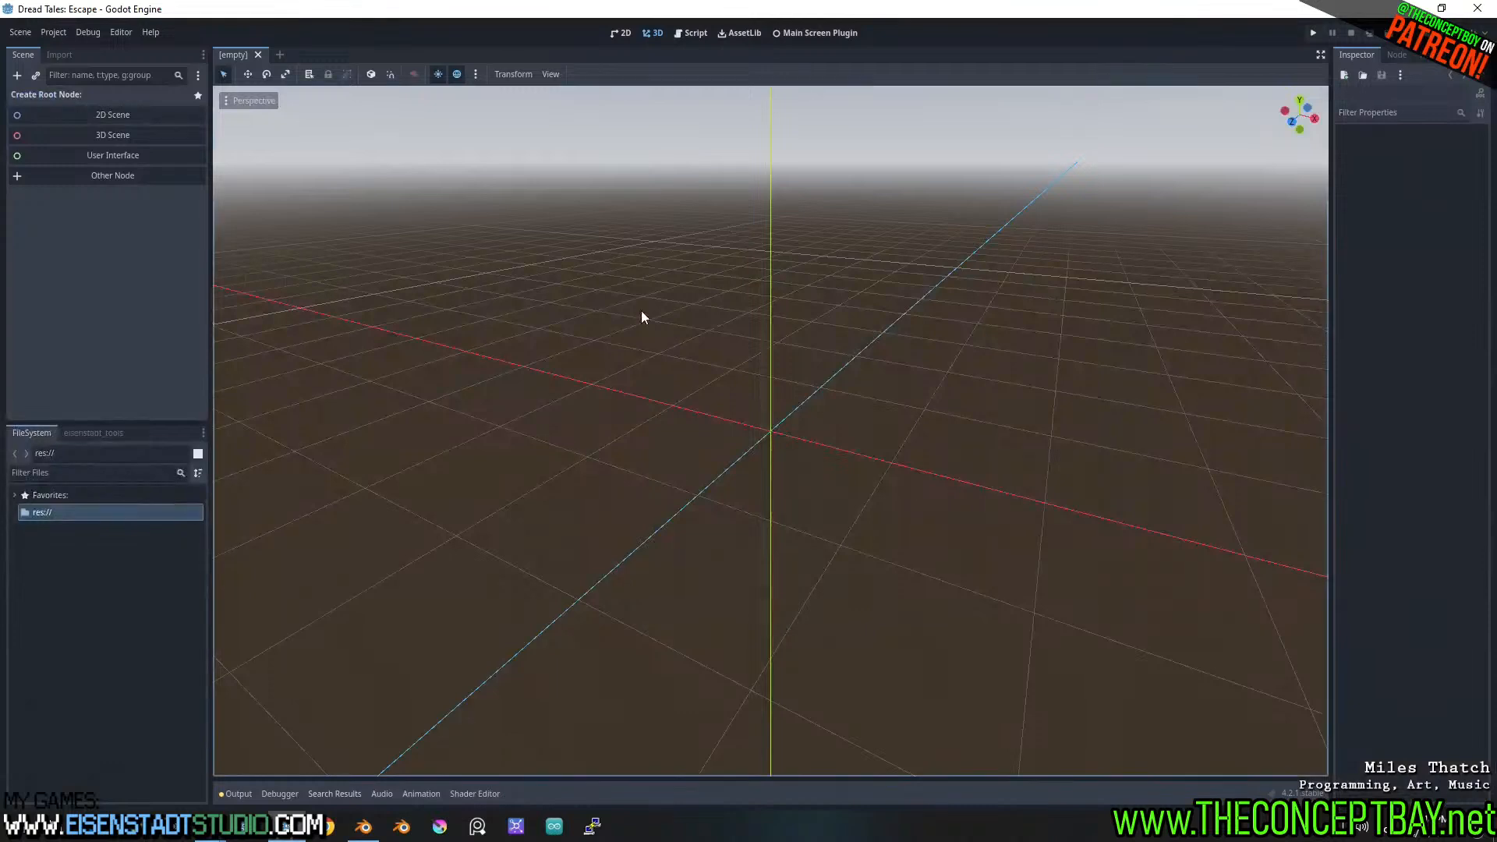
left_click(364, 828)
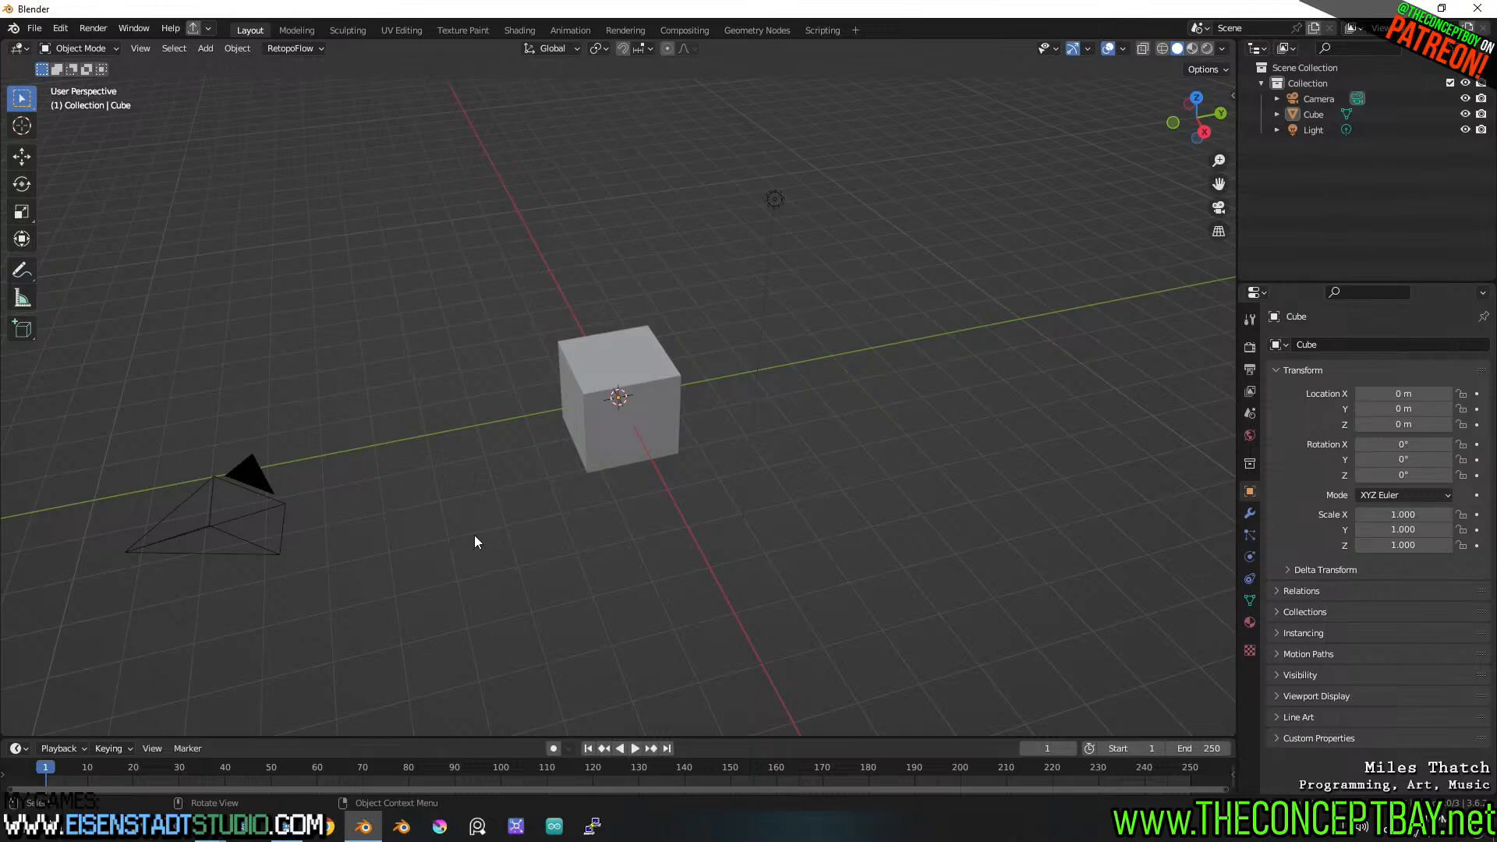
- Open hands_rig.blend from the dread_tales_escape project's assets\models\player folder and save it
left_click(35, 29)
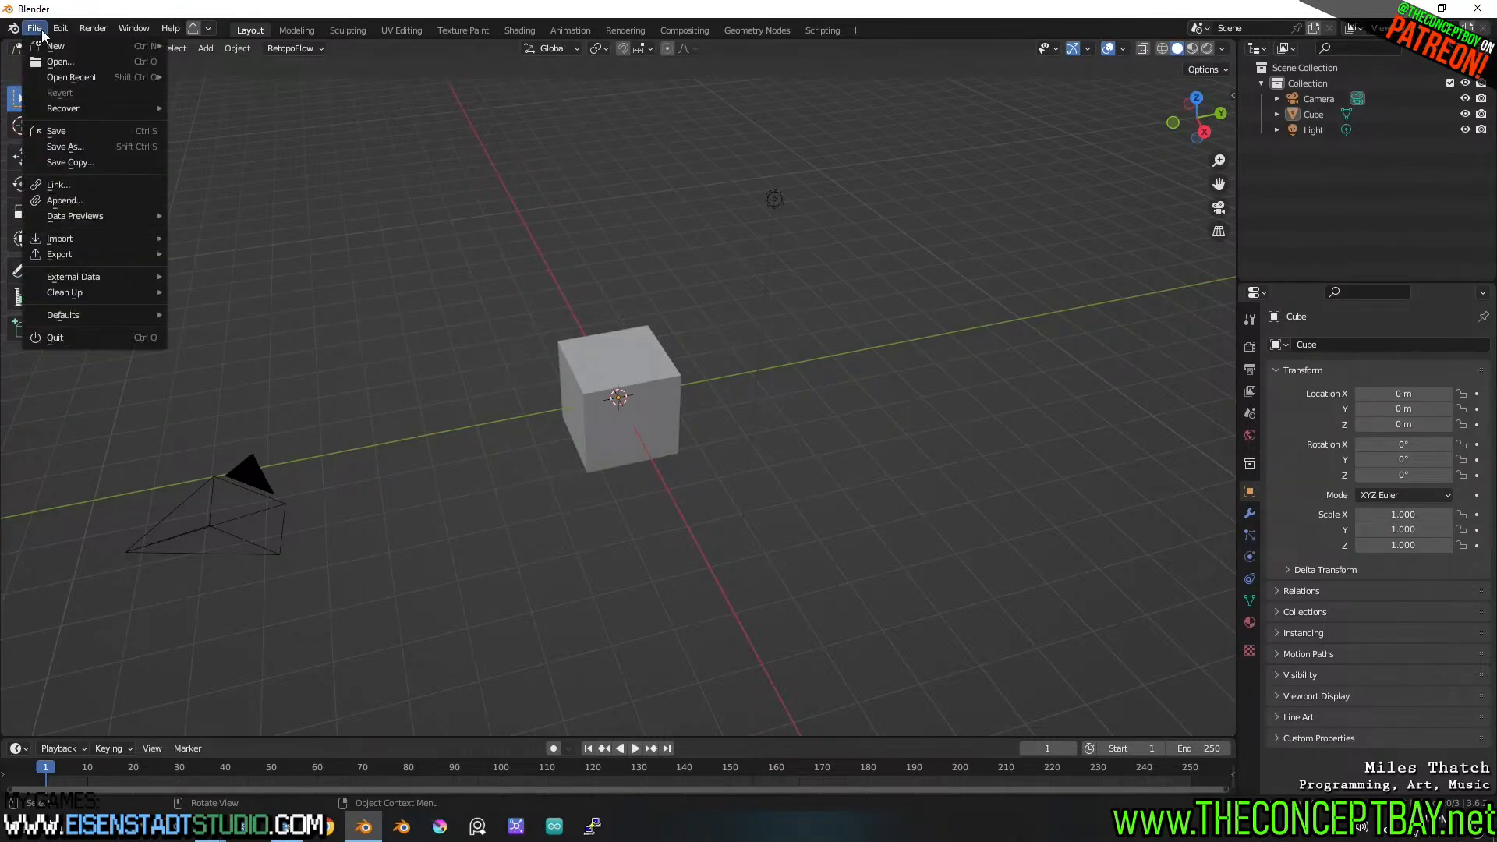
mouse_move(117, 77)
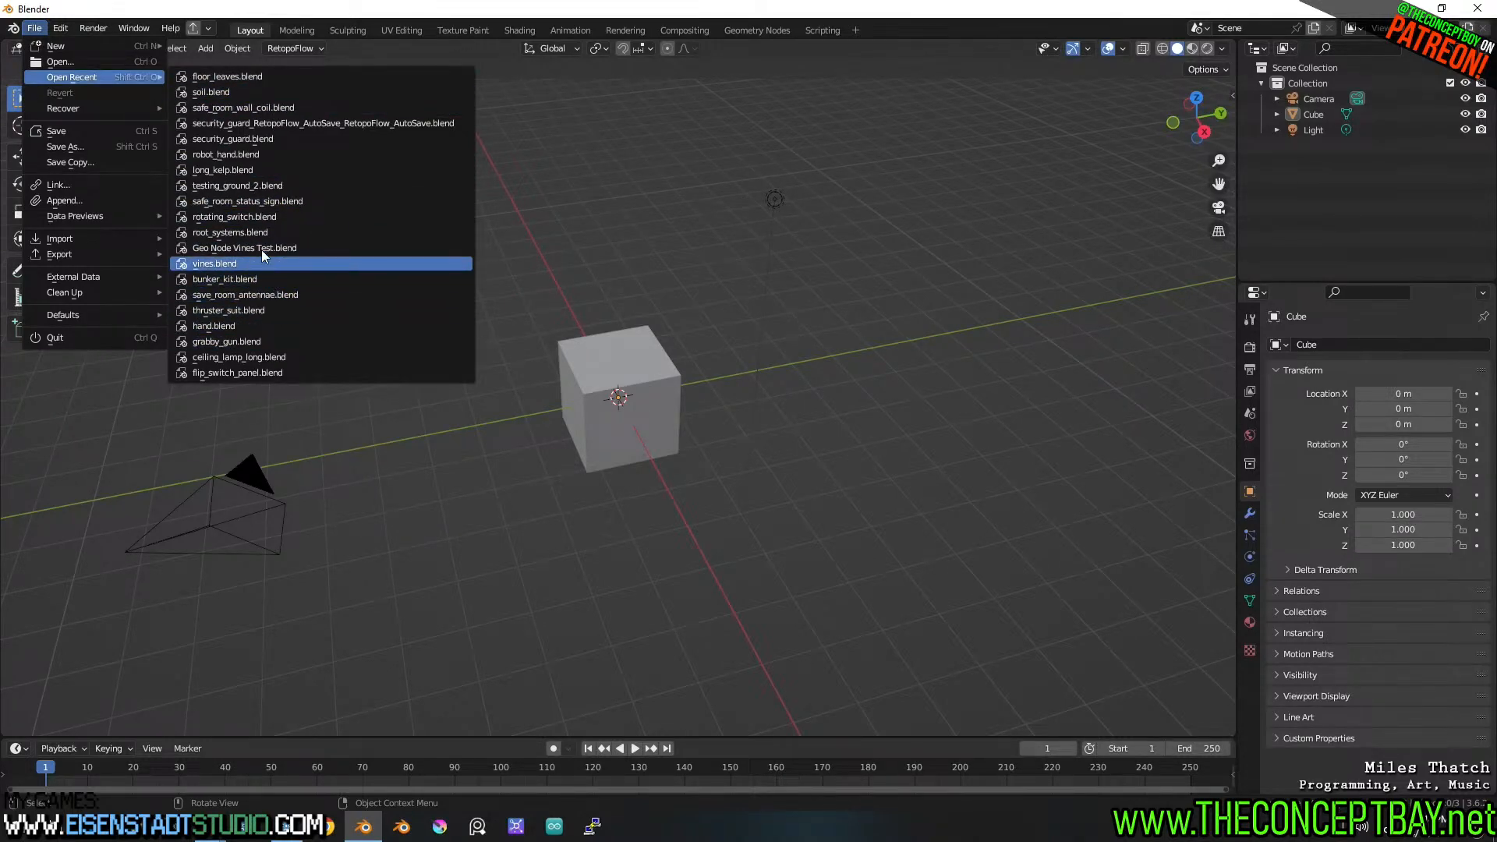
left_click(88, 62)
left_click(778, 442)
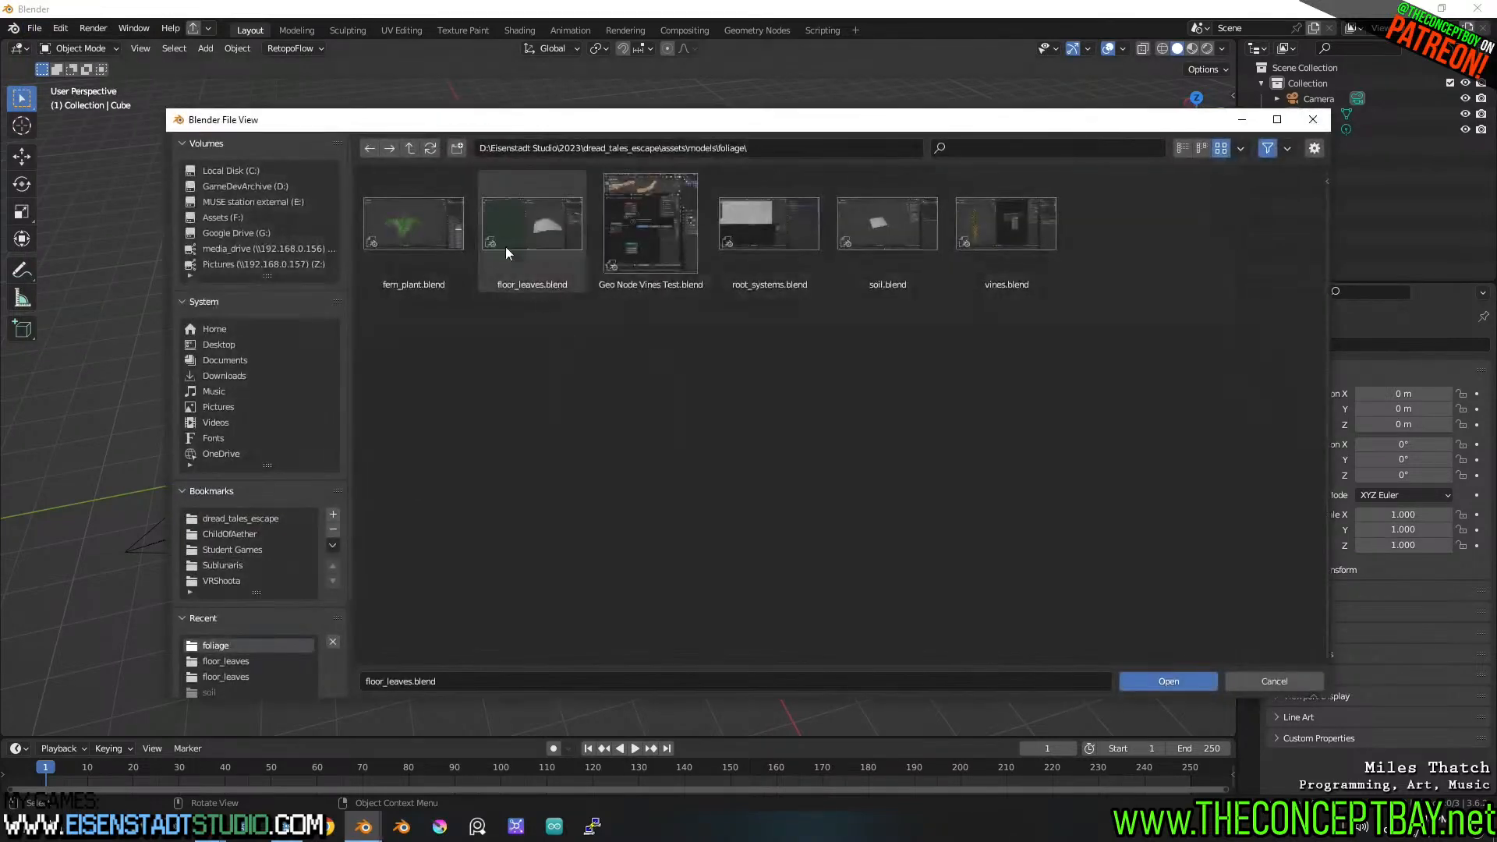
left_click(276, 515)
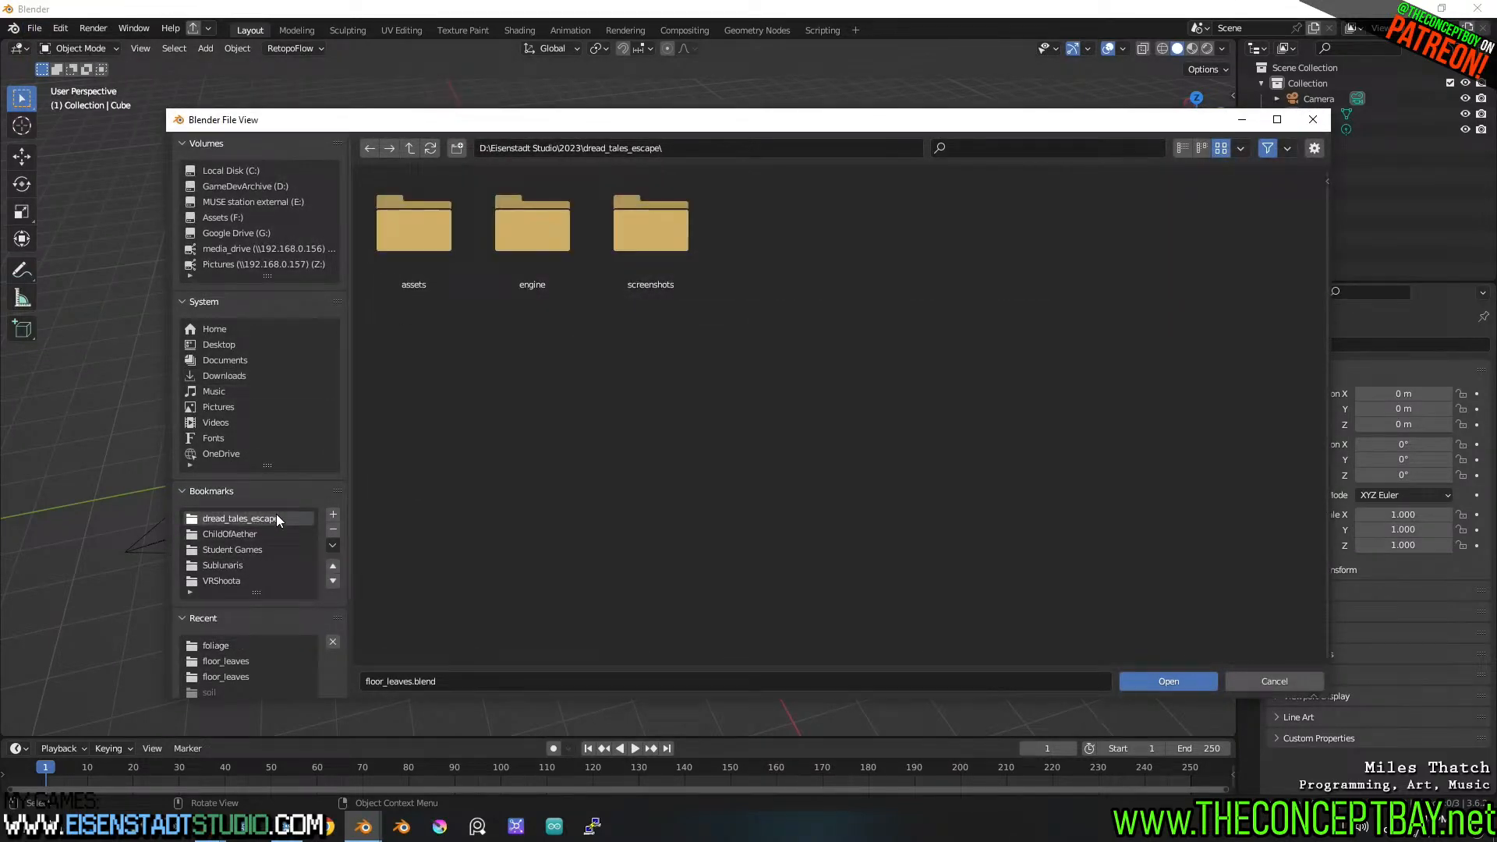
double_click(442, 250)
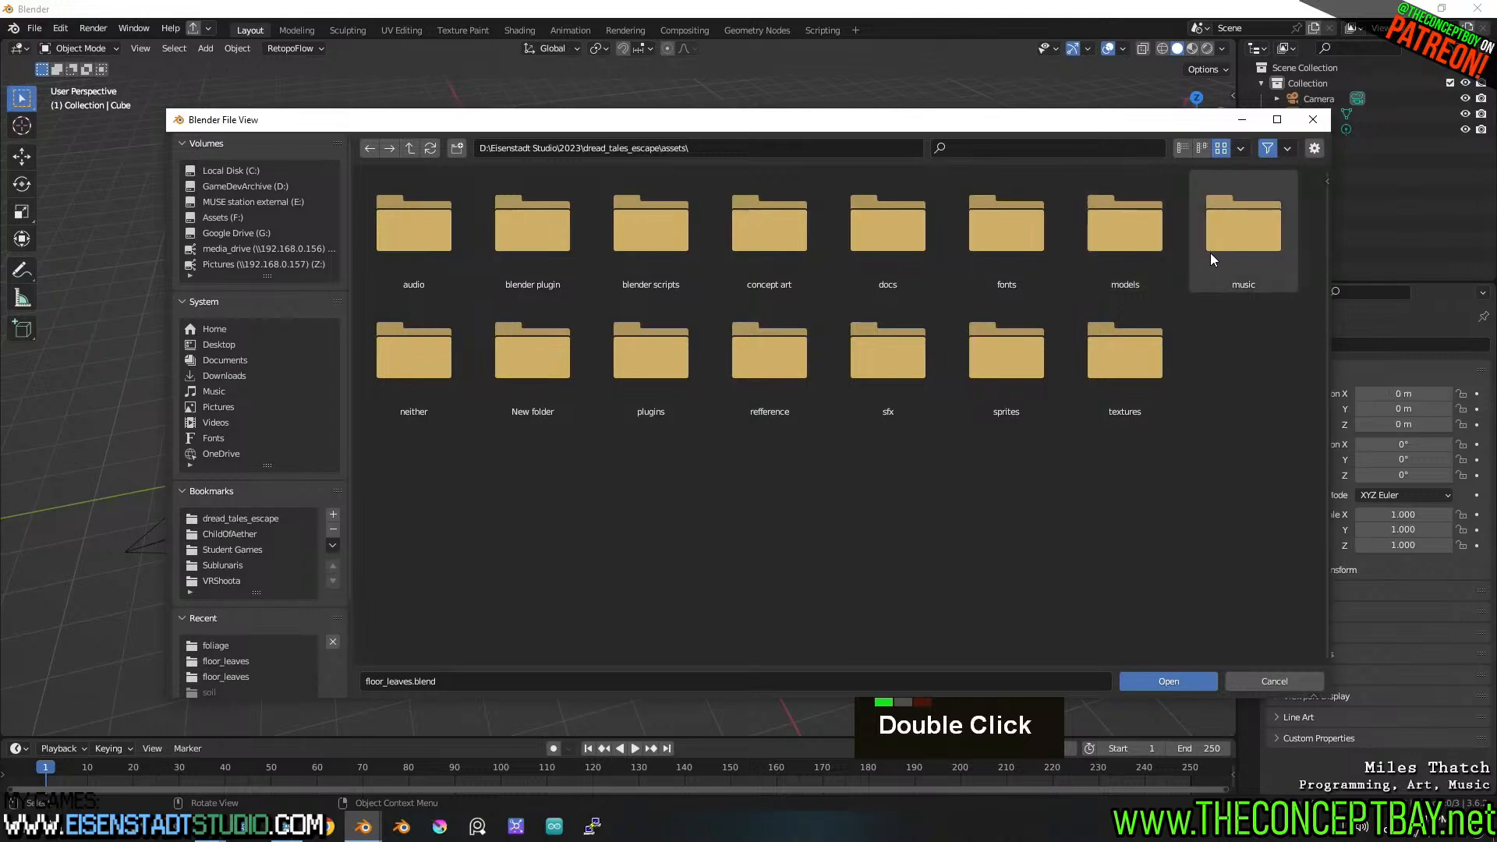
double_click(1144, 251)
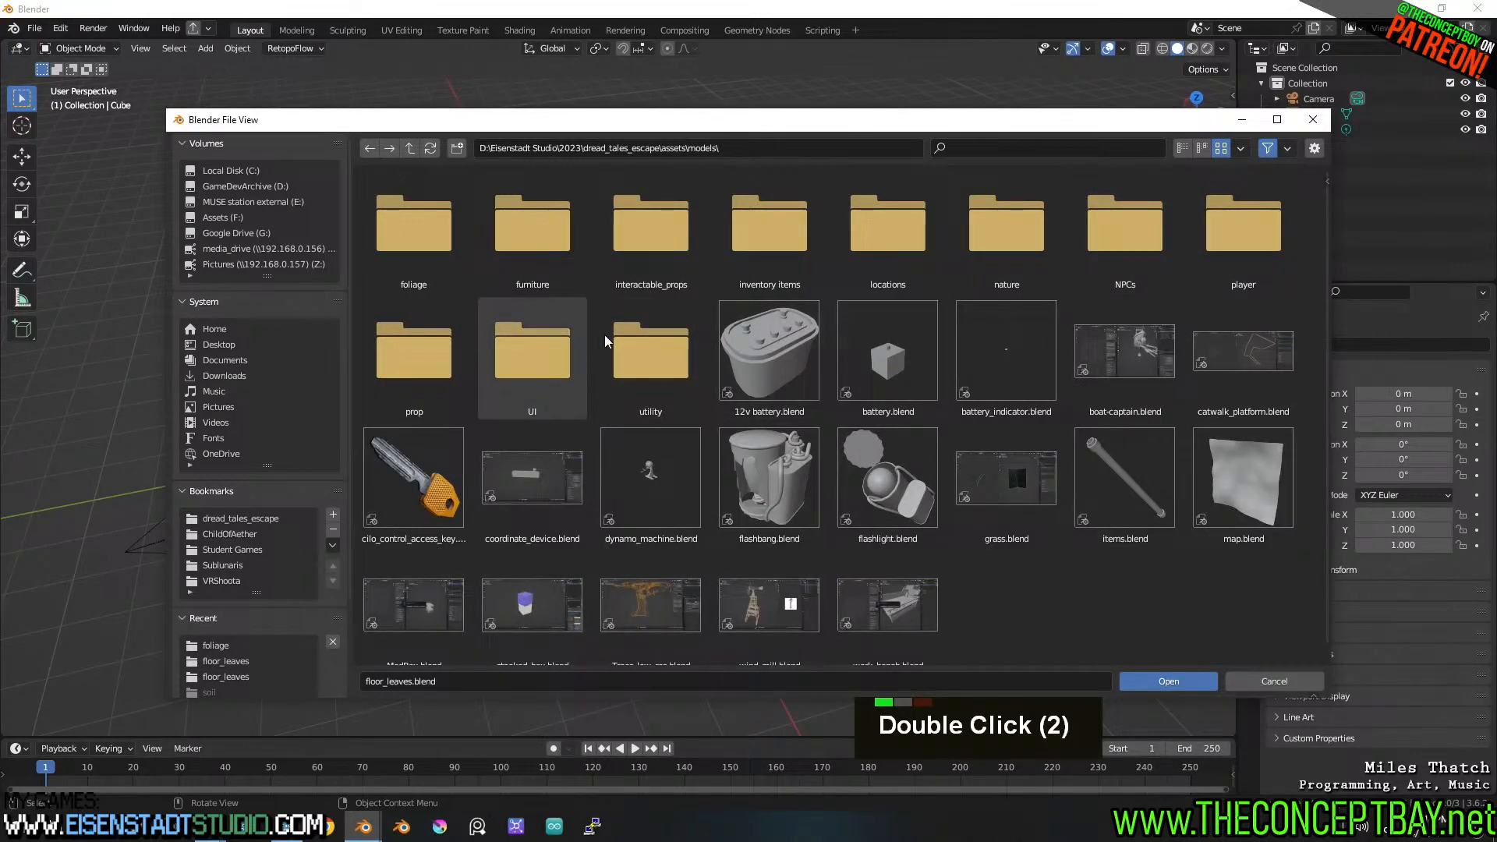
double_click(1232, 227)
left_click(462, 232)
double_click(461, 233)
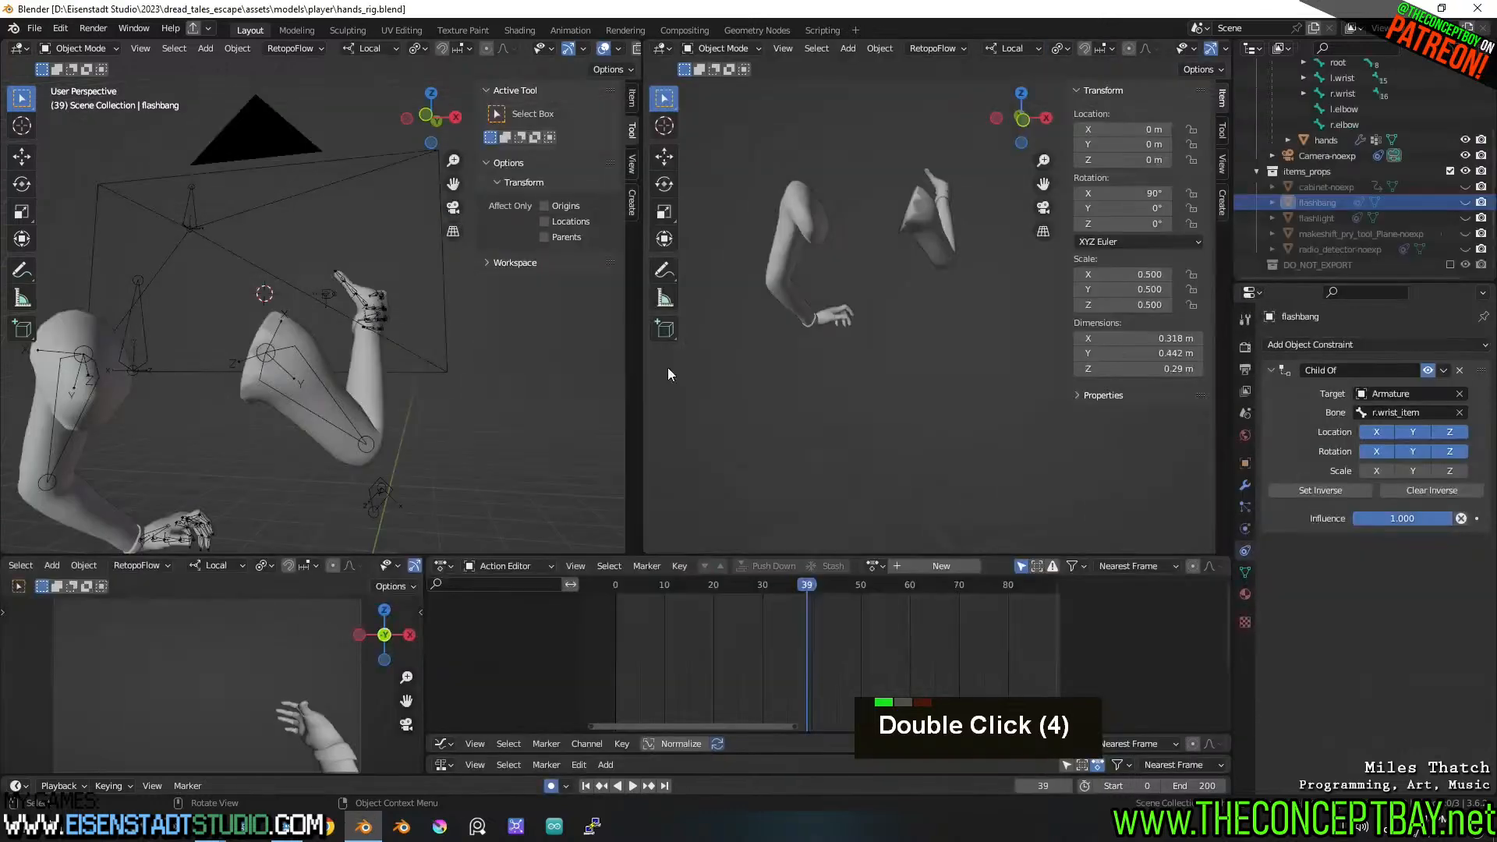
middle_click_drag(550, 376, 466, 353)
key("ctrl+s")
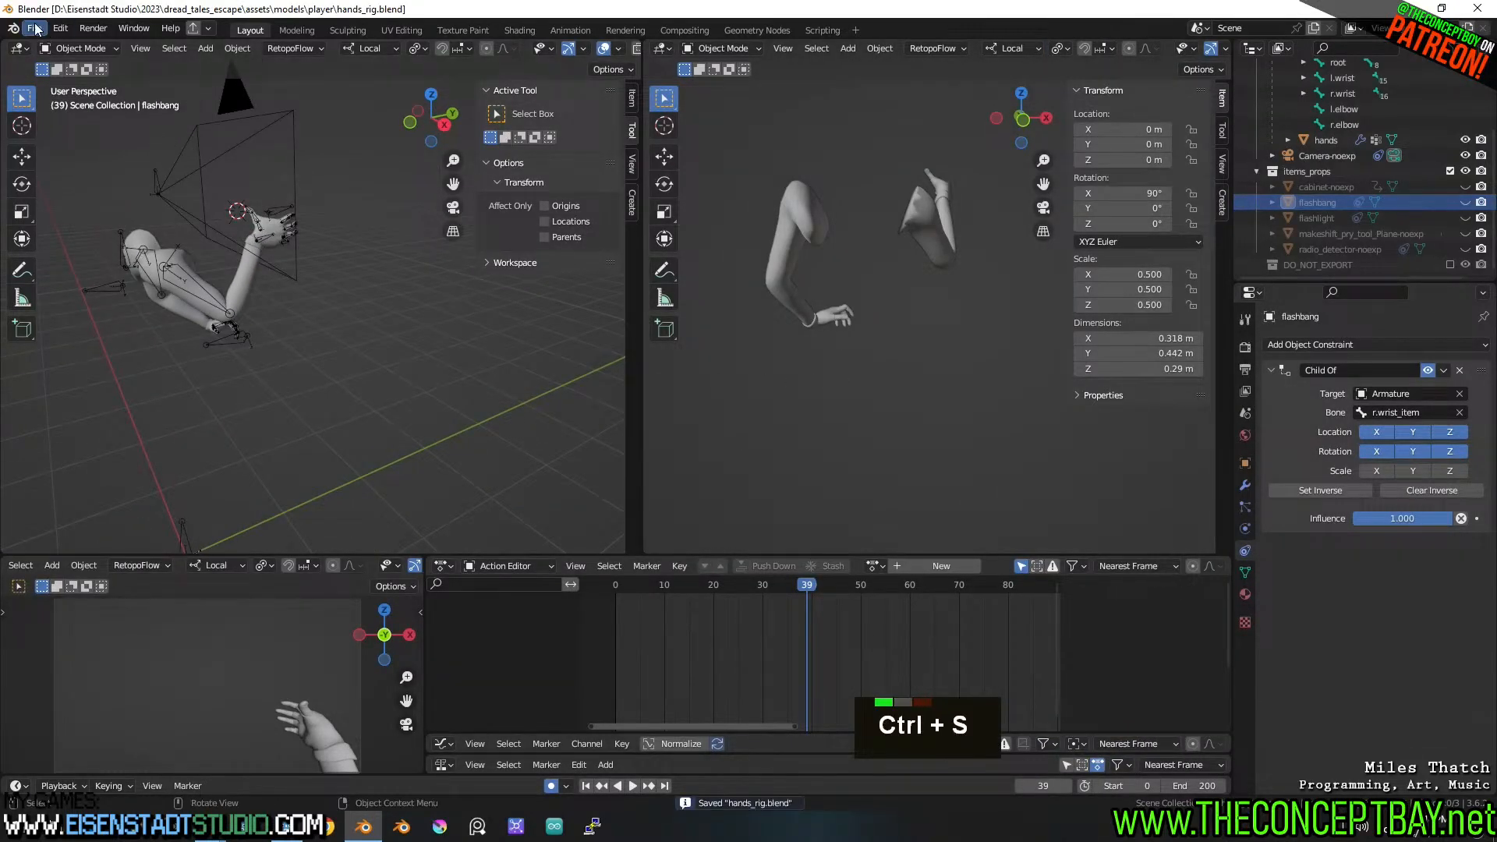
left_click(35, 28)
left_click(62, 64)
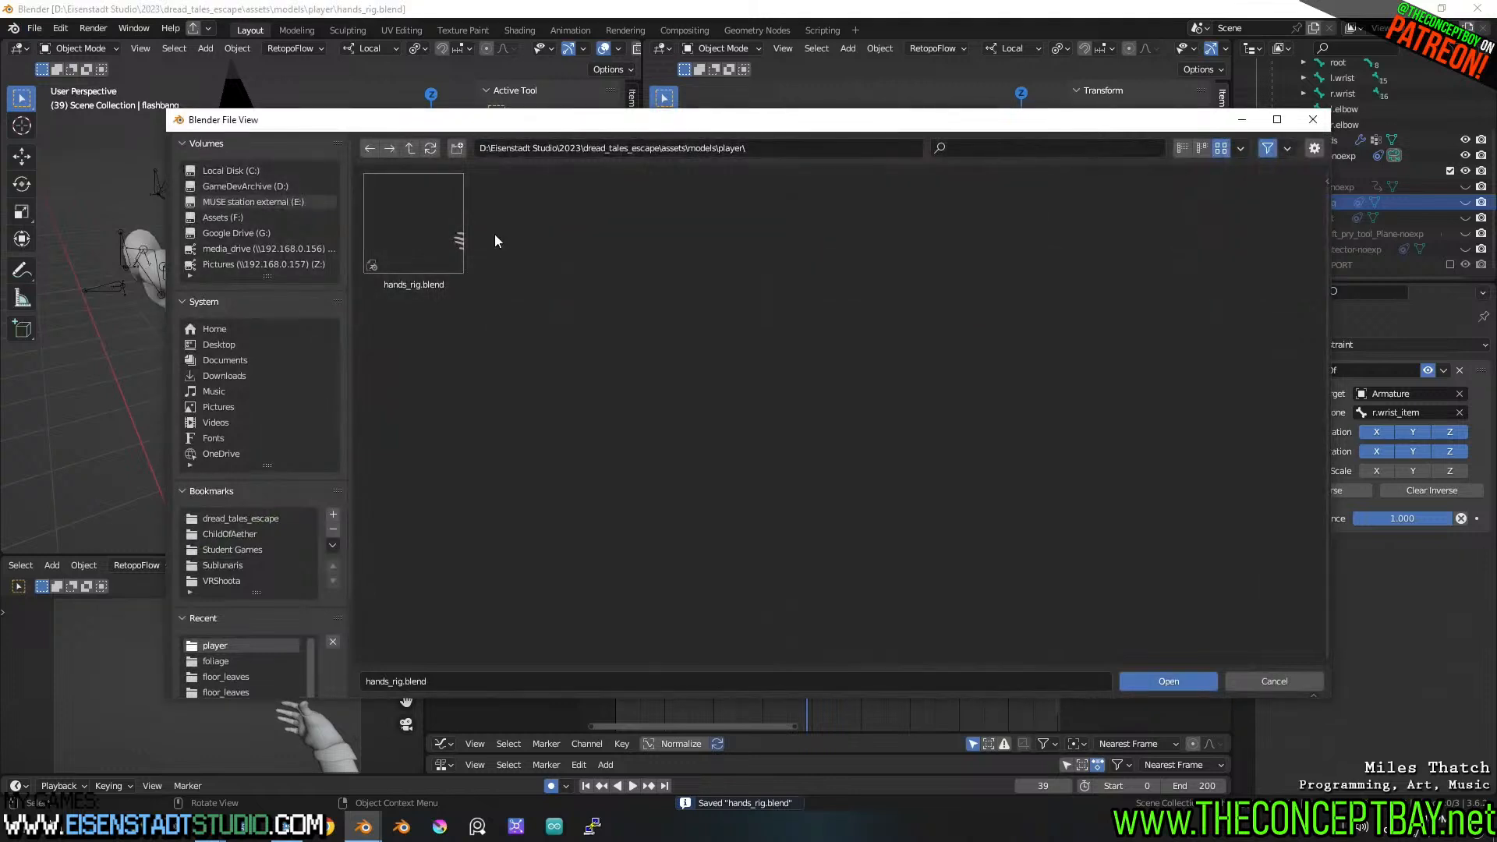
left_click(407, 148)
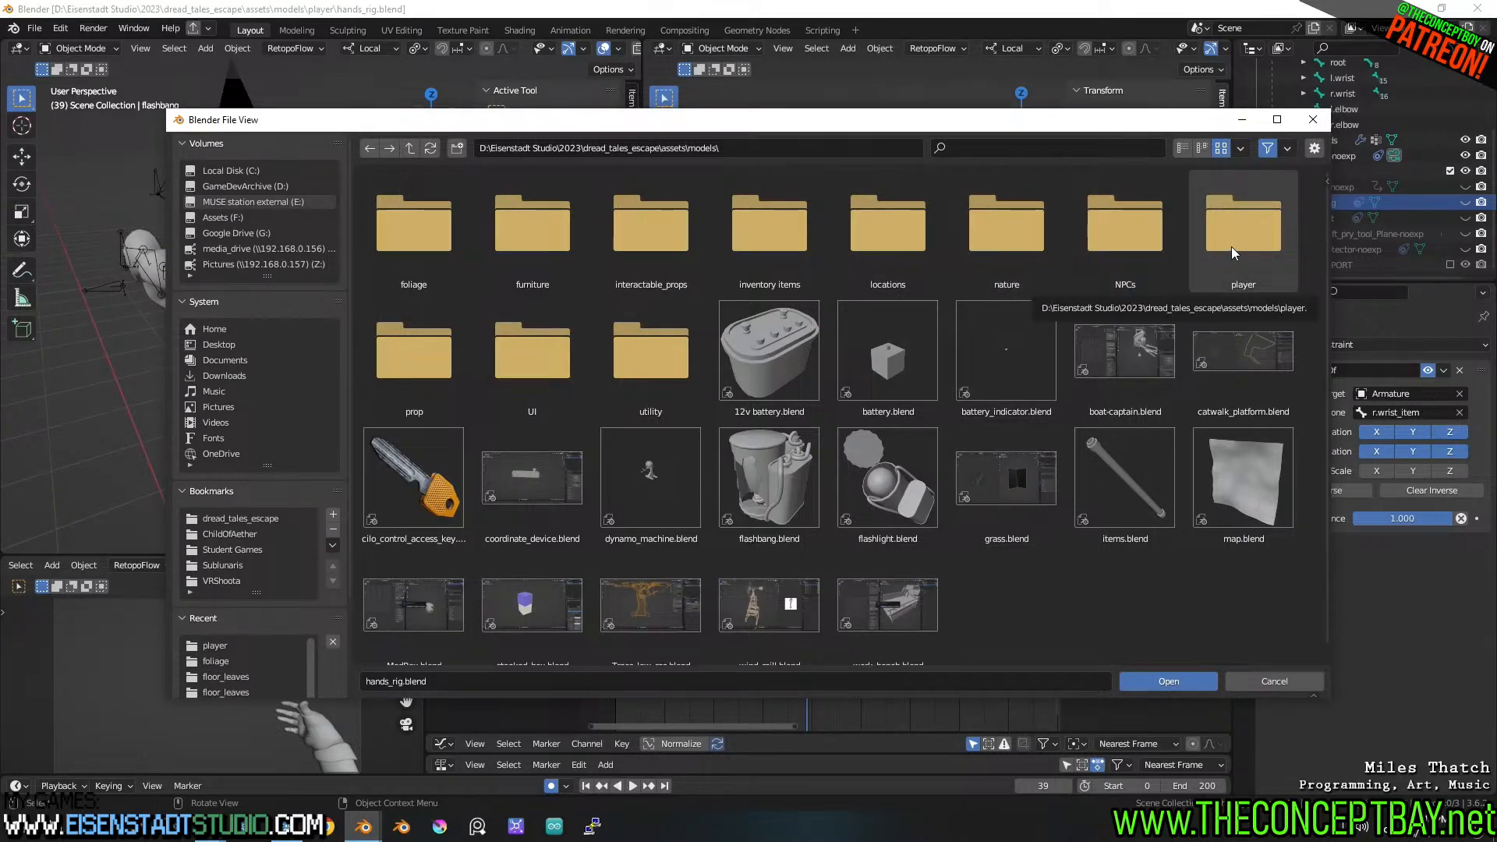
left_click(407, 150)
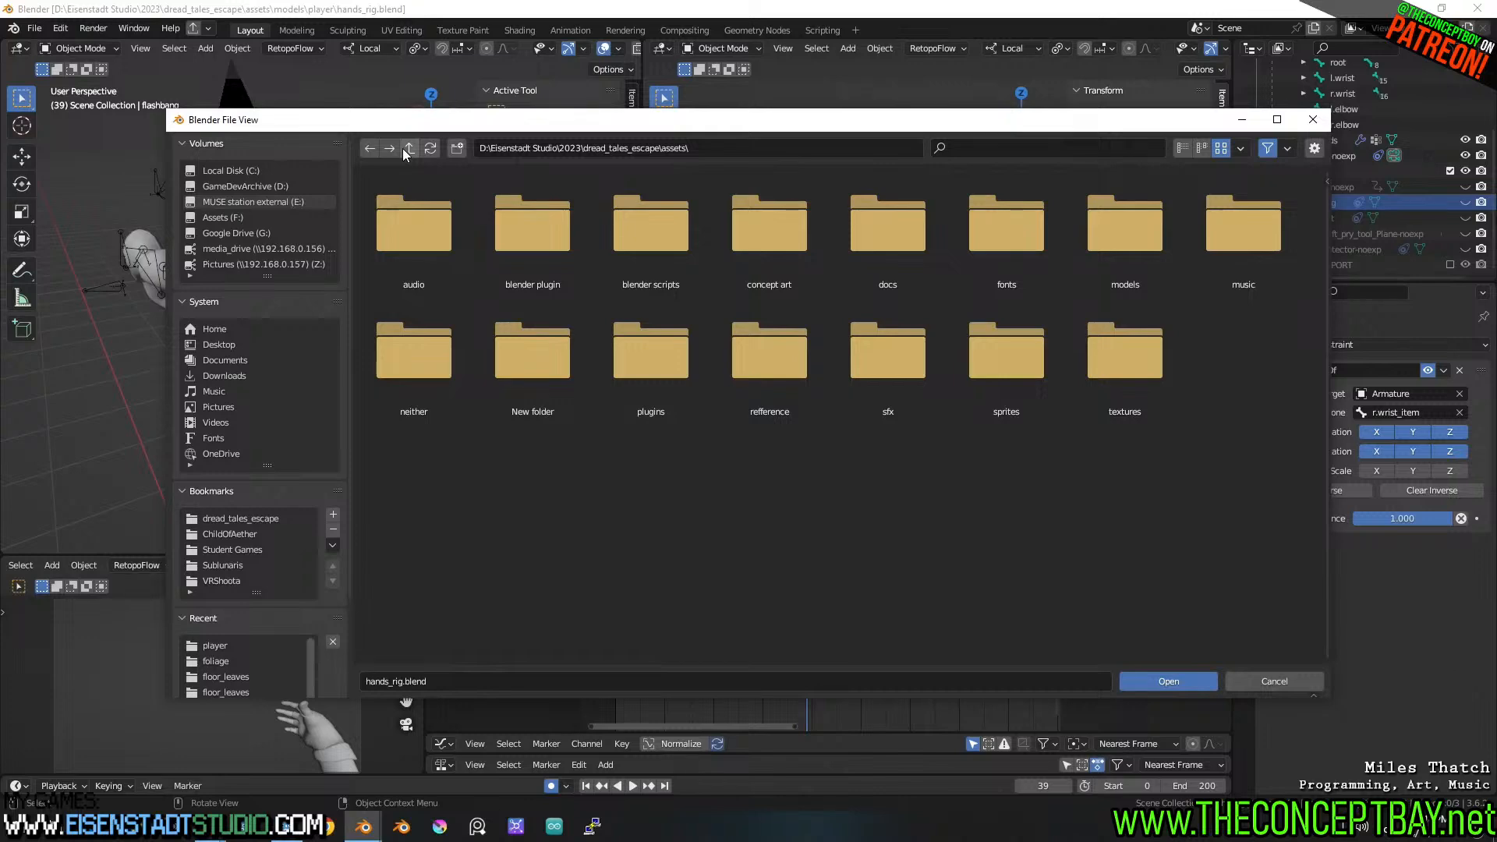
- Launch the Git client through a system search for "git"
key("super")
type("git")
key("Return")
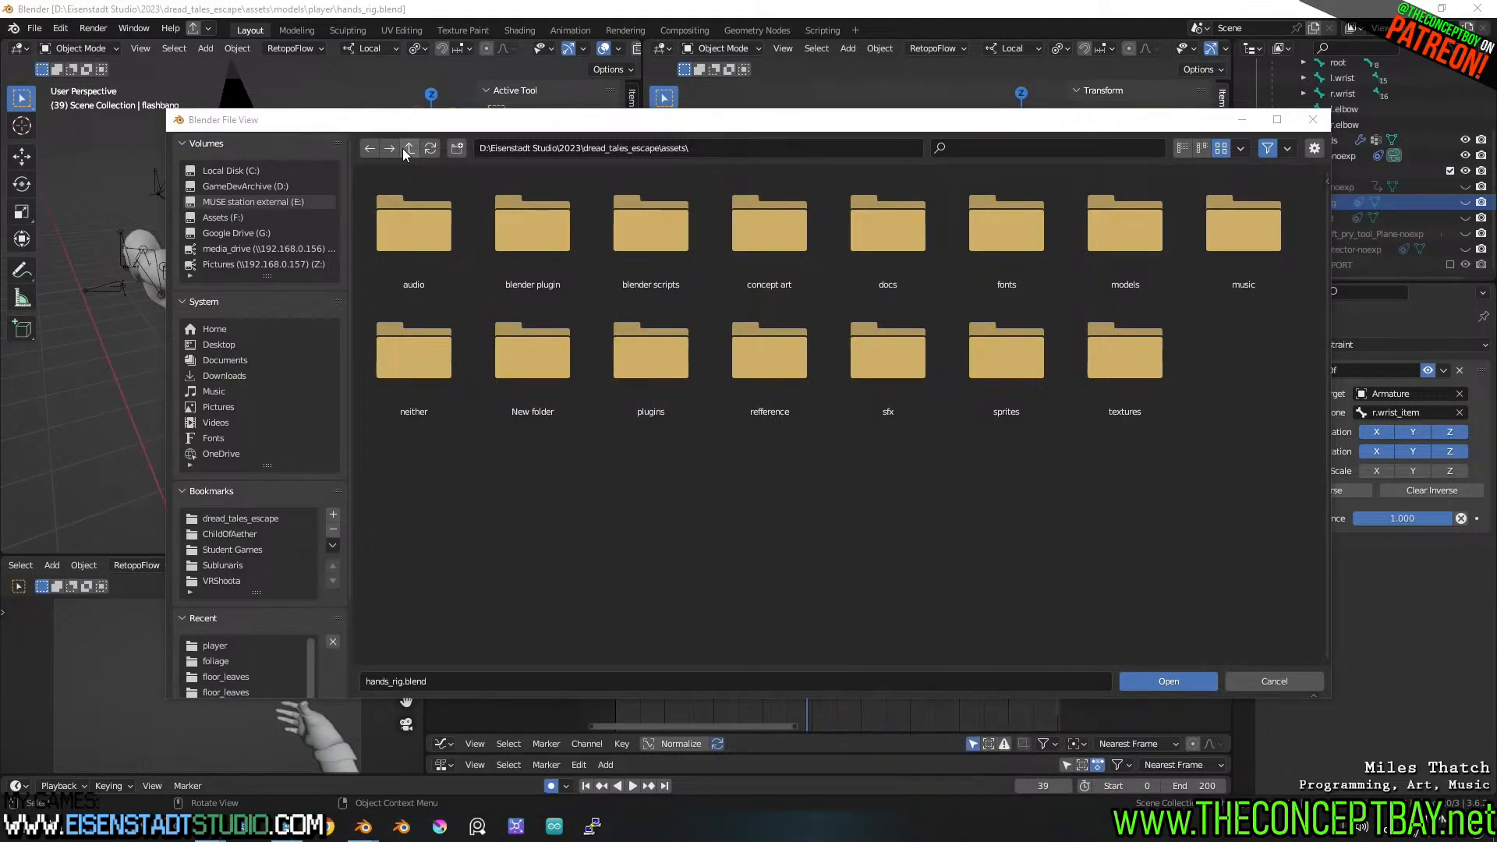
left_click(410, 150)
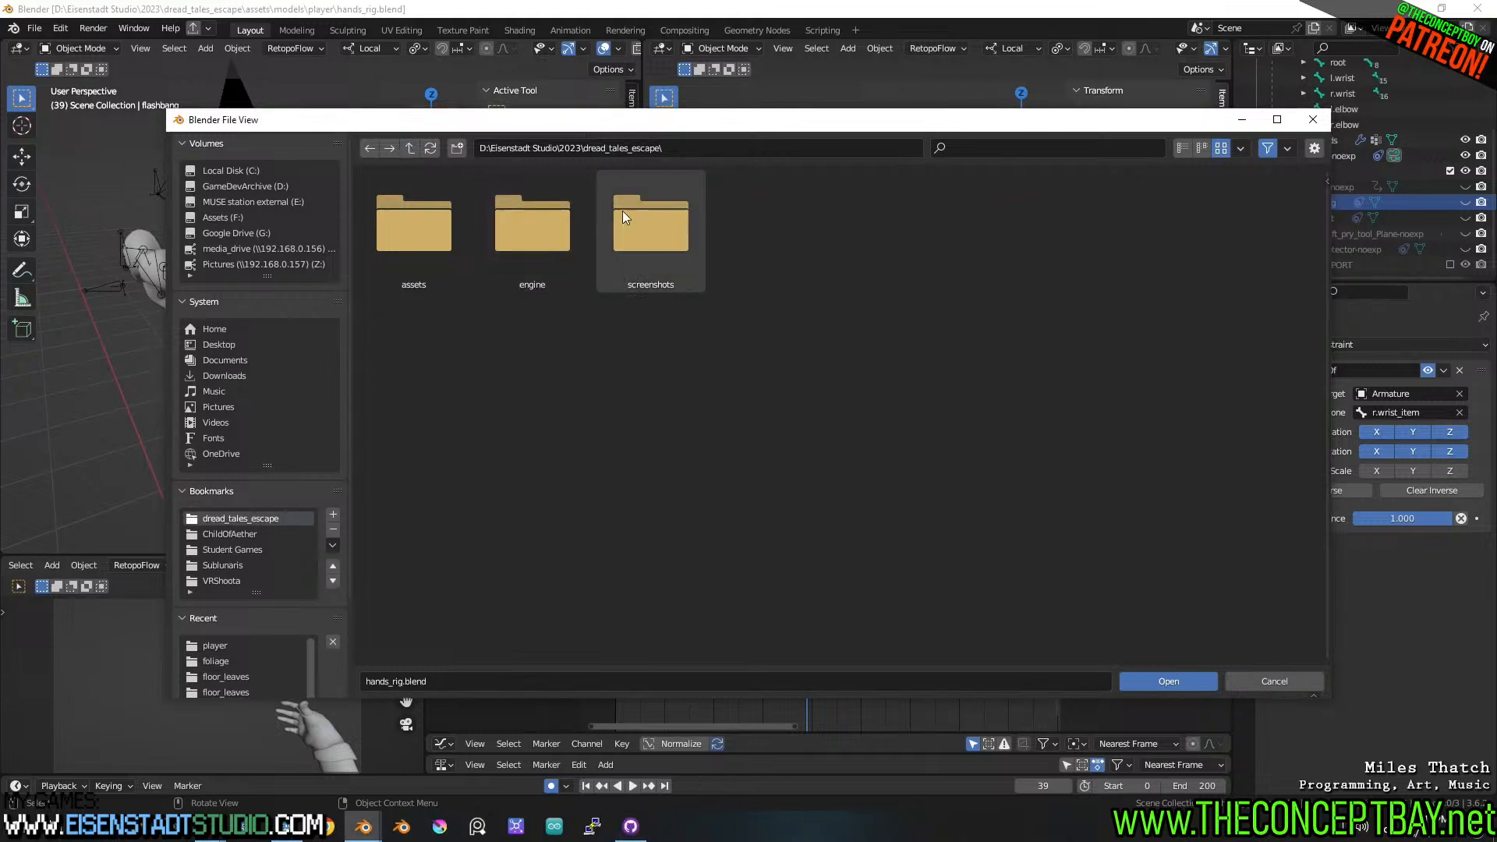
double_click(522, 227)
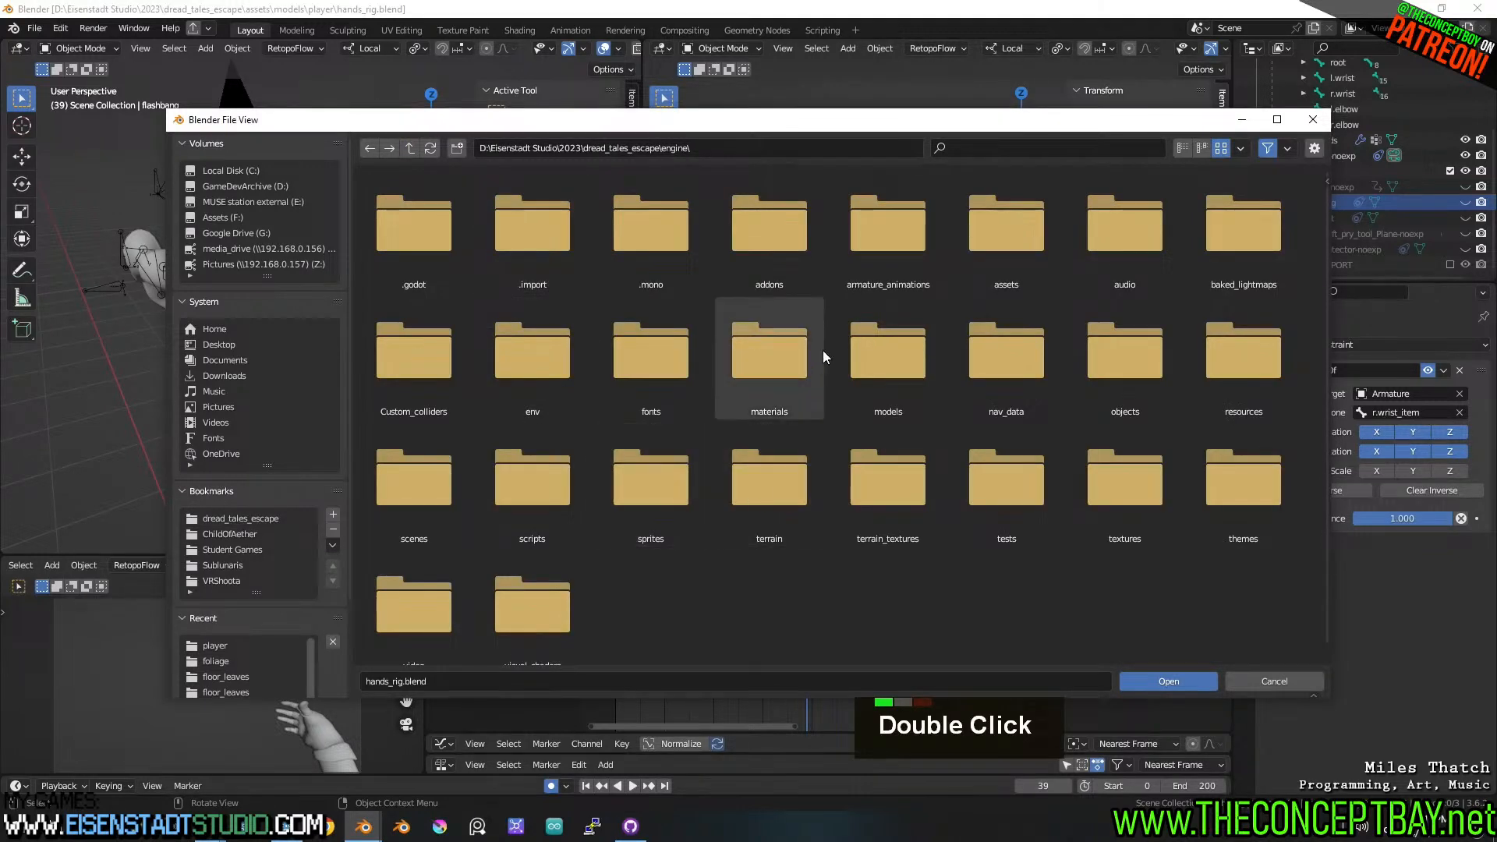
double_click(902, 353)
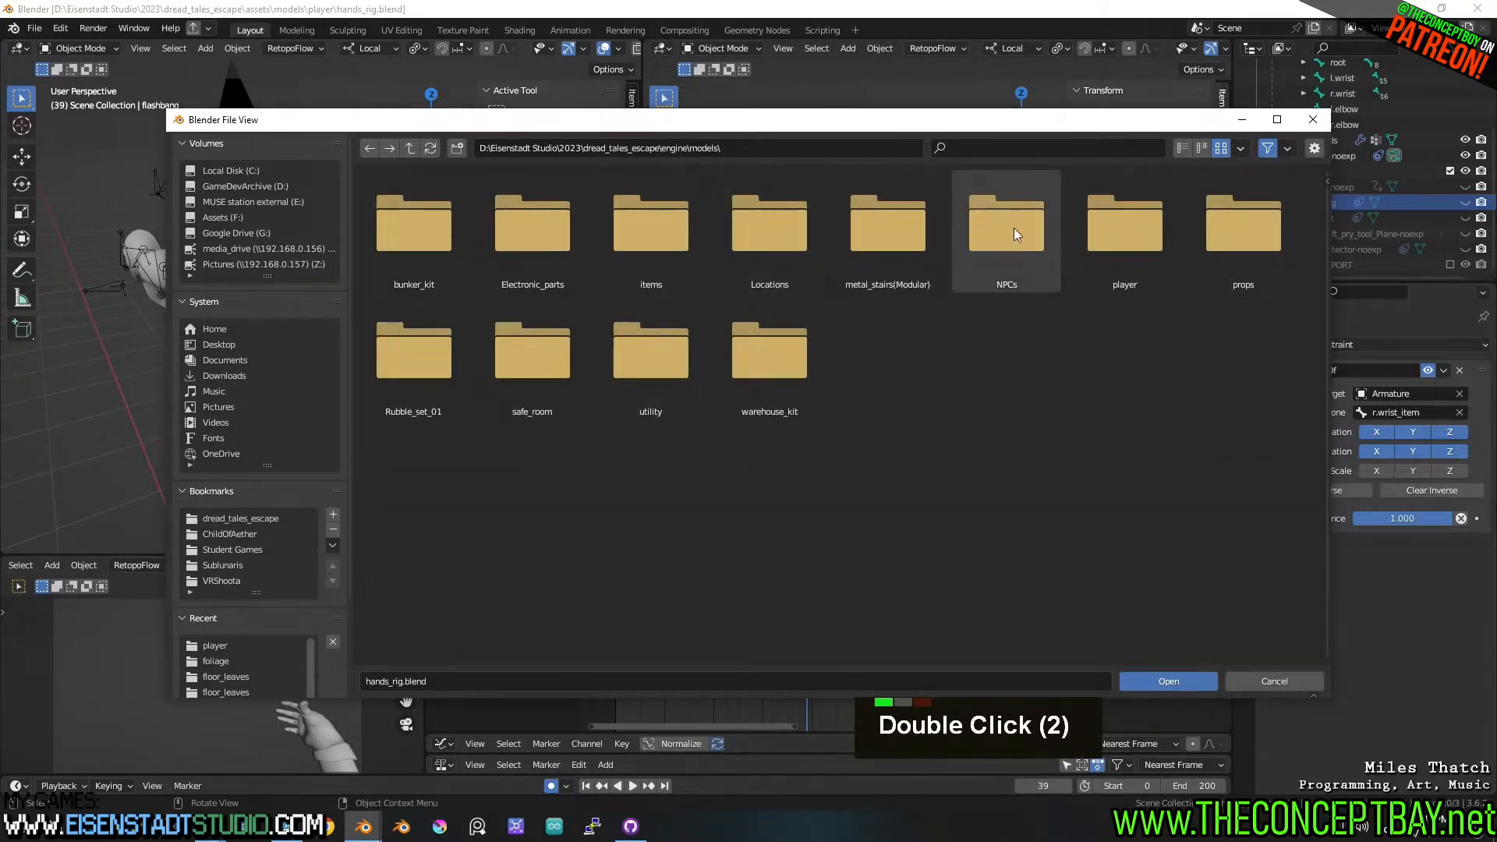
double_click(677, 242)
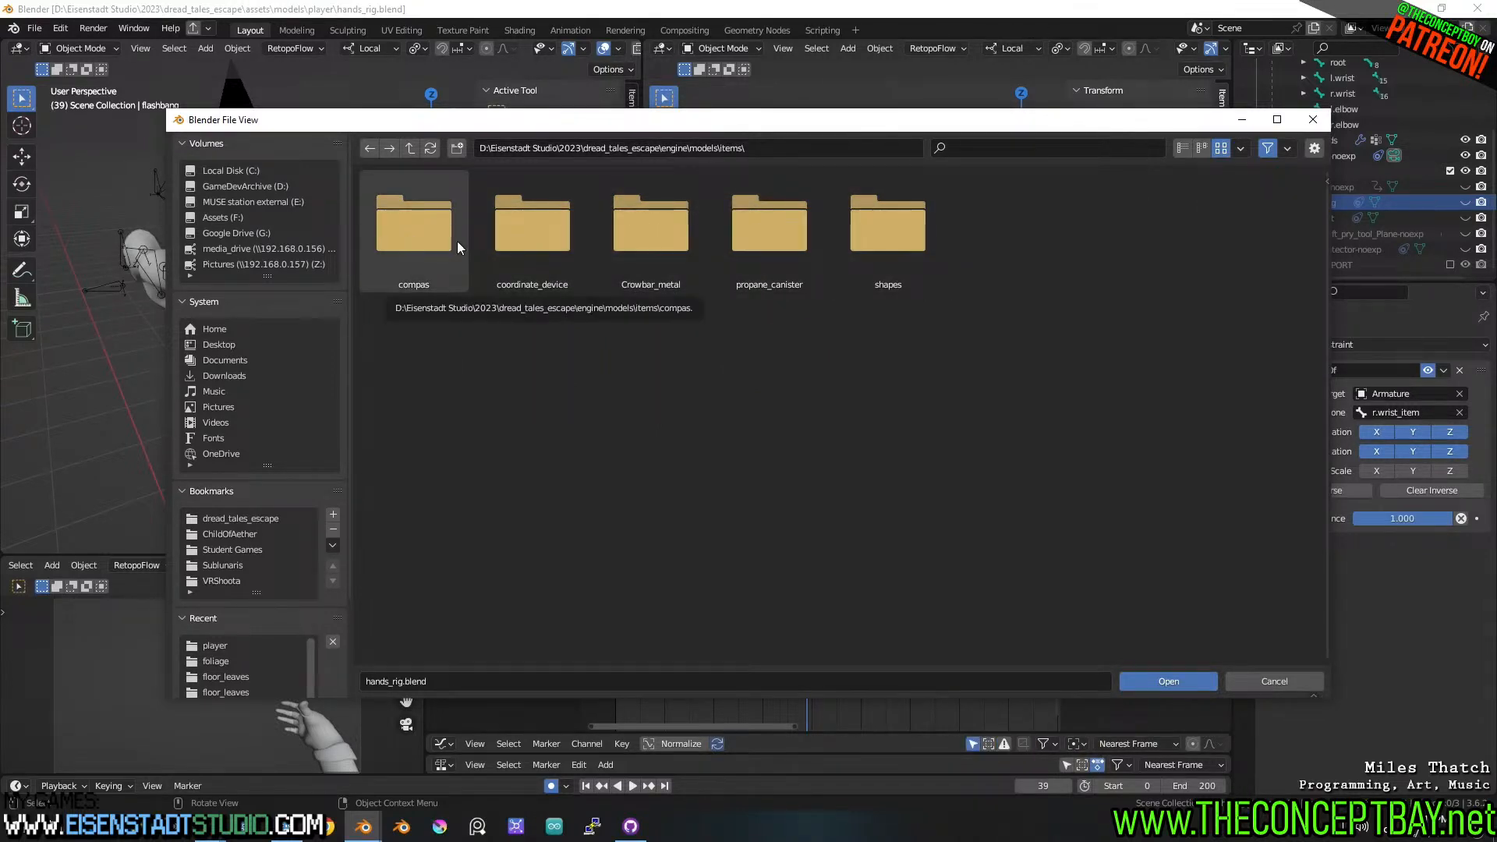
key("Escape")
key("Escape")
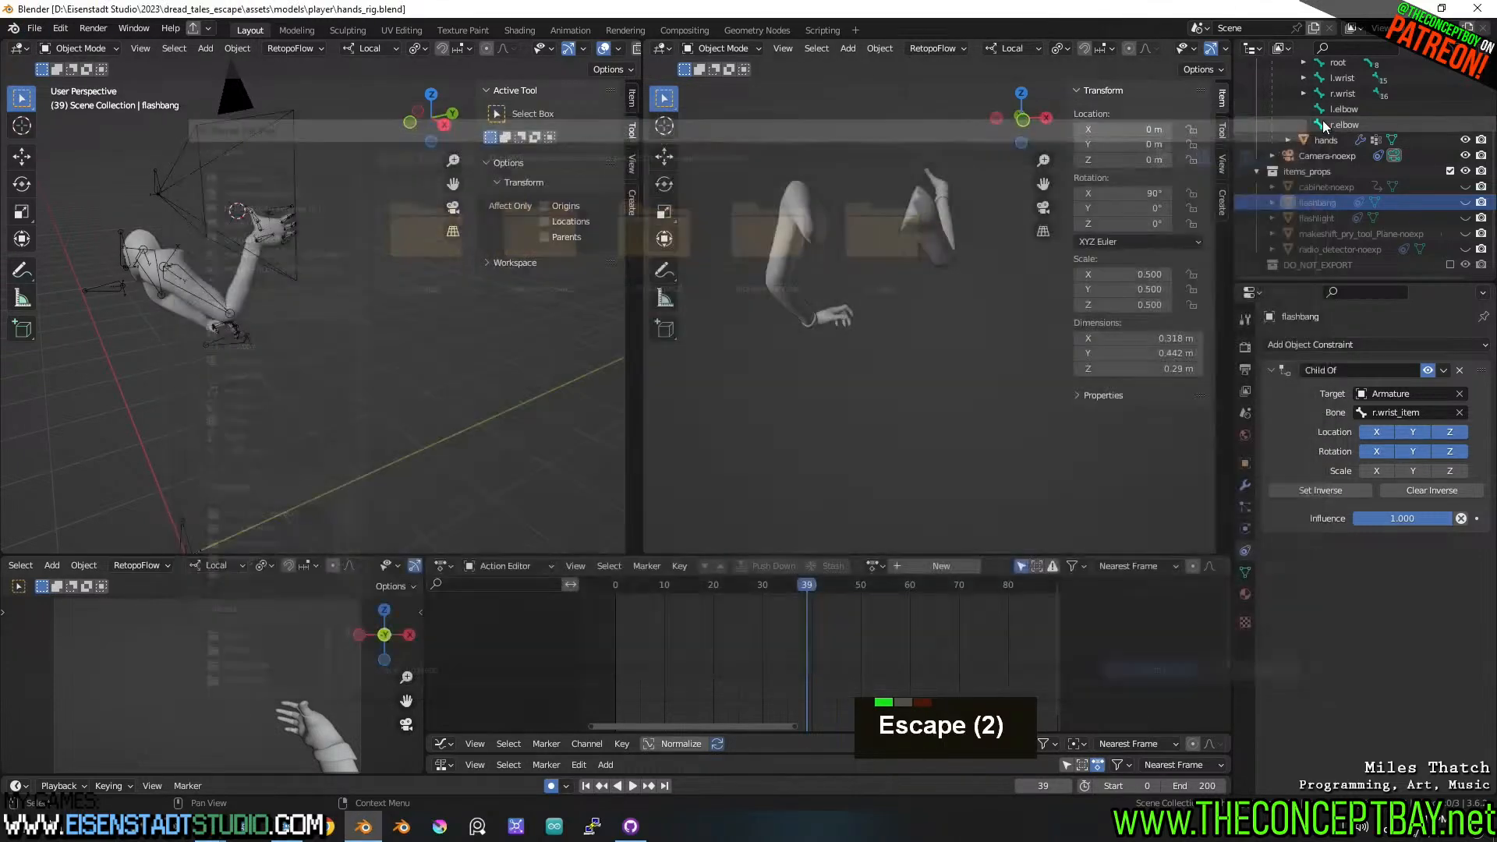
- Make the items_props collection active and start a Wavefront OBJ import, browsing to the project's engine\models\items folder
left_click(1299, 173)
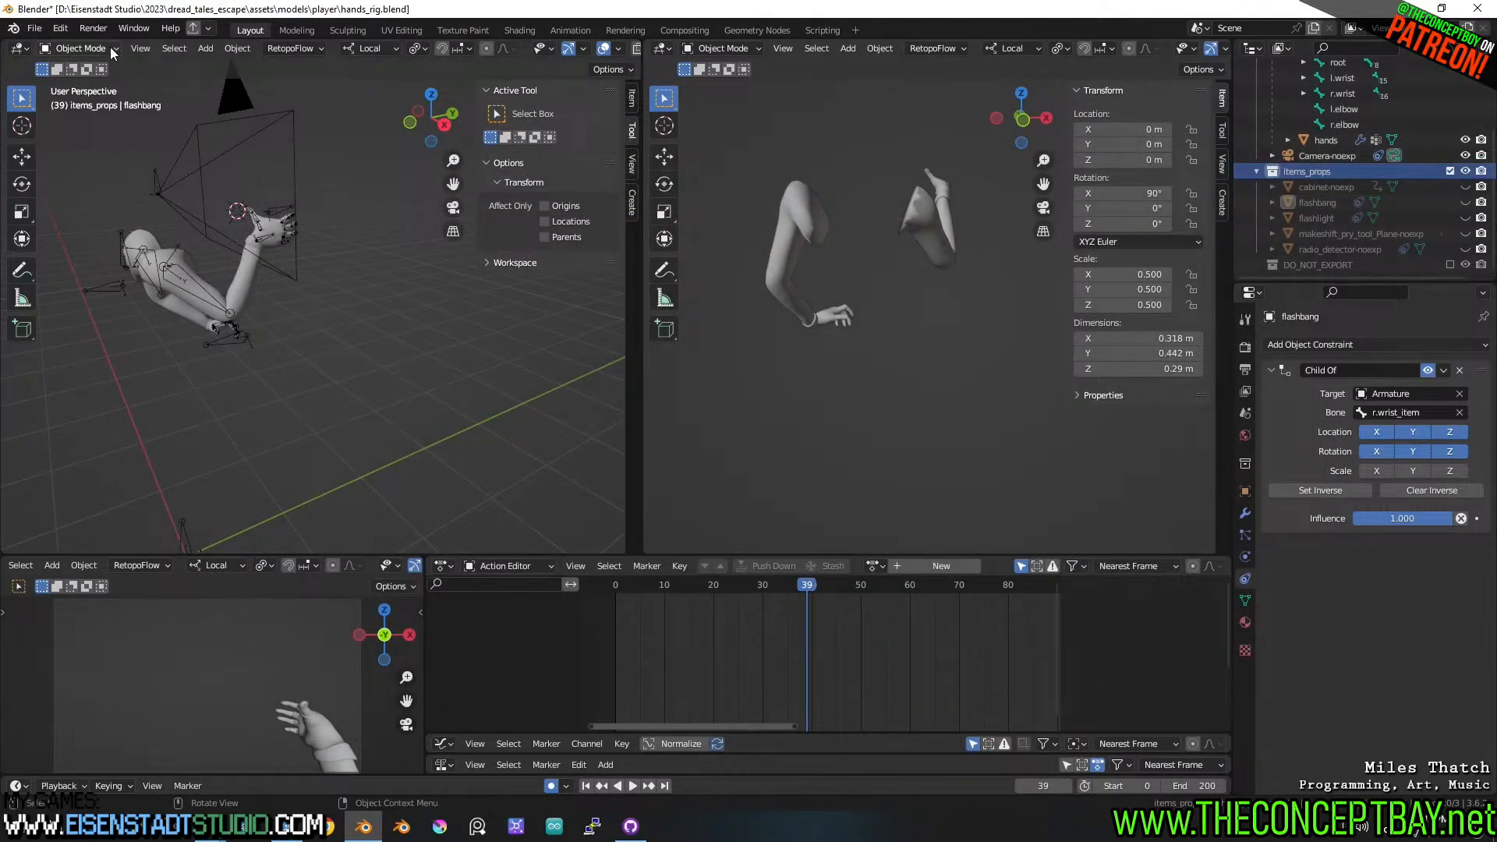
left_click(35, 28)
mouse_move(110, 236)
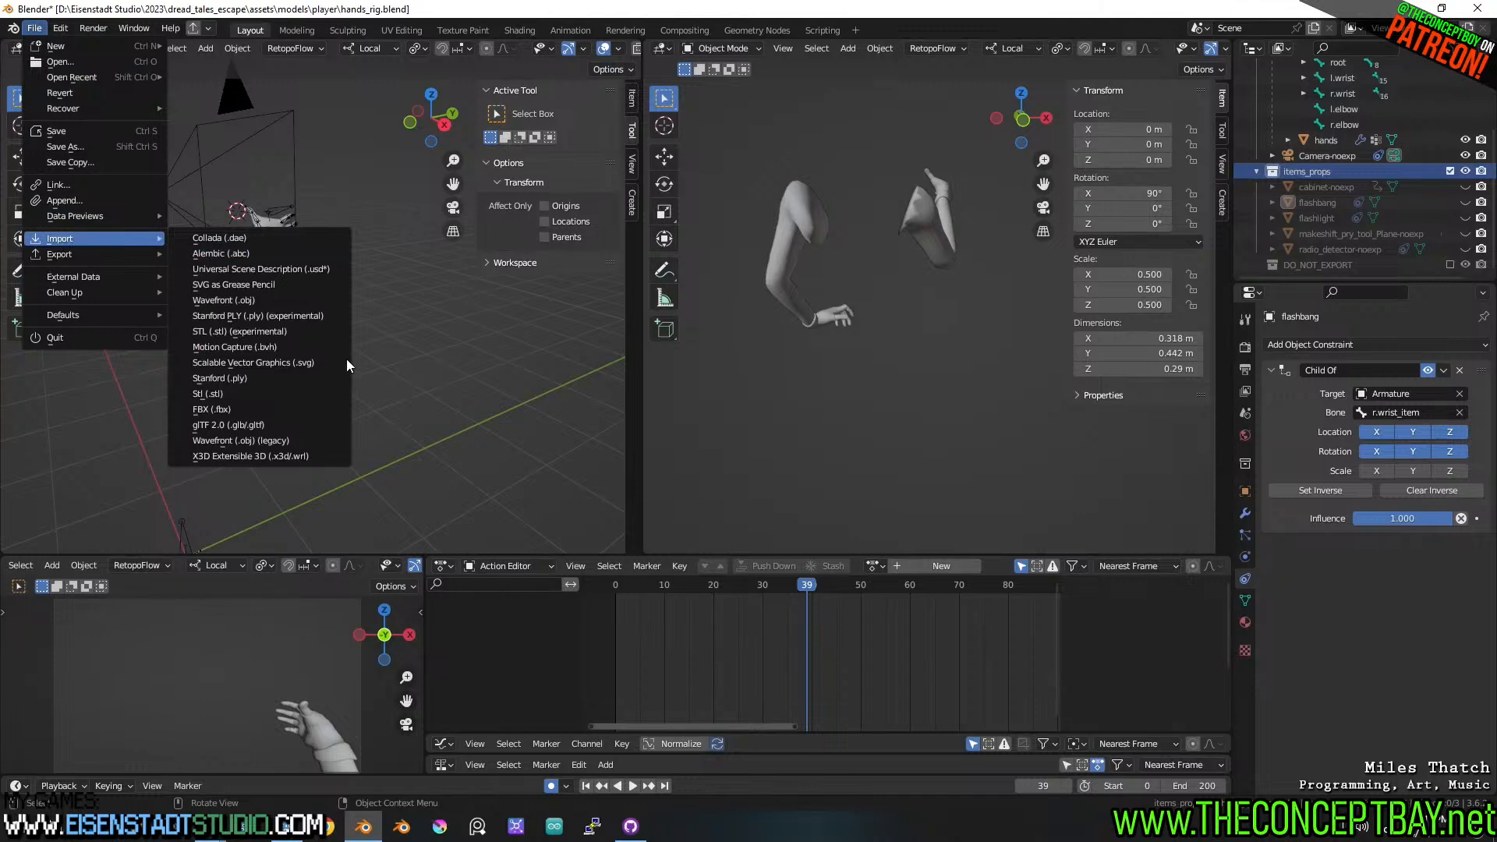
left_click(262, 300)
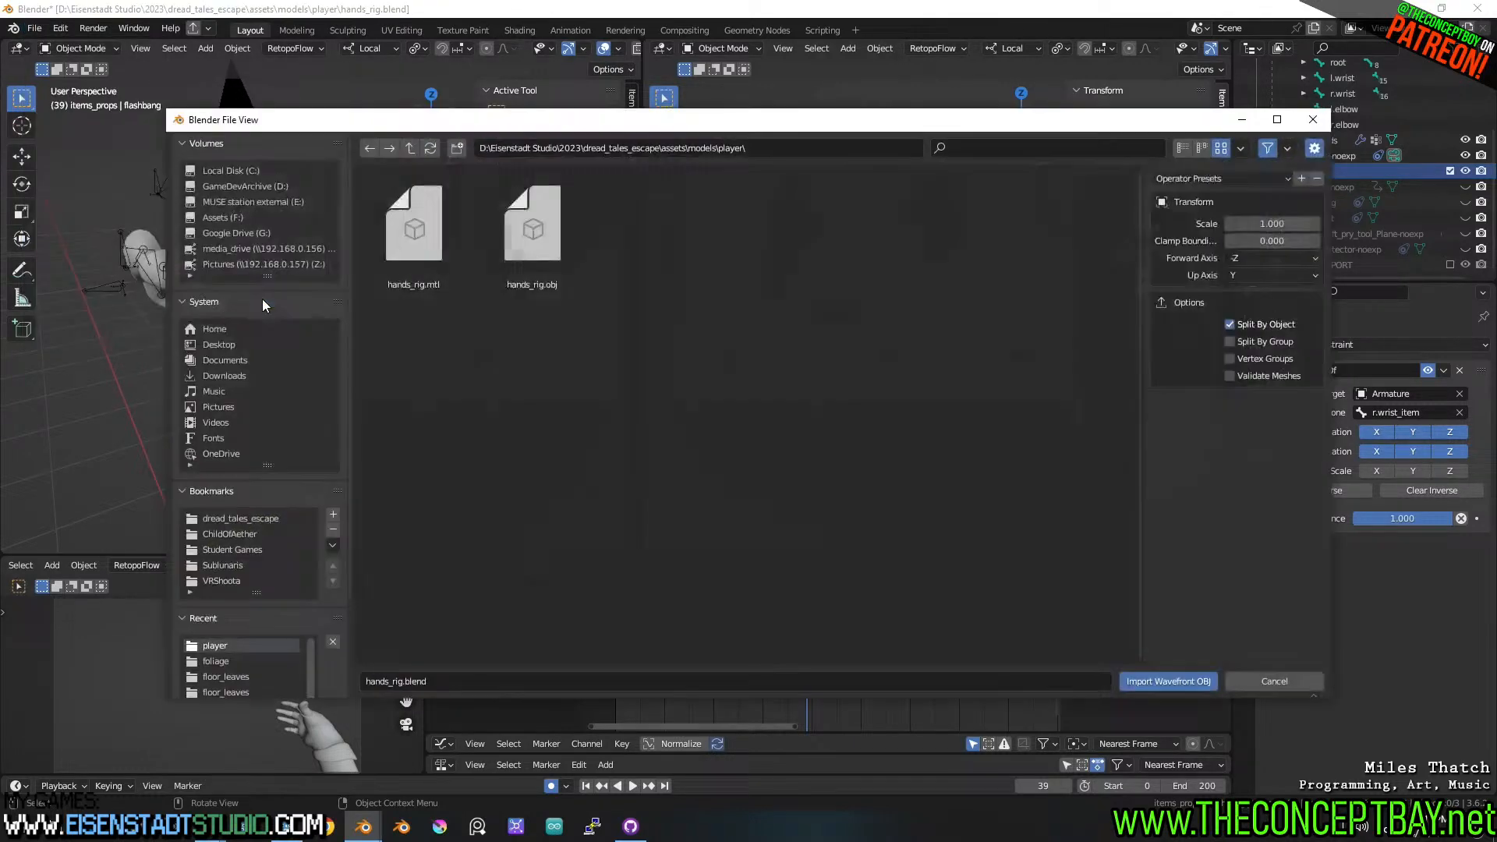
double_click(409, 148)
double_click(406, 145)
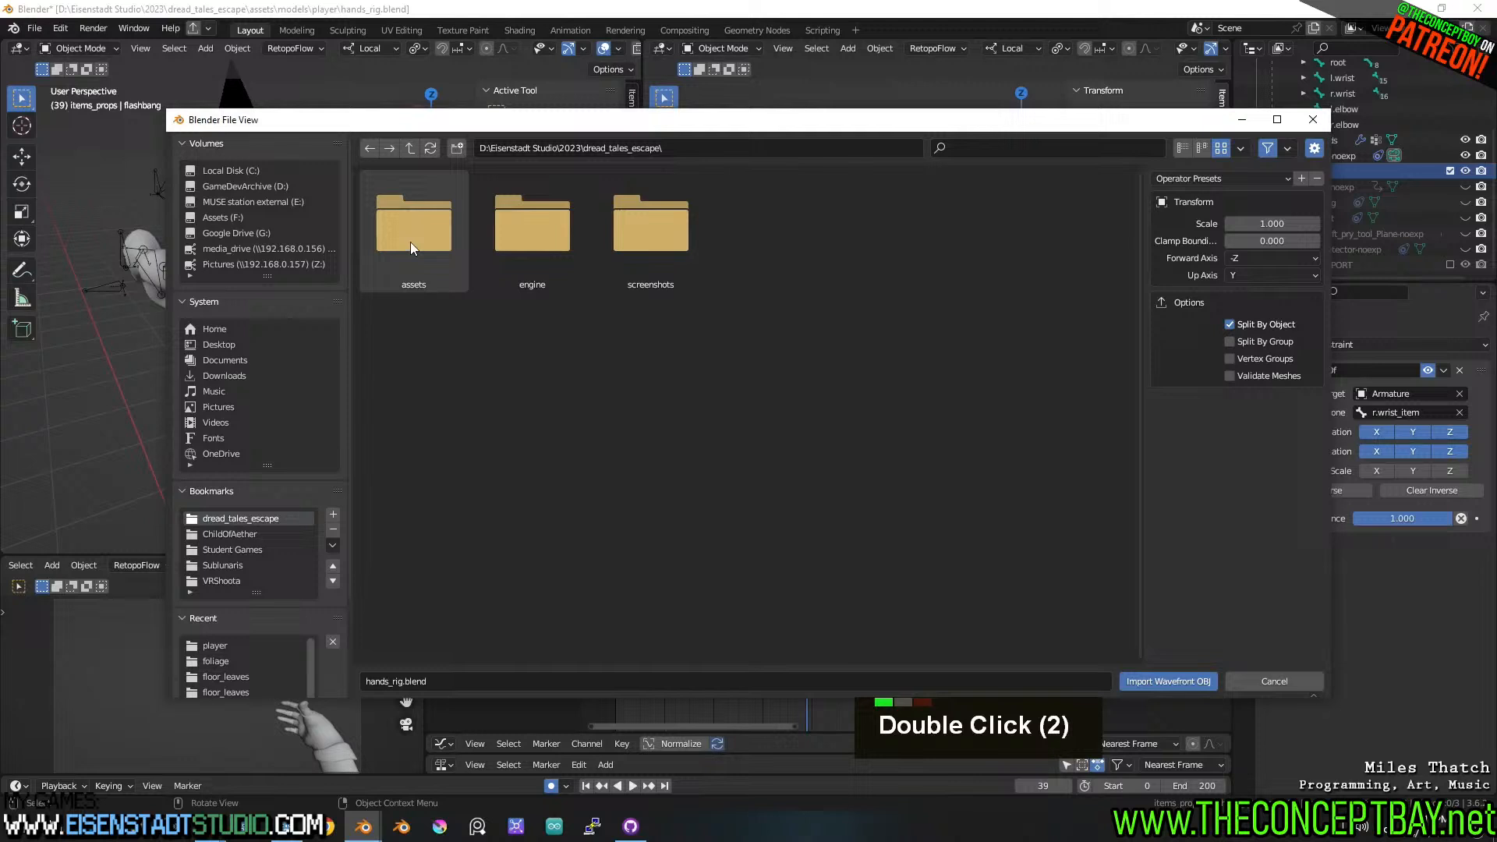
double_click(523, 249)
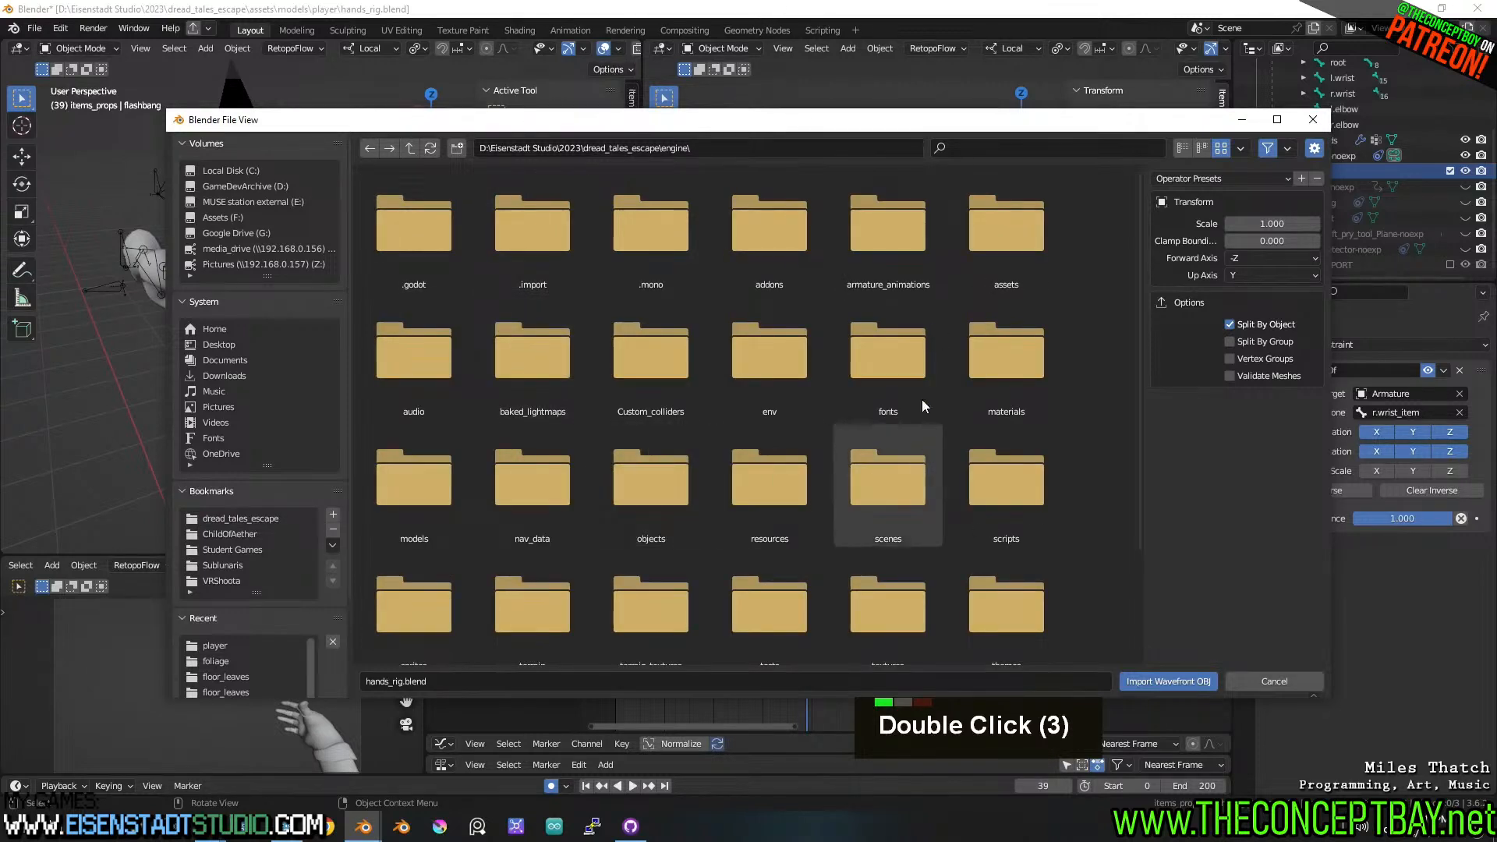
double_click(456, 483)
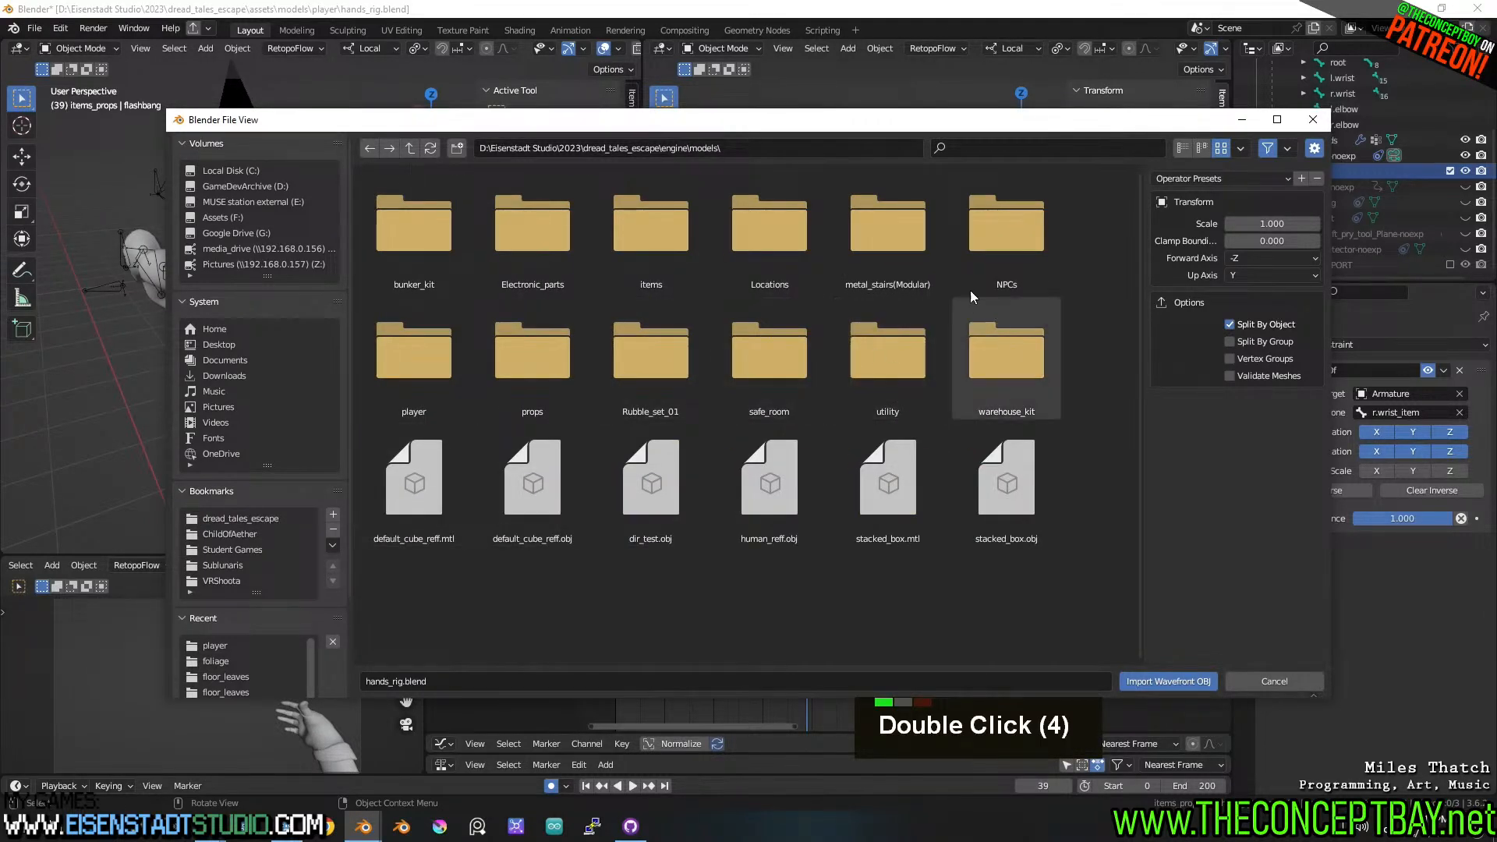
double_click(680, 250)
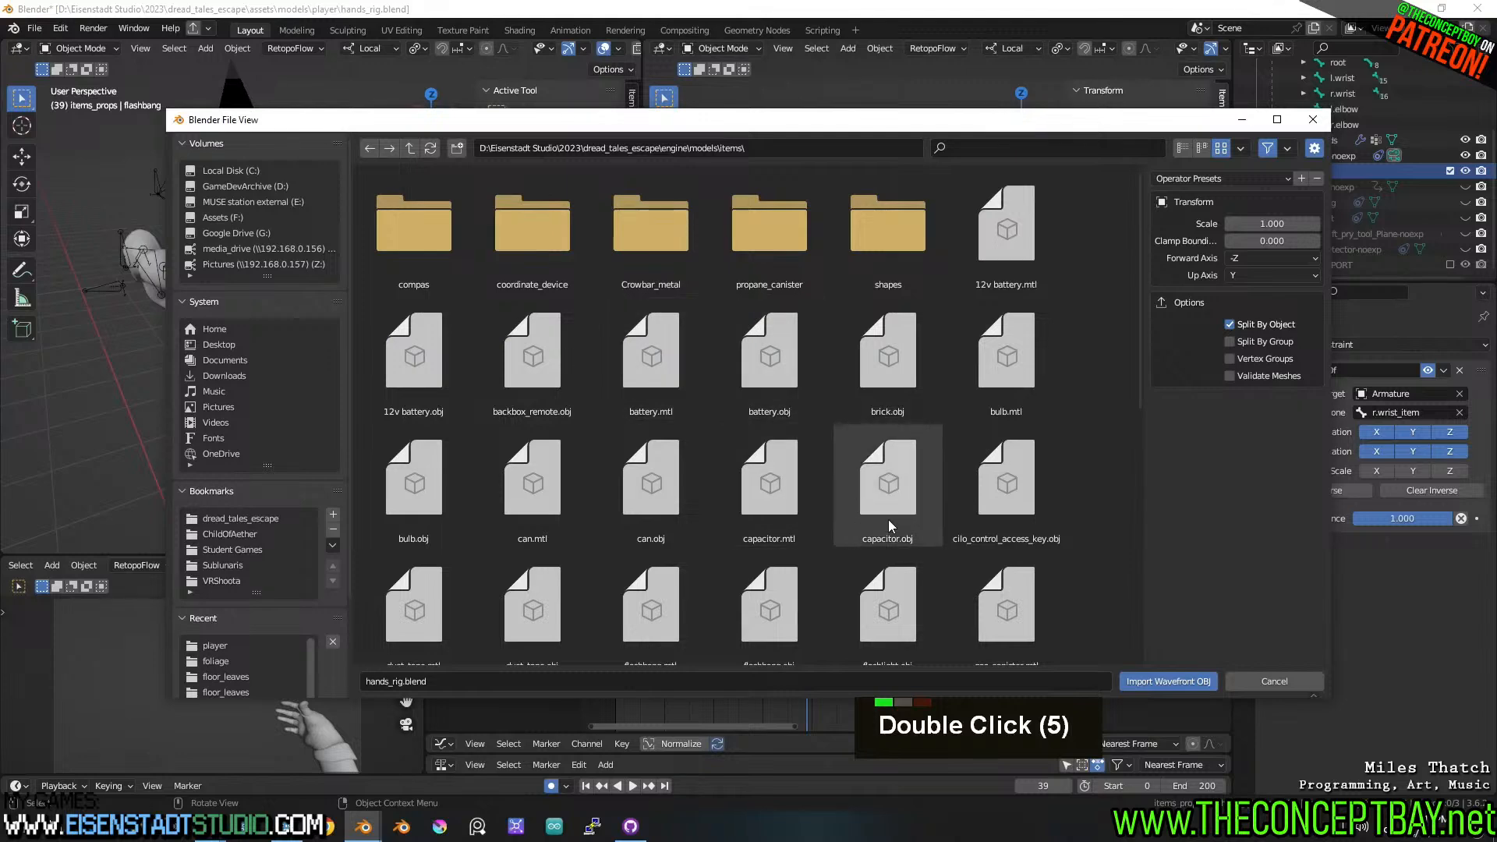
- Filter the files by "mac" and import military_machete.obj
left_click(1034, 143)
type("mac")
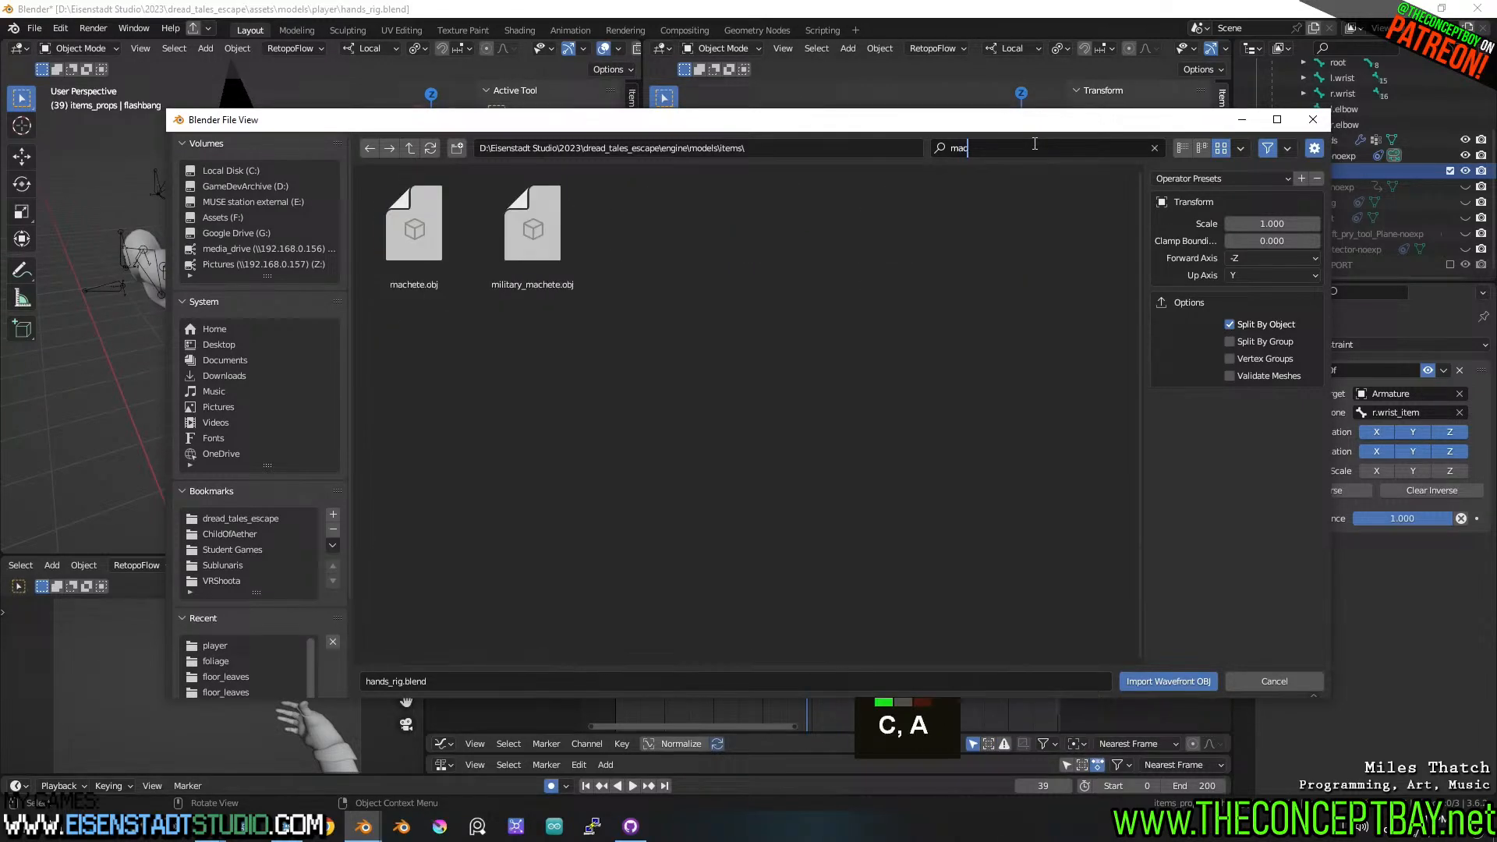
left_click(405, 254)
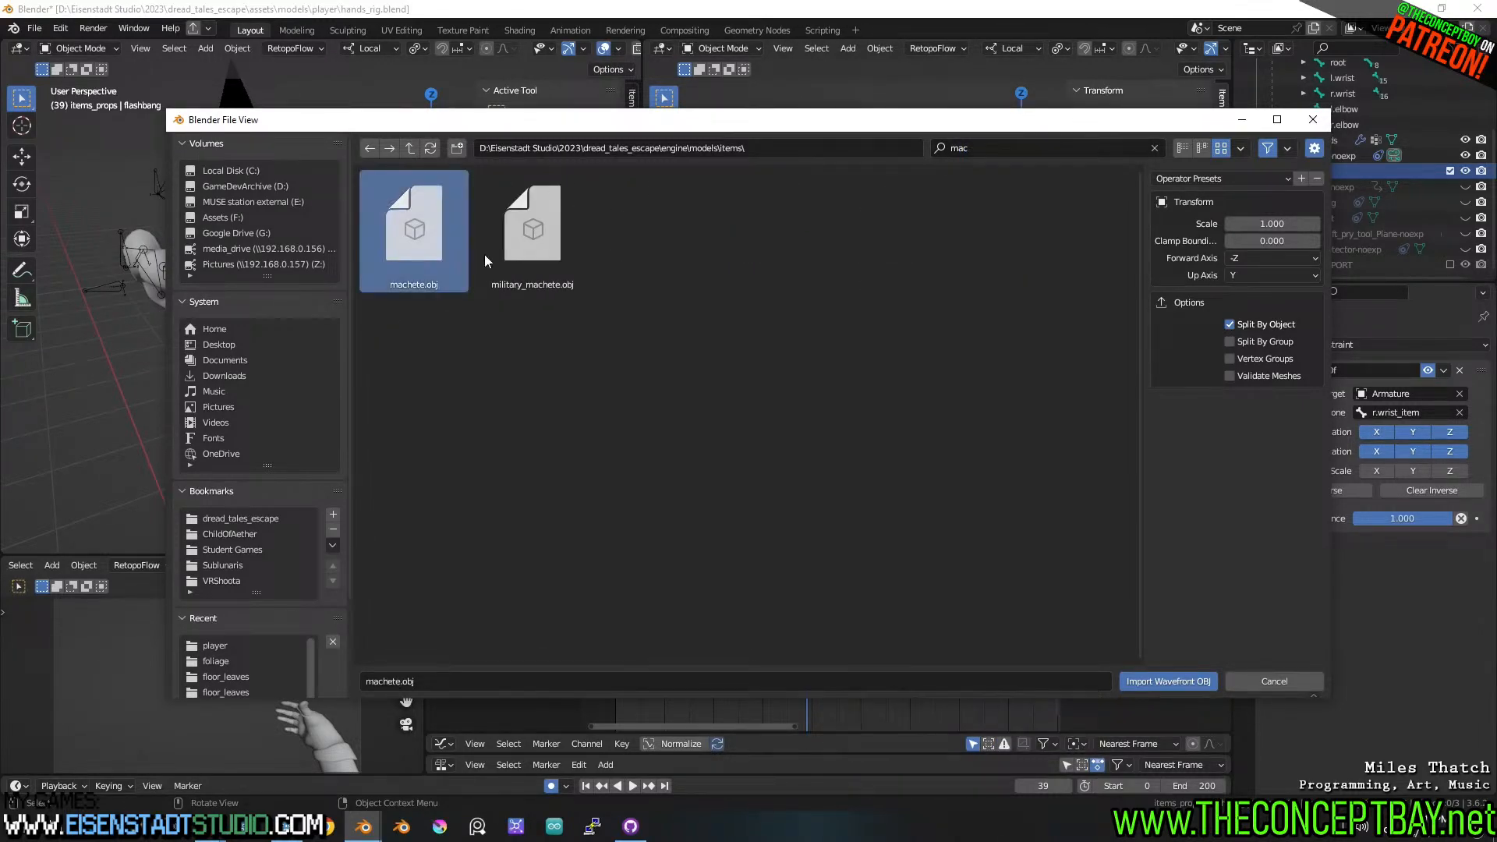
double_click(551, 241)
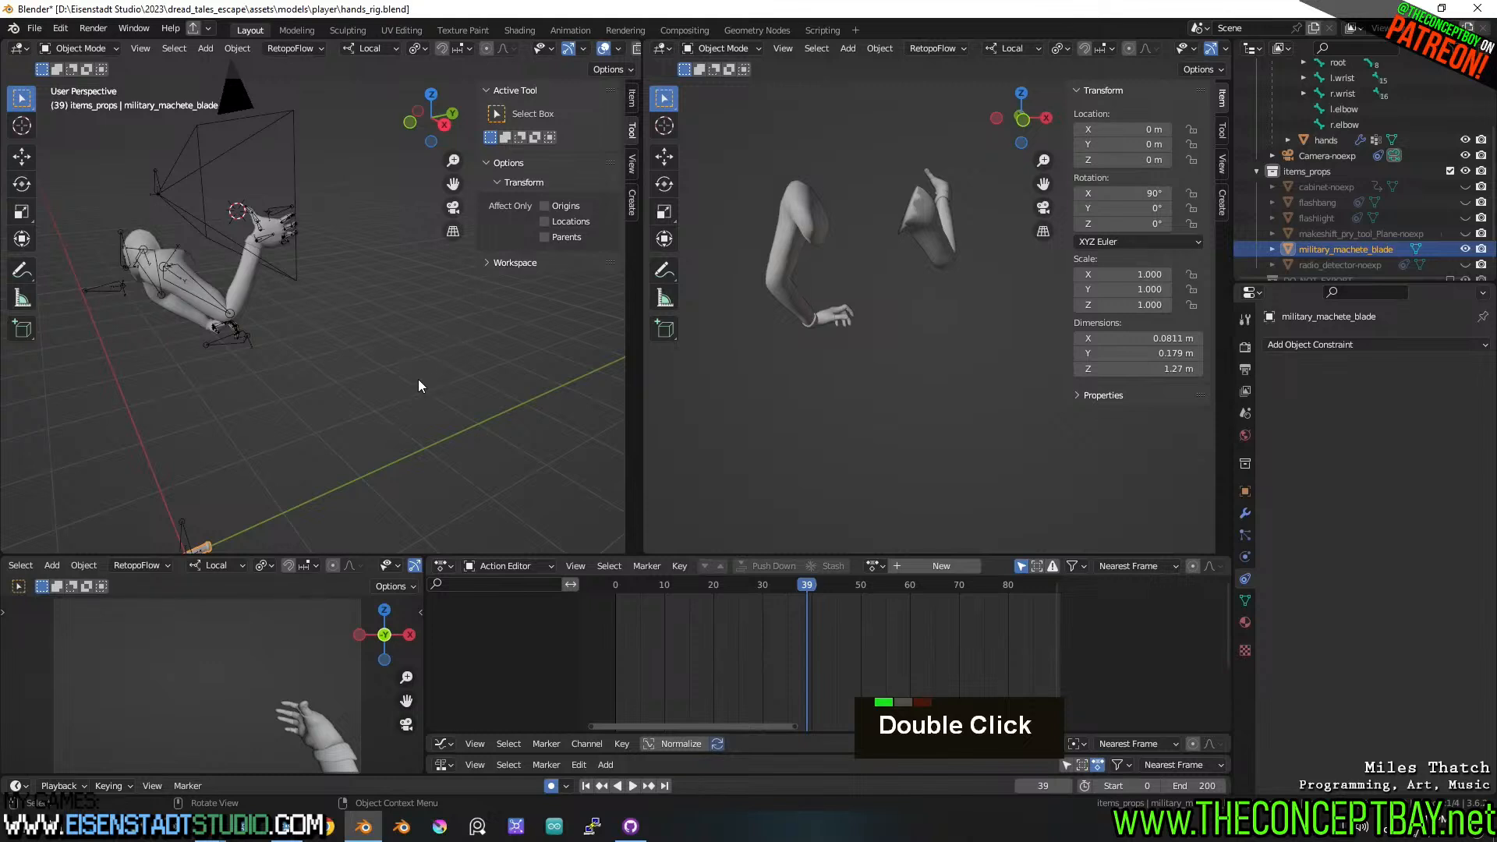
- Add a Child Of constraint to military_machete_blade with the Armature as its target
scroll(419, 381, "down", 3)
middle_click_drag(400, 430, 294, 347, "shift")
scroll(302, 309, "up", 4)
left_click(1325, 345)
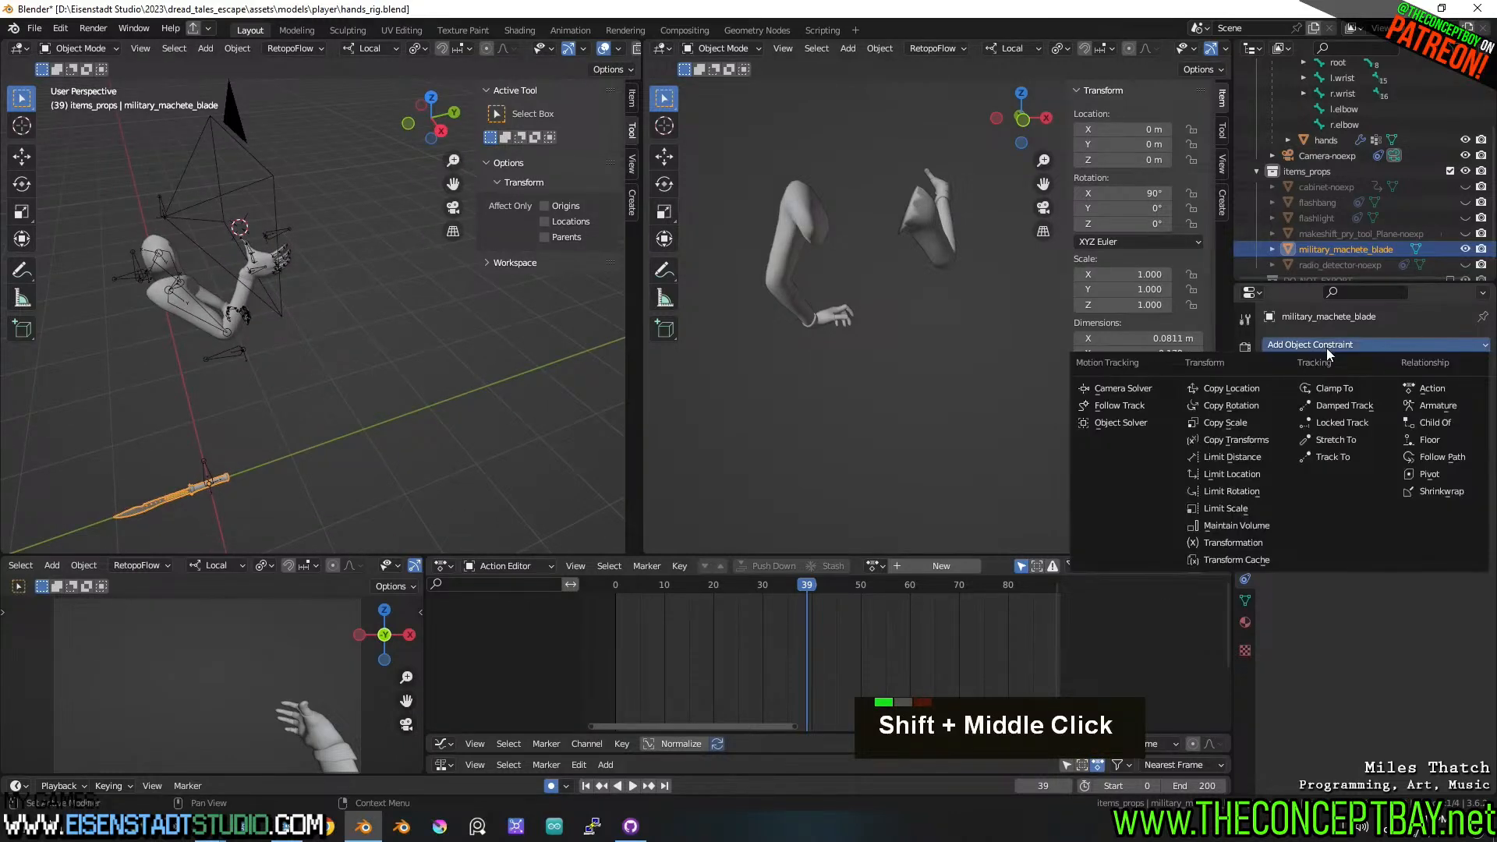
left_click(1433, 422)
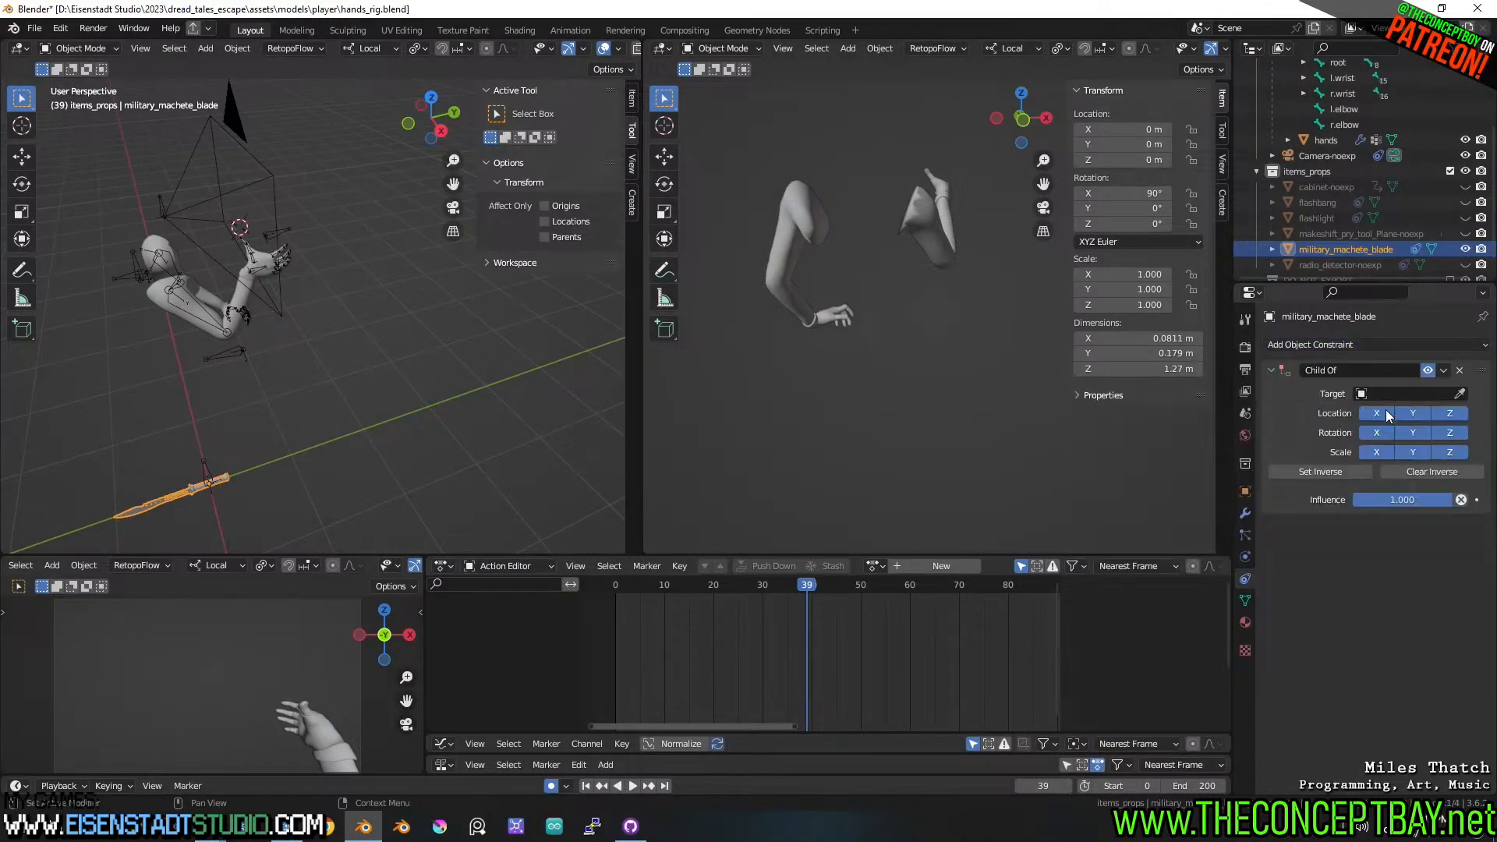
left_click(1410, 392)
key("Escape")
left_click(1409, 394)
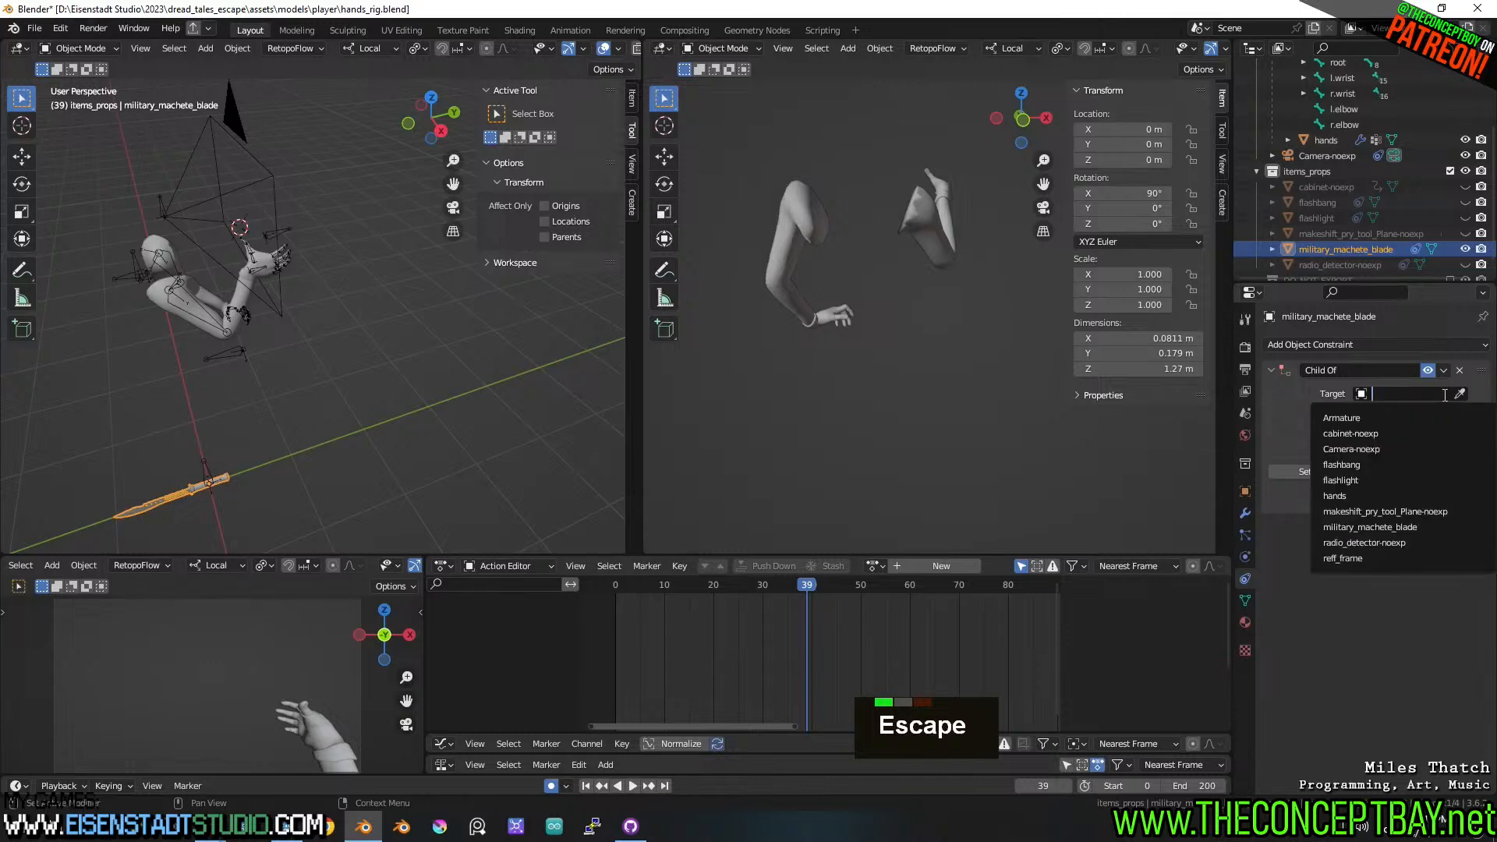
left_click(1408, 420)
- Set the Child Of constraint's bone to r.wrist_item
left_click(1409, 413)
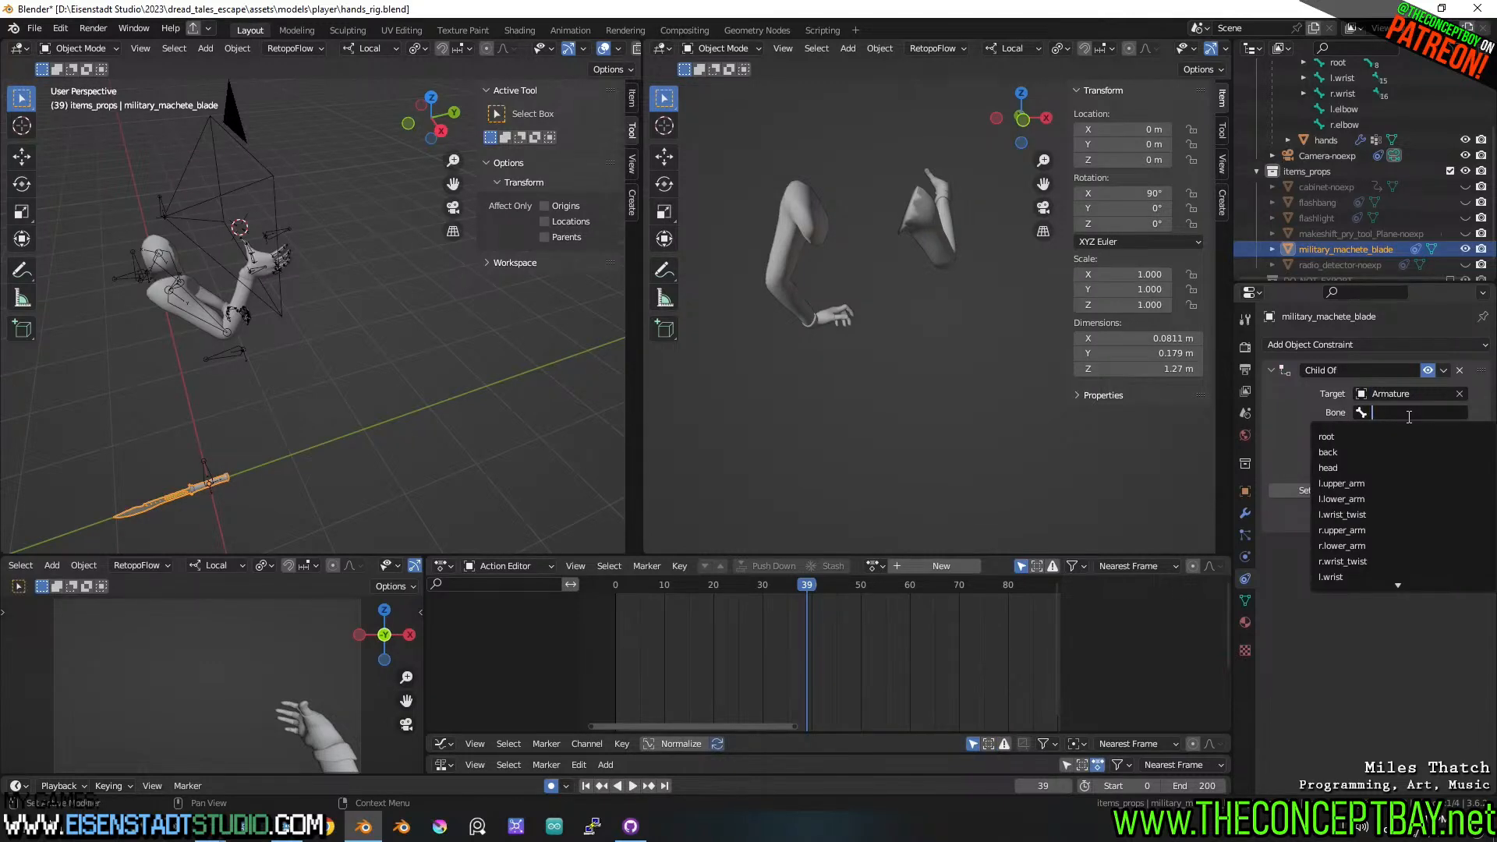
type("item")
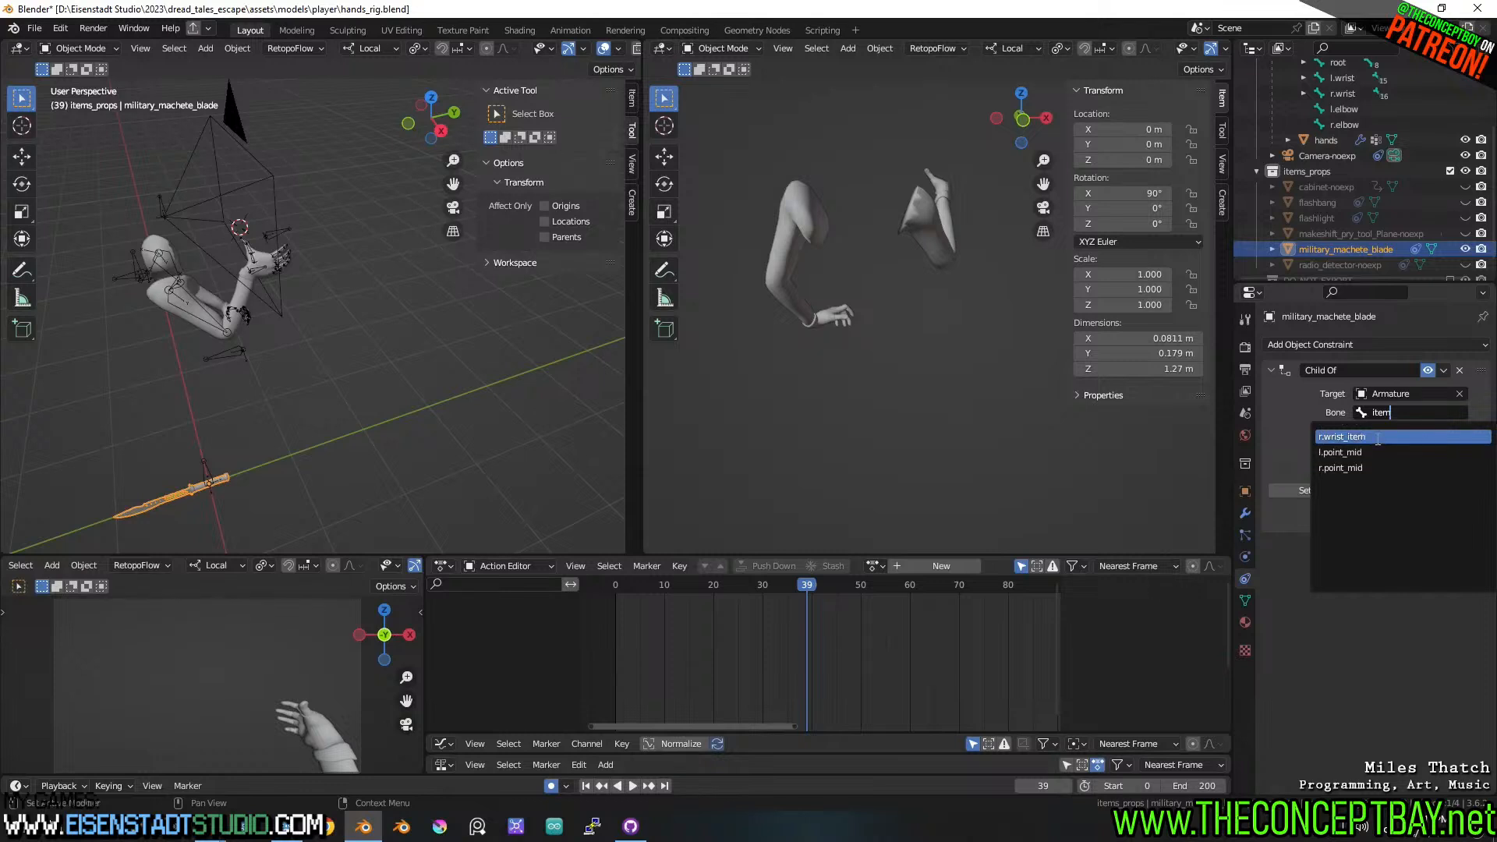
left_click(1356, 437)
middle_click_drag(306, 262, 291, 255)
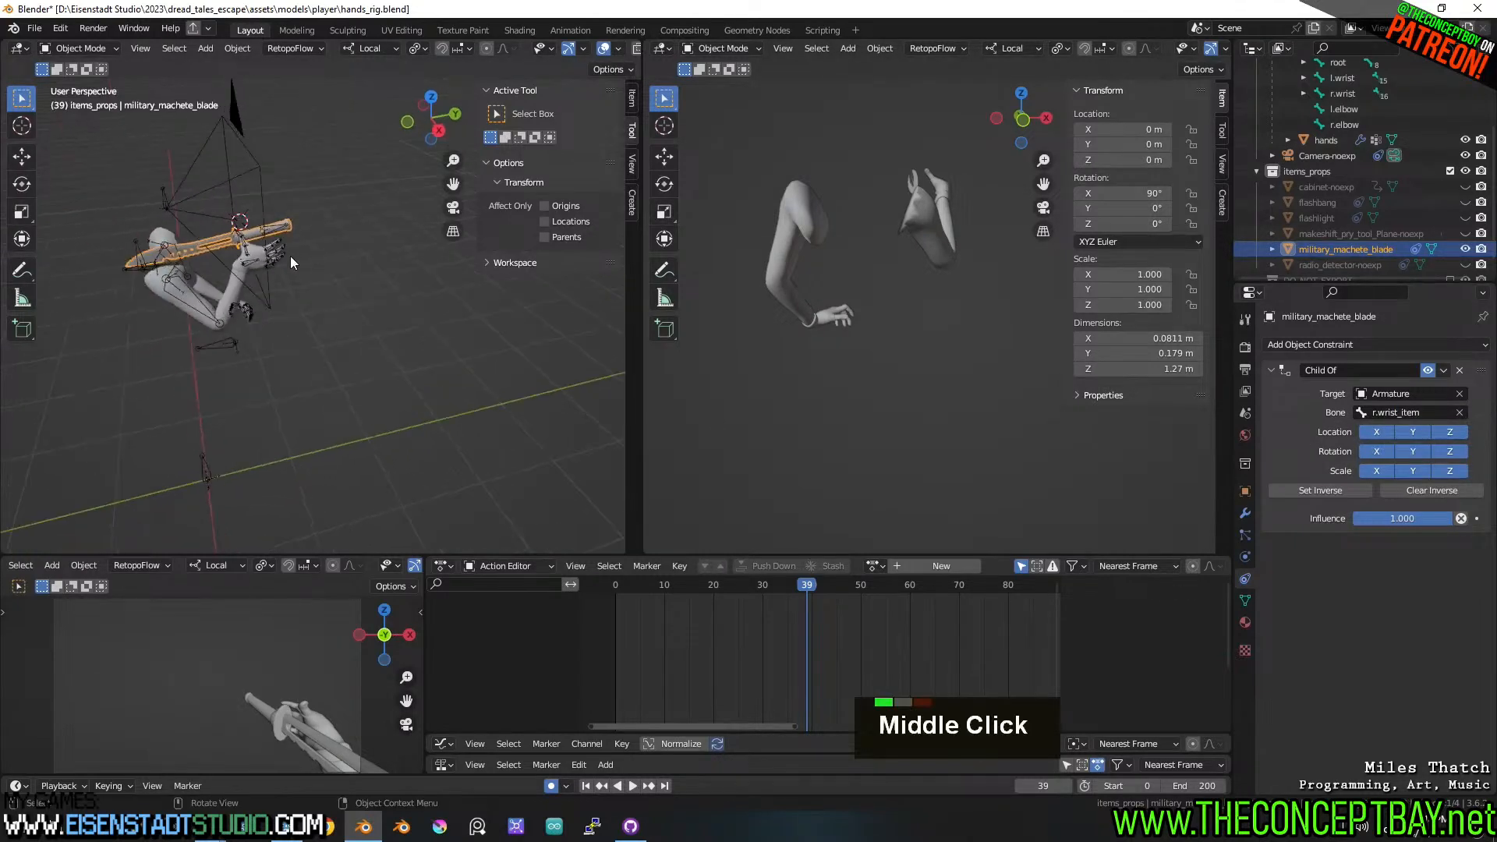
scroll(290, 255, "up", 2)
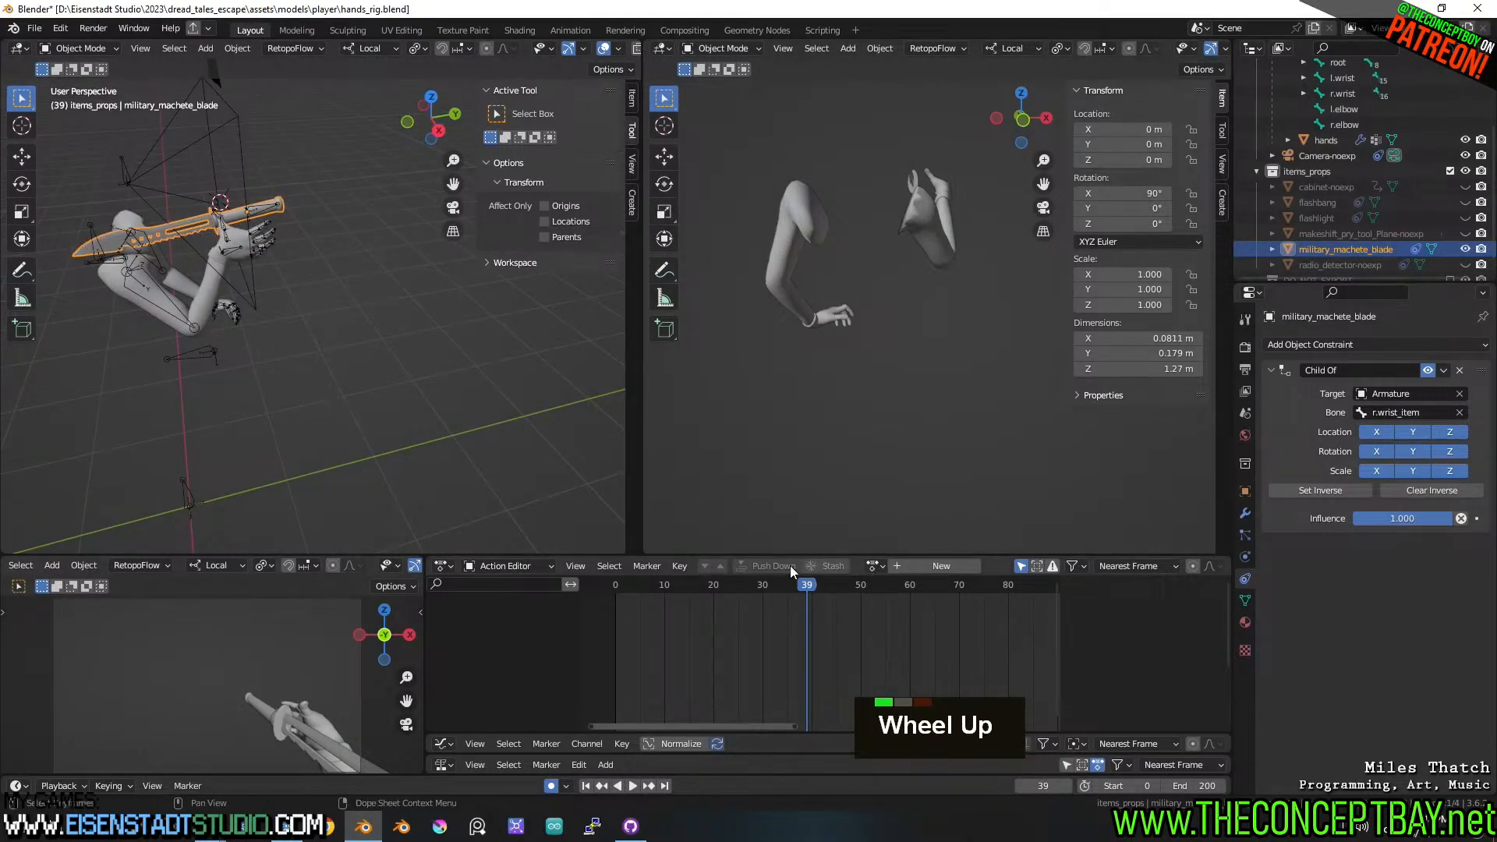
- Select the Armature and copy the "item_takeout_" prefix from the name of its current action
left_click(229, 251)
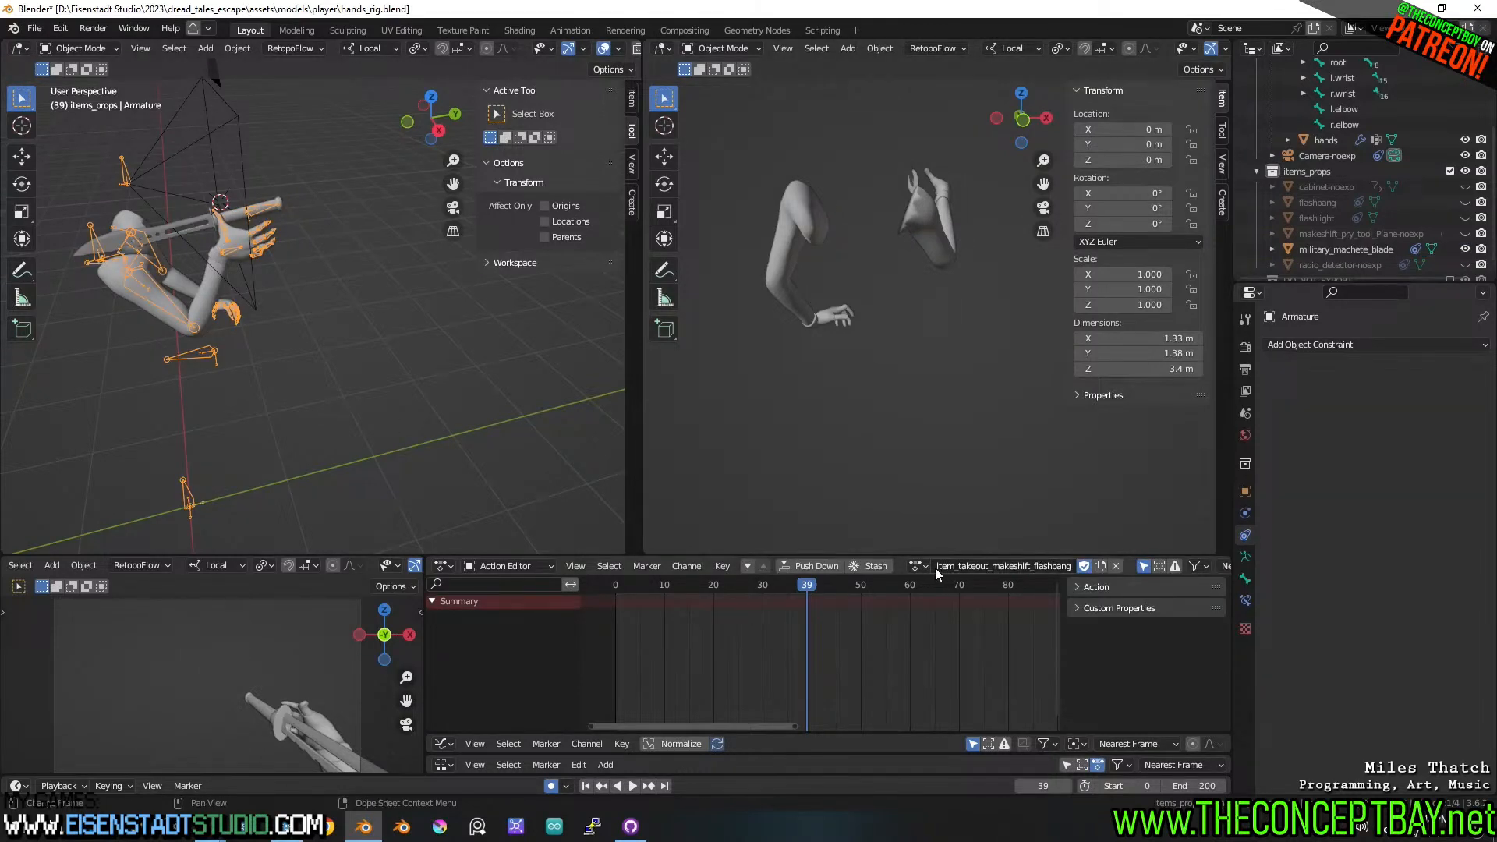
left_click(971, 562)
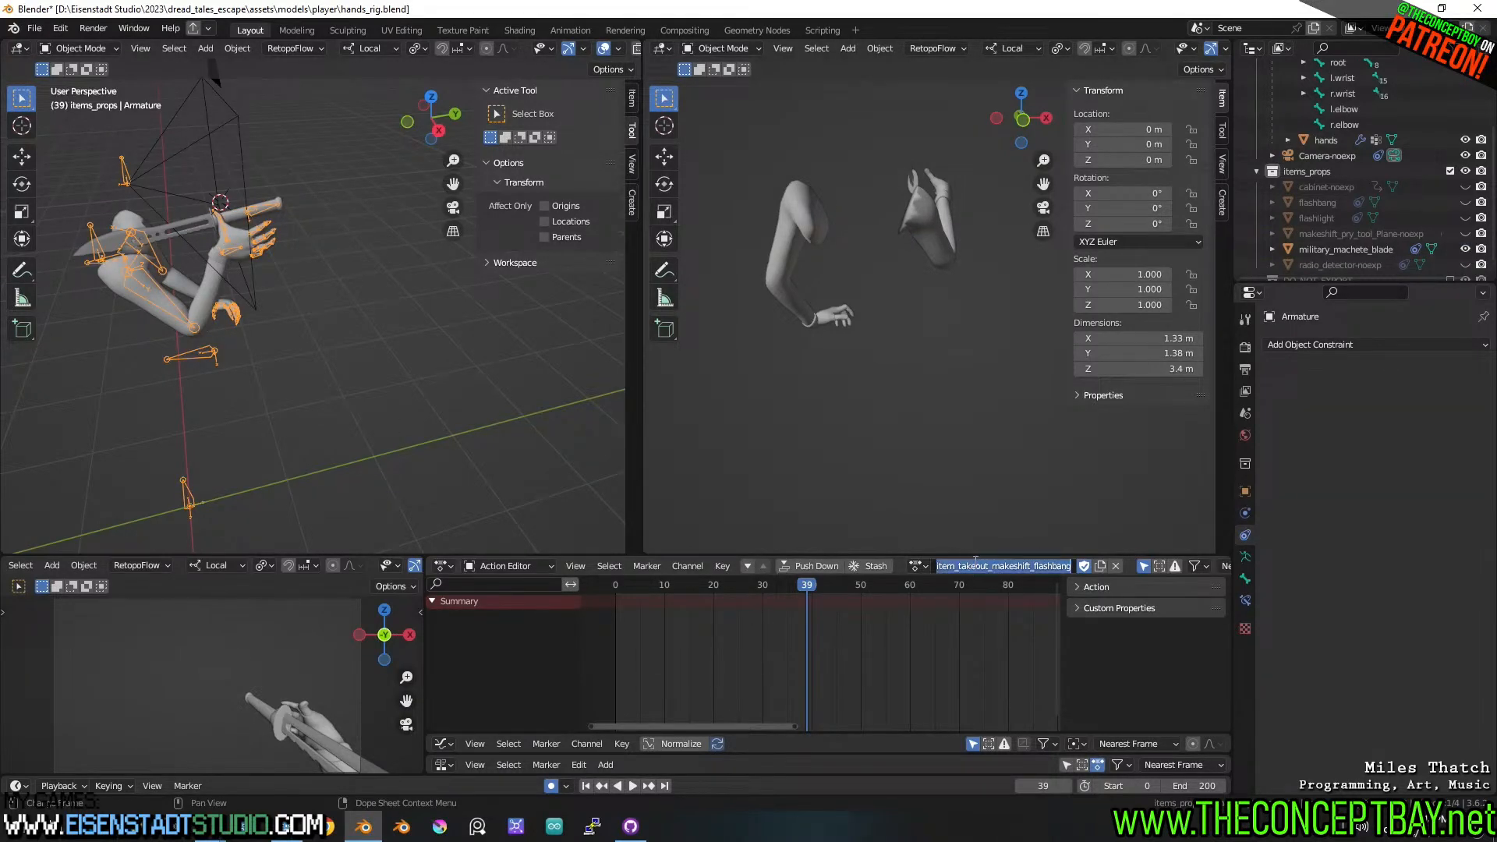
left_click(975, 565)
left_click_drag(993, 570, 831, 564)
key("ctrl+c")
key("alt+Tab")
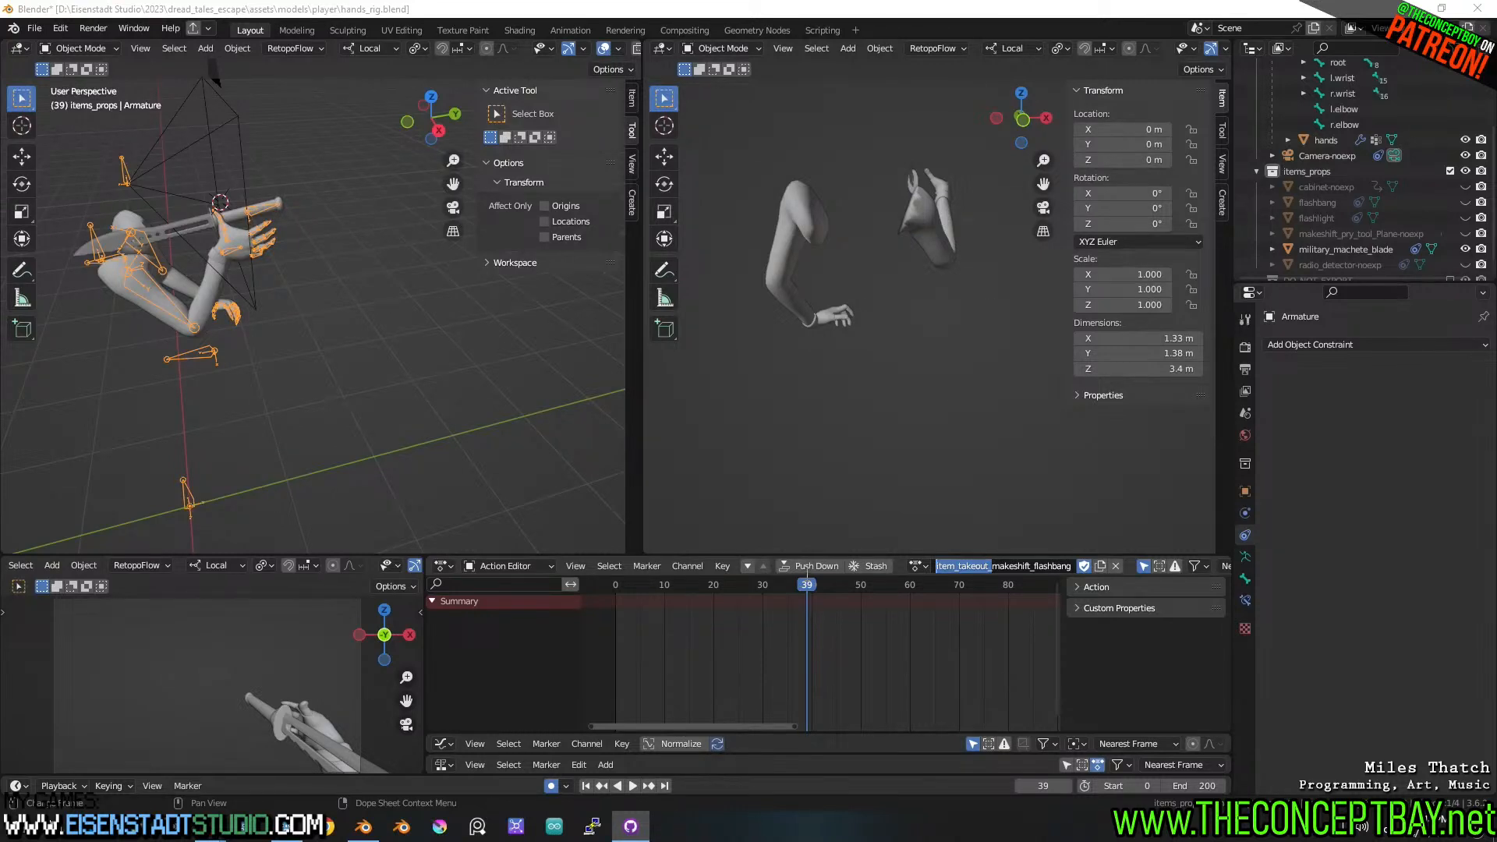
left_click(811, 582)
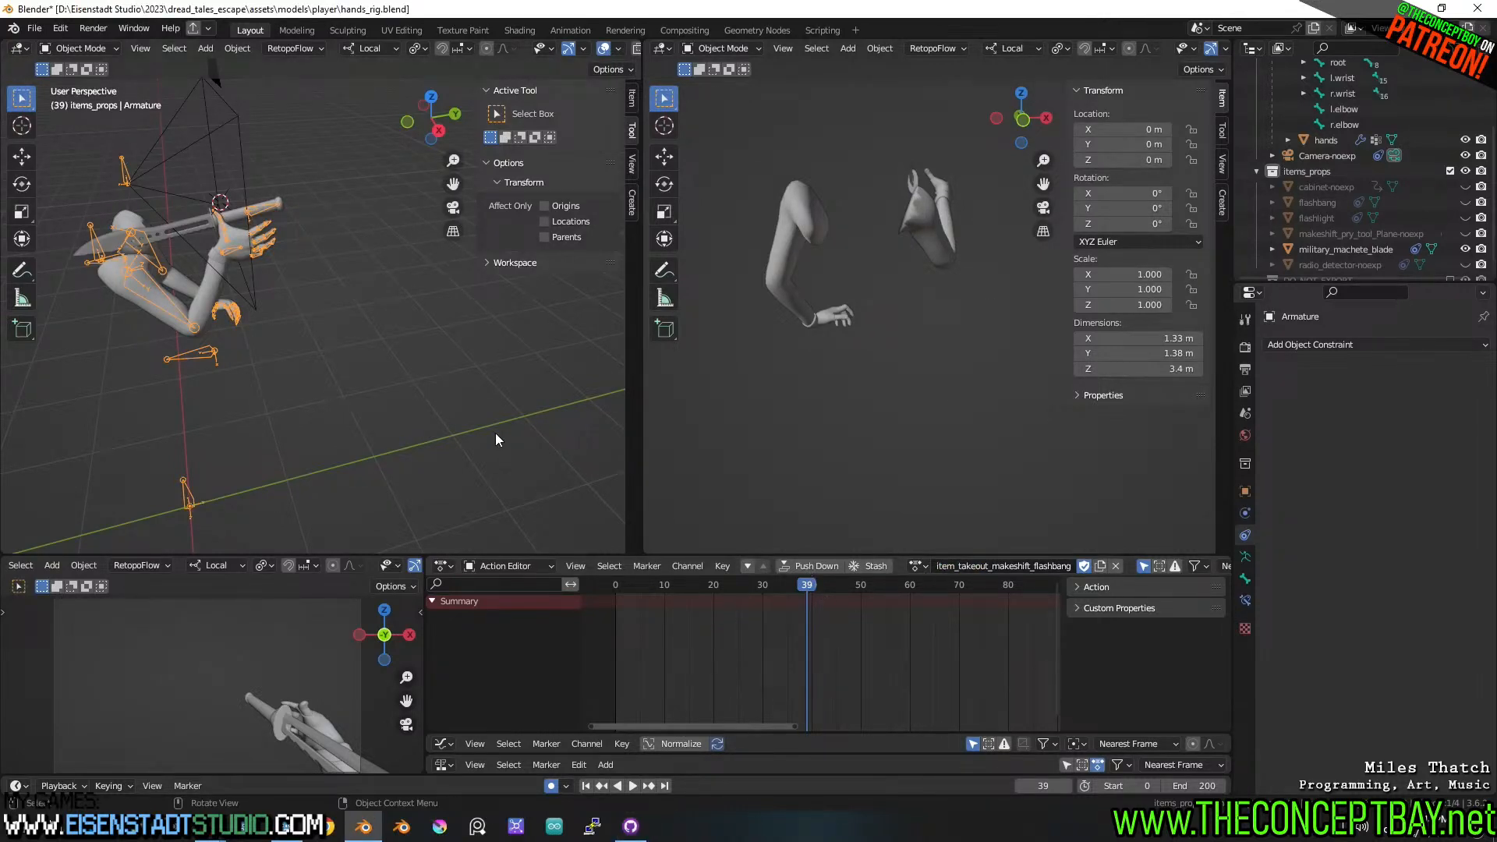
- Switch the Armature to Pose Mode, select all its bones, and play the takeout animation before parking the playhead at frame 37
key("ctrl+Tab")
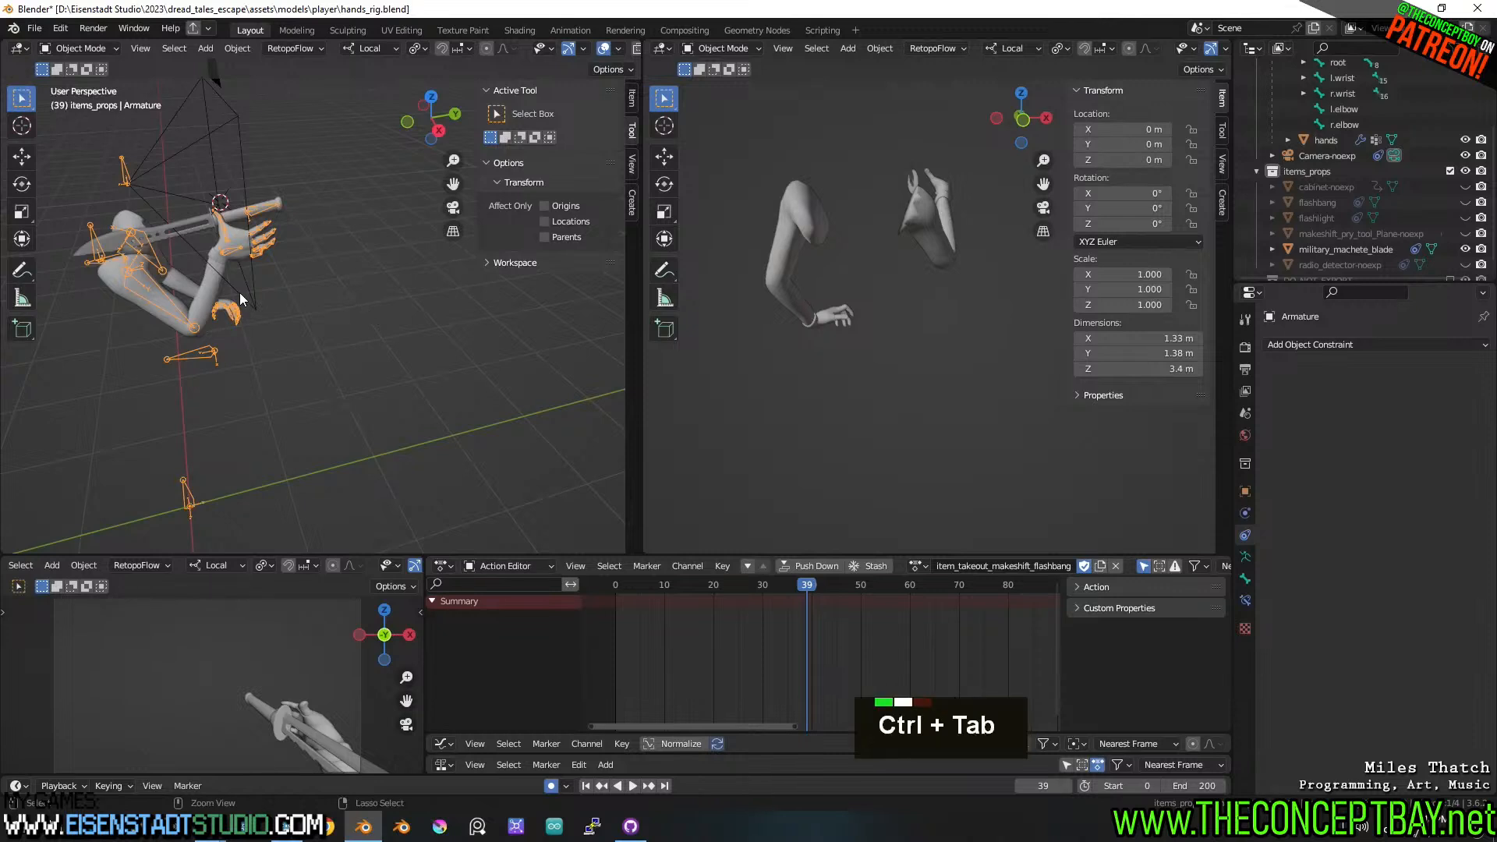
key("a")
left_click_drag(812, 581, 616, 591)
key("space")
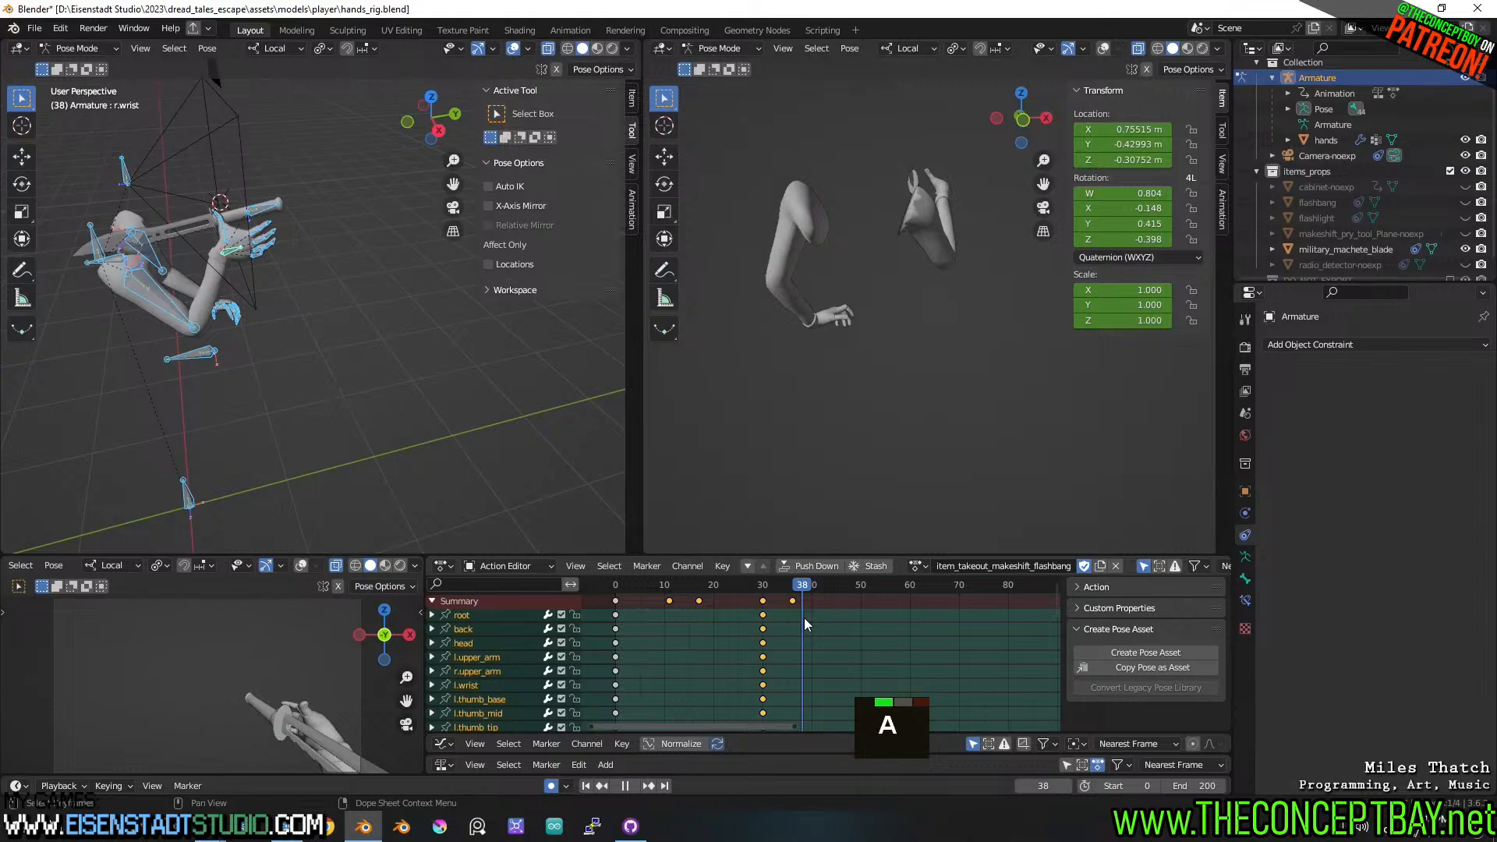
left_click_drag(804, 618, 797, 590)
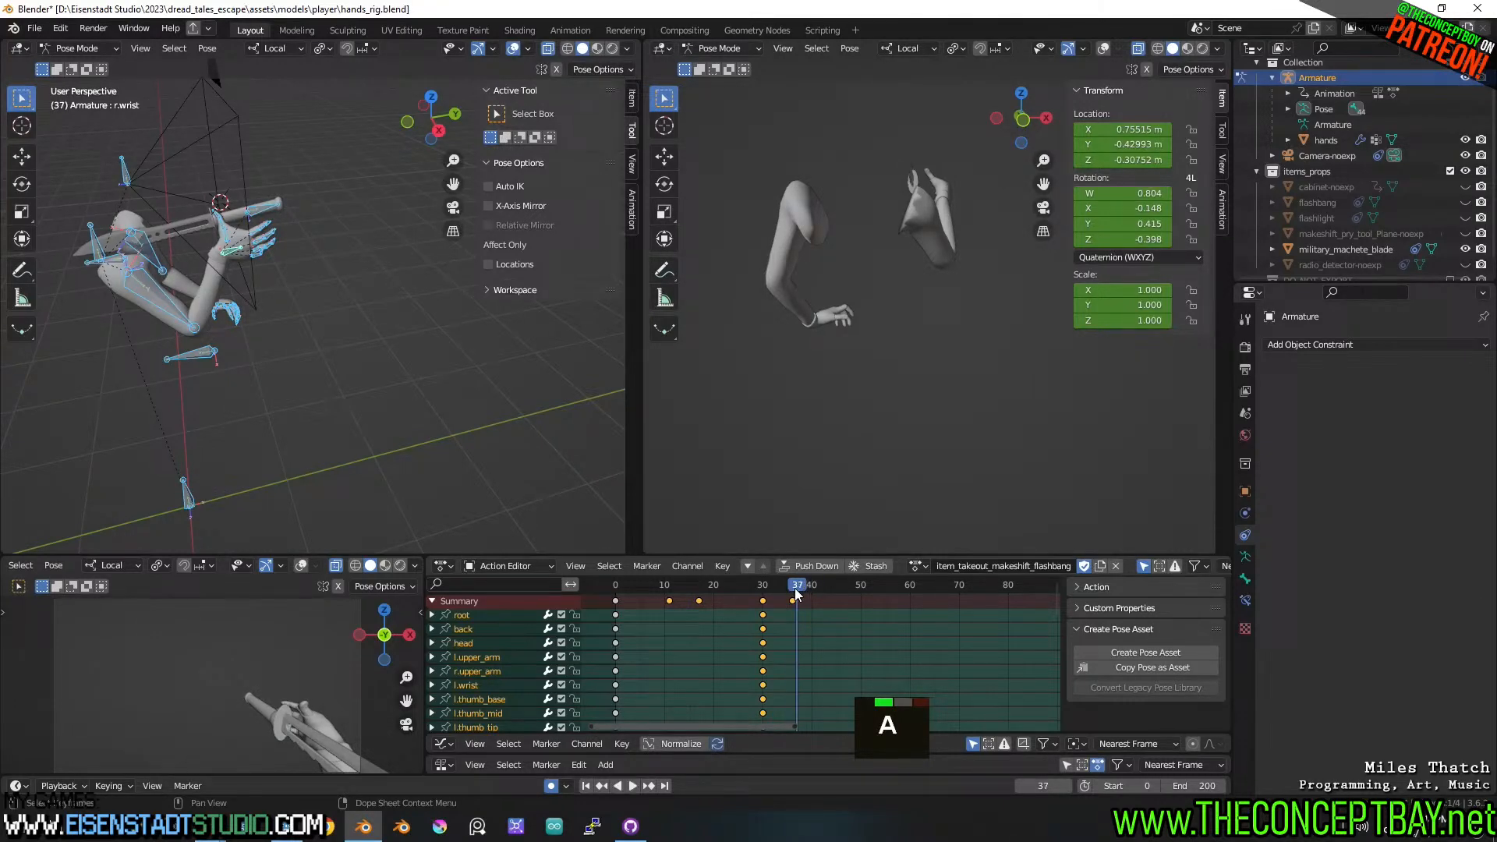
- Duplicate the flashbang takeout action and name the copy item_takeout_military_machette
left_click(1101, 566)
double_click(987, 568)
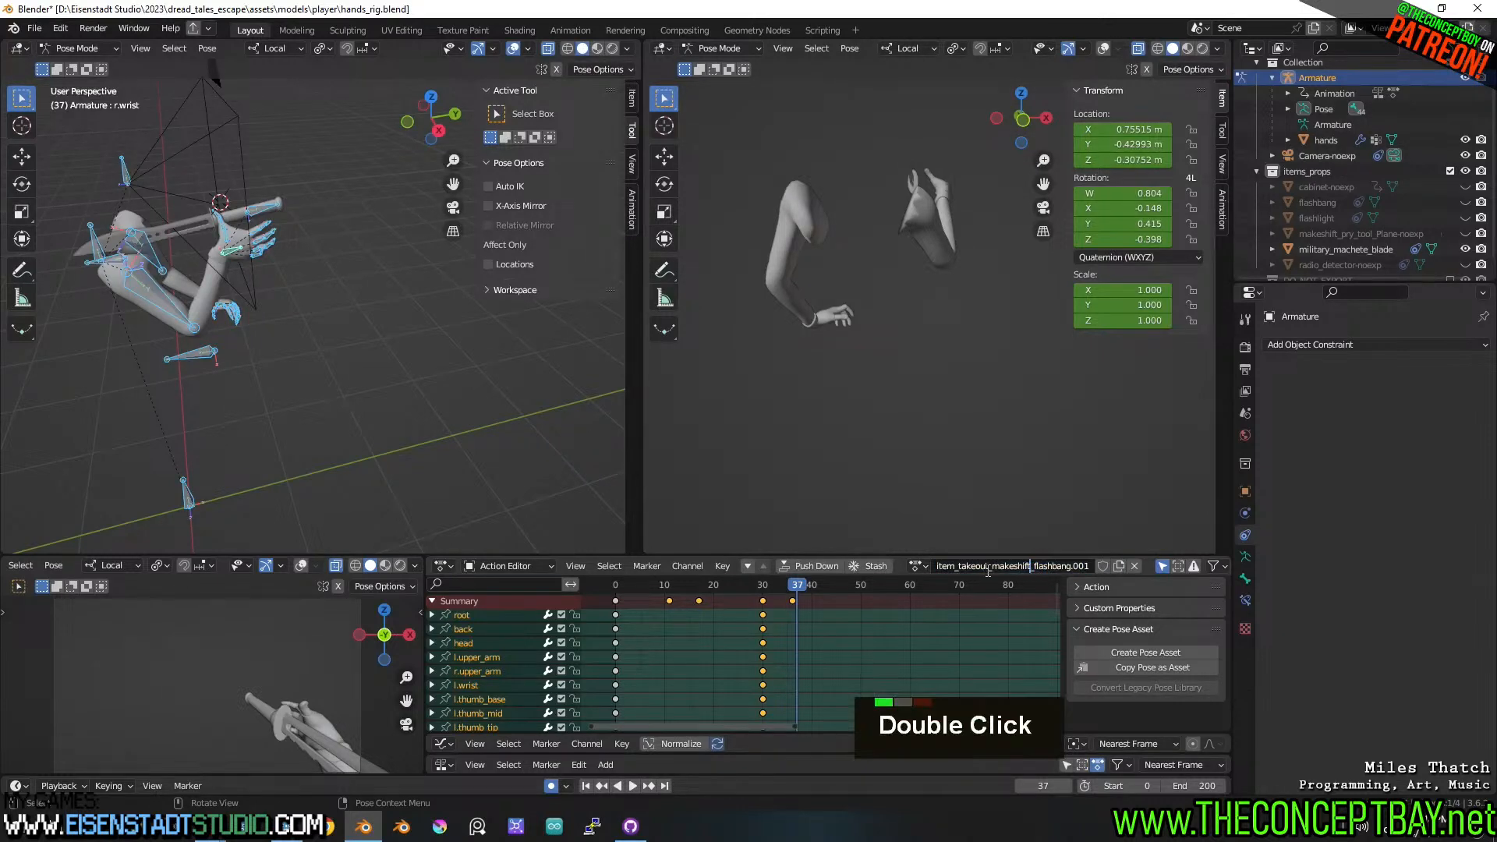
left_click_drag(992, 568, 1089, 567)
type("mi")
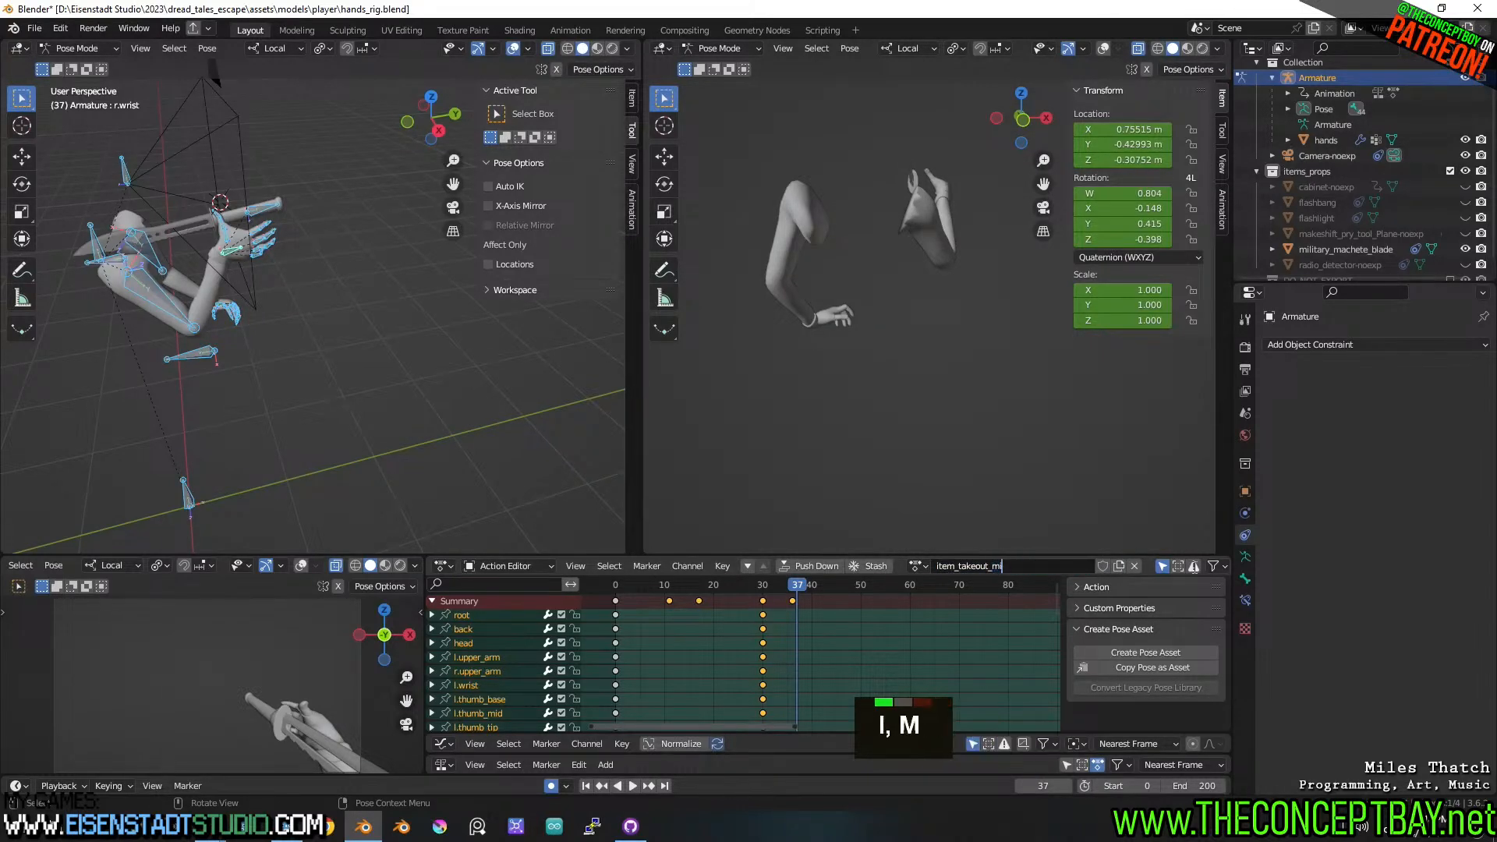
type("litary_machette")
key("Return")
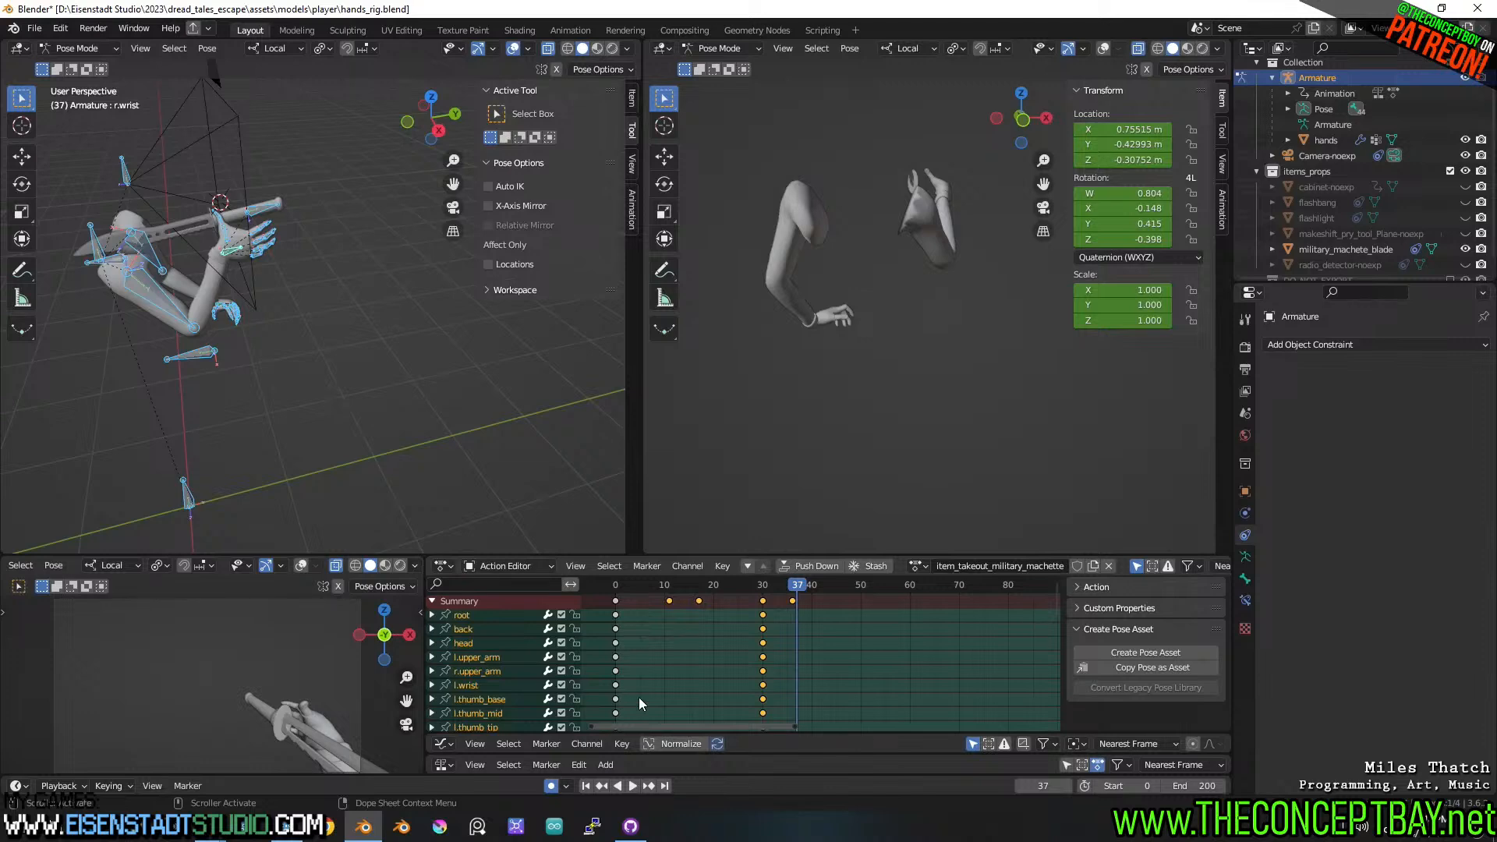
- Widen the perspective viewport and examine how the machete sits against the right hand
middle_click_drag(386, 489, 396, 340, "shift")
scroll(373, 410, "up", 2)
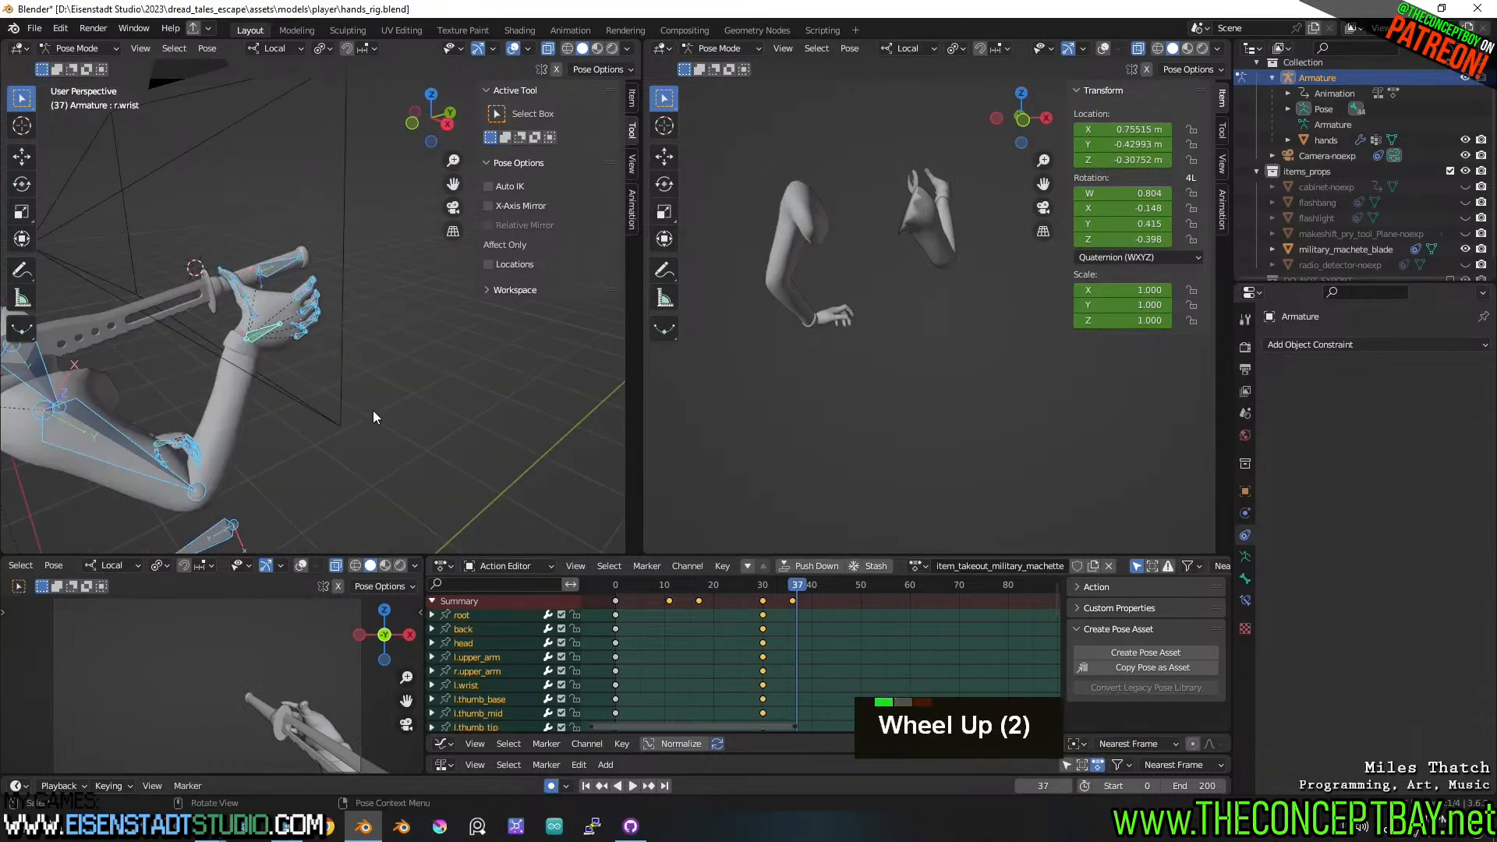
middle_click_drag(373, 410, 424, 428)
scroll(377, 429, "down", 2)
scroll(378, 428, "up", 1)
scroll(423, 428, "up", 1)
scroll(436, 425, "up", 2)
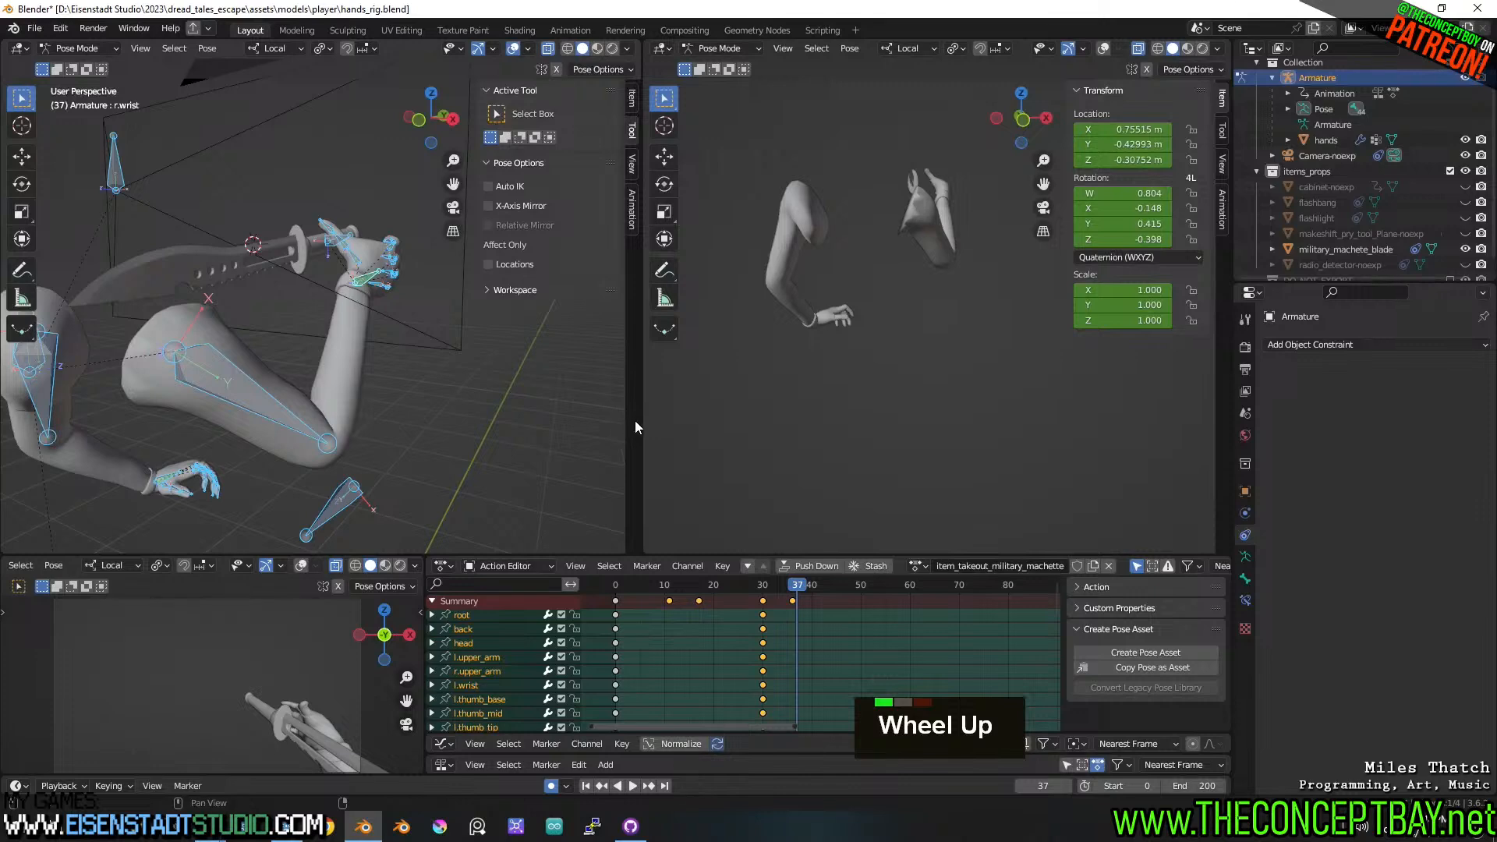
left_click_drag(635, 426, 760, 424)
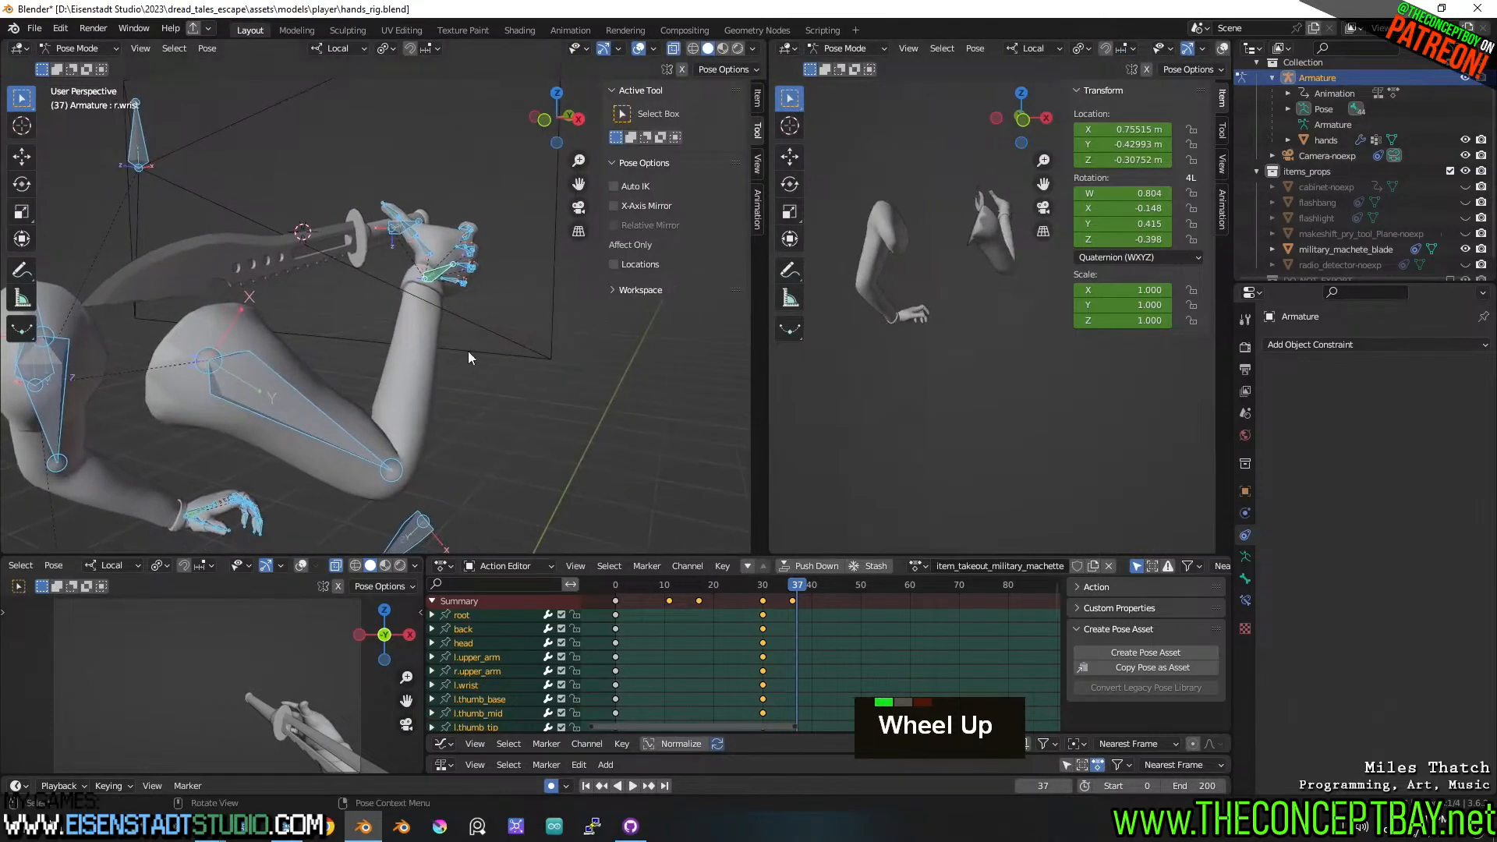
middle_click_drag(469, 353, 428, 349)
scroll(396, 343, "up", 2, "shift")
scroll(396, 343, "up", 1)
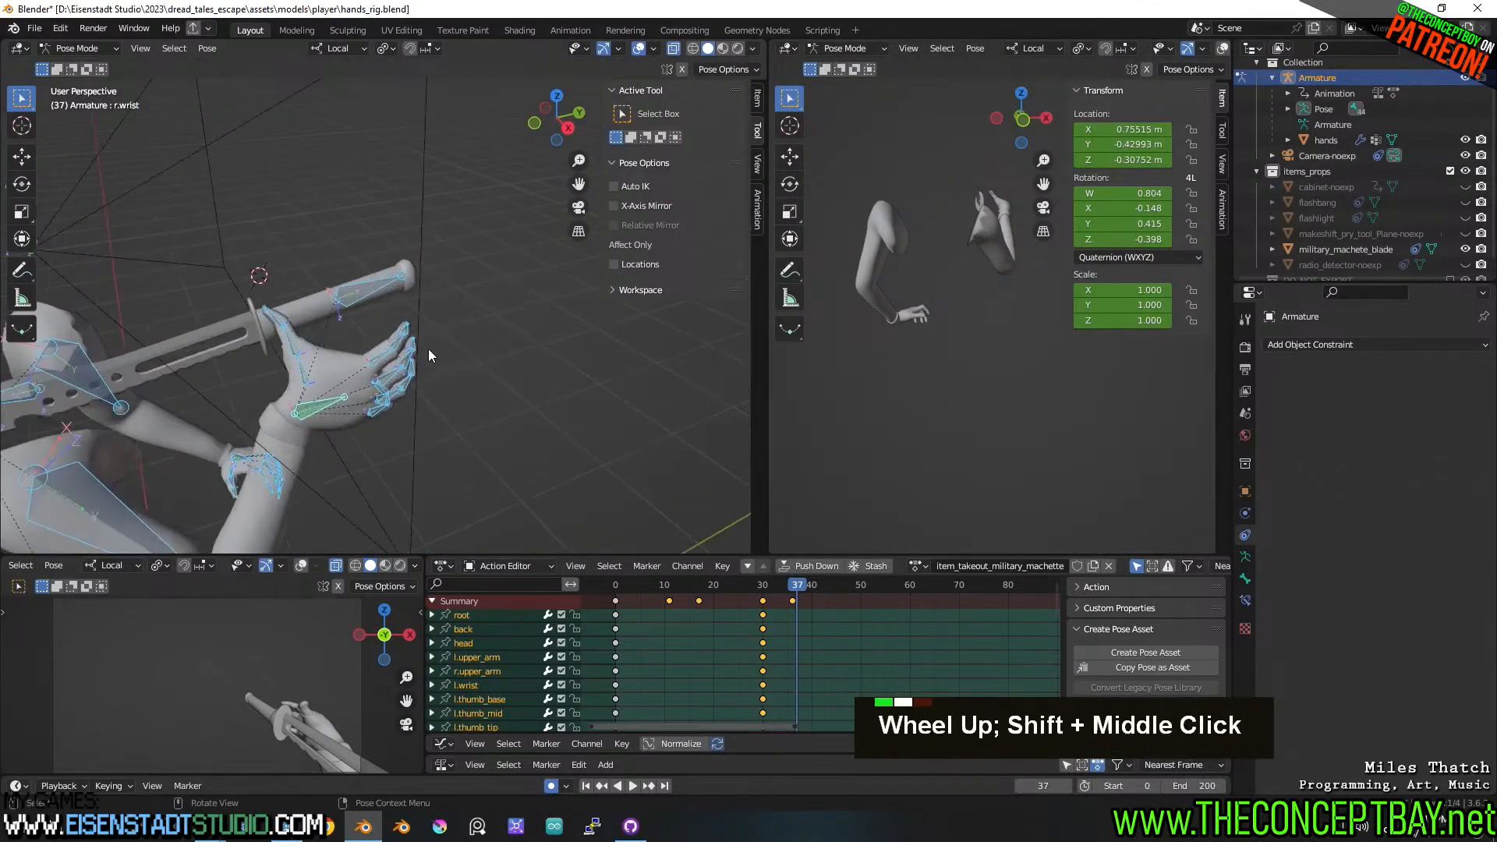
key("shift+space")
key("Escape")
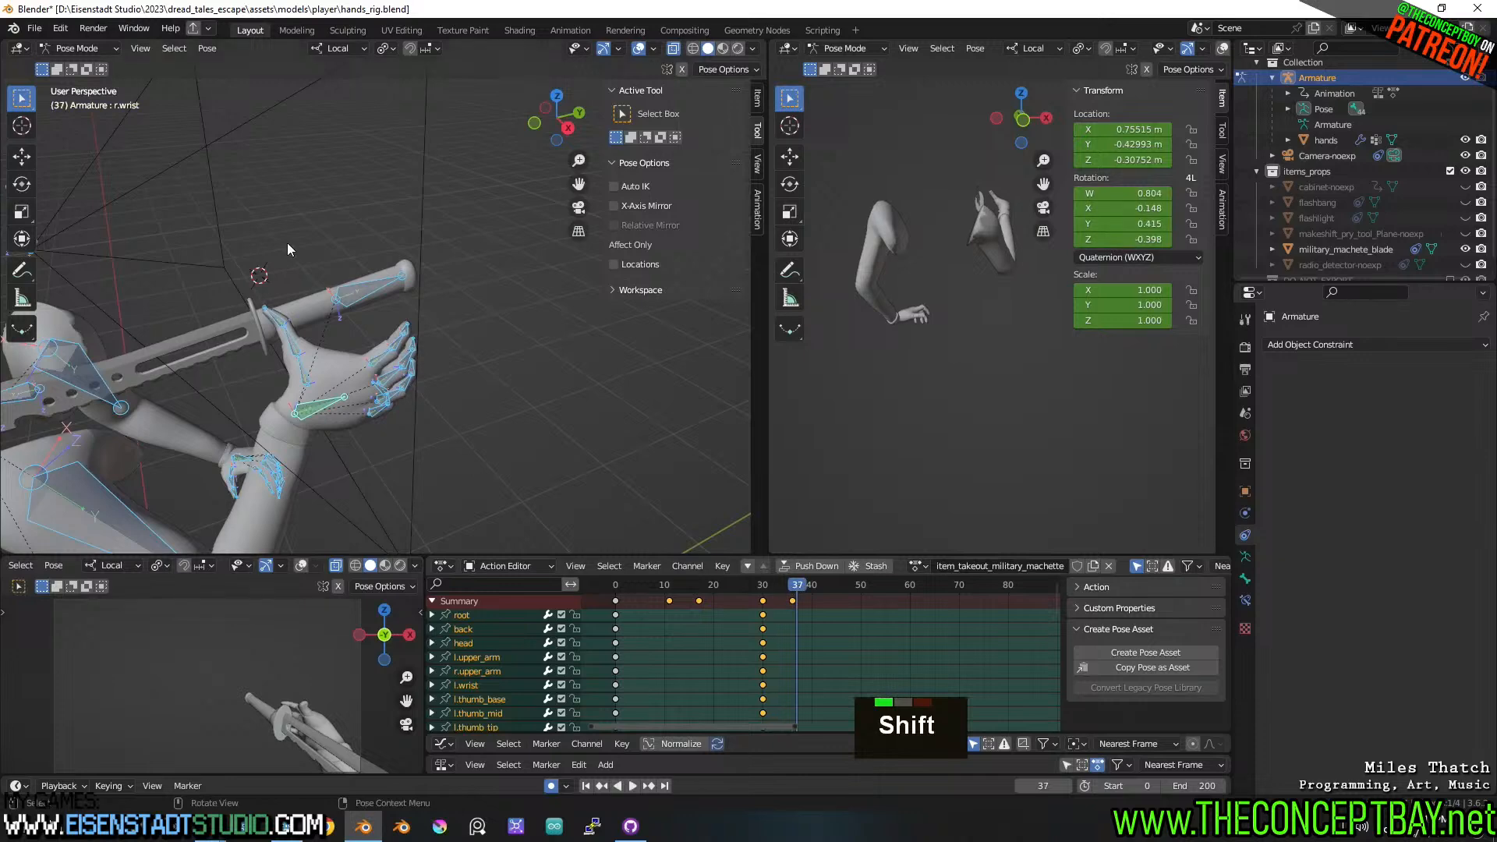
- Select the linked thumb and finger bones of the right hand and delete all their keyframes
middle_click_drag(376, 340, 321, 295)
scroll(349, 325, "up", 1)
middle_click_drag(321, 295, 212, 330, "shift")
left_click(178, 326)
key("l")
key("l")
key("l")
key("l")
key("l")
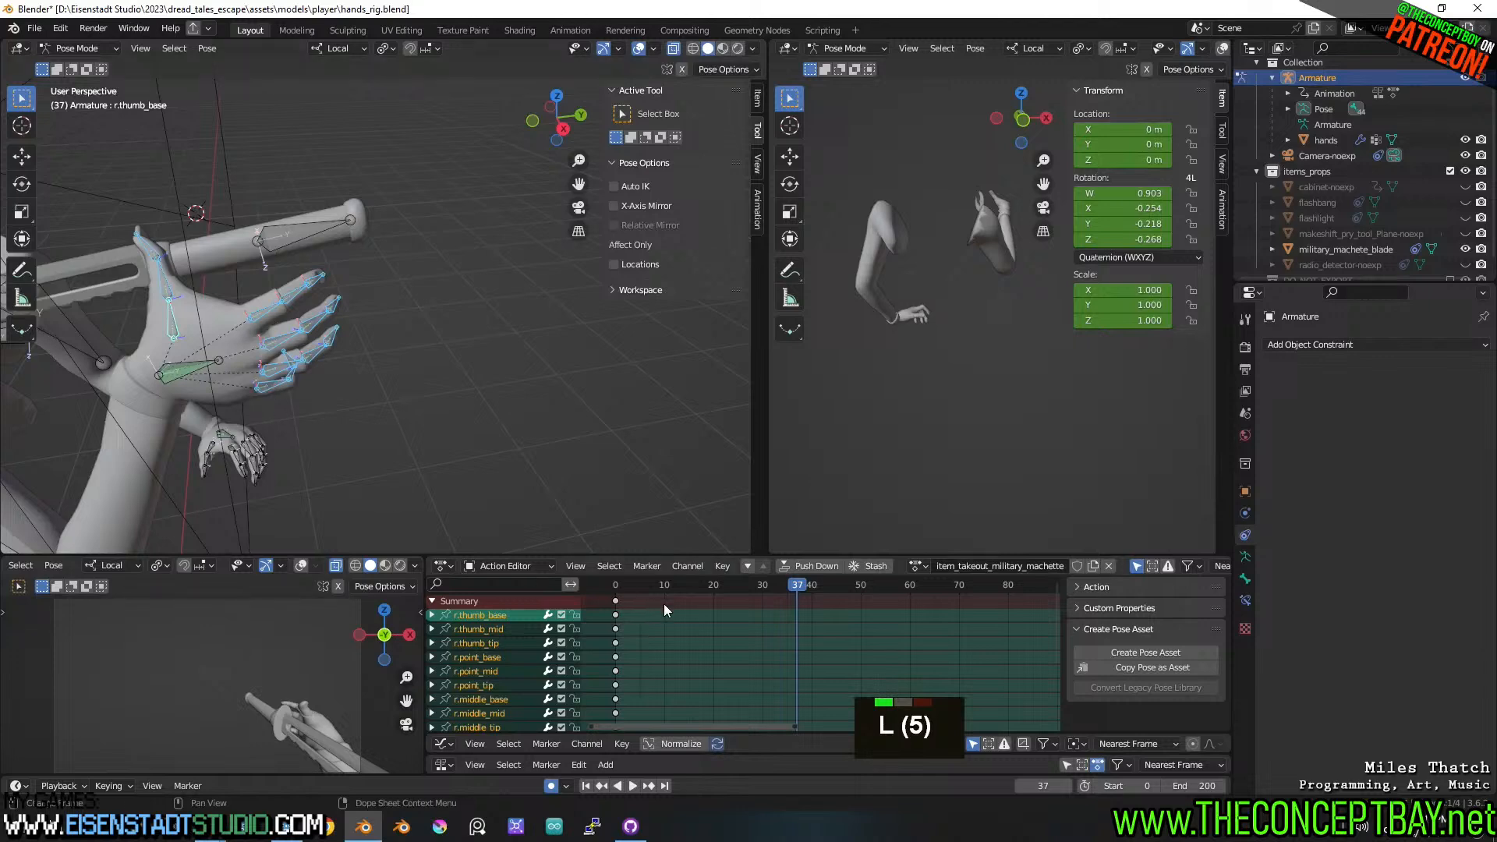
key("a")
key("x")
left_click(630, 610)
- Rotate the r.wrist_item bone by about 104° in the right orthographic view to stand the machete upright
left_click(308, 234)
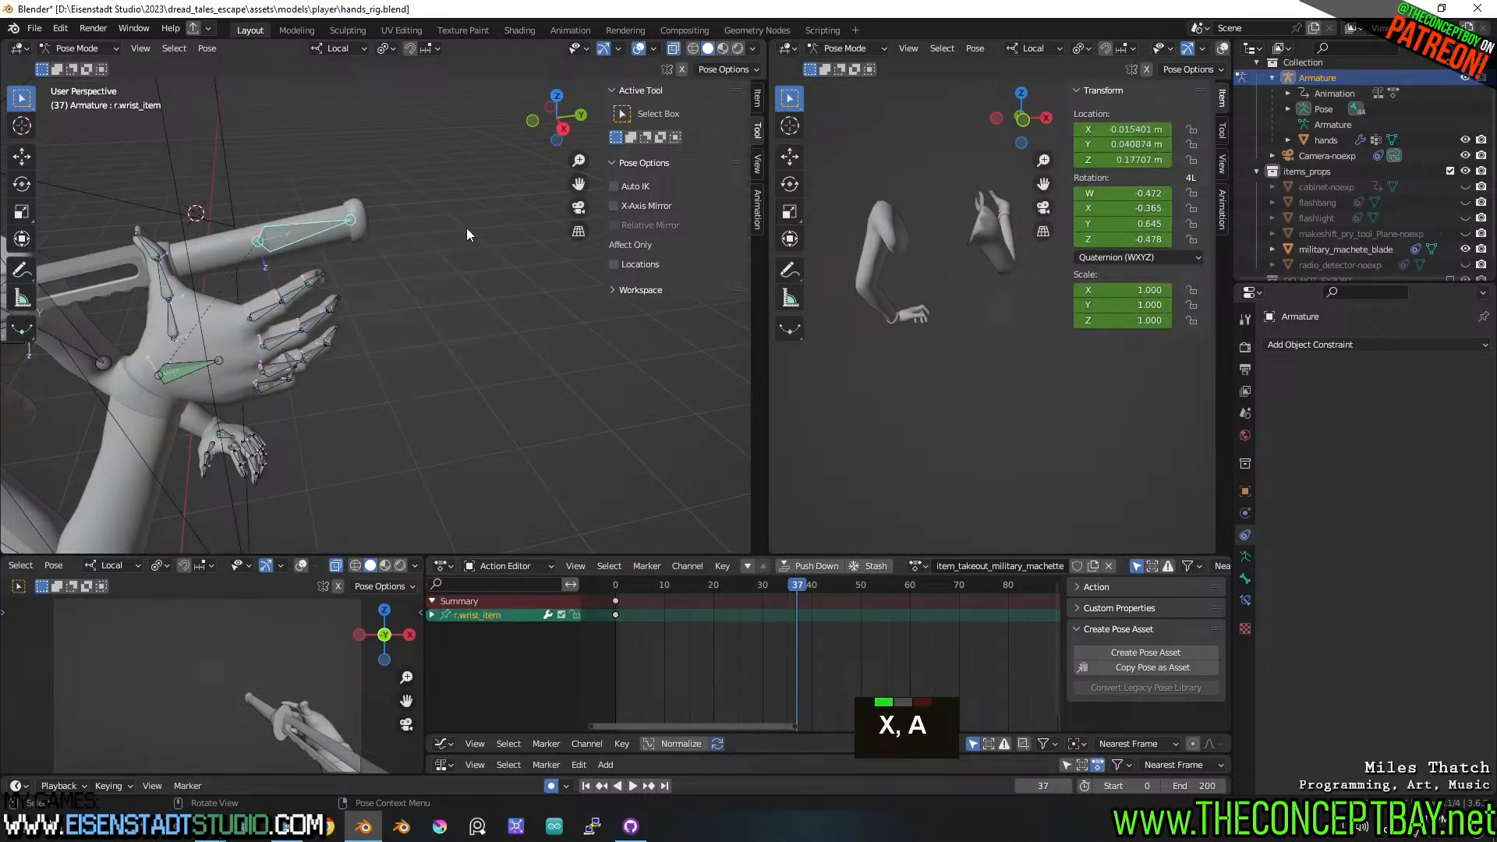
middle_click_drag(377, 231, 436, 226, "alt")
middle_click_drag(437, 226, 475, 254, "alt")
middle_click_drag(476, 253, 494, 252, "alt")
key("r")
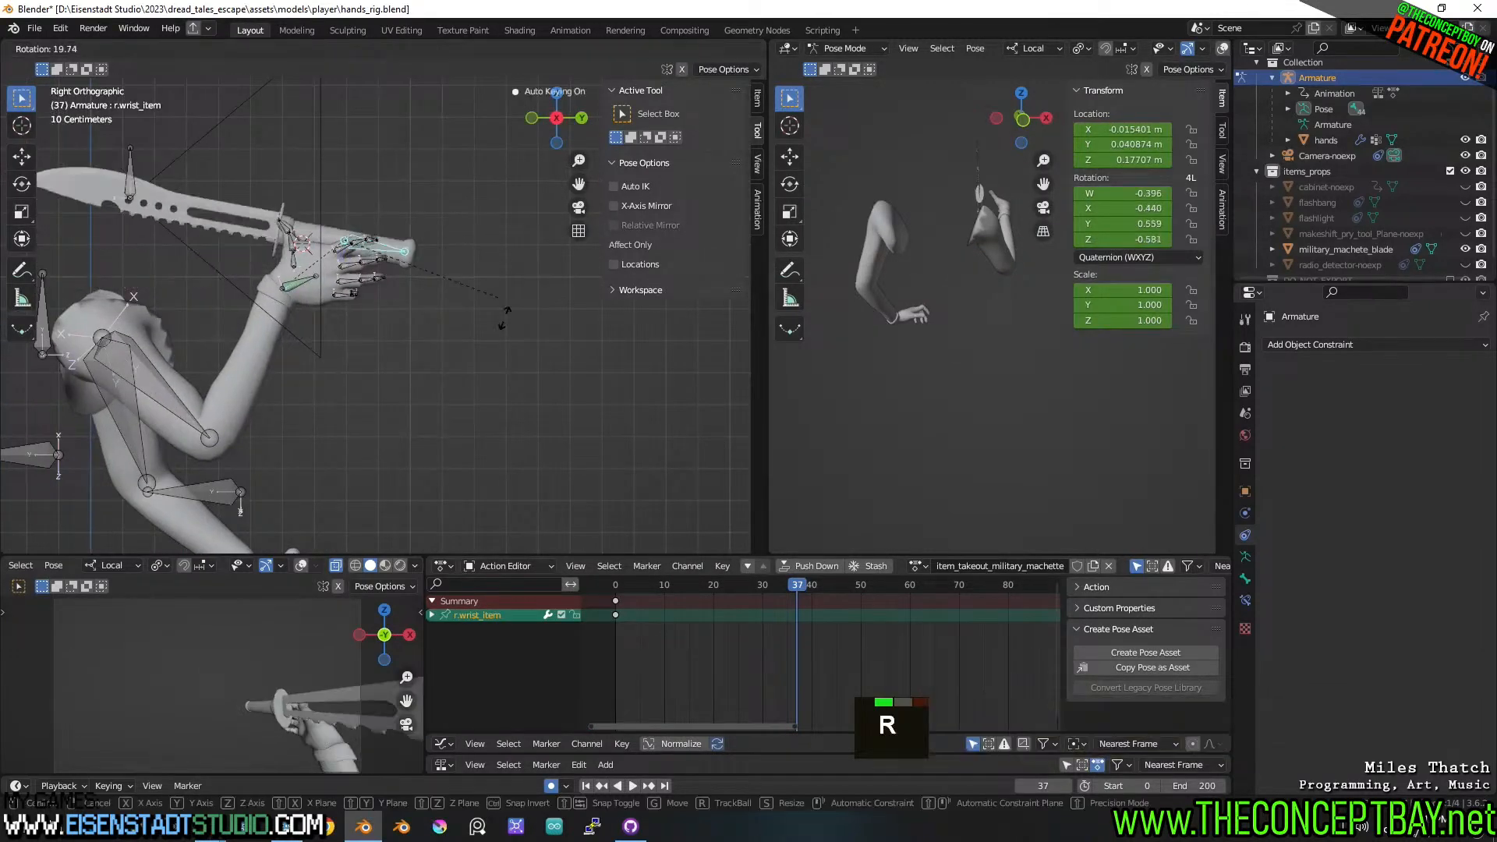
left_click(292, 379)
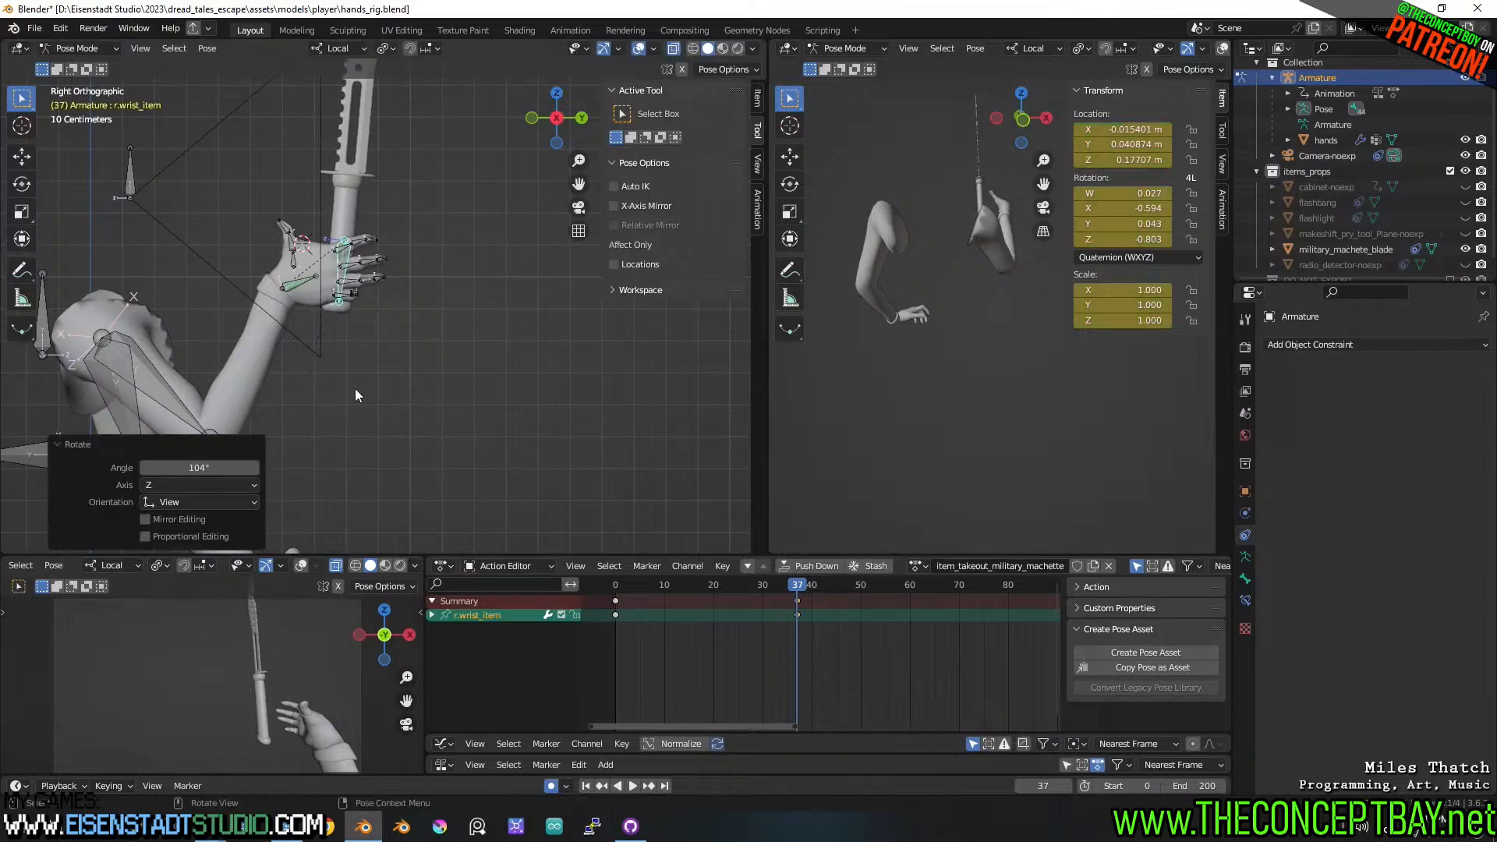
- Move r.wrist_item about -0.068 m in Y and -0.078 m in Z, plus about 0.217 m in X and 0.022 m in Z, into the palm
key("g")
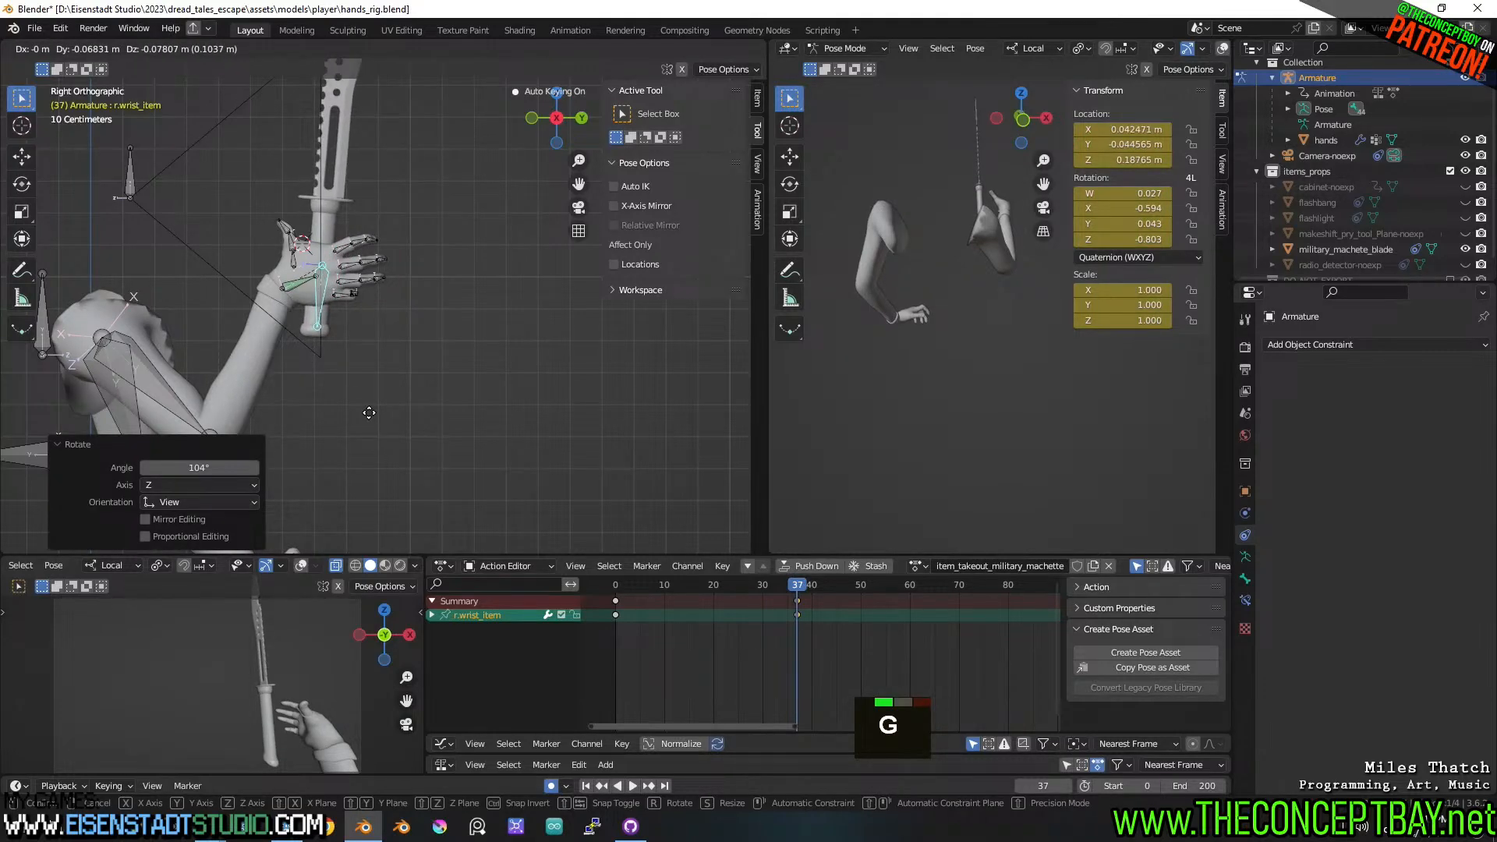
left_click(369, 413)
middle_click_drag(493, 367, 410, 362, "alt")
key("g")
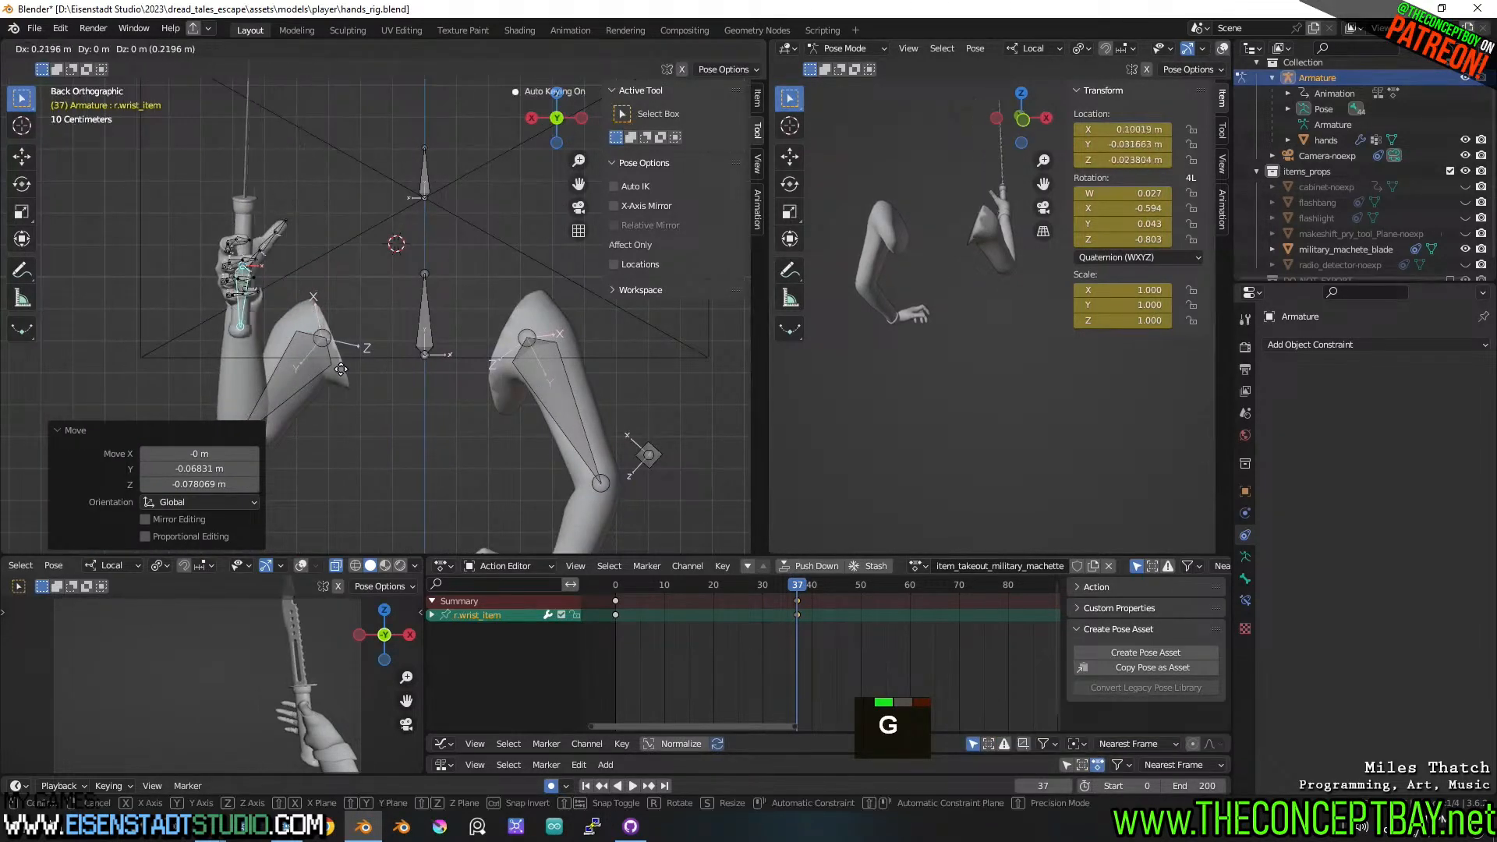
left_click(342, 362)
- Tilt r.wrist_item by about -7.22° in the back orthographic view to align the handle with the palm
key("r")
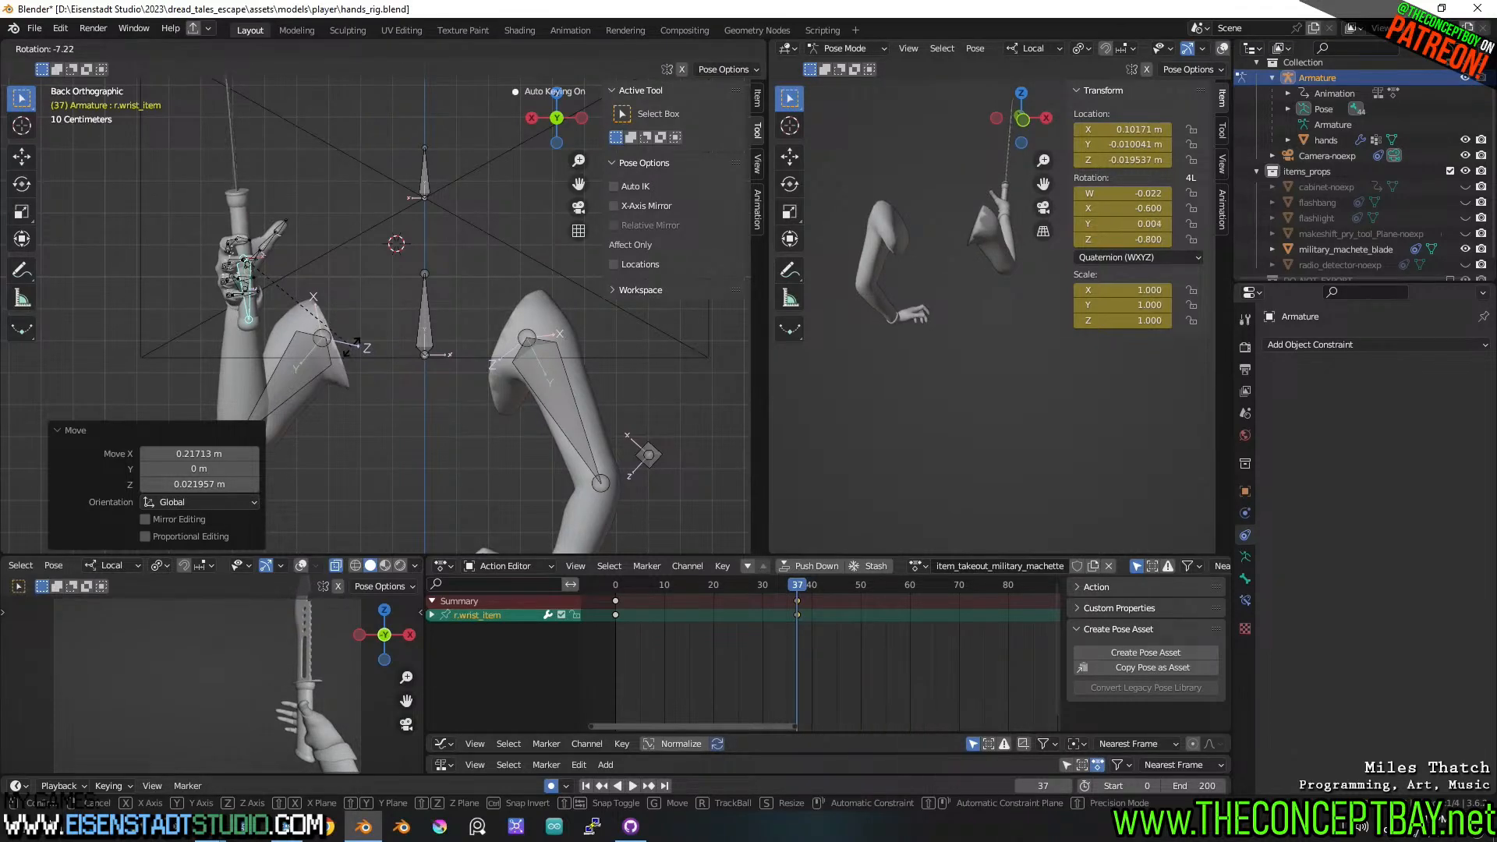
left_click(351, 346)
scroll(358, 395, "up", 2)
middle_click_drag(351, 346, 438, 270)
scroll(487, 335, "up", 2)
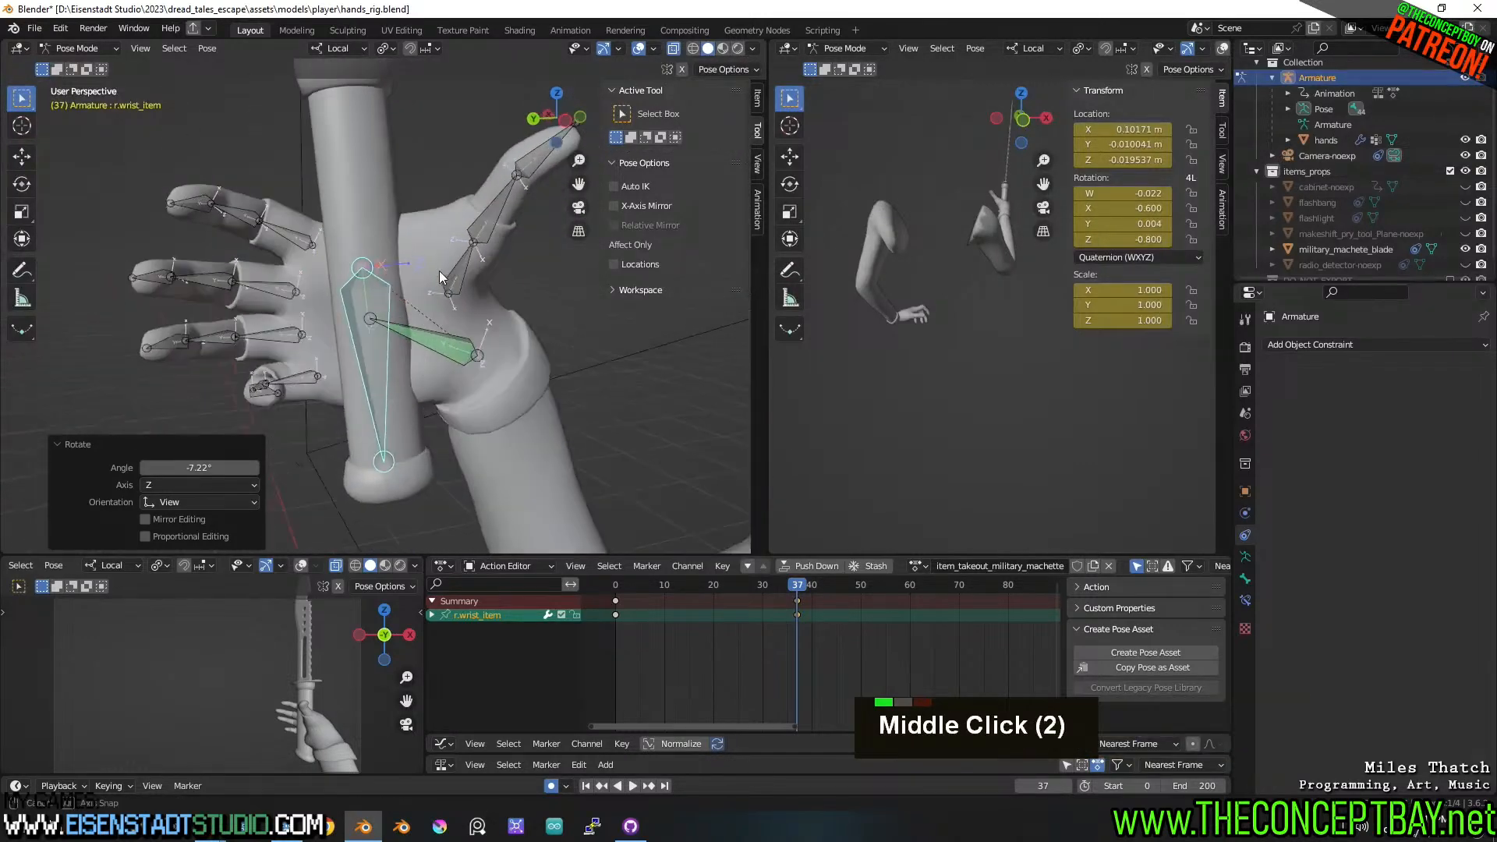
- Delete the r.wrist_item keyframe at frame 0
left_click(620, 601)
key("x")
key("Escape")
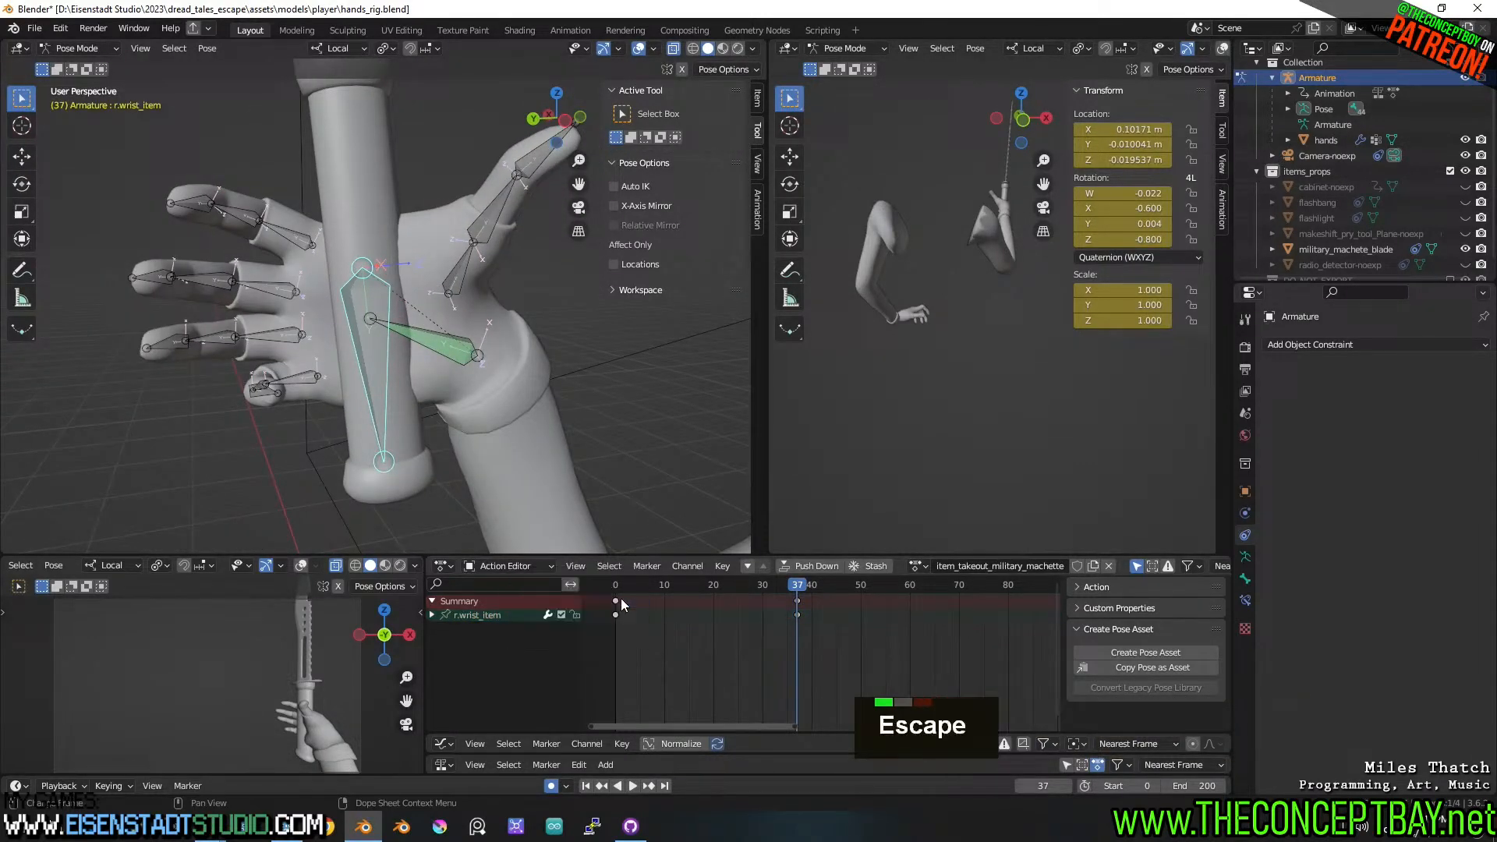
double_click(619, 599)
key("x")
left_click(619, 598)
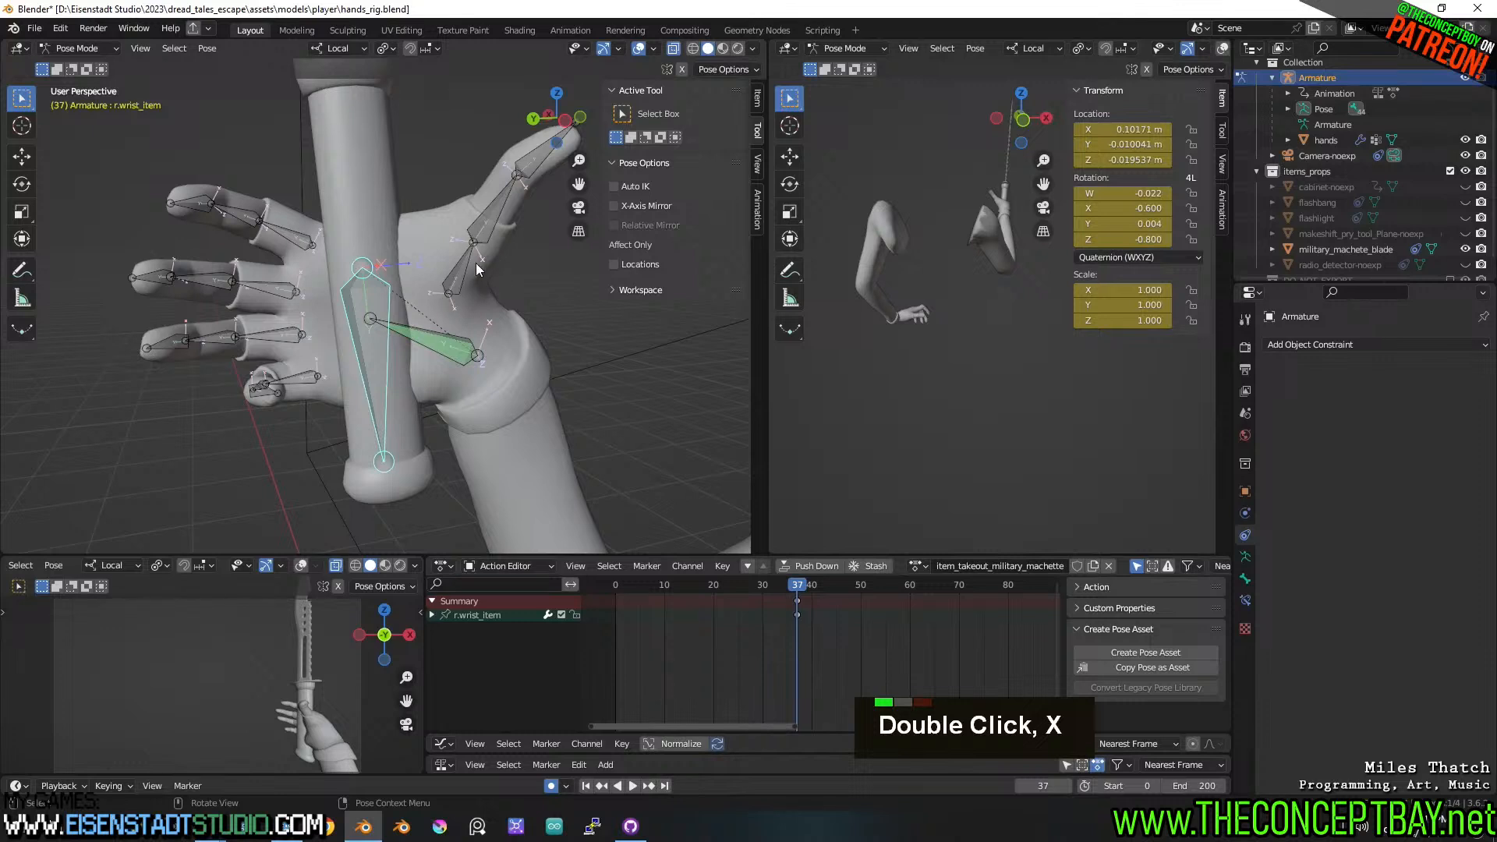
- Rotate the r.thumb_base bone about its local X axis to bring the thumb over the machete handle
left_click(461, 276)
mouse_move(504, 278)
middle_mouse_down()
mouse_move(484, 272)
mouse_move(527, 265)
middle_mouse_up()
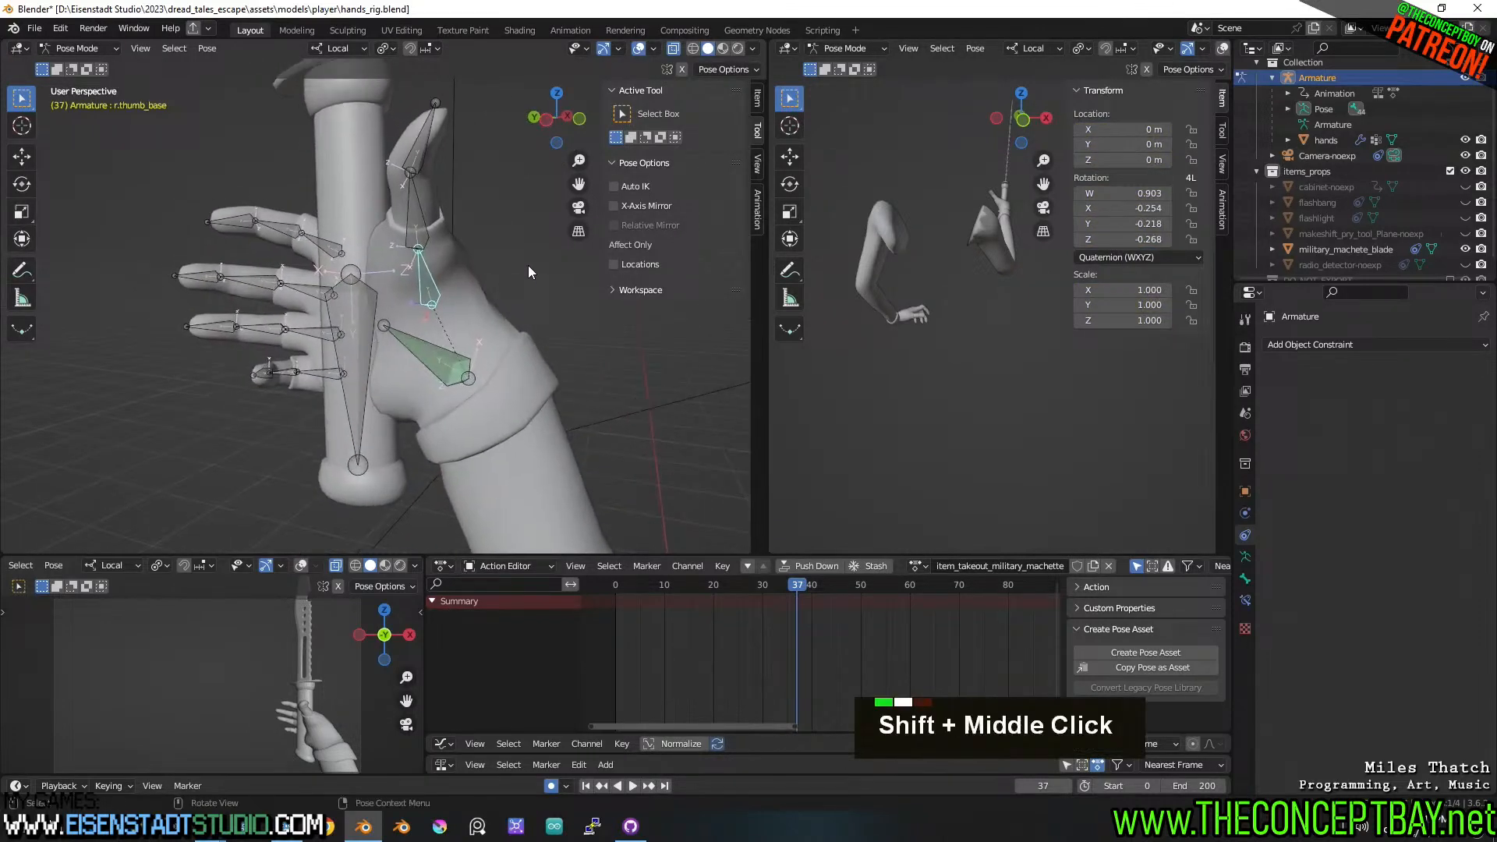
key("r")
key("x")
key("x")
key("x")
key("x")
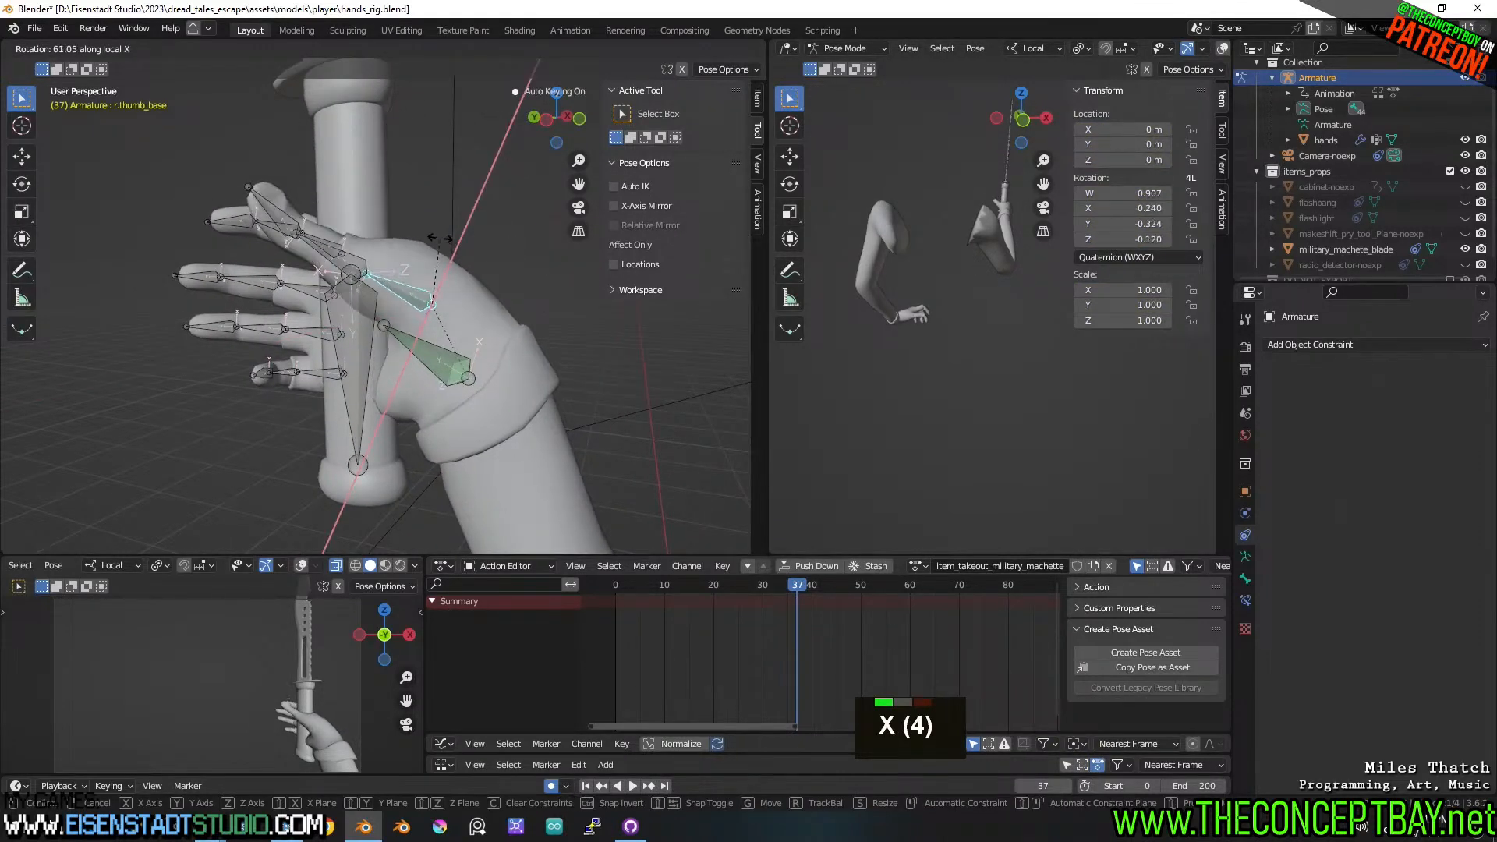
left_click(344, 239)
- Curl r.thumb_mid and r.thumb_tip together by about 56.7° around their local X axes
left_click(304, 198, "shift")
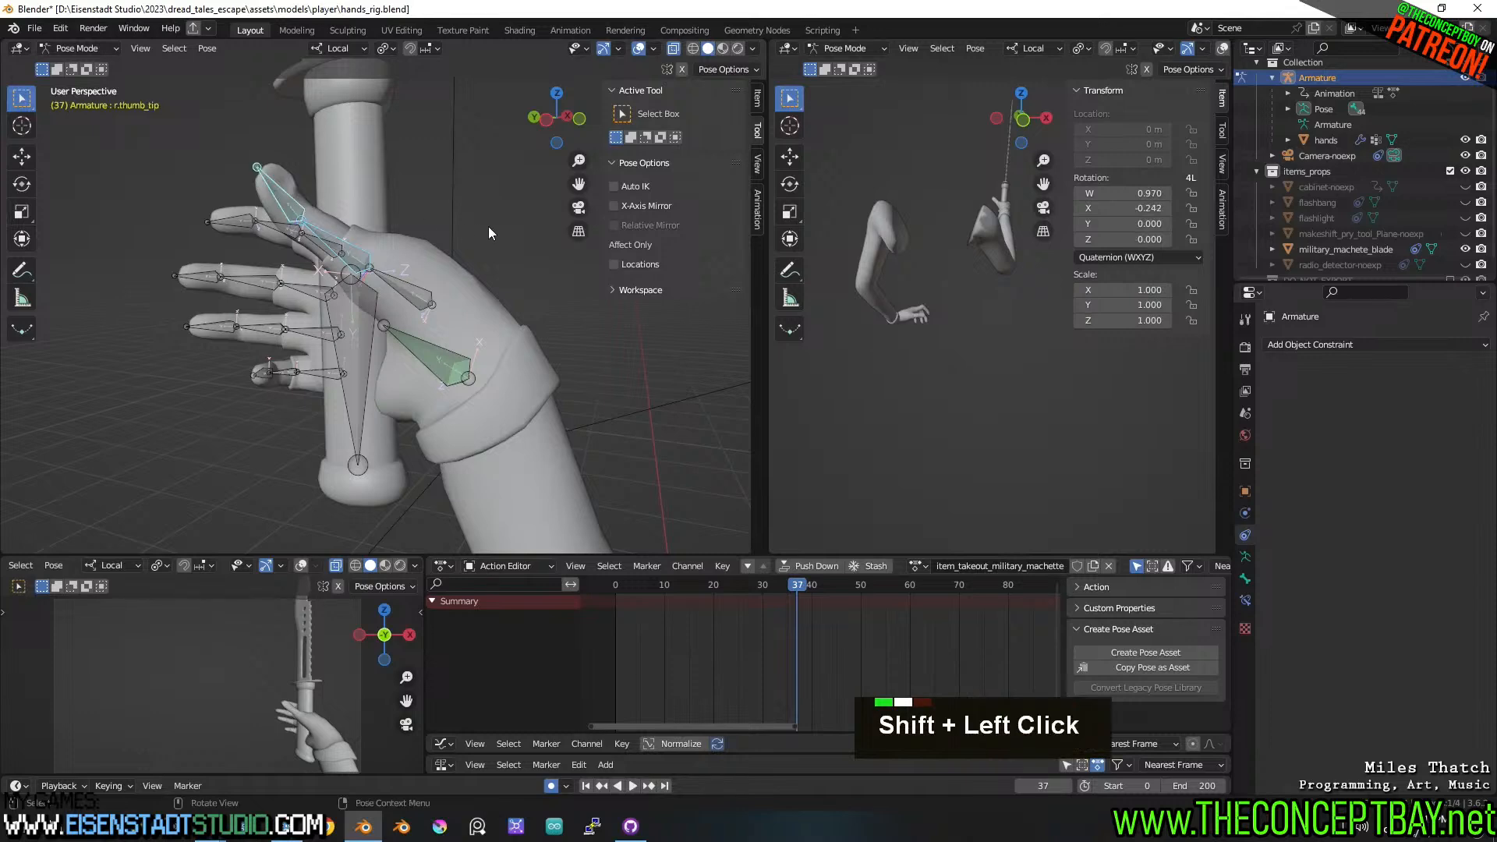
key("r")
key("x")
key("x")
key("x")
key("x")
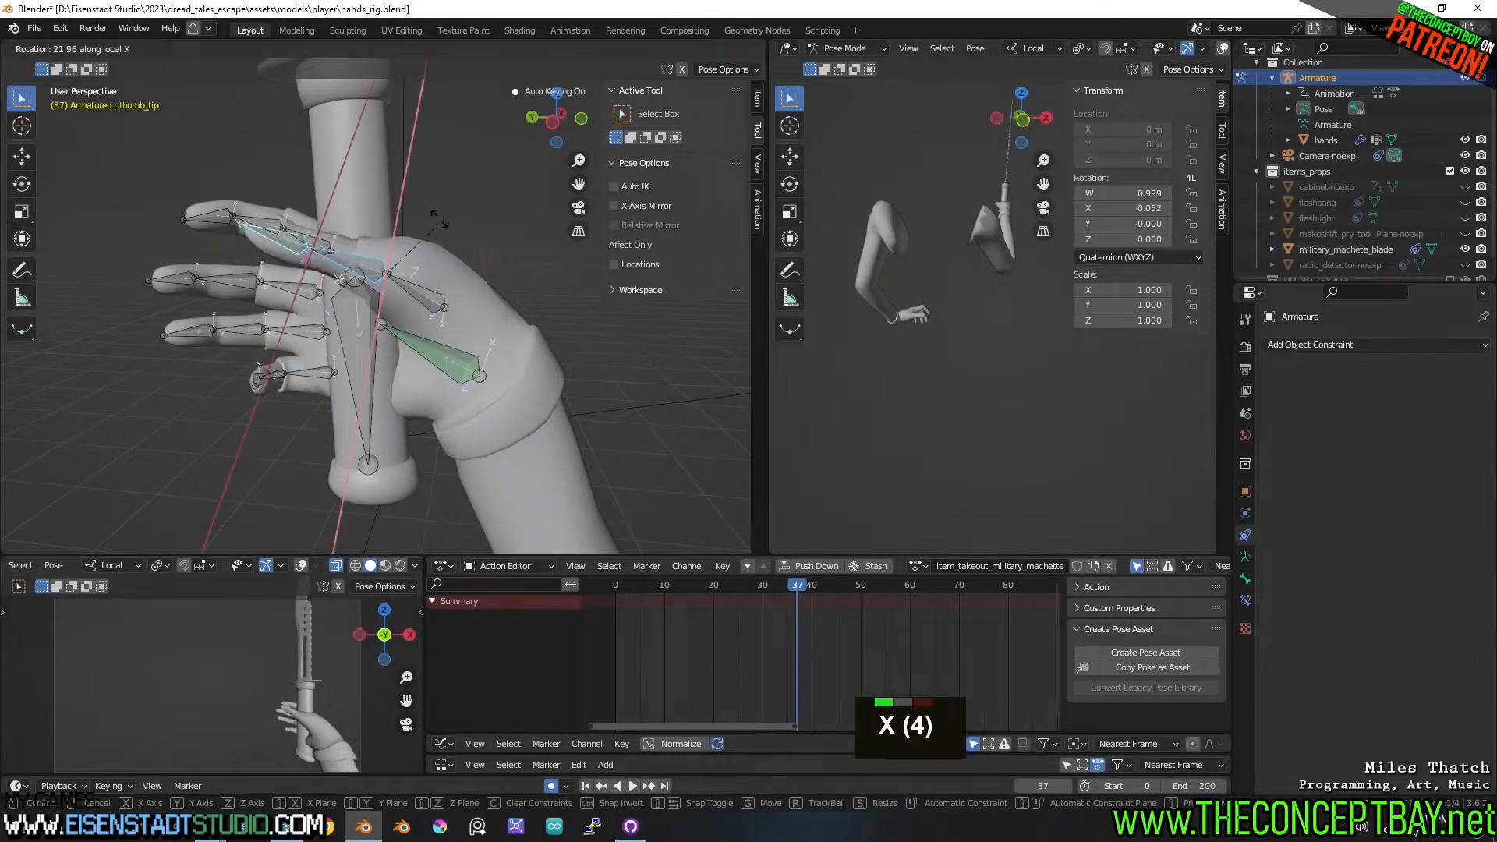
left_click(399, 216)
- Twist r.thumb_mid and r.thumb_tip by about -17.6° around their local Y axes
middle_click_drag(400, 216, 437, 275)
scroll(437, 275, "up", 1)
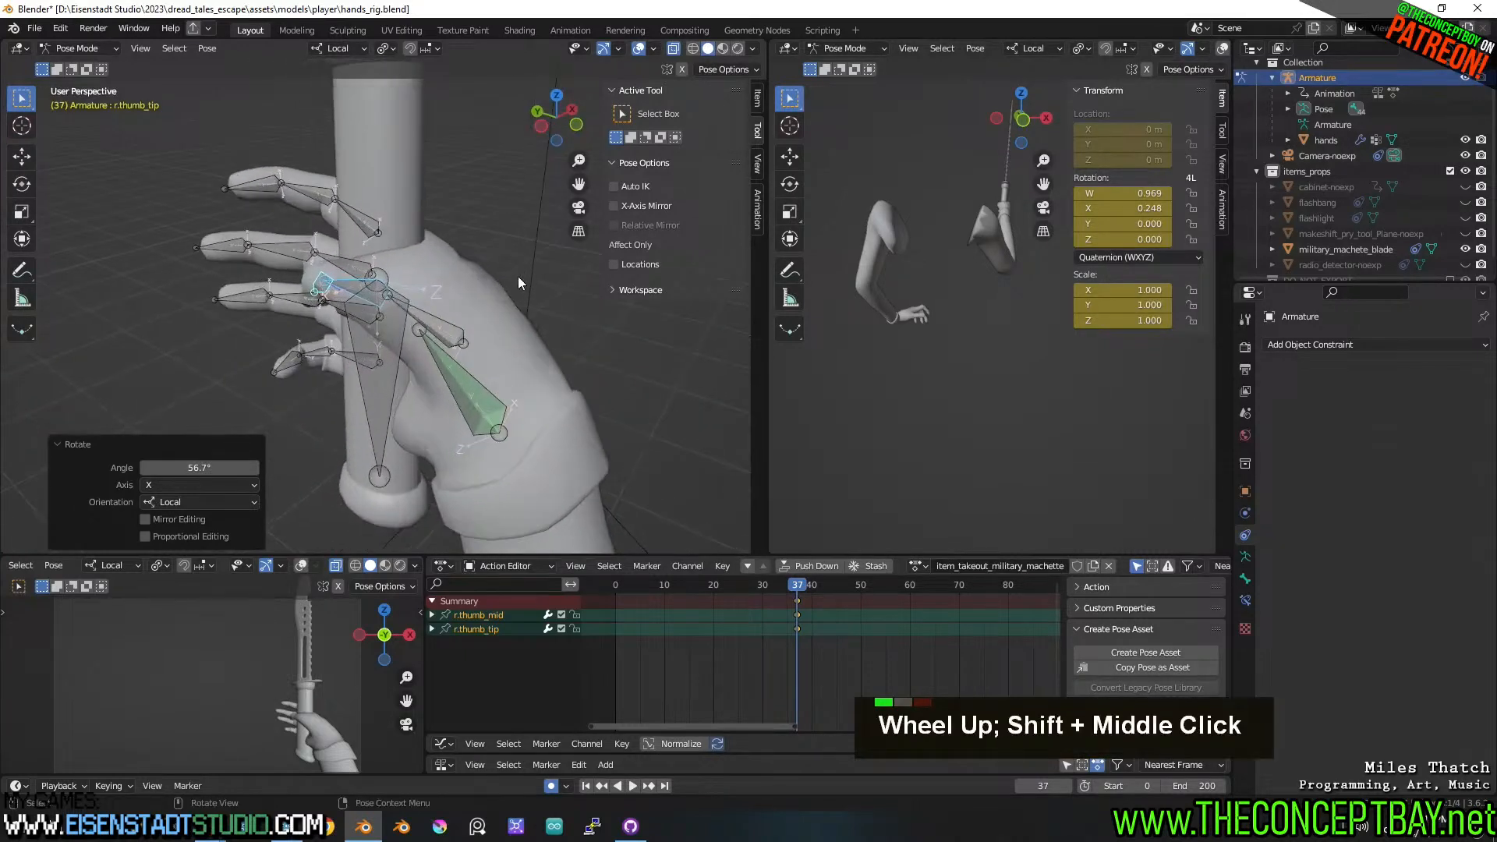
key("r")
key("y")
left_click(490, 246)
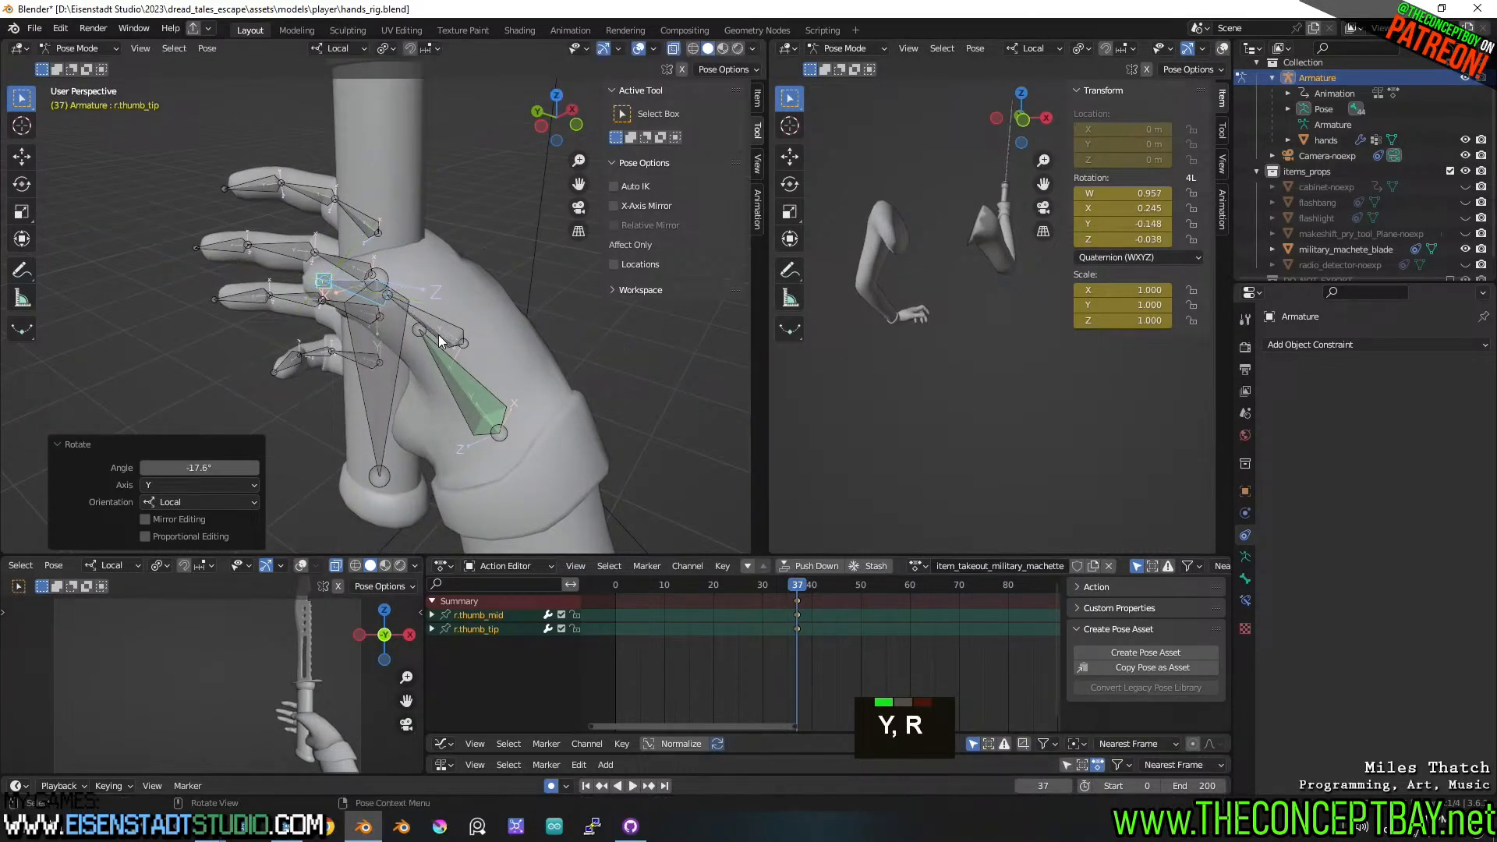
- Rotate the r.thumb_base bone by about 18° in the view plane to swing the thumb along the machete handle
middle_click_drag(490, 246, 521, 306)
left_click(475, 315)
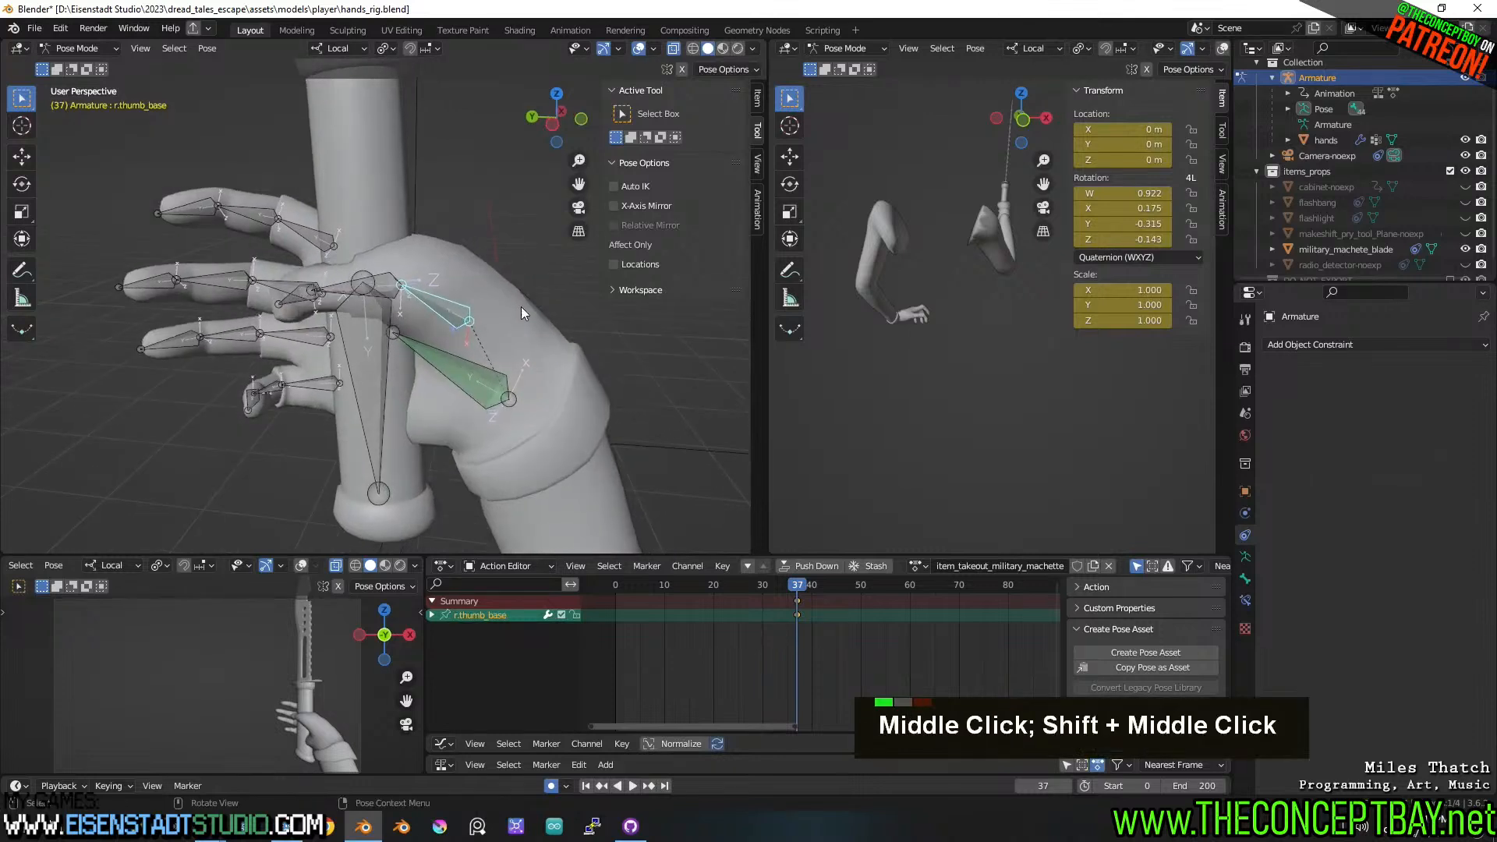
key("r")
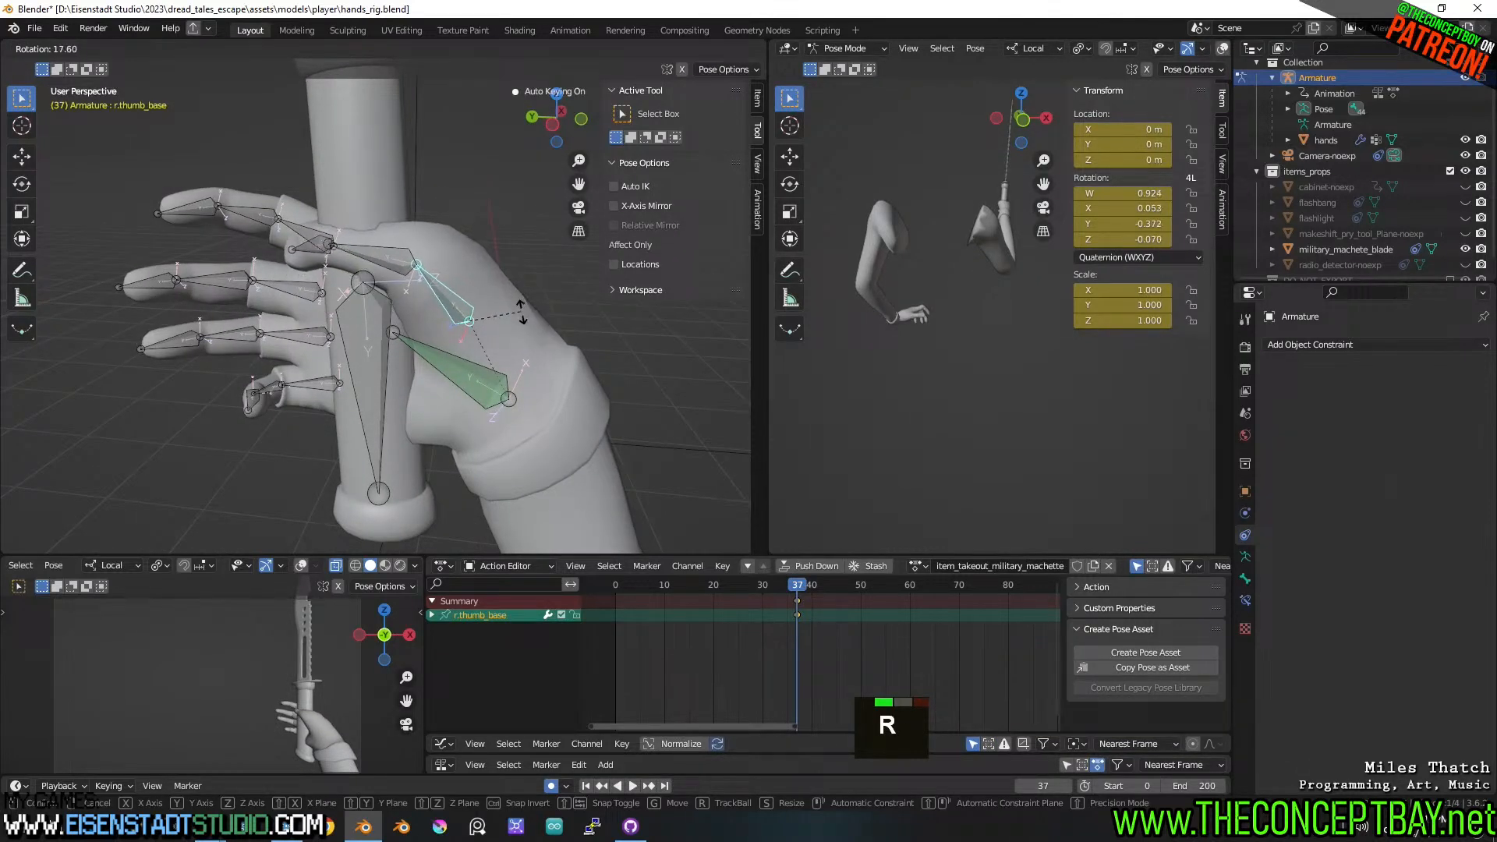
left_click(521, 312)
- Rotate the r.thumb_mid bone by about -24° around its local X axis to straighten the thumb
double_click(476, 208)
key("r")
key("x")
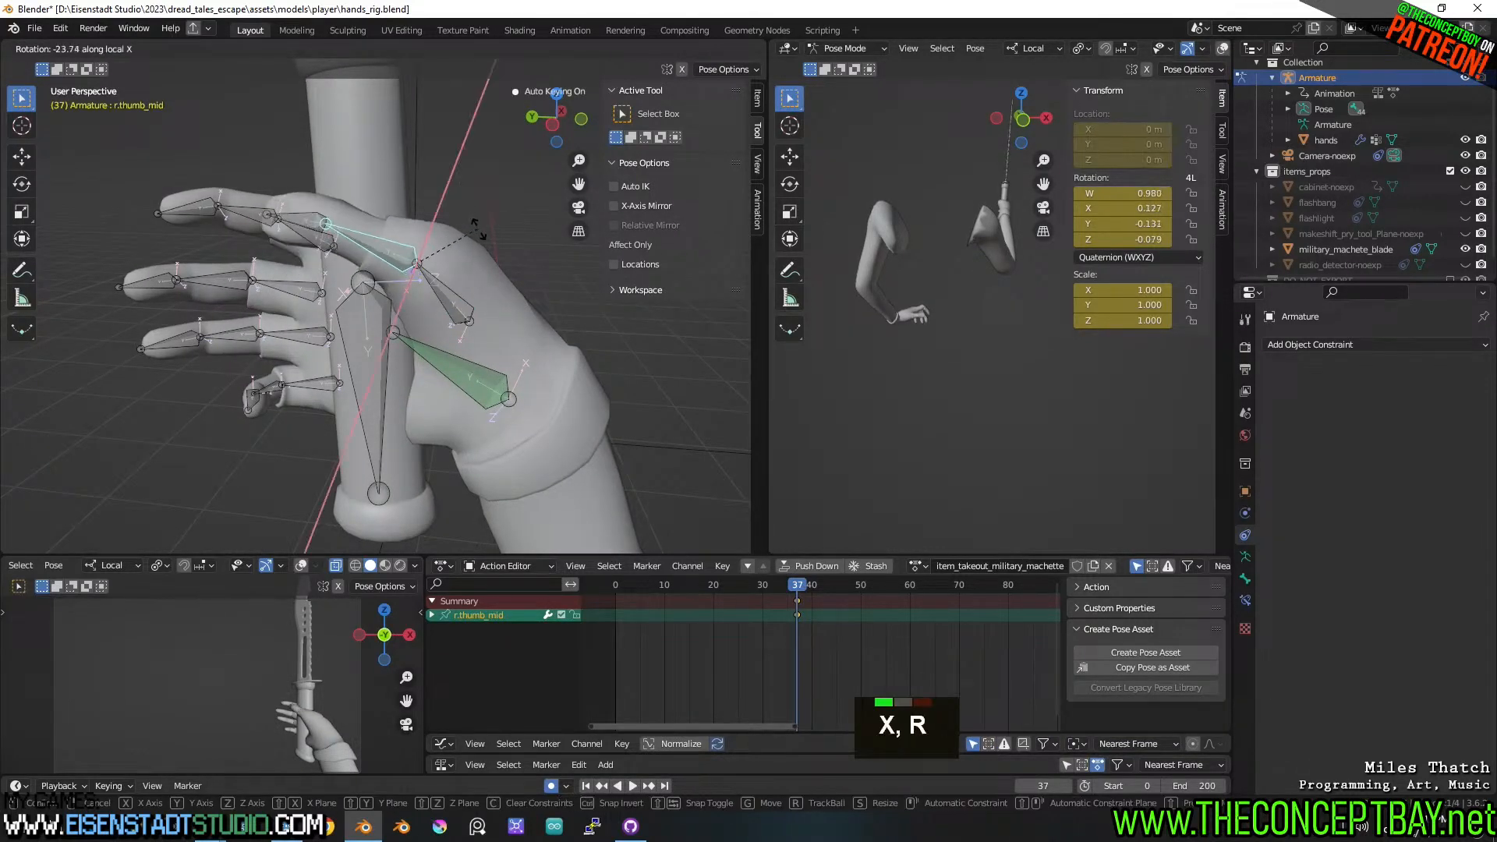
left_click(473, 223)
- Rotate the r.thumb_base bone around its local Z axis by a small negative angle
middle_click_drag(473, 223, 351, 334)
left_click(352, 334)
key("r")
key("x")
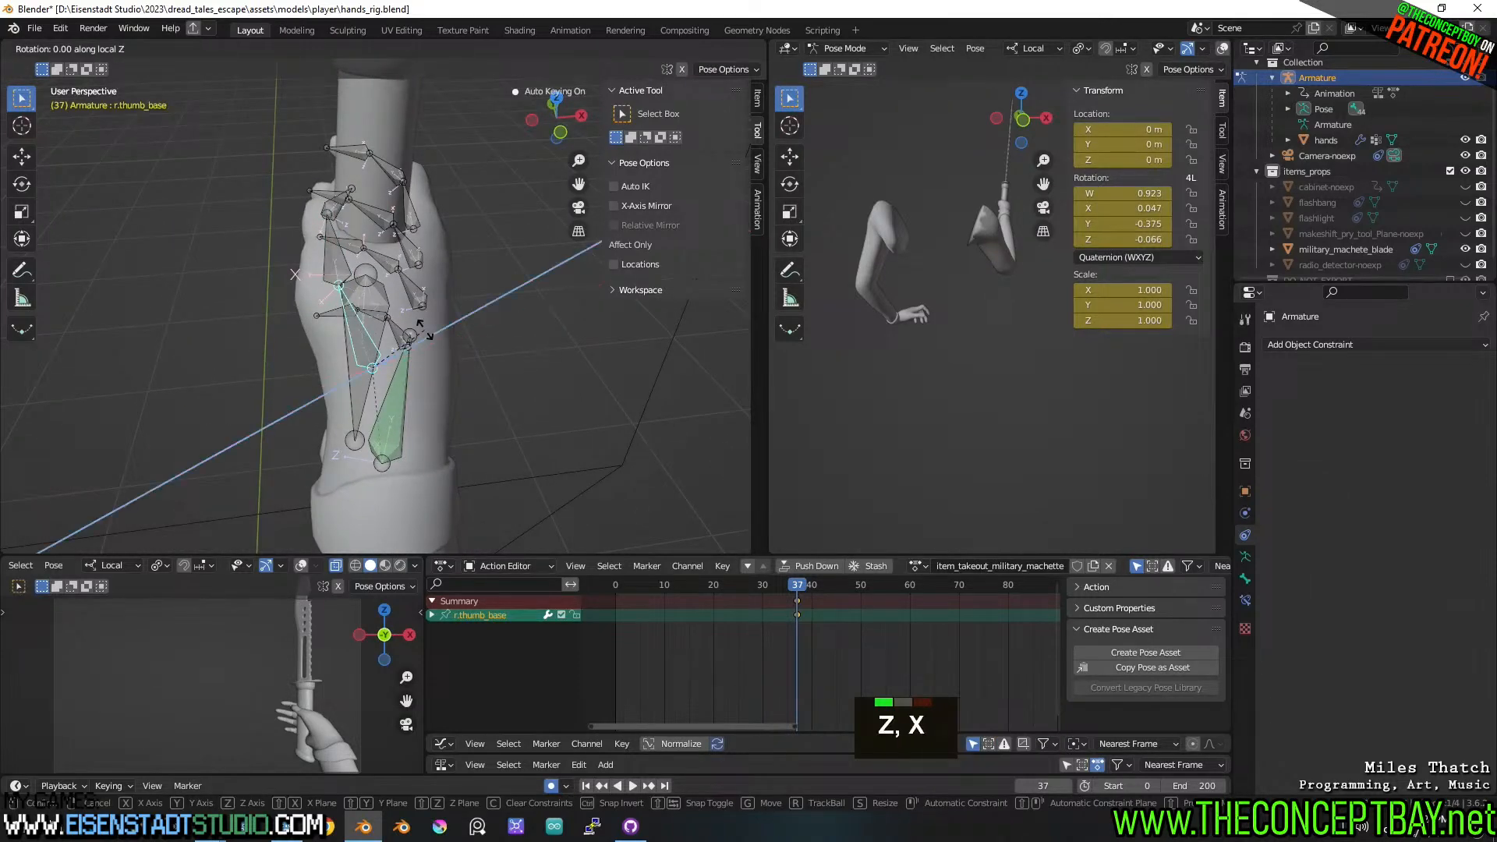
key("y")
key("z")
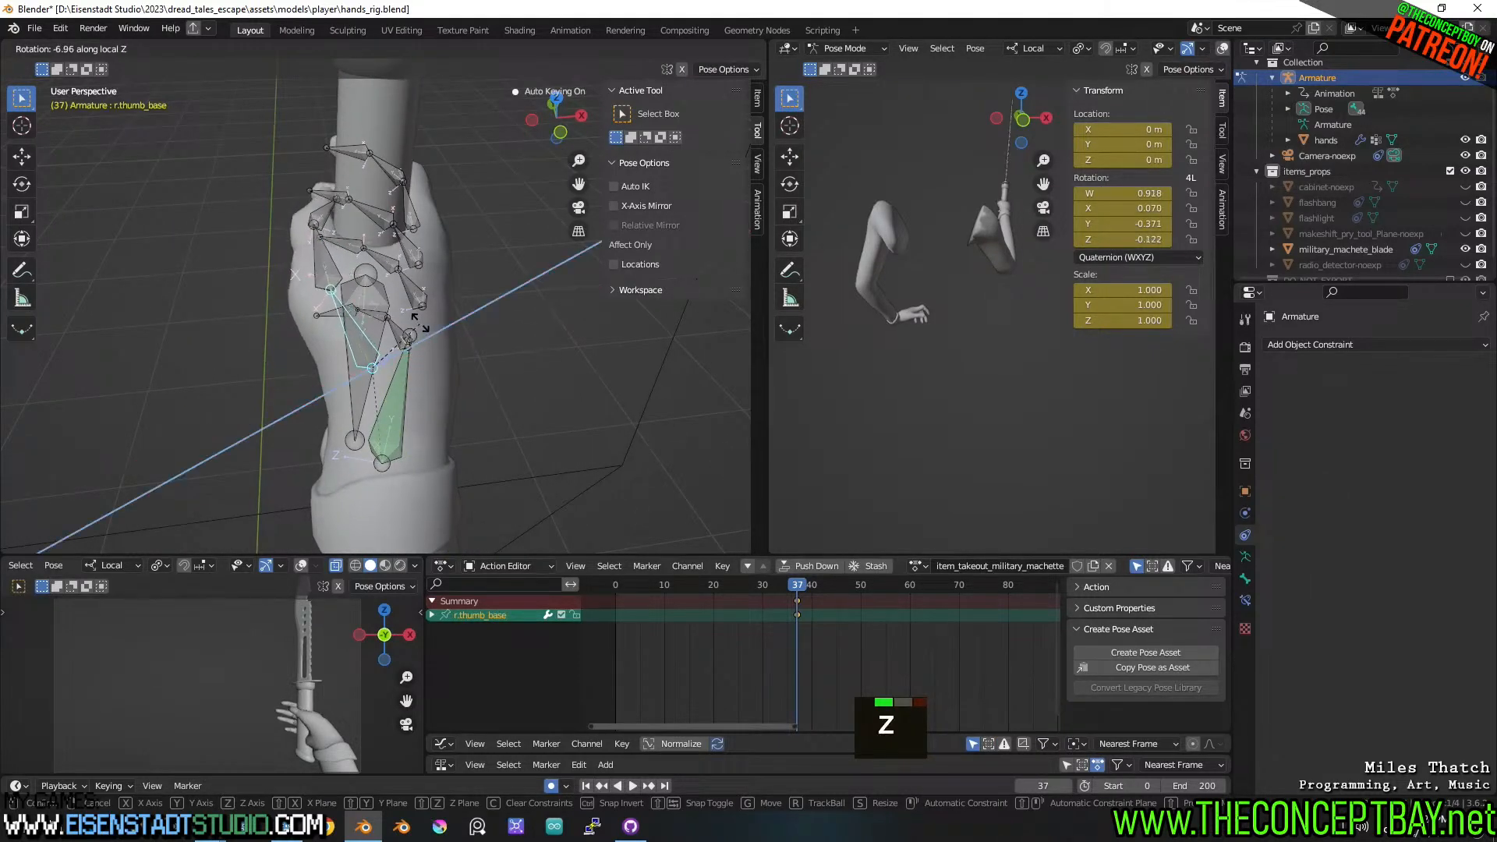
left_click(414, 324)
- Rotate the r.thumb_mid bone in the view plane to adjust how the thumb lies on the handle
middle_click_drag(414, 324, 494, 226)
left_click(361, 249)
left_click(433, 212)
key("r")
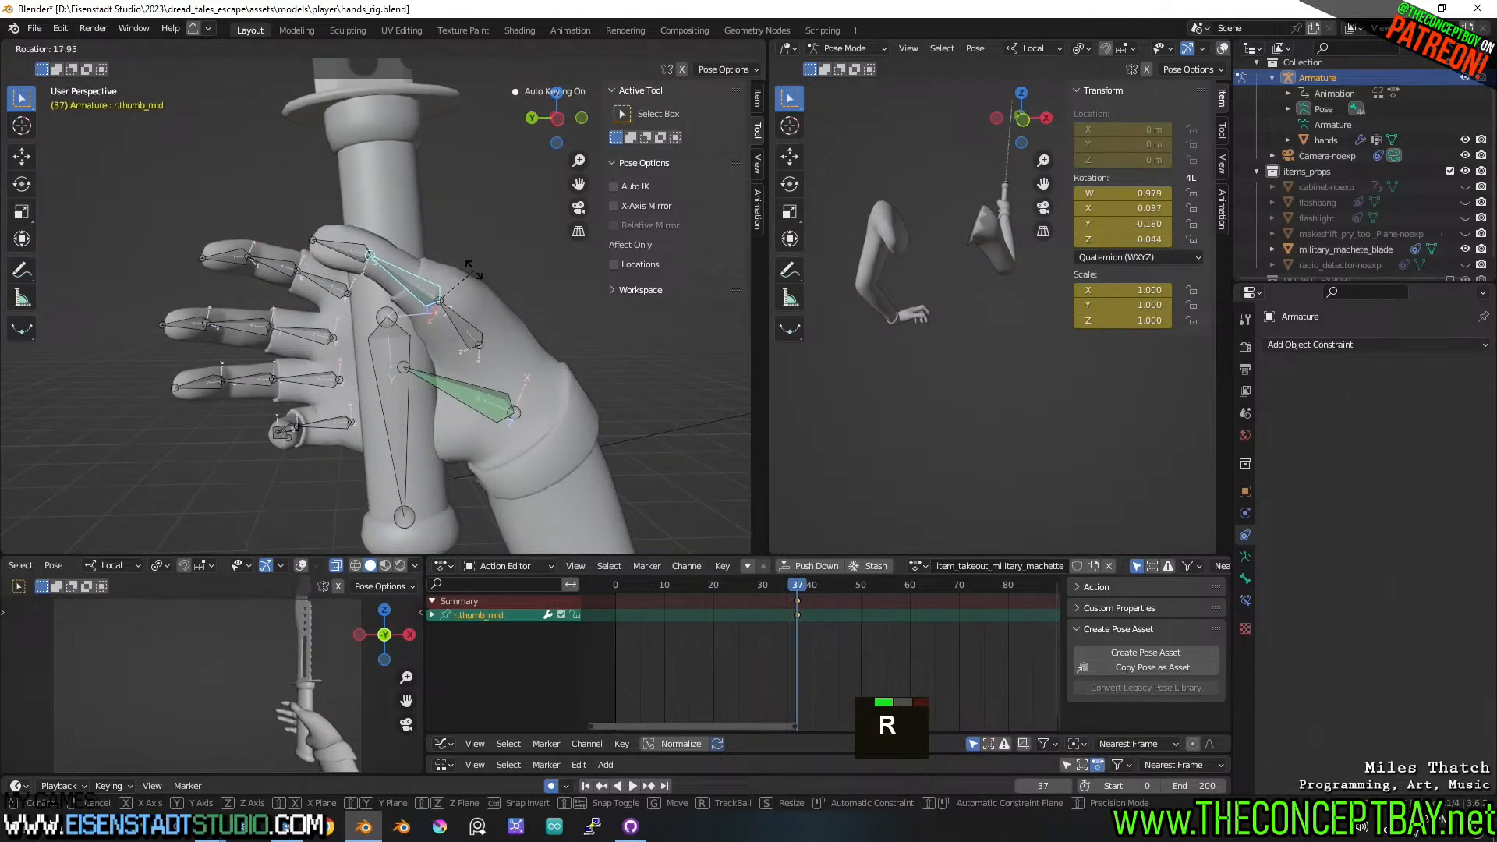
left_click(457, 290)
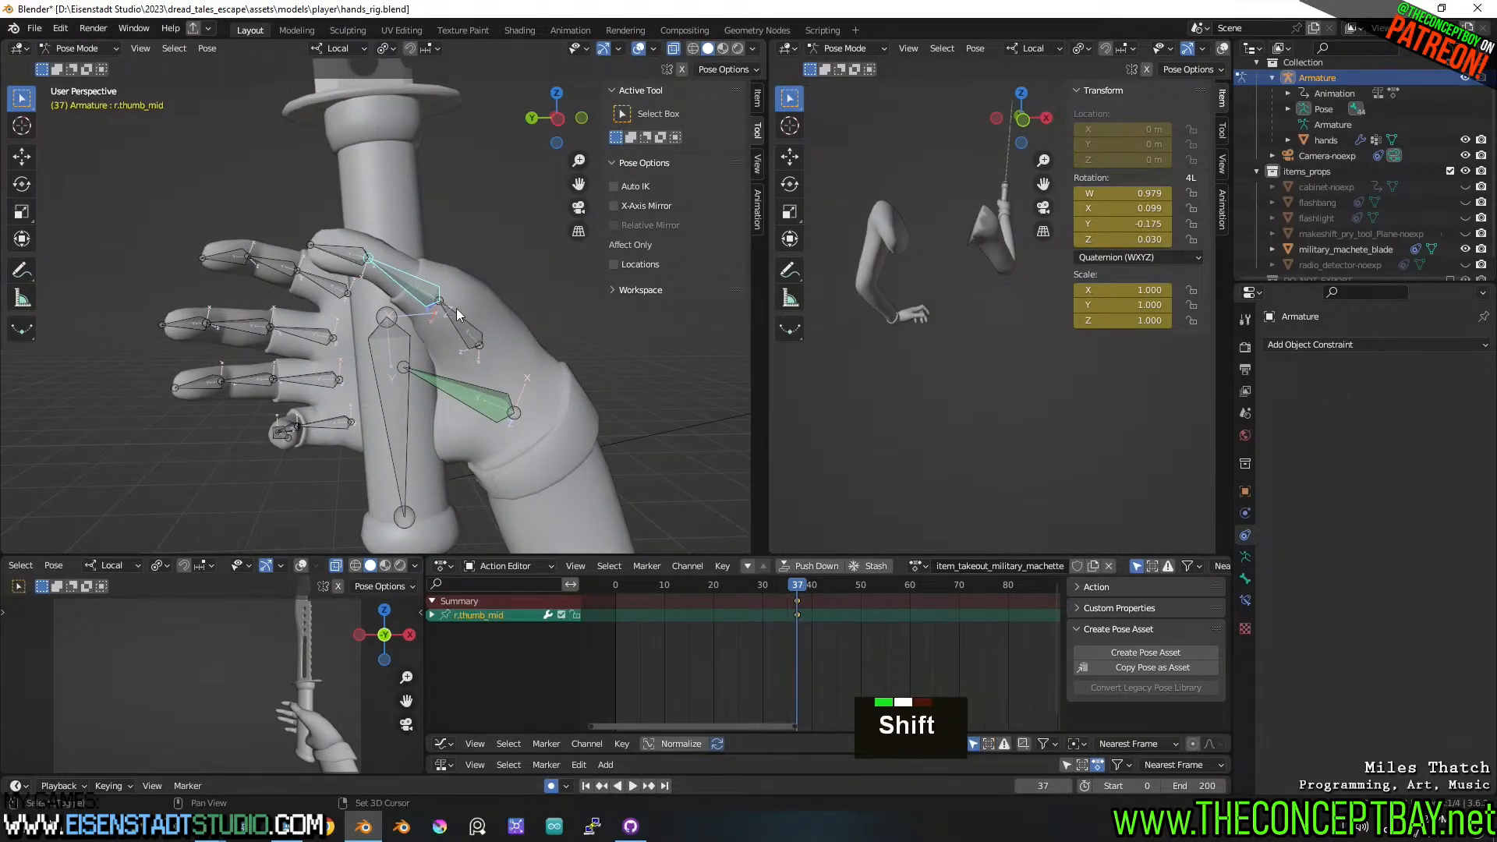
- Select the whole right thumb chain and clear all its transforms
left_click(465, 324)
key("l")
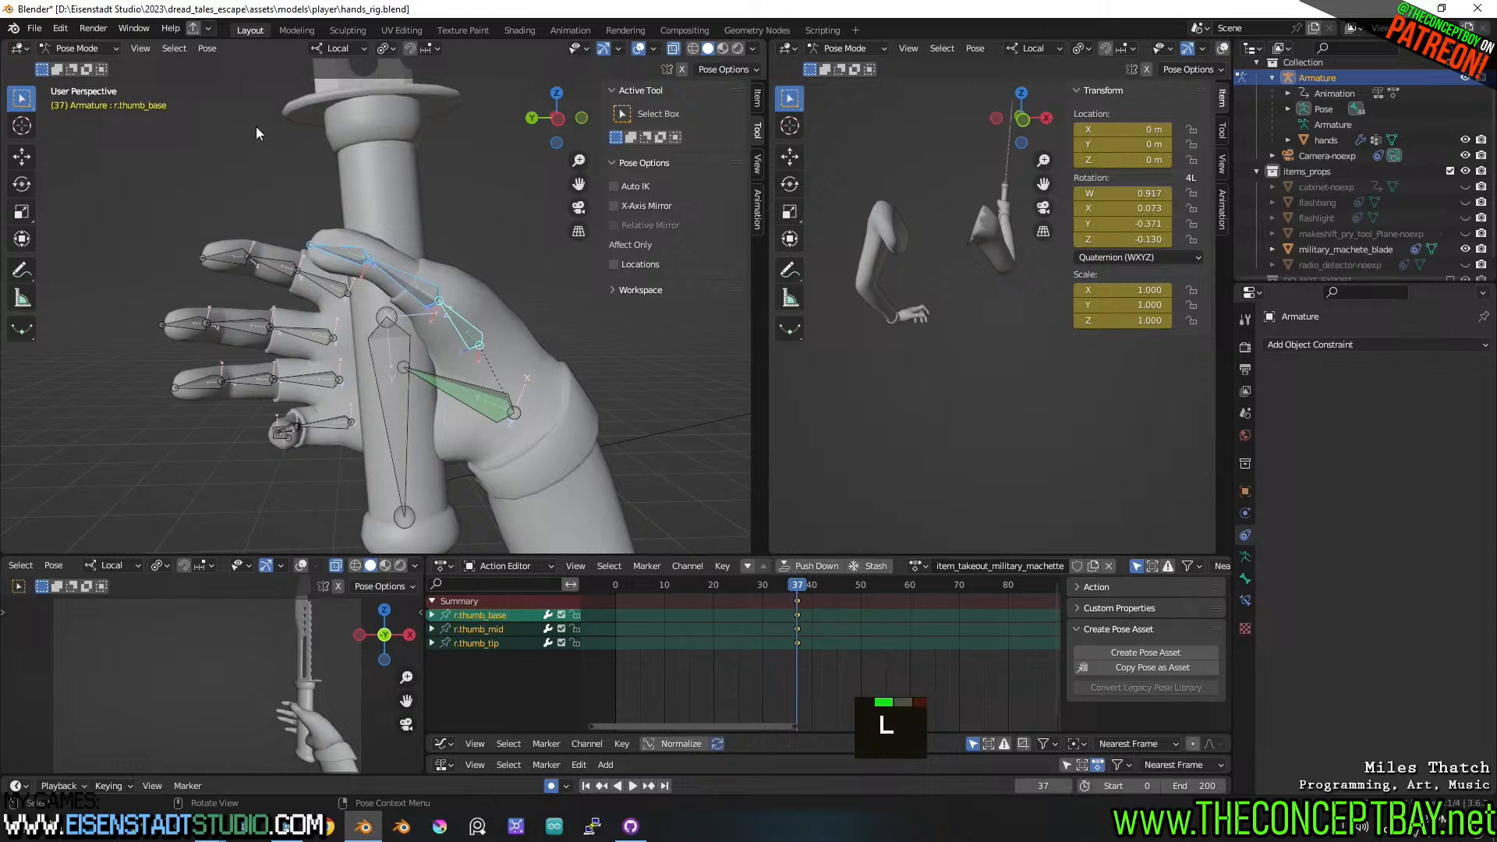
left_click(208, 48)
mouse_move(251, 83)
left_click(392, 83)
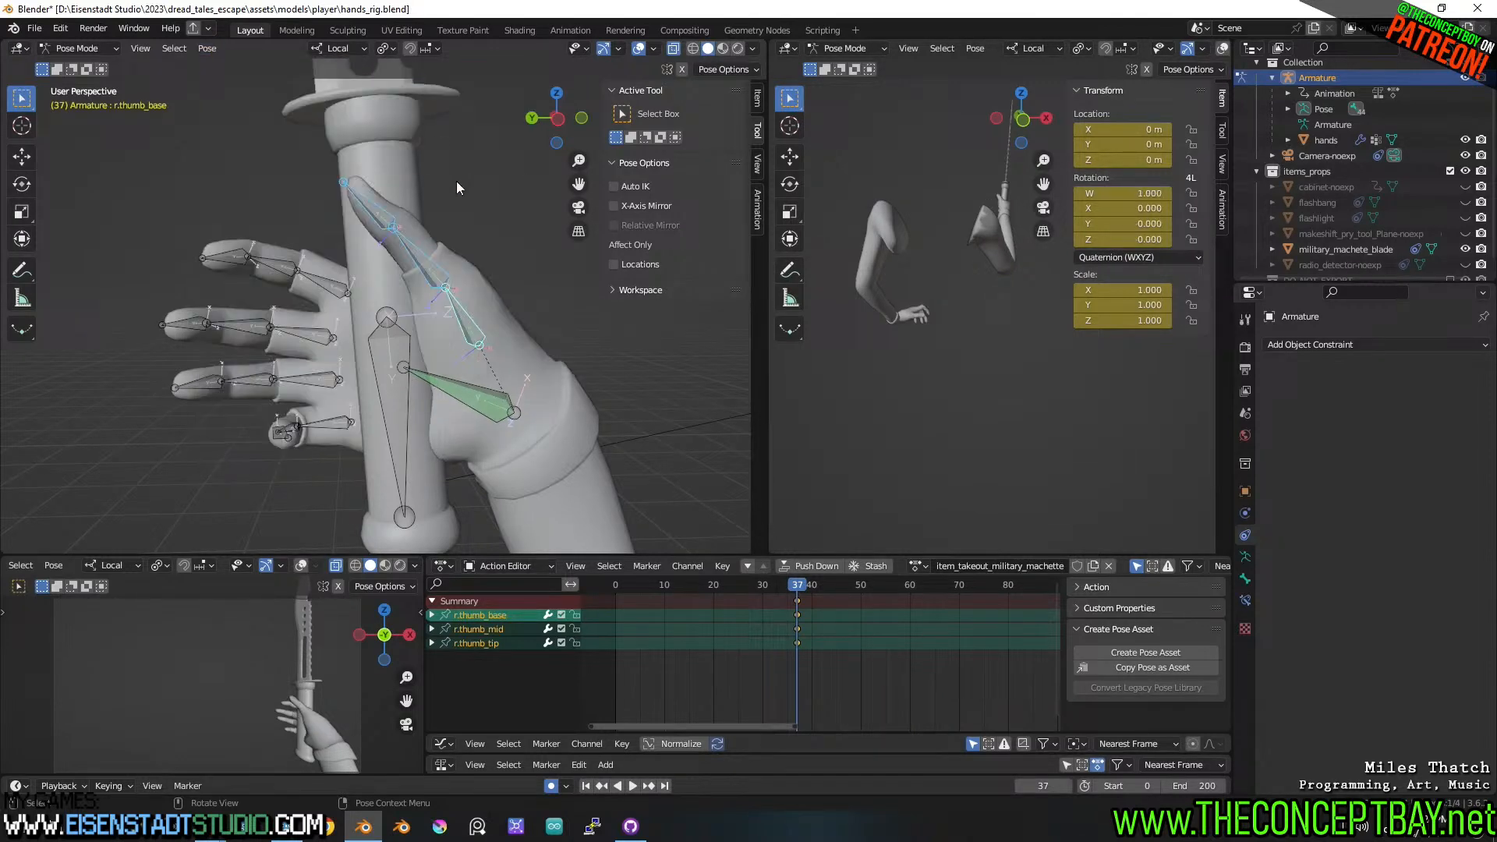
- Curl r.thumb_mid and r.thumb_tip together by 24.7° around their local X axes
left_click(407, 246)
left_click(381, 221, "shift")
middle_click_drag(507, 243, 491, 251)
key("r")
key("x")
key("x")
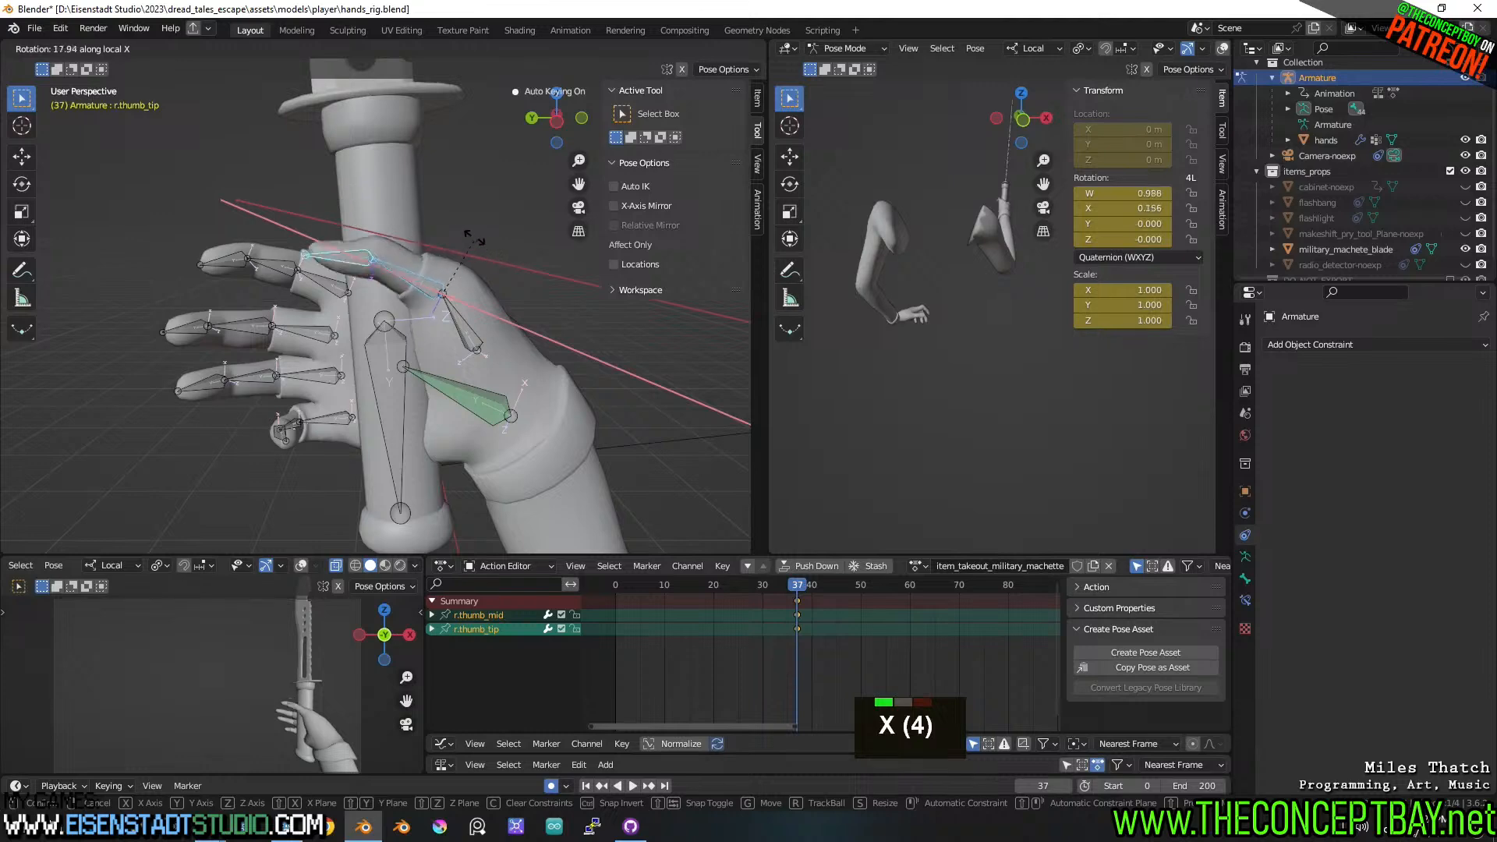
left_click(470, 229)
- Rotate the r.thumb_mid bone by 6.39° in the view plane, seen from above the blade
scroll(469, 230, "down", 1)
middle_click_drag(402, 263, 385, 354)
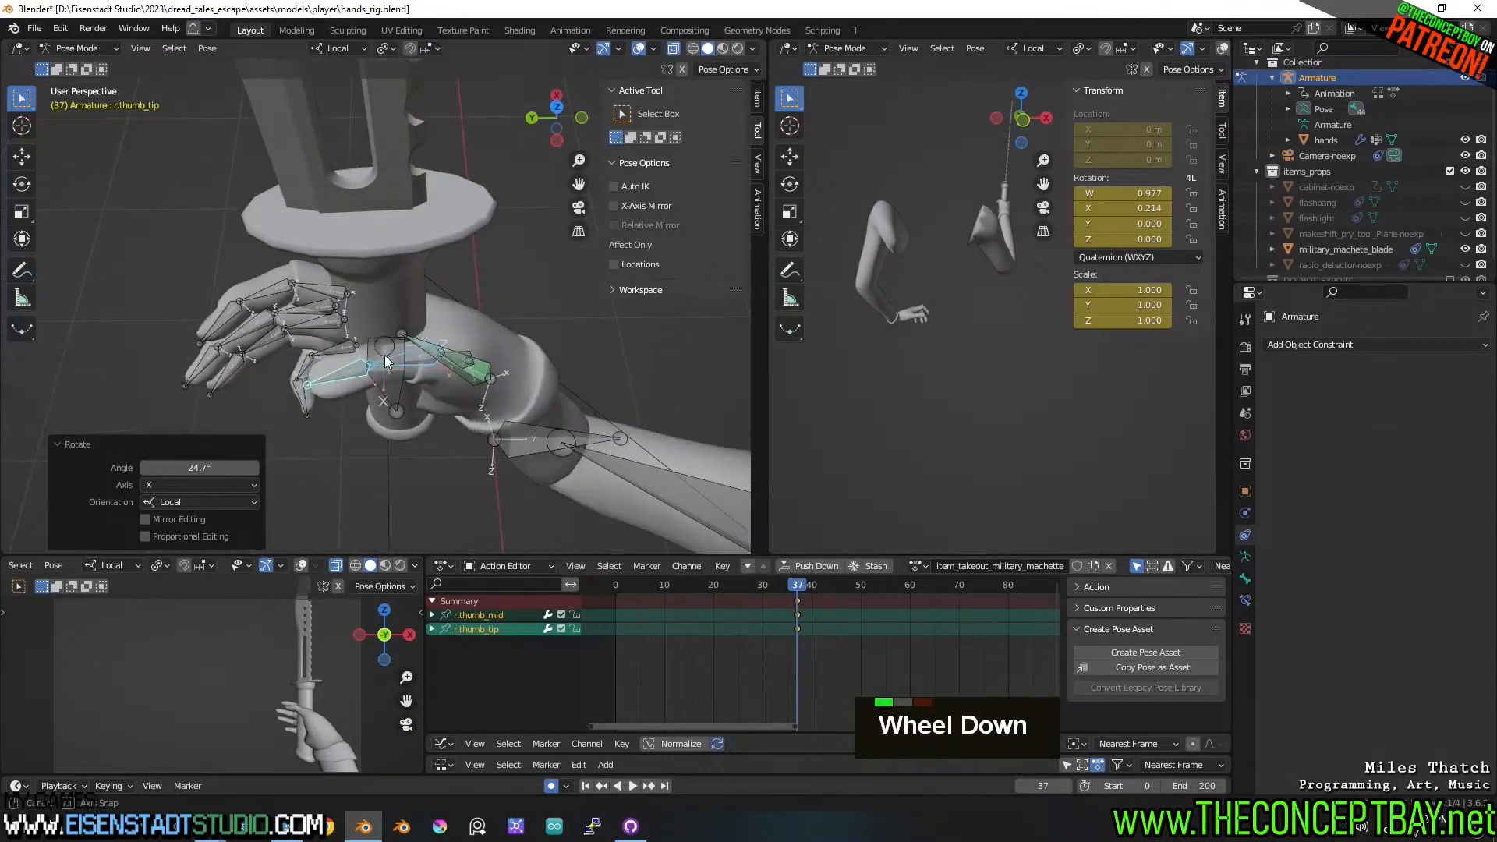
left_click(426, 350)
middle_click_drag(471, 293, 420, 386)
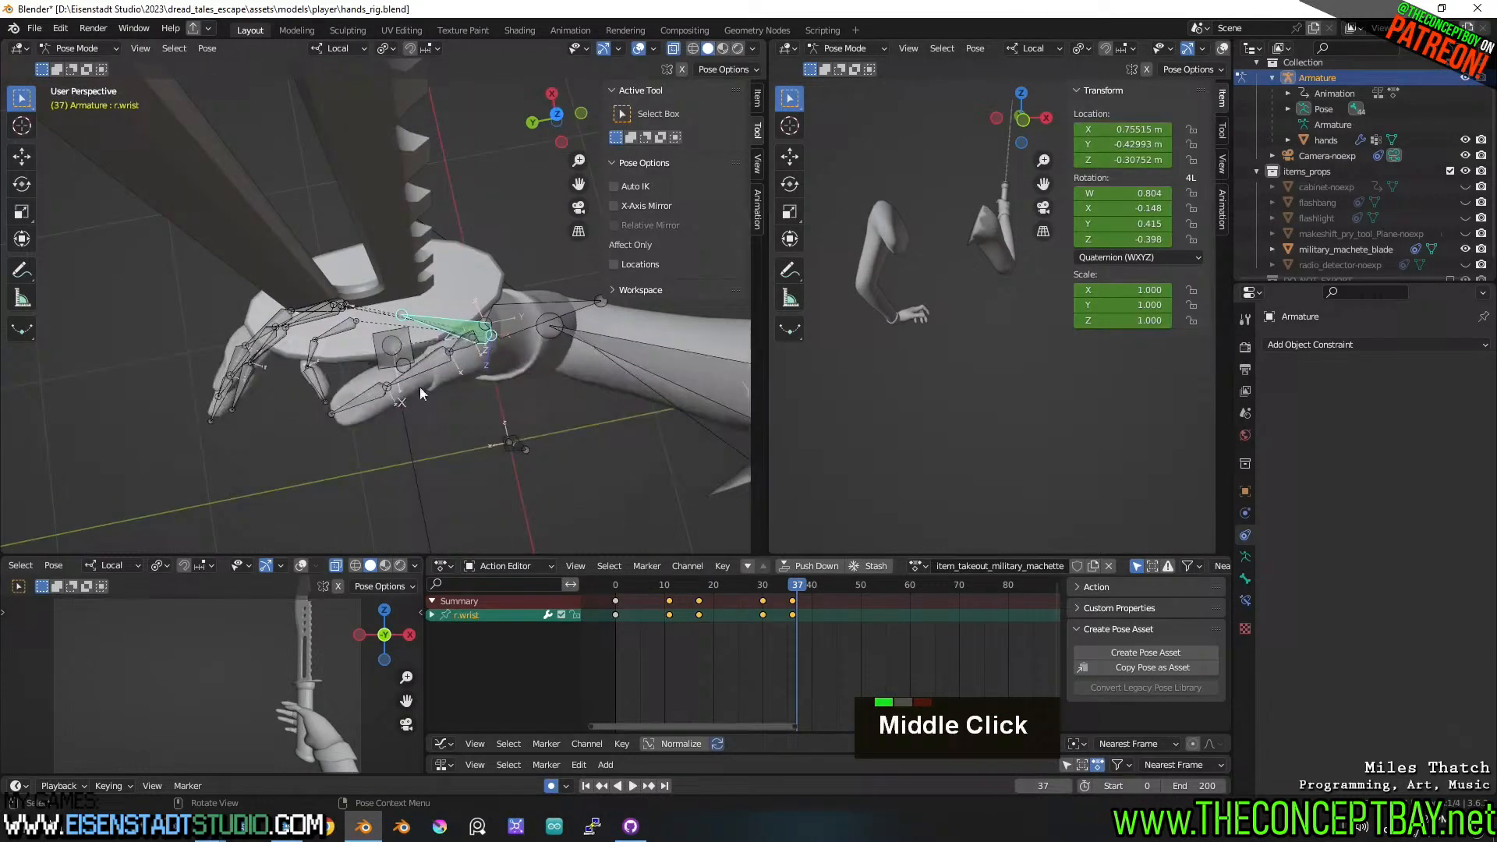
left_click(365, 388)
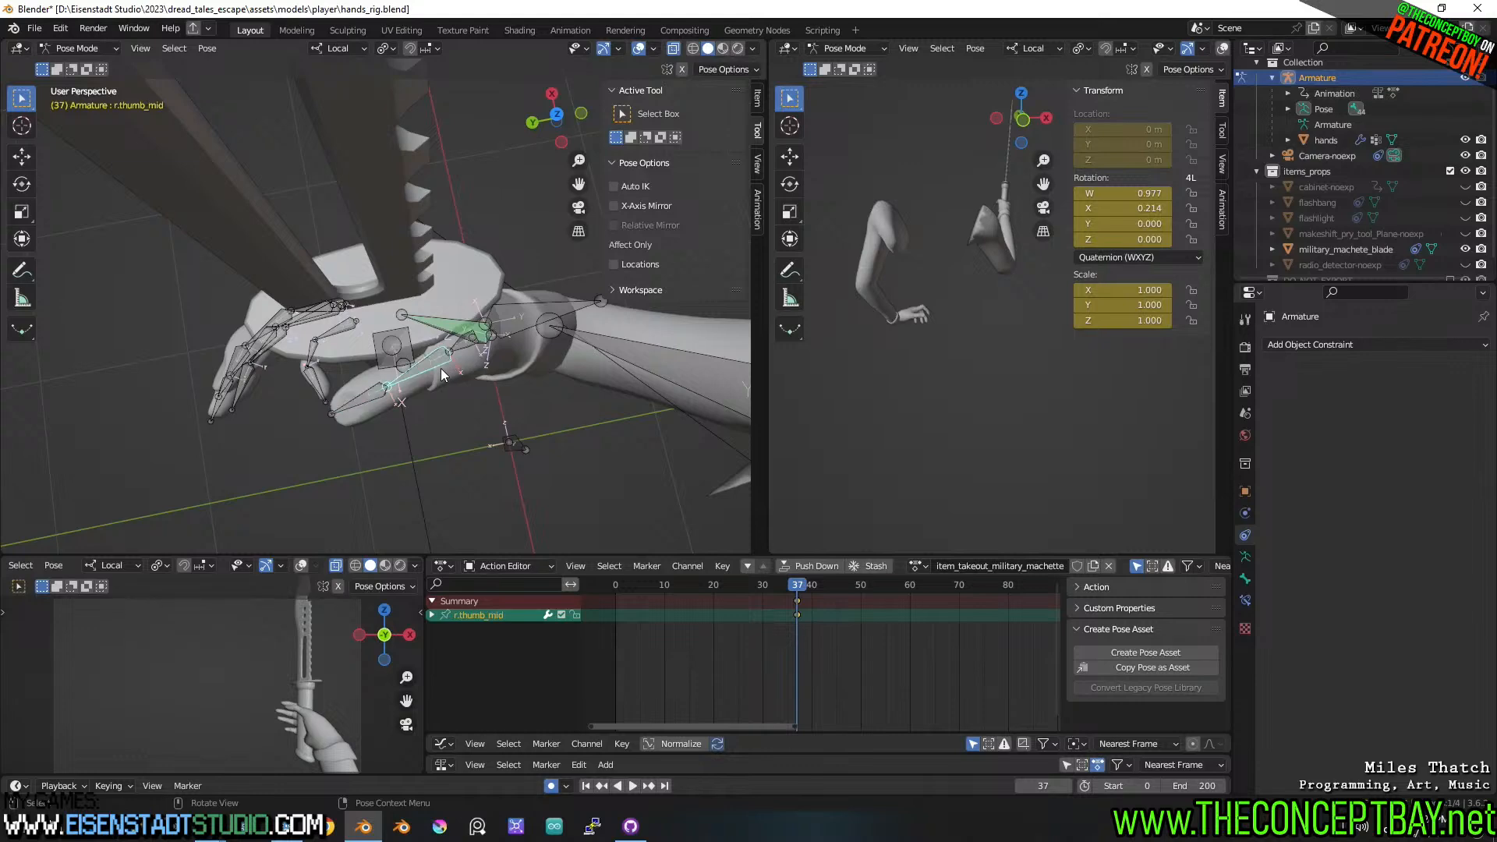
key("r")
left_click(460, 398)
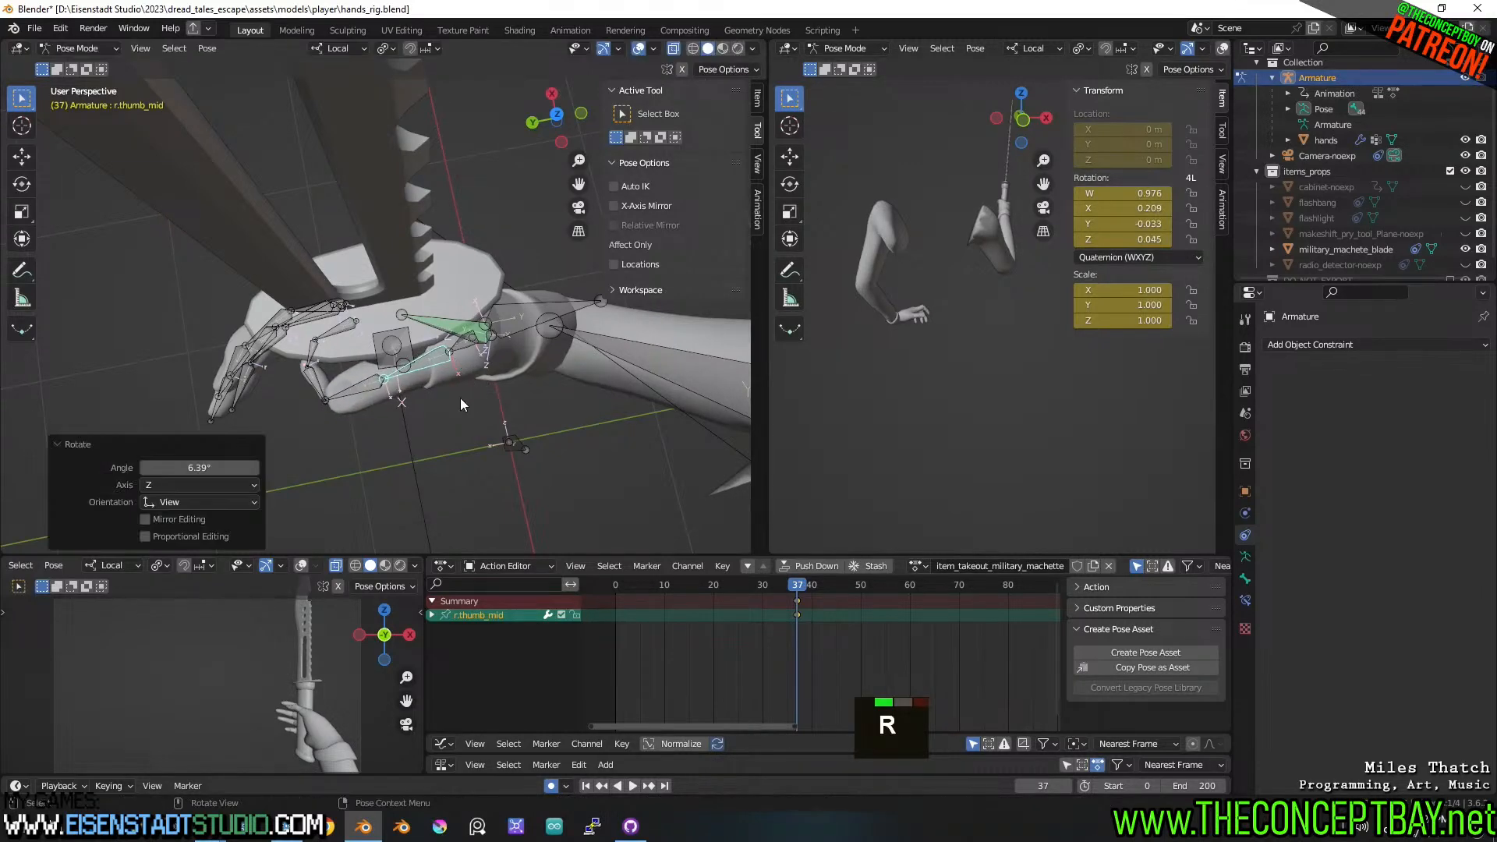
- In the side view, rotate the r.wrist_item bone by 13.8° and move it to realign the machete handle in the palm
middle_click_drag(460, 398, 500, 250)
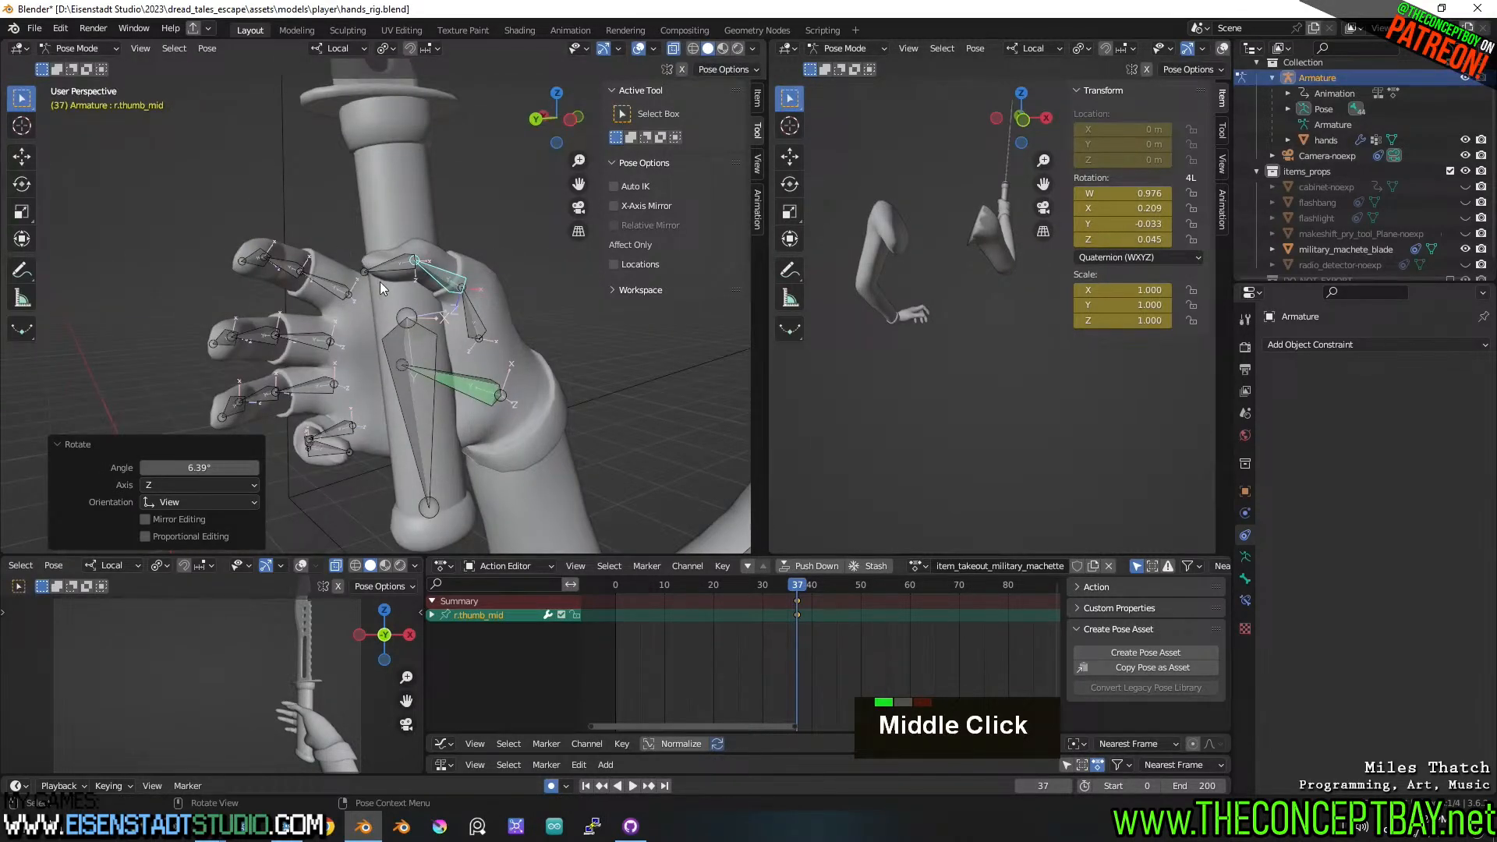
middle_click_drag(381, 282, 327, 255)
middle_click_drag(379, 385, 507, 333, "shift")
left_click(352, 315)
middle_click_drag(507, 334, 504, 382, "alt")
key("r")
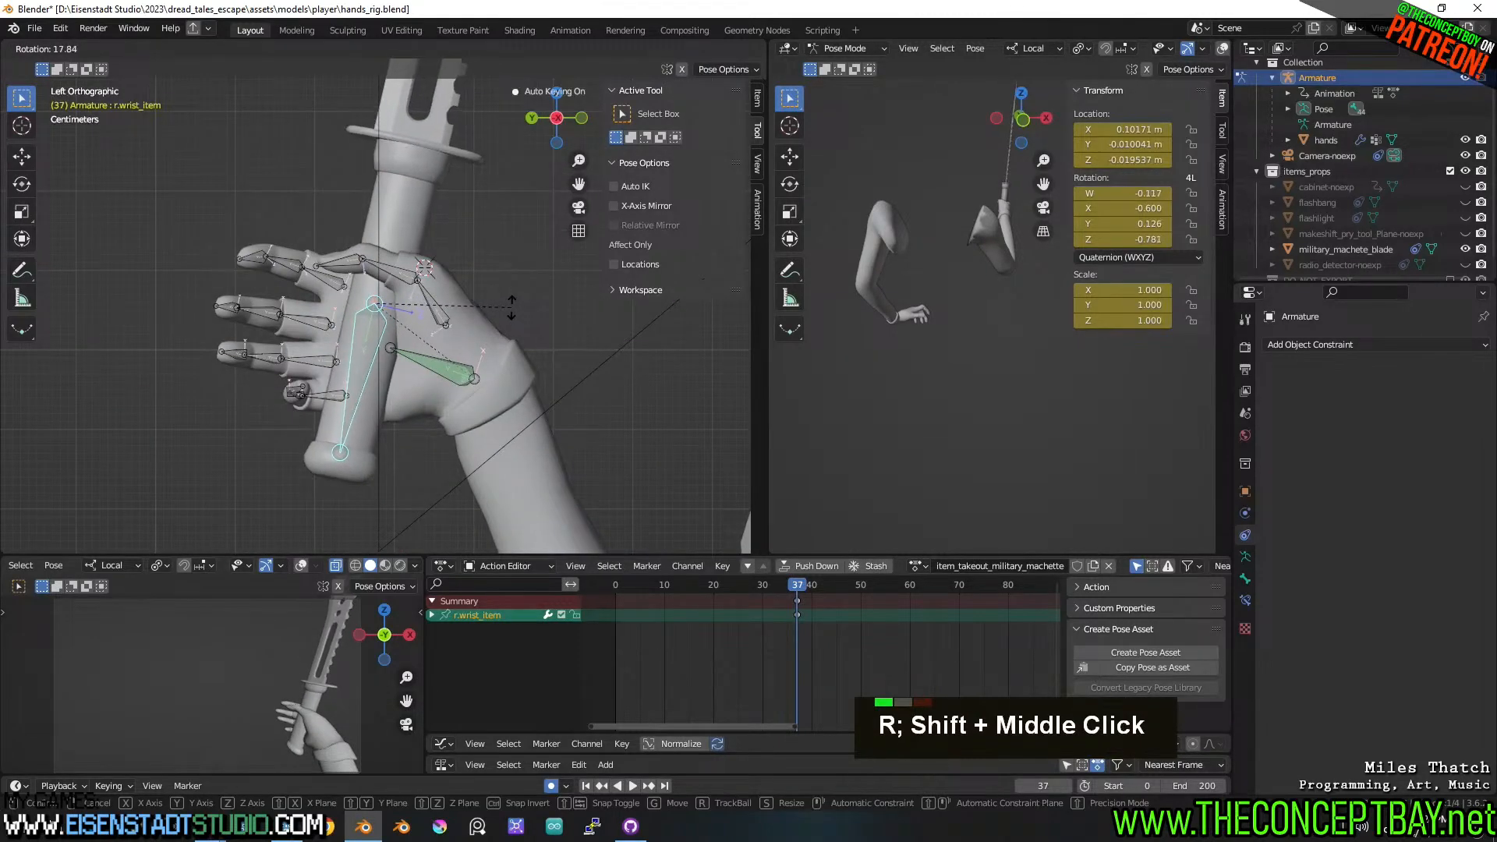
left_click(499, 306)
key("g")
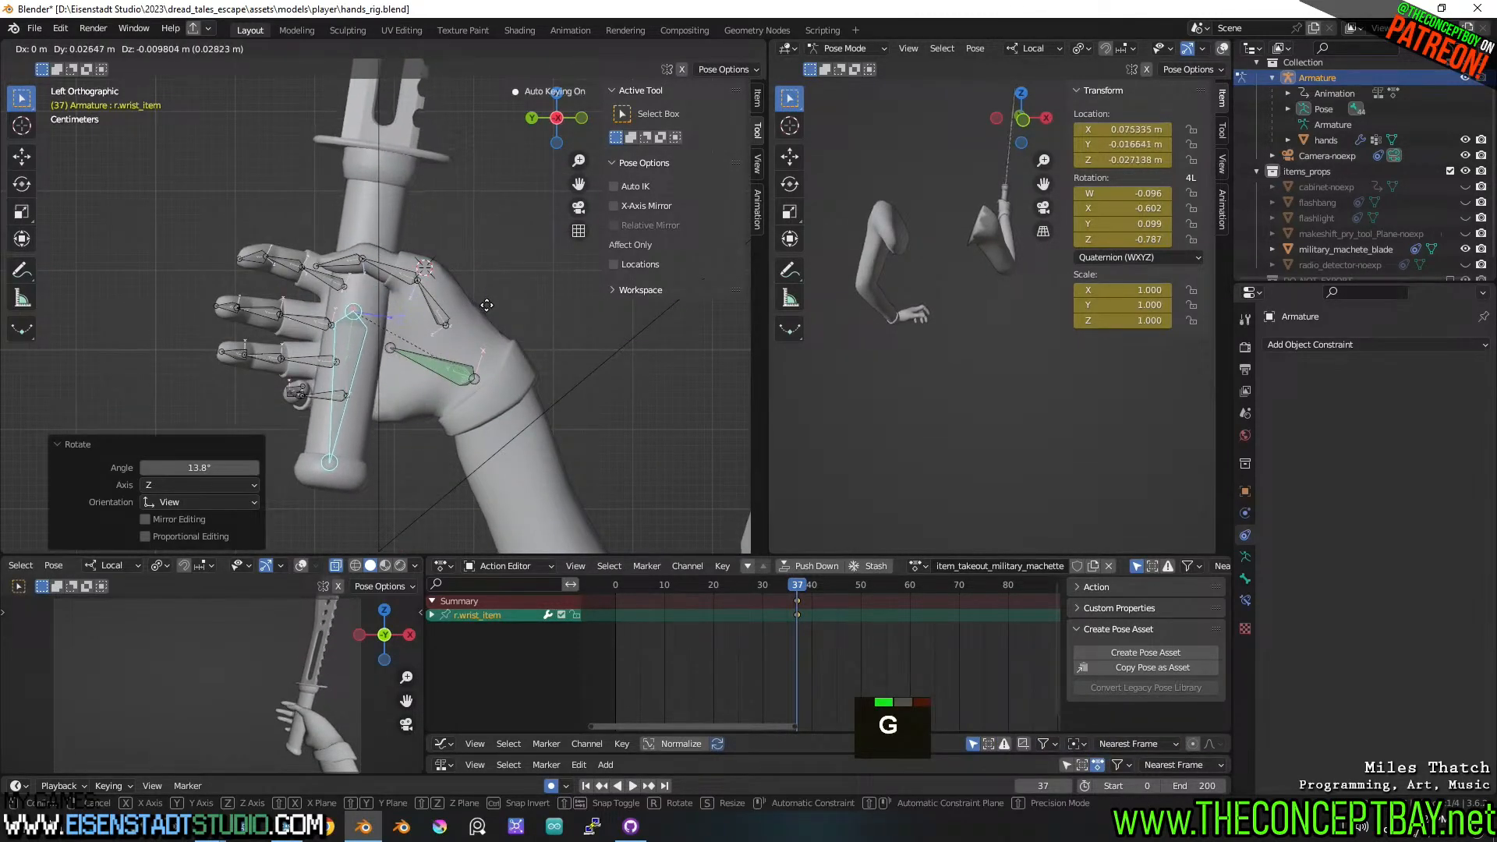
left_click(487, 305)
- Select the entire right pinky chain and curl it around the local X axes toward the machete handle
middle_click_drag(486, 306, 326, 392)
left_click(341, 360)
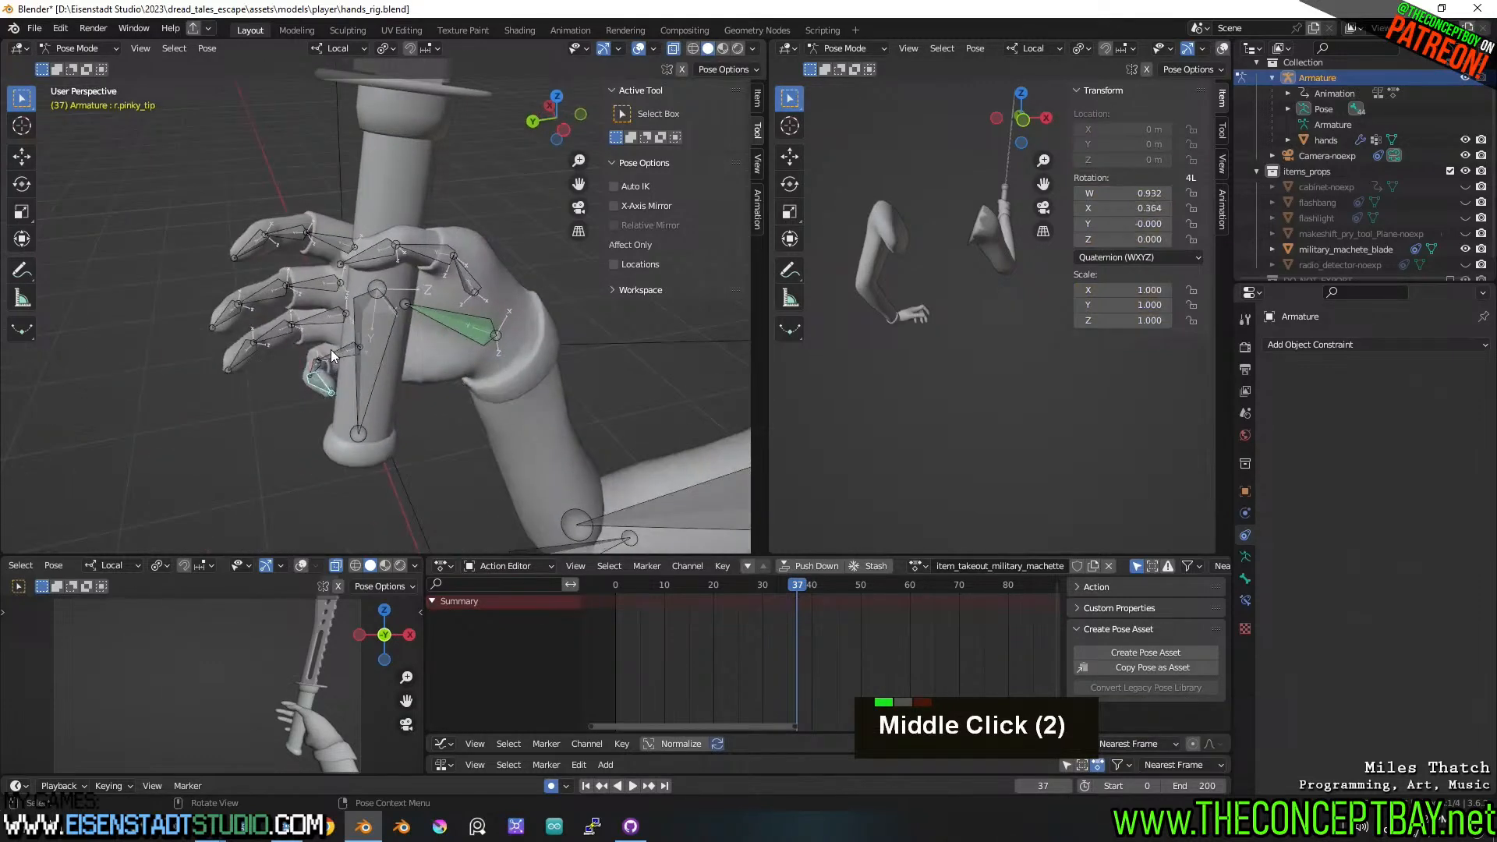
key("l")
key("r")
key("x")
key("x")
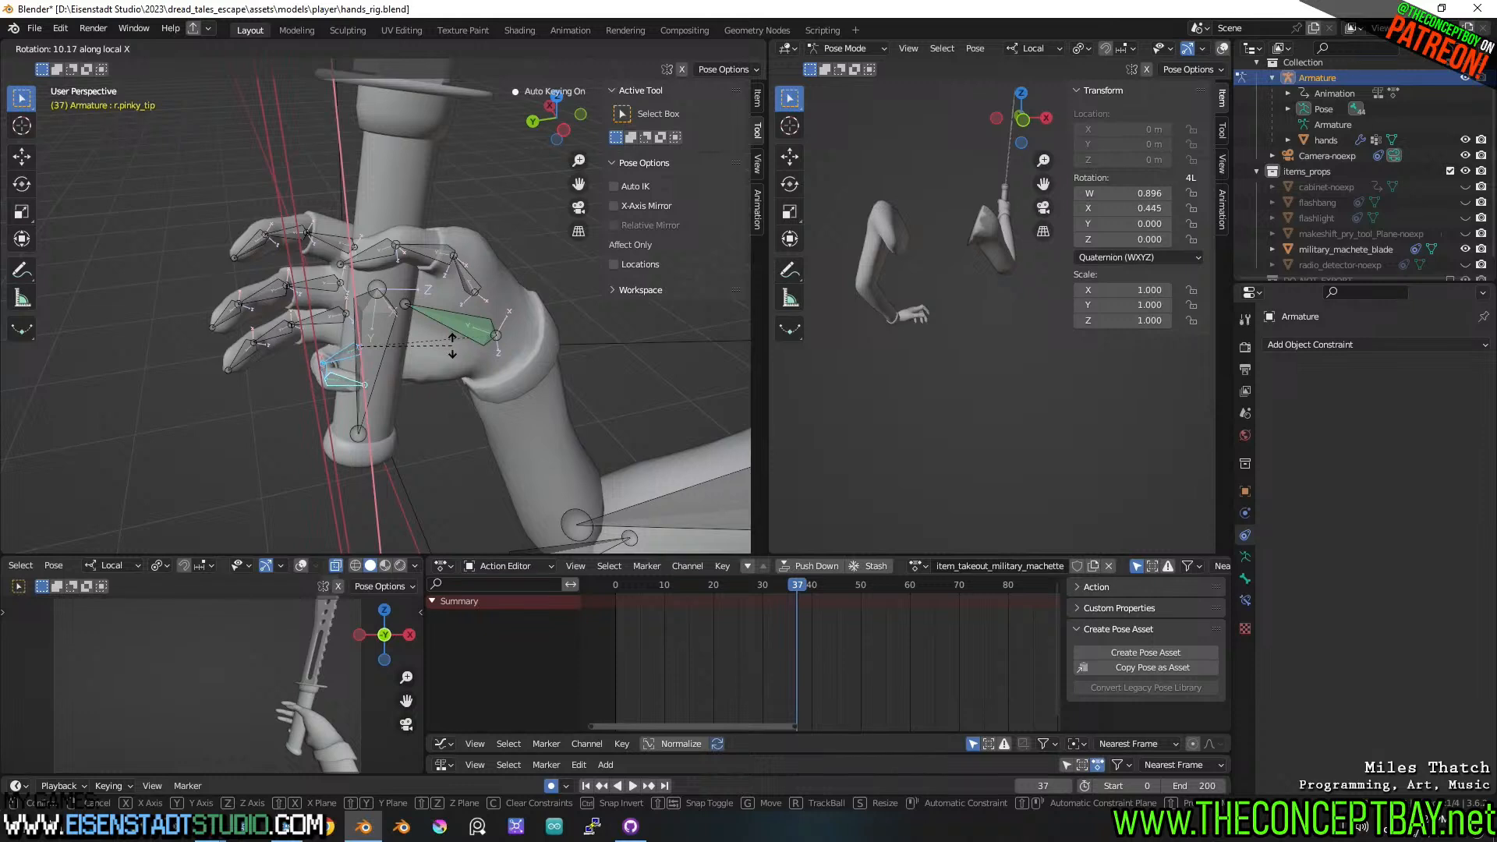
left_click(437, 353)
left_click(359, 384)
key("r")
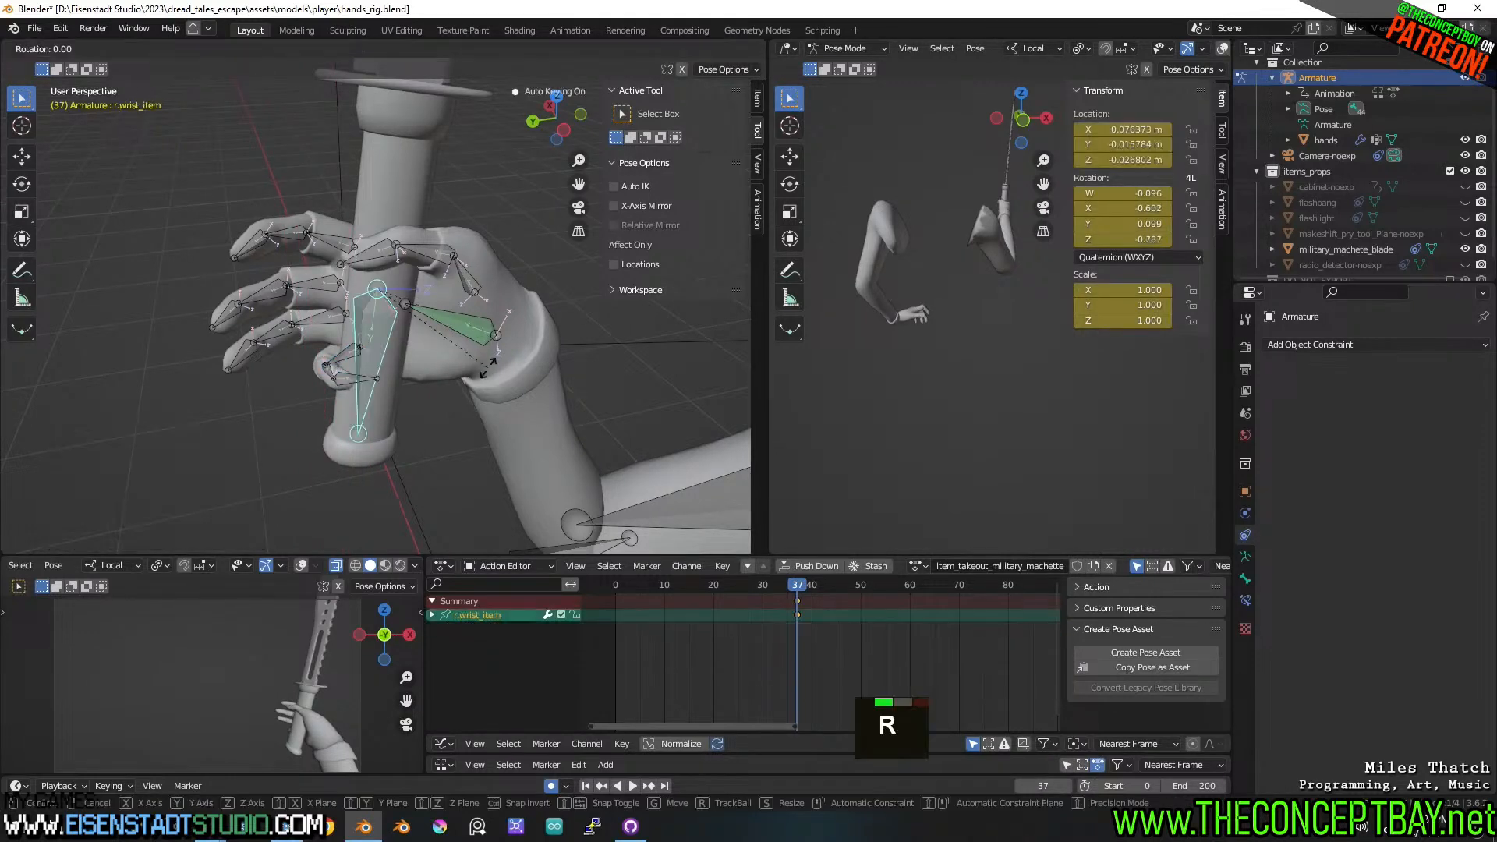
key("x")
key("Escape")
- Rotate the r.pinky_tip bone by -26.9° around its local X axis to ease its curl
left_click(366, 386)
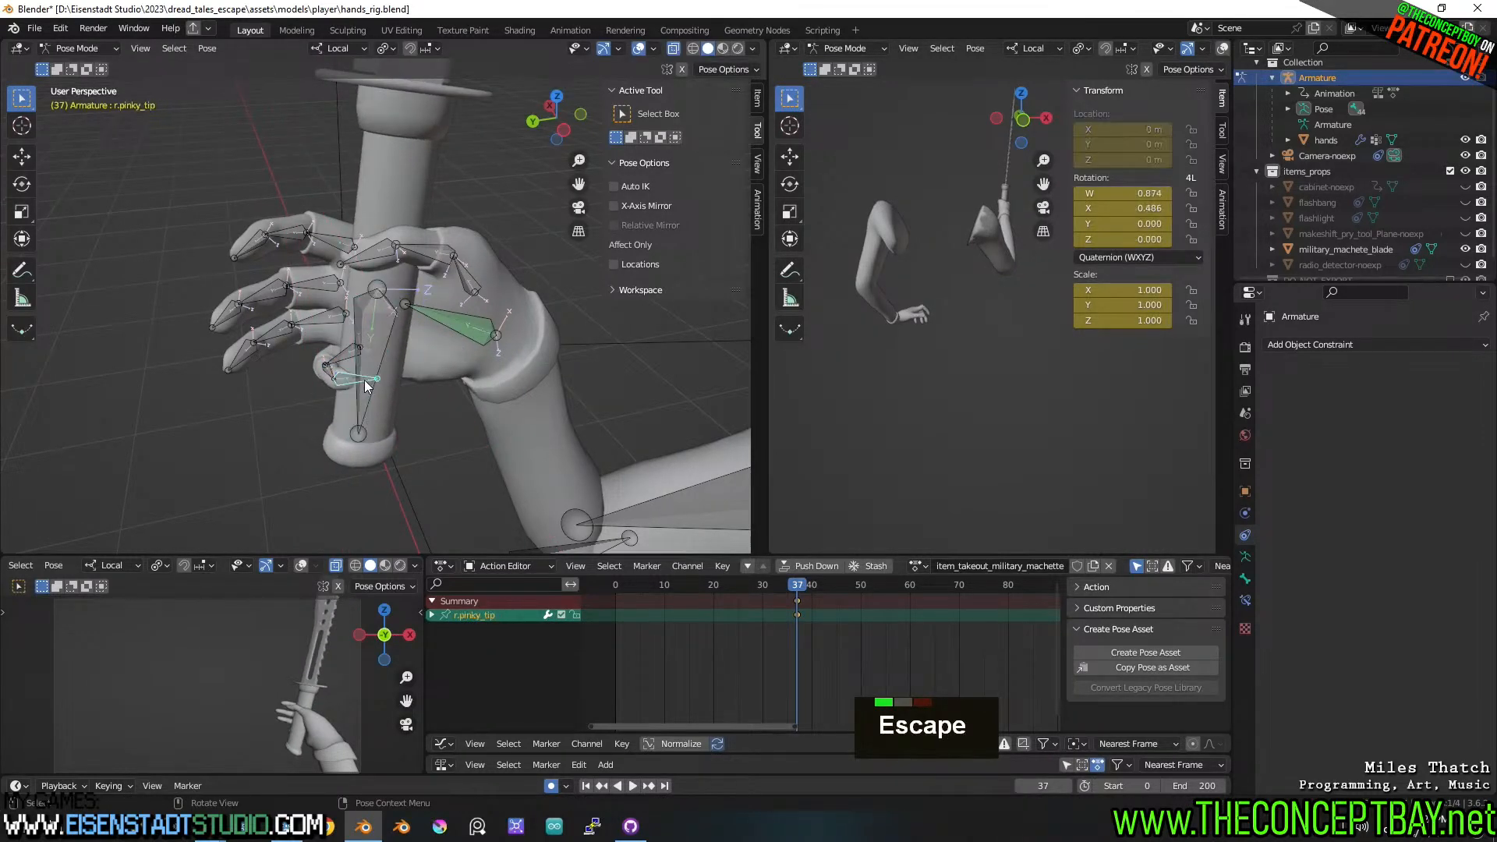
key("r")
key("x")
left_click(424, 415)
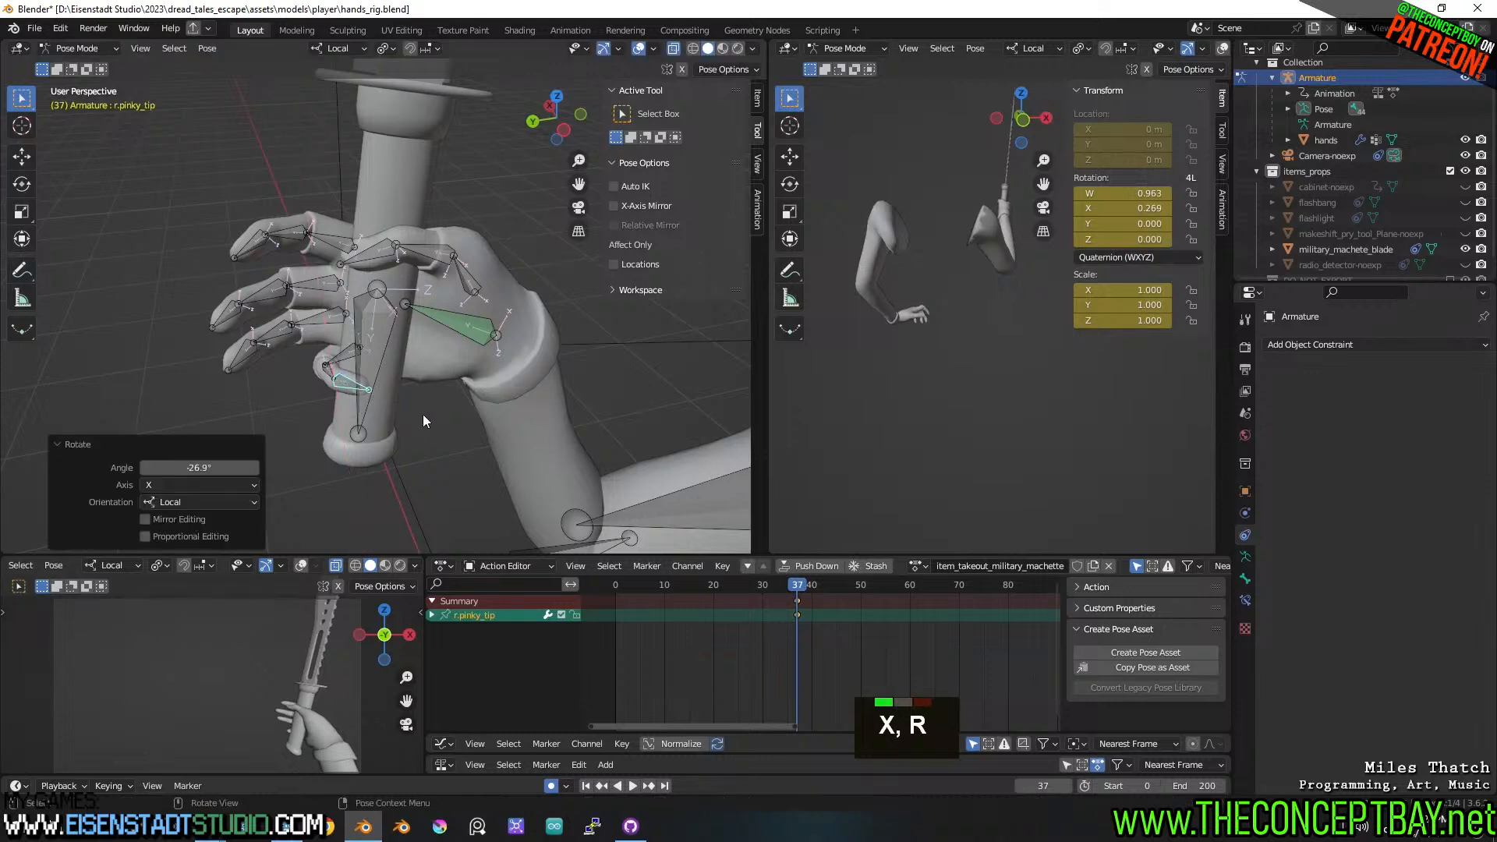
- Curl the entire right ring finger chain by about 47° around the local X axes to wrap the handle
left_click(322, 320)
key("l")
key("r")
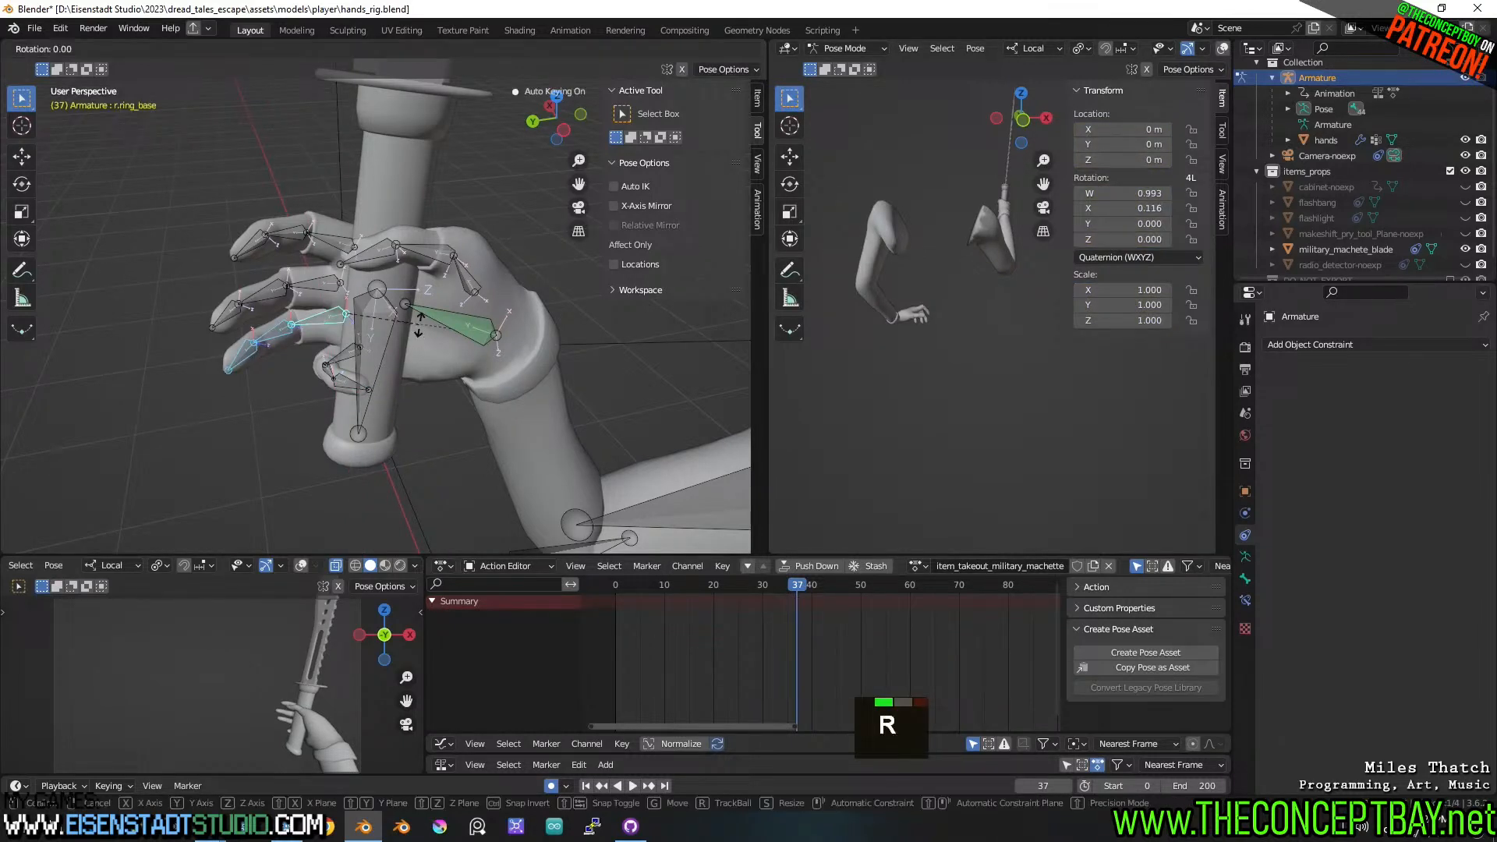
key("x")
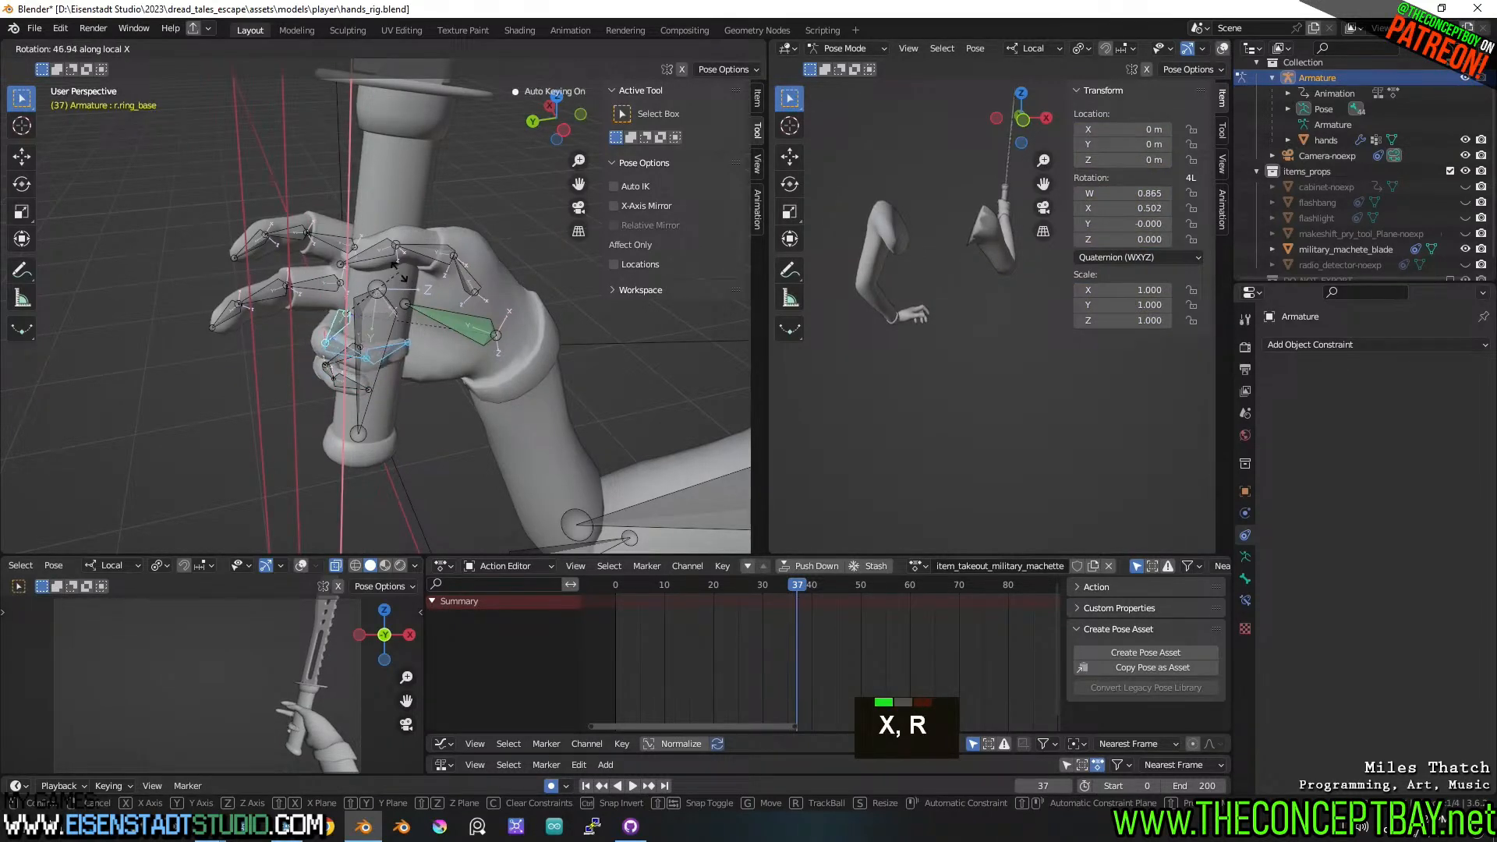
left_click(398, 269)
- Curl the entire right middle finger chain by about 49° around the local X axes to wrap the handle
left_click(326, 290)
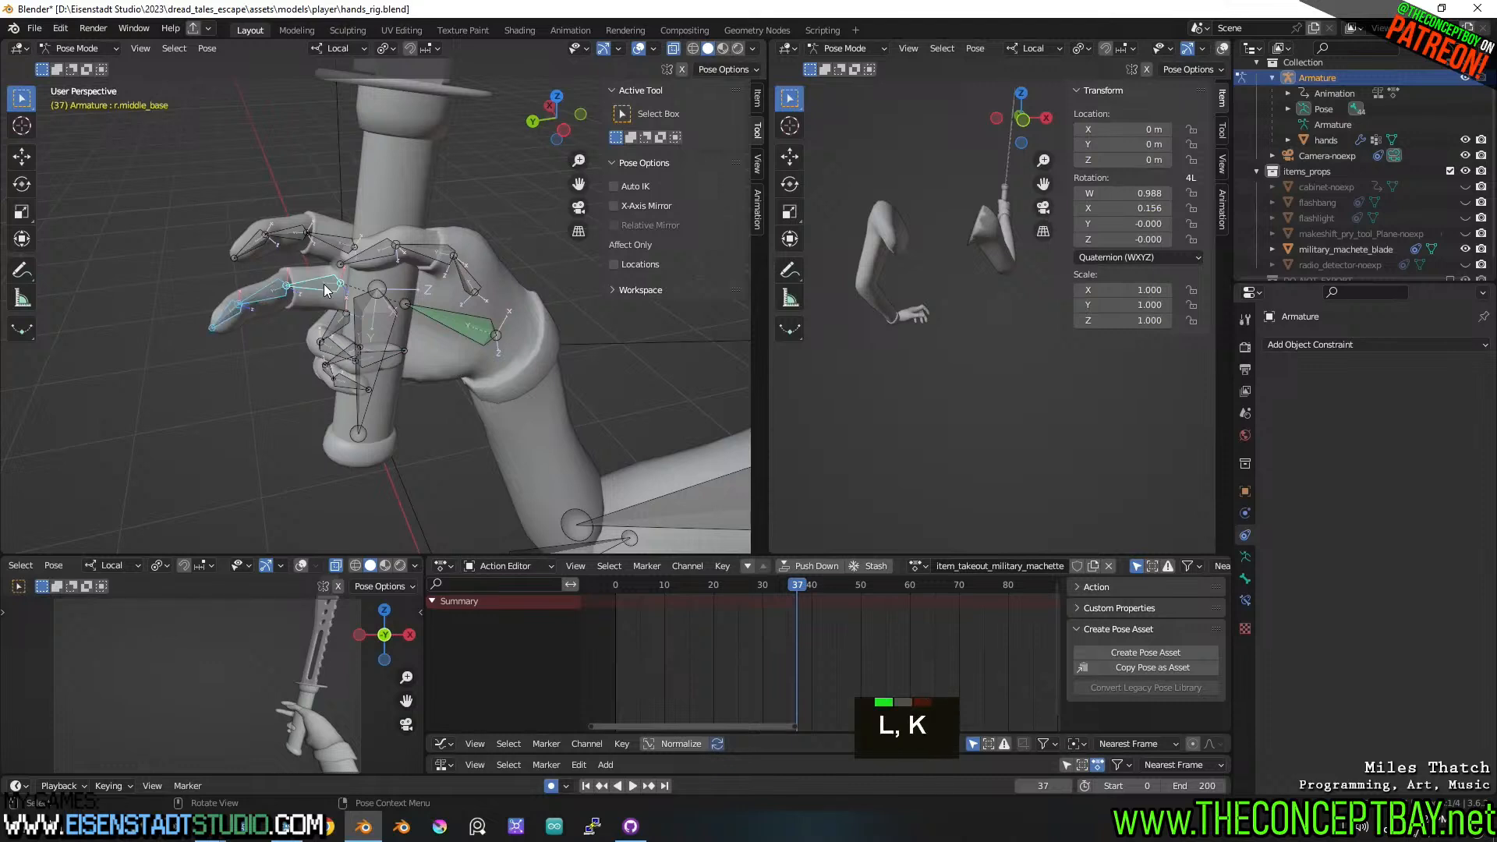
key("r")
key("x")
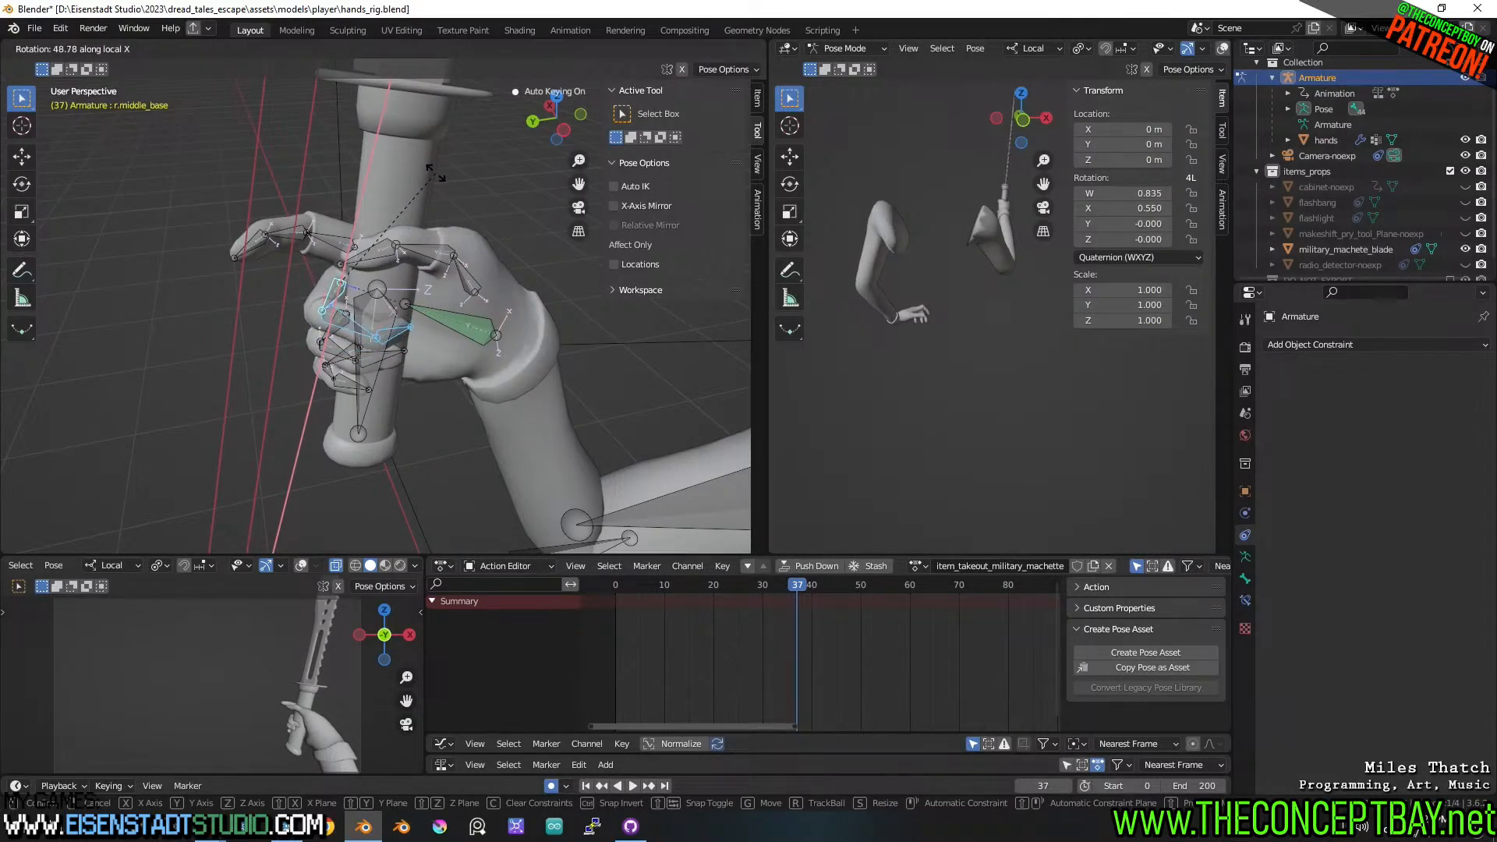
left_click(433, 174)
- Curl the entire r.point finger chain by 47.4° around the local X axes to close the grip
left_click(336, 231)
key("l")
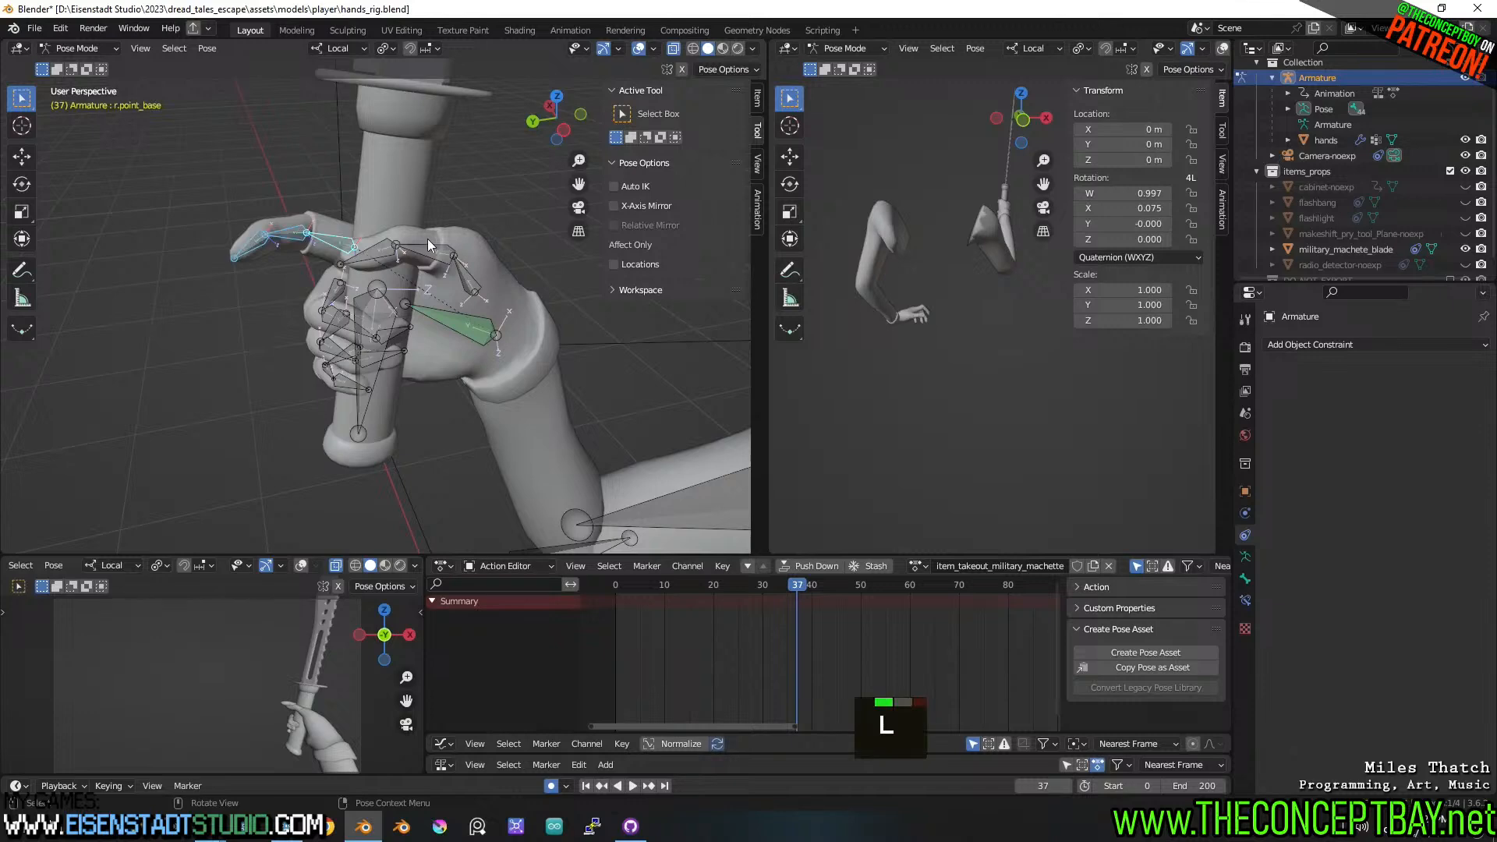
key("r")
key("x")
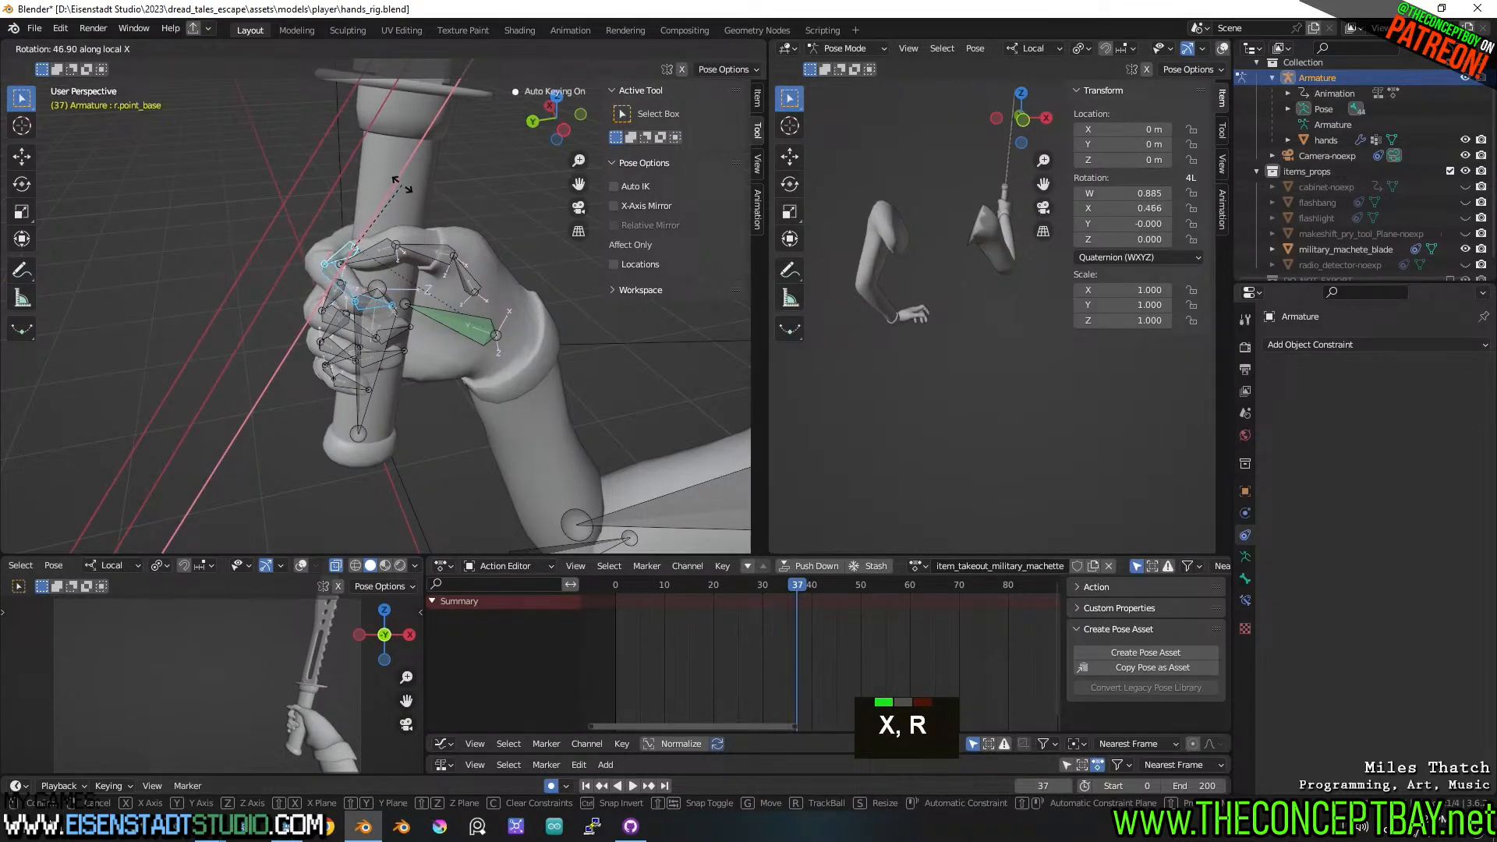
left_click(401, 184)
- Rotate the r.point finger chain by 6.26° around the global Y axis to align it with the other fingers
middle_click_drag(401, 185, 428, 231)
scroll(413, 251, "up", 2)
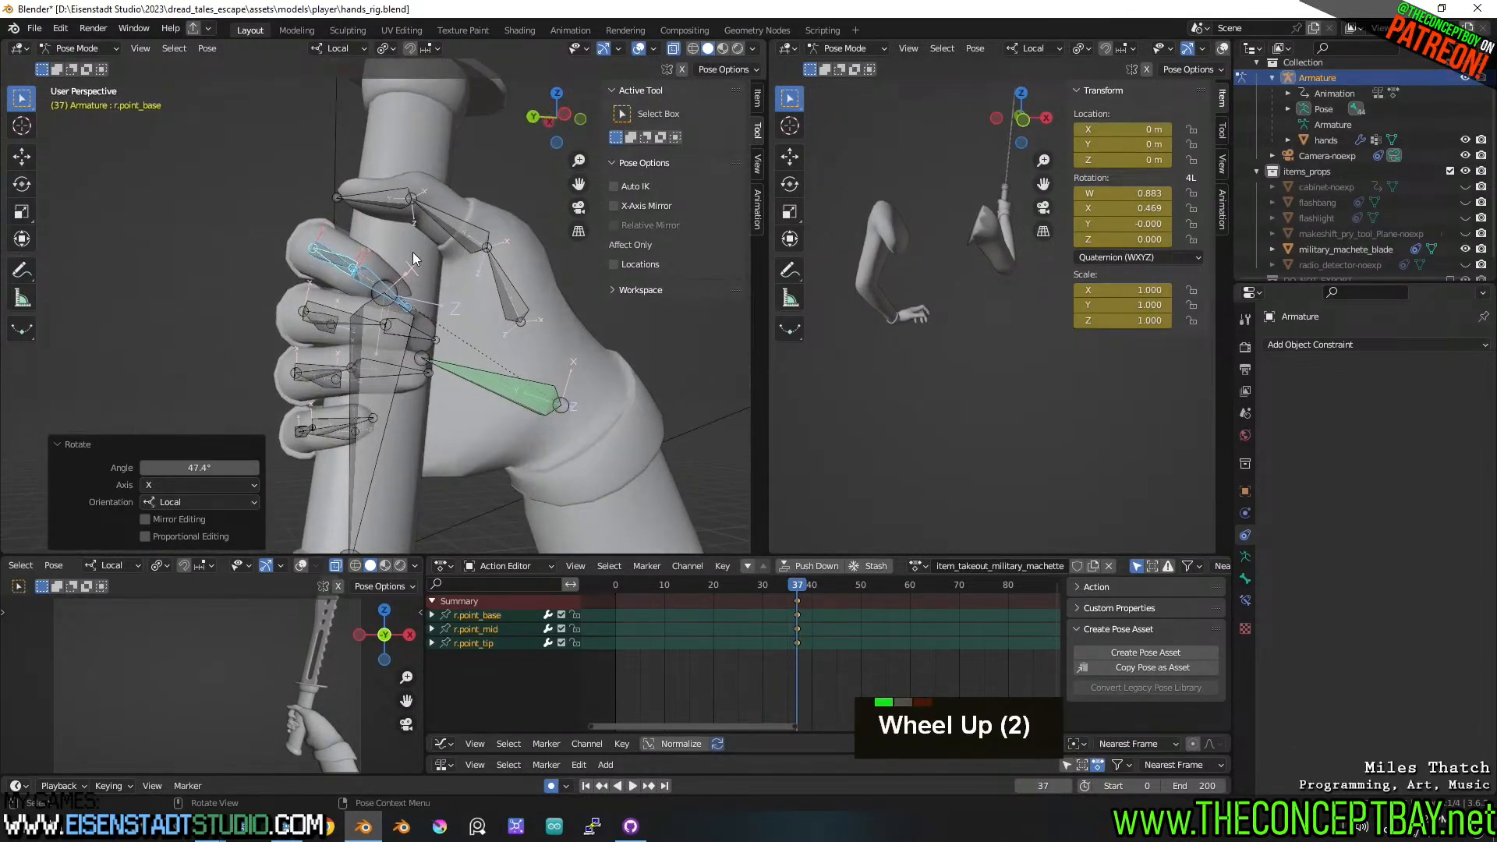
scroll(413, 251, "down", 1)
middle_click_drag(381, 297, 373, 304)
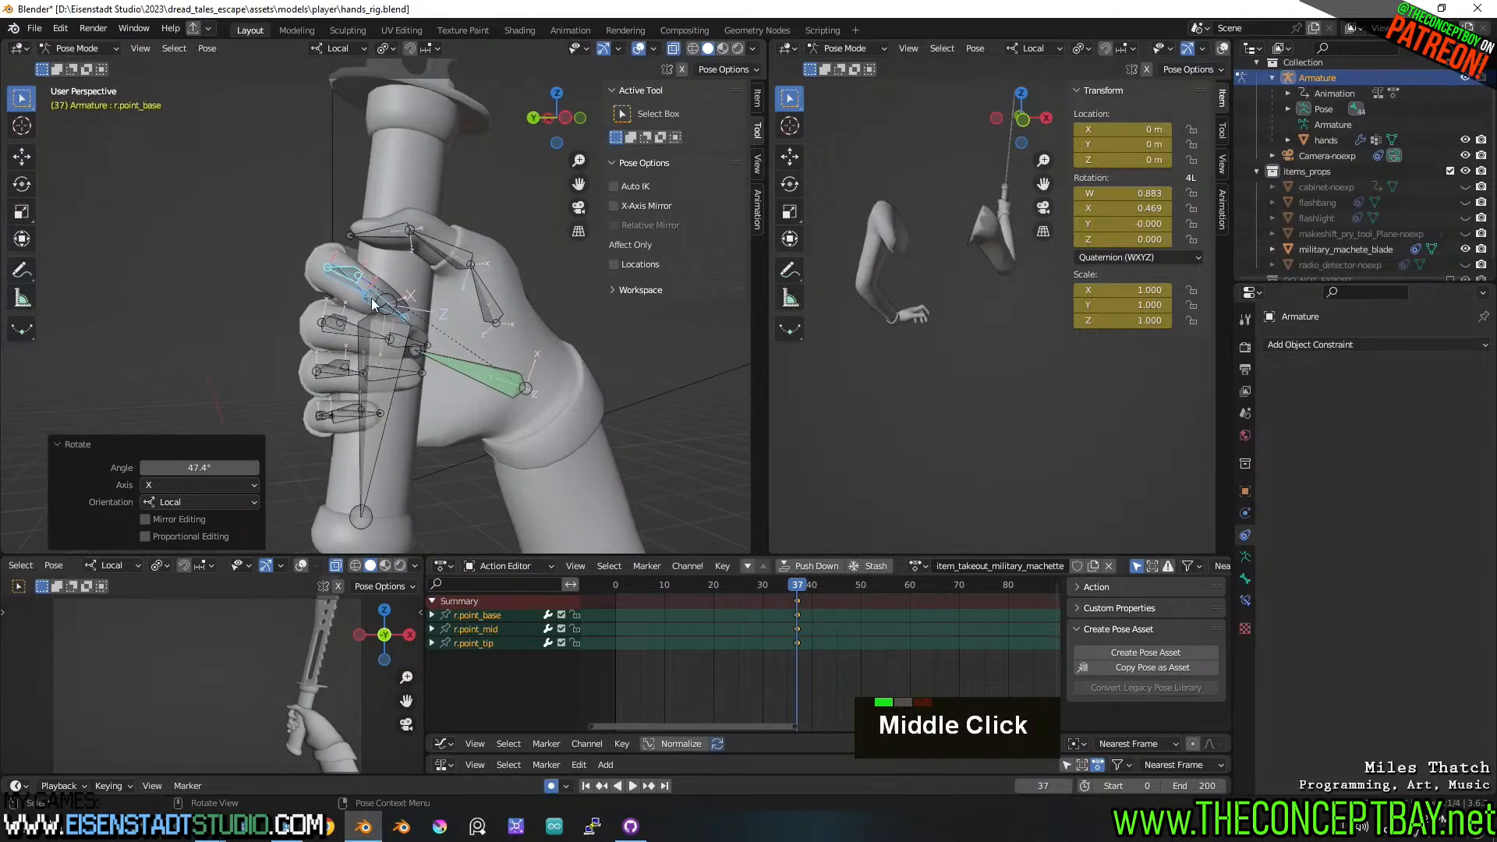
key("r")
key("y")
key("y")
key("y")
key("y")
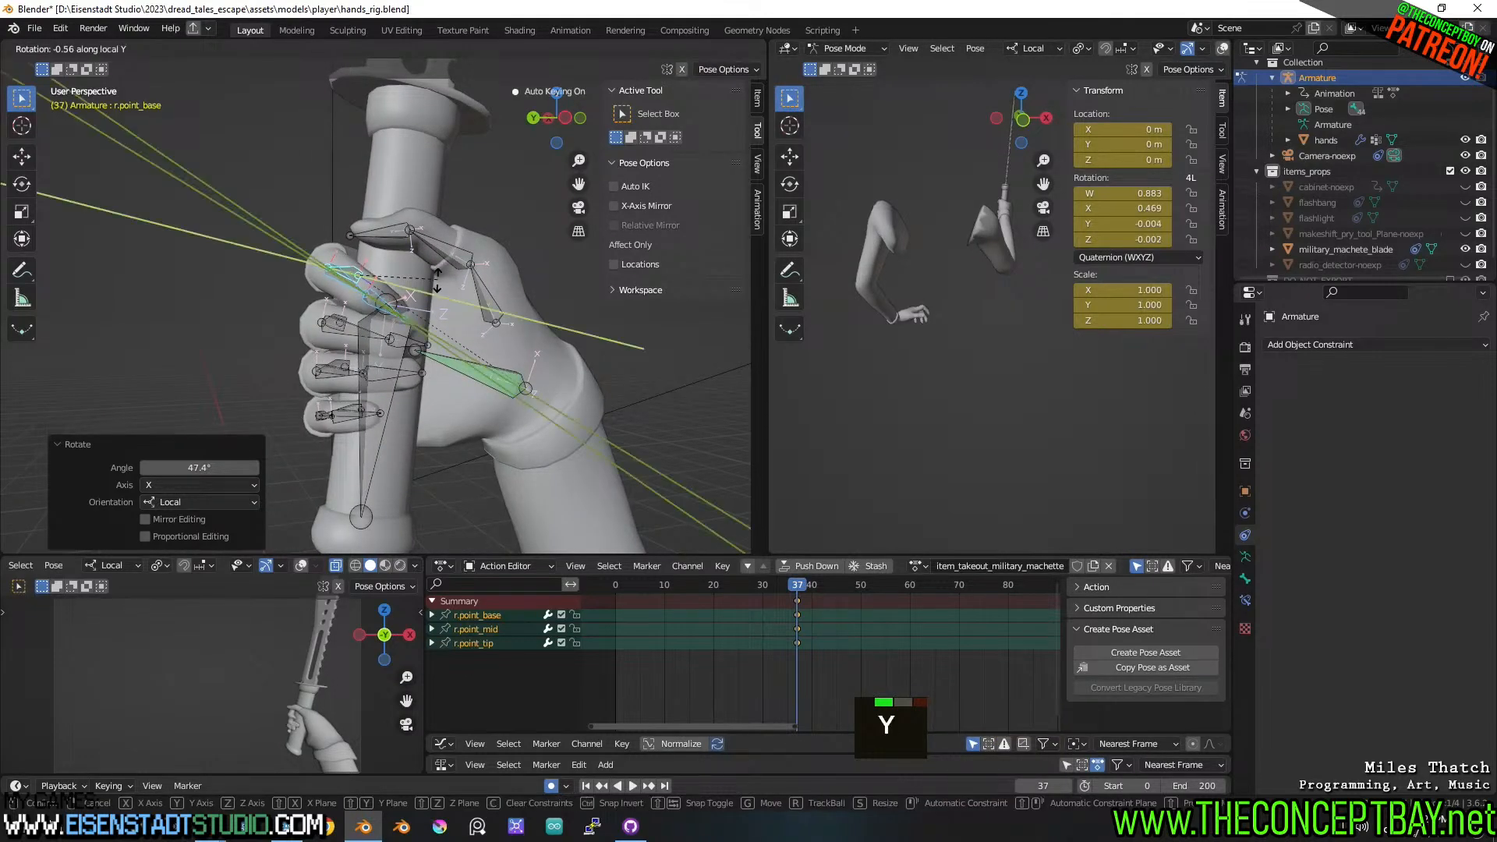
key("y")
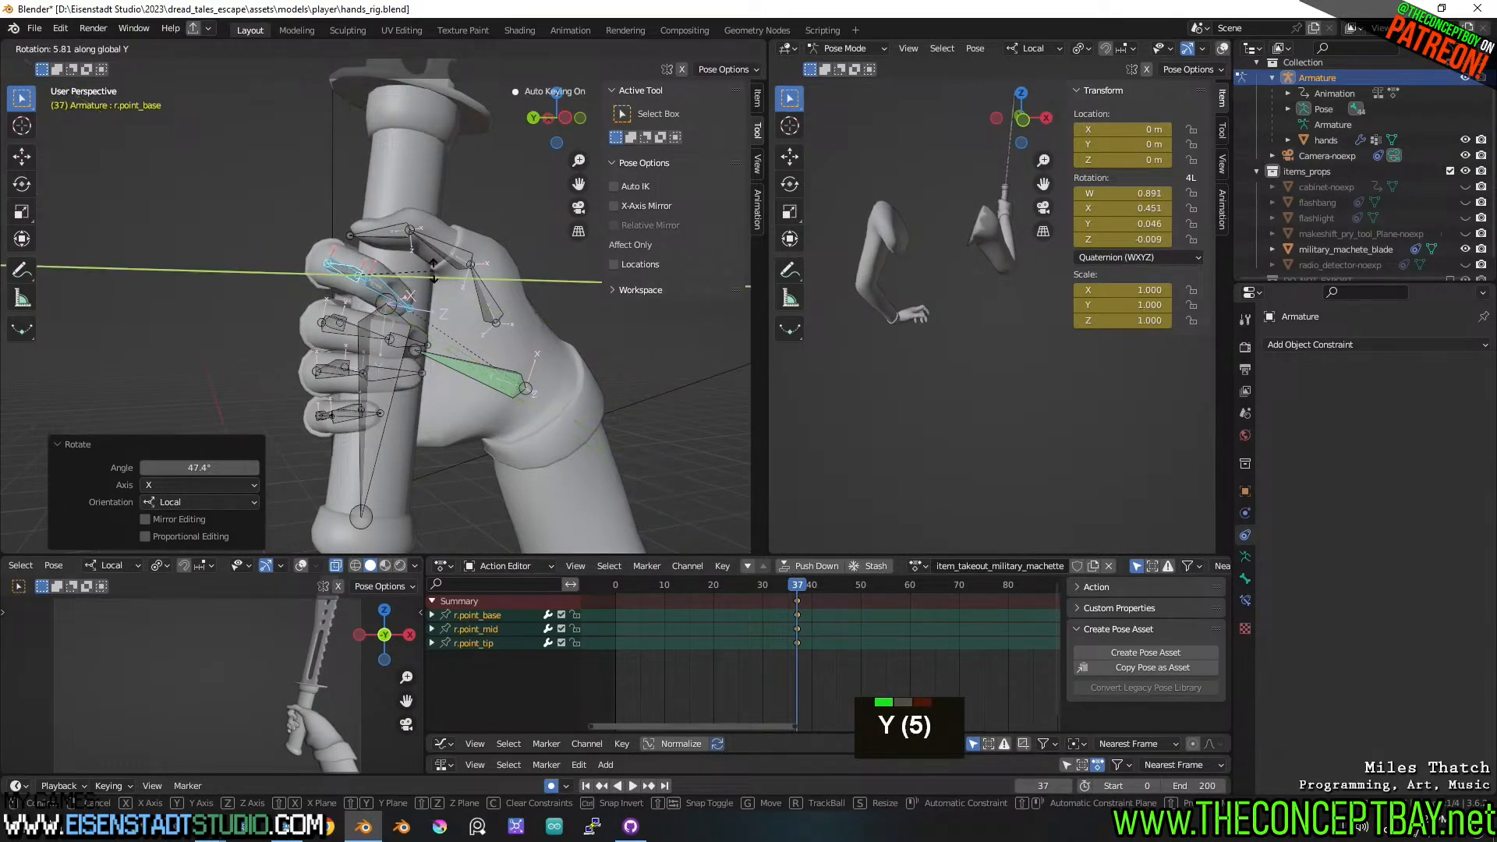
left_click(432, 273)
- Move the r.elbow bone up and outward to about X 0.002, Y -0.643, Z -0.273 m at frame 37
middle_click_drag(433, 274, 125, 371)
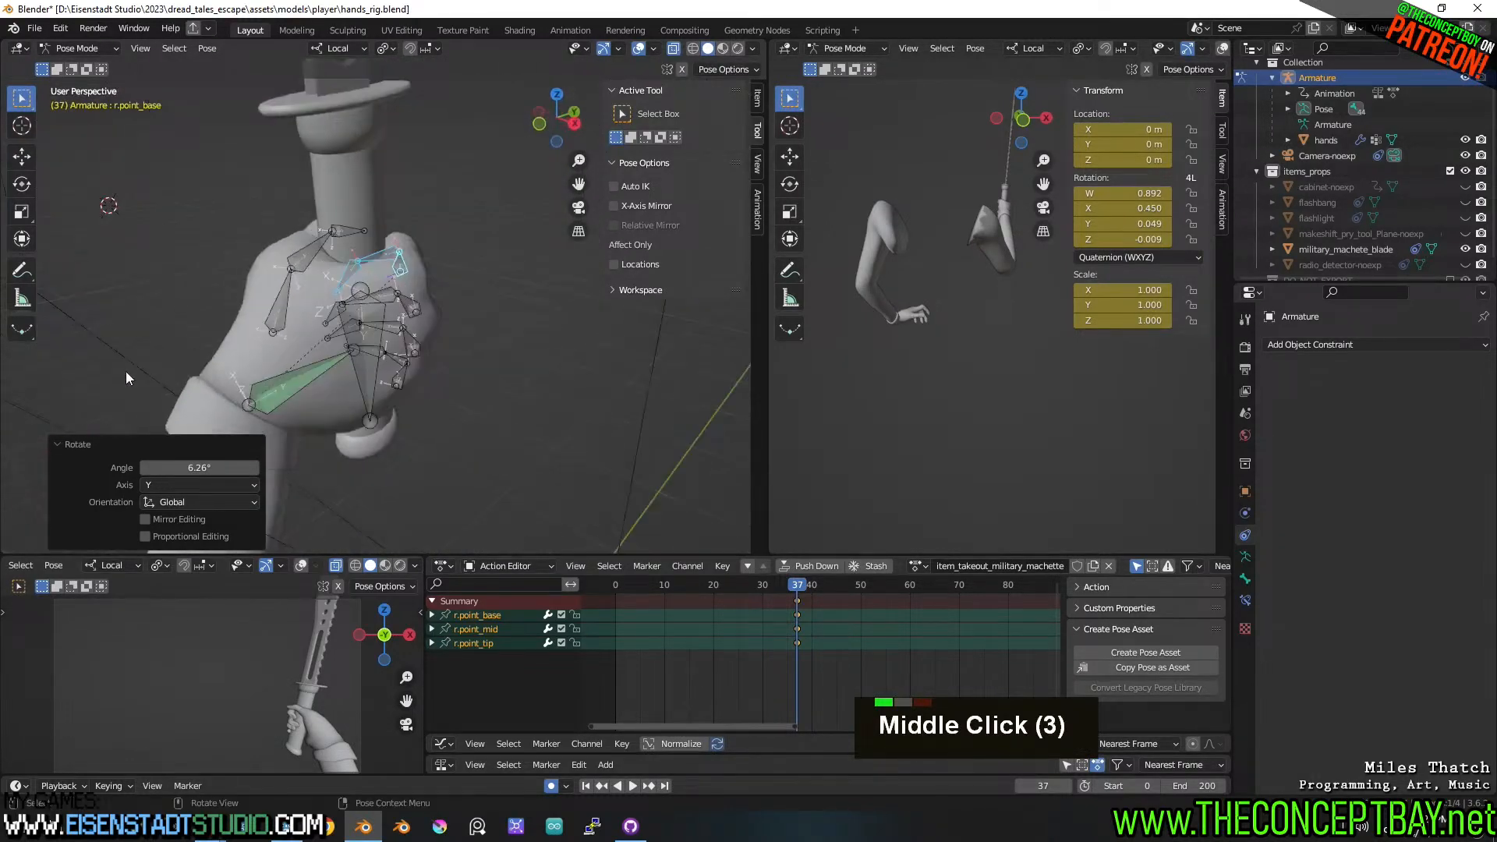
left_click(317, 377)
scroll(419, 395, "down", 4)
scroll(523, 297, "down", 2, "shift")
mouse_move(524, 296)
middle_mouse_down("shift")
mouse_move(513, 334)
mouse_move(503, 311)
middle_mouse_up("shift")
scroll(389, 427, "down", 2)
middle_click_drag(388, 427, 466, 442, "shift")
left_click(353, 436)
key("g")
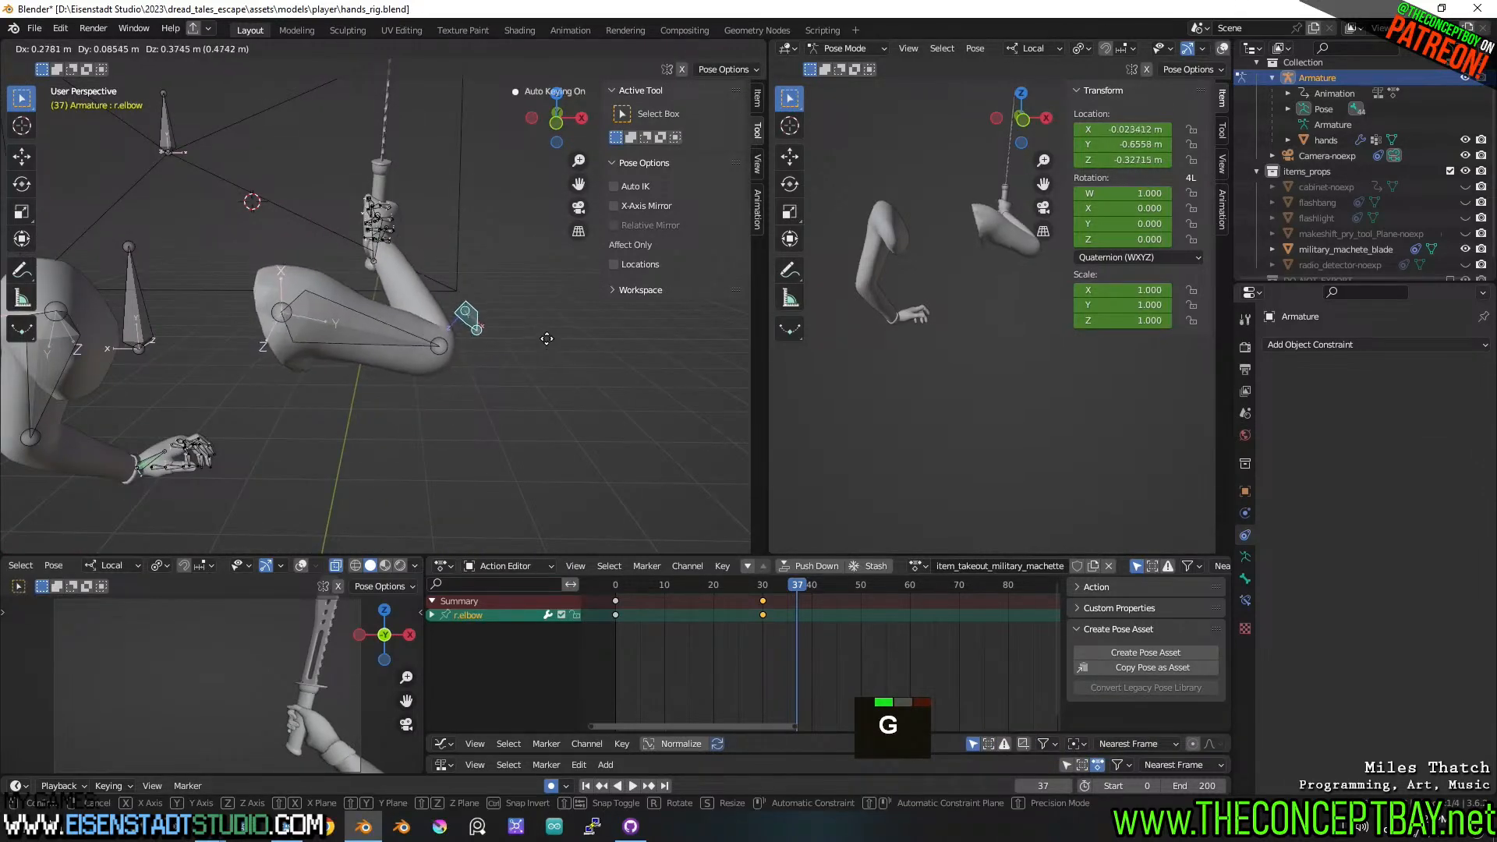
left_click(543, 361)
- Delete the r.elbow keyframe at frame 30 and play the action back from frame 0
key("x")
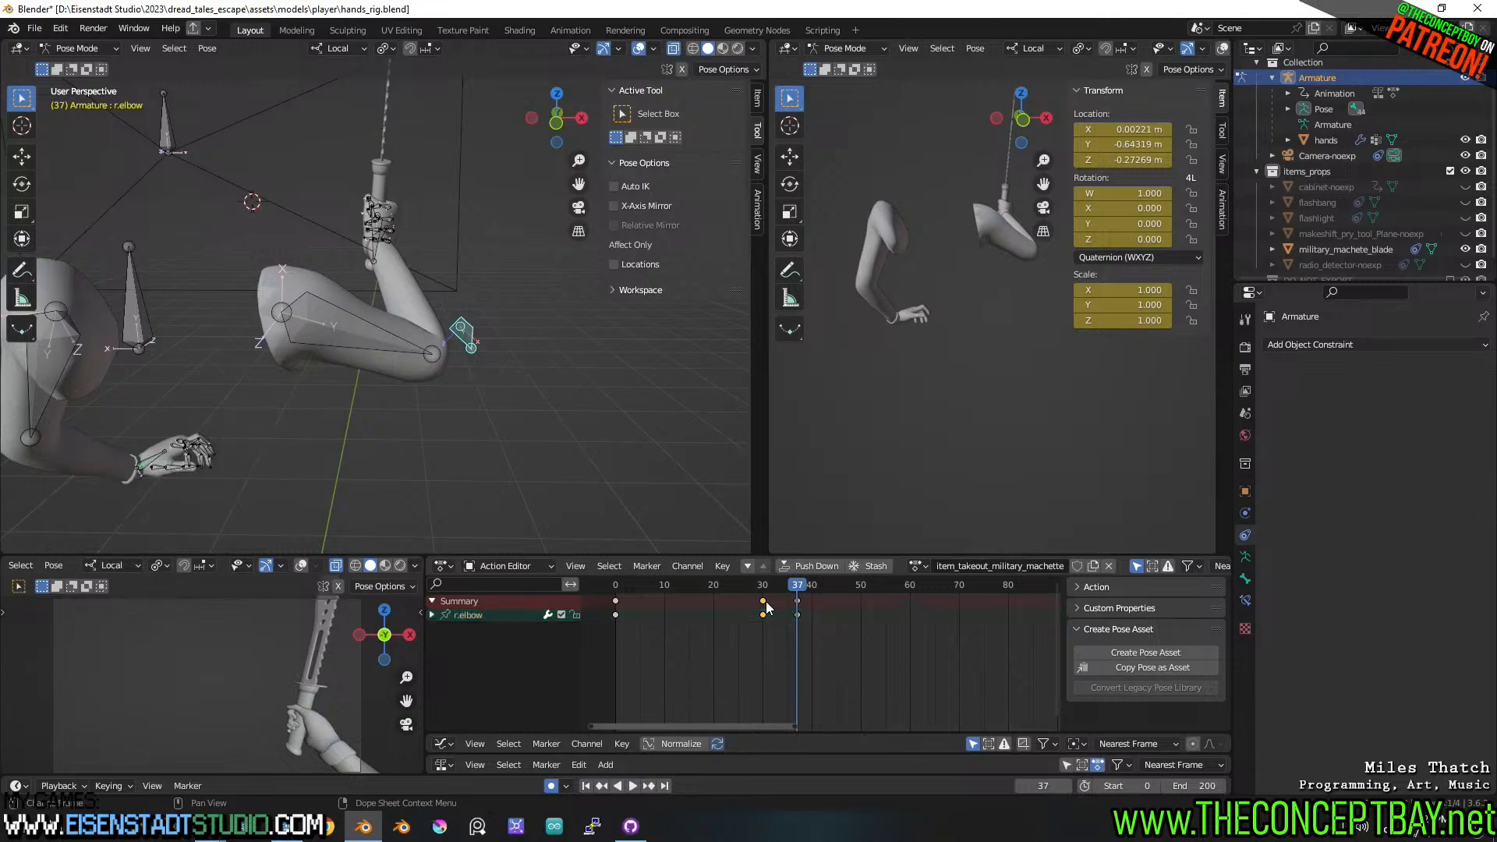
left_click_drag(792, 587, 615, 592)
key("space")
left_click_drag(1032, 614, 711, 612)
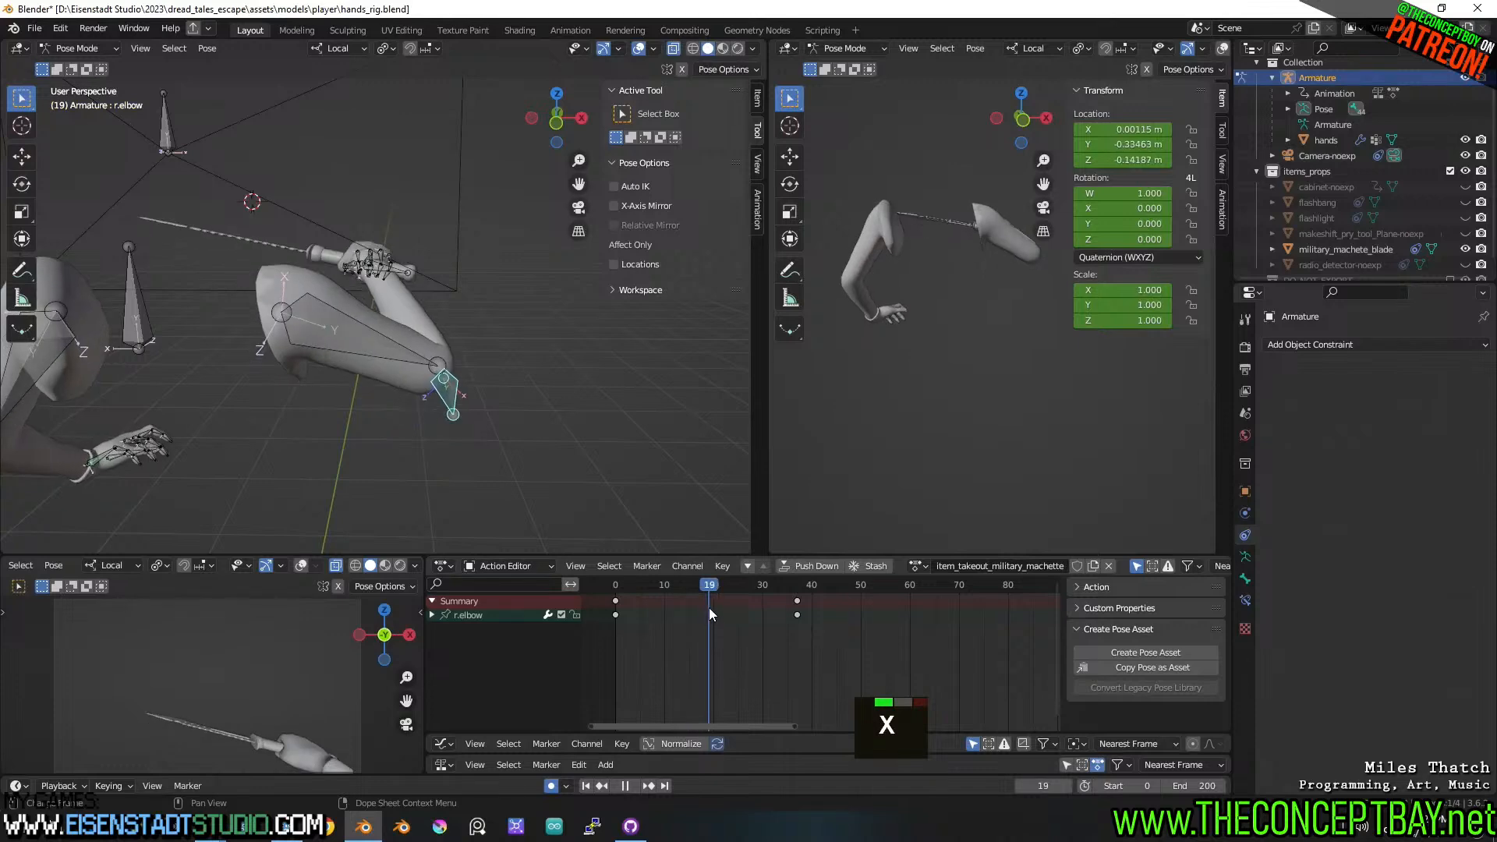
key("Escape")
- At frame 0, rotate the r.wrist bone -110° around the view axis, and 71° from a second viewing angle
left_click(330, 520)
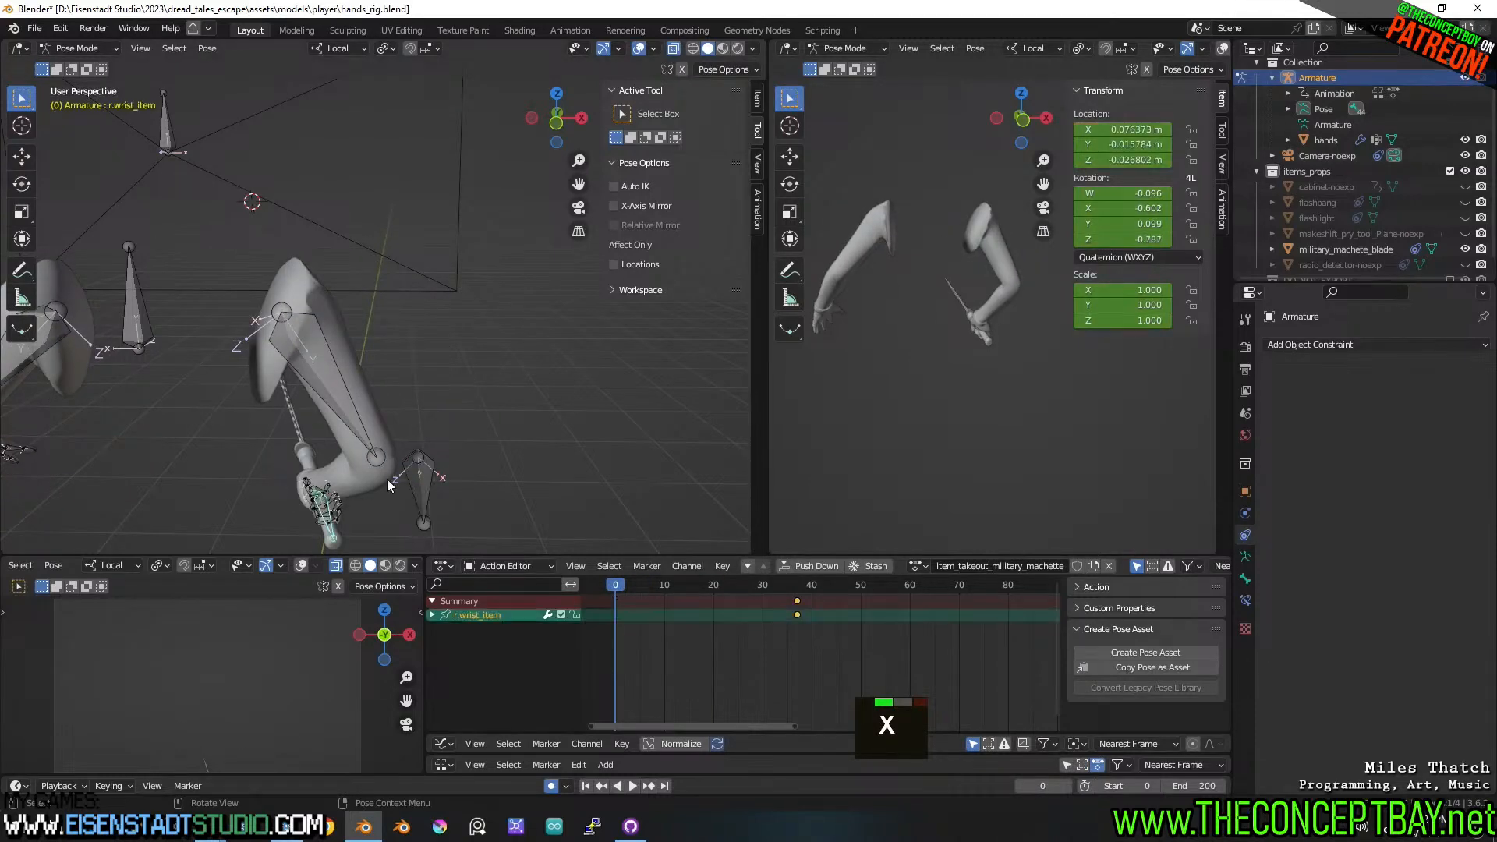
middle_click_drag(387, 478, 461, 441)
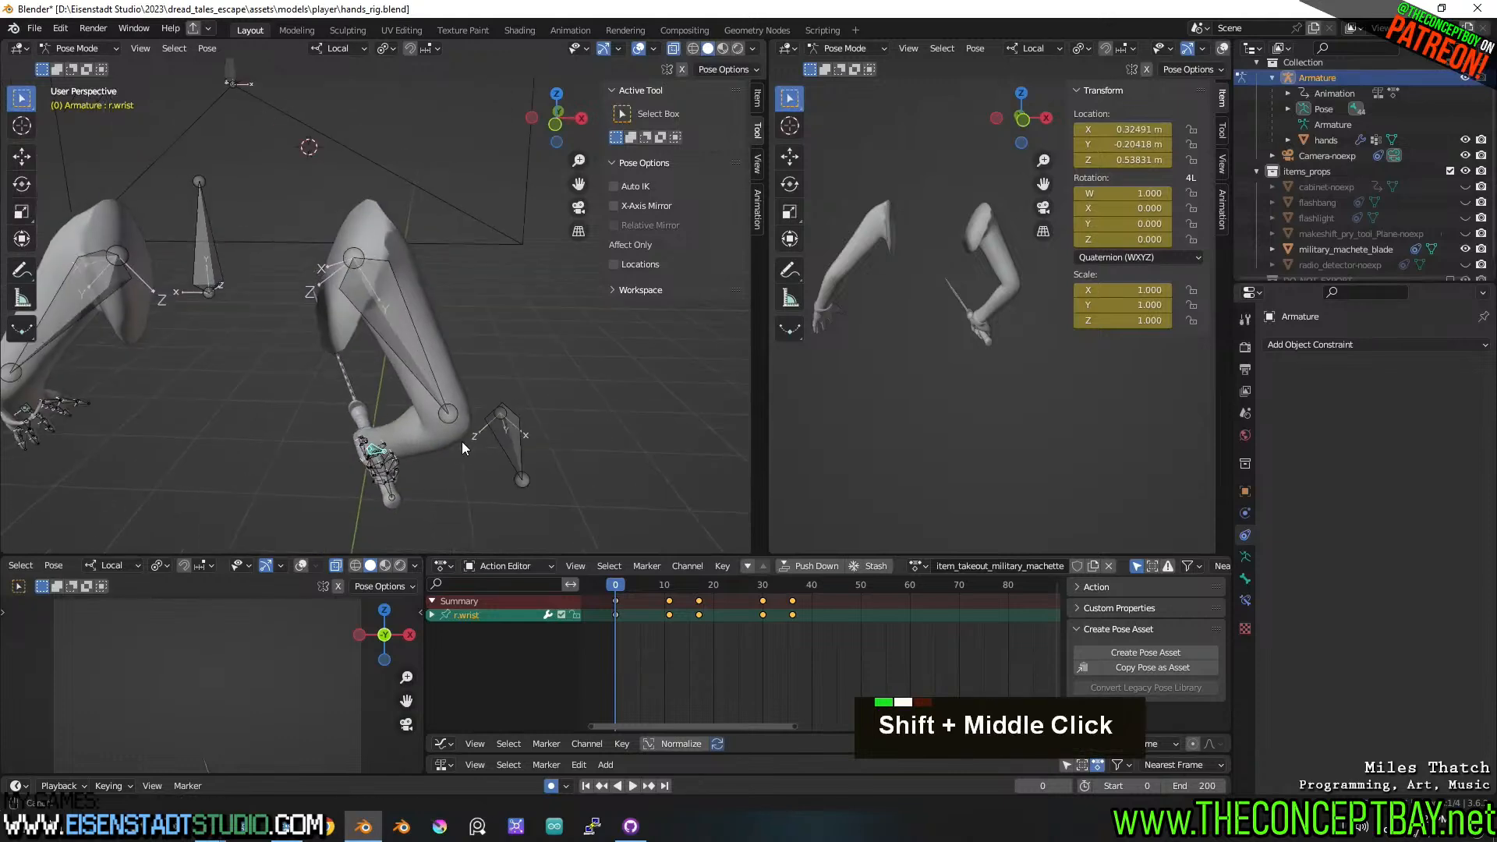
key("r")
left_click(334, 304)
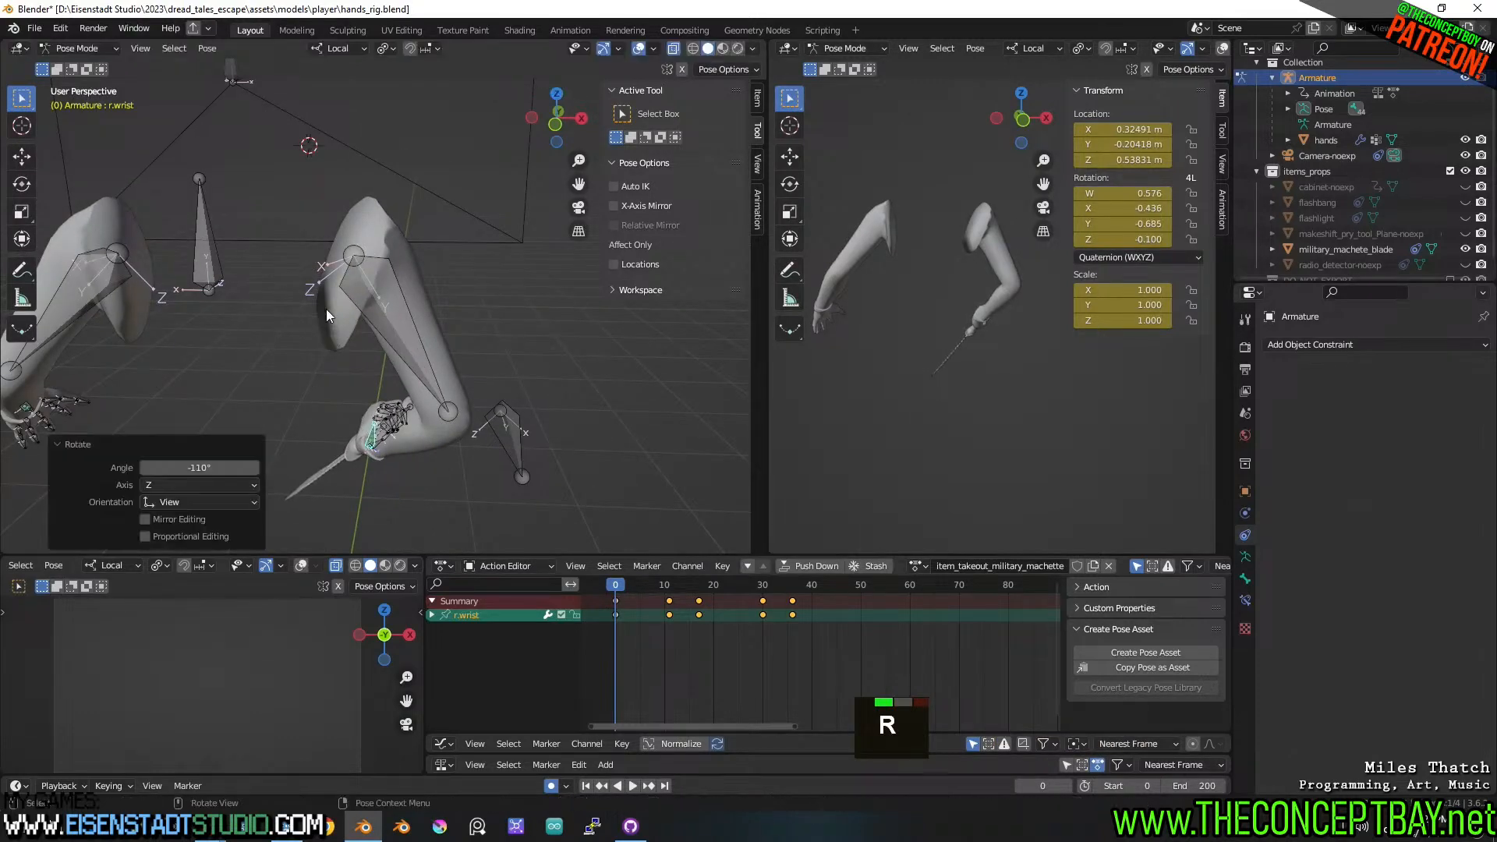
middle_click_drag(326, 309, 462, 298)
key("r")
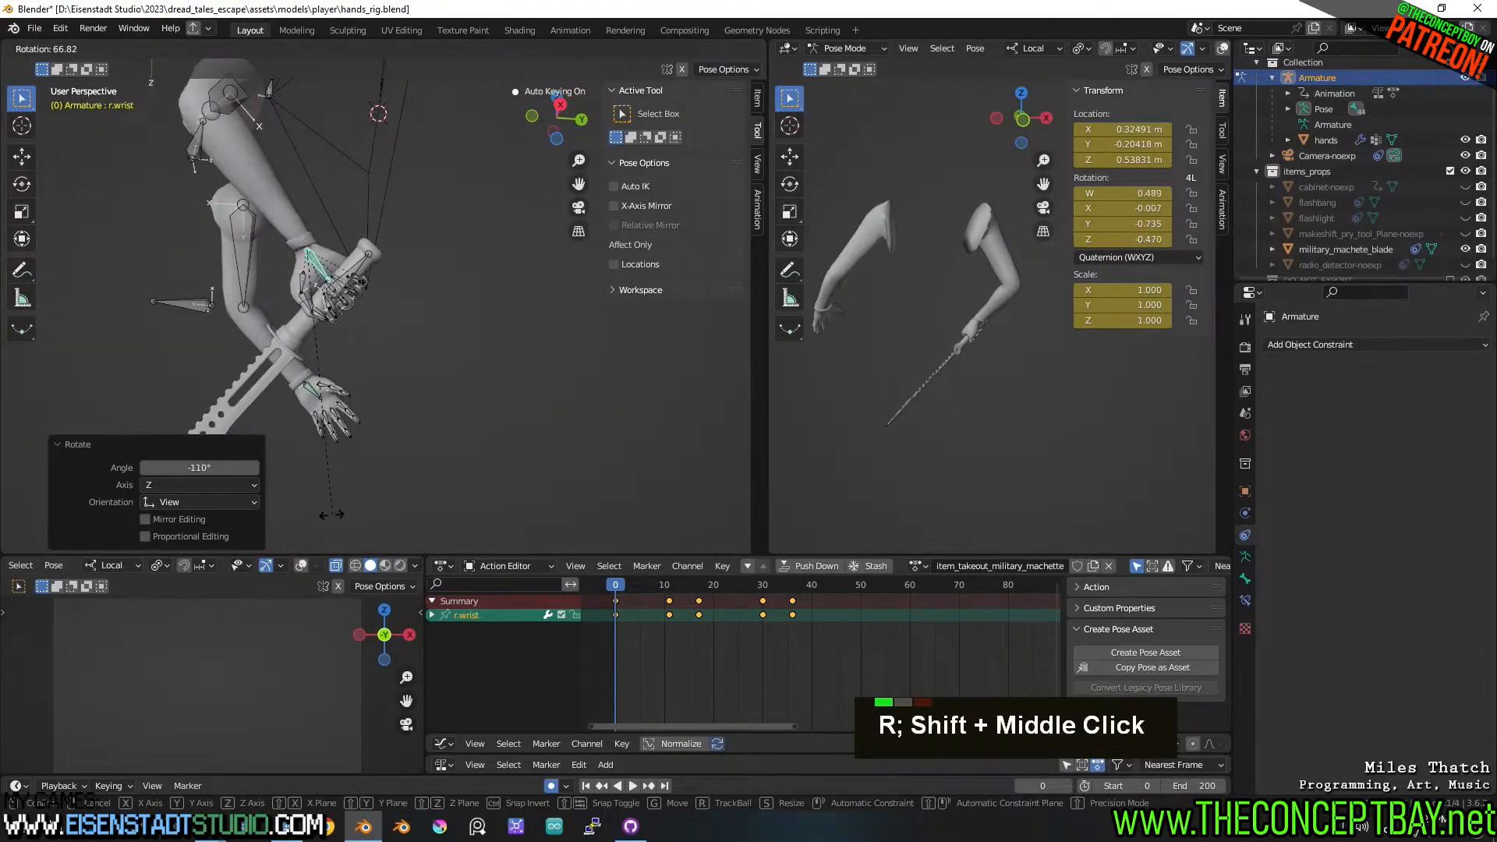
left_click(302, 508)
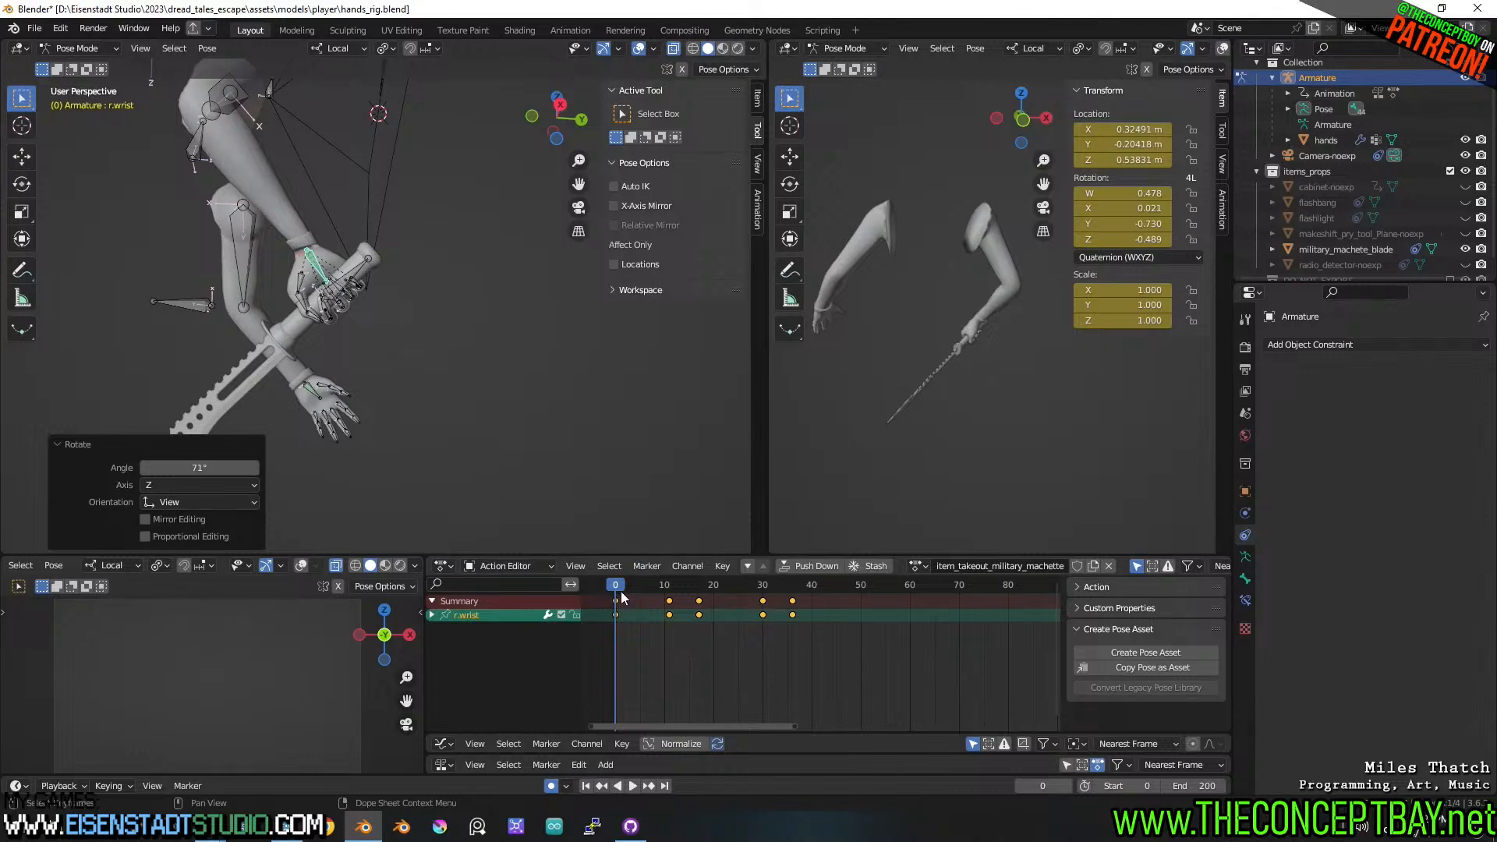
- Delete the r.wrist keyframe at frame 11
left_click_drag(622, 594, 727, 585)
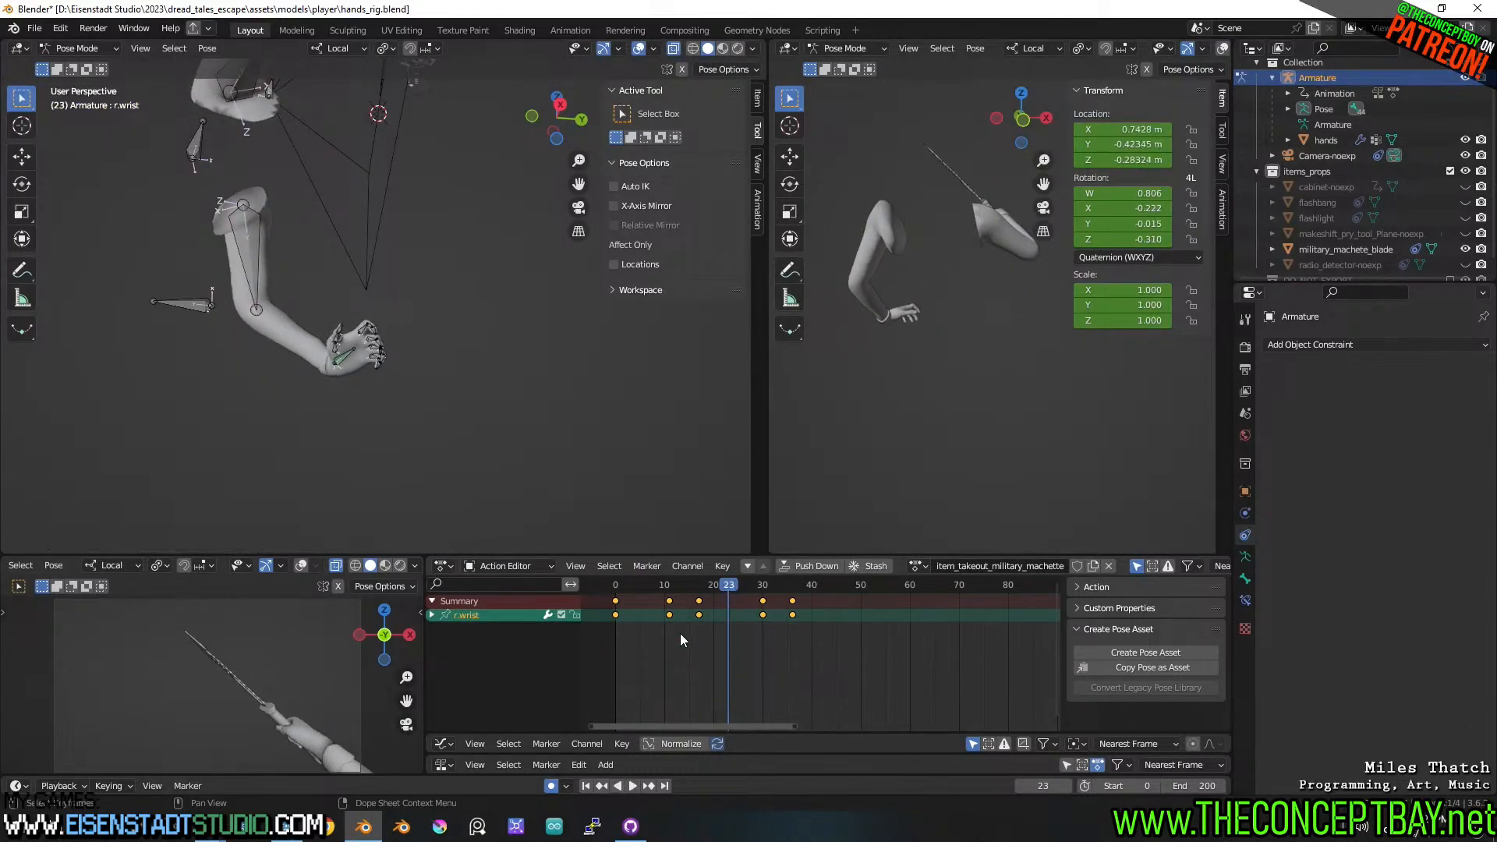
left_click_drag(680, 638, 669, 618)
double_click(667, 608)
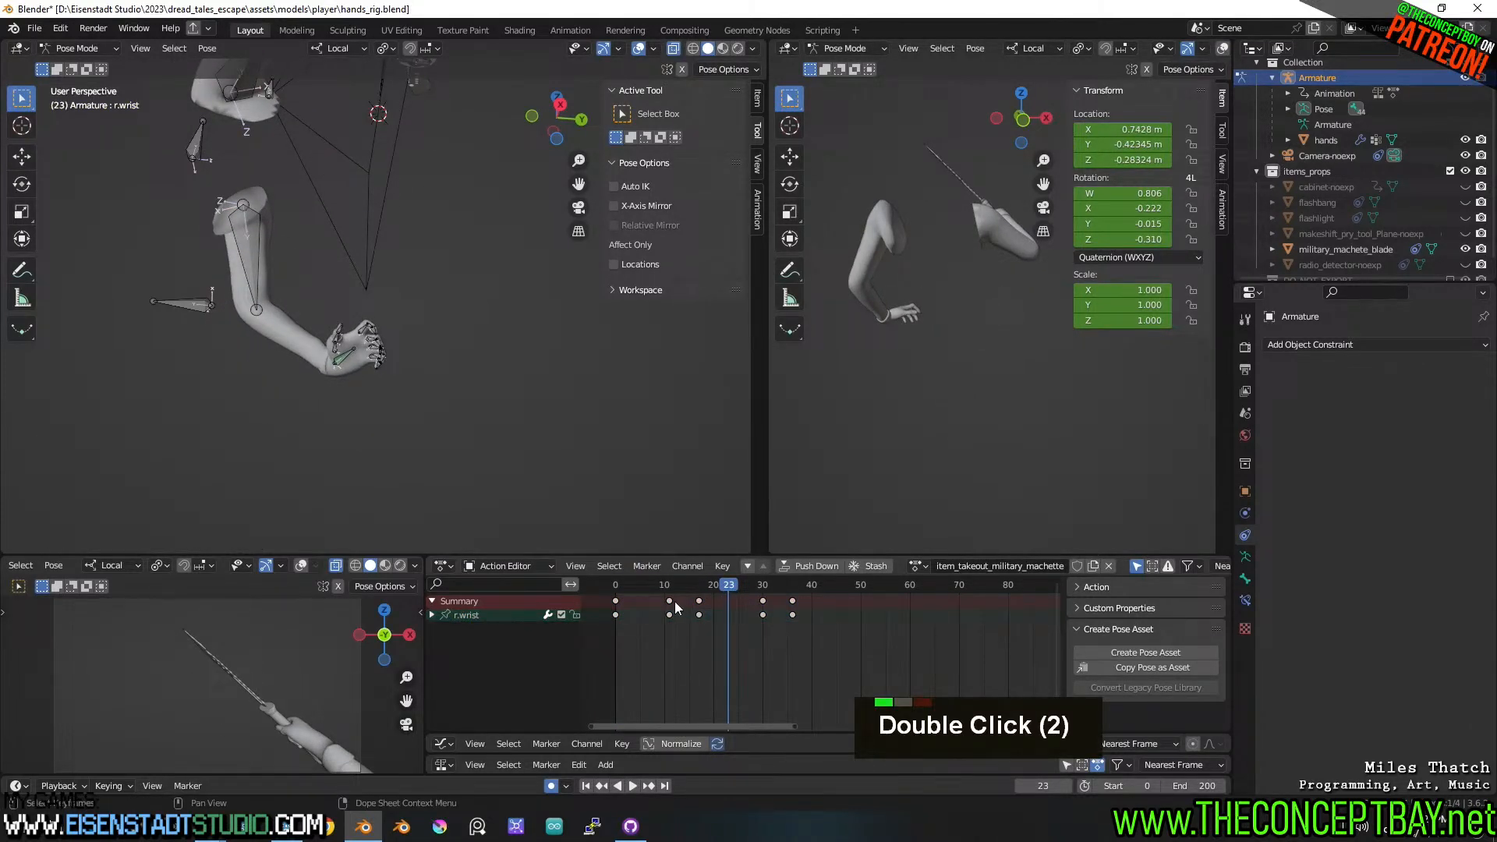
key("x")
key("Escape")
double_click(672, 600)
key("x")
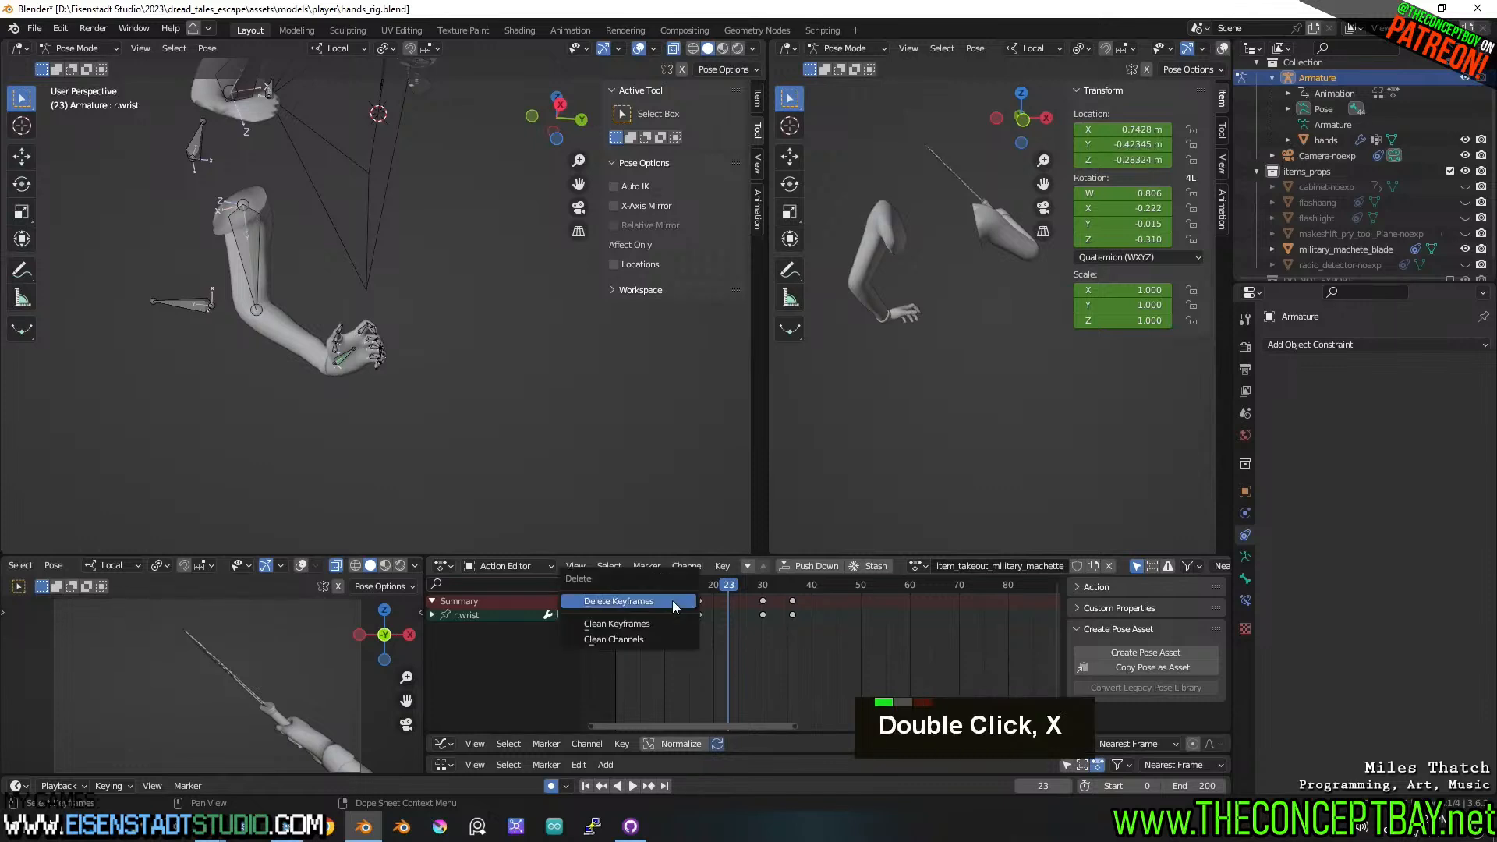
left_click(672, 601)
- Play back the wrist motion and move the r.wrist keyframe at frame 17 to frame 24
key("space")
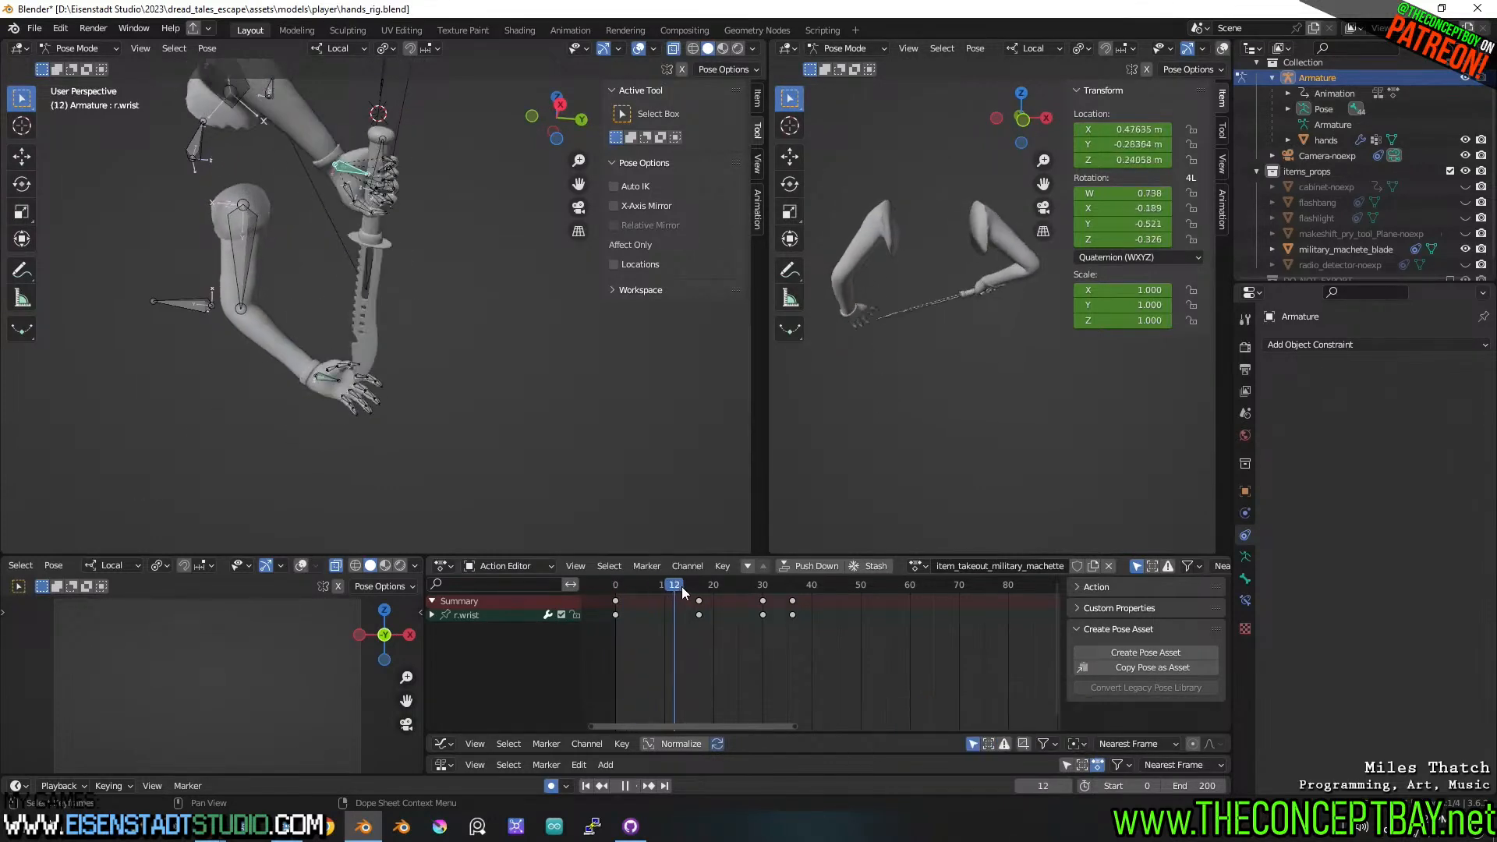
key("space")
left_click_drag(772, 592, 736, 604)
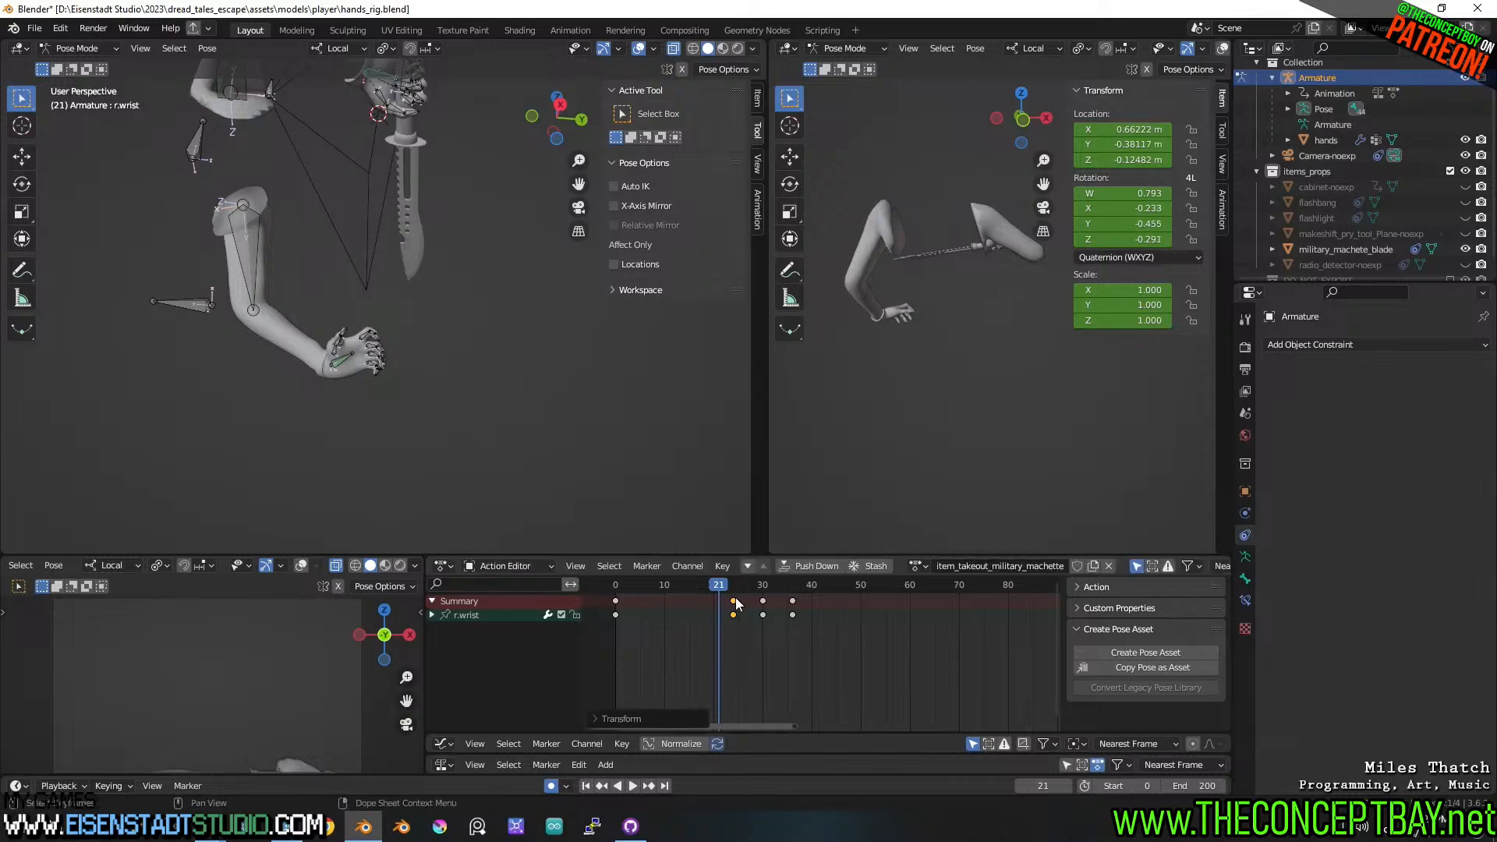
left_click(693, 586)
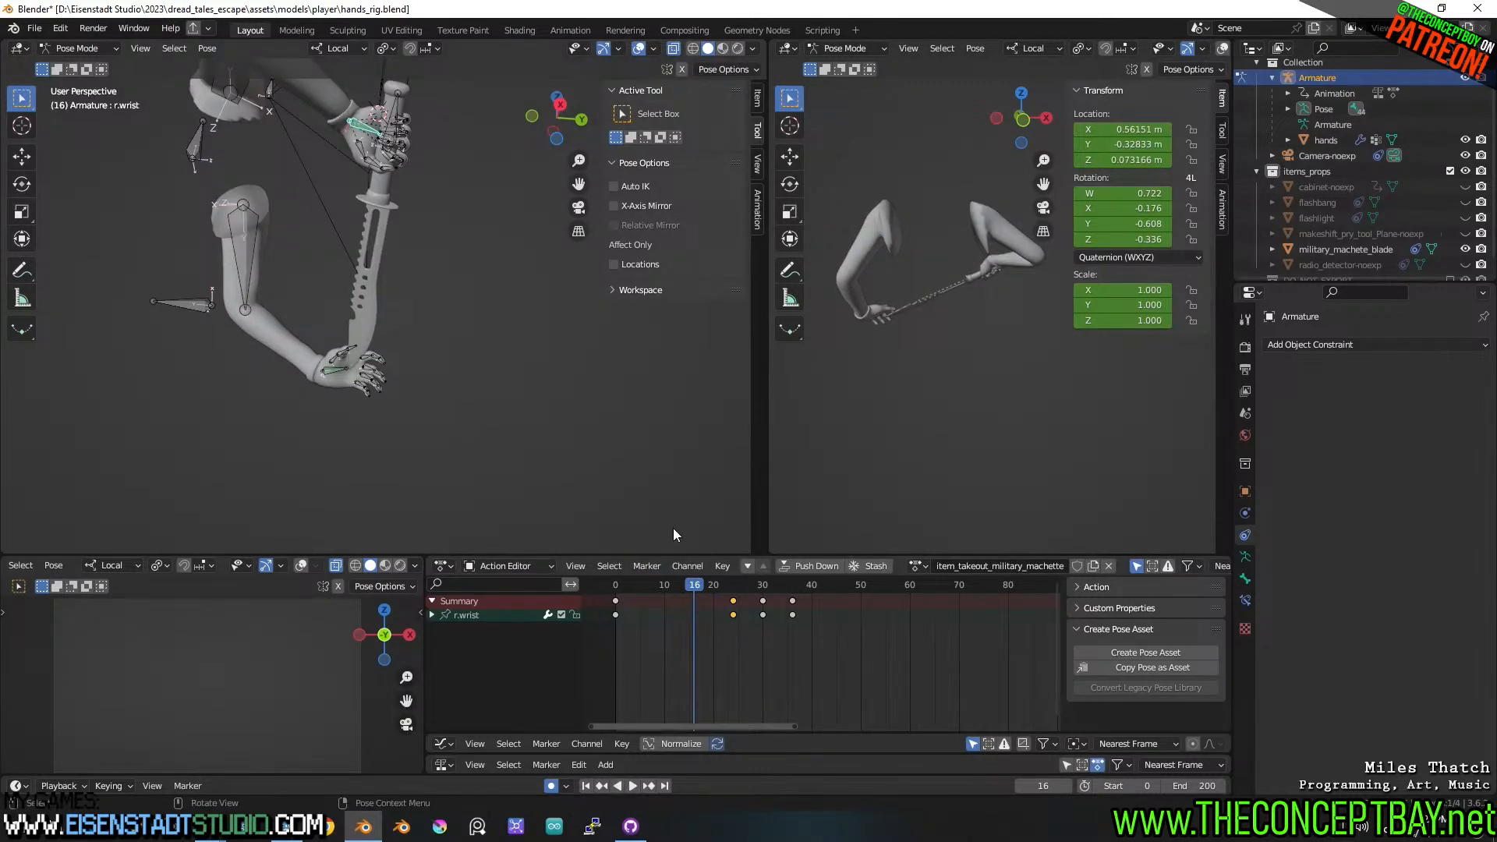
- Try duplicating the frame 0 r.wrist keyframe to about frame 15
left_click(615, 601)
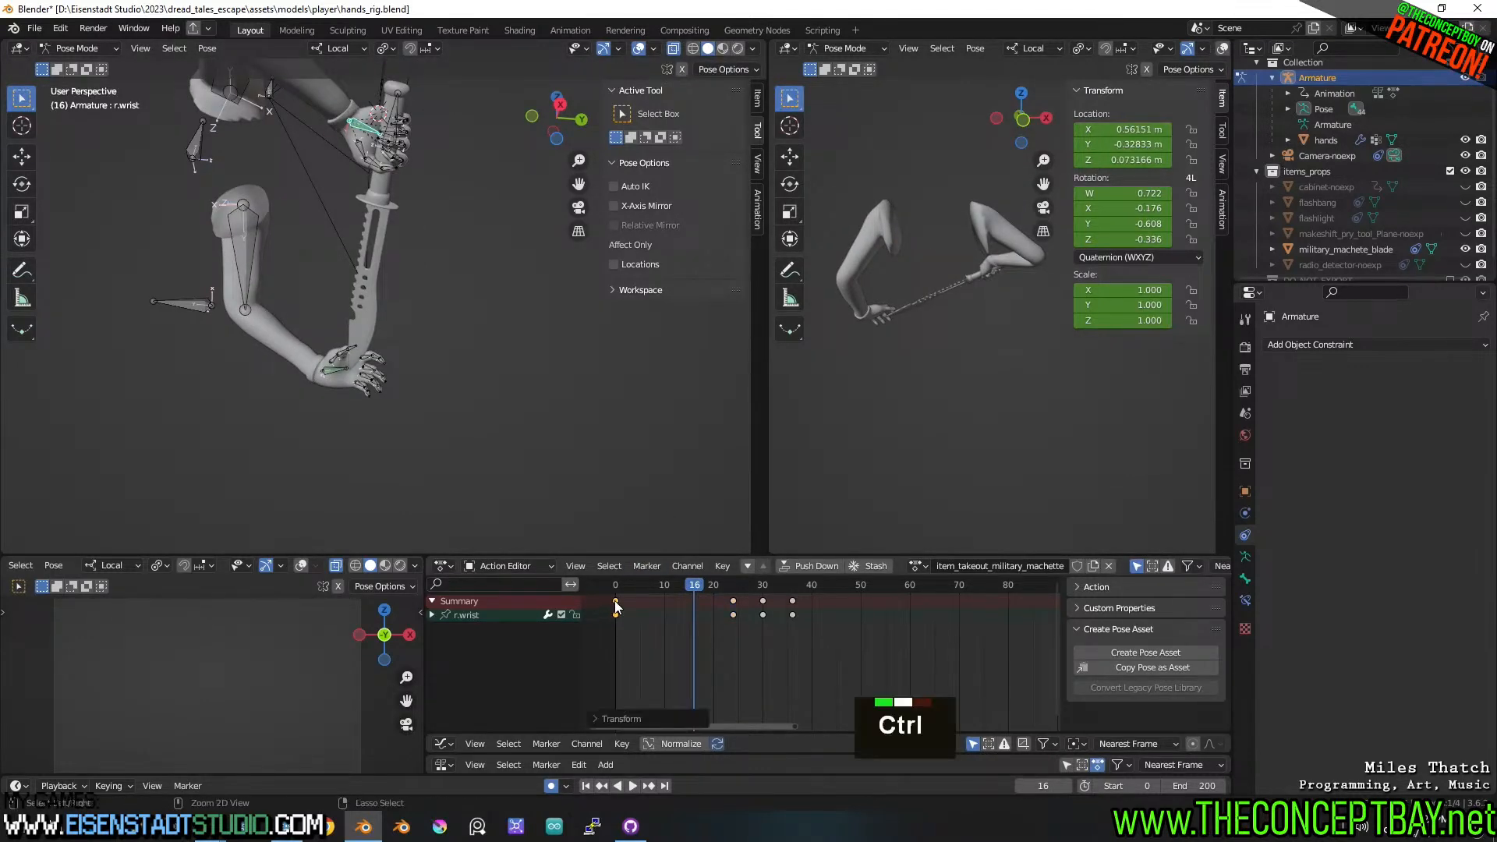
key("shift+d")
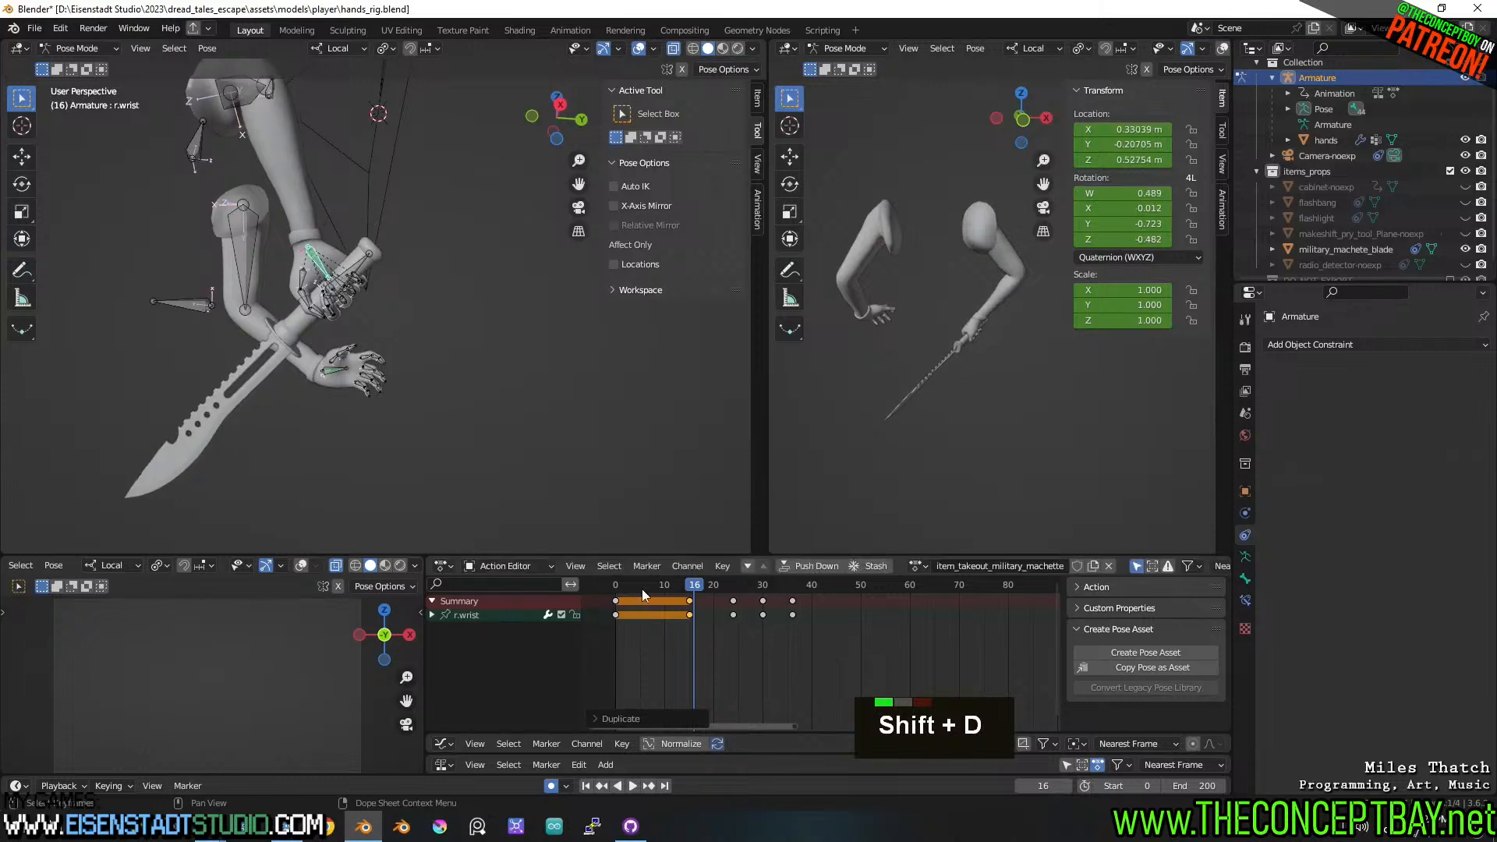
left_click(625, 590)
key("ctrl+z")
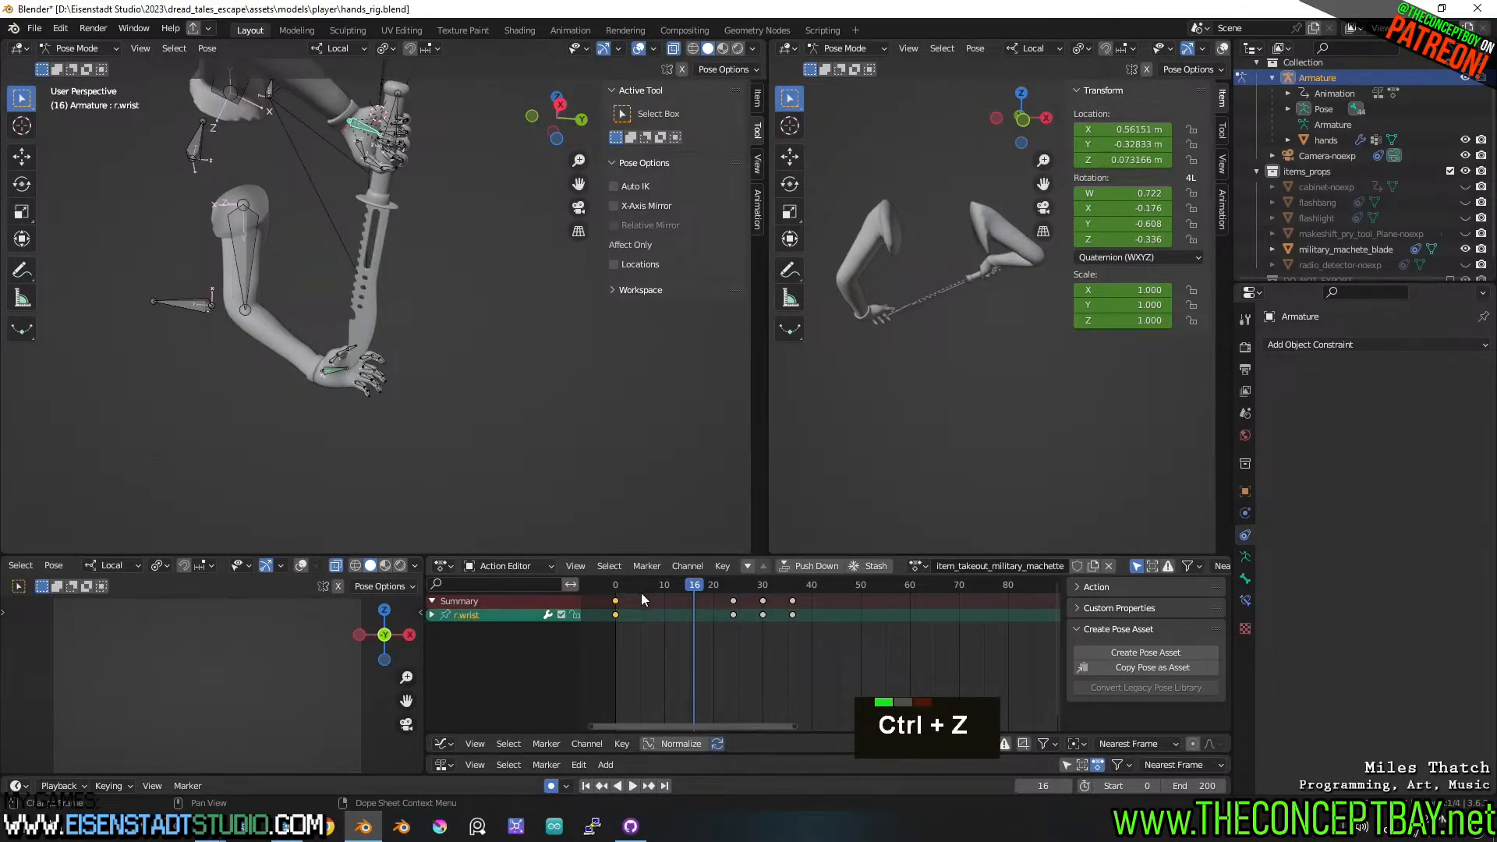
- At frame 45, rotate the r.wrist bone 10.8° around the view axis and move it about 0.07 m downward
middle_click_drag(375, 366, 649, 550, "shift")
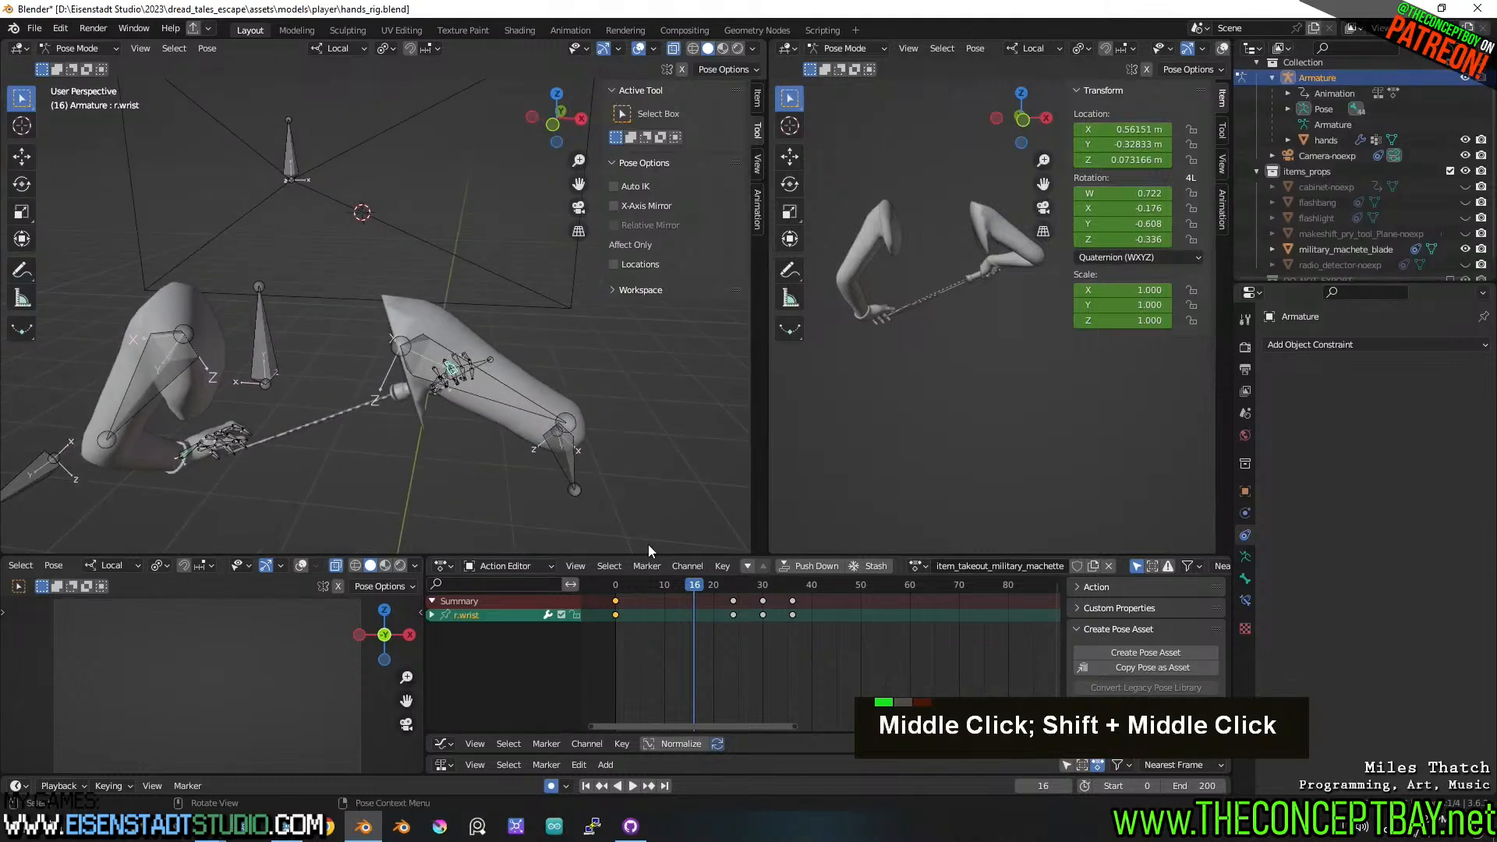
left_click_drag(731, 583, 793, 597)
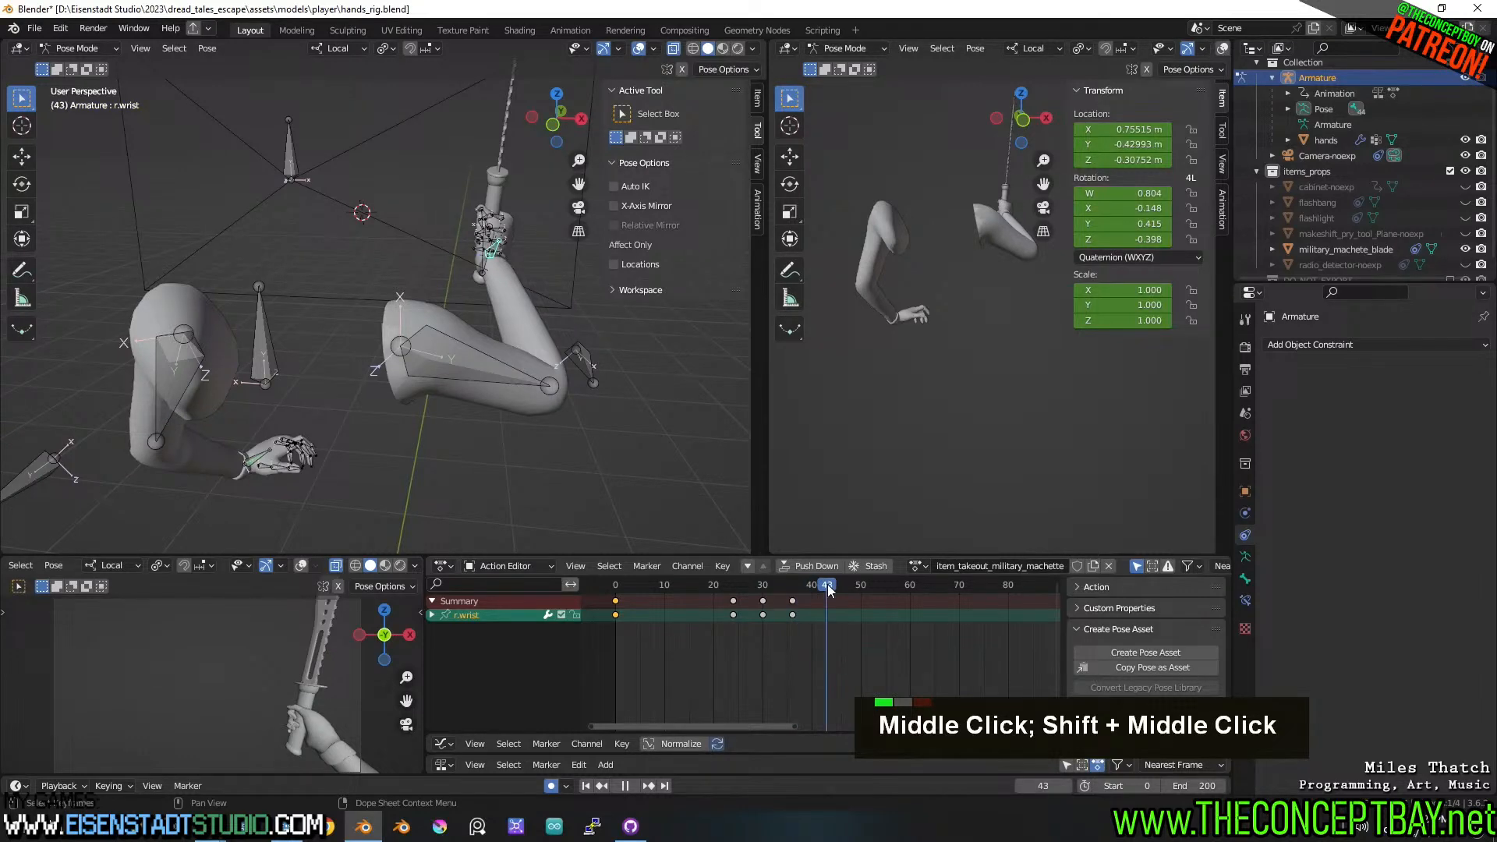
middle_click_drag(511, 400, 460, 284)
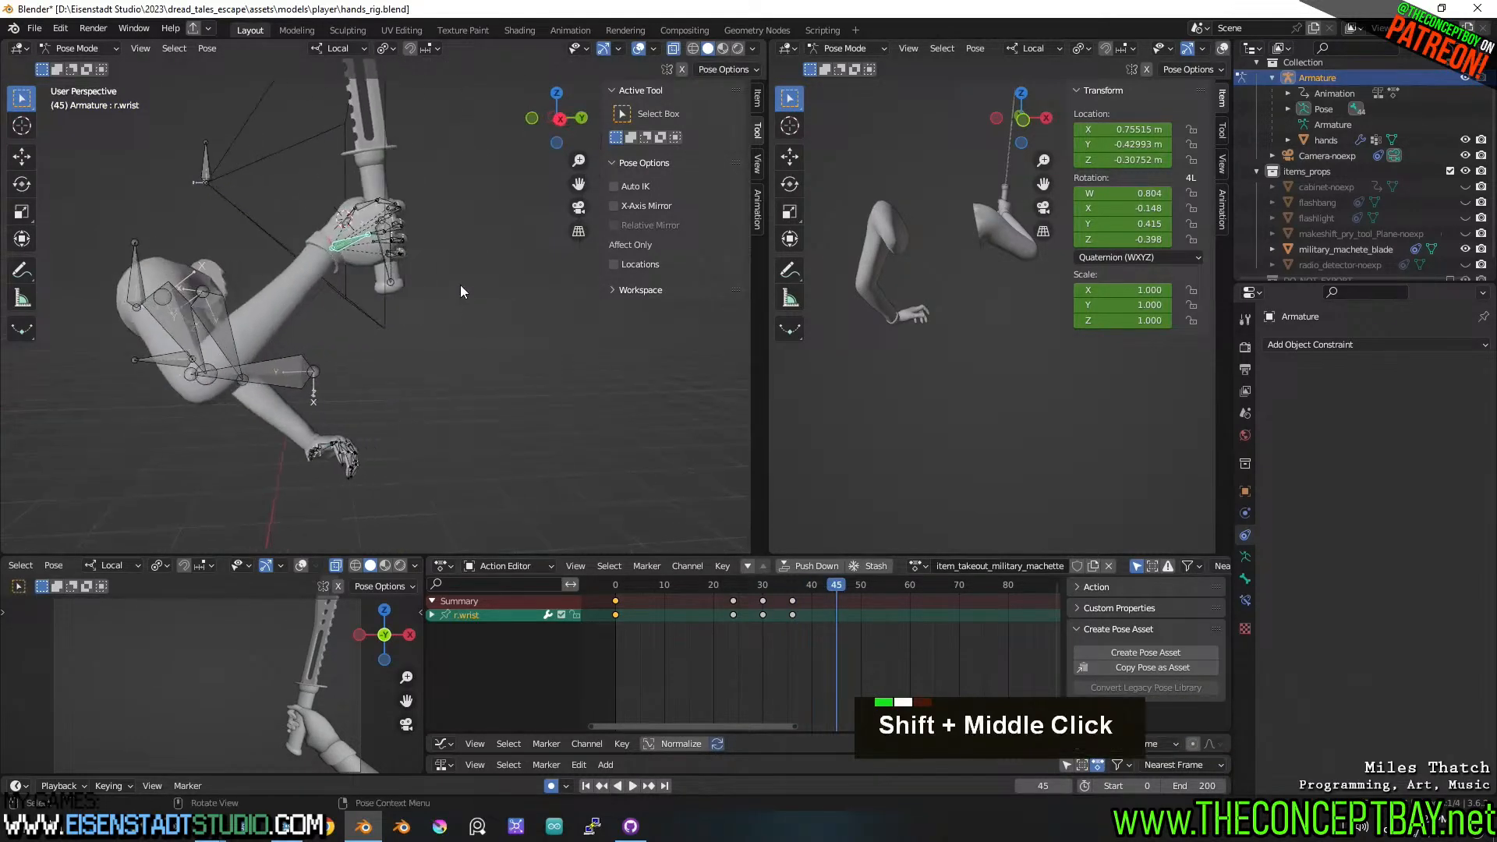
key("r")
left_click(486, 370)
key("g")
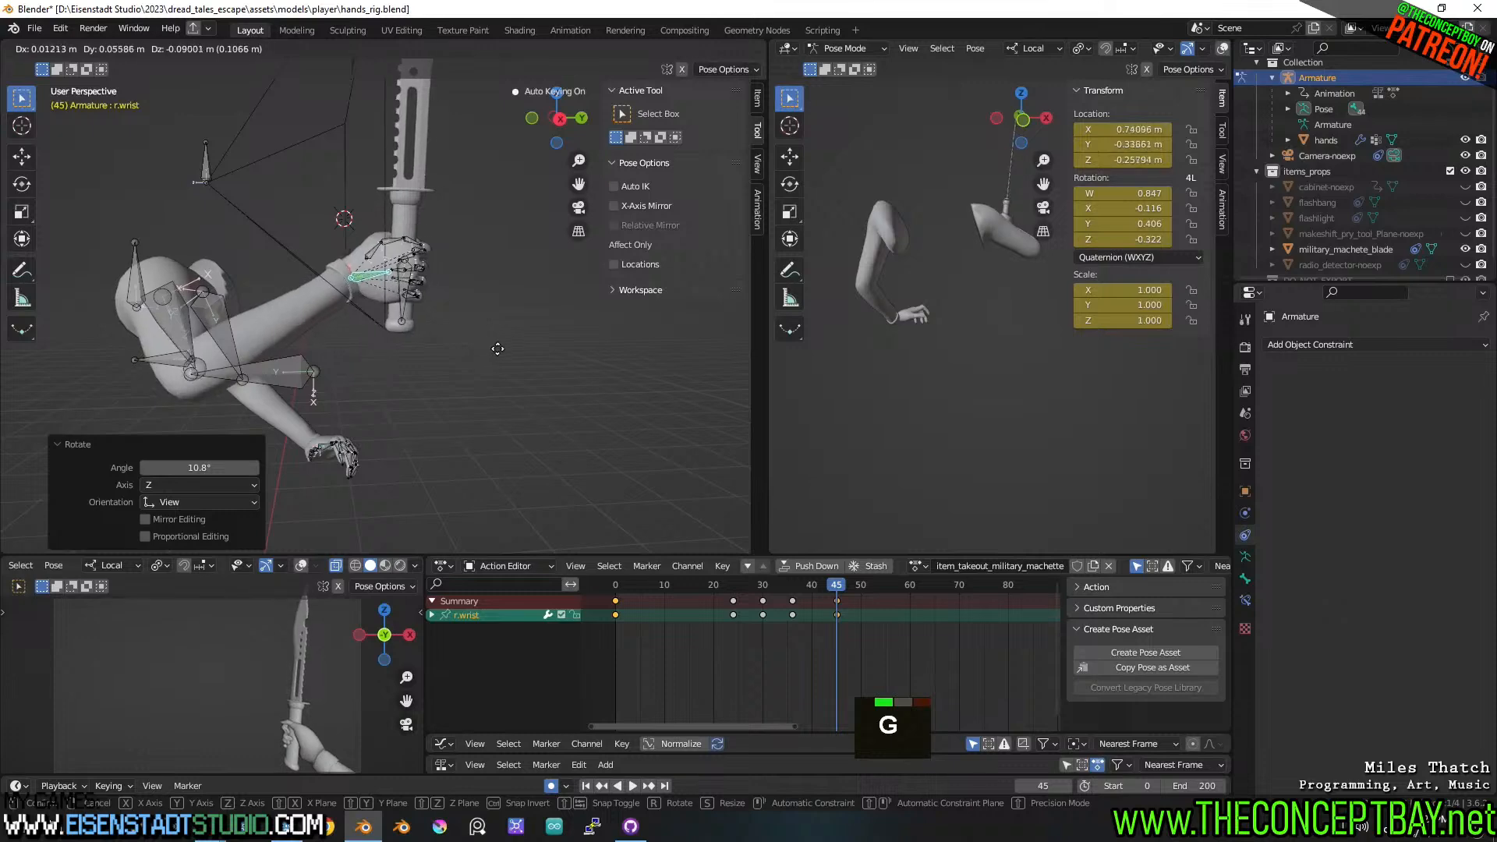
left_click(471, 340)
- Rotate the r.wrist bone at frame 45 by 2.07° around global Z and 10.2° around the view axis
middle_click_drag(471, 340, 411, 360)
key("r")
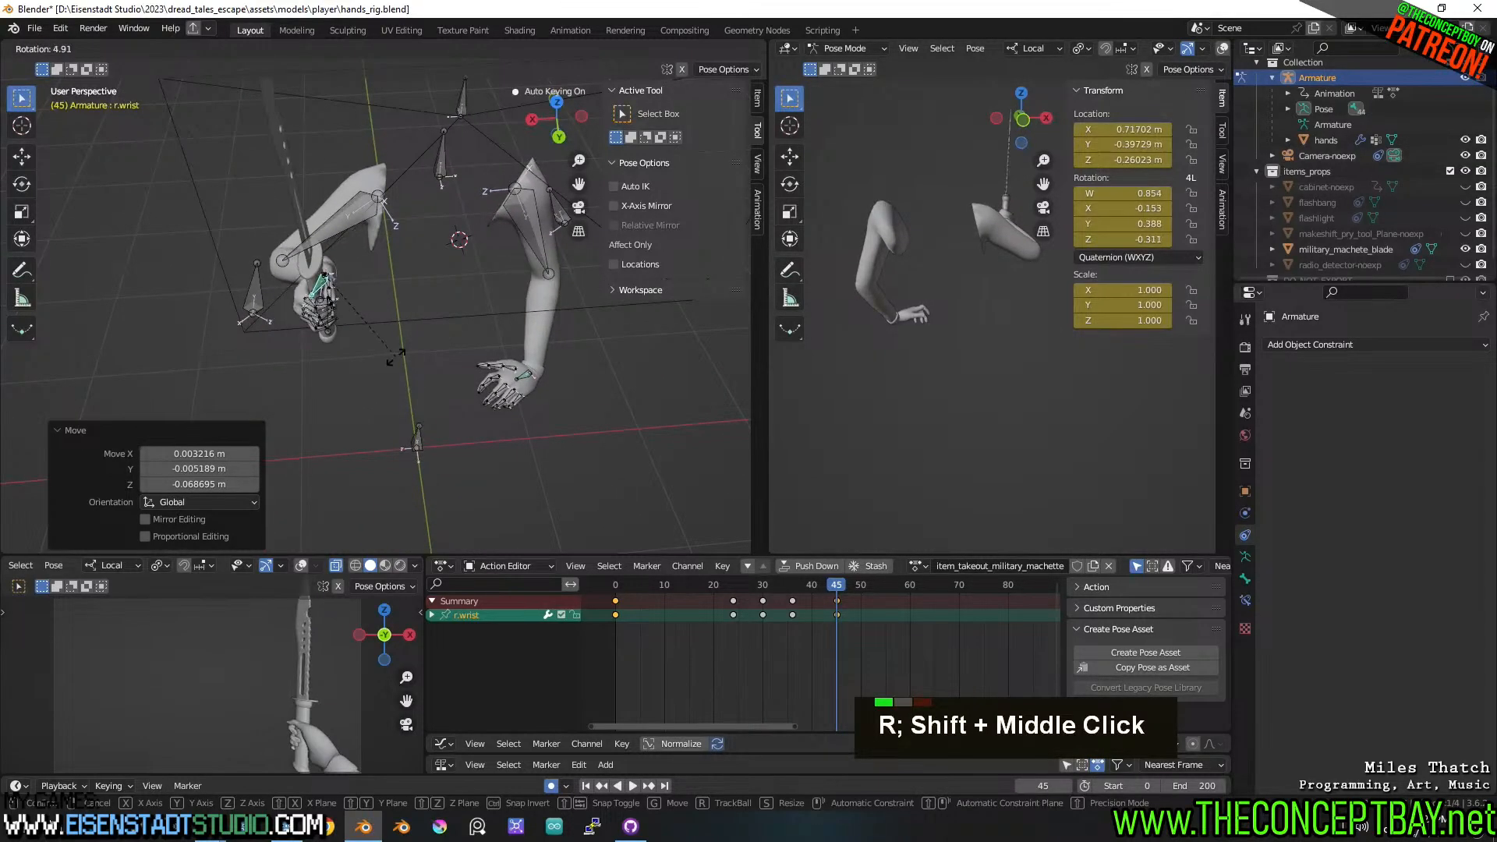
key("z")
key("z")
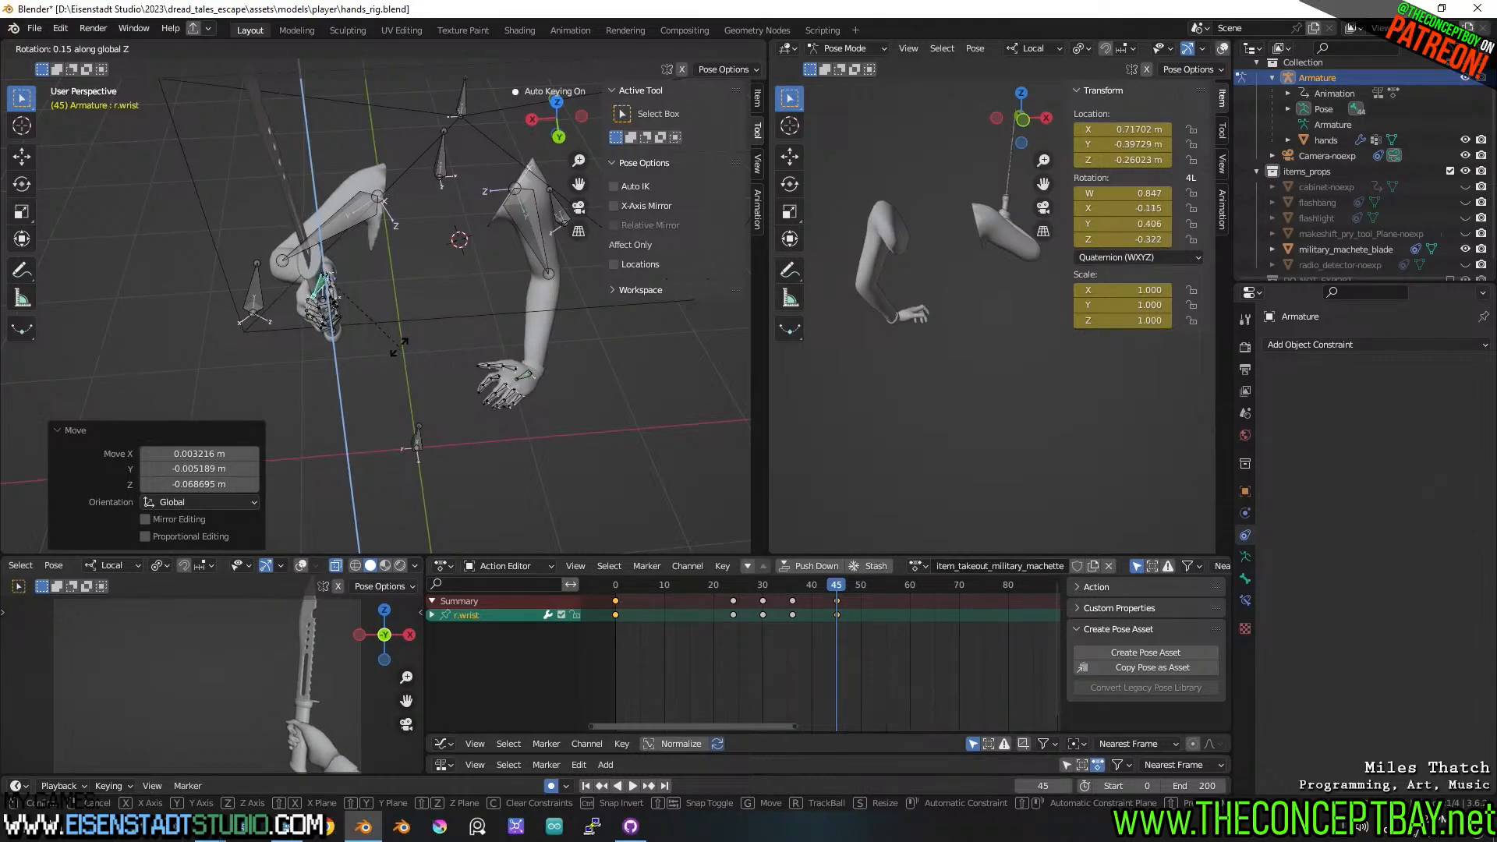
left_click(399, 341)
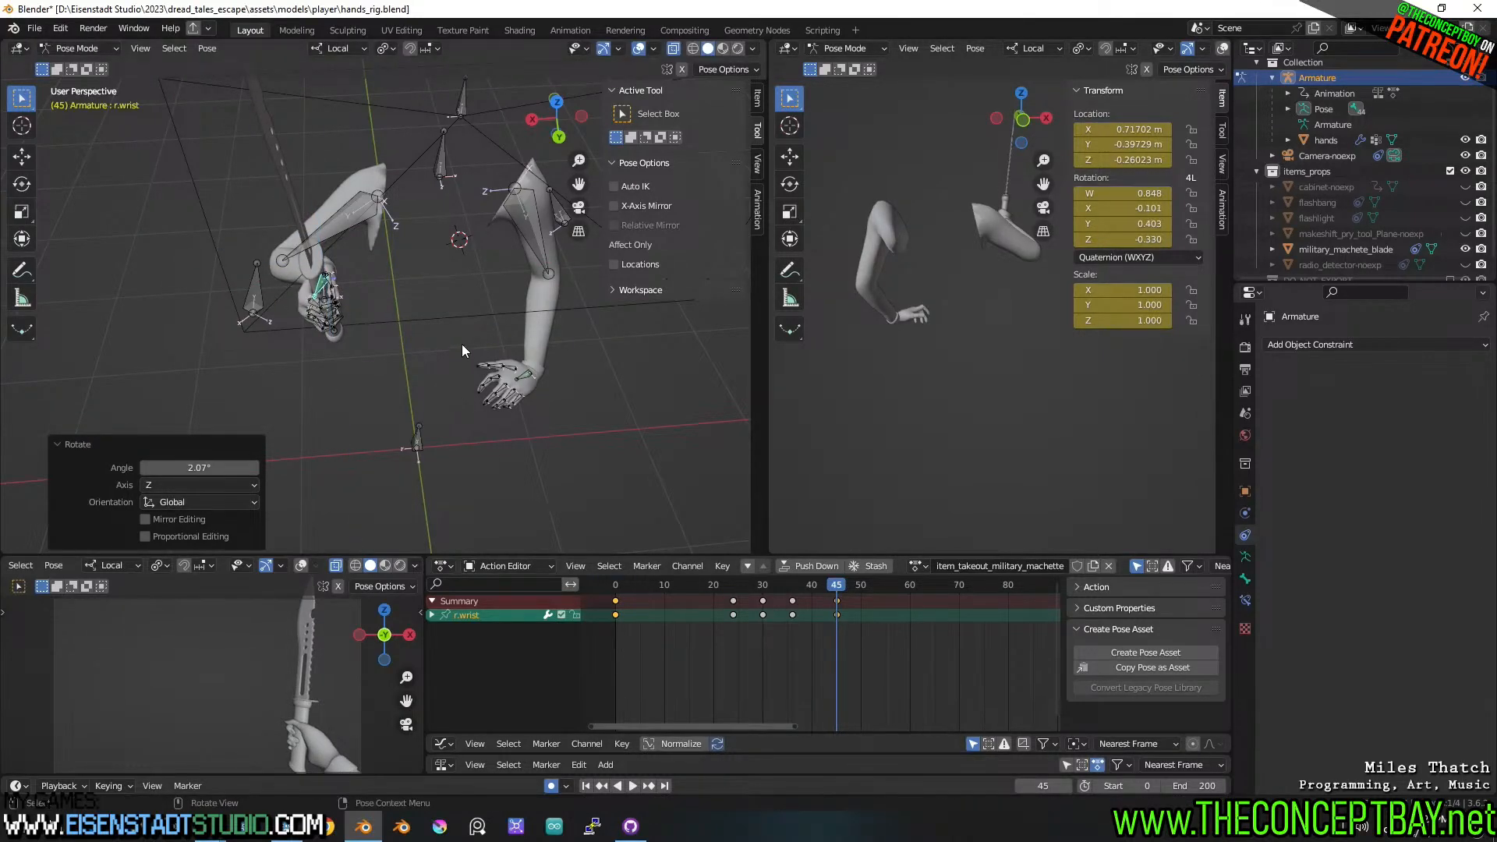
middle_click_drag(463, 345, 469, 385)
key("r")
left_click(517, 325)
middle_click_drag(500, 381, 436, 325, "shift")
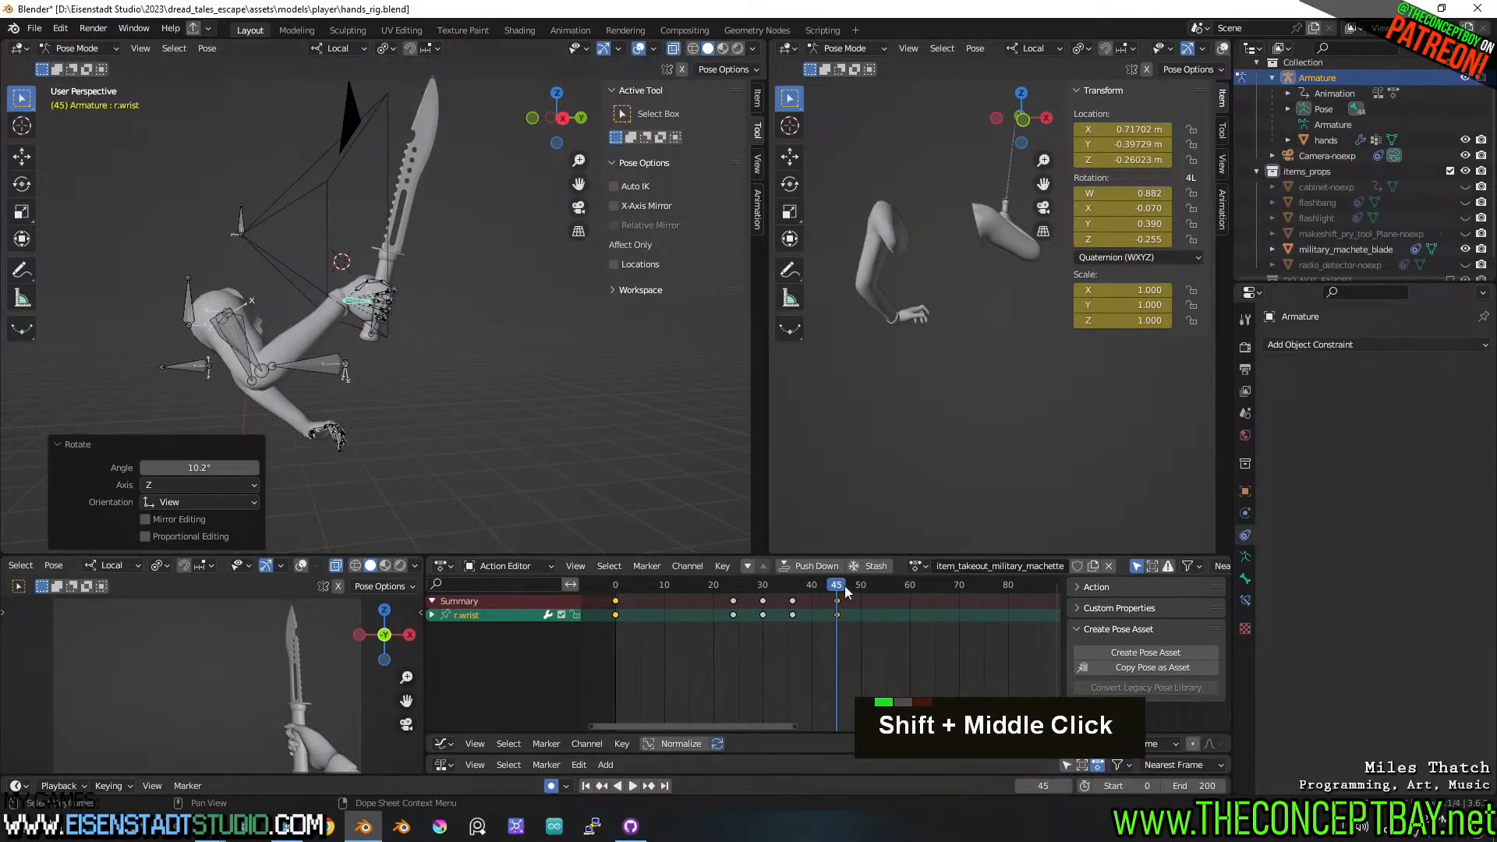
- Play the action back and rotate the r.wrist bone at frame 24 so the machete blade points downward
left_click_drag(842, 586, 623, 595)
key("space")
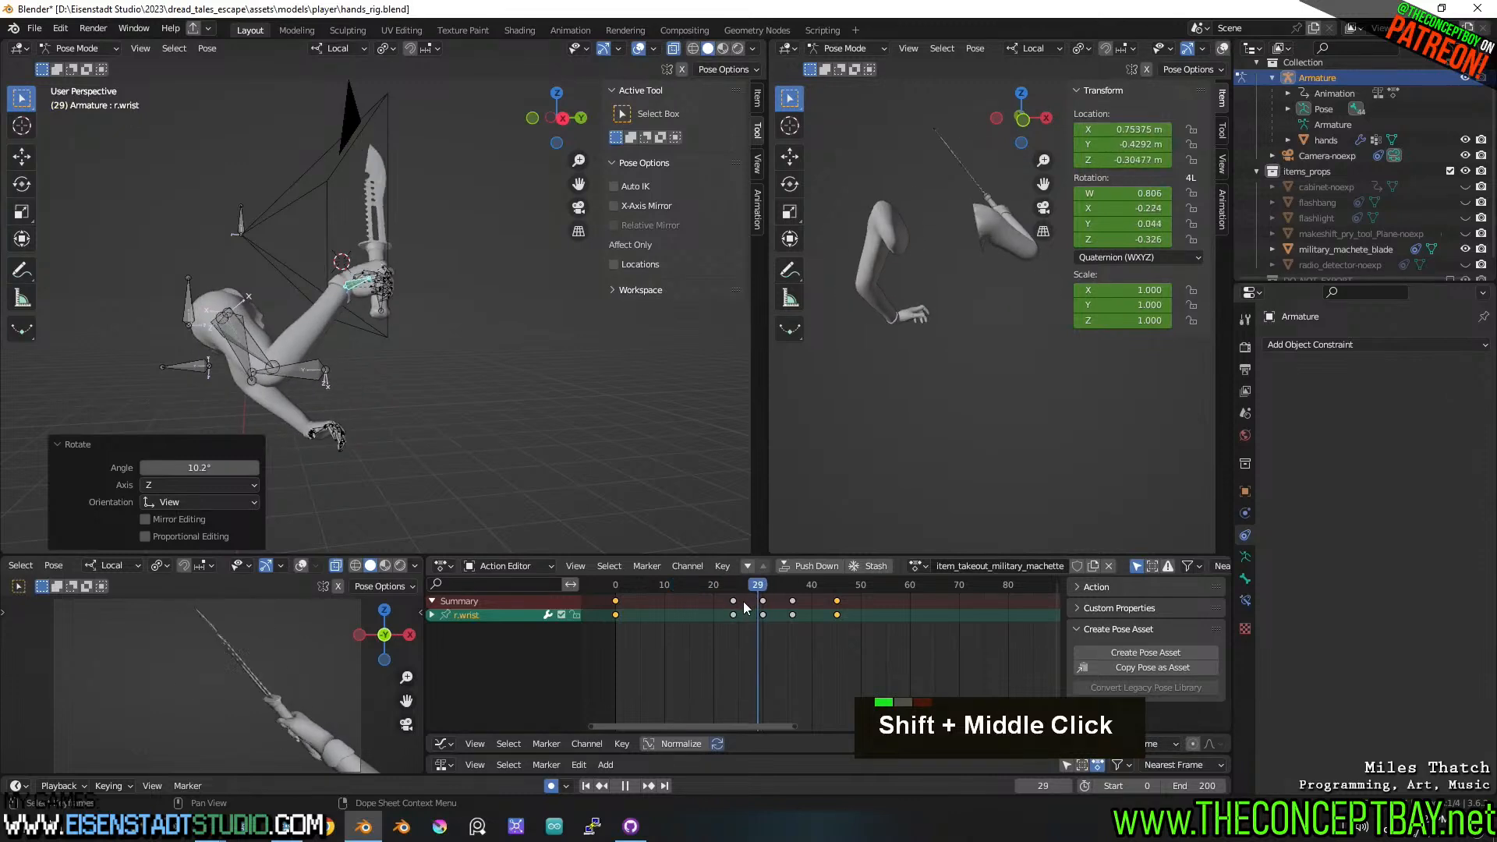
mouse_move(743, 601)
left_mouse_down()
mouse_move(689, 610)
mouse_move(764, 615)
mouse_move(731, 619)
left_mouse_up()
middle_click_drag(561, 484, 587, 413)
scroll(597, 437, "down", 3, "shift")
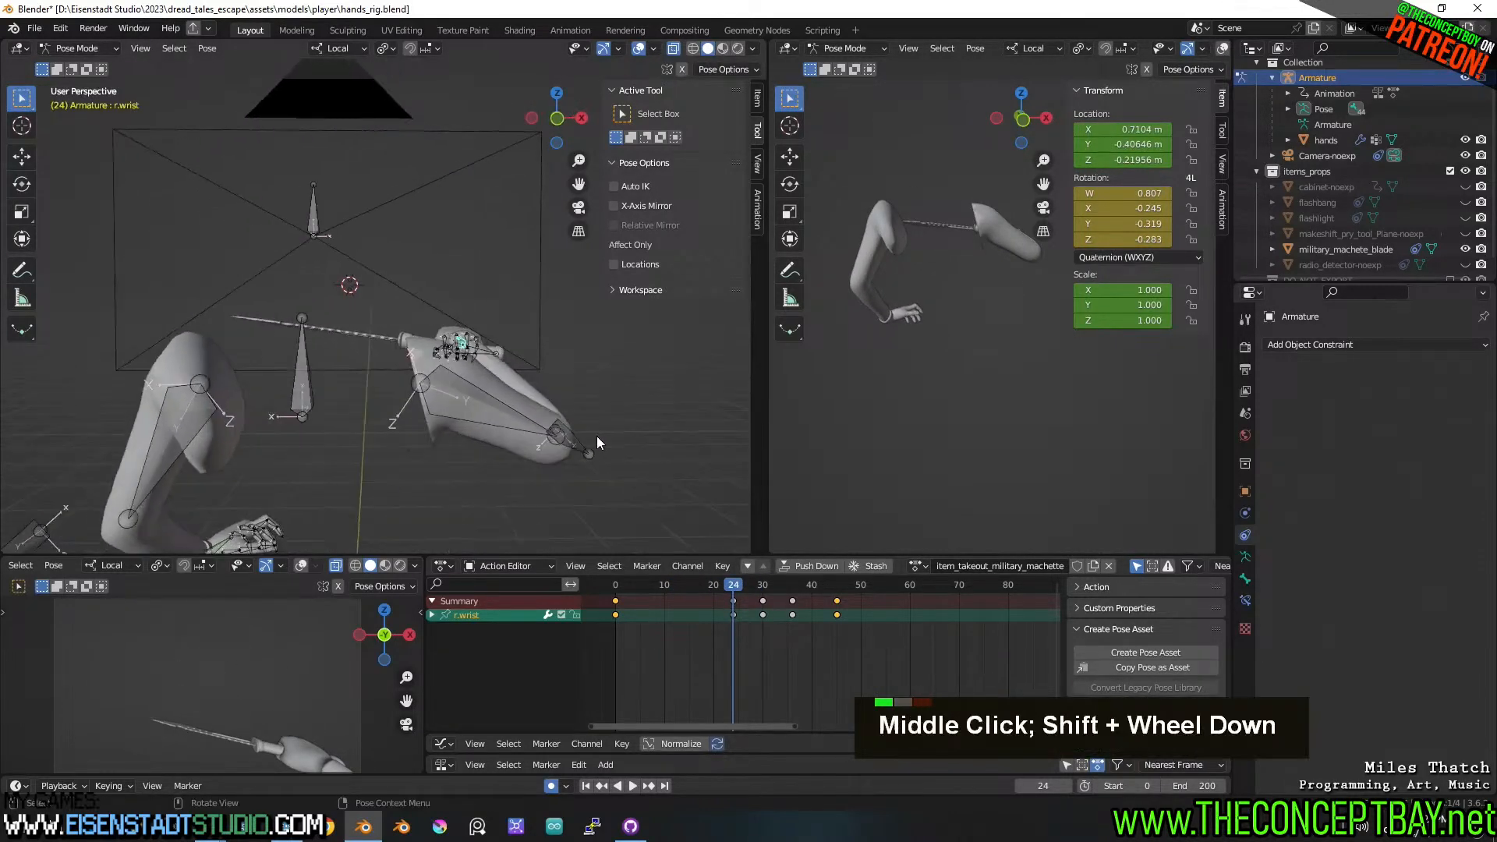
left_click_drag(727, 586, 733, 594)
key("r")
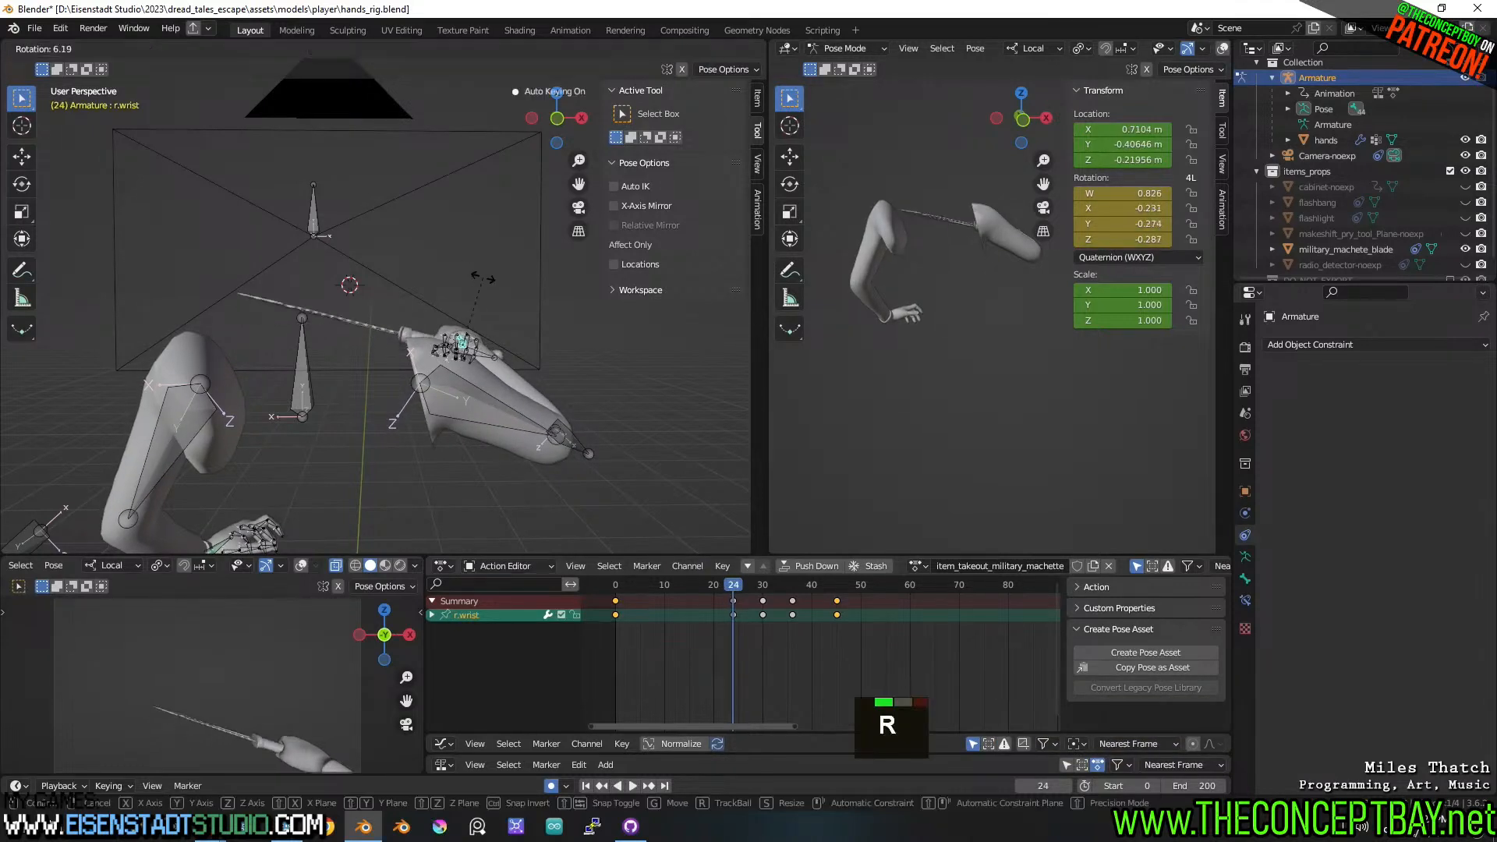
left_click(265, 230)
- Raise the r.elbow bone at frame 24 so the elbow lifts beside the shoulder, and play the action back
middle_click_drag(608, 460, 476, 452, "shift")
left_click(468, 452)
key("g")
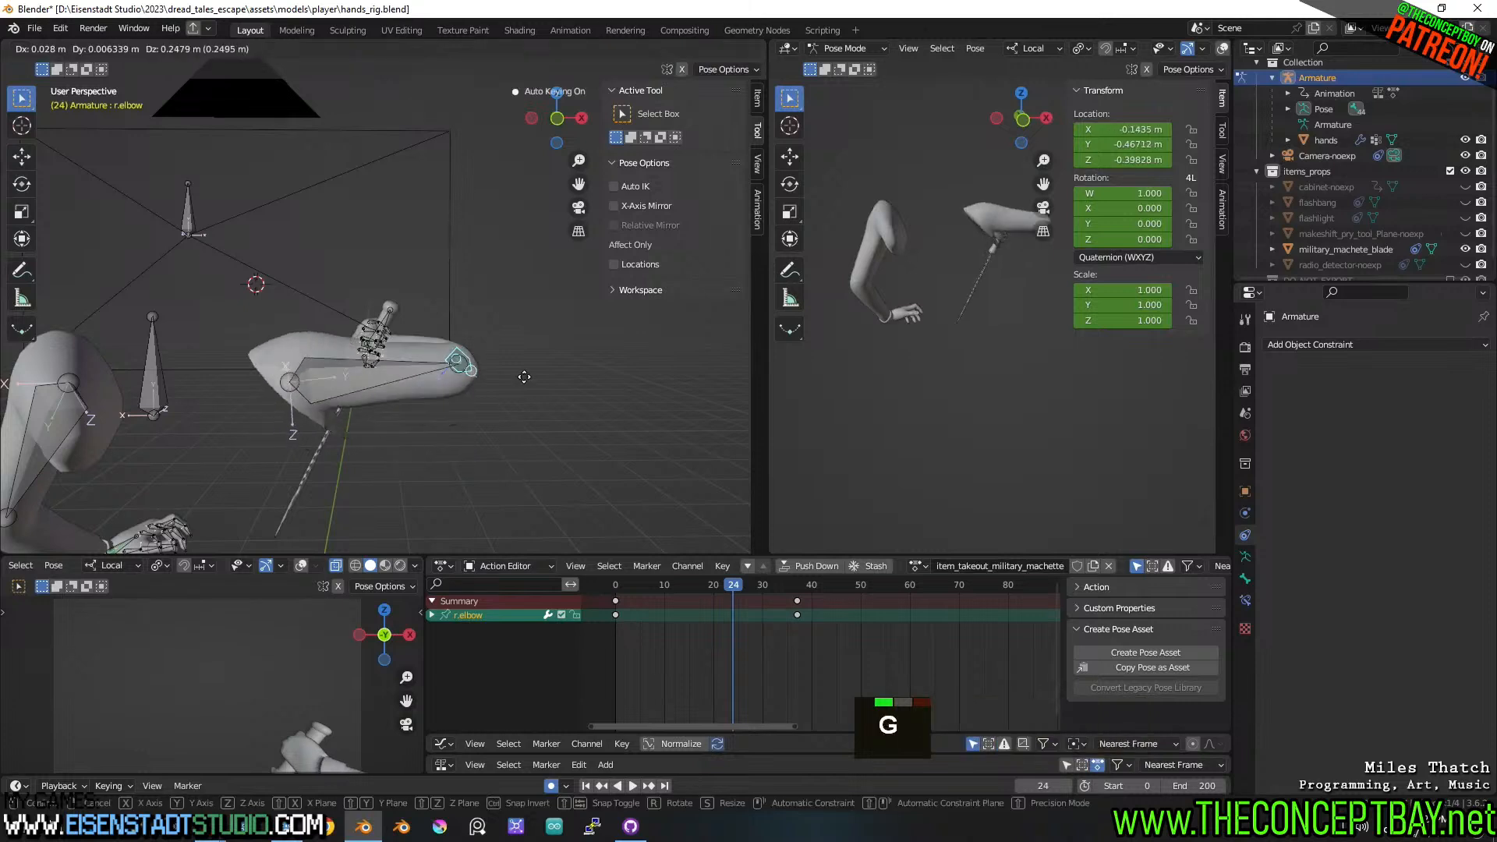
left_click(531, 340)
left_click_drag(623, 585, 747, 588)
key("space")
key("space")
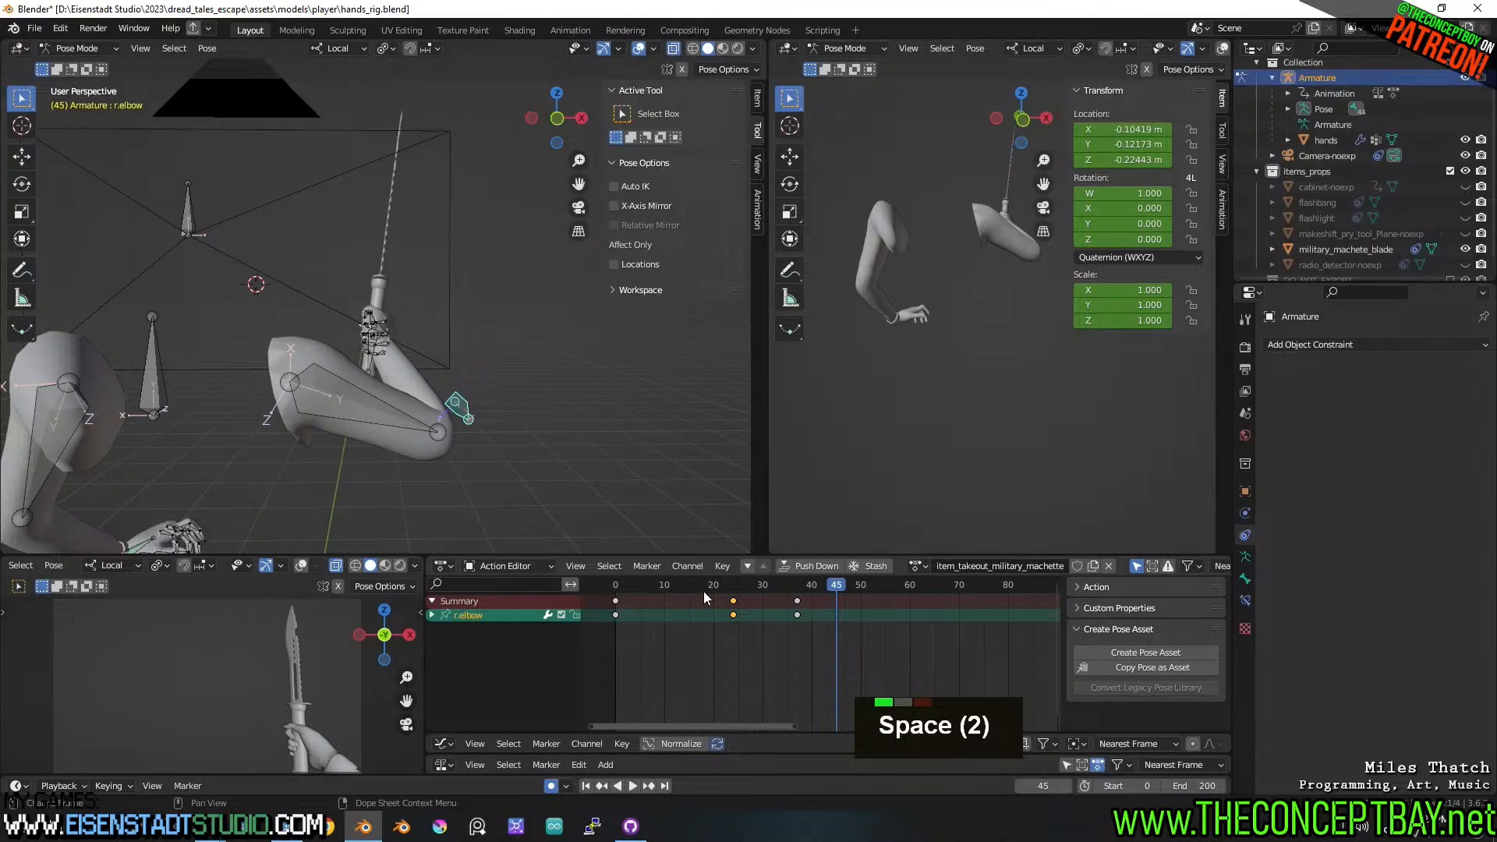
- Move the r.elbow keyframe at frame 24 to frame 17 and scrub through the motion
left_click_drag(703, 591, 764, 599)
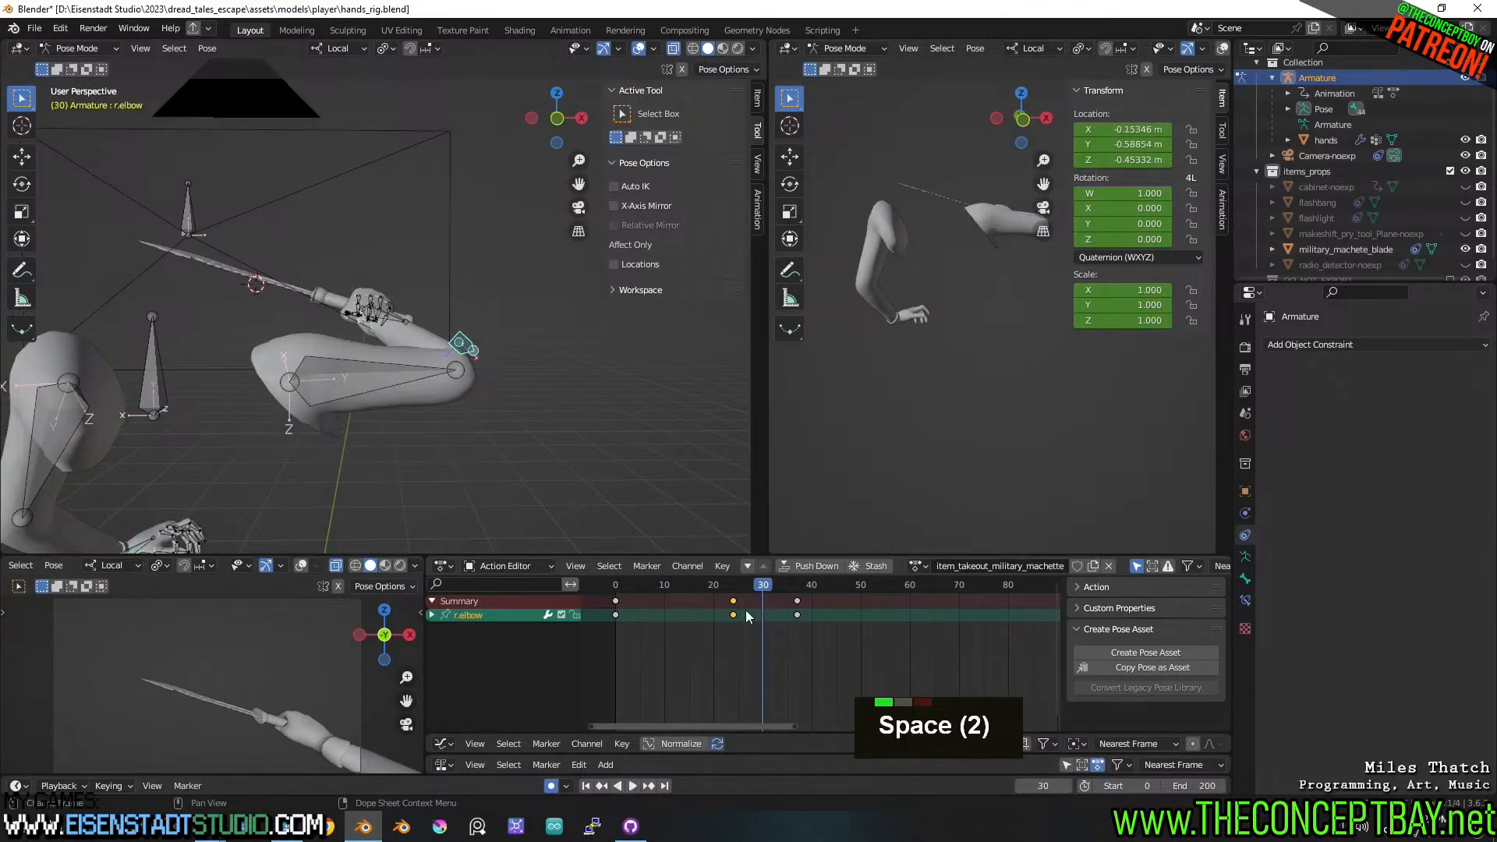
double_click(733, 594)
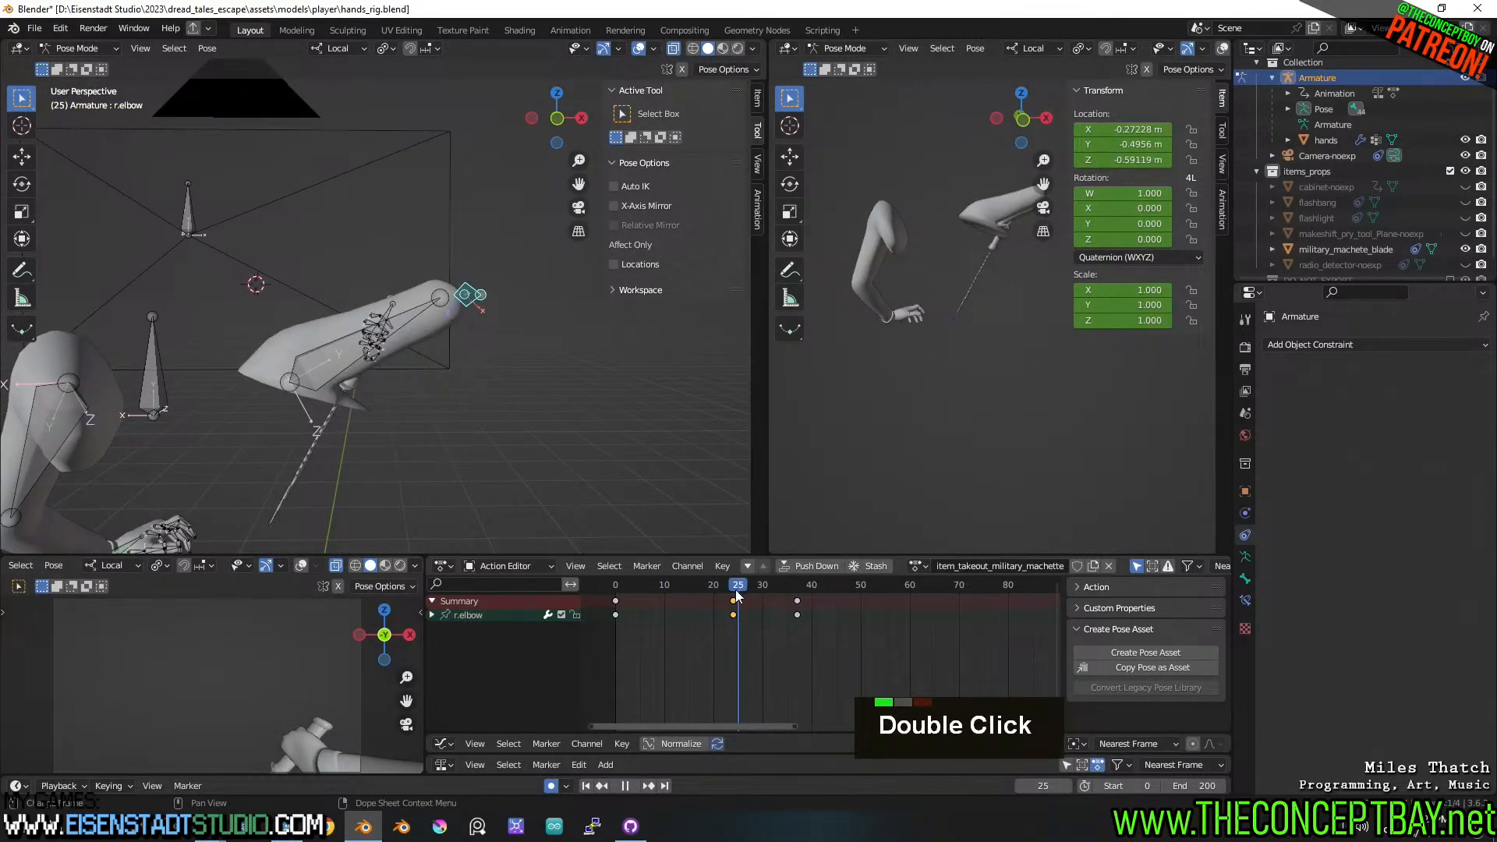
key("space")
key("g")
left_click(711, 616)
left_click_drag(710, 616, 778, 587)
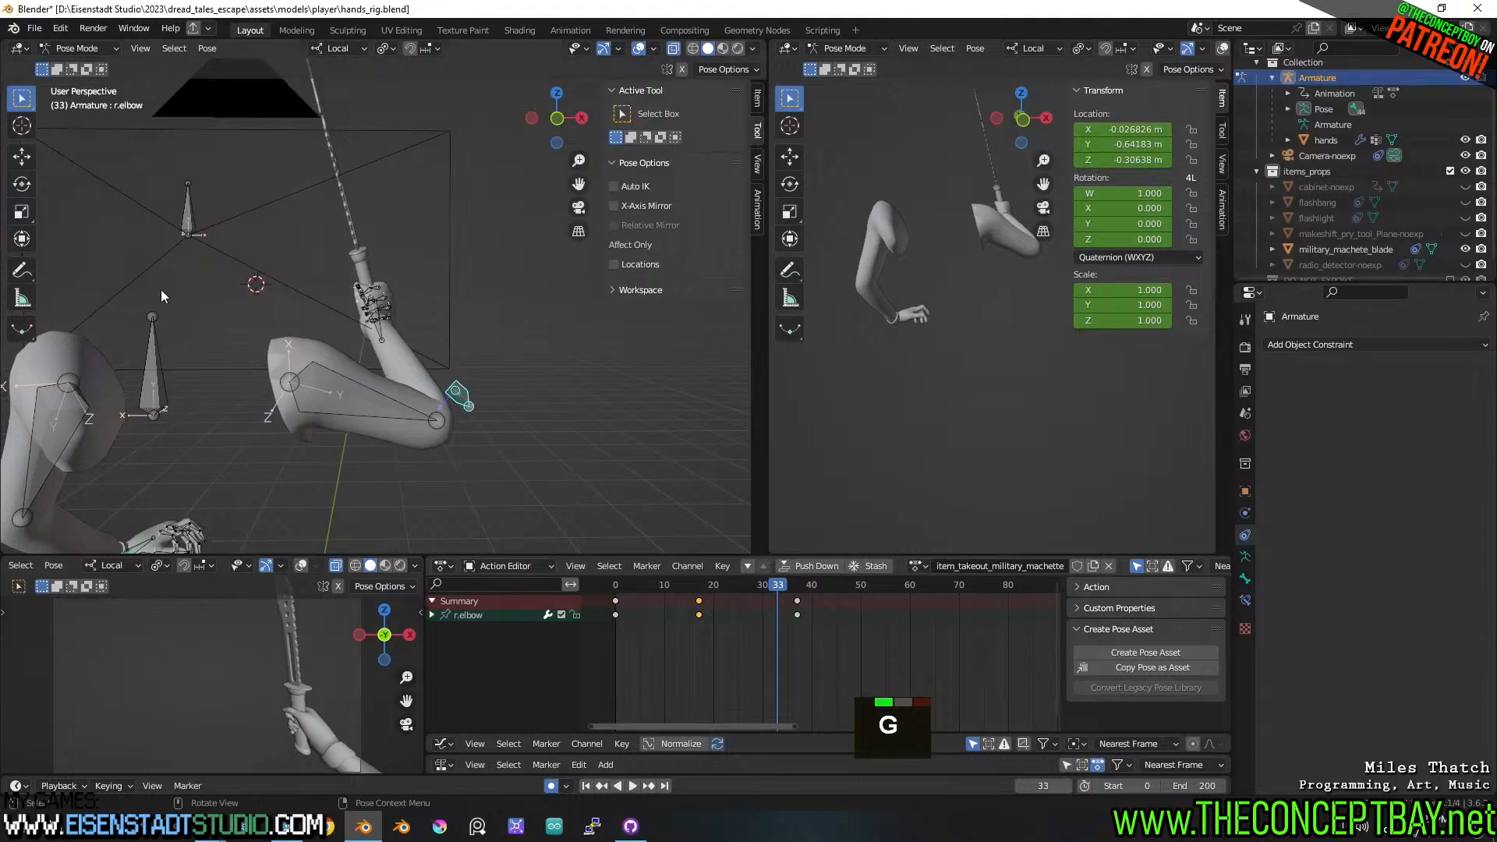
- Shift the r.wrist keyframes at frames 30 and 36 to frames 33 and 39
middle_click_drag(310, 317, 369, 341)
left_click(339, 325)
middle_click_drag(496, 405, 433, 383)
left_click_drag(765, 584, 803, 636)
key("g")
left_click(817, 635)
- Delete the r.wrist keyframe at frame 39, move the one at frame 33 to frame 35, and scrub through the motion
left_click(808, 599)
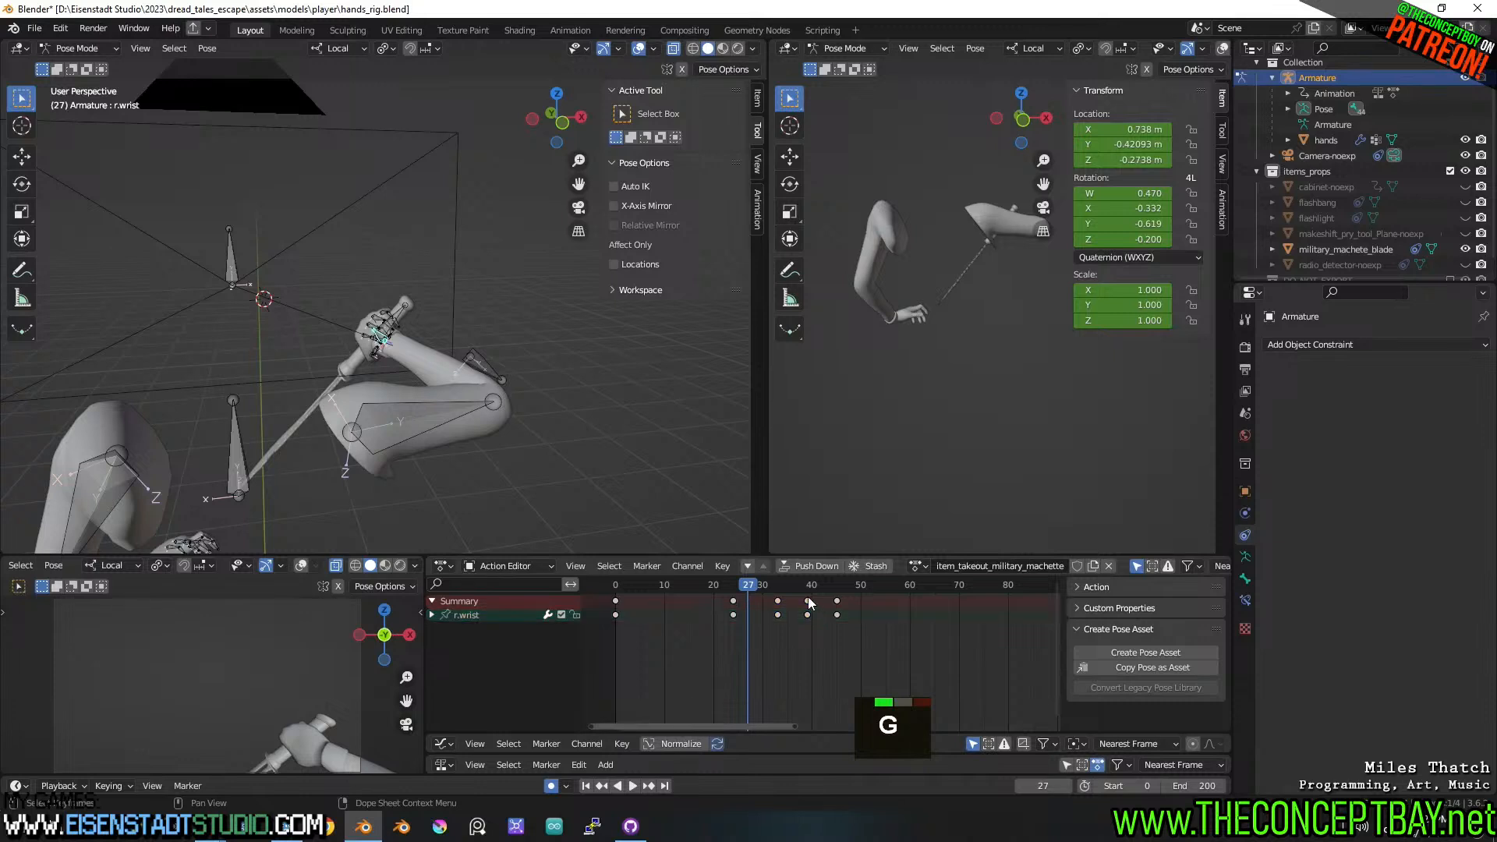
key("Delete")
left_click(779, 601)
key("g")
left_click(794, 603)
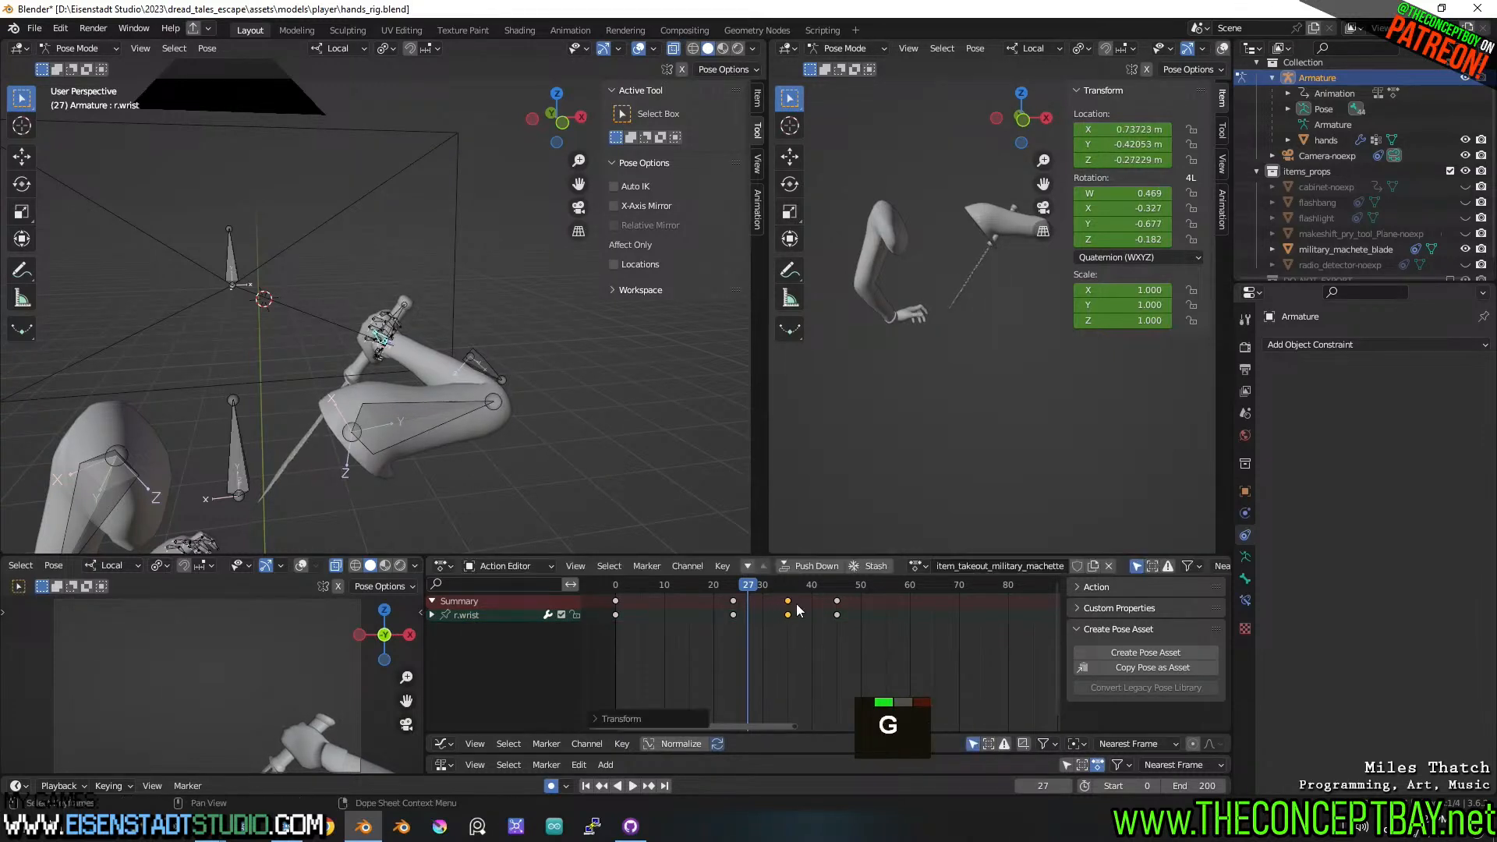
left_click_drag(742, 586, 810, 607)
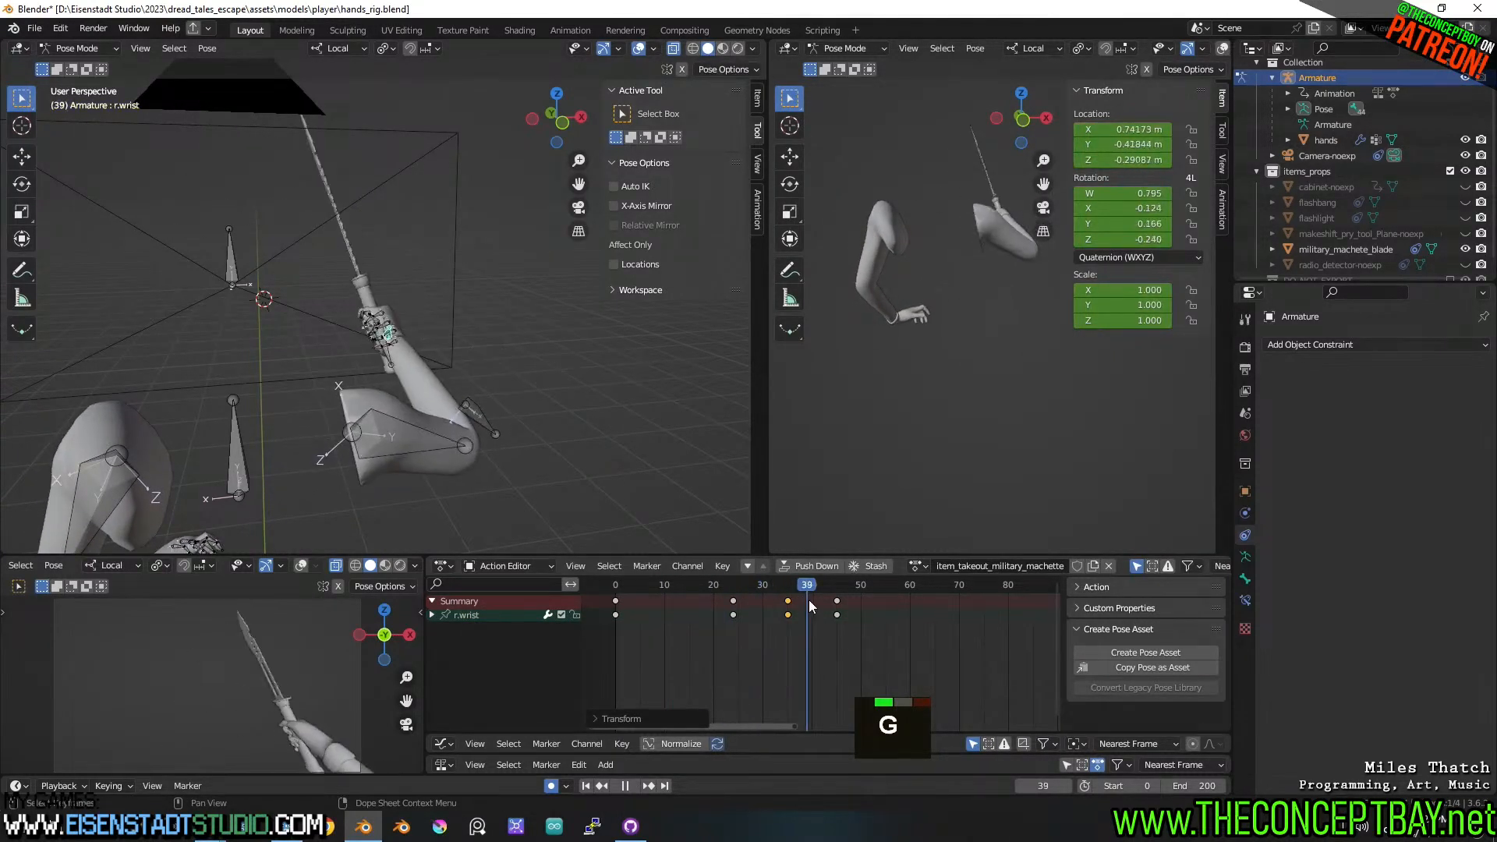
- Move the r.wrist keyframes at frames 24 and 35 to frames 16 and 27, and play the action back
key("Escape")
left_click(733, 600, "shift")
key("g")
left_click(679, 604)
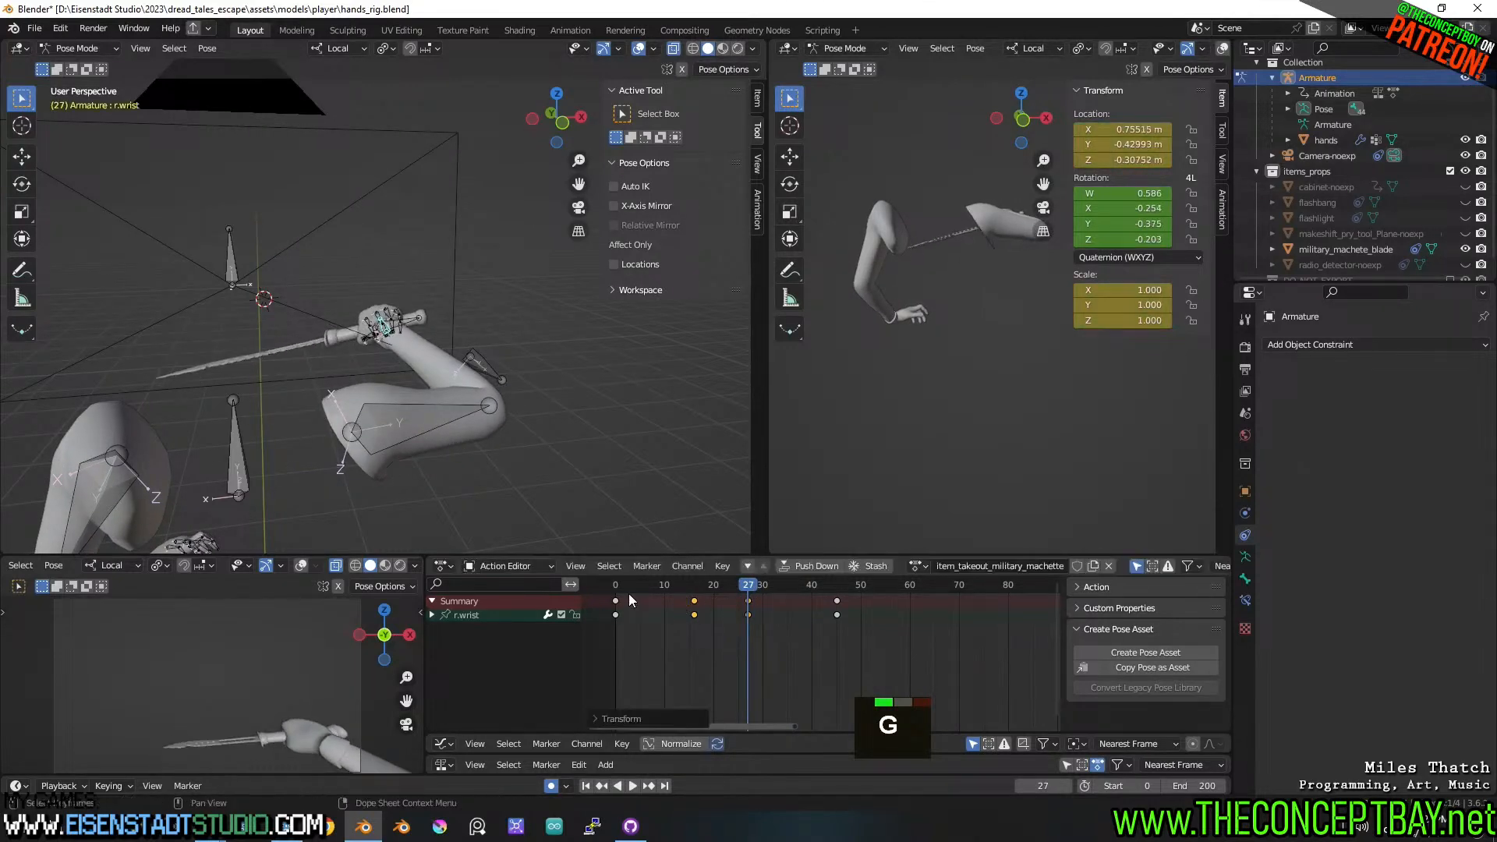
left_click(616, 587)
key("space")
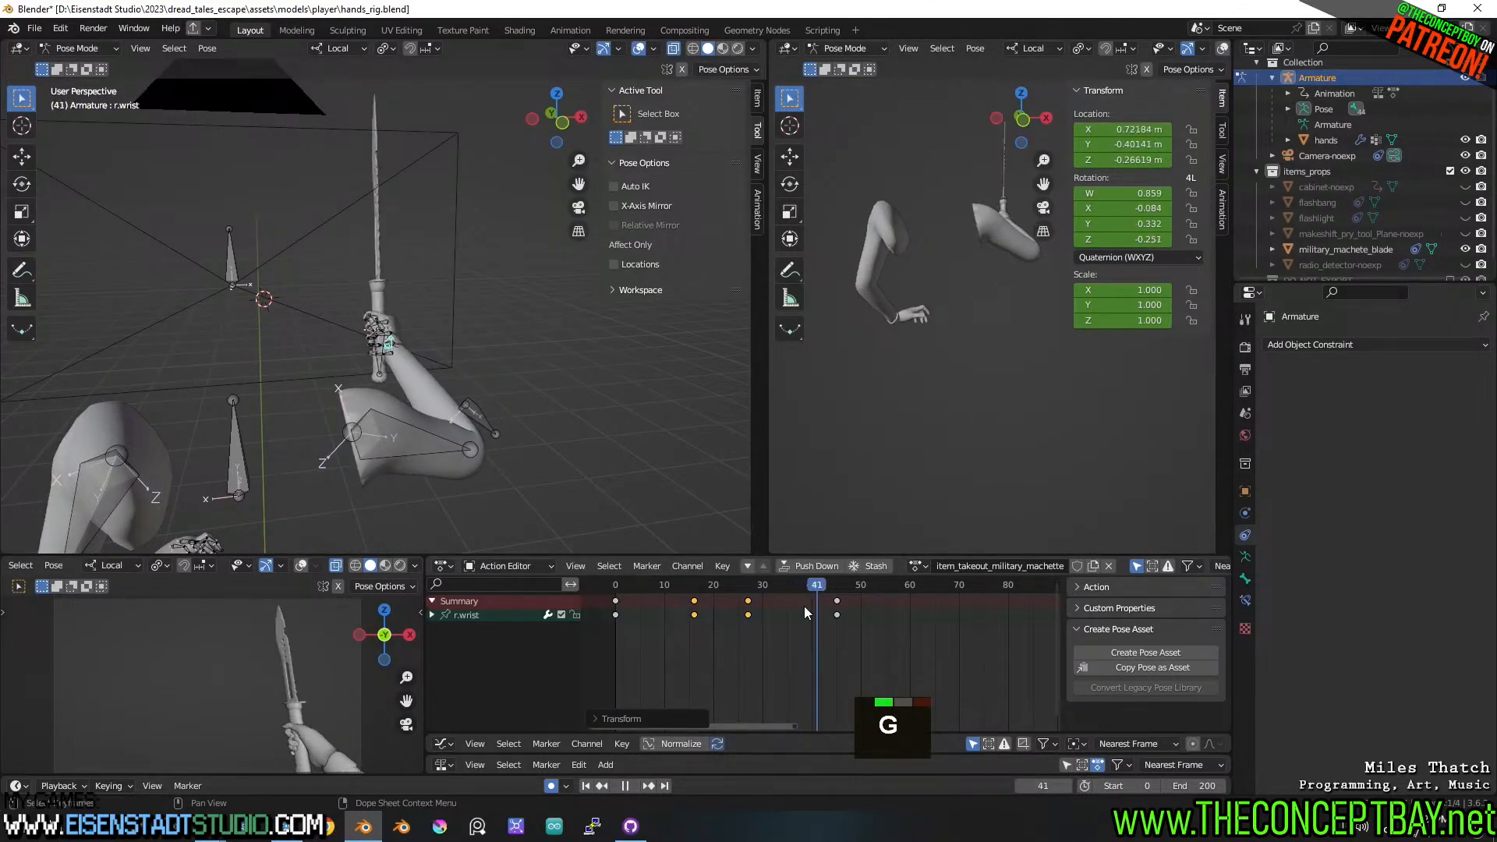
key("space")
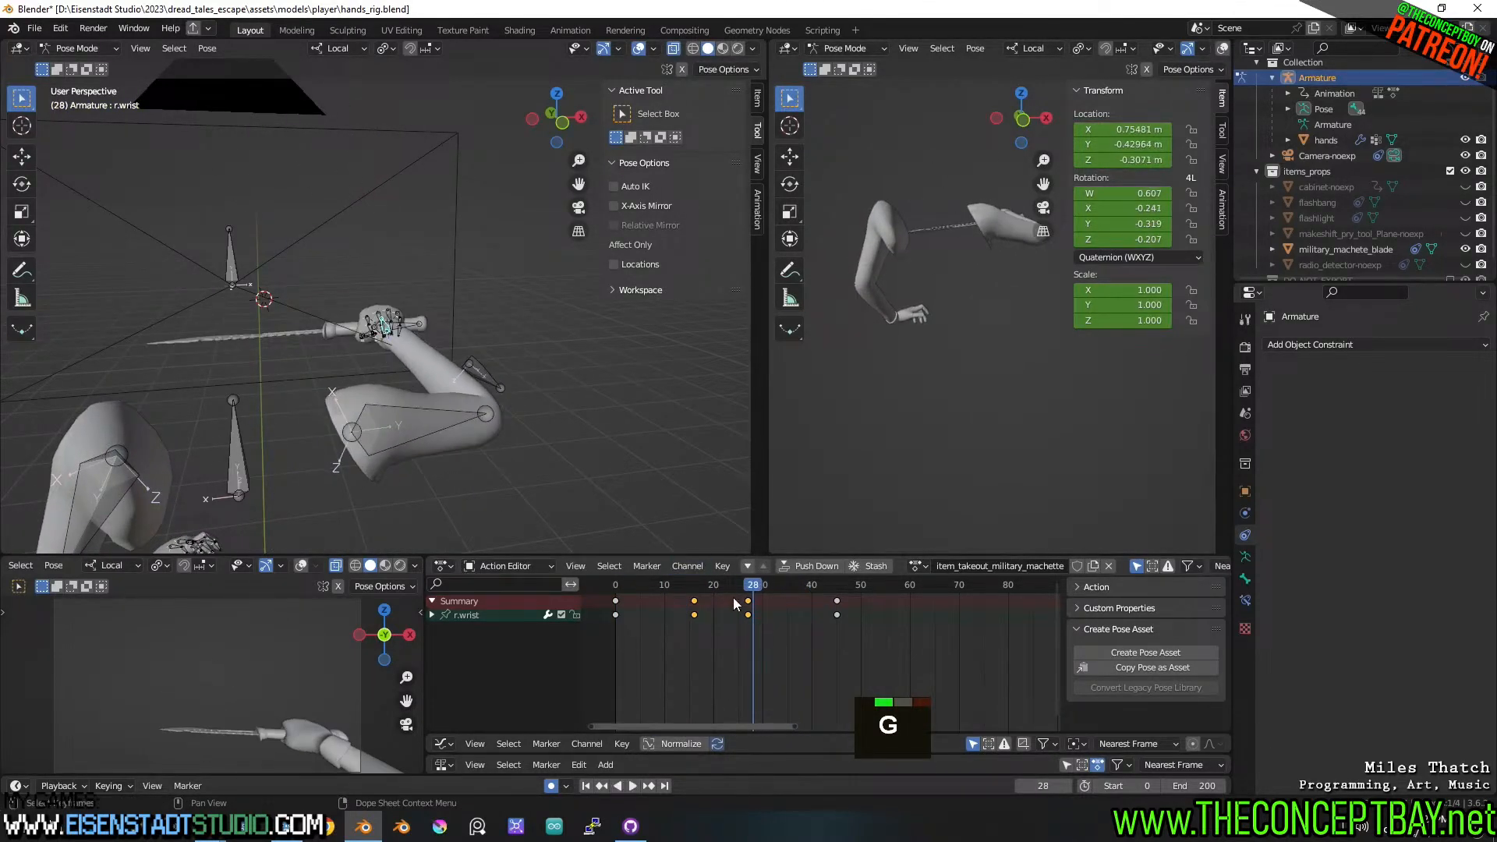
- Move only the X, Y and Z location keys of r.wrist at frame 27 to frame 33
left_click(432, 615)
left_click(724, 586)
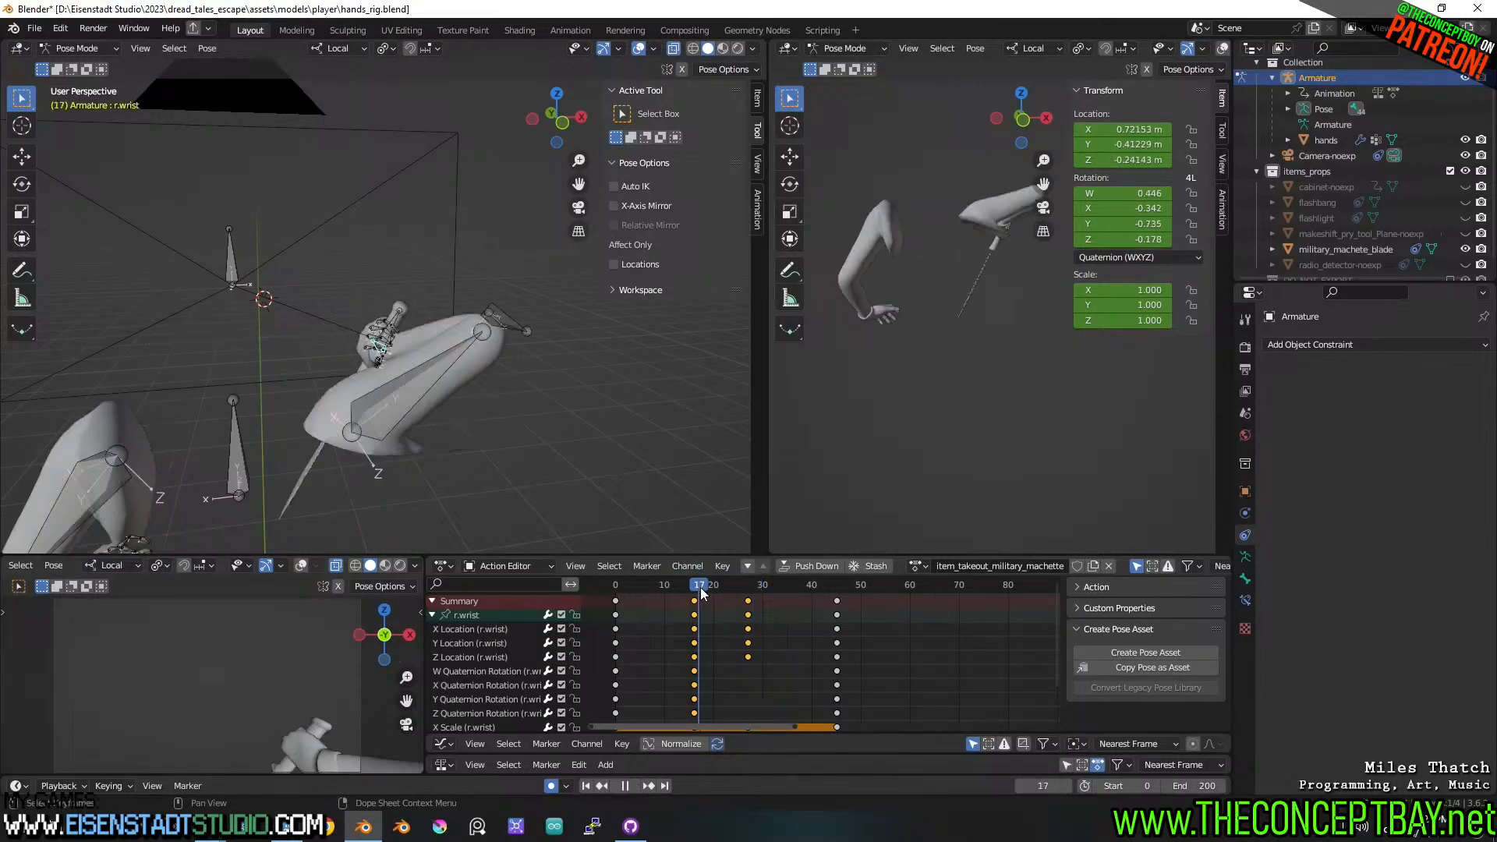
double_click(749, 657)
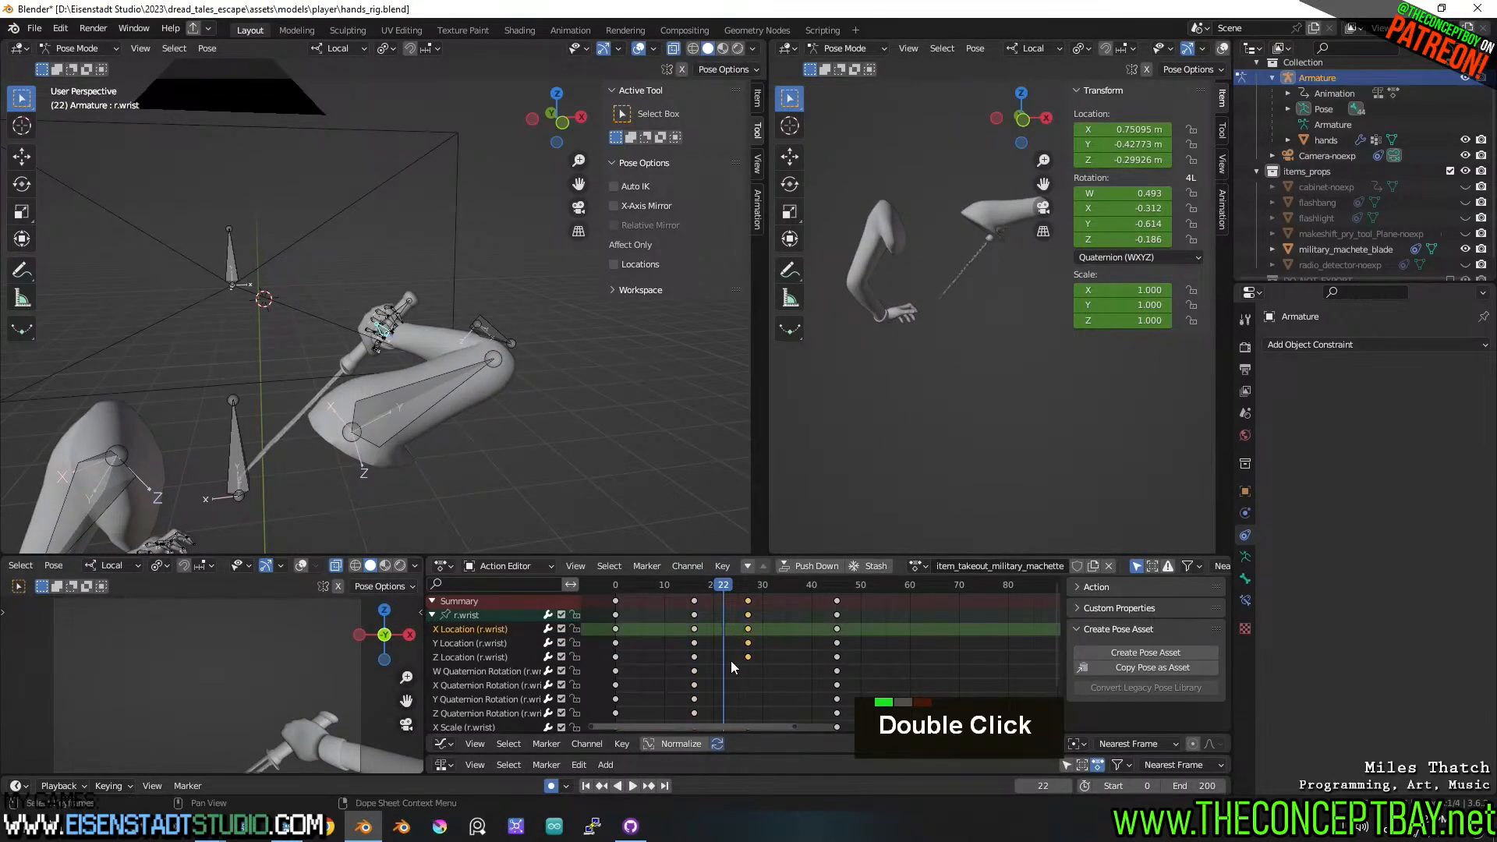
key("g")
left_click(768, 658)
- Raise the r.wrist bone 0.1775 m along global Z at frame 33 and play the action back from frame 0
left_click(777, 585)
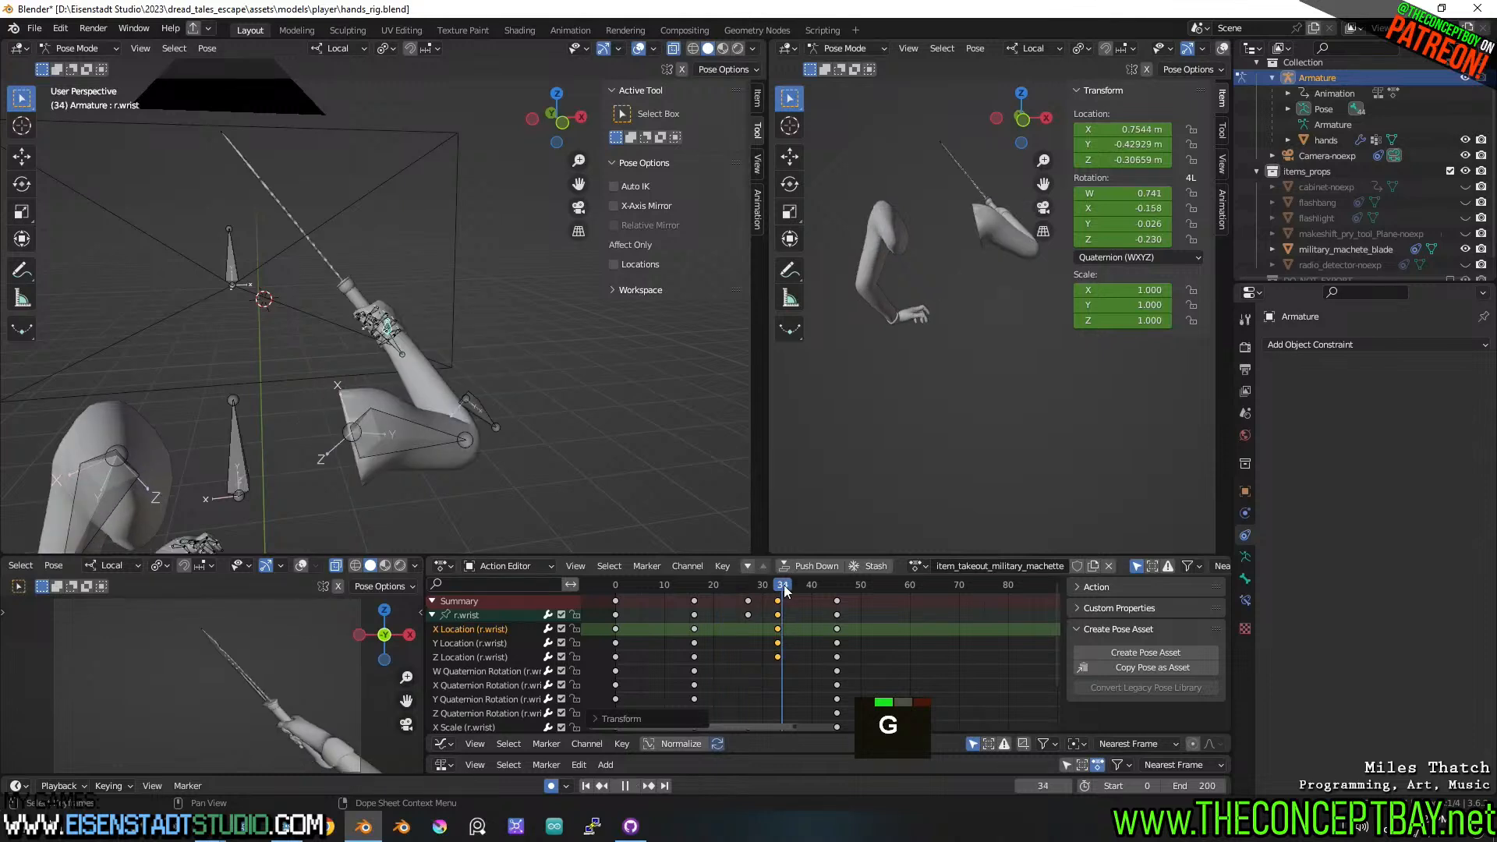
key("g")
key("z")
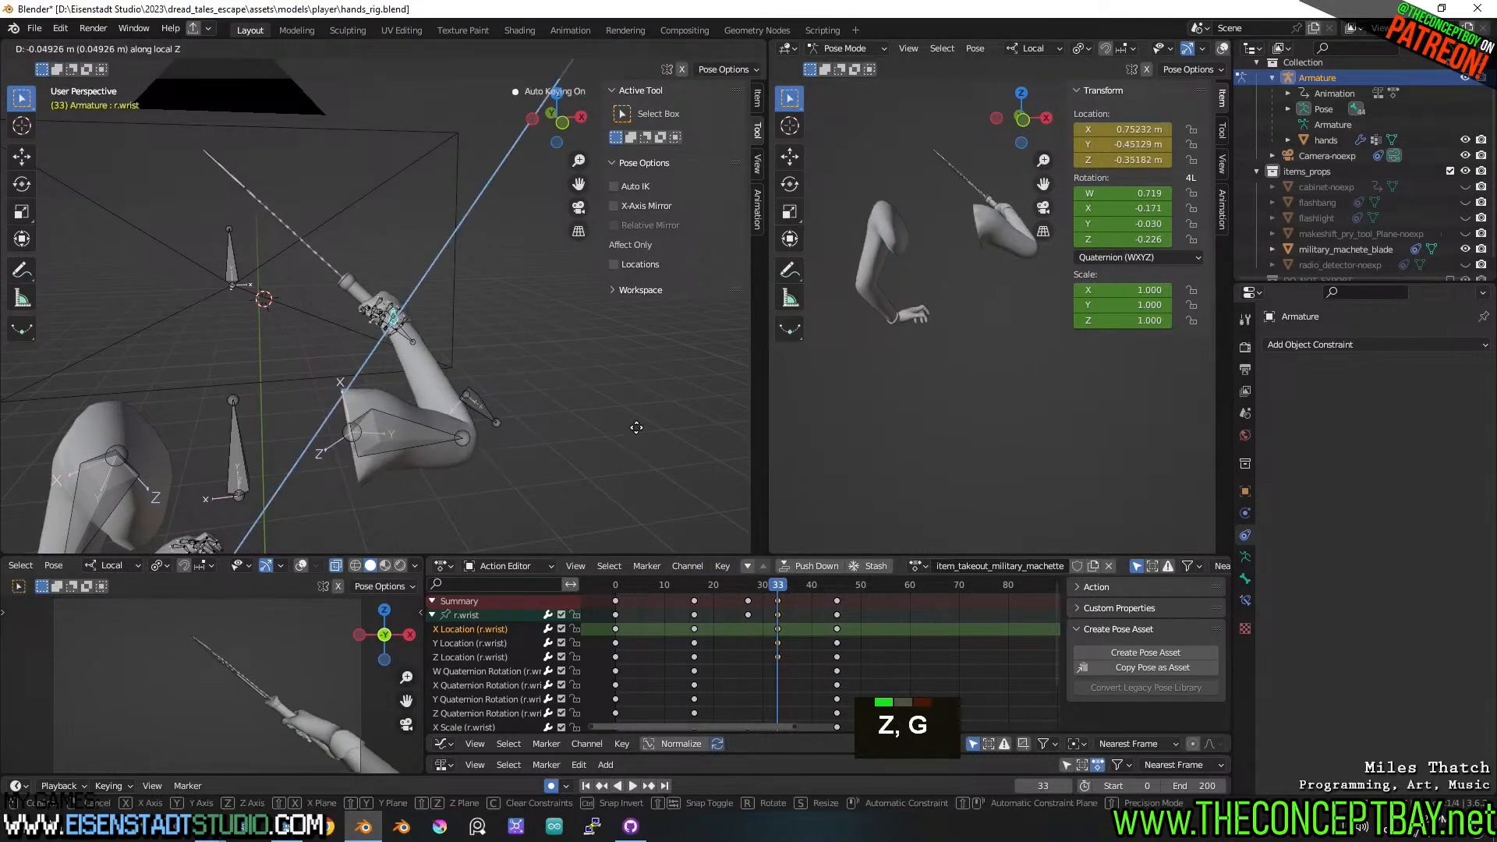
key("z")
left_click(645, 405)
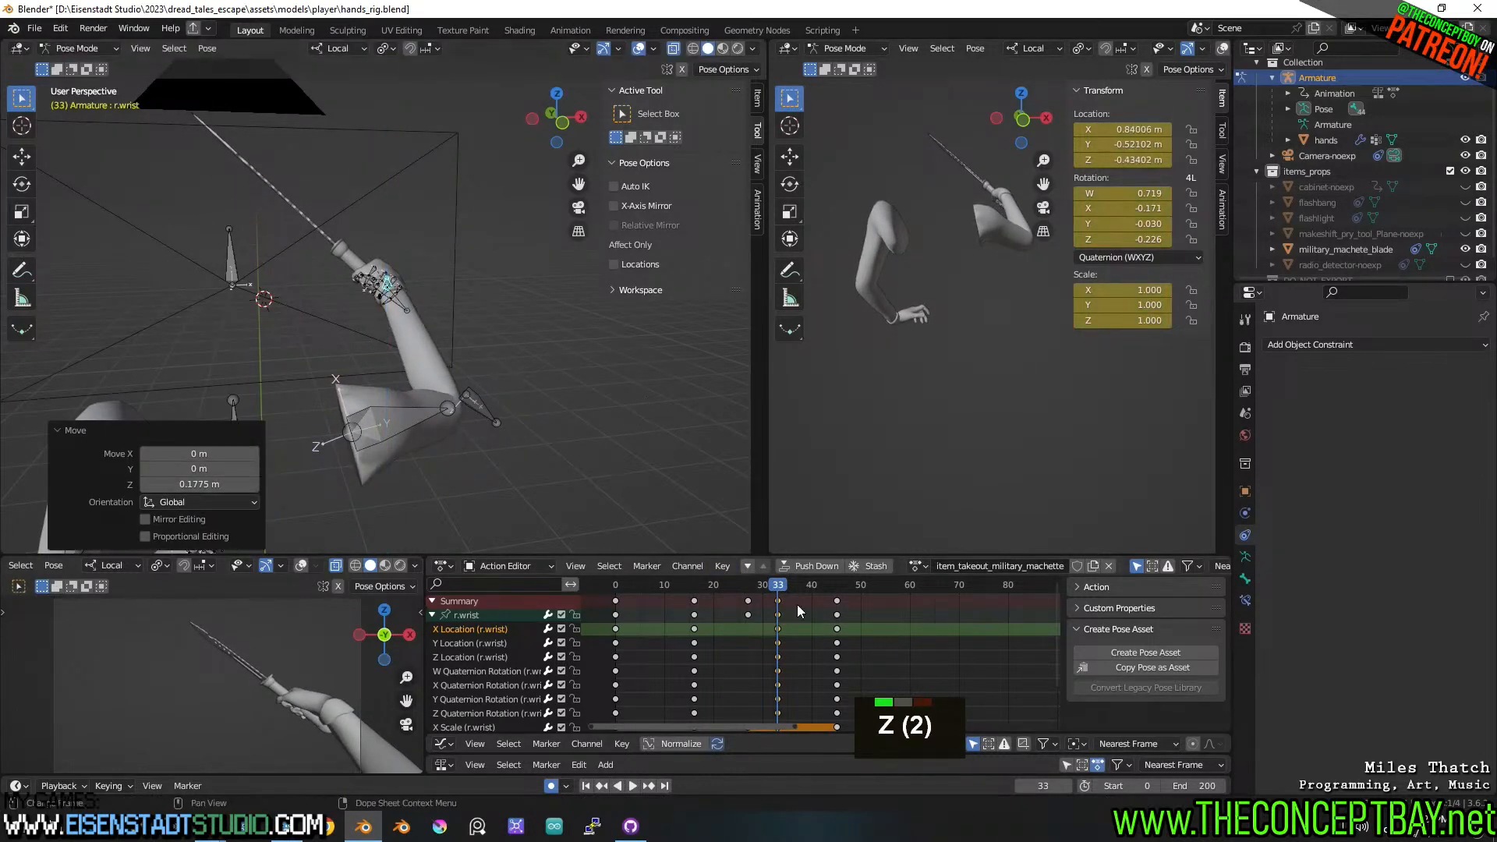
left_click_drag(676, 586, 605, 599)
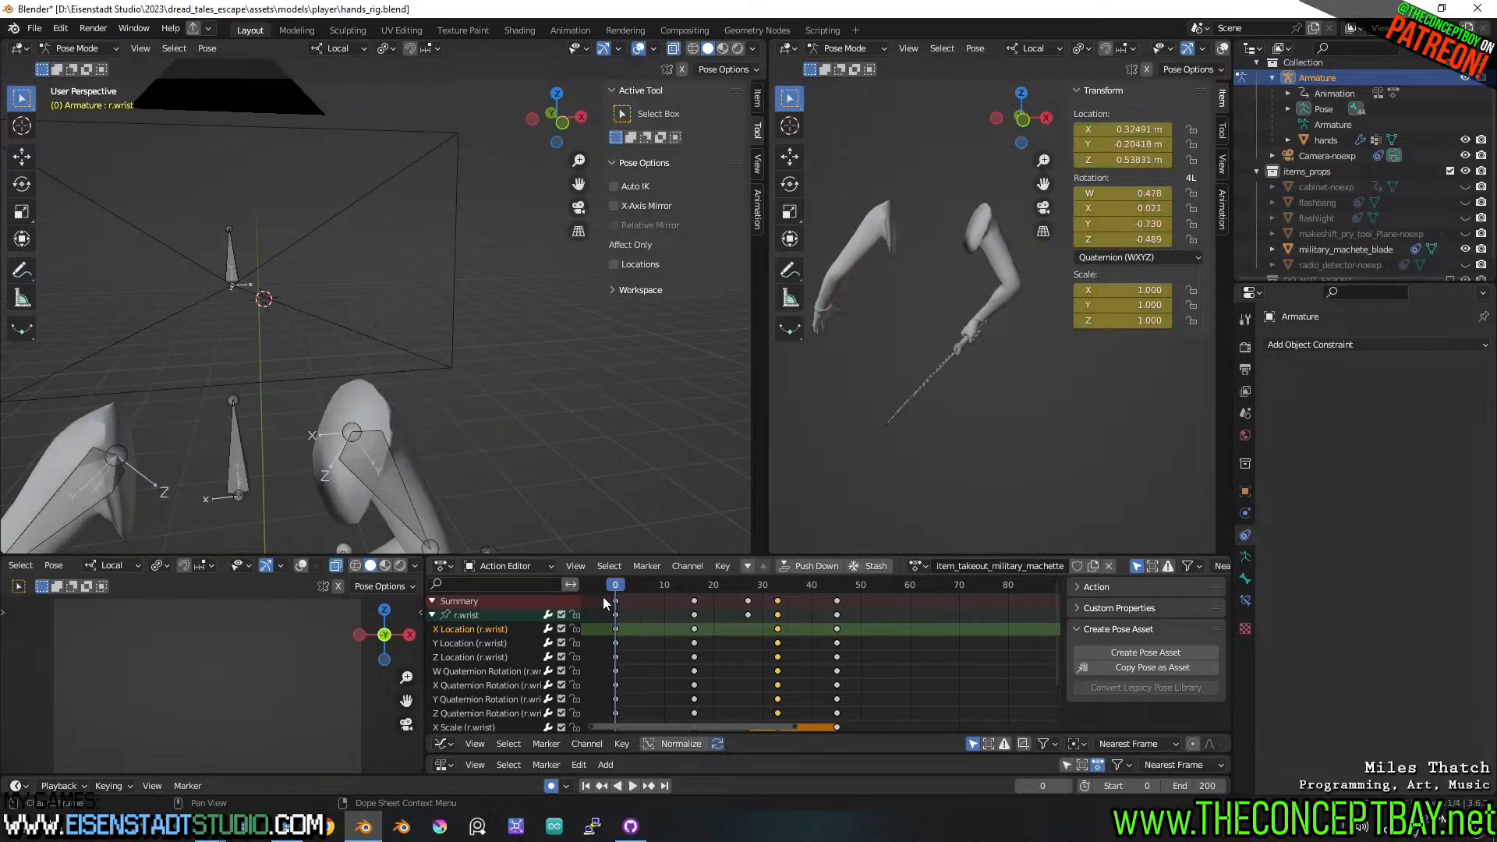
key("space")
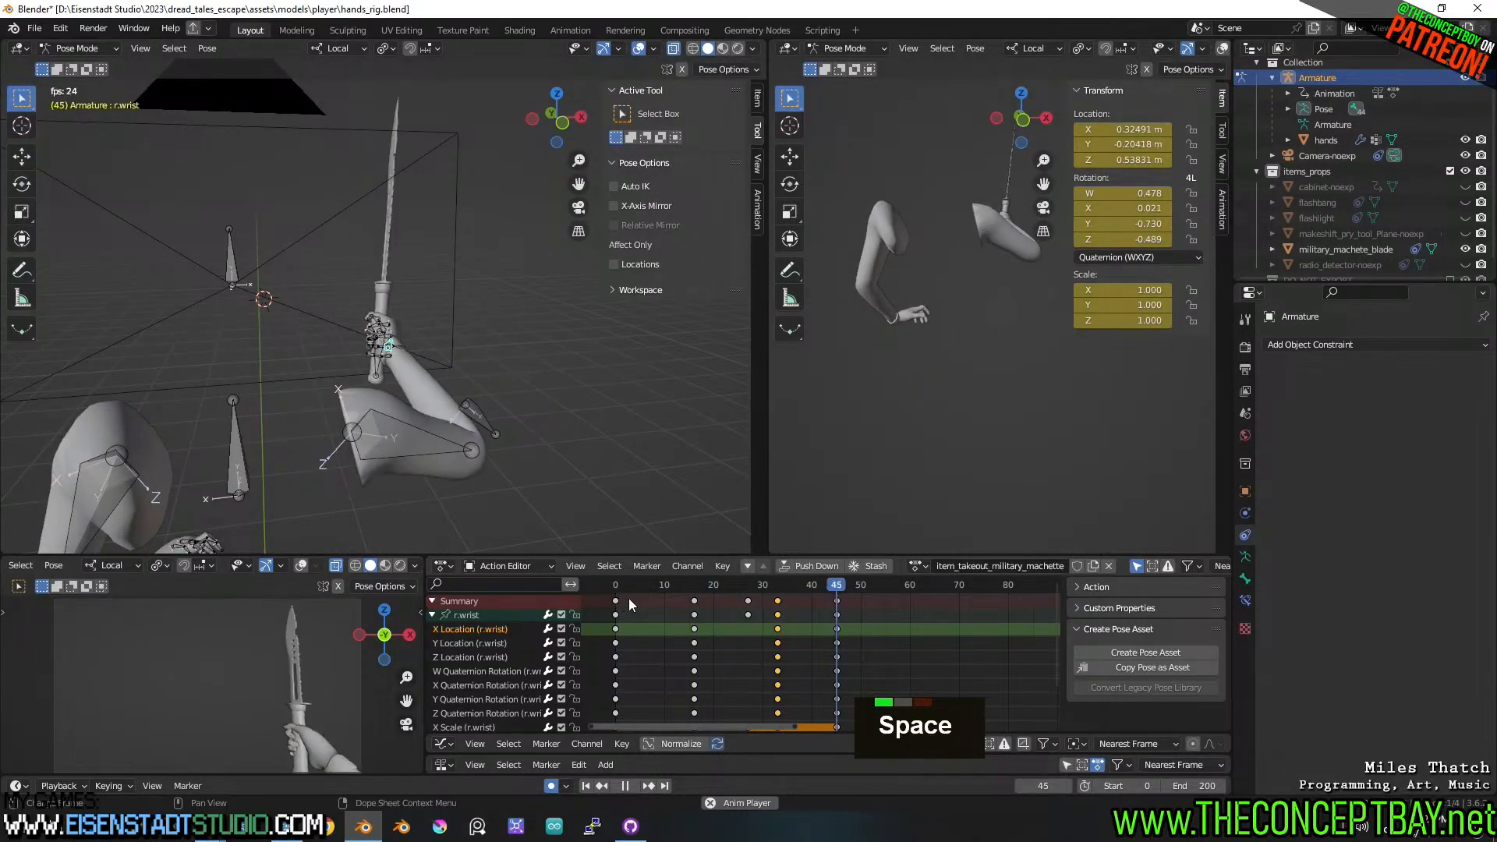
key("space")
- Scale the keyframes of all bones toward frame 0 so the last one lands on frame 30, and play the action
key("a")
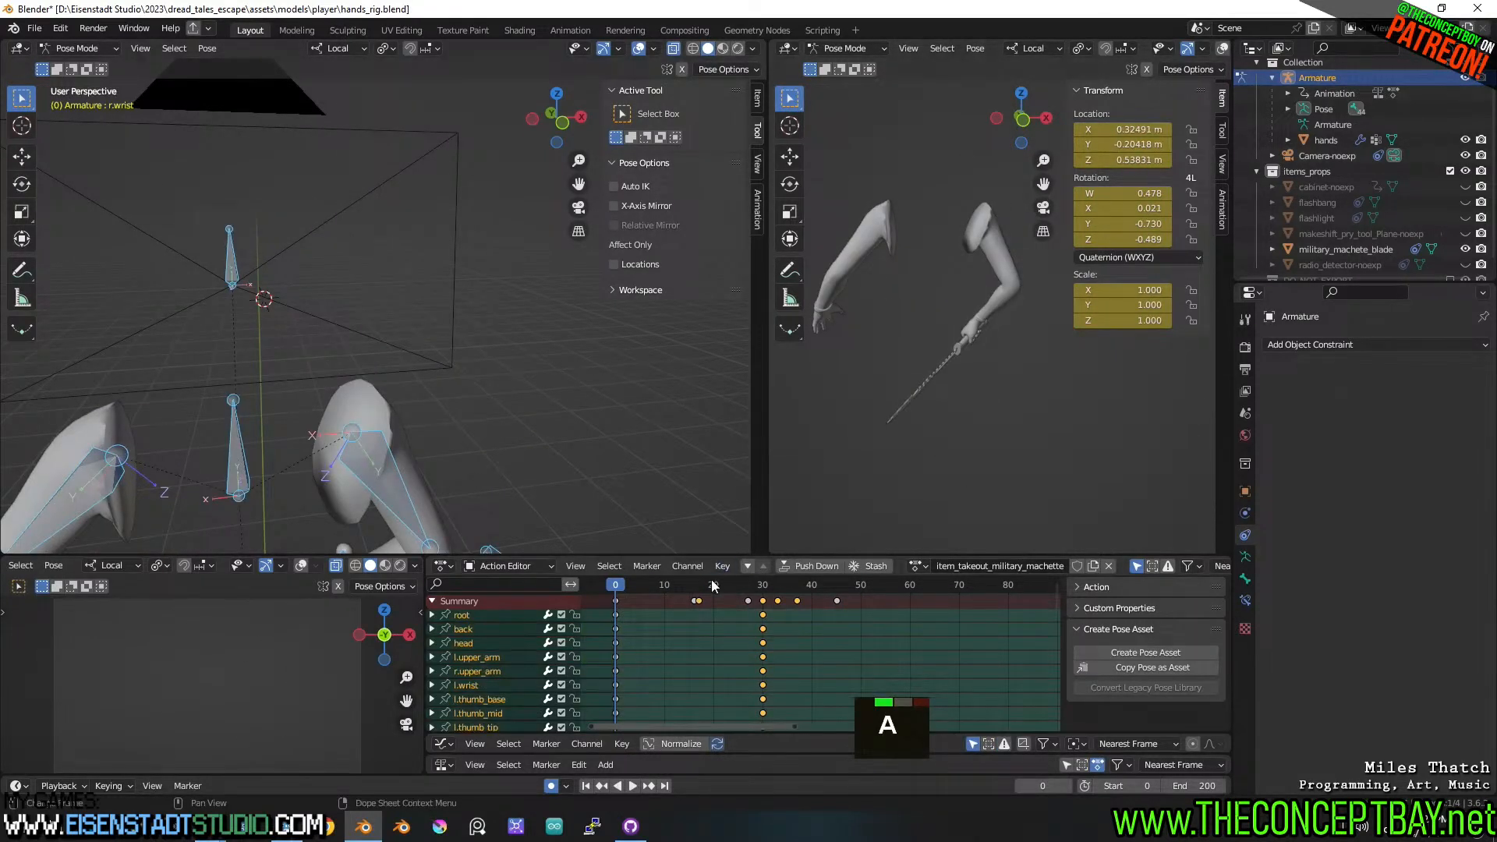
key("a")
key("s")
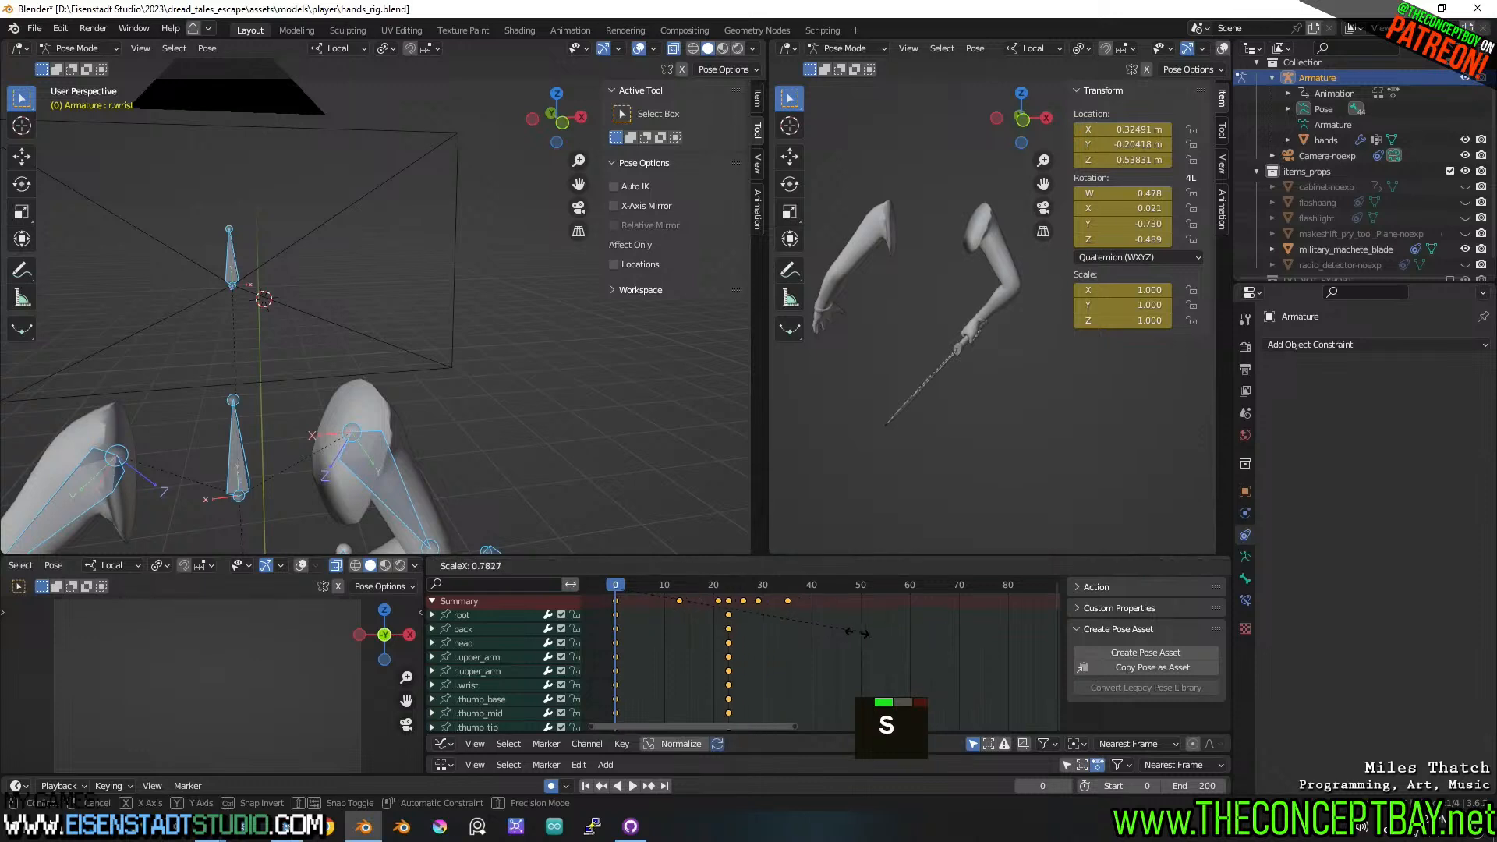
left_click(826, 633)
key("space")
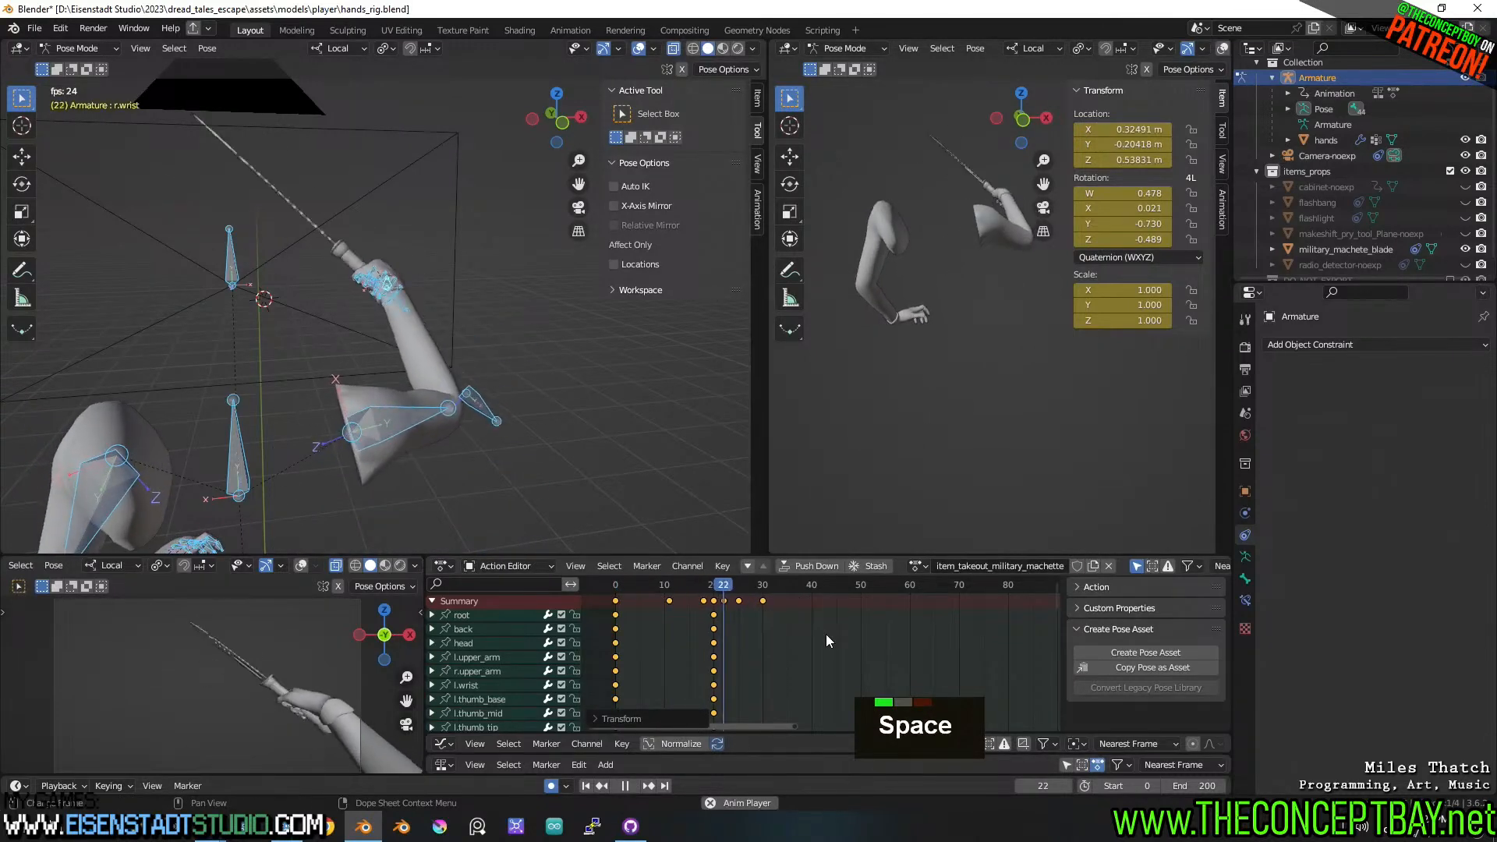
key("space")
- Try compressing all keyframes toward frame 0 so the last one lands on frame 21, play the action, and undo the scaling
key("s")
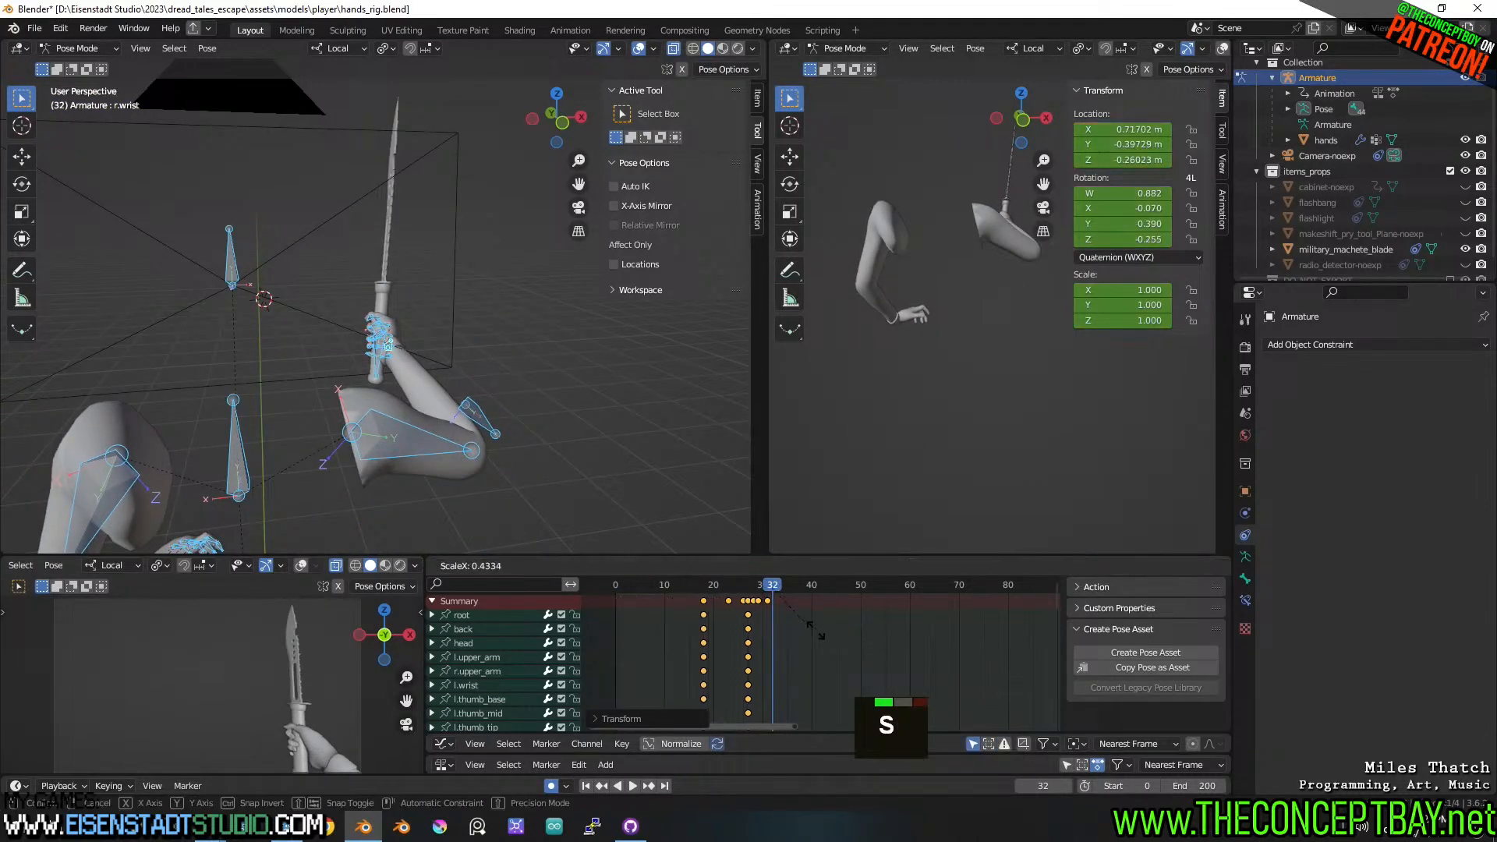
key("Escape")
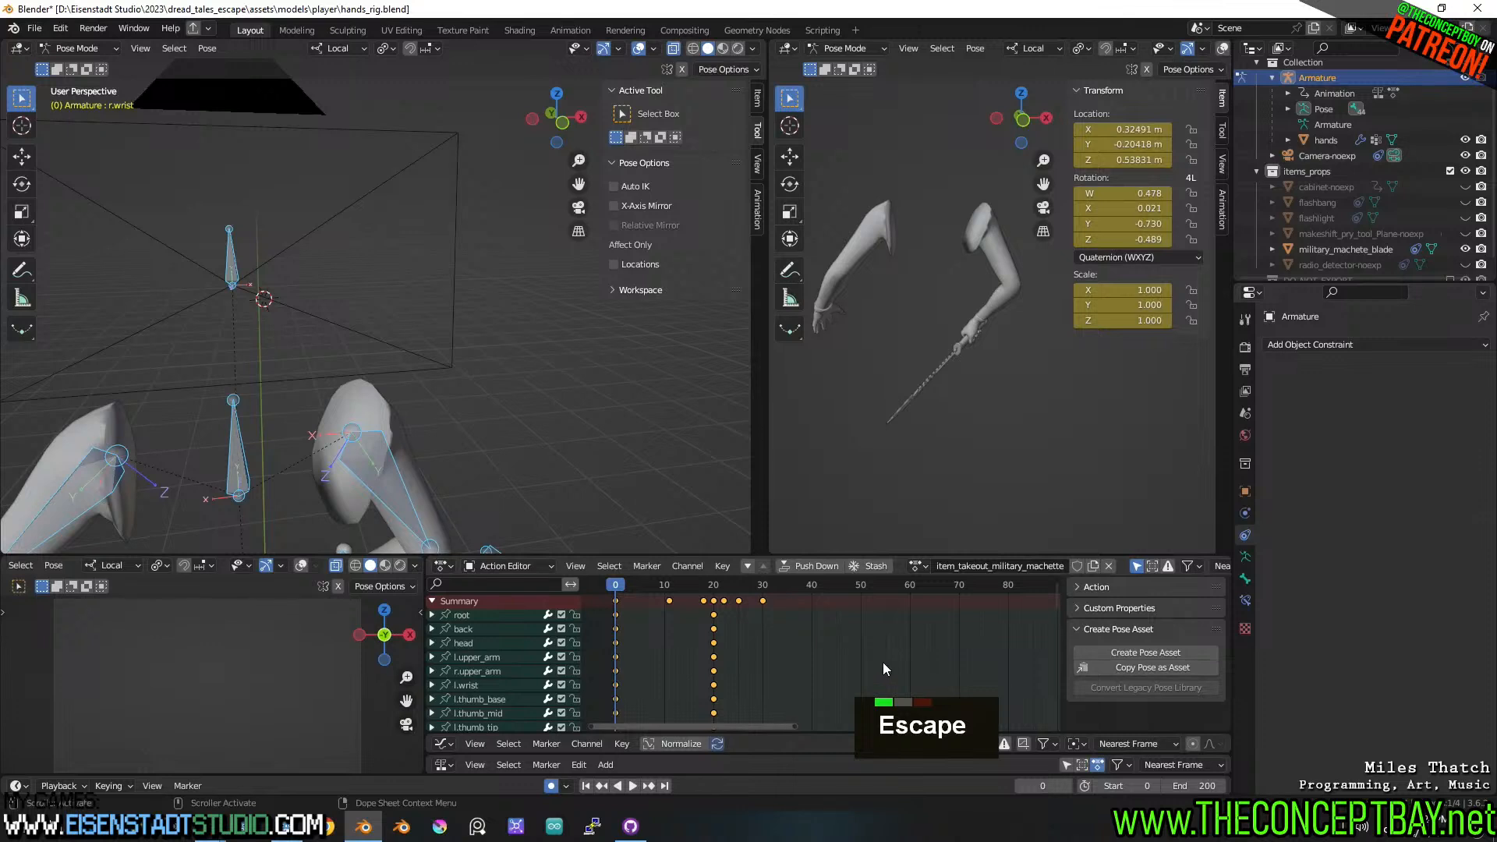
key("s")
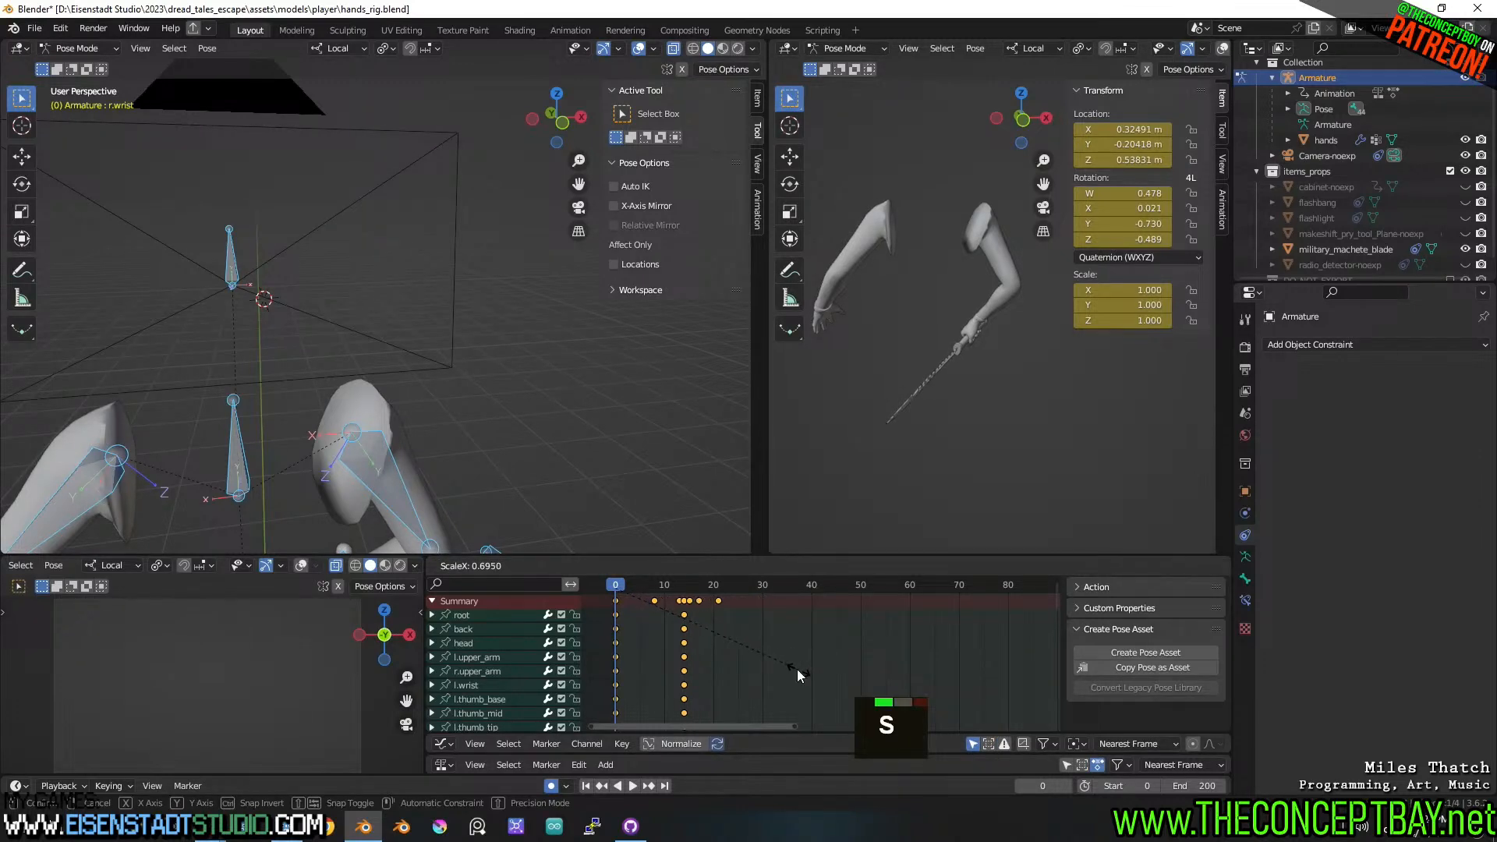
left_click(793, 670)
key("space")
key("space")
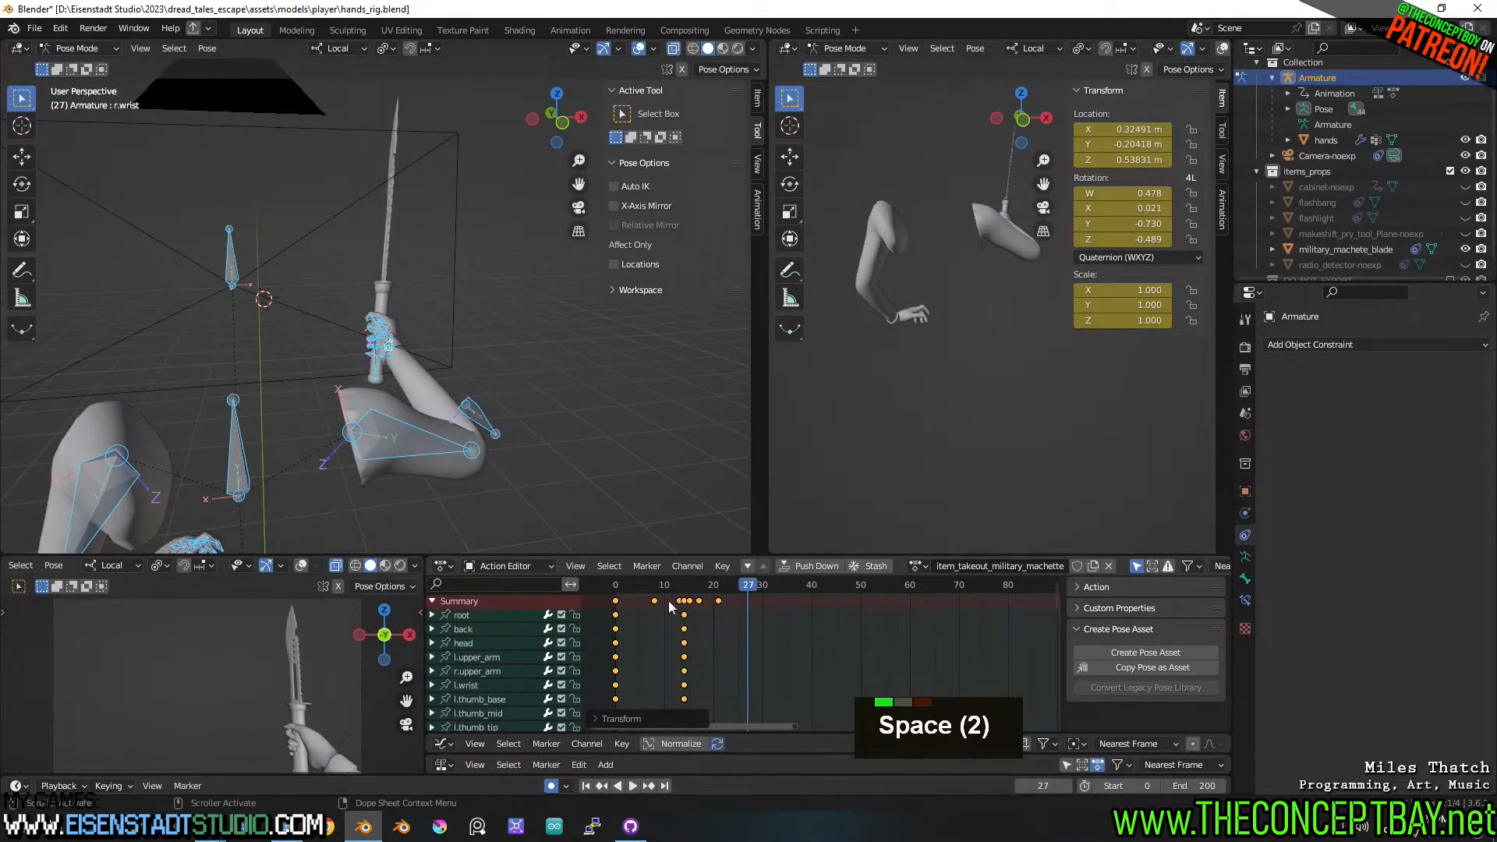
left_click_drag(669, 585, 713, 593)
key("space")
key("space")
key("ctrl+z")
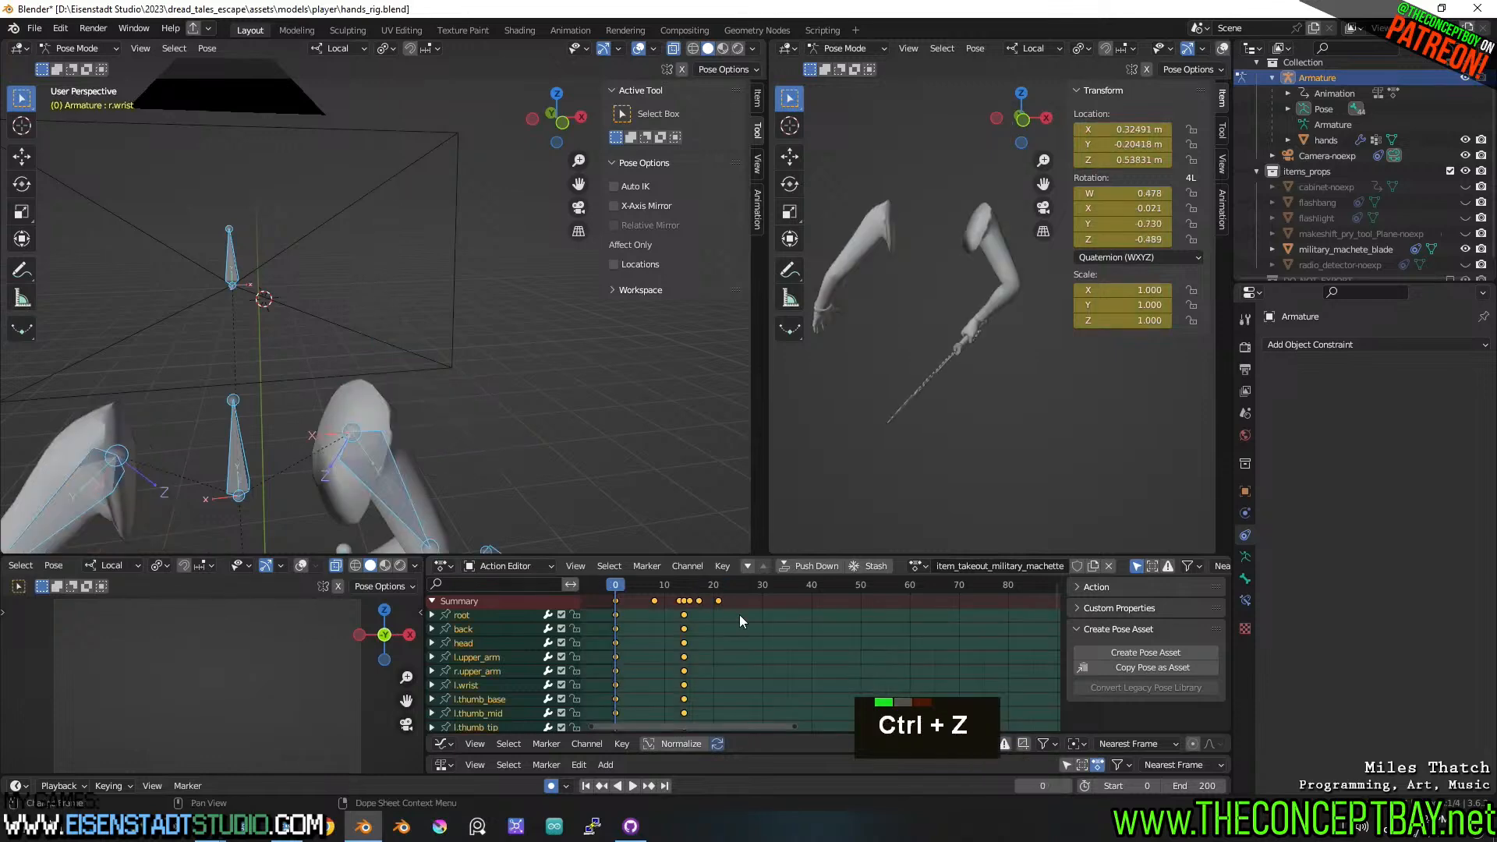
key("ctrl+z")
- Scale all keyframes toward frame 0 so the last one lands on frame 25, and review the playback
key("space")
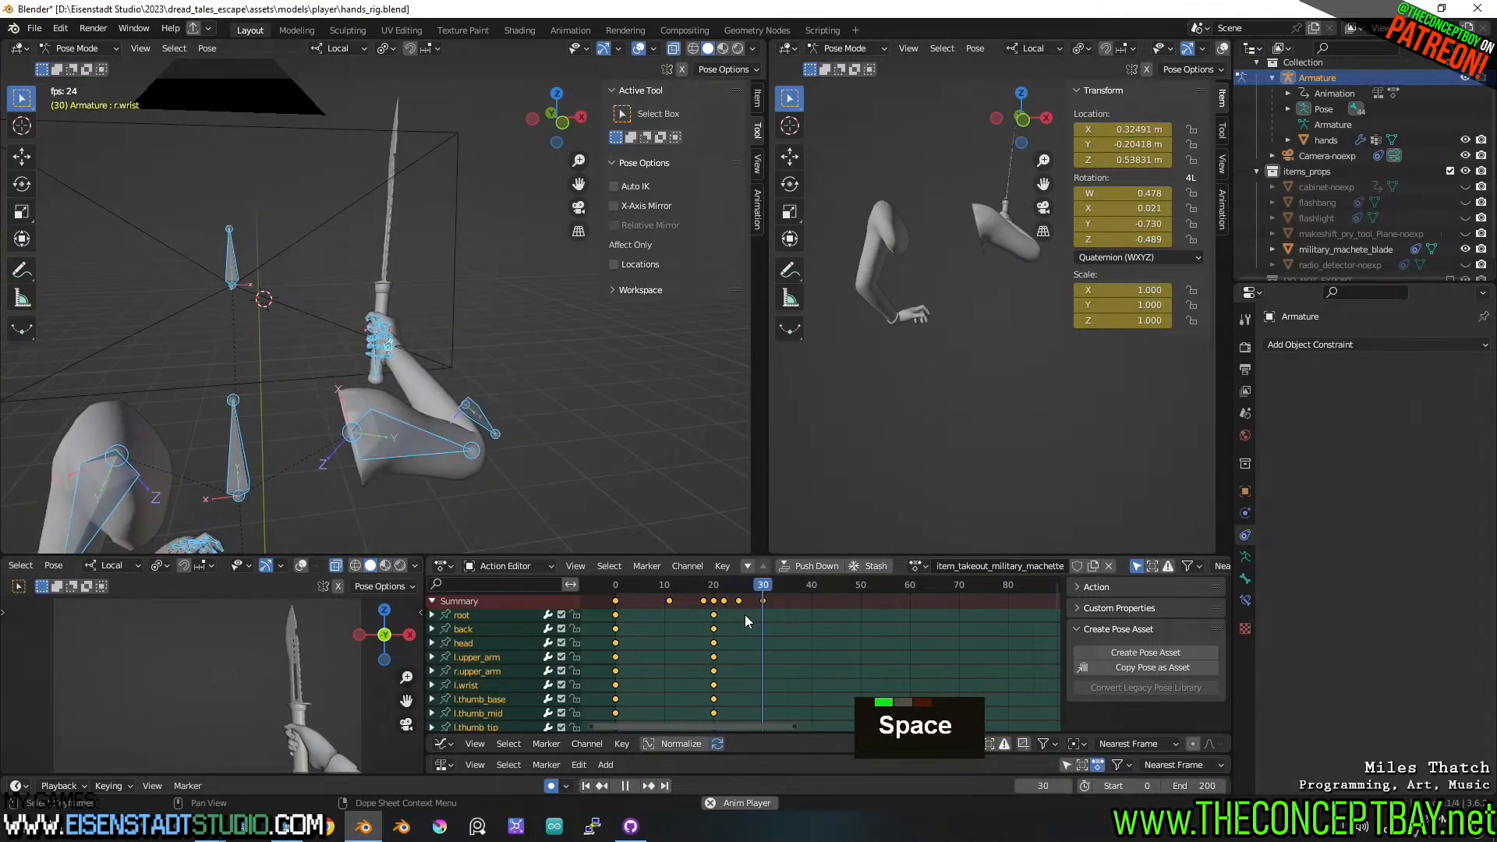
key("space")
key("space")
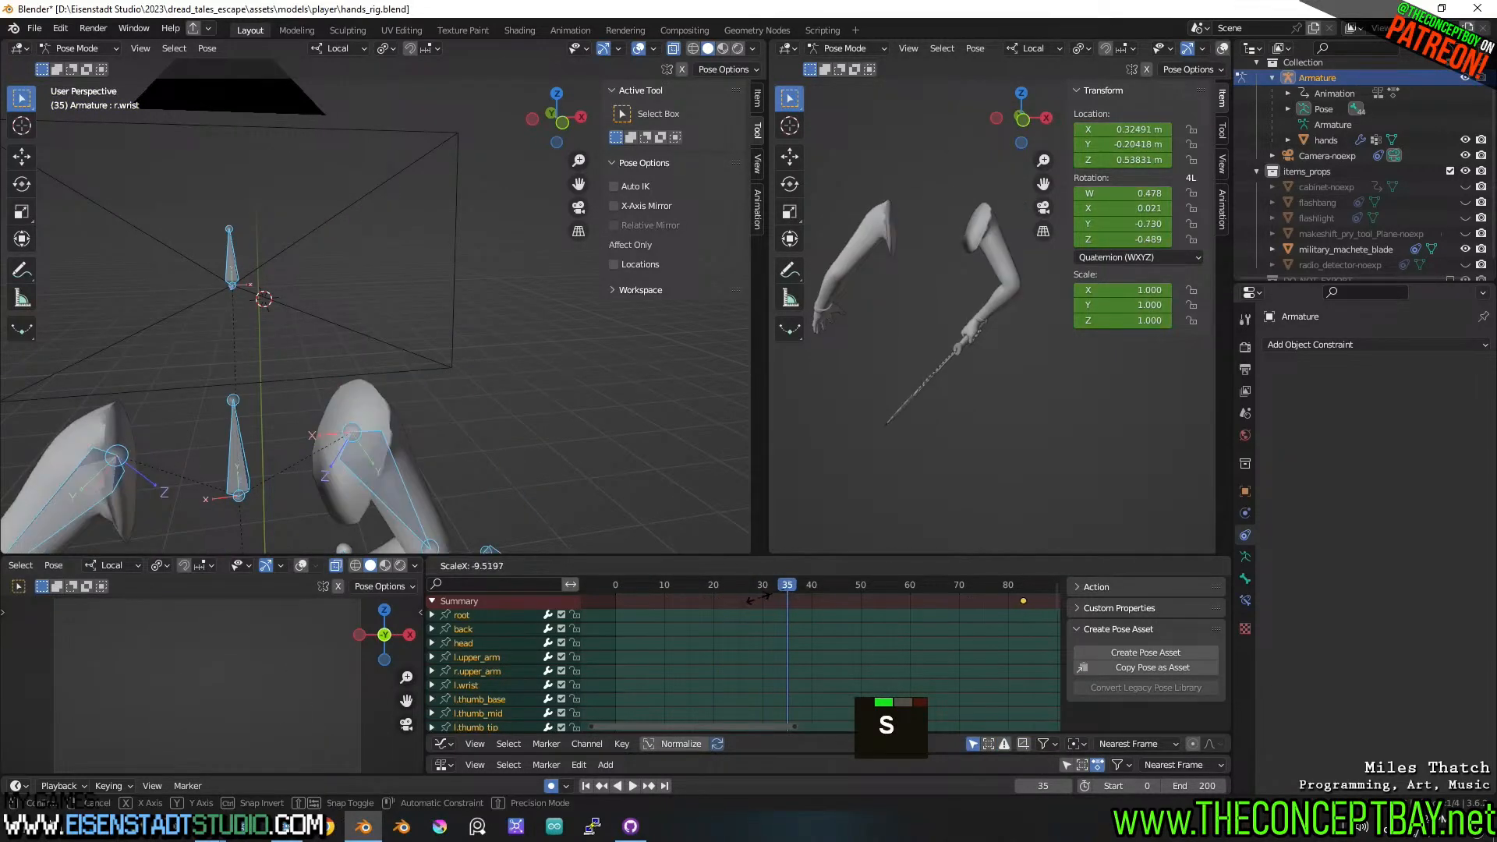
key("Escape")
key("s")
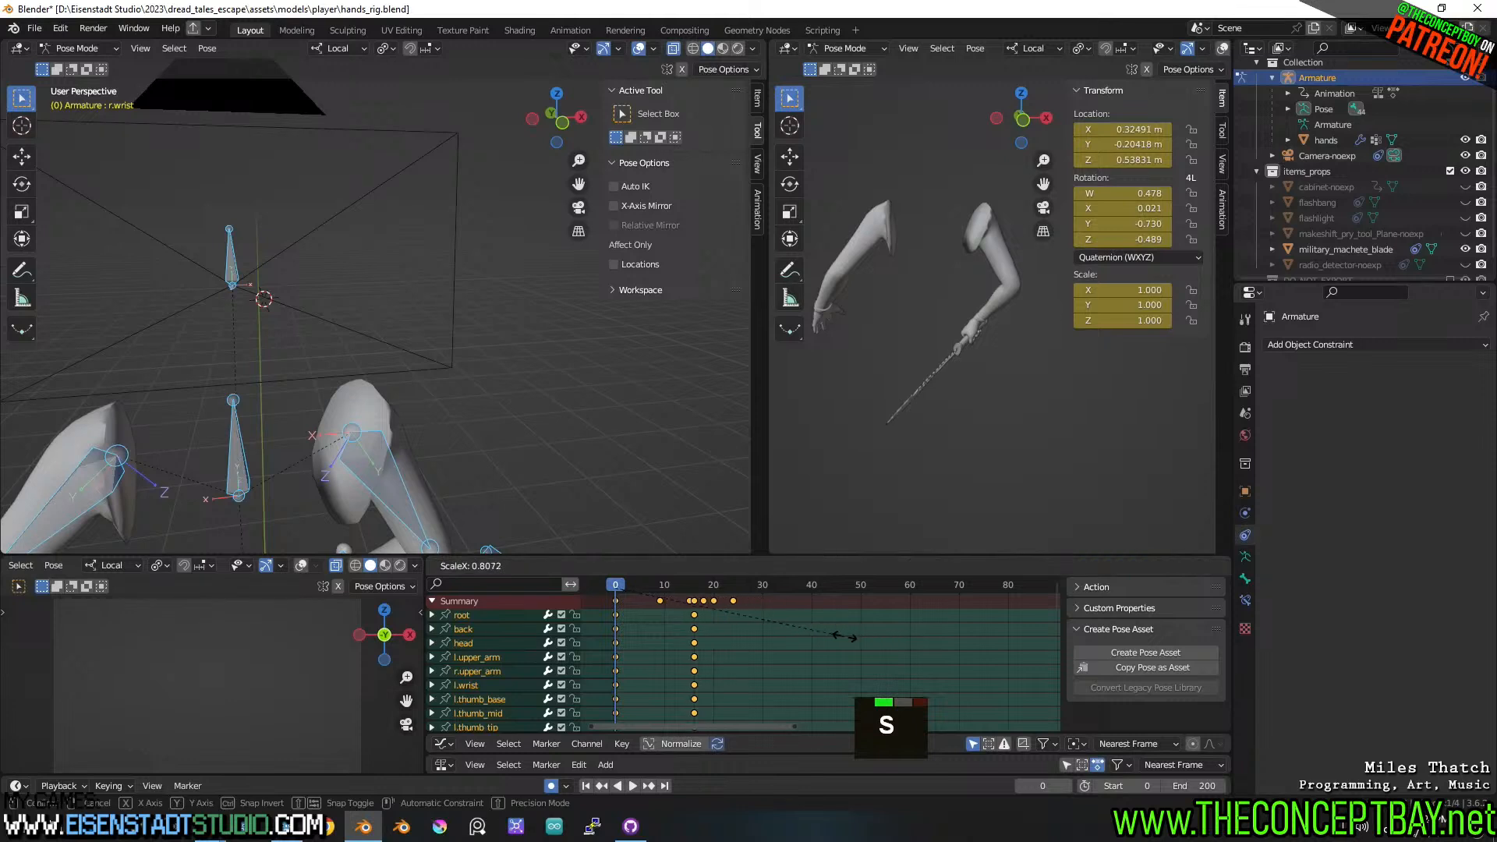
left_click(849, 637)
key("space")
key("space")
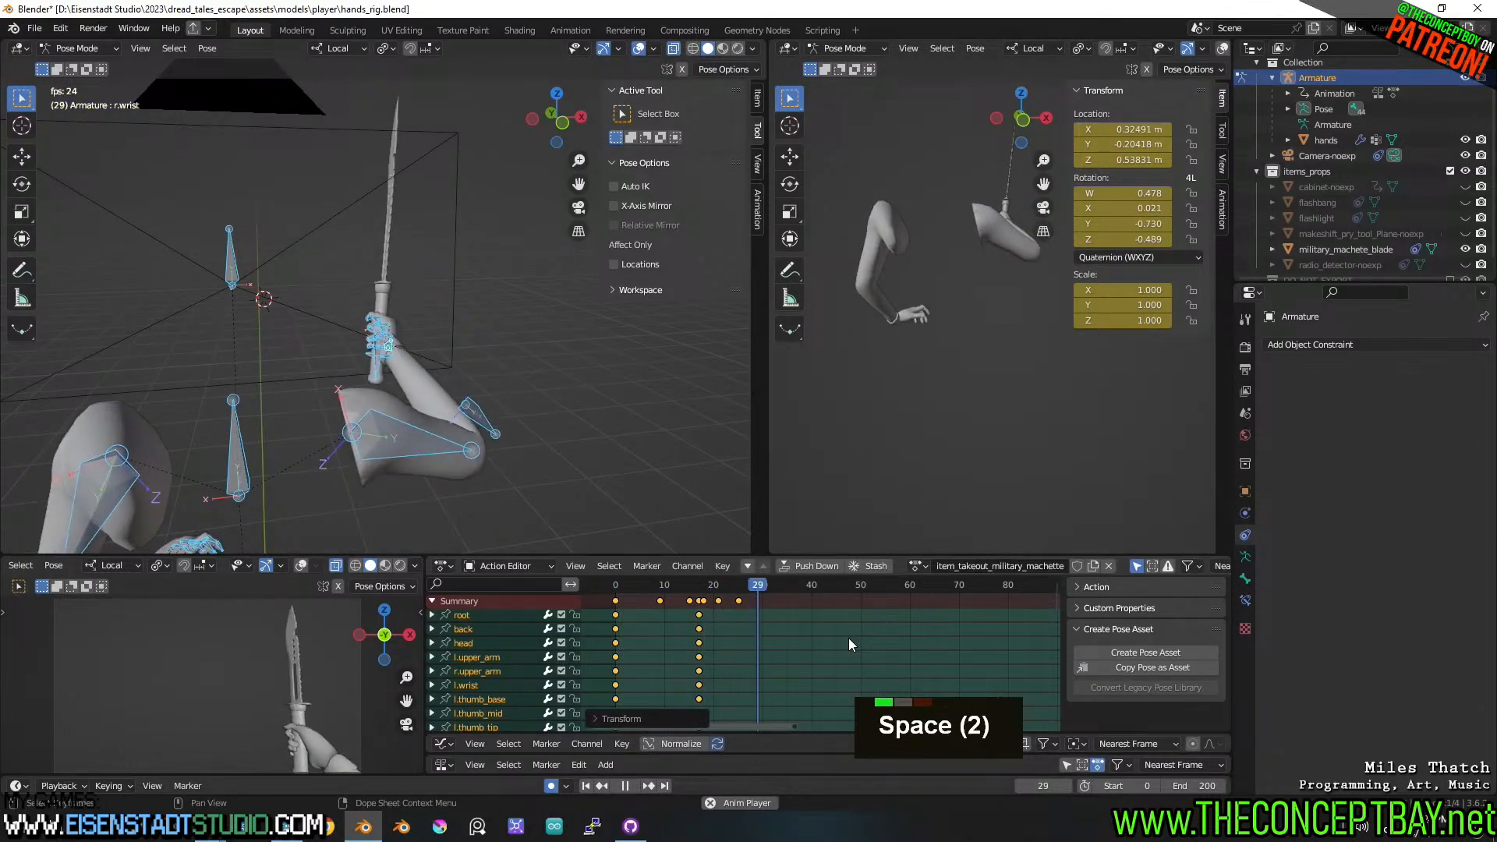
key("space")
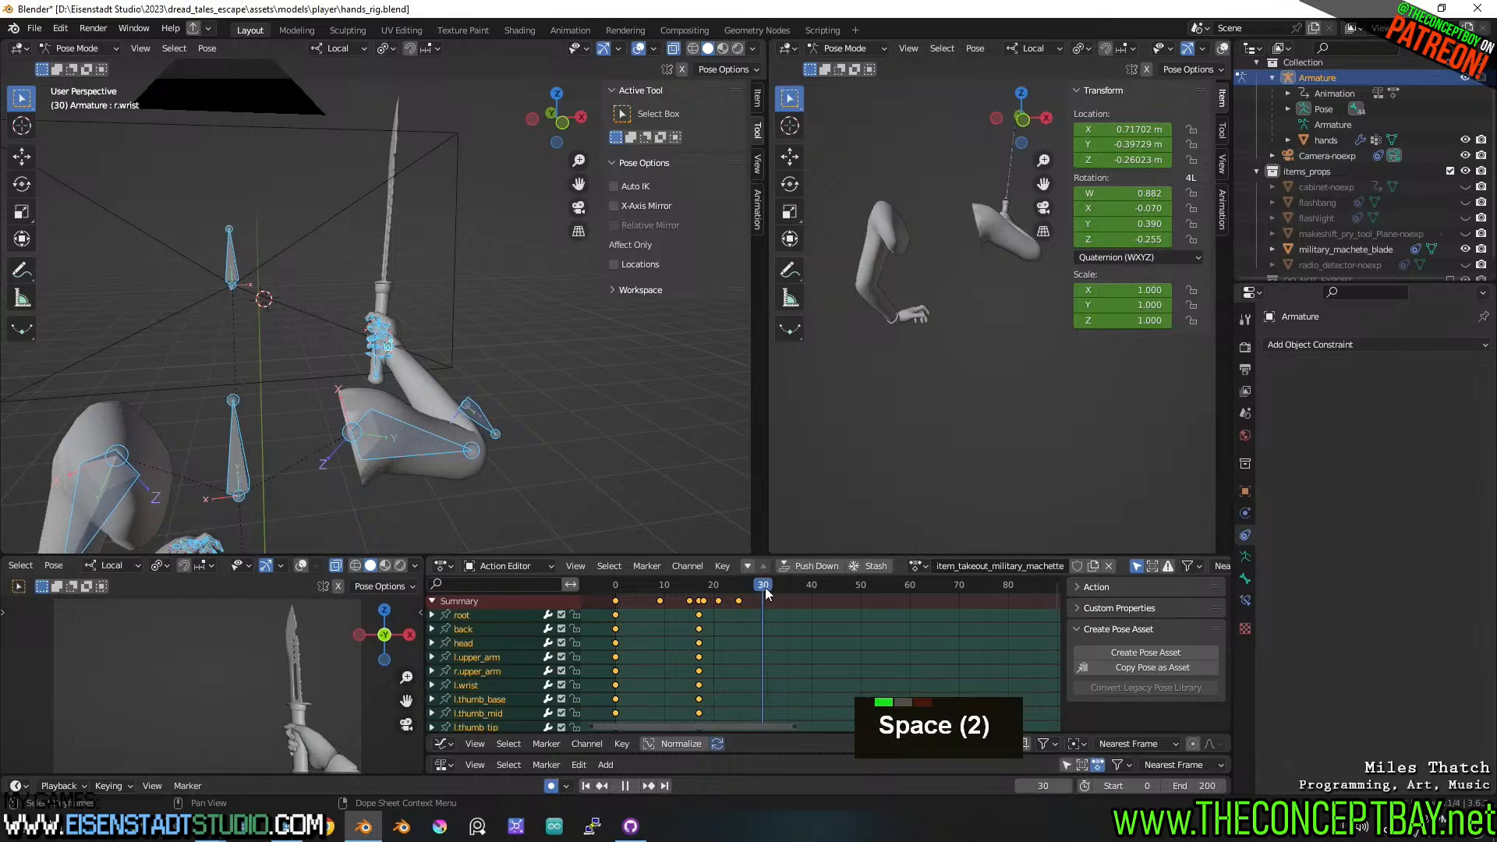
key("space")
- Rotate the r.wrist bone 12.9° in an elevated view at frame 30 to tilt the machete outward, and play the action back
mouse_move(491, 401)
middle_mouse_down()
mouse_move(377, 361)
mouse_move(526, 451)
mouse_move(544, 438)
mouse_move(549, 455)
mouse_move(507, 400)
middle_mouse_up()
key("r")
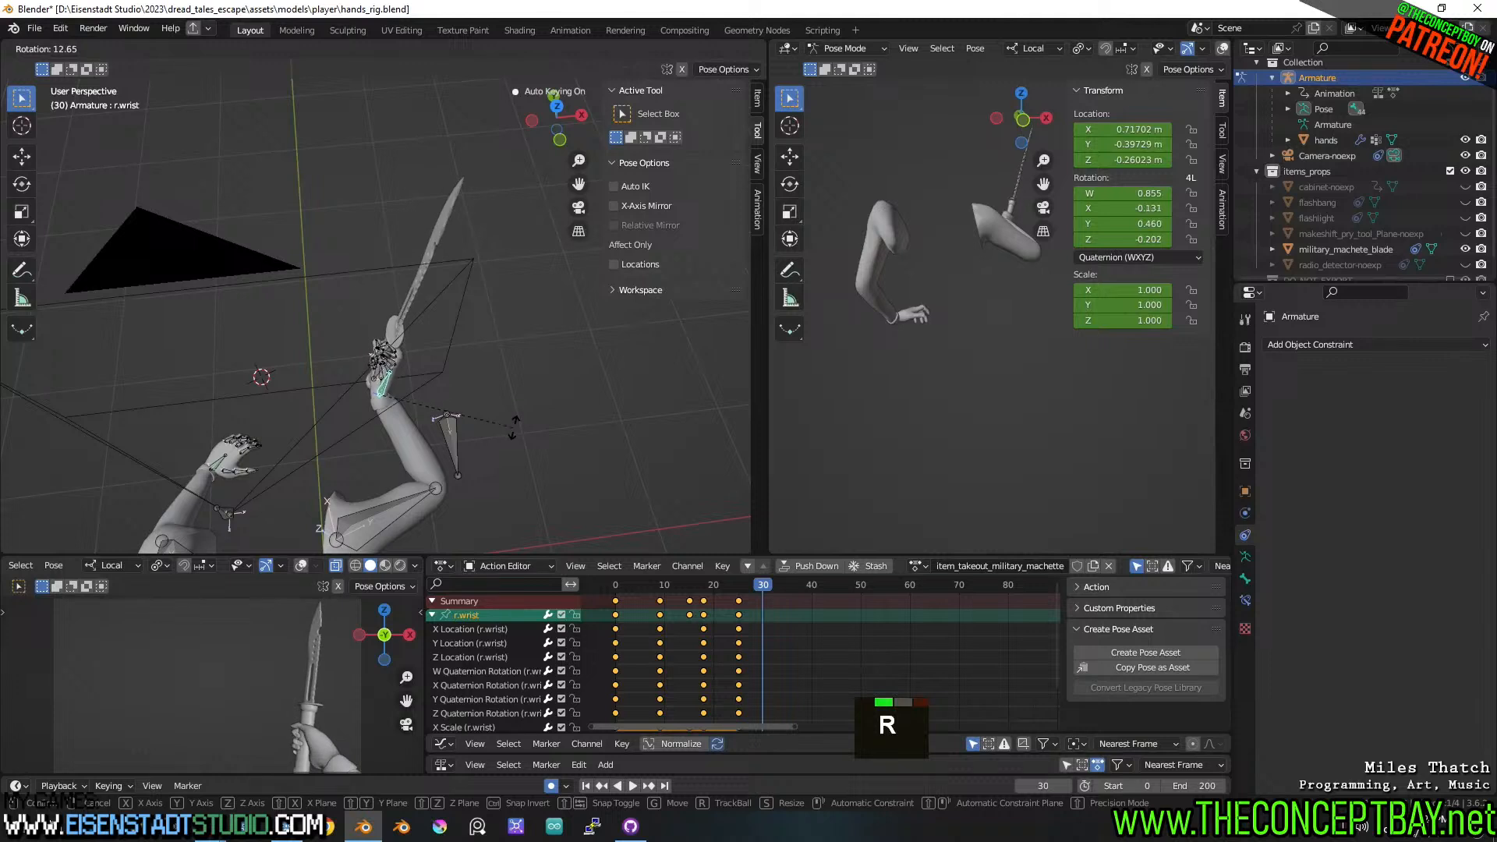
left_click(512, 427)
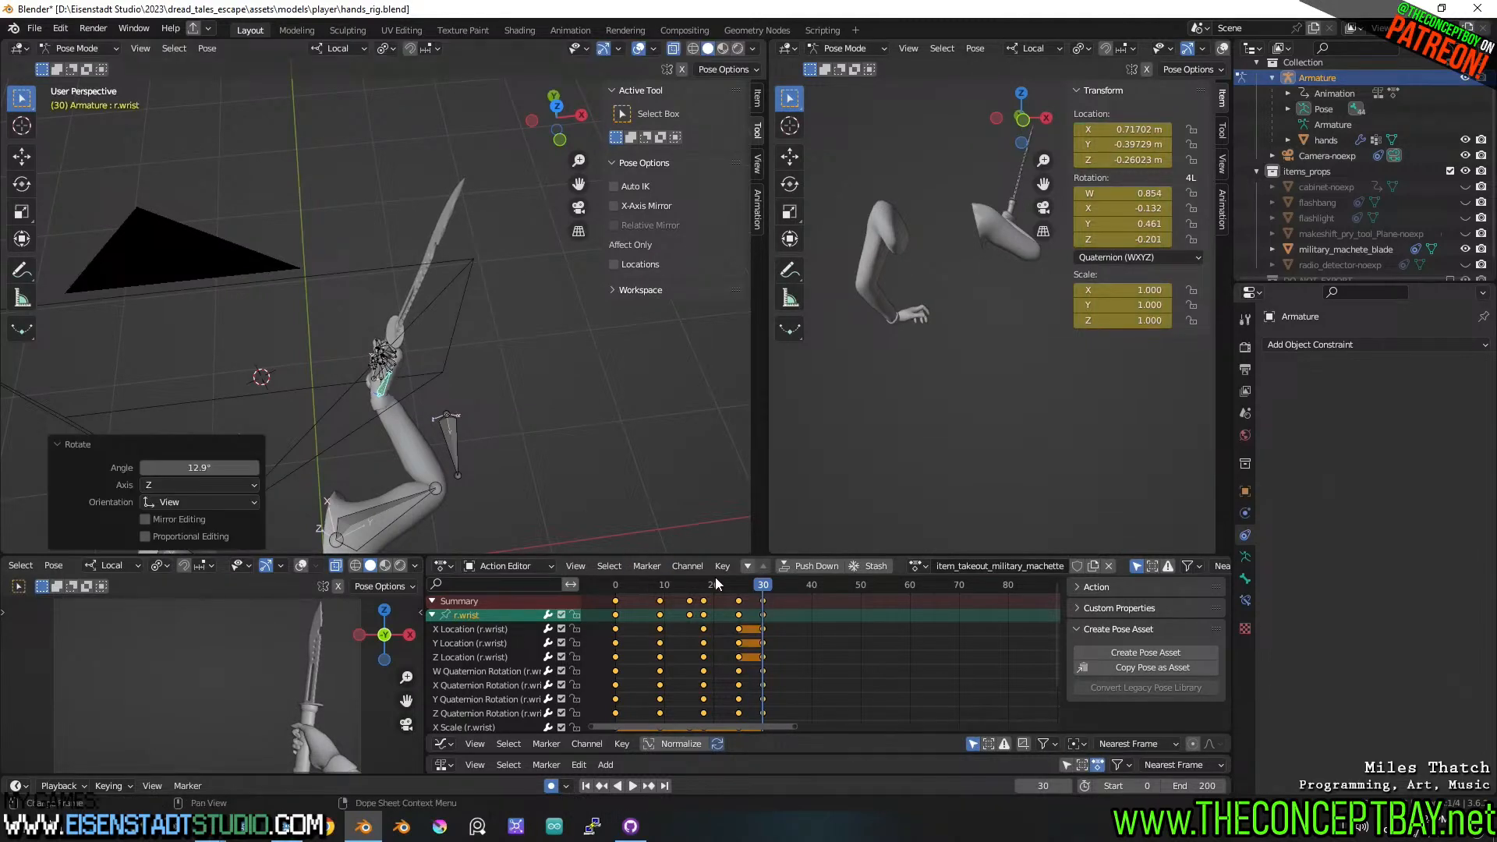
mouse_move(732, 584)
left_mouse_down()
mouse_move(665, 578)
mouse_move(751, 587)
mouse_move(711, 586)
mouse_move(738, 585)
left_mouse_up()
key("space")
key("space")
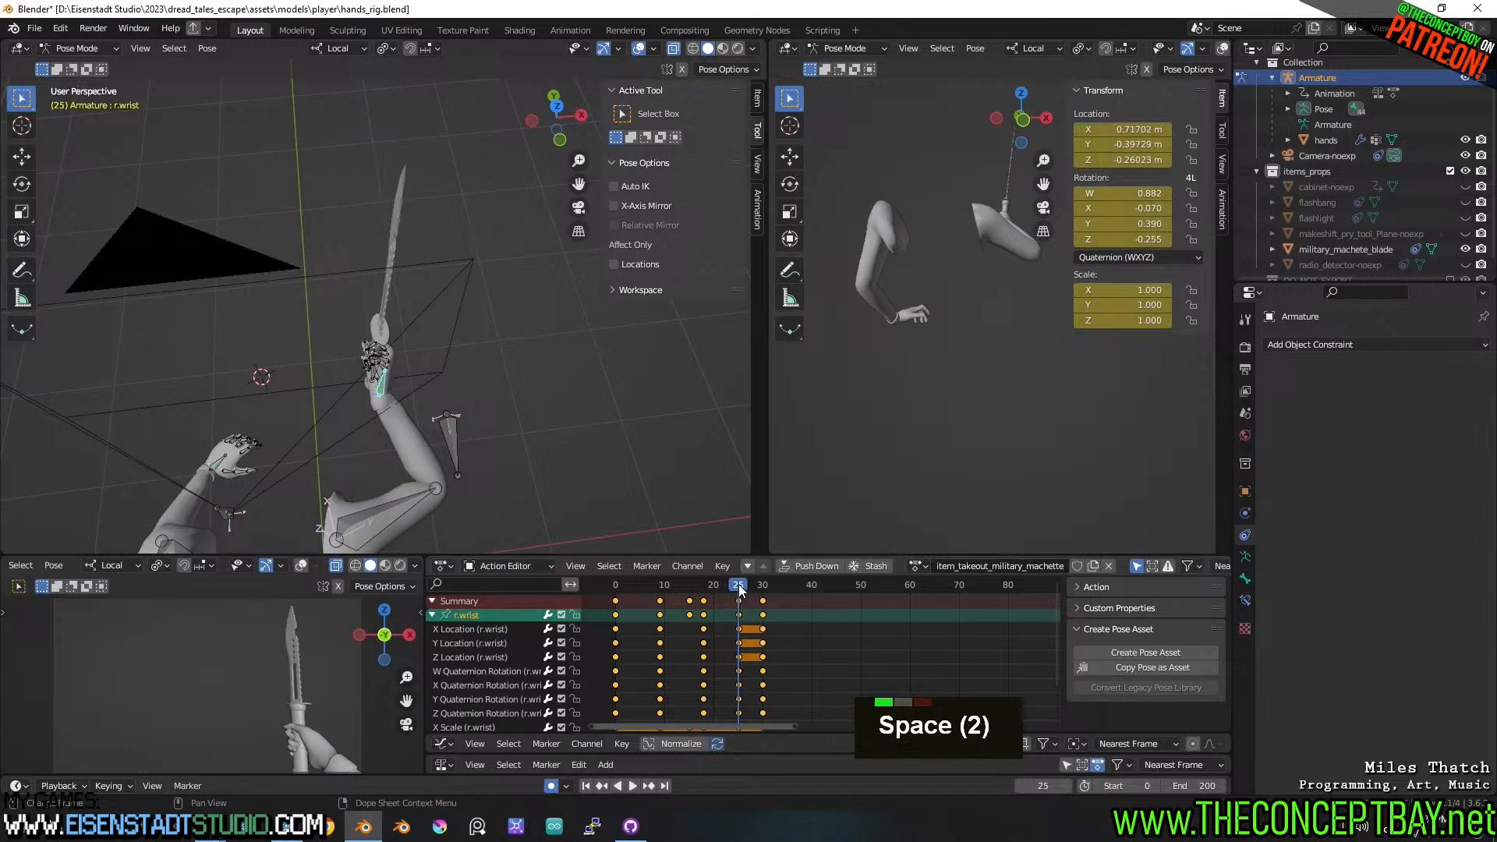
- Try lowering the r.wrist bone 0.17313 m along global Z at frame 25, play the action, and undo the move
key("g")
key("z")
key("z")
left_click(619, 385)
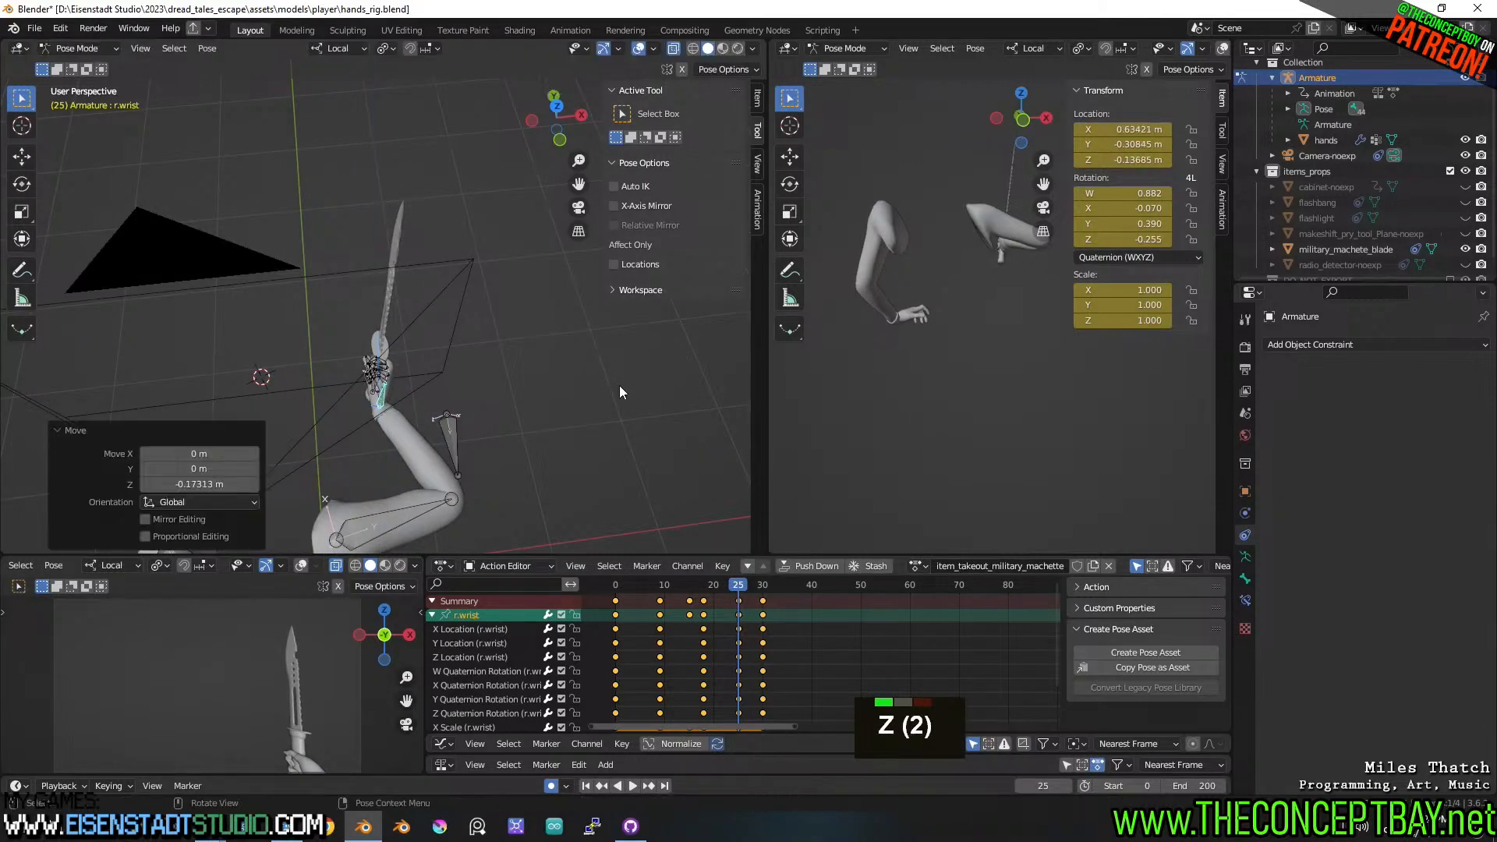
left_click_drag(670, 587, 638, 574)
key("space")
key("space")
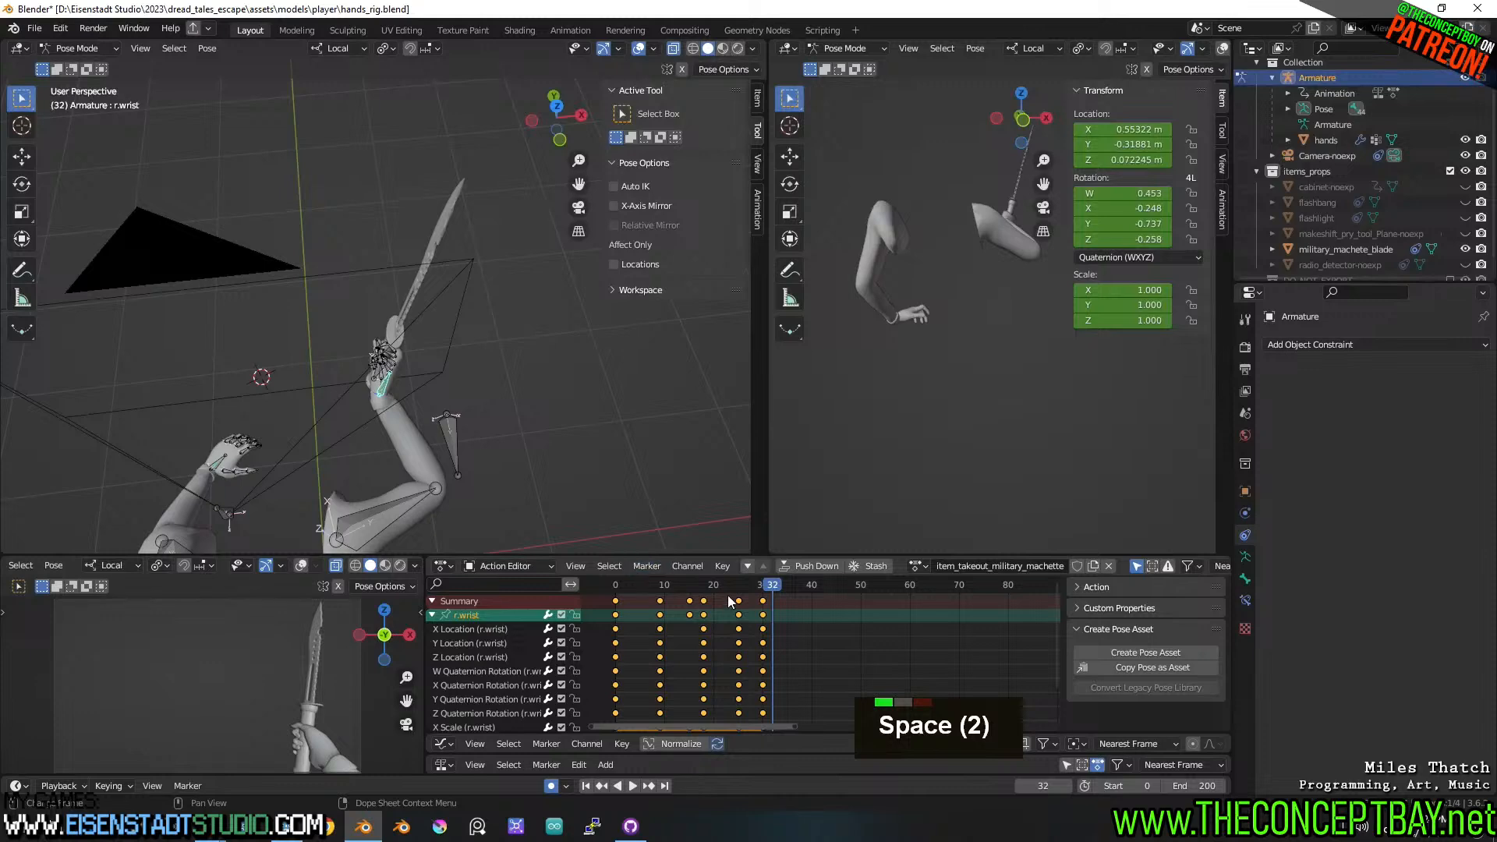
key("ctrl+z")
- Lower the r.wrist bone slightly along global Z at frame 25 and play the action back
middle_click_drag(606, 460, 572, 401)
scroll(572, 401, "up", 2)
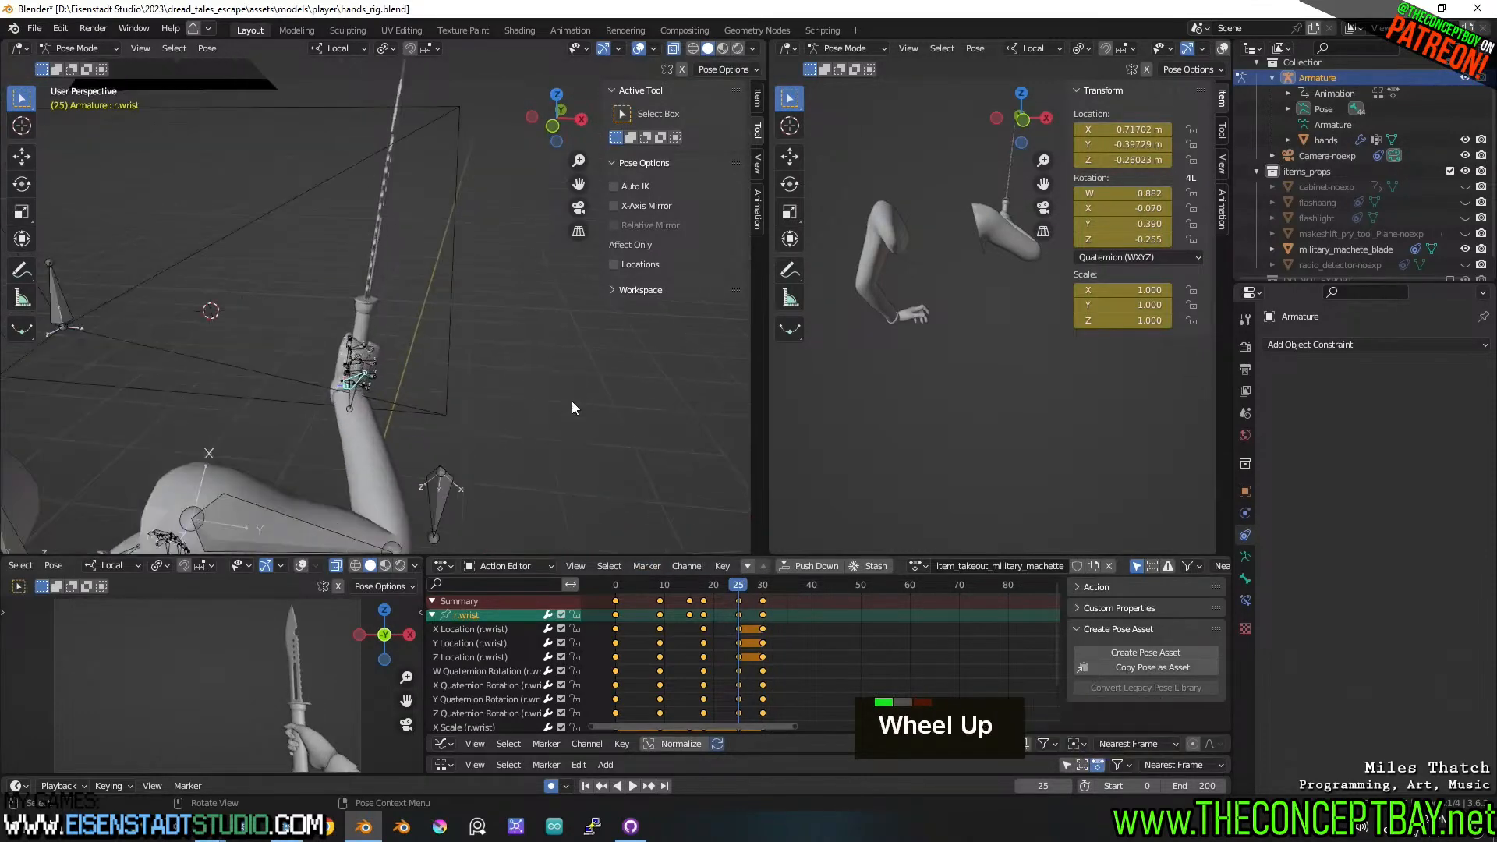
key("g")
key("z")
key("z")
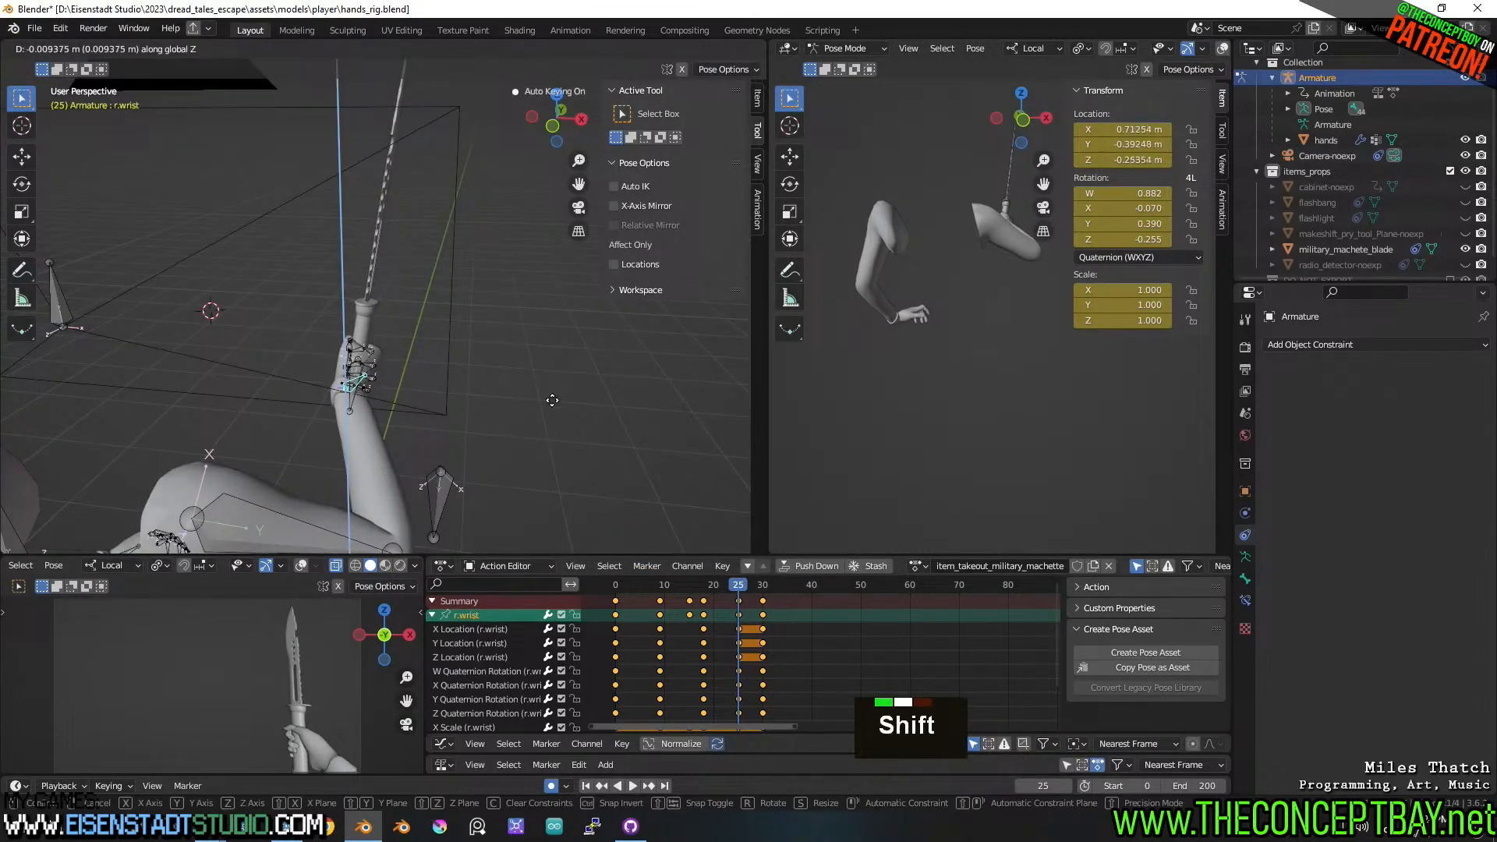
left_click(549, 538, "shift")
key("space")
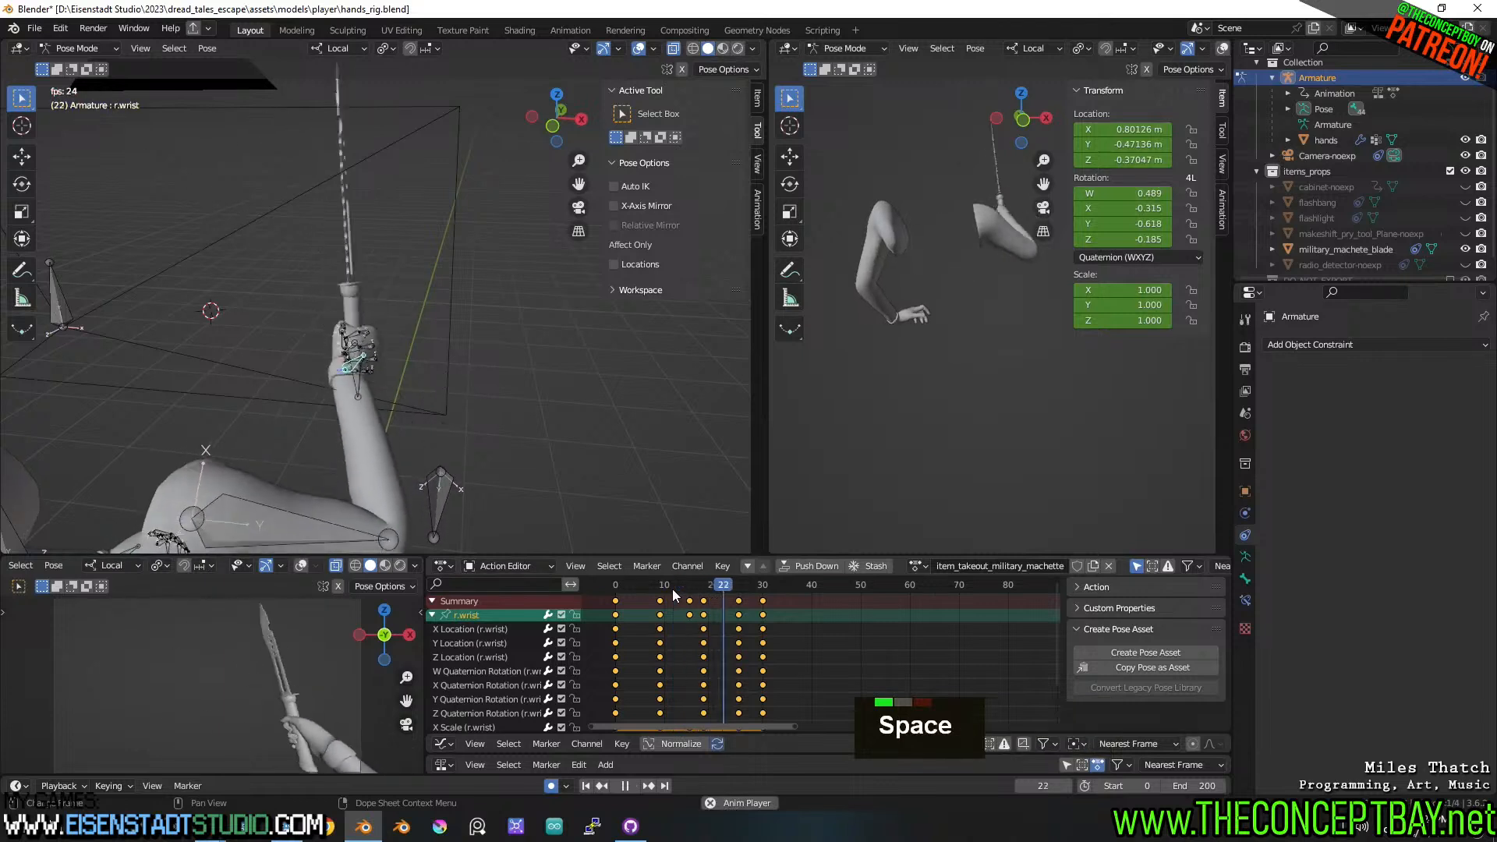
key("space")
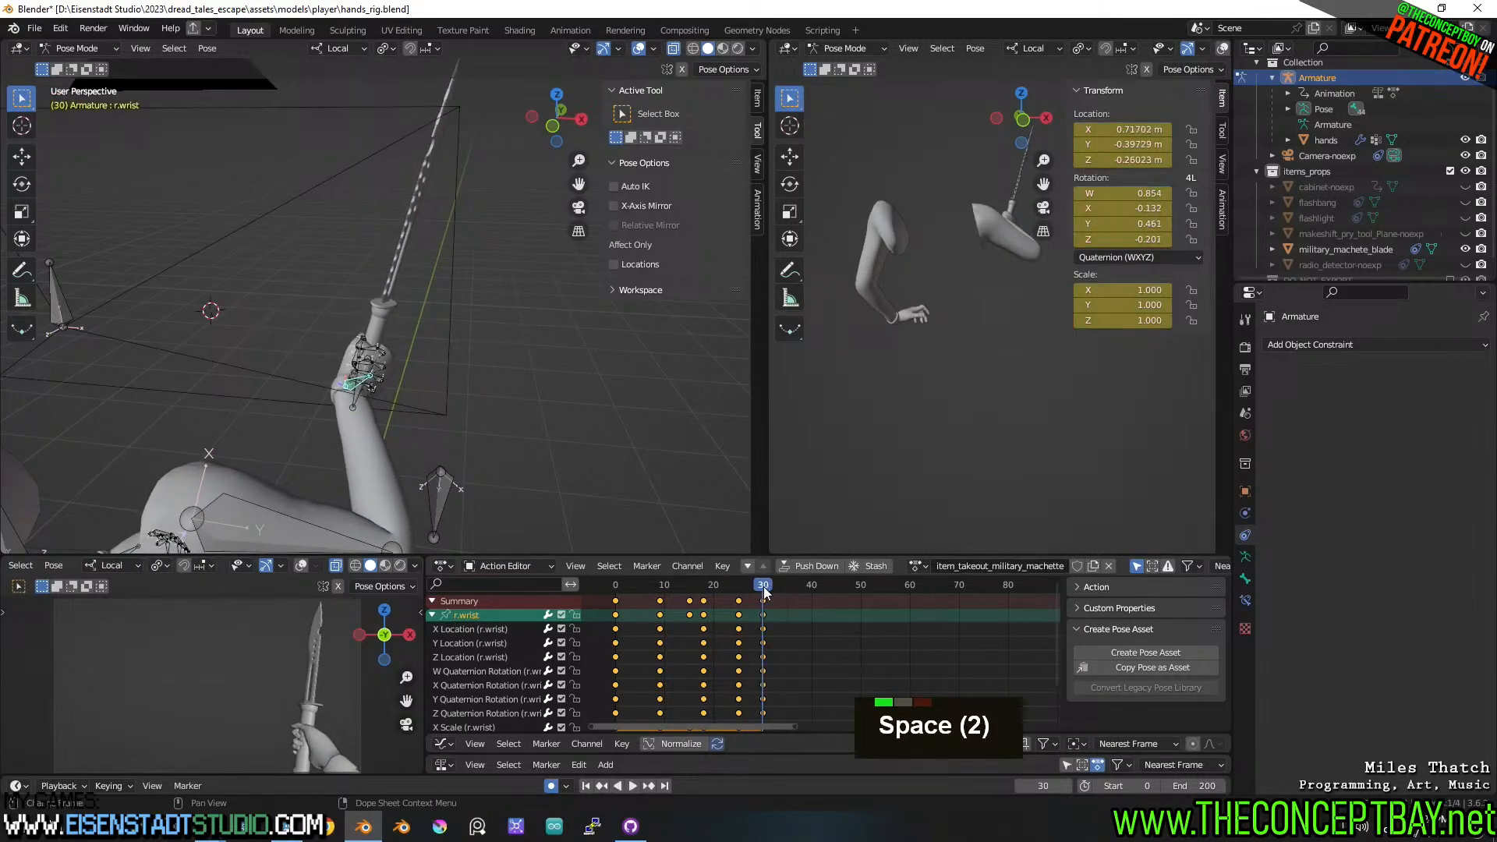
- Nudge the r.wrist bone slightly along global Z at frame 30 and play the action back
key("g")
key("z")
key("z")
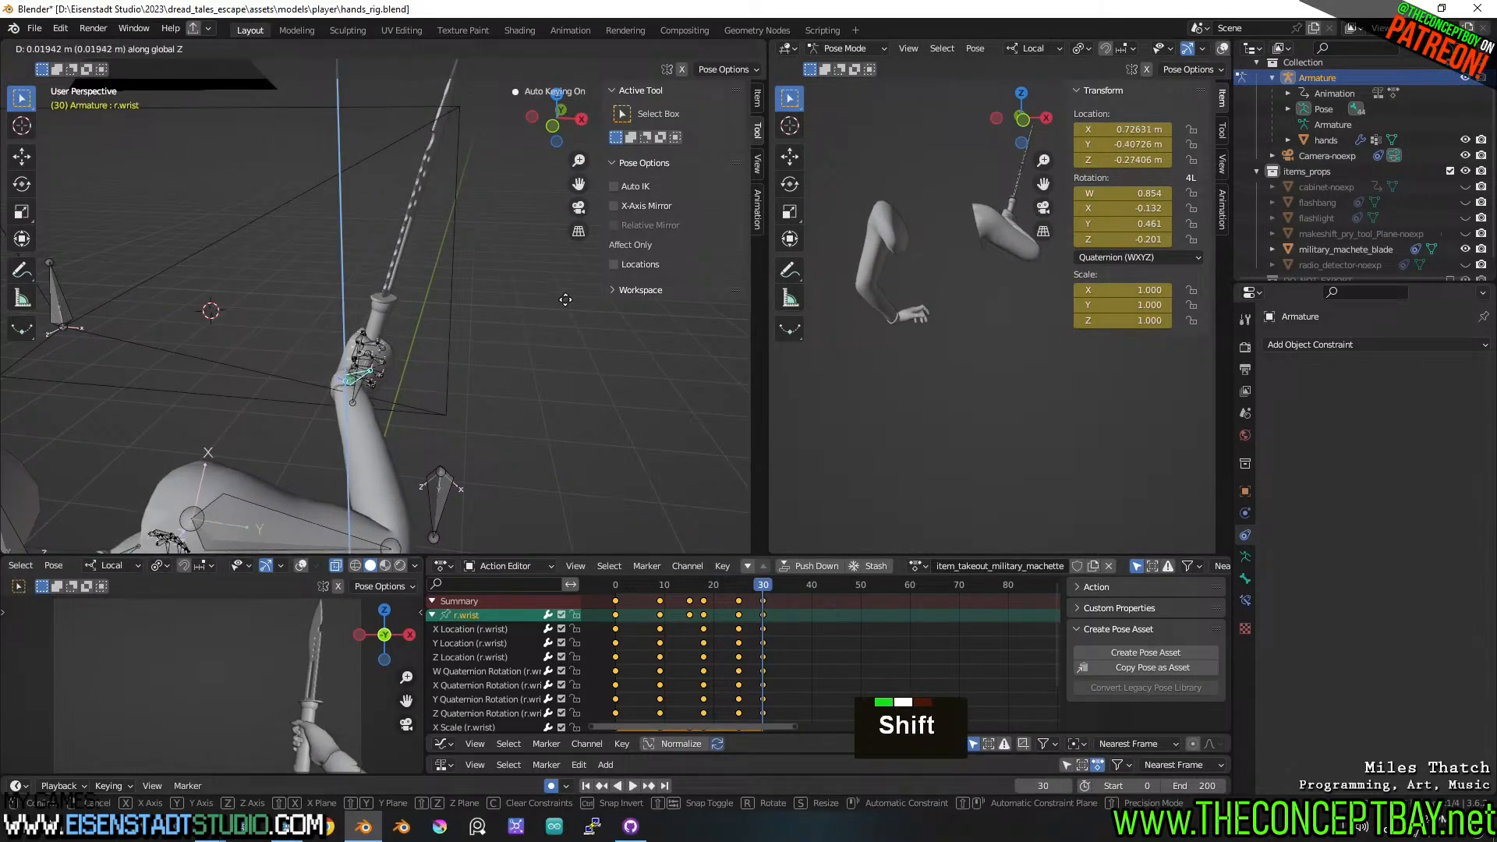
left_click(628, 428, "shift")
left_click_drag(704, 582, 659, 591)
key("space")
key("space")
- Move the r.wrist bone at frame 9 by about -0.066 m X, -0.140 m Y and 0.105 m Z, and nudge it again from another angle
middle_click_drag(546, 445, 490, 460)
key("g")
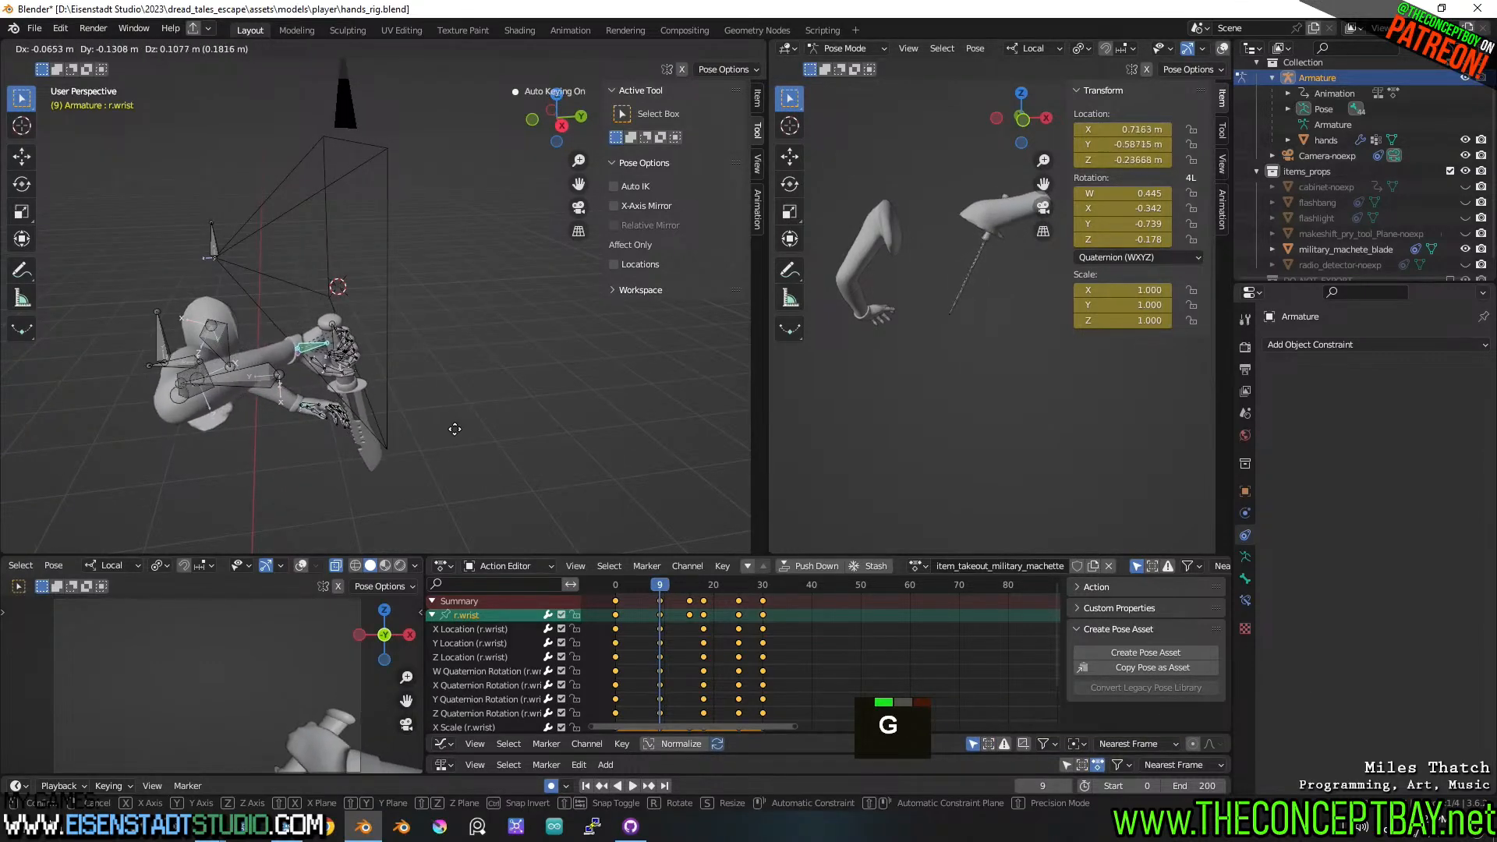
left_click(451, 429)
middle_click_drag(452, 428, 578, 452)
key("g")
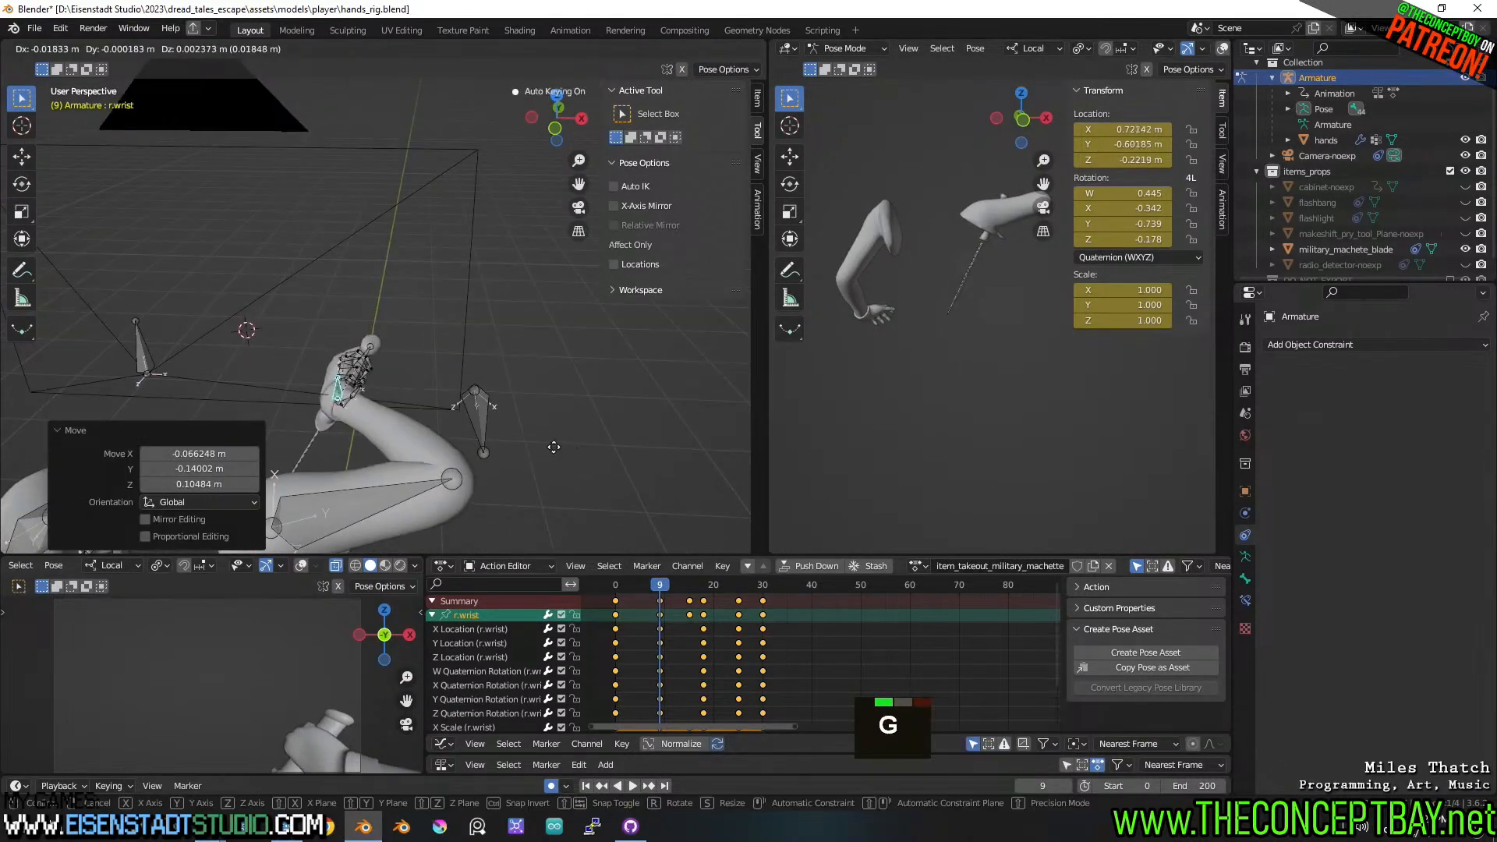
left_click(566, 483)
- Examine the machete swing between about frames 15 and 25 from the side and play the action back
left_click_drag(659, 584, 713, 583)
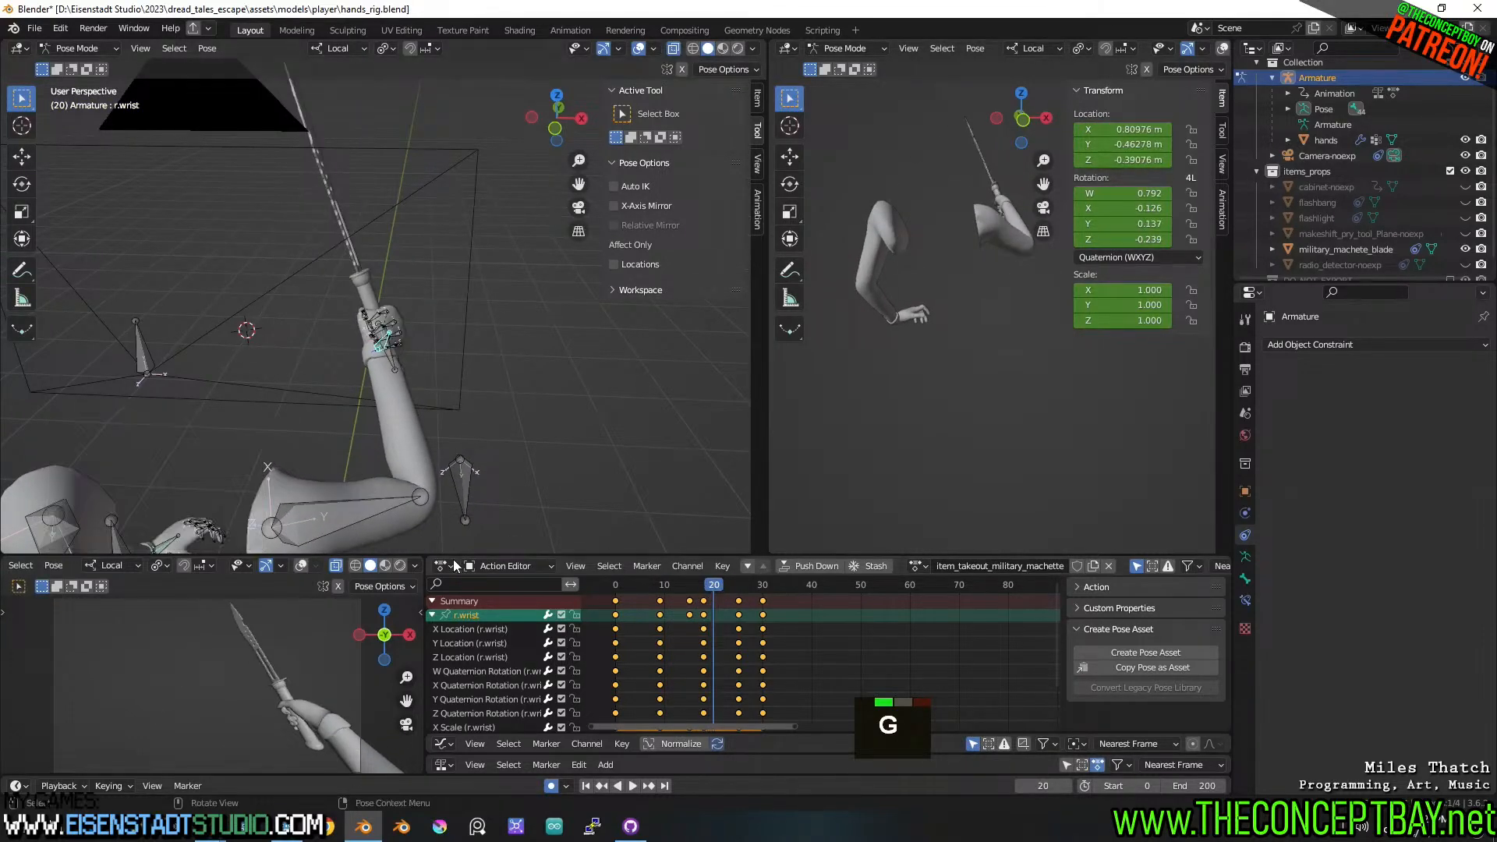
middle_click_drag(483, 499, 595, 413)
middle_click_drag(594, 414, 551, 411)
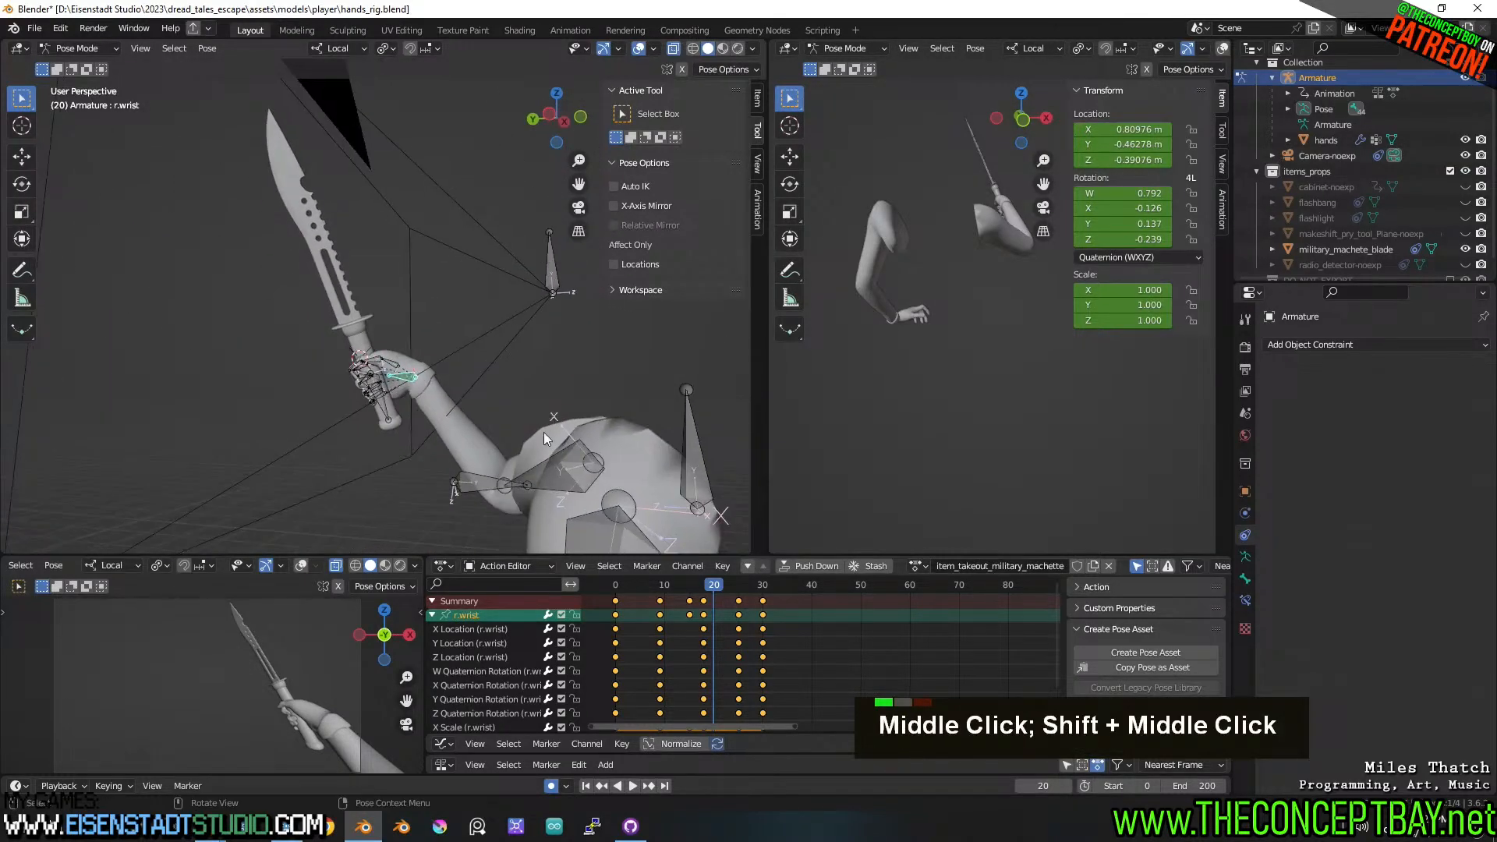
left_click_drag(686, 588, 741, 592)
key("space")
key("space")
key("space")
key("space")
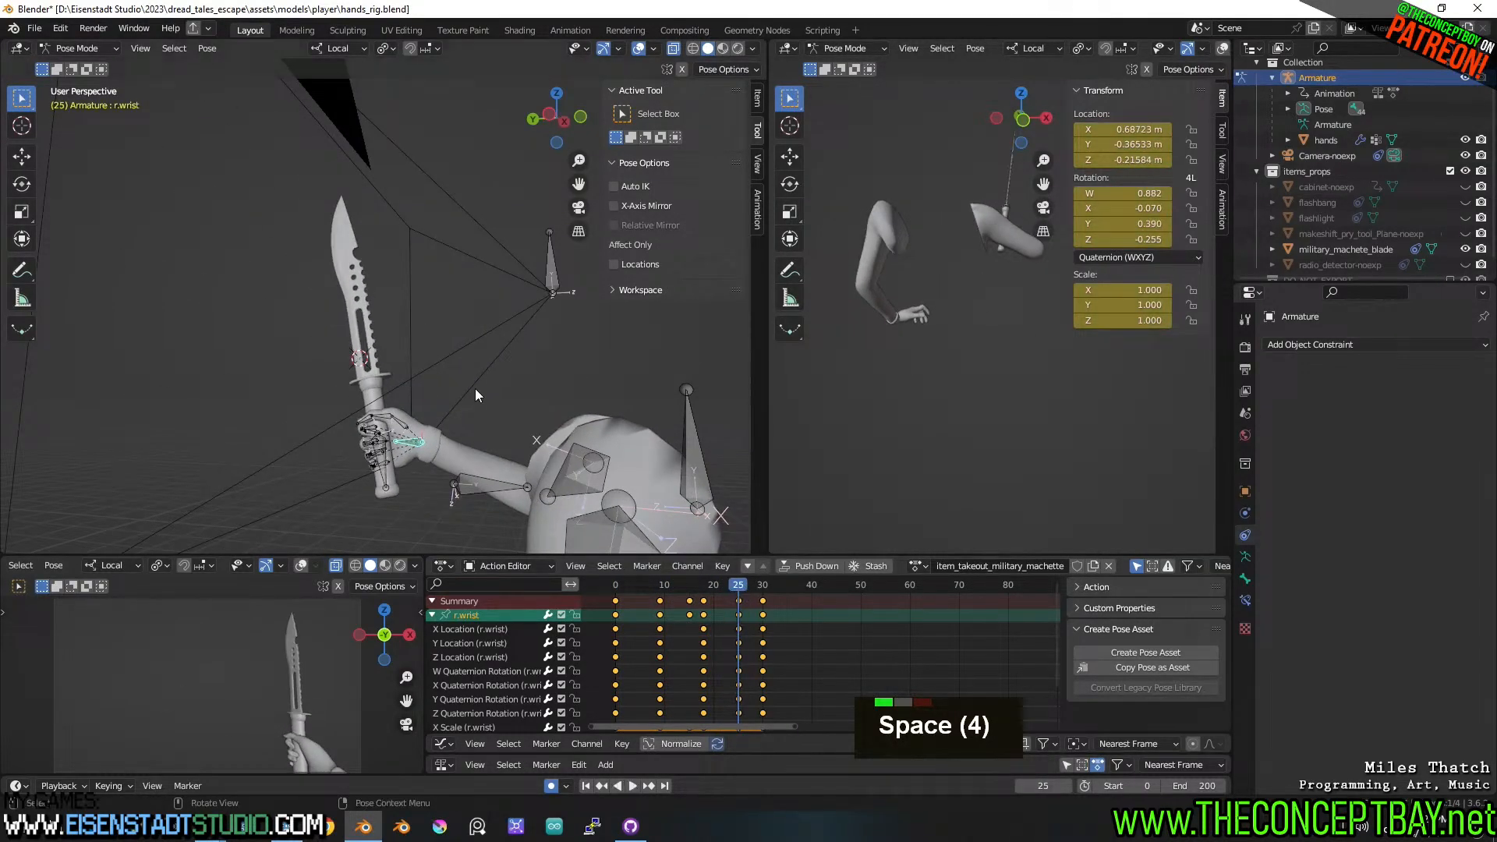
- Raise the r.wrist bone 0.1187 m along global Z at frame 25 and play the action back several times
key("g")
key("z")
key("z")
key("shift")
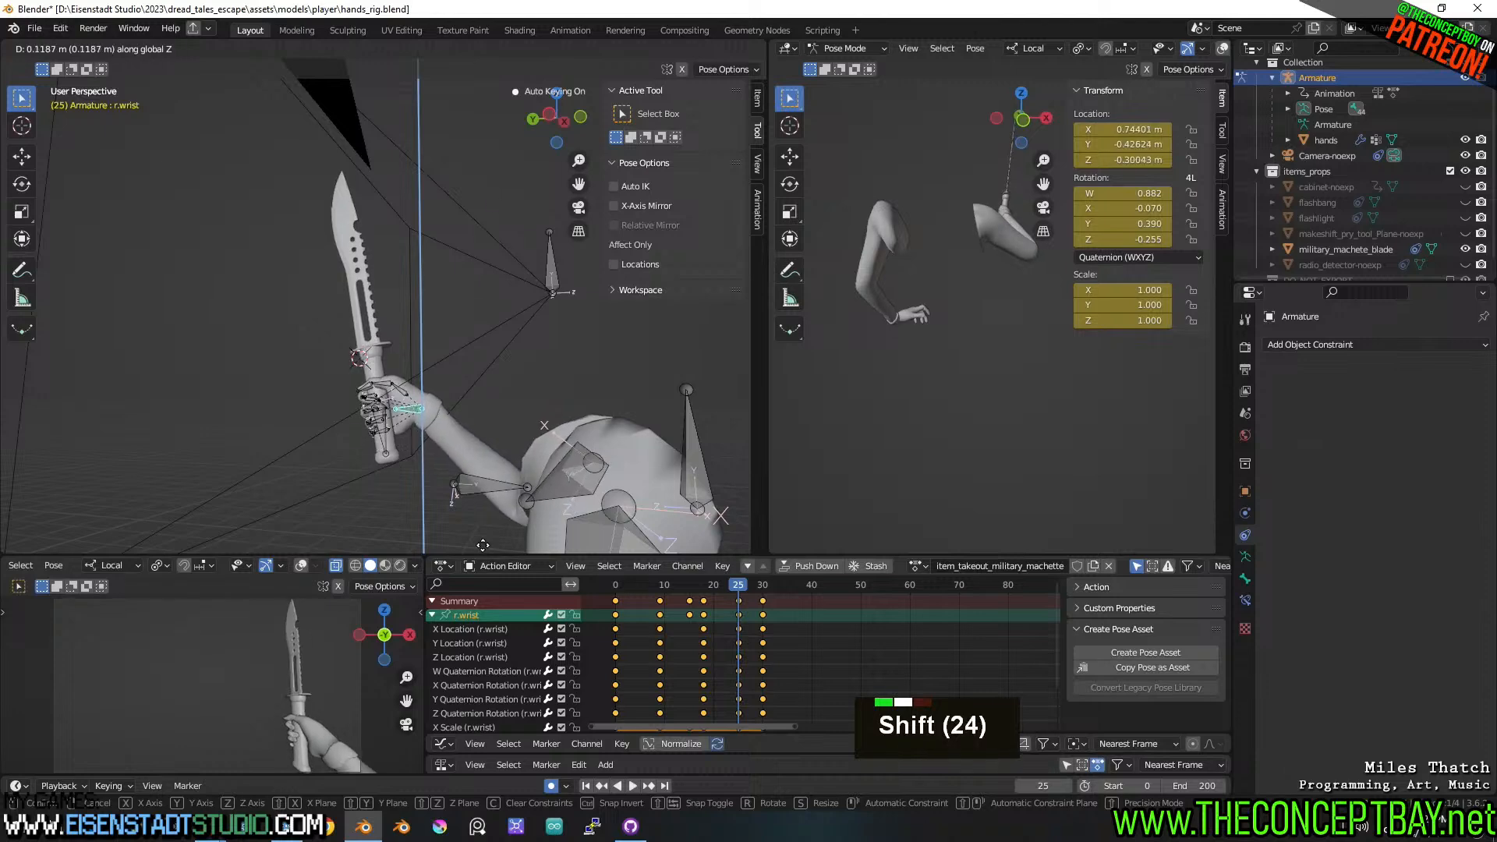
left_click(507, 351, "shift")
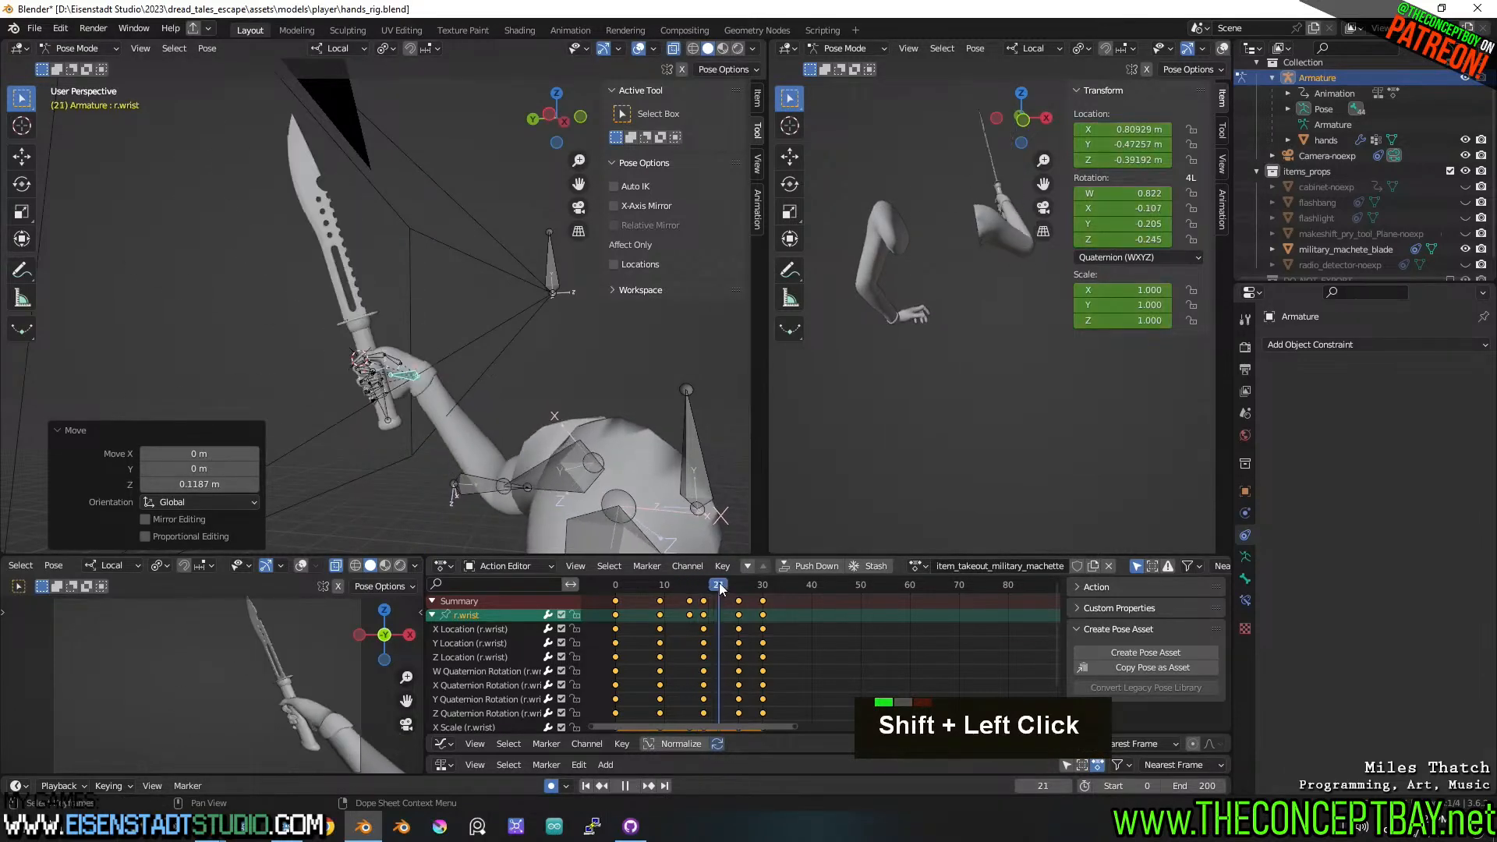
key("space")
key("space")
key("space")
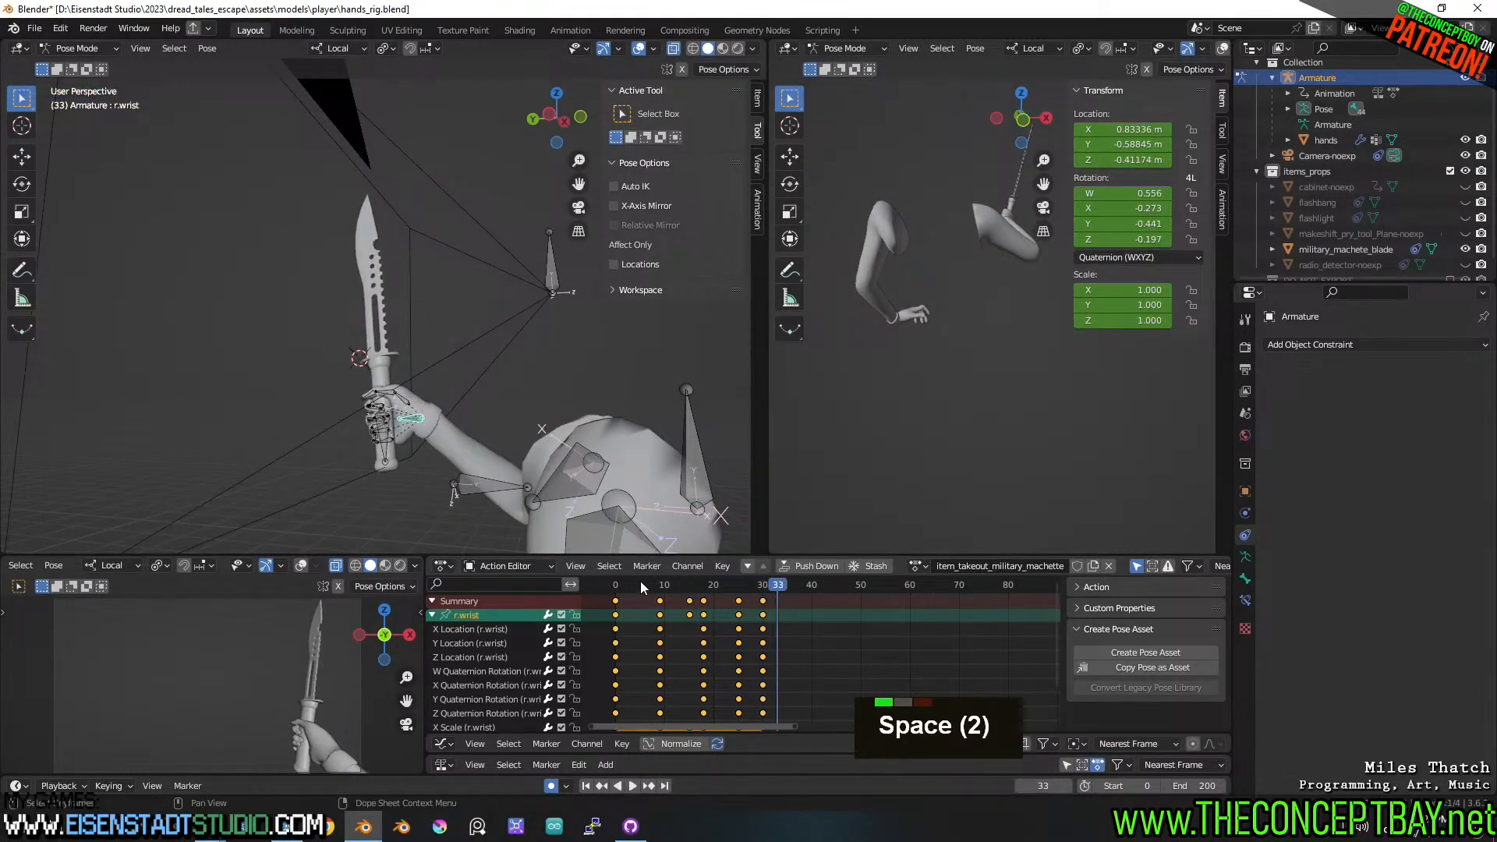
key("space")
key("space")
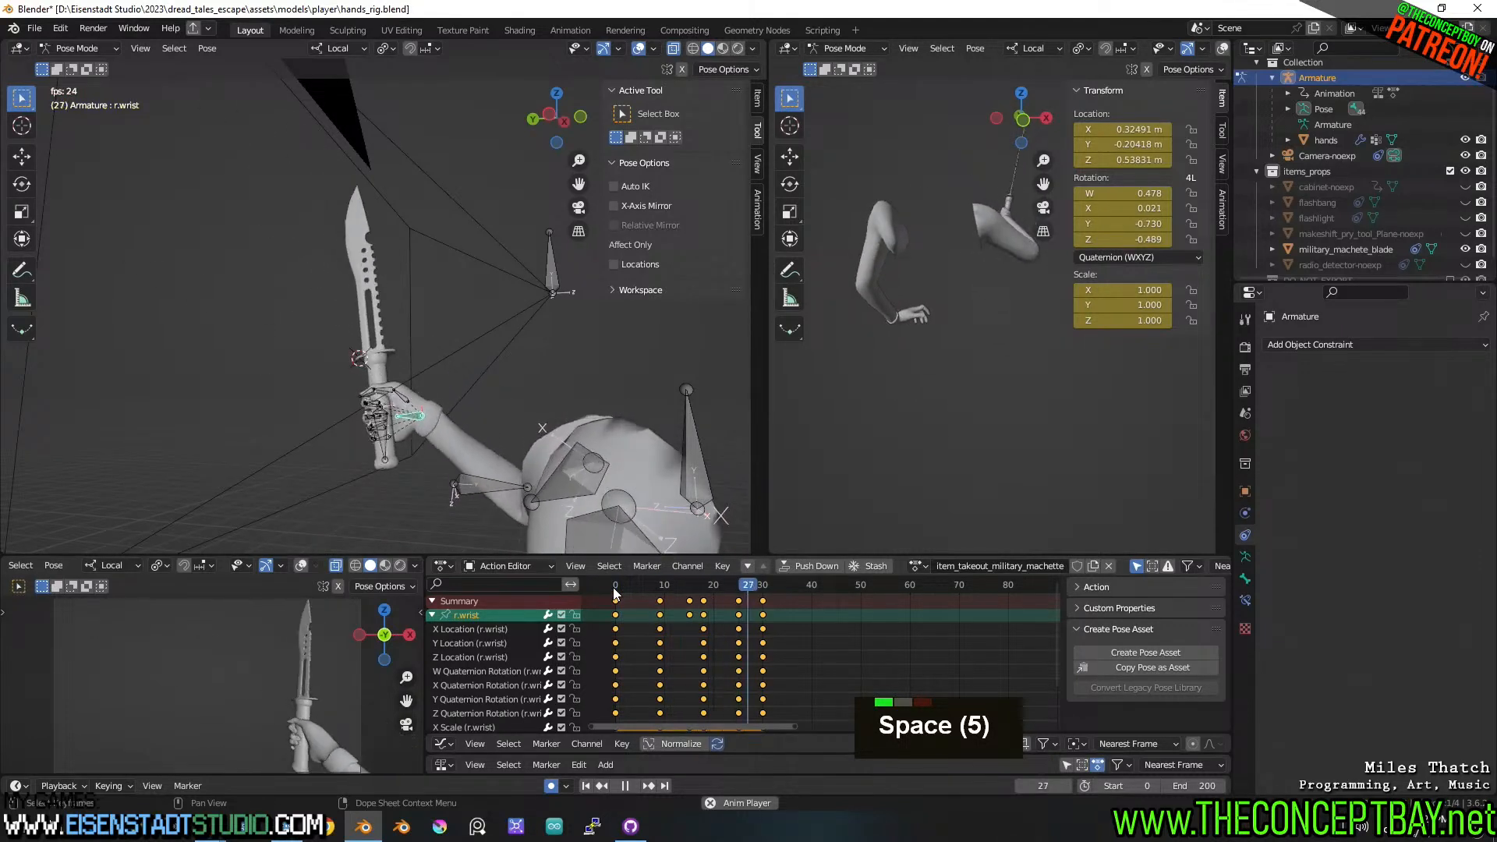
key("space")
key("space")
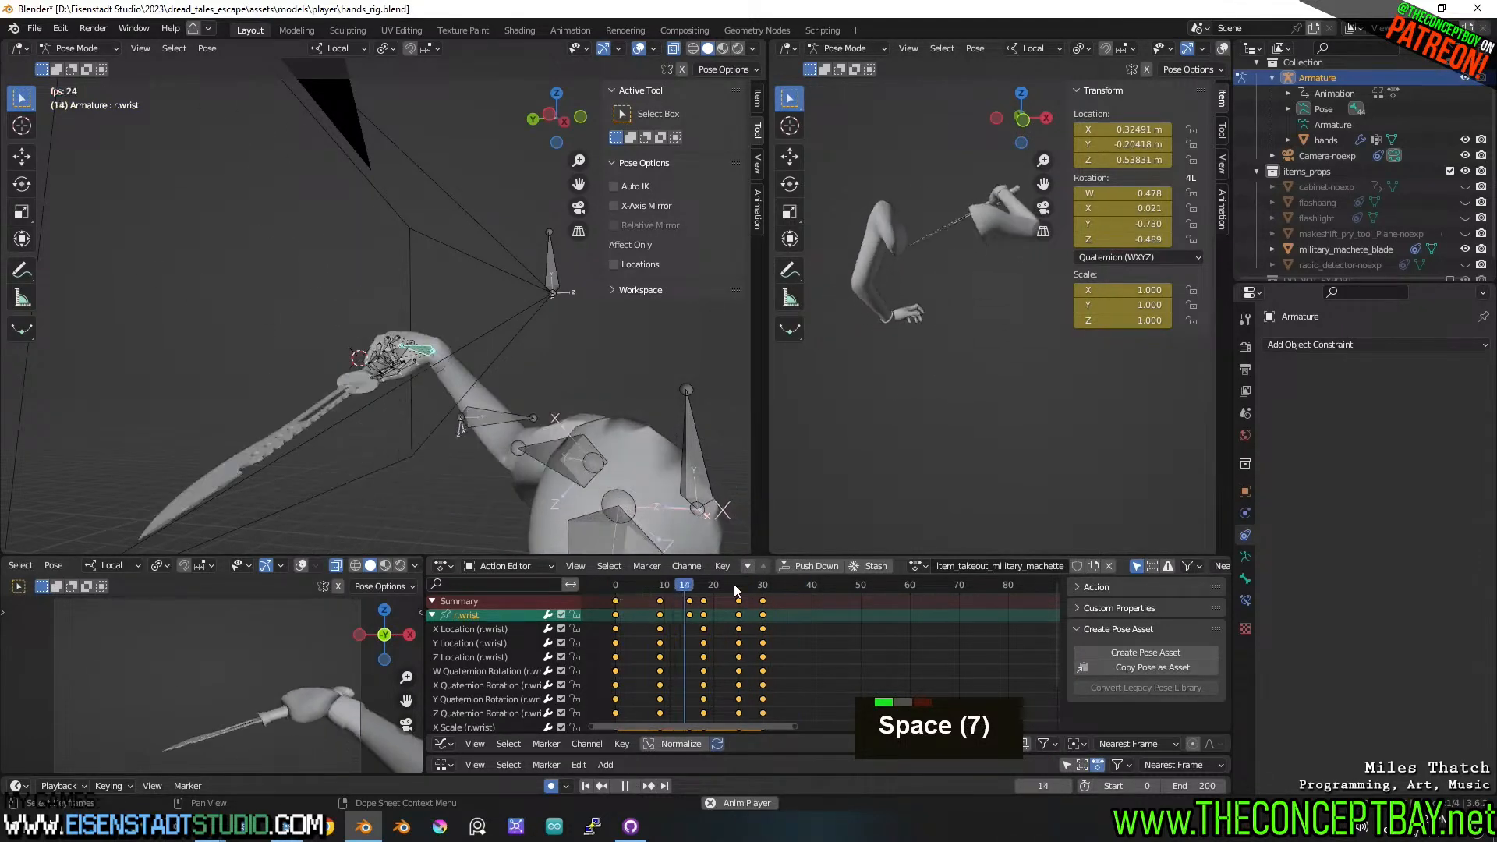
key("space")
- Rotate the r.wrist bone -1.66° in the front-facing arm view at frame 36 to key a settling pose
mouse_move(772, 588)
left_mouse_down()
mouse_move(739, 586)
mouse_move(792, 589)
left_mouse_up()
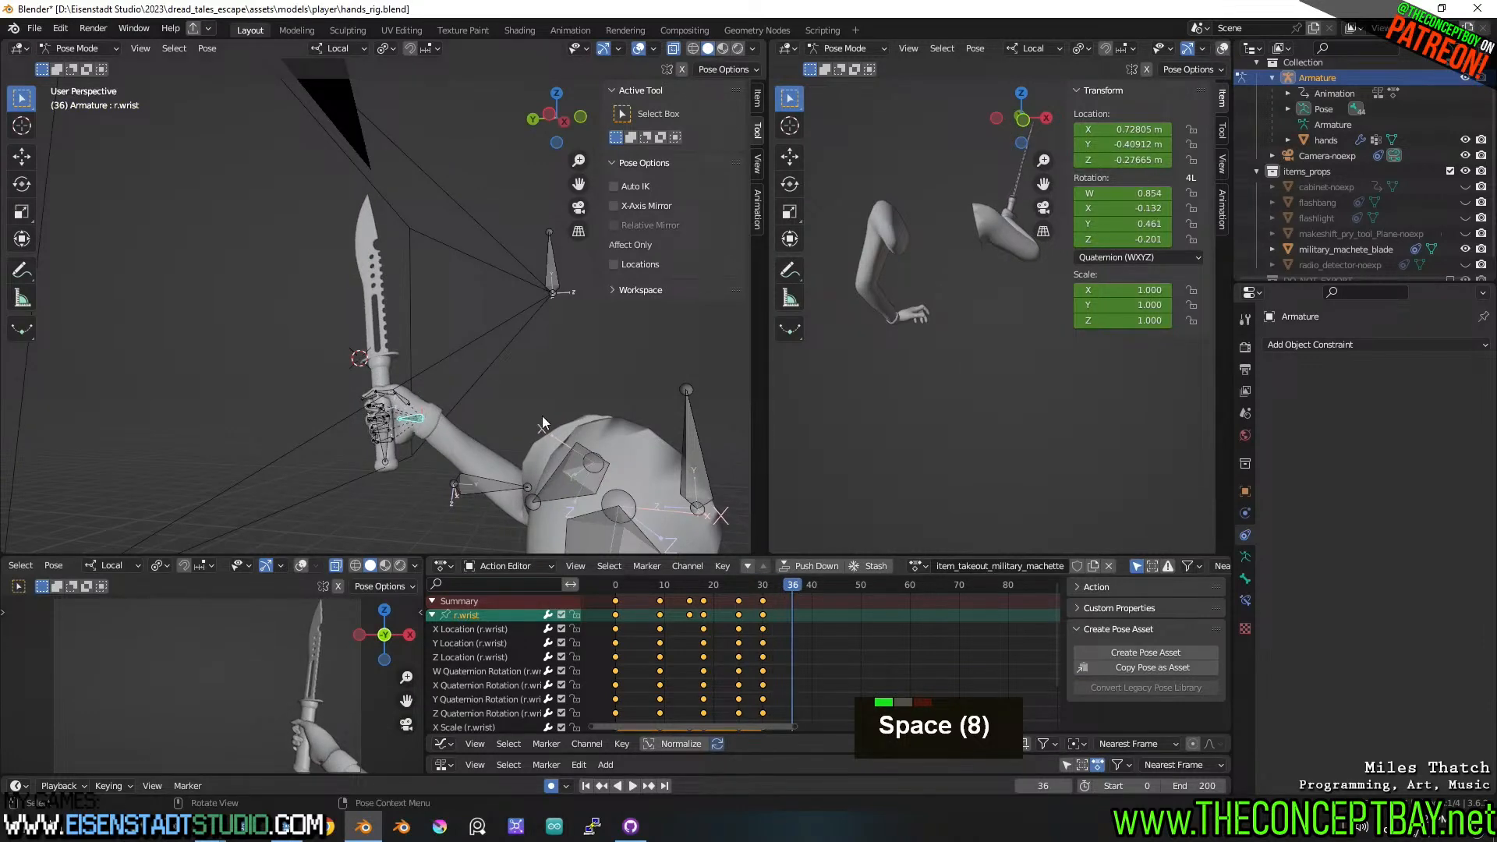
middle_click_drag(541, 415, 511, 410)
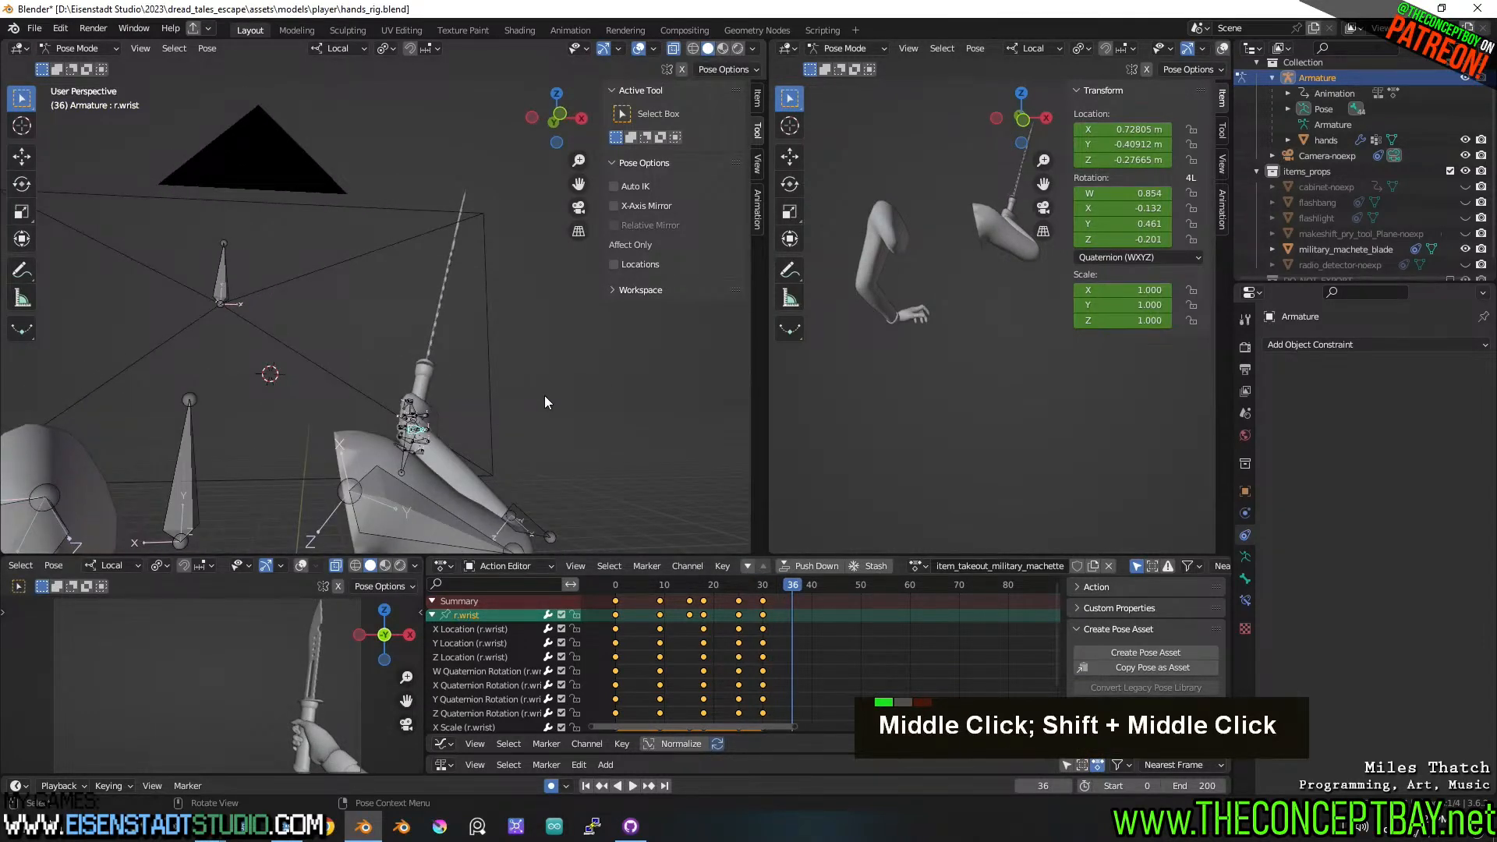
key("r")
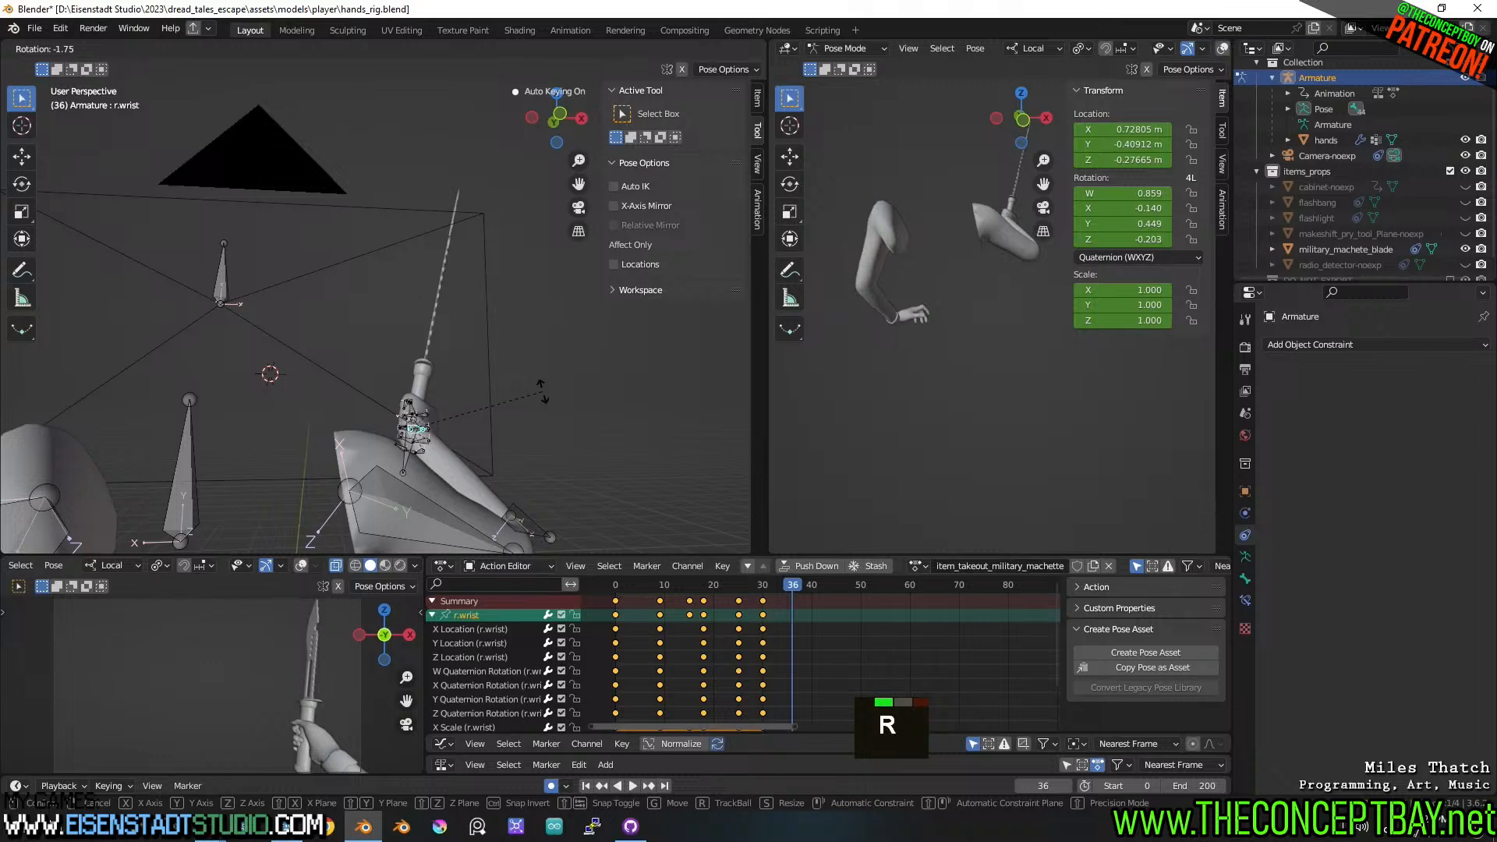
left_click(543, 392)
- Rotate the r.wrist bone 7.73° and lower it 0.022548 m along global Z at frame 30, and review the playback
left_click_drag(798, 586, 764, 584)
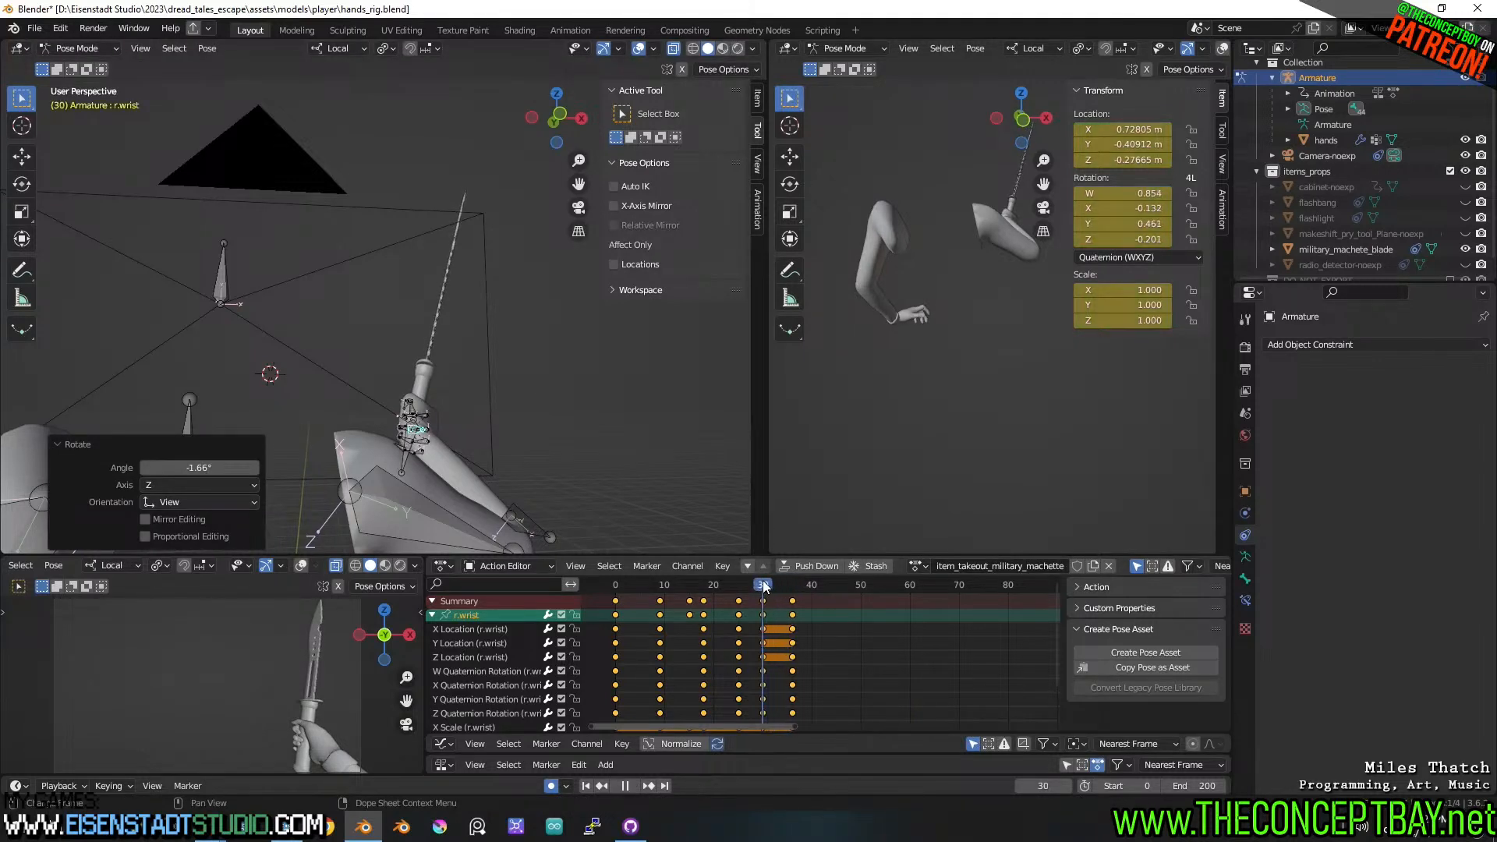
key("r")
left_click(641, 451)
key("g")
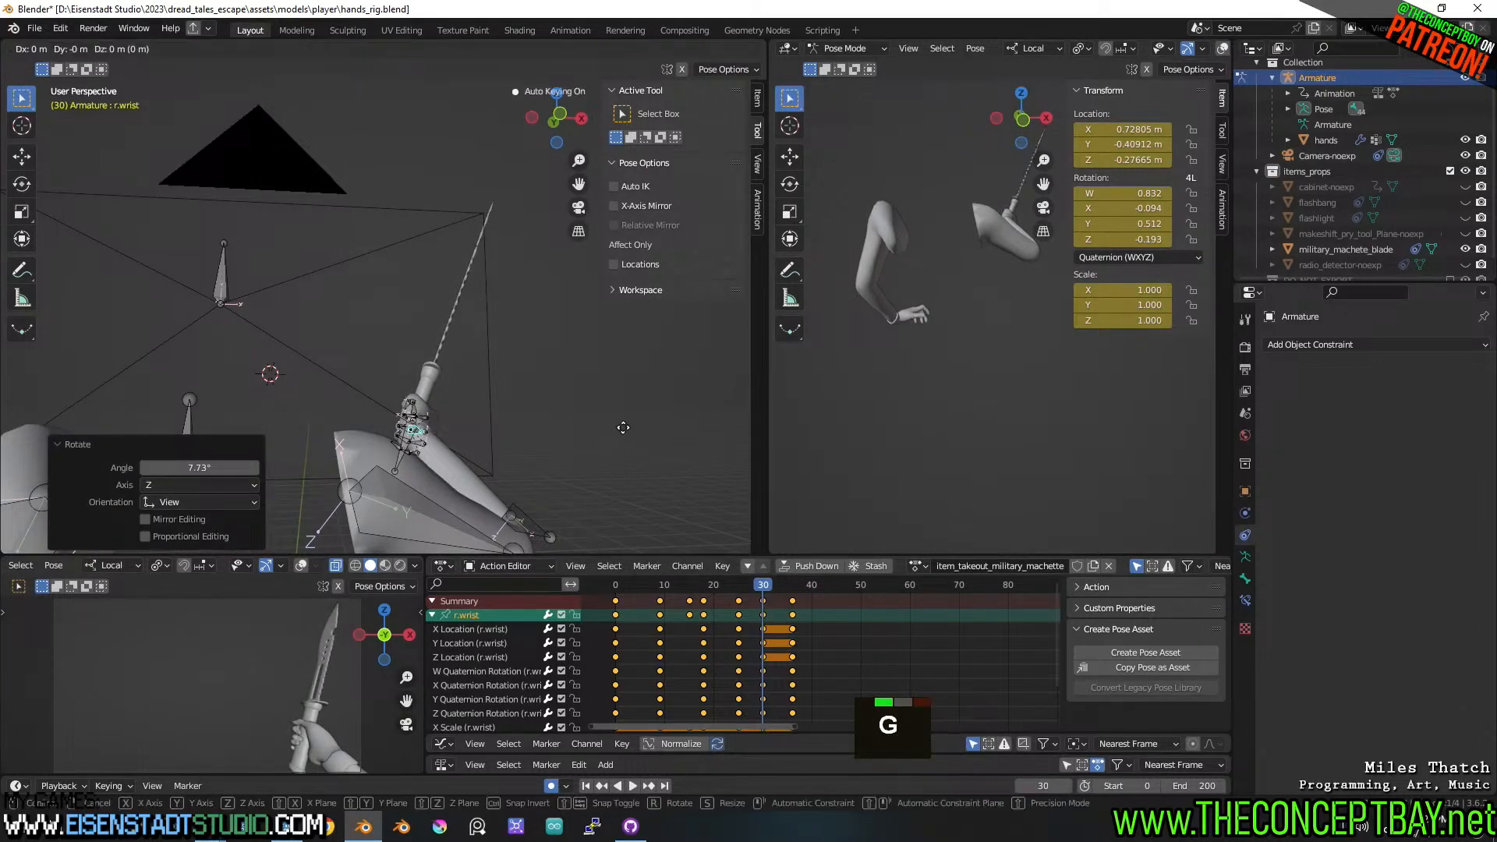
key("z")
key("z")
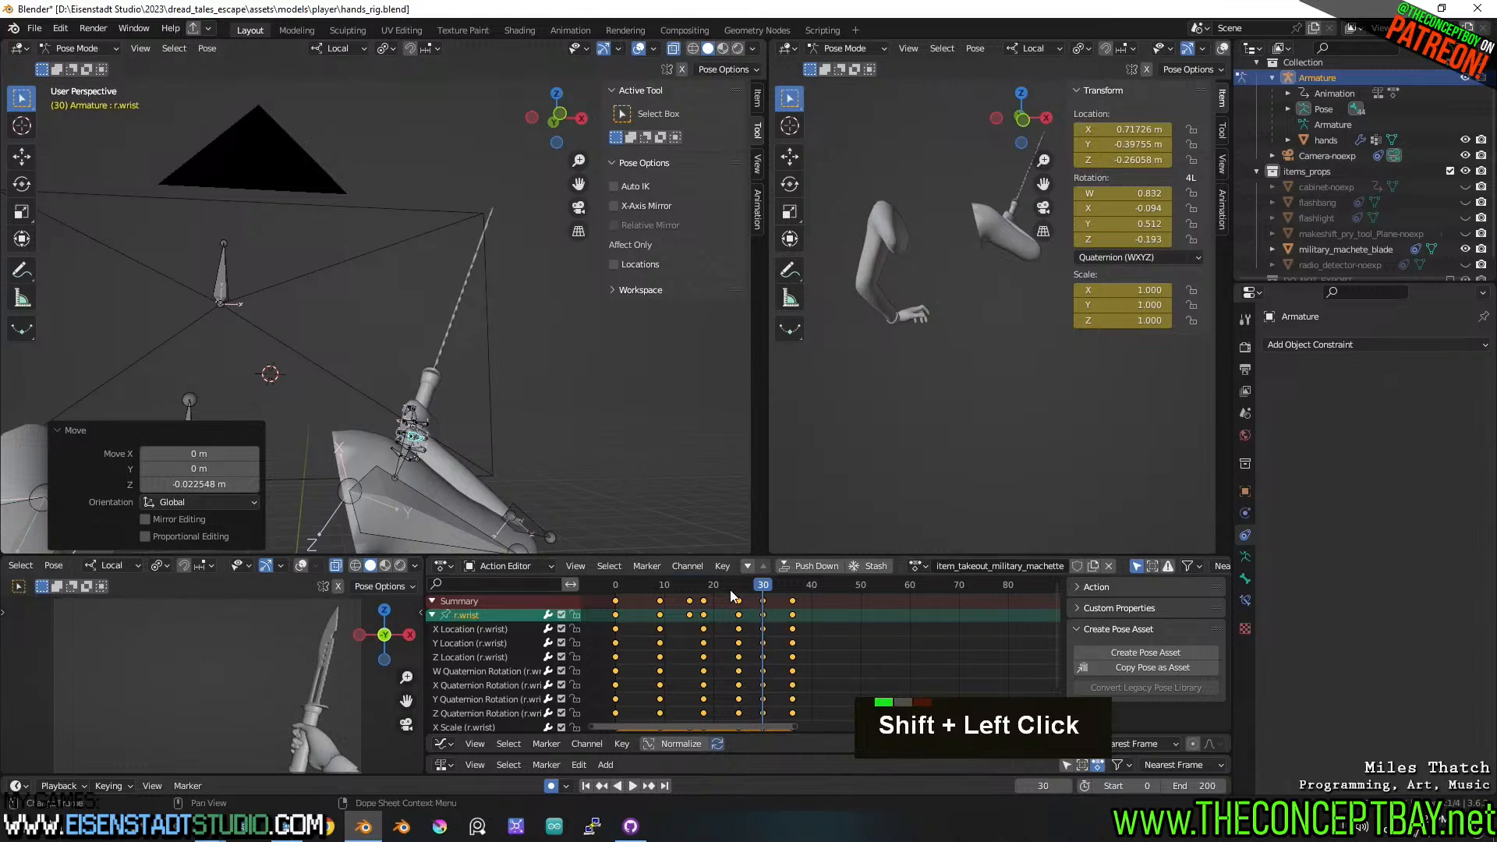
key("space")
key("space")
left_click_drag(714, 584, 788, 586)
- Shift the r.wrist quaternion rotation keyframes from frame 36 to frame 40 and play the action back
left_click(816, 610)
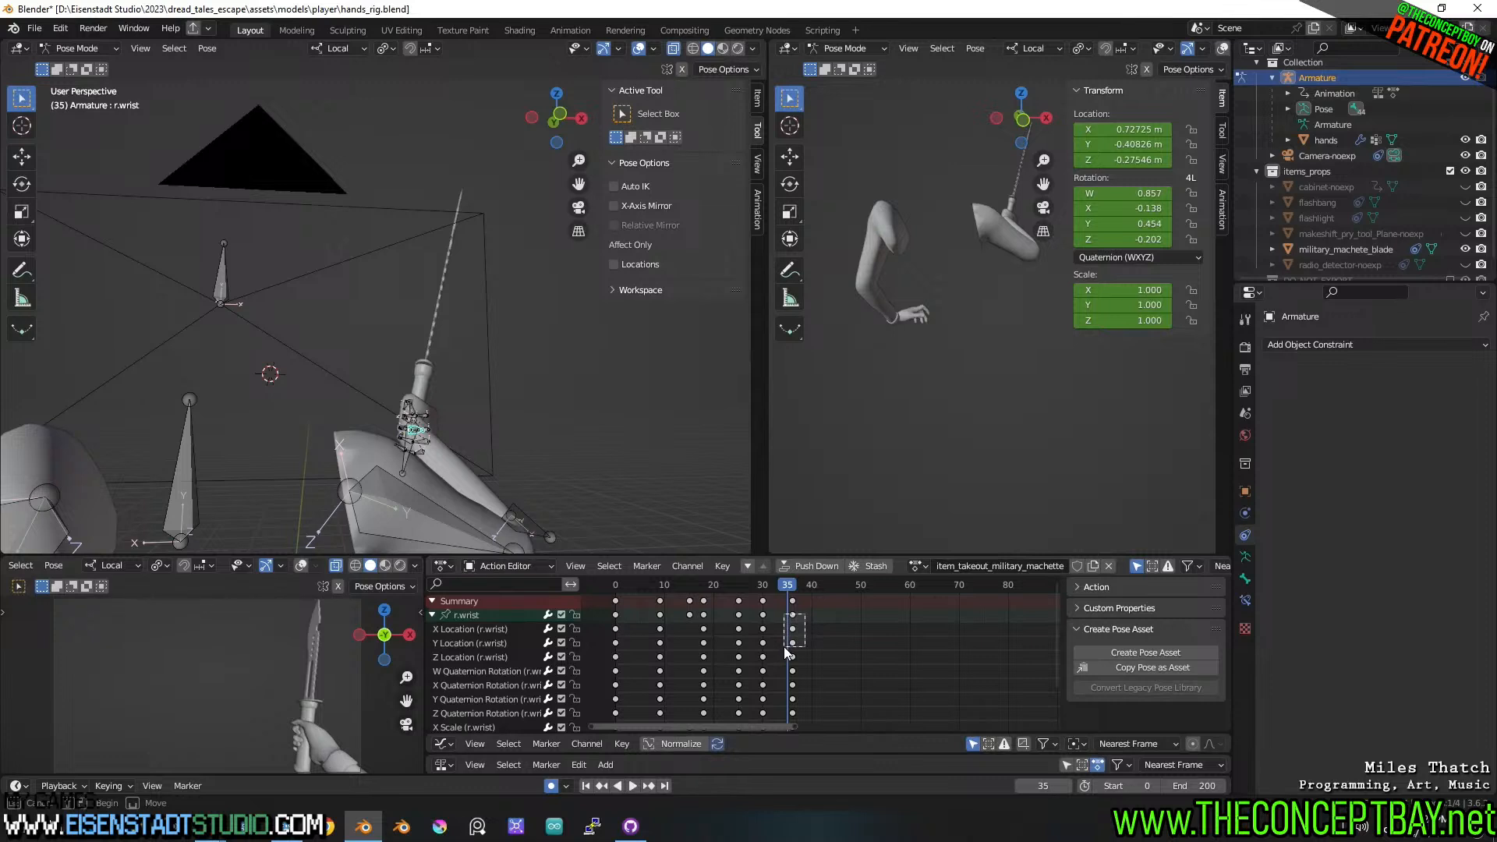
left_click_drag(784, 646, 783, 657)
left_click(801, 658)
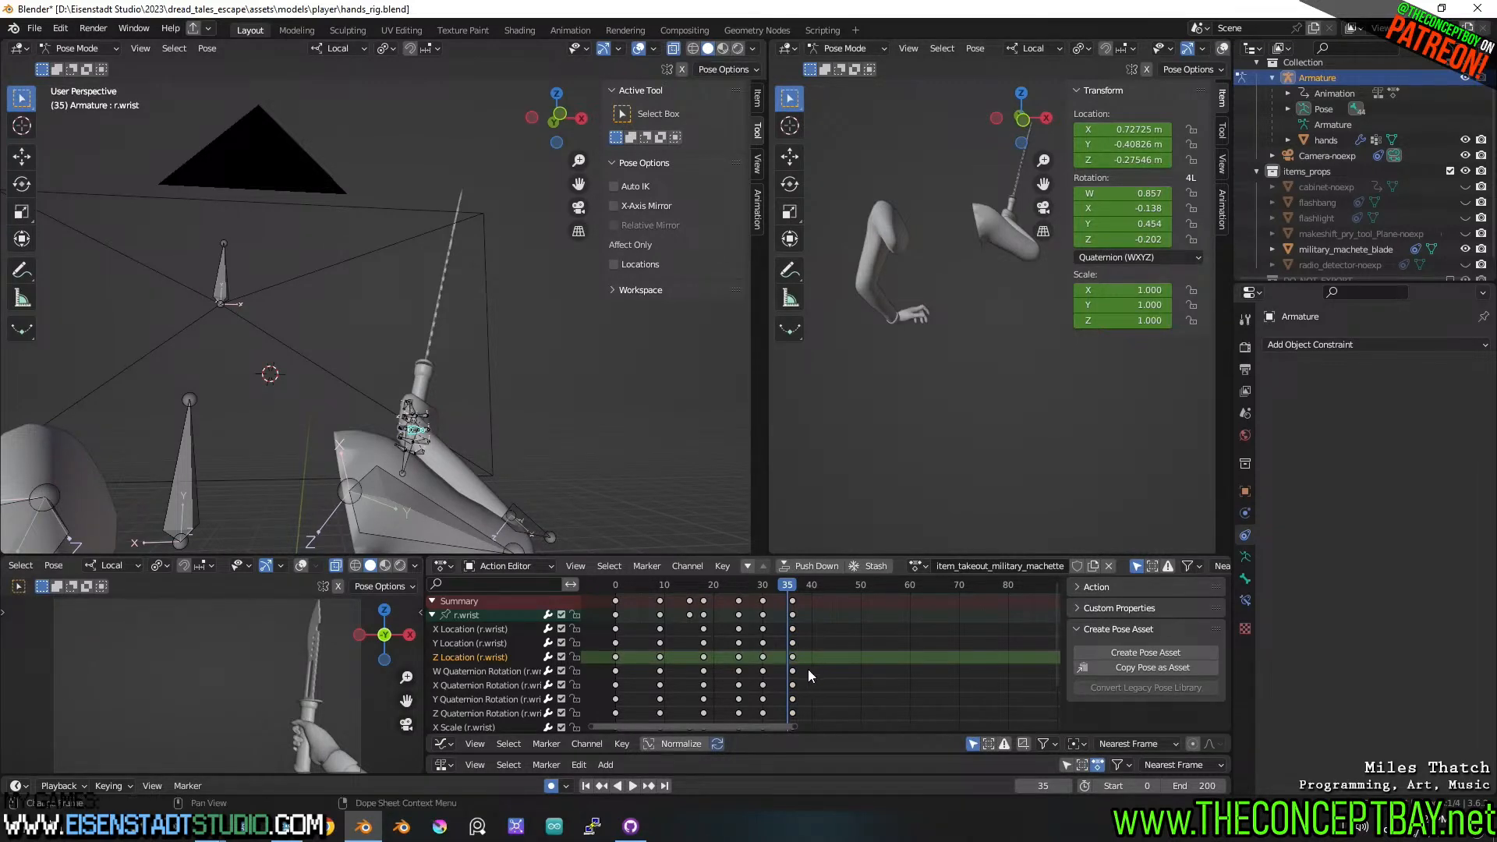
left_click_drag(811, 668, 785, 715)
key("g")
left_click(840, 697)
left_click(724, 584)
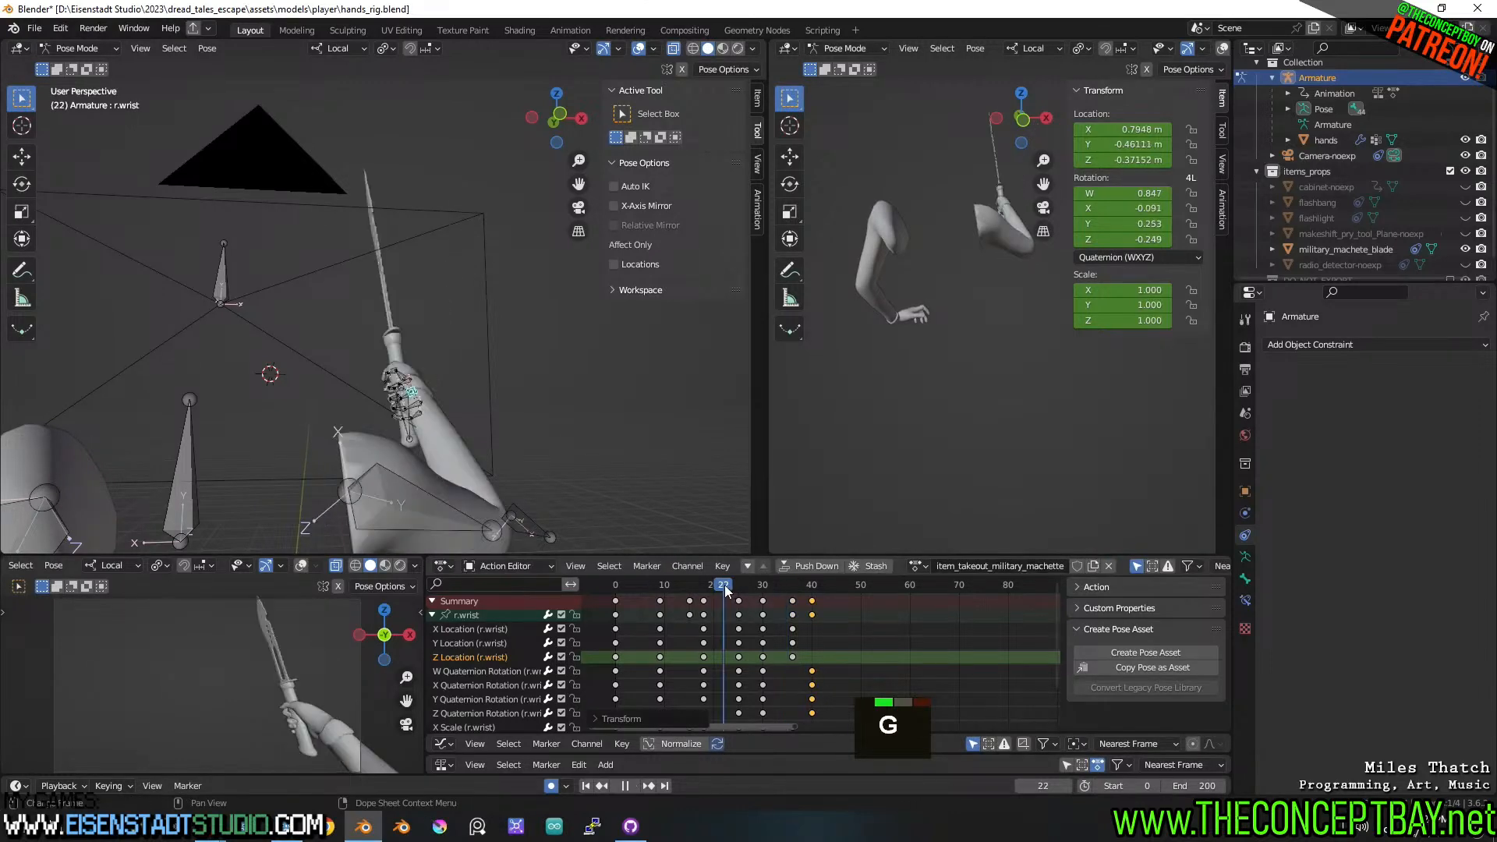
key("space")
key("space")
key("space")
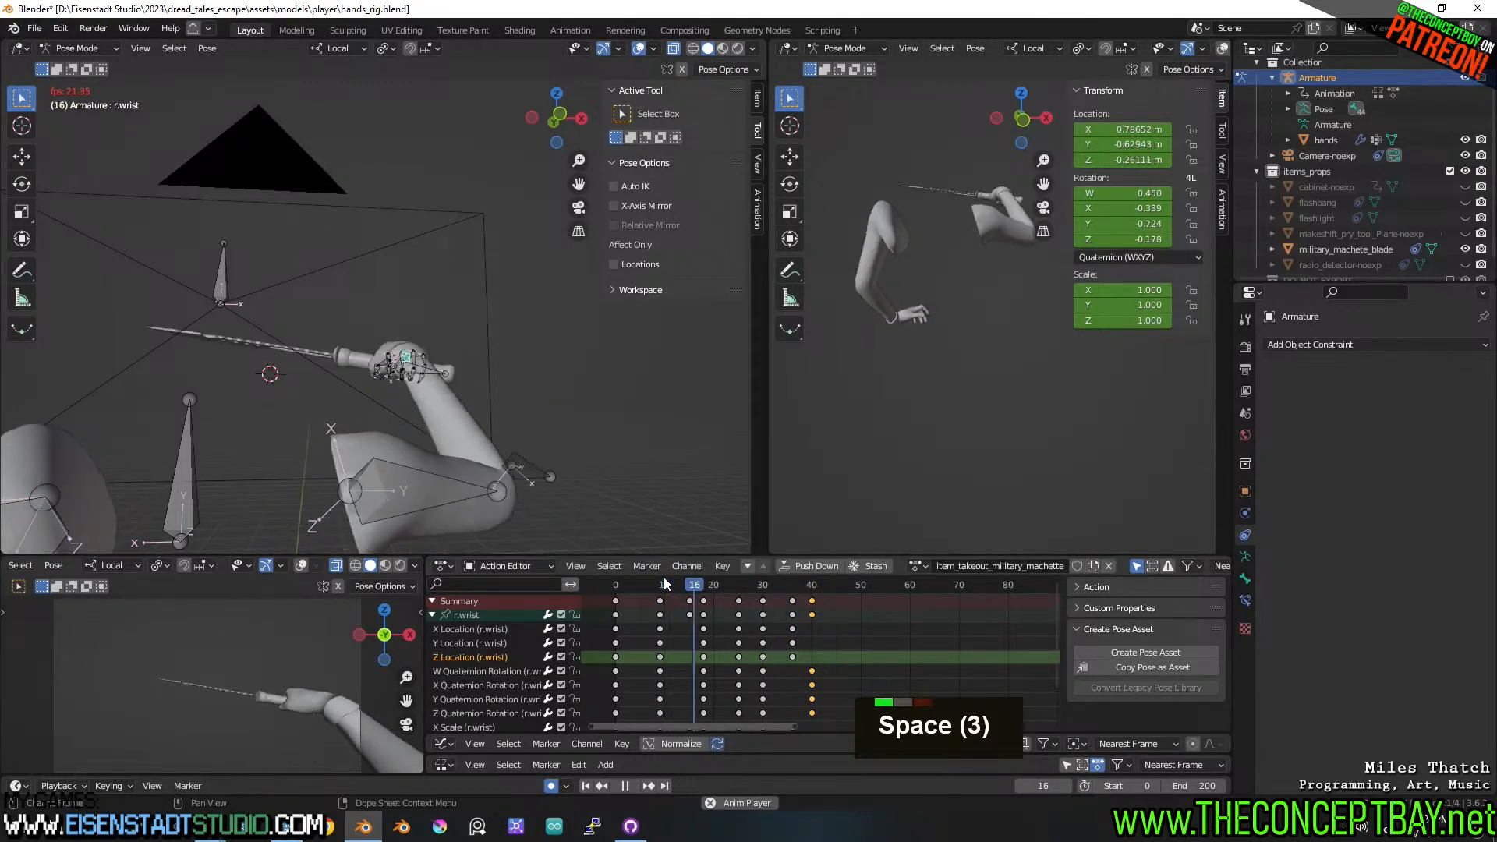
key("space")
key("space")
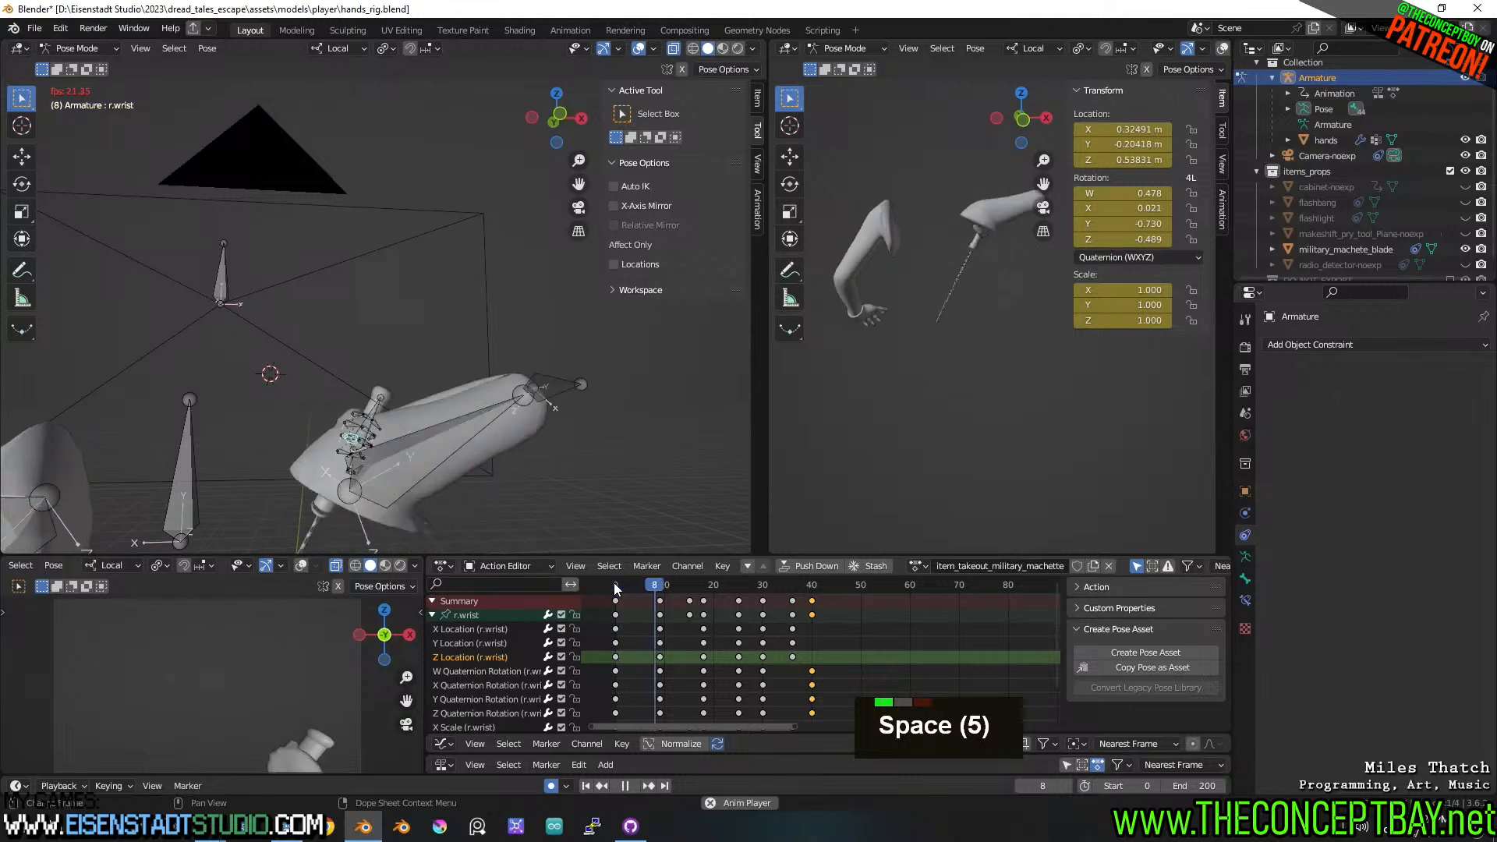
key("space")
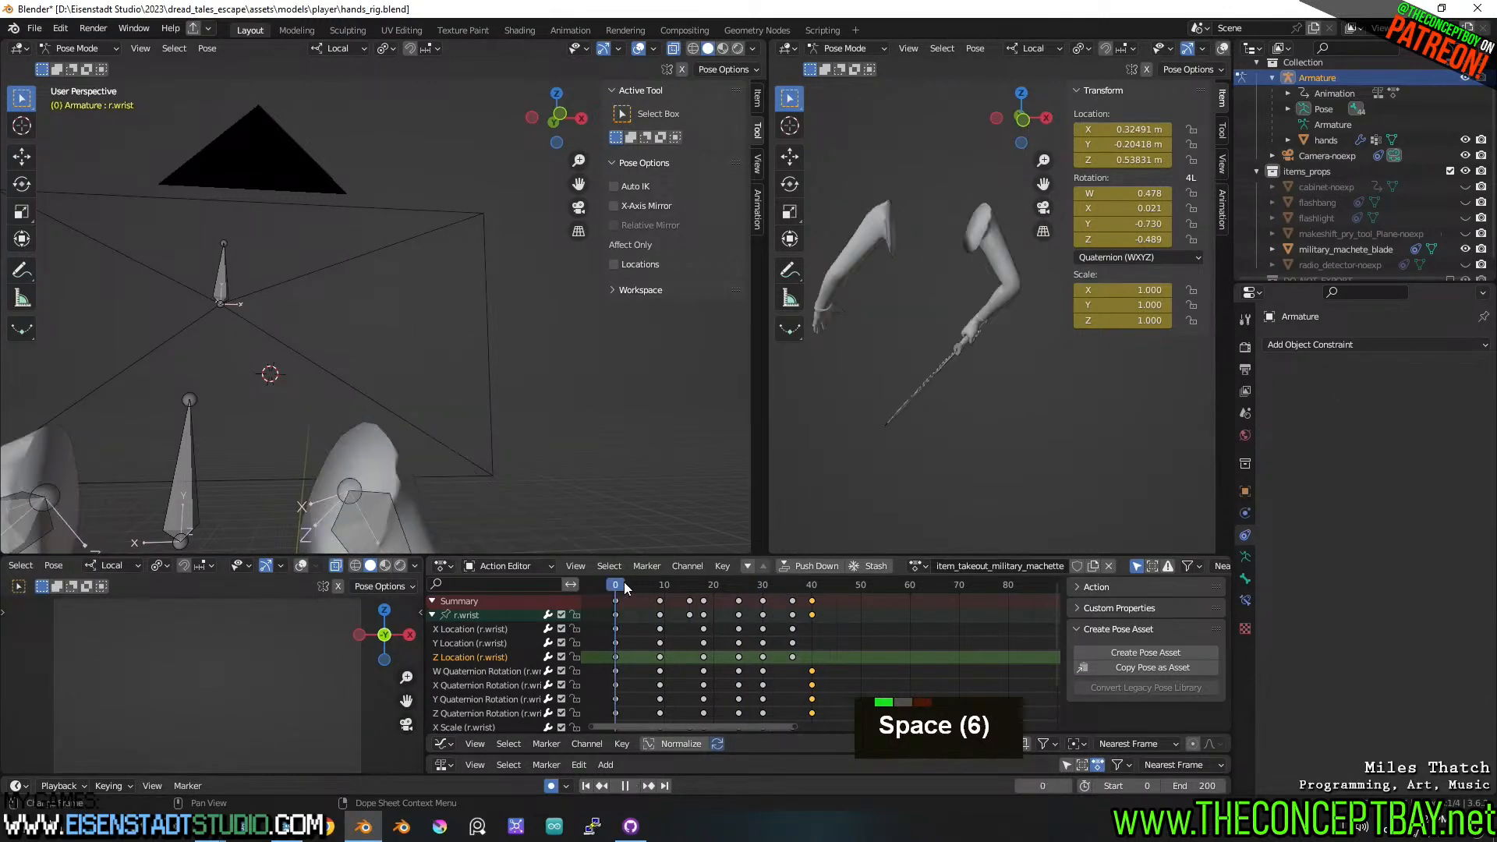
- Shift the r.wrist X and Y location keyframes at frames 9 through 30 three frames earlier and play the action back
left_click_drag(623, 587, 641, 583)
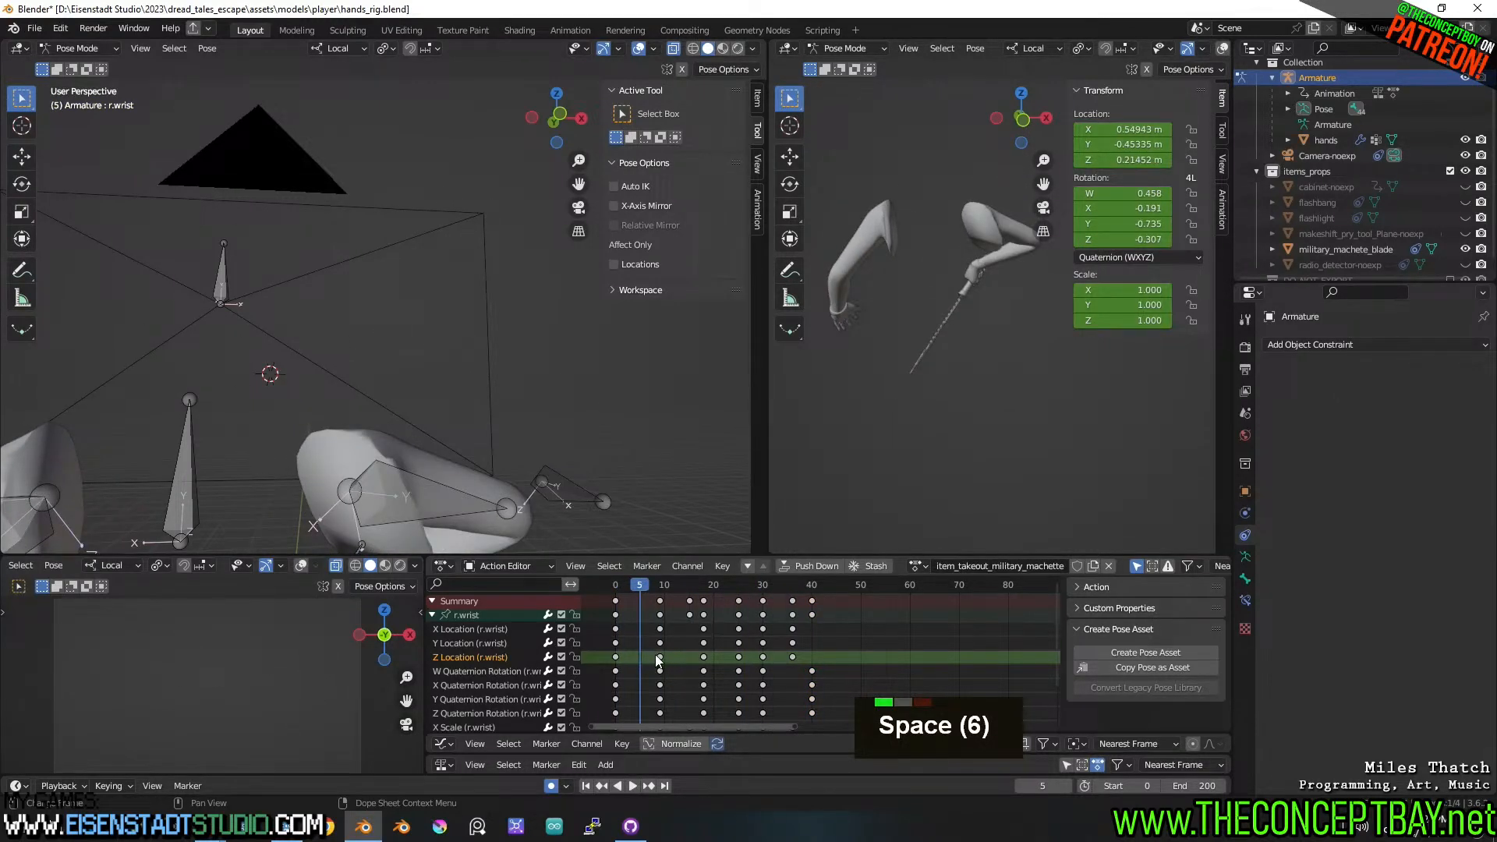
left_click_drag(650, 643, 779, 633)
key("g")
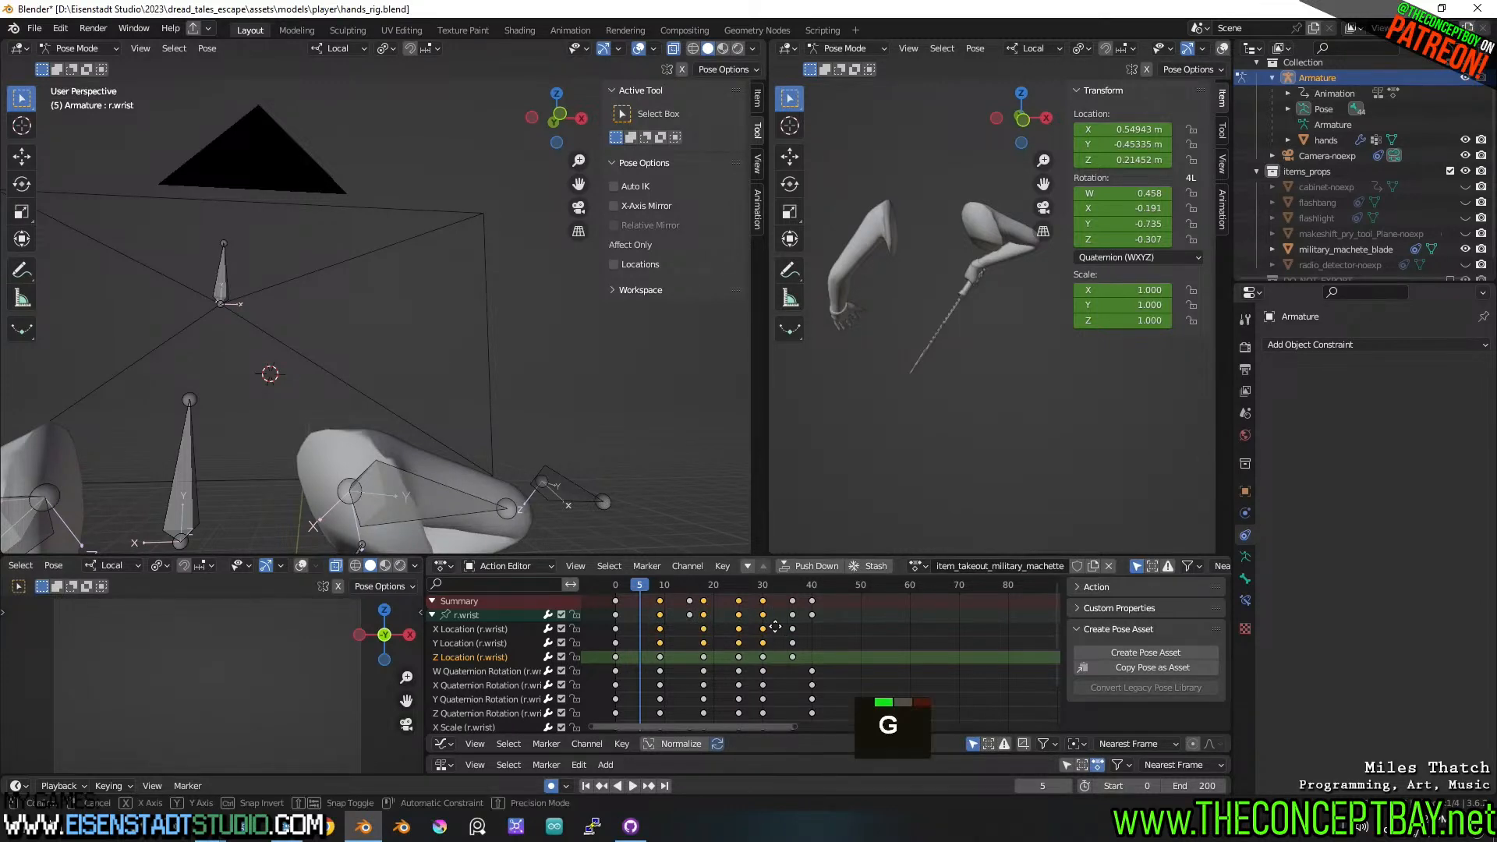
left_click(763, 629)
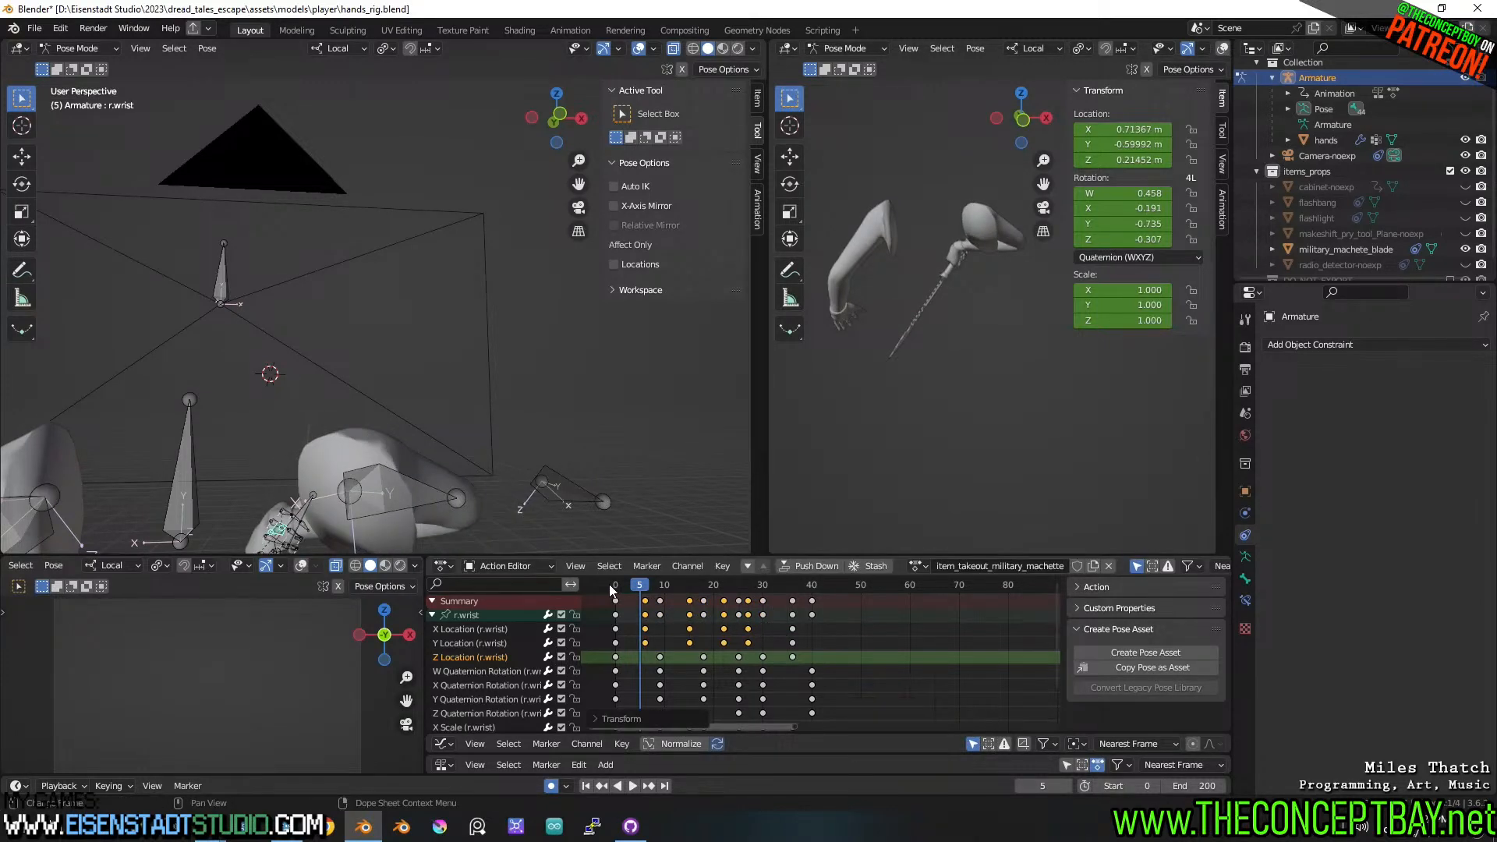
key("space")
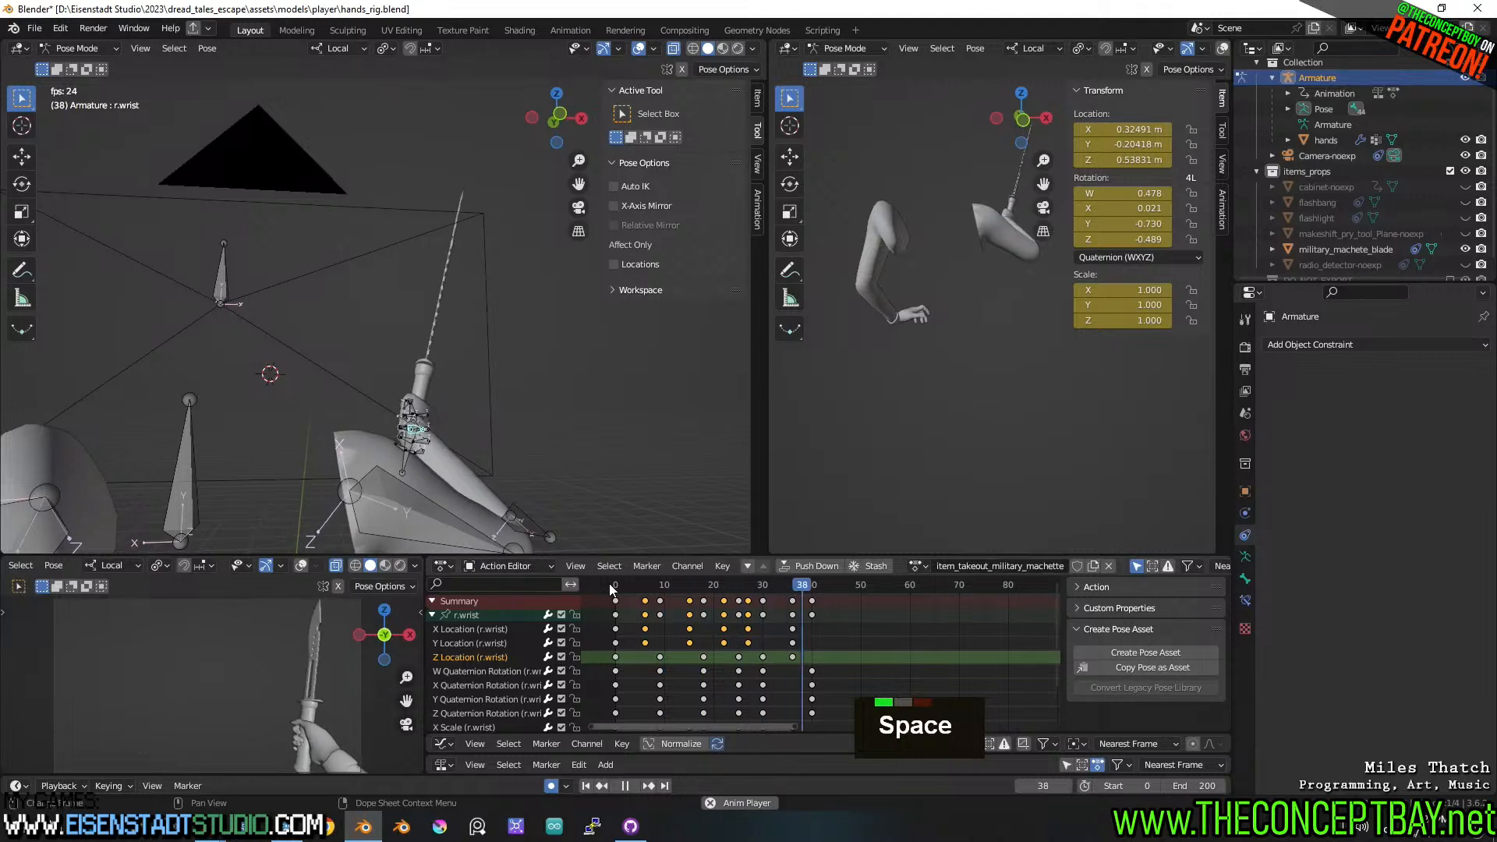
key("space")
key("space")
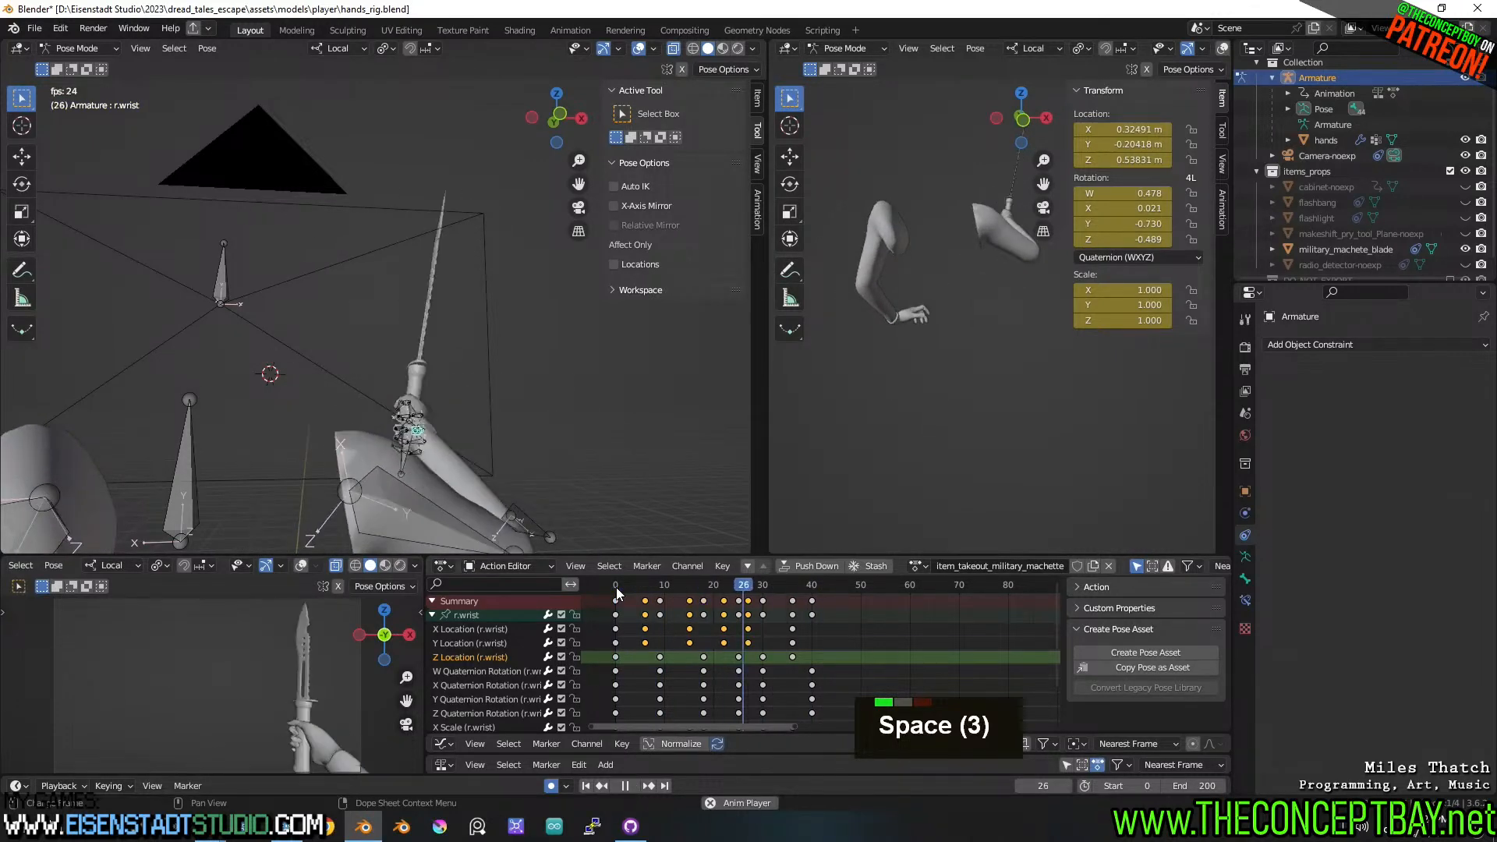
key("space")
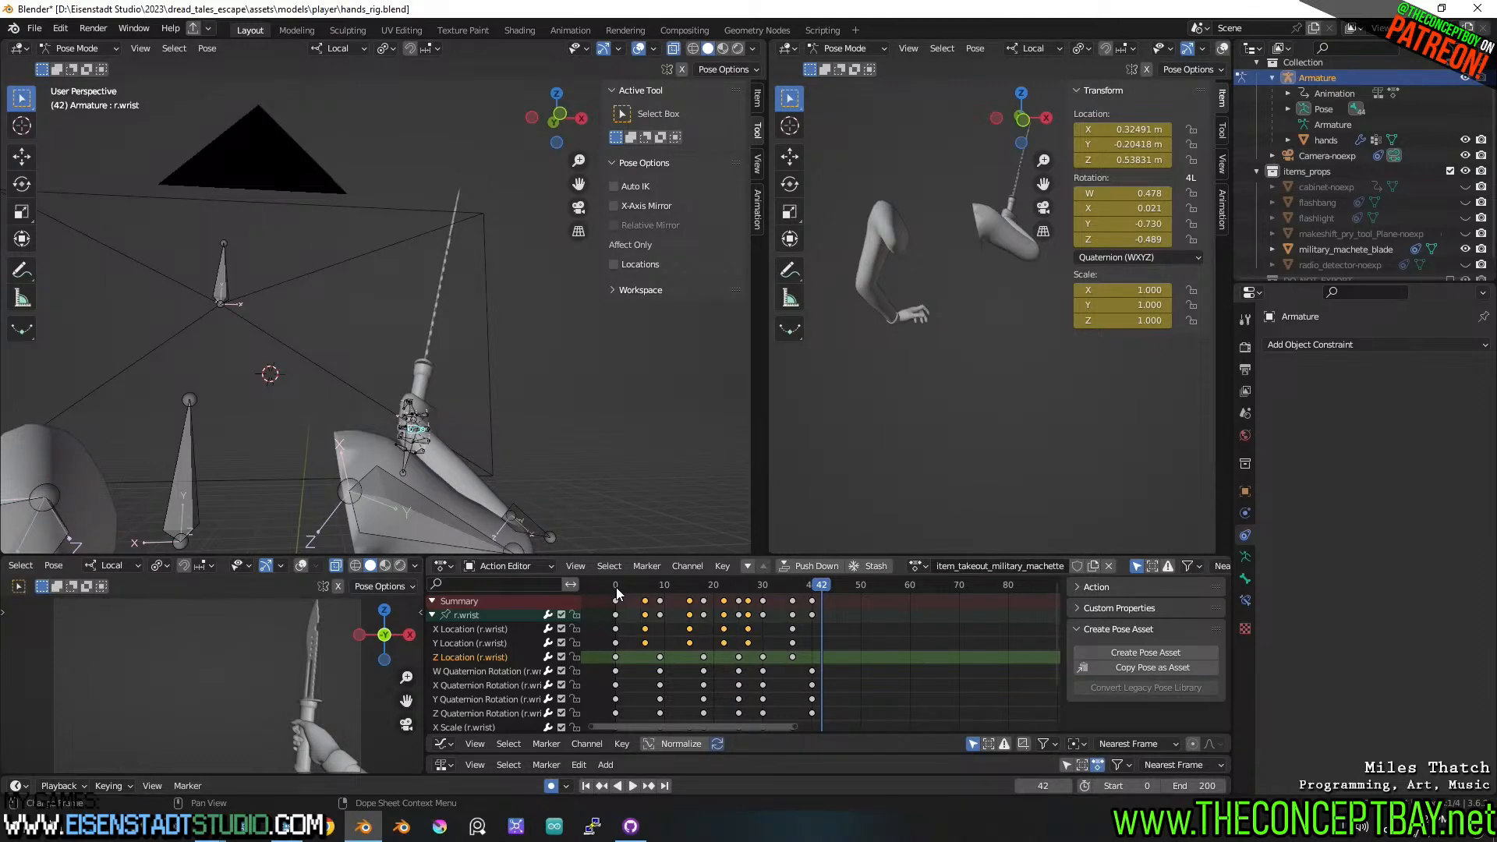
- Inspect the arm from a closer view behind the hand and replay the action from frame 0 to check the offset timing
middle_click_drag(409, 446, 583, 432)
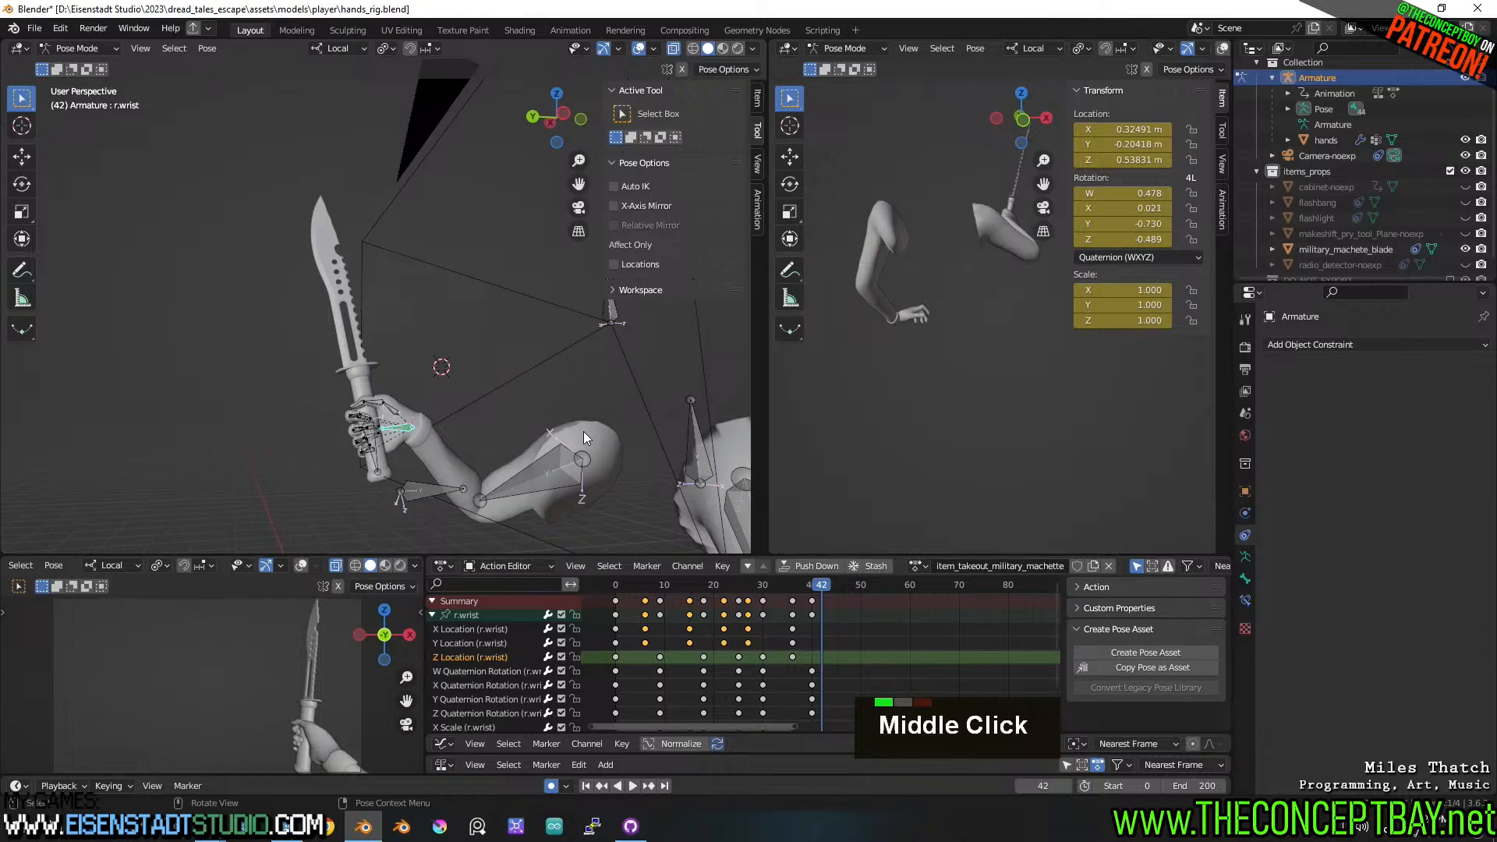
middle_click_drag(568, 437, 466, 441)
scroll(513, 438, "up", 2)
middle_click_drag(647, 386, 485, 393)
middle_click_drag(485, 393, 575, 363)
left_click(623, 584)
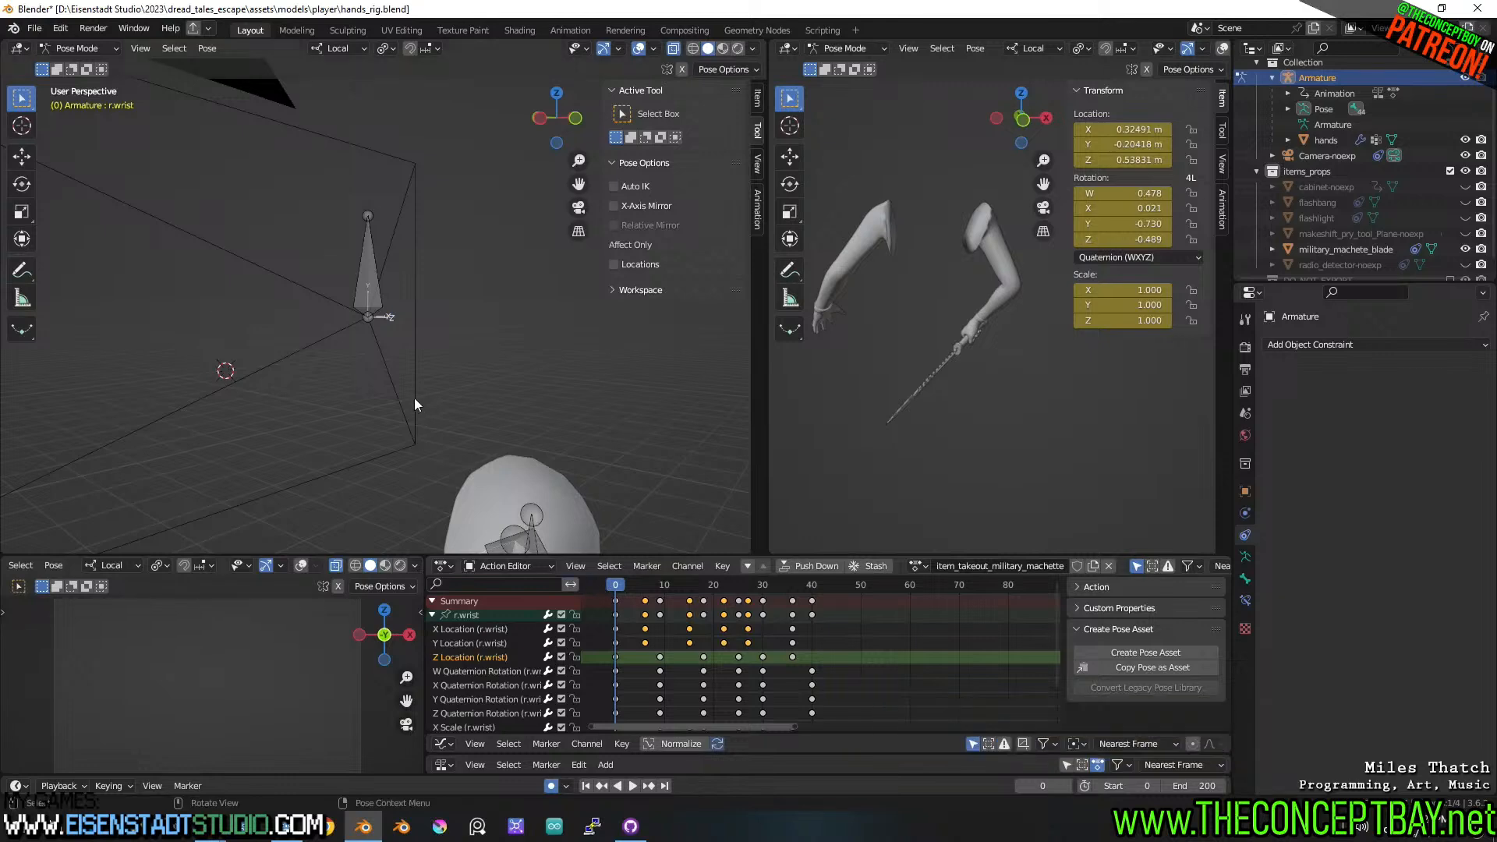
key("space")
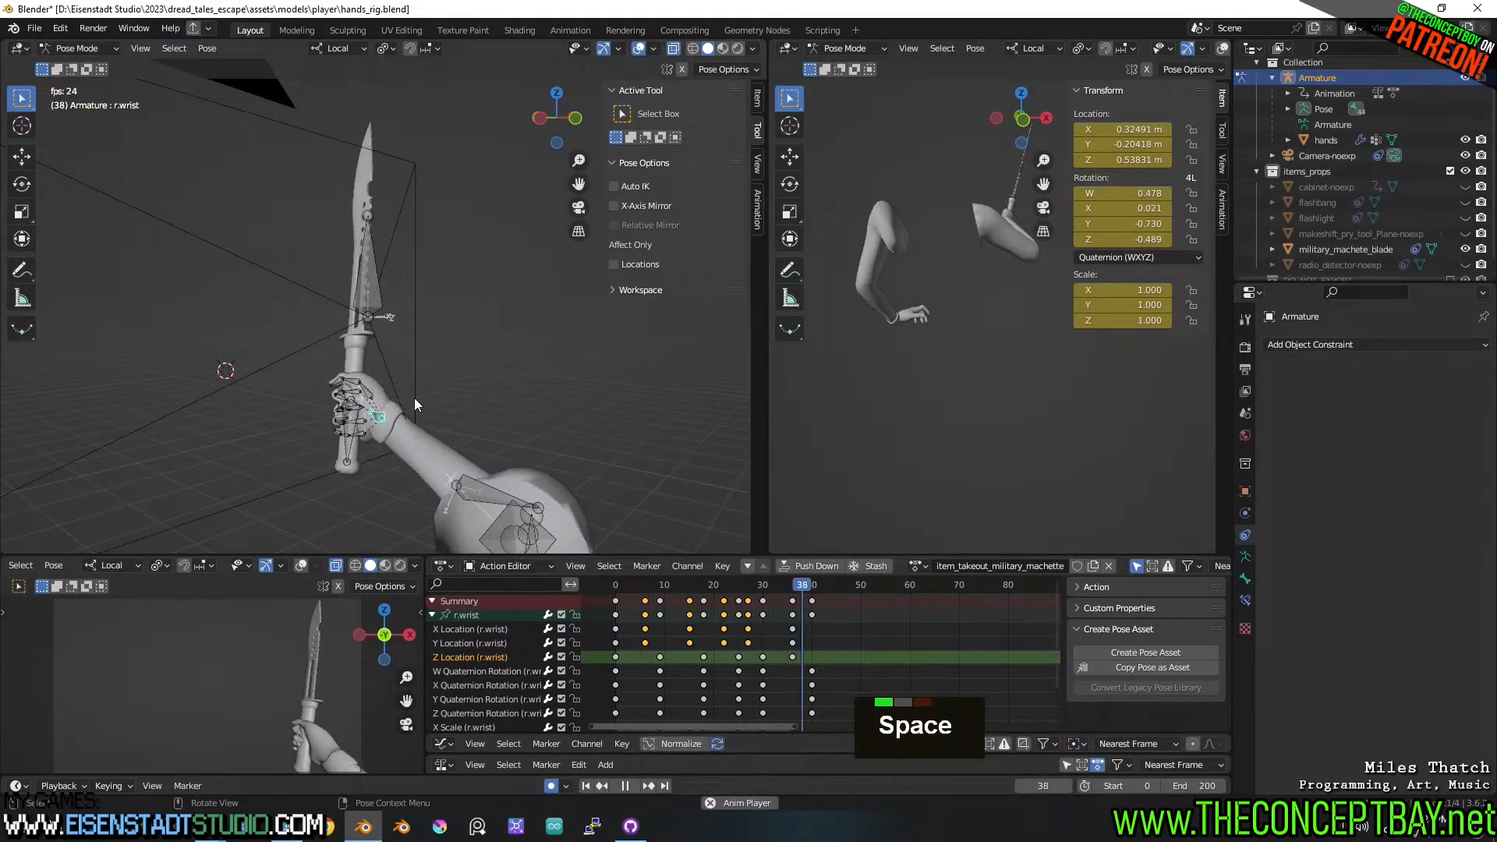
key("space")
left_click(608, 583)
key("space")
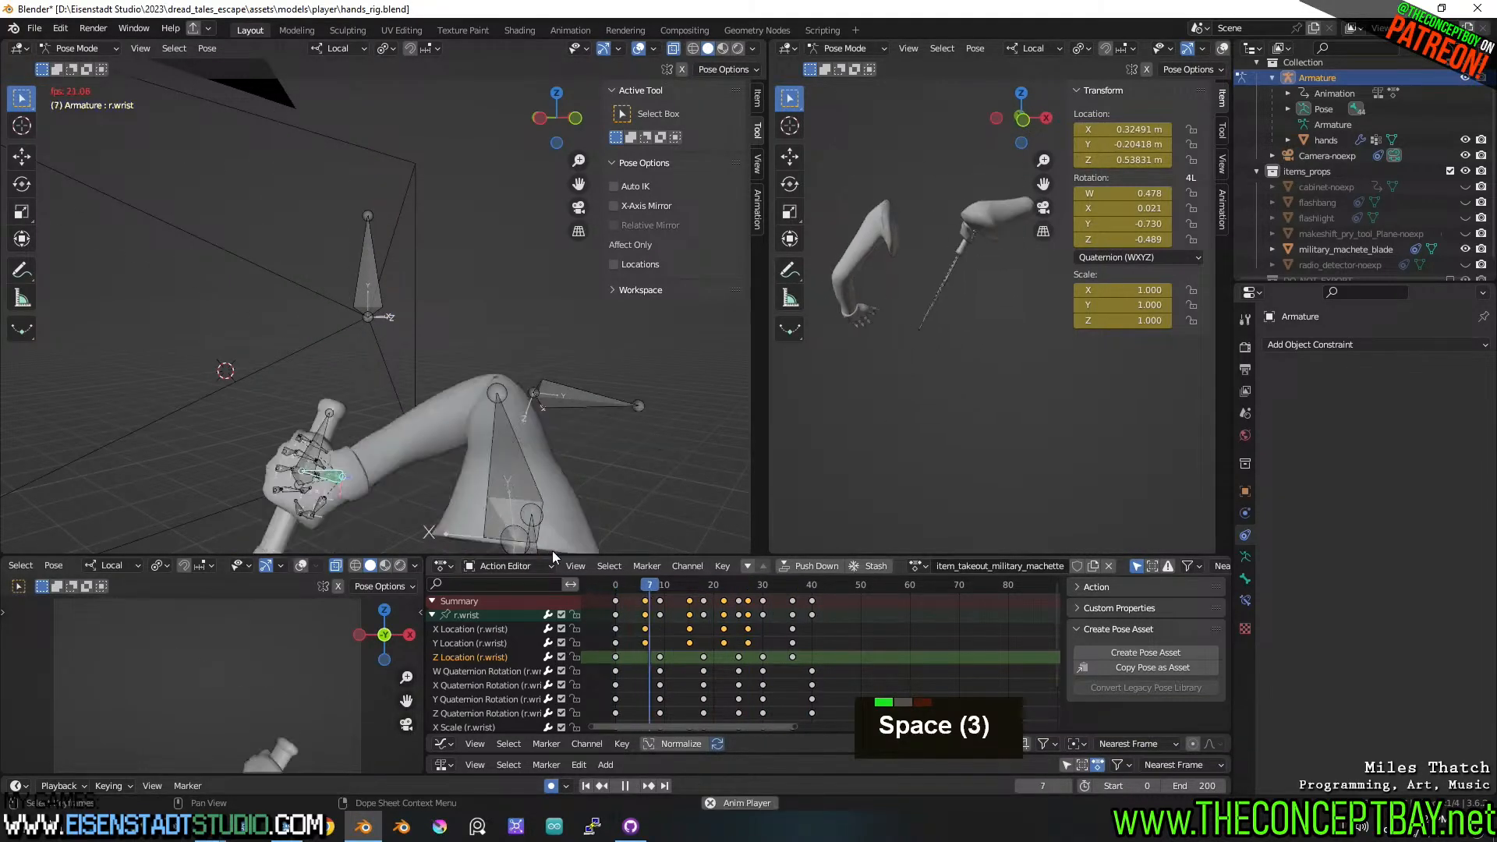
key("space")
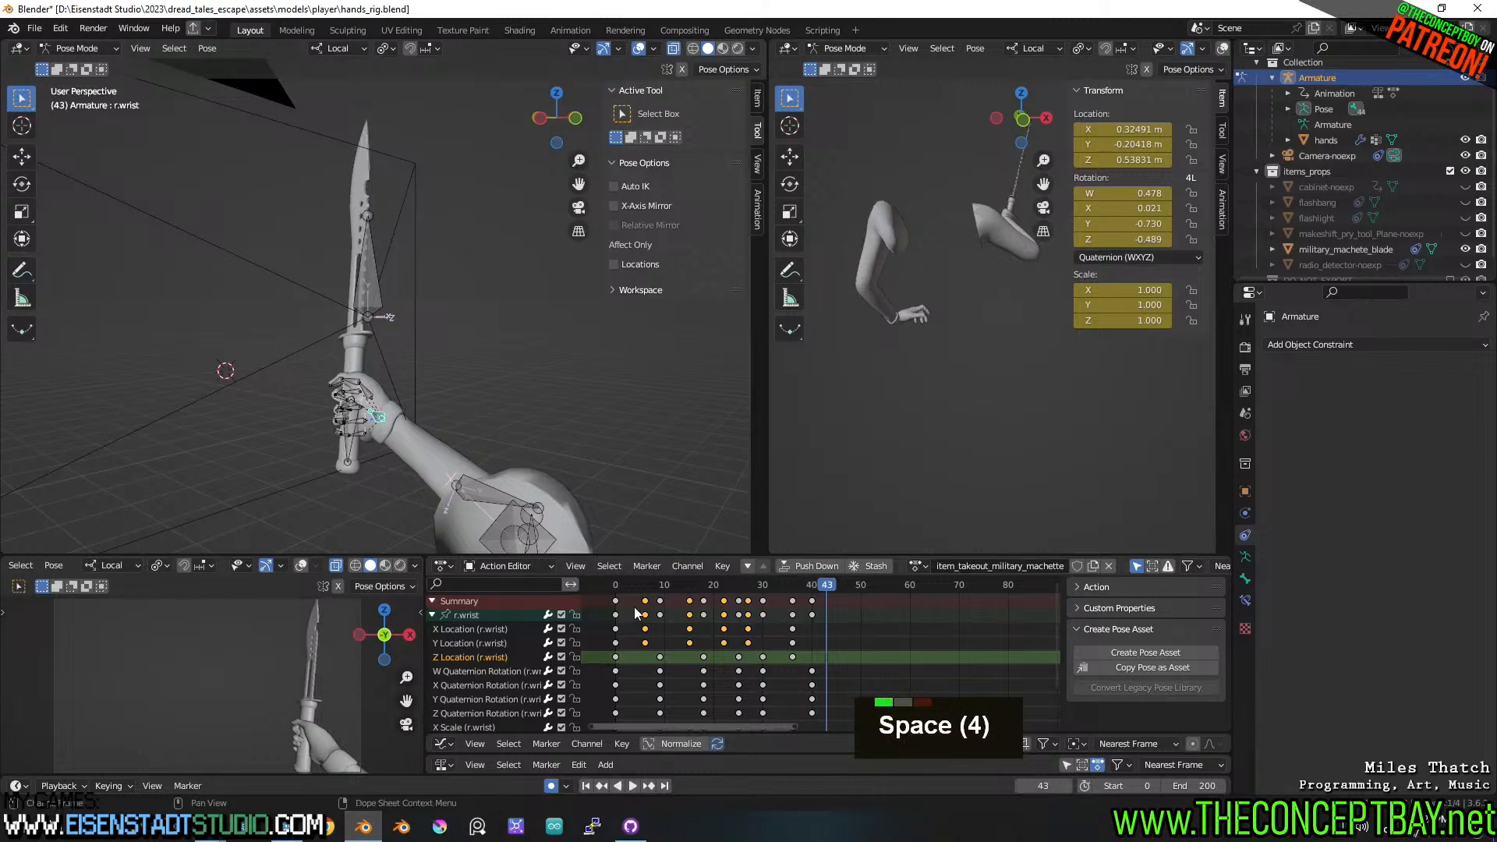
left_click(613, 585)
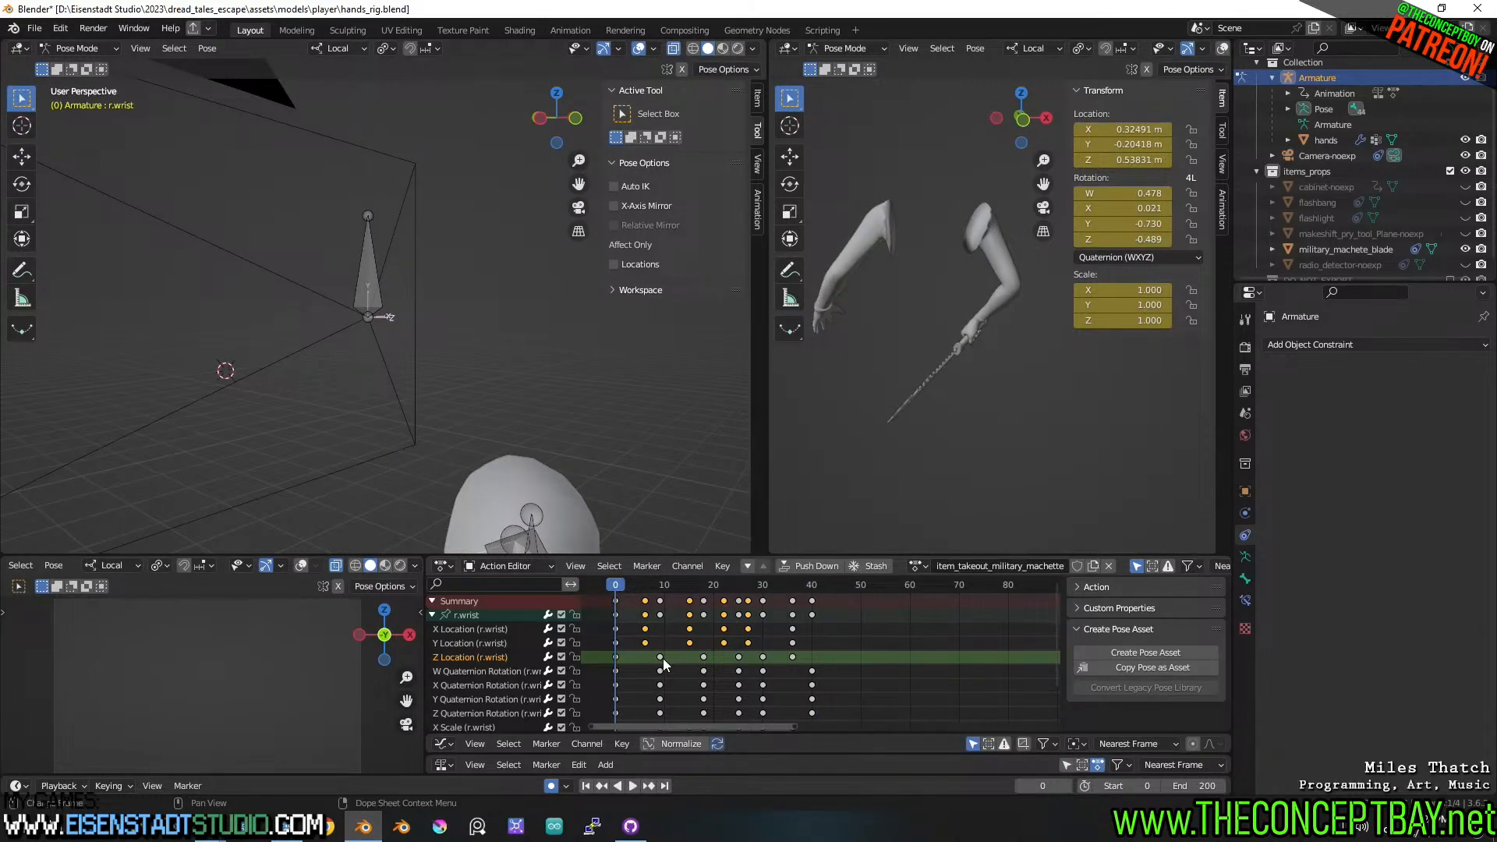
key("space")
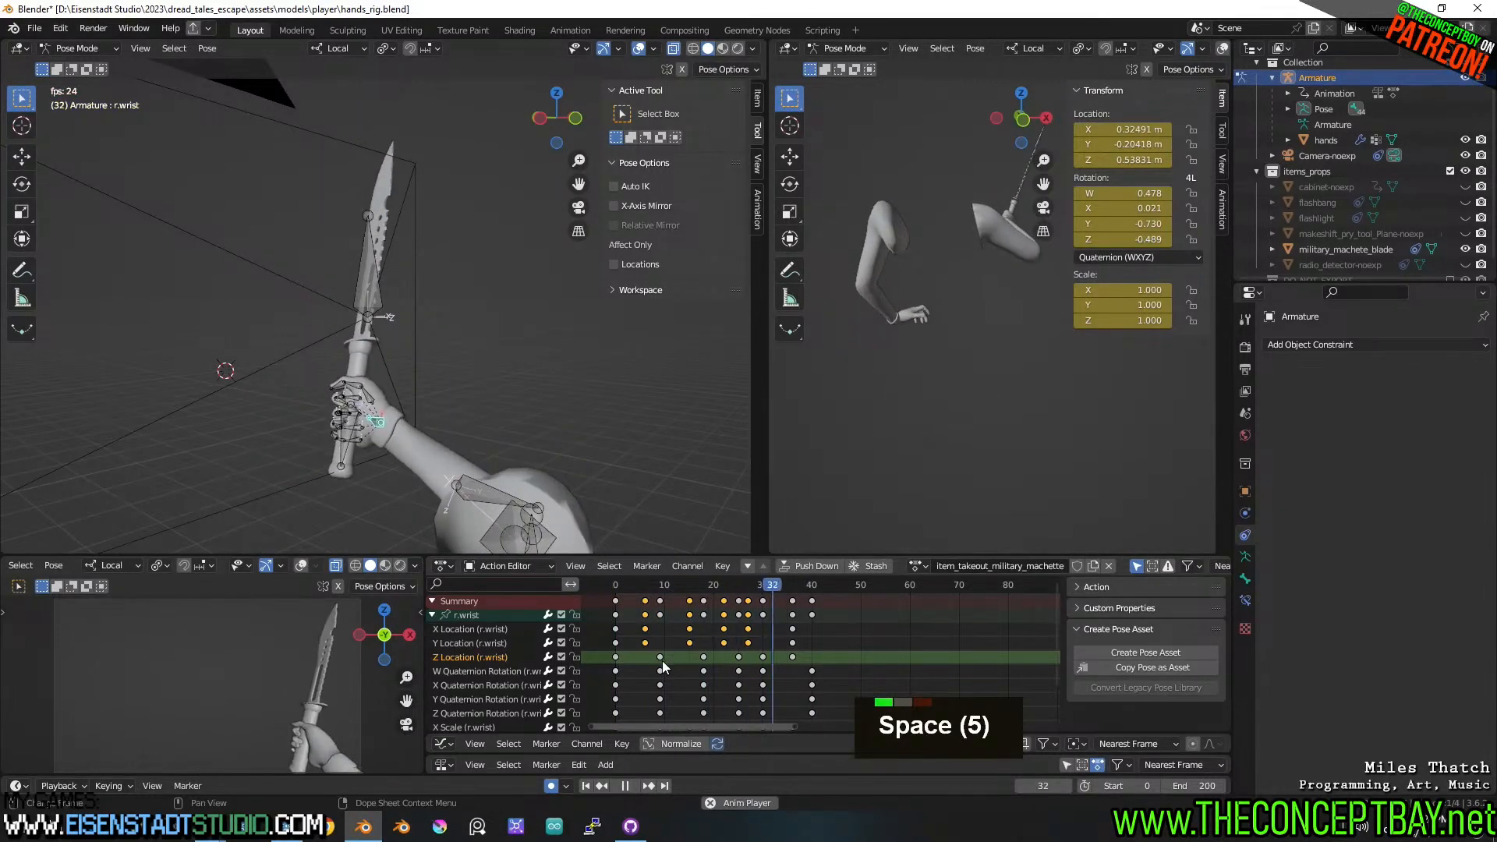
- Replay the machete takeout action from frame 0 several times to review the r.wrist timing
key("space")
left_click(587, 581)
key("space")
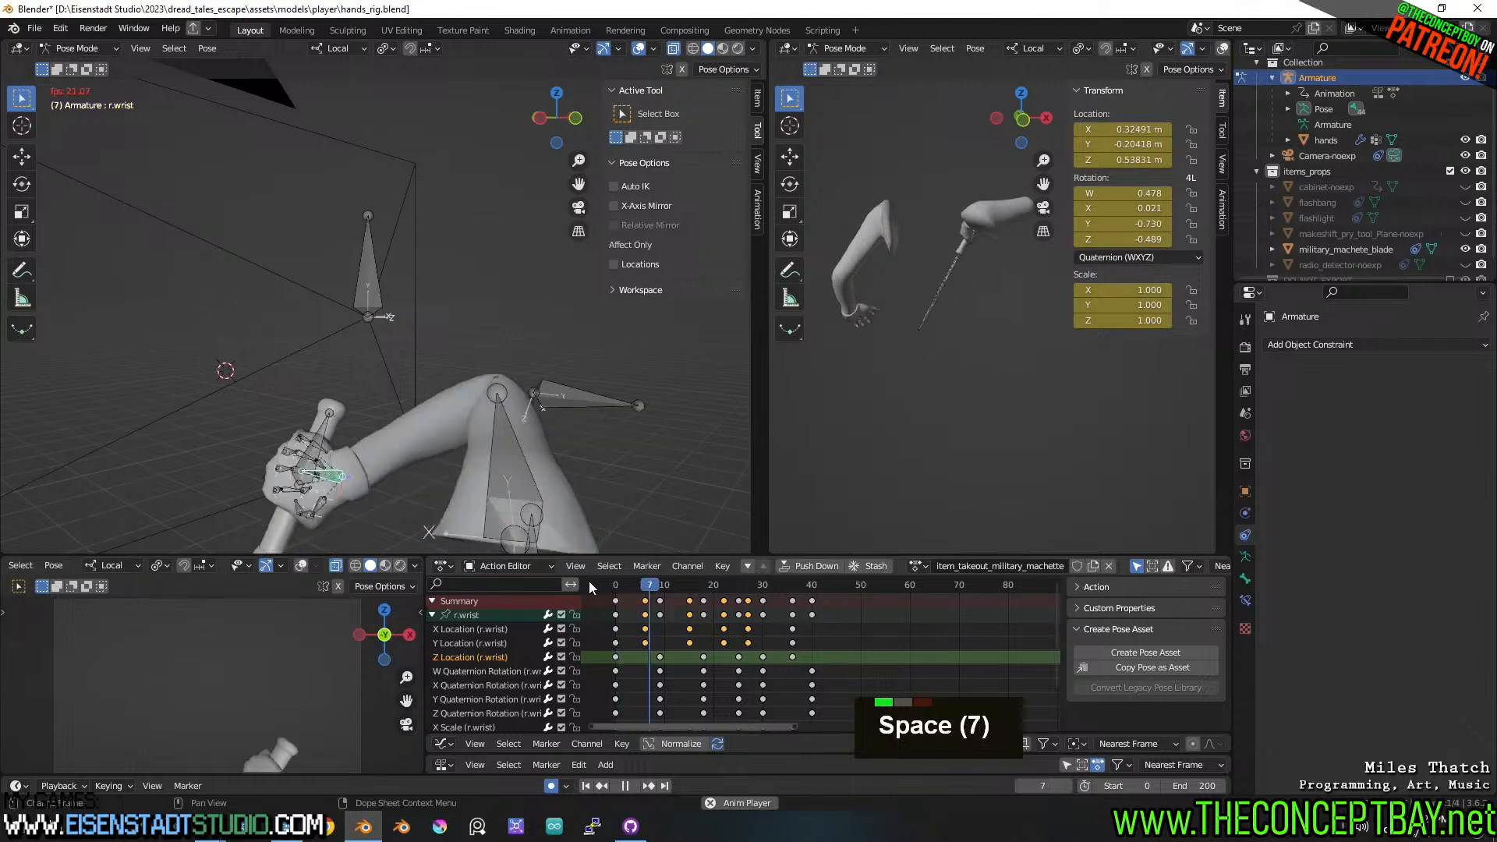
key("space")
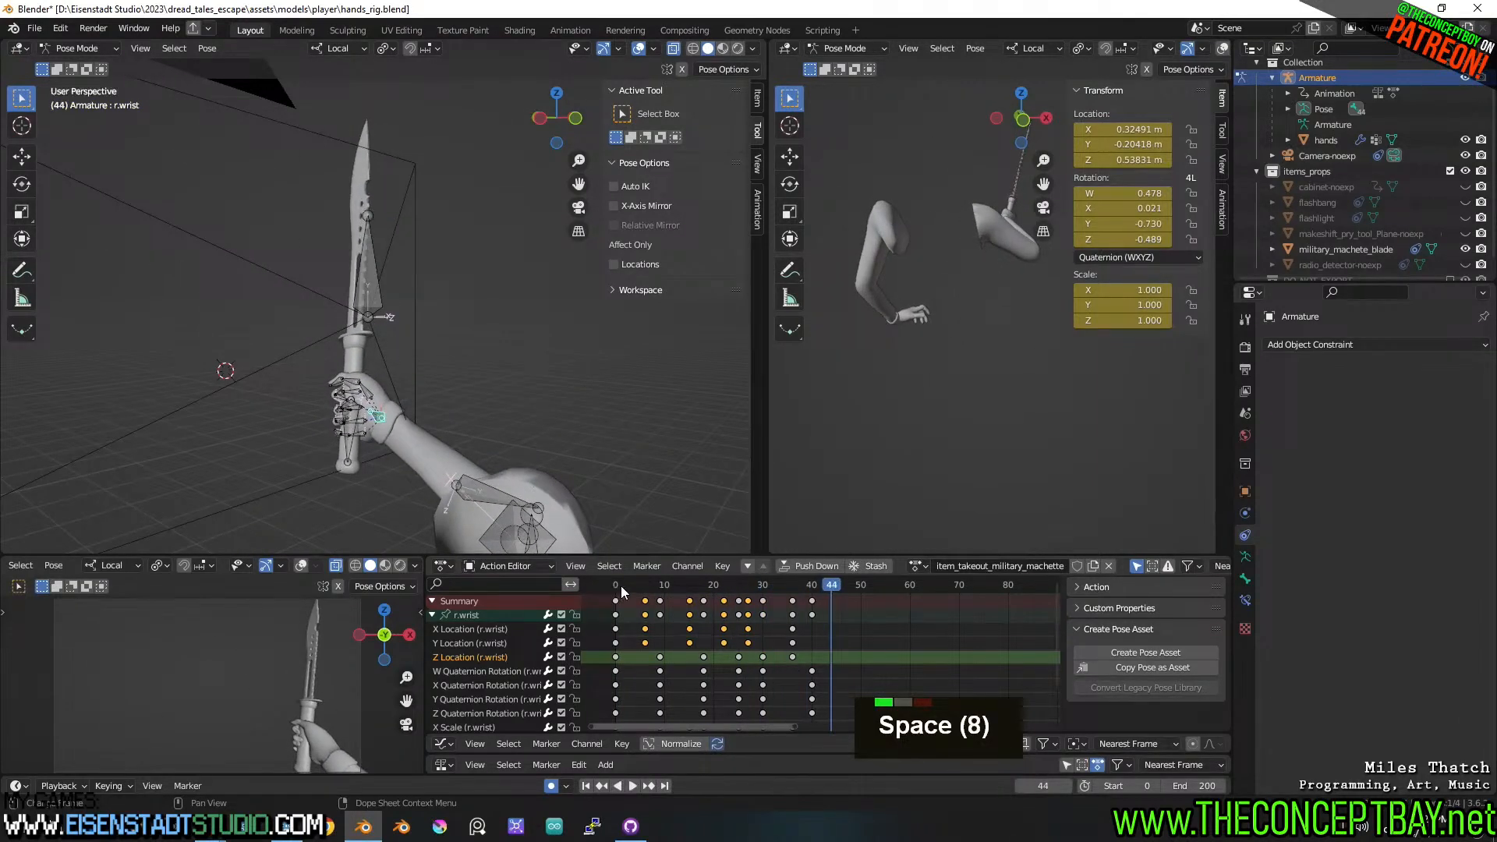
left_click(596, 585)
key("space")
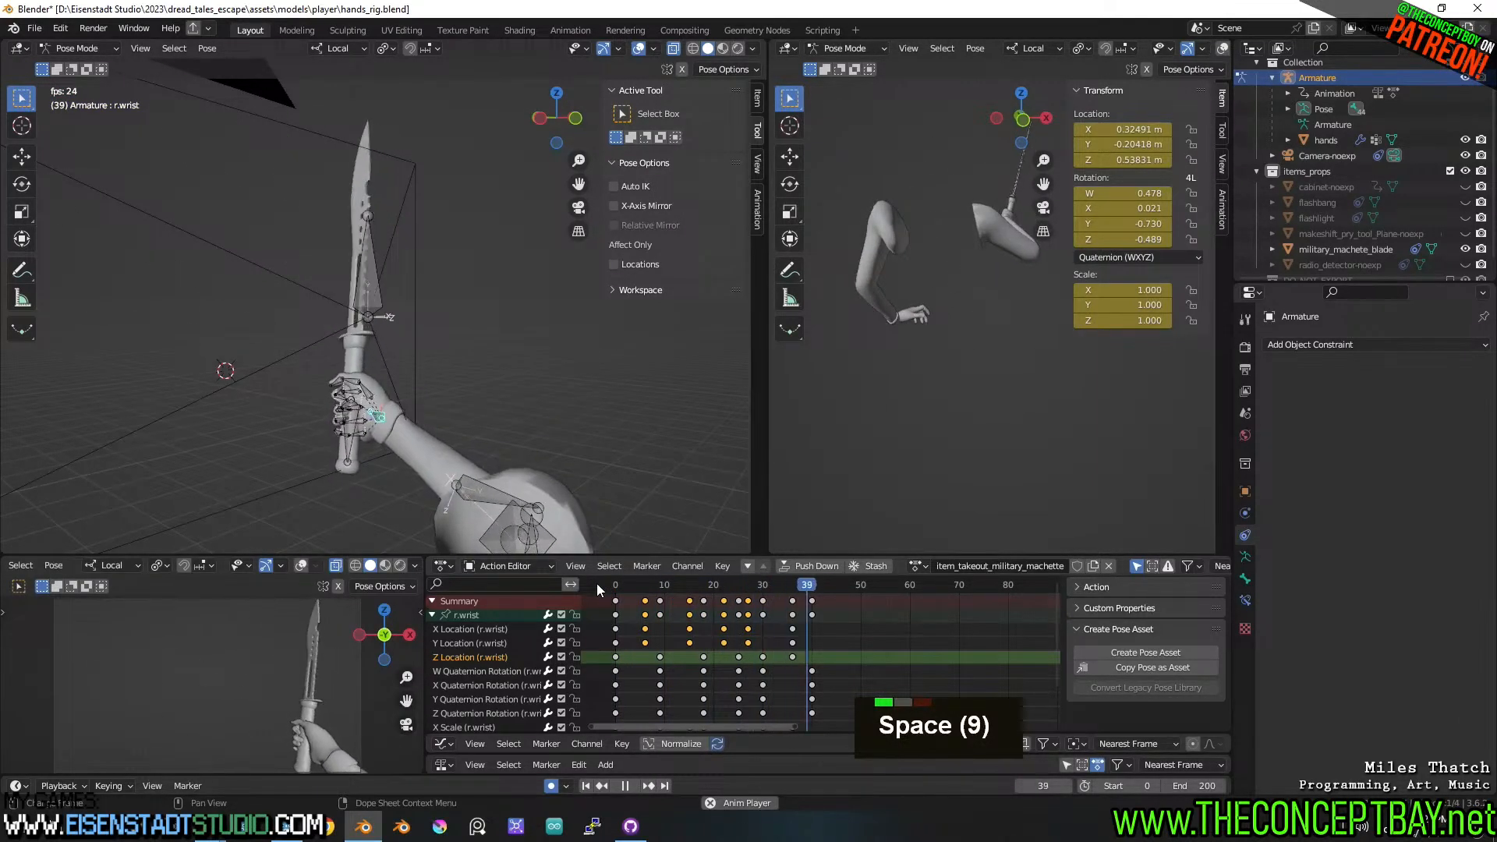
key("space")
left_click_drag(755, 584, 1054, 587)
key("space")
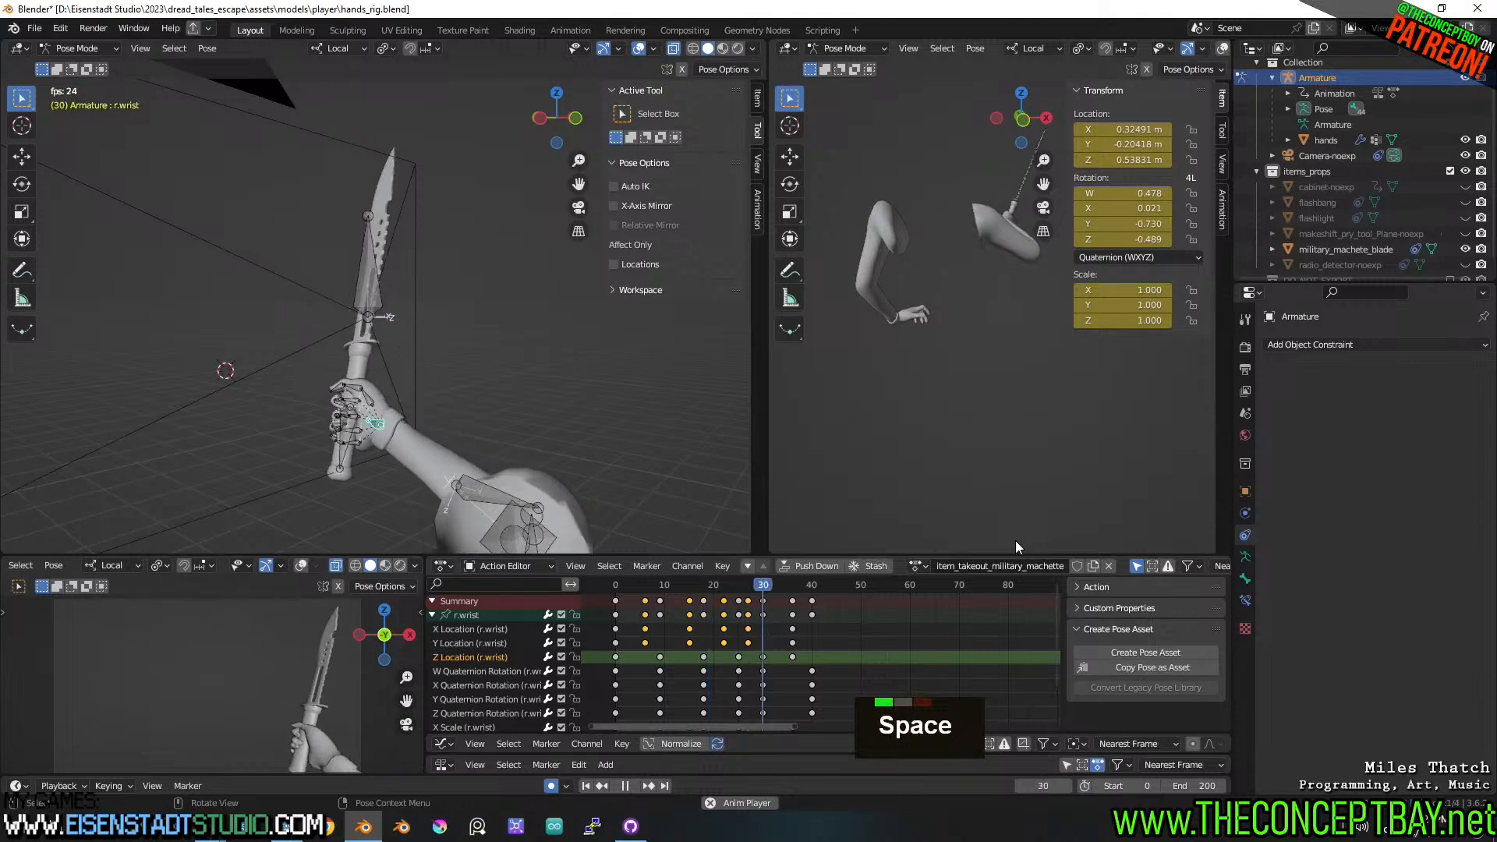
key("space")
- Save hands_rig.blend with the current frame set to 40 in the machete takeout action
key("ctrl+s")
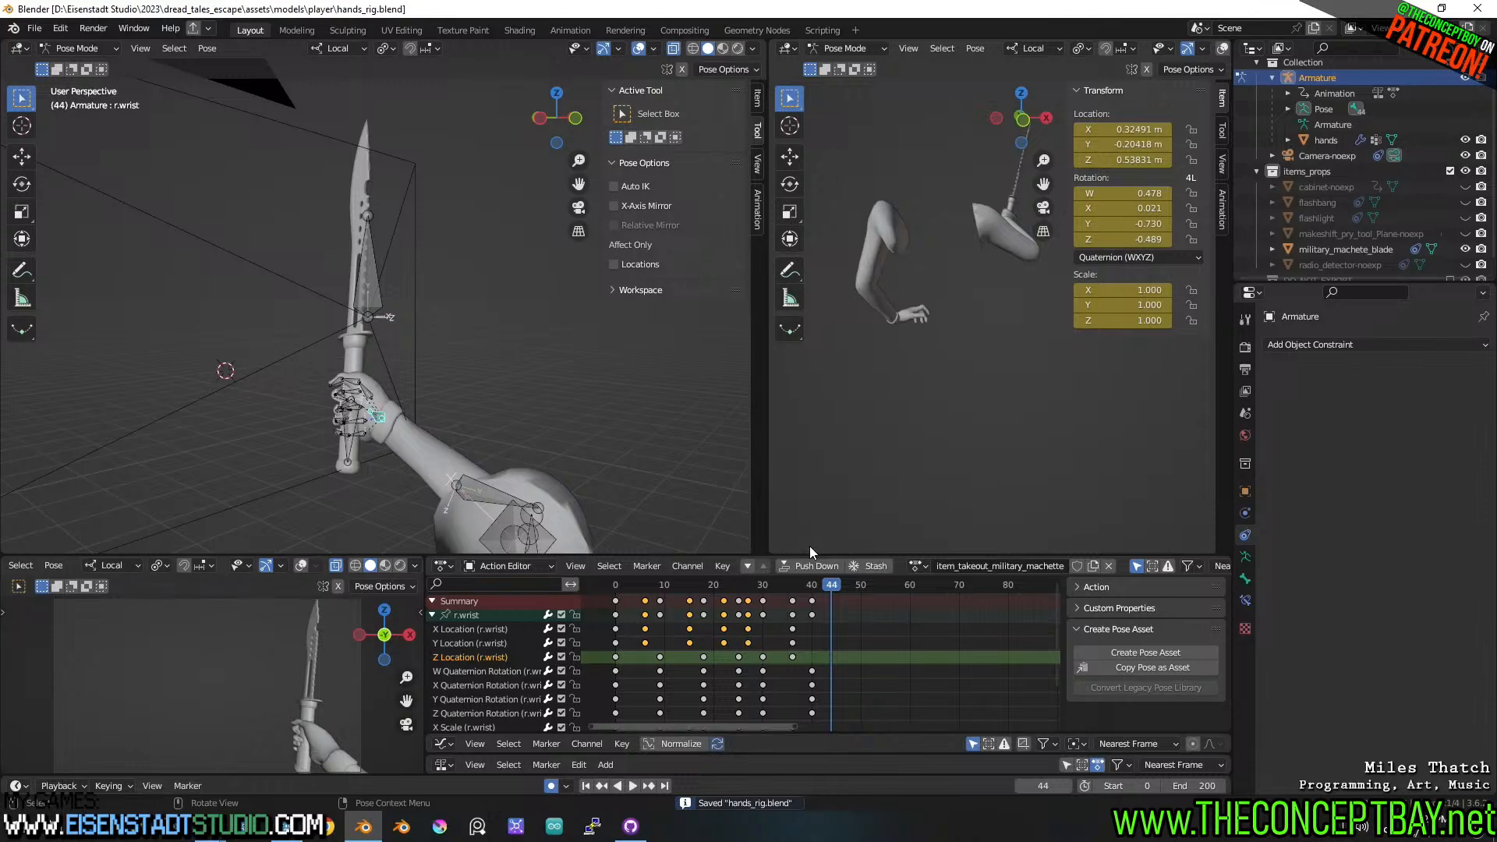
middle_click_drag(675, 499, 599, 467)
scroll(553, 484, "down", 2)
key("ctrl+s")
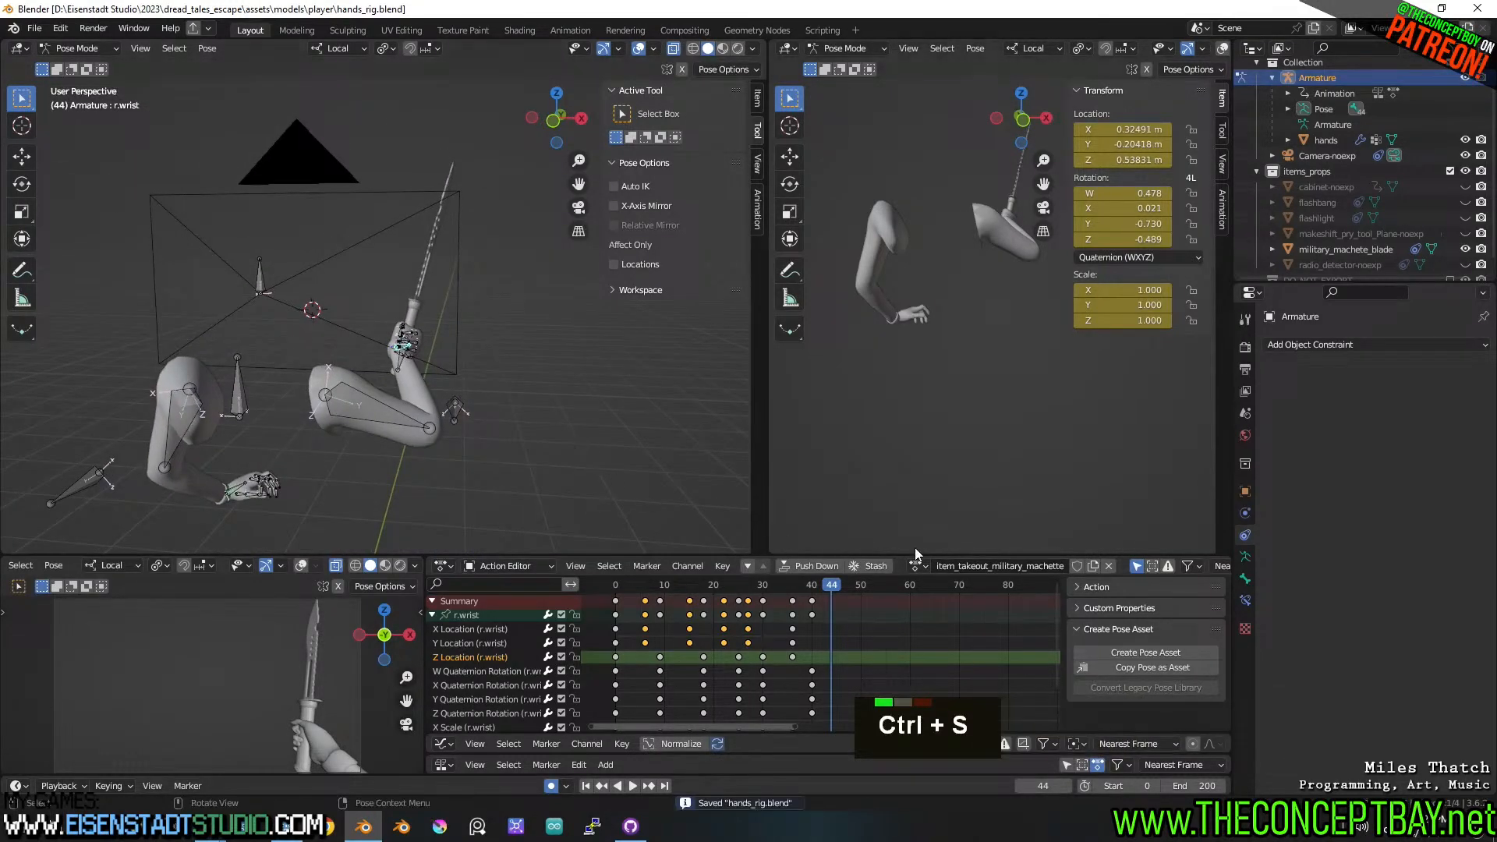
left_click(917, 566)
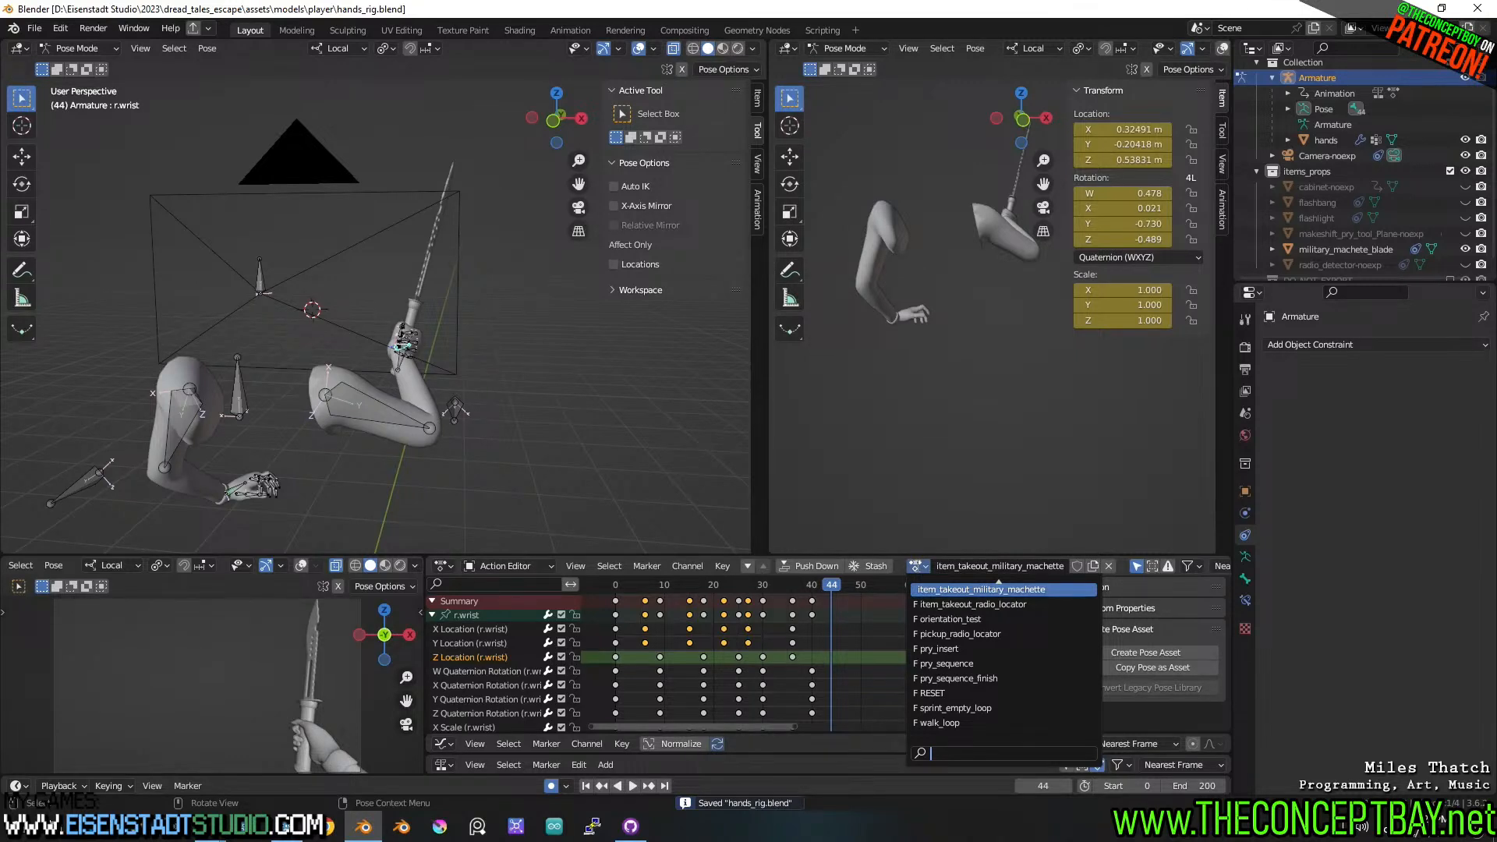
left_click(917, 571)
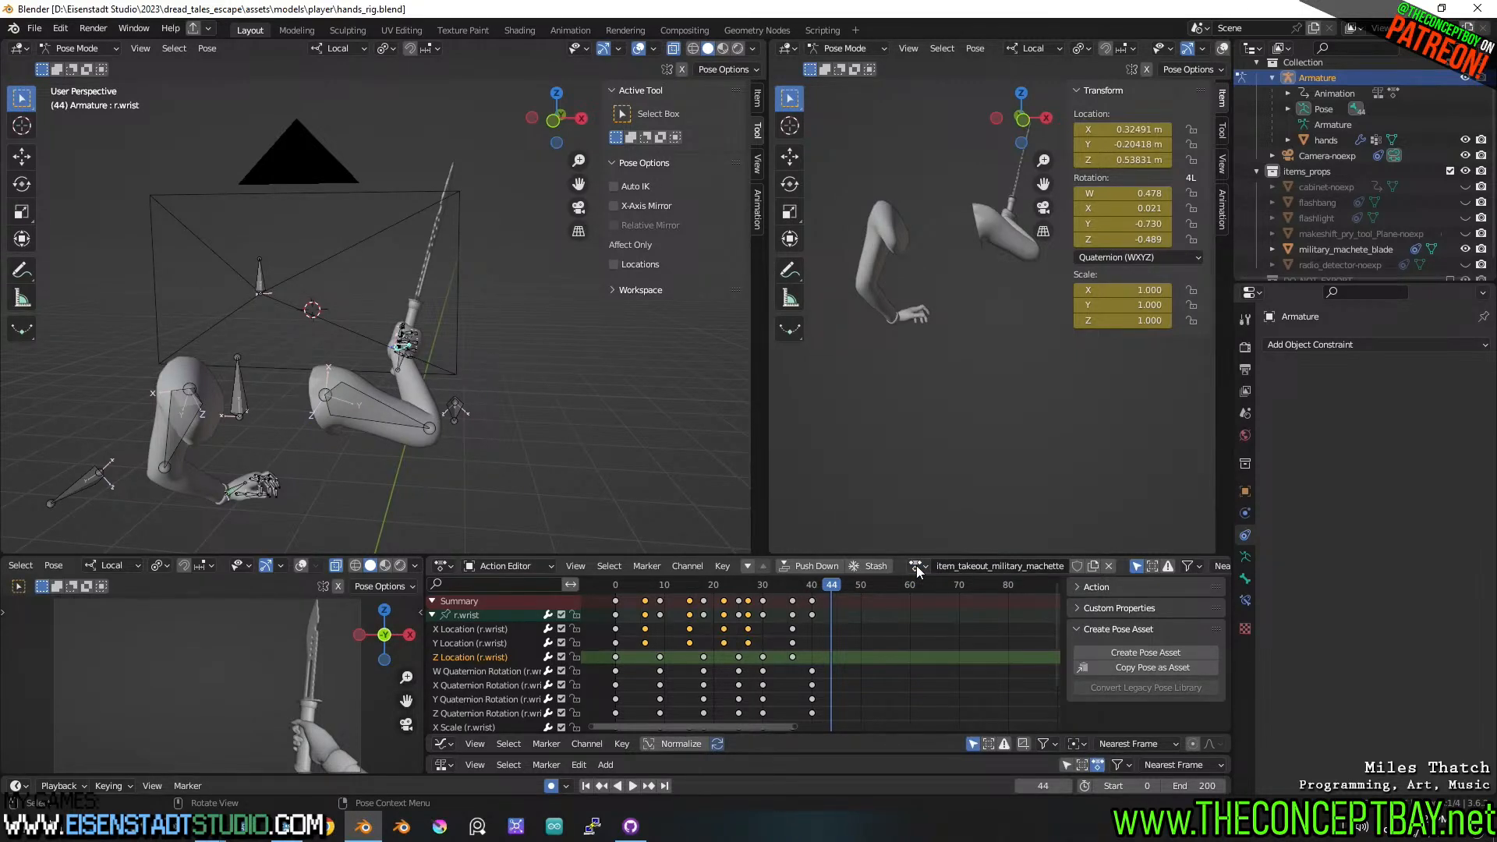
left_click_drag(778, 583, 811, 573)
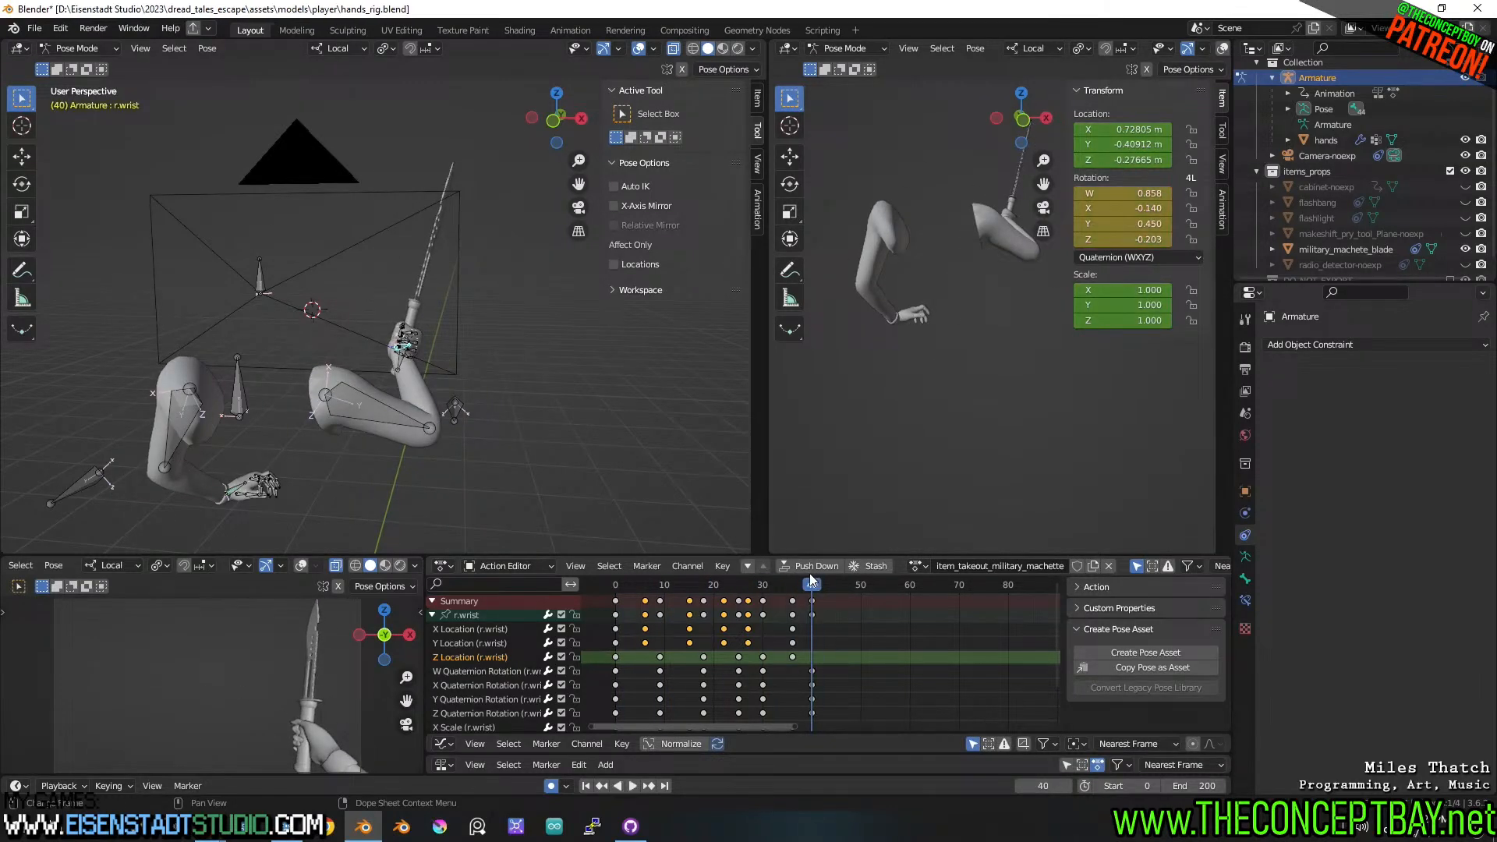
key("ctrl+s")
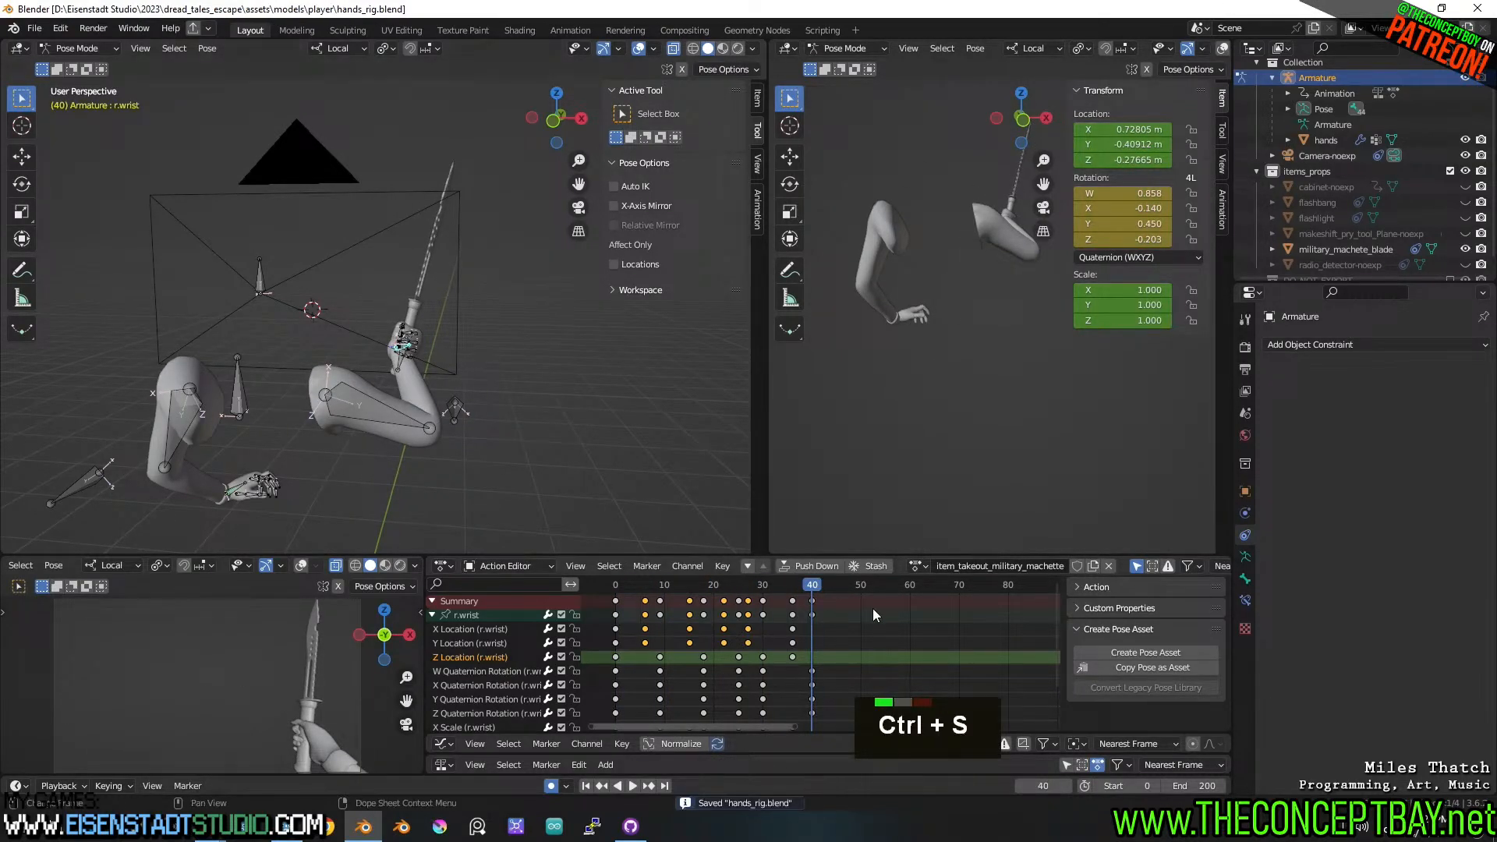
- Duplicate the item_takeout_military_machette action as a new action
left_click(1097, 568)
double_click(990, 567)
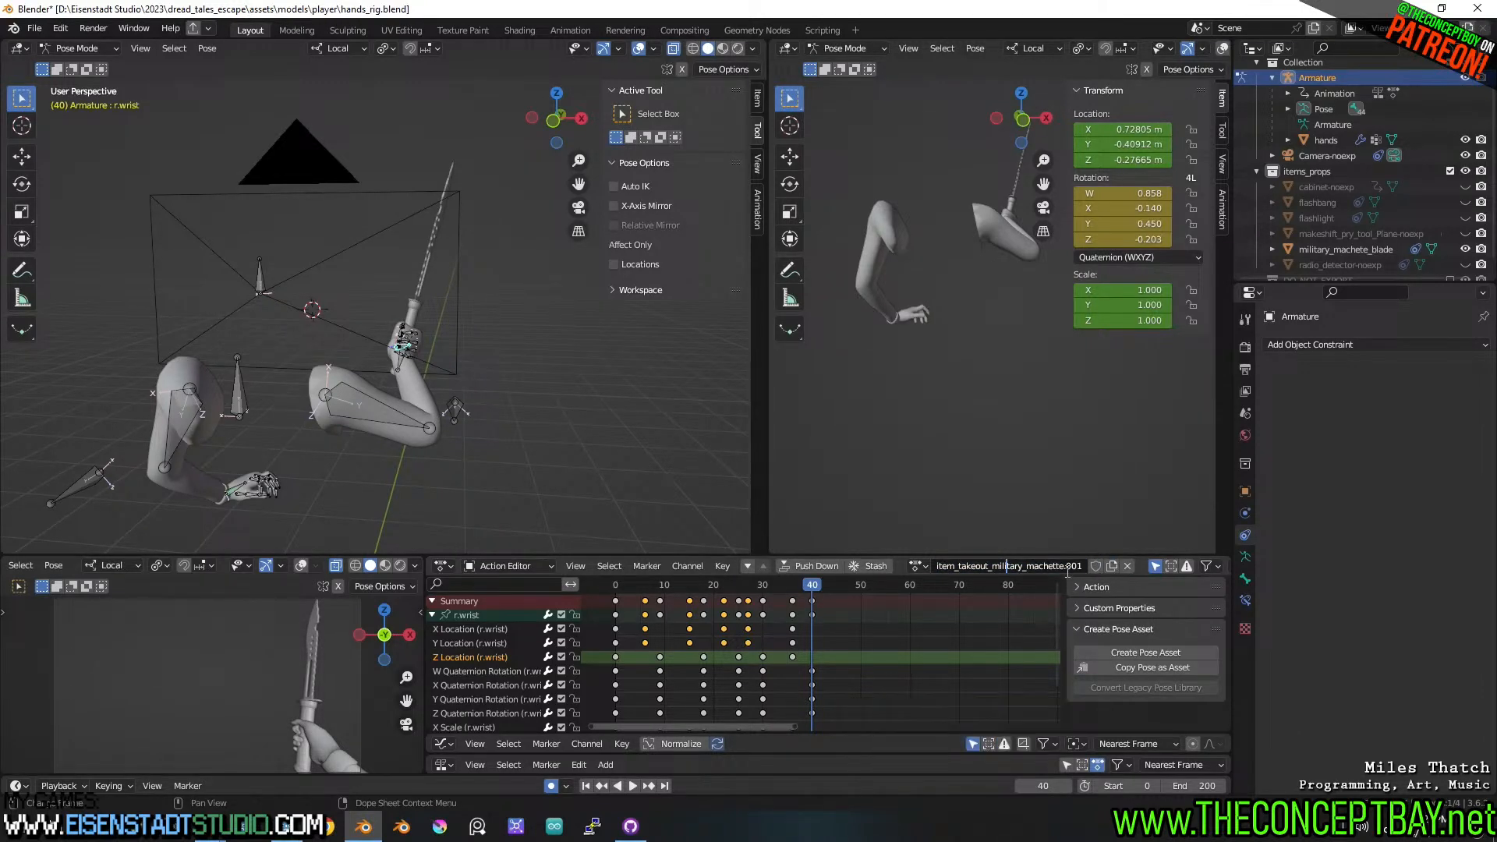
double_click(917, 567)
- Switch the armature back to the original item_takeout_military_machette action and protect it with a fake user
left_click(918, 567)
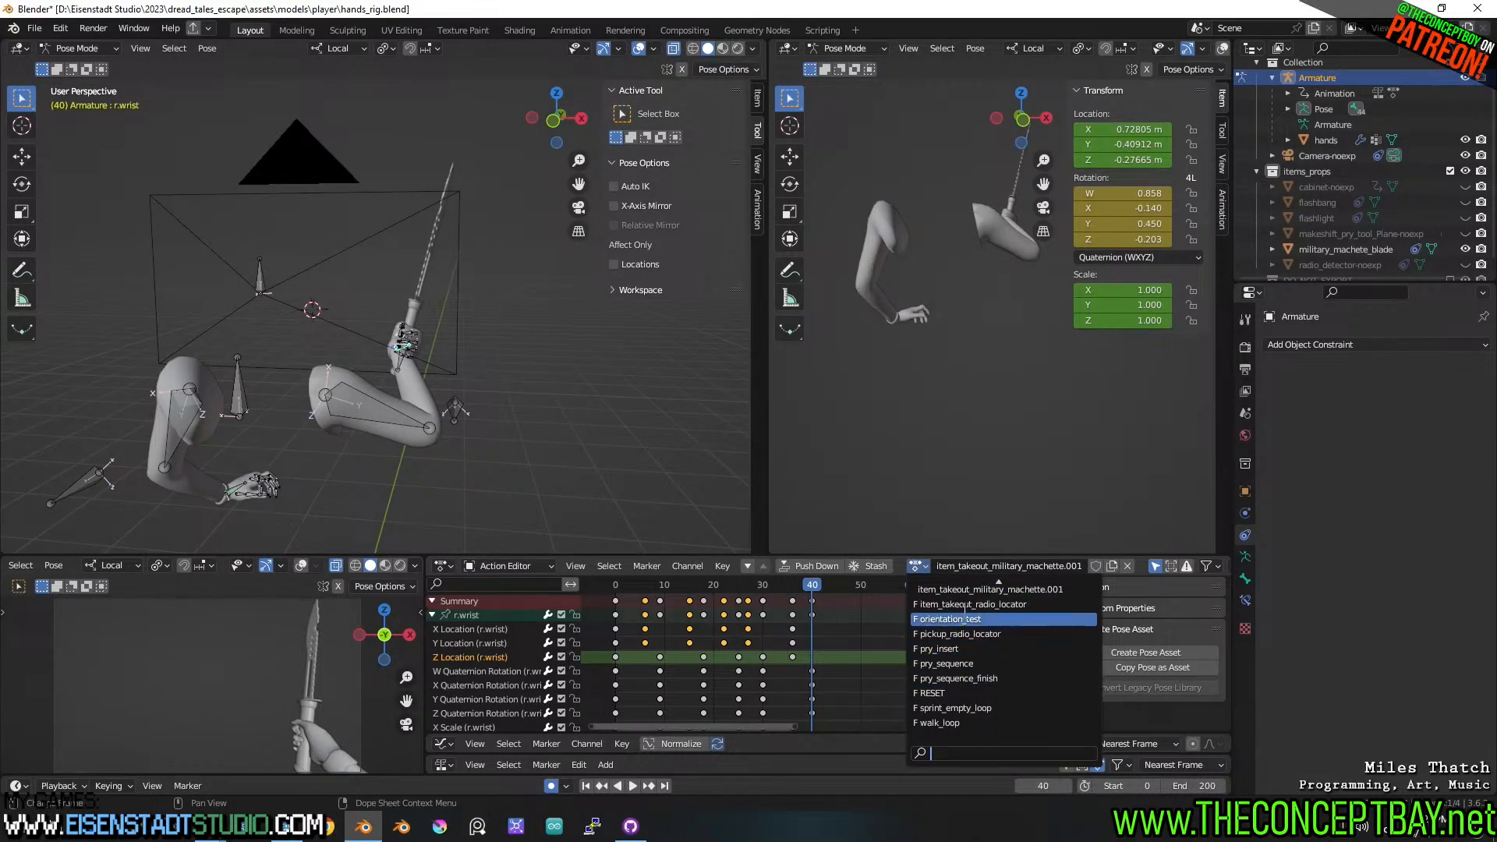
scroll(969, 607, "down", 19)
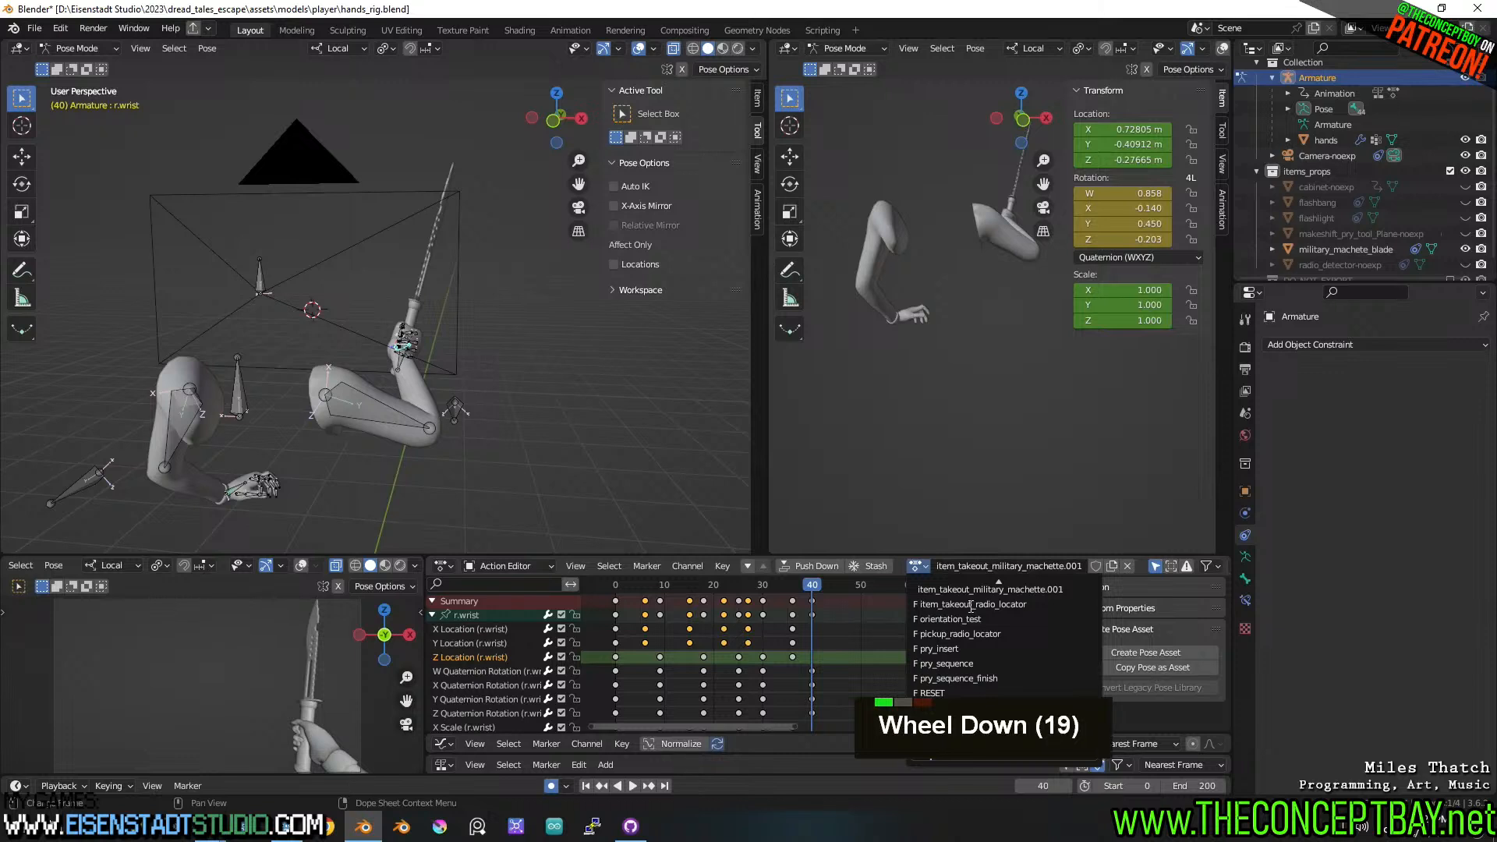
scroll(971, 607, "up", 6)
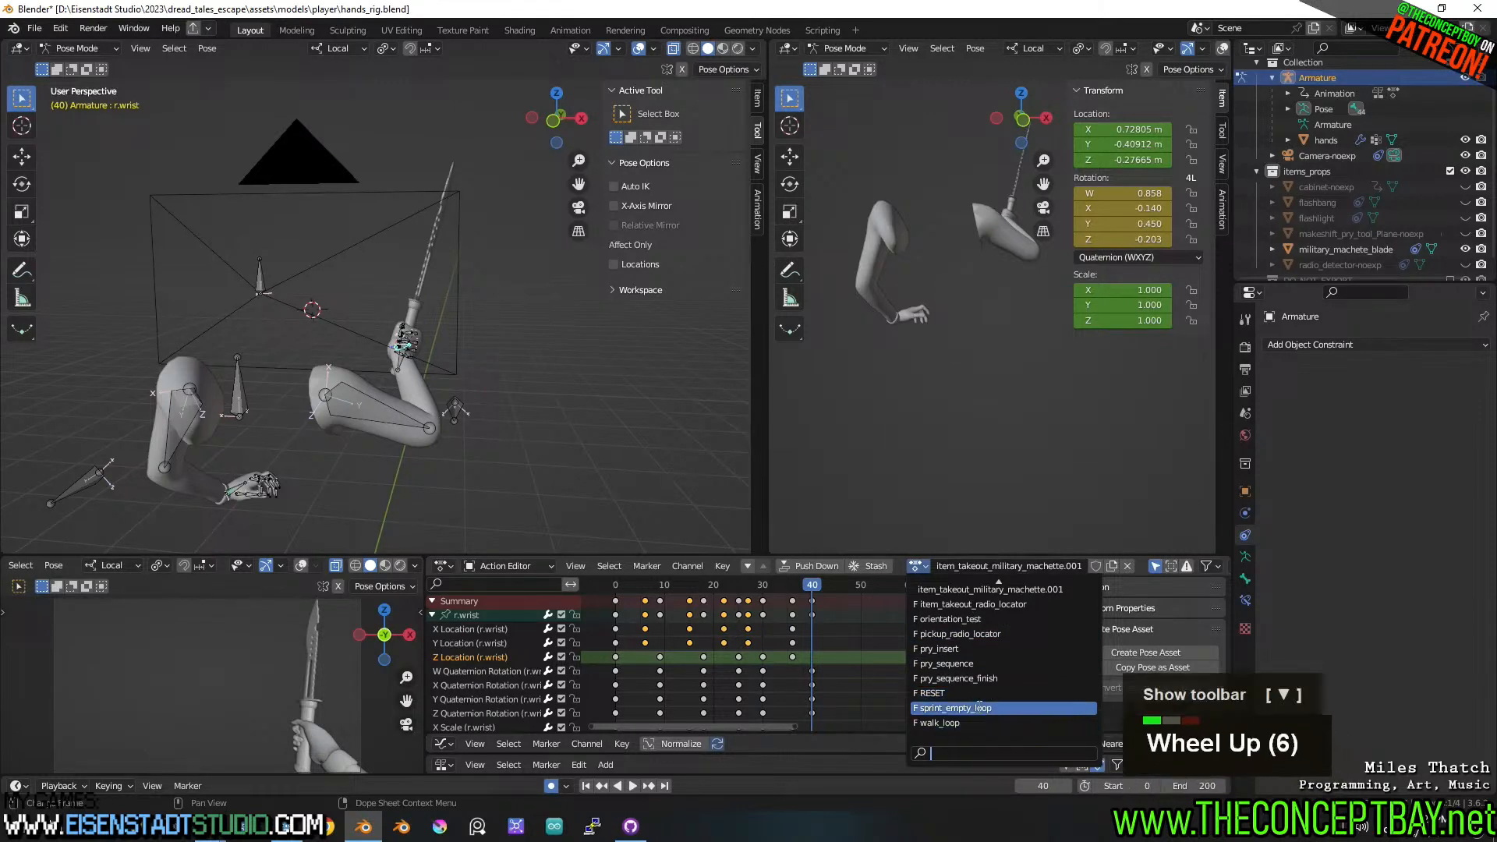
scroll(980, 705, "down", 6)
scroll(987, 703, "up", 13)
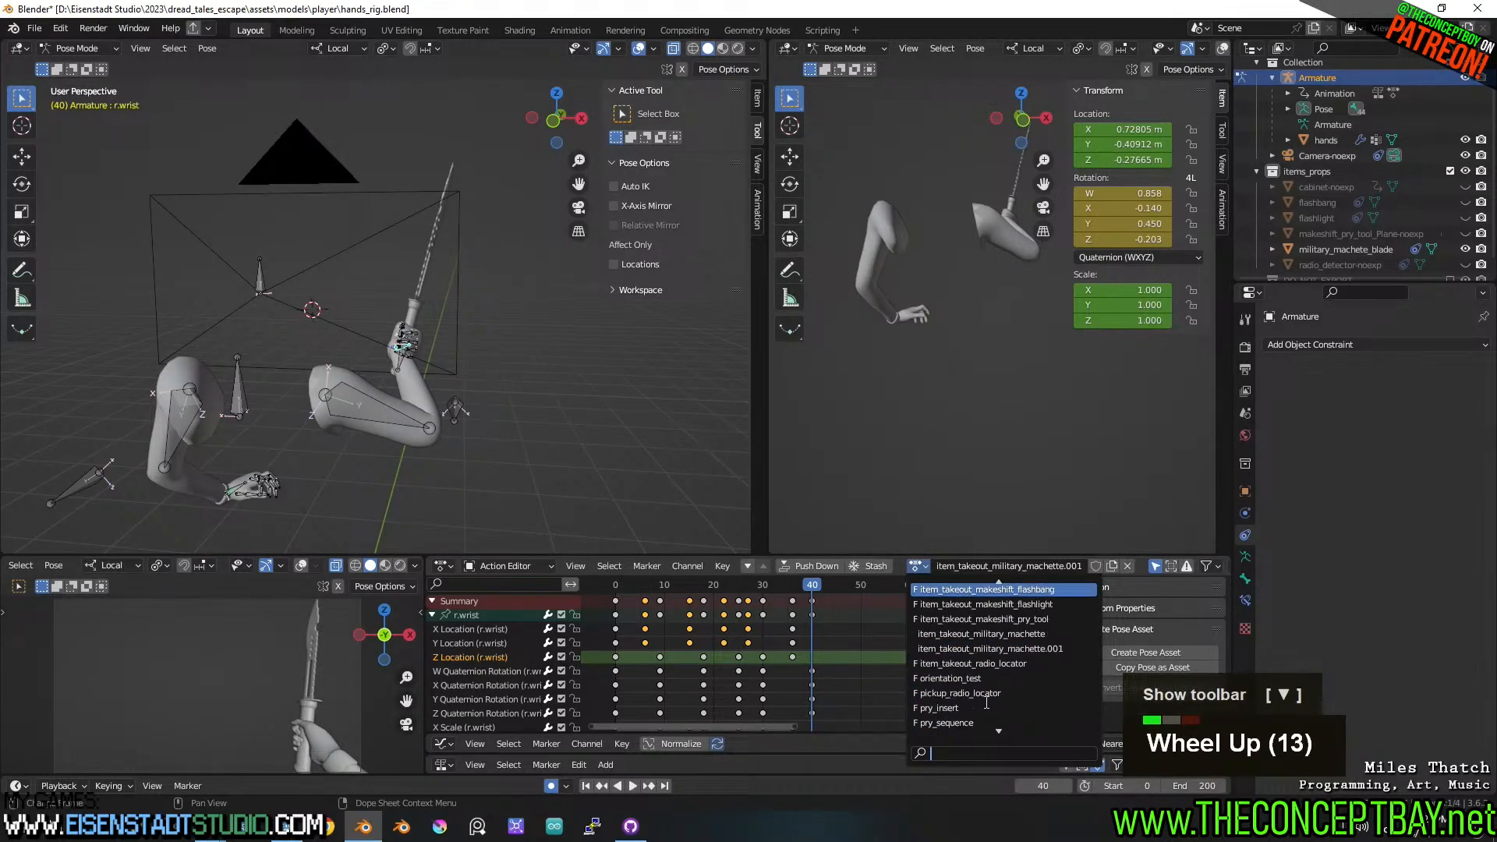
left_click(1002, 635)
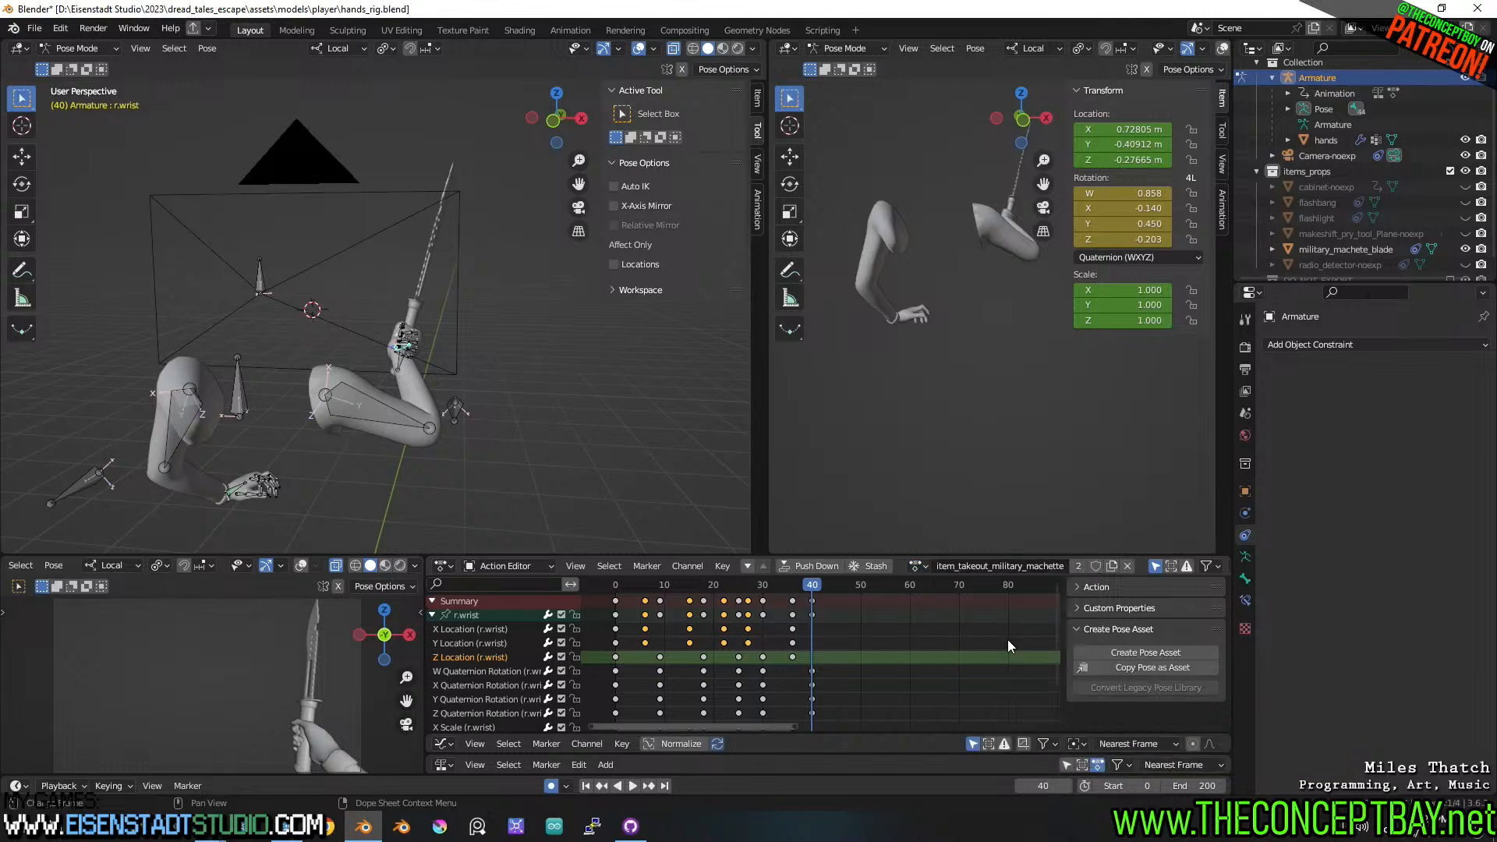
left_click(1095, 566)
- Switch to the duplicate action item_takeout_military_machette.001 and protect it with a fake user
left_click(920, 566)
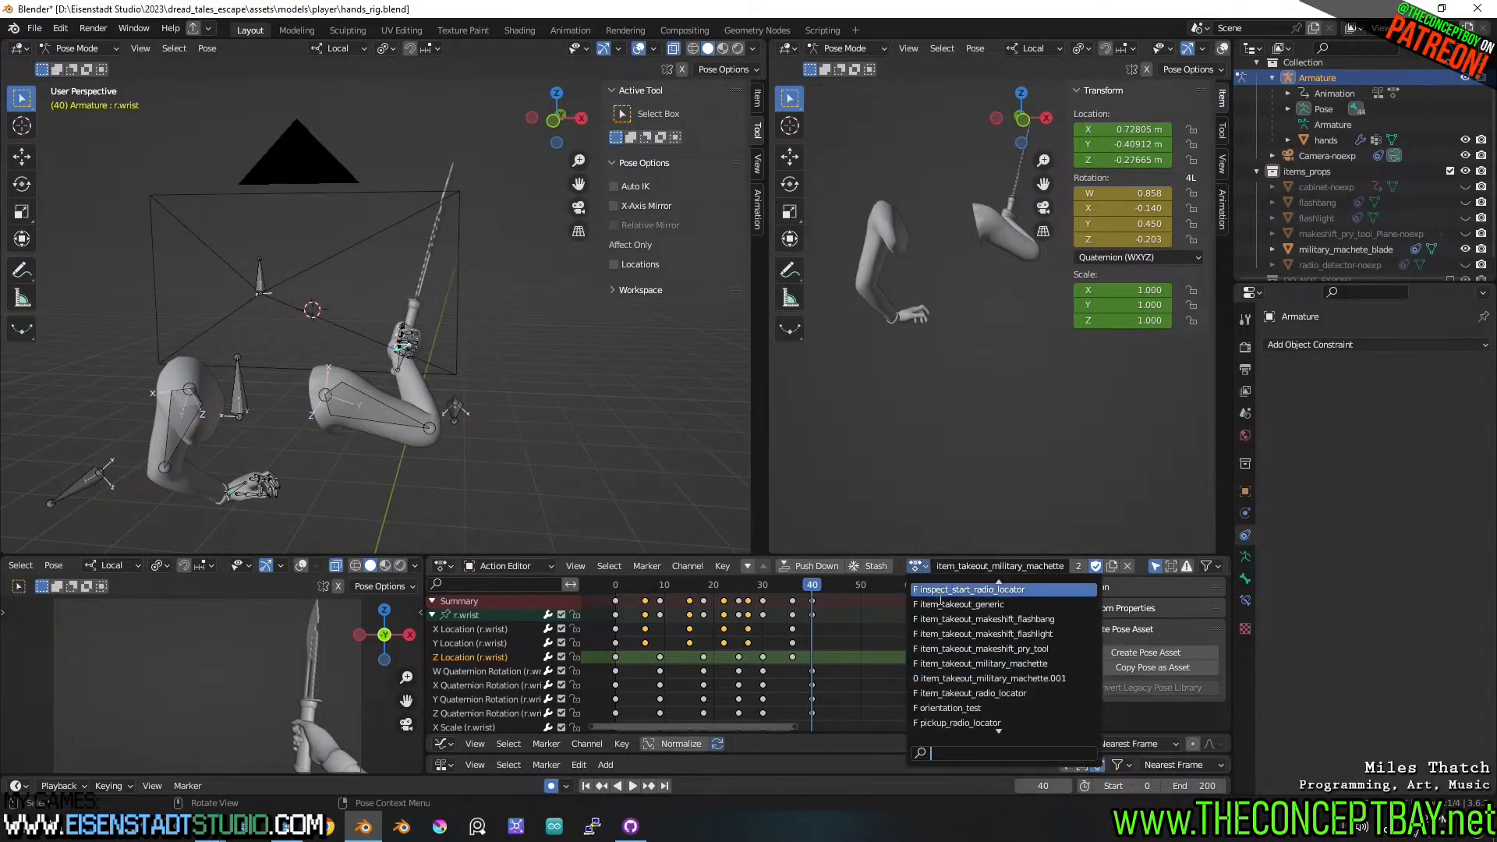
scroll(940, 601, "up", 11)
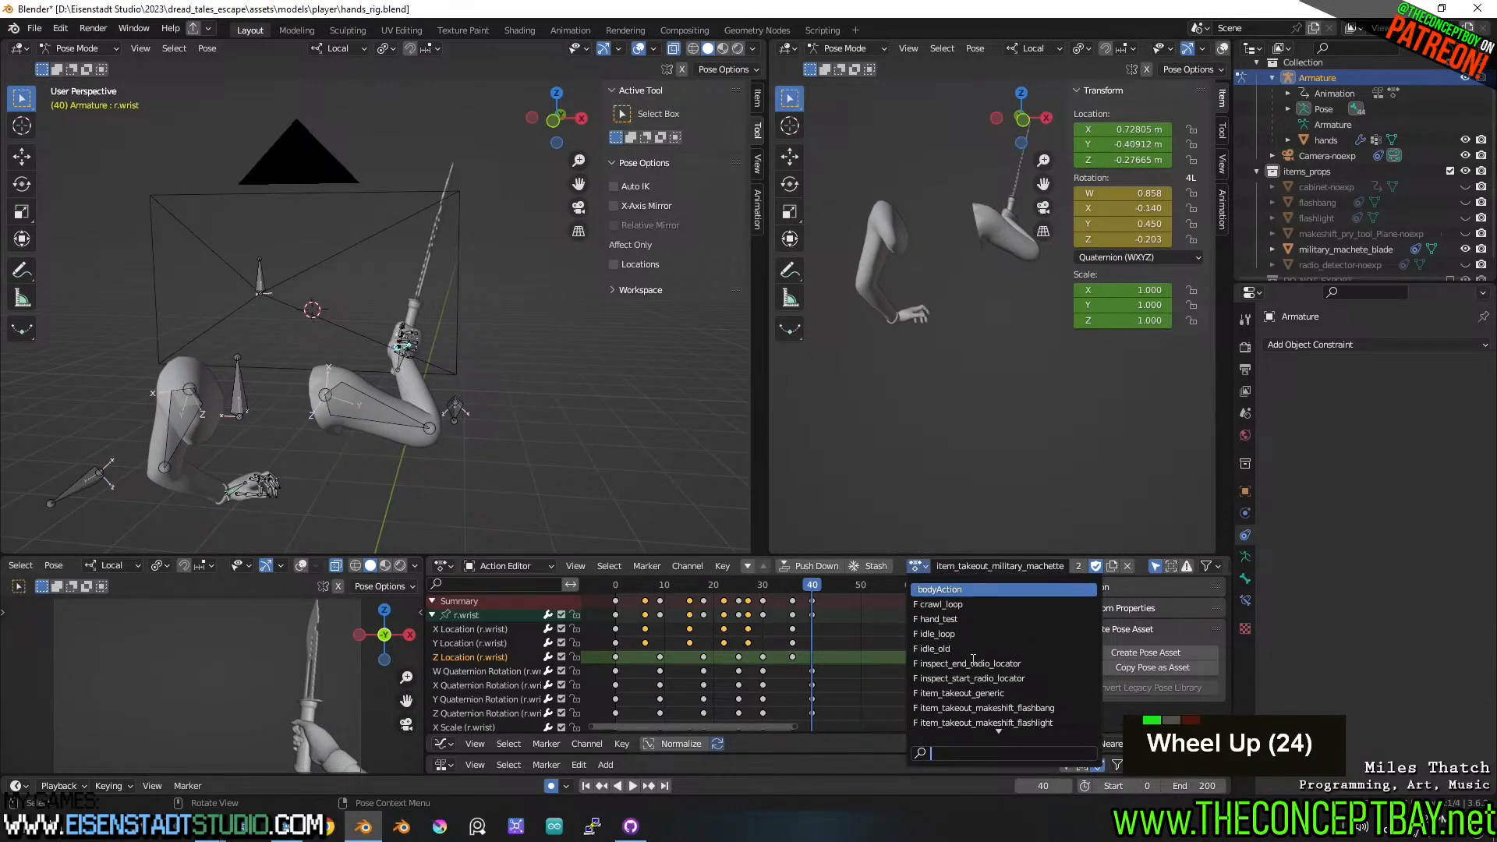
scroll(973, 660, "down", 7)
scroll(973, 661, "up", 8)
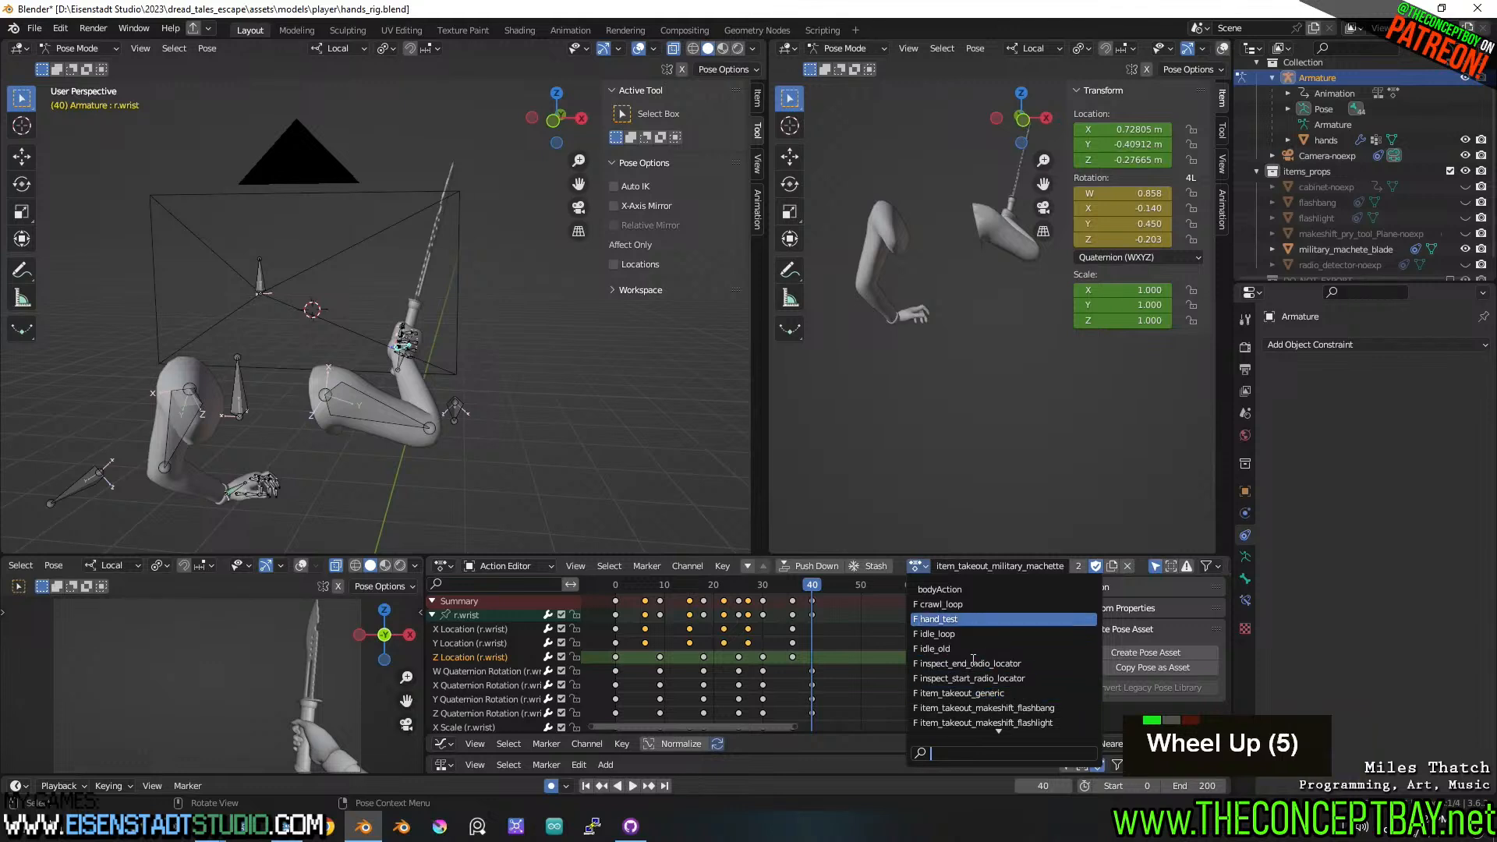
scroll(974, 661, "down", 6)
scroll(973, 661, "down", 8)
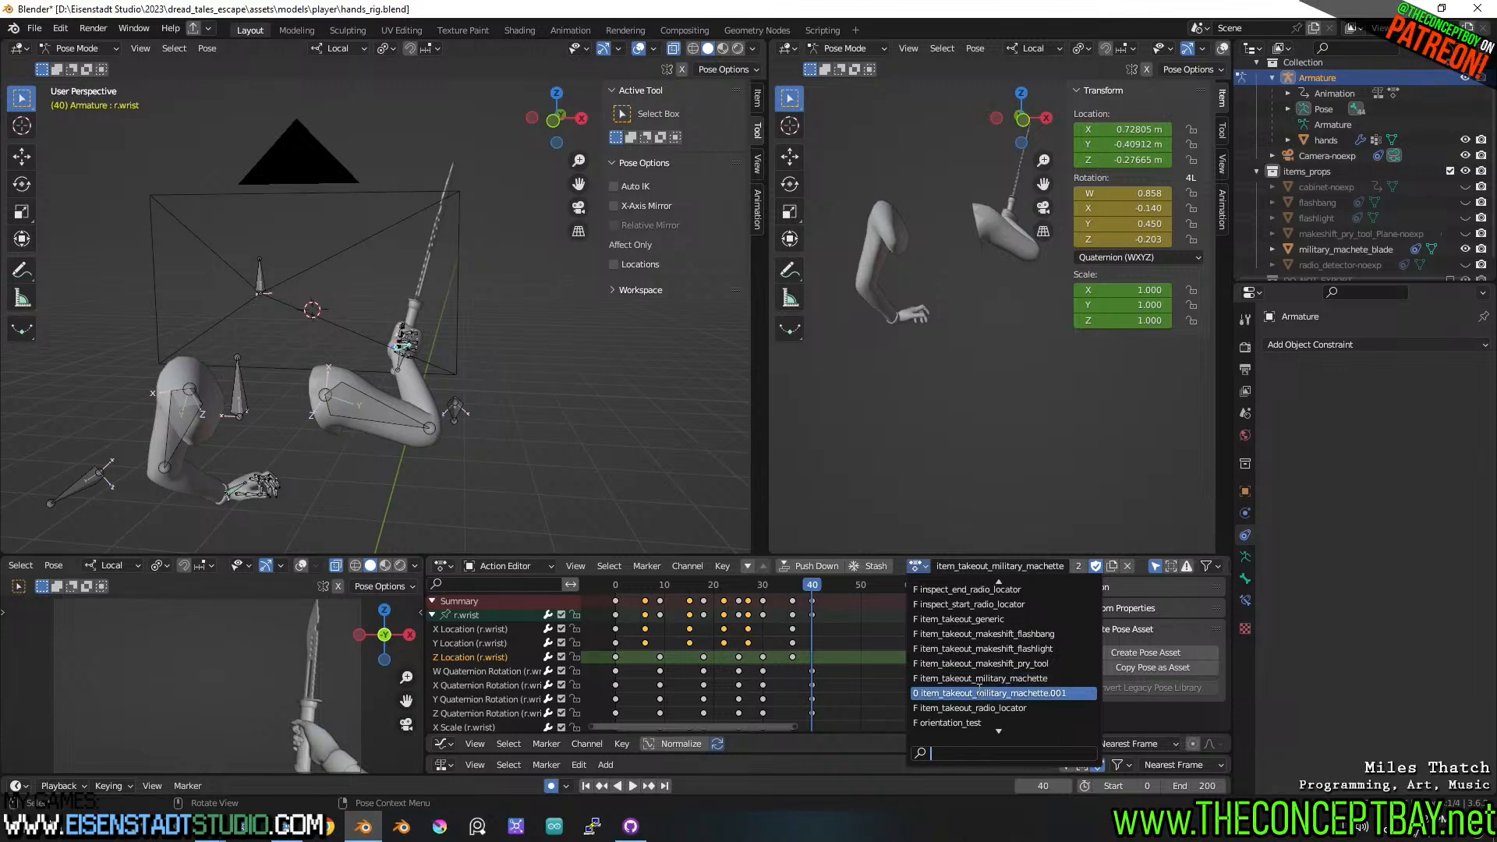
left_click(977, 690)
double_click(1094, 566)
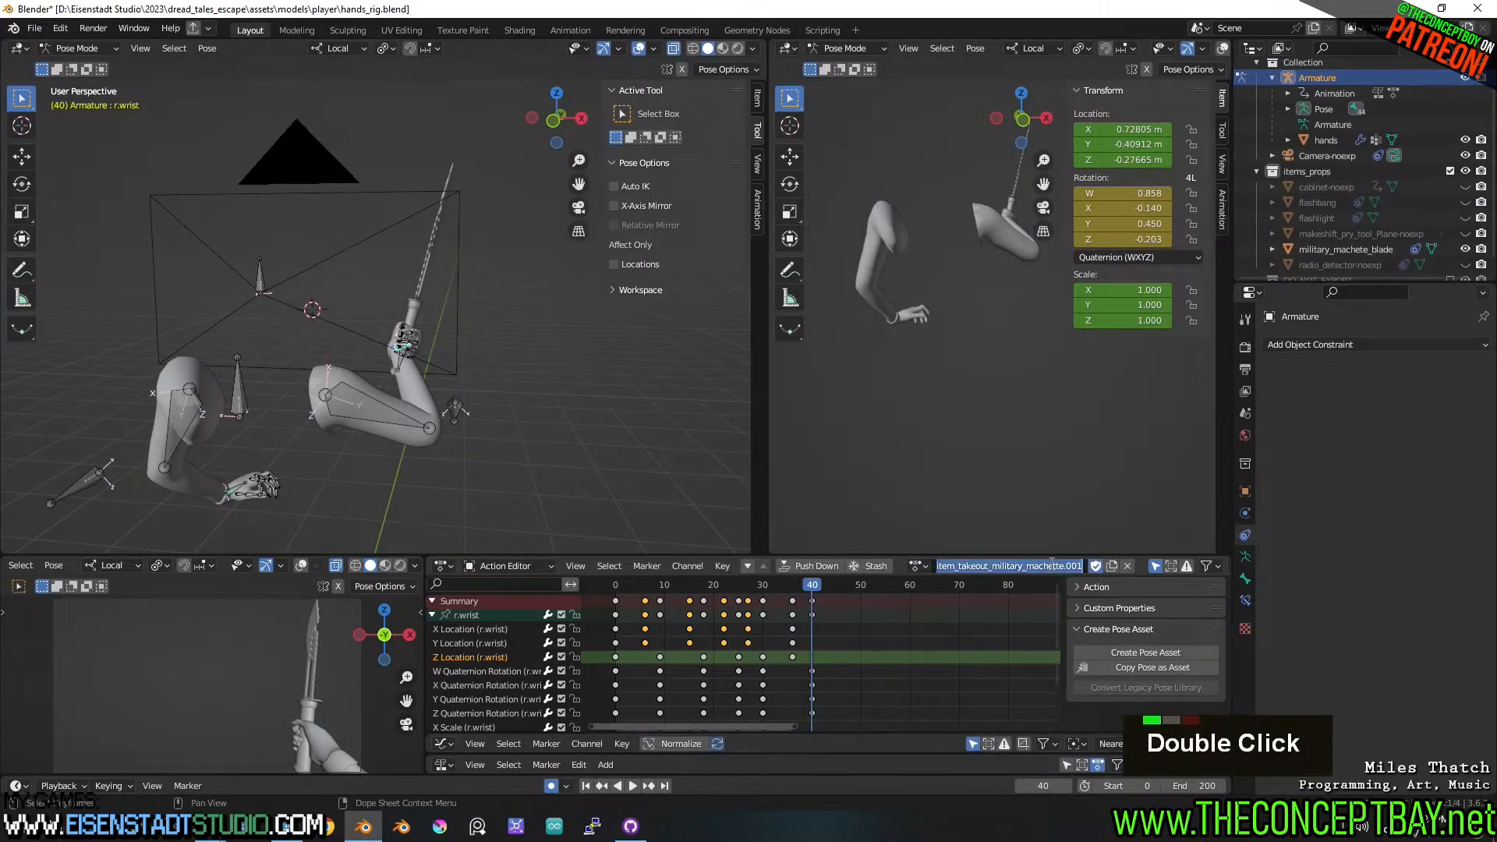
- Rename the duplicate action as attack_windup_military_machette
double_click(1094, 566)
left_click_drag(994, 566, 798, 559)
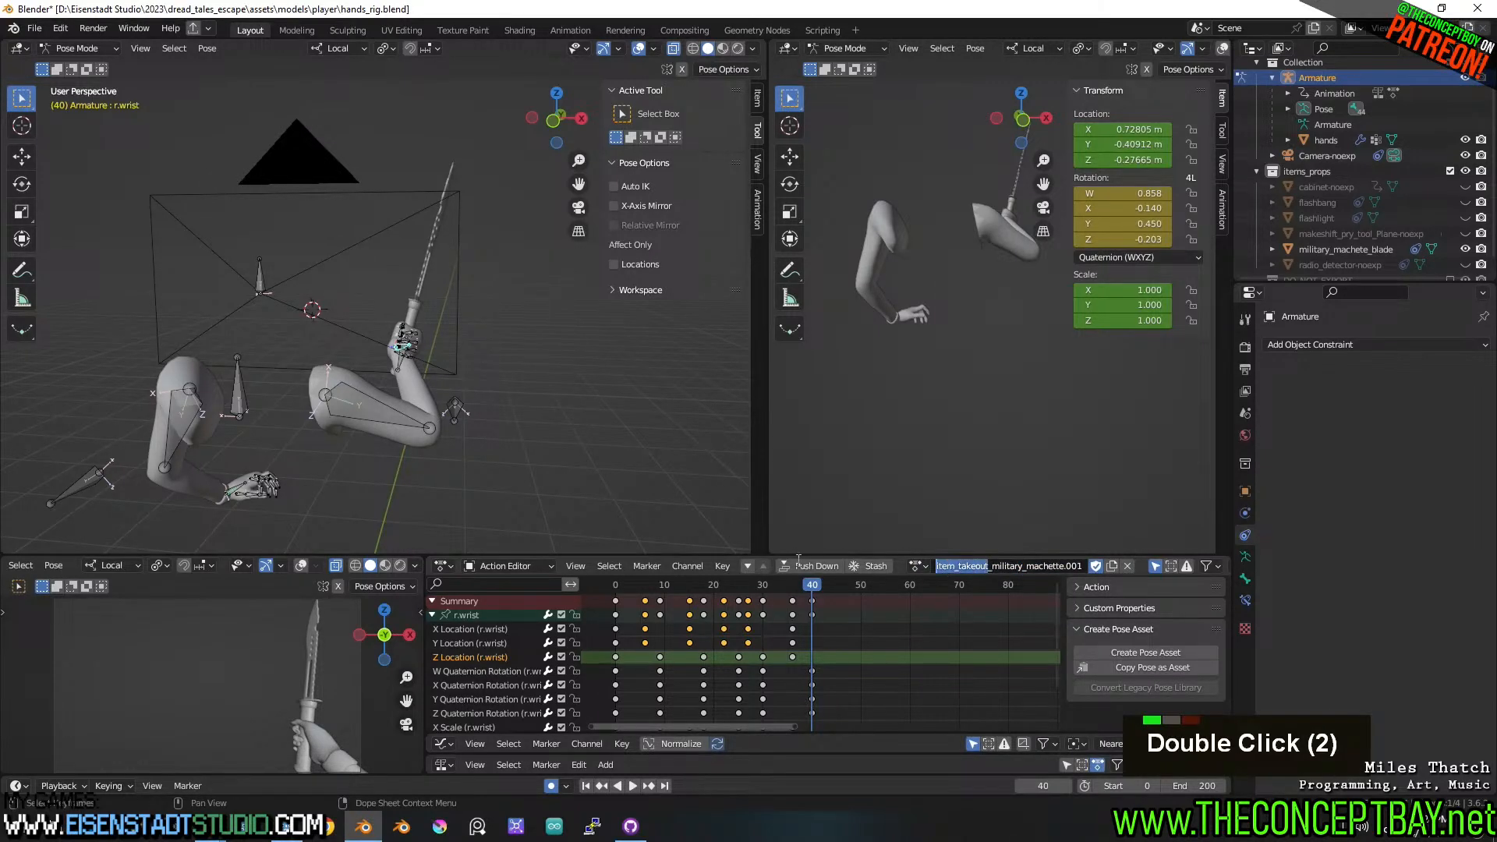
type("attack")
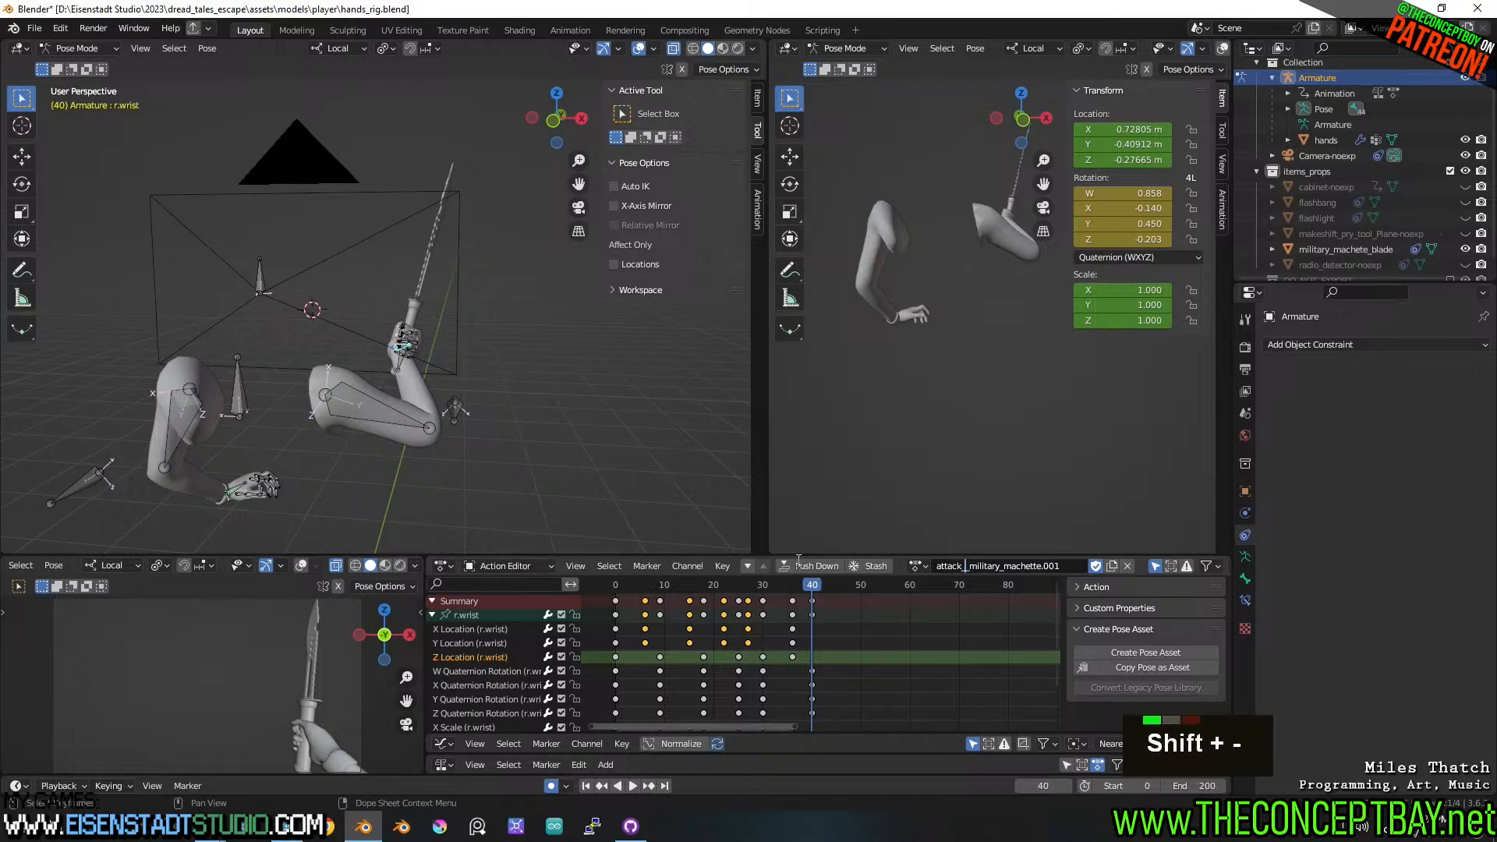
type("_windup")
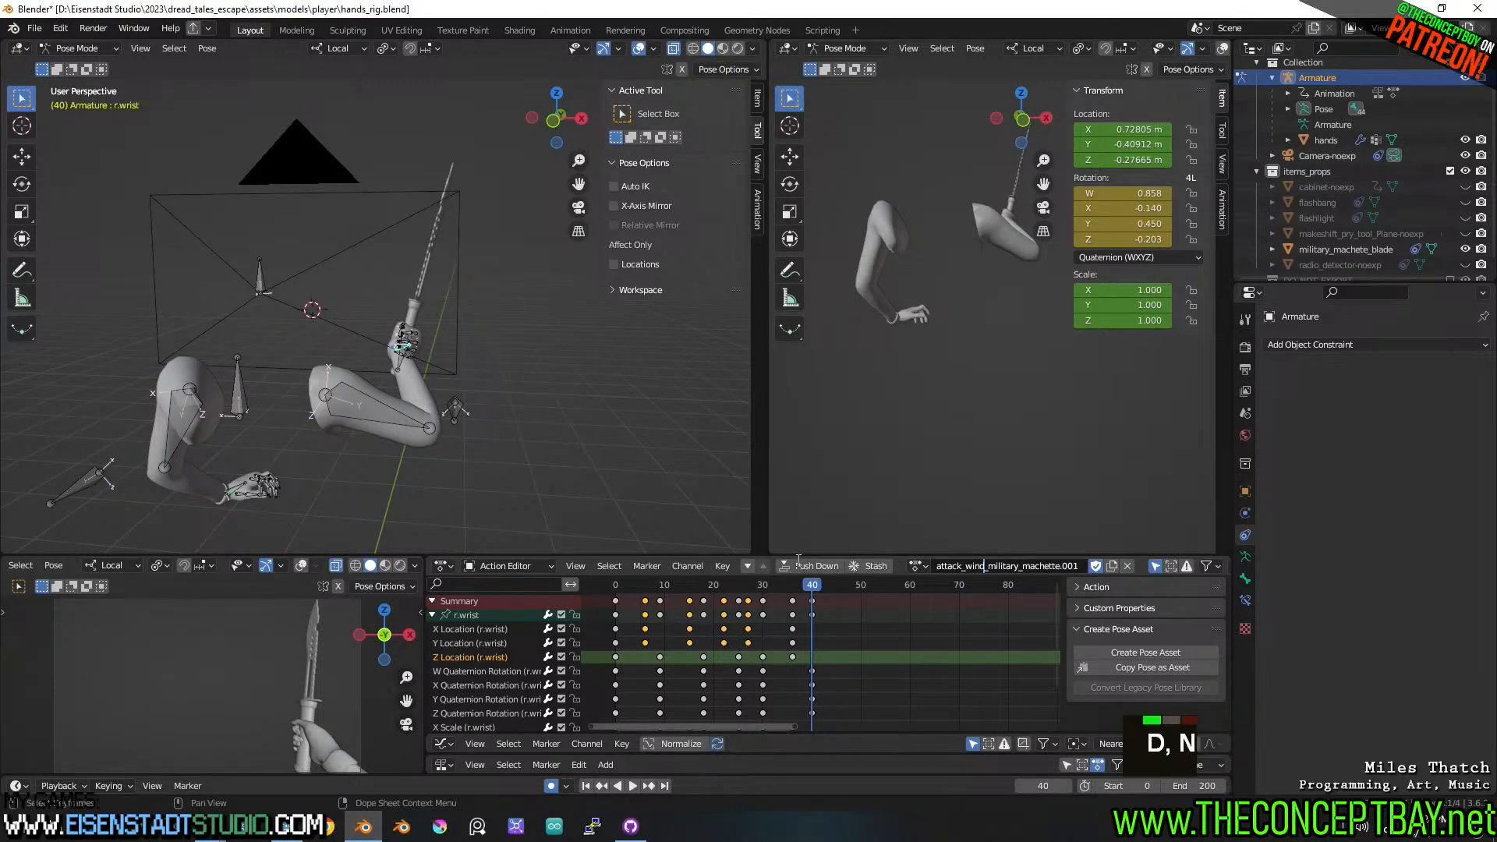
key("ctrl+Right")
key("ctrl+shift+Right")
key("ctrl+shift+Right")
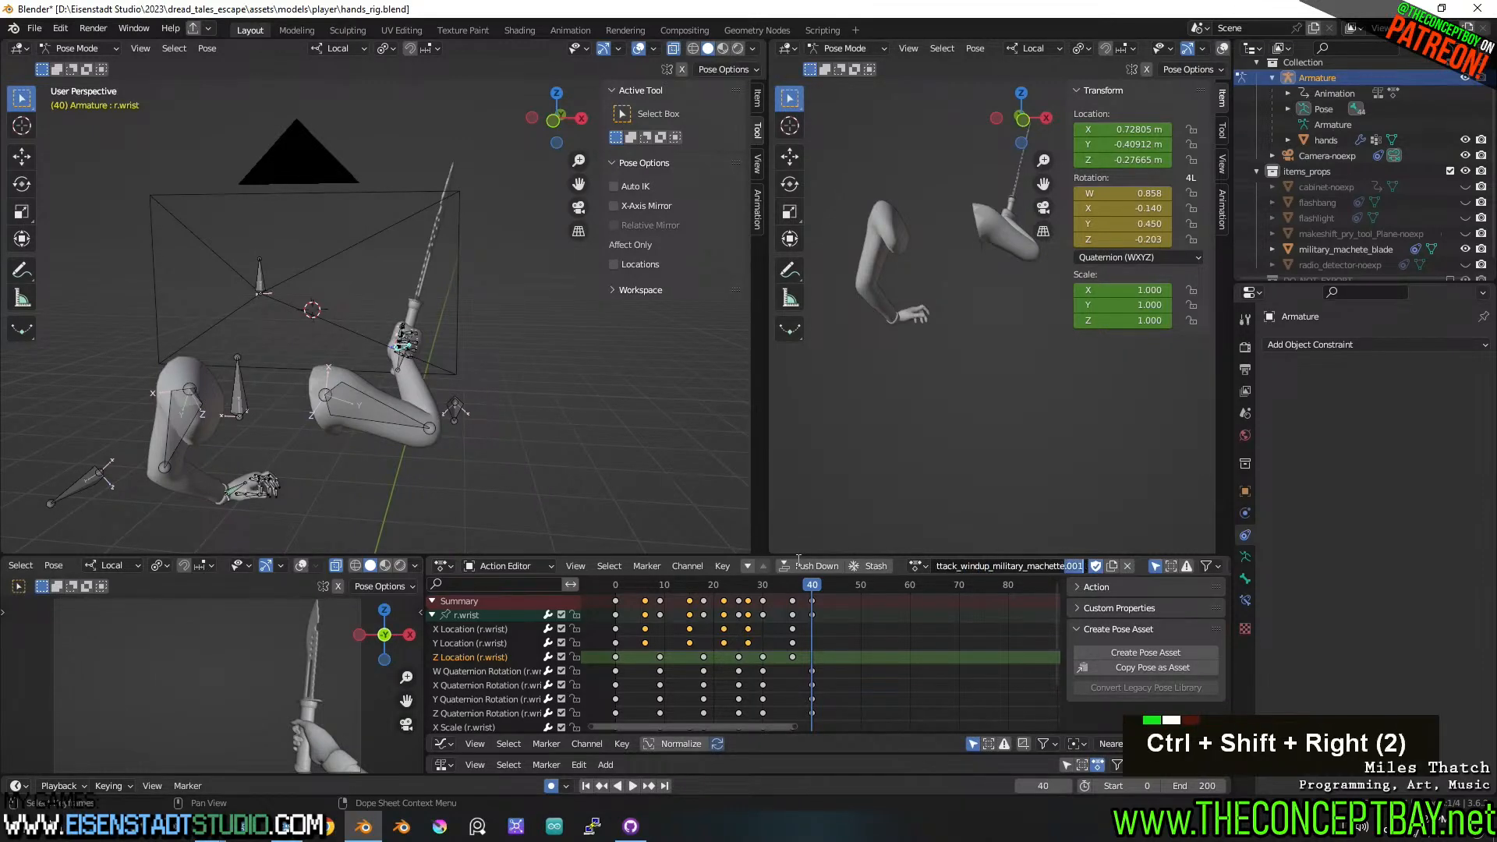
key("BackSpace")
key("Return")
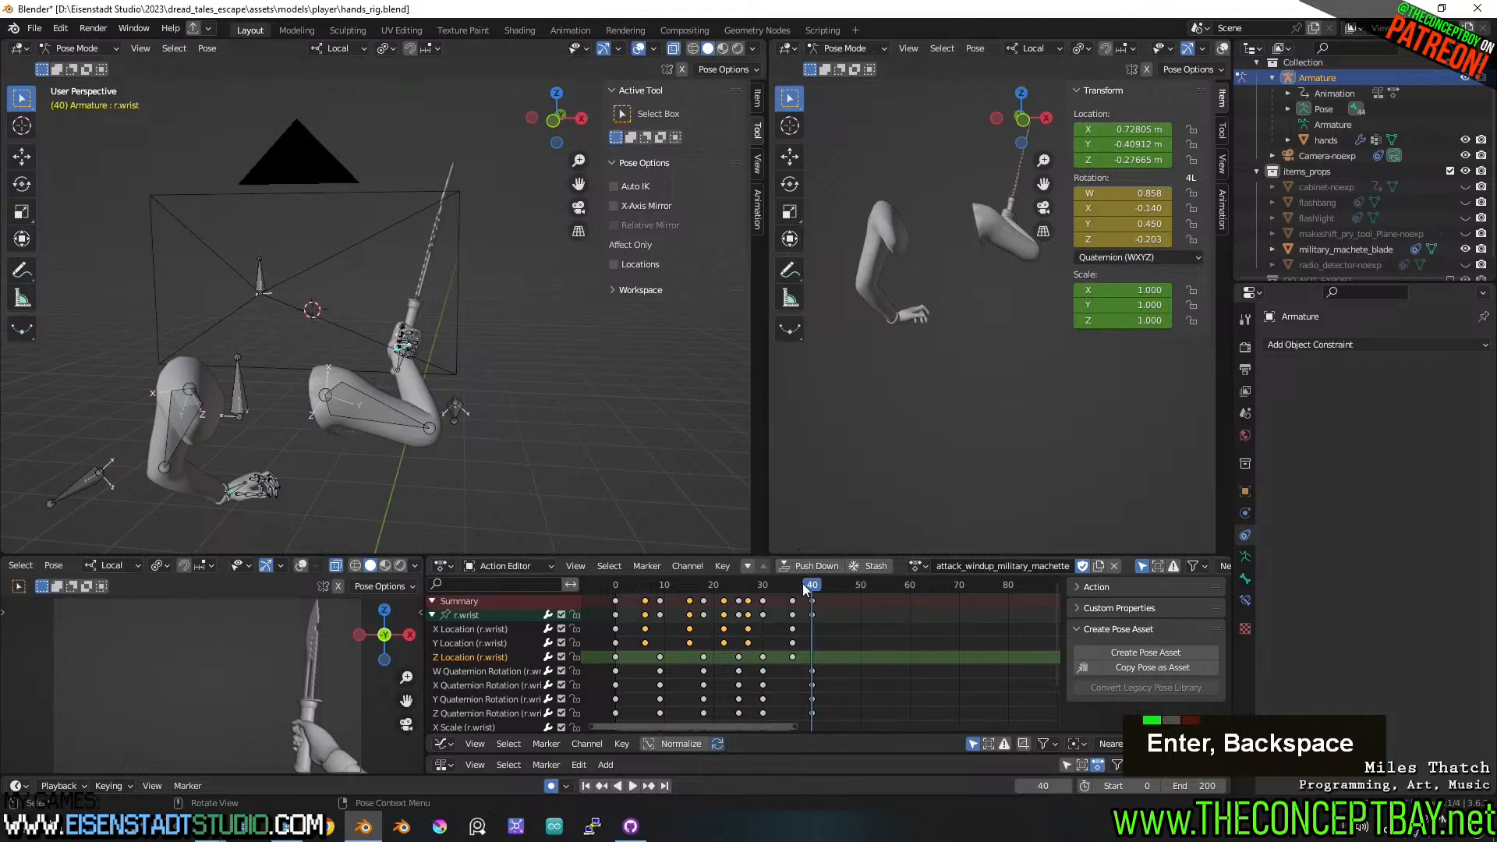
- Insert Location & Rotation keyframes for all bones at frame 40 of the windup action
key("a")
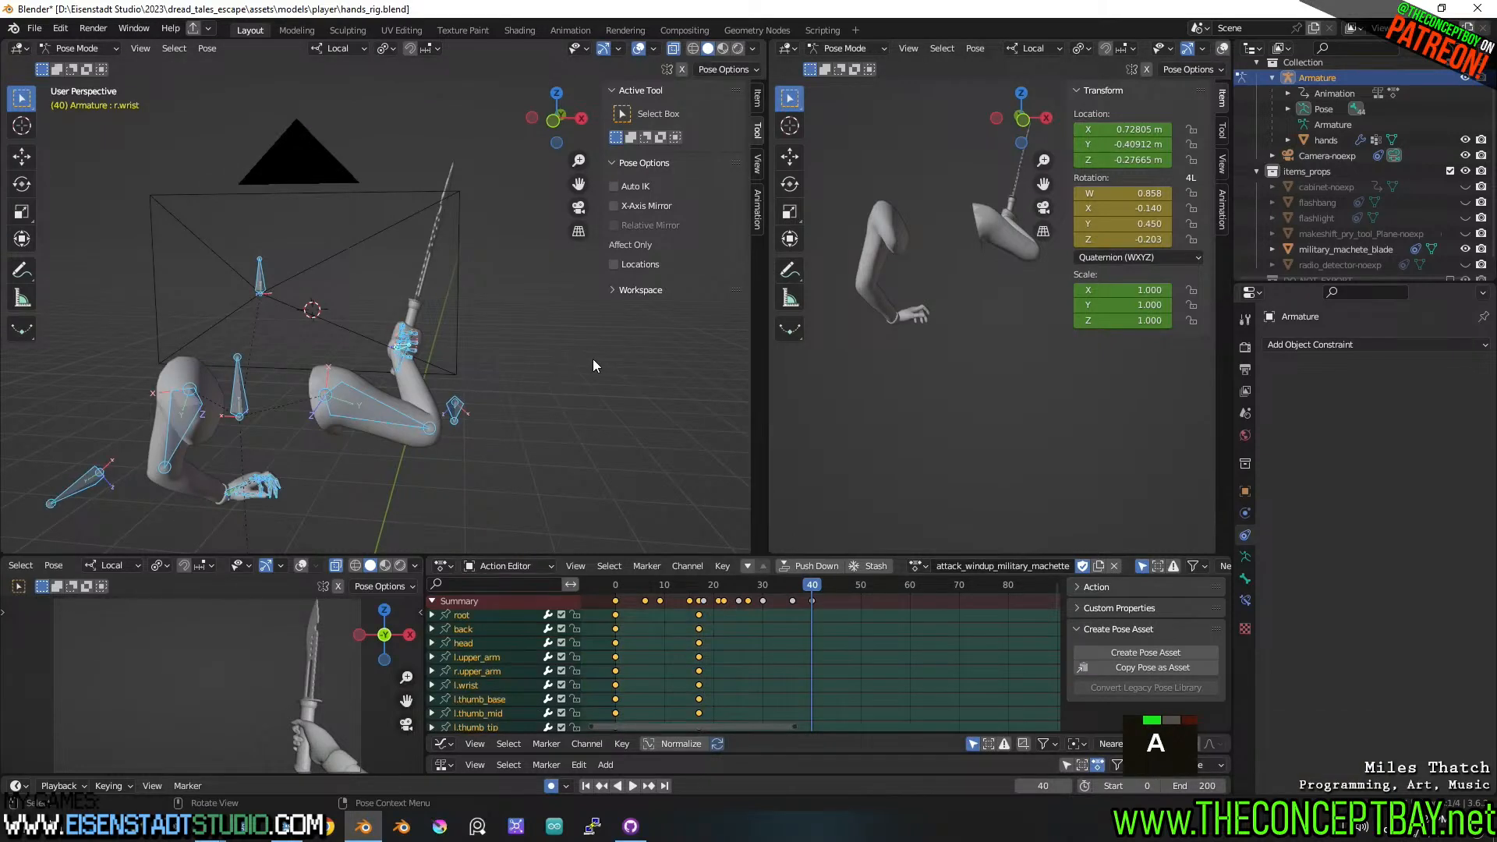
middle_click_drag(504, 352, 475, 358)
key("i")
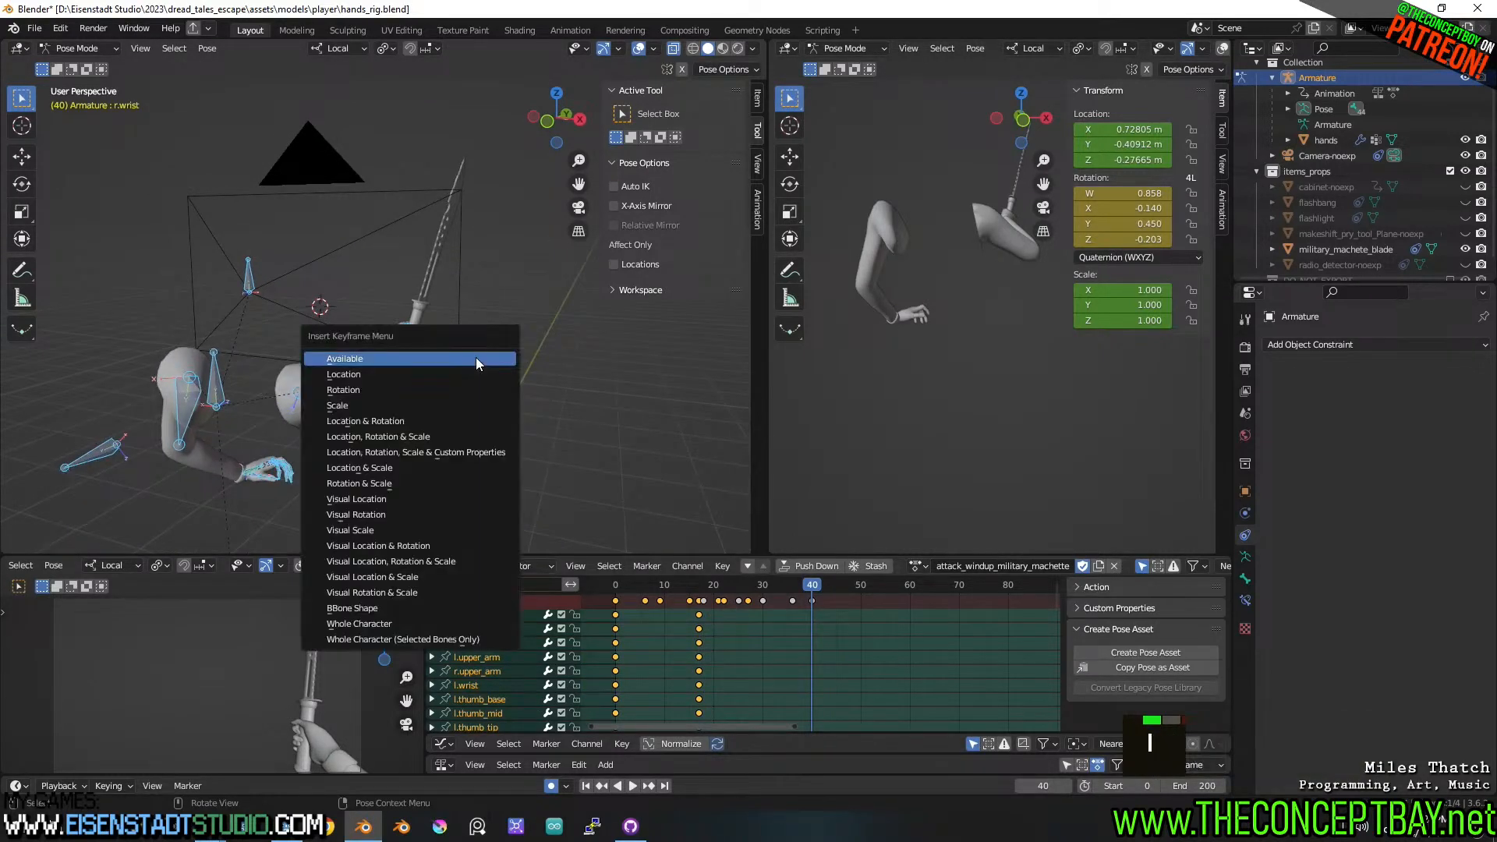
left_click(456, 425)
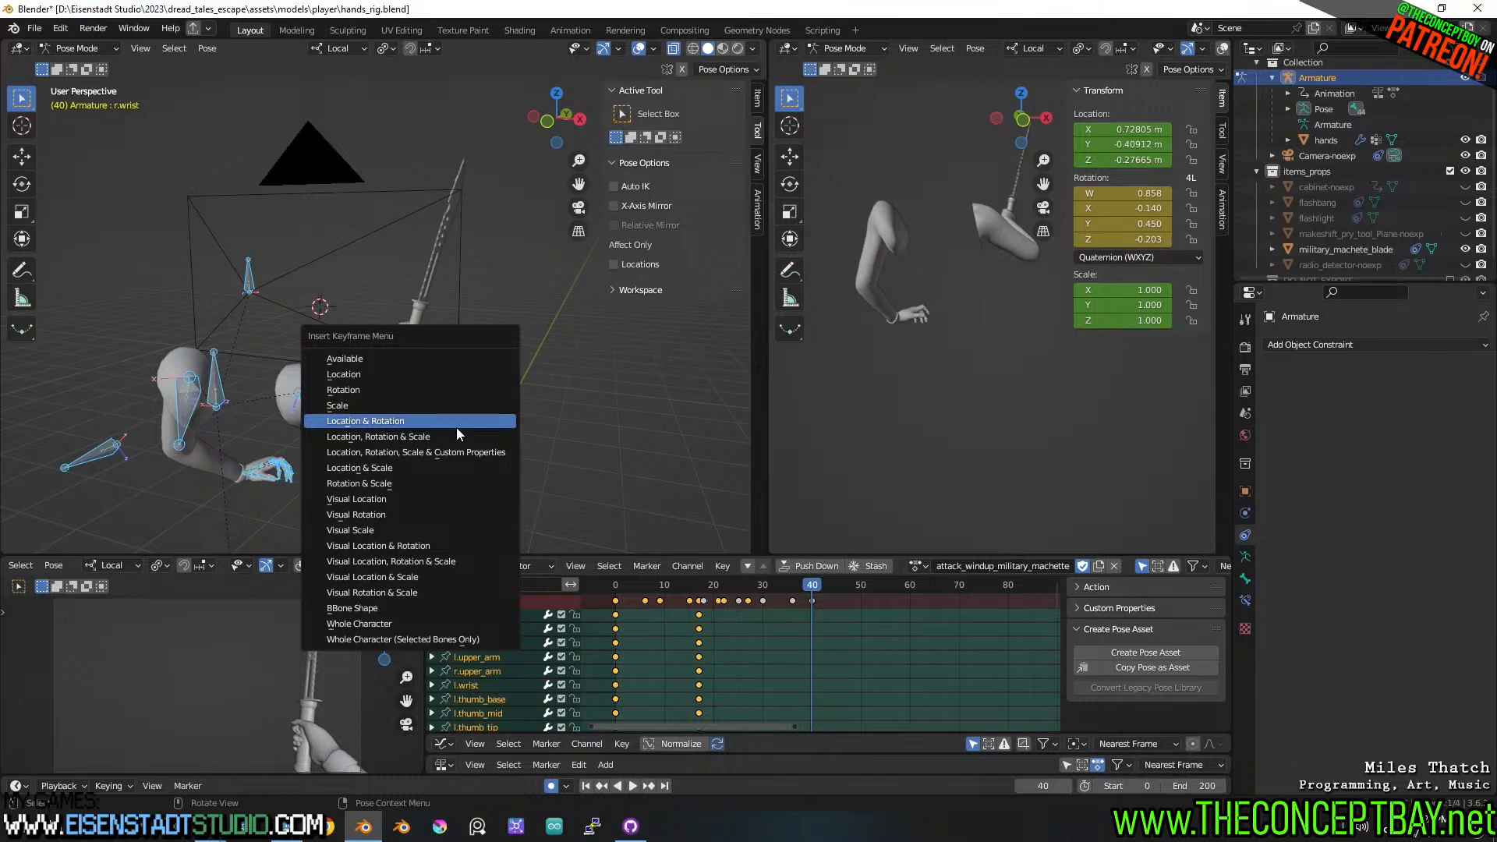
- Delete all keyframes before frame 40 and move the frame 40 keyframes to frame 0
left_click(800, 601)
left_click_drag(801, 599, 601, 606)
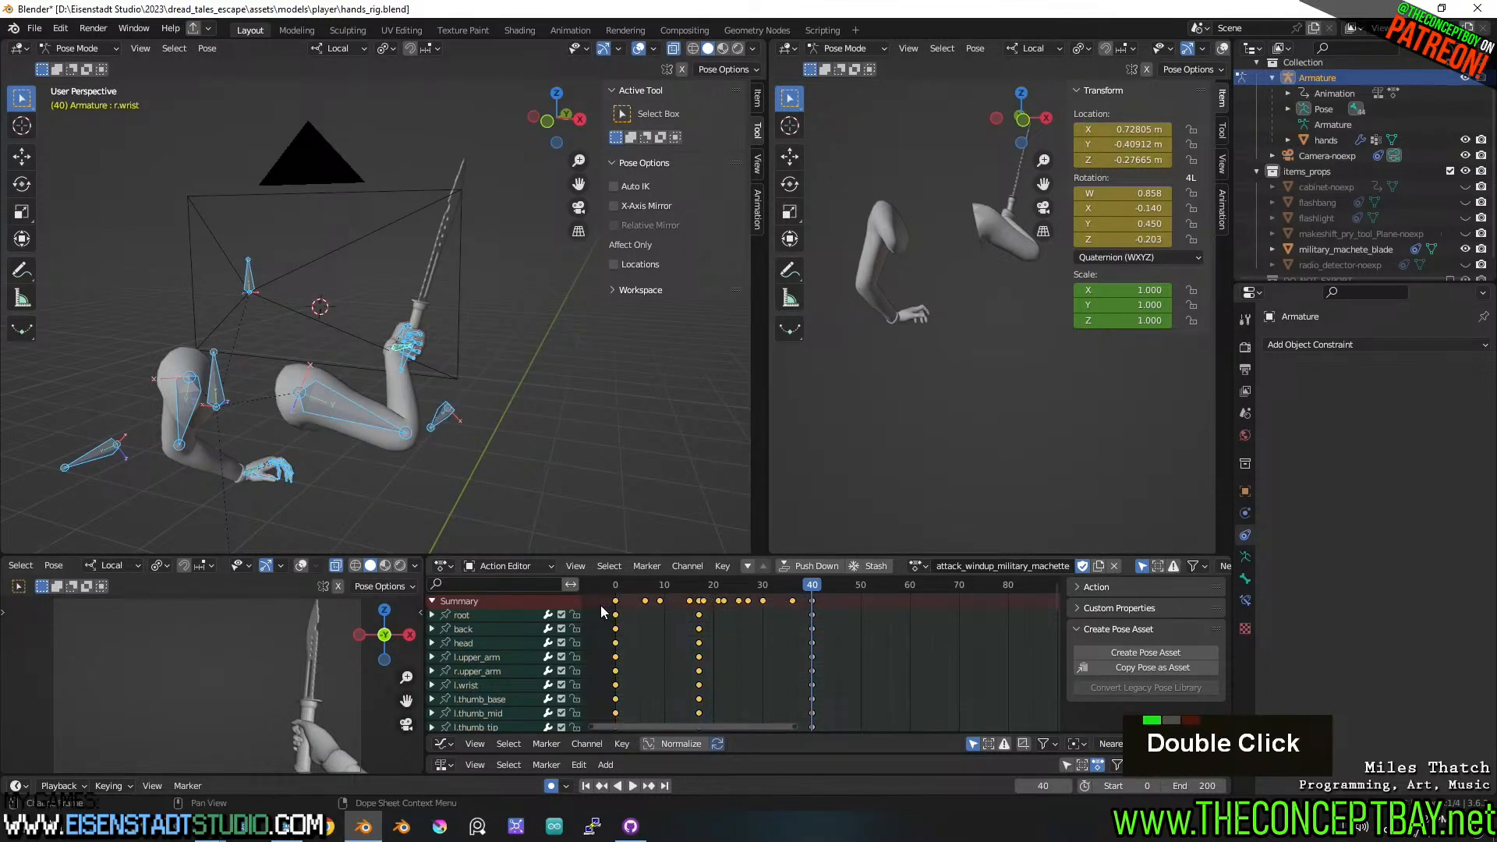
key("x")
left_click(600, 605)
key("g")
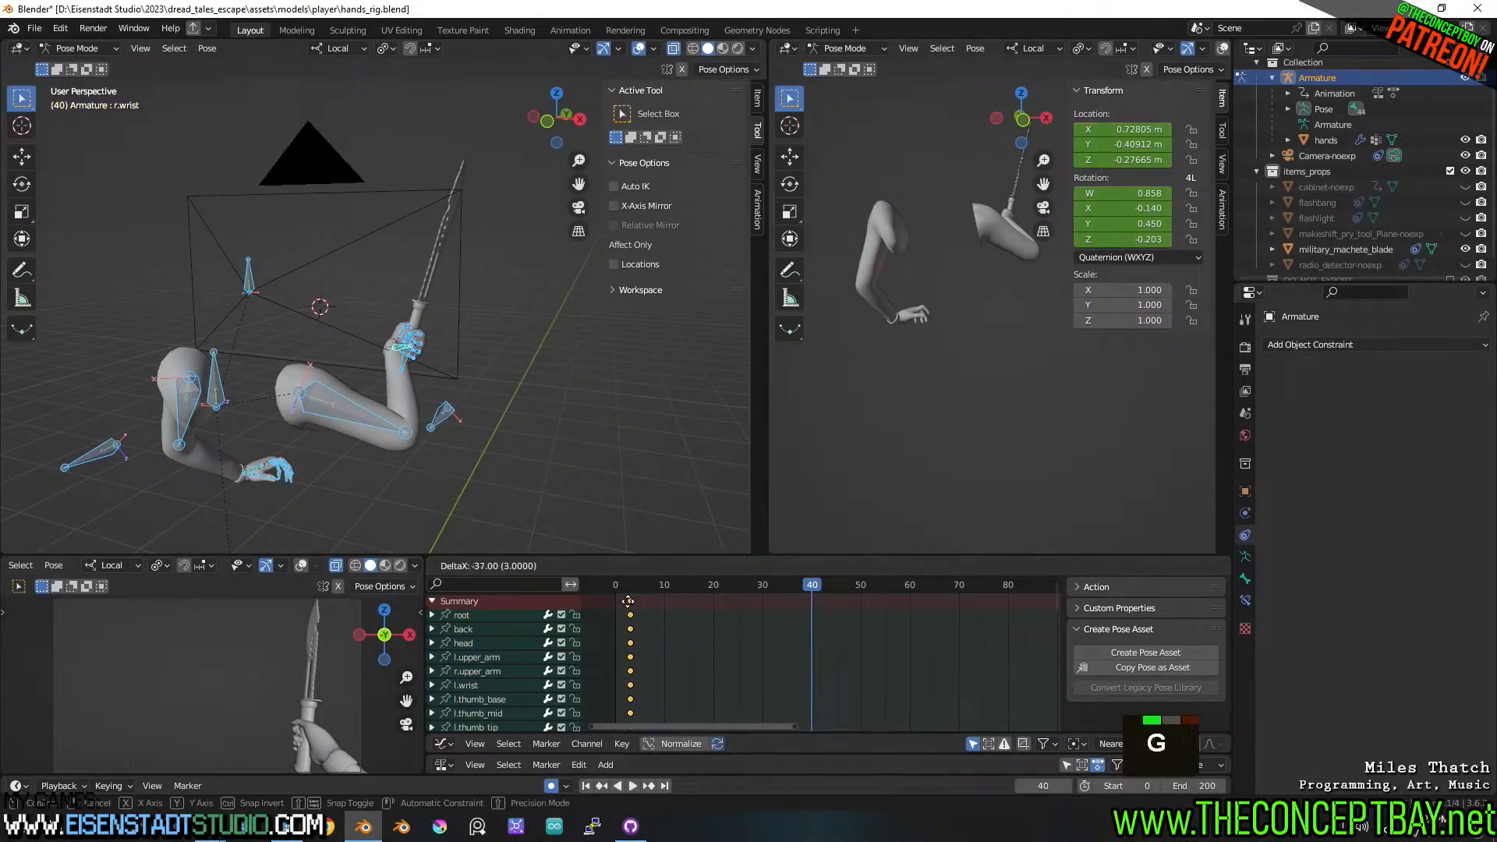
left_click(619, 602)
- At frame 10, move the r.wrist bone about 0.06 m forward and 0.07 m down, and rotate it to tip the machete forward
left_click(616, 585)
left_click_drag(614, 588, 714, 596)
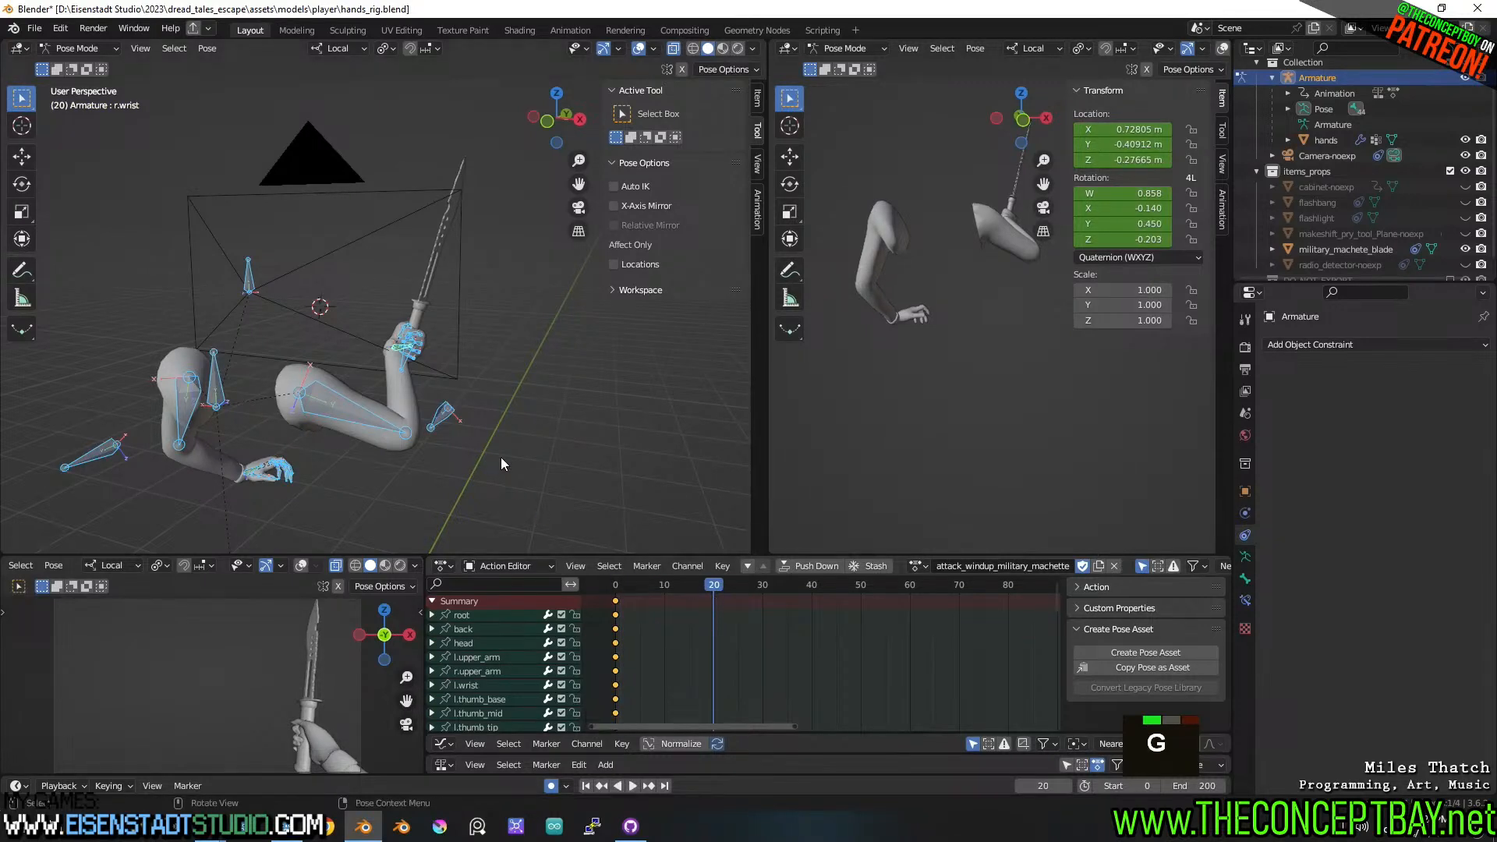
middle_click_drag(501, 457, 396, 381)
left_click(386, 351)
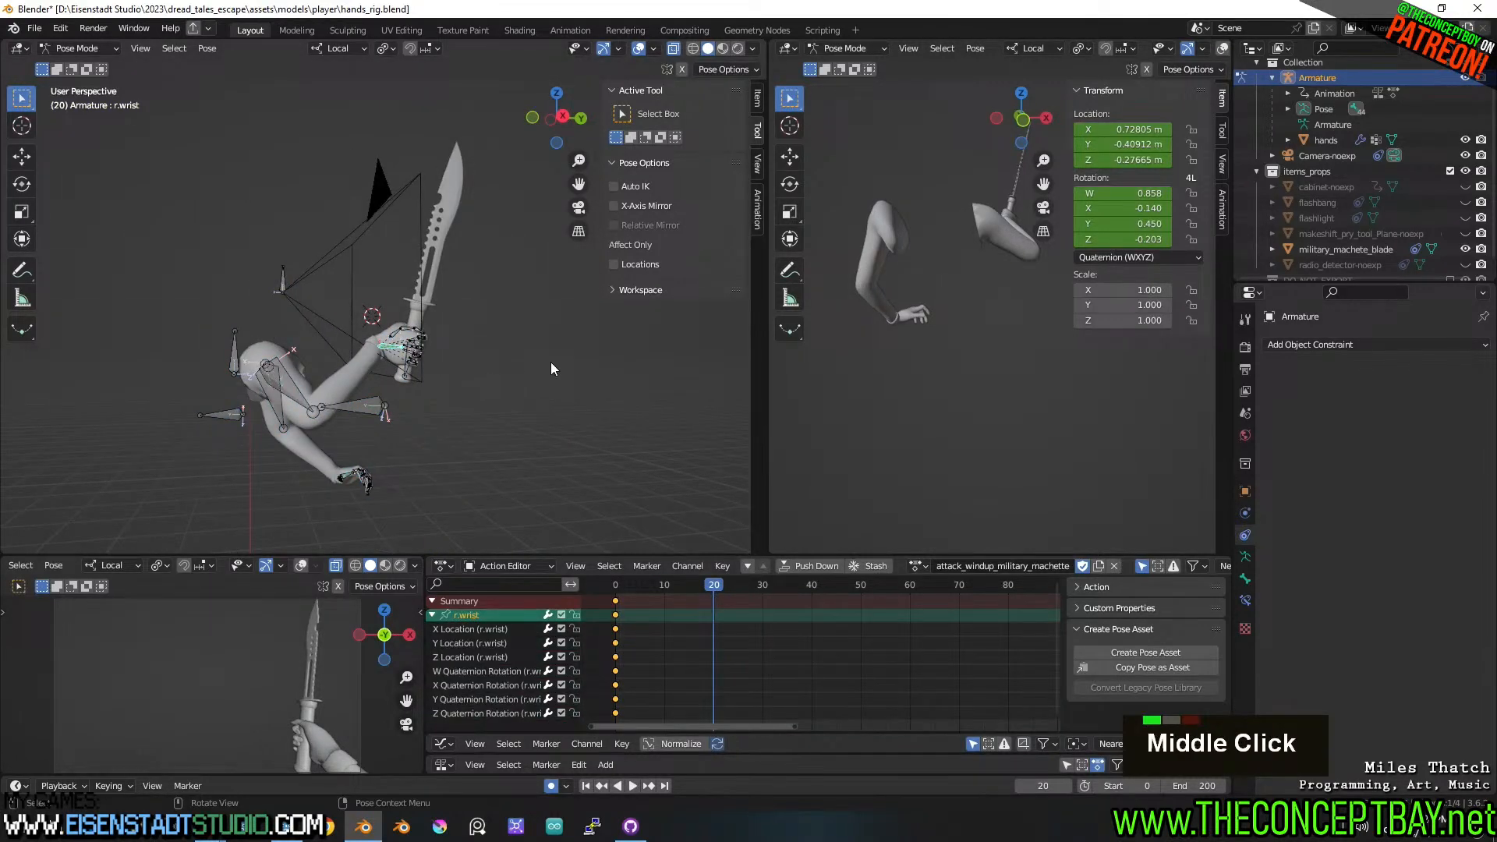
middle_click_drag(551, 362, 494, 351)
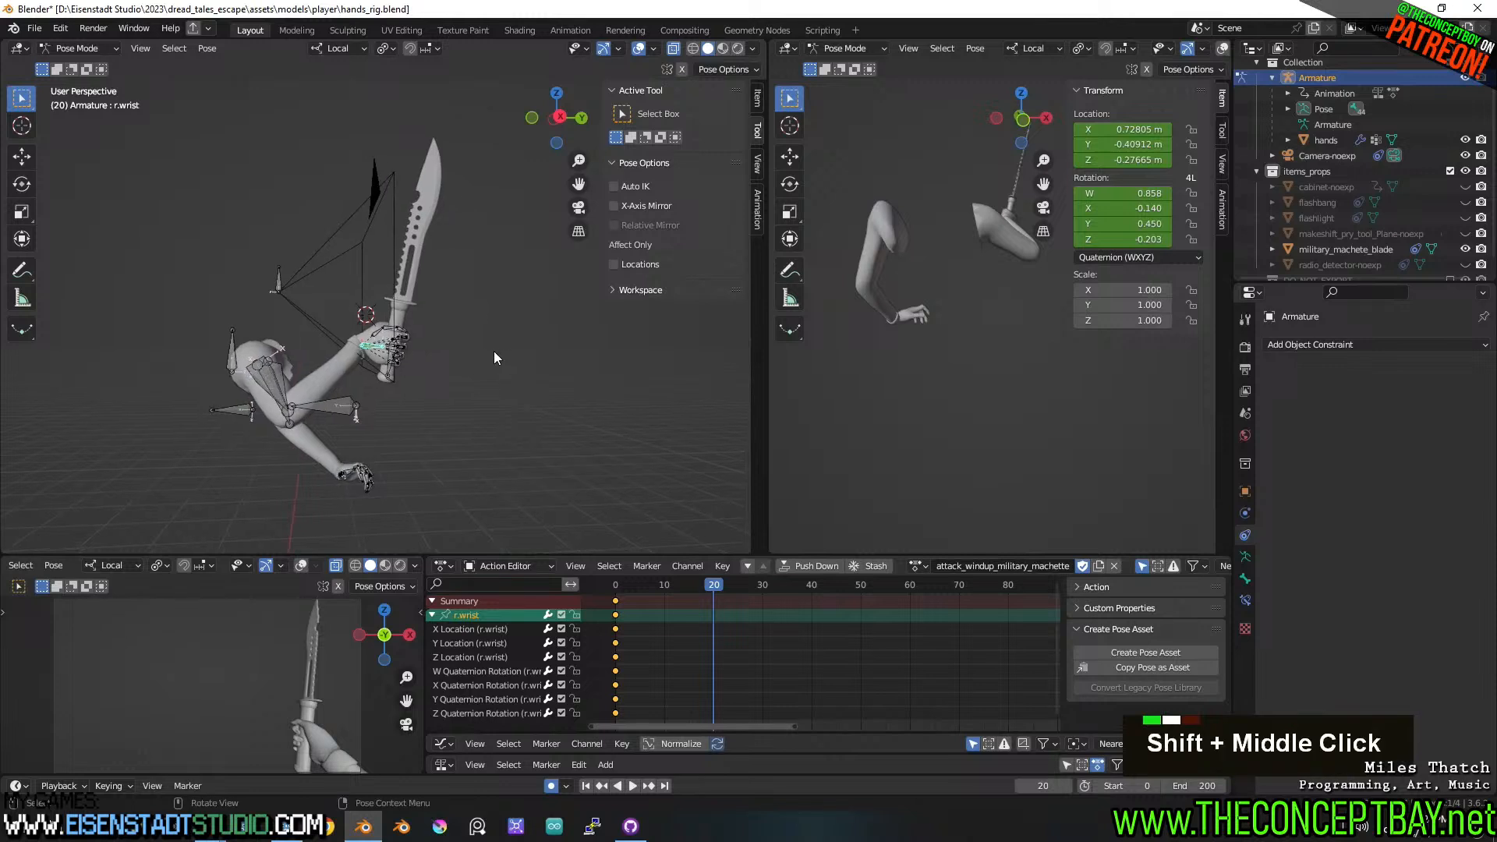
left_click_drag(686, 585, 666, 590)
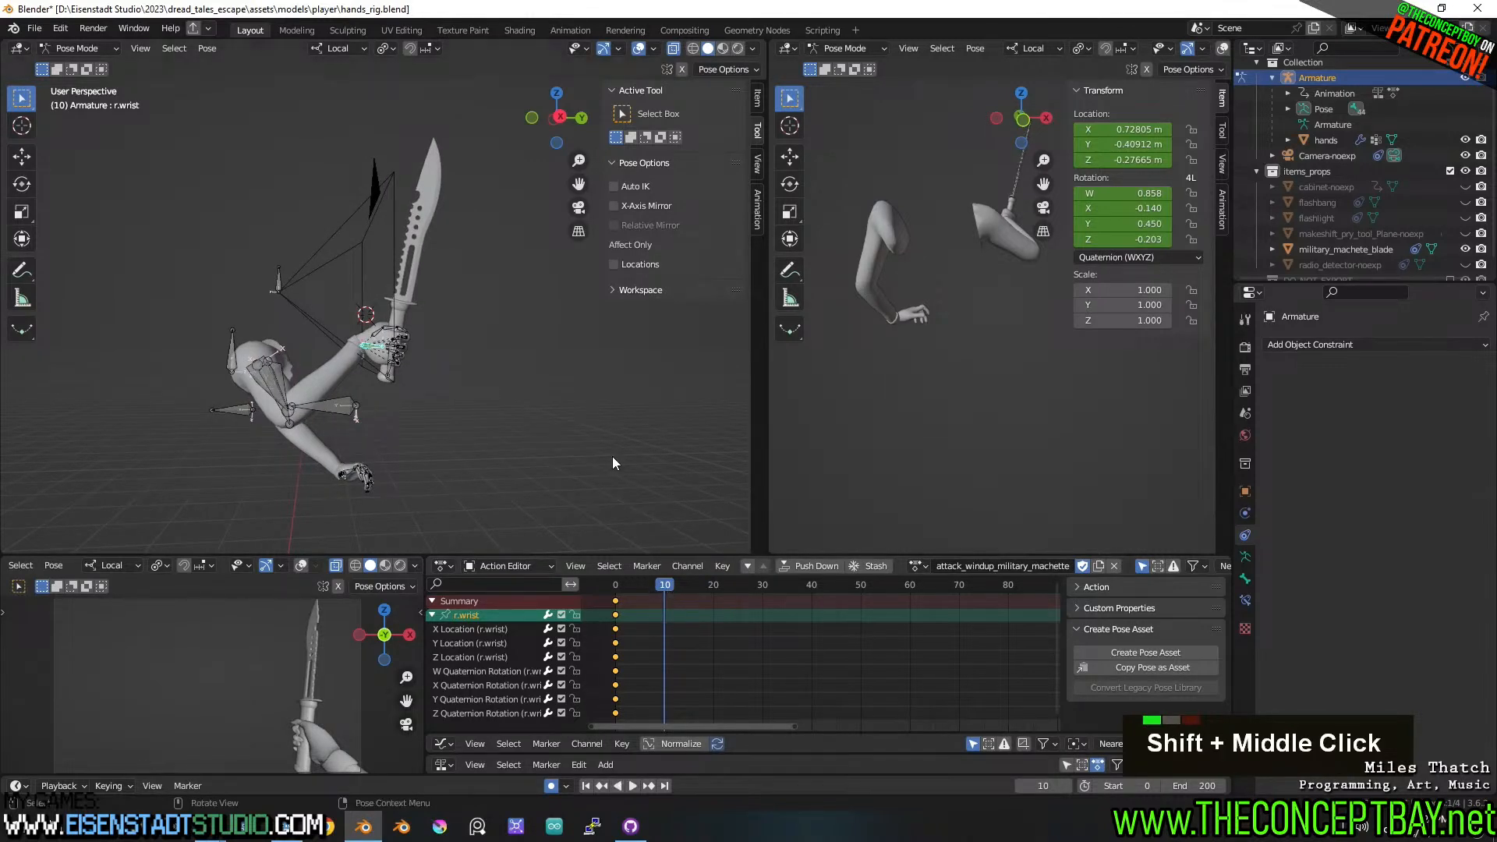
key("g")
left_click(602, 390)
key("r")
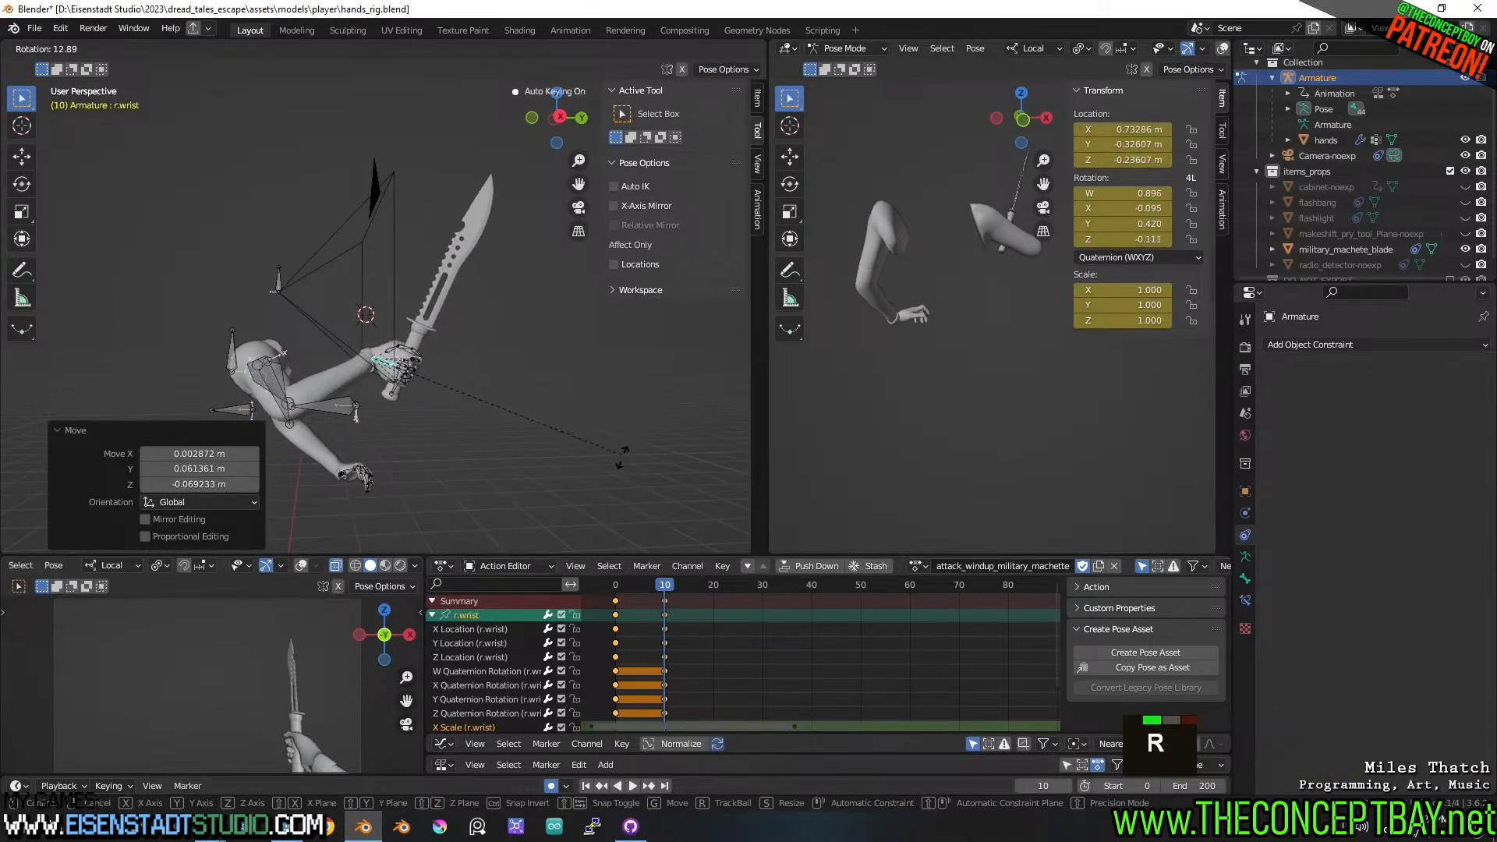
left_click(675, 559)
- At frame 30, rotate the r.wrist bone by -91.2° and move it about 0.57 m back and 0.4 m up into the windup pose
left_click_drag(667, 594, 762, 594)
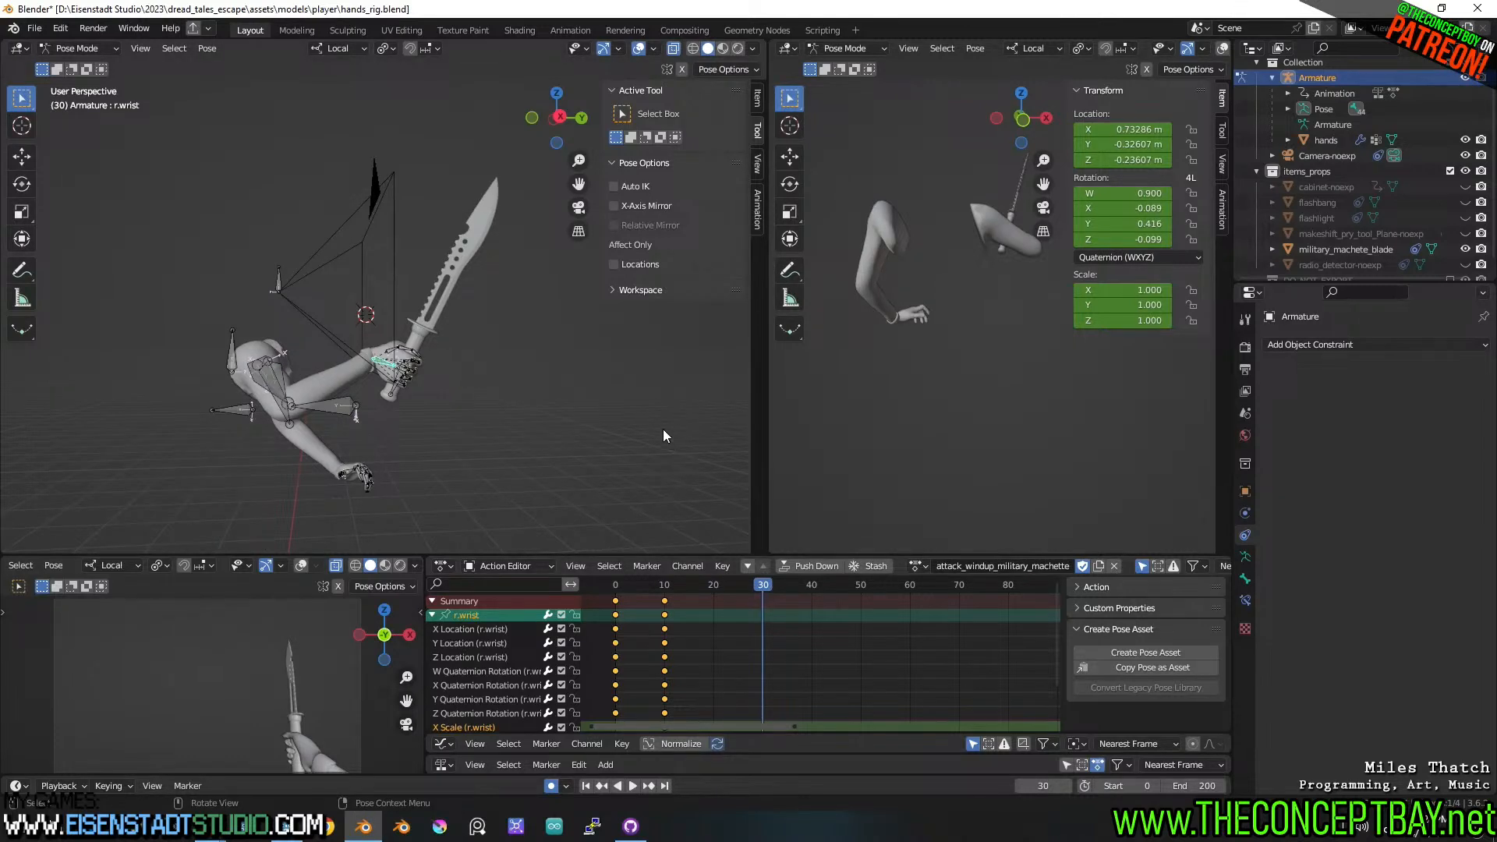
key("r")
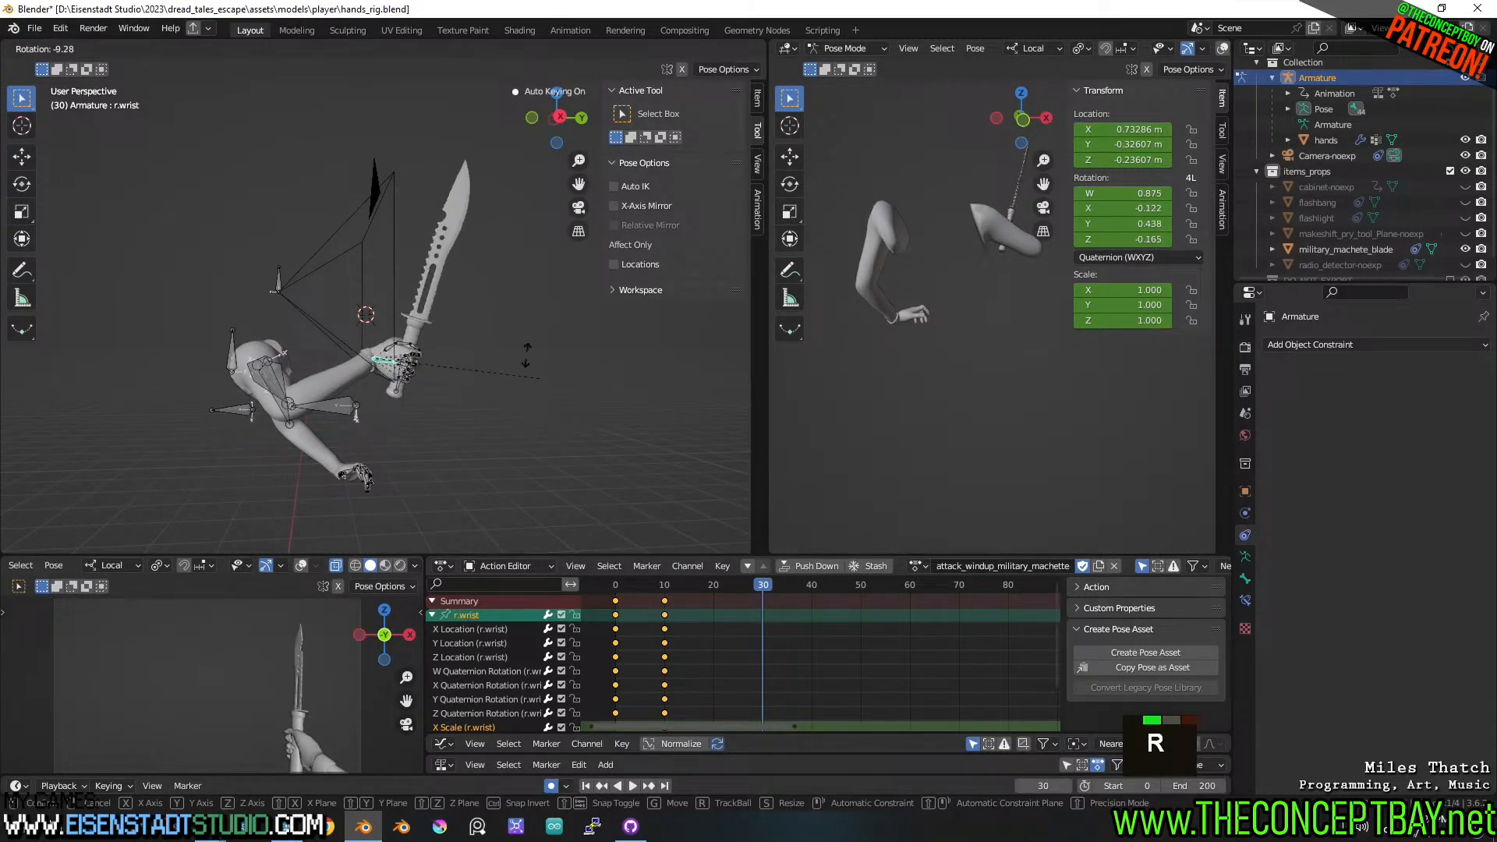
left_click(429, 209)
key("g")
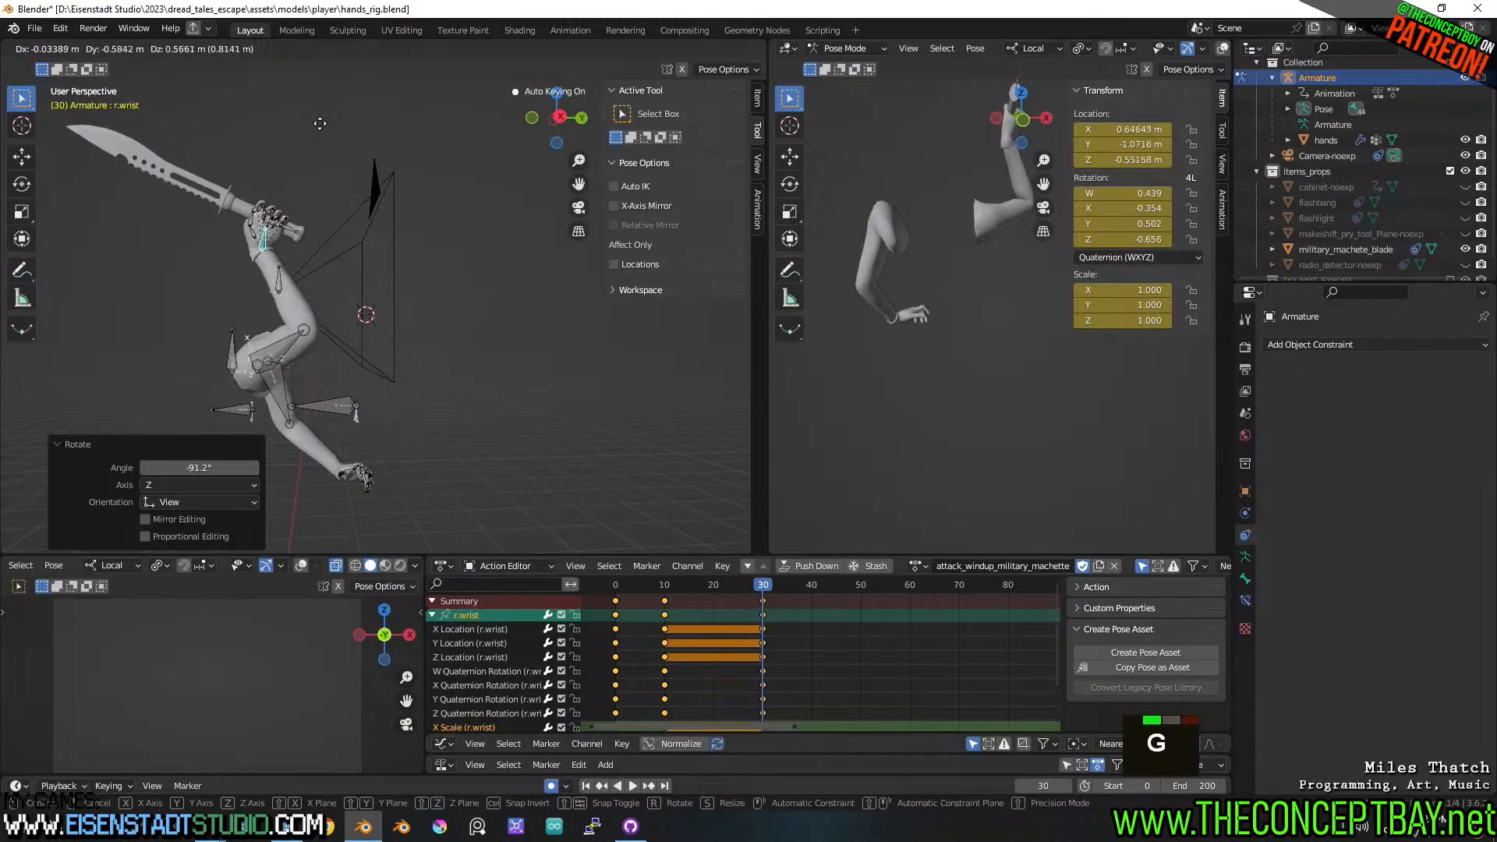
left_click(320, 142)
scroll(295, 374, "down", 2)
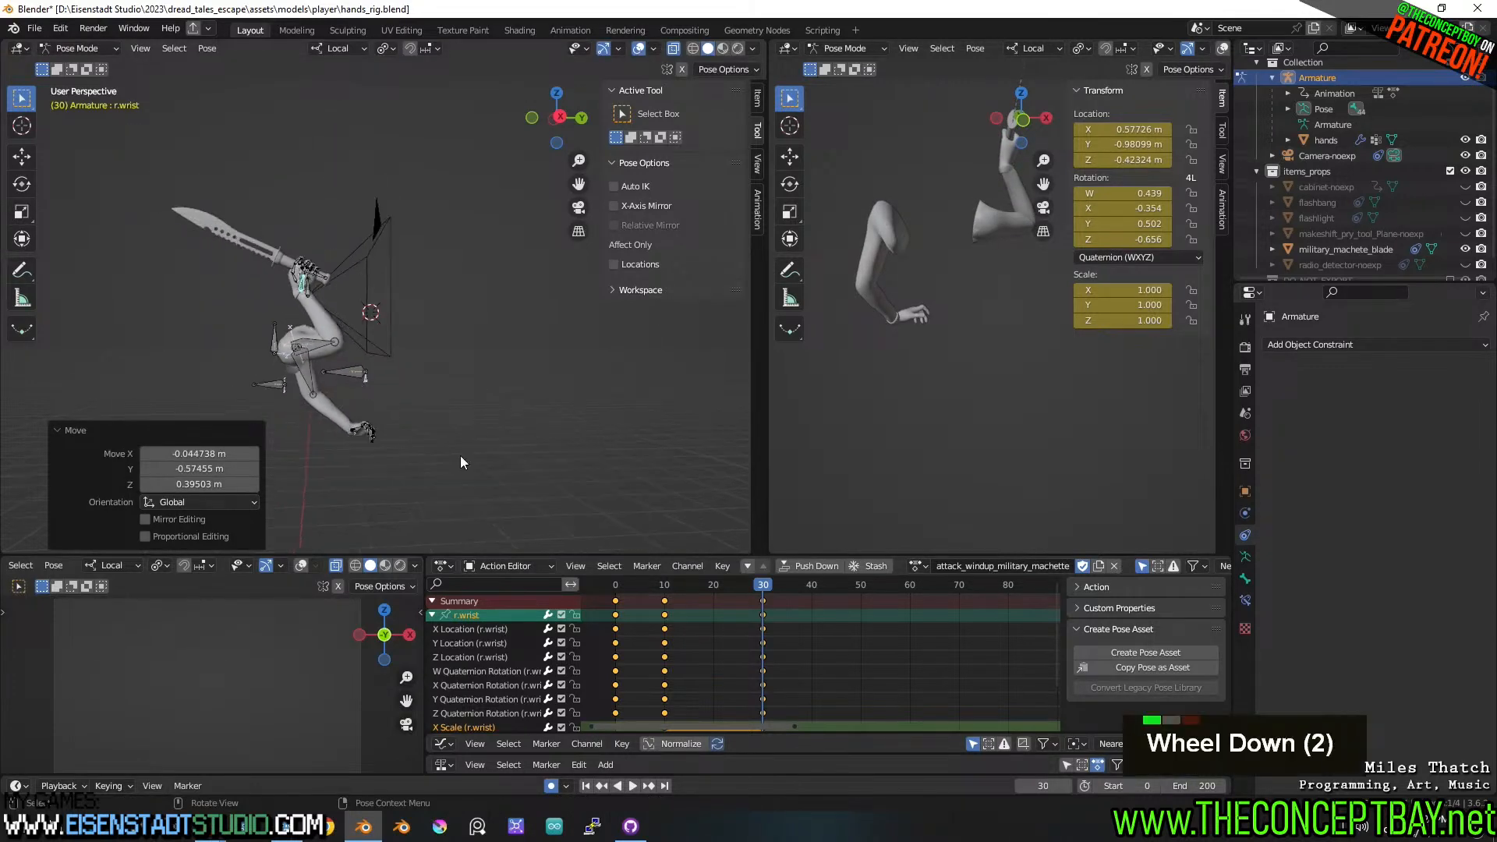
- Move the r.wrist bone's quaternion rotation keyframes from frame 10 to frame 15
left_click_drag(661, 591, 587, 592)
left_click(697, 633)
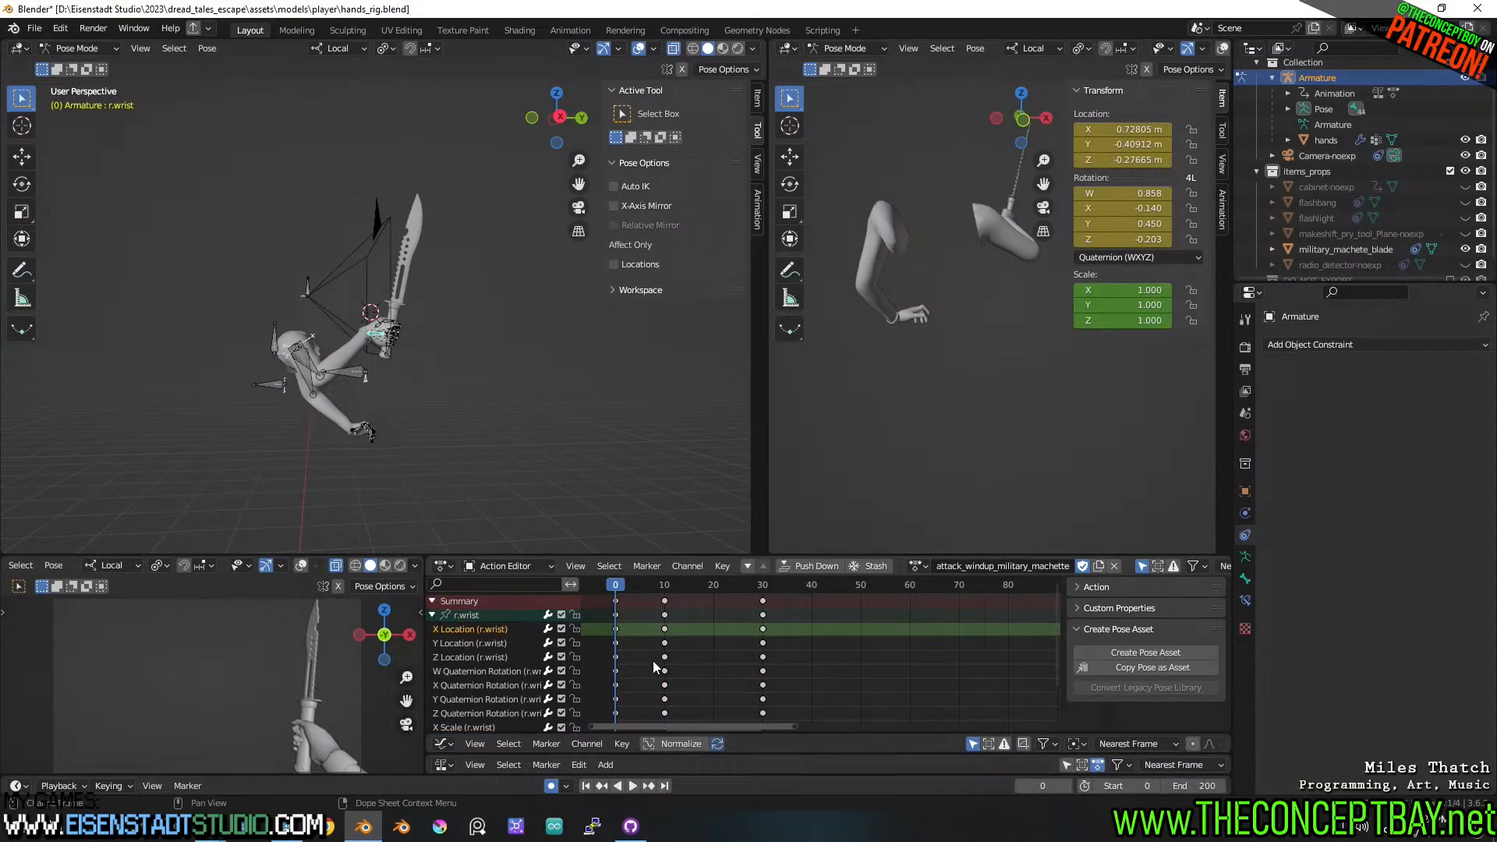
left_click(652, 656)
left_click_drag(650, 669, 683, 717)
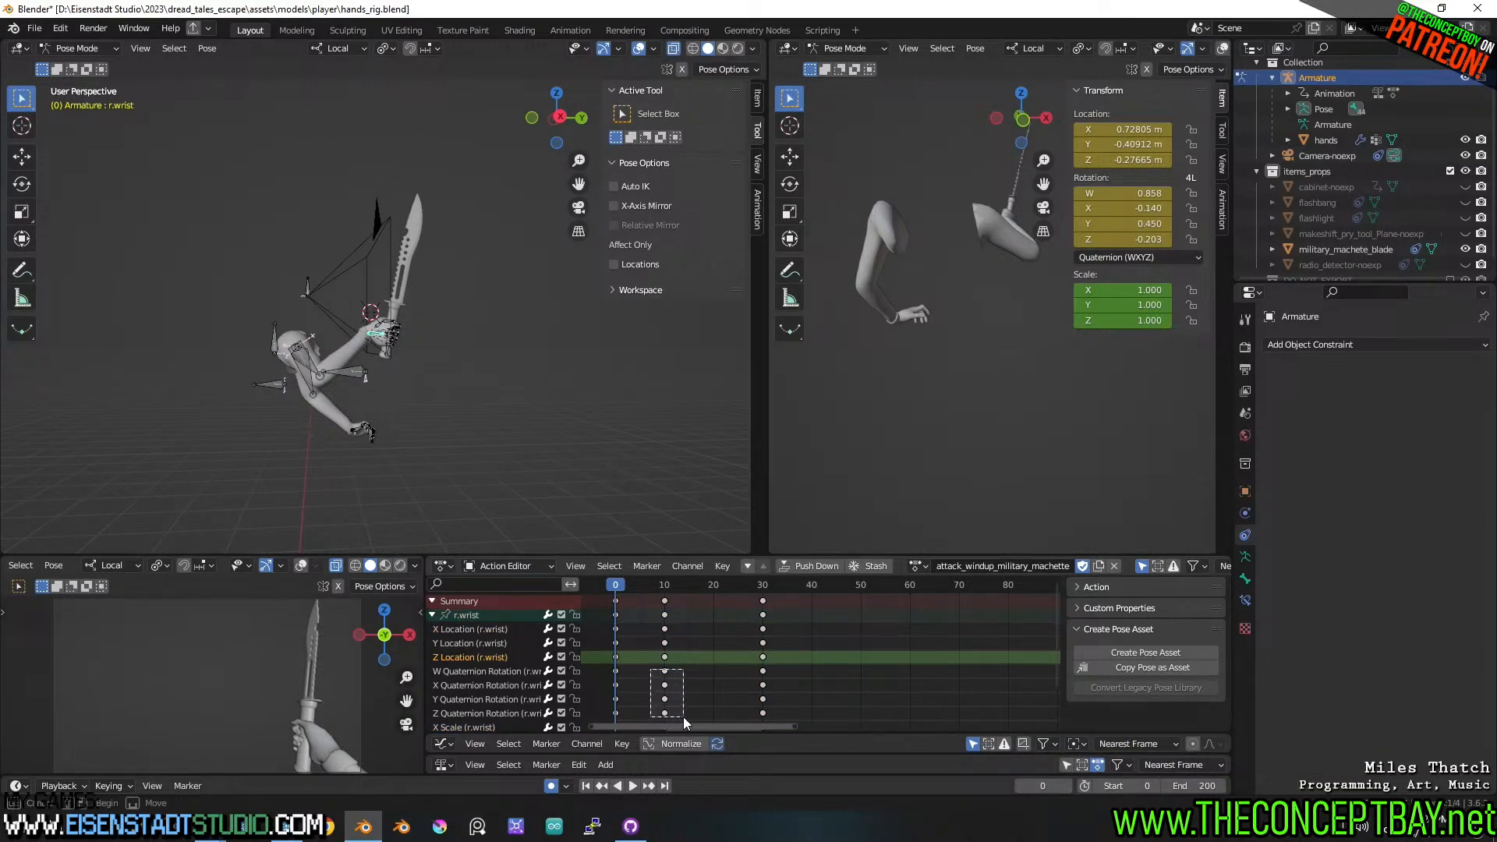
key("g")
left_click(727, 699)
- Play the windup from the start, stop at frame 15 and rotate the r.wrist bone there by 11.3°
left_click_drag(620, 587, 579, 586)
key("space")
key("space")
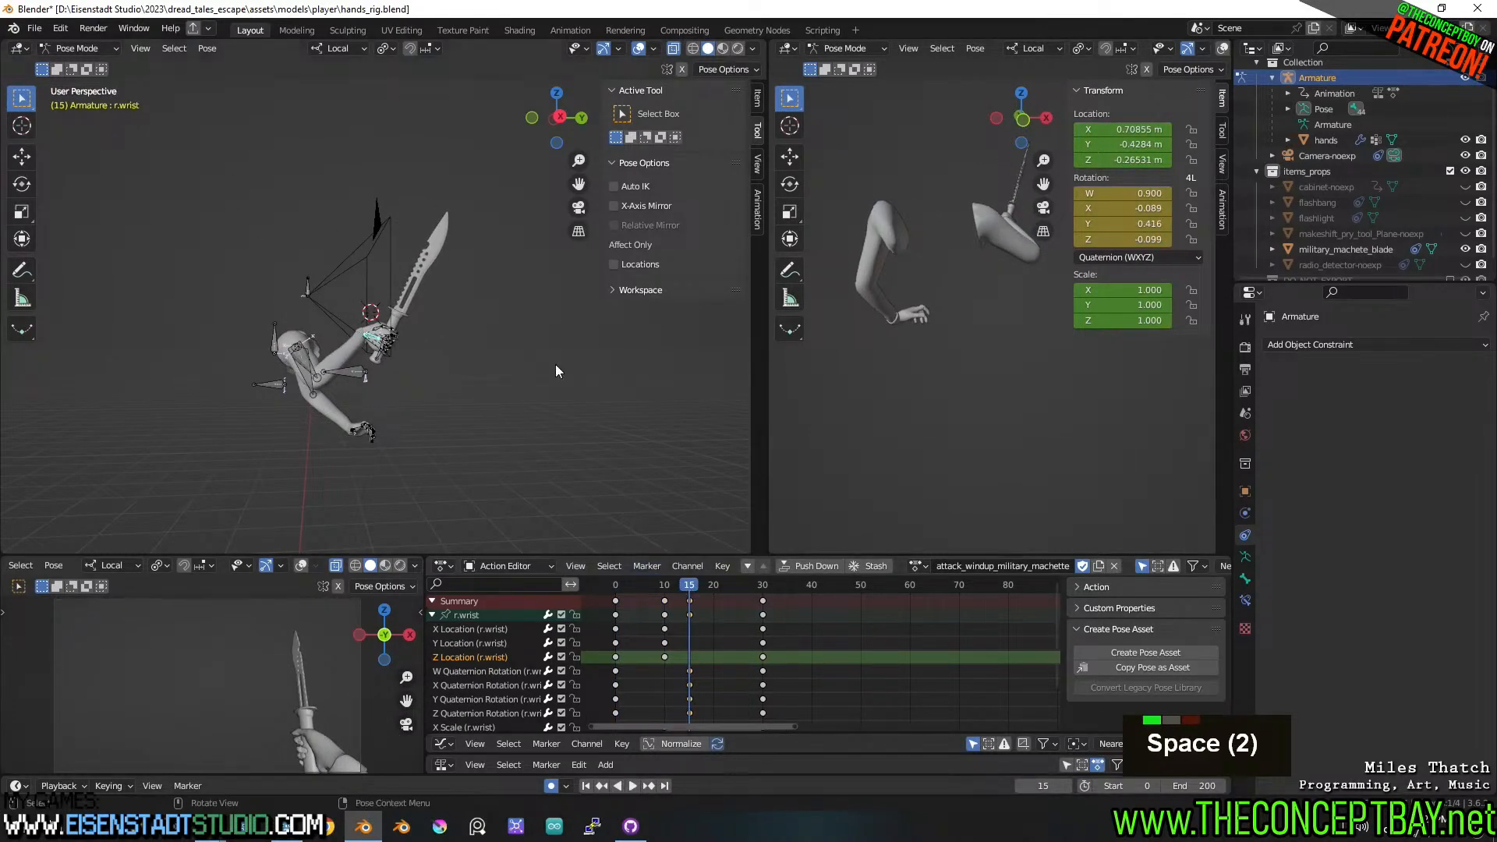
key("r")
left_click(564, 401)
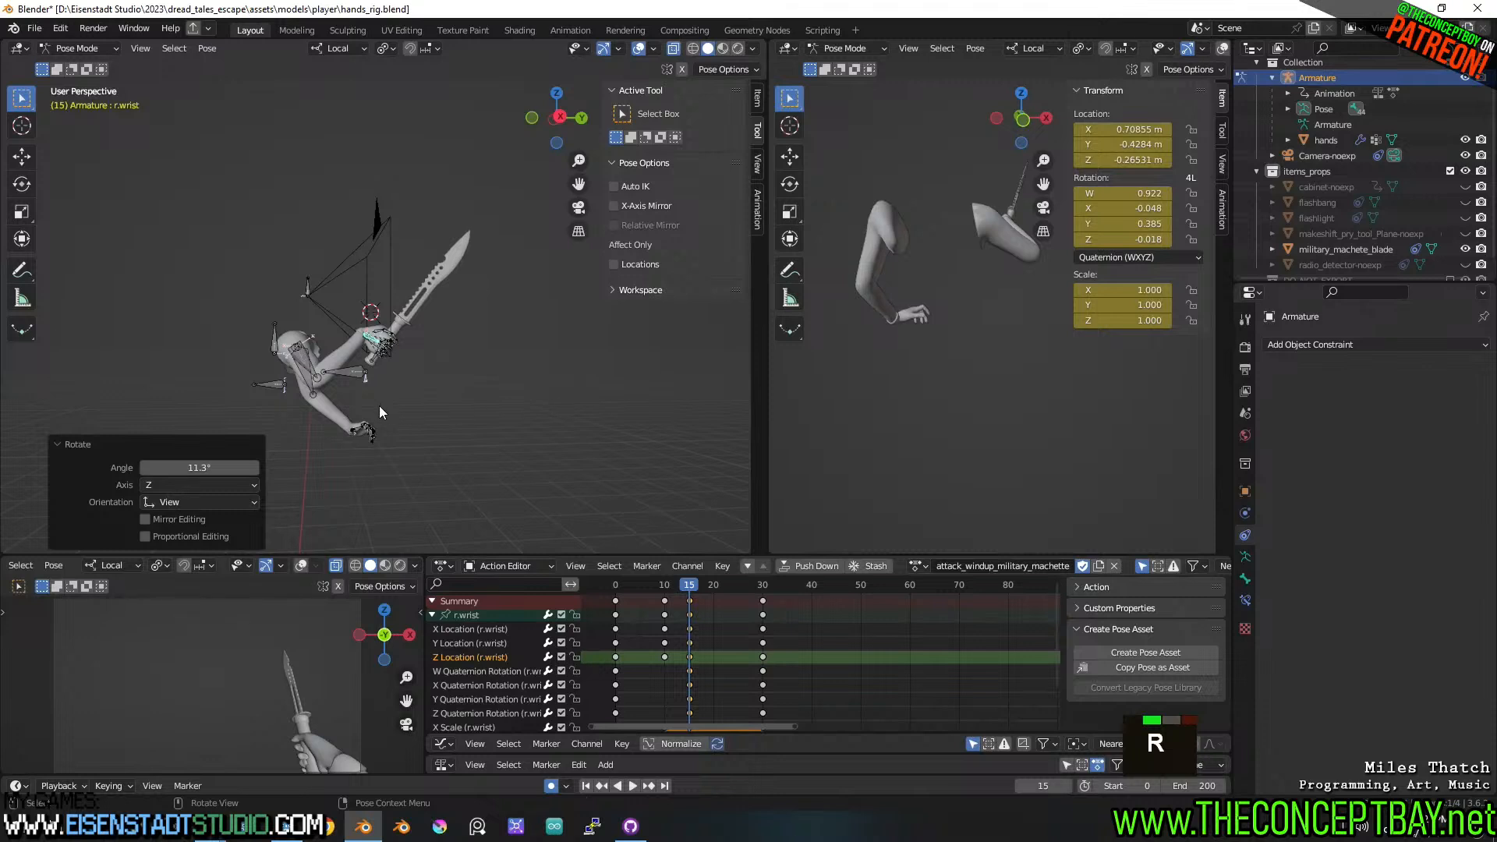
- At frame 15, move the r.elbow bone backward and outward behind the right arm, lower it, and scrub to check the elbow
mouse_move(306, 385)
middle_mouse_down()
mouse_move(344, 477)
mouse_move(322, 390)
middle_mouse_up()
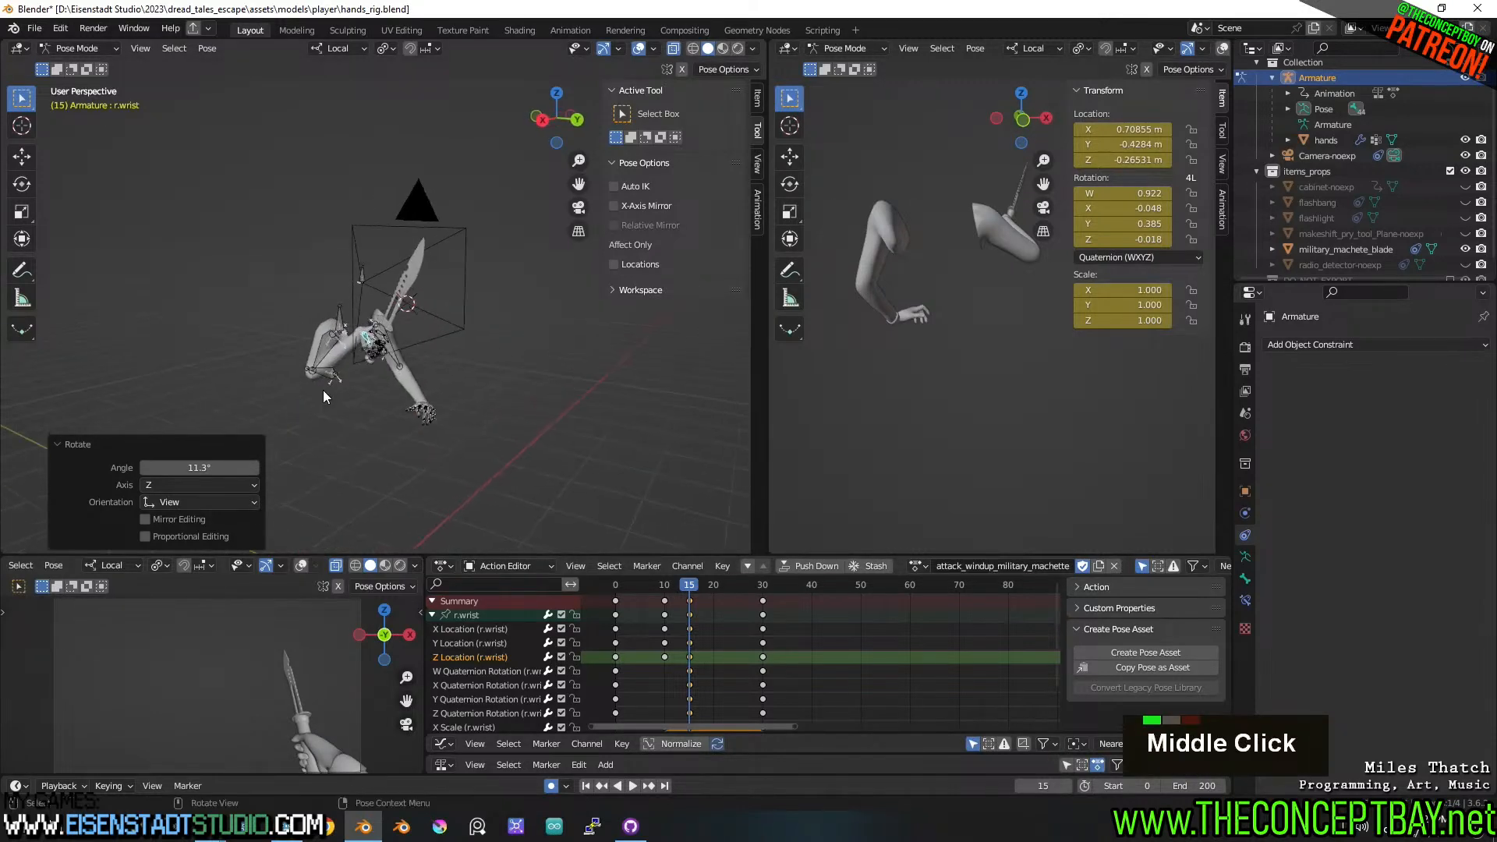
left_click(328, 373)
middle_click_drag(364, 459, 439, 434)
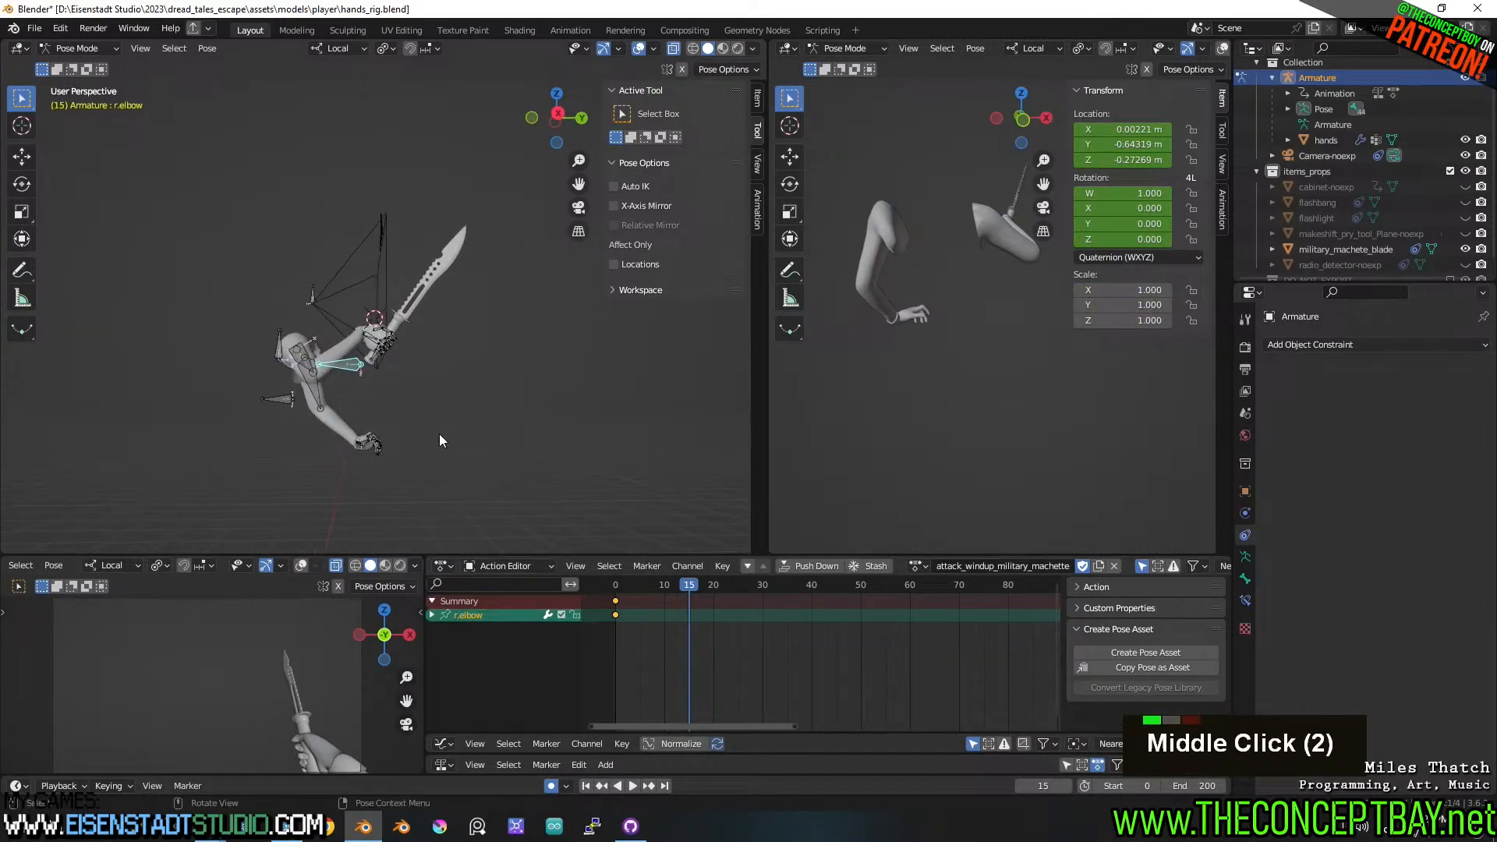
key("g")
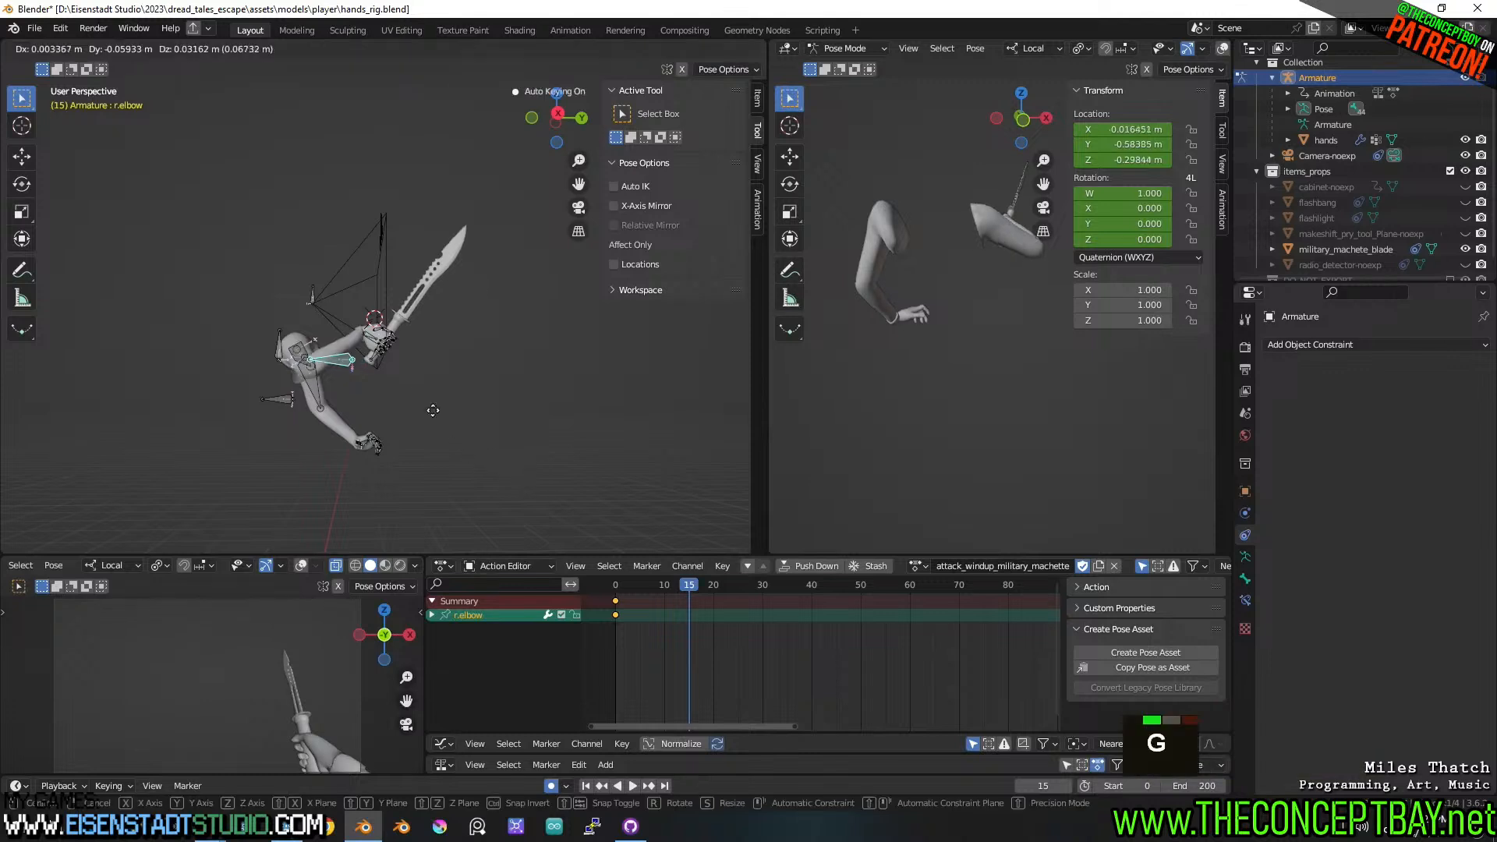
left_click(402, 394)
middle_click_drag(401, 394, 357, 357)
scroll(383, 415, "up", 3)
key("g")
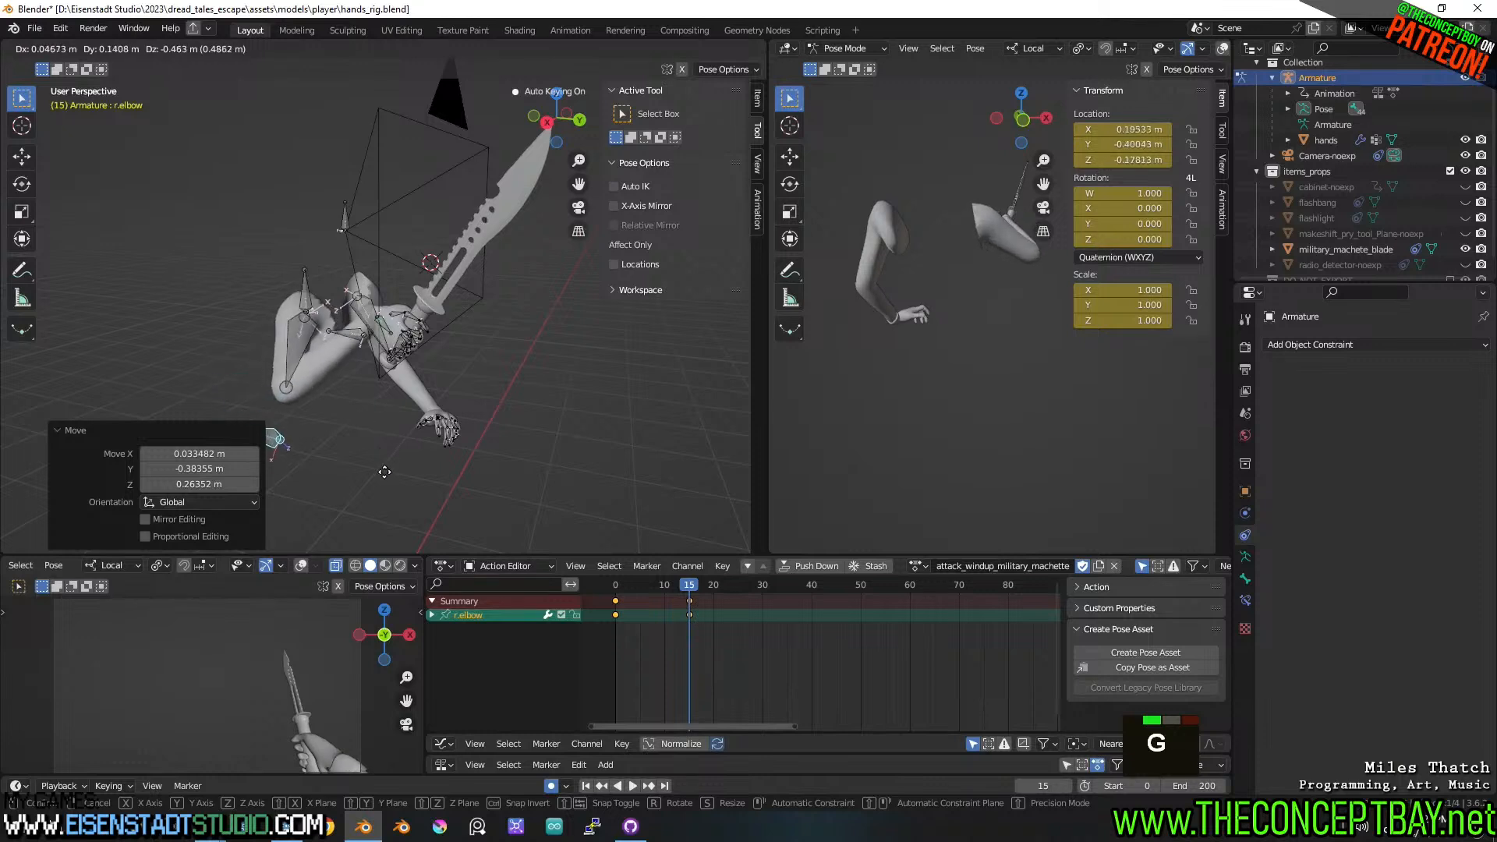
middle_click_drag(383, 411, 436, 377, "shift")
left_click(680, 586)
left_click_drag(679, 586, 690, 607)
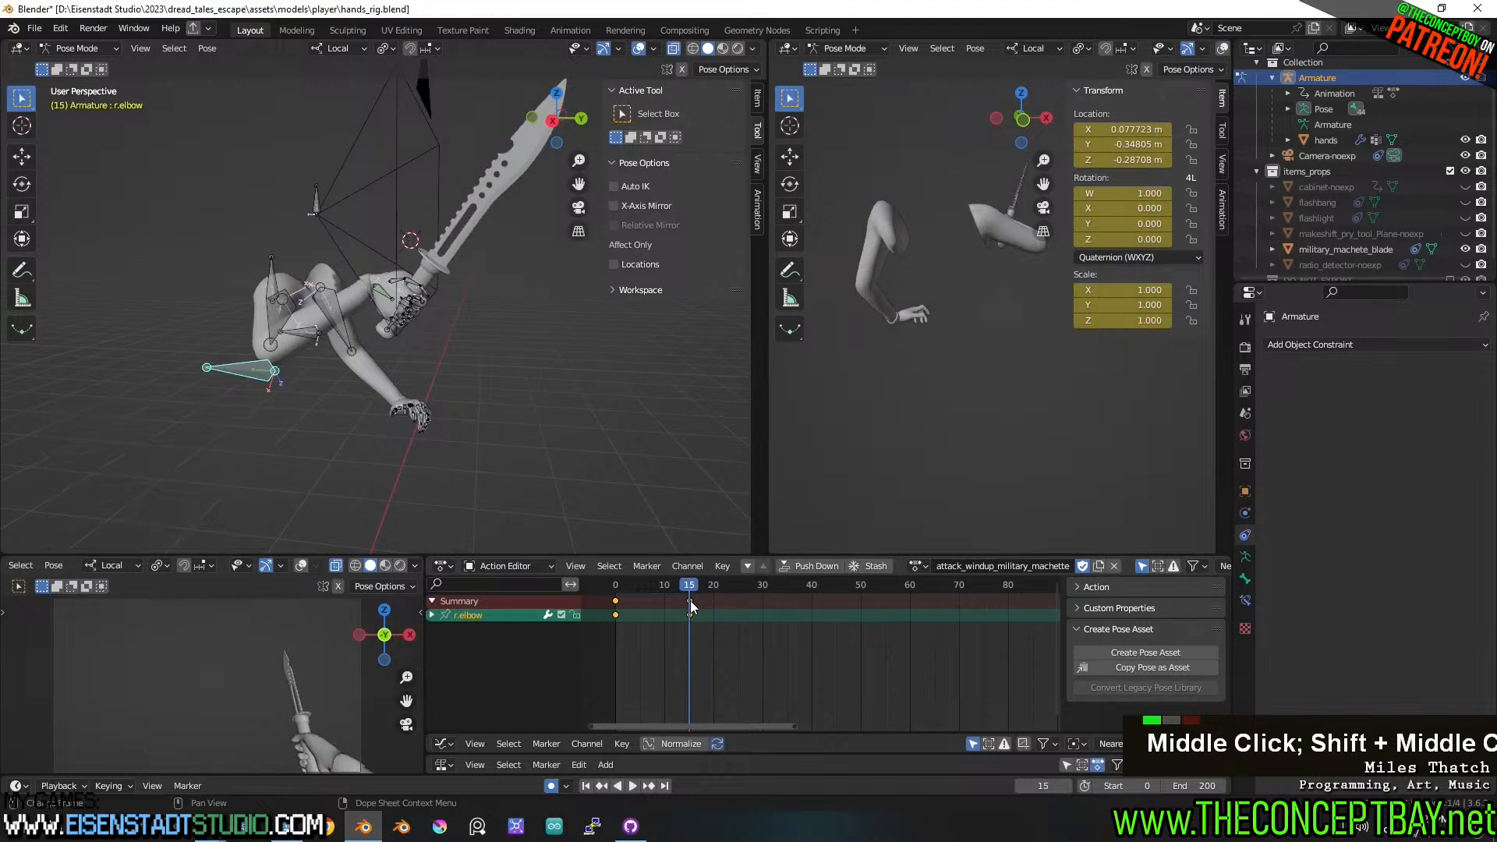
- Rotate the r.wrist bone at frame 15 in the right orthographic view to tip the machete further forward
left_click(385, 297)
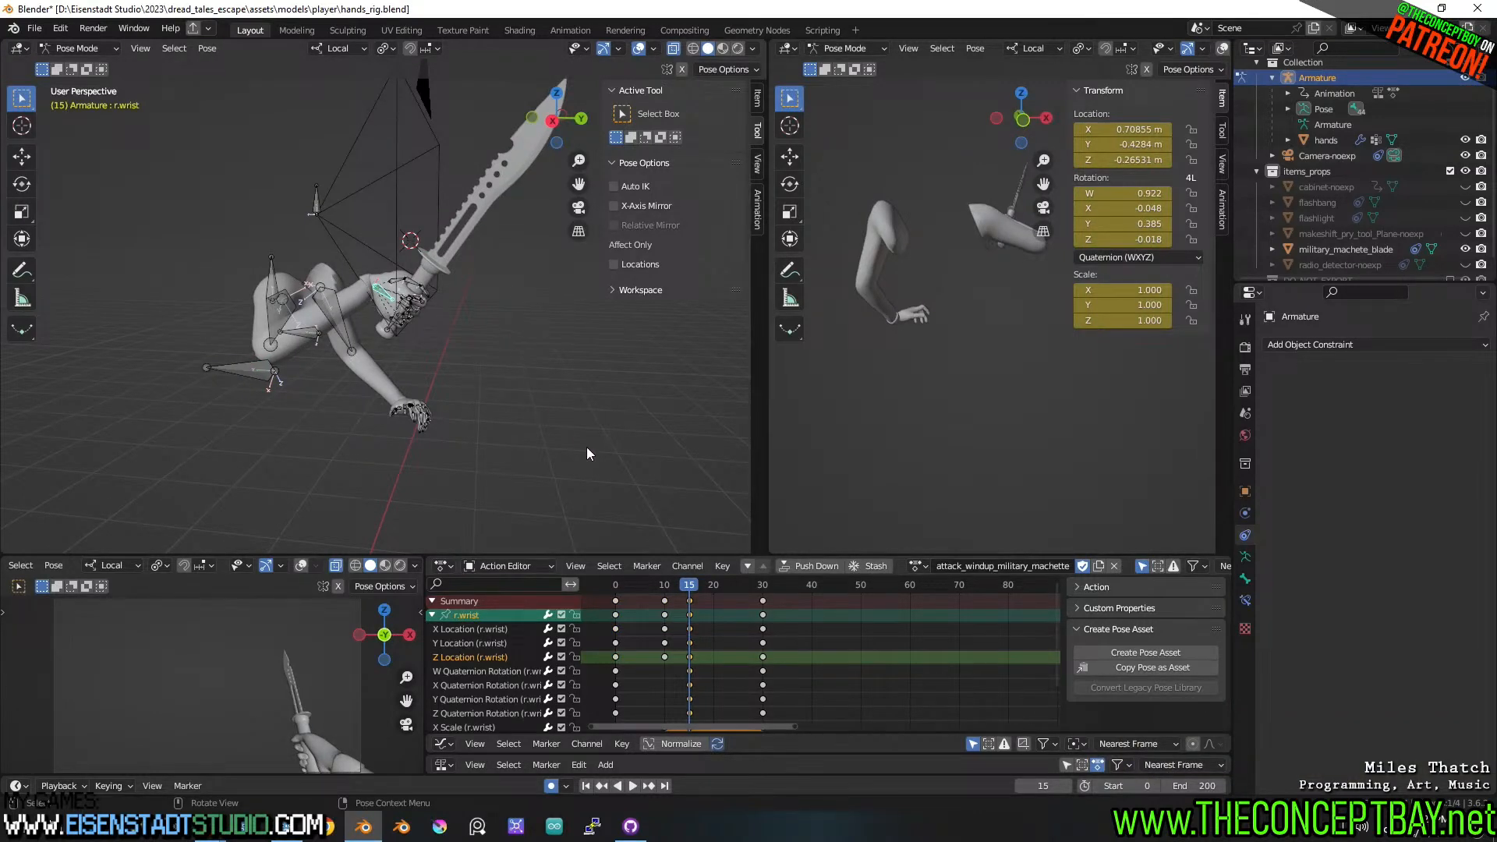
mouse_move(596, 371)
middle_mouse_down("alt")
mouse_move(551, 372)
mouse_move(622, 366)
middle_mouse_up("alt")
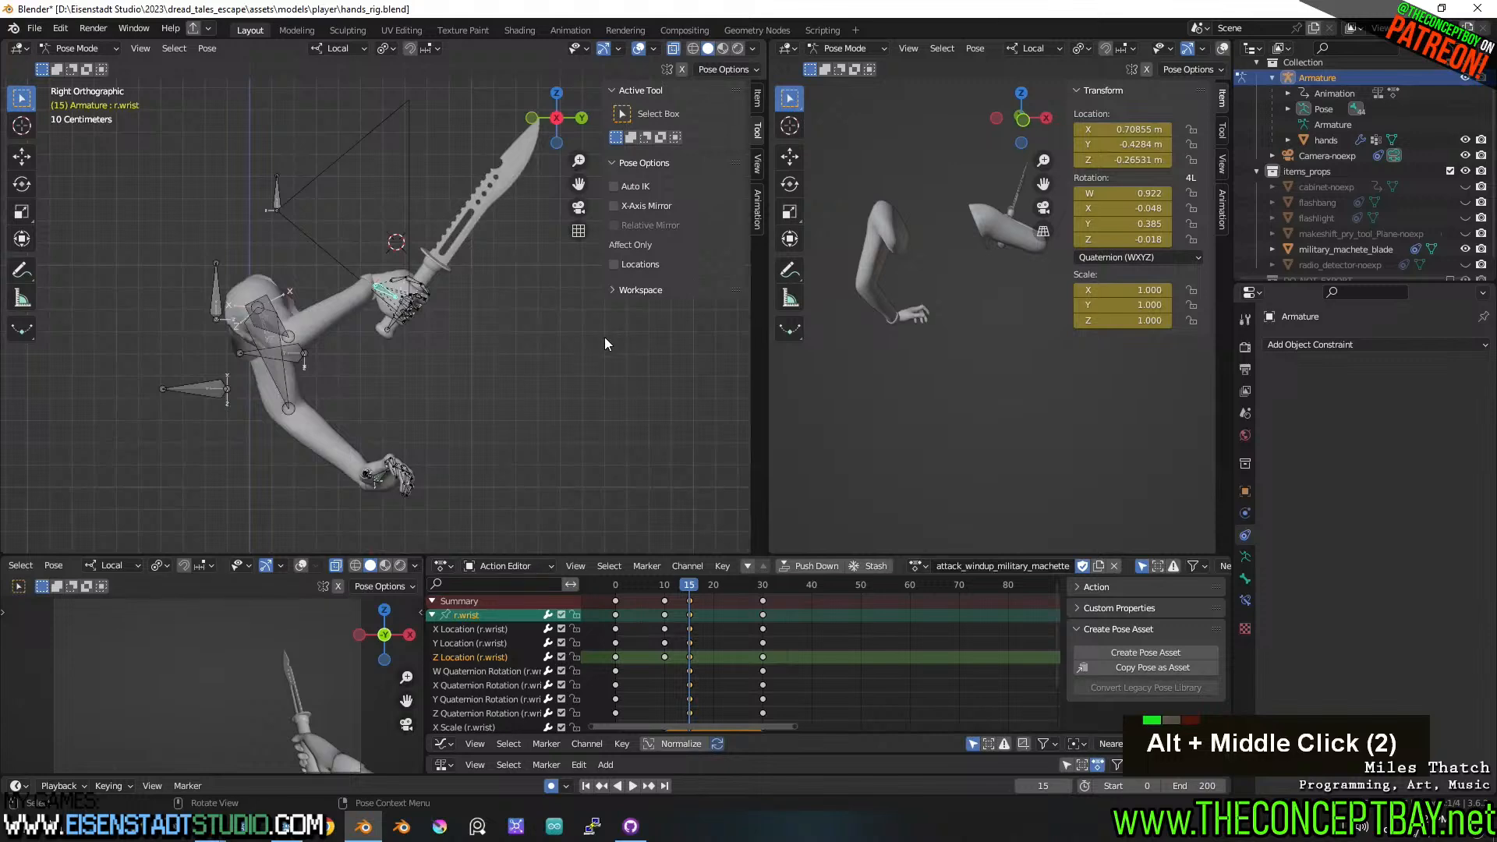
key("r")
left_click(629, 438)
- Delete the r.wrist bone's X, Y and Z Location keyframes at frame 15 and play back the windup
left_click(710, 615)
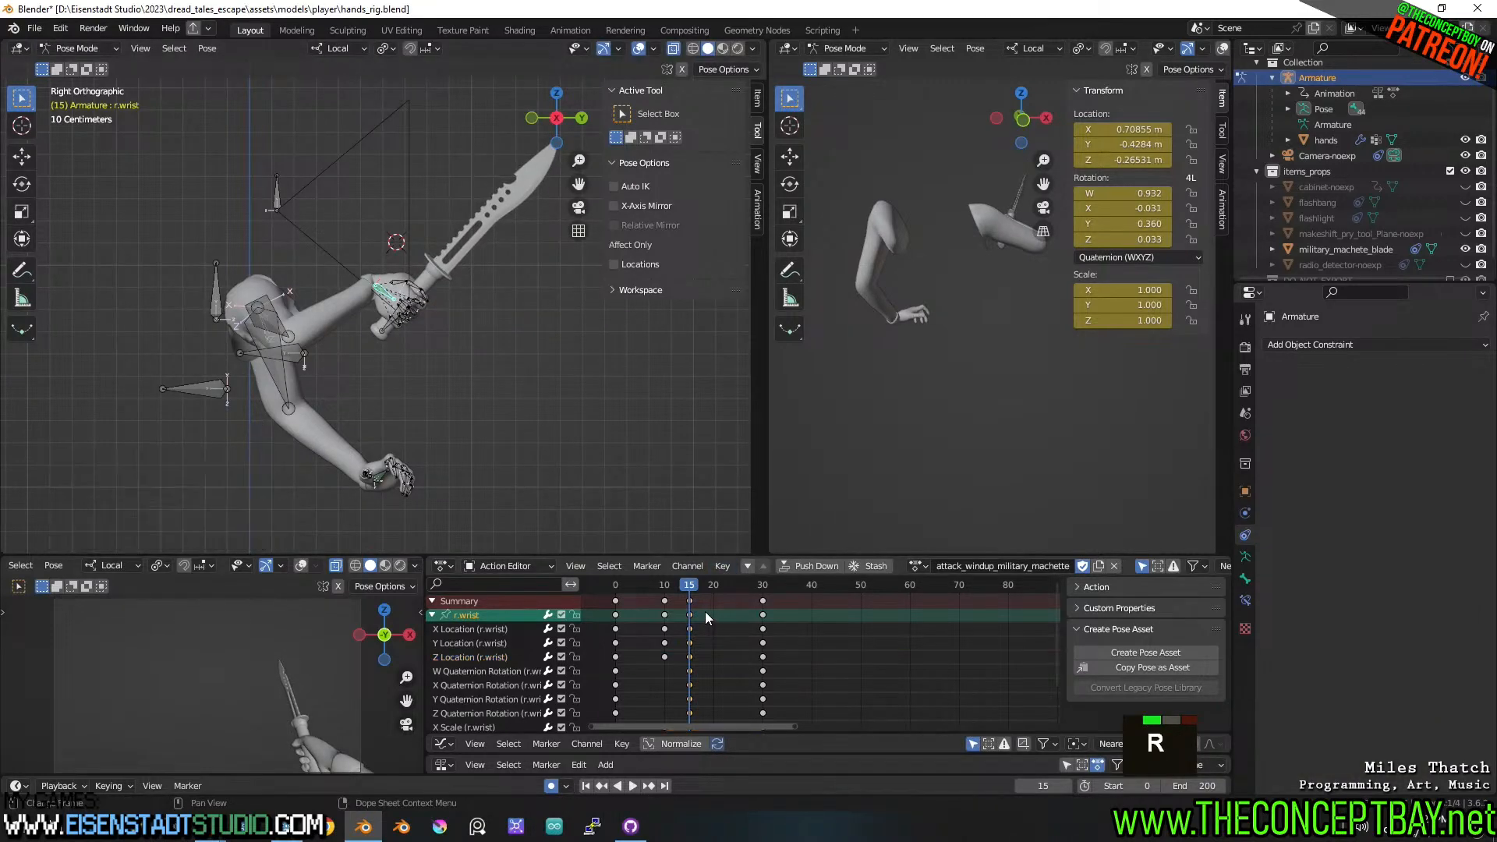
double_click(697, 659)
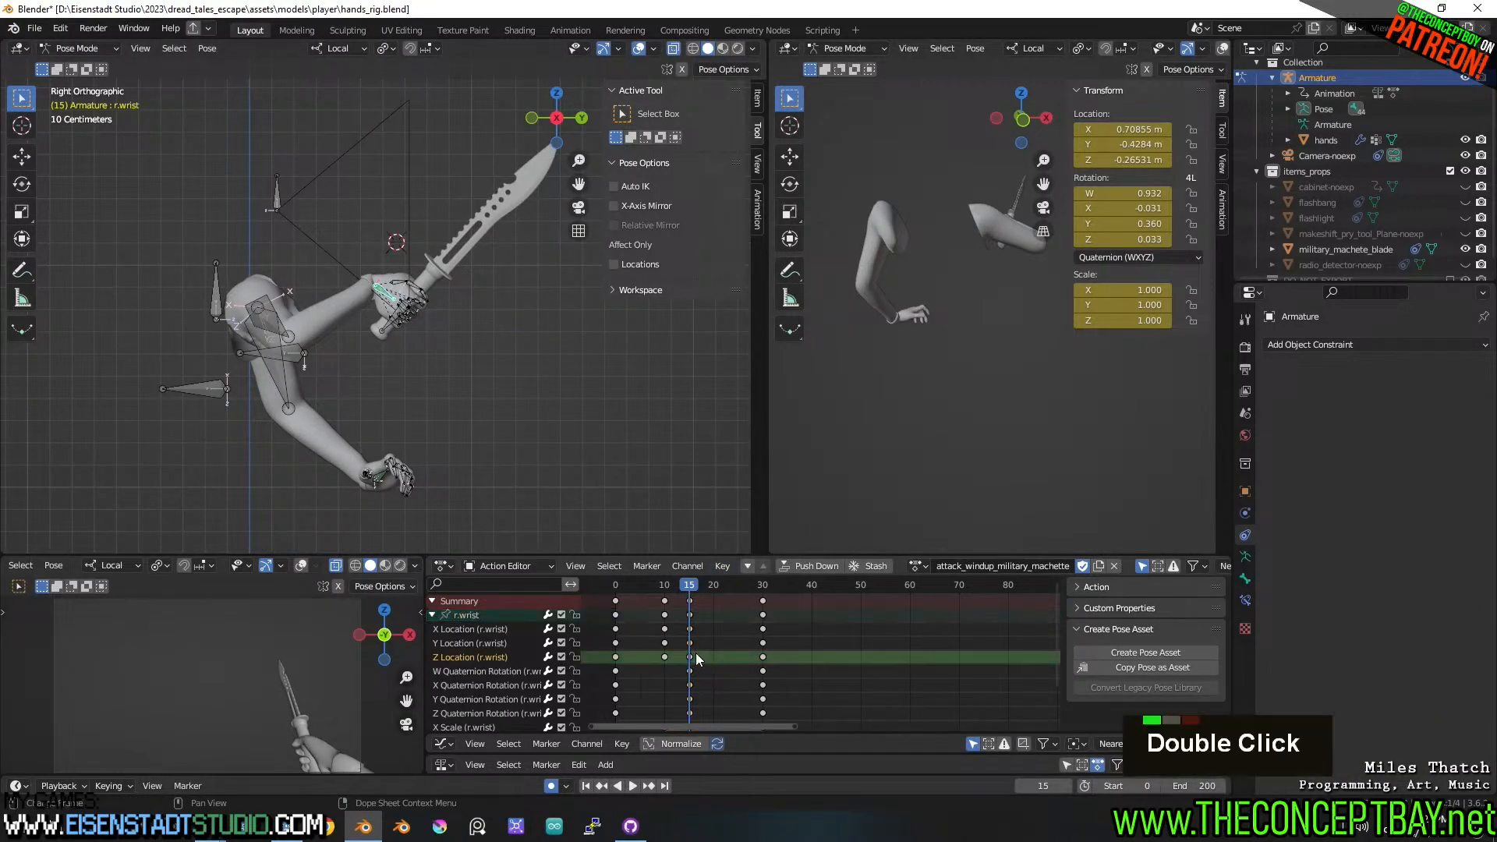
double_click(705, 628)
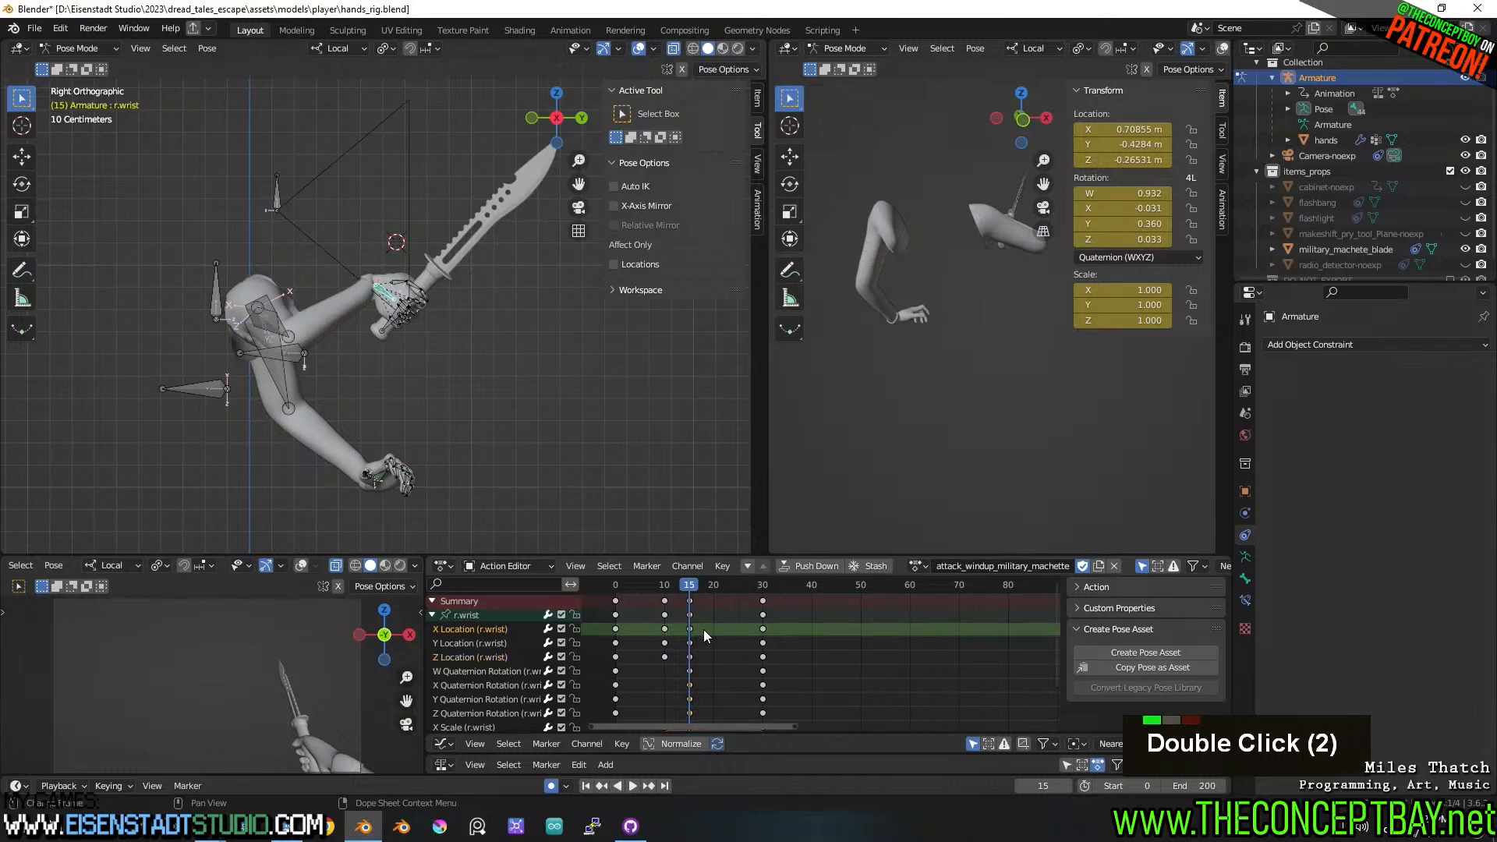
key("Delete")
left_click_drag(638, 581, 598, 583)
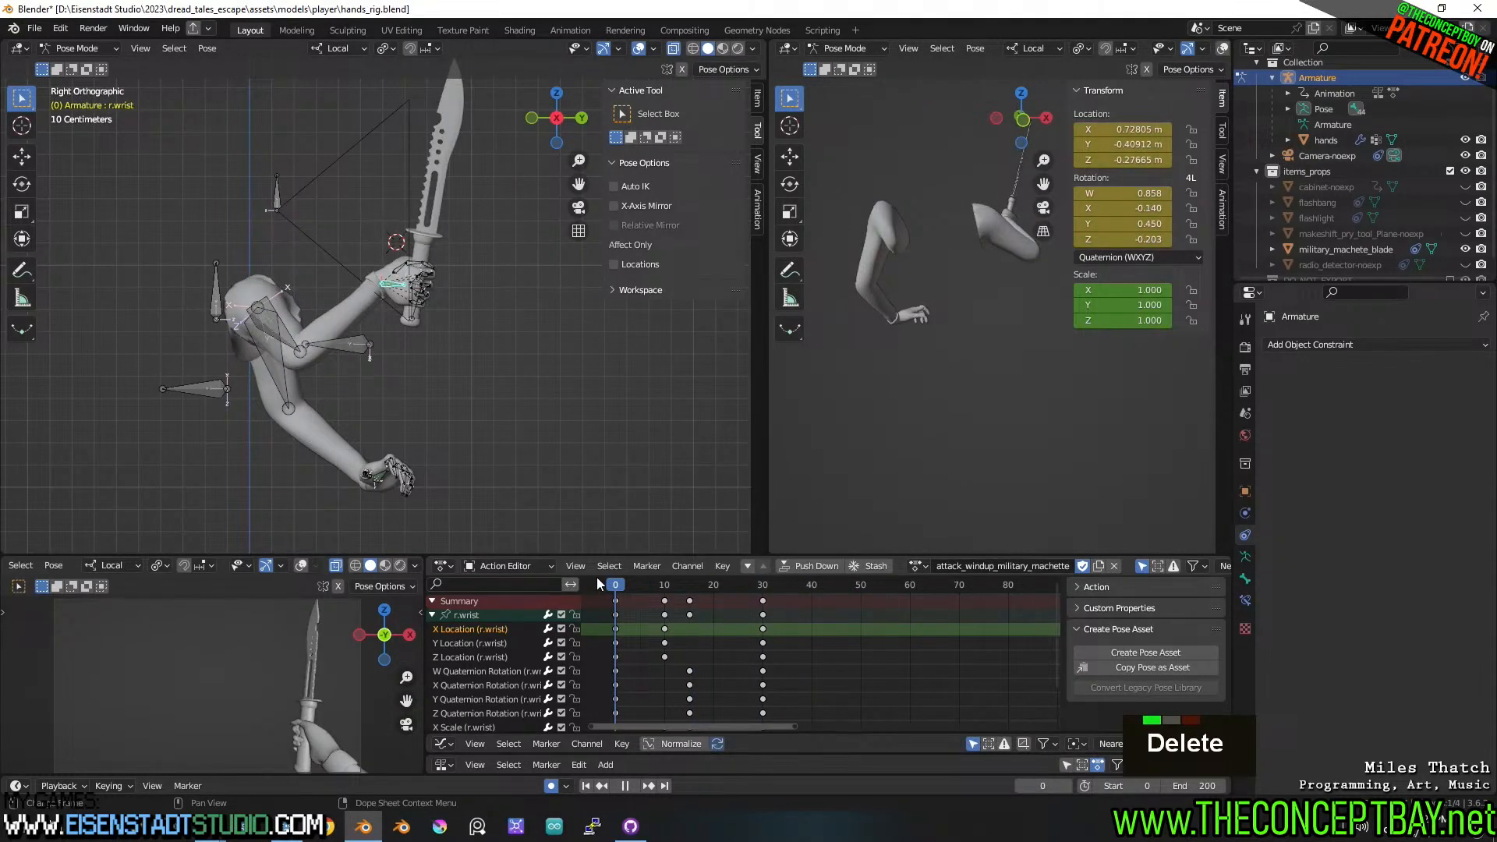
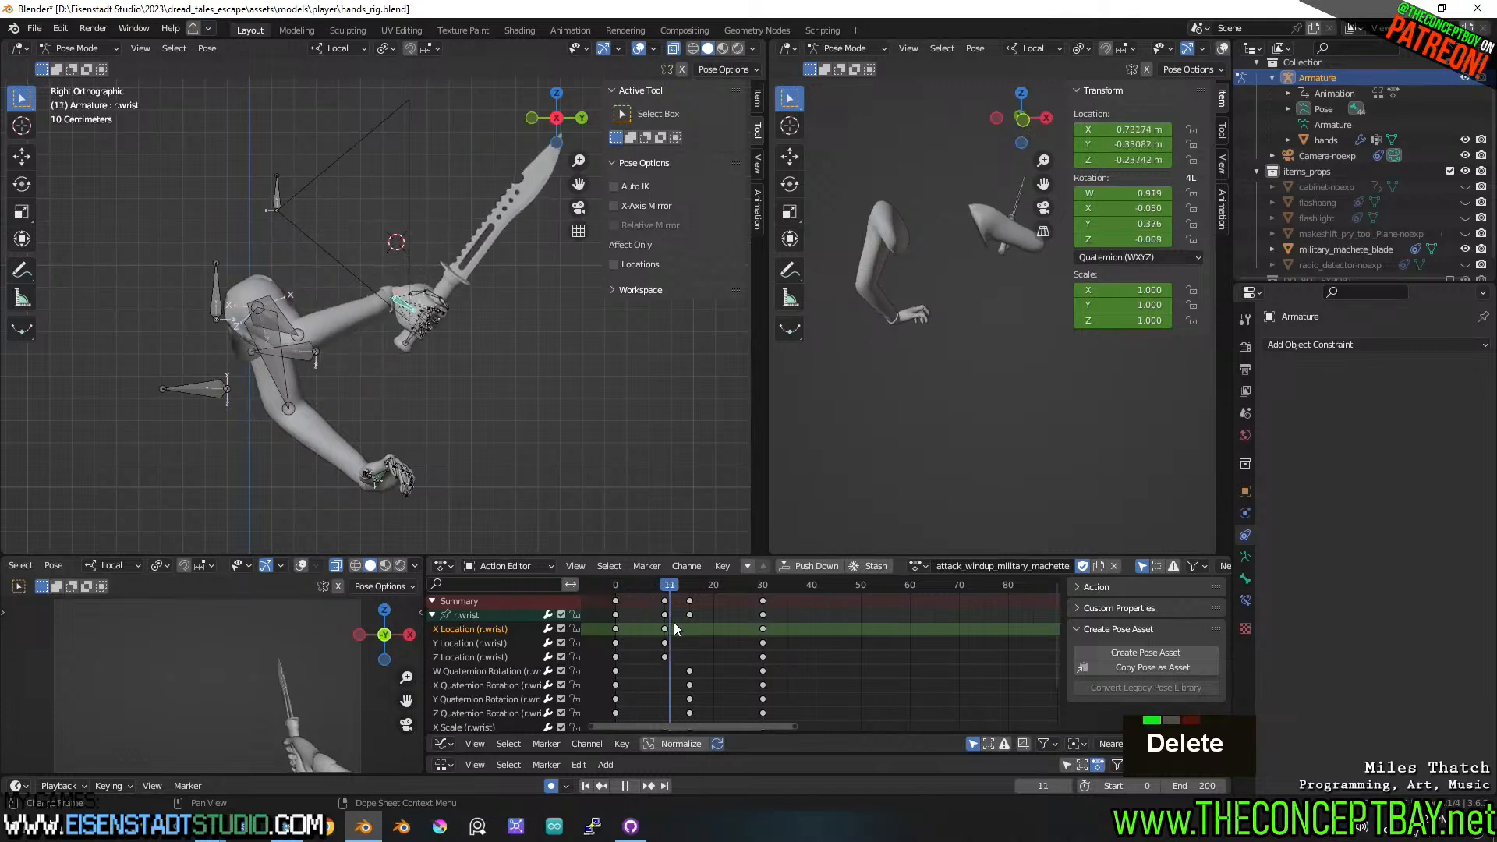
key("space")
- Try rotating the r.wrist bone inward by -31° at frame 15
middle_click_drag(382, 371, 477, 382)
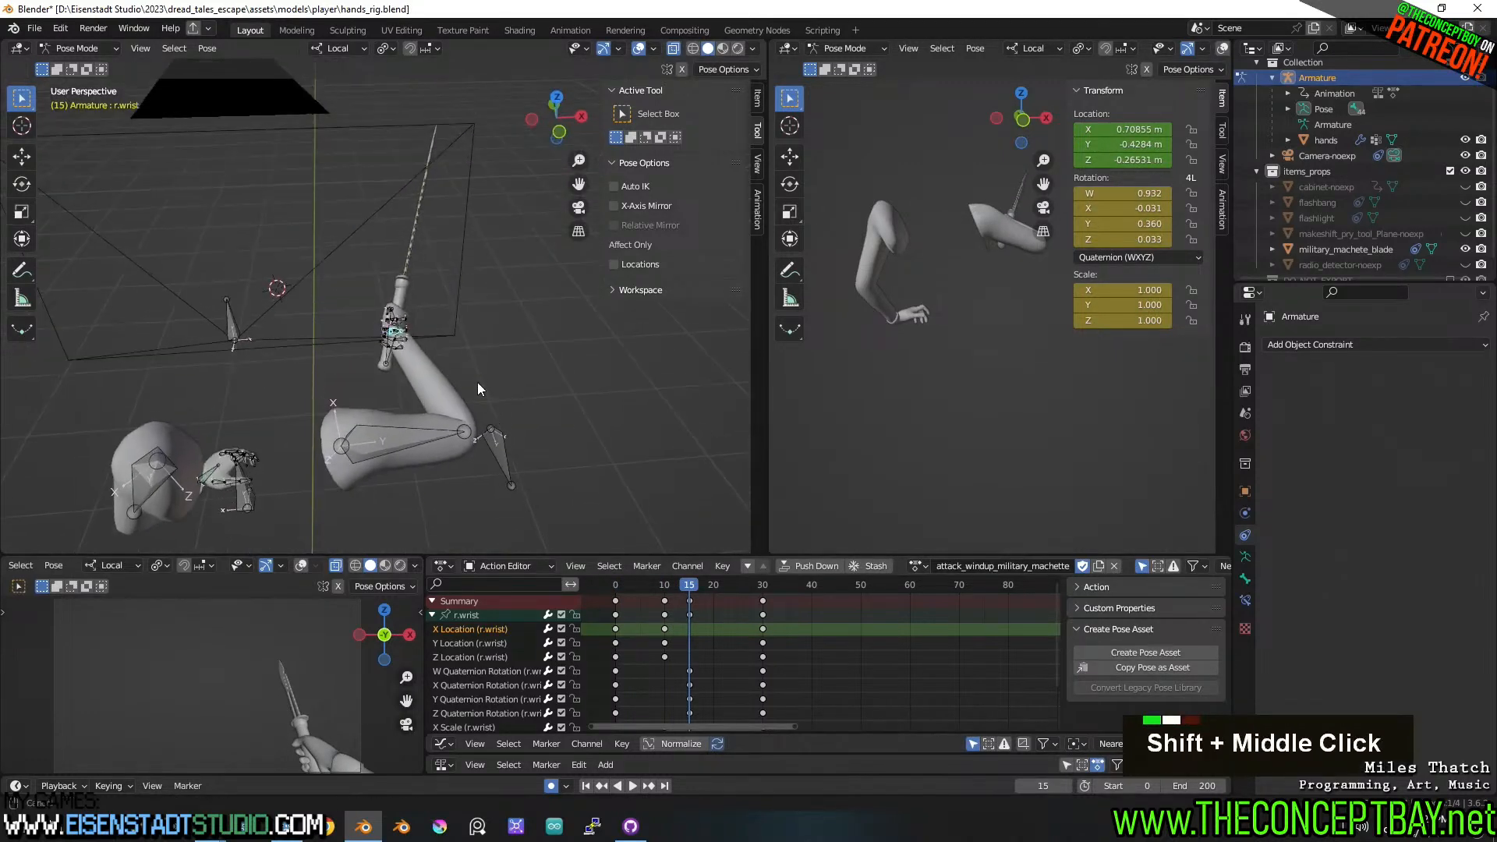
key("r")
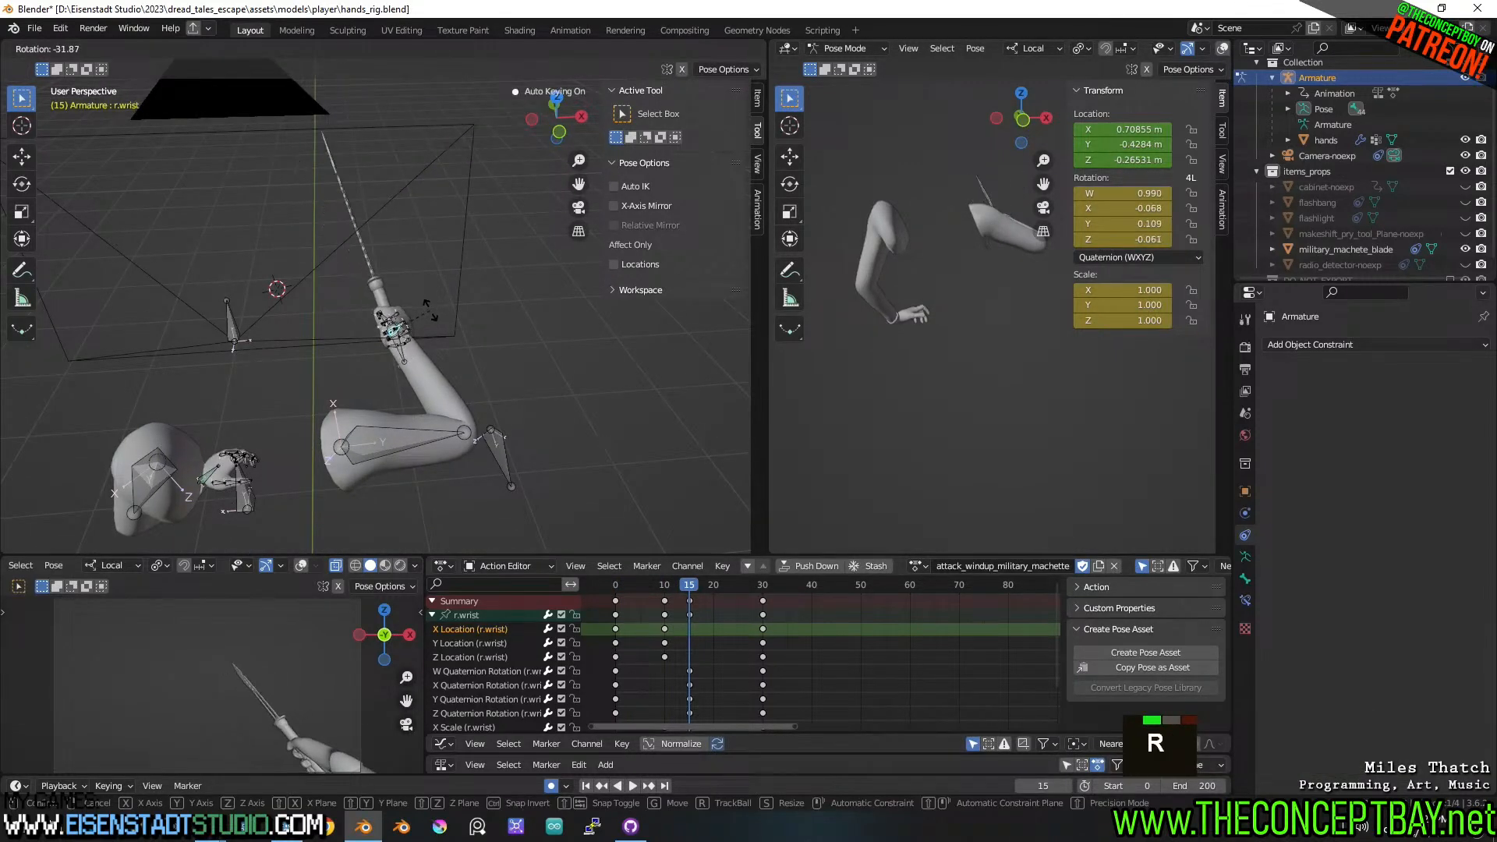
left_click(435, 346)
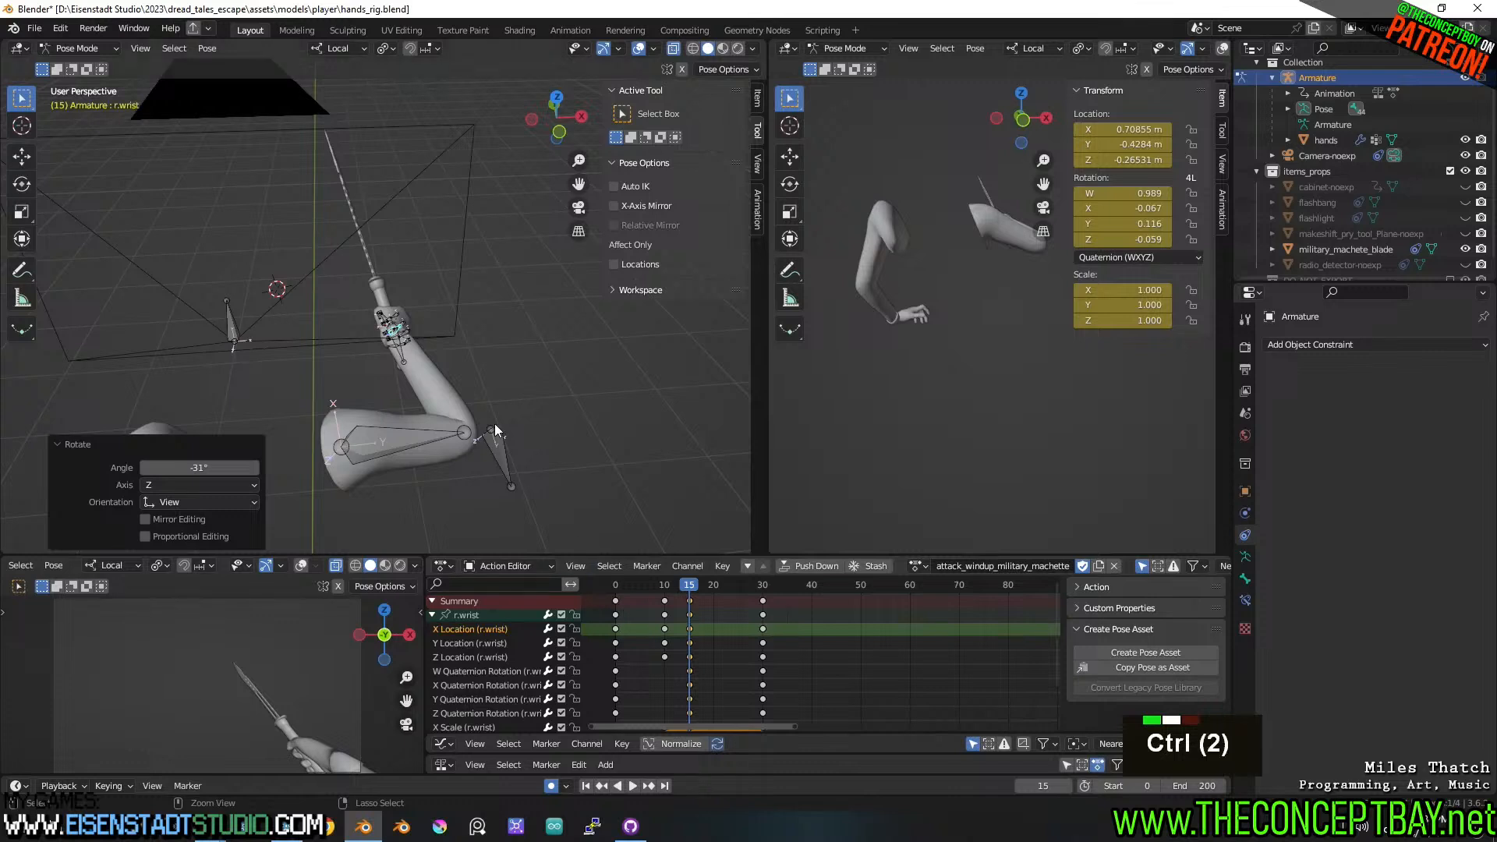
key("ctrl+z")
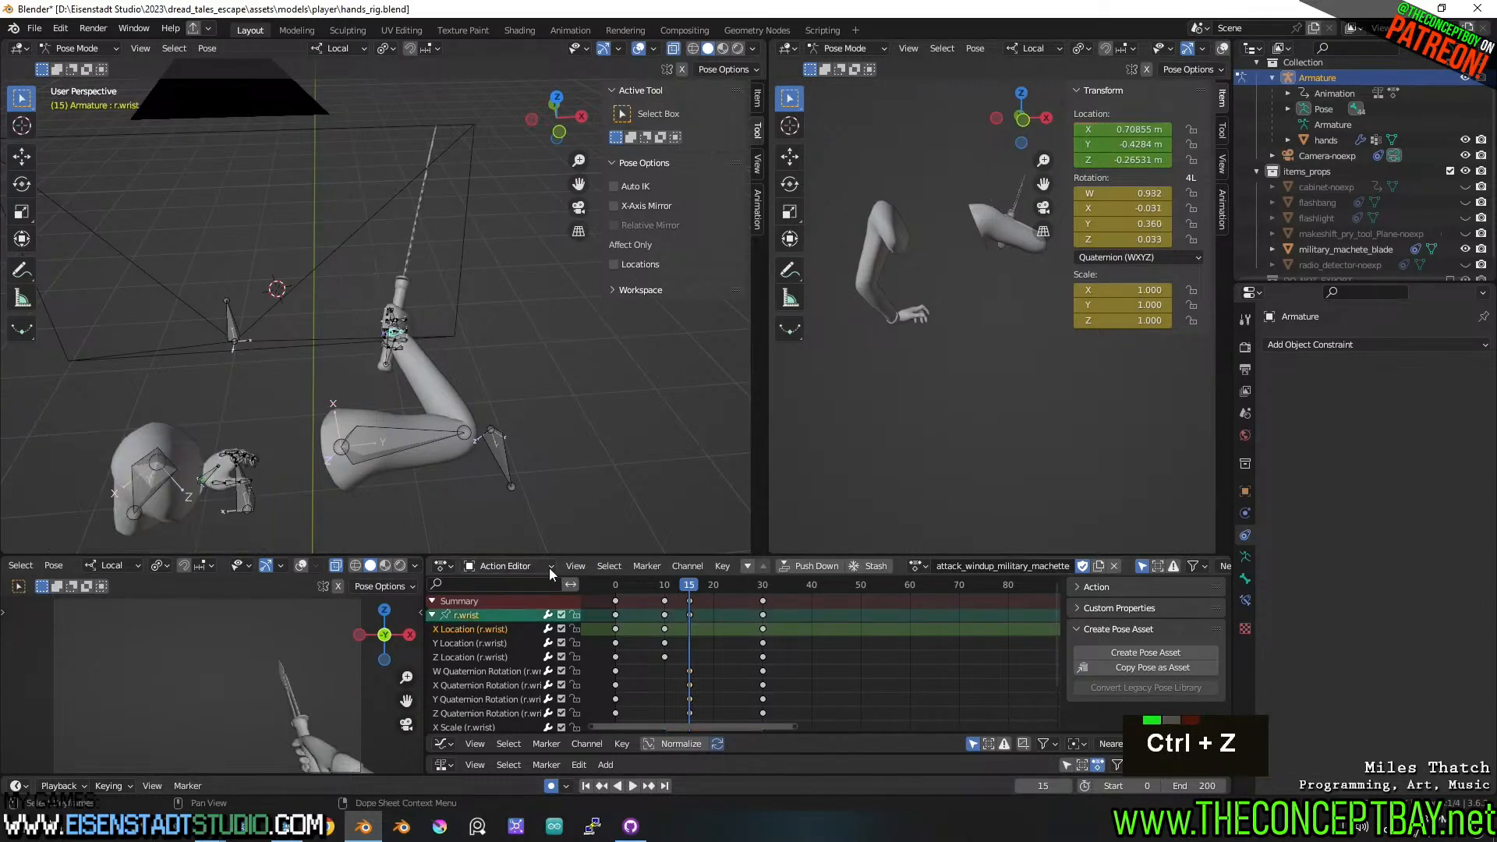
- Filter the action's channels by "rot" and rotate the r.wrist bone inward by -52.5° at frame 15
type("rot")
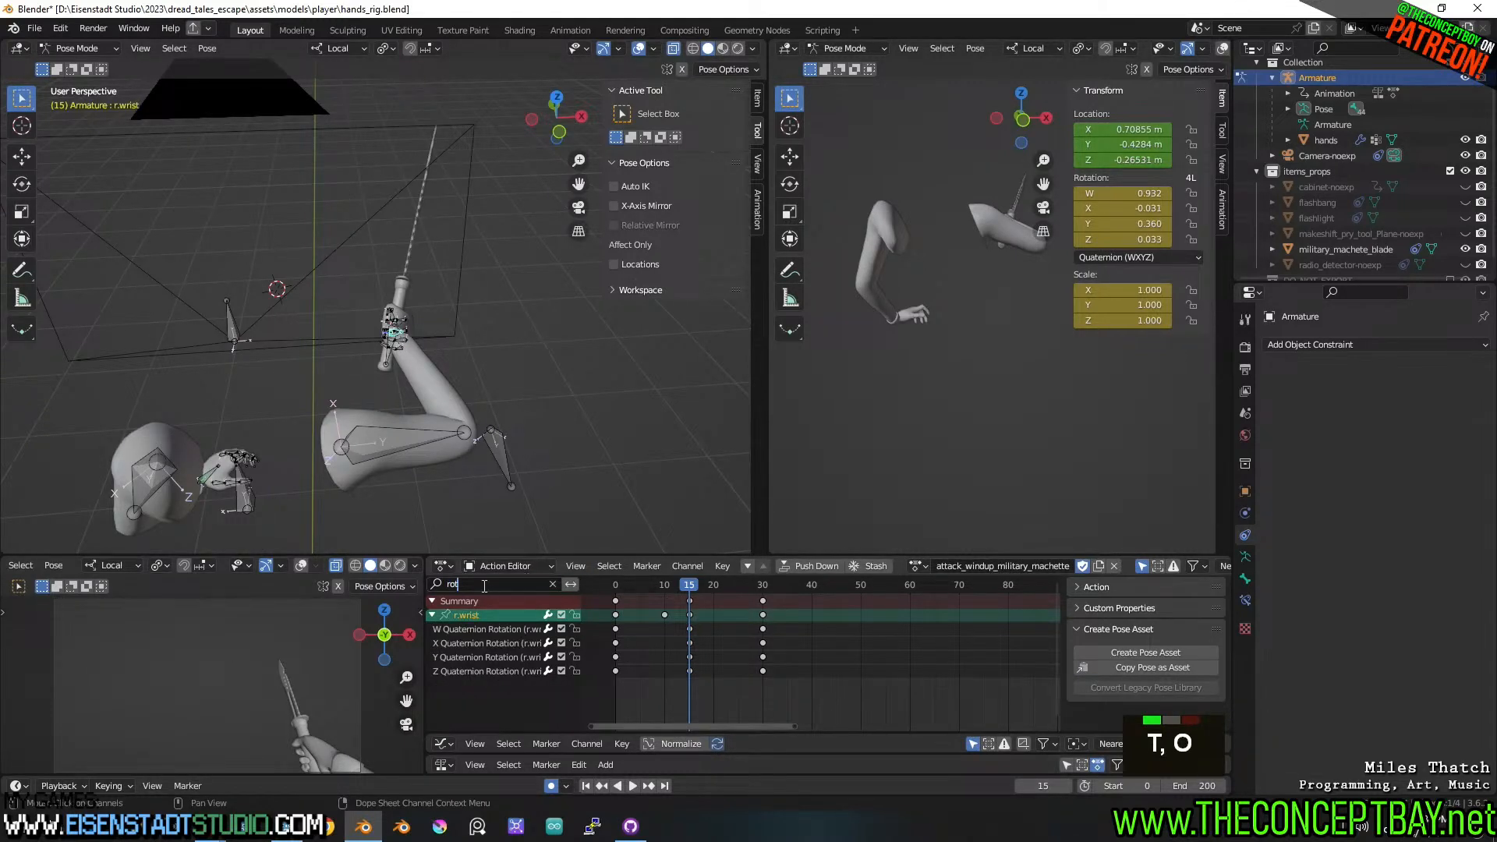
type("r")
key("ctrl+z")
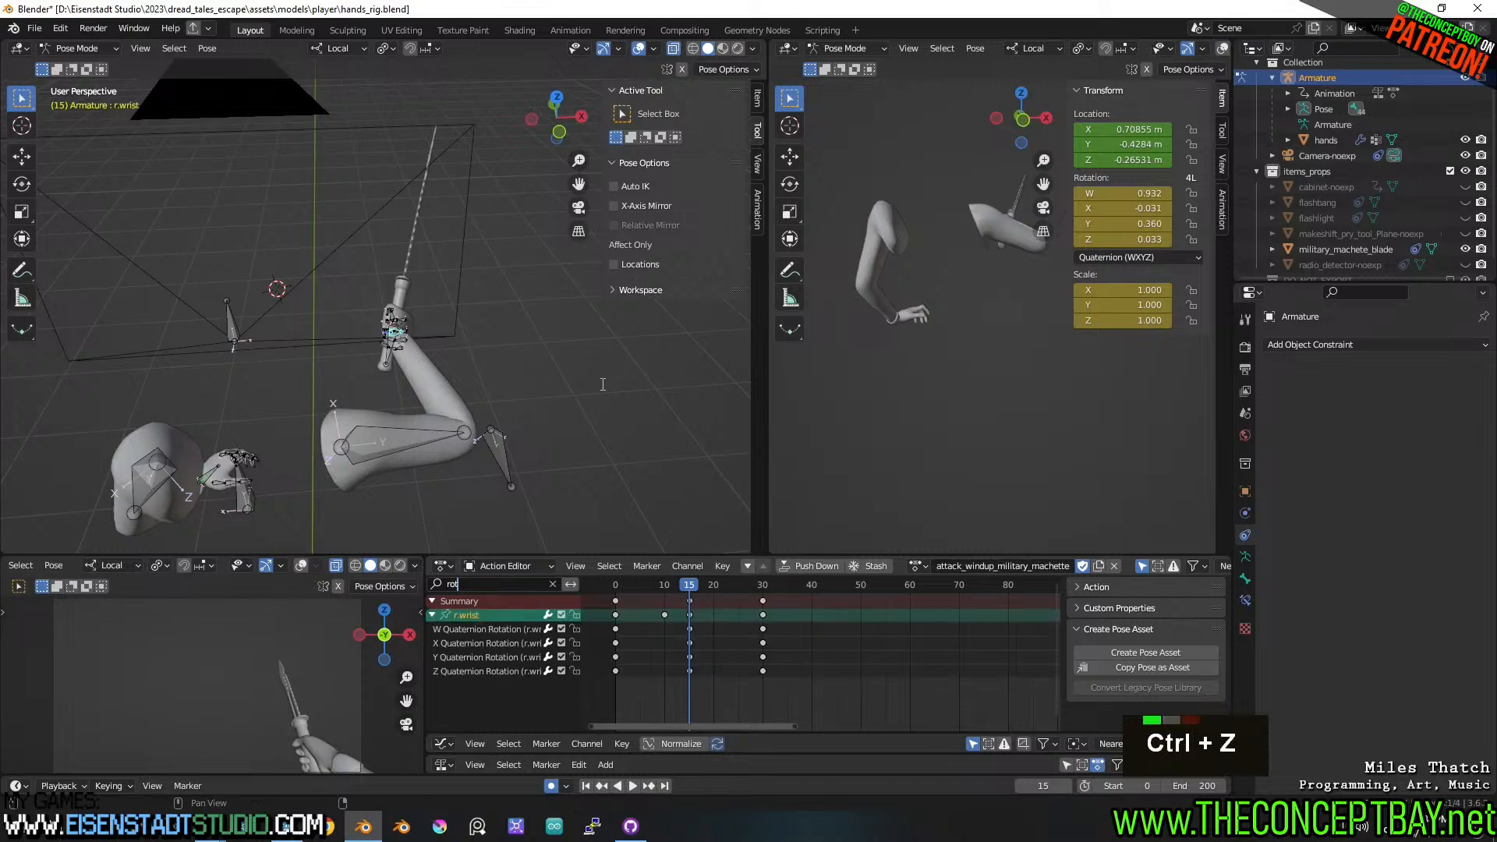
key("r")
left_click(449, 296)
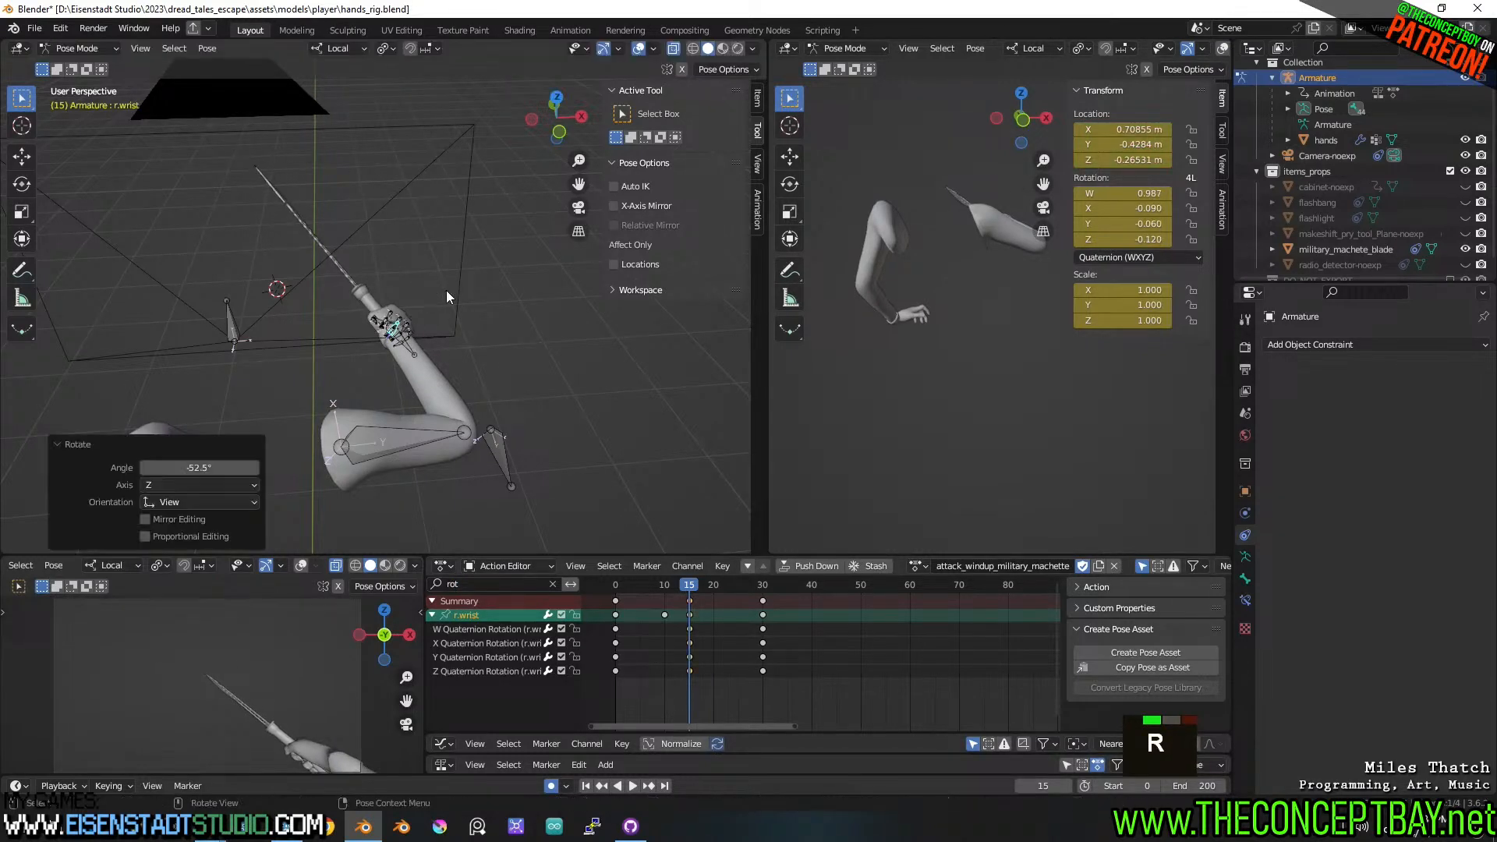
- Scrub through and play the windup from frame 0 to frame 30 to review the wrist's rotation
left_click_drag(616, 585, 1031, 600)
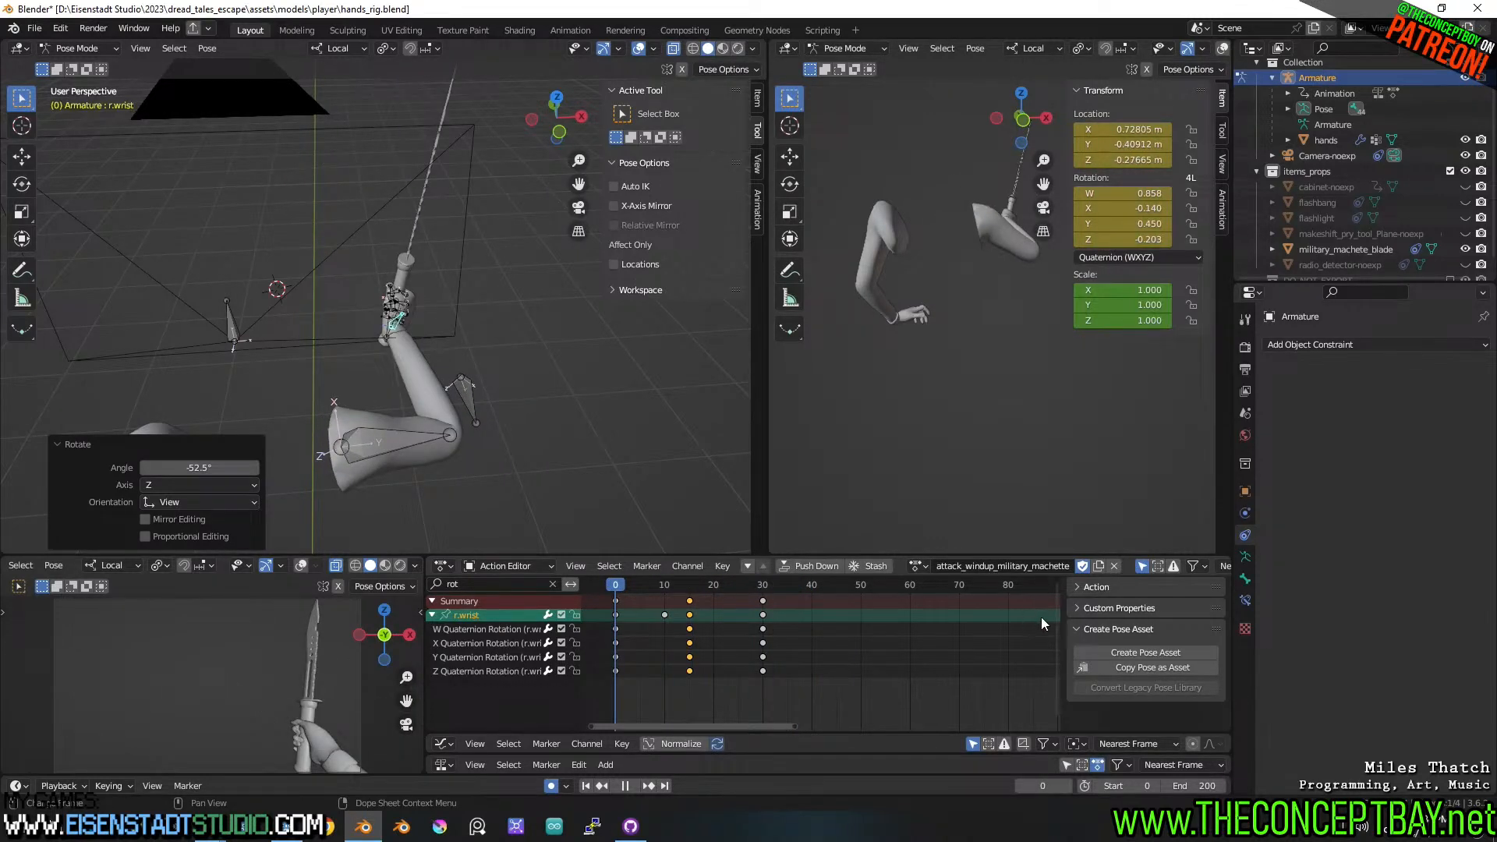
left_click_drag(616, 632, 765, 617)
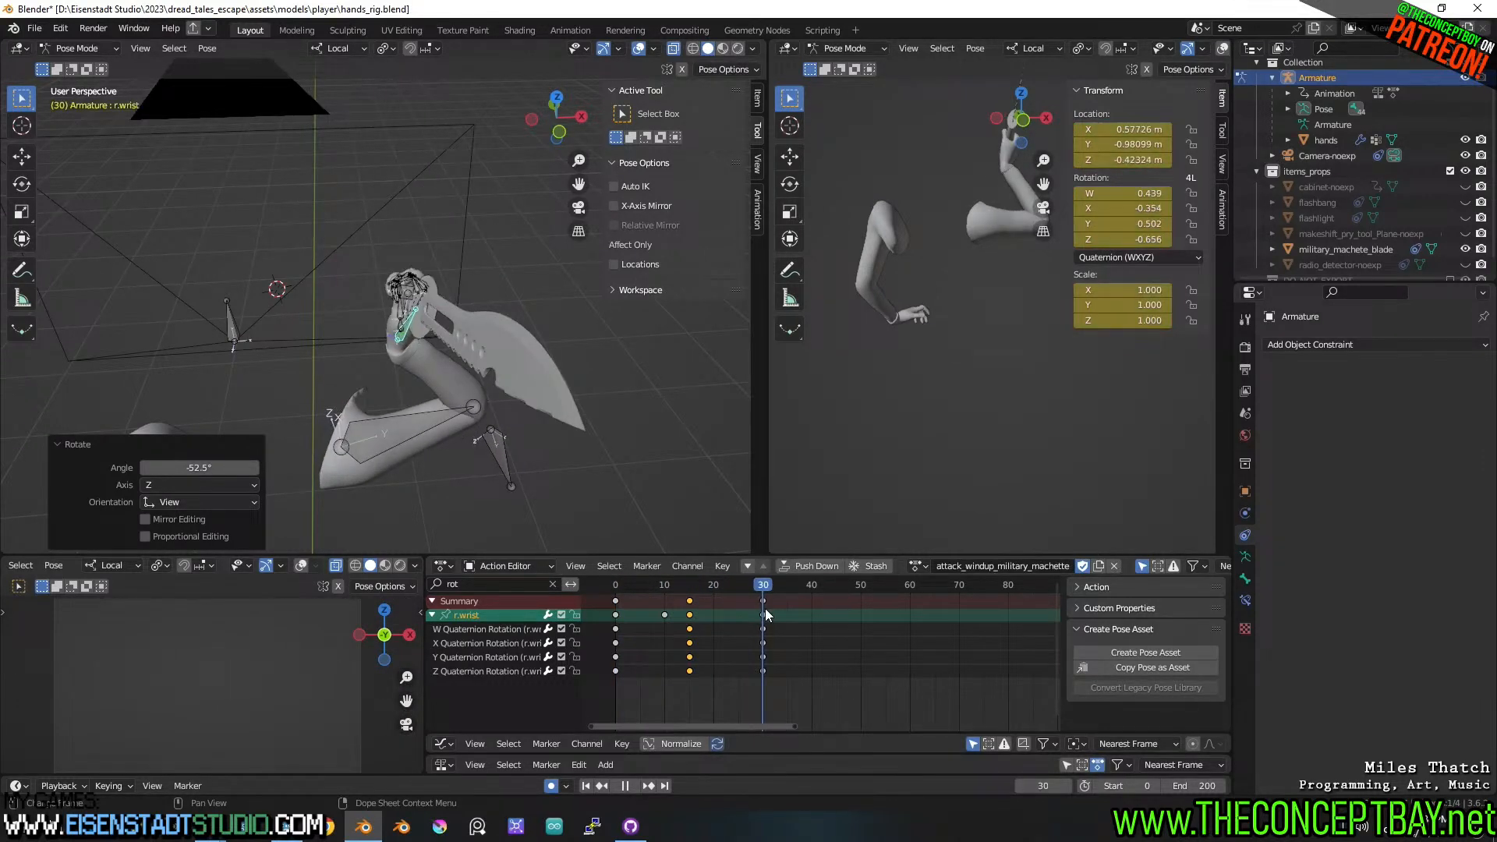
key("space")
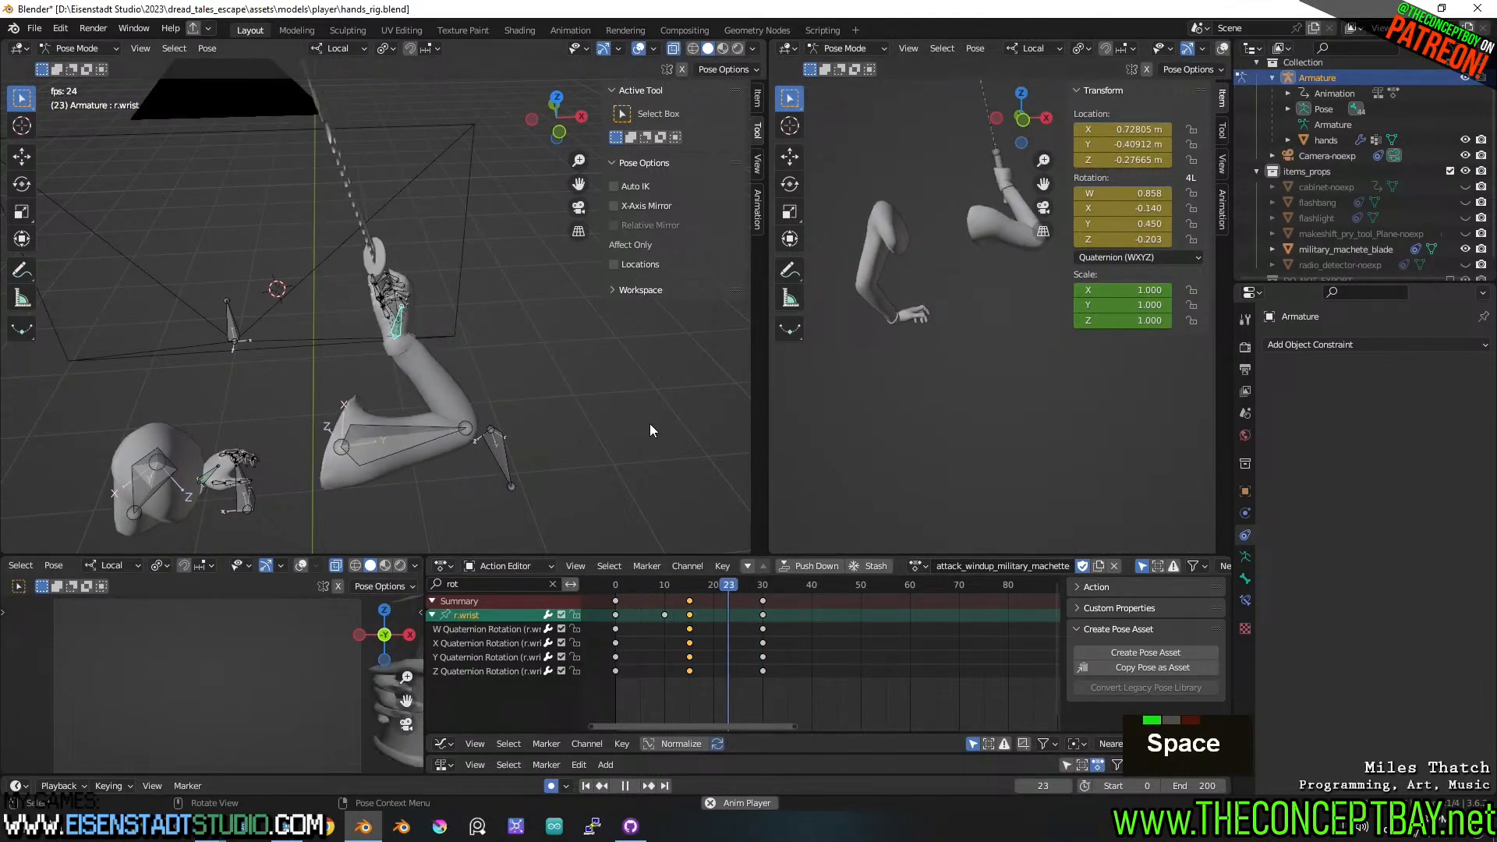
- Stop the playback, save the file and return to frame 30
key("space")
key("ctrl+s")
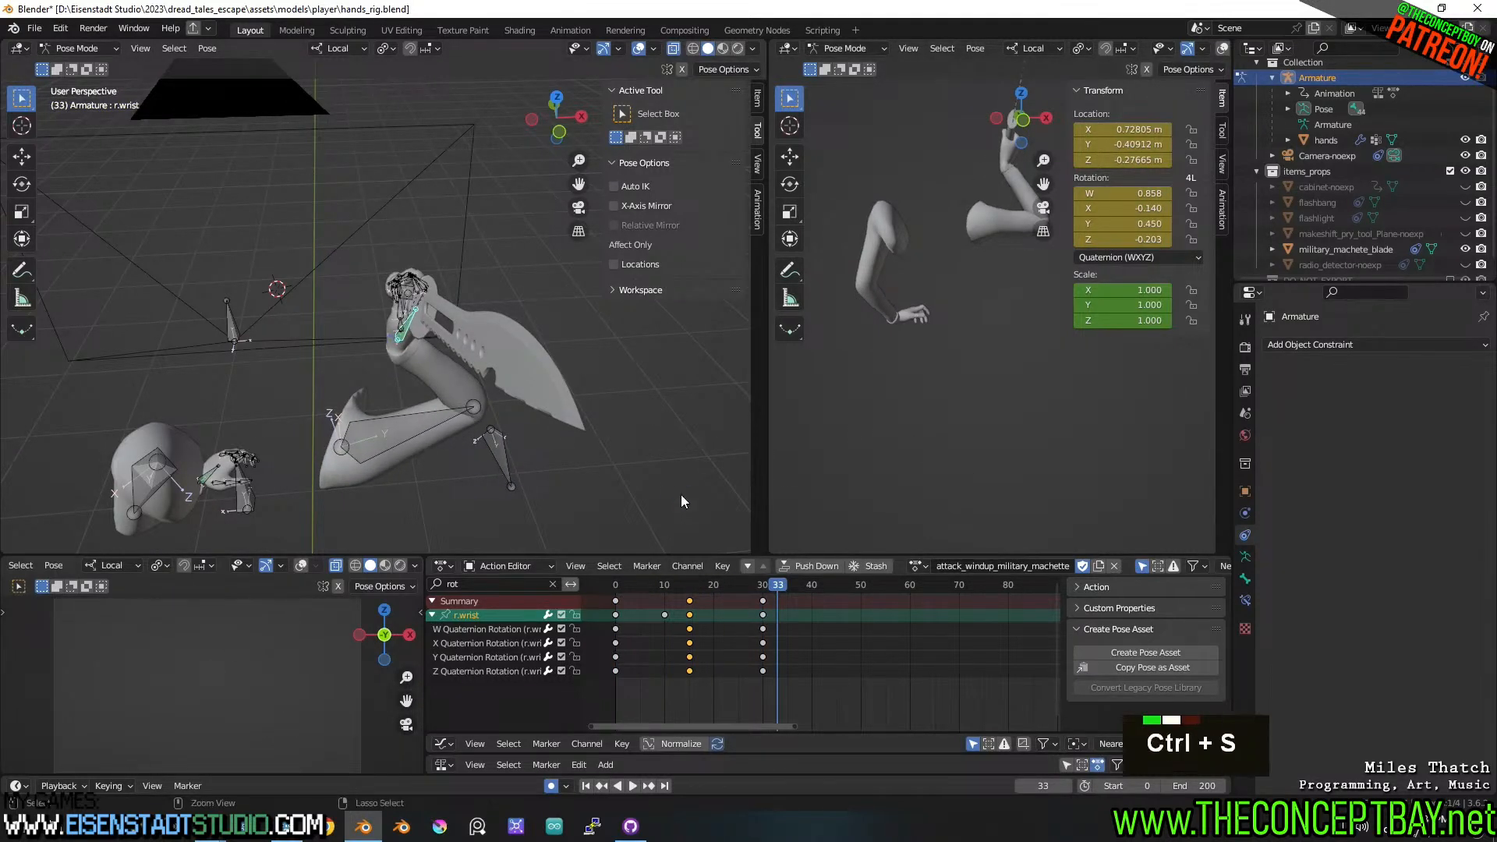
left_click(772, 591)
left_click_drag(766, 597, 762, 596)
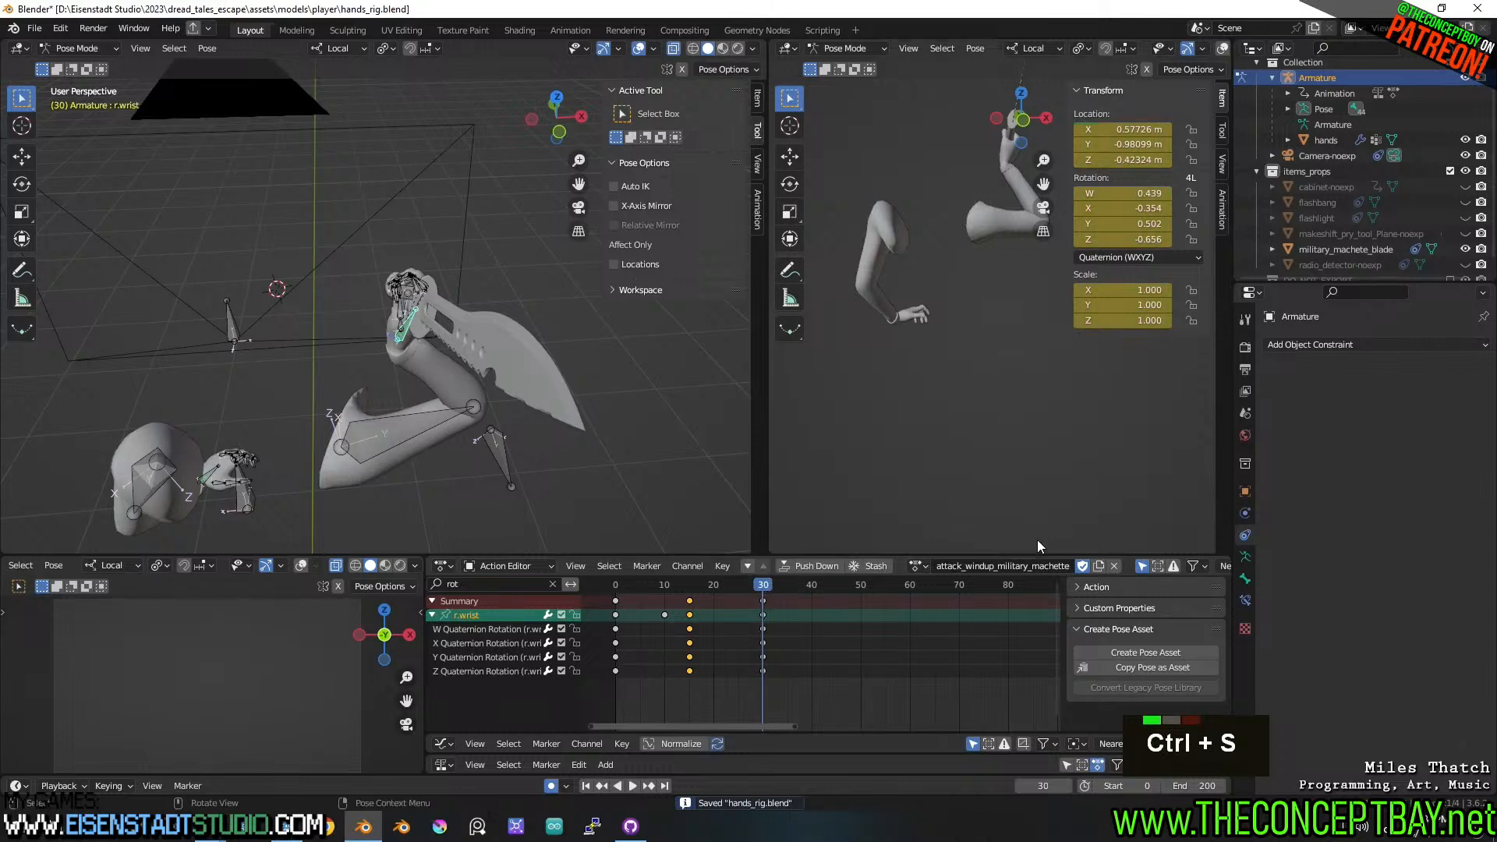
- Duplicate the windup action and rename the copy attack_execute_military_machette
left_click(1007, 566)
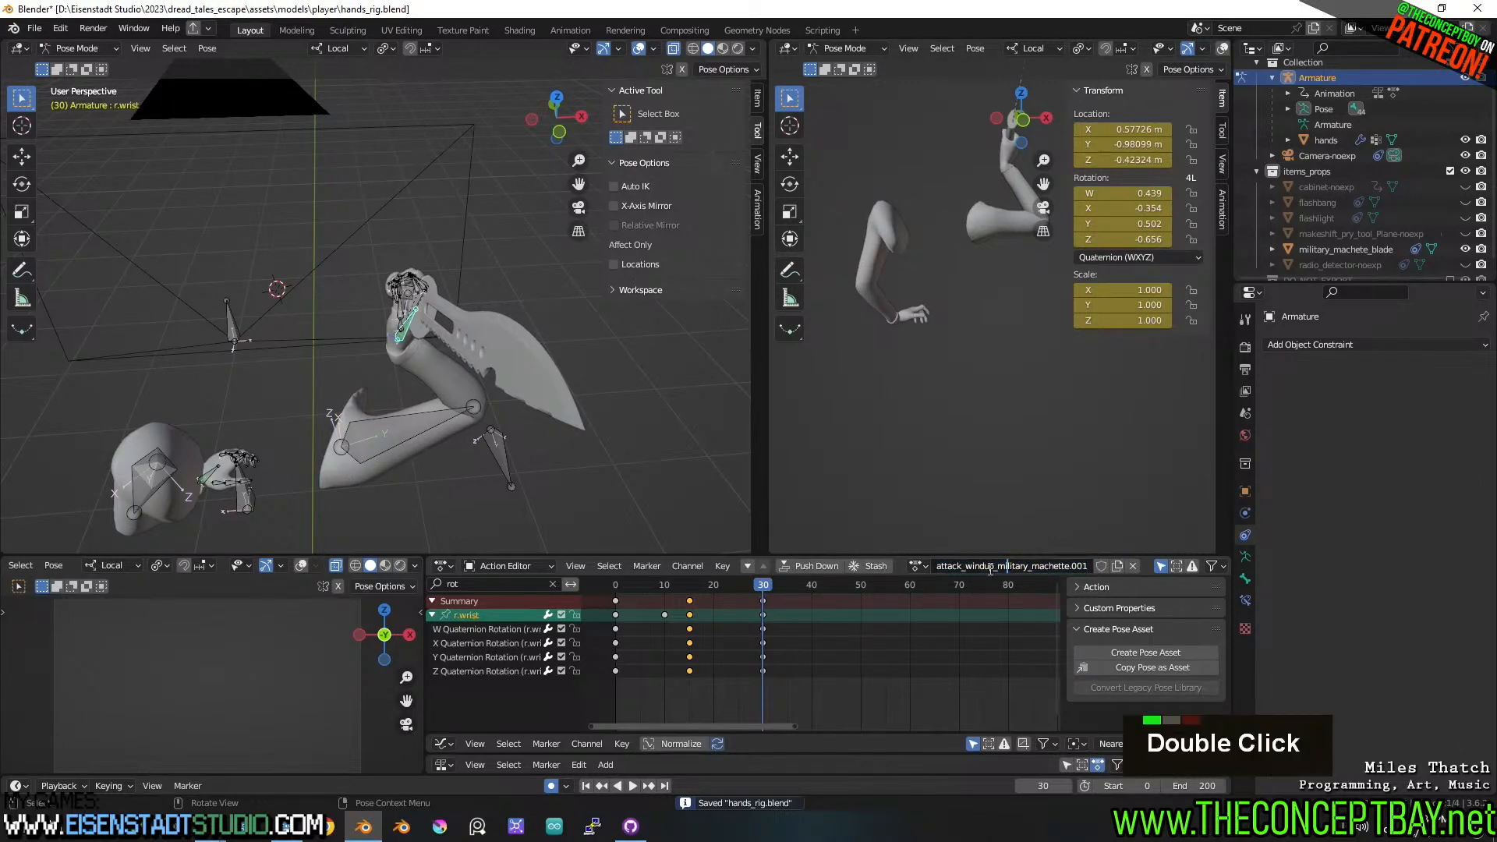
type("e")
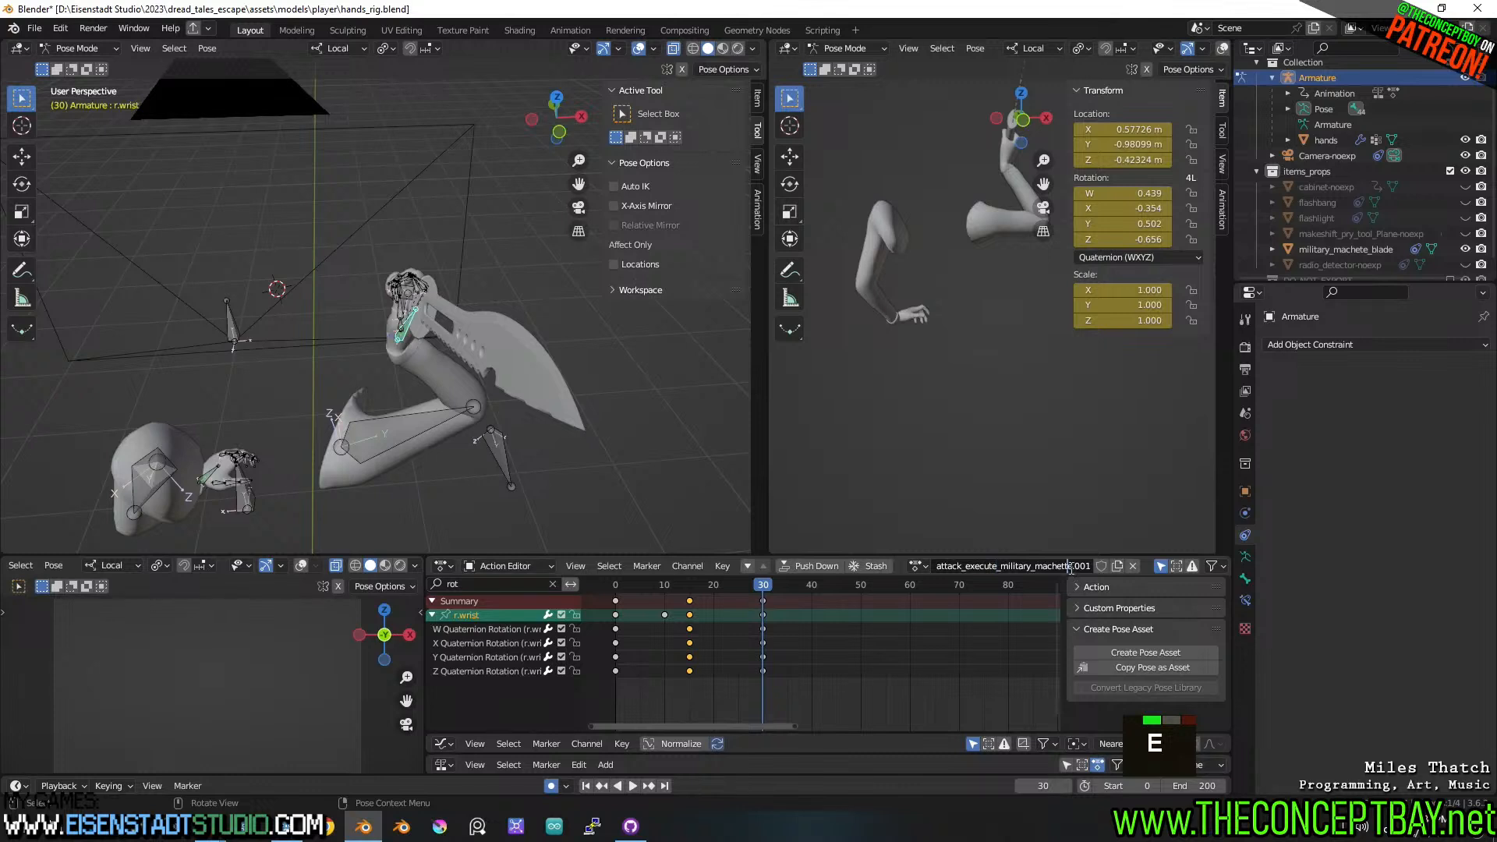
type("xecute")
key("Right")
key("BackSpace")
key("BackSpace")
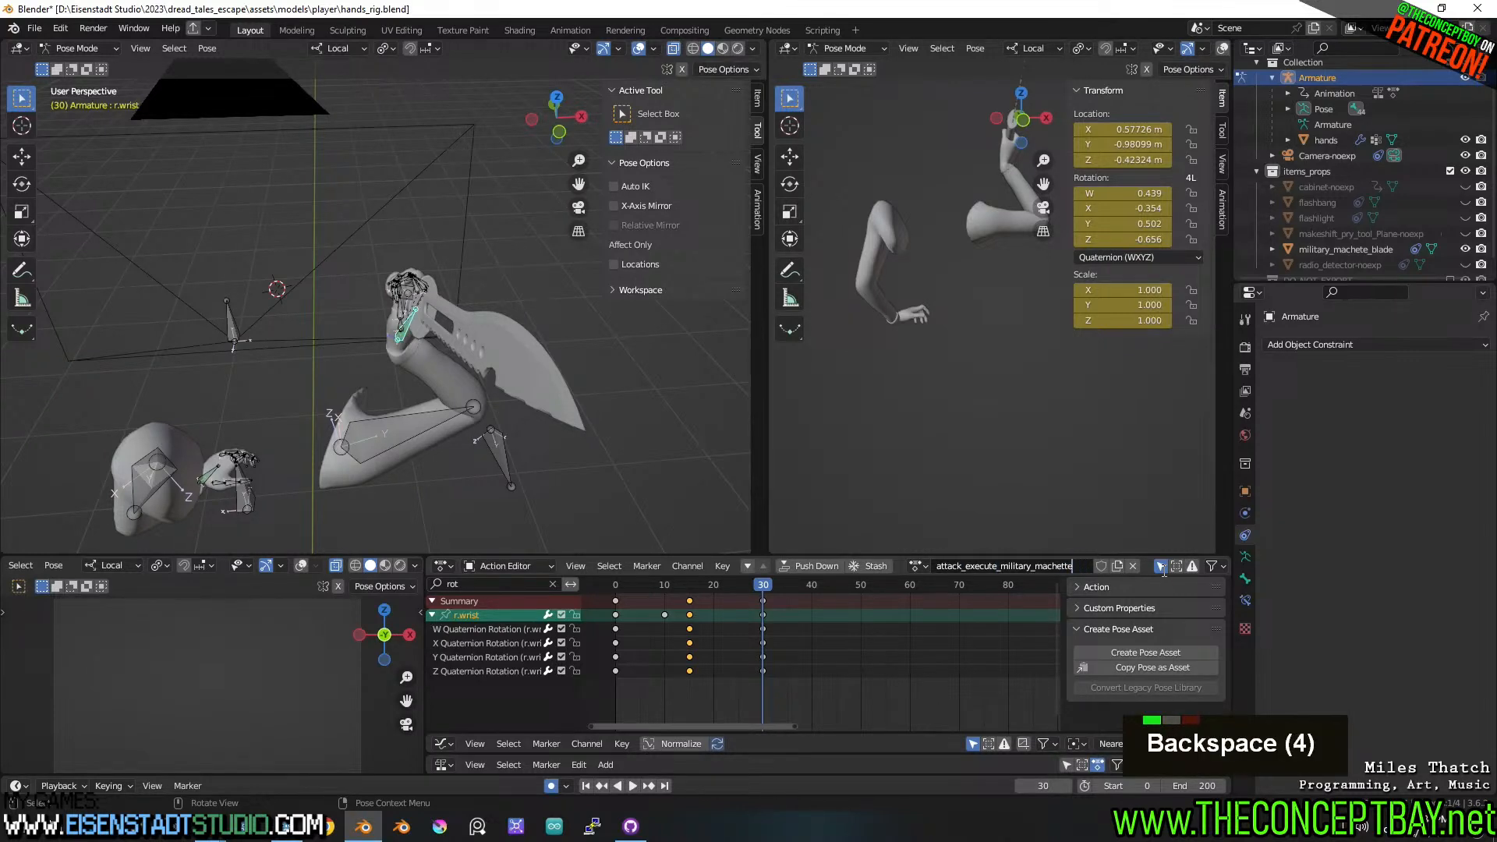
key("Return")
- Clear the channel filter and shift the r.wrist keyframes at frame 30 to frame 0
left_click(765, 605)
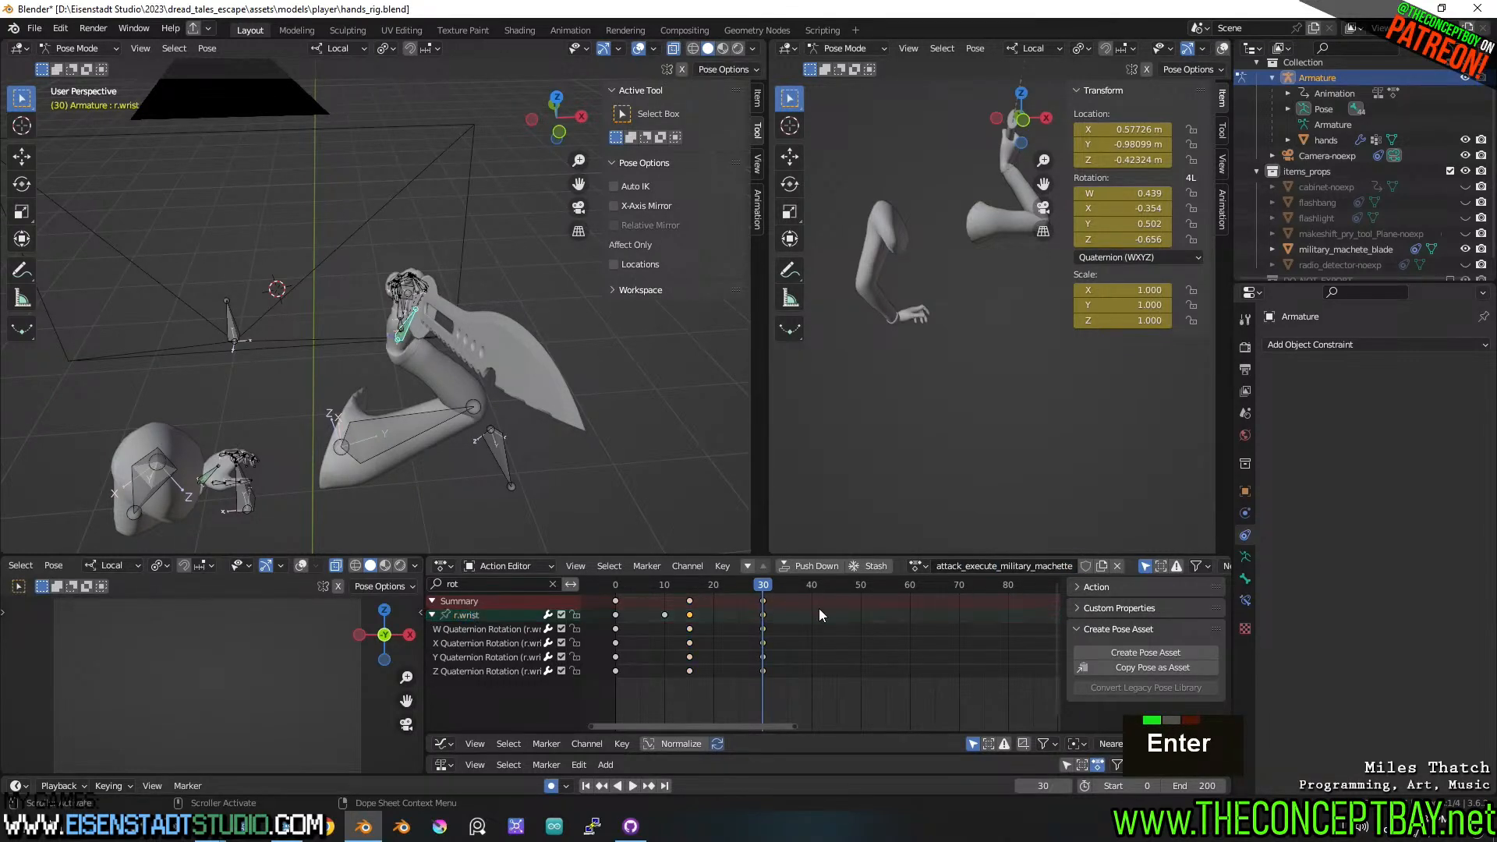
left_click(556, 584)
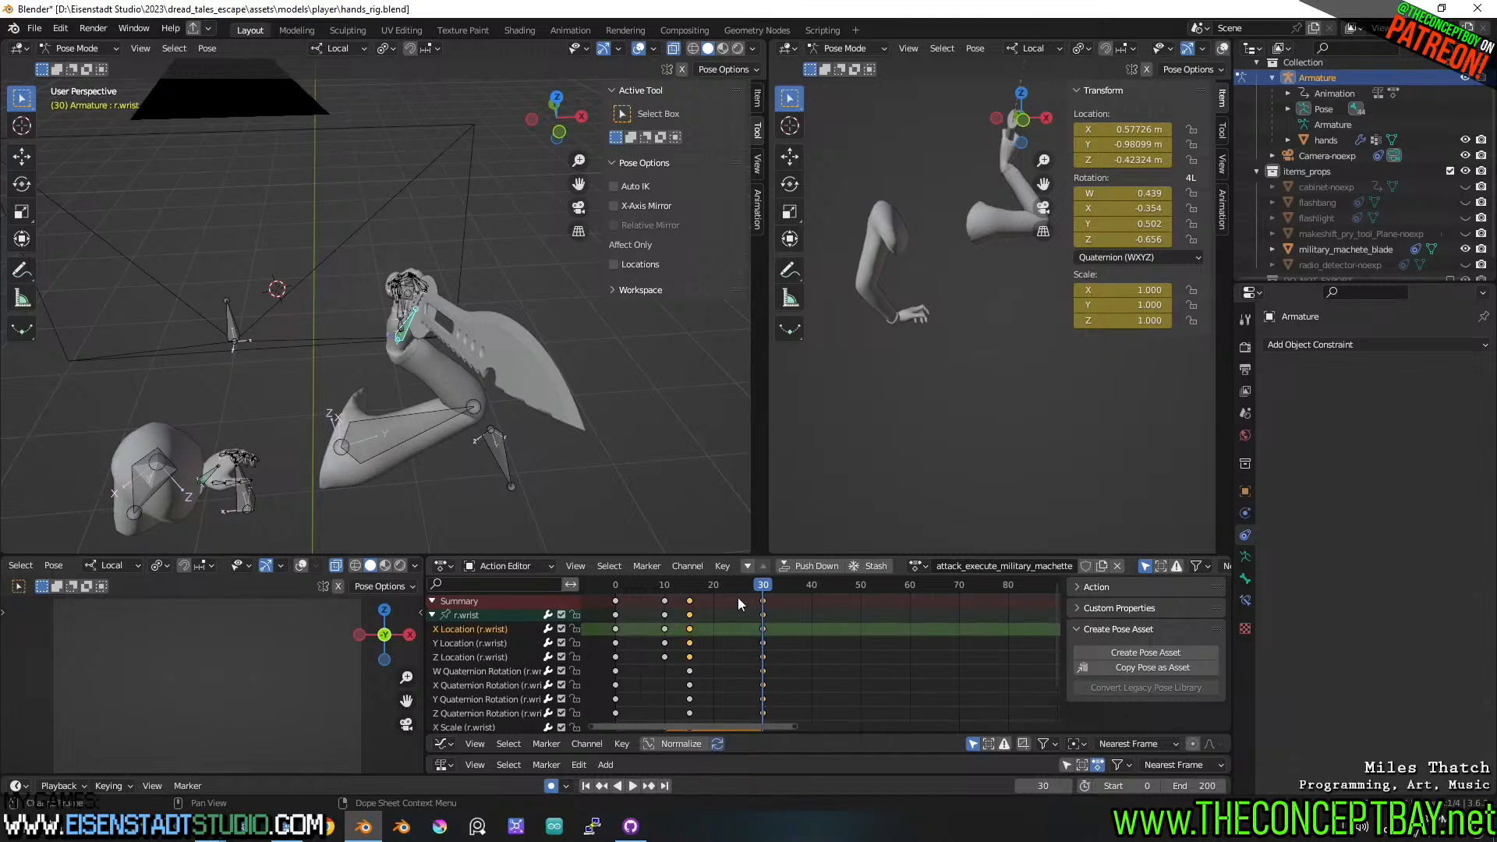
key("g")
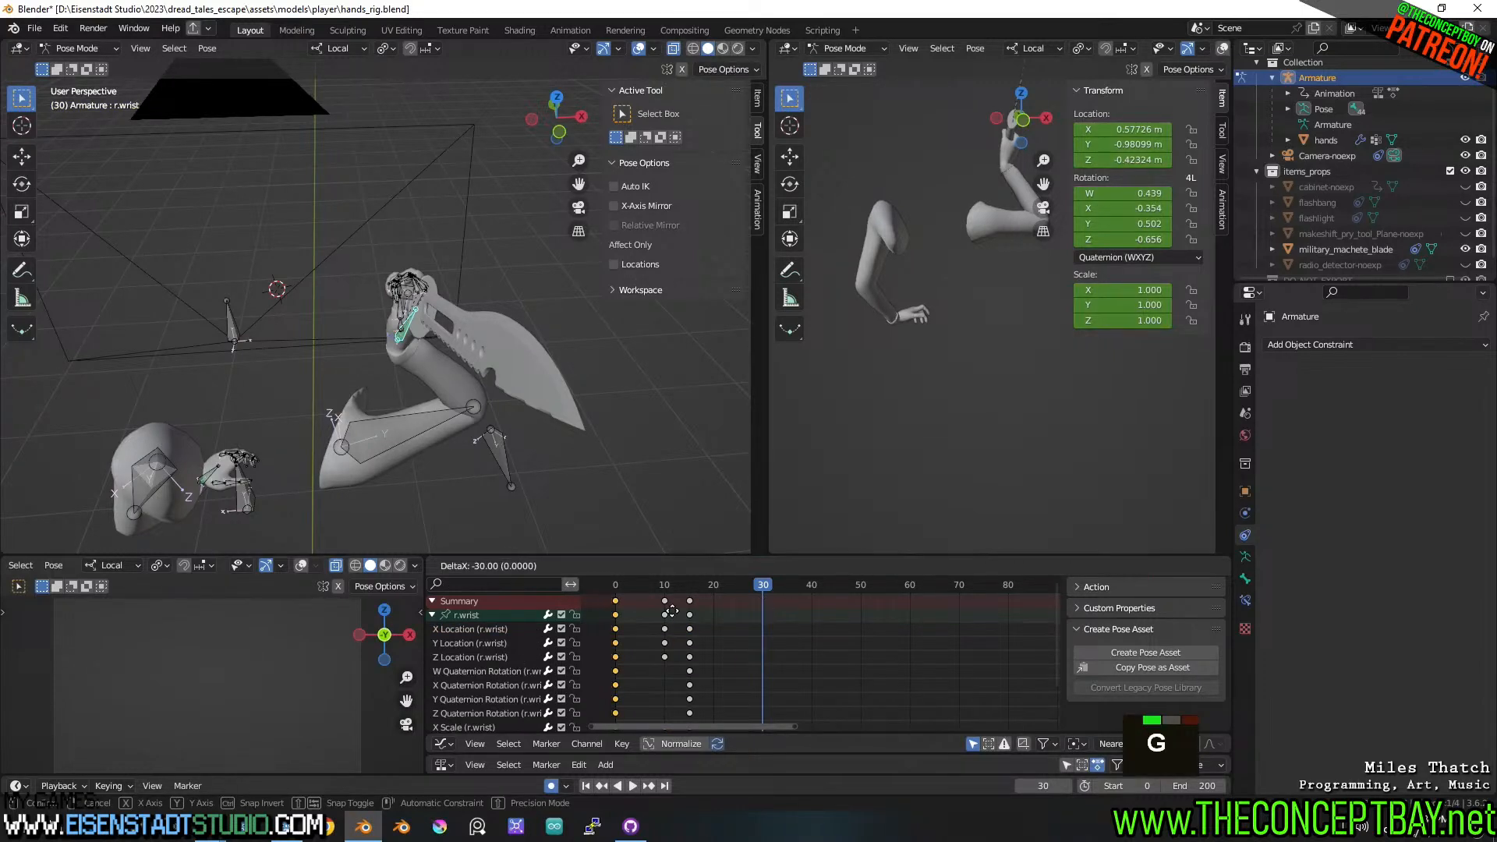
left_click(672, 611)
- Delete the remaining r.wrist keyframes at frames 10 and 15
left_click_drag(680, 591, 651, 590)
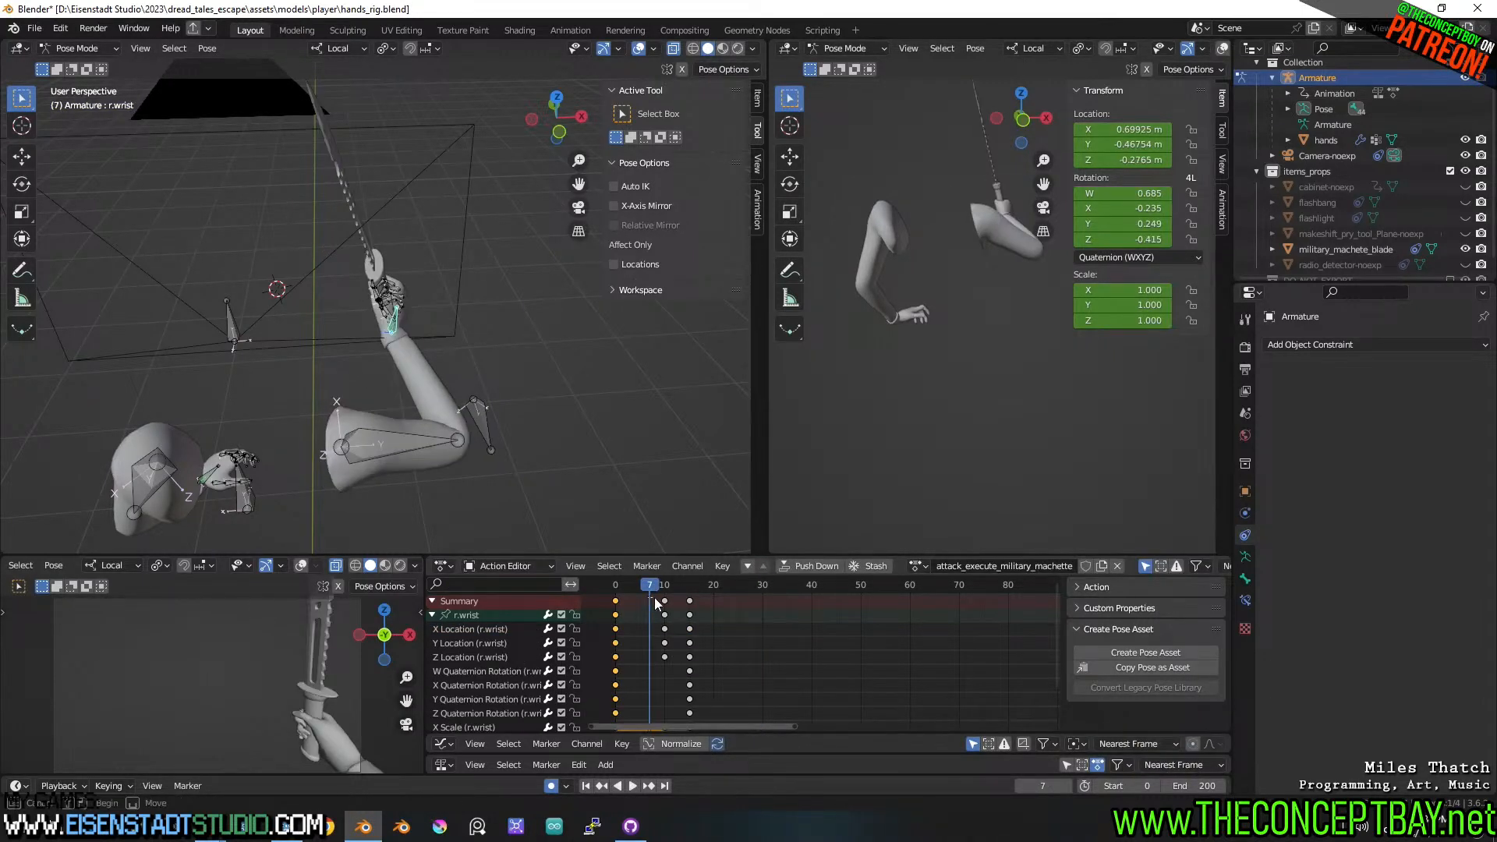
left_click_drag(736, 723, 725, 712)
key("Delete")
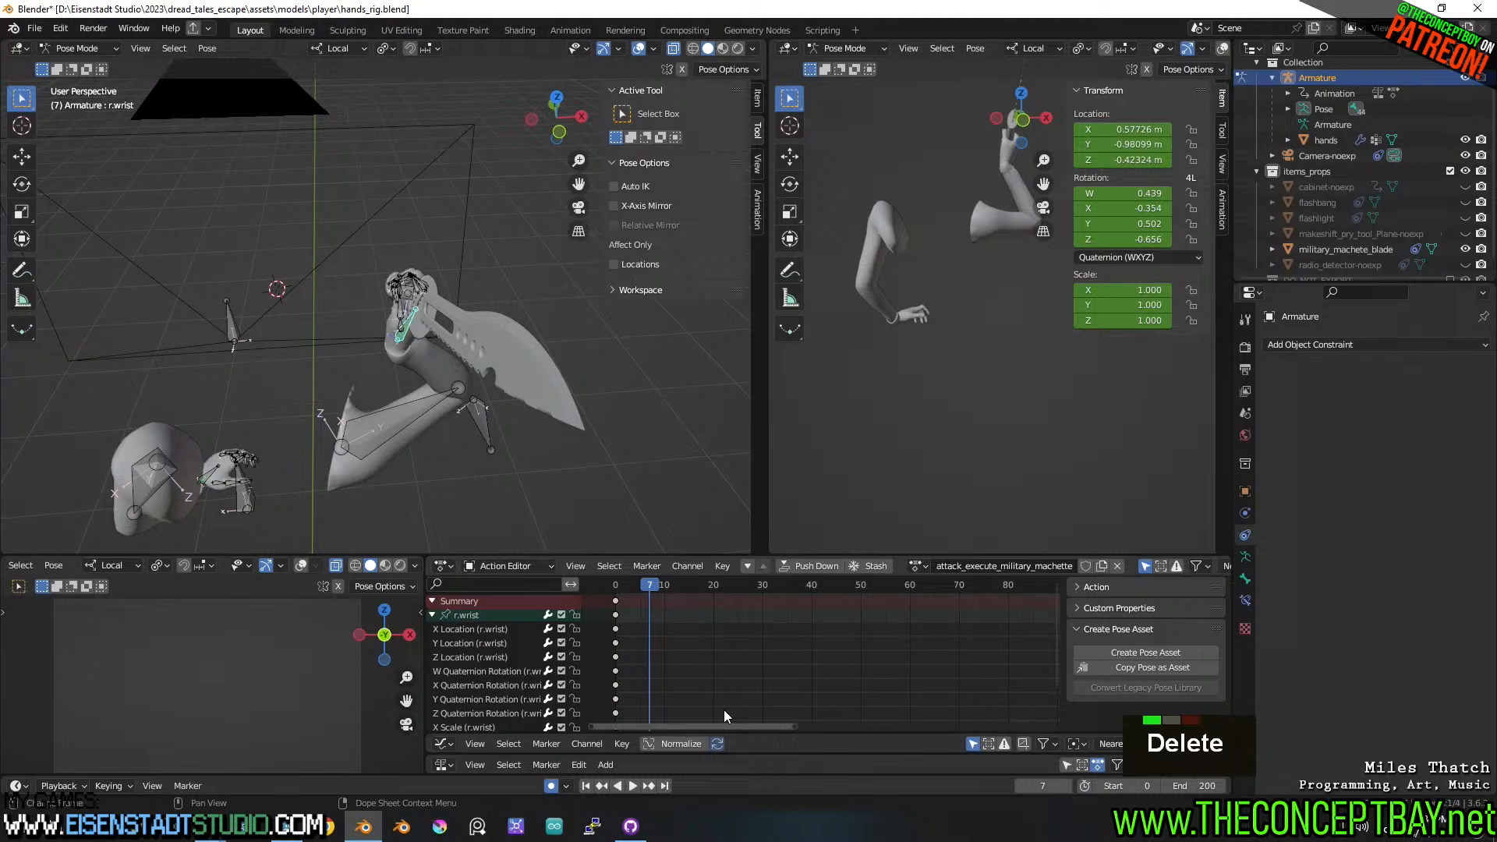
scroll(699, 690, "down", 2)
mouse_move(700, 690)
middle_mouse_down()
mouse_move(677, 641)
mouse_move(692, 676)
middle_mouse_up()
left_click(713, 637)
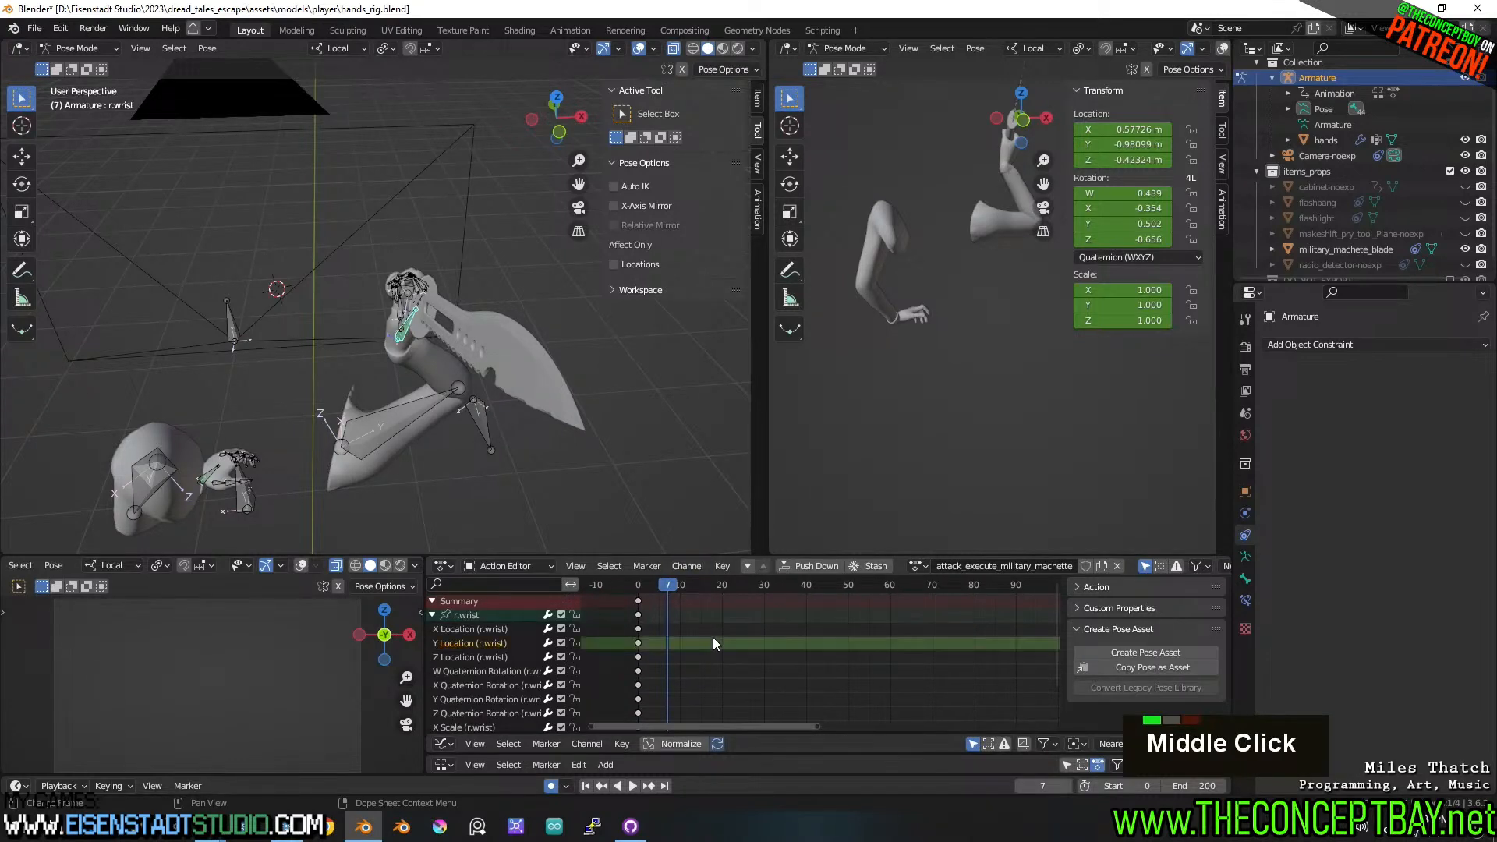
- At frame 19, move the r.wrist bone forward by about 0.25 m in X, 0.74 m in Y and -0.10 m in Z
left_click_drag(668, 594, 638, 594)
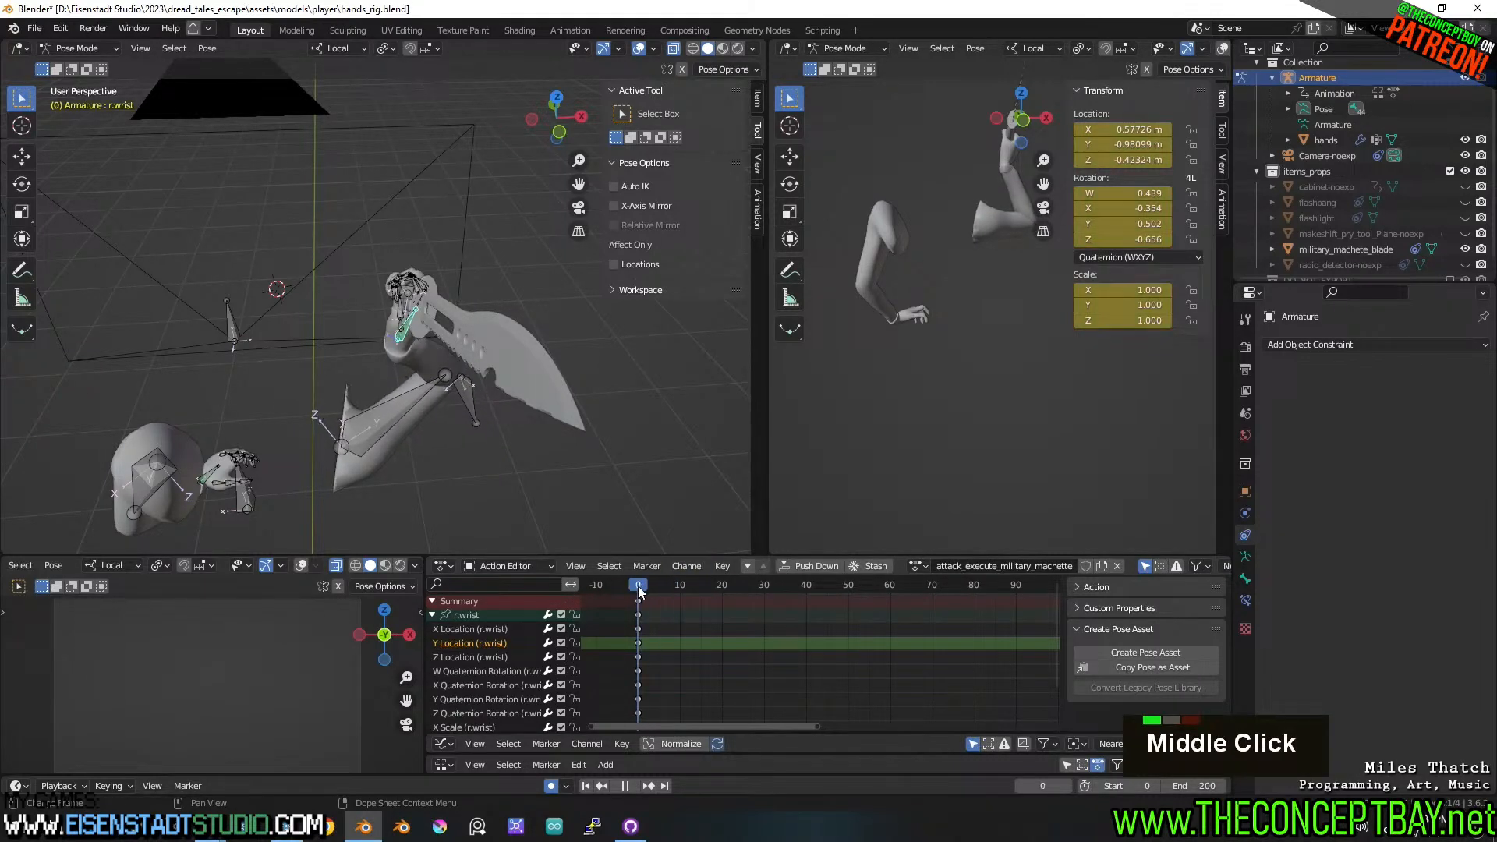
left_click_drag(643, 590, 718, 605)
middle_click_drag(584, 458, 301, 400)
key("g")
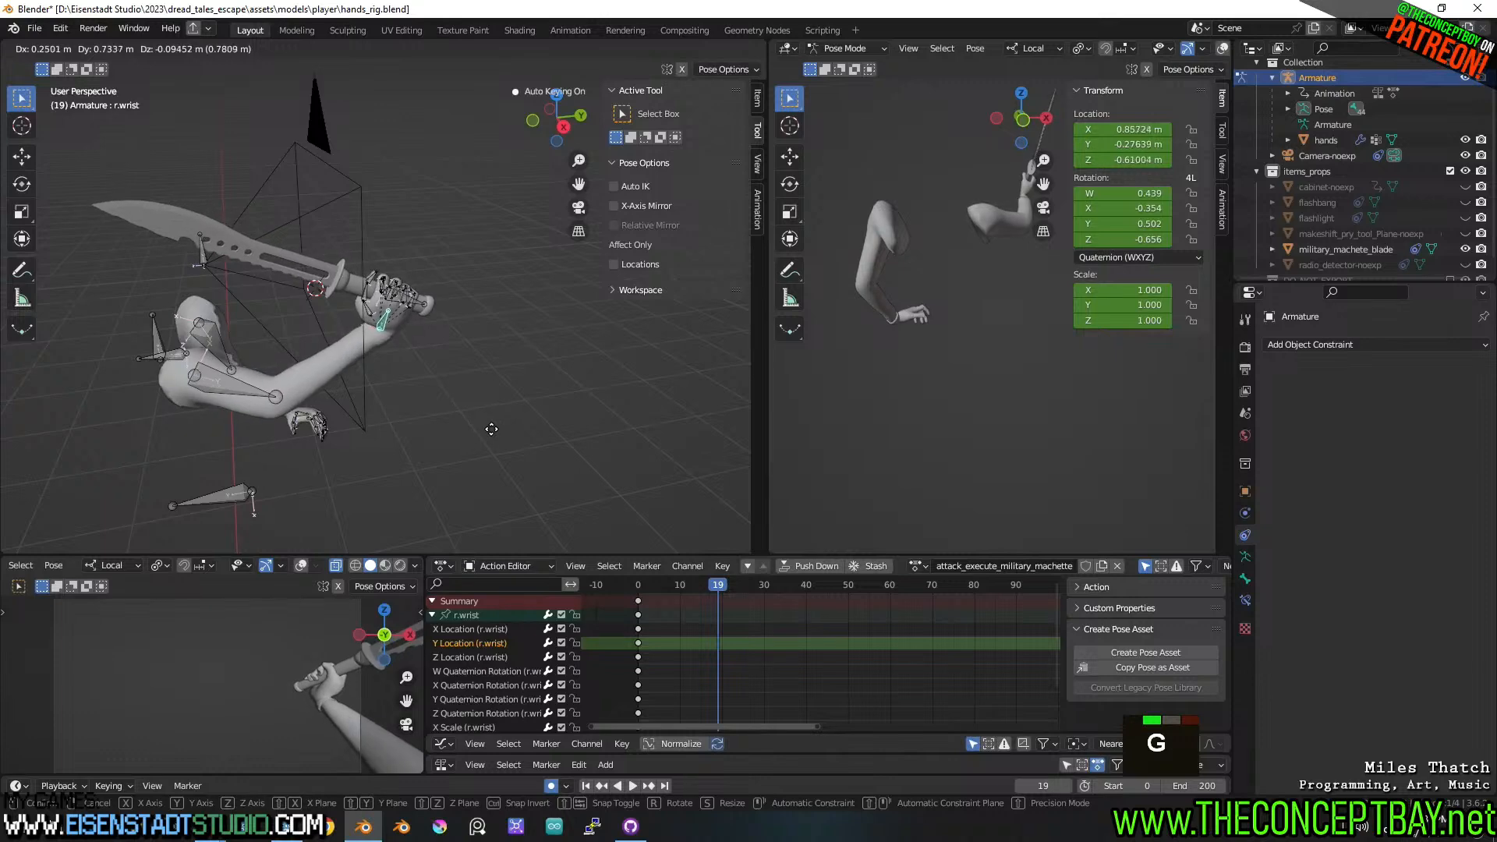
left_click(499, 428)
- Rotate the r.wrist bone by -108° at frame 19 and reposition the hand with the arm stretched forward
middle_click_drag(491, 429, 663, 374)
key("r")
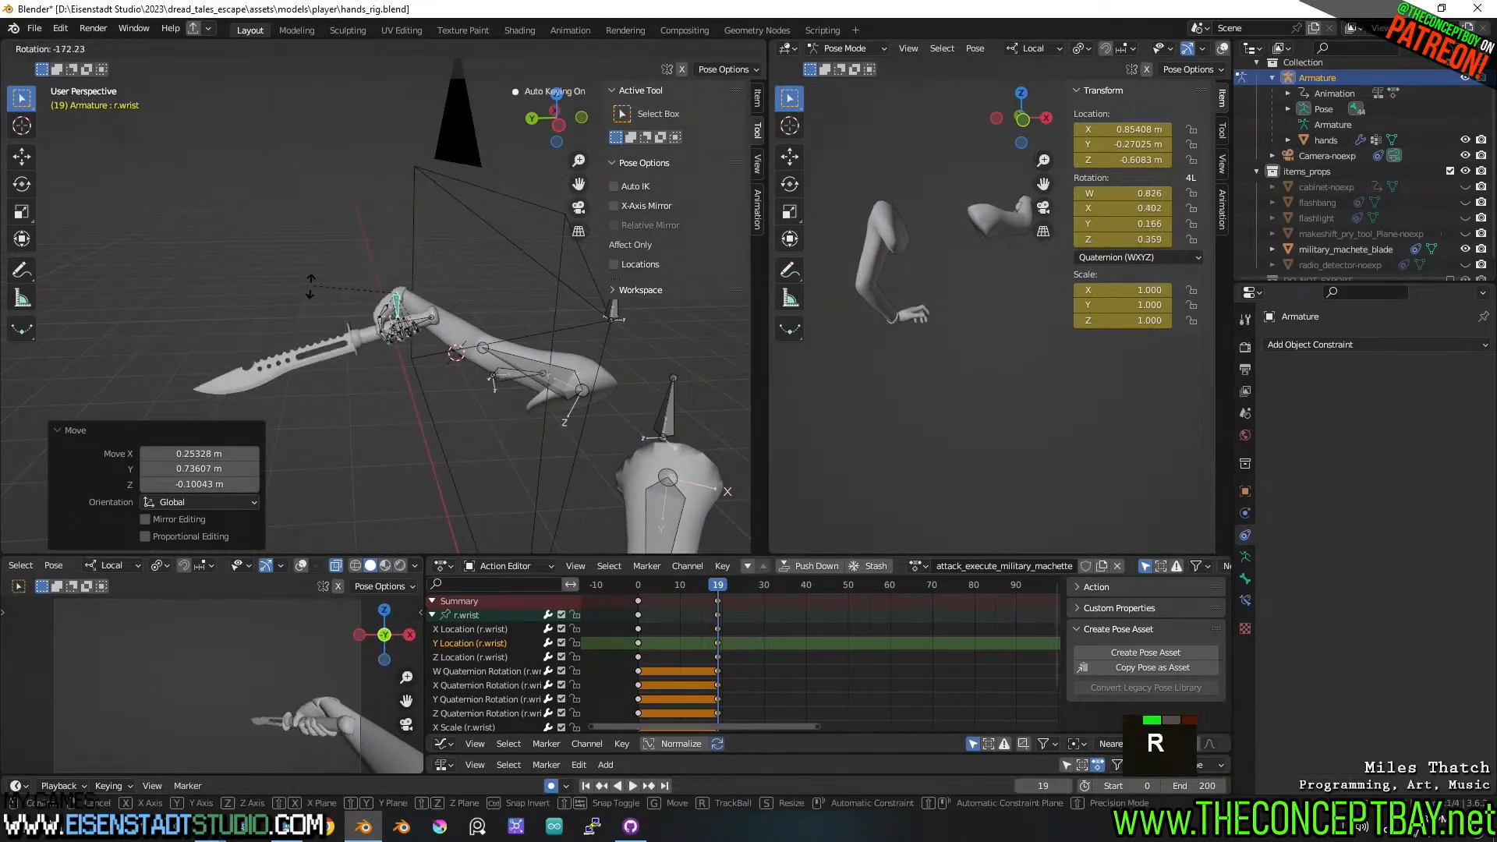
left_click(521, 303)
key("g")
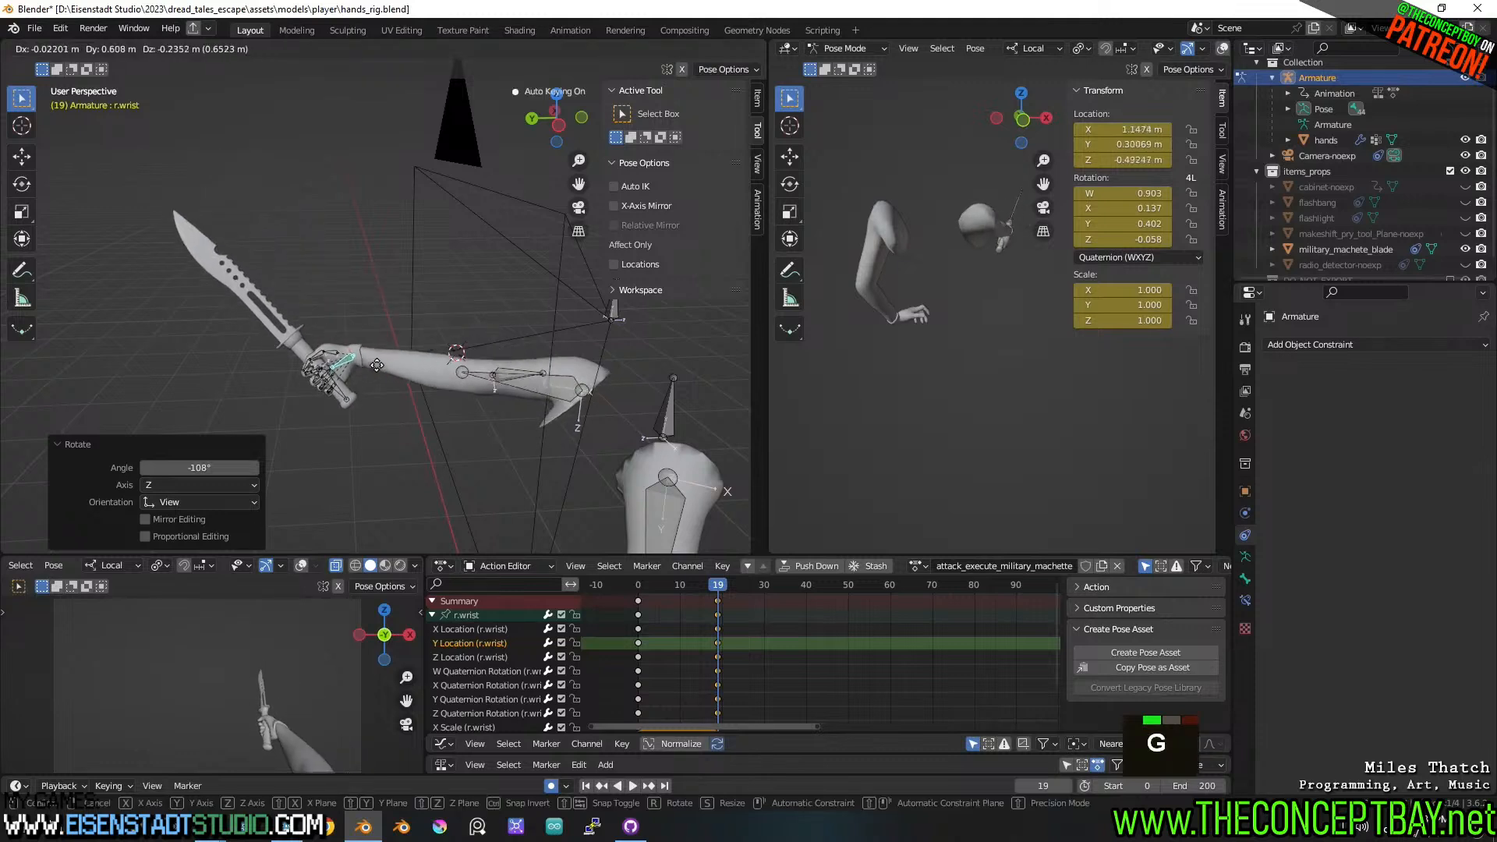
left_click(492, 361)
- Shift the r.wrist bone inward by about -0.19 m in X at frame 19 and rotate it by 28.1°
middle_click_drag(492, 361, 511, 334)
key("g")
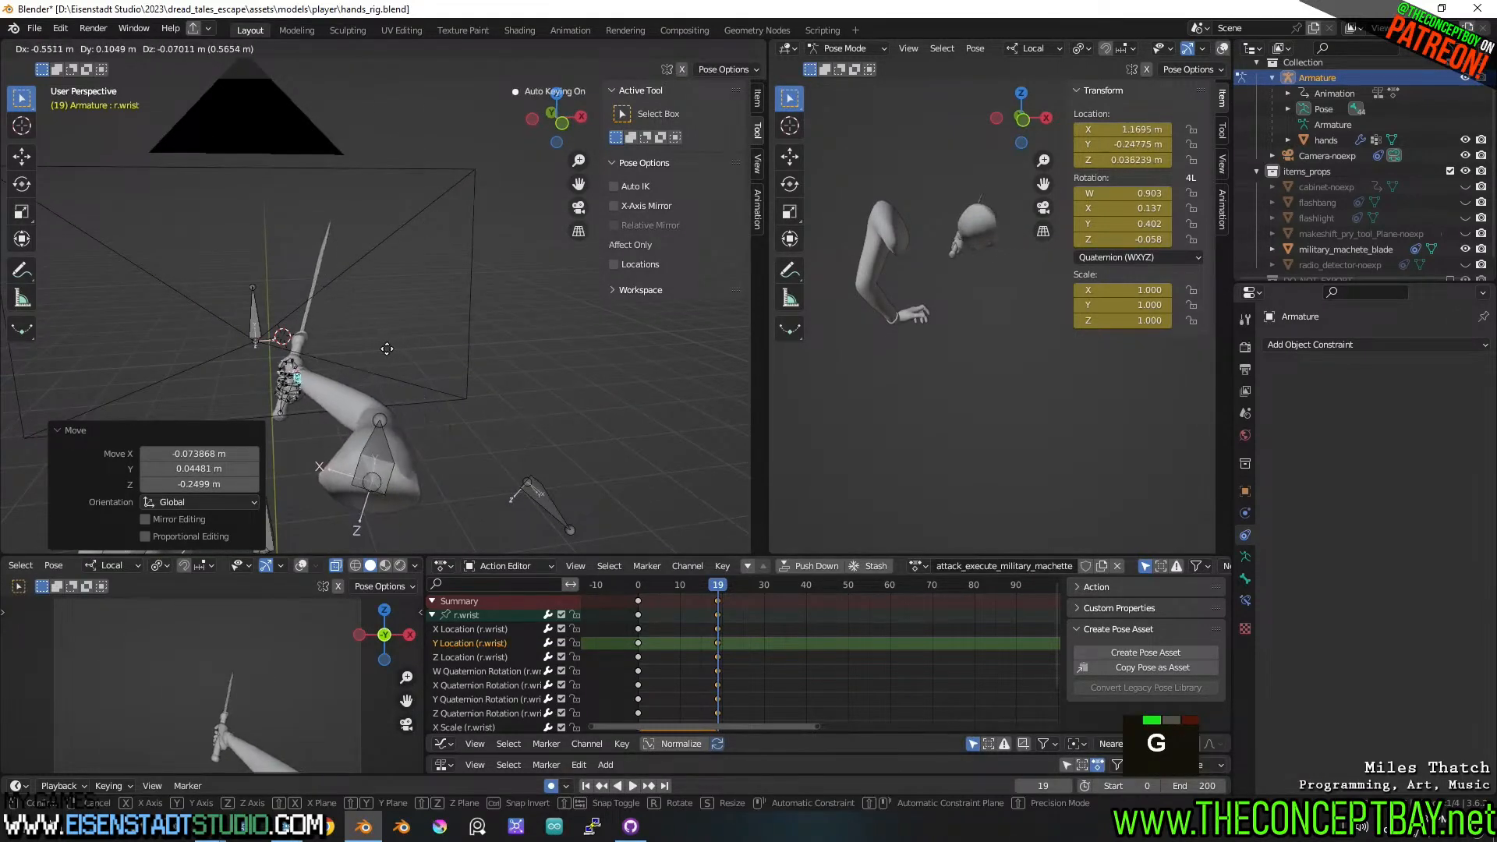
left_click(461, 344)
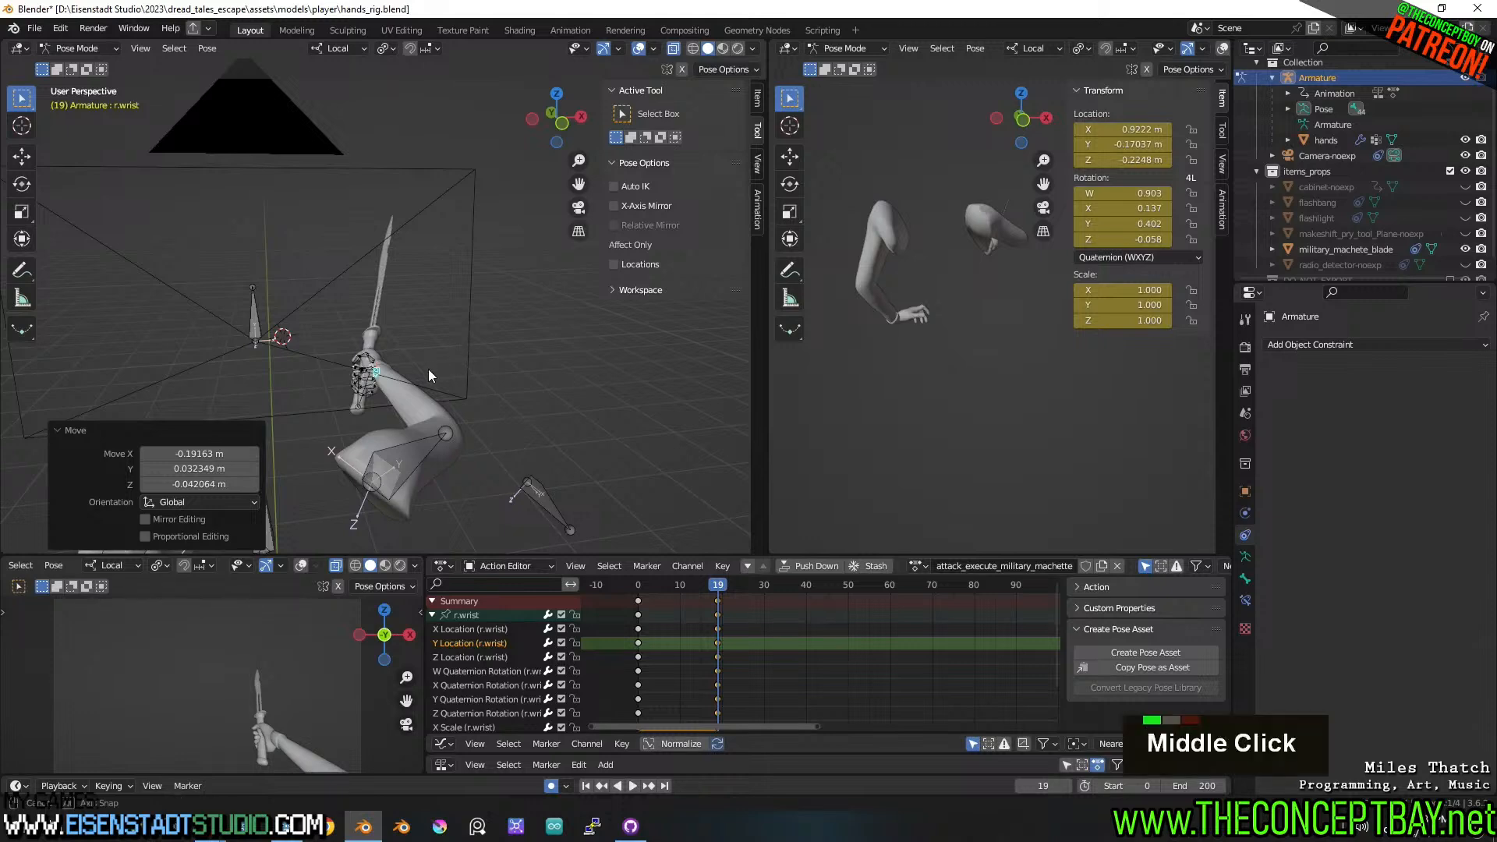
middle_click_drag(428, 368, 479, 310)
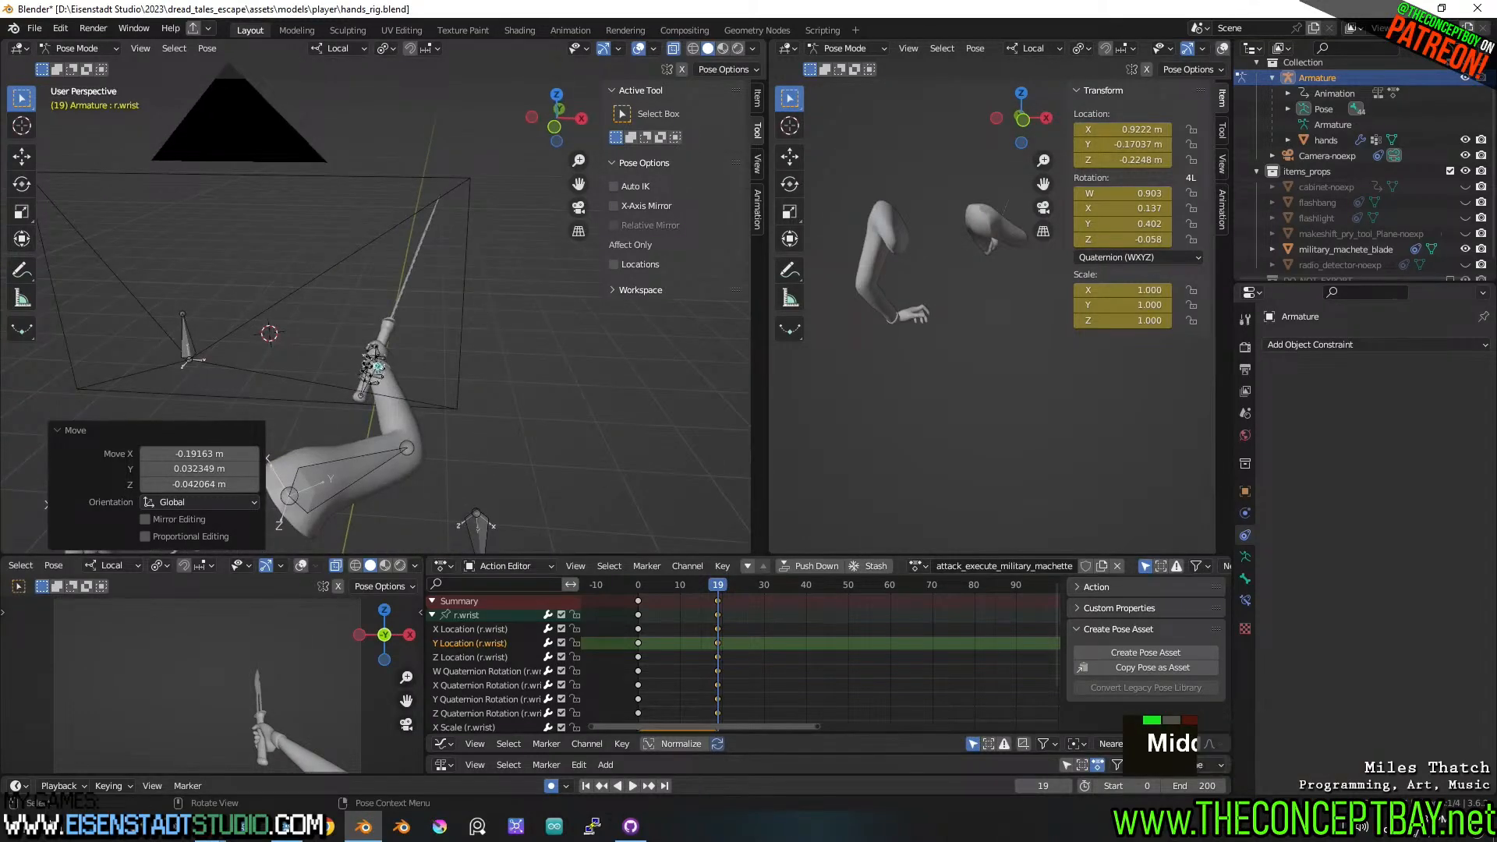
key("r")
left_click(460, 468)
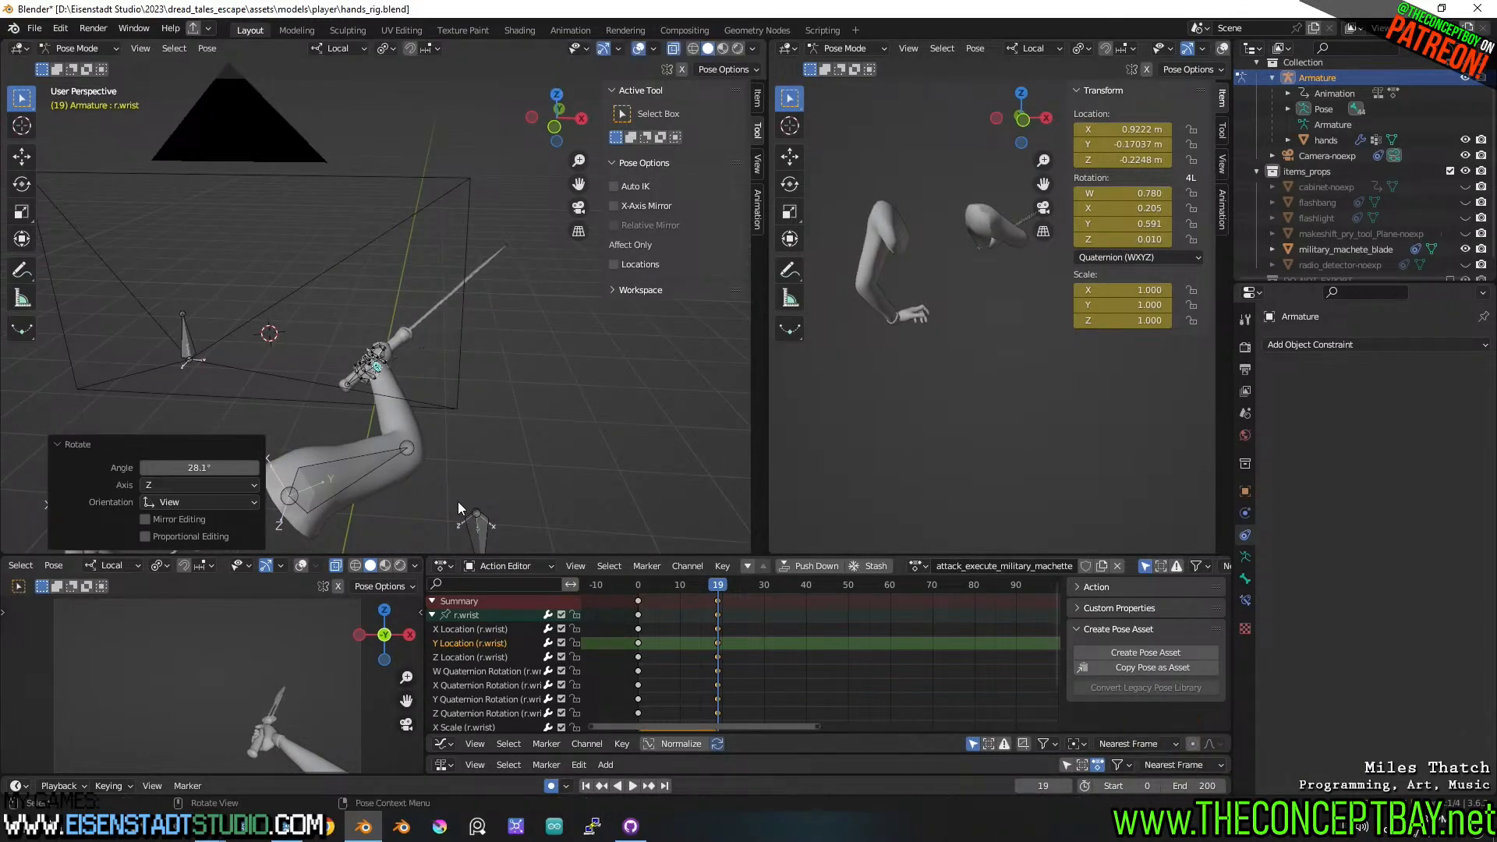
- Shift the r.elbow bone's frame 15 keyframe to frame 19 and move the bone by about -0.13, -0.08 and -0.18 m in X, Y and Z
left_click(477, 521)
middle_click_drag(477, 528, 478, 380, "shift")
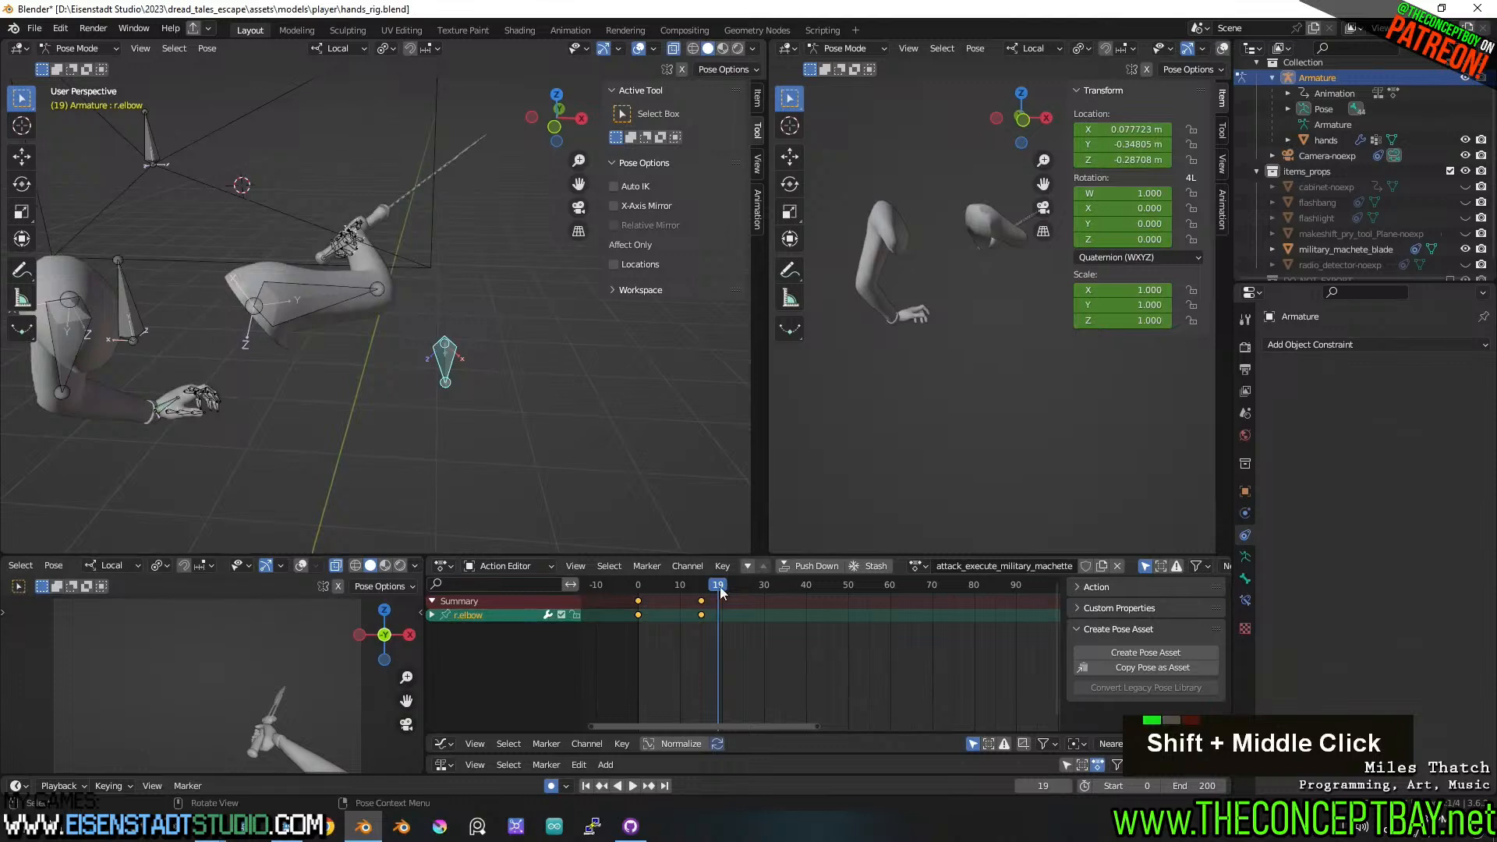
left_click(700, 605)
key("g")
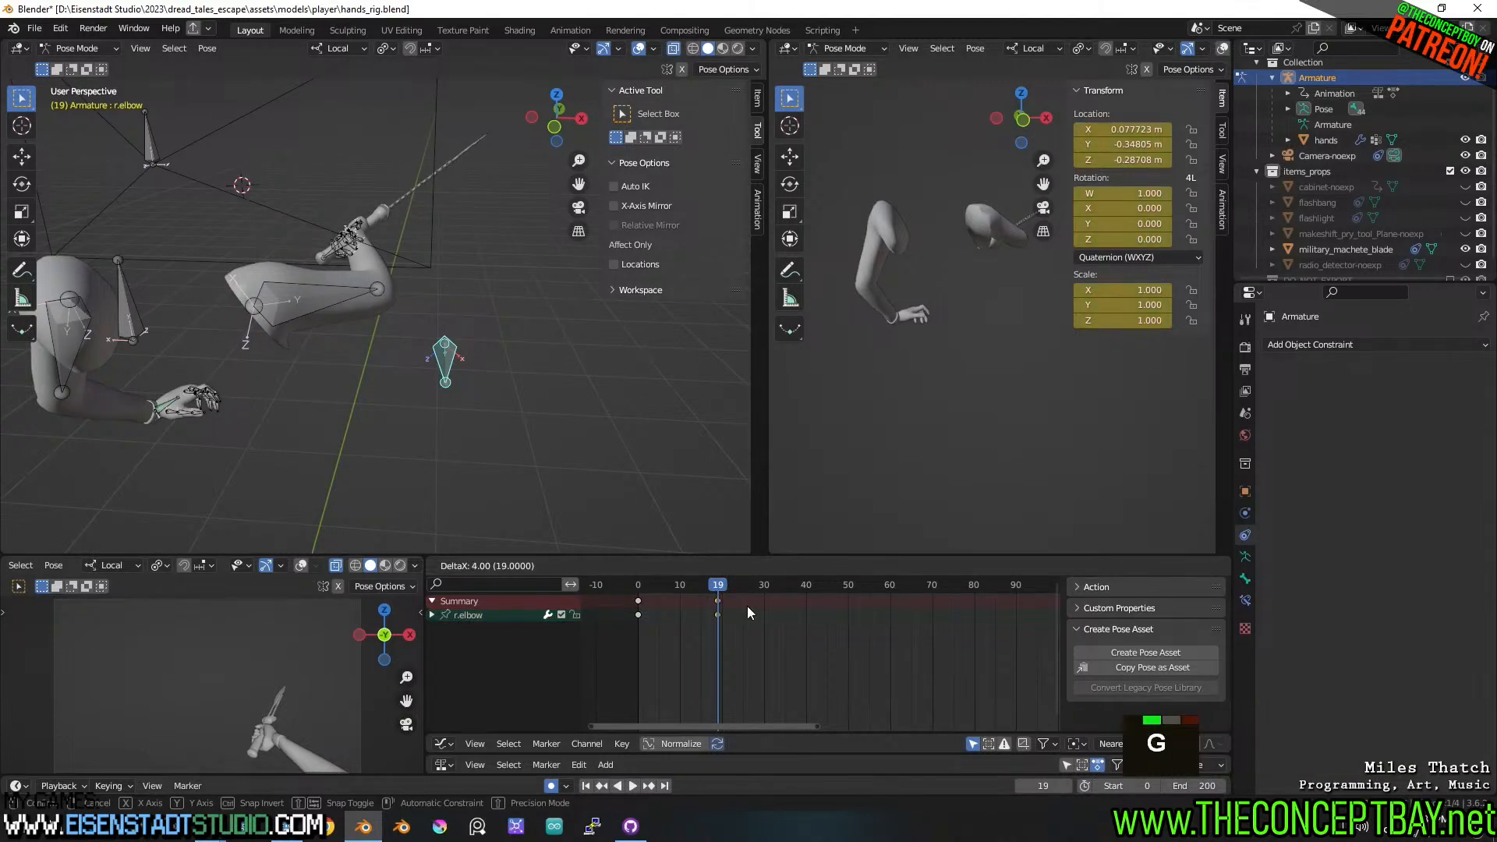
left_click(748, 612)
key("g")
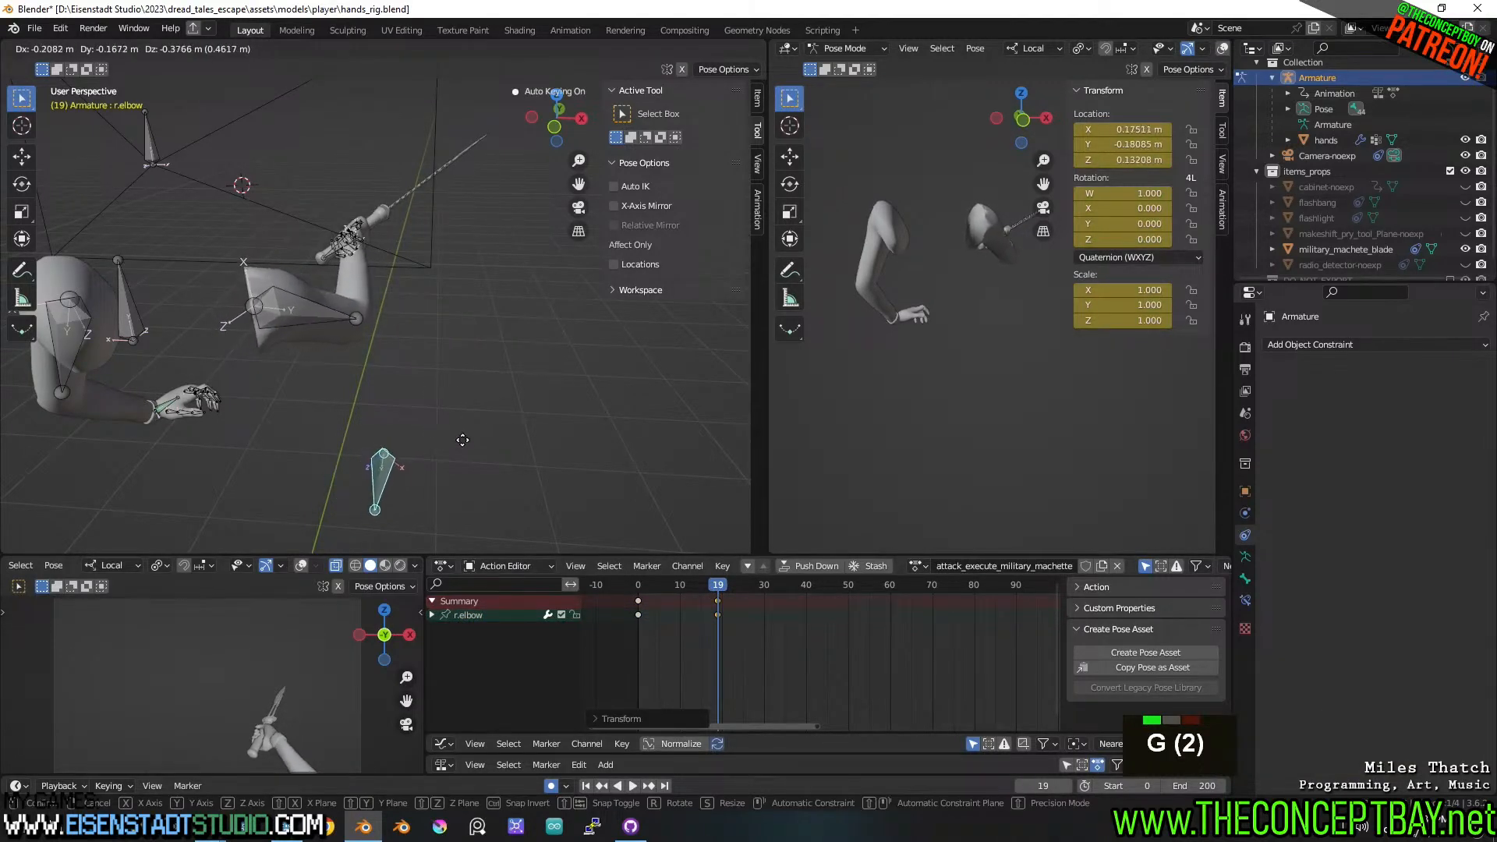
left_click(484, 389)
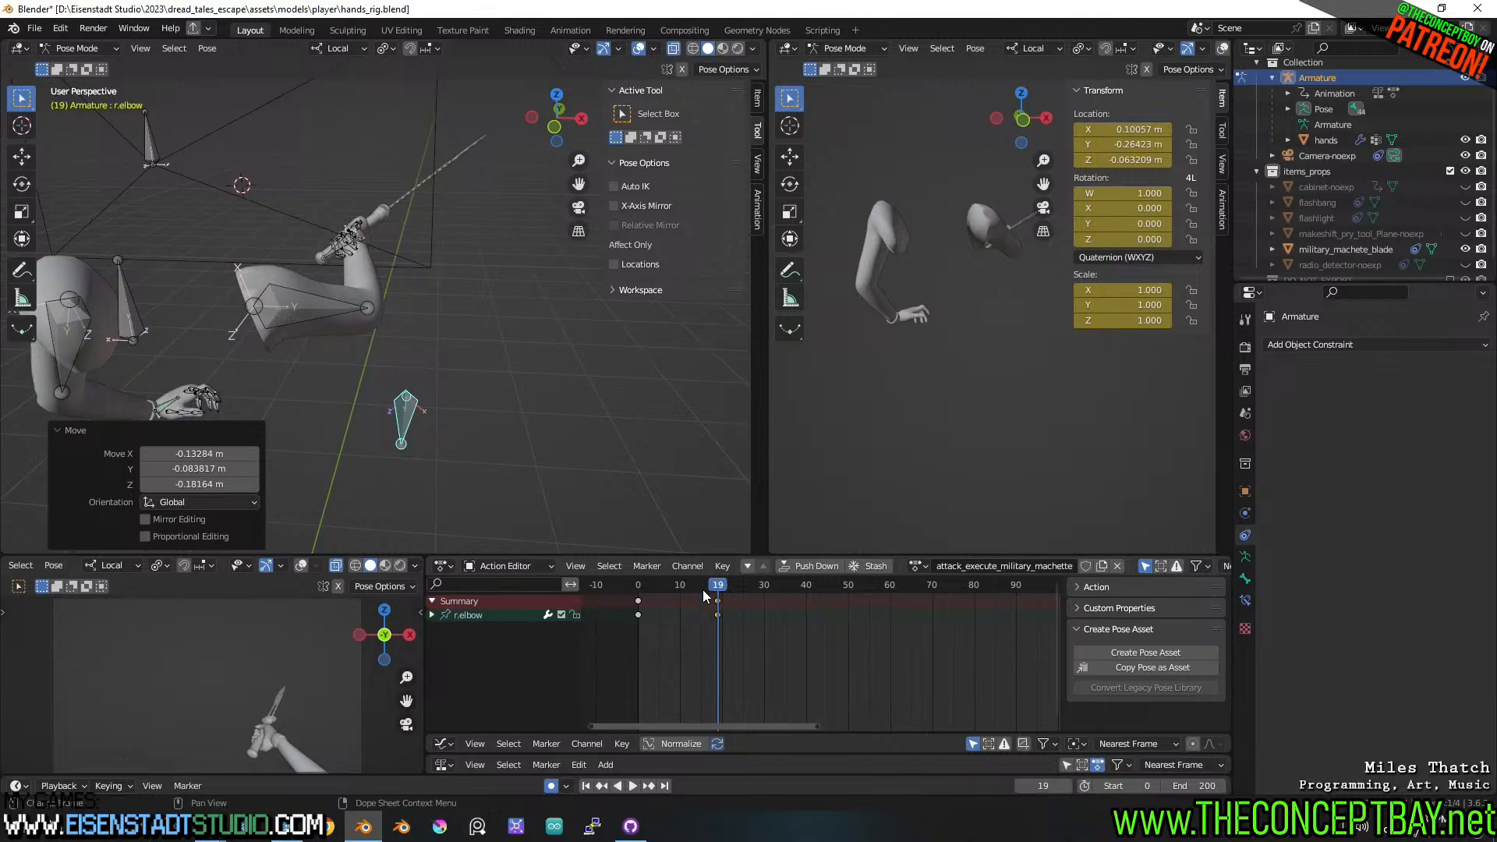
- Play back the swing, stop at frame 10 and rotate the r.wrist bone by 28.5° in the side view
key("space")
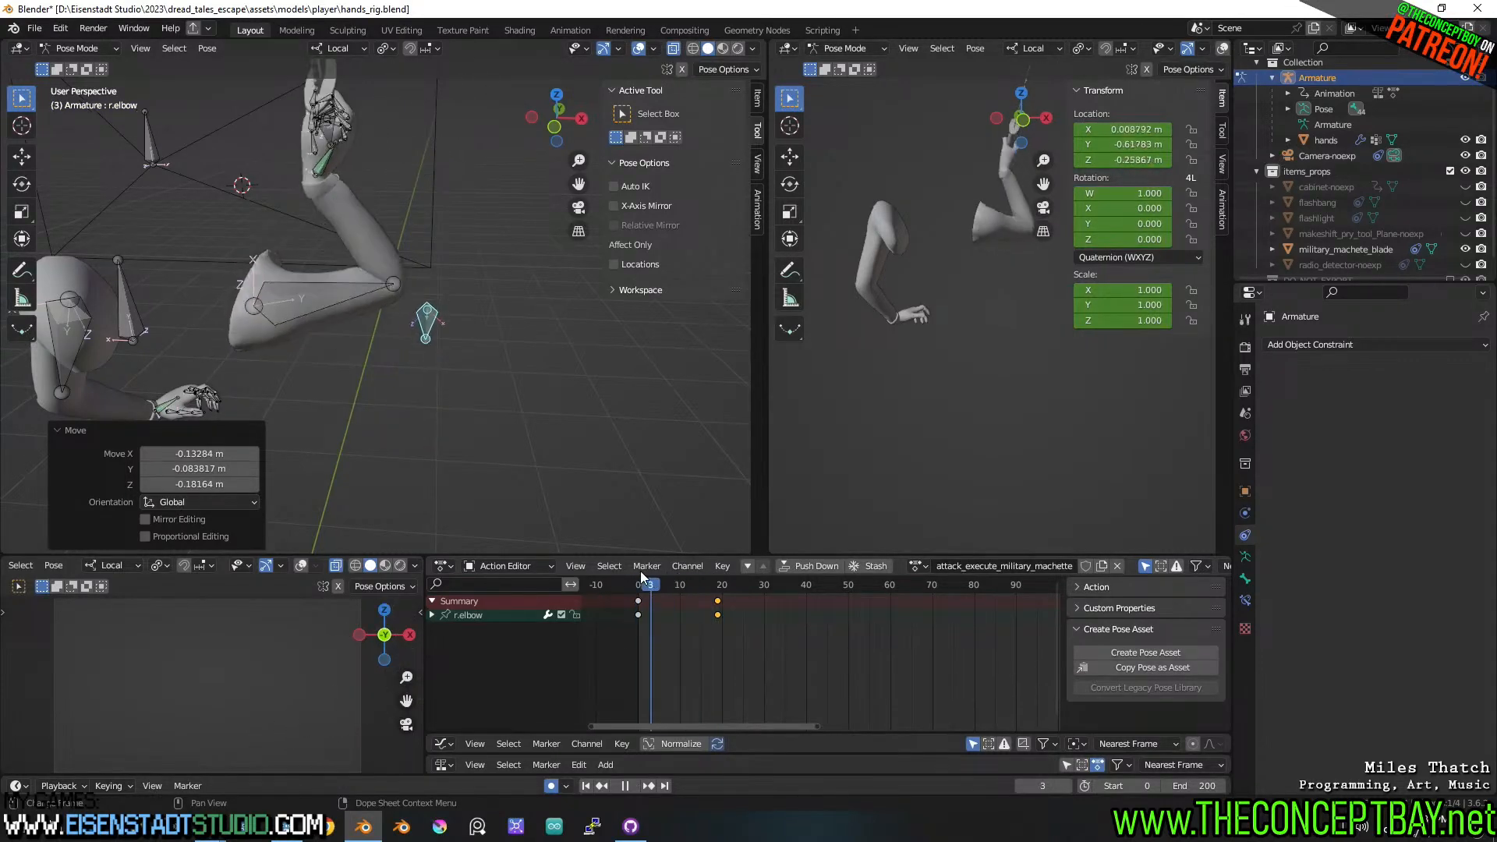
left_click_drag(680, 575, 680, 576)
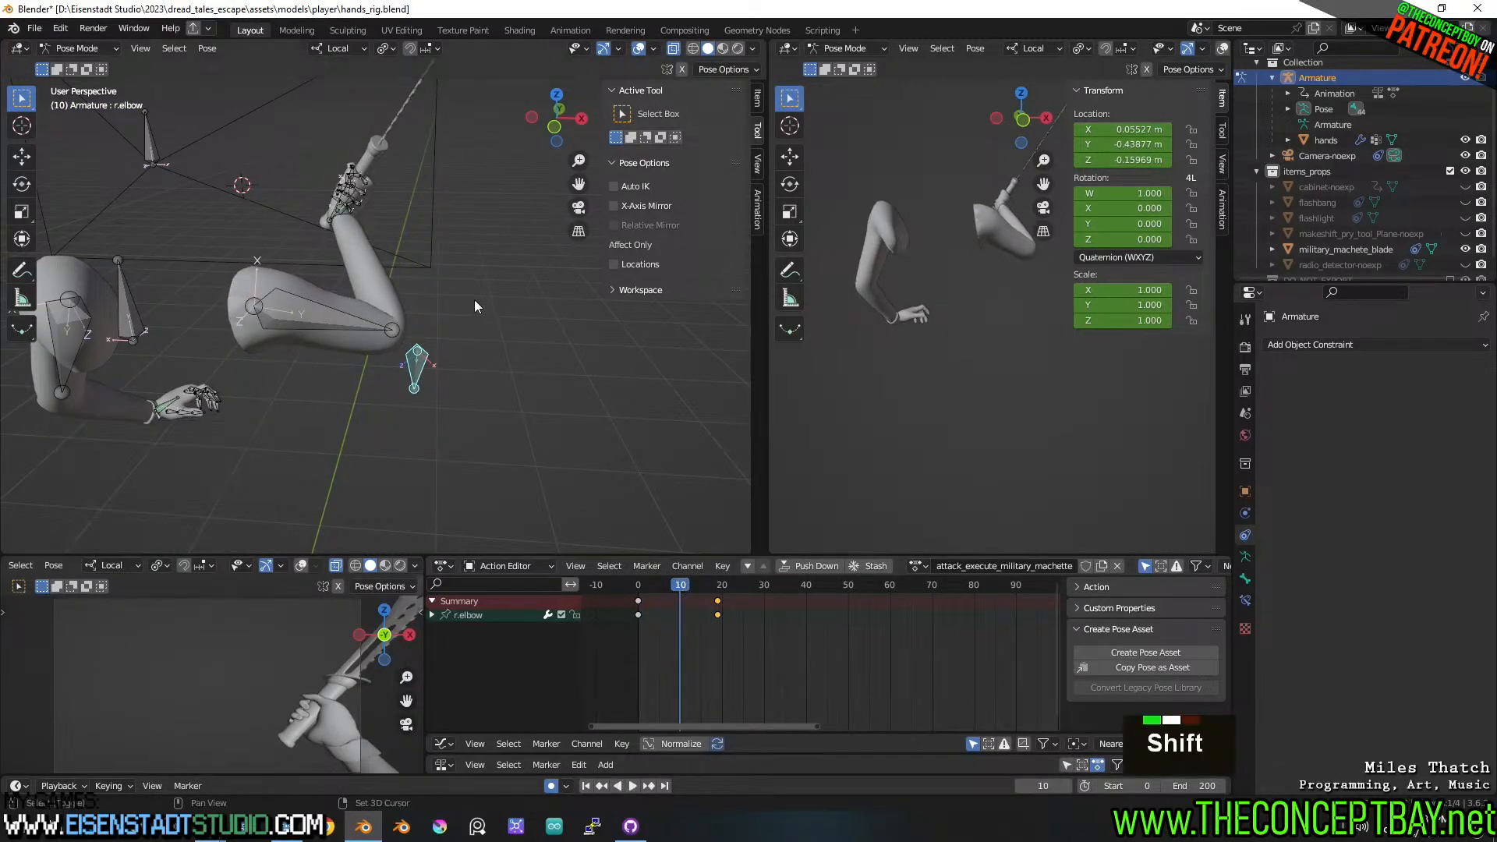
middle_click_drag(474, 299, 437, 405, "shift")
middle_click_drag(436, 406, 569, 351)
left_click(433, 339)
middle_click_drag(569, 350, 523, 380, "shift")
key("r")
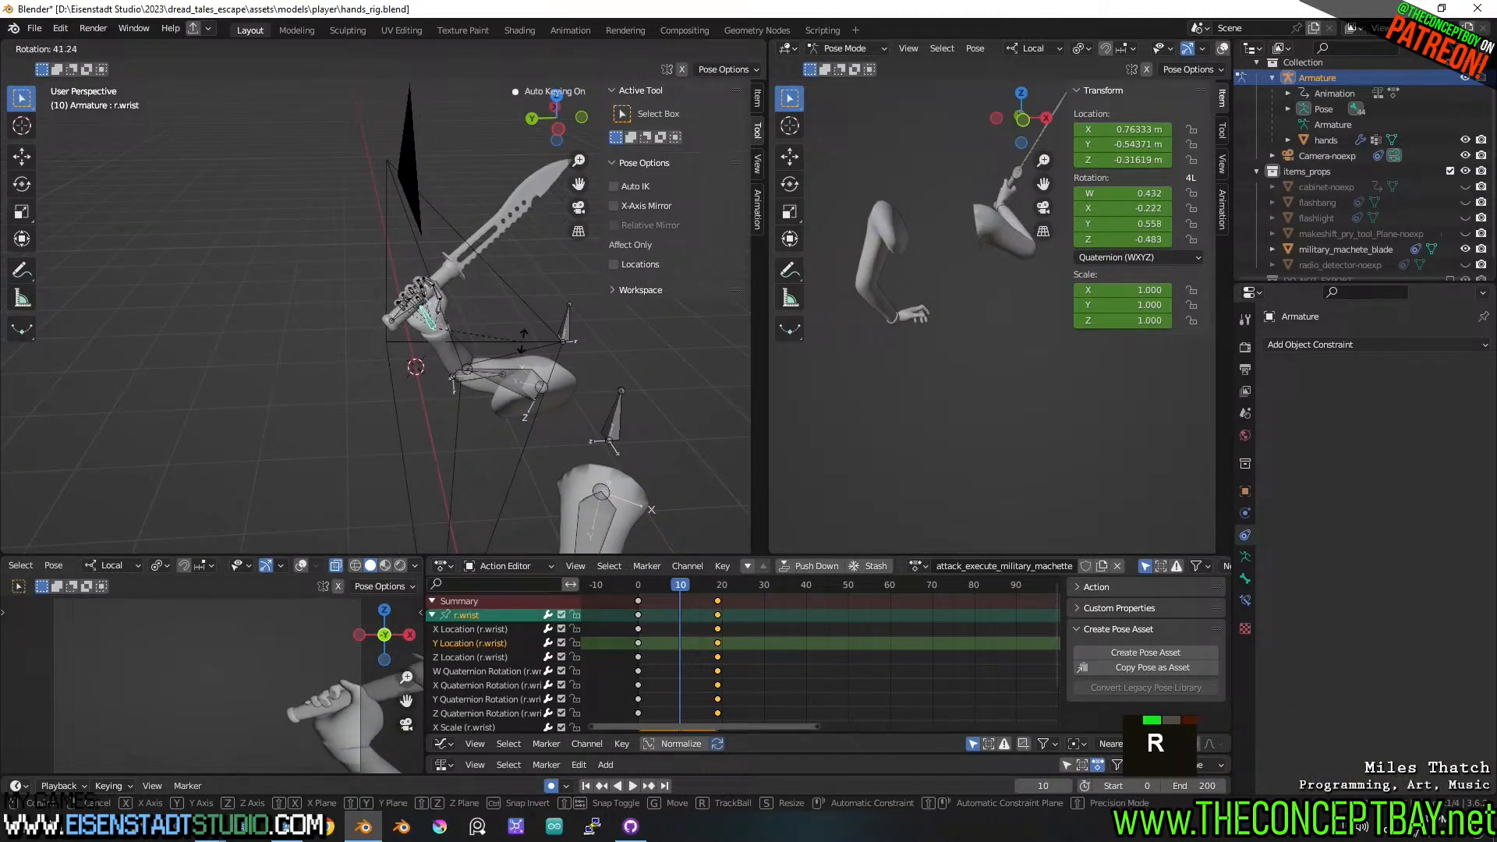
left_click(521, 321)
- Refine the r.wrist bone's rotation at frame 10 by 13.8° from behind and 19.8° from the side
middle_click_drag(521, 321, 351, 334)
key("r")
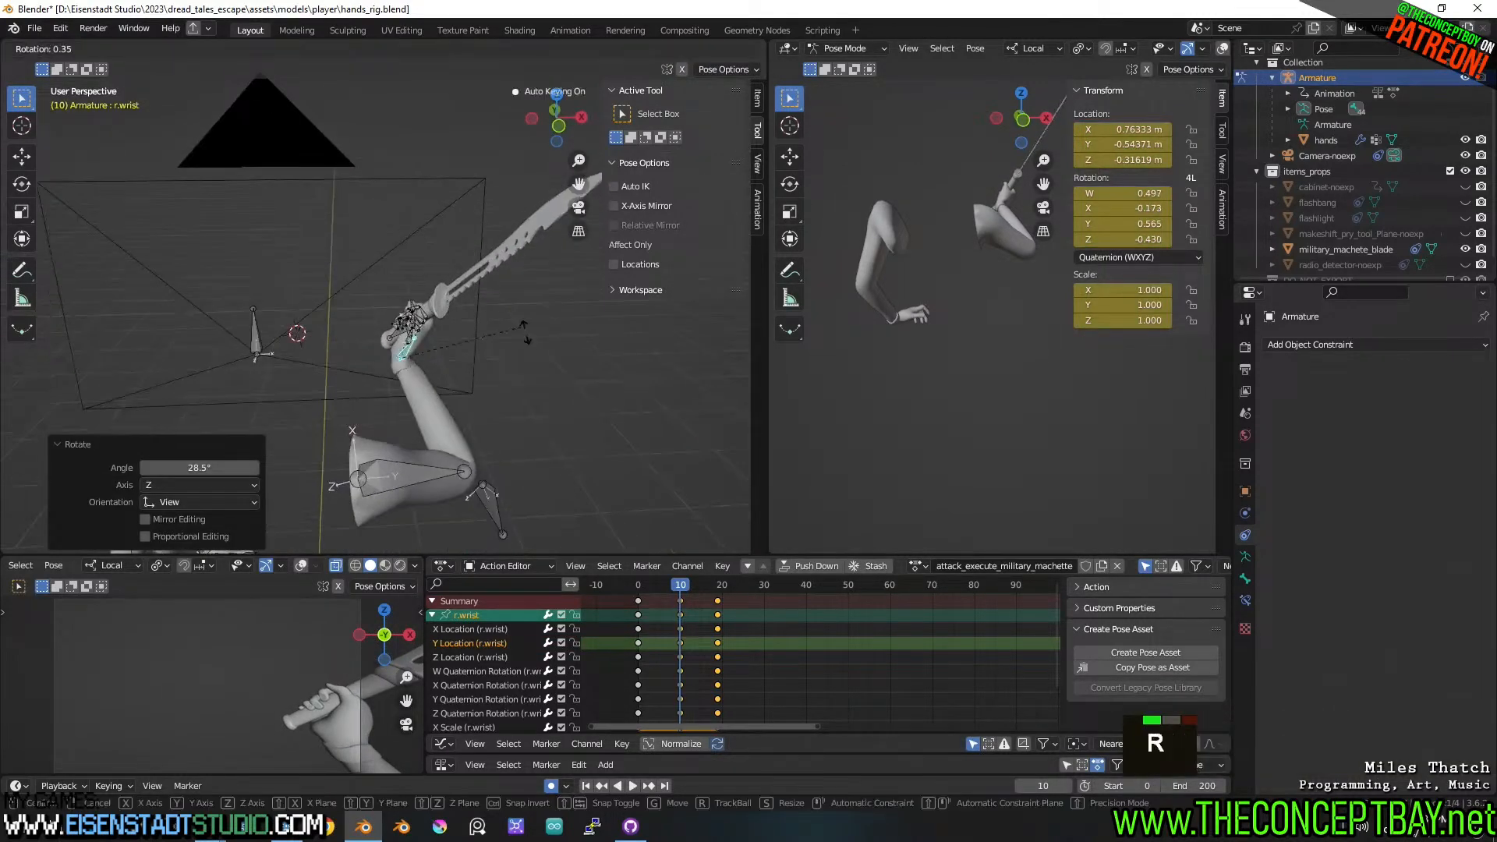
left_click(499, 356)
middle_click_drag(494, 354, 553, 335)
scroll(554, 335, "down", 2)
key("r")
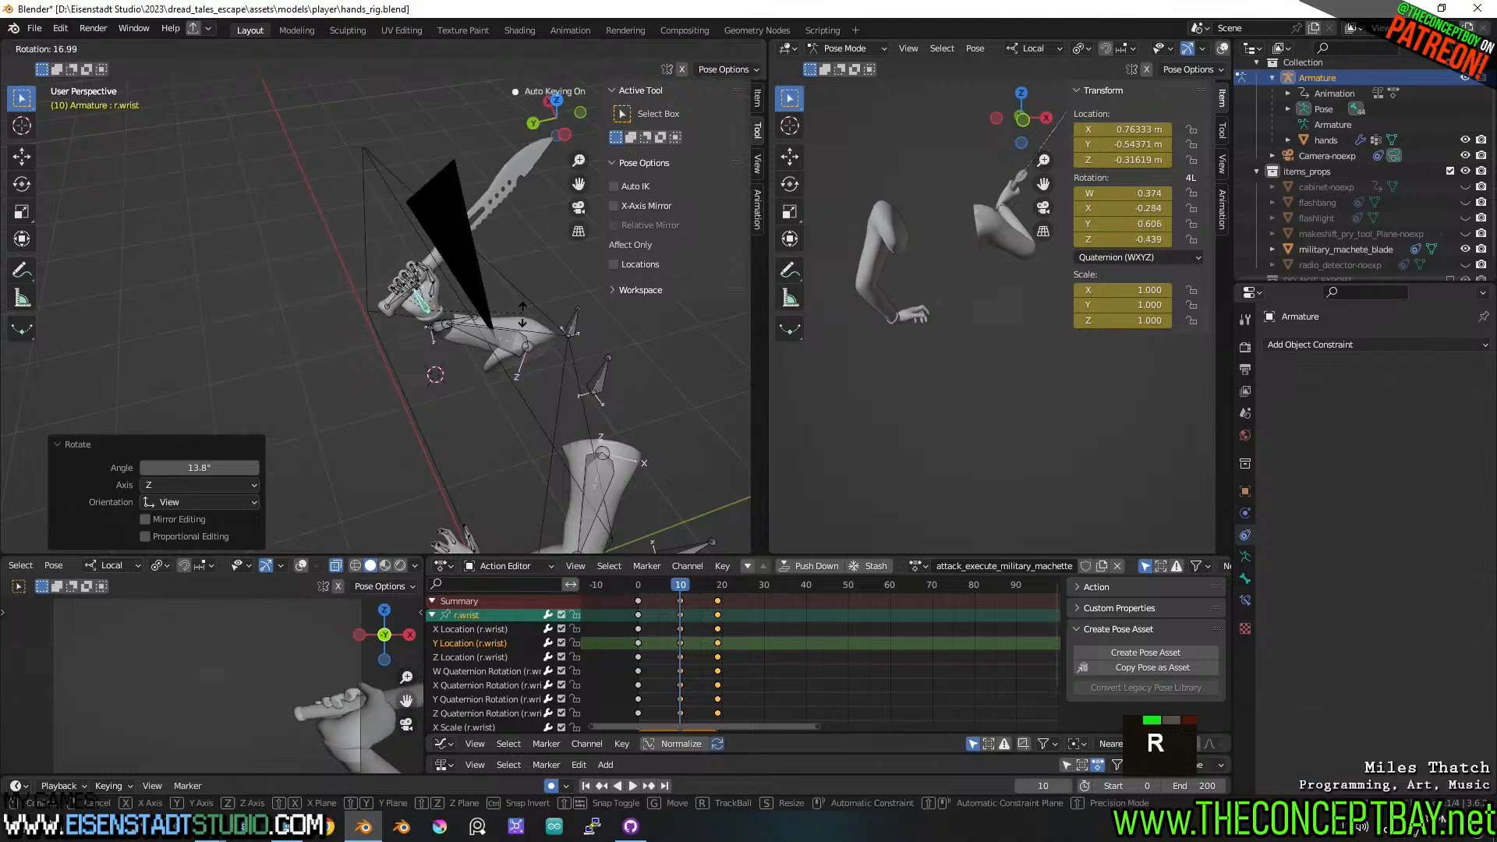
left_click(539, 377)
- Review the swing and, at frame 18, move the r.wrist bone across the body toward the left arm
left_click_drag(679, 584, 735, 586)
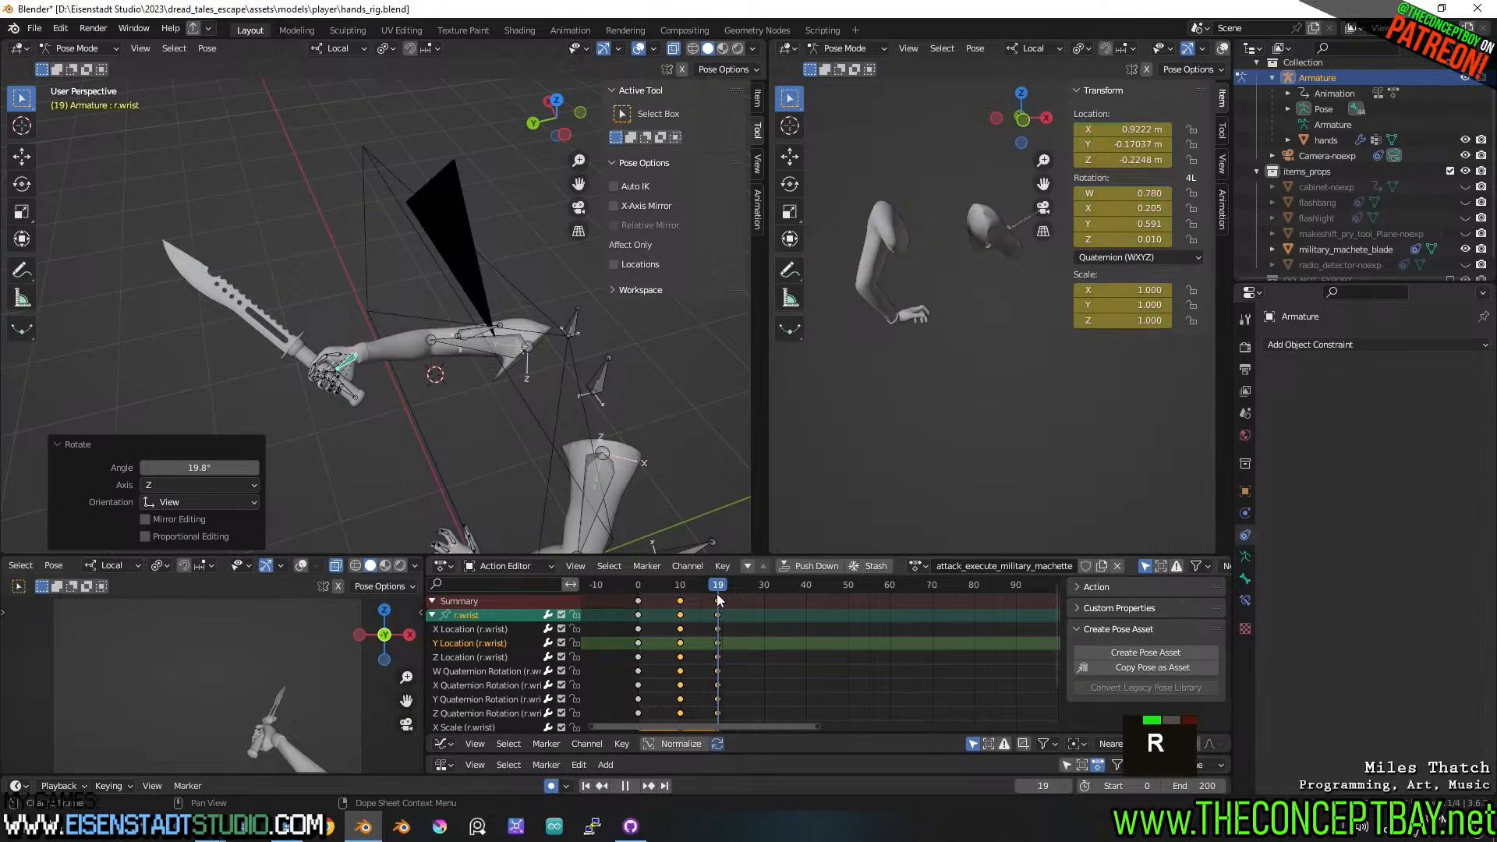
key("space")
middle_click_drag(511, 415, 467, 395)
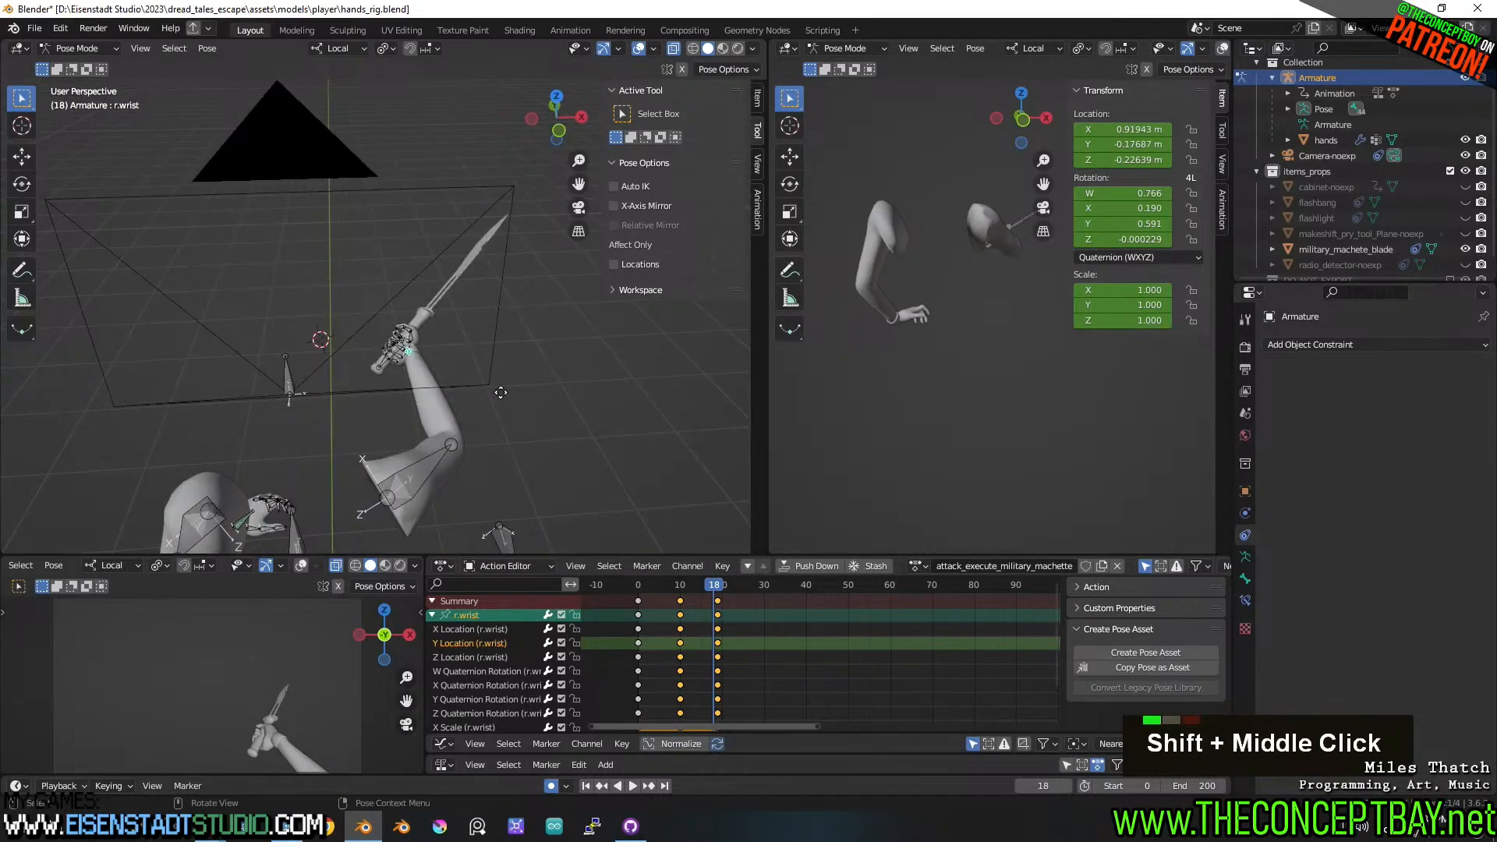
key("g")
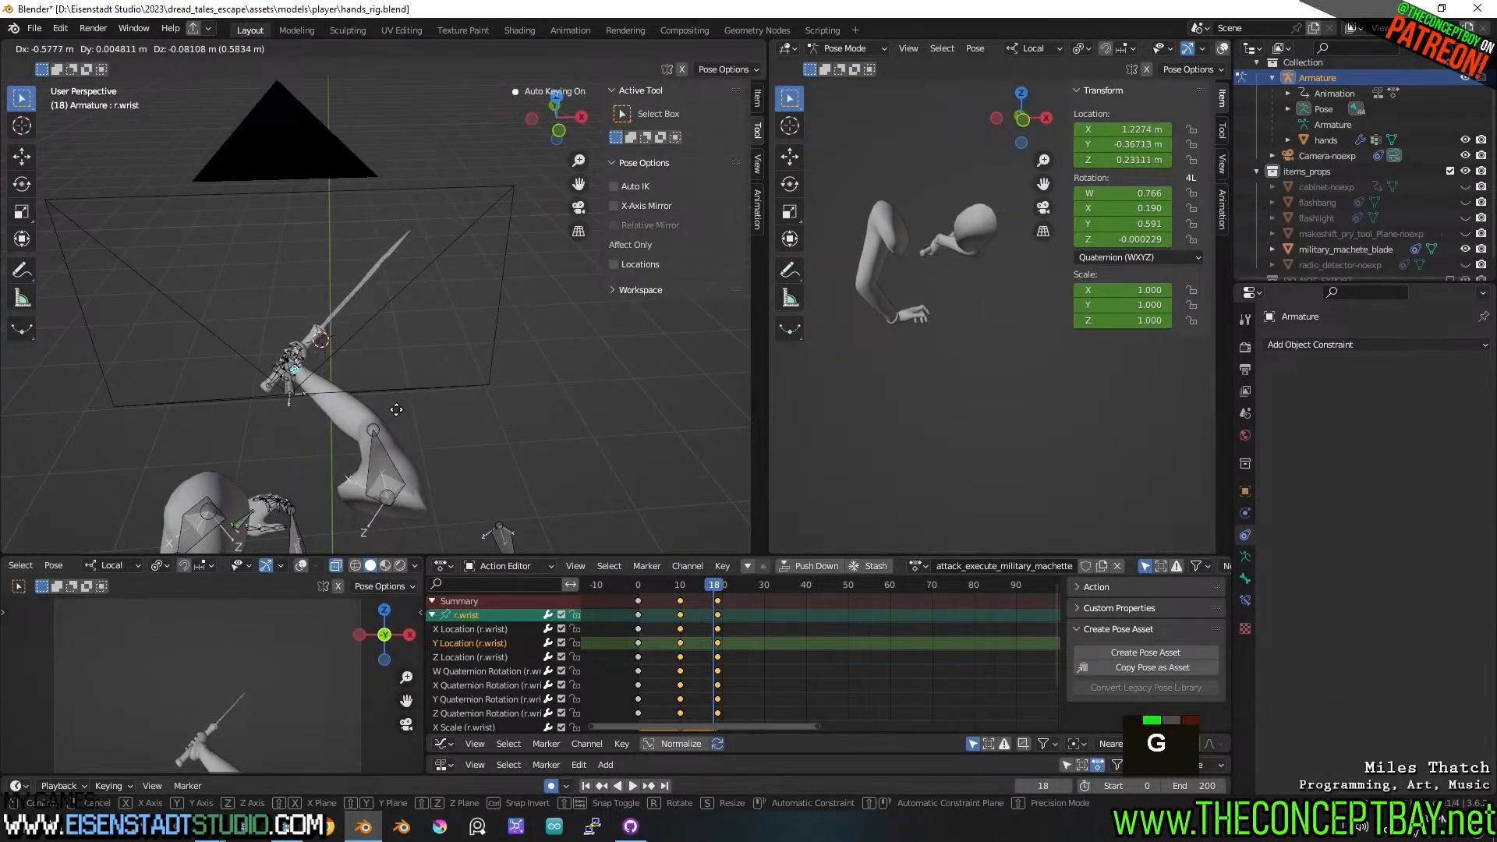
left_click(421, 406)
middle_click_drag(431, 404, 558, 402)
key("g")
left_click(433, 409)
- Rotate the r.wrist bone at frame 18 so the machete blade points across the body, to quaternion 0.694, 0.643, -0.225, -0.159
middle_click_drag(558, 401, 563, 338, "shift")
key("r")
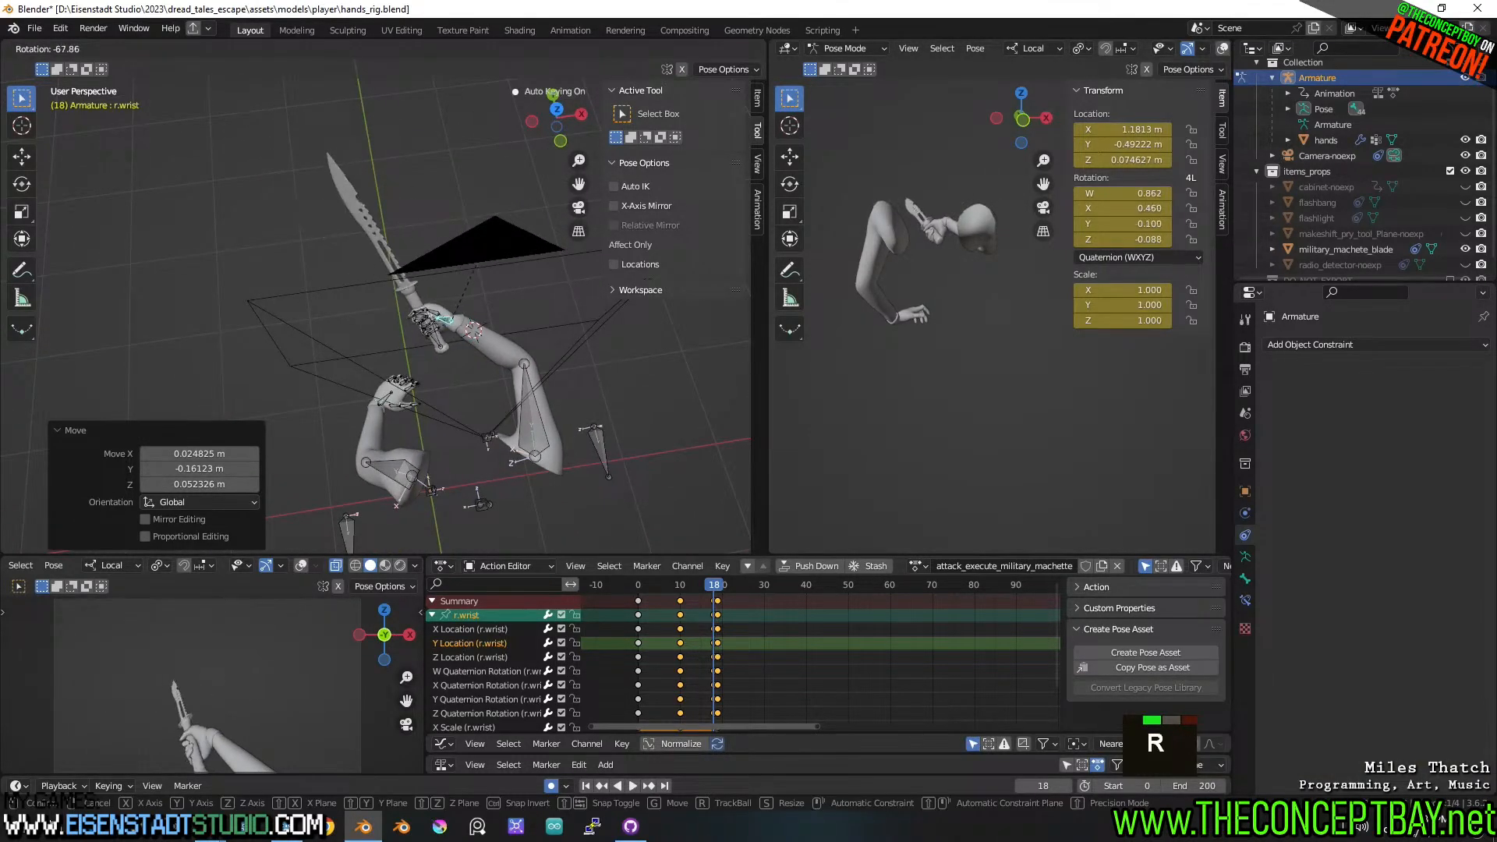
left_click(476, 267)
middle_click_drag(480, 273, 389, 238)
mouse_move(496, 377)
middle_mouse_down("shift")
mouse_move(460, 302)
mouse_move(314, 345)
mouse_move(359, 419)
mouse_move(645, 445)
mouse_move(442, 357)
mouse_move(522, 375)
mouse_move(497, 377)
middle_mouse_up("shift")
key("r")
left_click(493, 330)
key("r")
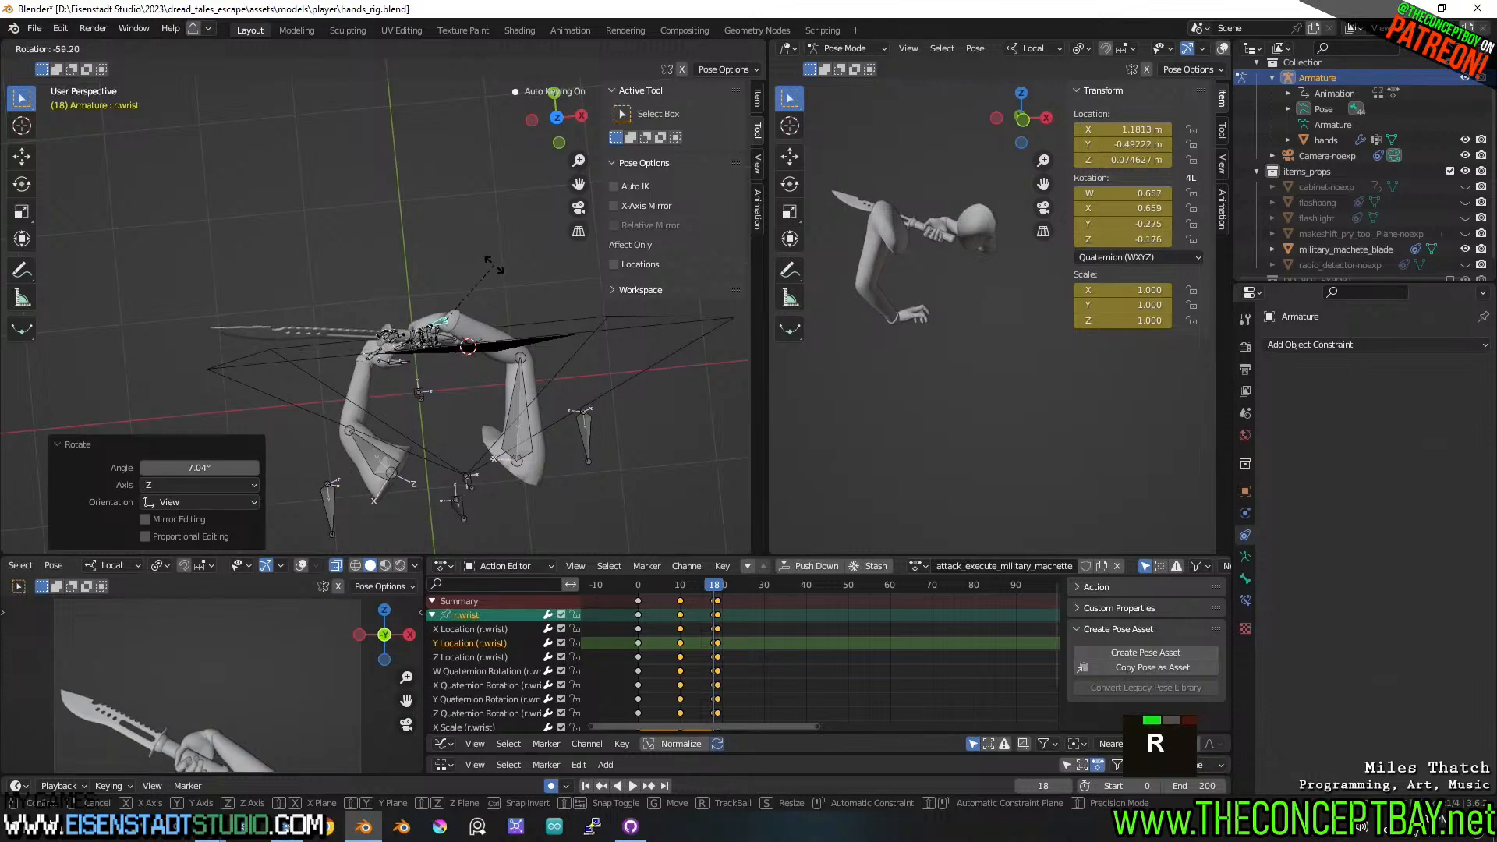
left_click(499, 274)
- Shift the r.wrist keyframes at frame 18 onto frame 19 and play back the attack
middle_click_drag(535, 312, 297, 215)
middle_click_drag(440, 355, 505, 301, "shift")
scroll(707, 624, "up", 8)
middle_click_drag(703, 619, 844, 599)
key("g")
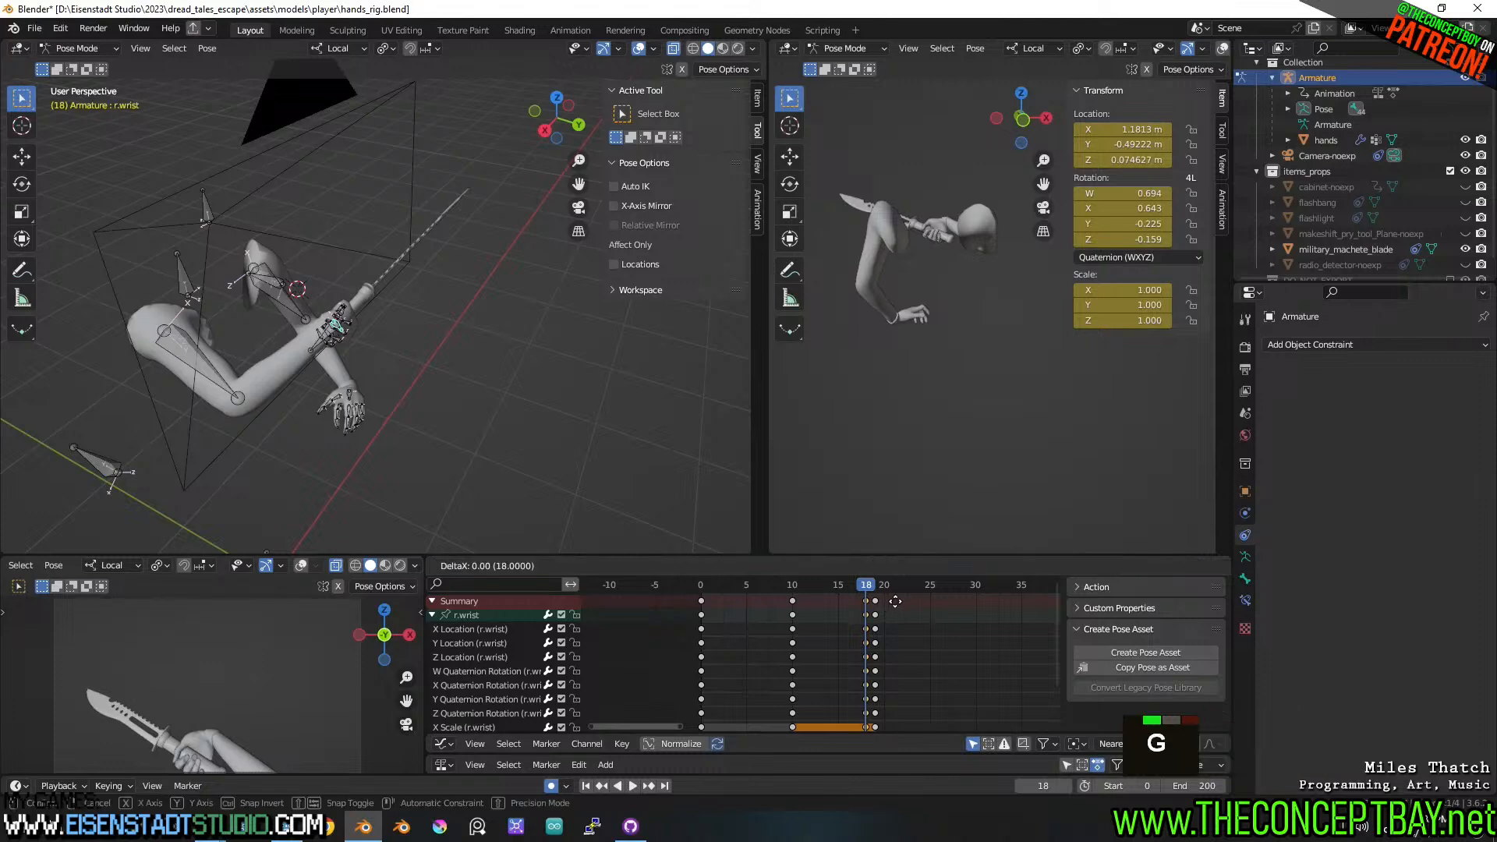
left_click(896, 601)
key("space")
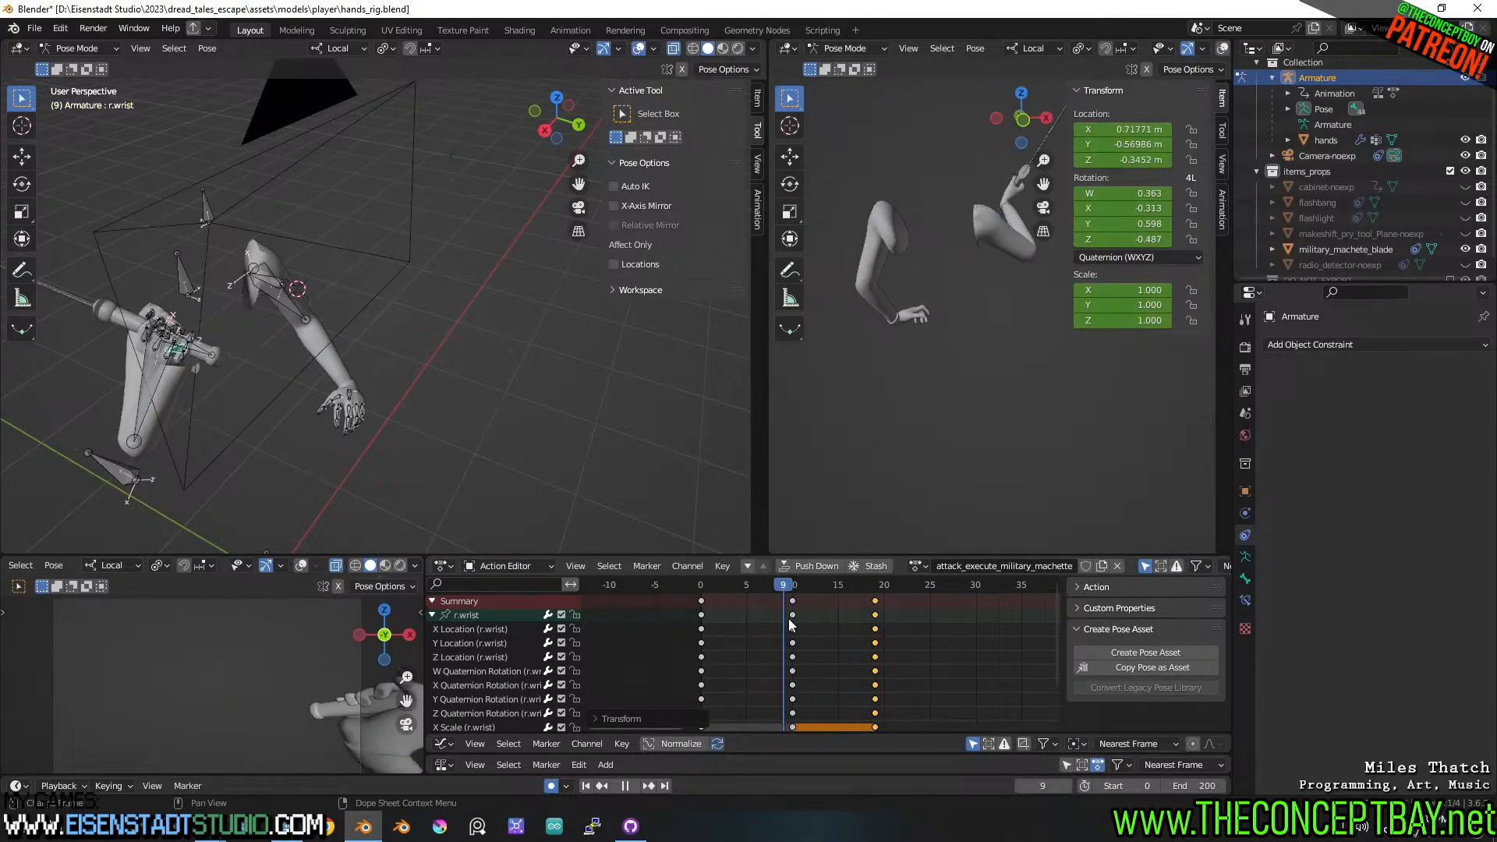
- Go to frame 15 of the swing and filter the action's channel list by "rot"
left_click_drag(822, 615, 837, 614)
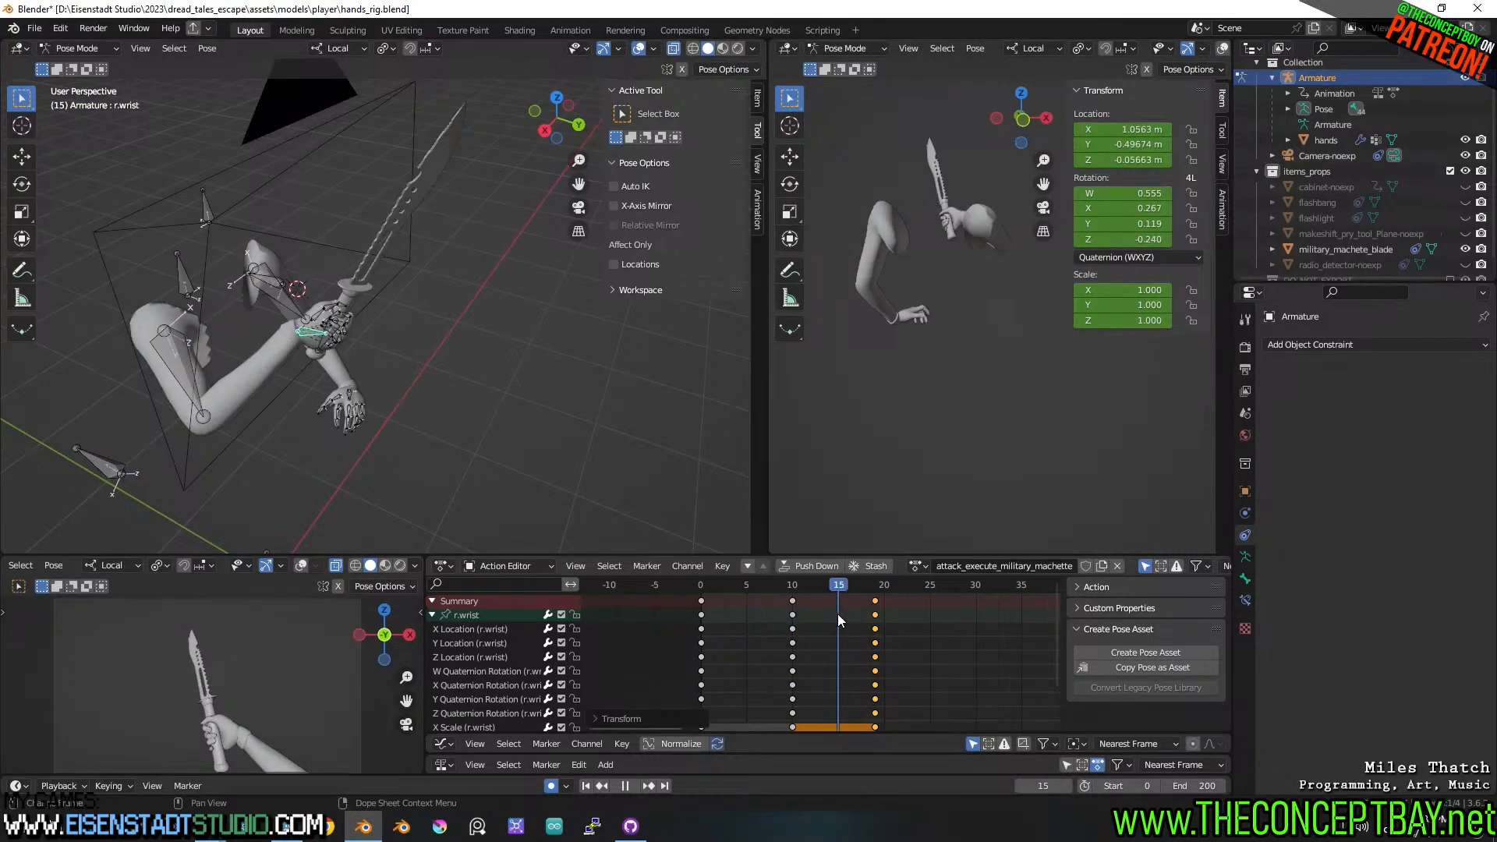
key("space")
middle_click_drag(453, 364, 515, 330)
type("rot")
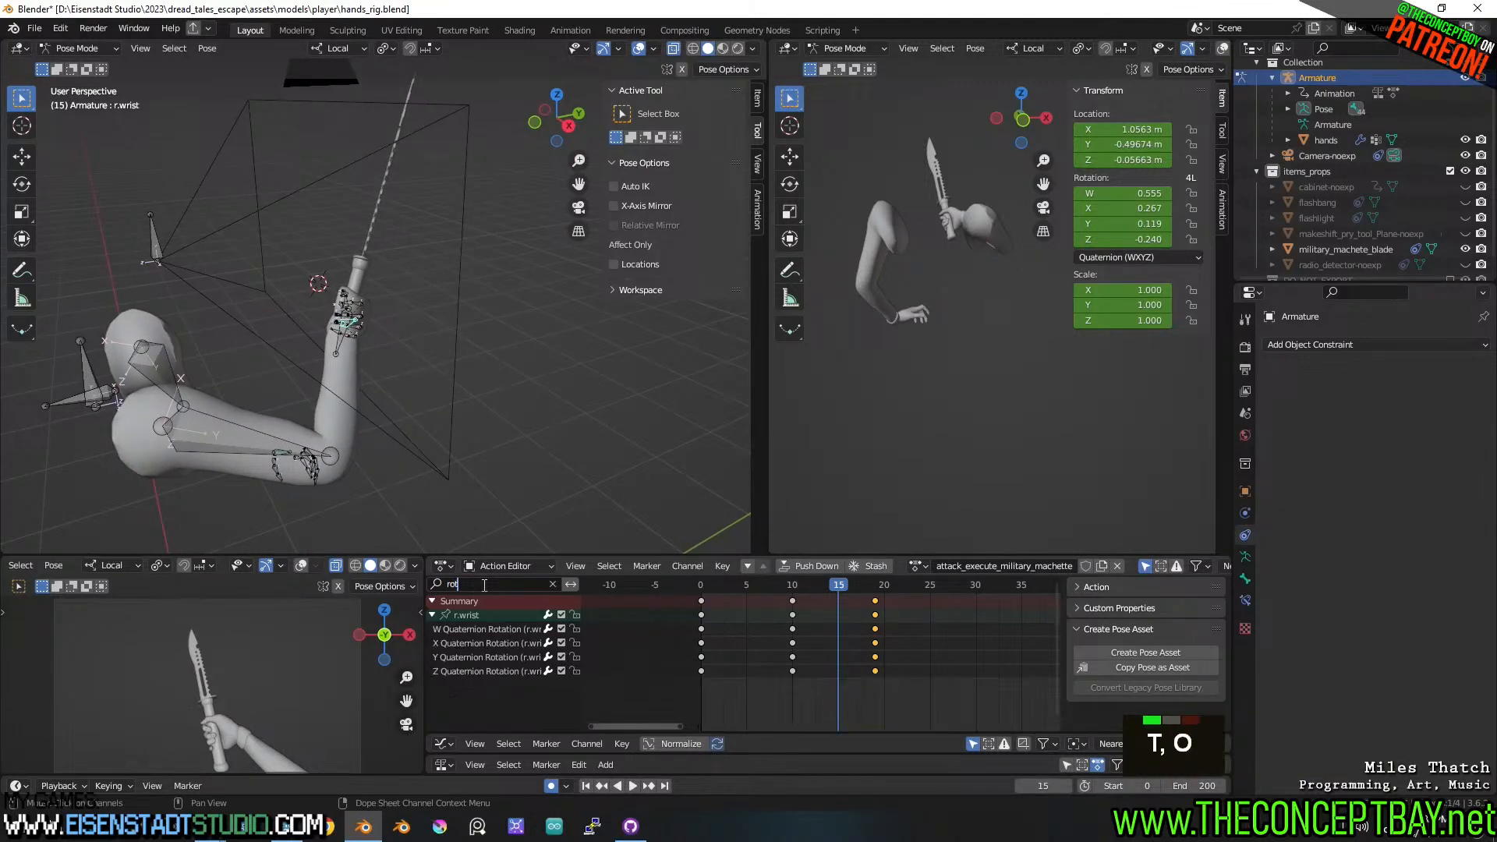
type("r")
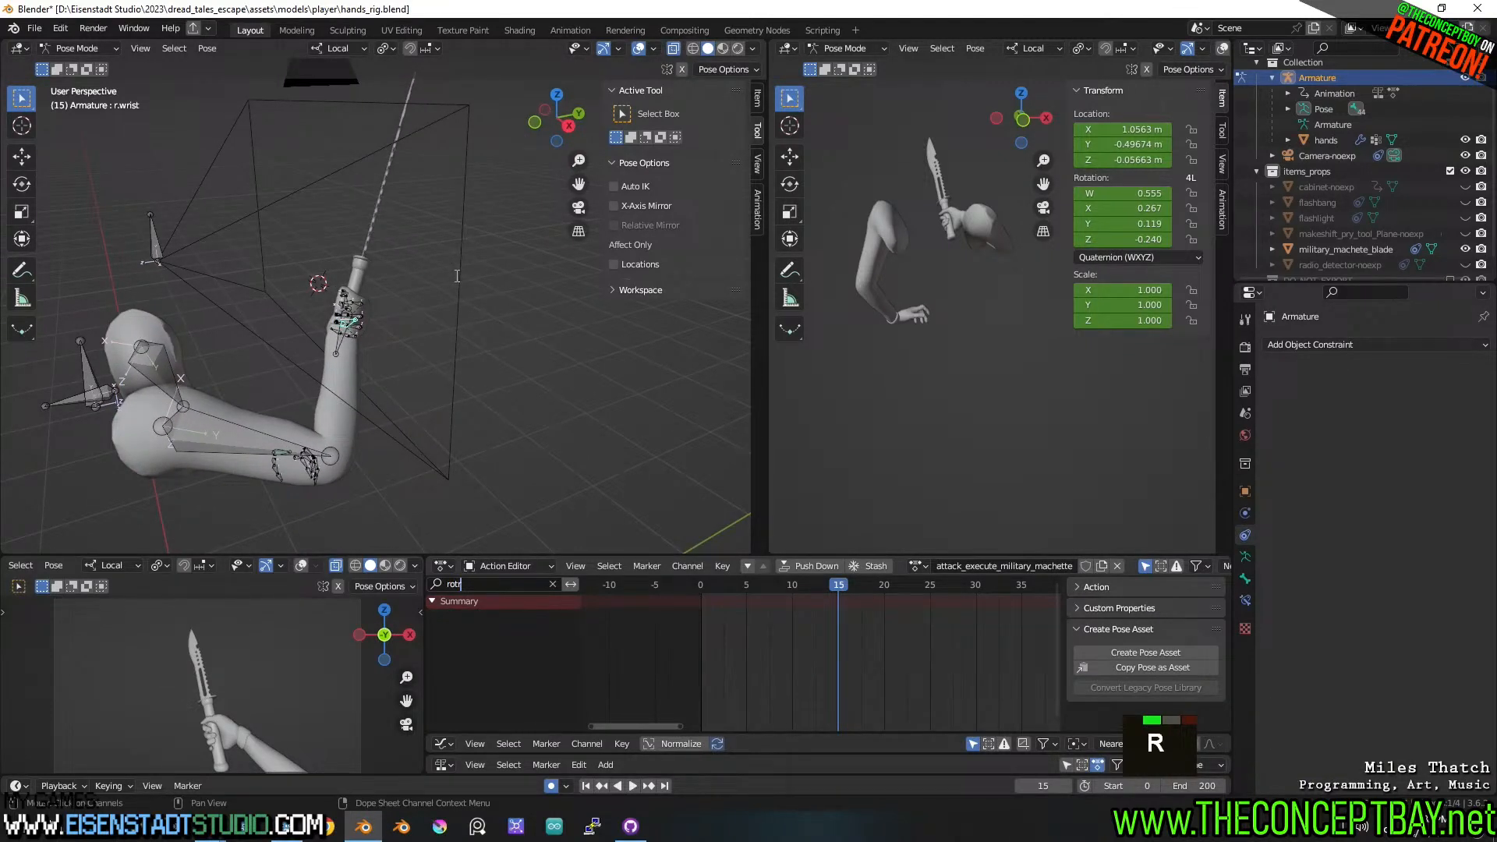
key("BackSpace")
type("r")
key("BackSpace")
- Rotate the r.wrist bone by 49° in the view plane at frame 15 and review the swing
key("r")
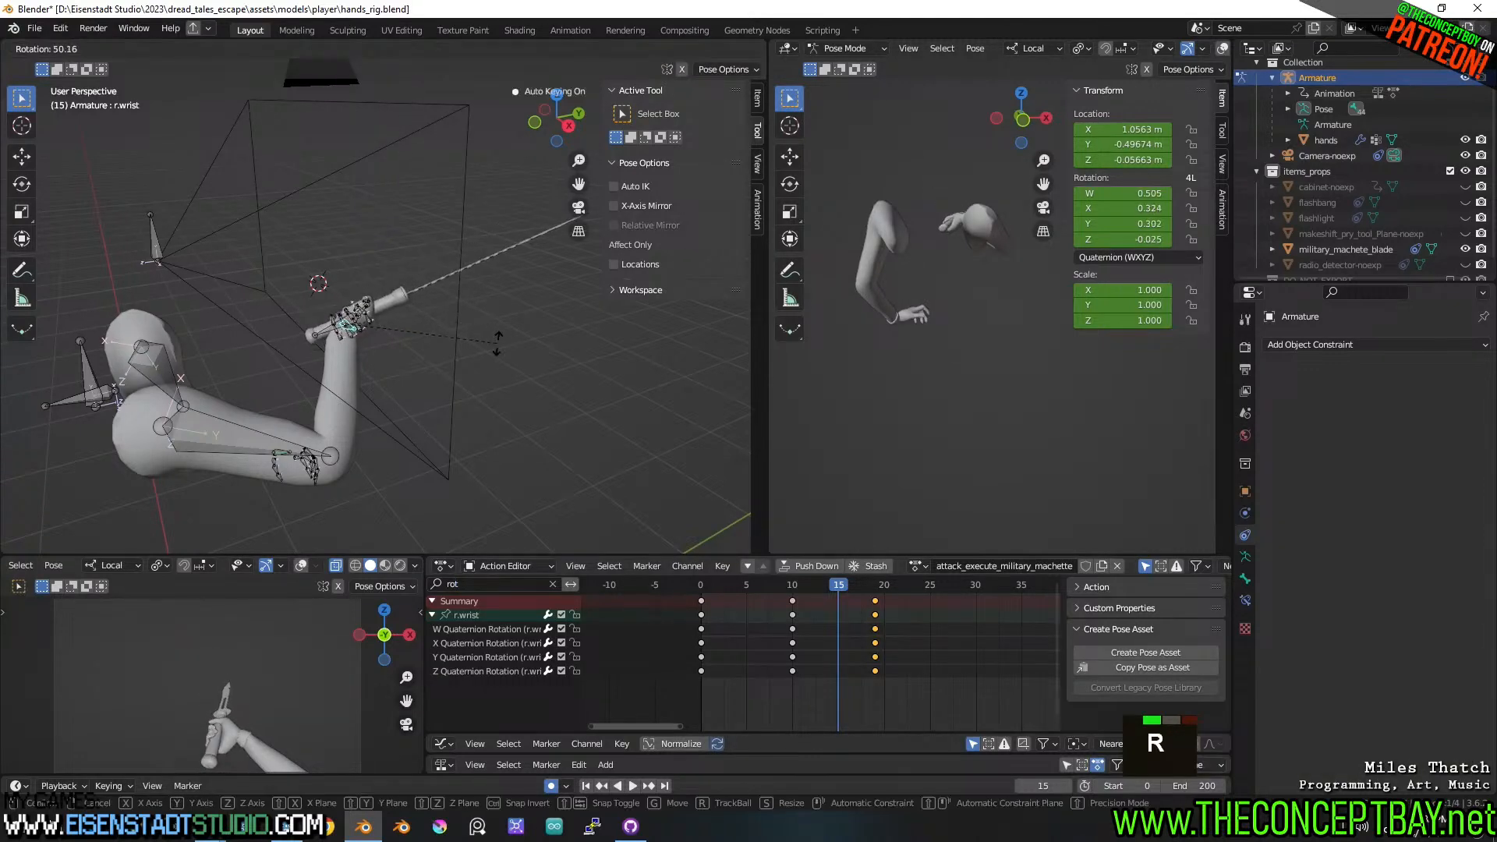
left_click(497, 346)
key("space")
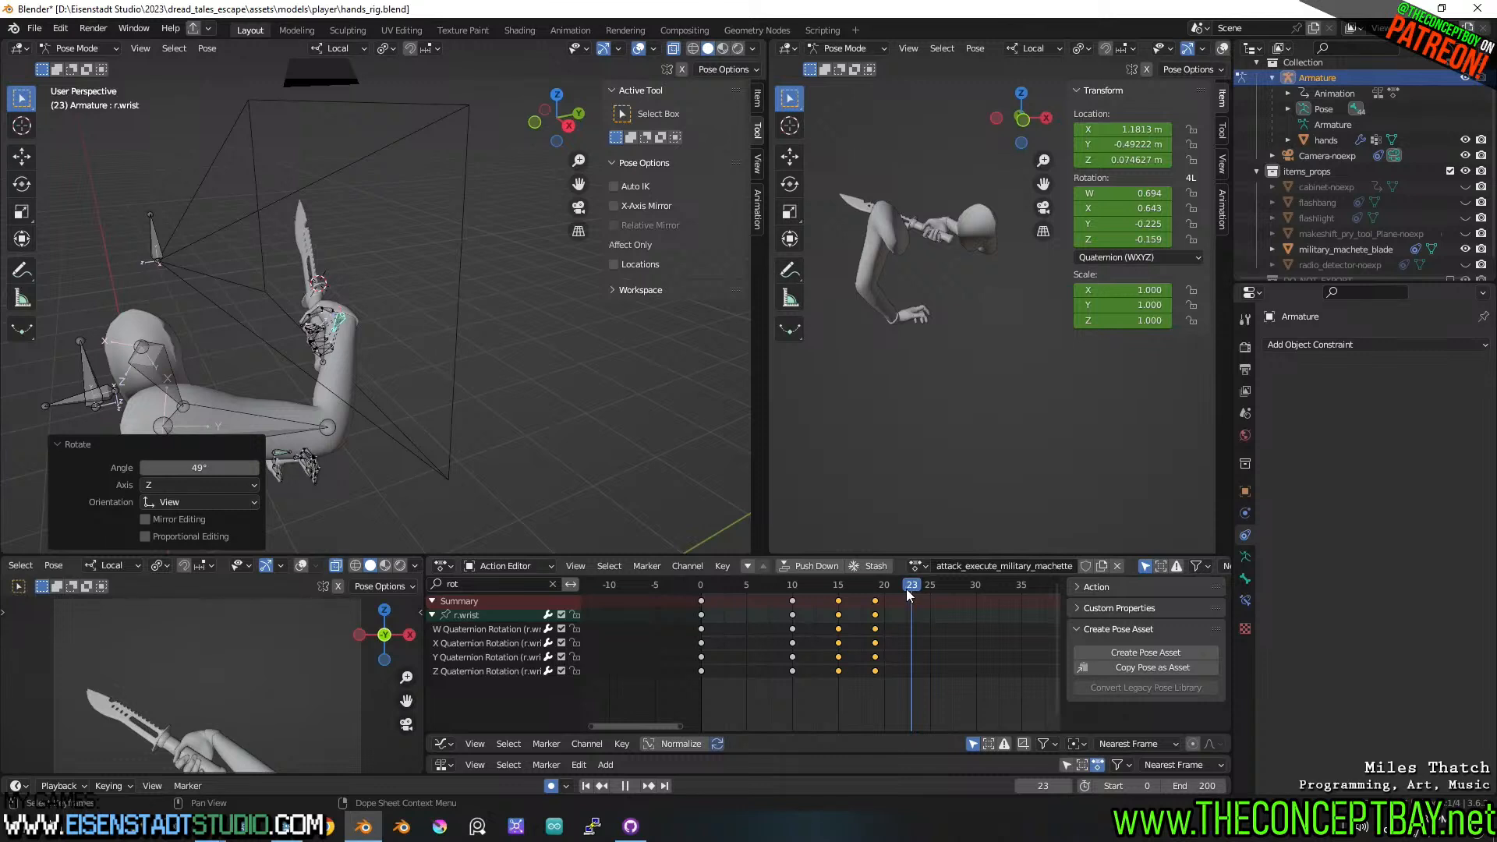
left_click_drag(906, 588, 742, 584)
key("space")
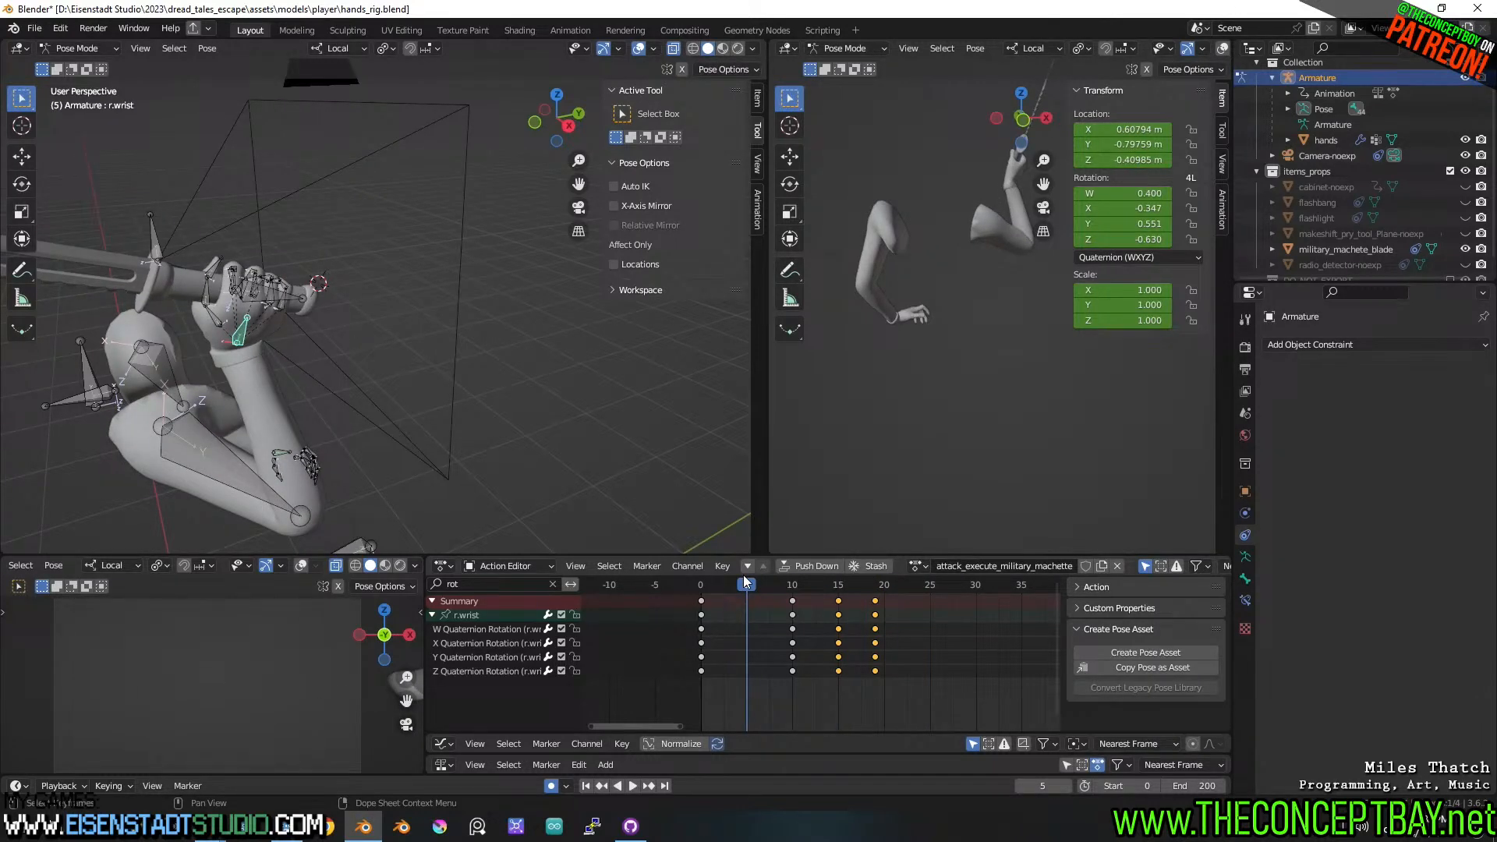
- At frame 19, rotate the r.wrist bone from several angles so the machete points upward, to quaternion 0.829, 0.424, 0.236, -0.220
left_click_drag(782, 585, 875, 591)
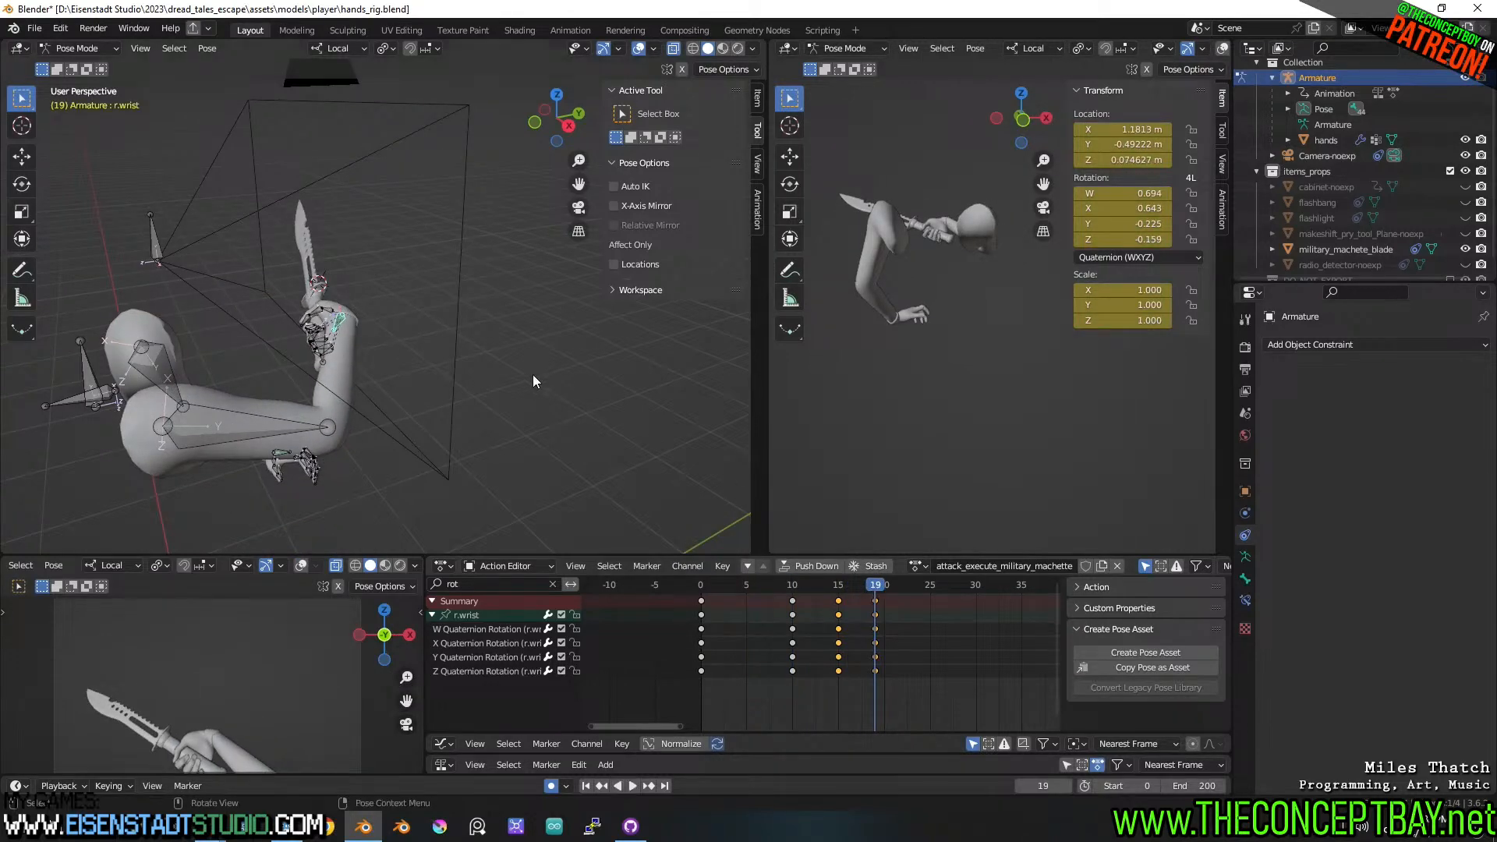
middle_click_drag(532, 374, 616, 390)
key("r")
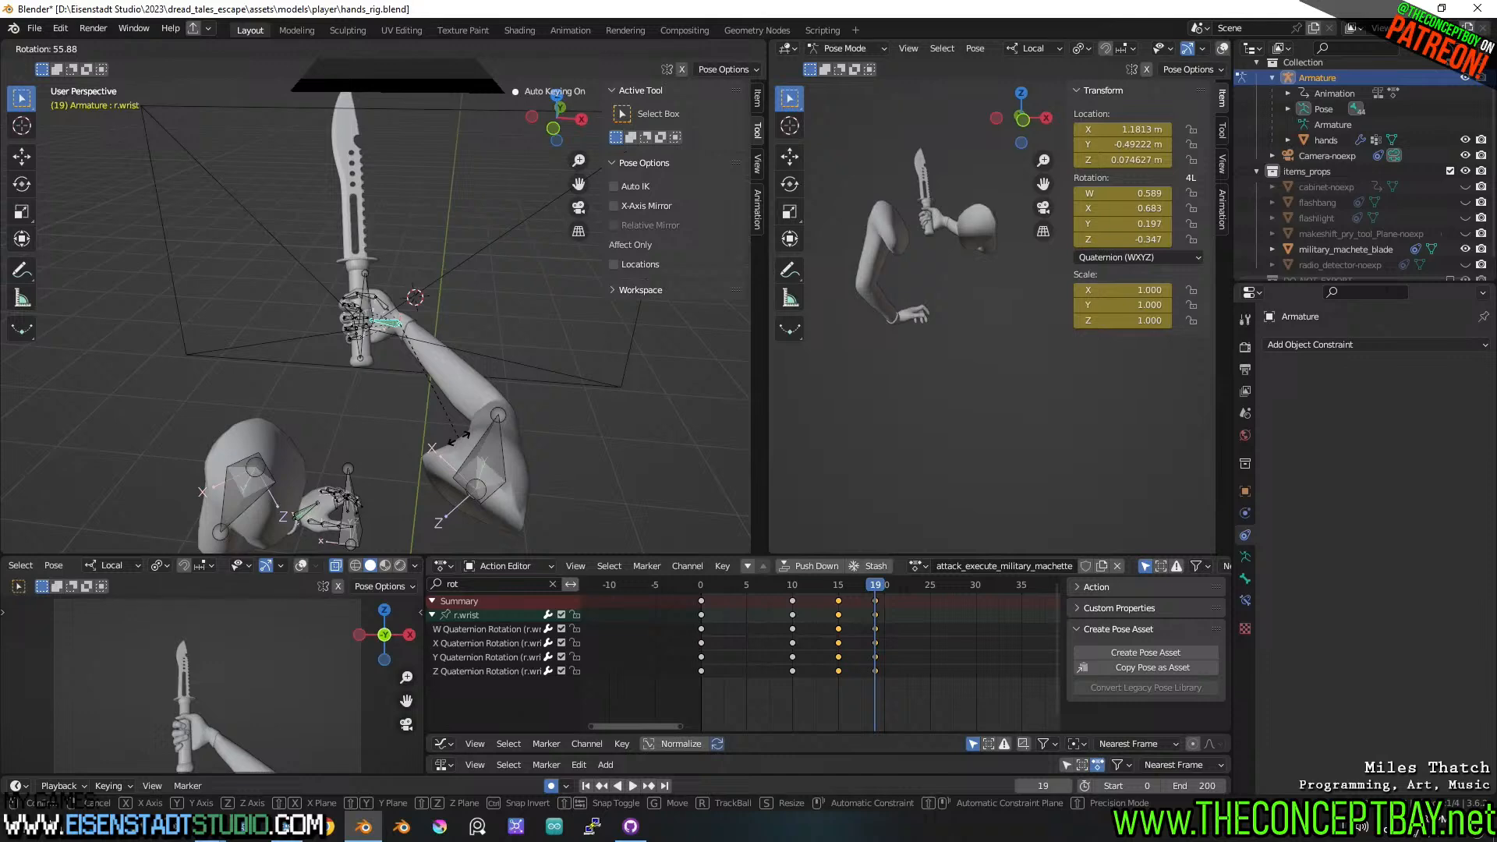
left_click(458, 437)
middle_click_drag(503, 404, 403, 298)
key("r")
left_click(420, 345)
key("r")
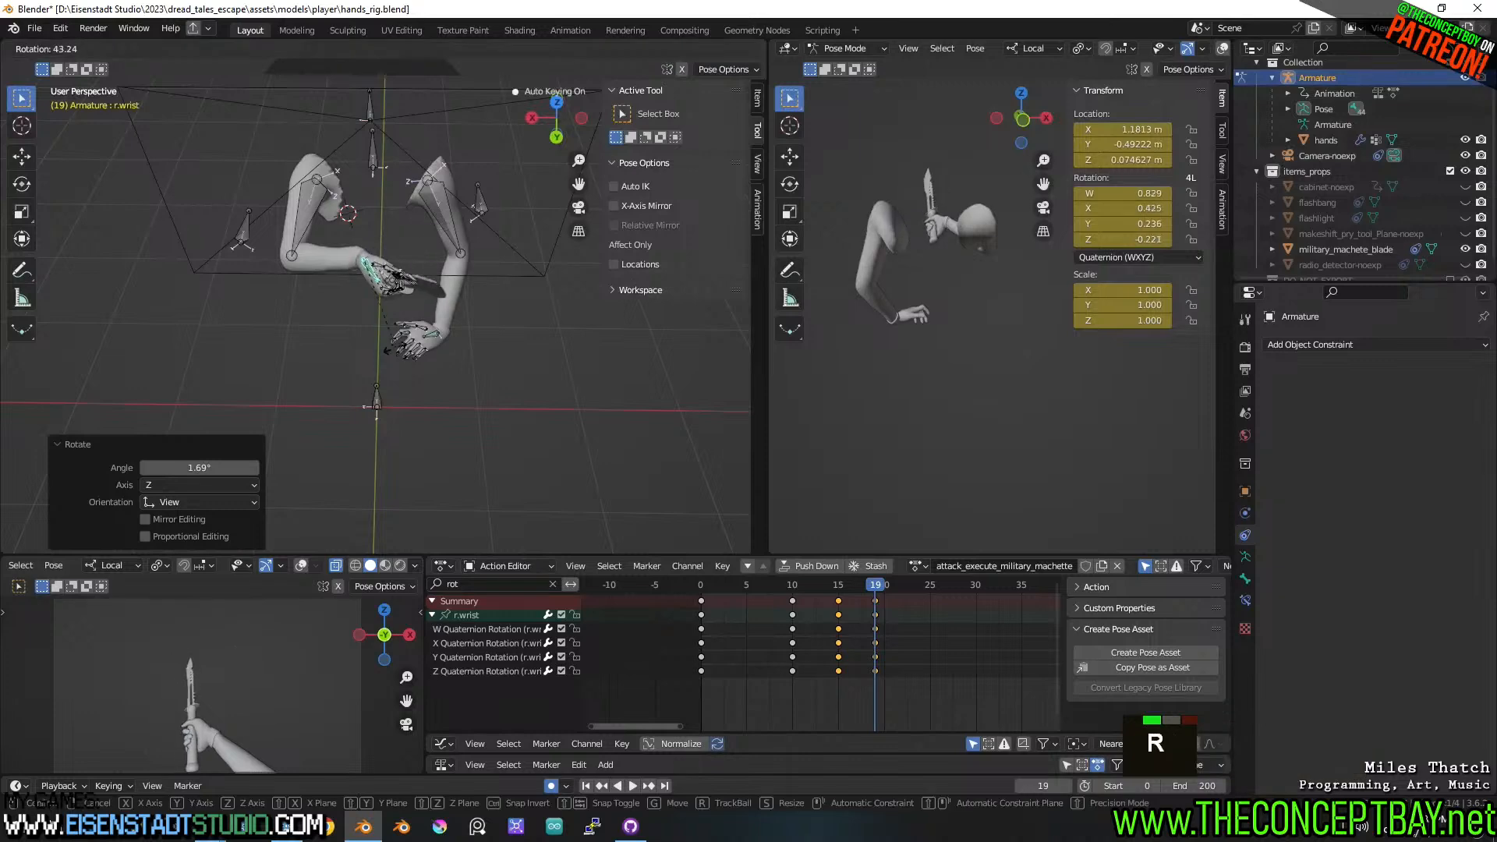
left_click(397, 347)
- At frame 19, move the r.wrist bone 0.214 m in X, 0.005 m in Y and 0.012 m in Z and rotate it -27.2° about local X
middle_click_drag(398, 348, 480, 302)
key("g")
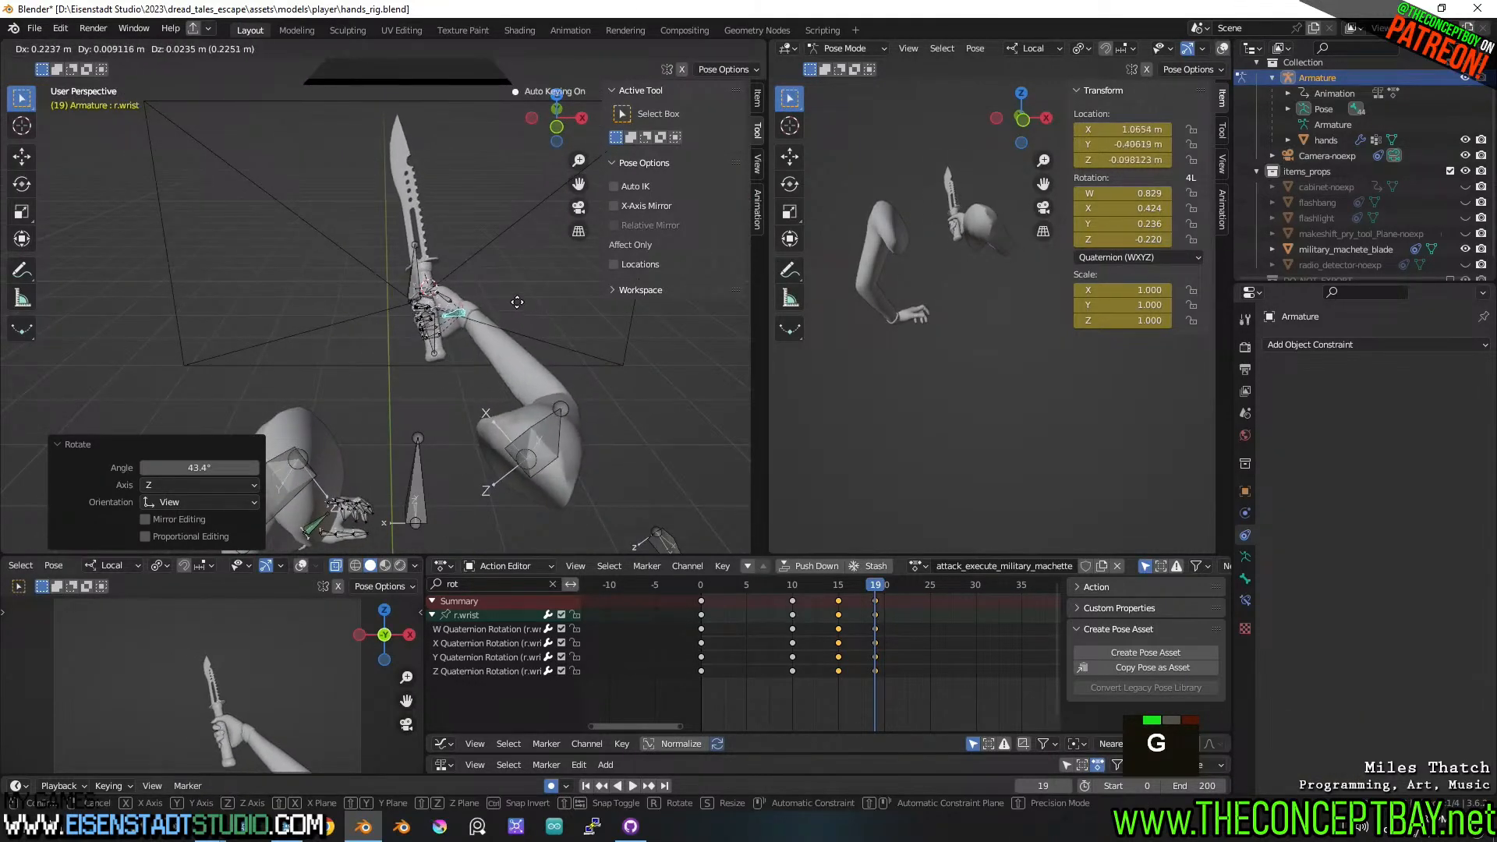
left_click(522, 283)
middle_click_drag(522, 283, 509, 325)
key("r")
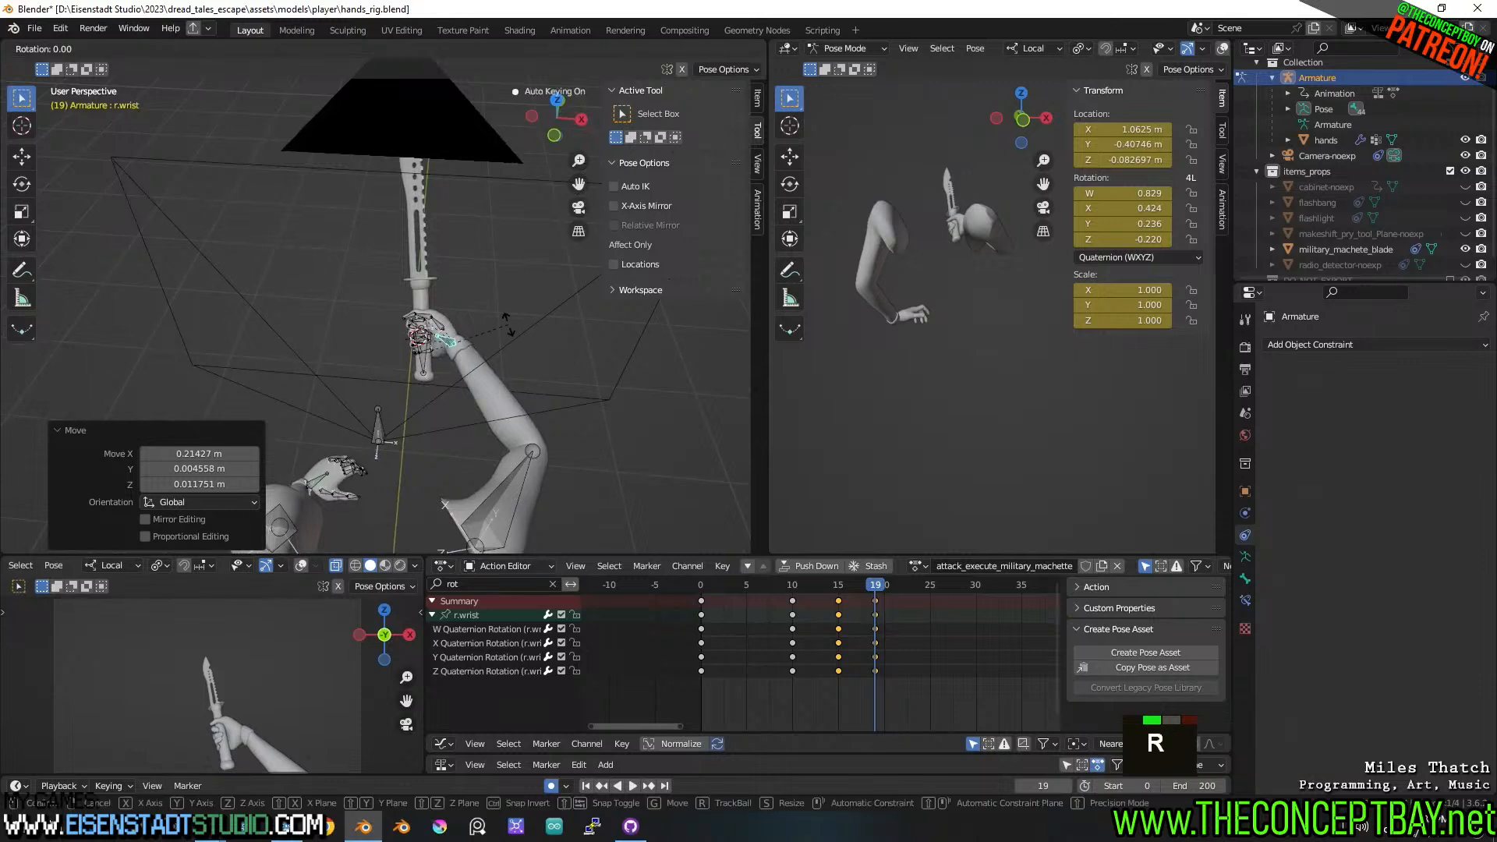
key("x")
left_click(488, 348)
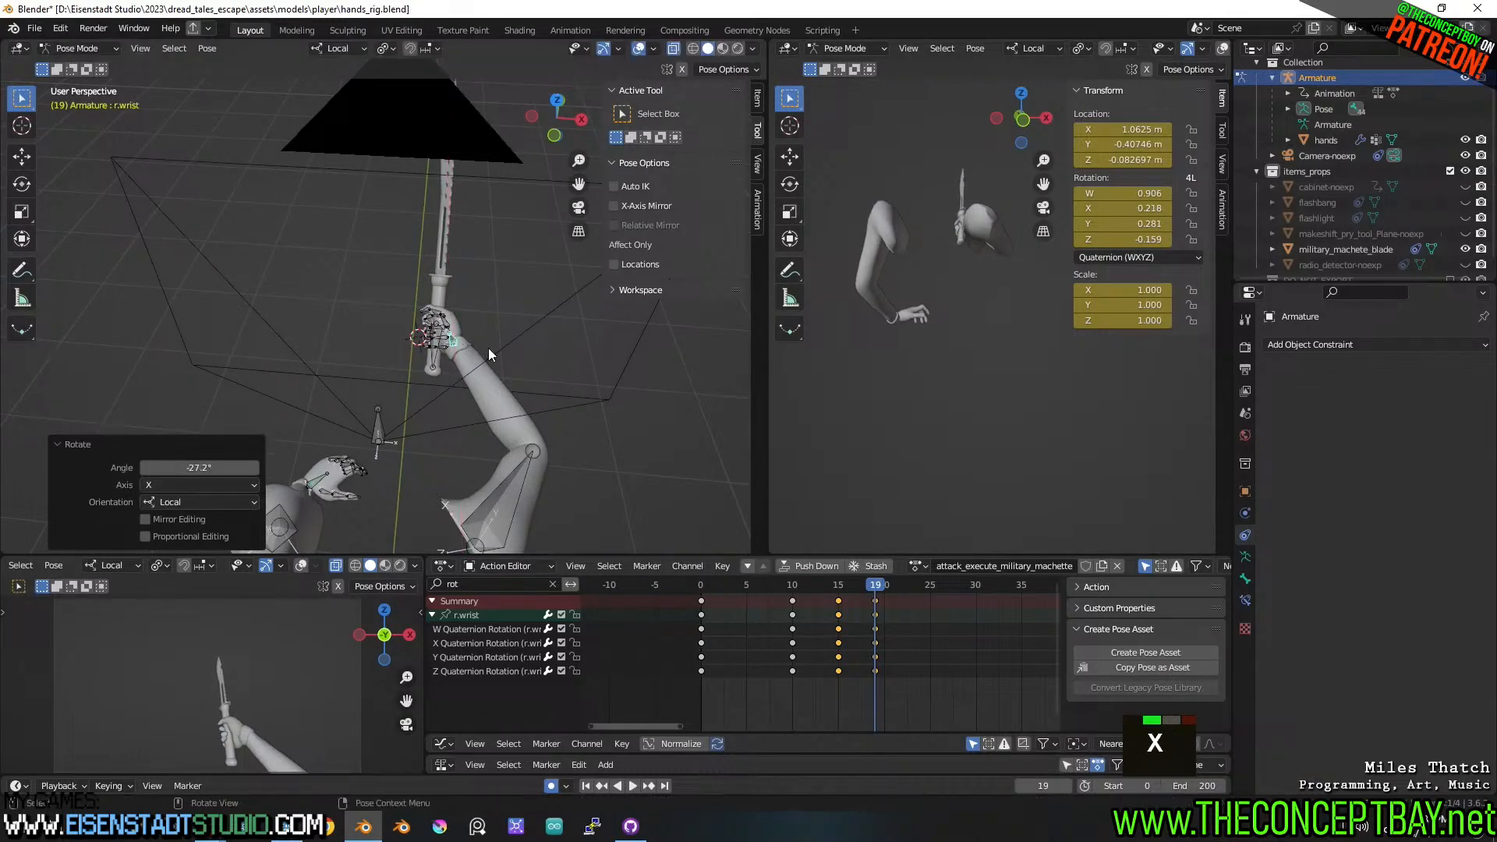
- Review the revised machete swing and return to frame 0
key("space")
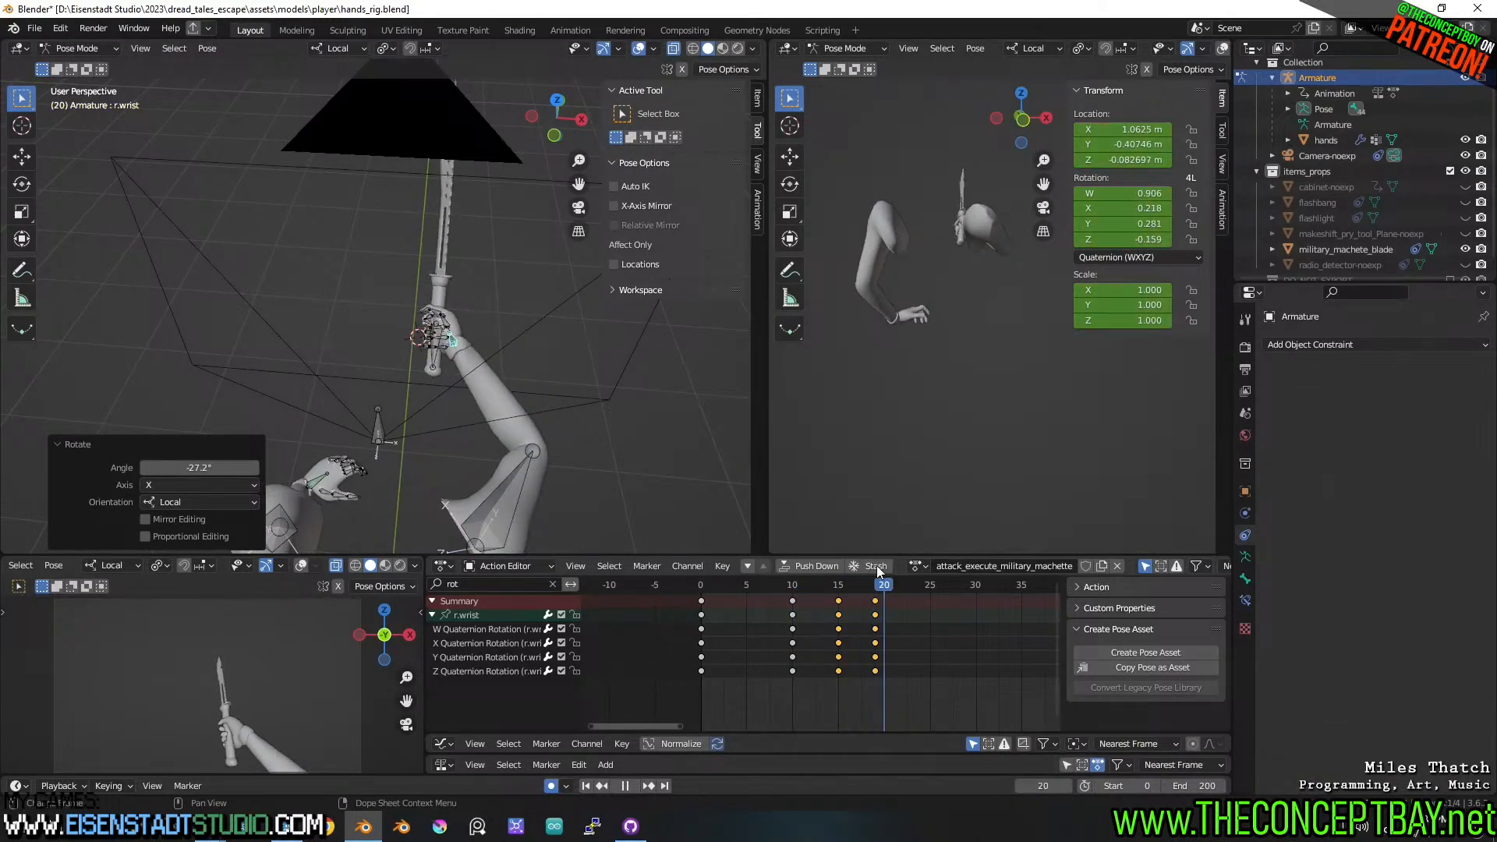
left_click_drag(906, 535, 762, 556)
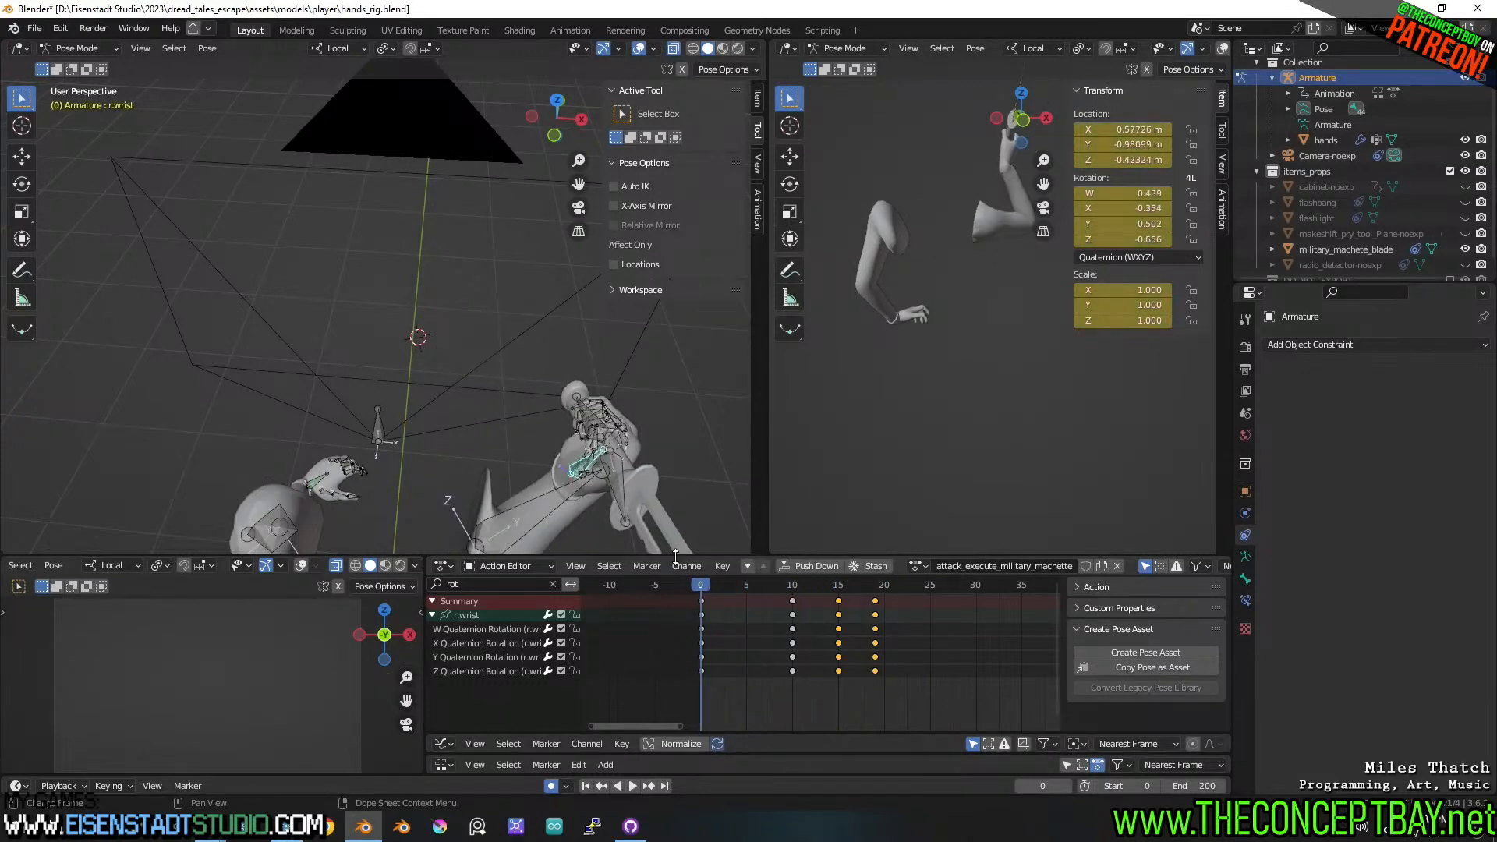
key("space")
key("space")
left_click(700, 586)
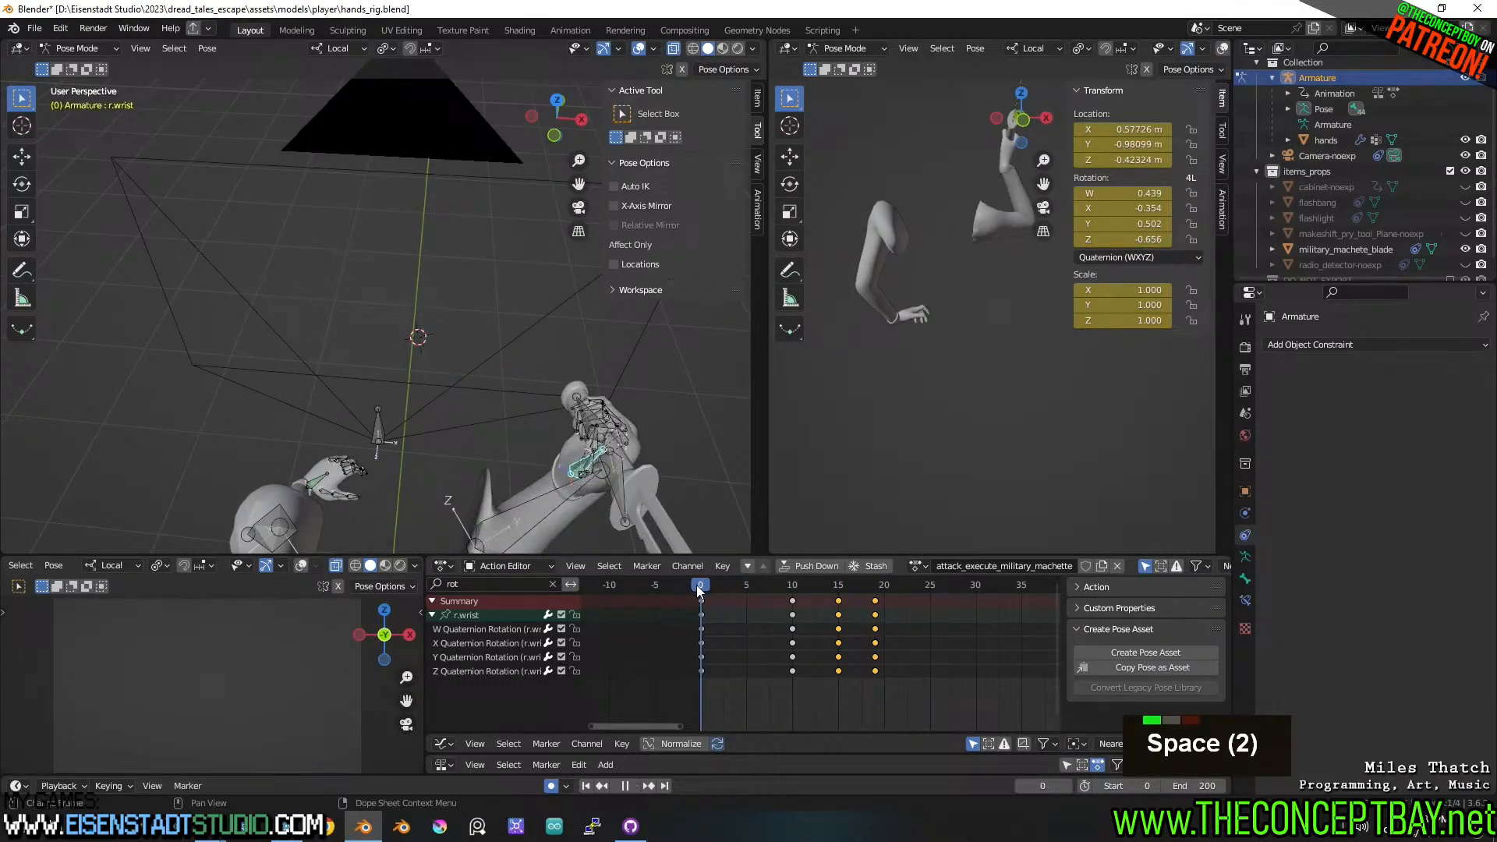
key("a")
key("s")
key("Escape")
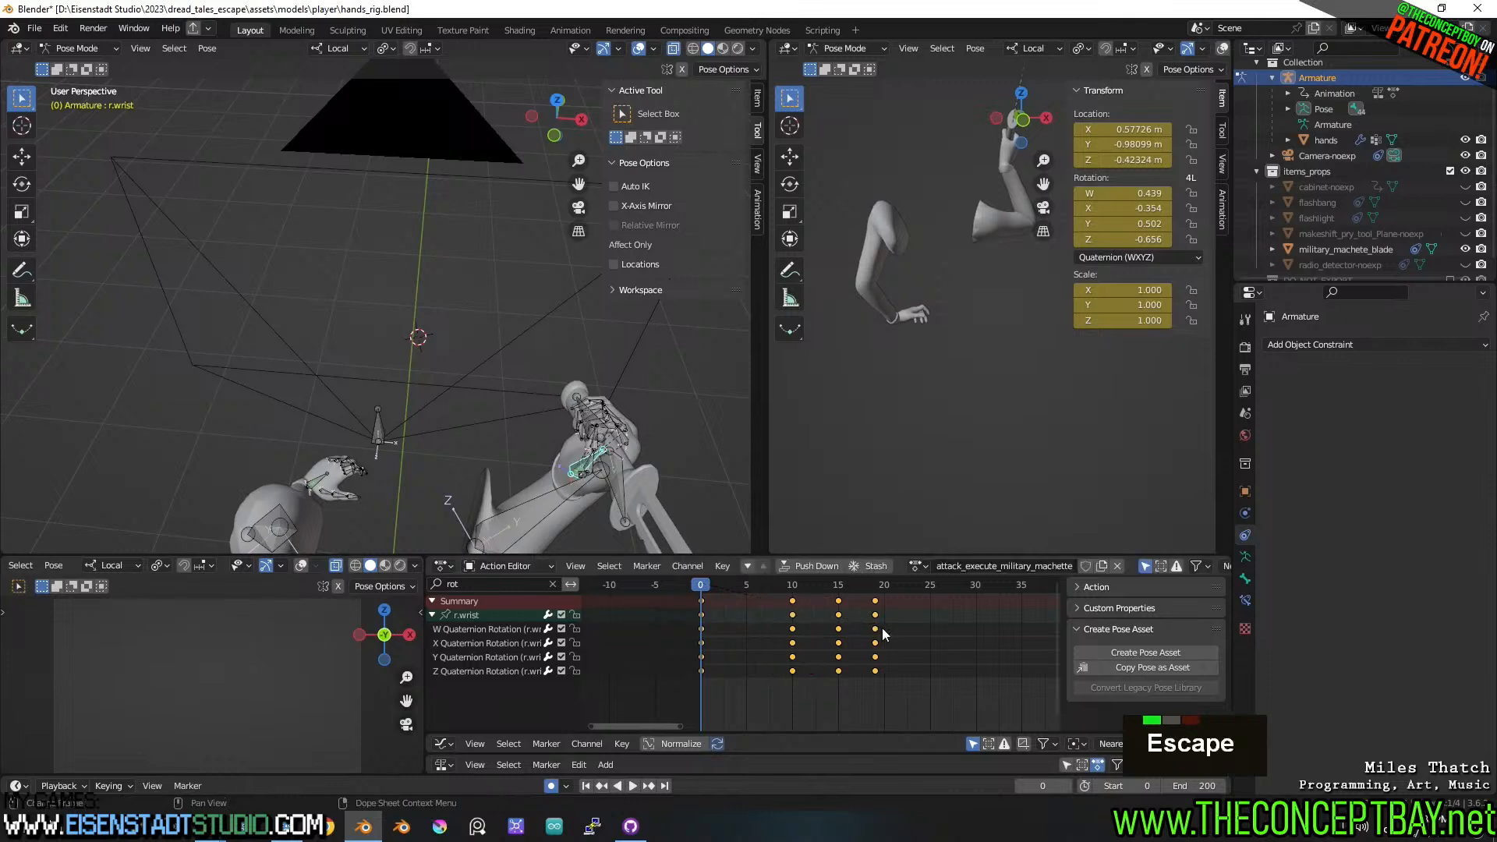
key("a")
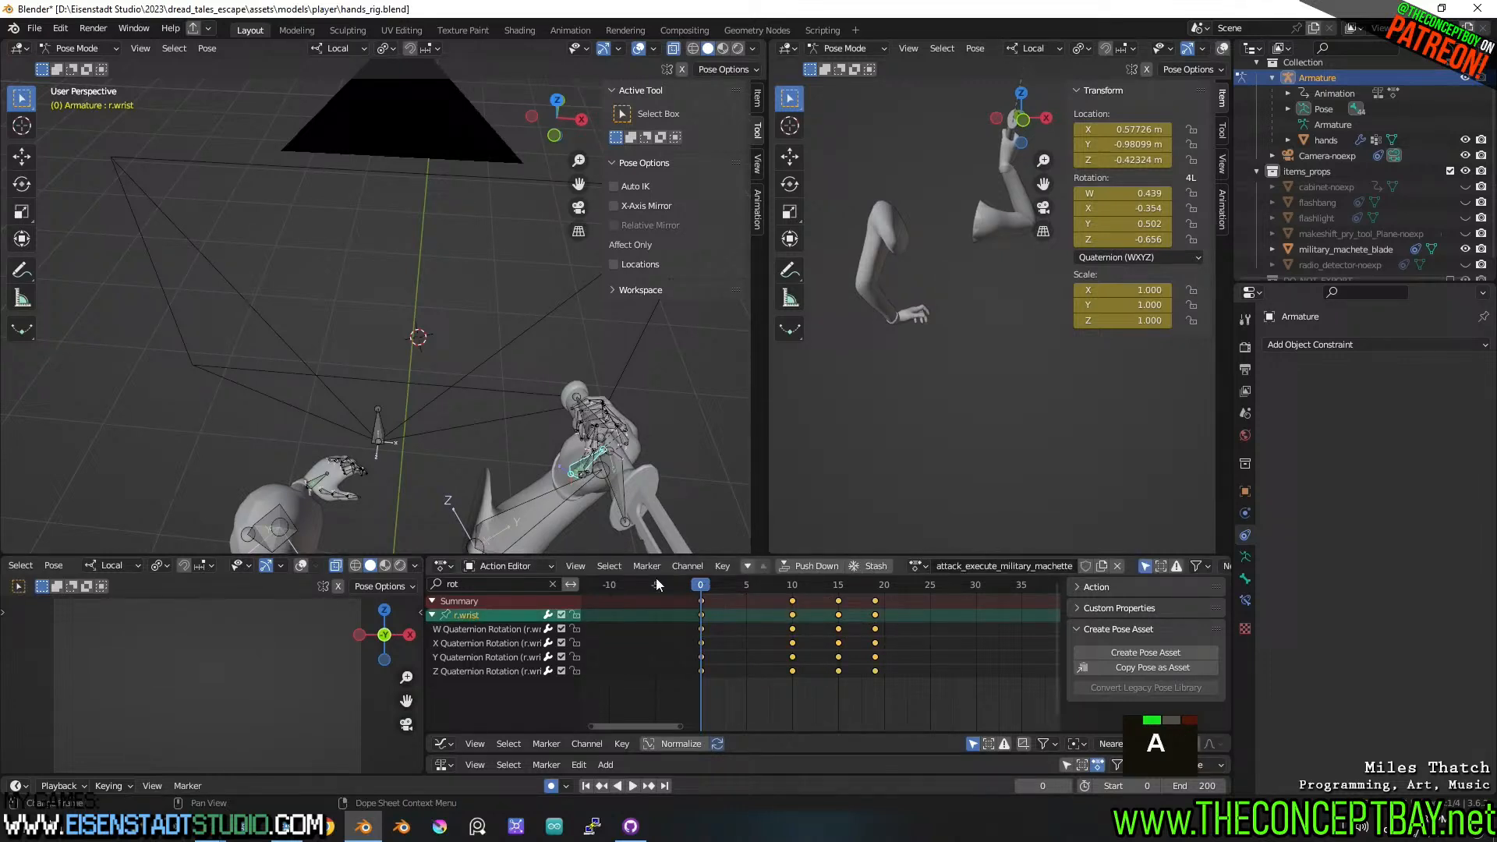
- Clear the channel filter, scale all r.wrist keyframes from frame 0 by about 0.8 onto frames 8, 12 and 15, and review the timing
left_click(552, 585)
left_click(1010, 658)
key("a")
key("s")
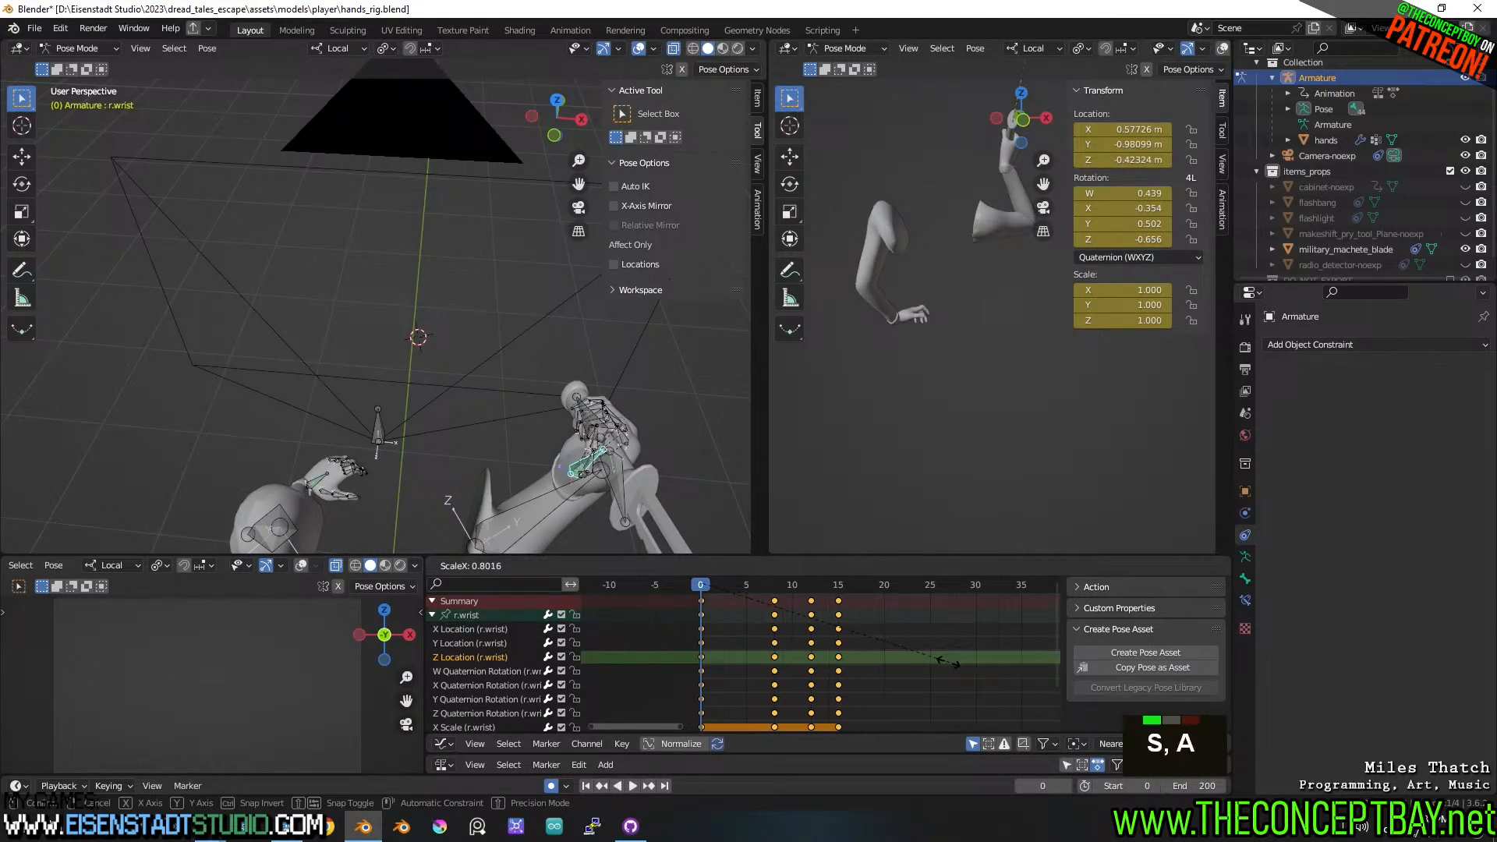
left_click(952, 671)
key("space")
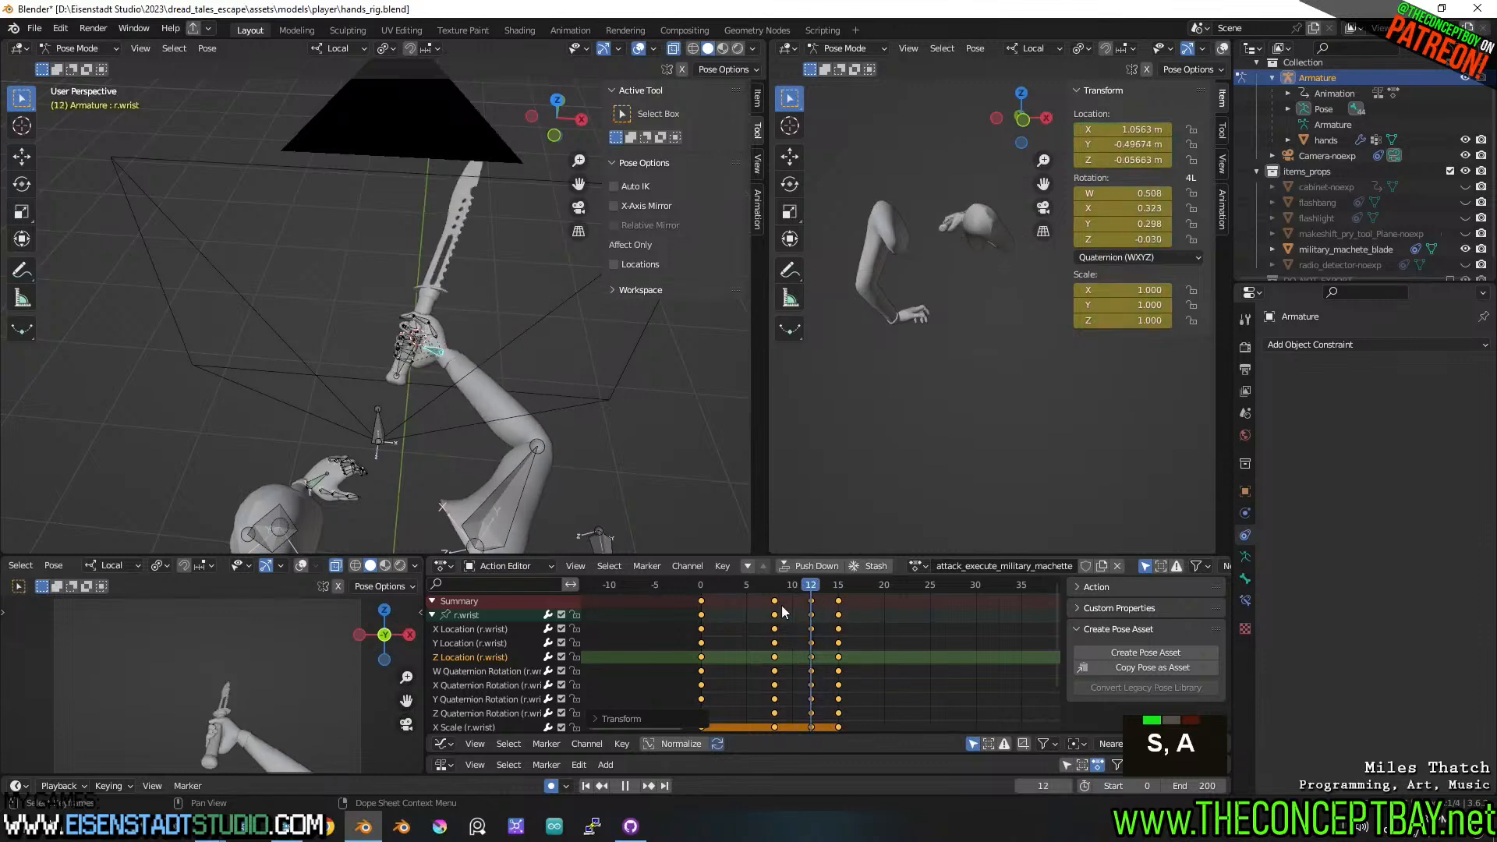
key("space")
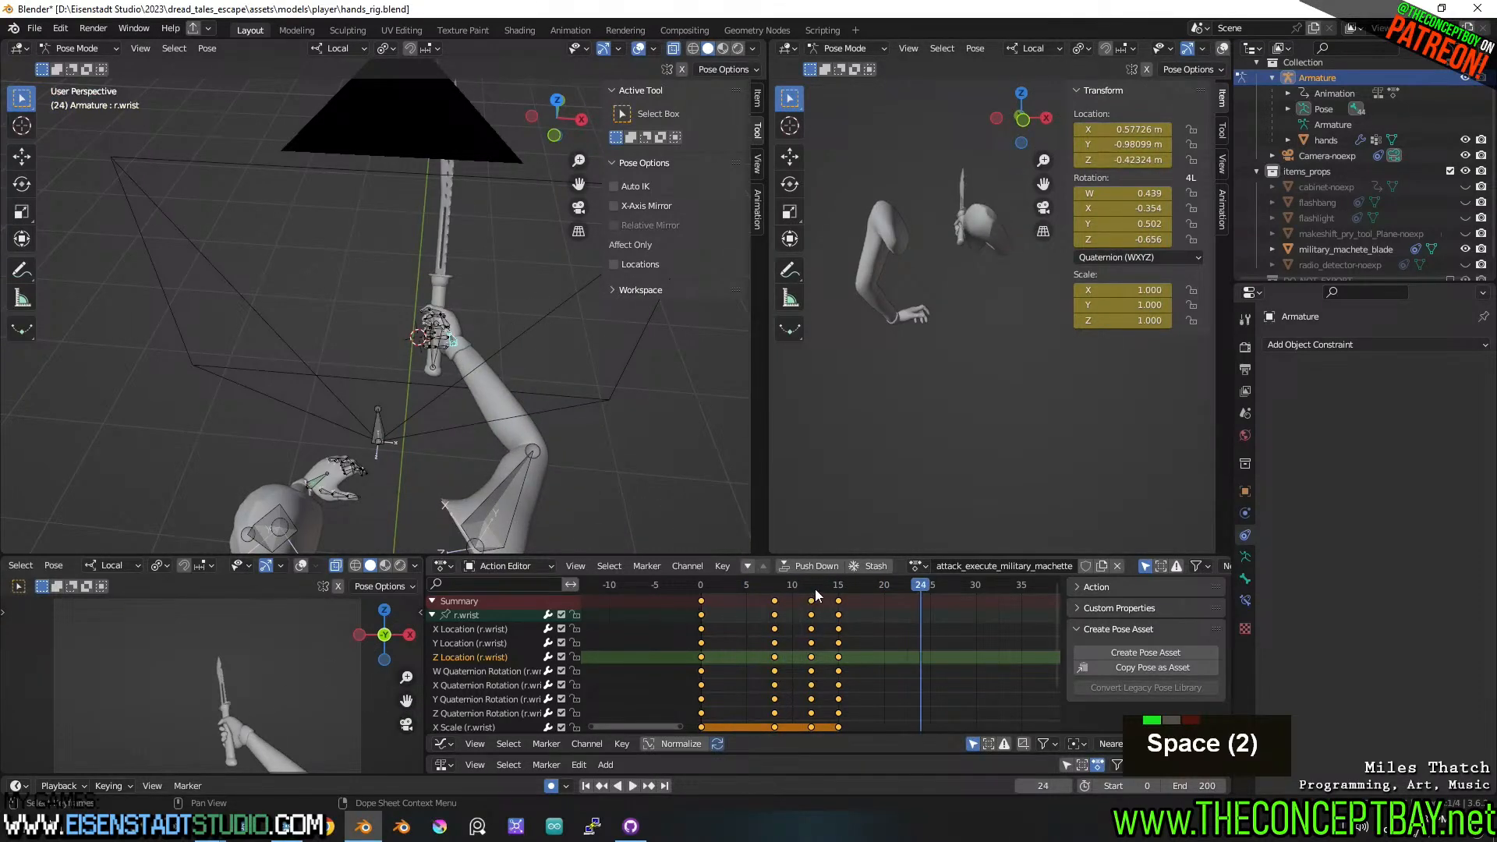
left_click(815, 590)
left_click_drag(836, 593, 764, 597)
left_click(739, 673)
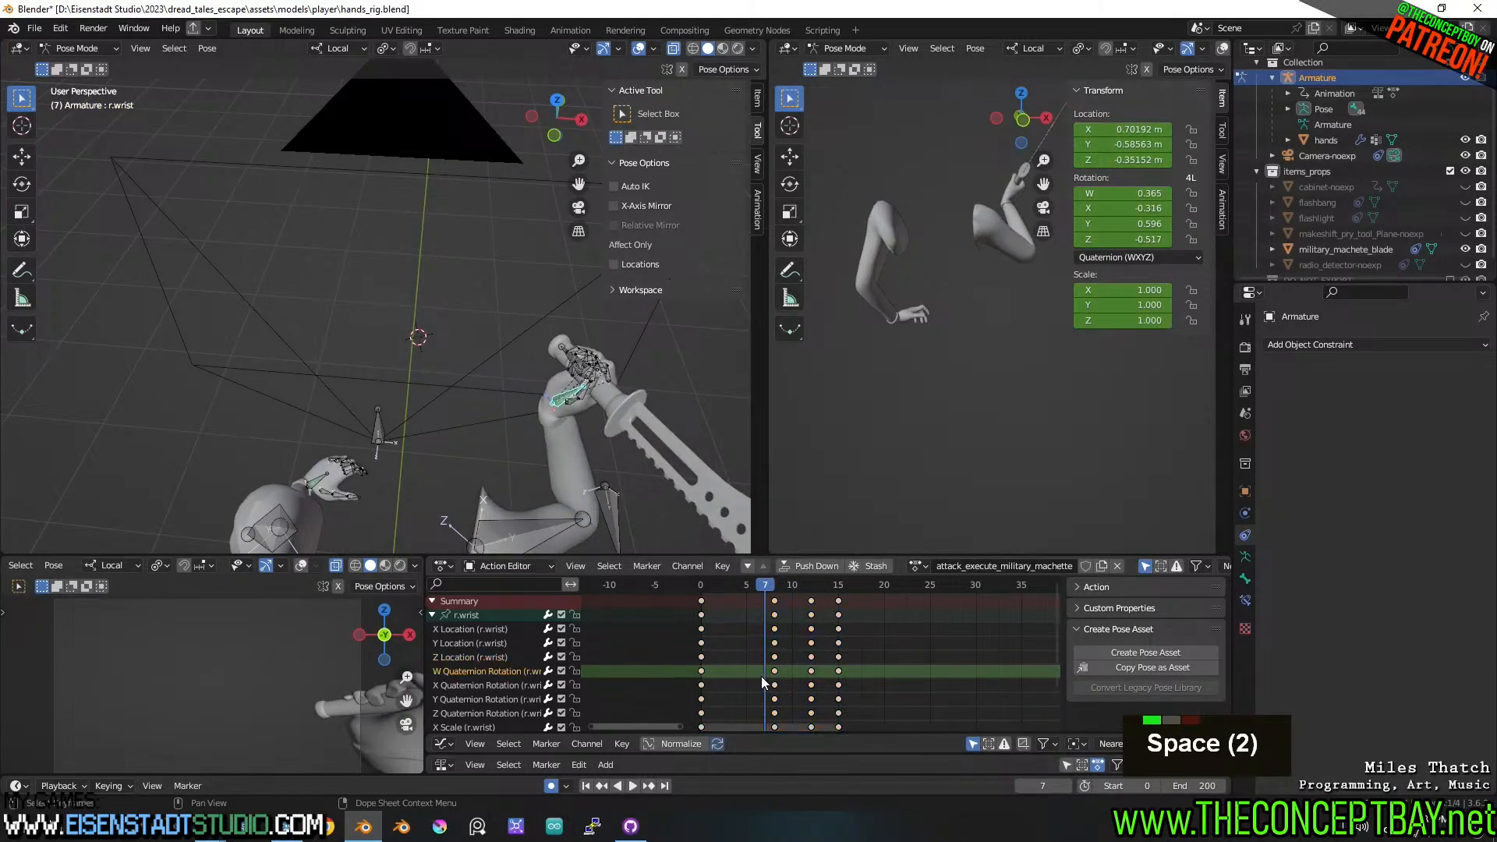
left_click_drag(755, 668, 819, 717)
key("g")
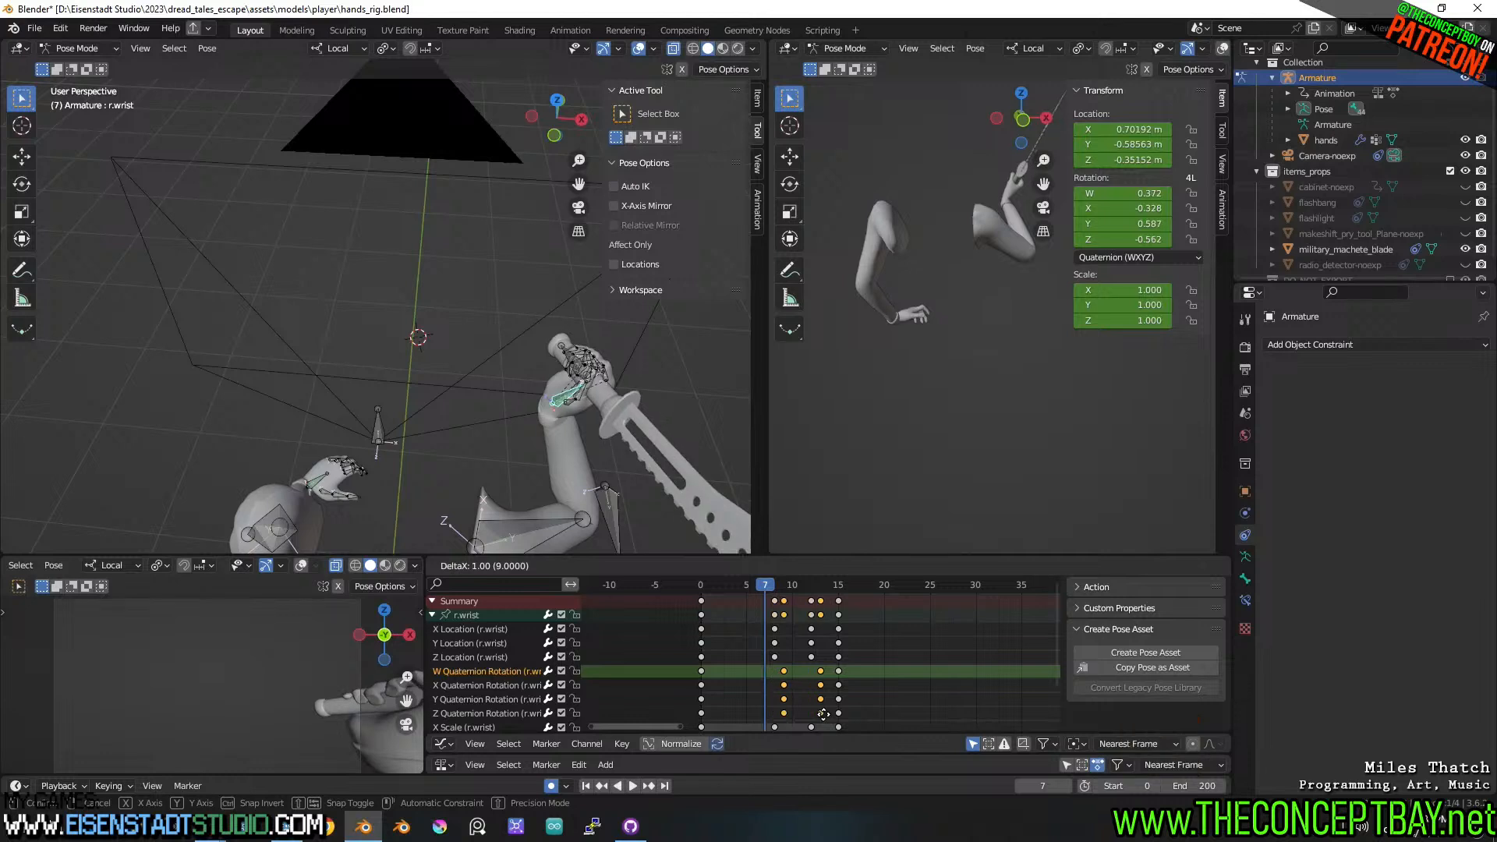
key("Escape")
- Offset the r.wrist quaternion rotation keyframes at frames 8, 12 and 15 to frames 9, 13 and 16, leaving the location keyframes in place
left_click_drag(752, 668, 864, 714)
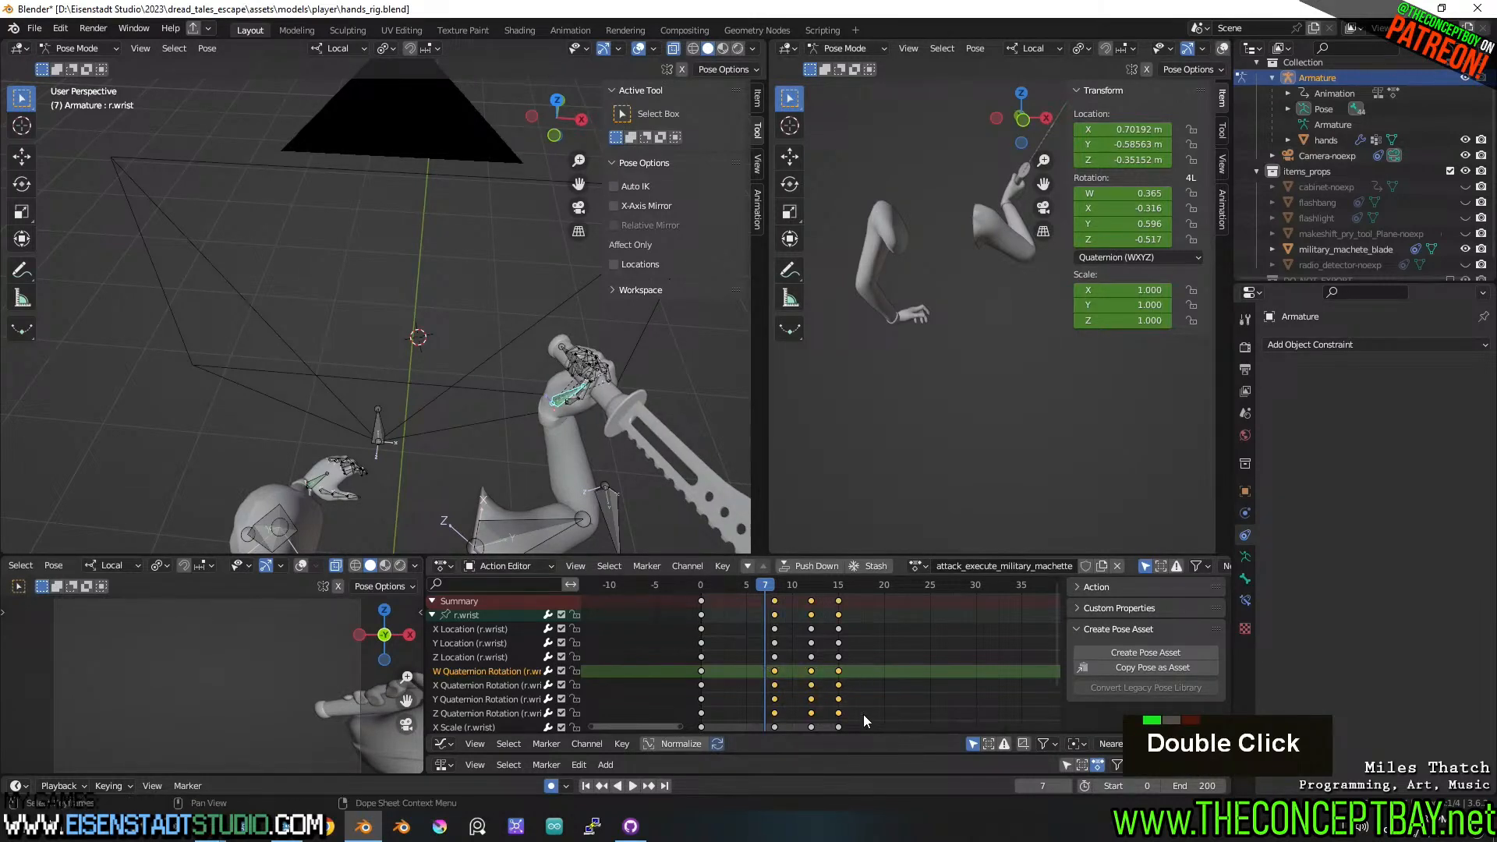
key("g")
left_click(881, 716)
key("space")
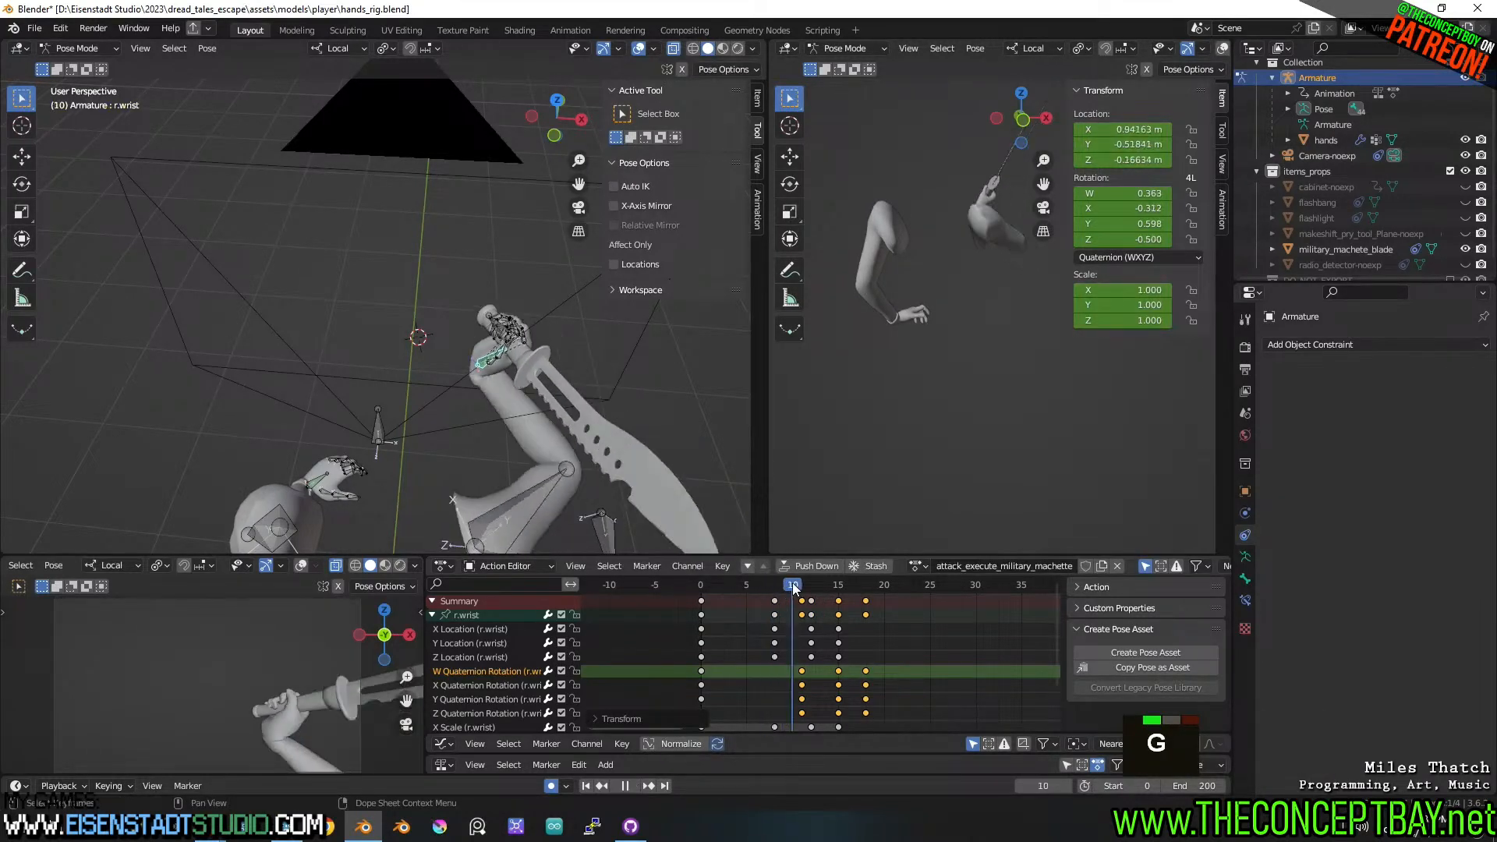
key("g")
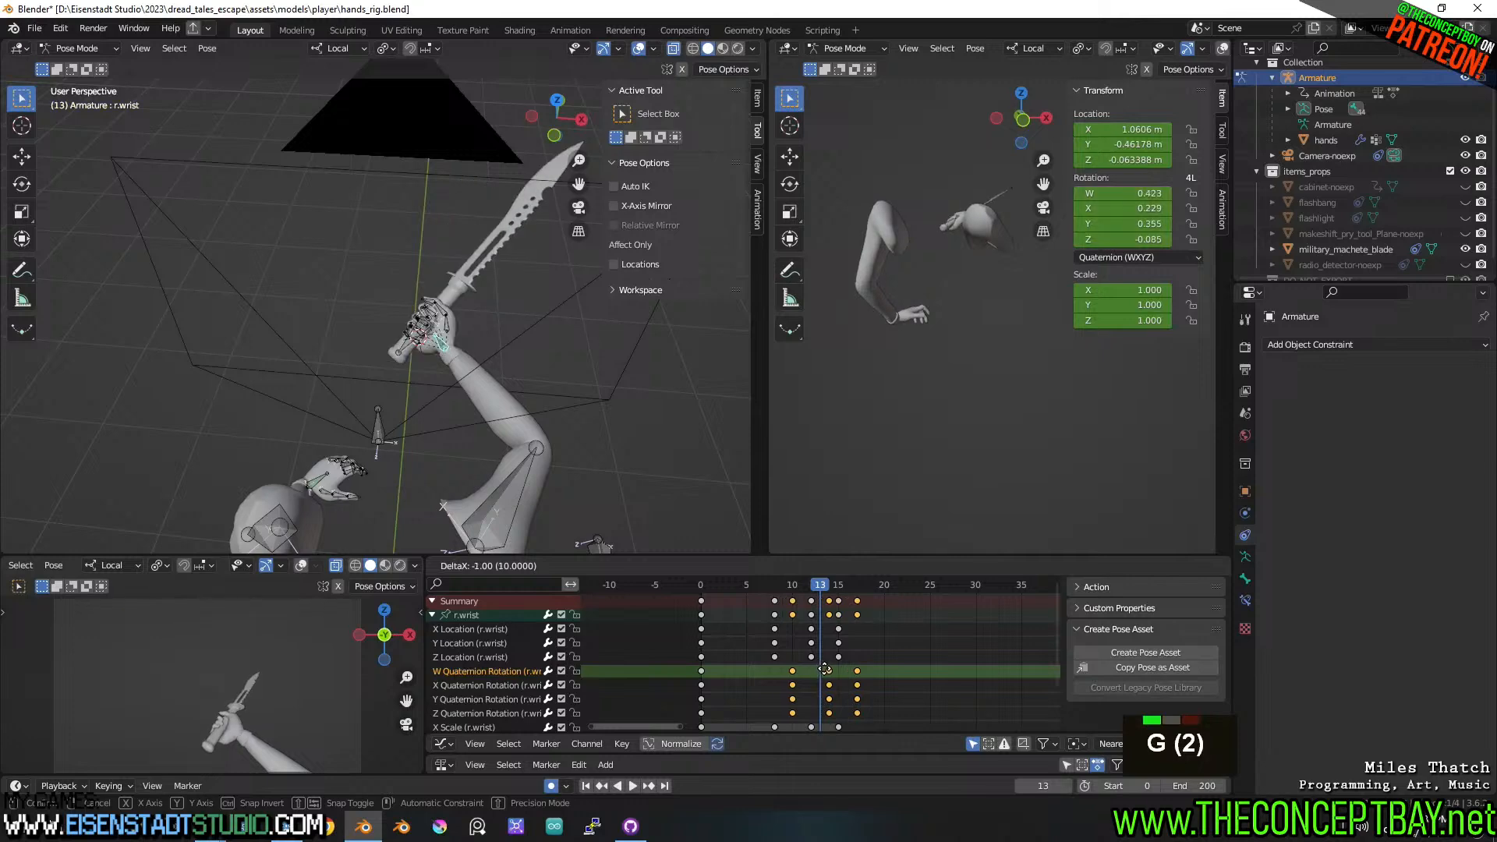
left_click(783, 587)
mouse_move(783, 587)
left_mouse_down()
mouse_move(817, 587)
mouse_move(745, 583)
mouse_move(810, 586)
mouse_move(758, 606)
mouse_move(777, 588)
left_mouse_up()
key("g")
left_click(794, 610)
- Play back the attack to check how the delayed wrist rotation follows the arm movement
key("space")
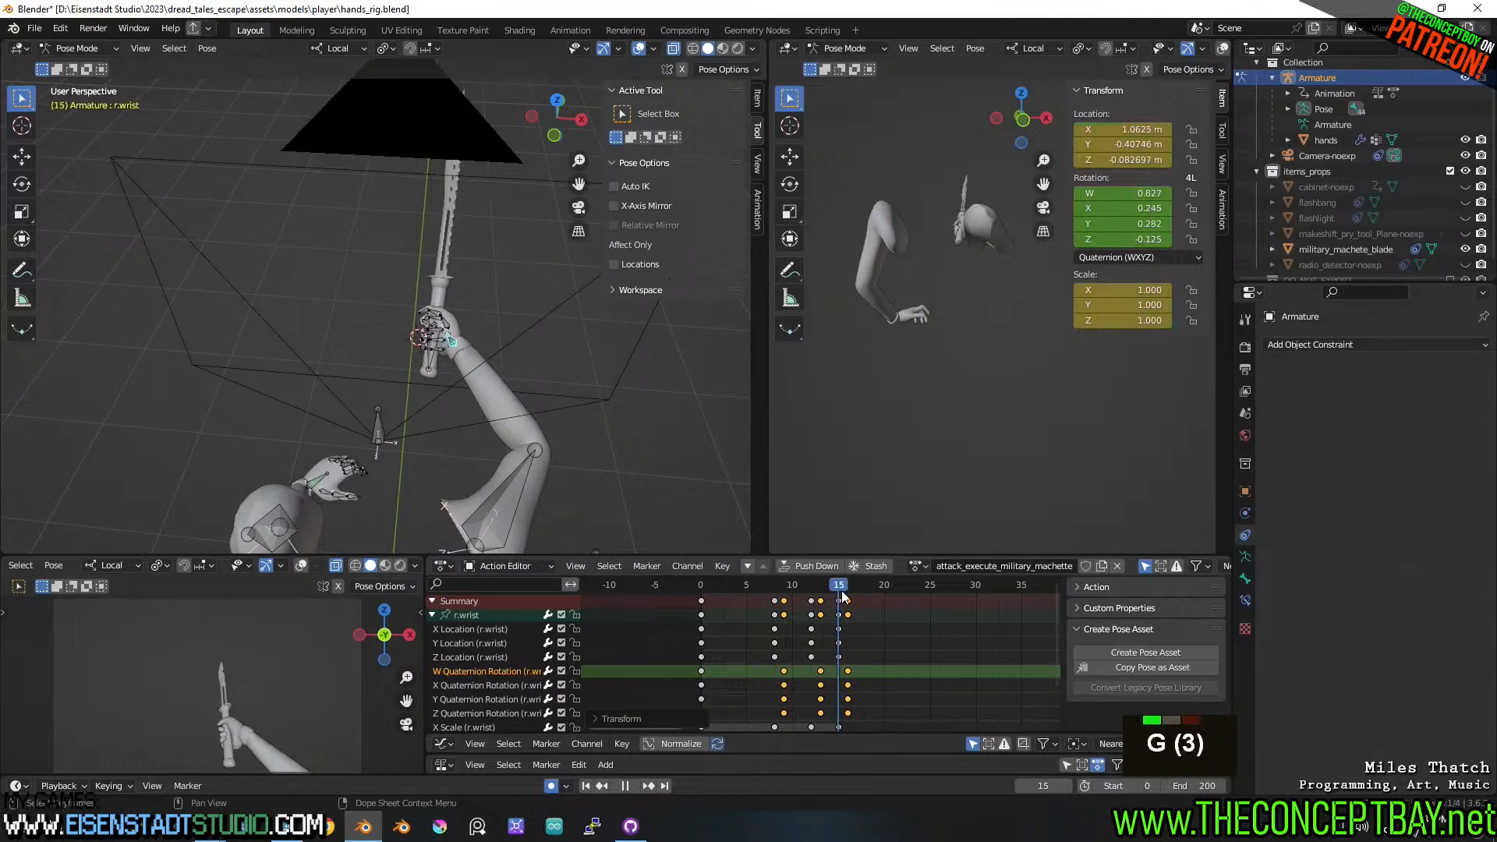
key("space")
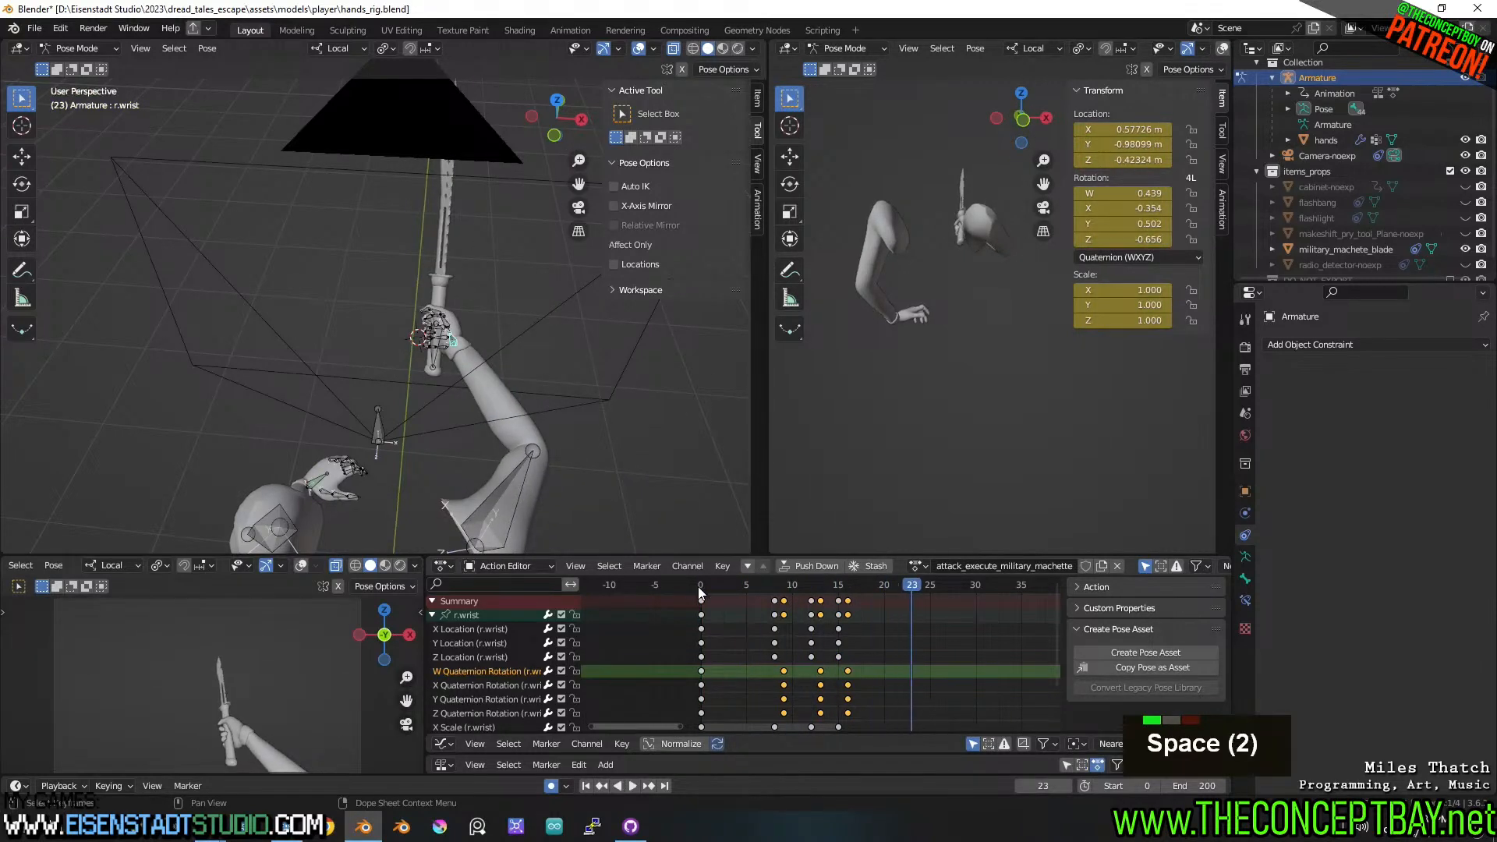
left_click_drag(770, 590, 665, 583)
key("space")
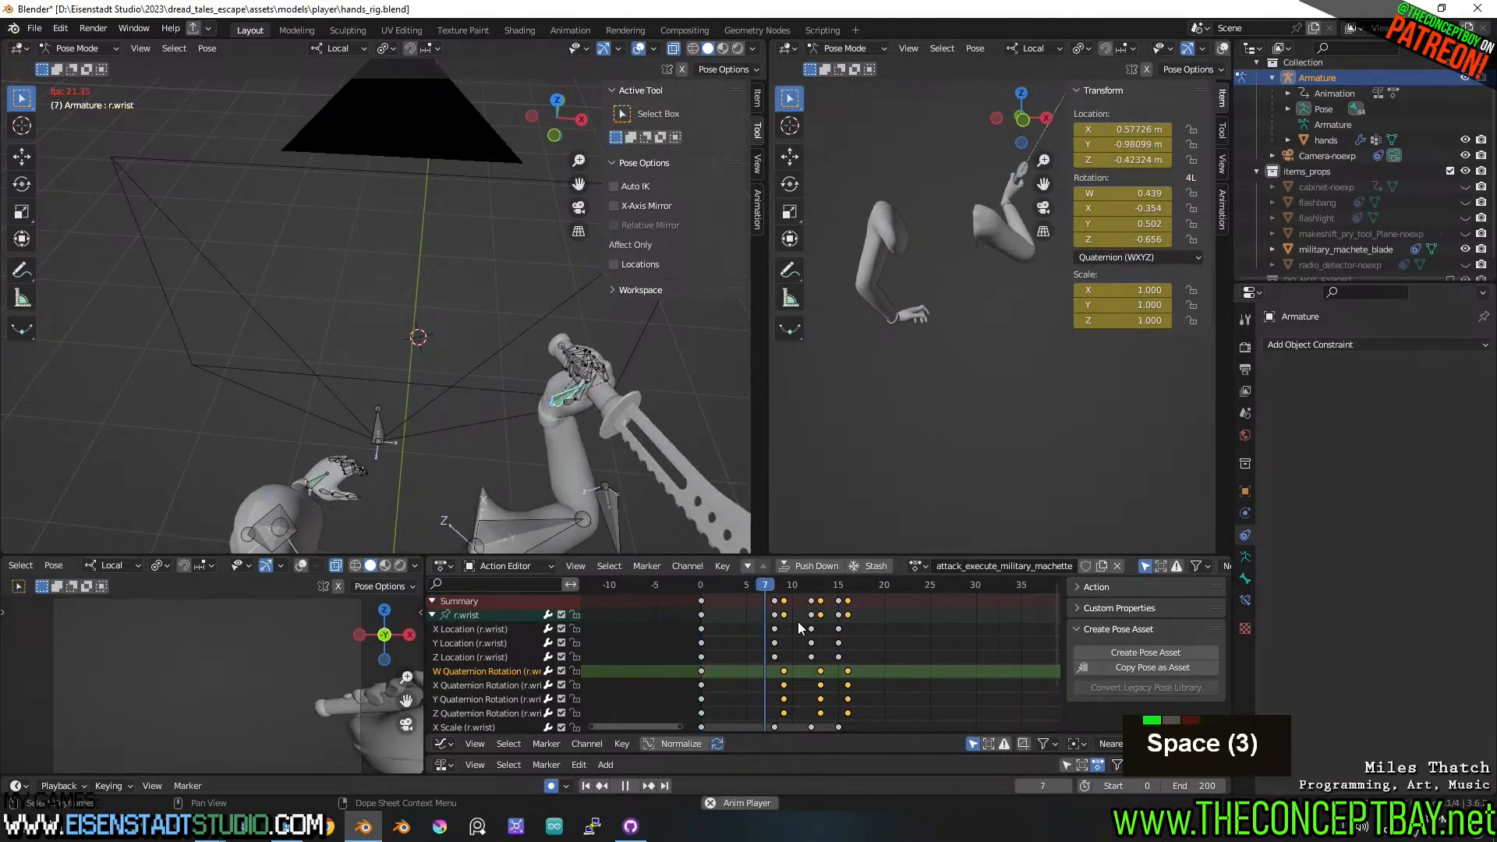
key("space")
left_click_drag(812, 583, 775, 582)
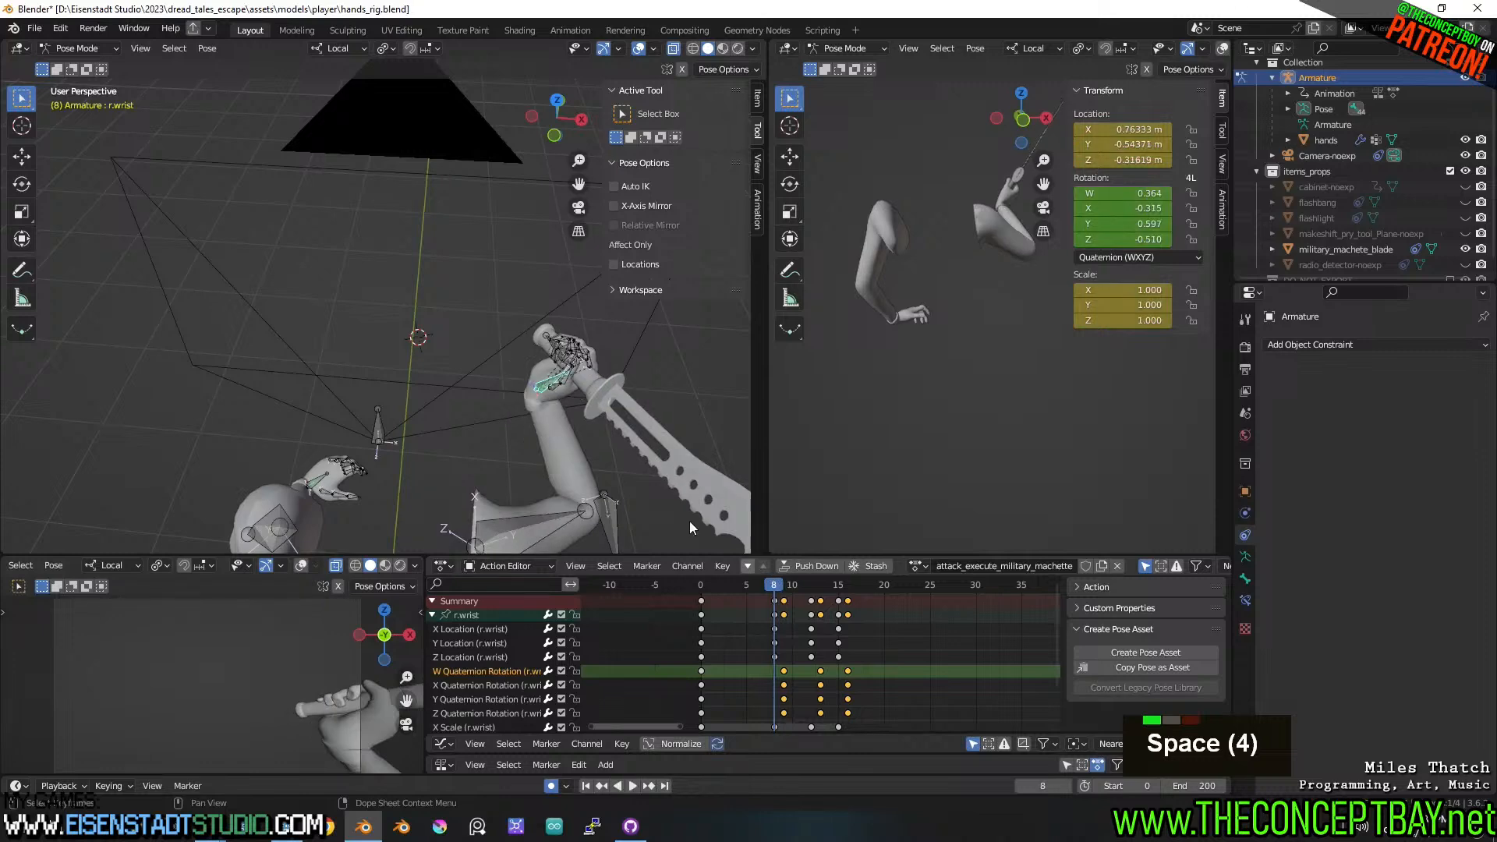
- At frame 10, move the r.elbow bone -0.375 m in X, -0.254 m in Y and -0.435 m in Z, and play back the attack
middle_click_drag(671, 503, 601, 410)
scroll(601, 410, "down", 3)
left_click(460, 395)
scroll(725, 600, "up", 1, "shift")
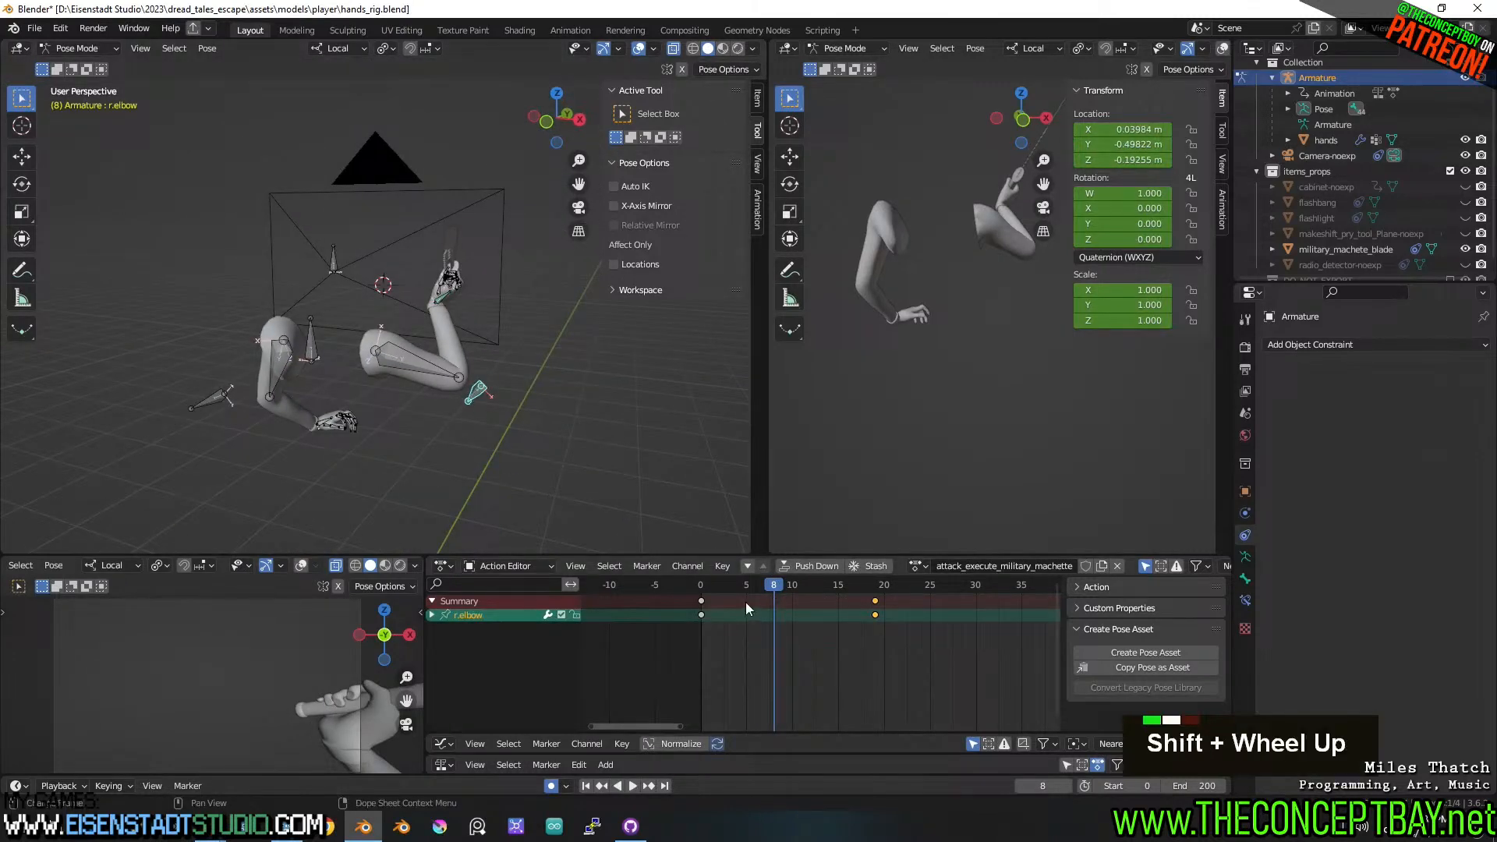
left_click_drag(774, 584, 695, 588)
middle_click_drag(611, 386, 576, 329, "shift")
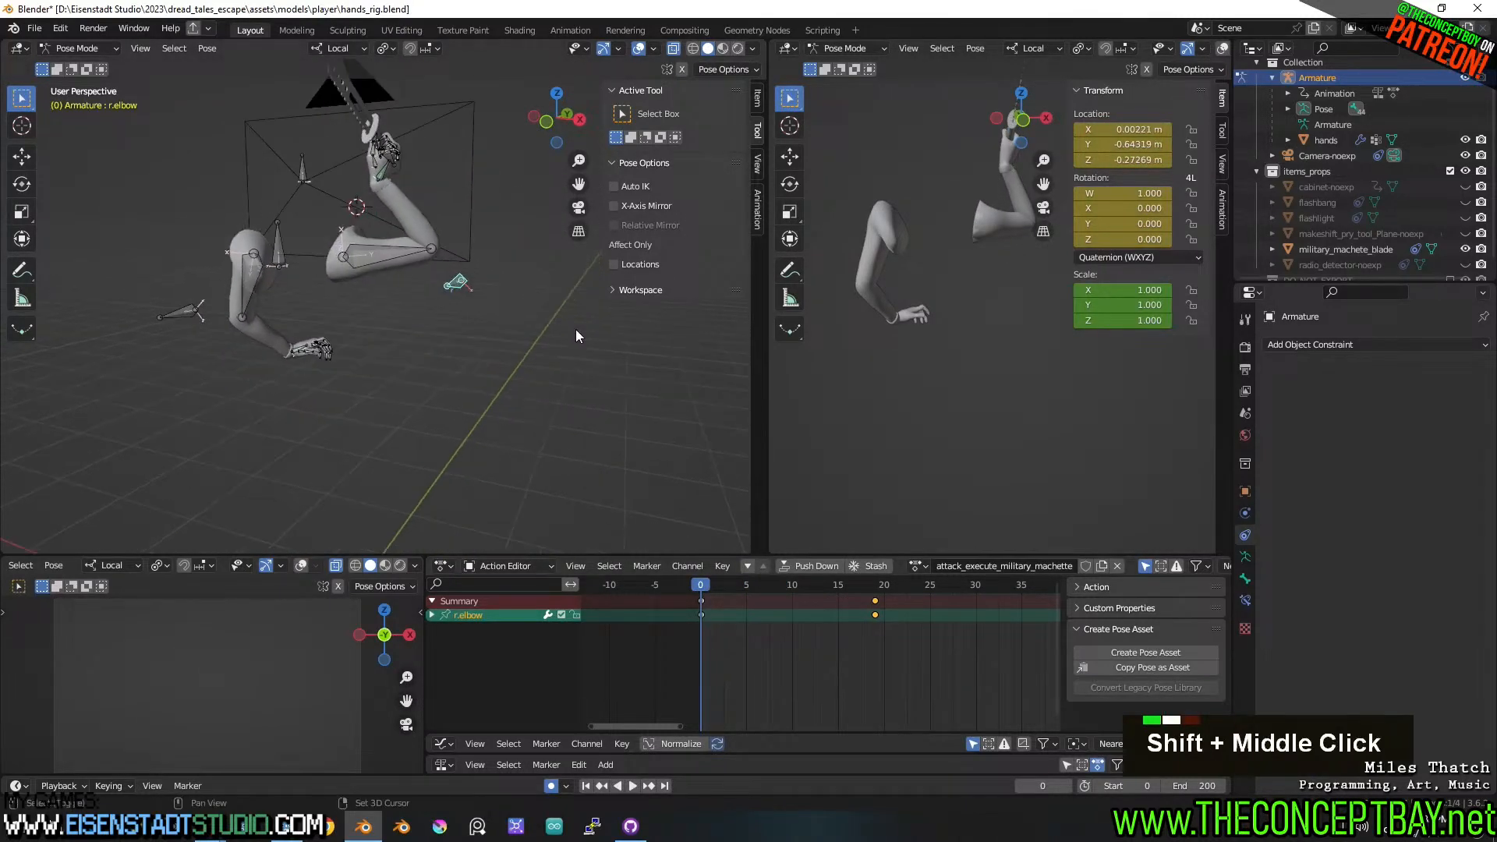
left_click(737, 587)
left_click_drag(751, 589, 792, 586)
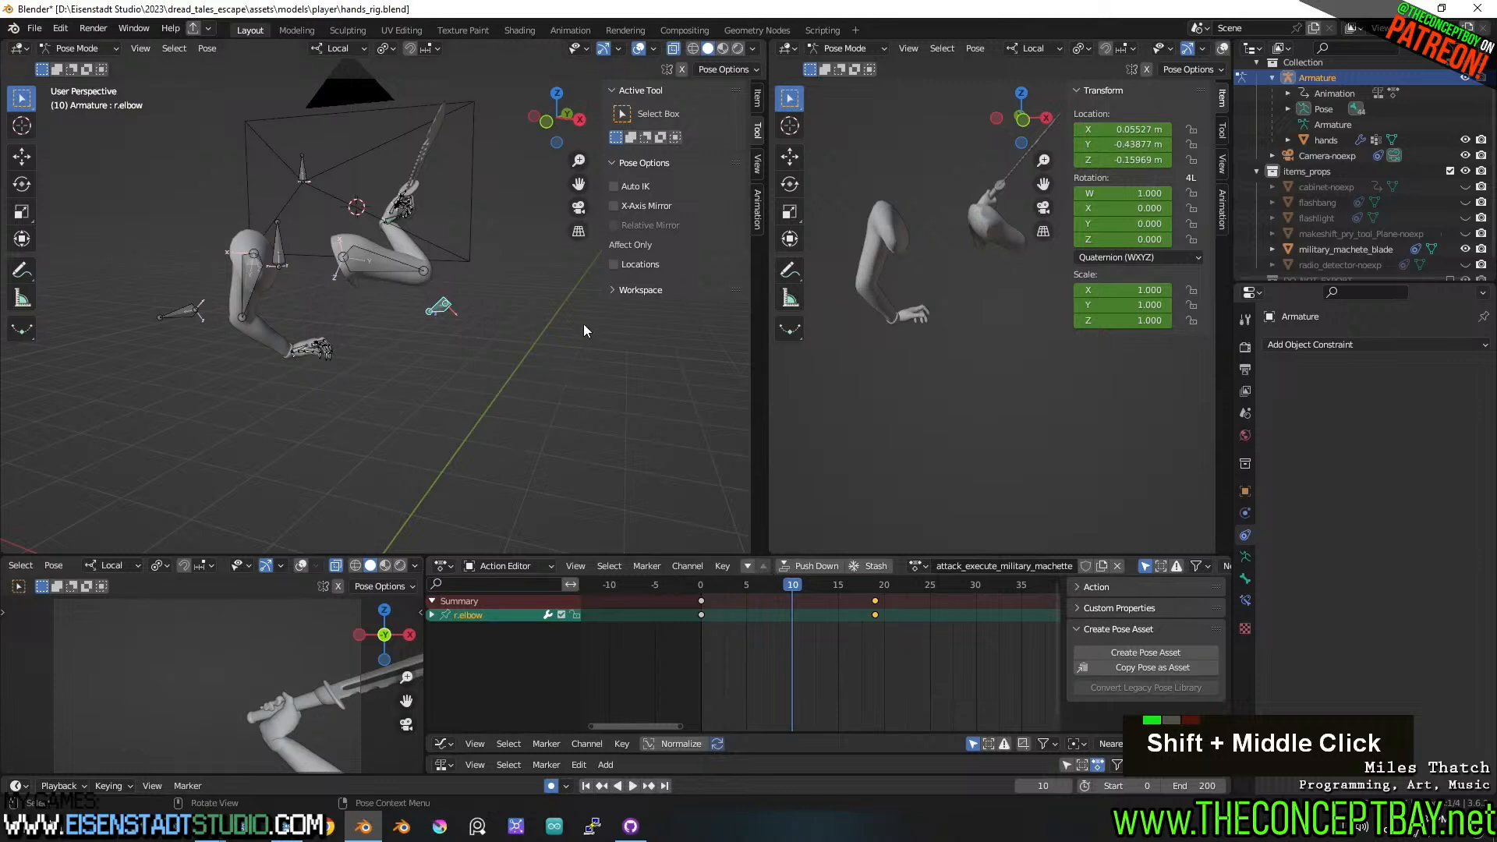
key("g")
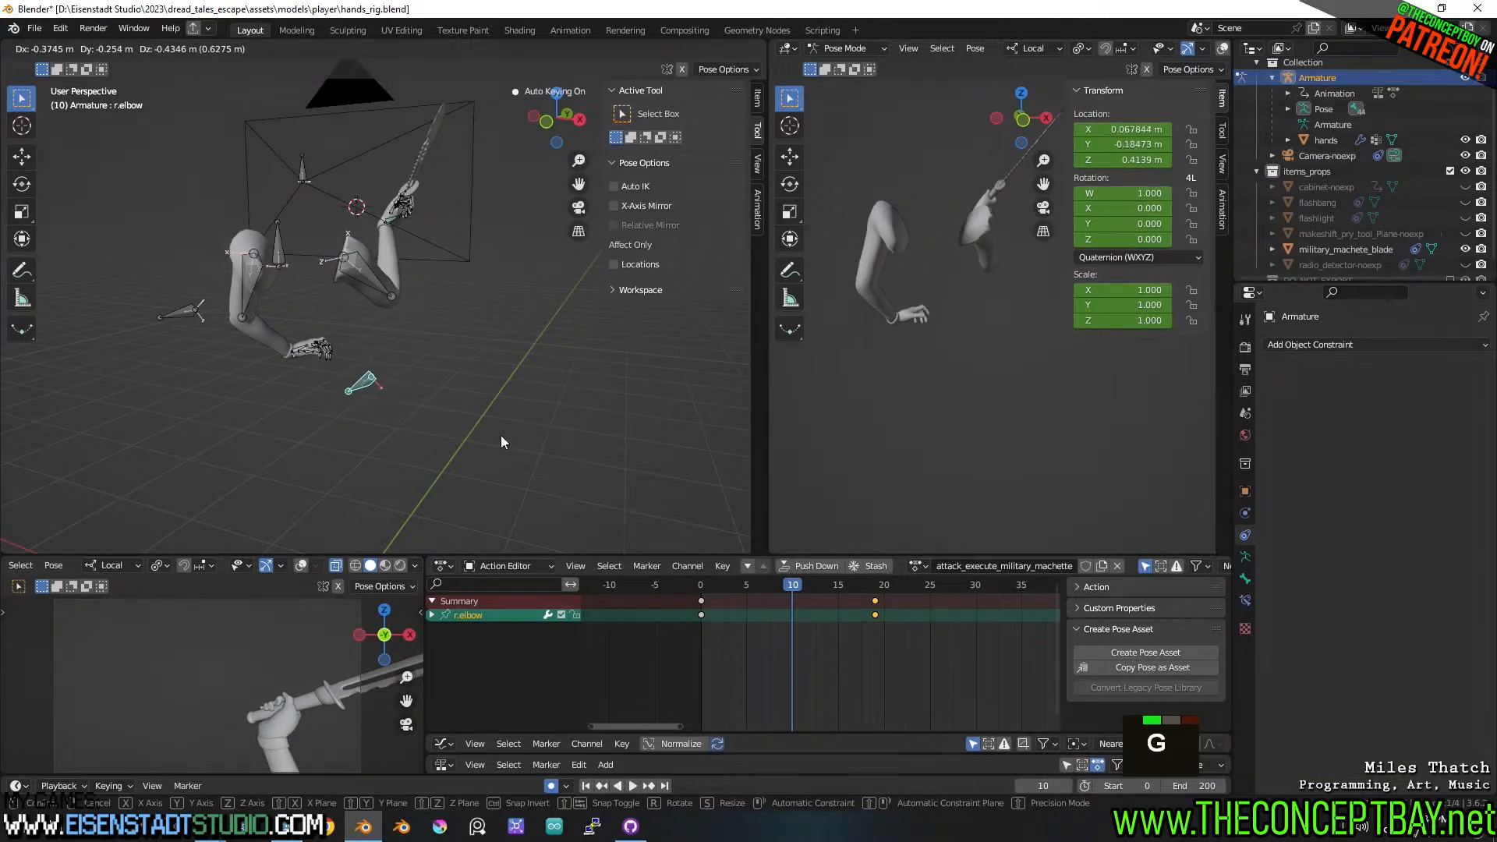
left_click(500, 435)
middle_click_drag(501, 435, 460, 436)
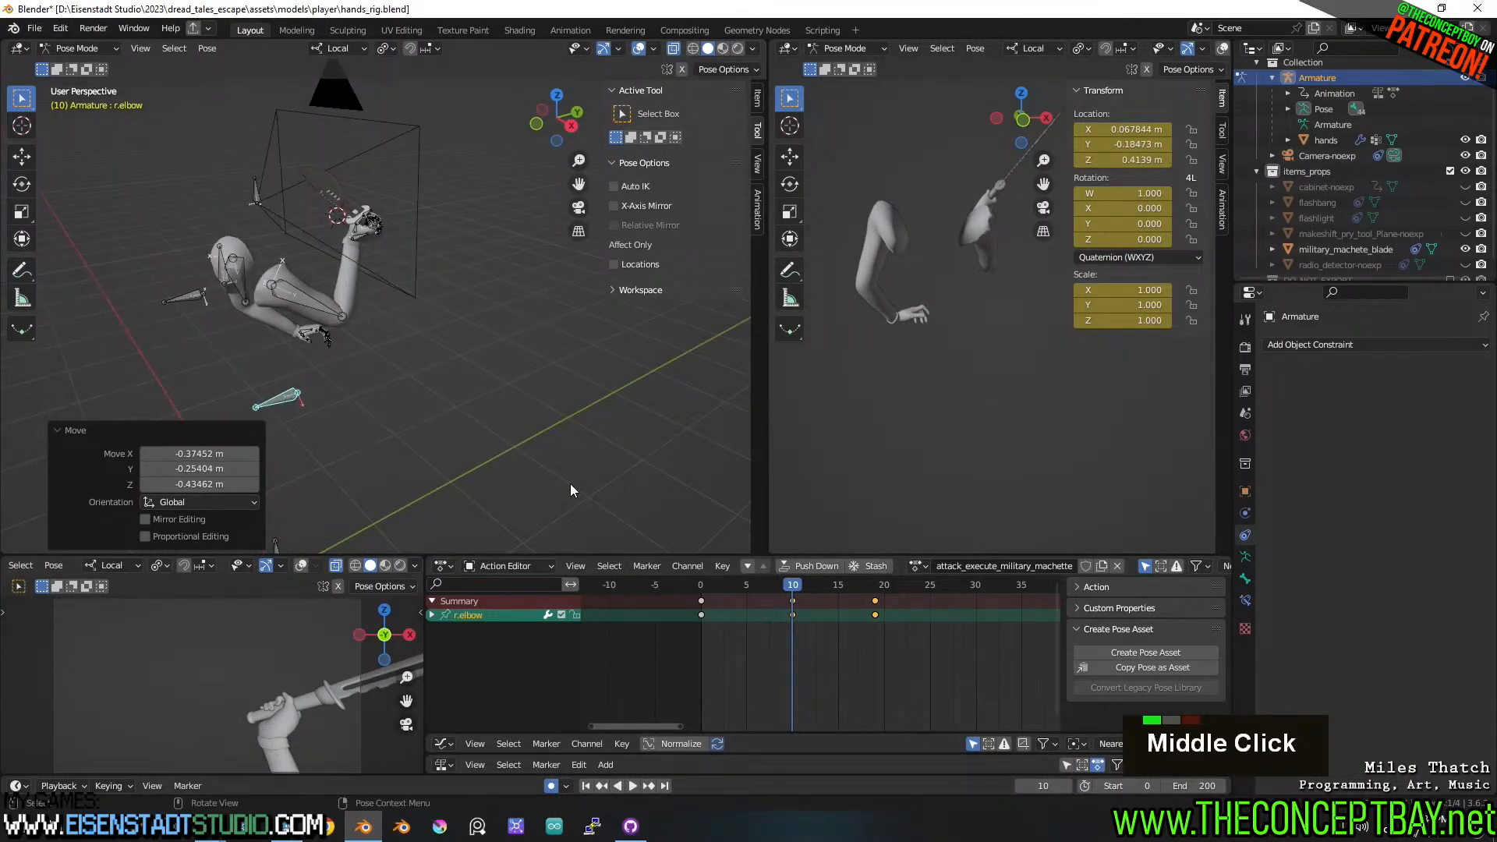
key("space")
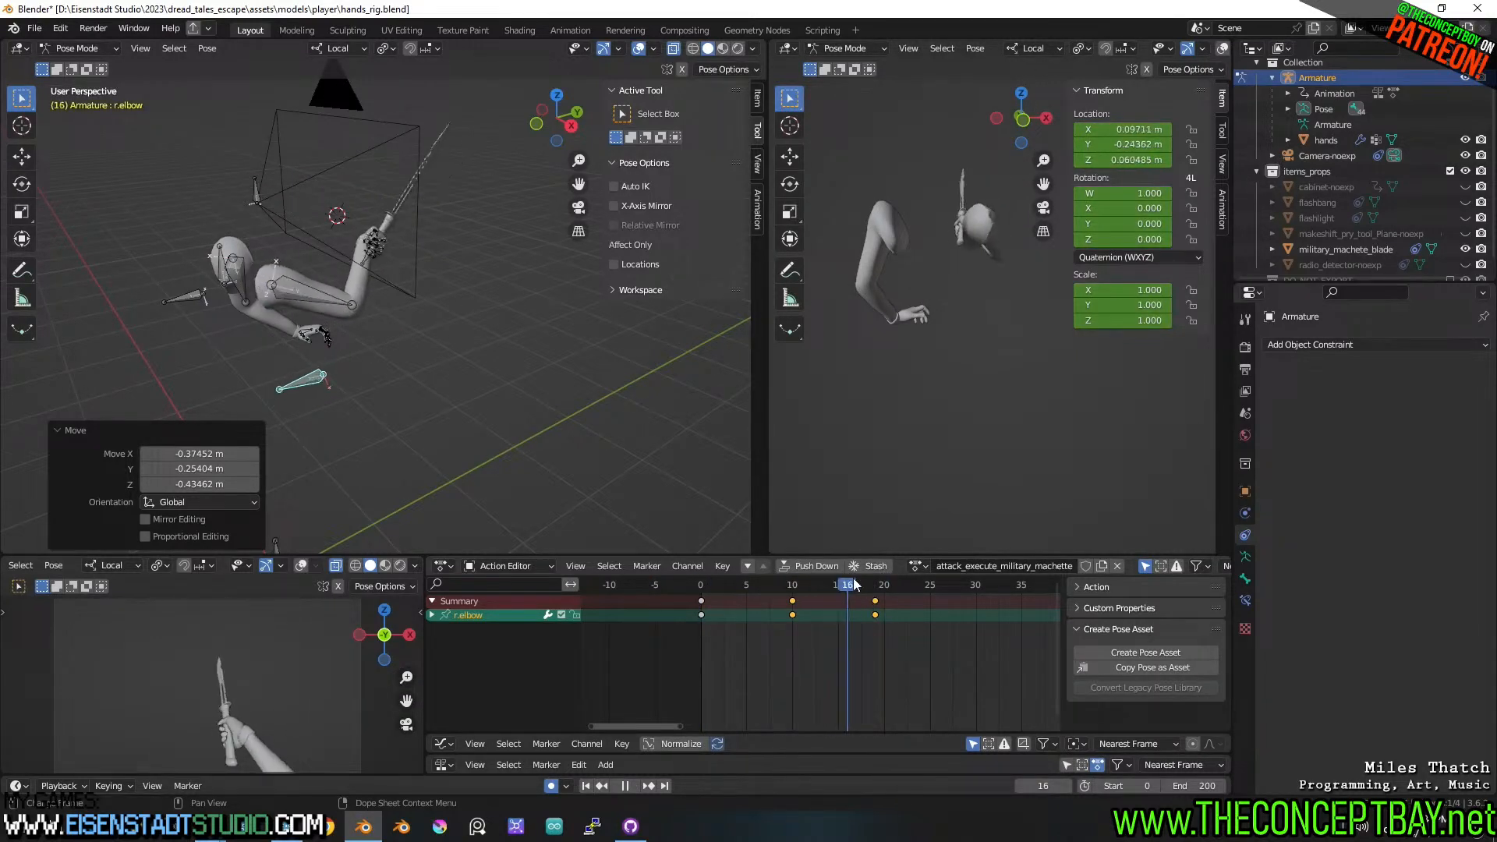
- At frame 22, rotate the r.wrist bone and move it 0.011 m in X, 0.041 m in Y and -0.110 m in Z
mouse_move(872, 584)
left_mouse_down()
mouse_move(658, 568)
mouse_move(871, 568)
mouse_move(765, 581)
mouse_move(875, 585)
left_mouse_up()
left_click(370, 258)
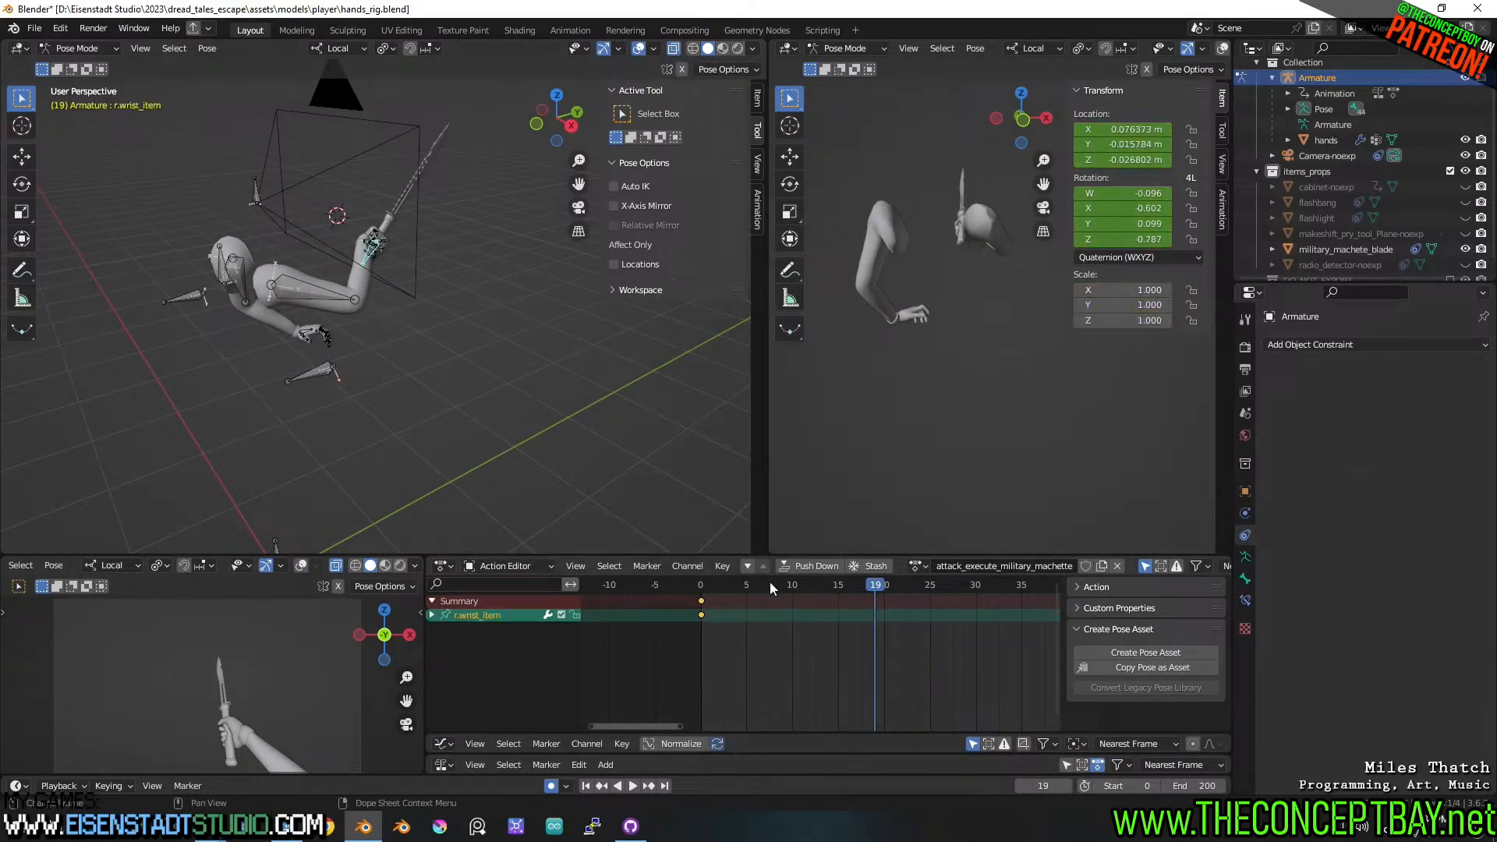
scroll(380, 301, "up", 2)
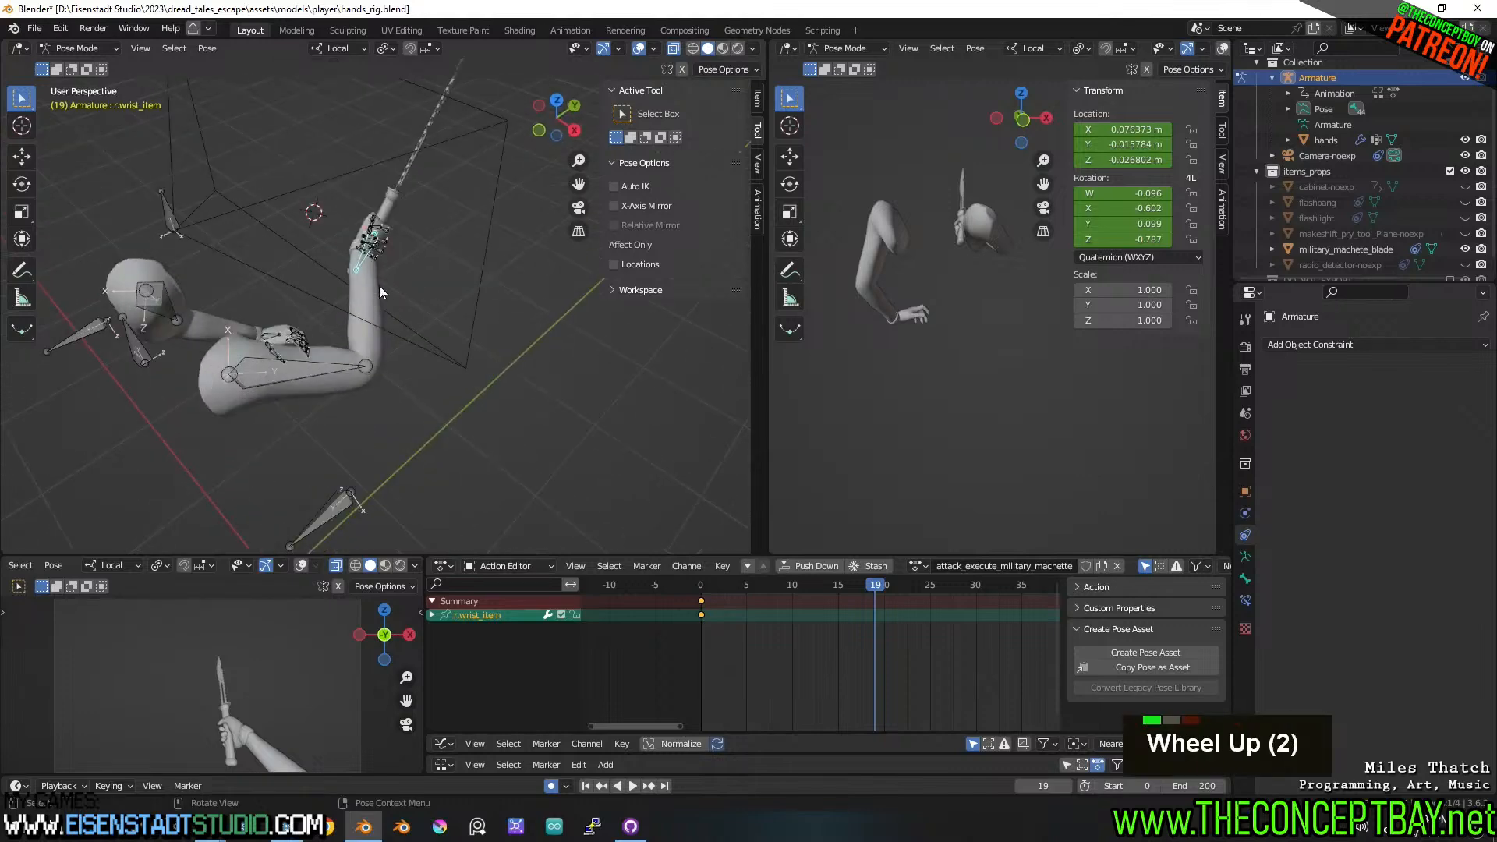
middle_click_drag(379, 286, 516, 322)
left_click(417, 259)
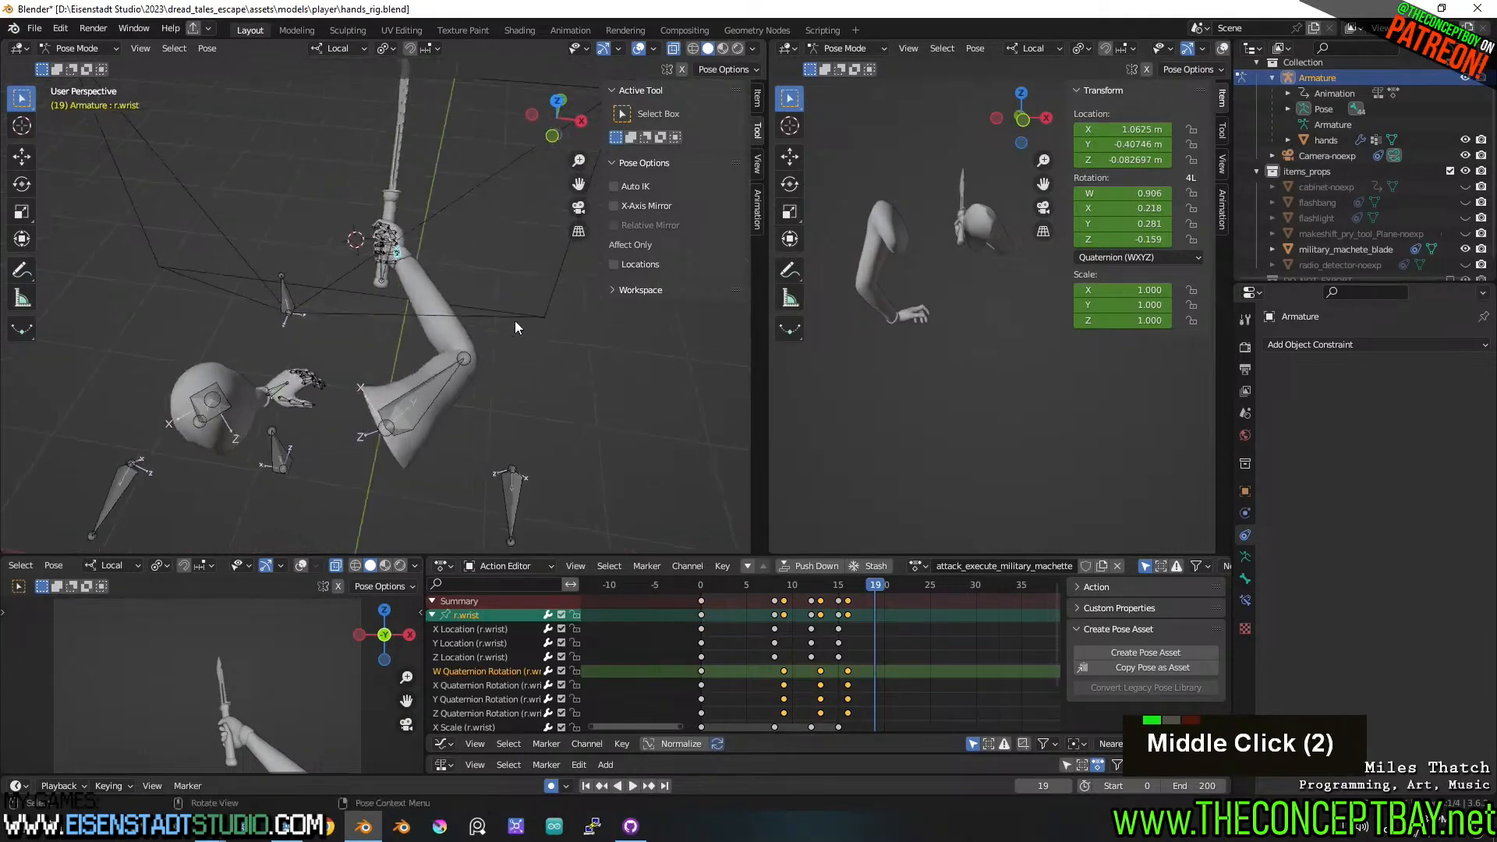
left_click_drag(867, 587, 902, 587)
middle_click_drag(558, 335, 447, 221)
key("r")
left_click(451, 251)
key("g")
left_click(462, 273)
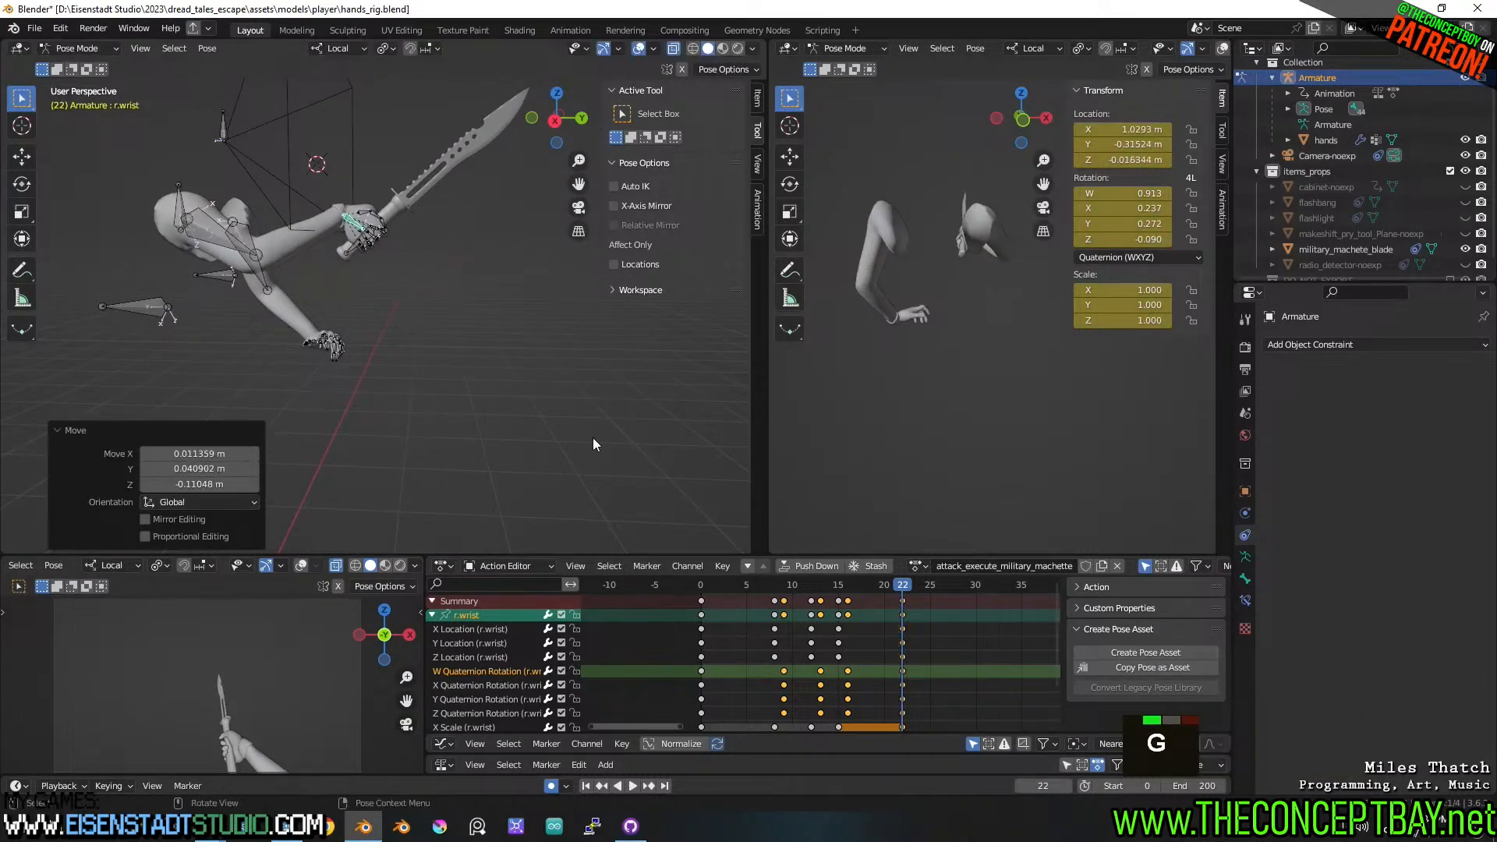
mouse_move(826, 584)
left_mouse_down()
mouse_move(902, 585)
mouse_move(759, 580)
mouse_move(853, 582)
mouse_move(839, 580)
left_mouse_up()
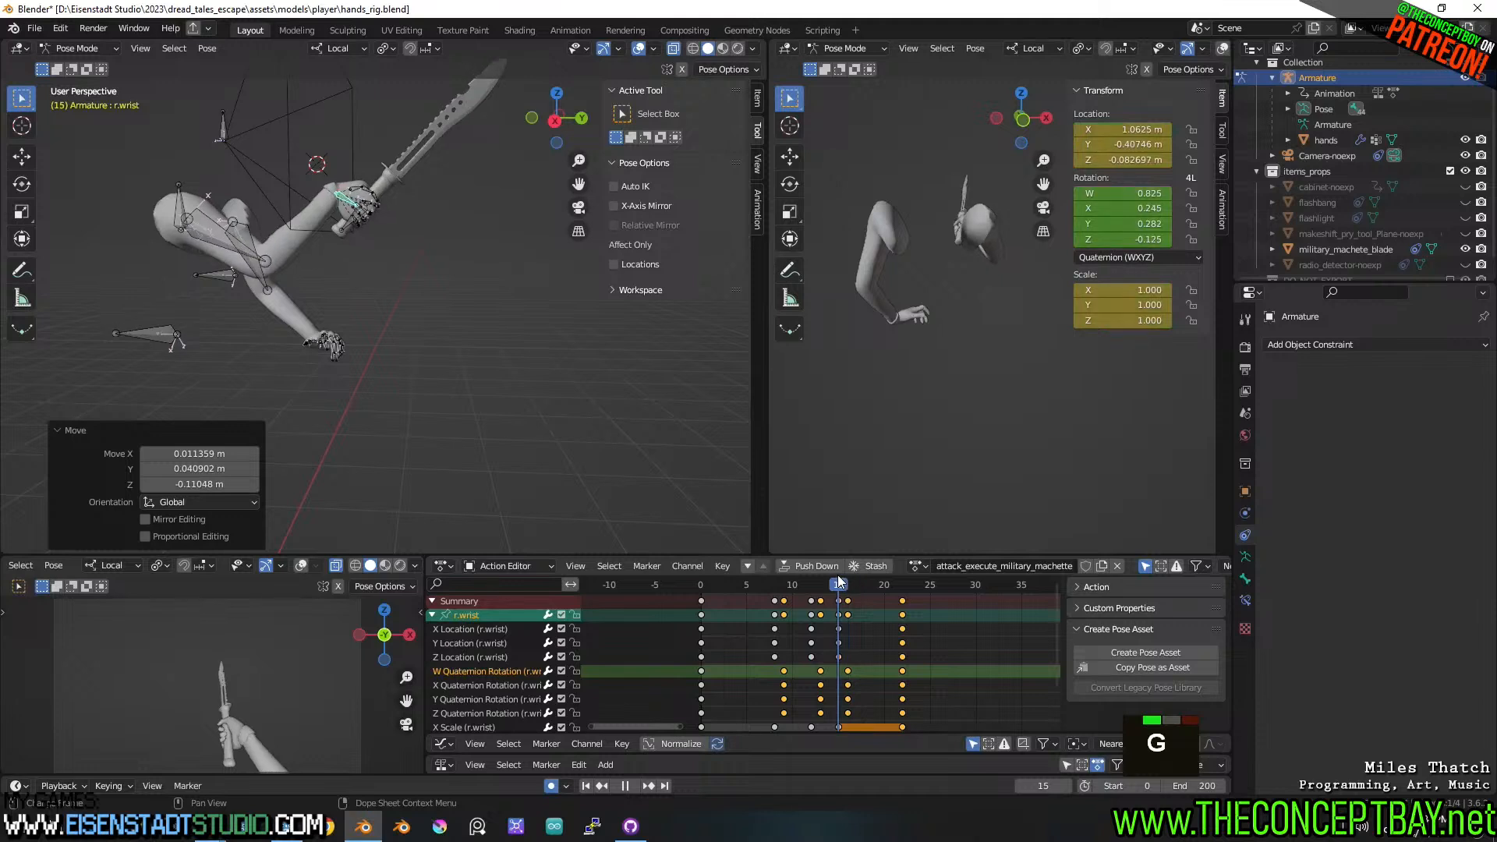
left_click(848, 670)
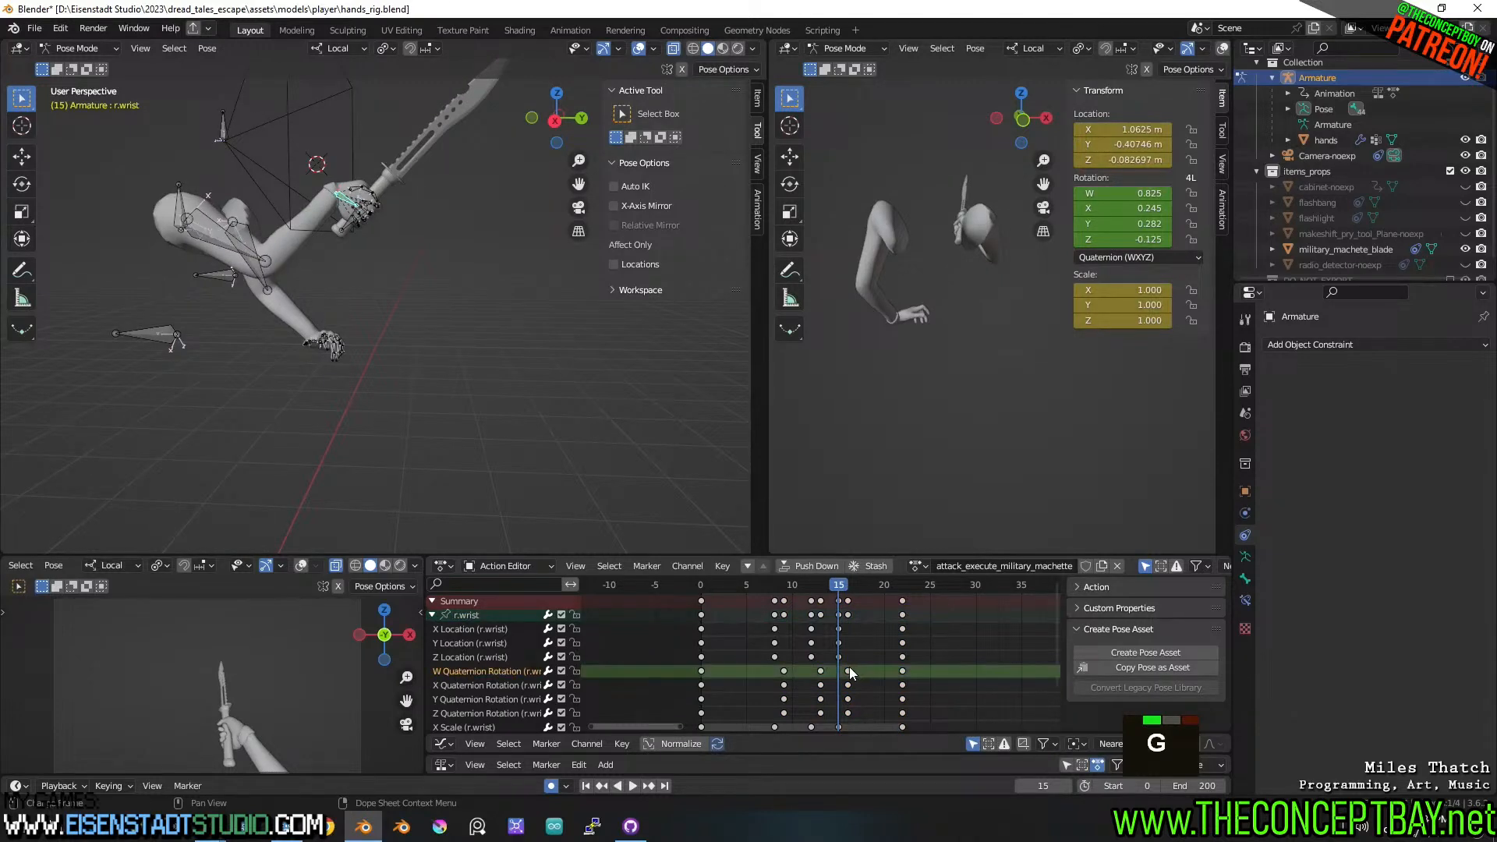
key("g")
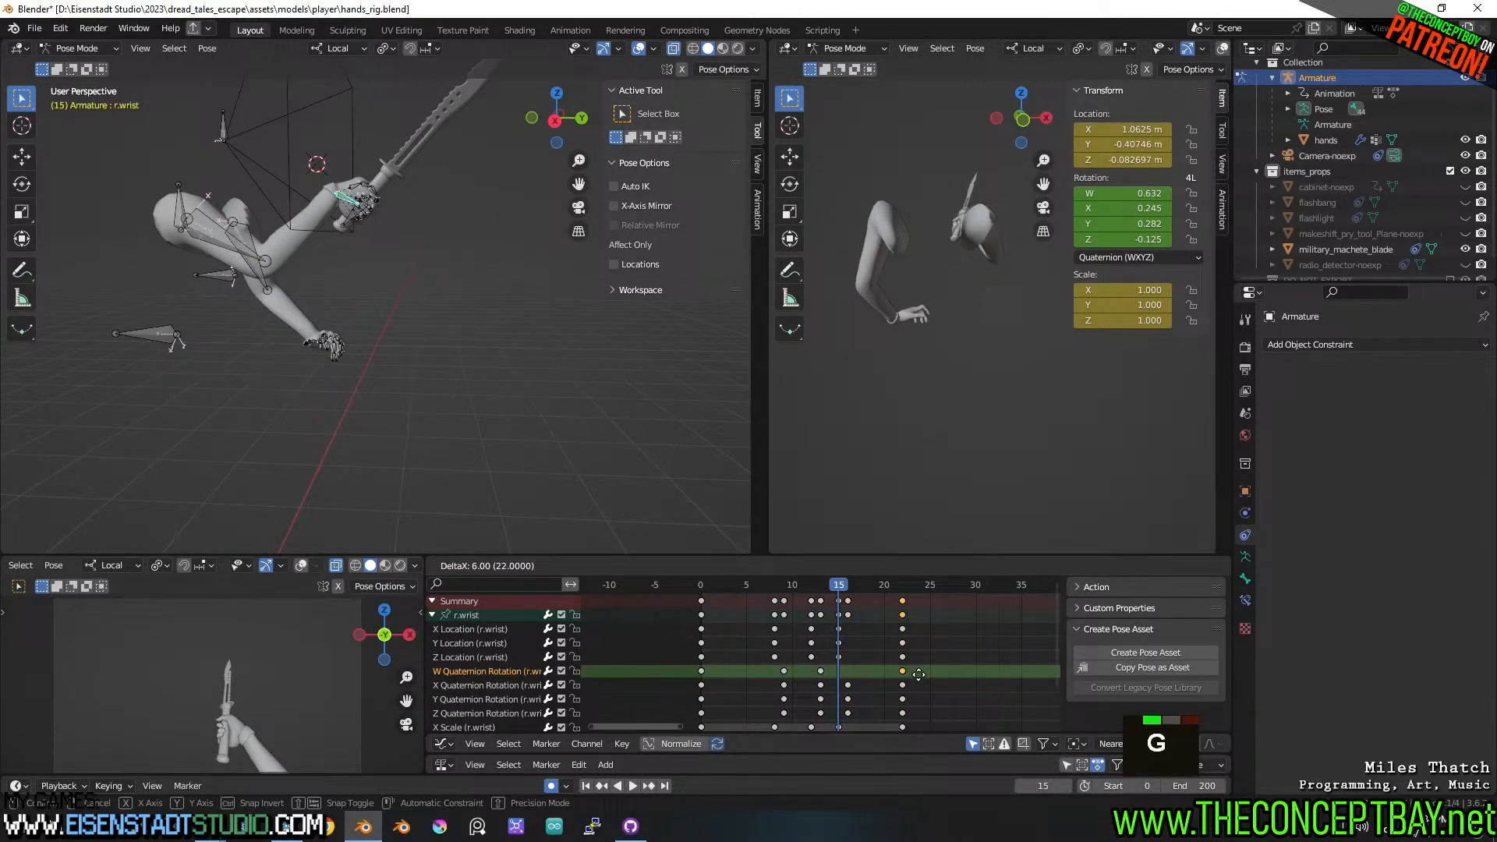
key("Escape")
- Move all the r.wrist quaternion rotation keyframes at frame 16 to frame 22
left_click(871, 662)
left_click_drag(871, 664, 844, 718)
key("g")
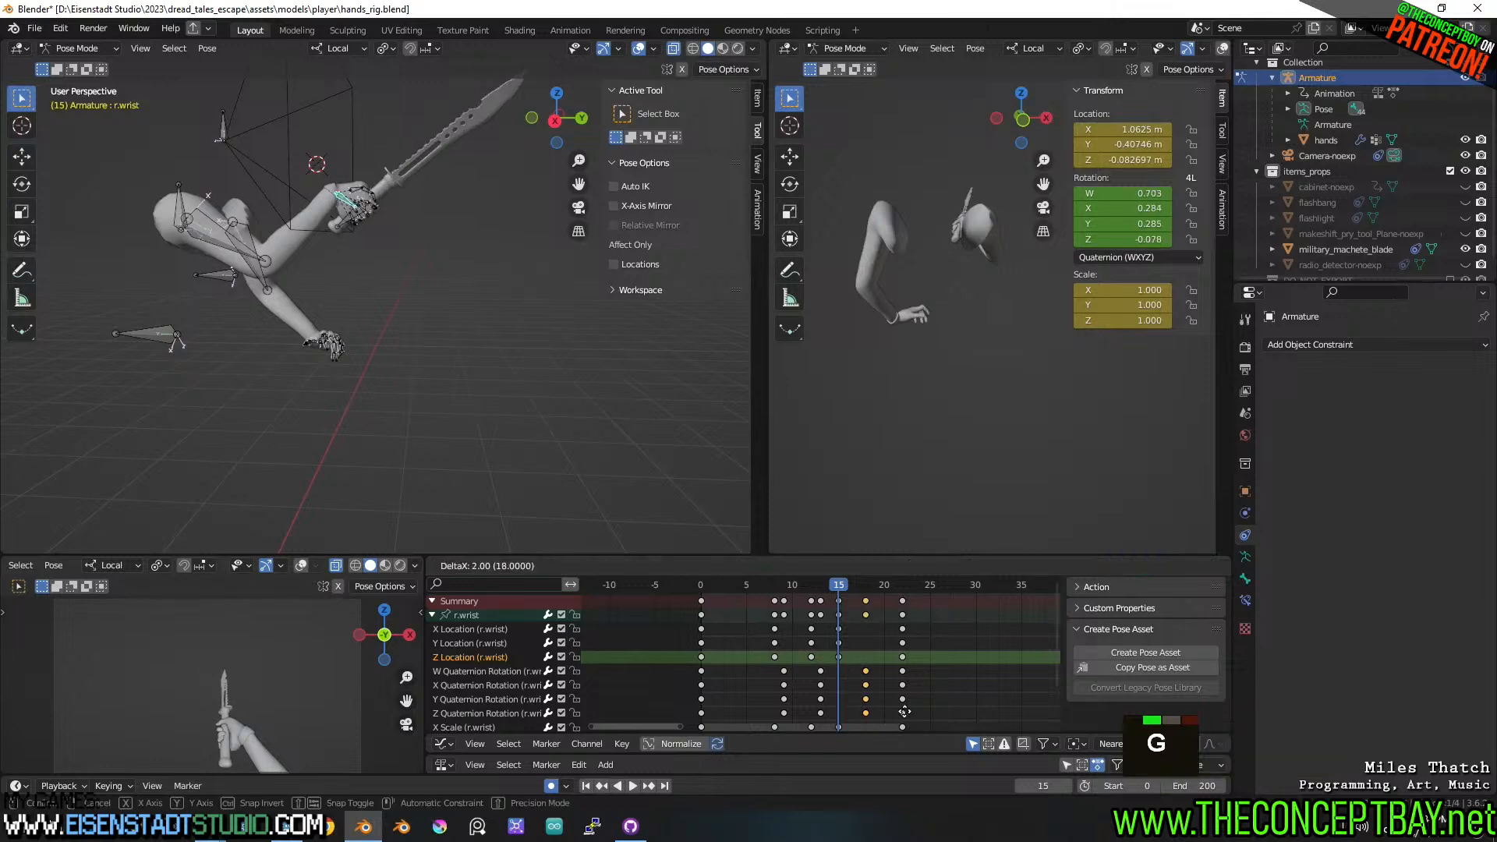
left_click(939, 714)
- Scrub through and play back the attack to review how the wrist rotation settles at the end of the slash
left_click(859, 585)
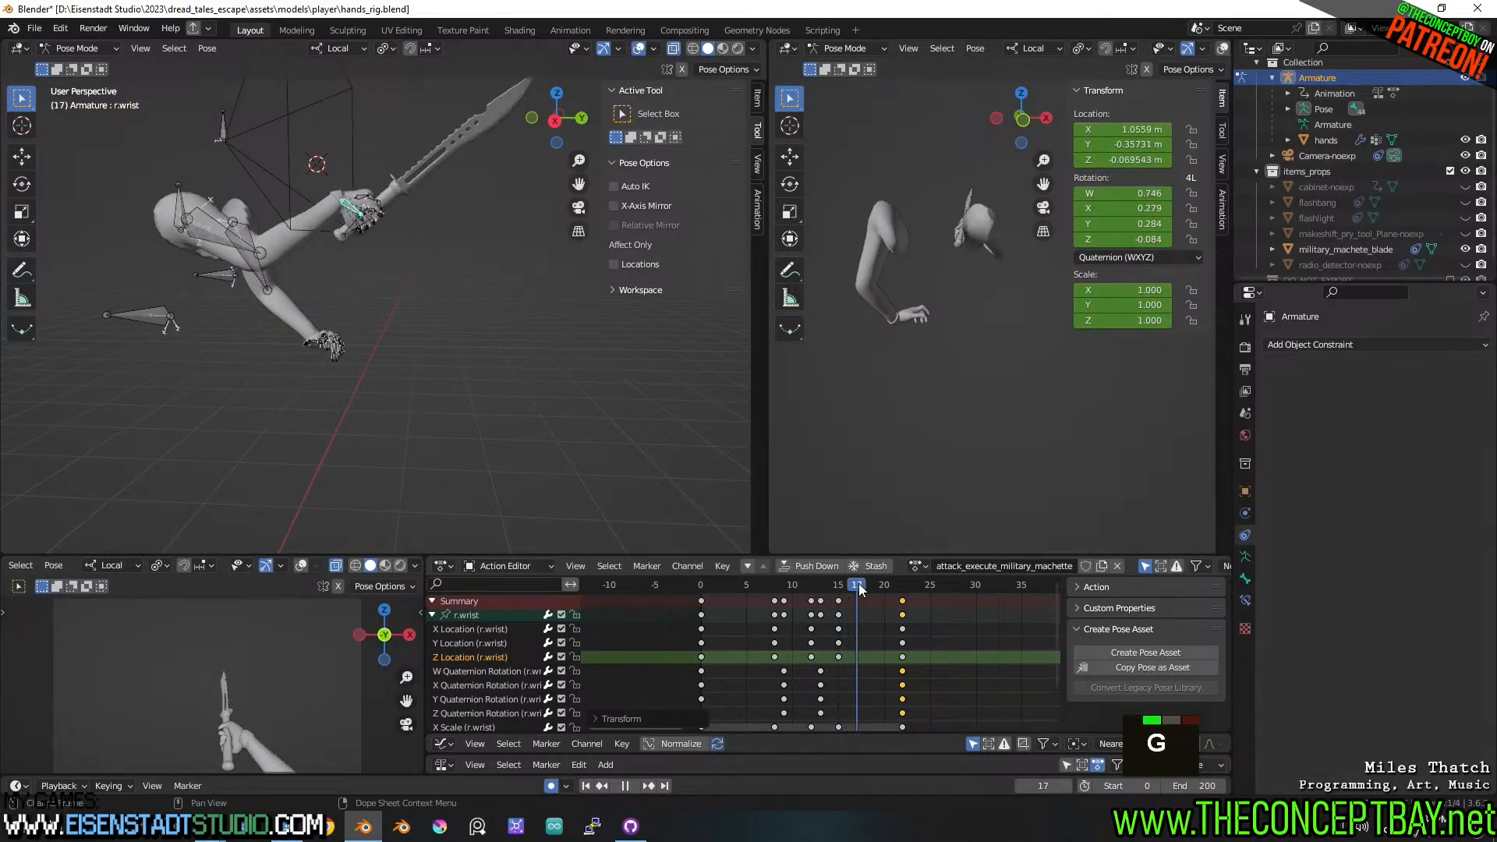
key("space")
key("space")
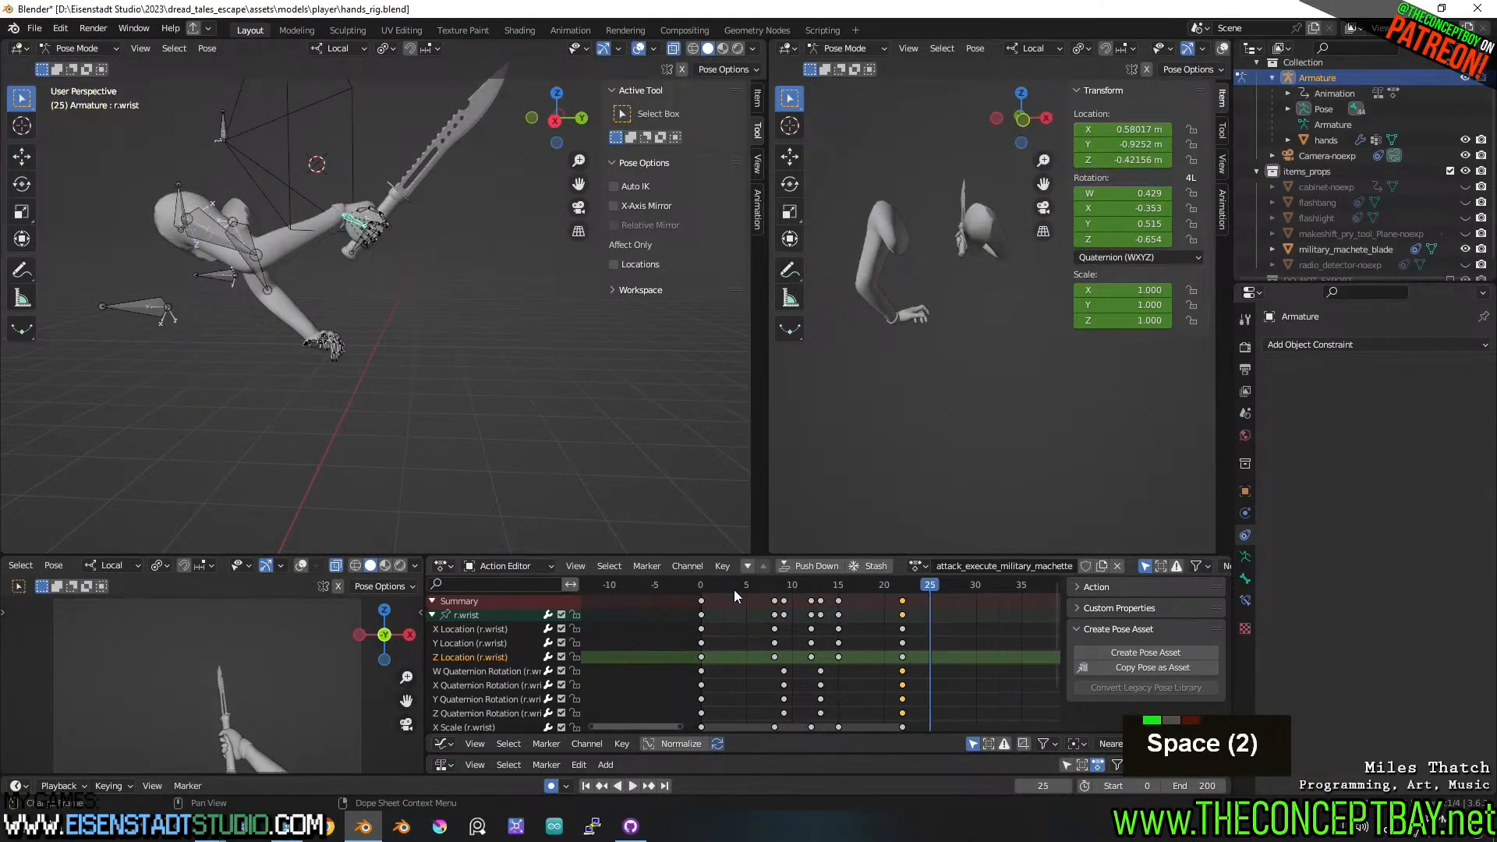
left_click_drag(736, 586, 811, 574)
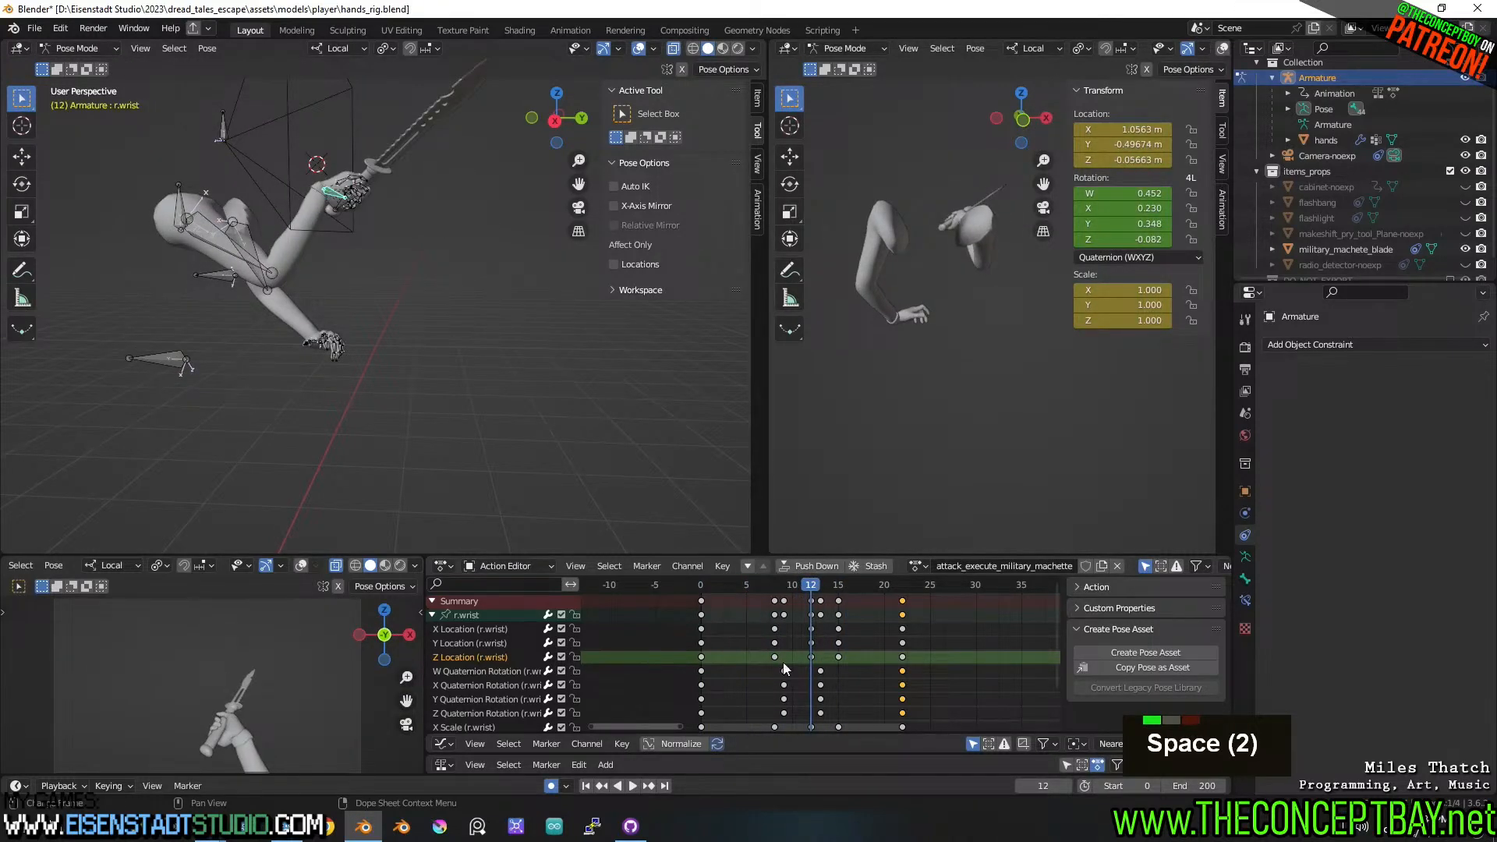
key("space")
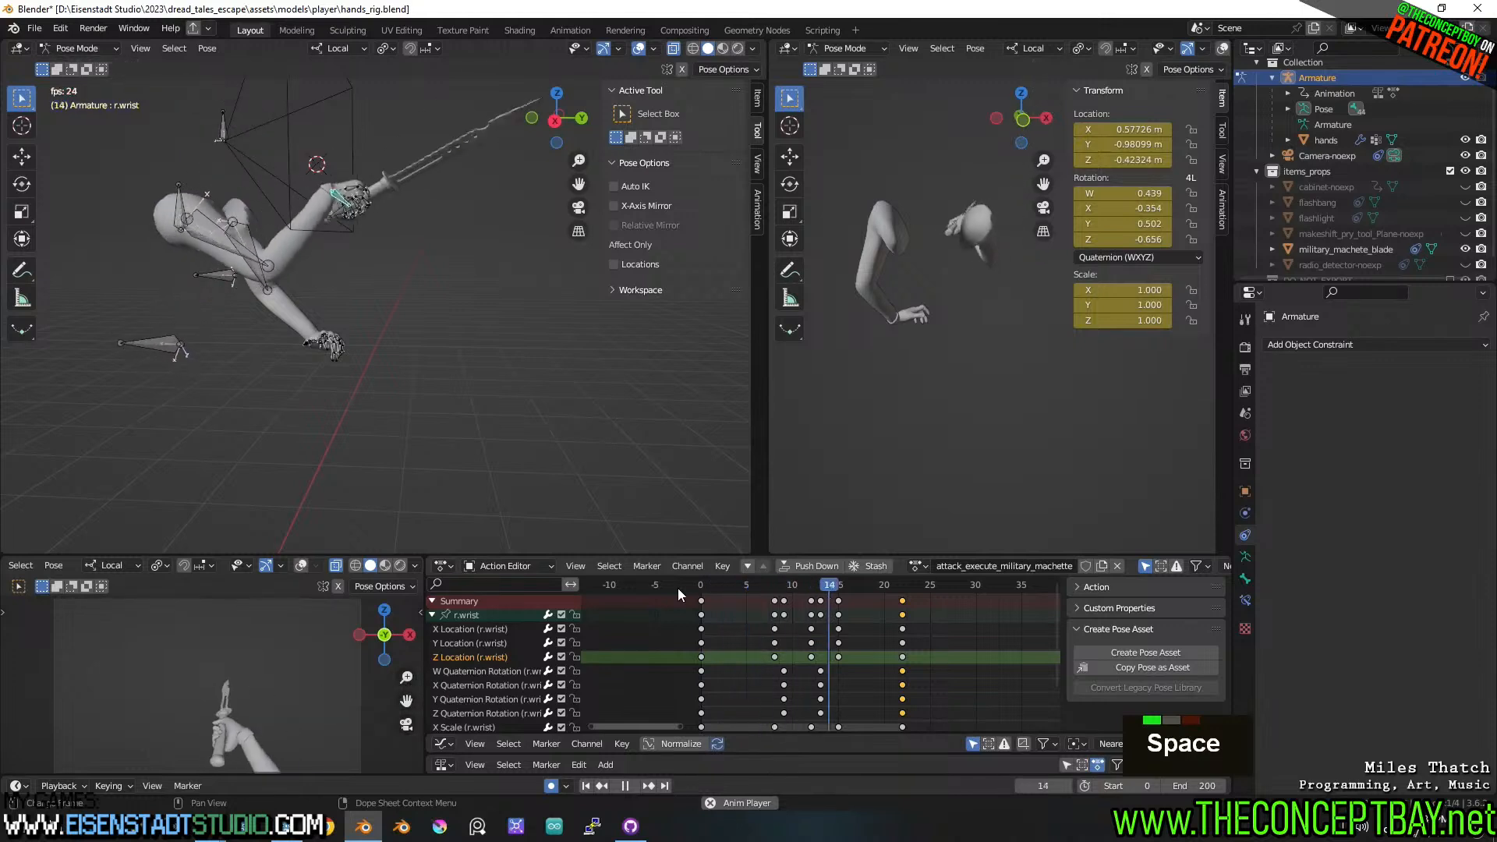
key("space")
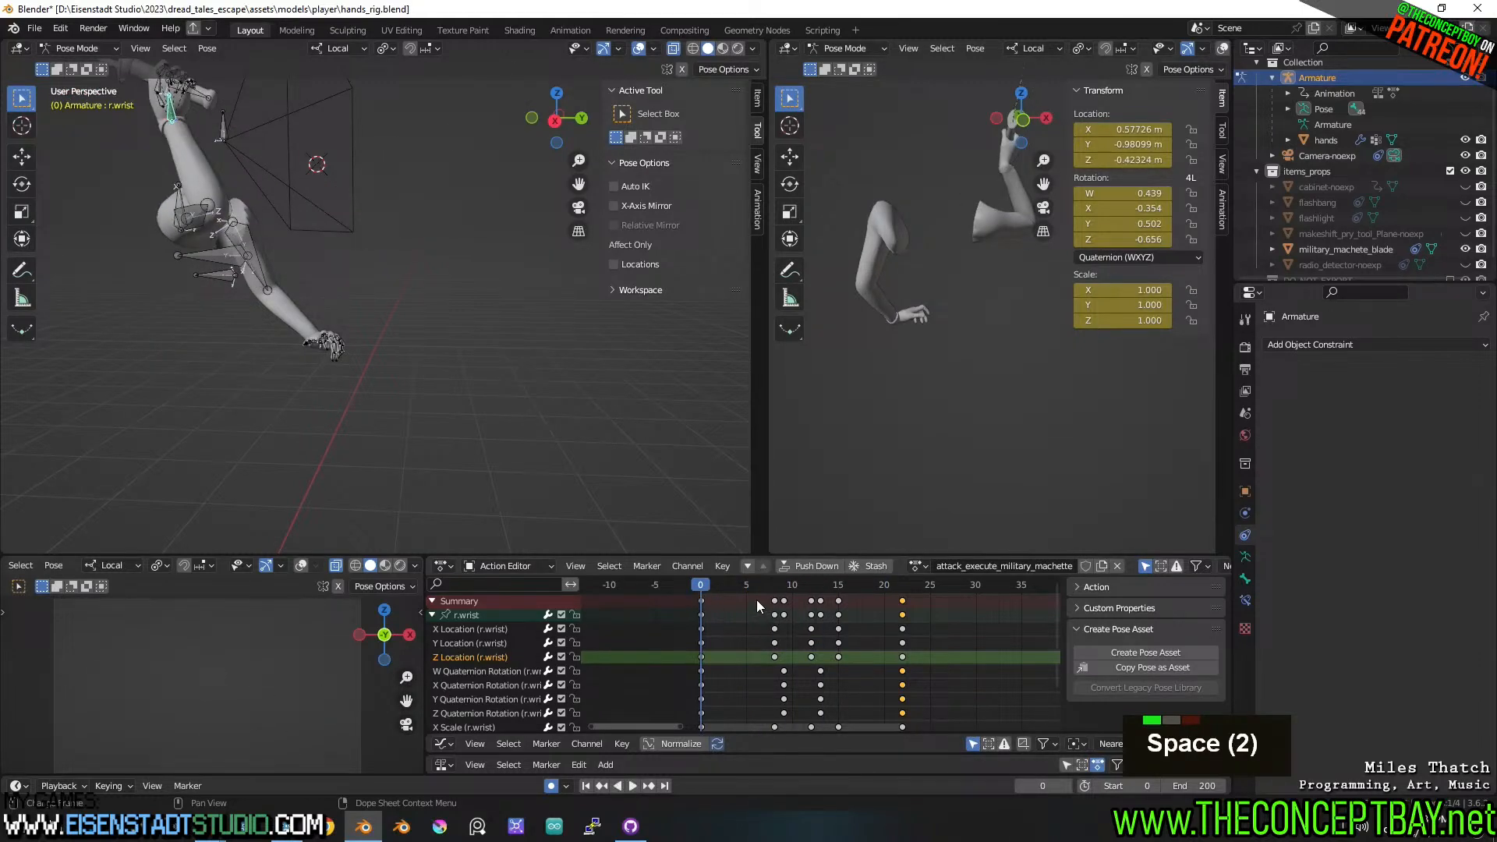
- Shift all r.wrist keyframes after frame 0 three frames earlier and preview the faster swing around frame 7
left_click_drag(757, 596, 936, 728)
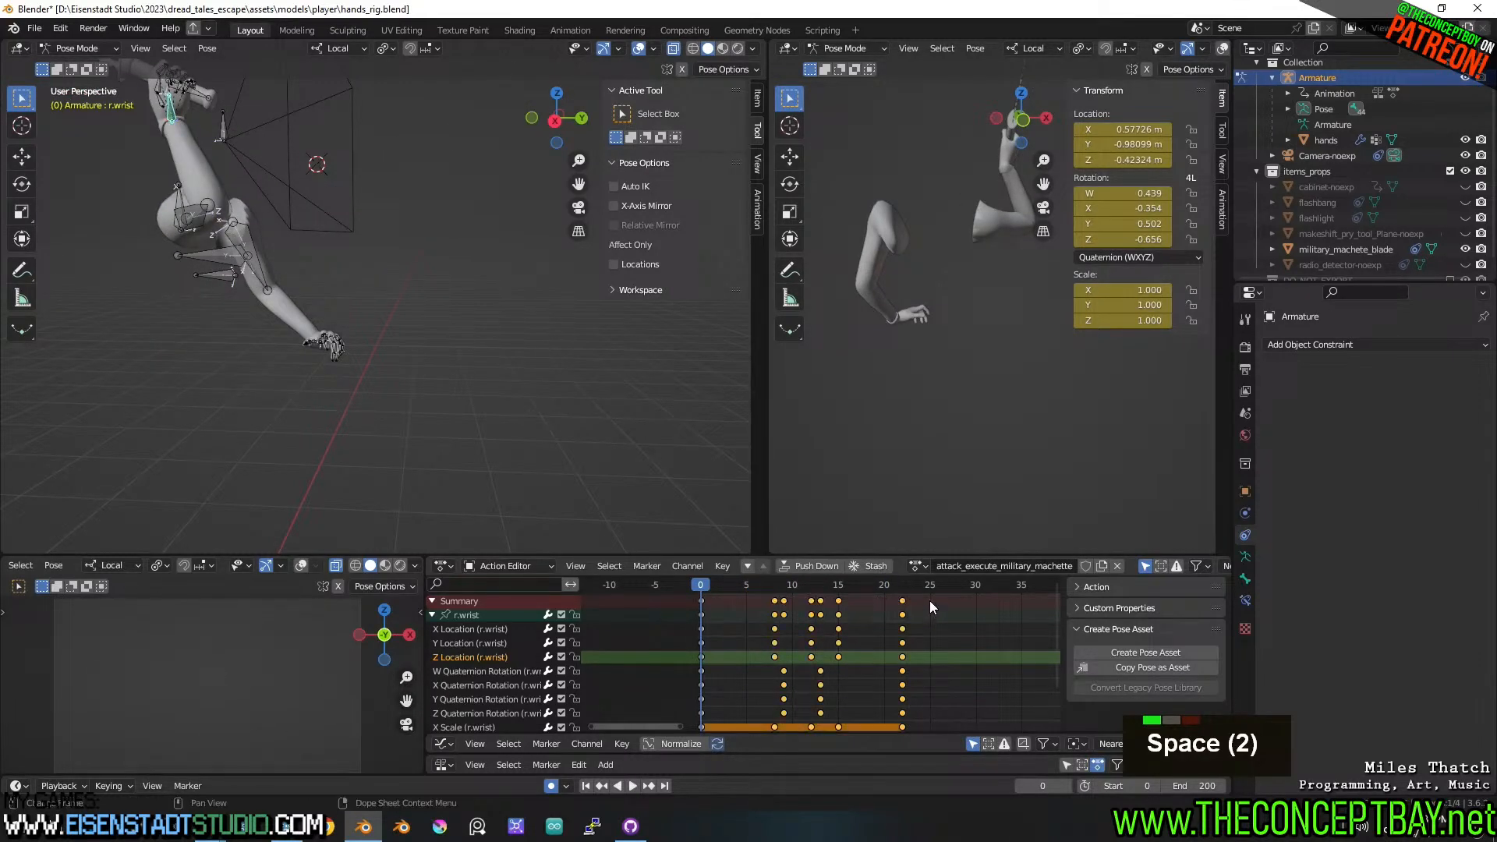
key("g")
left_click(909, 605)
key("space")
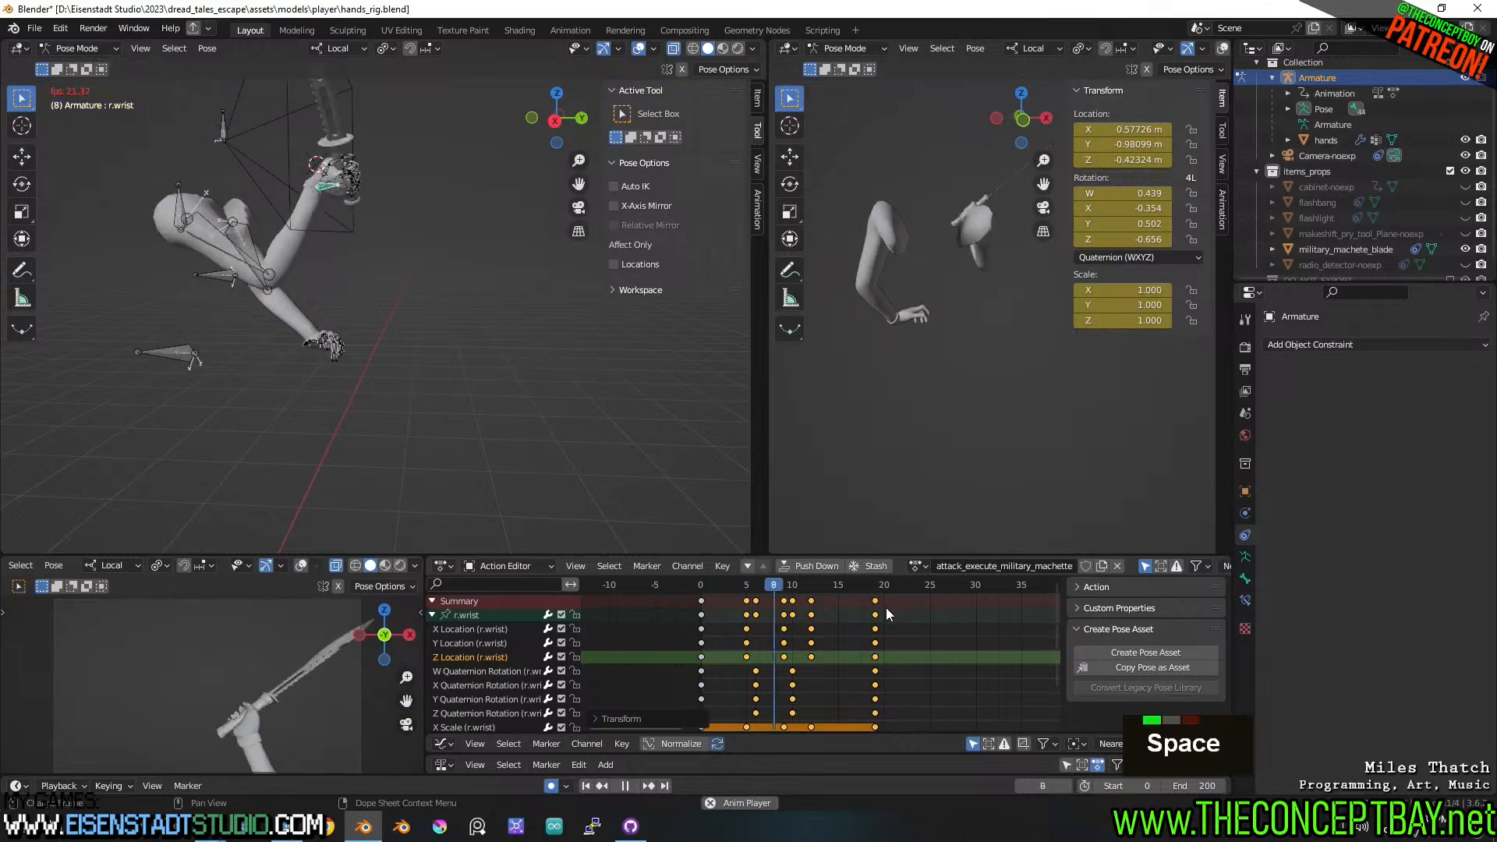
key("space")
left_click_drag(866, 586, 765, 587)
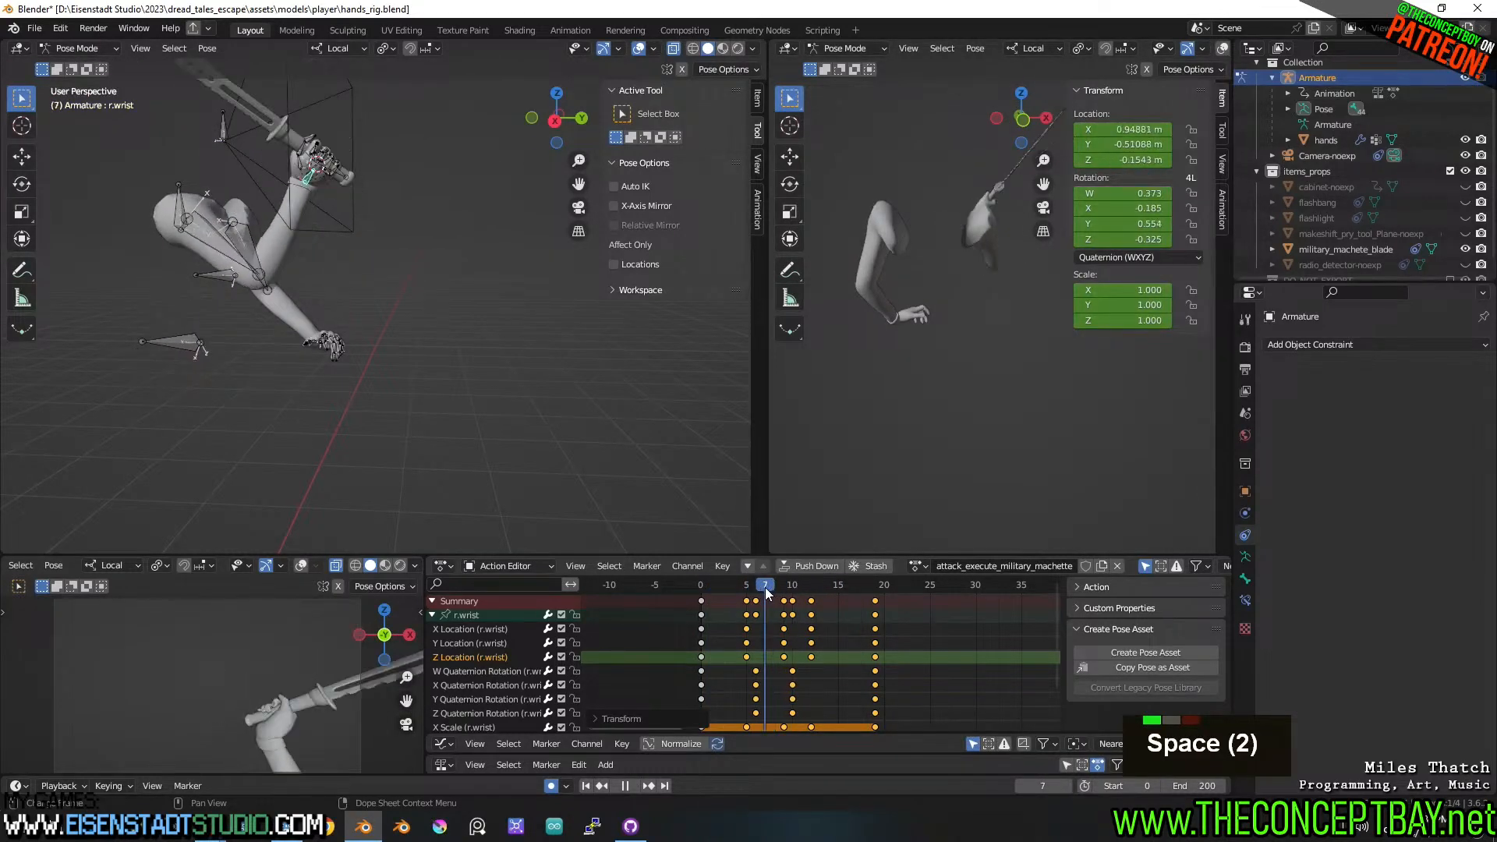
- Move the r.wrist quaternion rotation keyframes at frames 6 and 10 one frame earlier and play back the motion
left_click(768, 682)
left_click_drag(741, 665, 808, 715)
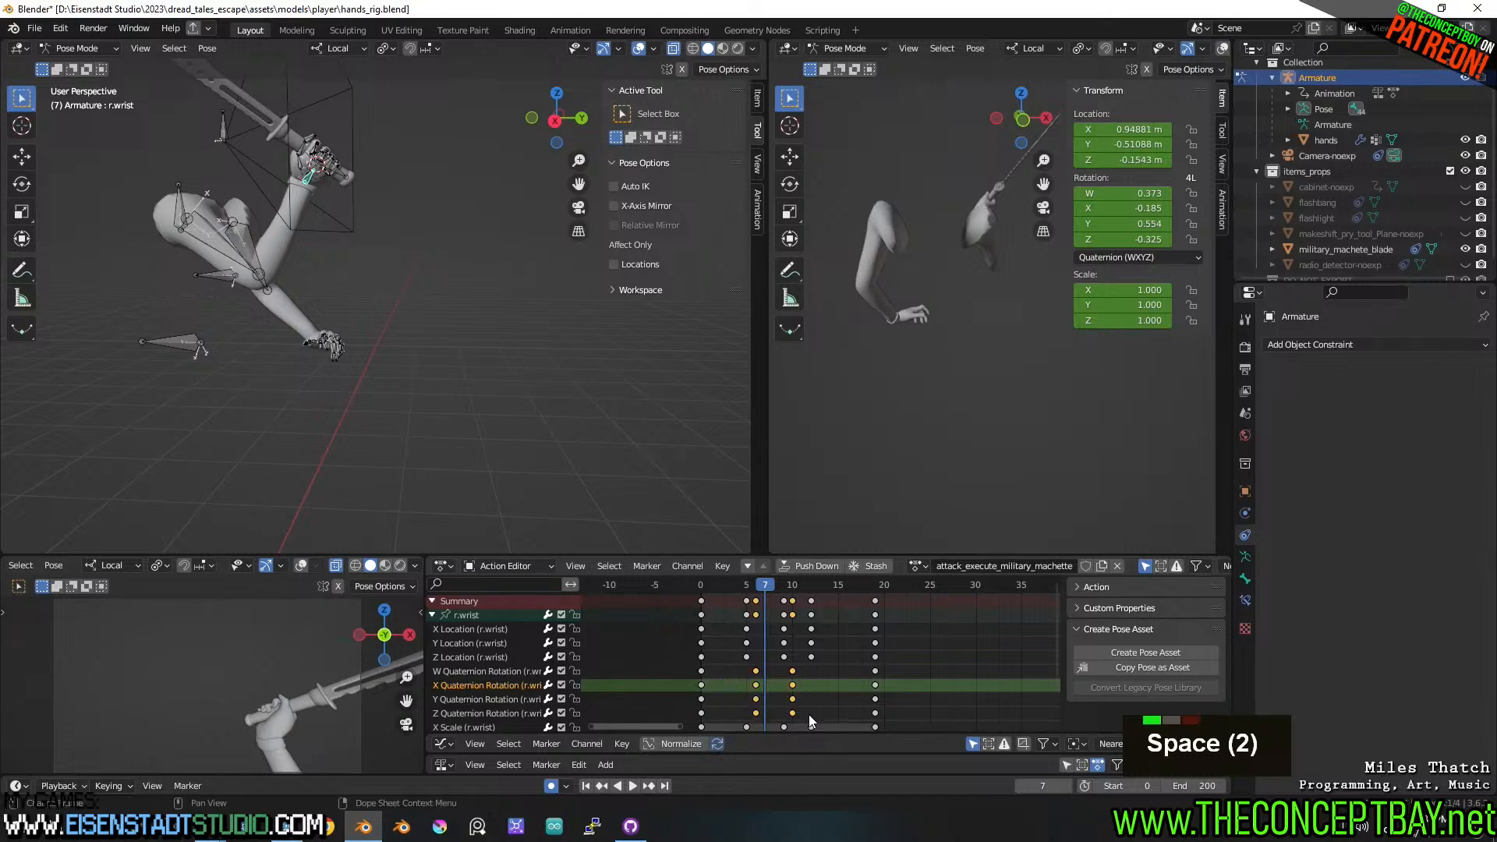
key("g")
left_click(809, 701)
key("space")
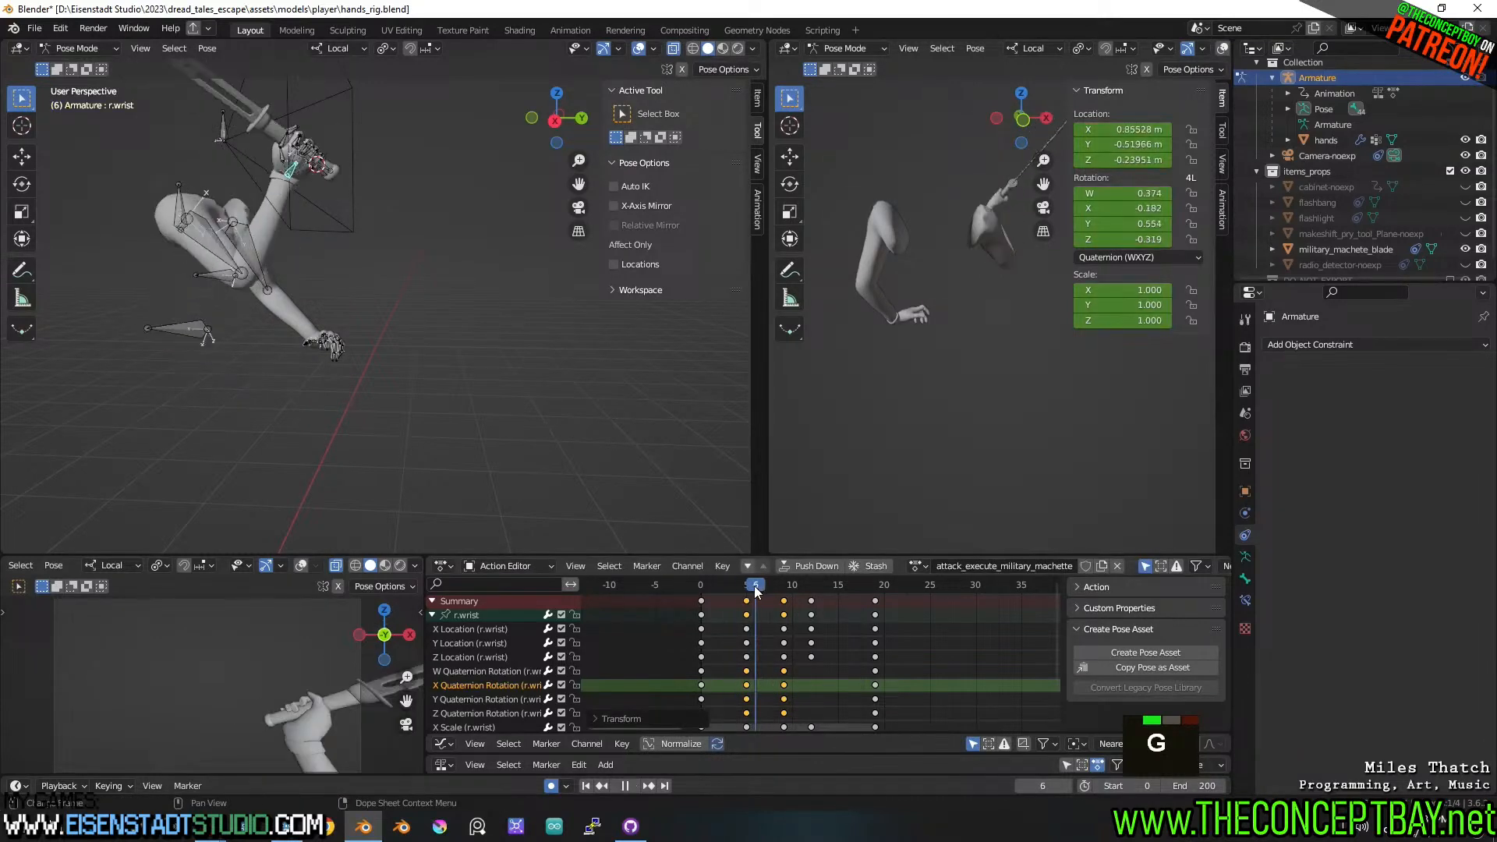
key("space")
key("space")
key("space")
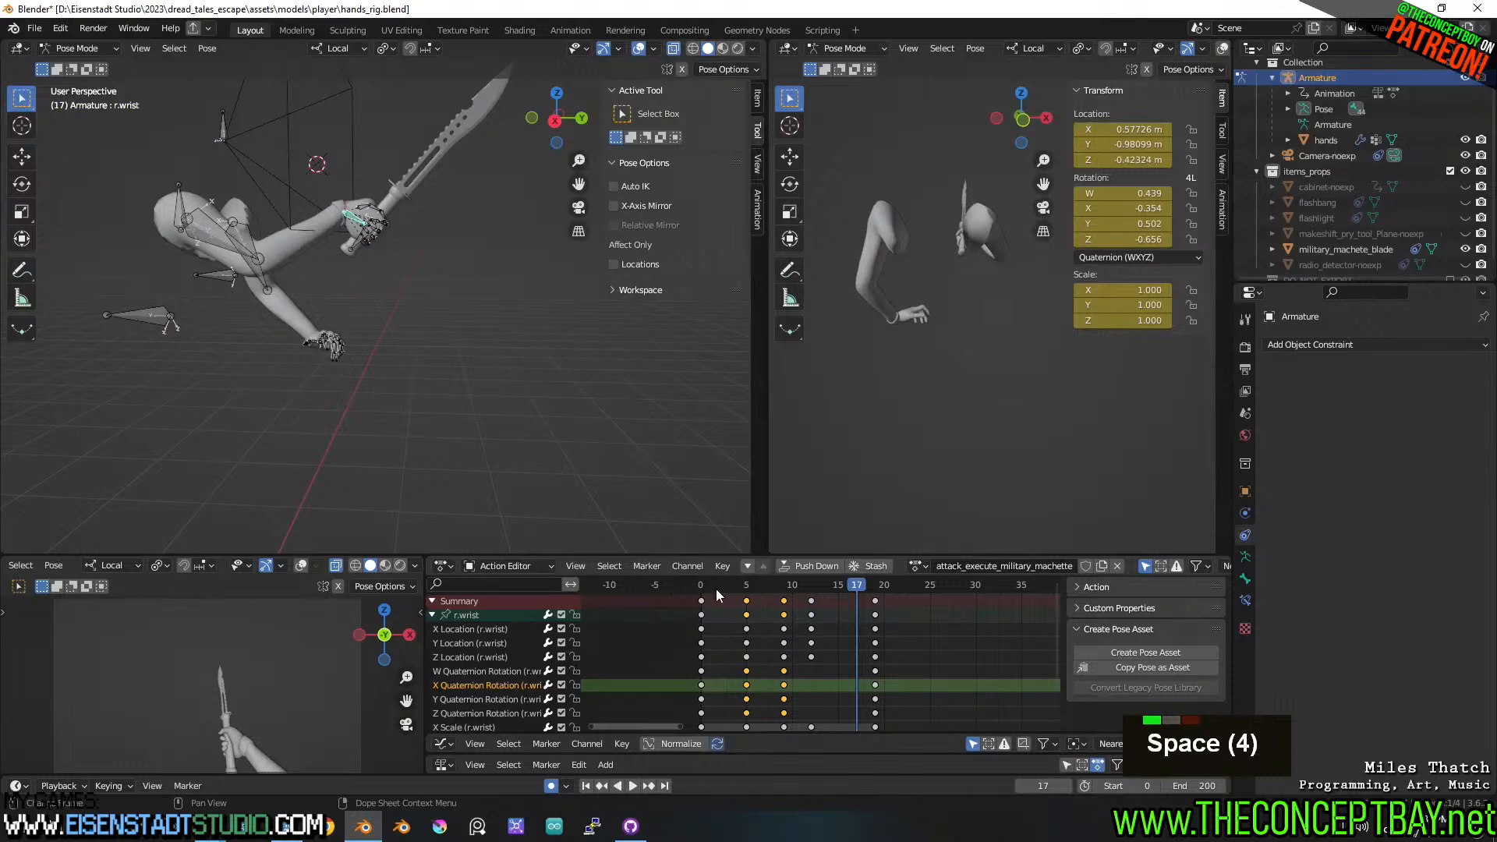
- Return to frame 0, save hands_rig.blend and play the attack animation
left_click(688, 588)
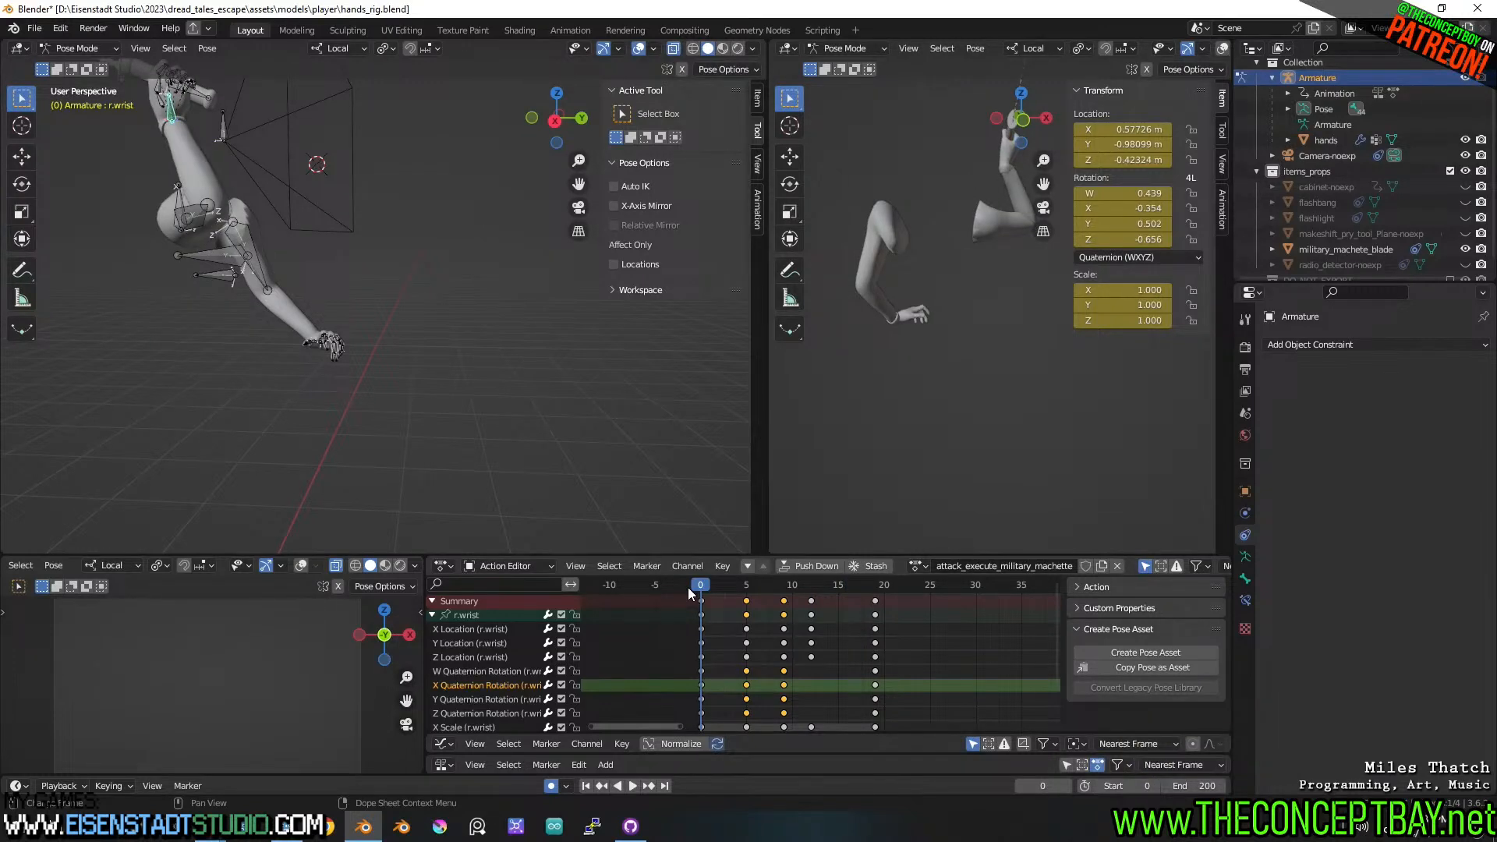
key("ctrl+s")
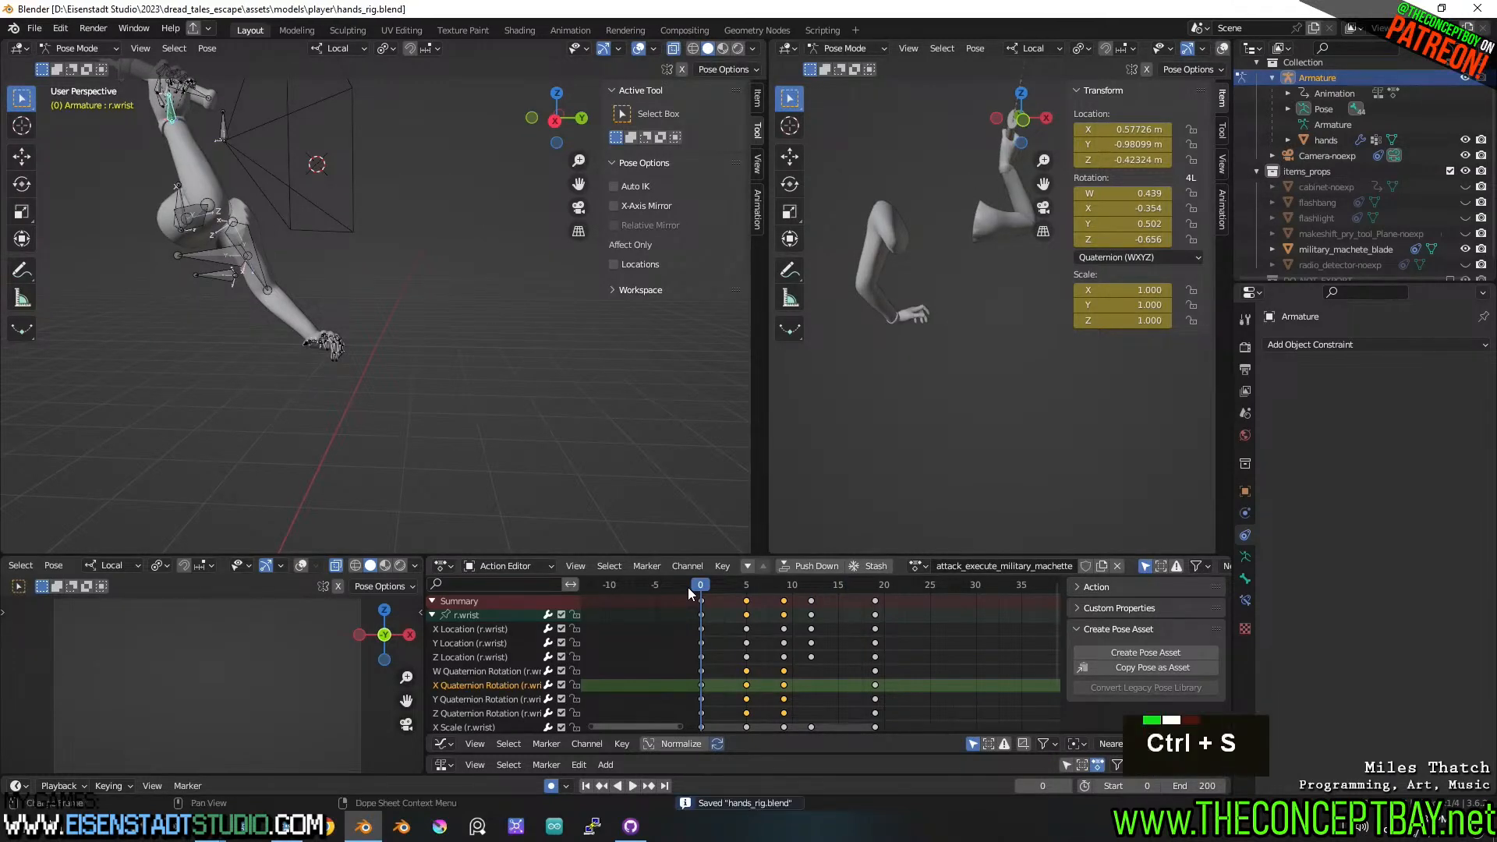
key("space")
key("space")
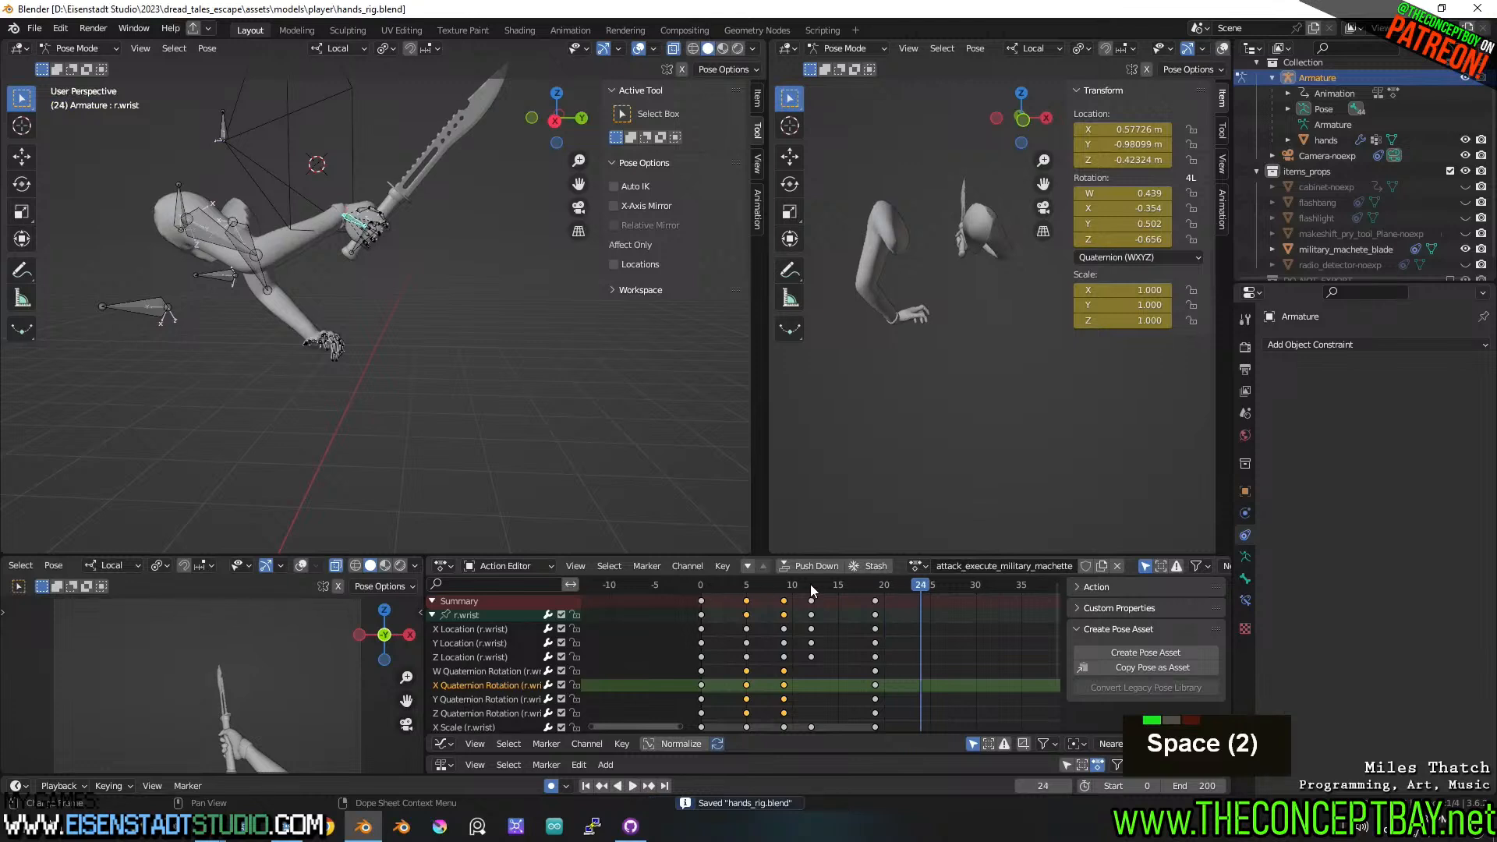
- Scrub to the attack's final pose at frame 19, replay the animation and save the file
left_click_drag(811, 583, 877, 586)
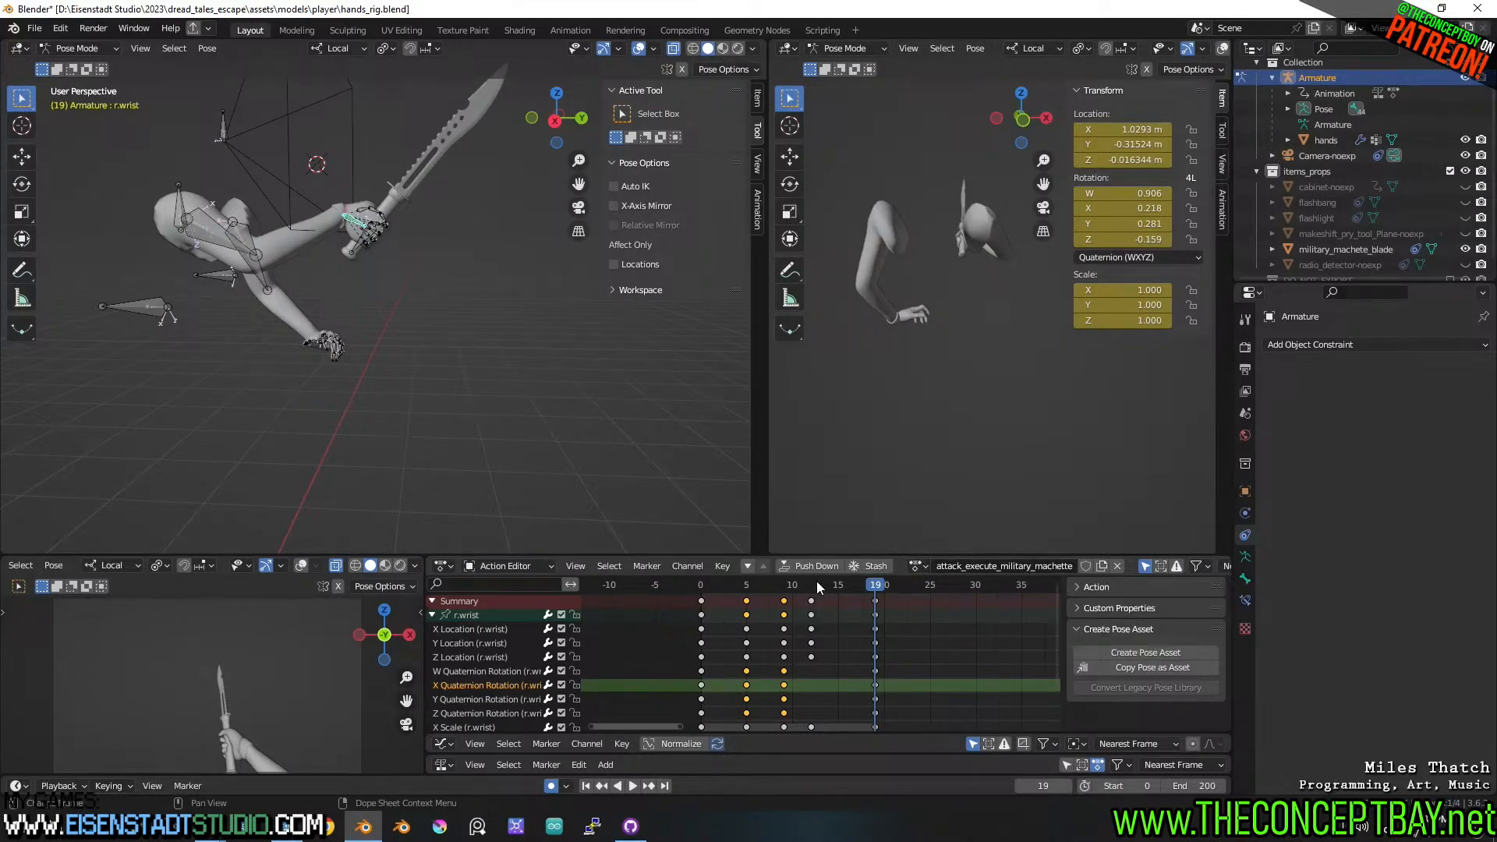
key("space")
key("space")
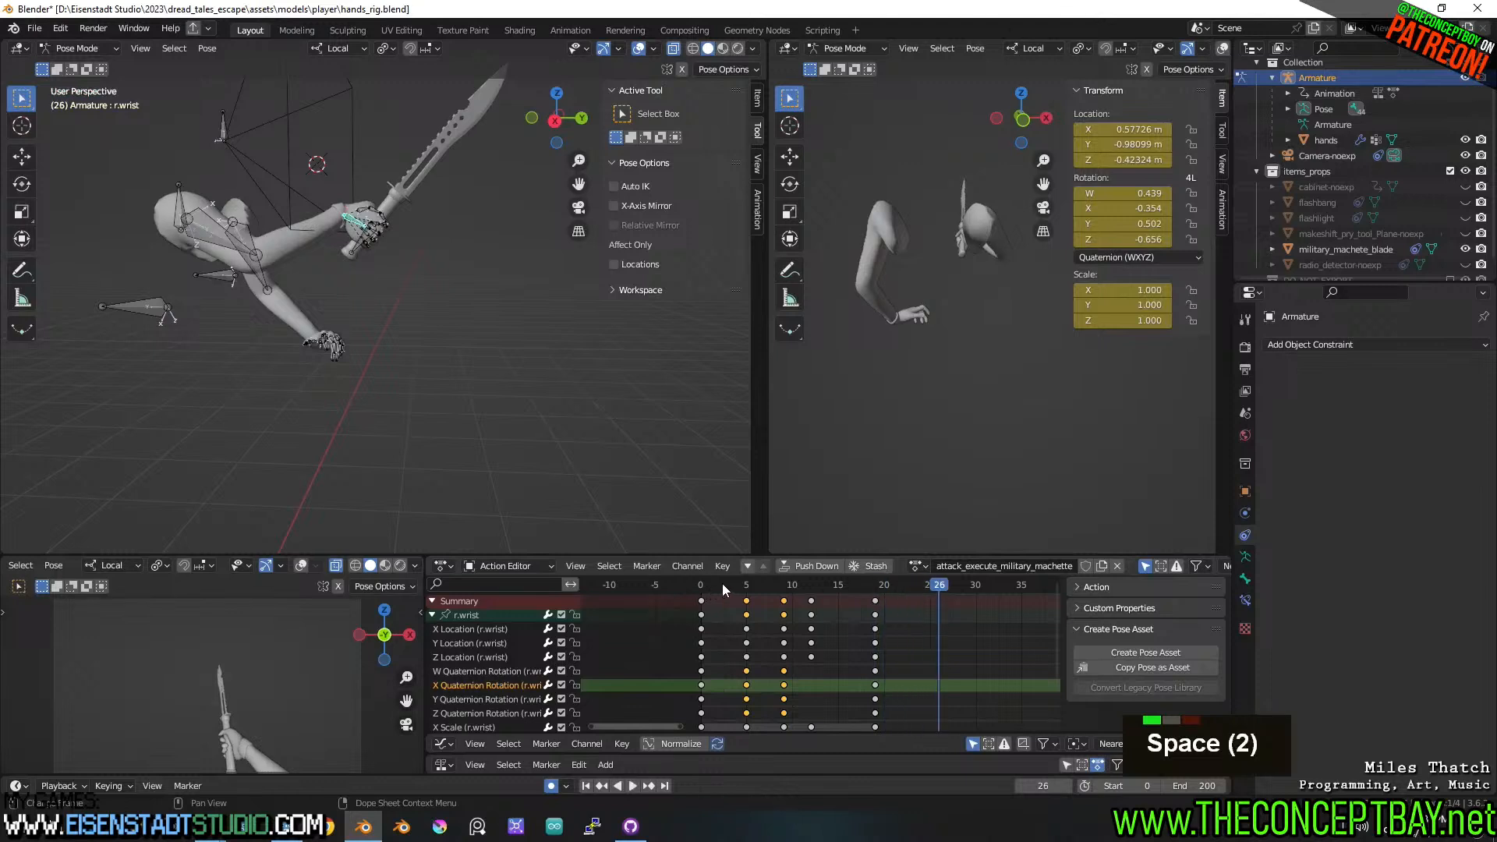
key("space")
key("space")
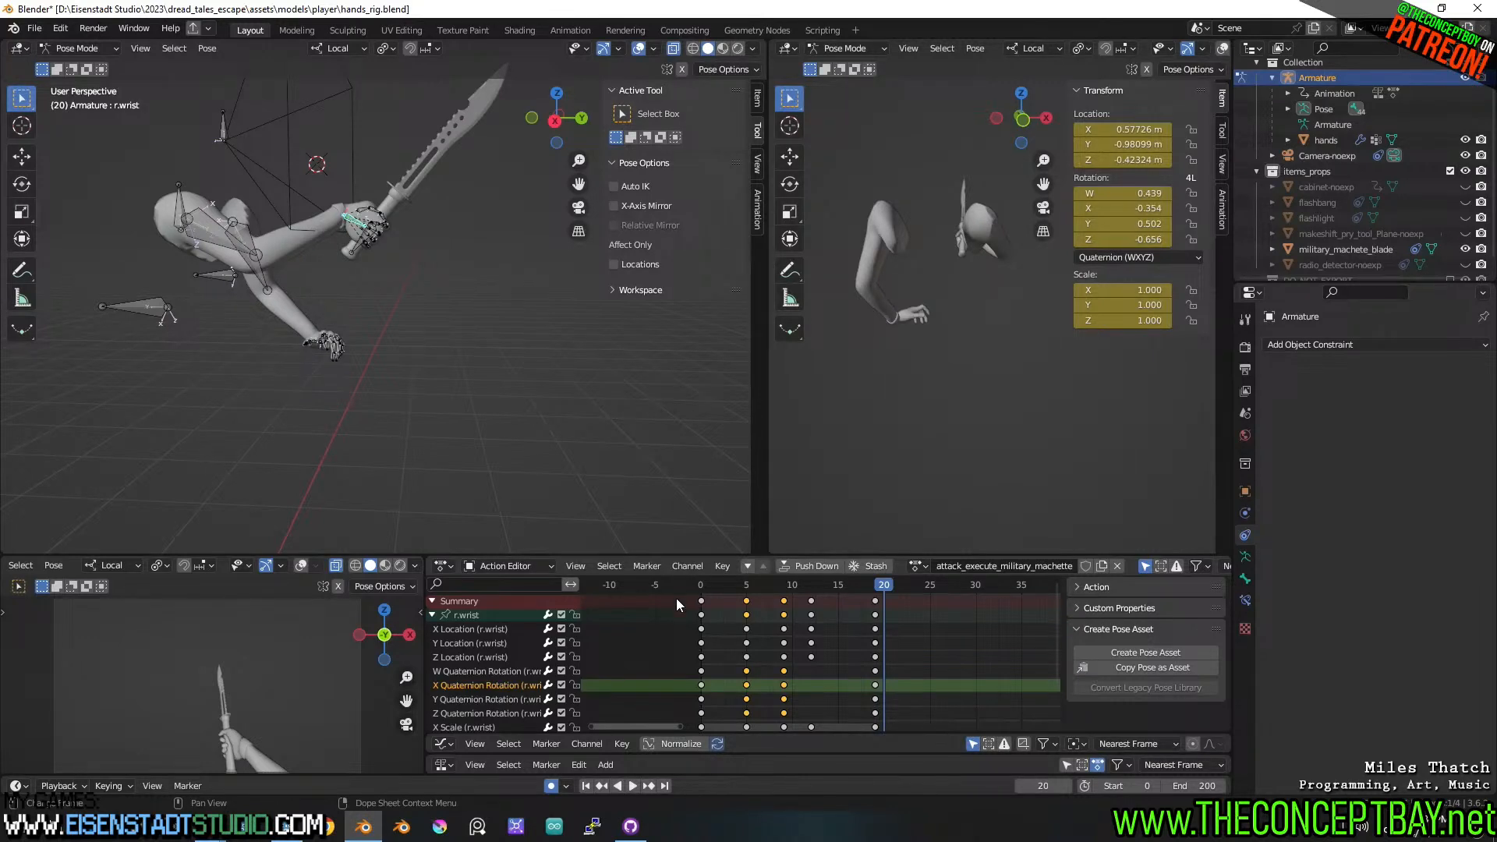
key("ctrl+s")
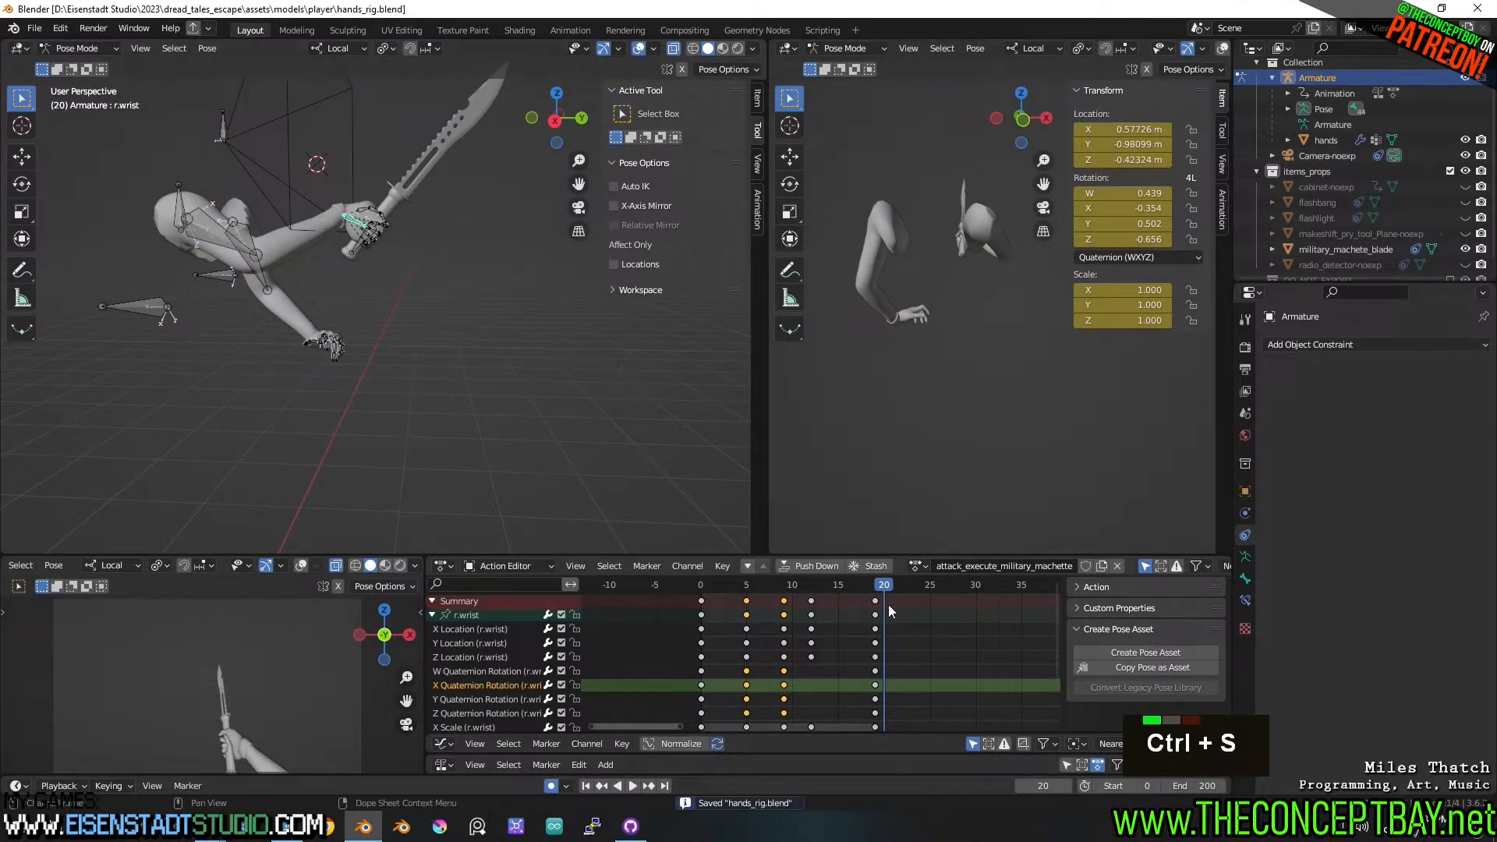
- Switch the armature's active action to item_takeout_military_machette
left_click(919, 566)
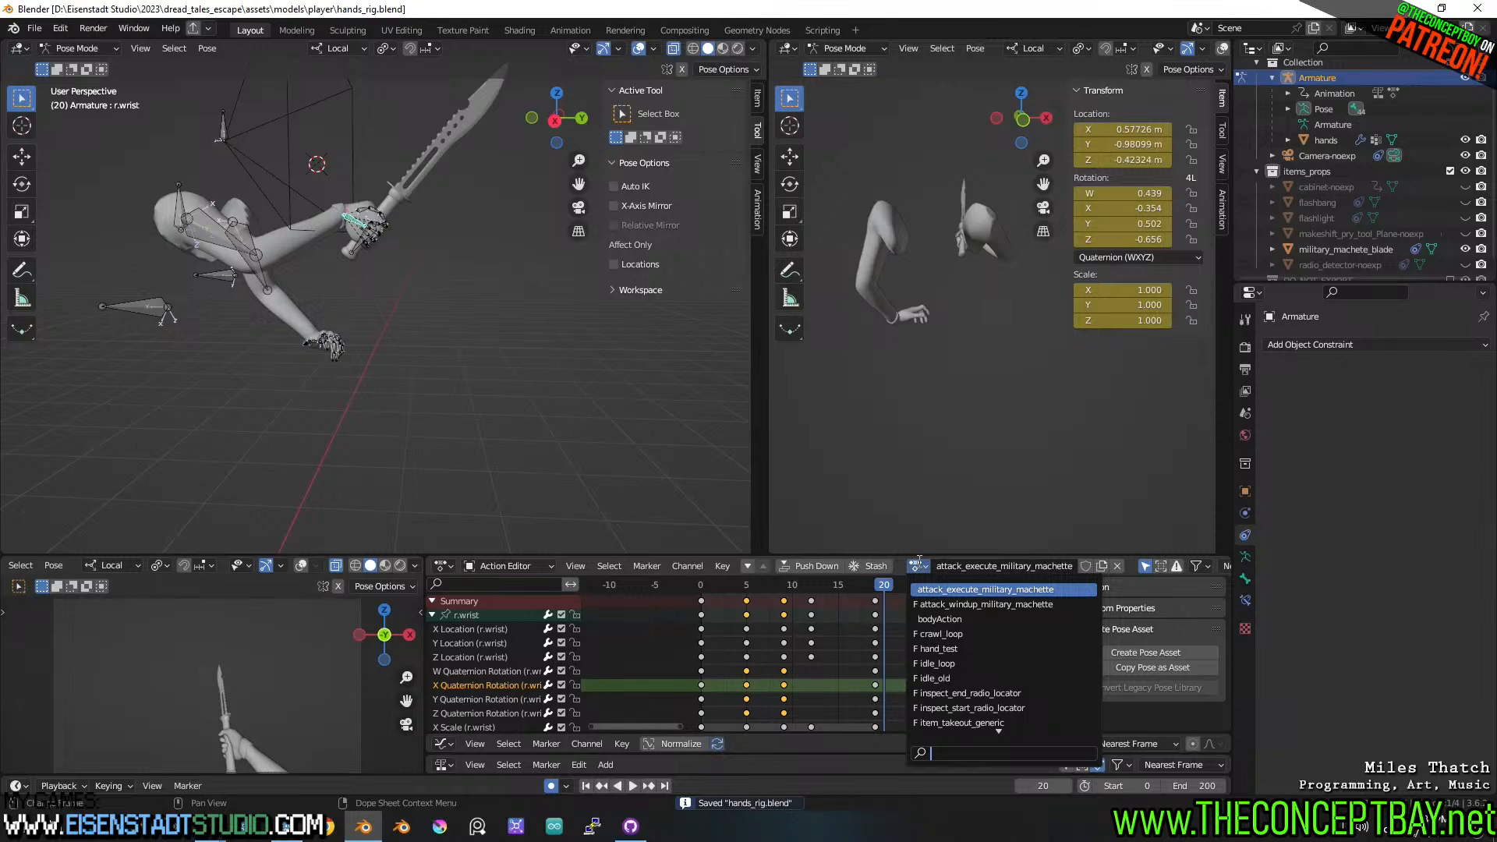
right_click(920, 566)
left_click(920, 566)
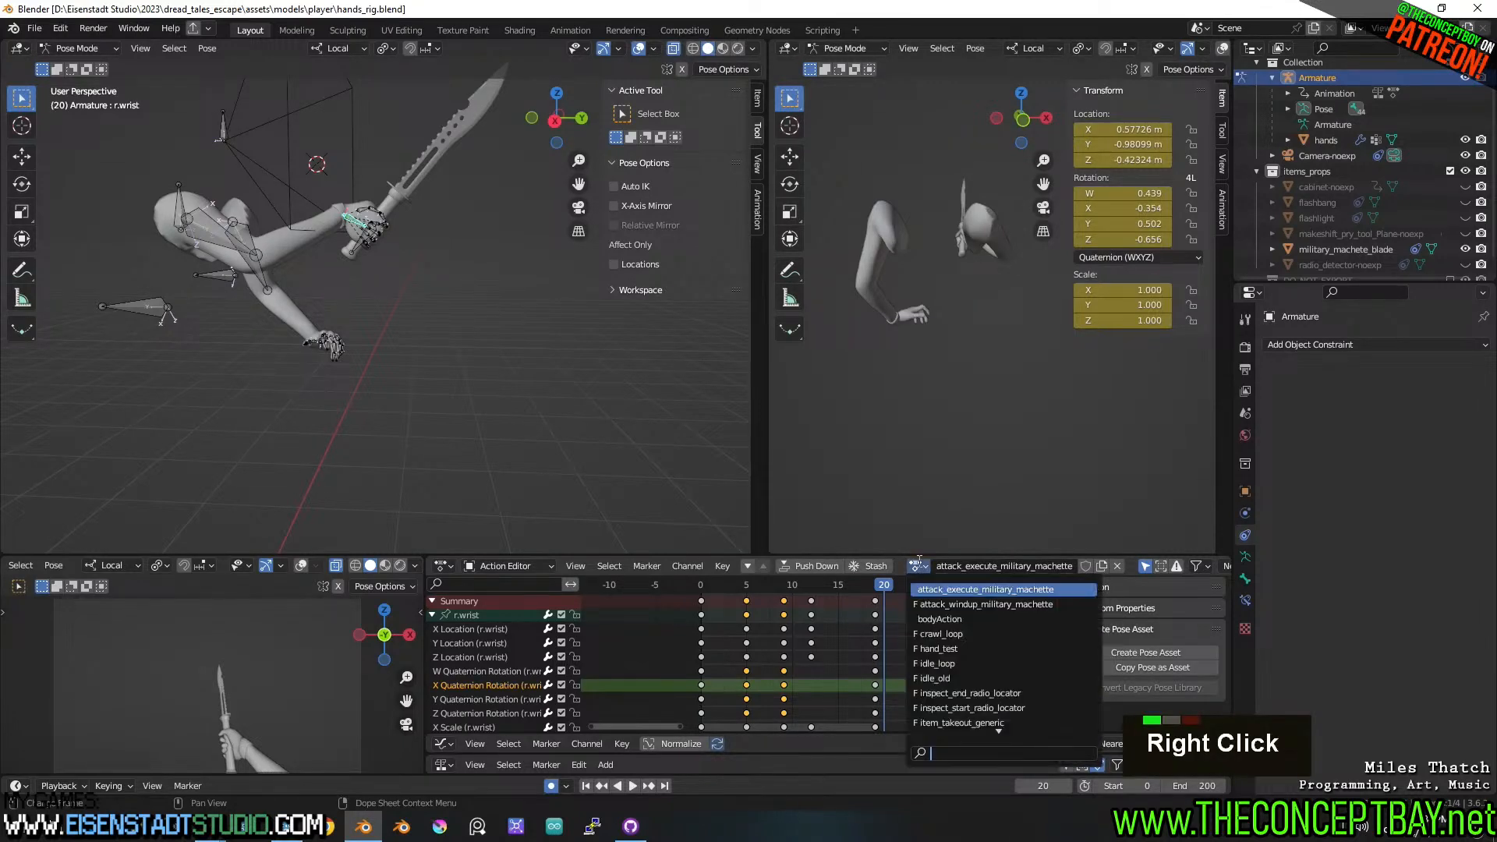
scroll(968, 669, "up", 2)
scroll(968, 669, "up", 3)
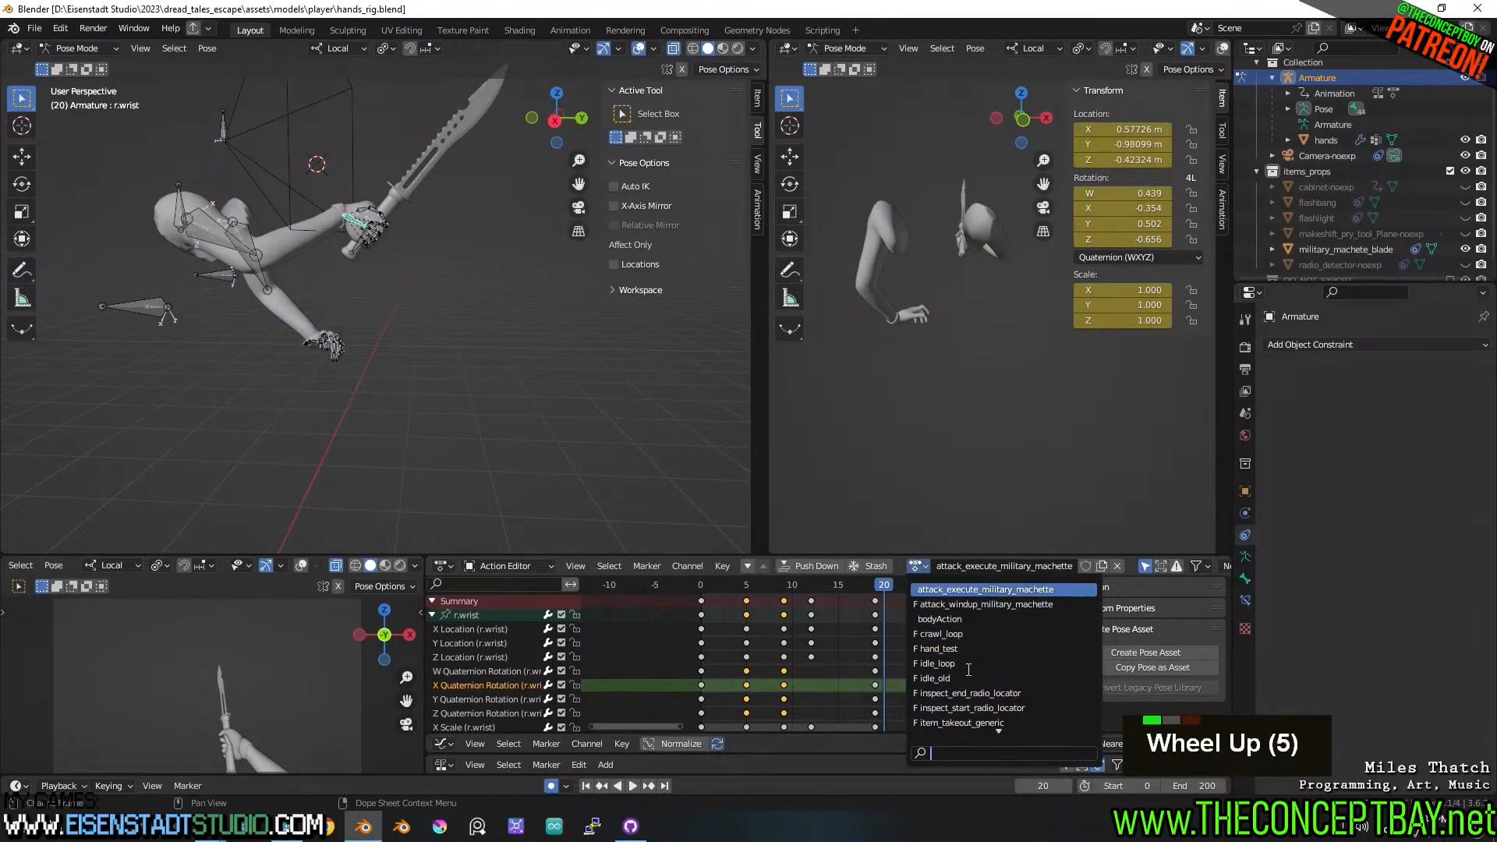
scroll(969, 669, "down", 2)
scroll(968, 669, "up", 2)
scroll(968, 669, "down", 16)
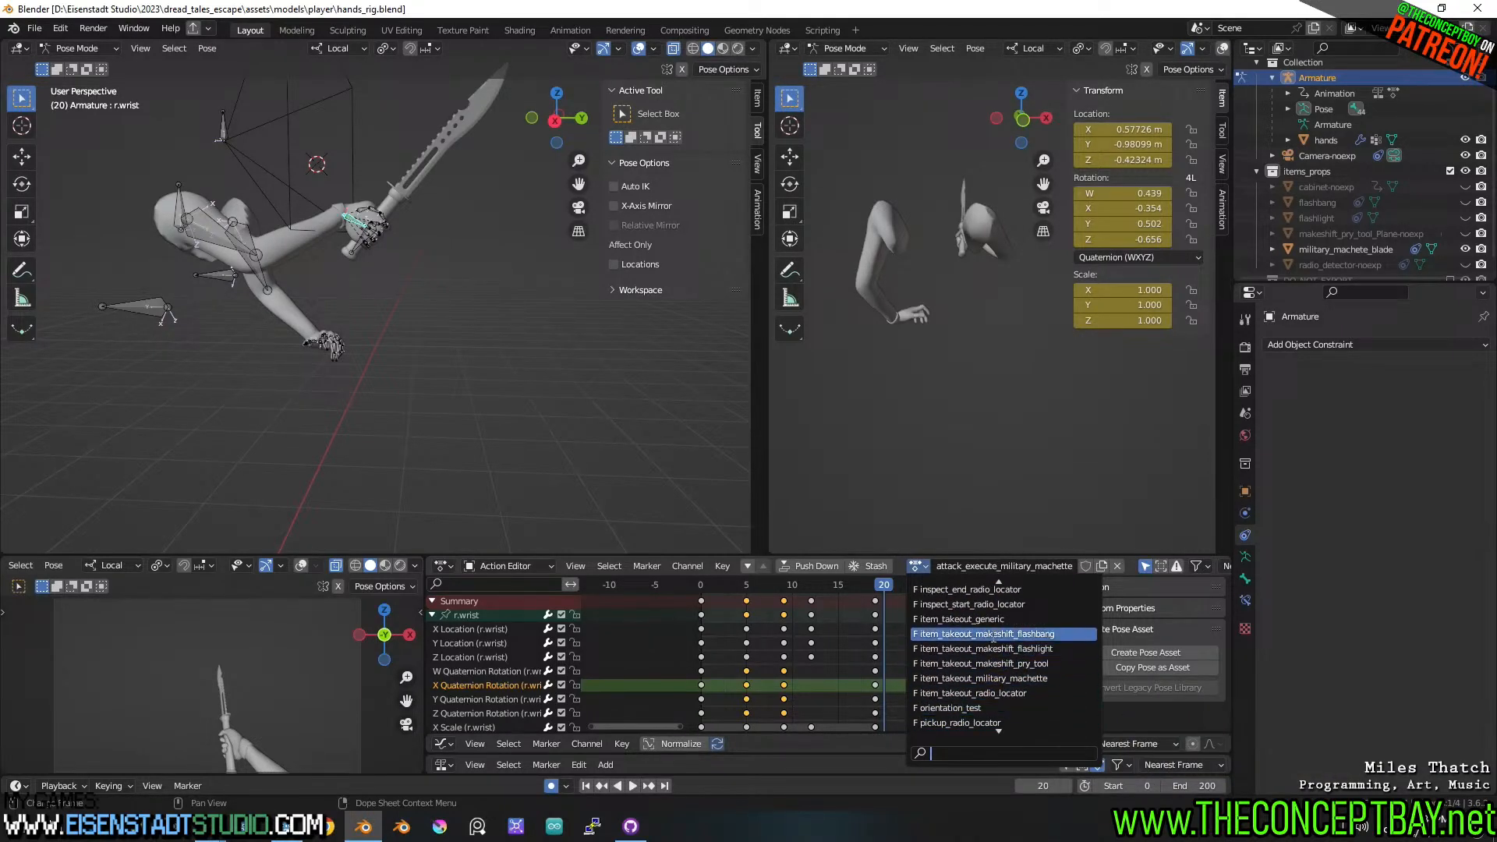
left_click(995, 679)
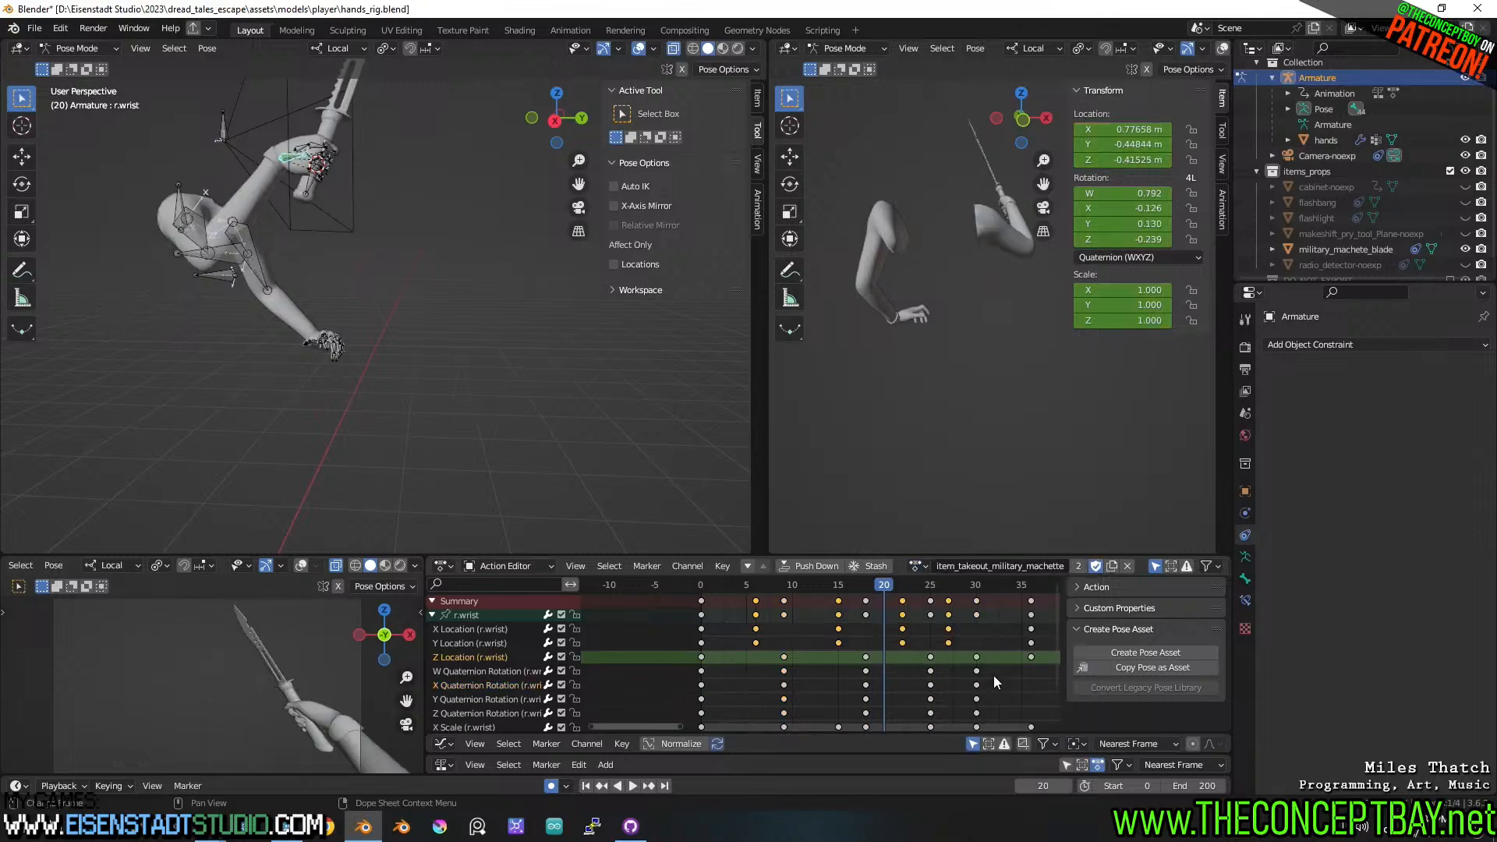
- Insert a Location & Rotation keyframe for r.wrist at frame 40 and copy that frame's keyframes
left_click_drag(938, 586, 1030, 587)
middle_click_drag(969, 624, 759, 621)
left_click(857, 586)
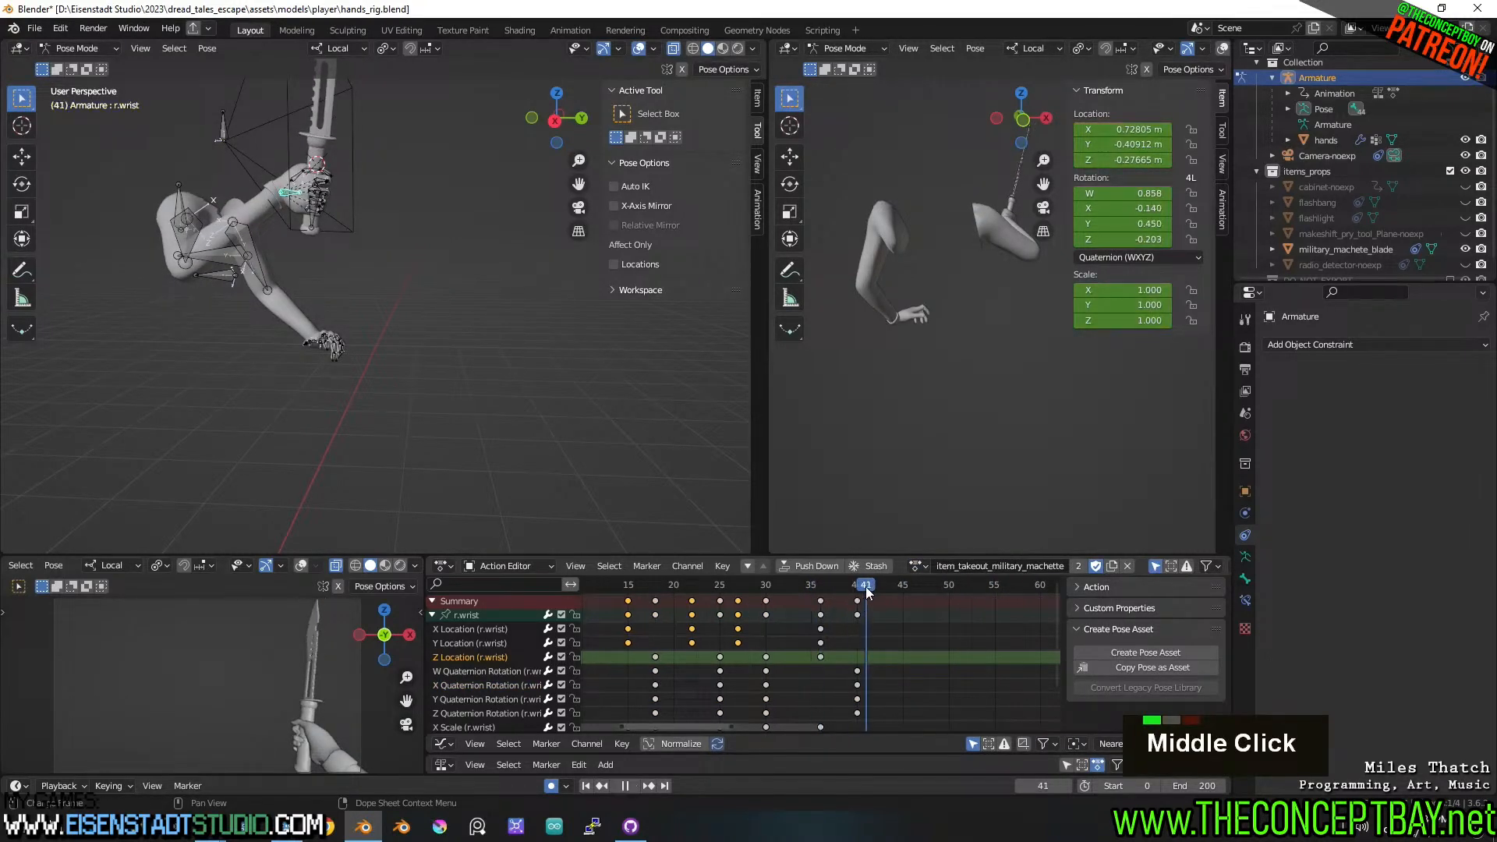
key("i")
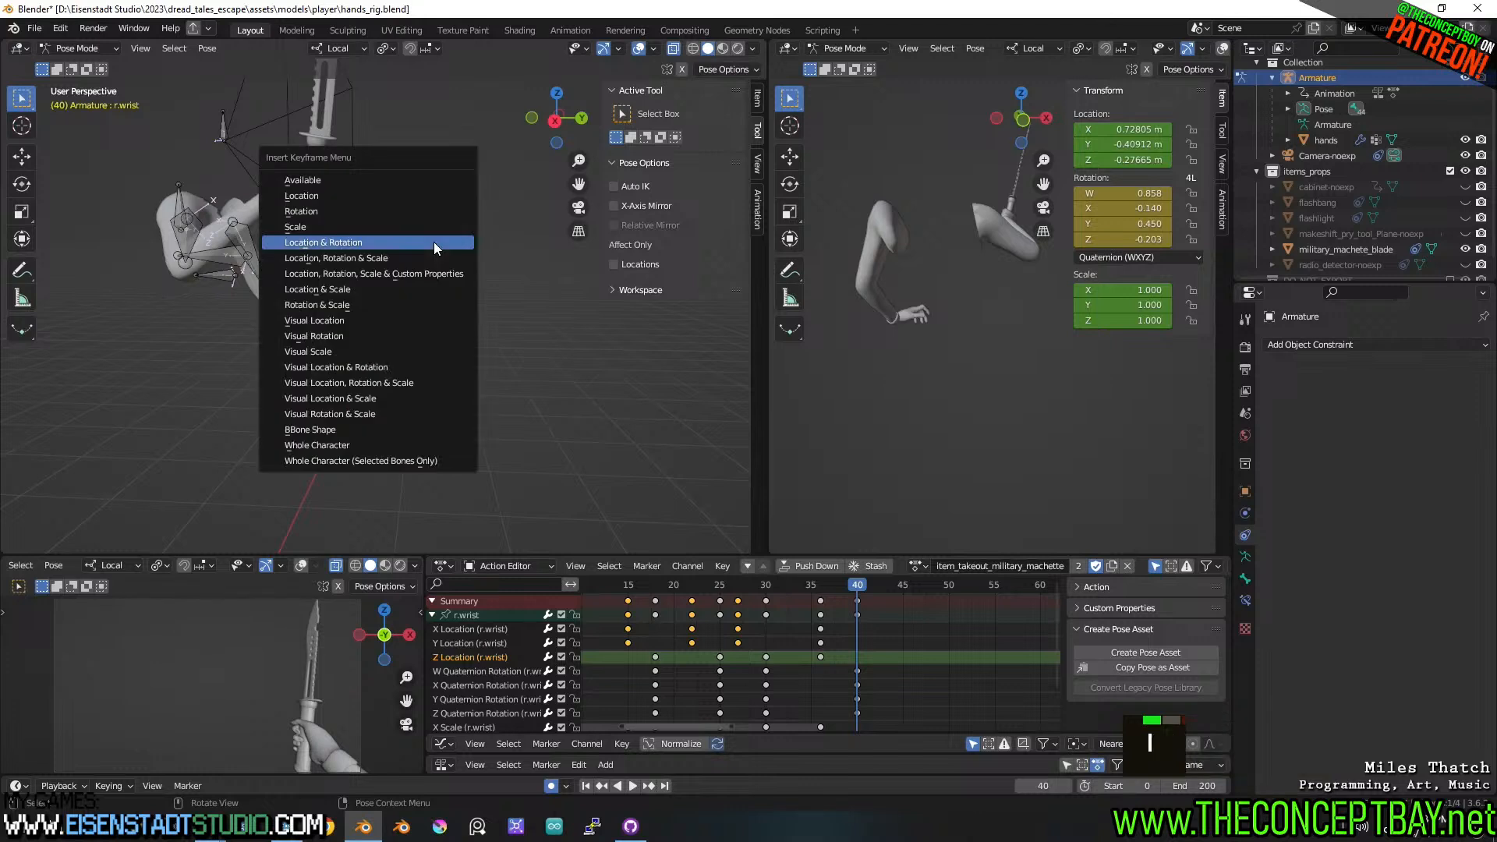
left_click(433, 241)
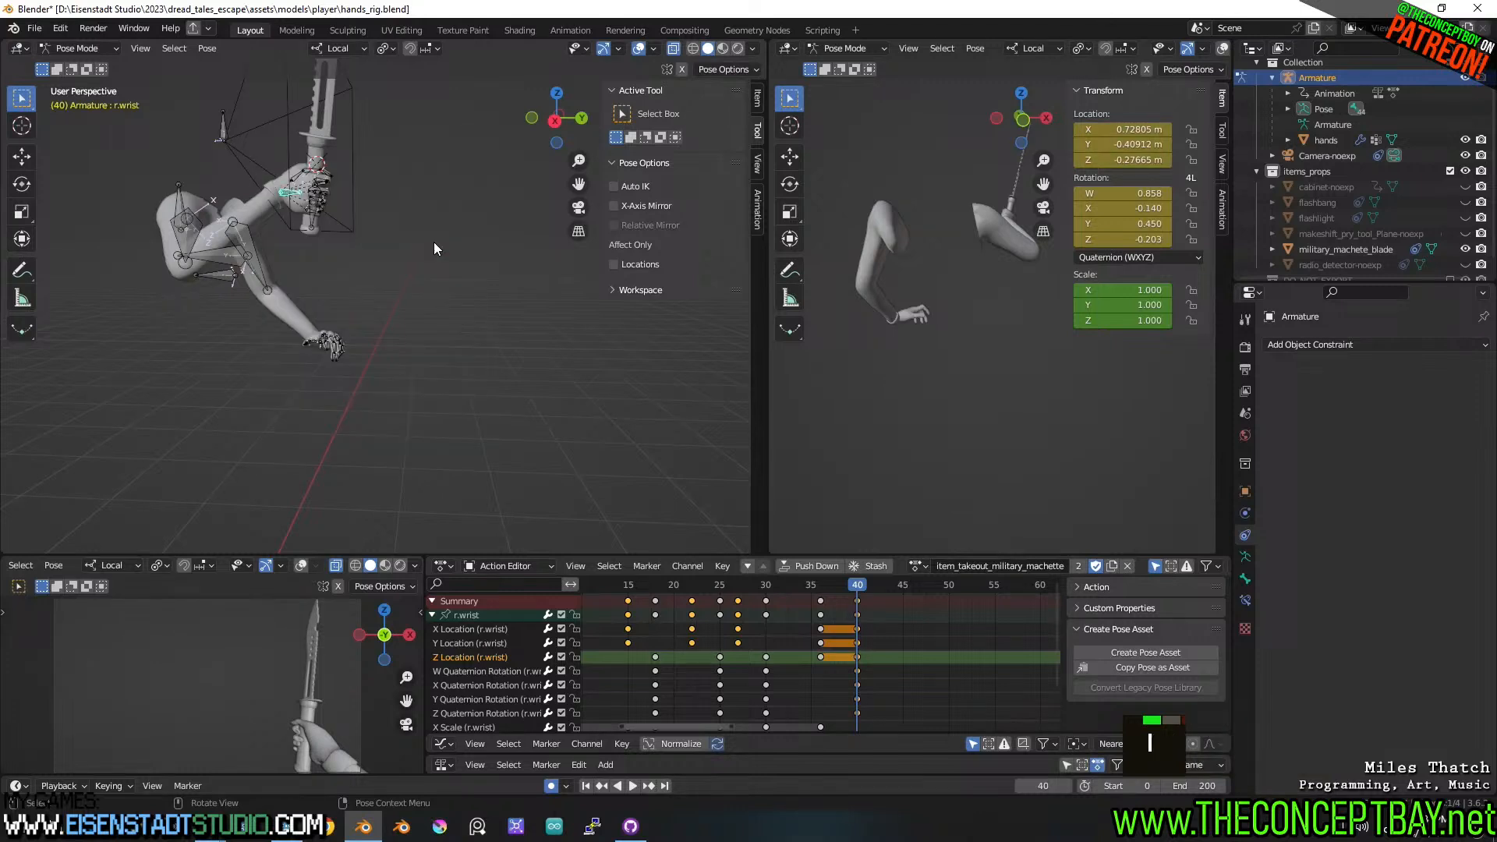
double_click(857, 600)
key("ctrl+c")
- Switch the active action back to attack_execute_military_machette
left_click(920, 566)
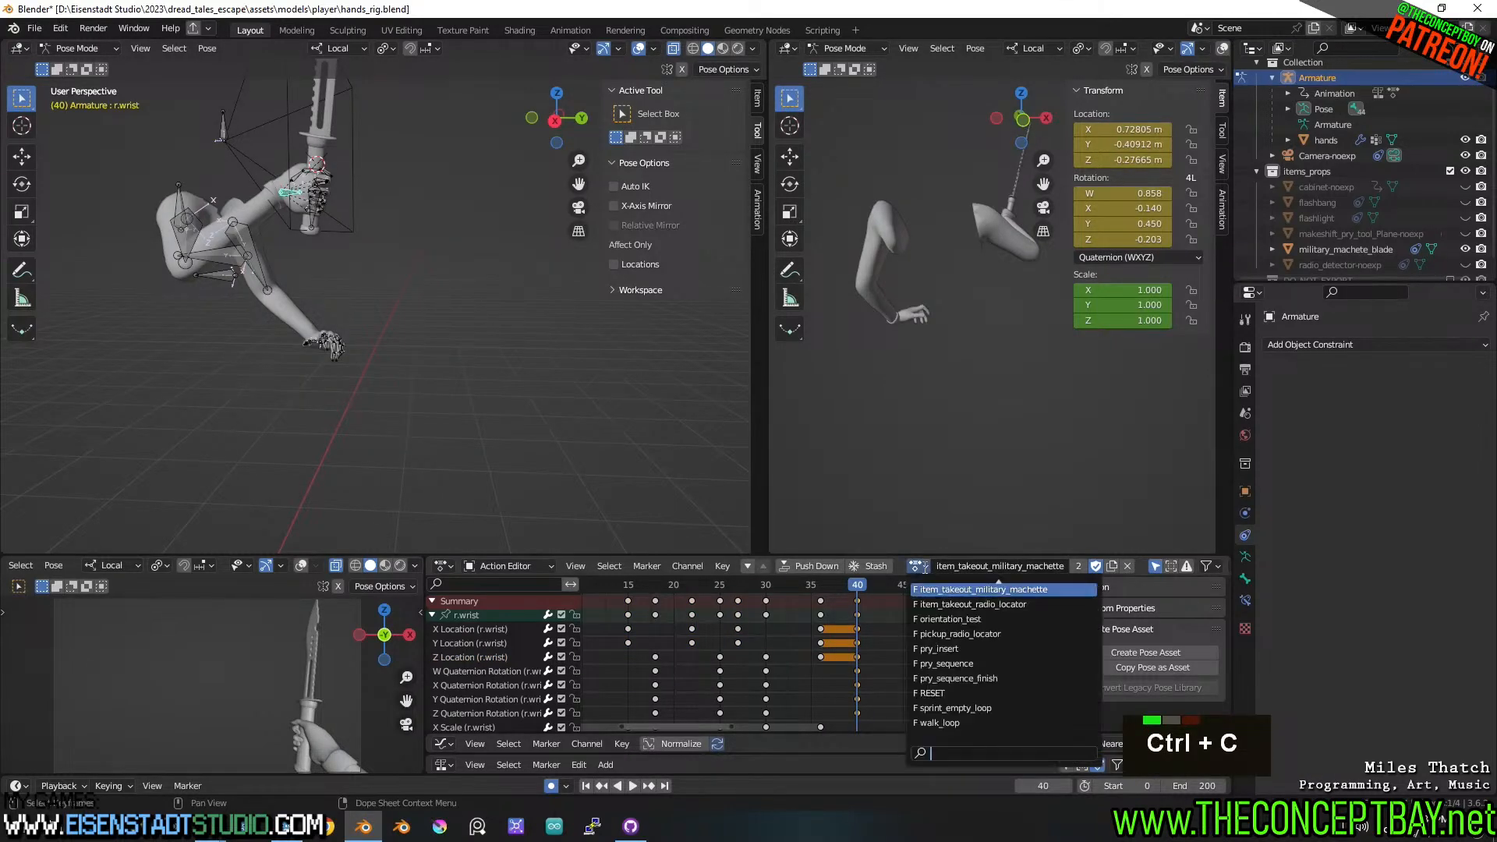
scroll(943, 604, "up", 12)
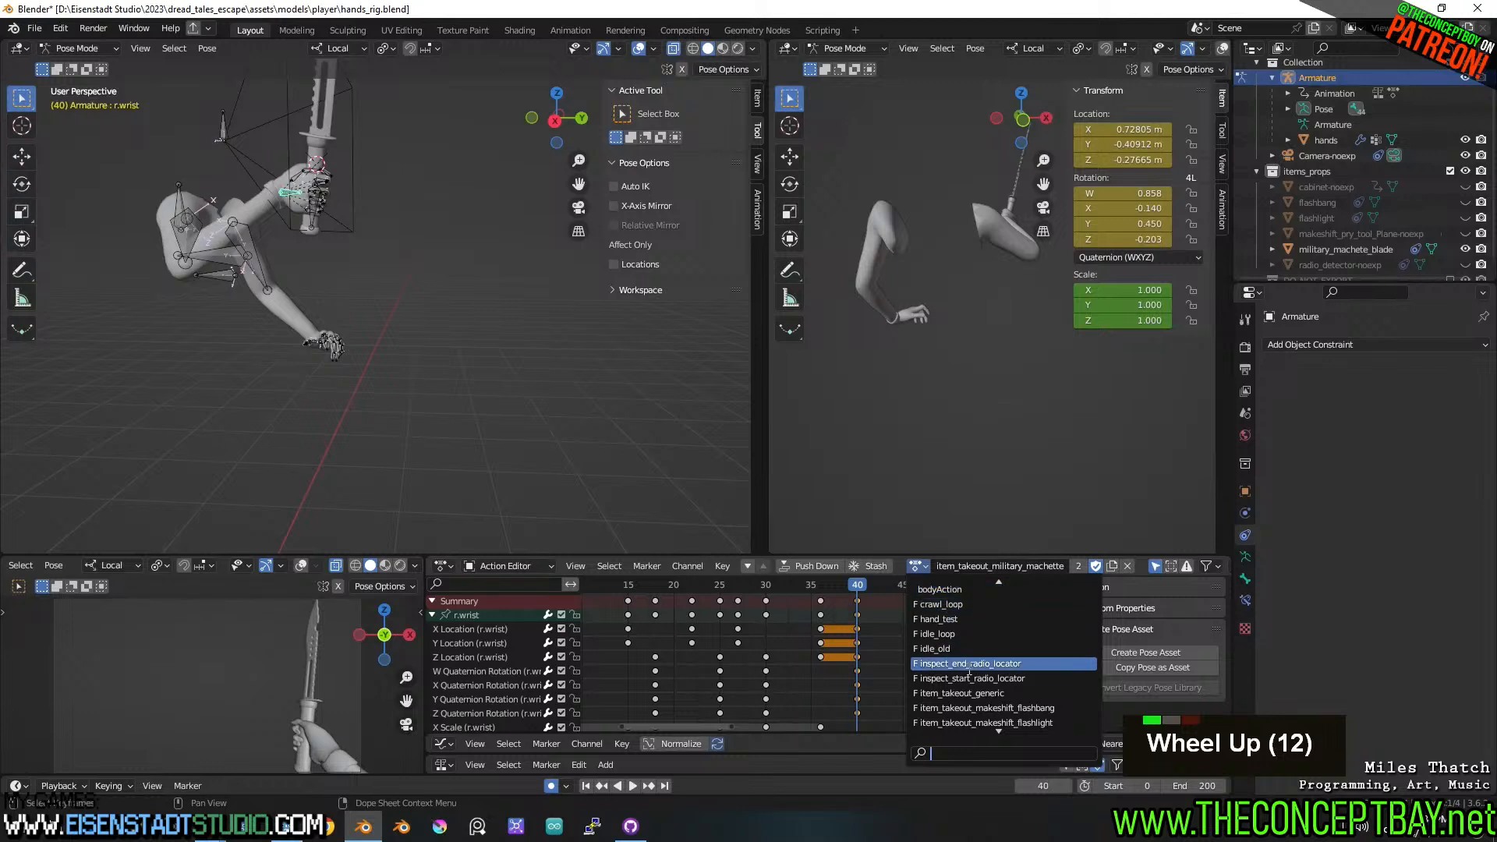
scroll(973, 667, "up", 11)
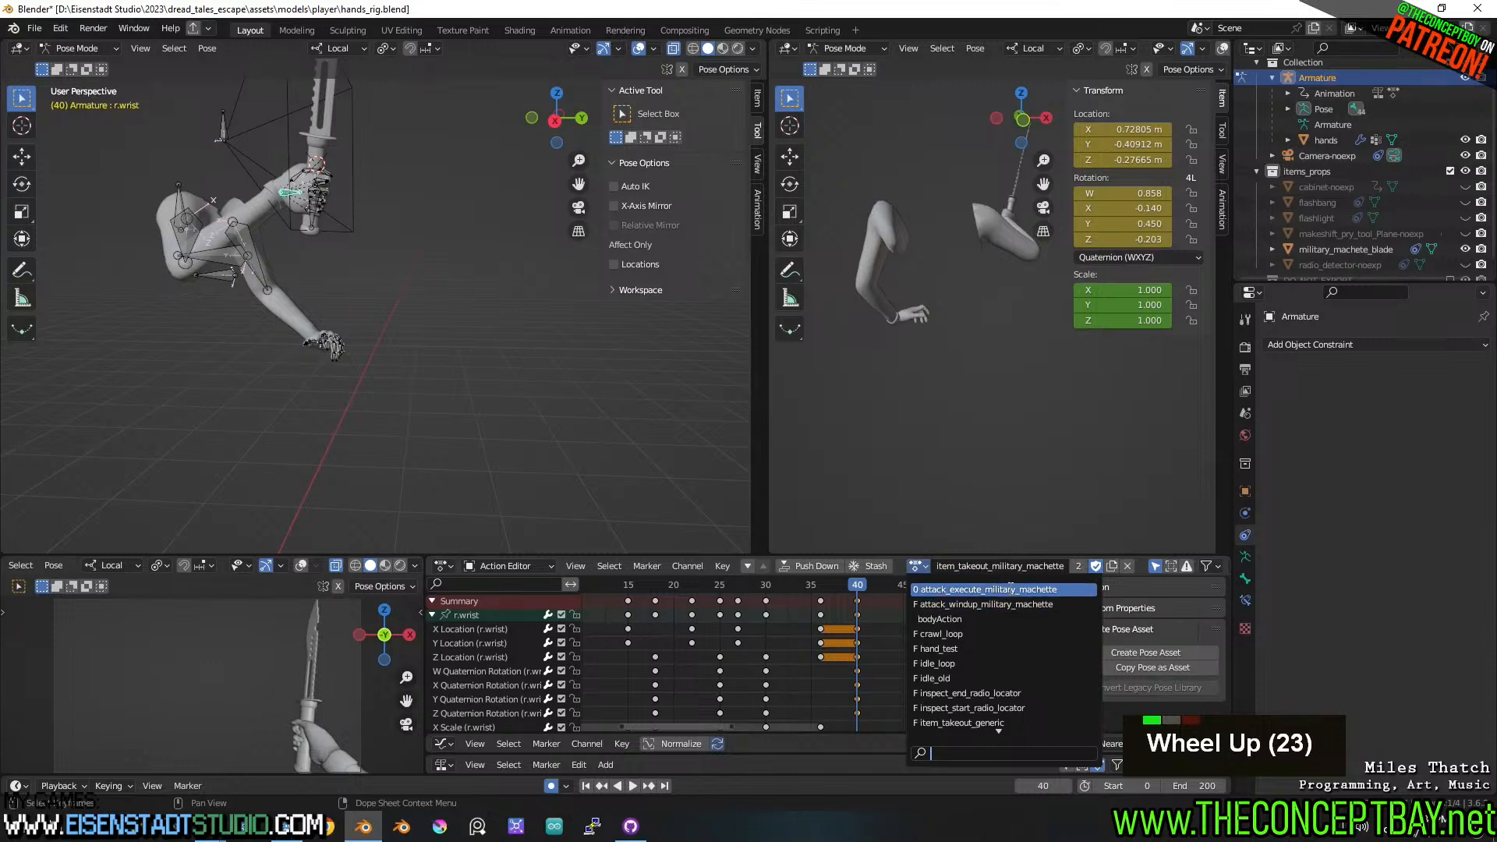
left_click(999, 590)
- Paste the copied wrist keyframes at frame 35 of the attack action and play back the transition
key("space")
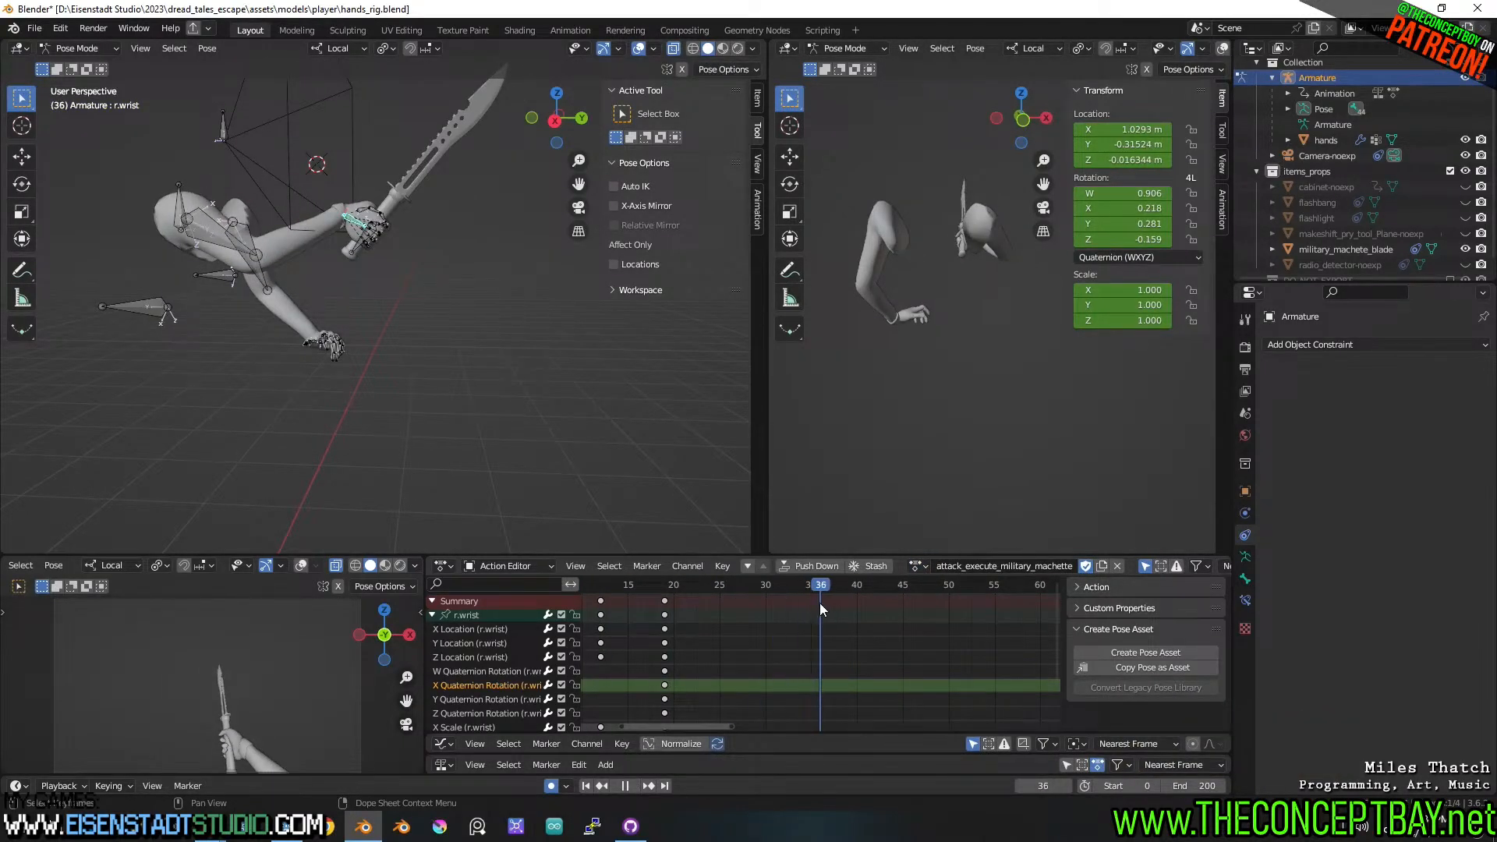
key("space")
key("ctrl+v")
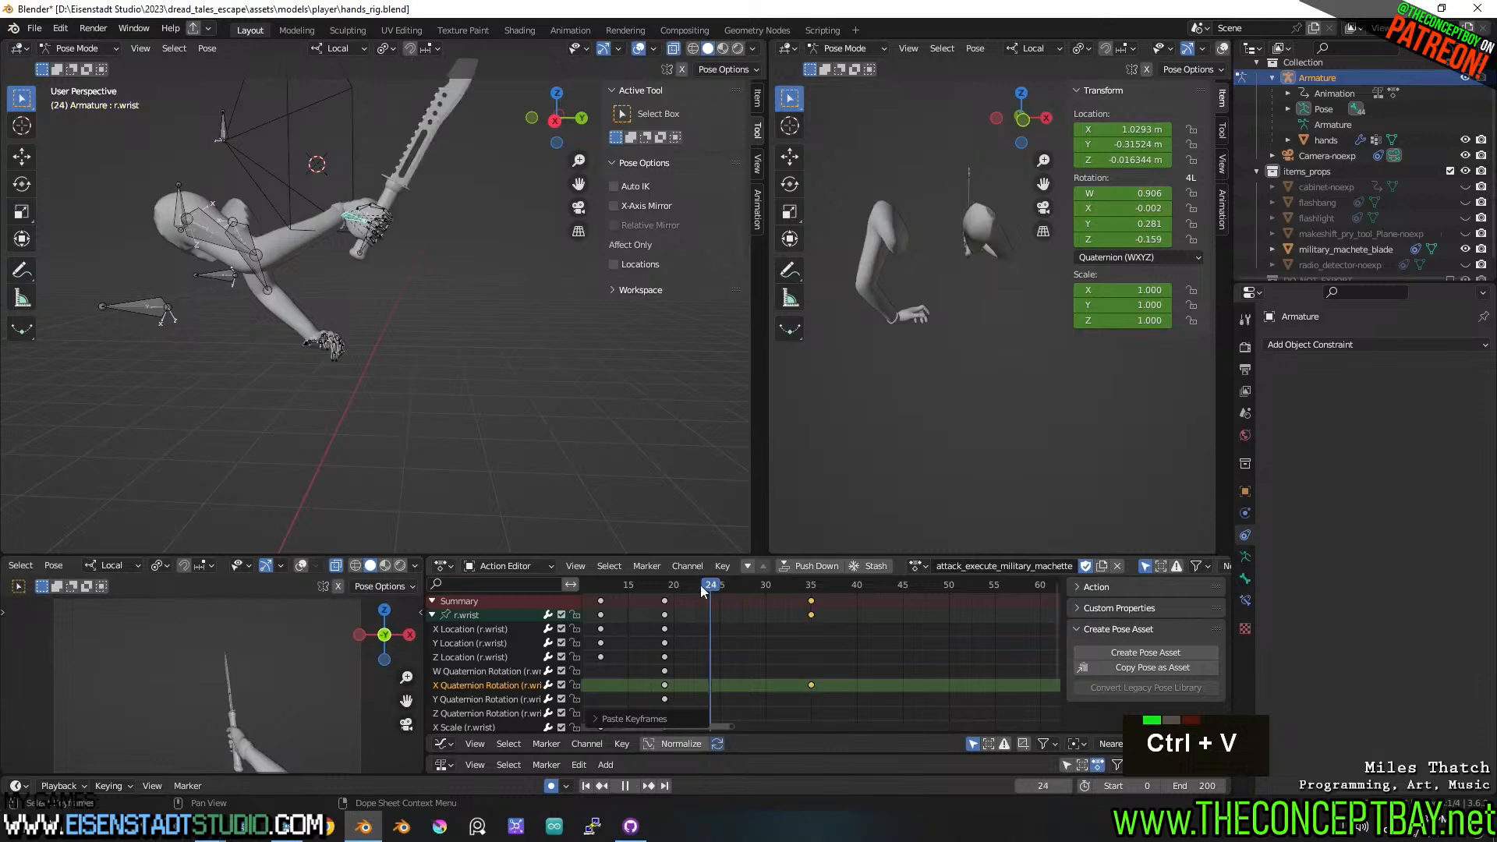
key("space")
key("space")
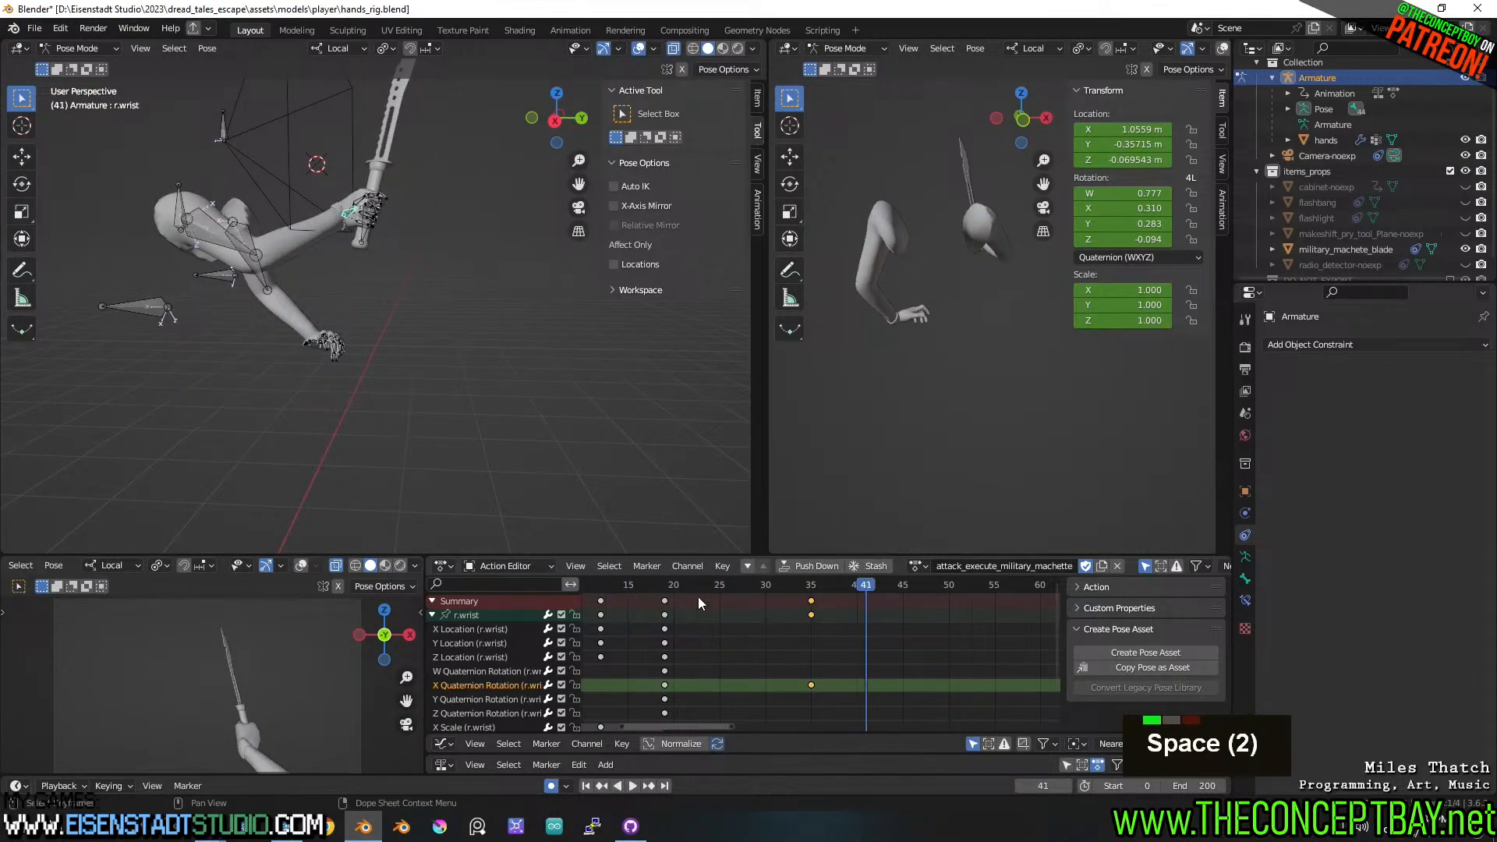
left_click(811, 586)
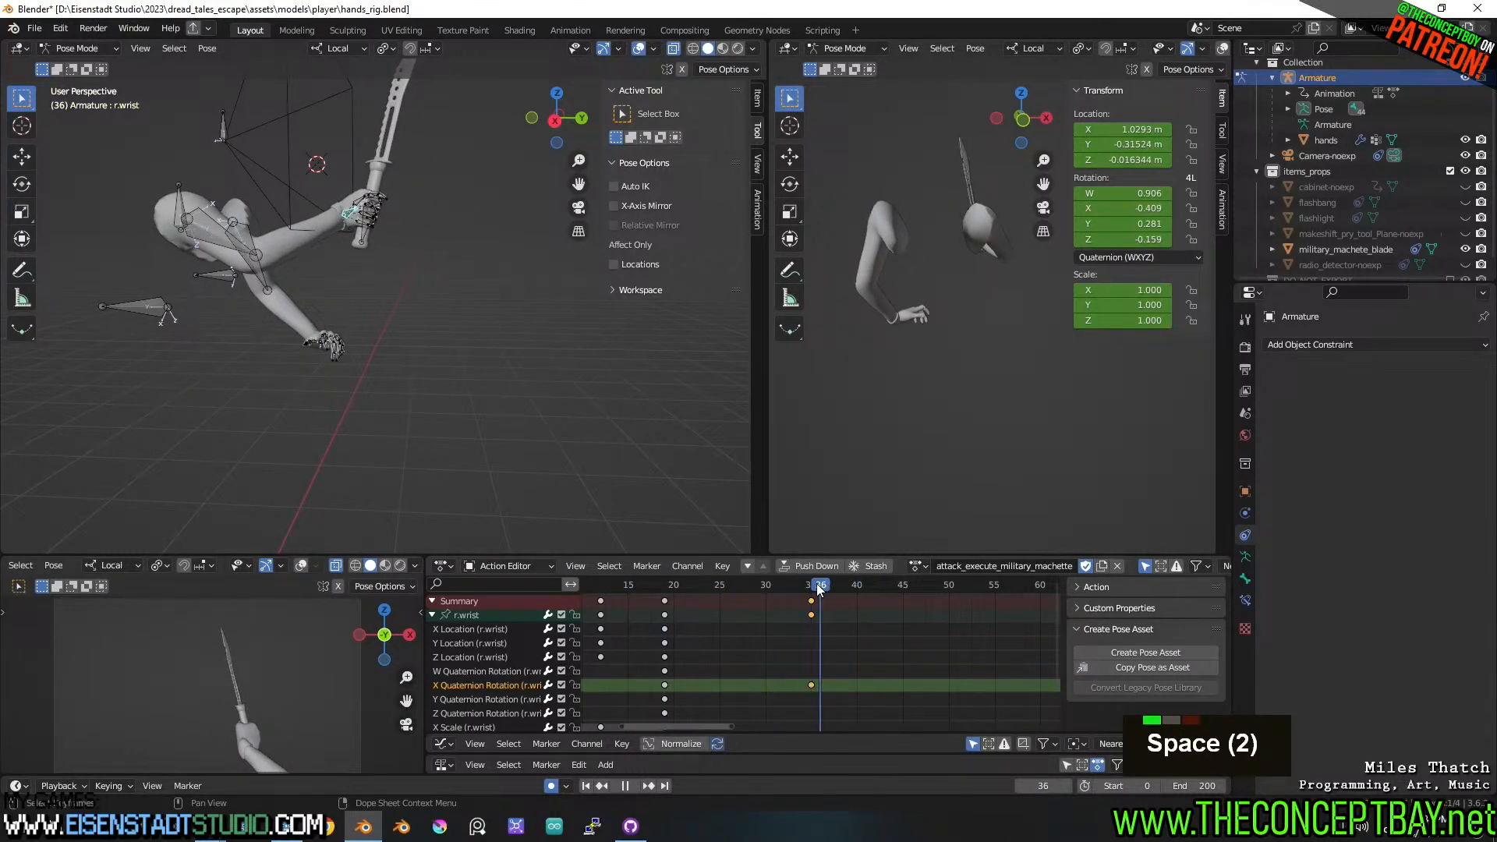
- Reopen the item_takeout_military_machette action to get its ending pose again
left_click(917, 566)
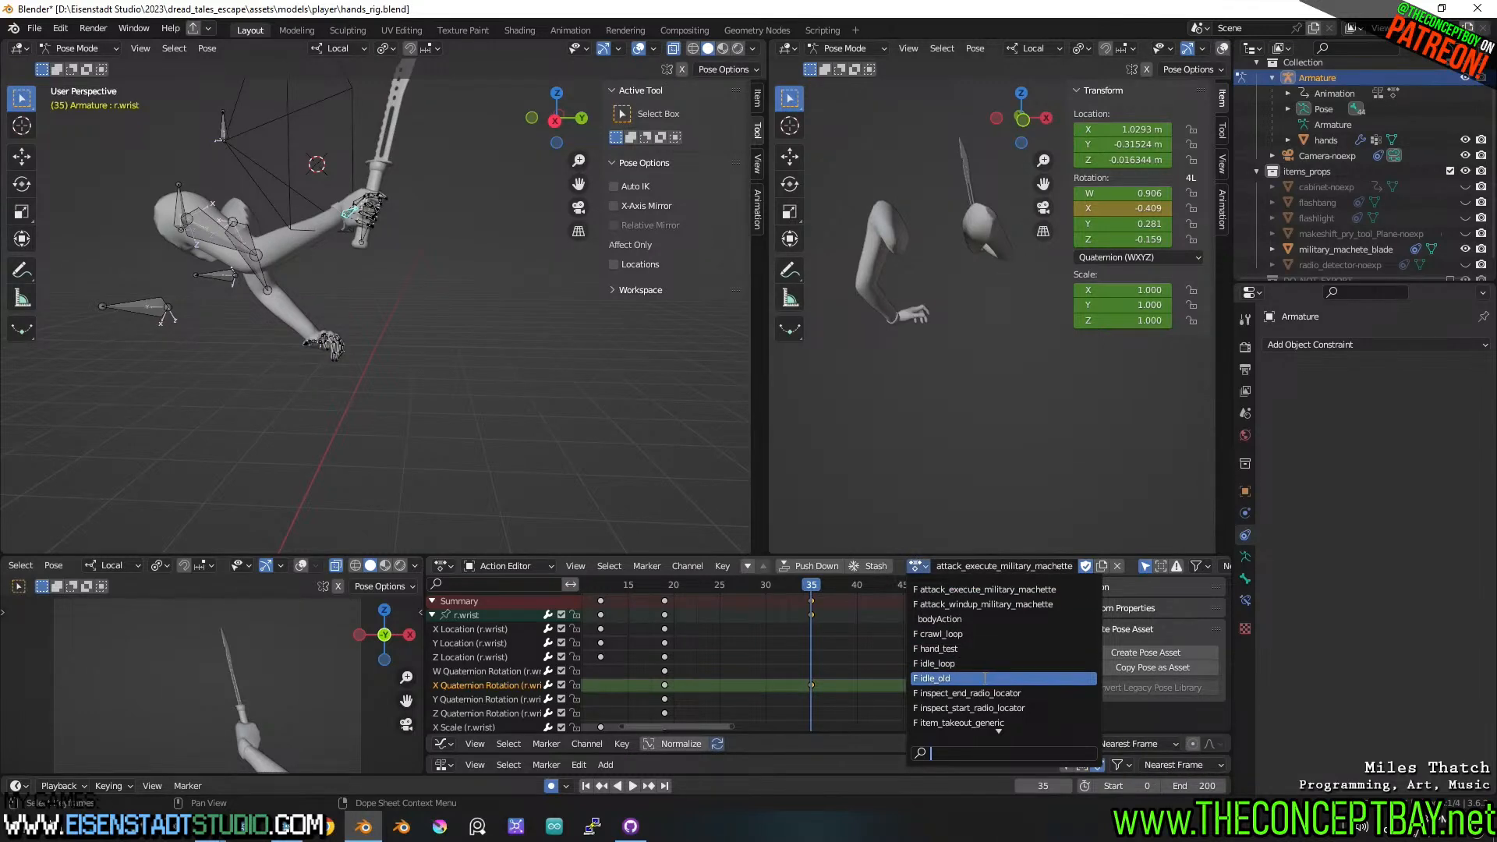
scroll(985, 677, "down", 12)
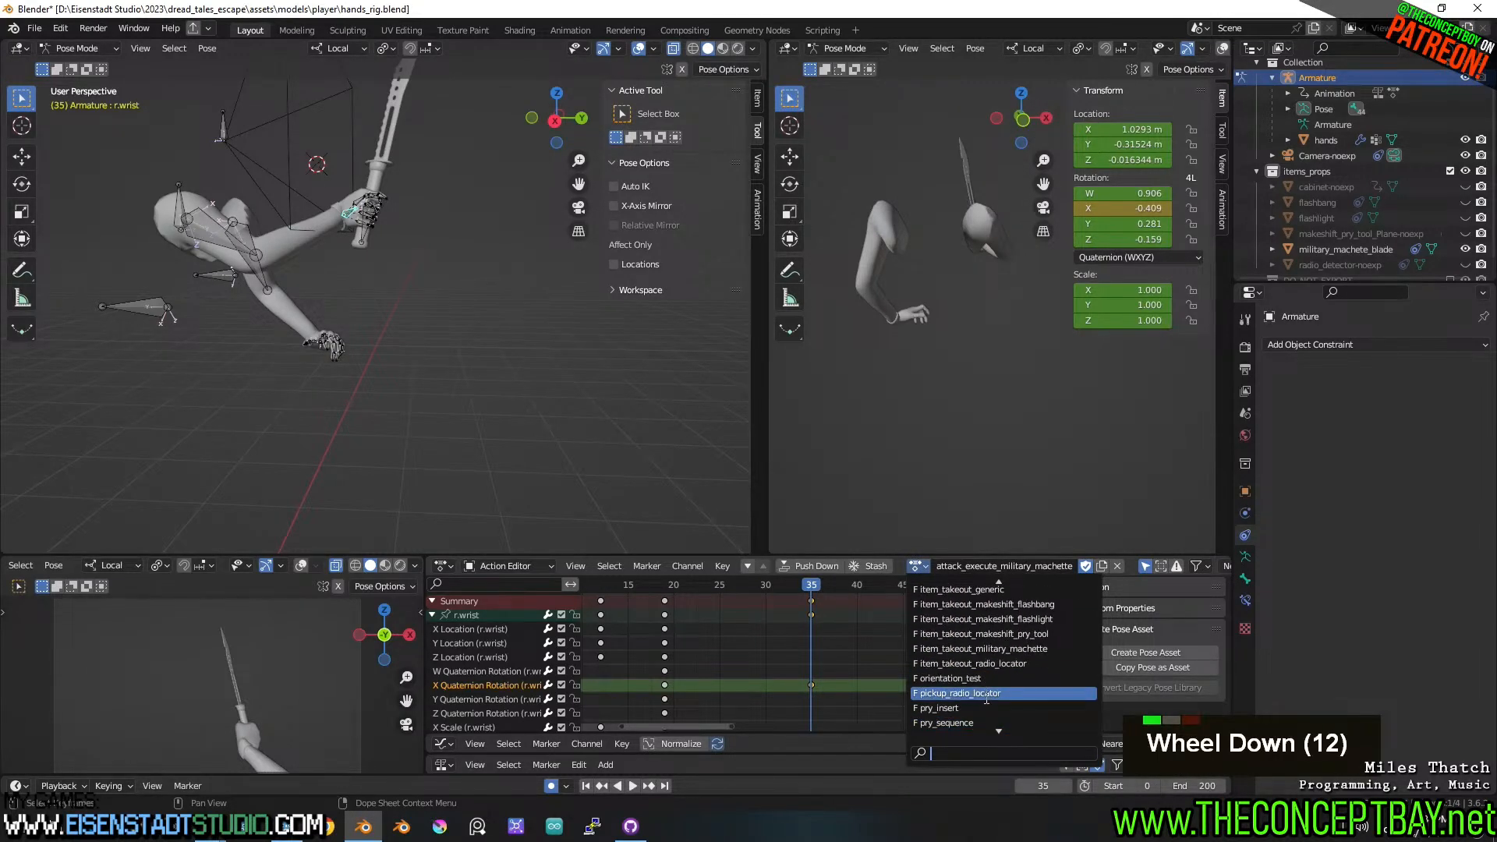
scroll(989, 698, "down", 3)
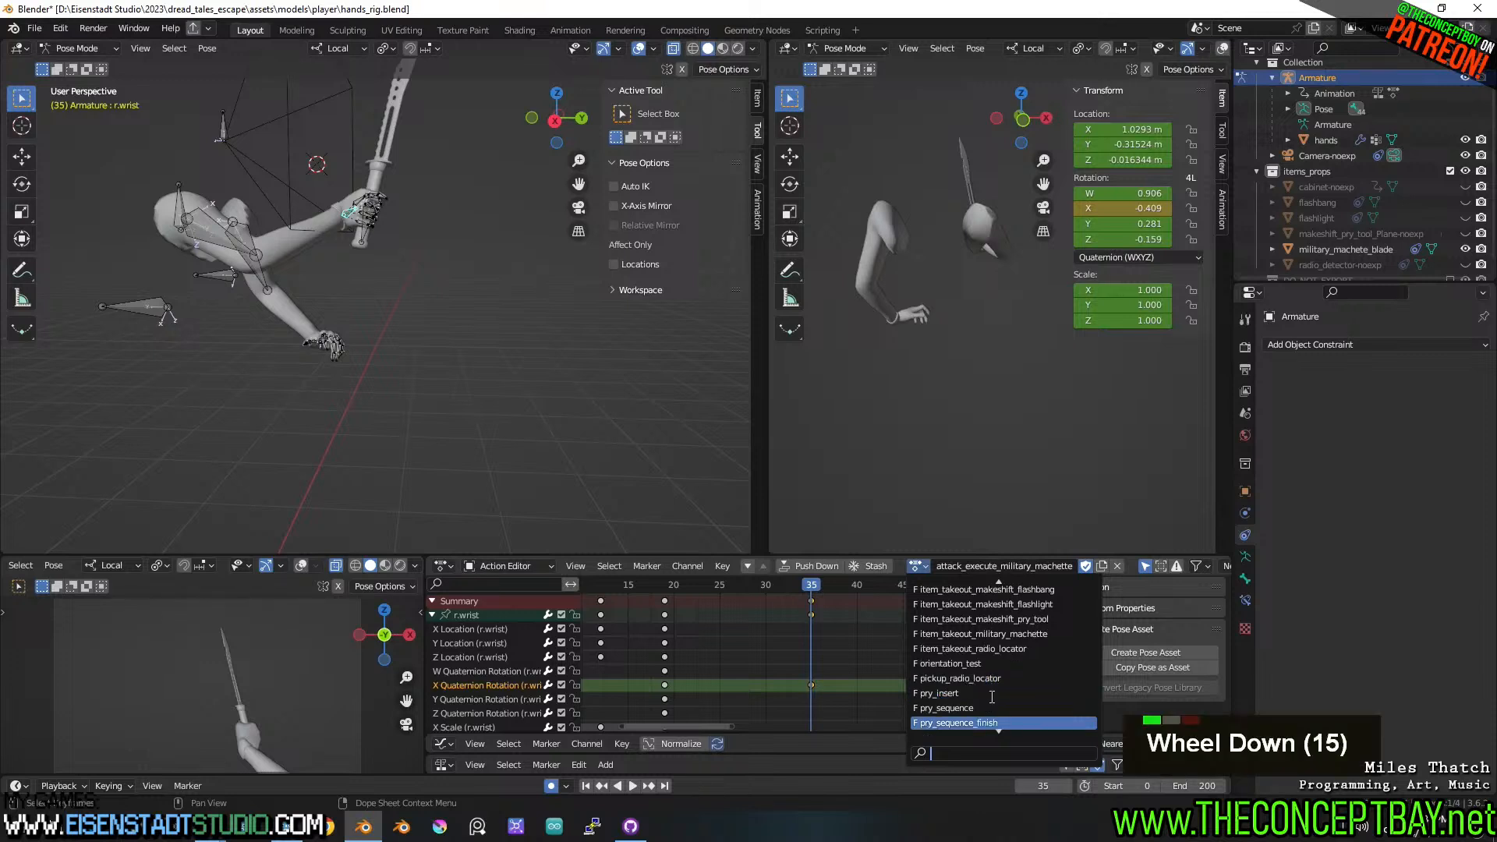
left_click(1013, 633)
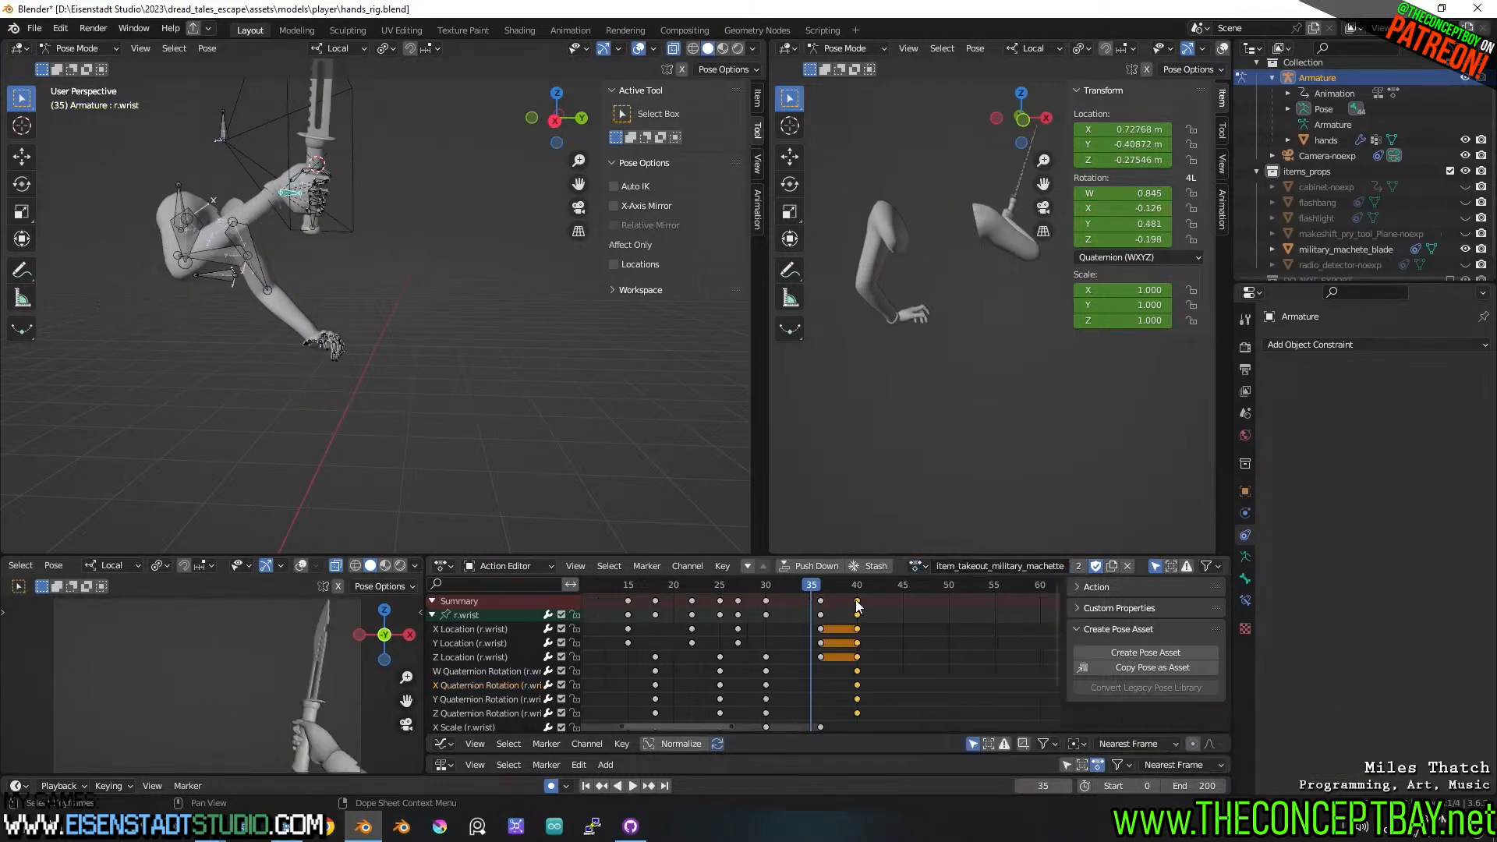
- Insert a Location & Rotation keyframe for all bones at frame 40 of the takeout action and copy that frame's keyframes
key("space")
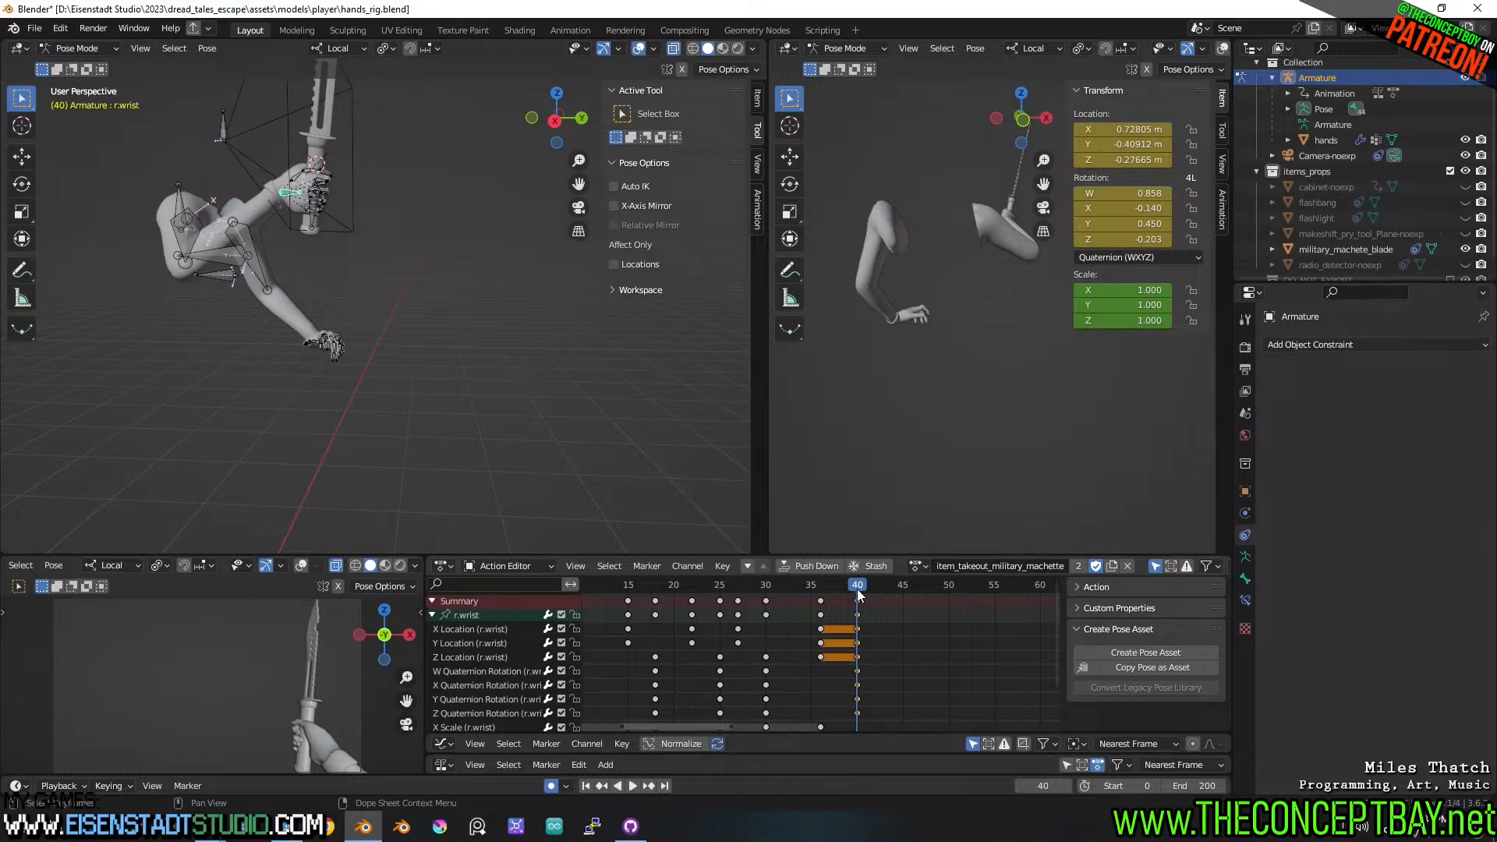
left_click_drag(692, 587, 858, 606)
key("a")
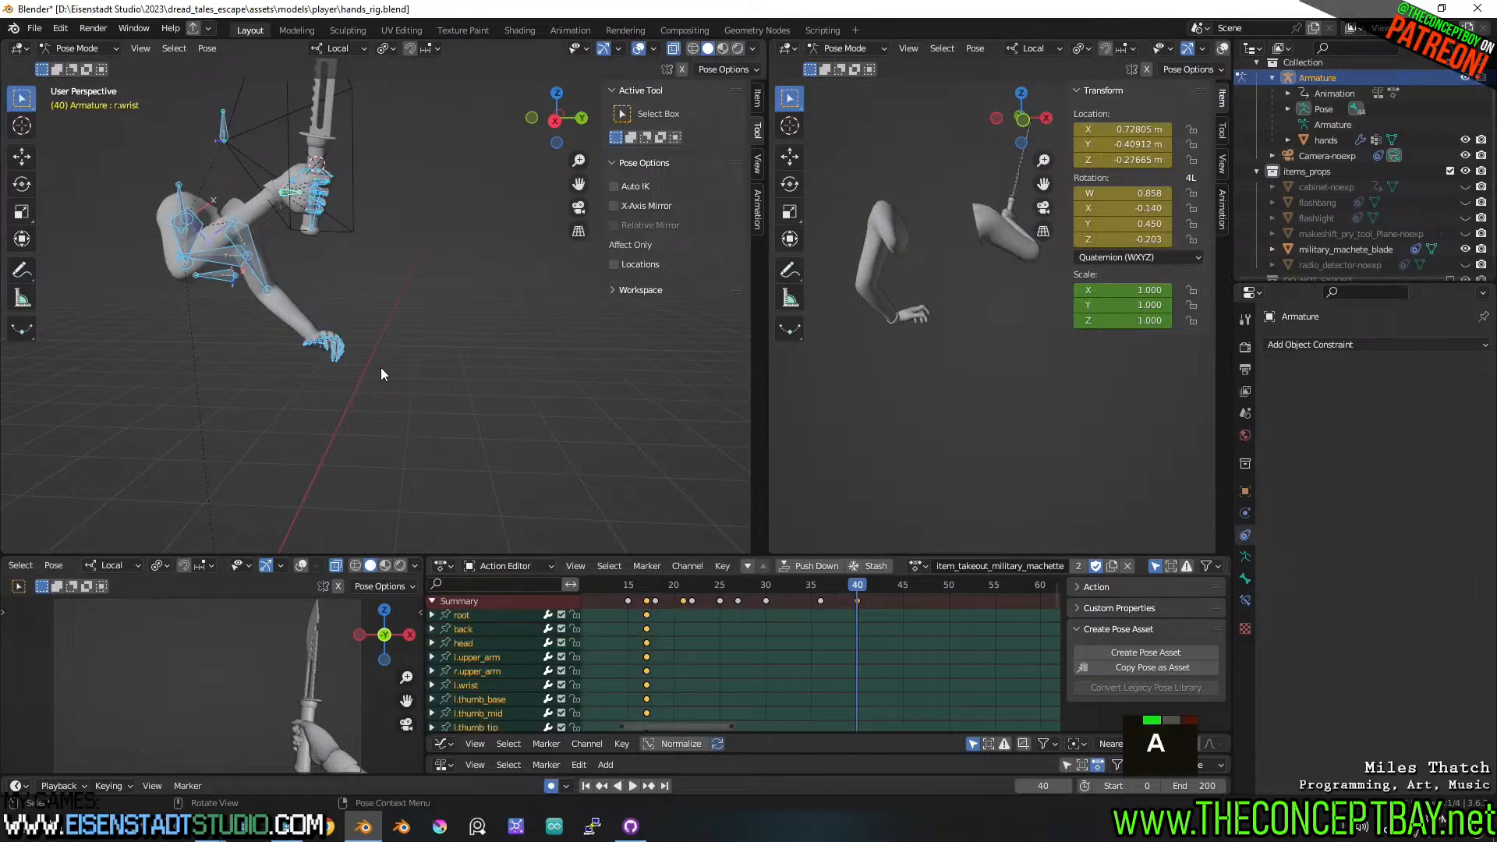
left_click(879, 597)
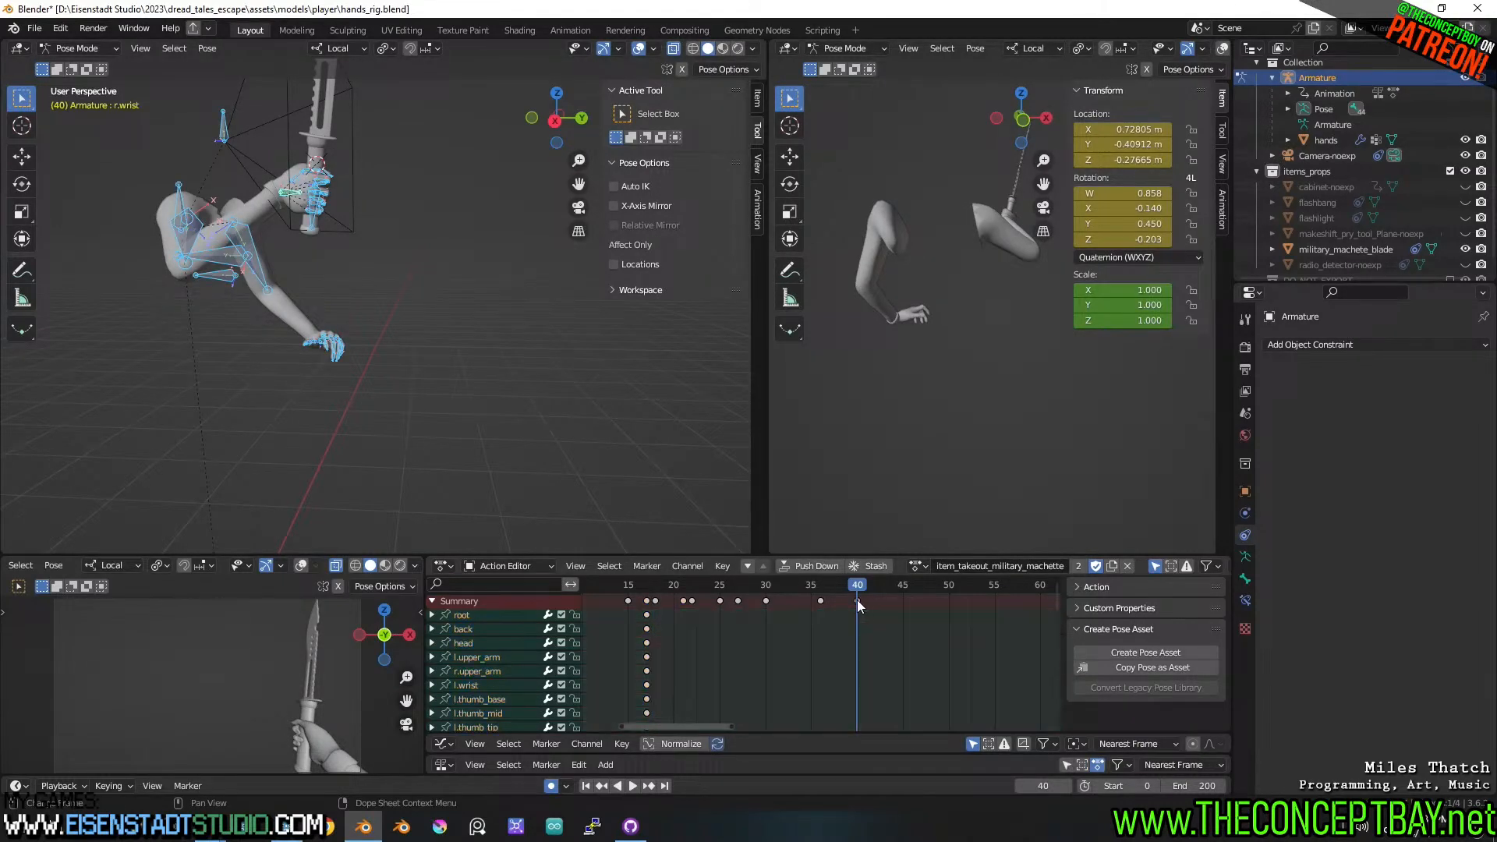
key("i")
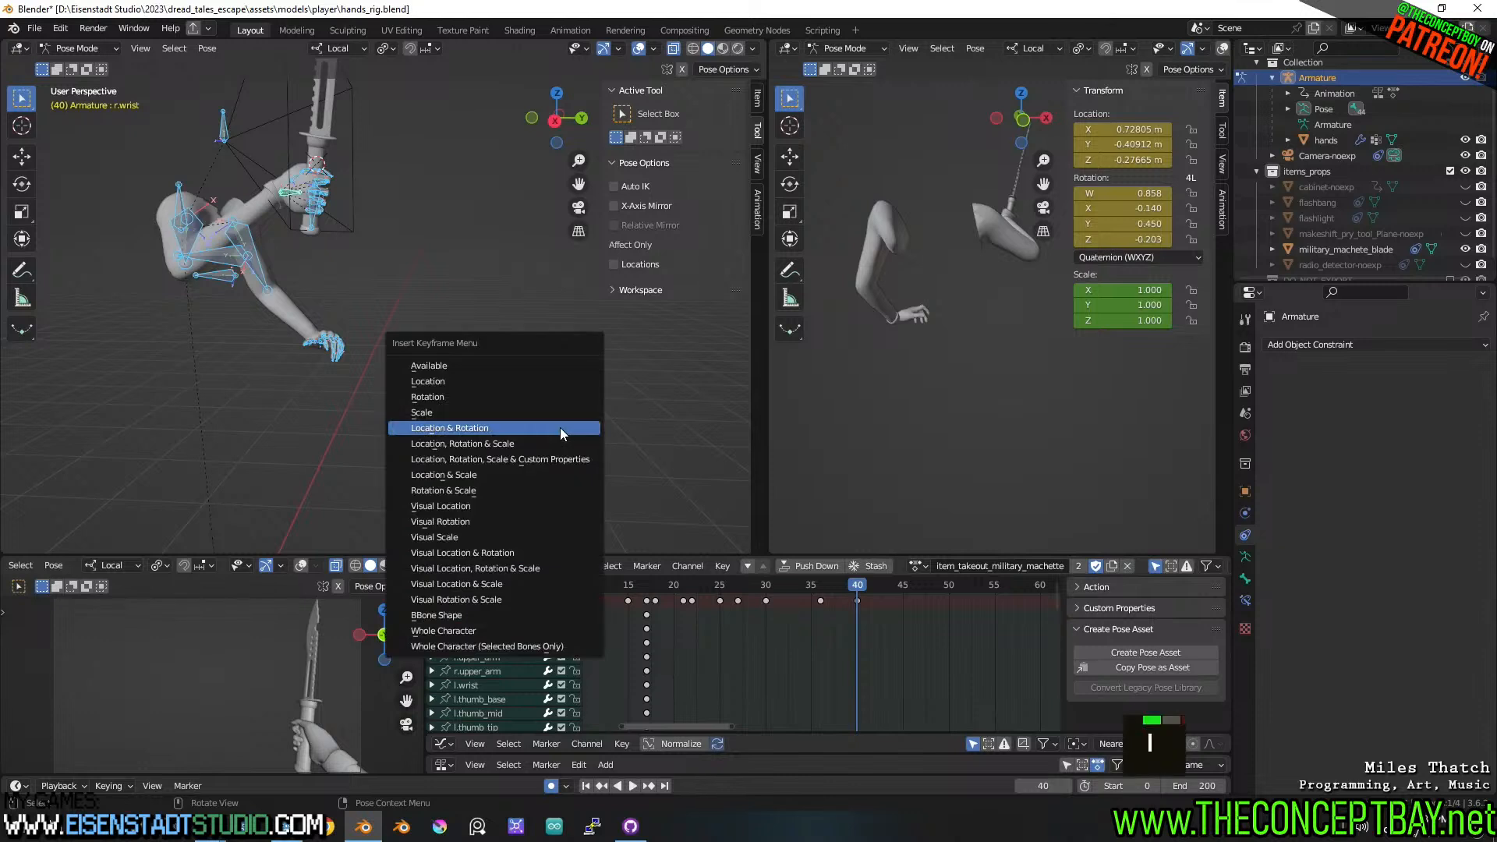
left_click(561, 433)
key("ctrl+c")
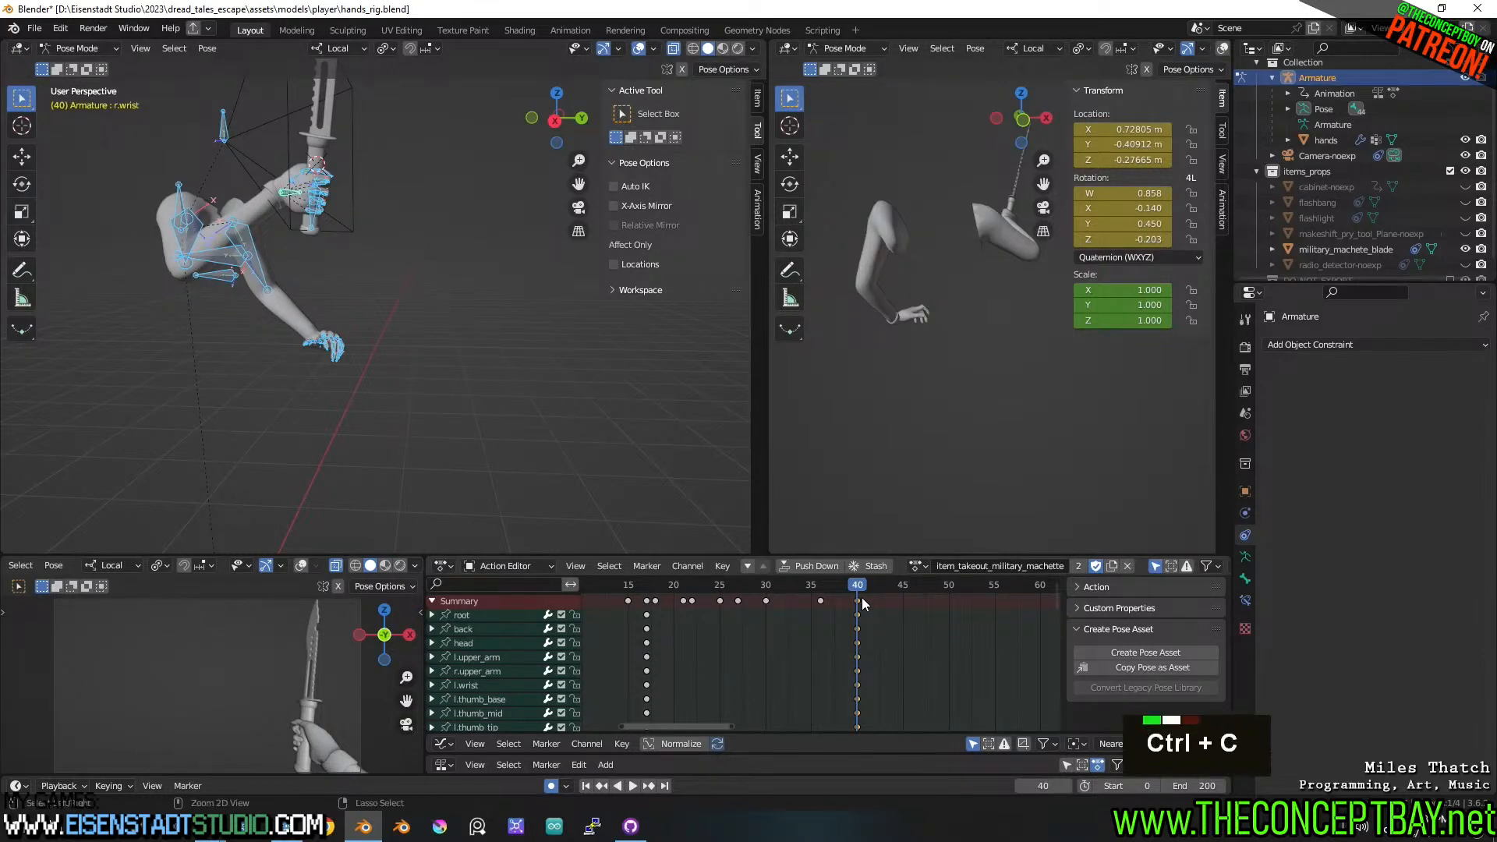
- Undo the all-bones keyframe insertion in the takeout action and save hands_rig.blend
key("ctrl+z")
key("ctrl+z")
key("ctrl+z")
key("ctrl+z")
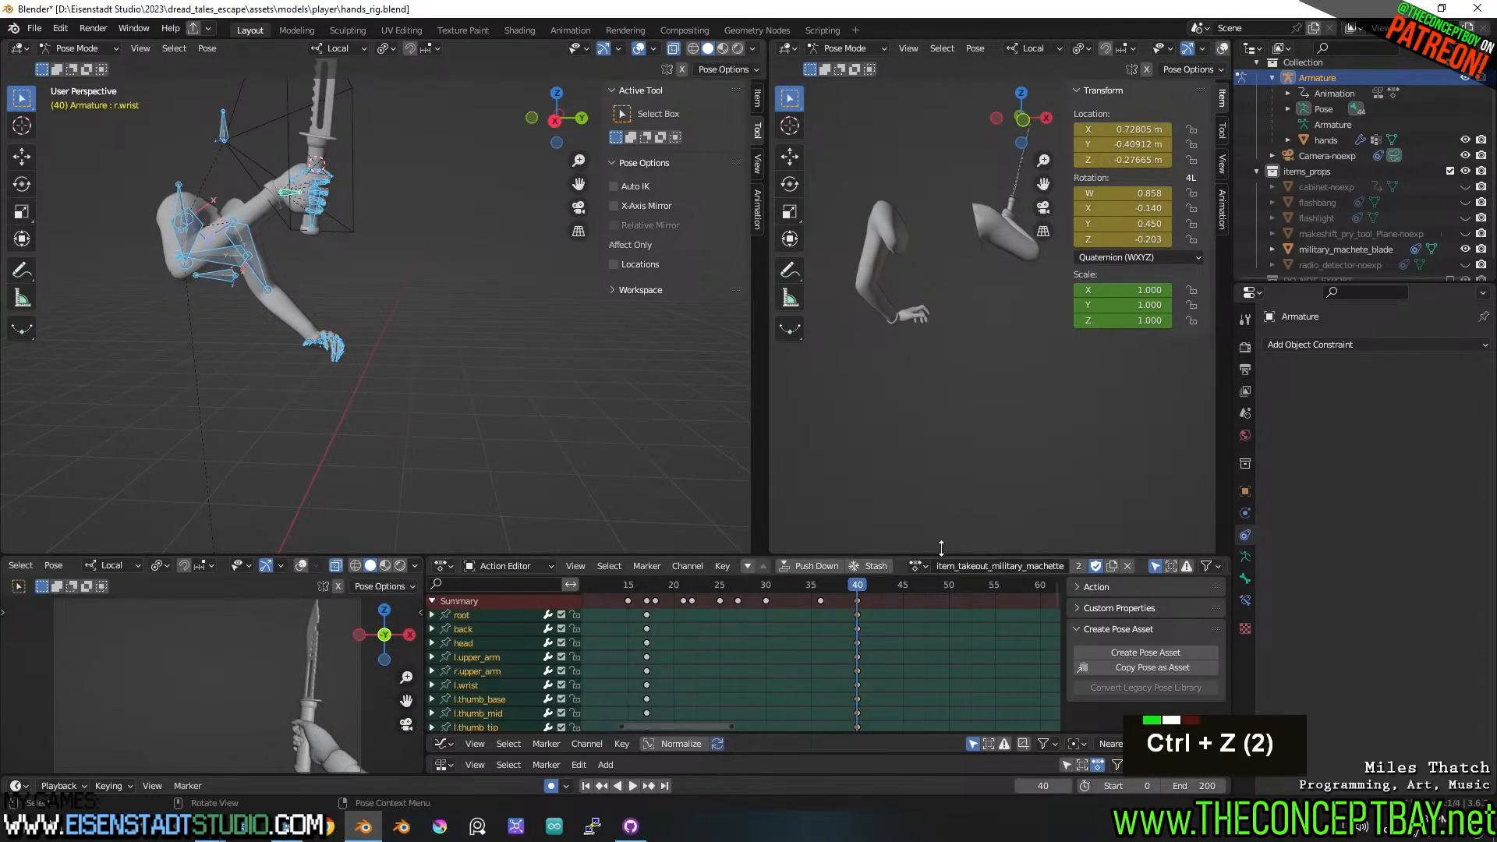
key("ctrl+s")
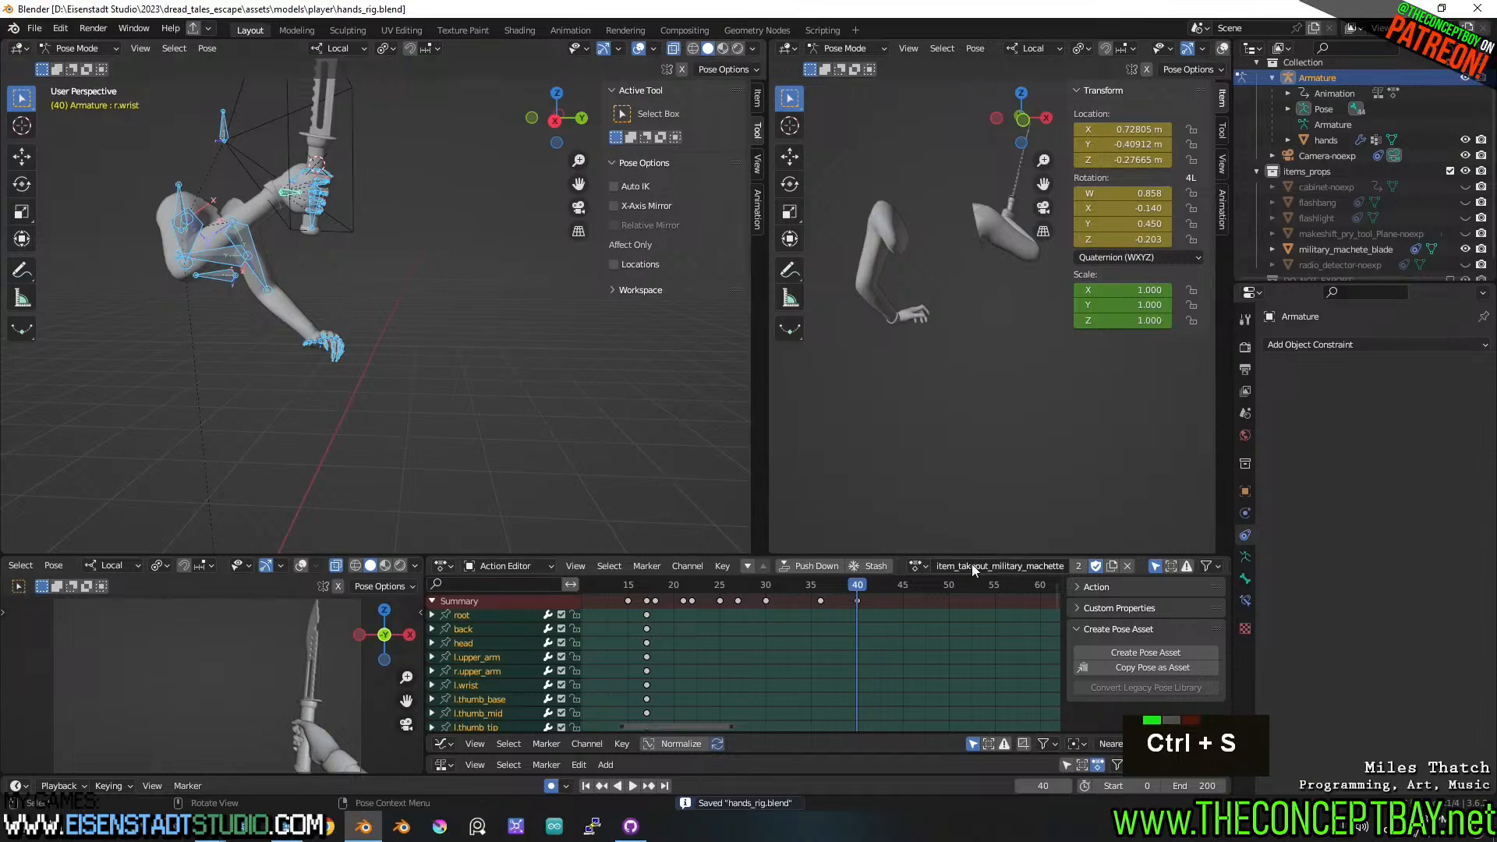
- Switch the active action to attack_execute_military_machette and paste the copied keyframes at frame 40
double_click(919, 566)
scroll(932, 614, "up", 20)
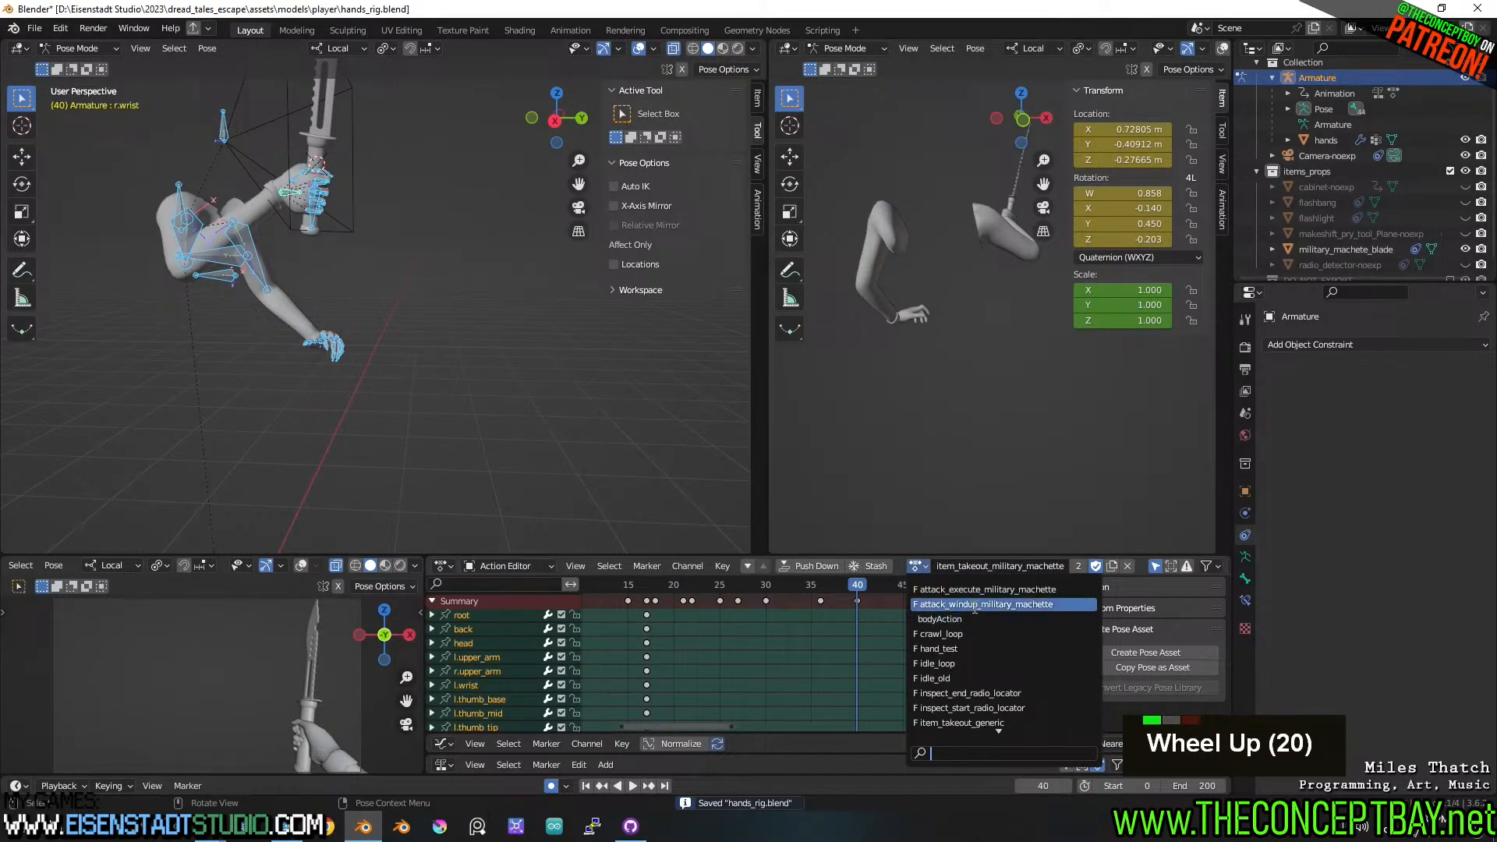
left_click(979, 591)
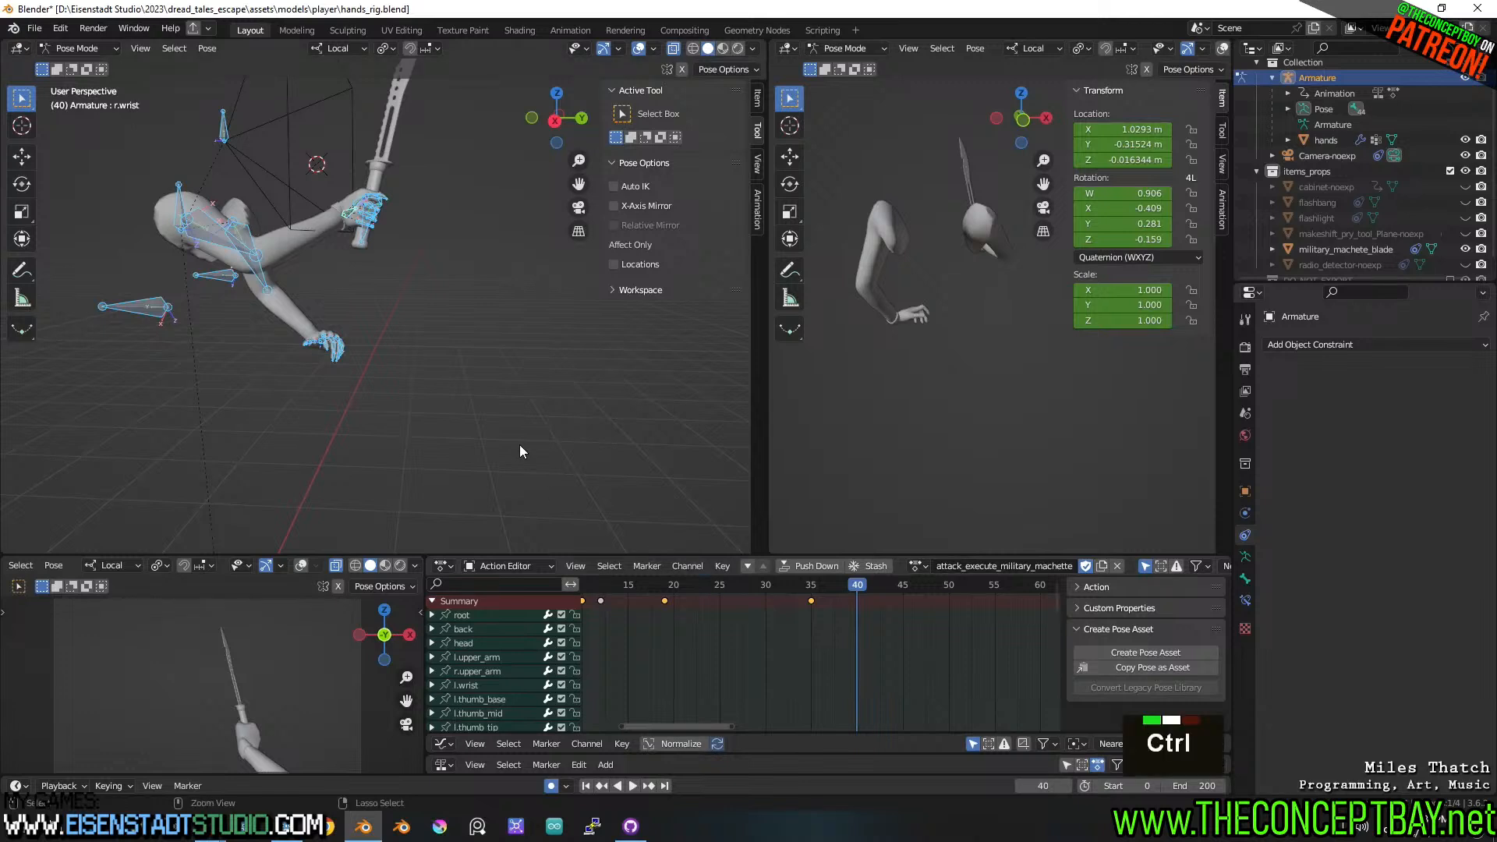
key("ctrl+v")
key("ctrl+v")
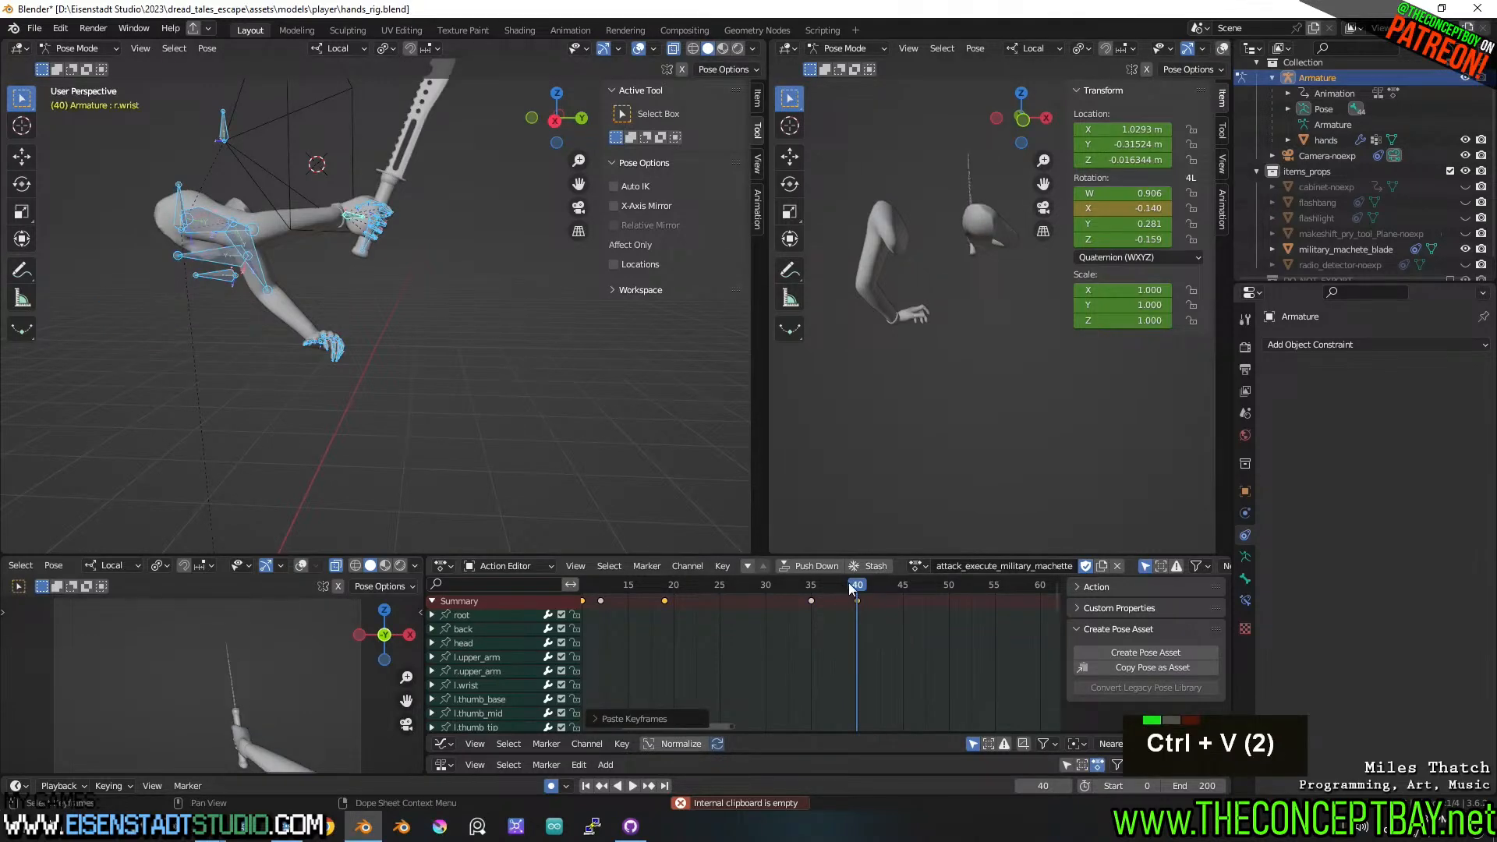
- Play back the attack action and inspect the resulting arm pose from another angle
left_click_drag(858, 589, 1034, 602)
key("space")
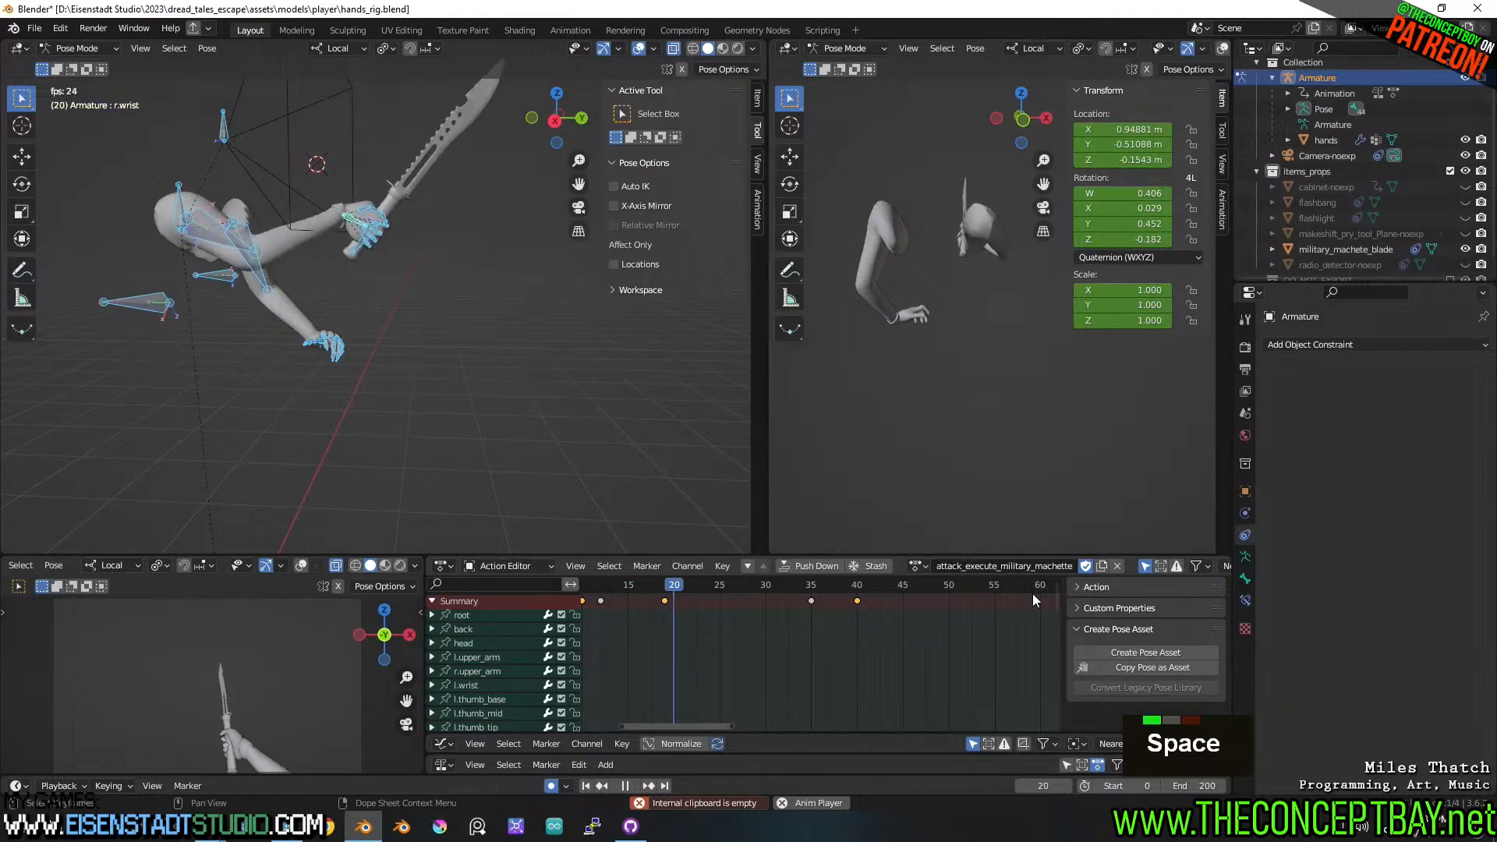
key("space")
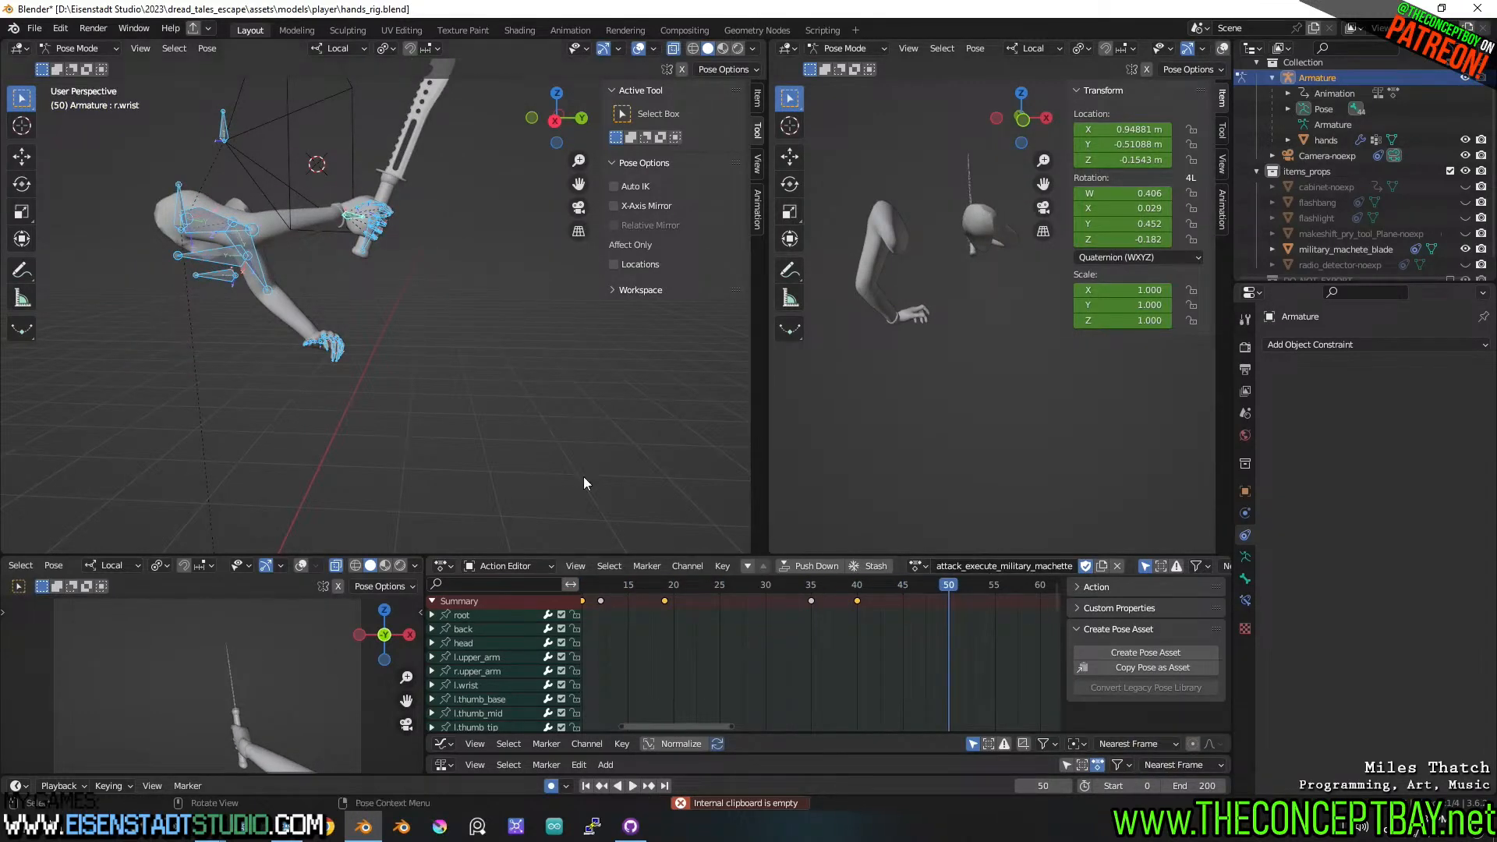
scroll(456, 411, "down", 1)
scroll(469, 376, "up", 2)
mouse_move(456, 412)
middle_mouse_down()
mouse_move(469, 376)
mouse_move(445, 398)
mouse_move(496, 396)
mouse_move(485, 405)
middle_mouse_up()
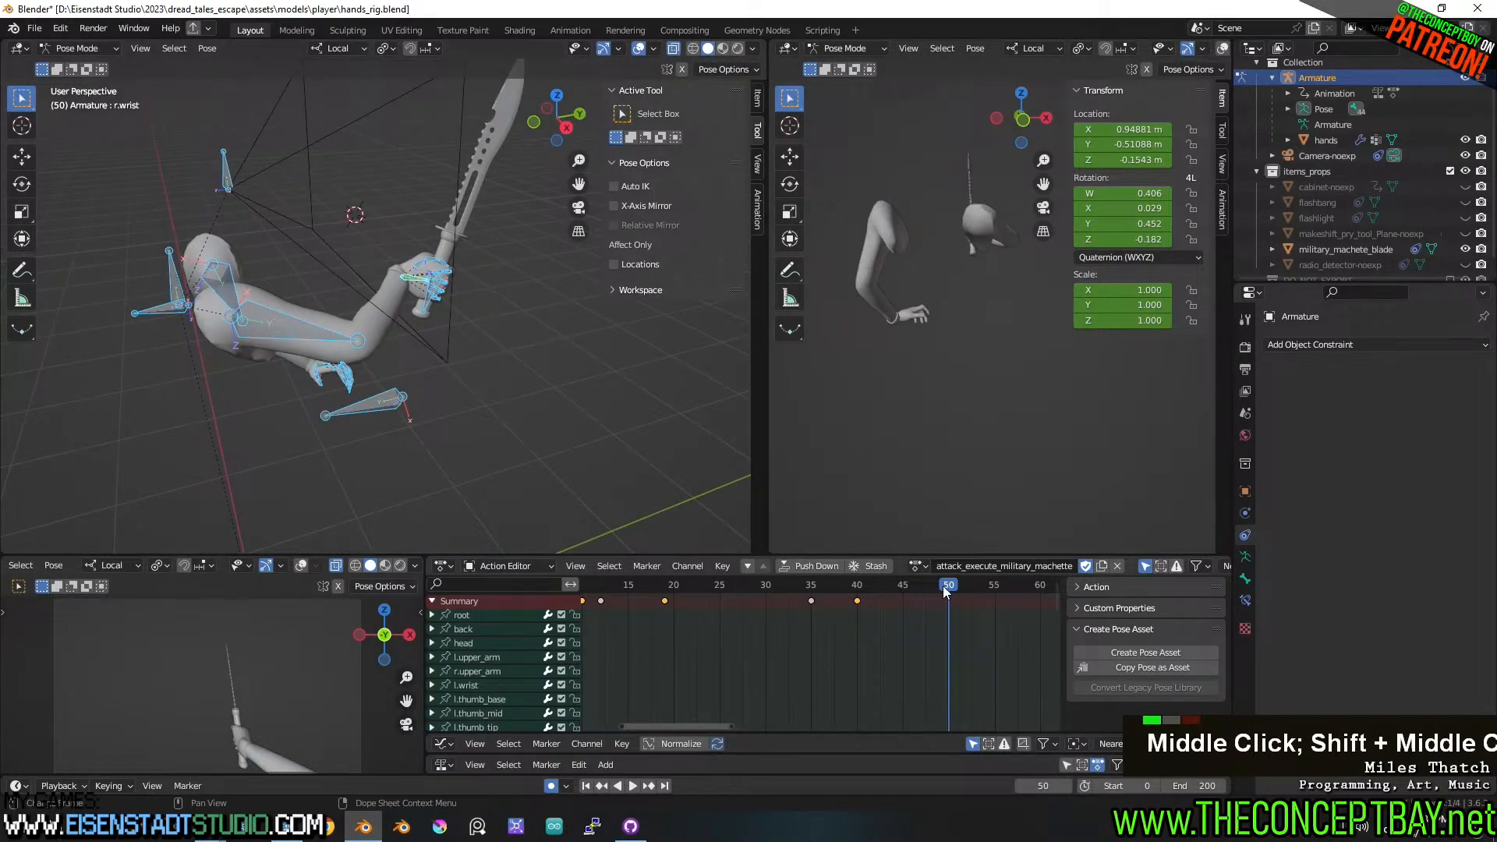
- Insert a Location & Rotation keyframe for all bones at frame 40 of the attack action and paste the copied keyframes over it
left_click_drag(947, 592, 858, 595)
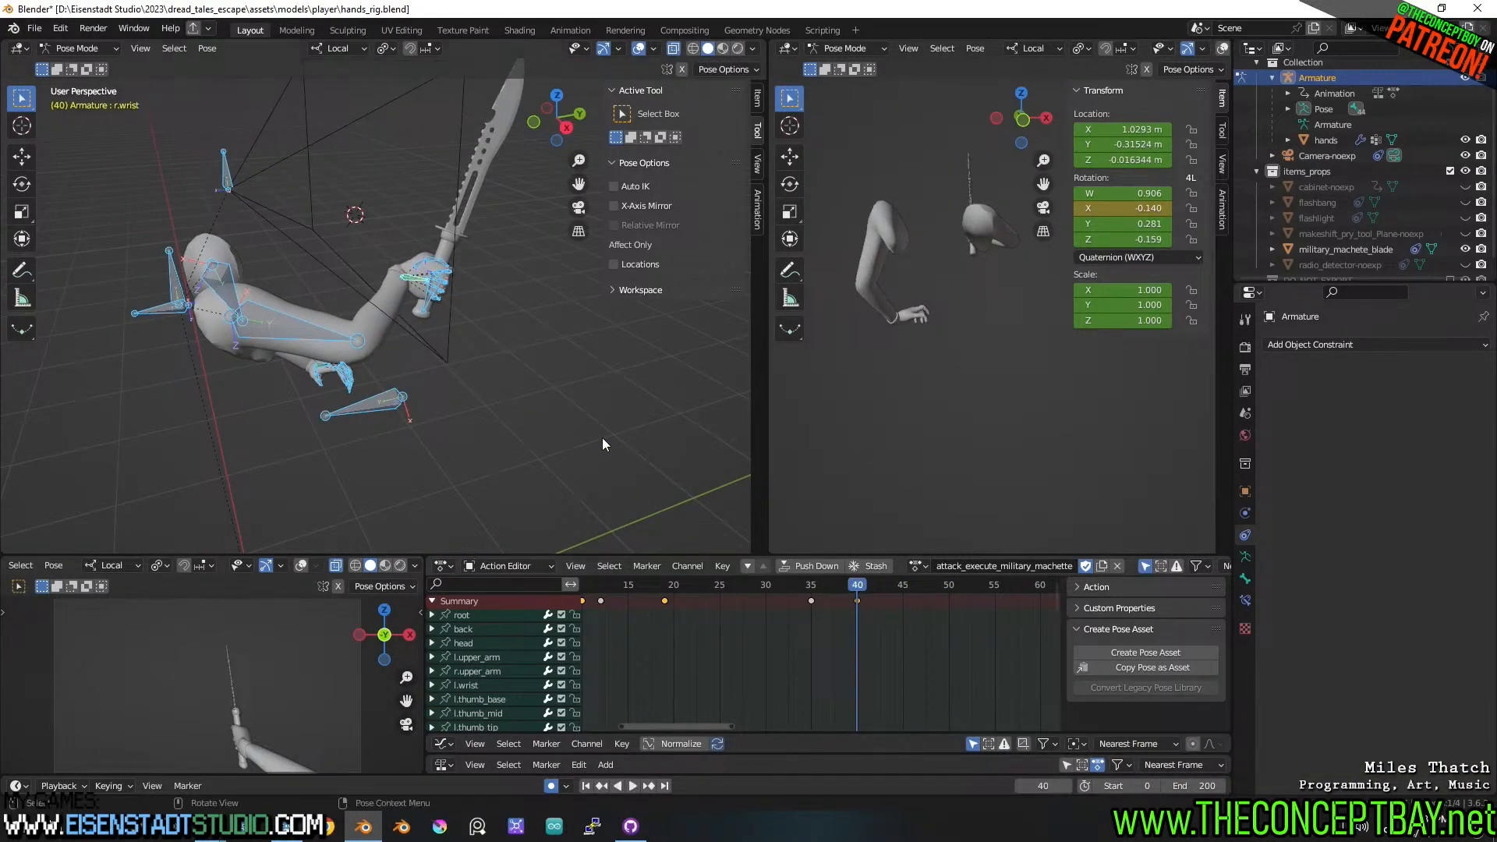
key("i")
left_click(588, 425)
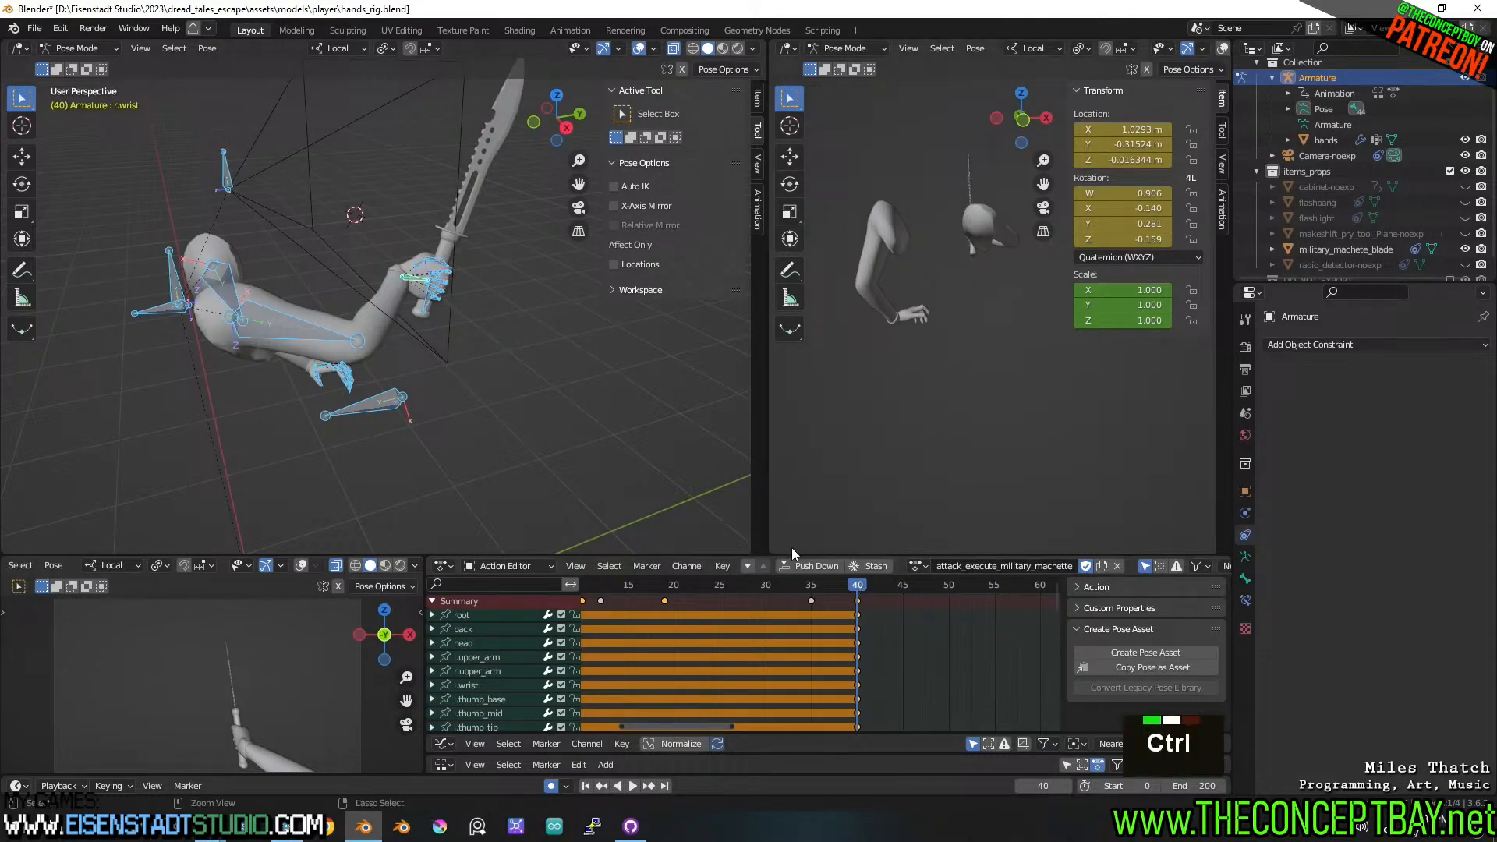
key("ctrl+v")
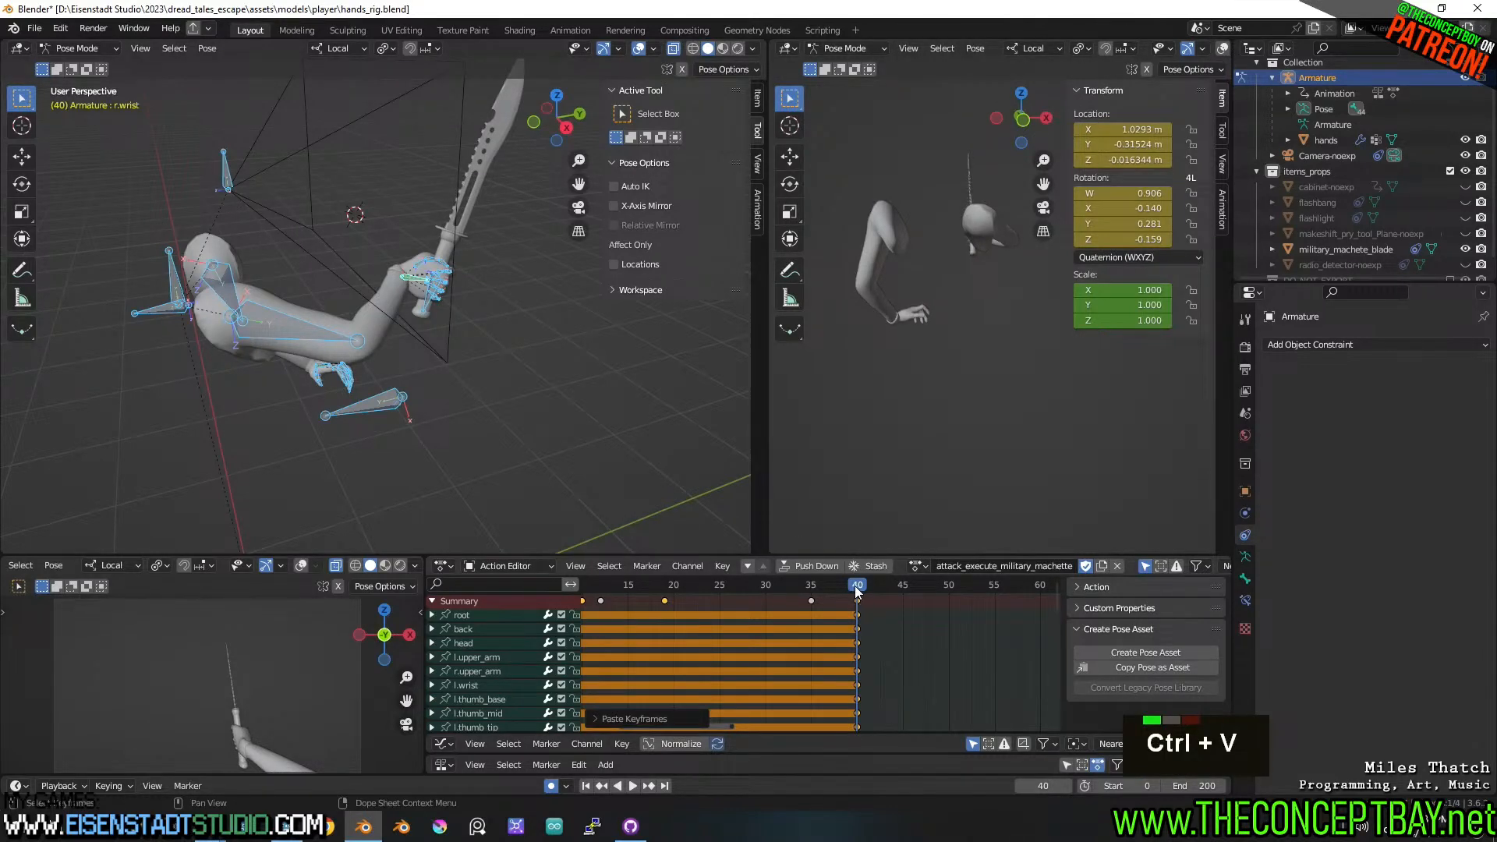
- Select the r.wrist bone and play the attack action through to frame 40 to check its return movement
key("space")
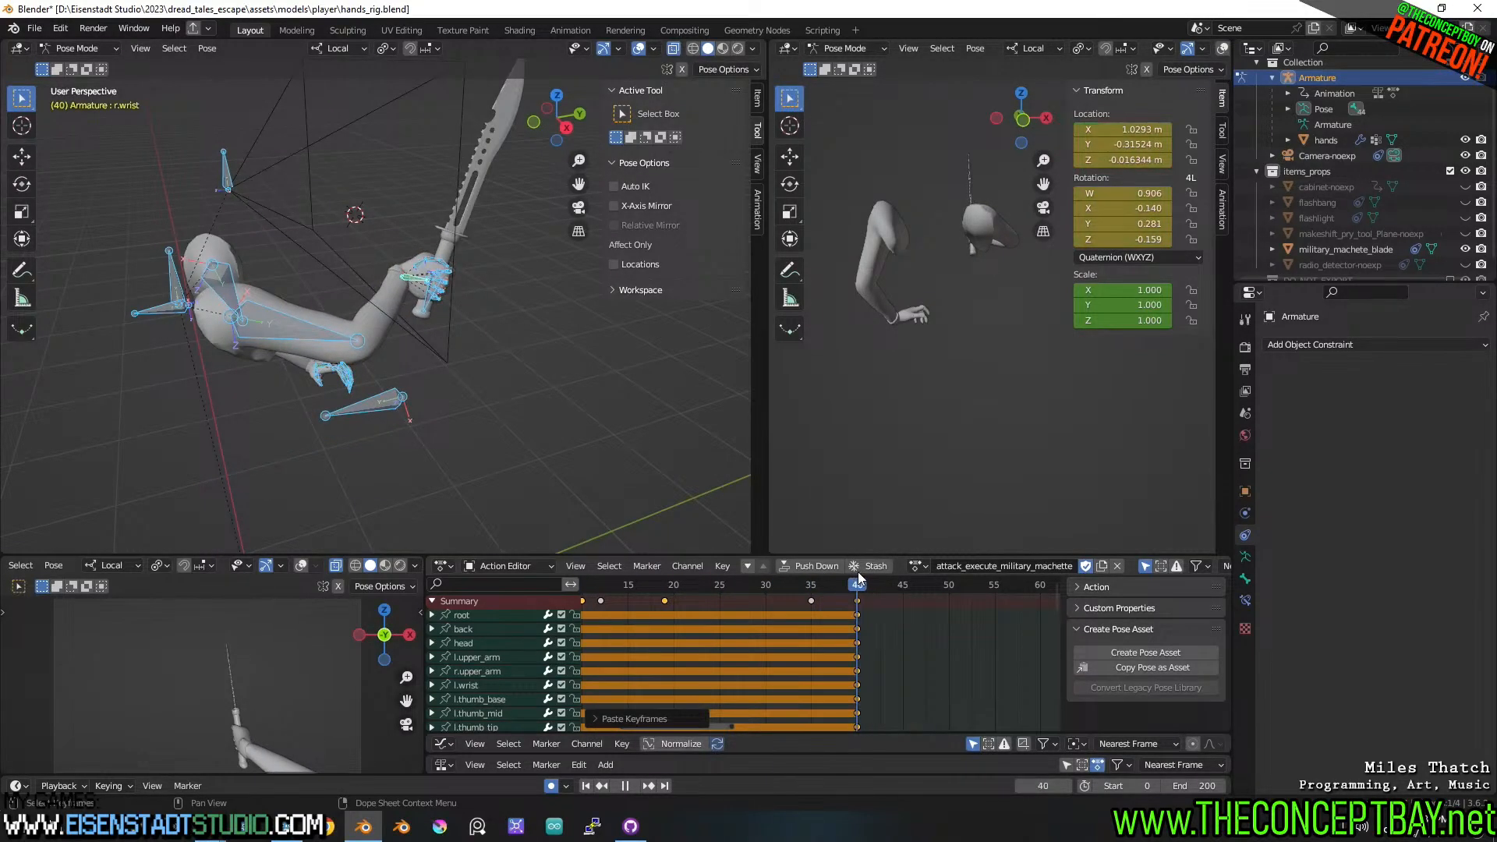
key("space")
left_click(436, 382)
left_click(418, 280)
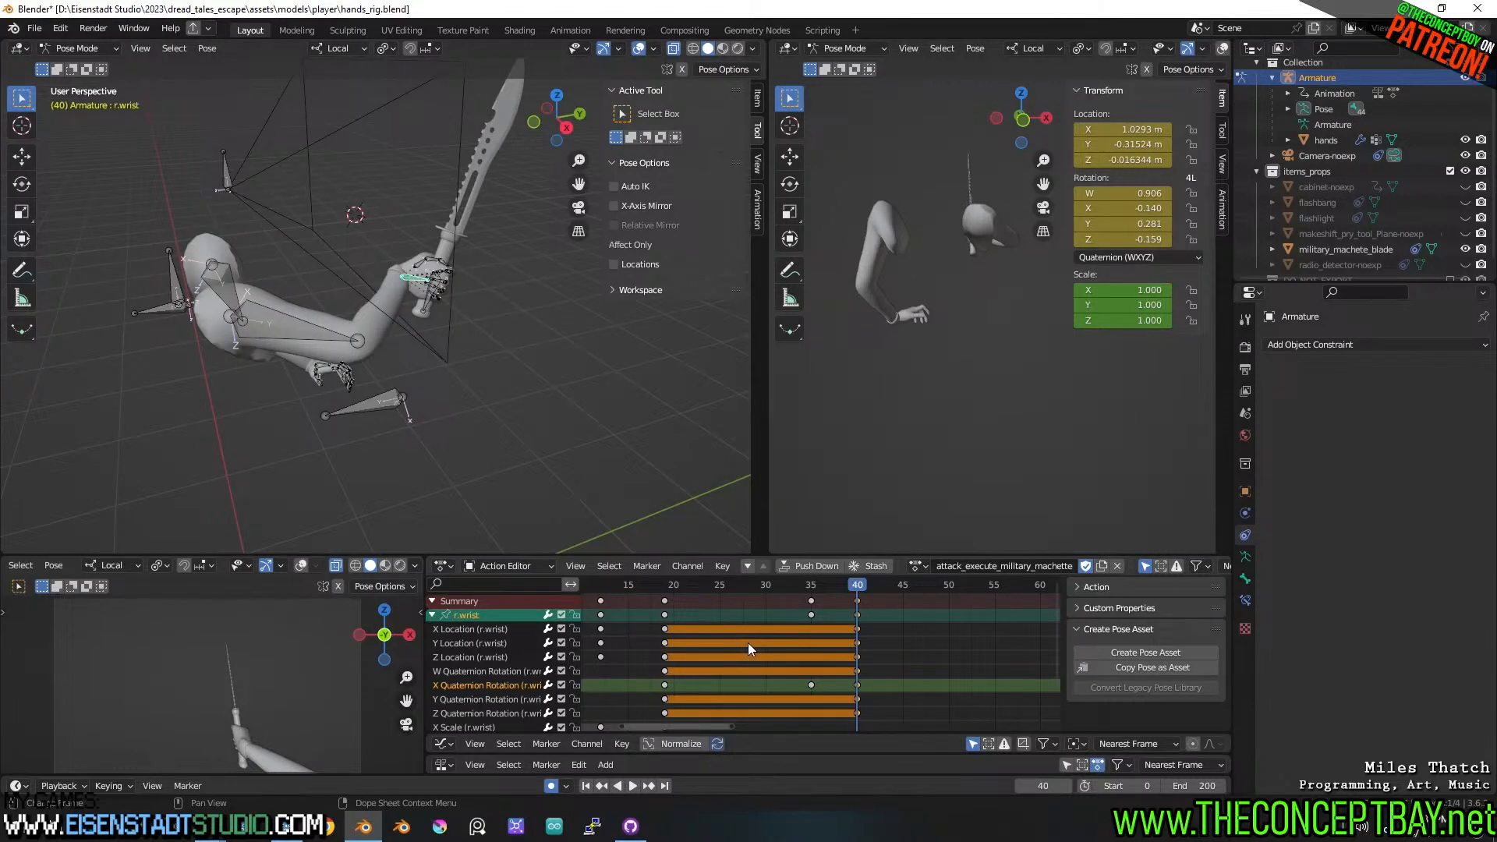
left_click_drag(816, 584, 647, 590)
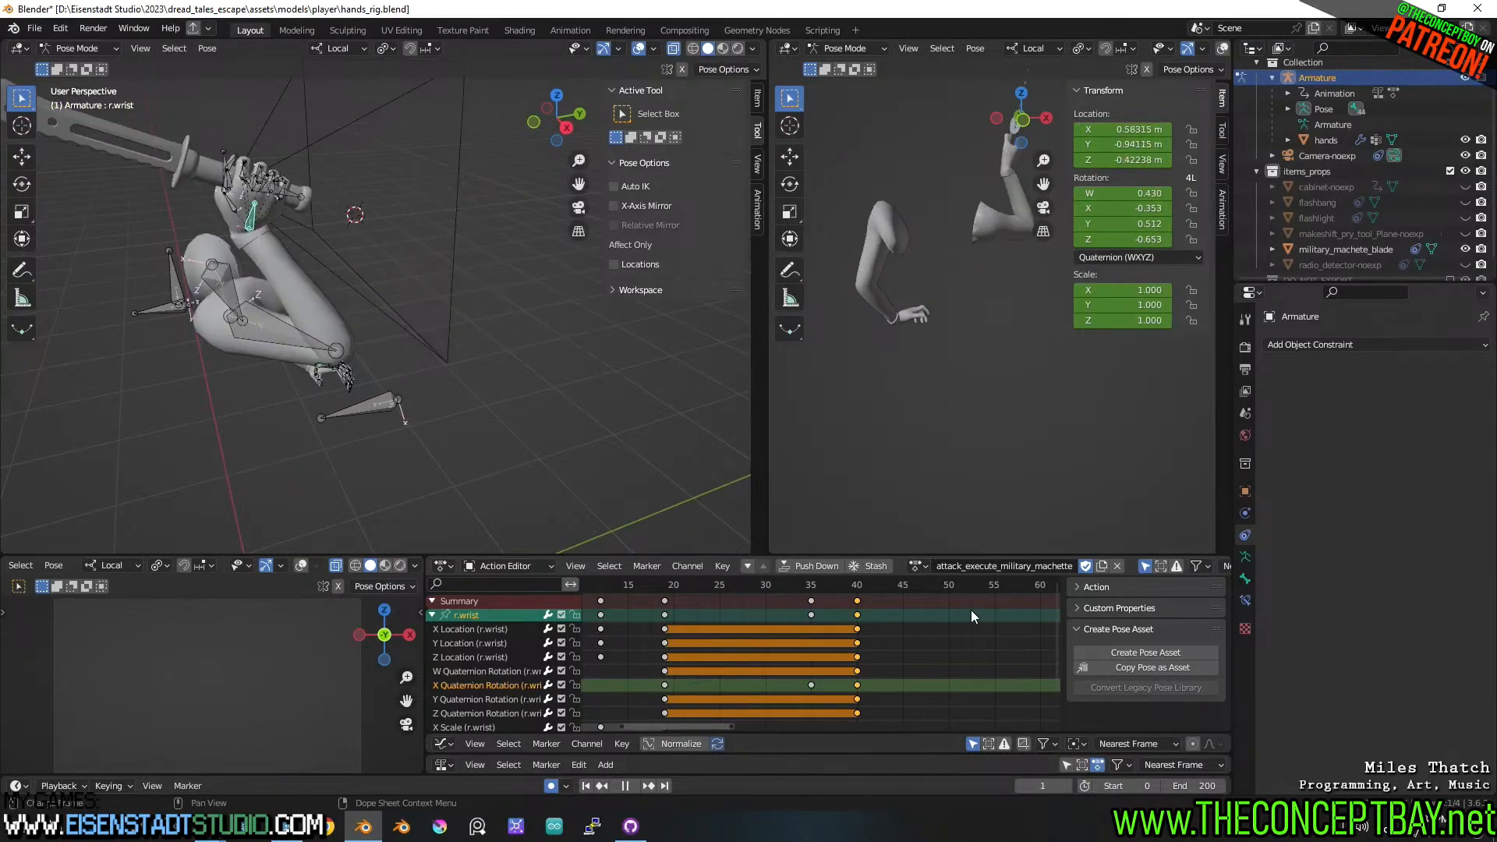
key("space")
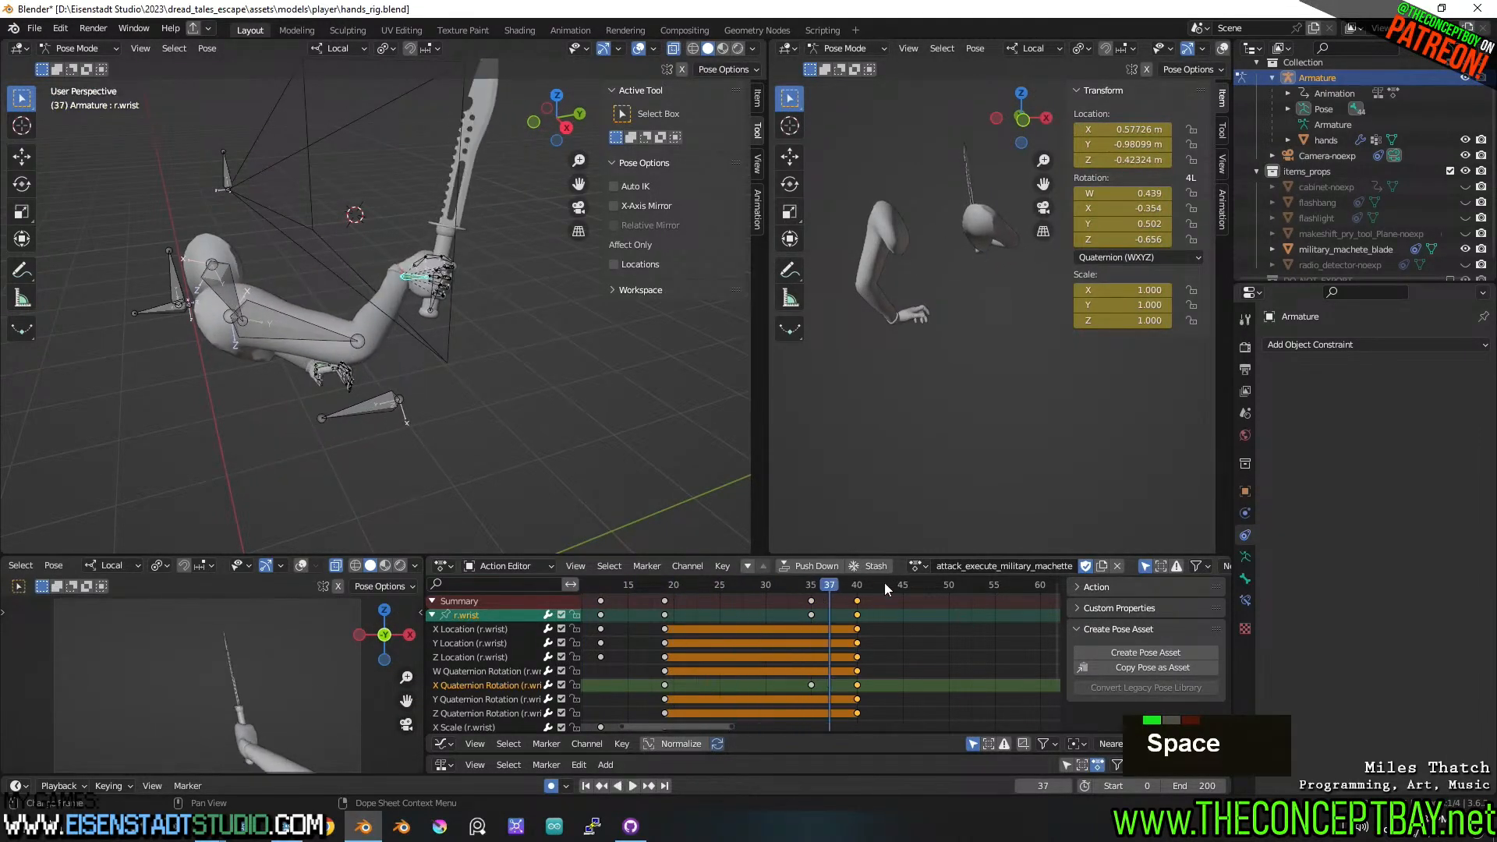
key("space")
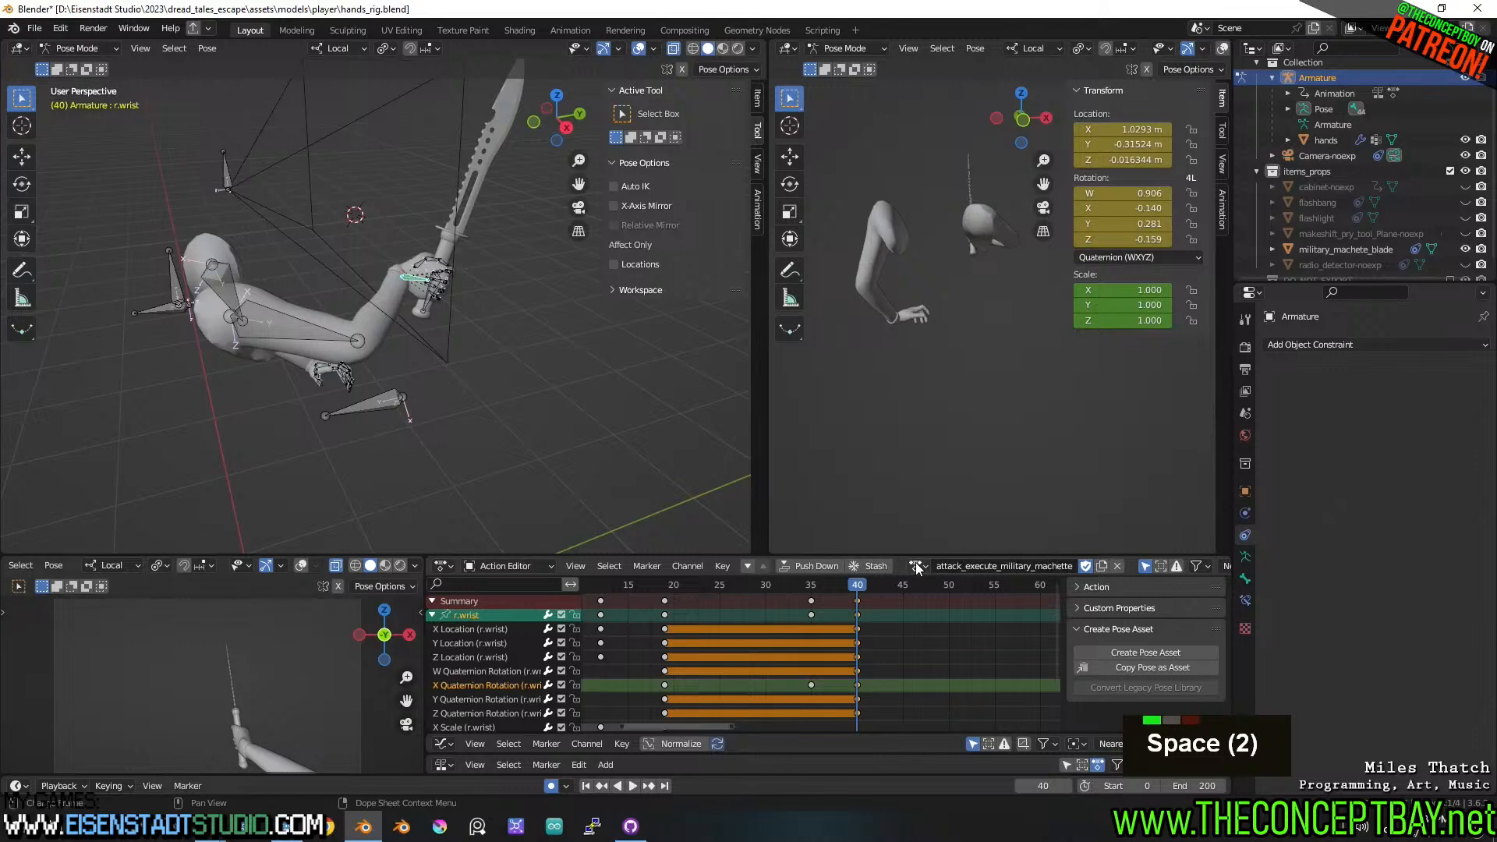
left_click(917, 569)
scroll(964, 683, "down", 4)
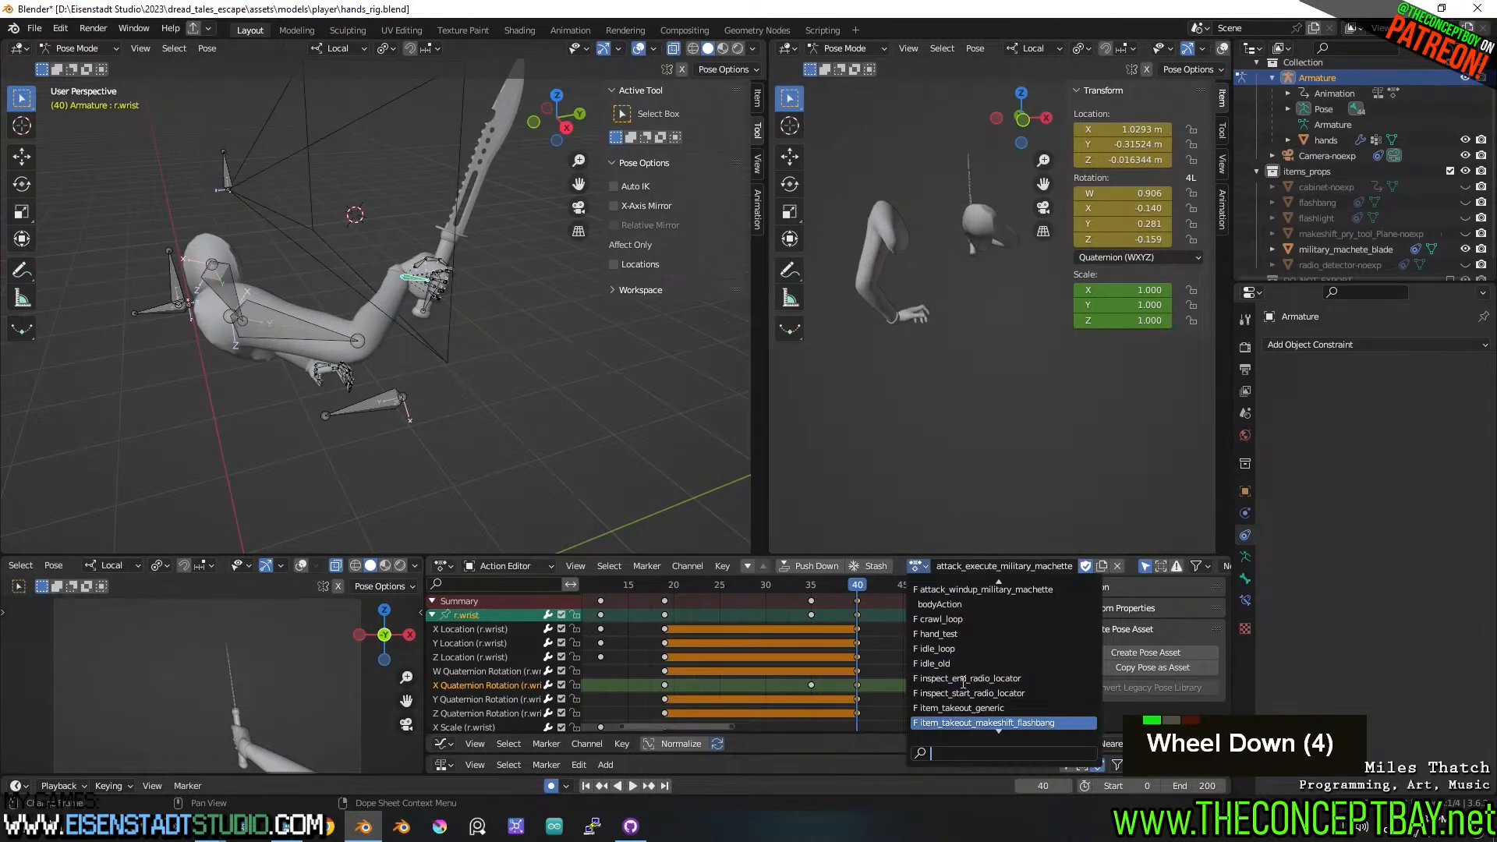
key("Escape")
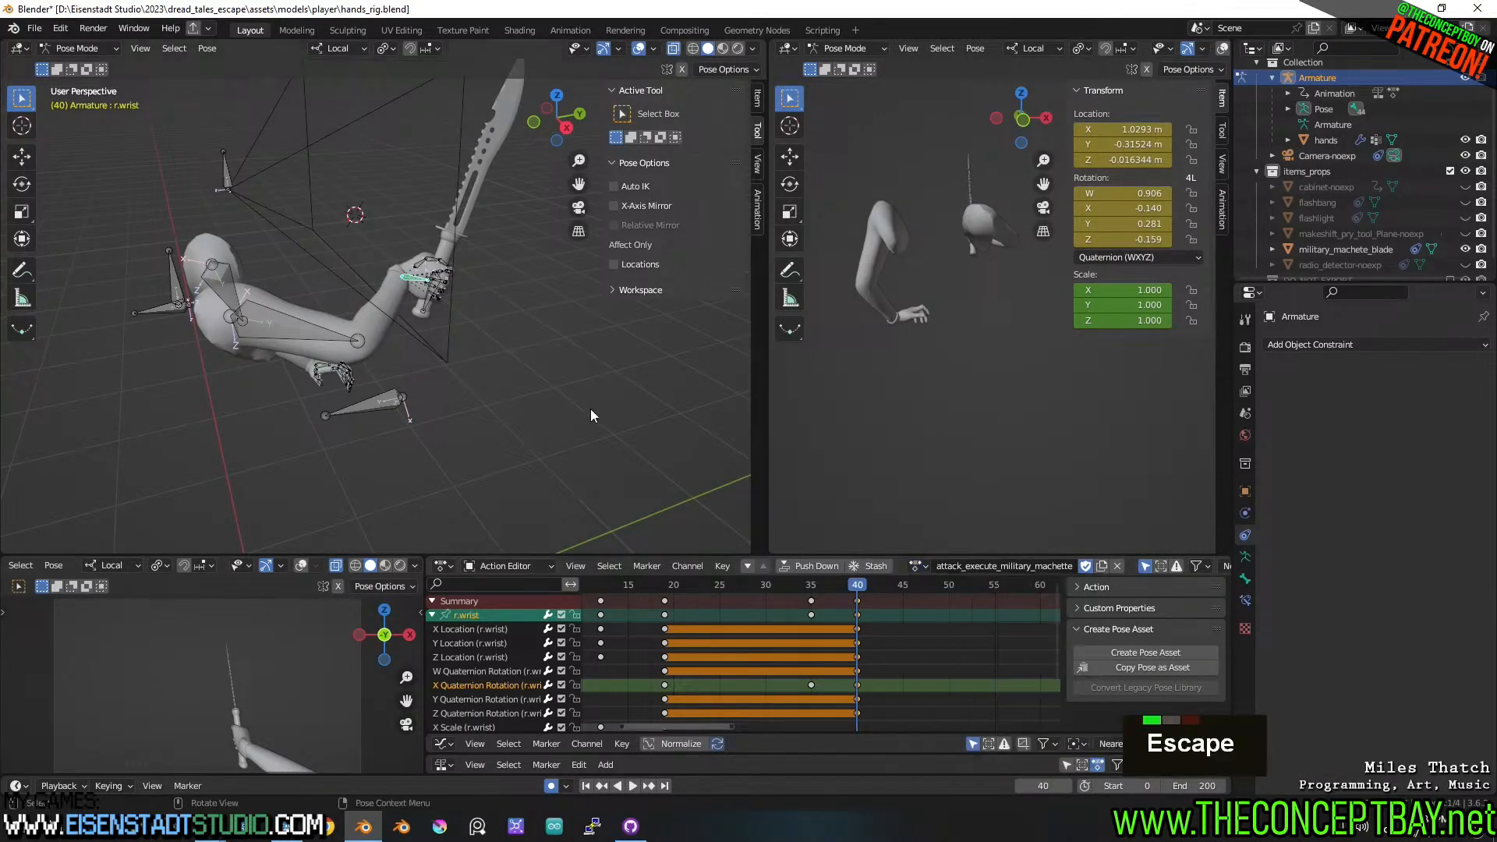
- Undo the recent edits back to before the all-bones keyframe was inserted at frame 40 of the attack action
key("ctrl+z")
key("ctrl+z")
key("ctrl+z")
key("ctrl+z")
key("ctrl+z")
key("ctrl+z")
key("ctrl+z")
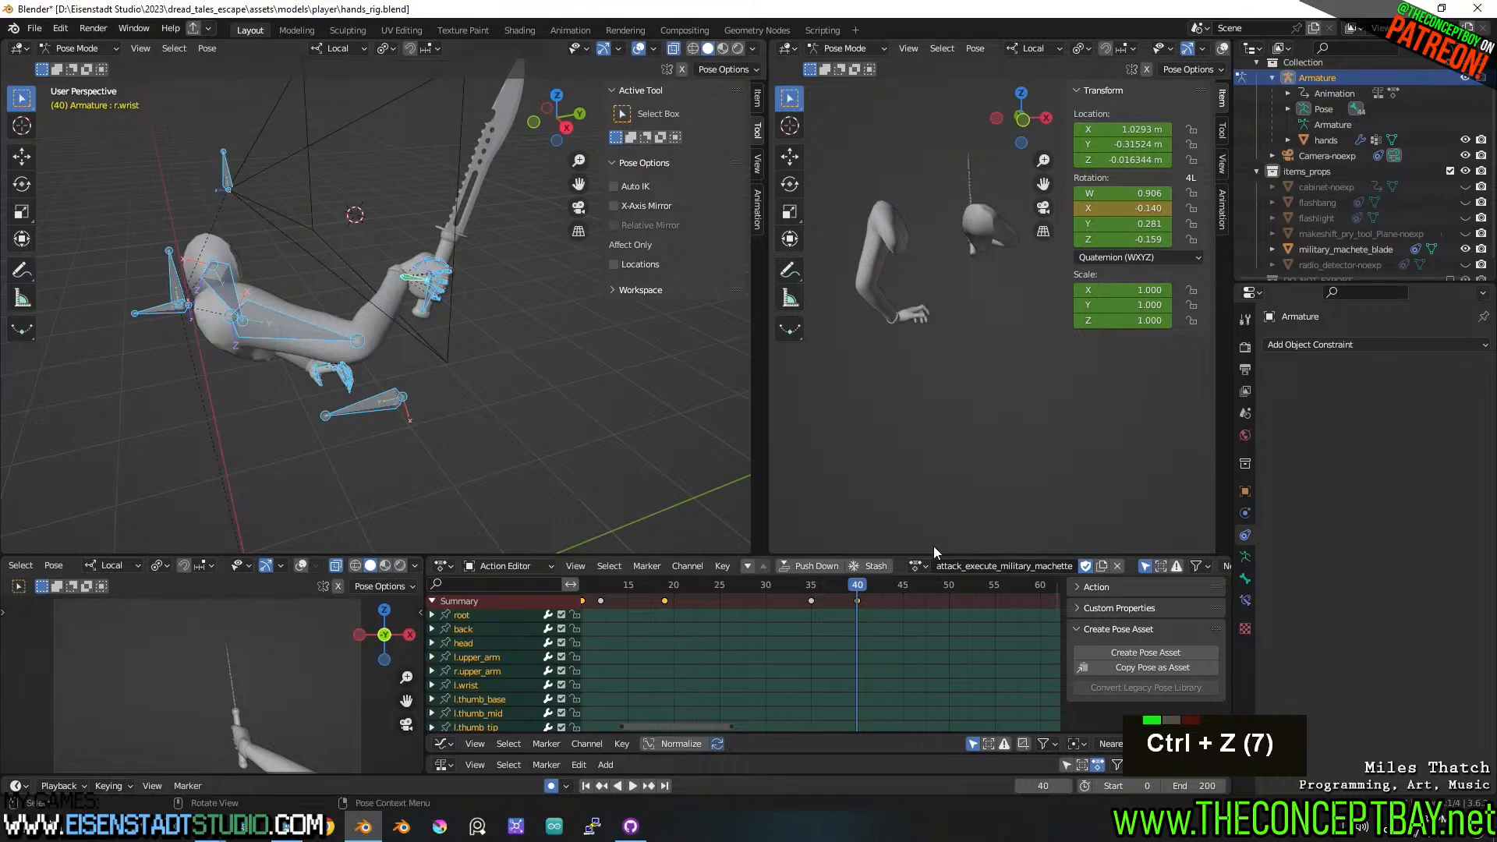
- Open the item_takeout_military_machette action, select only r.wrist and copy its keyframes at frame 40
left_click(917, 567)
scroll(1014, 686, "down", 12)
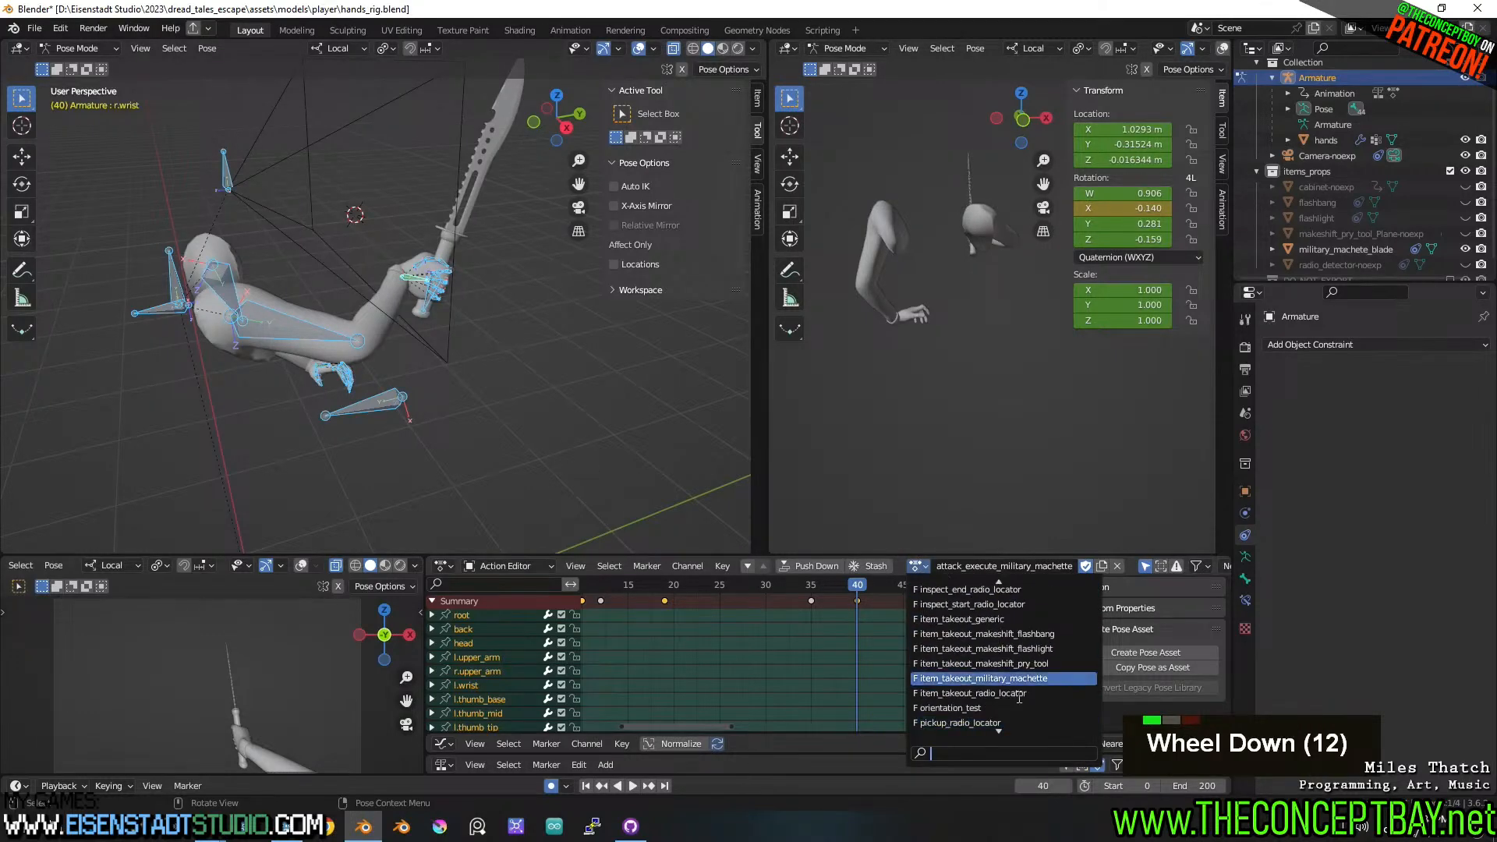
left_click(1023, 680)
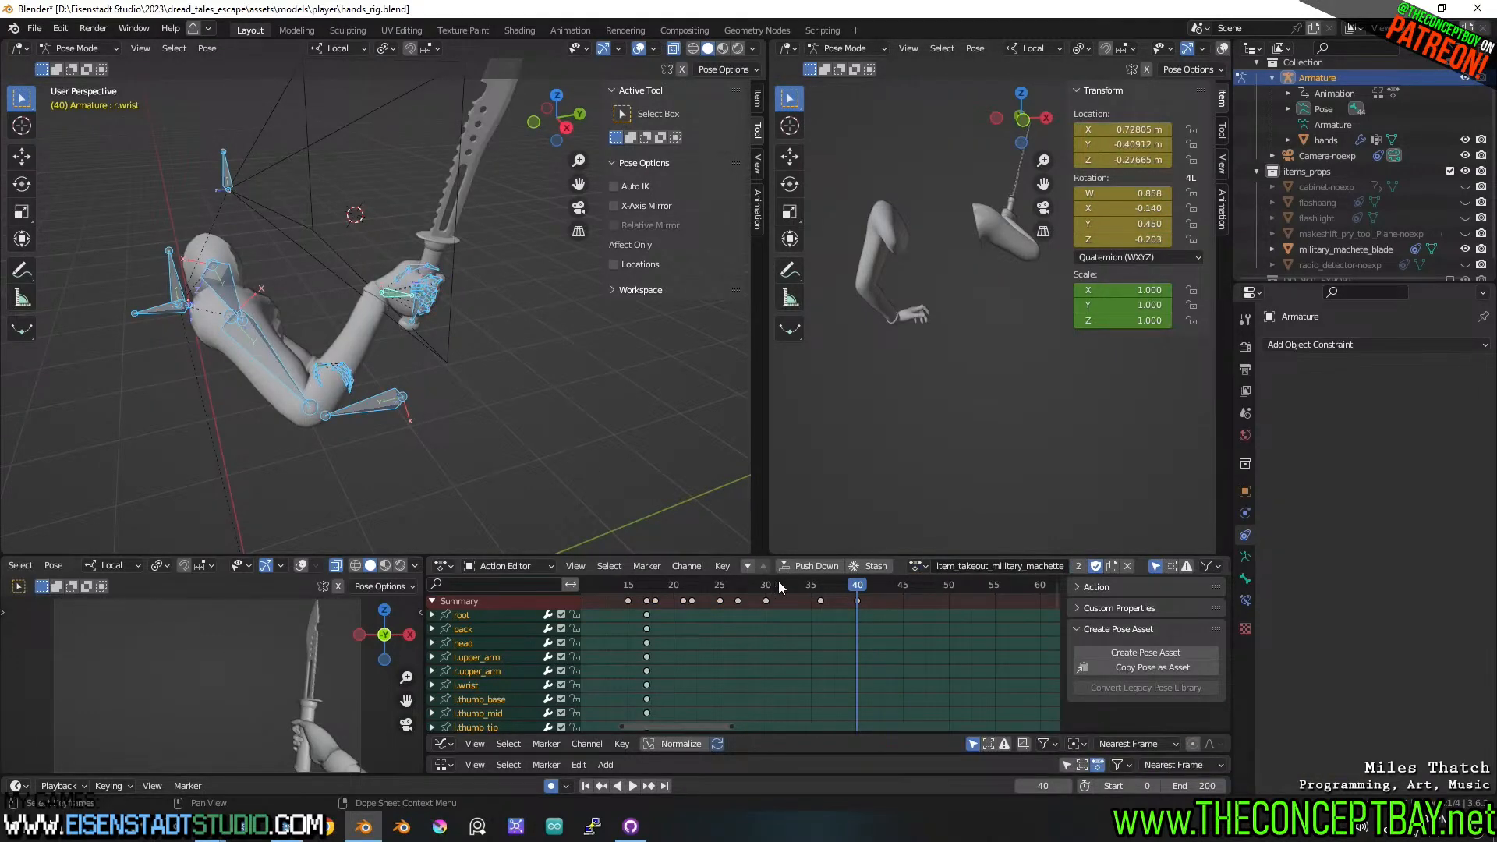
left_click_drag(779, 588, 821, 694)
left_click(511, 366)
left_click(390, 294)
left_click(858, 601)
left_click(874, 601)
key("ctrl+c")
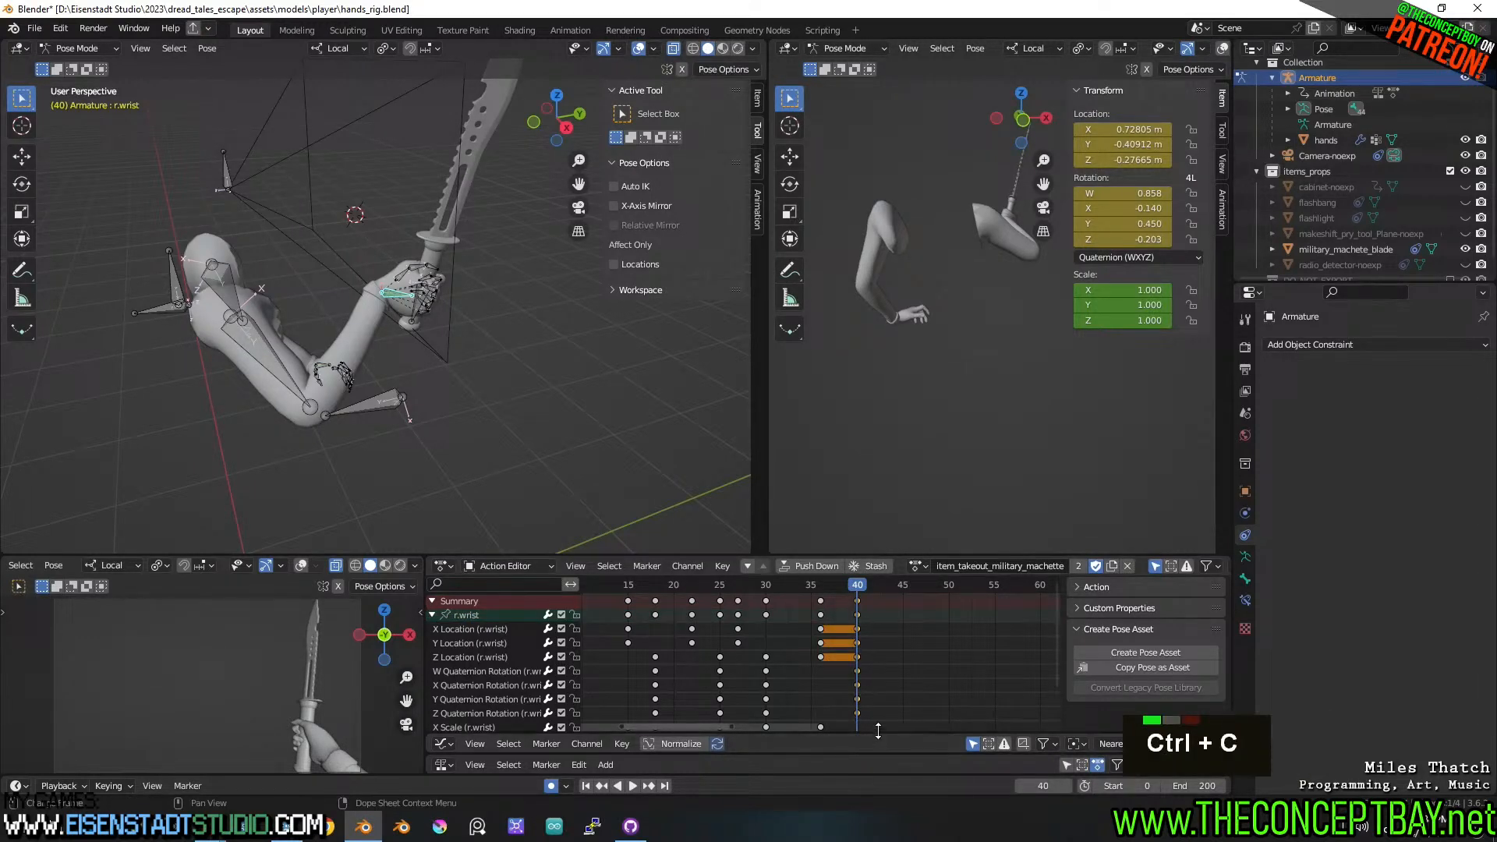
- Compare the frame 40 pose in attack_execute_military_machette with the one in item_takeout_military_machette
left_click(922, 565)
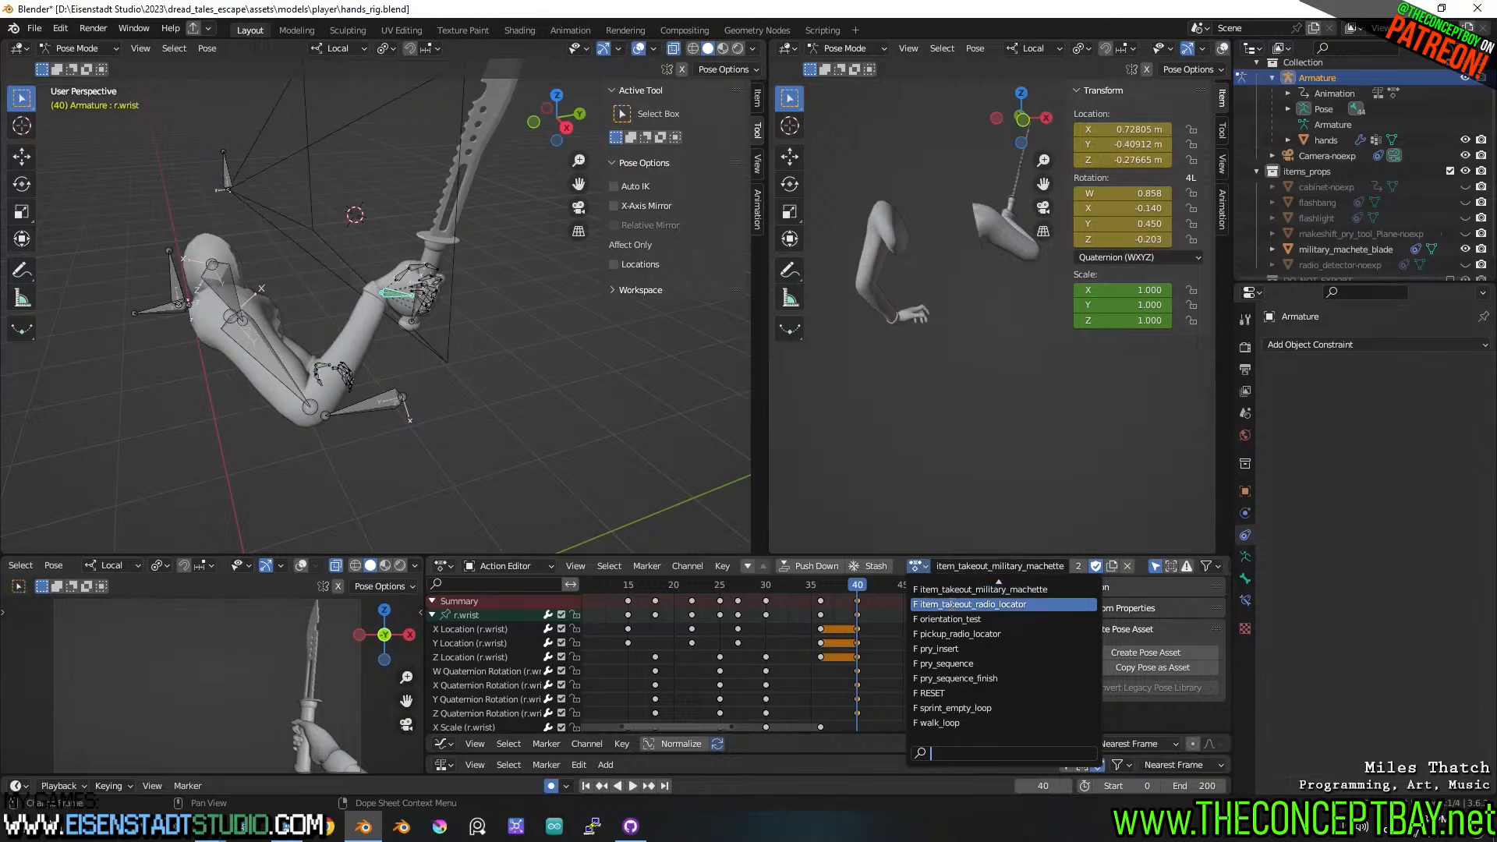
scroll(948, 606, "up", 16)
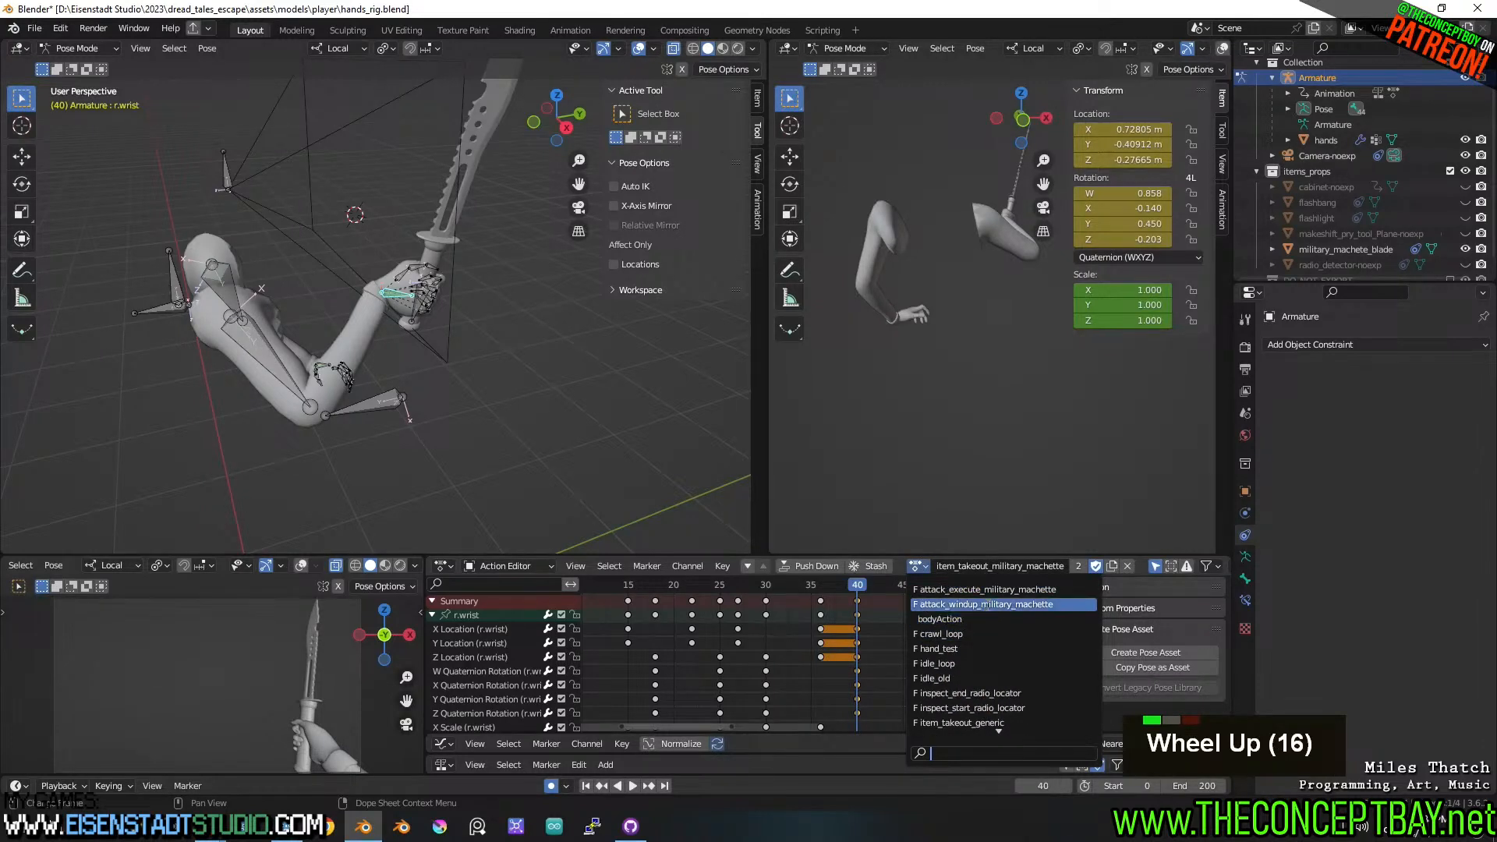
left_click(994, 589)
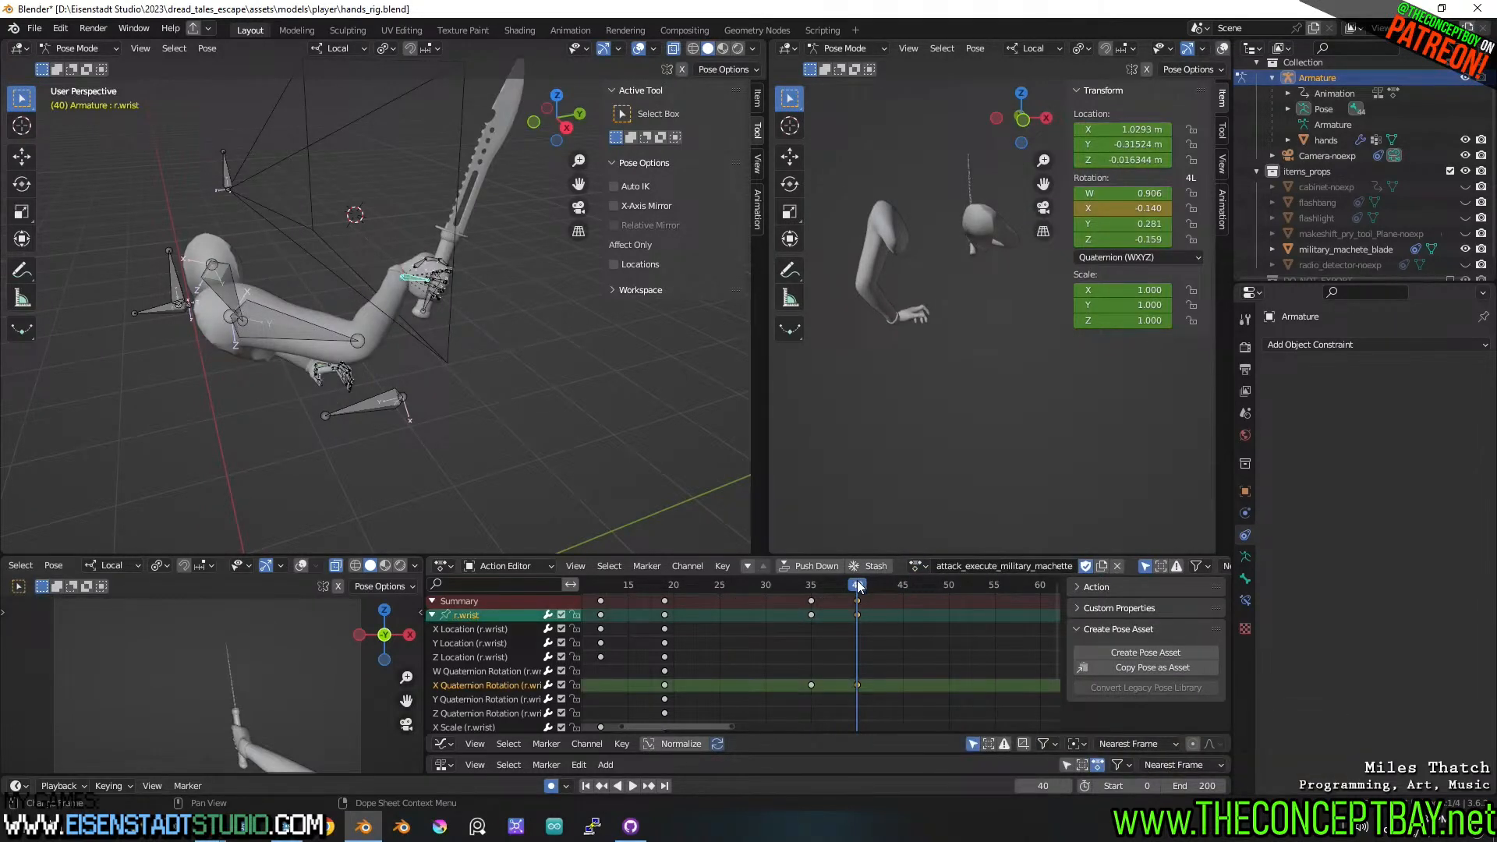
left_click(917, 566)
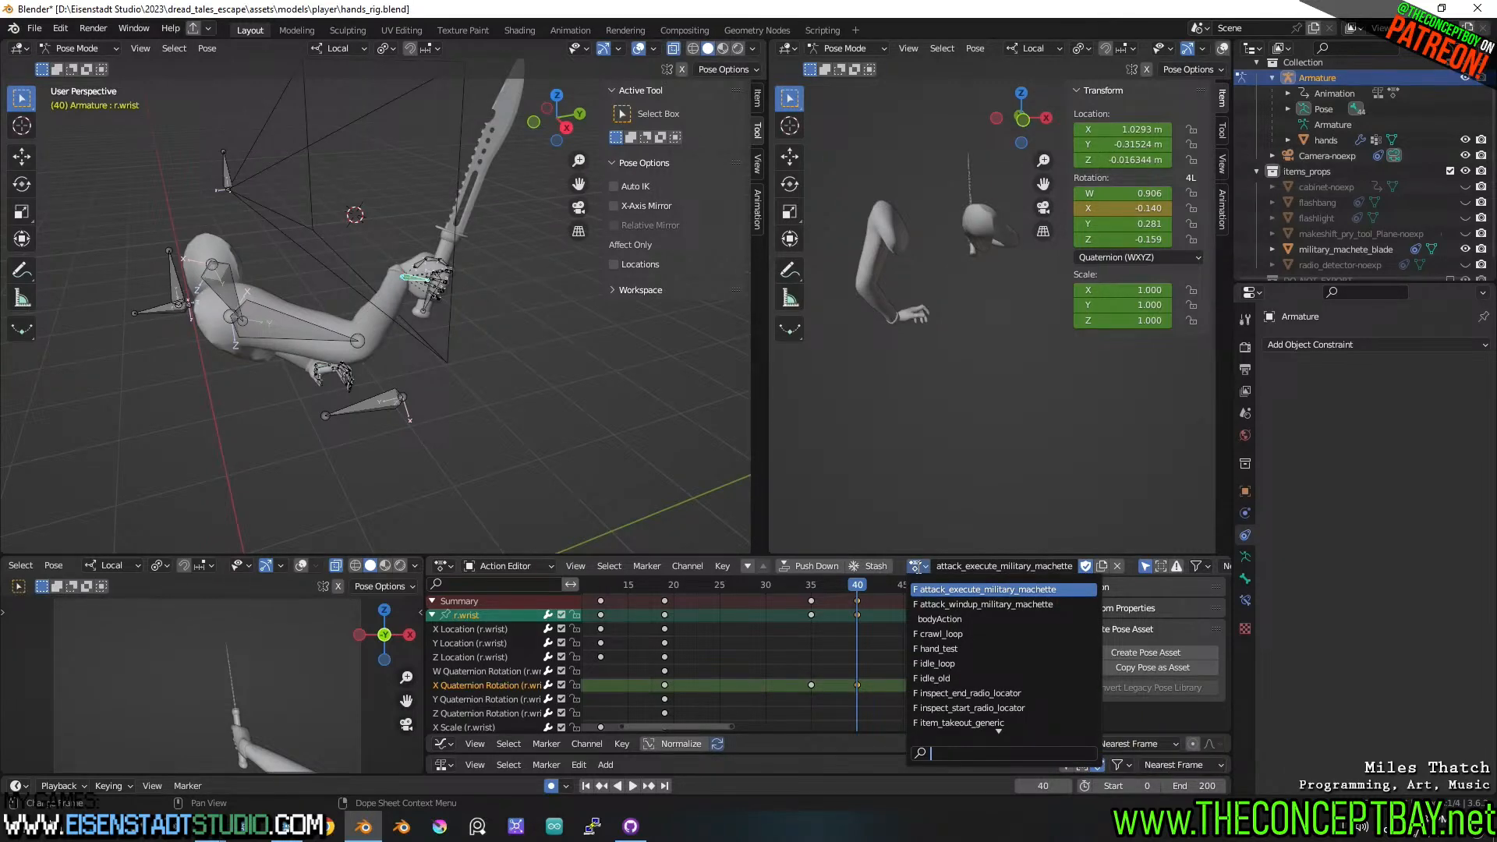
scroll(967, 692, "down", 9)
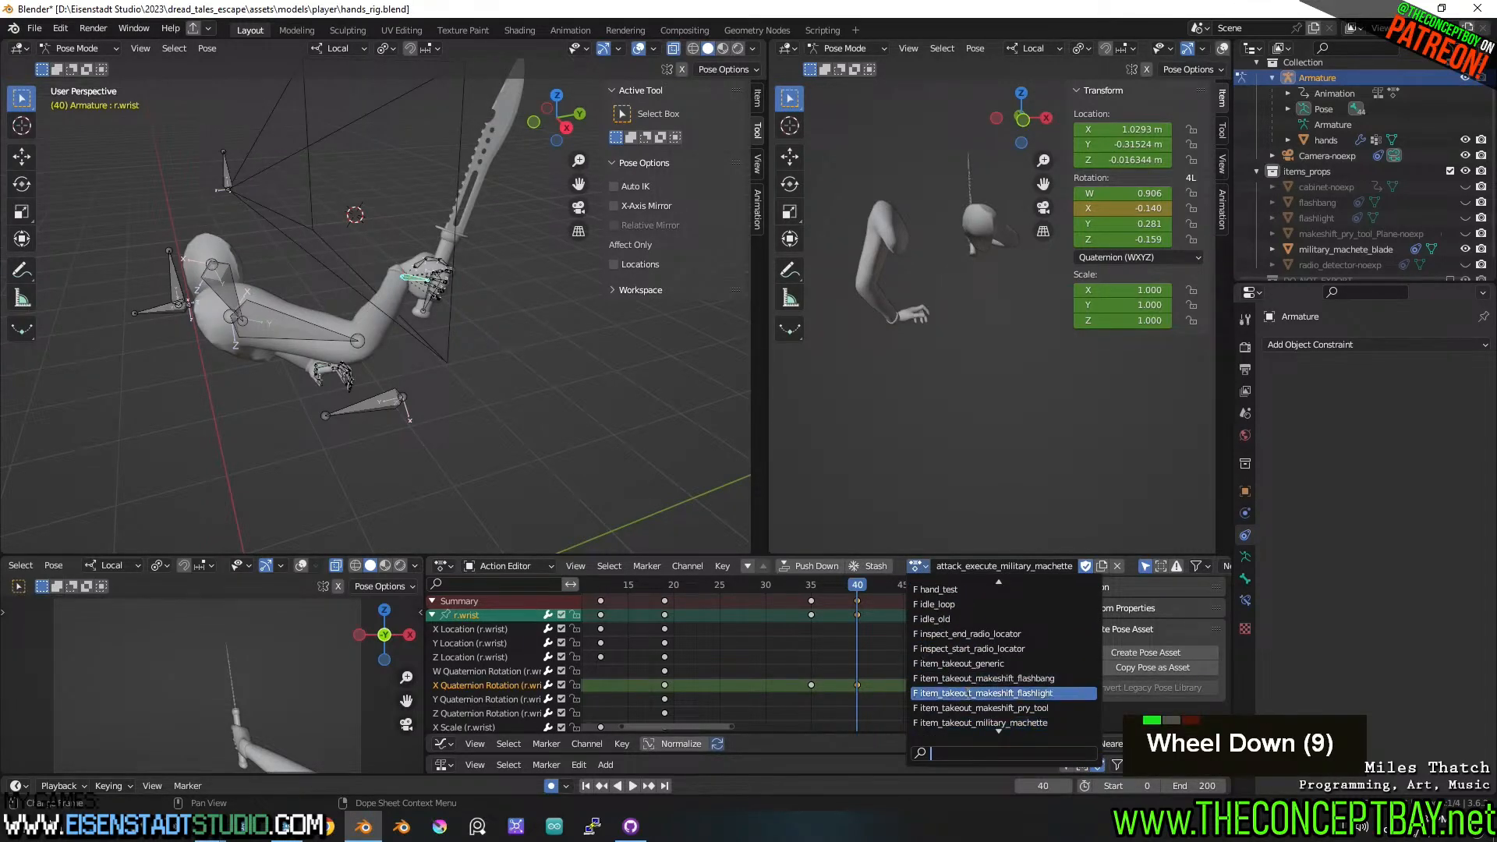
left_click(987, 721)
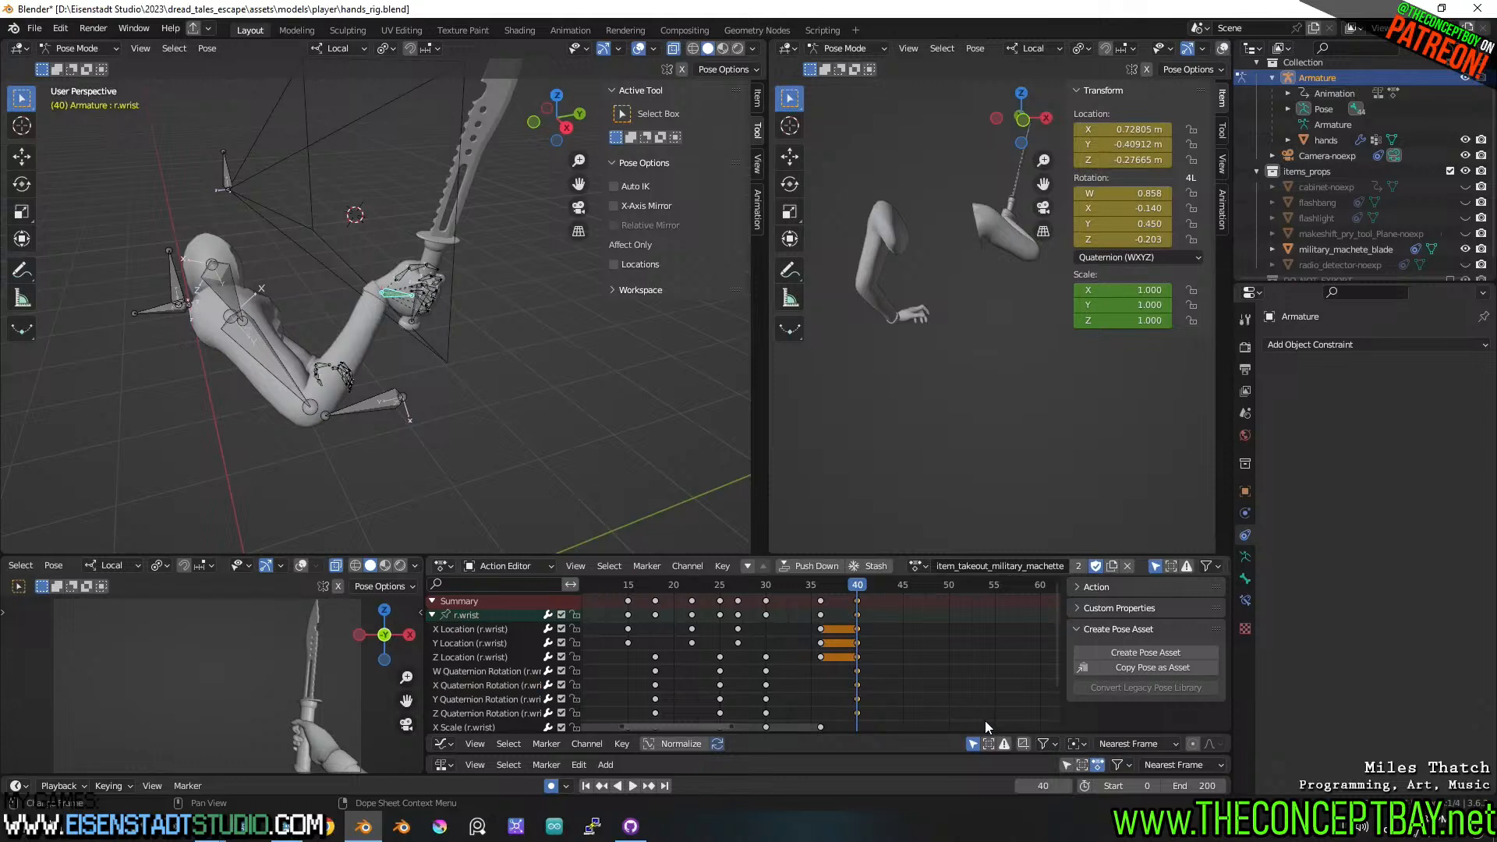
- Switch the armature to the attack_execute_military_machette action
left_click(919, 566)
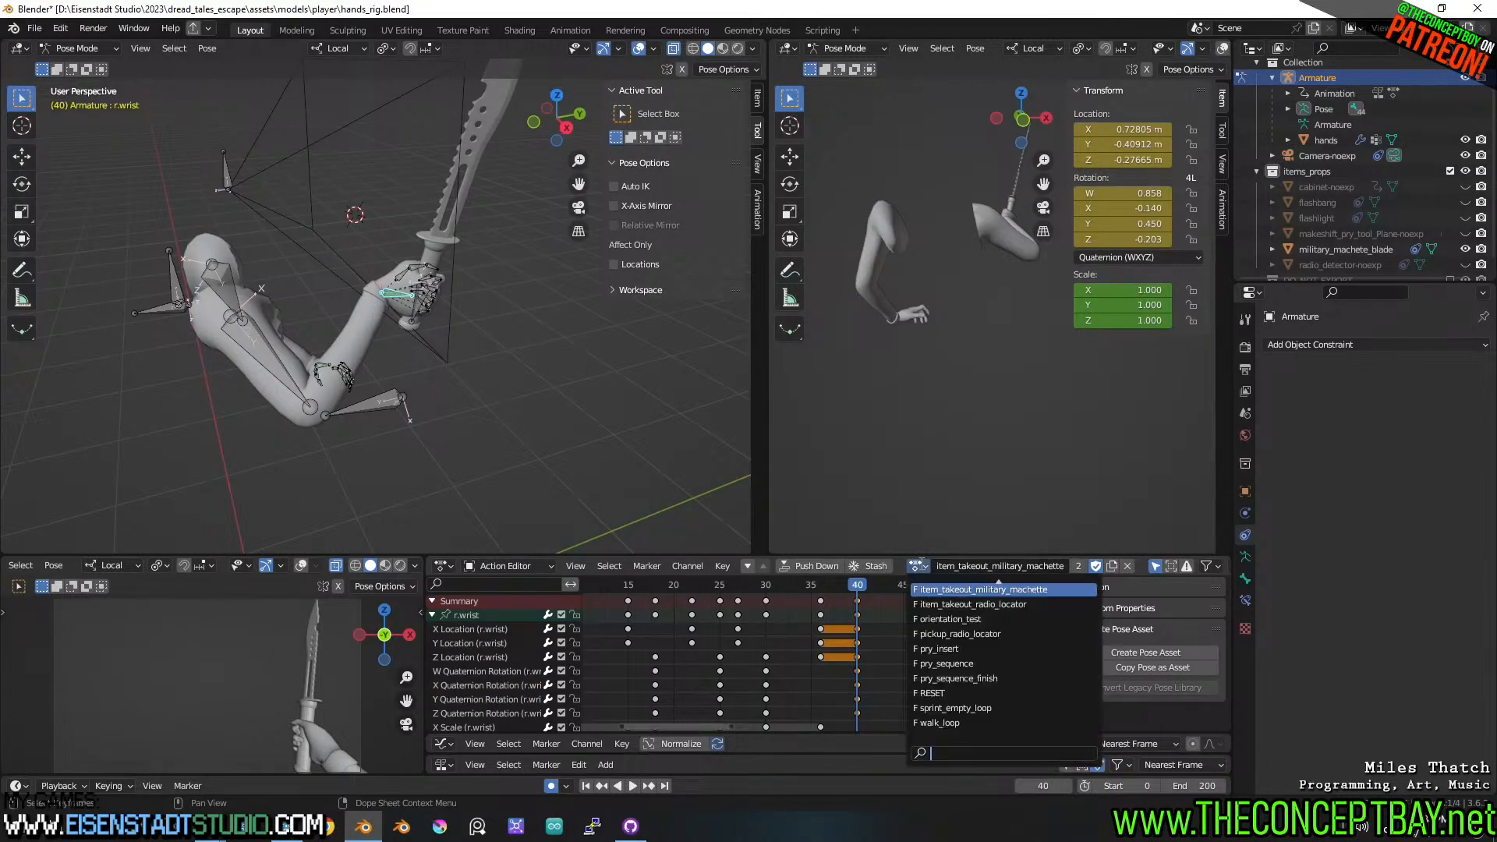
scroll(982, 628, "up", 13)
scroll(981, 628, "up", 10)
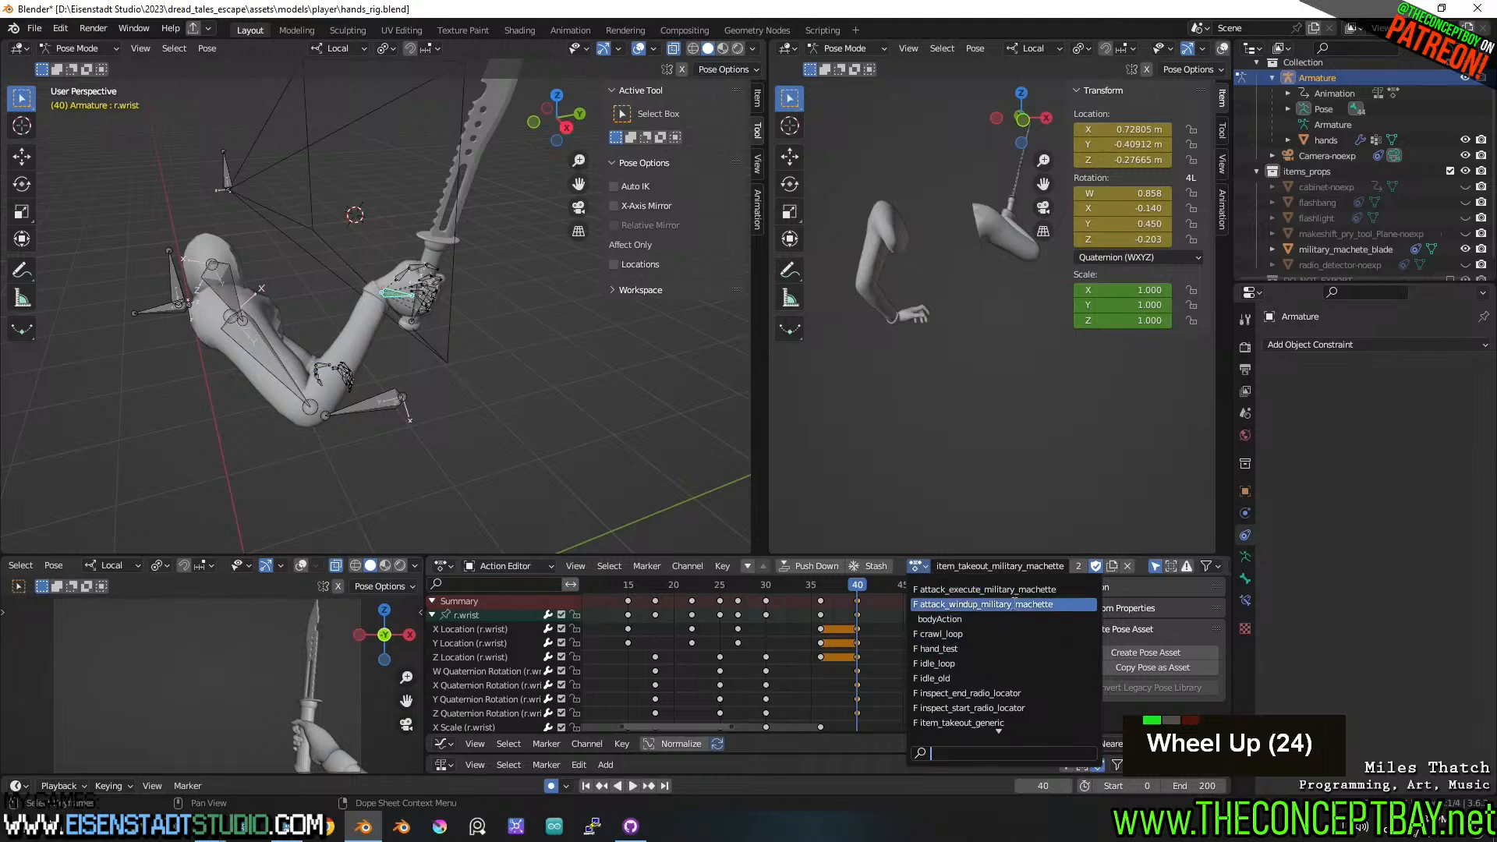
left_click(1013, 592)
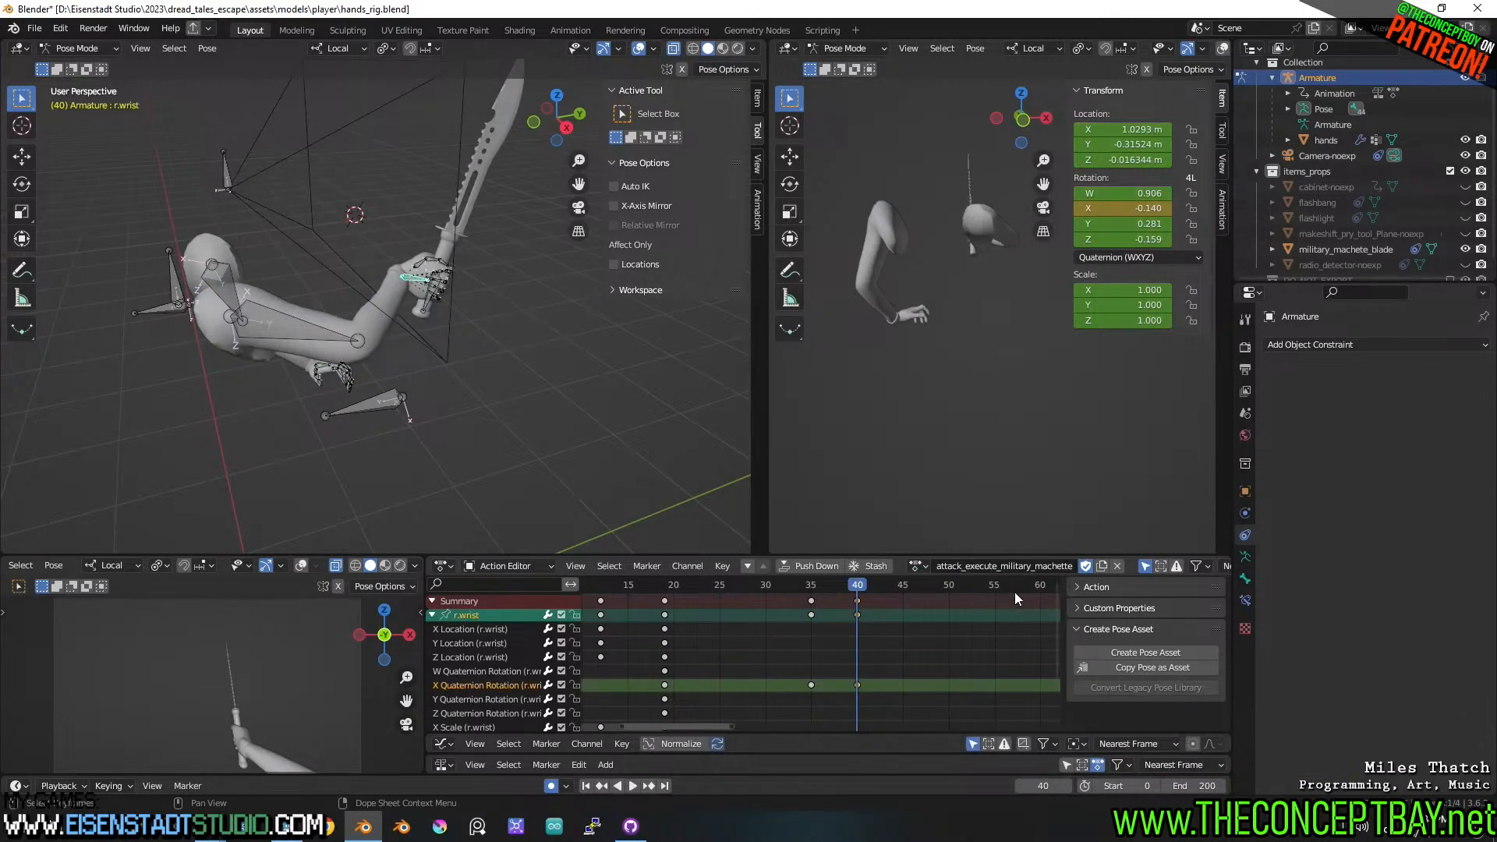
- Try pasting the copied r.wrist keyframes at frame 40 of the attack action, undoing each attempt
key("ctrl+v")
key("ctrl+z")
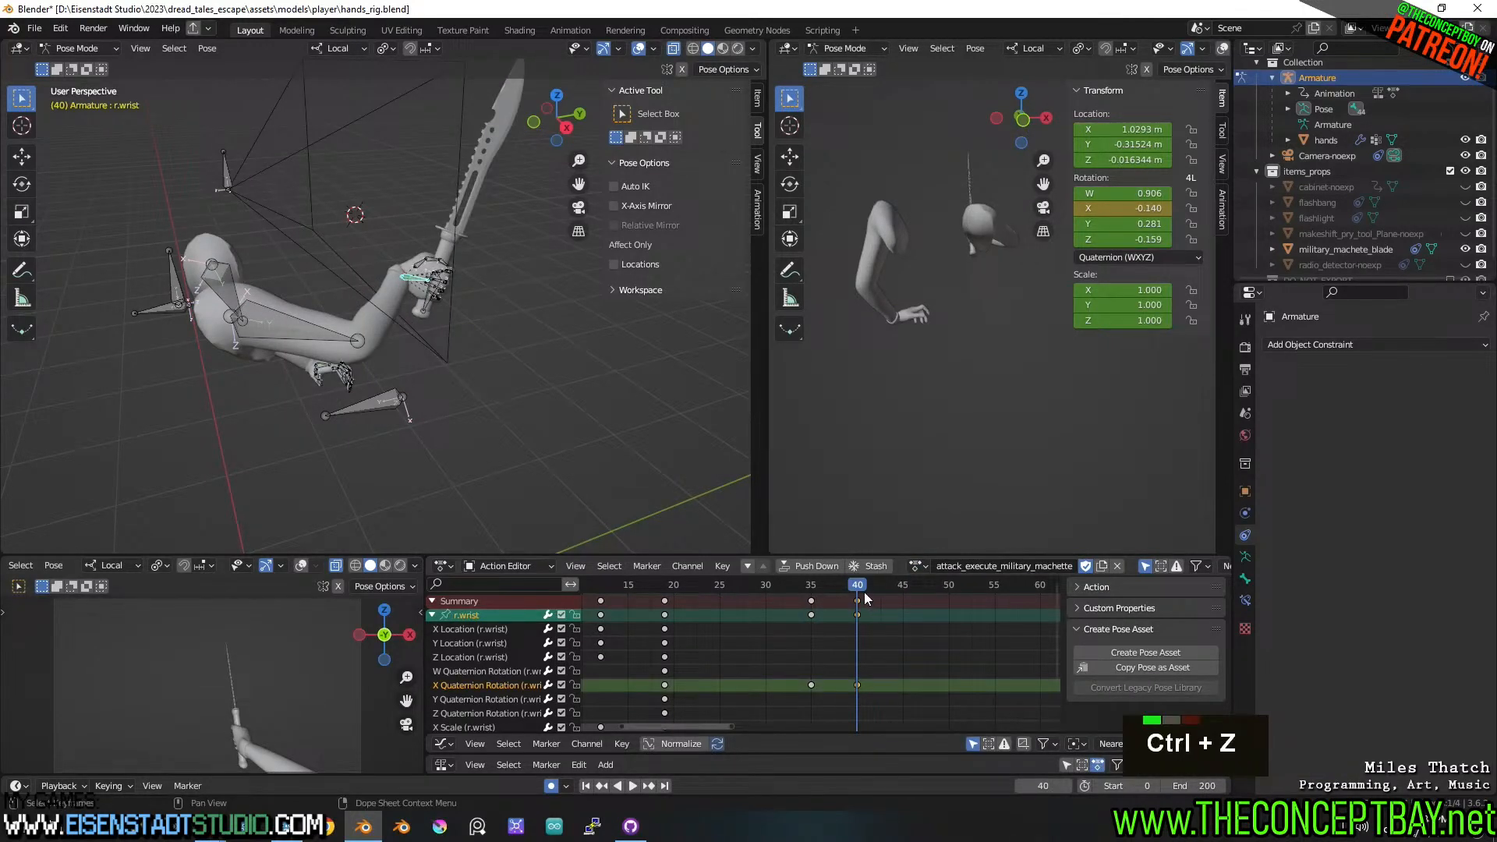
left_click_drag(867, 587, 858, 593)
key("ctrl+v")
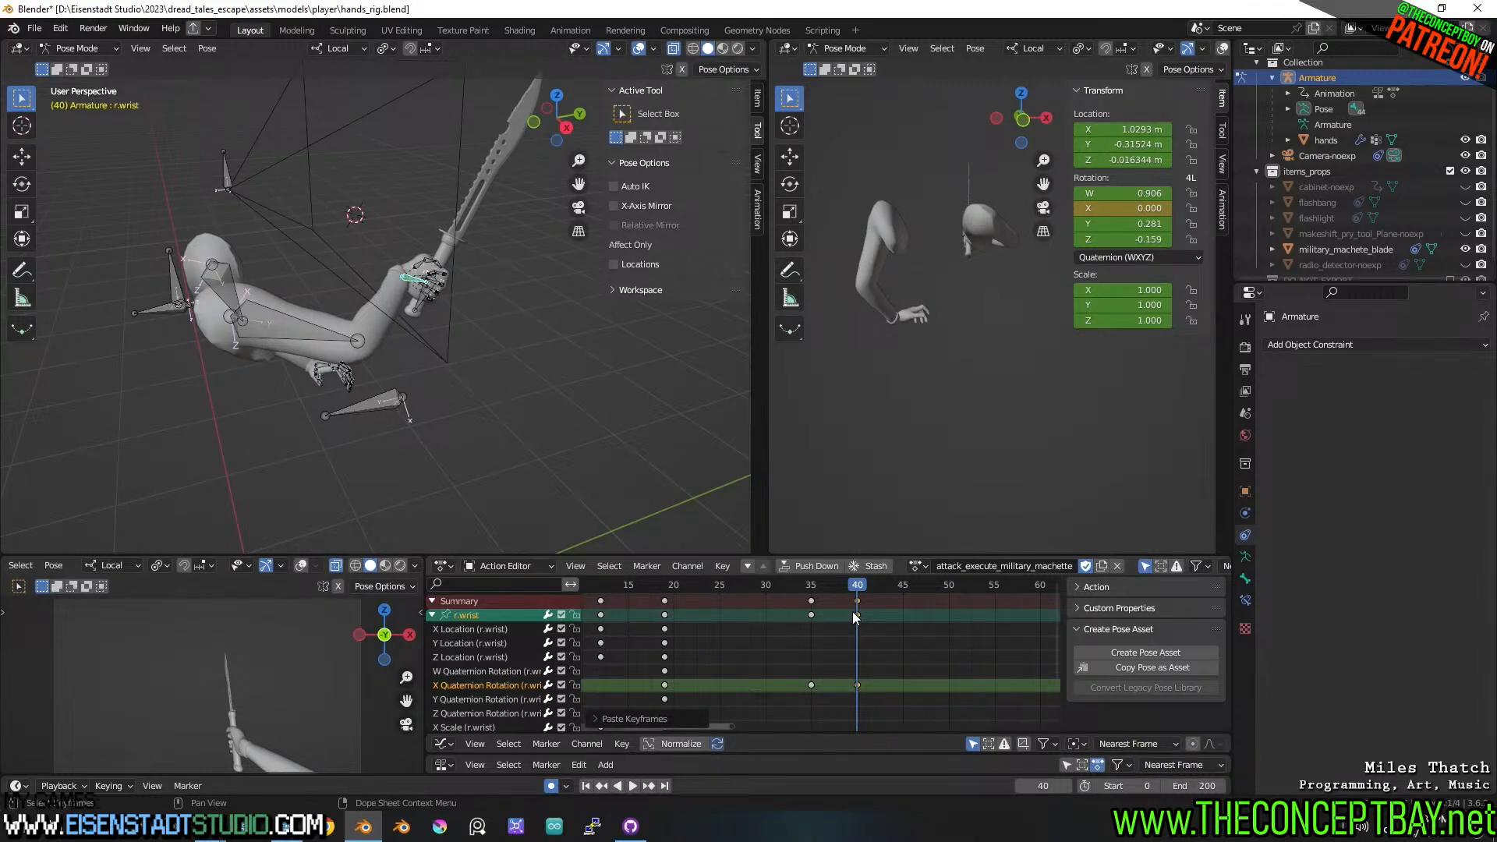
key("ctrl+z")
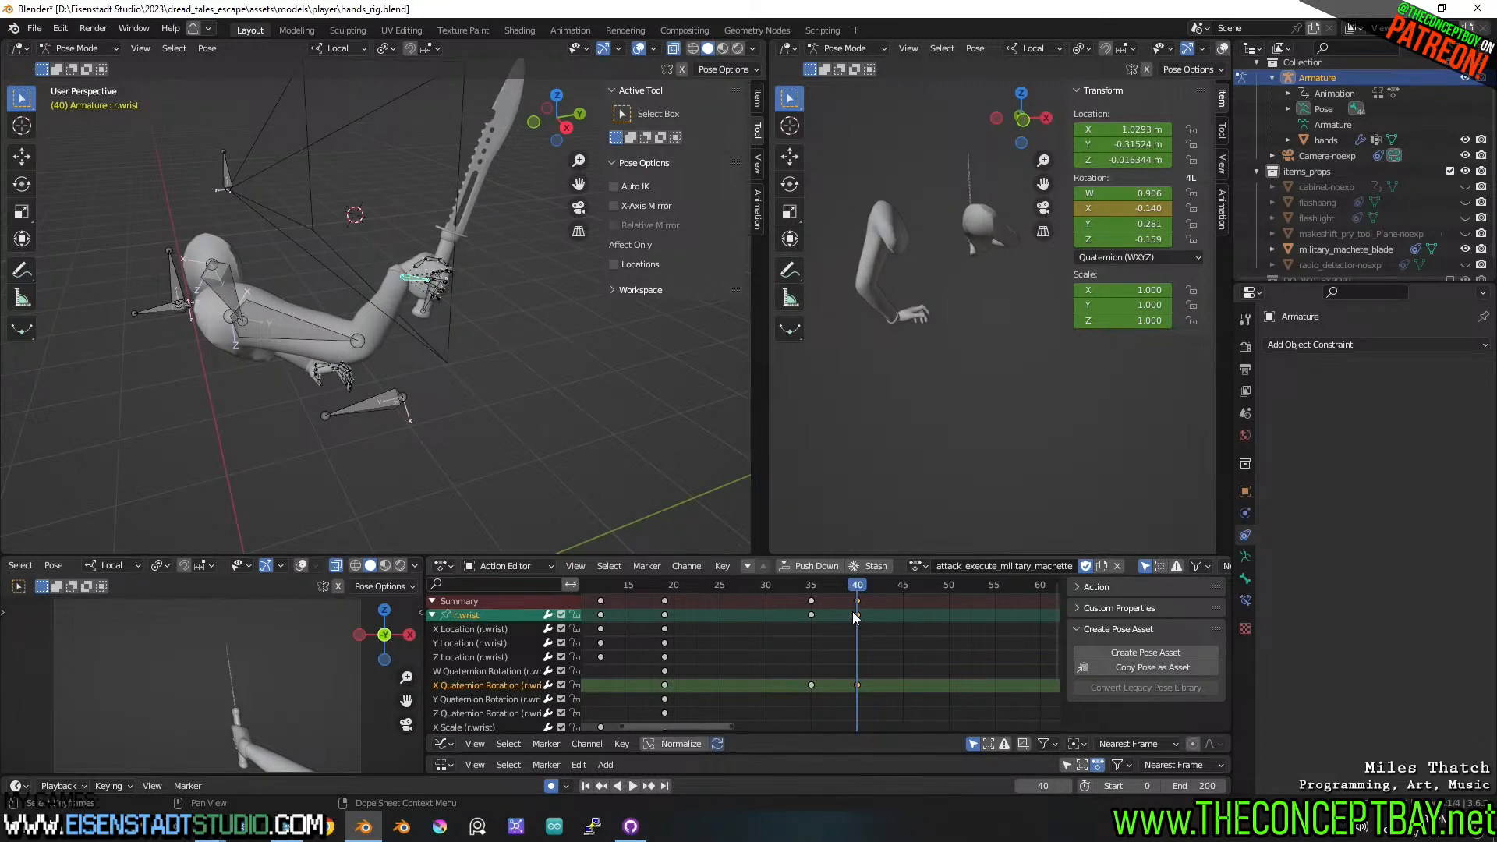
key("ctrl+v")
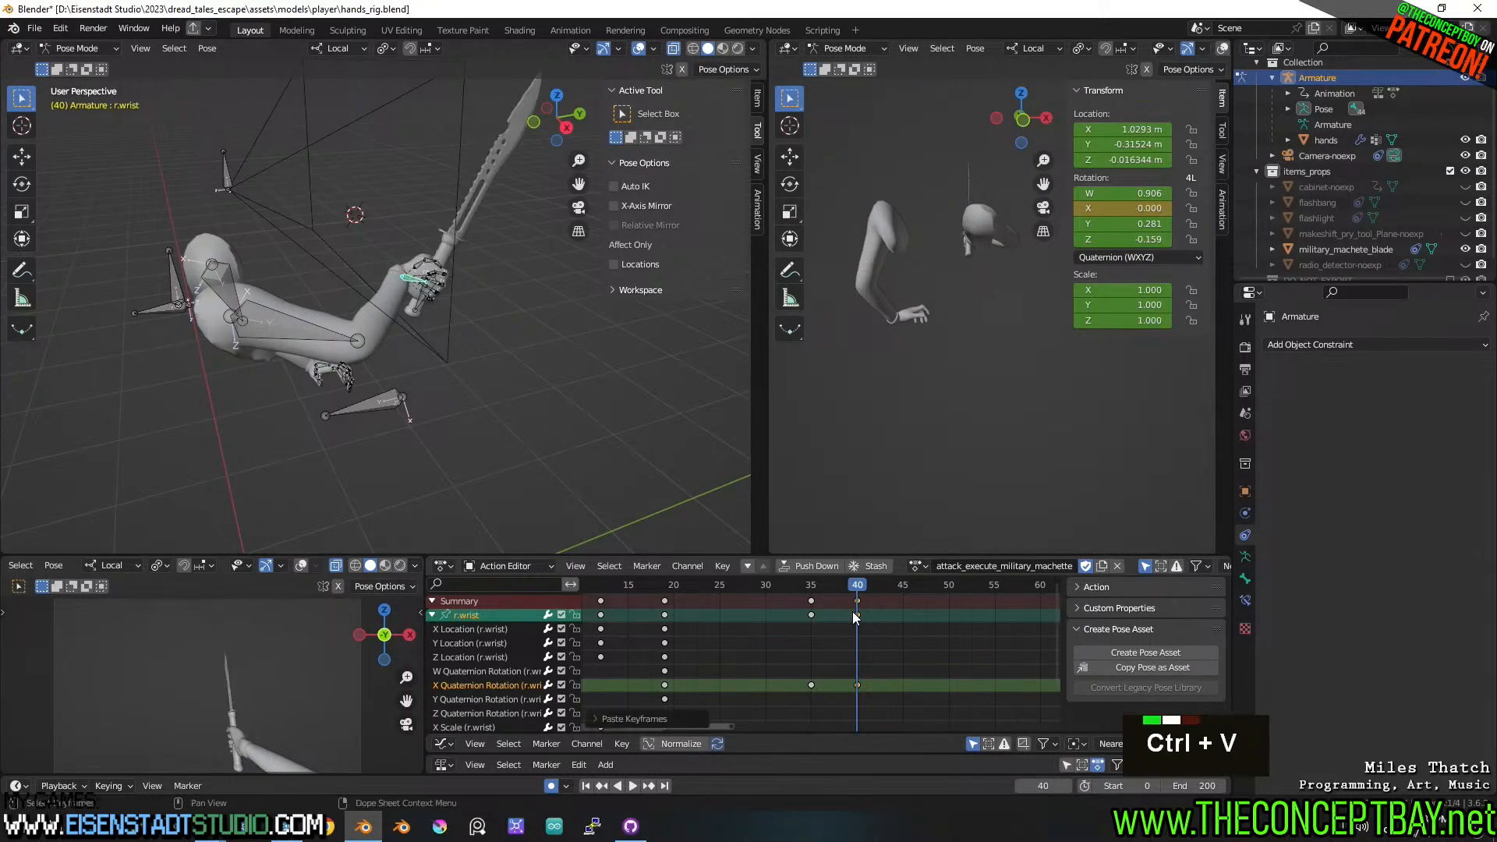
key("ctrl+z")
key("ctrl+v")
key("ctrl+z")
key("ctrl+v")
key("ctrl+z")
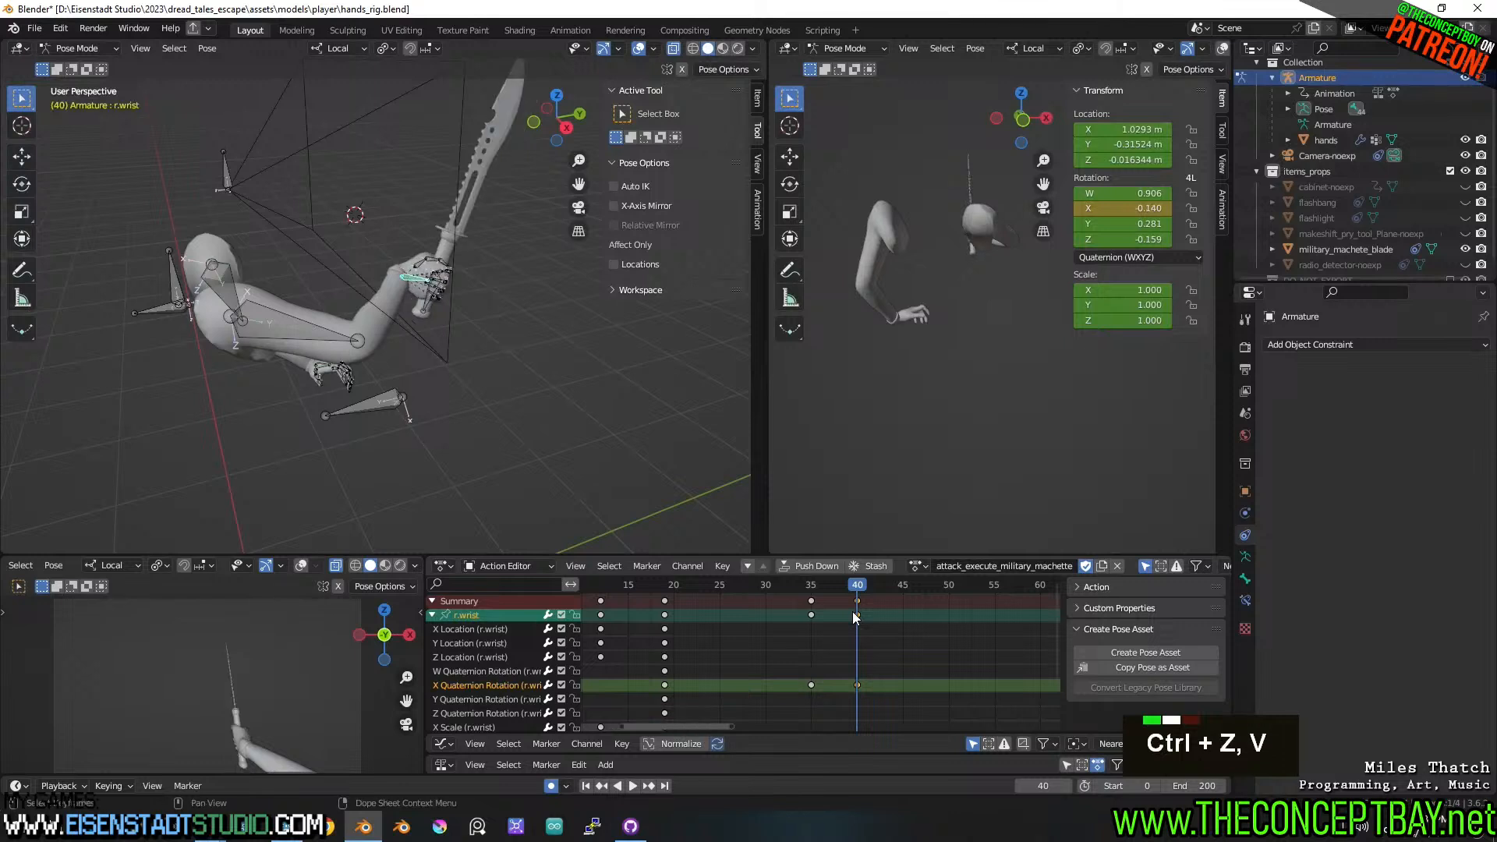
- Clear the channel name filter and try pasting the copied keyframes at frame 40 again, undoing the pasted content
left_click(534, 589)
key("BackSpace")
key("BackSpace")
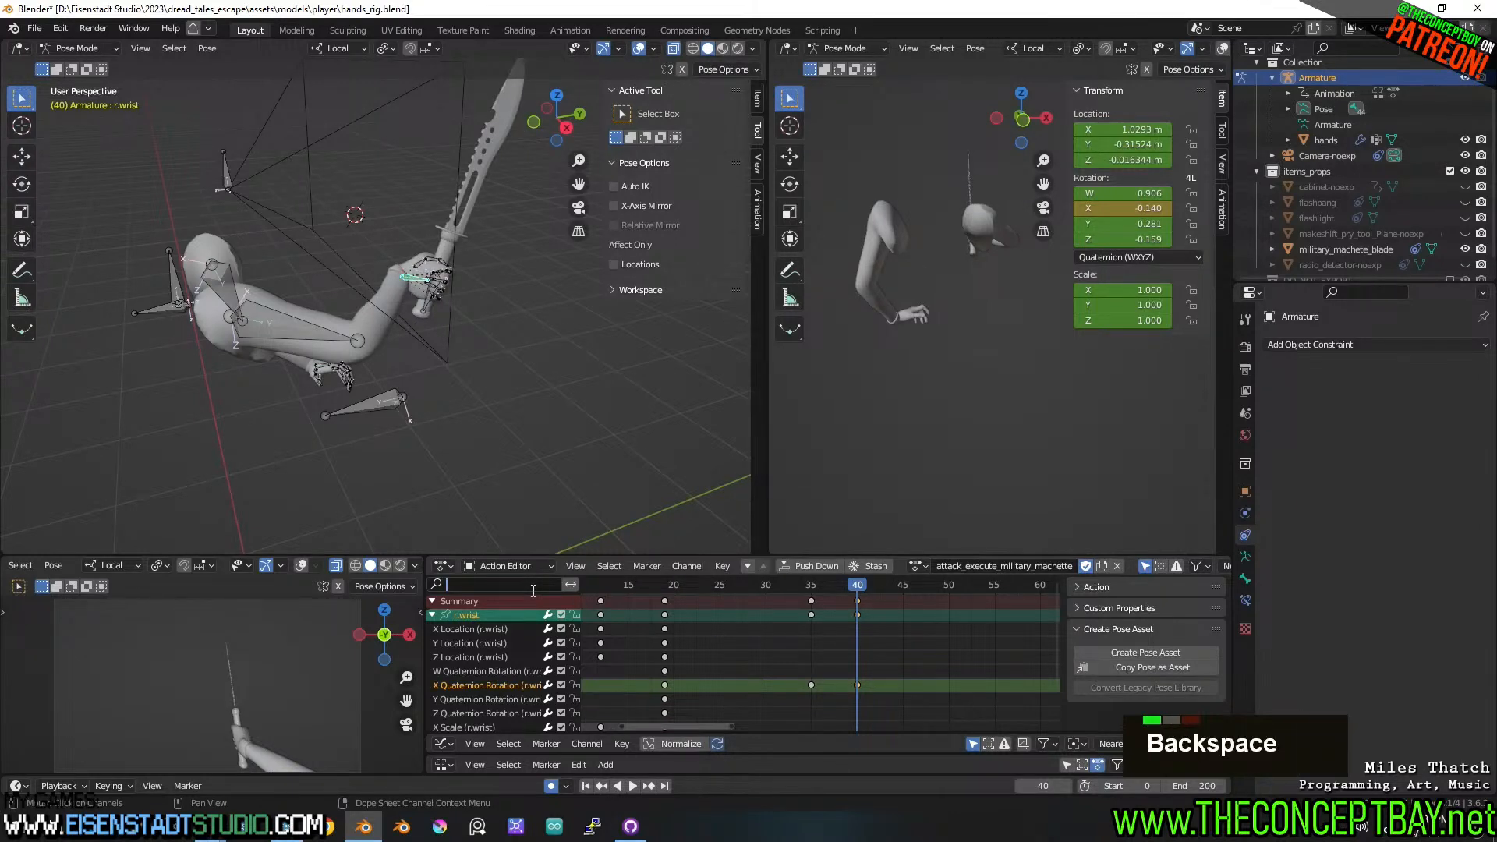
left_click(571, 585)
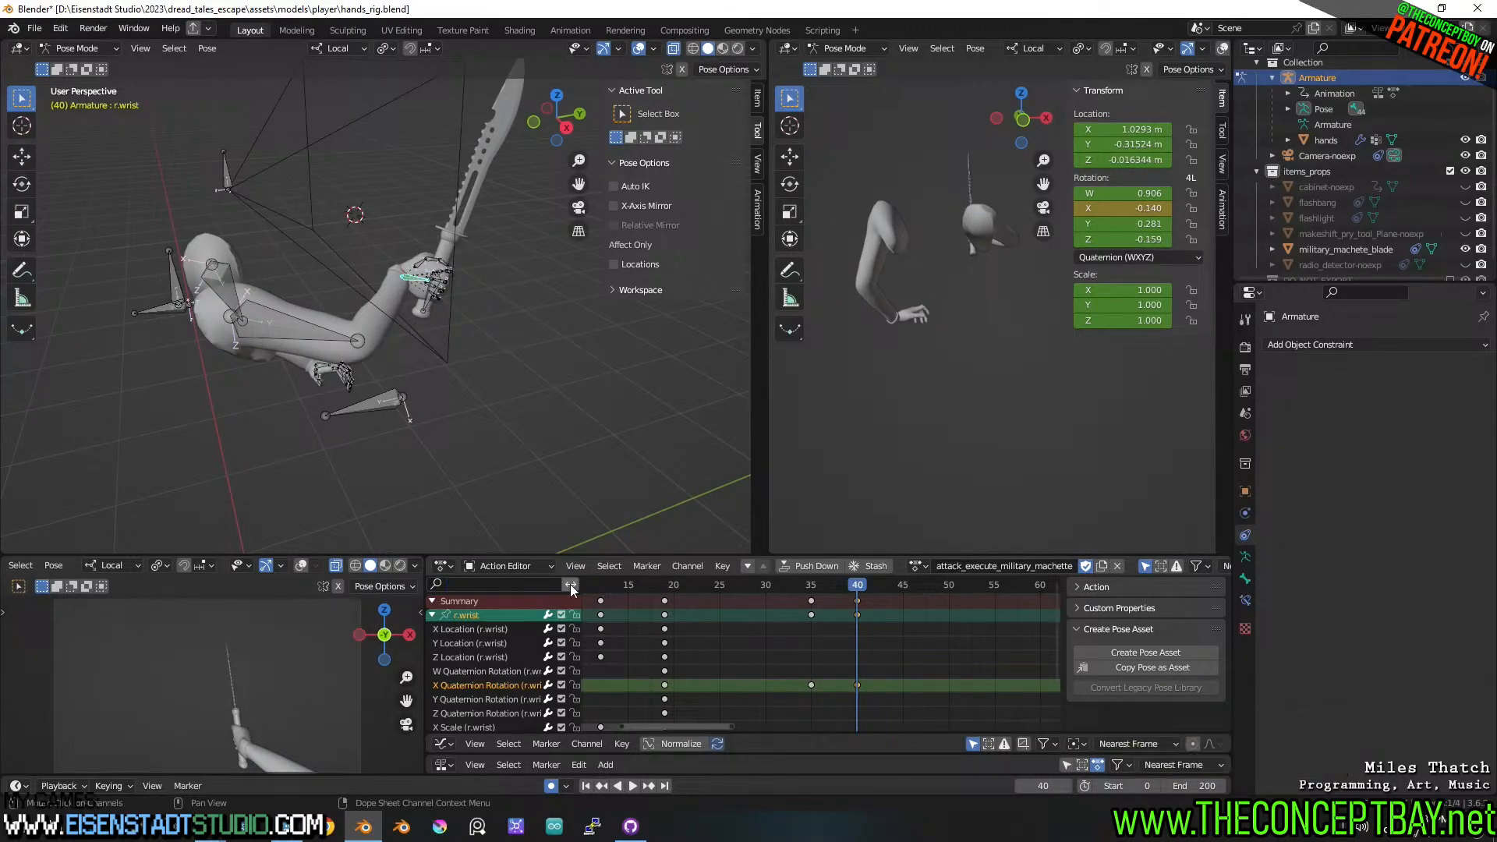
double_click(547, 584)
key("BackSpace")
key("BackSpace")
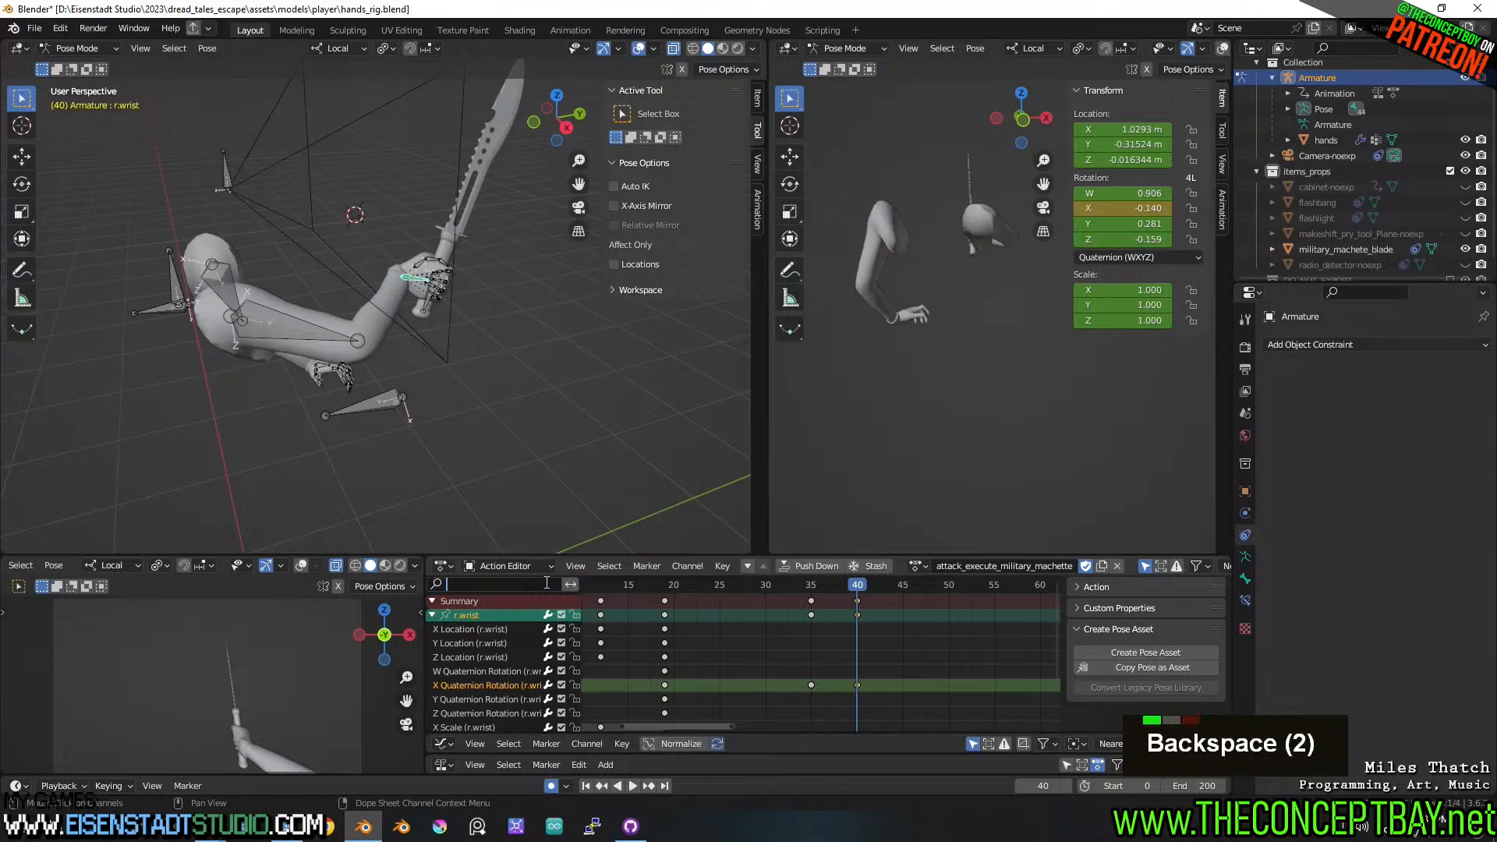
scroll(563, 685, "down", 5)
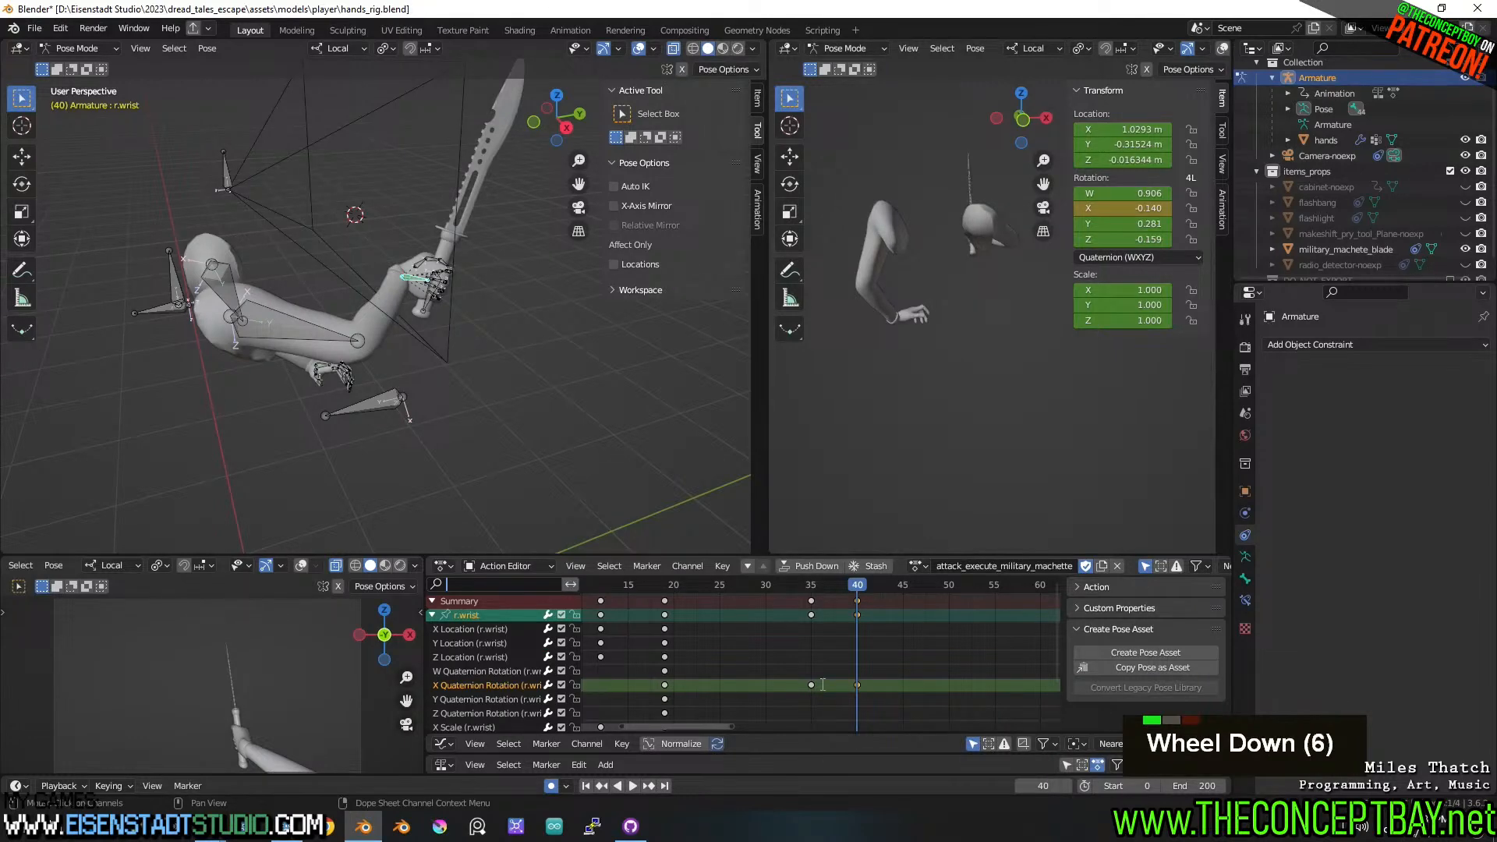
key("ctrl+v")
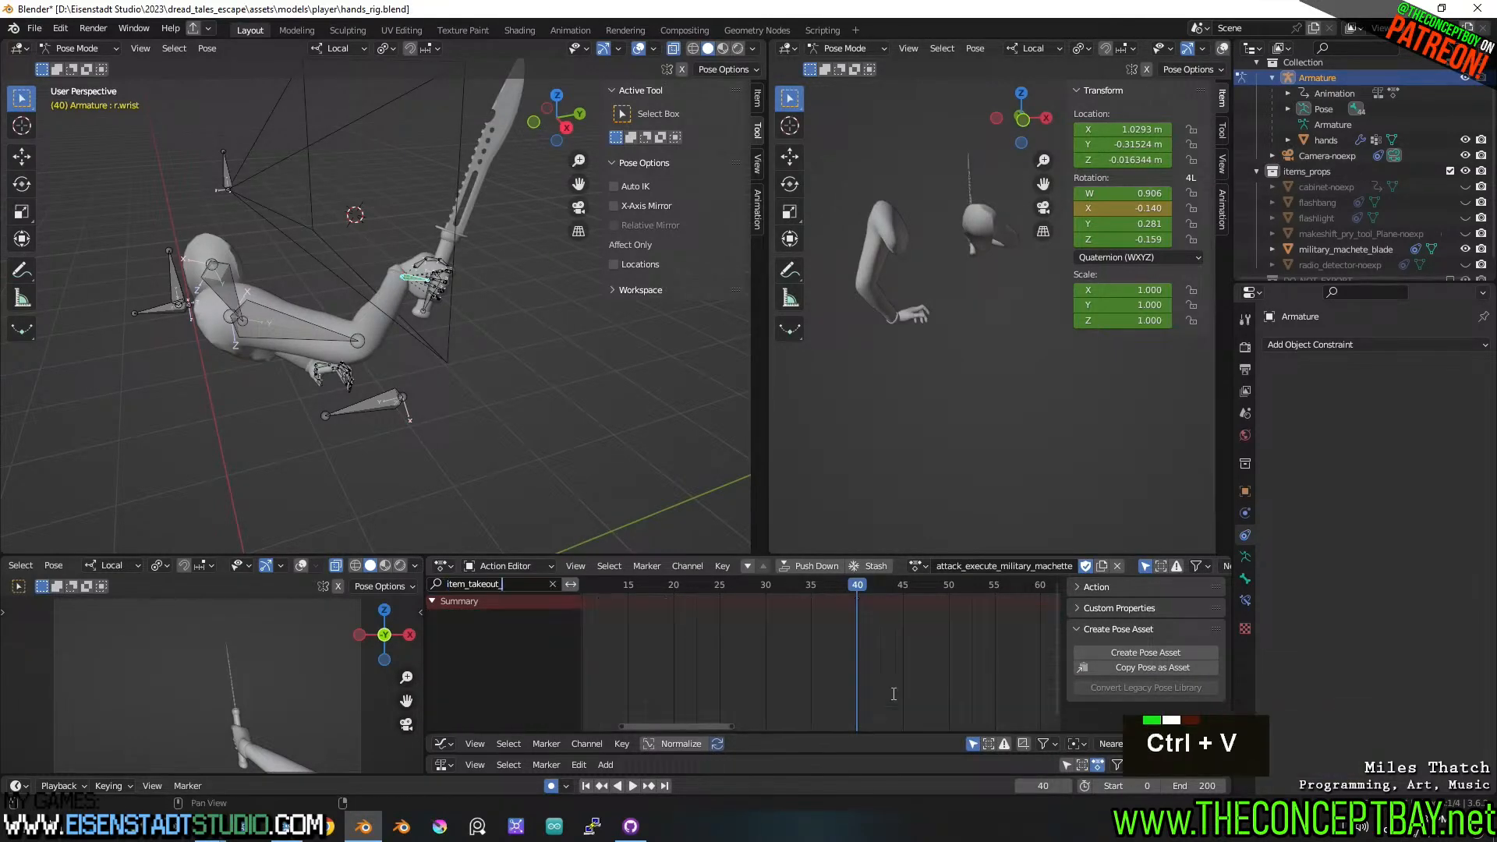
key("ctrl+z")
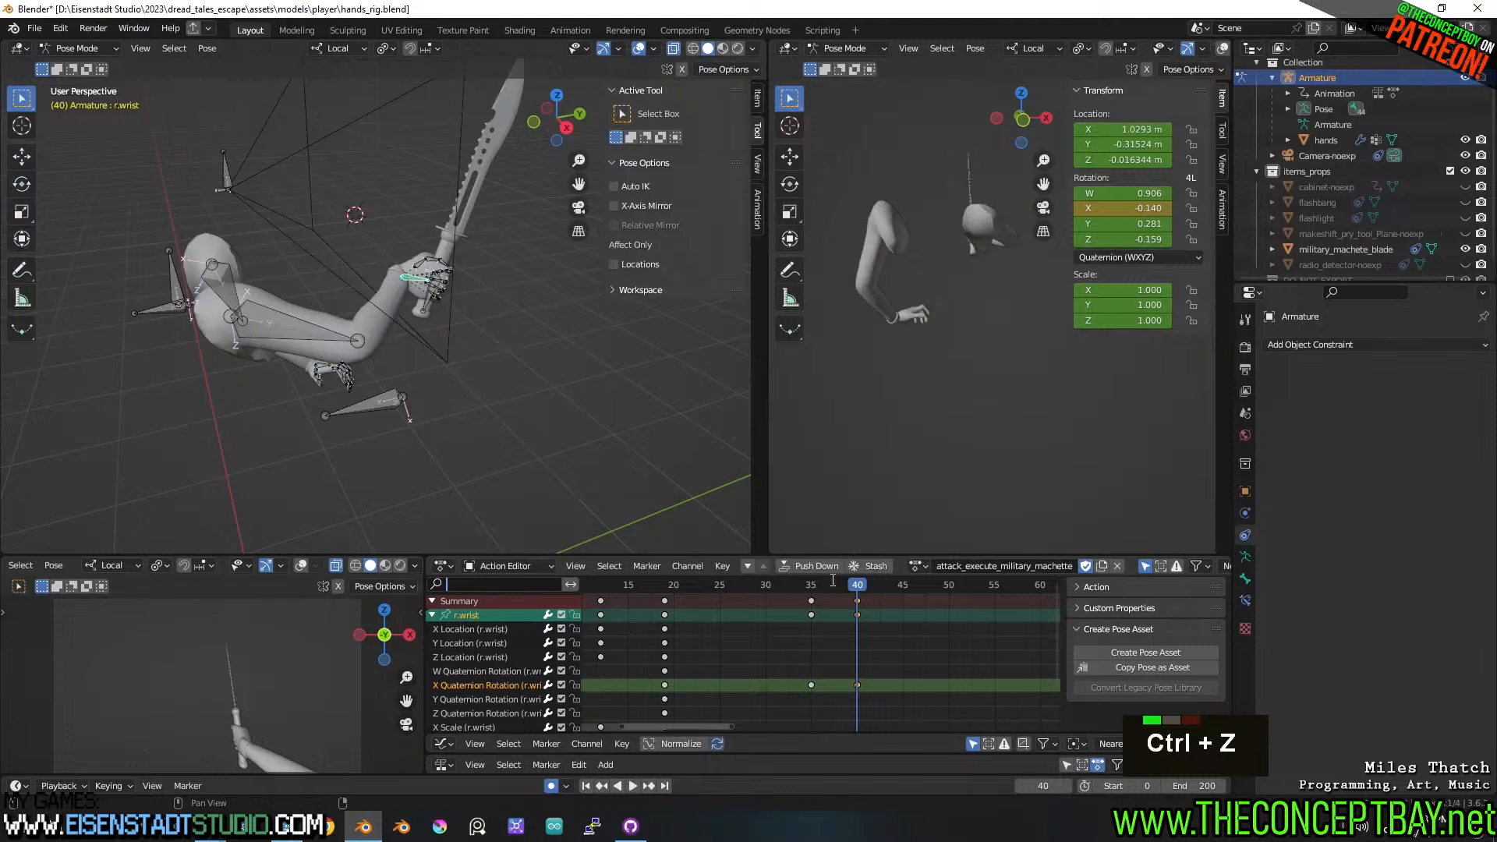
key("ctrl+v")
key("ctrl+z")
- Save hands_rig.blend, restart Blender and reopen hands_rig.blend from the recent files
key("ctrl+s")
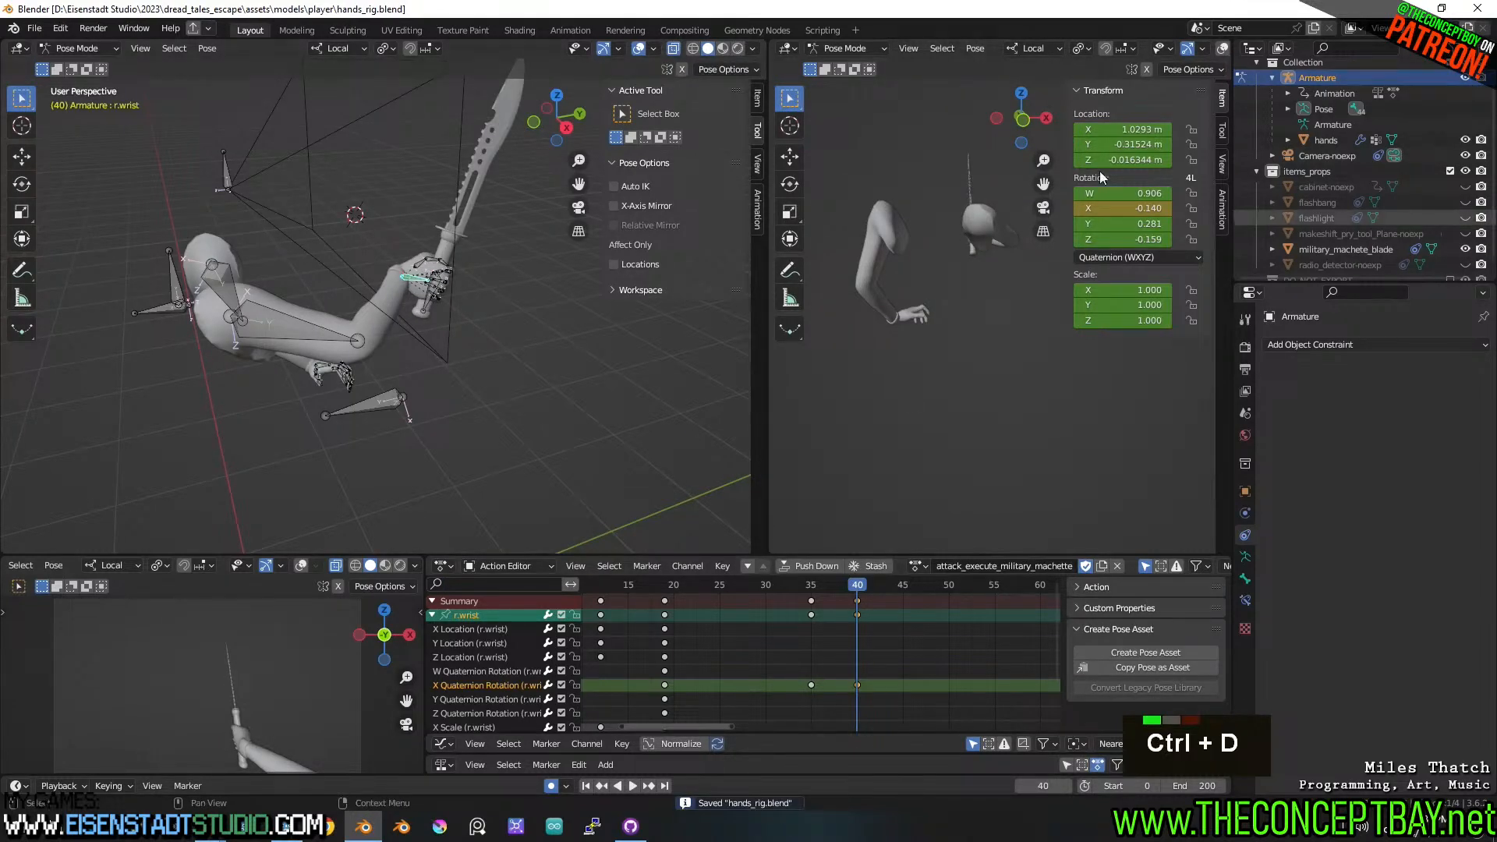
left_click(1475, 16)
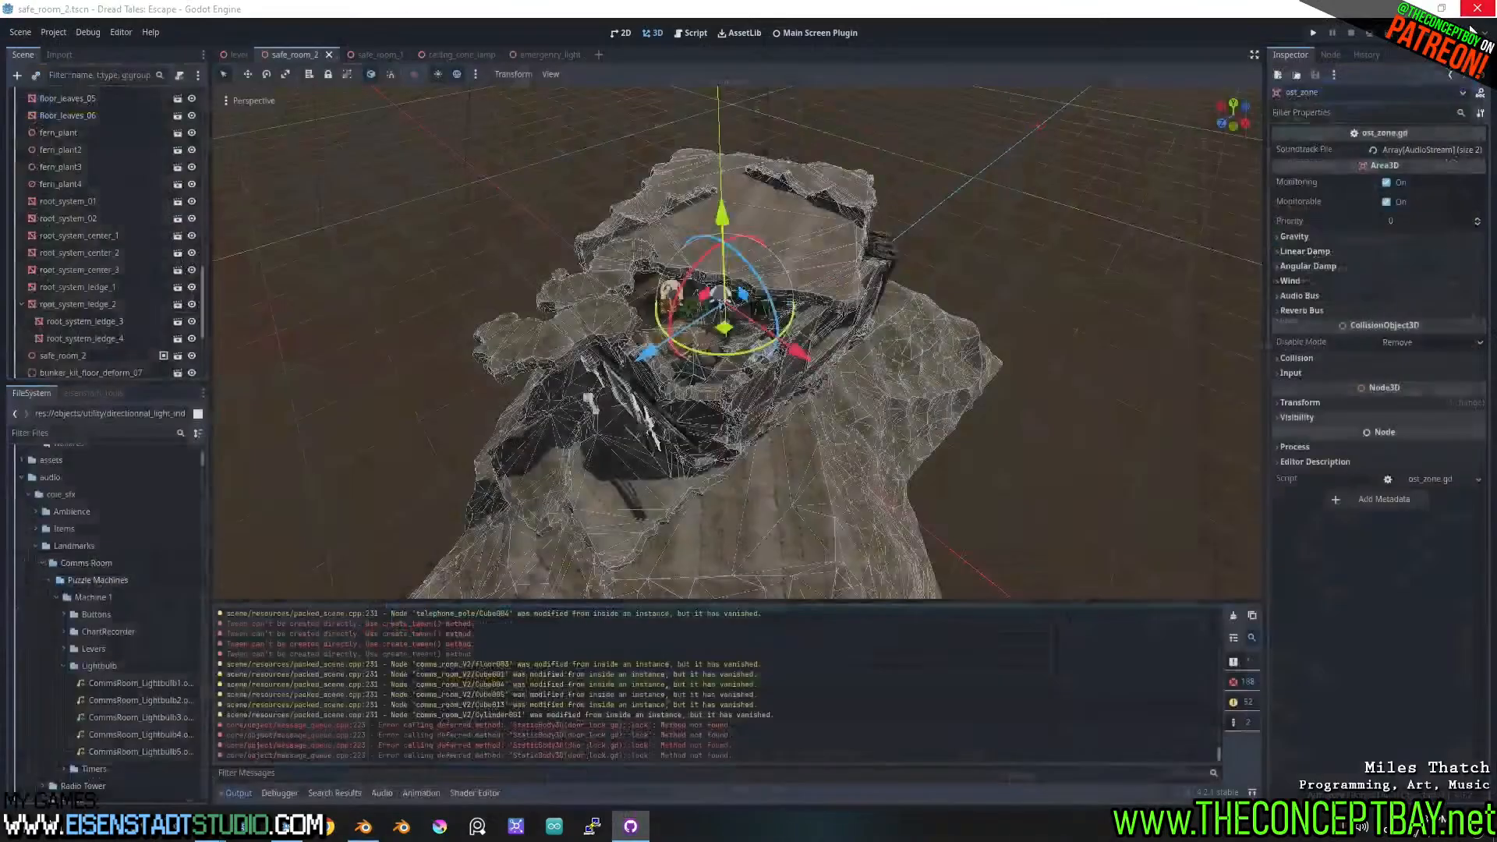
left_click(363, 828)
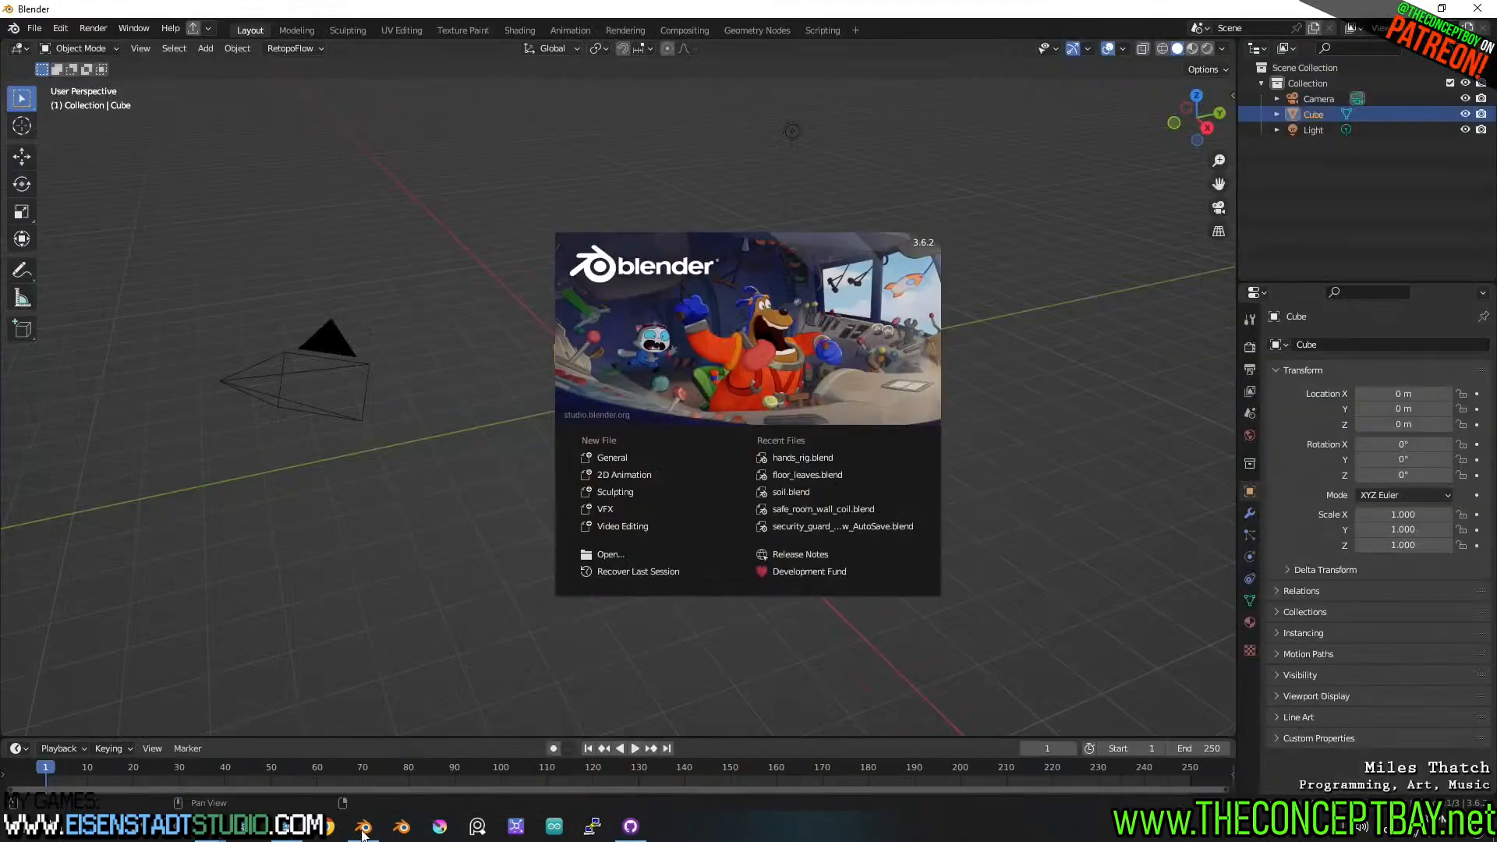
left_click(825, 458)
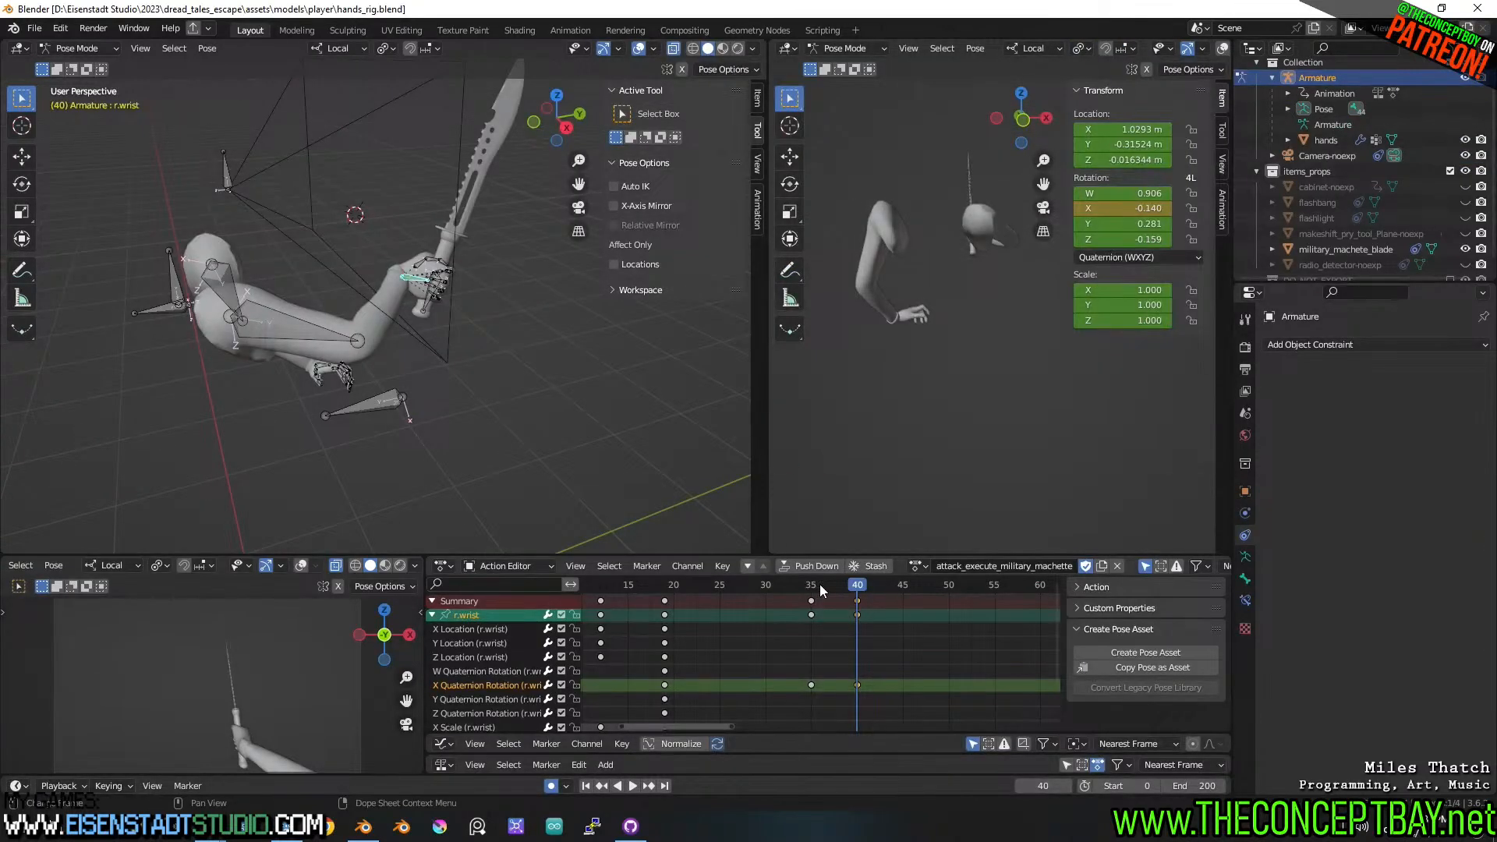
- Open the item_takeout_military_machette action and copy the r.wrist keyframes at frame 40
left_click(926, 569)
scroll(1002, 701, "down", 6)
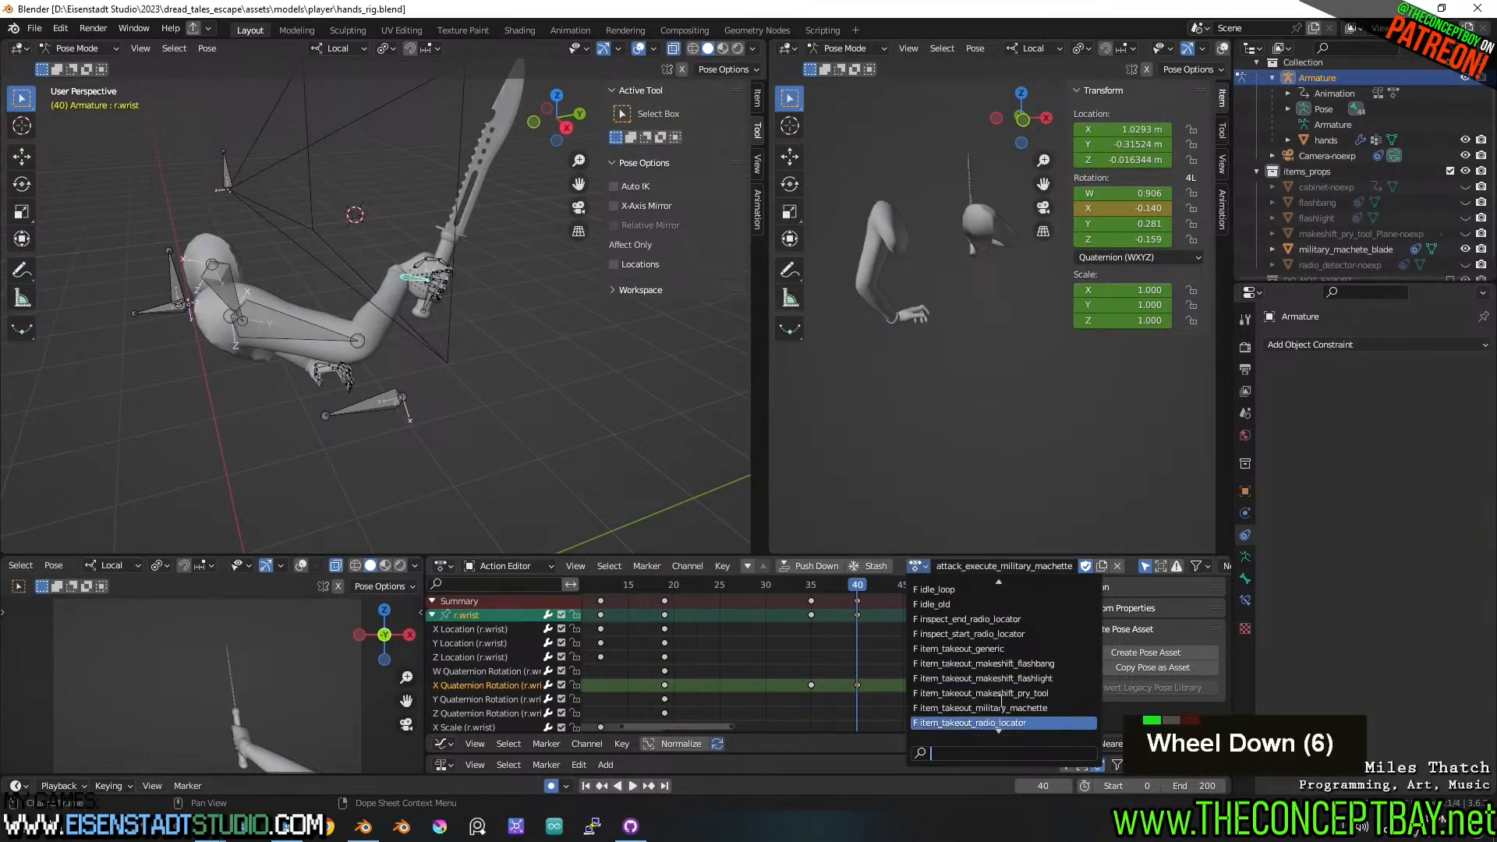
scroll(1001, 700, "down", 1)
left_click(1000, 694)
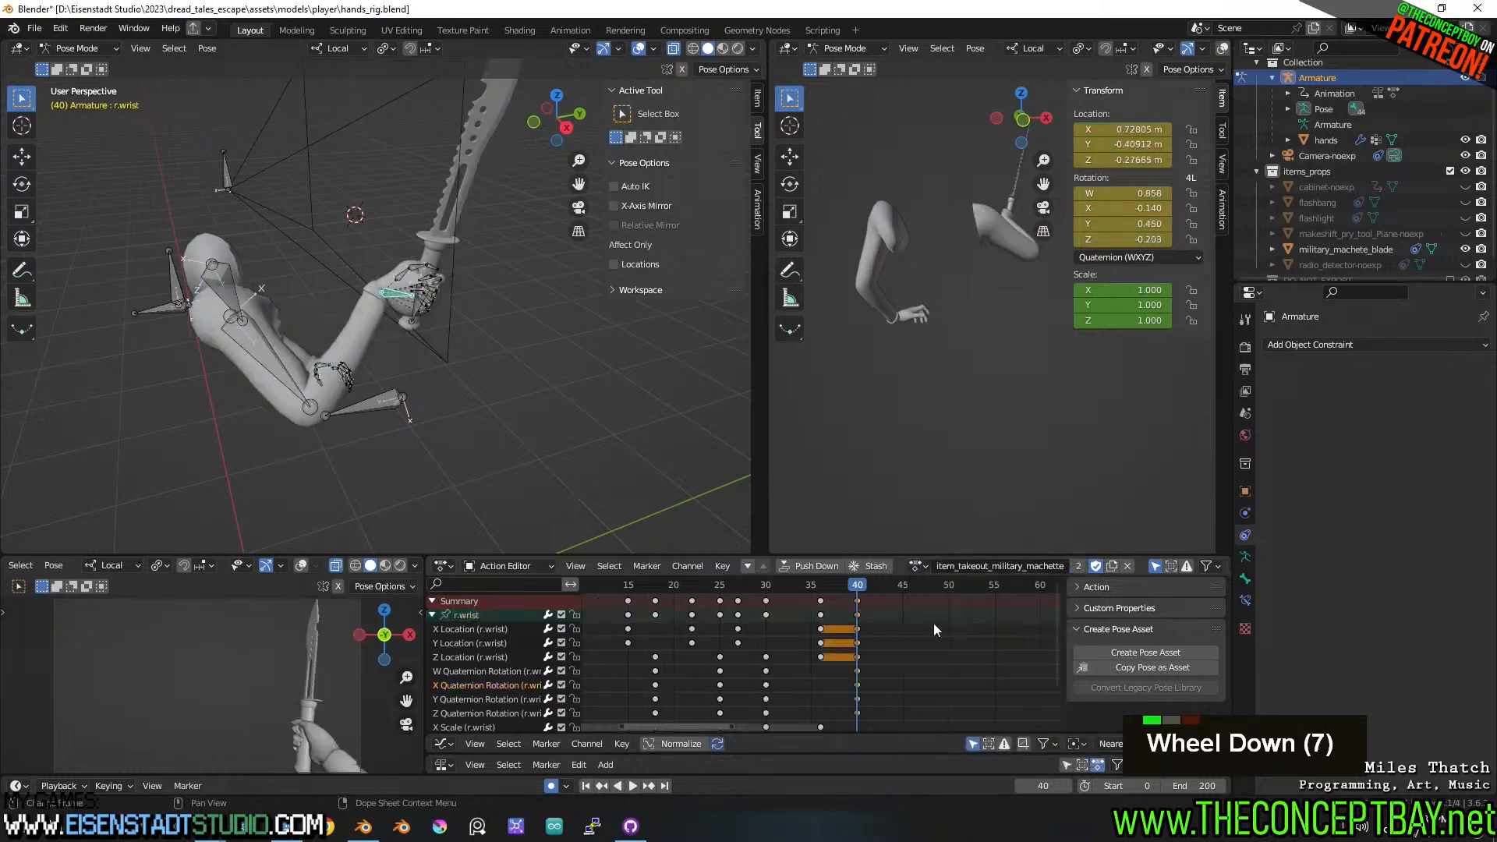
key("ctrl+c")
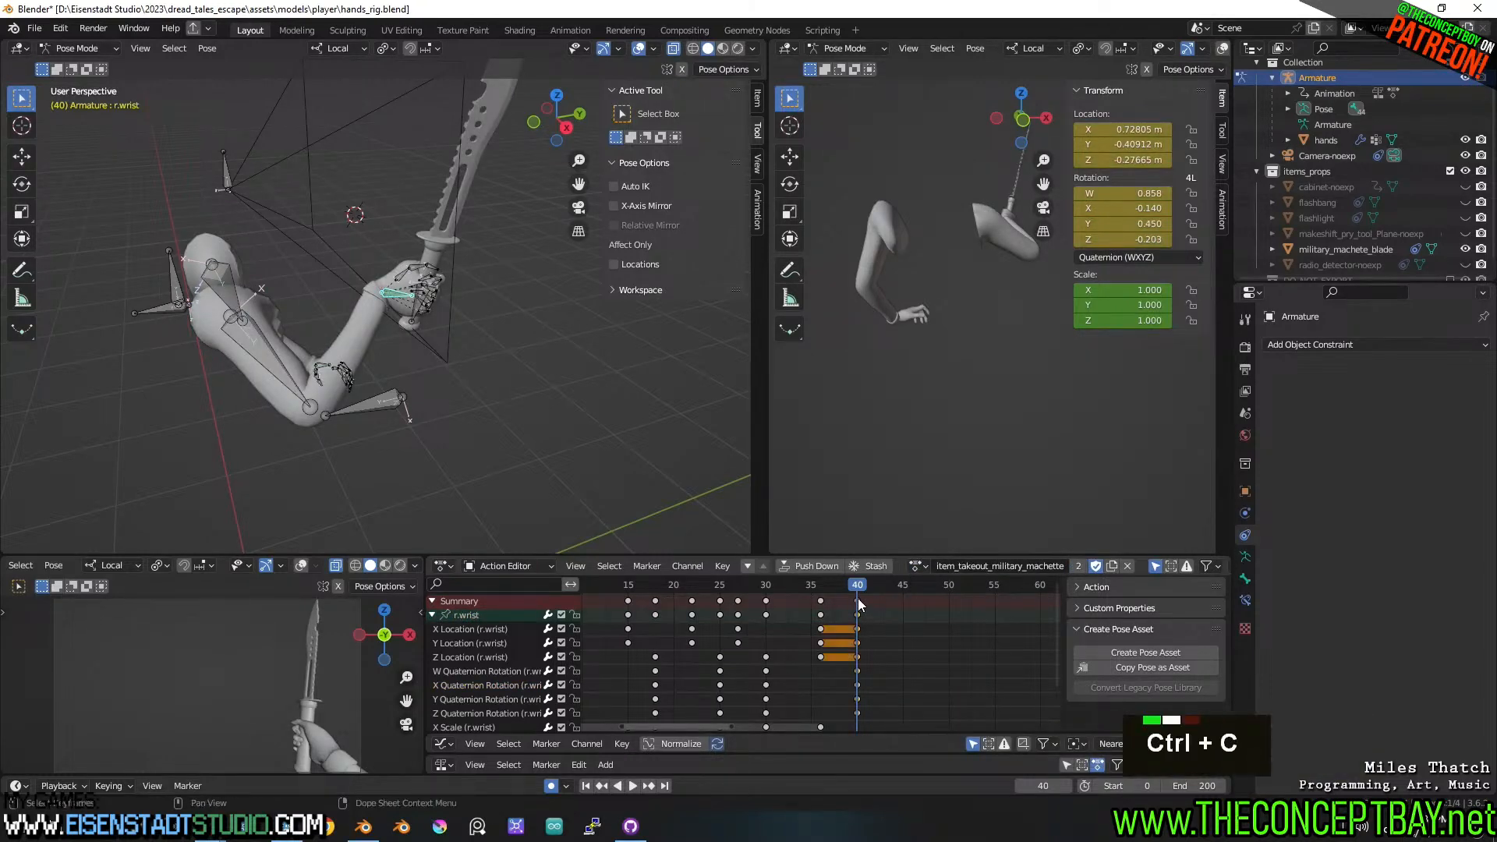
key("space")
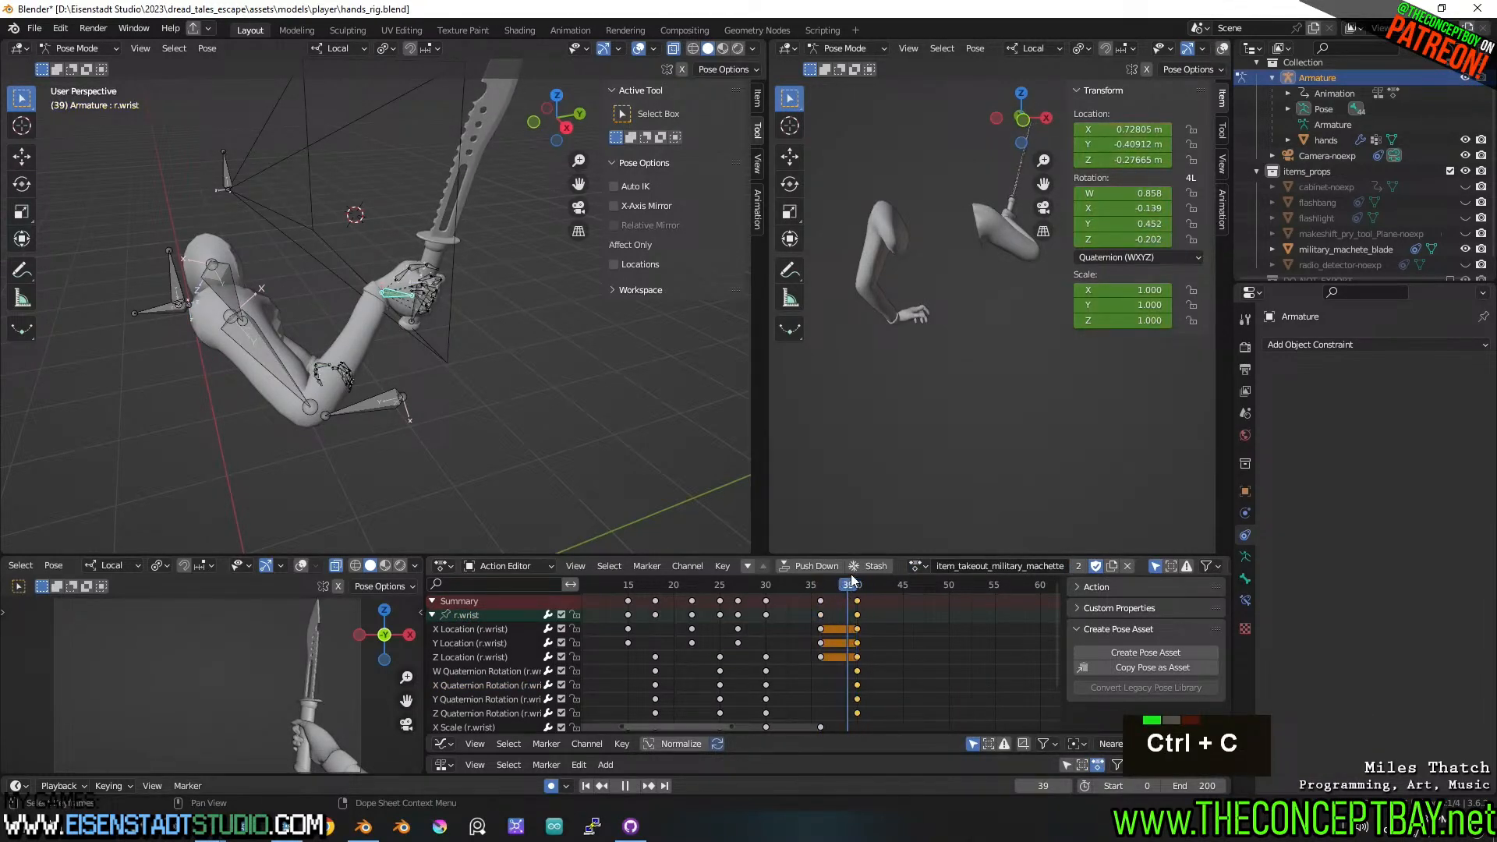
key("ctrl+c")
key("space")
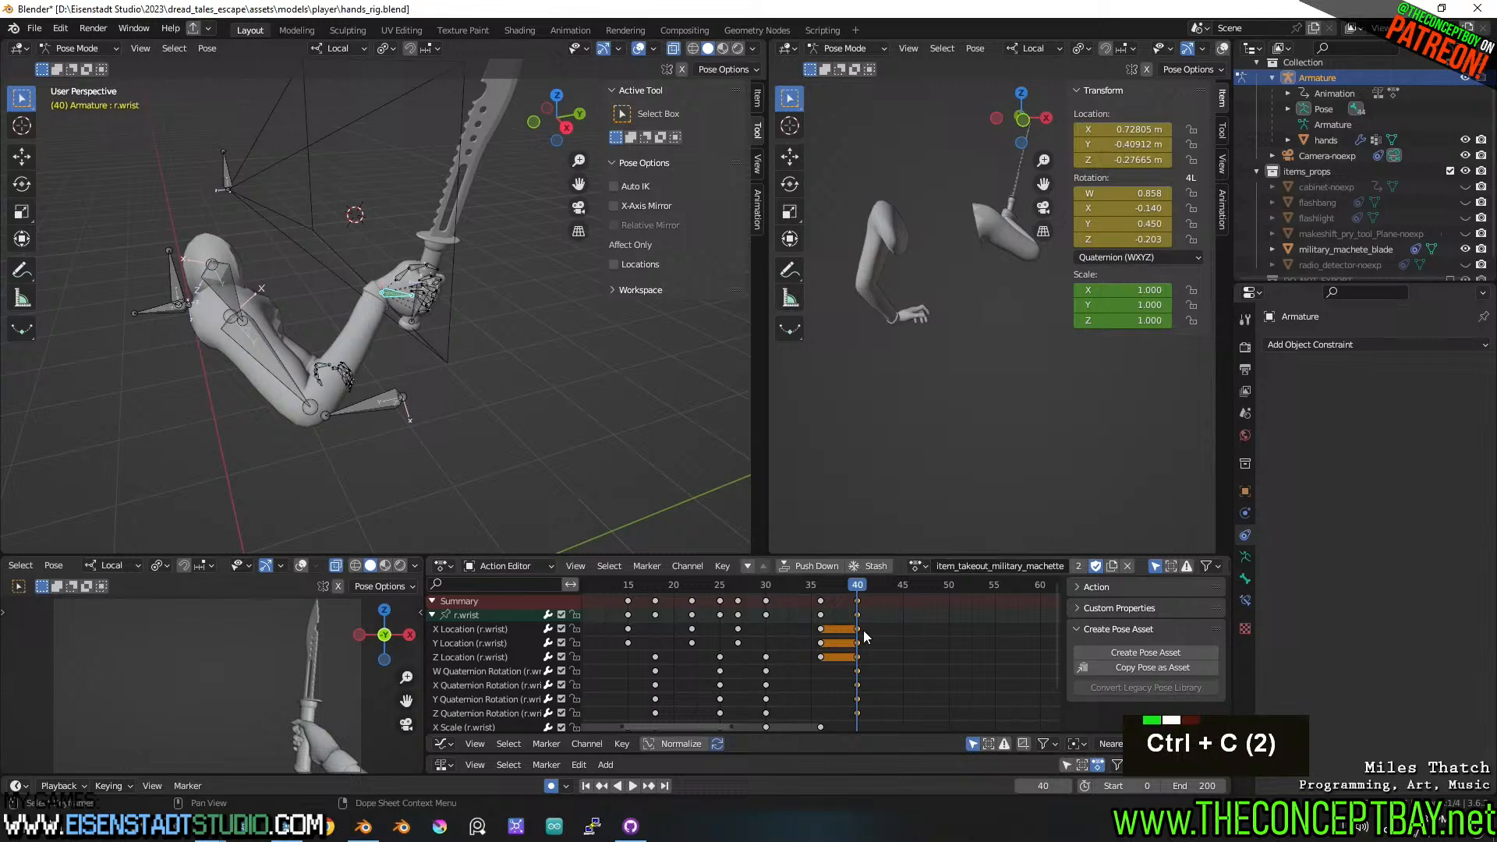
- Return to the attack_execute_military_machette action with the takeout keyframes copied
left_click(916, 567)
scroll(915, 603, "up", 14)
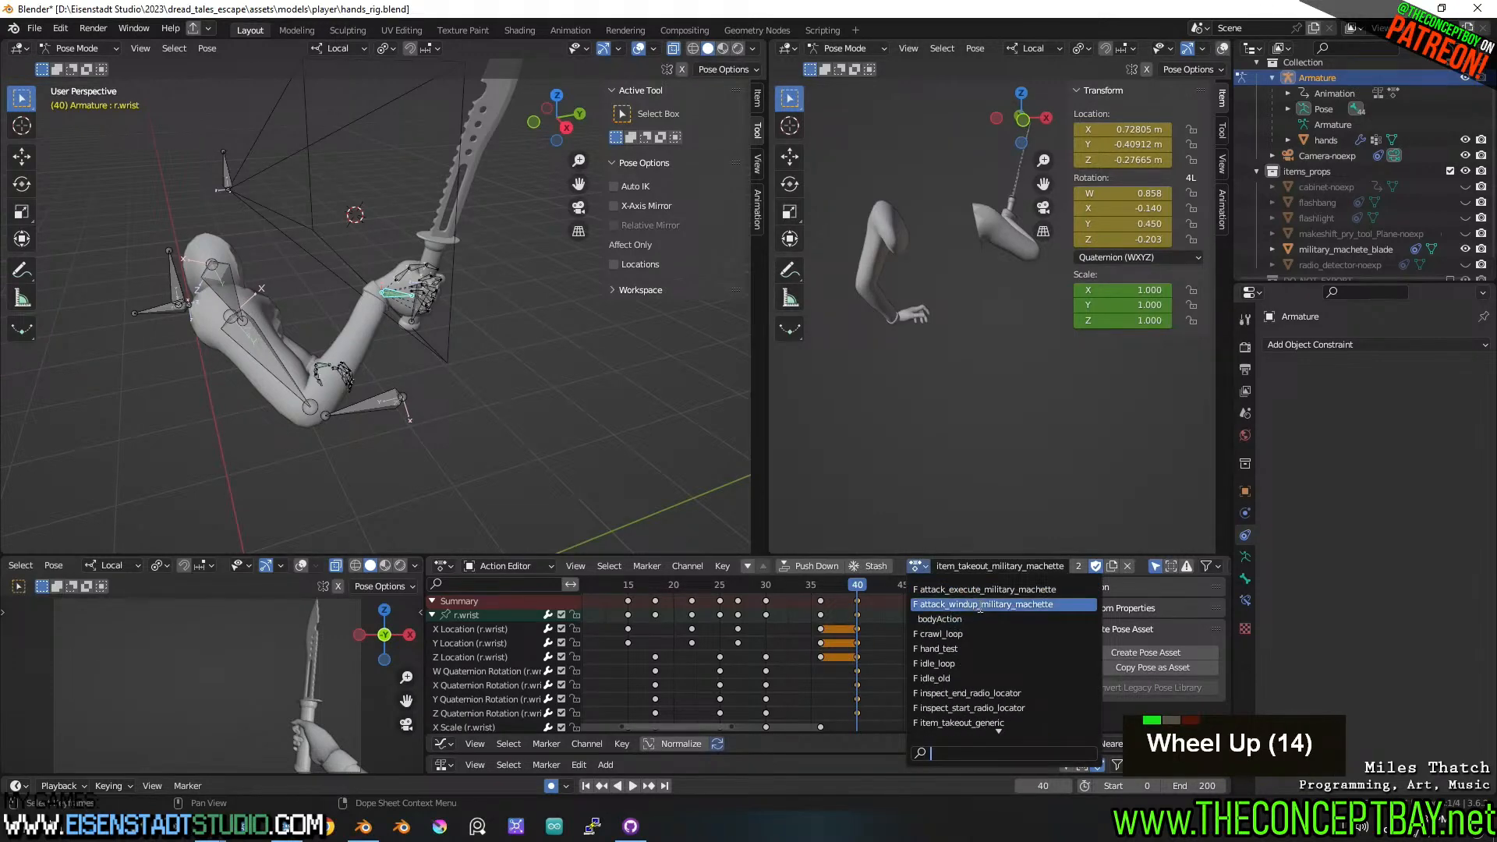
left_click(985, 590)
- Try pasting the copied keyframes at frame 40, also with only r.wrist's W Quaternion Rotation channel selected, undoing each paste
key("ctrl+v")
key("ctrl+z")
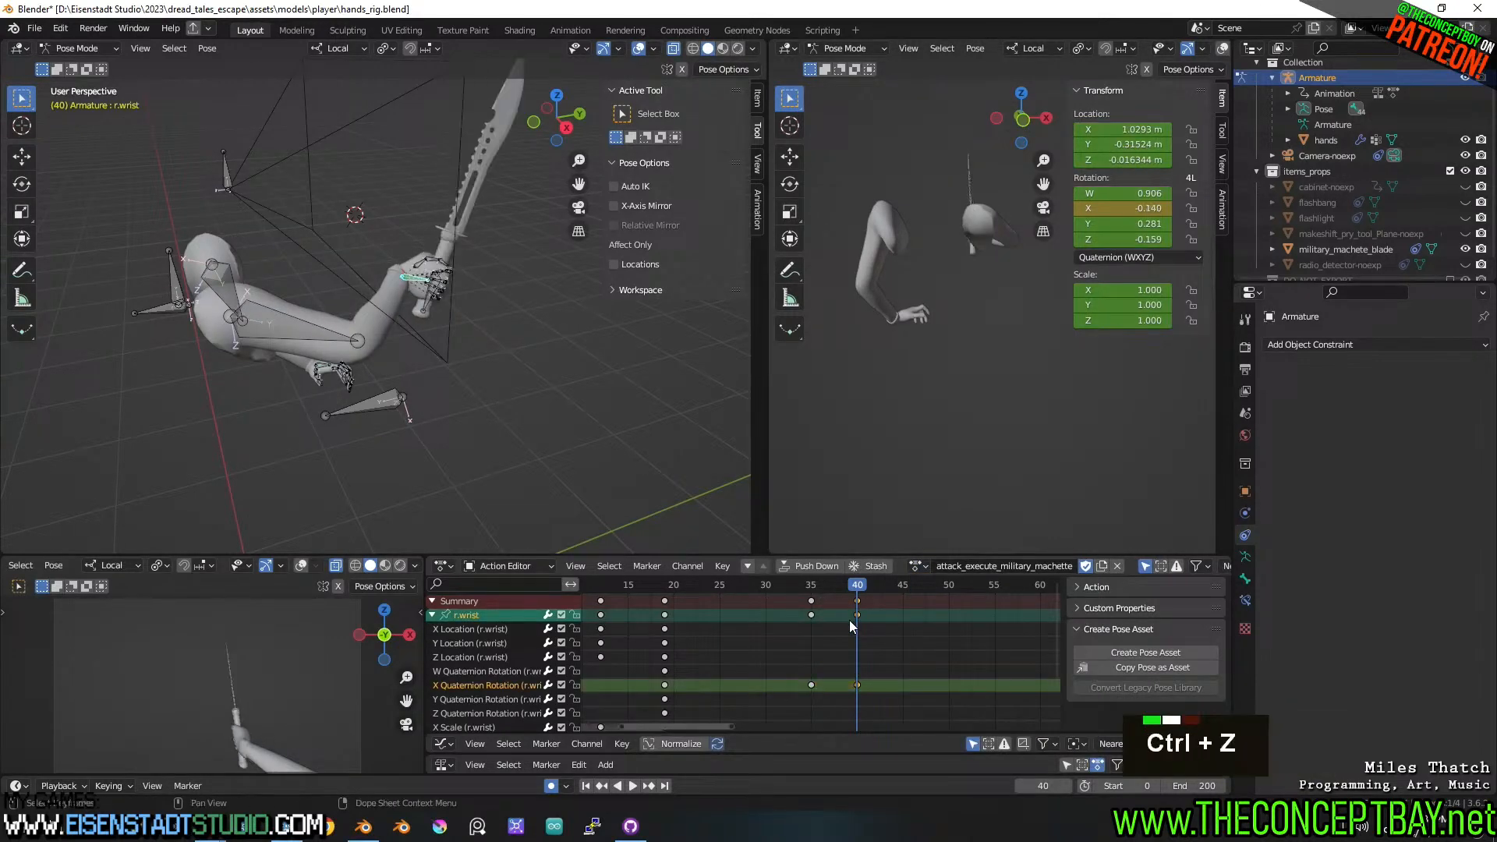
left_click(518, 675)
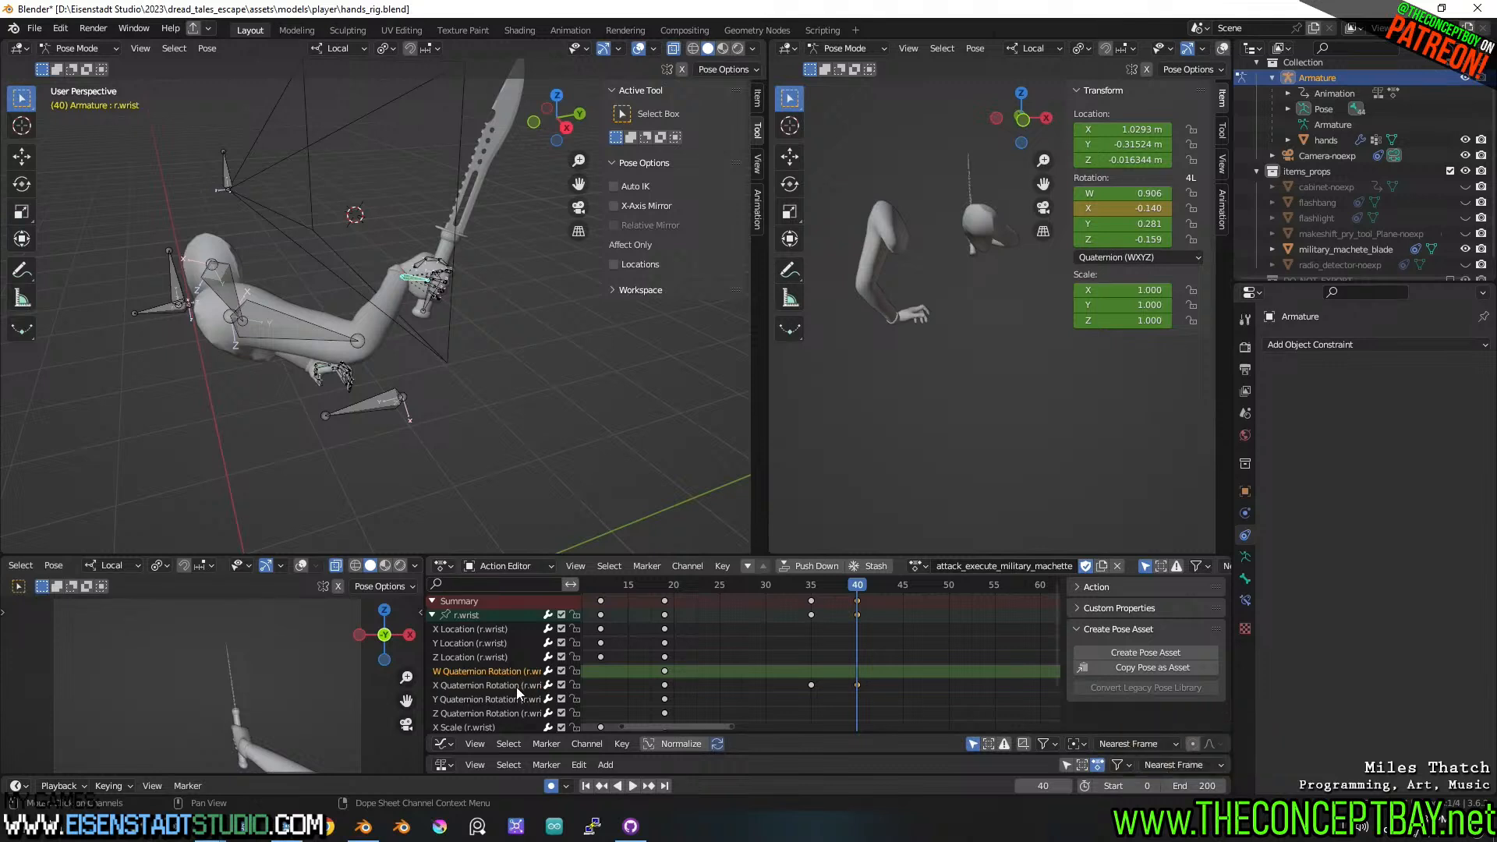
key("ctrl+v")
key("ctrl+z")
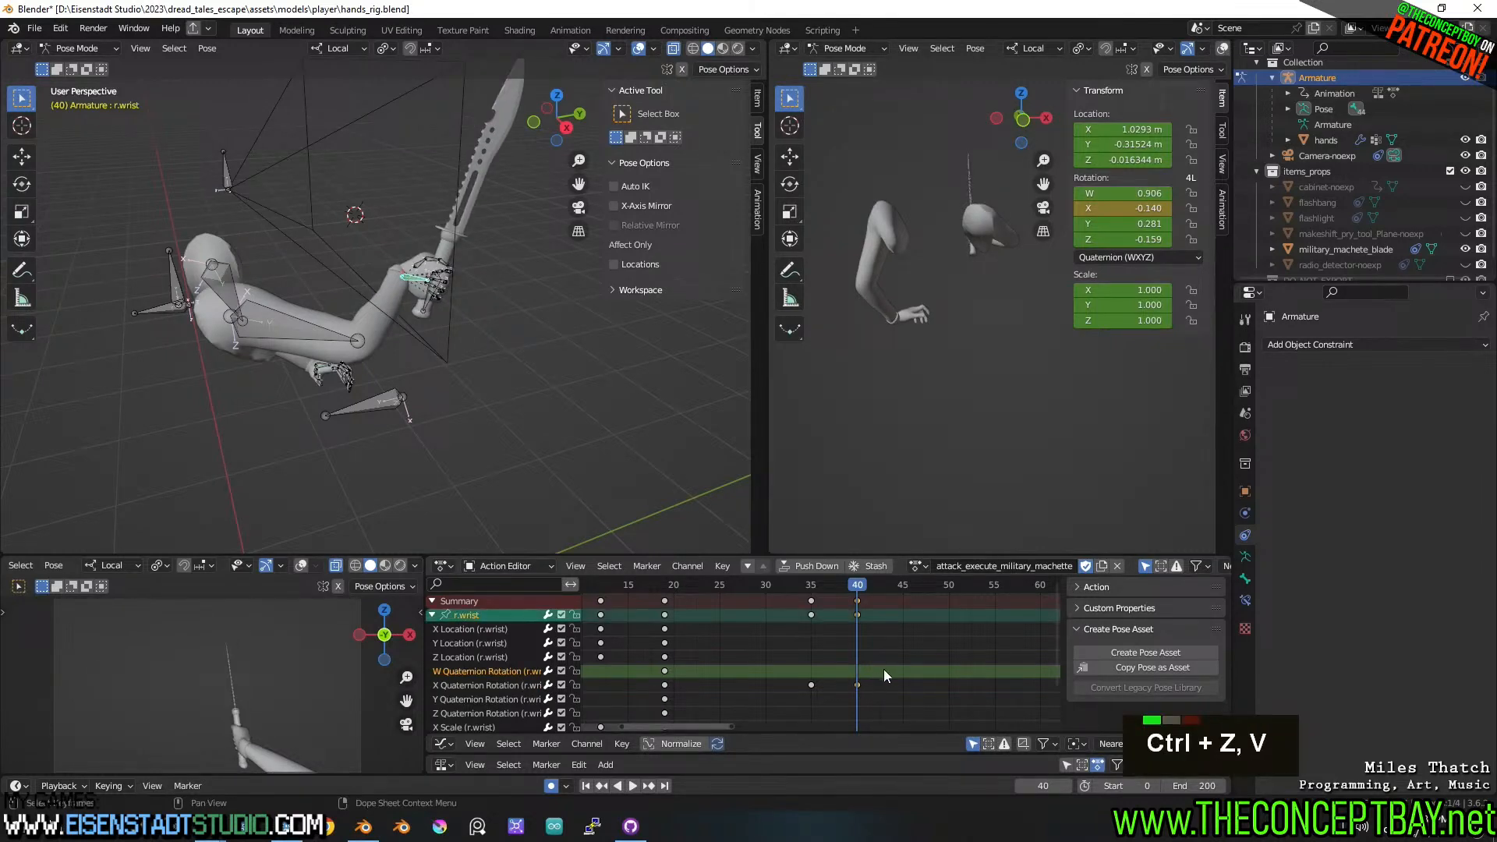
- Show the channels of all bones, try pasting the keyframes at frame 40, undo it and show only the selected bone's channels again
left_click(1144, 567)
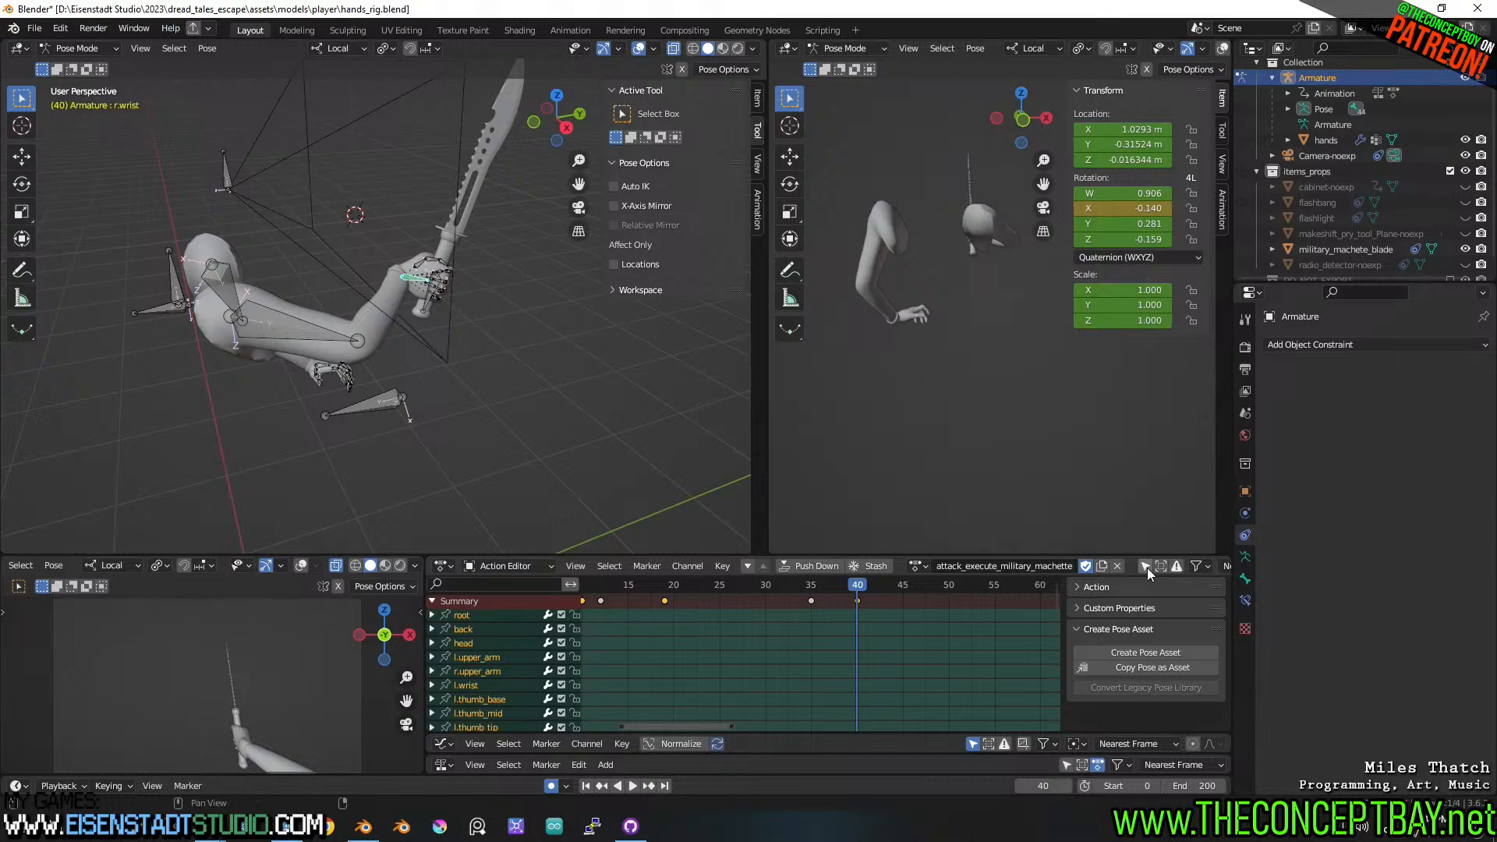
key("ctrl+v")
key("ctrl+v")
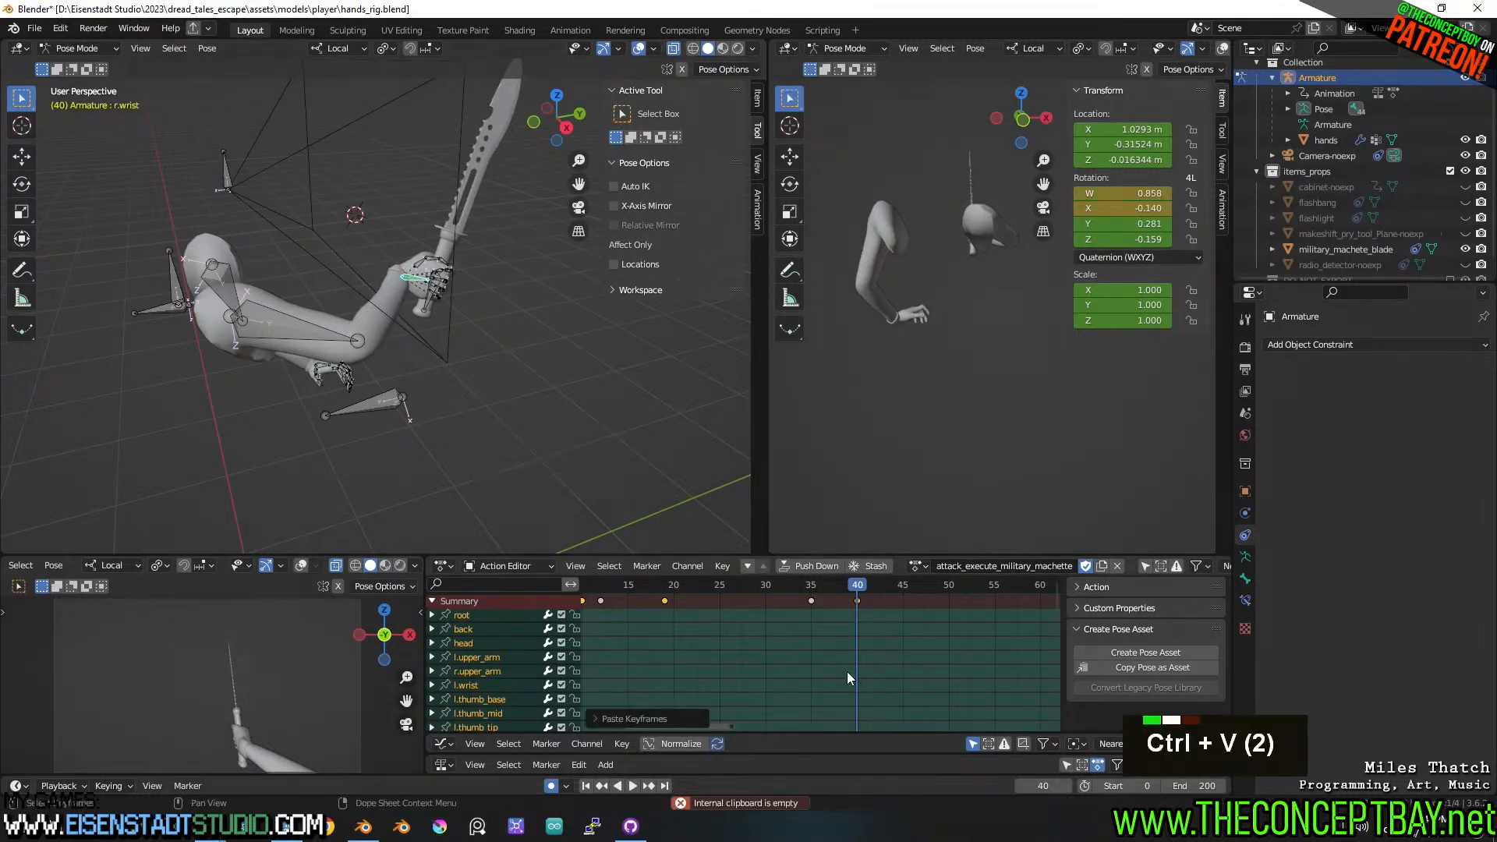
key("ctrl+z")
left_click(1146, 566)
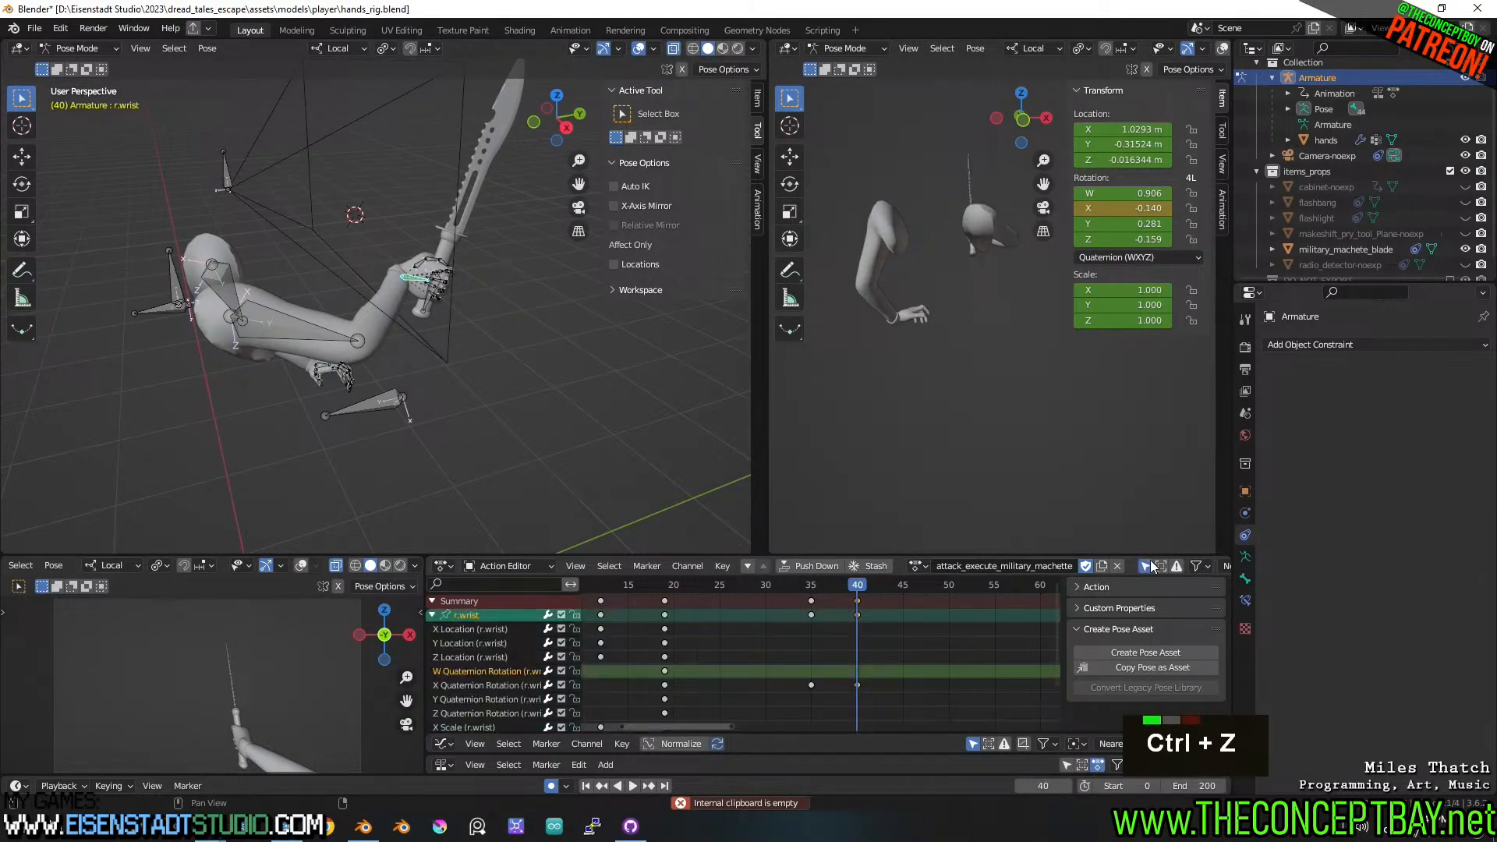
- Select all r.wrist channels from X Location through Z Scale and paste the copied keyframes at frame 40 of the attack action
left_click(504, 628)
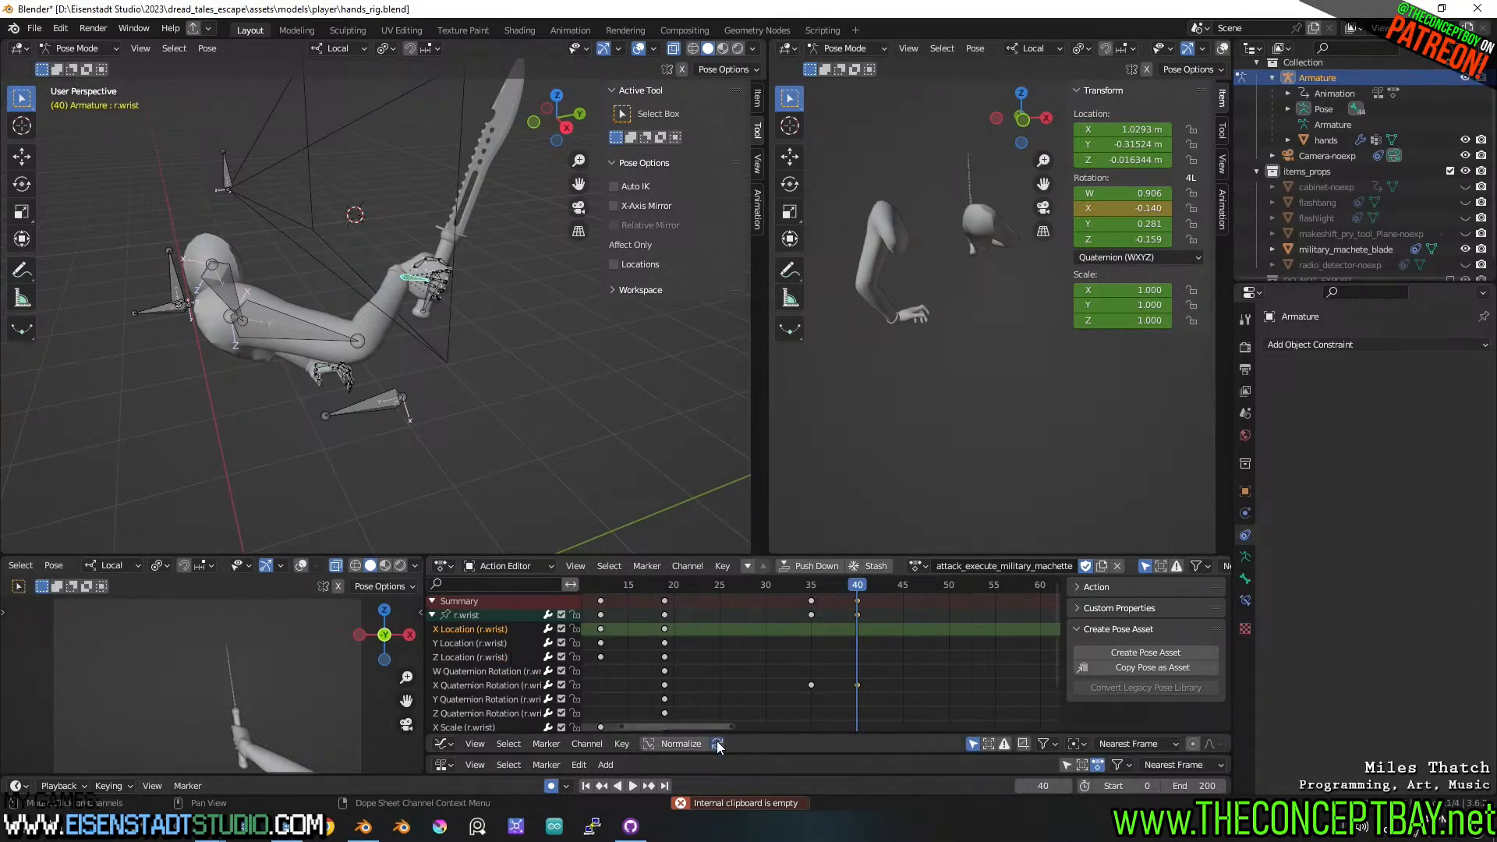
scroll(483, 690, "down", 4)
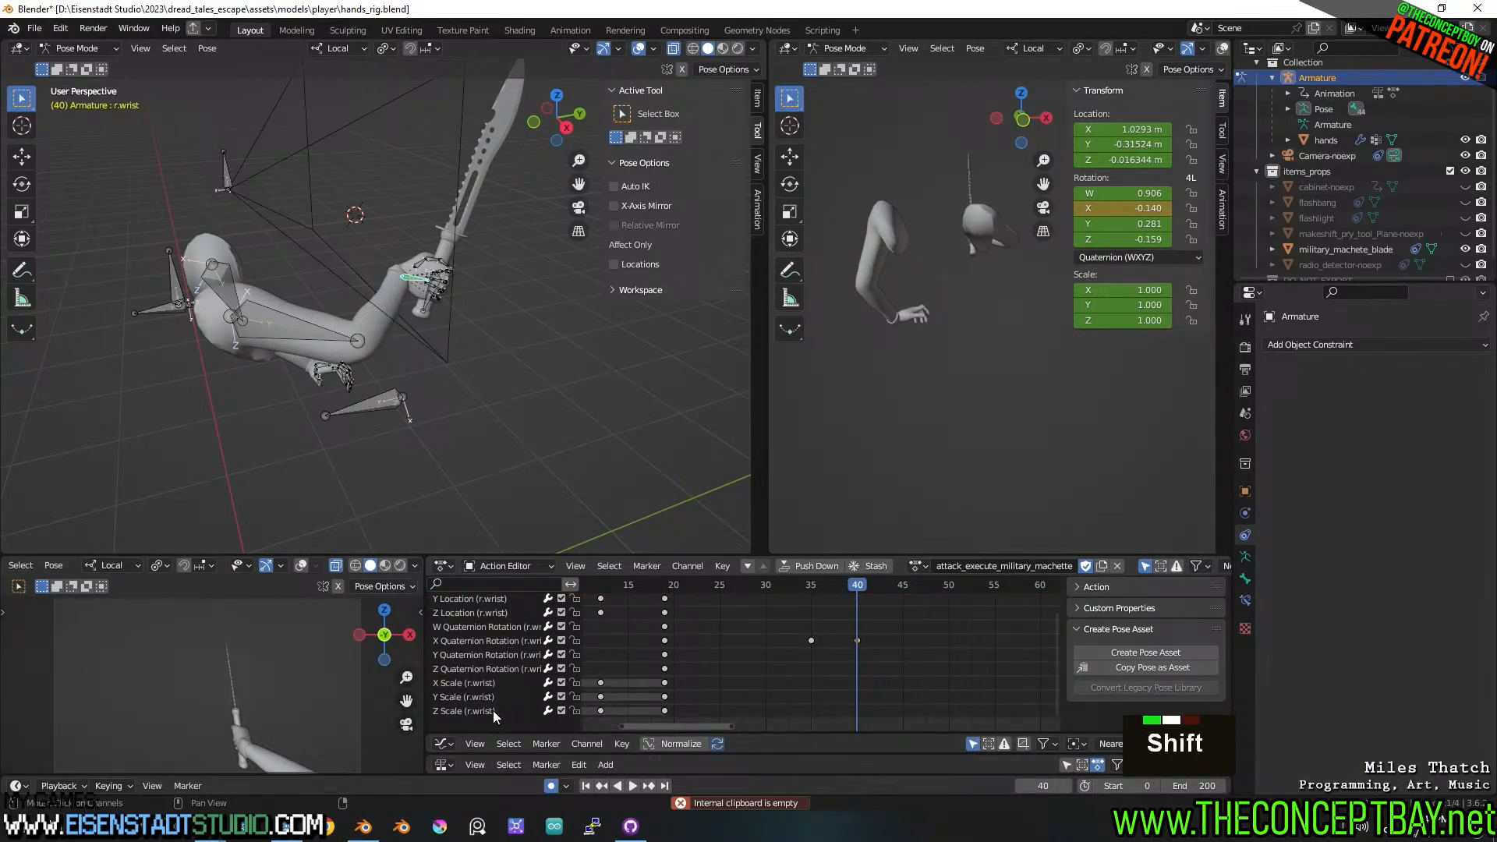
left_click(513, 712, "shift")
key("ctrl+v")
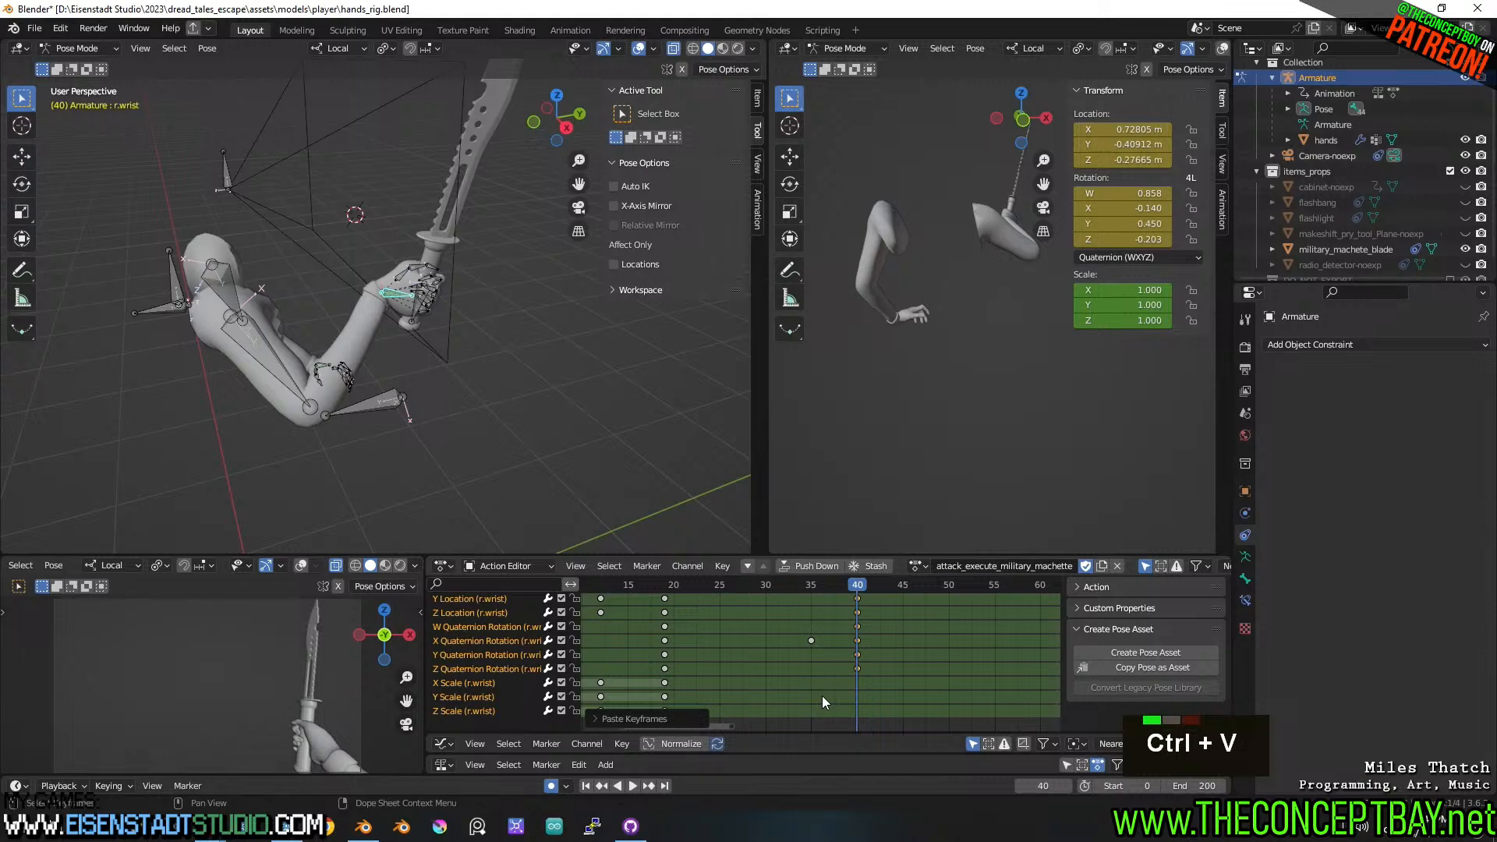
key("ctrl+z")
scroll(865, 677, "up", 4)
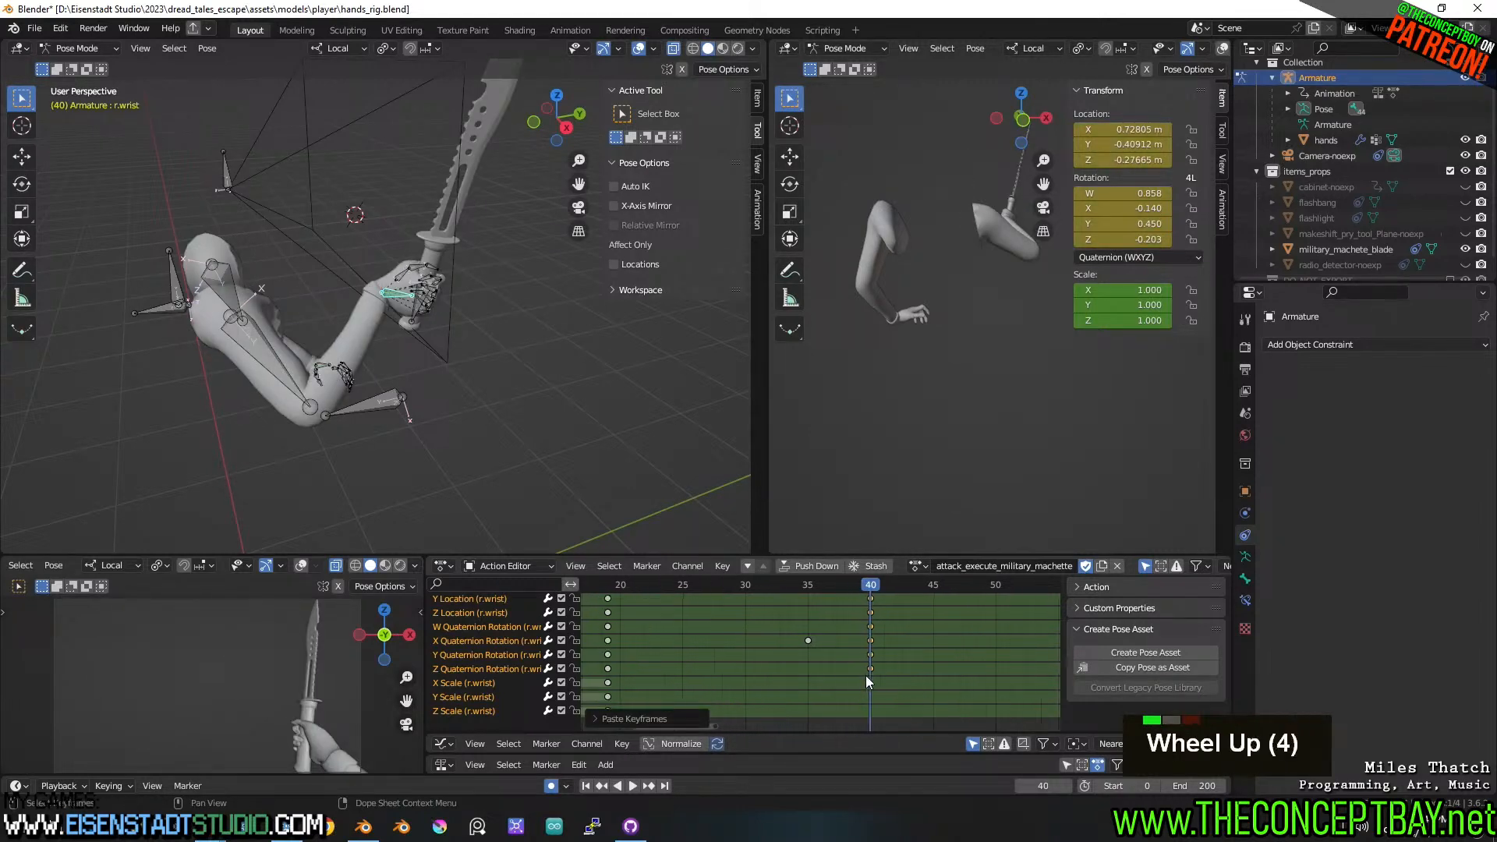
scroll(865, 676, "down", 3)
middle_click_drag(865, 675, 861, 719)
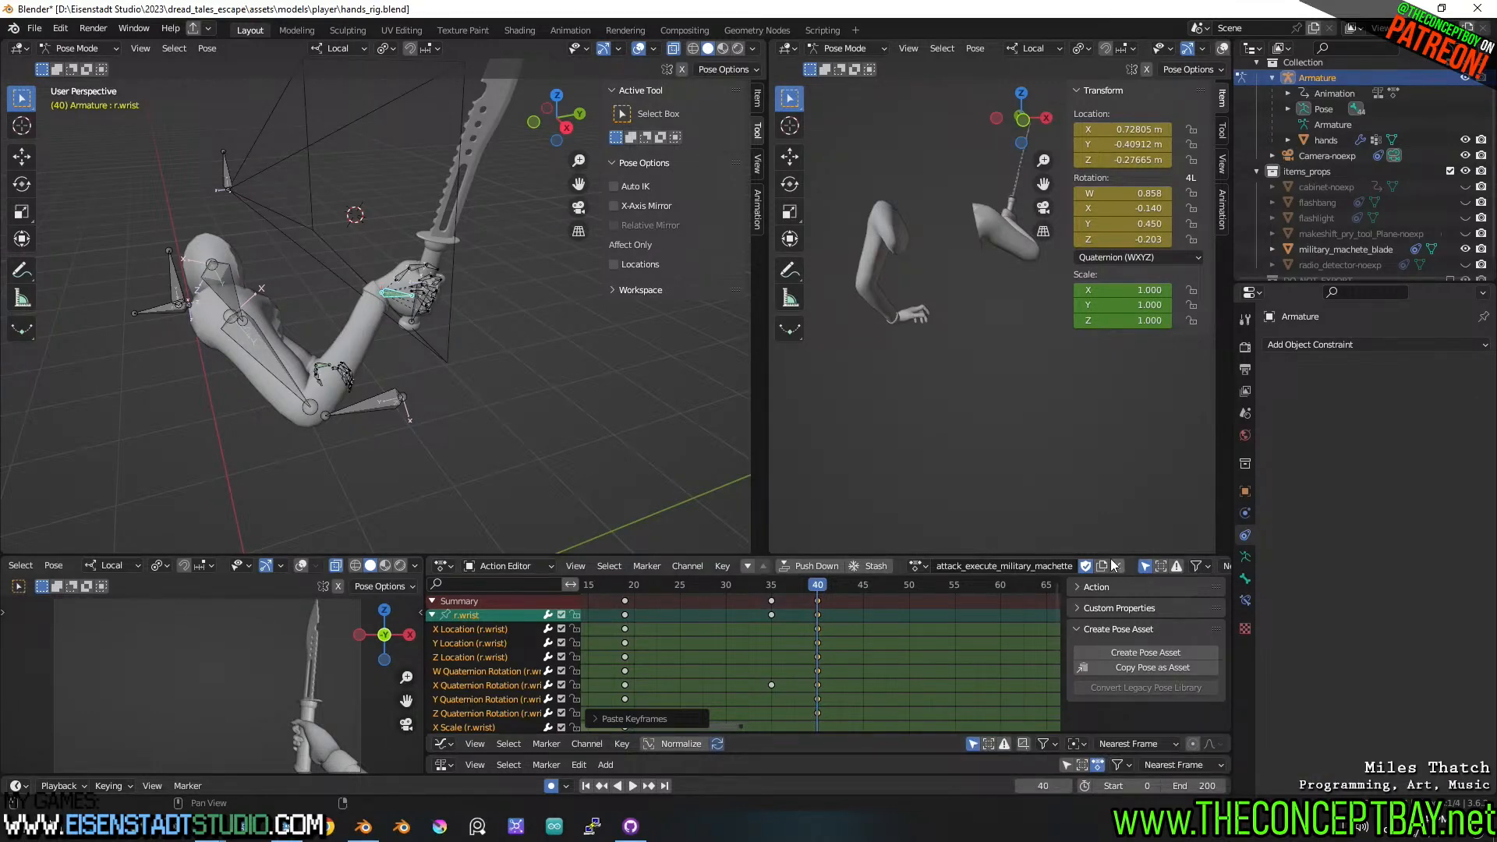
- Play back the attack_execute_military_machette action to check how the swing runs into the pasted end pose
middle_click_drag(1152, 573, 994, 567)
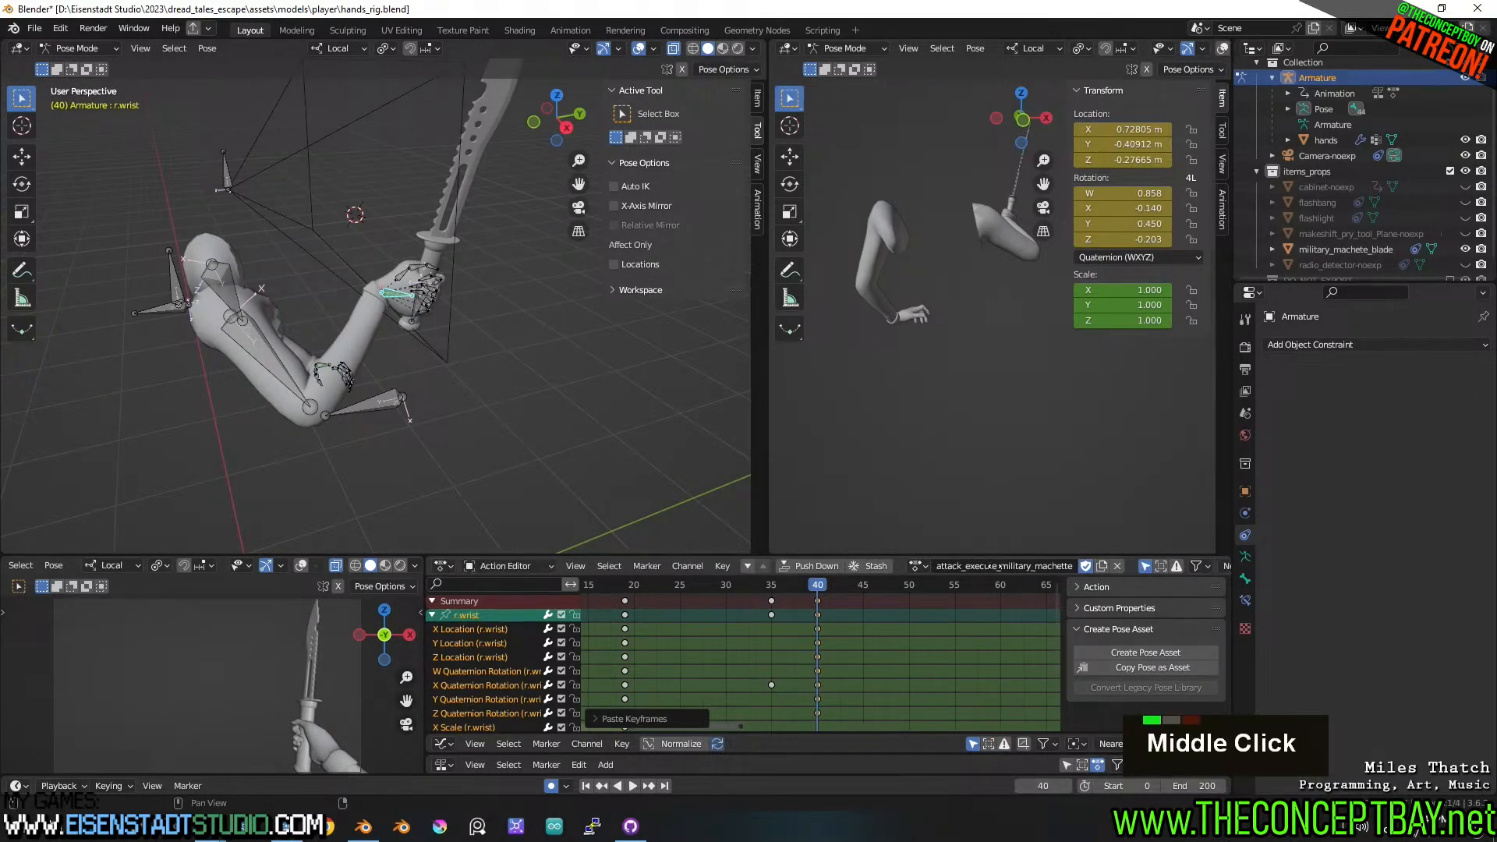
key("space")
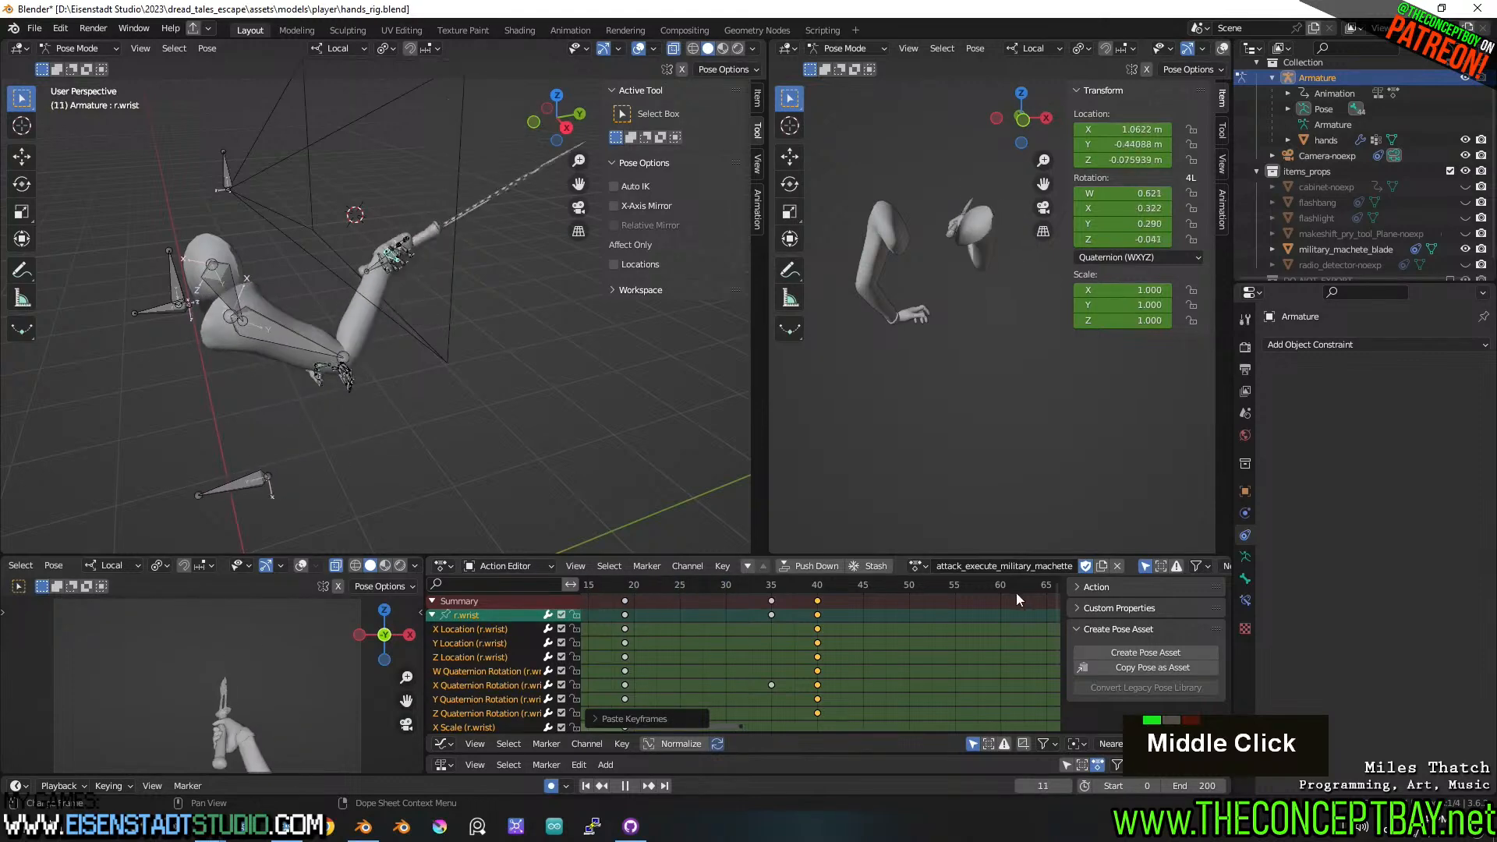
key("space")
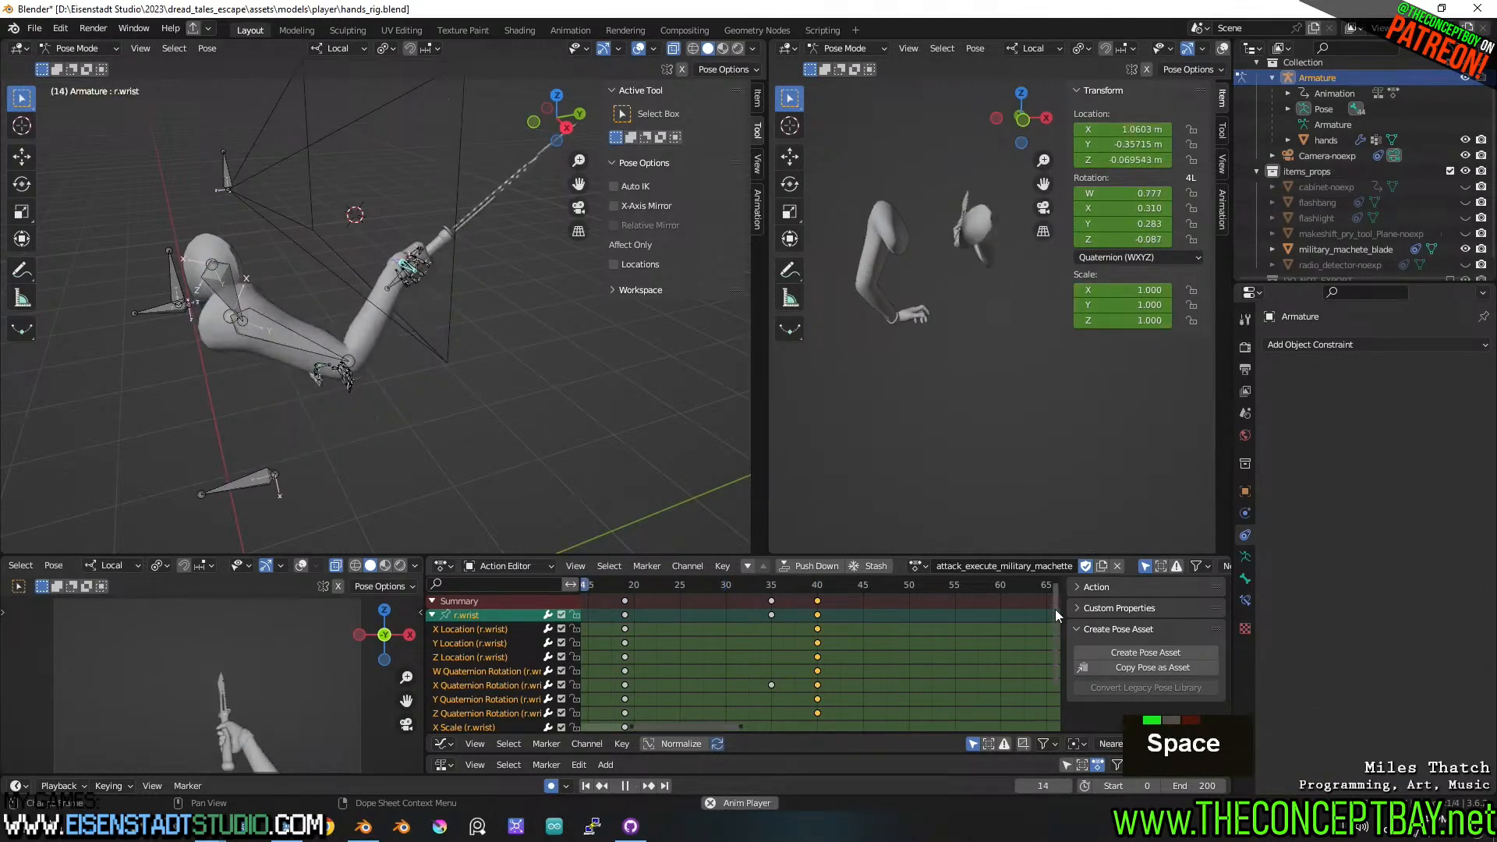
key("space")
key("space")
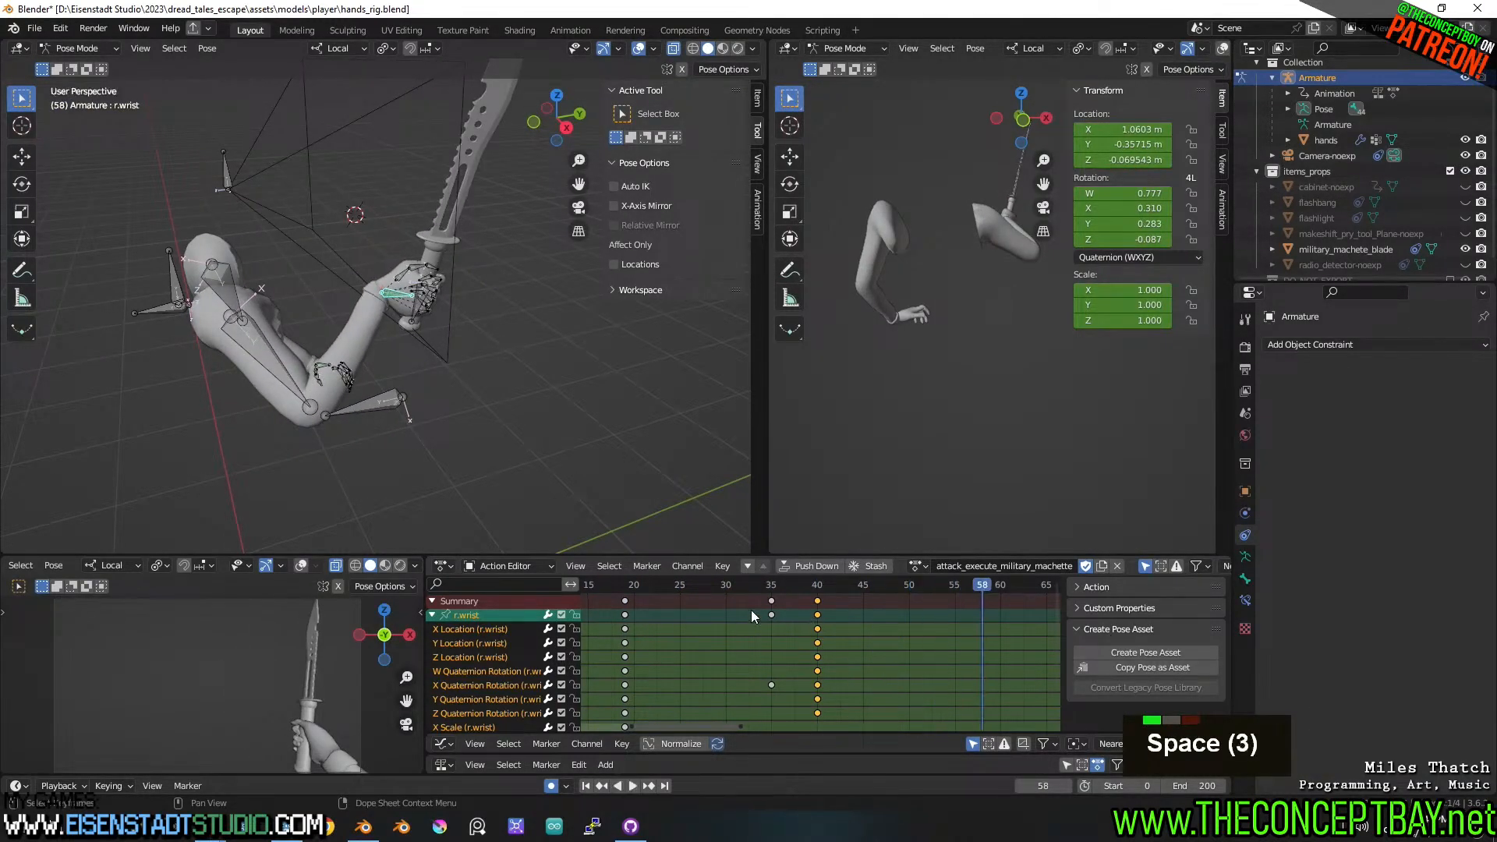
- Move the pasted r.wrist end keyframes to frame 35, replay the attack, and move them further to frame 30, checking the timing again
key("g")
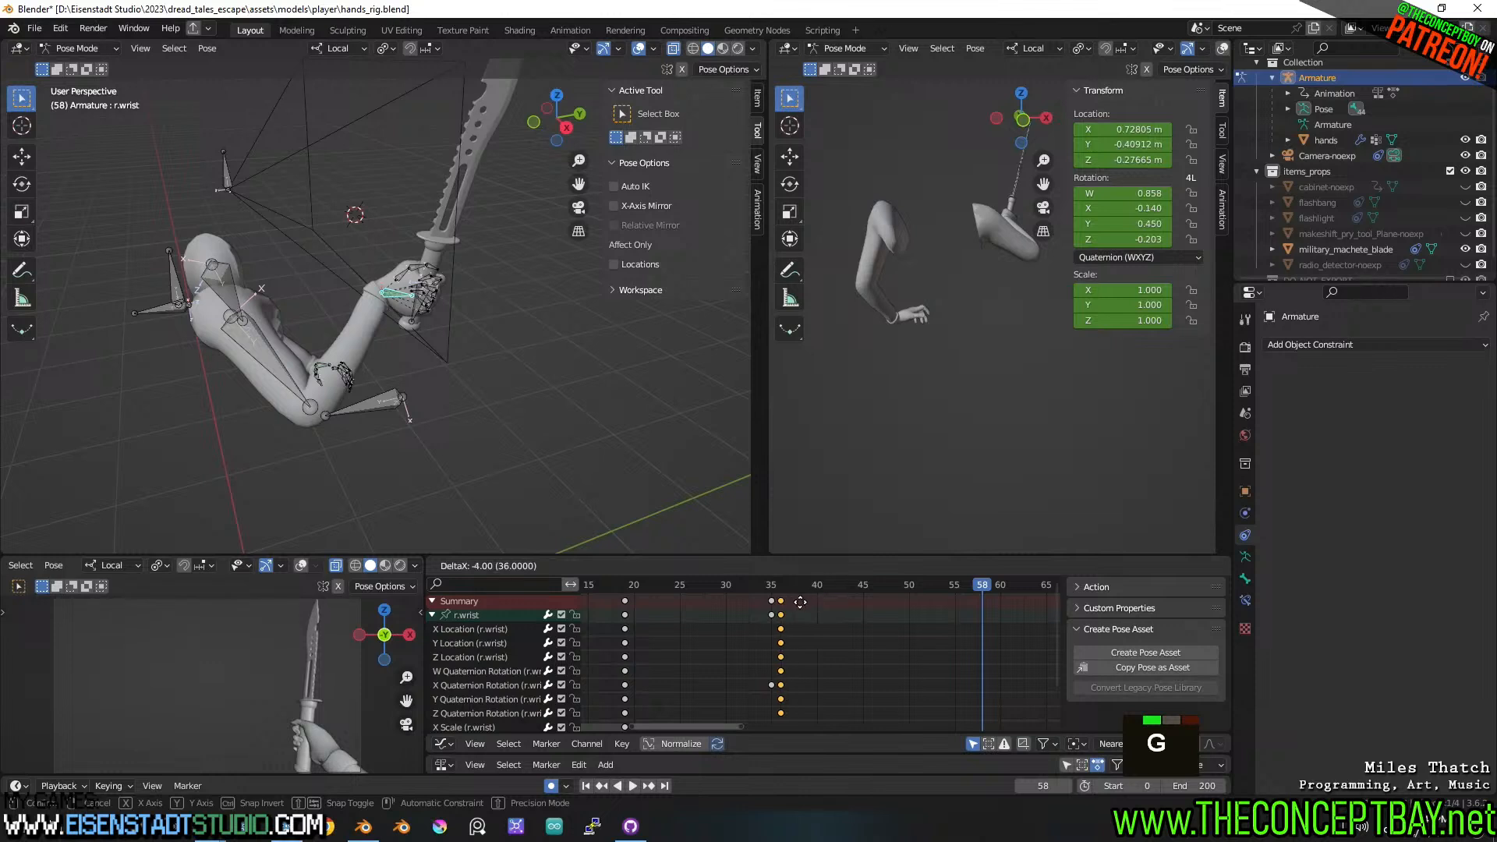
left_click(788, 600)
left_click(592, 587)
key("space")
key("space")
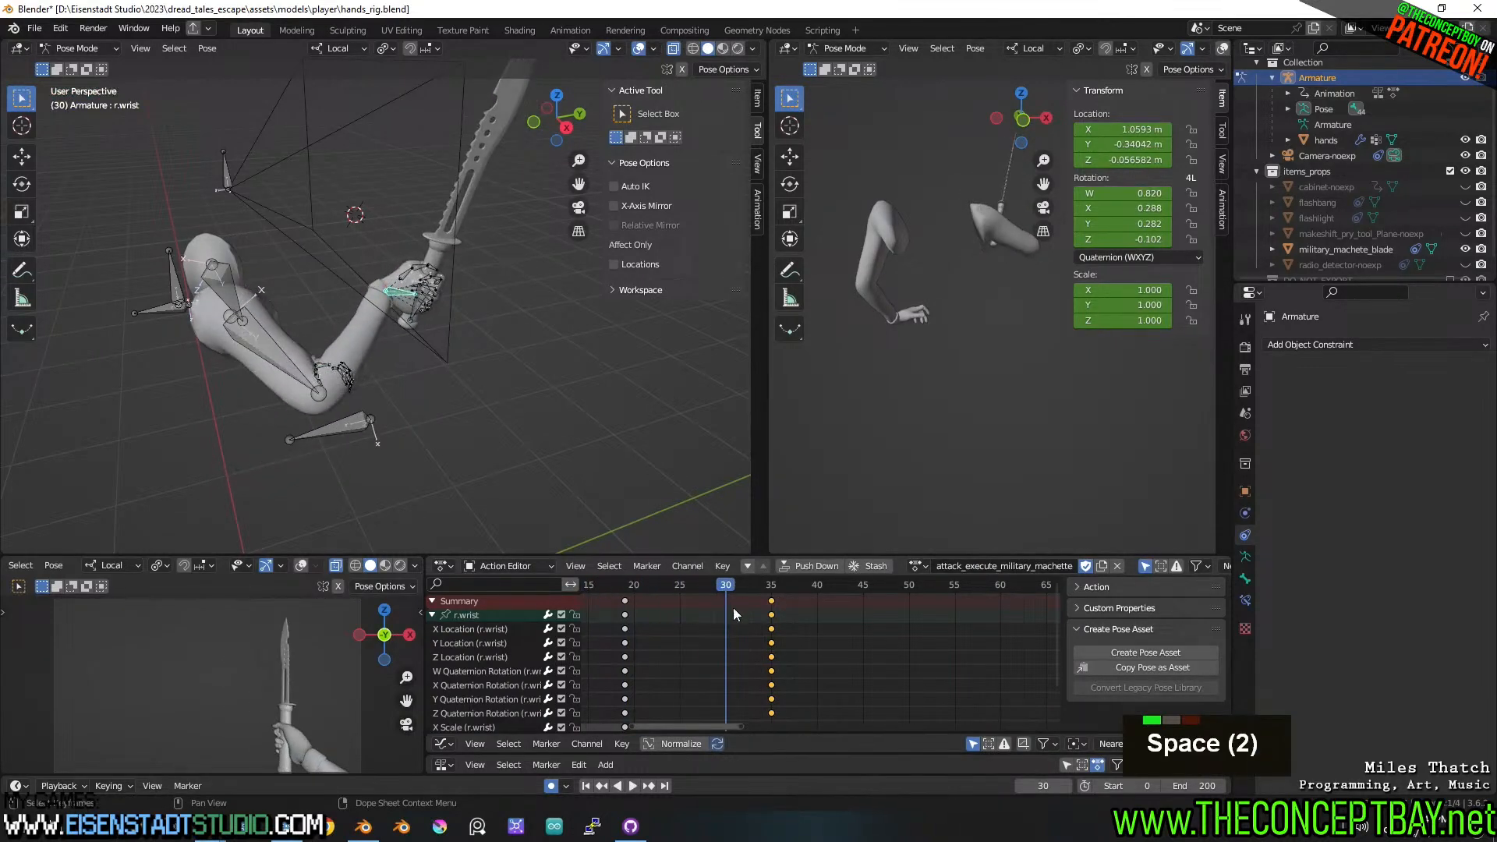
key("g")
left_click(687, 602)
key("space")
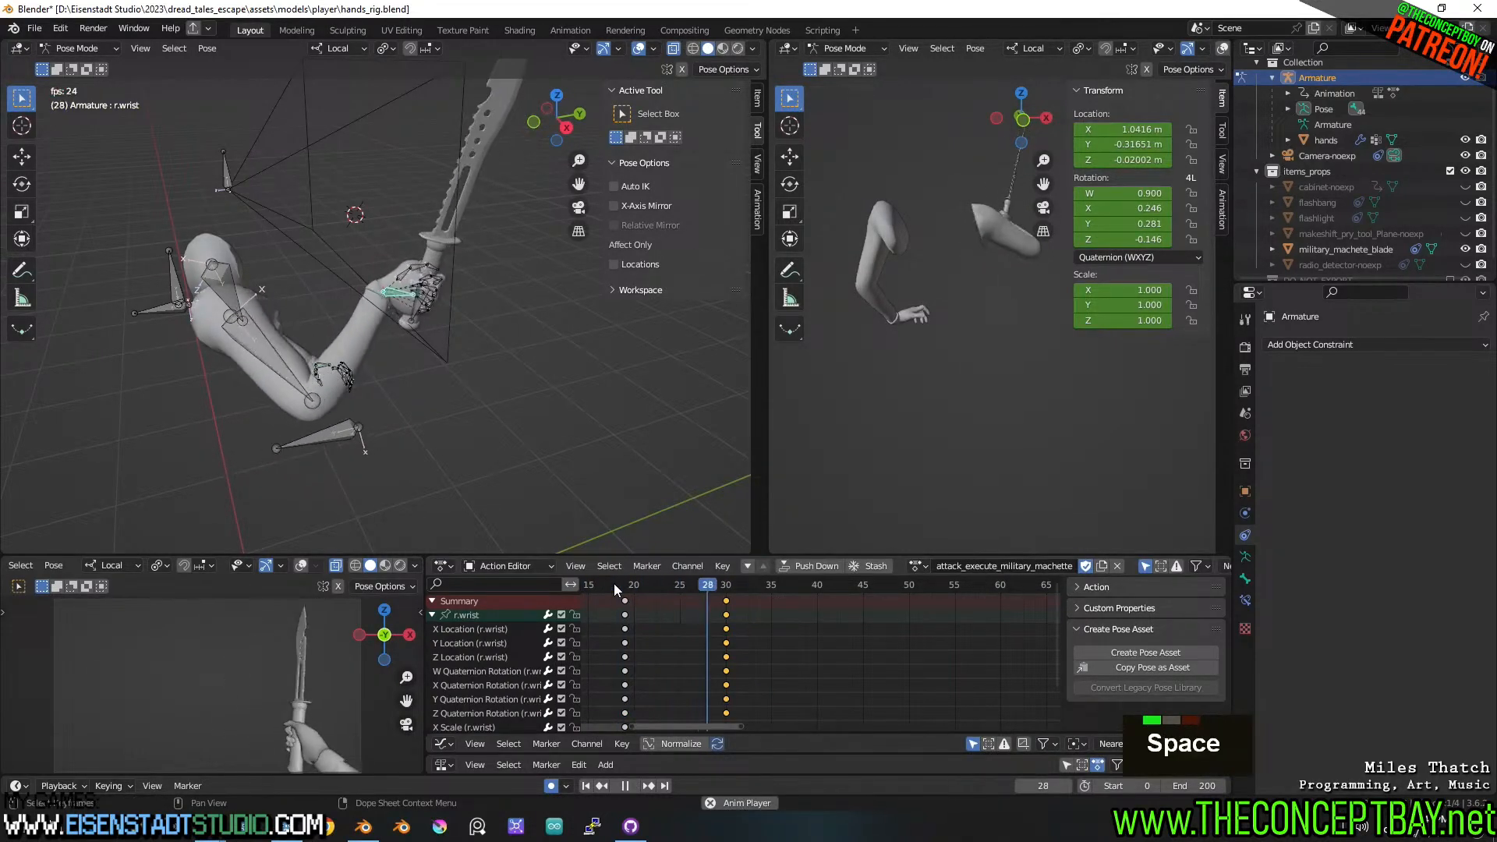
key("space")
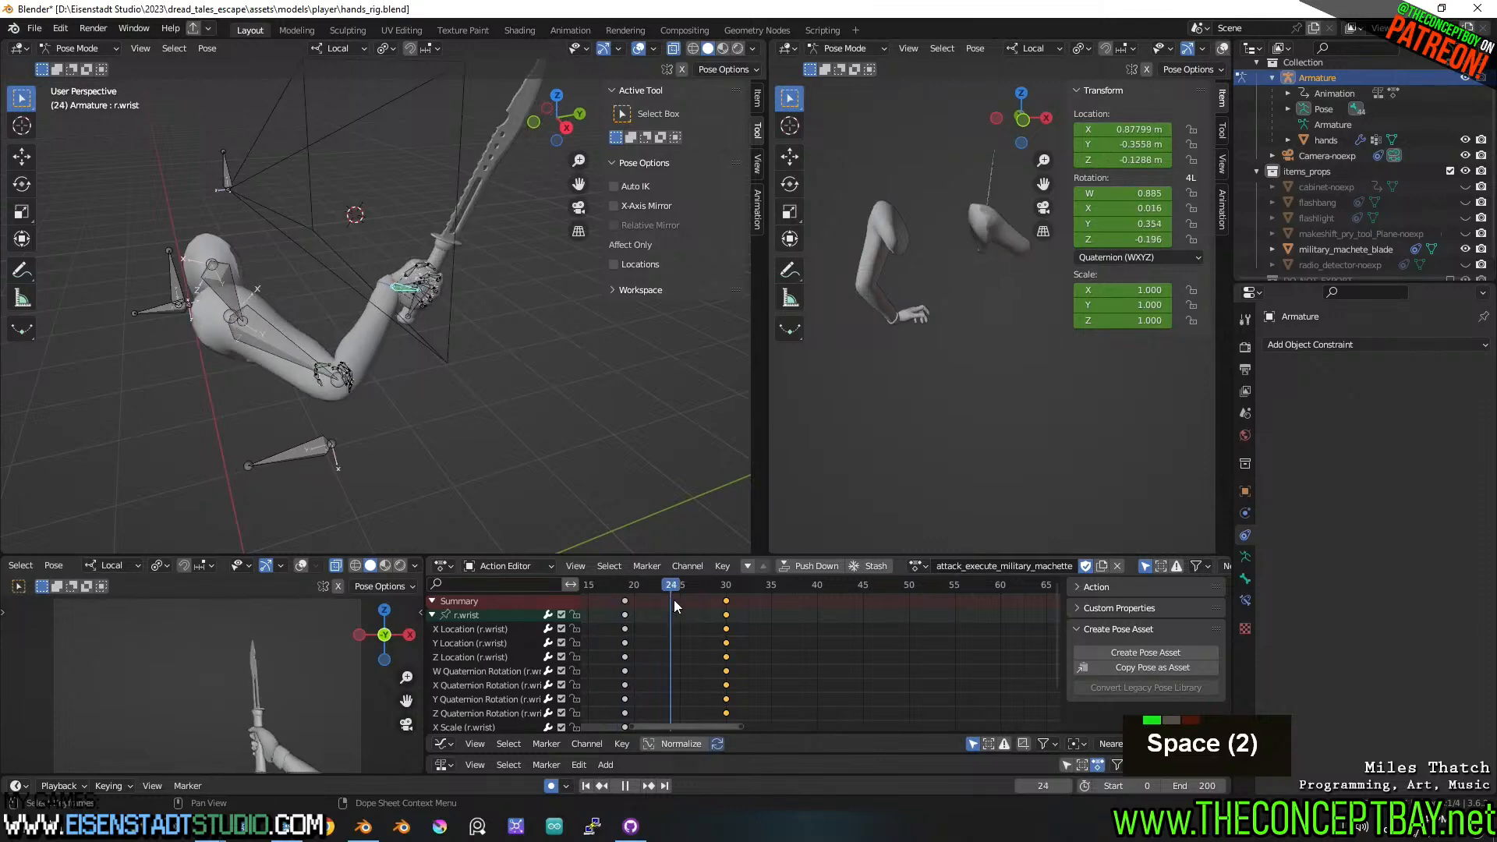
- Try rotating the r.wrist bone at frame 25 and undo the rotation
middle_click_drag(619, 444, 535, 315)
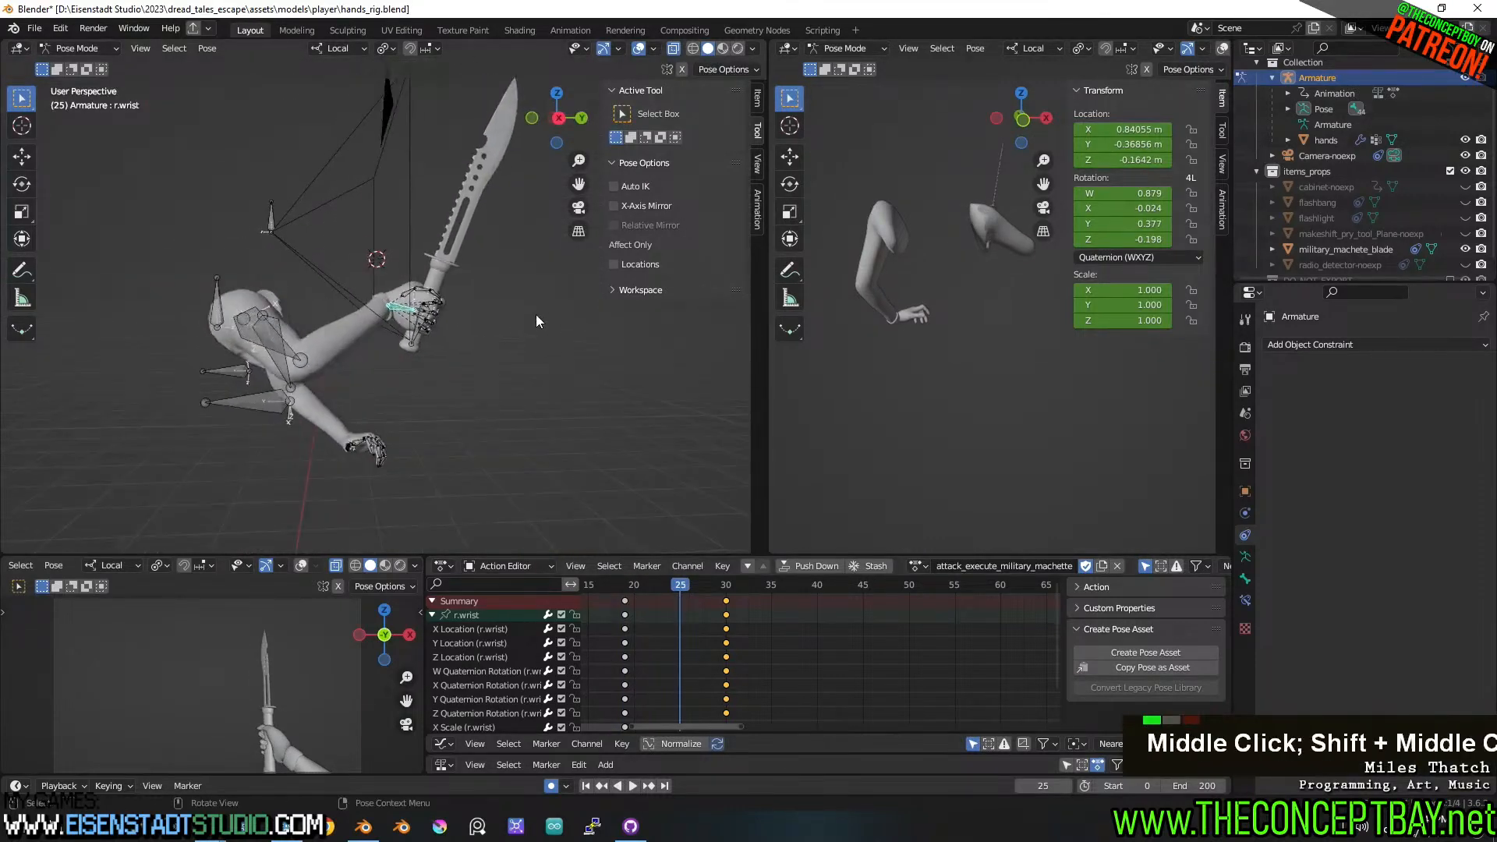
key("r")
left_click(518, 426)
key("ctrl+z")
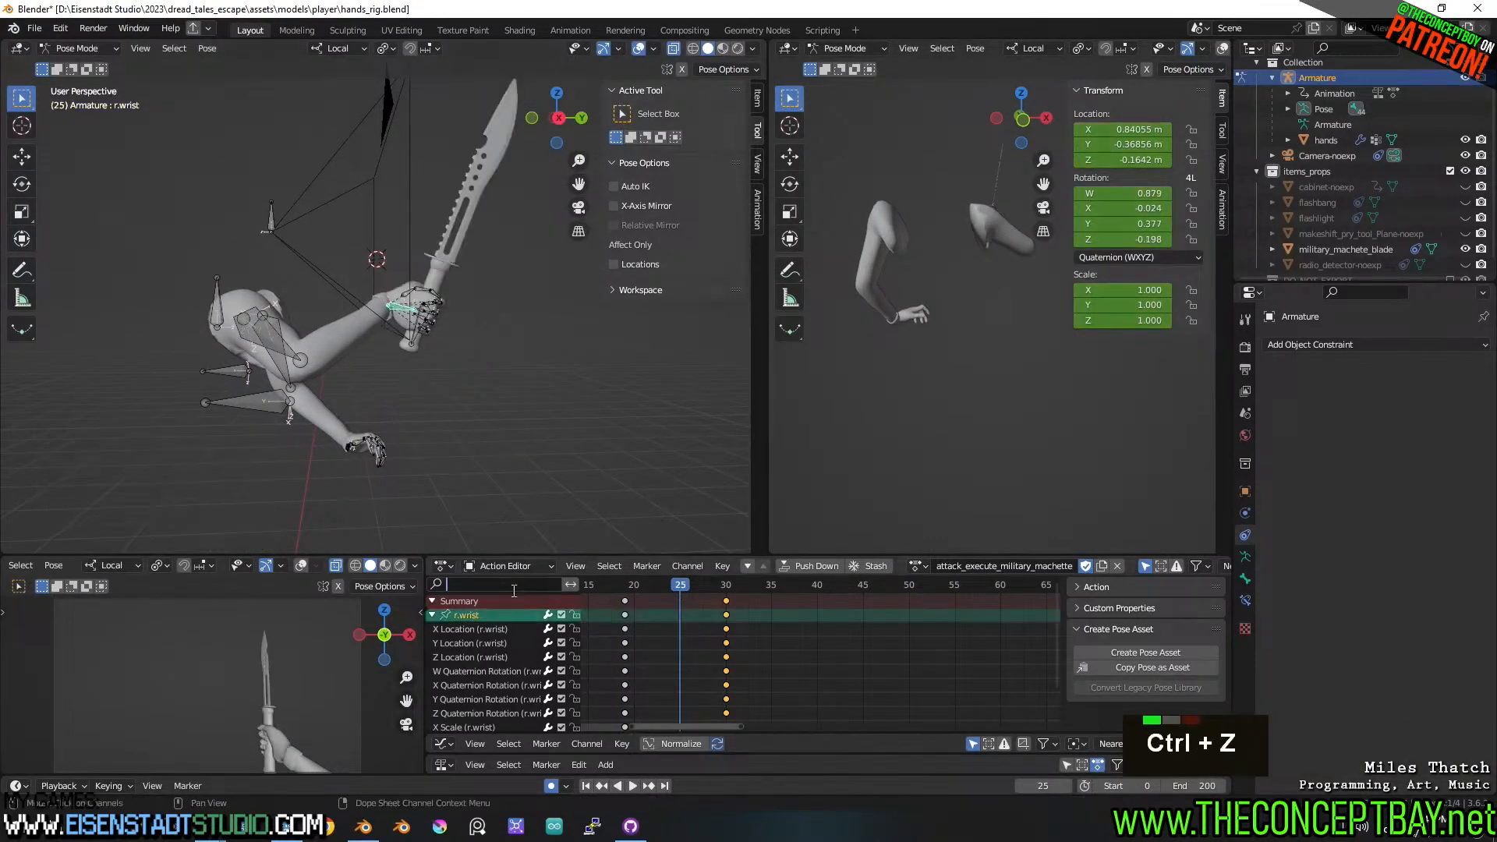
- Filter the r.wrist channels by "rot" so only the quaternion rotation channels are listed
type("rot")
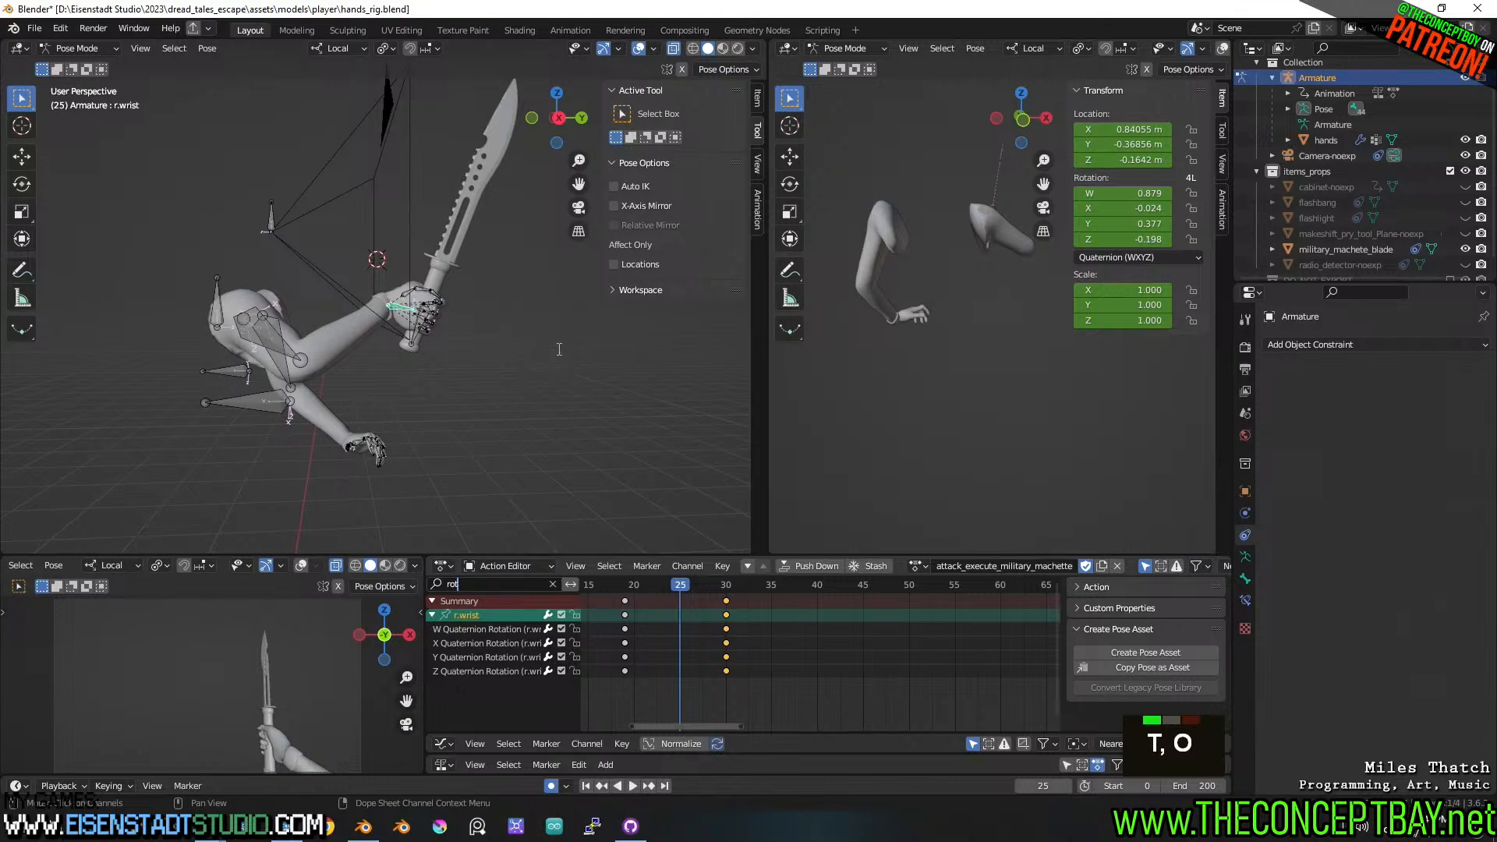
type("r")
key("BackSpace")
middle_click(573, 363)
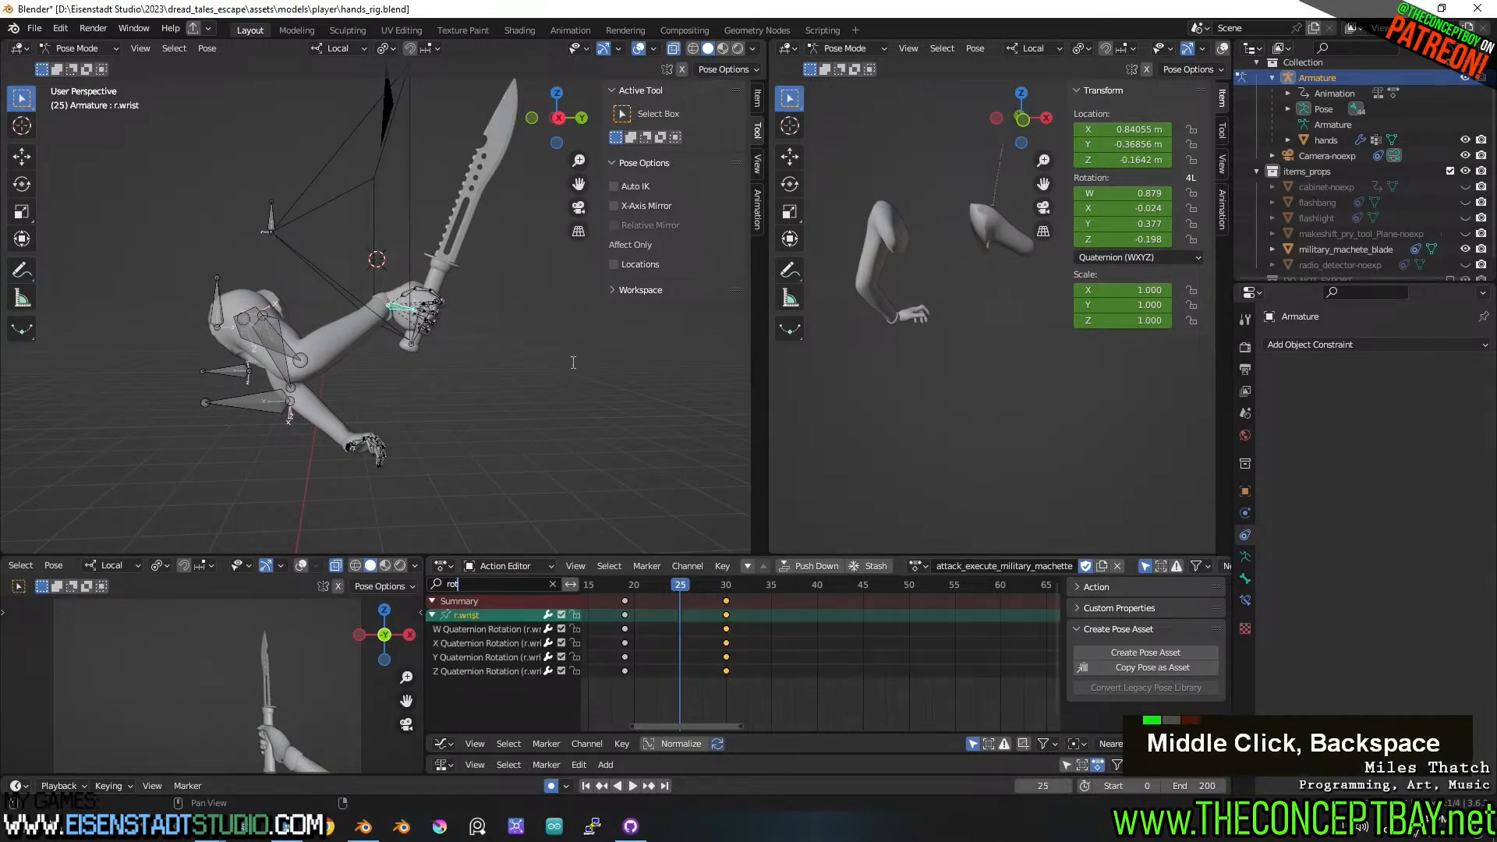
- Rotate the r.wrist bone at frame 25 to tilt the machete forward and down, and play back the return motion
middle_click_drag(573, 368, 563, 324)
key("r")
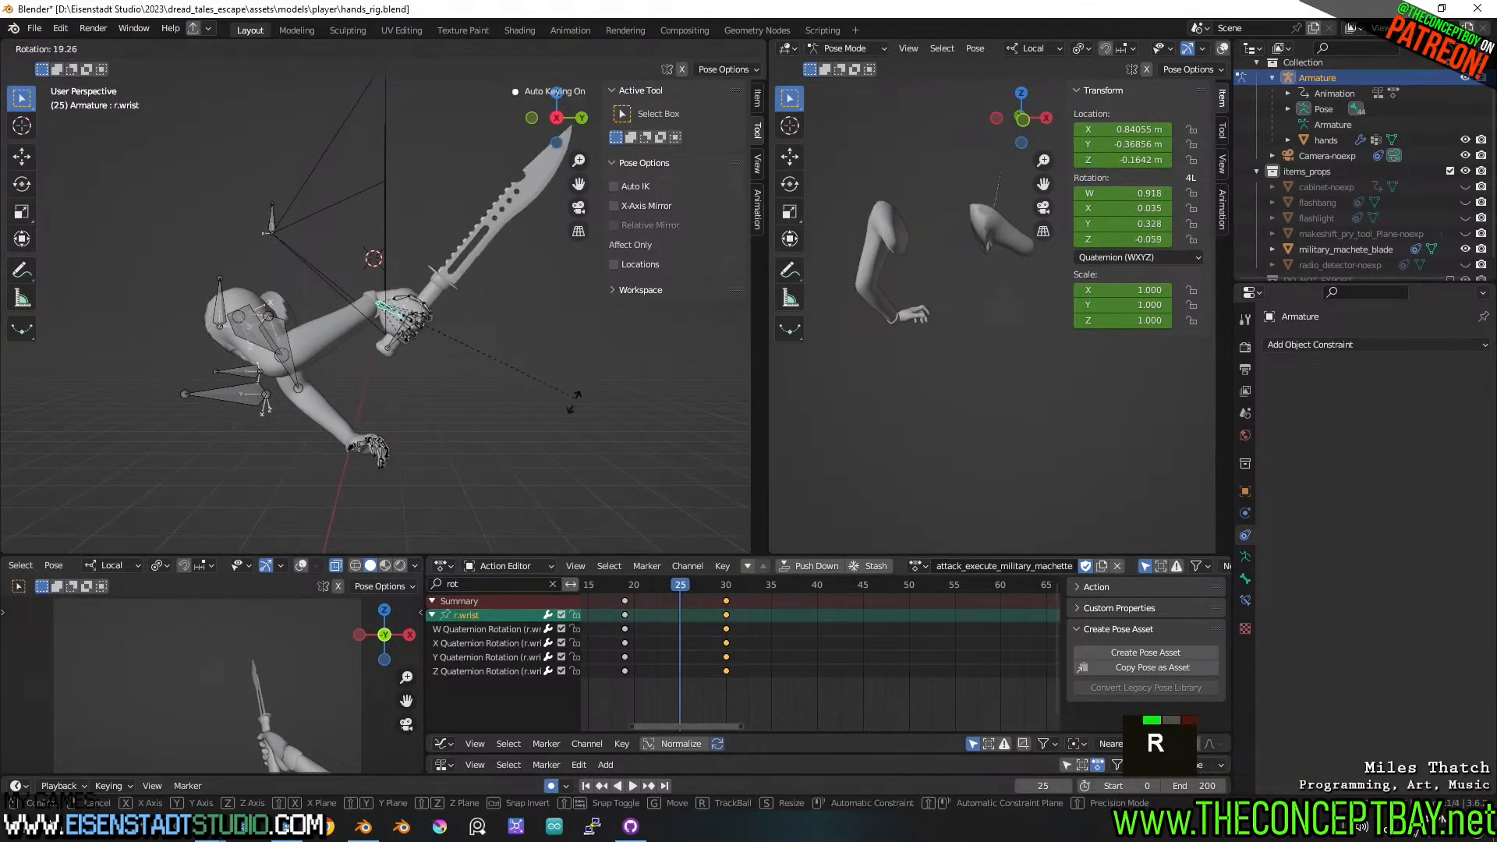
left_click(577, 463)
mouse_move(602, 587)
left_mouse_down()
mouse_move(736, 595)
mouse_move(624, 595)
left_mouse_up()
key("space")
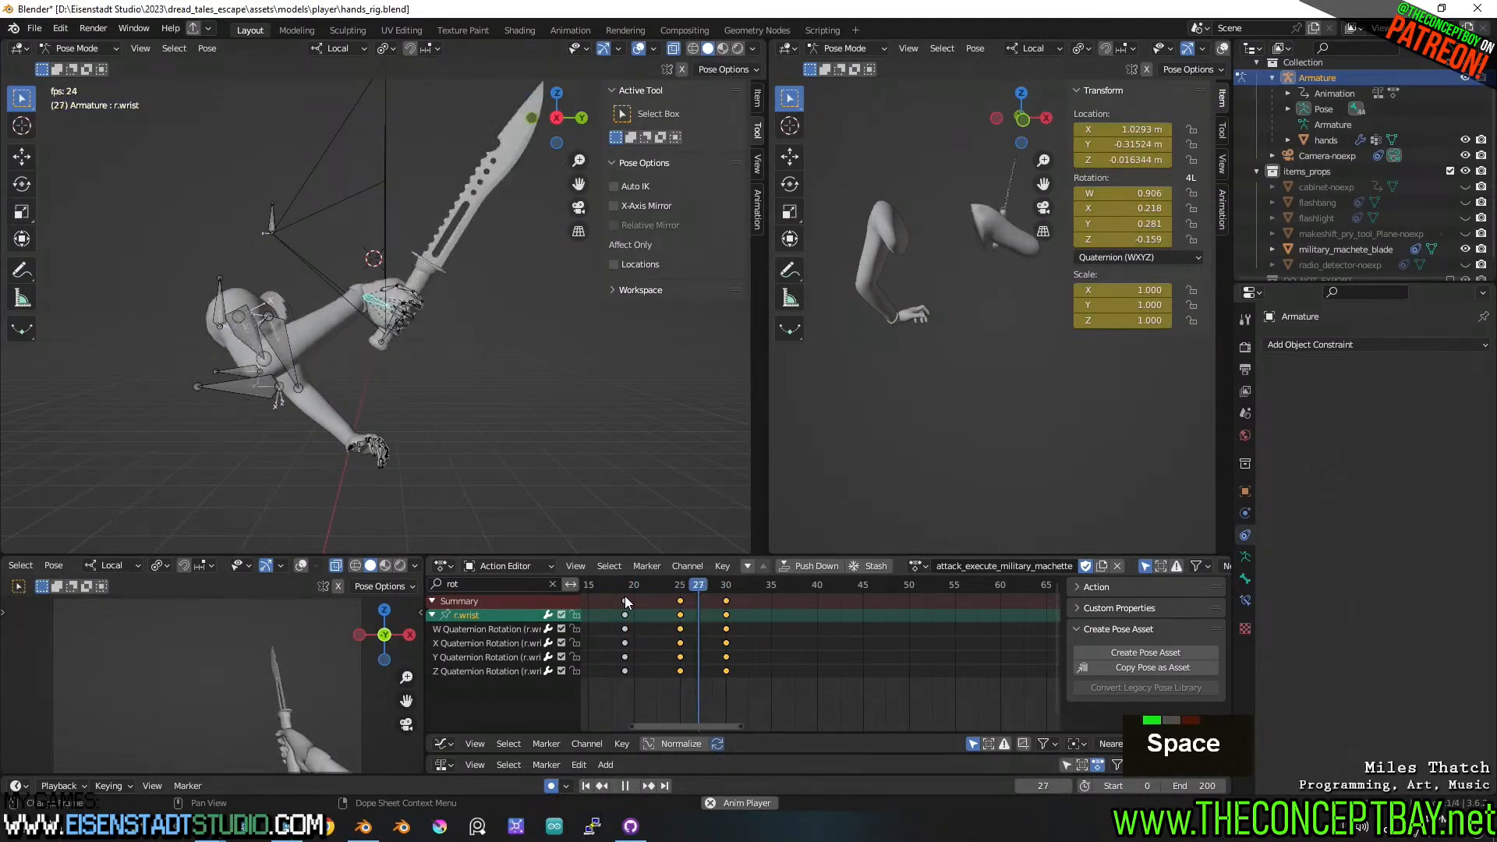
key("space")
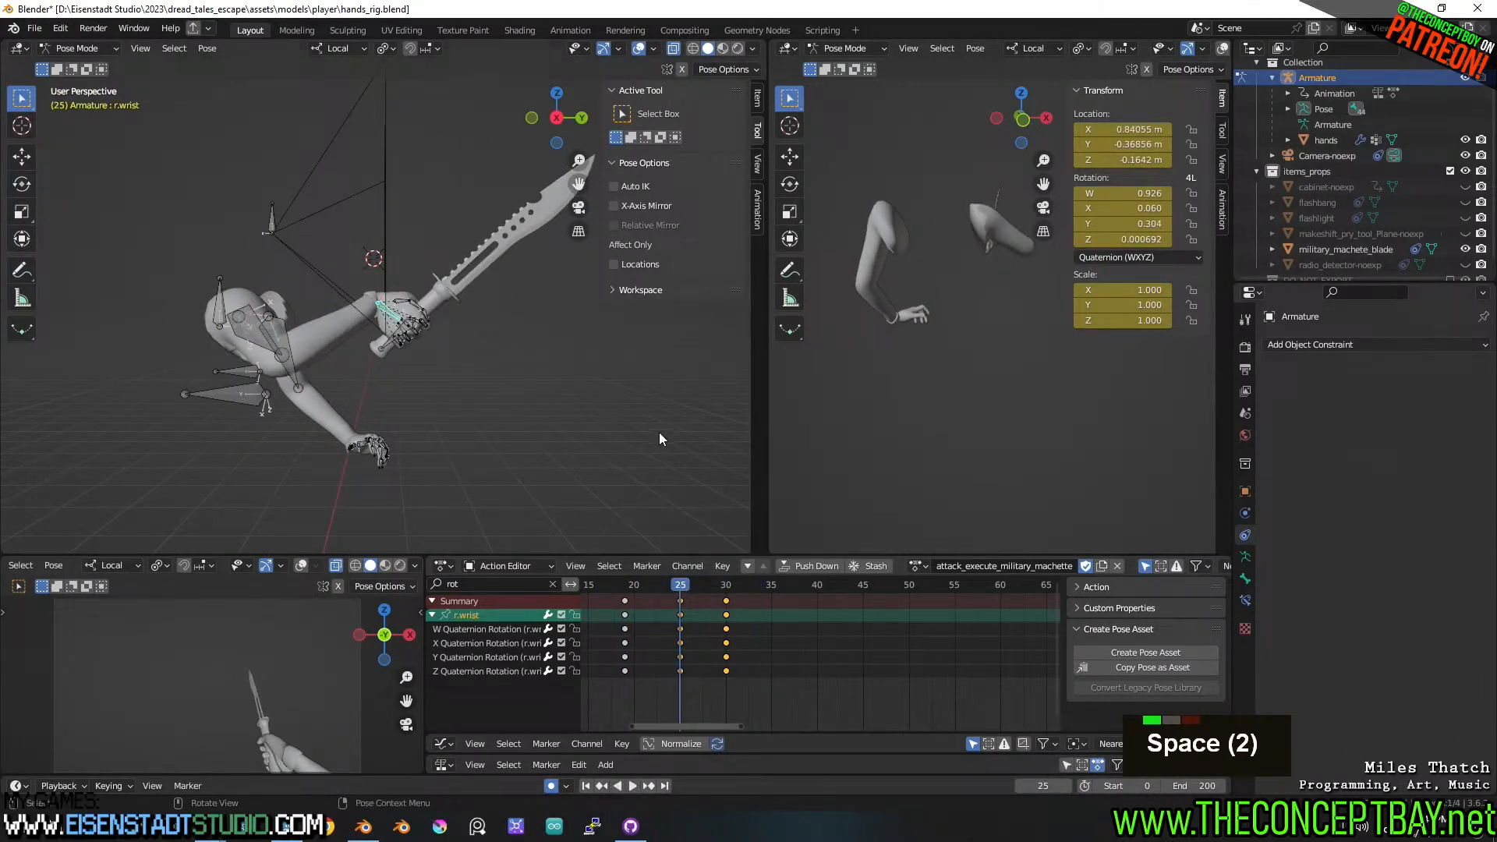
- Rotate the r.wrist bone another 11.8° in the view at frame 25 and replay the motion
key("r")
left_click(626, 619)
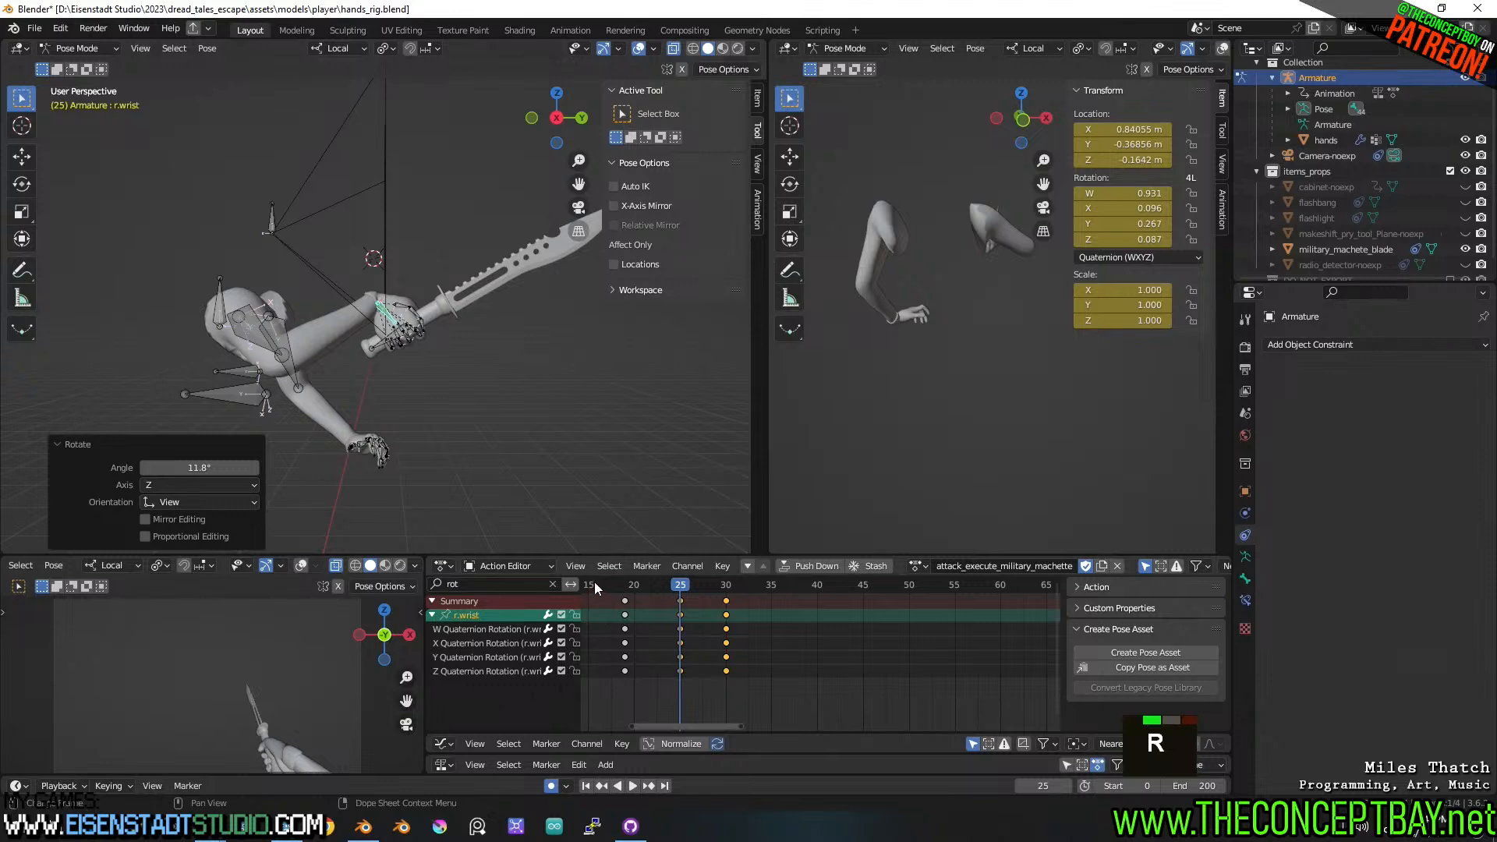
key("space")
key("space")
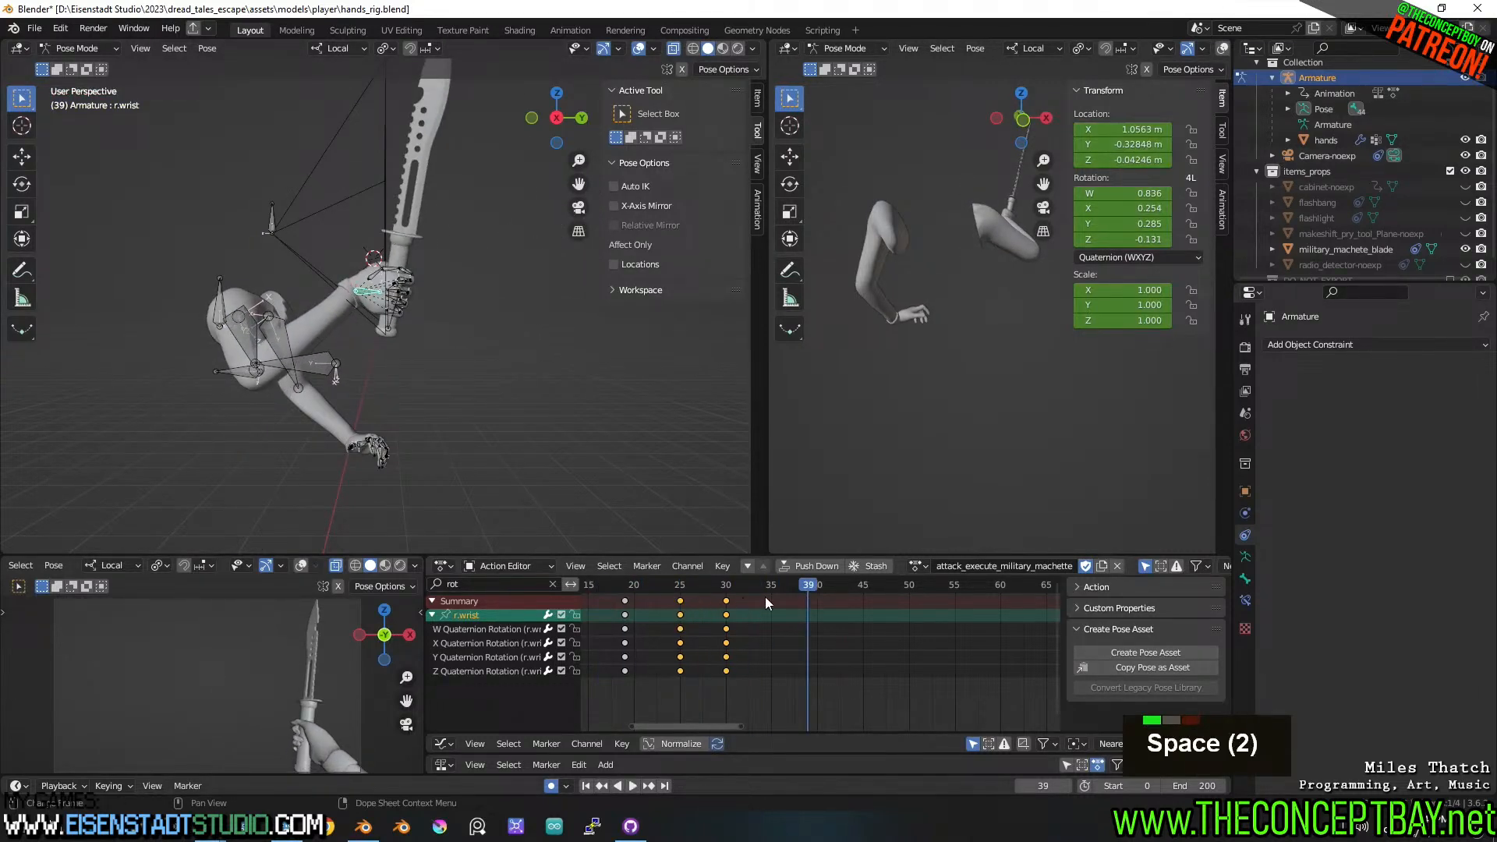
- Move only the r.wrist rotation keyframes at frame 30 to frame 35 and play back the result
left_click(736, 642)
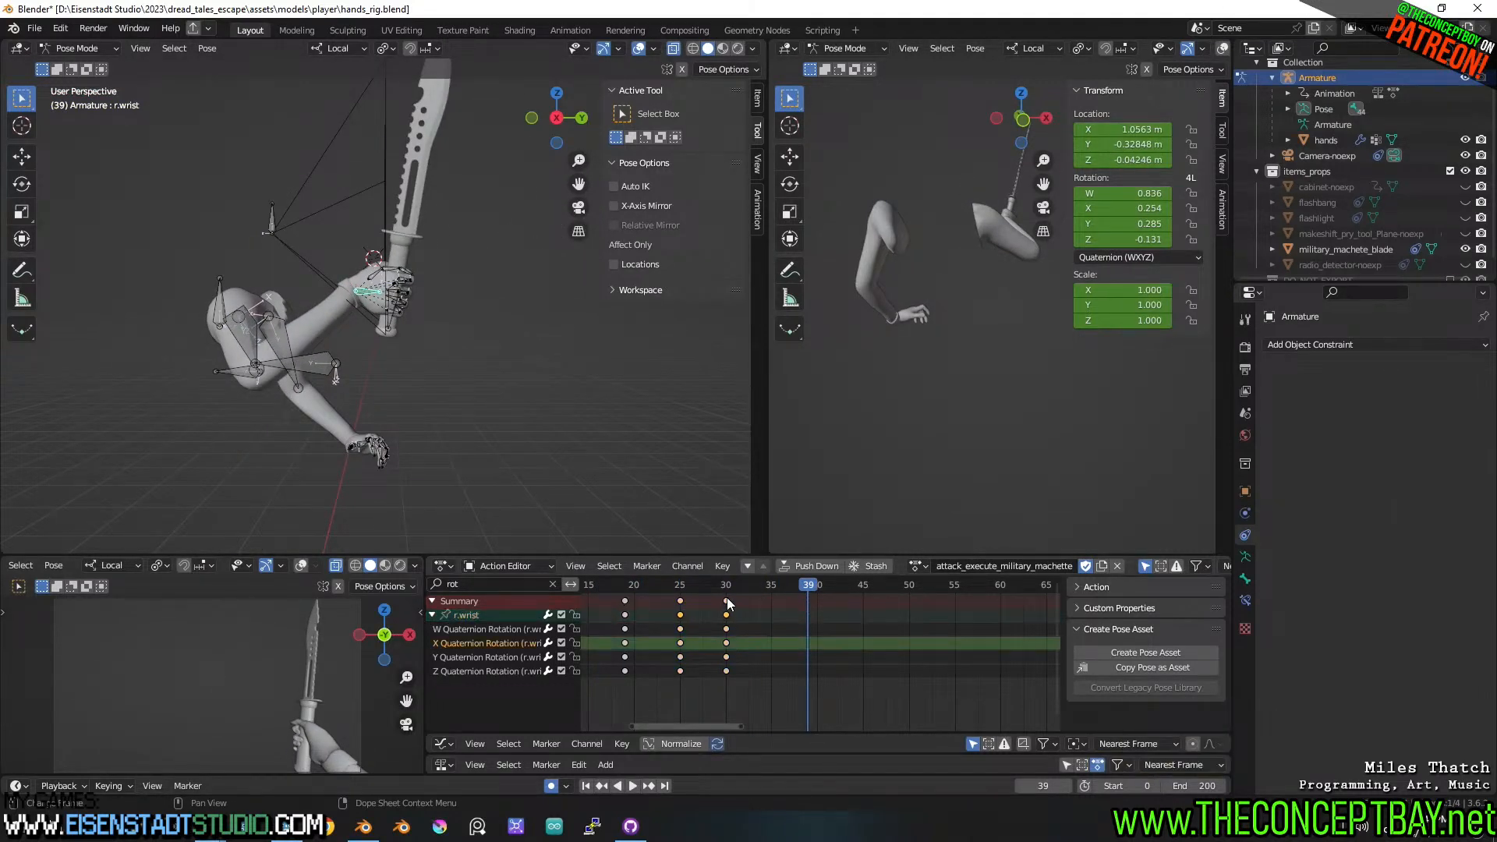
left_click(726, 600)
key("g")
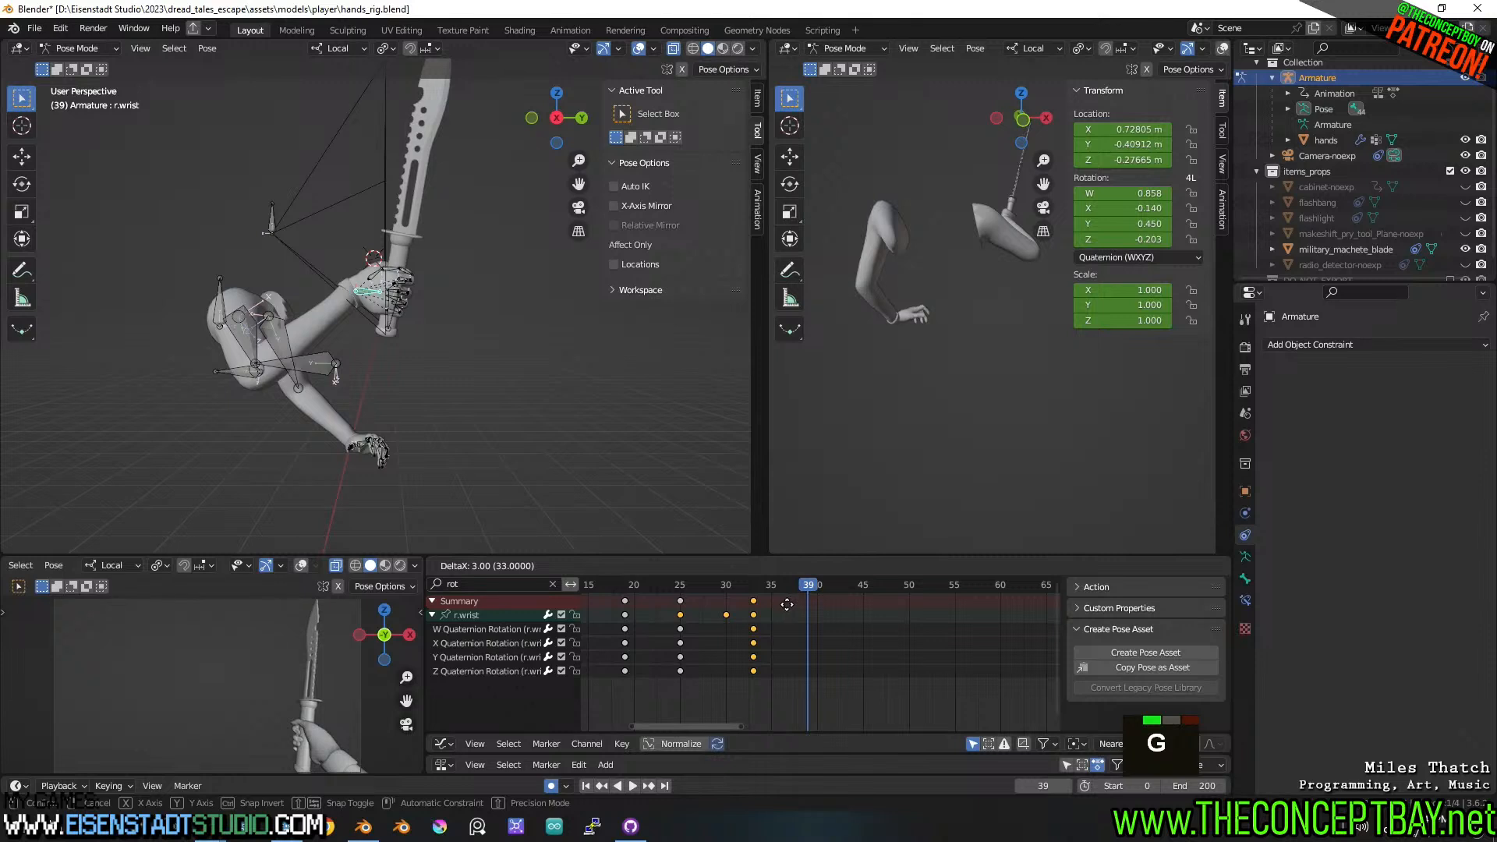
left_click(808, 606)
key("space")
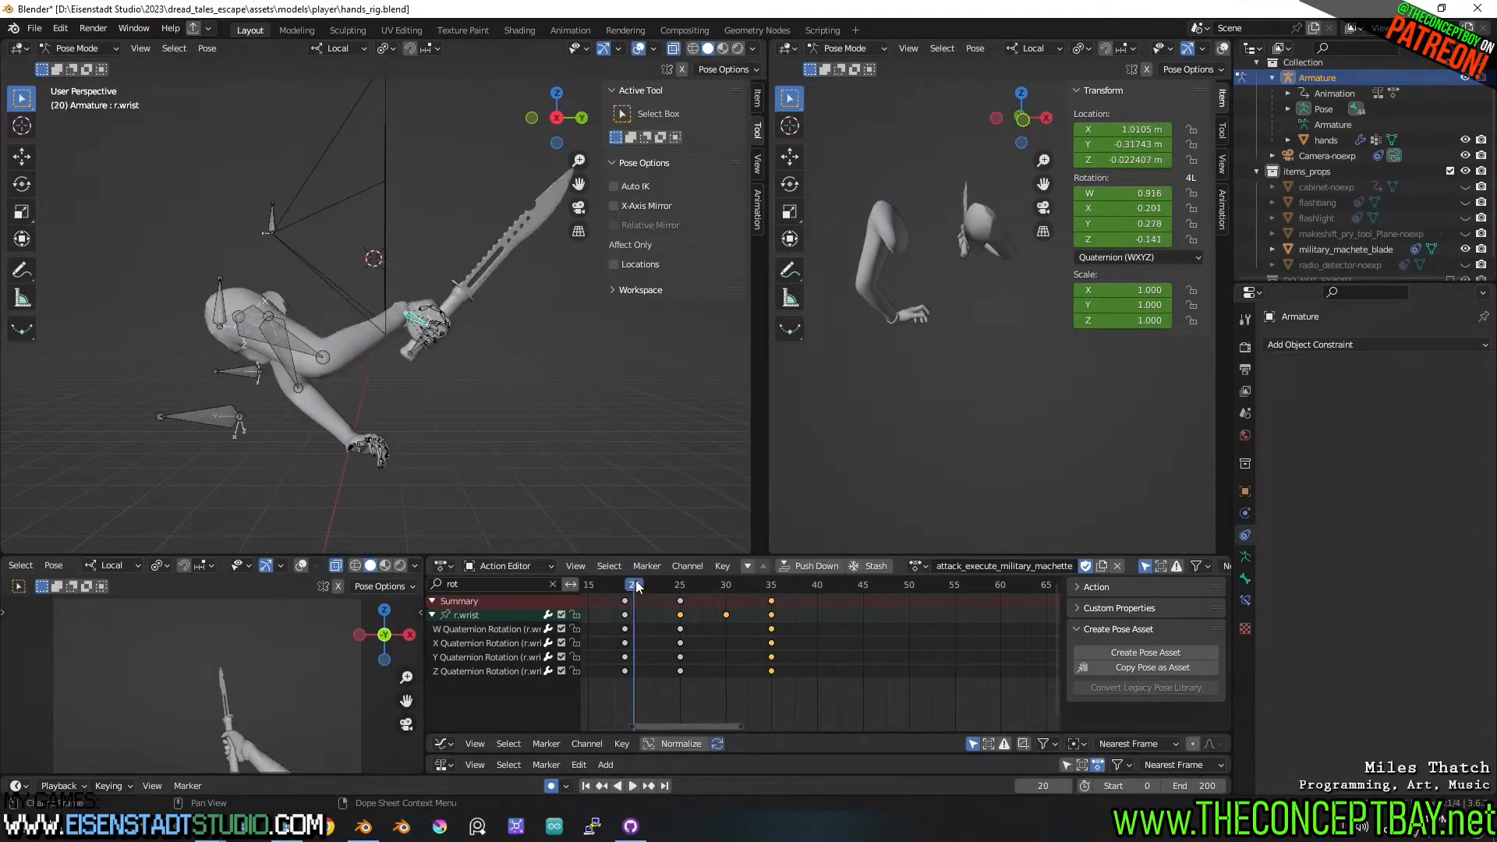
key("space")
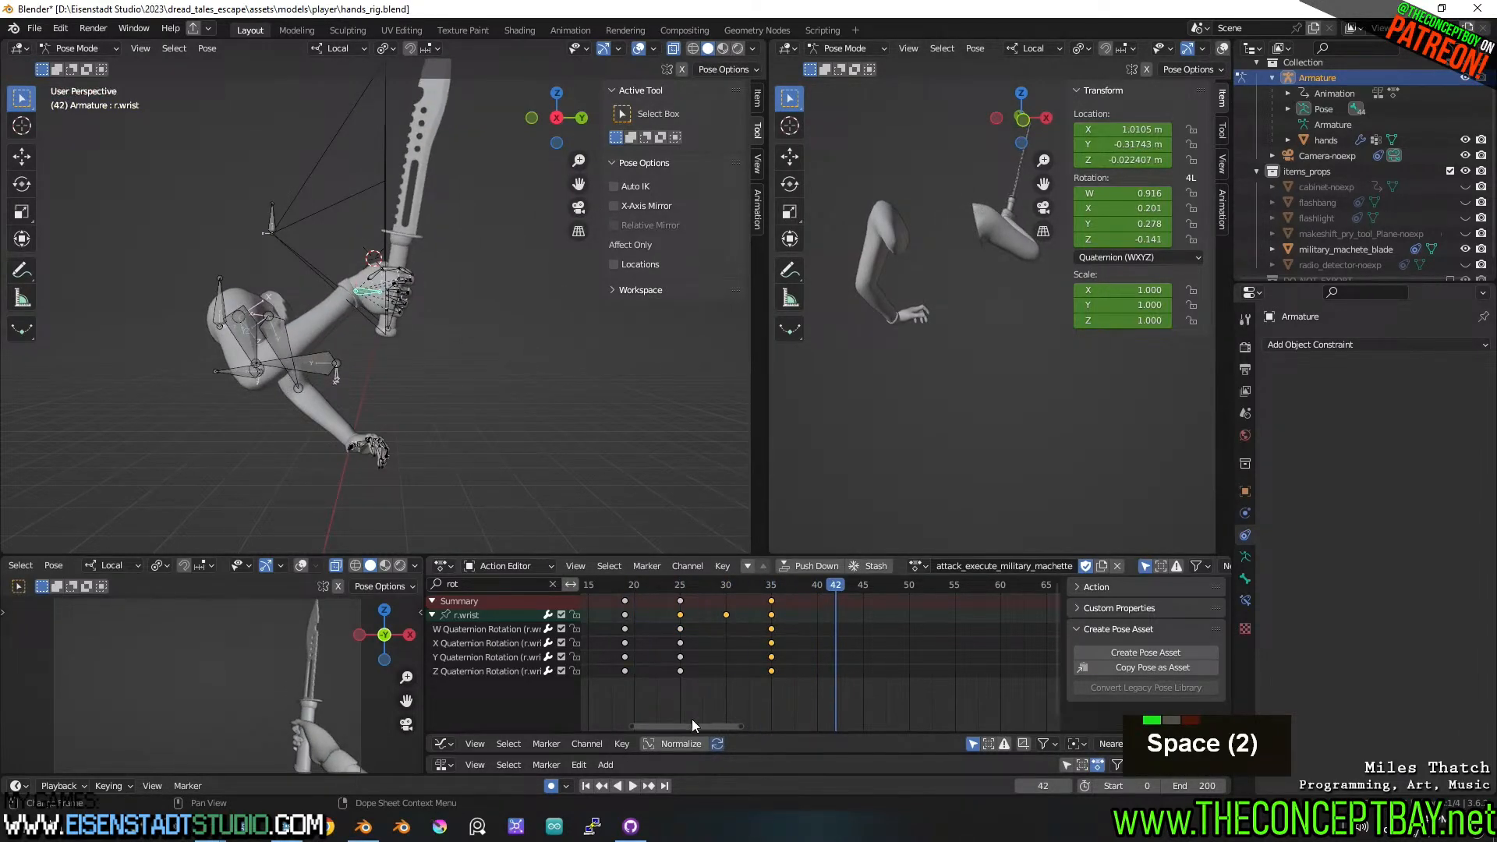
- Play back the whole attack action from frame 0 several times and save hands_rig.blend
left_click_drag(690, 724, 549, 713)
middle_click_drag(866, 669, 1053, 657)
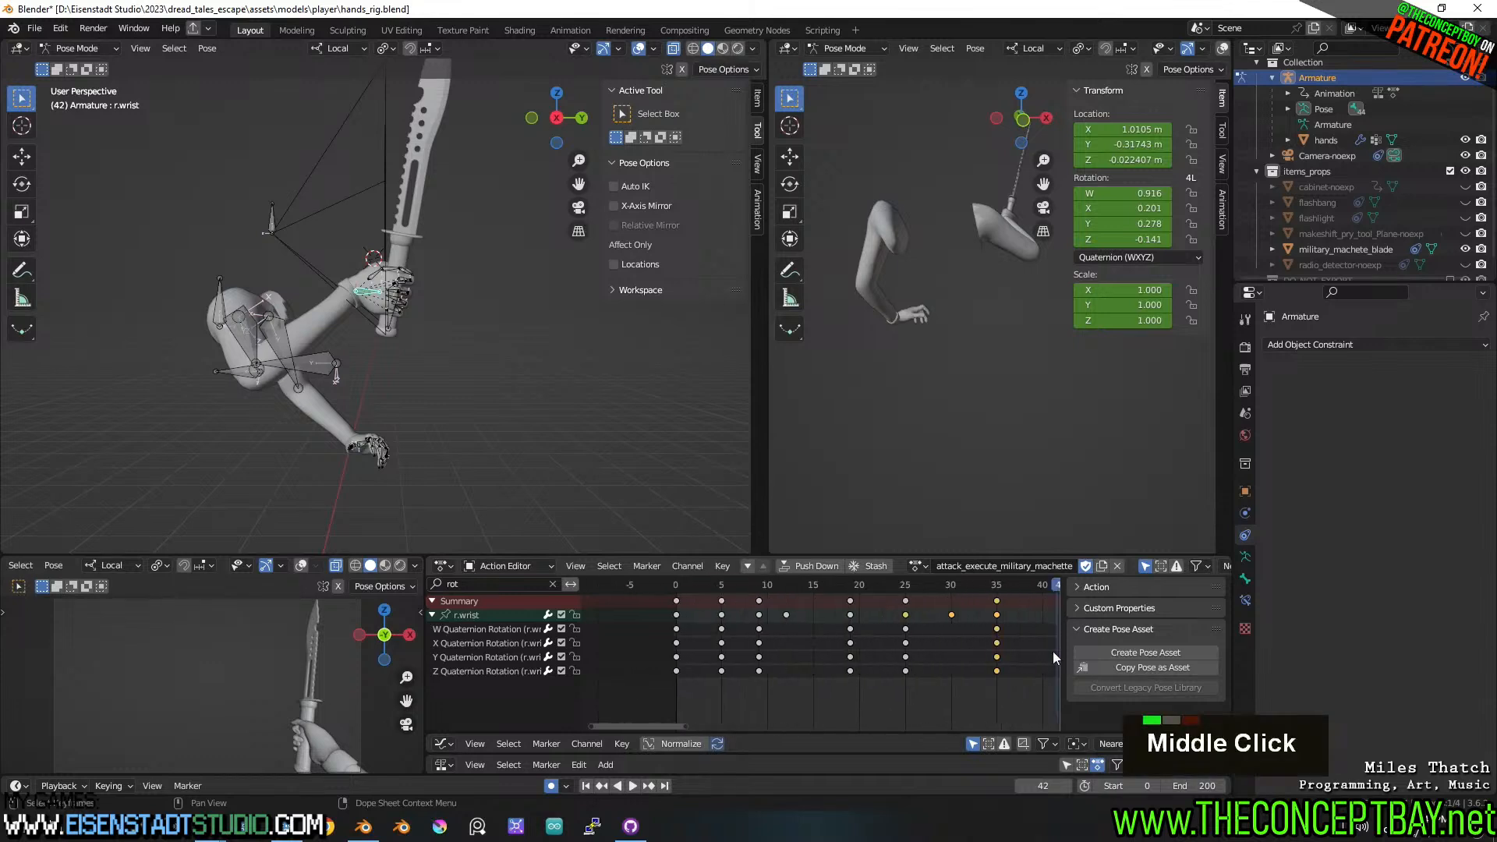
key("space")
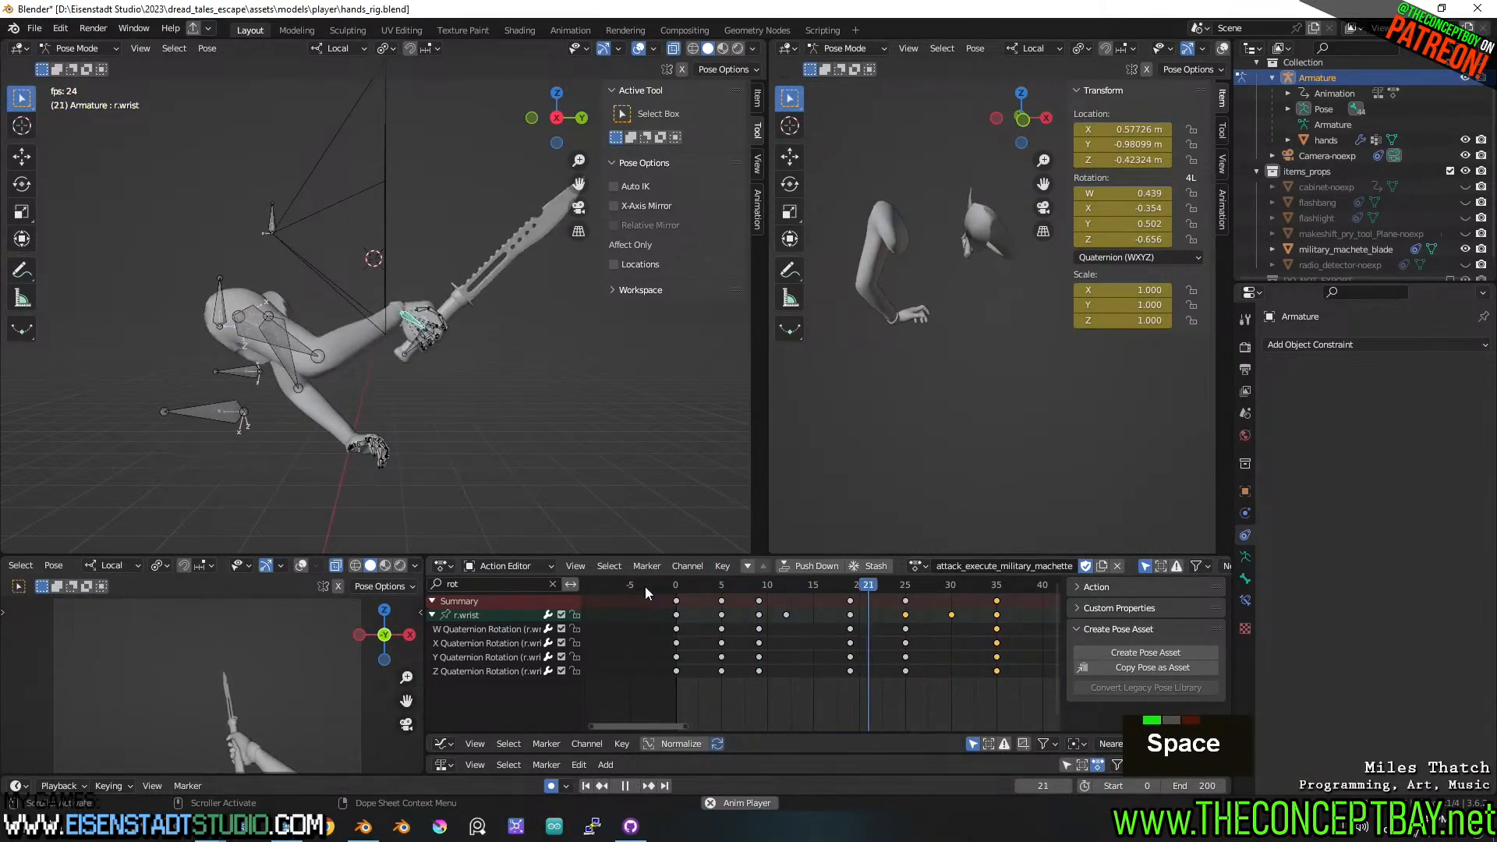
key("space")
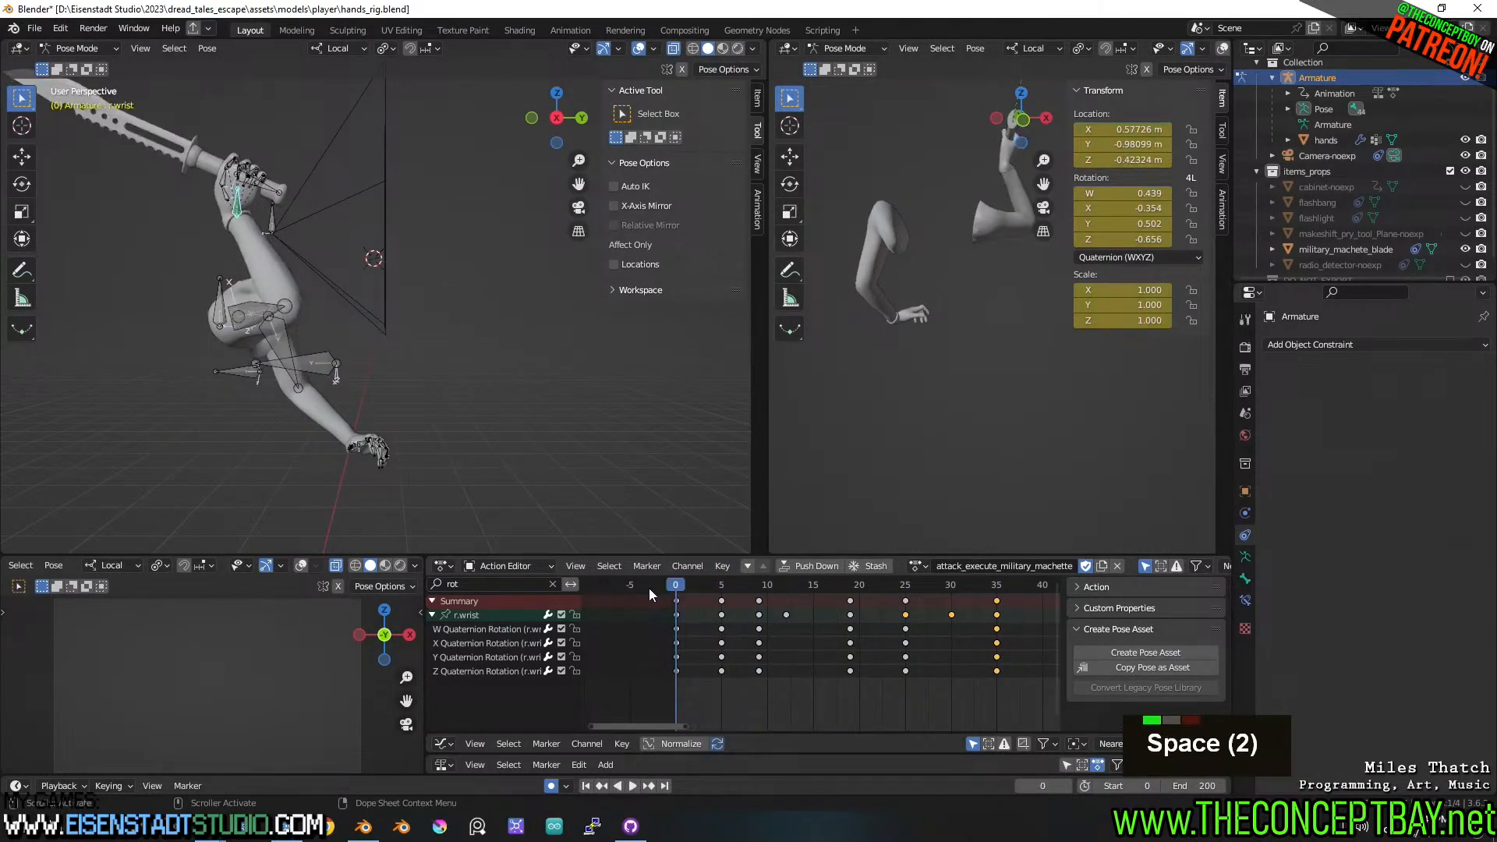
key("space")
key("space")
key("space")
key("space")
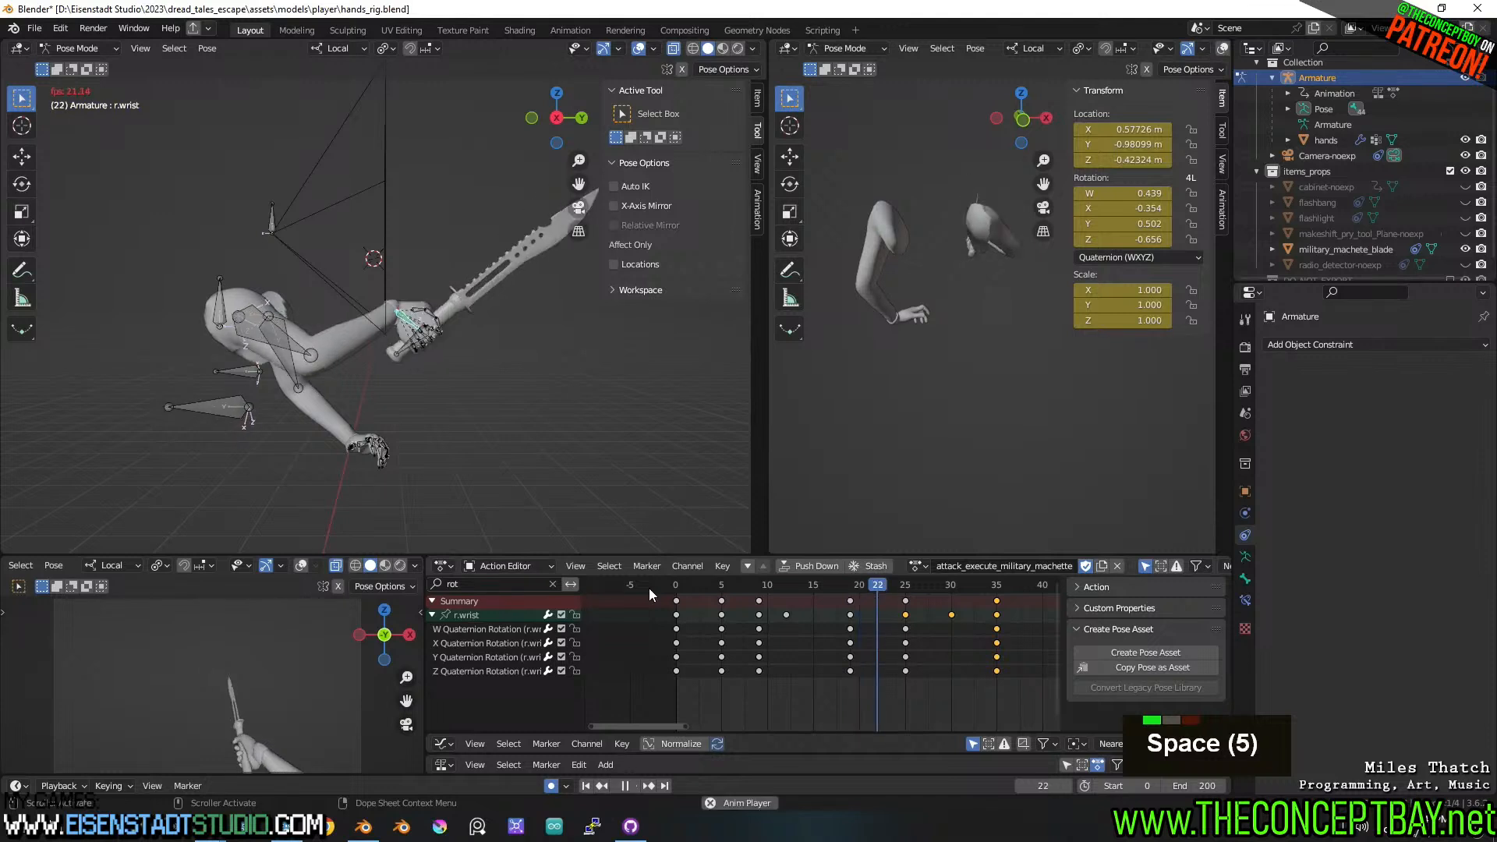
key("ctrl+s")
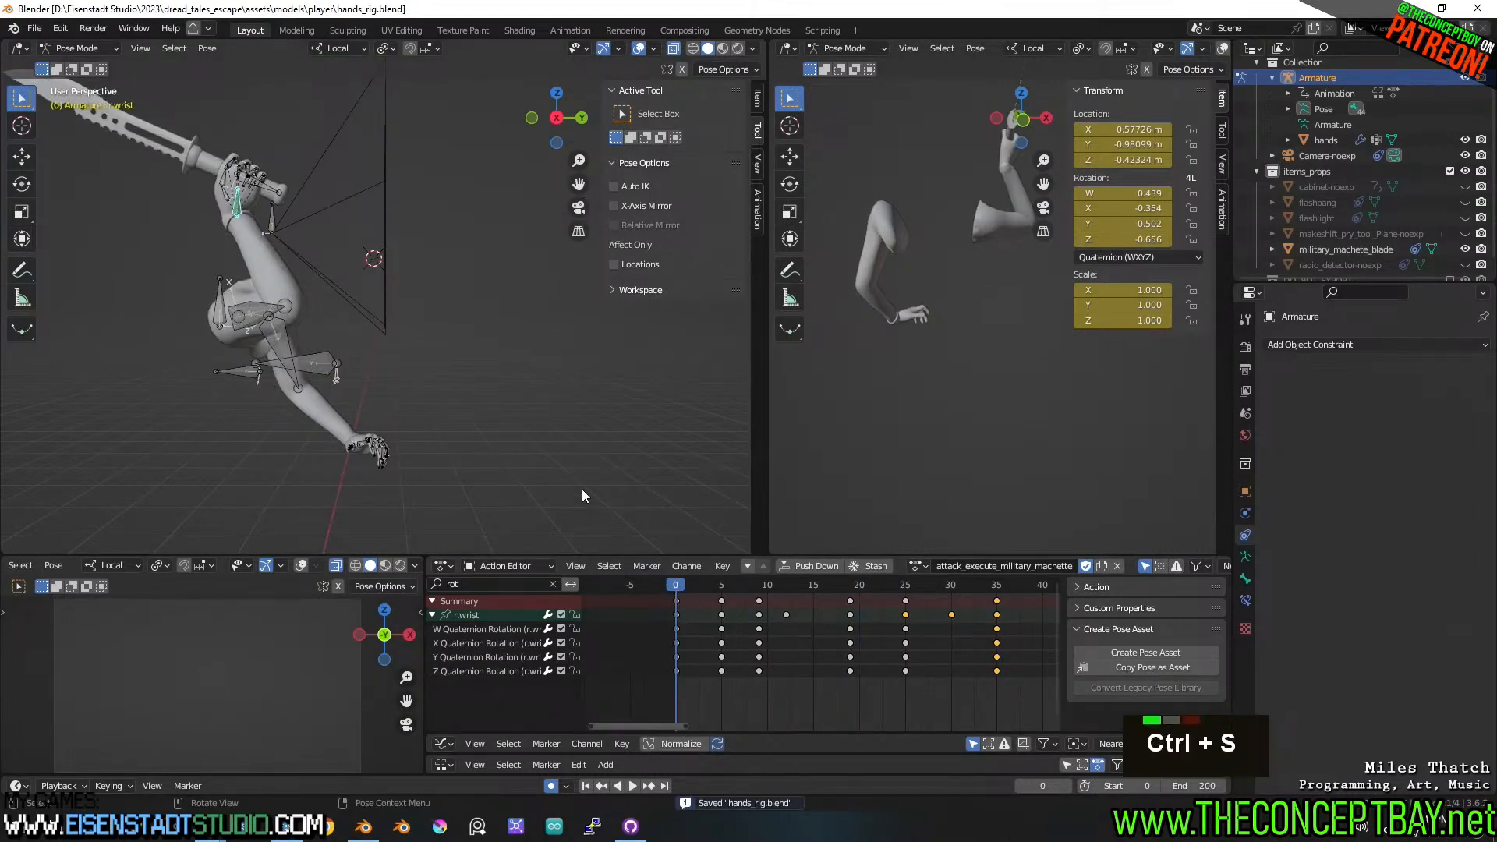
- Replay the attack from frame 0 repeatedly to examine the timing of the swing and the return to the end pose
key("space")
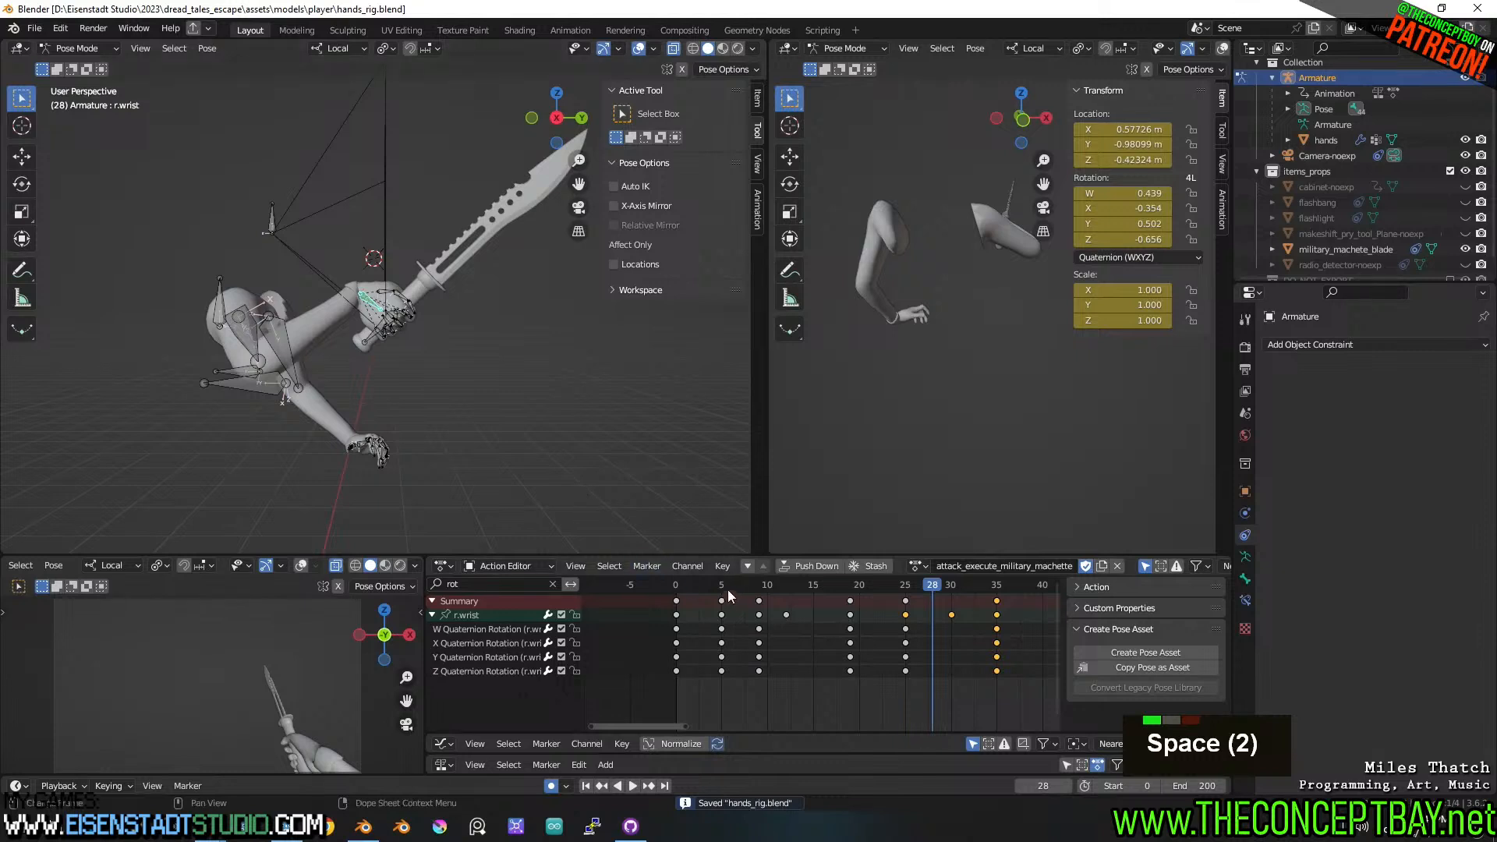
key("space")
key("space")
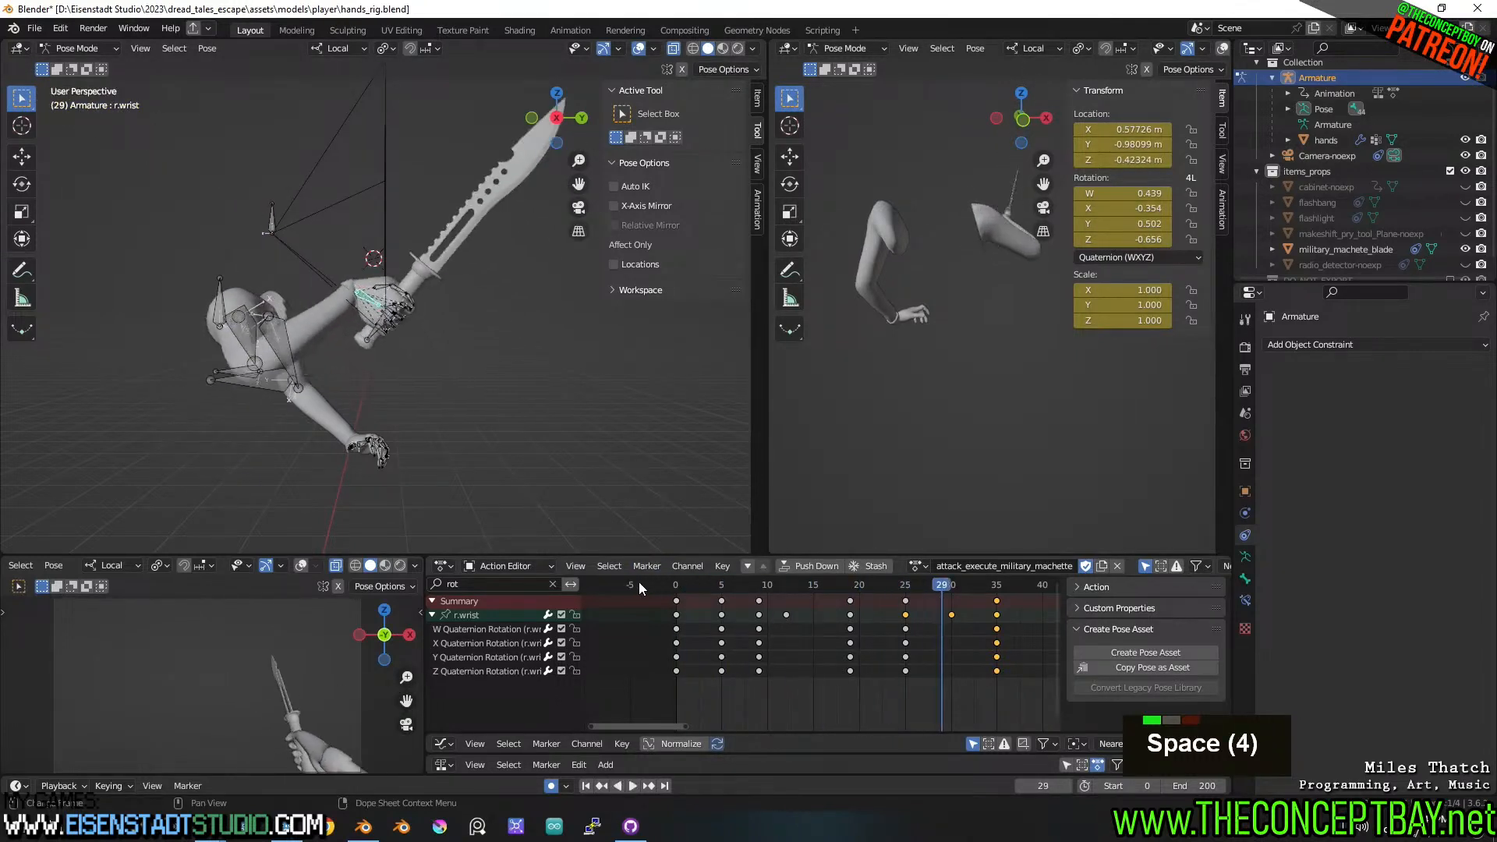
key("space")
key("space")
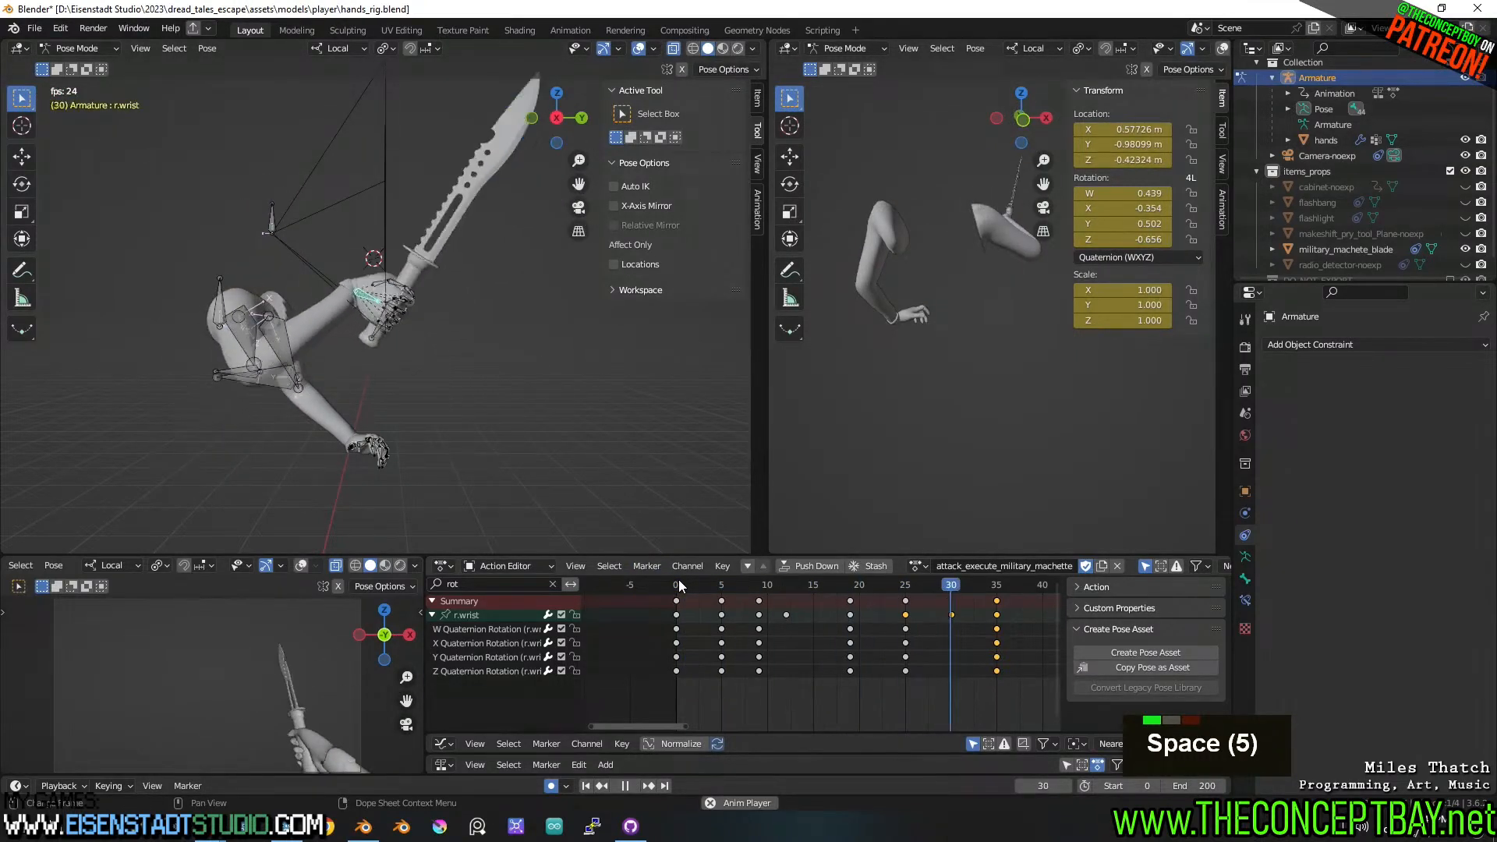
key("space")
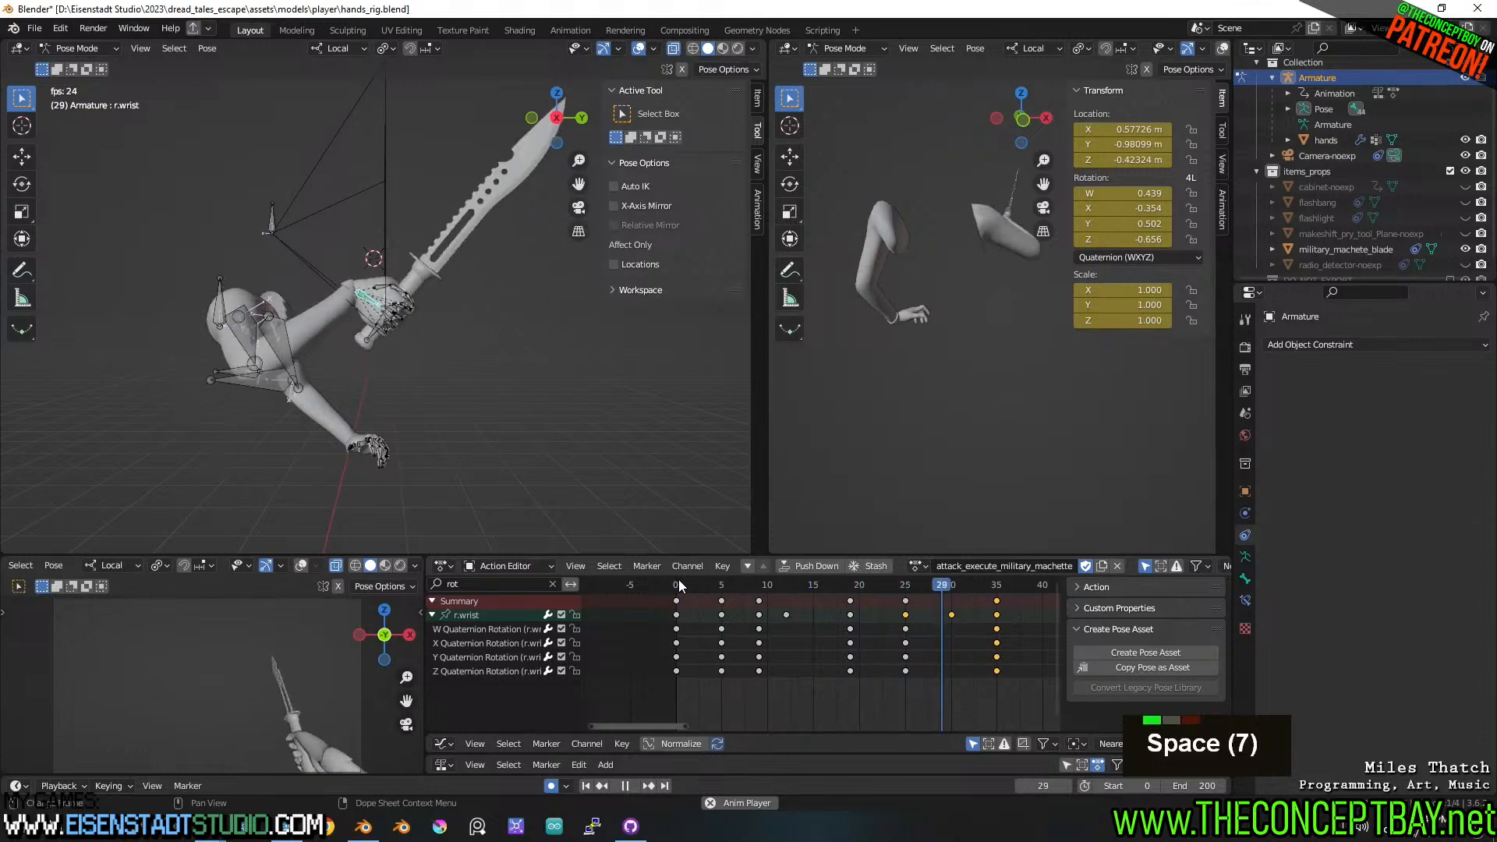
key("space")
left_click_drag(725, 590, 675, 576)
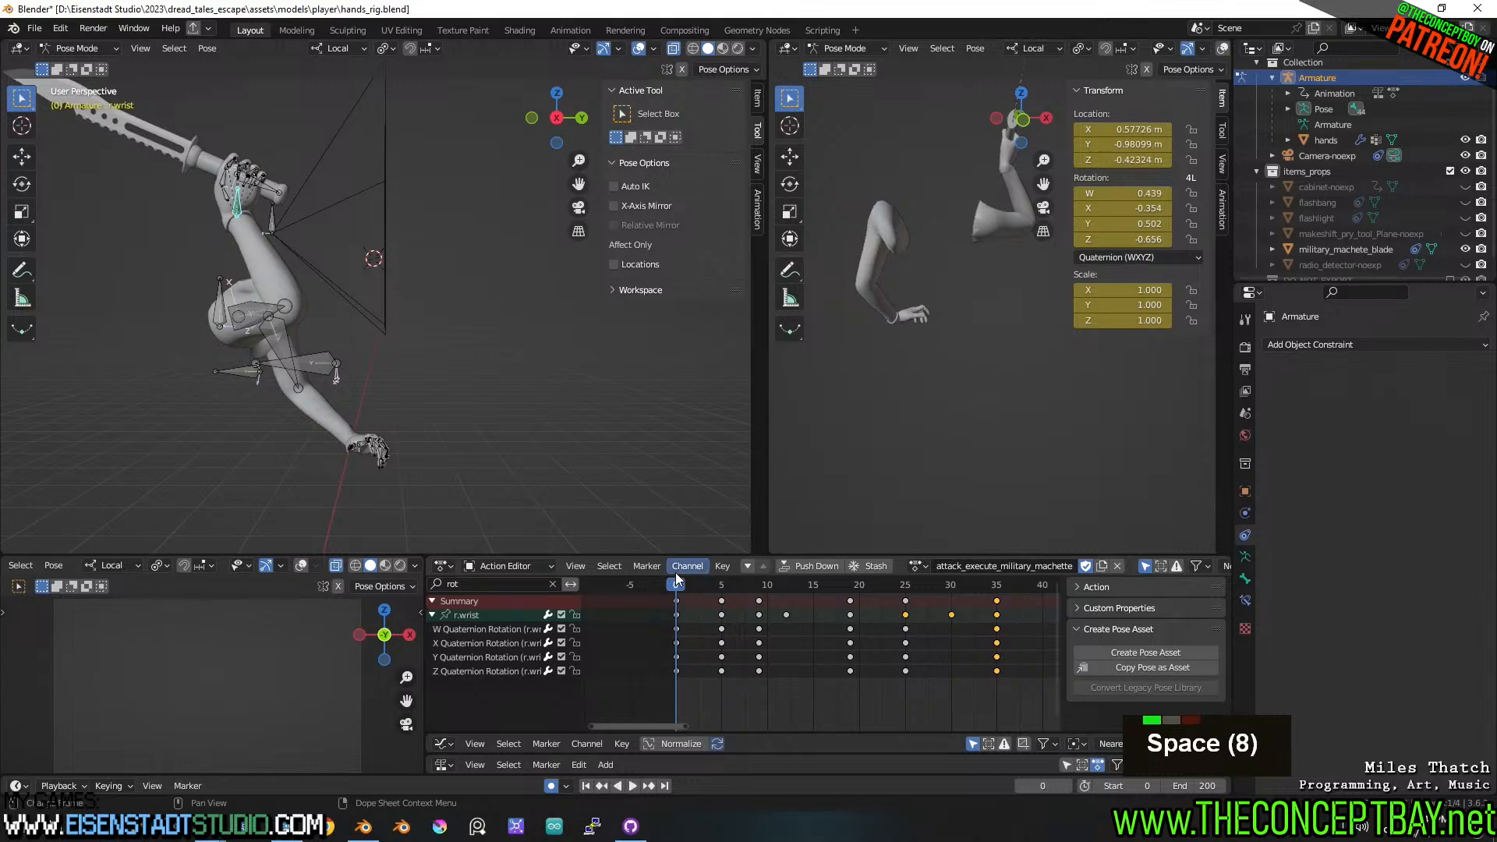
key("space")
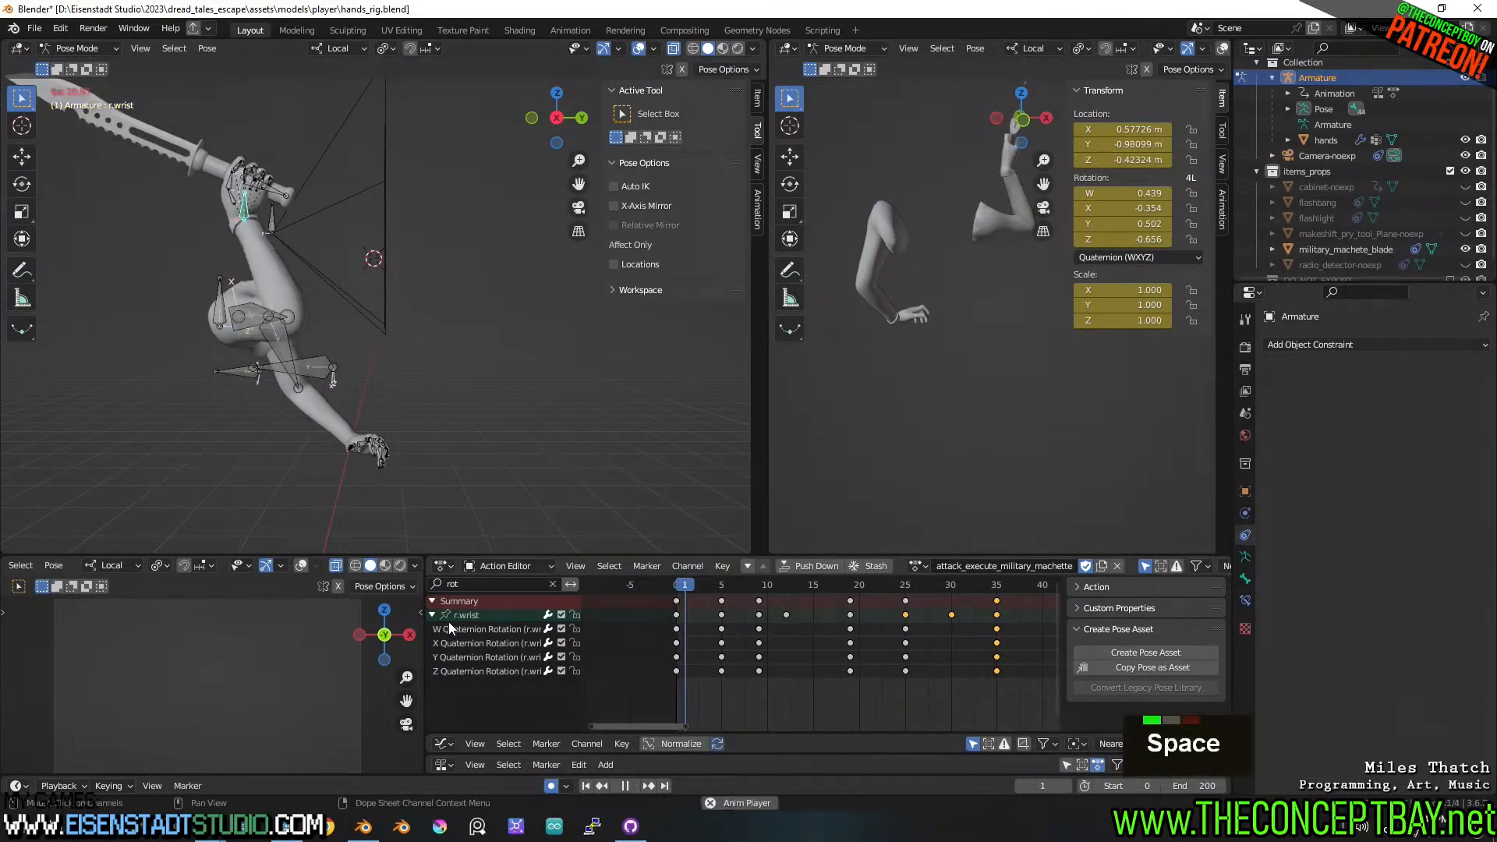
key("space")
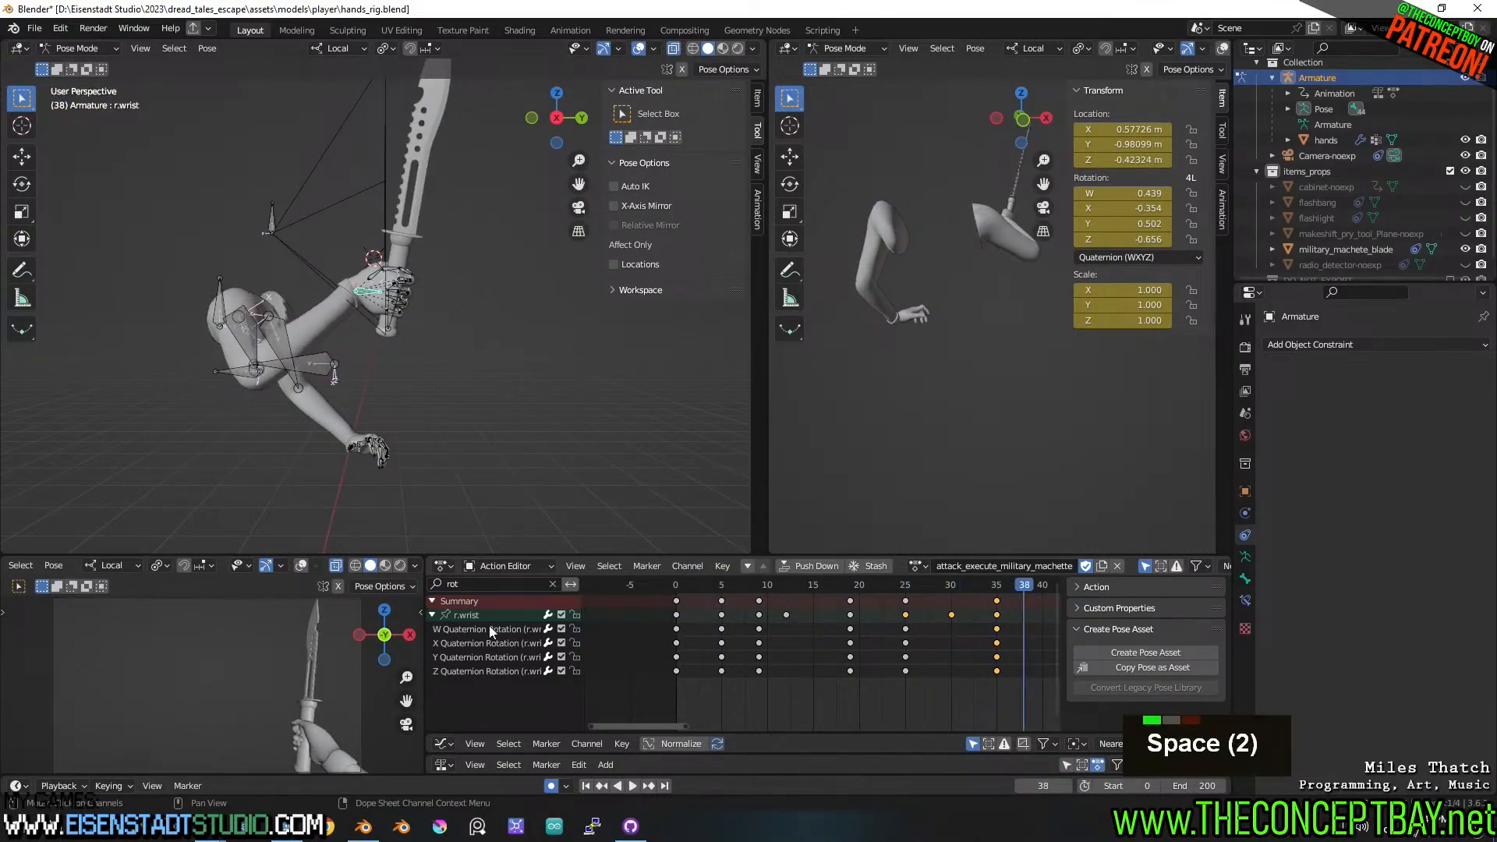
- Move the r.wrist rotation keyframes at frame 25 to frame 28, replay the motion, and clear the channel name filter
left_click(669, 590)
left_click_drag(669, 590, 872, 597)
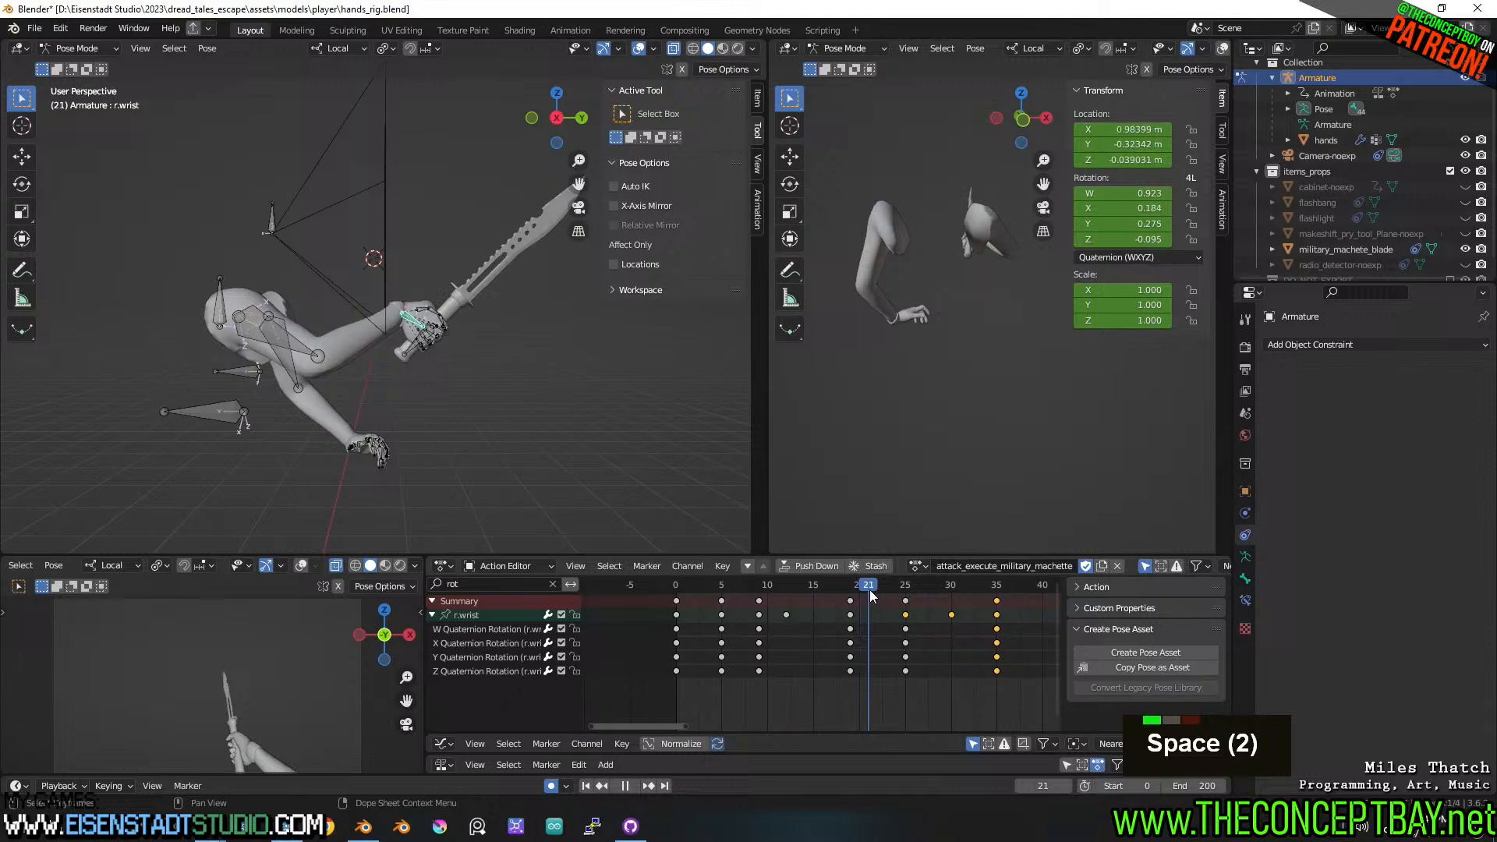
double_click(905, 657)
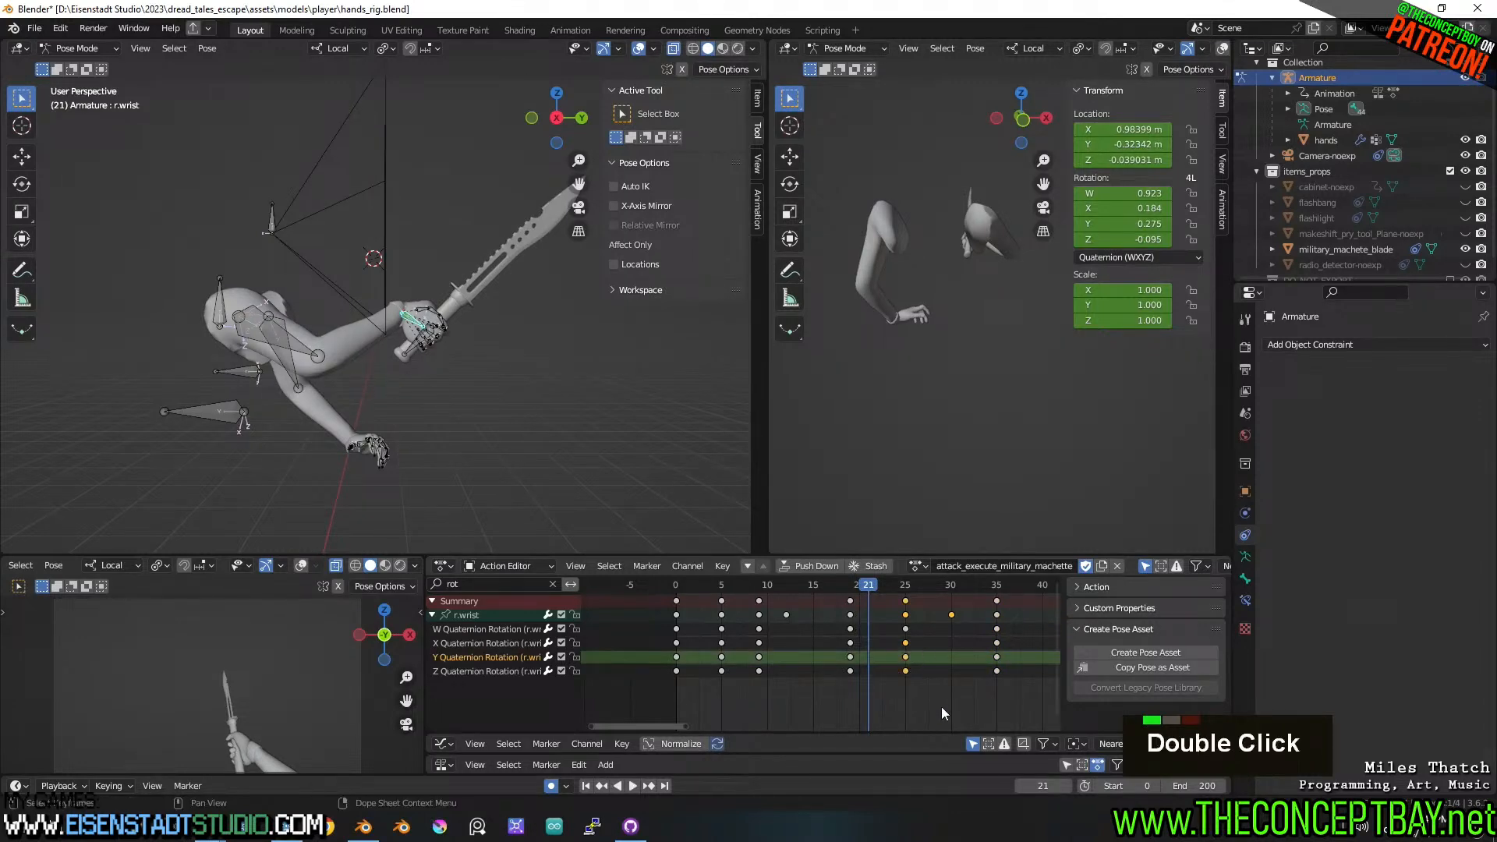
left_click(906, 718)
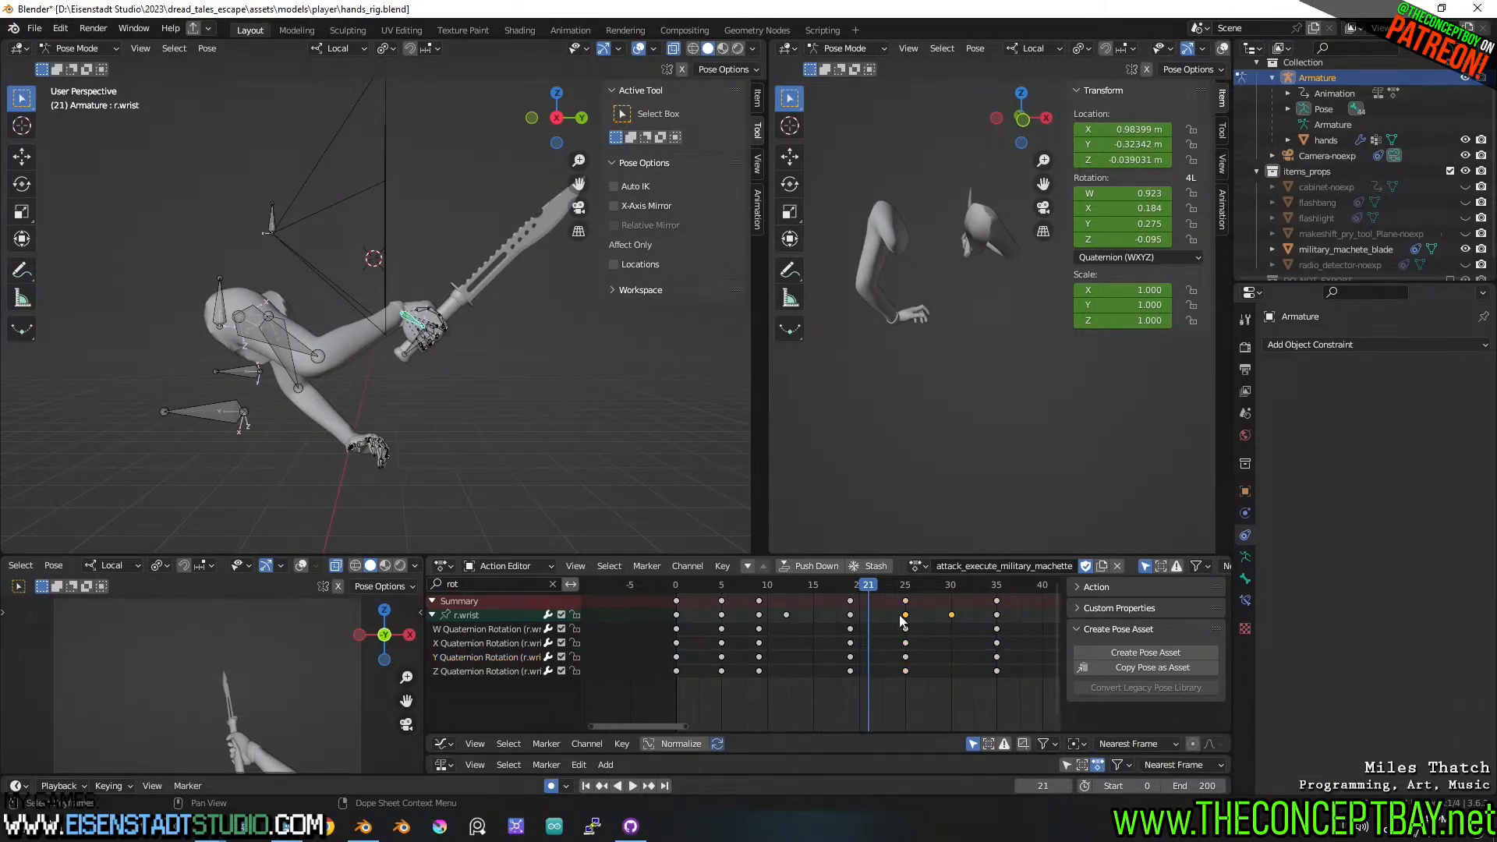
key("g")
left_click(942, 603)
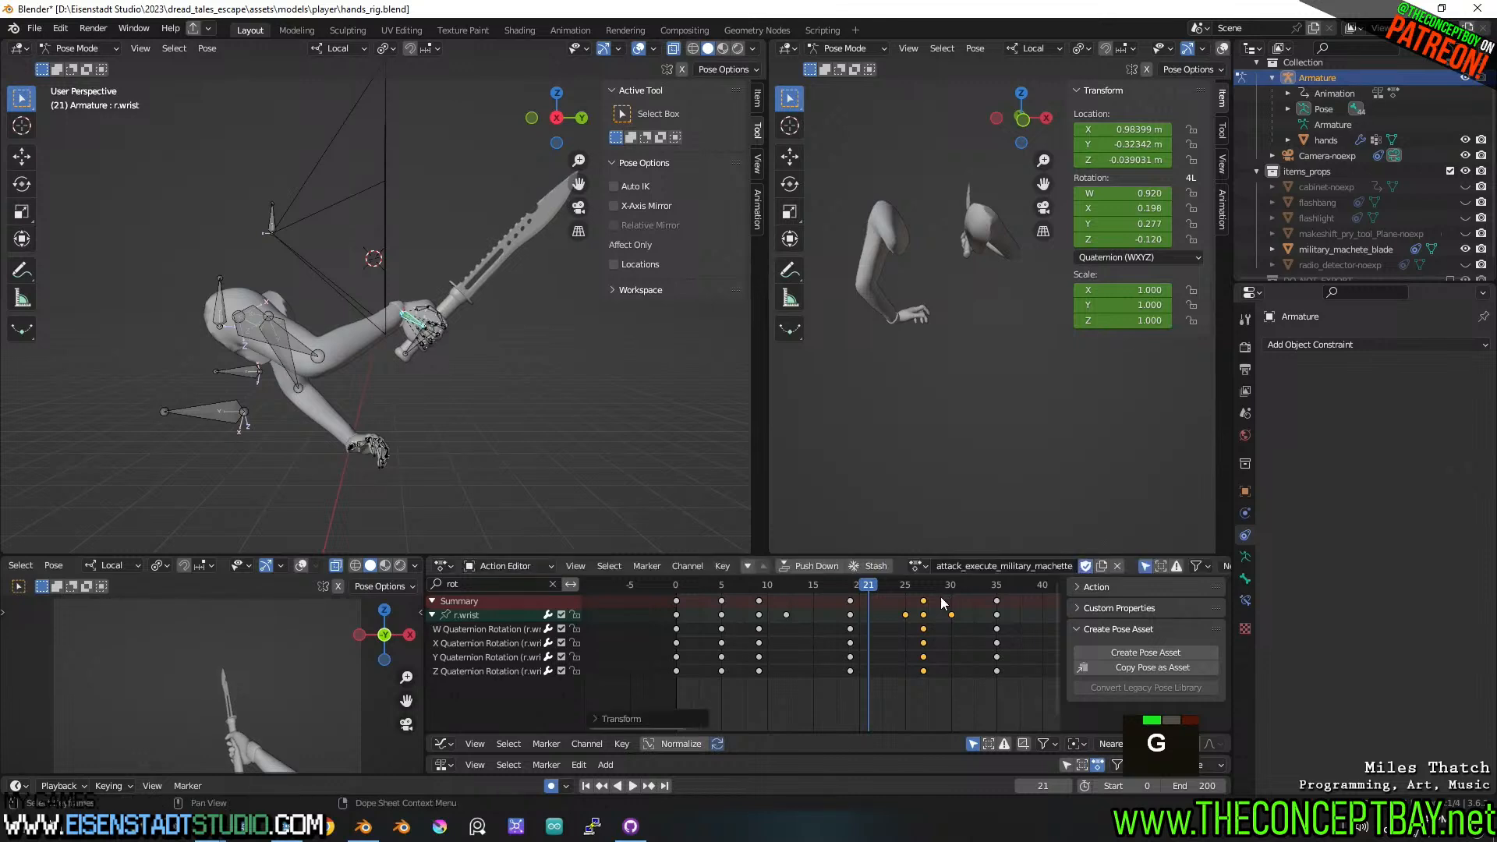
key("g")
left_click(949, 593)
left_click_drag(857, 589, 997, 597)
key("space")
key("space")
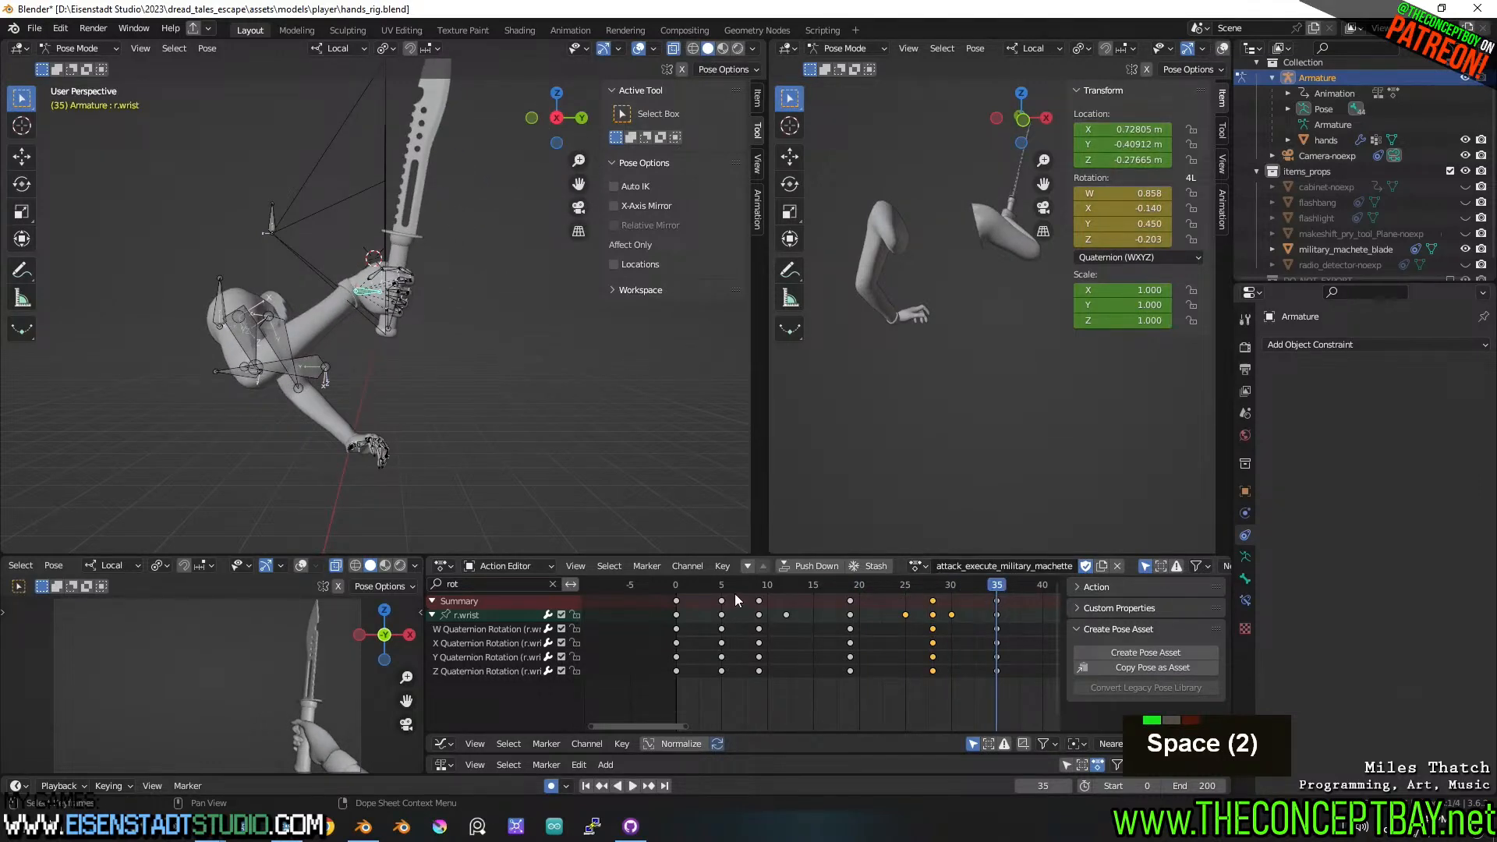
left_click(552, 583)
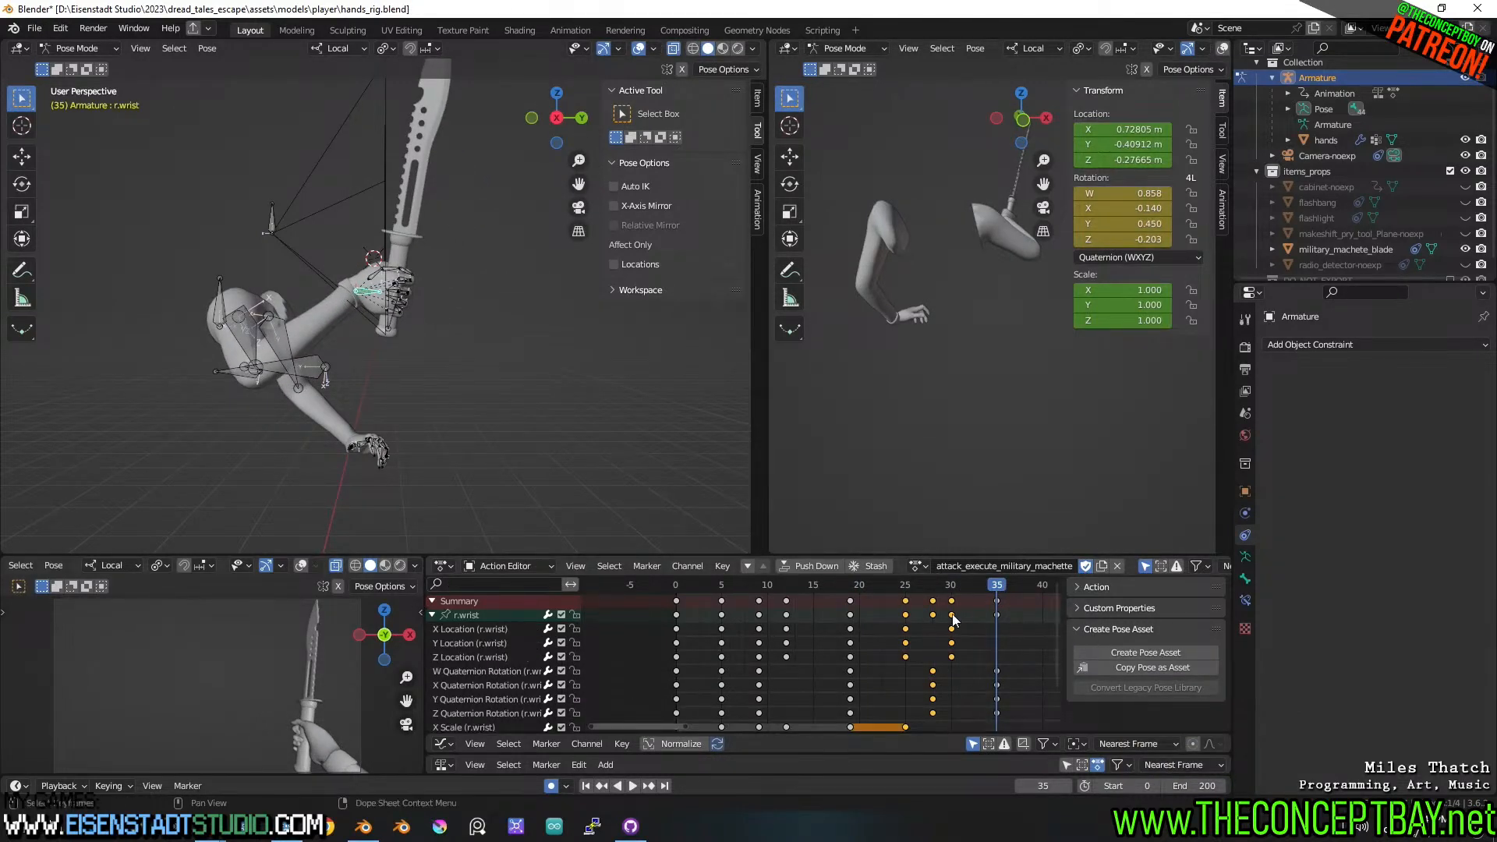
- Try moving the r.wrist location keyframes at frame 30 to frame 33, play back the motion, and undo the move
key("g")
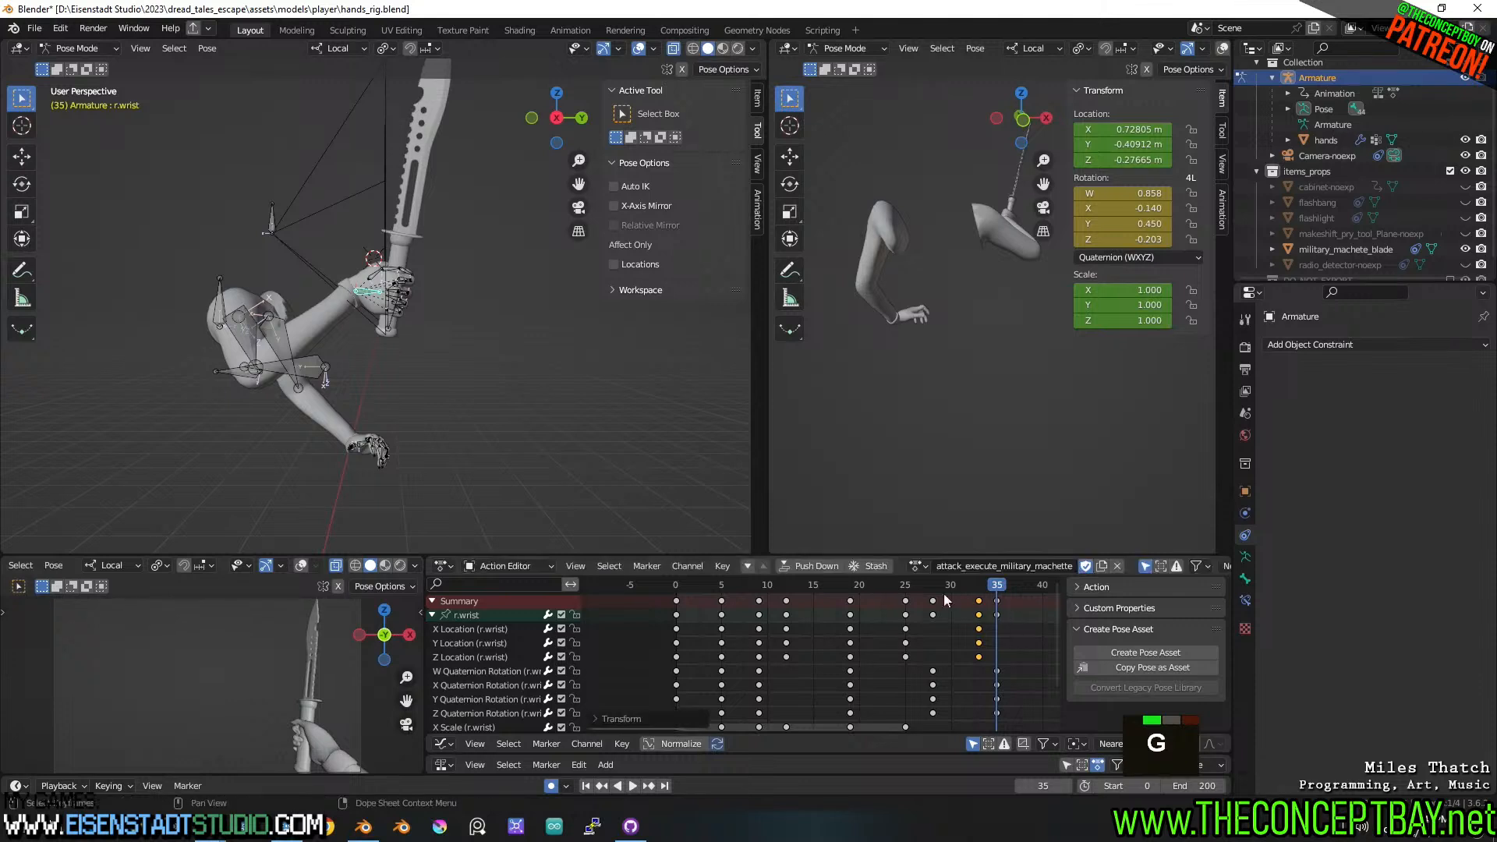
left_click(1008, 611)
key("space")
key("space")
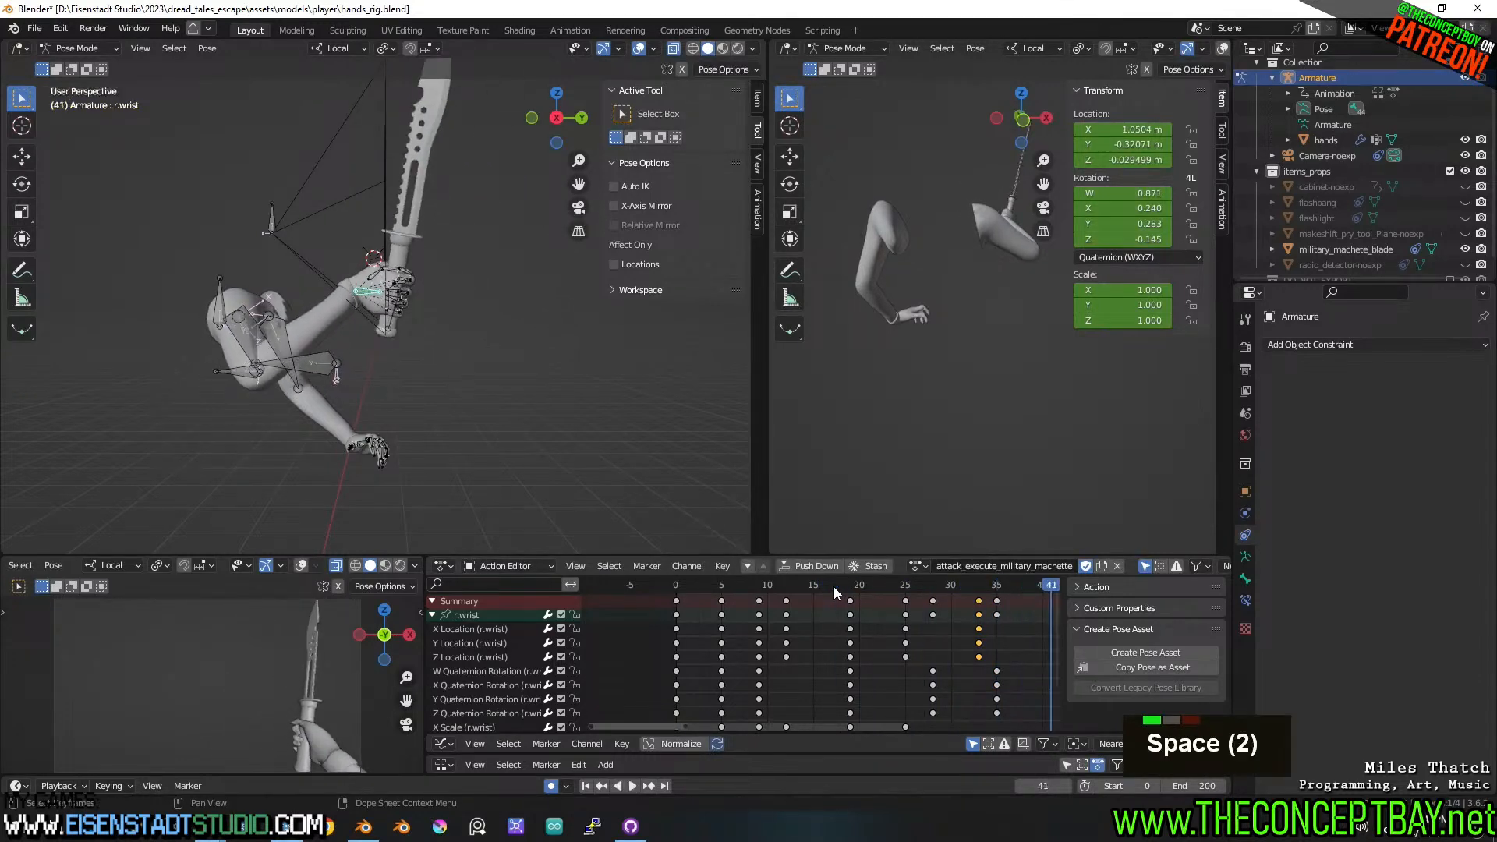
key("ctrl+z")
key("ctrl+z")
key("space")
key("space")
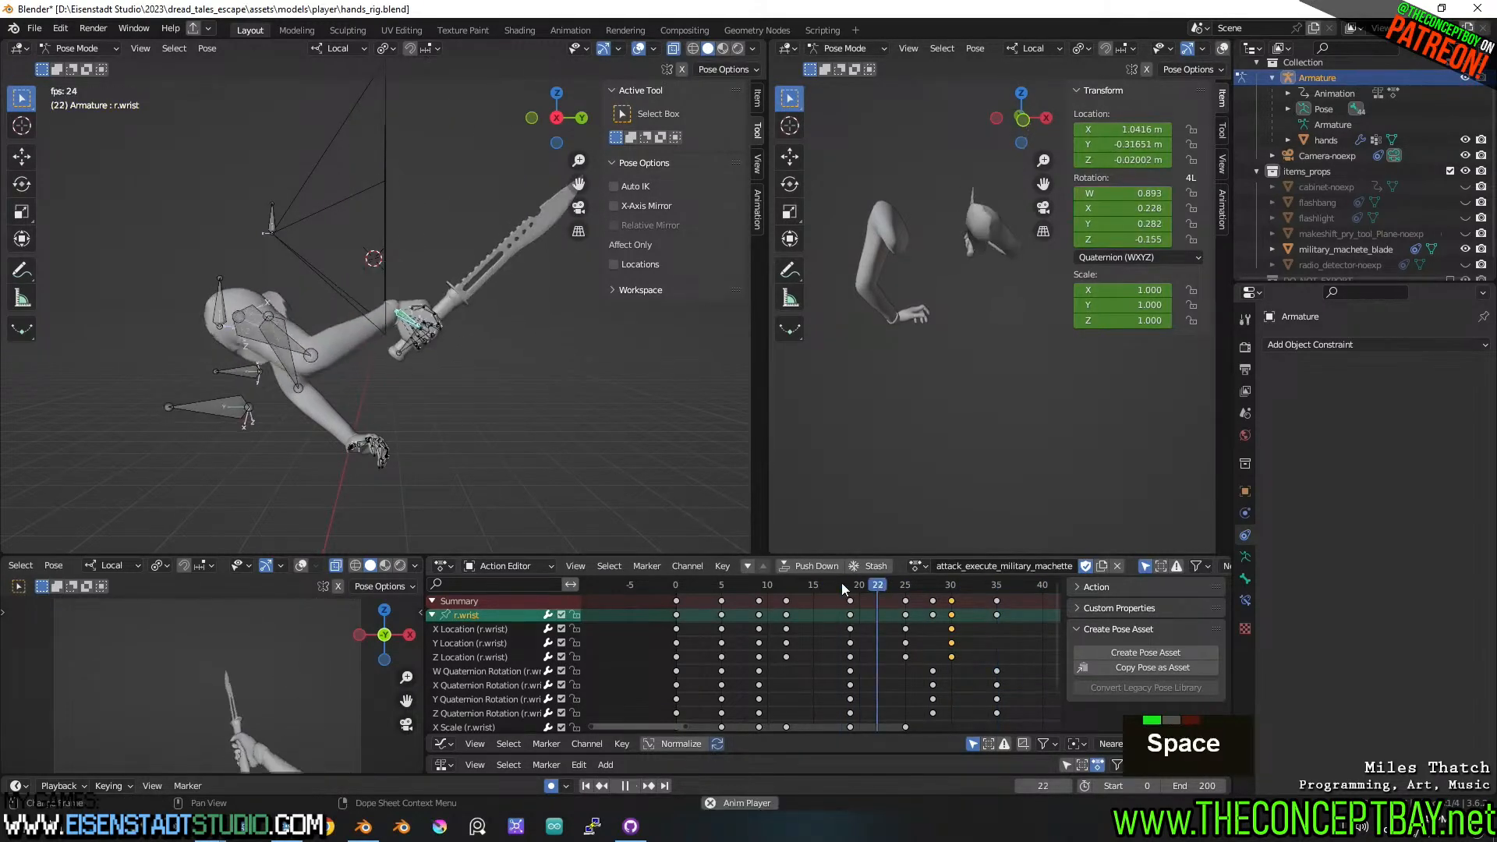
- Try moving the r.wrist rotation keyframes at frame 35 to frame 40 and play back the result
left_click(1002, 601)
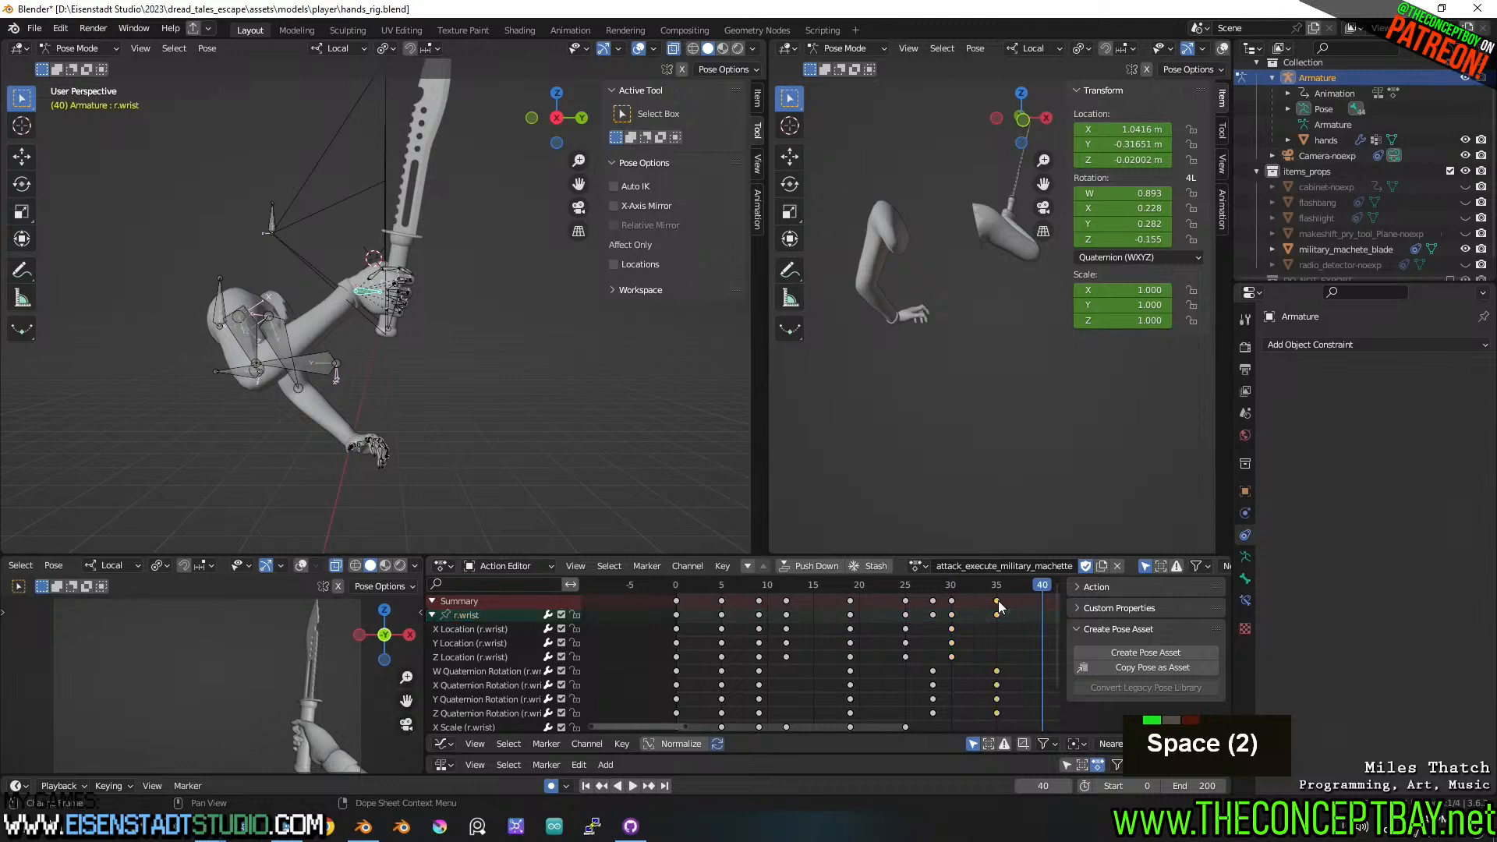
middle_click_drag(1003, 602, 850, 667)
key("g")
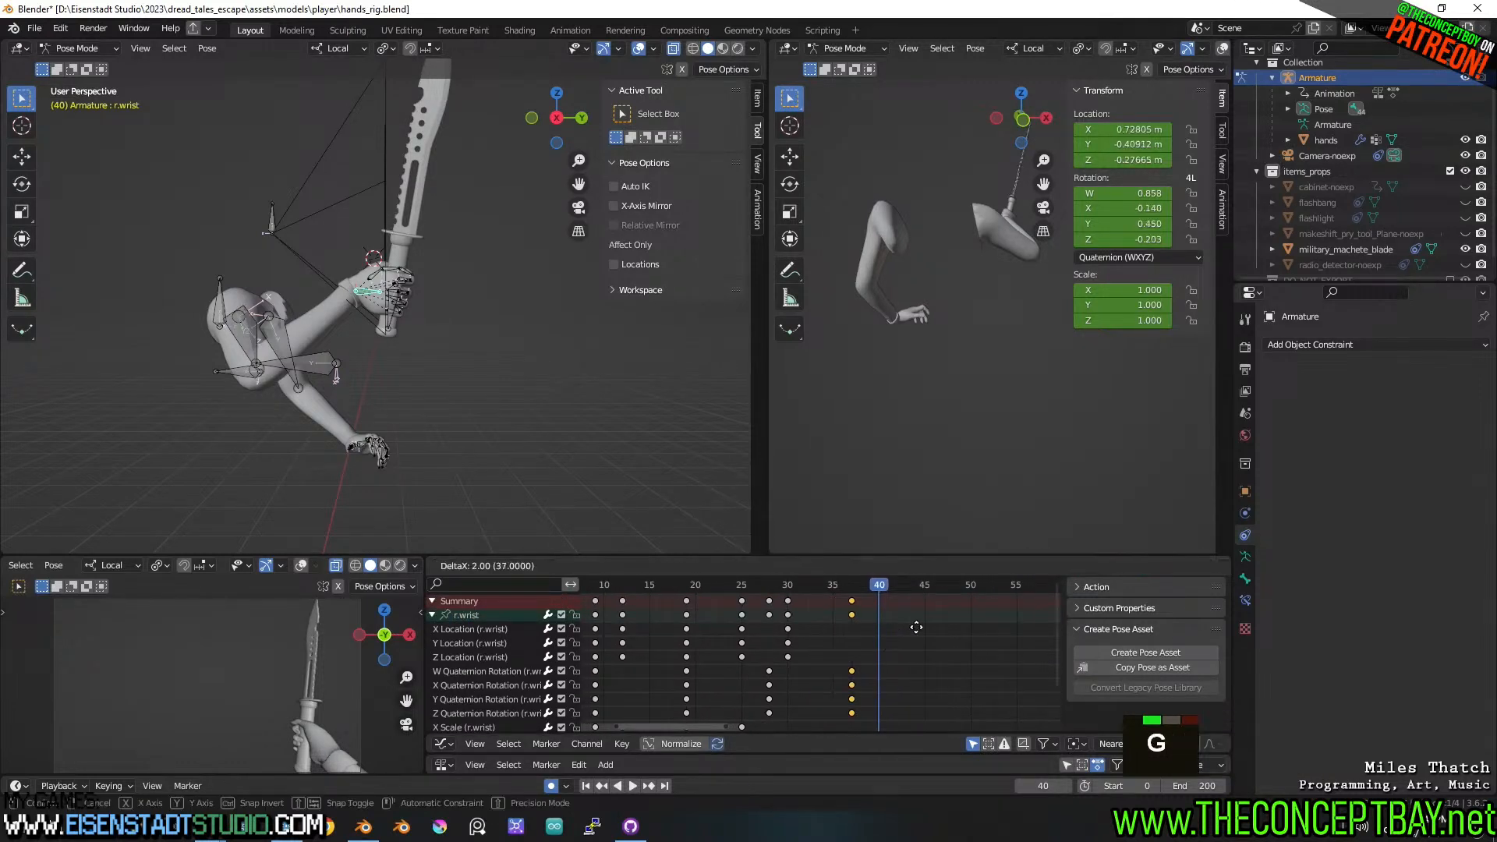
left_click(939, 638)
key("space")
key("space")
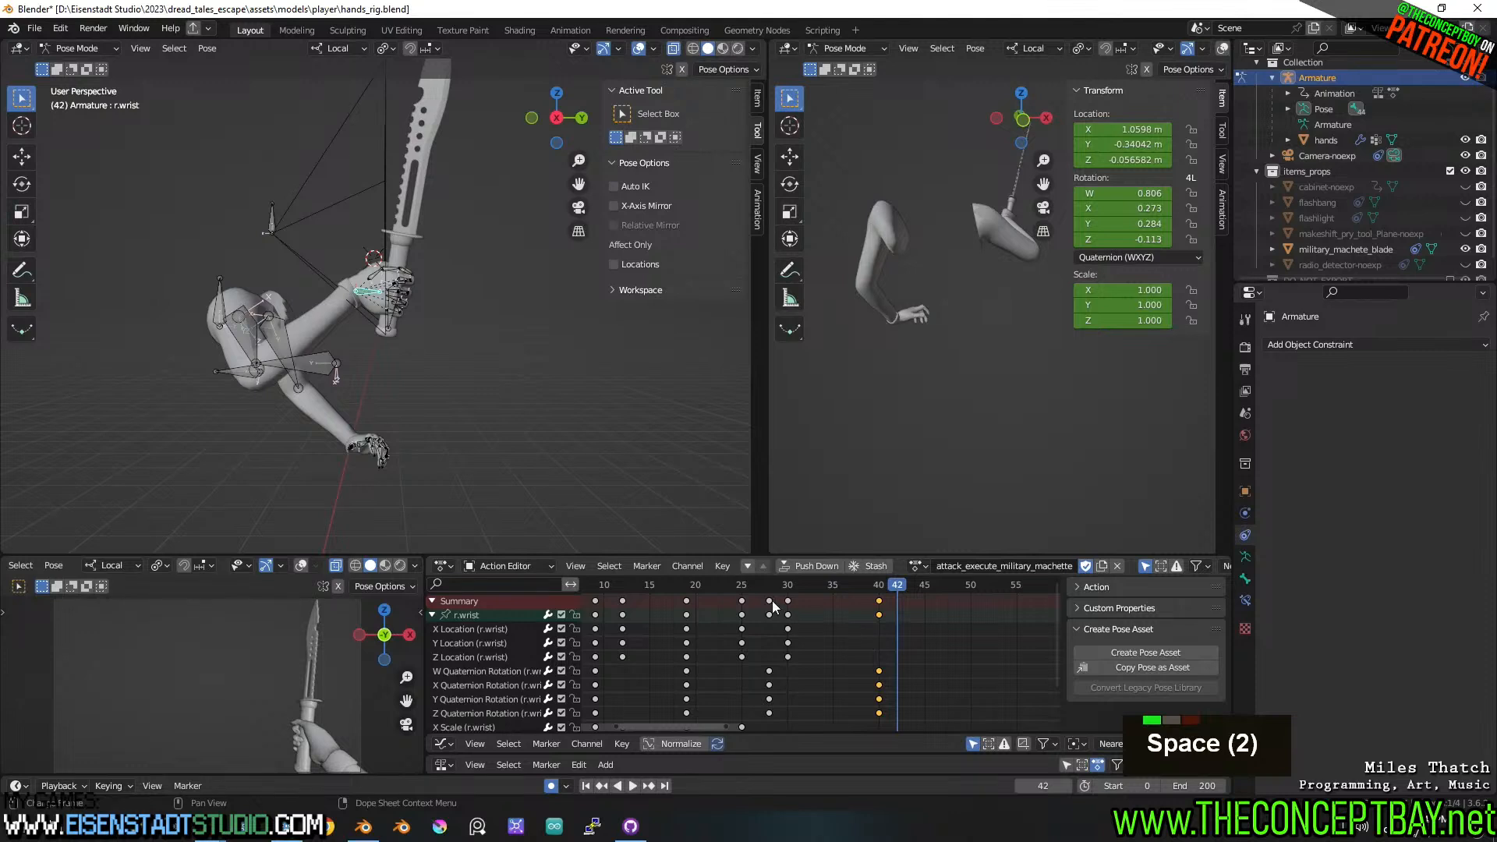
- Try moving the r.wrist location keyframes at frame 30 to frame 35, play back, and undo both recent keyframe moves
key("g")
left_click(870, 624)
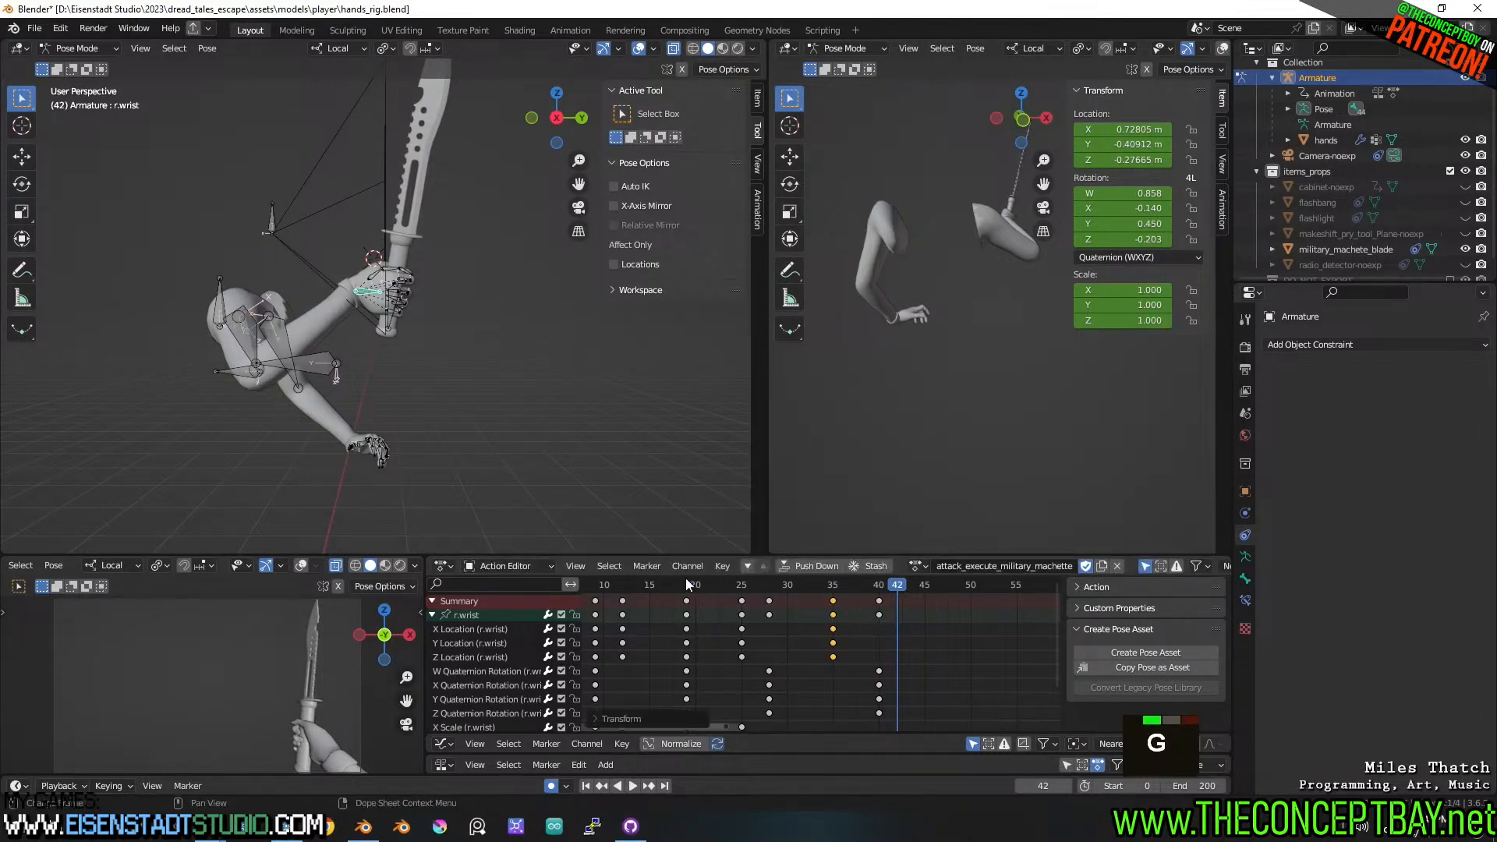
key("space")
key("space")
key("ctrl+z")
key("ctrl+z")
key("ctrl+z")
key("ctrl+z")
key("ctrl+z")
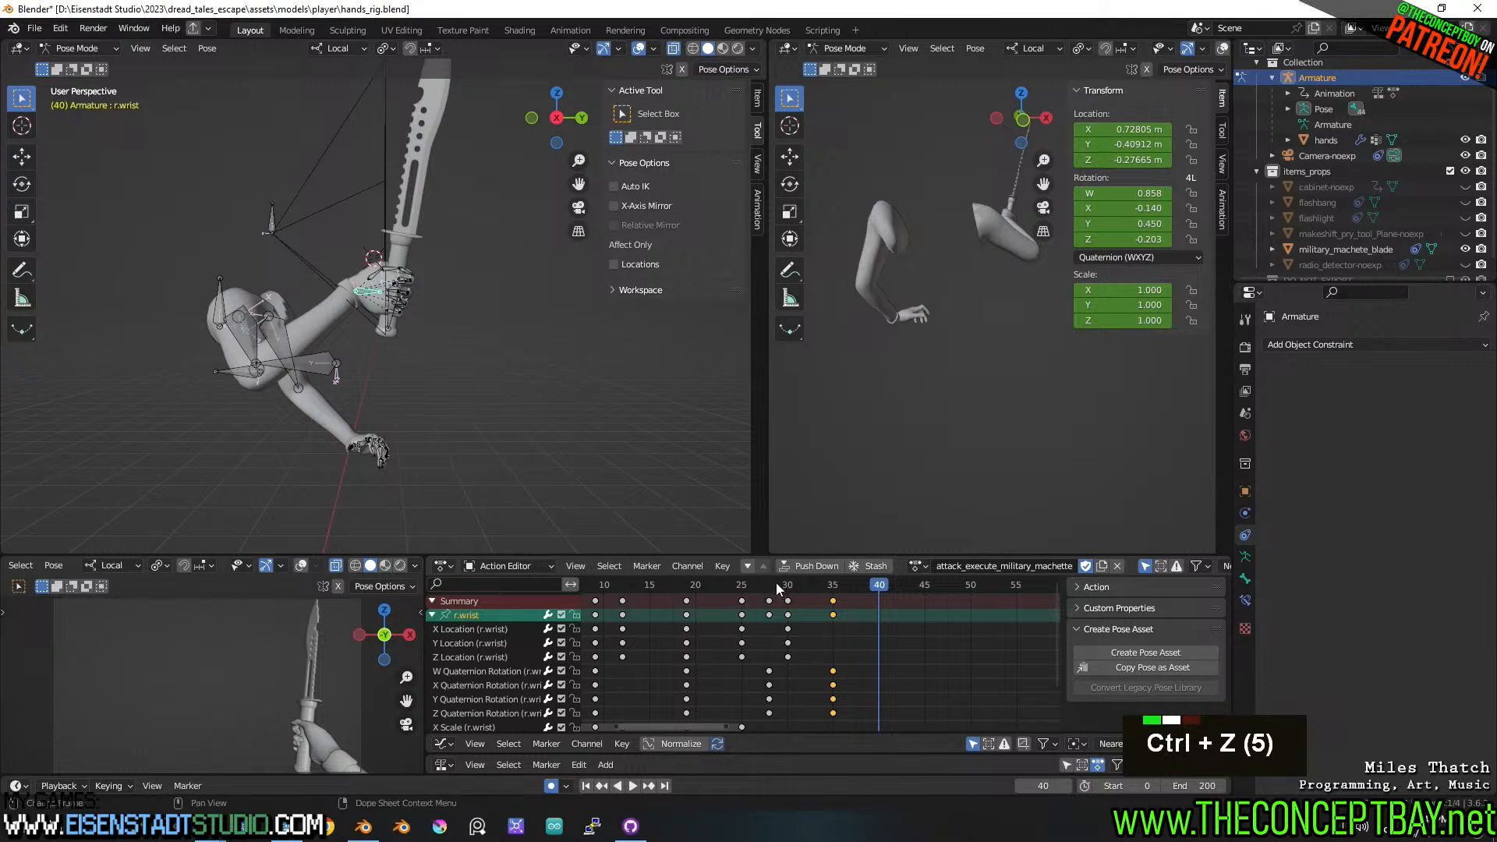
- Try stretching the r.wrist keyframes of frames 25 to 35 away from frame 19 until the last reaches frame 41, and undo the scaling
key("space")
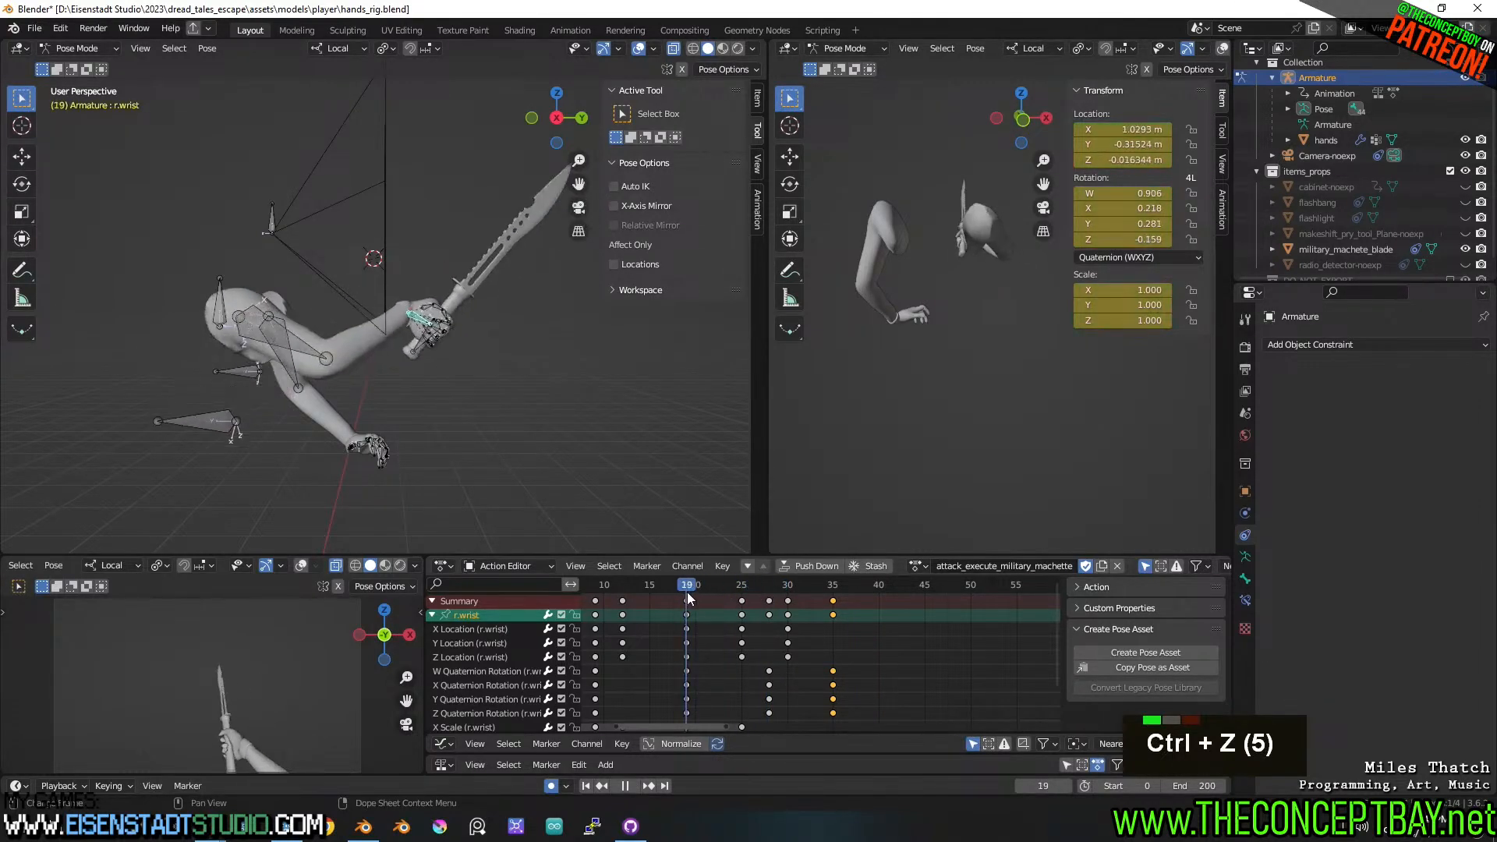
left_click_drag(725, 602, 916, 739)
key("s")
key("space")
key("space")
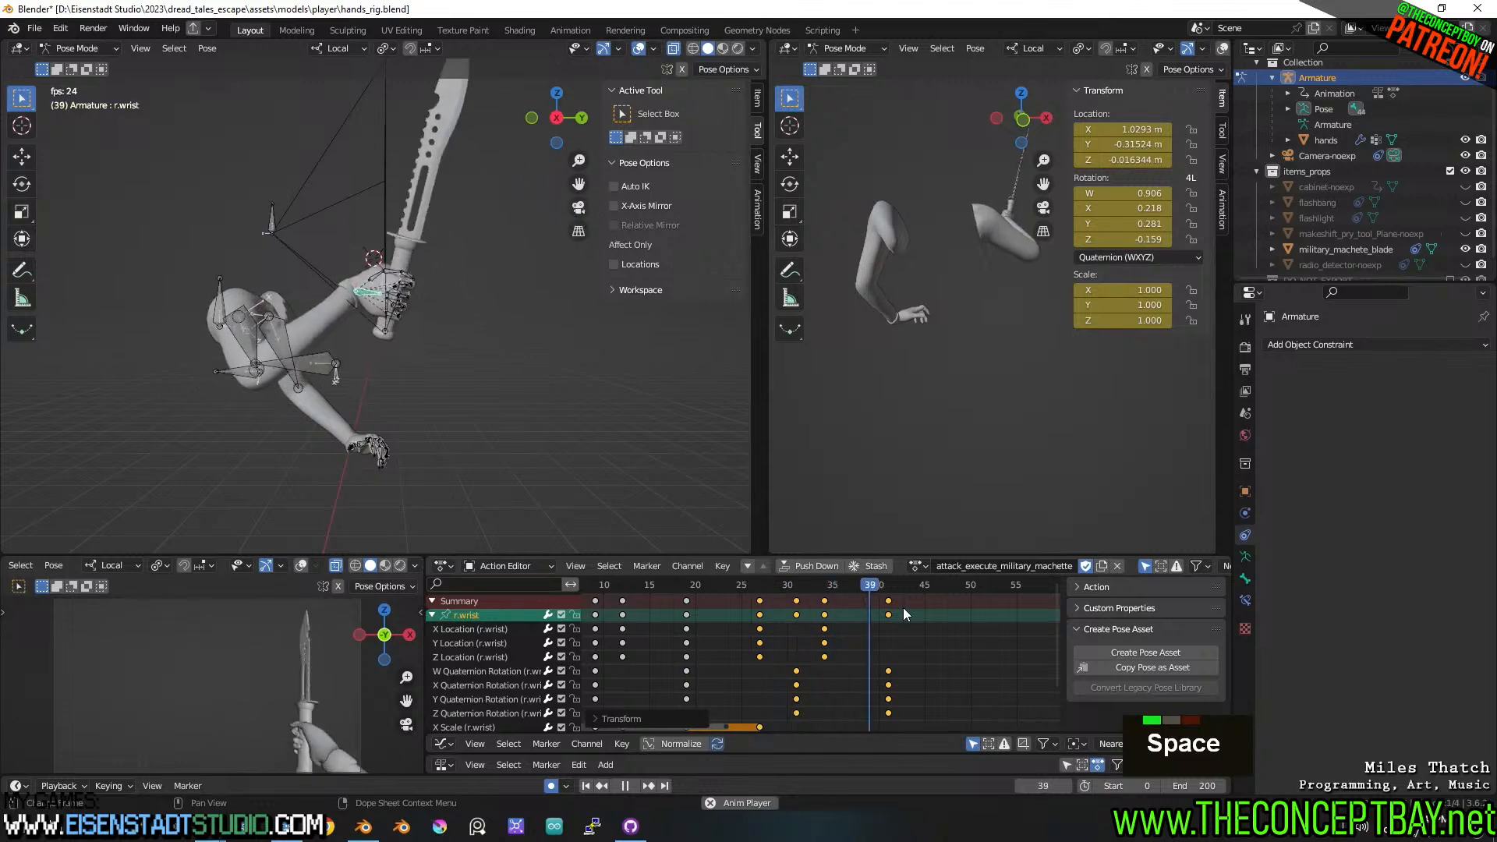
key("ctrl+z")
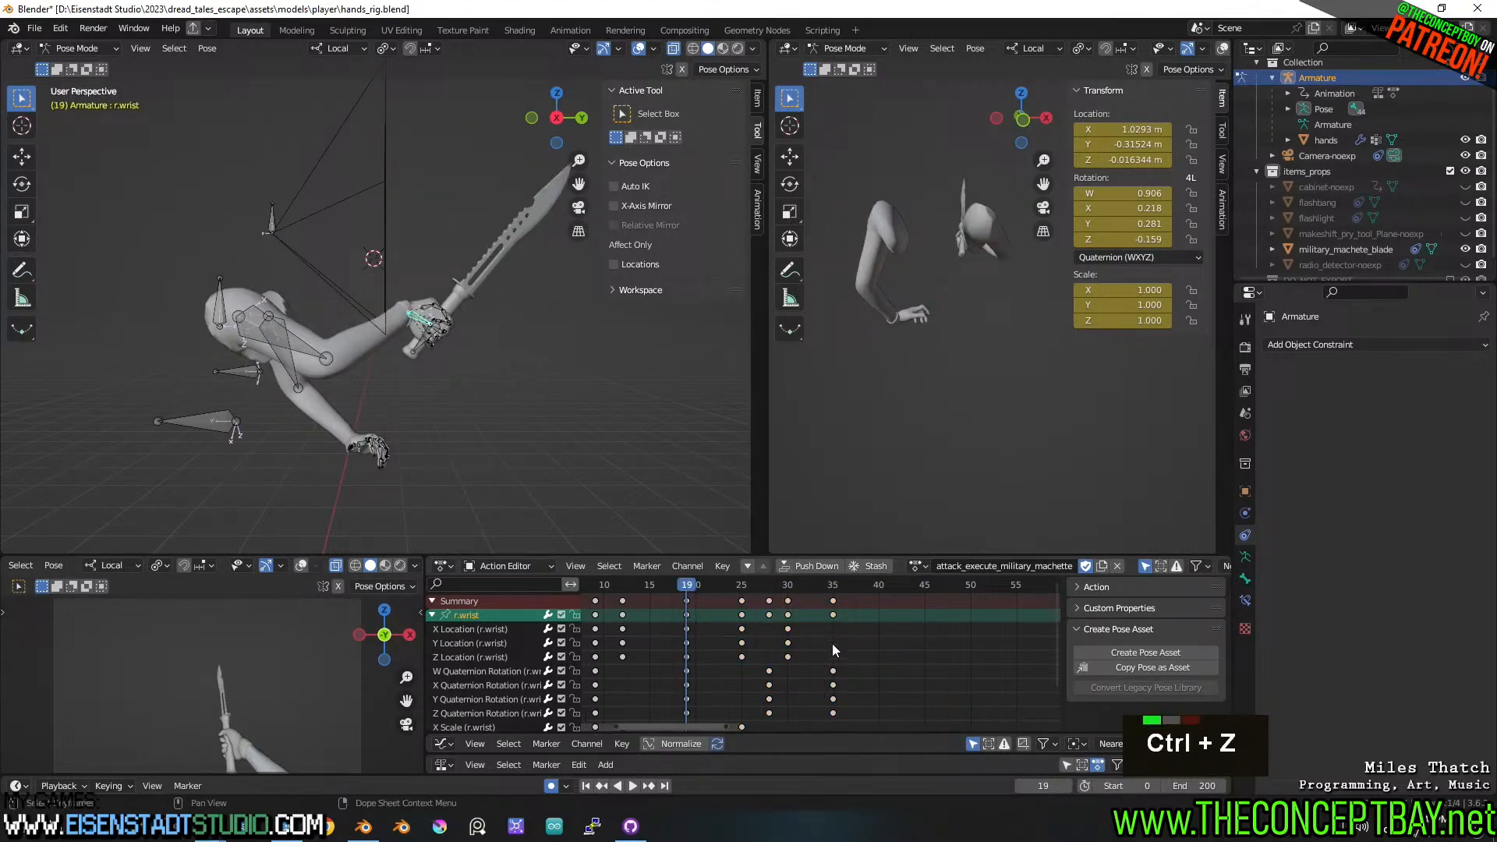
- Move the r.wrist rotation keyframes at frames 28 and 35 one frame earlier, to 27 and 34, and replay the swing
left_click(833, 671)
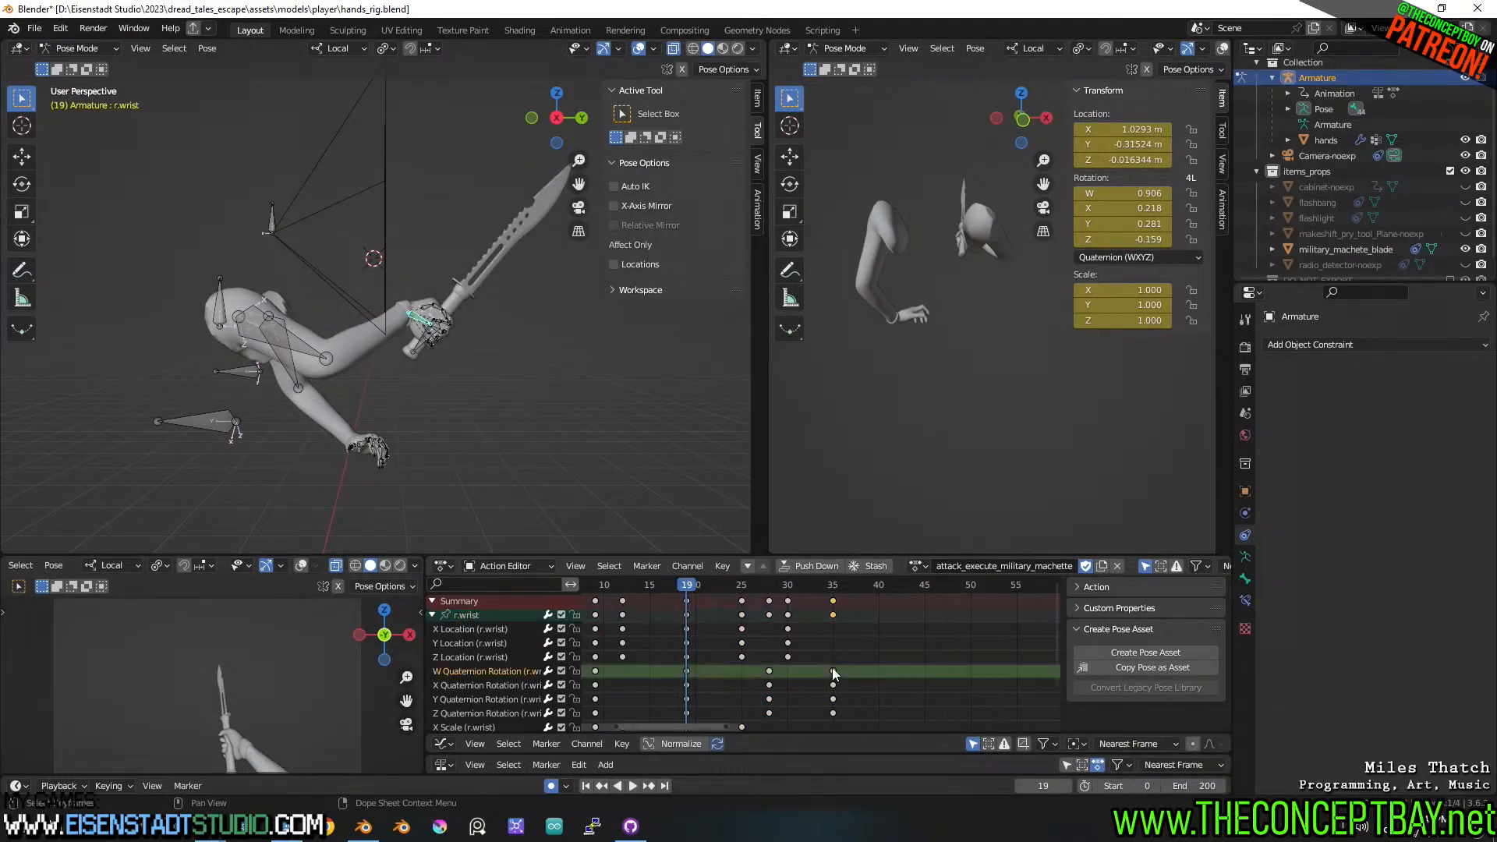
left_click(769, 670, "shift")
key("g")
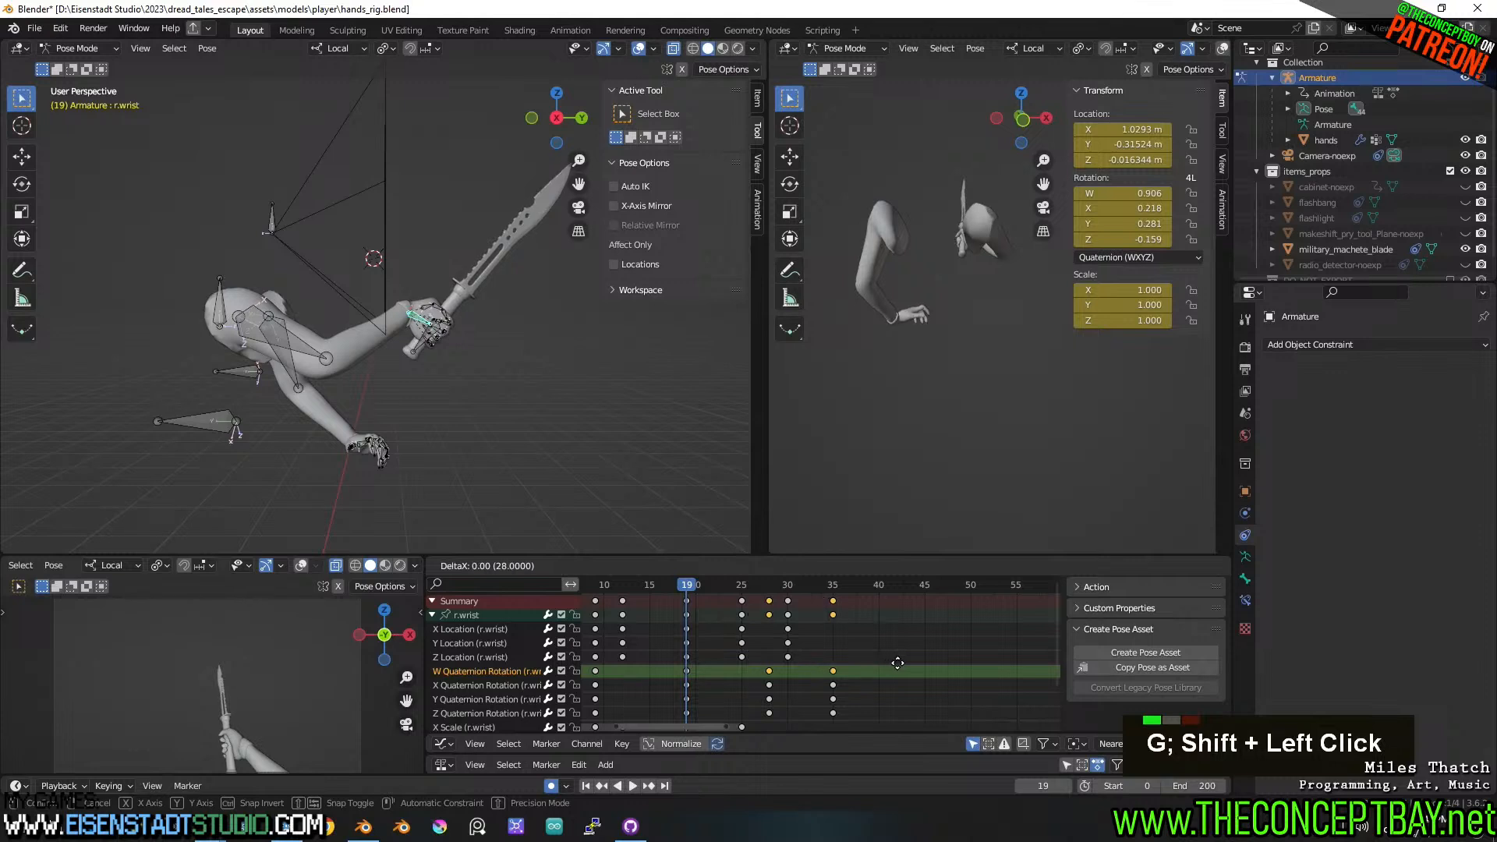
left_click(897, 664)
left_click_drag(868, 669, 750, 717)
key("g")
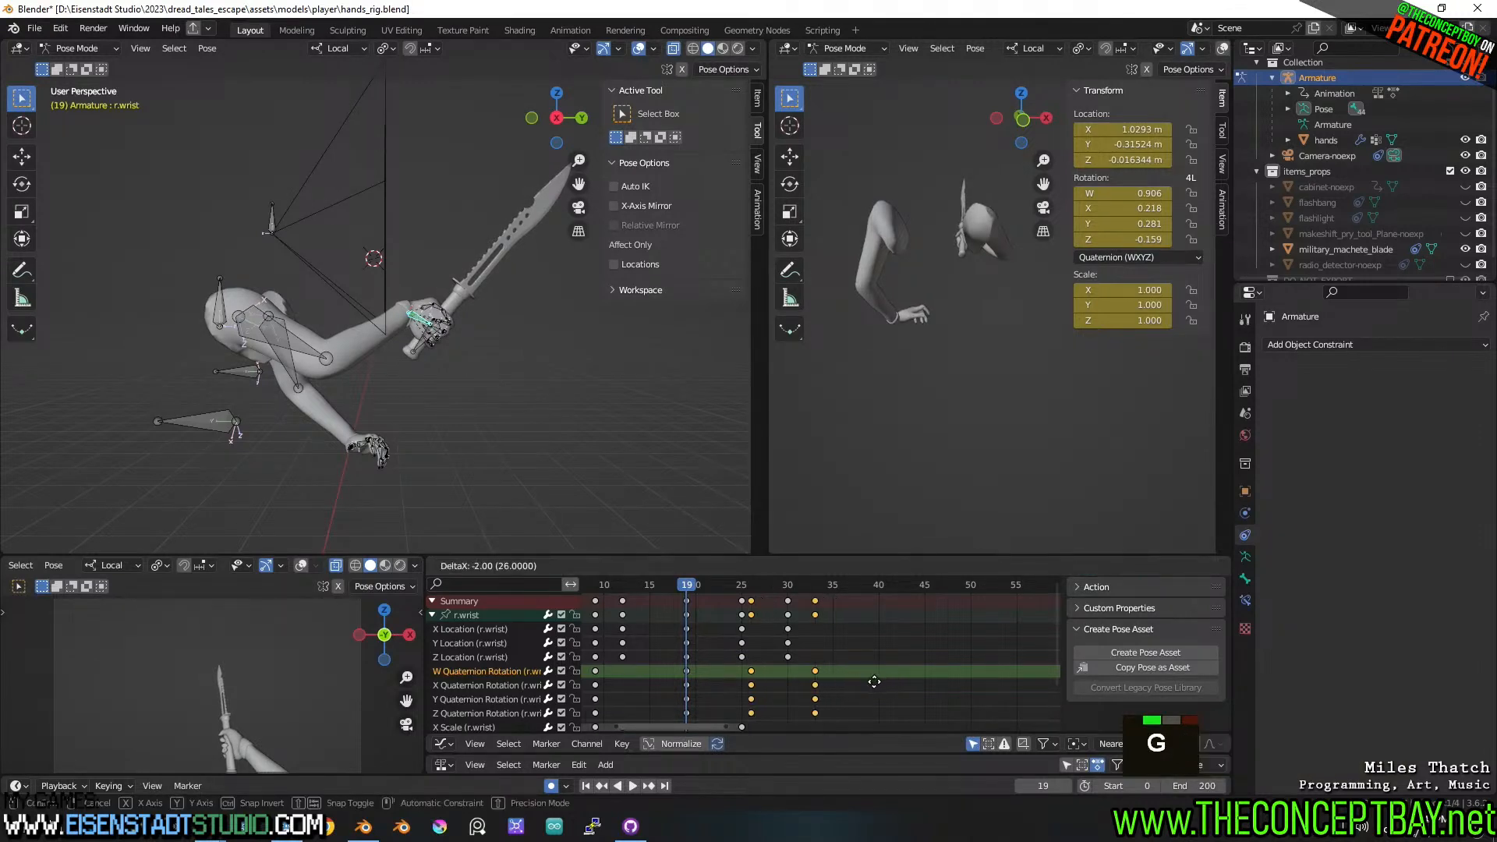
left_click(879, 680)
key("space")
key("space")
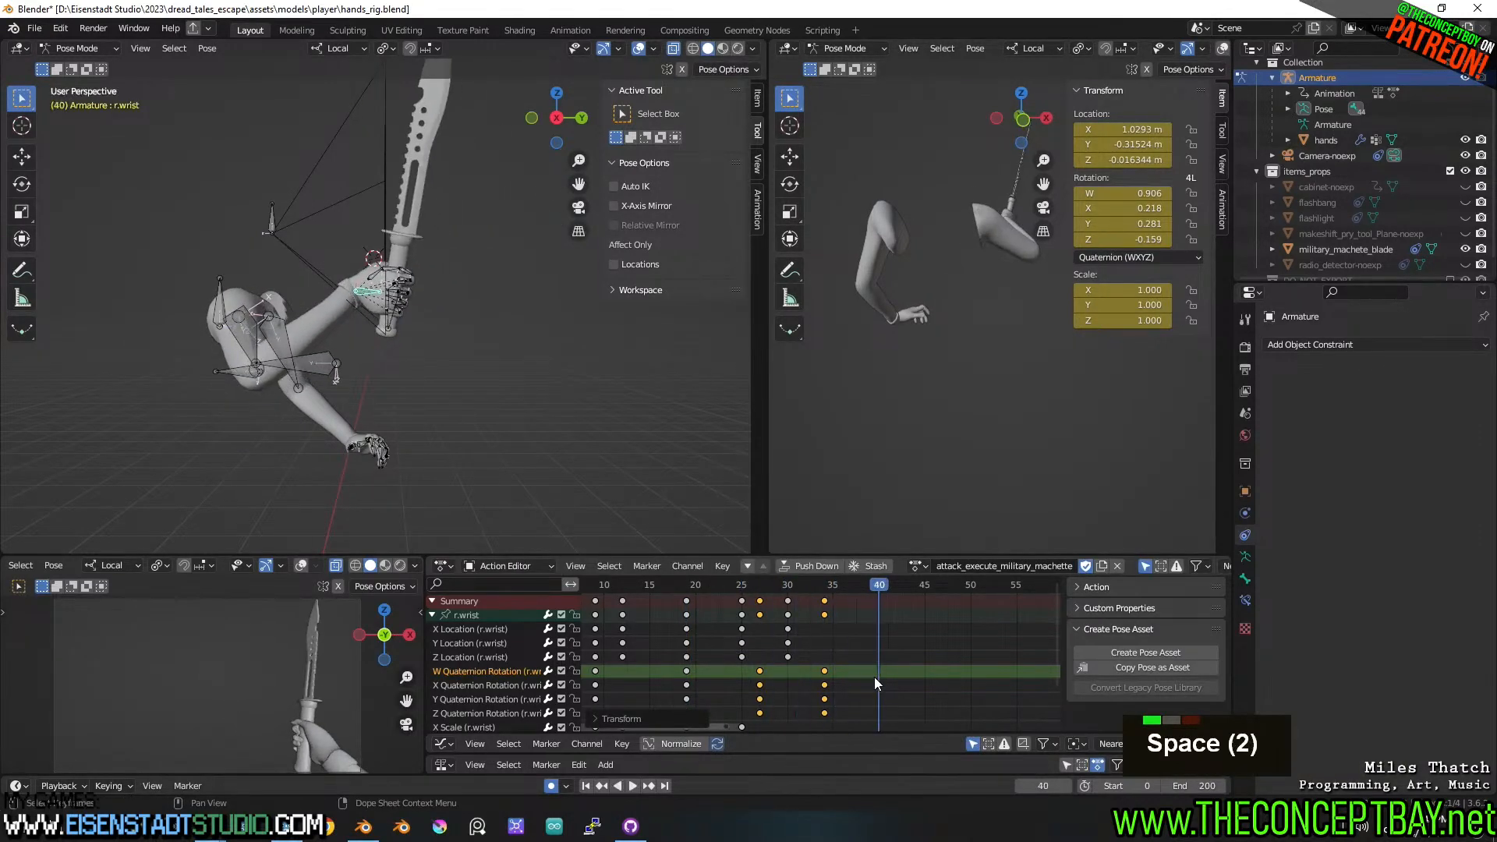
left_click_drag(789, 586, 764, 595)
key("space")
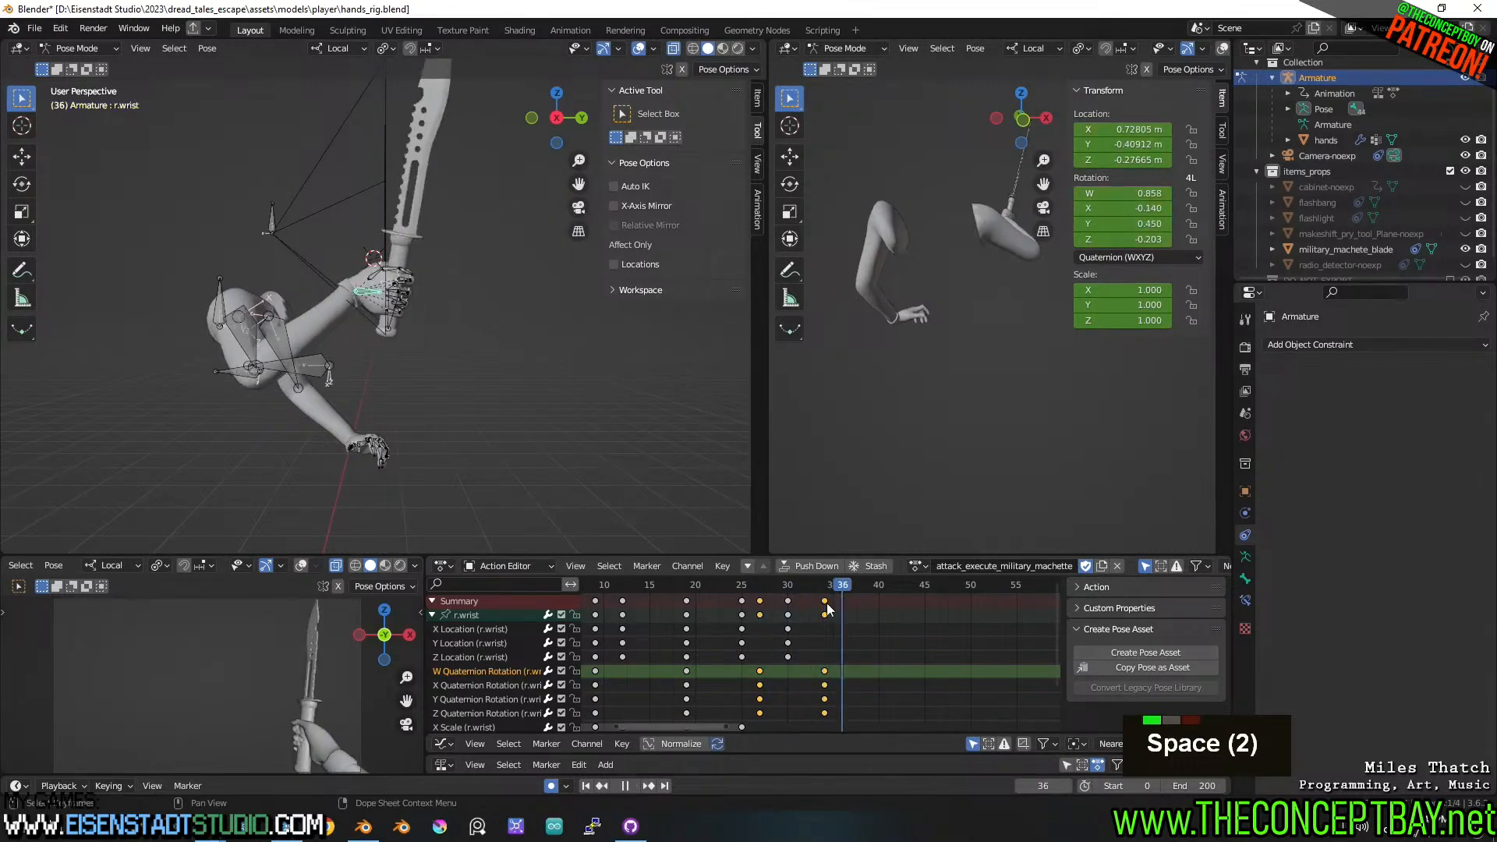
left_click_drag(776, 599, 687, 616)
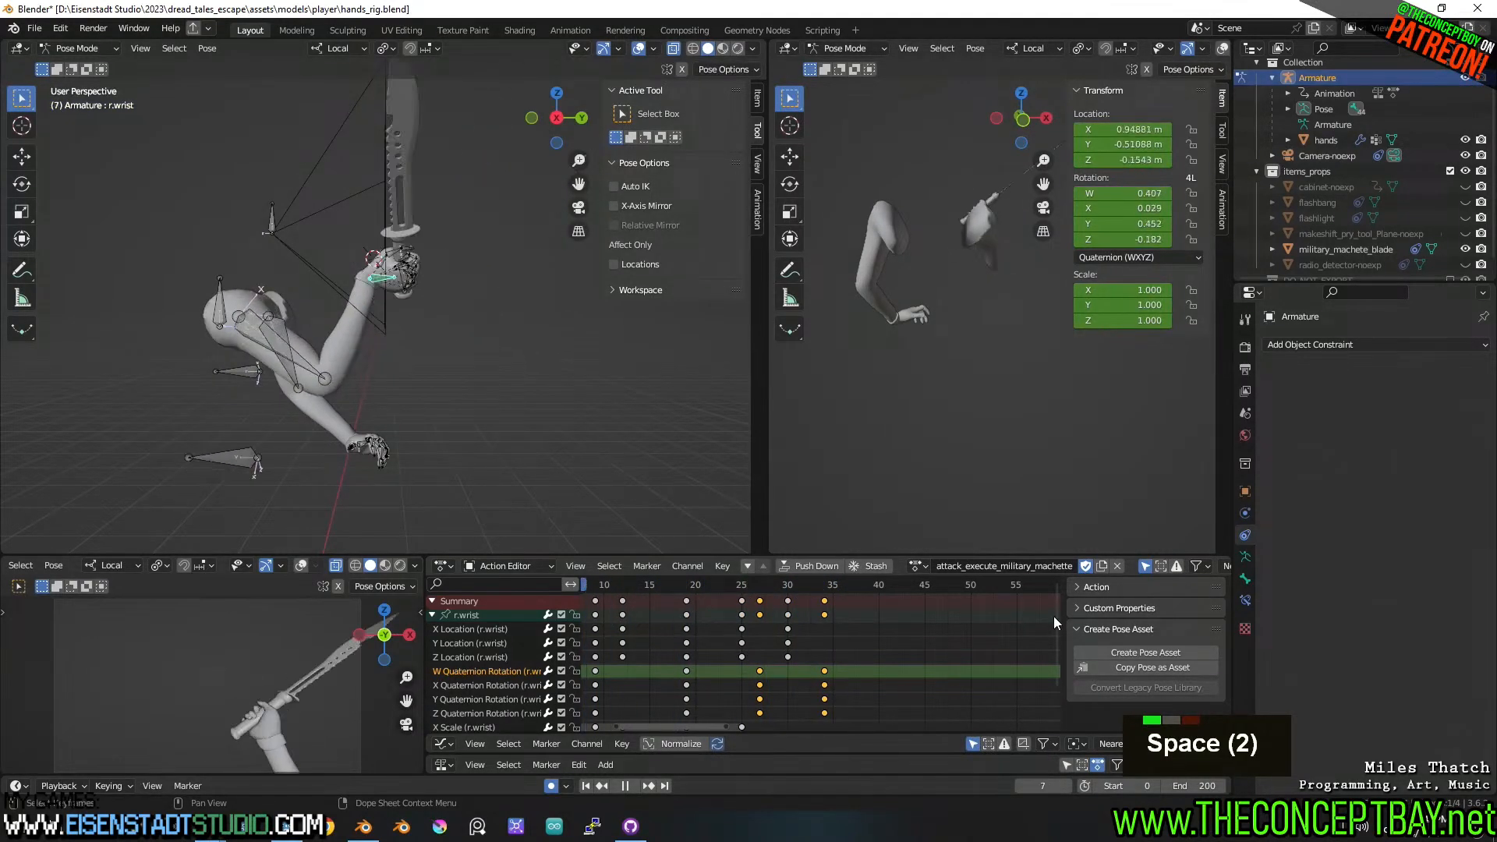
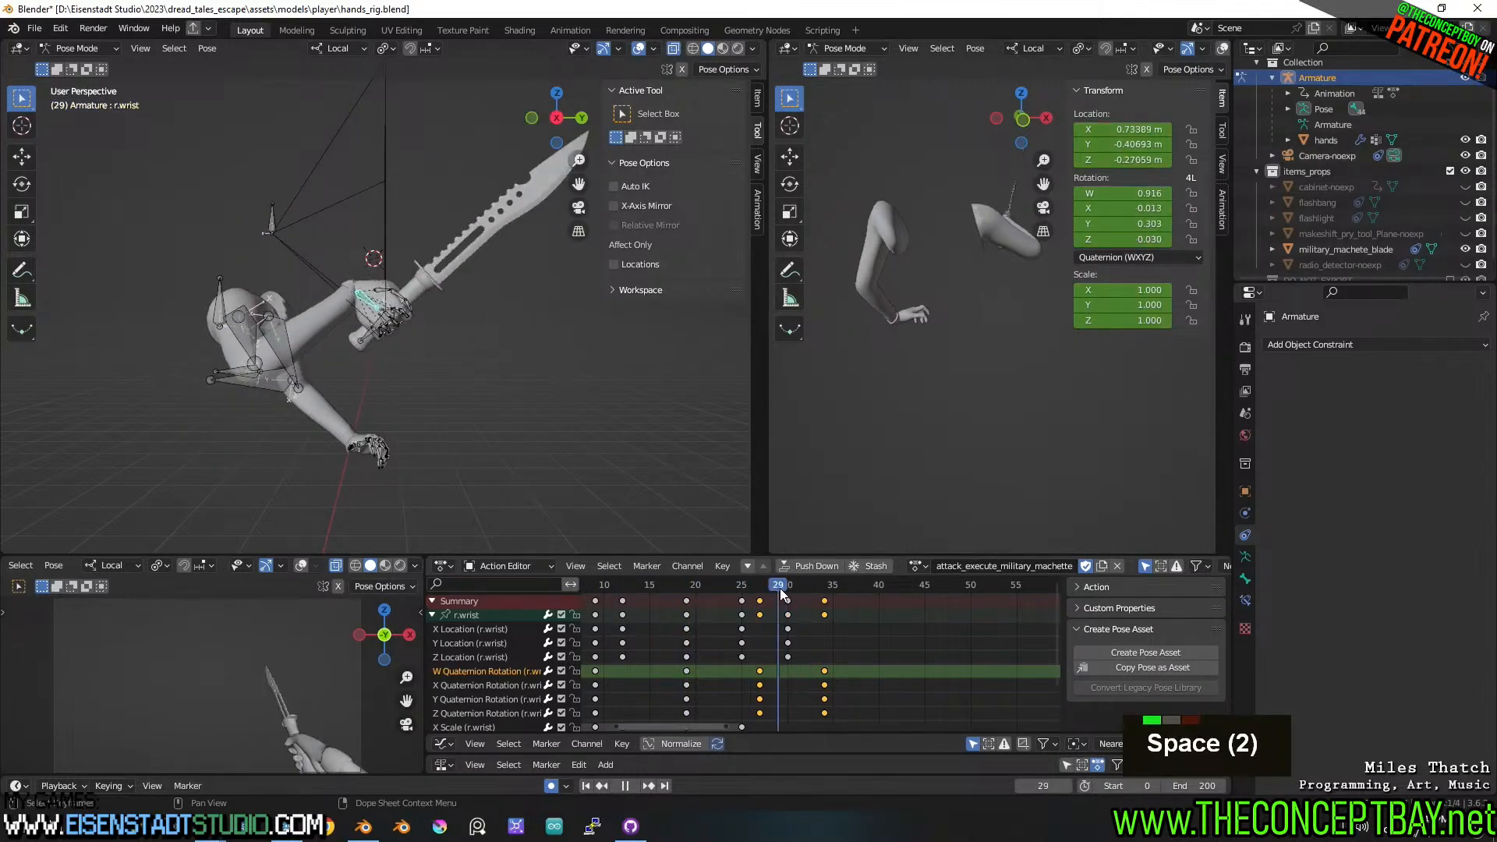
left_click(760, 672)
key("g")
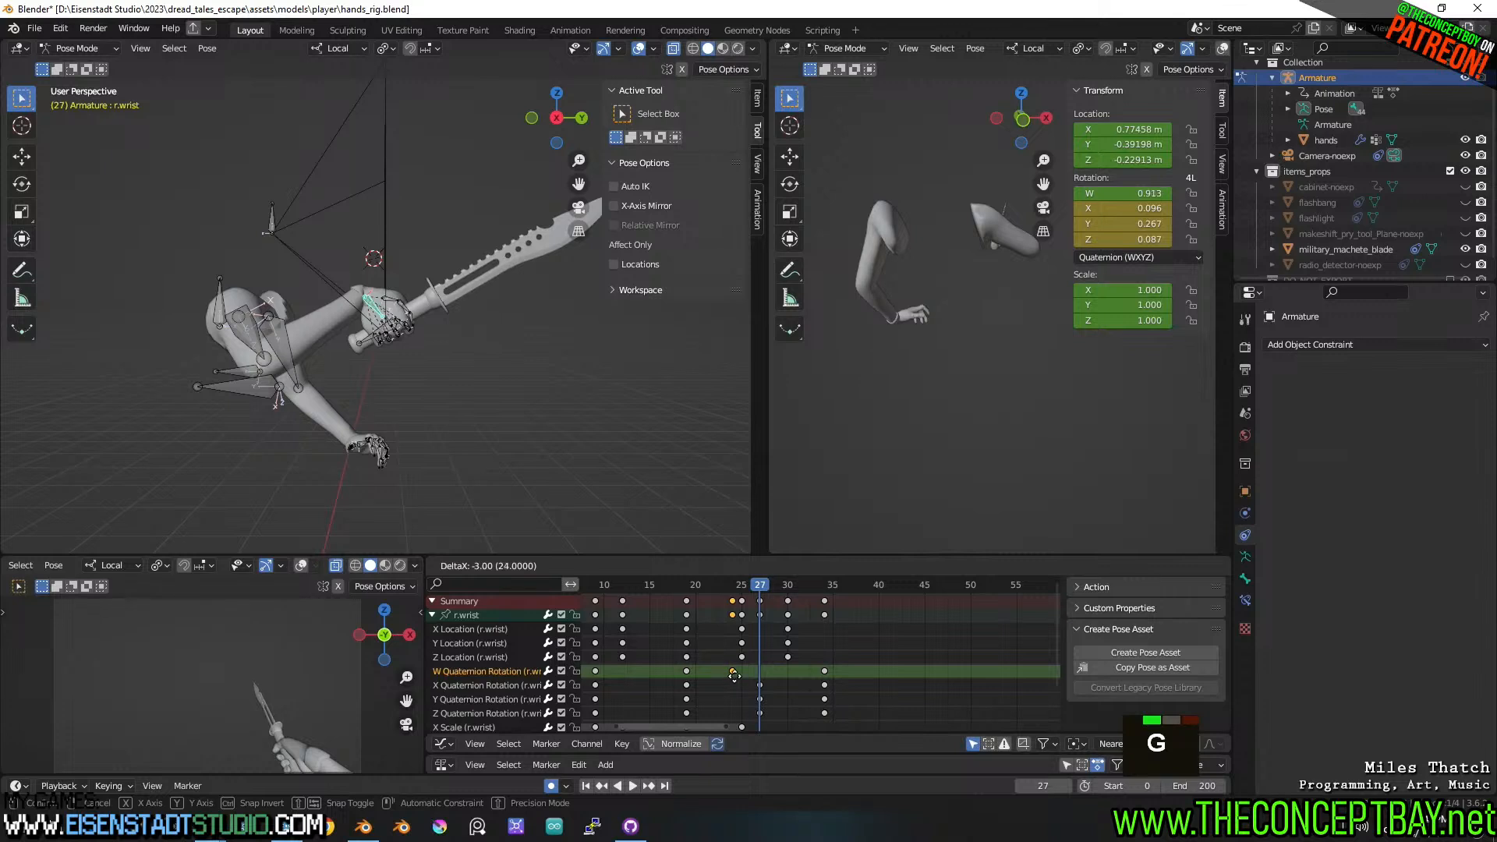
key("Escape")
- Try moving all r.wrist rotation keyframes at frame 27 to frame 23, play back the motion, and undo the move
left_click_drag(740, 665, 775, 721)
key("g")
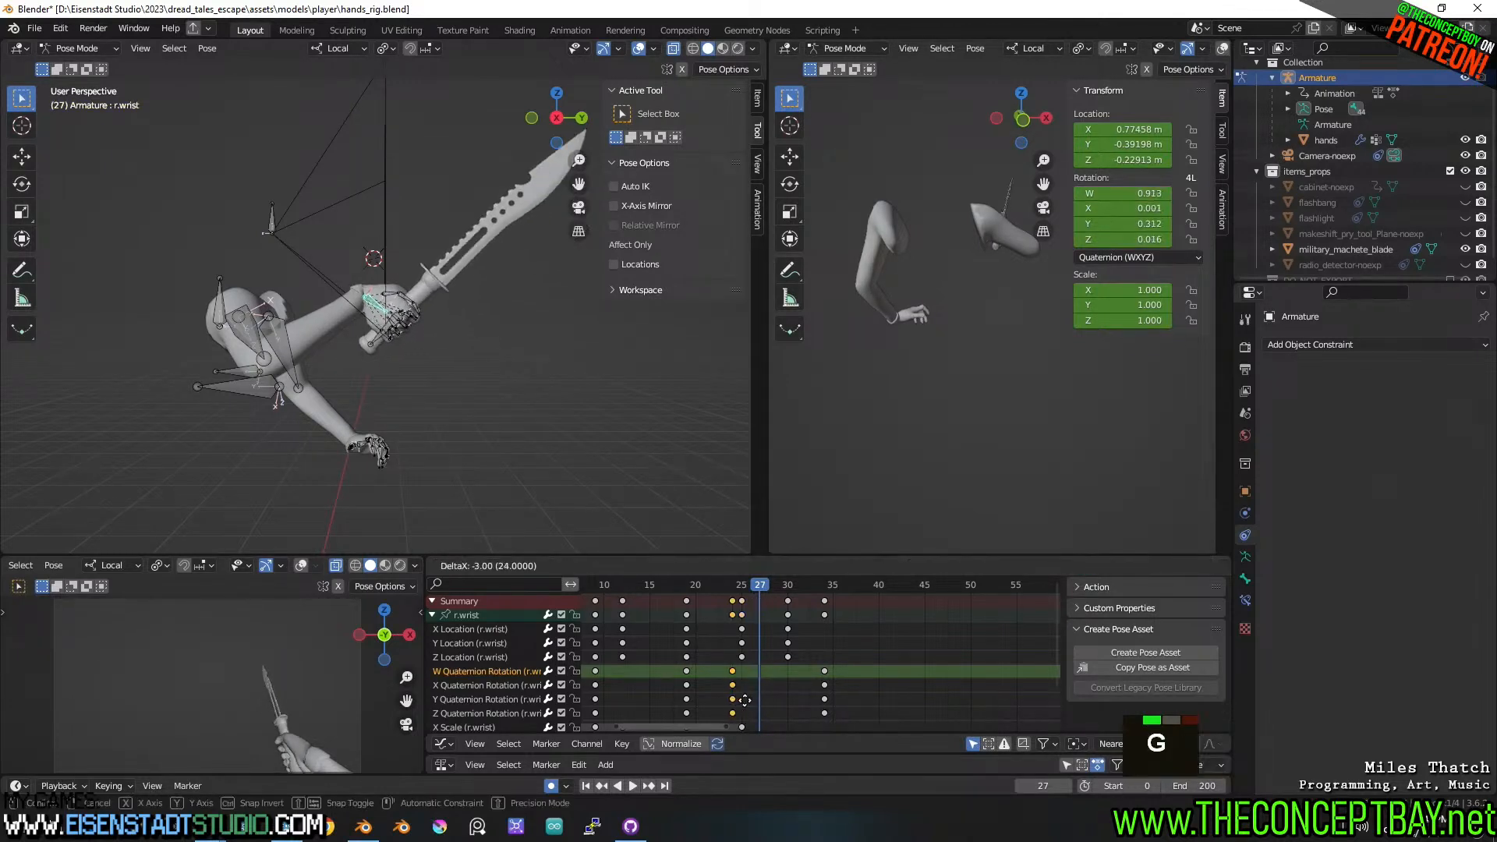
left_click(734, 700)
key("space")
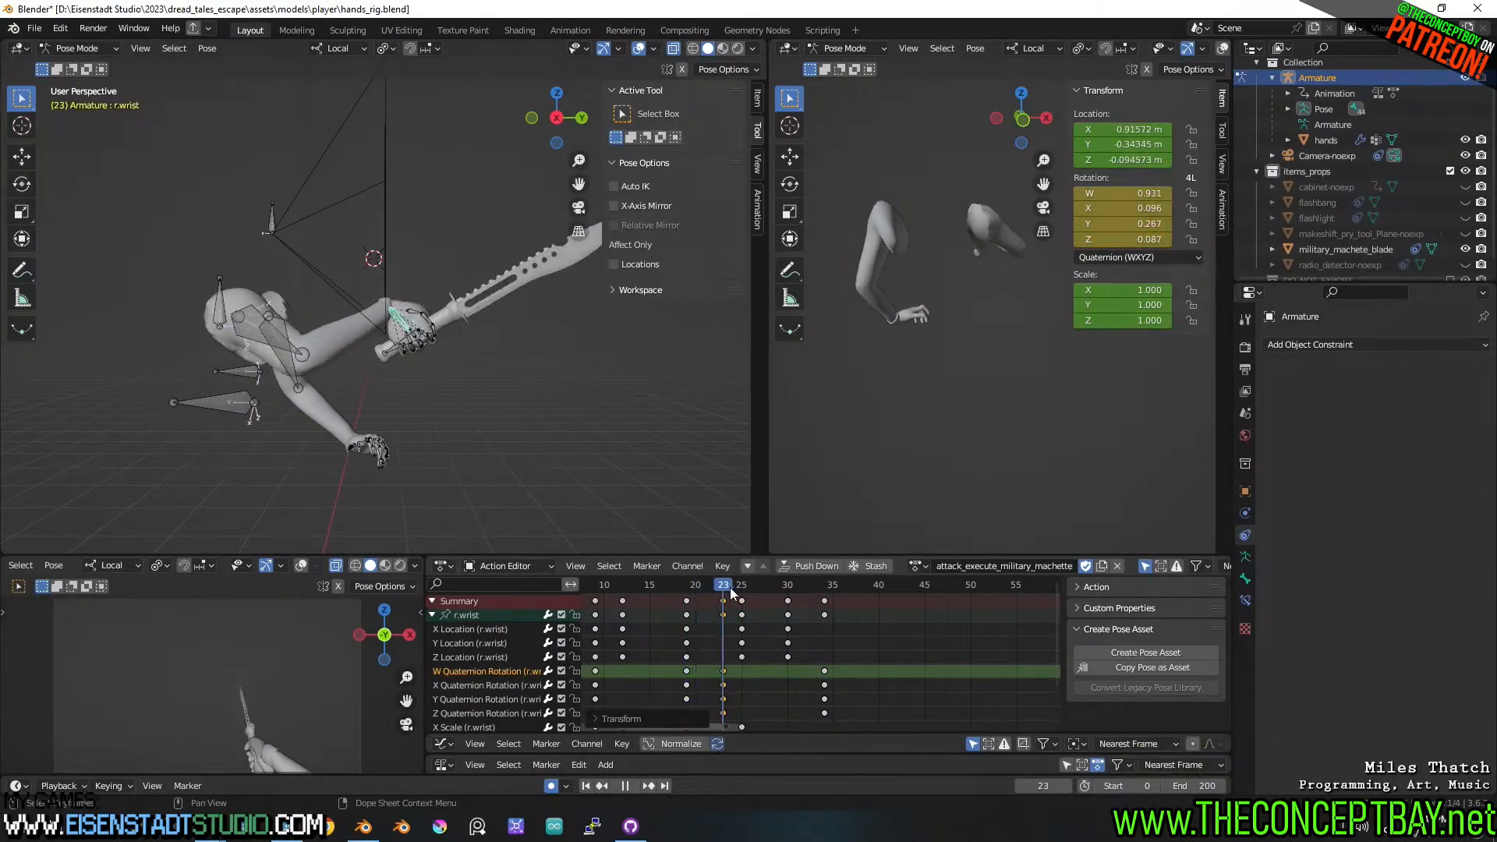
key("space")
key("space")
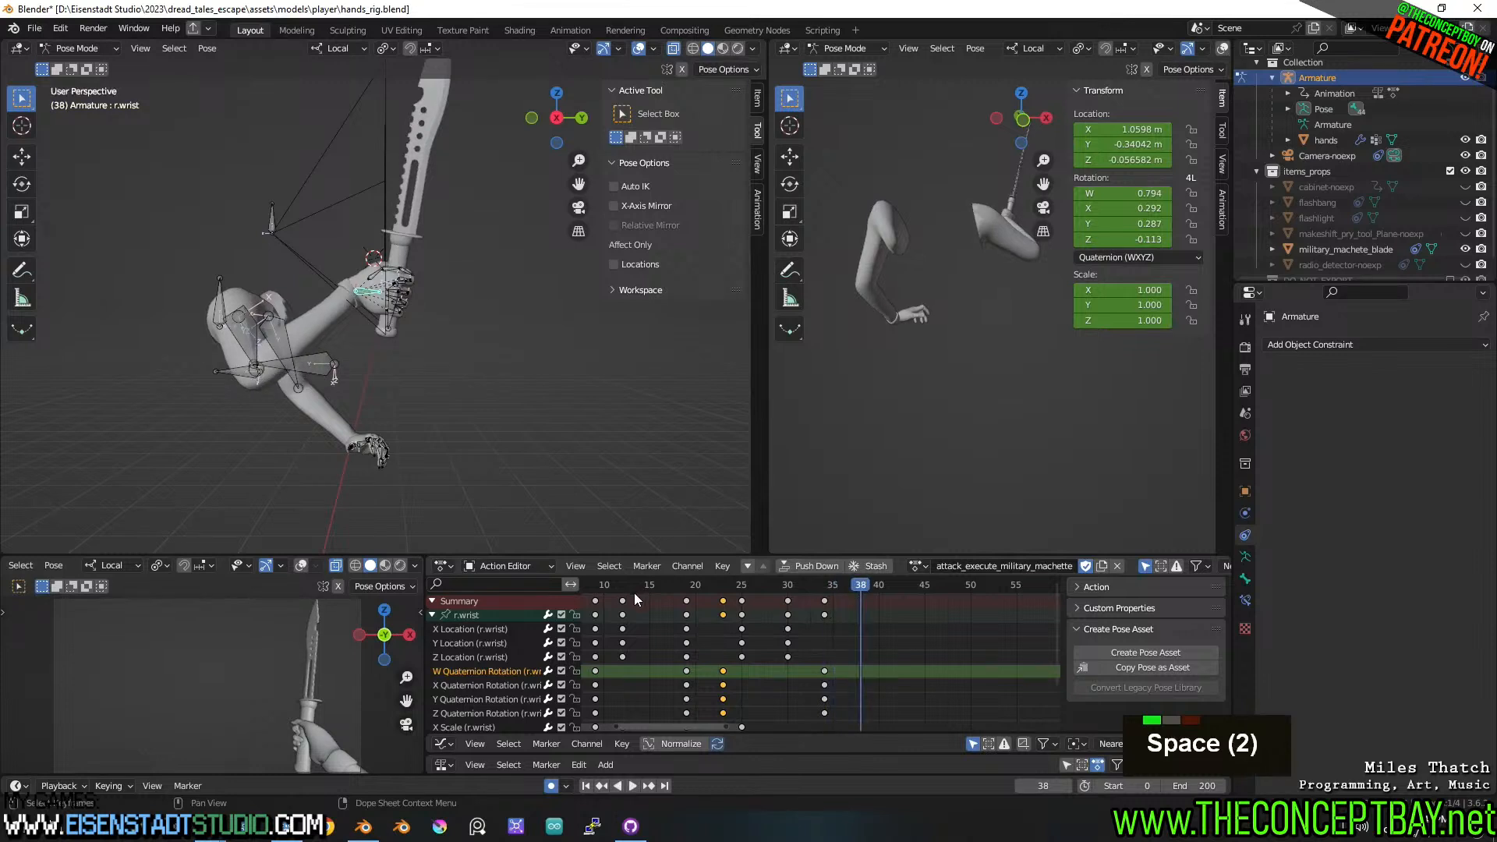
key("ctrl+z")
key("ctrl+z")
- Move the r.wrist rotation keyframes at frame 27 to frame 25 and play back the motion twice
key("g")
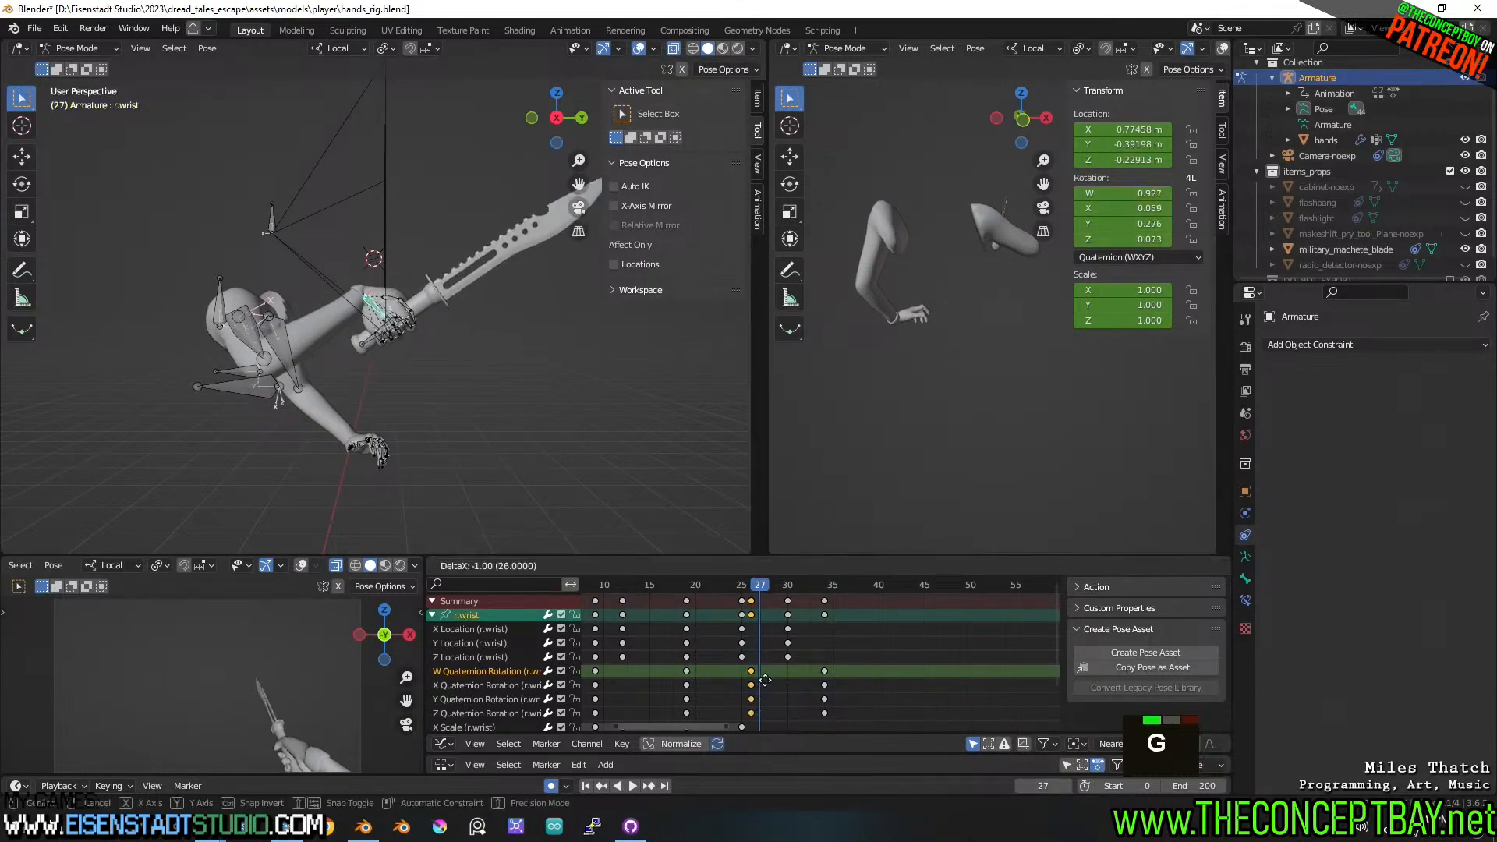
left_click(753, 680)
key("space")
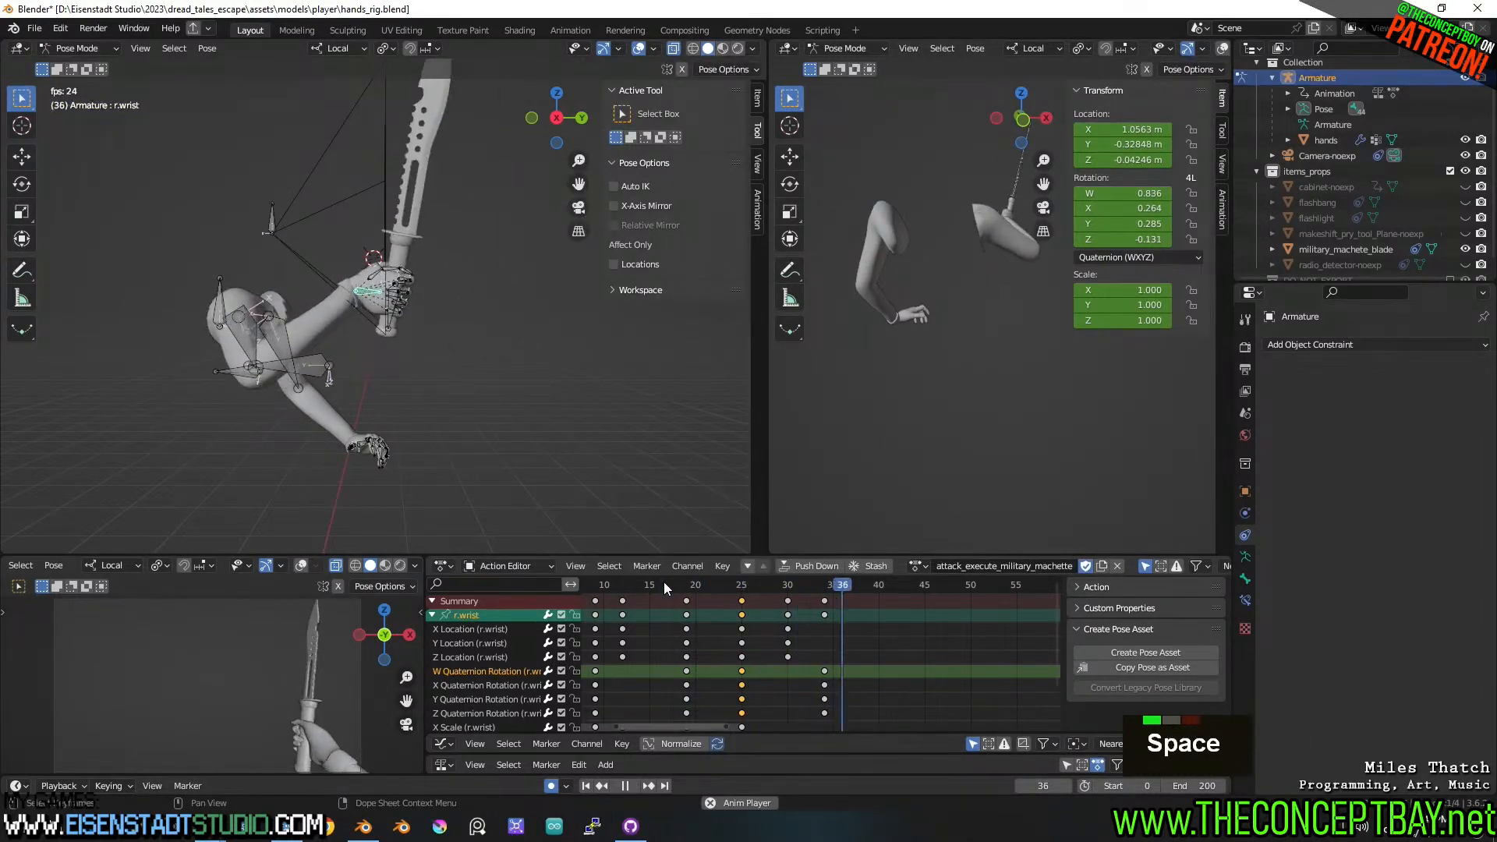
key("space")
key("space")
key("space")
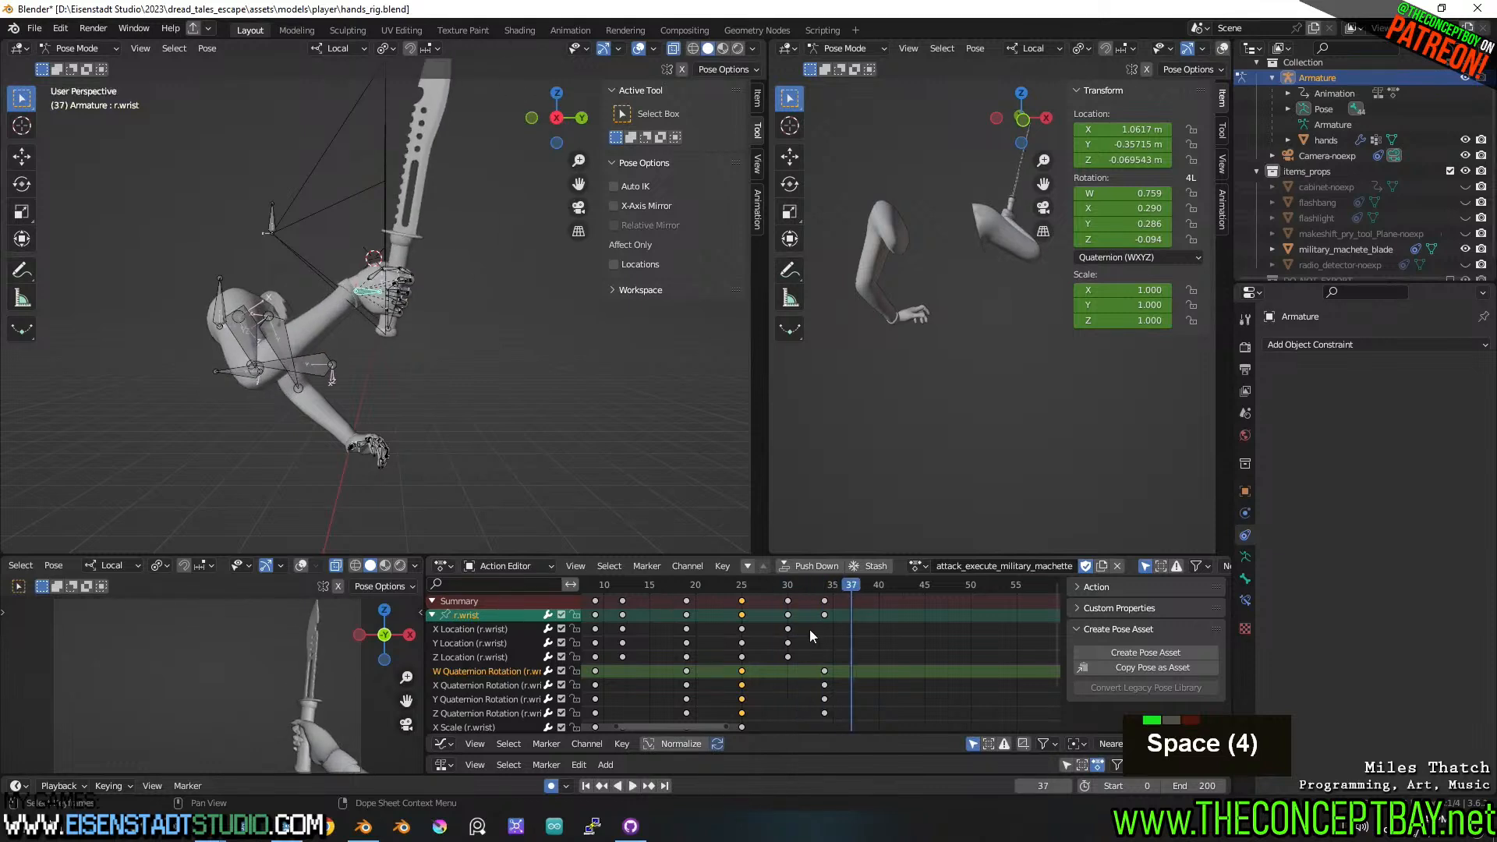
- Replay the end of the swing and move all r.wrist rotation keyframes at frame 34 to frame 38
left_click(824, 587)
left_click(824, 672)
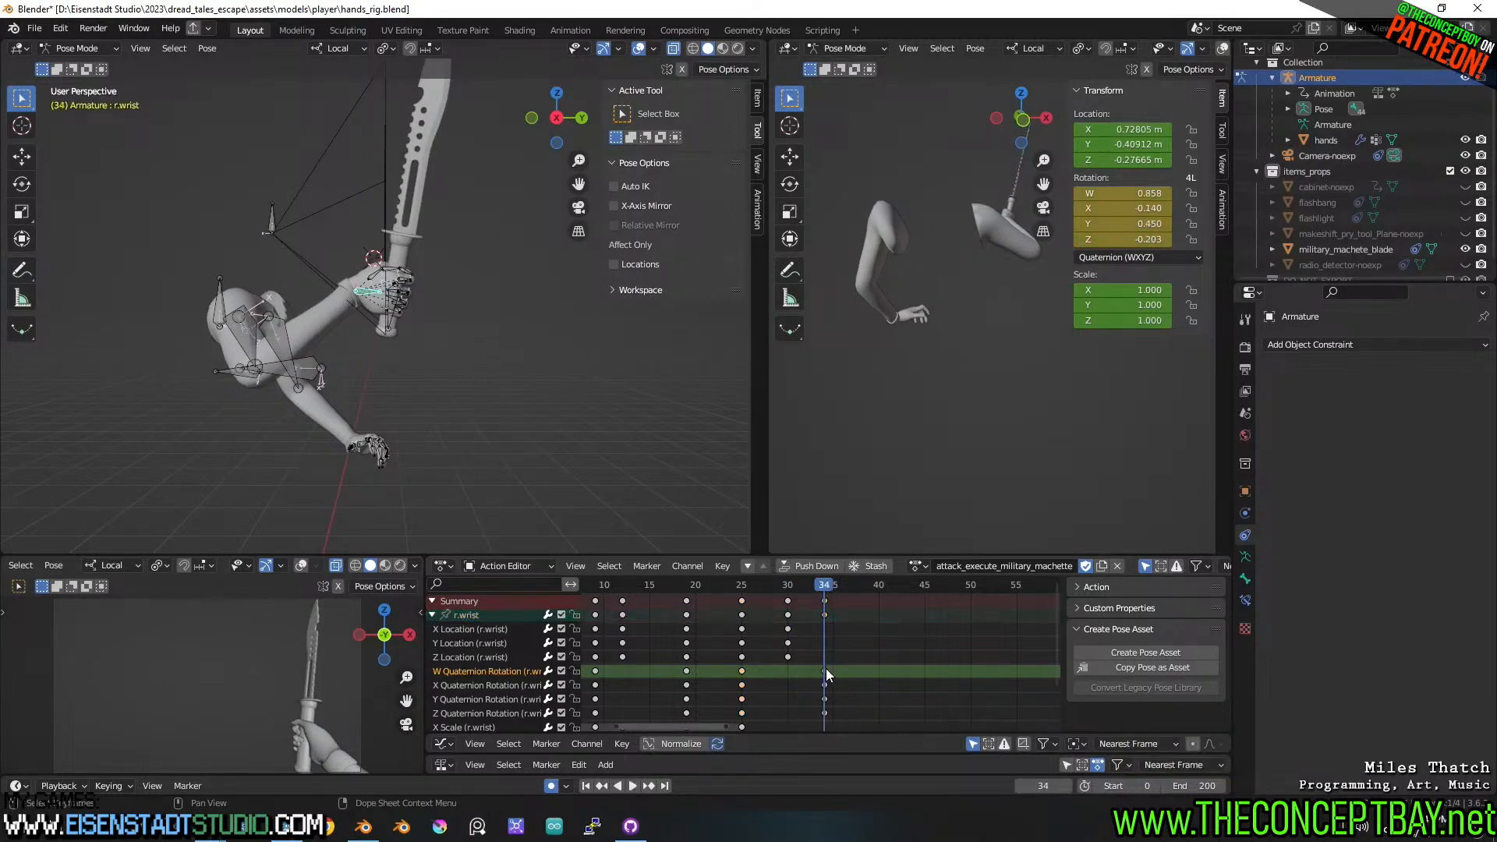
key("space")
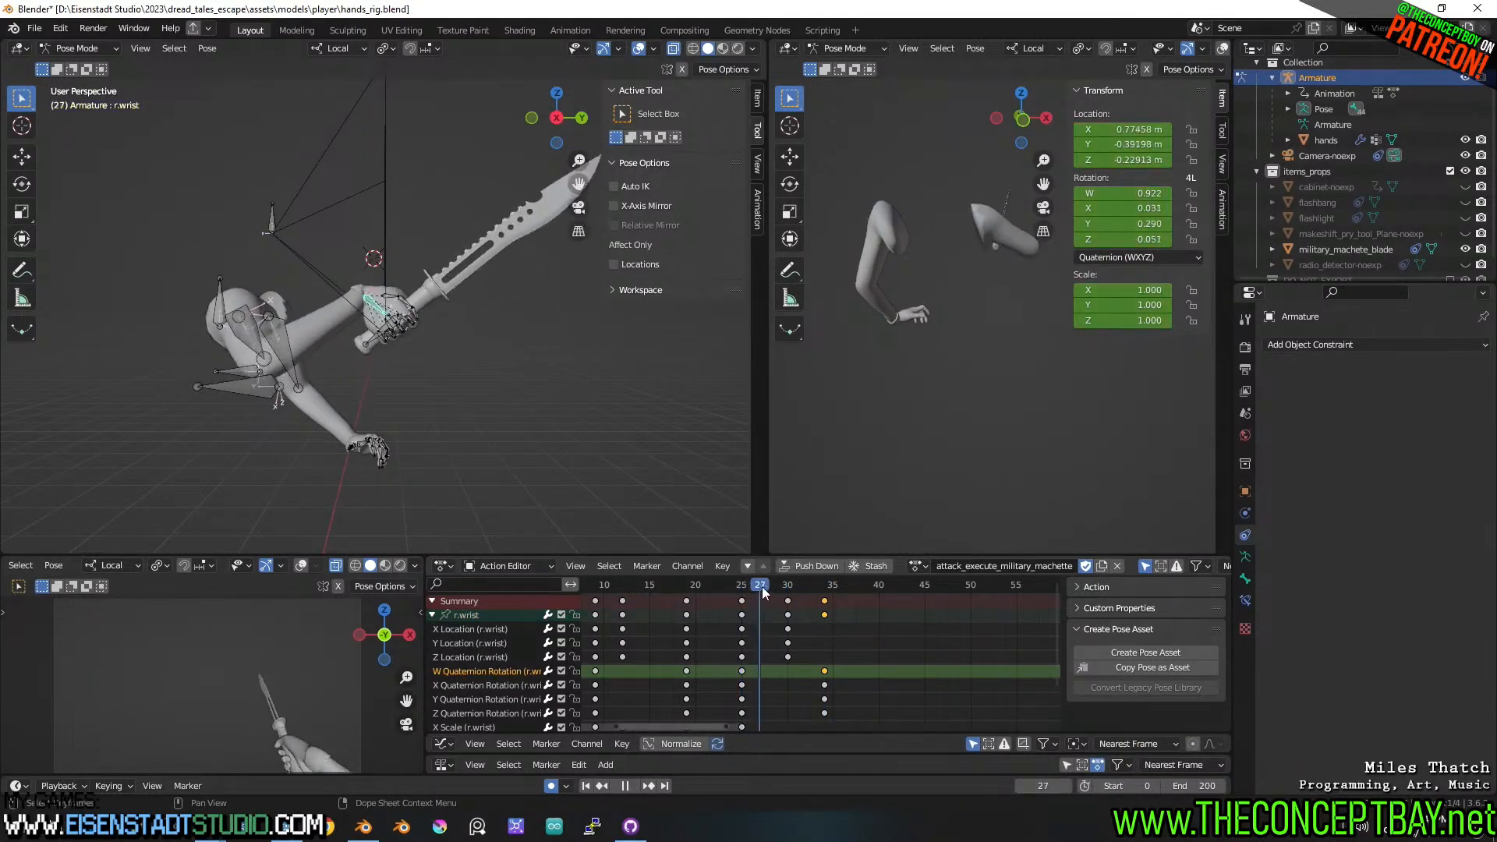
left_click(811, 587)
left_click_drag(811, 587, 825, 587)
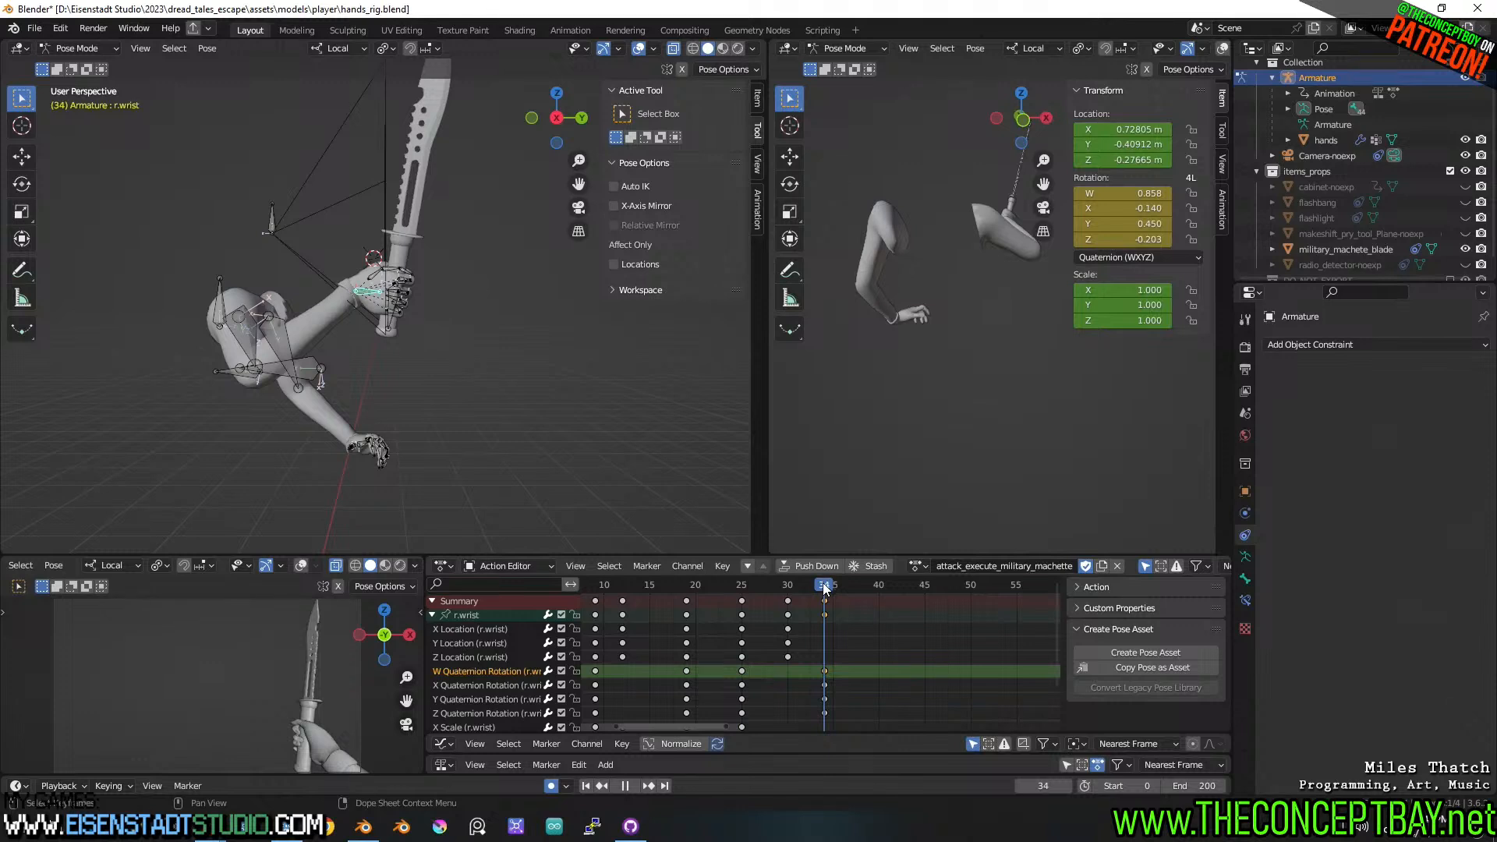
key("space")
left_click(825, 696, "alt")
key("g")
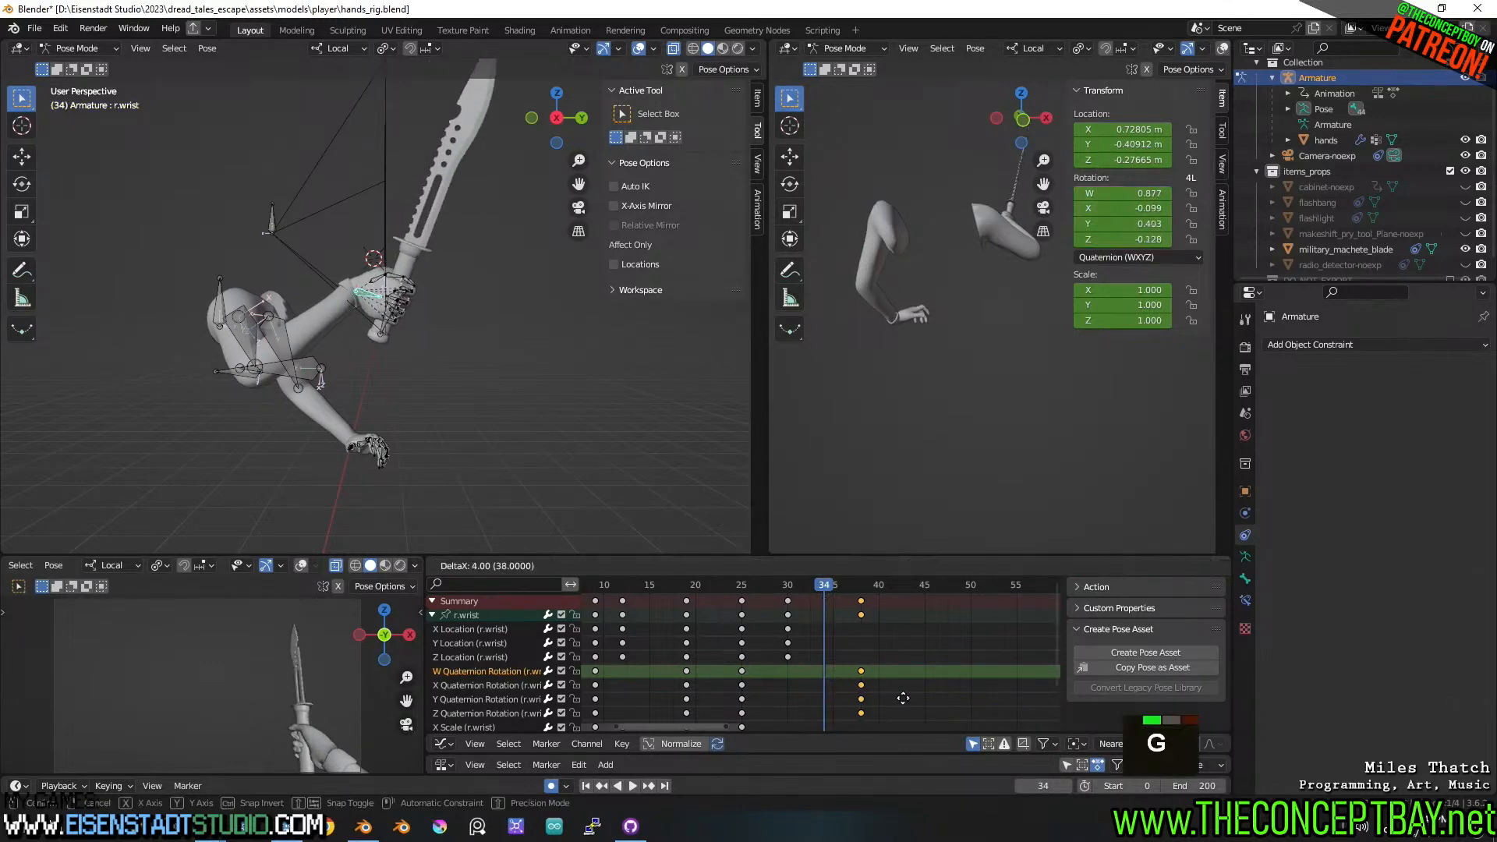
left_click(903, 698)
- Duplicate the r.wrist rotation keyframes from frame 38 to frame 34, try rotating the bone about -10.4°, and undo that rotation
middle_click_drag(623, 441, 608, 417)
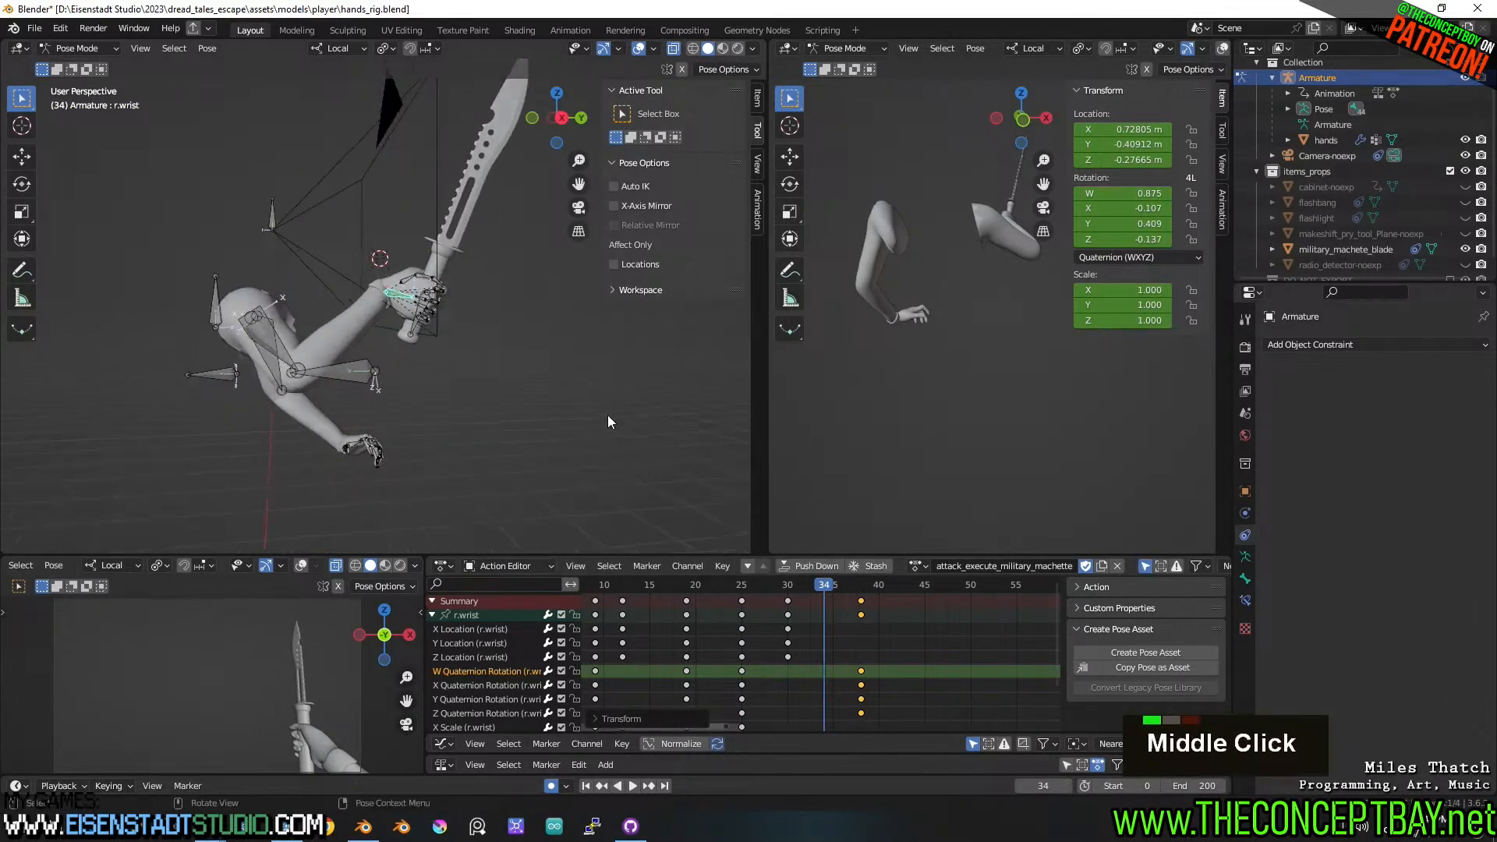
key("shift+d")
left_click(862, 666)
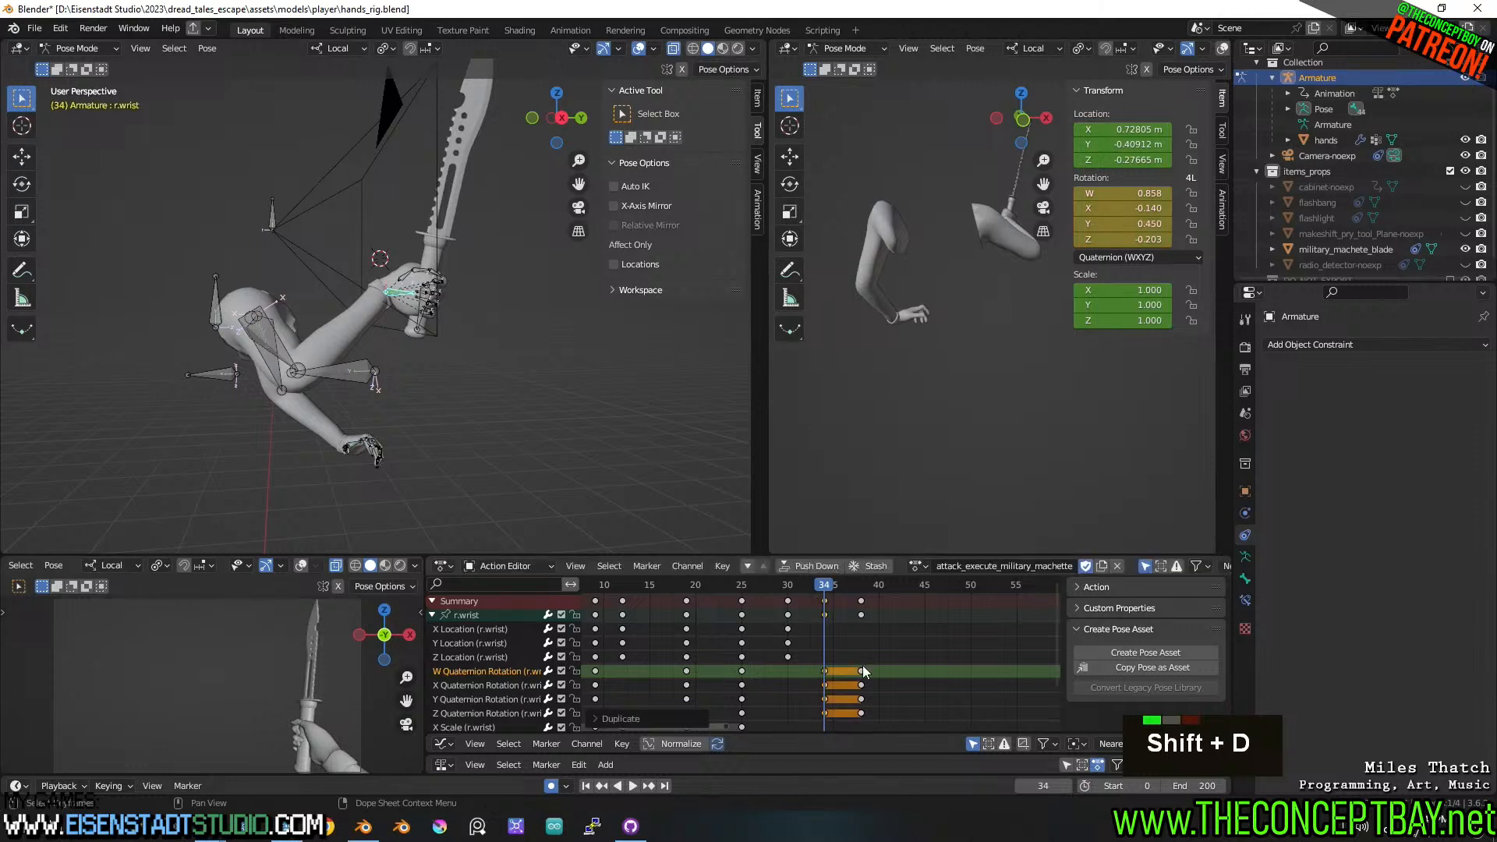
key("r")
left_click(574, 301)
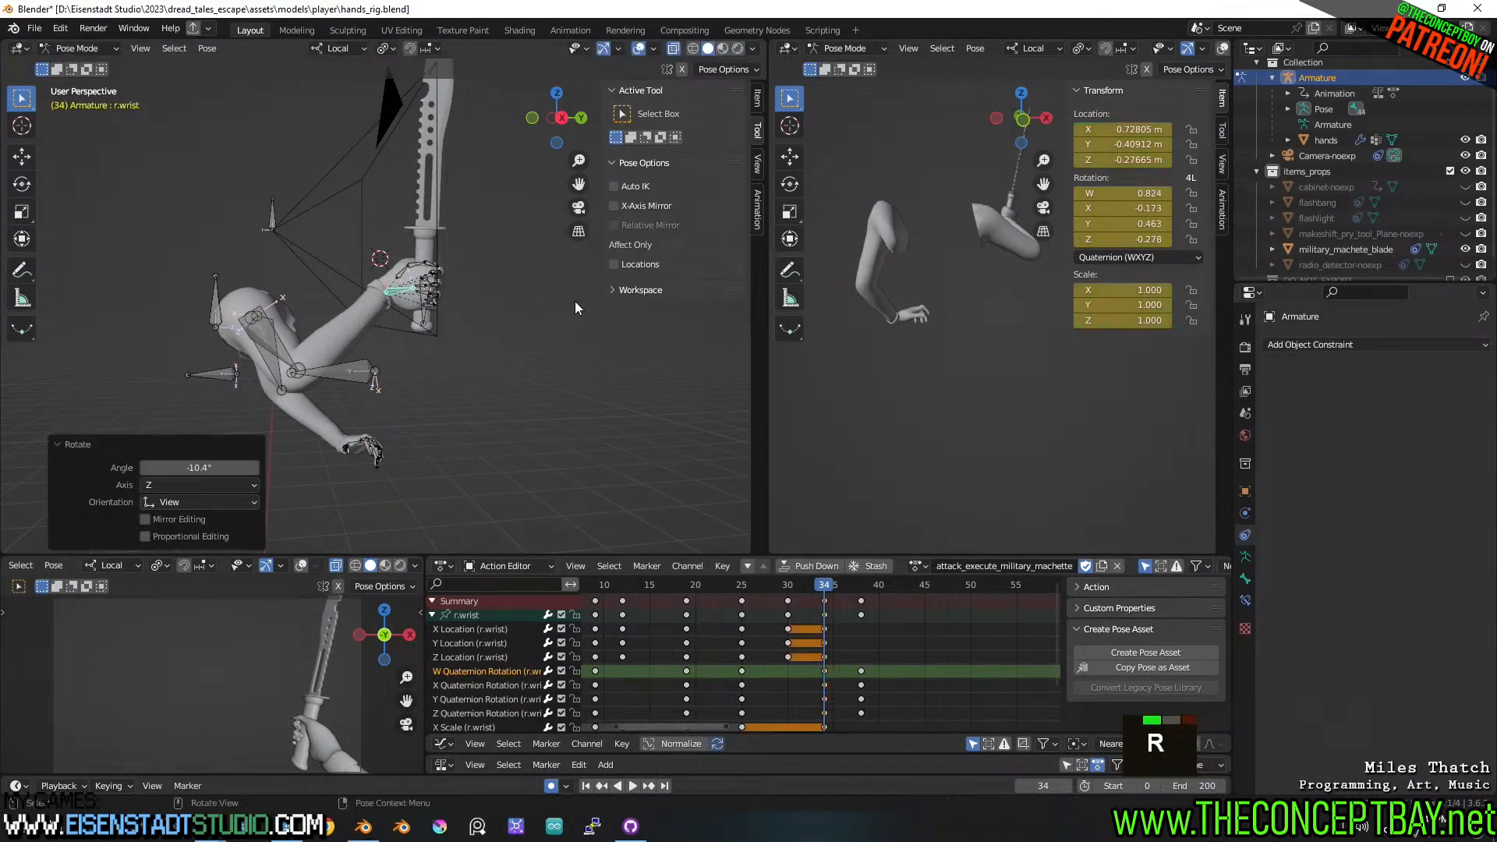
key("ctrl+z")
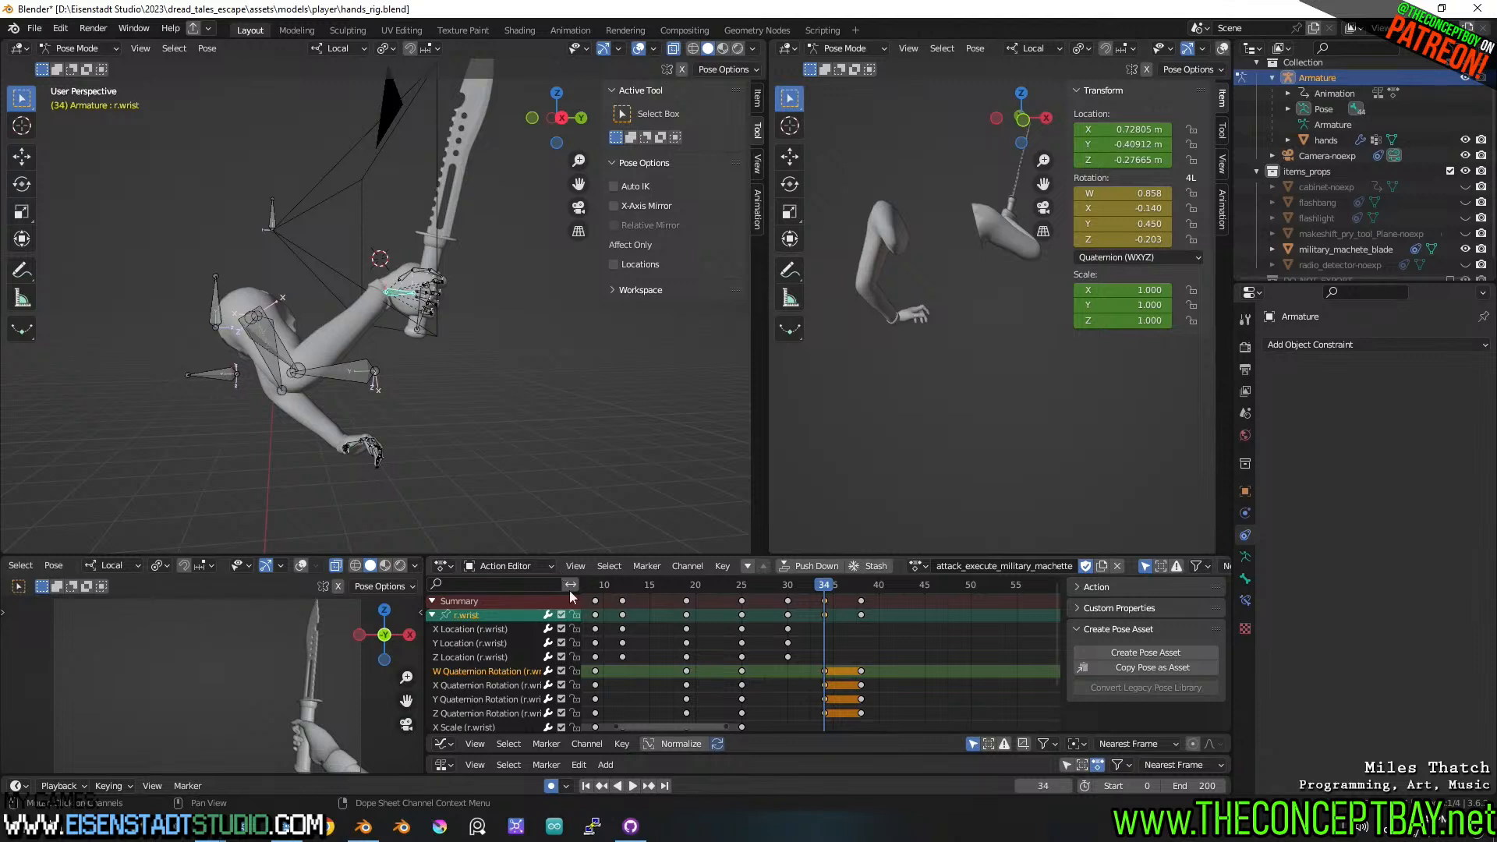
- Restrict auto keying to the active keying set only and select the r.wrist quaternion rotation channels
left_click(566, 786)
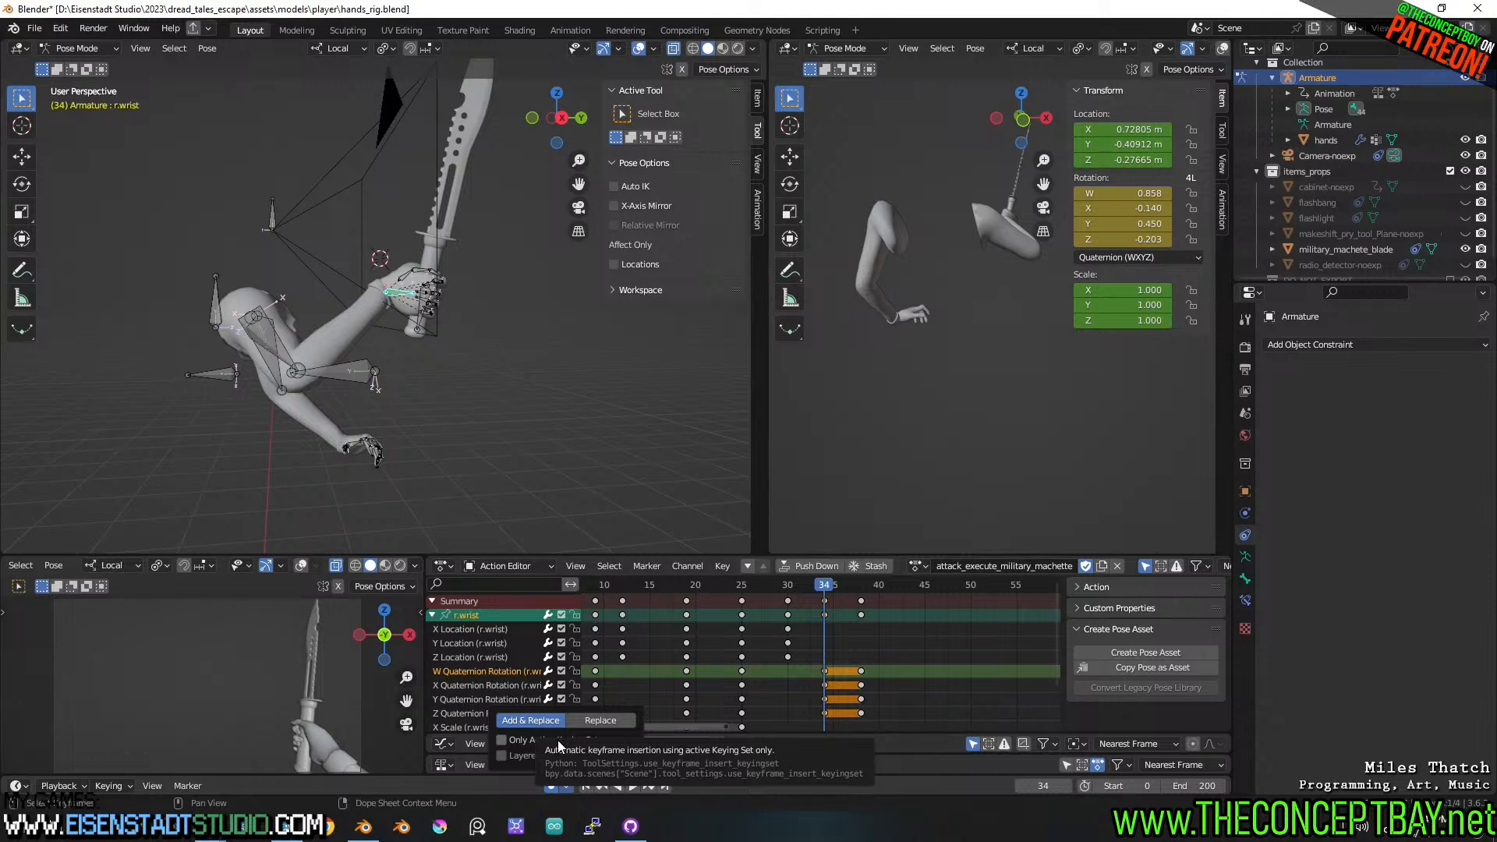
left_click(564, 791)
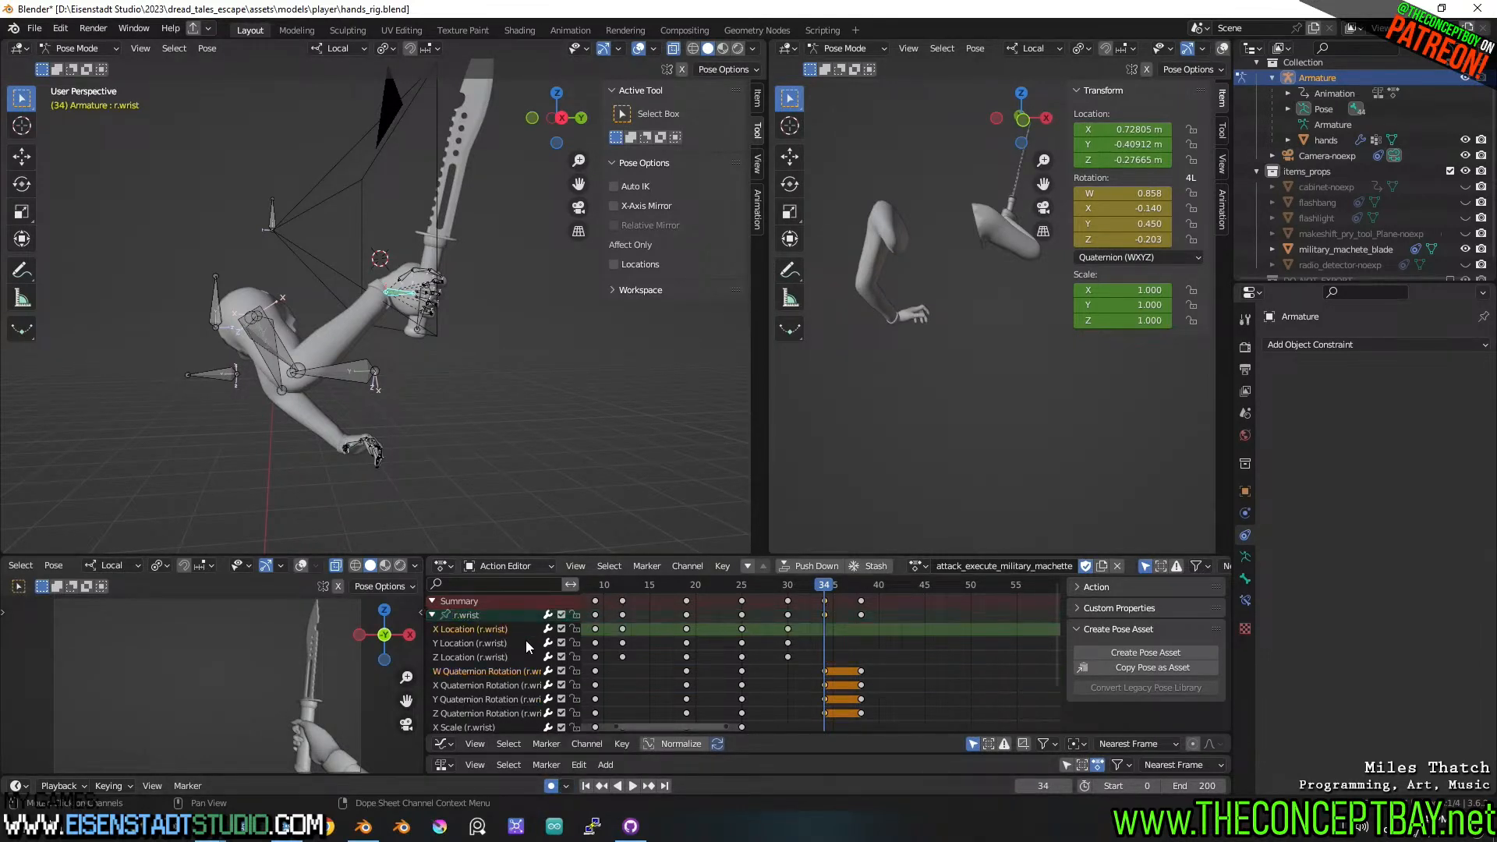
left_click(531, 676)
left_click(531, 713, "shift")
- Try rotating the r.wrist bone about -13.2° in the view at frame 34 and undo the rotation
key("r")
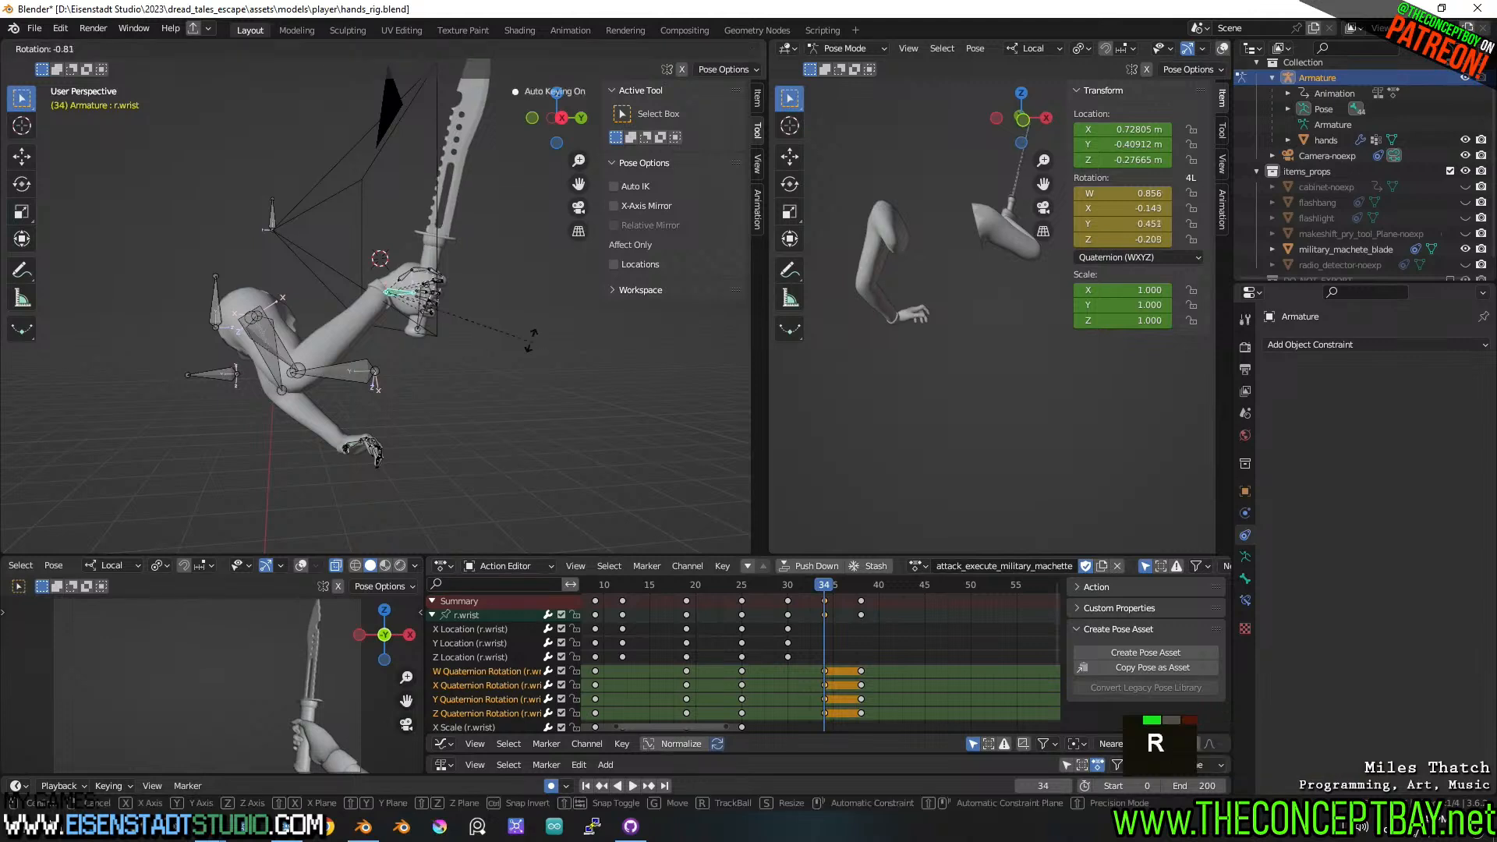
left_click(527, 307)
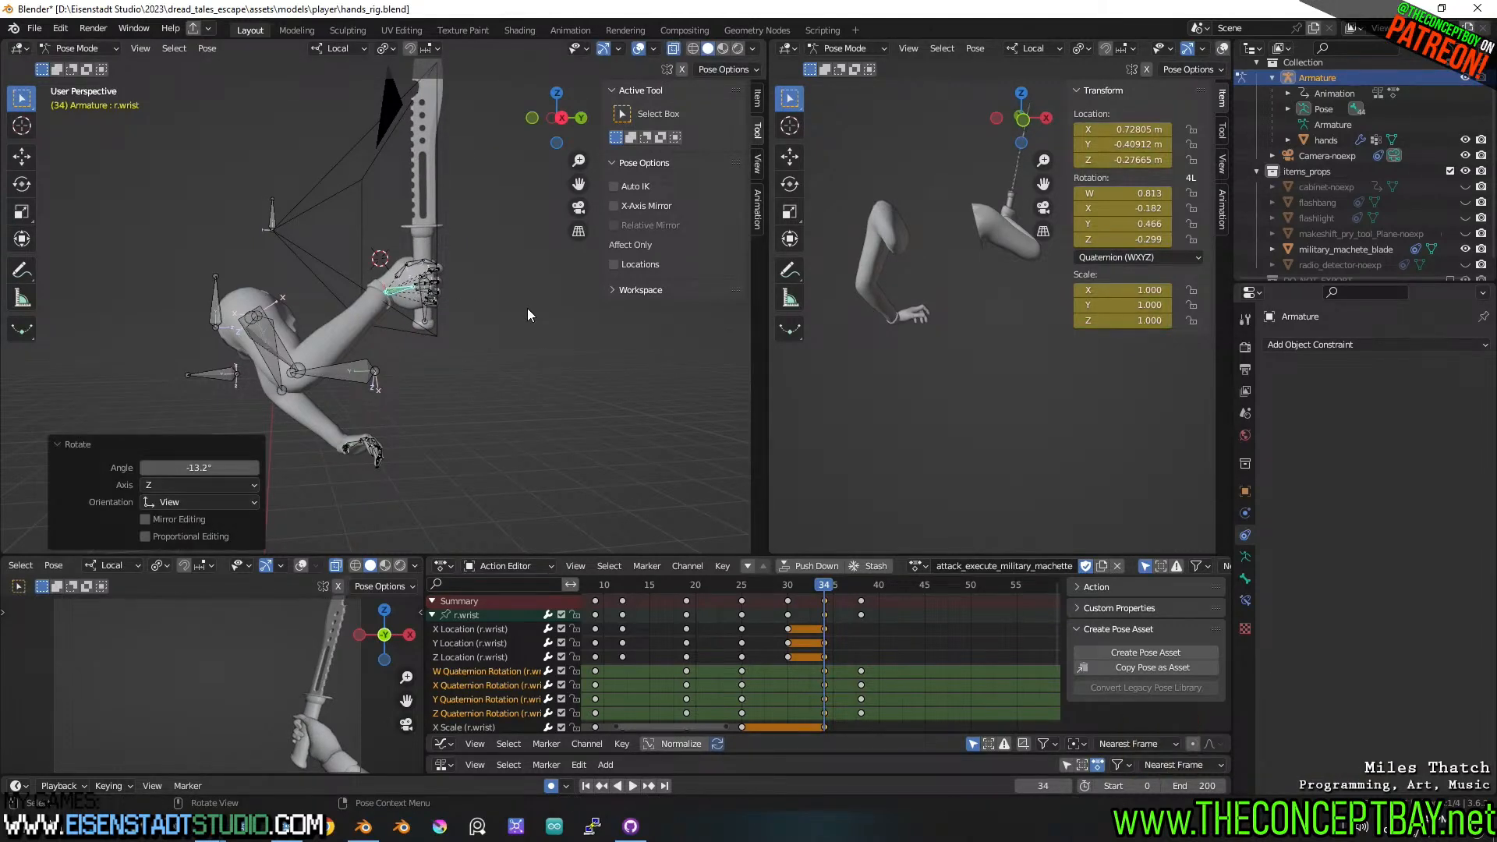
key("ctrl+z")
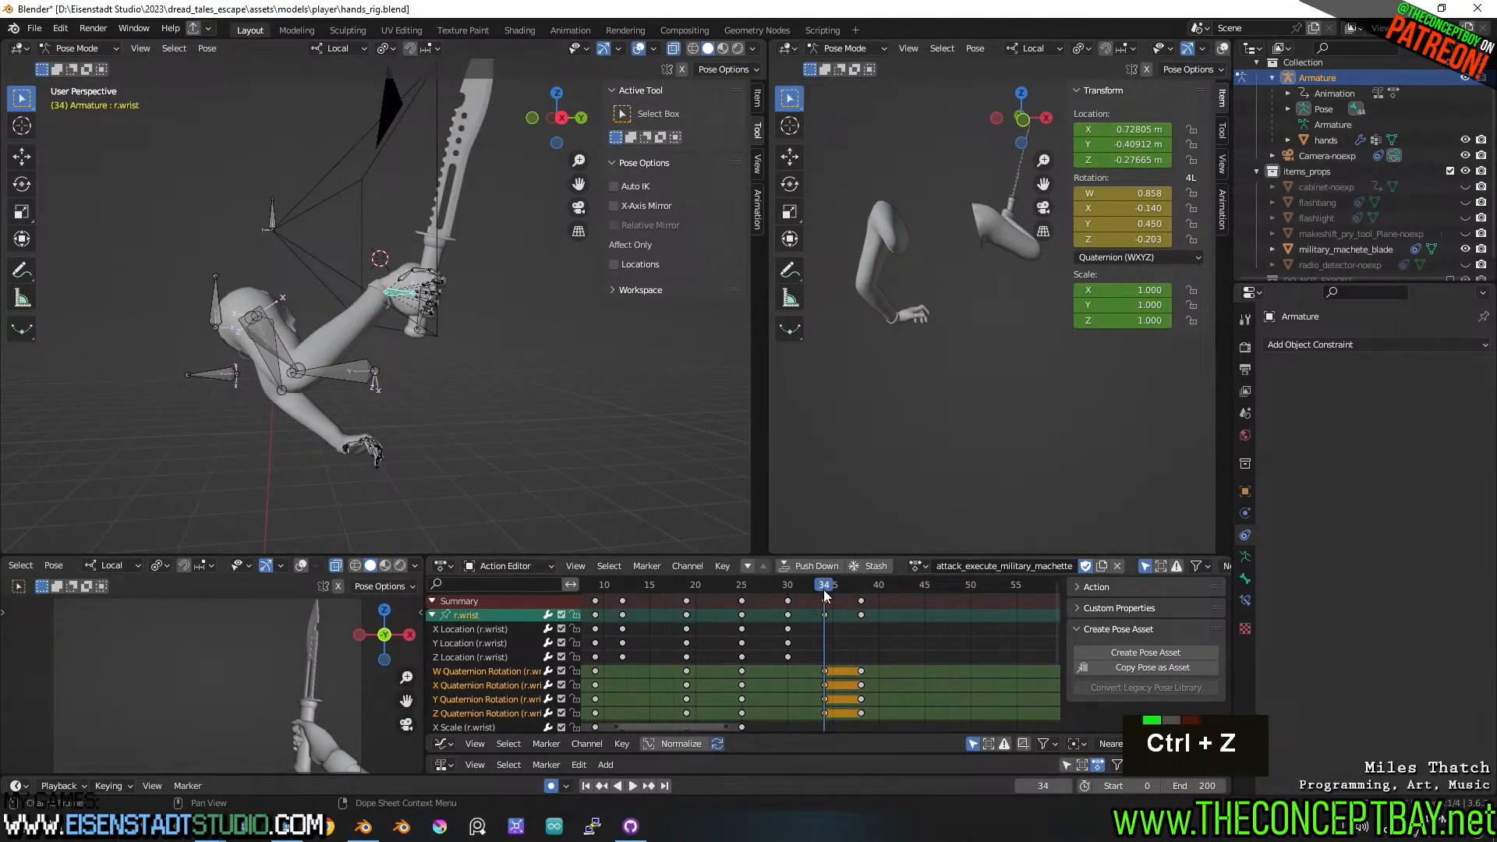
- Filter the action's channels by "rot" so that only the r.wrist rotation channels are listed
left_click(589, 772)
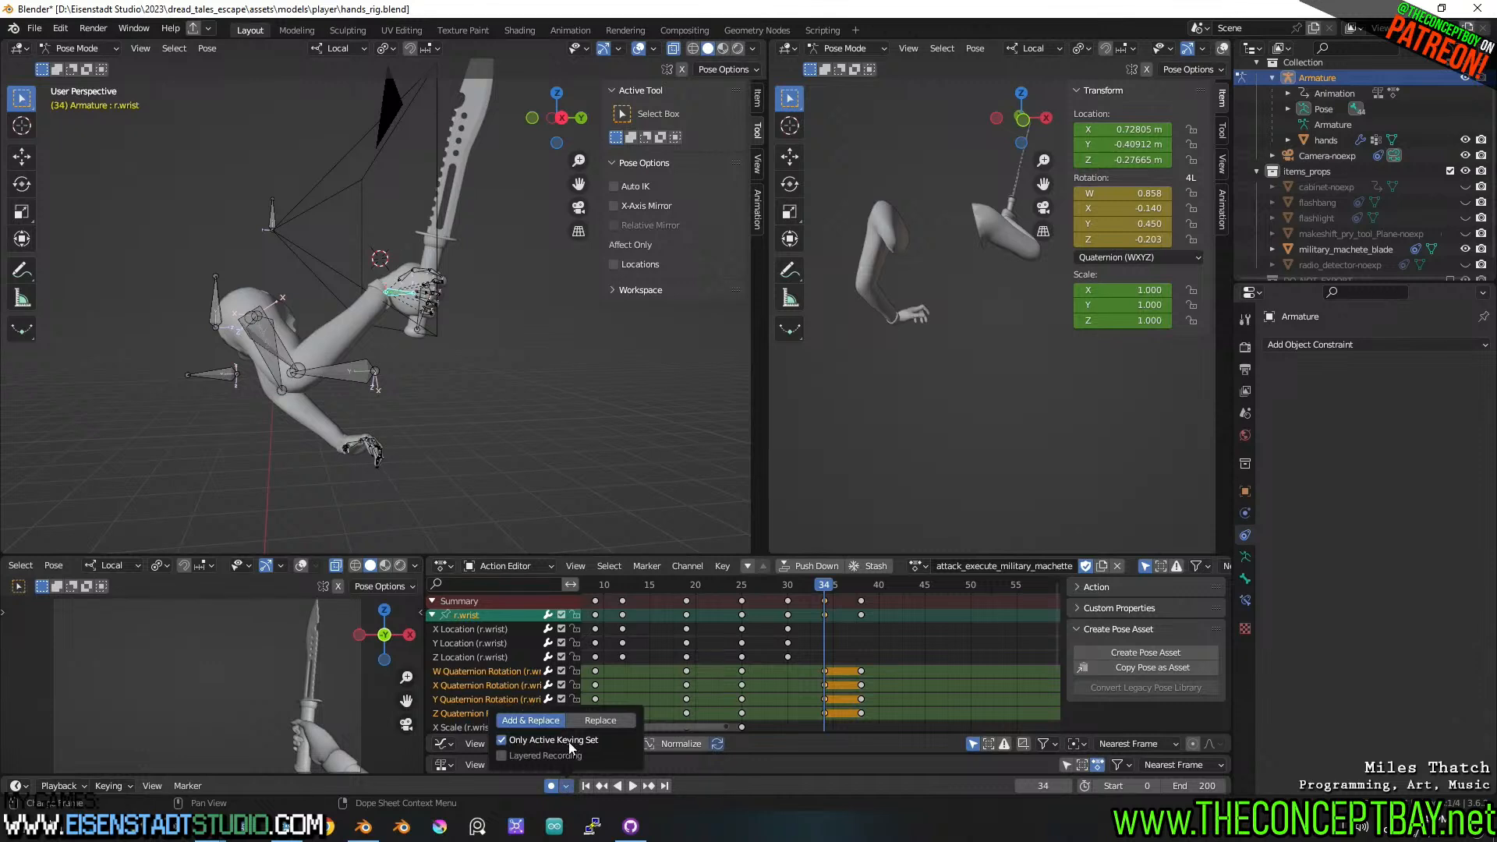
left_click(521, 585)
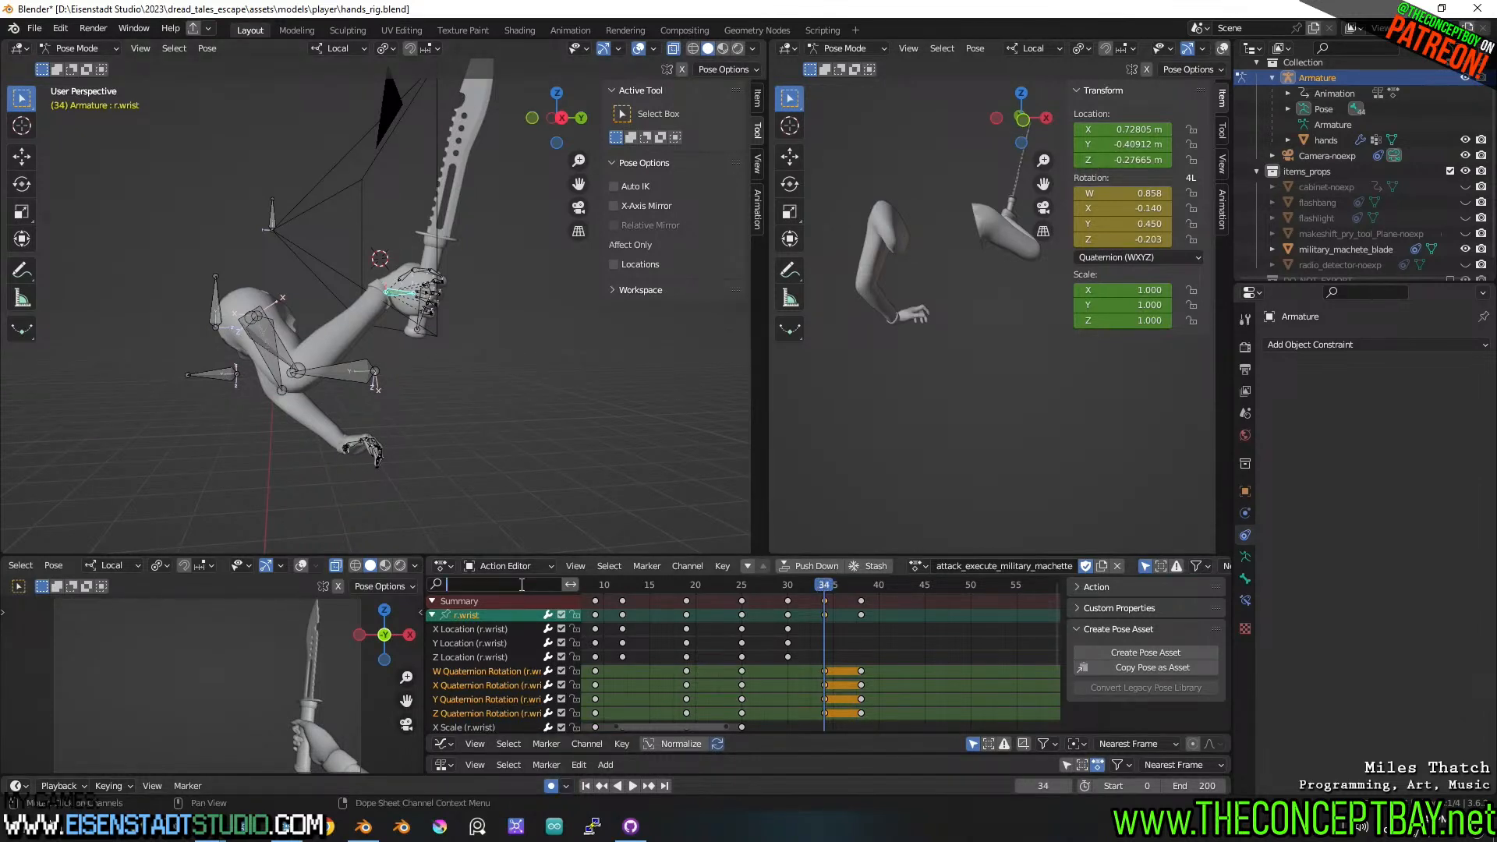
type("rot")
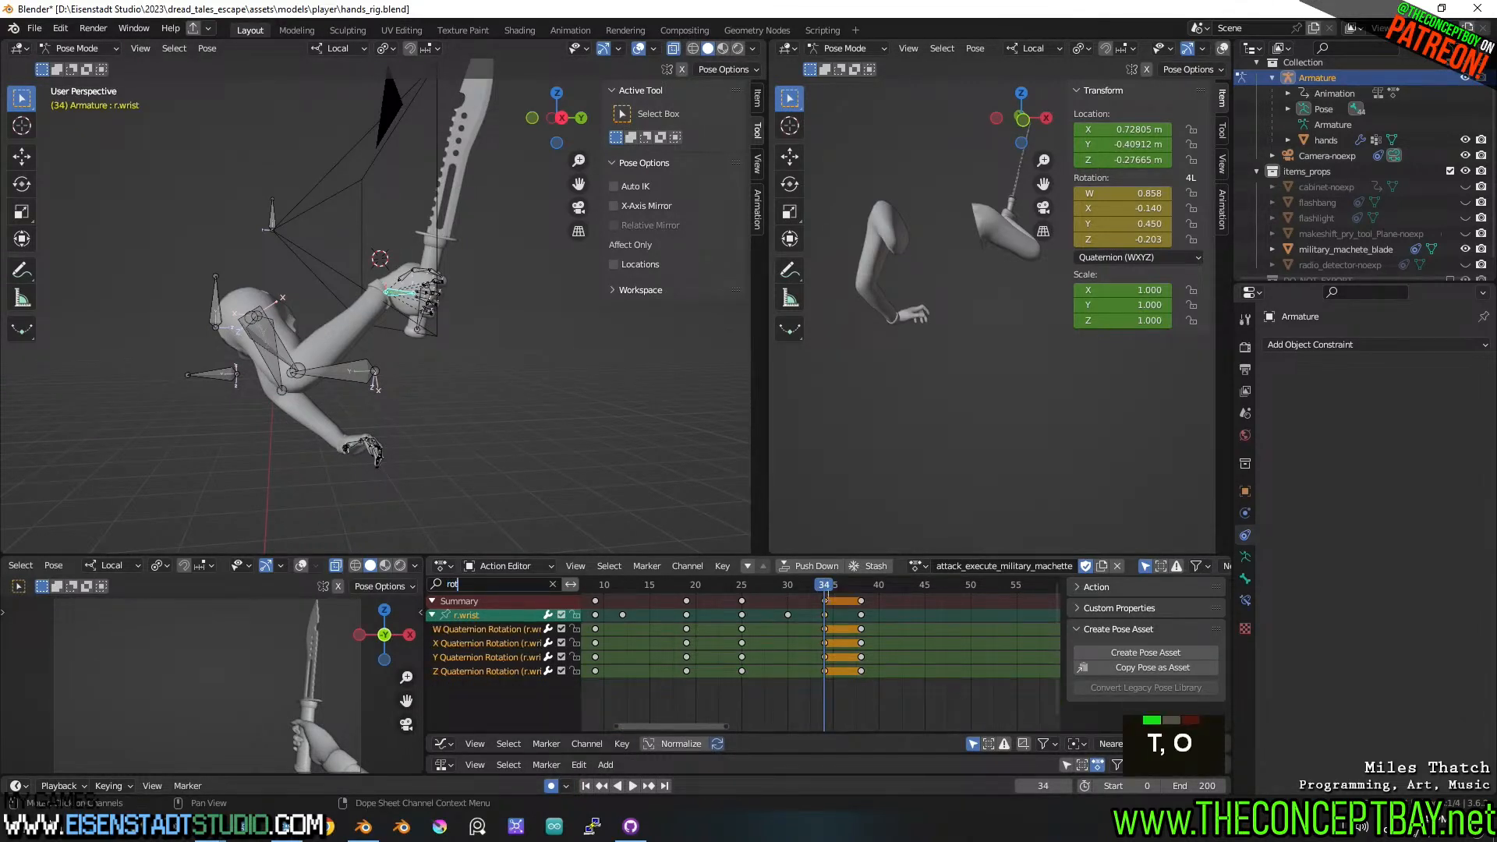
type("r")
key("ctrl+z")
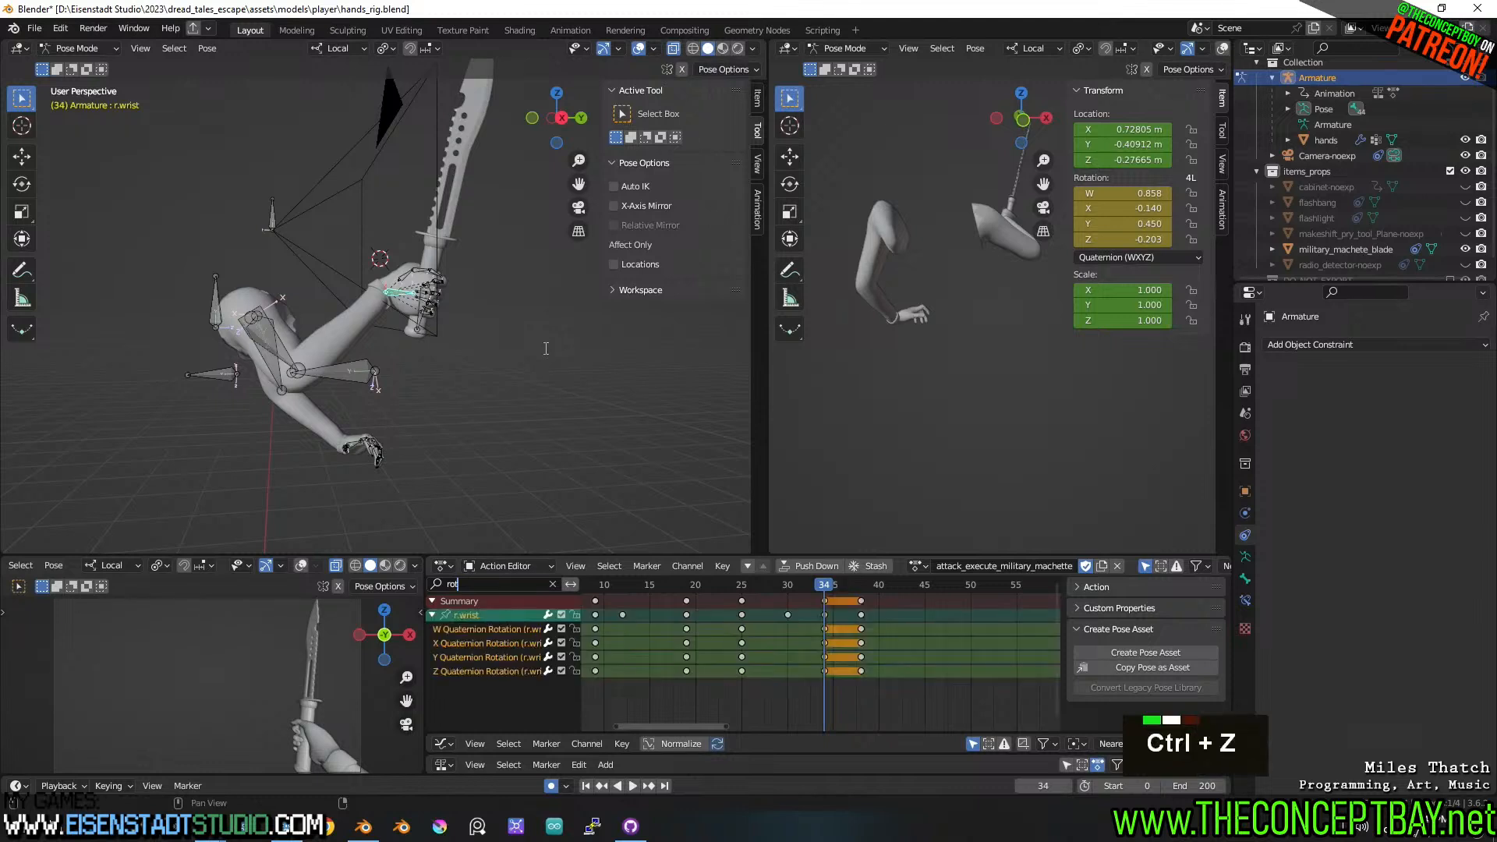
- Rotate the r.wrist bone about -10.8° in the view at frame 34 and play back the motion
key("r")
left_click(555, 320)
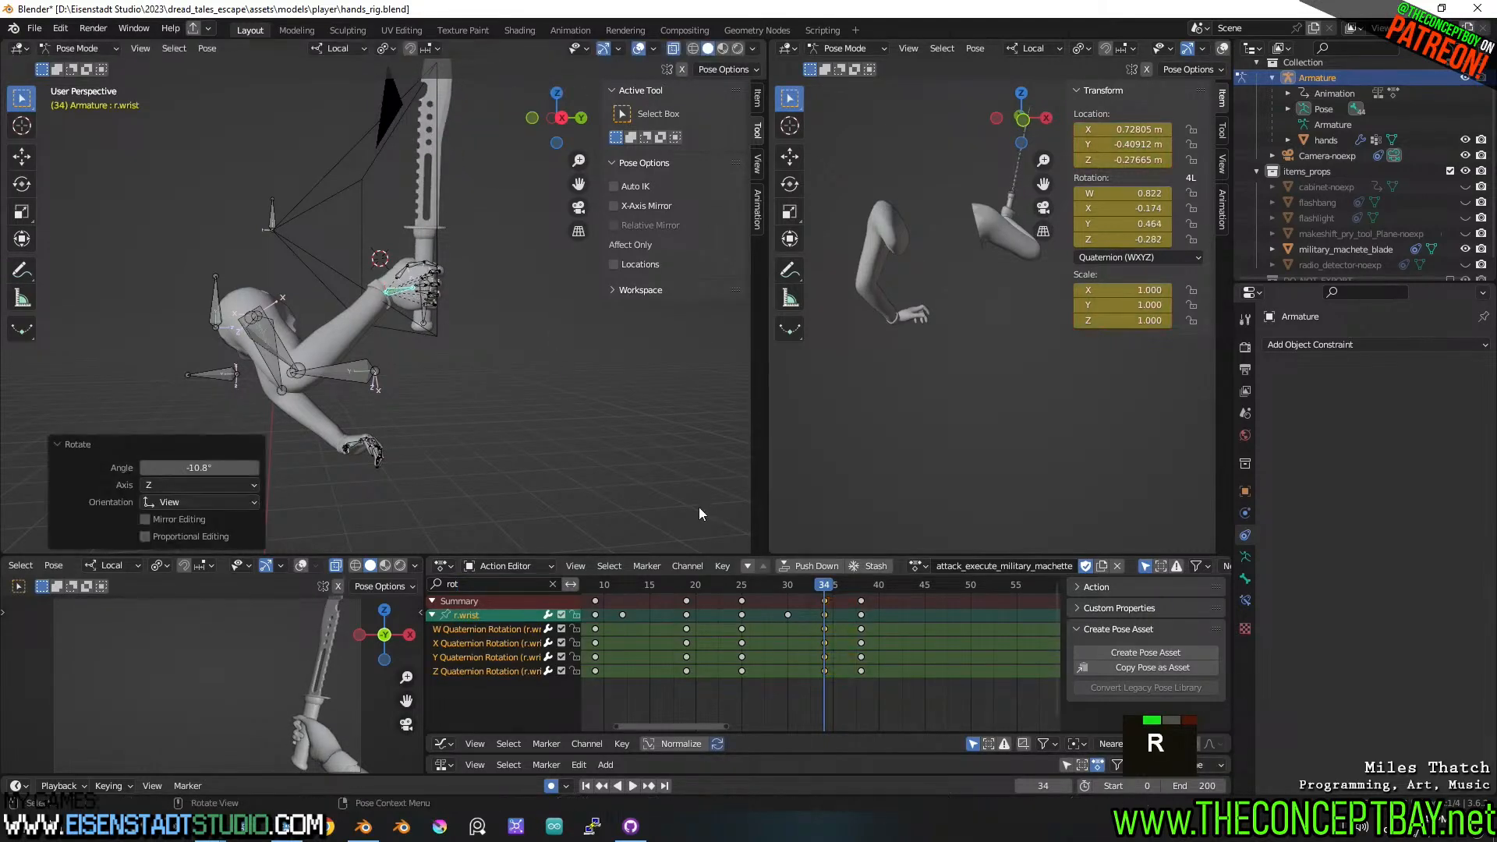
mouse_move(735, 586)
left_mouse_down()
mouse_move(837, 586)
mouse_move(741, 585)
left_mouse_up()
key("space")
key("space")
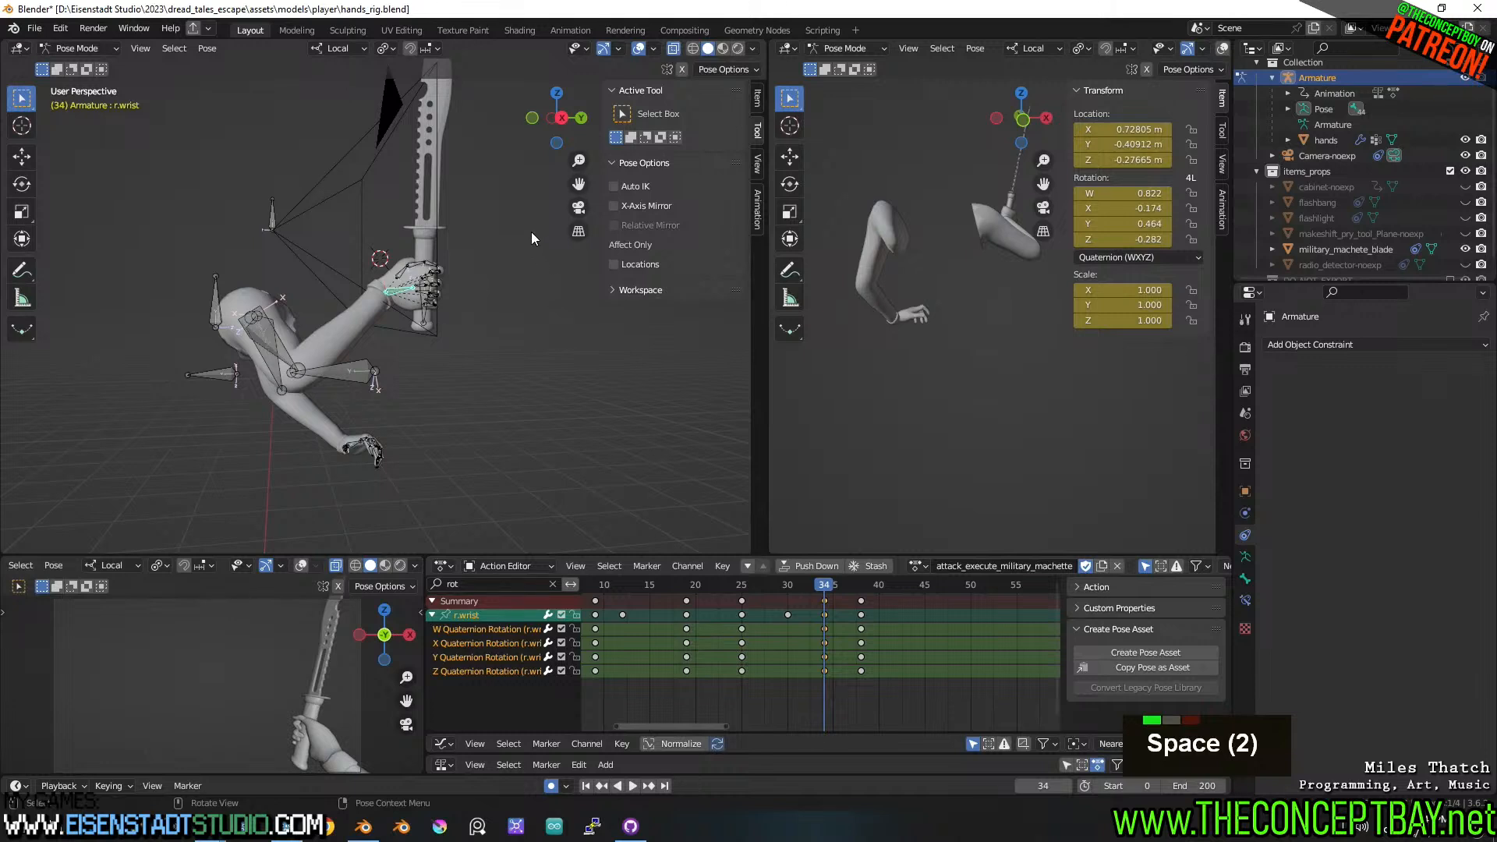
- Rotate the r.wrist bone partly back at frame 34, to a quaternion W of about 0.843, and replay the swing
key("r")
left_click(540, 274)
left_click(787, 585)
key("space")
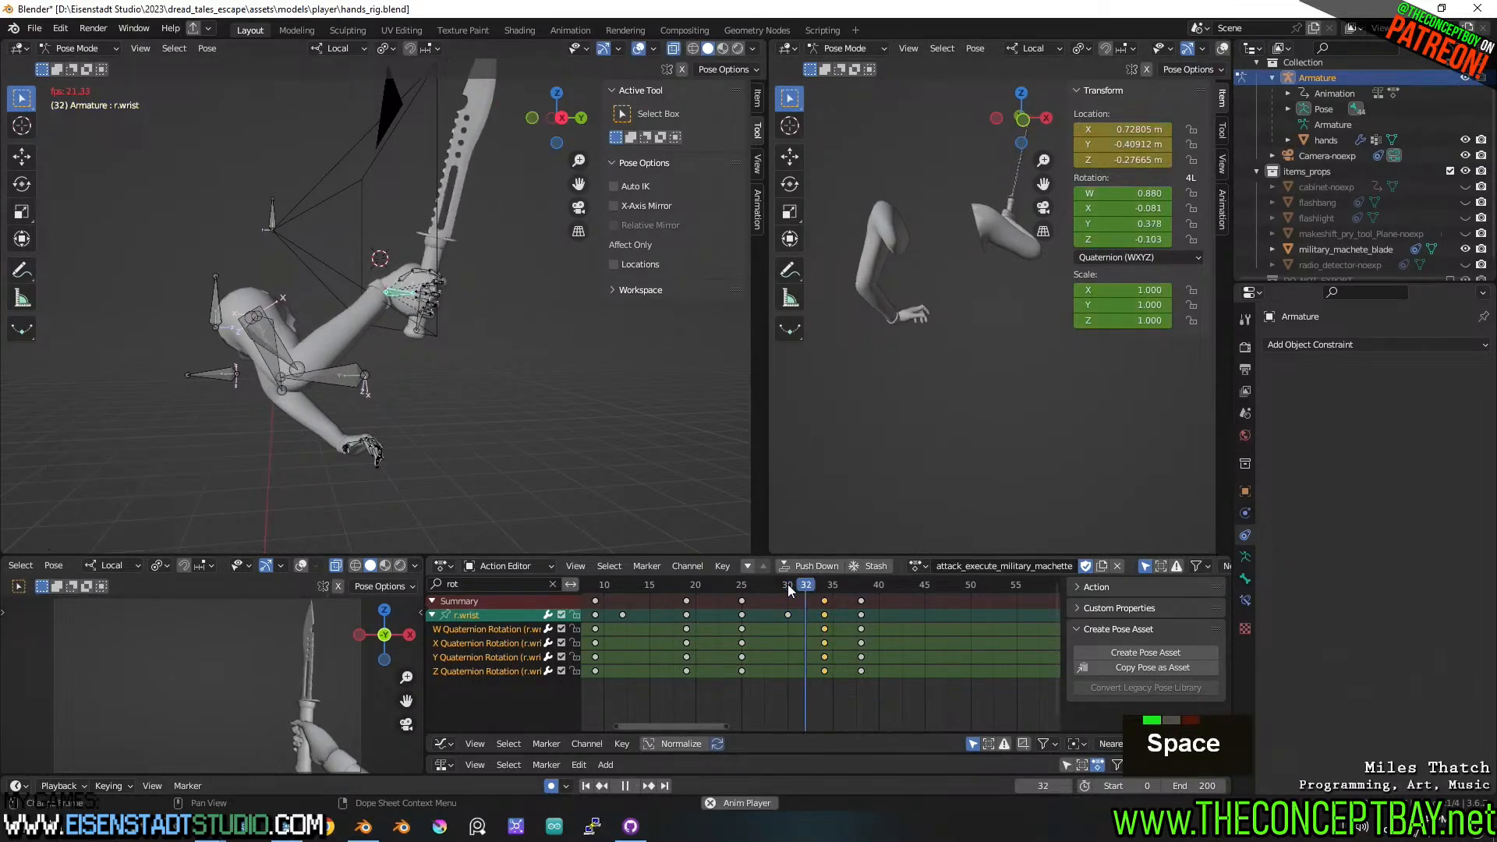
key("space")
left_click_drag(787, 585, 1022, 568)
key("space")
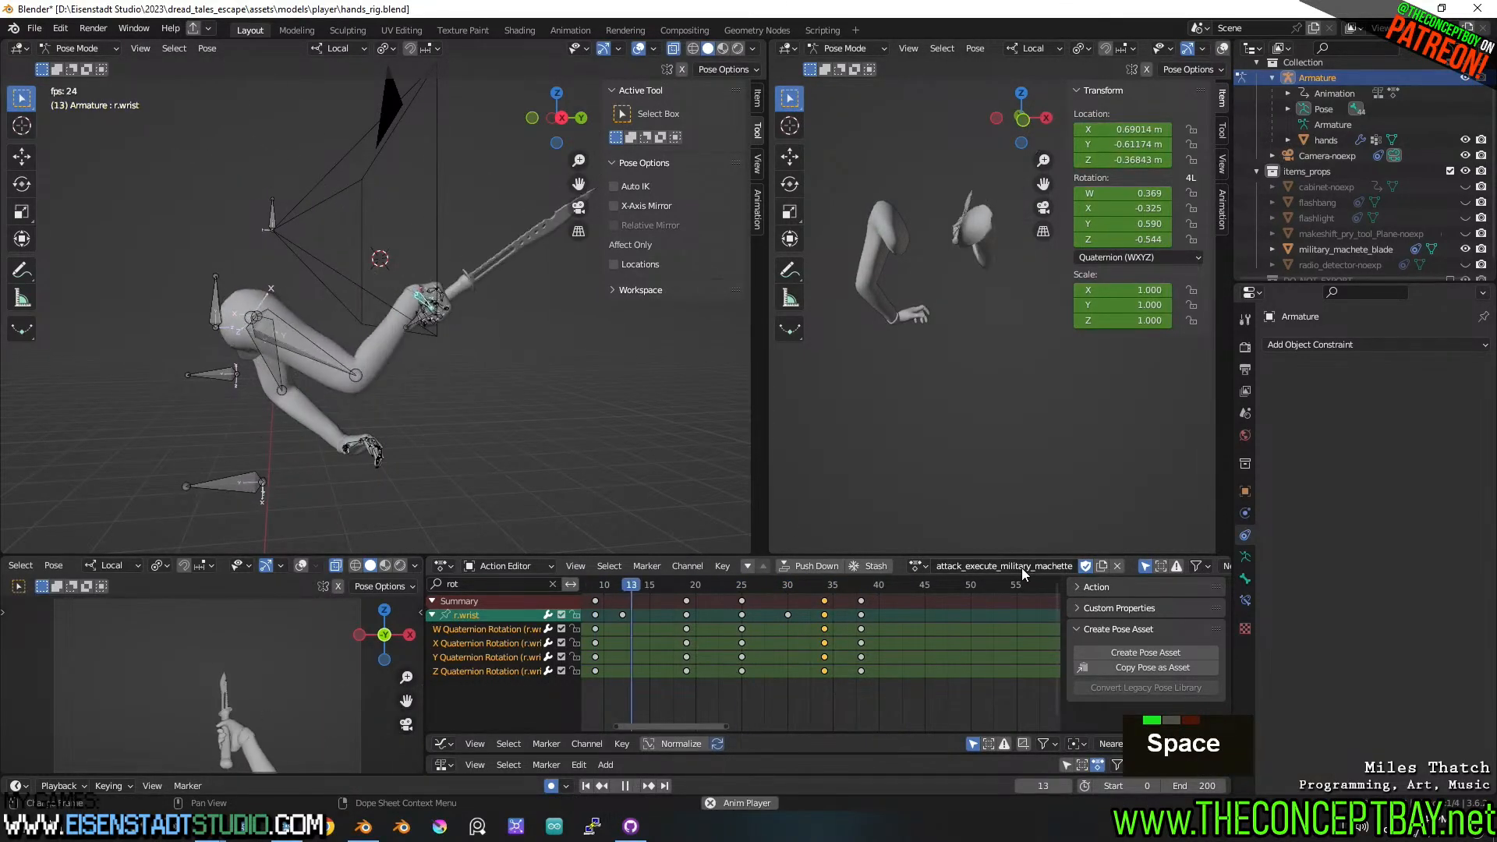
key("space")
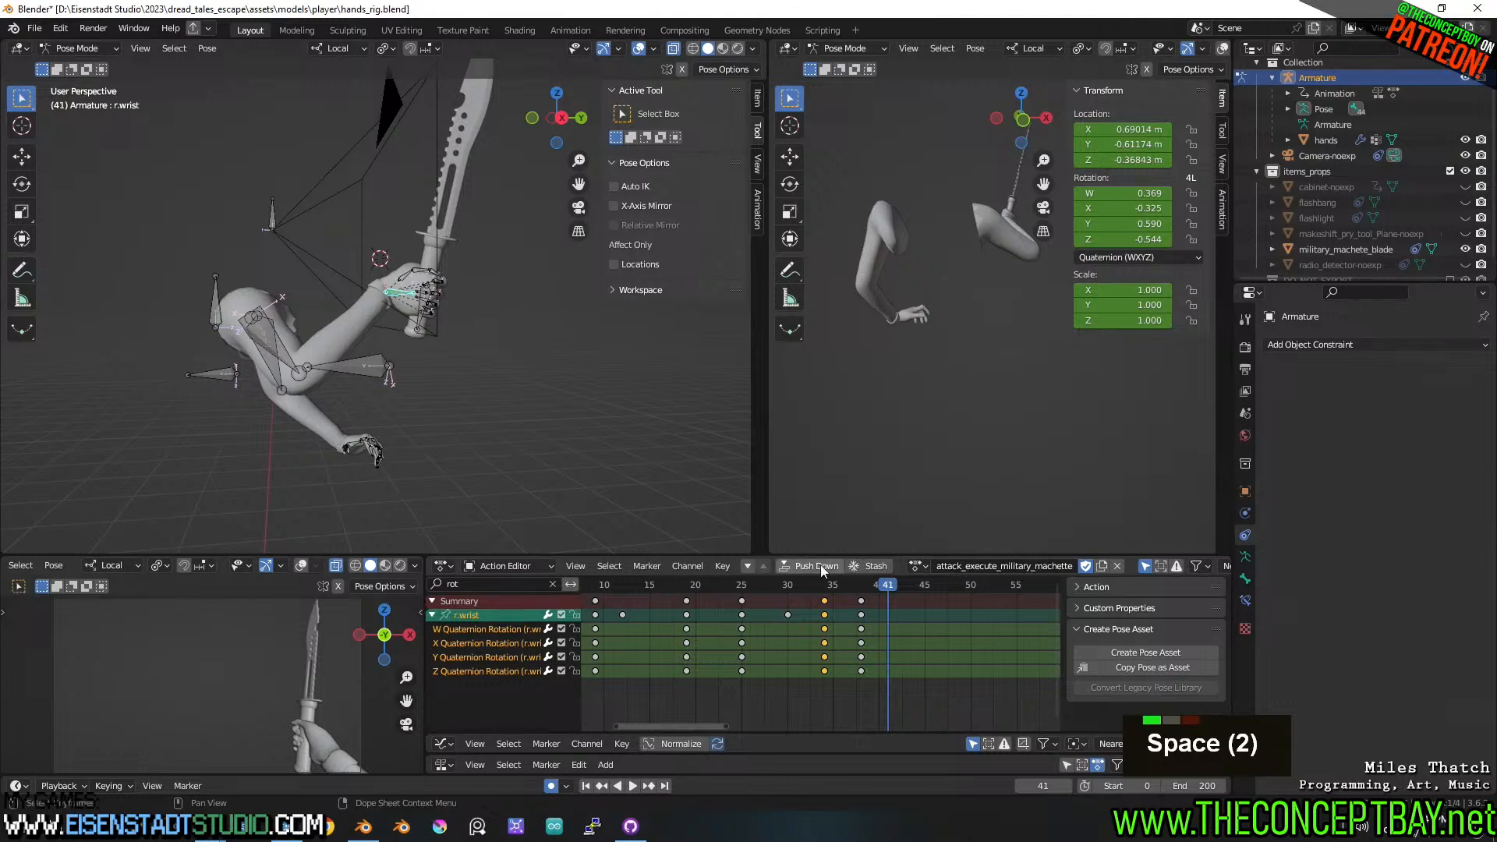
- Overwrite the r.wrist rotation keyframes at frame 34 with copies of those at frame 38 and rotate the bone about -1.2°
left_click_drag(824, 585, 824, 594)
key("shift+d")
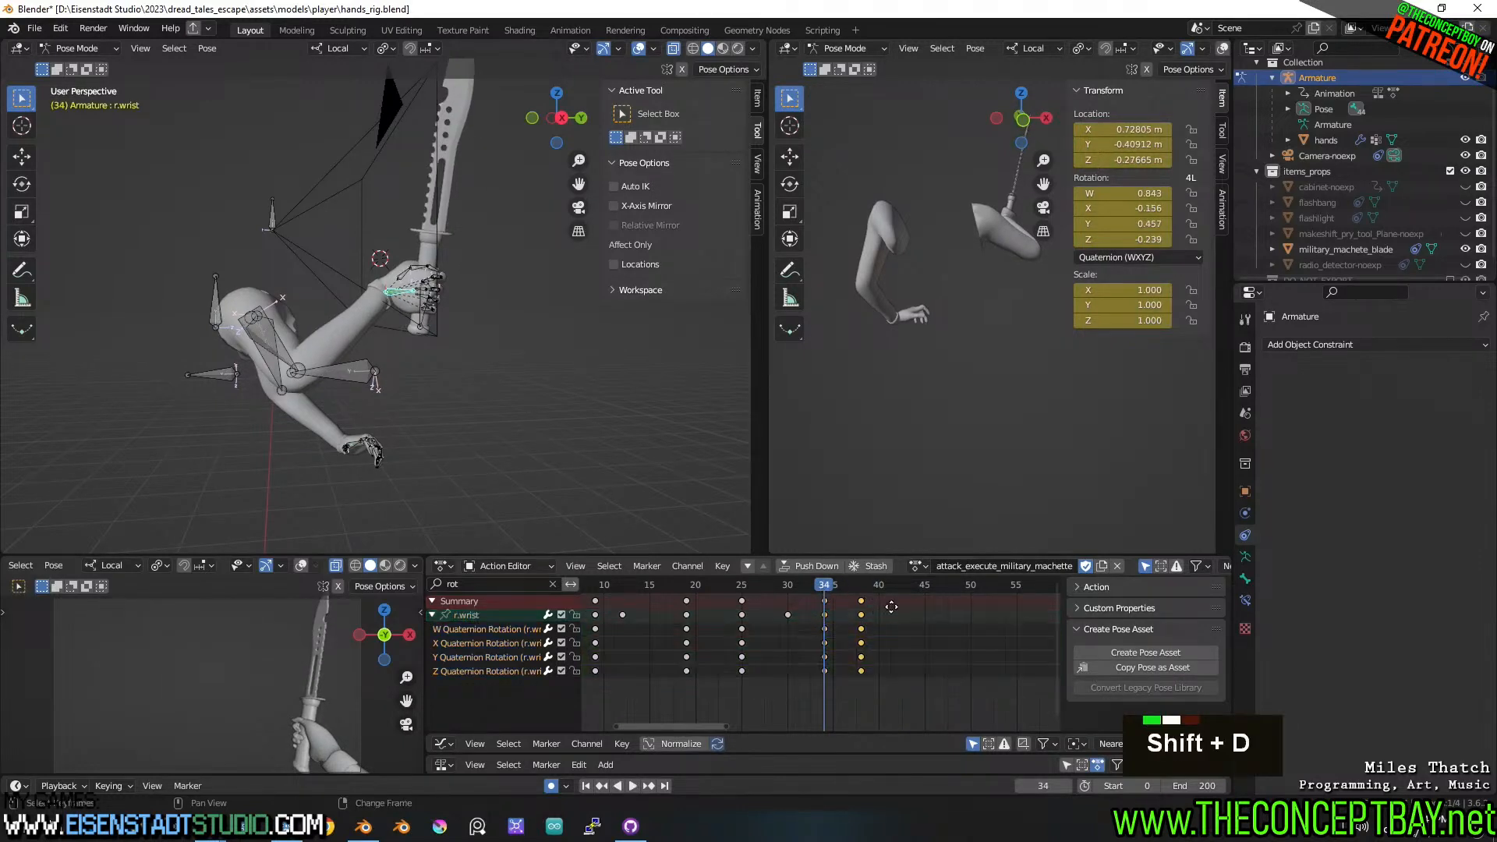
left_click(827, 600)
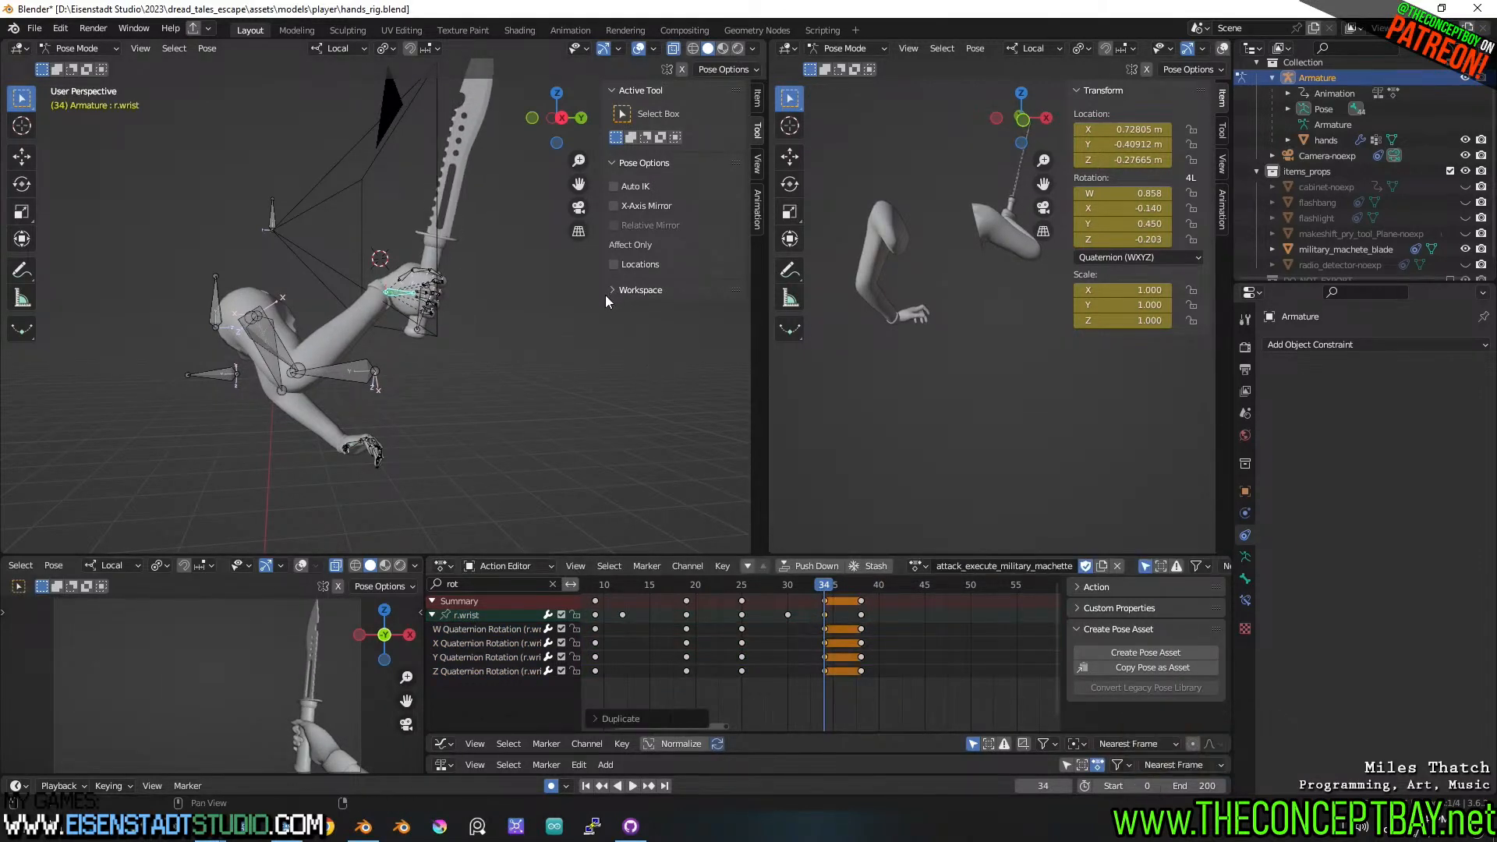
key("r")
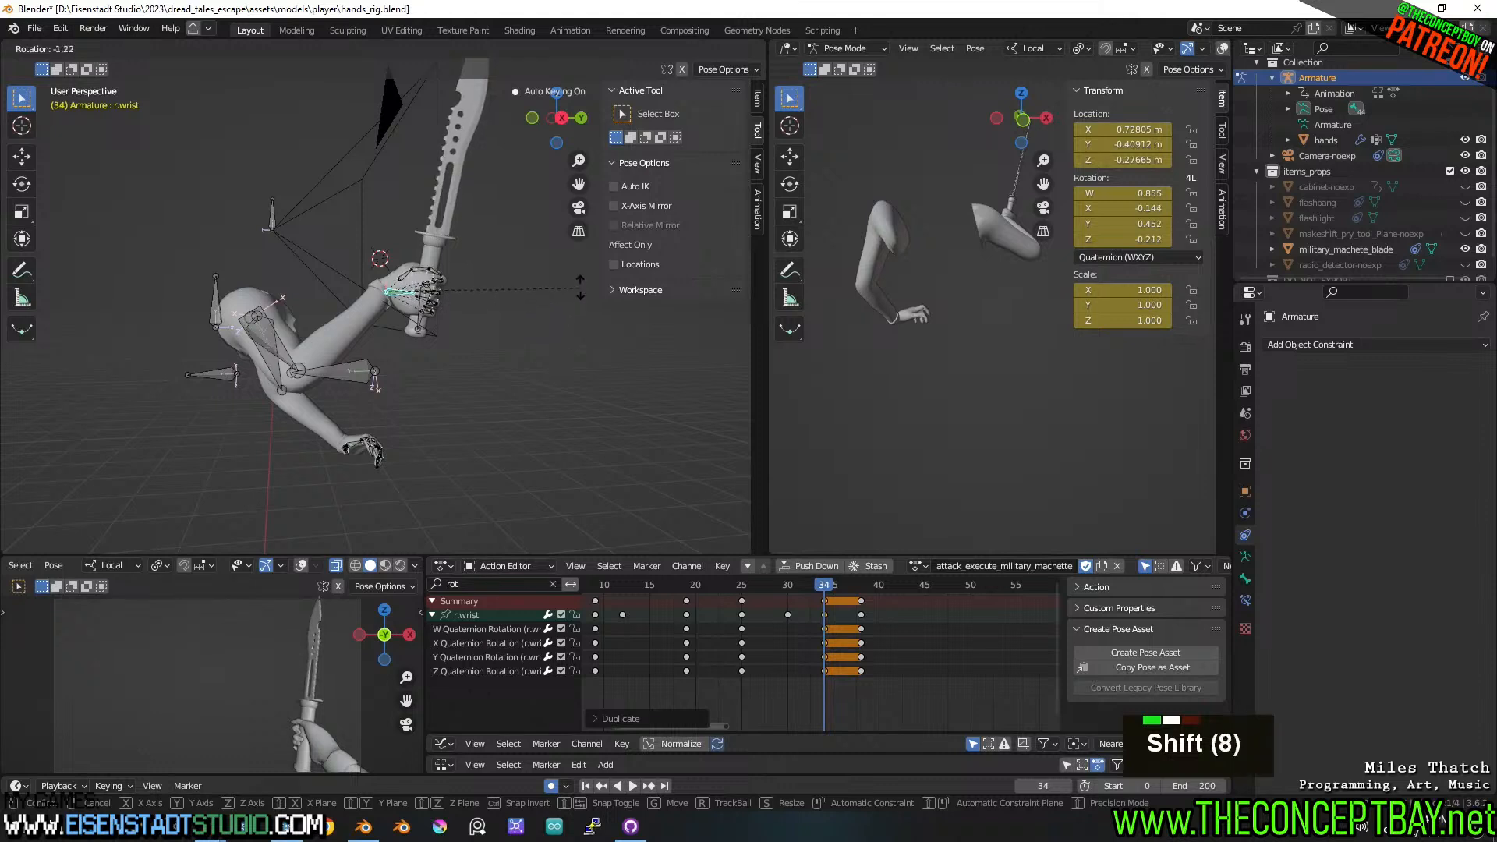
left_click(577, 286, "shift")
- Play back the swing's return several times to check how the wrist settles into the end pose
key("space")
key("space")
key("space")
key("space")
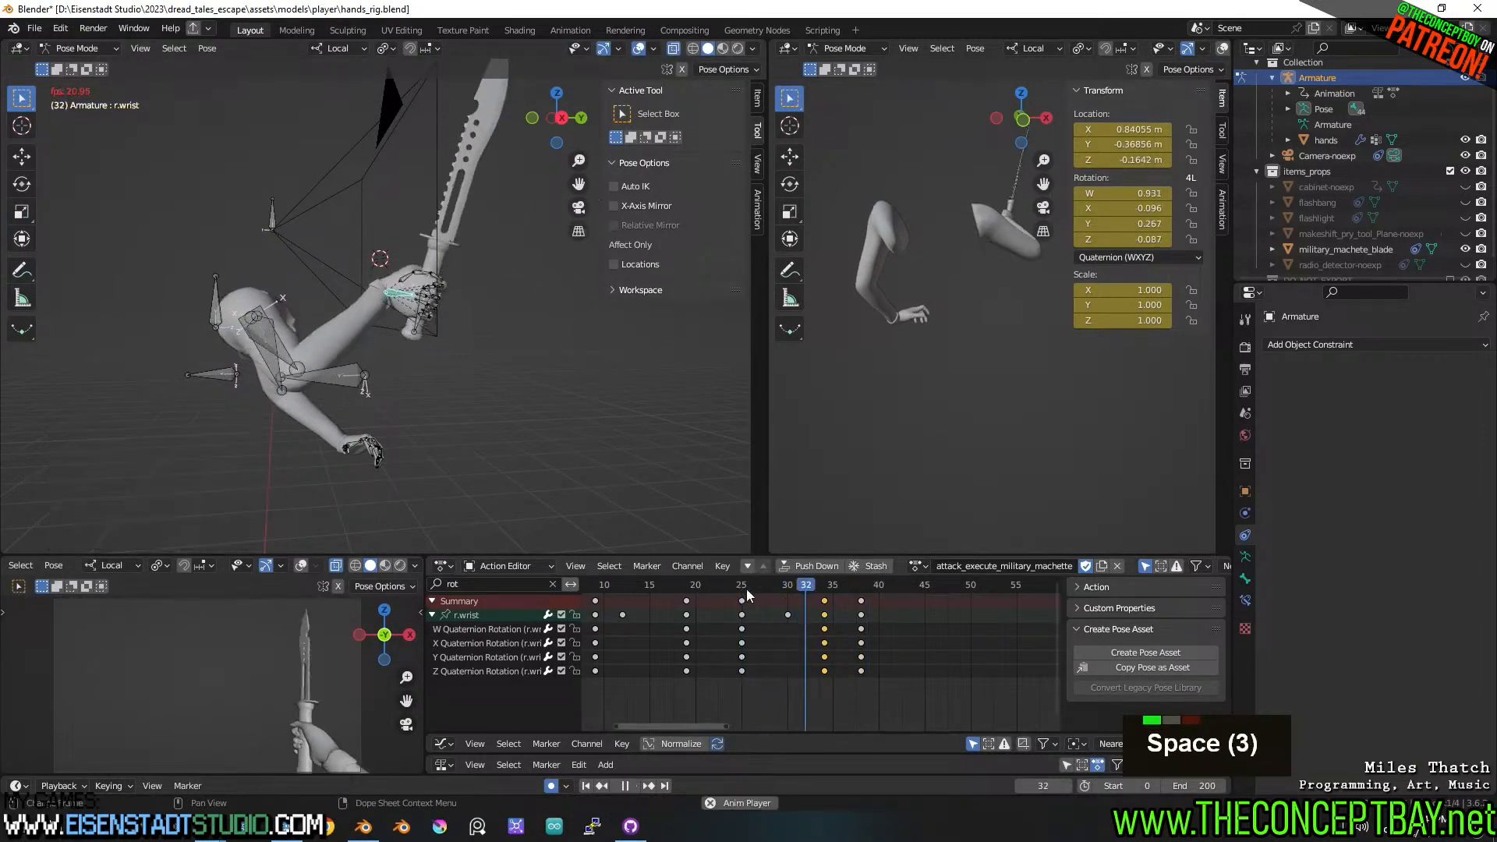
key("space")
key("space")
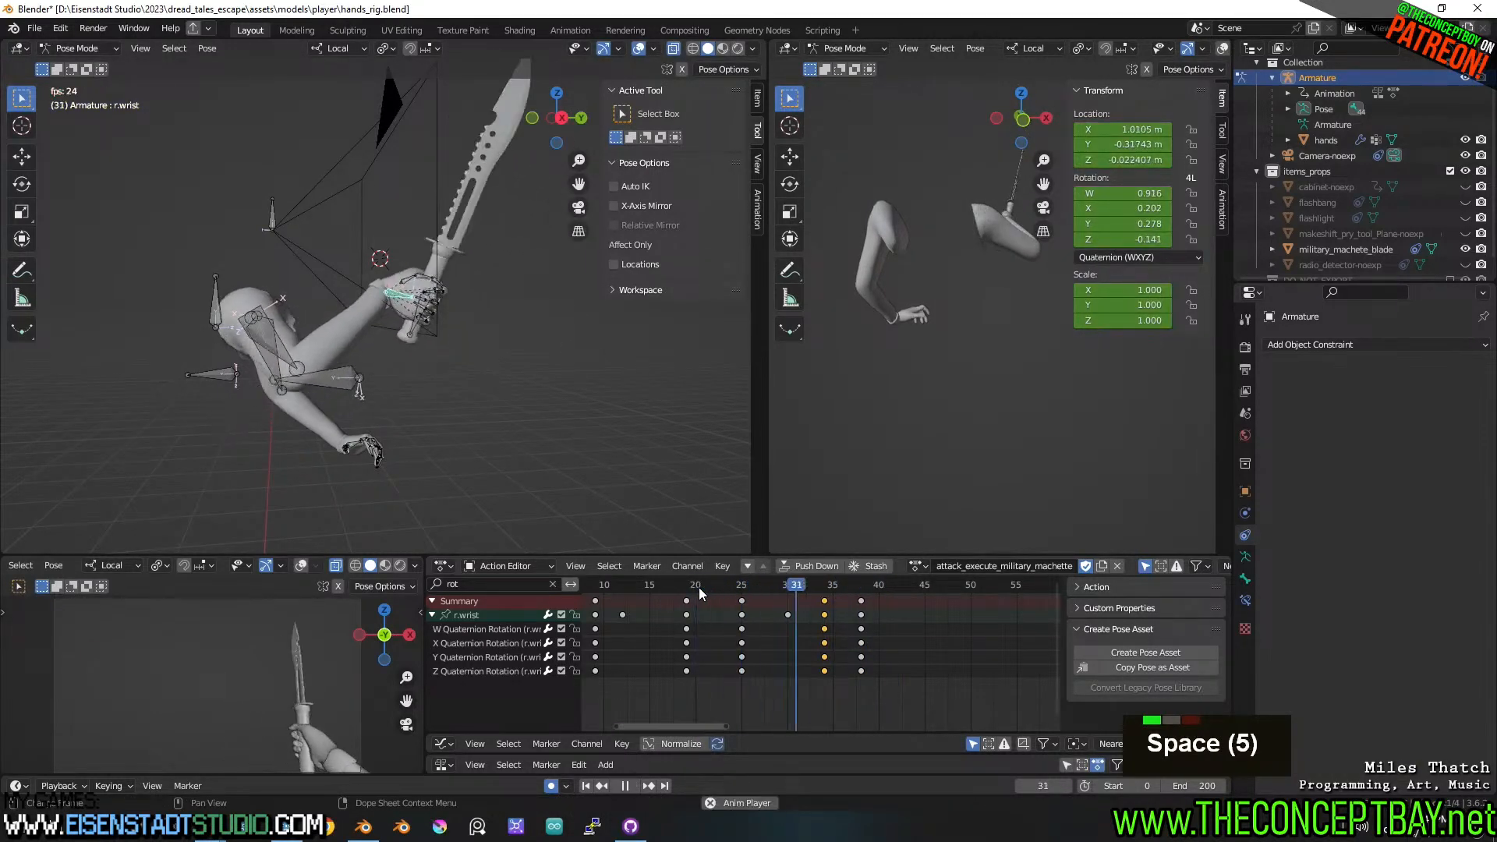
key("space")
key("space")
key("space")
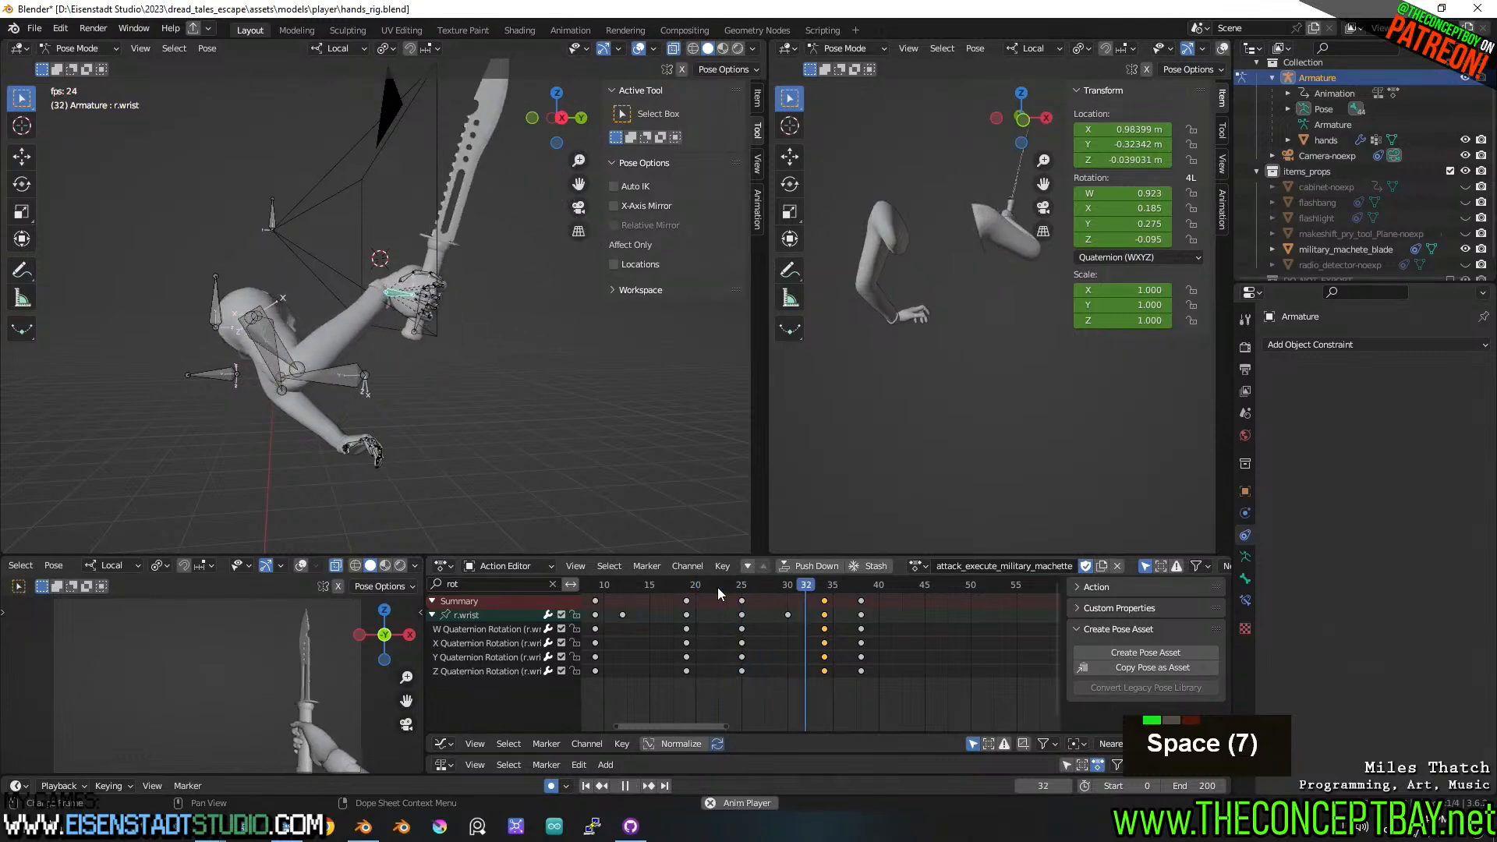
key("space")
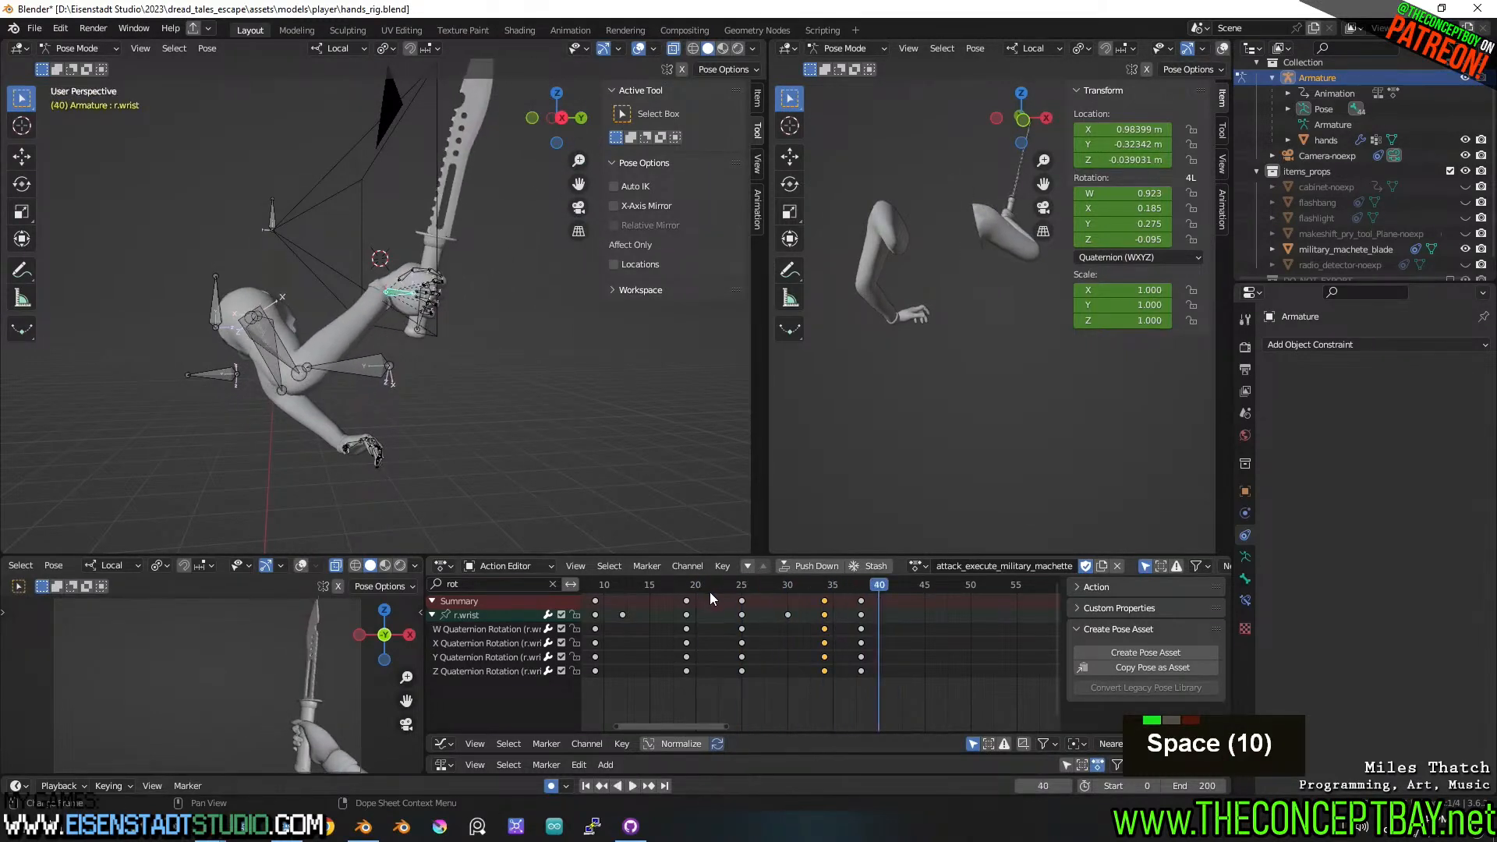
- Go back to frame 34 and save hands_rig.blend
left_click(824, 587)
key("ctrl+s")
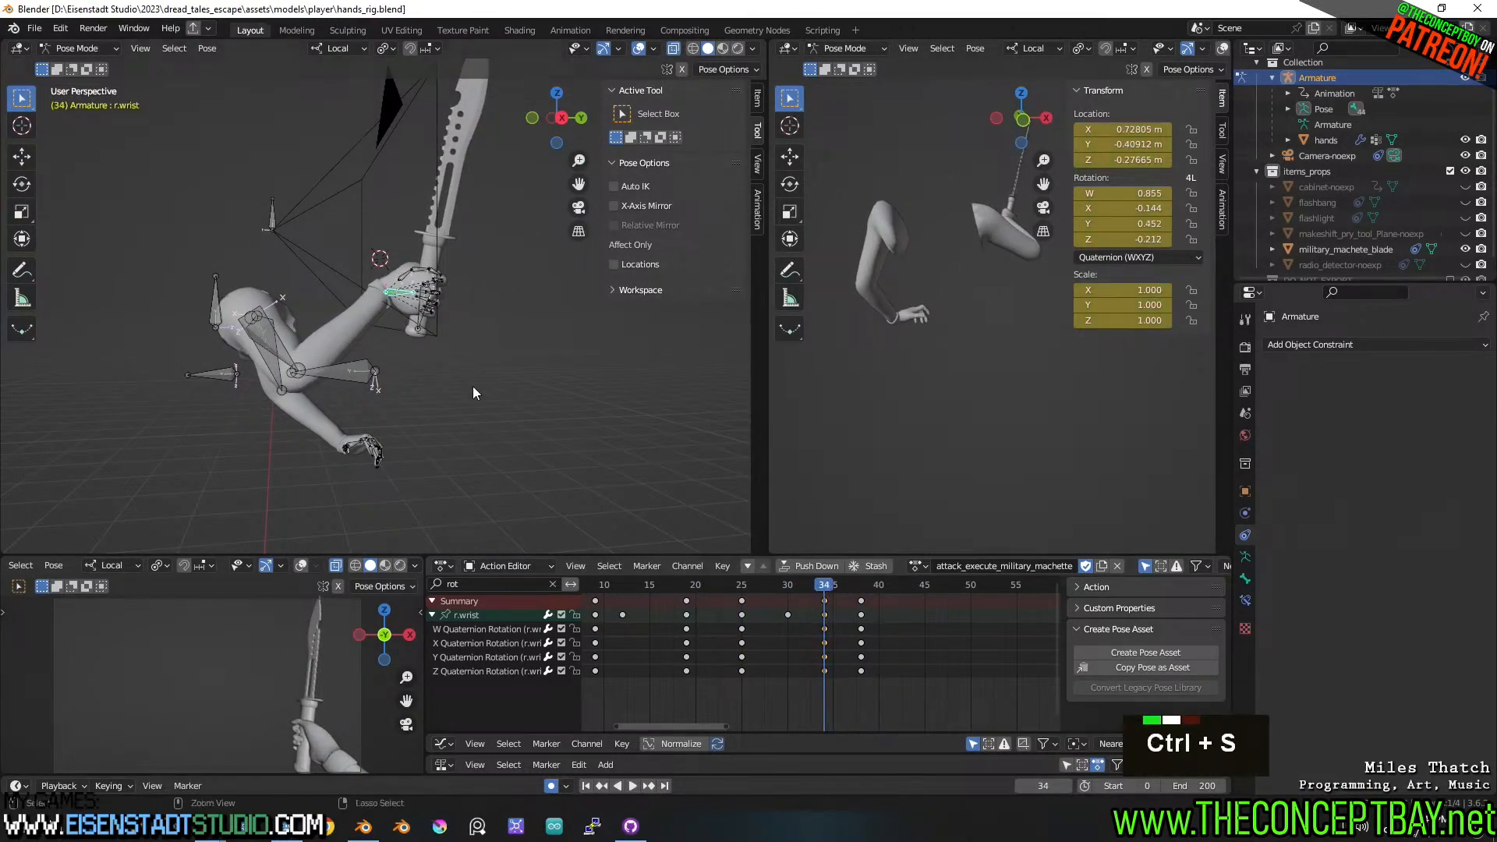
mouse_move(472, 386)
middle_mouse_down("shift")
mouse_move(483, 421)
mouse_move(464, 414)
middle_mouse_up("shift")
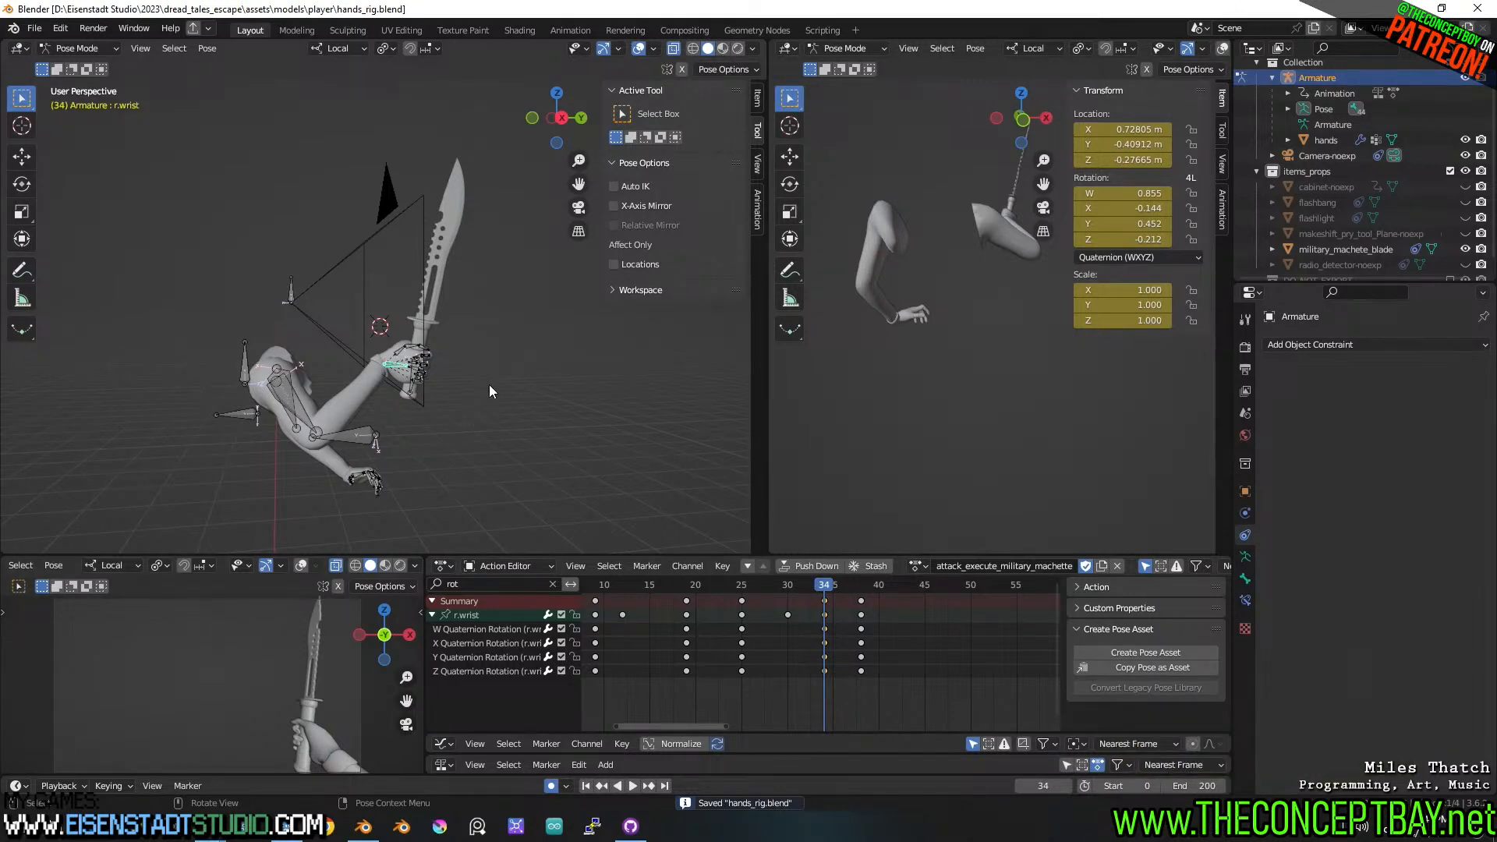
key("ctrl+s")
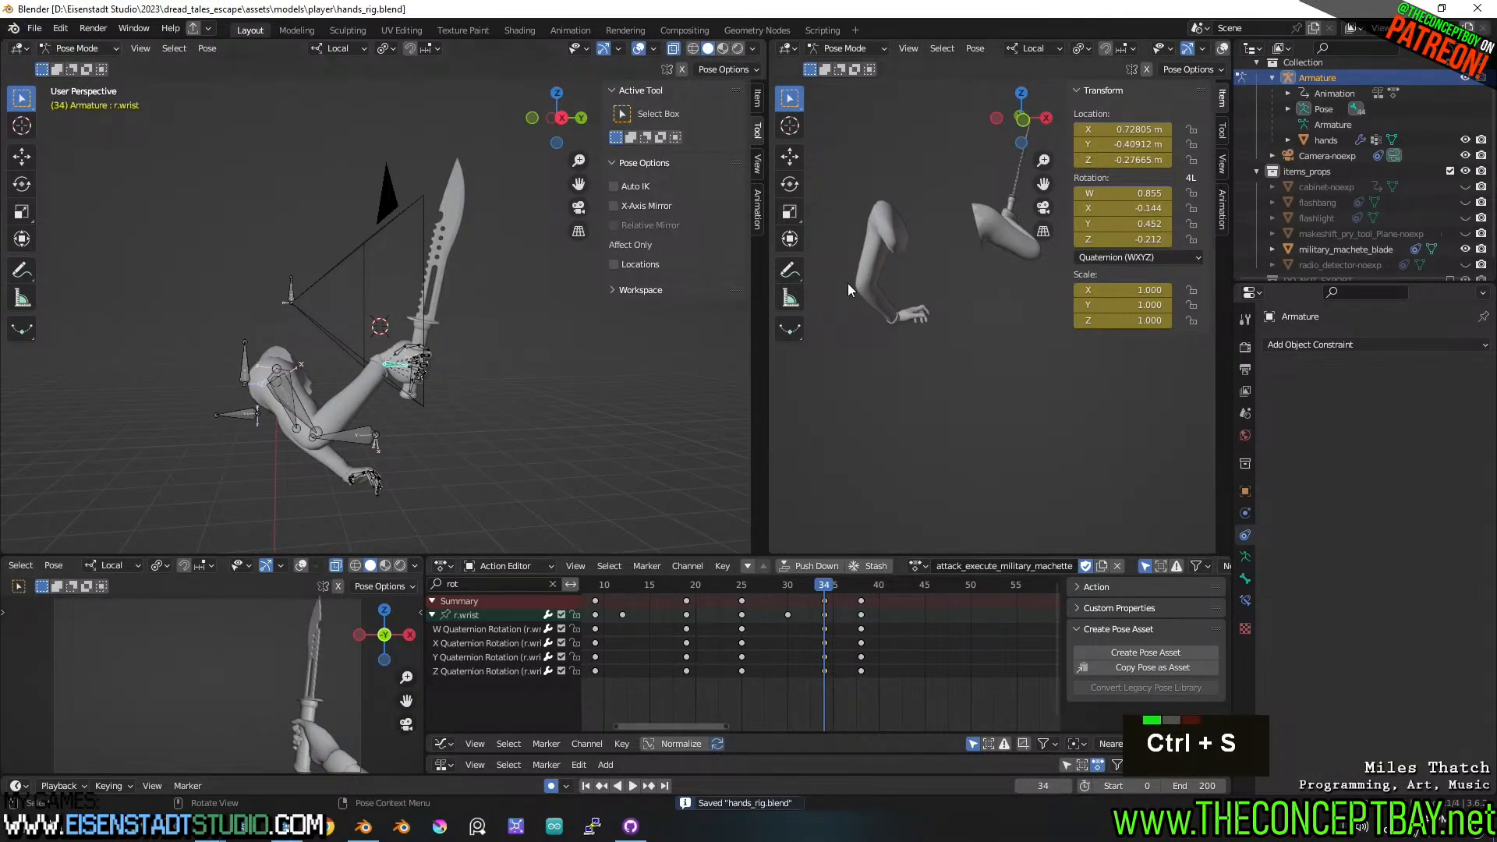
- Exclude the items_props collection from the view layer and save the file again
left_click(1449, 171)
middle_click_drag(670, 382, 641, 394)
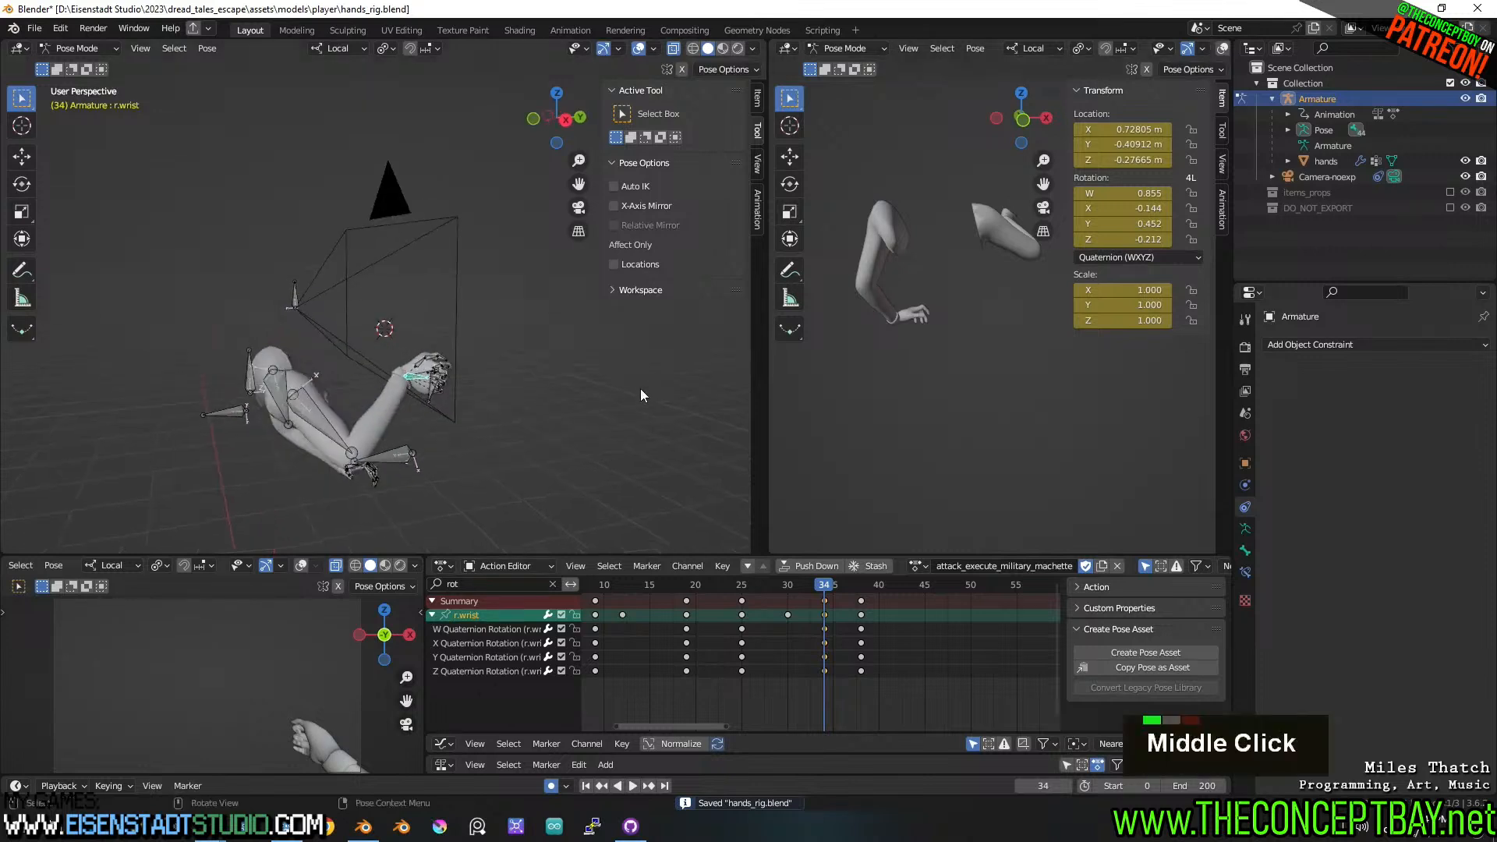
key("ctrl+s")
- Start a glTF 2.0 export and set its destination to the engine/models/player folder of the dread_tales_escape project
left_click(34, 28)
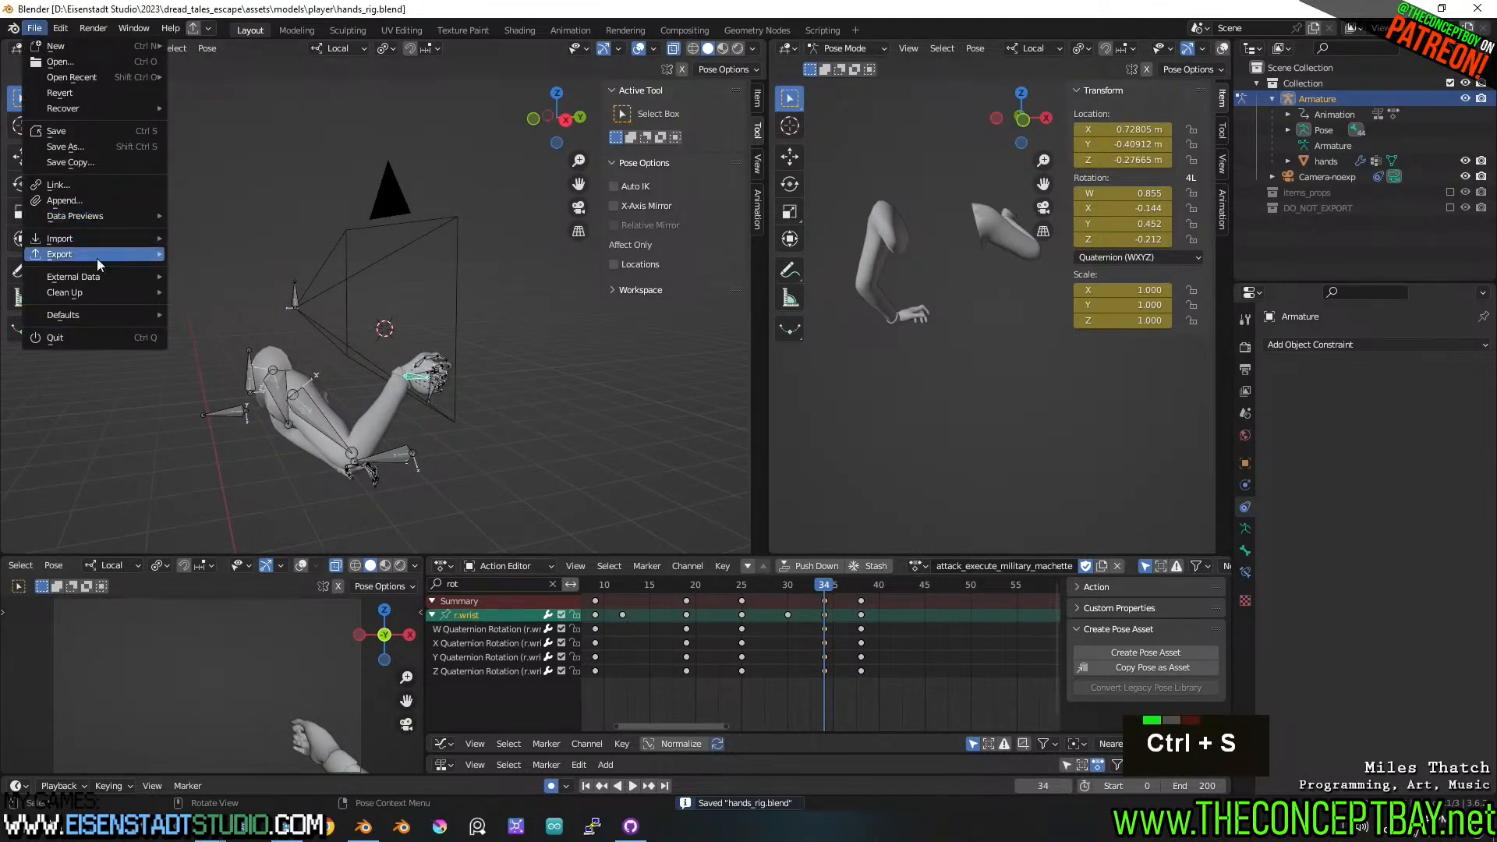
mouse_move(103, 251)
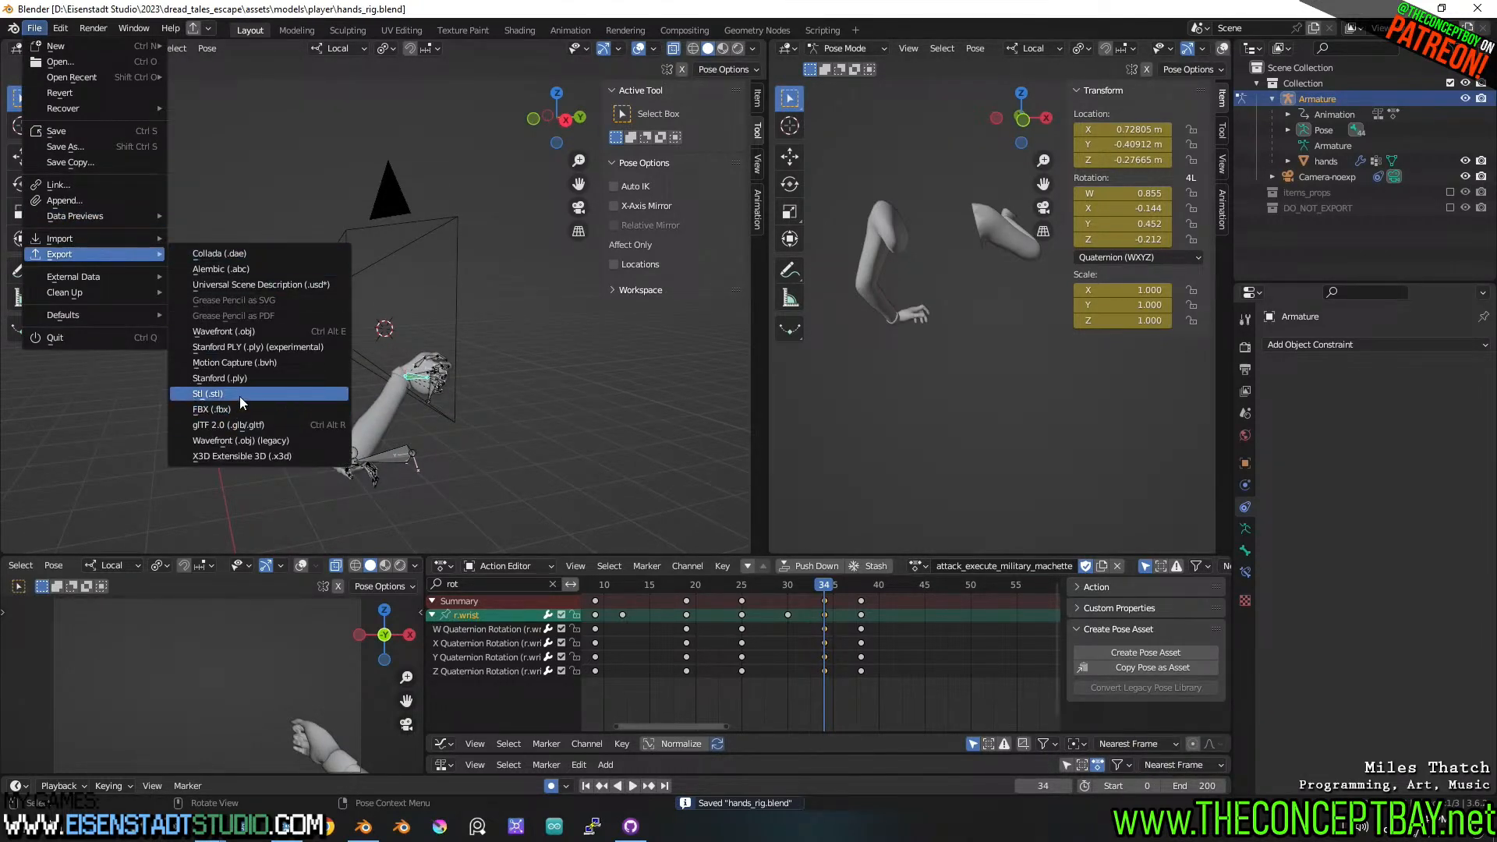
left_click(246, 423)
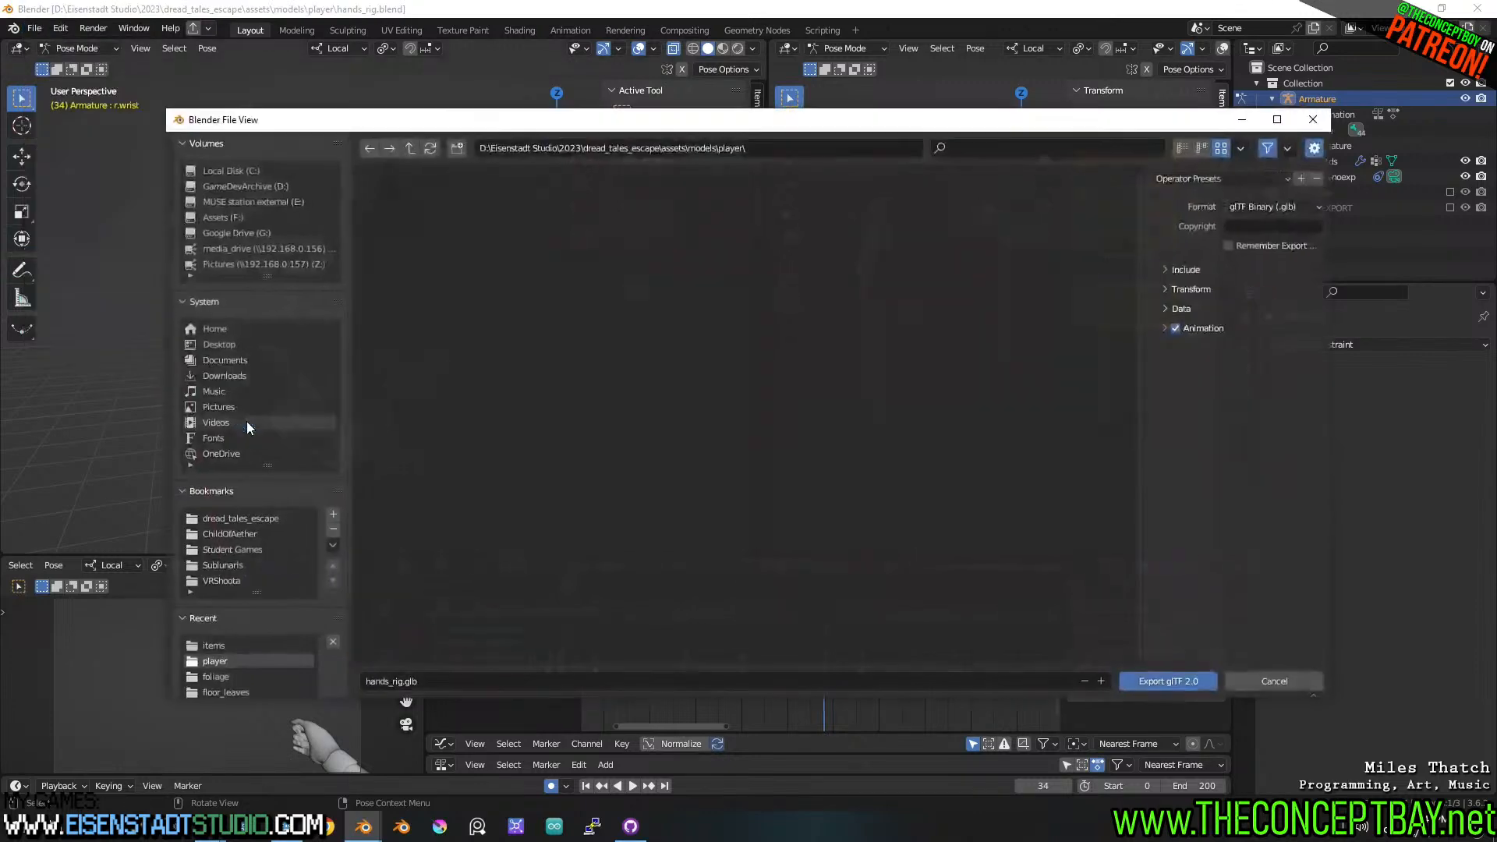
double_click(419, 676)
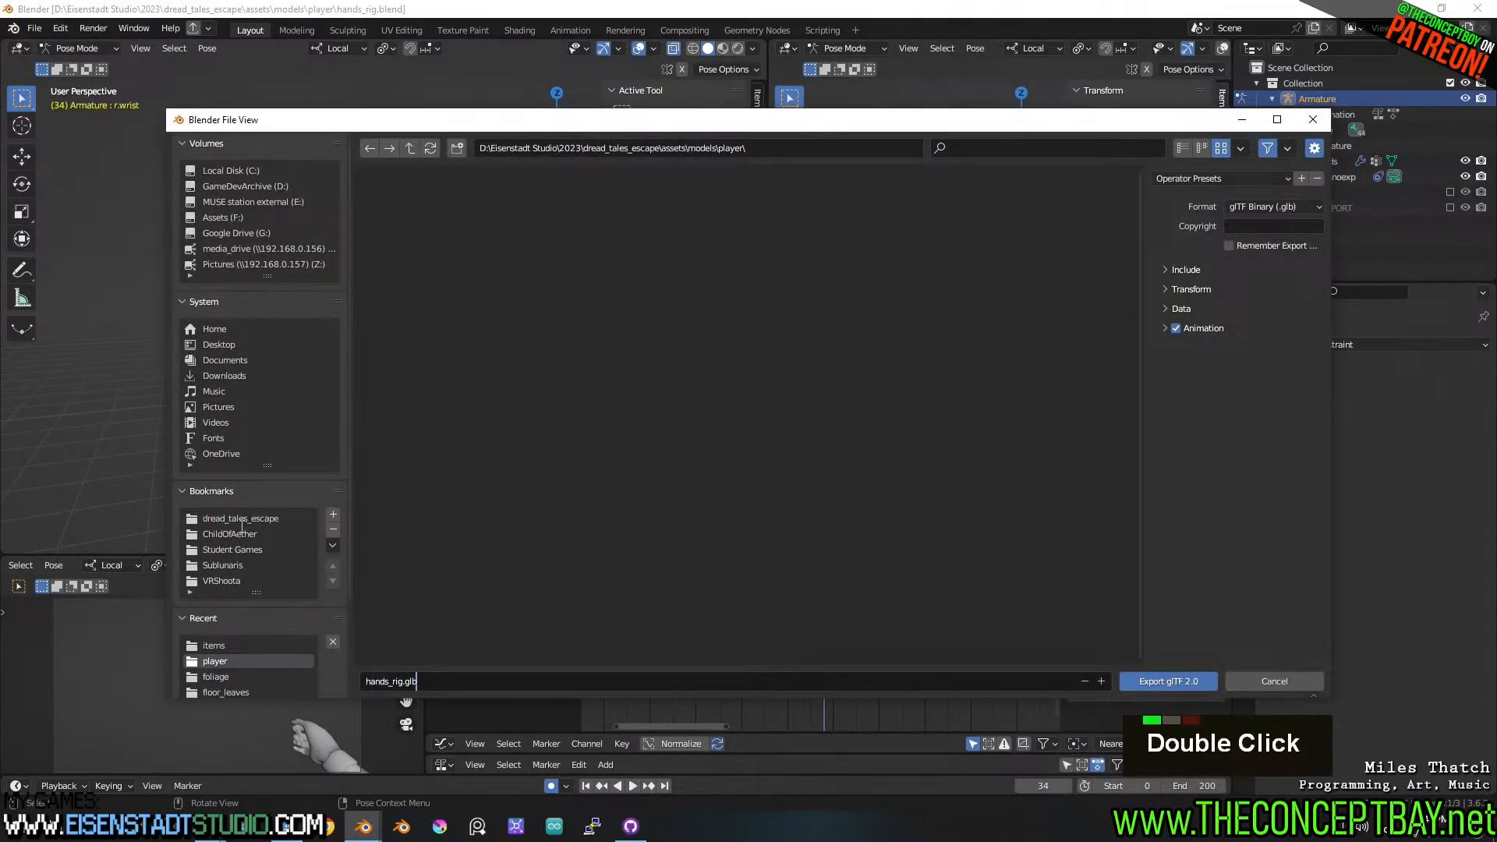
double_click(241, 520)
key("Escape")
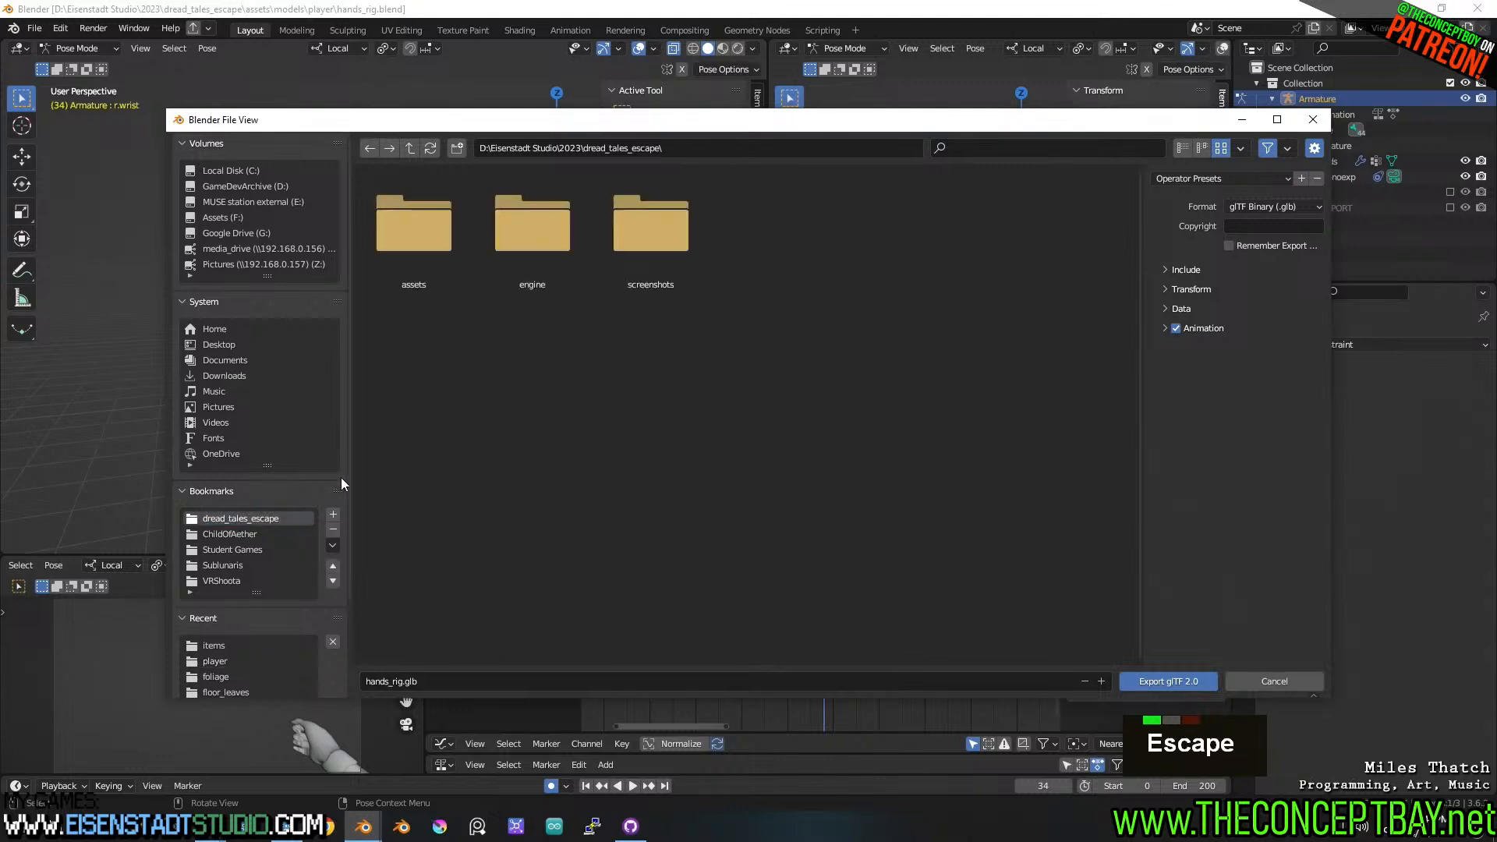
double_click(522, 231)
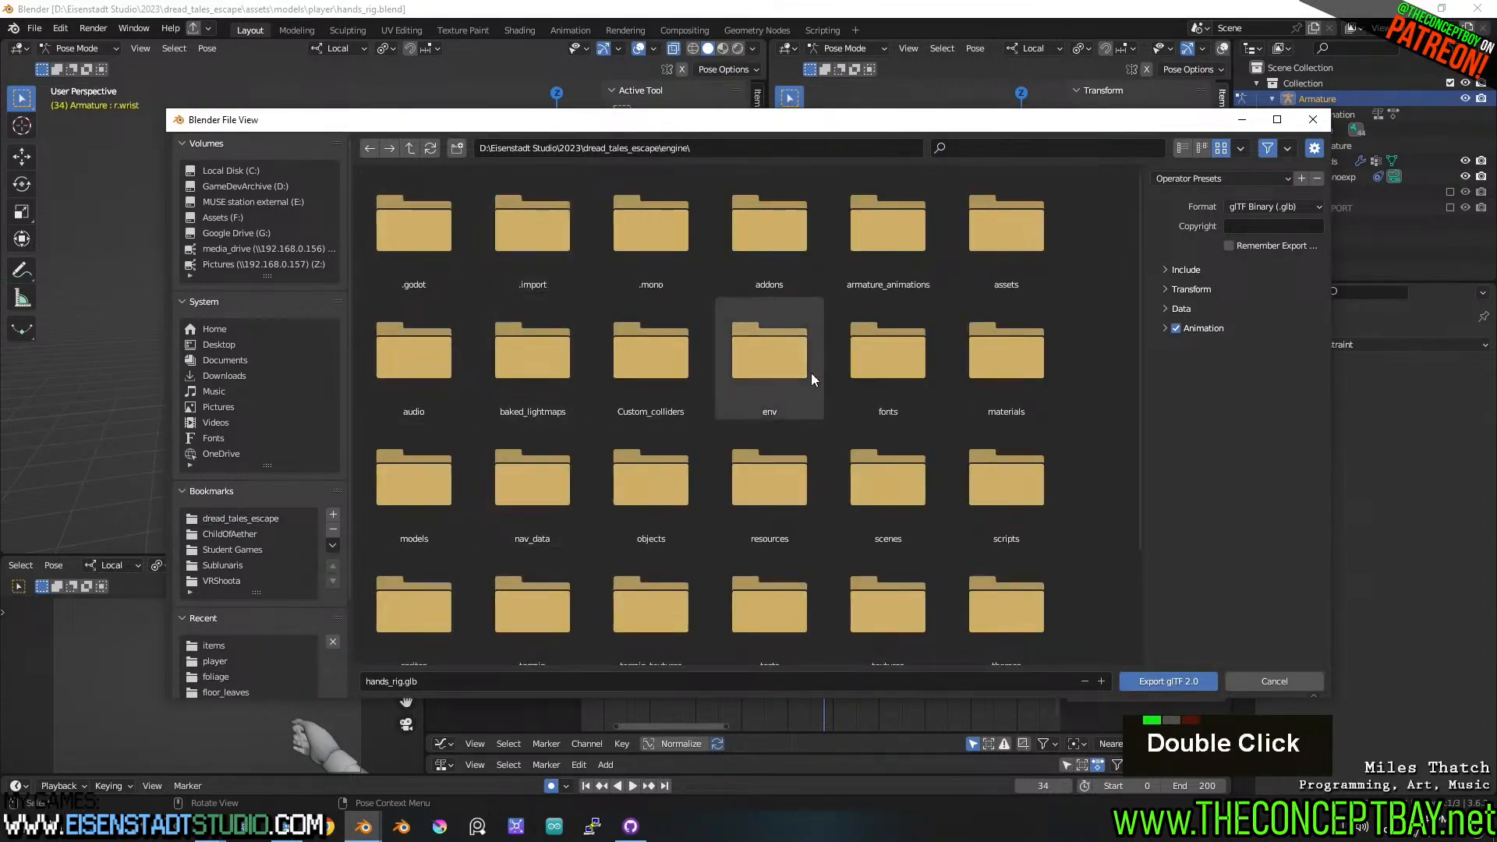
double_click(435, 500)
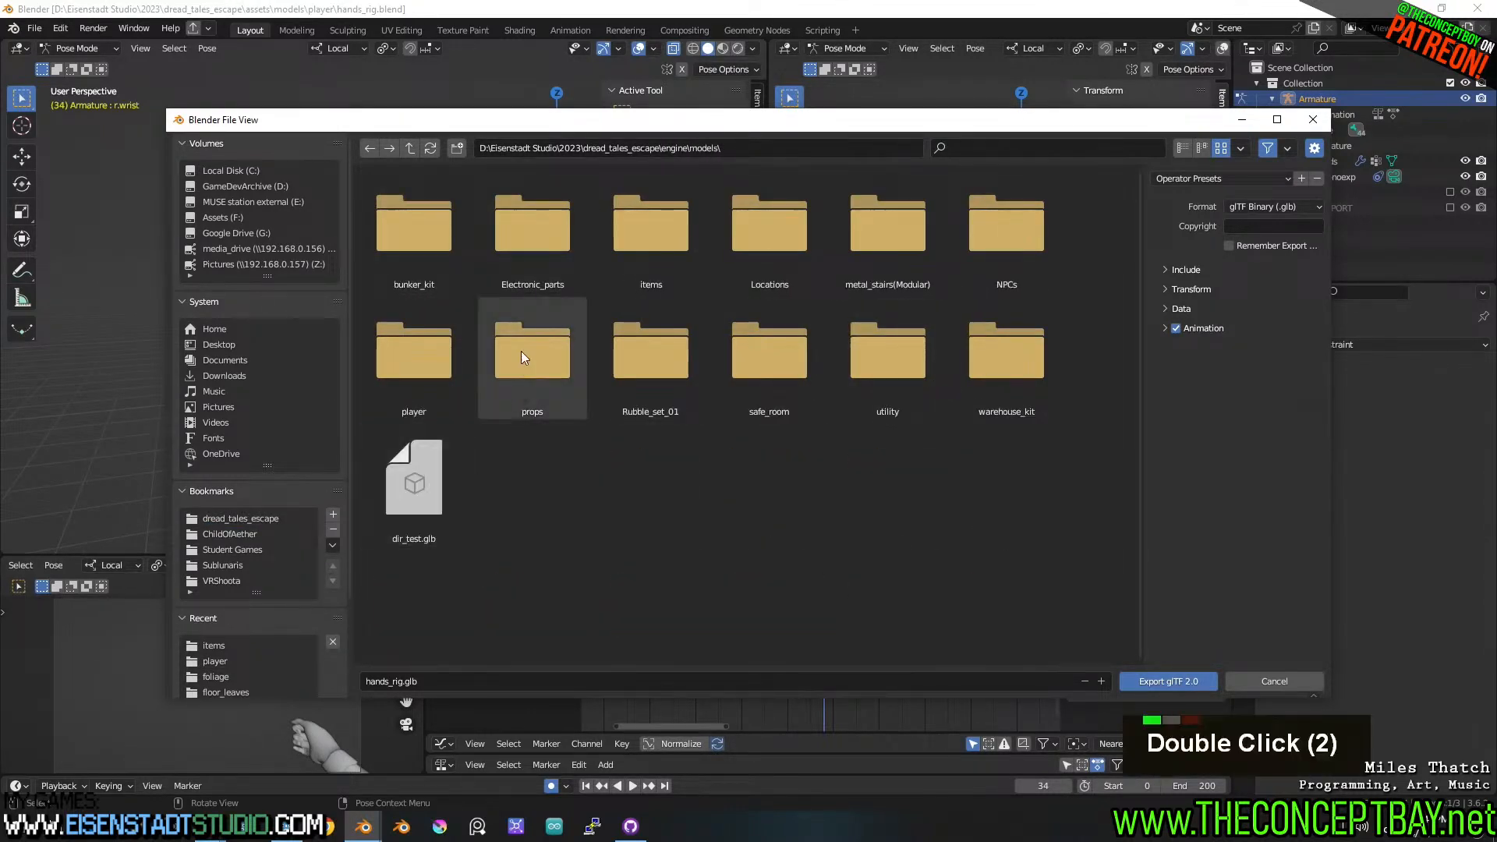
double_click(429, 362)
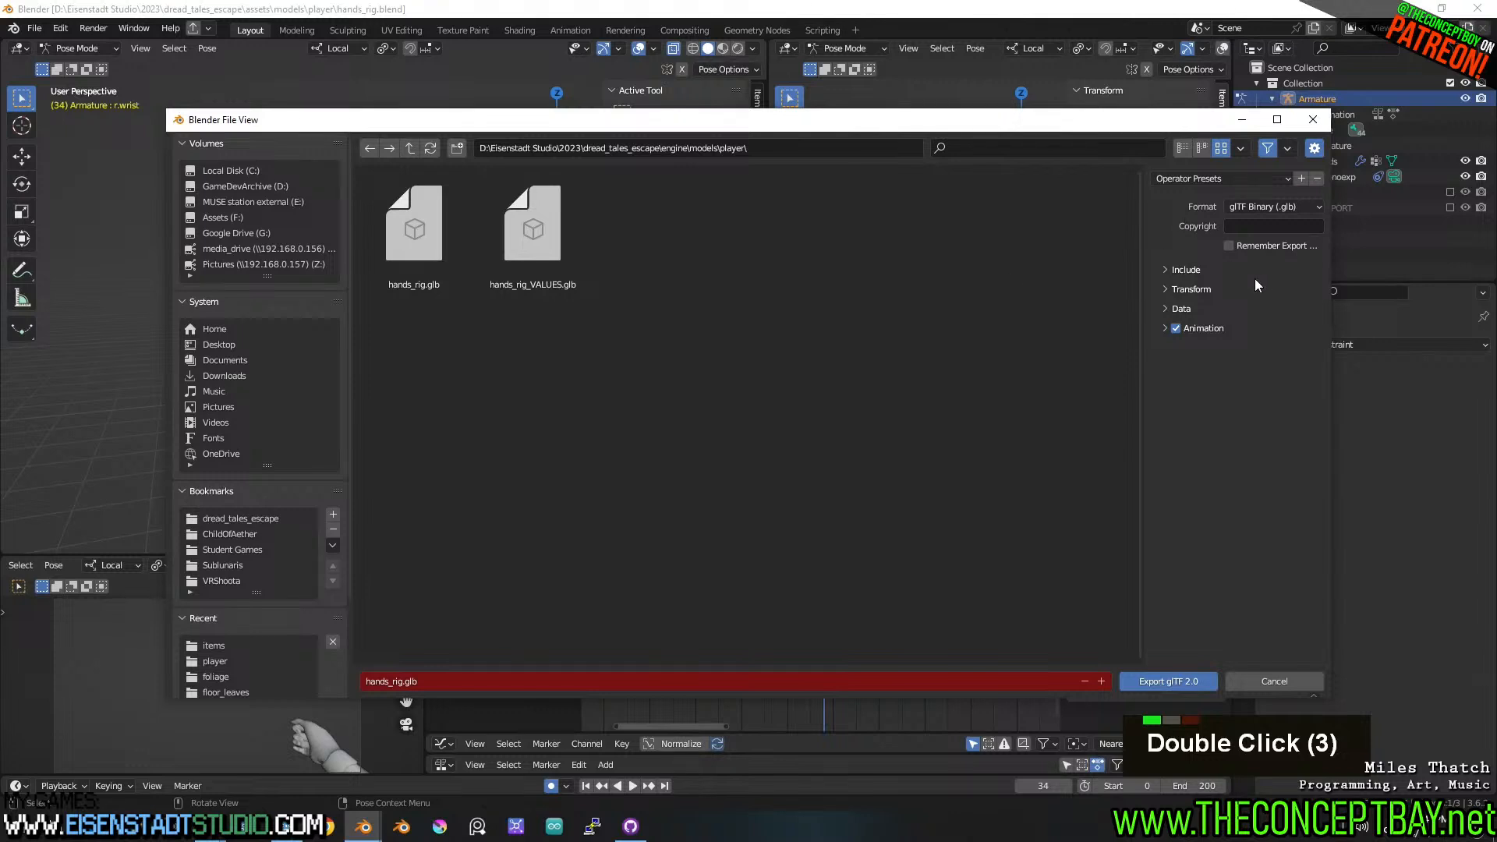
- Expand the Include options, keep the glTF Binary (.glb) format, and export over the existing hands_rig.glb
left_click(1186, 269)
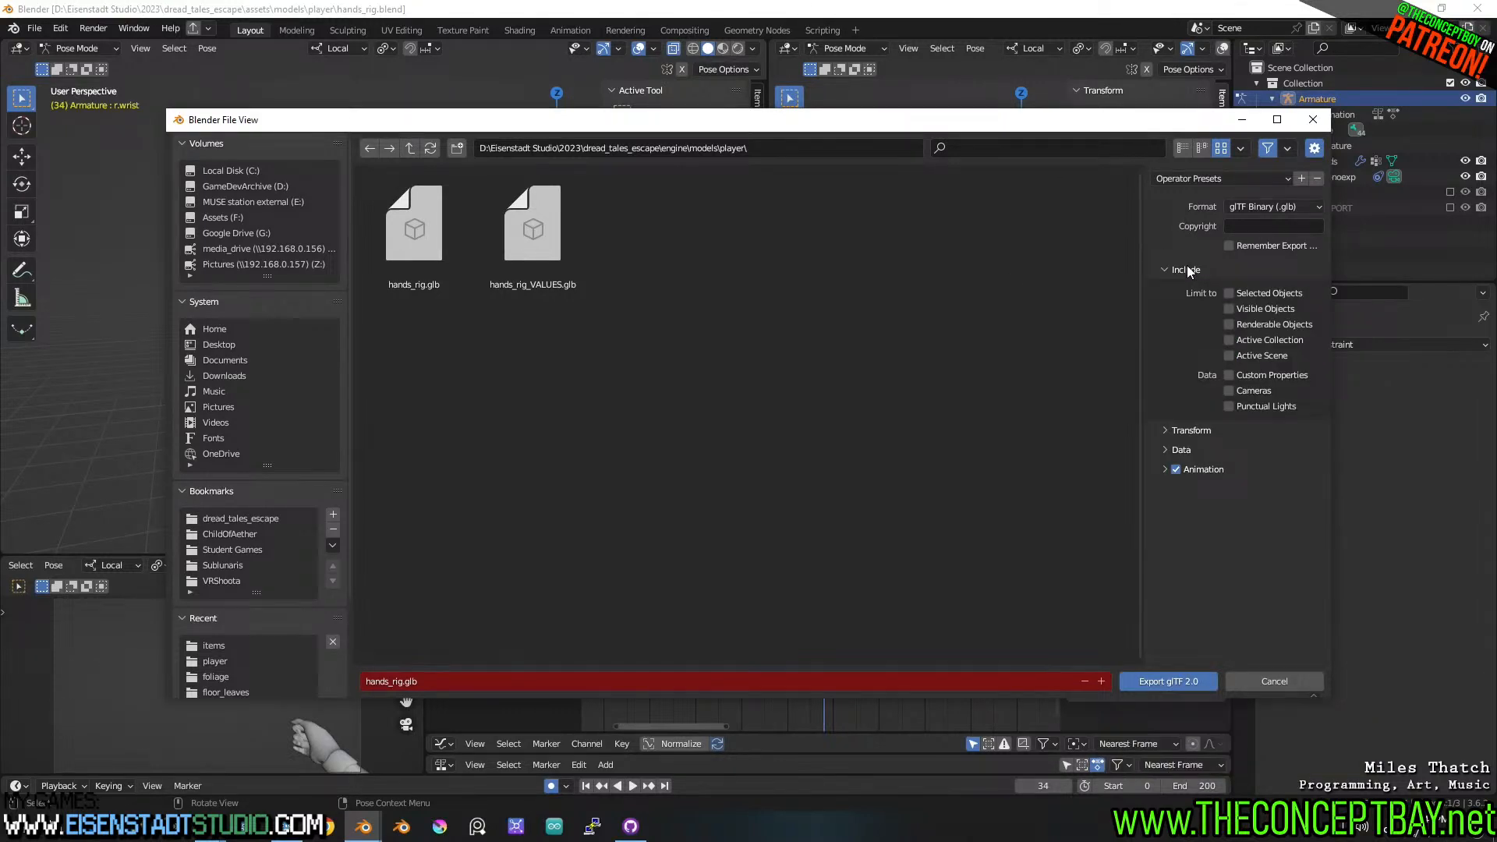
left_click(1251, 207)
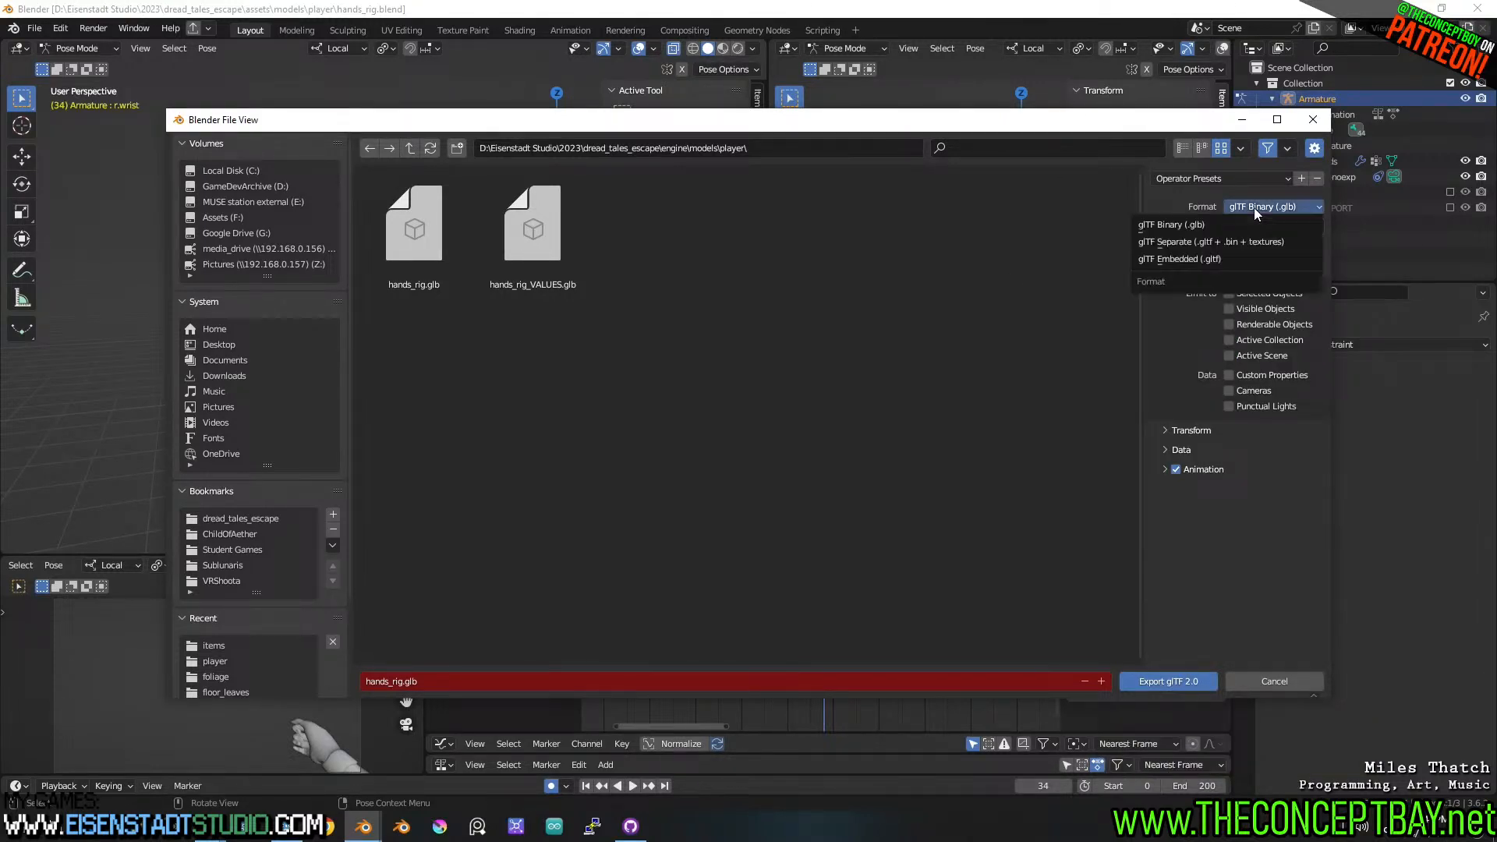
left_click(1251, 202)
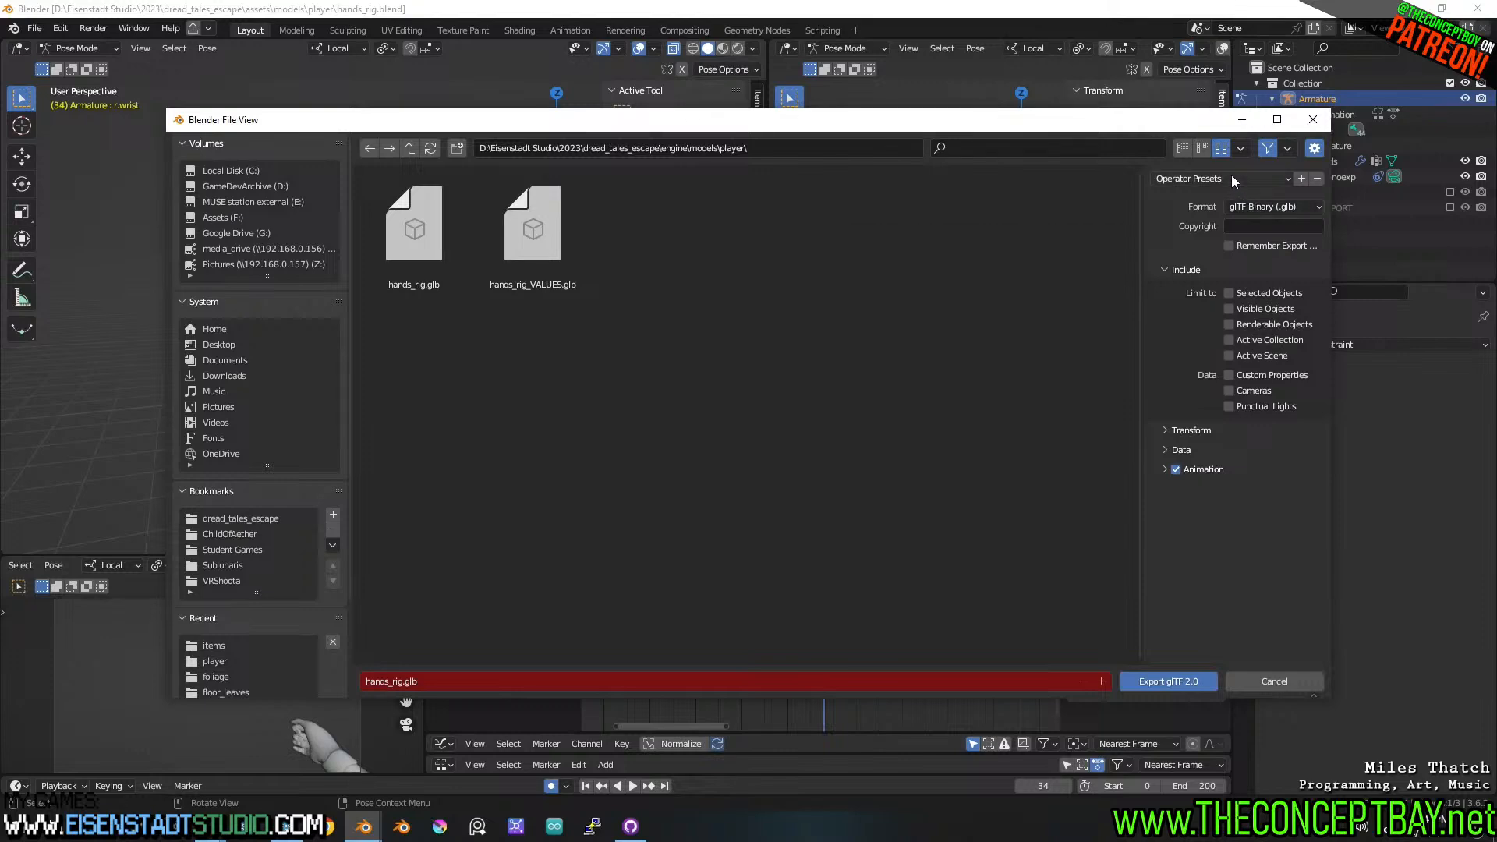
left_click(1175, 679)
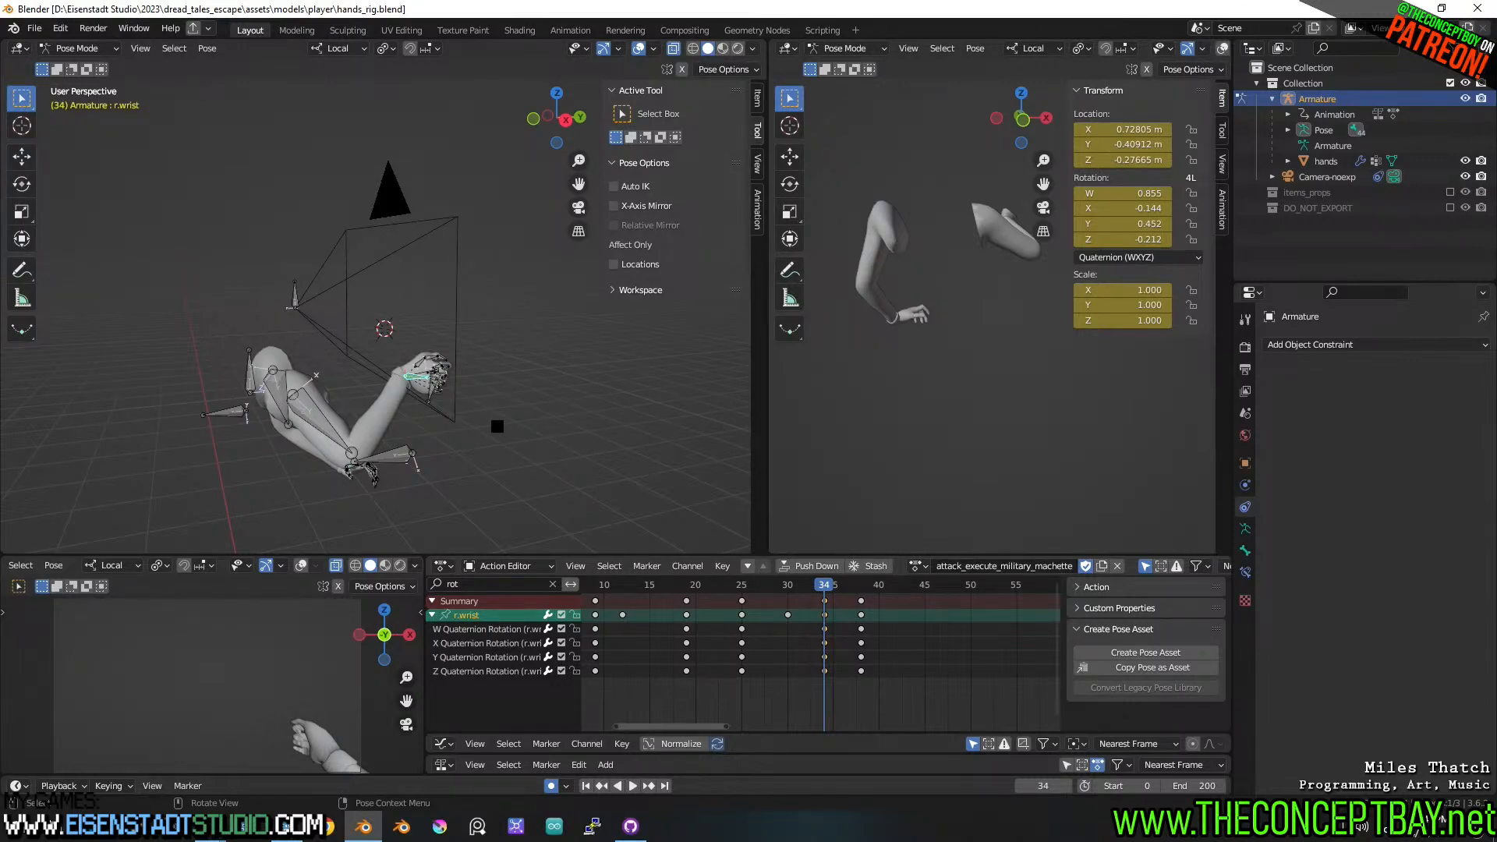
- Put the armature in Object Mode and switch to Godot to inspect the safe_room_2 scene
key("ctrl+Tab")
middle_click_drag(480, 423, 405, 444)
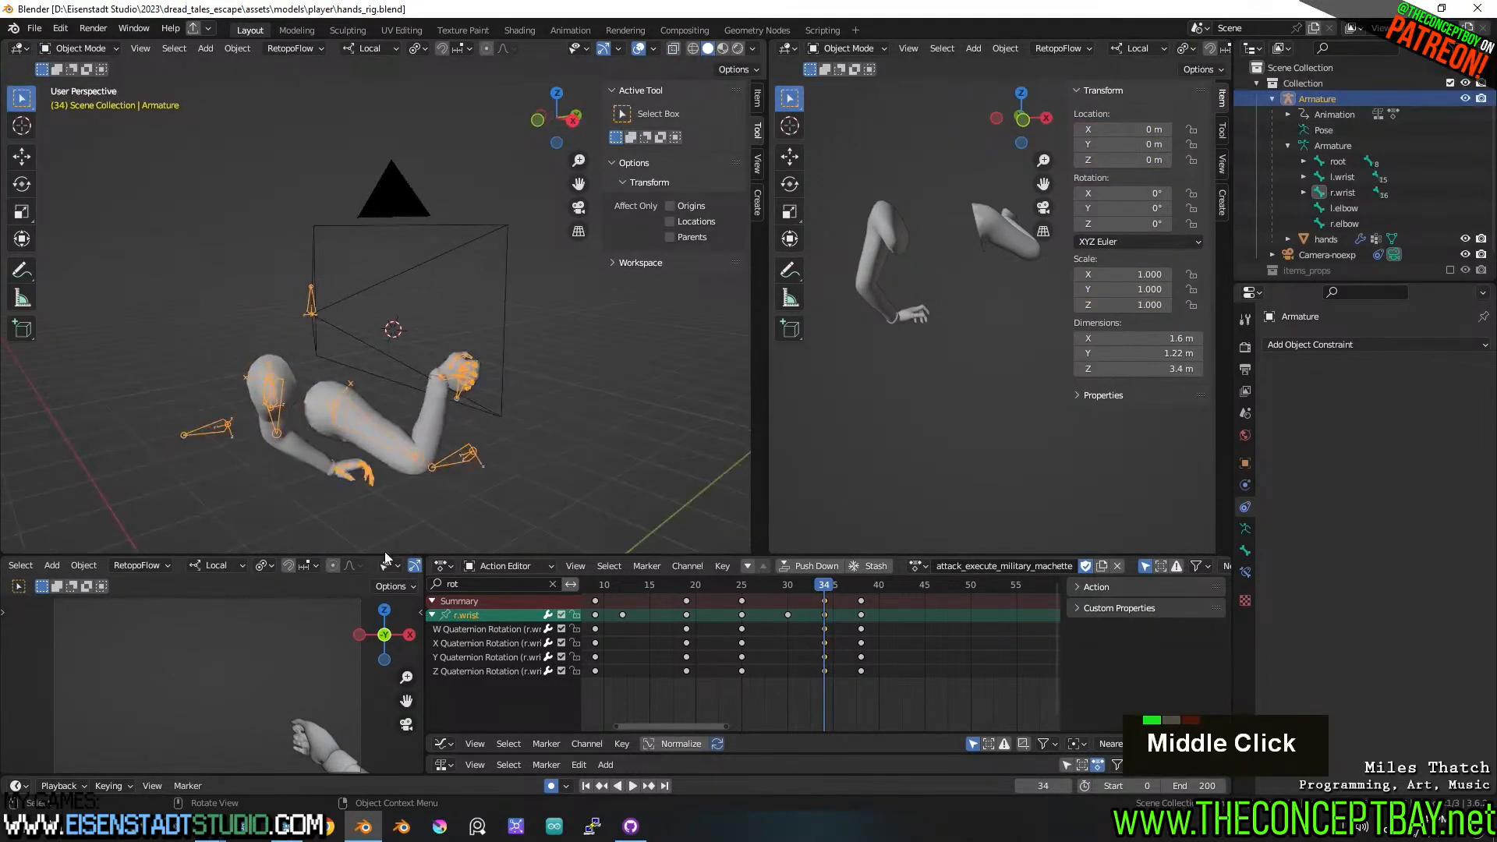
left_click(287, 827)
middle_click_drag(611, 414, 750, 417)
scroll(766, 390, "up", 3)
scroll(762, 382, "down", 2)
middle_click_drag(750, 417, 729, 460, "shift")
middle_click_drag(729, 460, 756, 395, "shift")
scroll(732, 428, "up", 2)
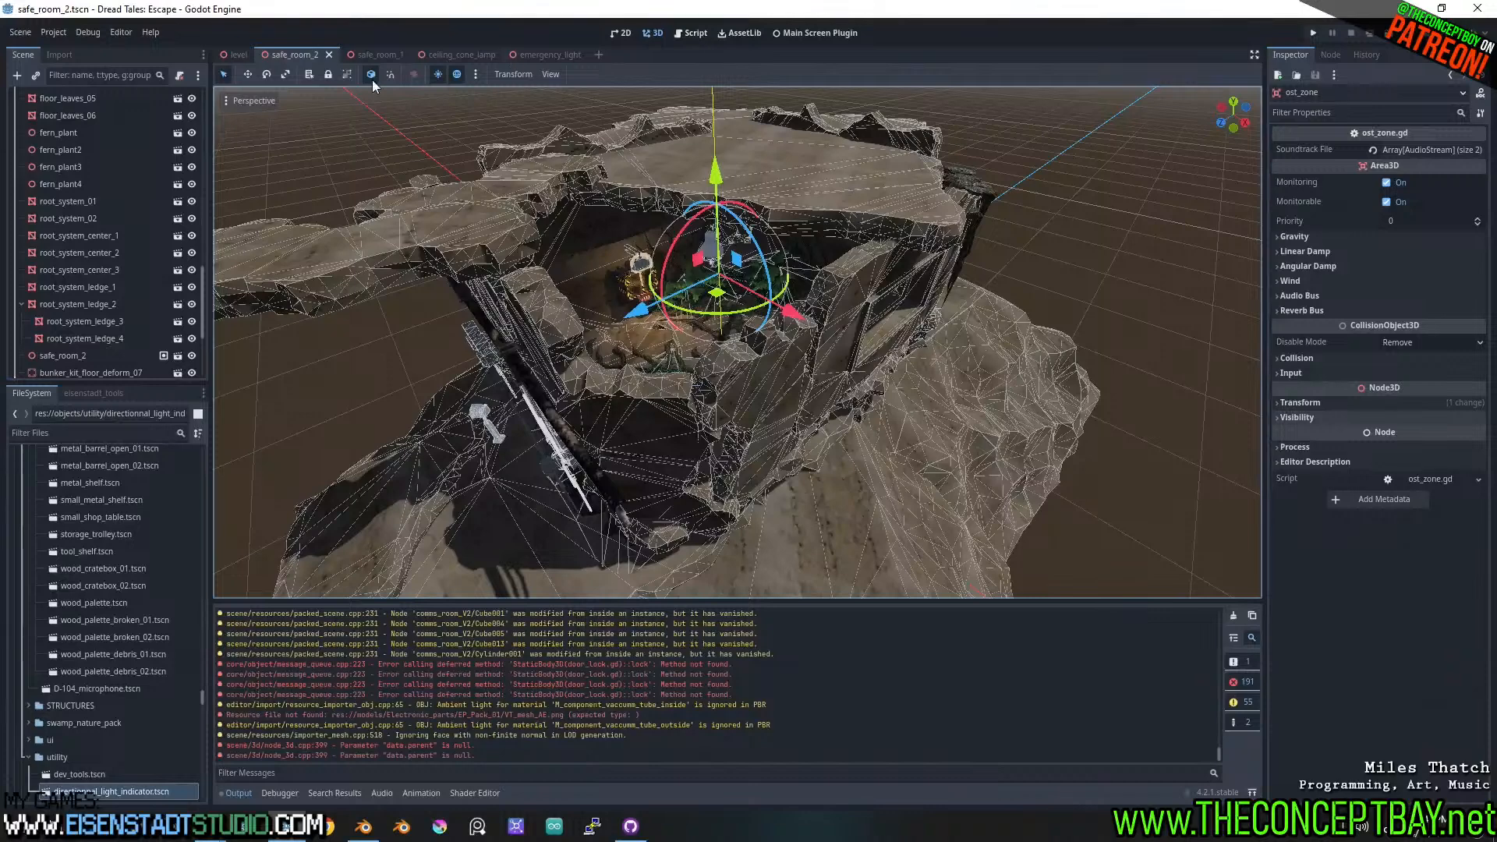
- Open the script editor, reveal and widen its script list, and open player.gd
left_click(692, 34)
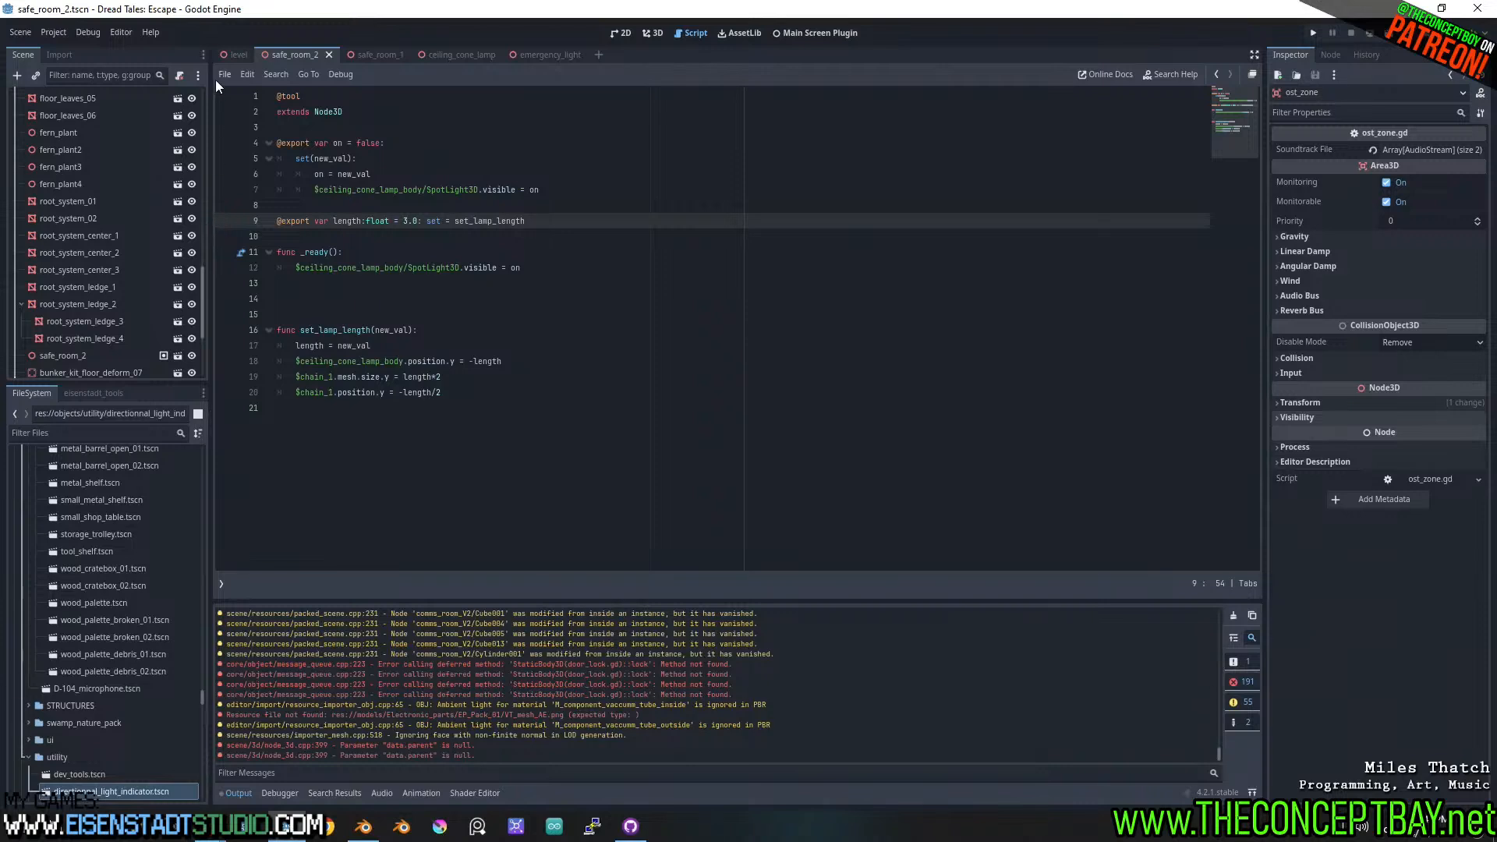
left_click(221, 583)
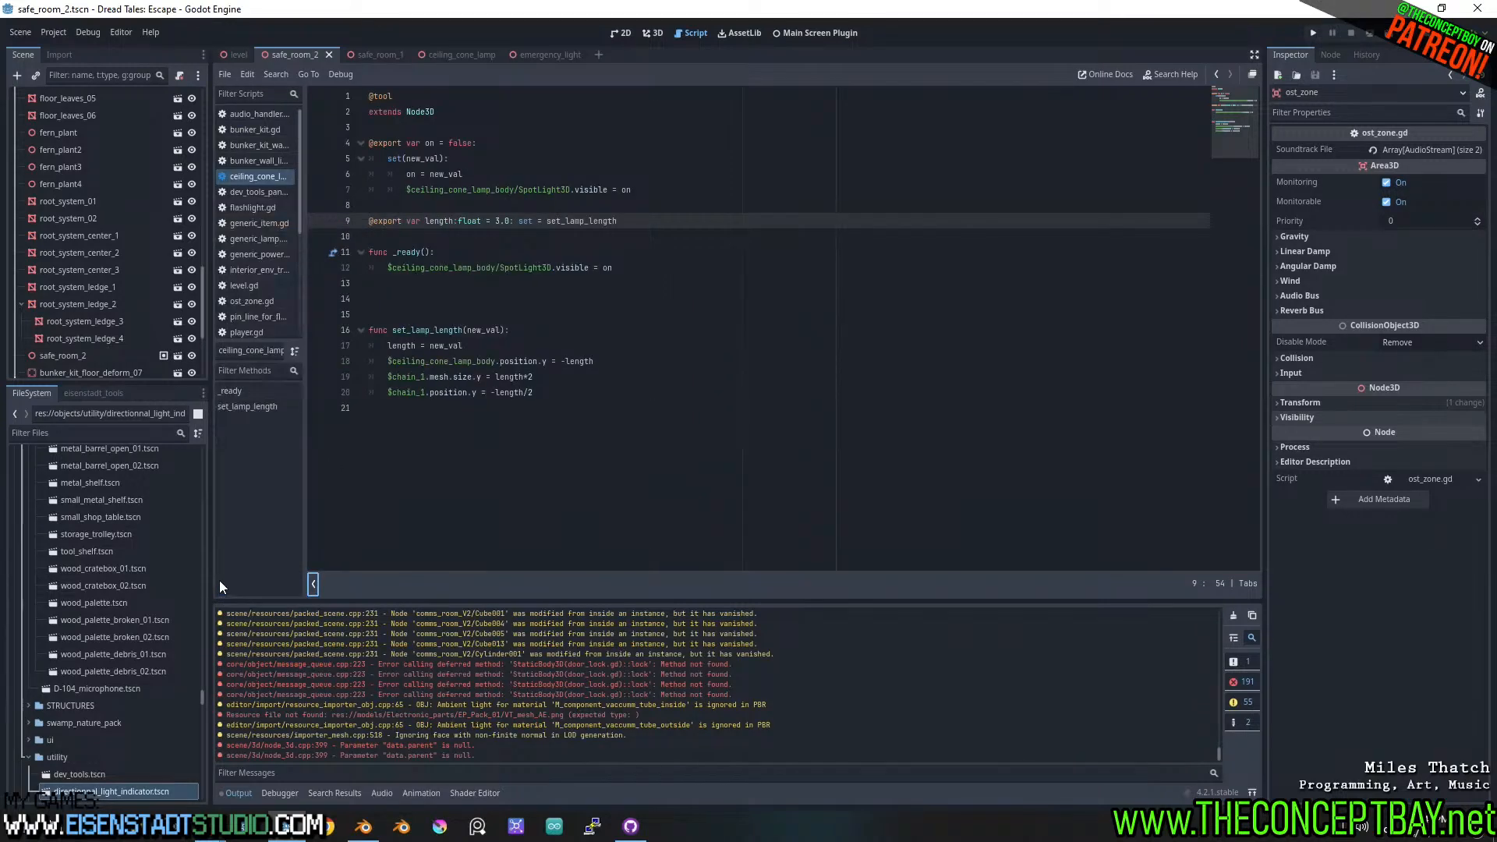
left_click_drag(305, 368, 345, 366)
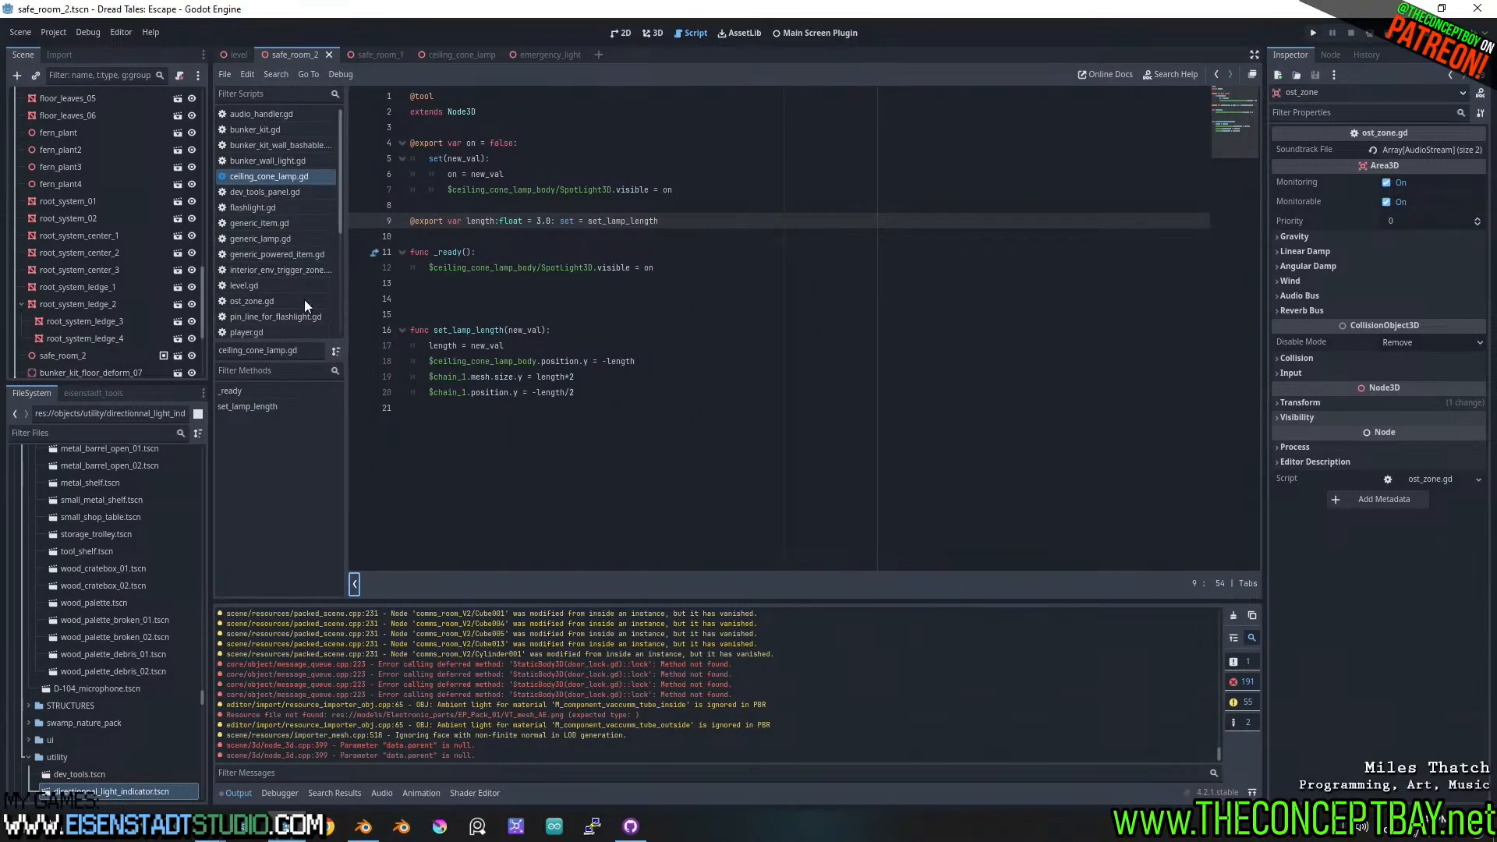
scroll(288, 313, "up", 5)
scroll(269, 138, "down", 3)
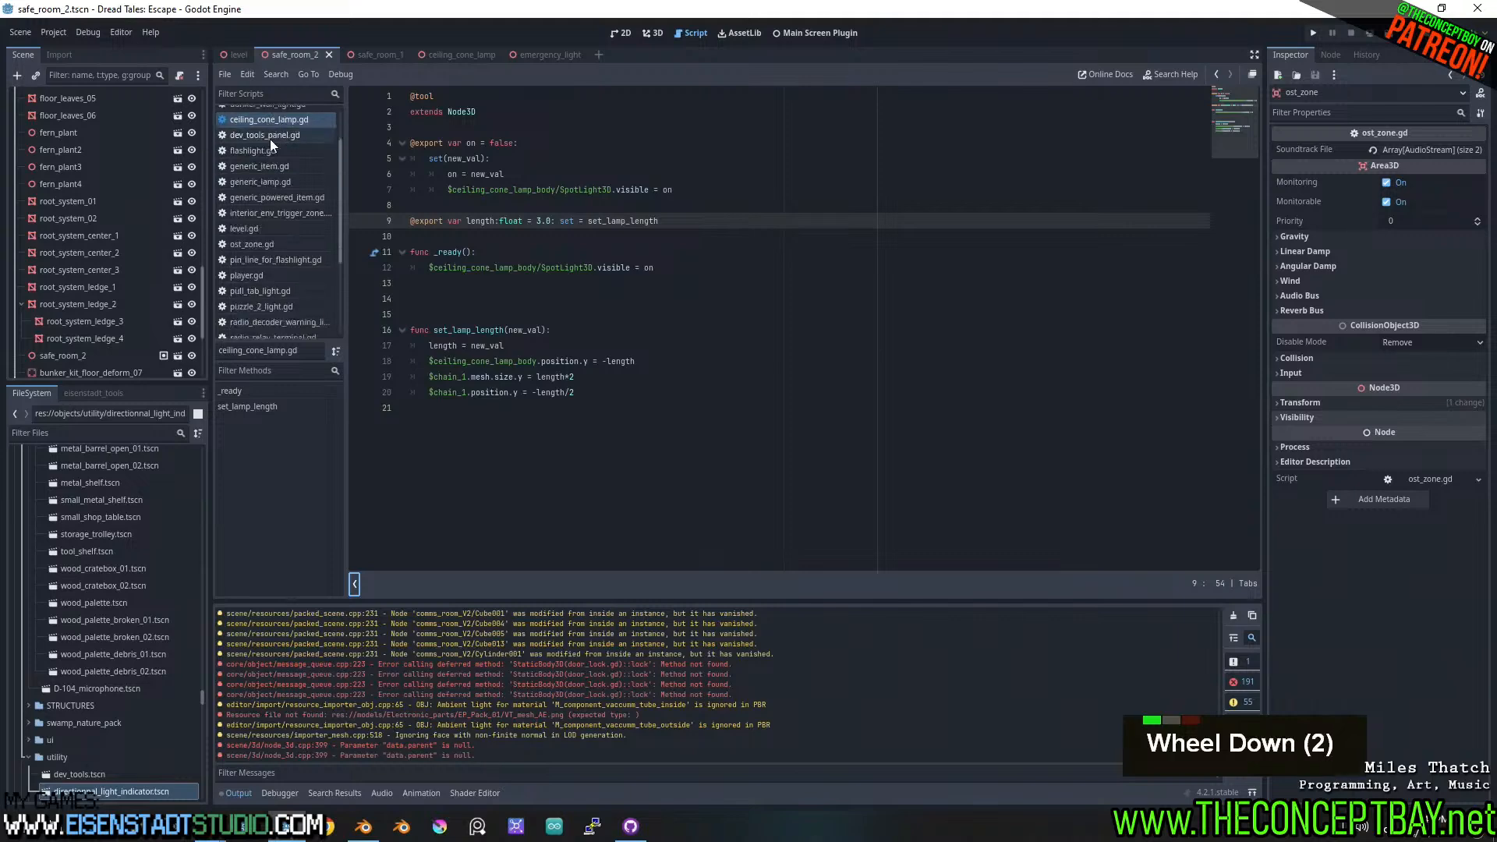
left_click(271, 243)
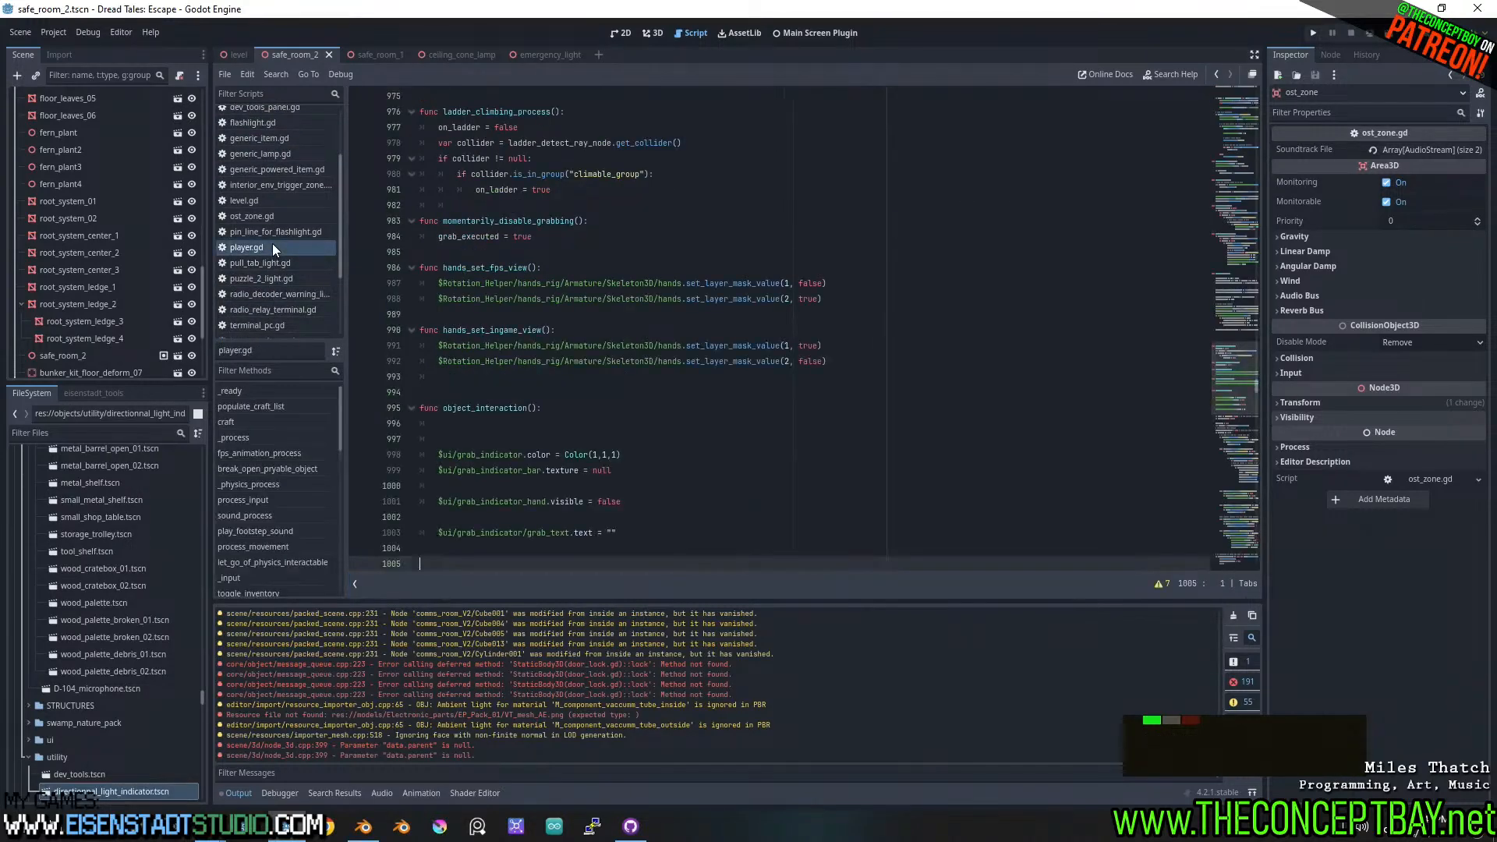
- Look through the melee, camera, and ladder-climbing functions in player.gd
left_click(1219, 157)
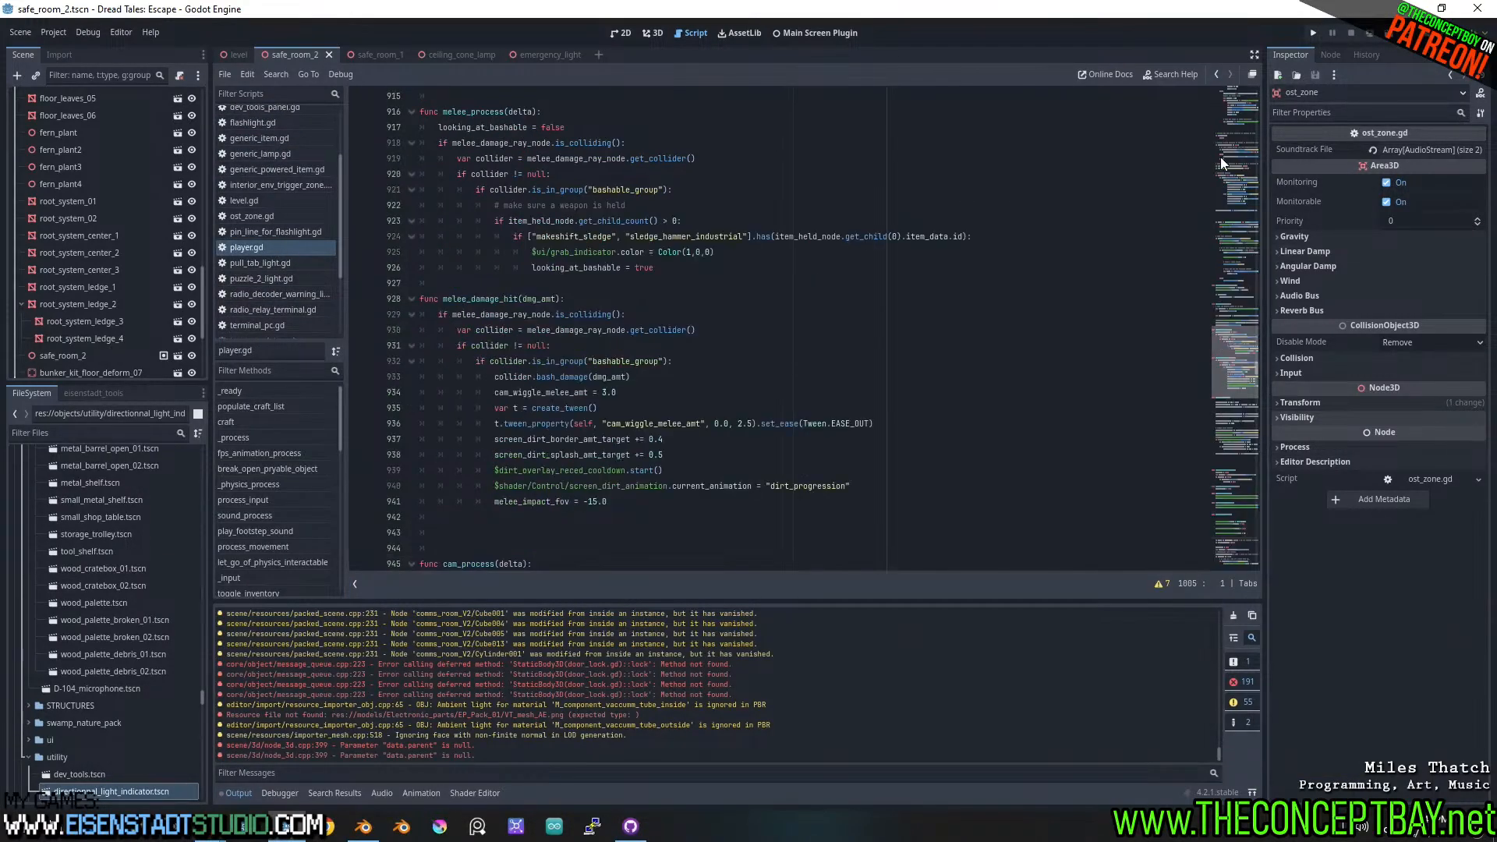
left_click_drag(1241, 338, 1243, 333)
scroll(1242, 334, "down", 3)
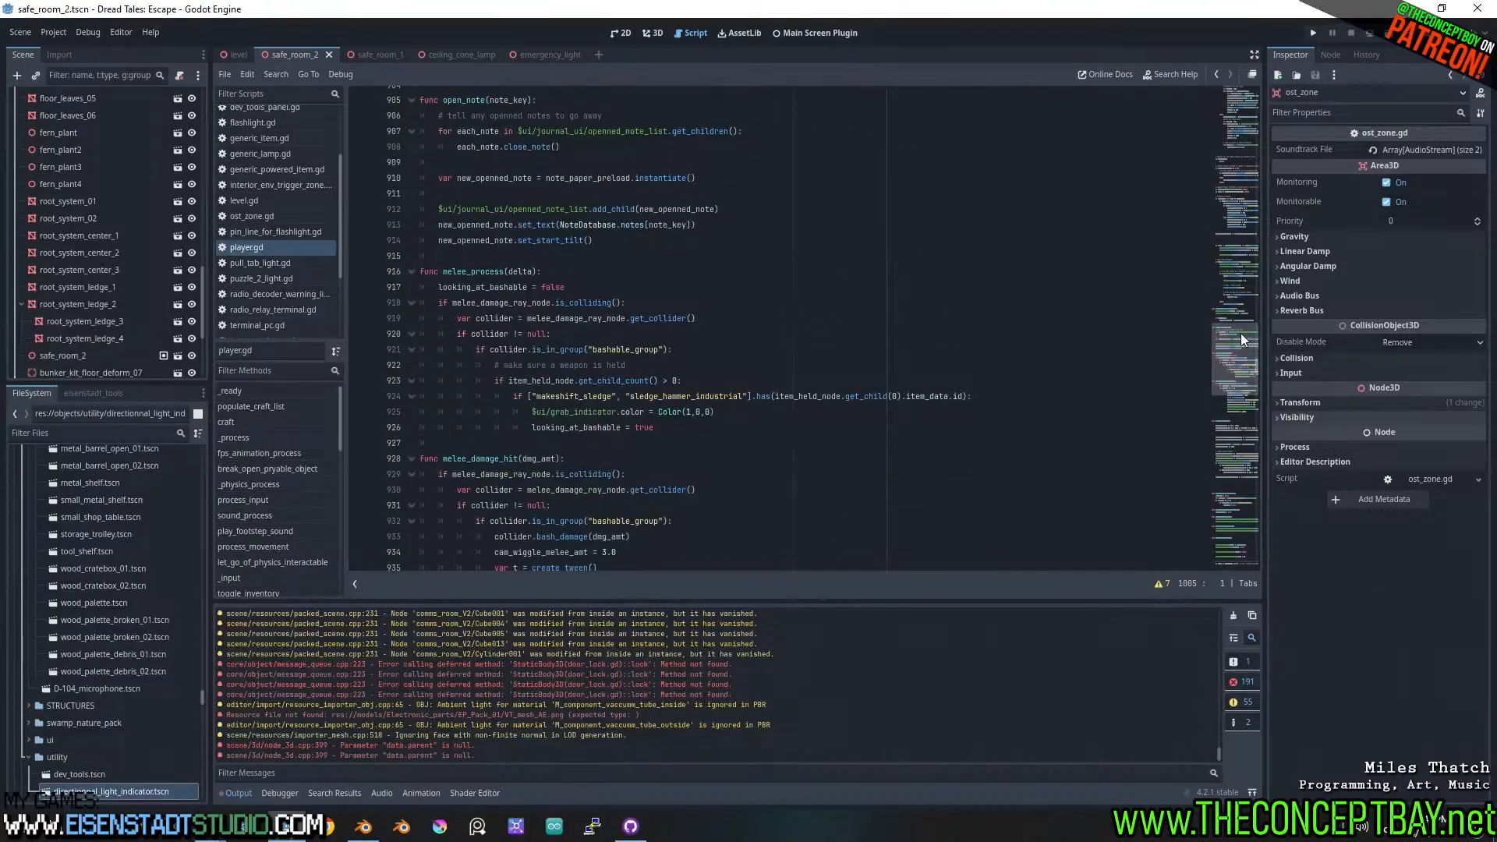
scroll(1238, 348, "down", 5)
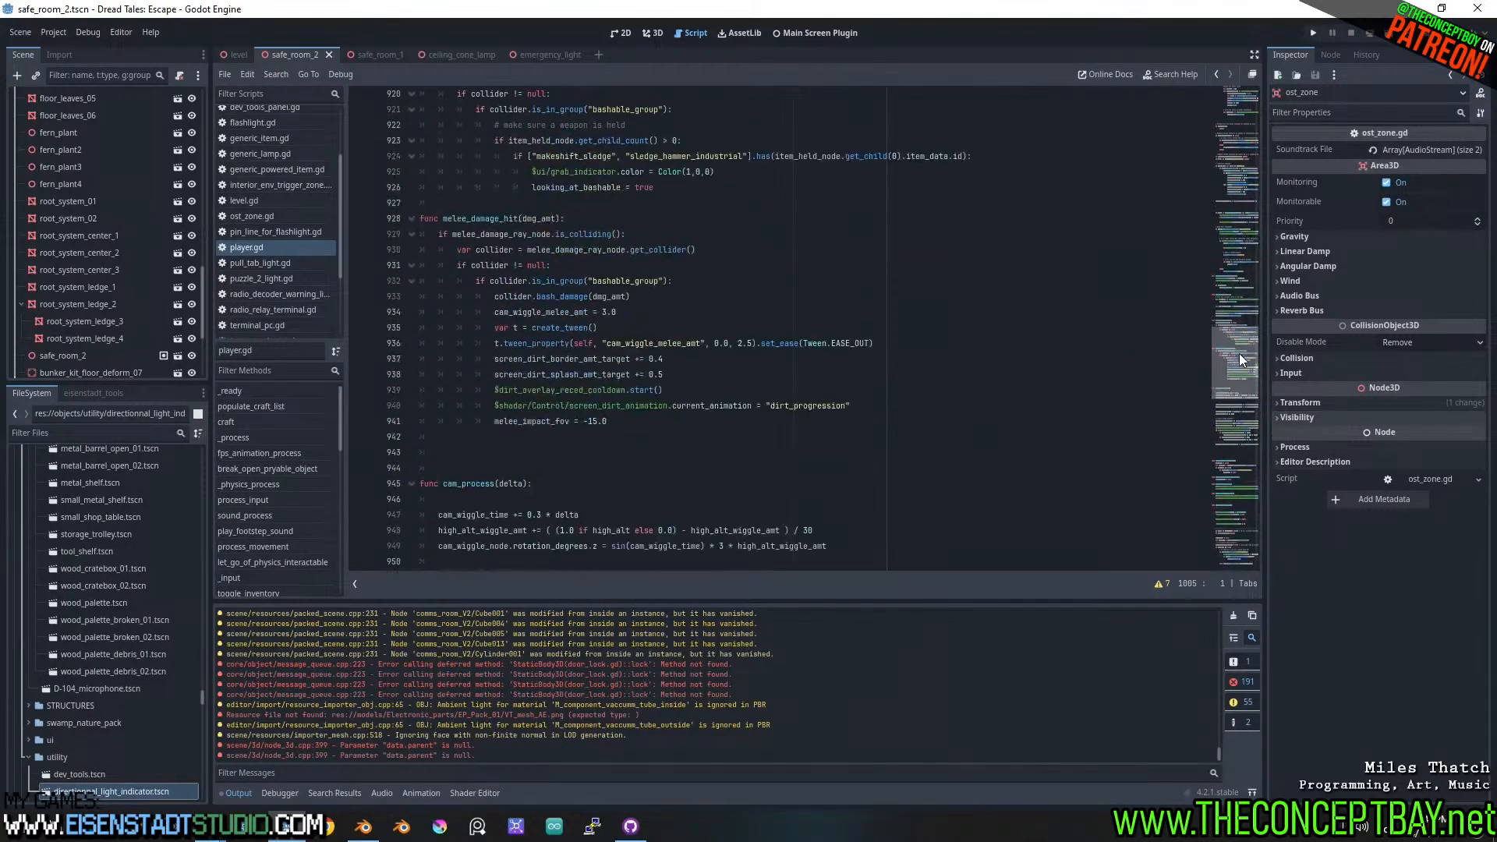
scroll(1238, 364, "down", 10)
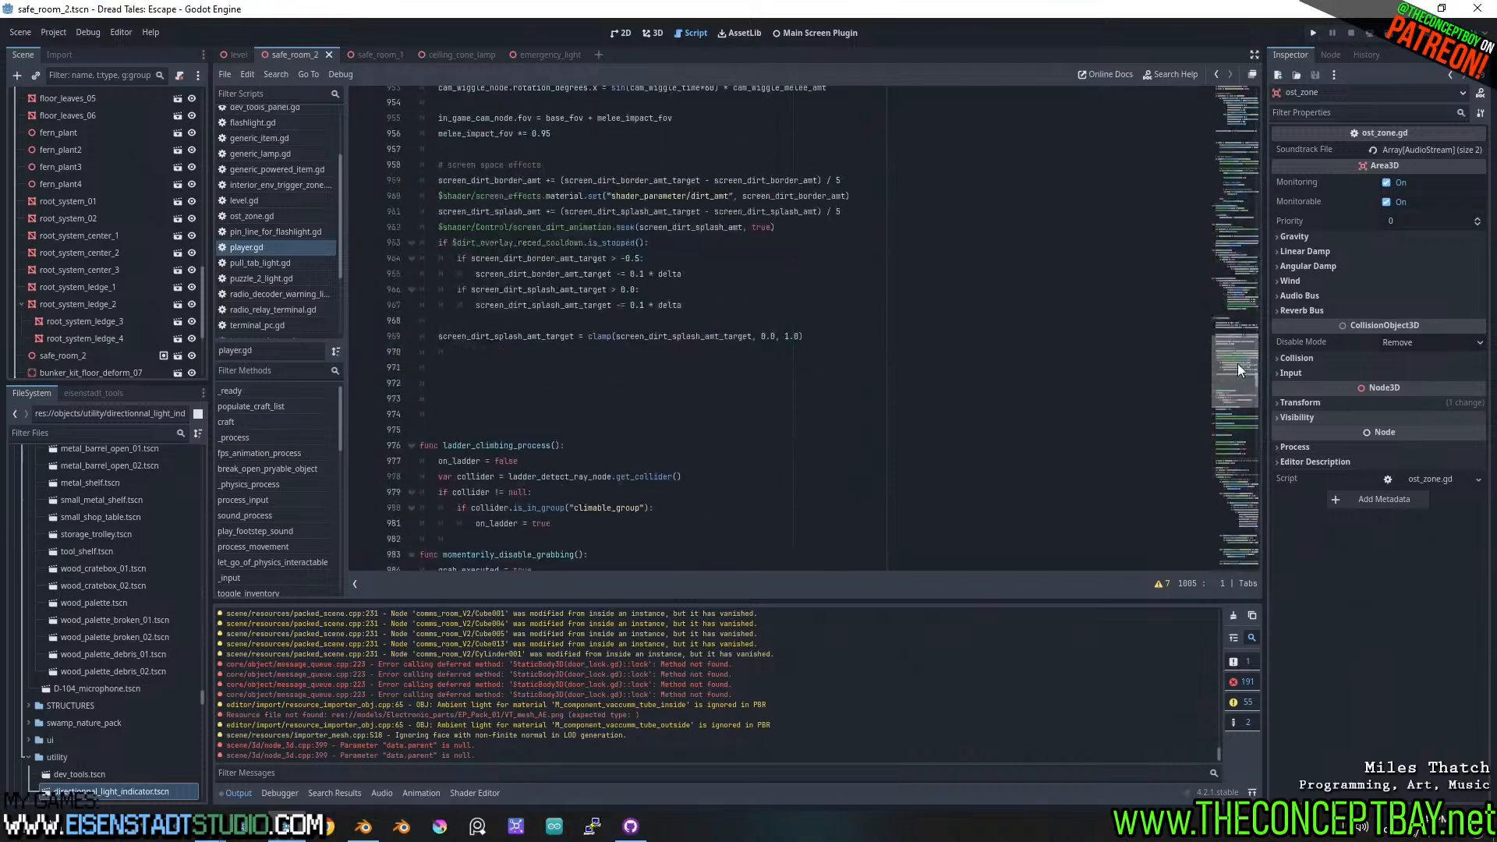
left_click(920, 371)
- Run the game, check the developer Spawn Item list, and close the game
key("F5")
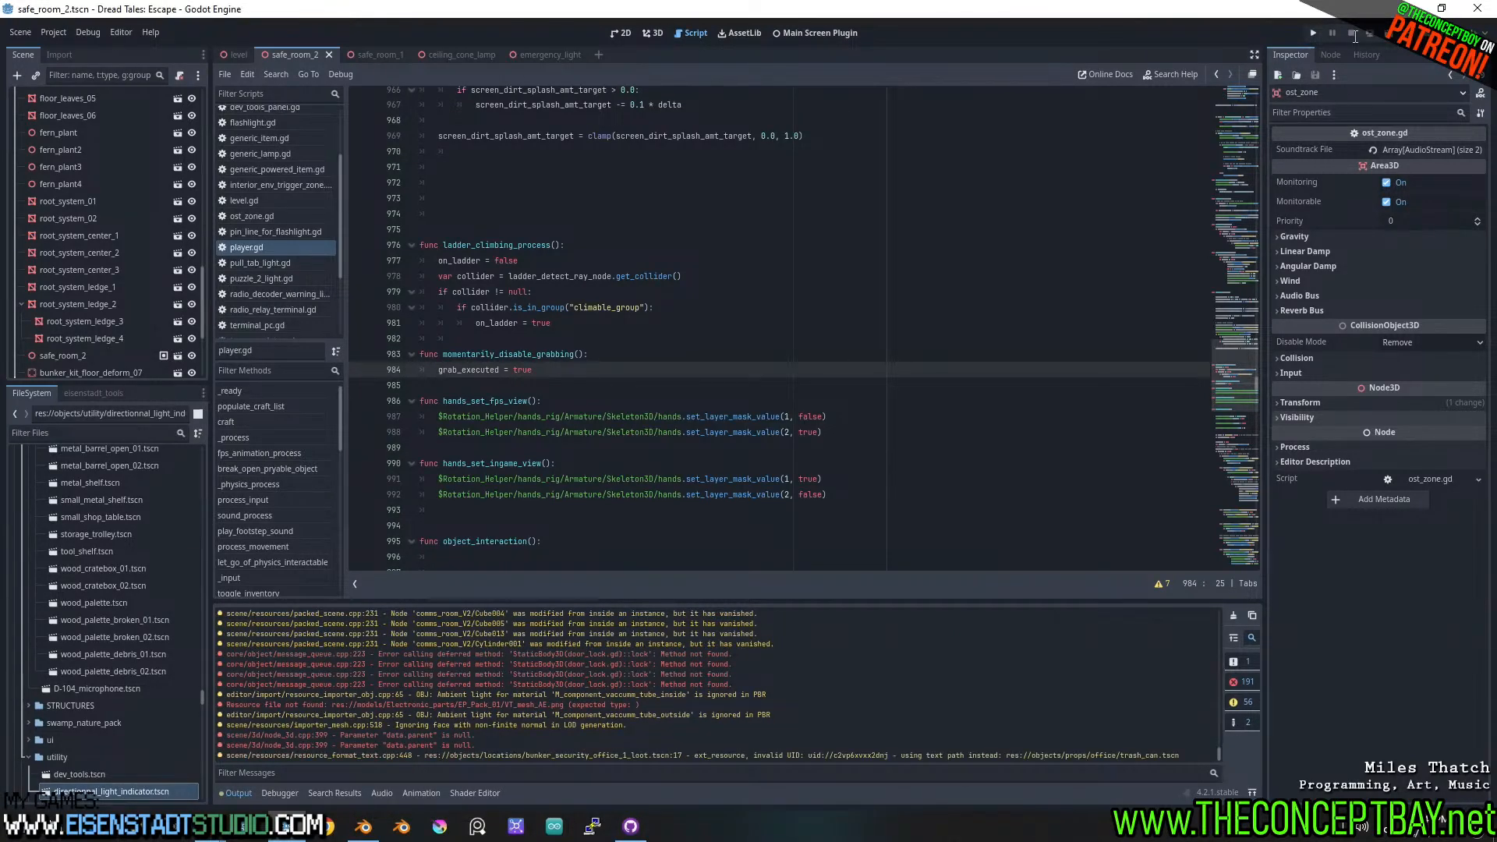
left_click(1355, 37)
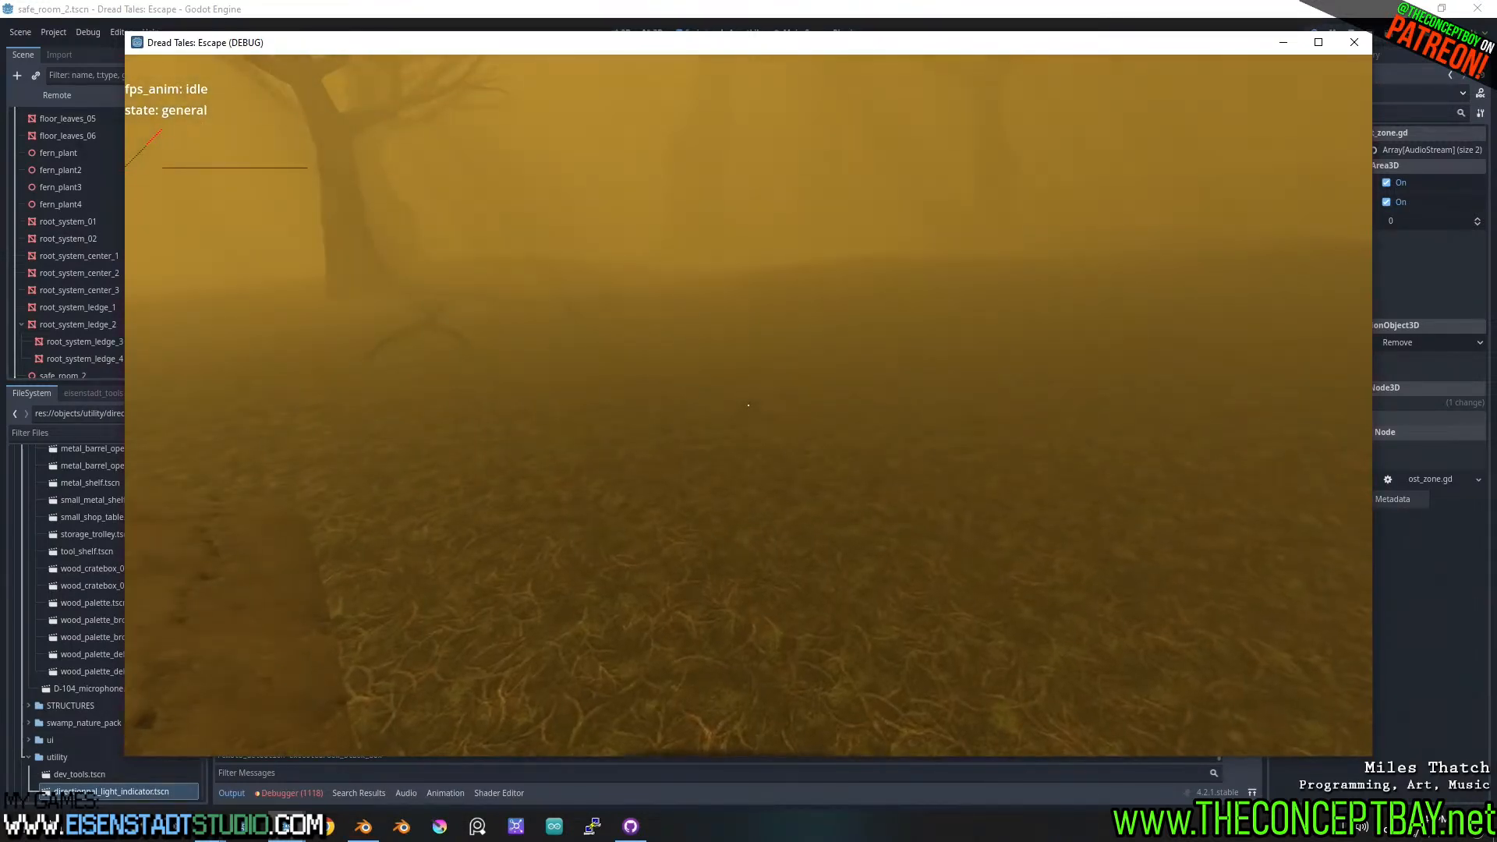
key("Tab")
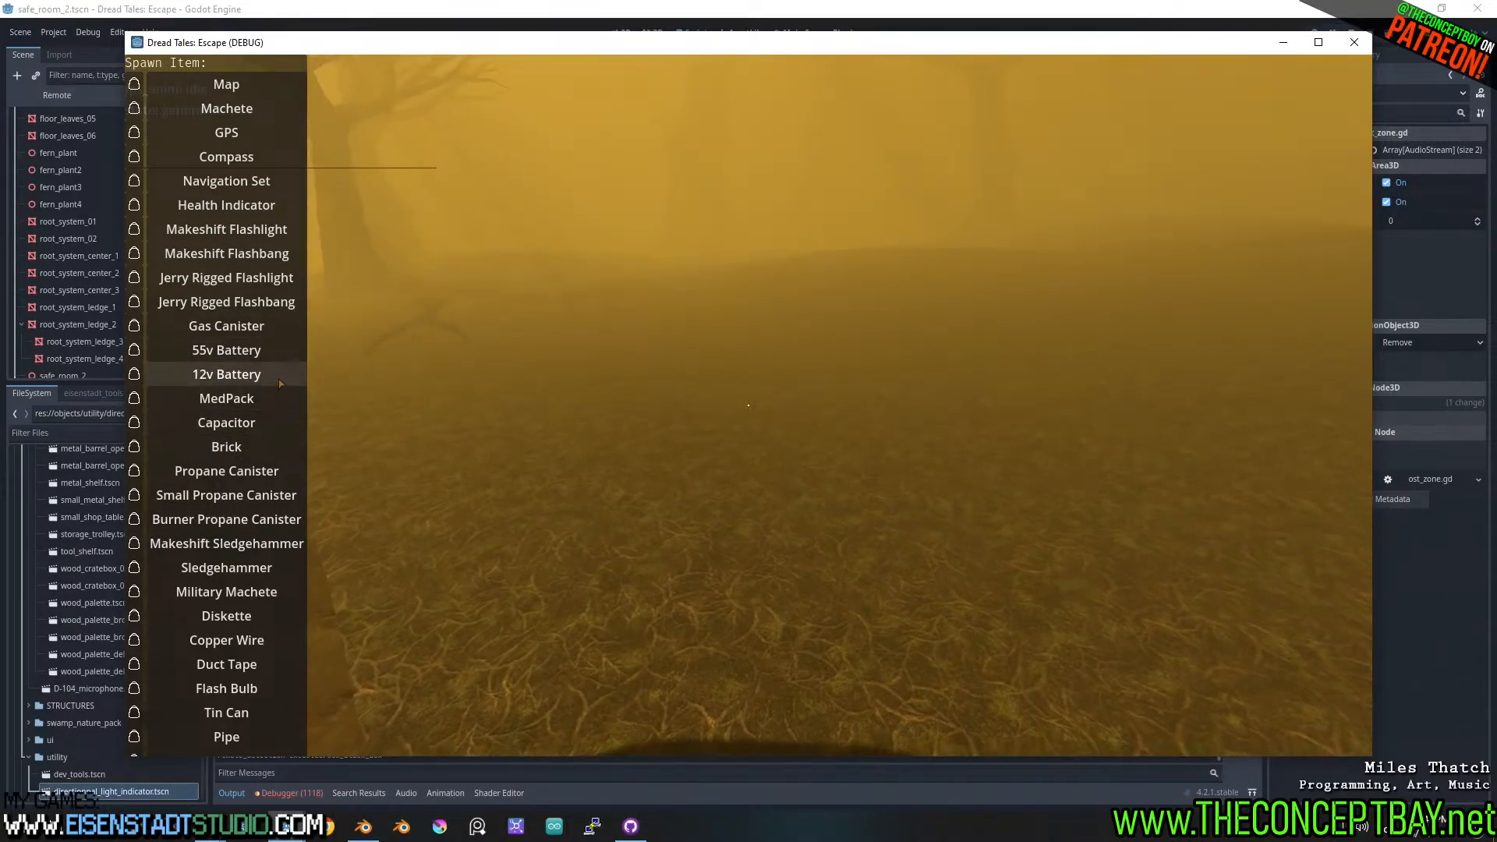
scroll(226, 711, "down", 1)
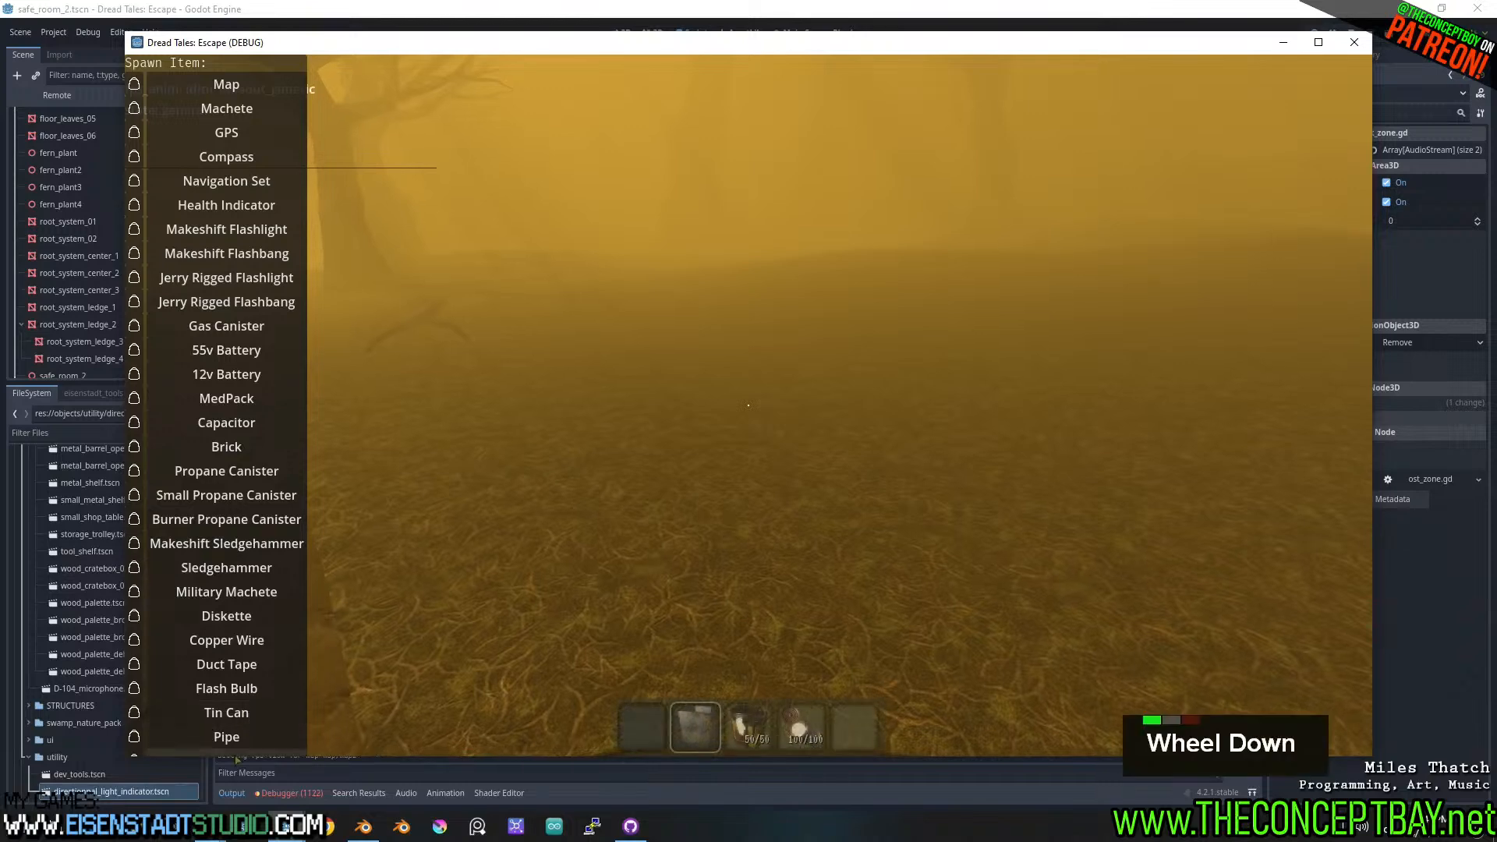
key("alt+F4")
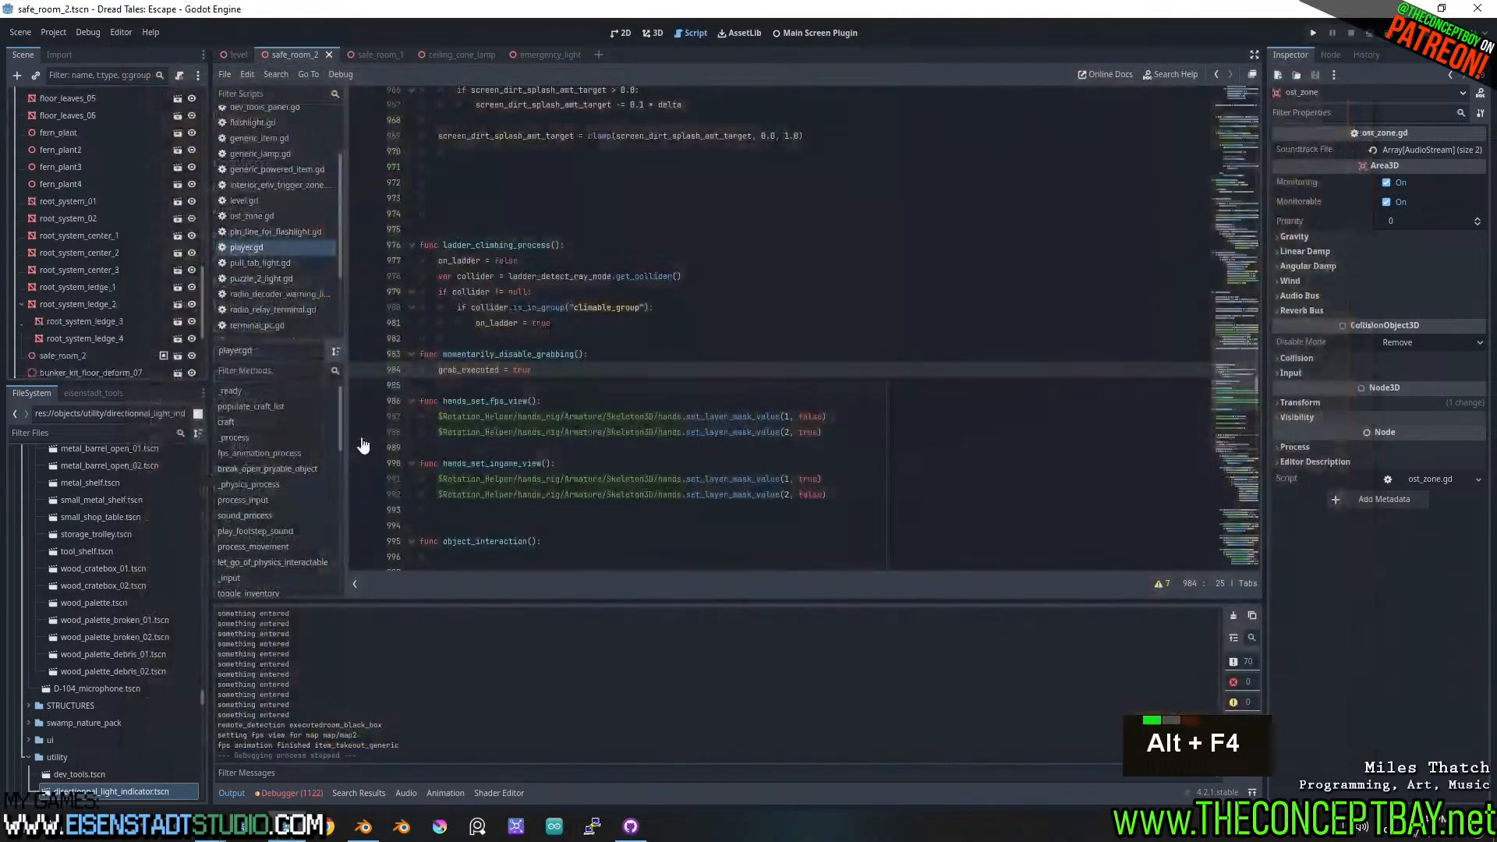
- Filter the scripts by "dev", open dev_tools_panel.gd, and review how its _ready function creates the developer buttons
scroll(301, 184, "up", 5)
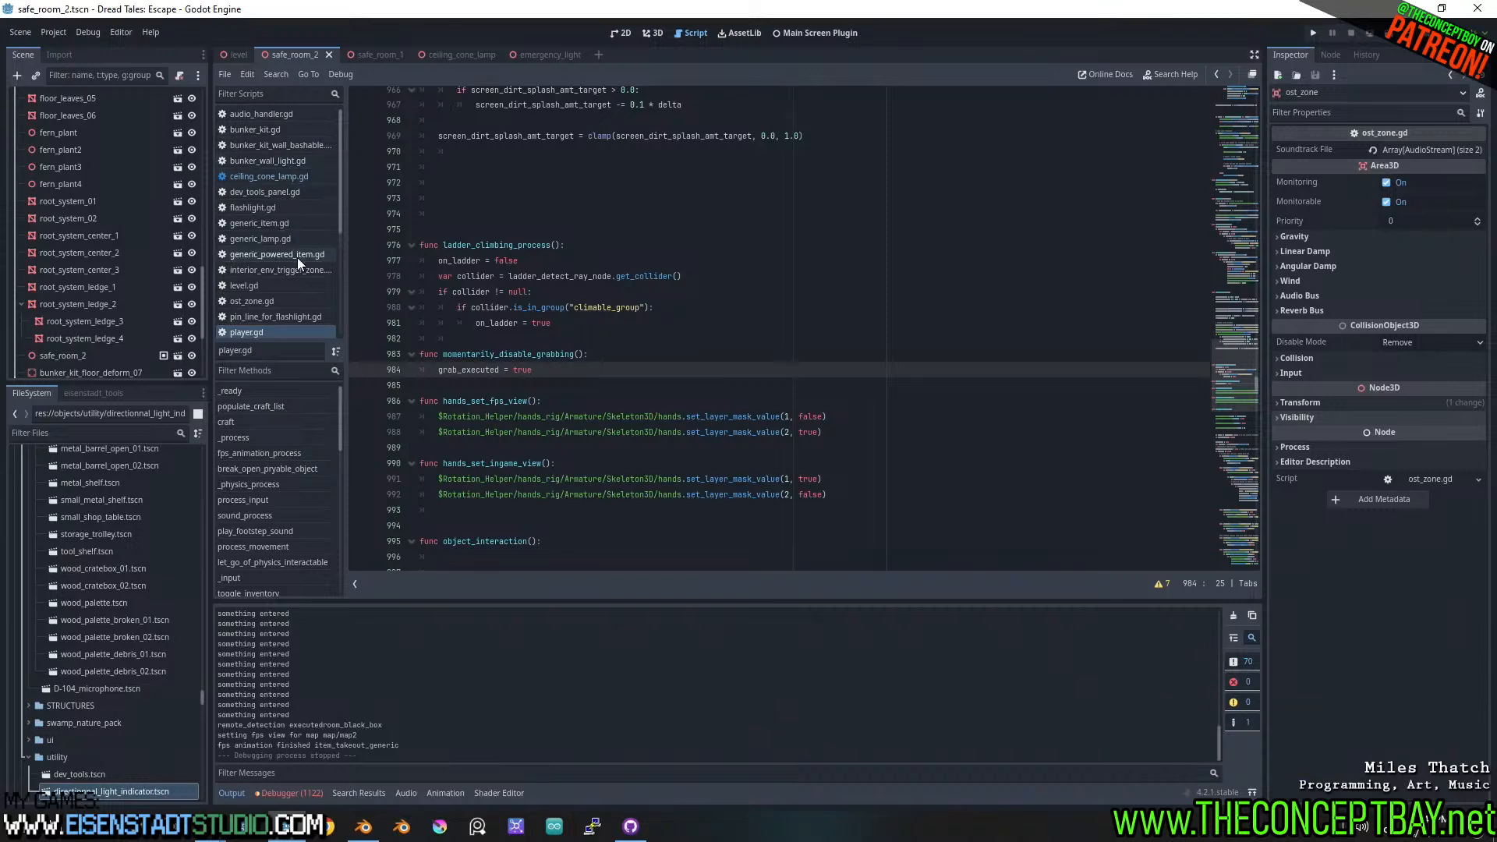
scroll(297, 258, "down", 7)
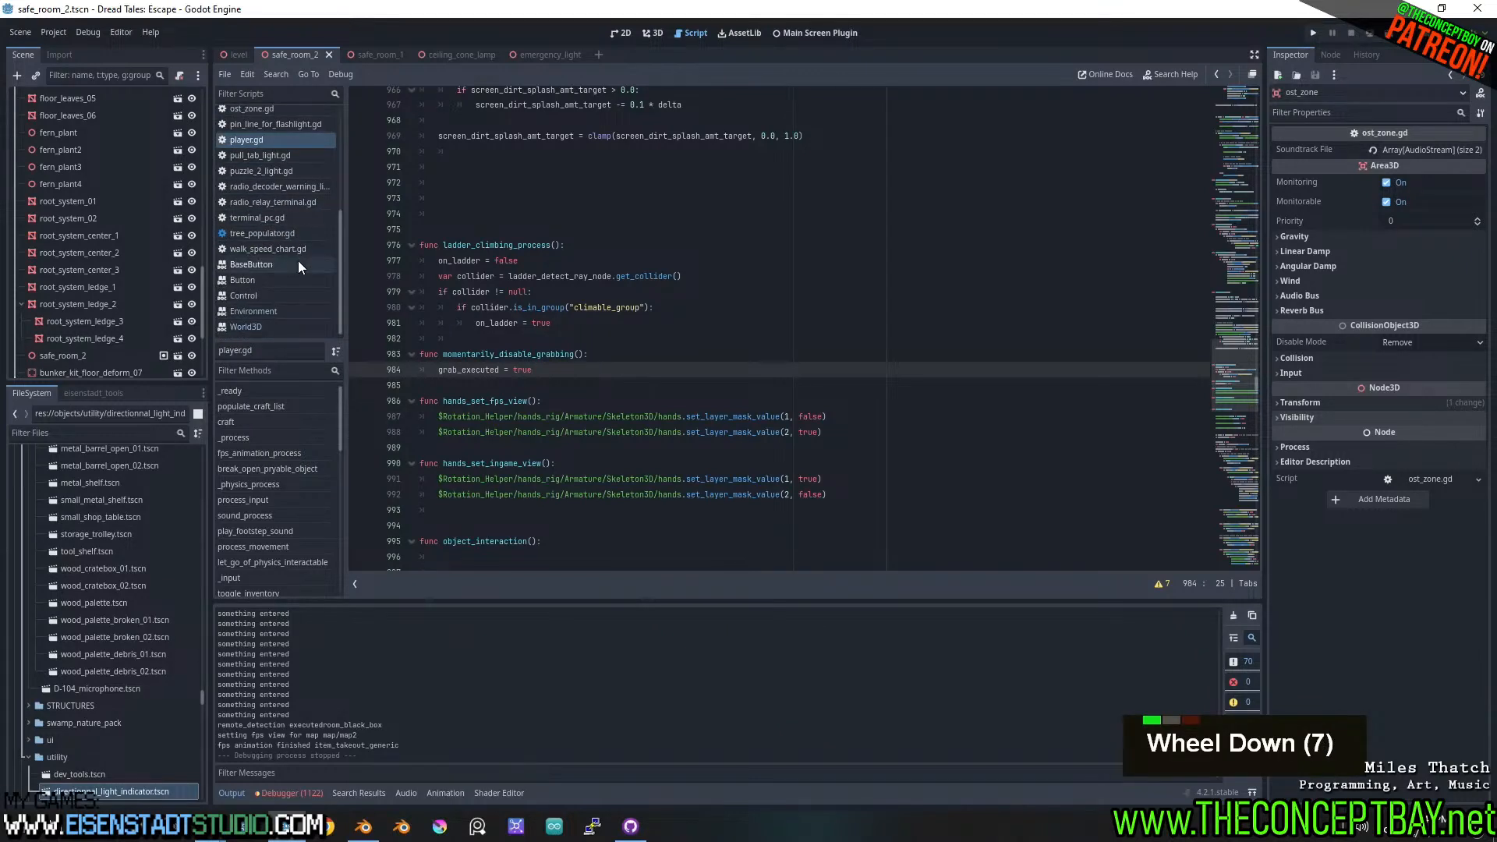
scroll(298, 264, "up", 6)
scroll(298, 265, "up", 6)
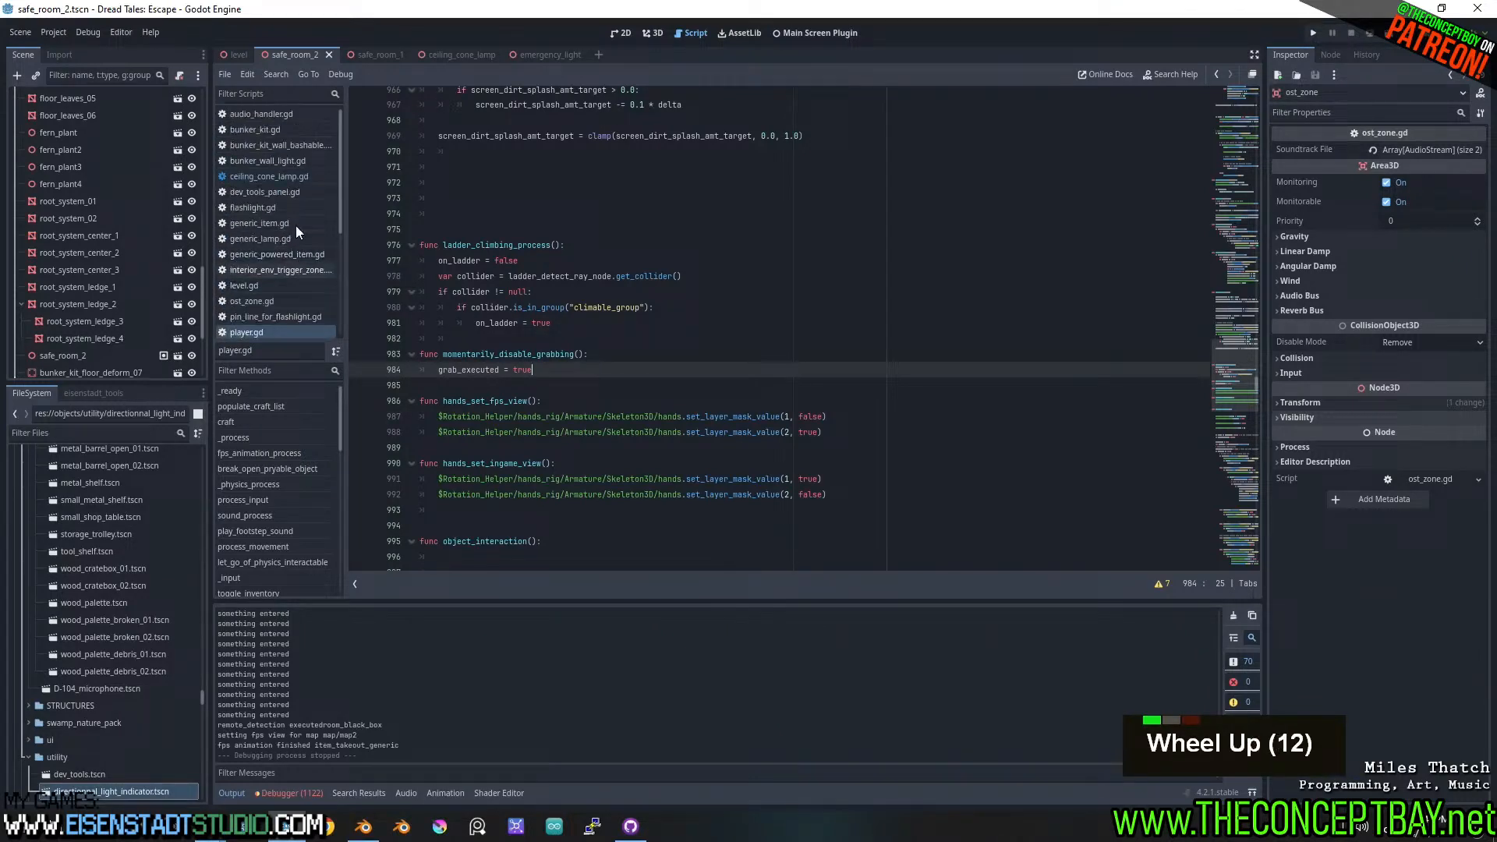
left_click(279, 93)
type("dev")
double_click(282, 114)
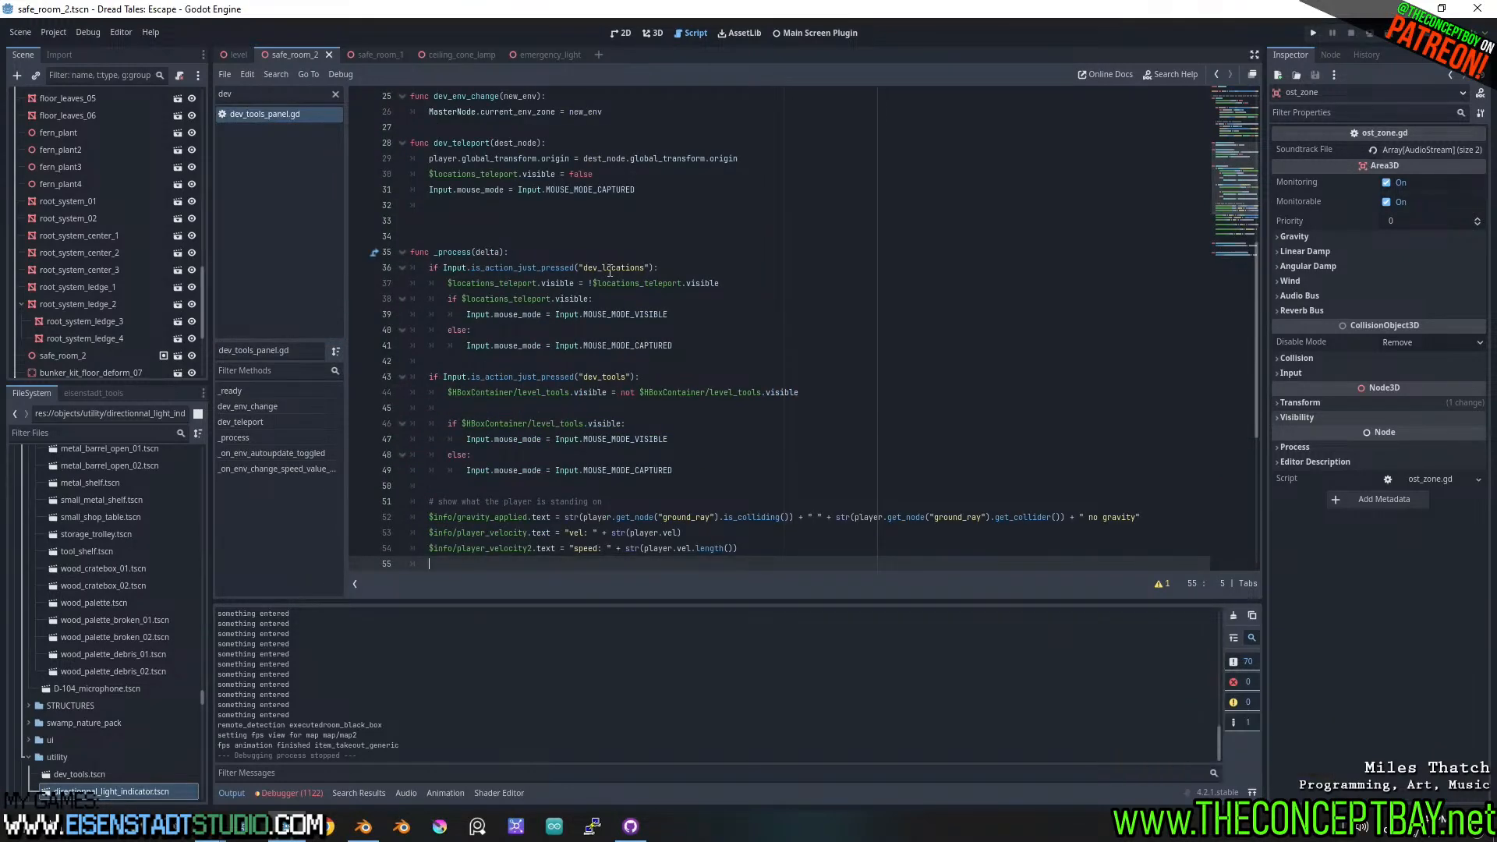
left_click(622, 248)
scroll(616, 254, "up", 8)
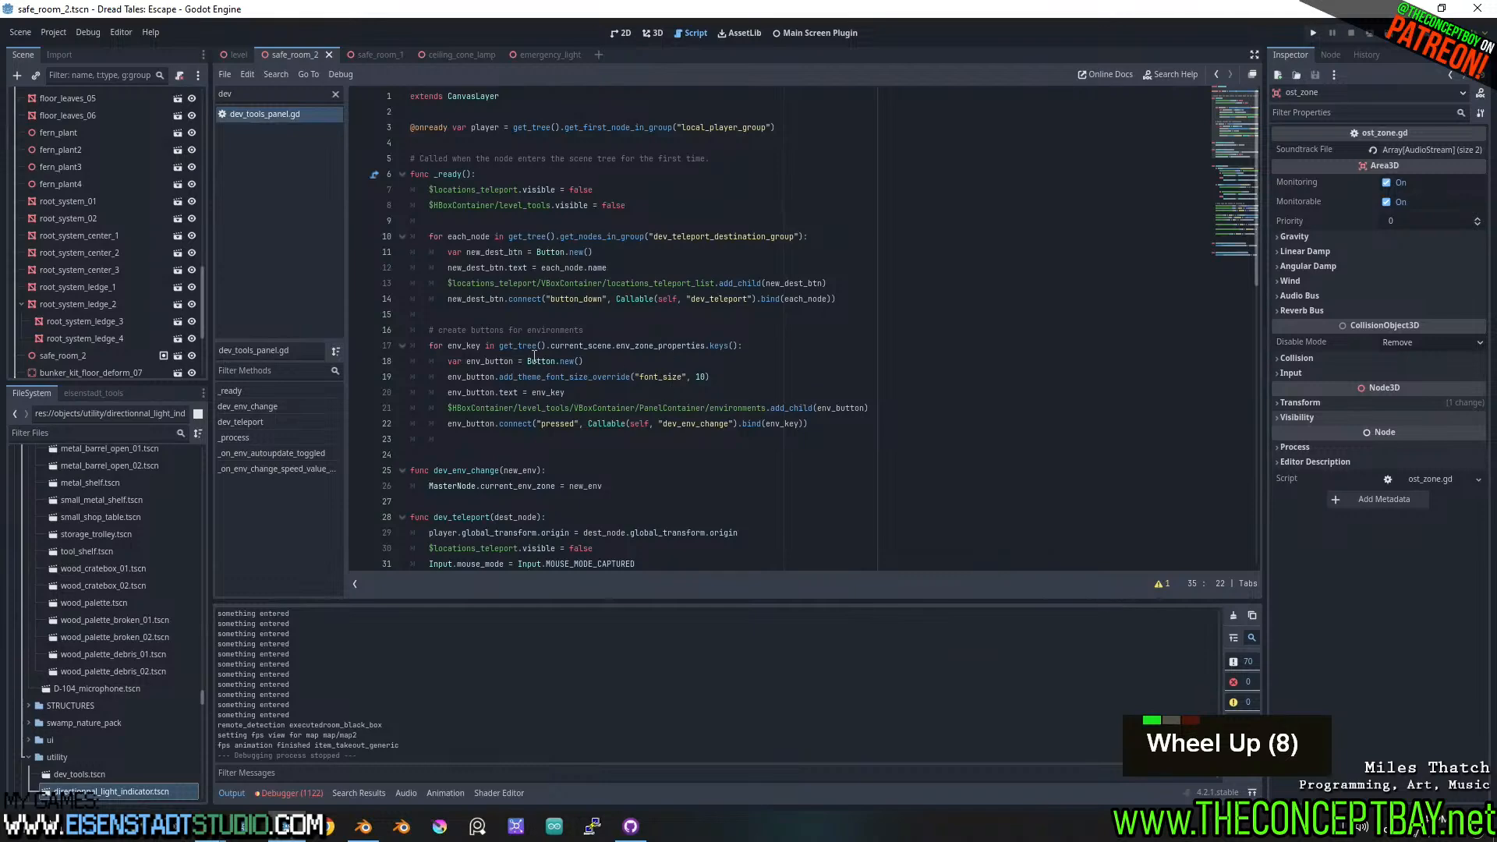
scroll(550, 323, "down", 3)
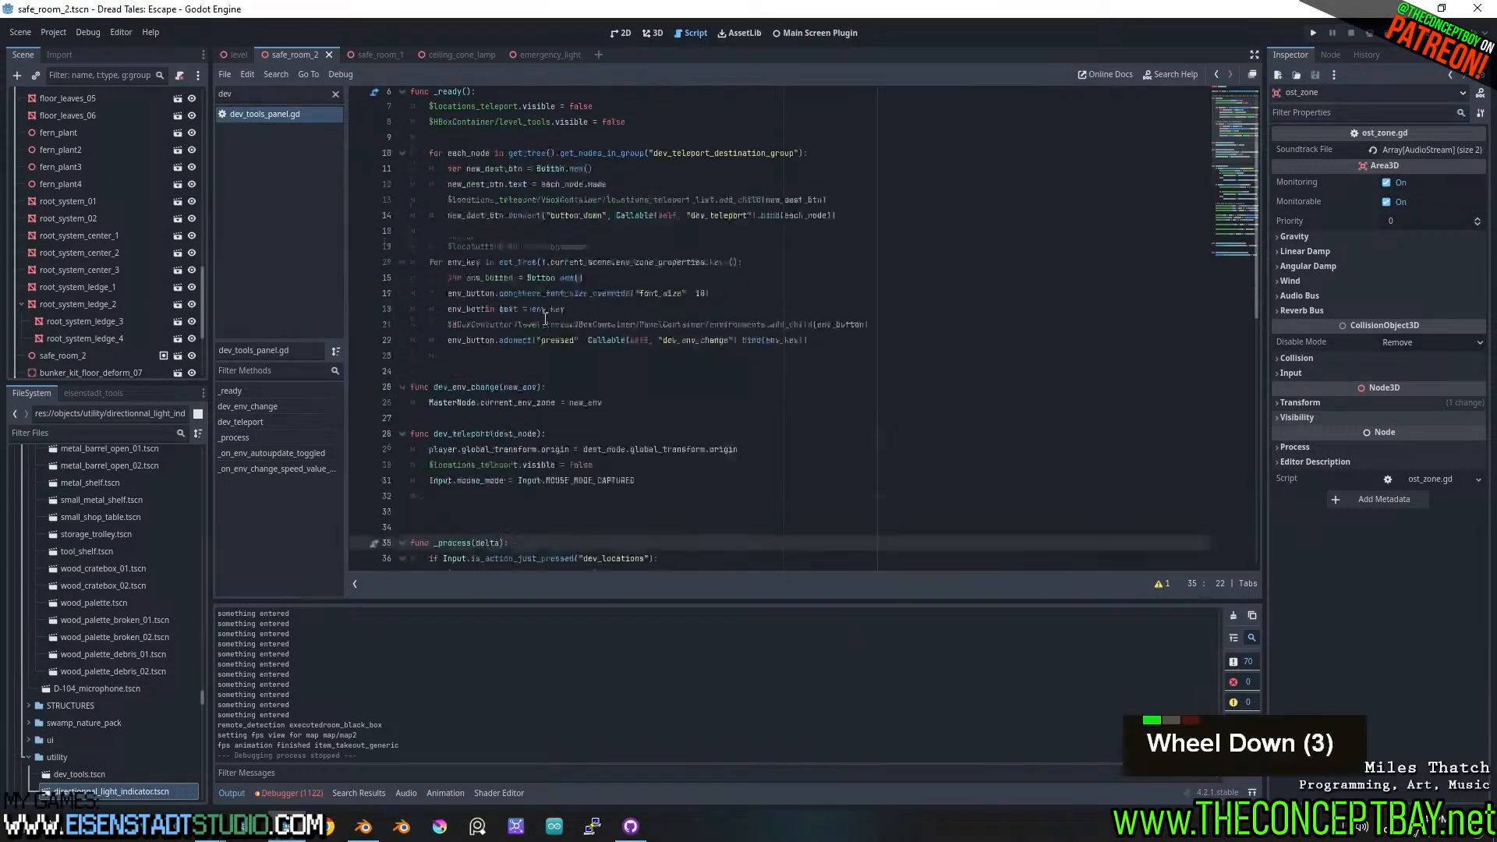
scroll(546, 319, "up", 4)
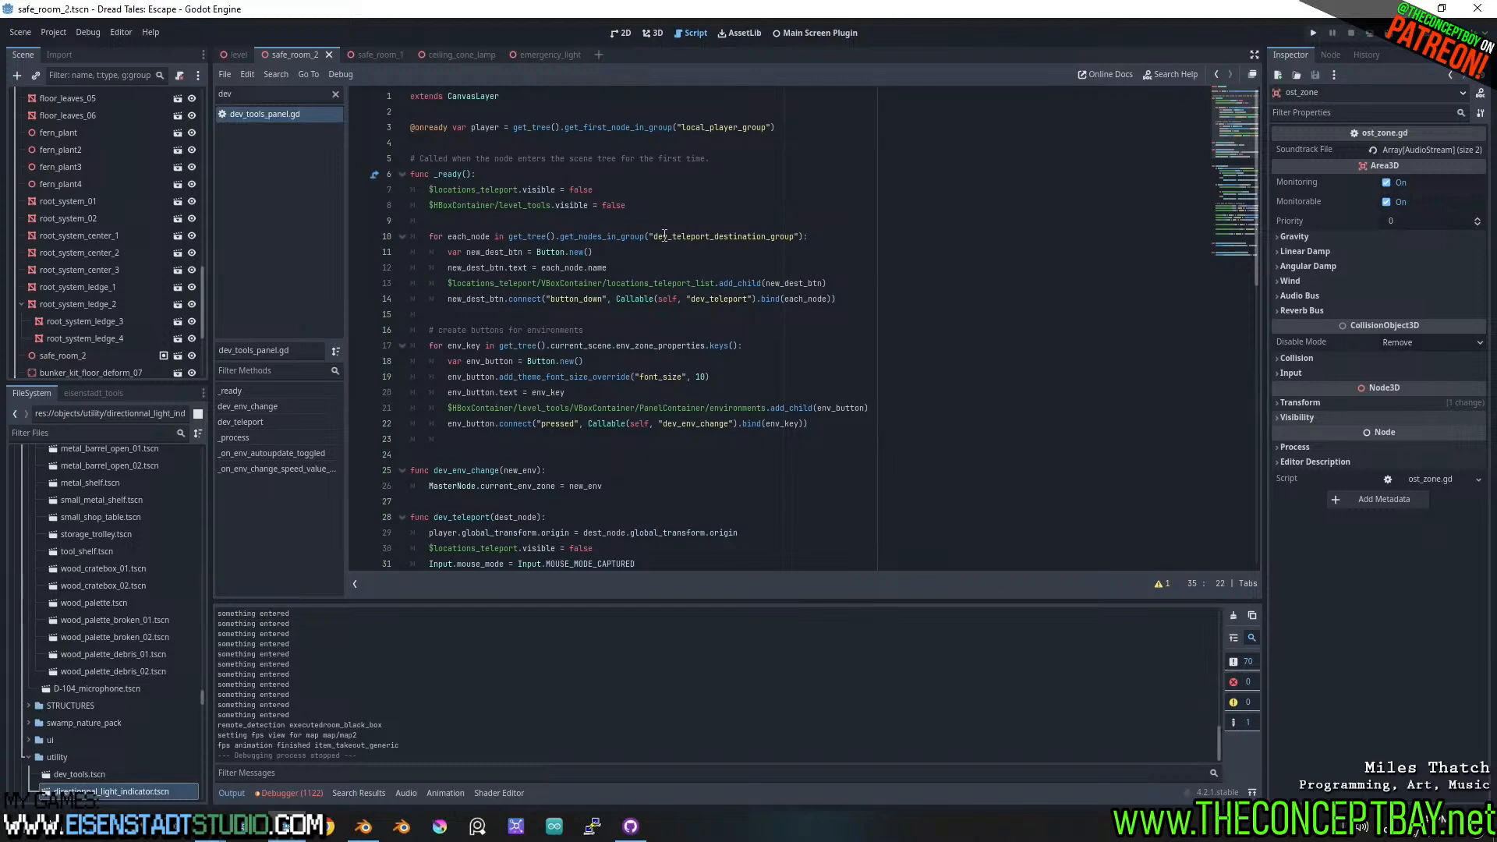
- Add the comment "# create buttons for tp destinations" above the teleport destination loop in _ready
left_click(689, 225)
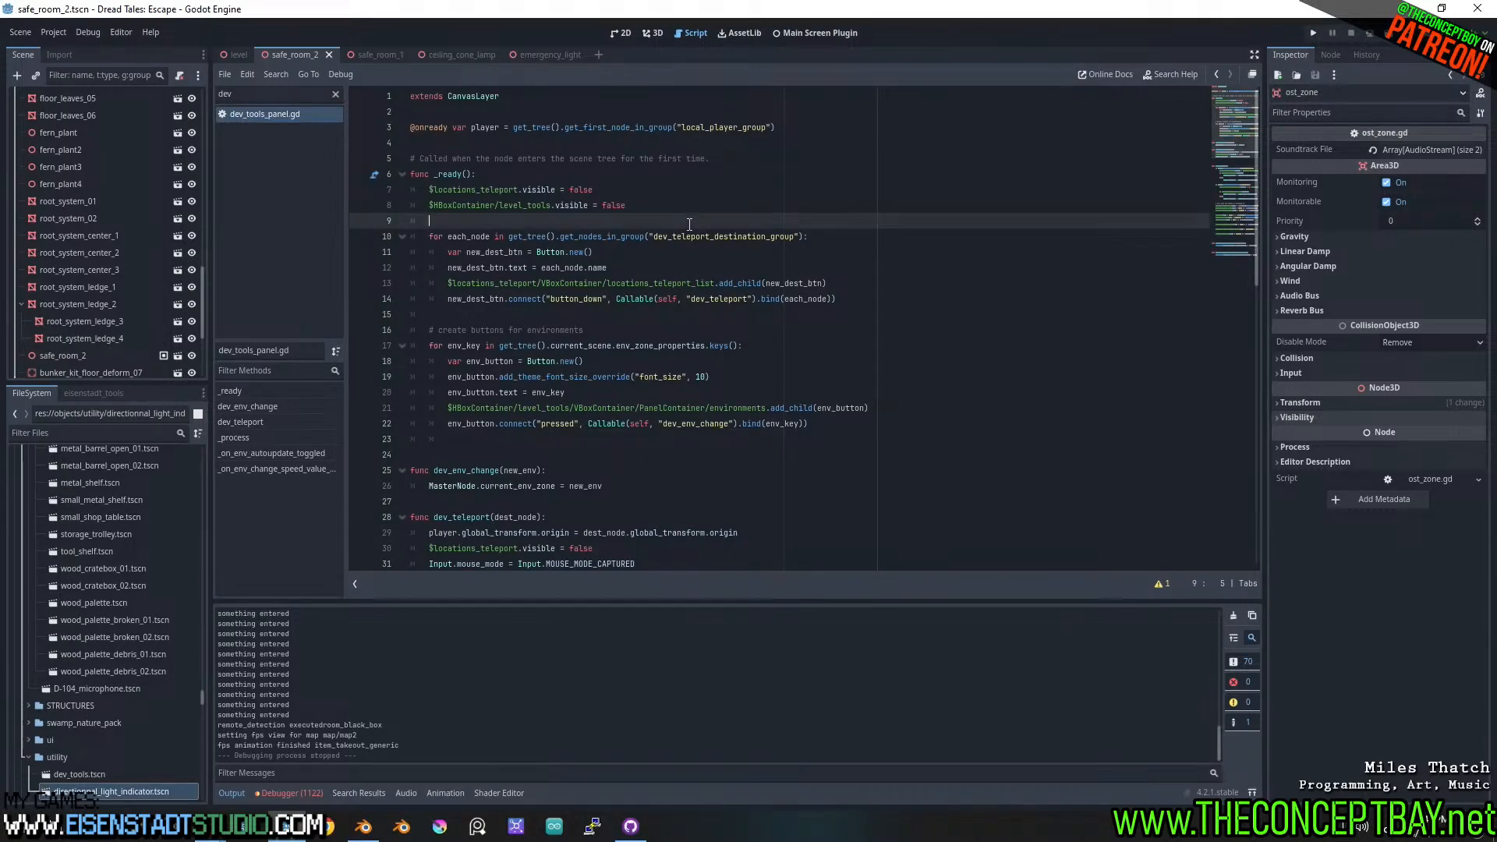
key("Return")
type("# create ")
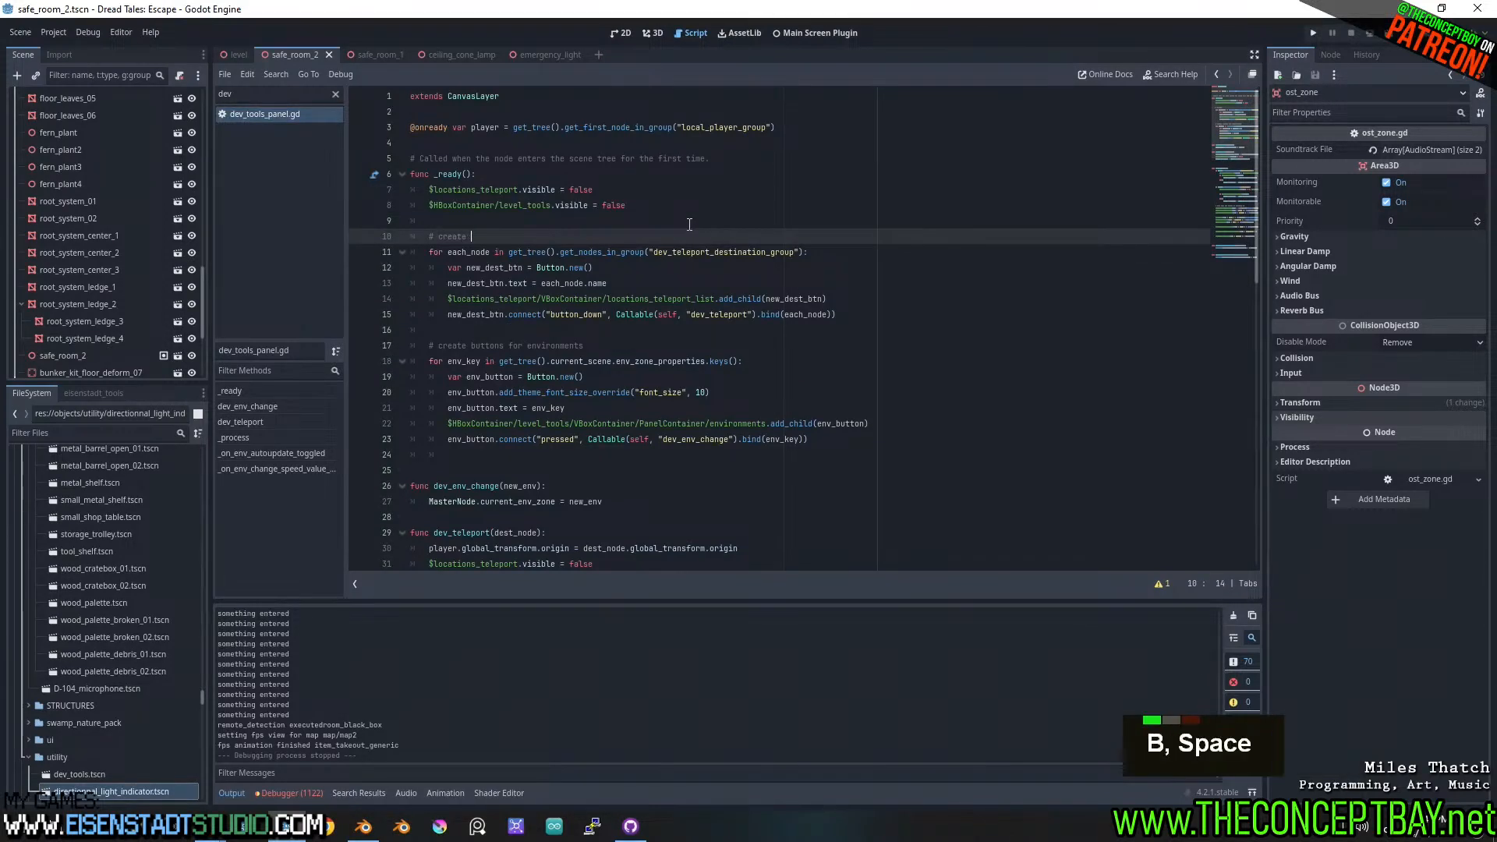
type("buttons for ")
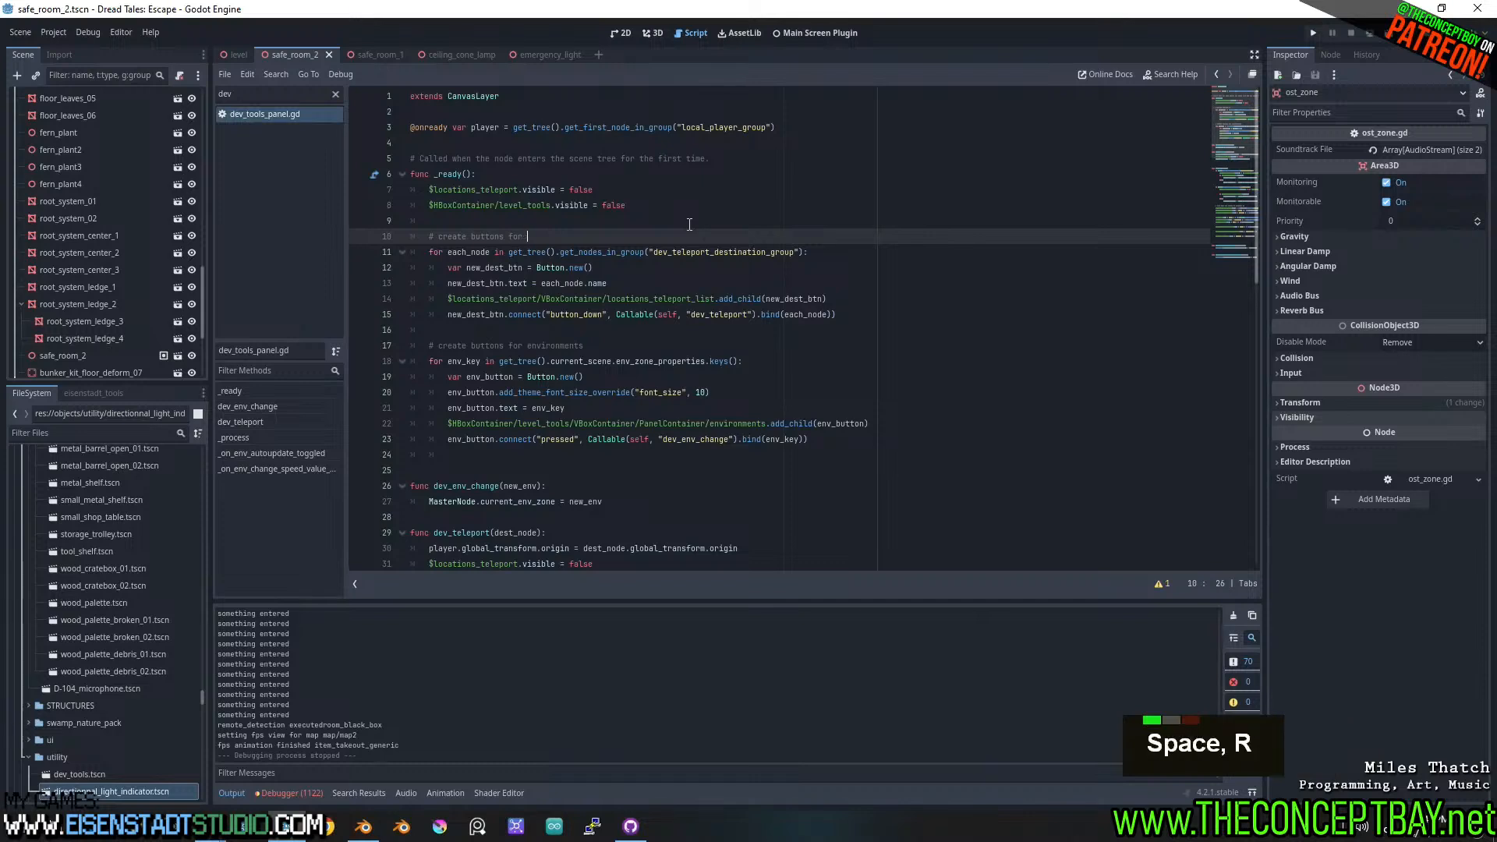
type("tp destinations")
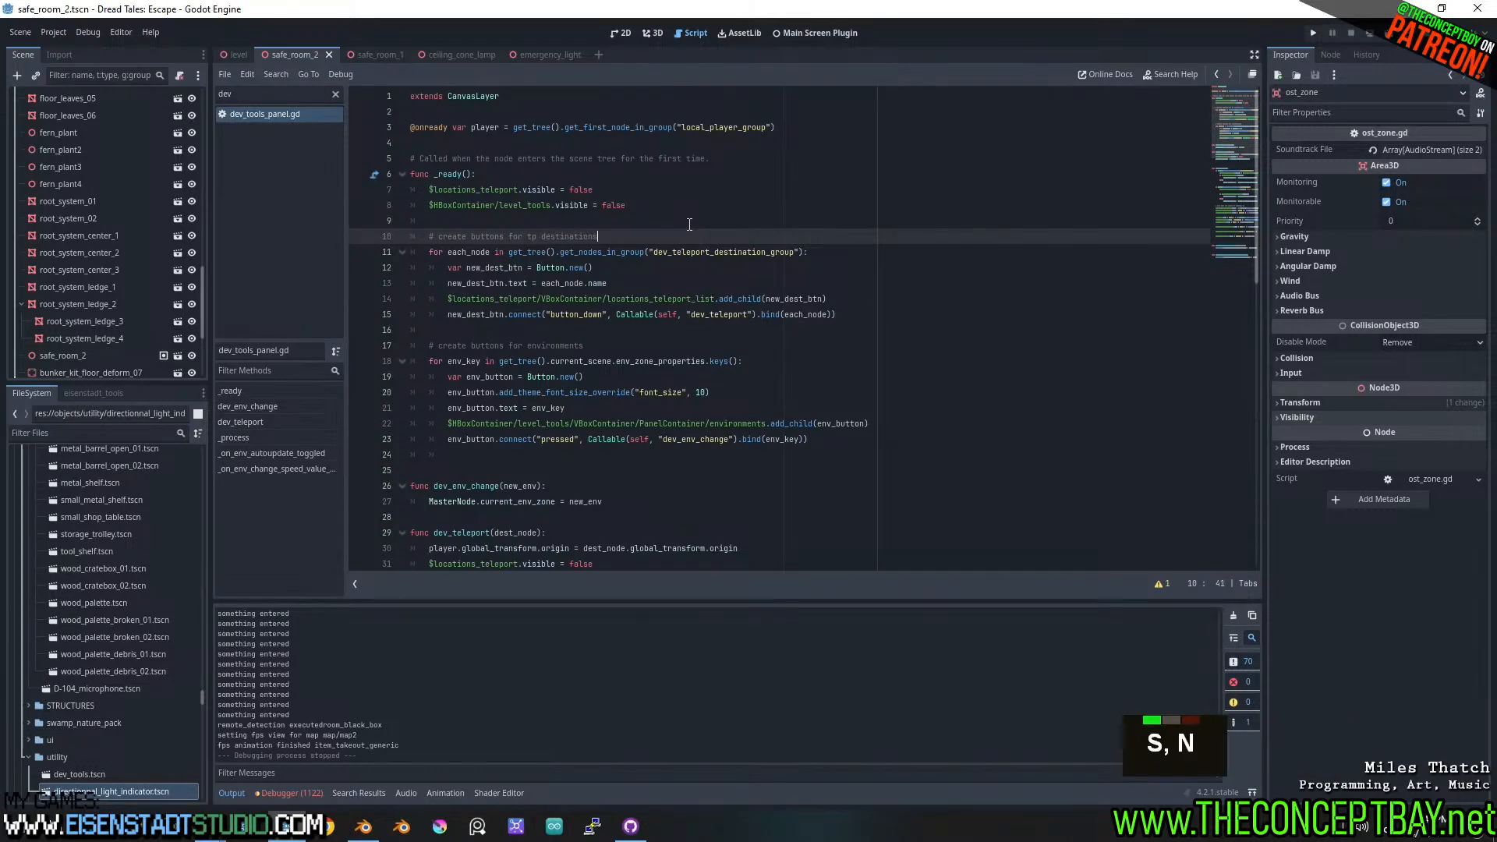
- Copy the env_button font size override line from the environment buttons loop and save the script
left_click_drag(747, 390, 446, 394)
key("ctrl+c")
key("ctrl+s")
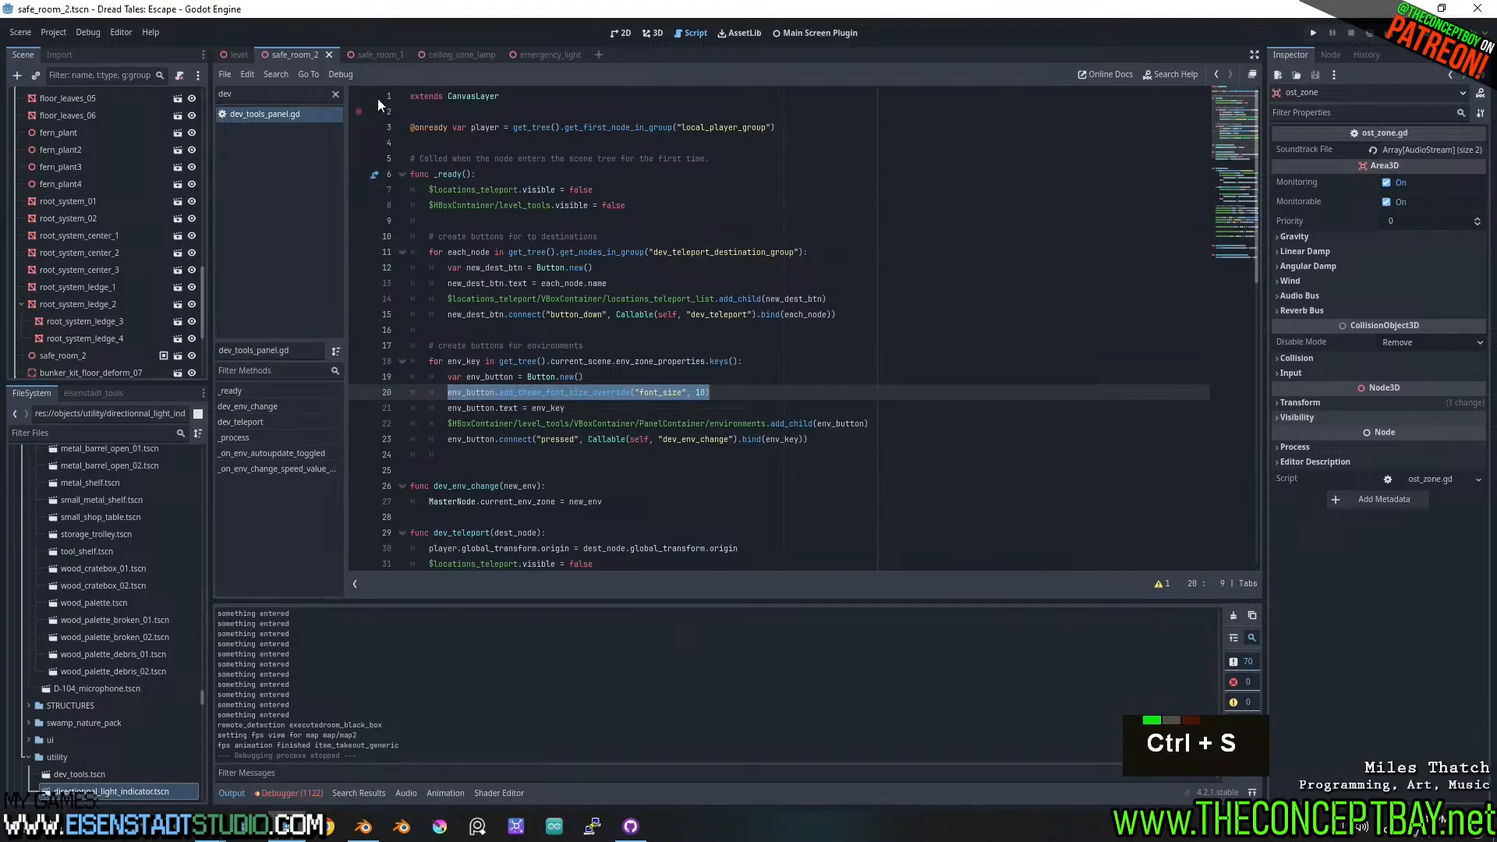
- Open the dev_tools scene and go to the _ready function in the script attached to the item_db node
key("ctrl+shift+o")
type("dev_too")
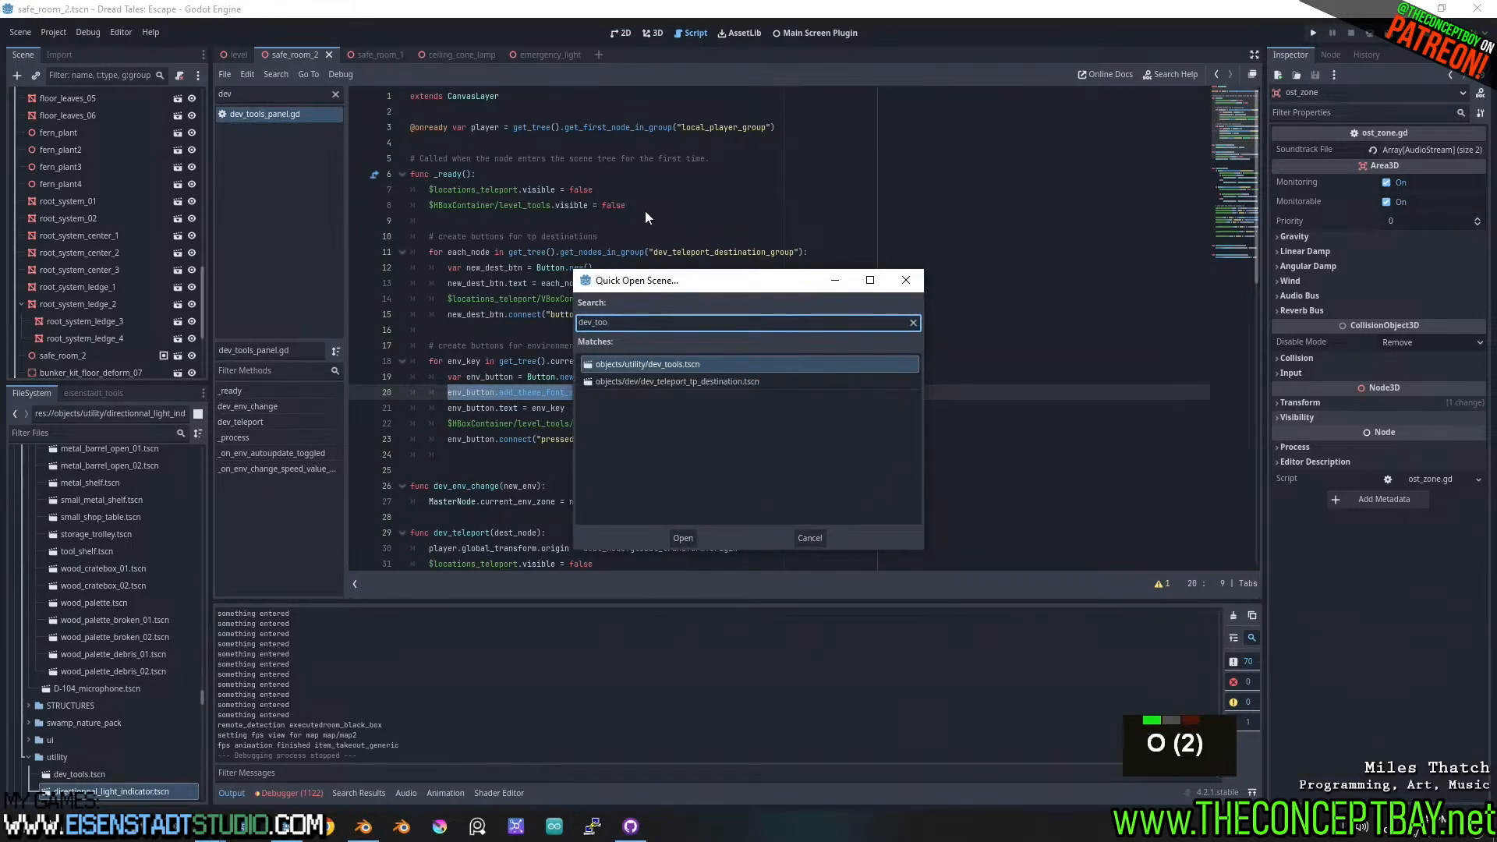
key("Return")
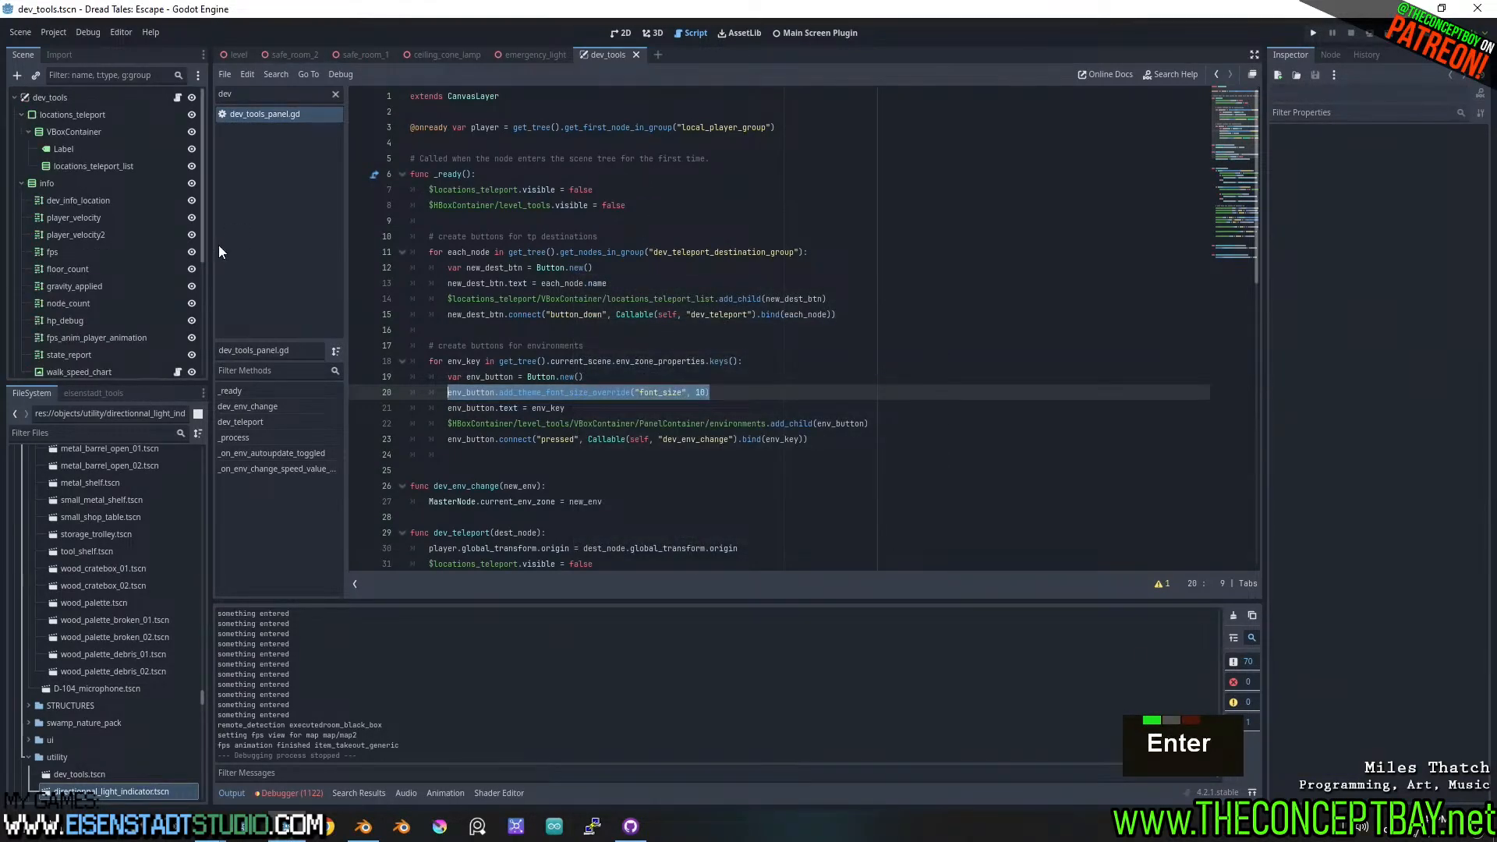
scroll(203, 218, "down", 6)
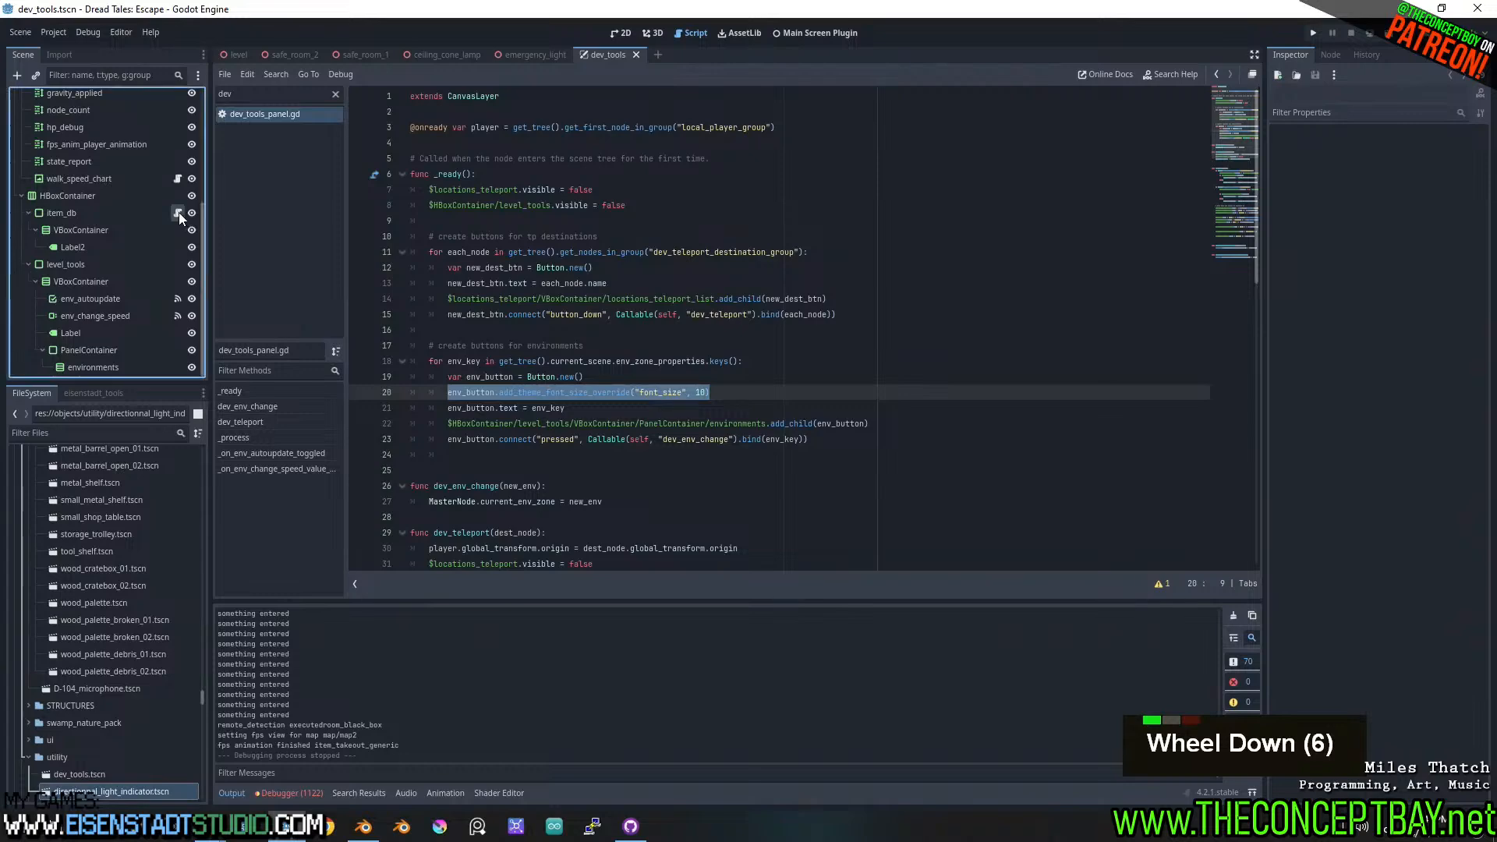
left_click(177, 213)
scroll(522, 256, "down", 8)
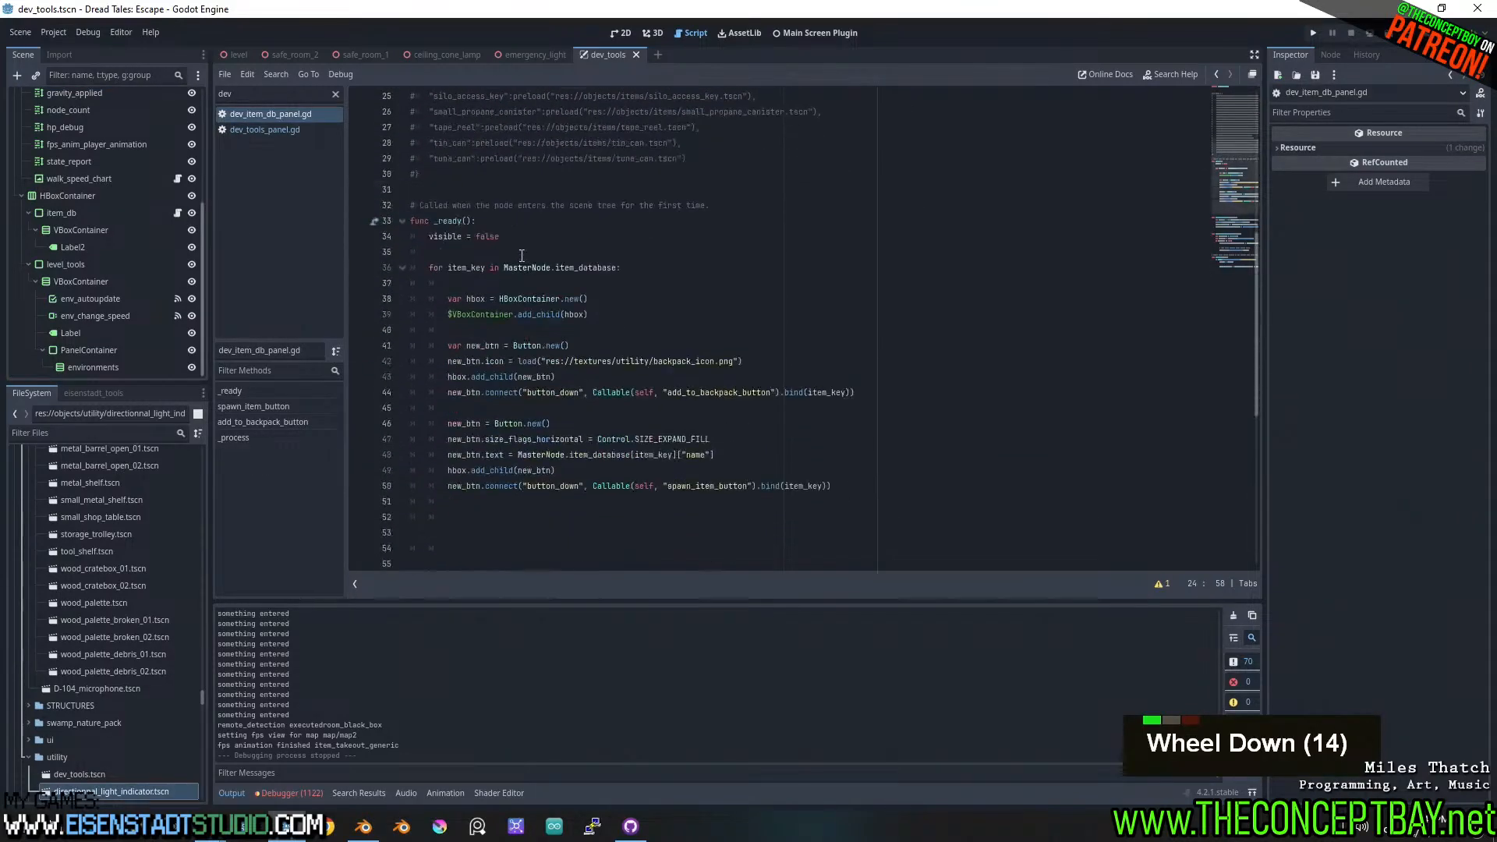
scroll(521, 256, "down", 3)
scroll(522, 255, "up", 1)
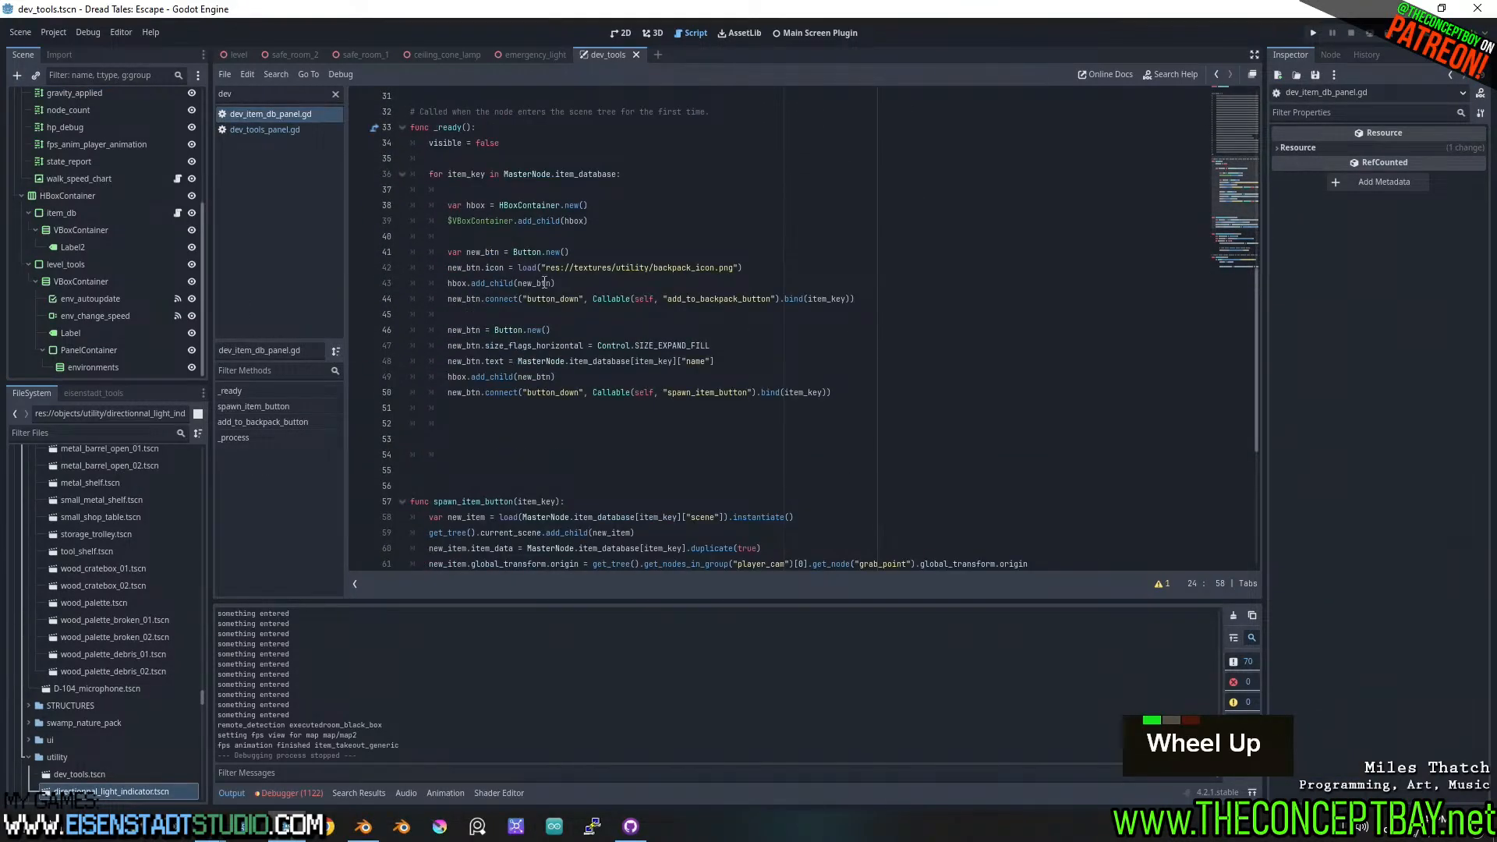
- Paste the font size override of 10 below the second Button.new() line and change its variable to new_btn
left_click(756, 355)
double_click(757, 336)
key("Return")
key("ctrl+v")
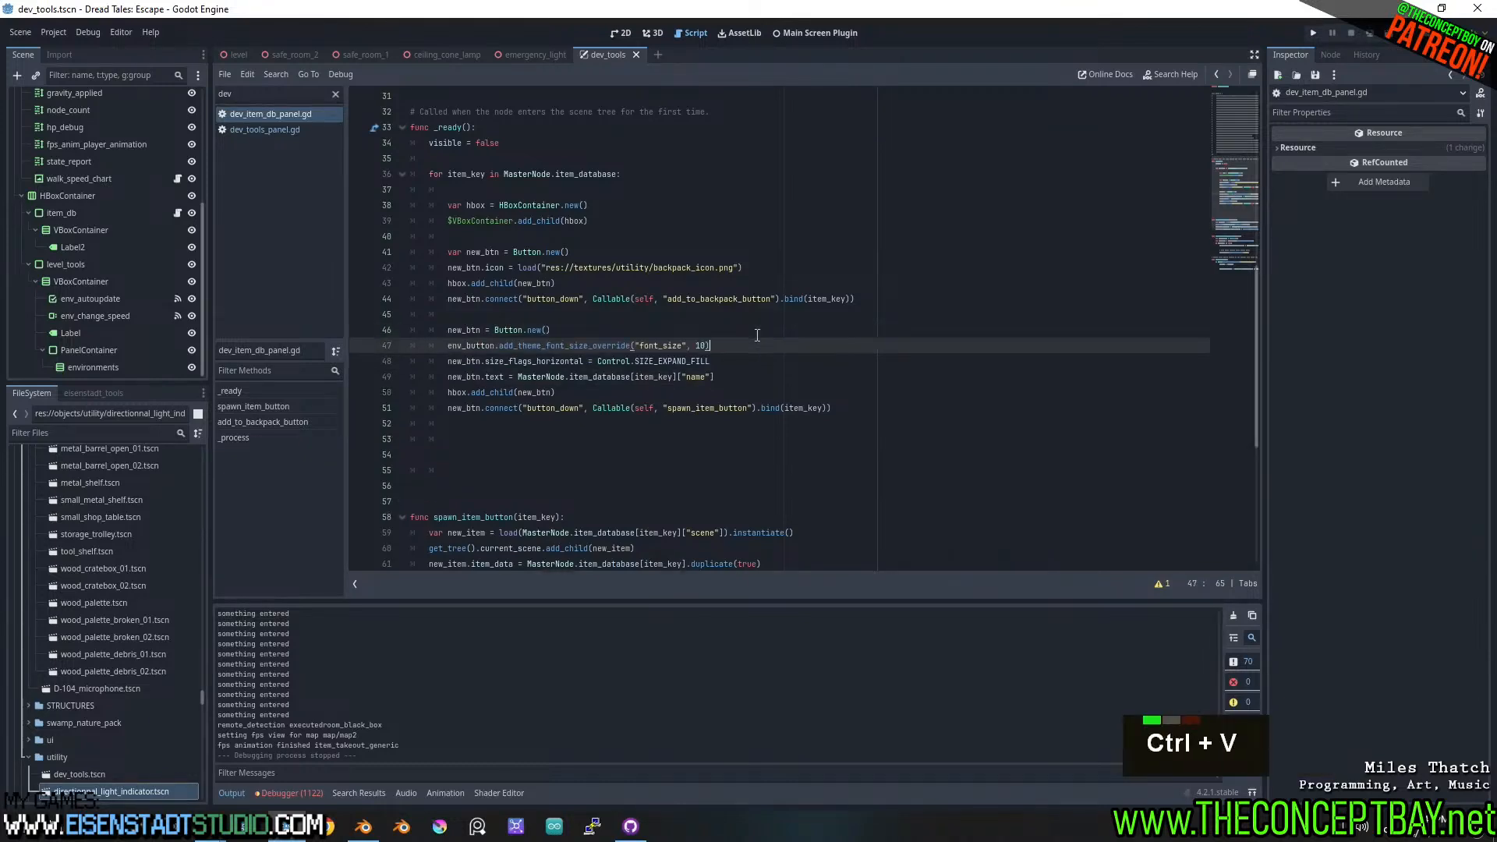
double_click(464, 330)
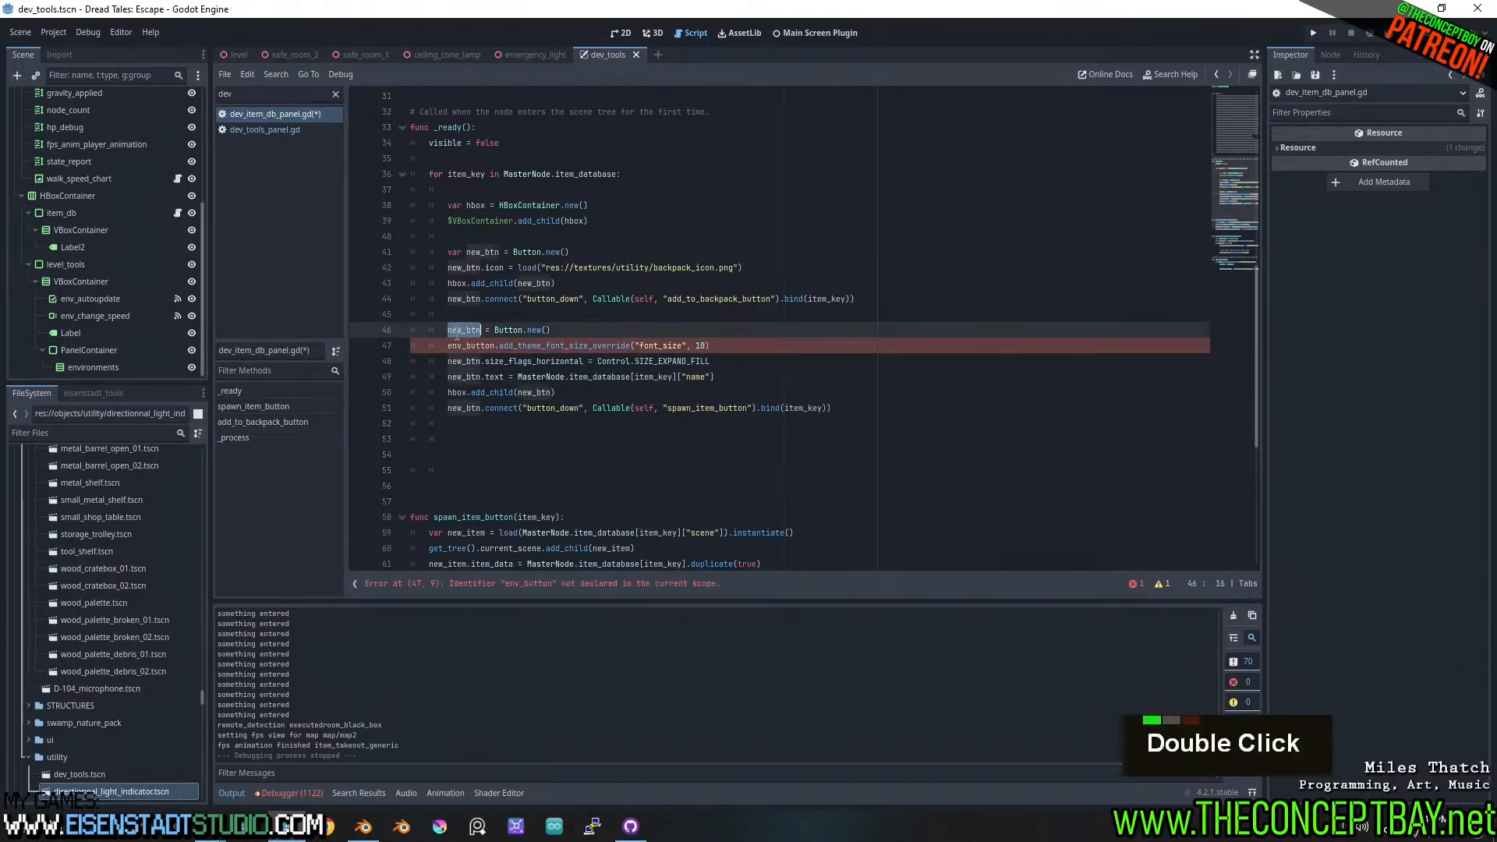
key("ctrl+c")
double_click(472, 345)
key("ctrl+v")
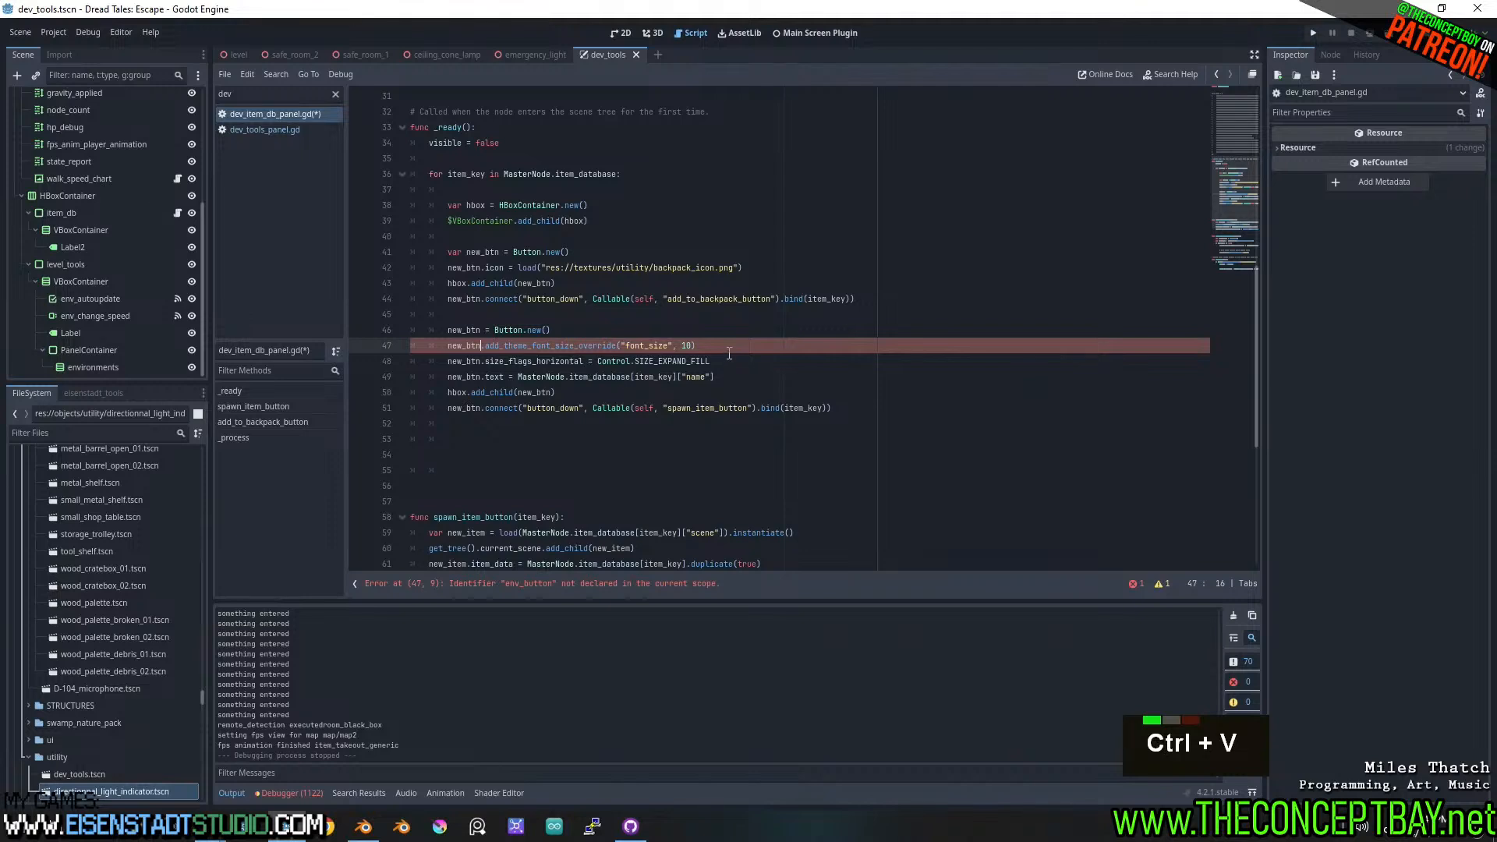
- Inspect the theme overrides of the item_db node and of its VBoxContainer, including the Separation constant
left_click(77, 212)
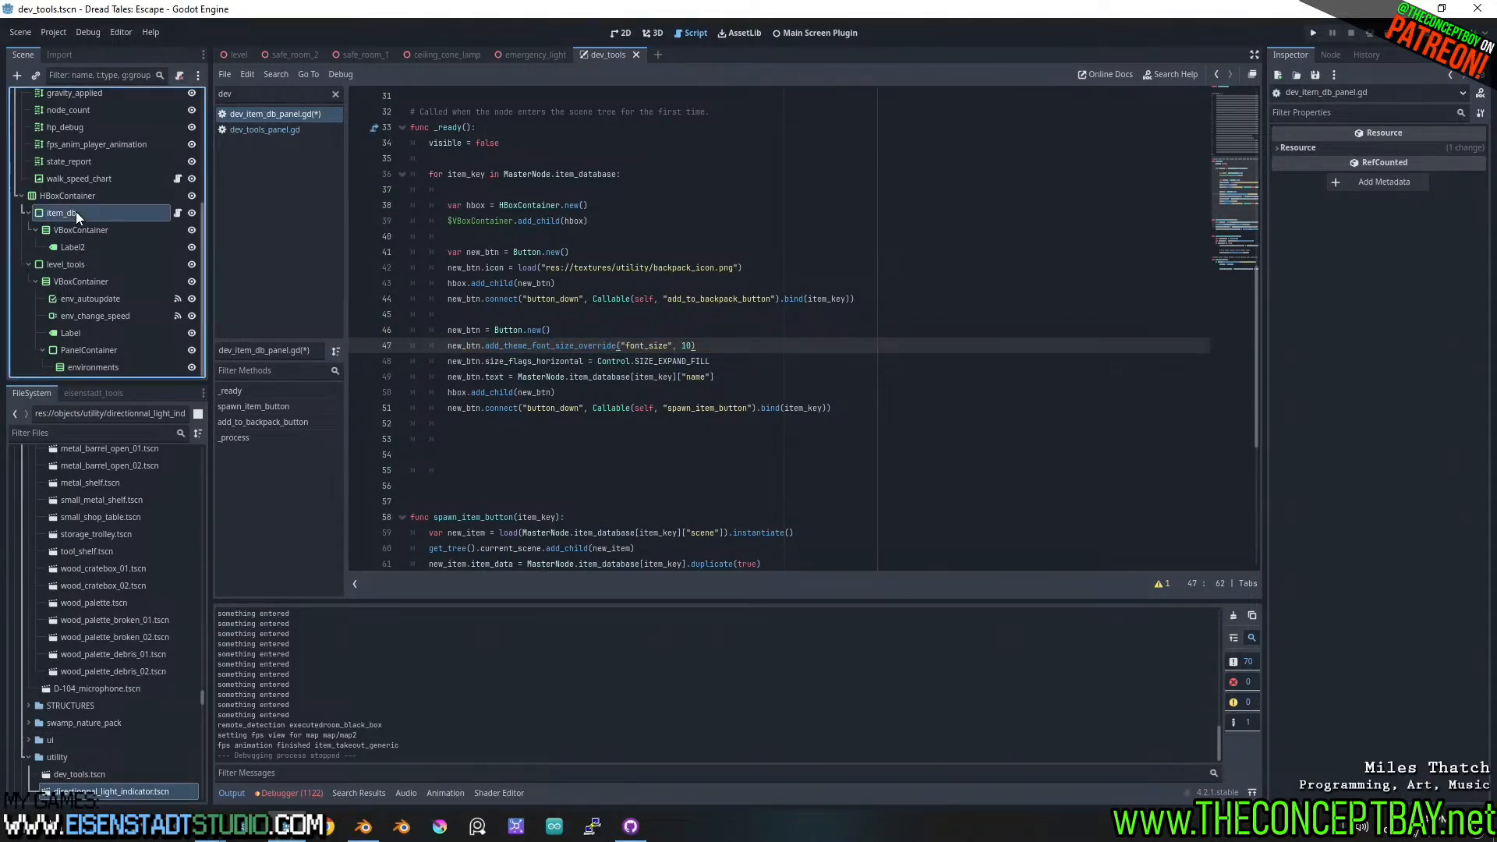
left_click(1312, 251)
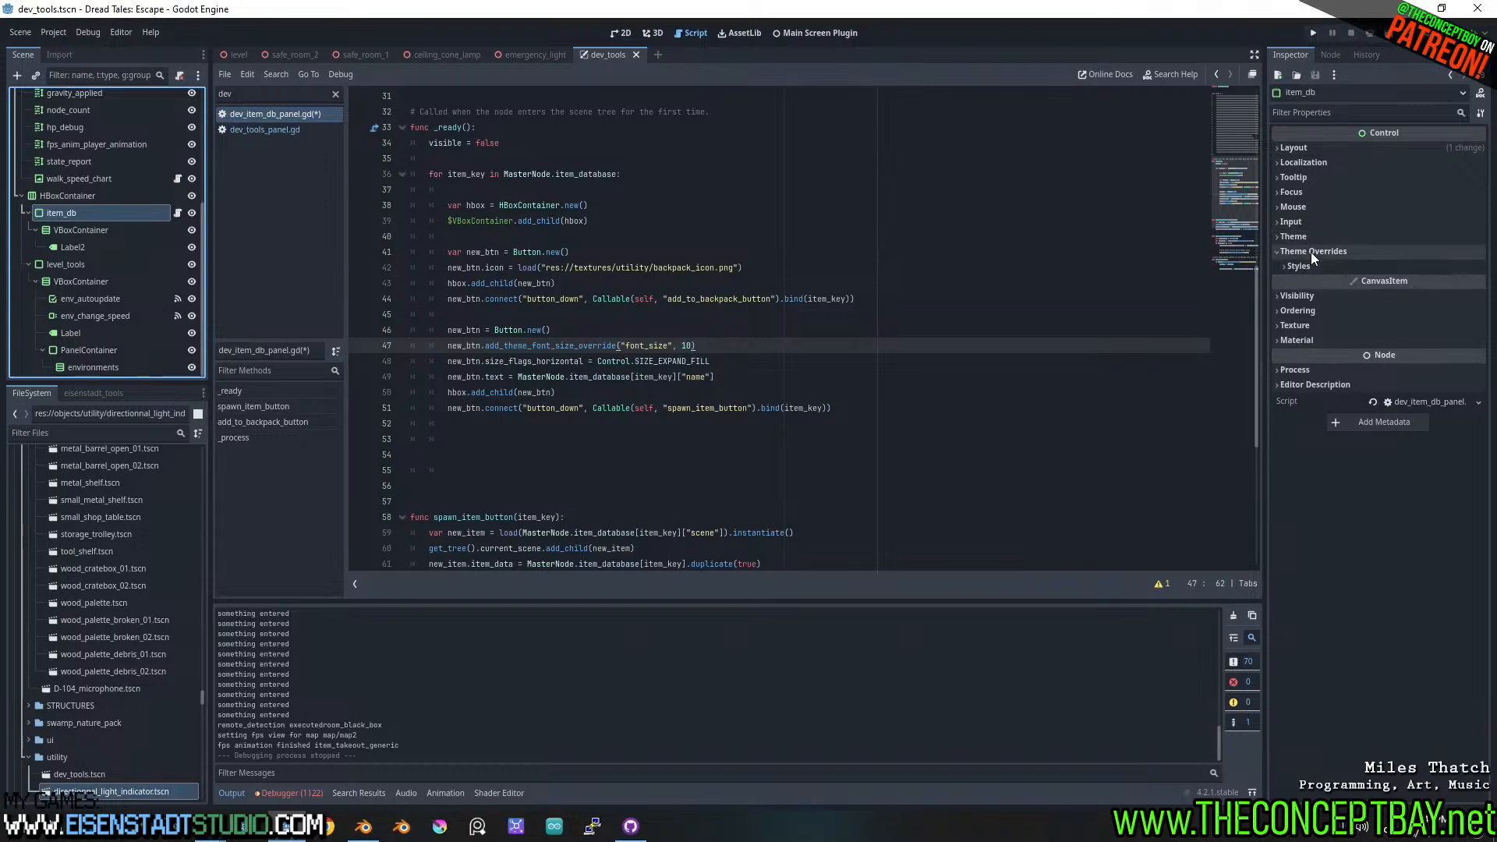
left_click(1314, 264)
left_click(1300, 251)
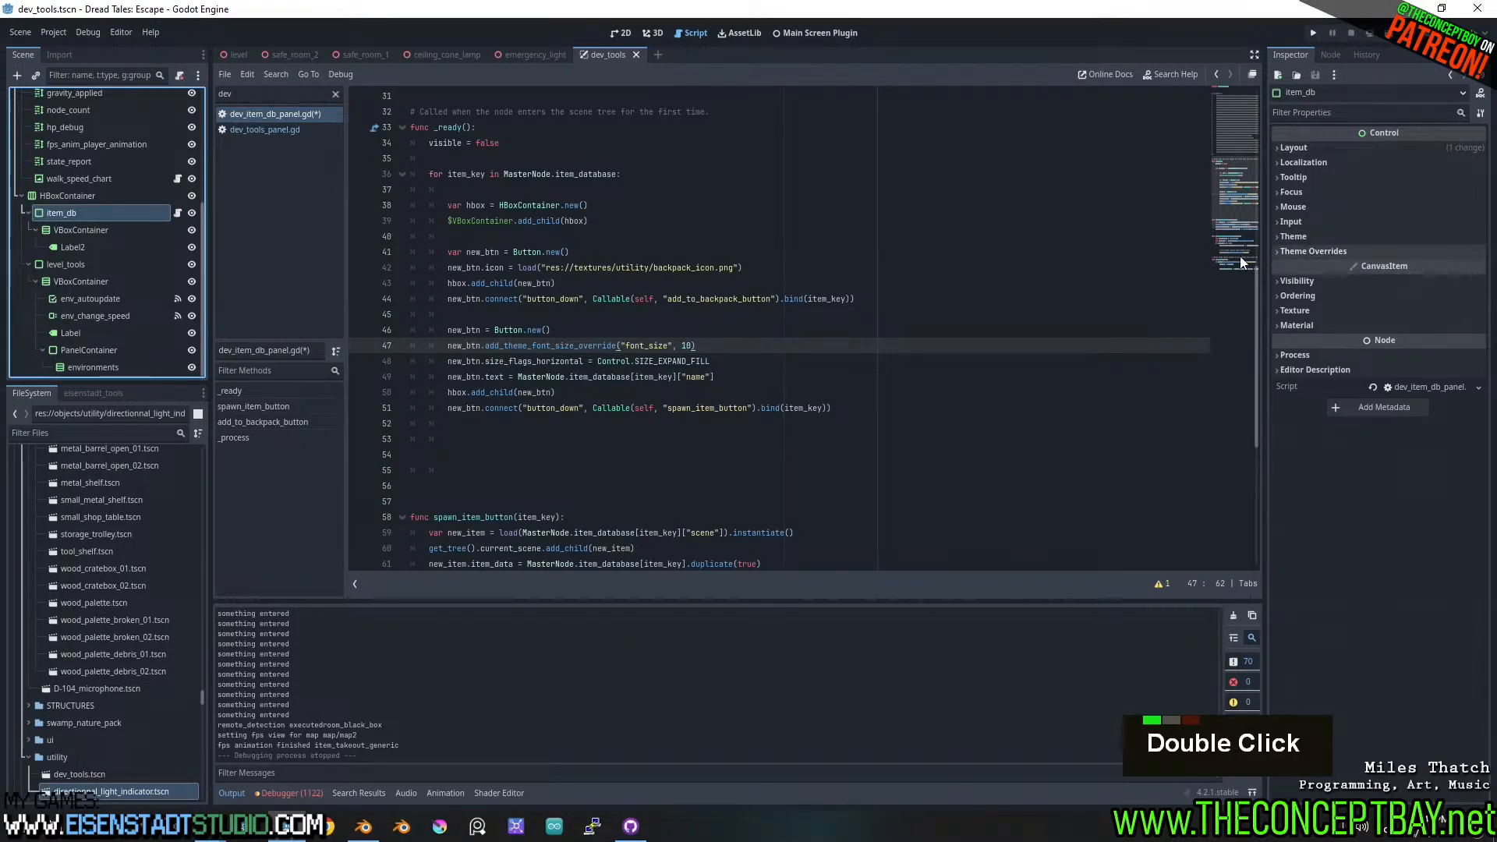
left_click(81, 230)
left_click(1323, 287)
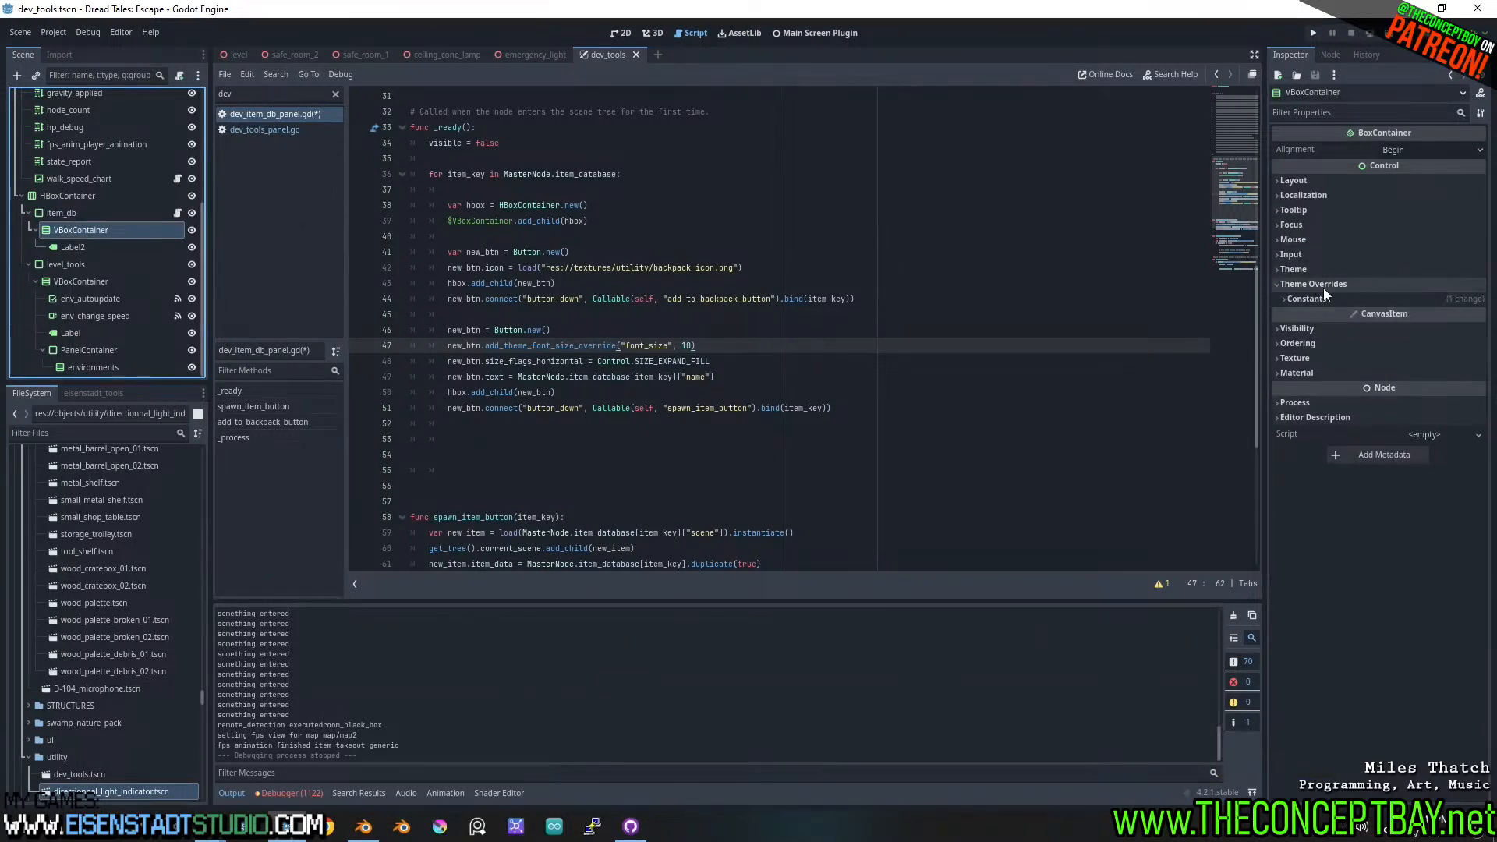
left_click(1322, 288)
left_click(1322, 289)
left_click(1321, 306)
left_click(1321, 300)
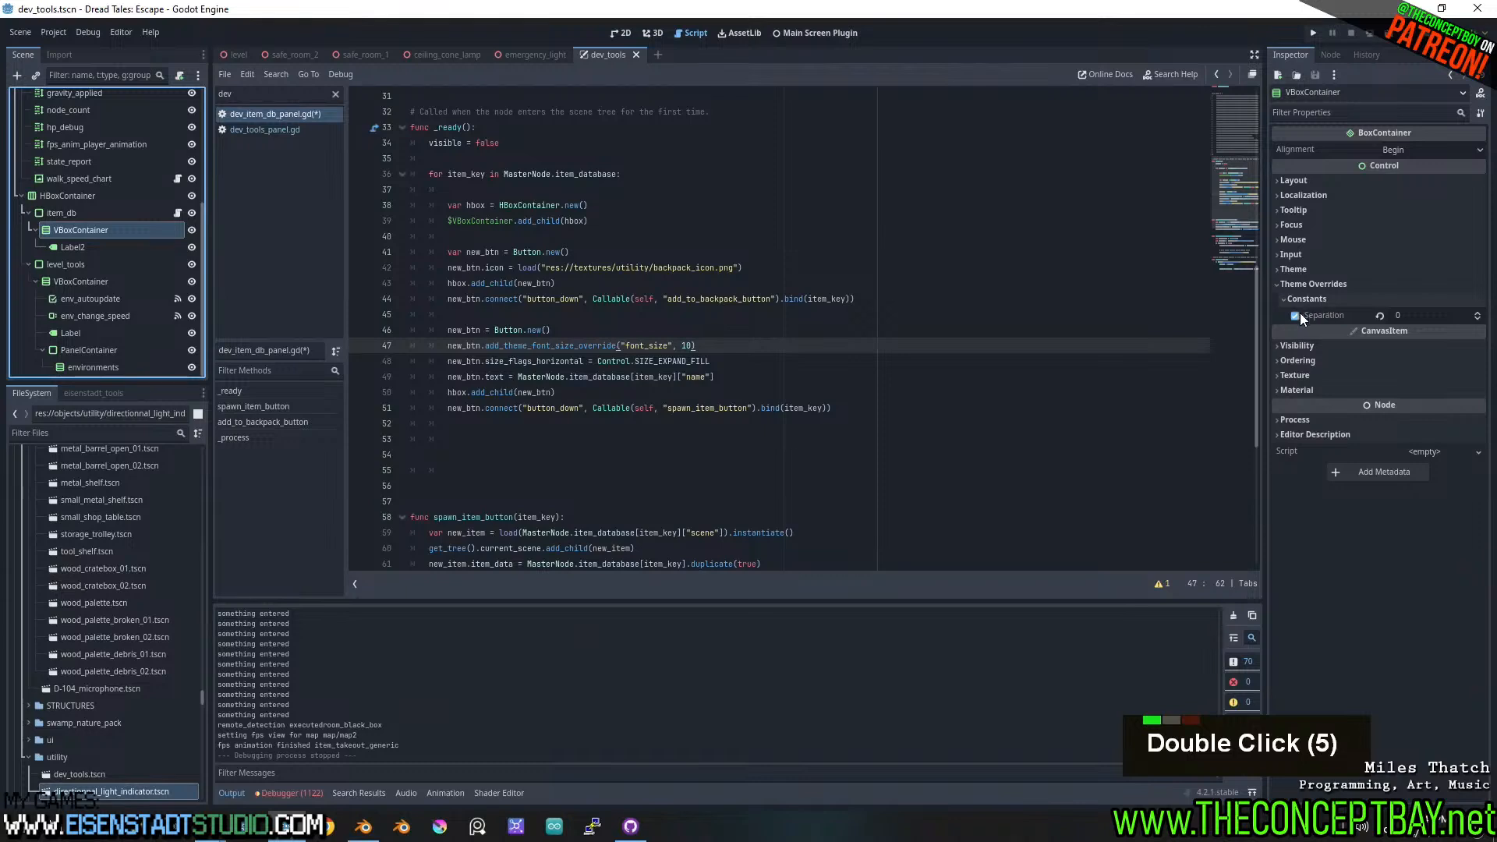
- Run the game, open the Spawn Item list, try adding the Military Machete to the backpack, and return to the editor
left_click(848, 297)
key("F5")
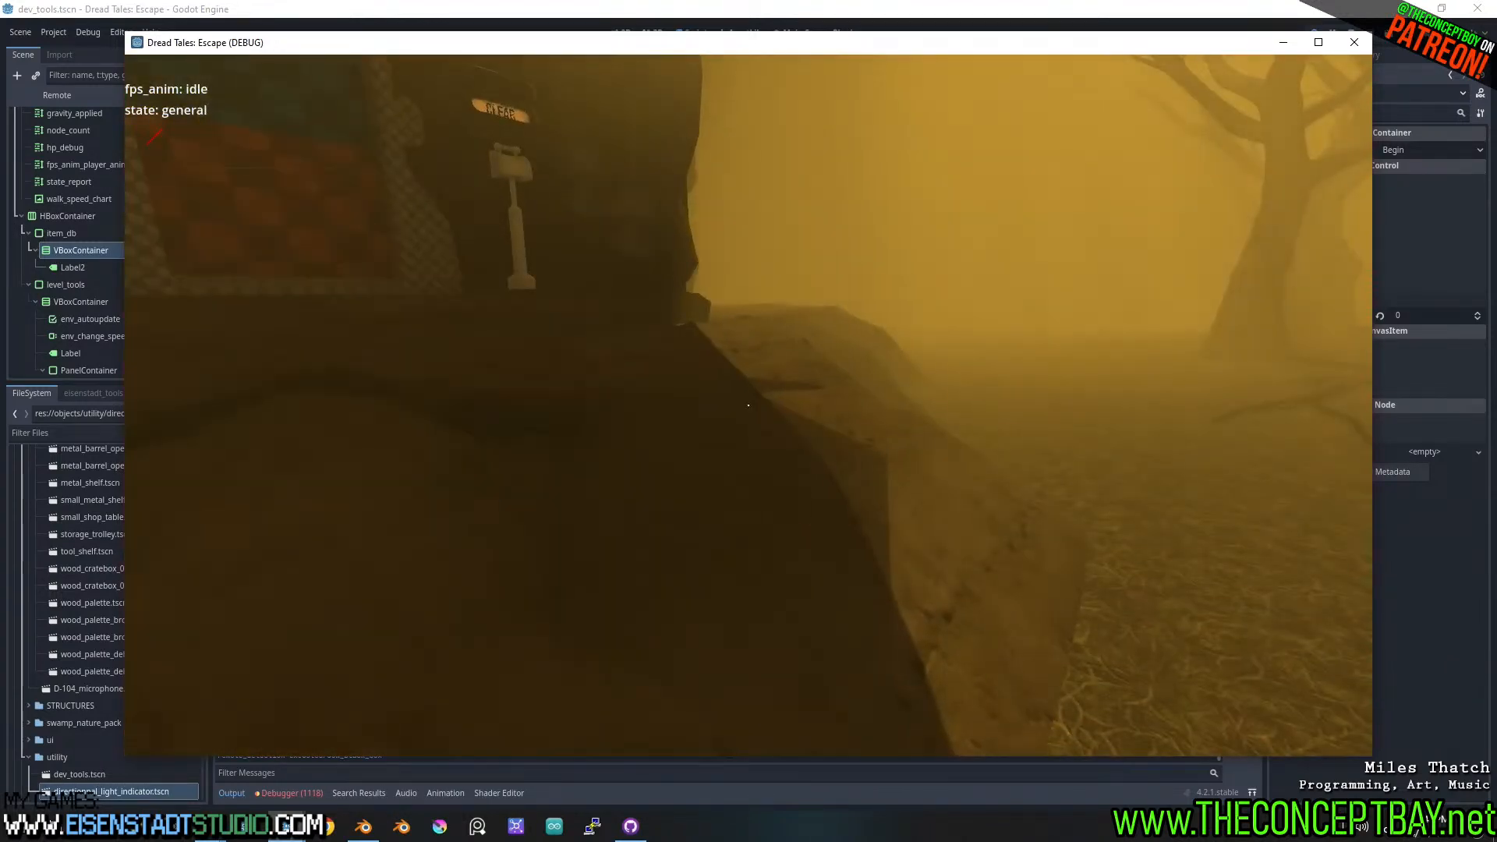
key("Tab")
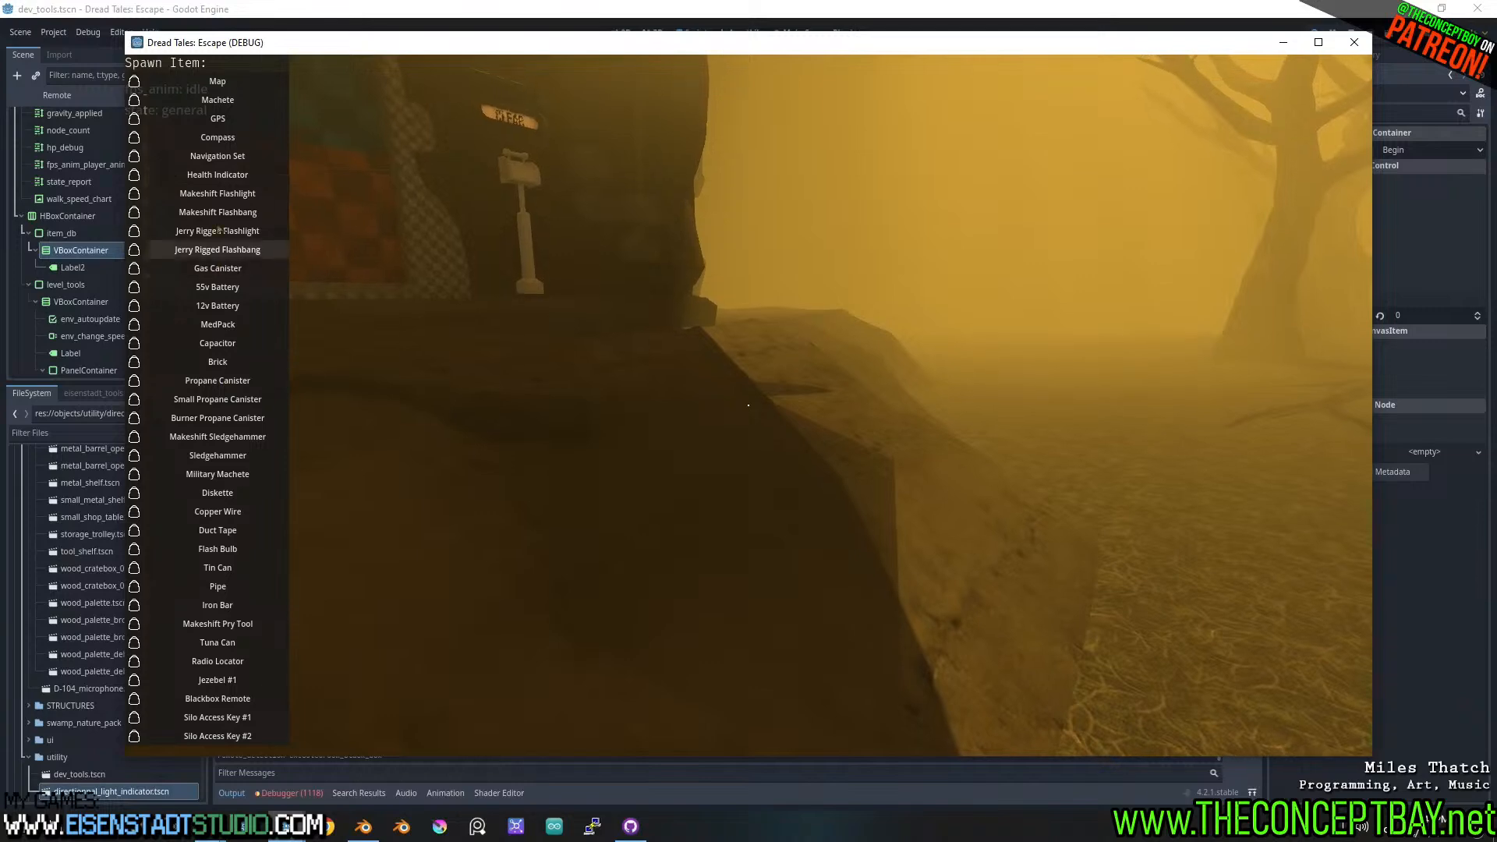
scroll(234, 725, "up", 3)
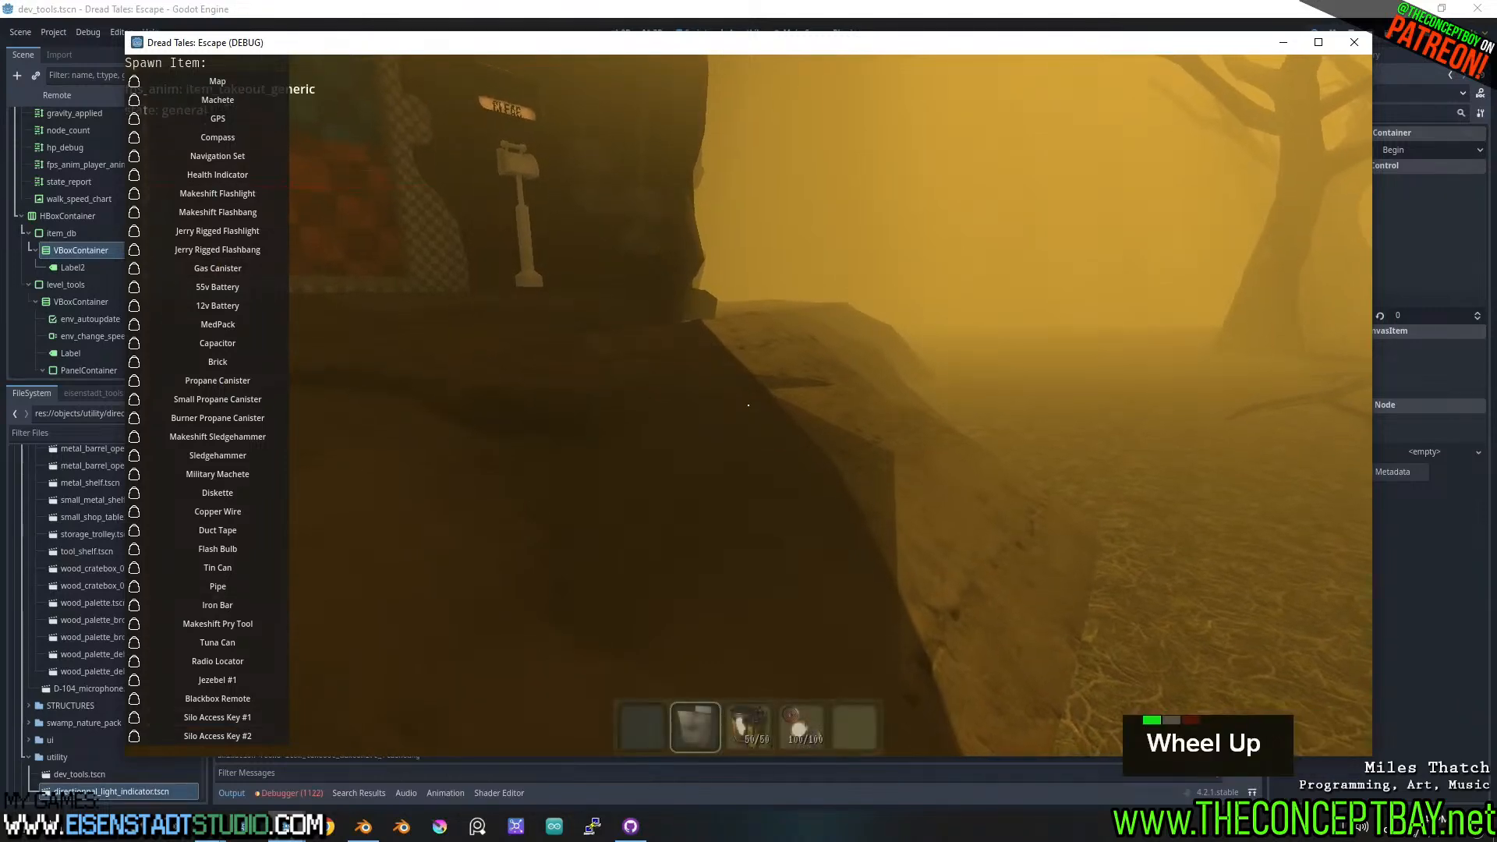
key("grave")
key("grave")
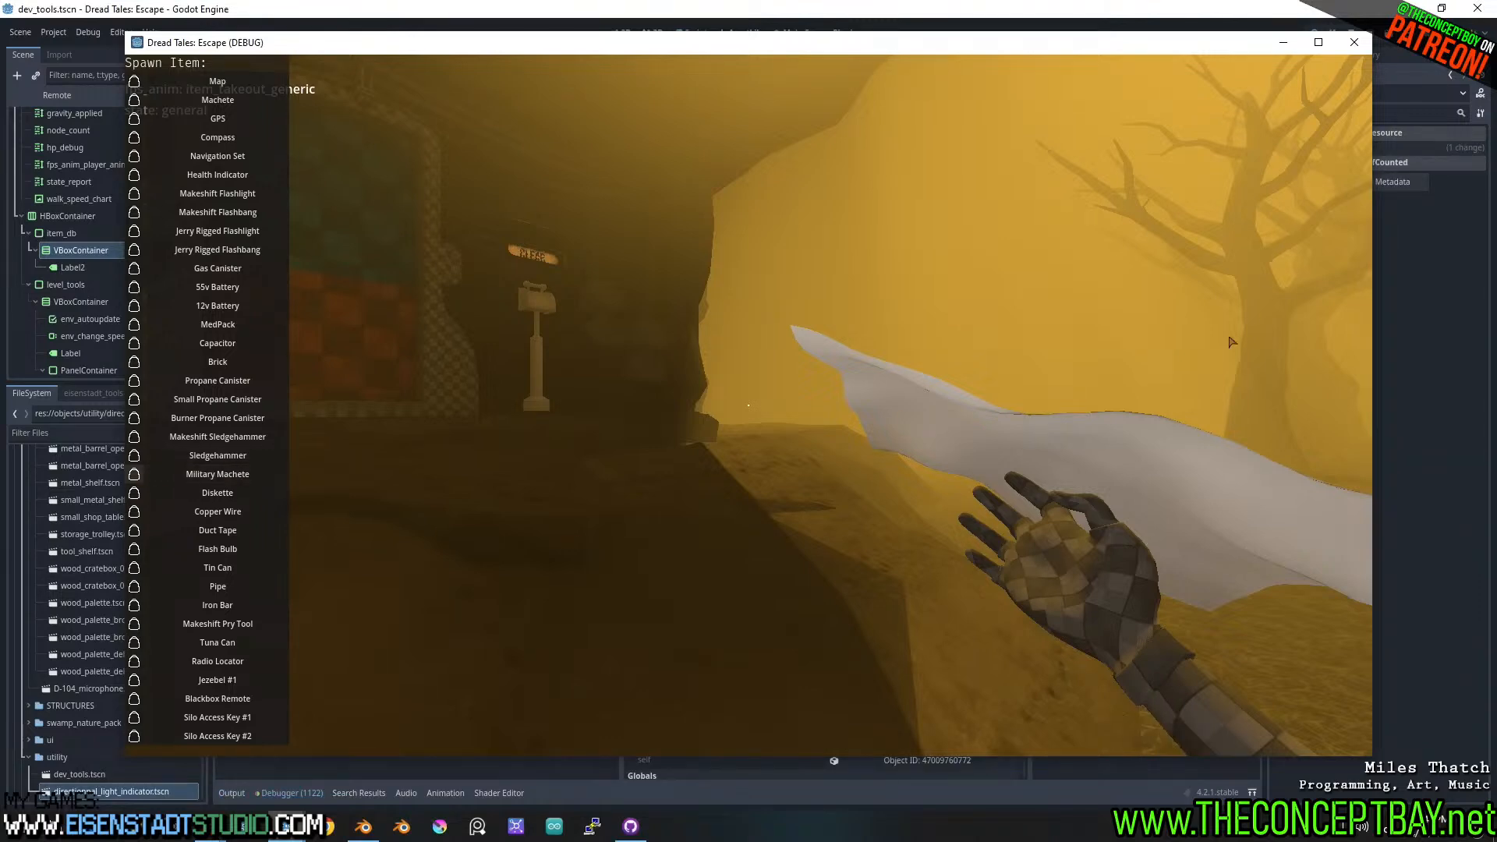
double_click(1285, 55)
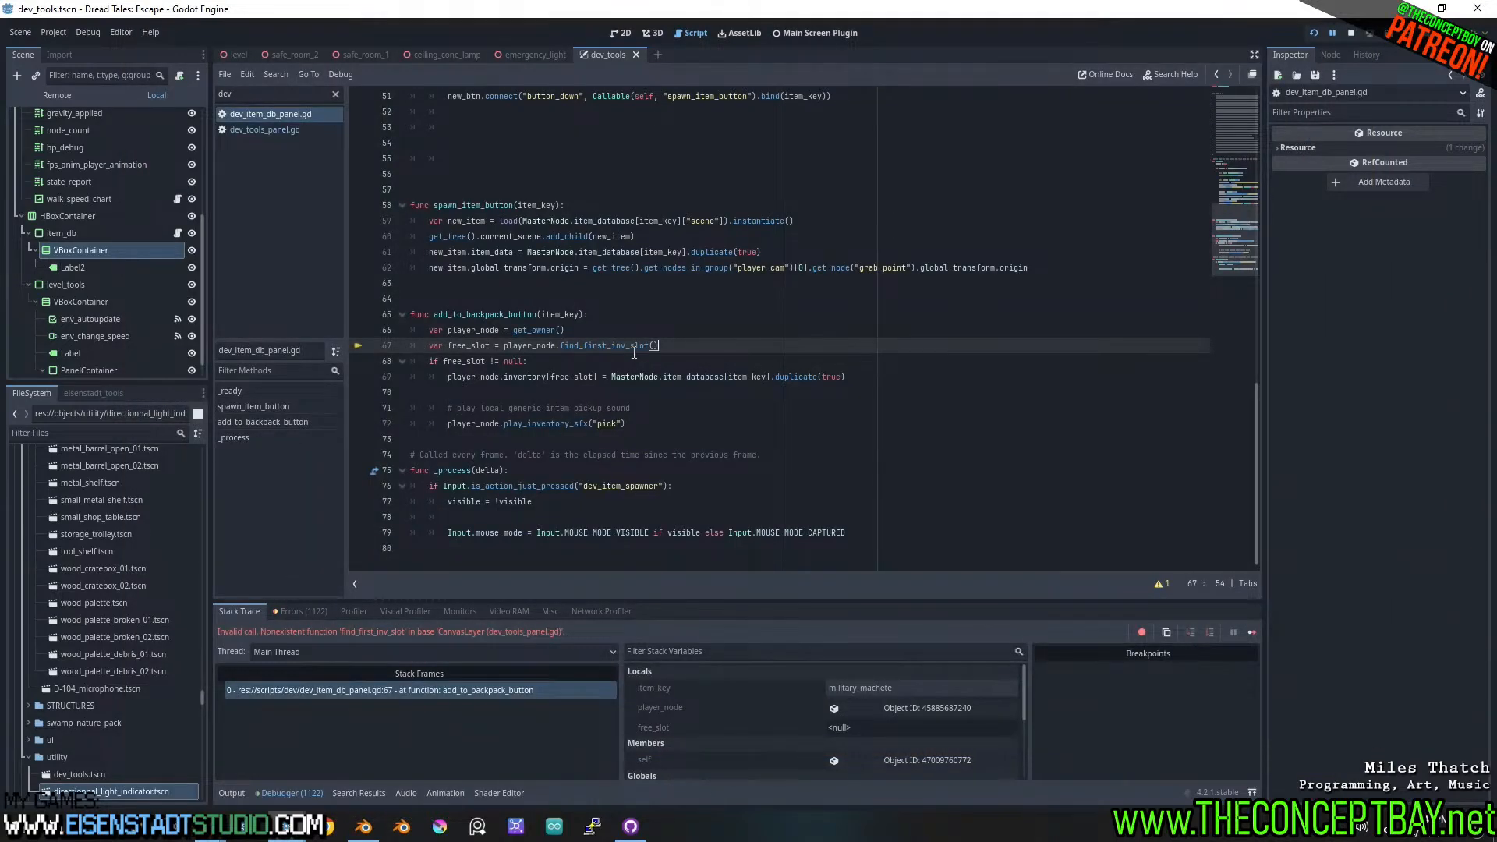
- Examine how dev_item_db_panel.gd obtains player_node in add_to_backpack_button and how its other functions are set up
double_click(544, 347)
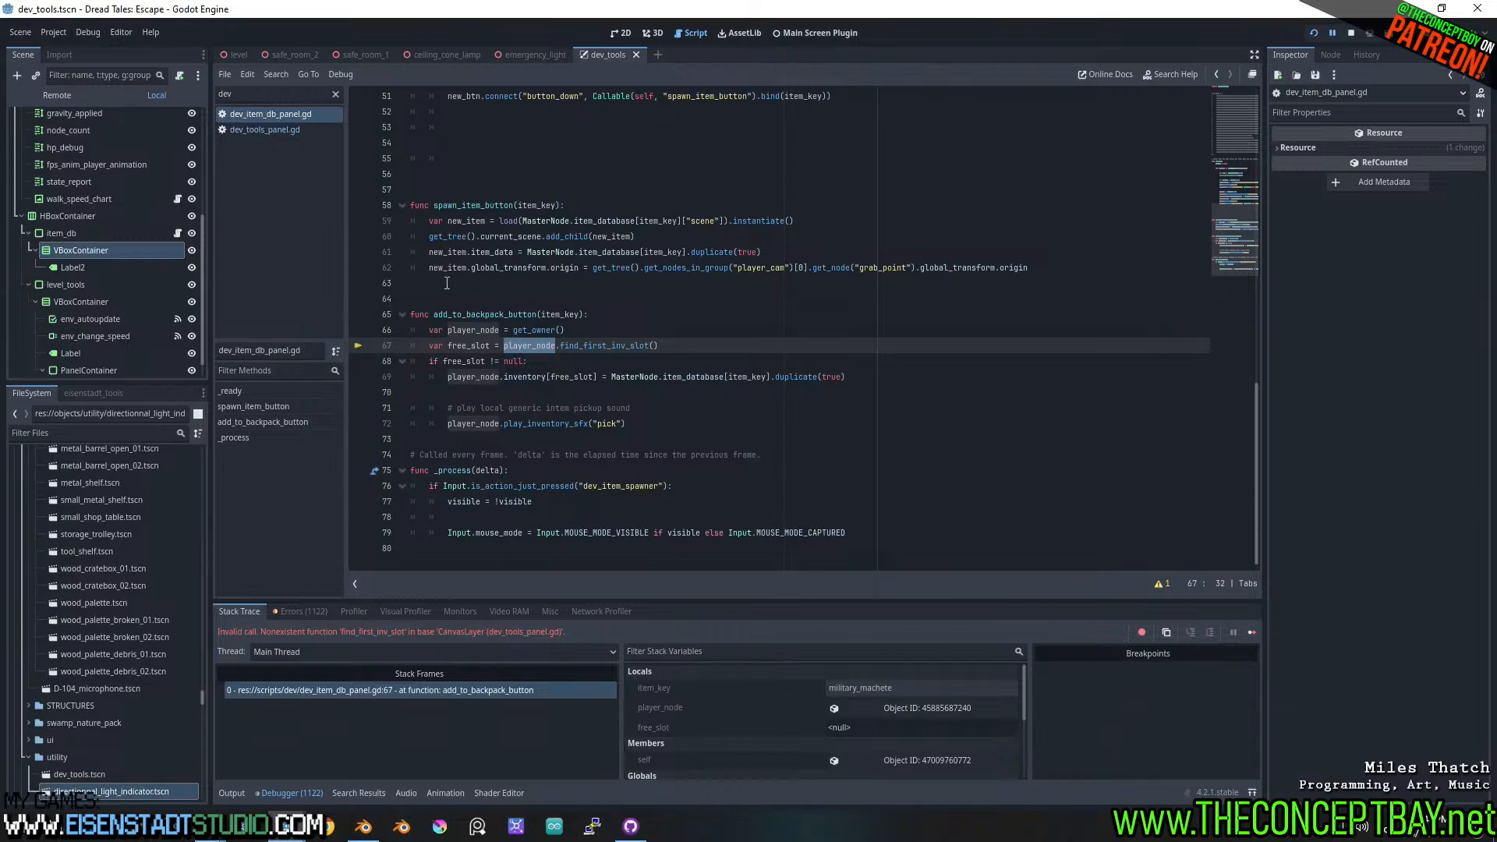
scroll(518, 394, "up", 16)
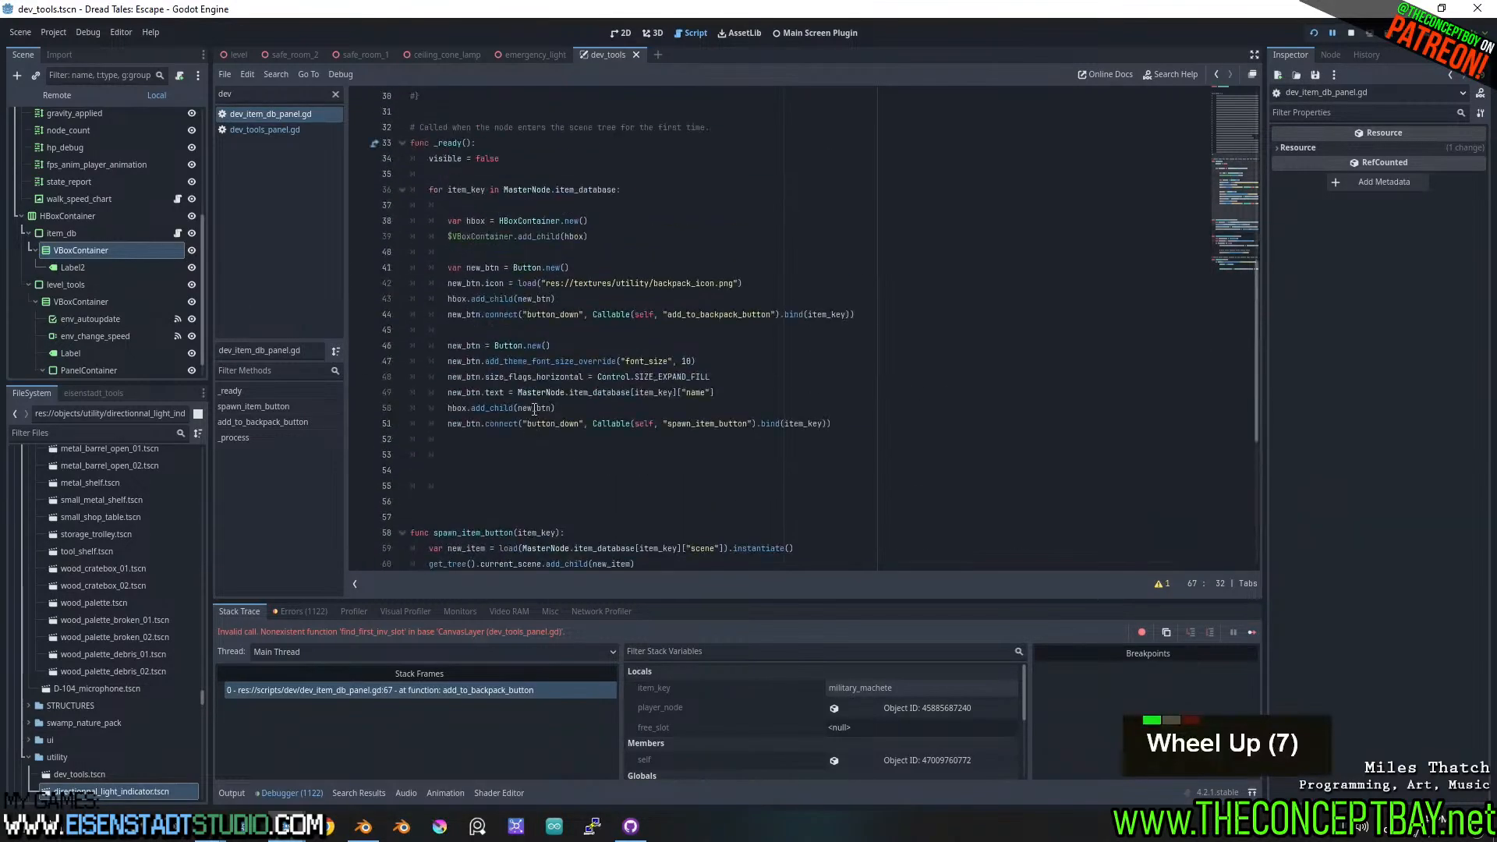
scroll(500, 392, "up", 6)
scroll(500, 392, "down", 7)
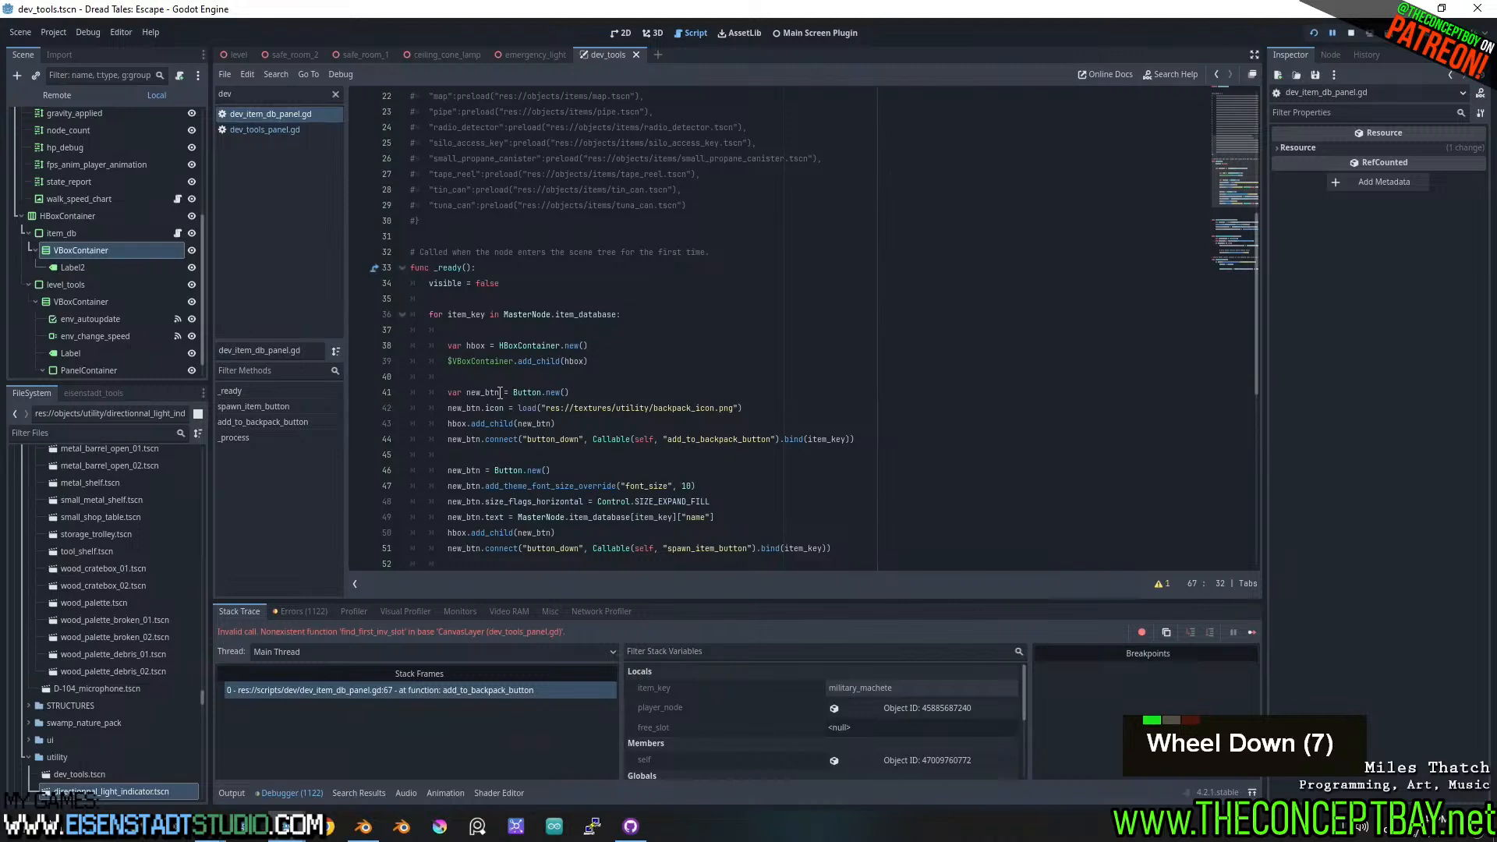
scroll(500, 393, "down", 8)
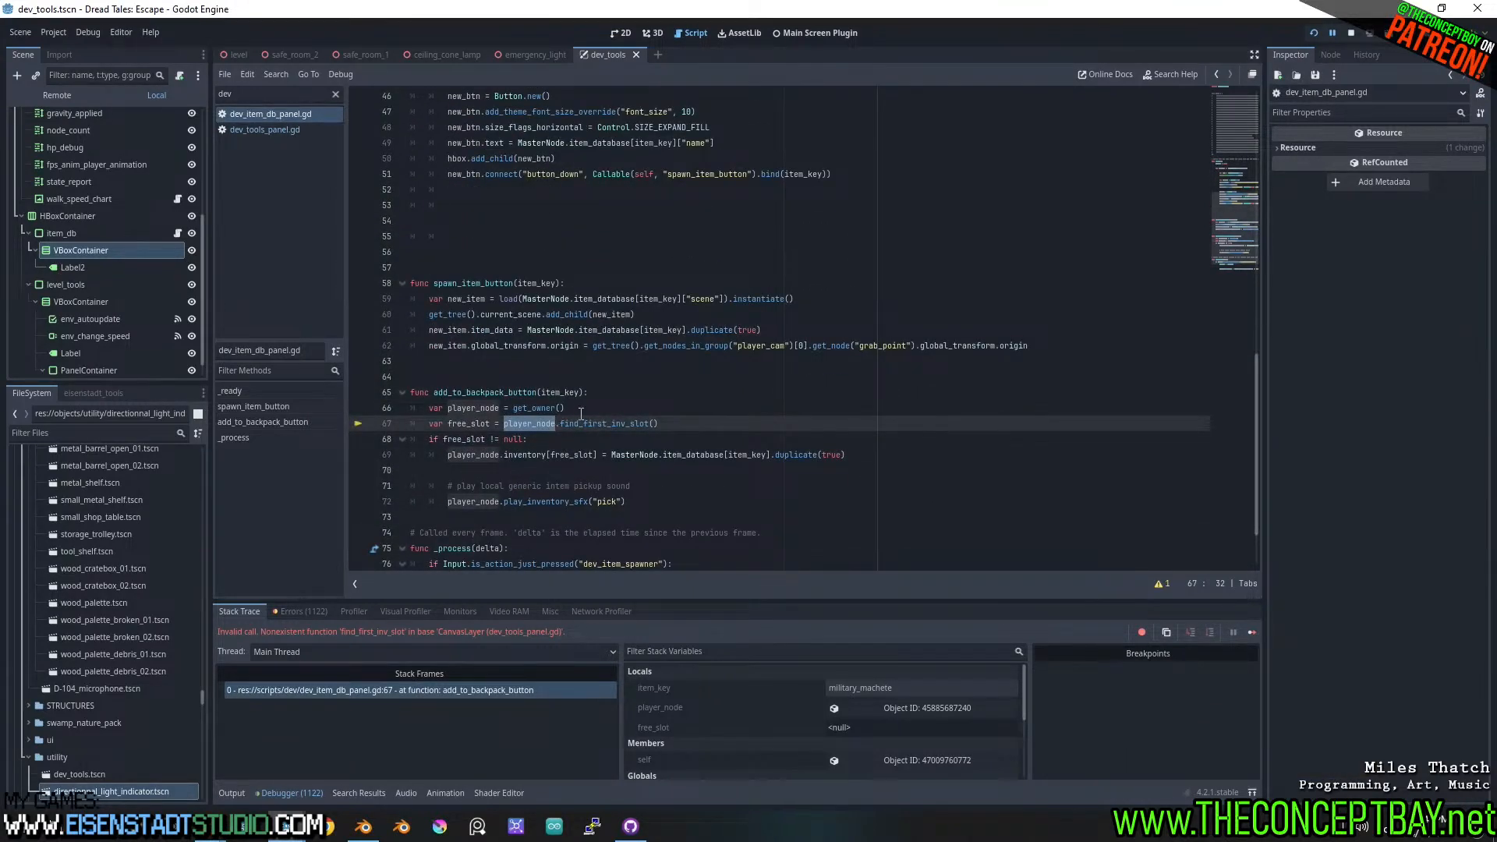
scroll(581, 410, "up", 9)
scroll(471, 367, "down", 12)
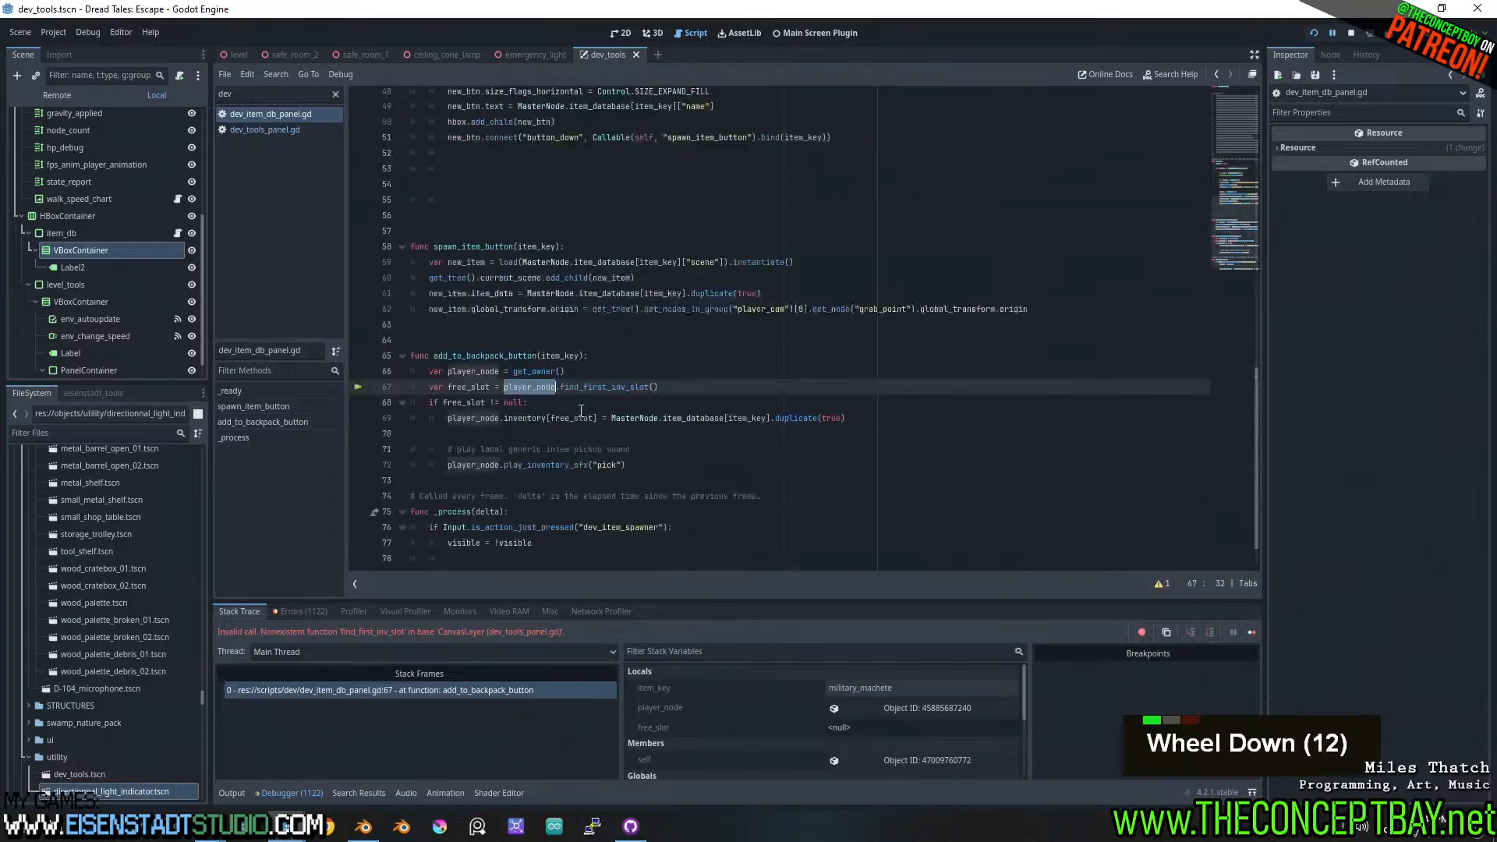
- Copy the player_node name and delete its get_owner() declaration from add_to_backpack_button
double_click(471, 365)
key("ctrl+c")
left_click_drag(571, 363, 382, 360)
key("BackSpace")
key("BackSpace")
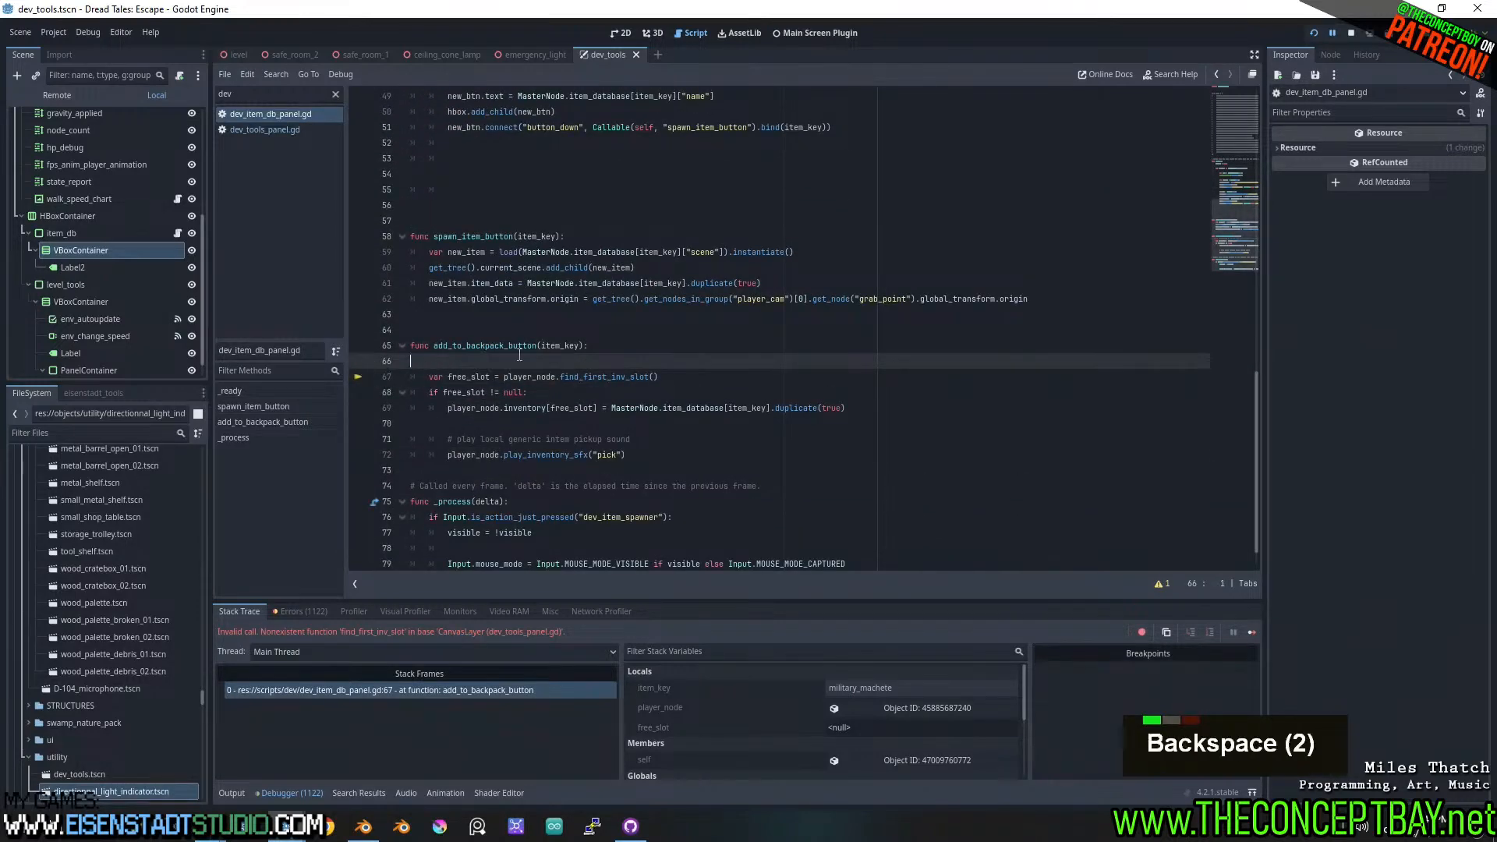
- Start a script-level player_node variable declaration above the _ready function, below the commented-out item list
scroll(585, 325, "up", 11)
left_click(635, 325)
key("Return")
key("Return")
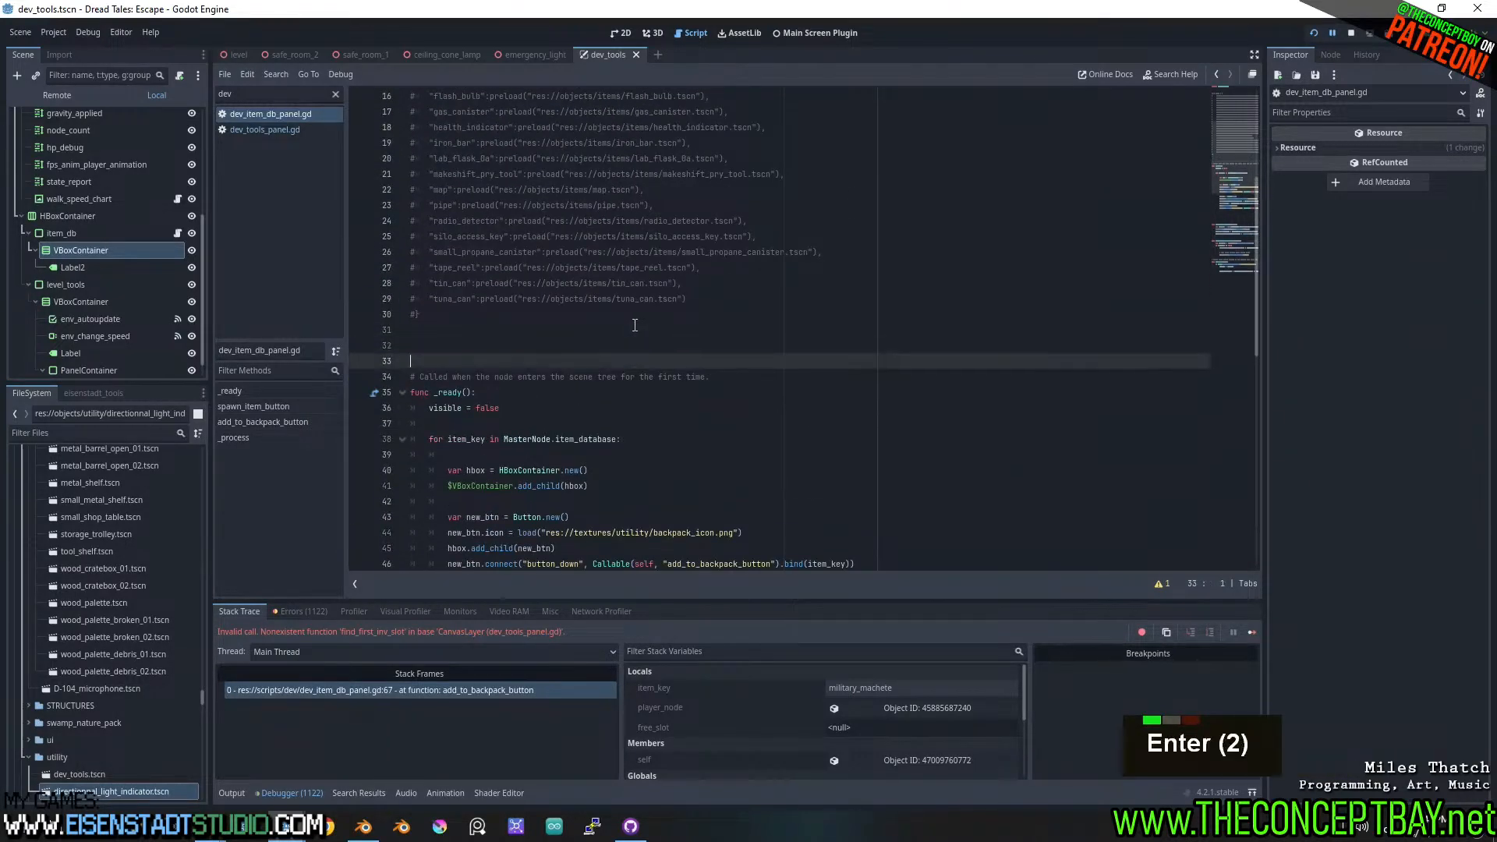
key("Up")
type("var")
key("ctrl+v")
type("= ")
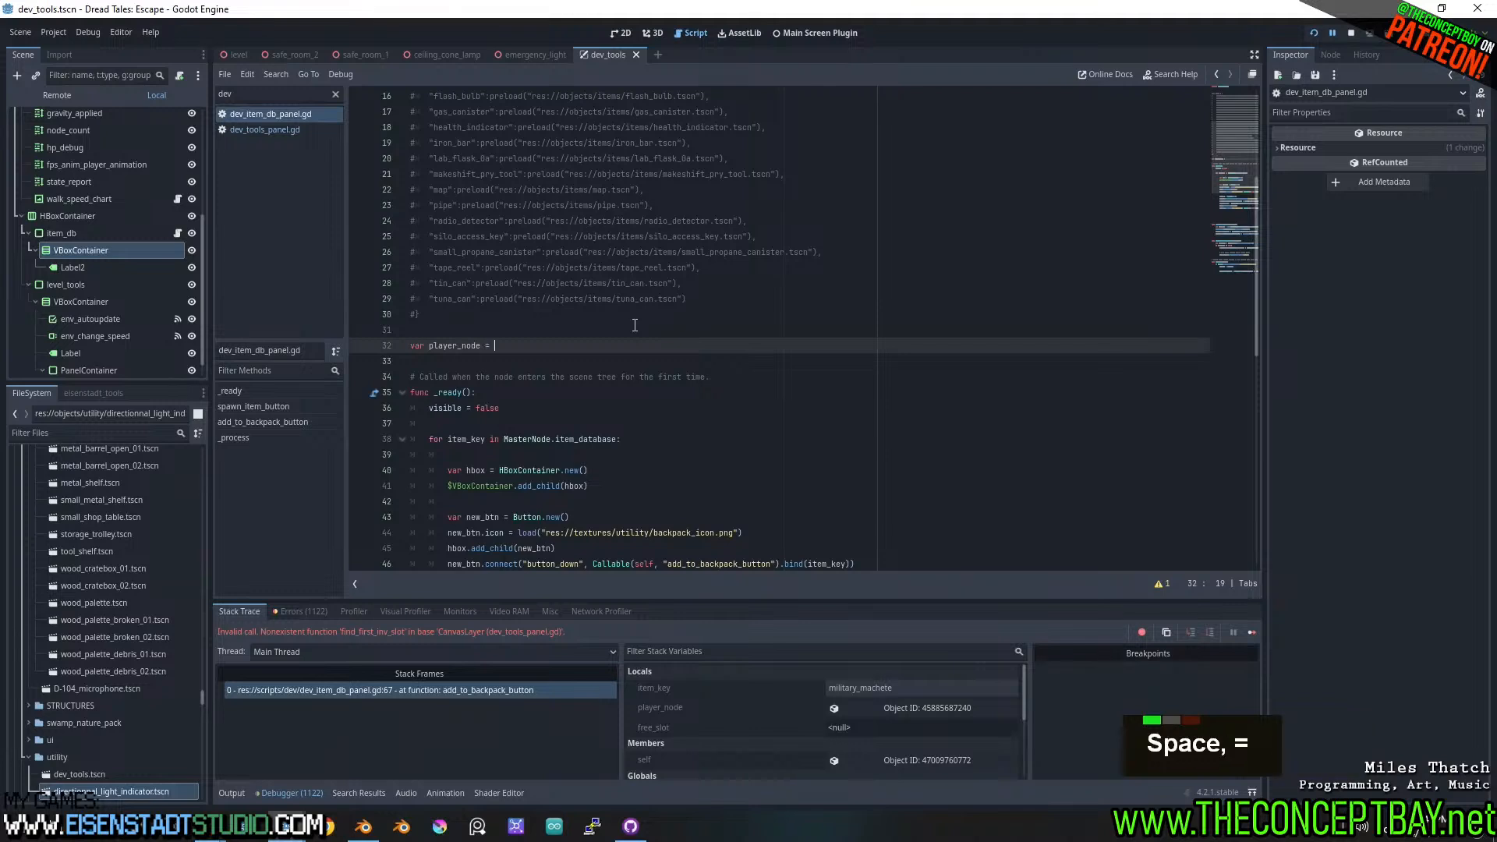
- Assign get_tree().get_first_node_in_group("local_player_group") to the script-level player_node variable and save the script
type("get_tree(")
key("Right")
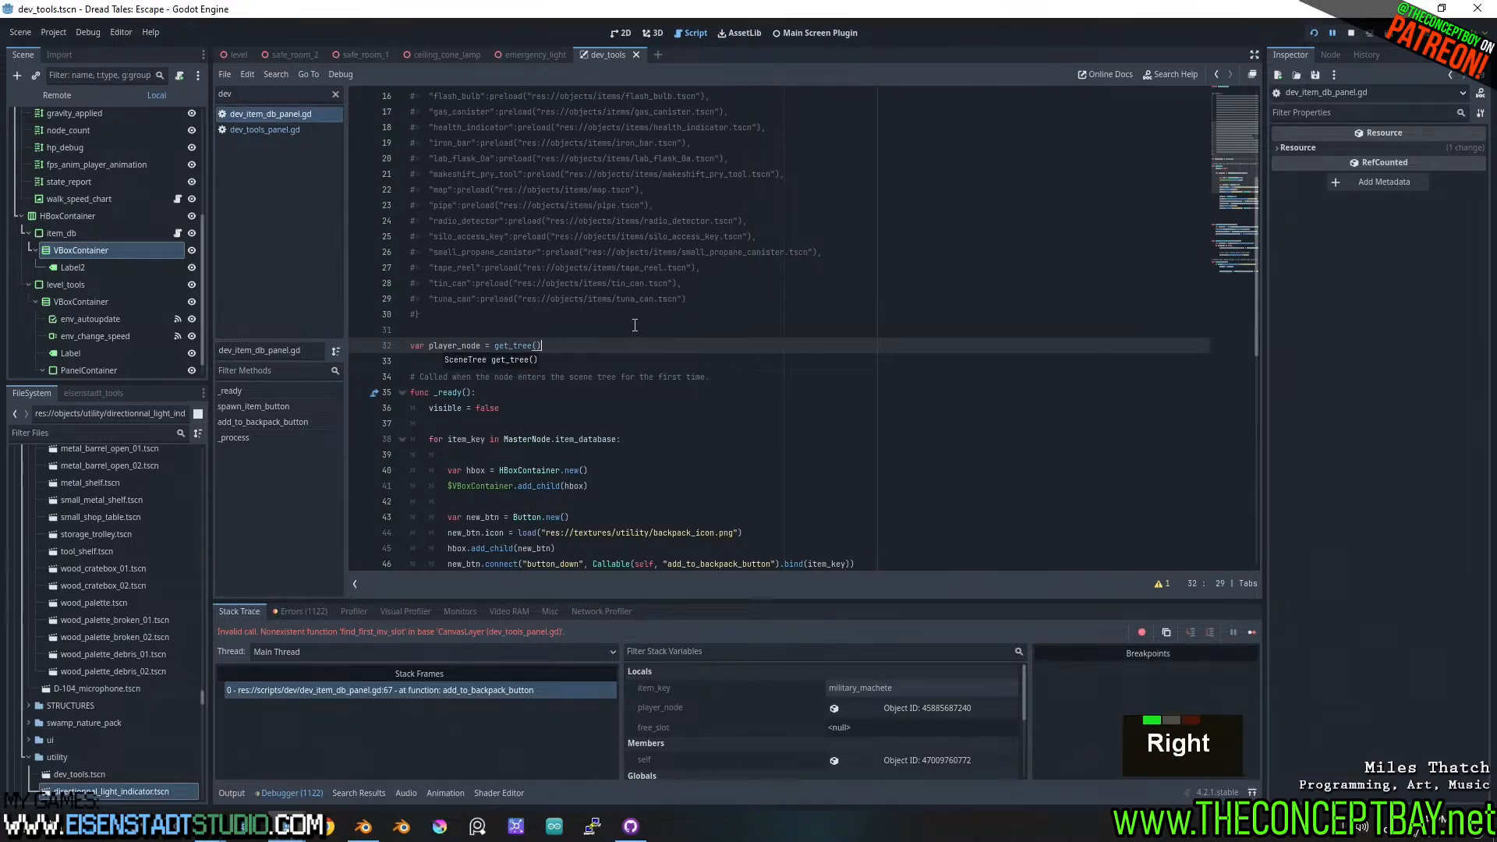
type(".get_first_node_in_group(")
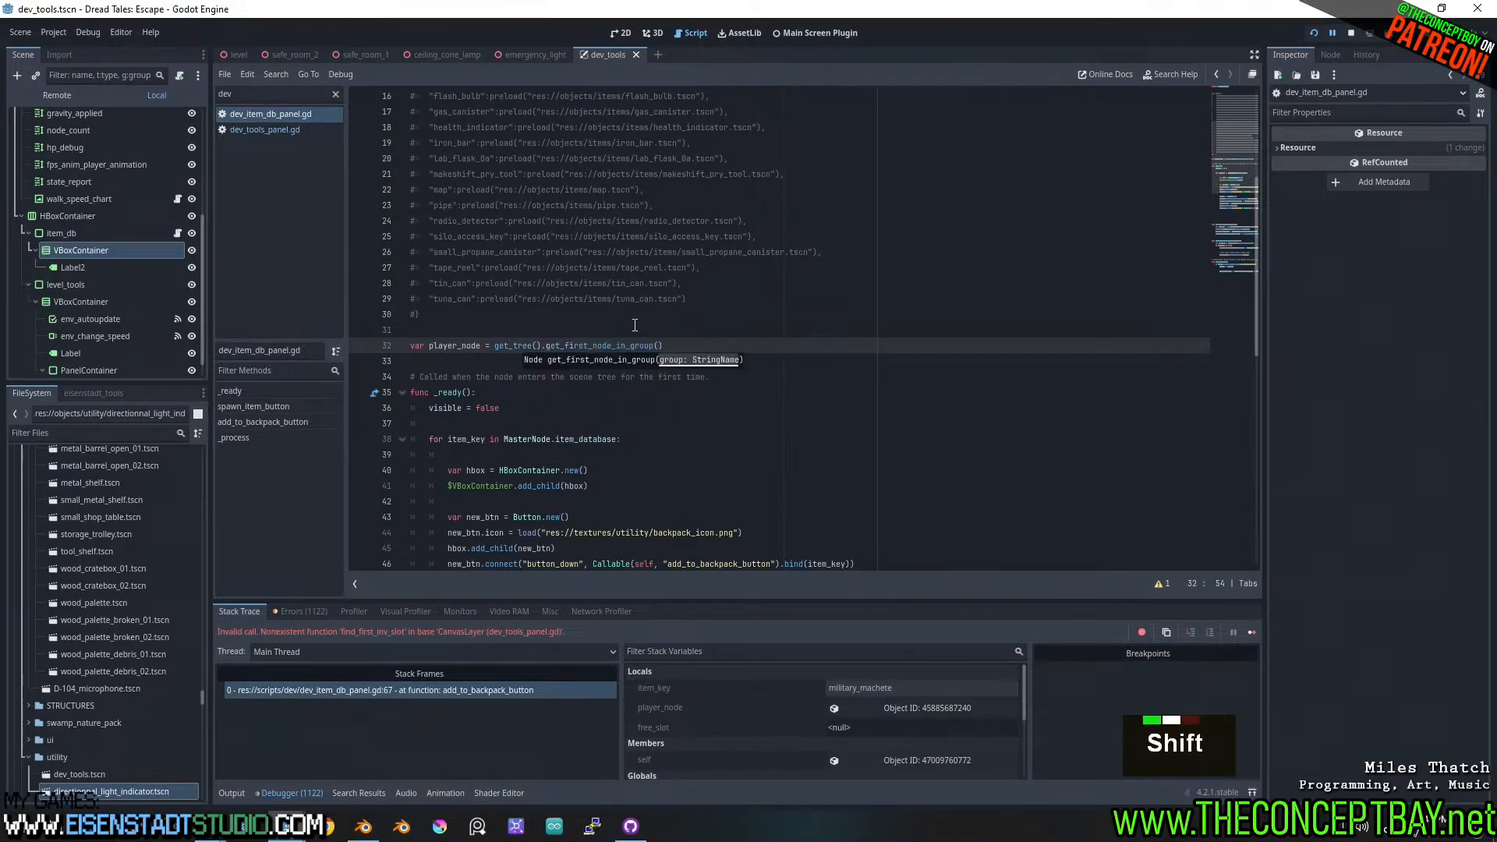
key("Return")
type("\"locplayer_gr")
key("ctrl+Left")
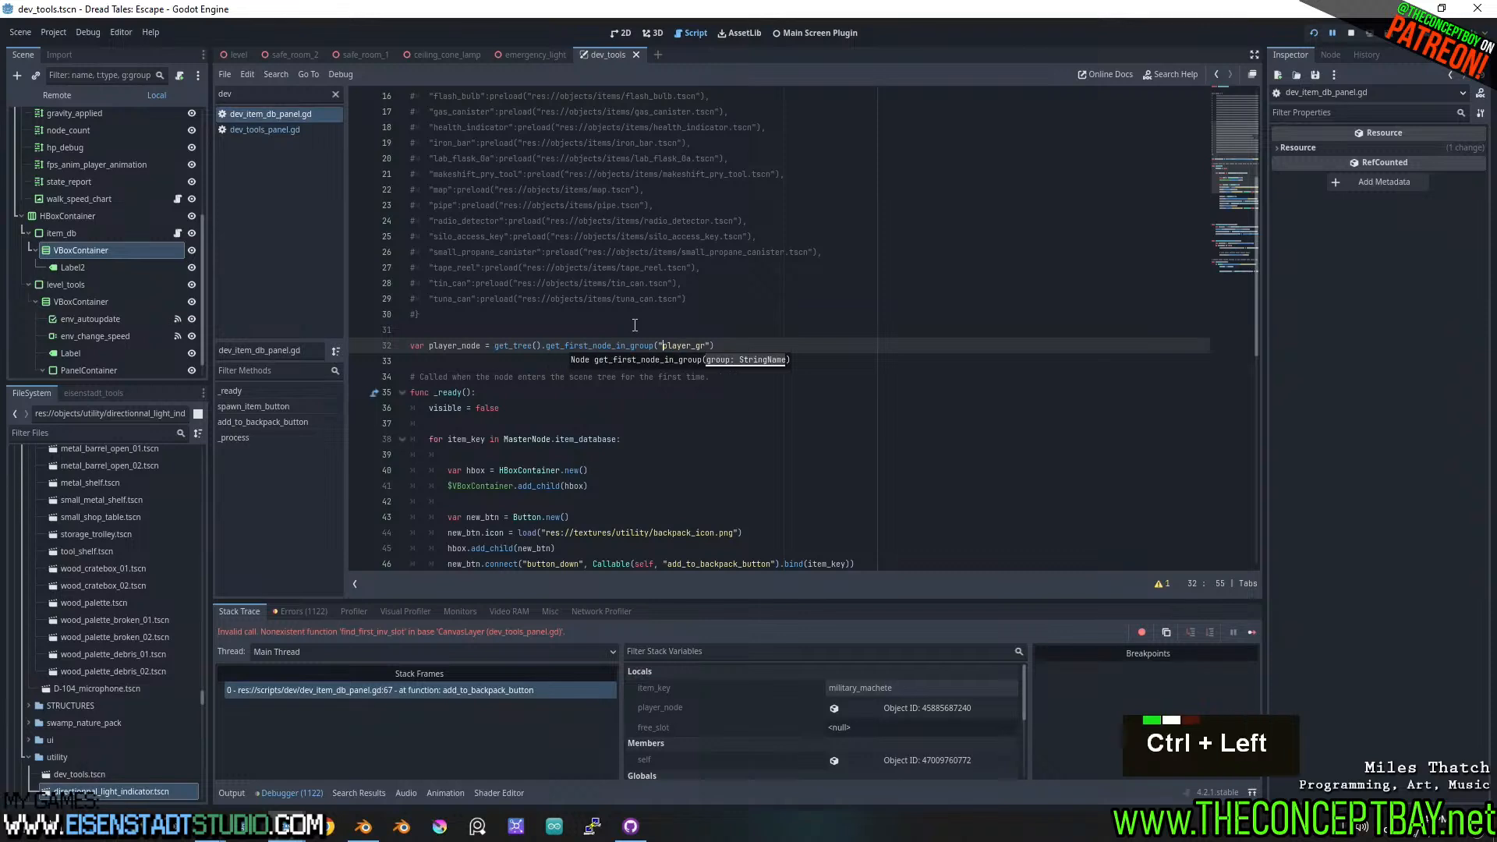
type("local_")
key("ctrl+Right")
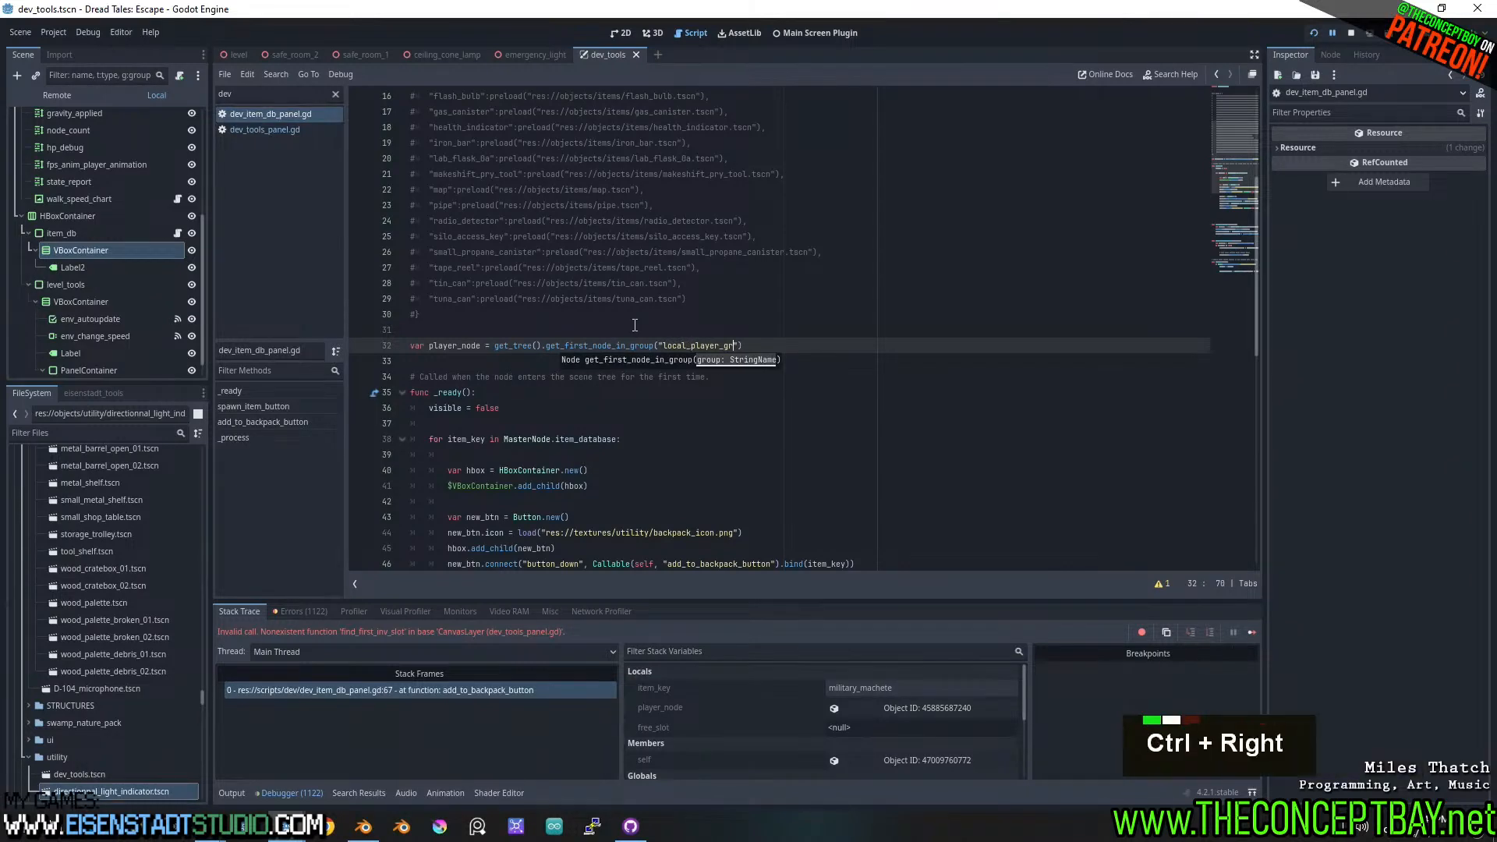
type("oup")
key("ctrl+s")
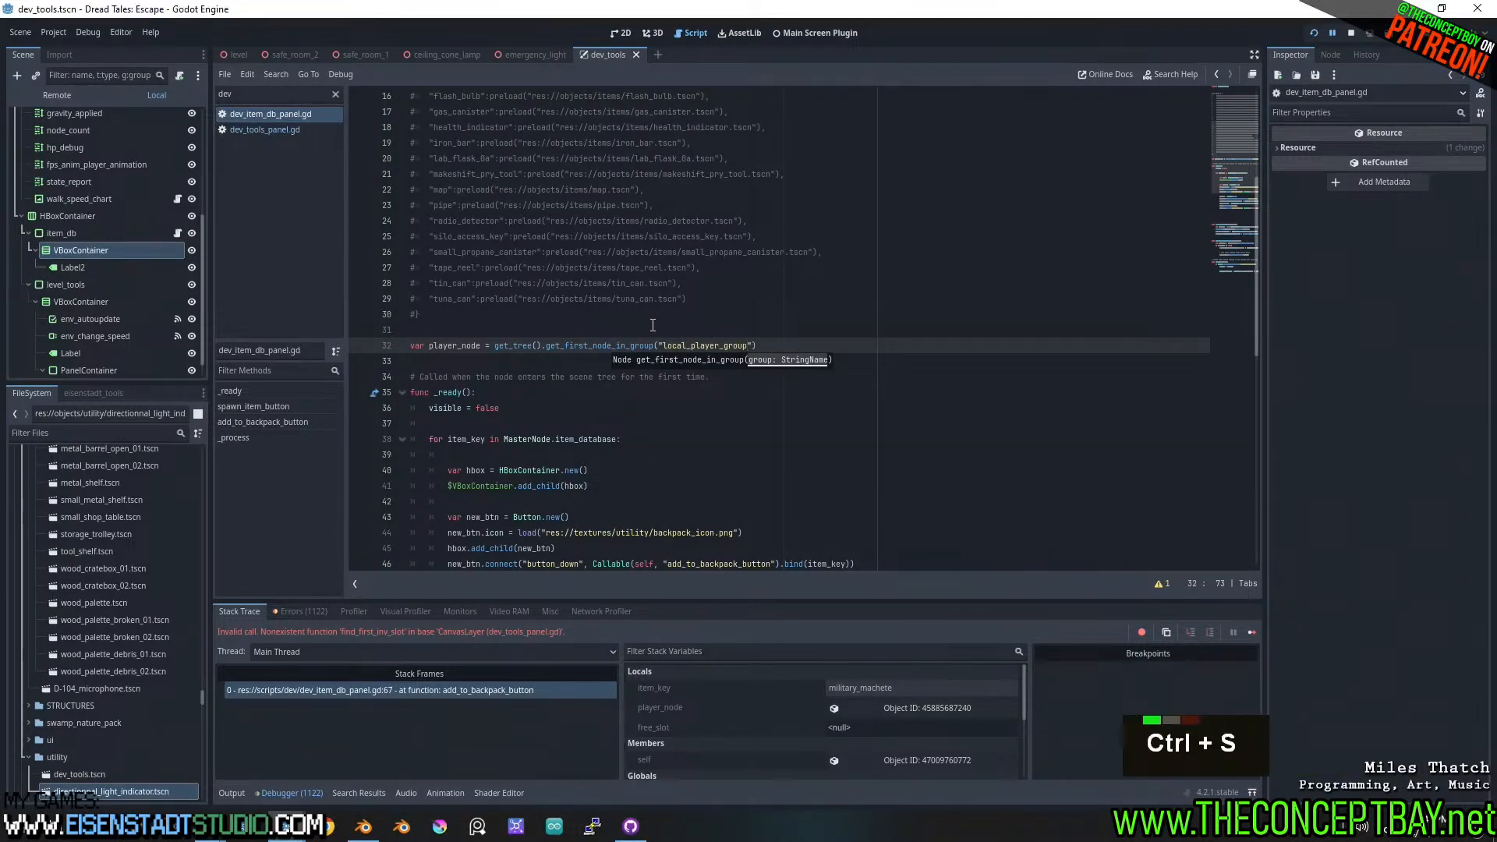
left_click(858, 363)
key("F5")
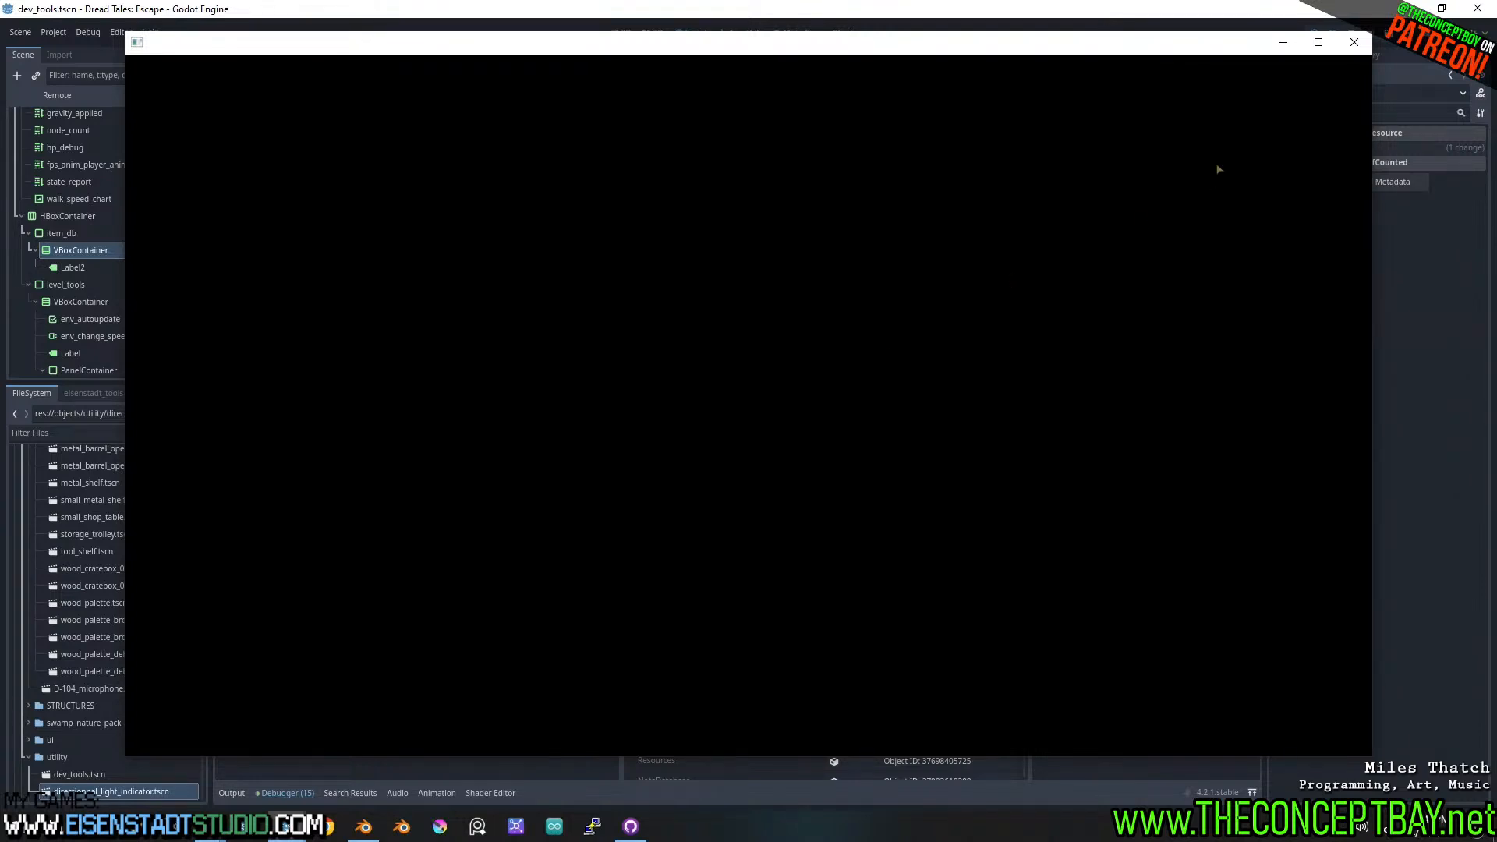
left_click(1290, 53)
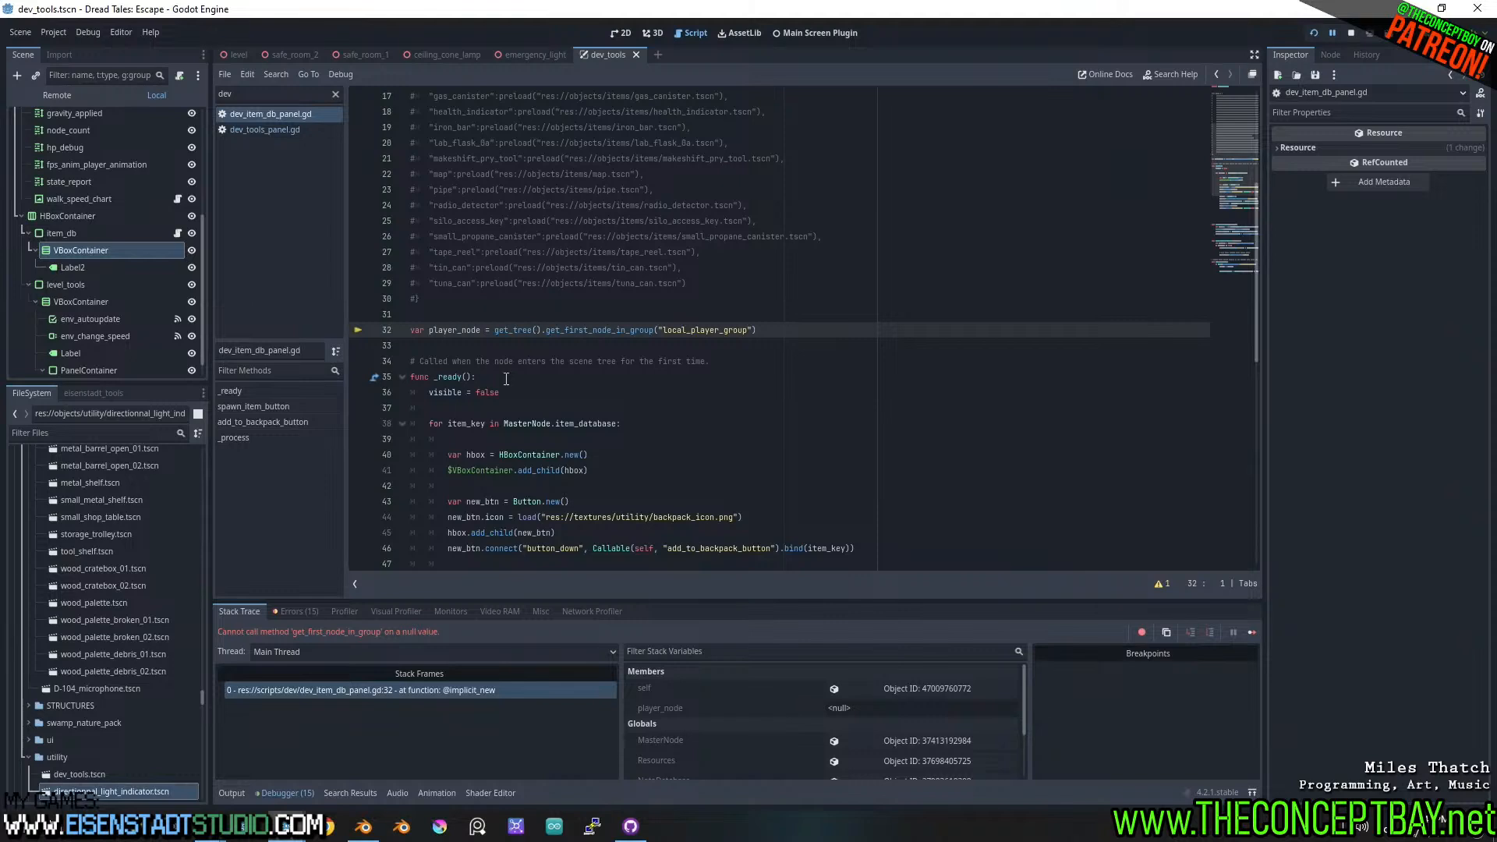
type("@")
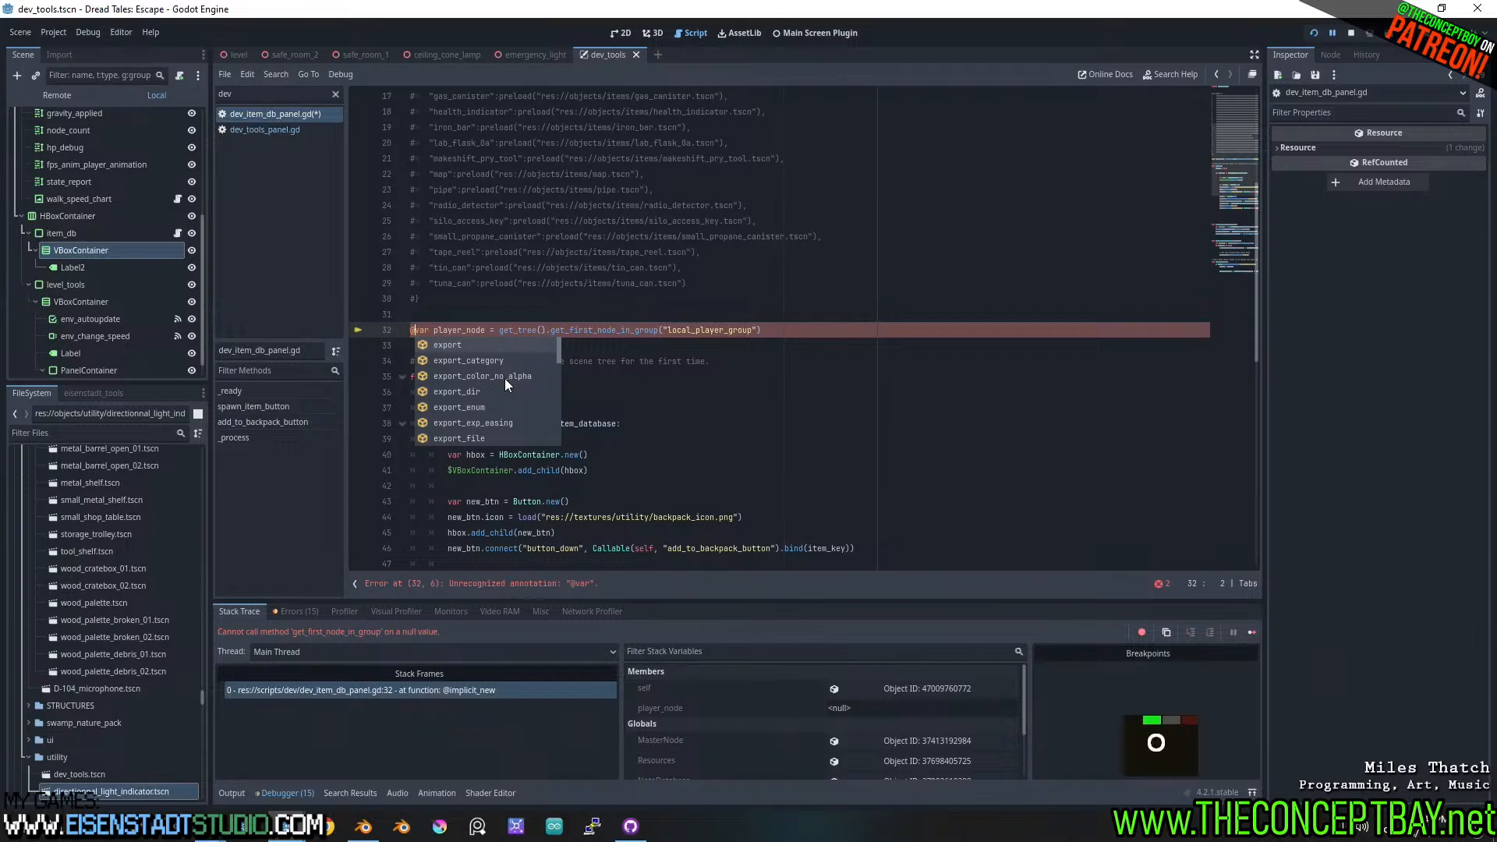
type("onready")
- Run the game, add the Military Machete to the backpack from the Spawn Item list and select its inventory slot
key("F5")
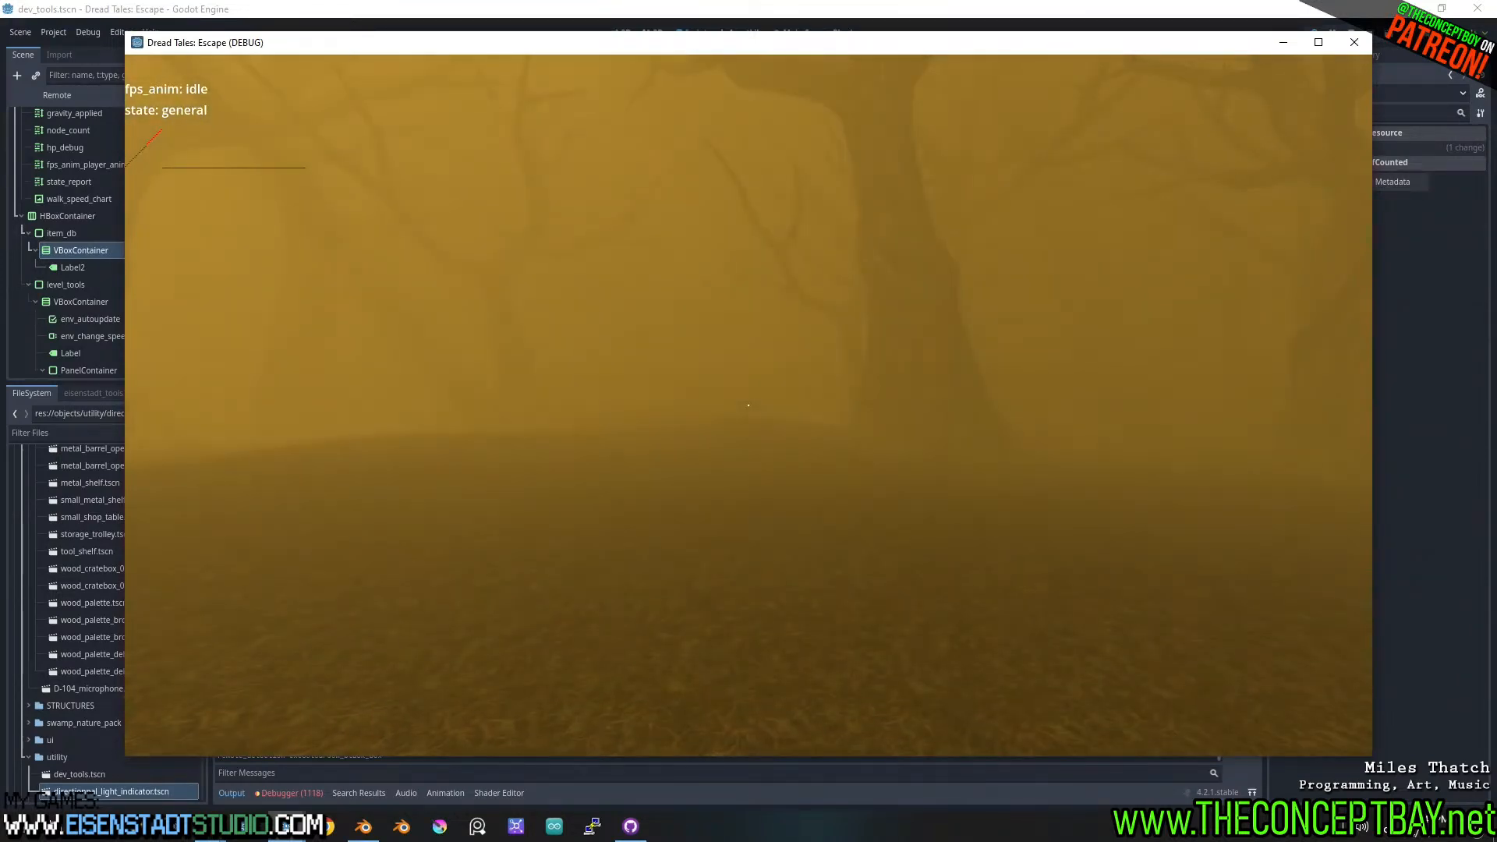
key("grave")
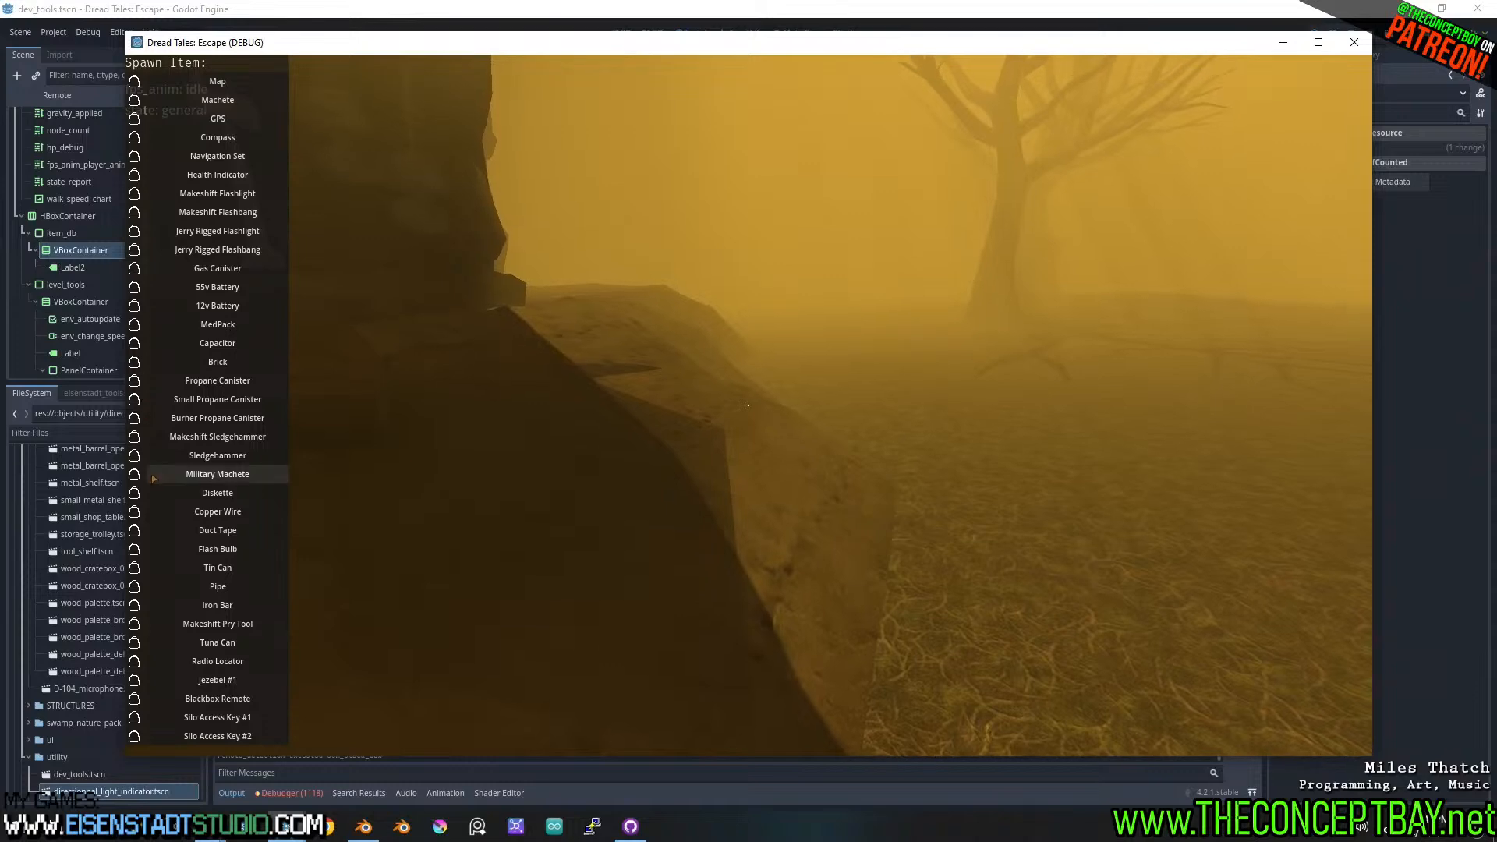
left_click(139, 475)
key("grave")
scroll(749, 405, "down", 3)
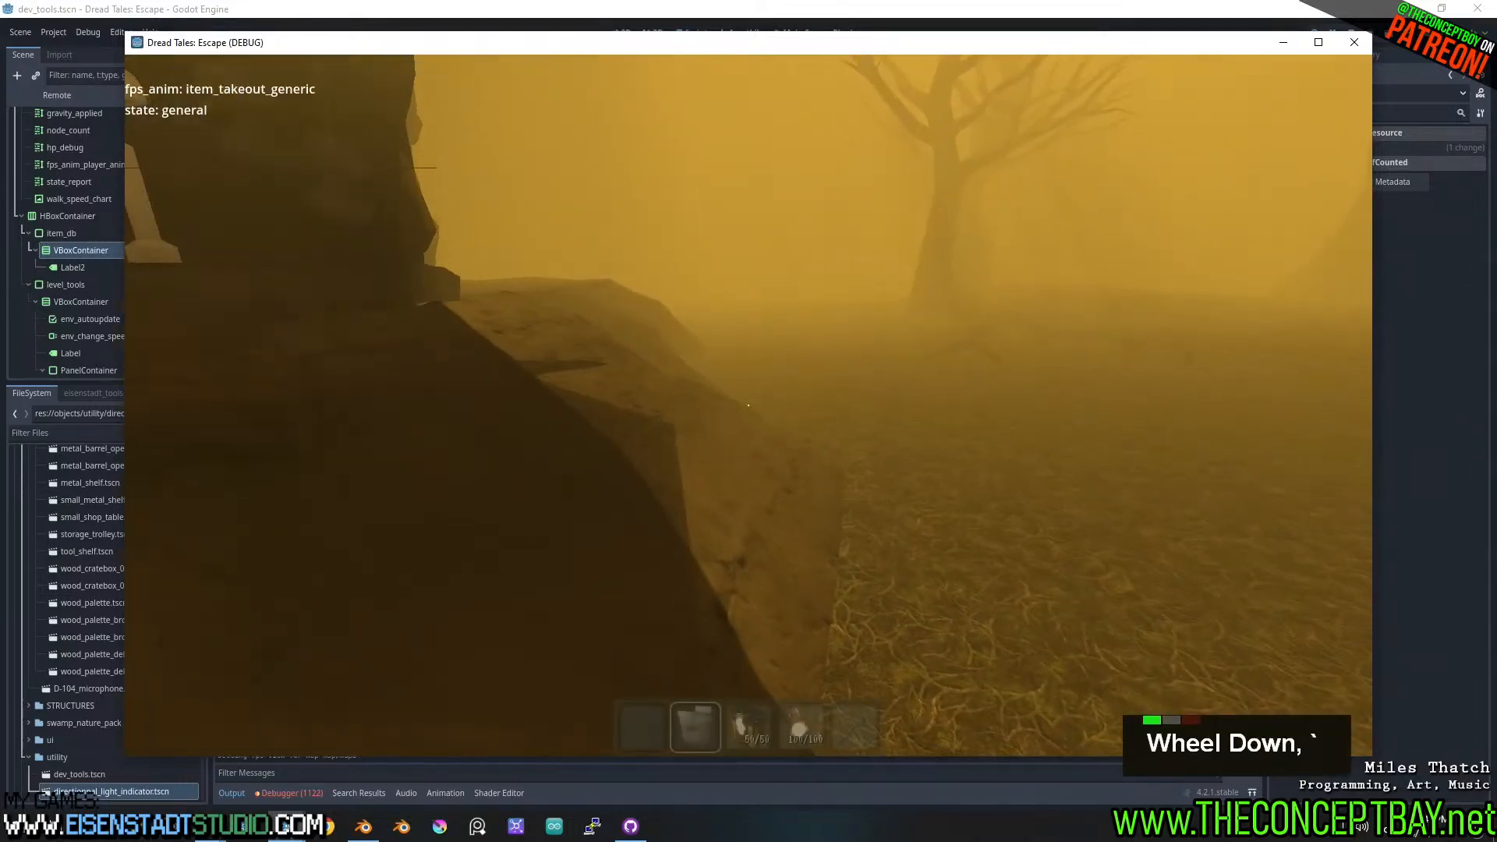
scroll(748, 406, "down", 3)
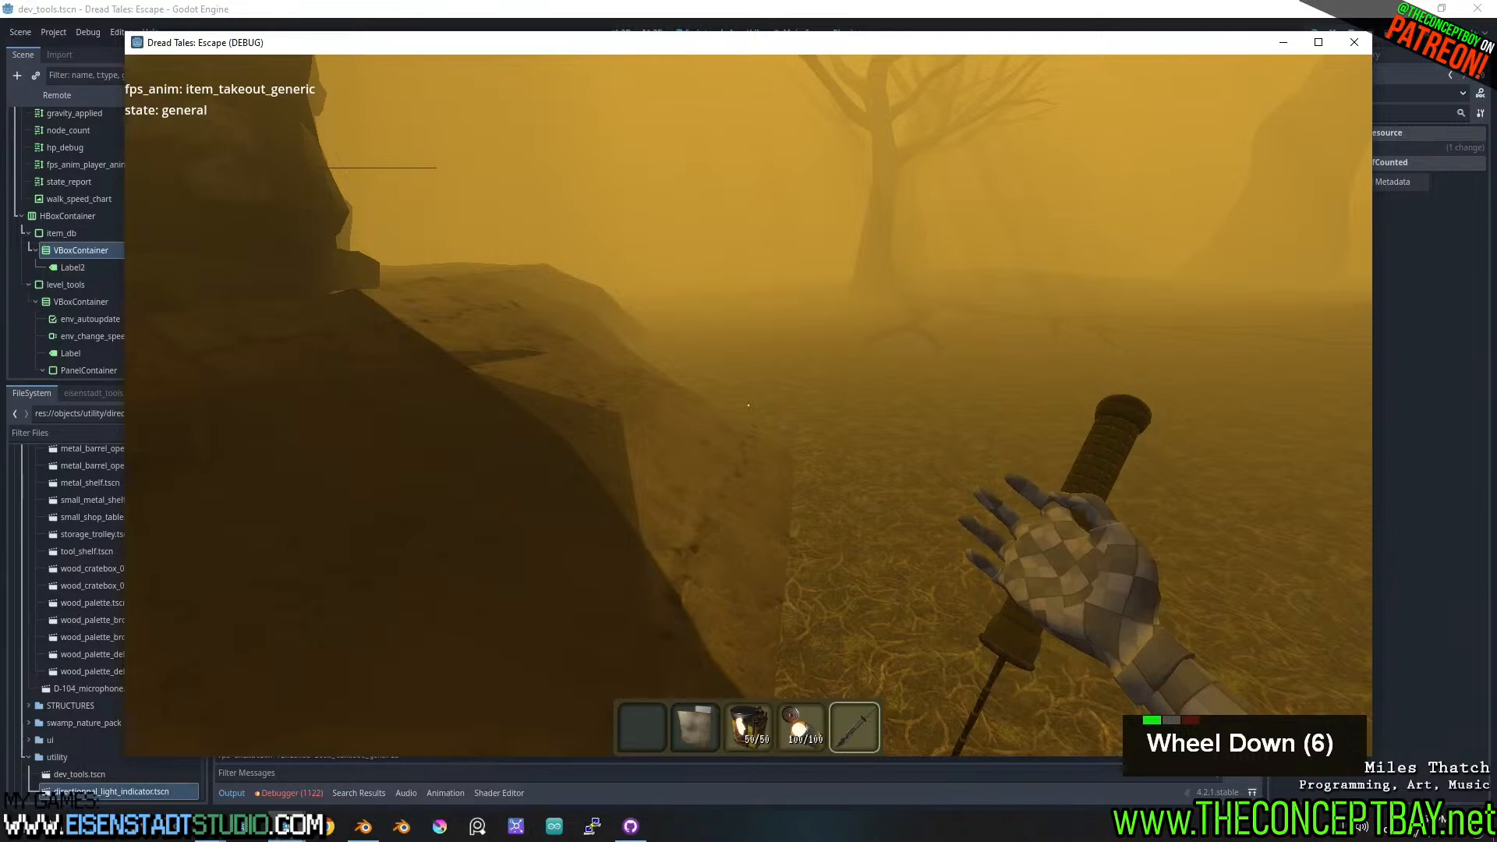
scroll(748, 405, "up", 1)
scroll(749, 405, "down", 1)
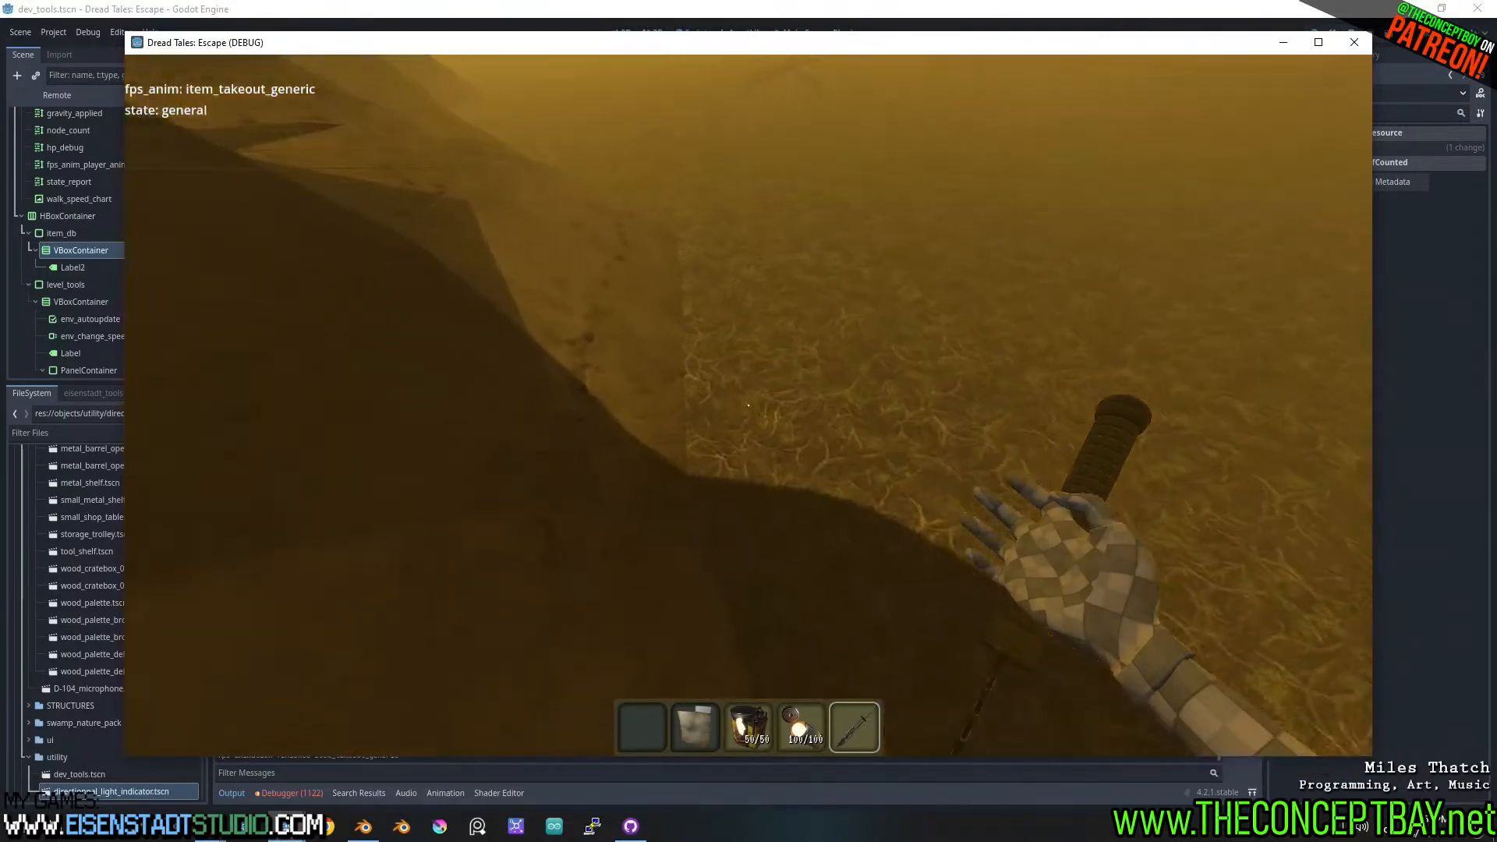
- Walk sideways with the machete in hand to examine how it is held, and close the game
key("d")
key("d")
key("d")
key("d")
key("d")
key("d")
key("d")
key("d")
key("d")
key("d")
key("d")
key("d")
key("d")
key("d")
key("d")
key("d")
key("d")
key("d")
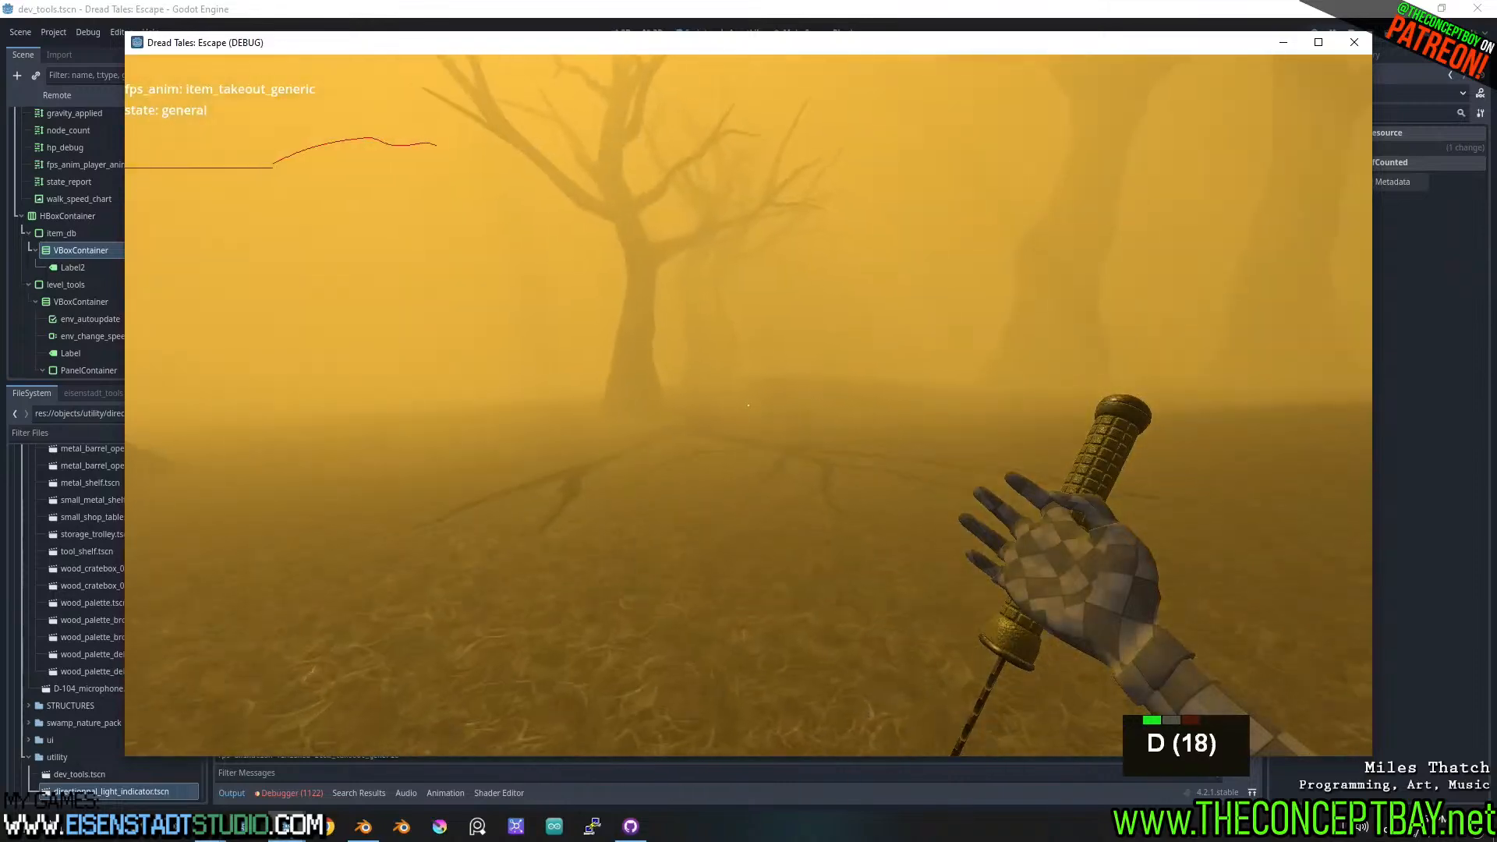
key("alt+F4")
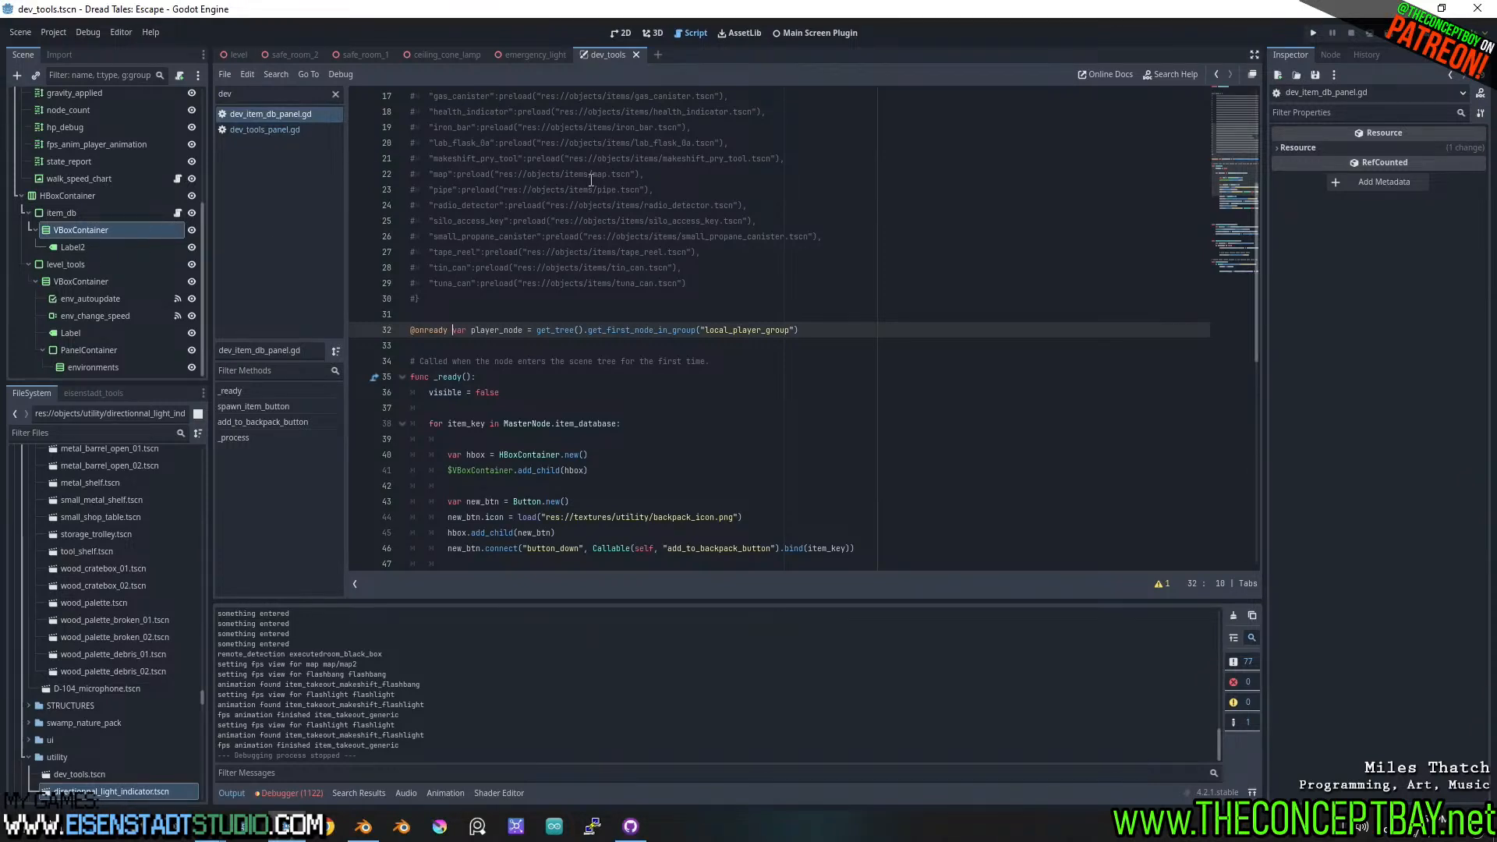
- Open the military_machete.tscn scene and examine the machete model up close in the 3D view
key("ctrl+shift+o")
type("military")
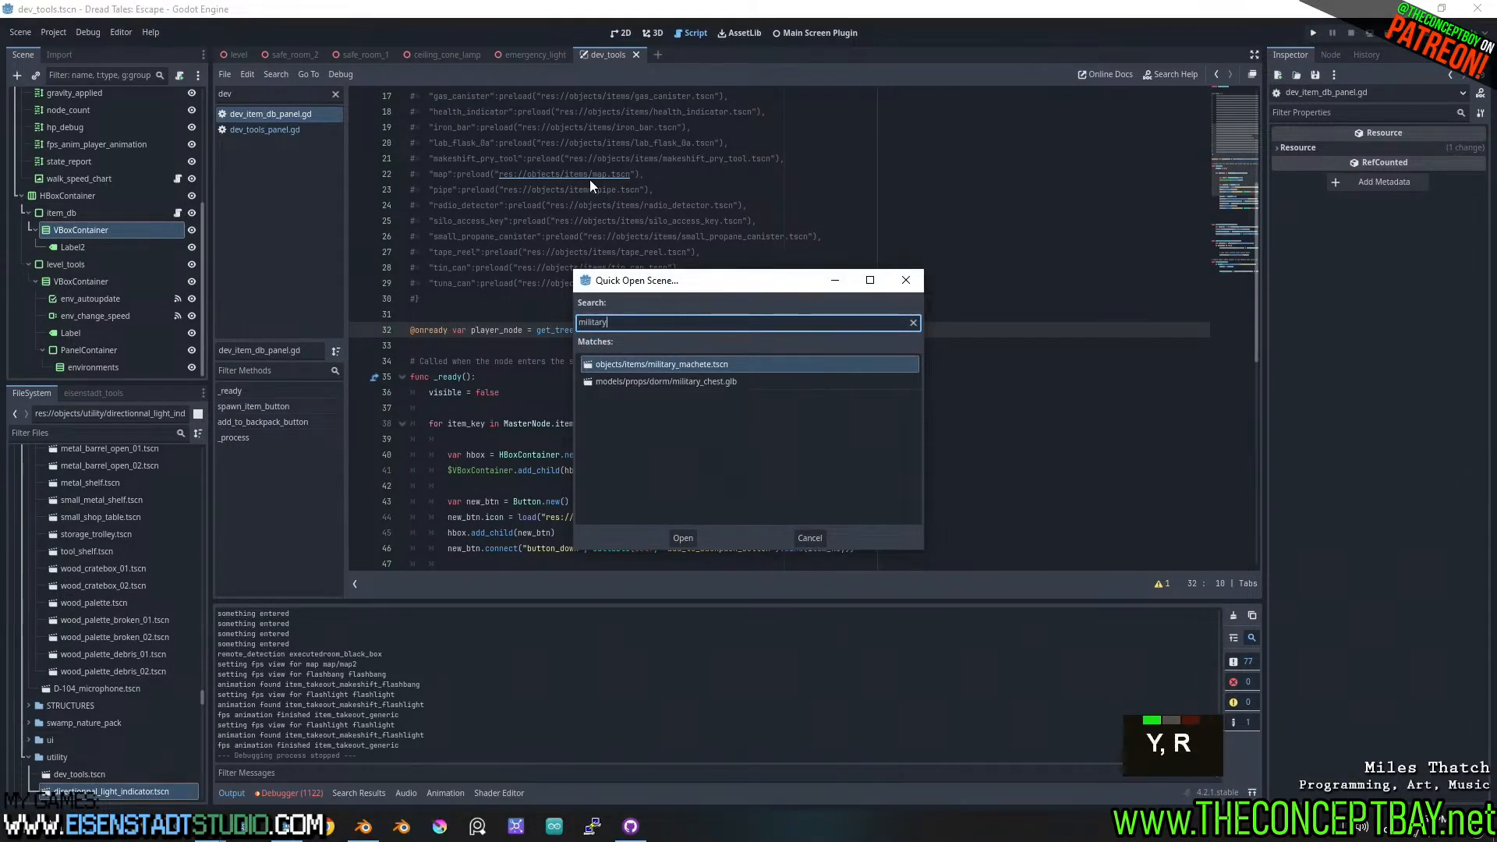
key("Return")
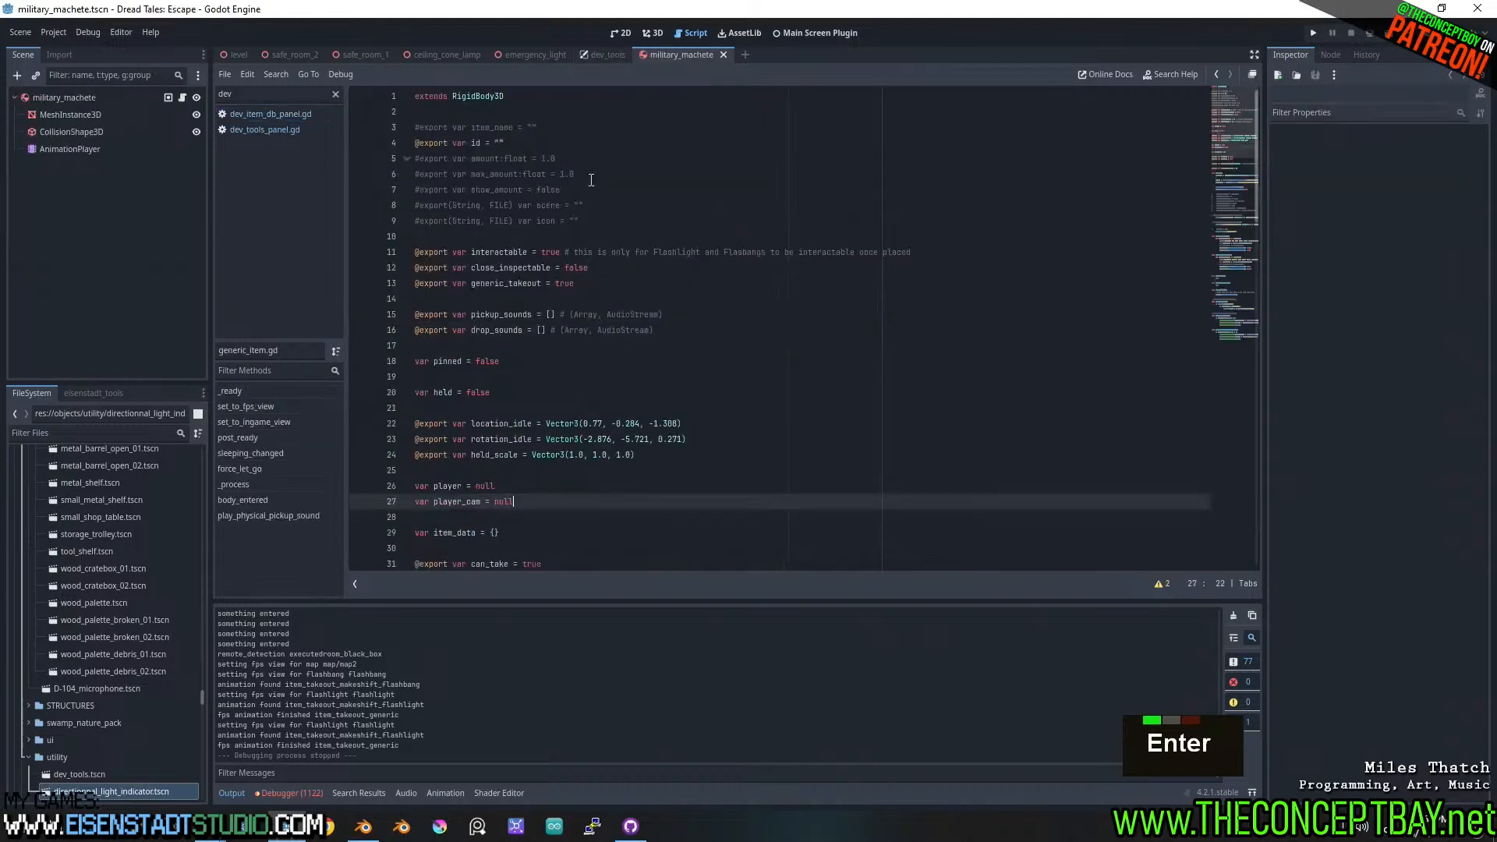
left_click(652, 34)
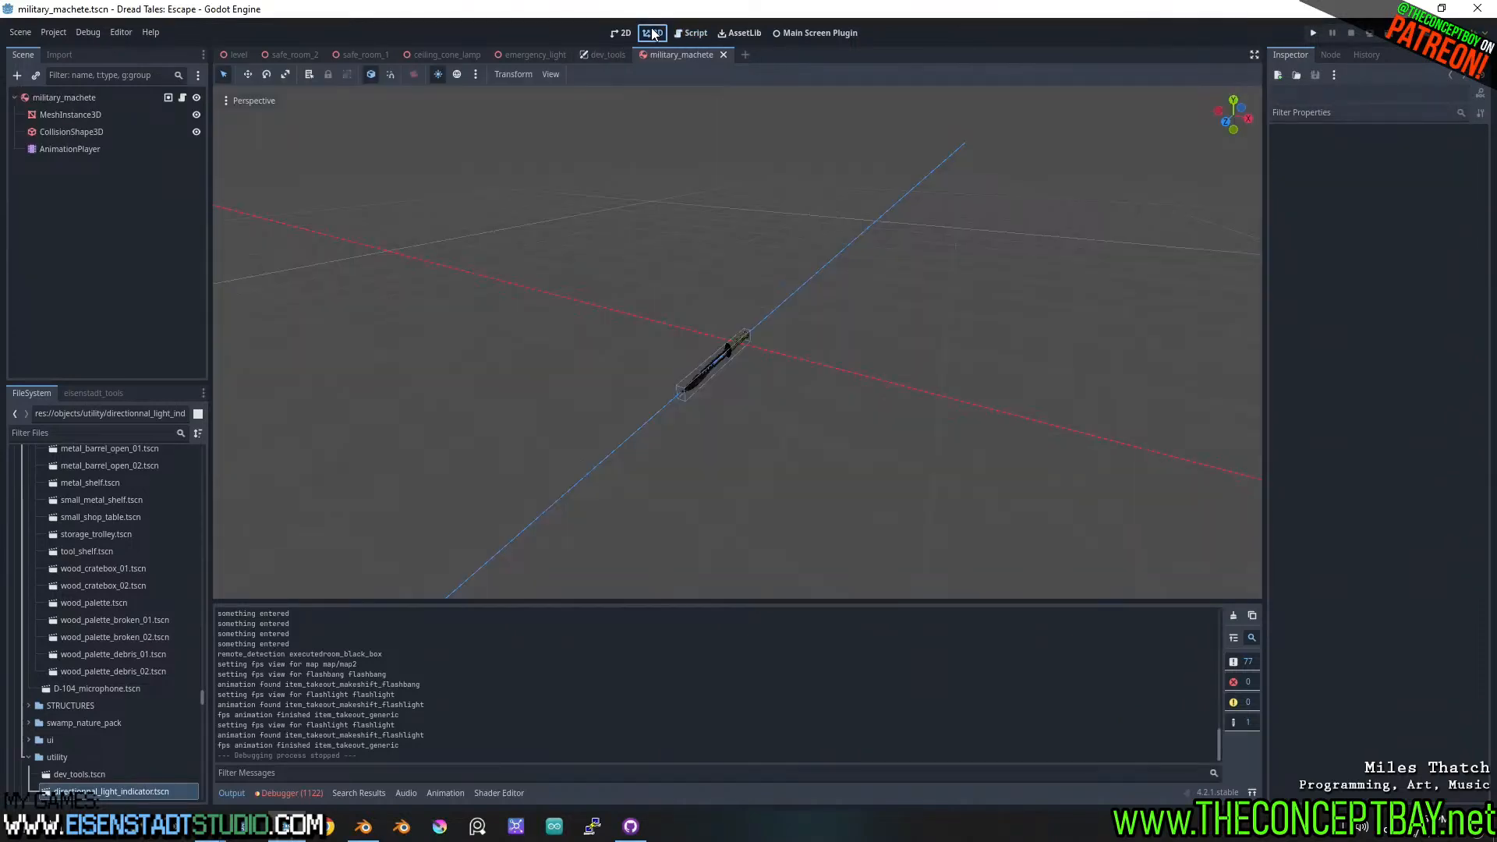
scroll(802, 399, "up", 8)
middle_click_drag(750, 363, 774, 359)
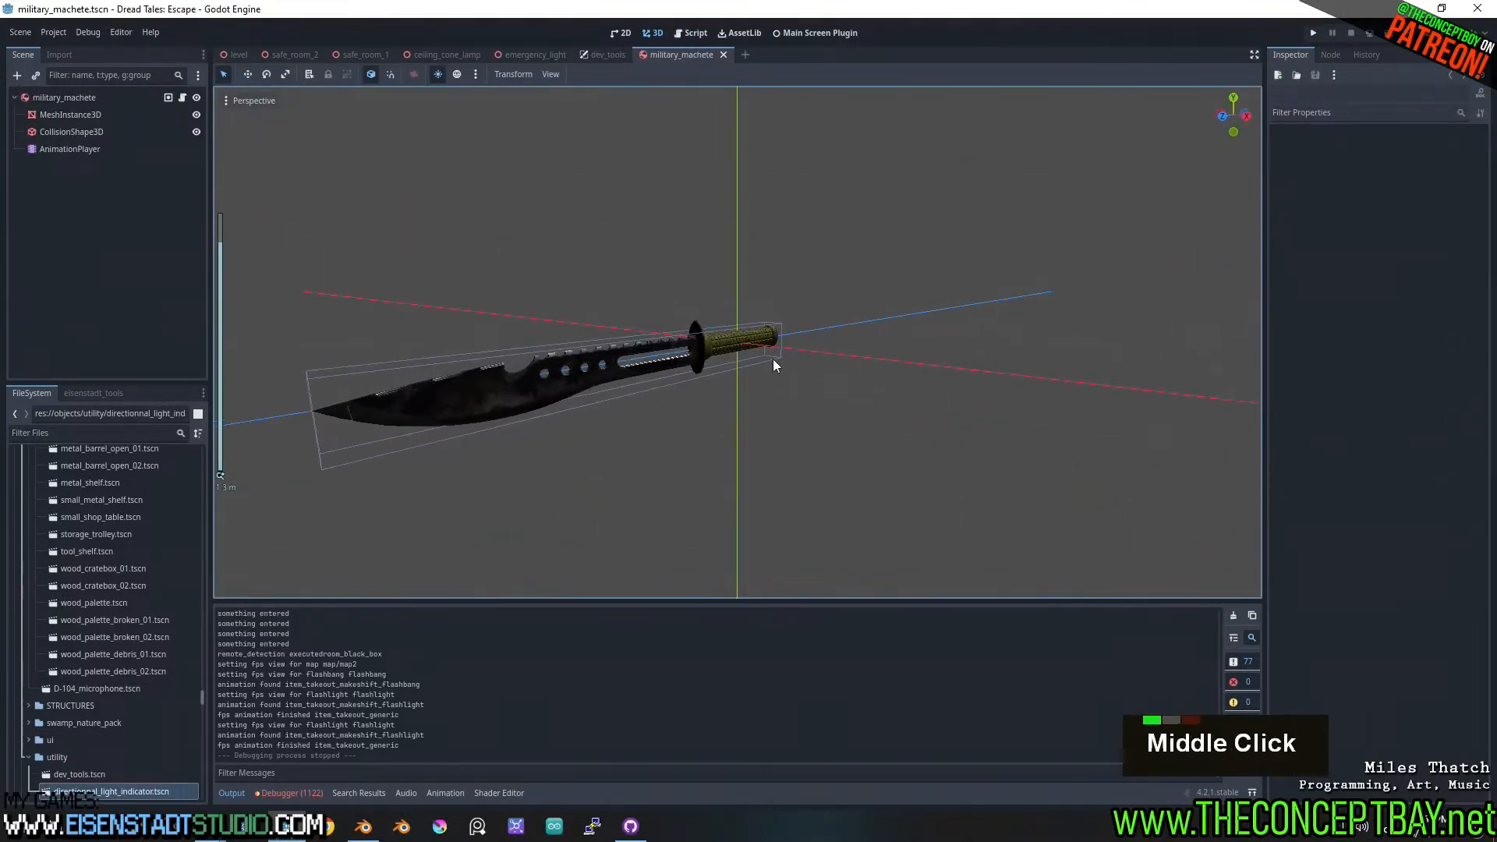
- Select the military_machete root node and copy its ID value
left_click(90, 102)
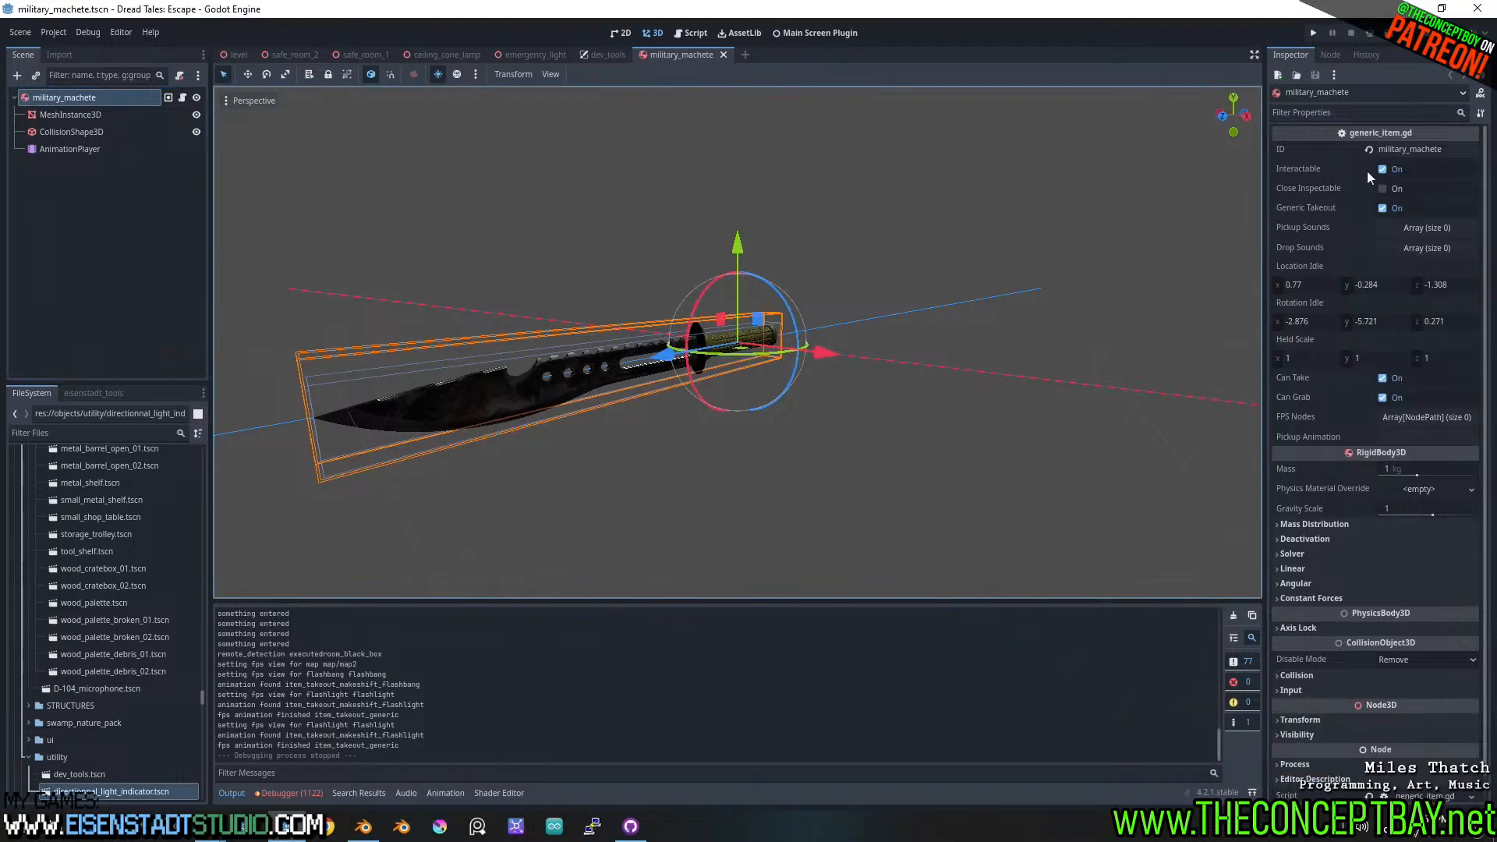
left_click(1458, 147)
key("ctrl+a")
key("ctrl+c")
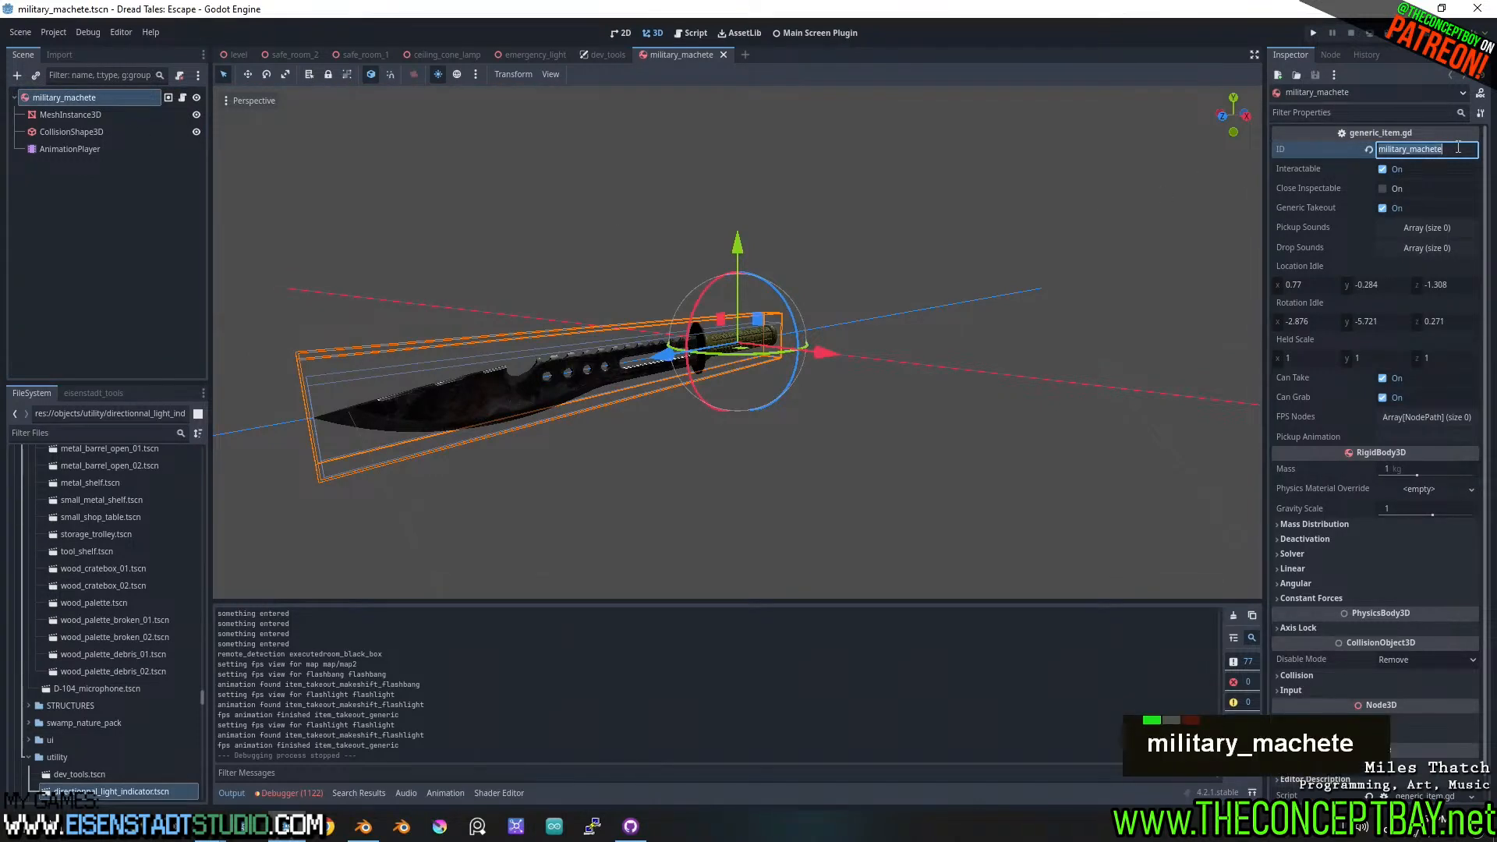
left_click(1458, 147)
key("ctrl+a")
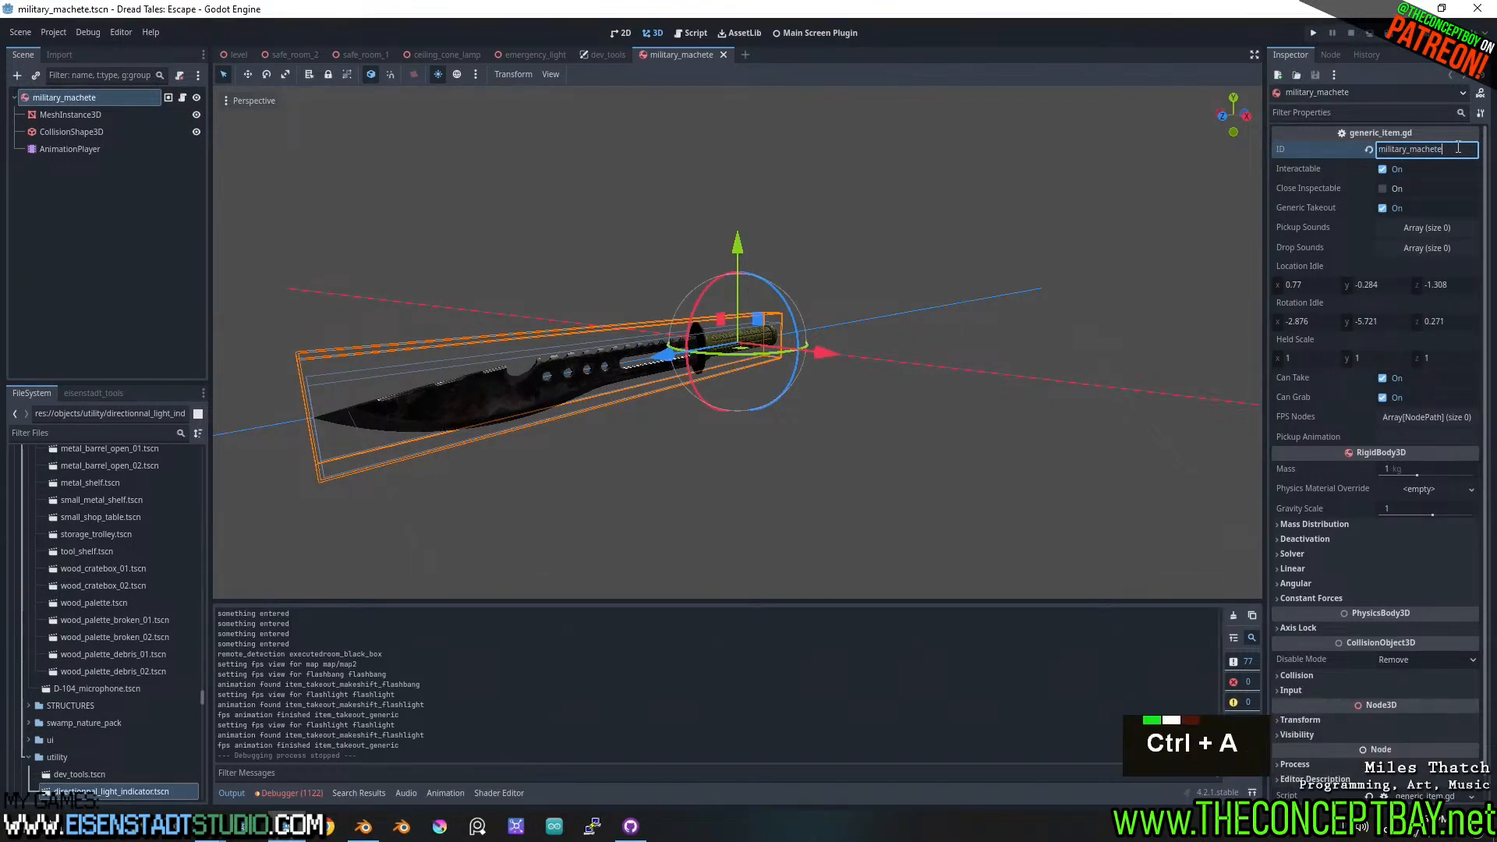
key("ctrl+c")
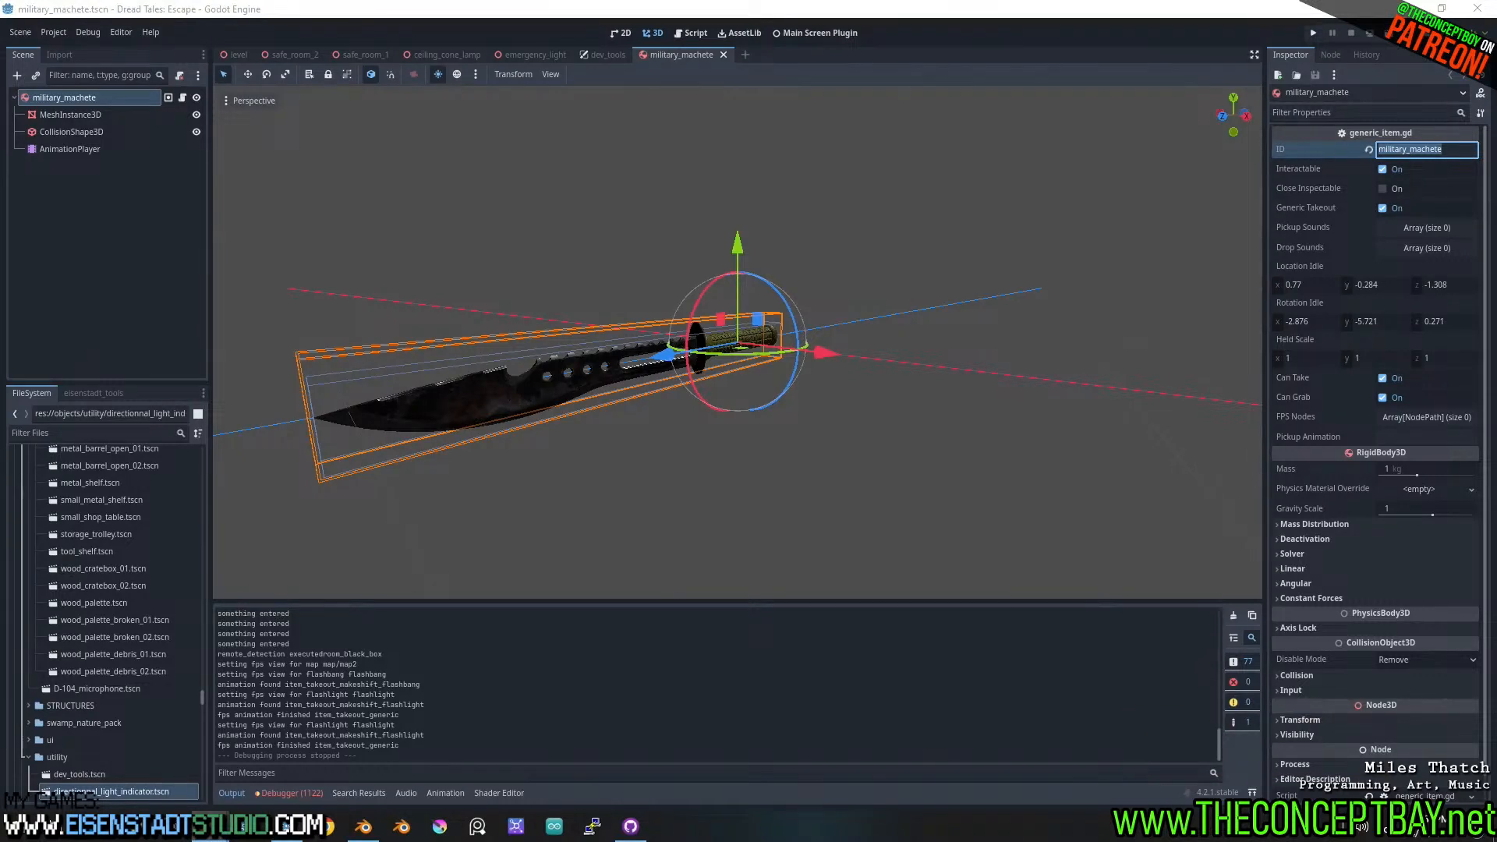
type("ate")
type("t")
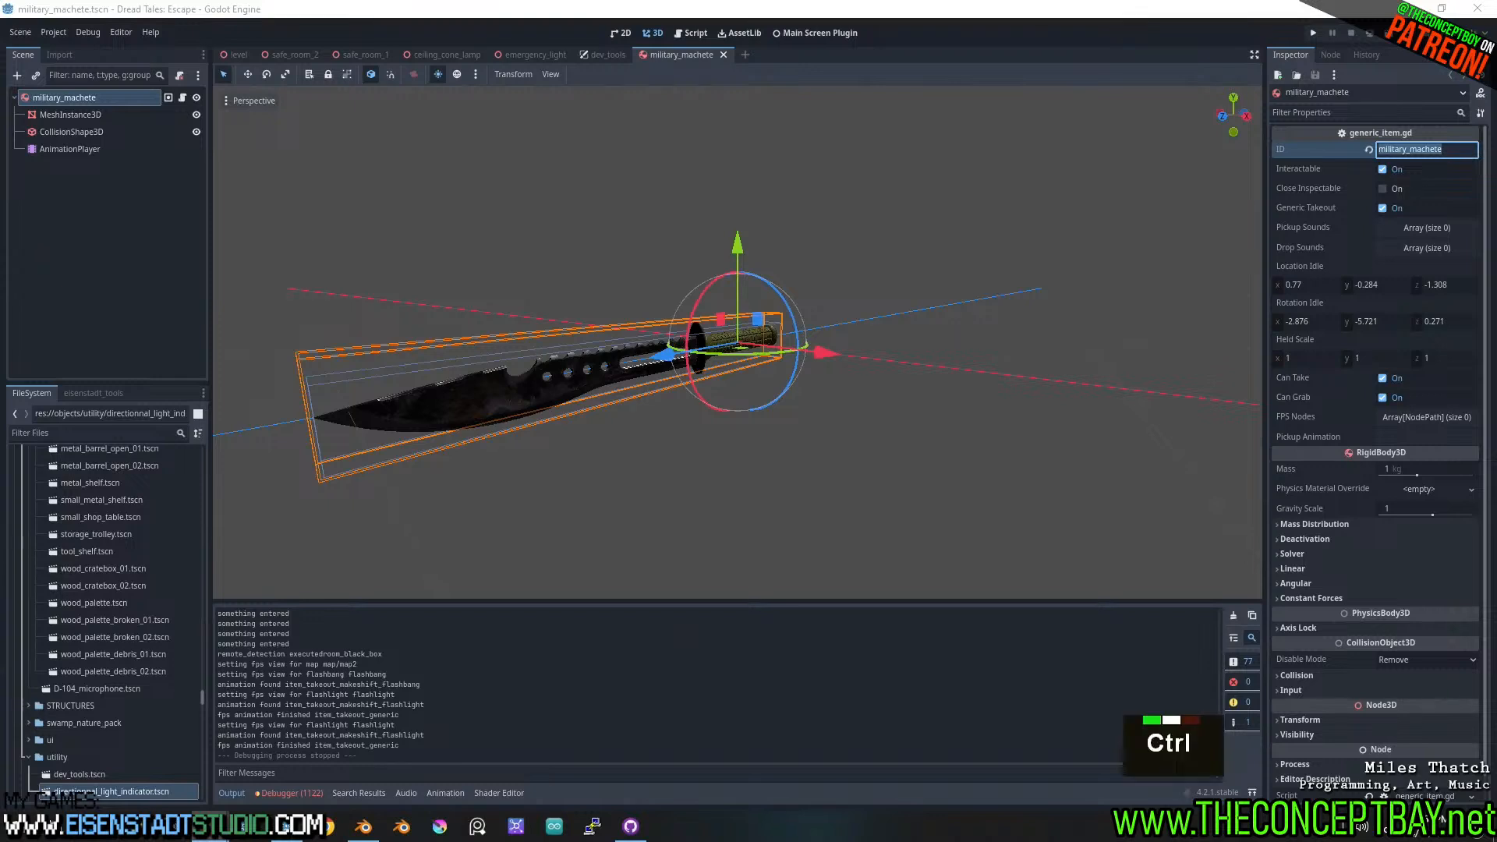
key("ctrl+a")
key("Left")
key("Right")
key("ctrl+a")
key("Return")
key("ctrl+c")
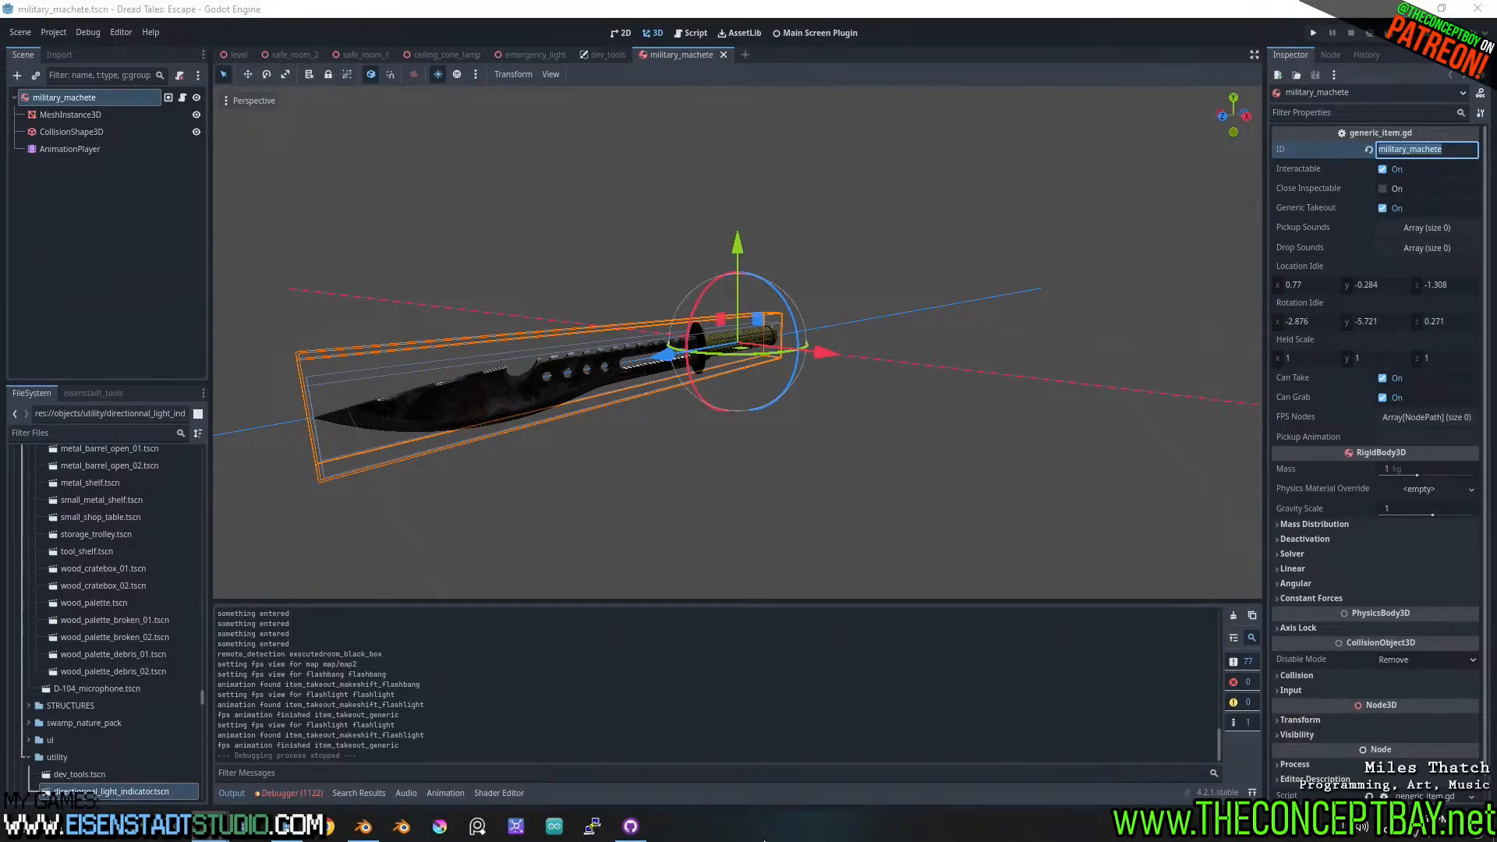
- Switch to Blender, correct the current action's name to attack_execute_military_machete and save the file
left_click(363, 827)
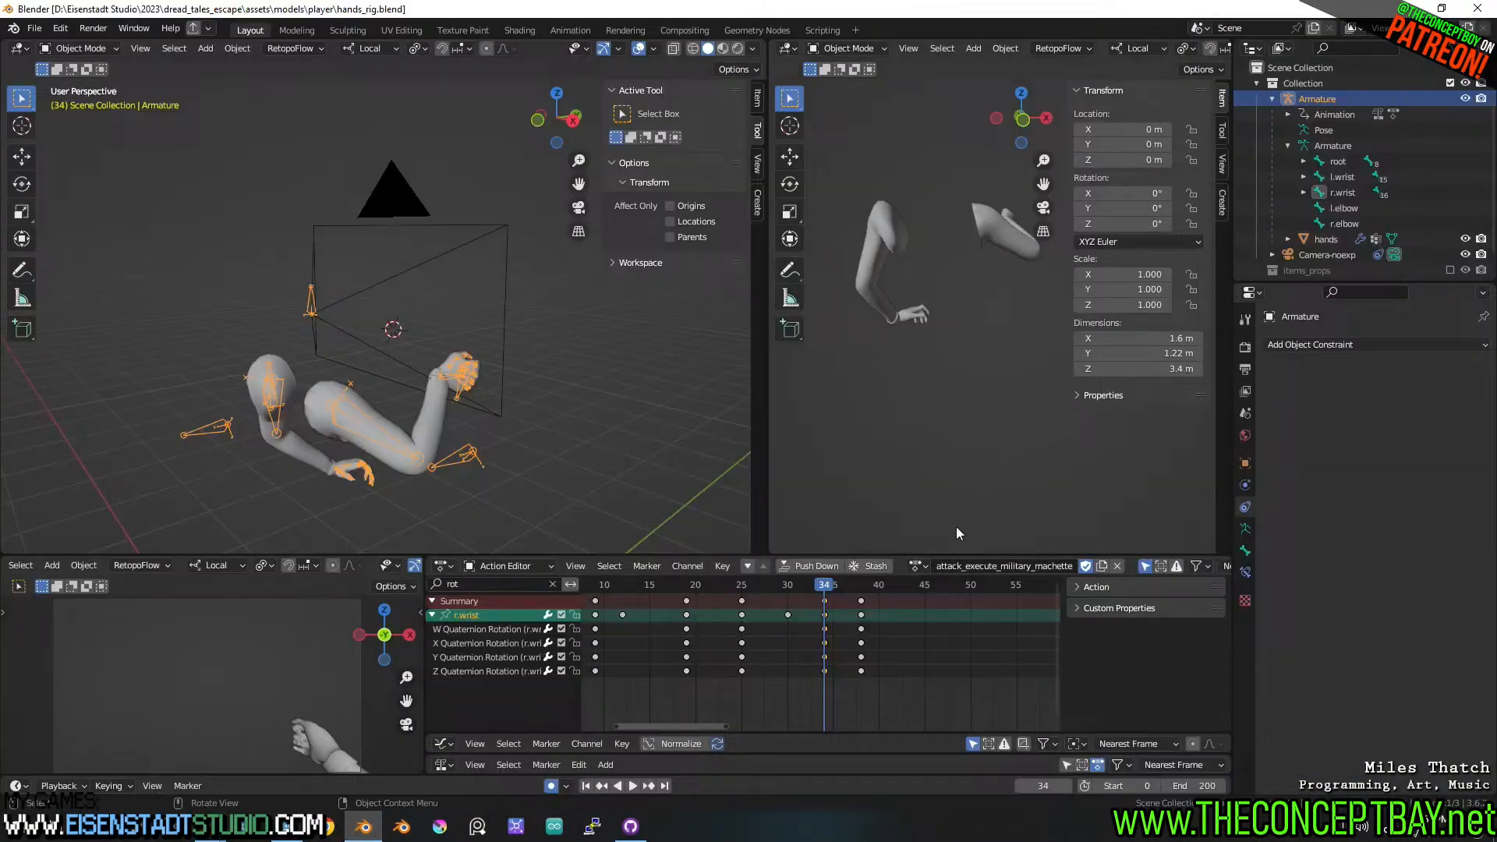
double_click(1063, 566)
key("BackSpace")
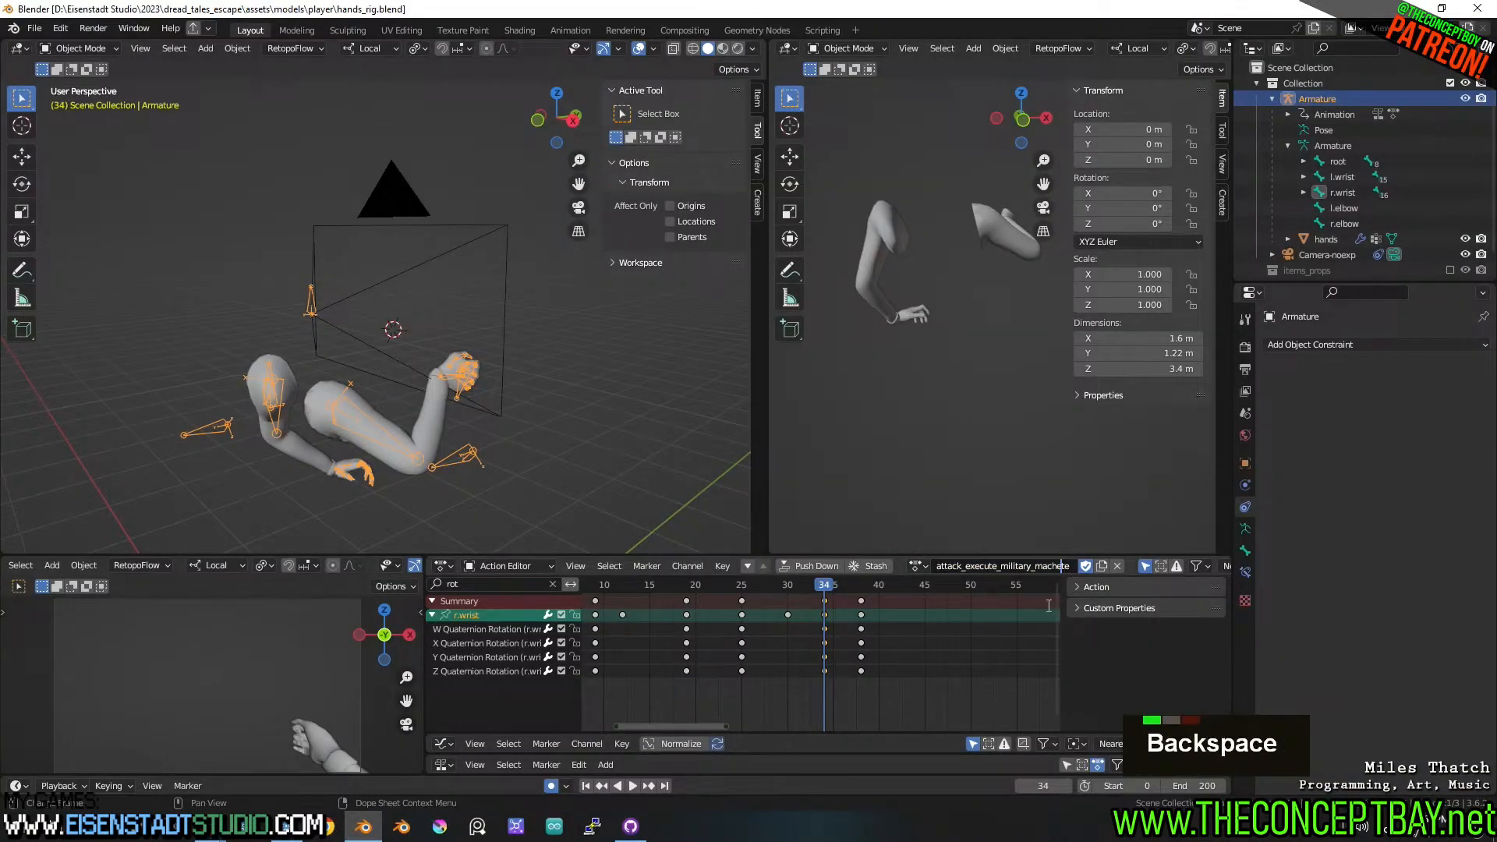
key("ctrl+s")
key("ctrl+s")
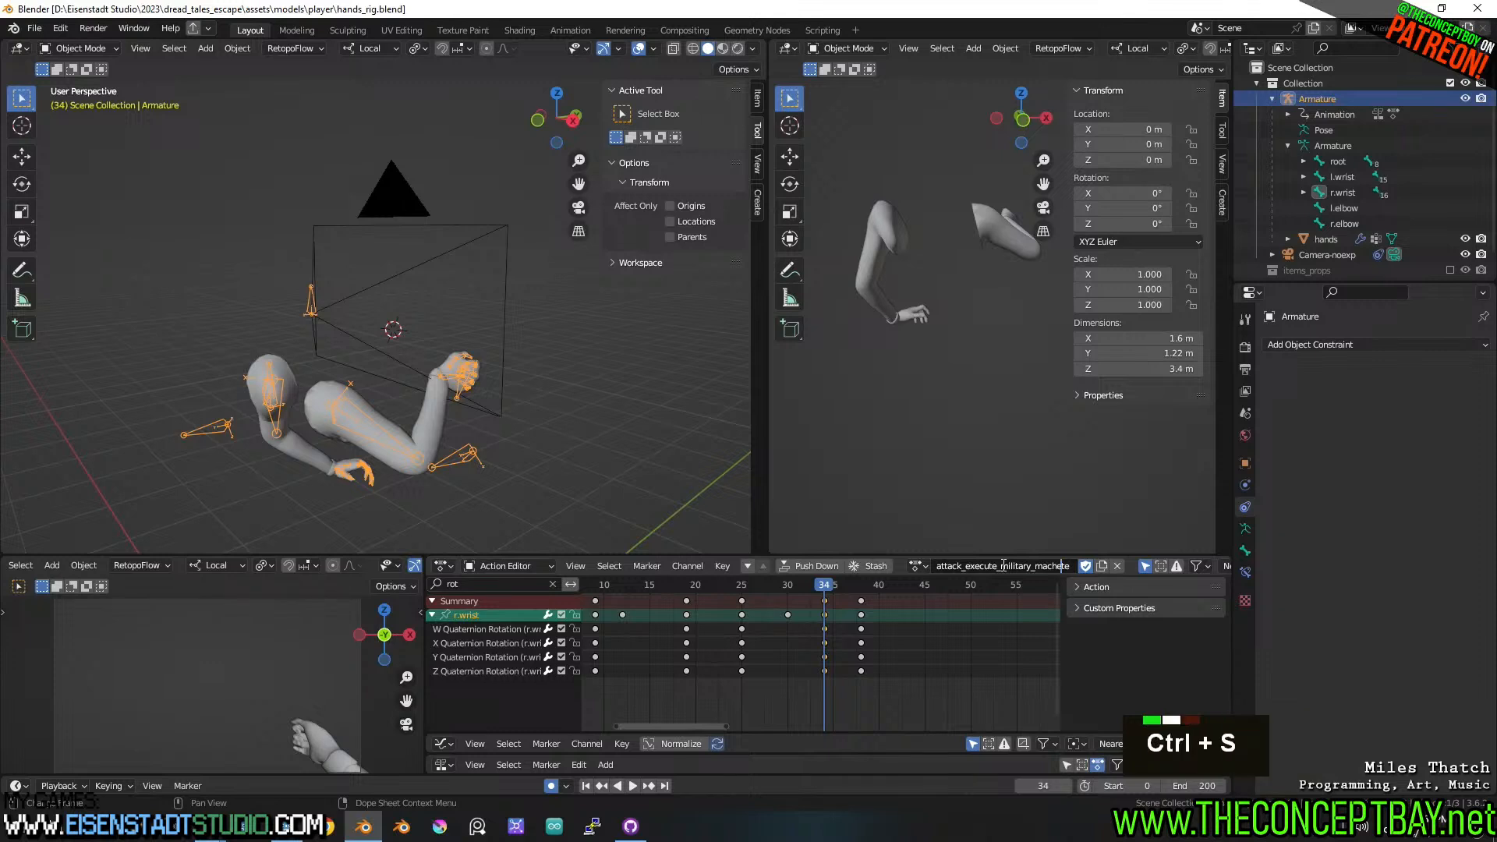
- Load the machete windup action and correct its name to attack_windup_military_machete
double_click(917, 567)
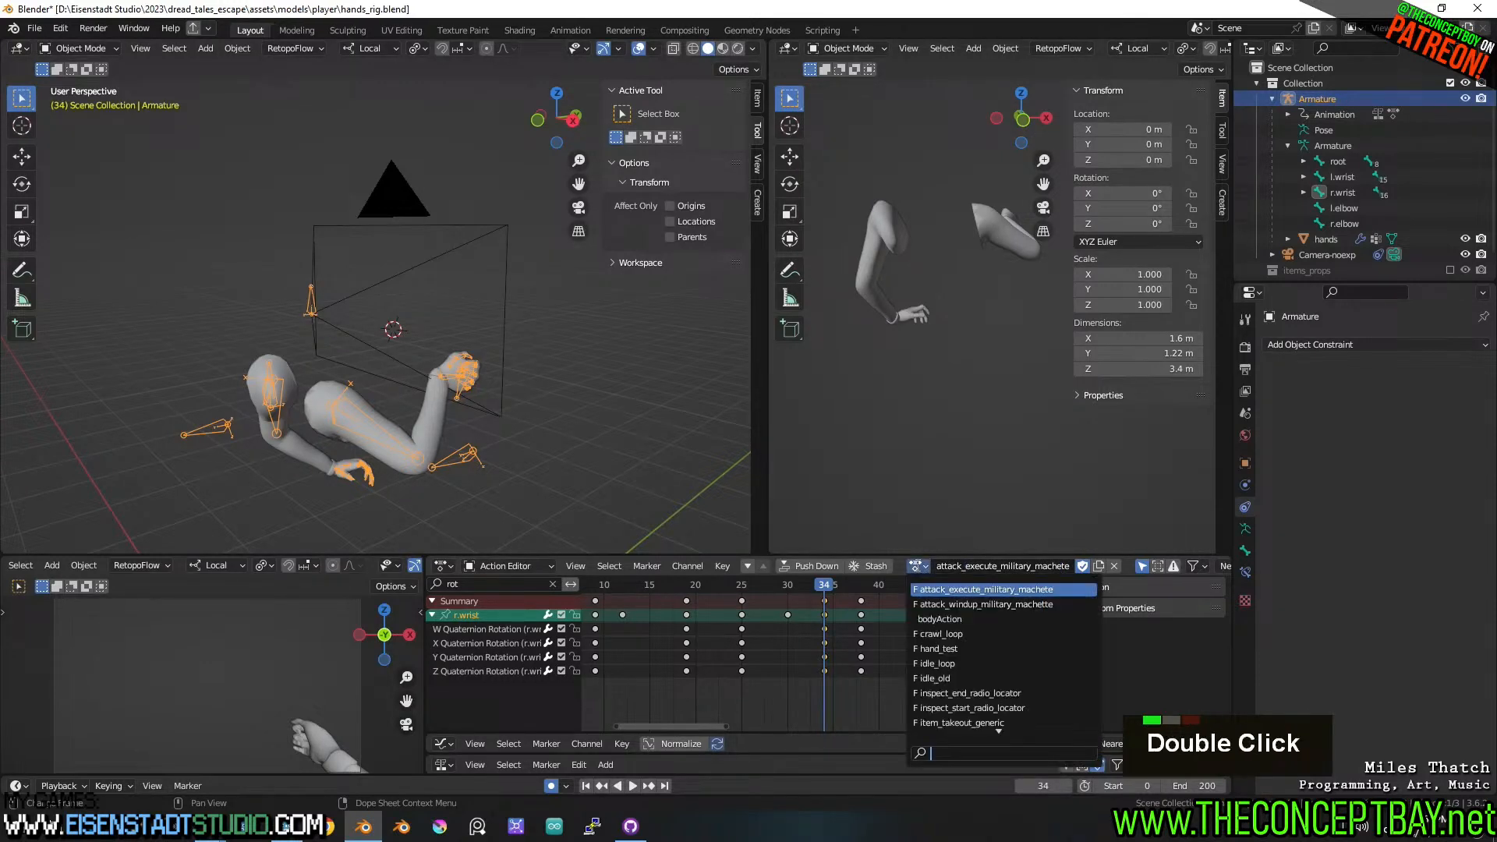
scroll(1037, 687, "up", 2)
left_click(1045, 610)
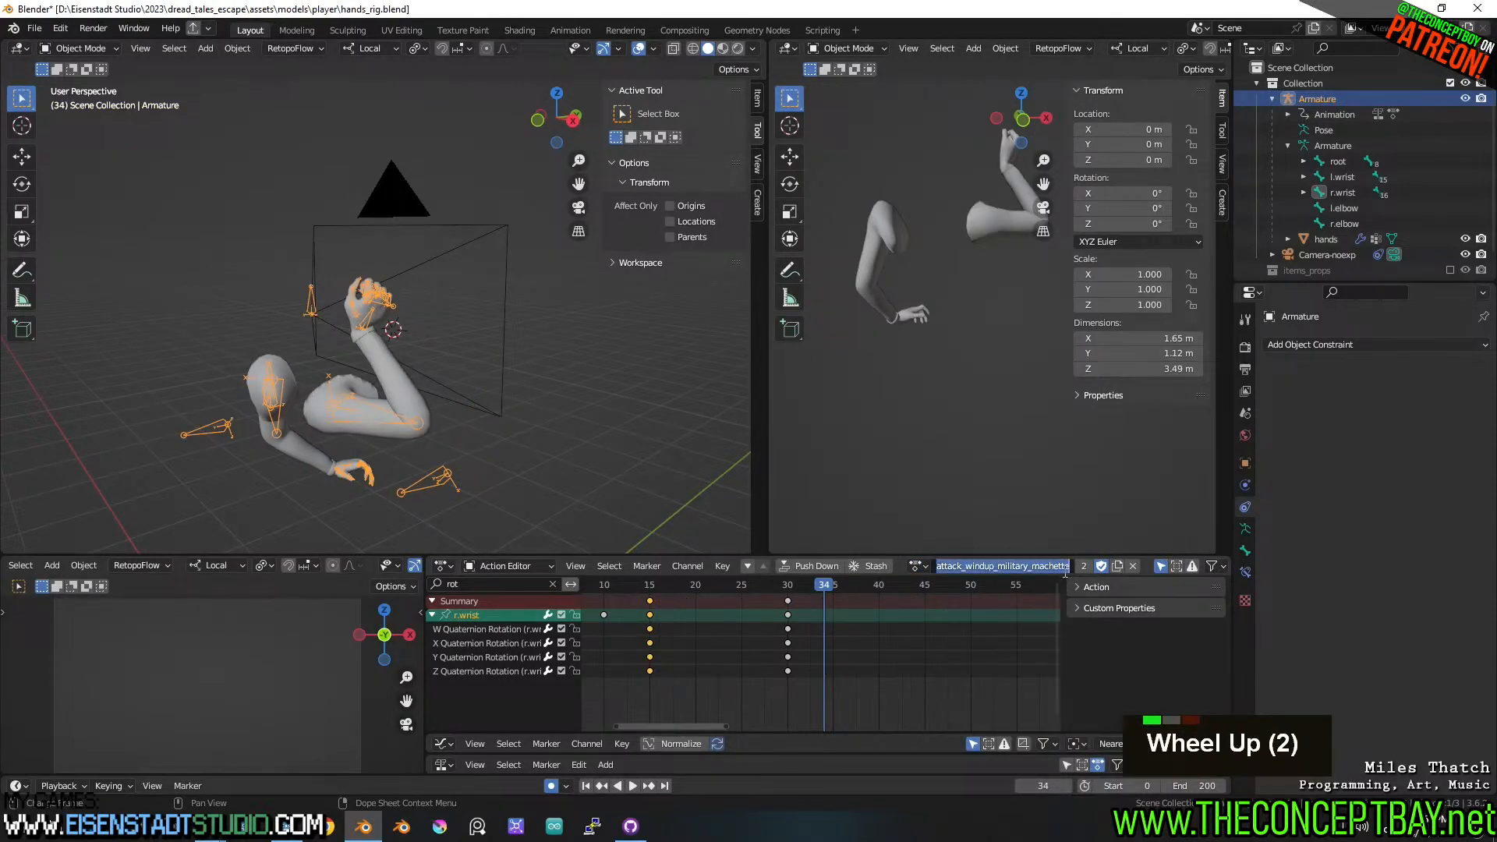
double_click(1013, 566)
key("BackSpace")
key("Return")
- Load the machete takeout action, correct its name to item_takeout_military_machete and save the hands rig file
left_click(916, 567)
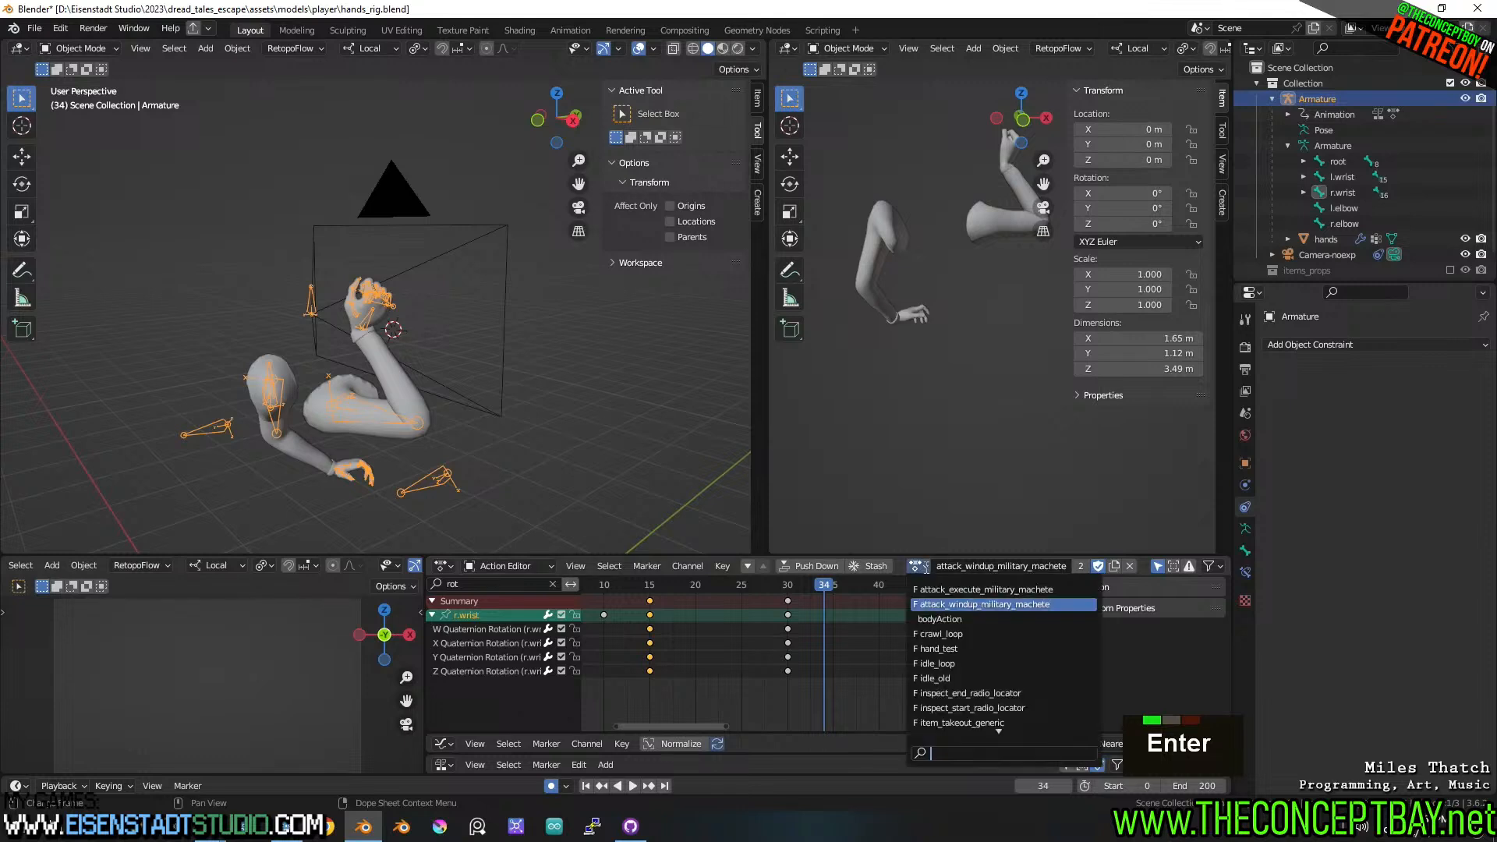
scroll(976, 634, "down", 15)
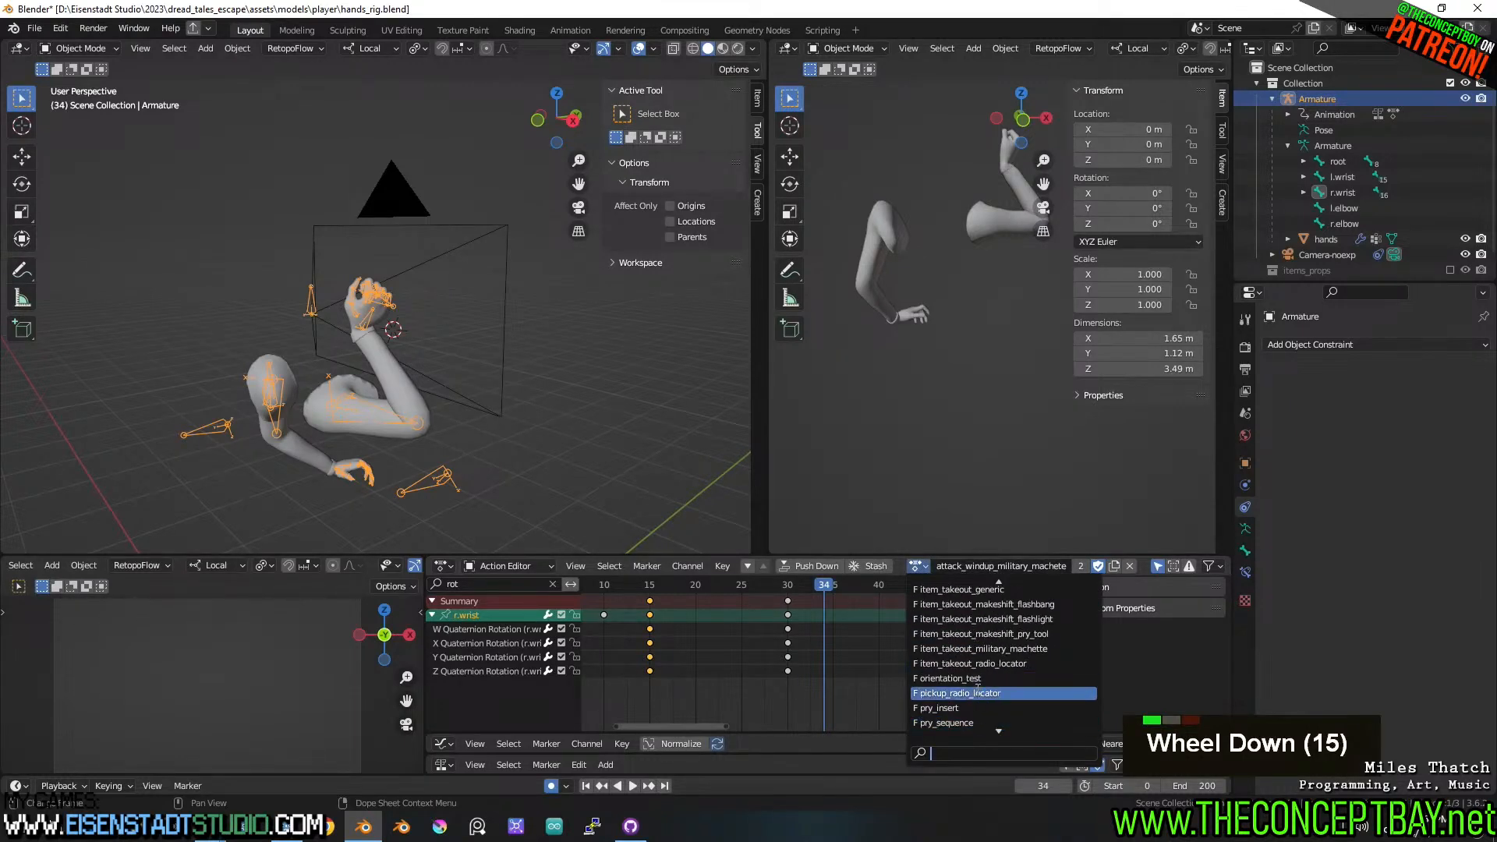
left_click(984, 648)
double_click(1058, 575)
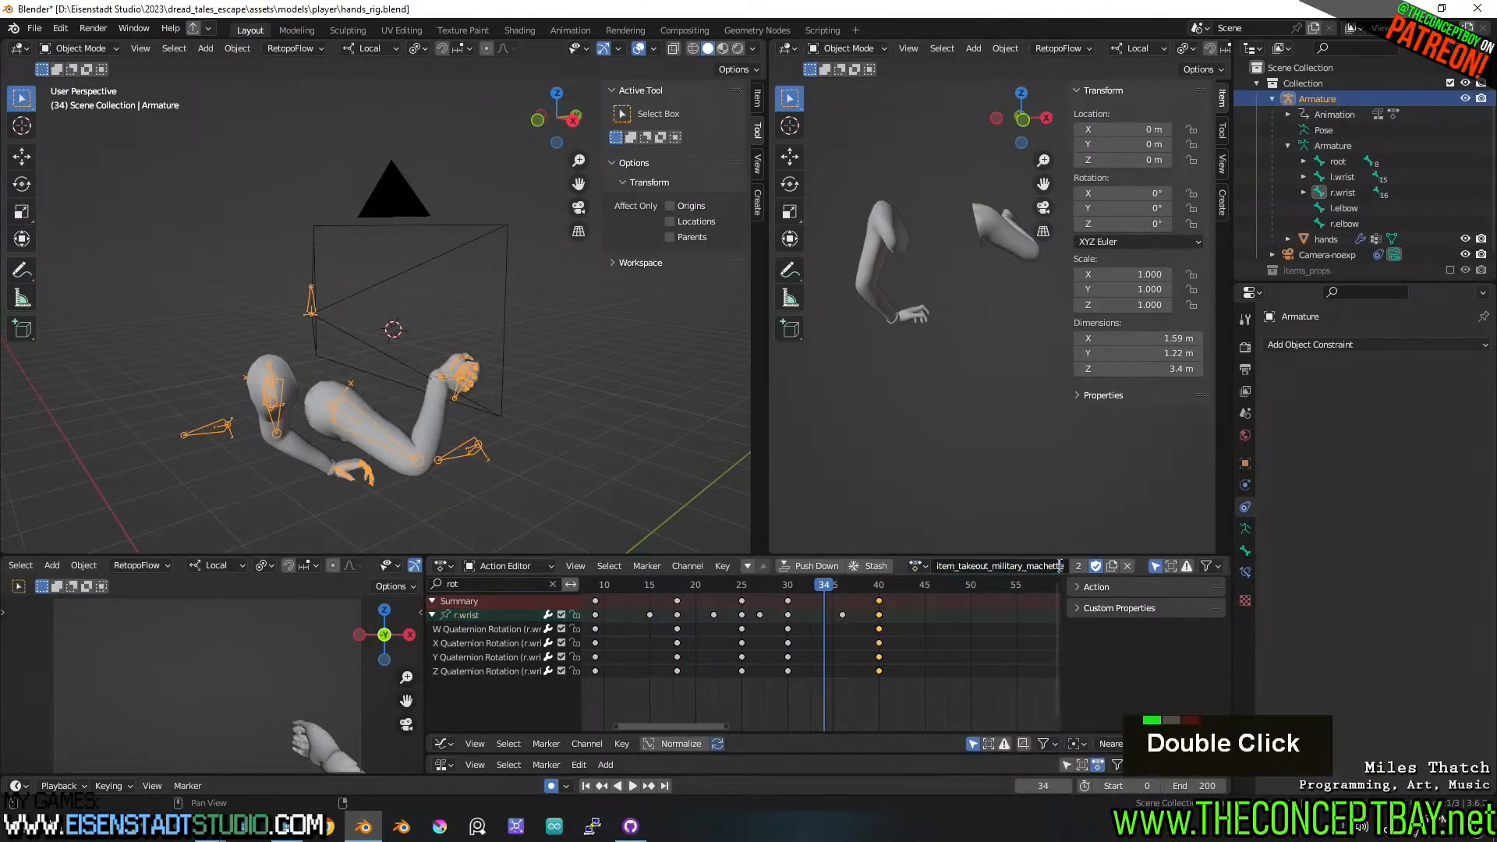
key("BackSpace")
key("Return")
key("ctrl+s")
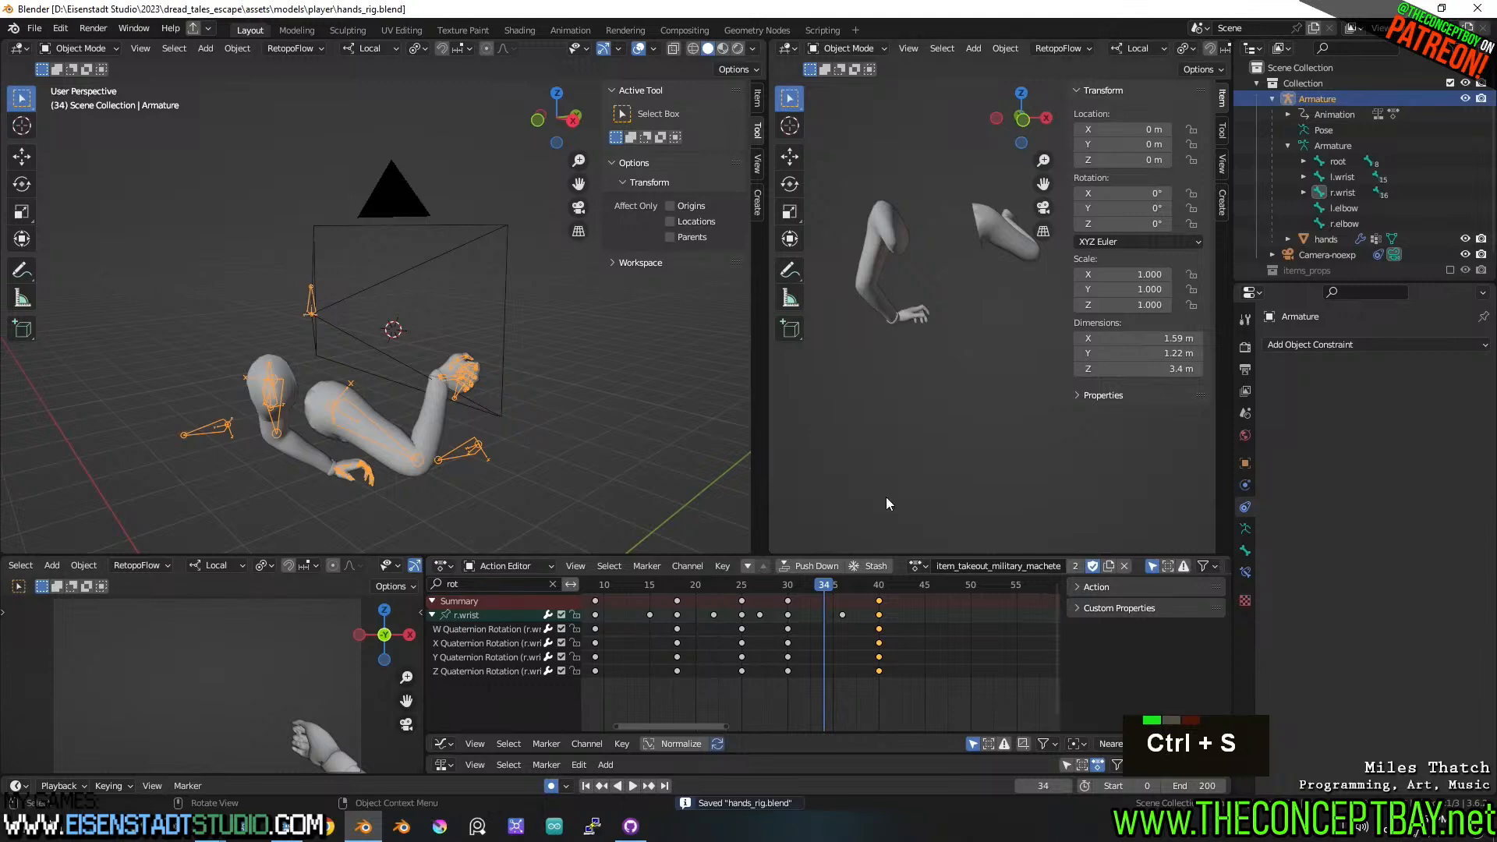
key("ctrl+alt+e")
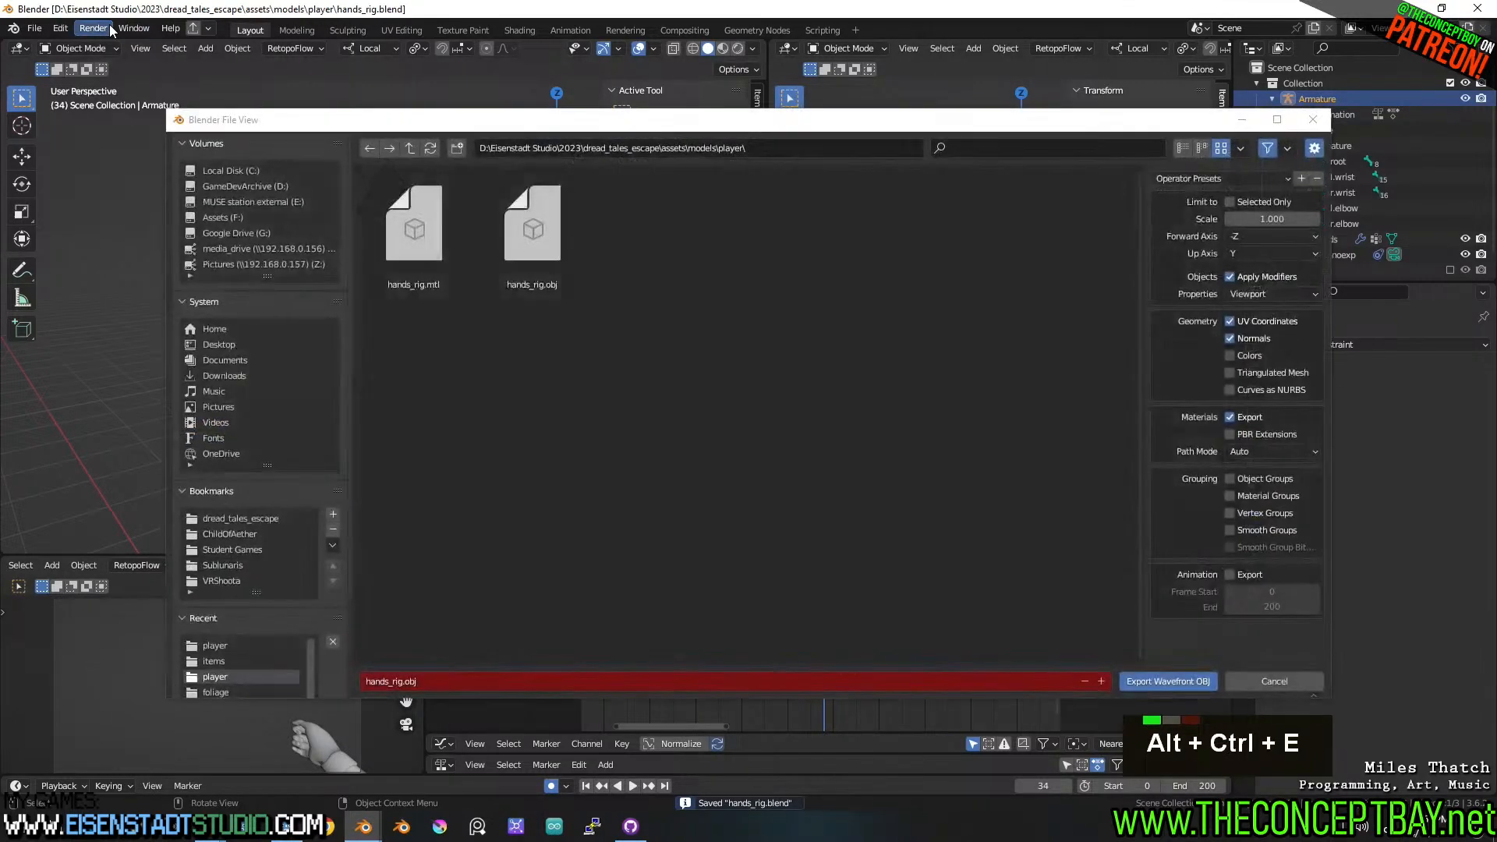
key("Escape")
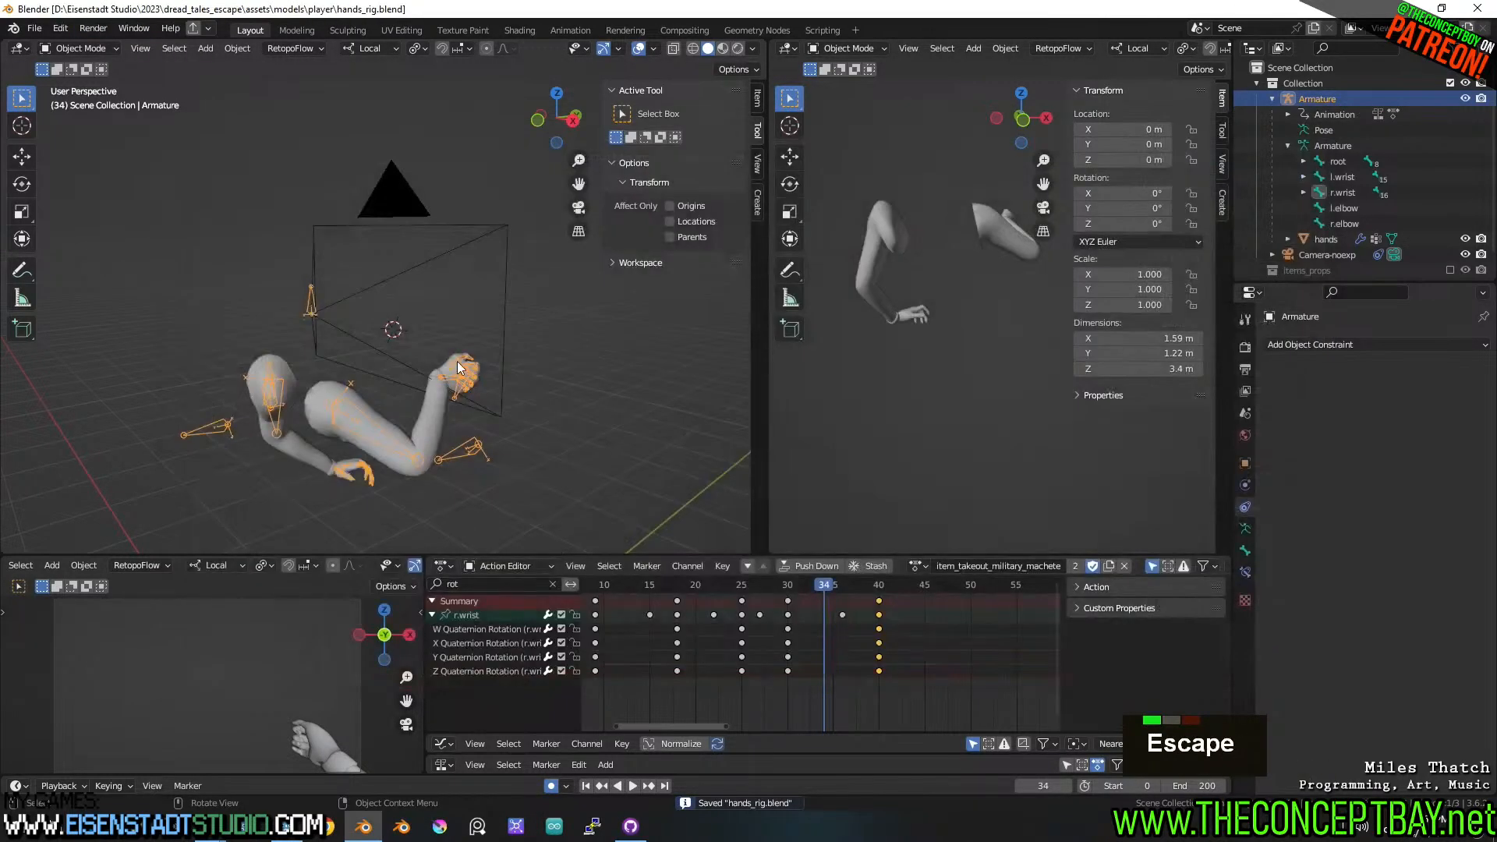
key("ctrl+s")
left_click(34, 28)
mouse_move(94, 254)
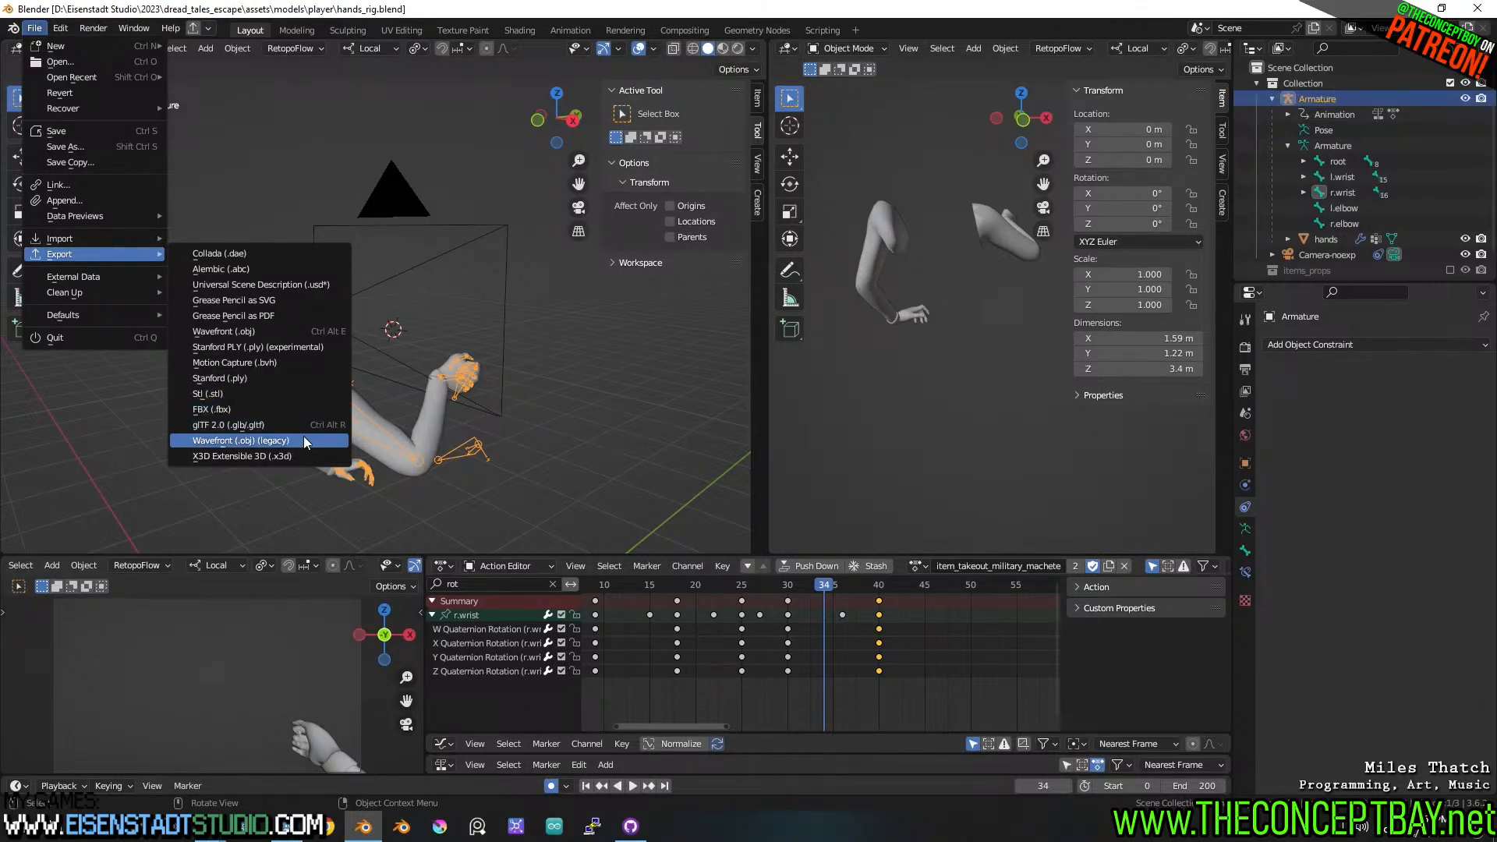
left_click(260, 392)
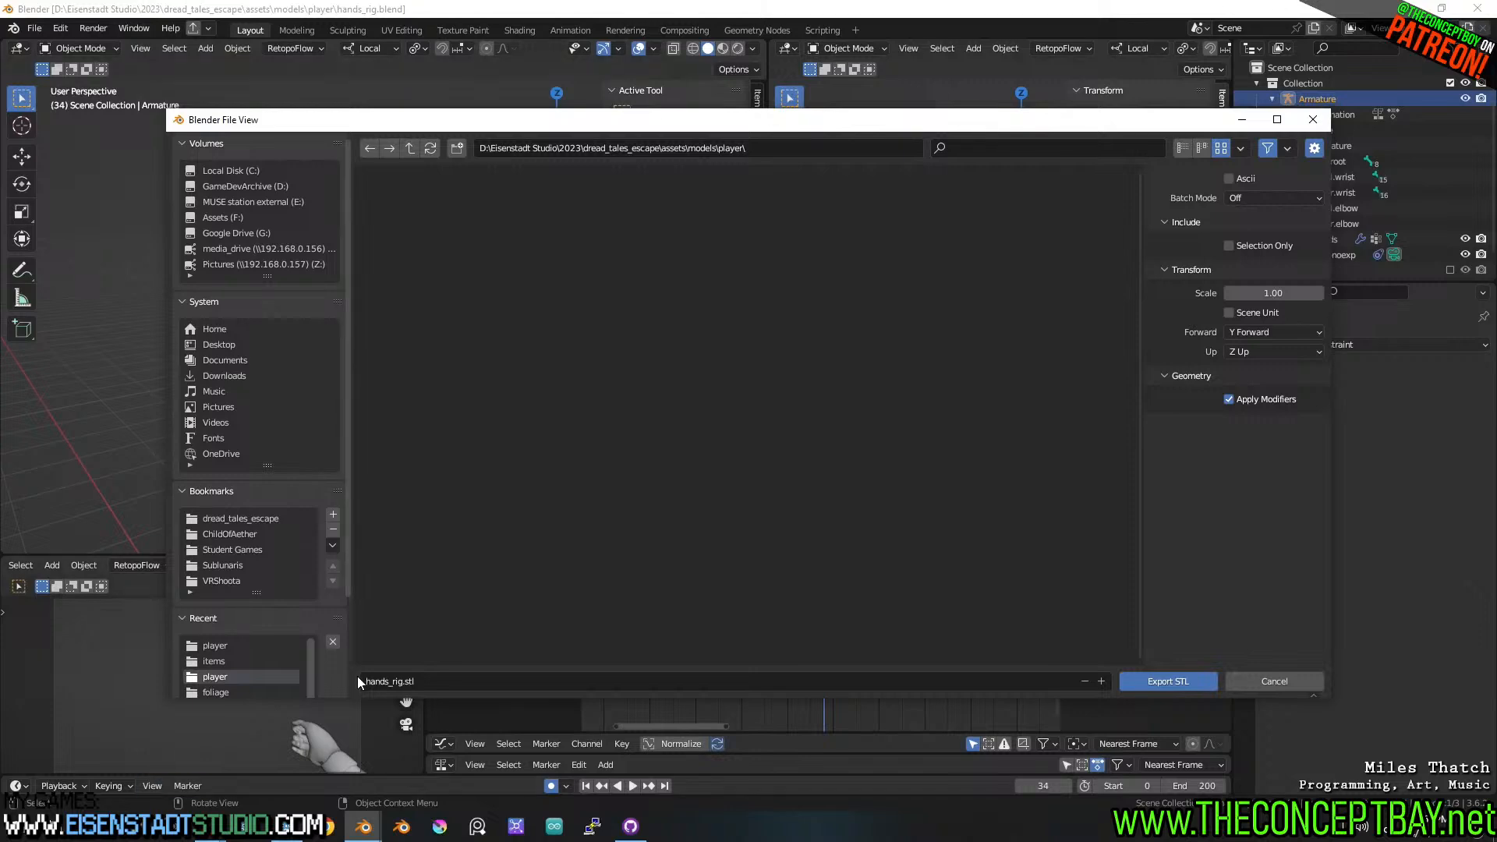
key("Escape")
- Export the hands rig as glTF Binary over hands_rig.glb in the engine's models\player folder
left_click(33, 29)
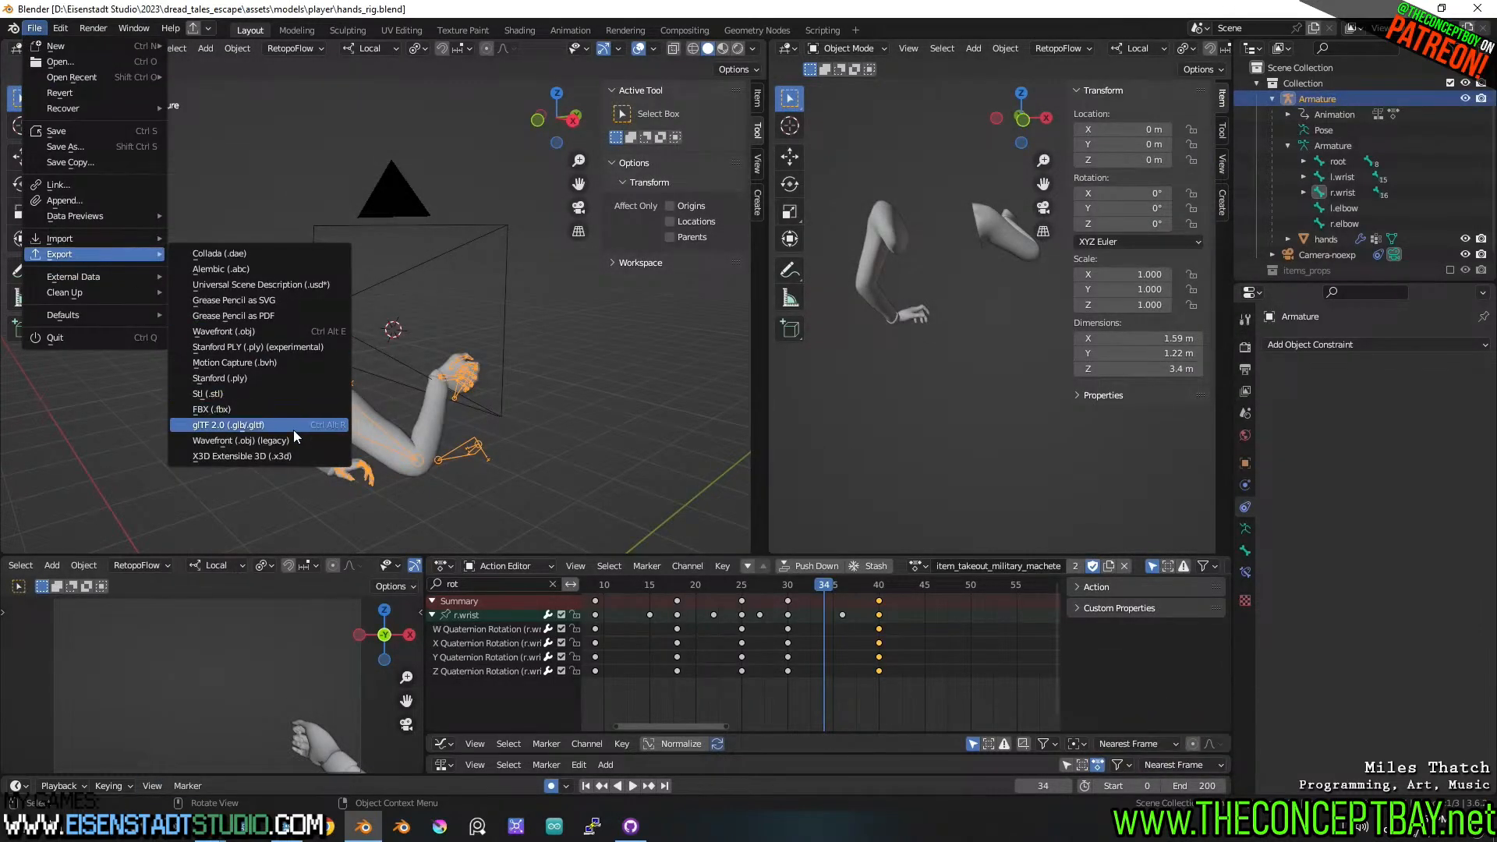
left_click(273, 429)
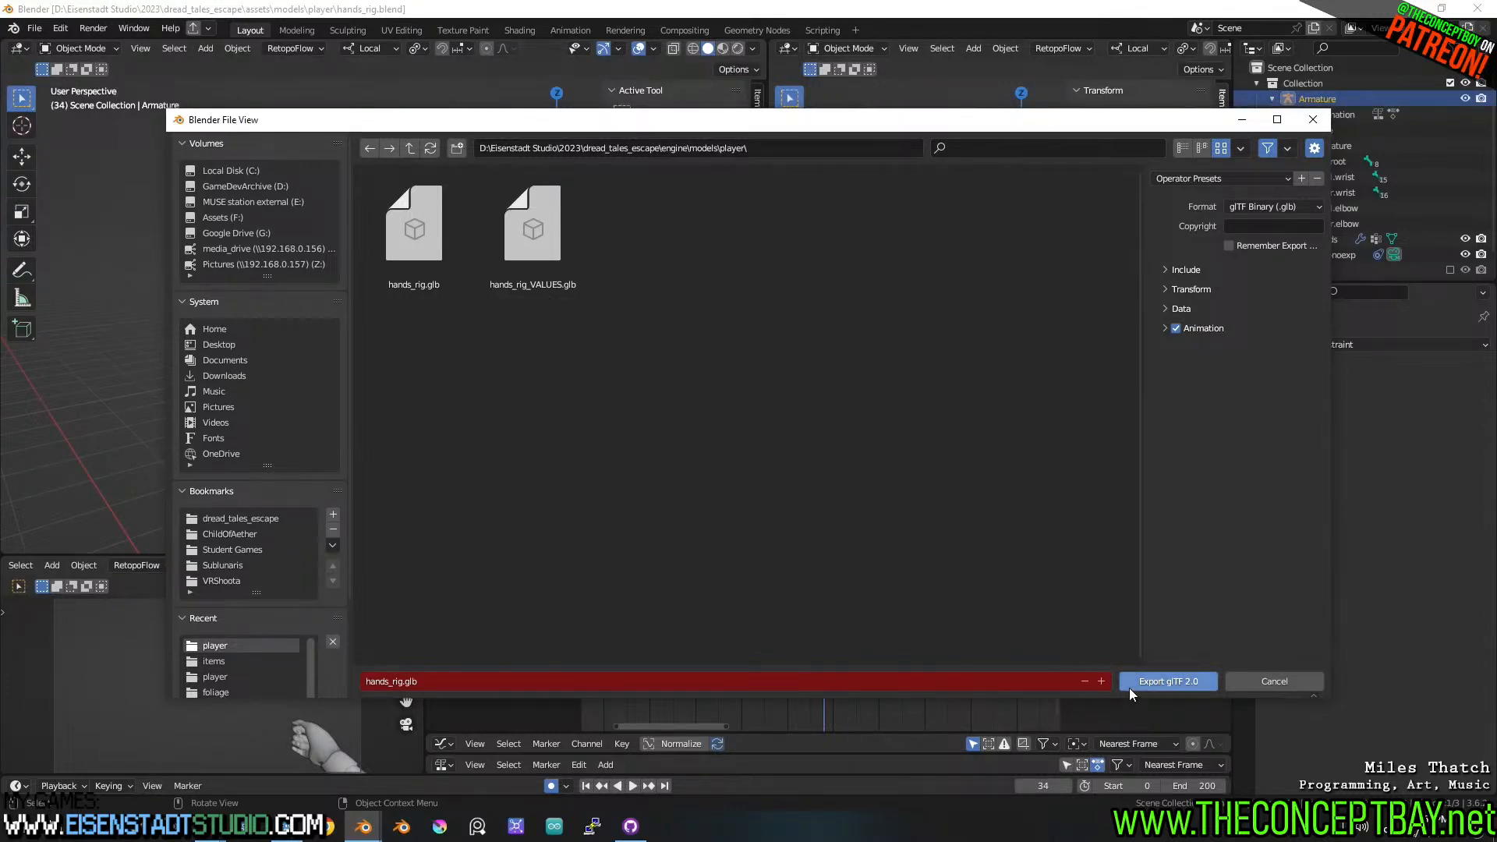
left_click(1153, 678)
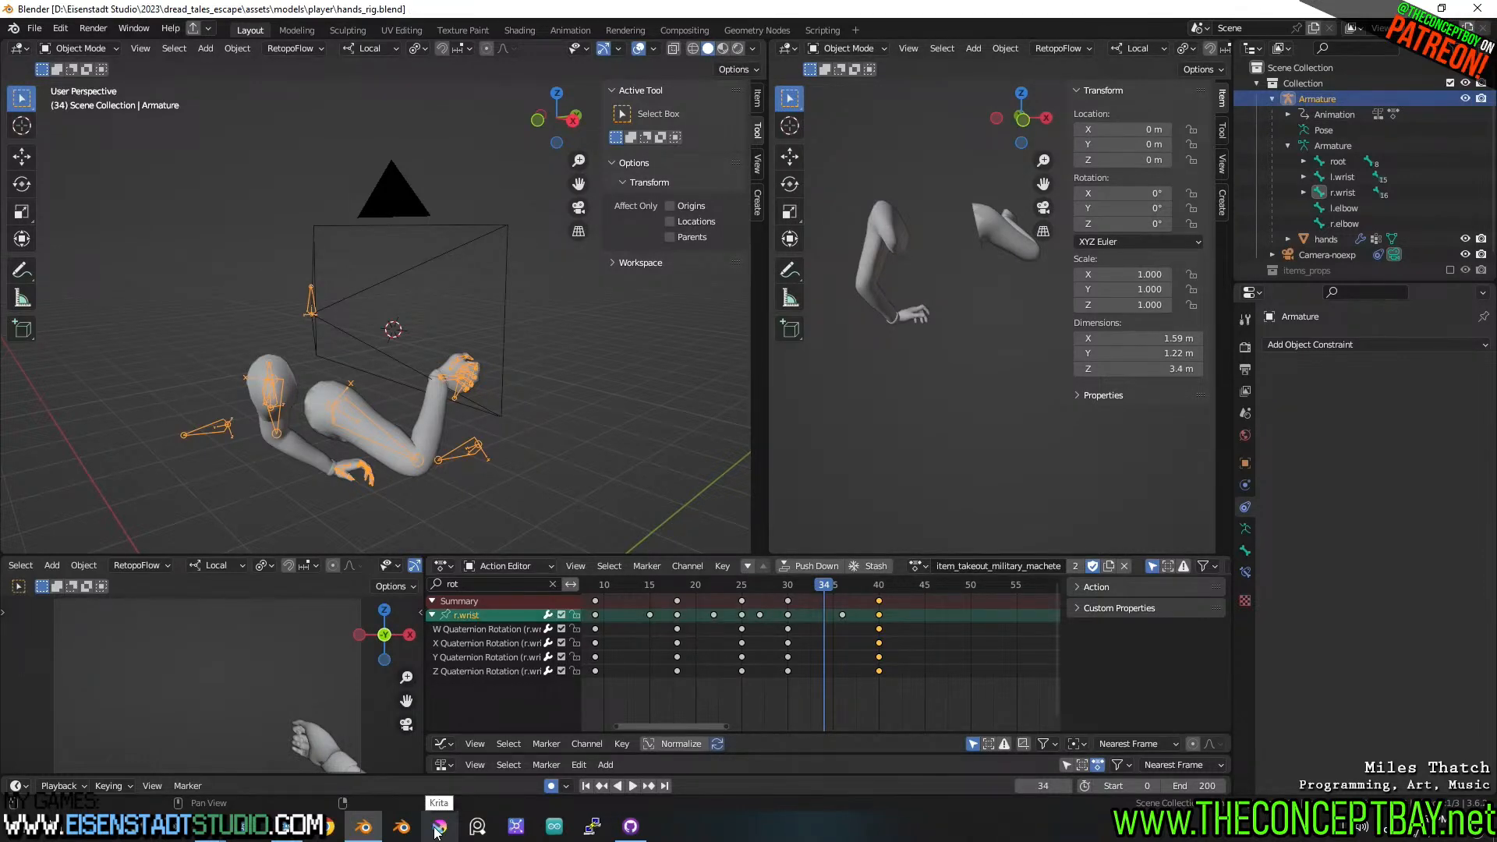
- Switch to Godot, run the game and walk the player to the open grassy area
left_click(287, 828)
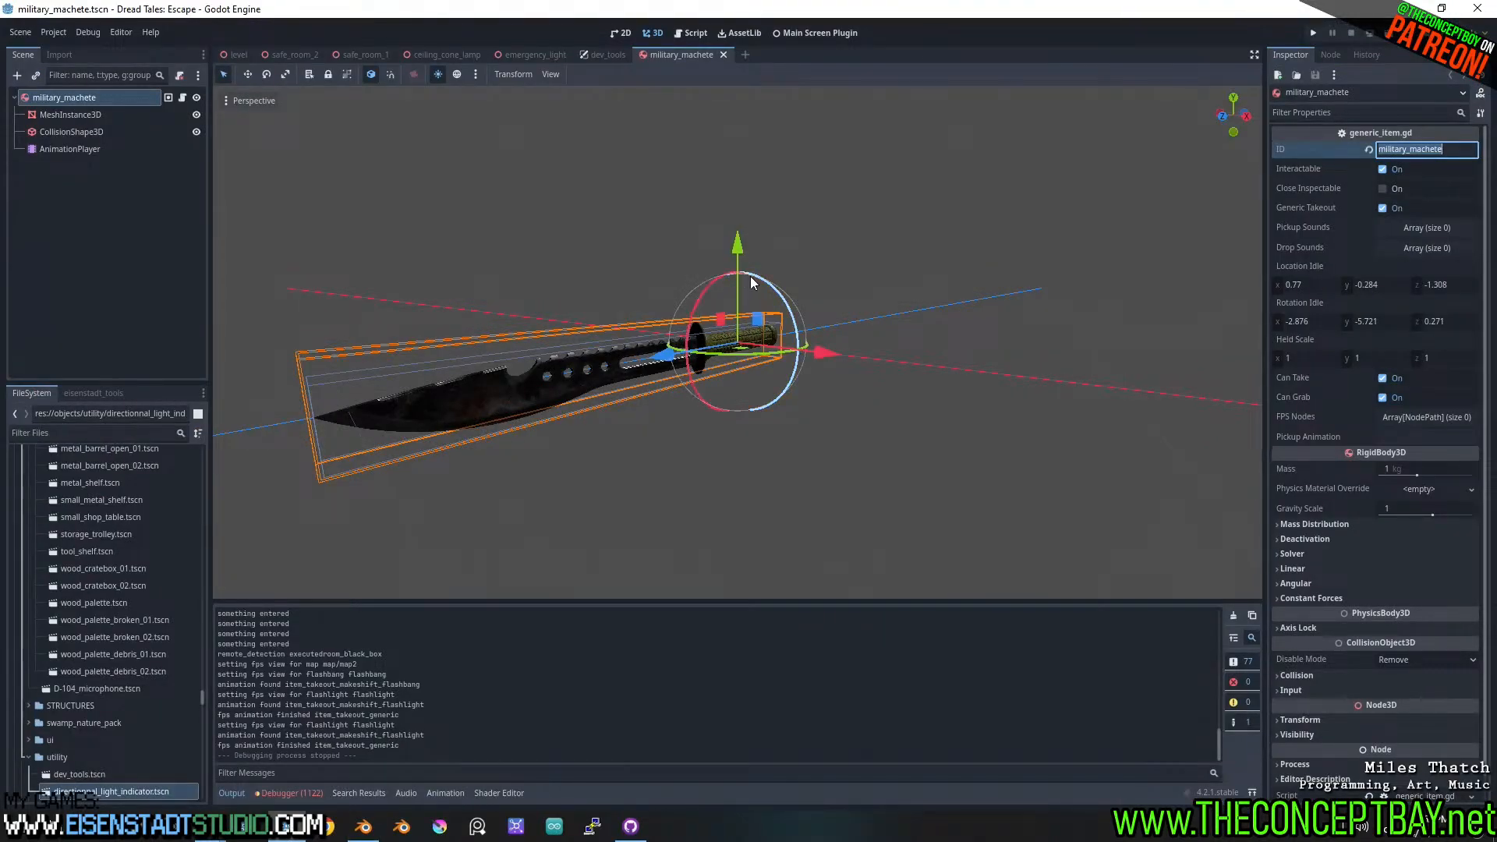
middle_click_drag(814, 311, 743, 409)
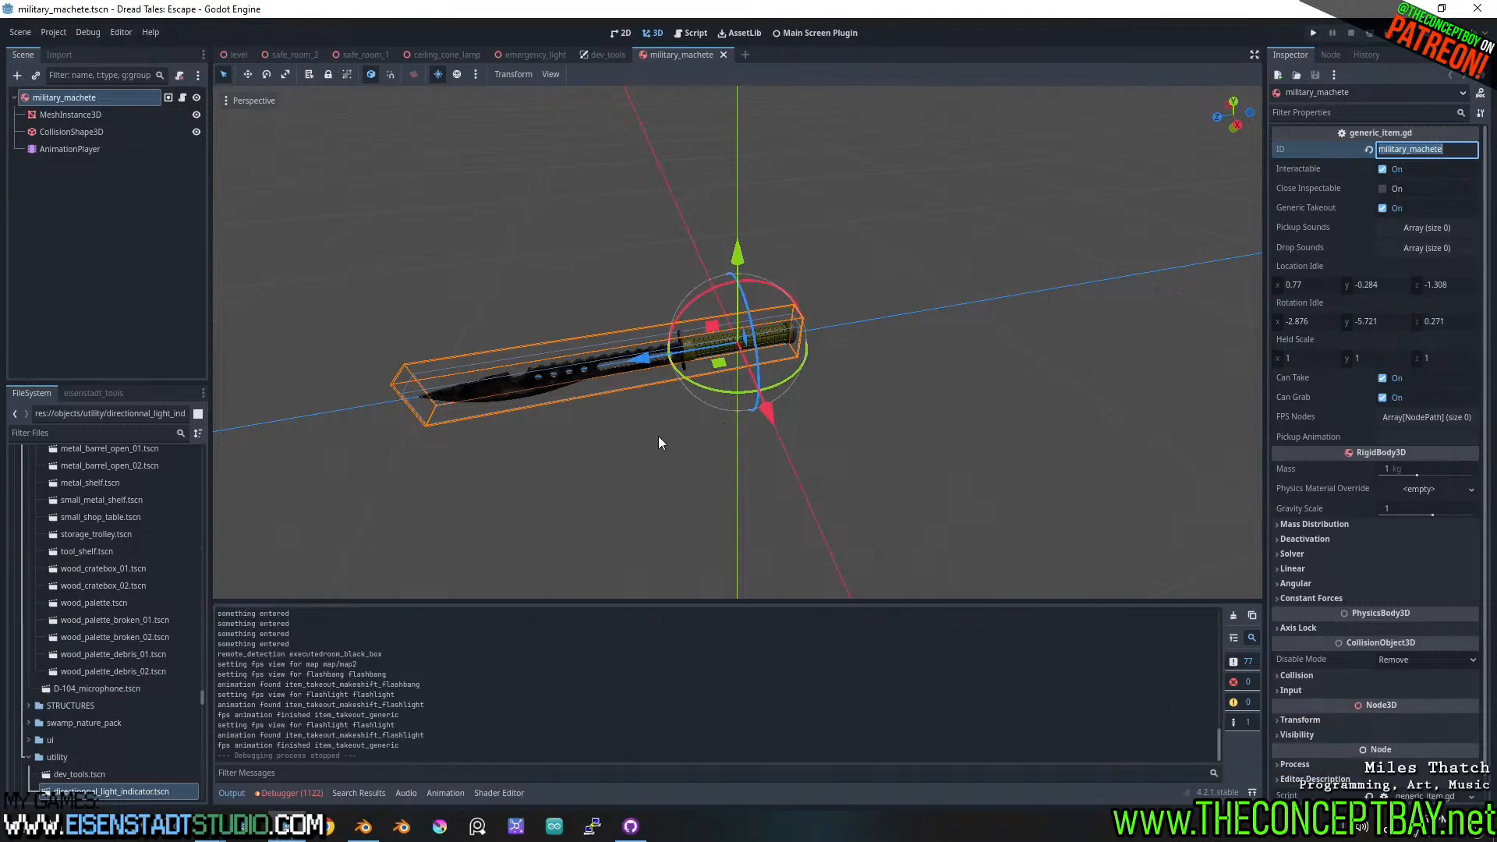
middle_click_drag(646, 449, 689, 428)
key("F5")
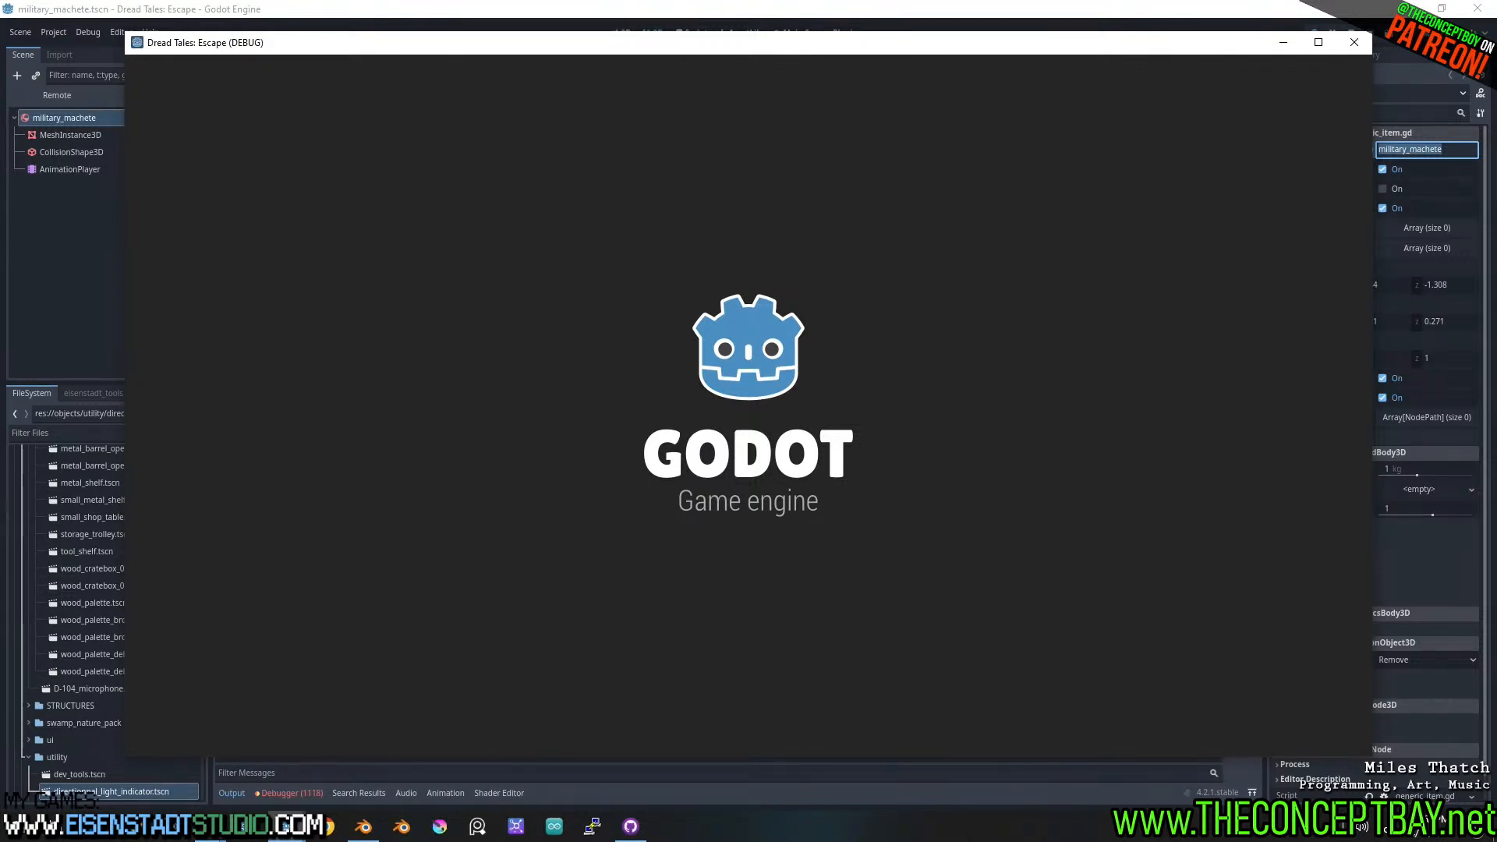
key("s")
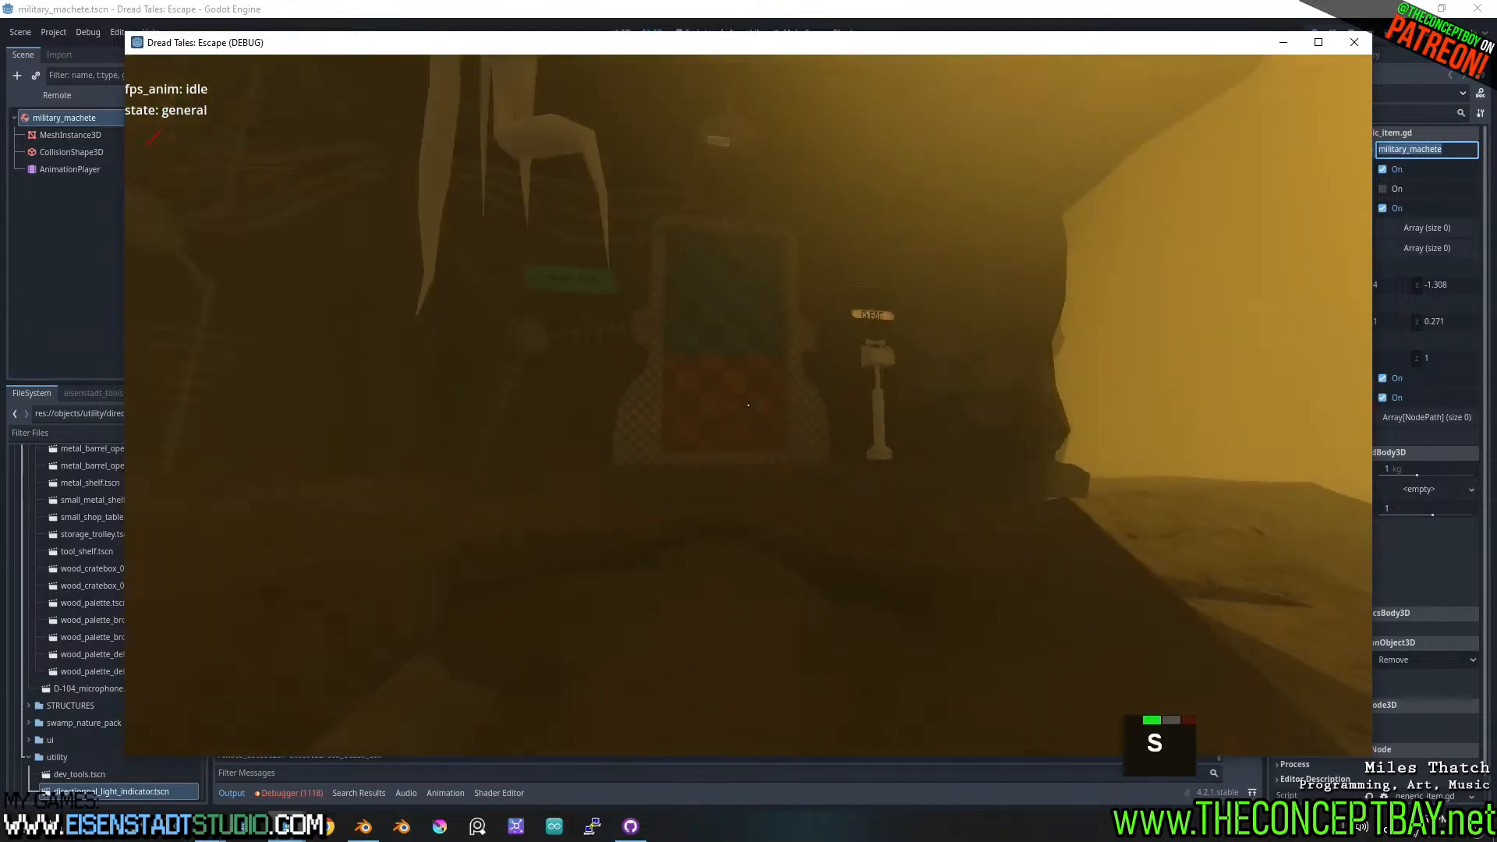
key("d")
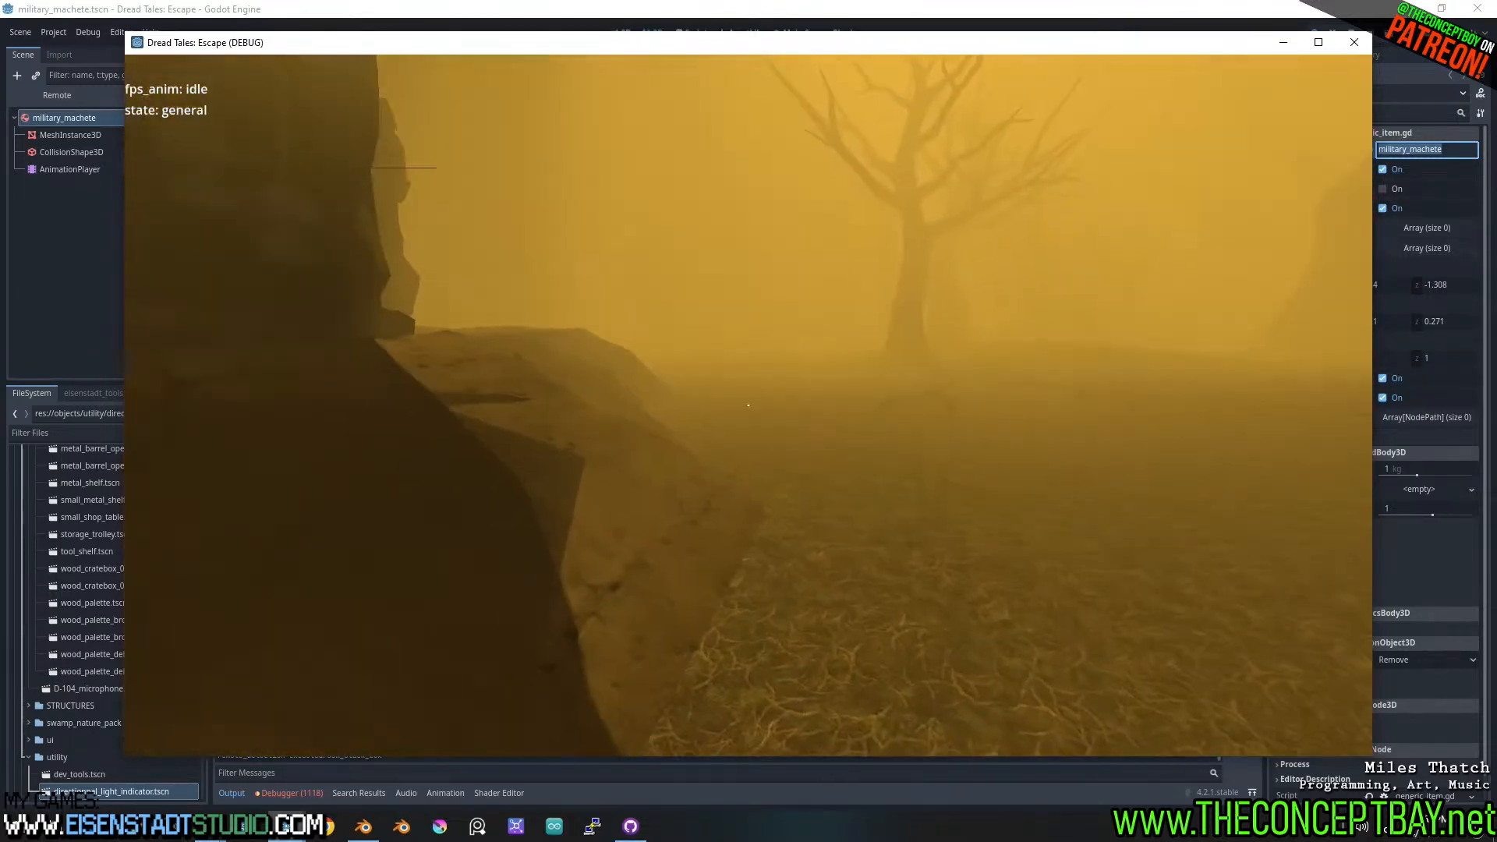
- Spawn a Military Machete from the in-game Spawn Item list
key("grave")
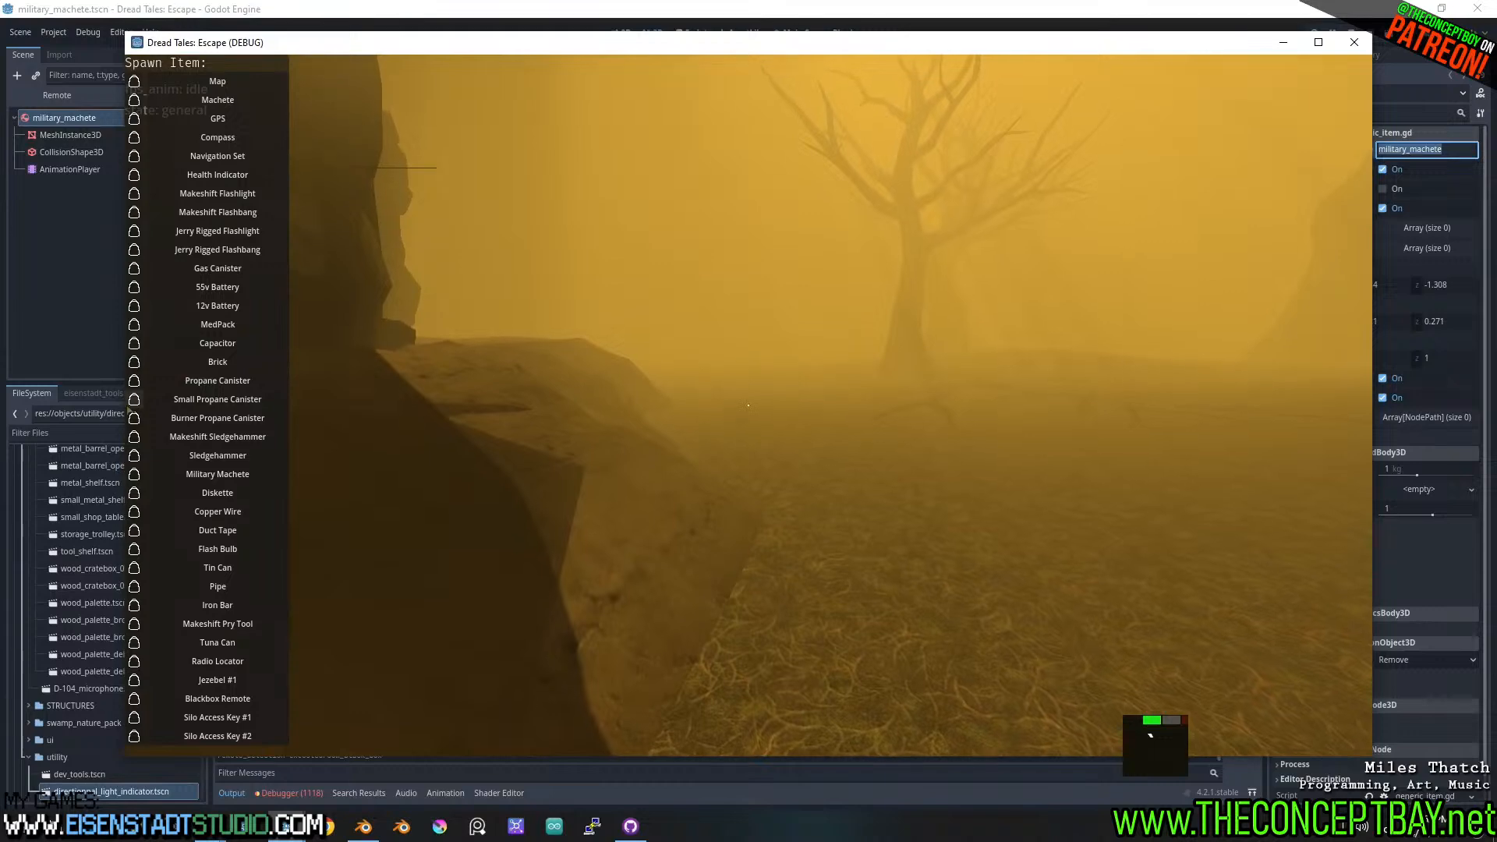
key("grave")
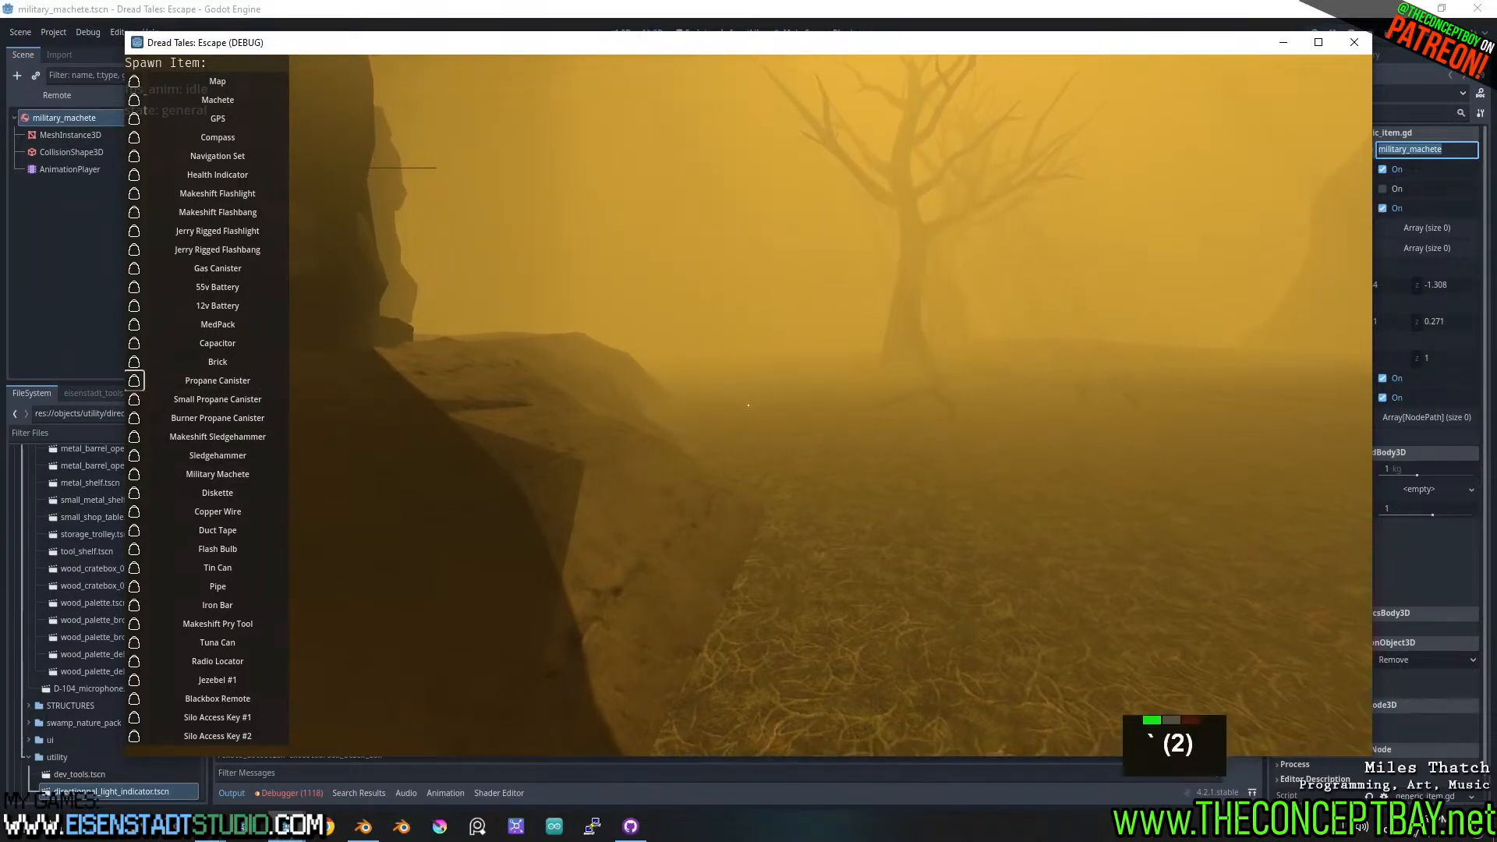
key("grave")
key("Tab")
key("grave")
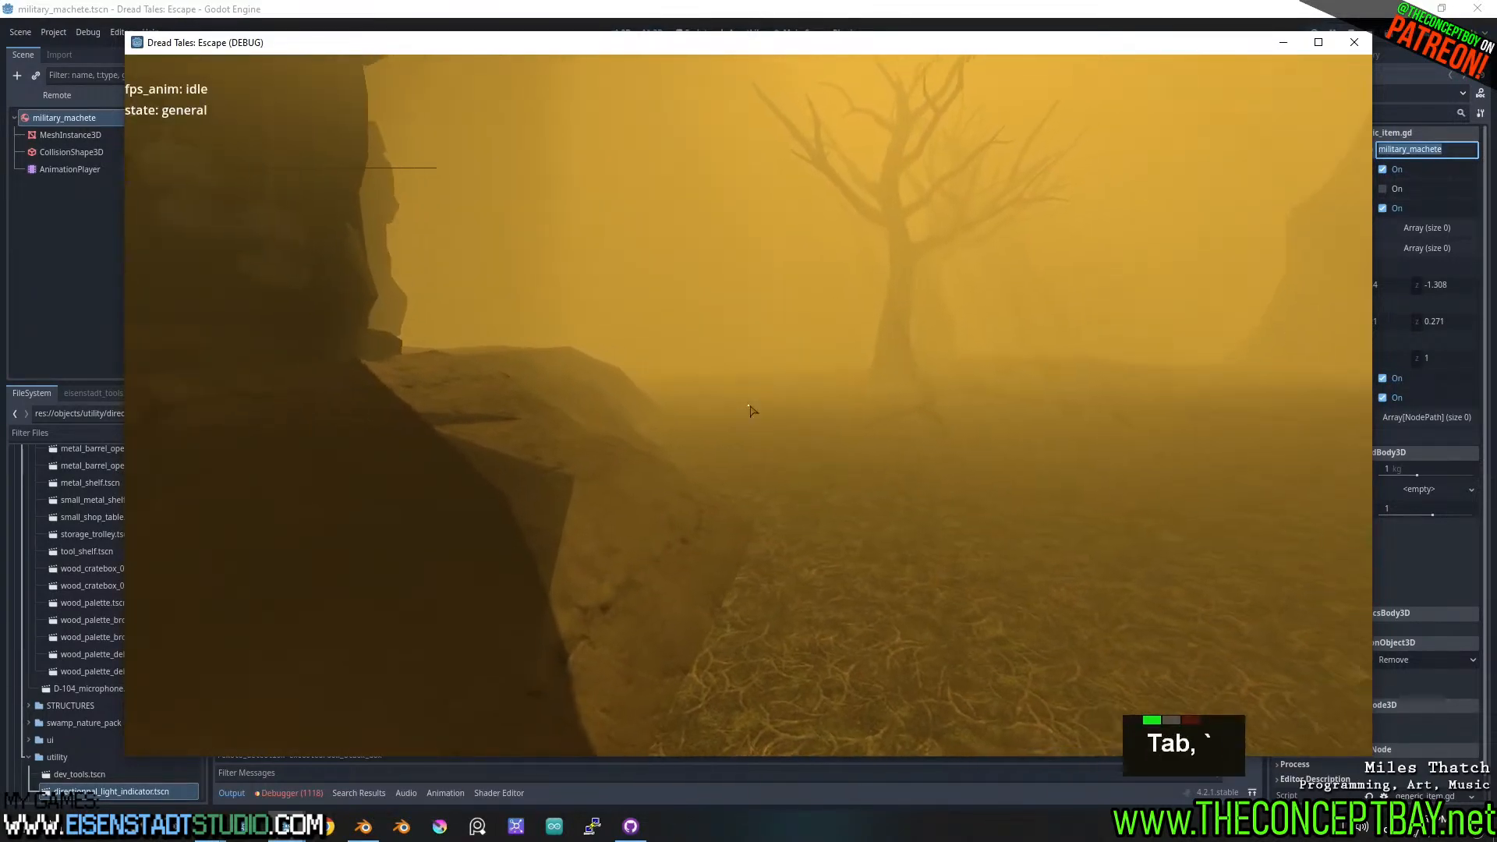
double_click(803, 538)
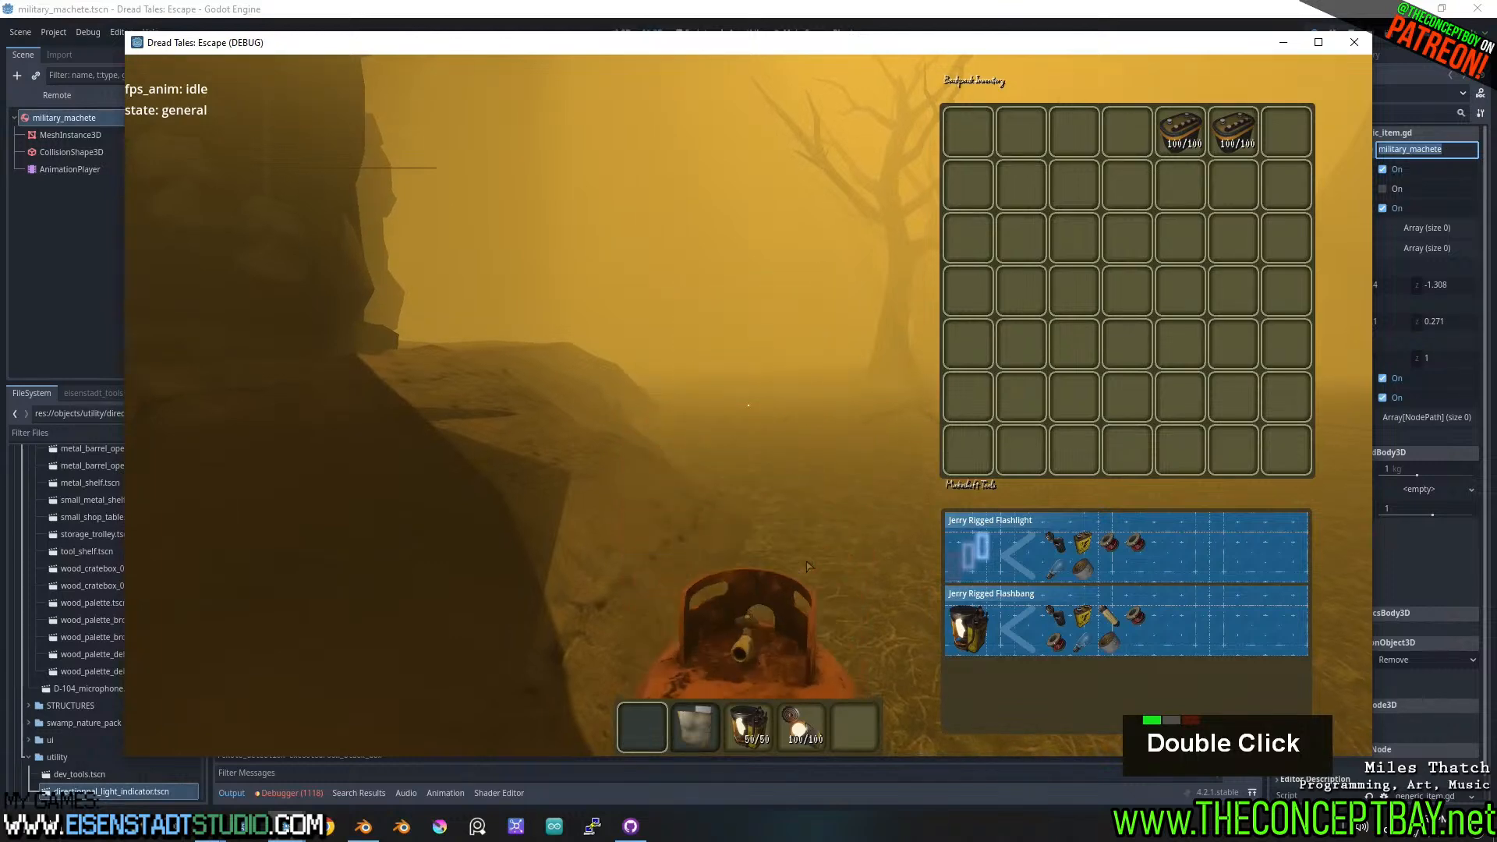
key("grave")
key("Tab")
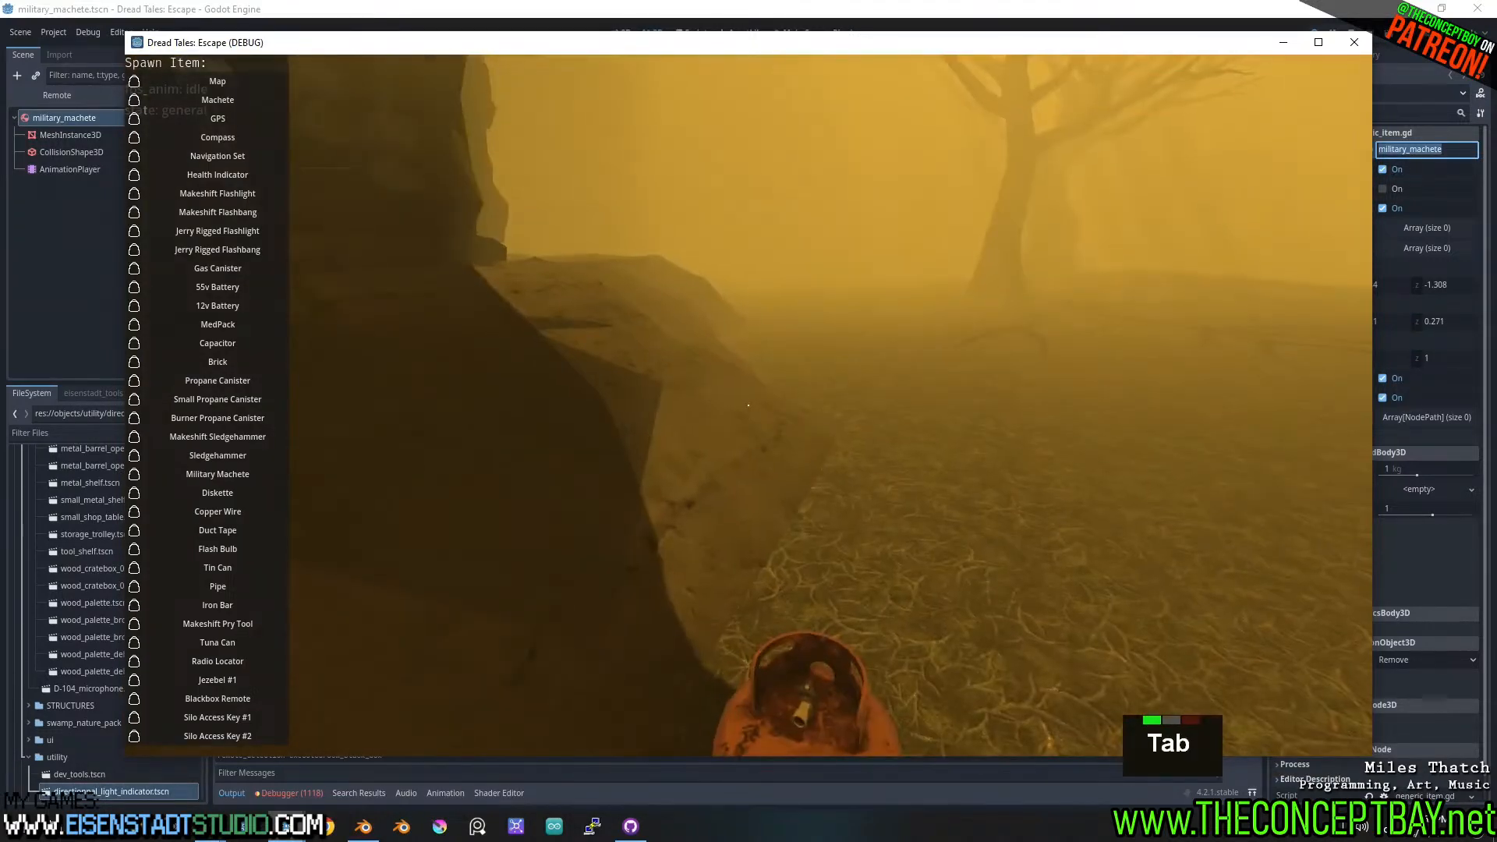
key("grave")
key("grave")
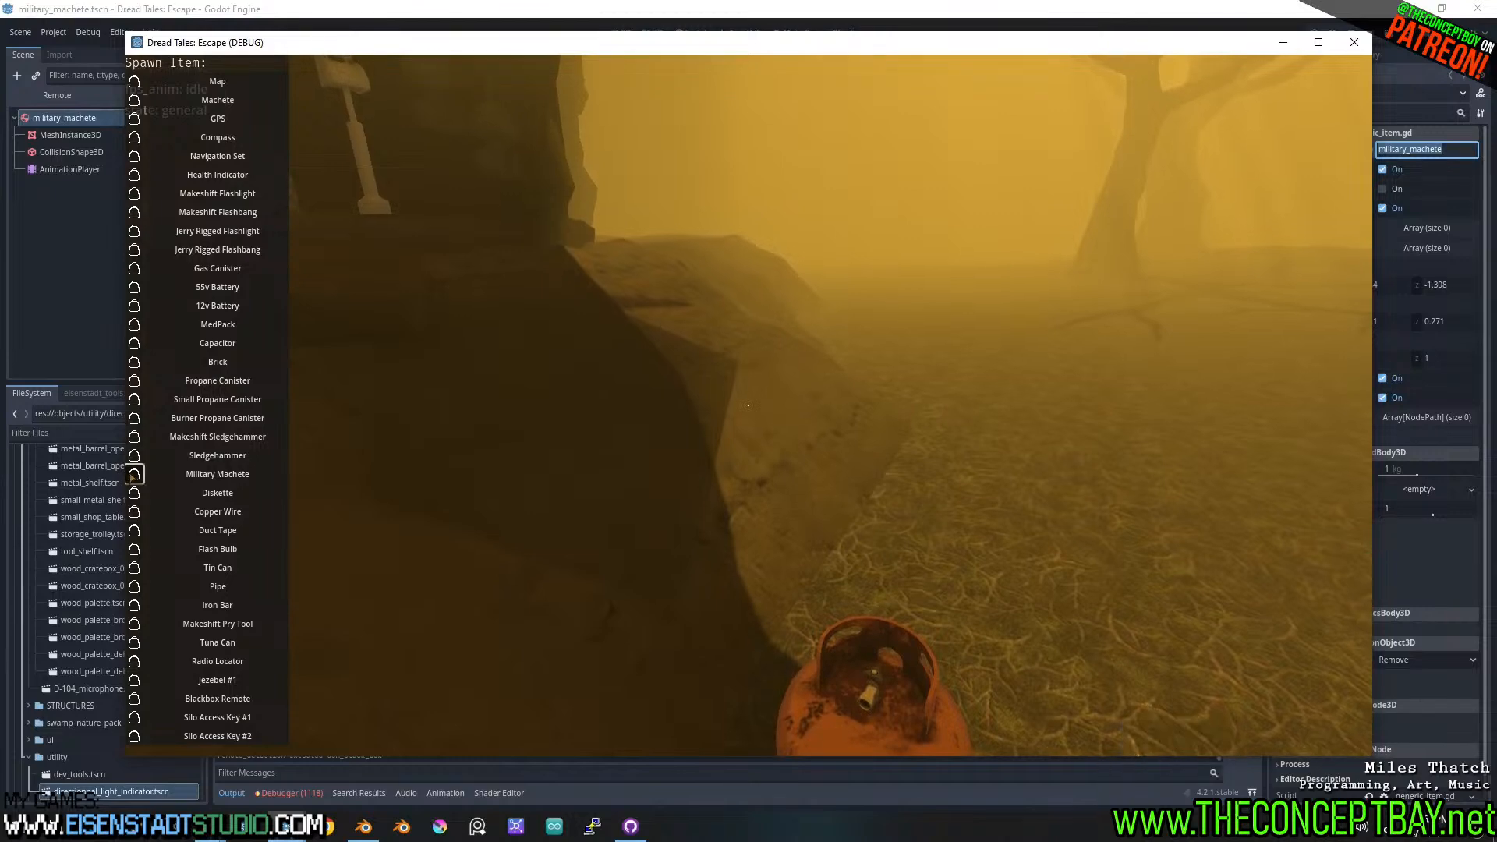
key("grave")
- Equip the military machete from the hotbar to watch its takeout animation, and close the game
scroll(747, 405, "down", 4)
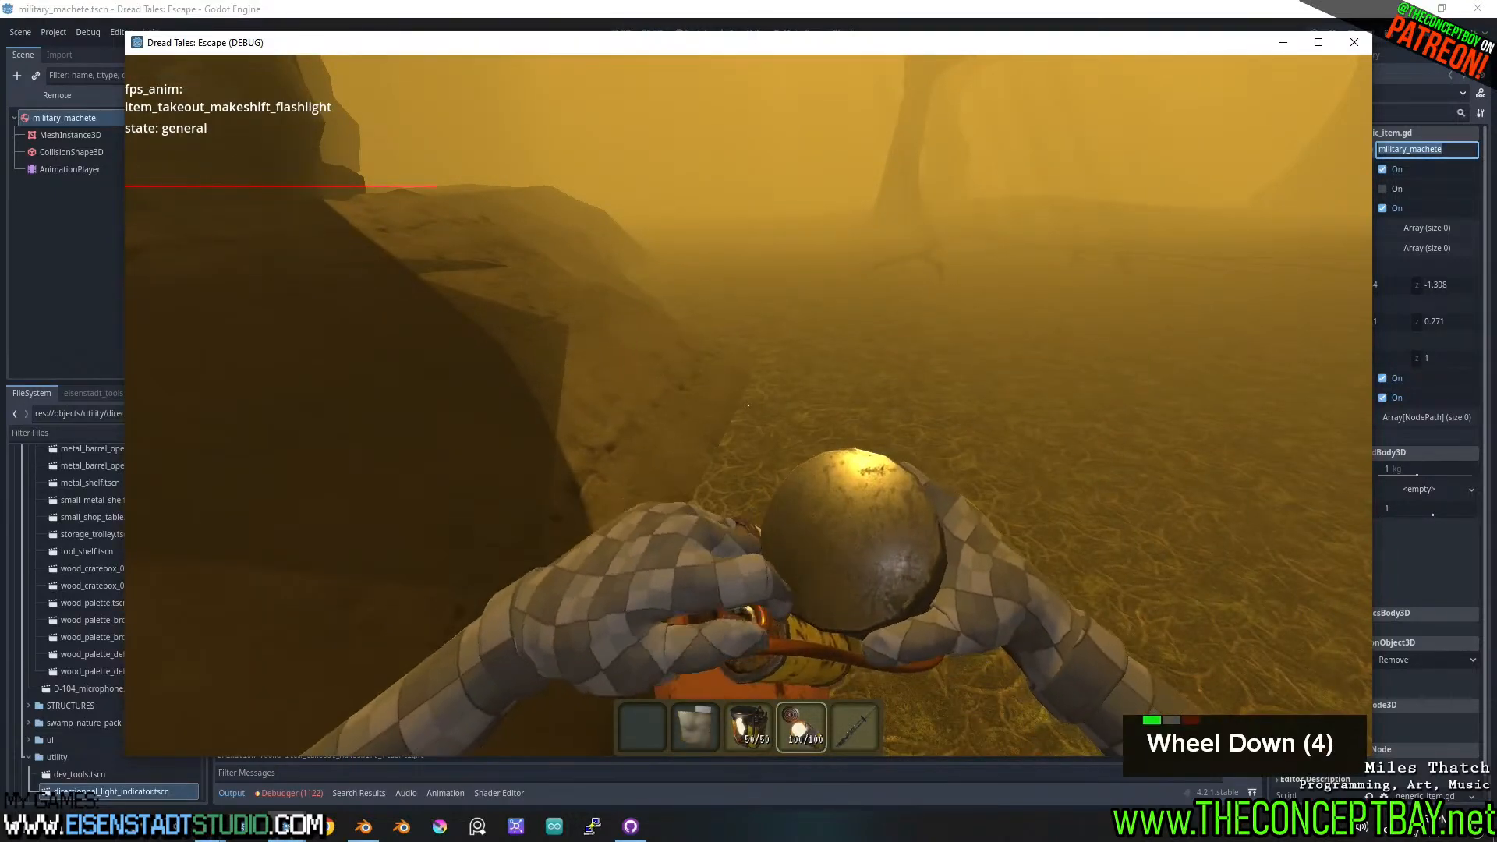
scroll(748, 404, "down", 1)
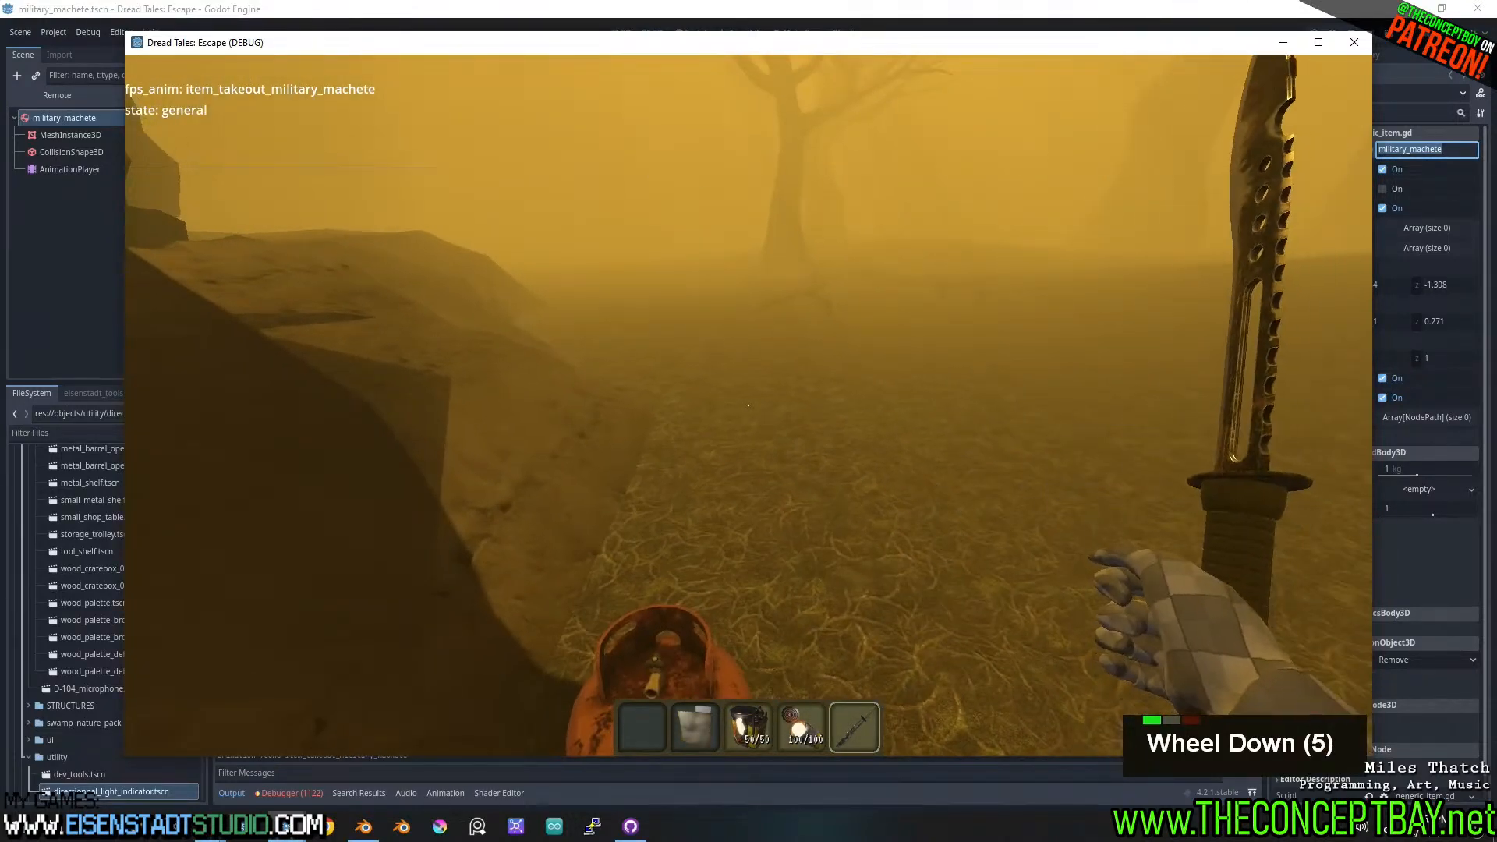
key("alt")
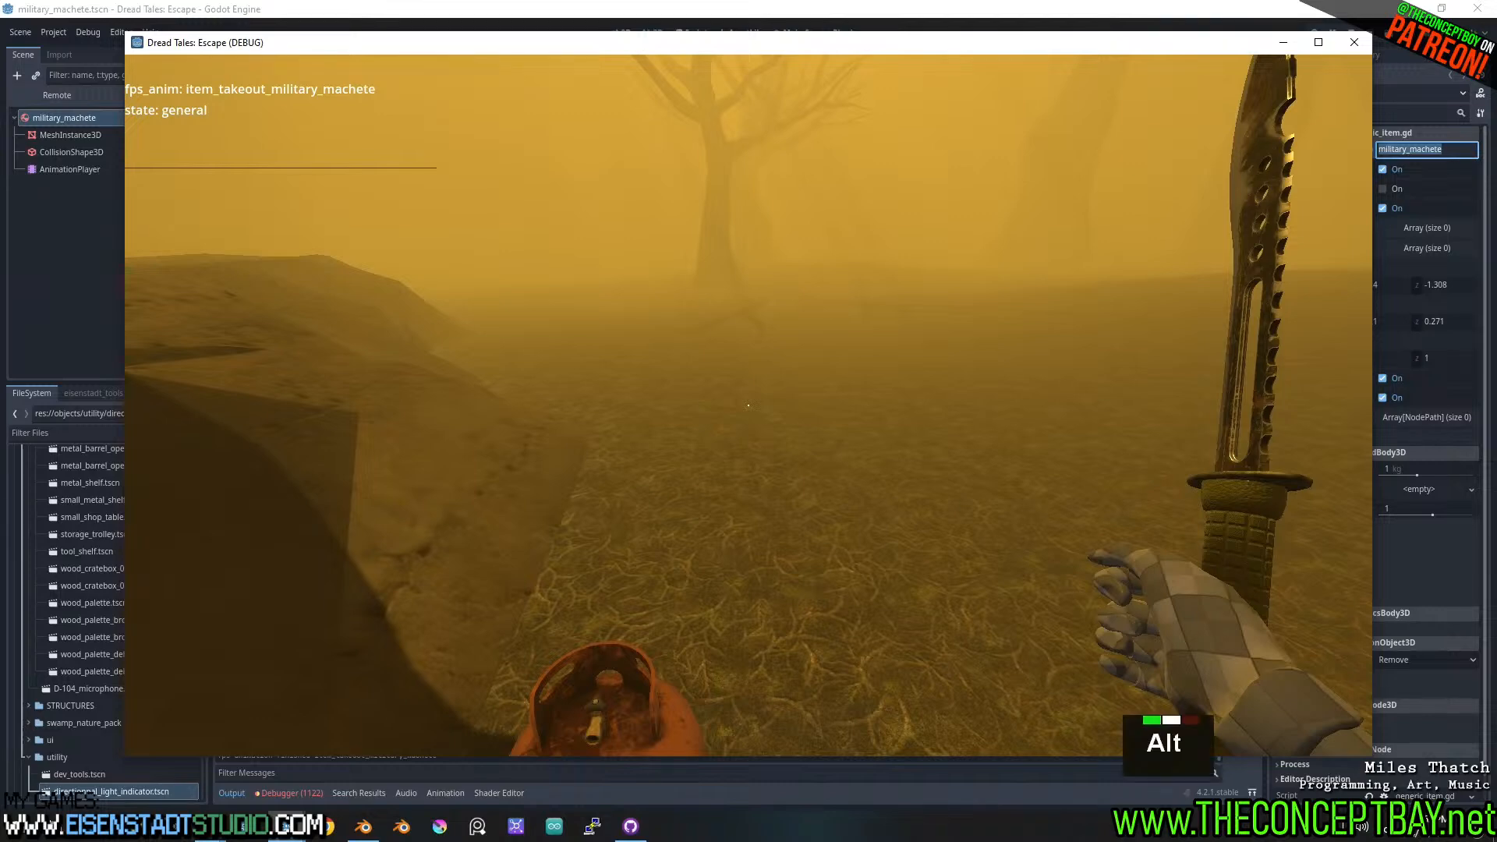
key("alt+F4")
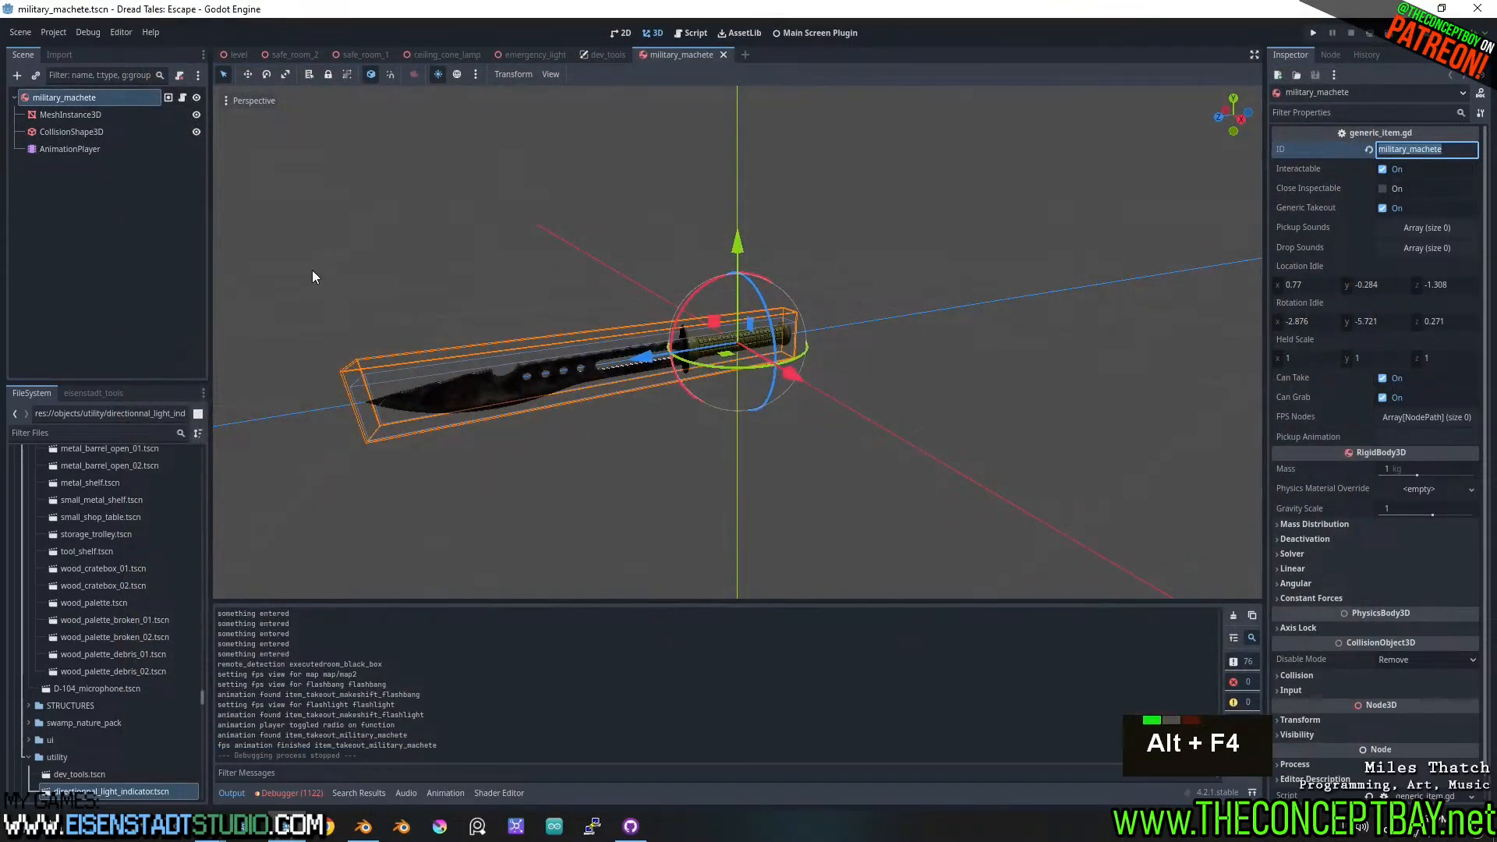
- Examine the transform values of the military_machete root, its mesh instance and its collision shape
left_click(72, 113)
middle_click_drag(629, 365, 653, 366)
left_click(123, 96)
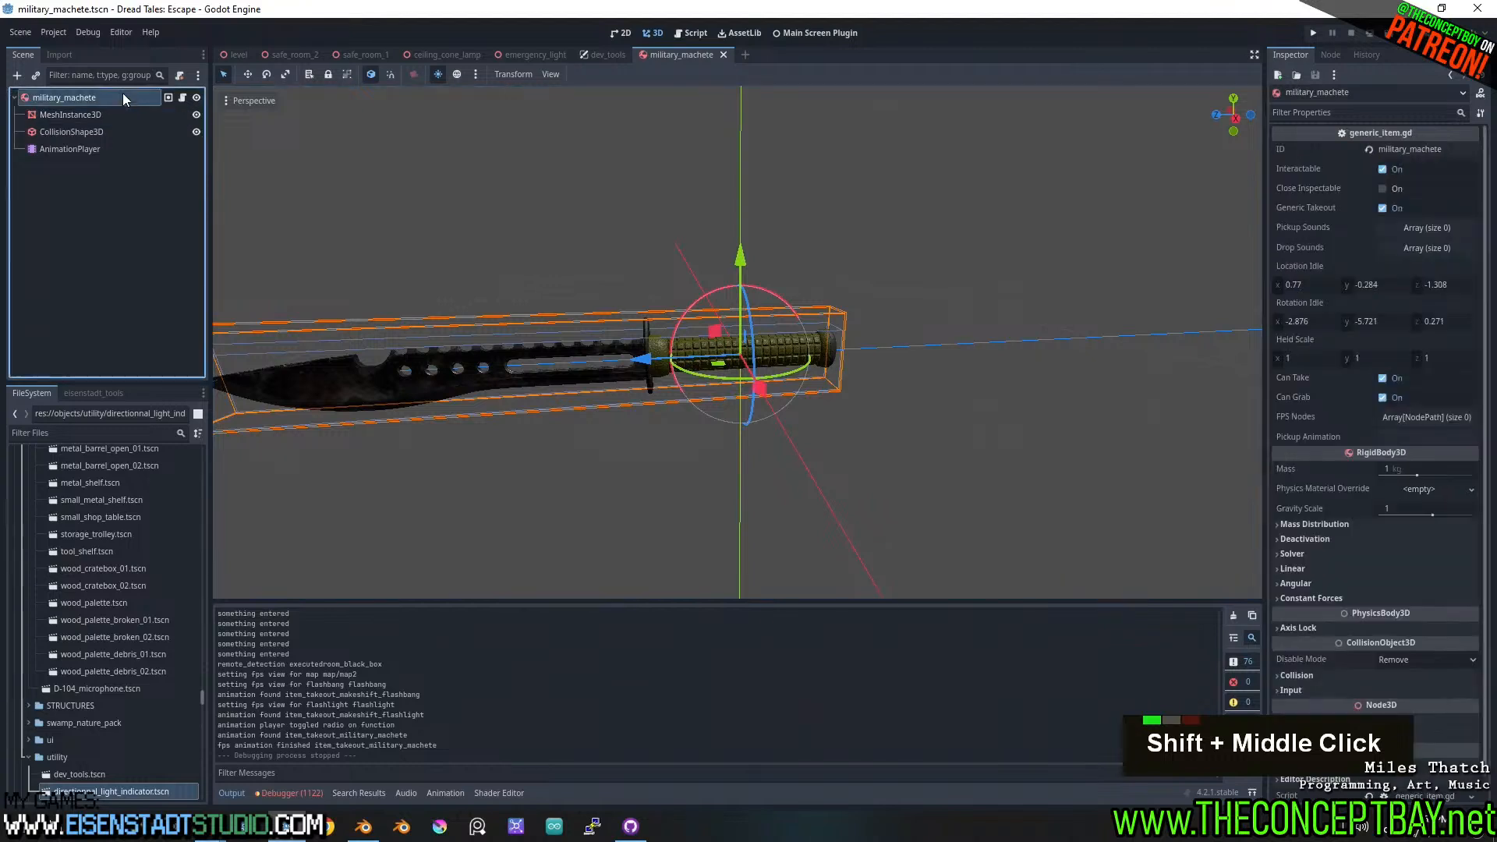
left_click(1325, 722)
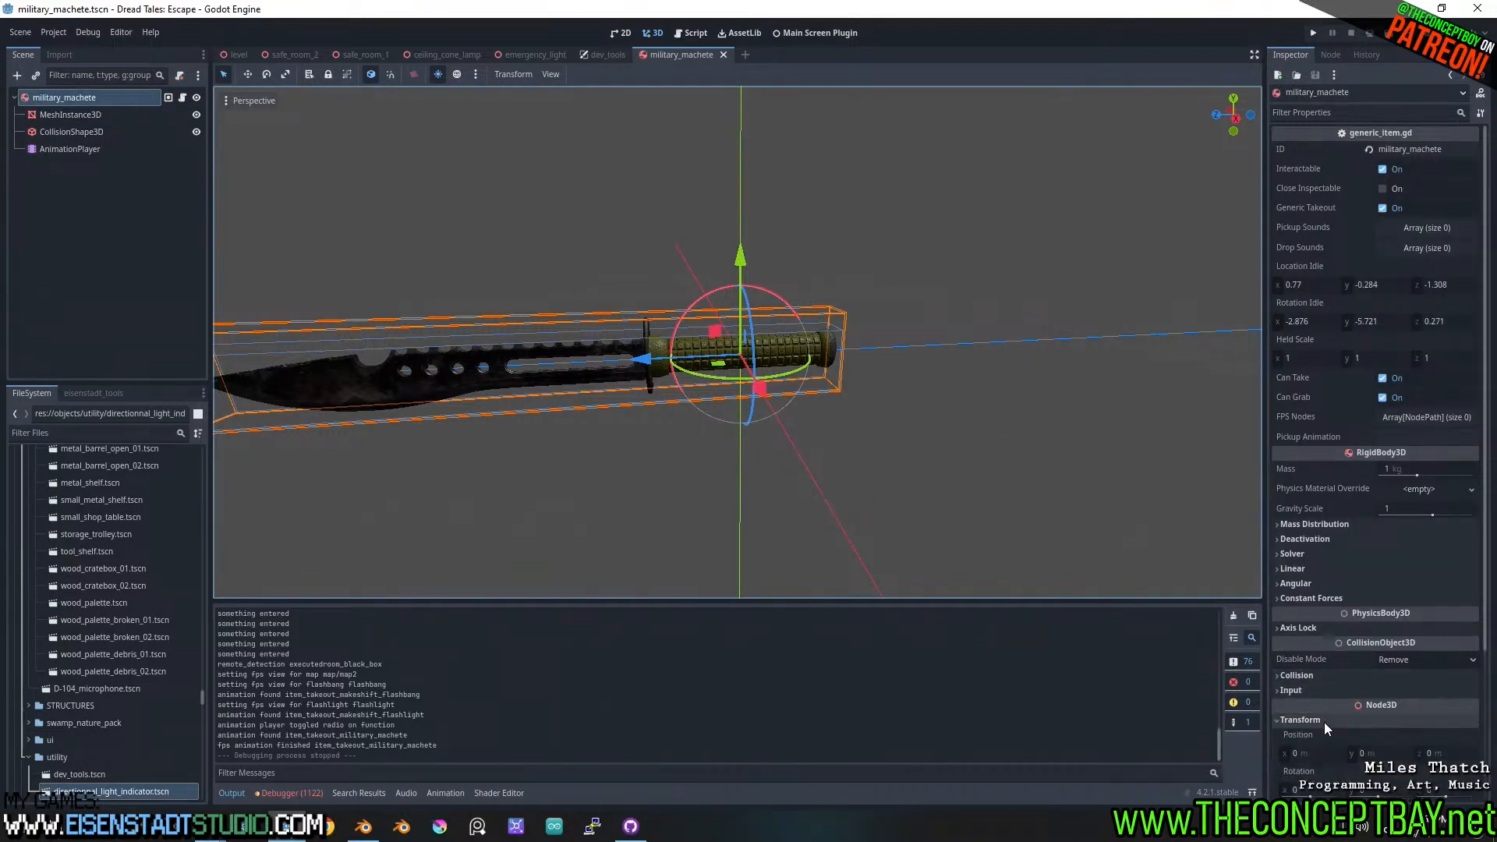
scroll(1325, 722, "down", 6)
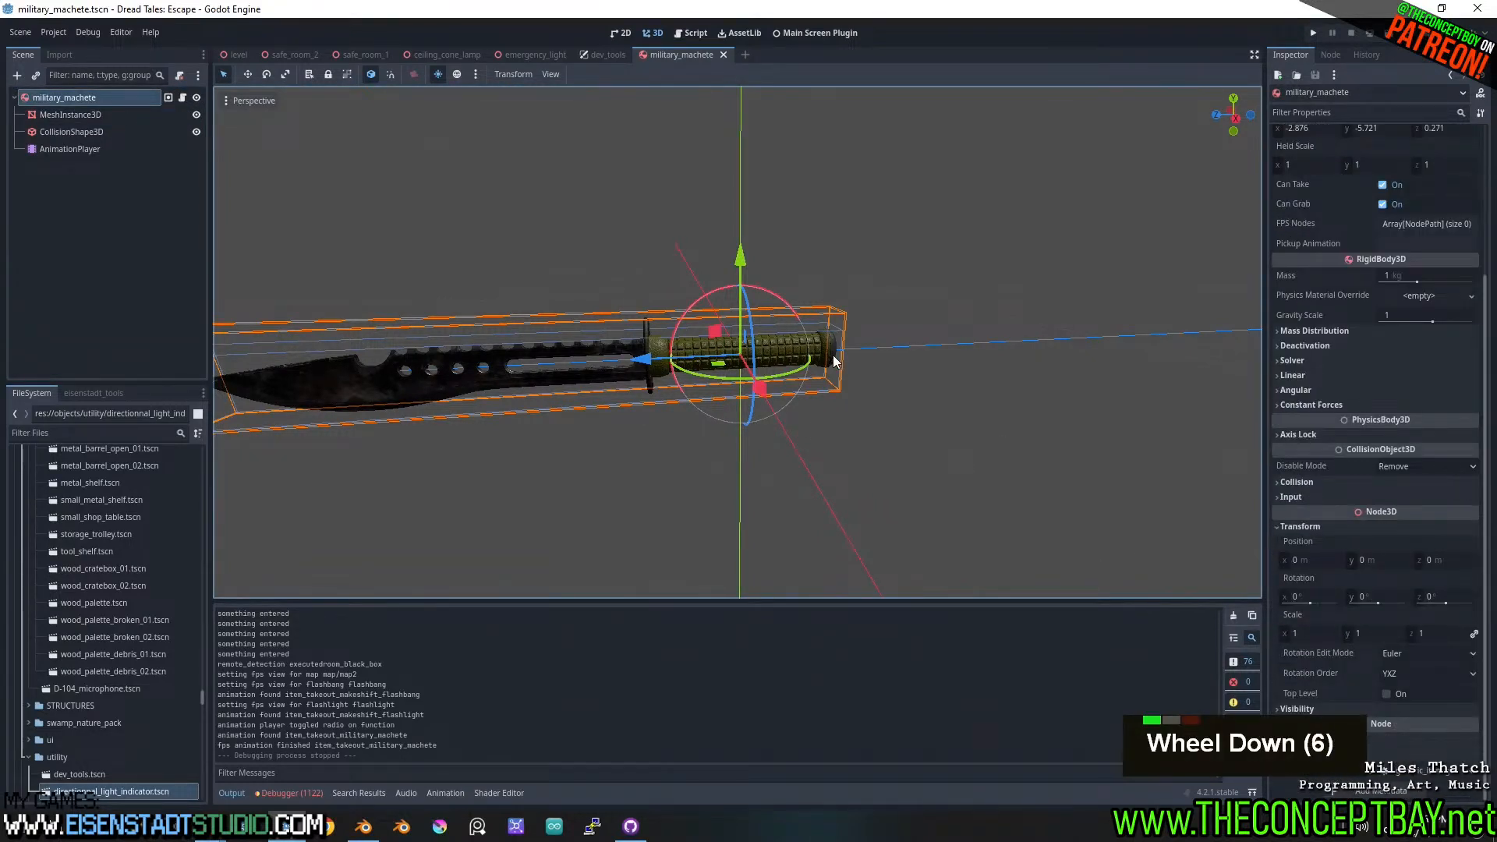
left_click(125, 119)
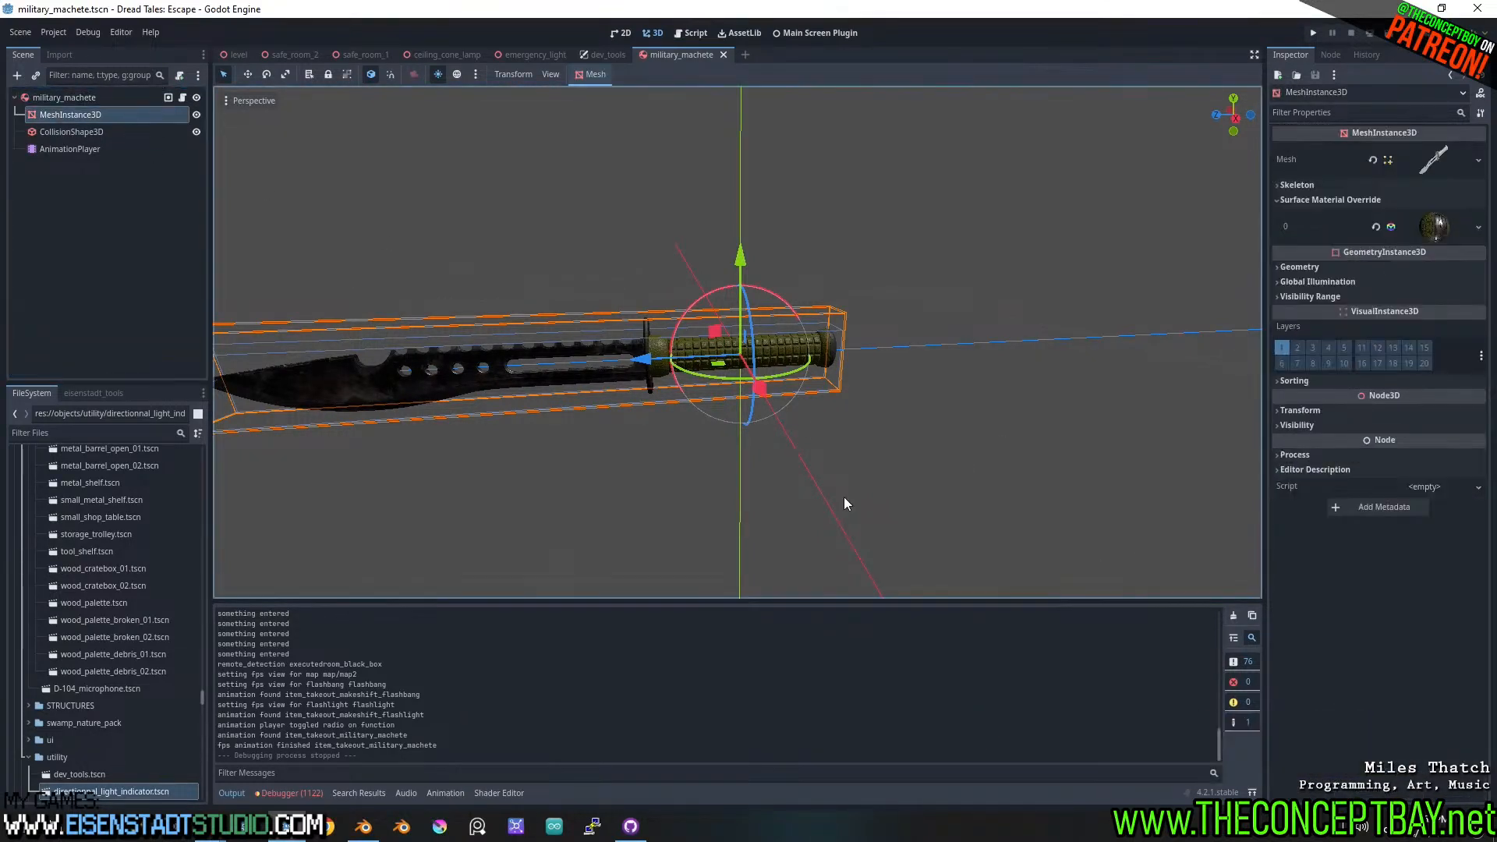
left_click(1317, 412)
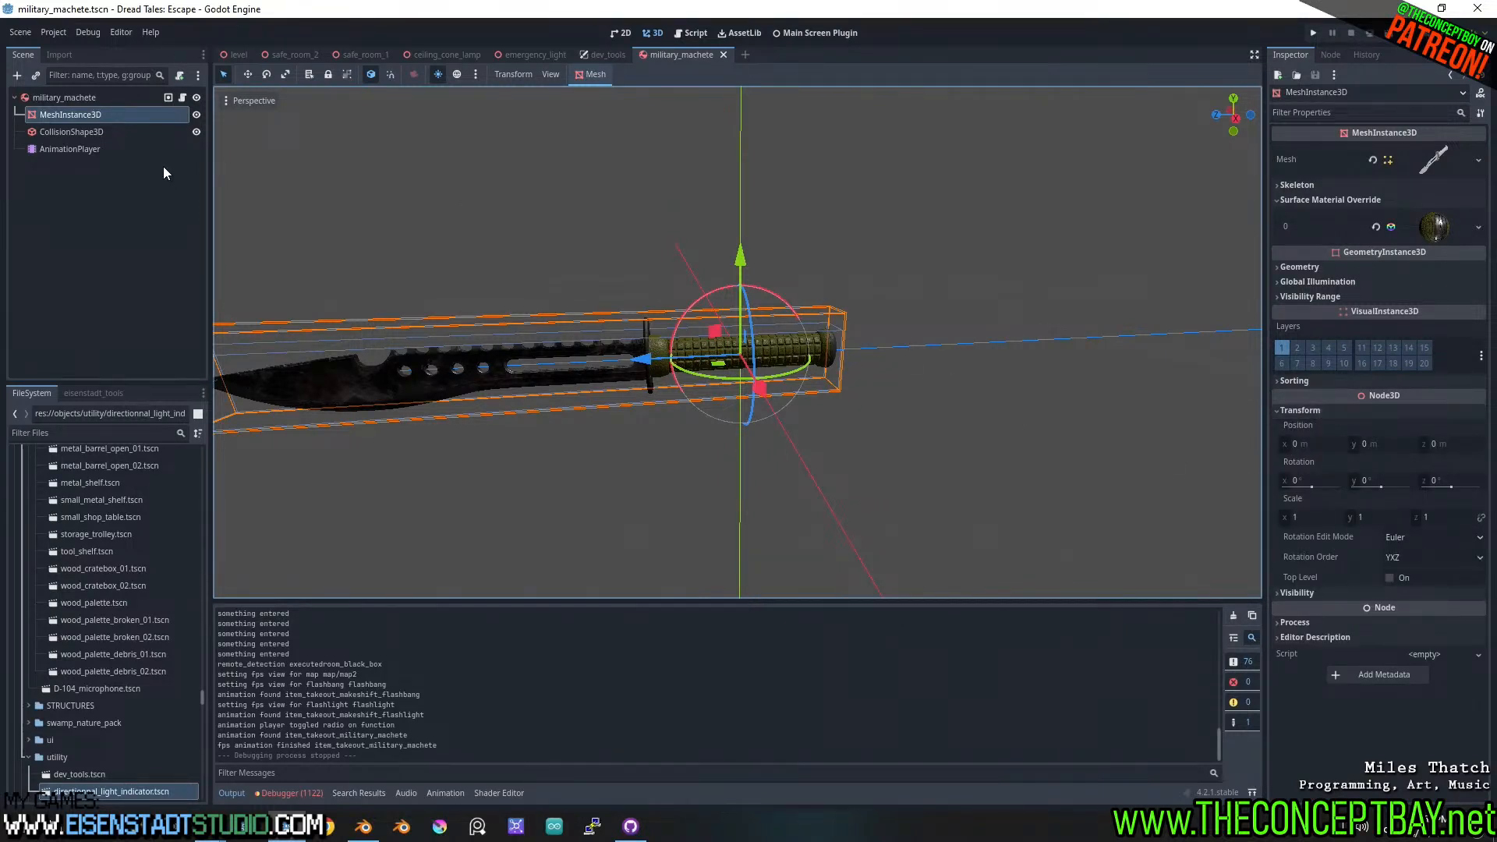
left_click(115, 133)
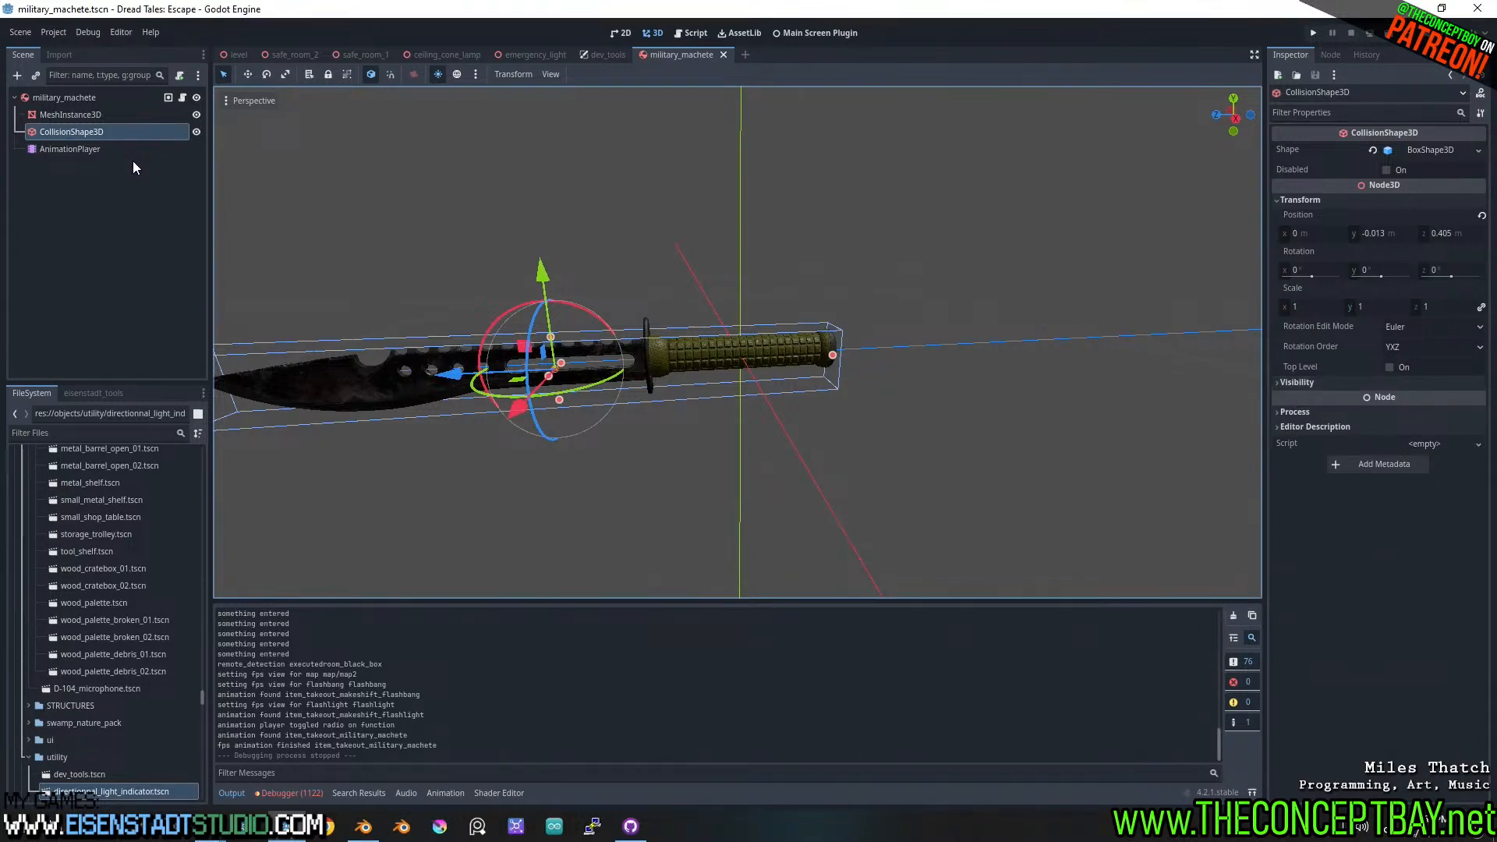
middle_click_drag(485, 317, 480, 274, "shift")
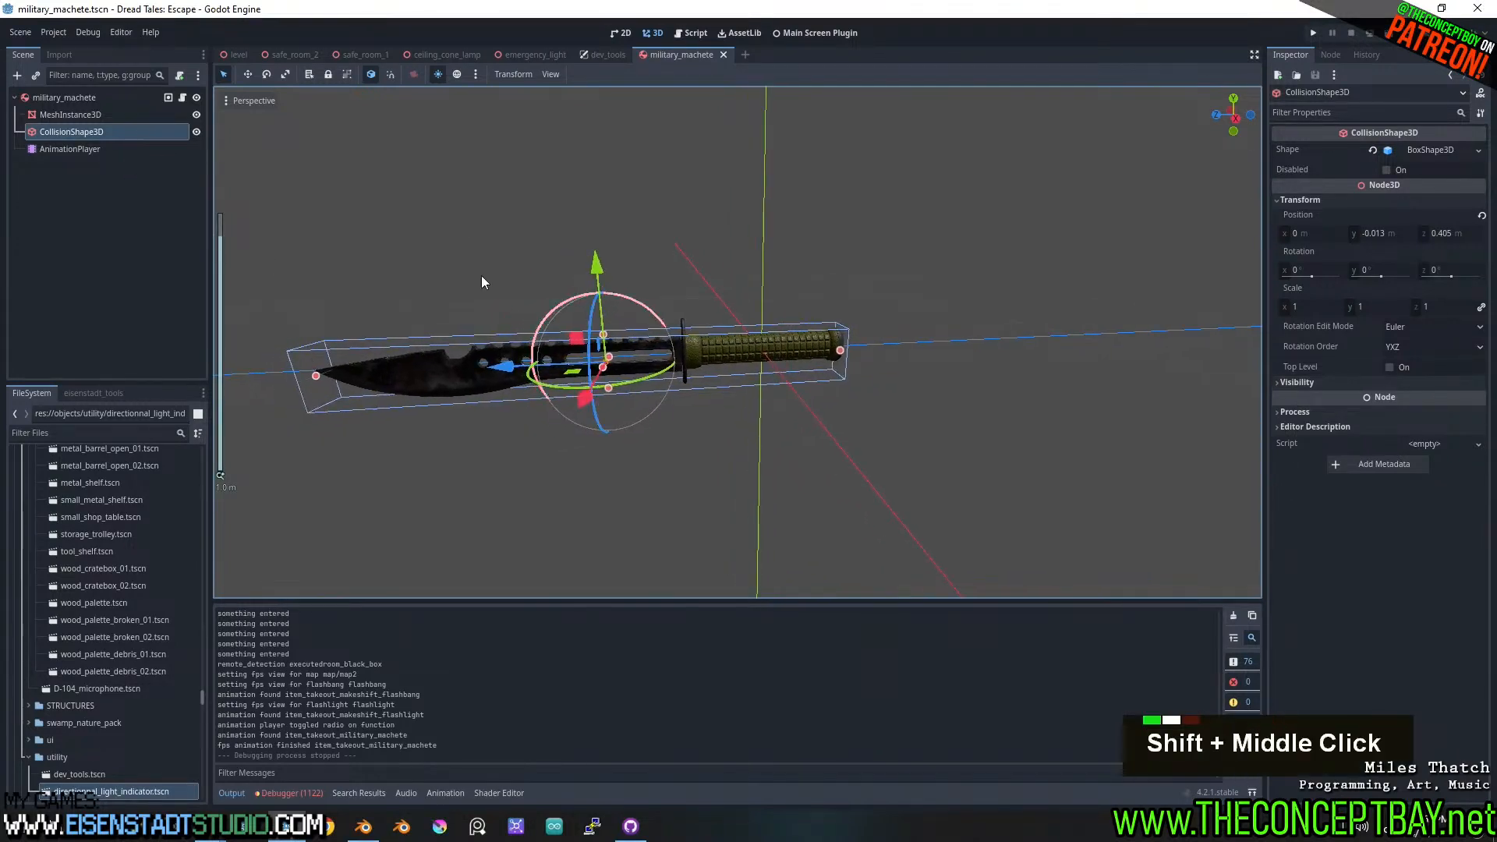
- Check the machete's AnimationPlayer for animations, delete that node and save the scene
left_click(125, 148)
left_click(395, 618)
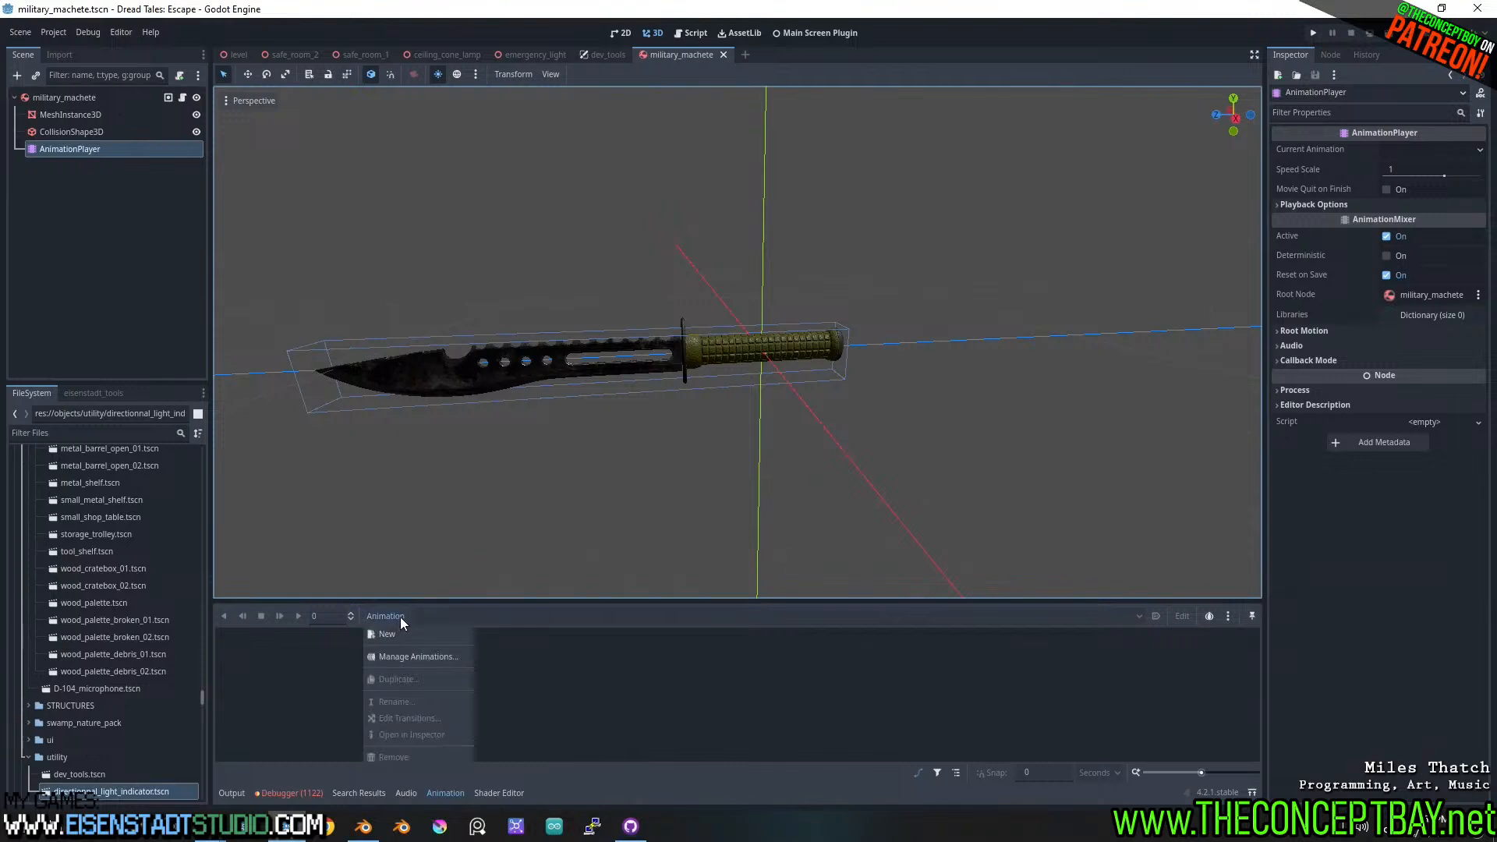
left_click(403, 611)
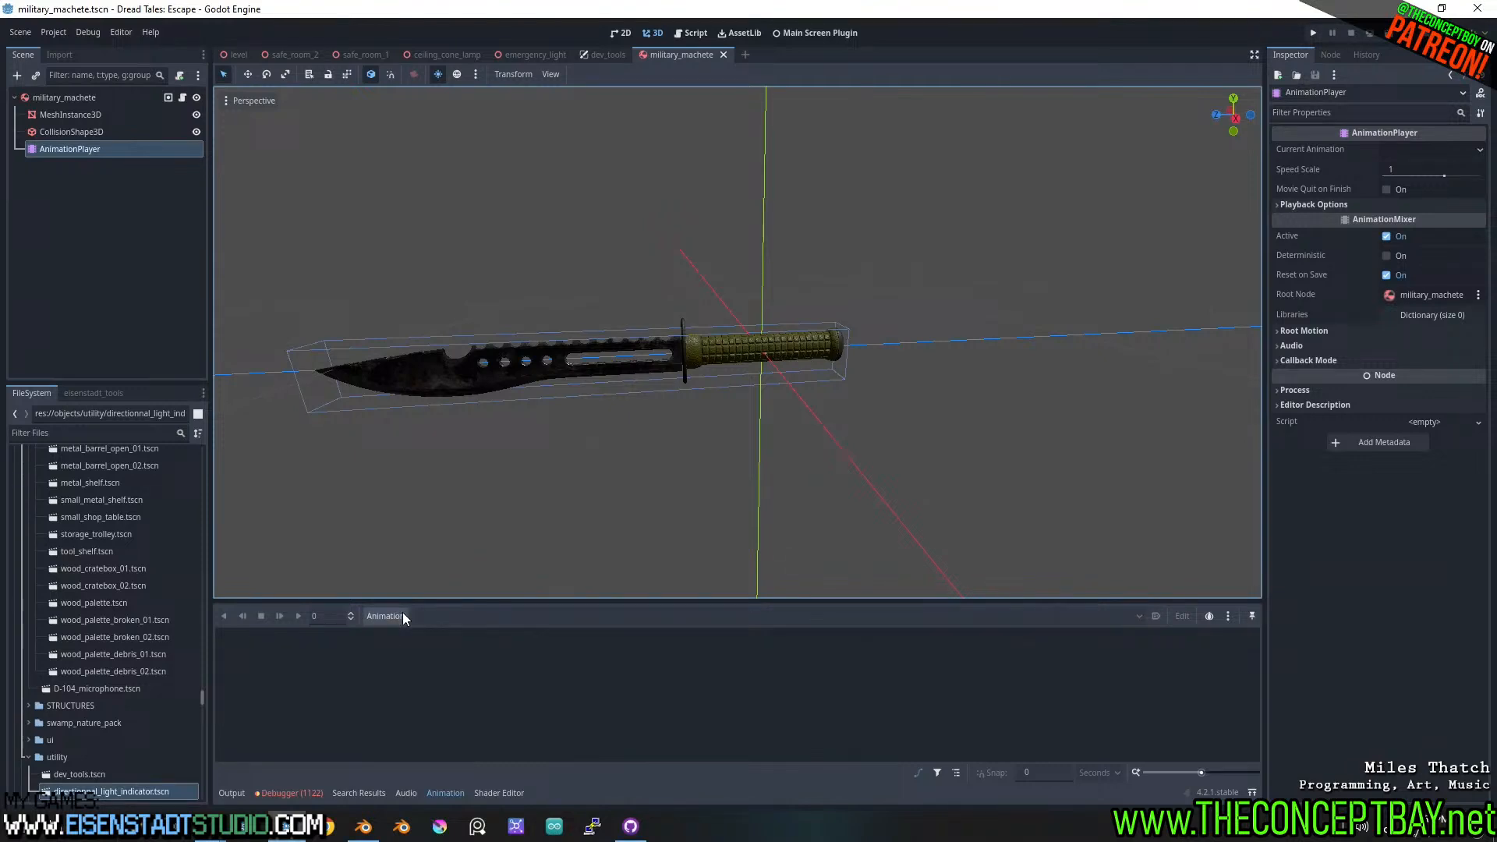
left_click(169, 256)
left_click(117, 148)
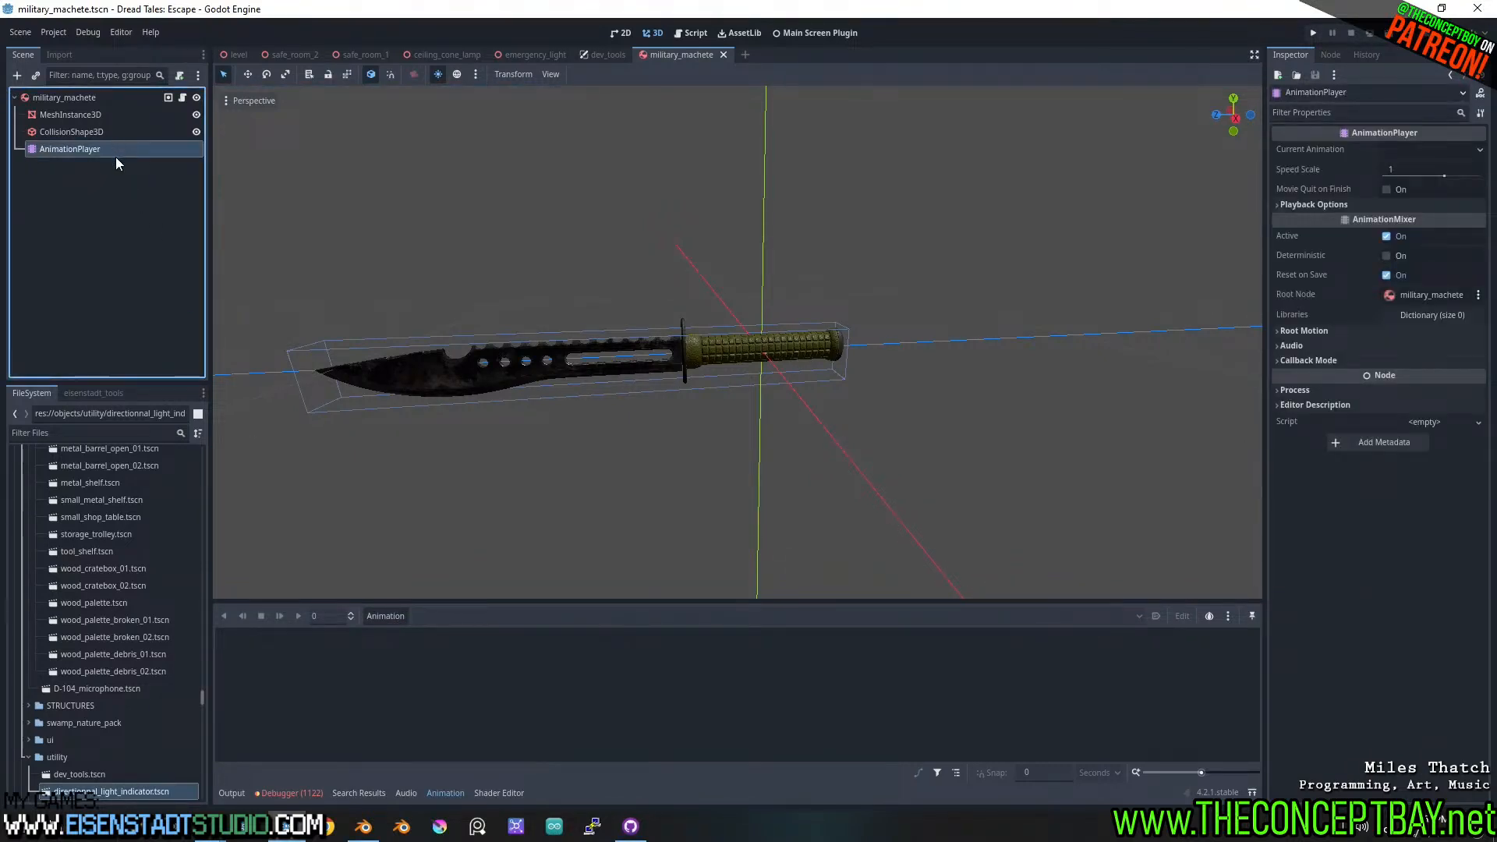
key("Delete")
key("Return")
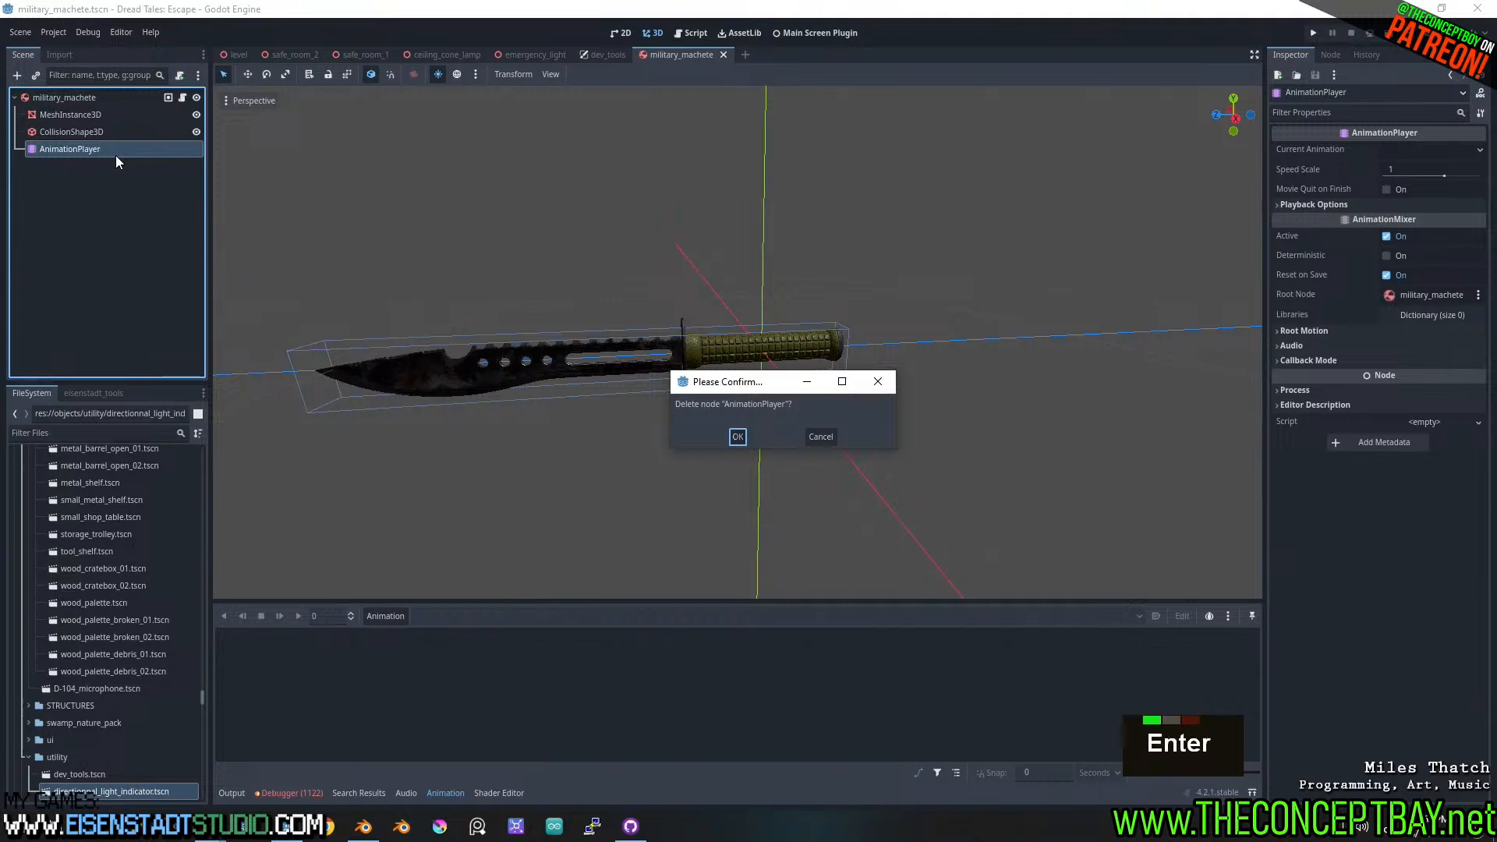
key("ctrl+s")
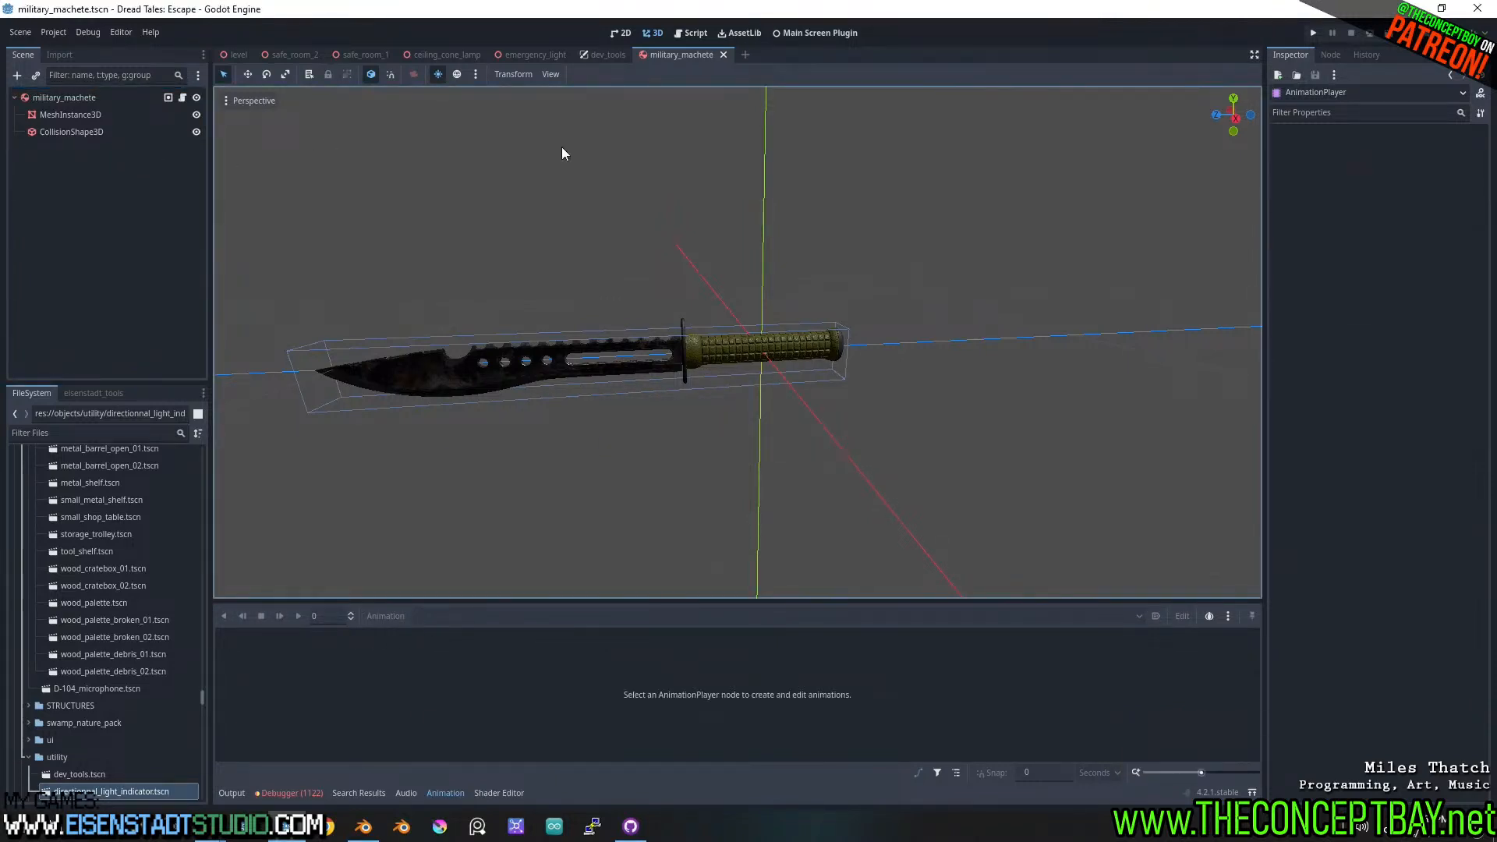
middle_click_drag(744, 248, 778, 238)
scroll(332, 255, "down", 3)
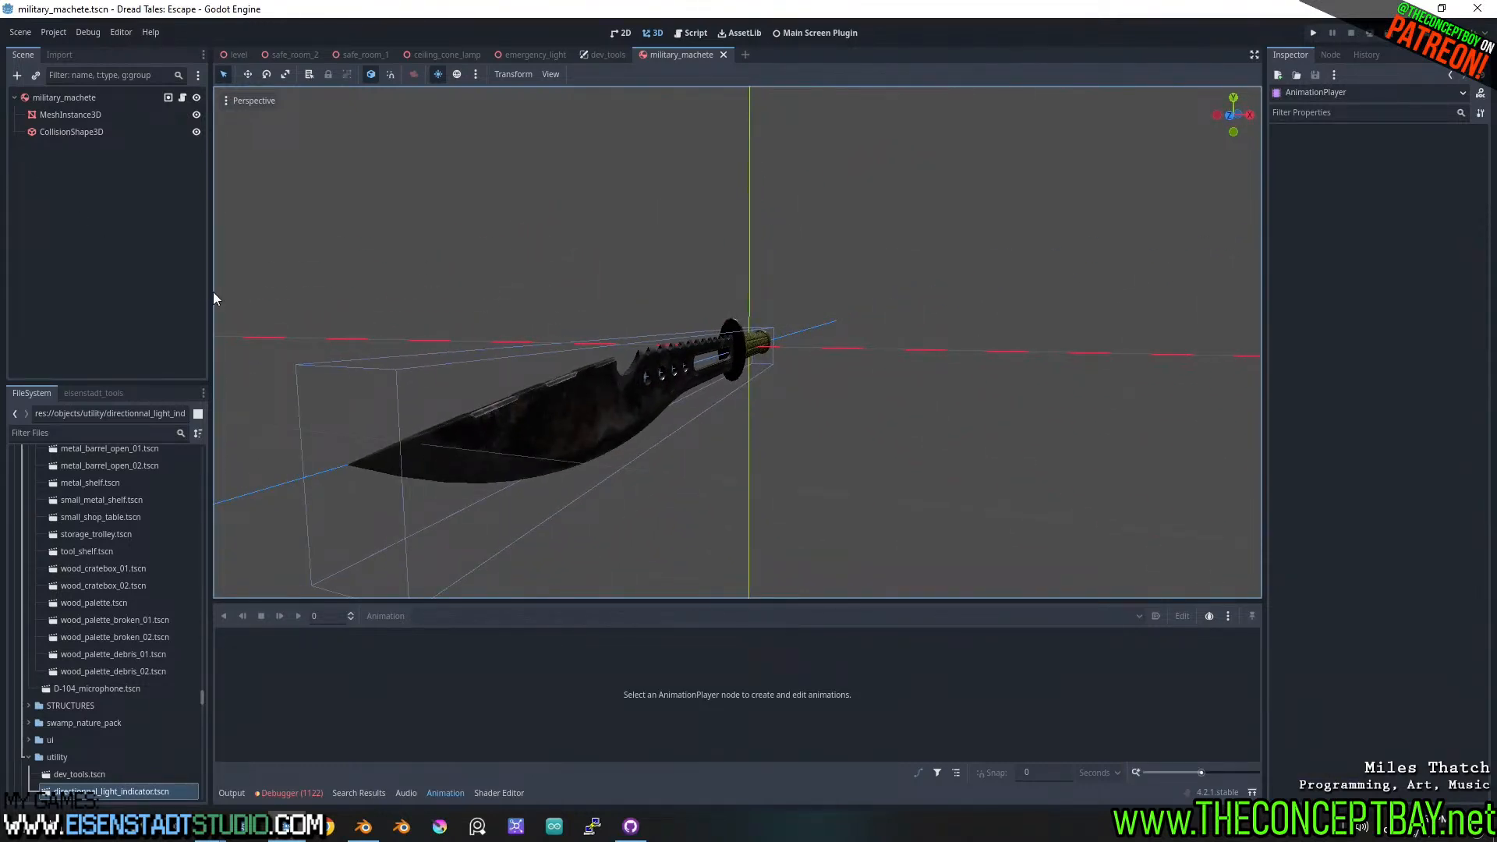
- Select the military_machete root node, view the machete along its full length and save the scene
left_click(95, 104)
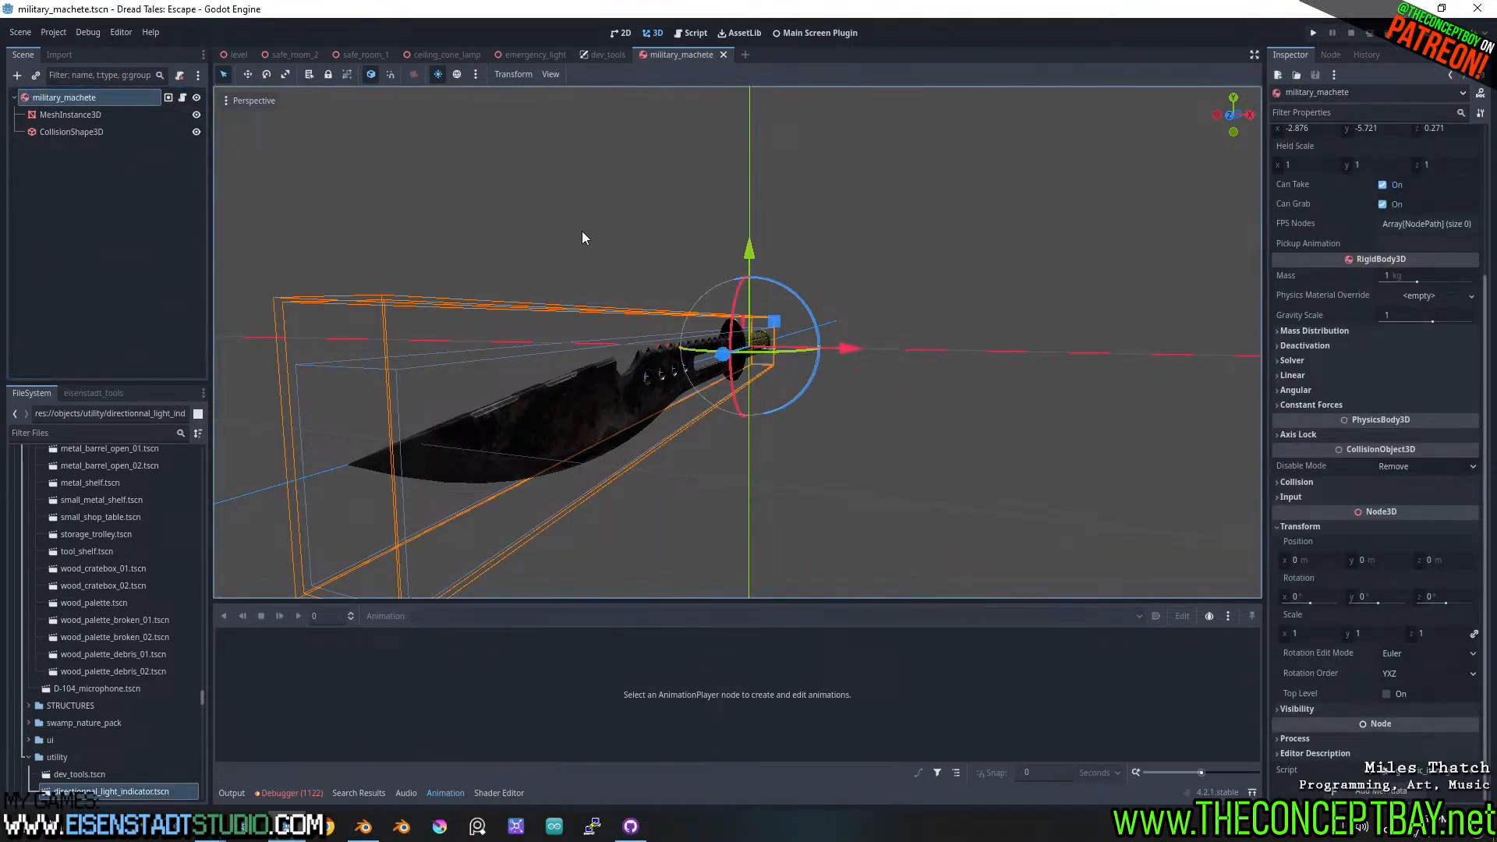
middle_click_drag(582, 233, 487, 325)
scroll(457, 301, "up", 4)
key("ctrl+s")
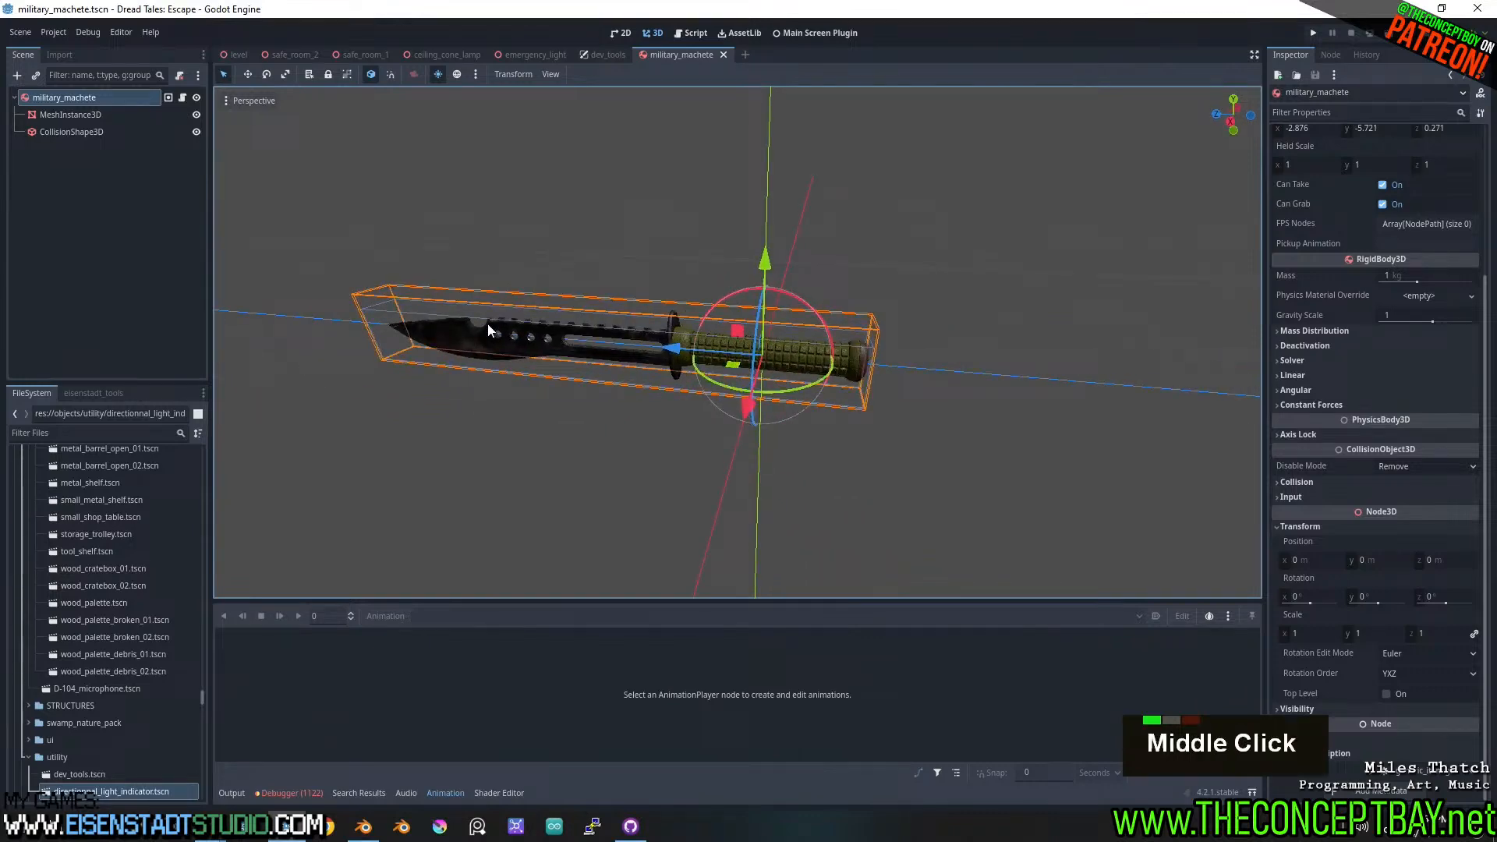
- Switch to the hands rig in Blender and include the items_props collection in the view layer
left_click(368, 836)
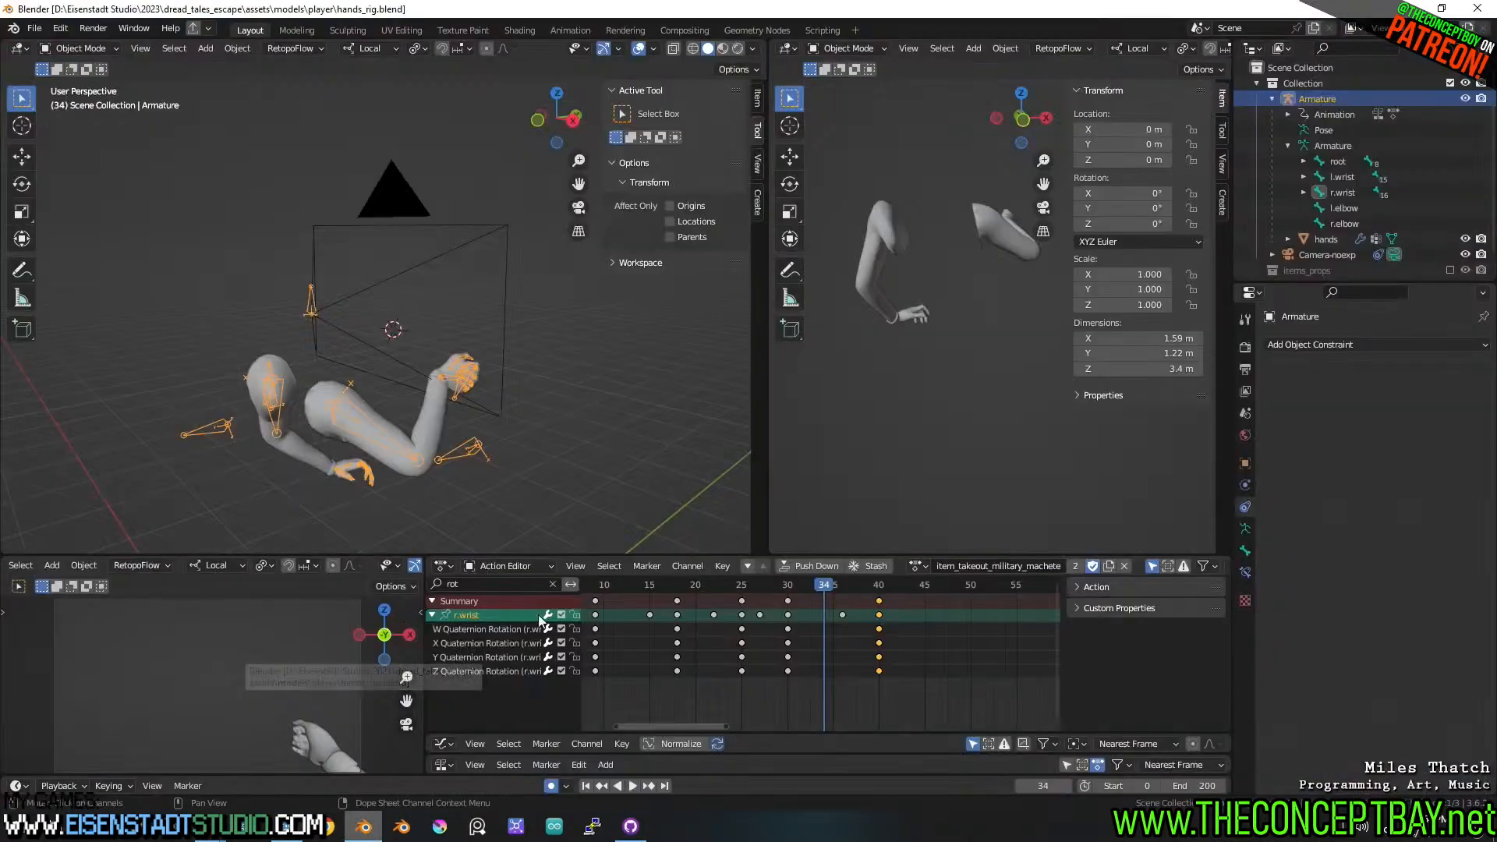
scroll(1351, 225, "down", 3)
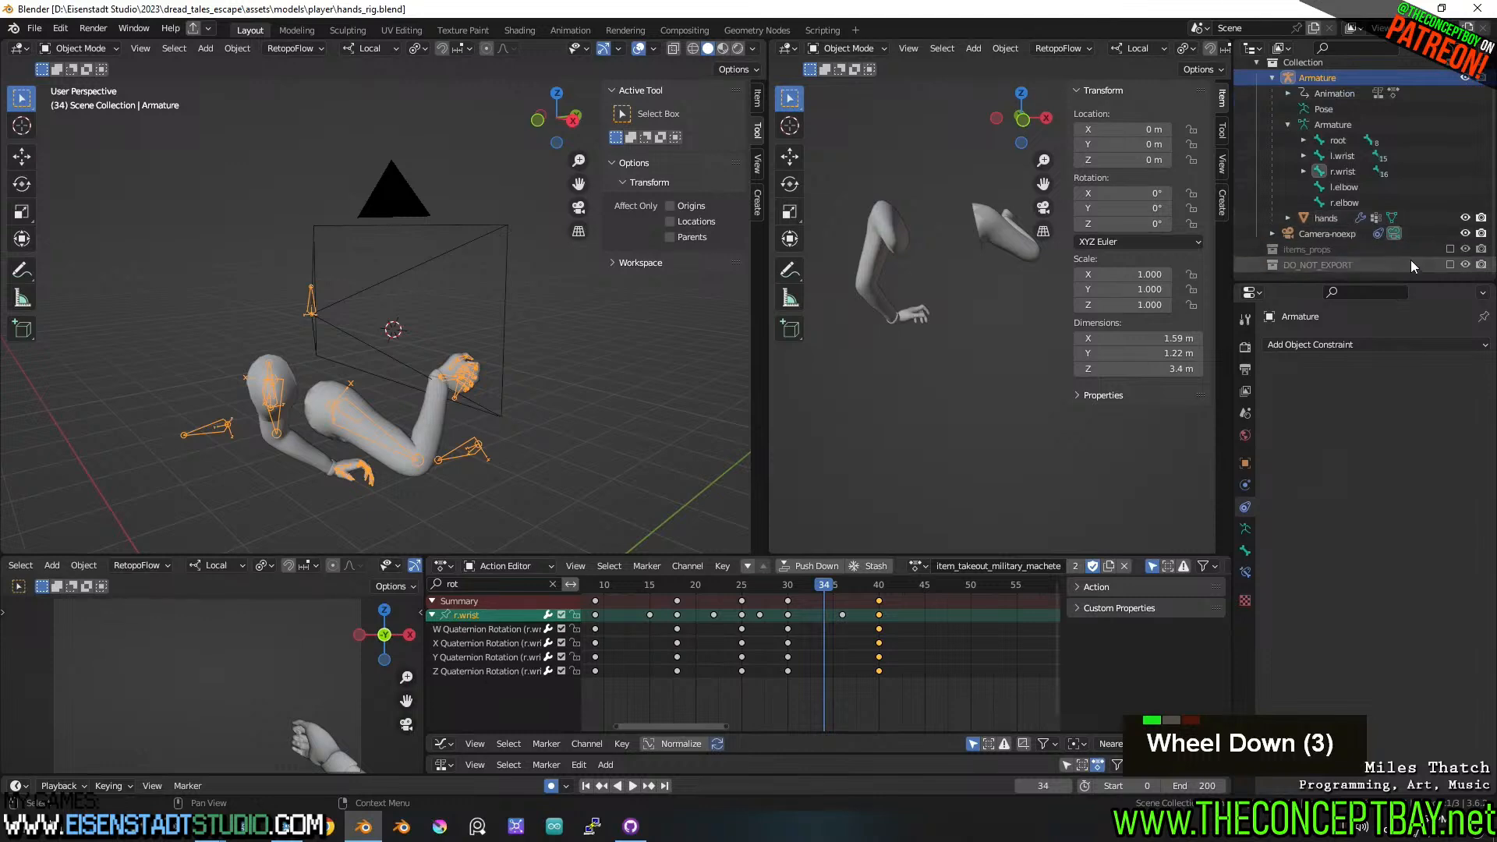
left_click(1450, 250)
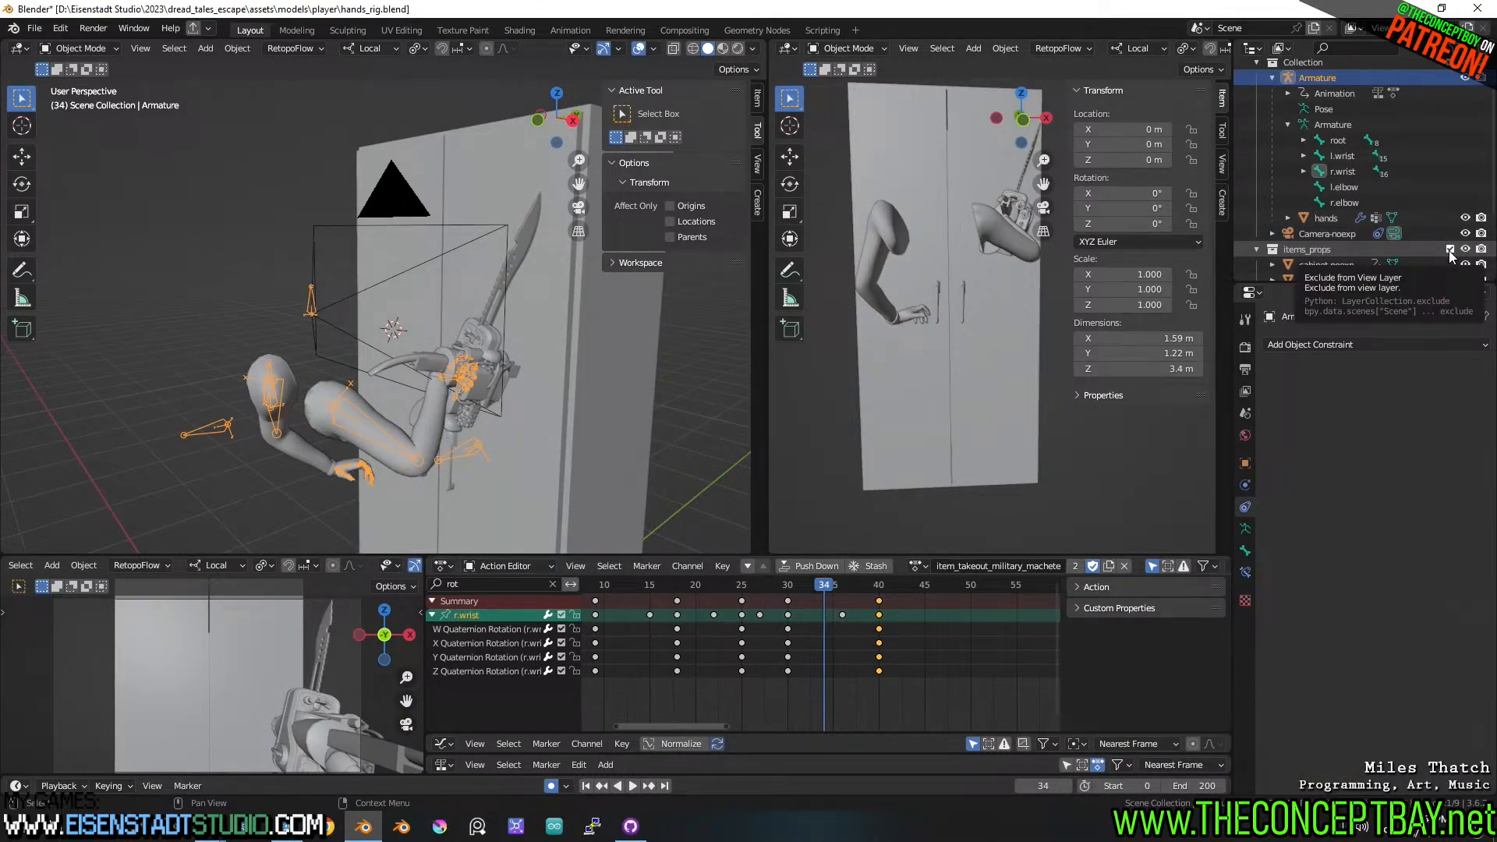
scroll(1444, 259, "down", 4)
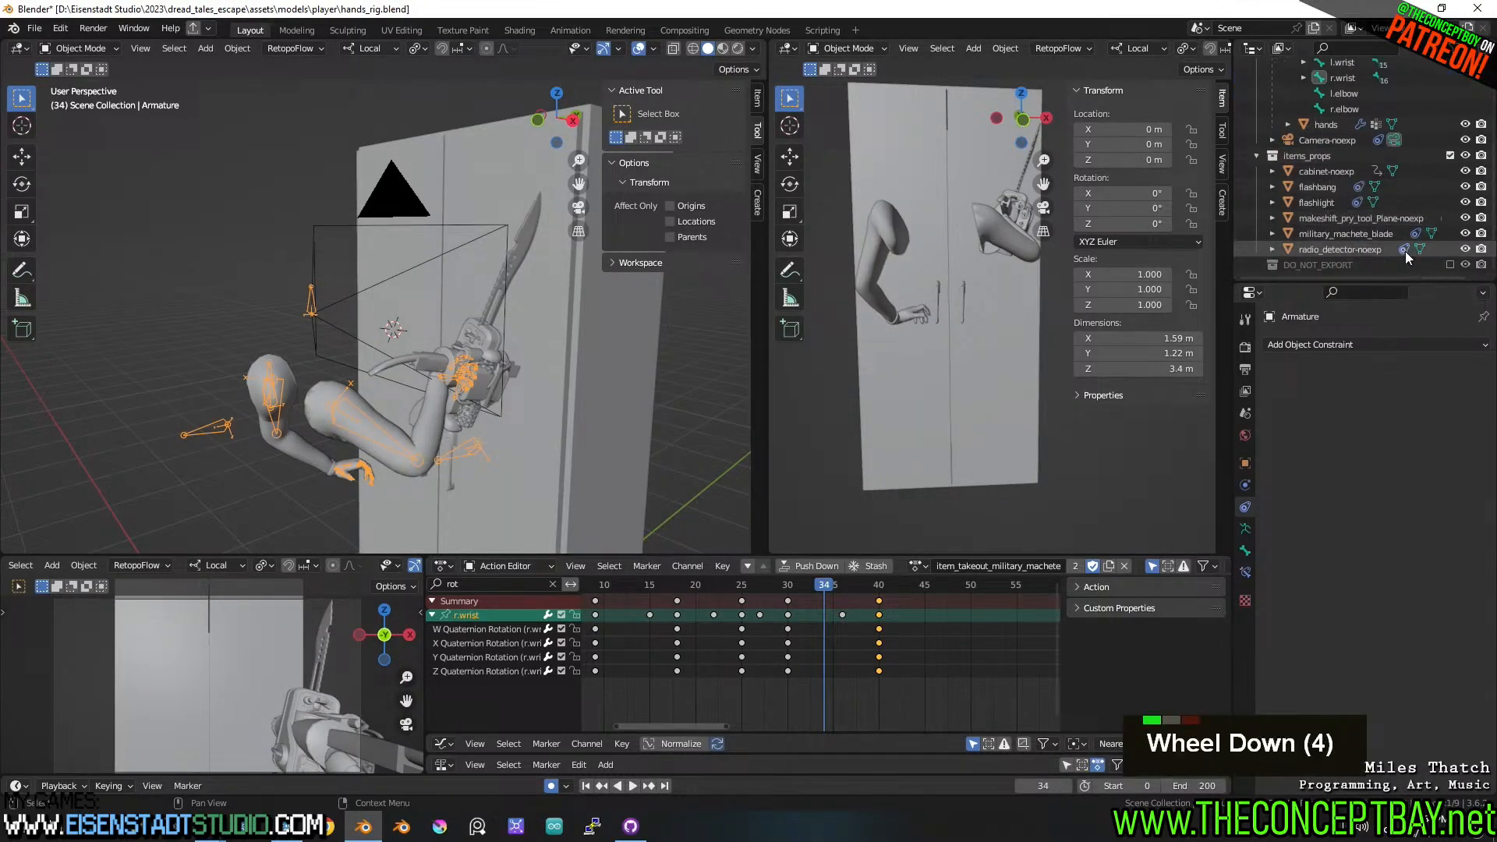
- Hide the flashbang, flashlight, makeshift pry tool, cabinet and radio detector props, keeping only the military machete visible
left_click(1466, 188)
left_click(1466, 203)
left_click(1466, 219)
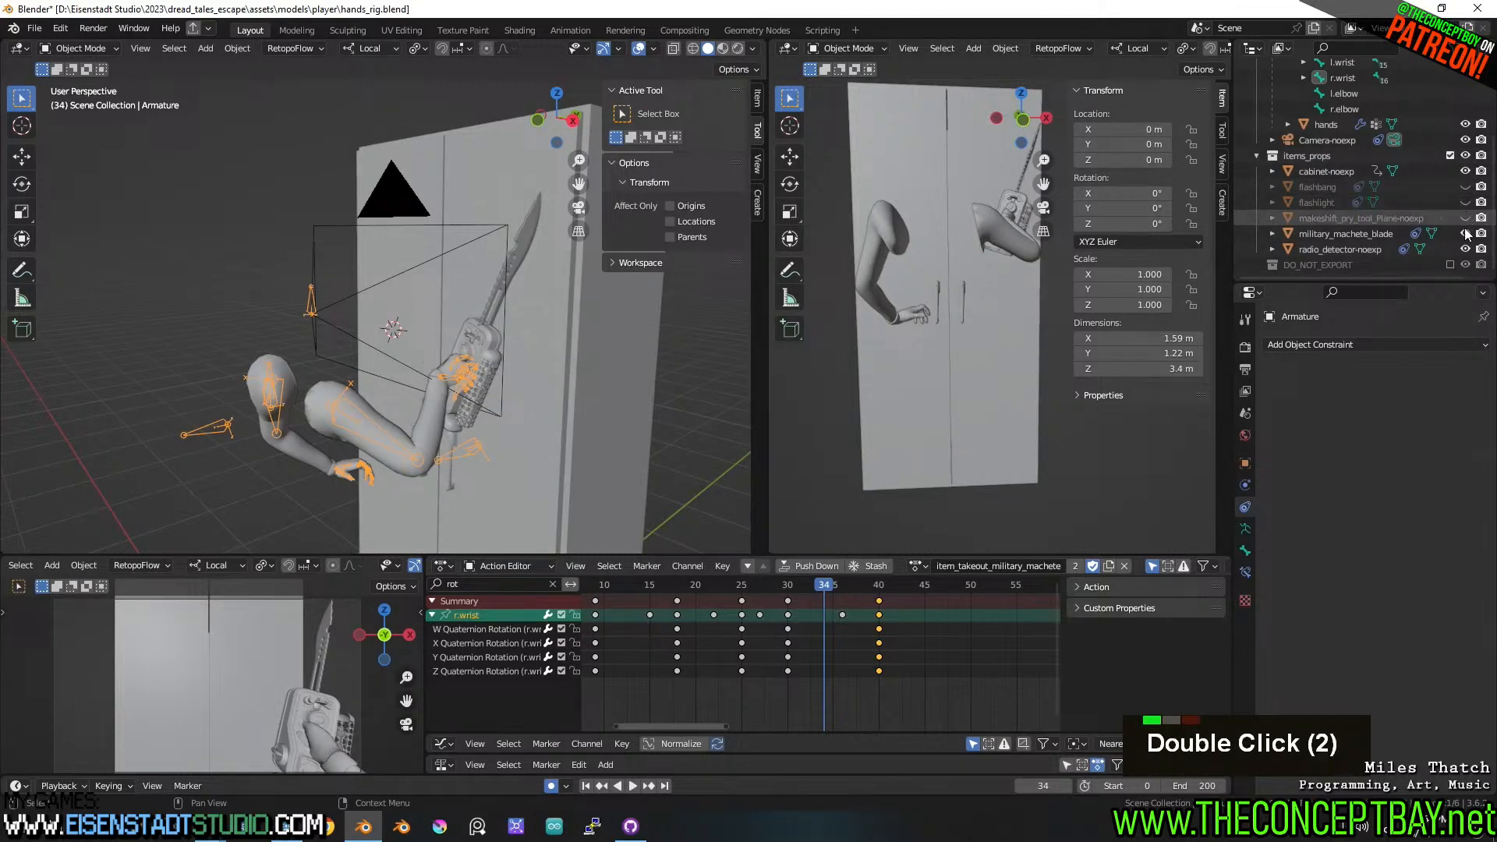
left_click(1466, 172)
scroll(633, 273, "up", 2)
middle_click_drag(633, 273, 549, 249, "shift")
scroll(472, 260, "up", 5)
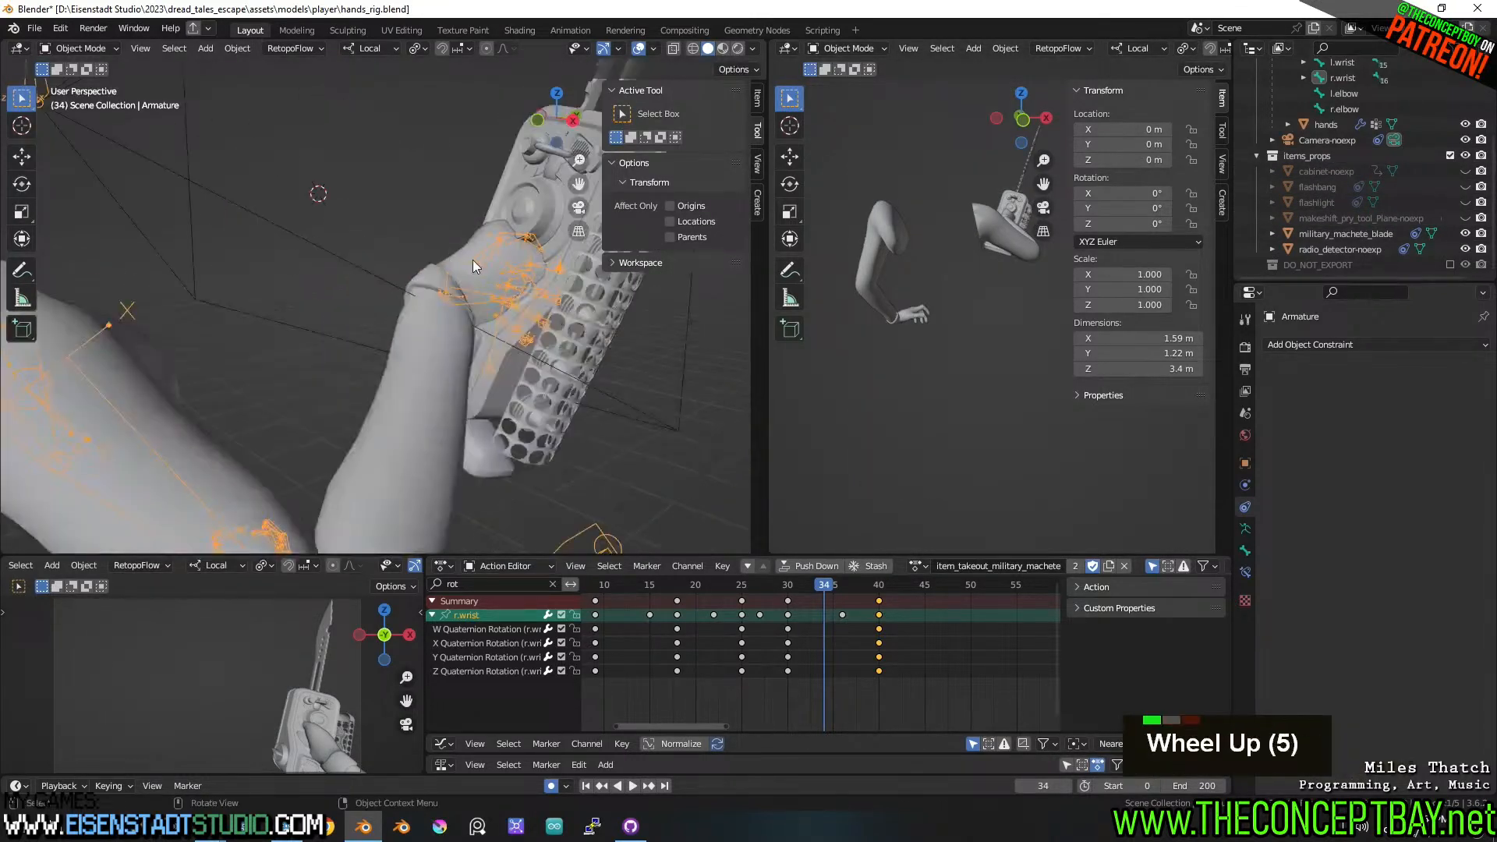
left_click(1465, 250)
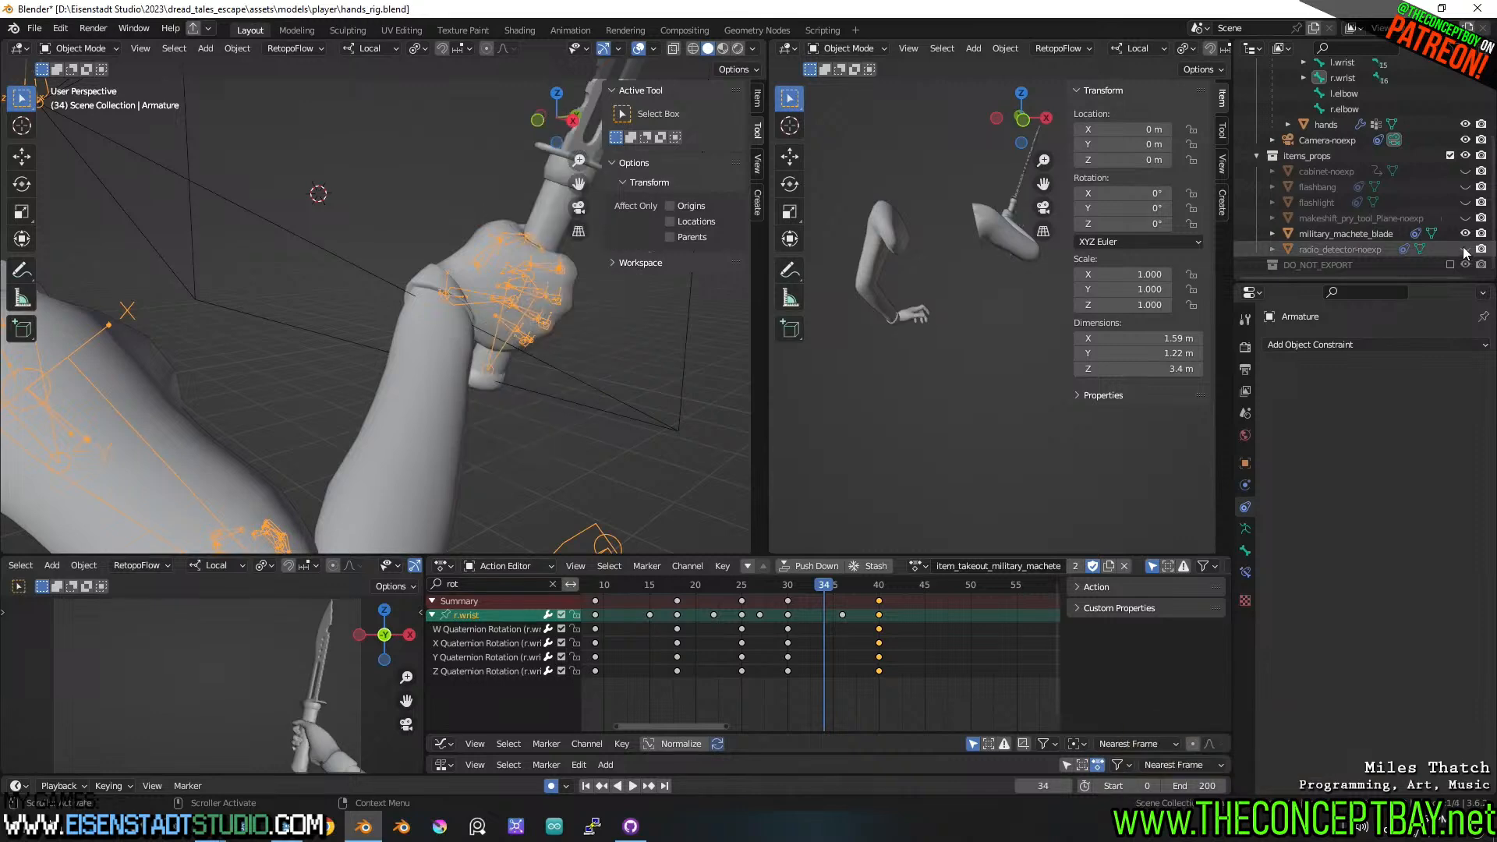
- Compare the object constraints of the military machete blade and the radio detector
left_click(567, 212)
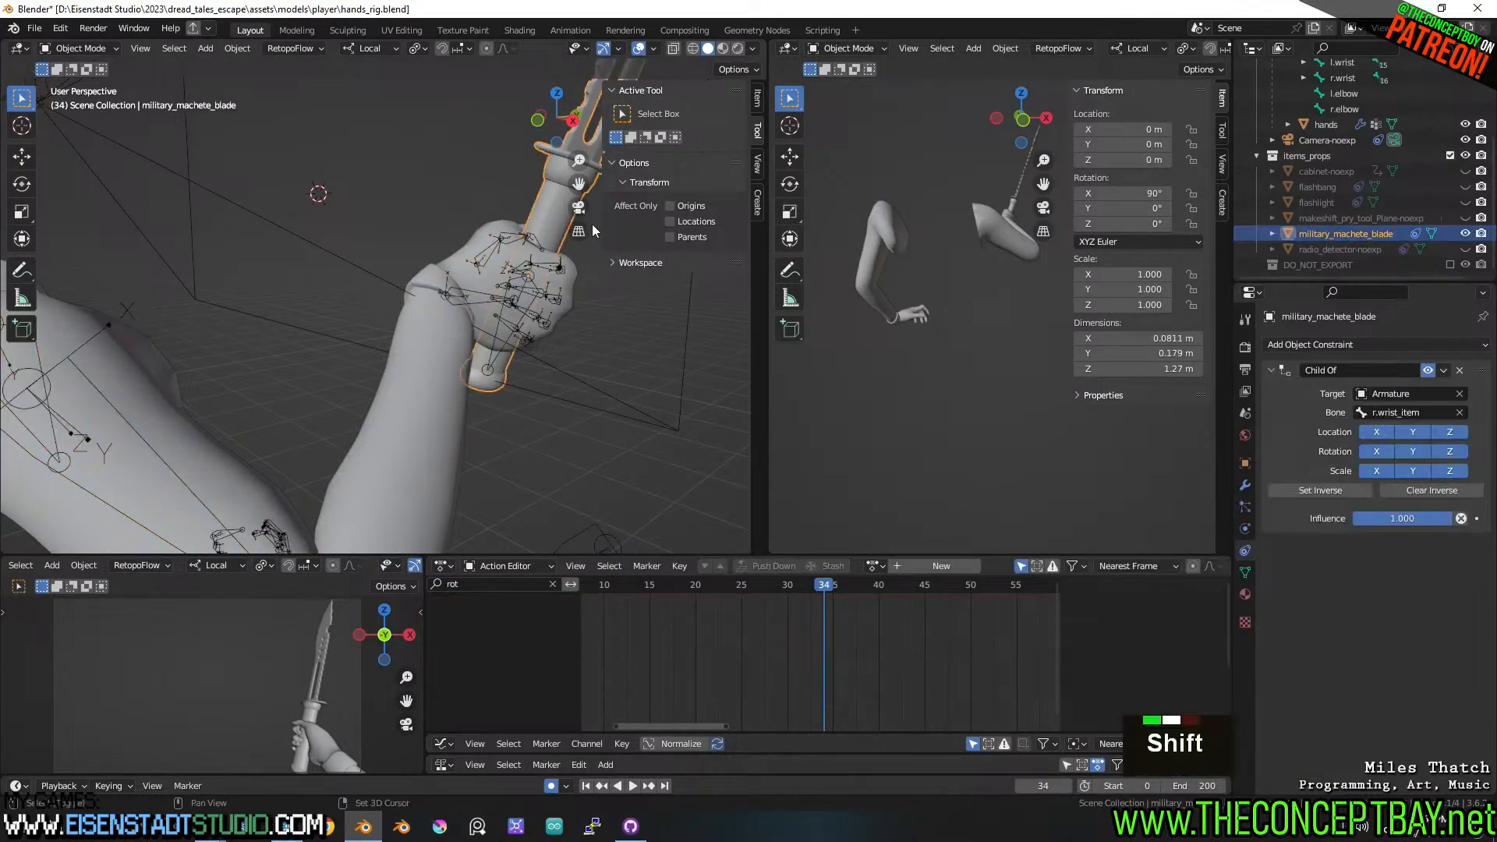
middle_click_drag(592, 223, 349, 340, "shift")
scroll(350, 340, "up", 2)
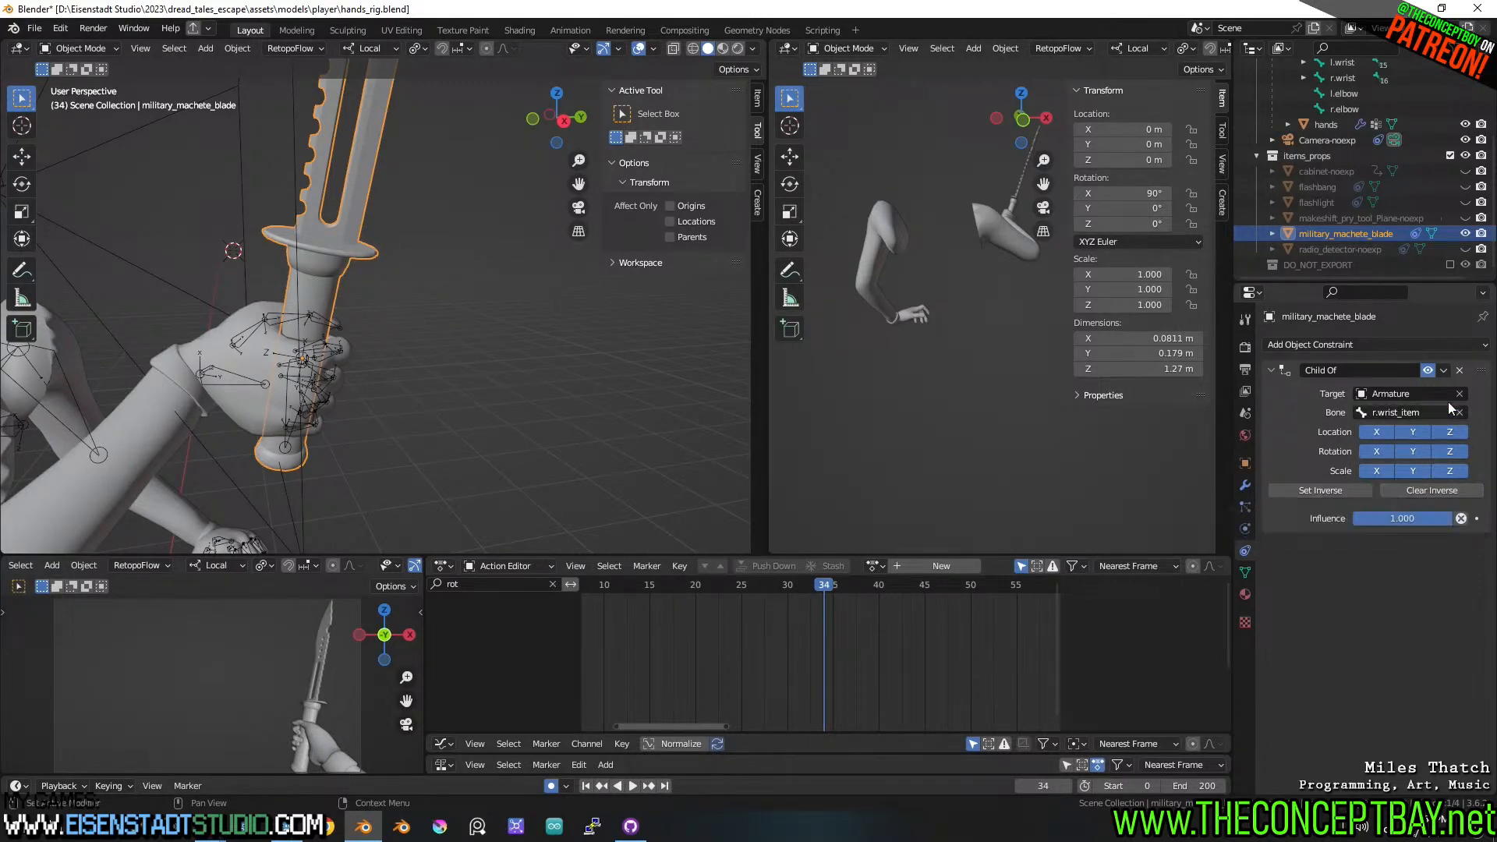
left_click(1355, 251)
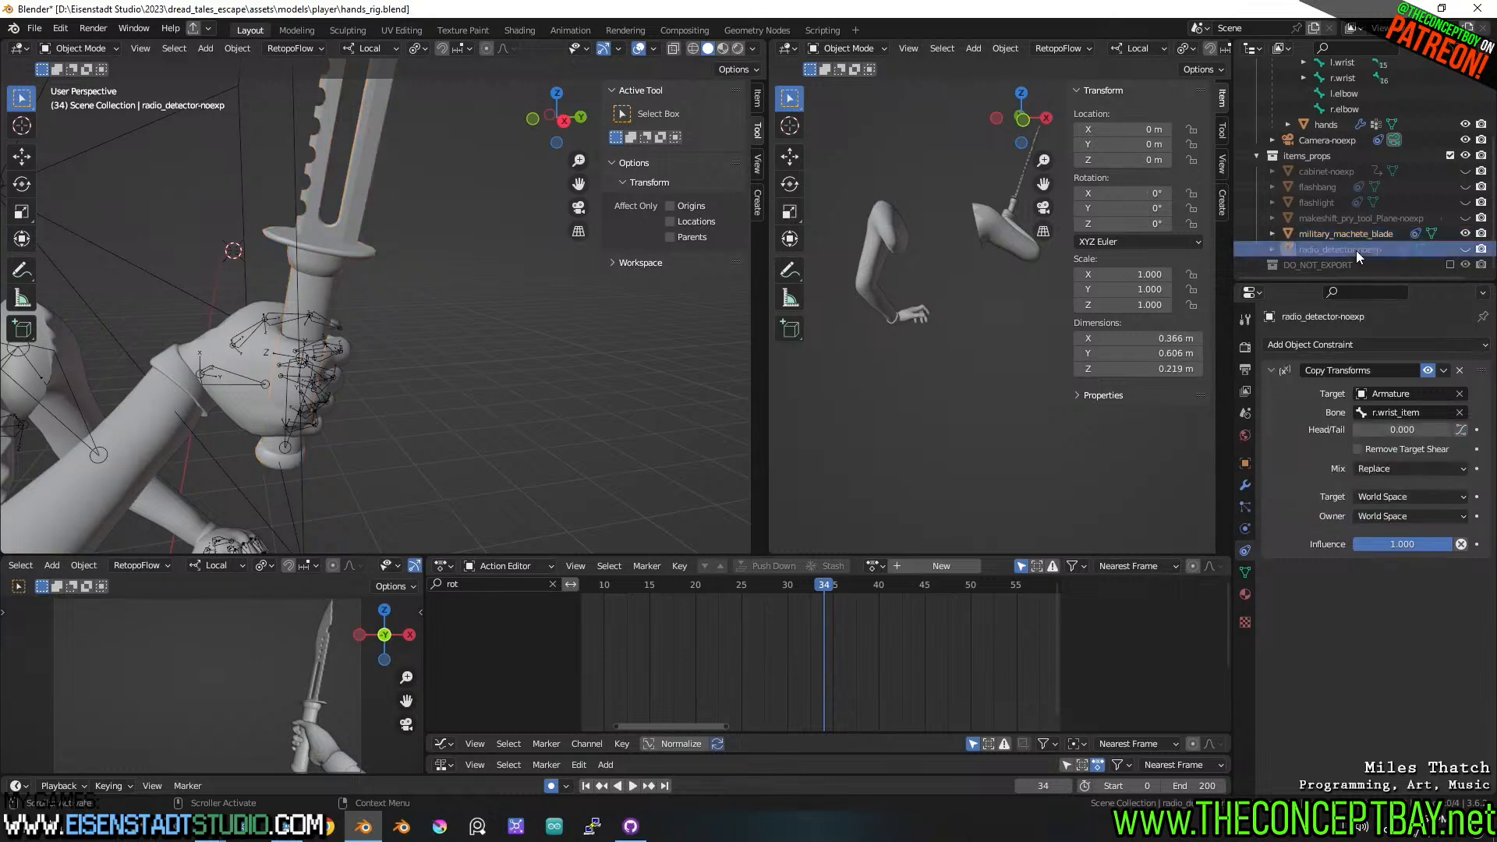
- Replace the Child Of constraint on military_machete_blade with a Copy Transforms constraint
left_click(1350, 233)
left_click(1460, 370)
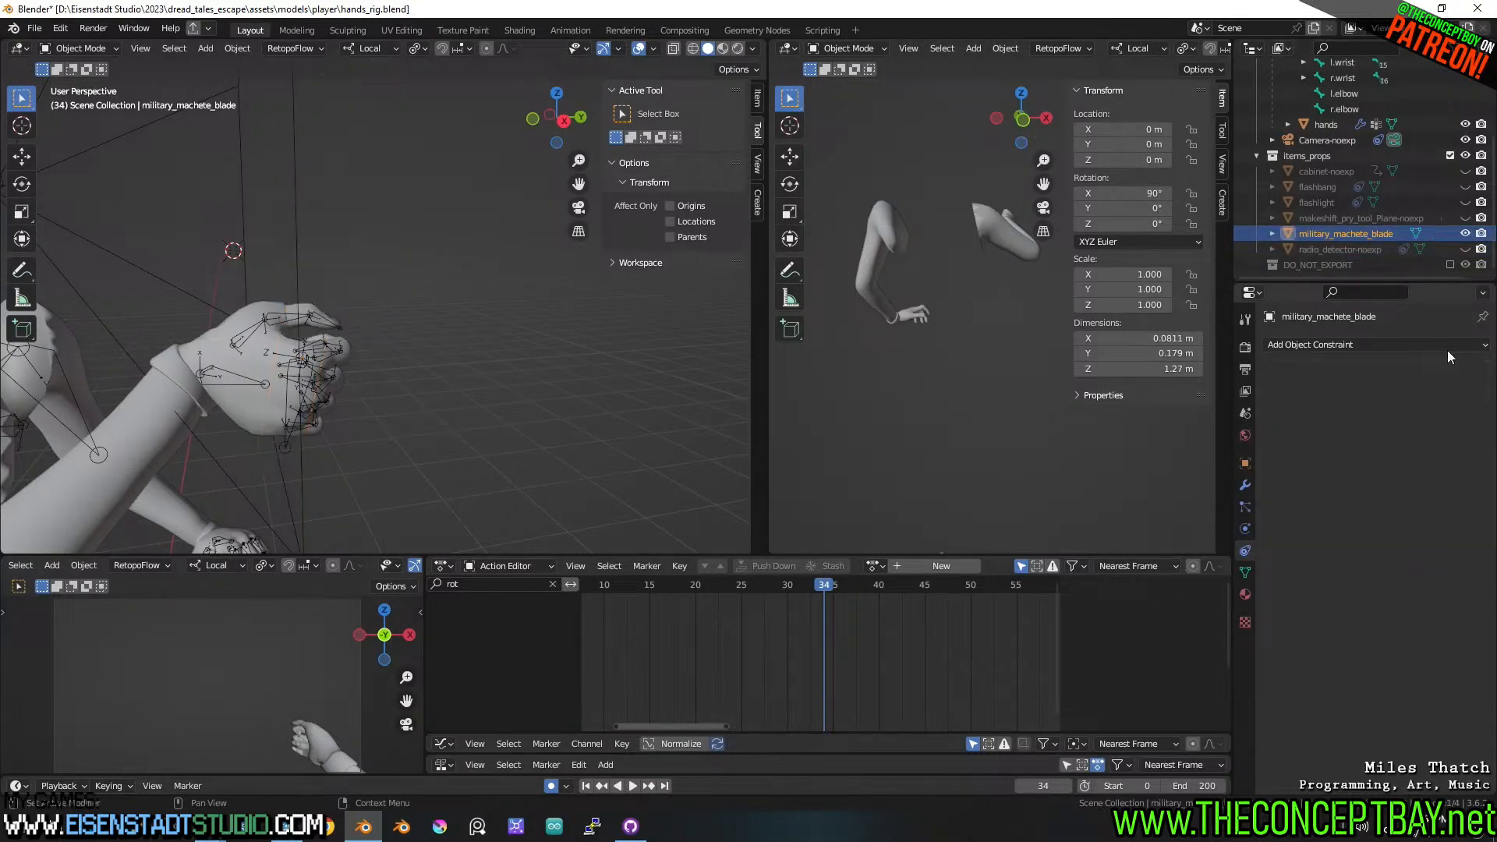
left_click(1447, 345)
left_click(1236, 439)
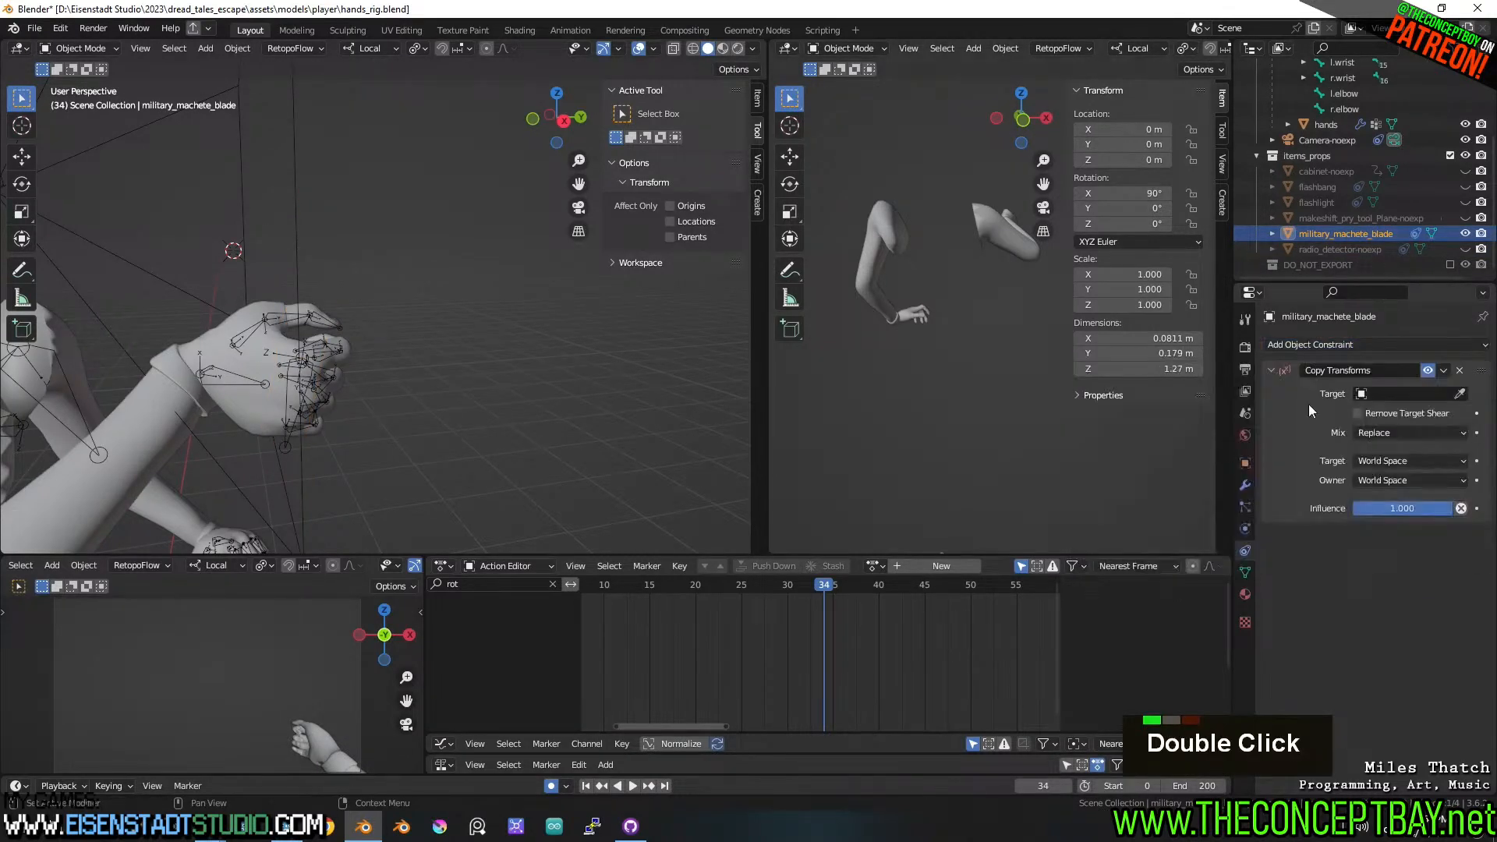
left_click(234, 365)
left_click(1374, 413)
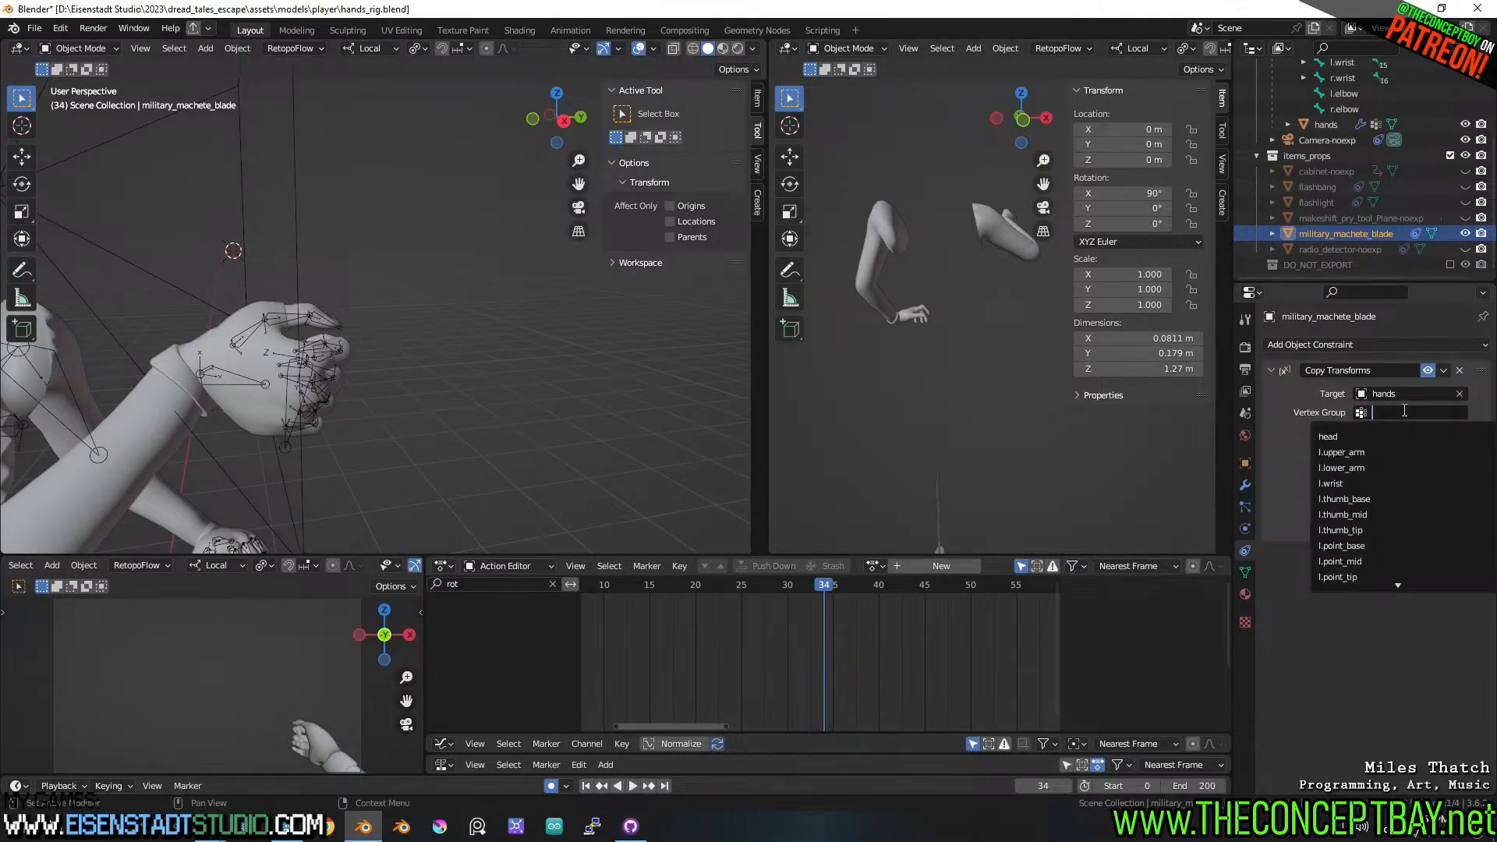
type("item")
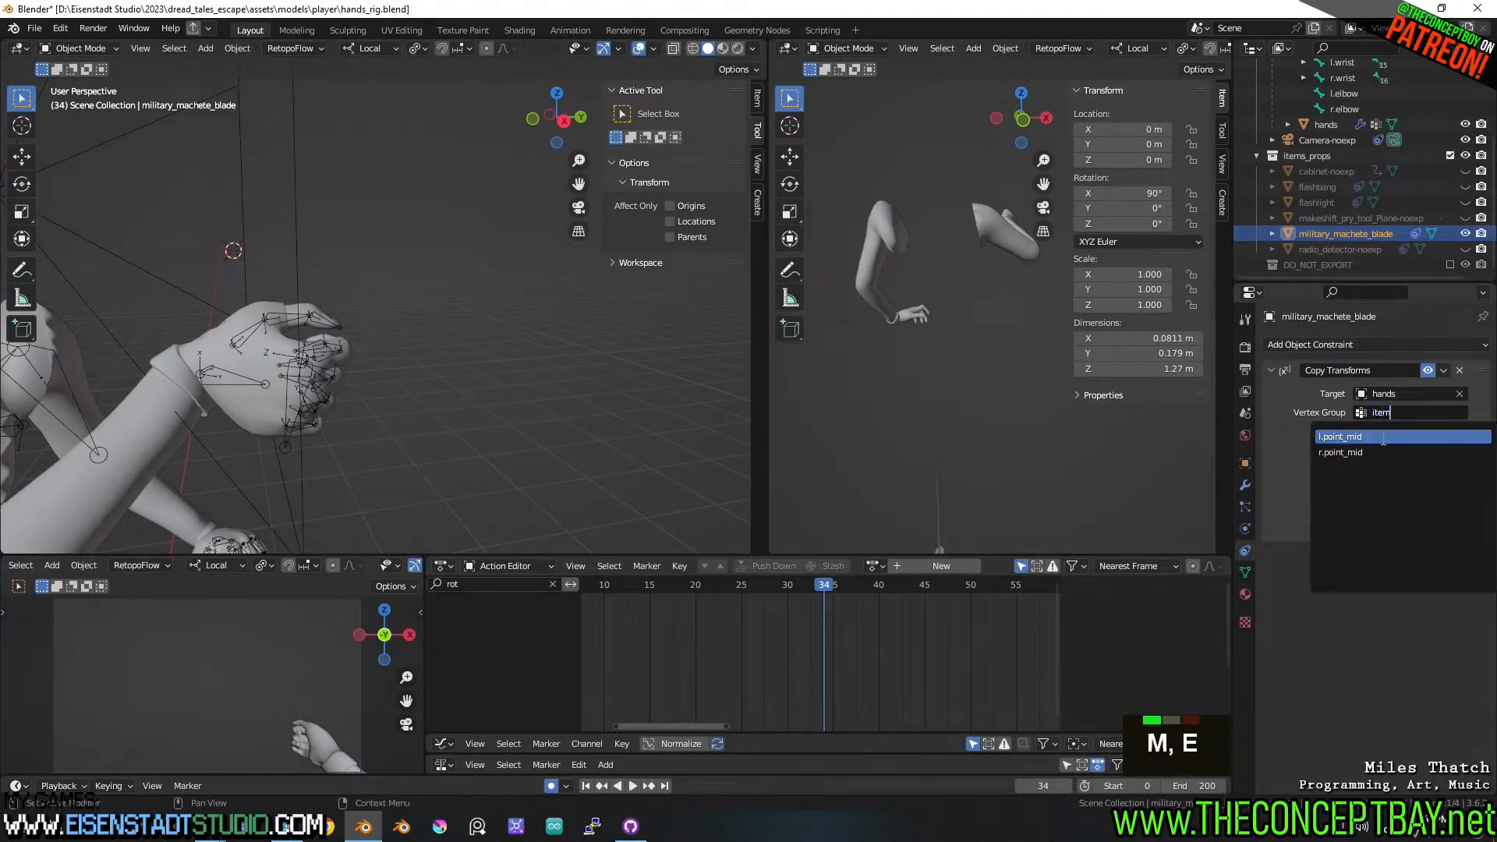
key("ctrl+a")
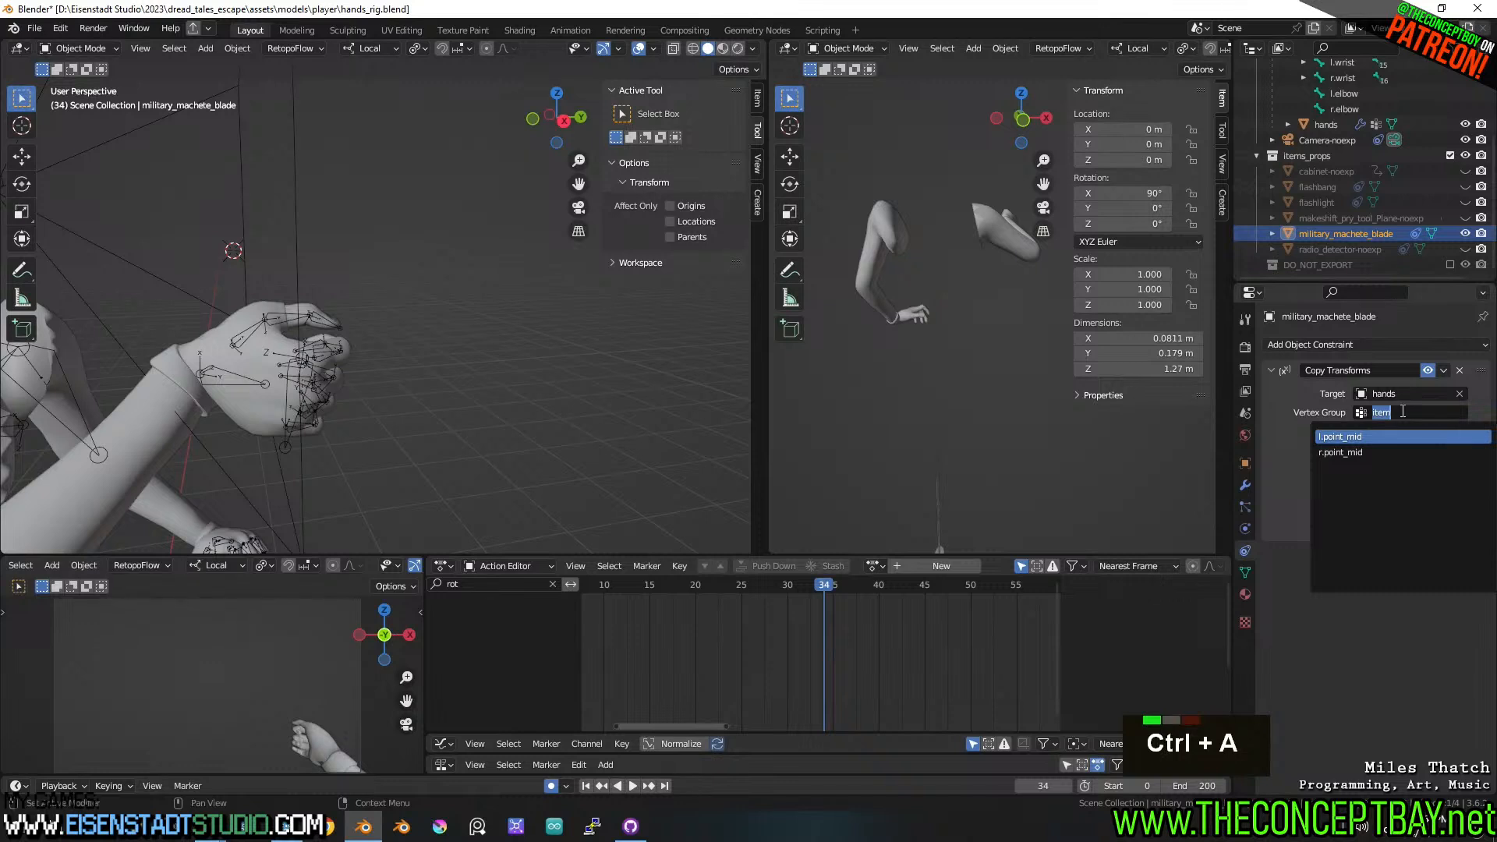
key("Escape")
- Set the machete's Copy Transforms target to the Armature and its bone to r.wrist_item
double_click(1459, 394)
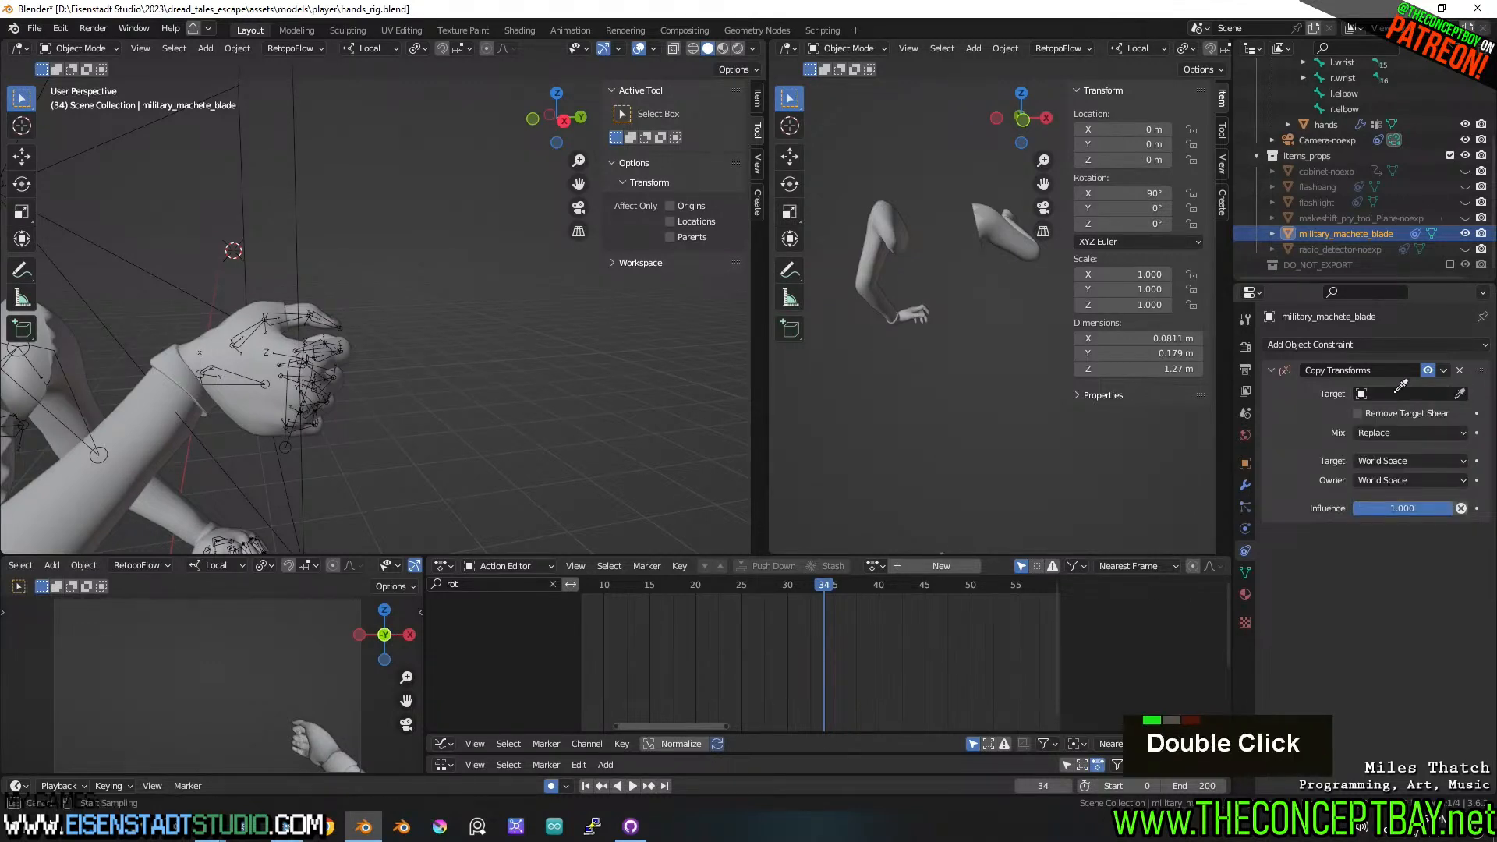
left_click(76, 396)
left_click(1376, 413)
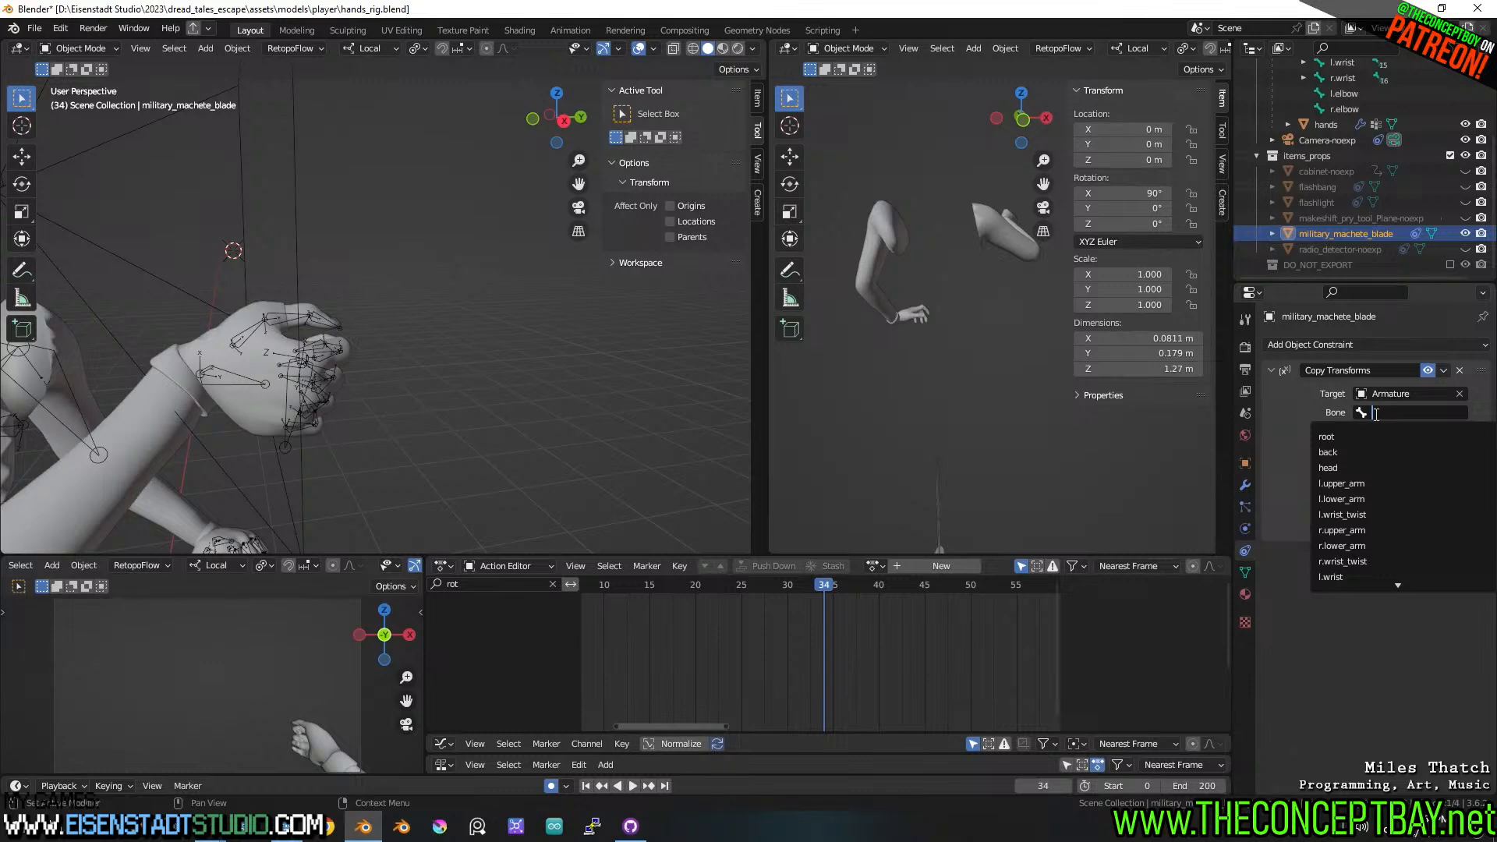
type("item")
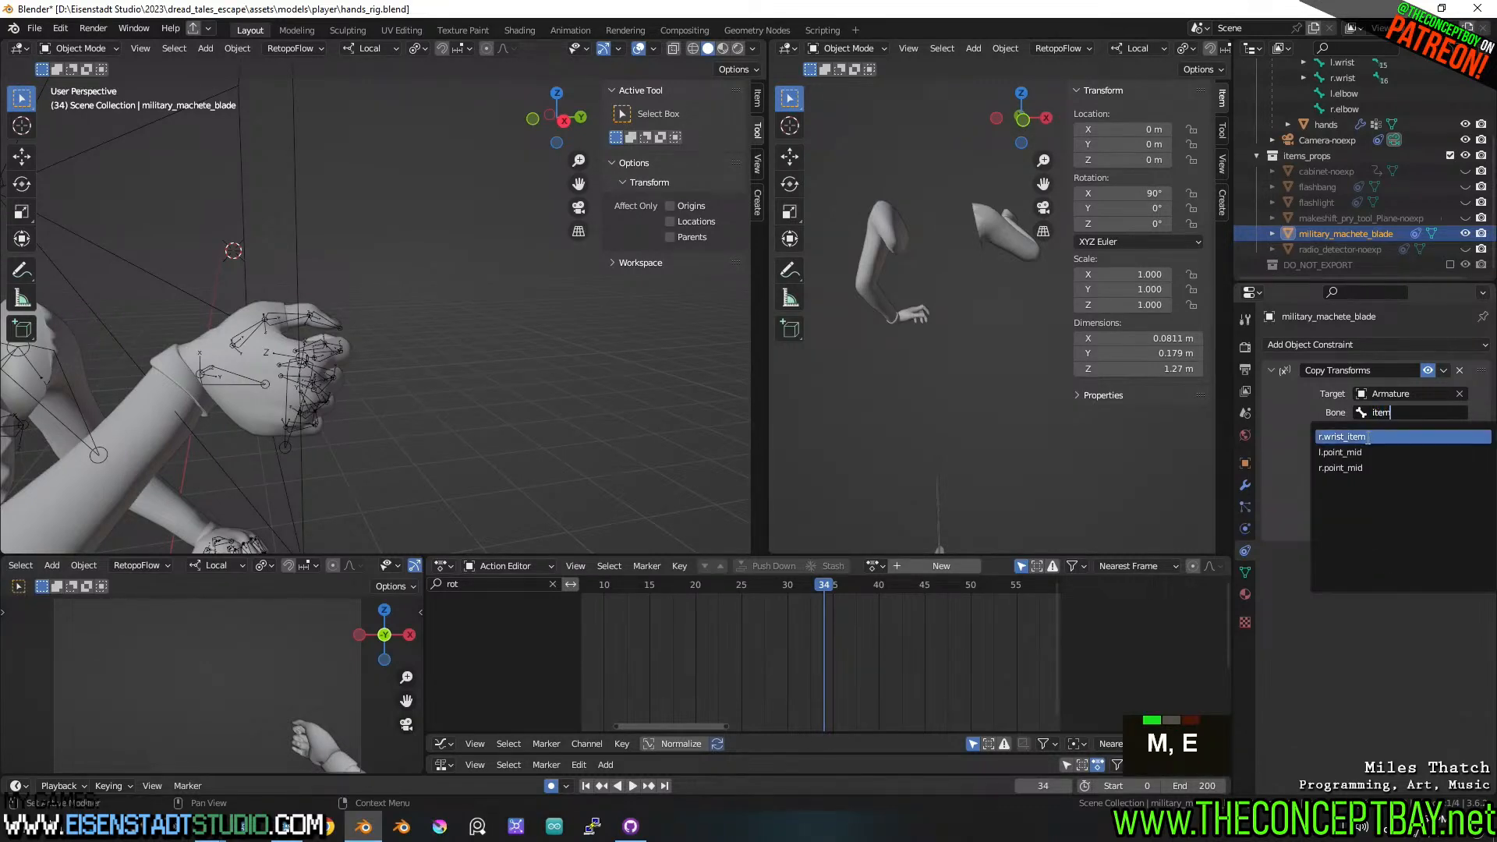
left_click(1357, 437)
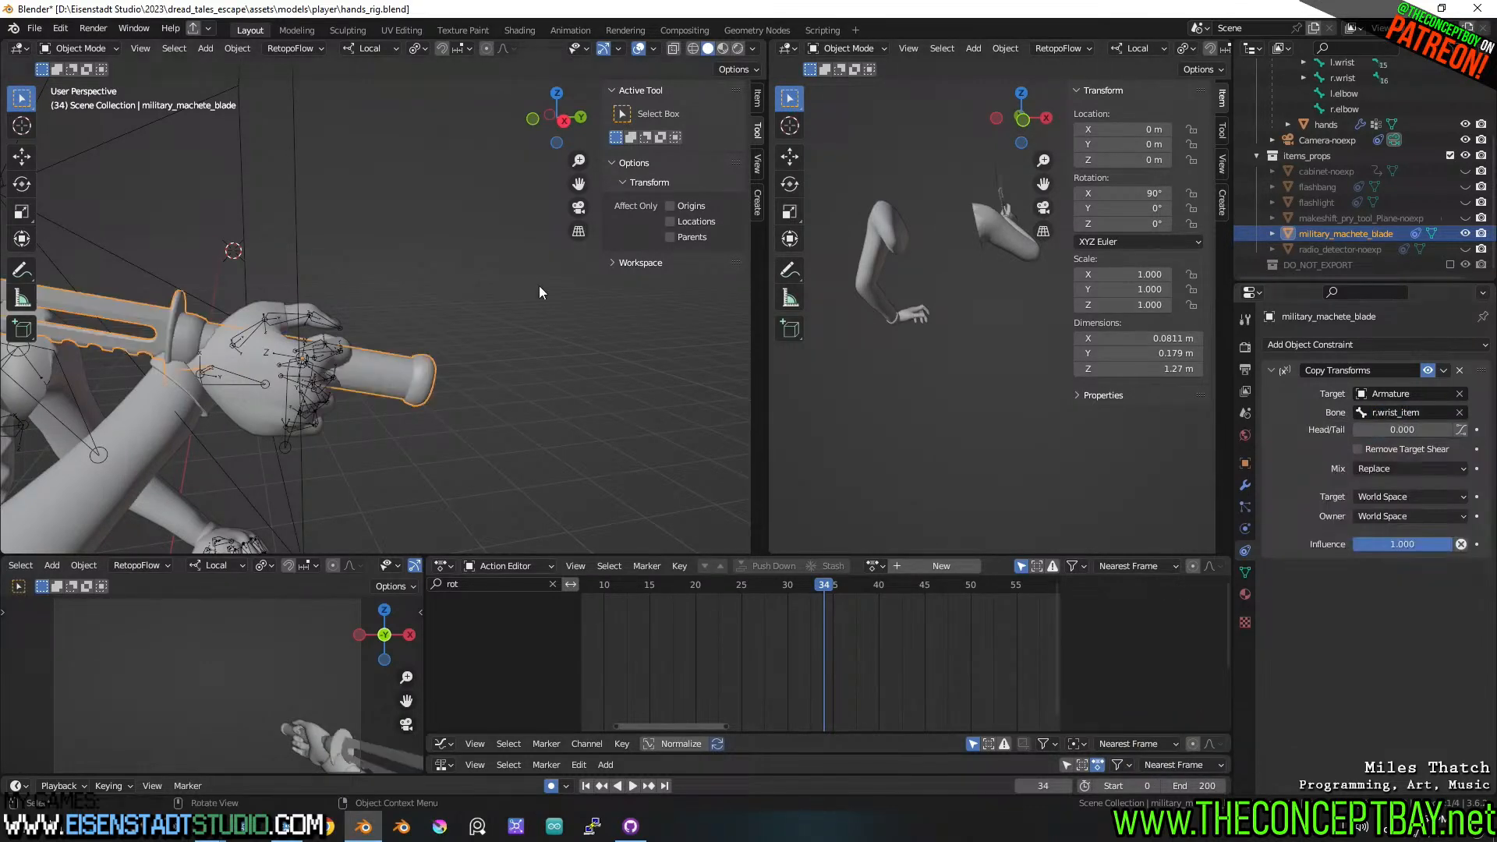
mouse_move(540, 288)
middle_mouse_down("shift")
mouse_move(506, 301)
mouse_move(538, 298)
middle_mouse_up("shift")
scroll(541, 317, "up", 2, "shift")
scroll(541, 317, "up", 1)
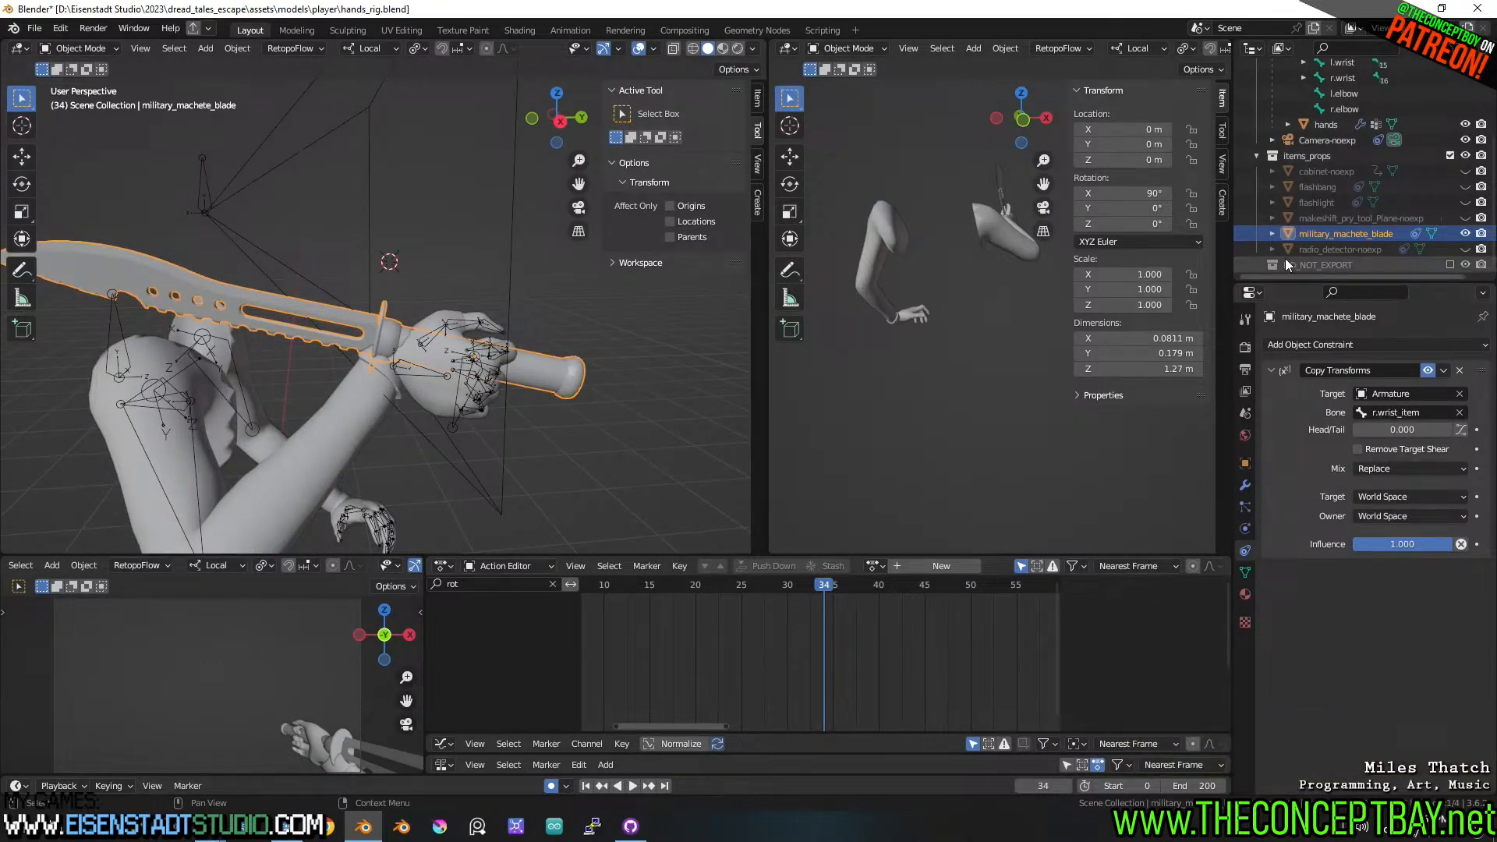
- Compare the object constraints of the pry tool, radio detector and military machete, and inspect how the machete sits in the hand
left_click(1323, 218)
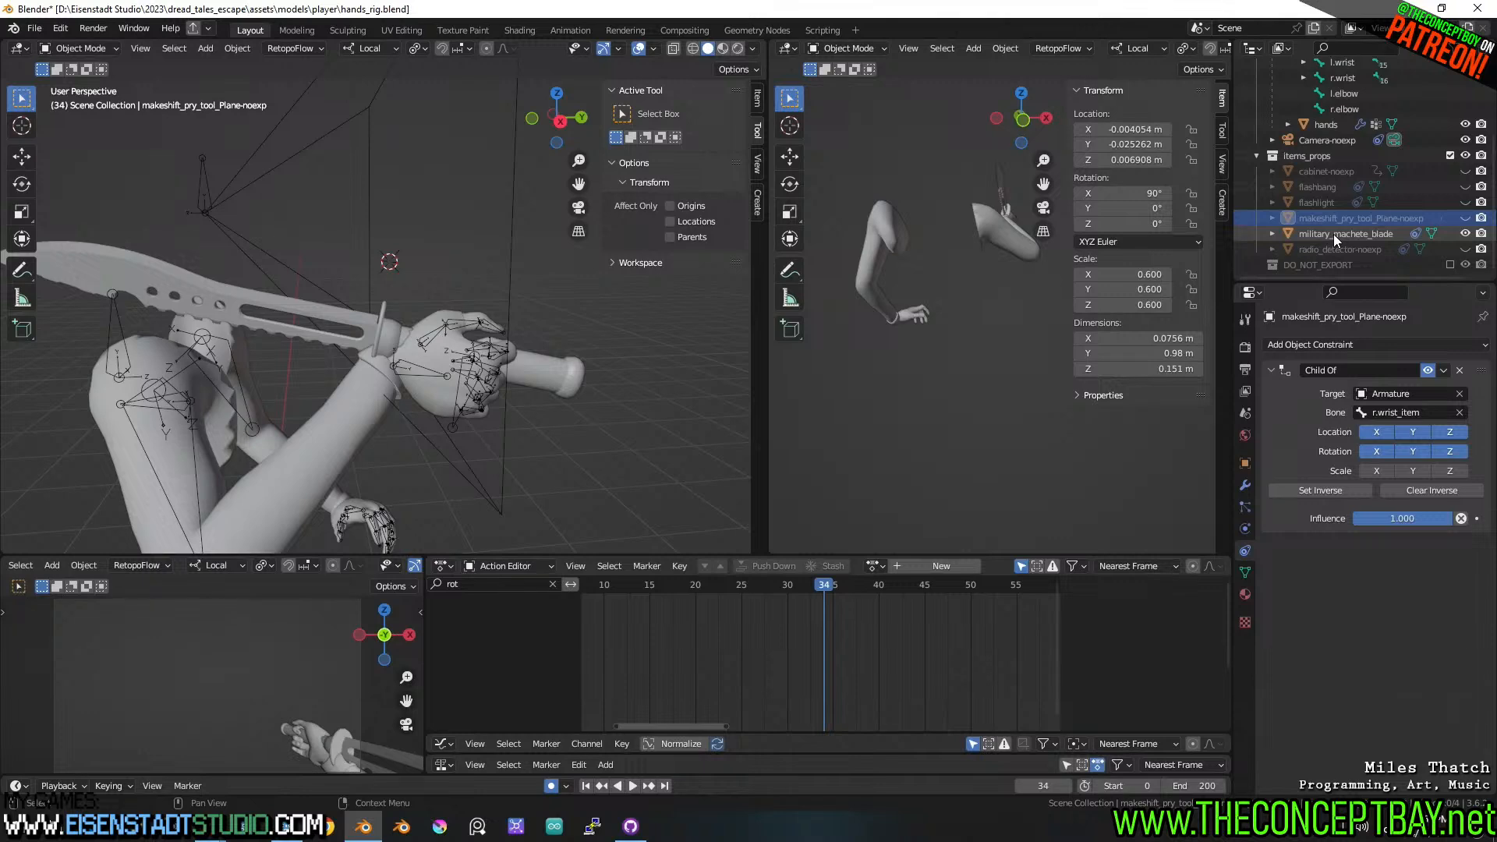
left_click(1333, 233)
left_click(1336, 246)
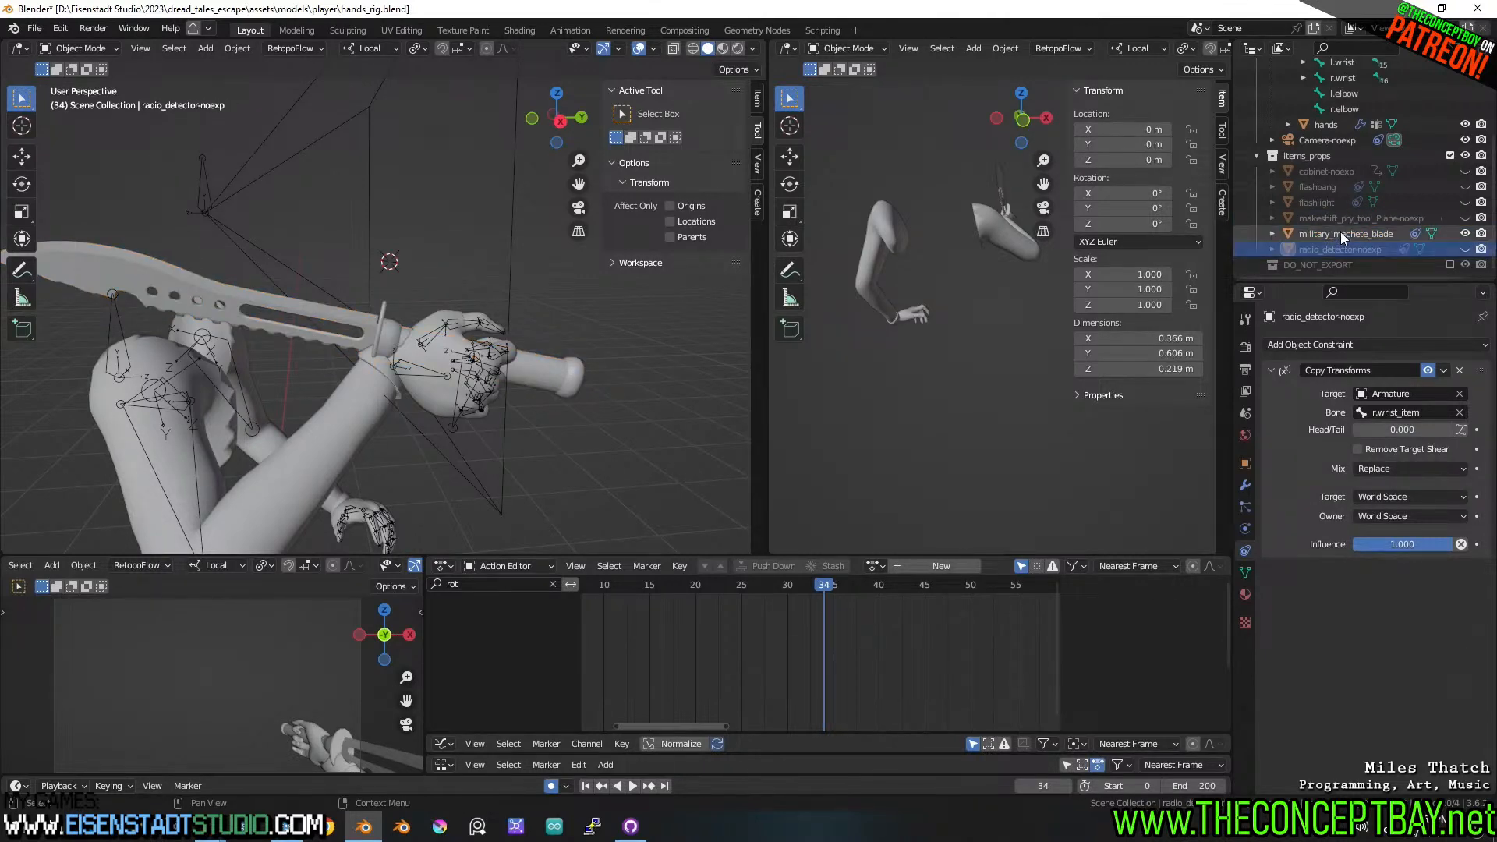
left_click(1341, 232)
scroll(460, 391, "up", 3)
mouse_move(460, 391)
middle_mouse_down("shift")
mouse_move(480, 352)
mouse_move(490, 368)
mouse_move(467, 374)
middle_mouse_up("shift")
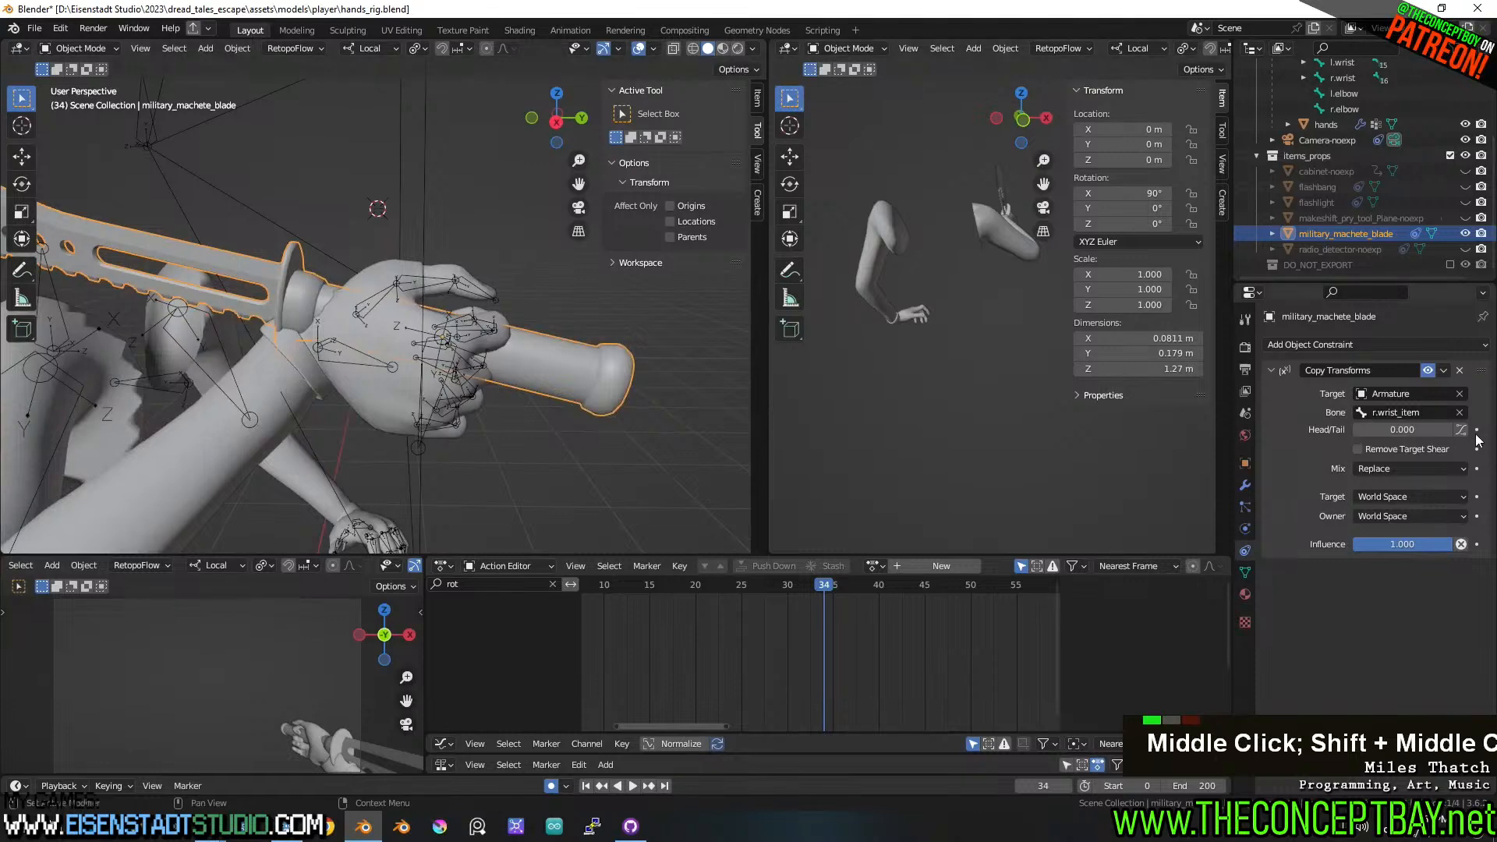
middle_click_drag(666, 414, 608, 389)
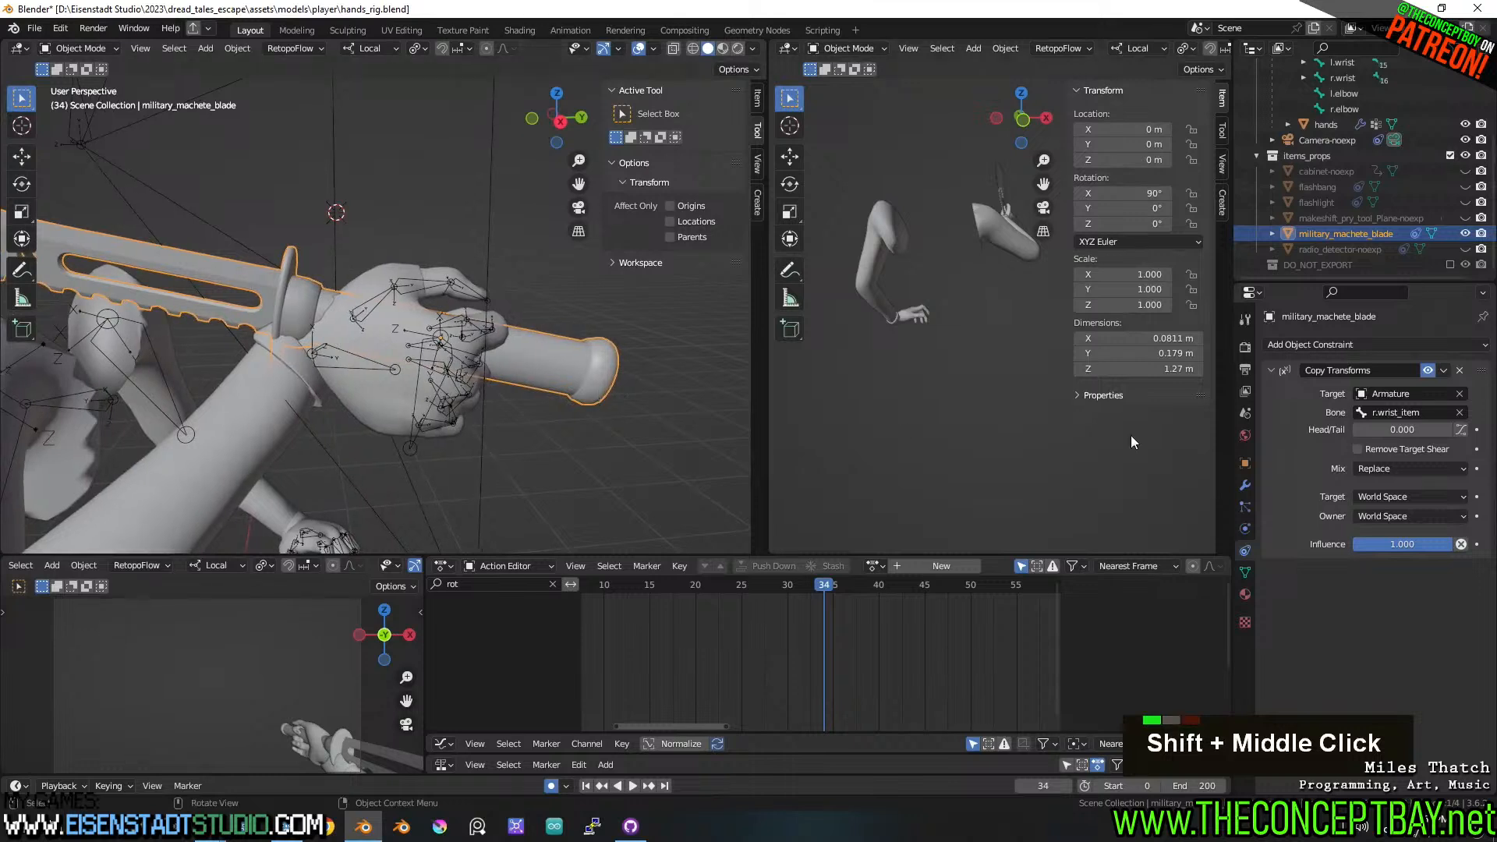
- Try Pose Space and Local Space targets with different owner spaces on the machete's Copy Transforms constraint, restoring both spaces to World Space
left_click(1397, 471)
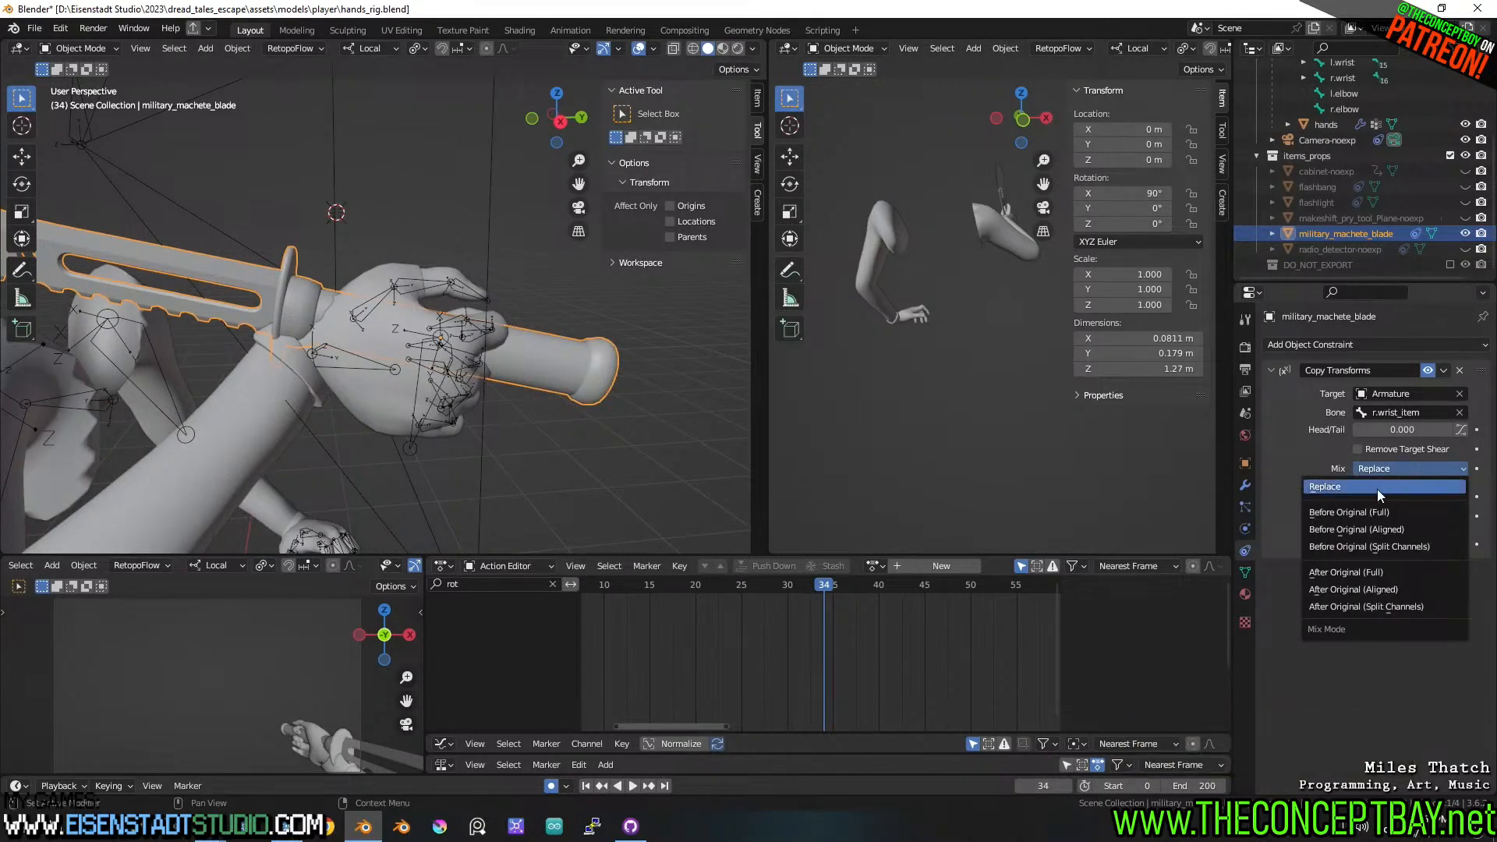
left_click(1378, 481)
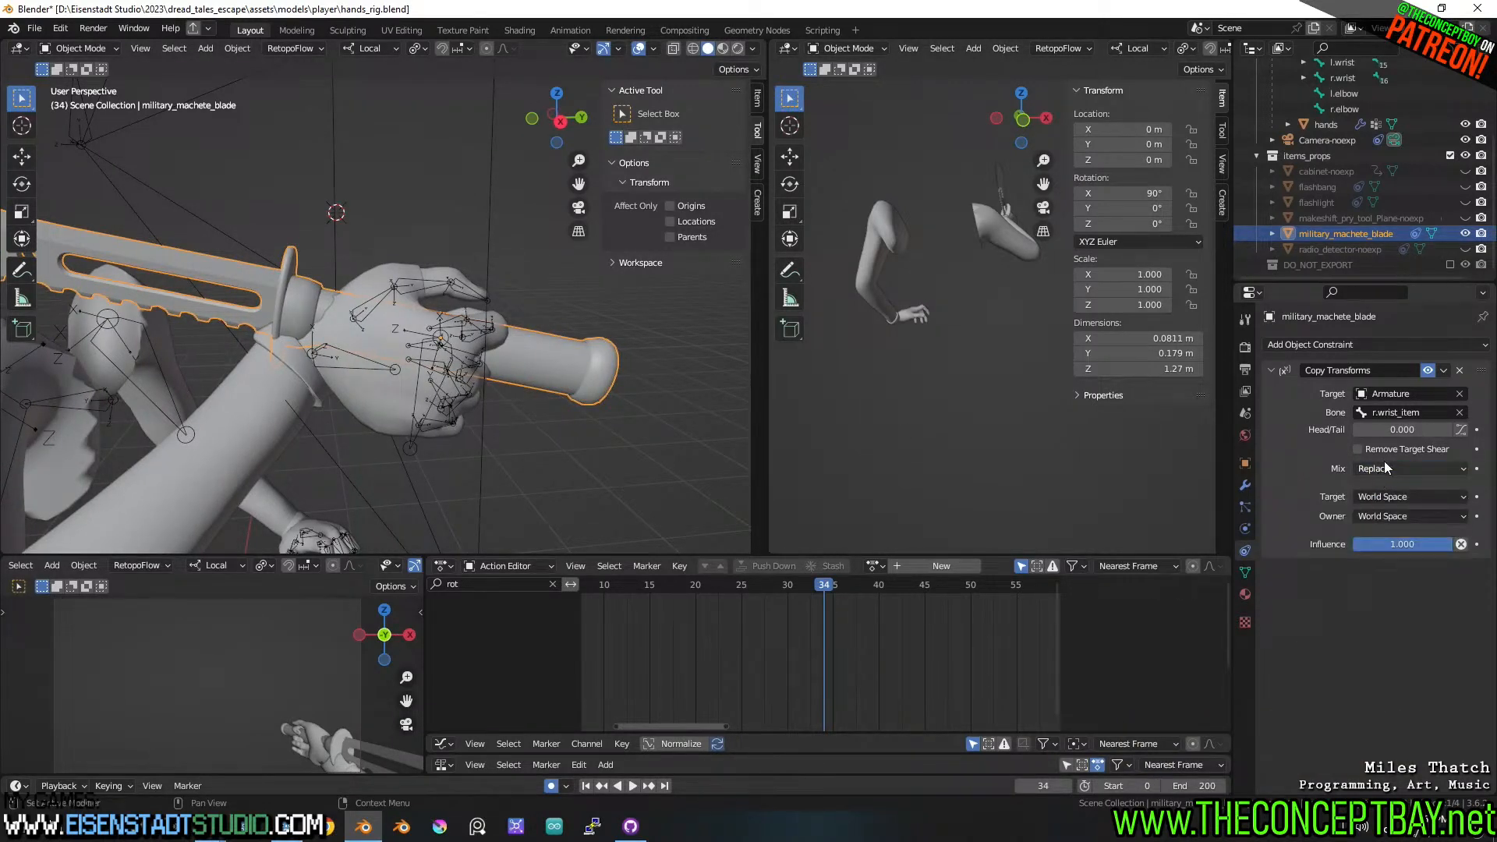
left_click(1388, 496)
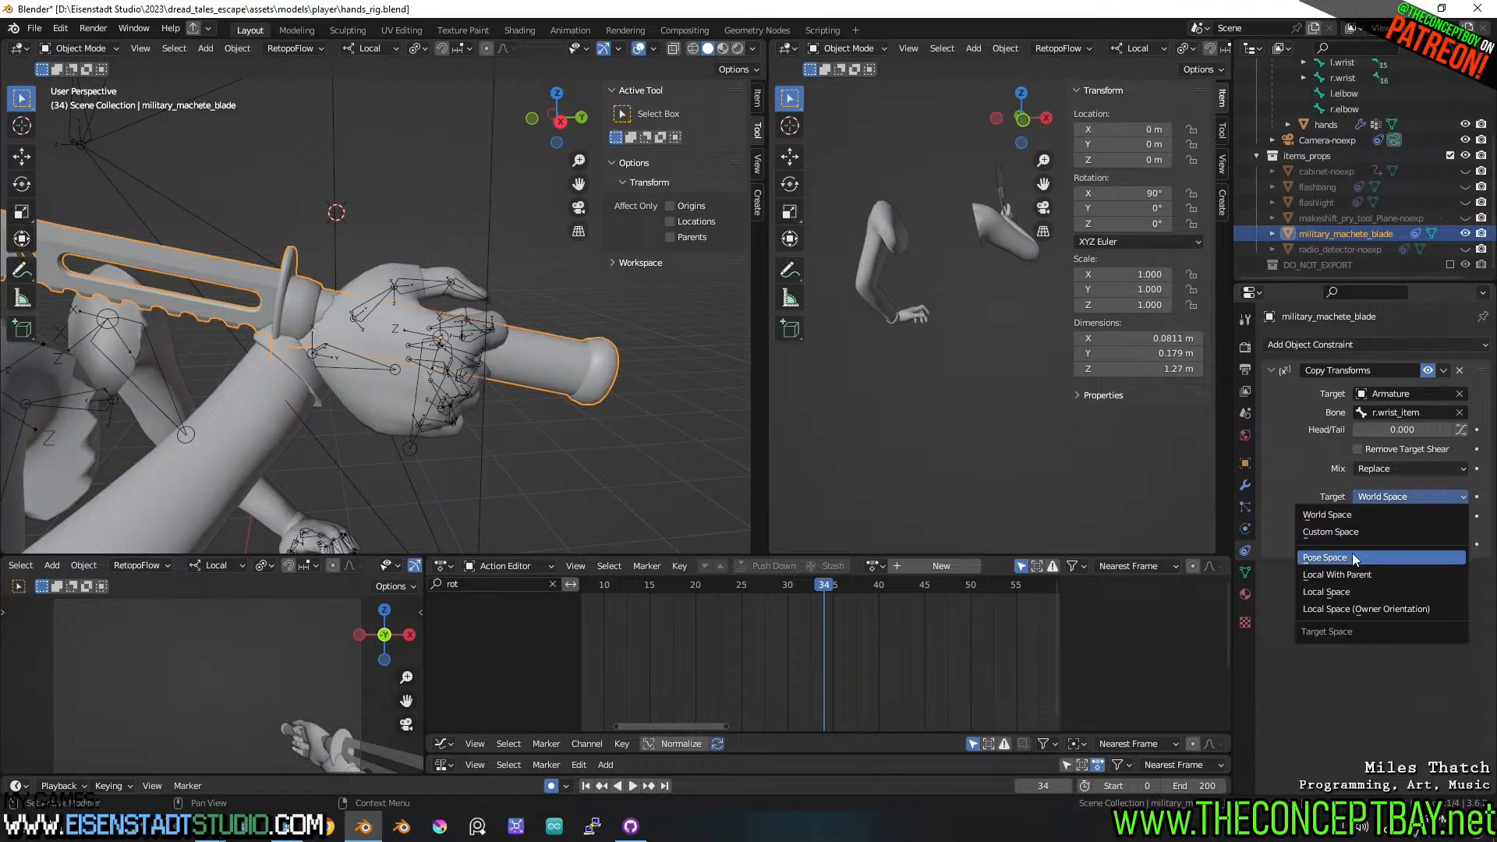
left_click(1353, 556)
left_click(1391, 516)
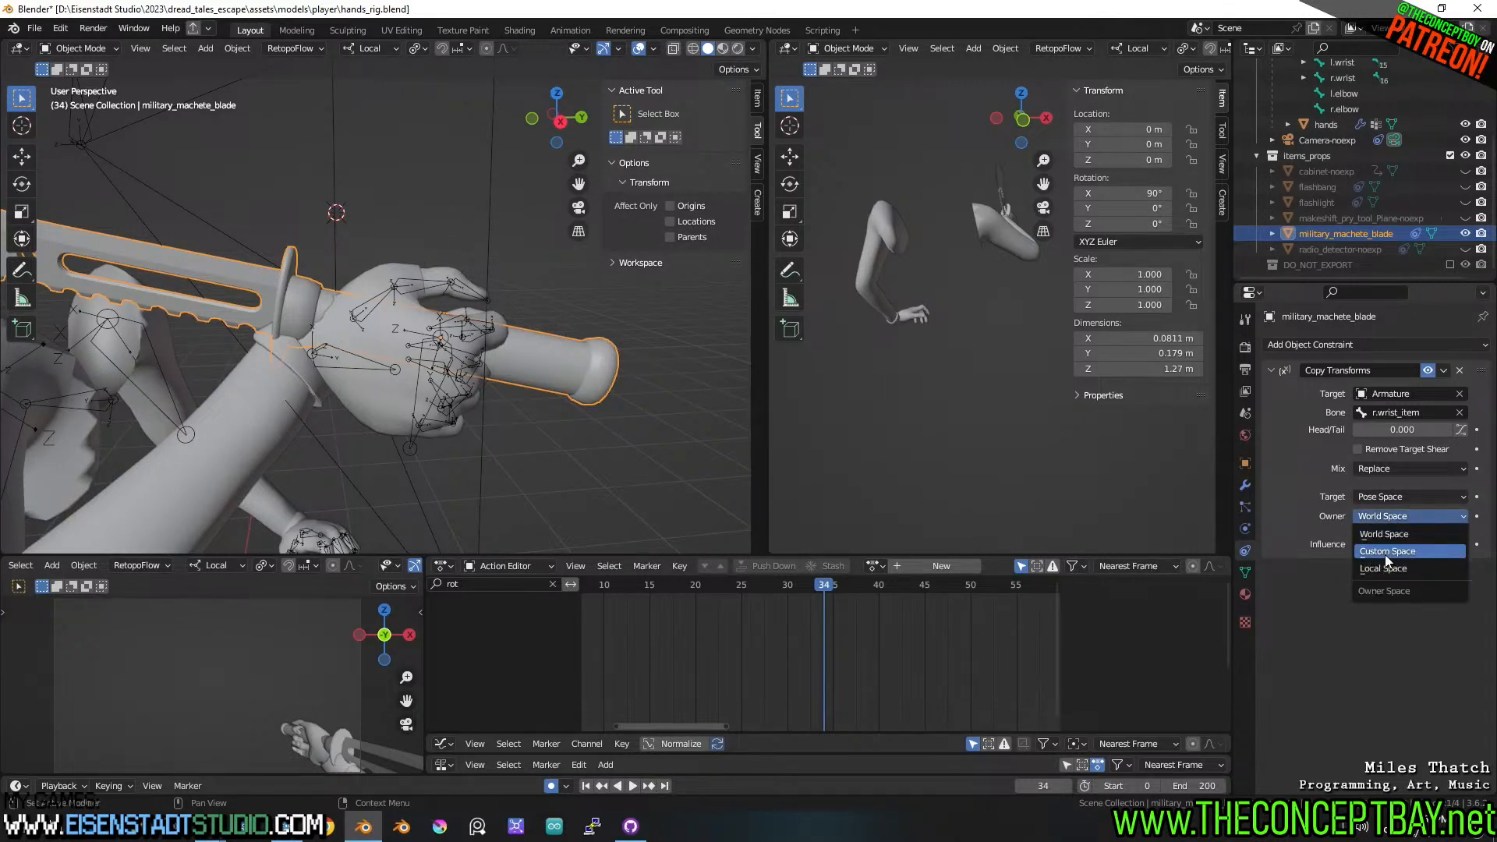
left_click(1385, 554)
left_click(1387, 493)
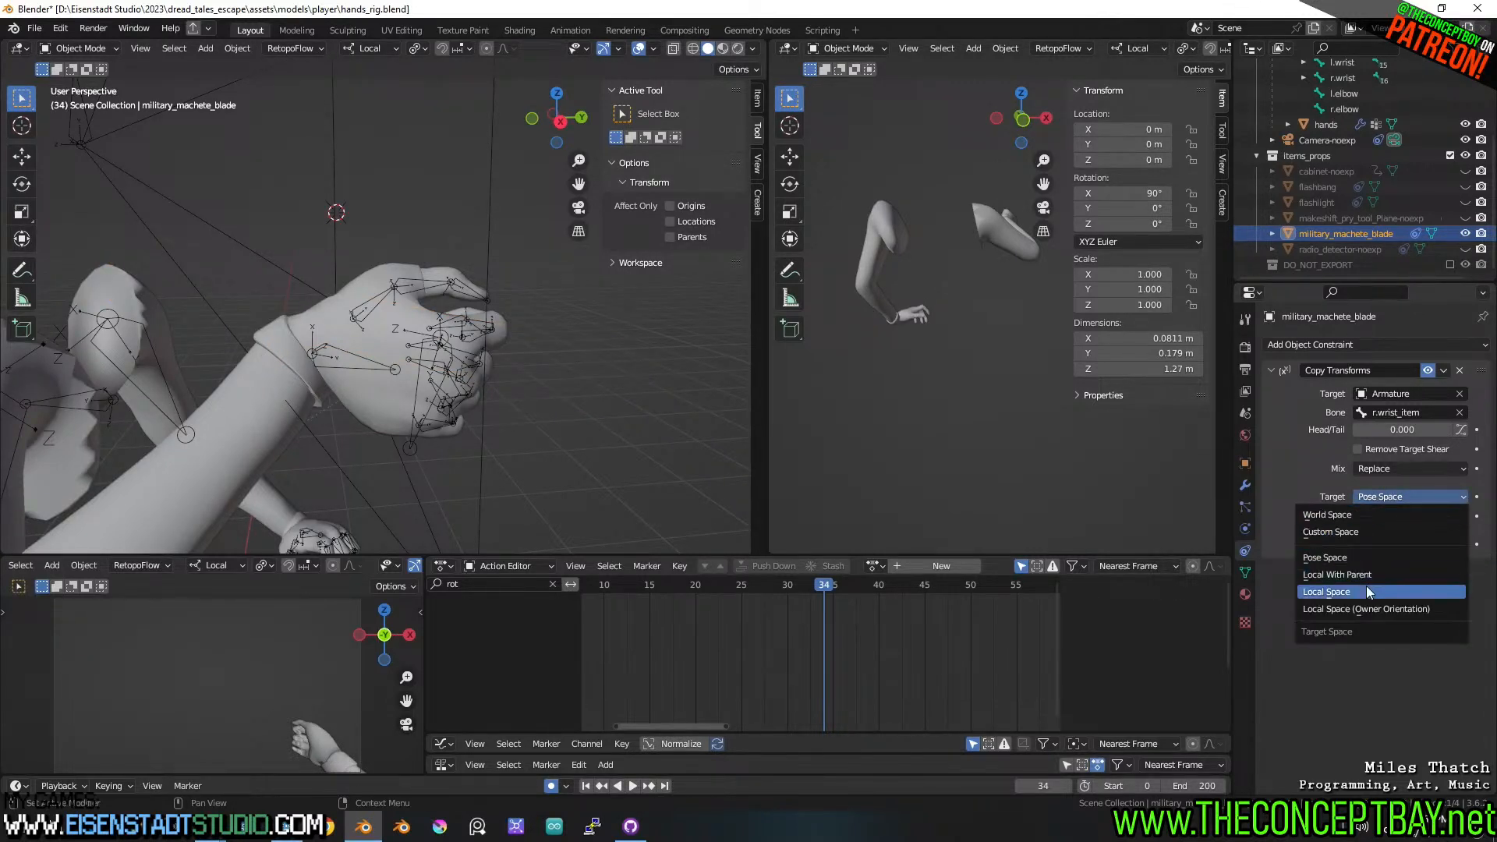
left_click(1364, 589)
left_click(1379, 515)
left_click(1378, 534)
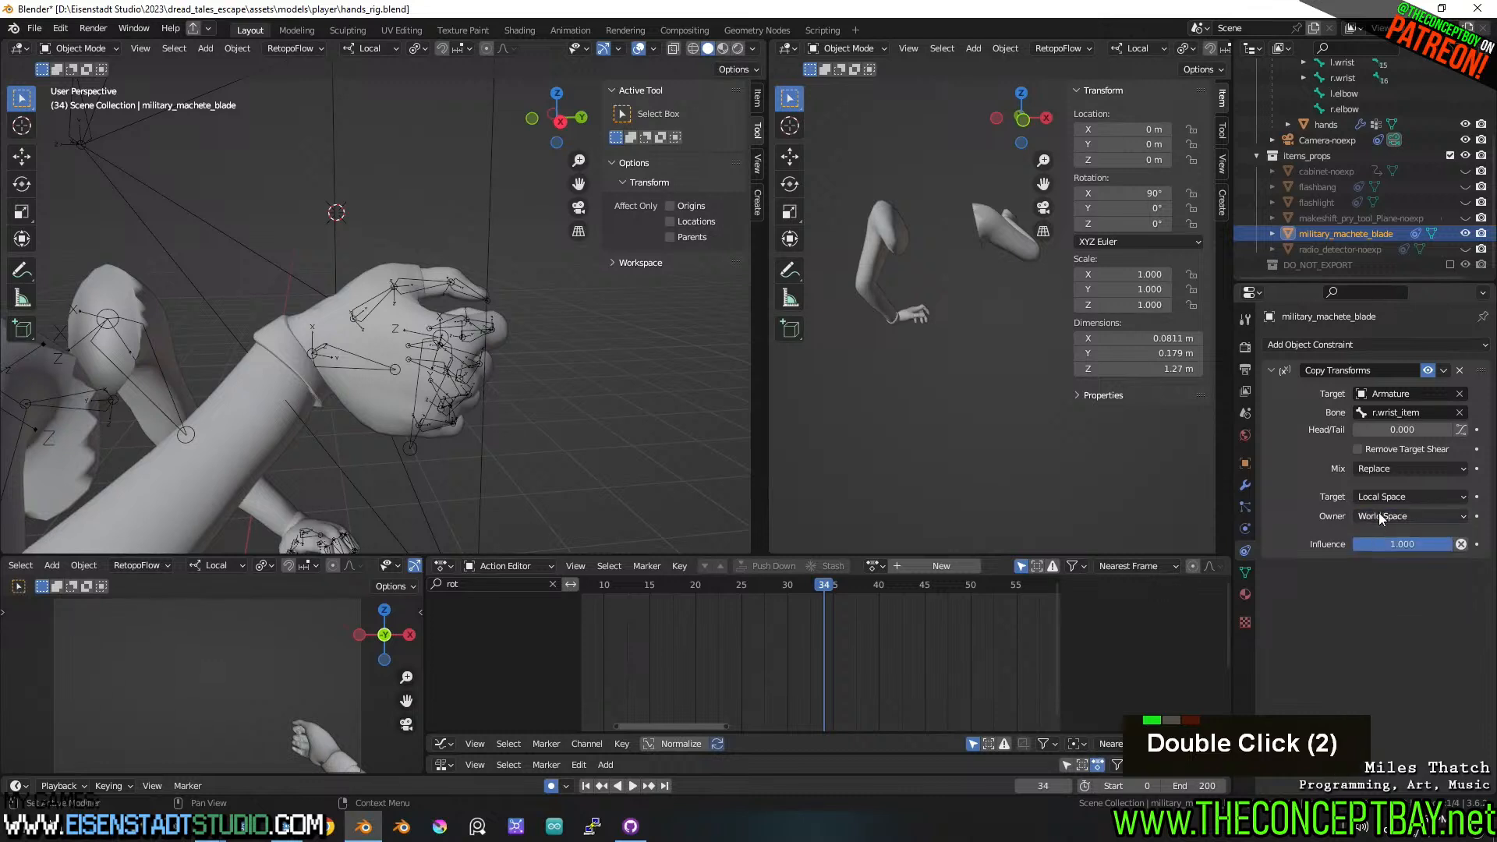
left_click(1380, 499)
left_click(1380, 514)
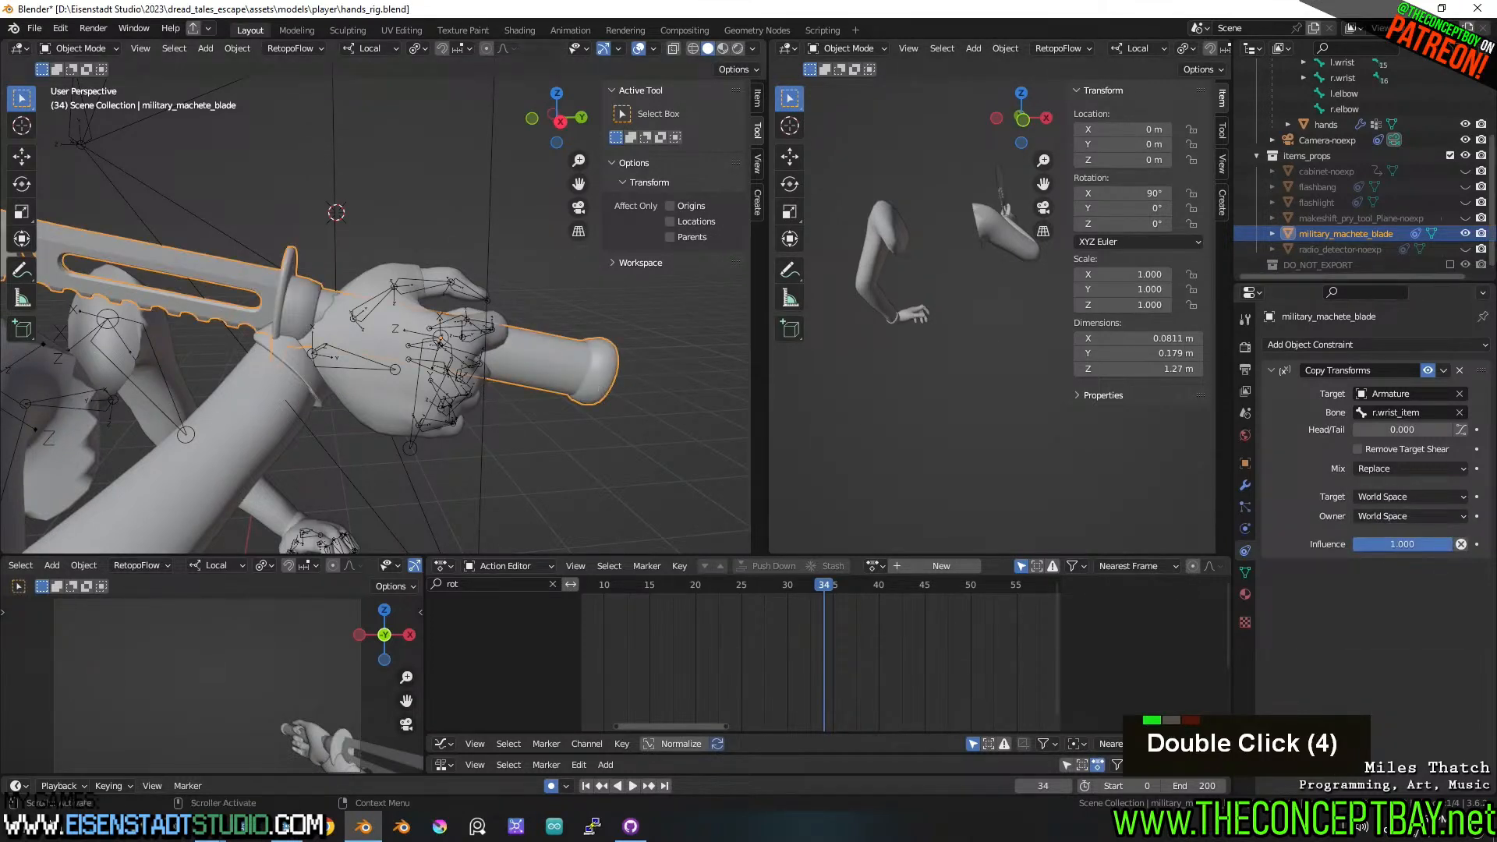
- Remove the Copy Transforms constraint from the military_machete_blade object
left_click(1344, 218)
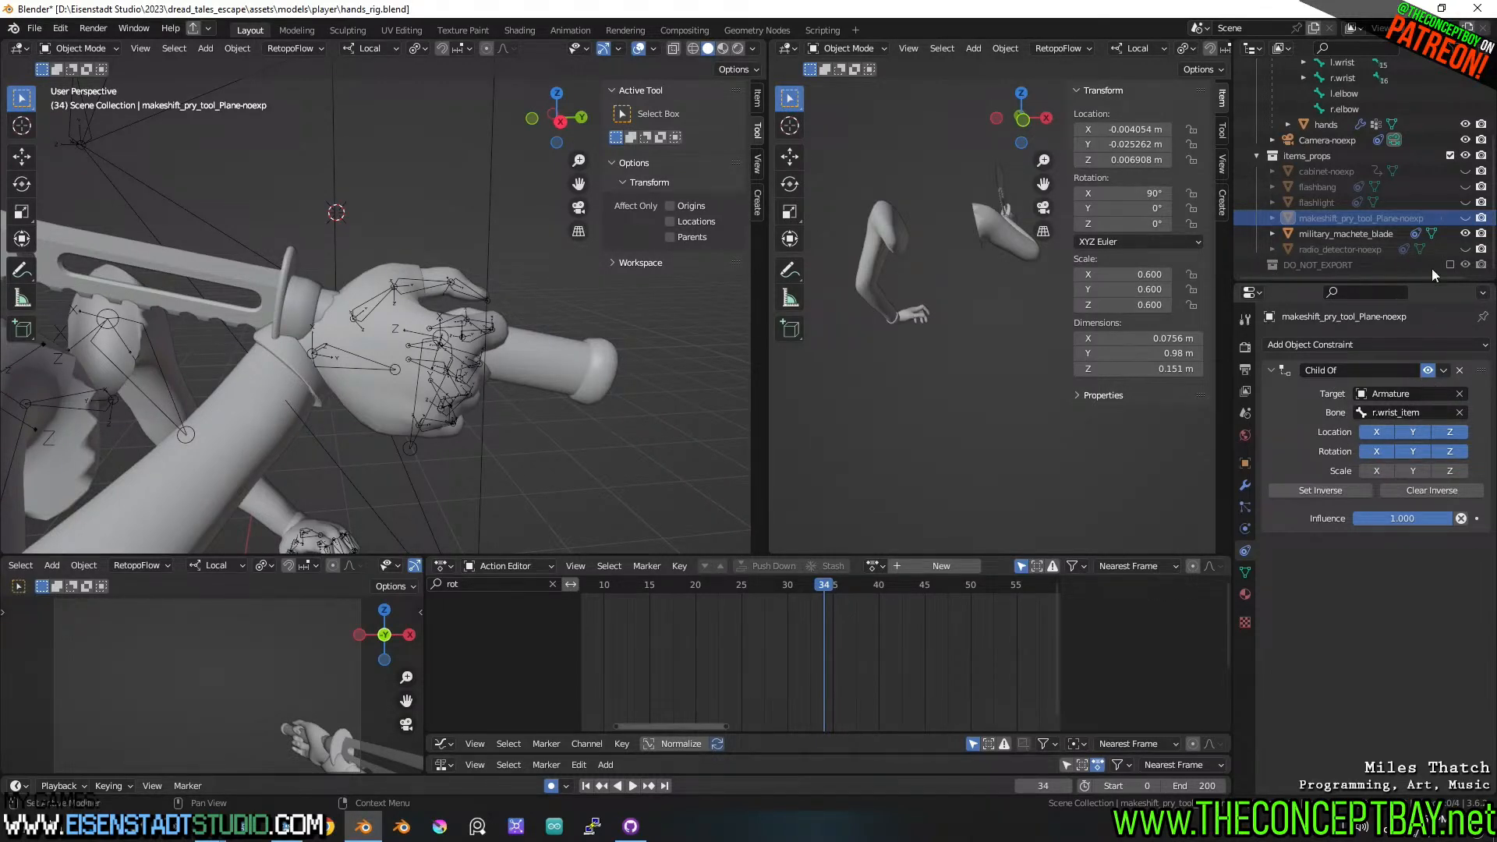
left_click(1373, 233)
left_click(1459, 369)
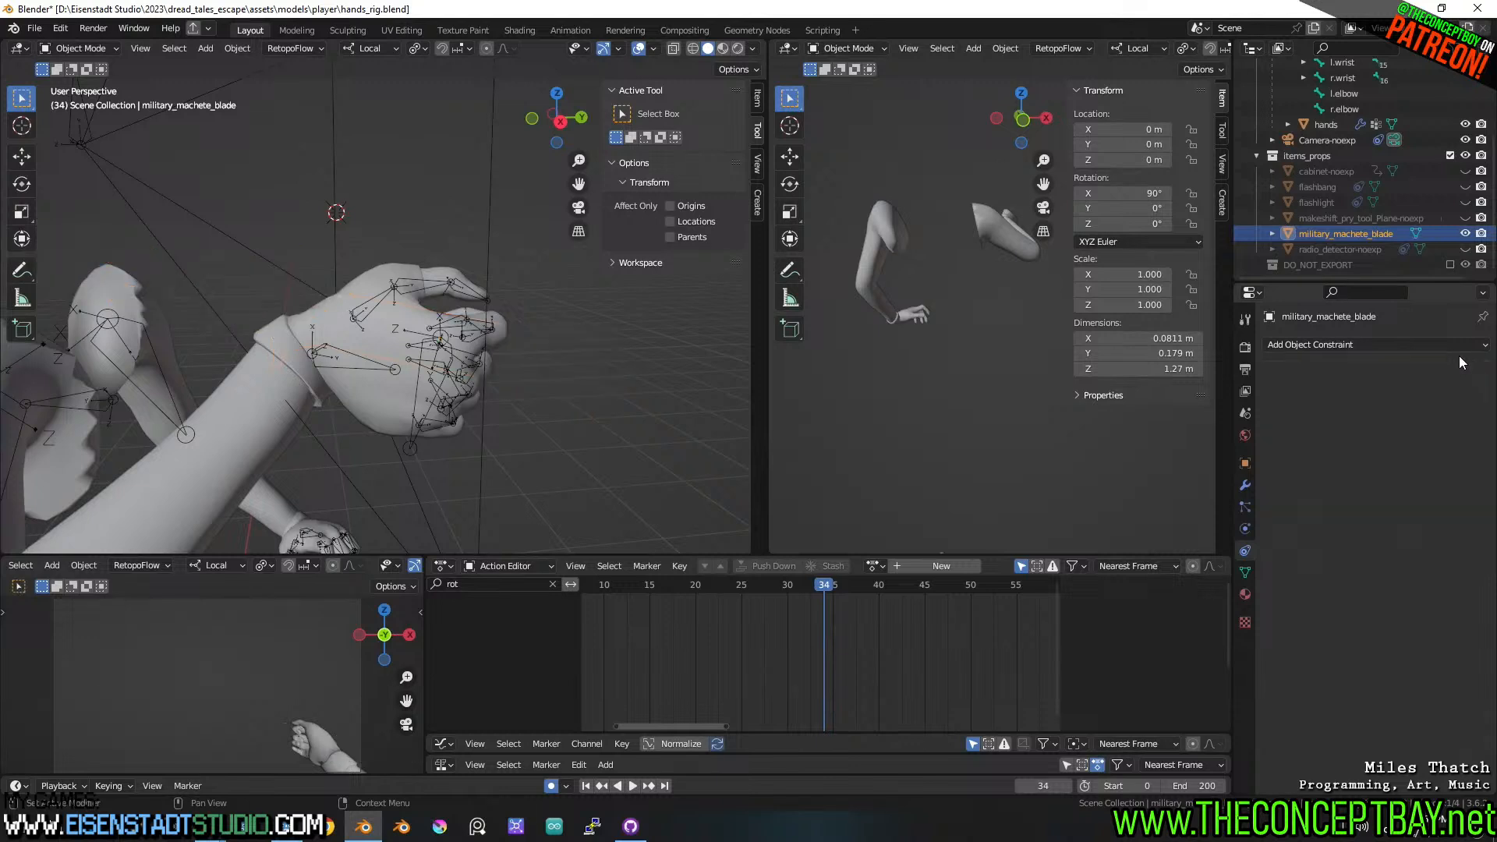
- Add a Child Of constraint to military_machete_blade, targeting the Armature's r.wrist_item bone
left_click(1465, 344)
left_click(1418, 429)
left_click(1402, 394)
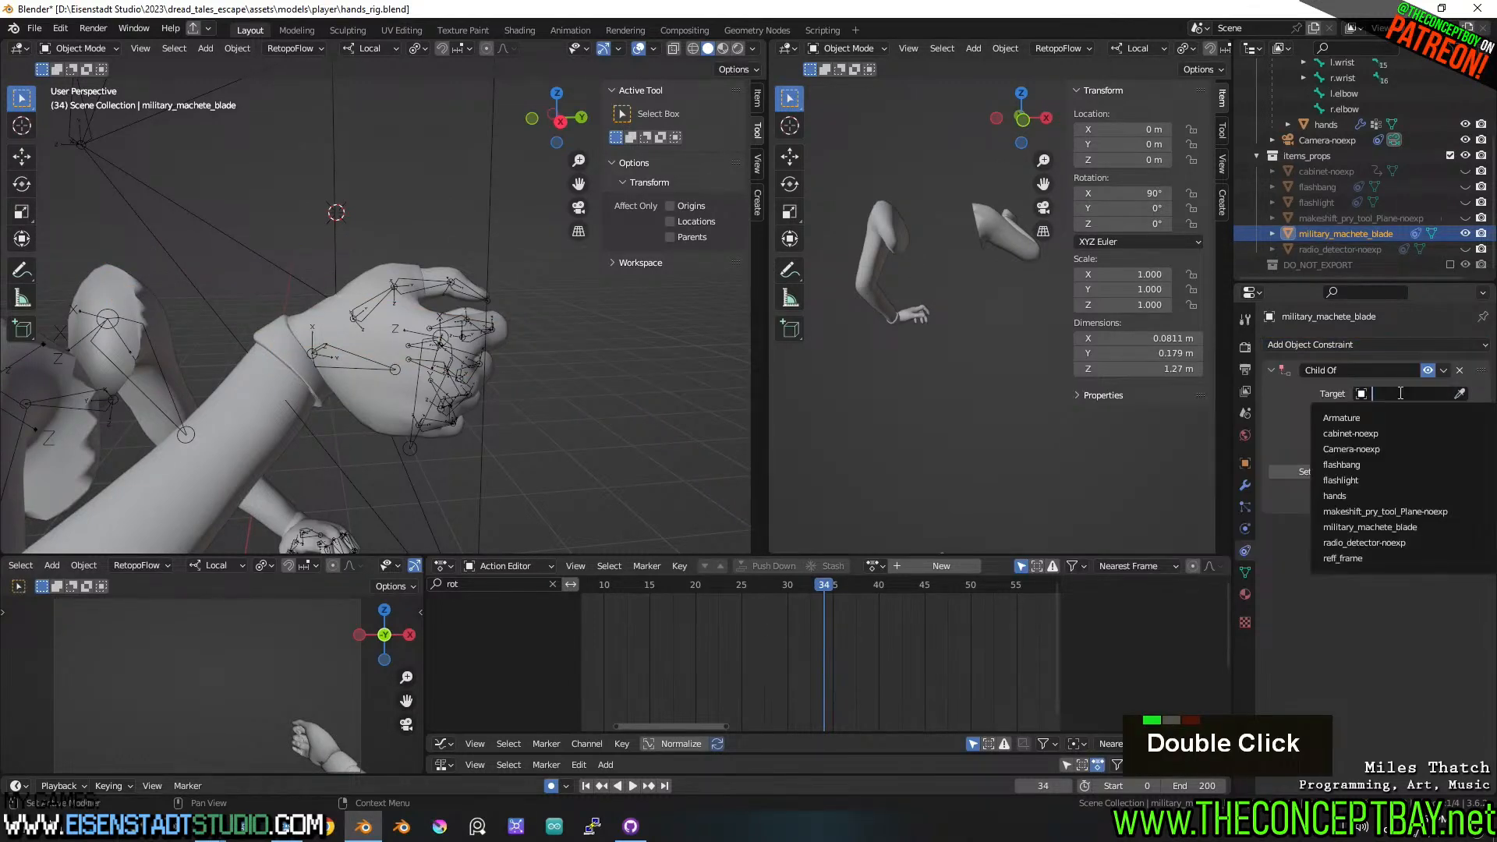
left_click(1461, 394)
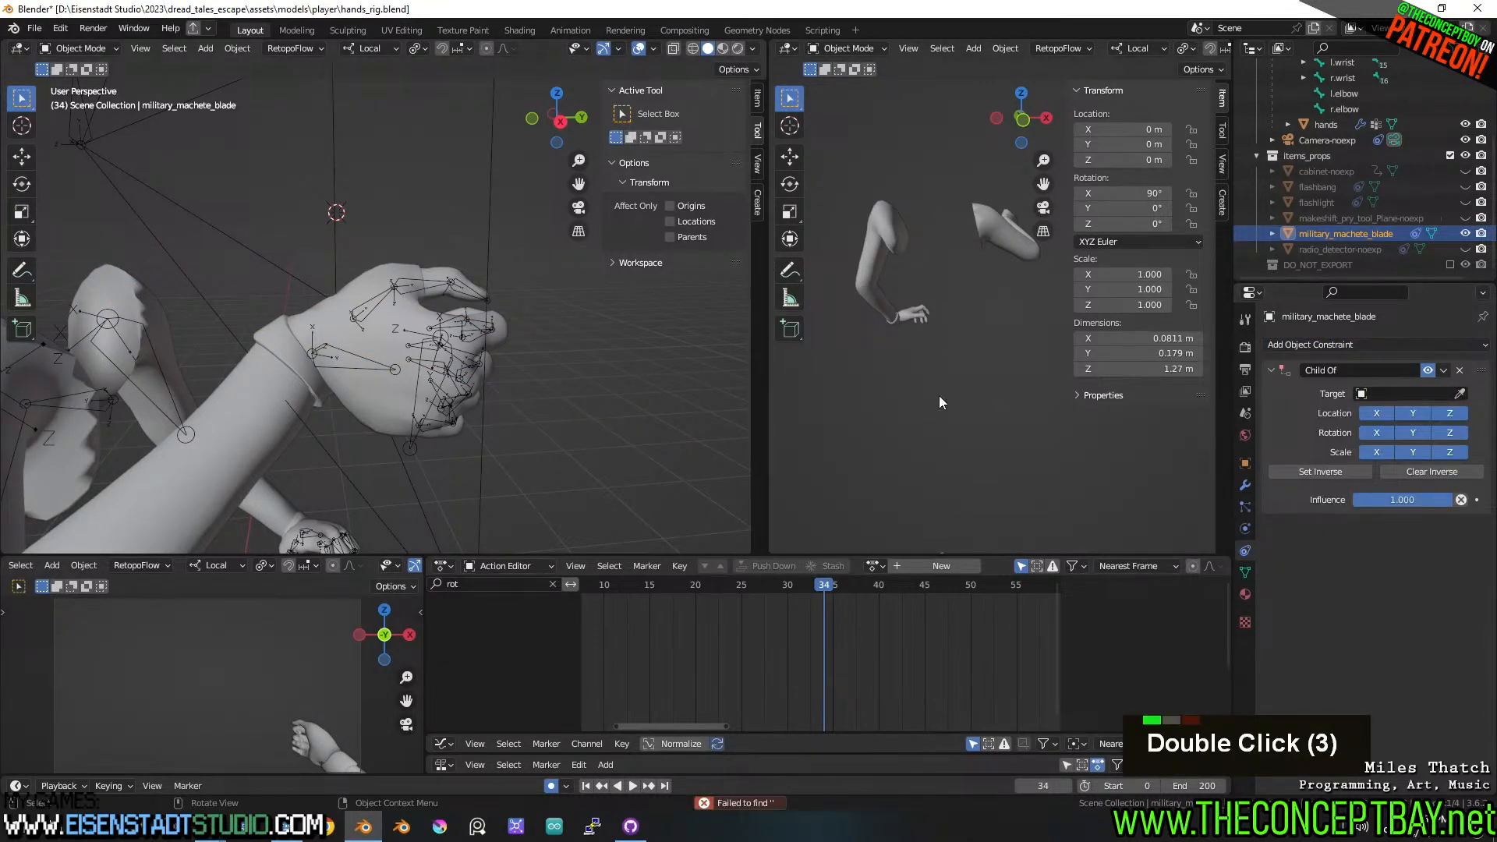
left_click(1417, 394)
left_click(1417, 416)
left_click(1421, 410)
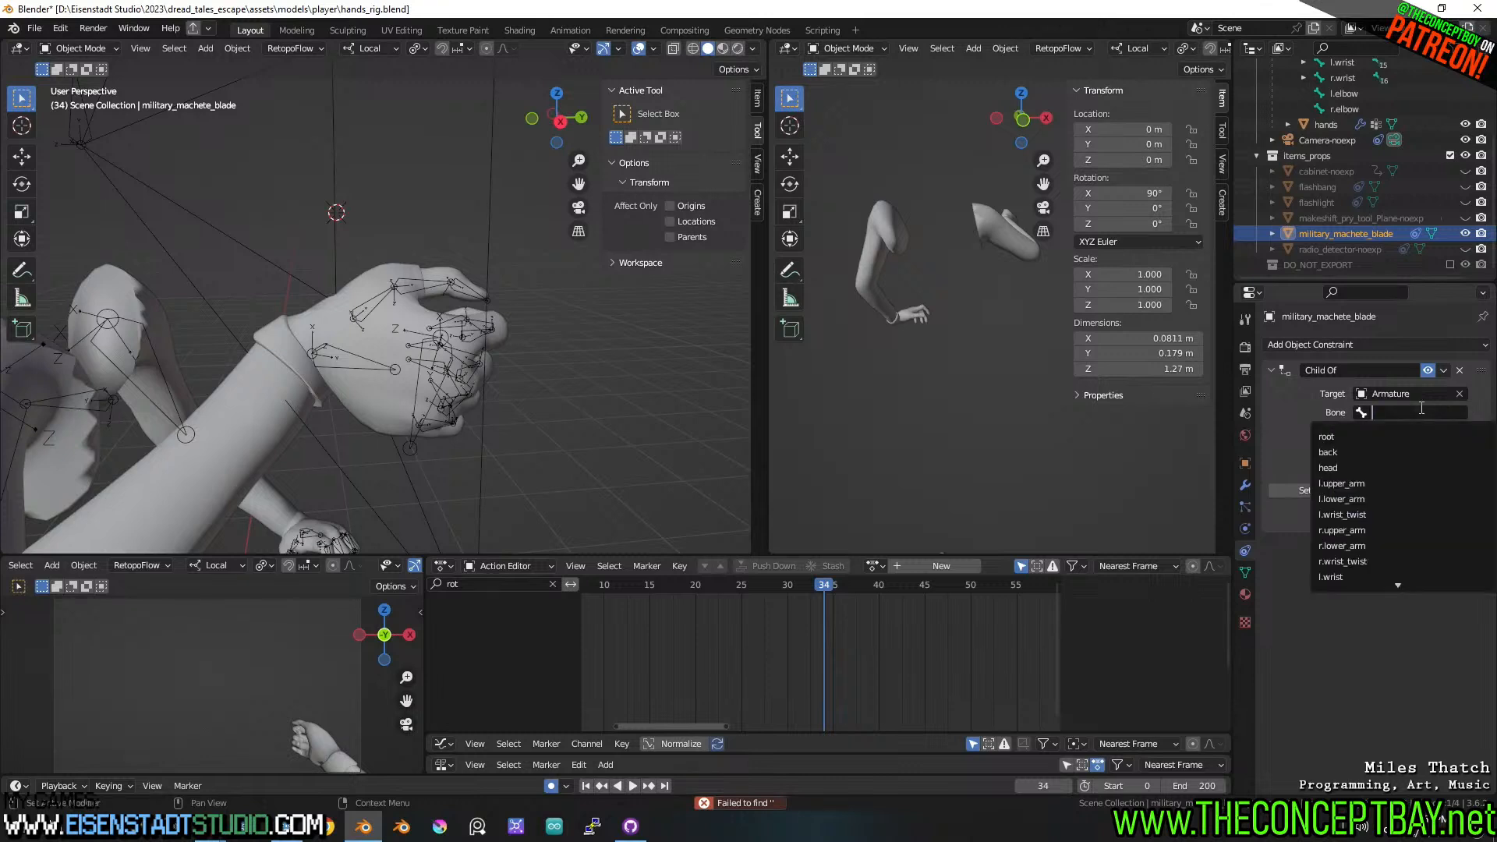
type("item")
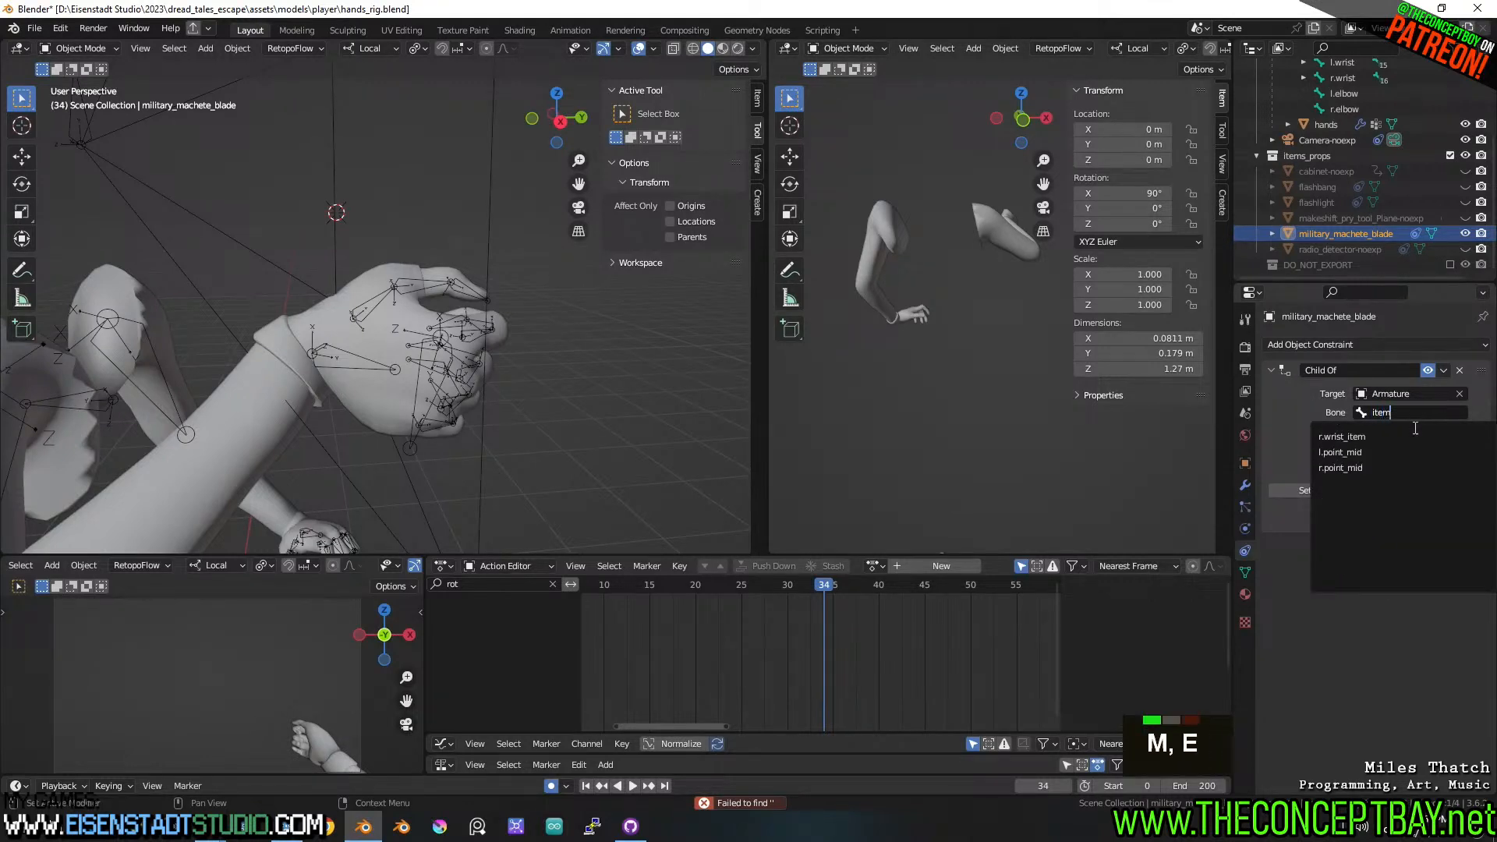
left_click(1400, 436)
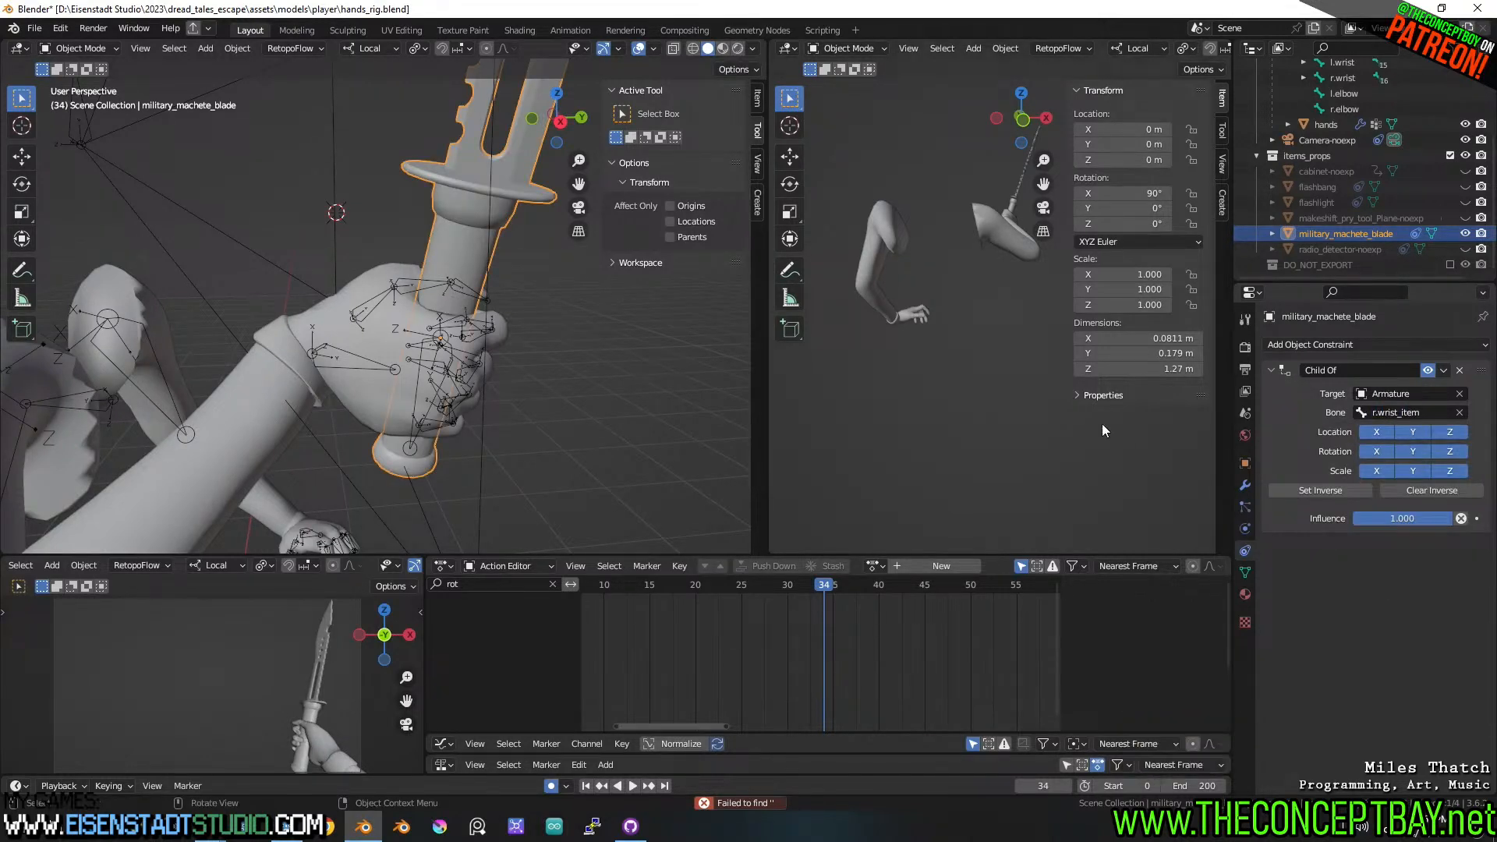
- Disable X, Y and Z scale inheritance in the machete's Child Of constraint and save hands_rig.blend
left_click_drag(1376, 470, 1443, 471)
scroll(572, 364, "down", 3)
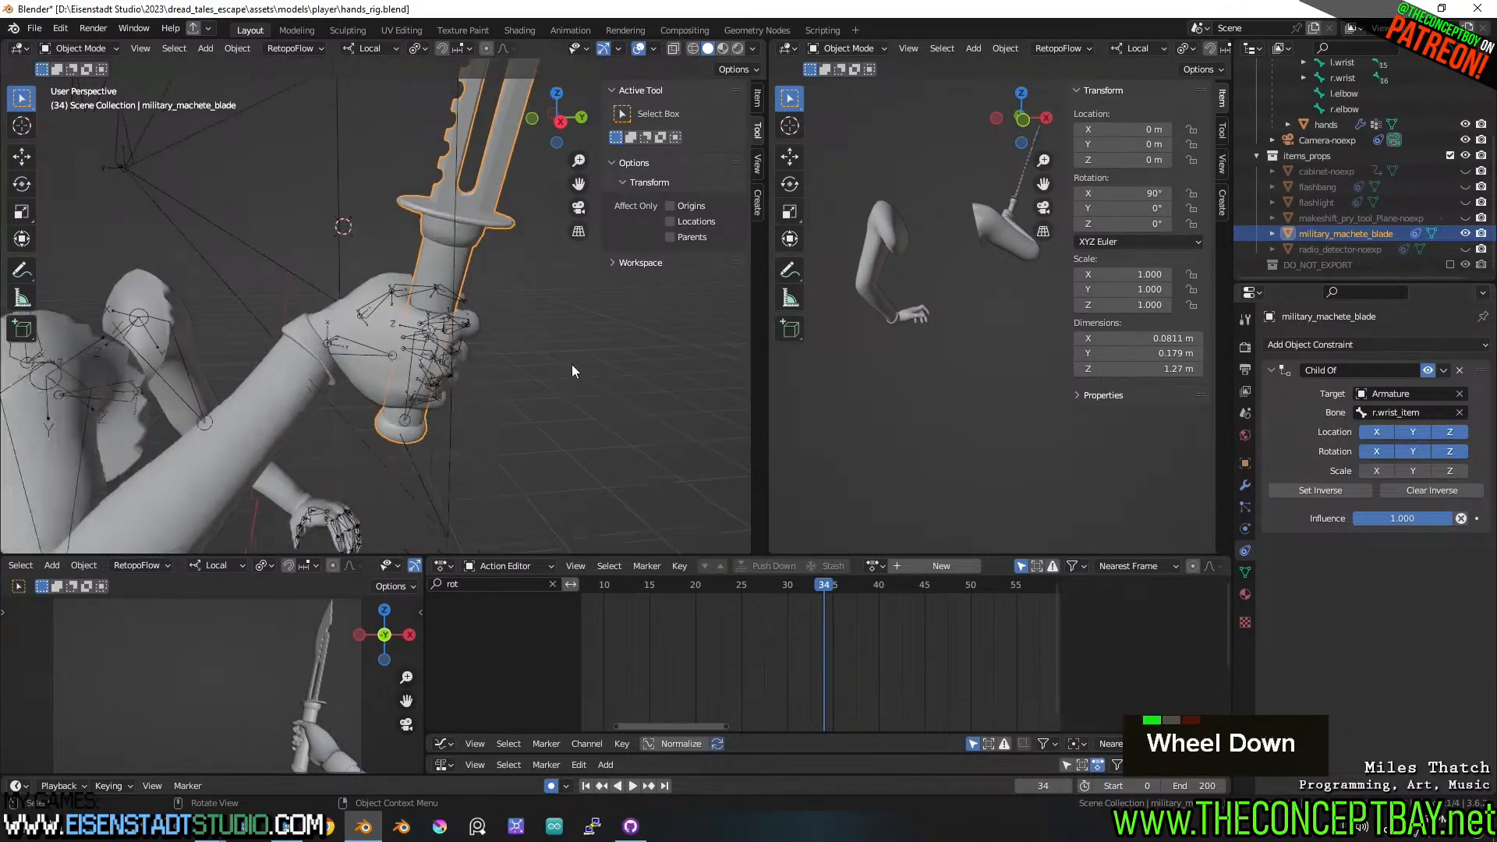
middle_click_drag(573, 363, 626, 332, "shift")
key("ctrl+s")
scroll(519, 360, "down", 1, "shift")
scroll(517, 306, "down", 3)
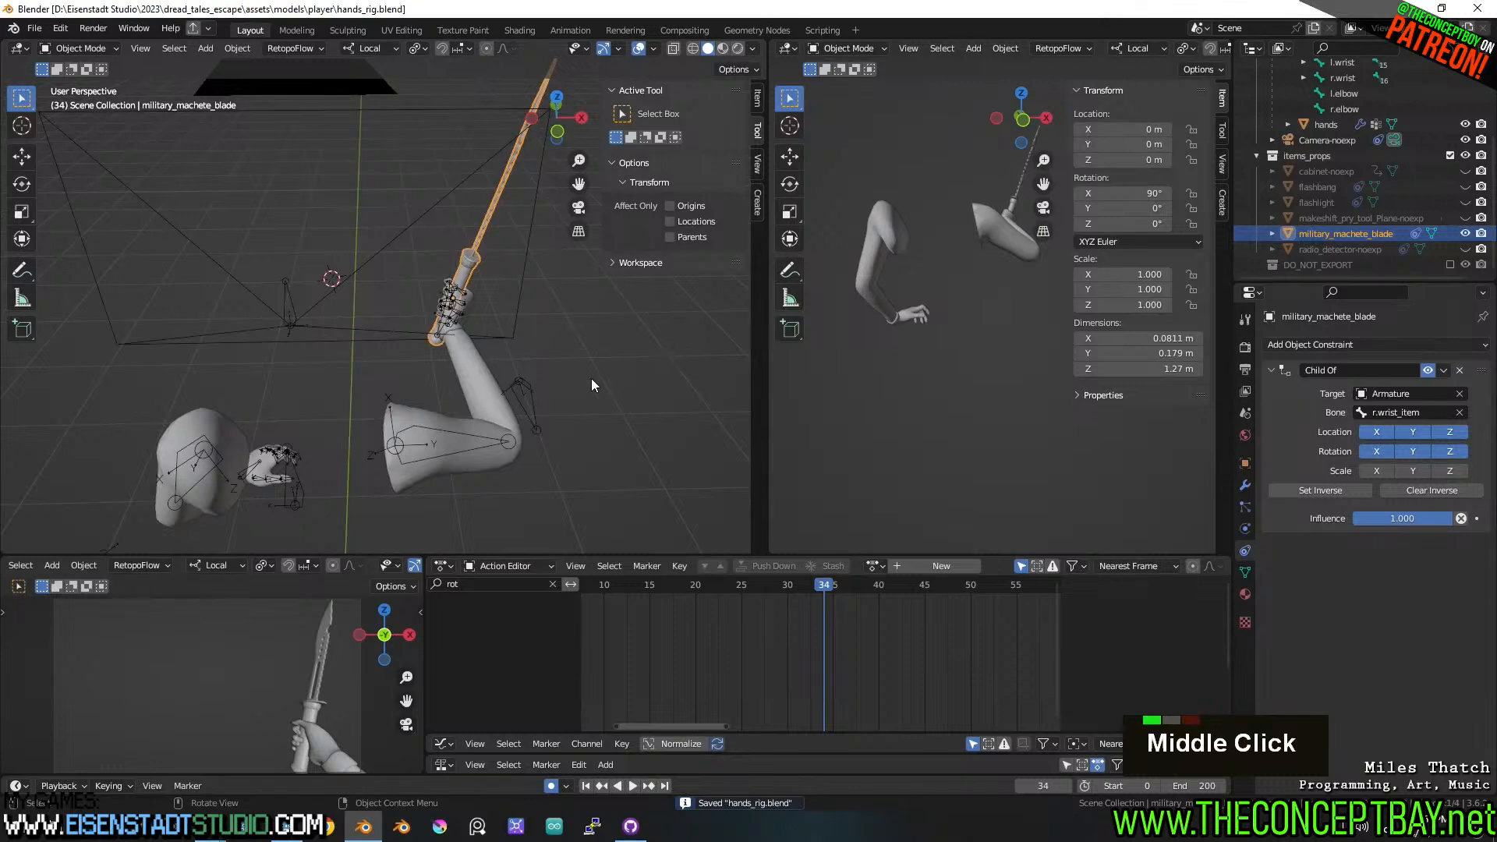
- Switch to Godot and open the objects/player.tscn scene
left_click(289, 834)
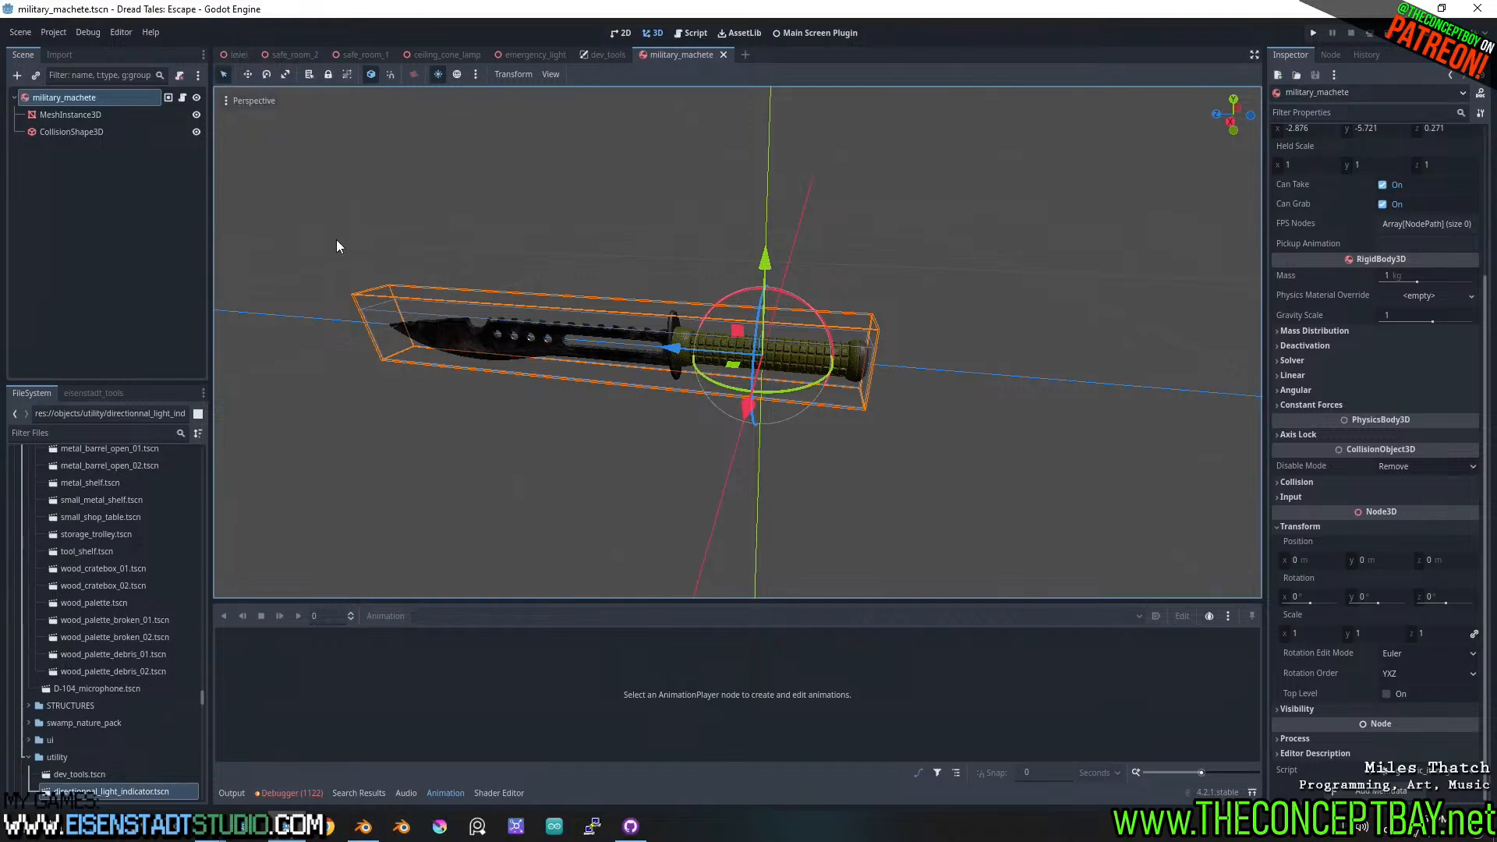
key("ctrl+shift+o")
type("player")
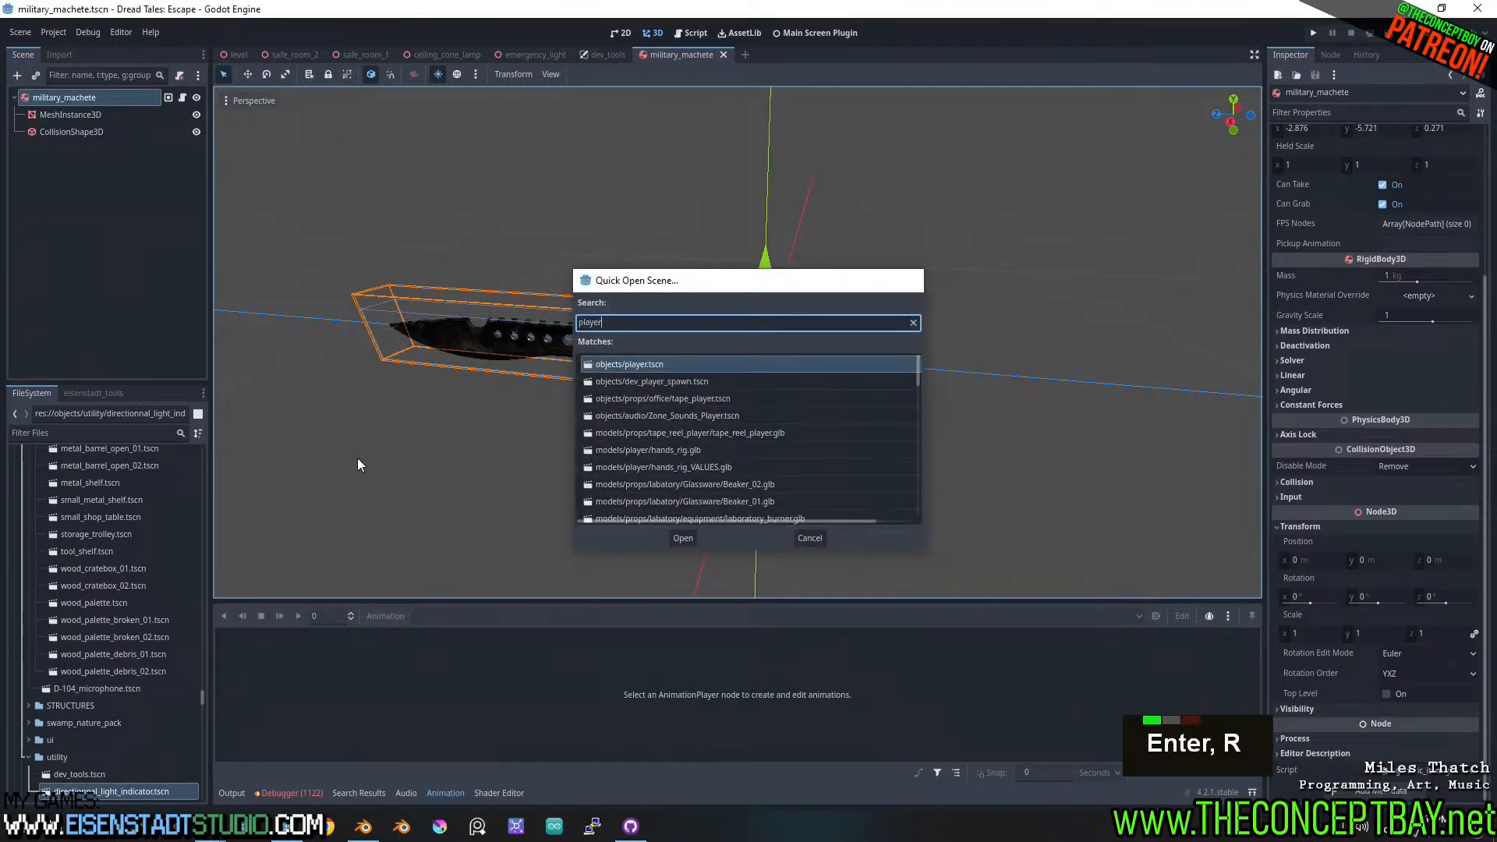
key("Return")
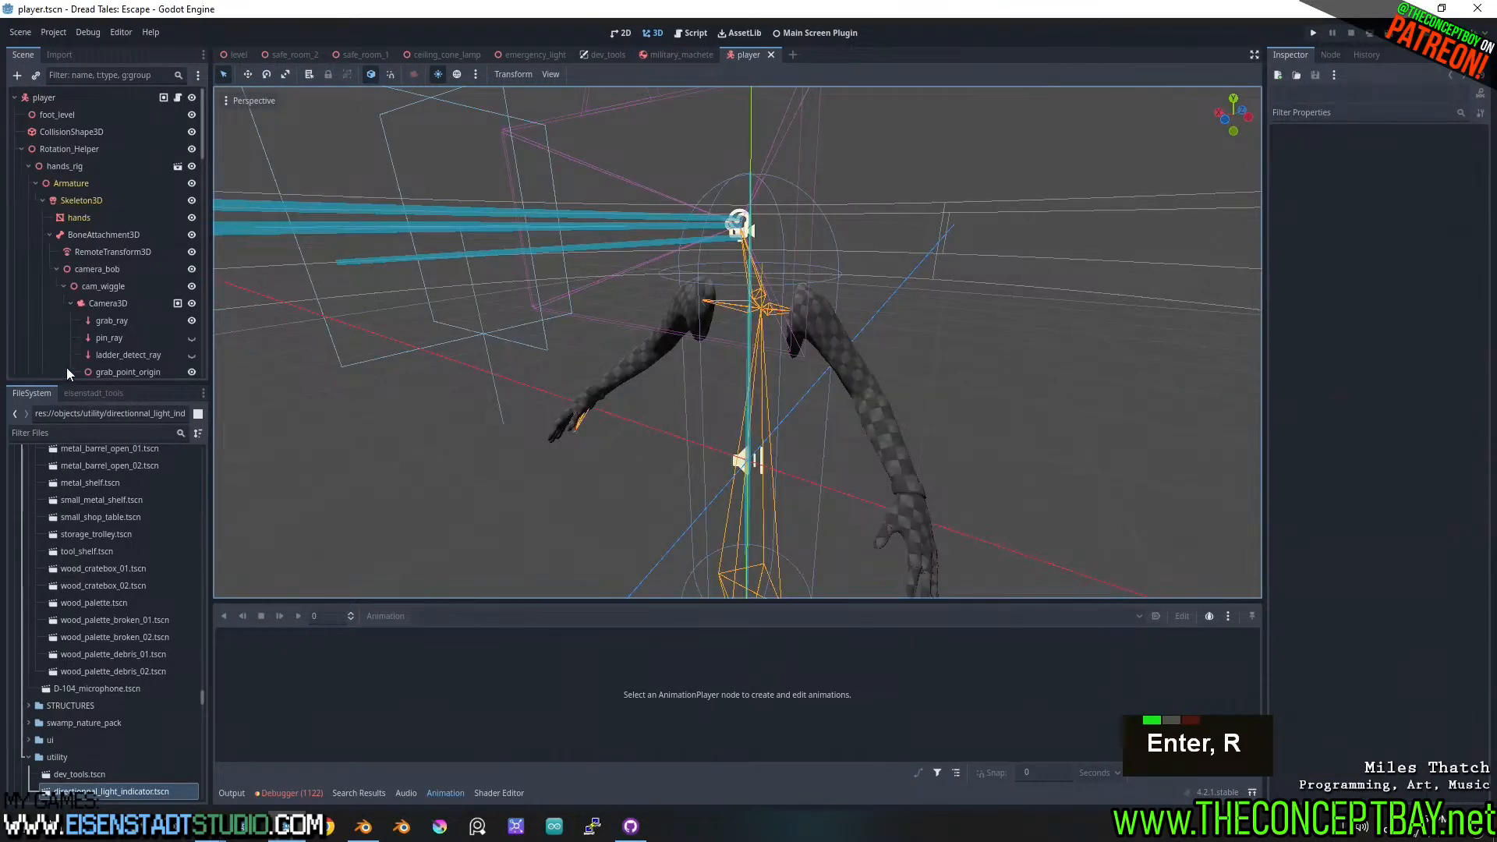
- Select the hands rig's AnimationPlayer and load the item_takeout_military_machete animation
scroll(130, 251, "down", 2)
scroll(129, 248, "down", 2)
scroll(137, 318, "down", 7)
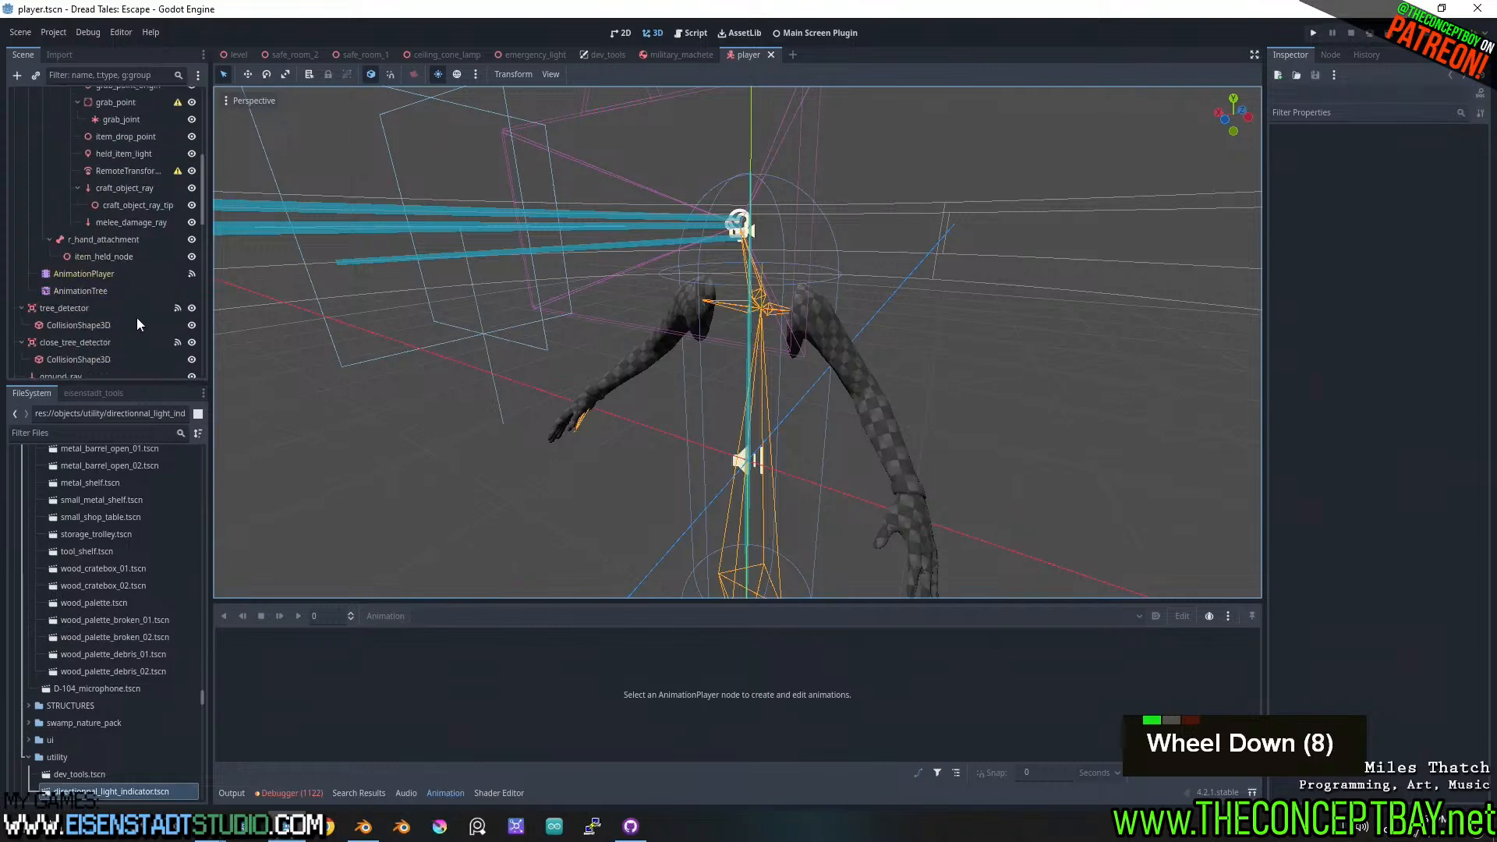
left_click(872, 418)
scroll(873, 418, "up", 1)
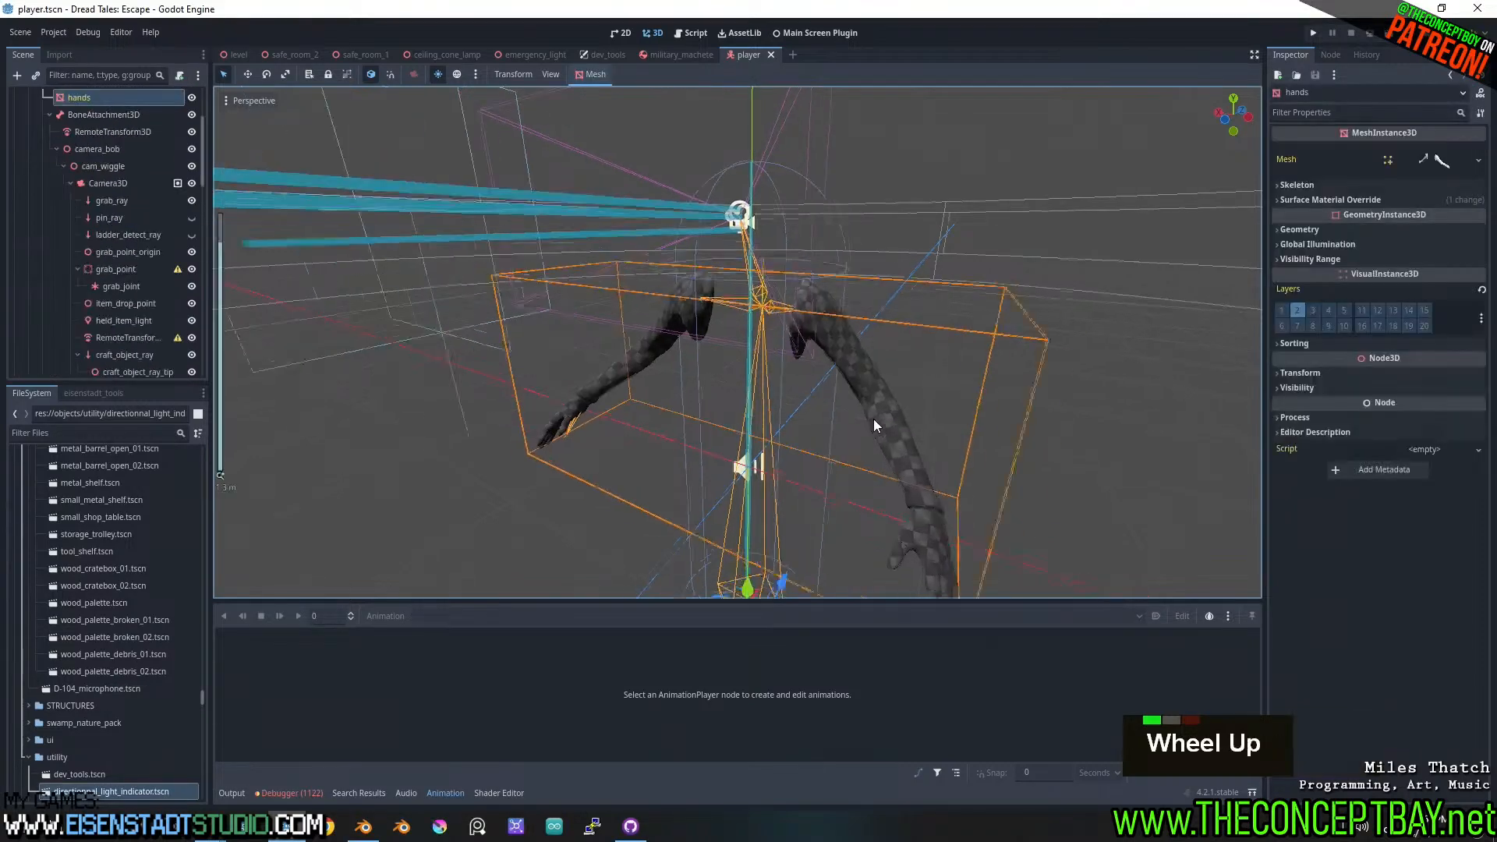
middle_click_drag(873, 419, 675, 418)
scroll(78, 264, "up", 2)
scroll(77, 264, "down", 4)
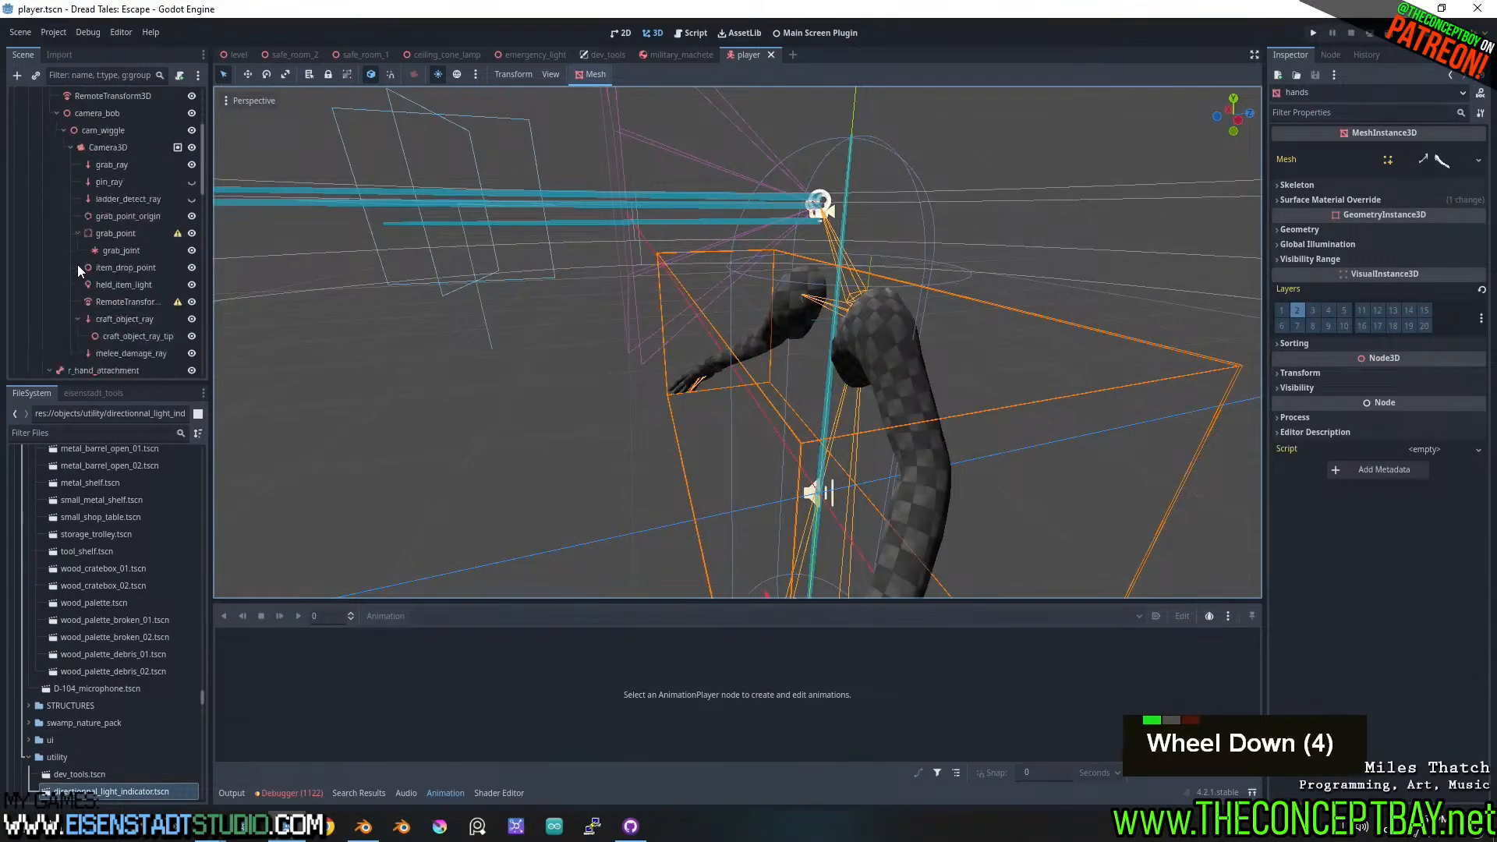
left_click(95, 368)
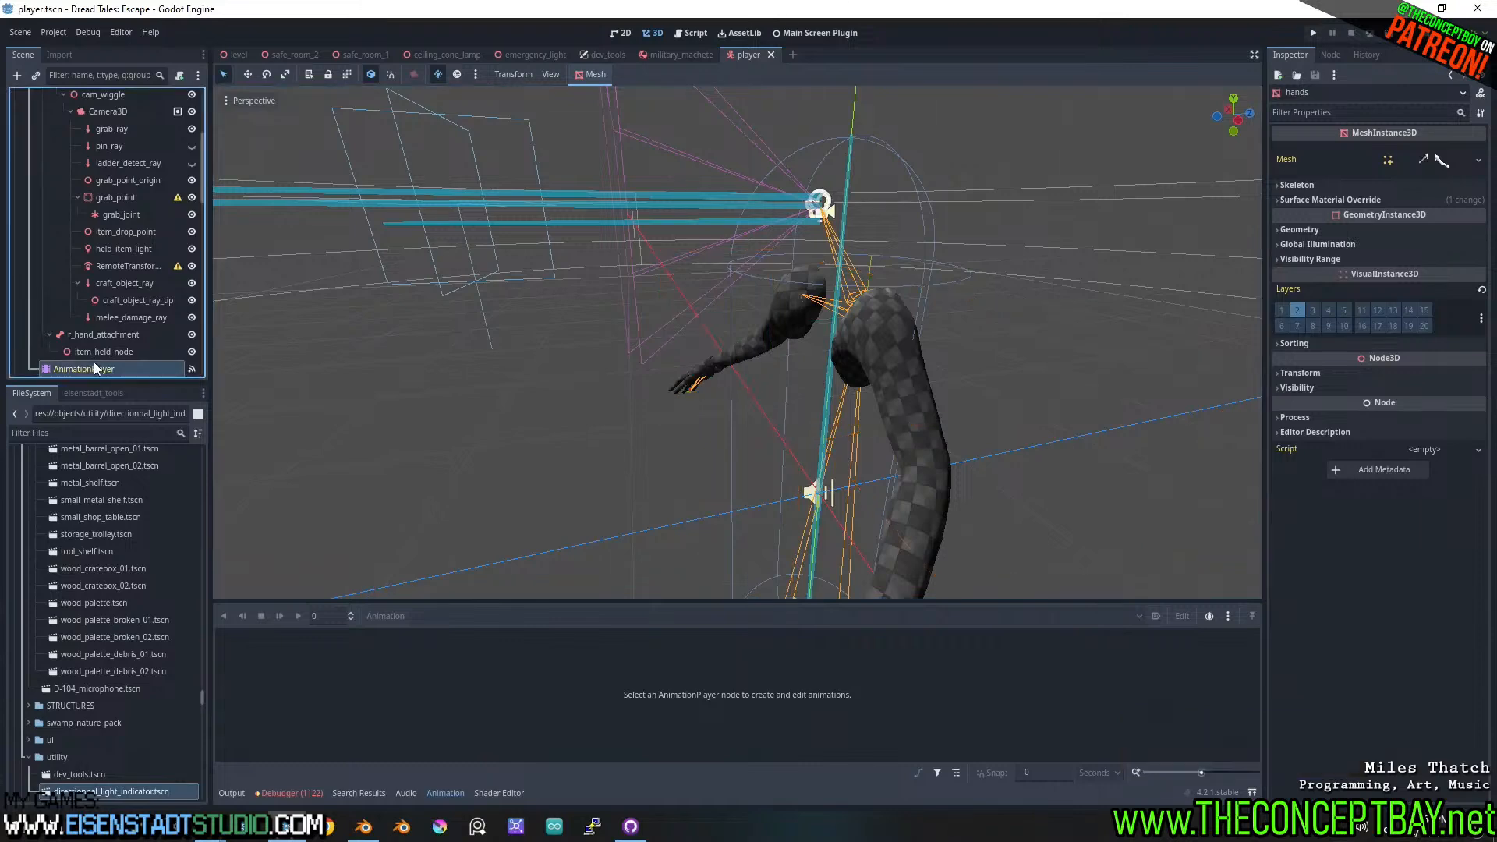
left_click(467, 616)
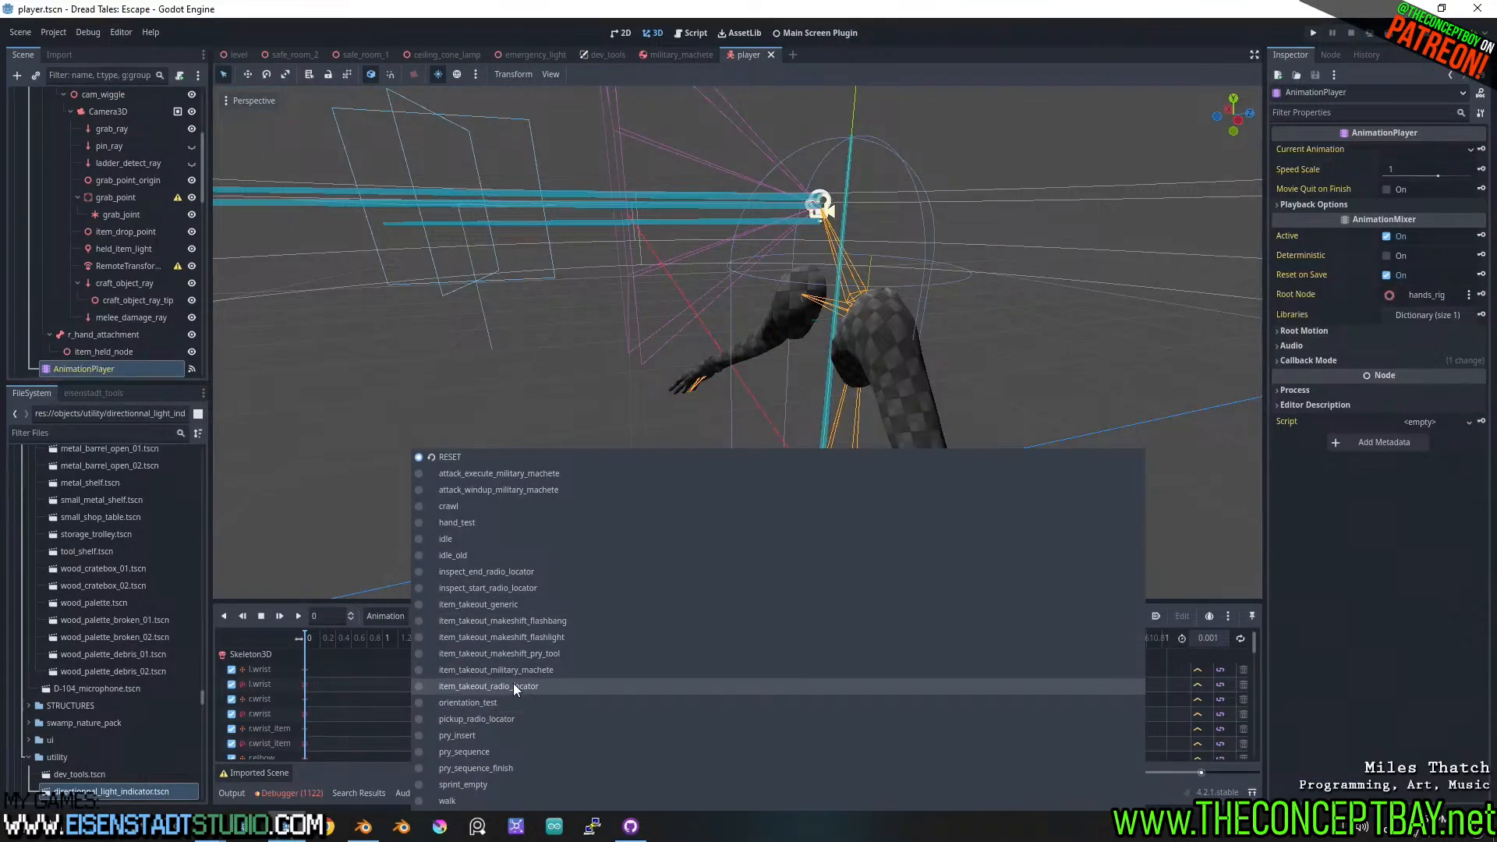
left_click(535, 672)
- Scrub the machete takeout animation to its end at 1.6667 seconds to pose the right hand
middle_click_drag(767, 463, 639, 437)
scroll(689, 512, "up", 4)
left_click_drag(352, 636, 474, 643)
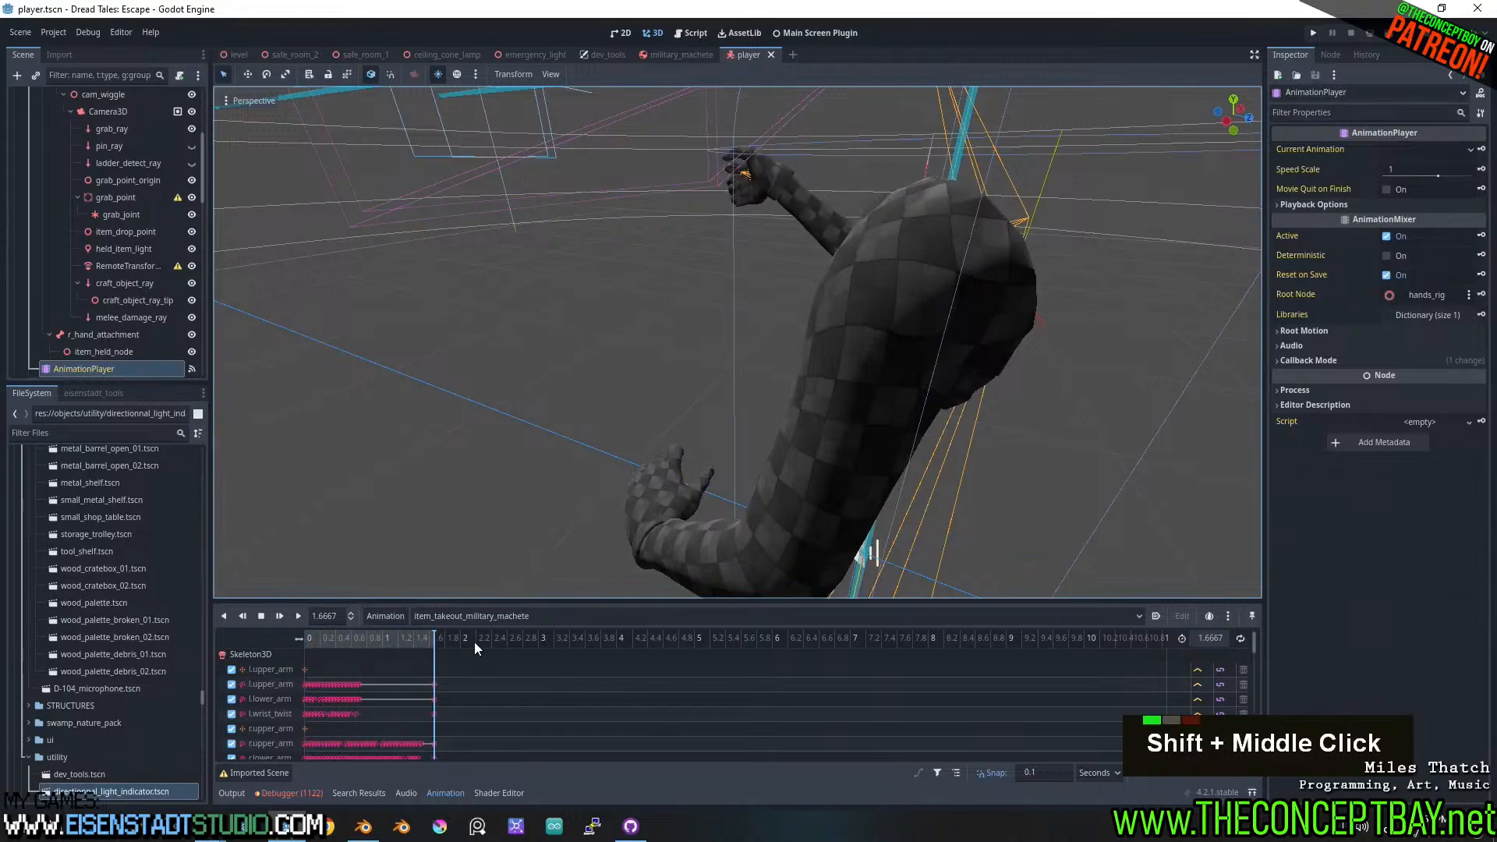
middle_click_drag(703, 344, 616, 445, "shift")
- Instantiate objects/items/military_machete.tscn as a child of item_held_node under r_hand_attachment
left_click(104, 336)
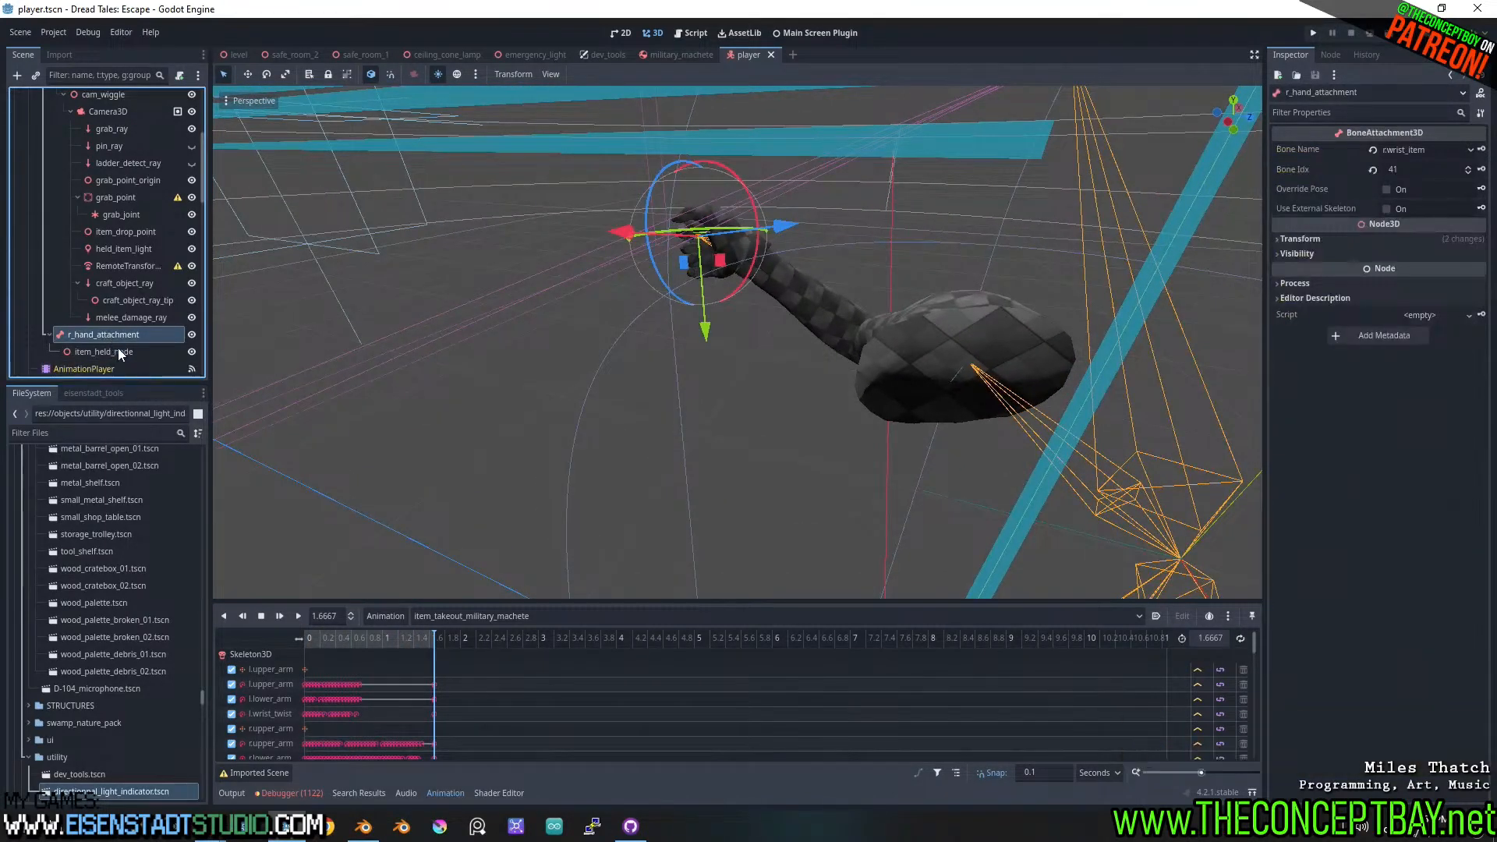
left_click(119, 352)
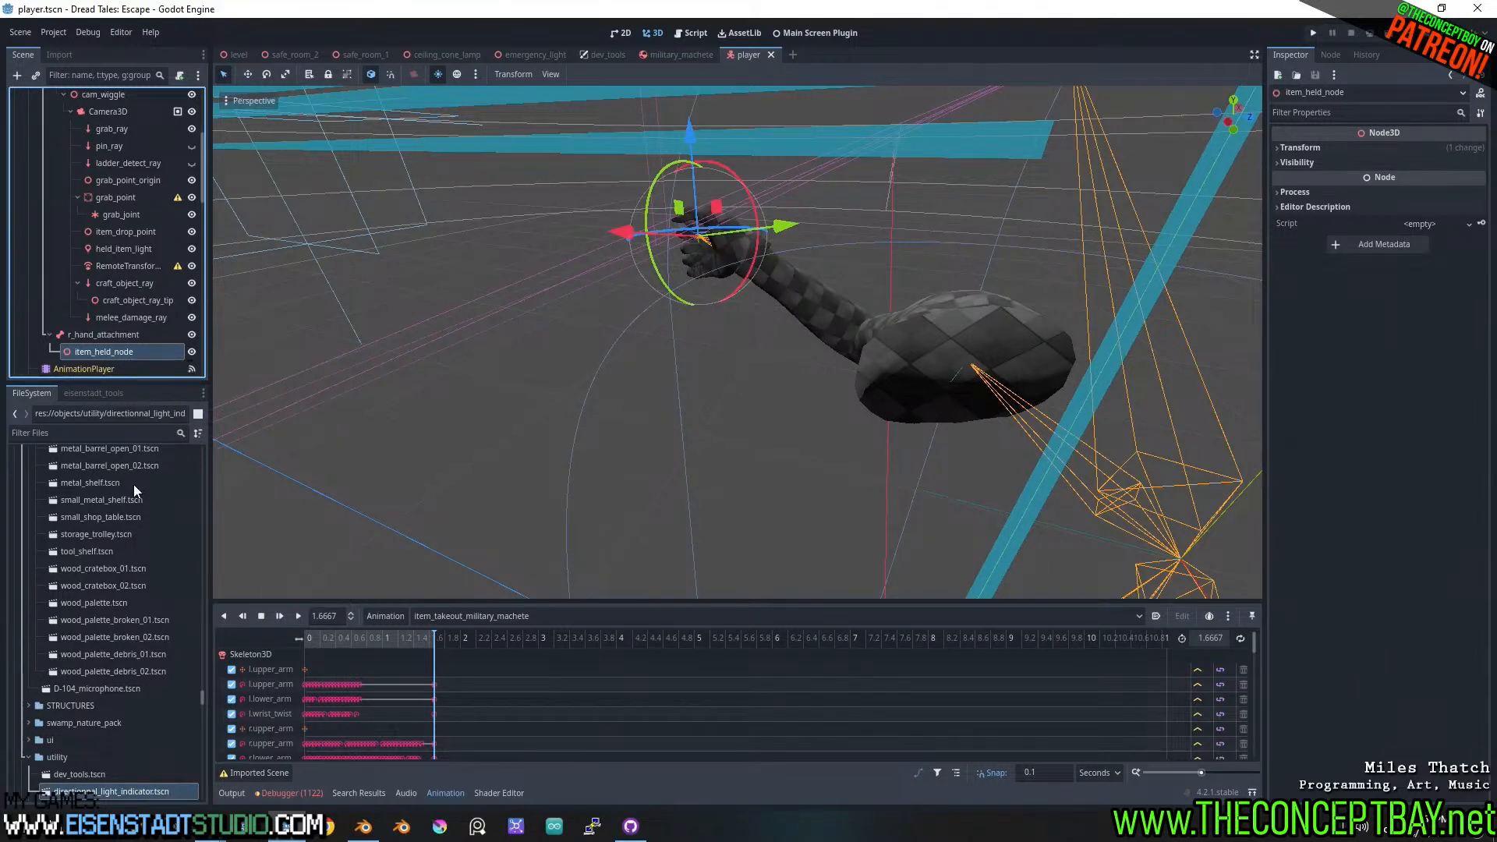
left_click(144, 433)
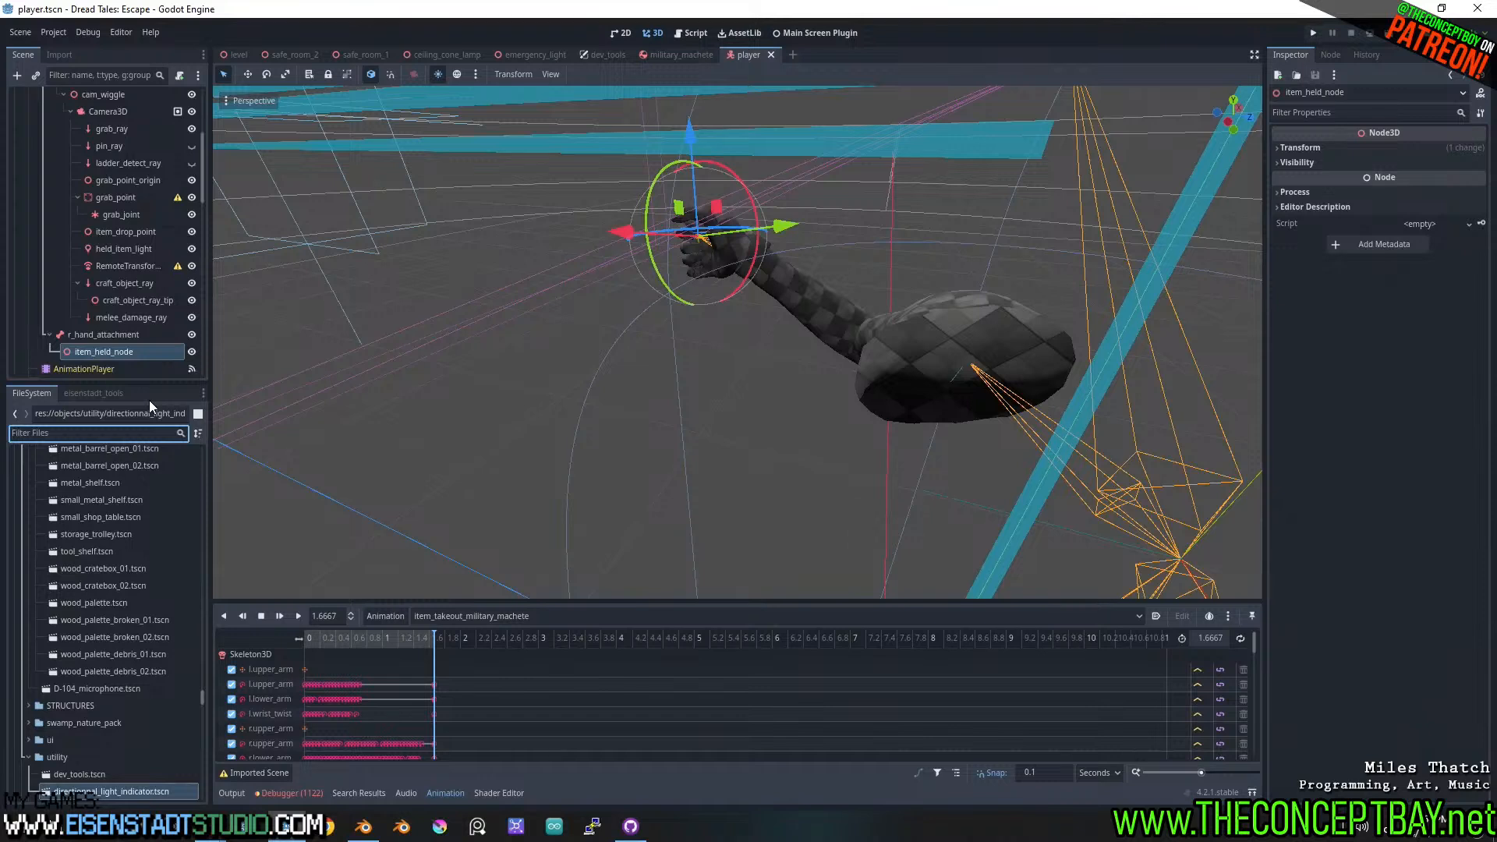
key("ctrl+a")
key("Escape")
key("ctrl+shift+a")
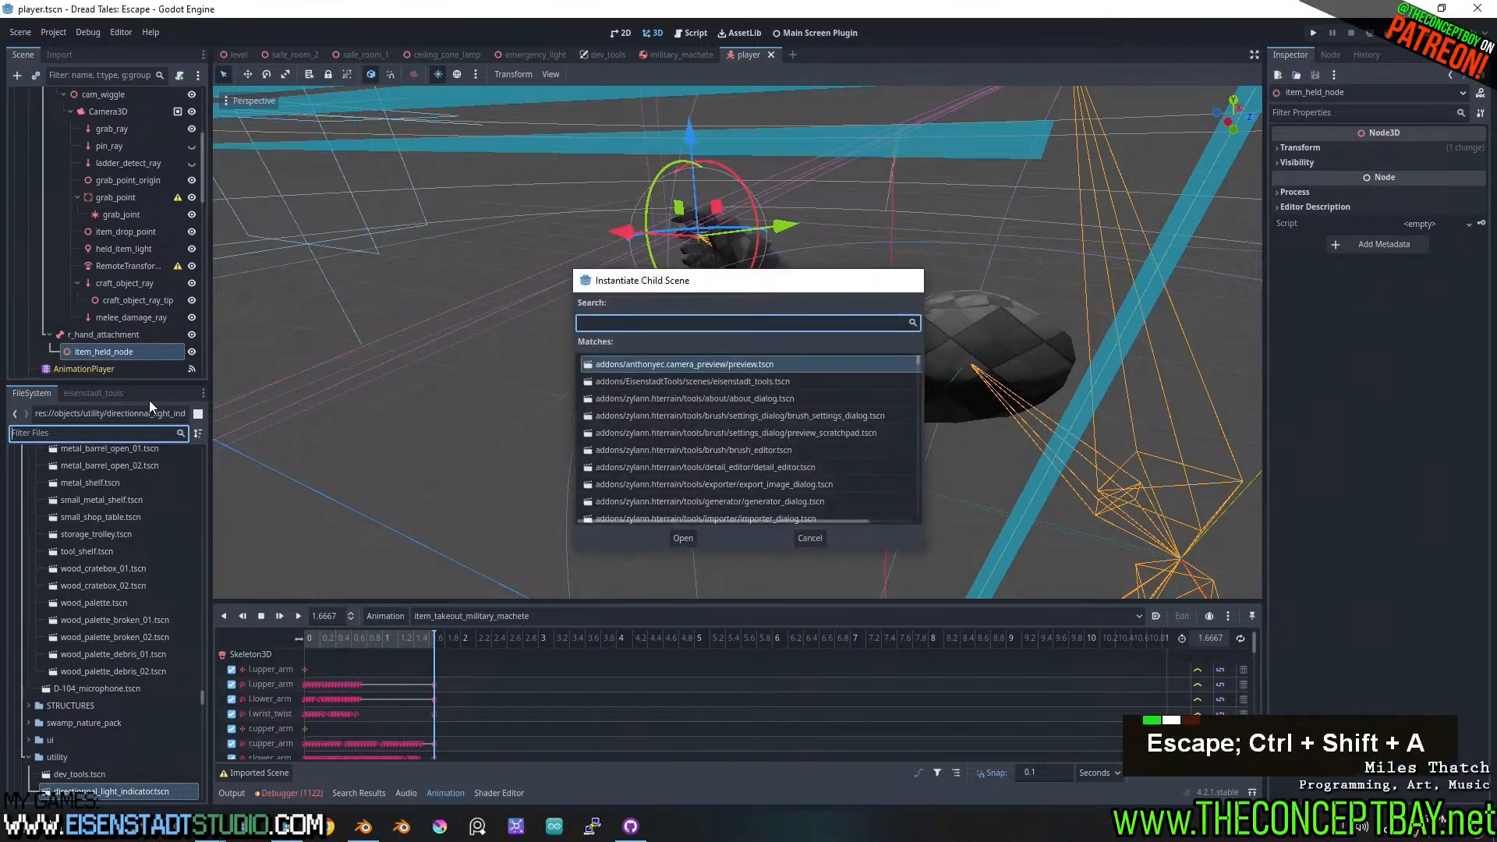
type("machette")
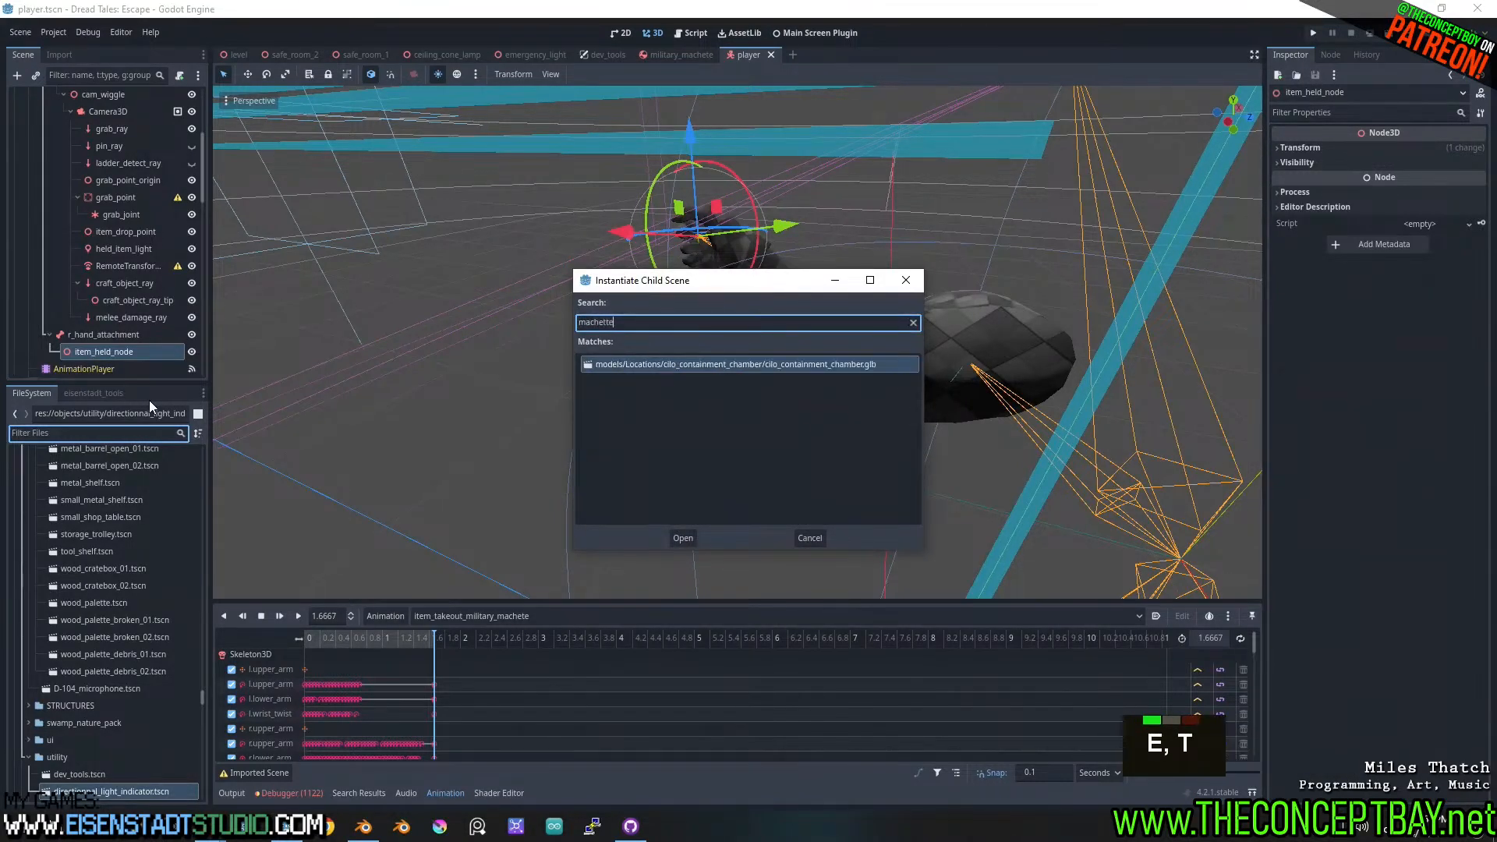
key("ctrl+a")
key("Right")
key("BackSpace")
key("BackSpace")
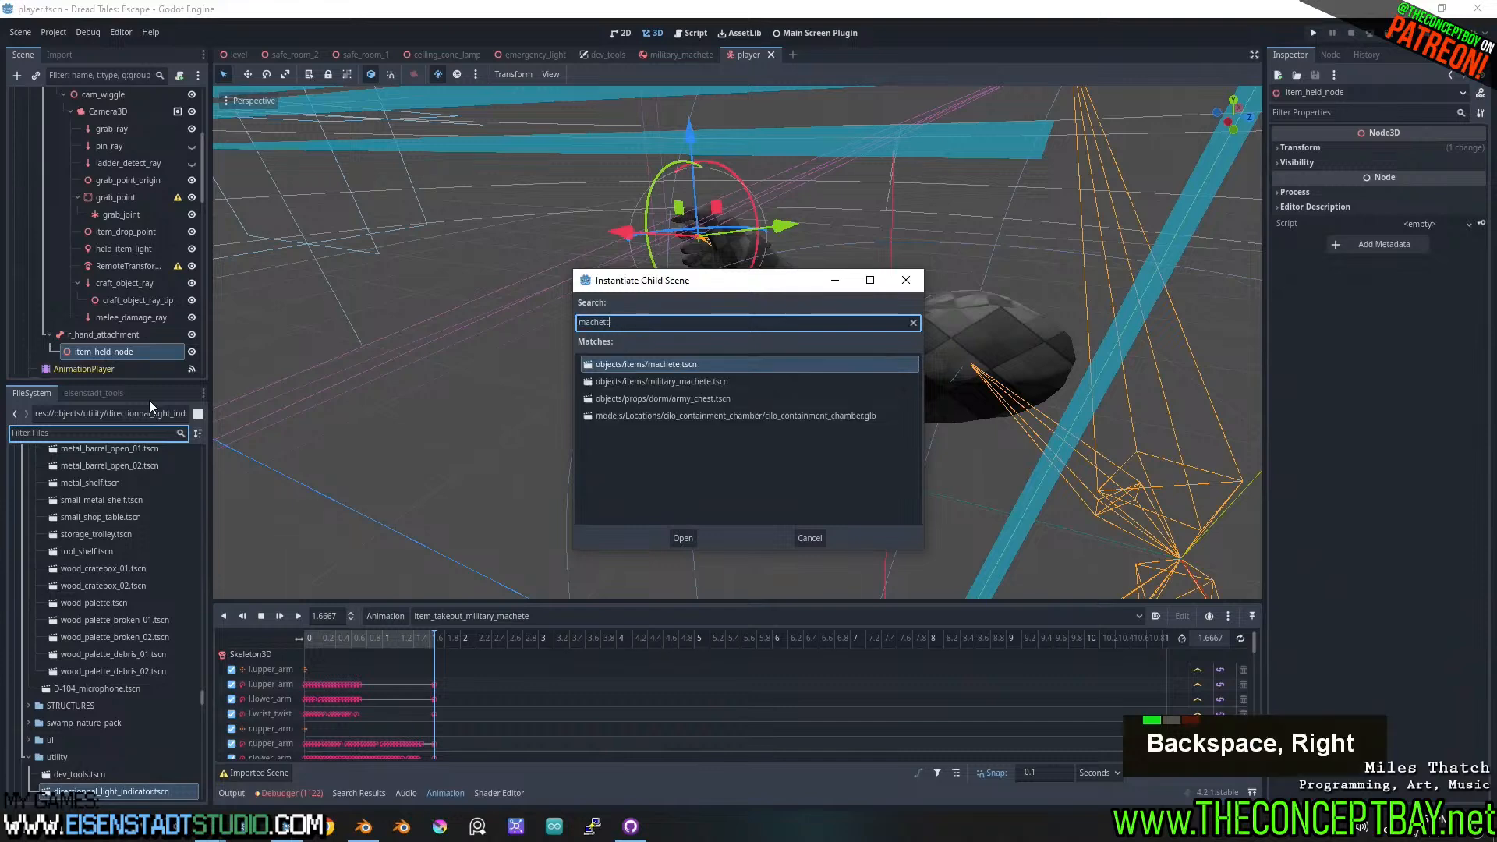
type("e")
key("Down")
key("Return")
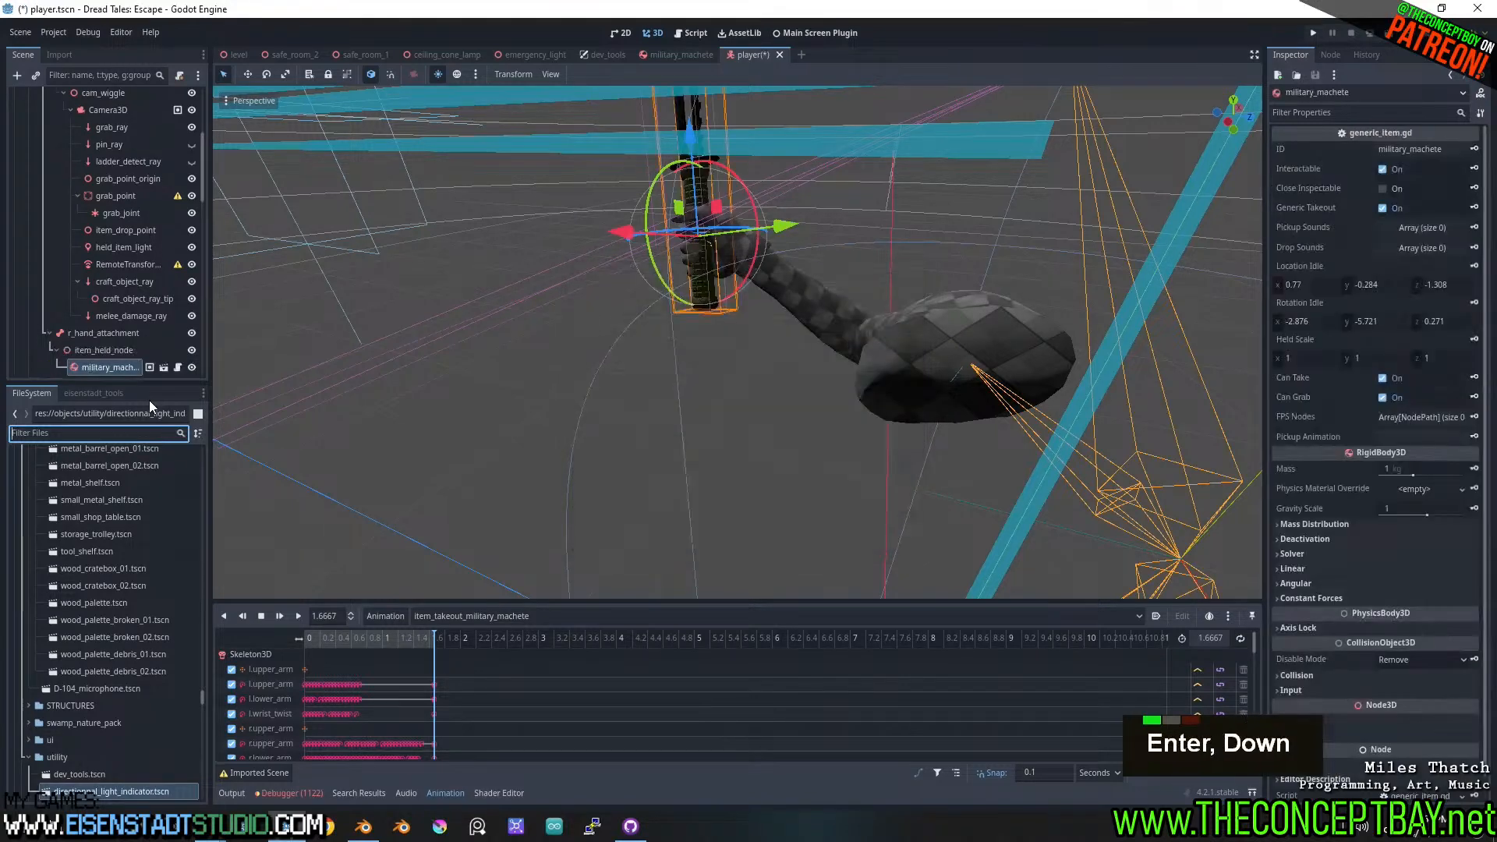
- Inspect the machete's fit in the right hand from several angles, scrubbing the takeout animation back to 0.5 seconds
middle_click_drag(395, 367, 806, 273, "shift")
scroll(906, 287, "down", 5)
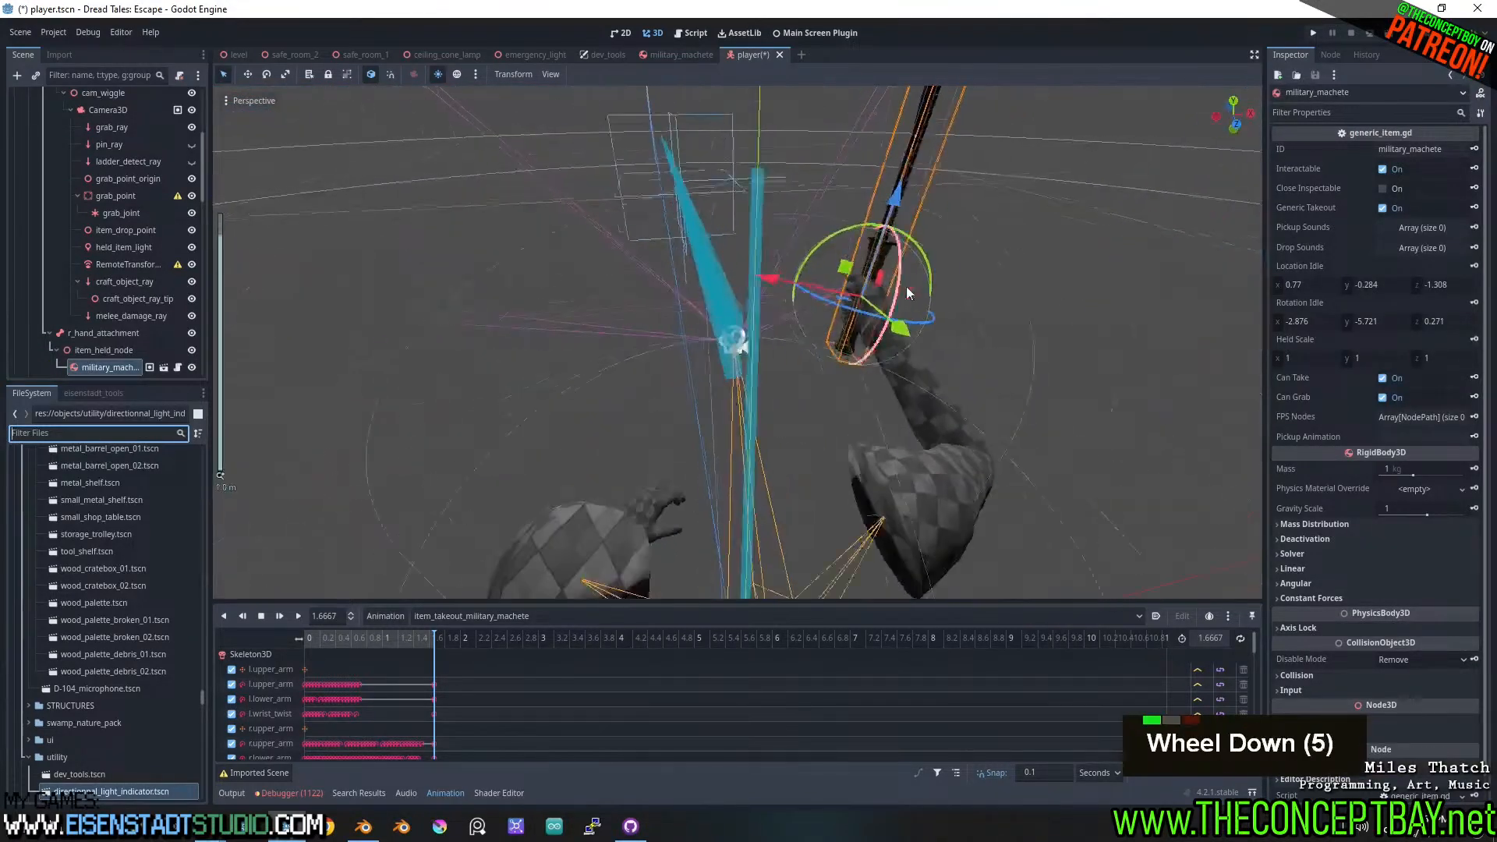
middle_click_drag(906, 287, 813, 373, "shift")
scroll(812, 373, "up", 6)
left_click_drag(439, 637, 341, 653)
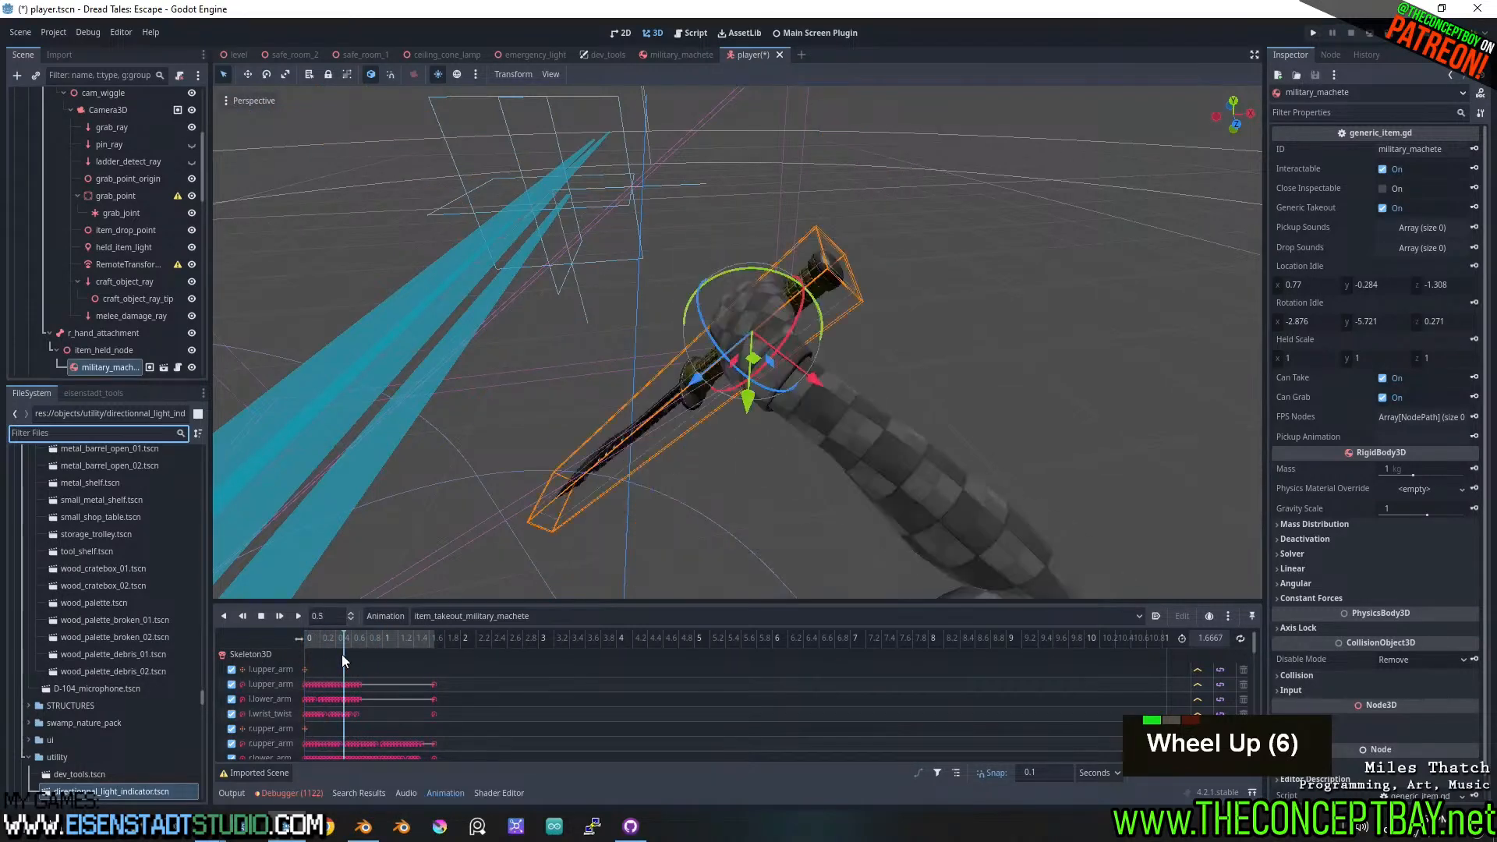
middle_click_drag(858, 390, 908, 353)
scroll(816, 392, "down", 2)
middle_click_drag(816, 391, 616, 415, "shift")
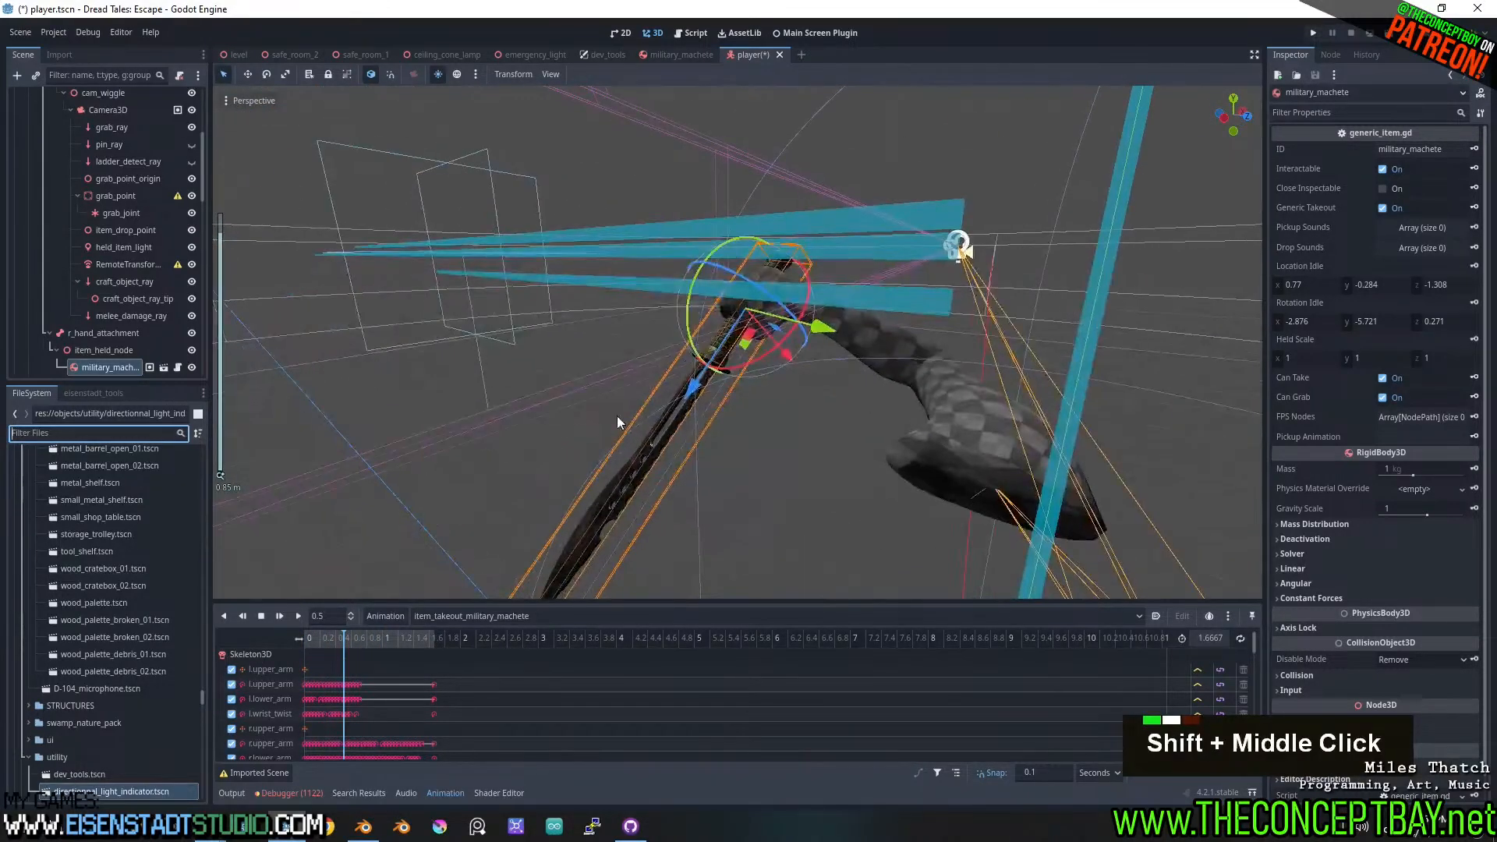
scroll(128, 316, "down", 2)
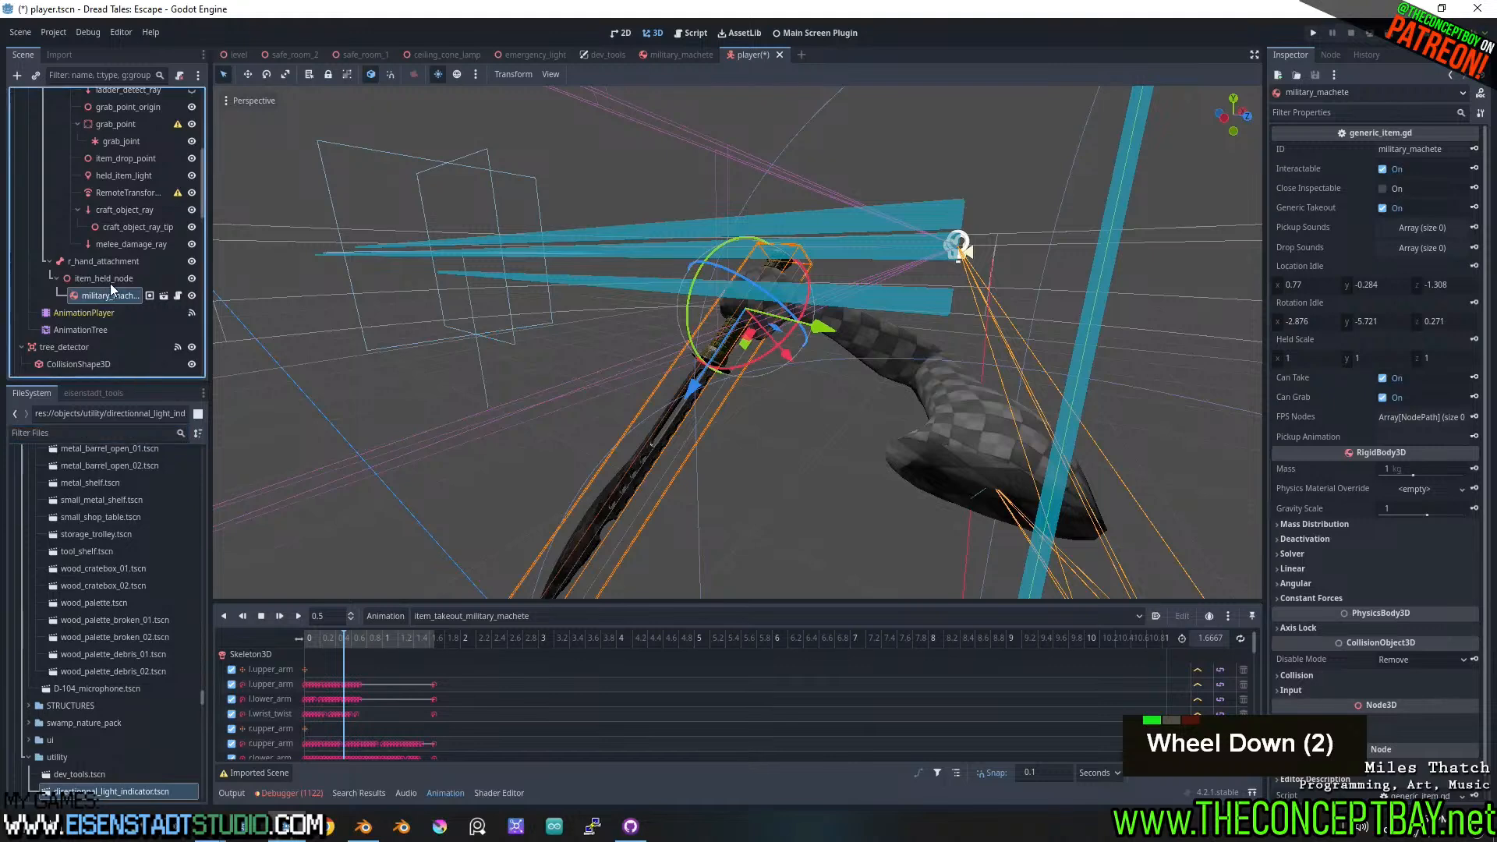
- Delete the military_machete instance from under item_held_node in the player scene
double_click(108, 297)
key("Delete")
key("Return")
- Run the game and spawn a Military Machete from the debug item list
key("F5")
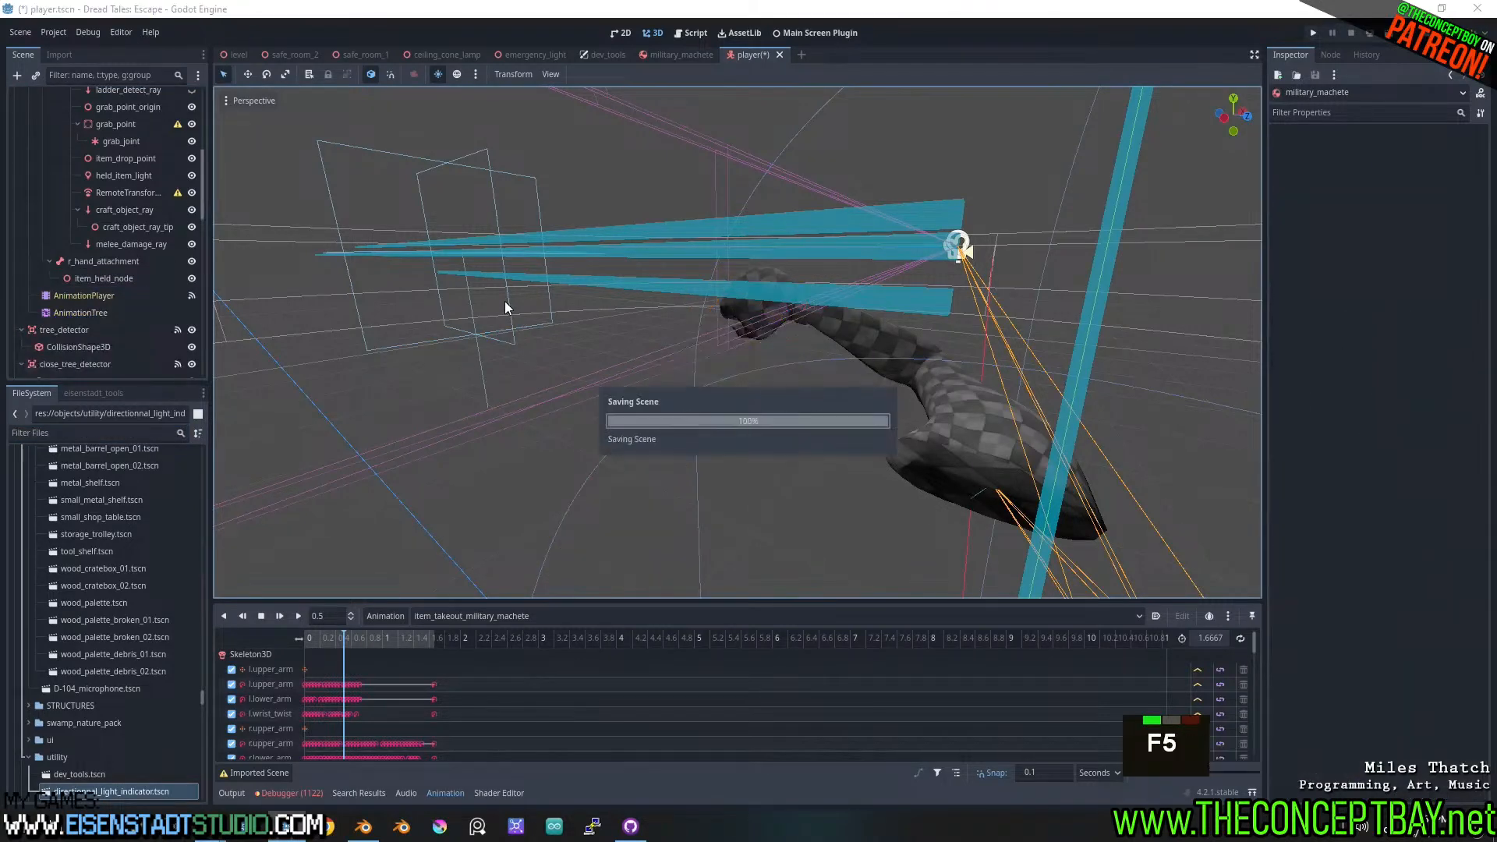
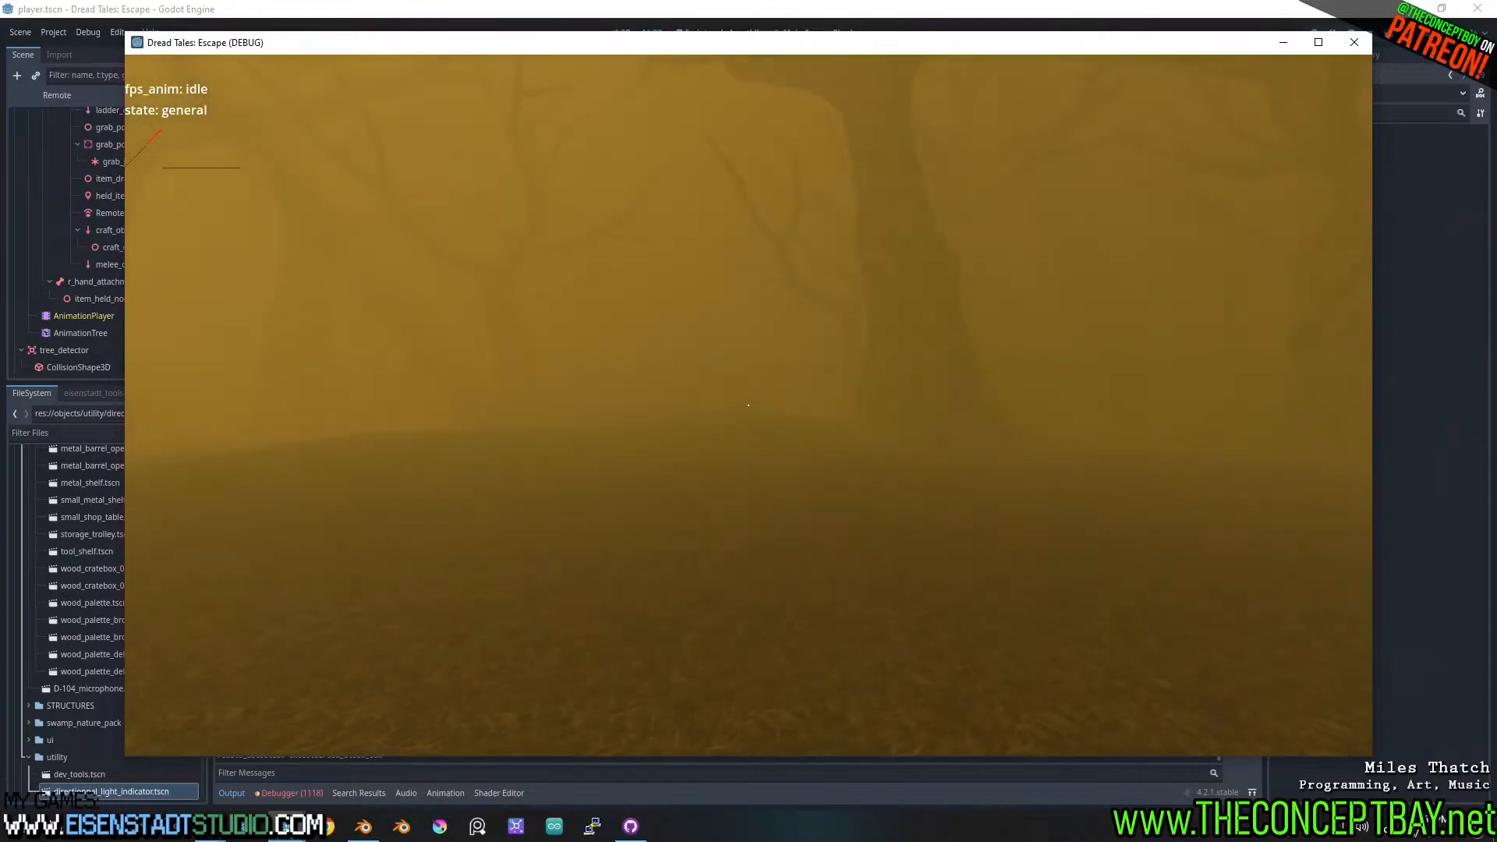
key("grave")
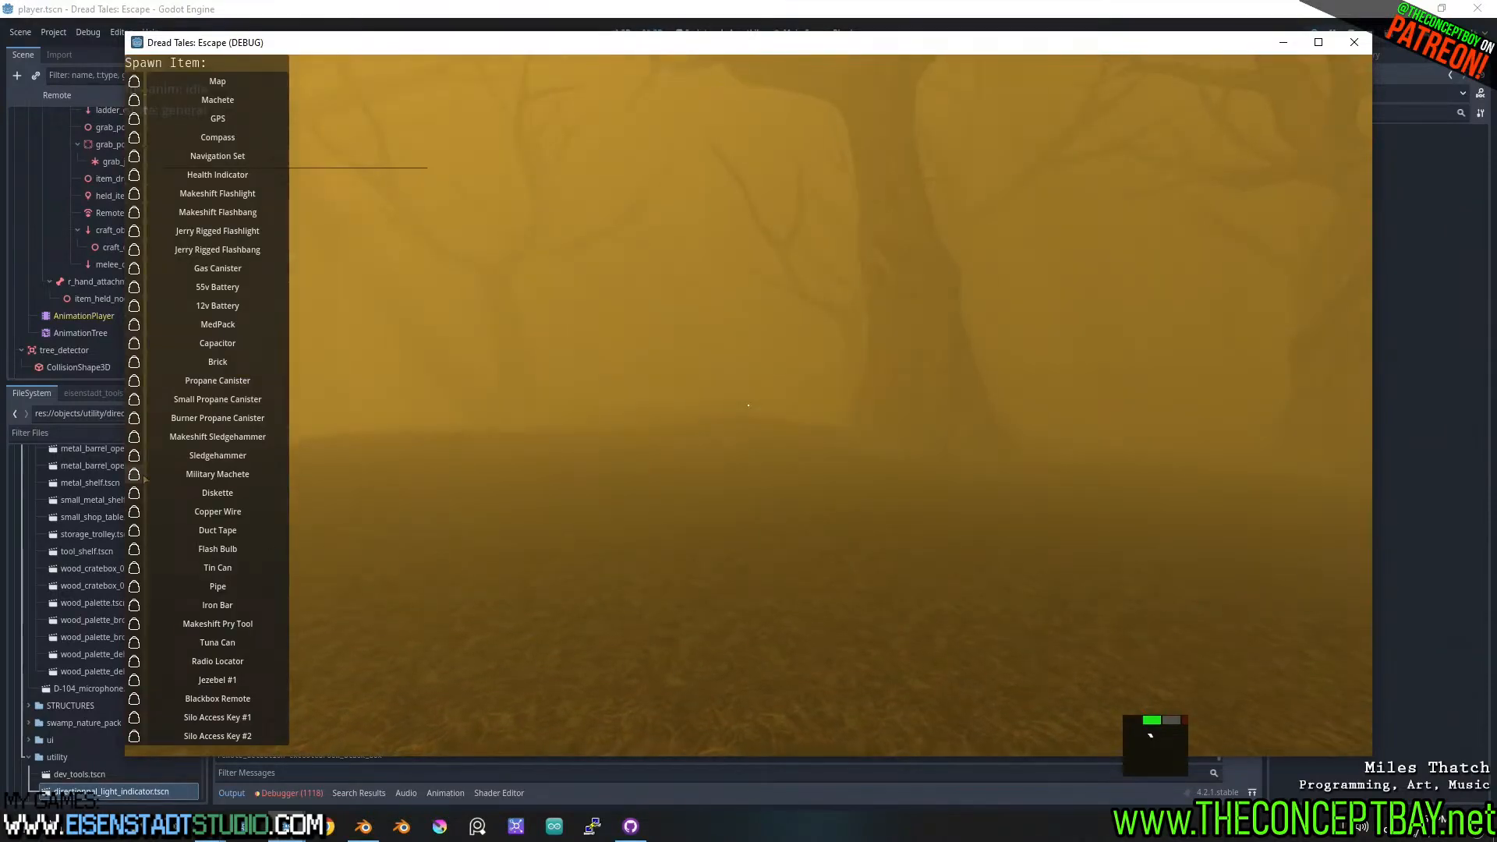
left_click(141, 471)
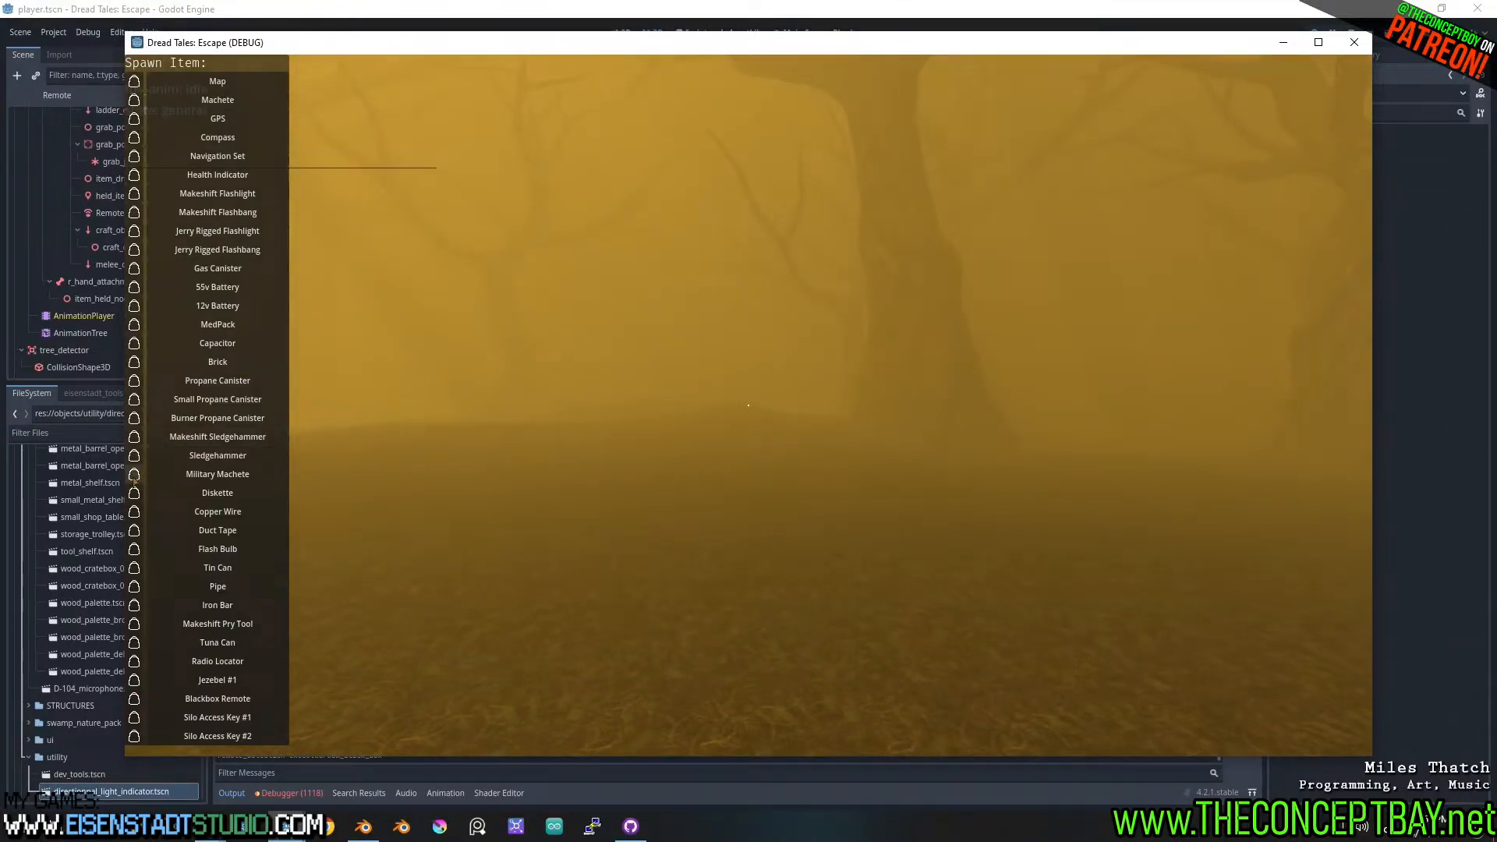
key("grave")
- Switch between the military machete and the makeshift flashlight to check the machete's takeout animation in game, and close the game
scroll(748, 405, "down", 1)
scroll(749, 405, "down", 3)
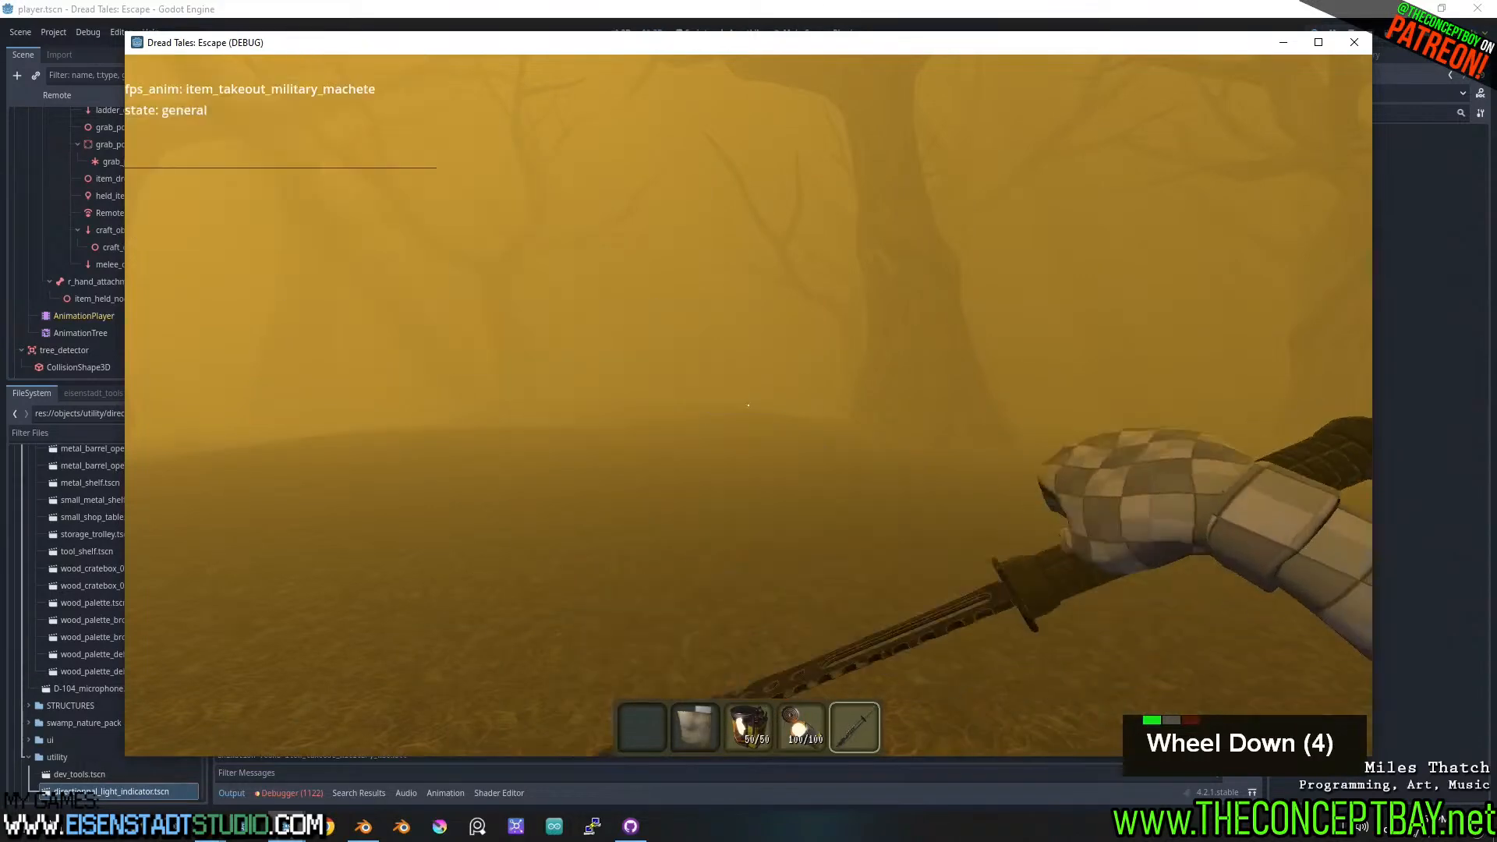
scroll(749, 405, "up", 1)
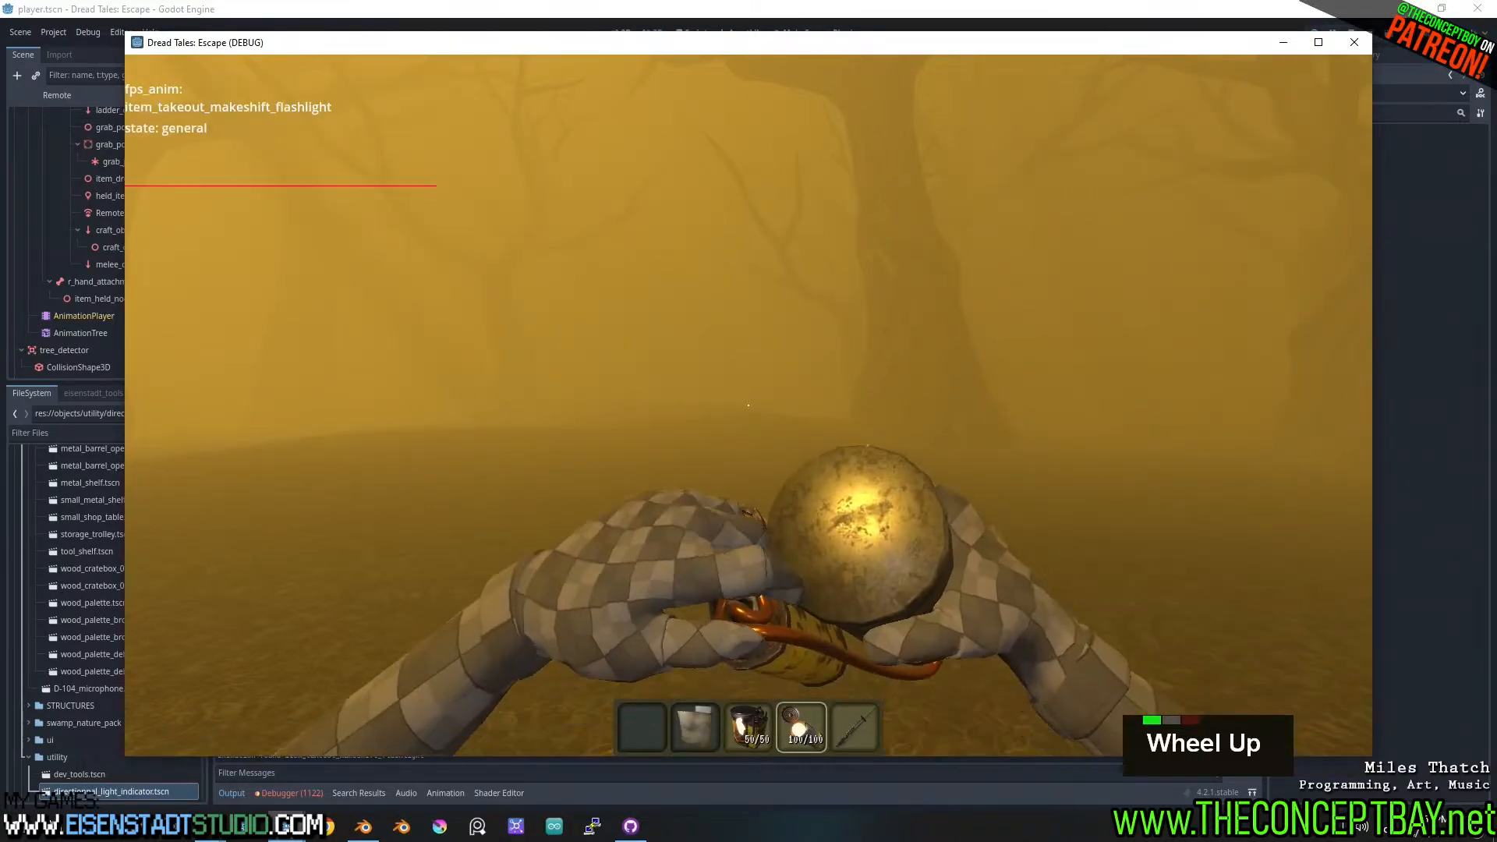
scroll(748, 405, "down", 1)
scroll(749, 405, "up", 1)
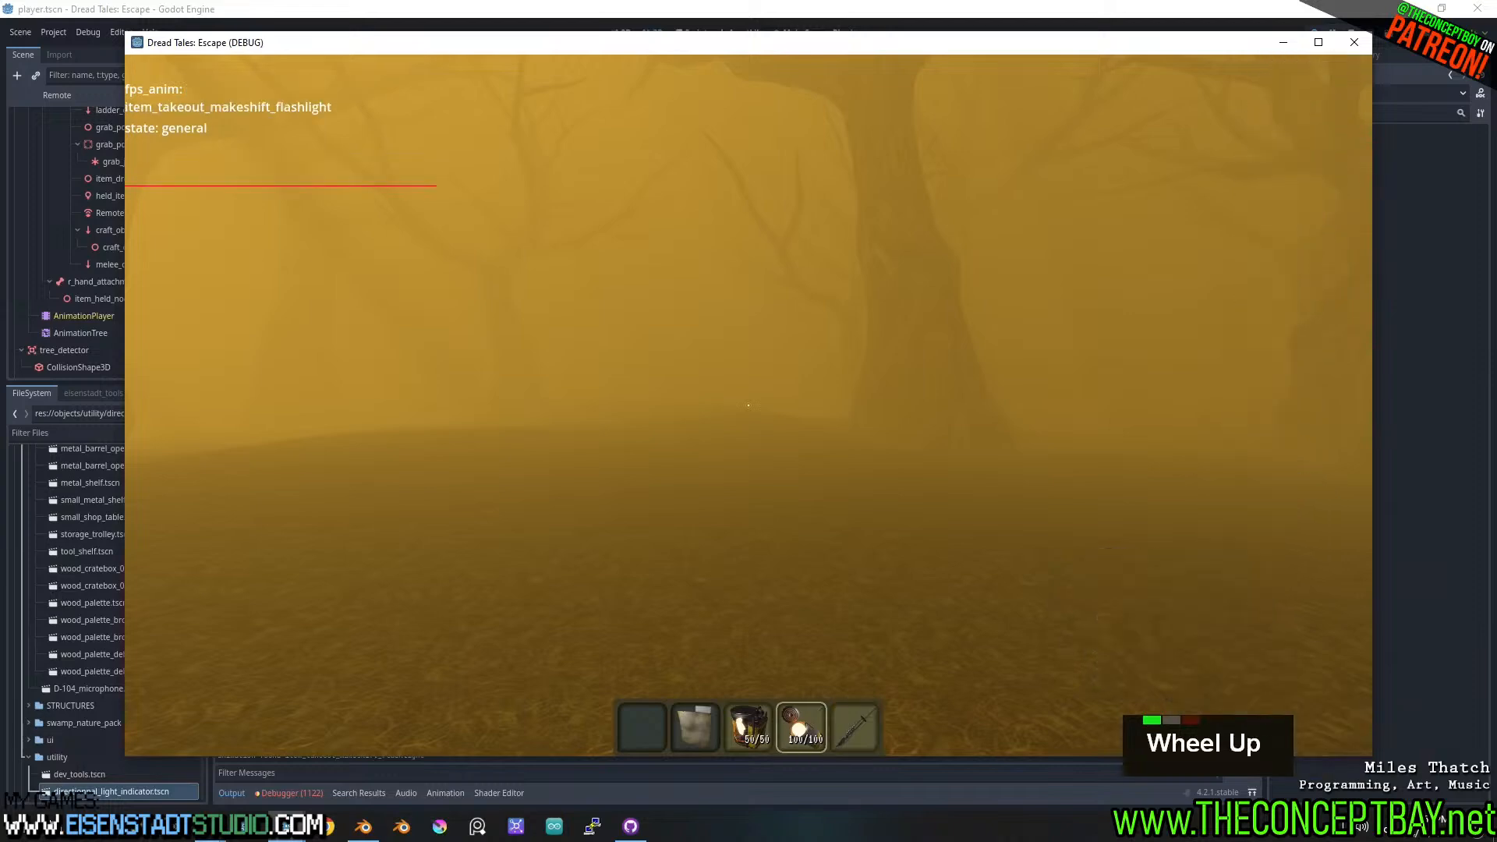
scroll(749, 405, "down", 1)
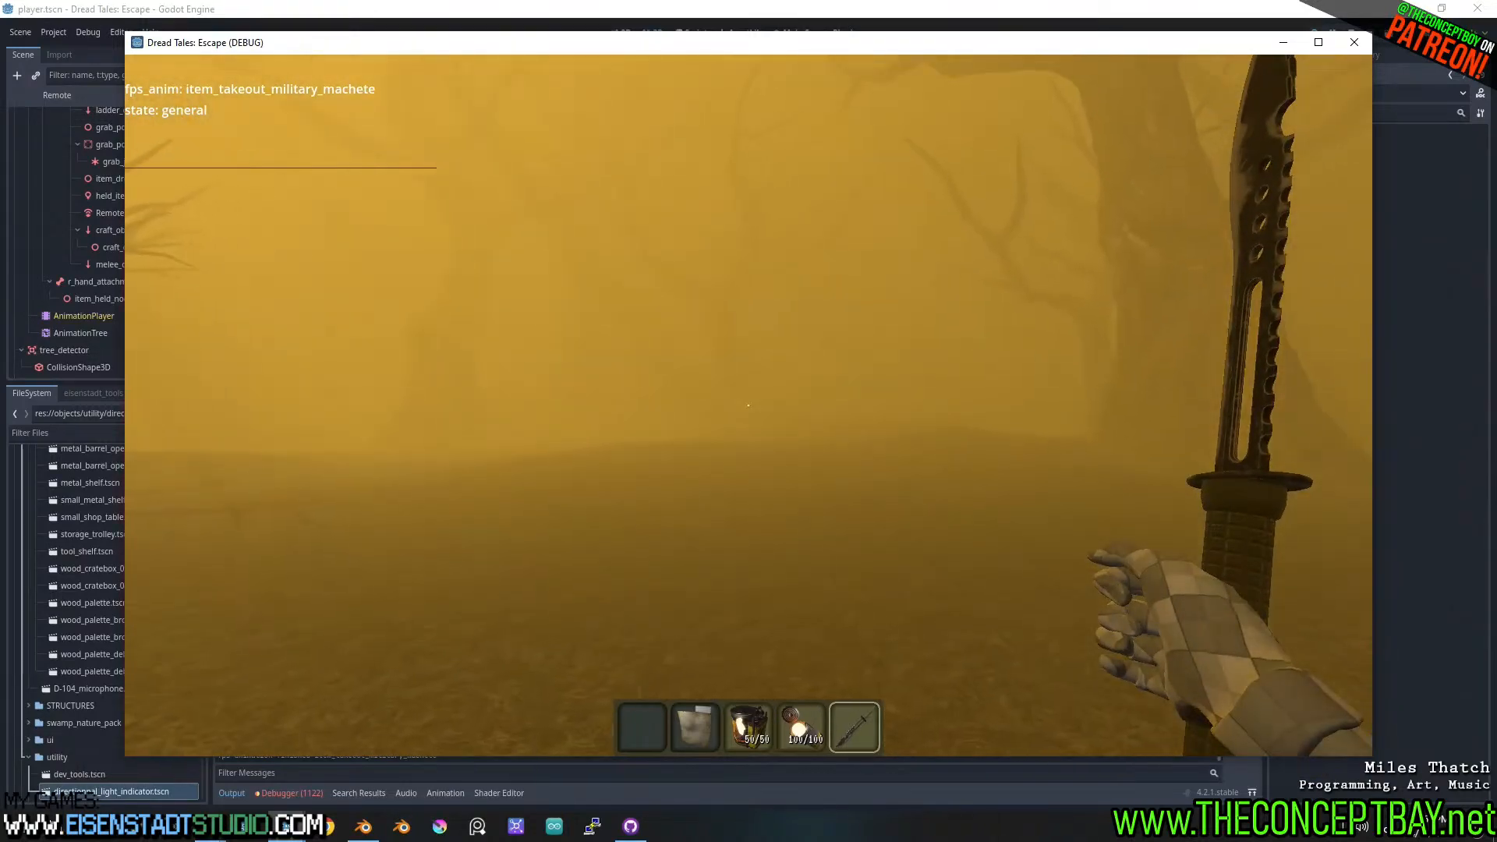
key("alt+F4")
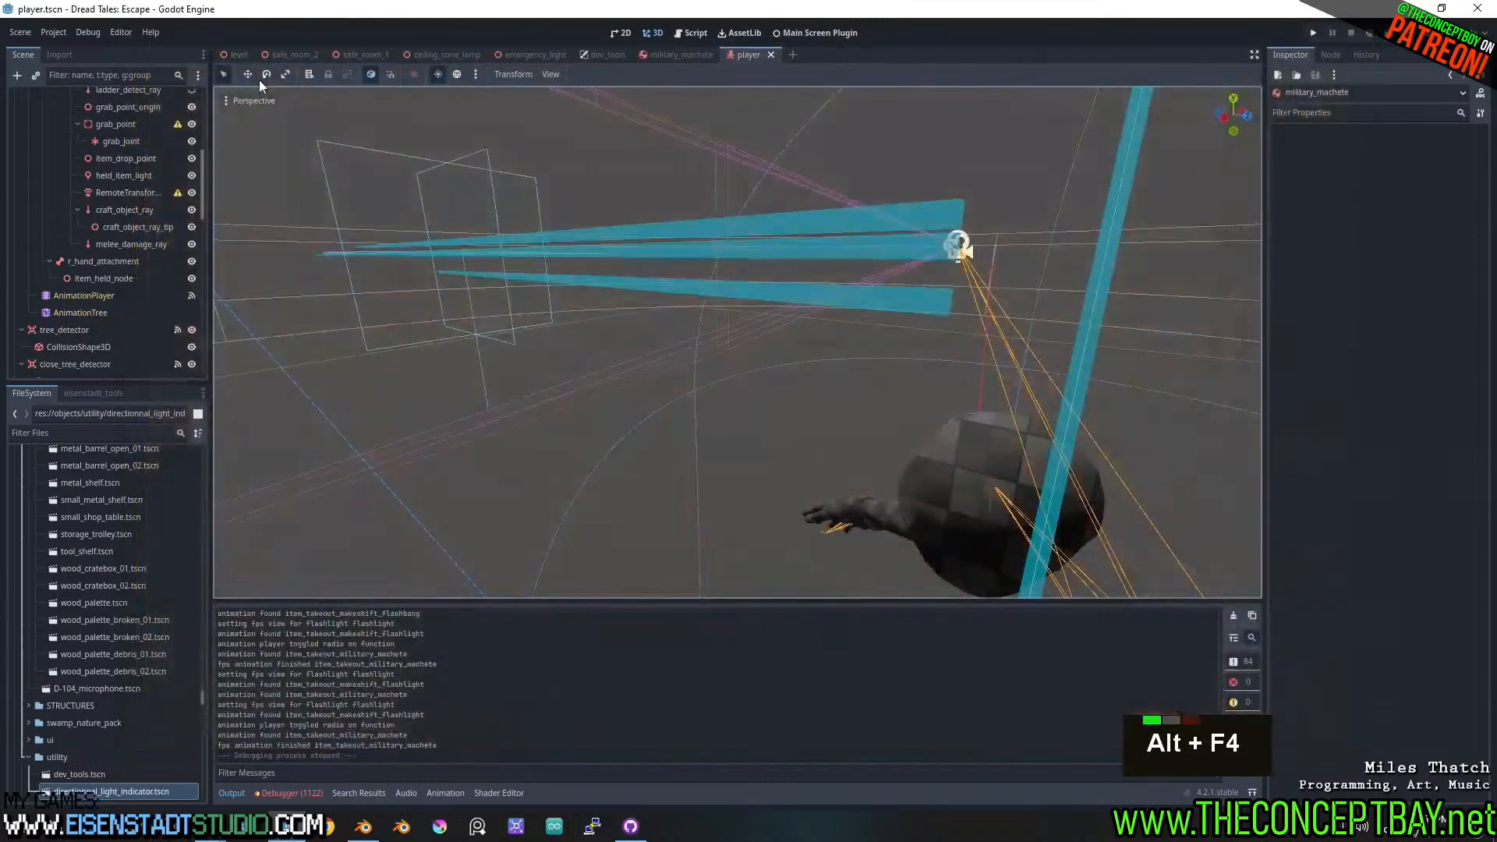
- In the military_machete scene, add an element to the root node's FPS Nodes array and assign MeshInstance3D to it
left_click(696, 53)
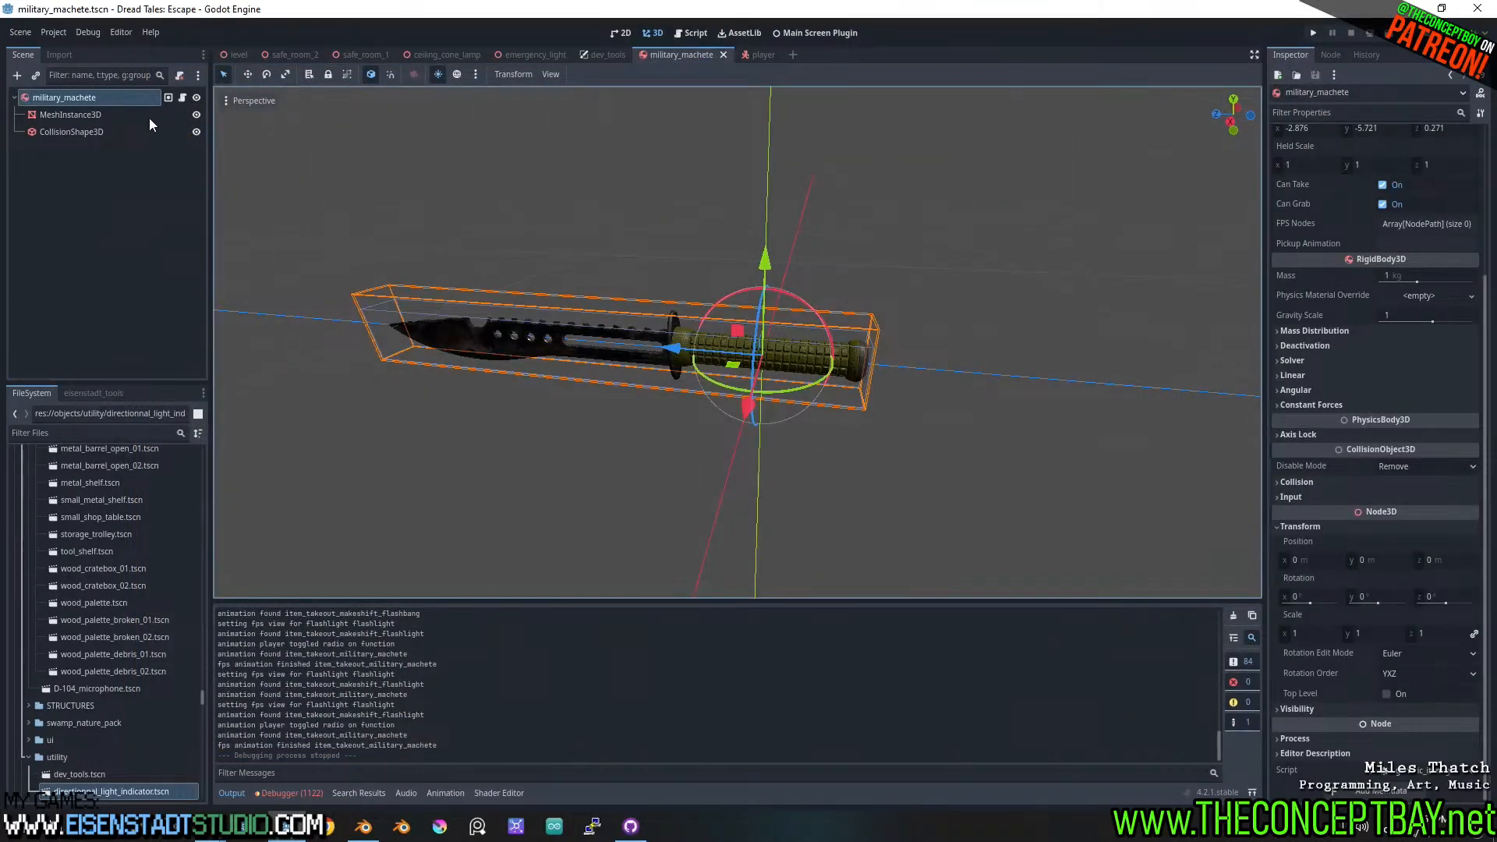
left_click(92, 111)
left_click(124, 100)
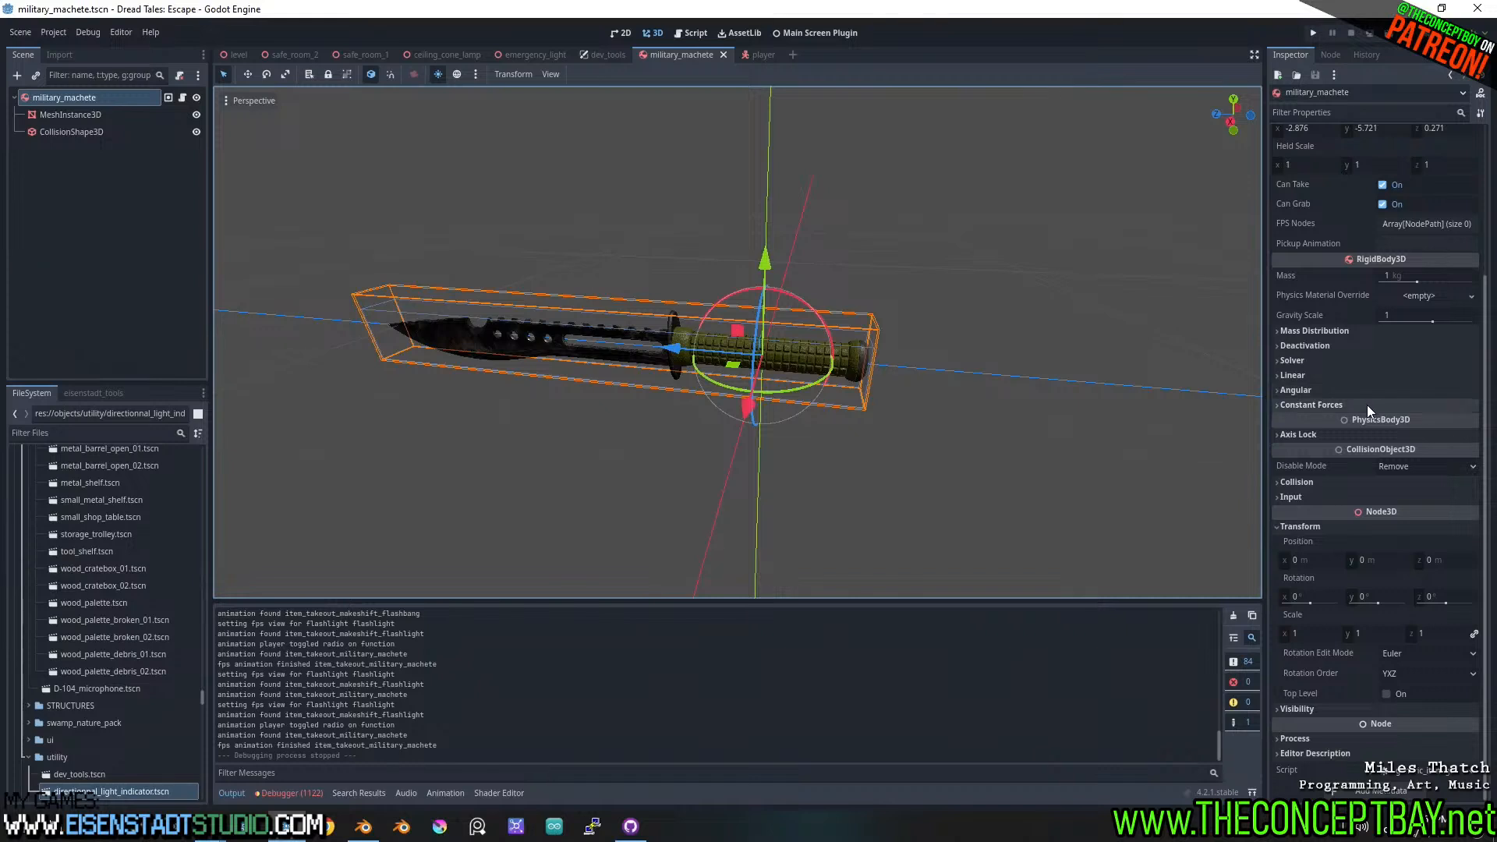
scroll(1369, 408, "up", 3)
left_click(1397, 417)
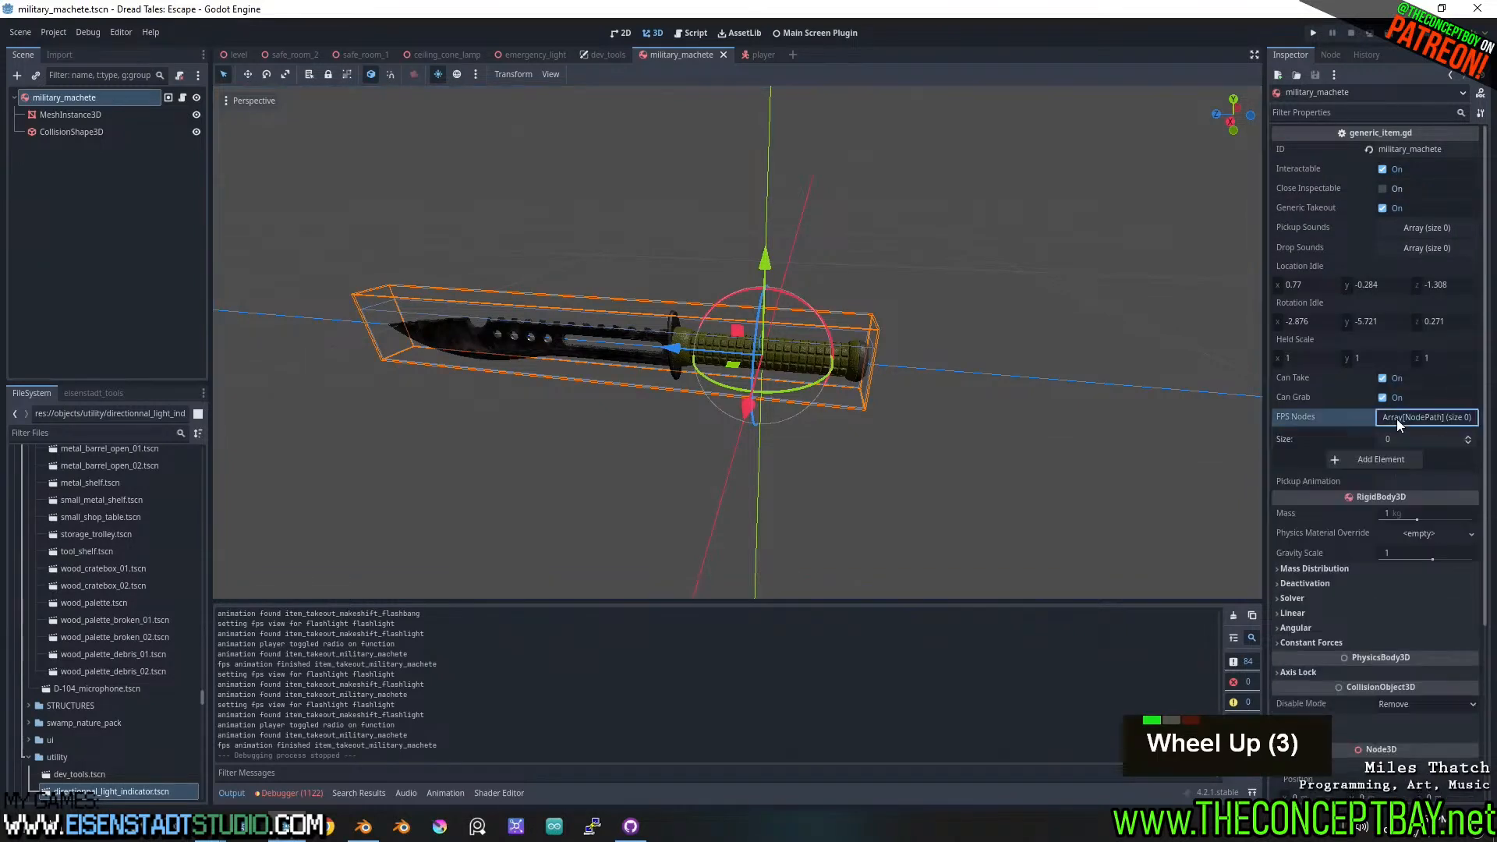
left_click(1401, 459)
left_click(1405, 458)
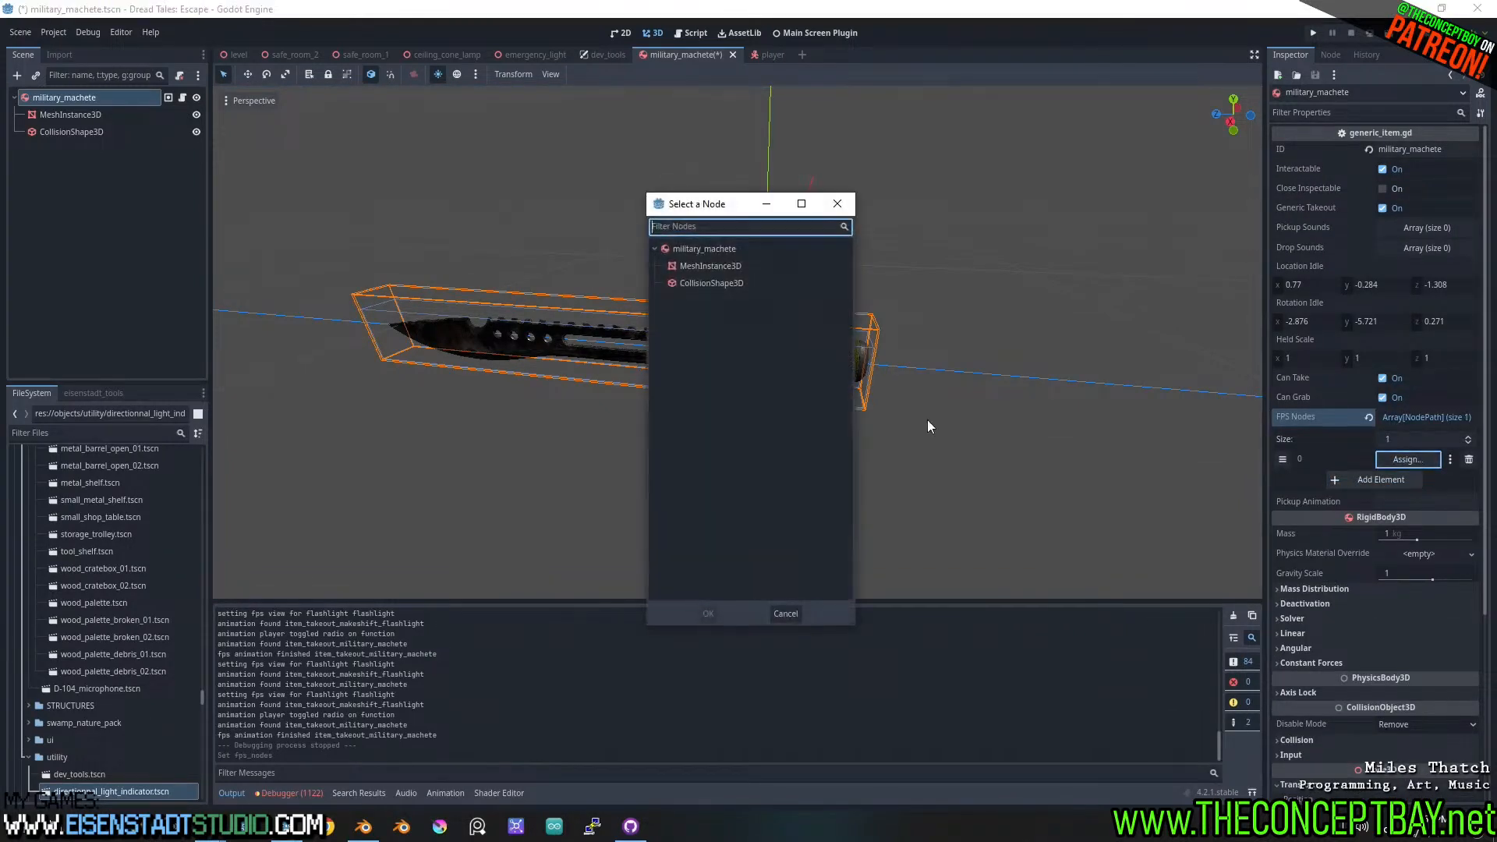
double_click(718, 266)
middle_click_drag(1045, 401, 1021, 415)
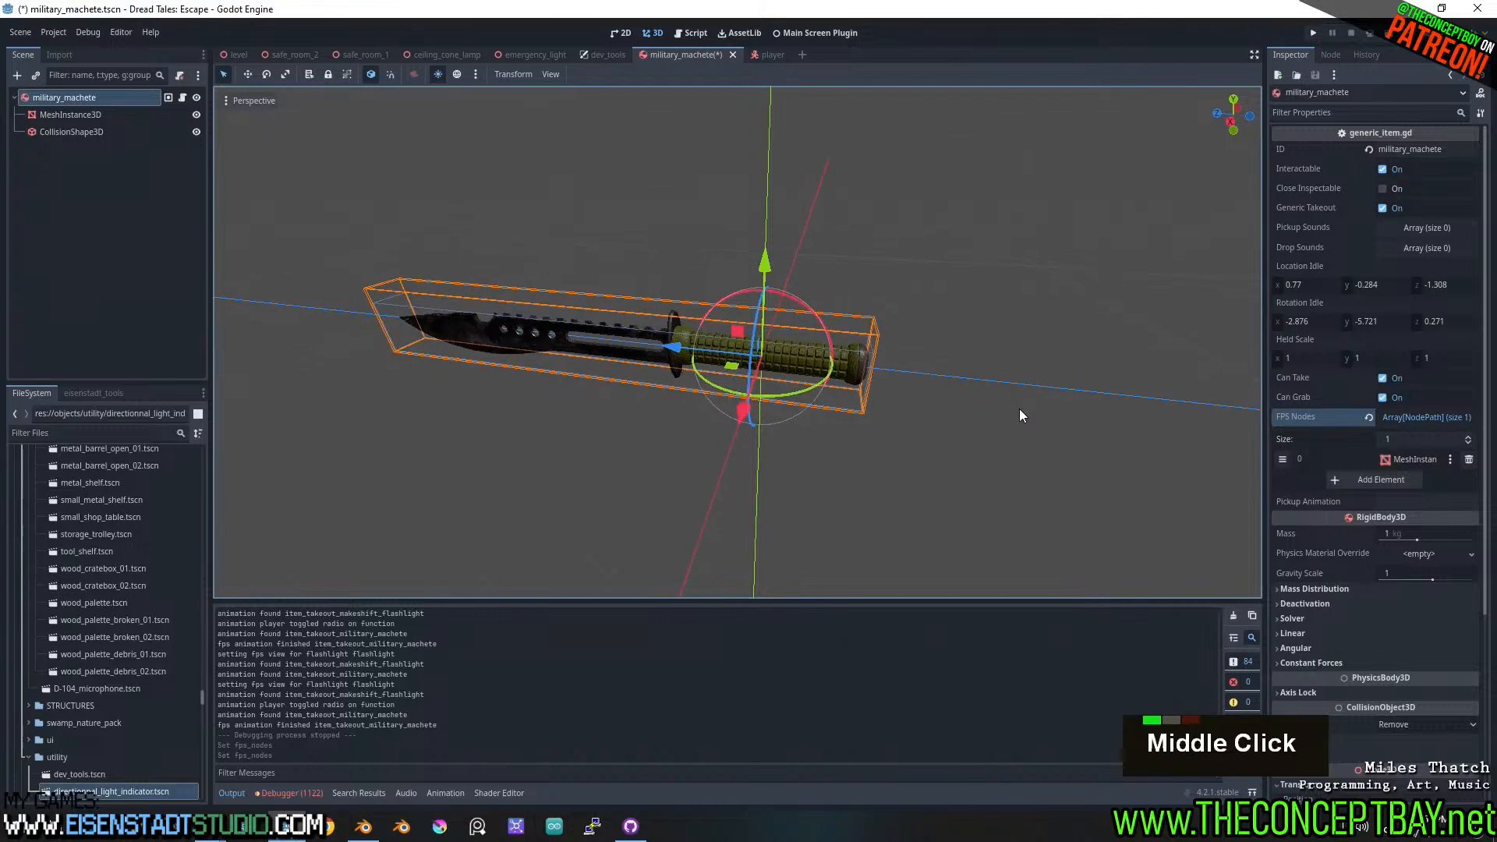
- Run the game again and spawn a Makeshift Sledgehammer from the debug item list
key("F5")
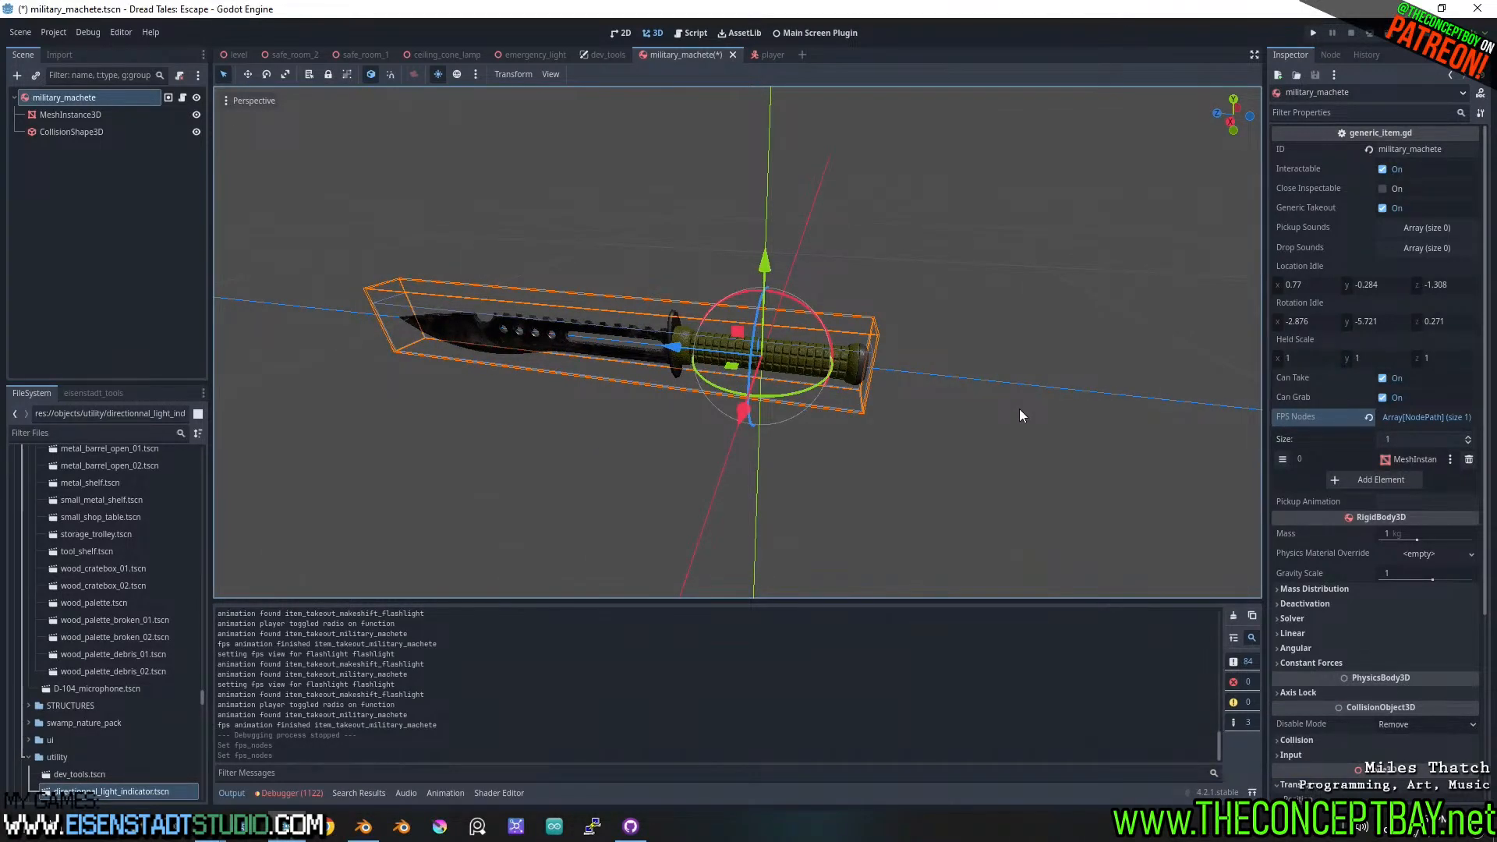
key("F5")
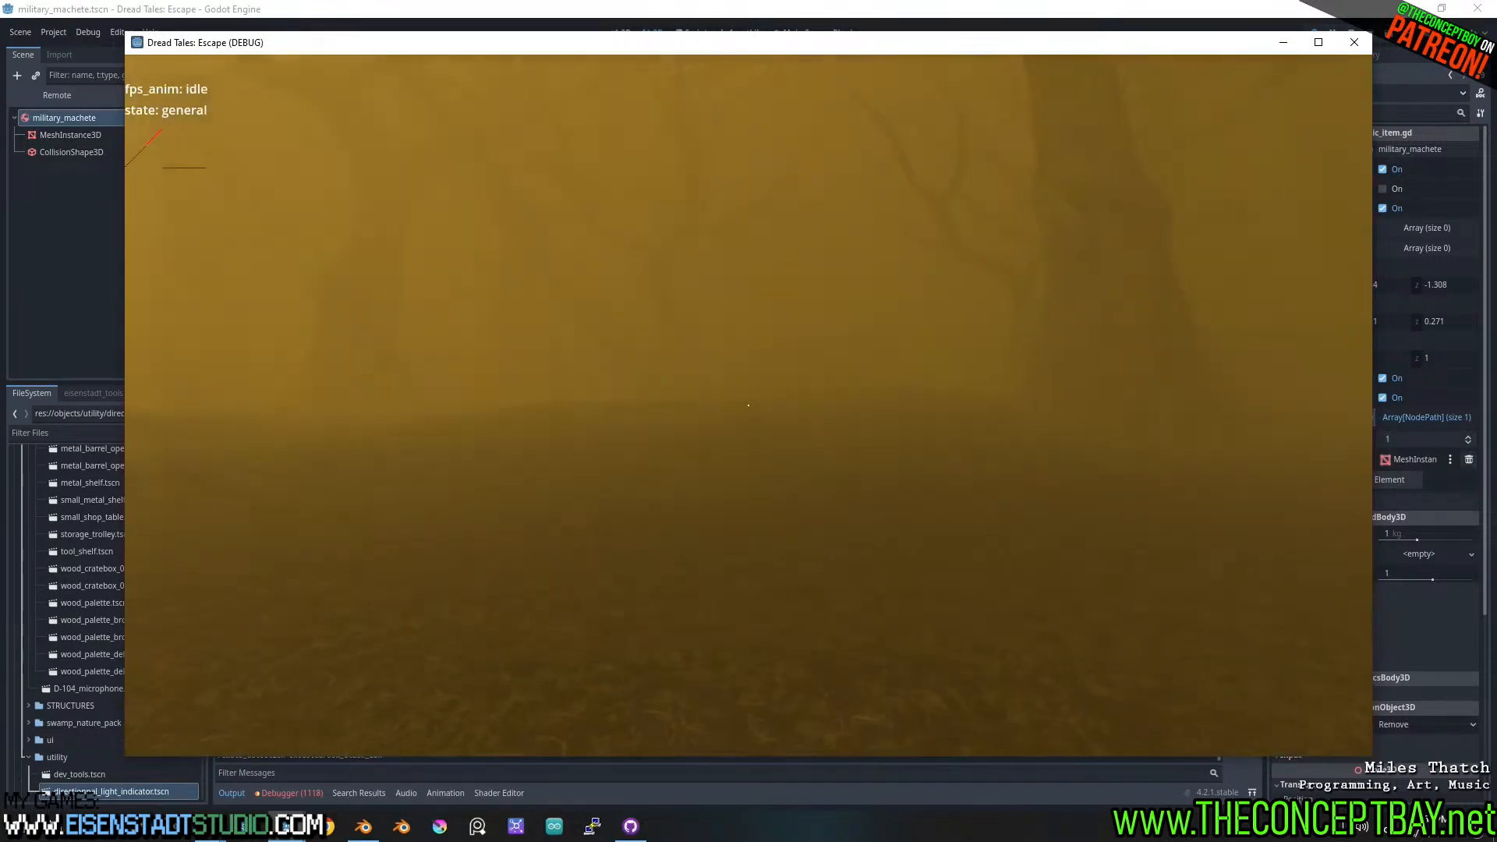
key("grave")
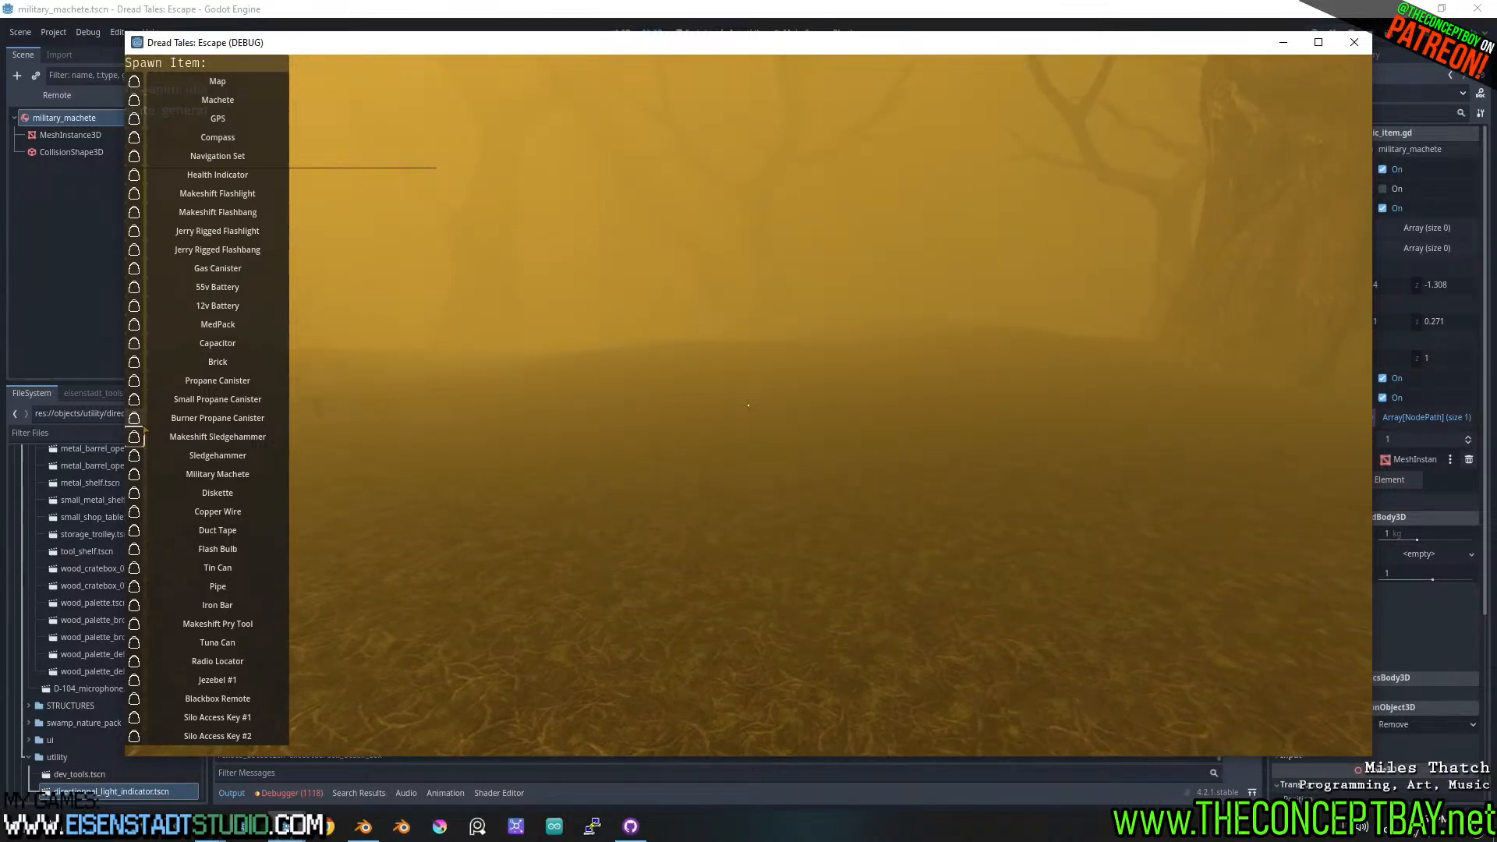
key("grave")
- Remove the Makeshift Sledgehammer from the hotbar and spawn a Military Machete in its place
key("Tab")
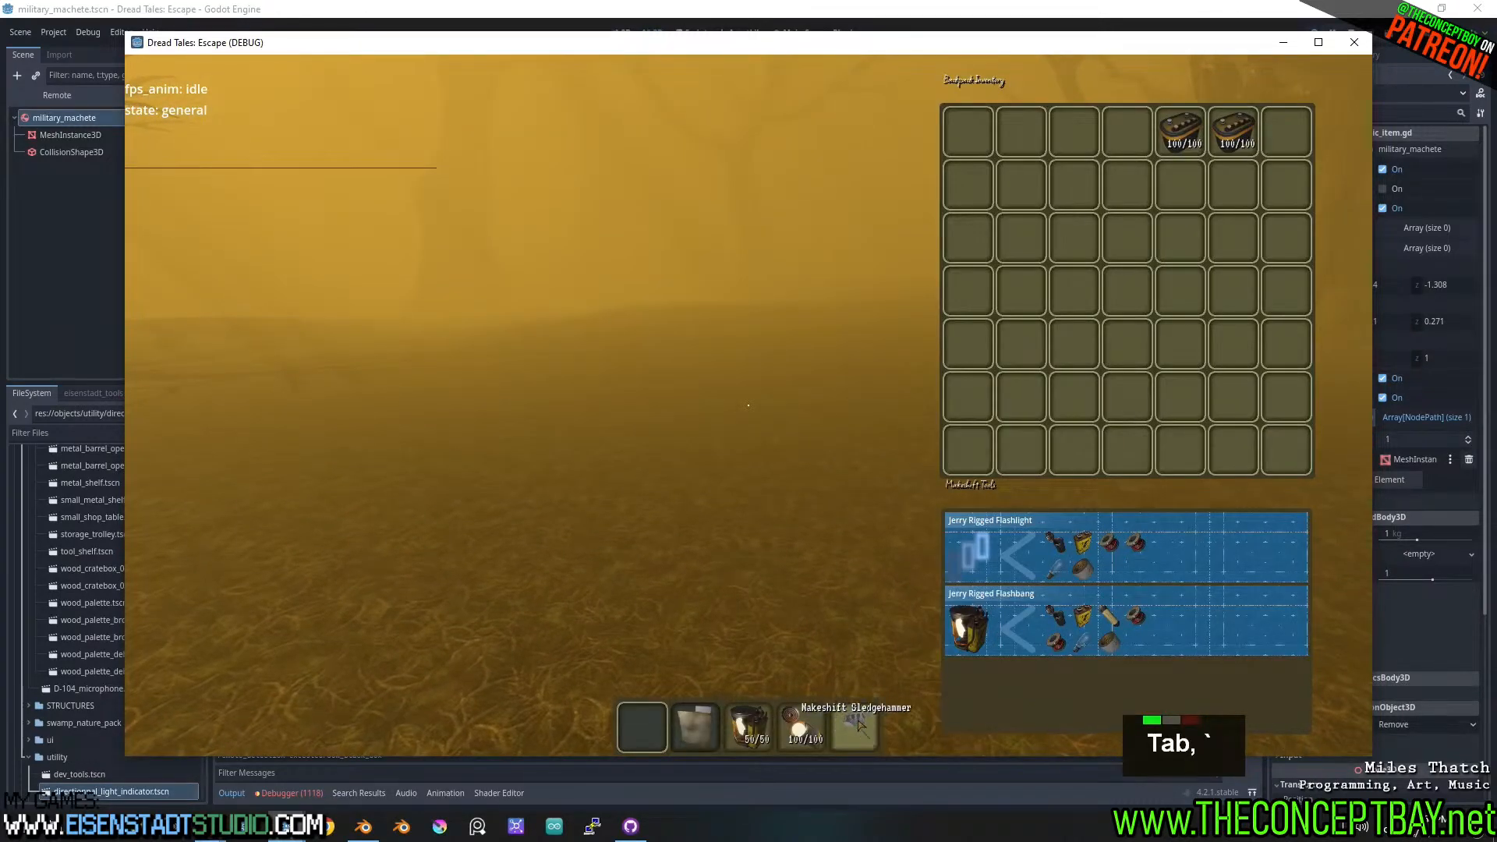
double_click(857, 724)
key("Tab")
key("grave")
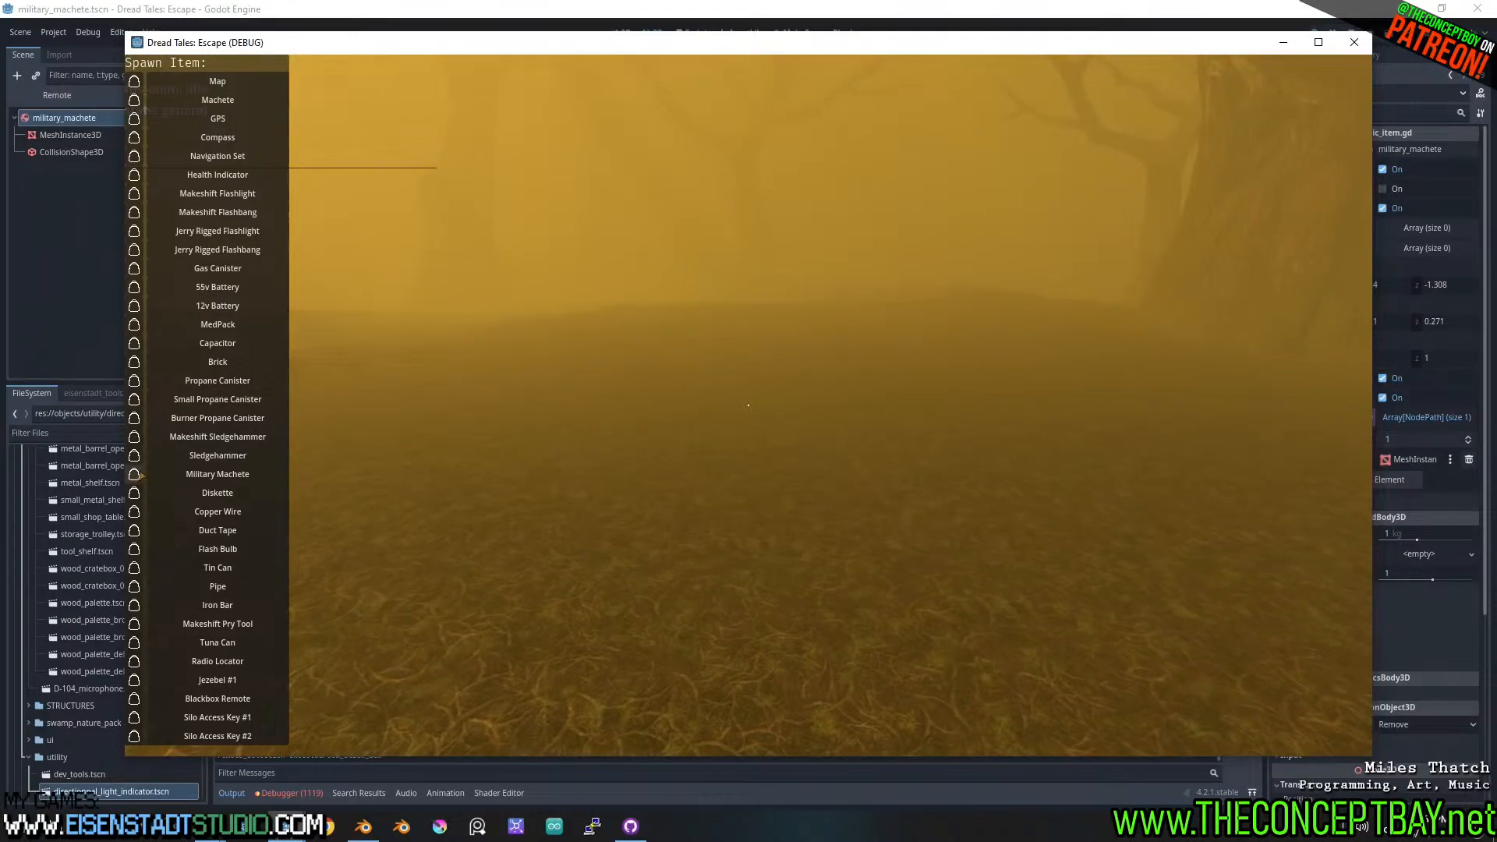
key("grave")
- Equip the military machete and walk through the swamp to check how it looks in the player's hand
scroll(749, 405, "down", 4)
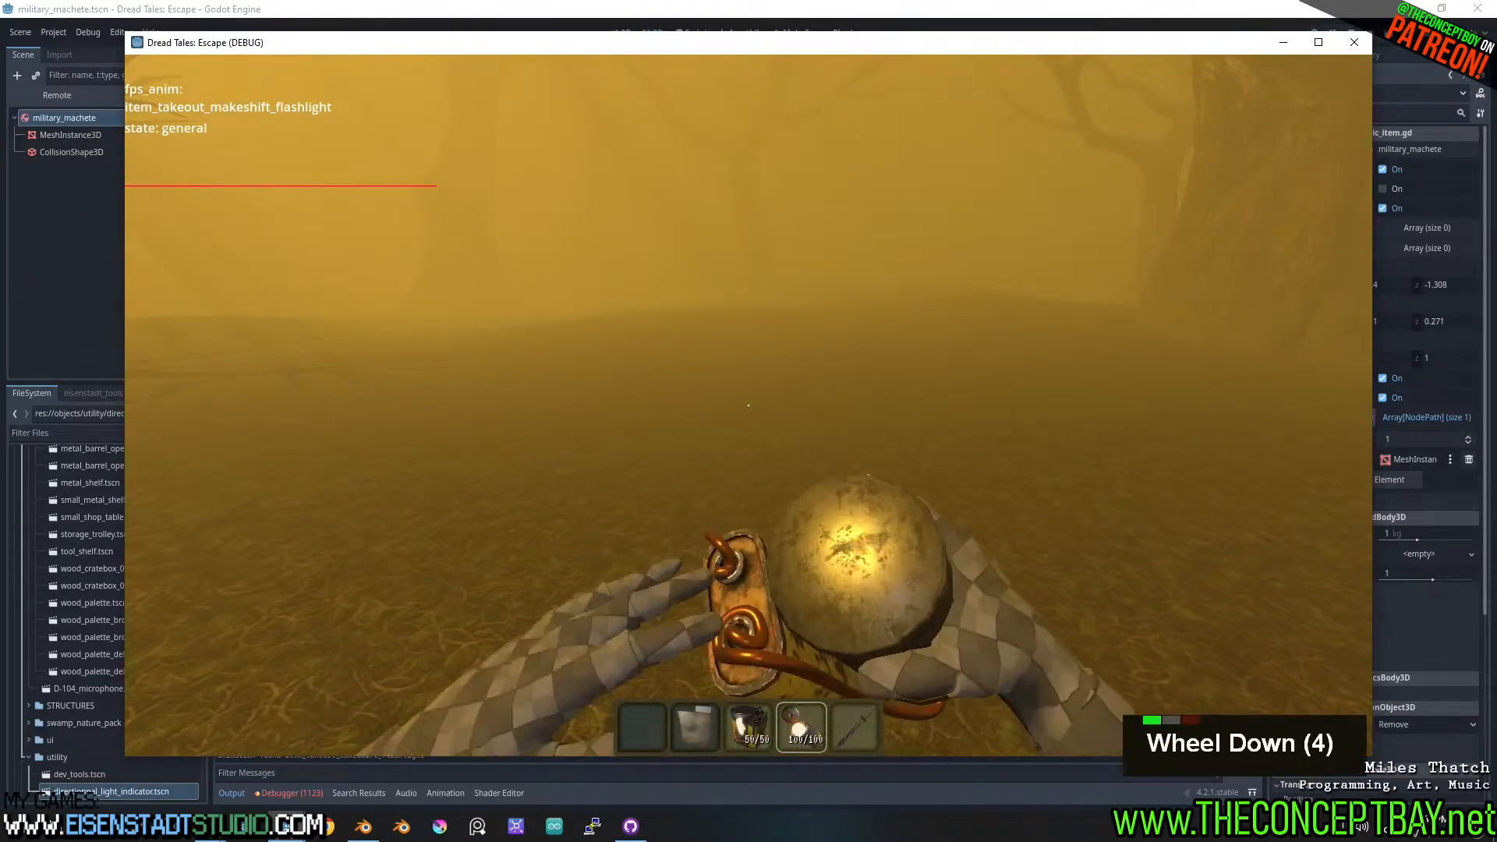
scroll(749, 405, "down", 1)
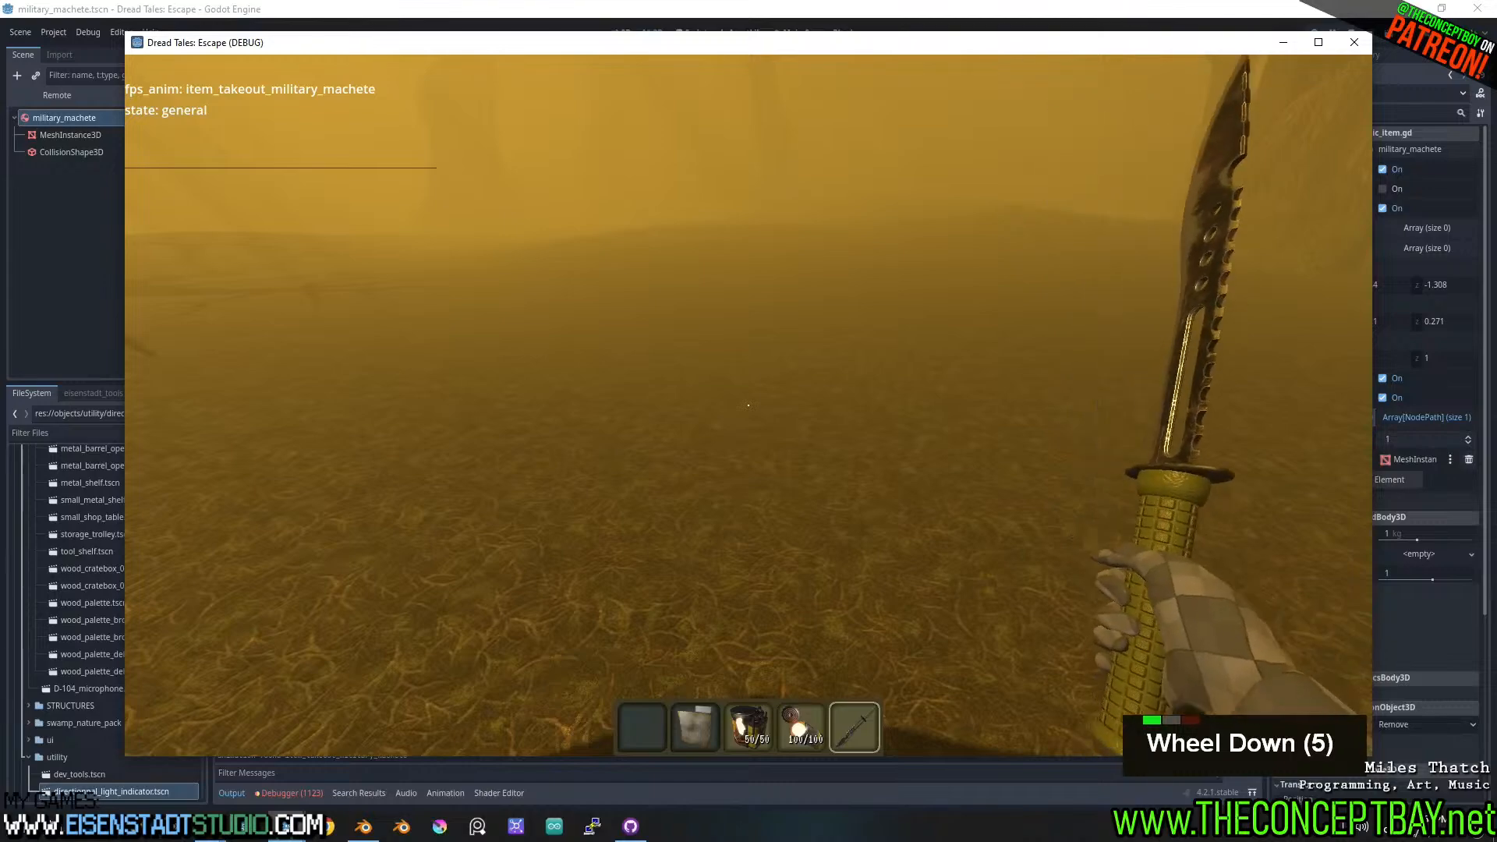
key("d")
key("w")
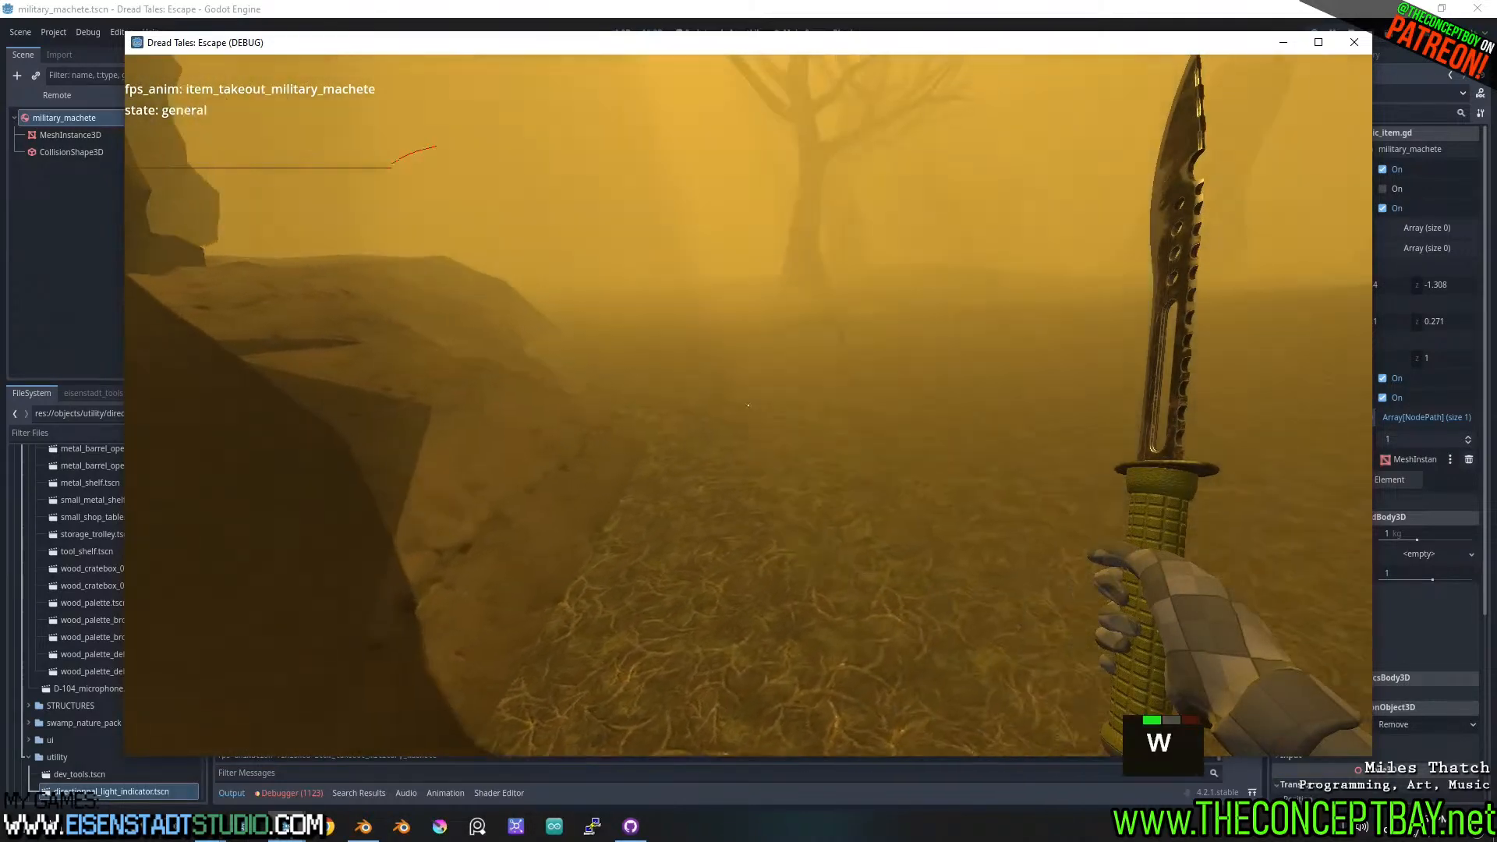
key("w")
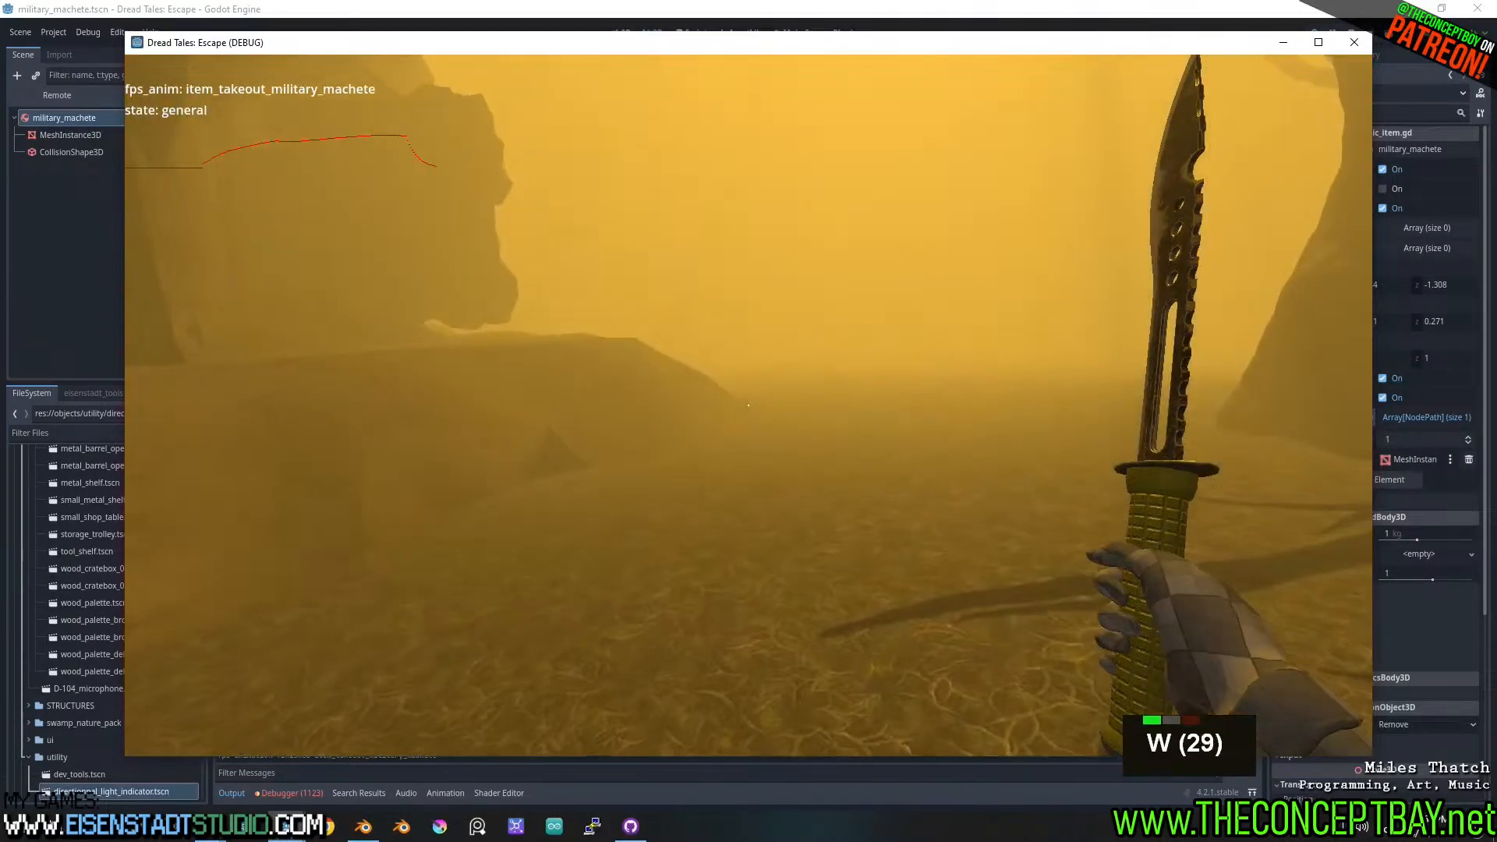
key("w")
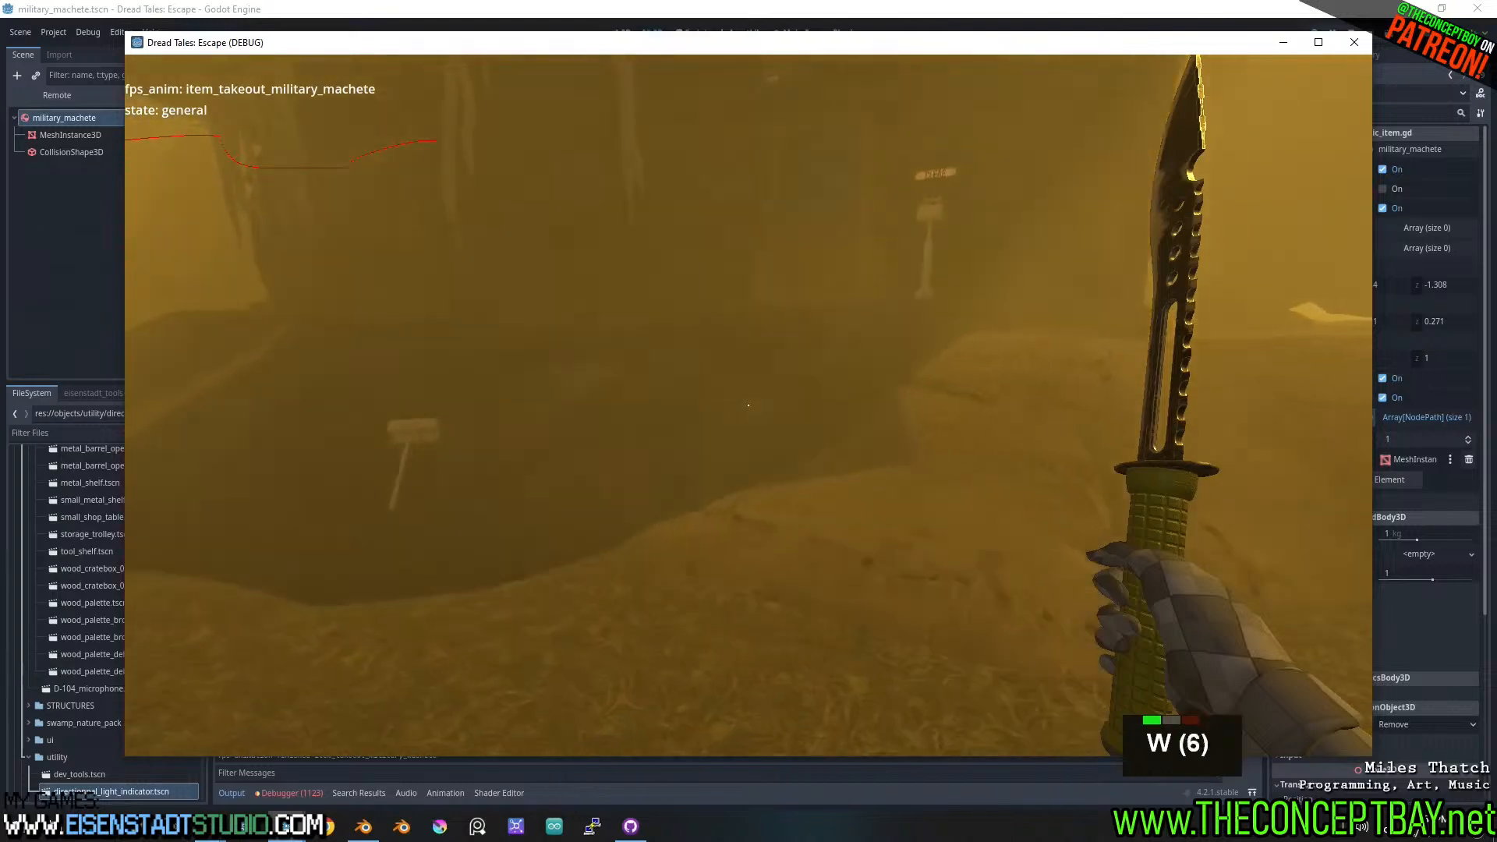
- Walk and sprint through the swamp with the military machete equipped to check the hand animations, and quit the game
key("a")
key("w")
key("d")
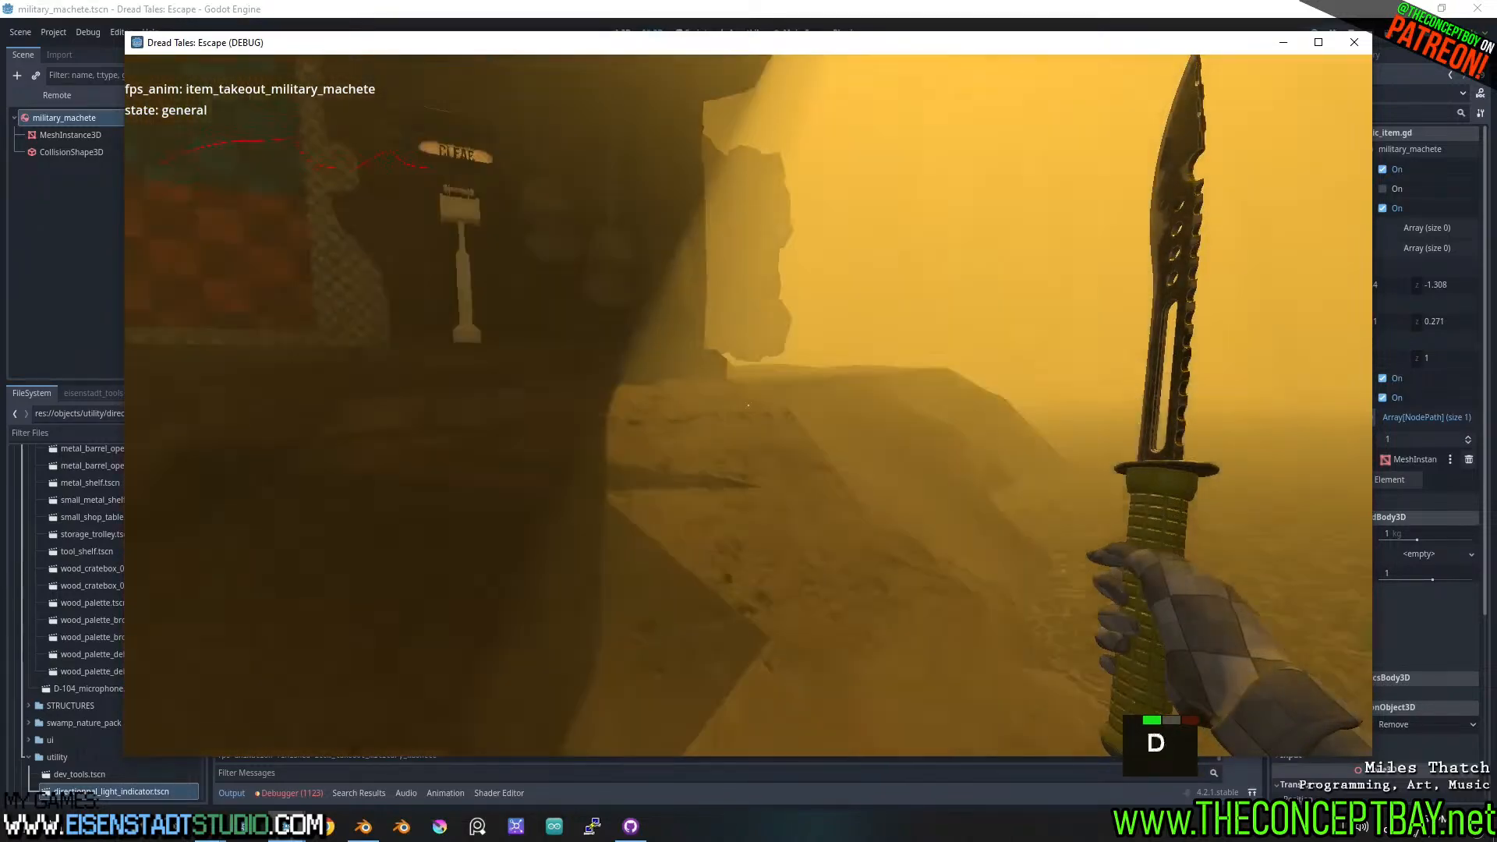
key("w")
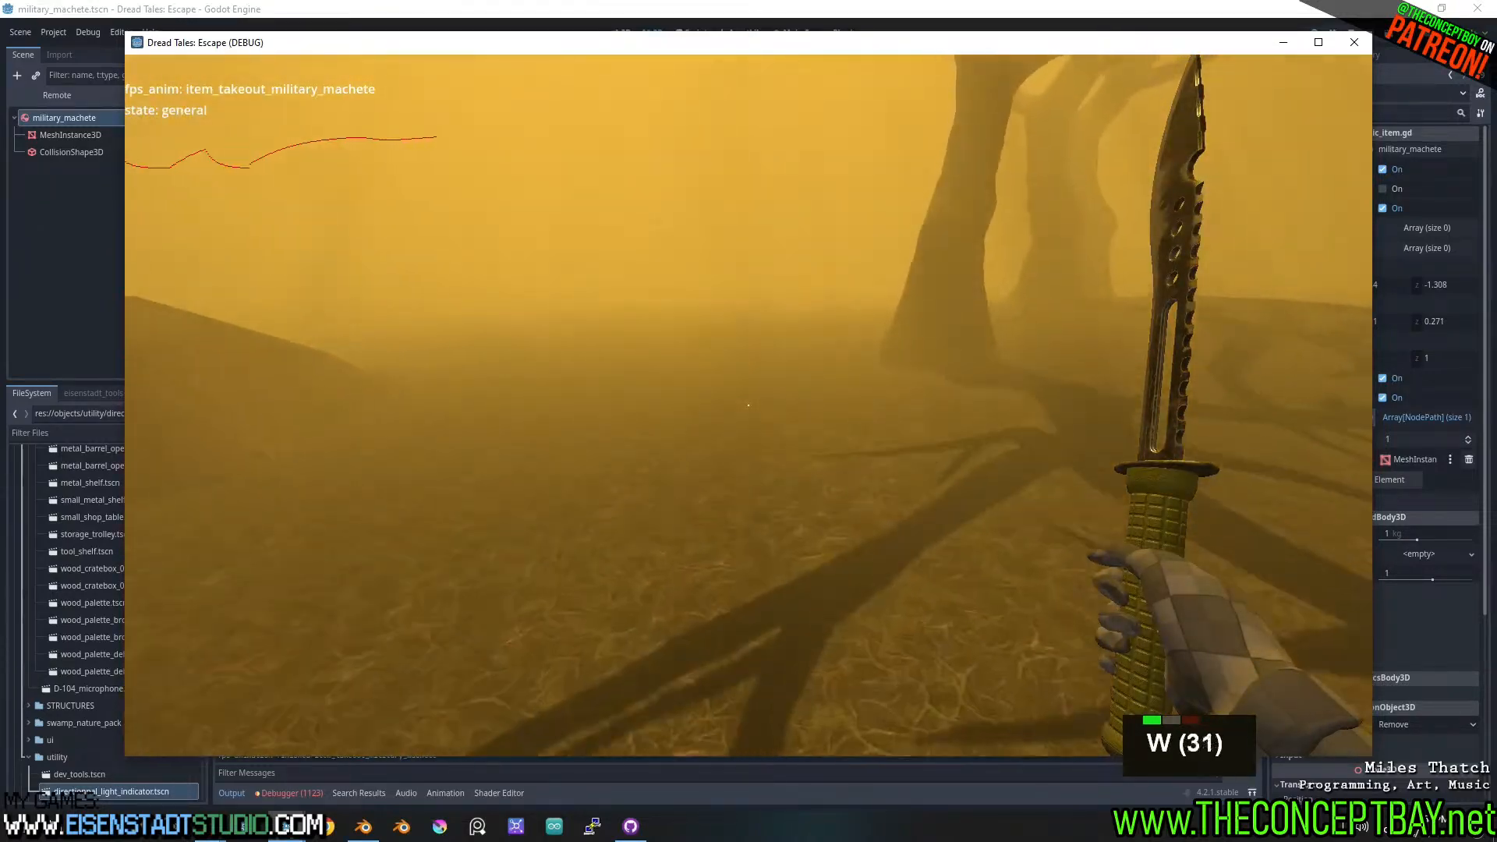
key("shift")
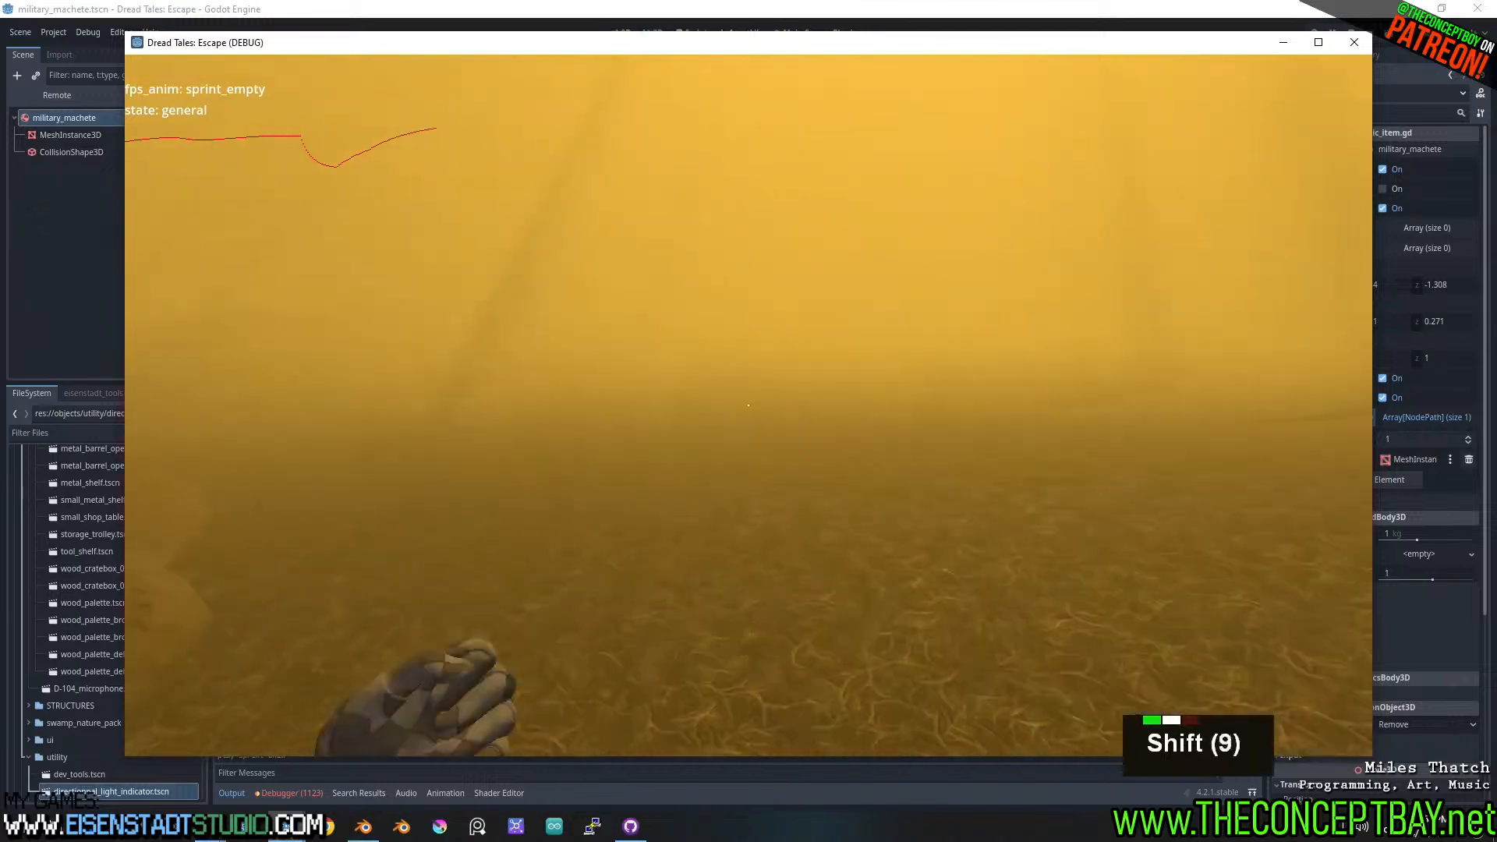
key("shift")
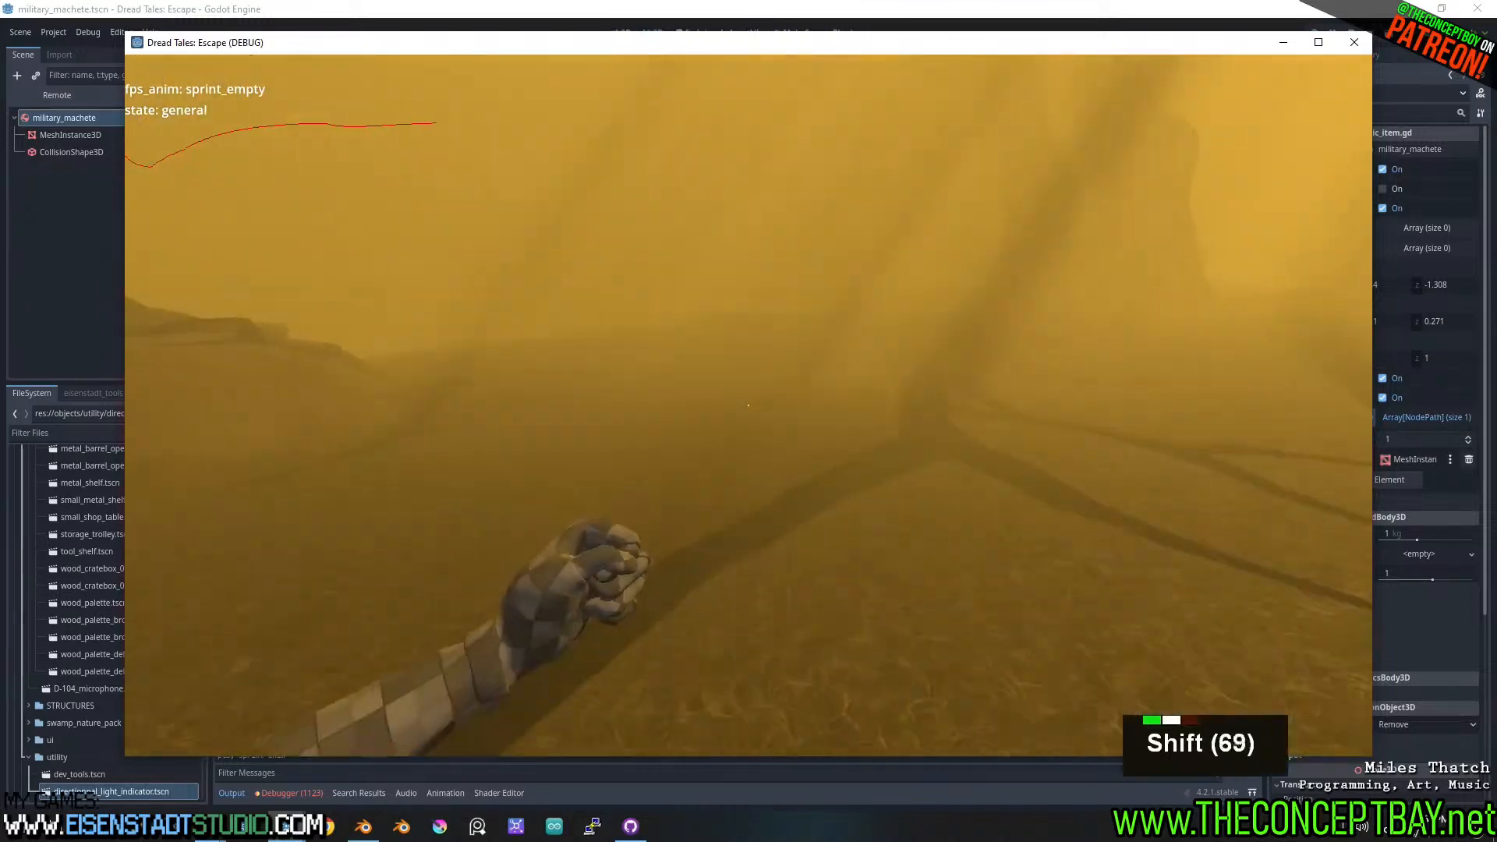
key("w")
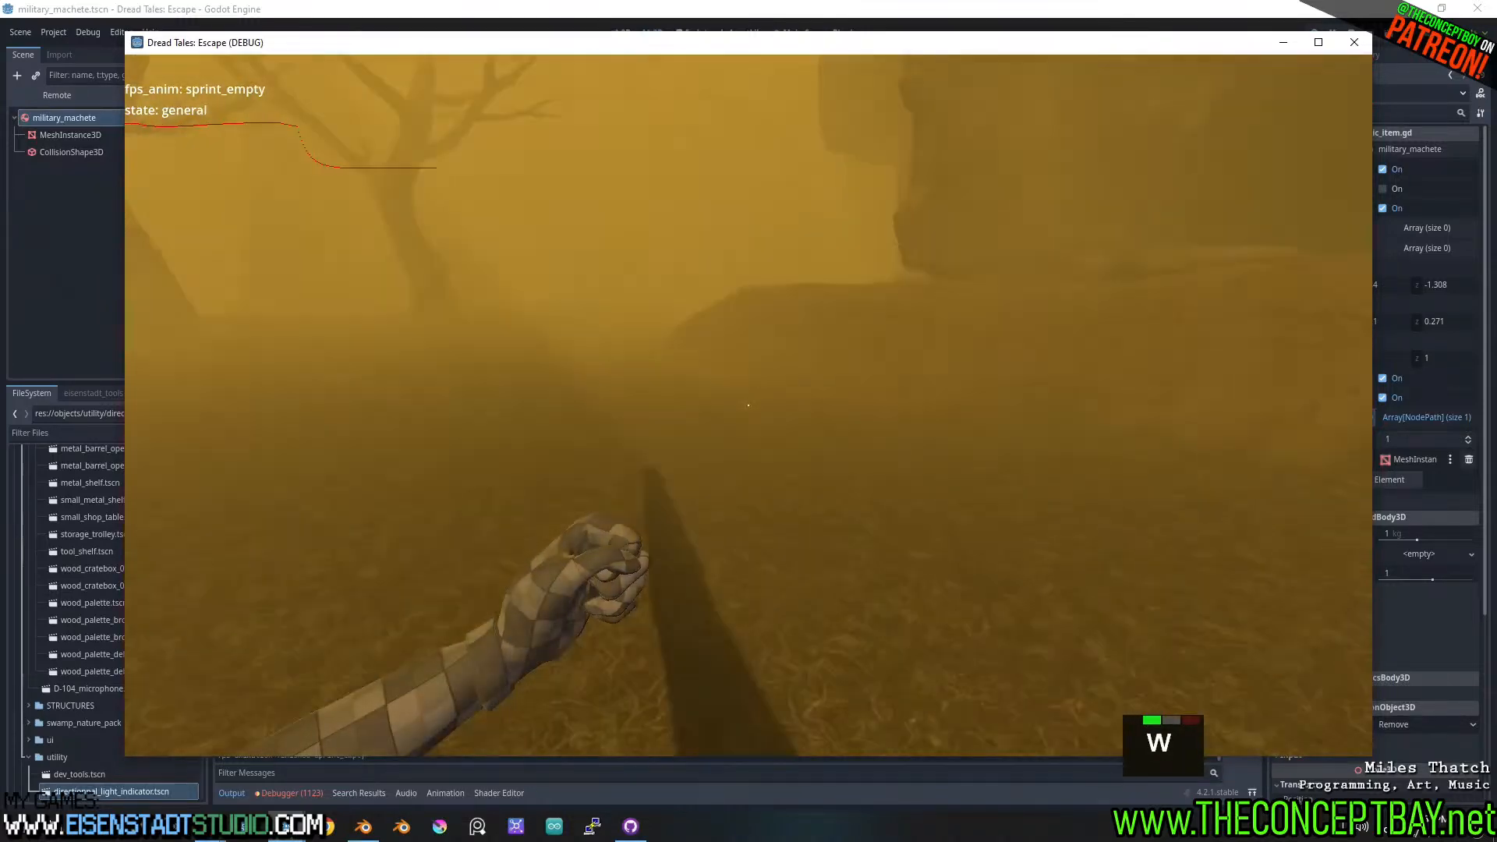
key("shift")
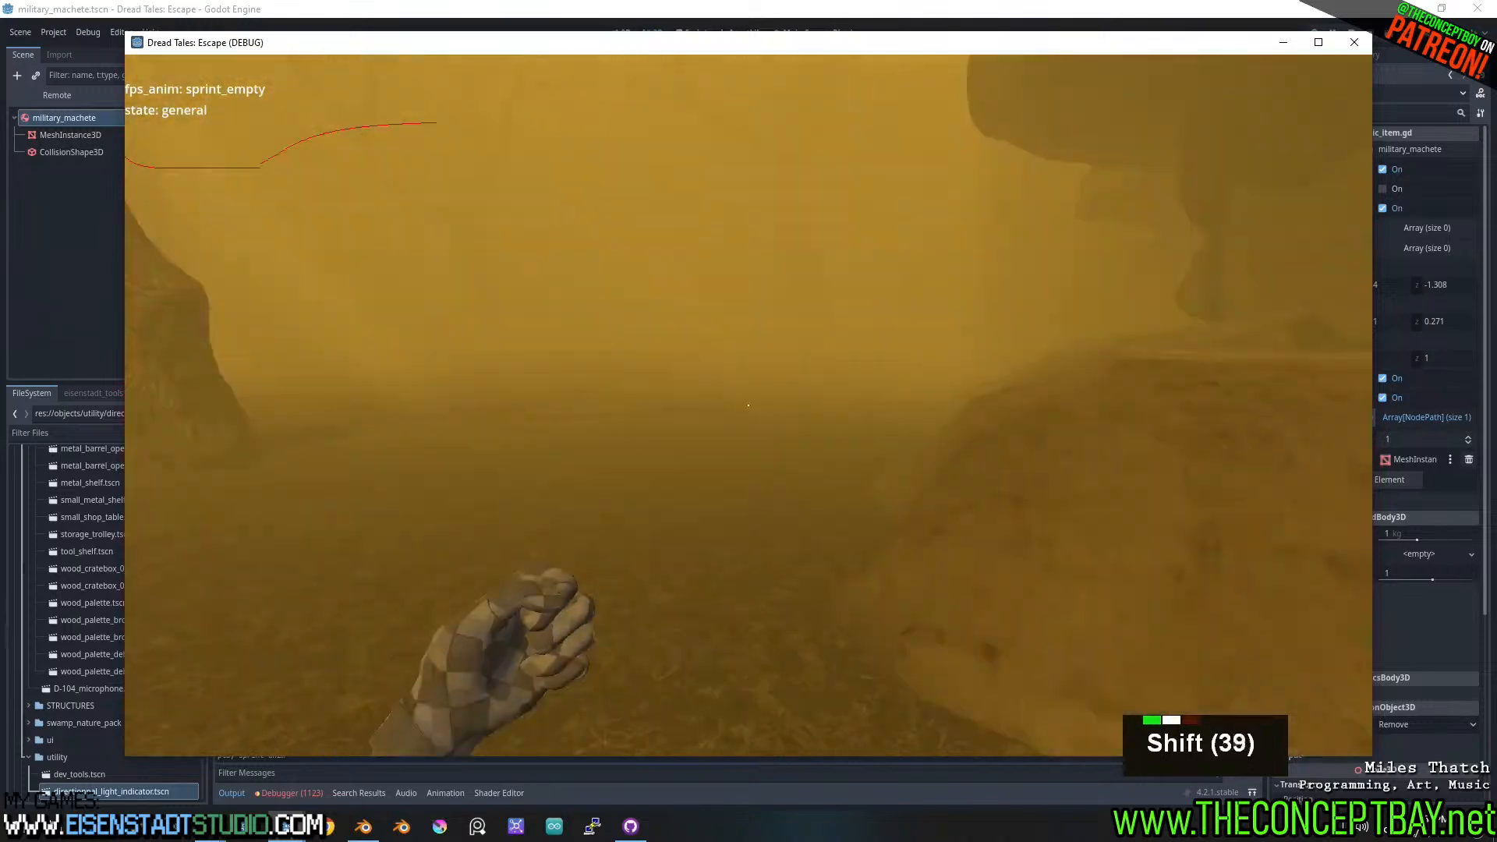
key("shift+a")
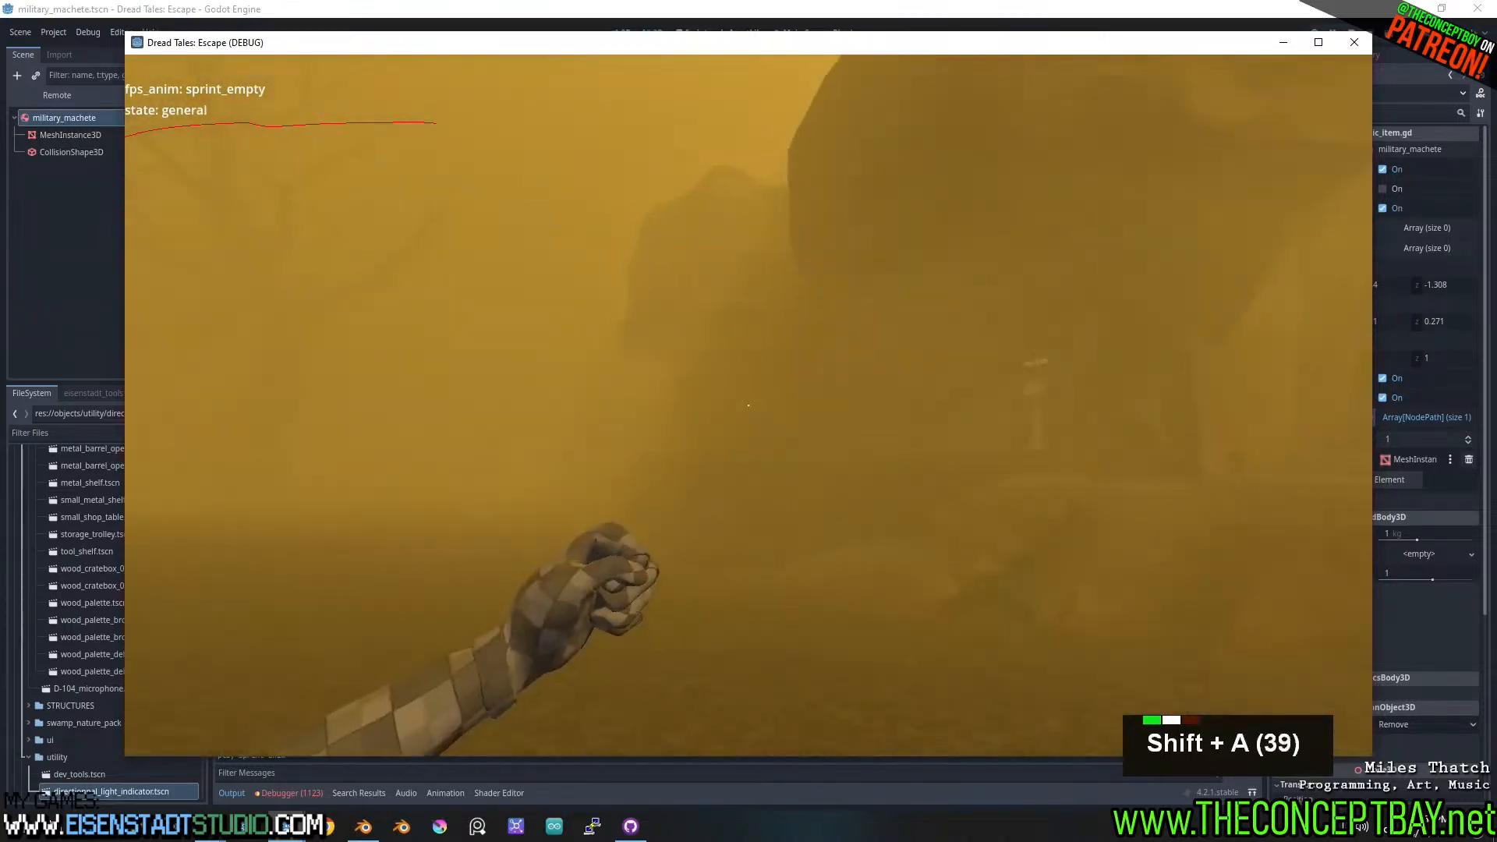
key("shift+a")
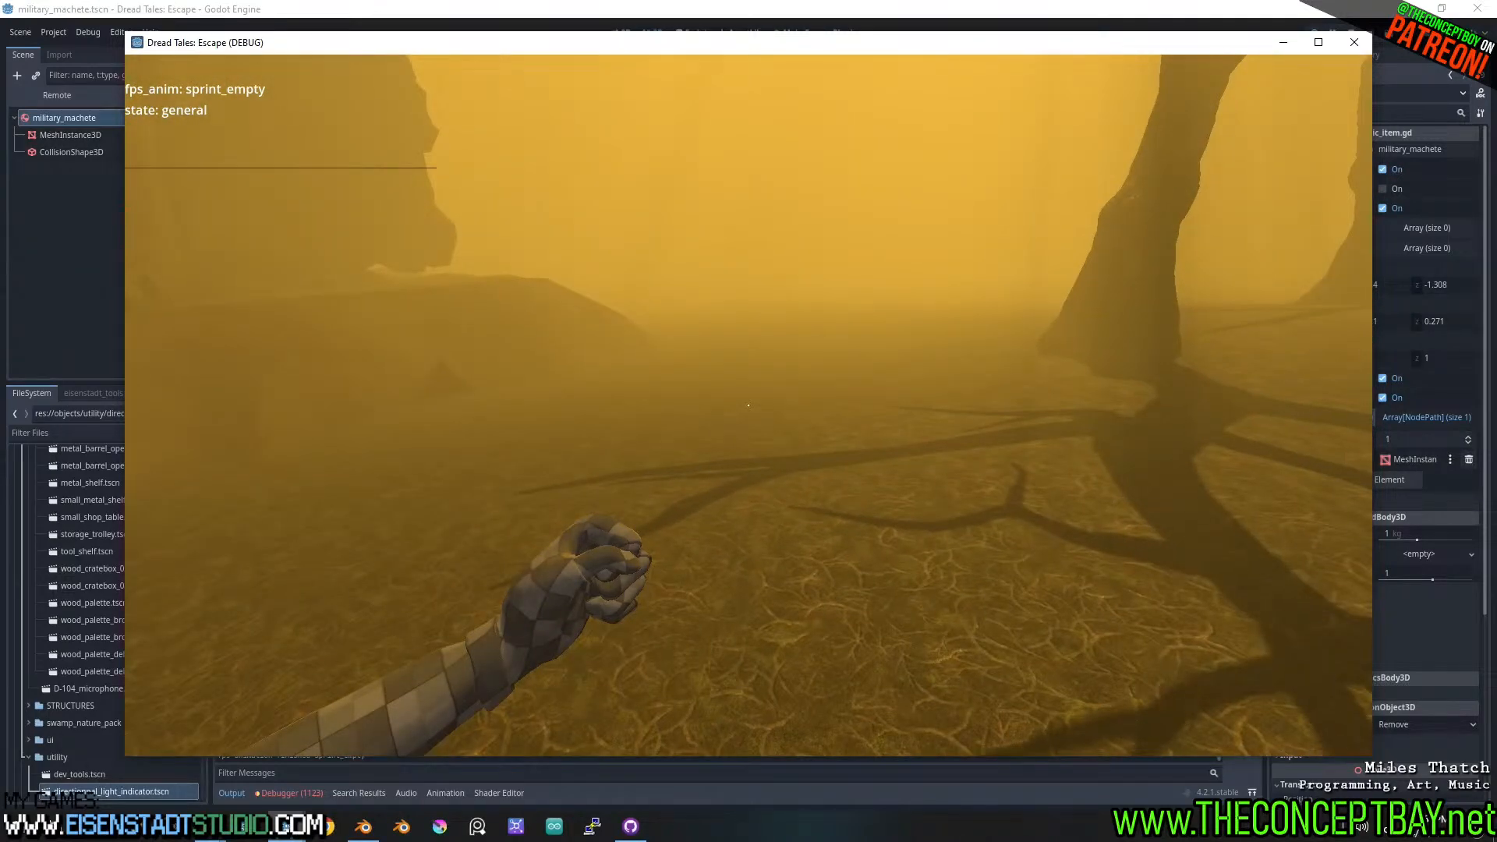
key("alt+F4")
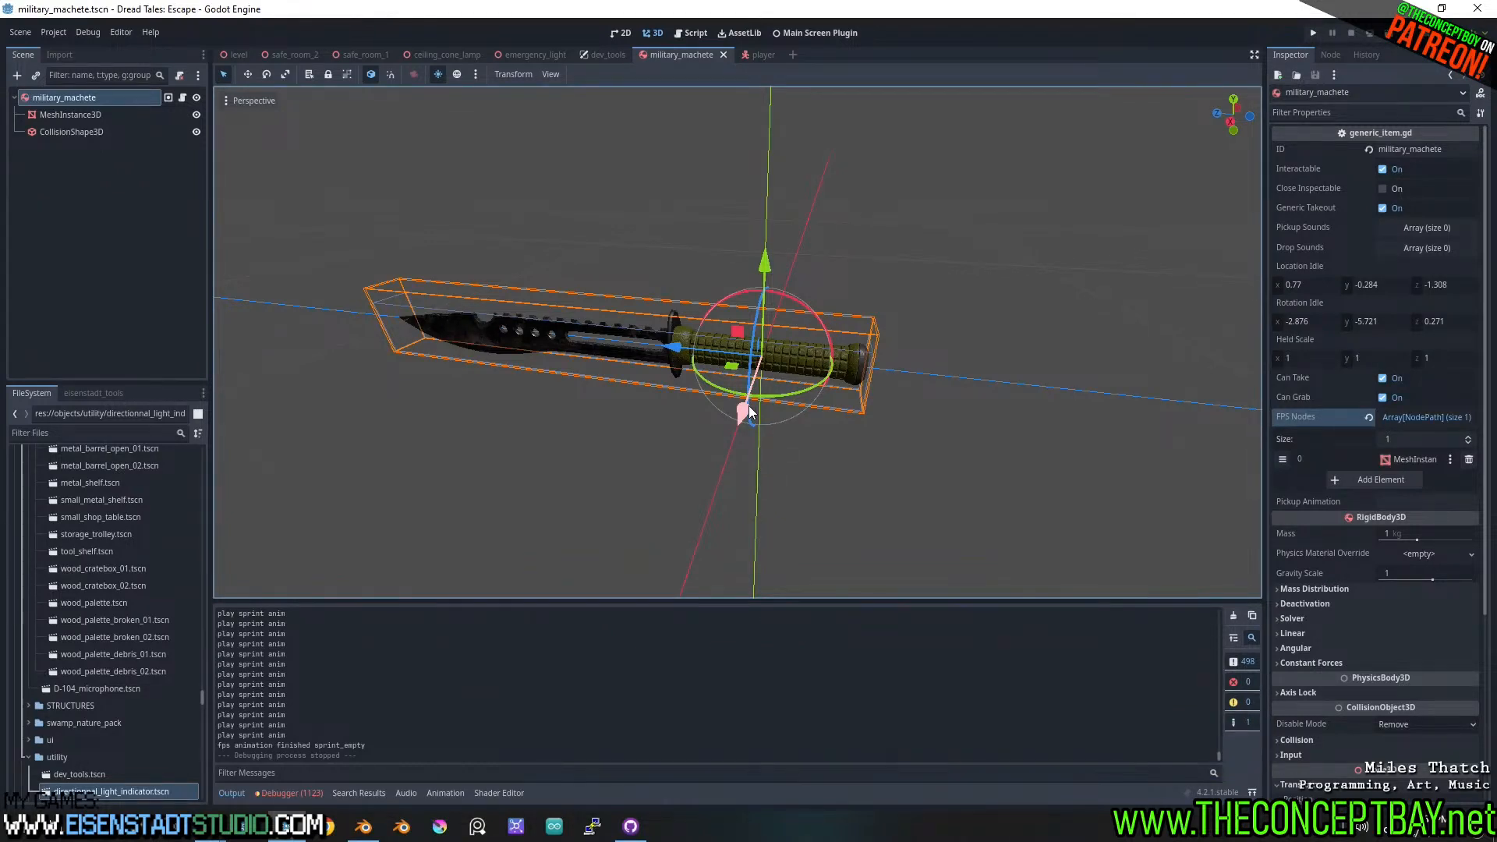
- Open the makeshift_sledgehammer scene and examine how its attached script handles the take-out and attack animations
key("ctrl+shift+o")
type("sledge")
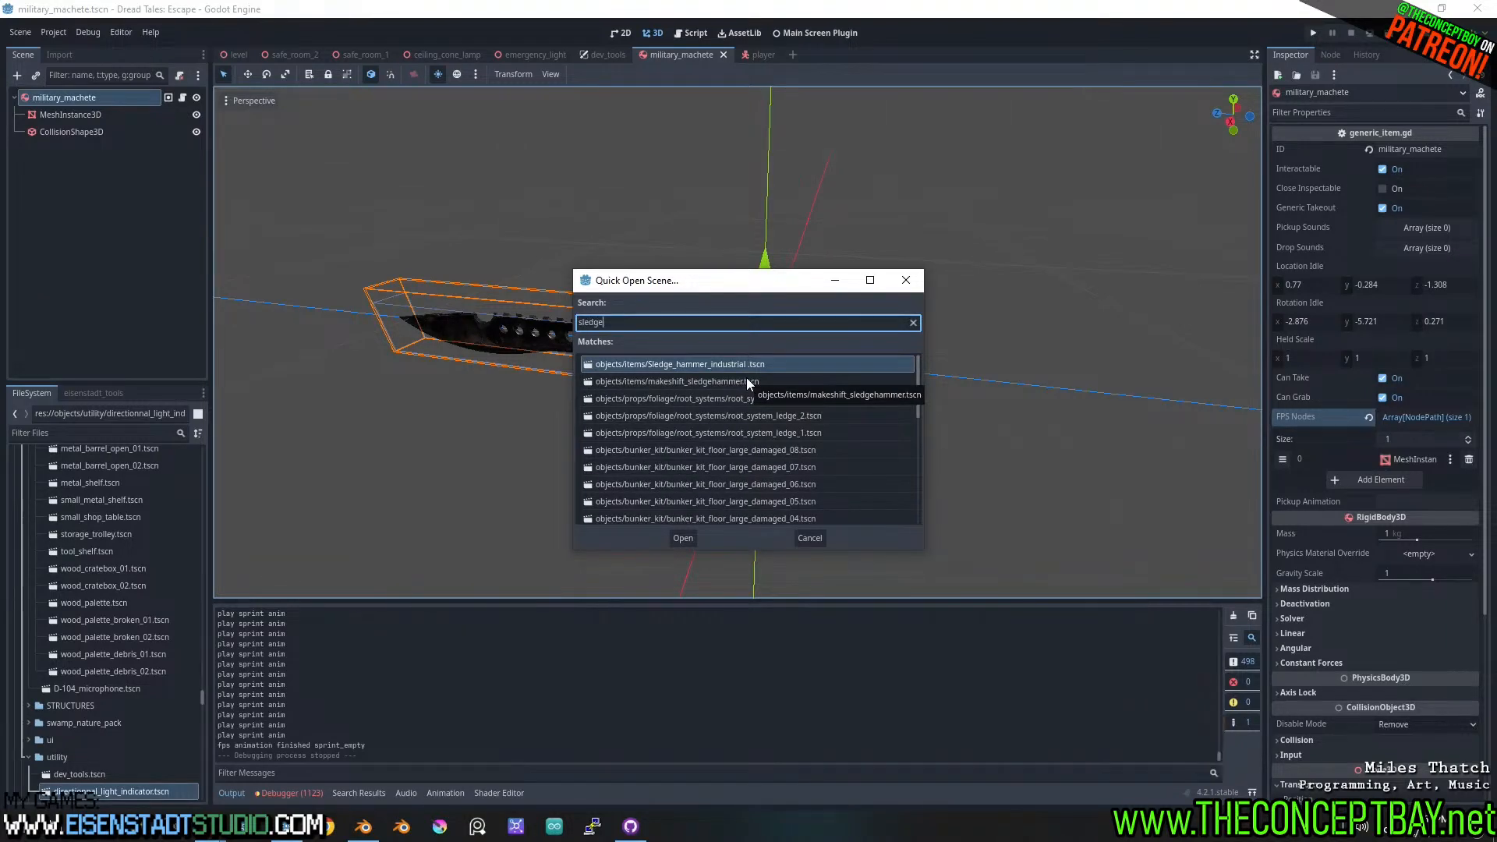
double_click(747, 381)
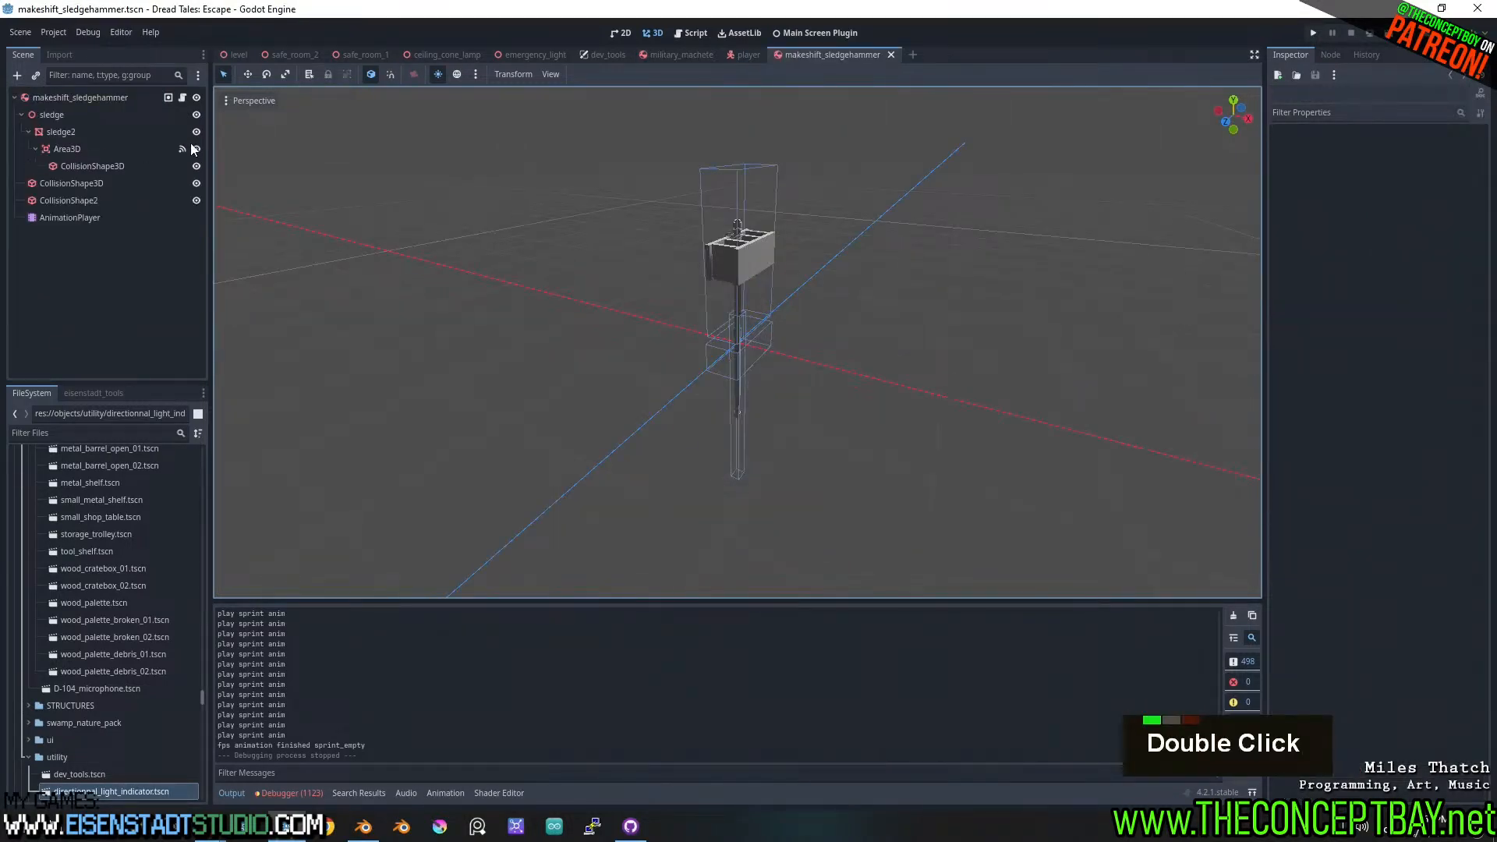
left_click(182, 99)
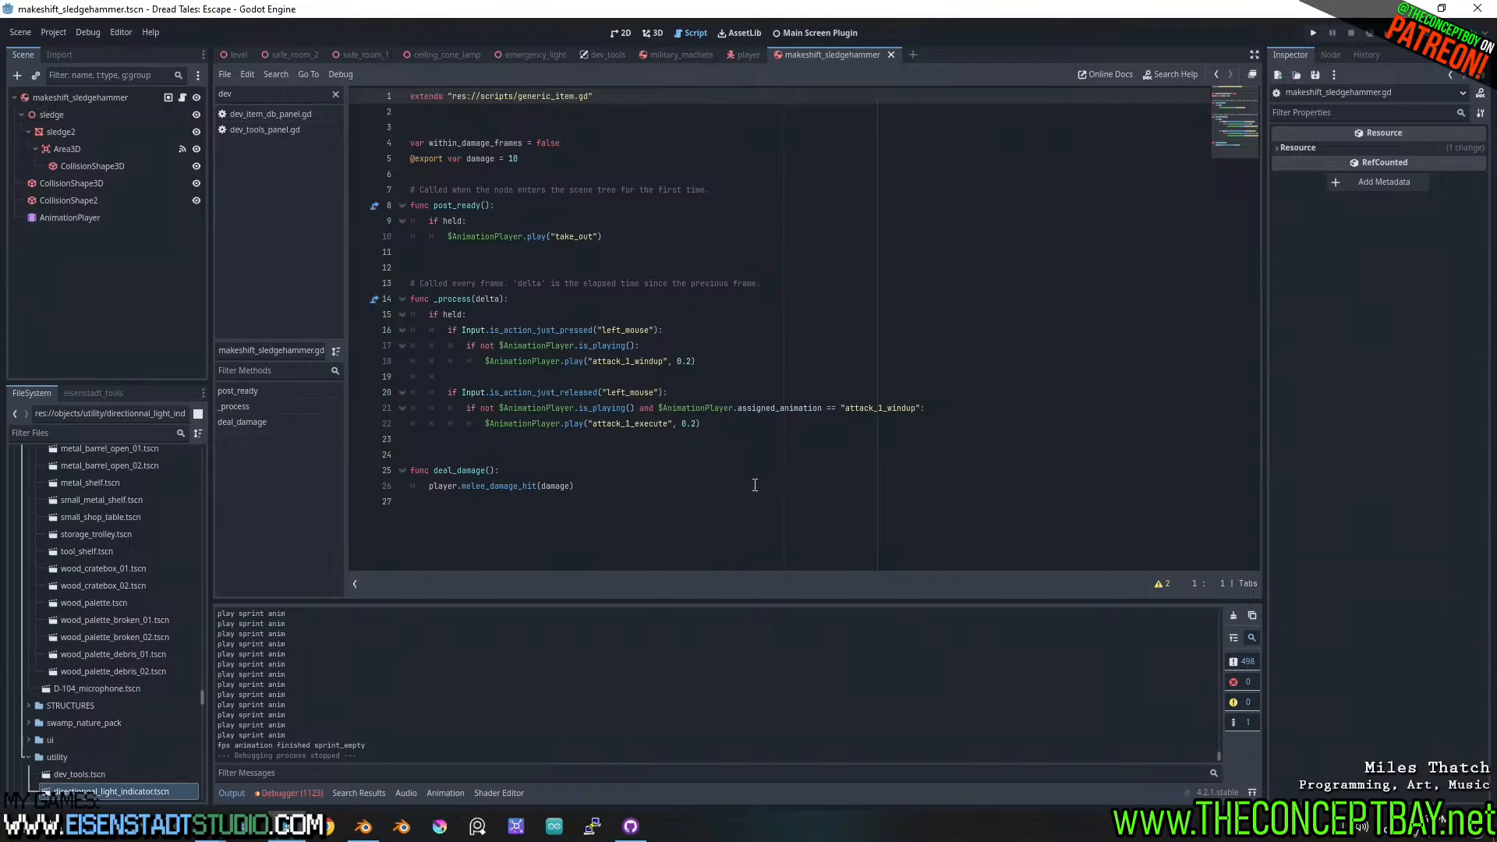
left_click_drag(753, 471, 357, 224)
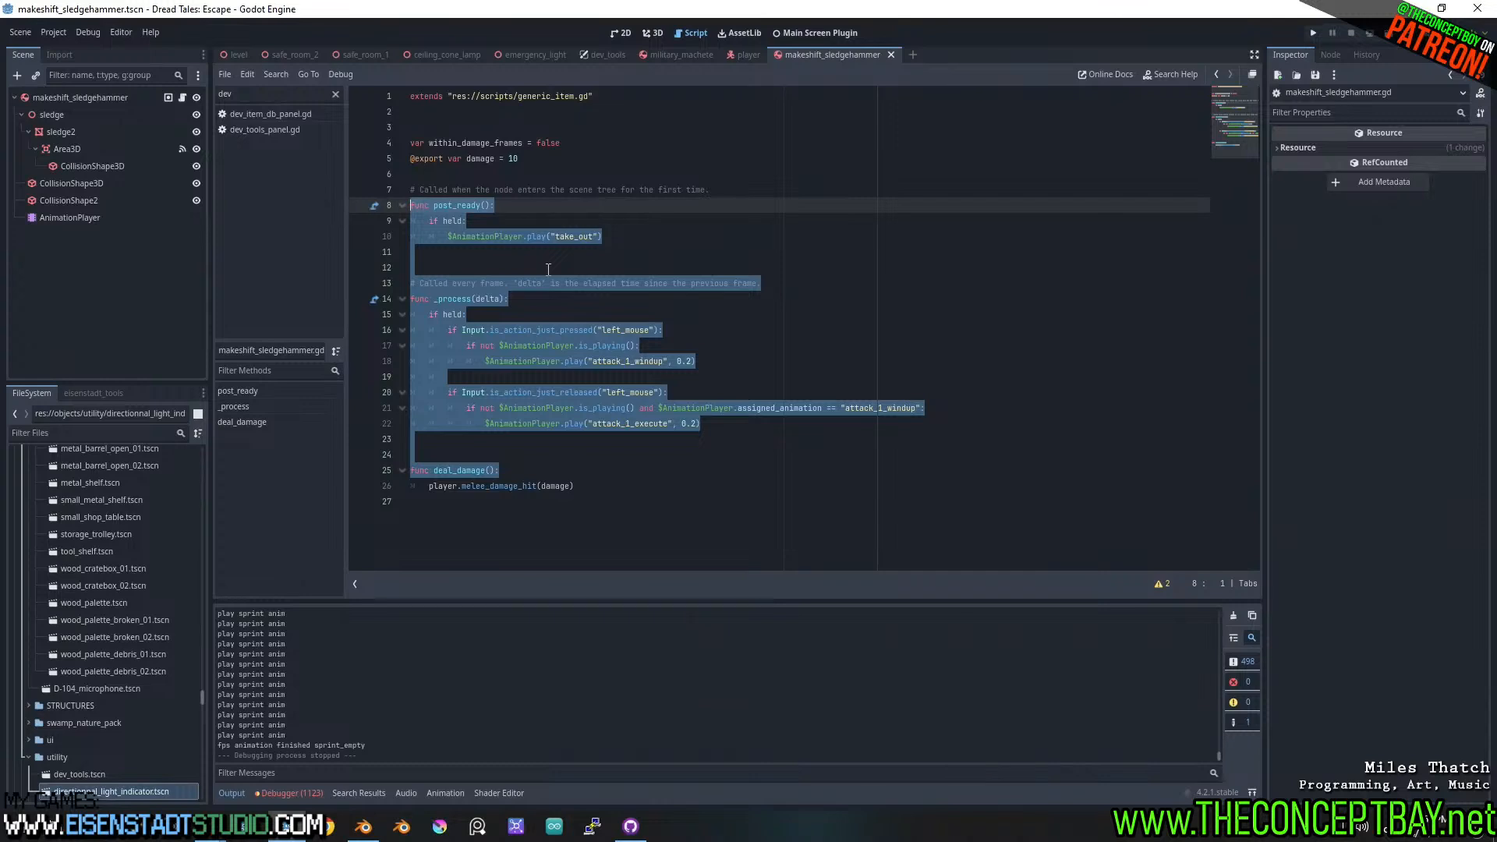
left_click(701, 388)
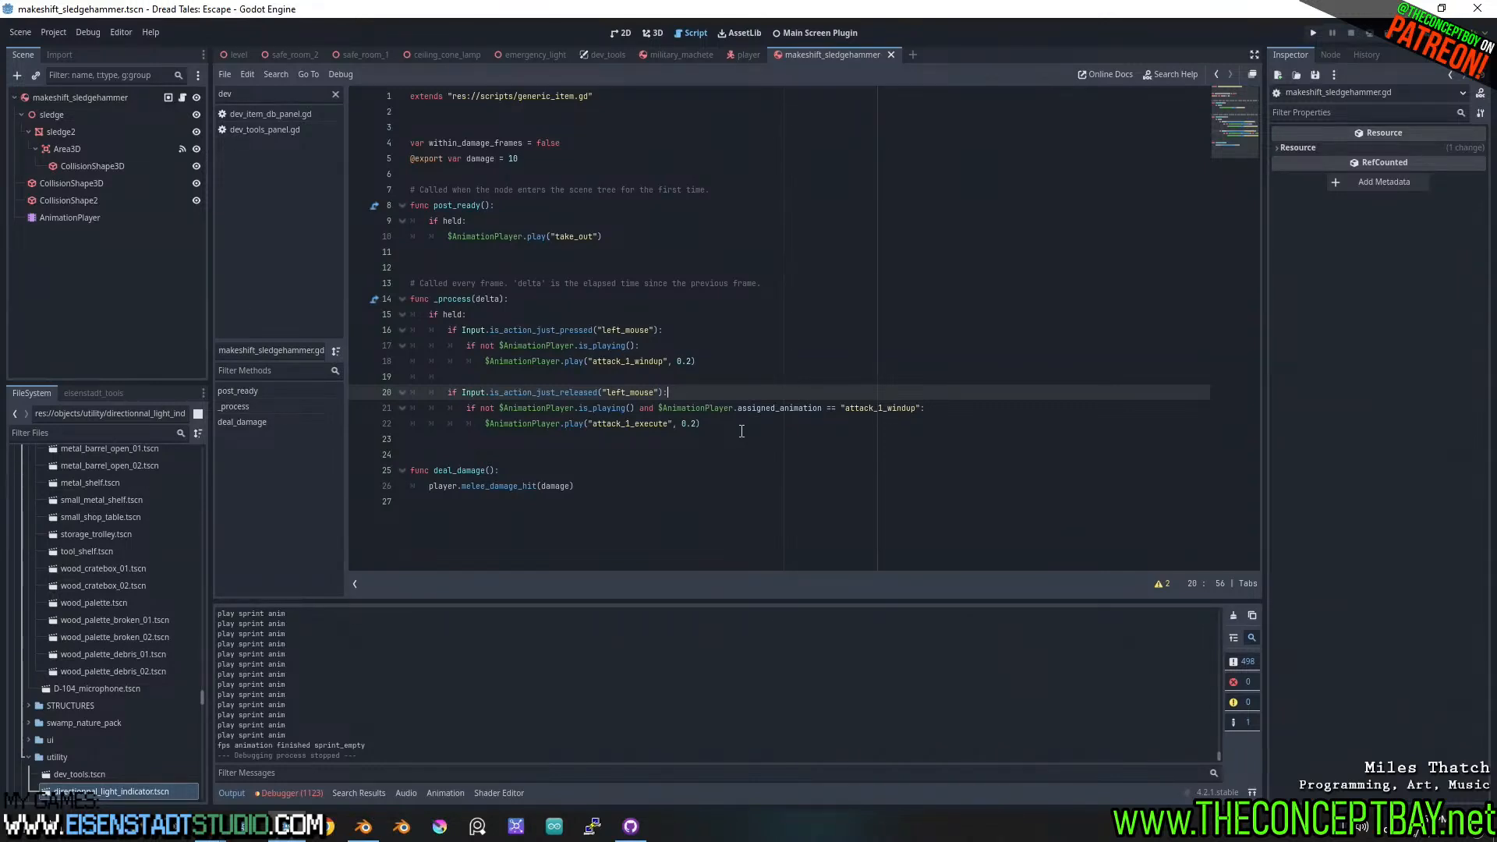
- Switch to the player scene and look through the method list of player.gd for the animation-related functions
left_click(745, 56)
left_click(912, 454)
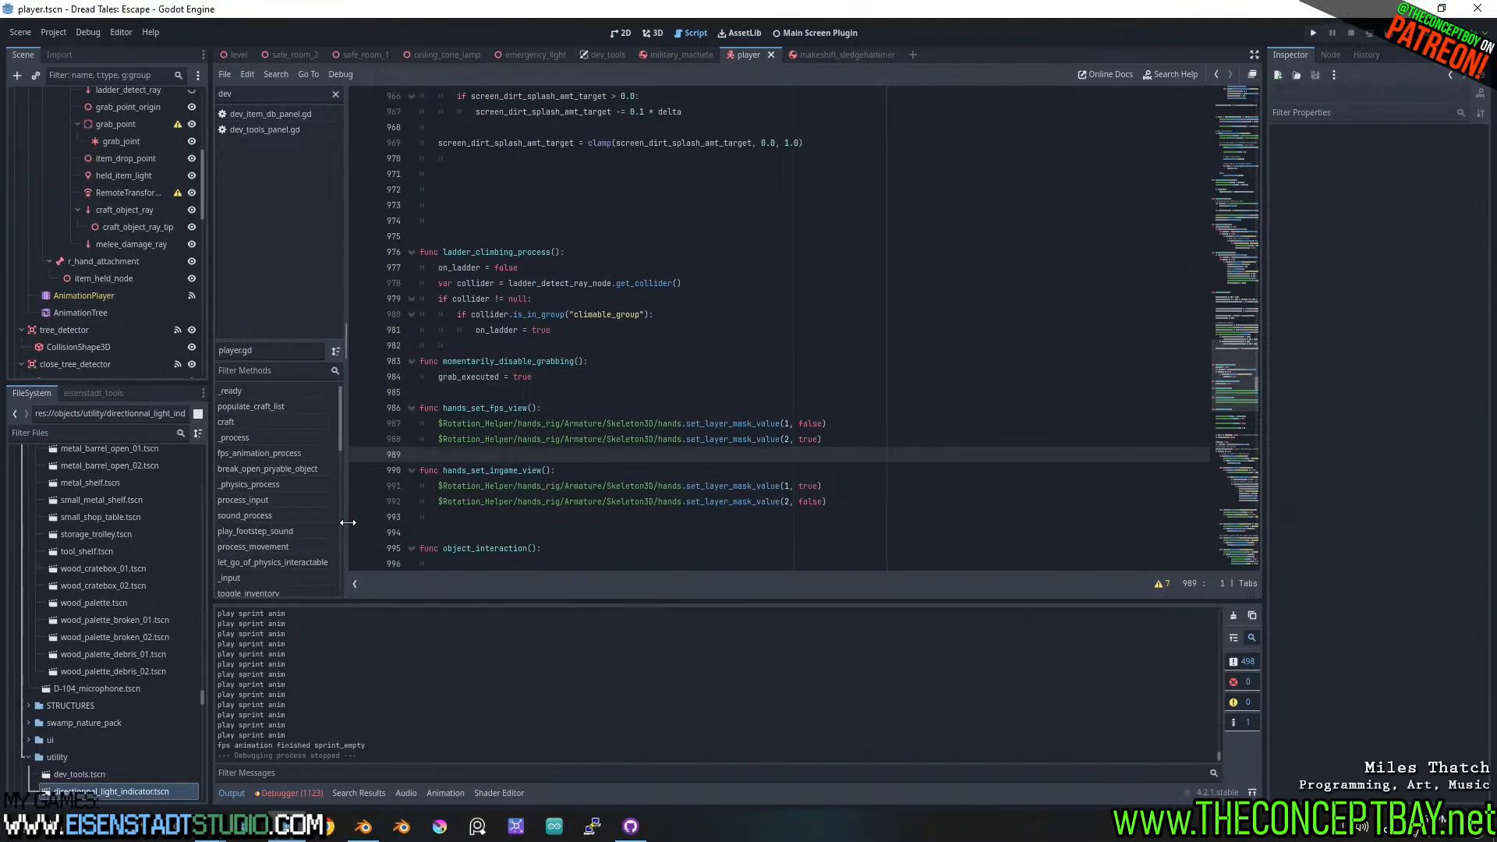
scroll(316, 535, "down", 3)
scroll(316, 535, "down", 2)
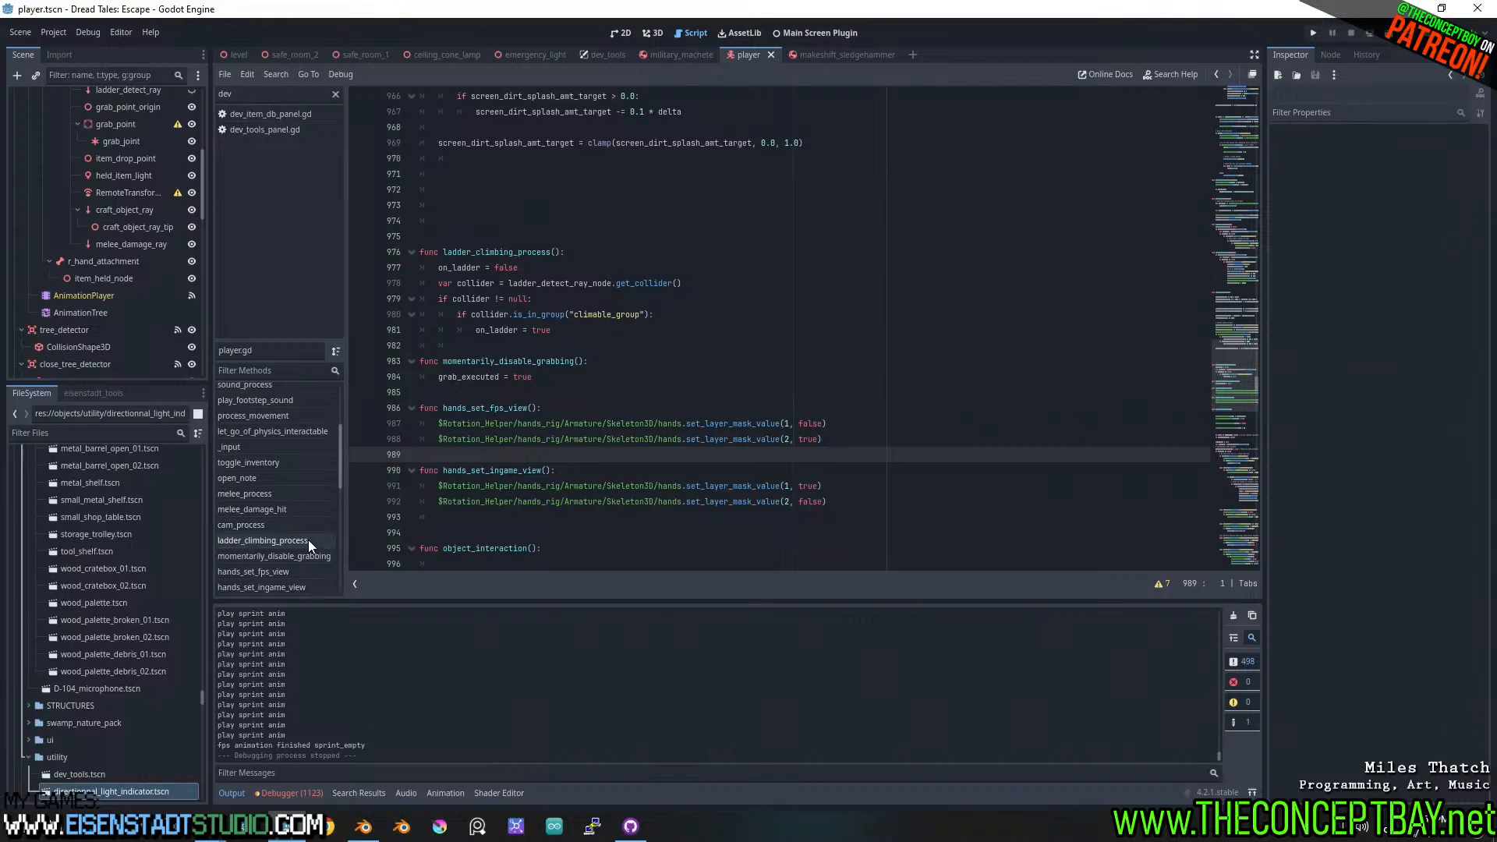
scroll(308, 542, "down", 4)
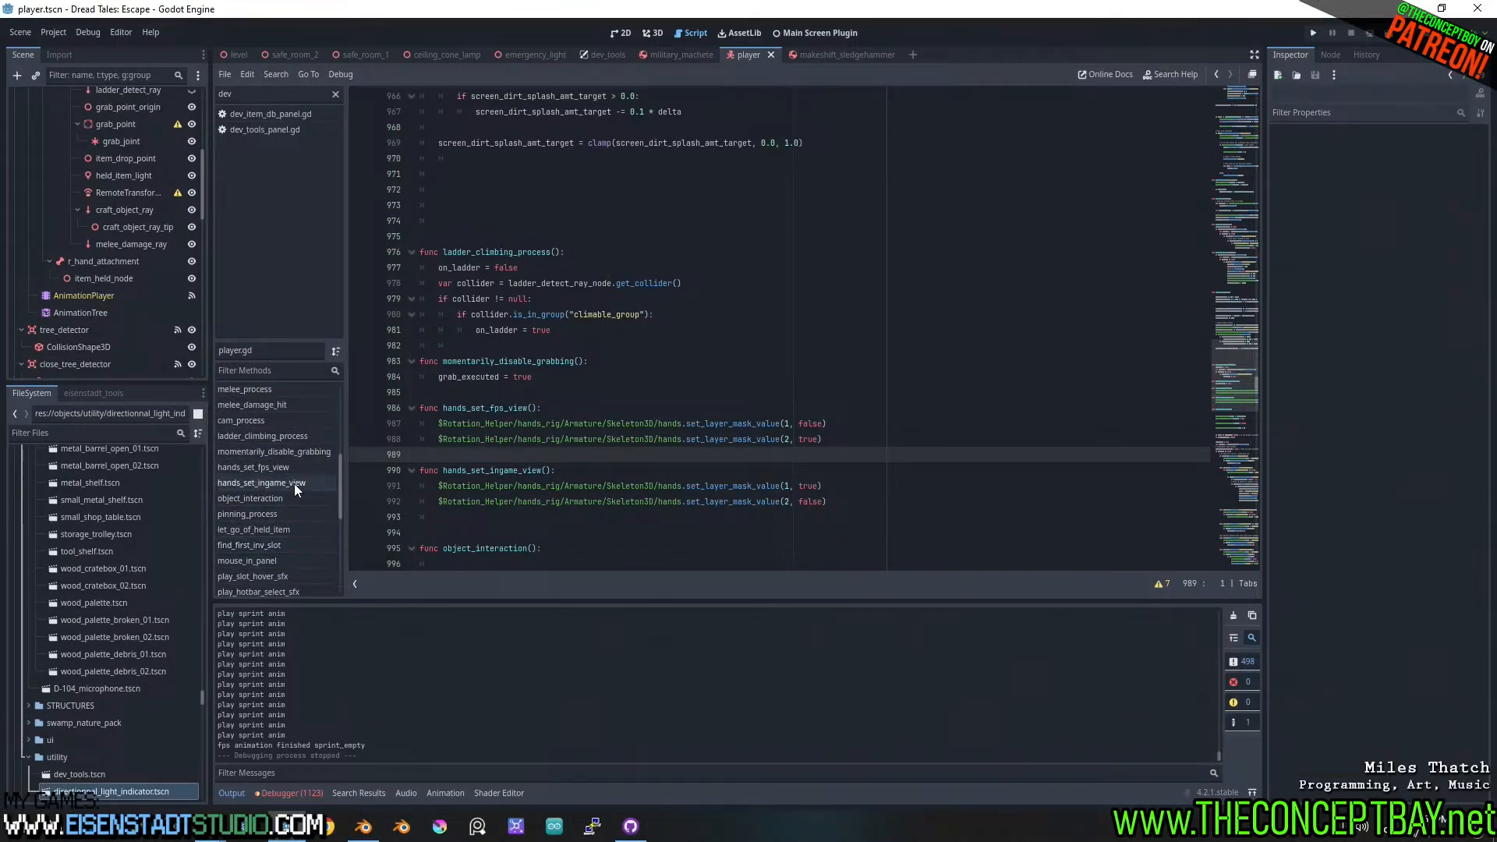
scroll(293, 483, "down", 1)
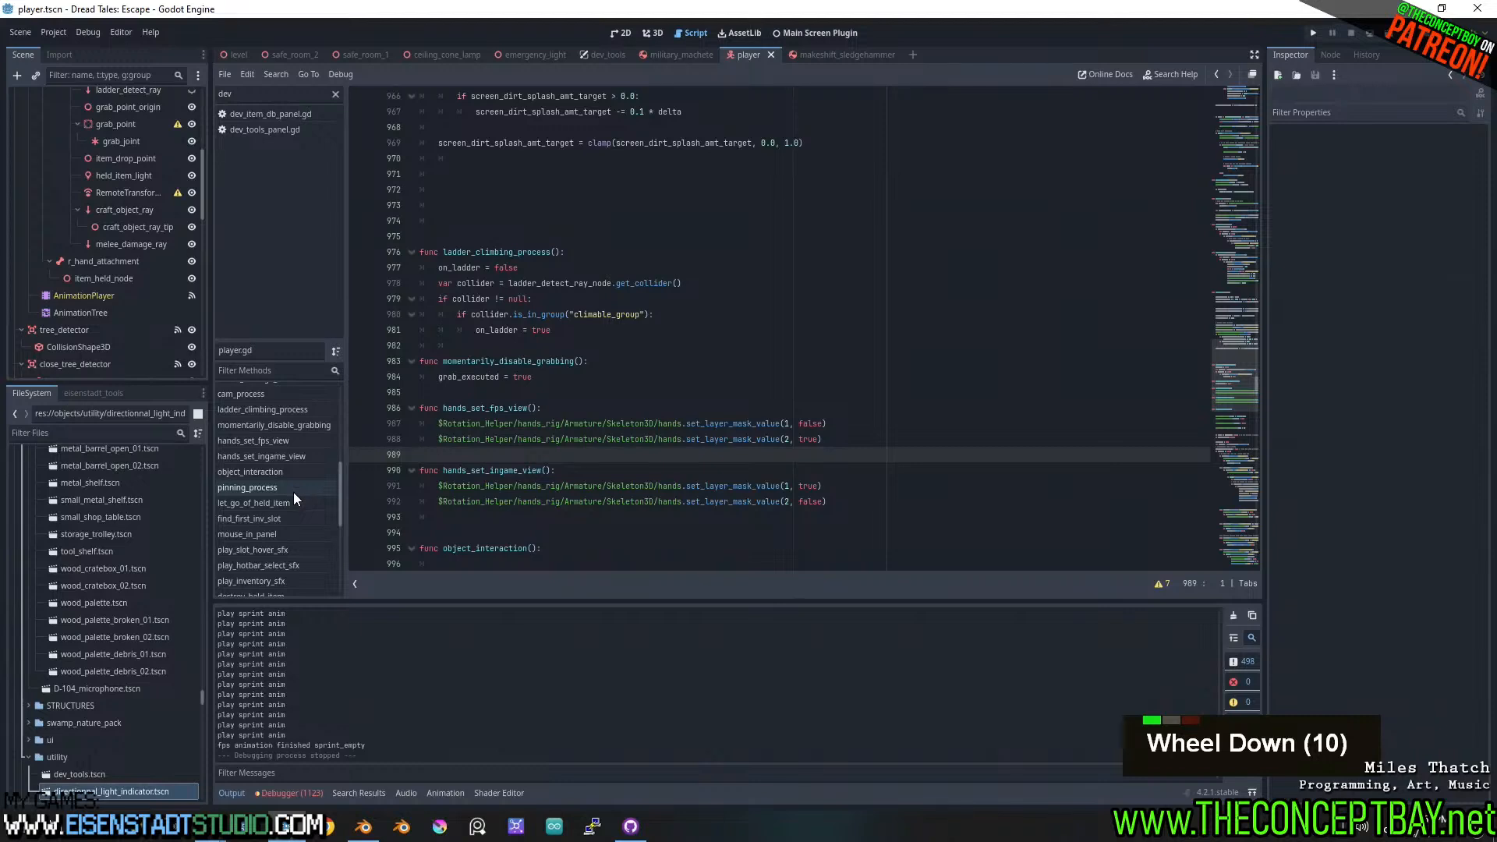
scroll(308, 489, "down", 2)
scroll(307, 492, "down", 3)
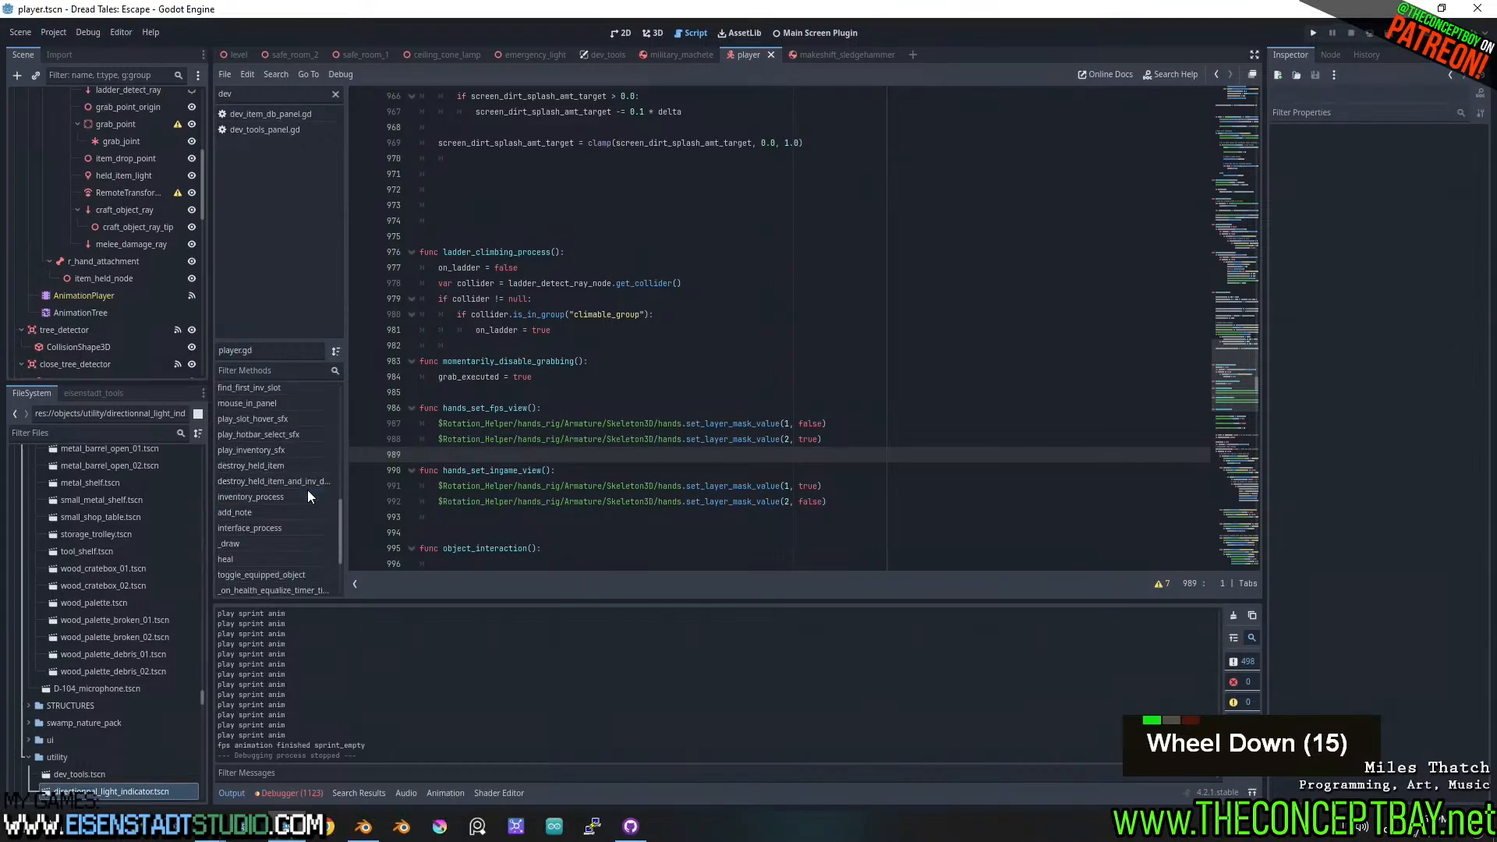
scroll(307, 491, "down", 4)
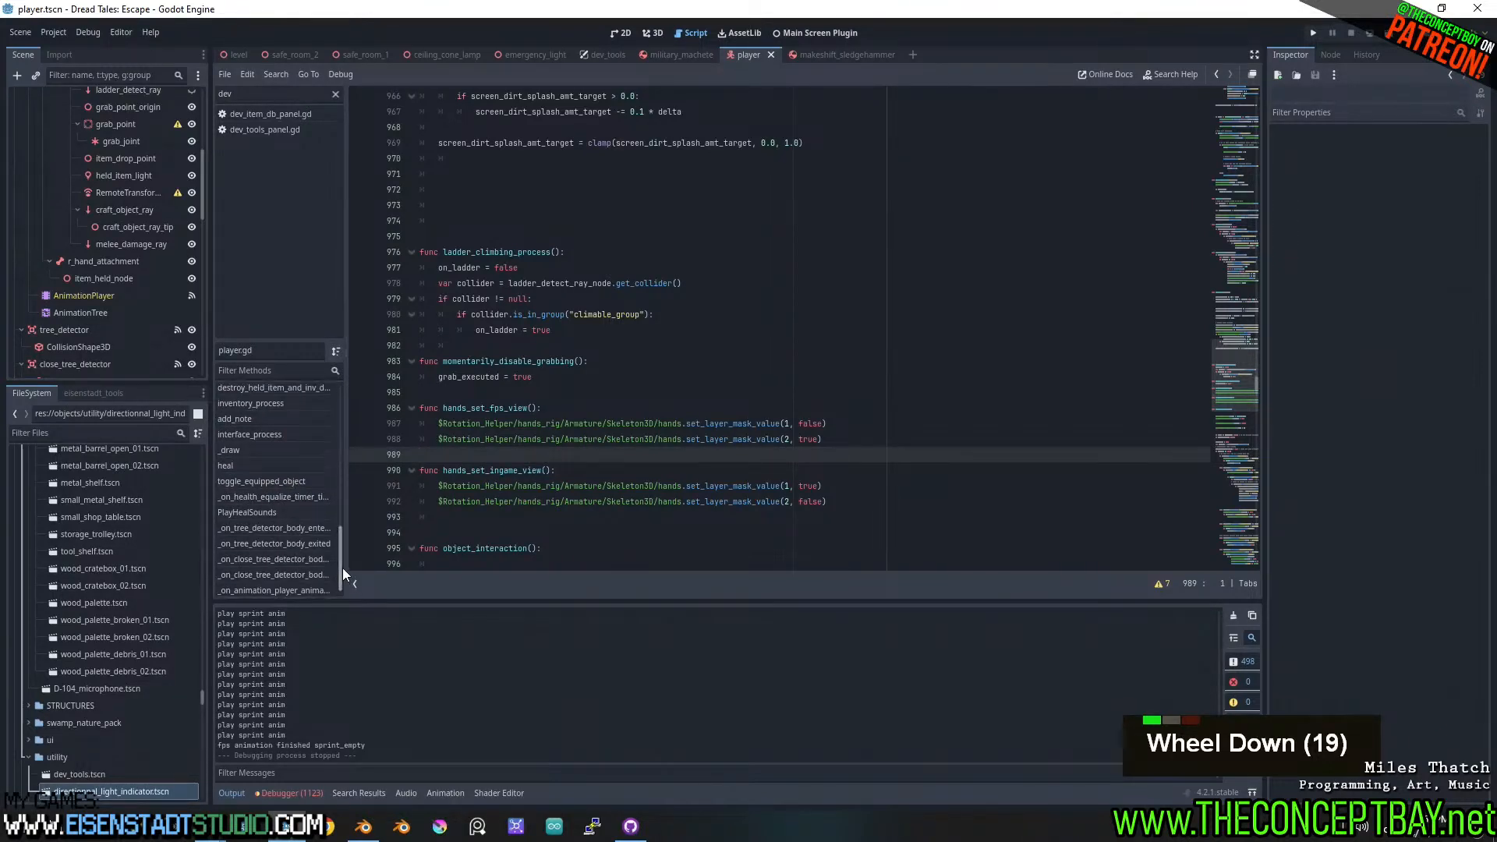
left_click_drag(343, 567, 357, 405)
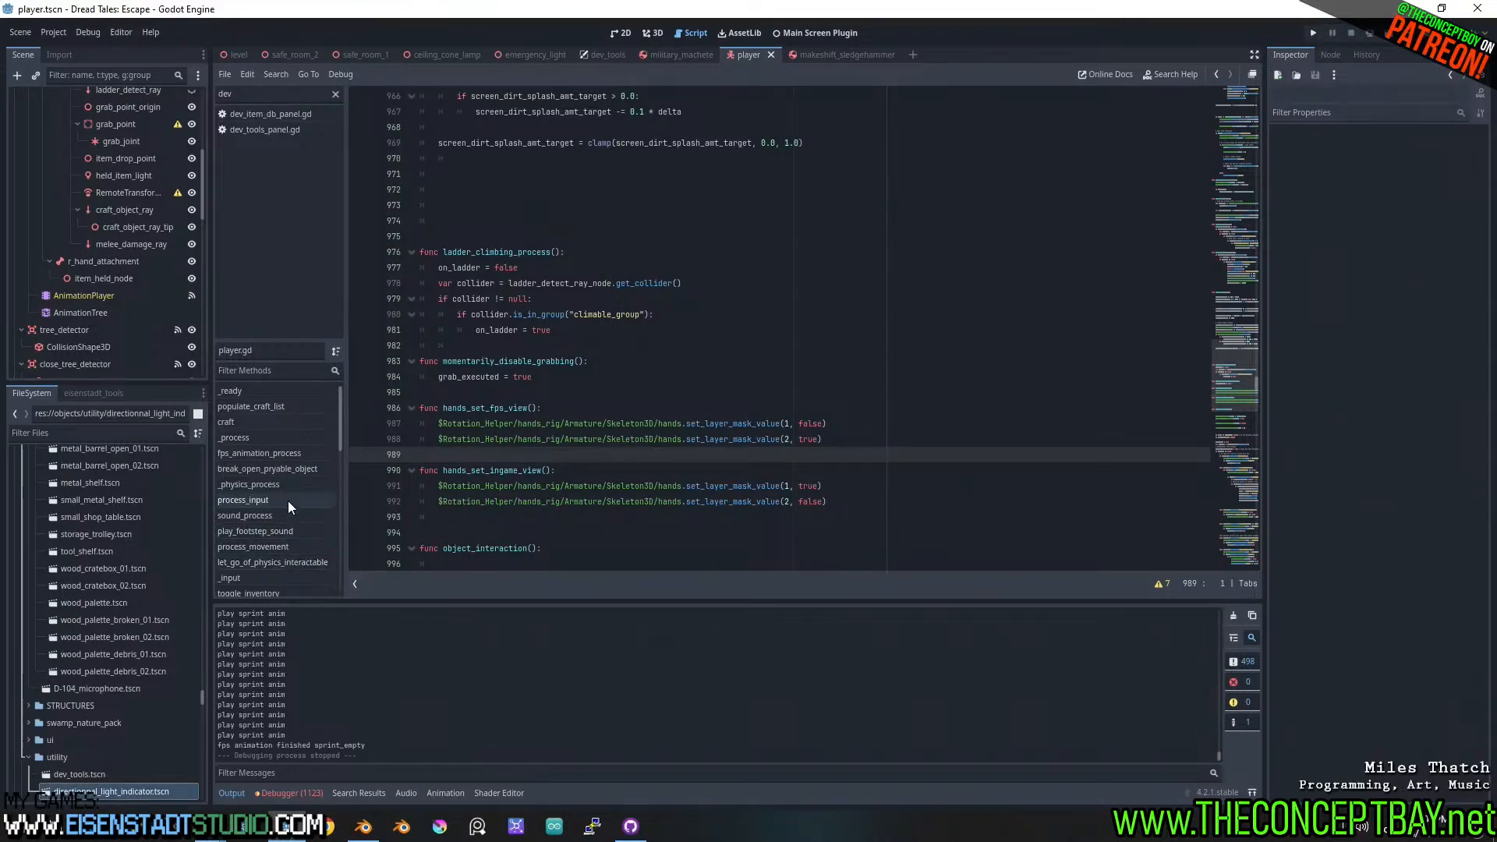
- Go to the fps_animation_process function in player.gd and read its state and animation conditions through to _physics_process
left_click(296, 455)
scroll(685, 375, "up", 1)
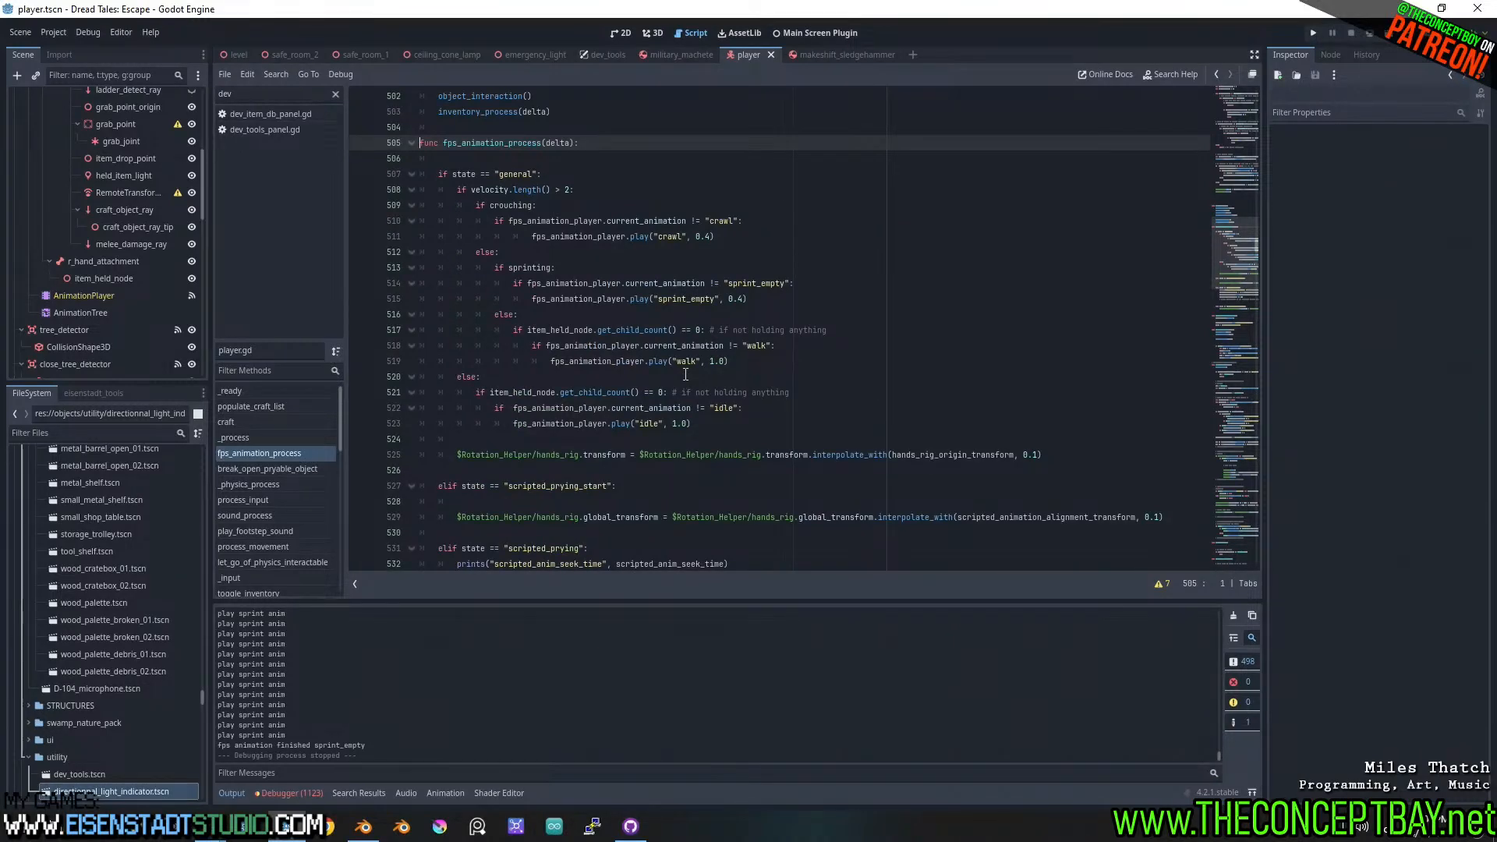
scroll(682, 374, "down", 2)
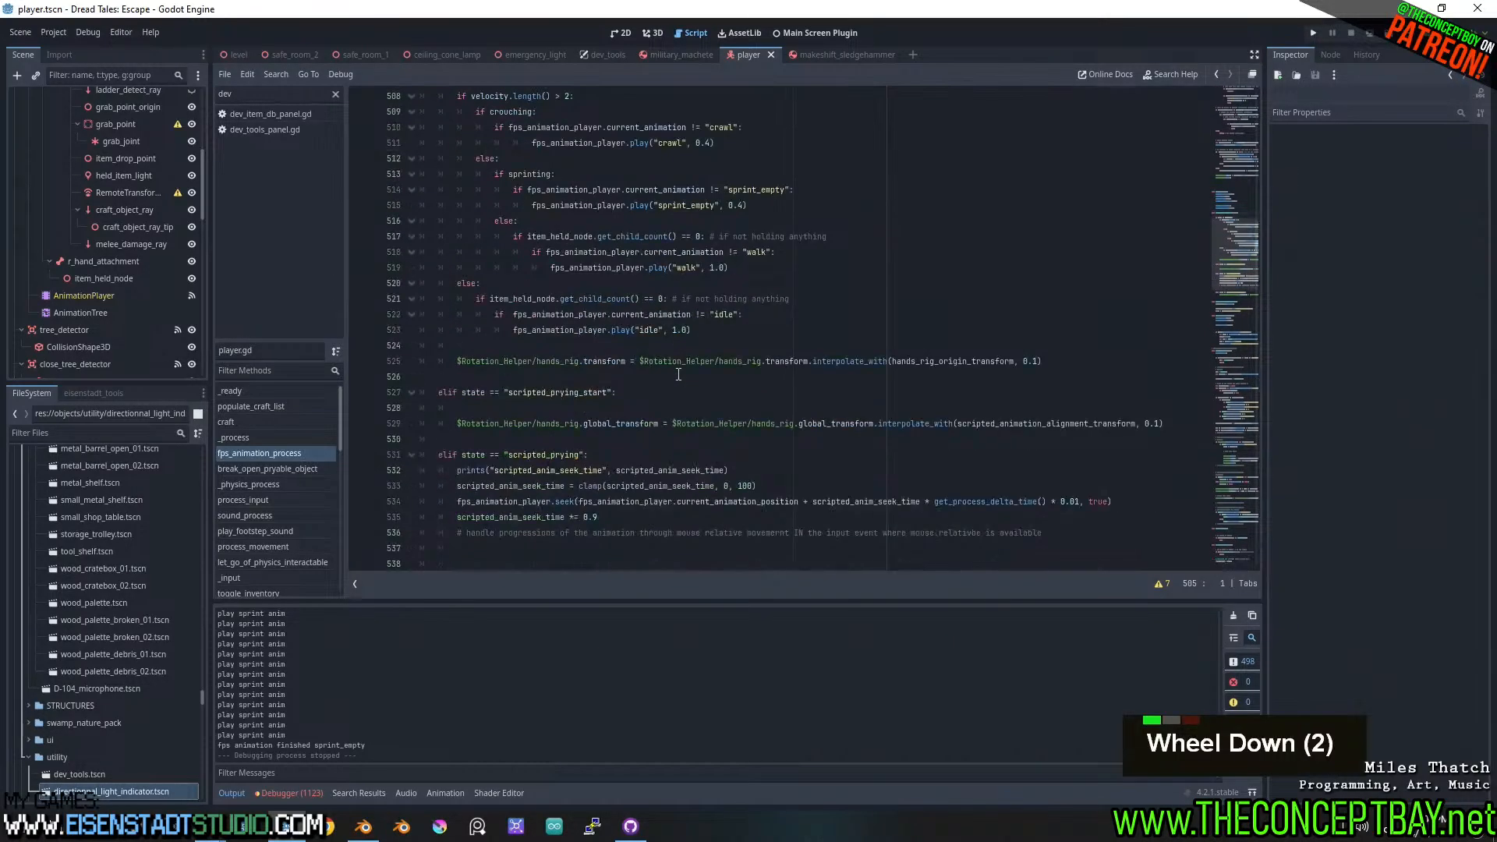
scroll(678, 374, "down", 4)
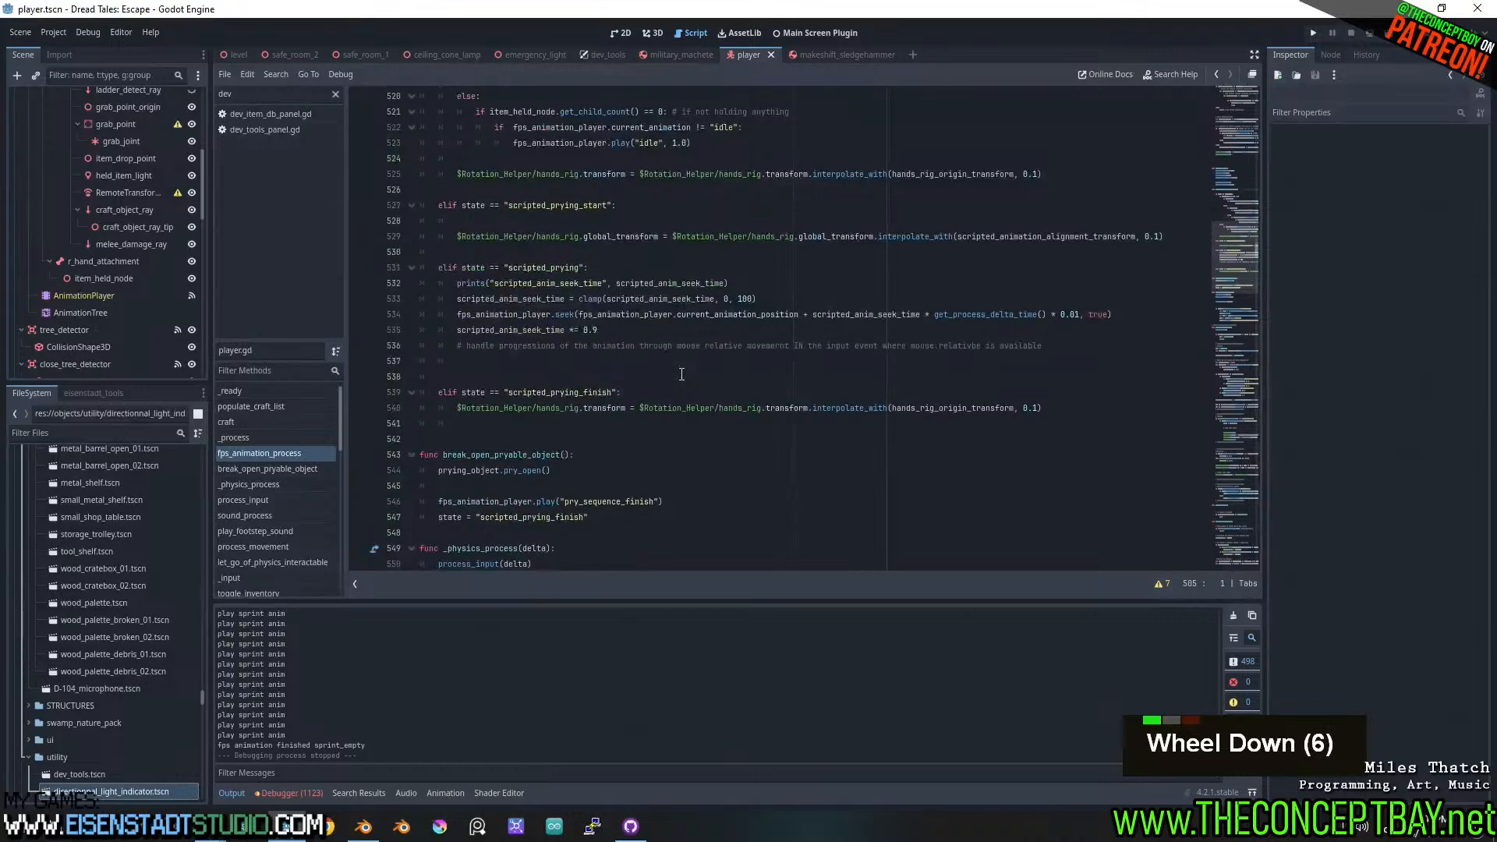
scroll(698, 372, "down", 3)
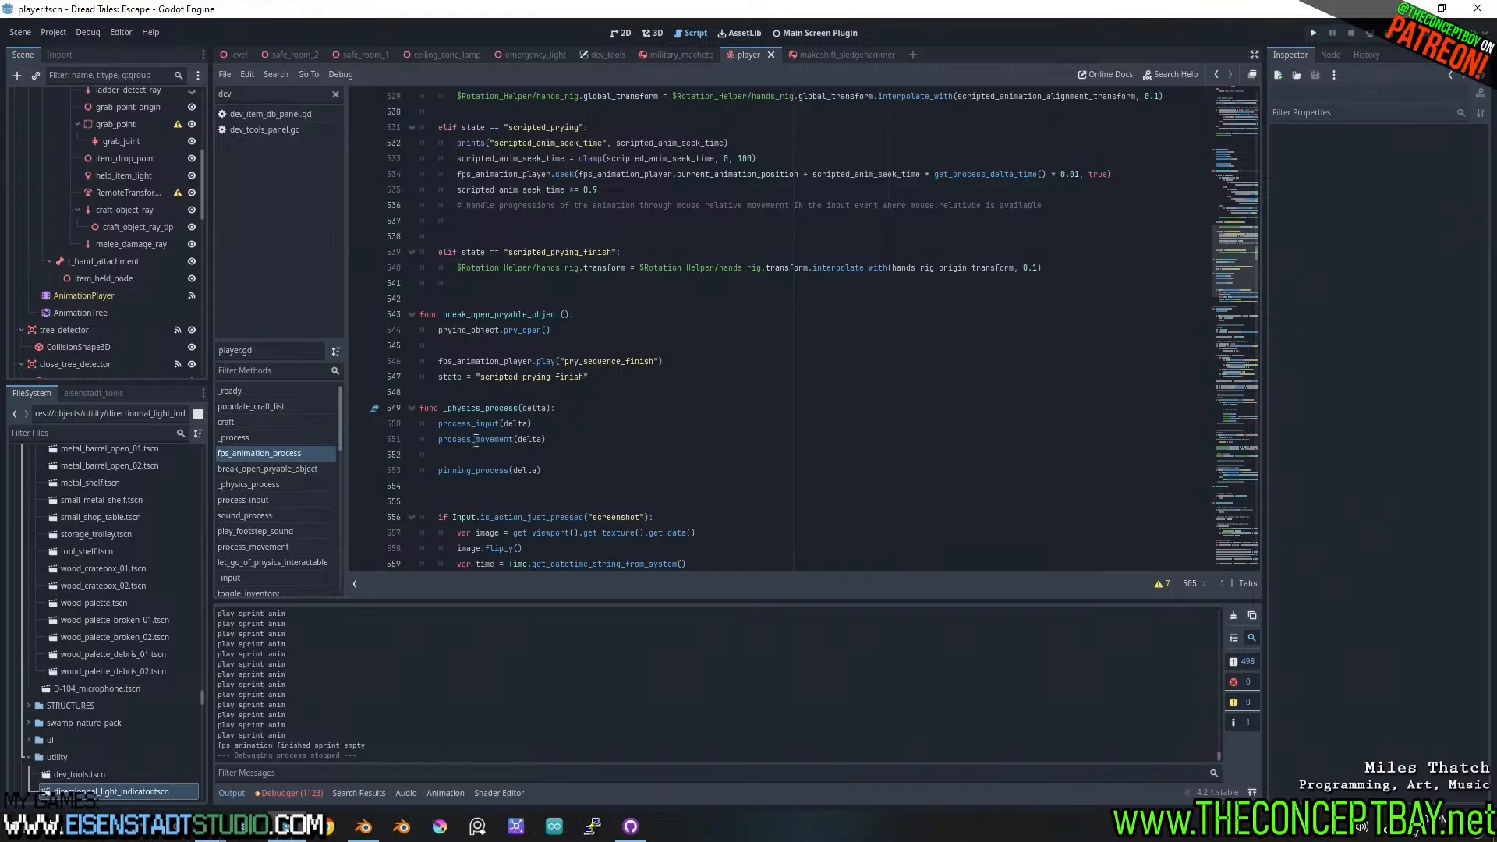
left_click(482, 486)
left_click(494, 392)
key("Return")
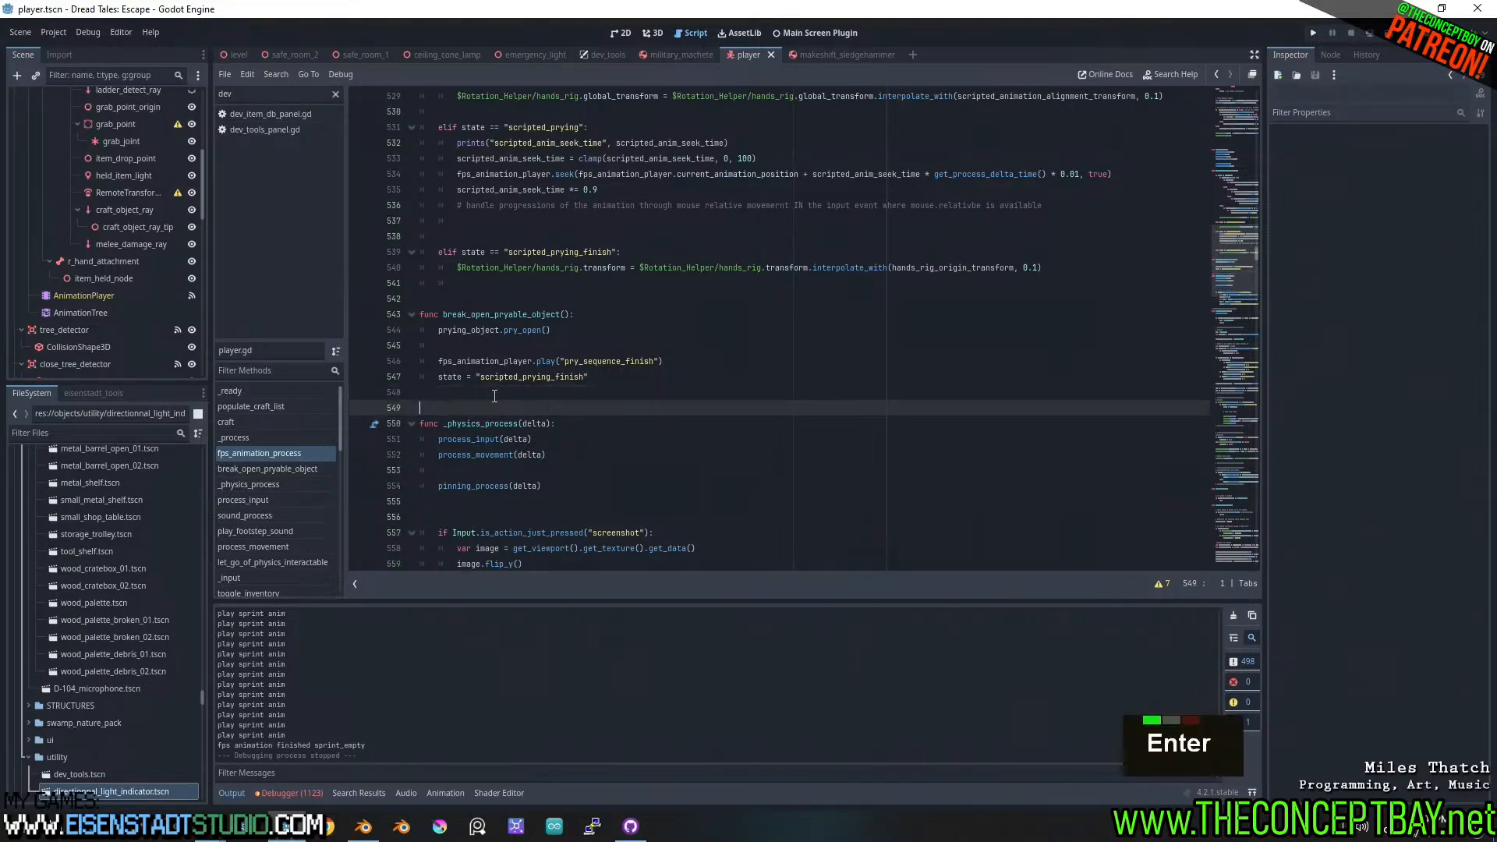
key("Up")
key("BackSpace")
key("Return")
key("Return")
type("func")
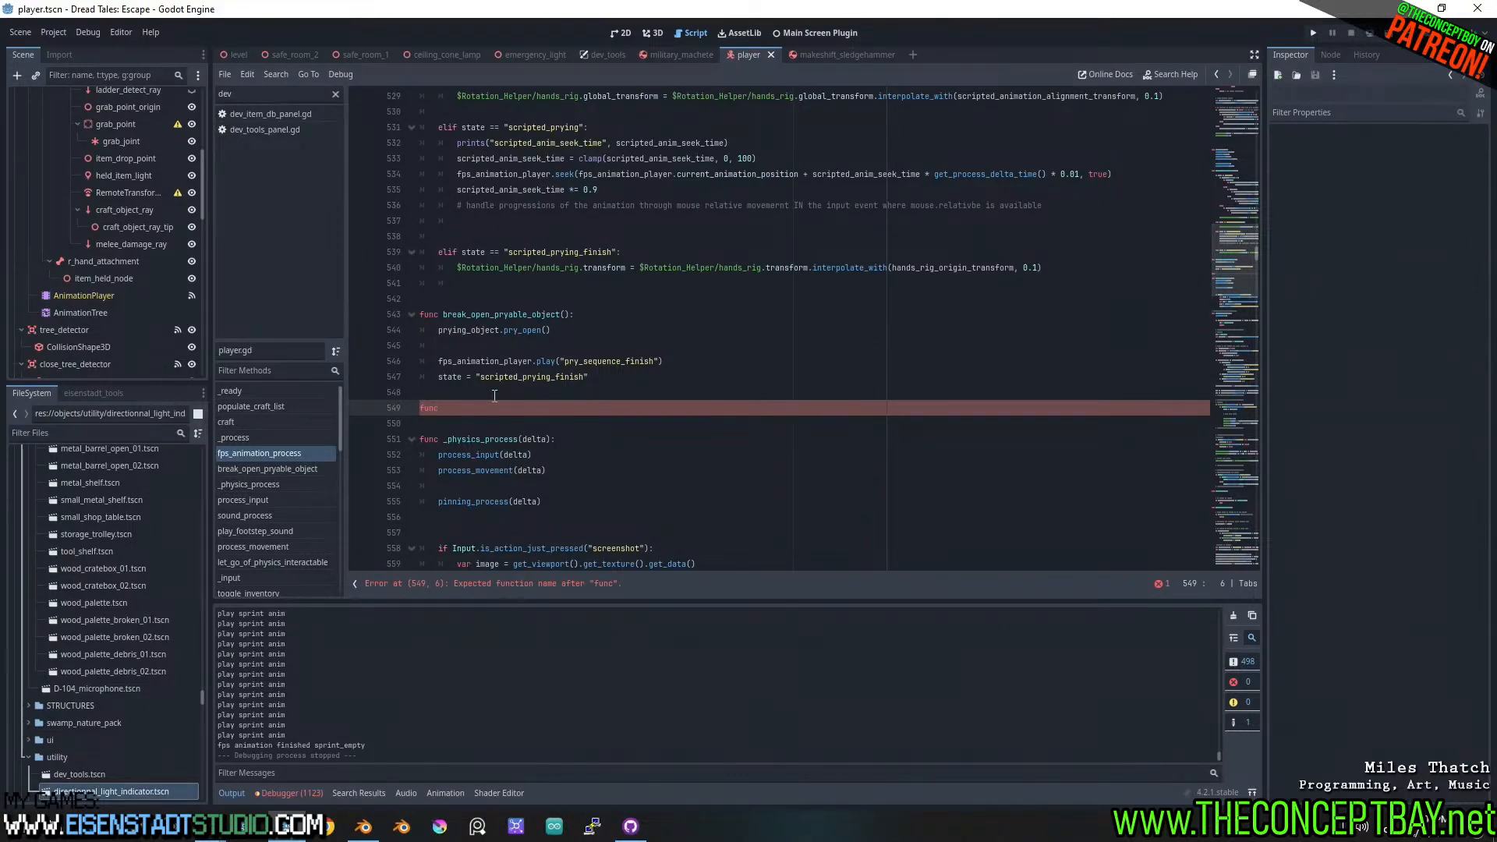
key("BackSpace")
key("BackSpace")
key("BackSpace")
key("BackSpace")
key("BackSpace")
key("BackSpace")
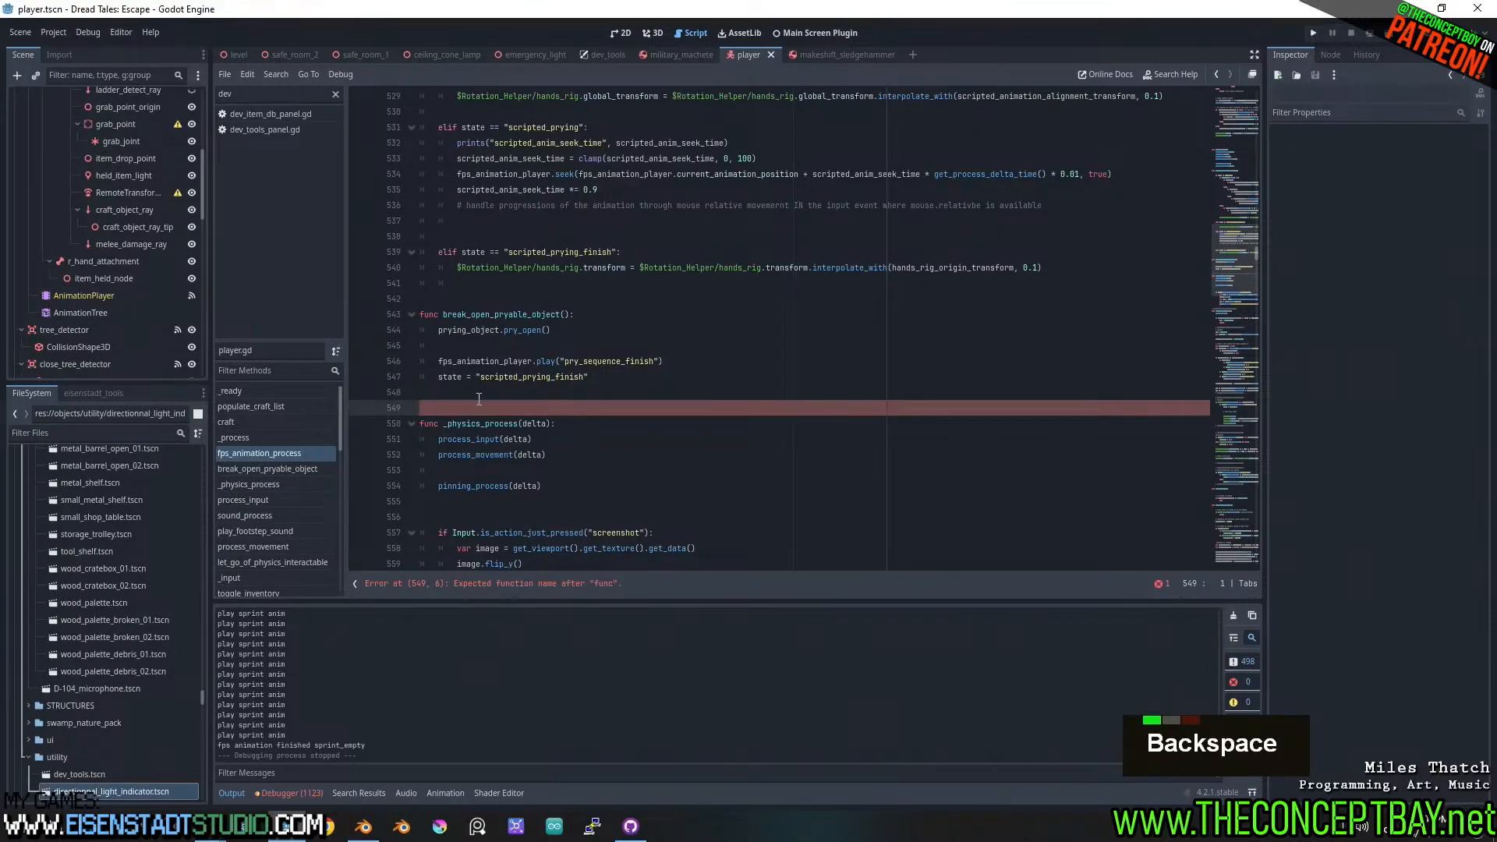
- Read through player.gd from _physics_process to the movement code in process_movement
scroll(479, 399, "down", 7)
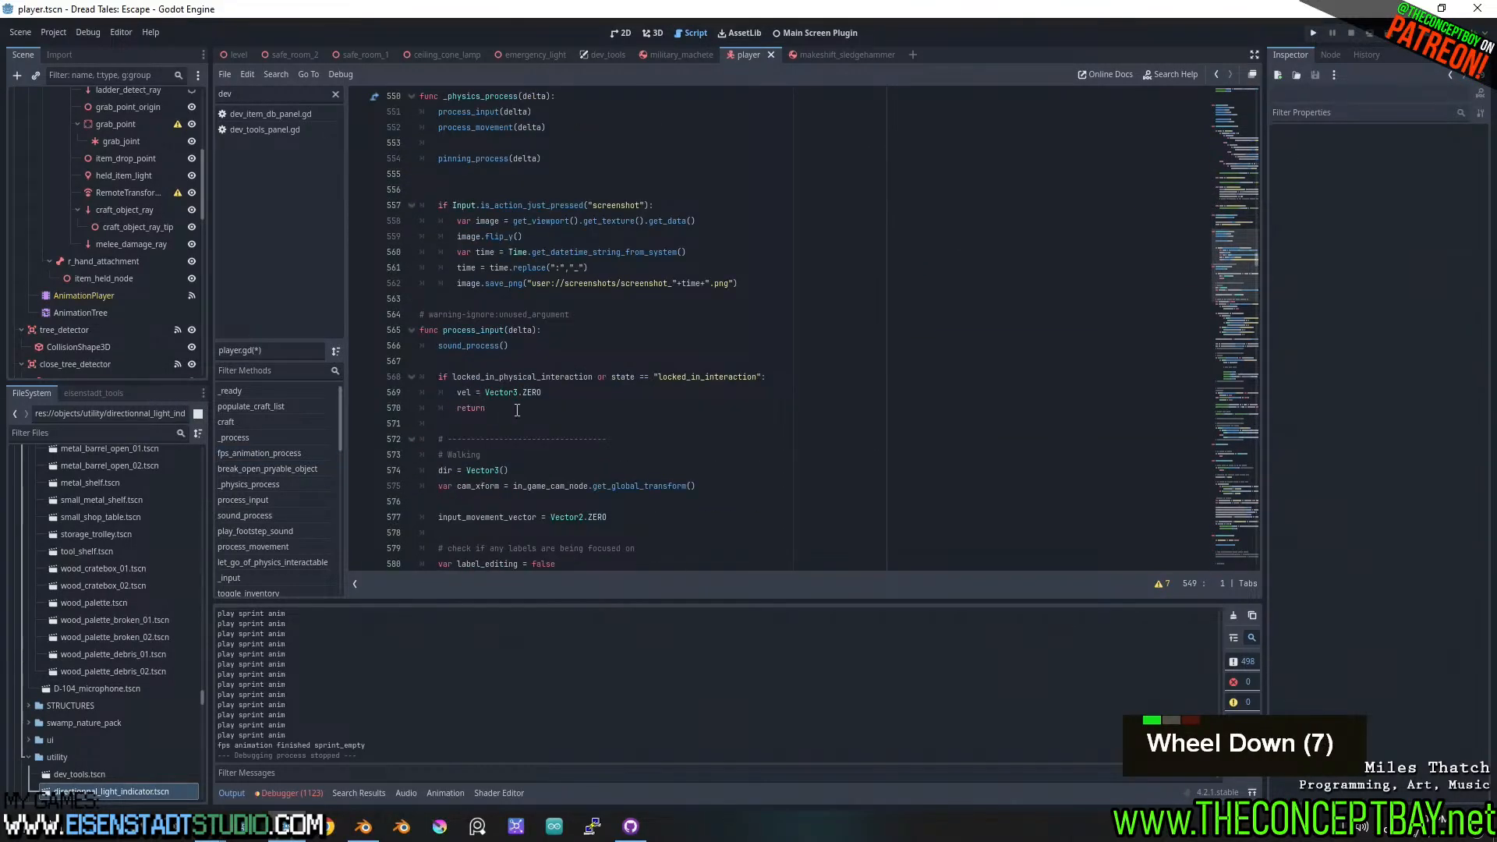
scroll(518, 410, "down", 12)
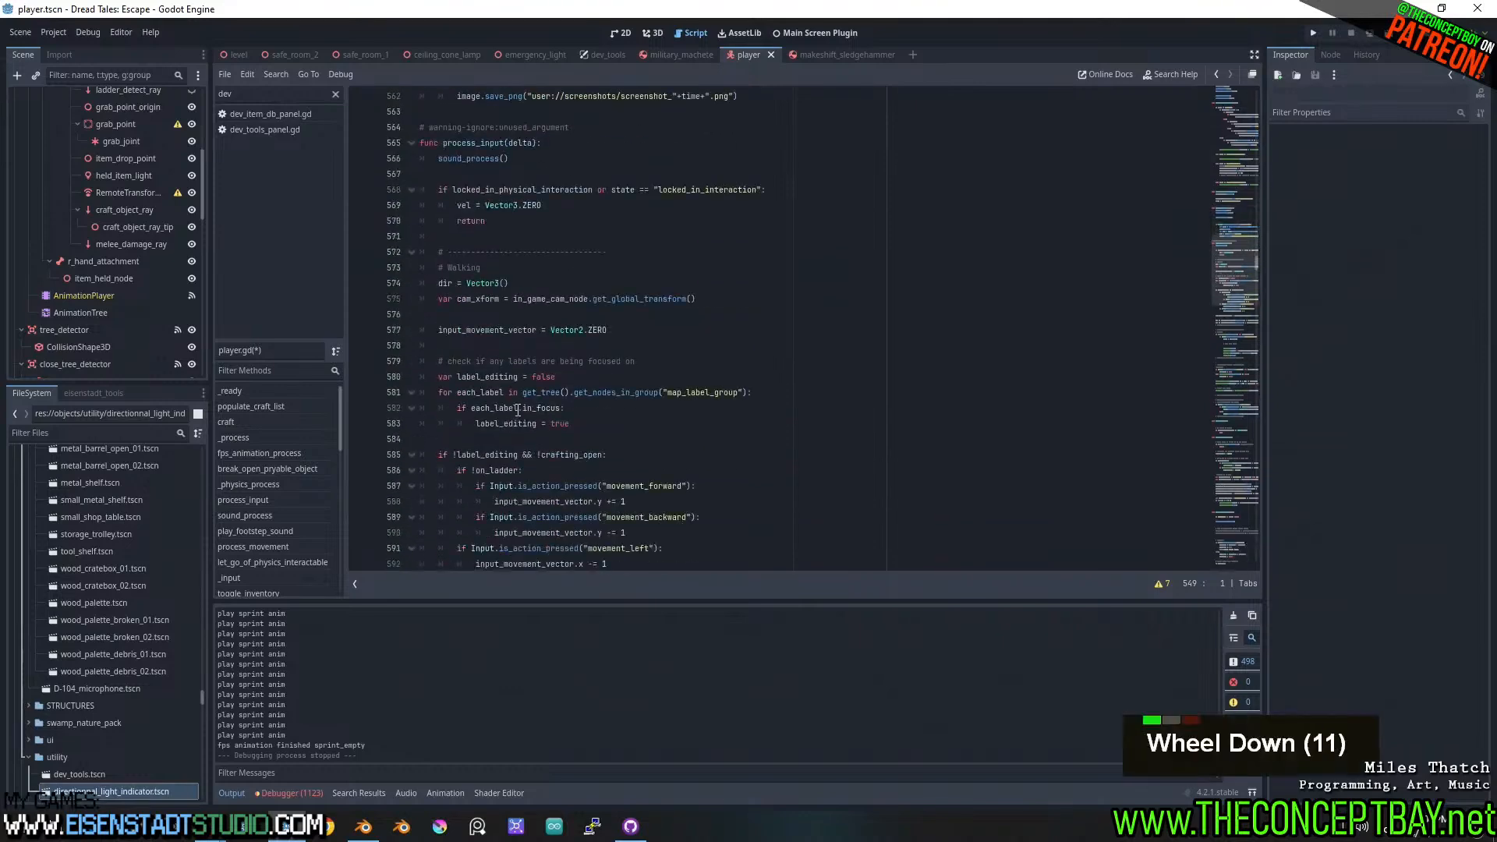
scroll(518, 409, "down", 5)
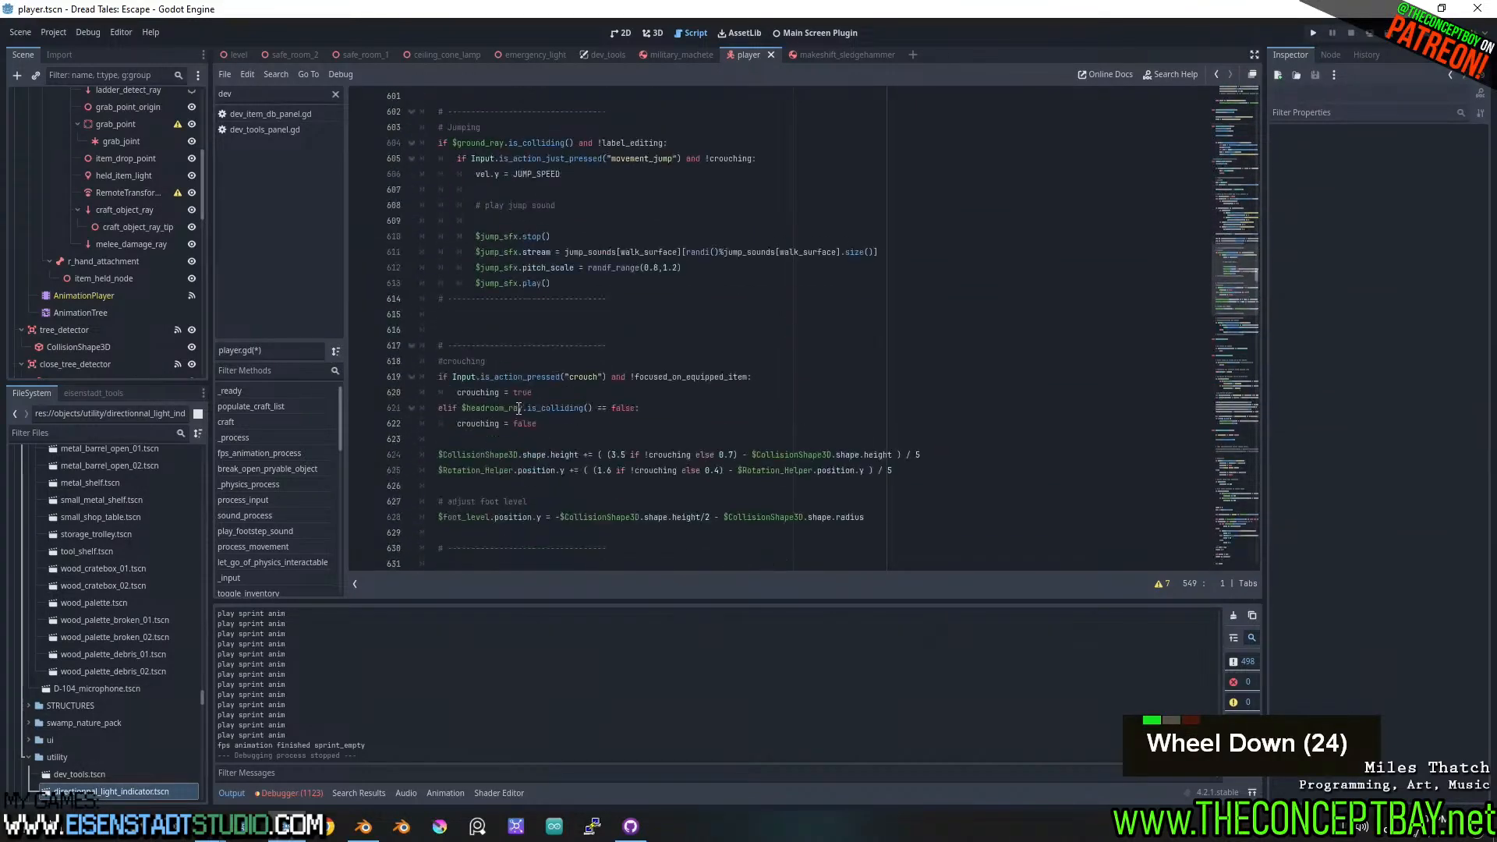
scroll(519, 408, "down", 11)
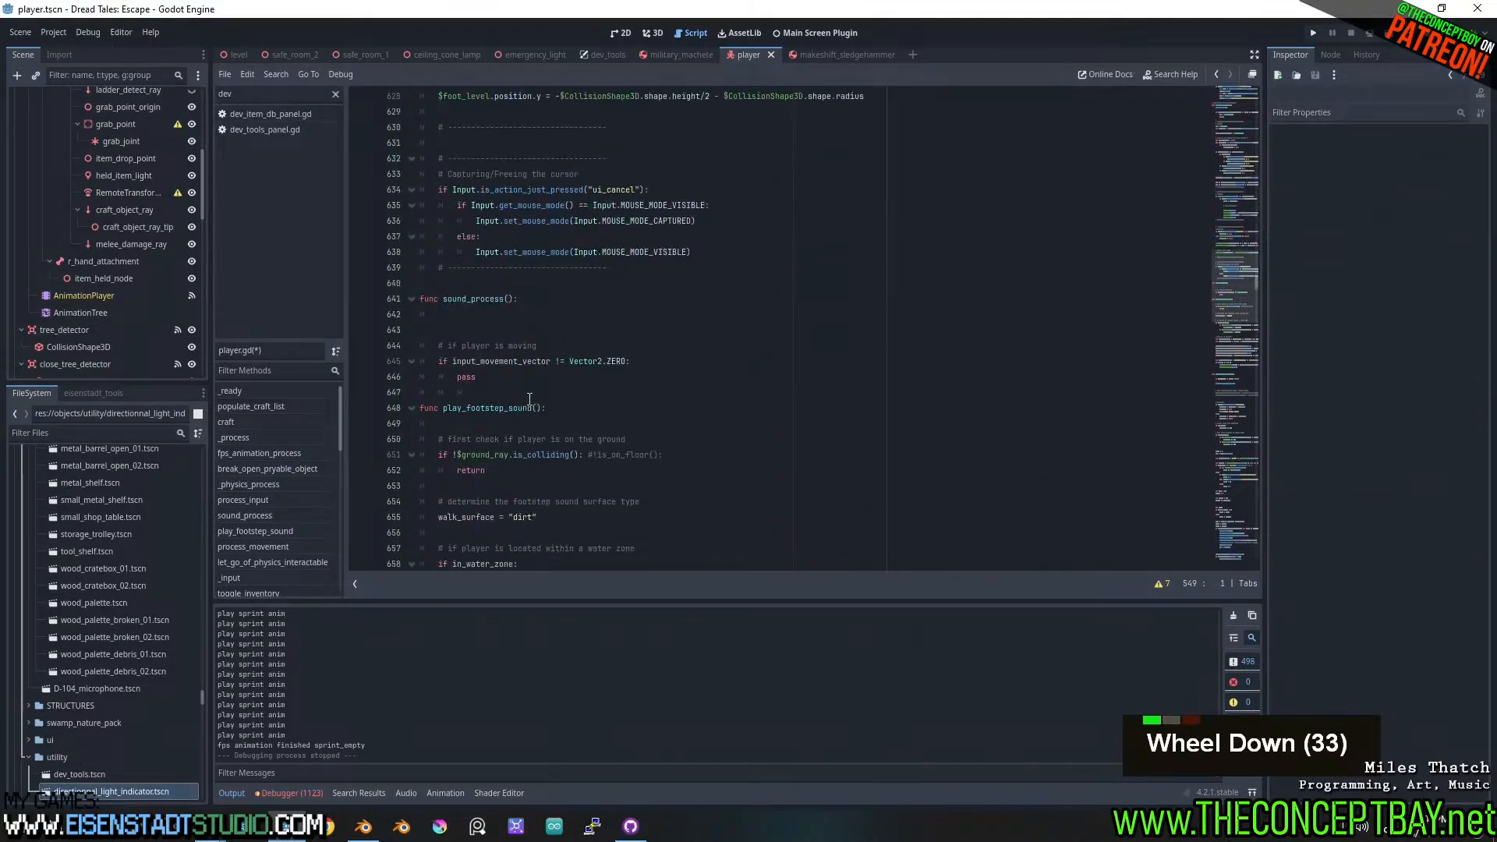
scroll(530, 396, "down", 6)
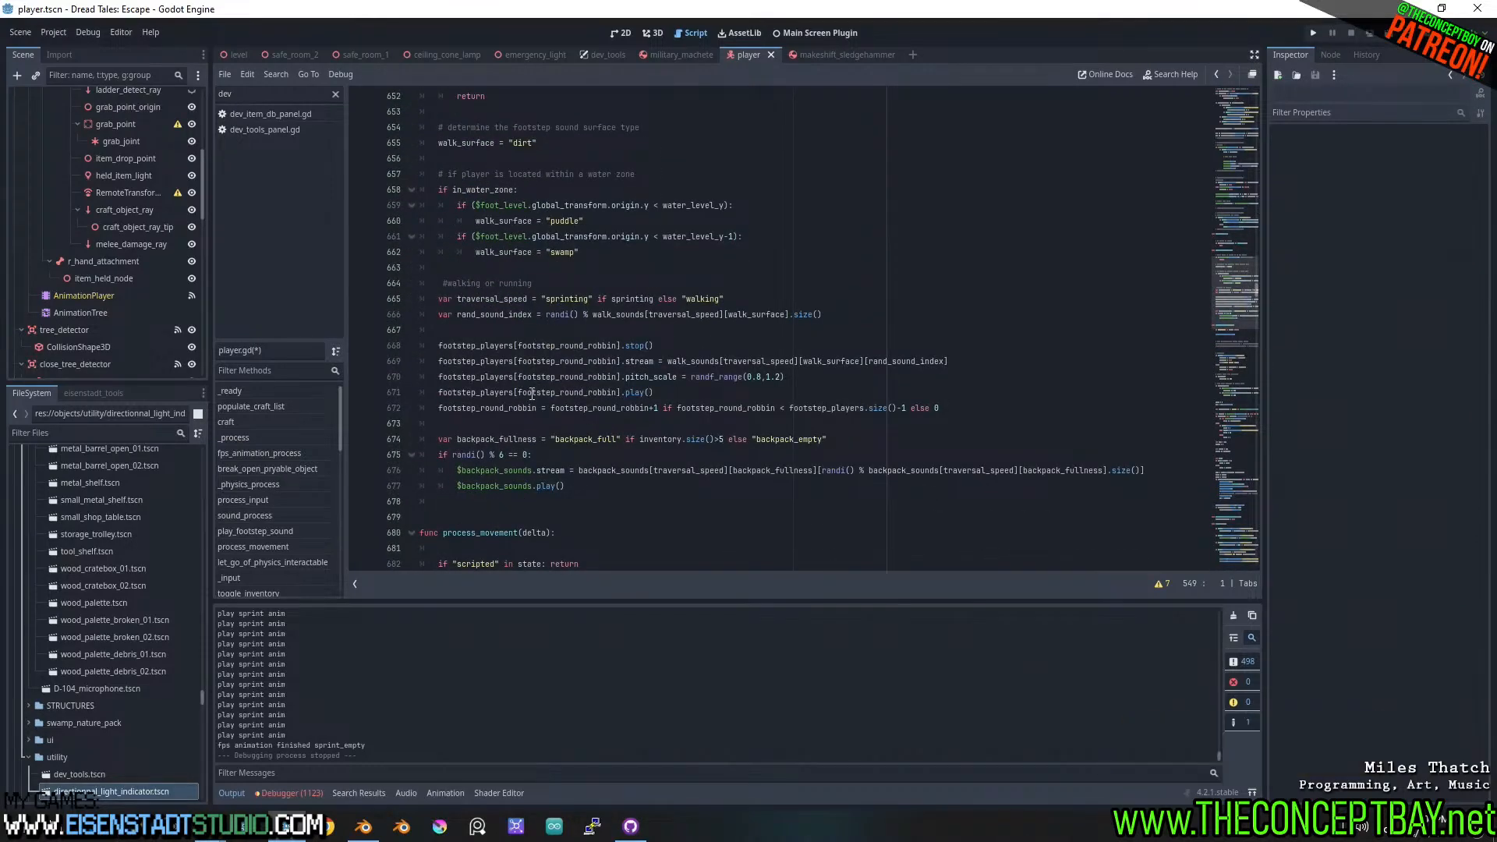
scroll(532, 394, "down", 5)
scroll(532, 391, "down", 11)
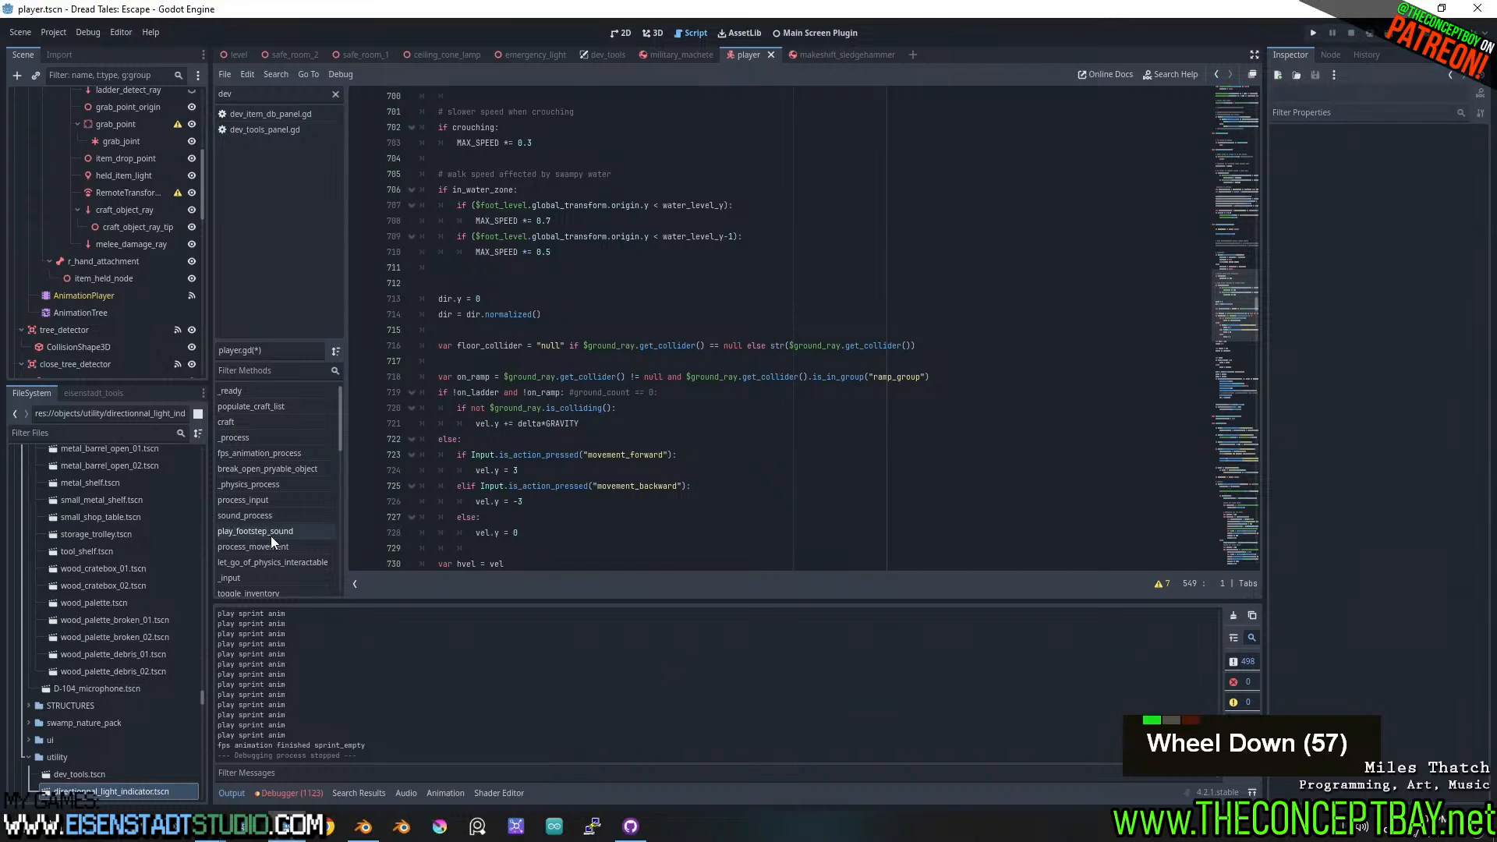
scroll(270, 535, "up", 5)
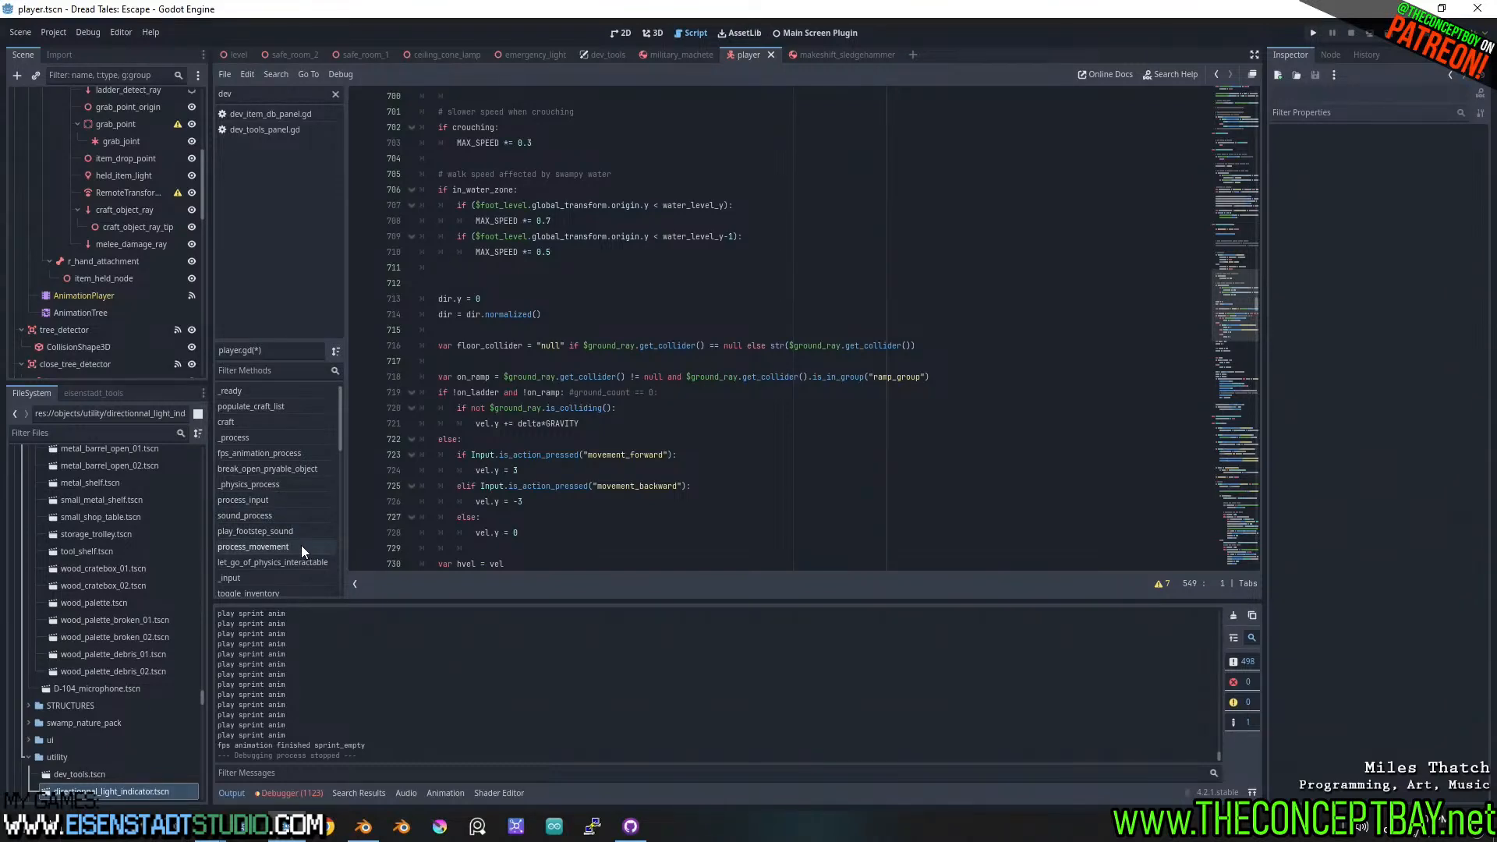
- Go to the melee_process function in player.gd and read how looking_at_bashable is set
scroll(301, 550, "down", 1)
scroll(302, 551, "down", 3)
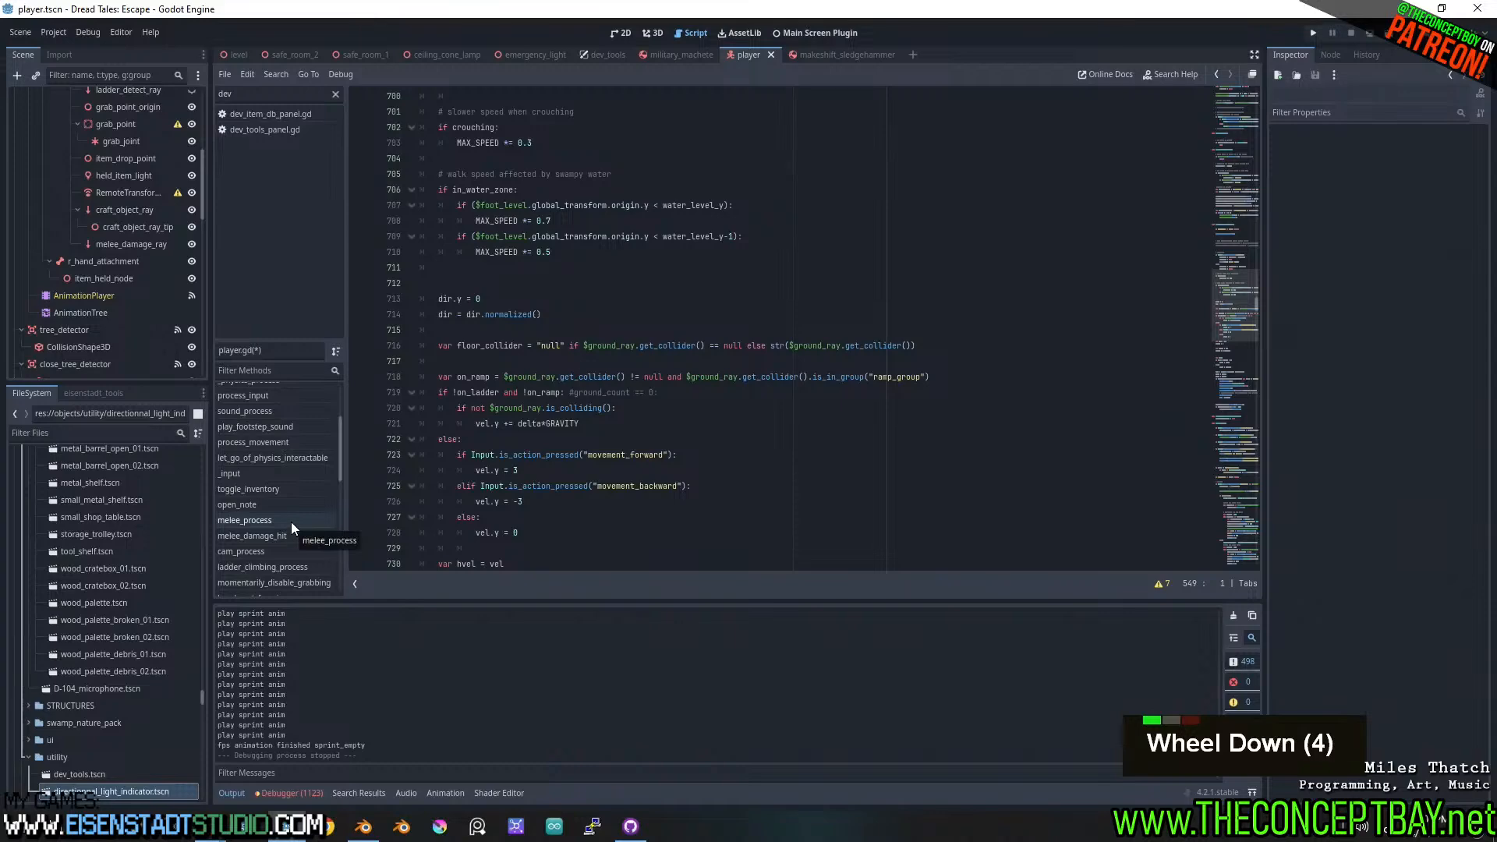
left_click(291, 522)
scroll(668, 399, "up", 4)
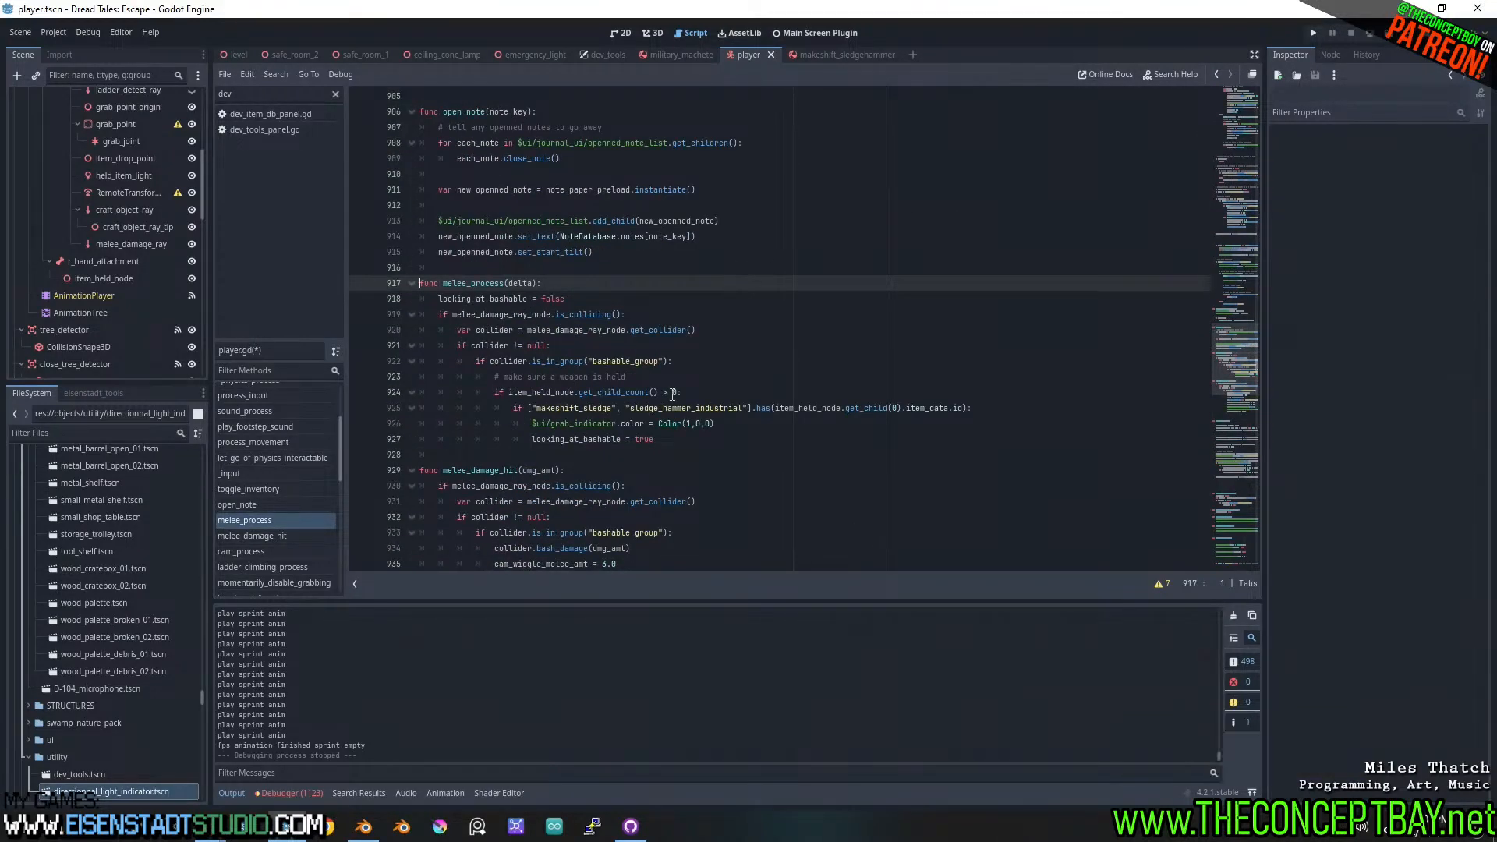
left_click_drag(588, 301, 406, 301)
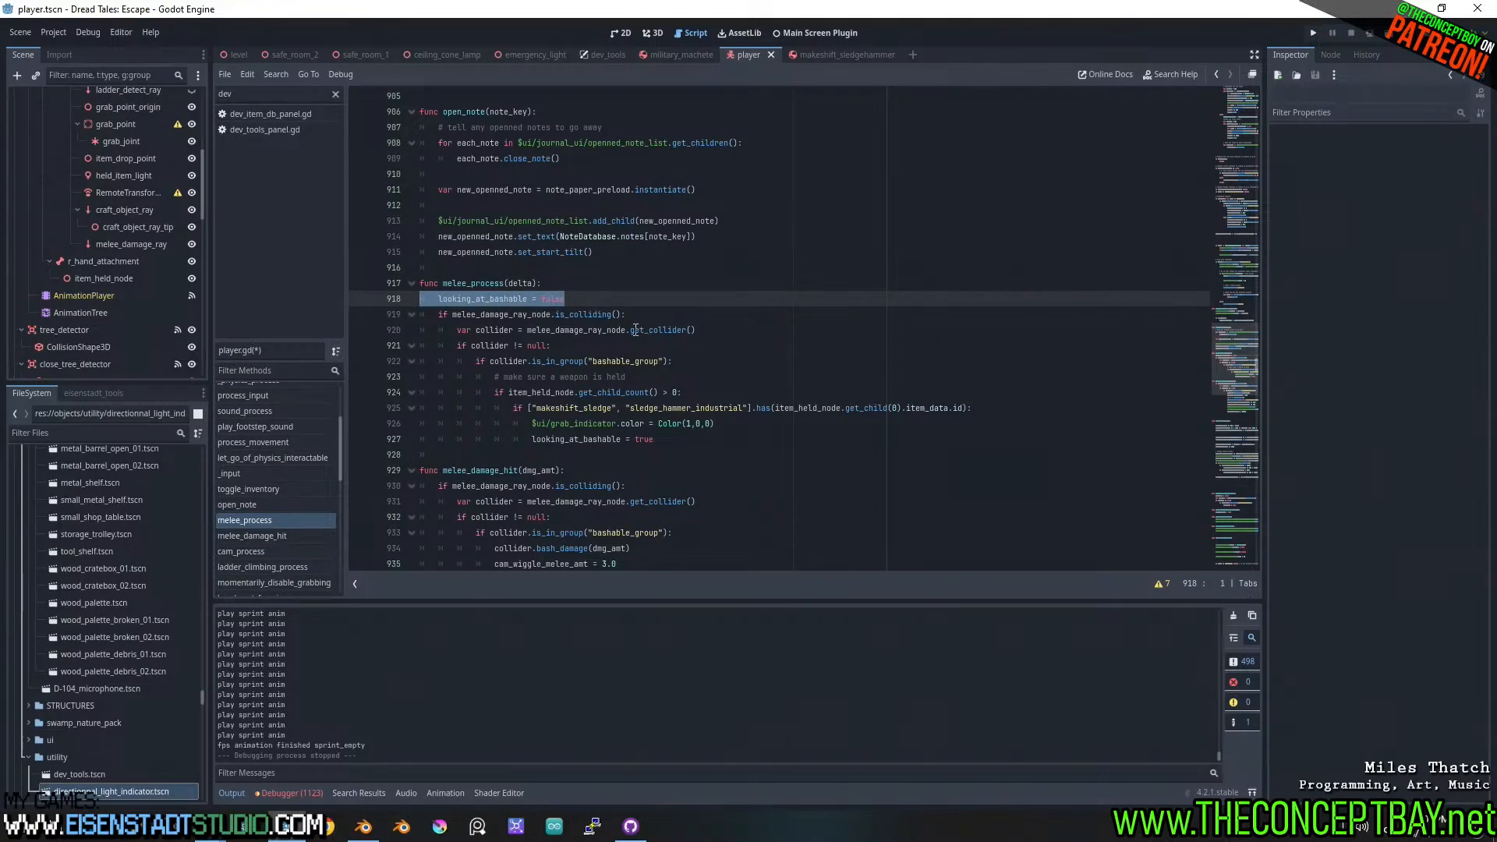
double_click(520, 304)
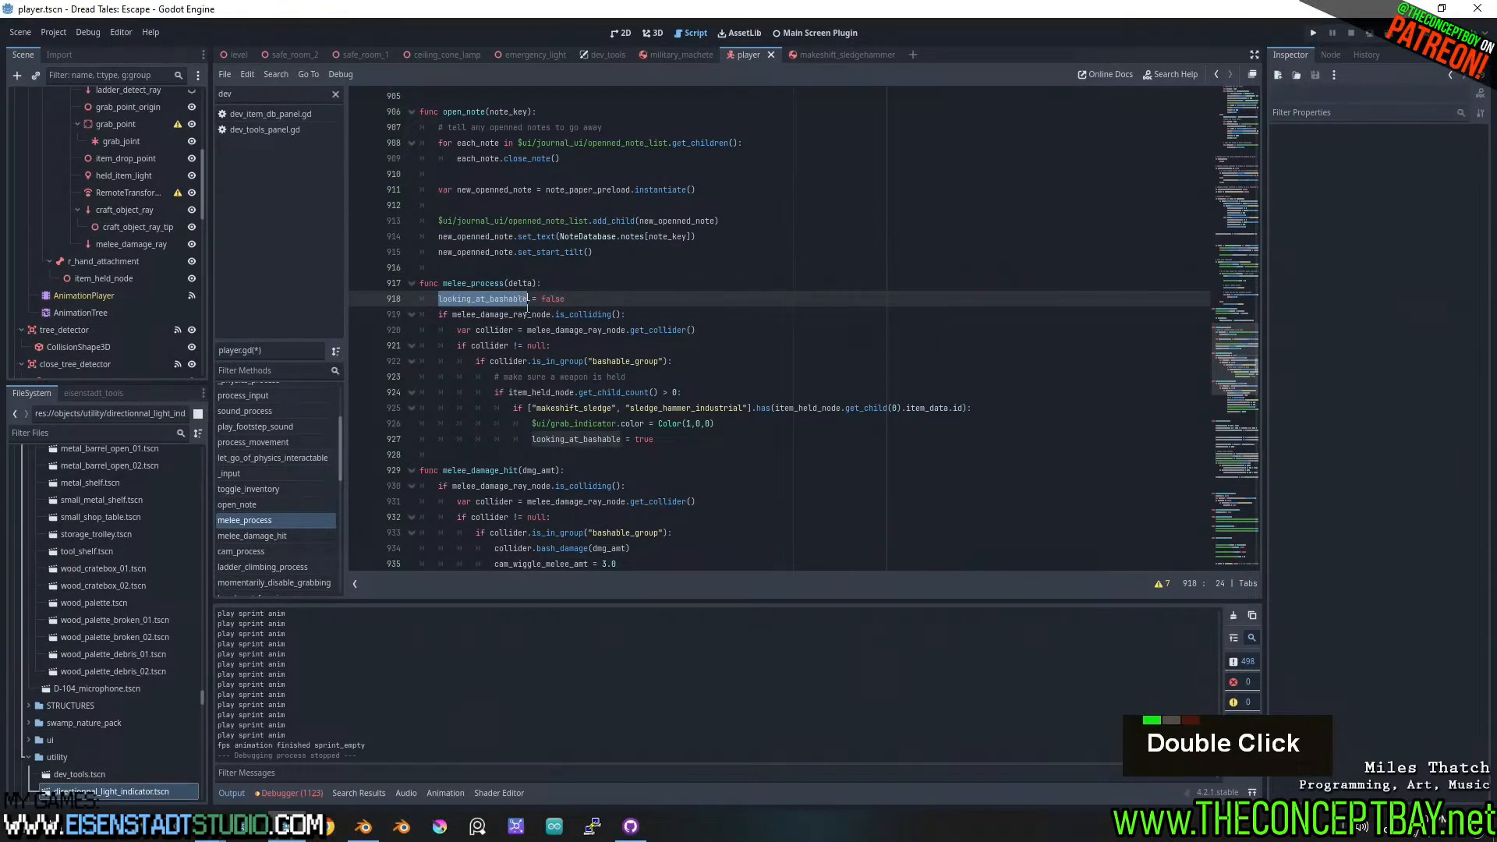
scroll(619, 376, "down", 2)
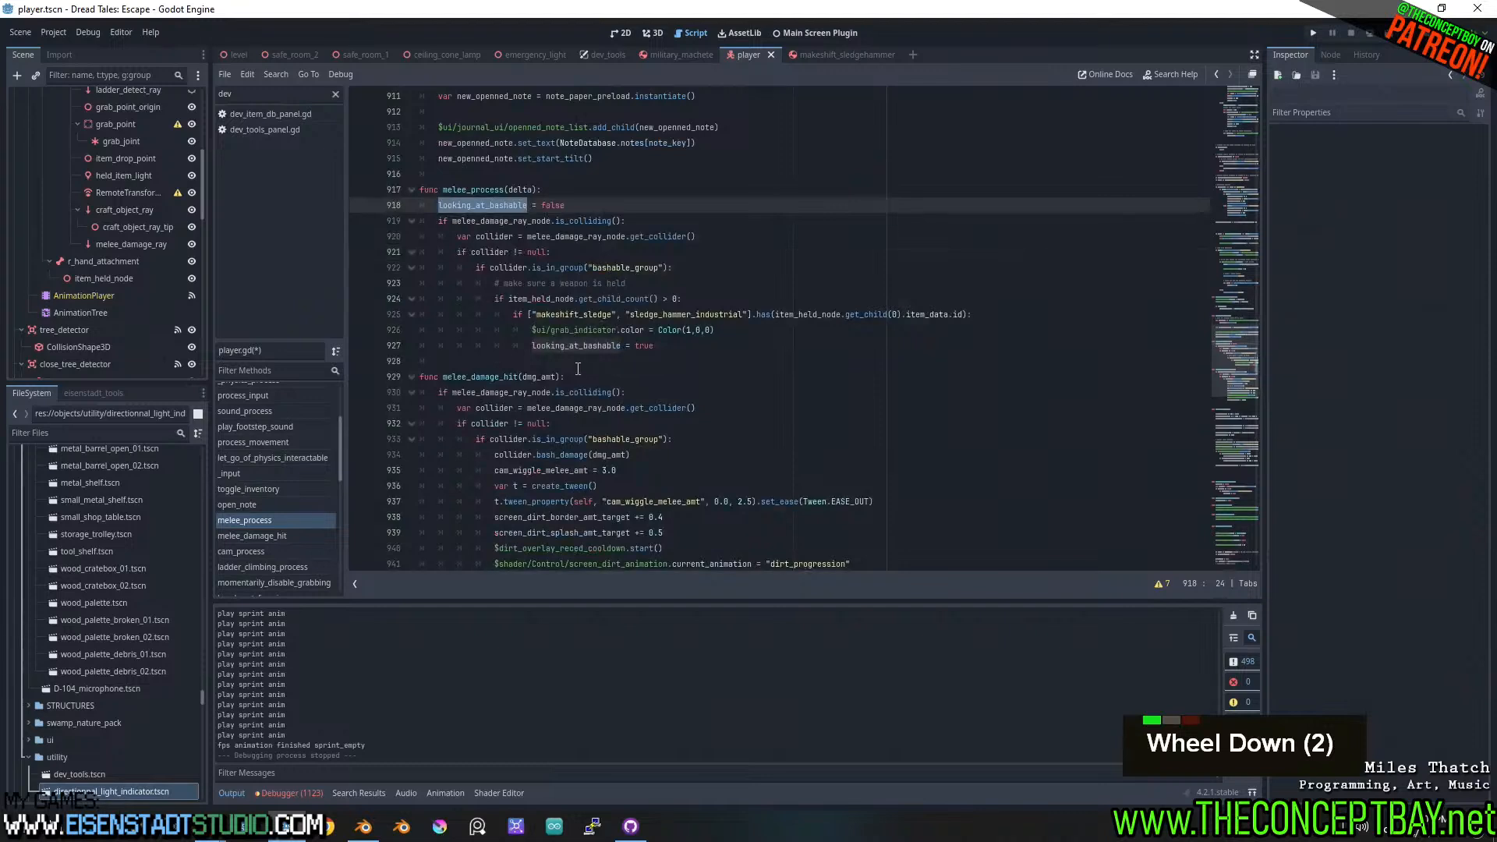
- Add blank lines at the end of melee_process, above melee_damage_hit, for new code
left_click(577, 368)
key("Return")
key("Return")
left_click(539, 377)
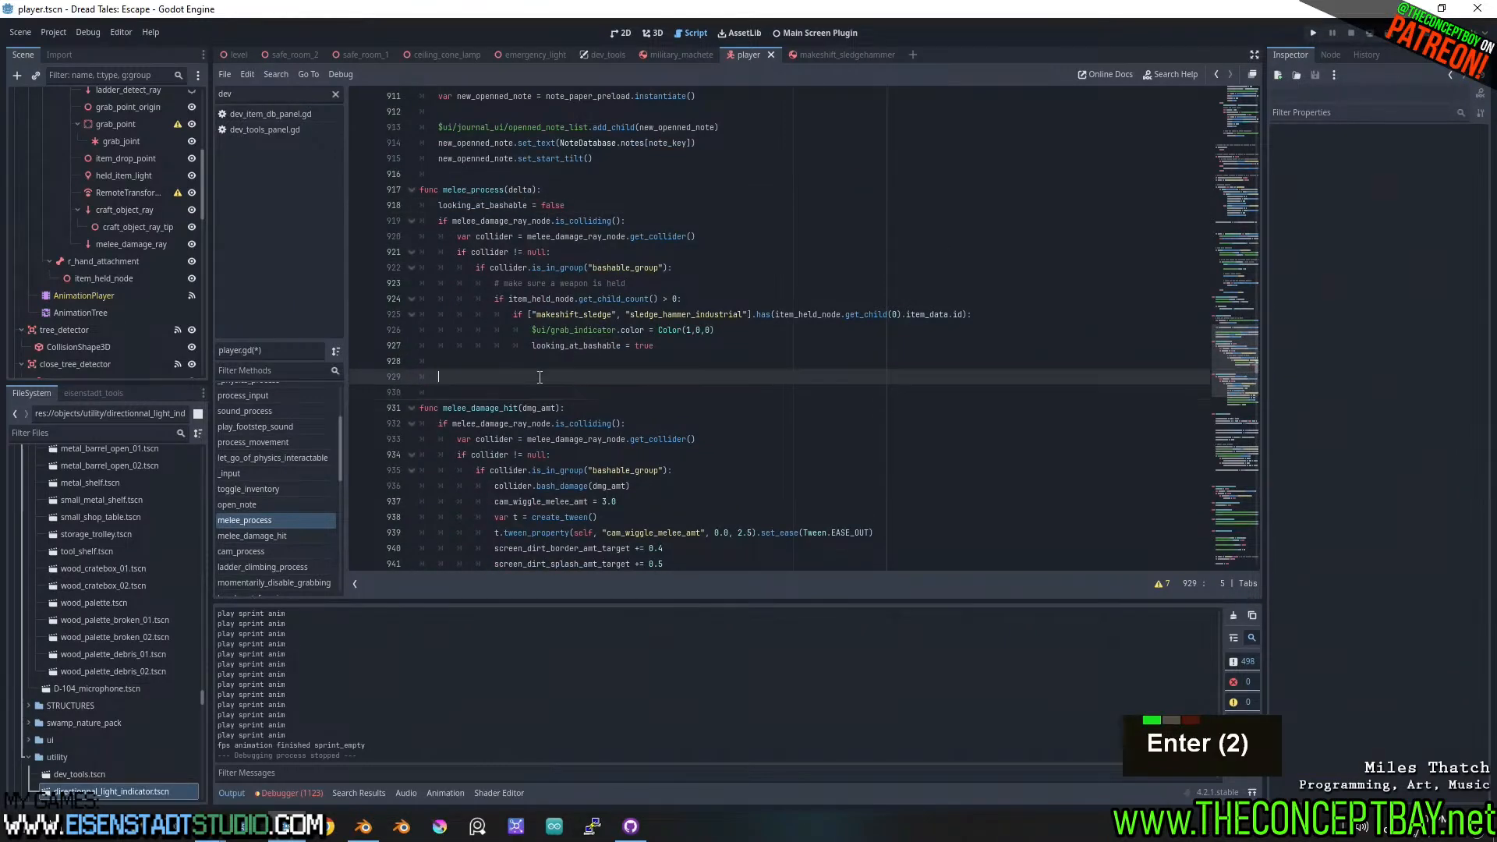
left_click(548, 360)
key("Return")
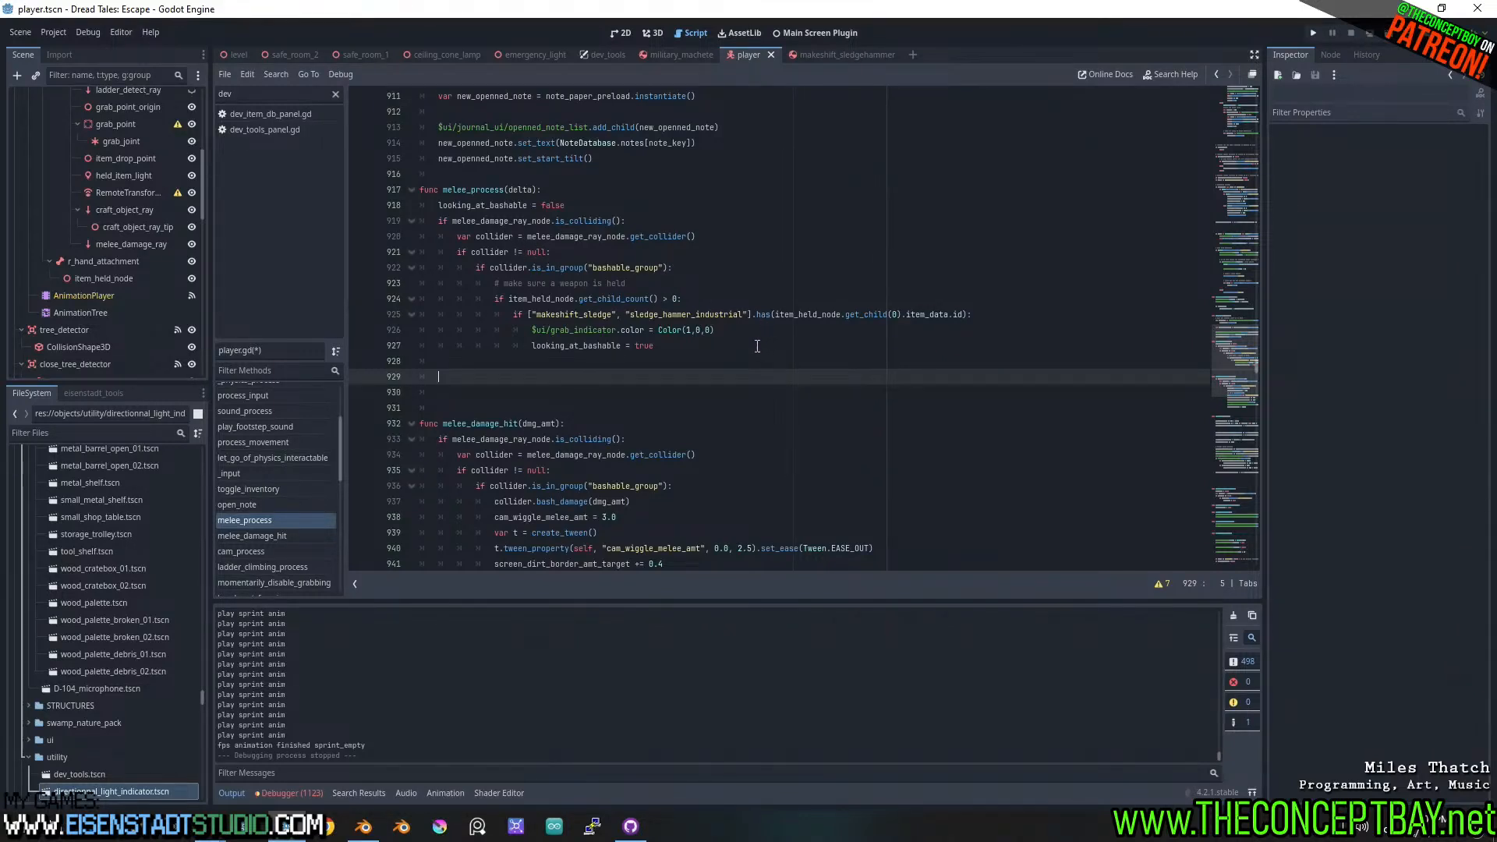
- Read the bashable check in melee_process and the damage handling in melee_damage_hit
left_click_drag(757, 345, 353, 210)
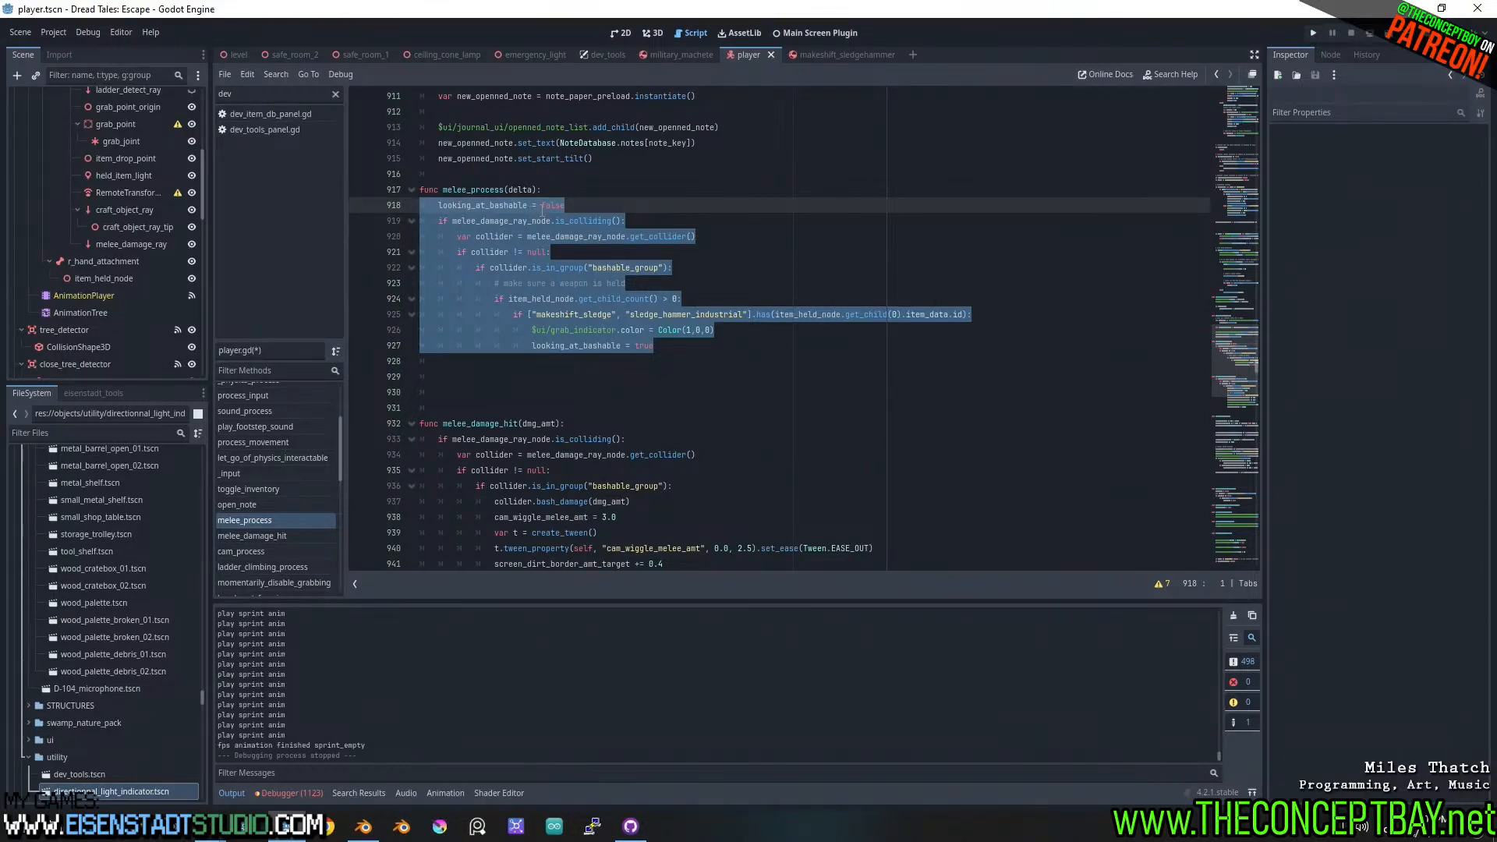
left_click(574, 205)
scroll(577, 208, "down", 2)
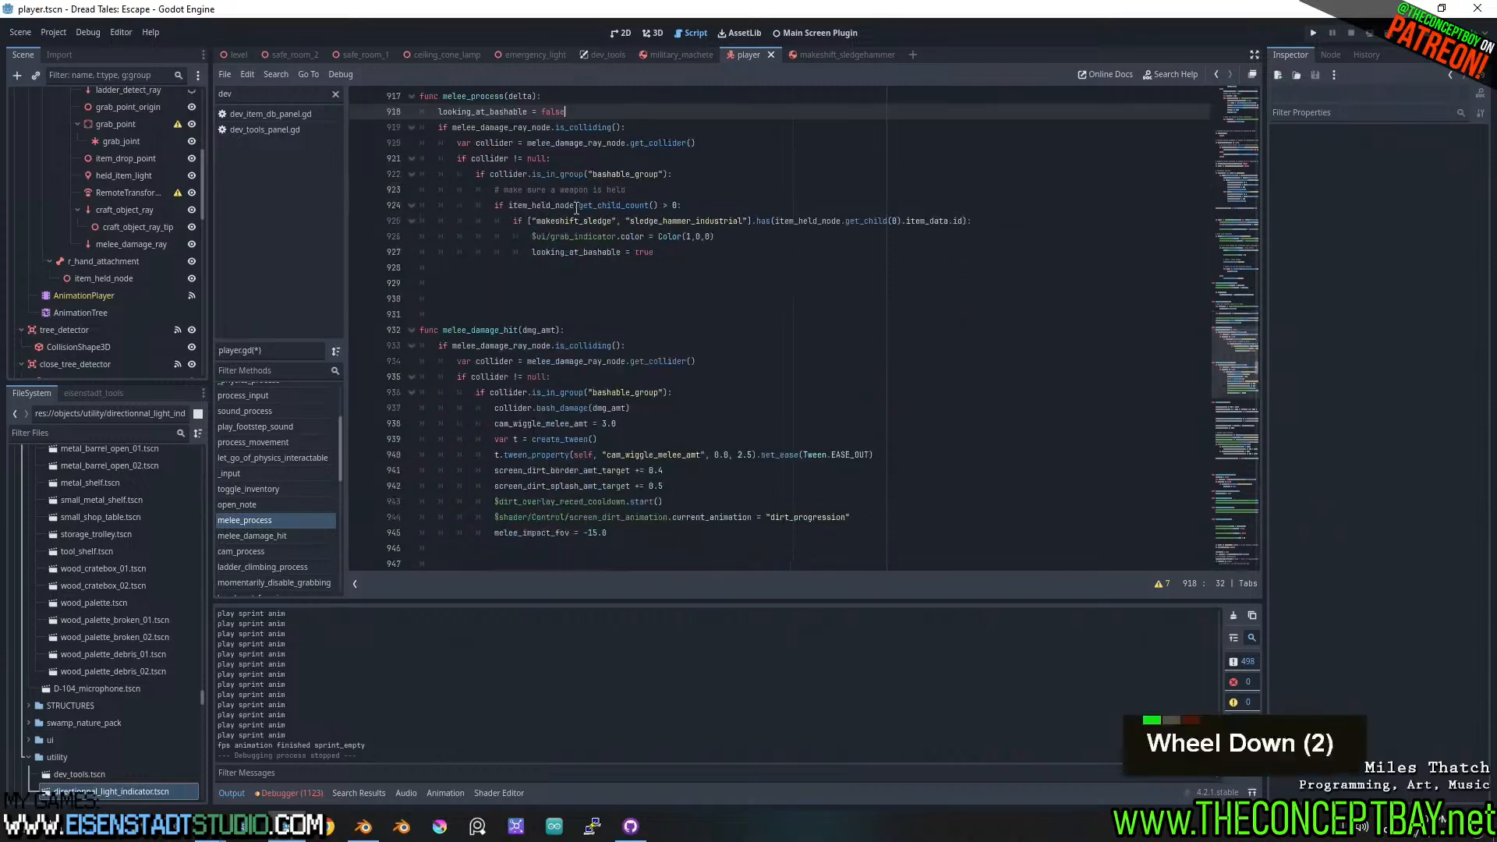
scroll(578, 207, "down", 3)
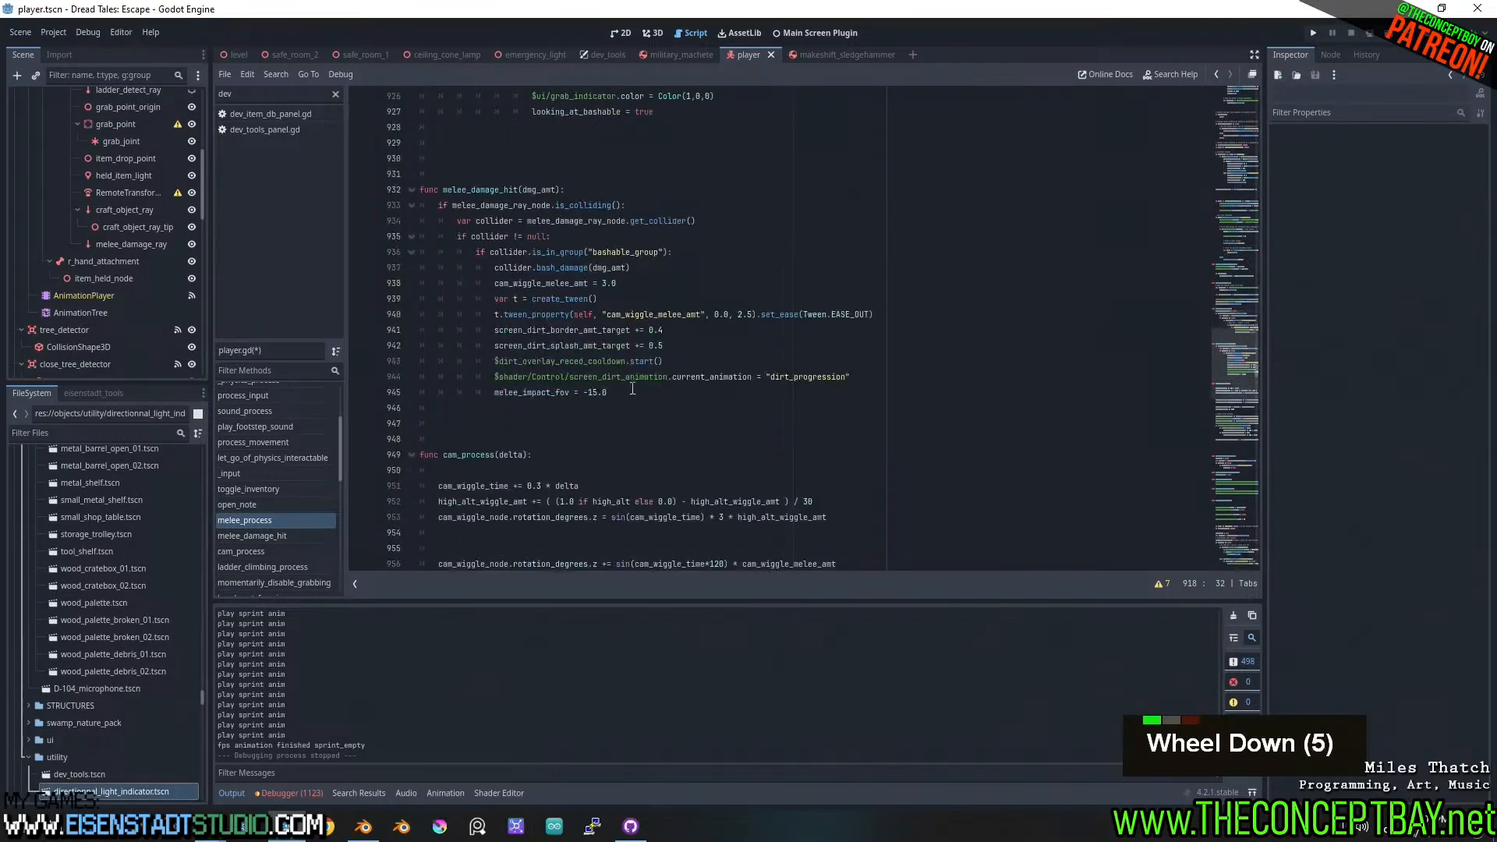
left_click_drag(608, 392, 391, 195)
scroll(666, 368, "up", 5)
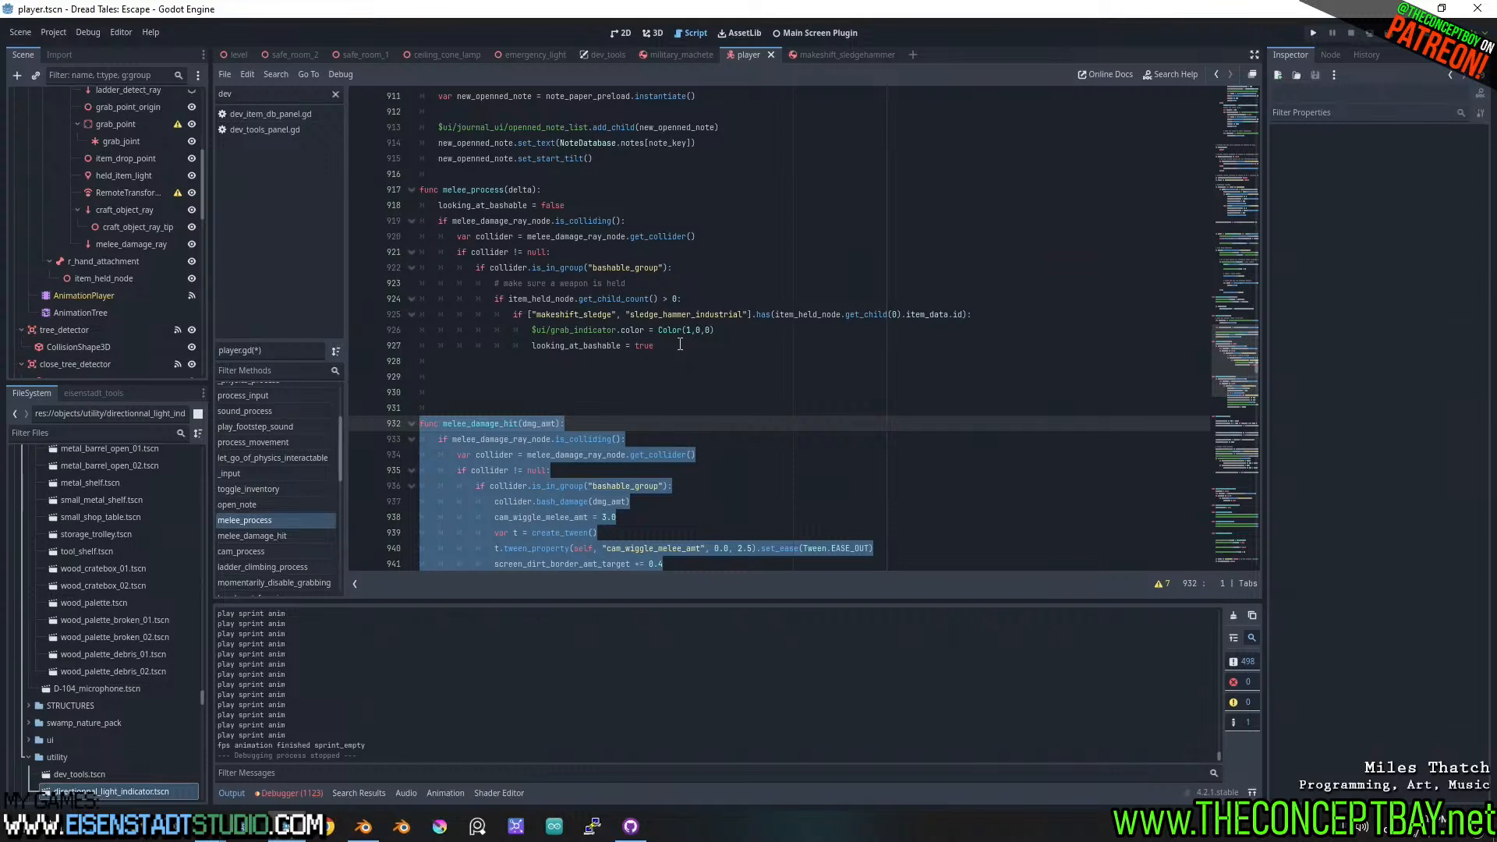
- Start a new line below the looking_at_bashable = true line of melee_process, indented to the function body level
left_click(680, 345)
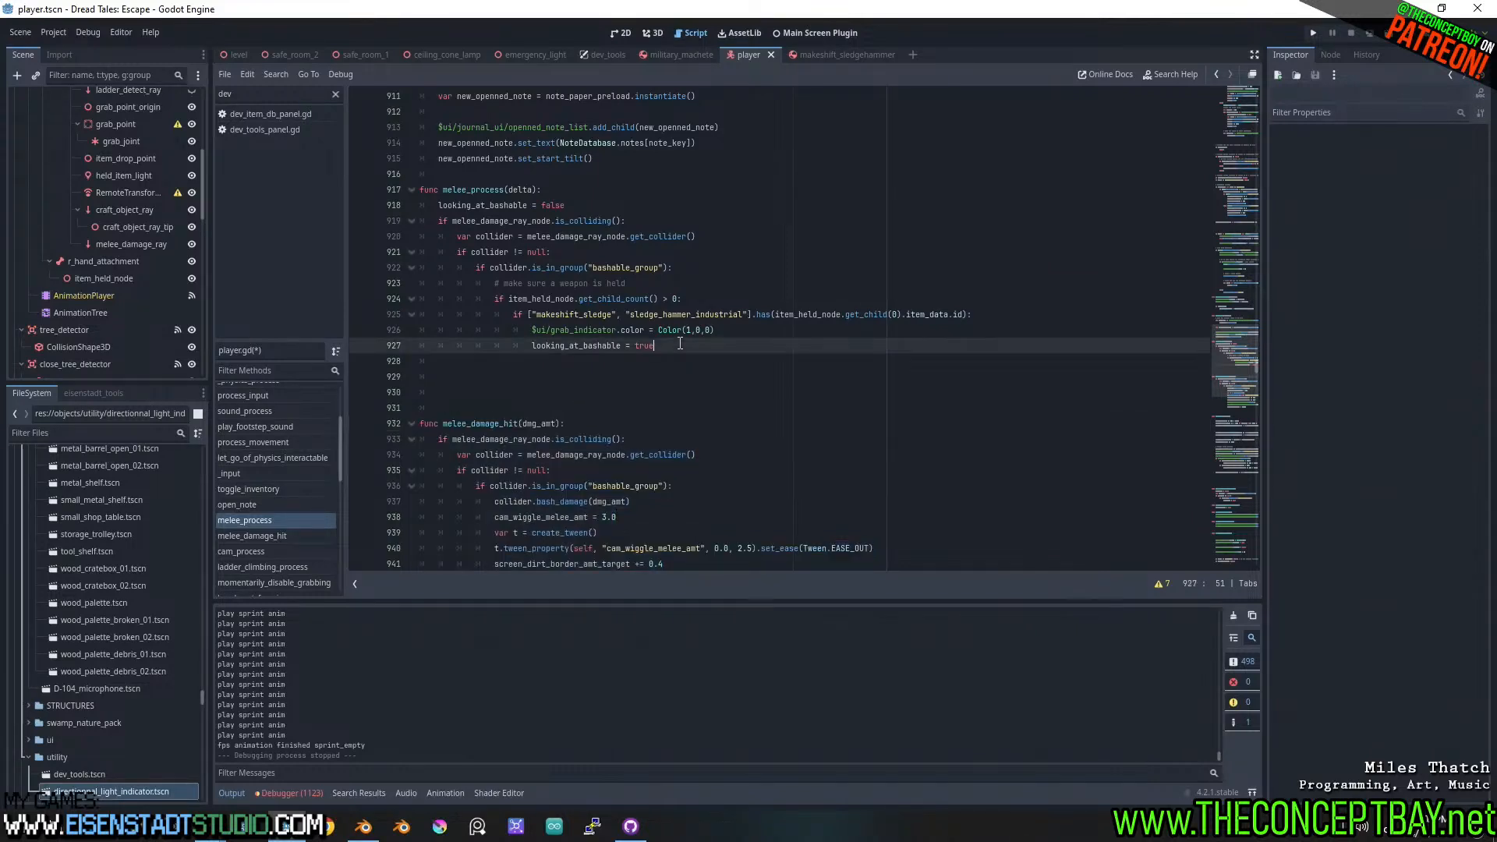
key("Return")
key("Return")
key("BackSpace")
key("BackSpace")
key("BackSpace")
key("BackSpace")
key("BackSpace")
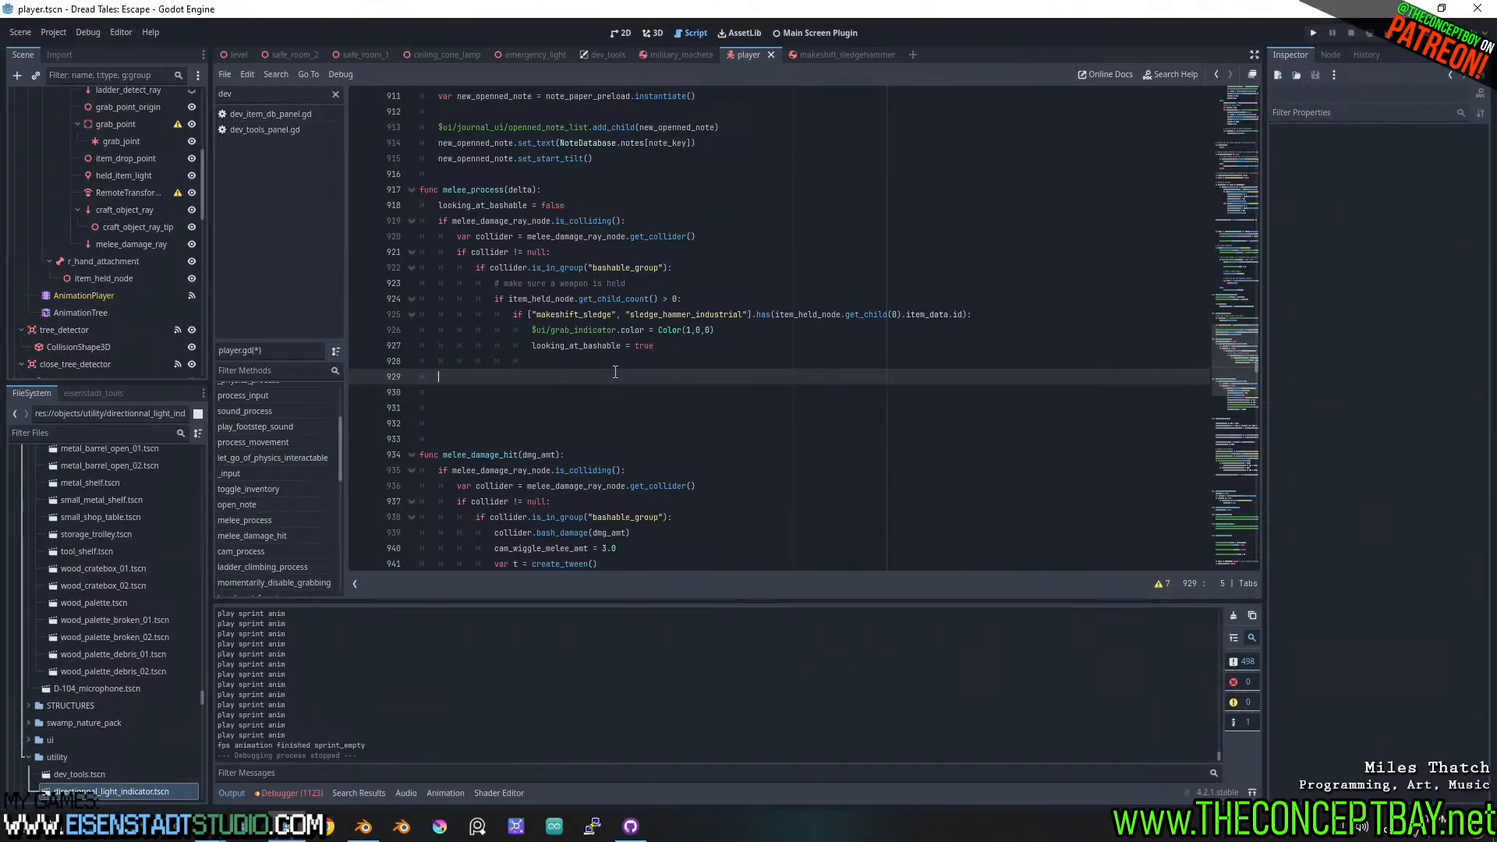
- Try to begin an if condition that indexes inventory with square brackets in melee_process
type("if")
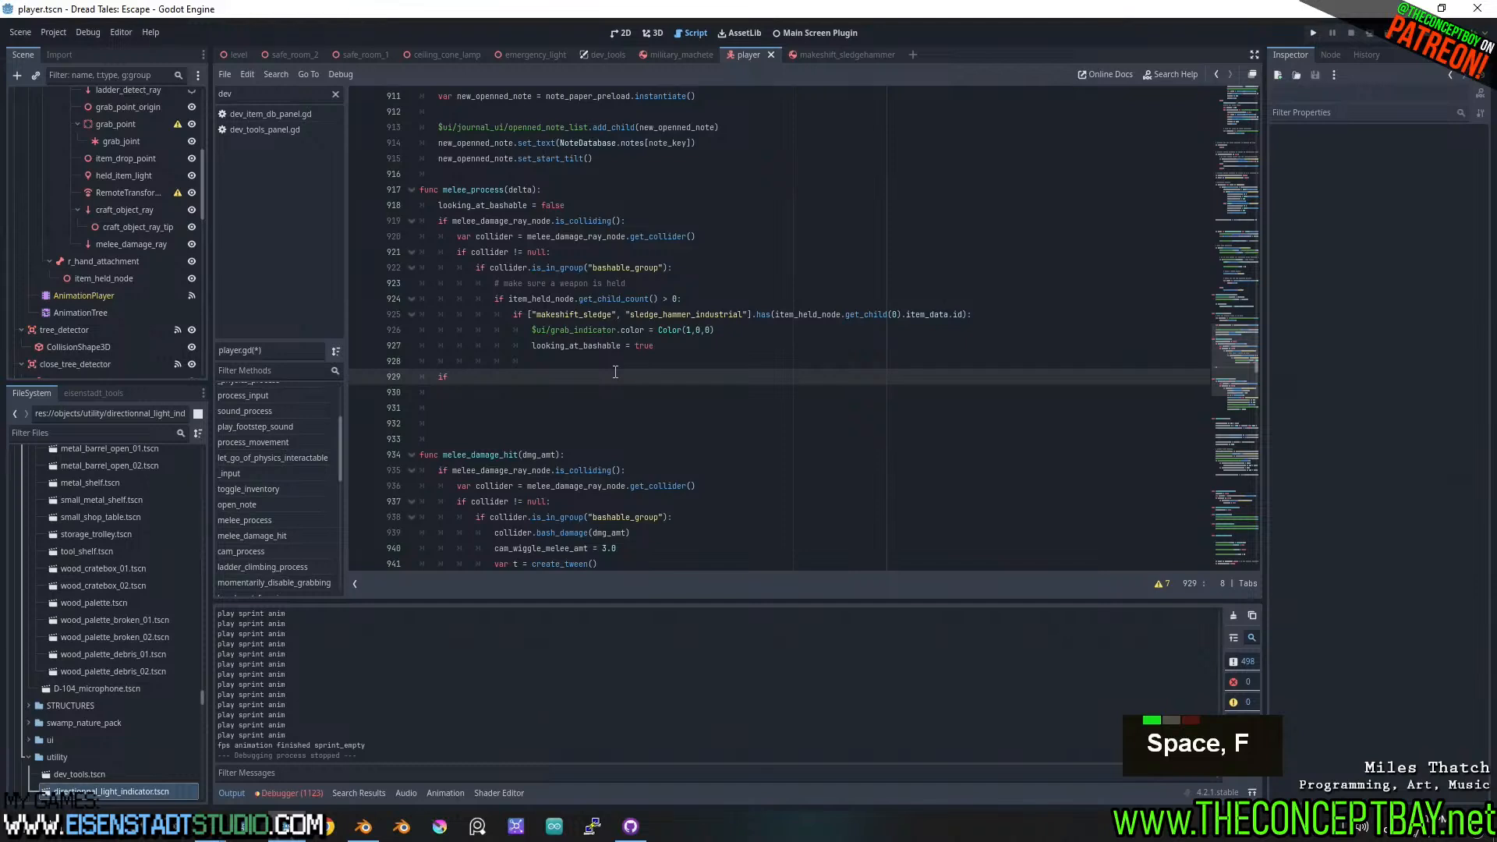
scroll(597, 363, "up", 2)
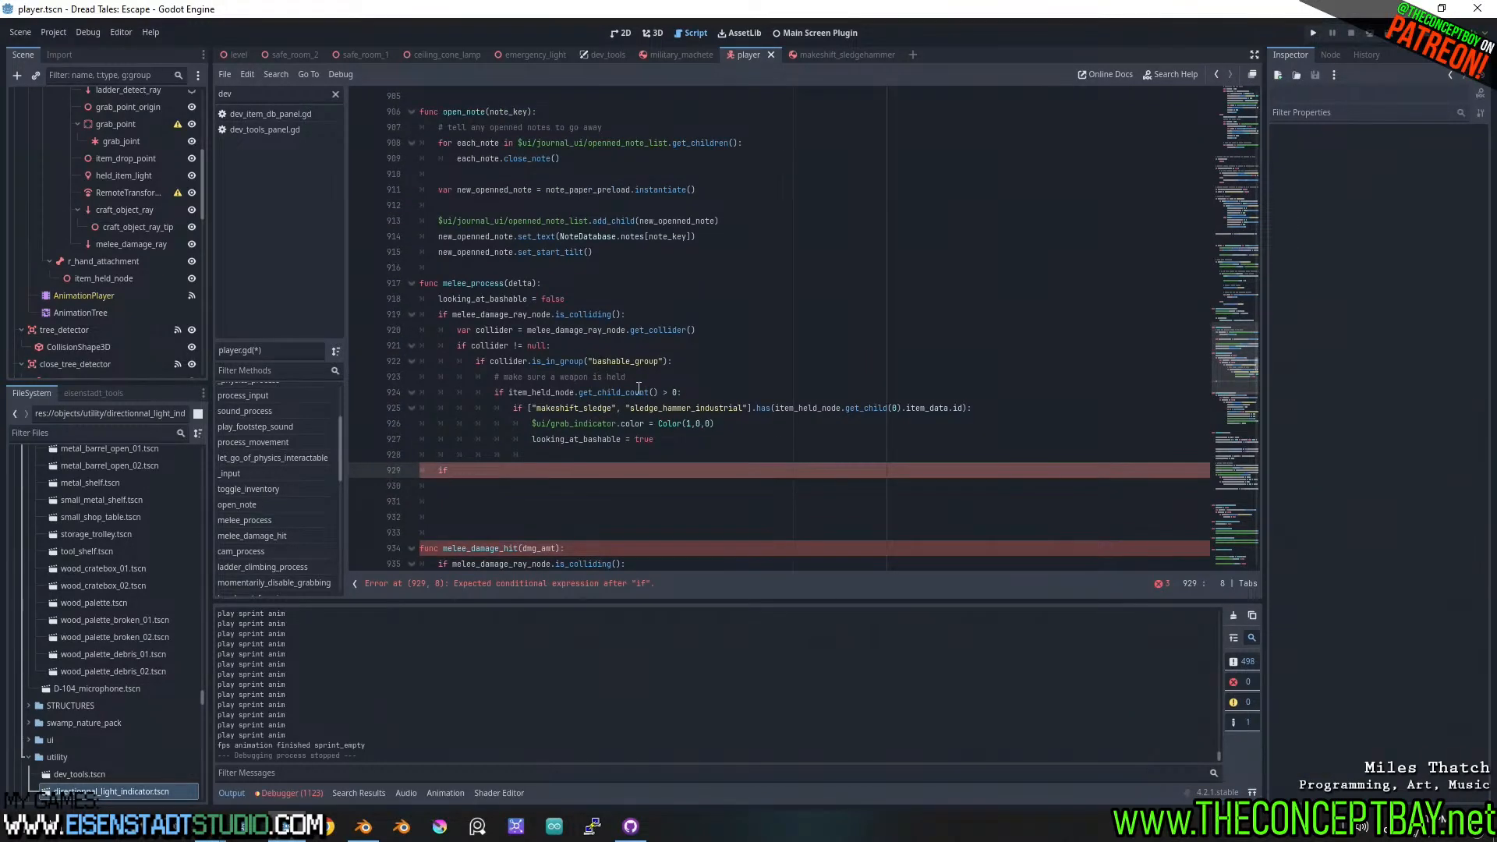
type("inventory")
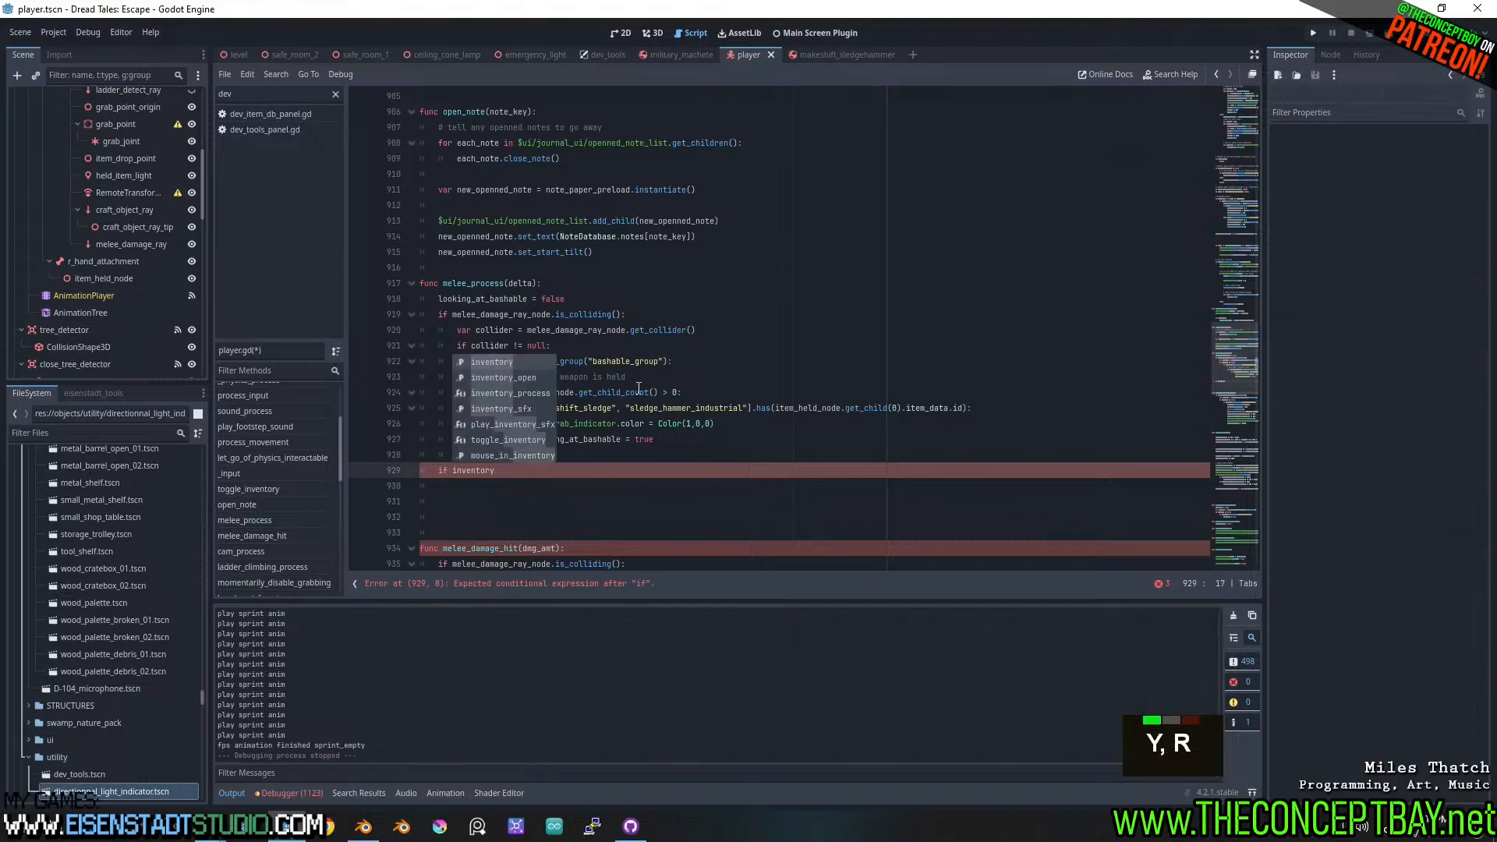
type("[]")
key("Left")
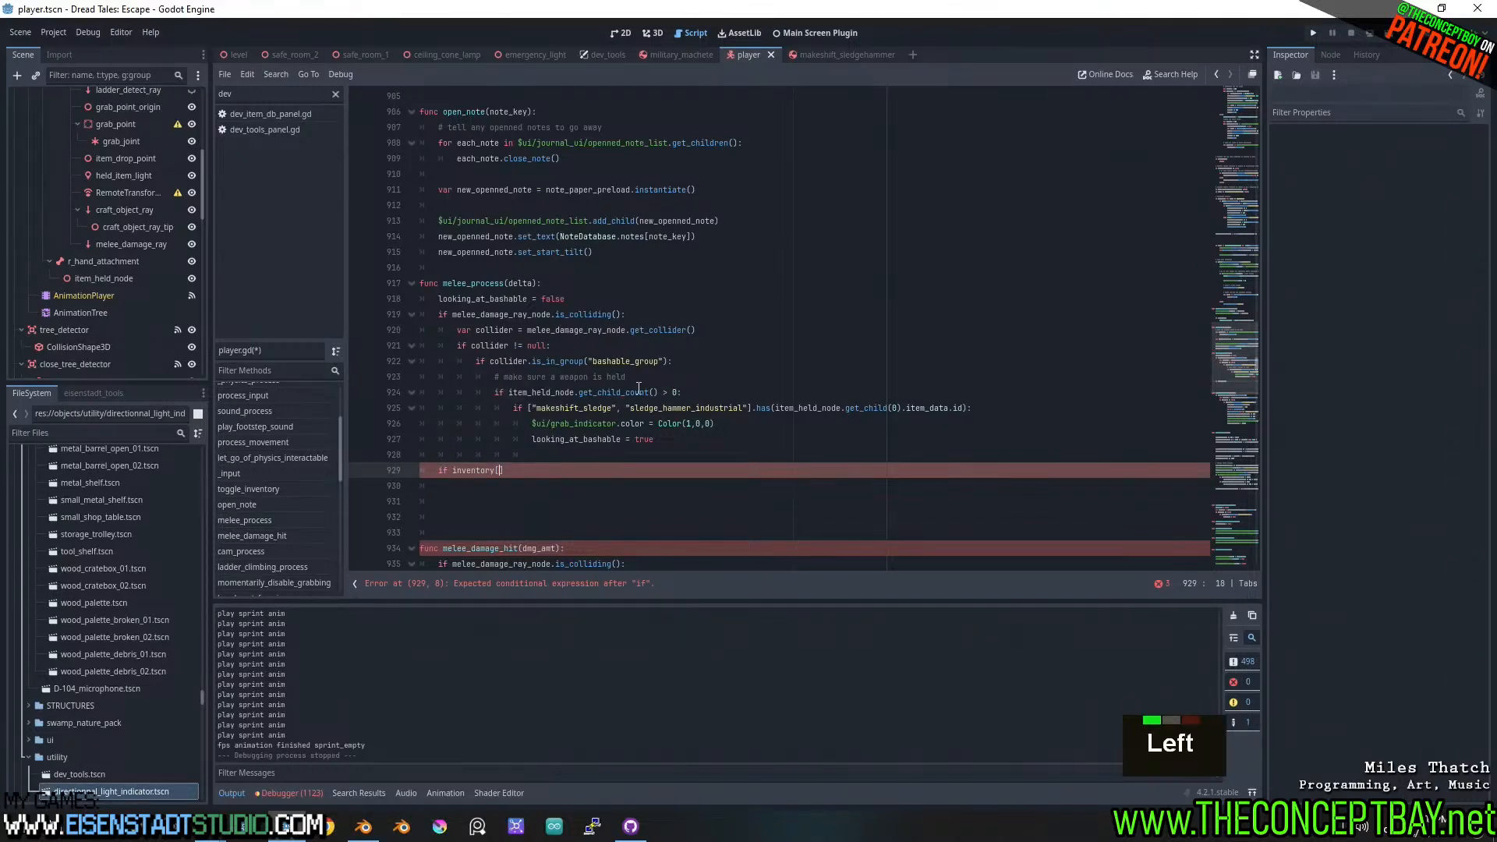
- Try to find the selected-slot variable for the inventory index through code completion with hotbar, selected, slot and bar
type("hotbar")
key("ctrl+space")
key("ctrl+shift+Left")
type("sl;")
key("BackSpace")
key("BackSpace")
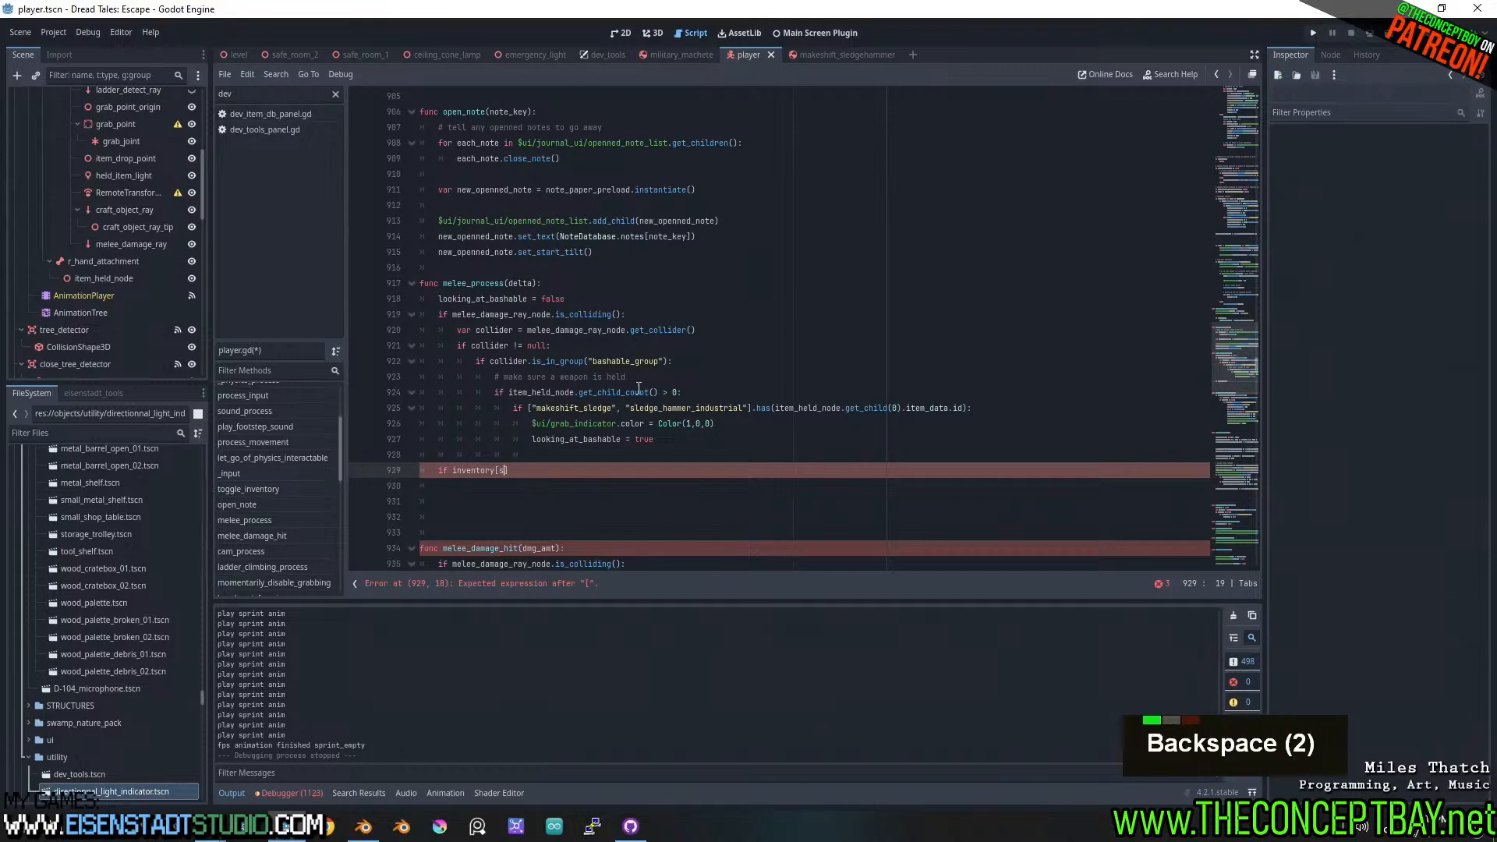
type("electe")
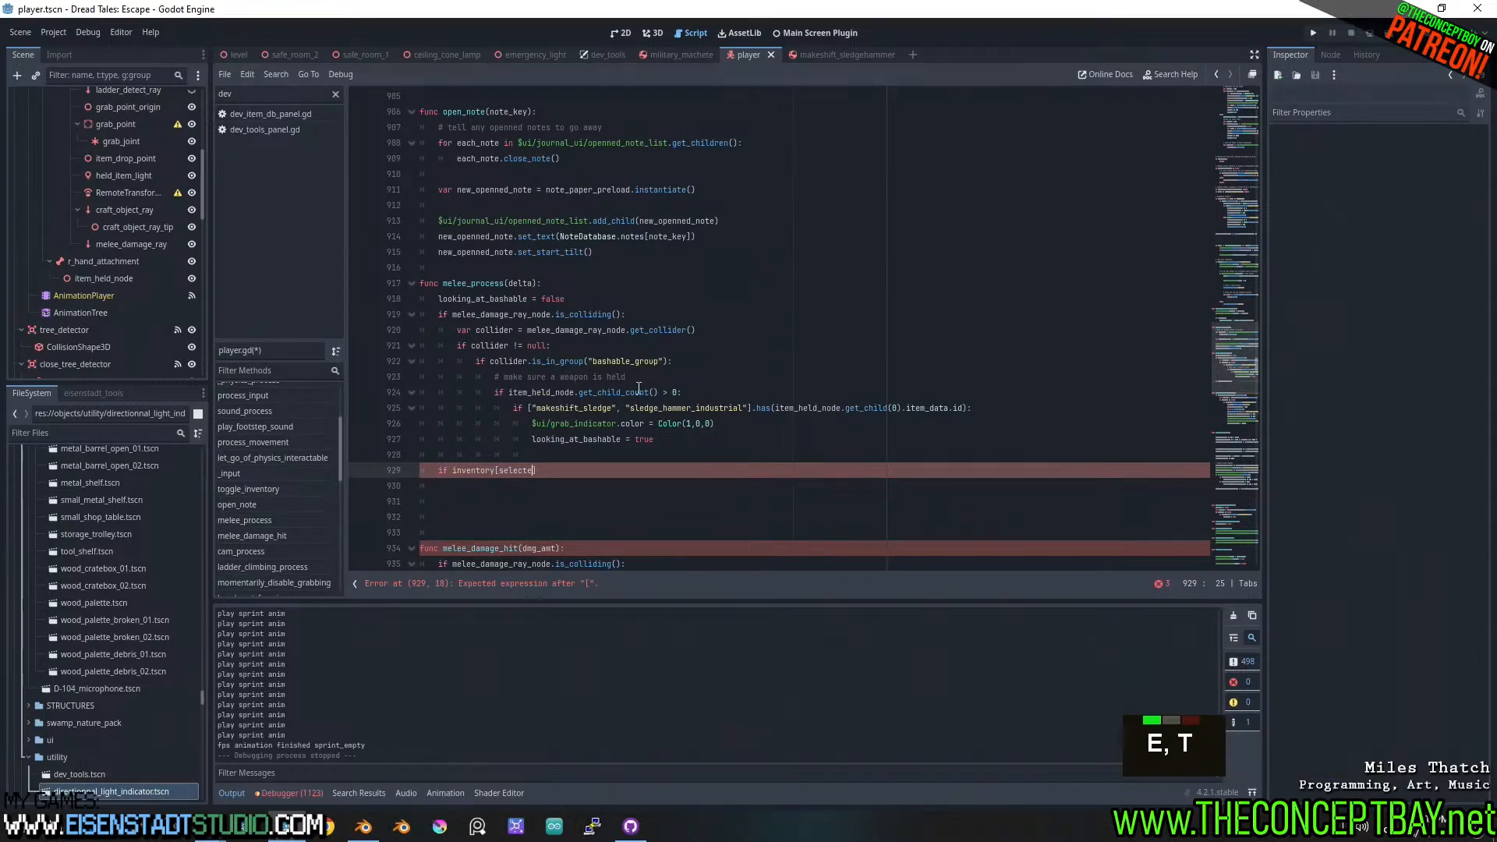
key("ctrl+space")
key("ctrl+shift+Left")
type("slot")
key("ctrl+space")
key("ctrl+shift+Left")
type("bar")
key("ctrl+space")
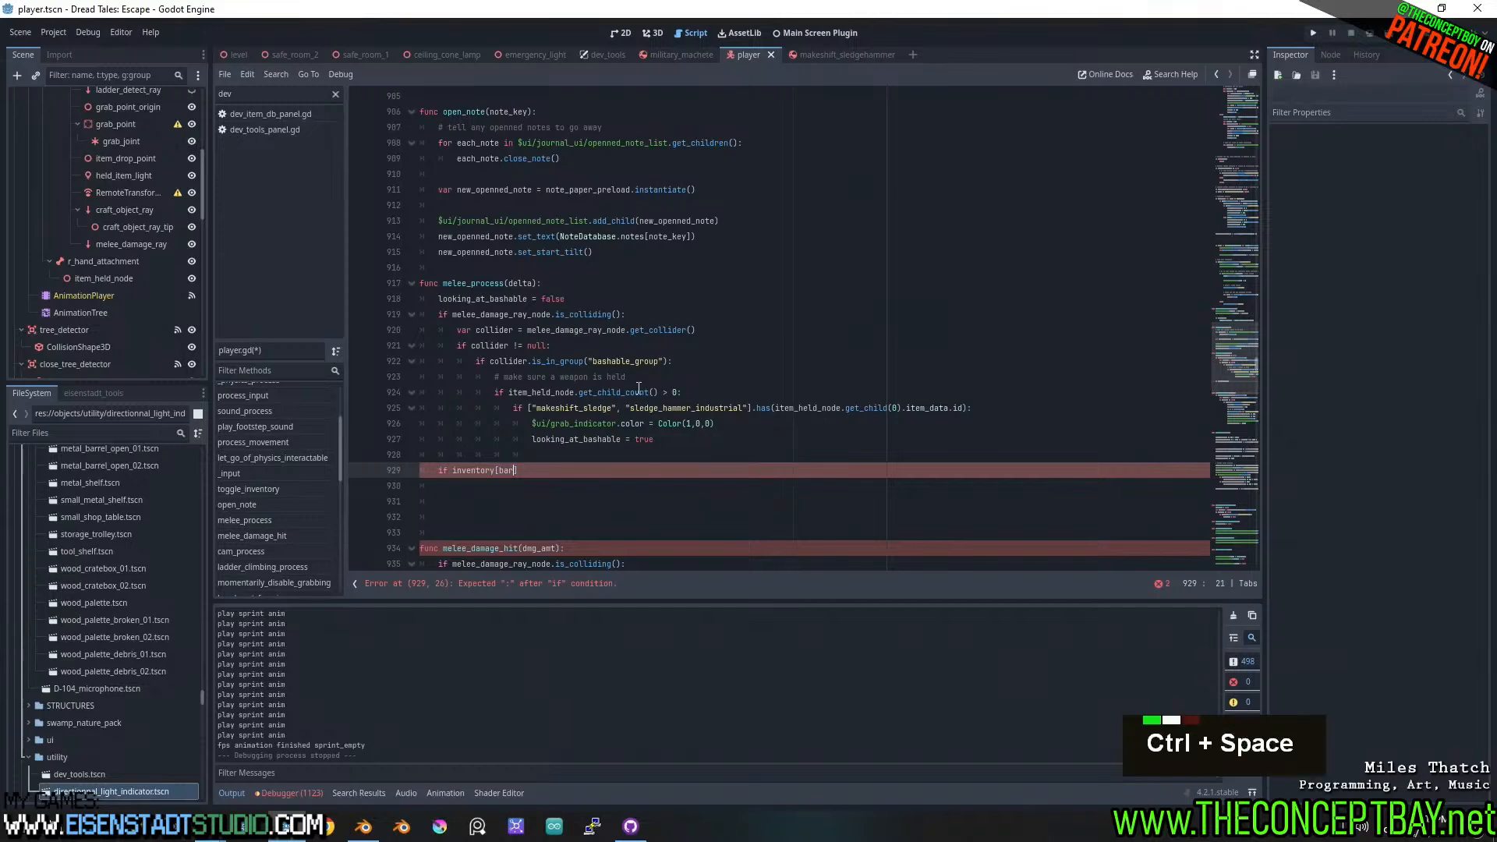
key("BackSpace")
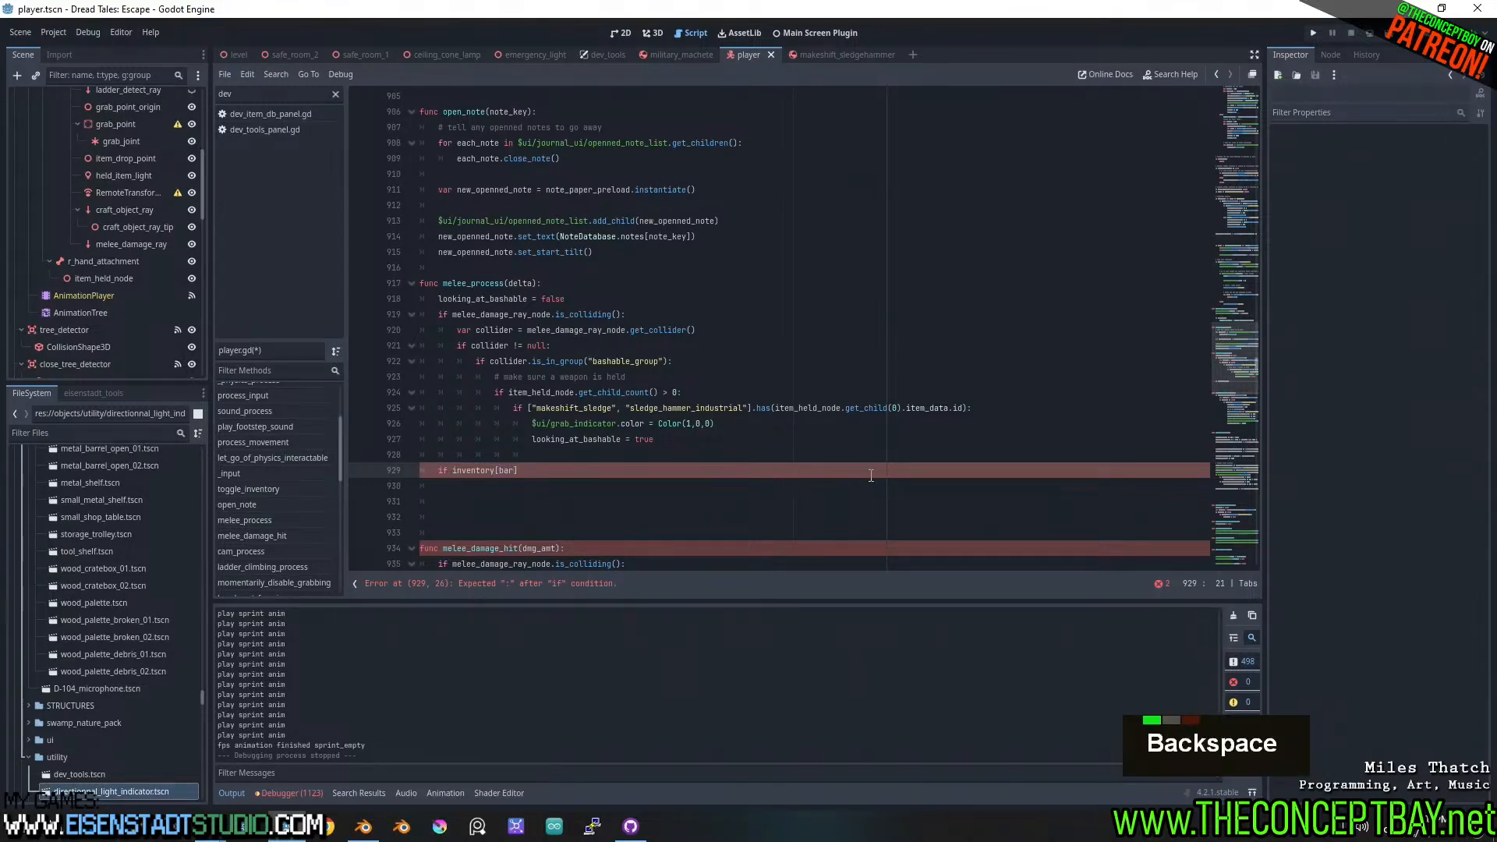
- Find the makeshift_pry_tool check in the pryable_group code and copy its two inventory if lines using hotbar_selected_slot
scroll(871, 475, "down", 10)
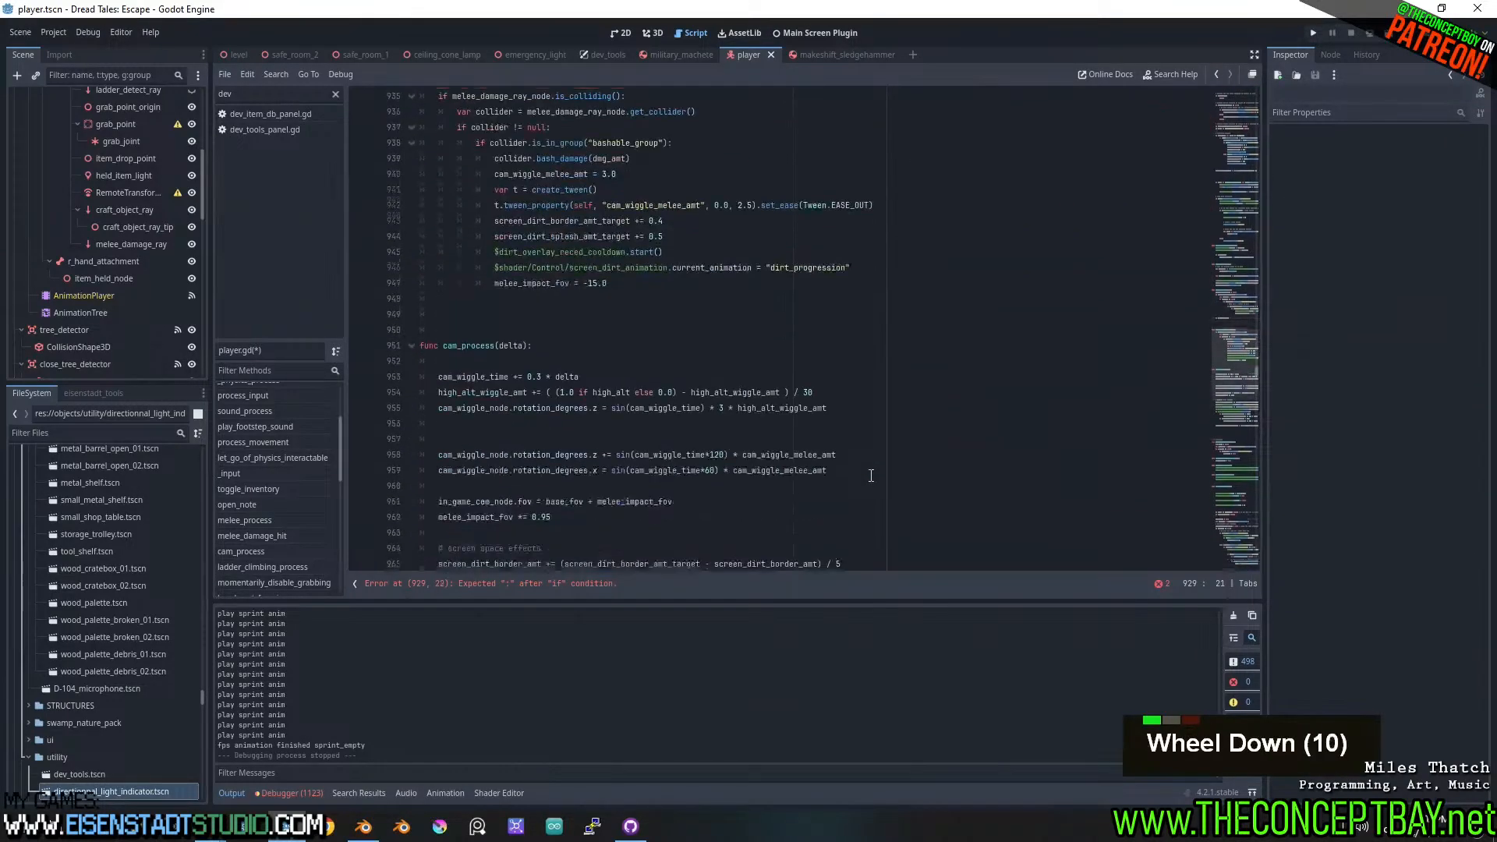
scroll(871, 475, "down", 5)
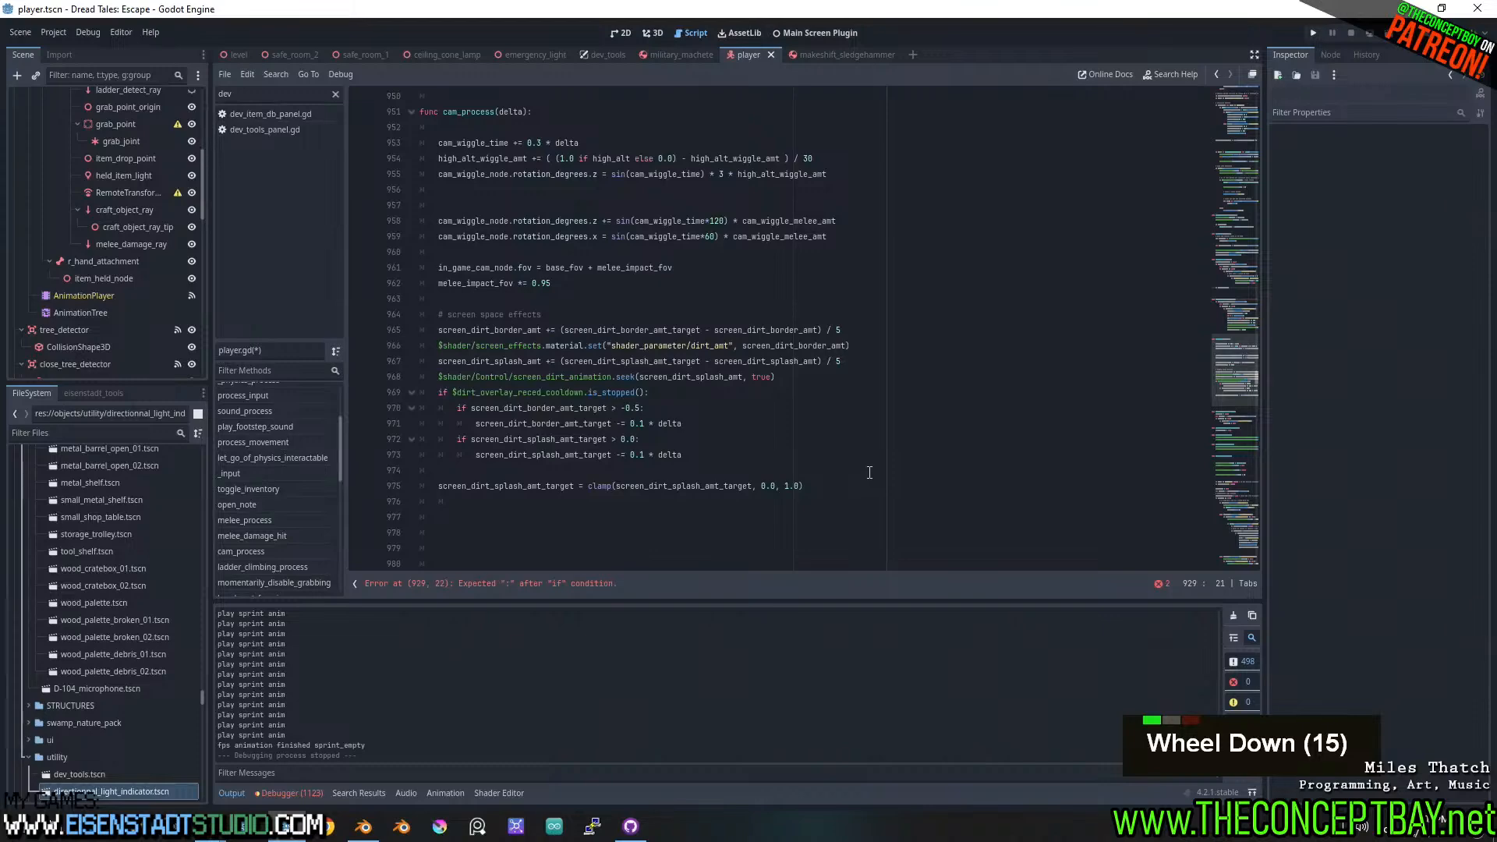
scroll(873, 472, "down", 5)
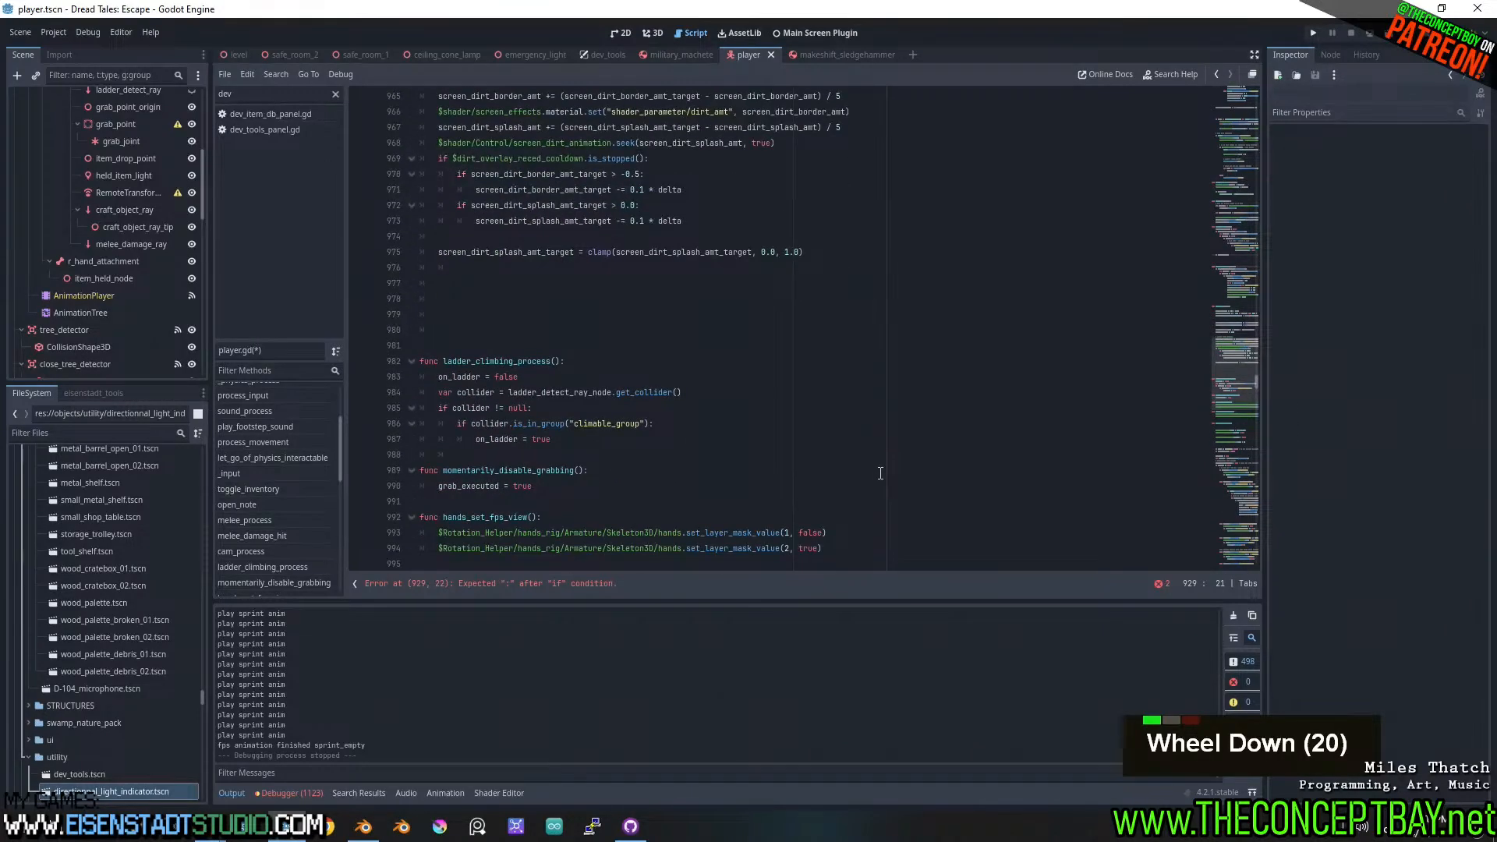
scroll(881, 473, "down", 14)
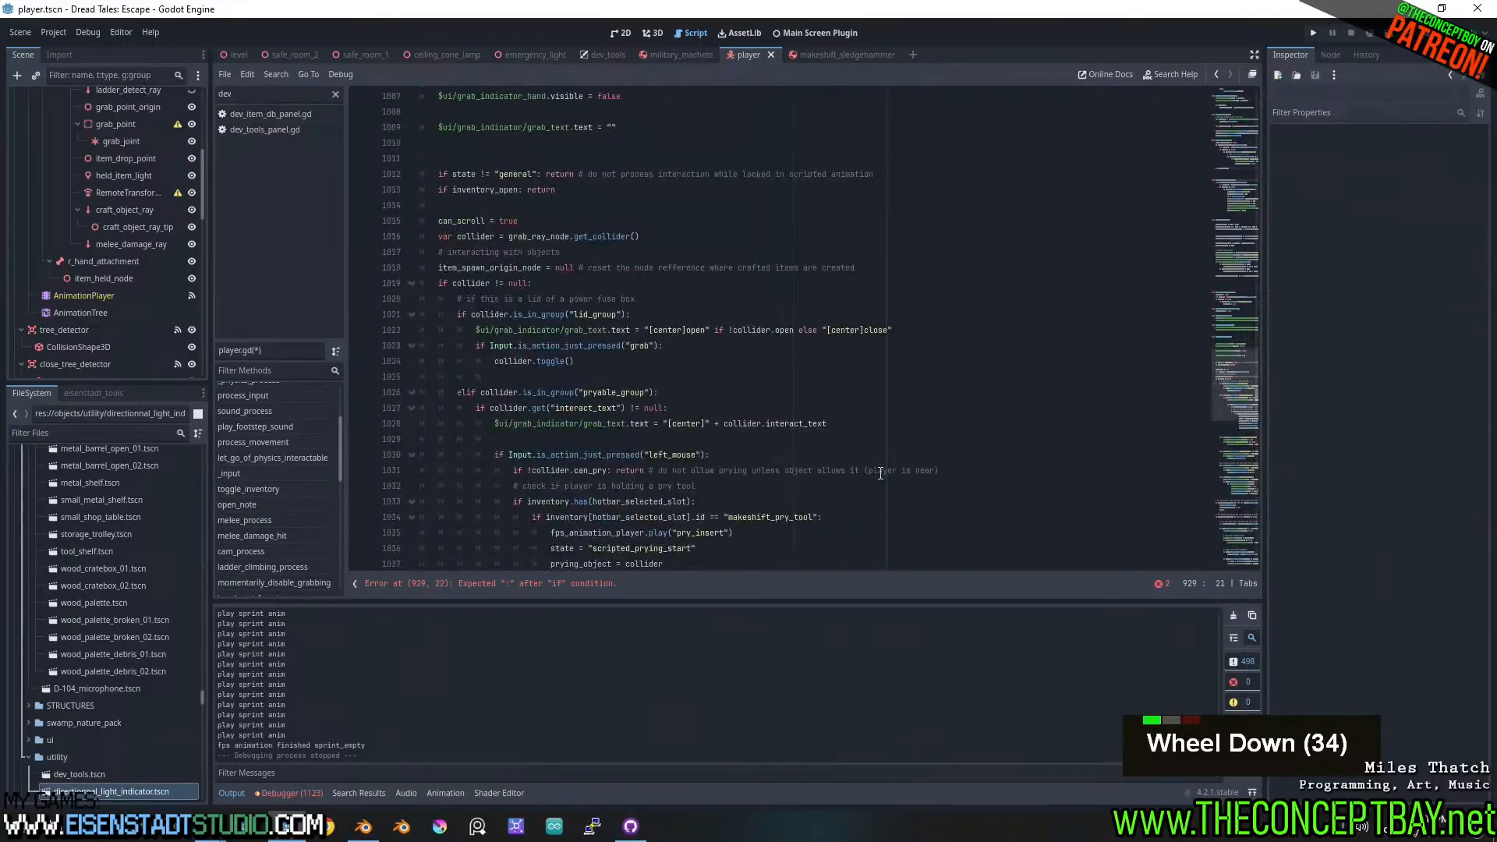
scroll(880, 473, "down", 3)
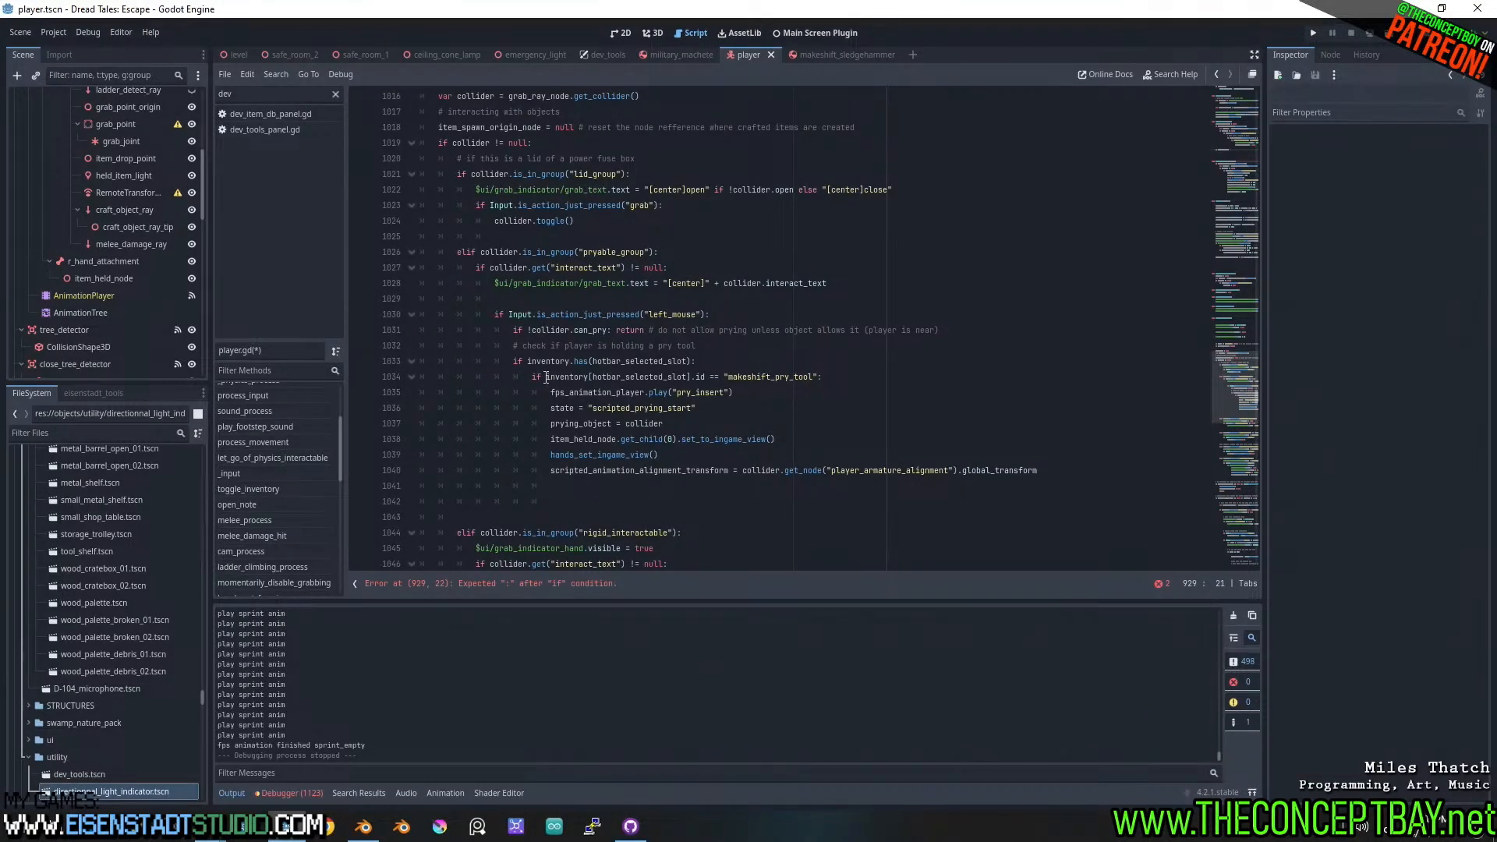
mouse_move(520, 376)
left_mouse_down()
mouse_move(835, 374)
mouse_move(527, 362)
left_mouse_up()
key("ctrl+c")
double_click(836, 375)
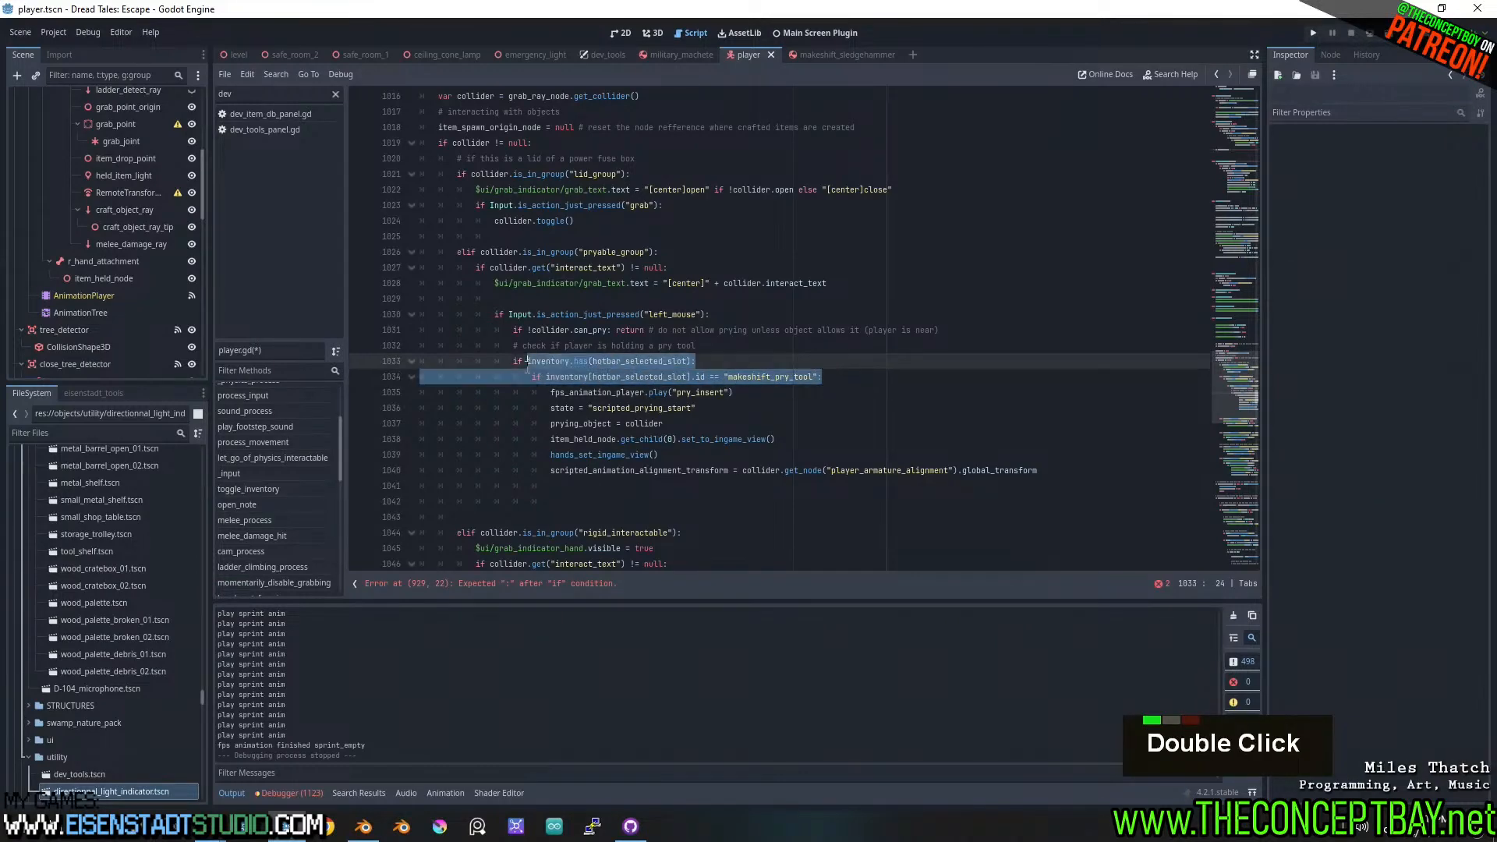
key("ctrl+c")
- Replace the unfinished if inventory[bar] line in melee_process with the copied inventory conditions and outdent the nested one to fit
scroll(522, 366, "up", 20)
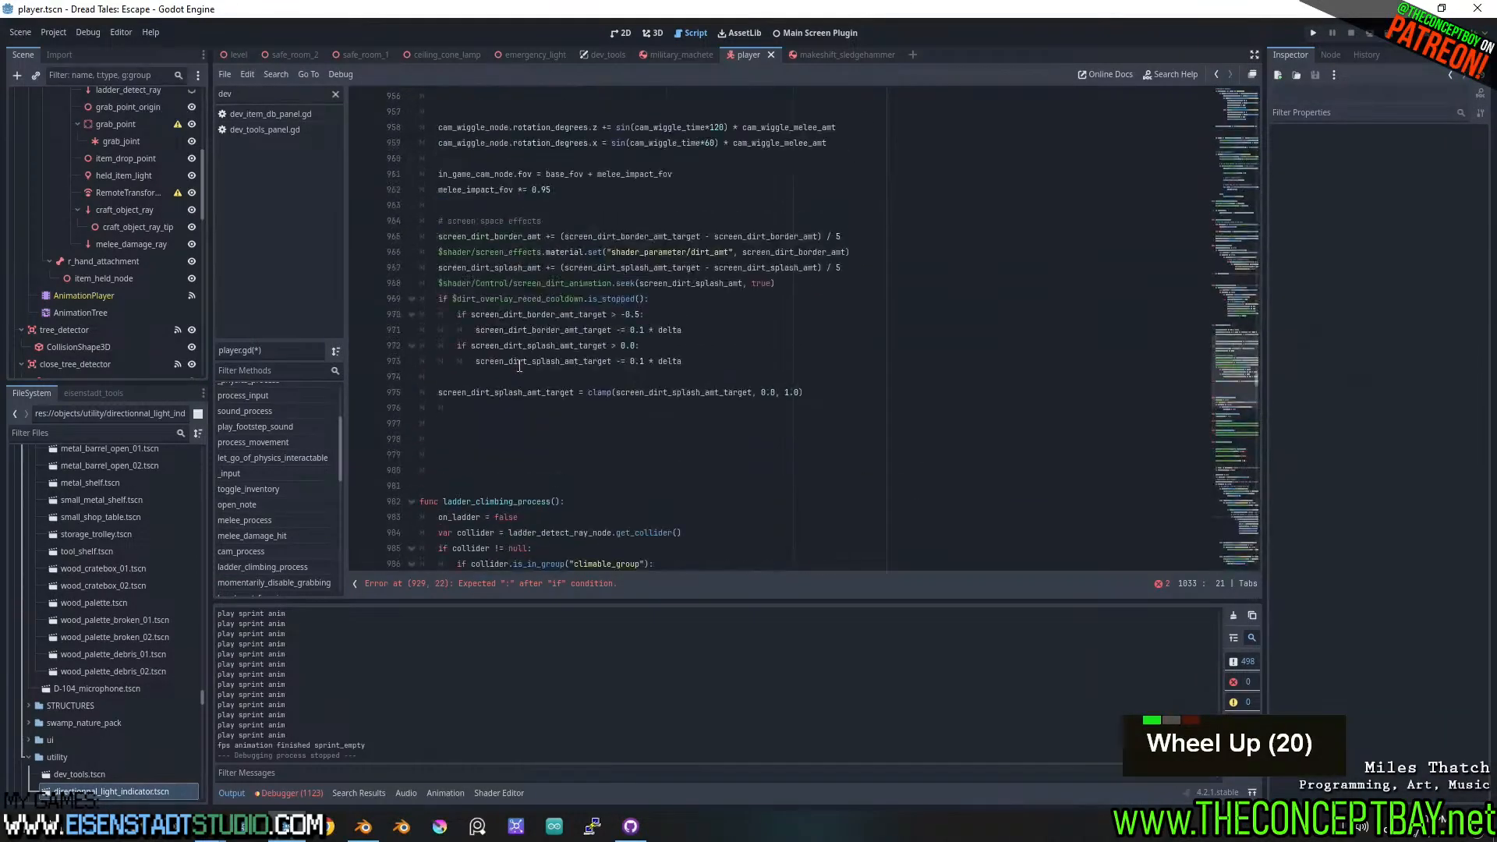
scroll(521, 366, "up", 13)
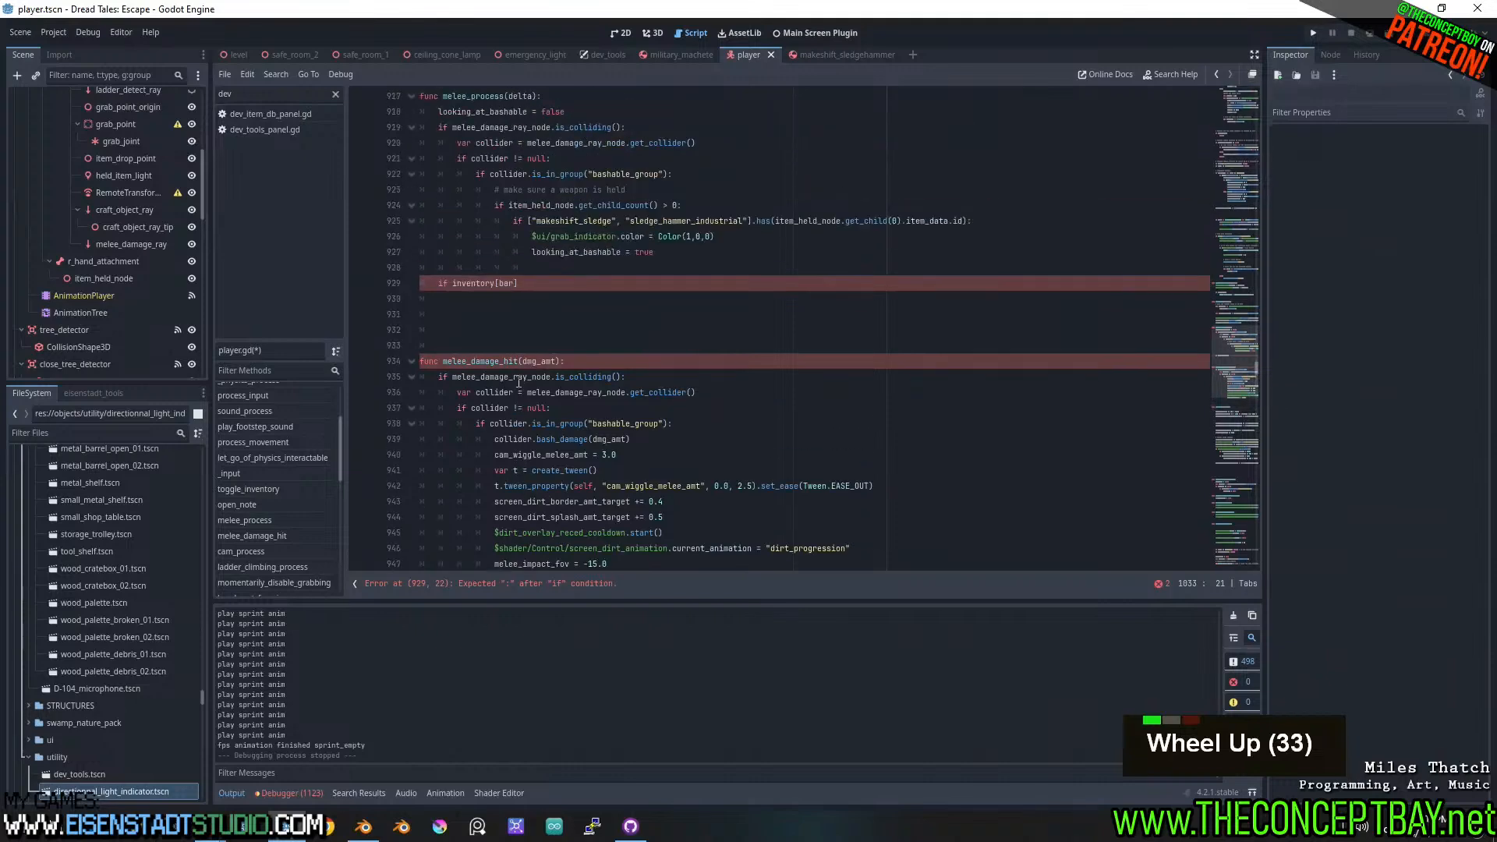
left_click_drag(518, 283, 452, 283)
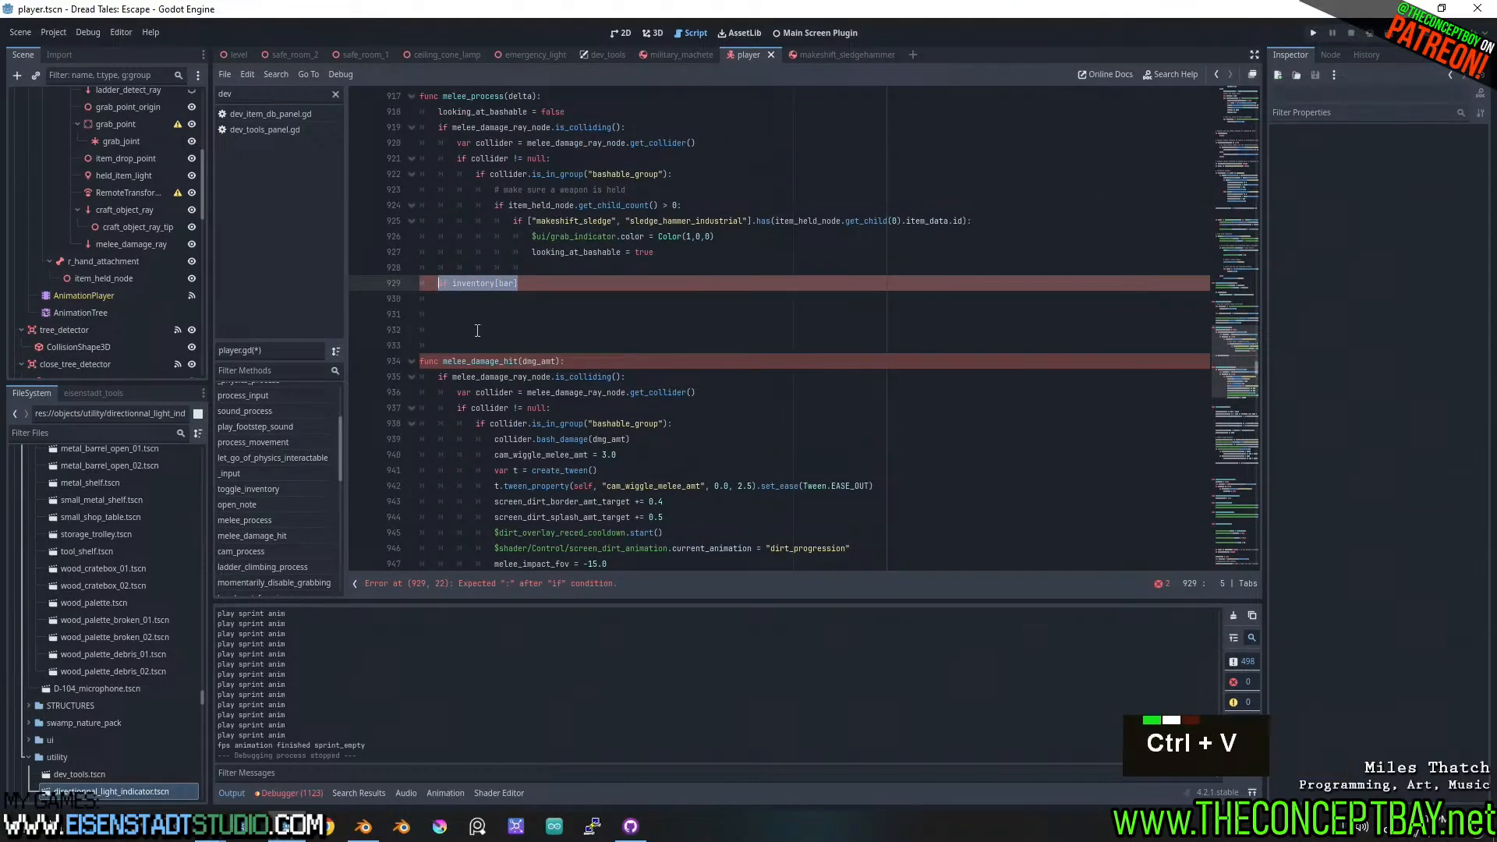
key("ctrl+v")
key("shift+Tab")
key("shift+Tab")
key("shift+Tab")
key("shift+Tab")
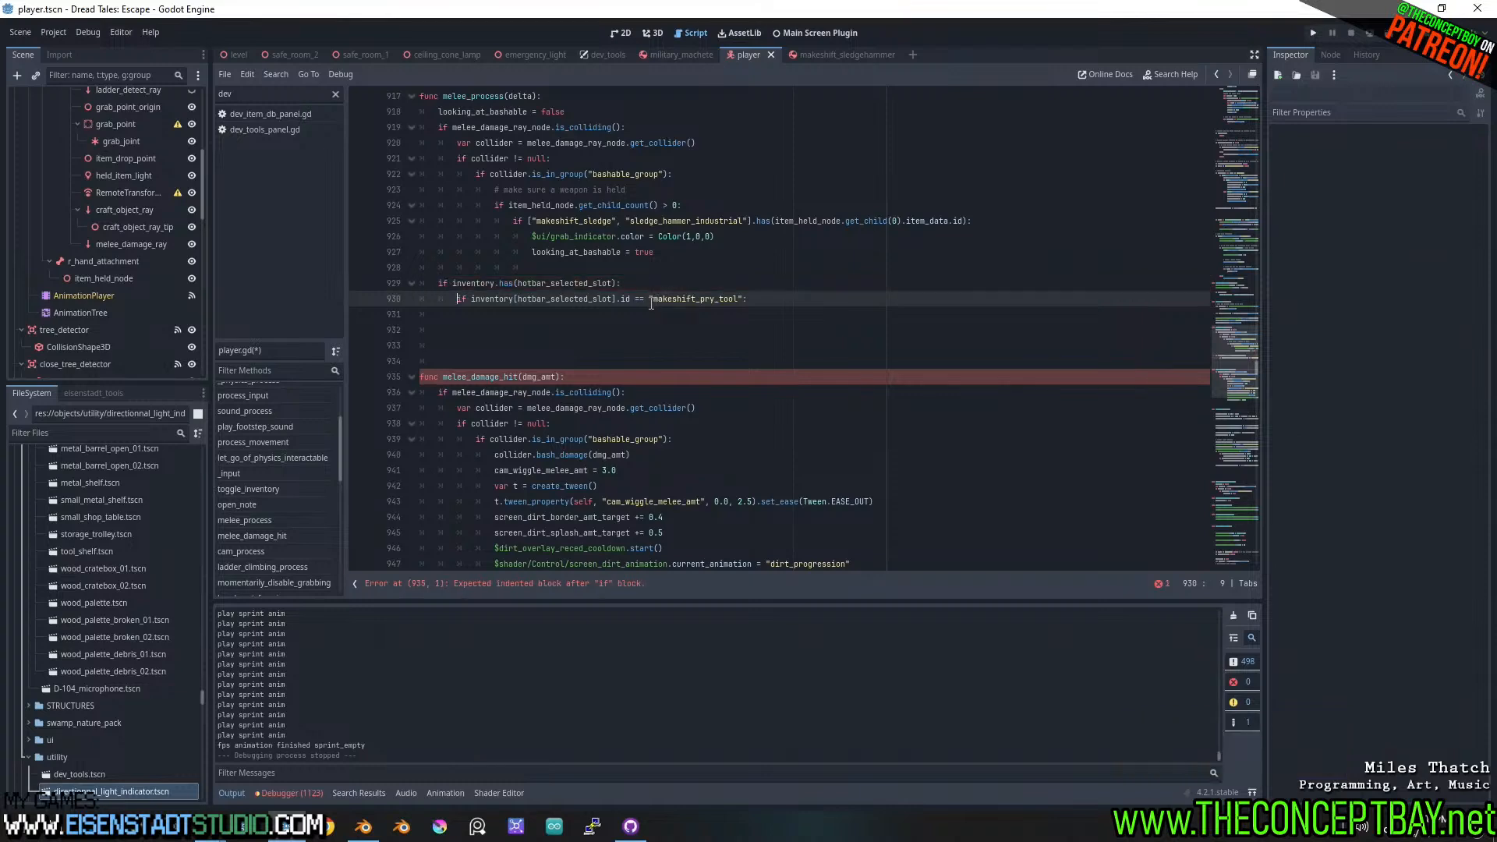
- Remove the == "makeshift_pry_tool": comparison from the pasted inventory[hotbar_selected_slot].id condition
left_click_drag(650, 300, 746, 296)
key("ctrl+x")
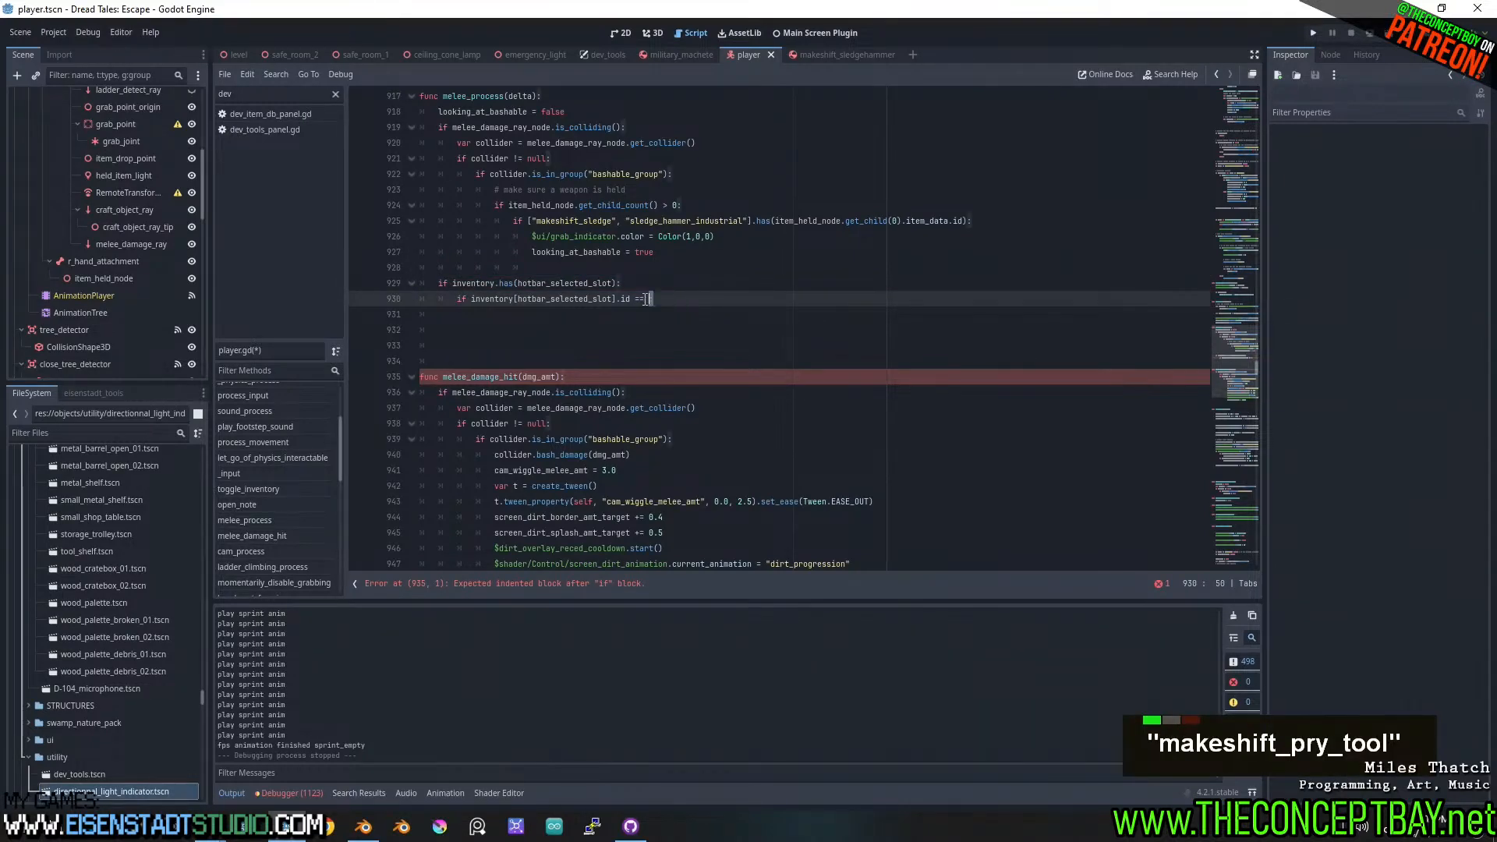
key("BackSpace")
key("BackSpace")
key("BackSpace")
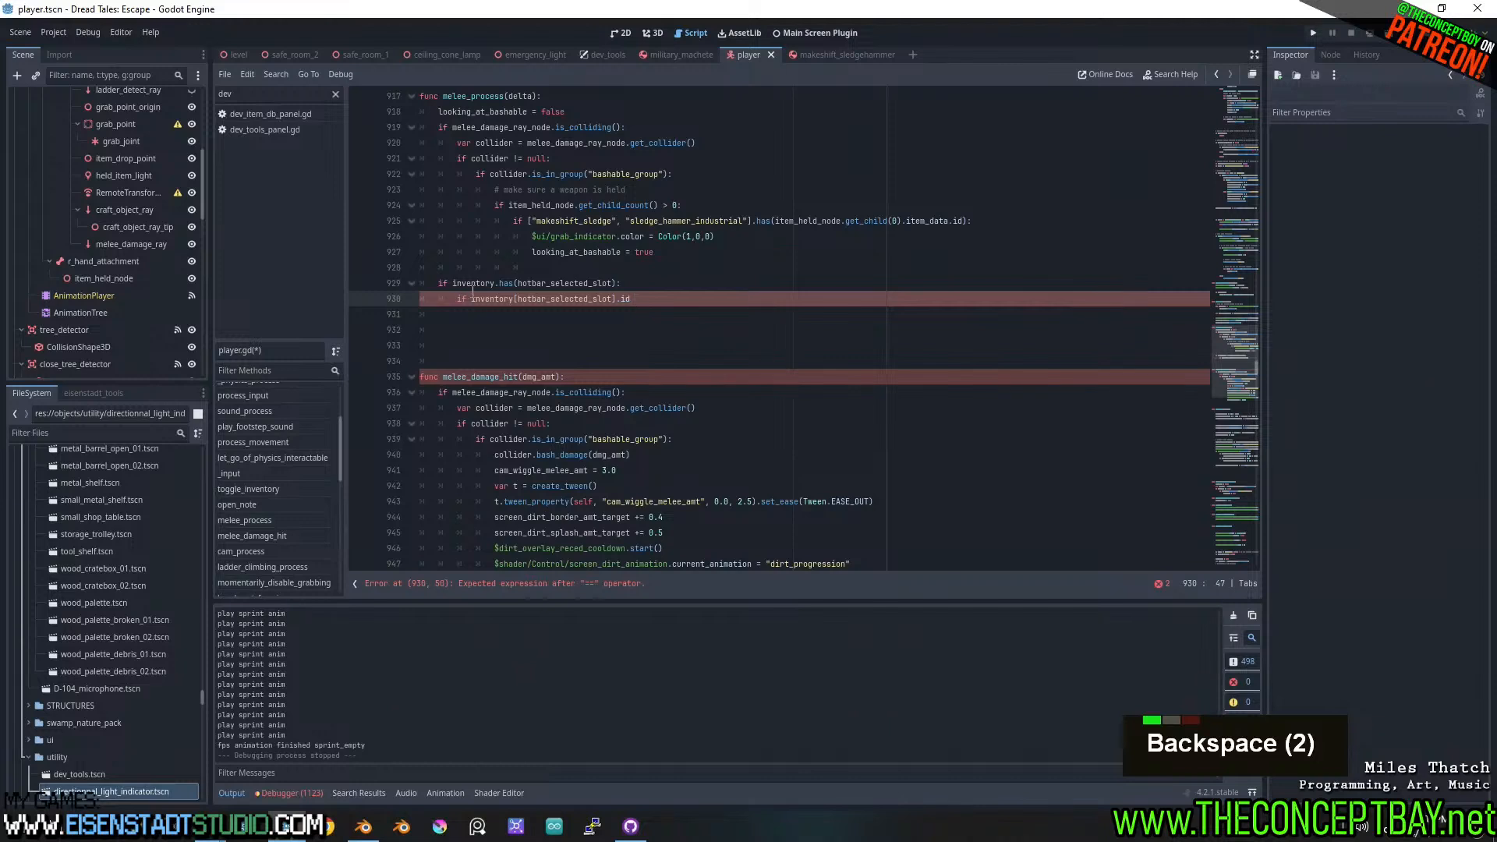
- Insert empty array brackets before inventory[hotbar_selected_slot].id in the nested if condition of melee_process
left_click(471, 299)
key("Left")
key("space")
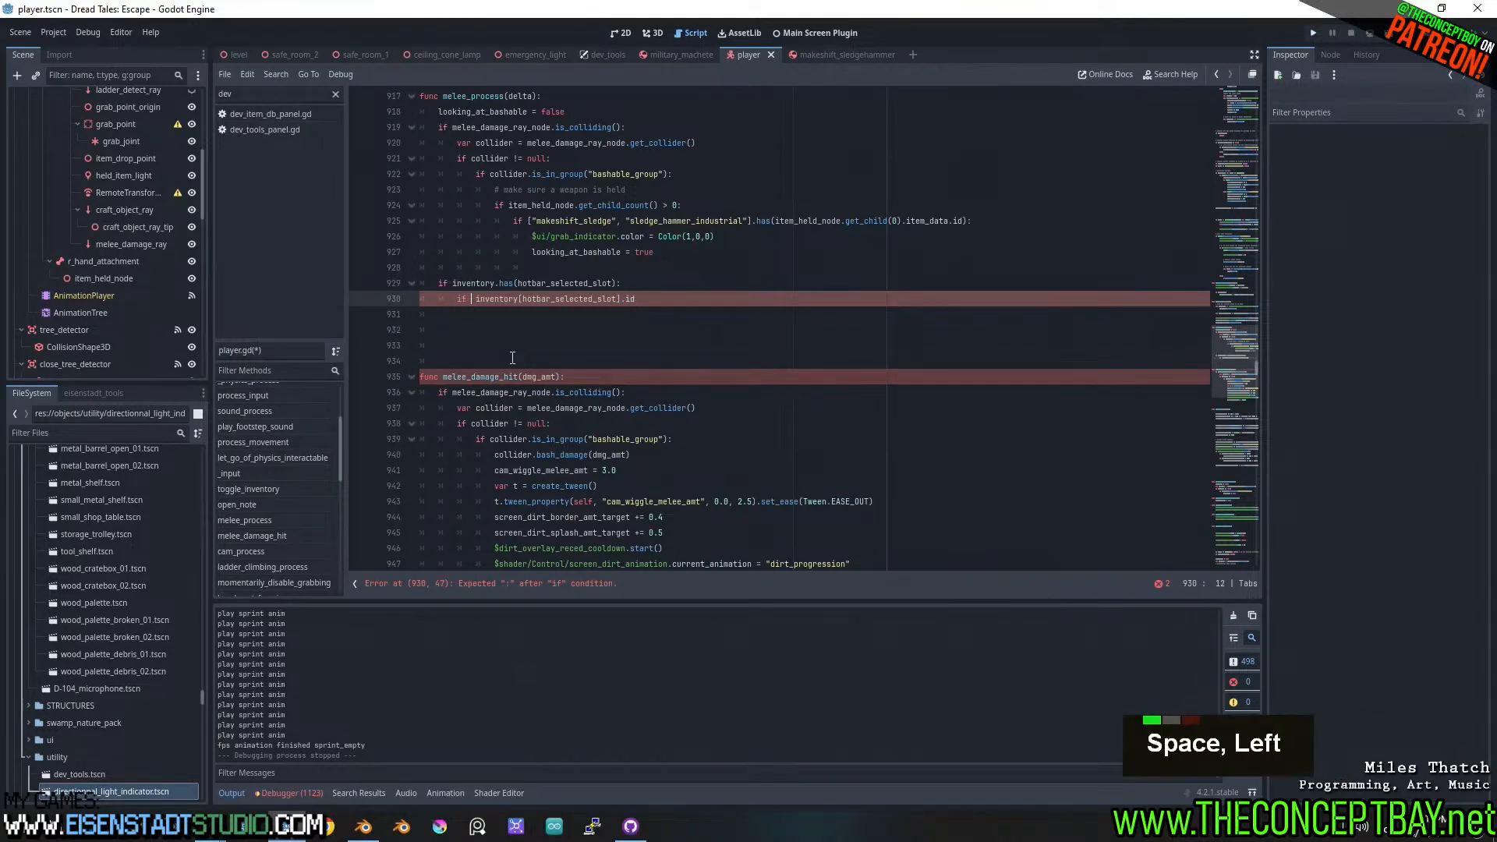
type("(")
key("Left")
key("BackSpace")
key("Right")
type("[")
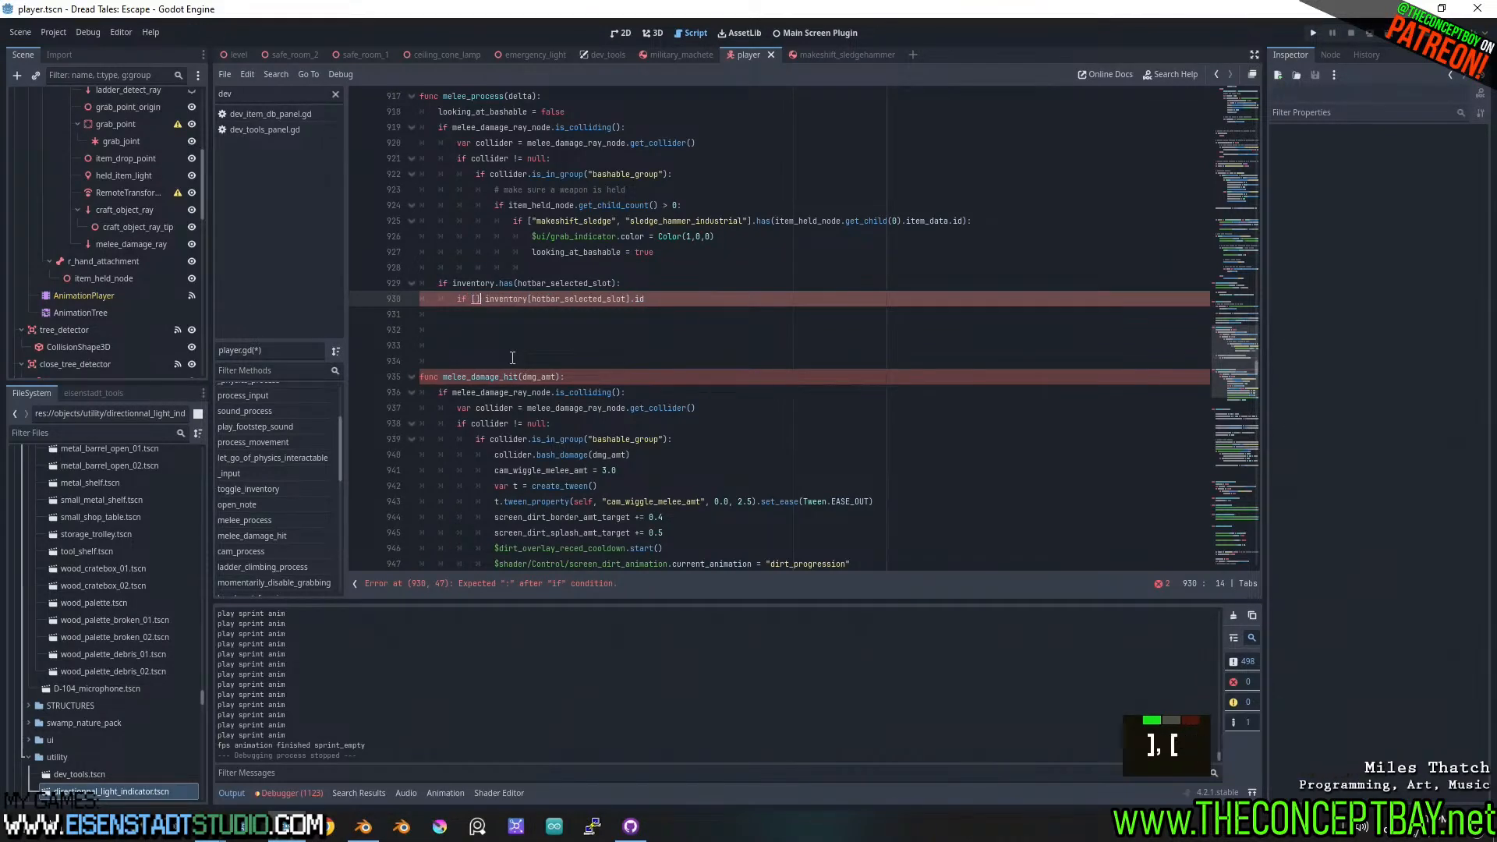
- Fill the new array with the string "military_machete", replacing the pasted makeshift_pry_tool text
key("ctrl+v")
key("ctrl+shift+Left")
key("ctrl+shift+Left")
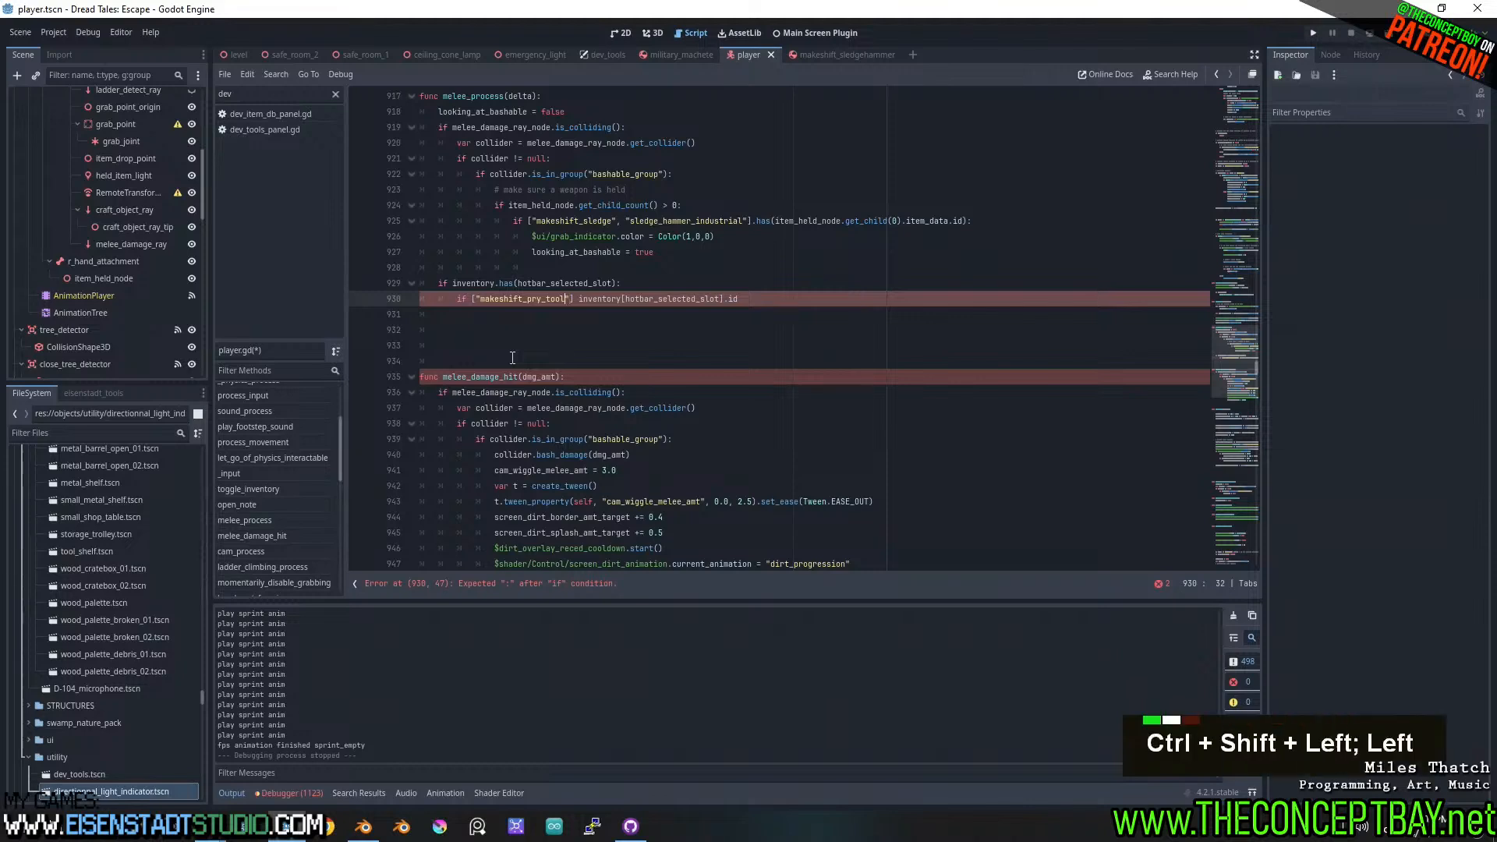
key("BackSpace")
type(",")
key("BackSpace")
type("military_ma")
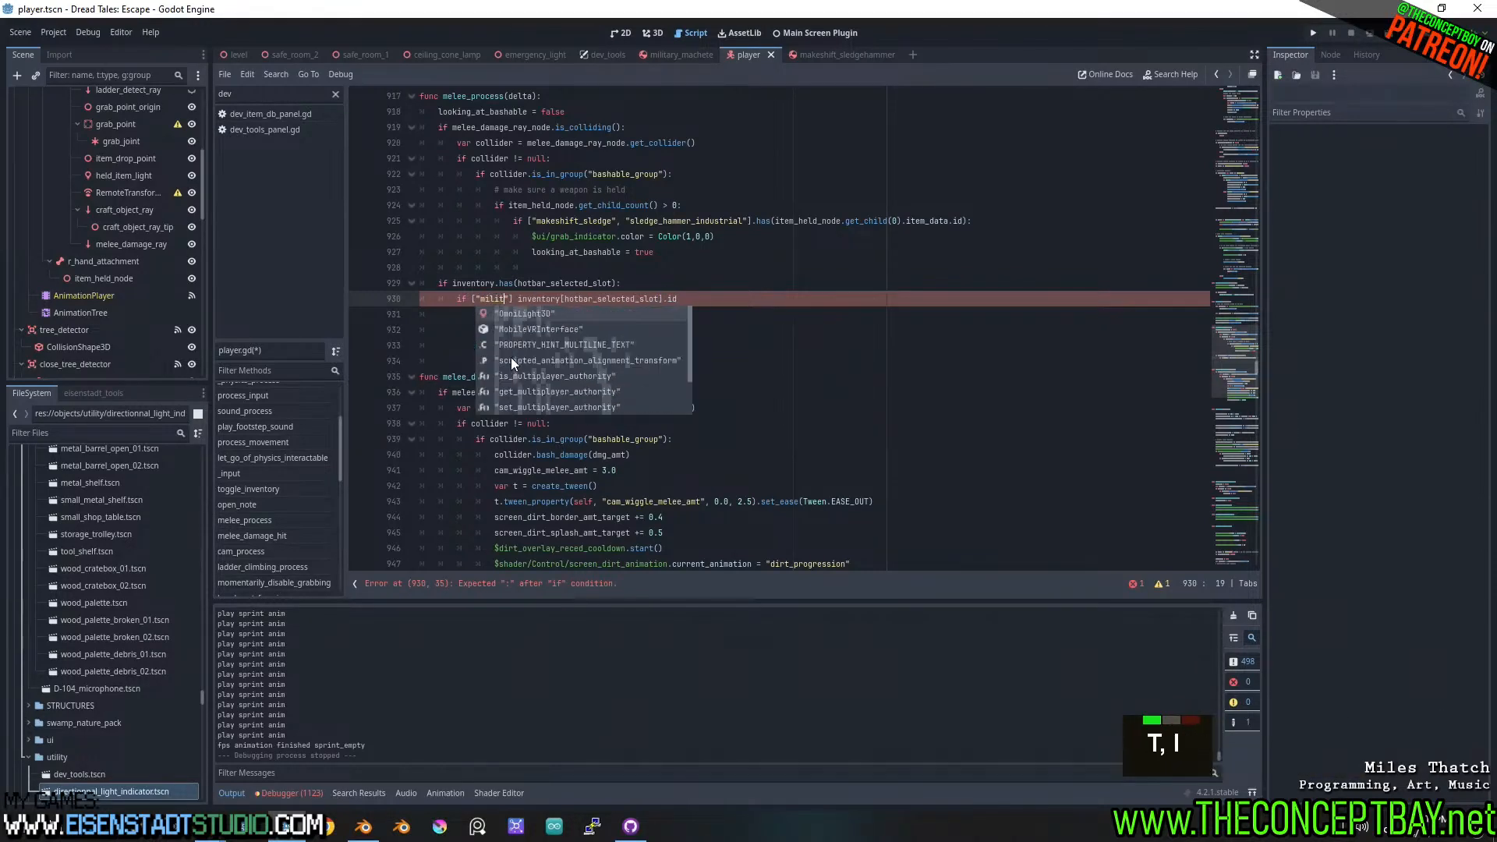
type("chette")
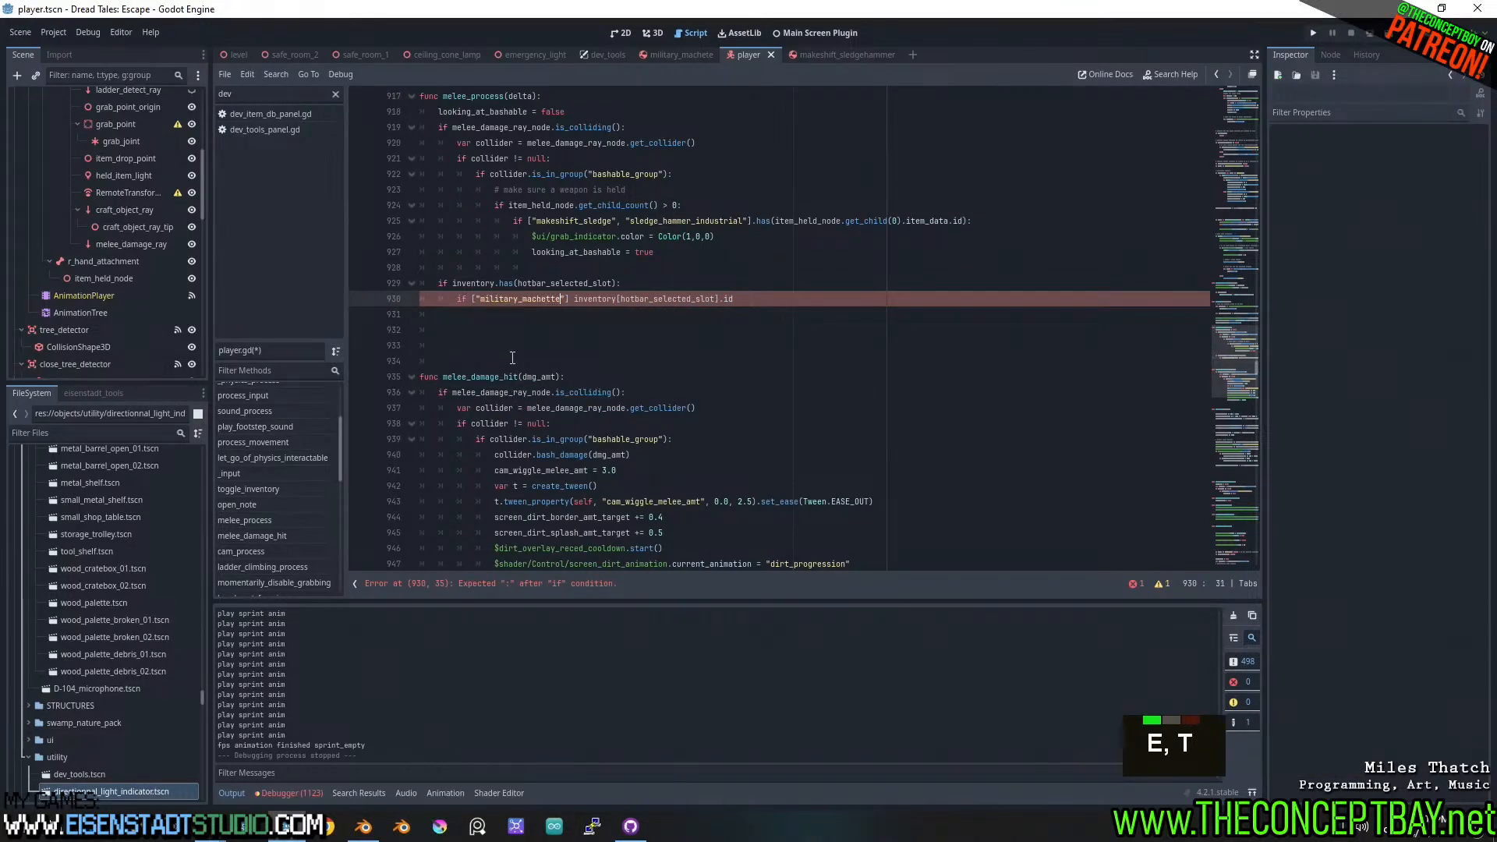
key("Left")
key("BackSpace")
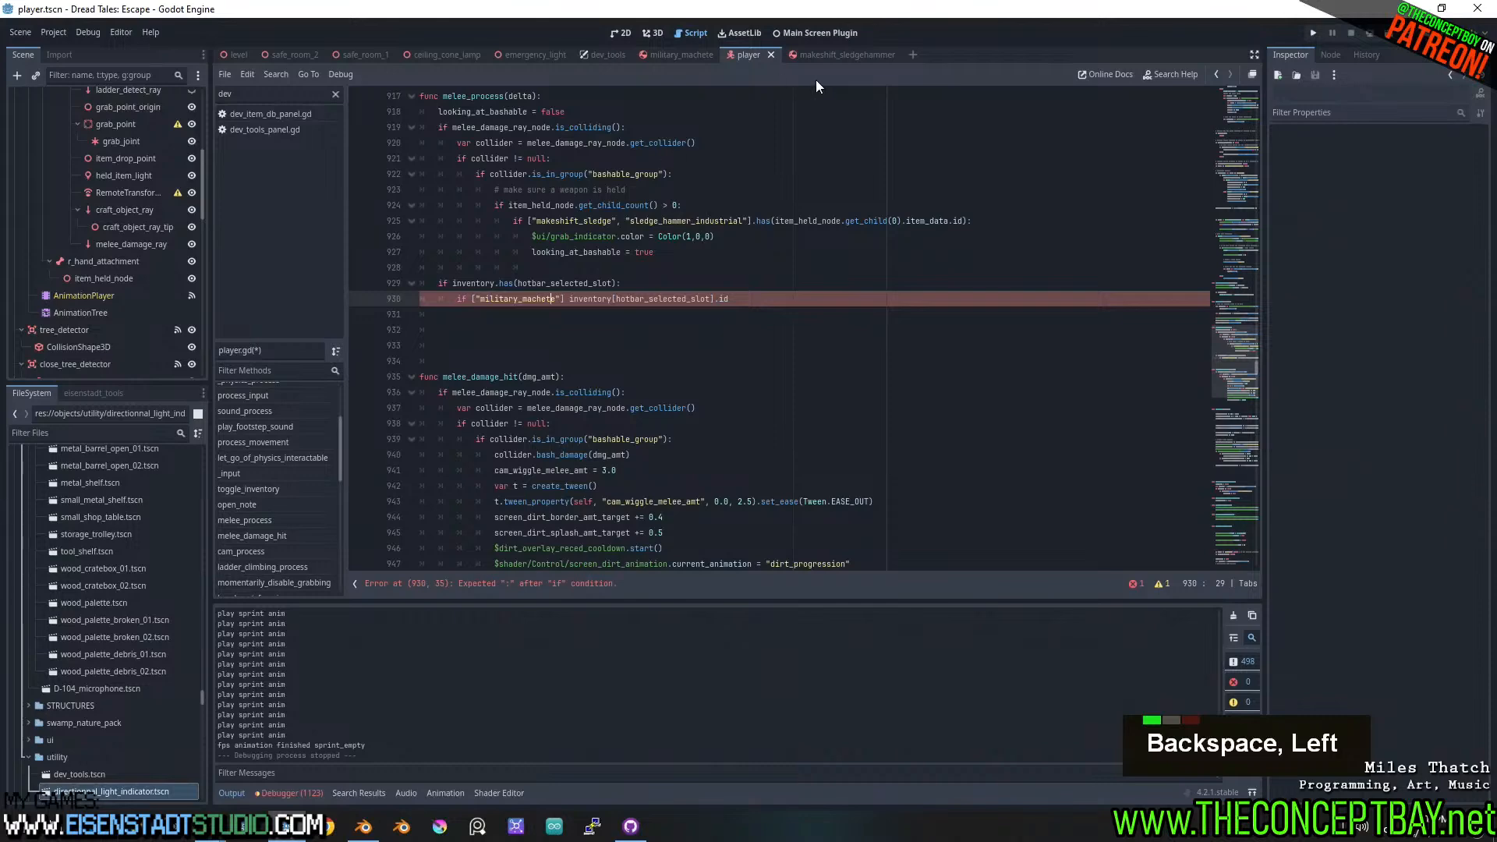
- Copy the ID property from the military_machete scene and paste it over the array's string in the player script
left_click(653, 54)
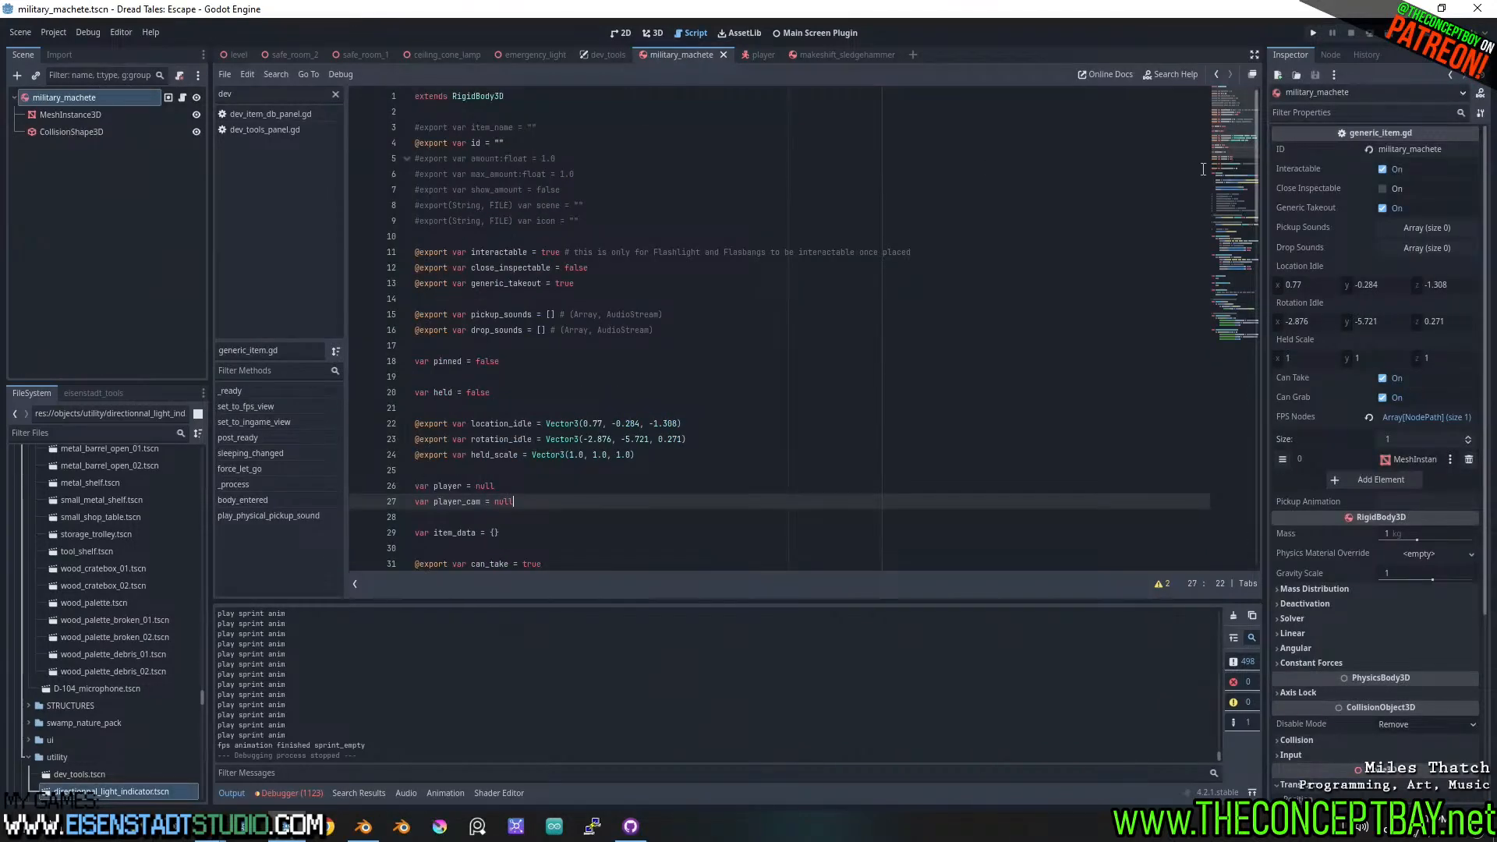
left_click(1419, 149)
key("ctrl+a")
key("ctrl+c")
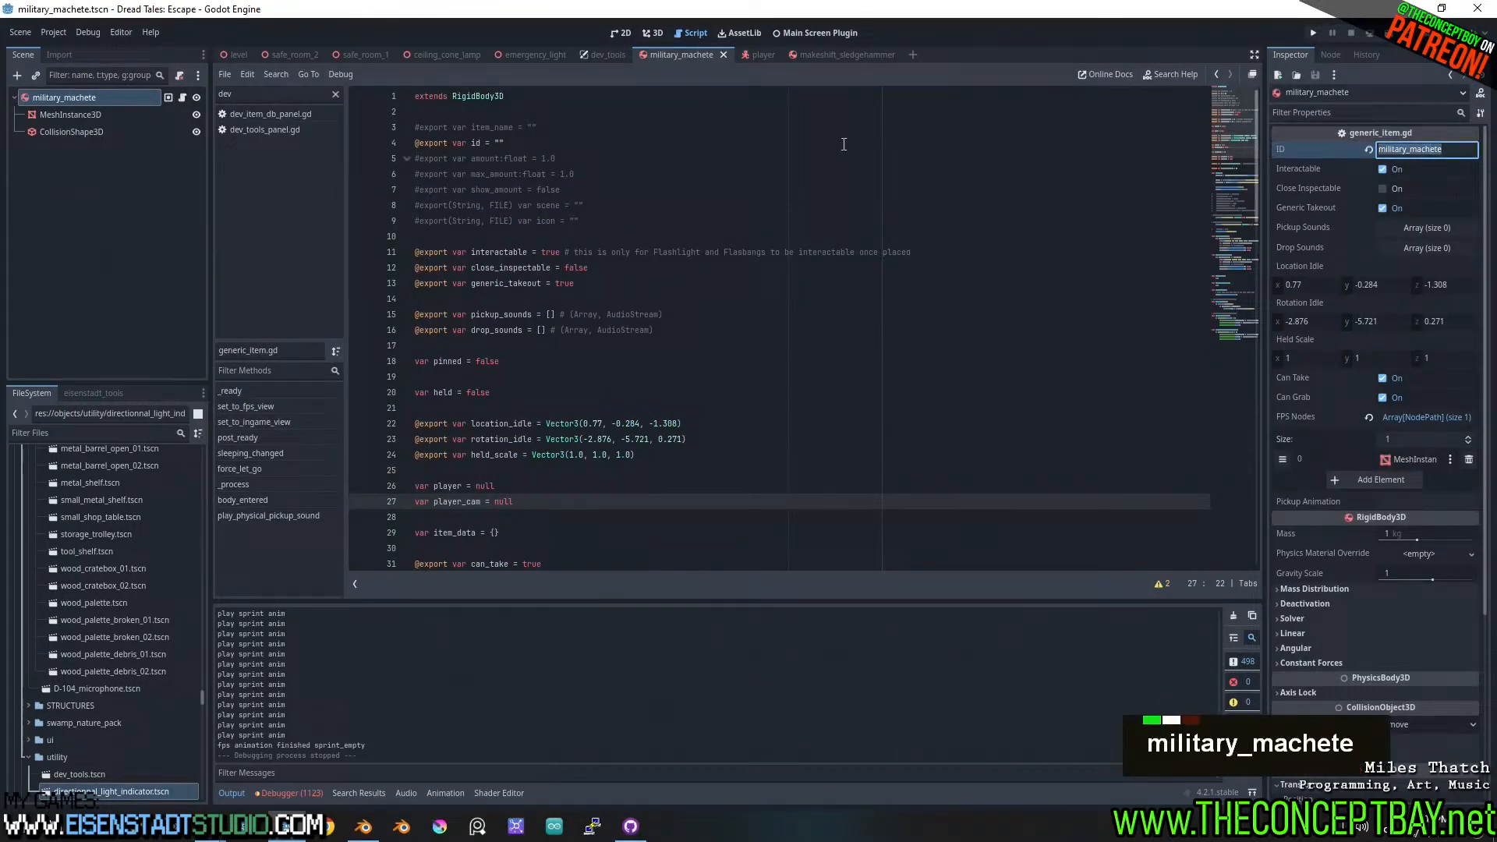
left_click(758, 57)
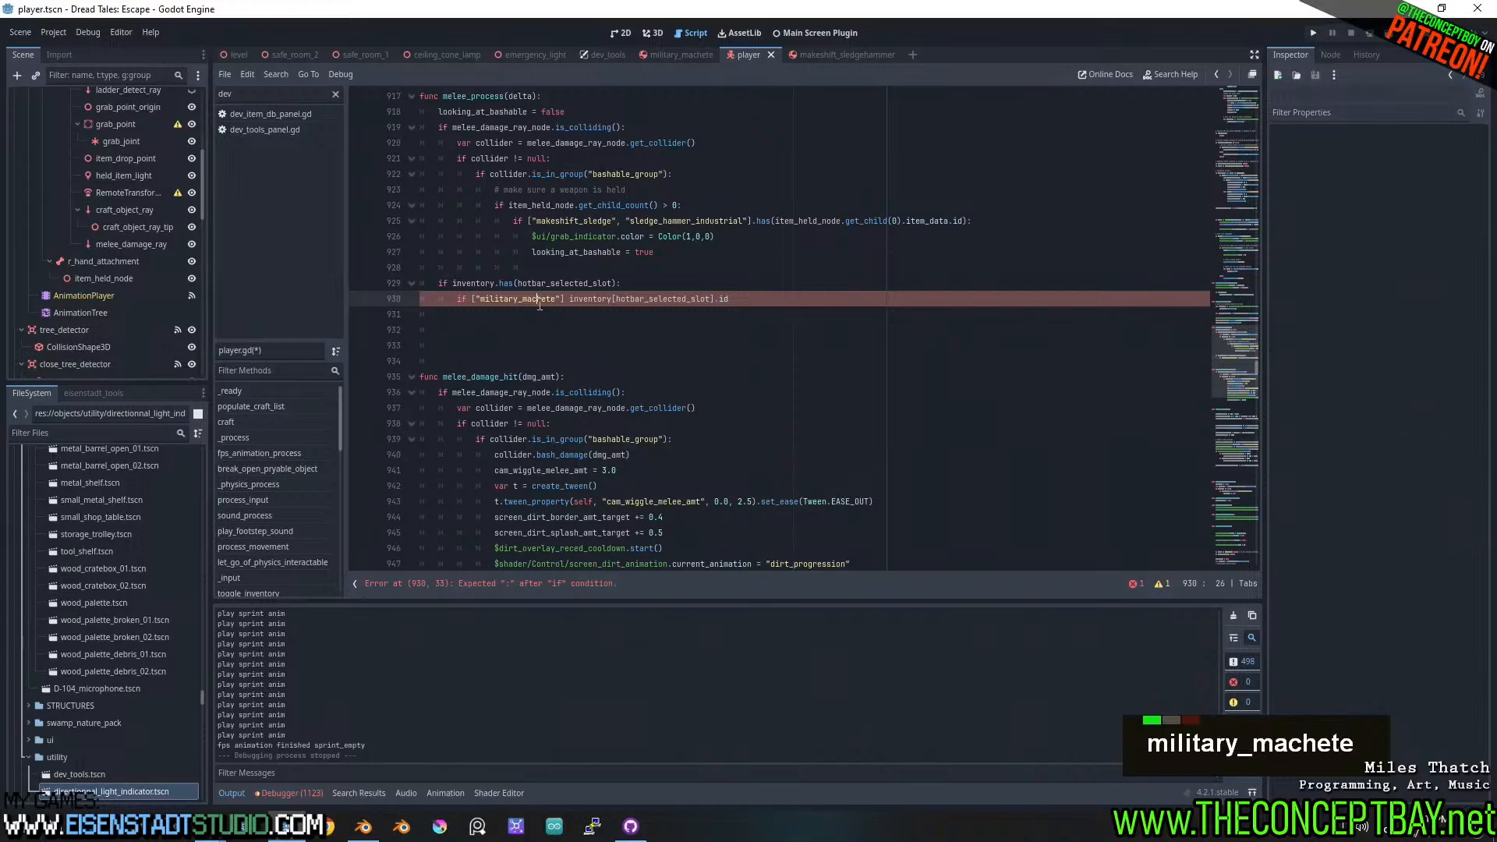
double_click(538, 300)
key("ctrl+v")
- Add "makeshift_machete" as the second entry of the machete array, reusing the copied ID
left_click(562, 301)
type(", ")
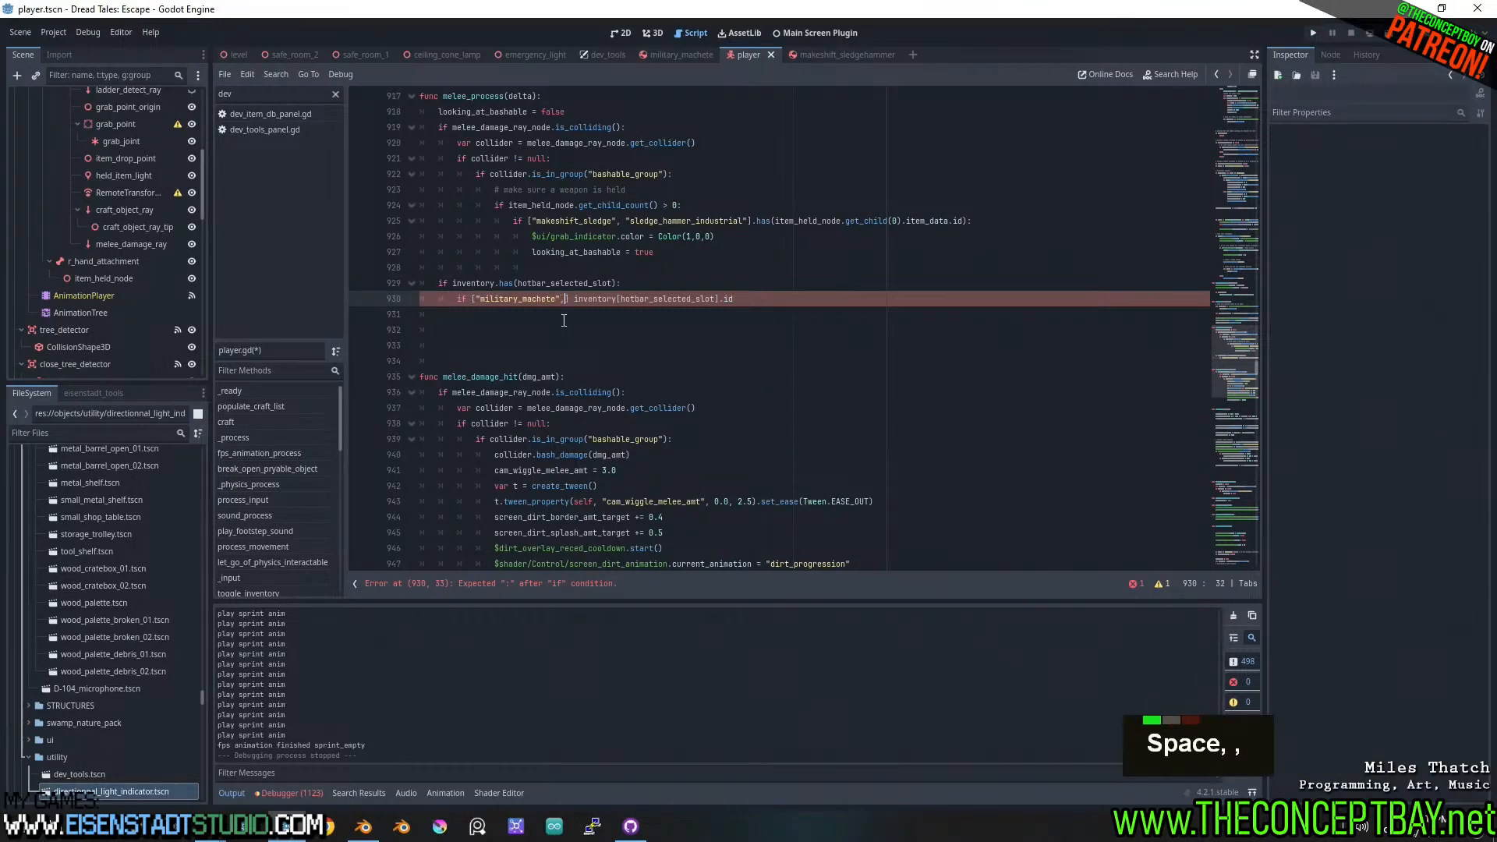
type("\"")
key("ctrl+v")
key("ctrl+Left")
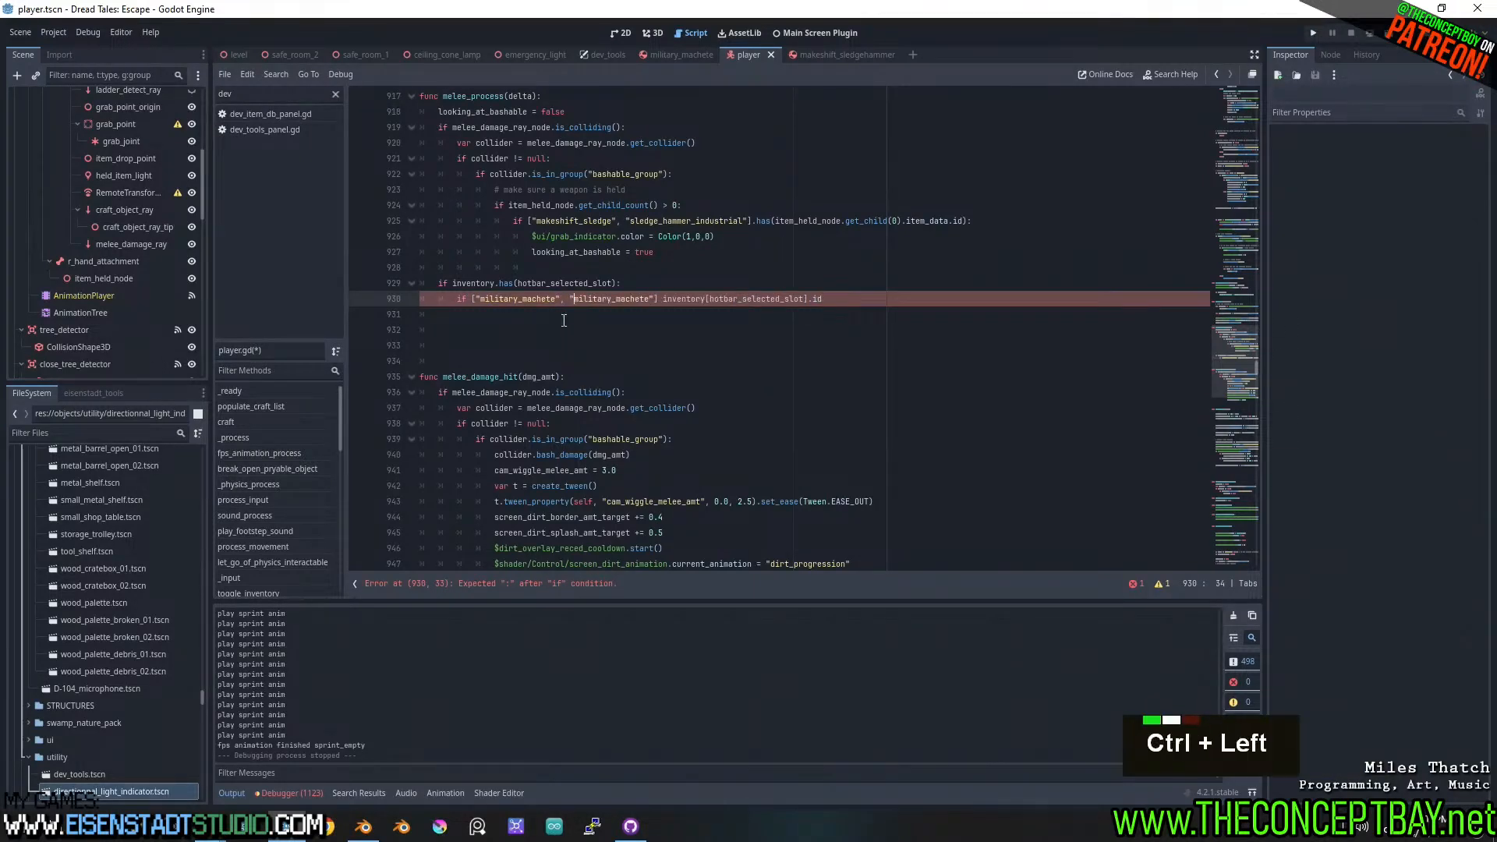
key("Right")
key("shift+Right")
key("shift+Right")
key("shift+Right")
key("shift+Right")
key("shift+Right")
key("shift+Right")
key("shift+Right")
type("akesh")
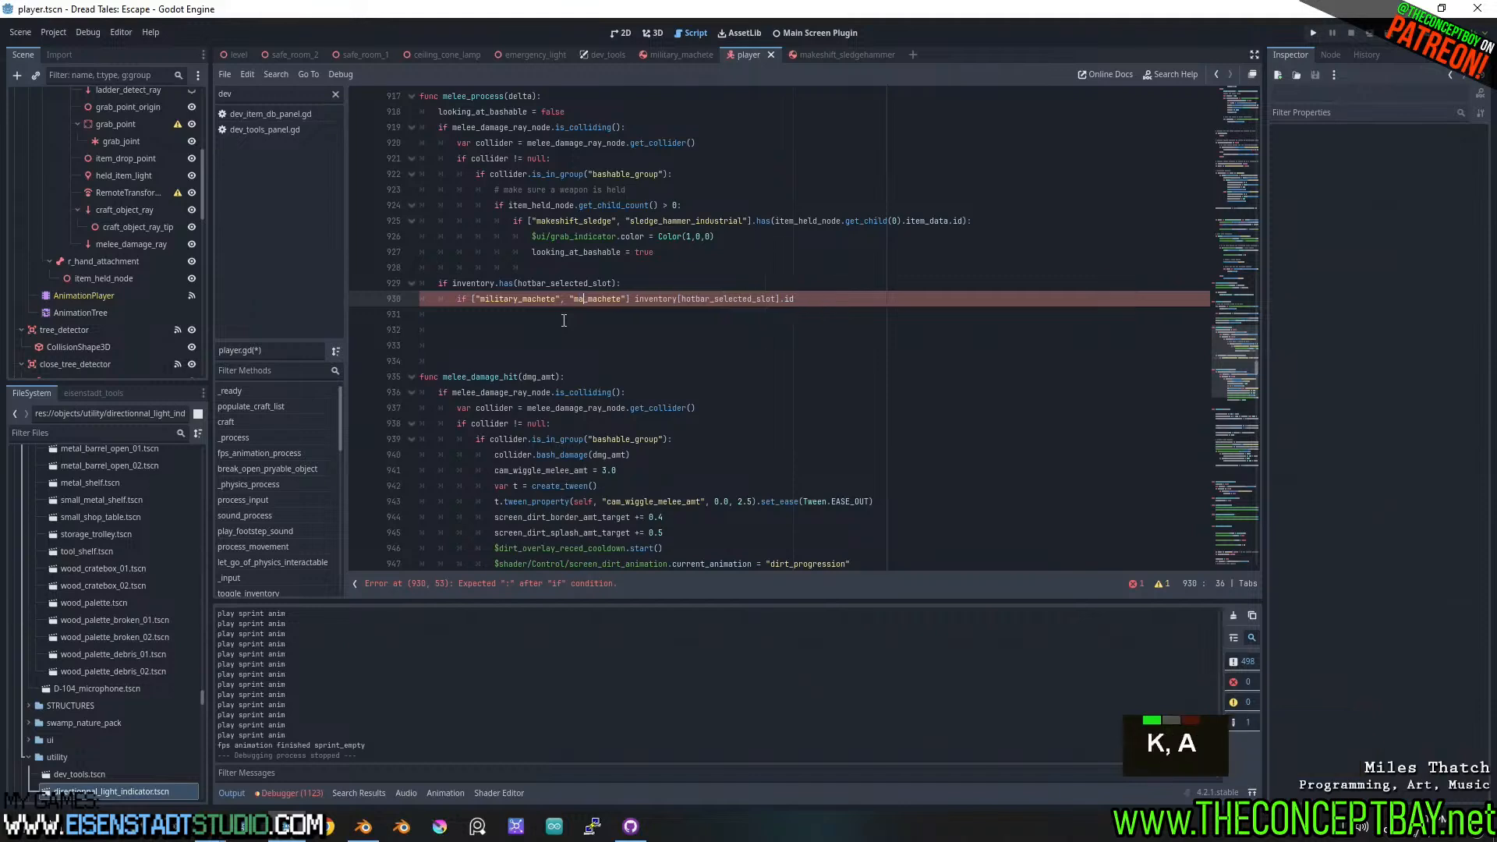
type("ift")
key("Right")
key("ctrl+Right")
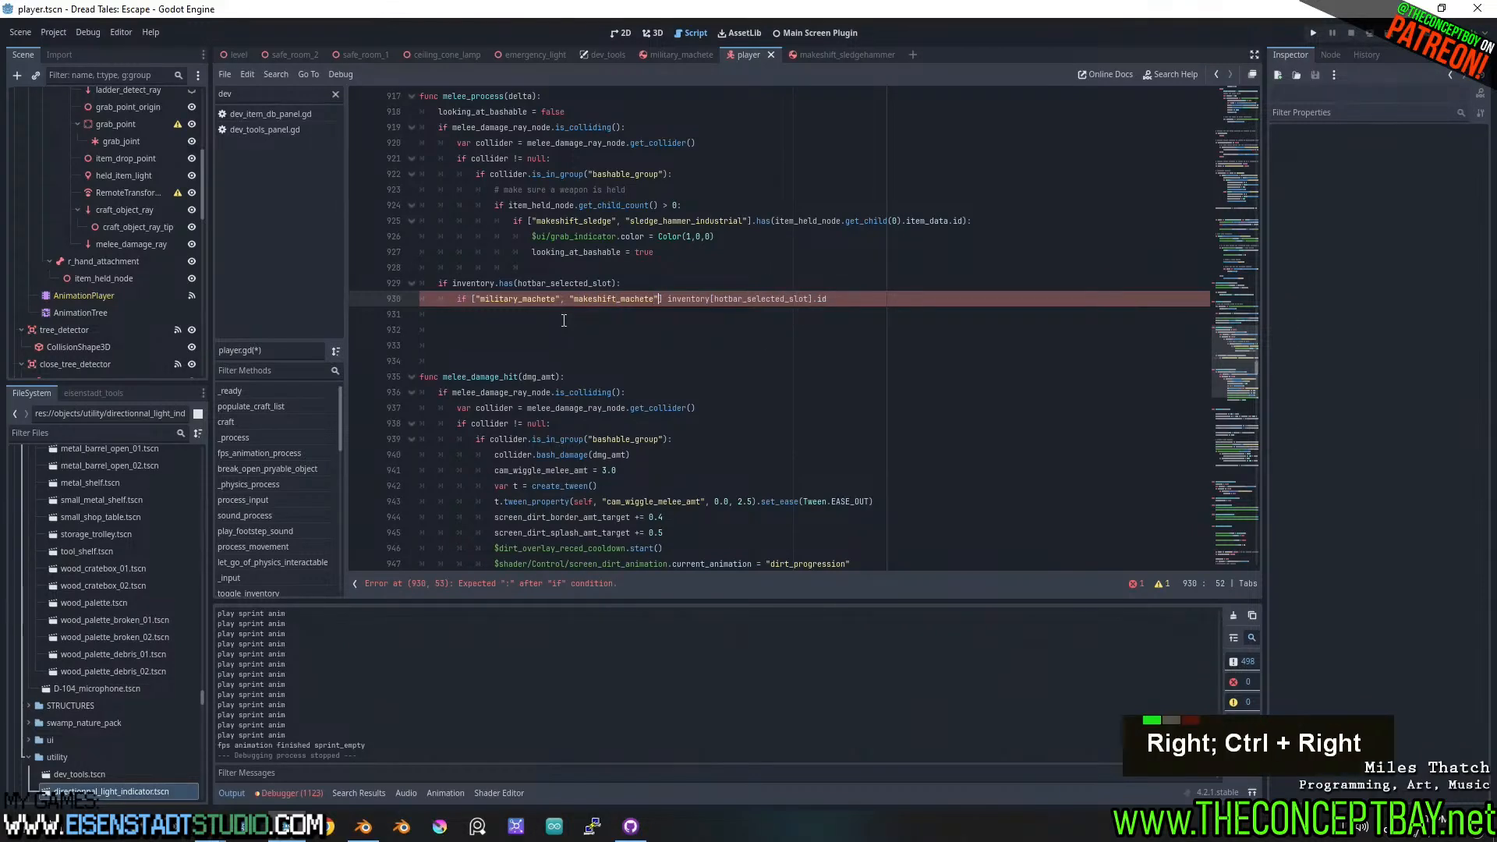
- Add "craftmans_machete" as the third entry of the machete array, reusing the copied ID
type(", \"")
key("ctrl+v")
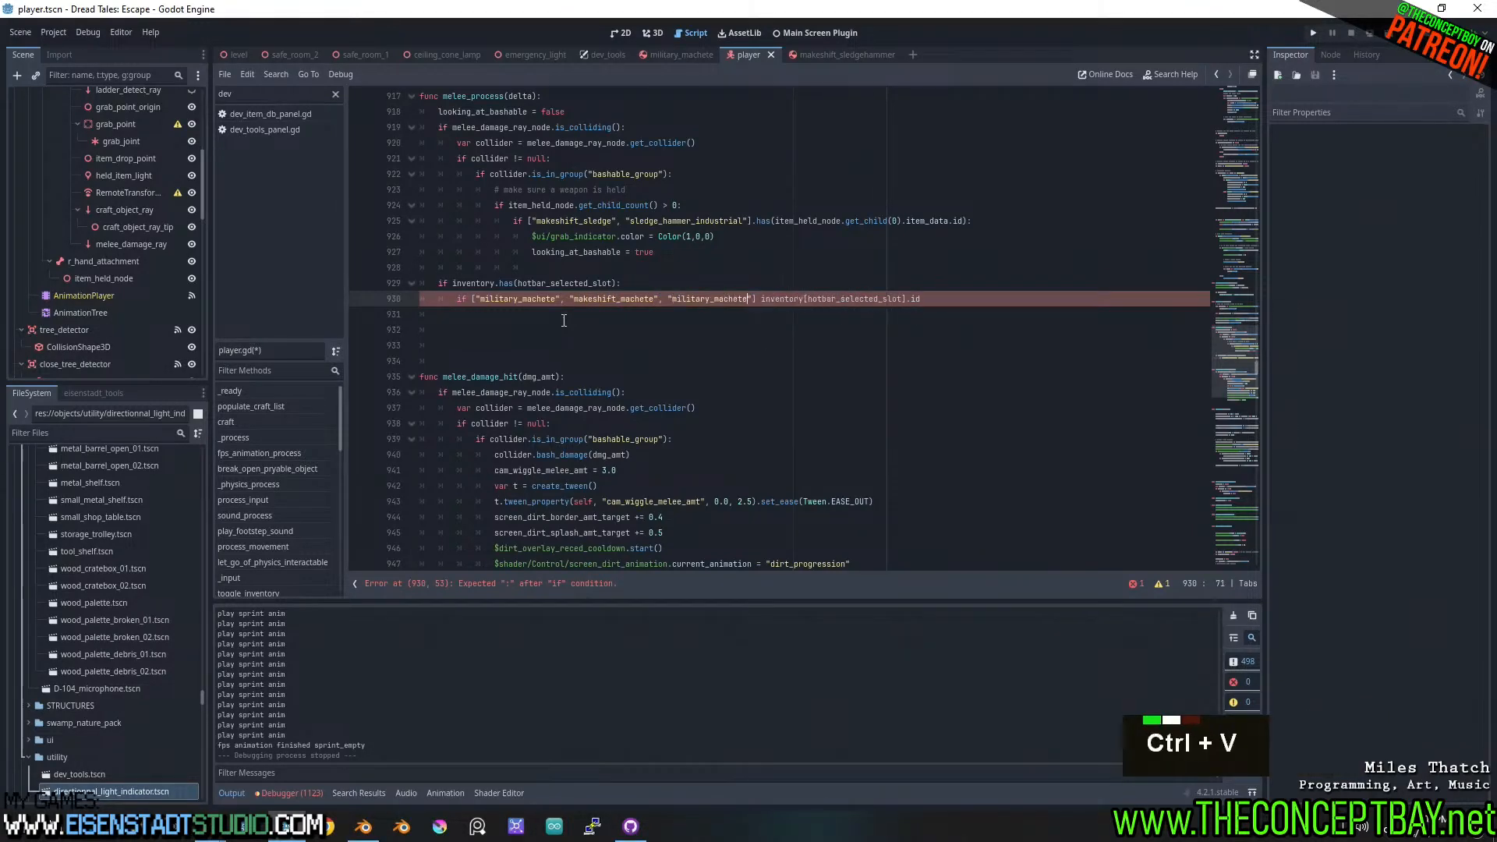
key("ctrl+Left")
key("shift+Right")
key("shift+Right")
key("shift+Right")
key("shift+Right")
key("shift+Right")
key("shift+Right")
key("shift+Right")
key("shift+Right")
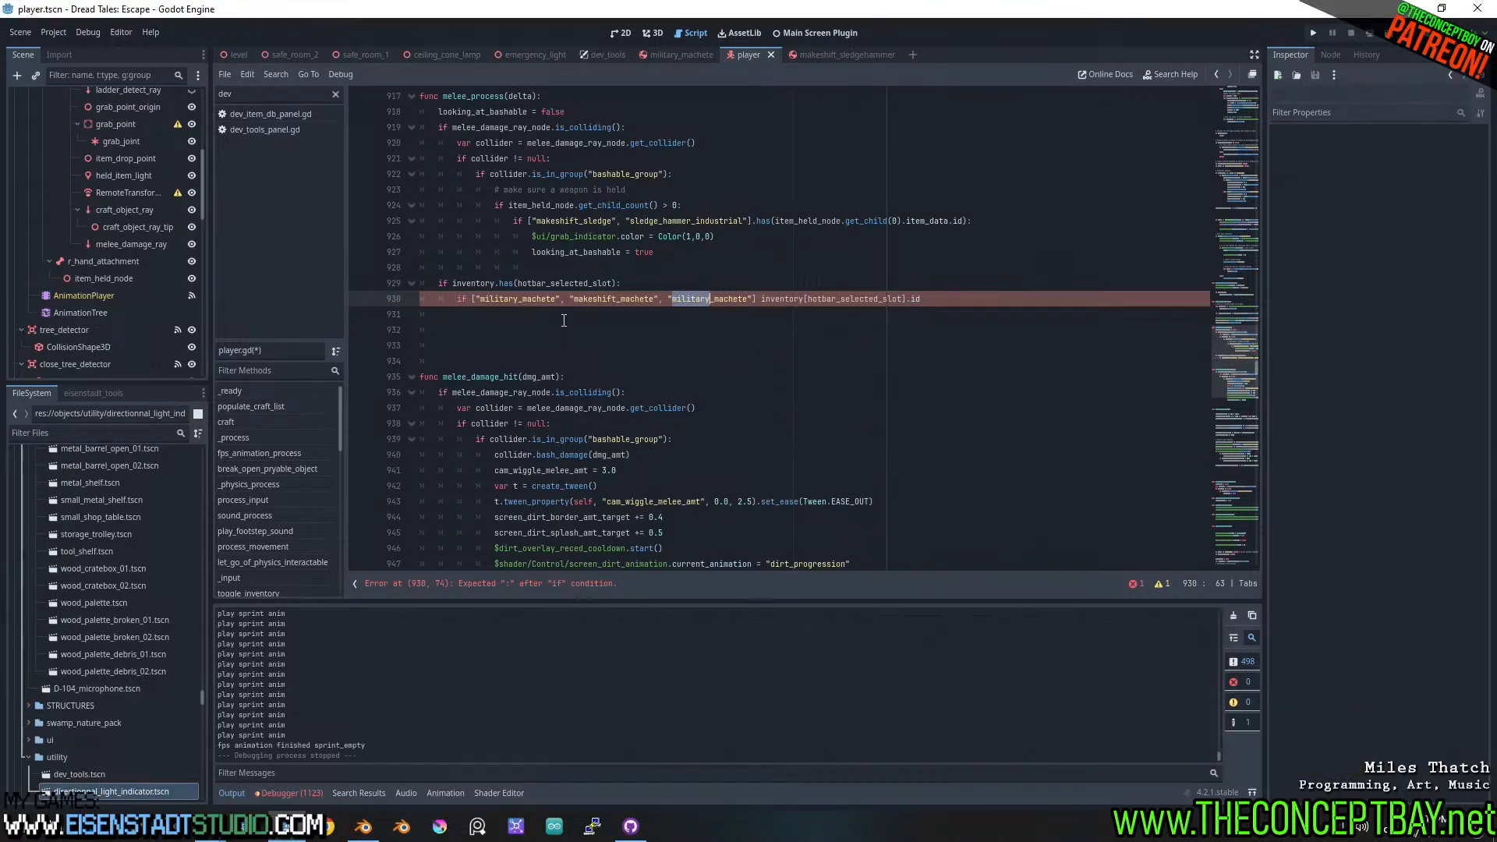
type("craft")
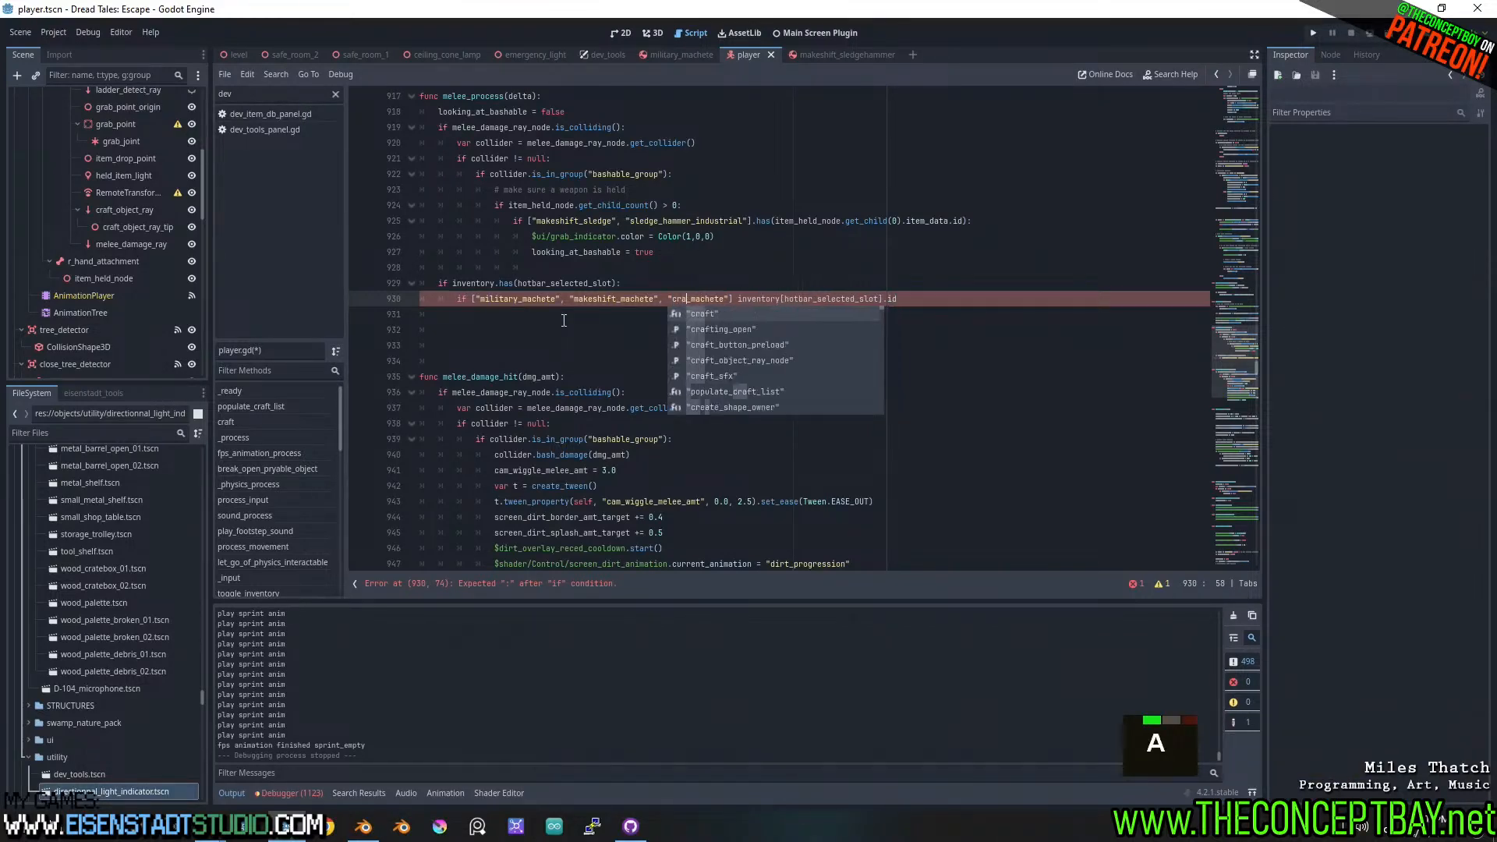
type("man's")
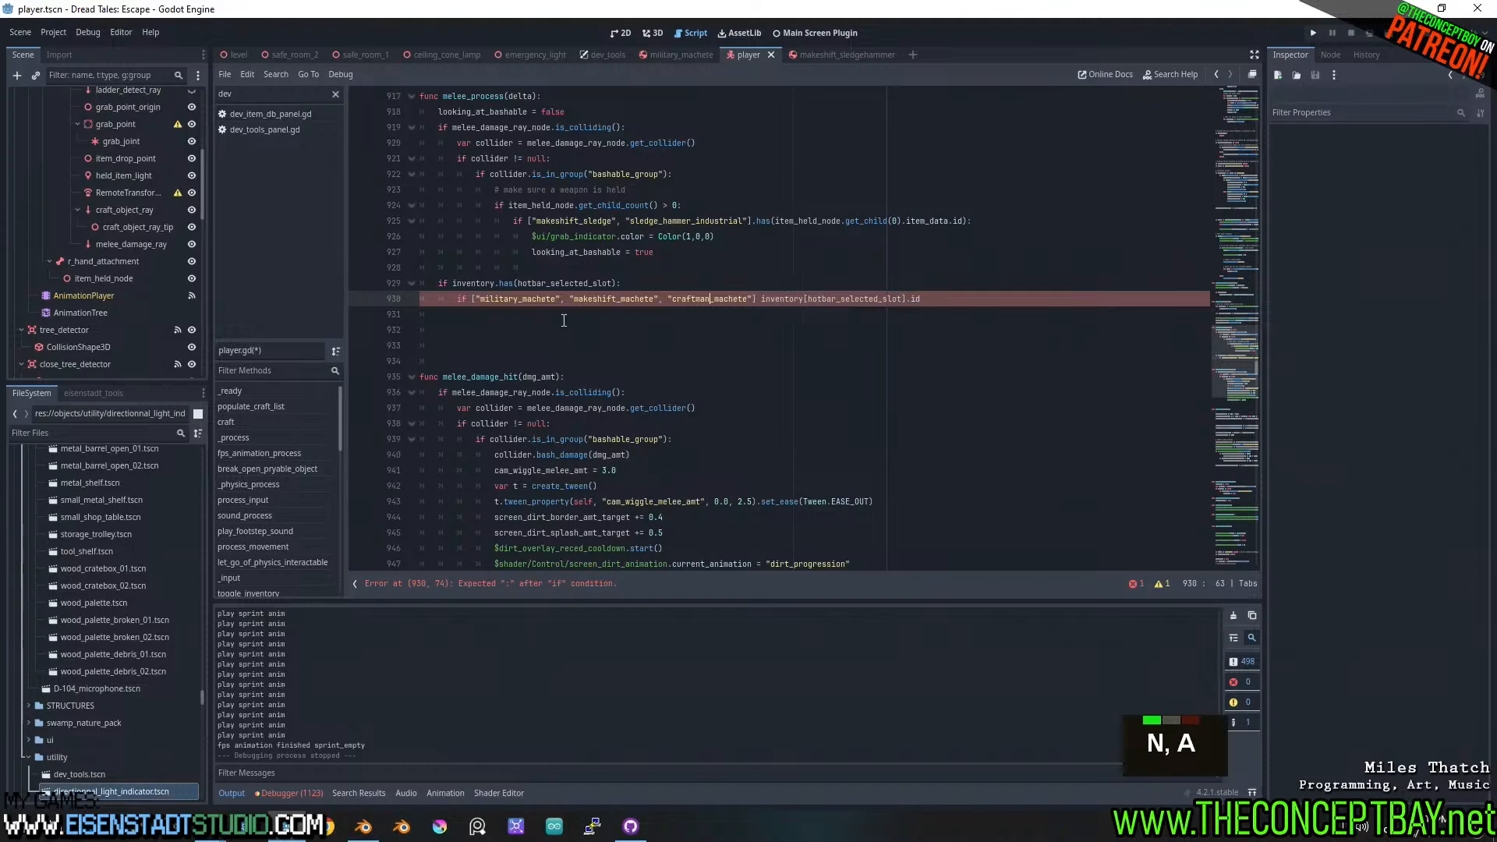
key("Left")
key("BackSpace")
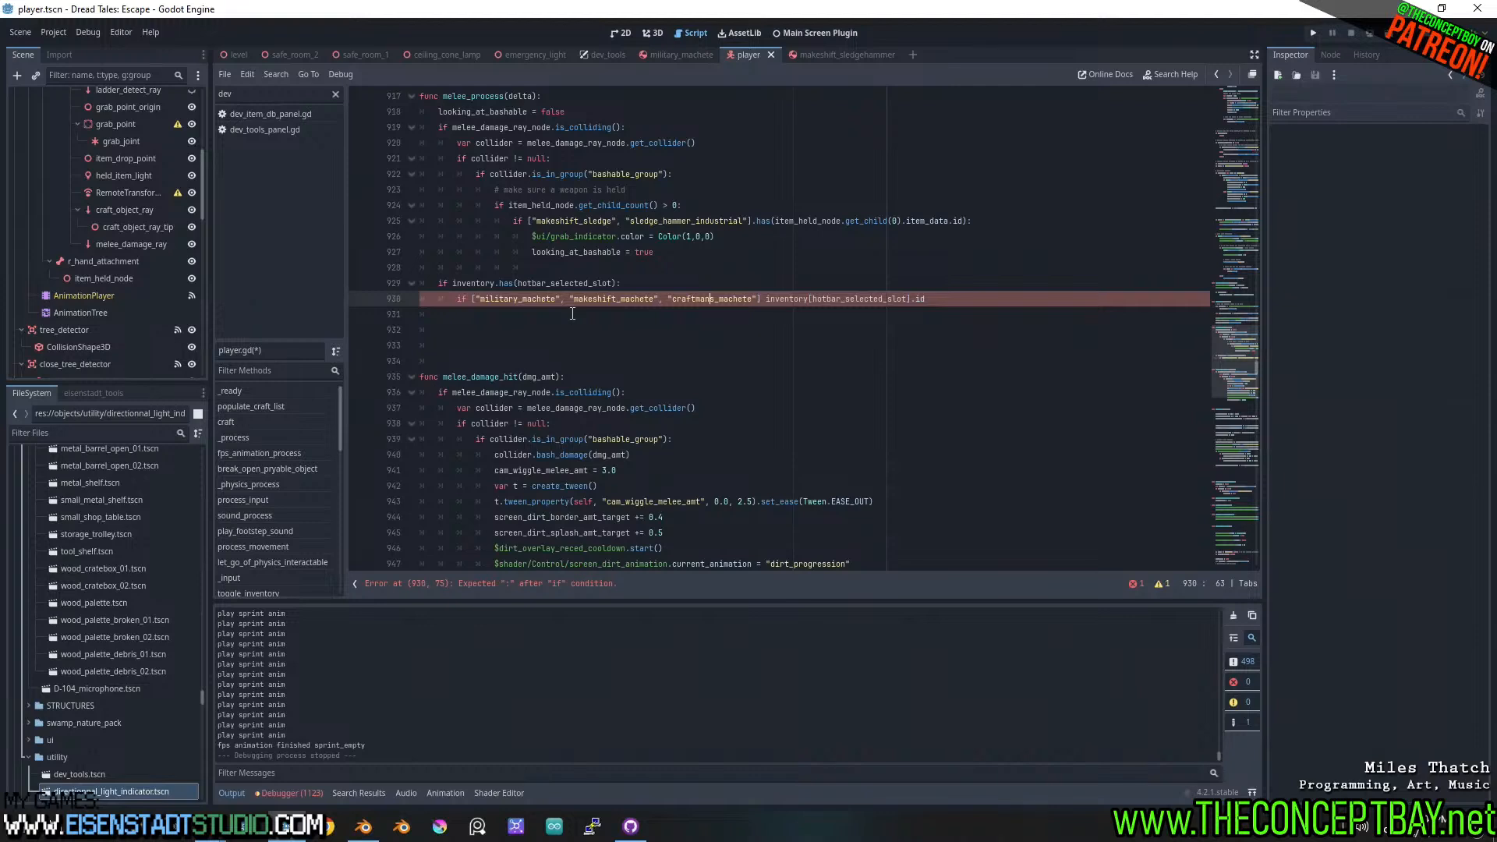
- Wrap inventory[hotbar_selected_slot].id in a .has() call on the machete array, end the condition with a colon and start a new line
left_click(768, 302)
key("BackSpace")
type(".")
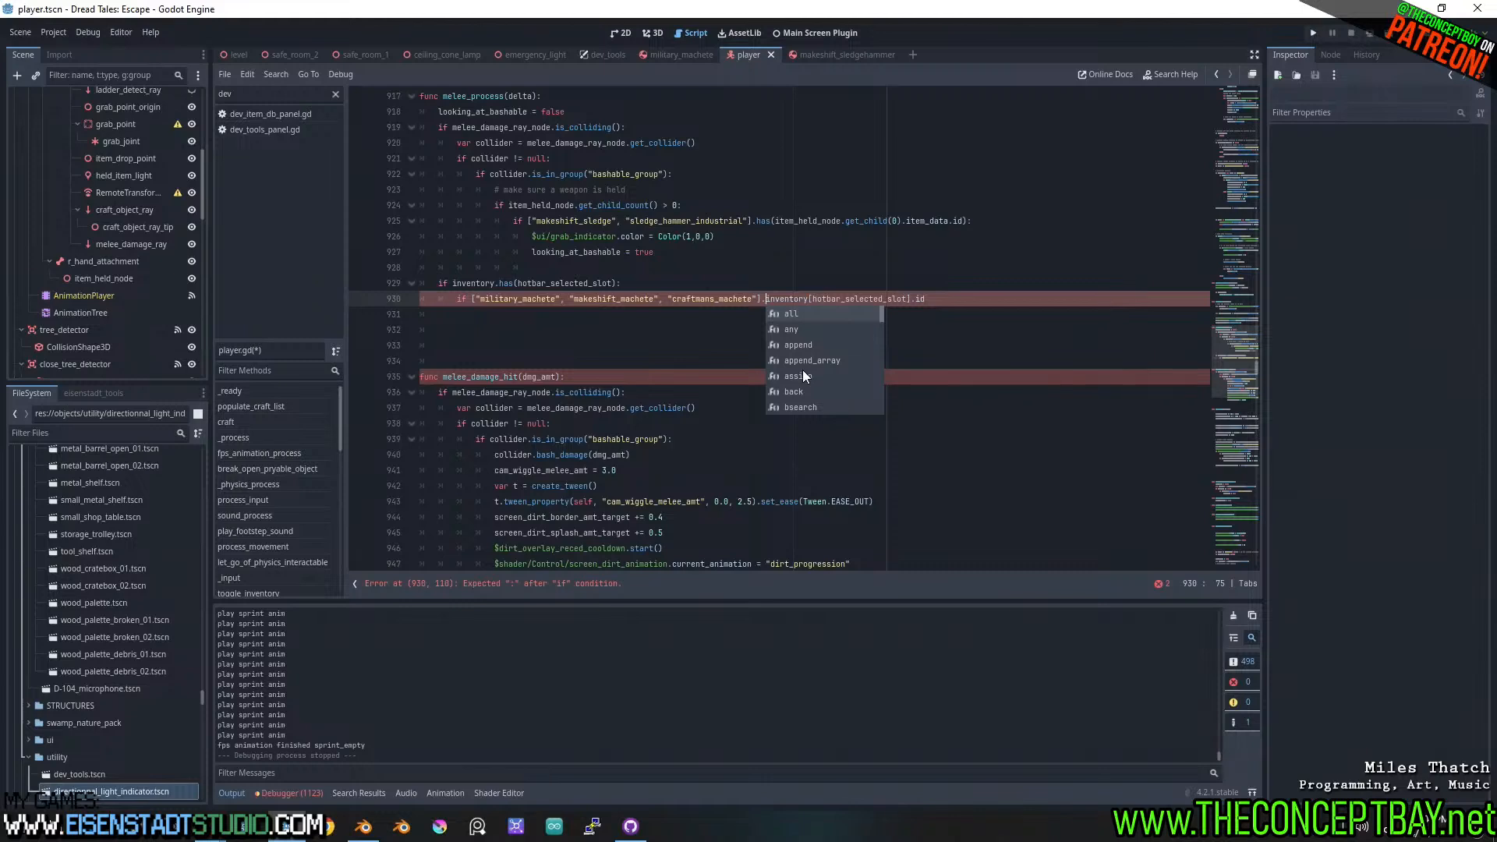
type("has(")
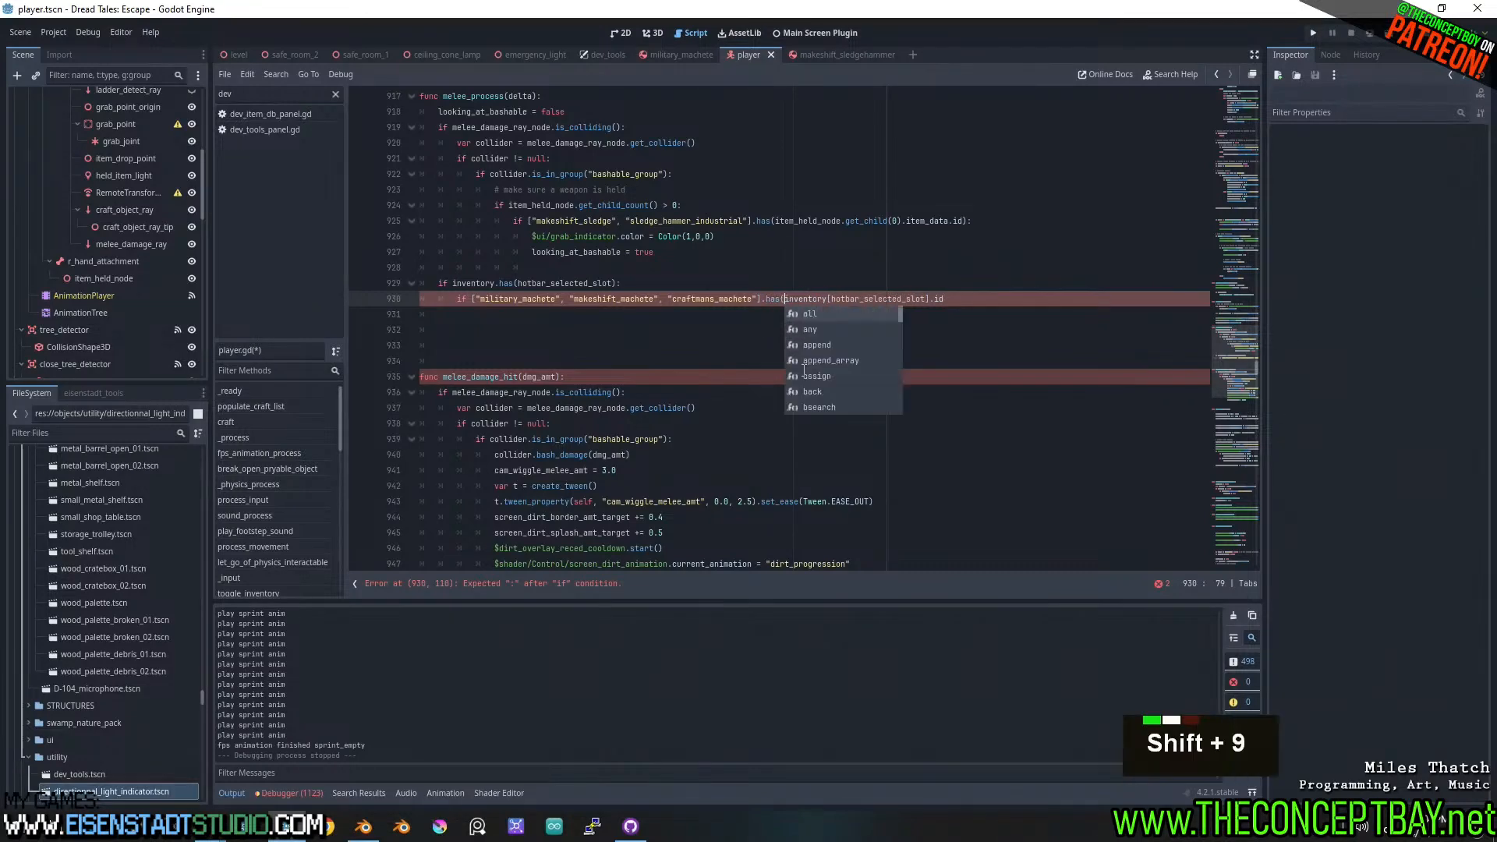
key("ctrl+Right")
key("ctrl+Right")
key("ctrl+Right")
type("):")
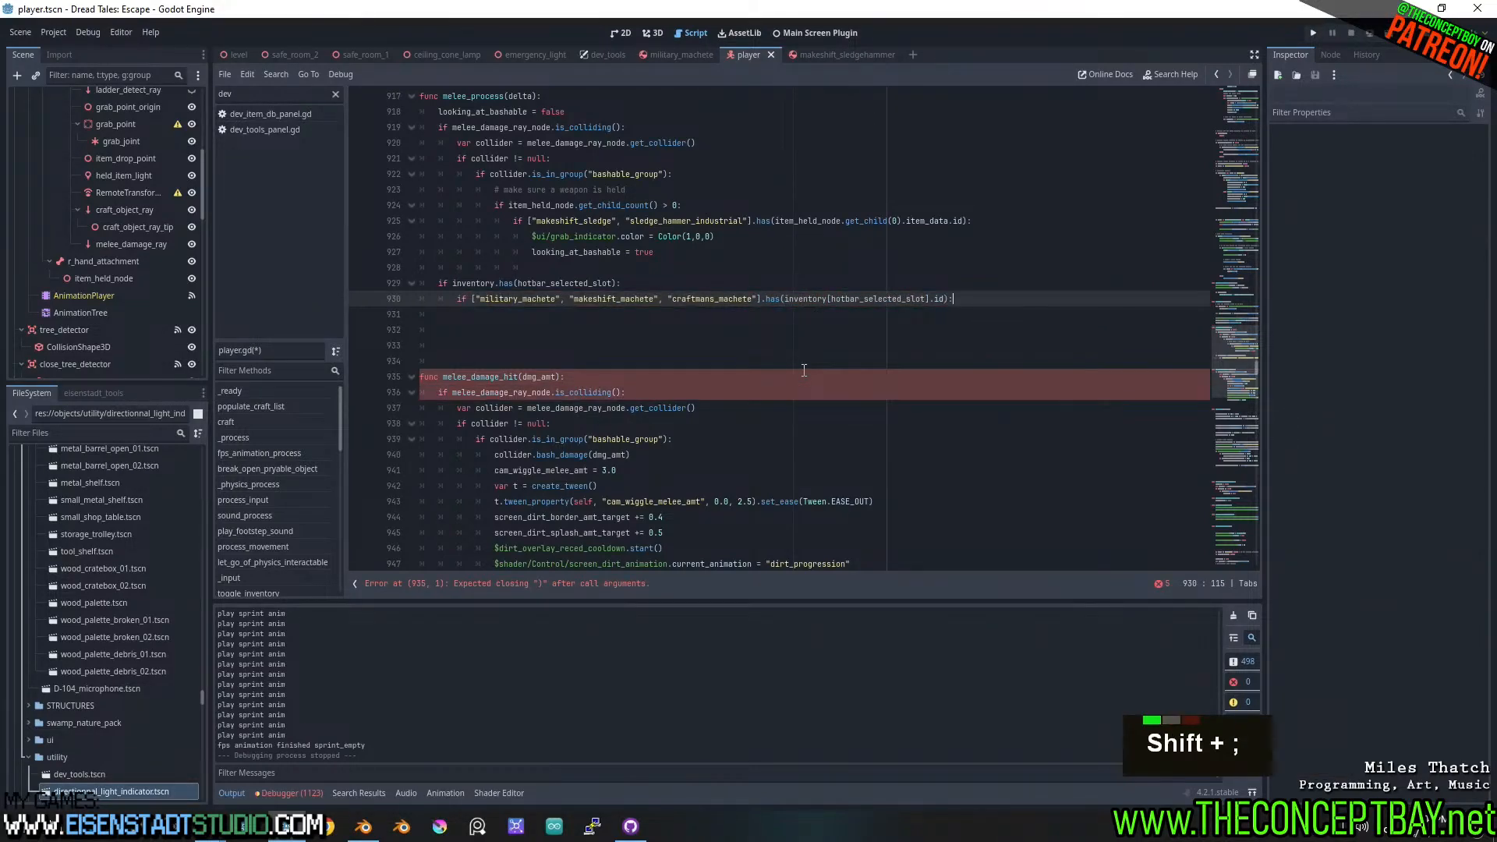
key("Return")
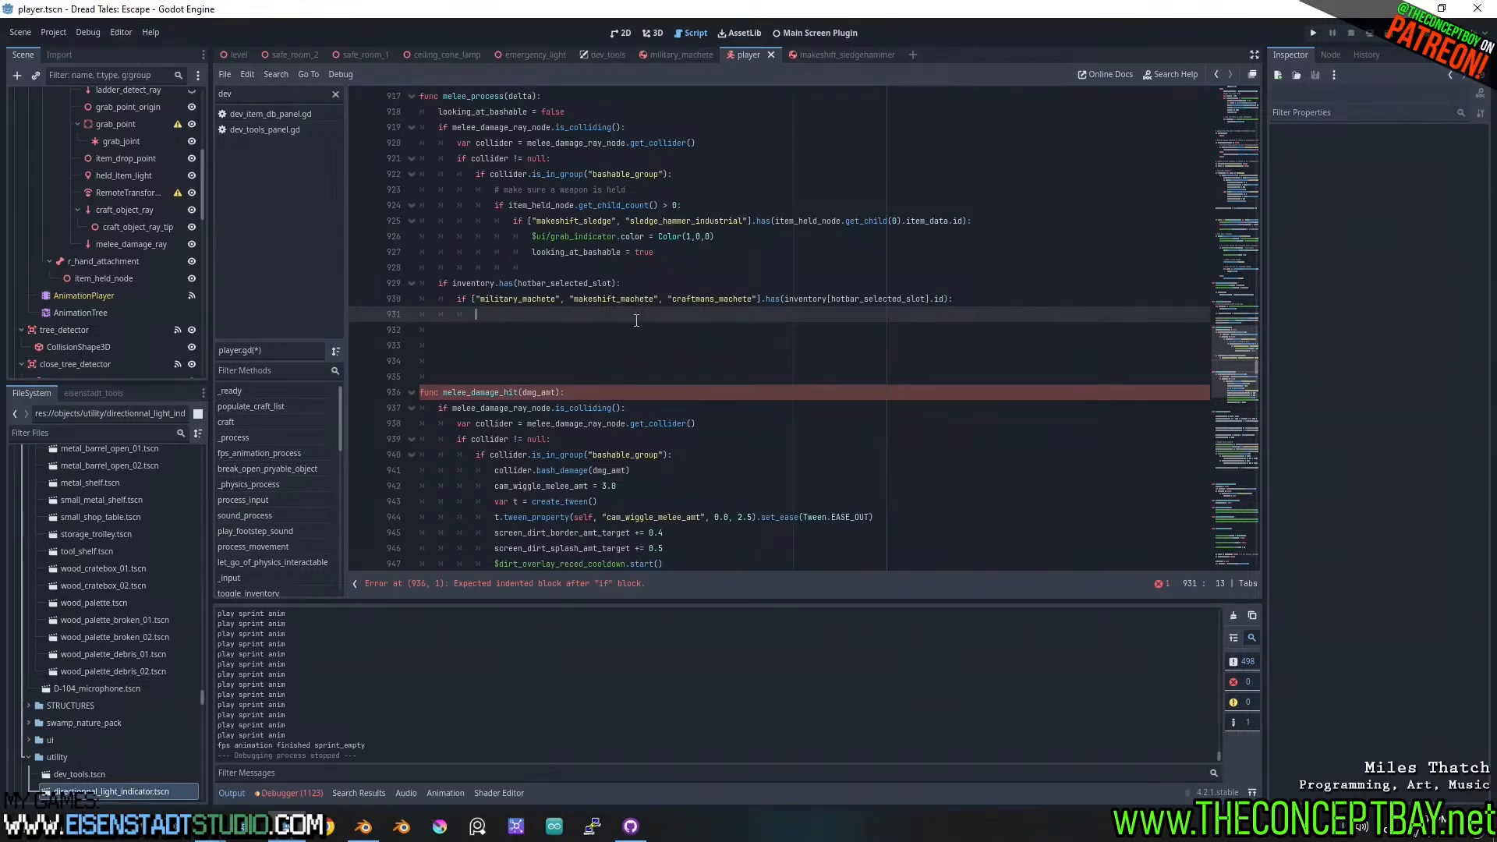
- Add a nested condition if Input.is_action_just_pressed("left_mouse"): inside the machete check and open its body
scroll(633, 325, "up", 4)
scroll(637, 326, "down", 2)
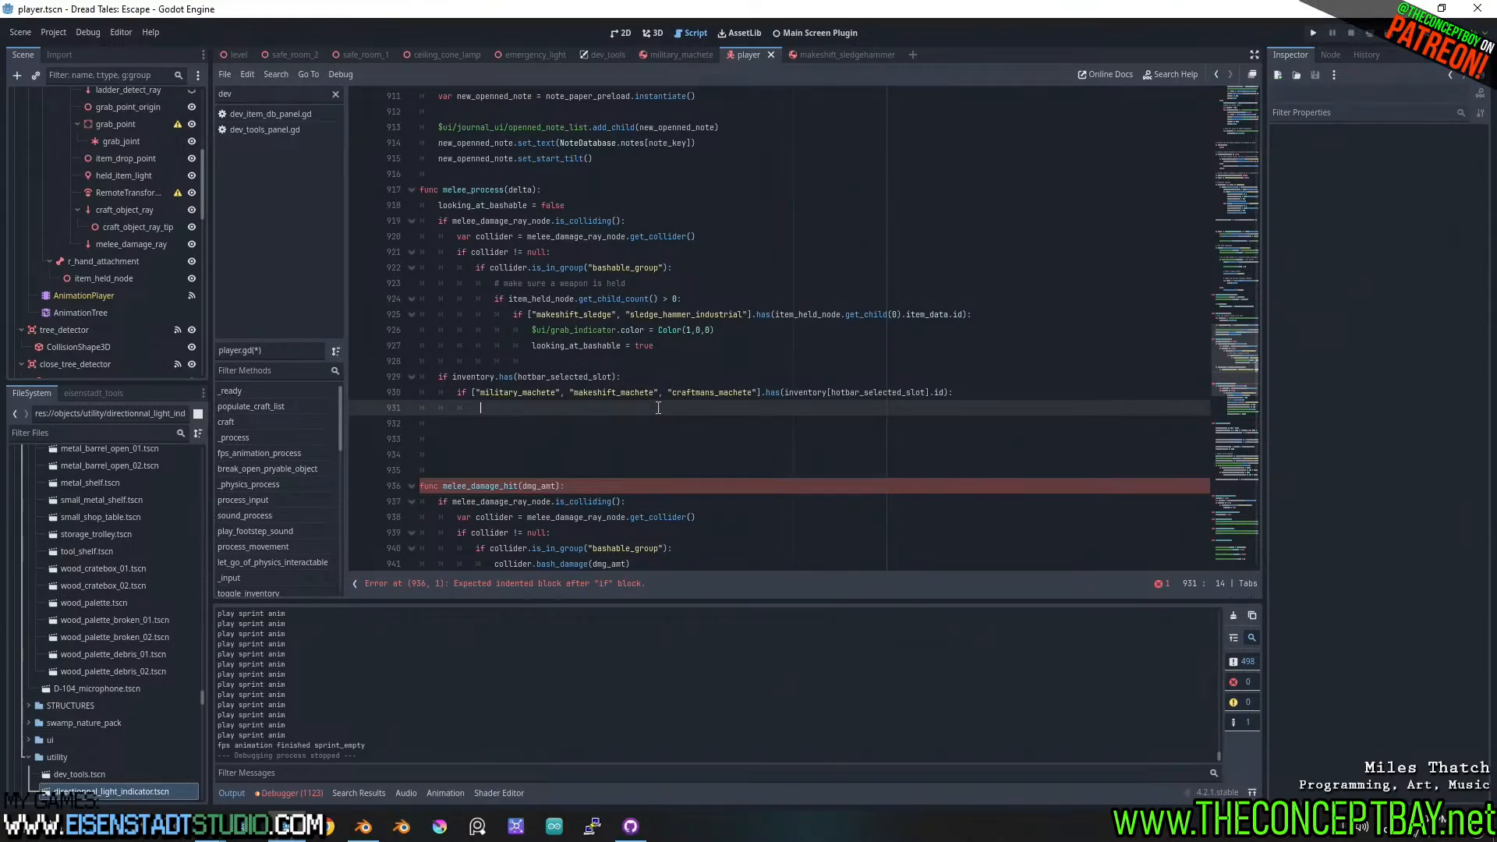
type("state")
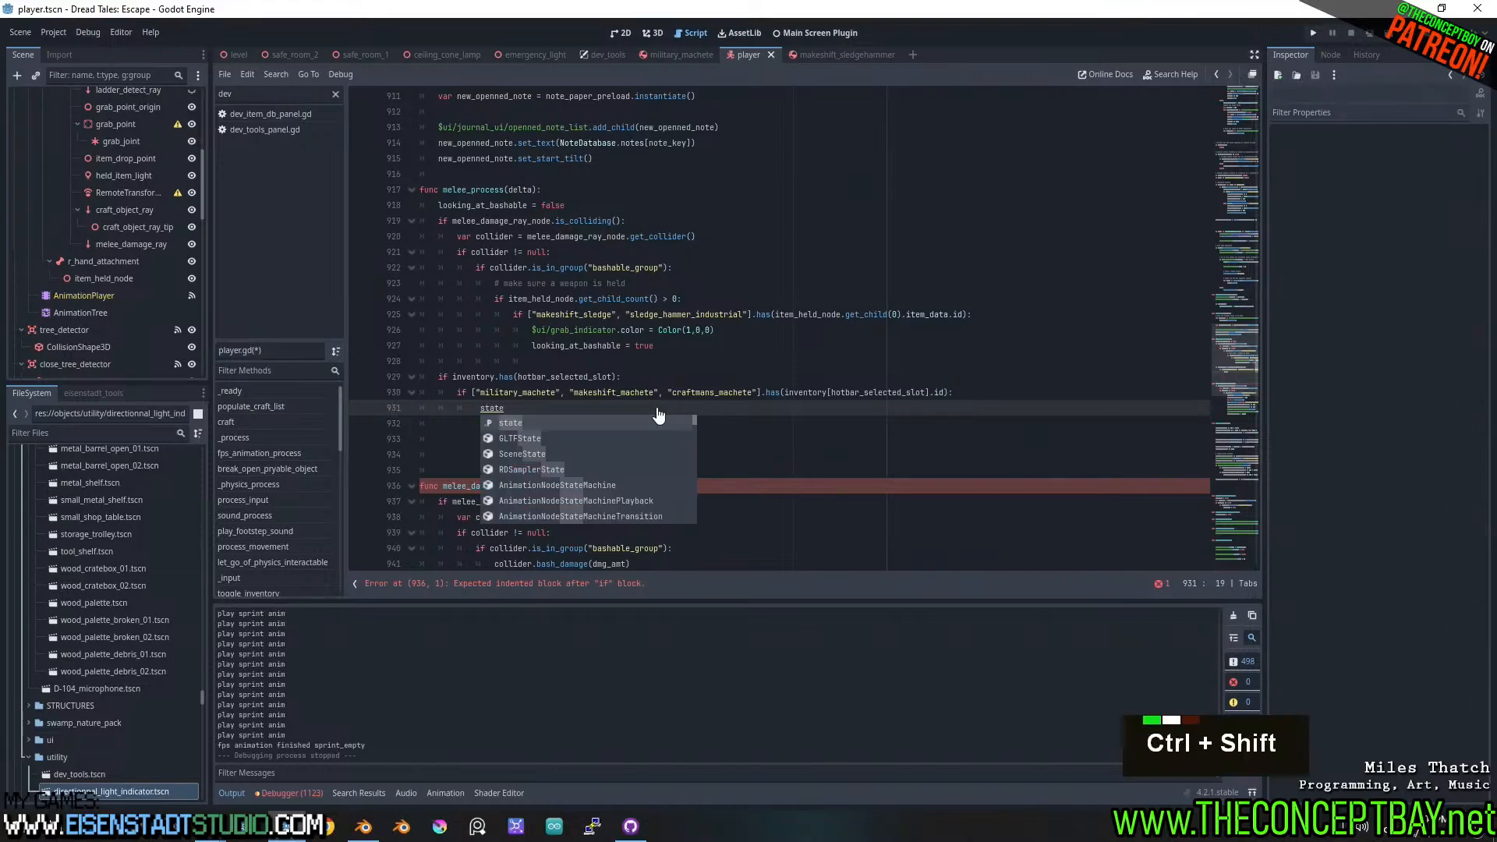
key("ctrl+shift+Left")
type("if ")
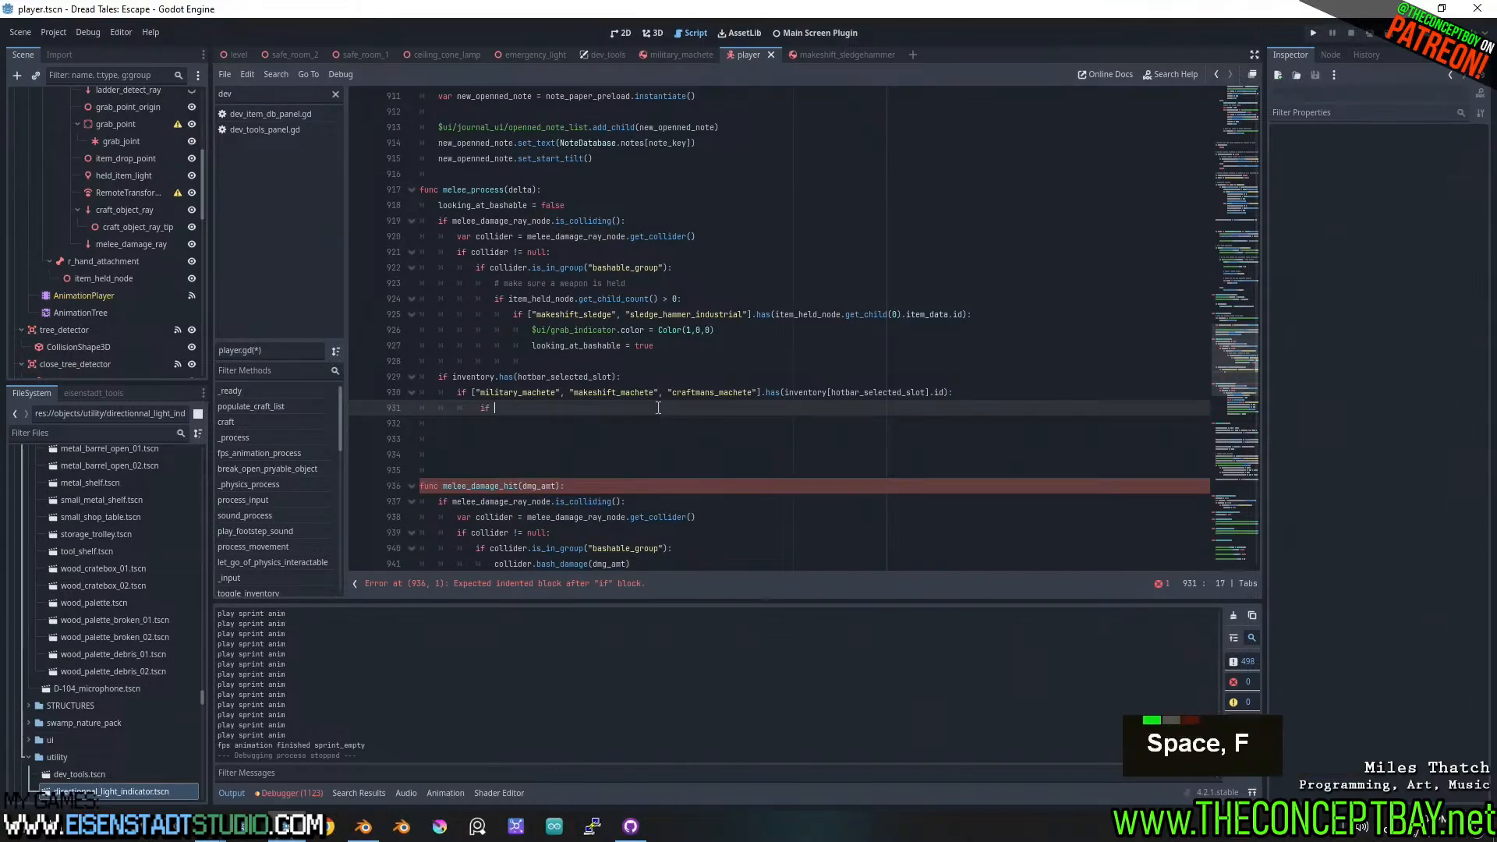
type("Inp")
key("Return")
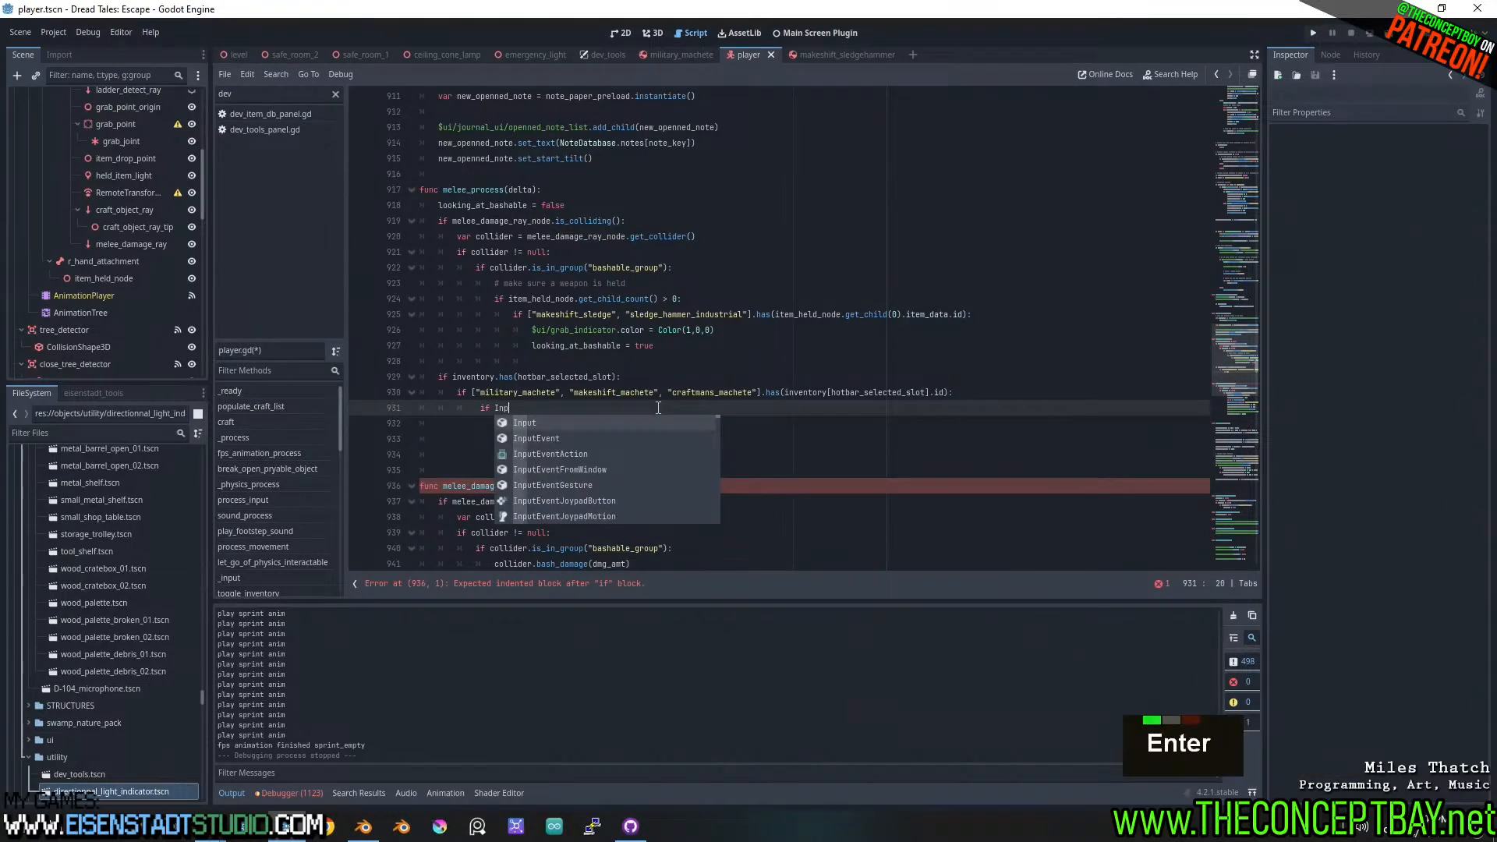
type(".is_ac")
key("Return")
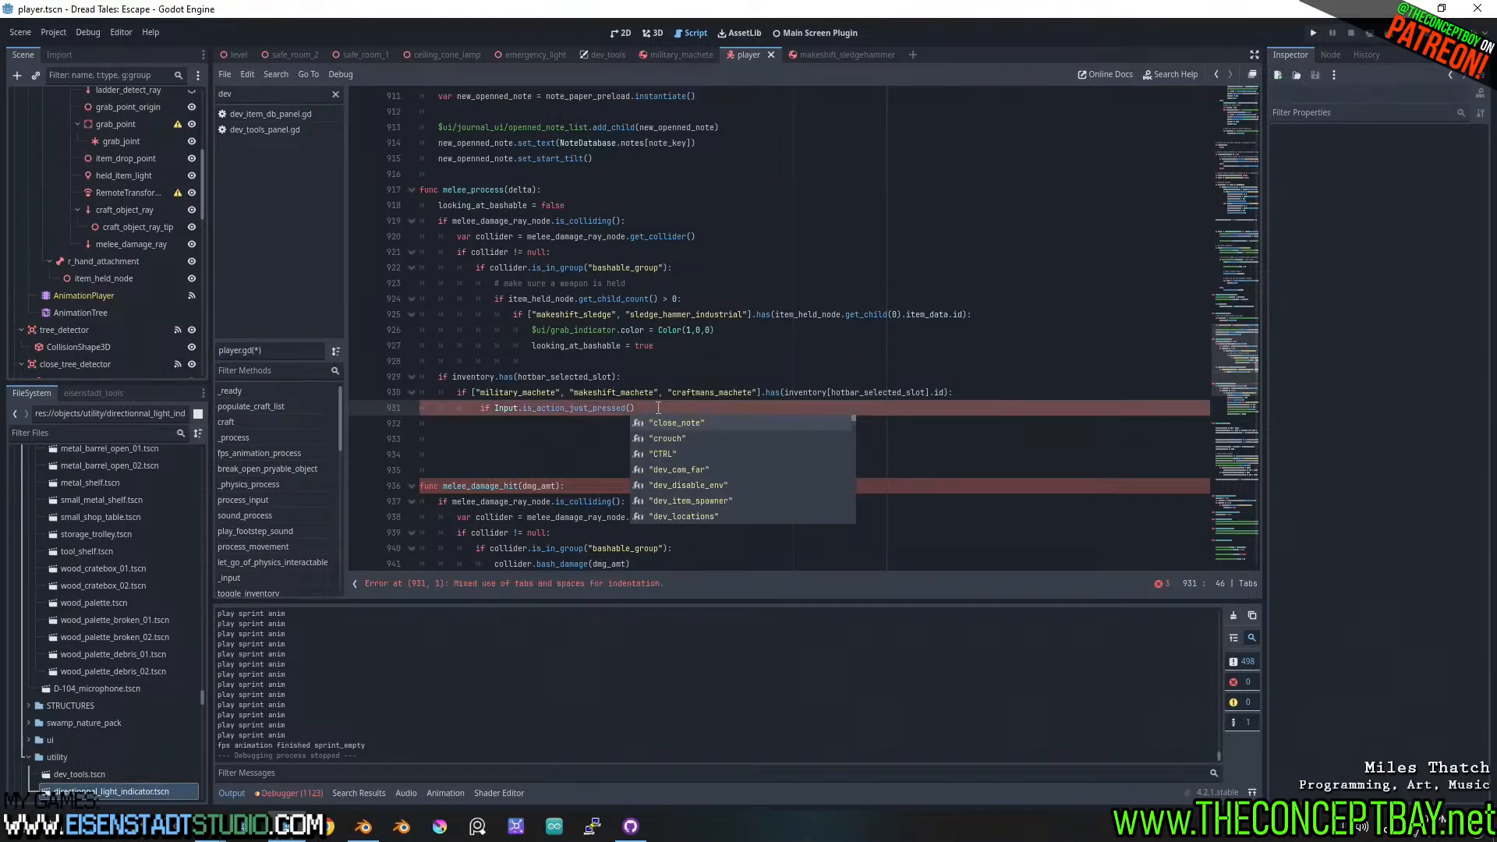
type("\"lef")
key("Return")
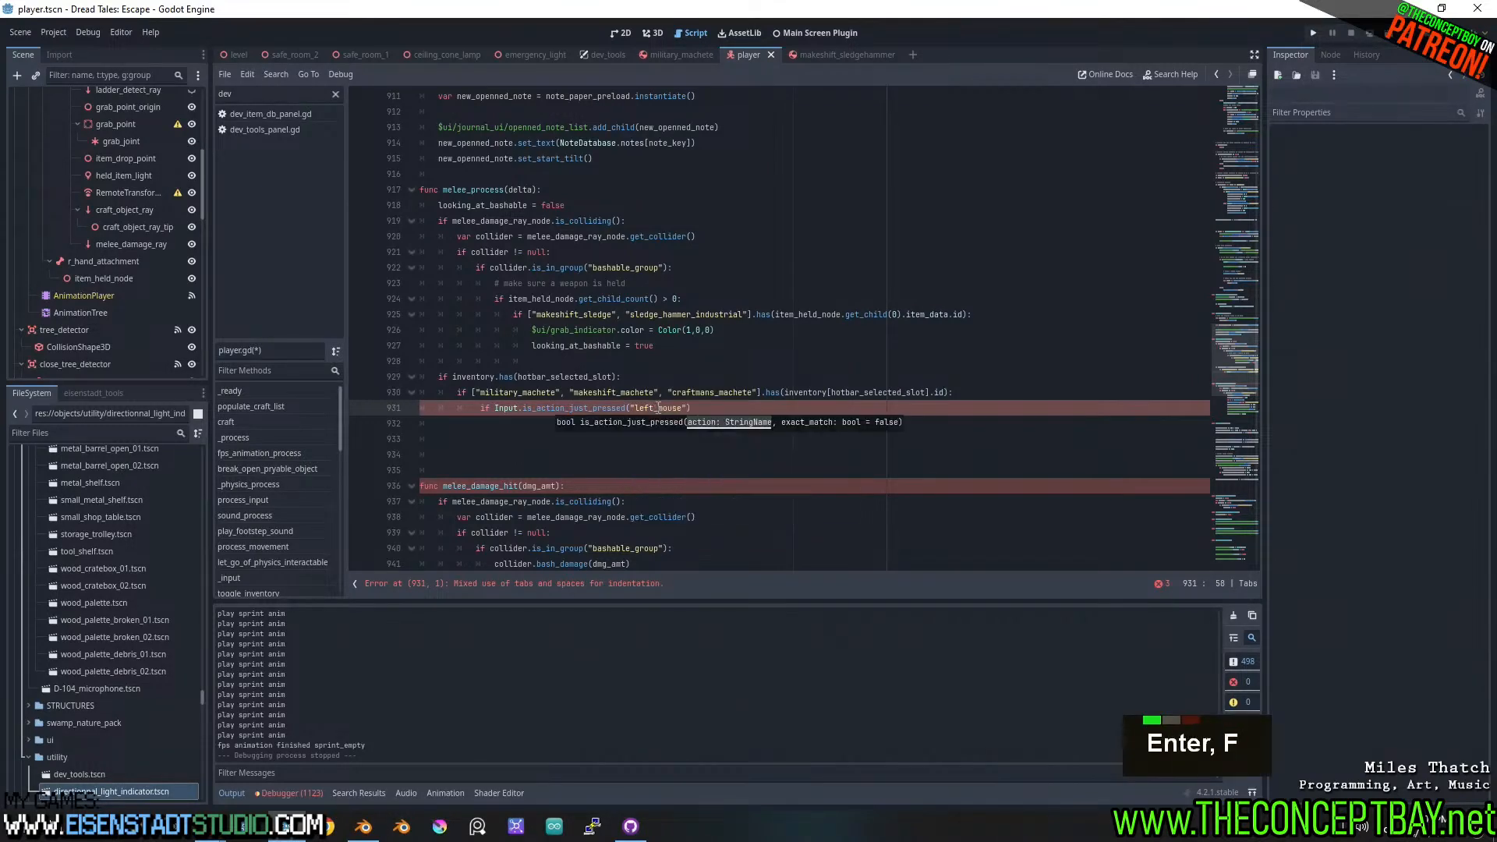
key("Right")
type(":")
key("Return")
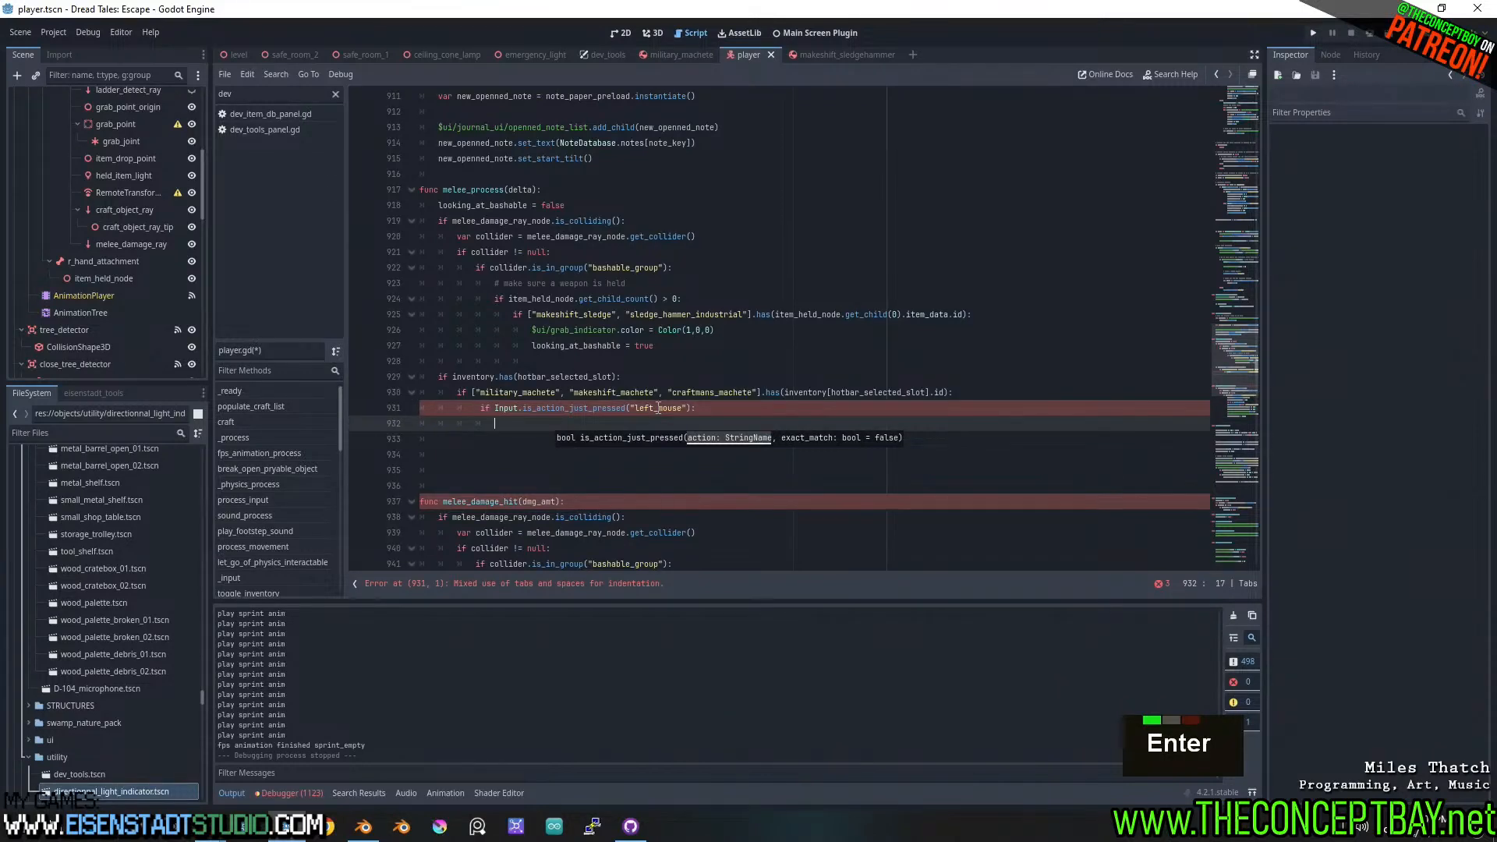
type("$")
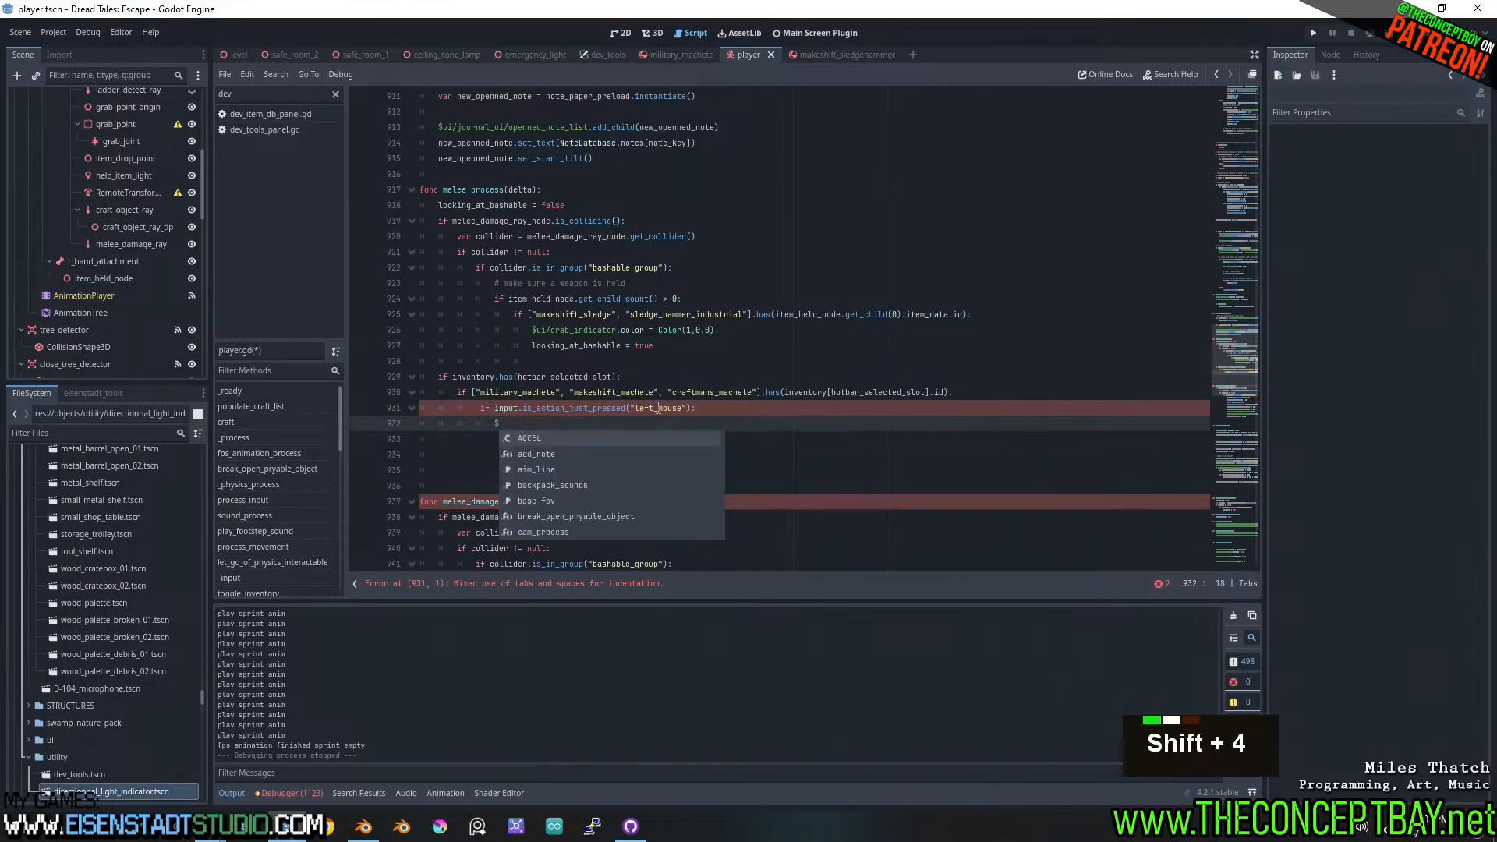
key("BackSpace")
type("an")
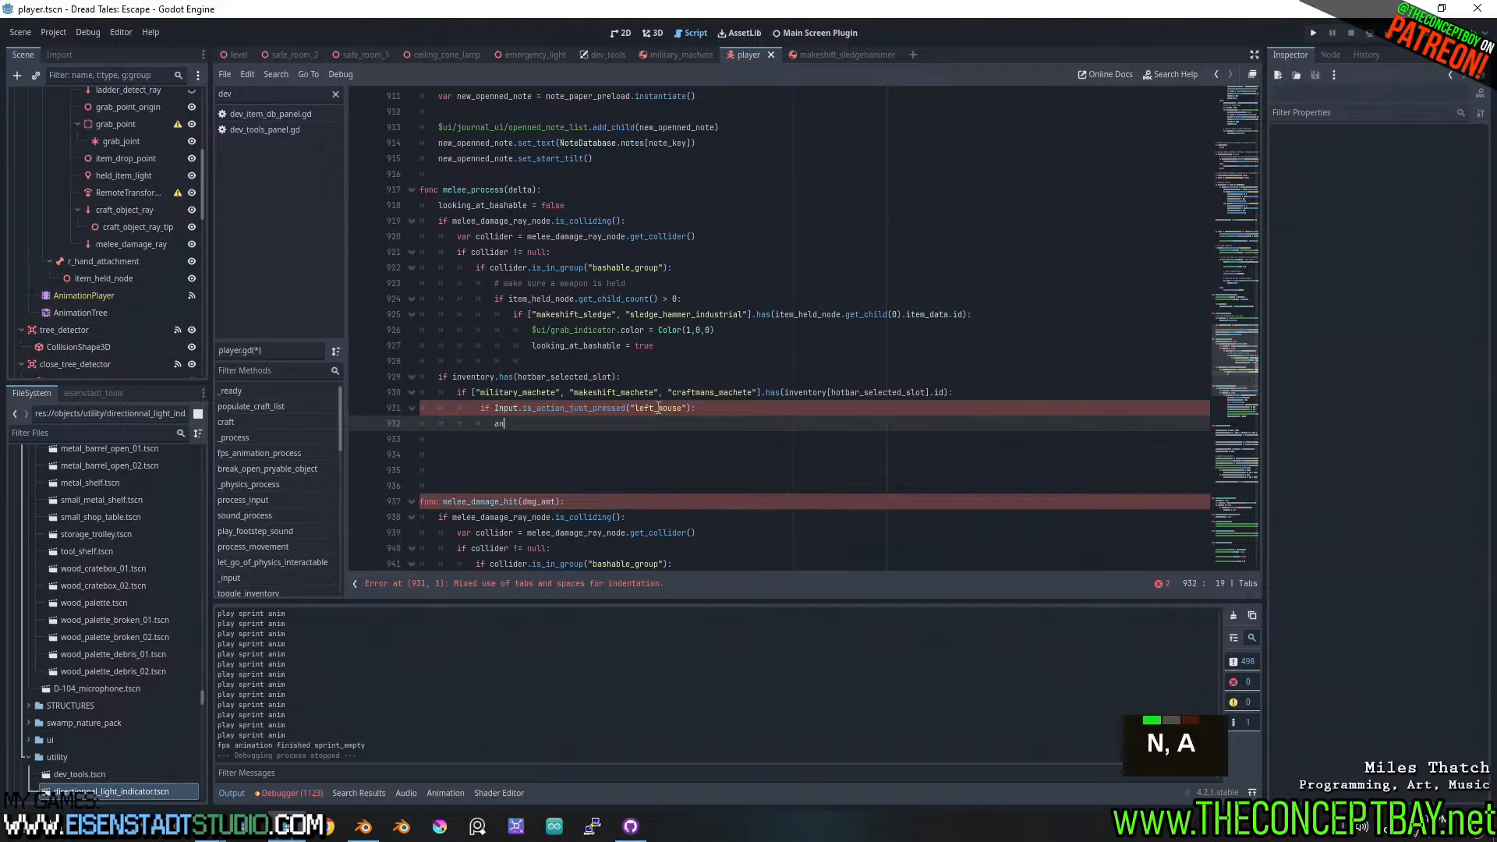
type("imation")
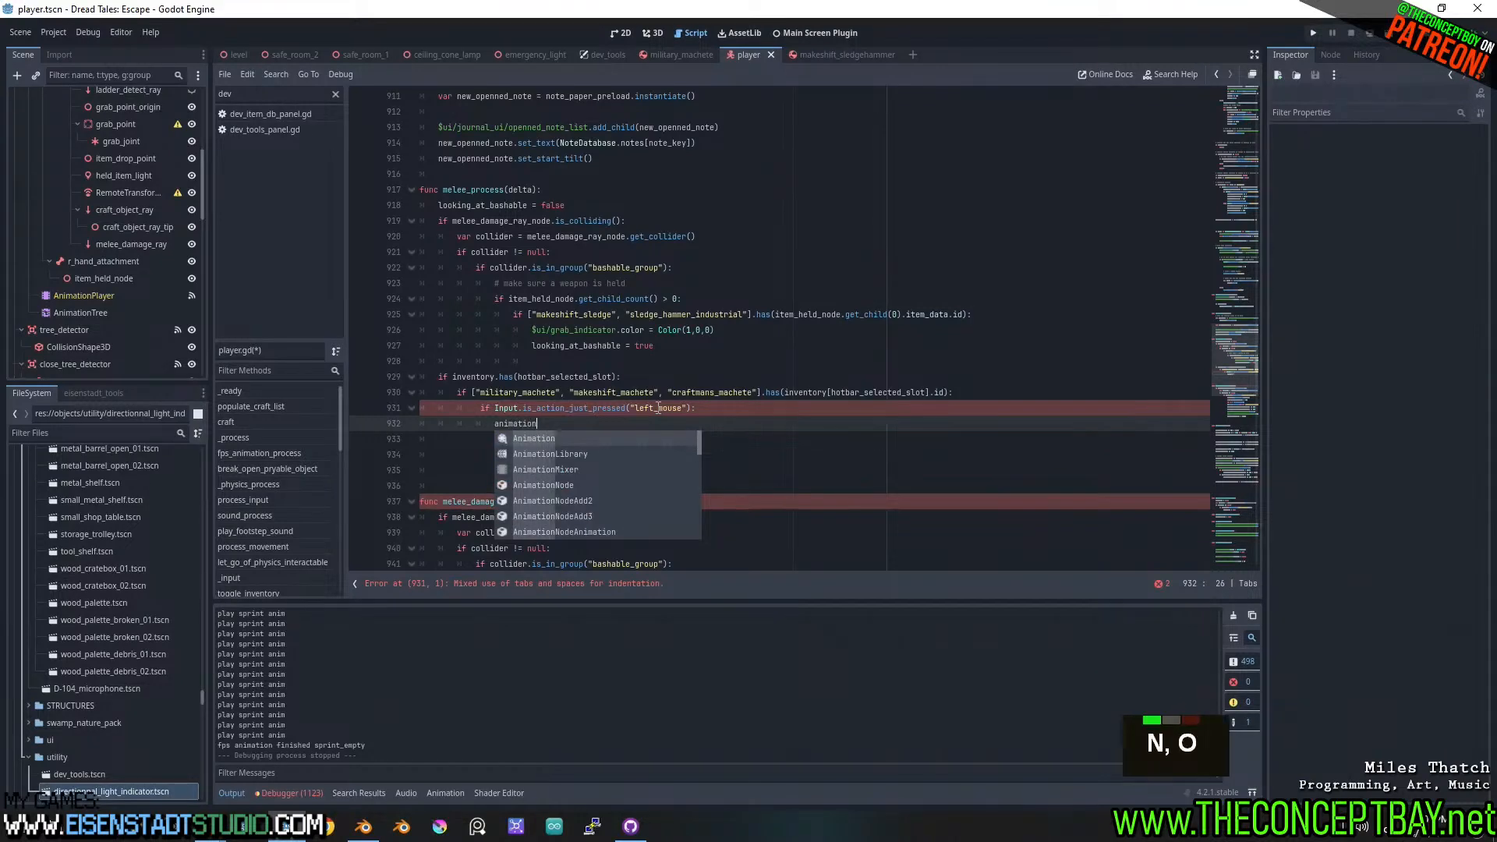
key("Down")
key("Down")
key("Down")
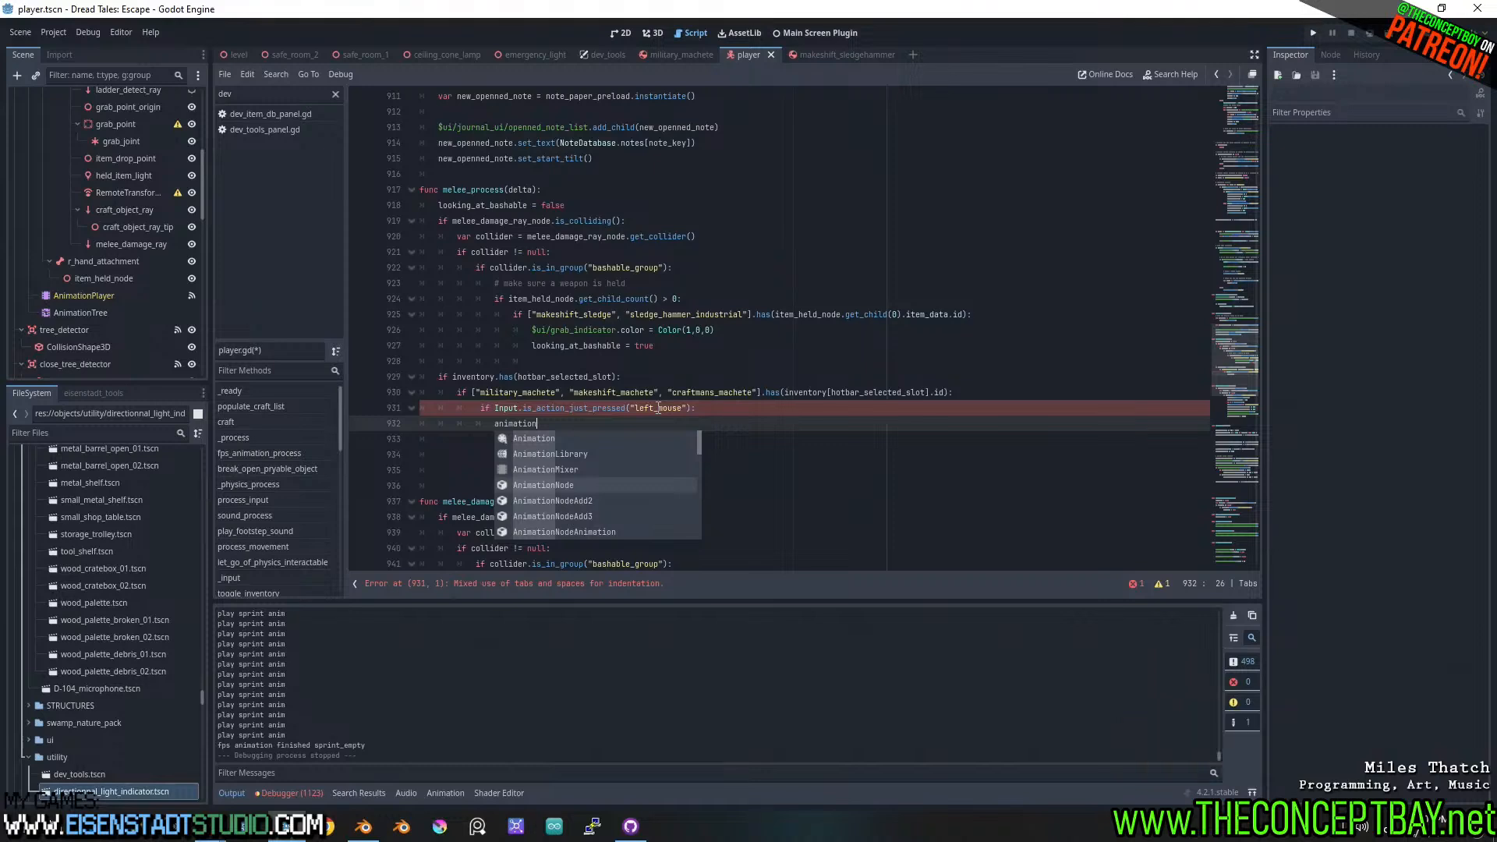
key("Return")
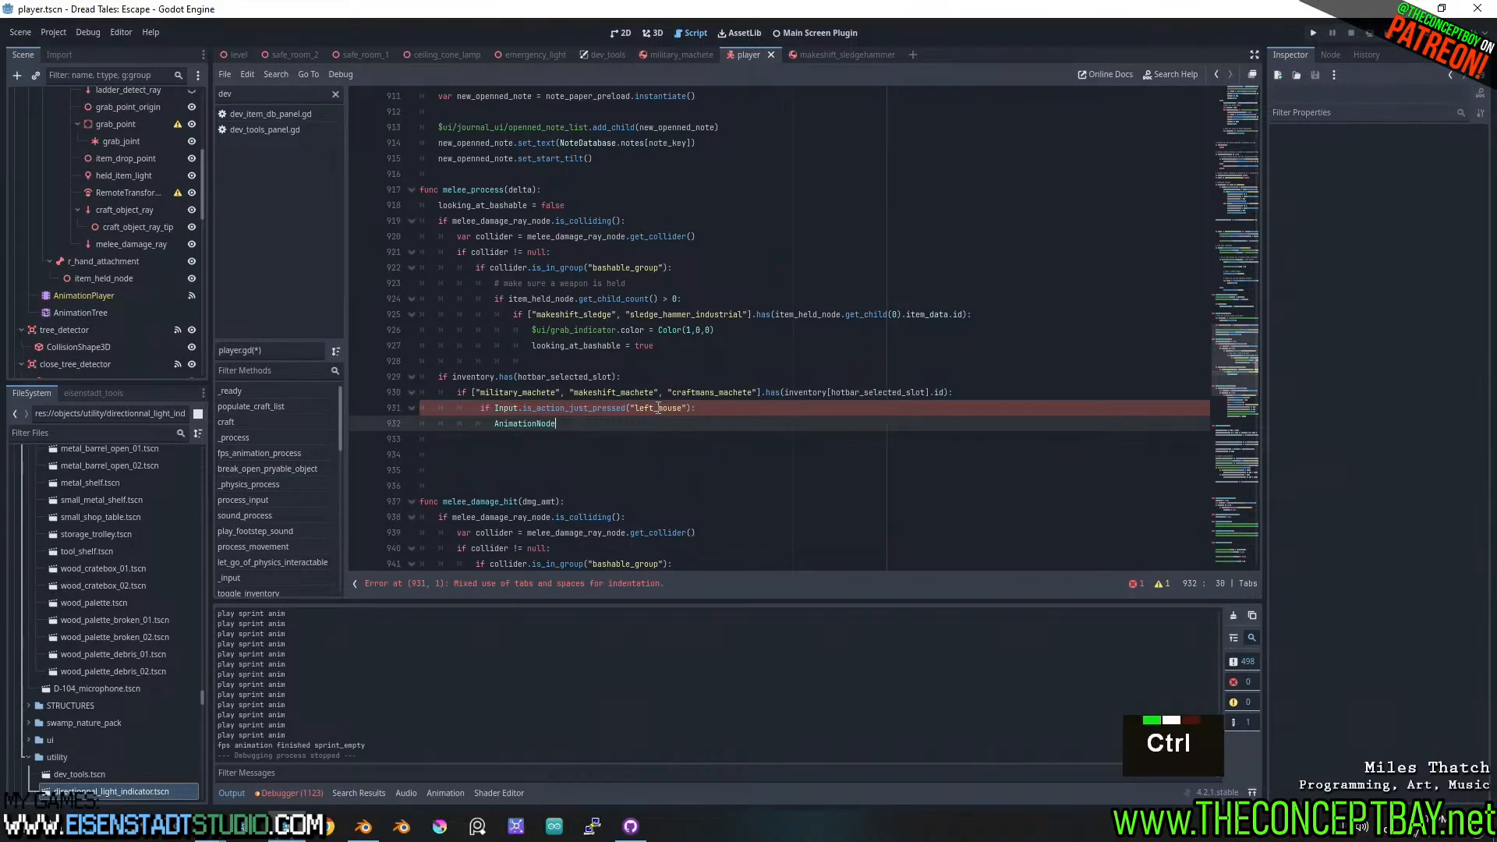
key("ctrl+Left")
type("$")
key("ctrl+Right")
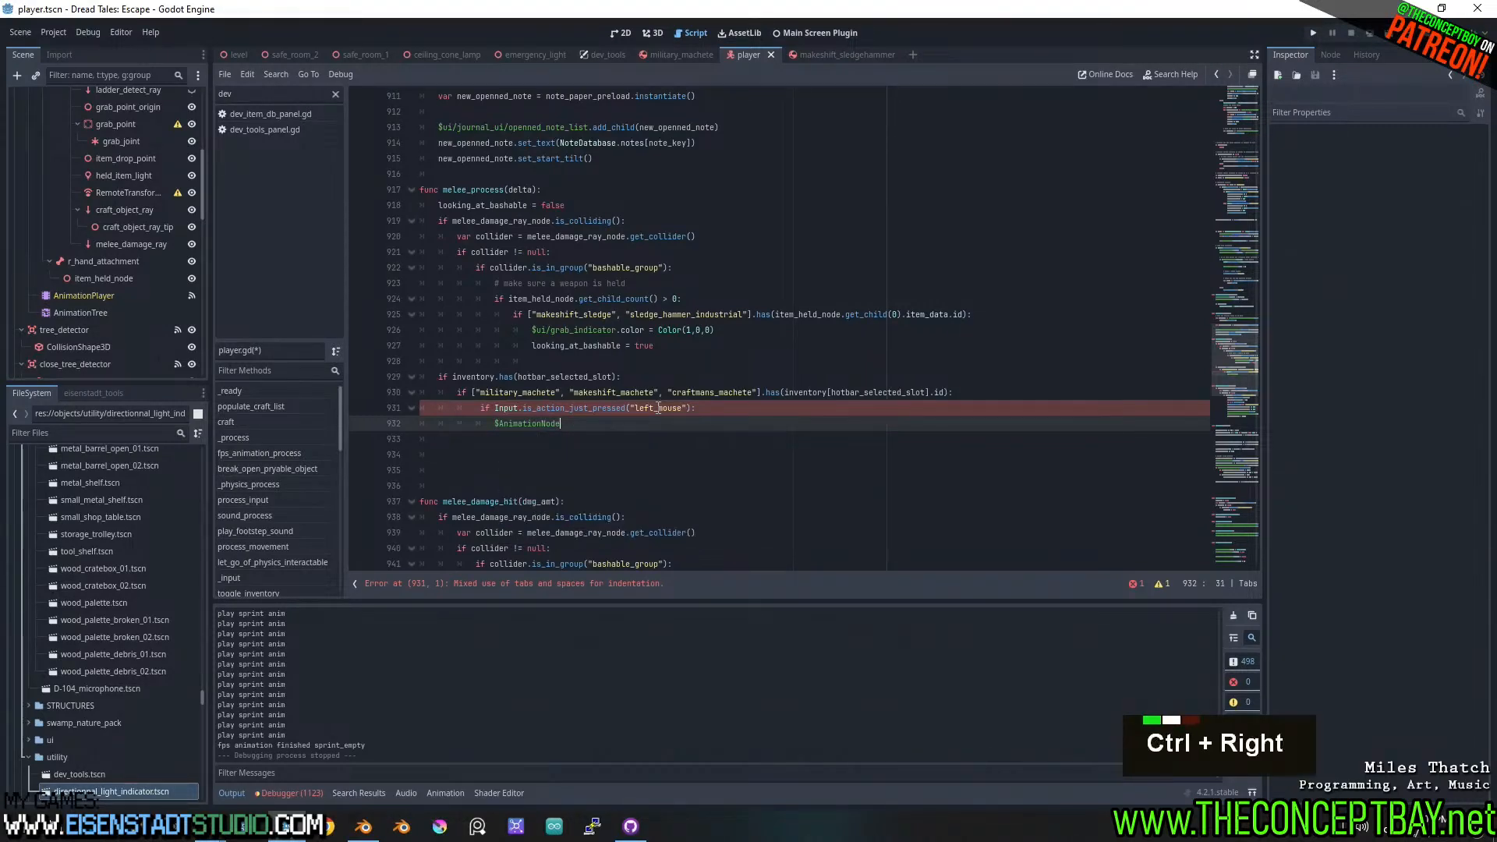
key("ctrl+Left")
key("Right")
key("BackSpace")
key("ctrl+shift+Right")
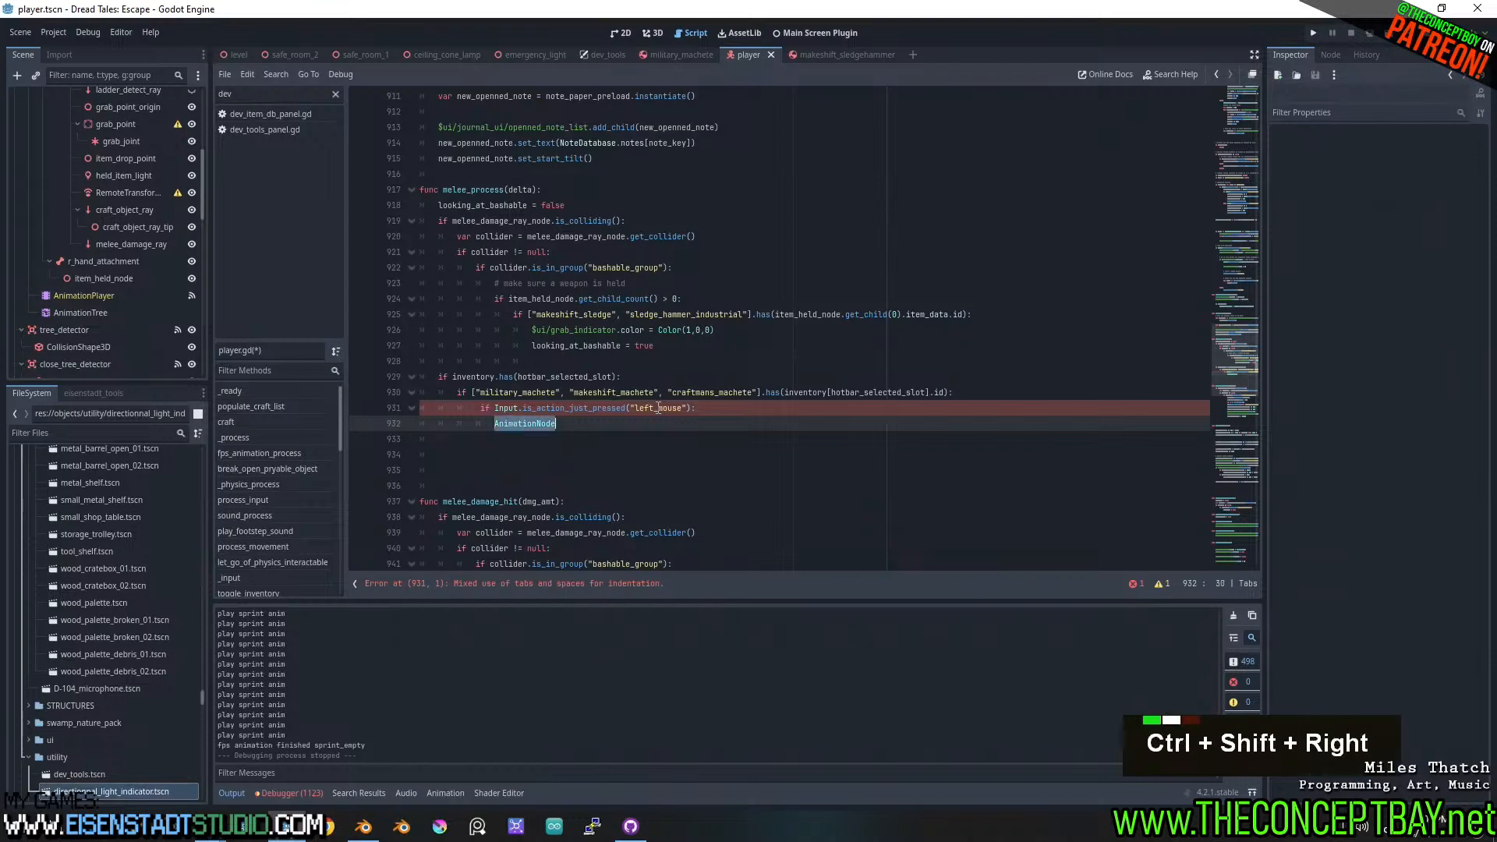
type("Animation")
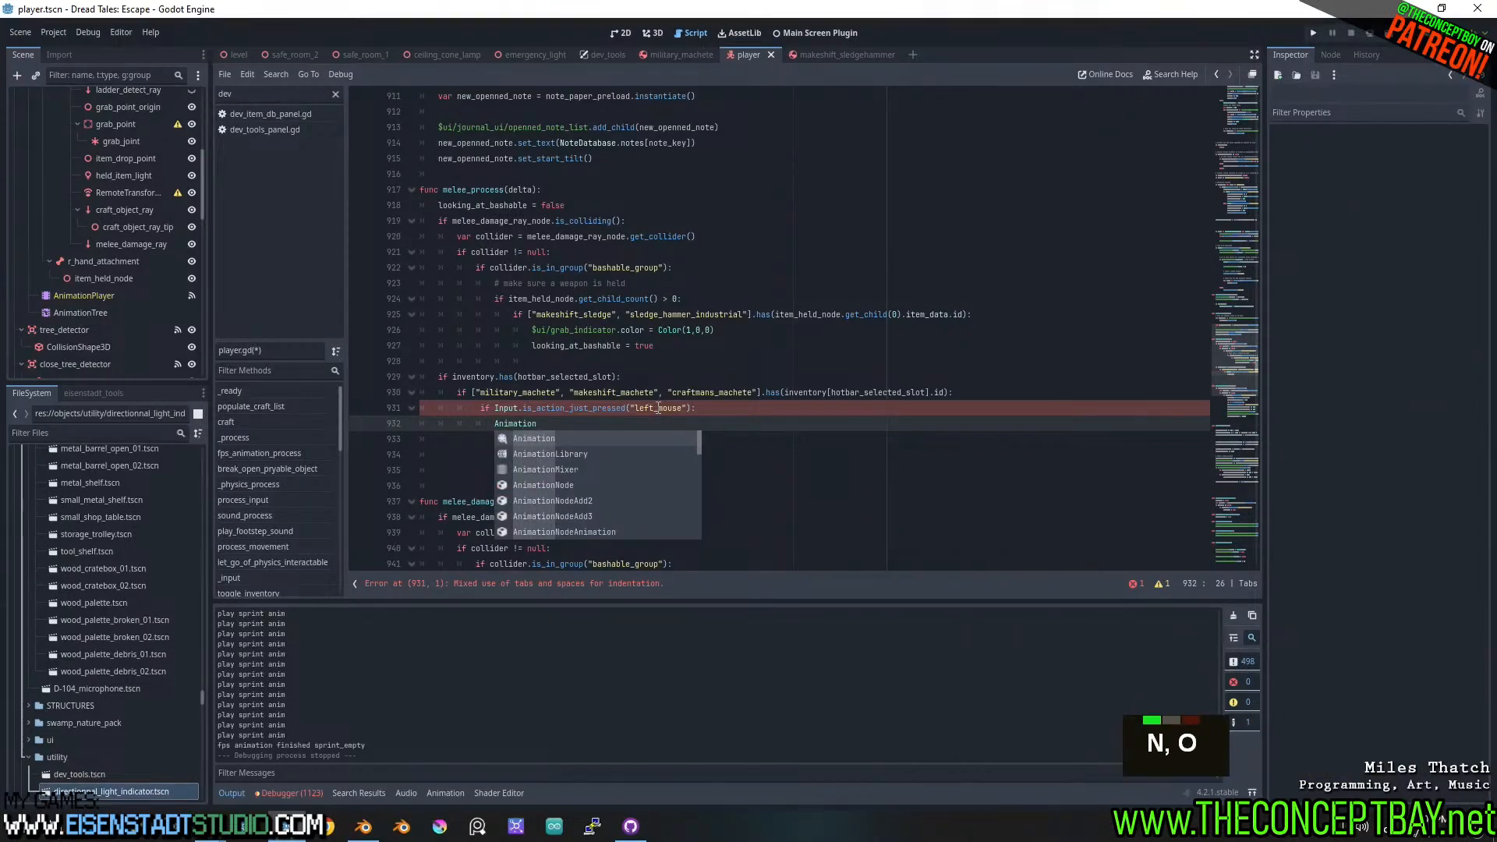
- Write a call fps_animation_player.play("") with an empty string argument in the left_mouse condition's body
key("ctrl+shift+Left")
type("fps")
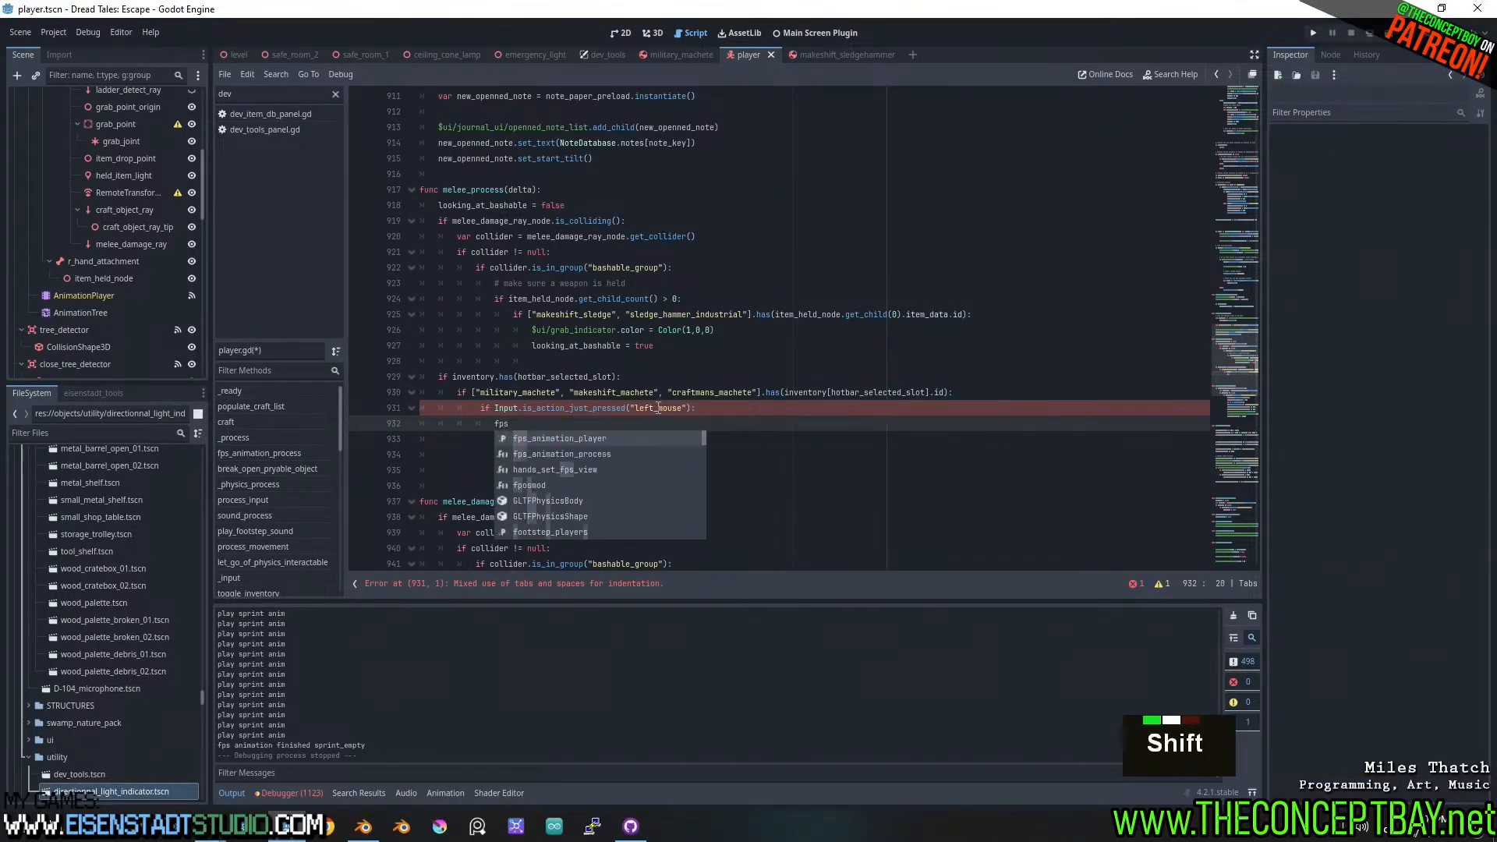
key("Return")
type(".player.")
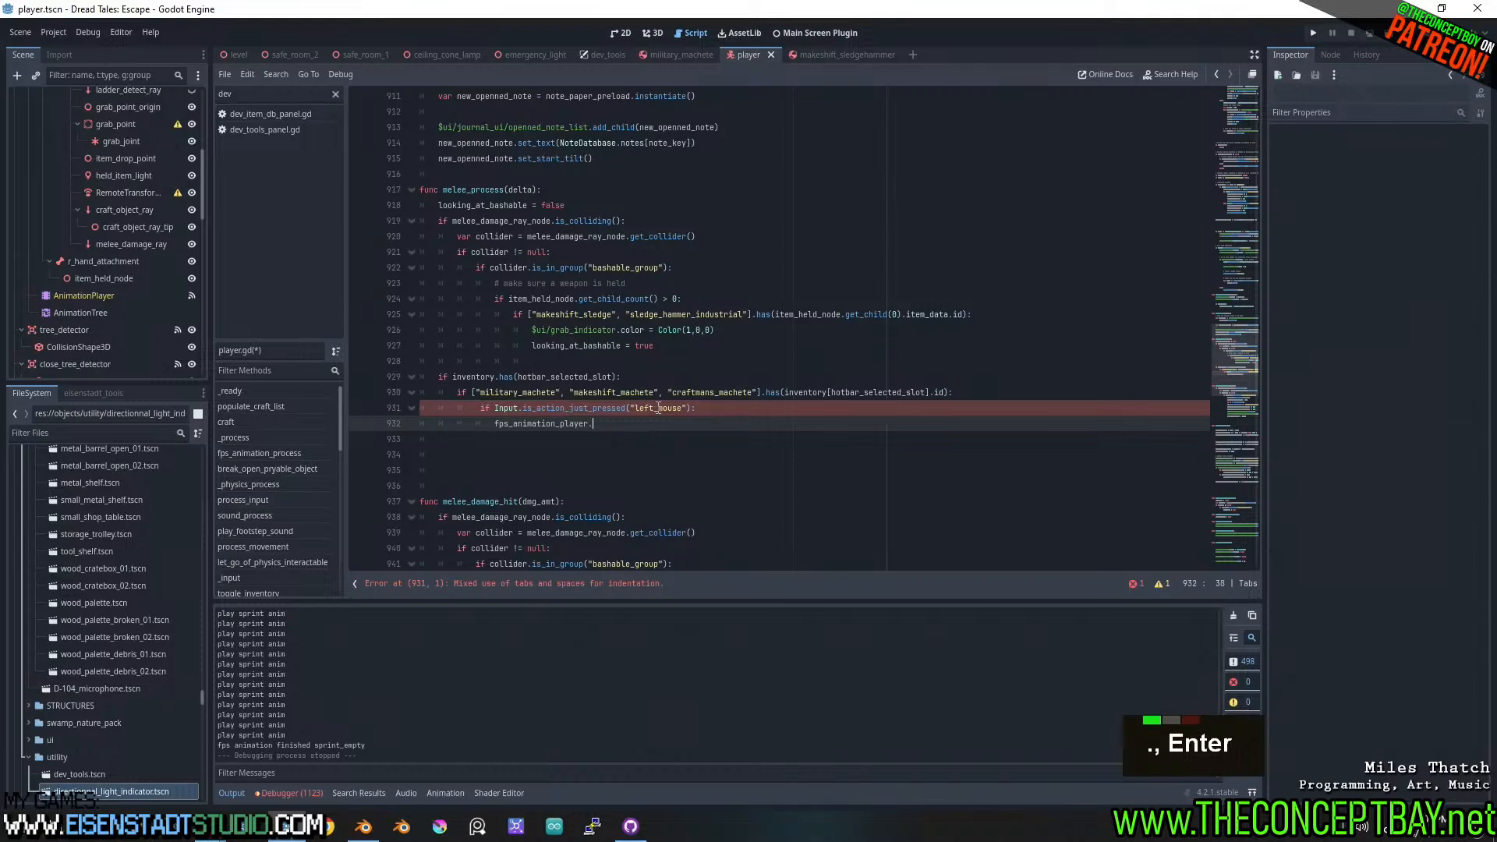
type("play()")
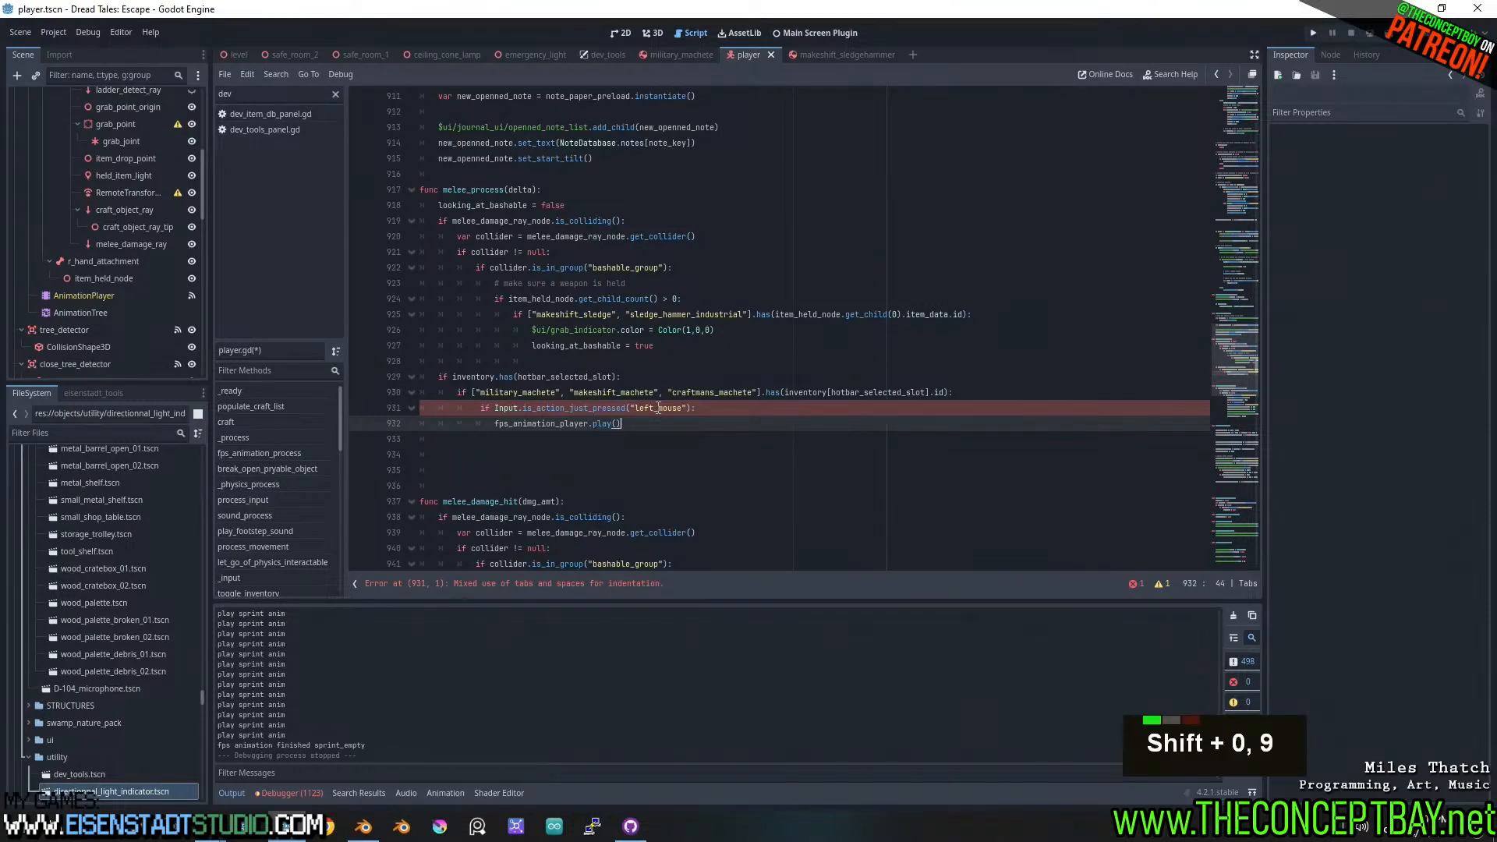
type("\"")
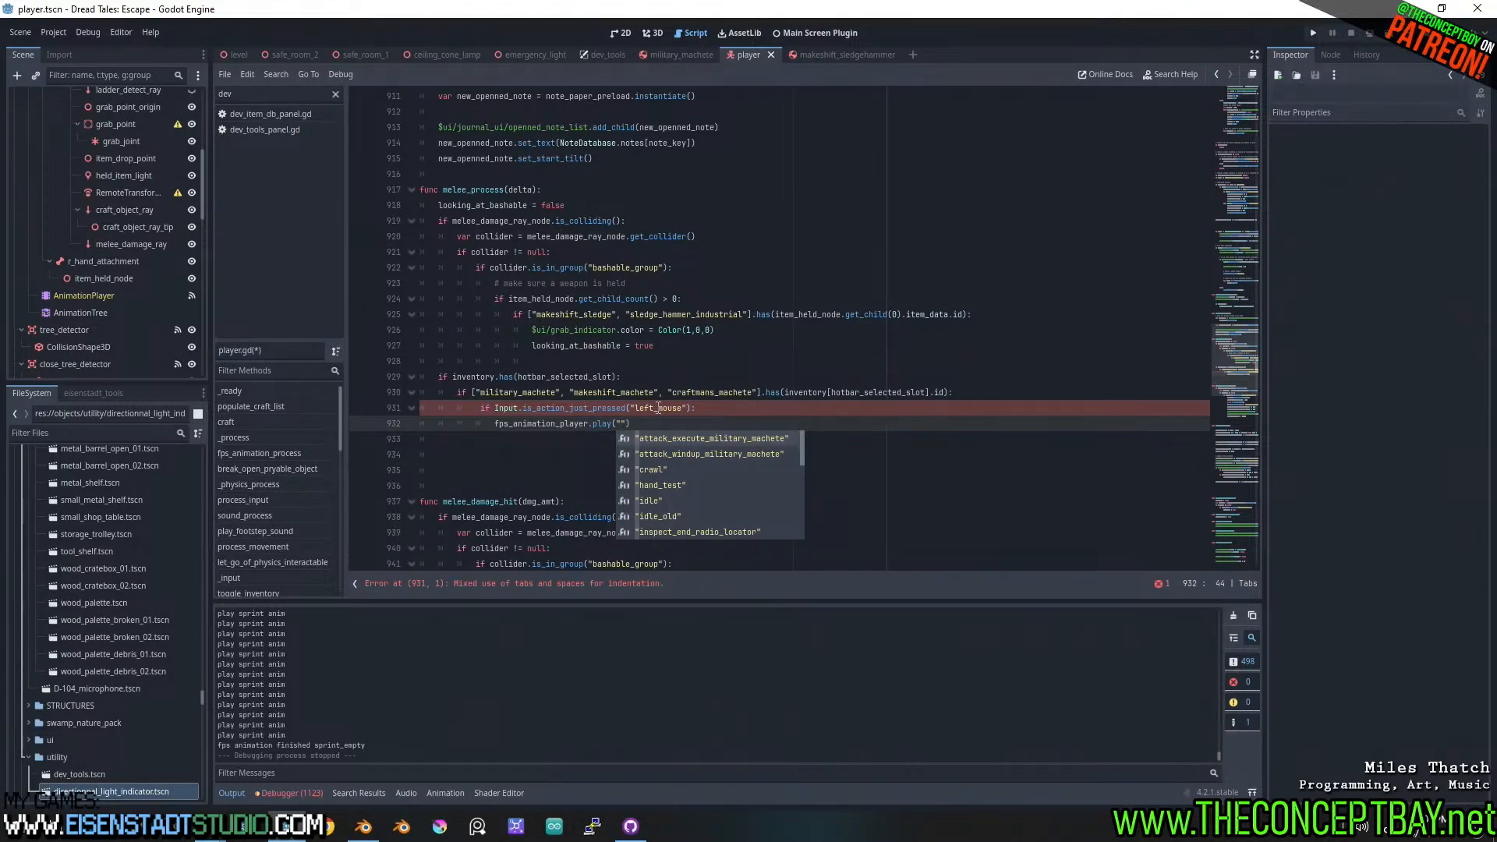
type("attach_")
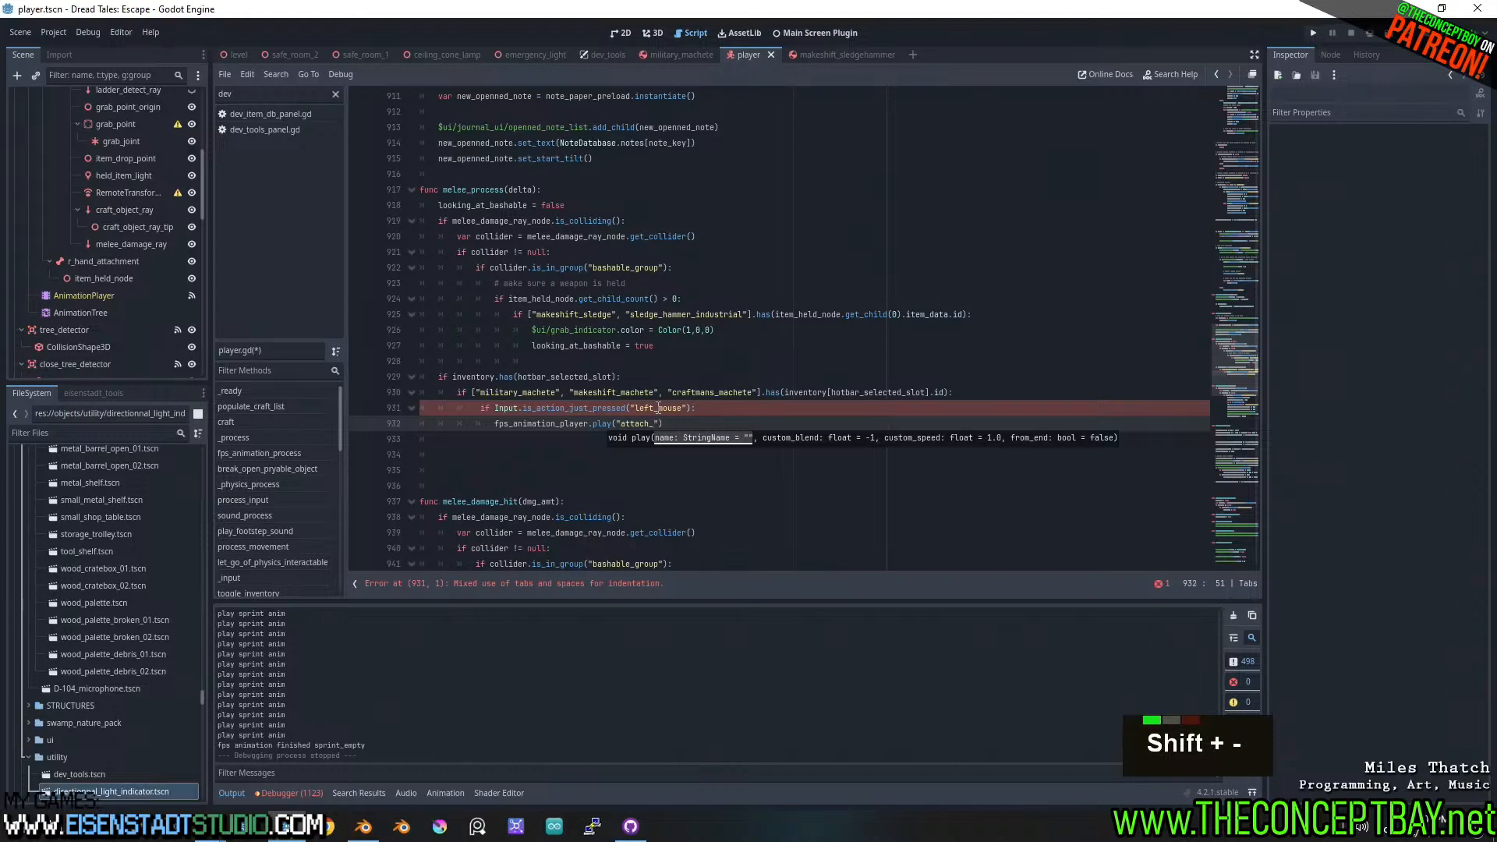
type("windup")
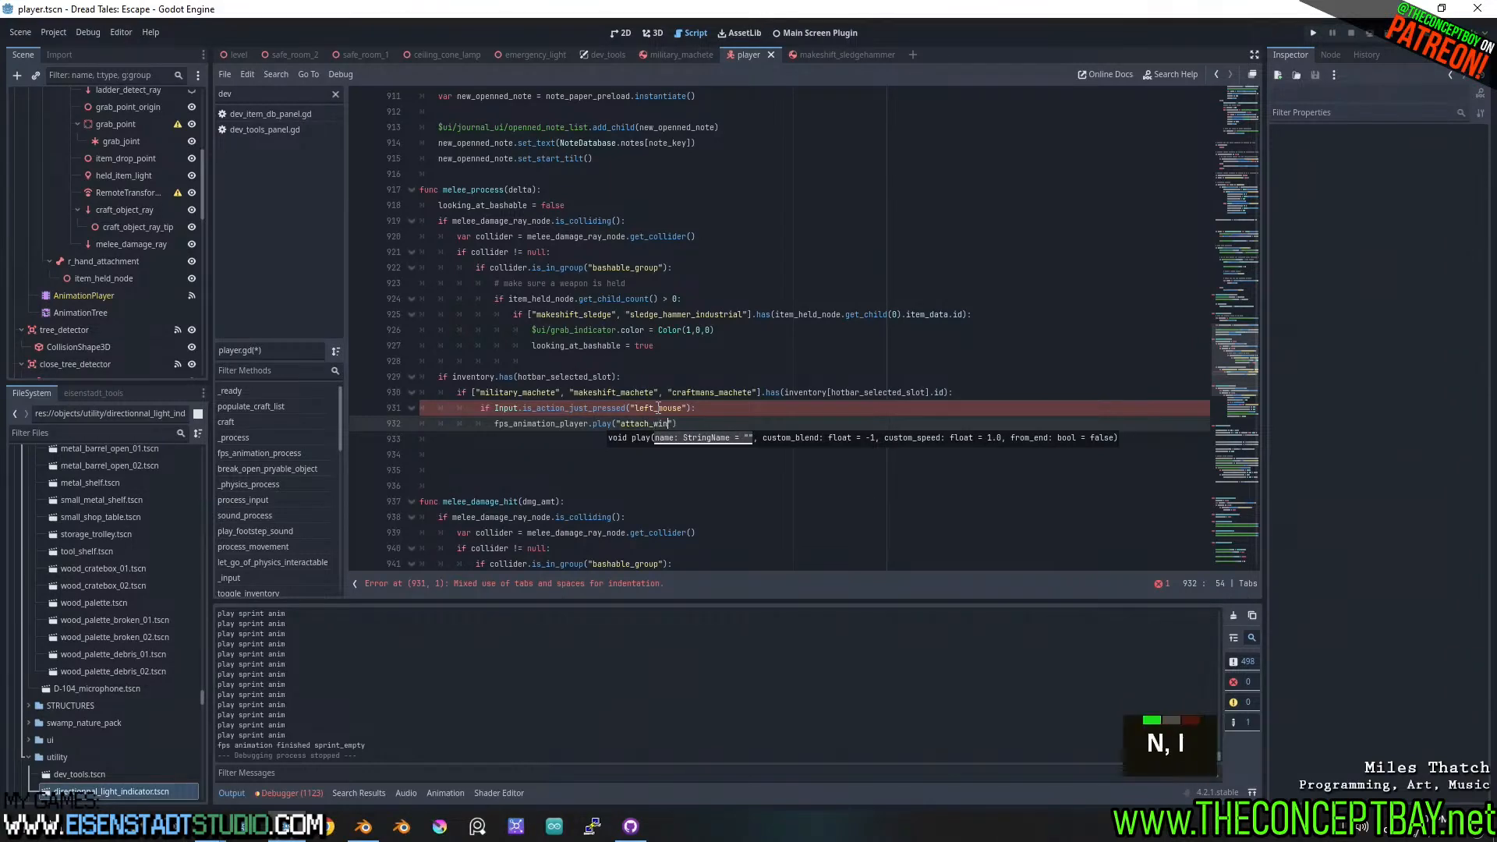
key("Right")
key("ctrl+shift+Left")
key("ctrl+shift+Left")
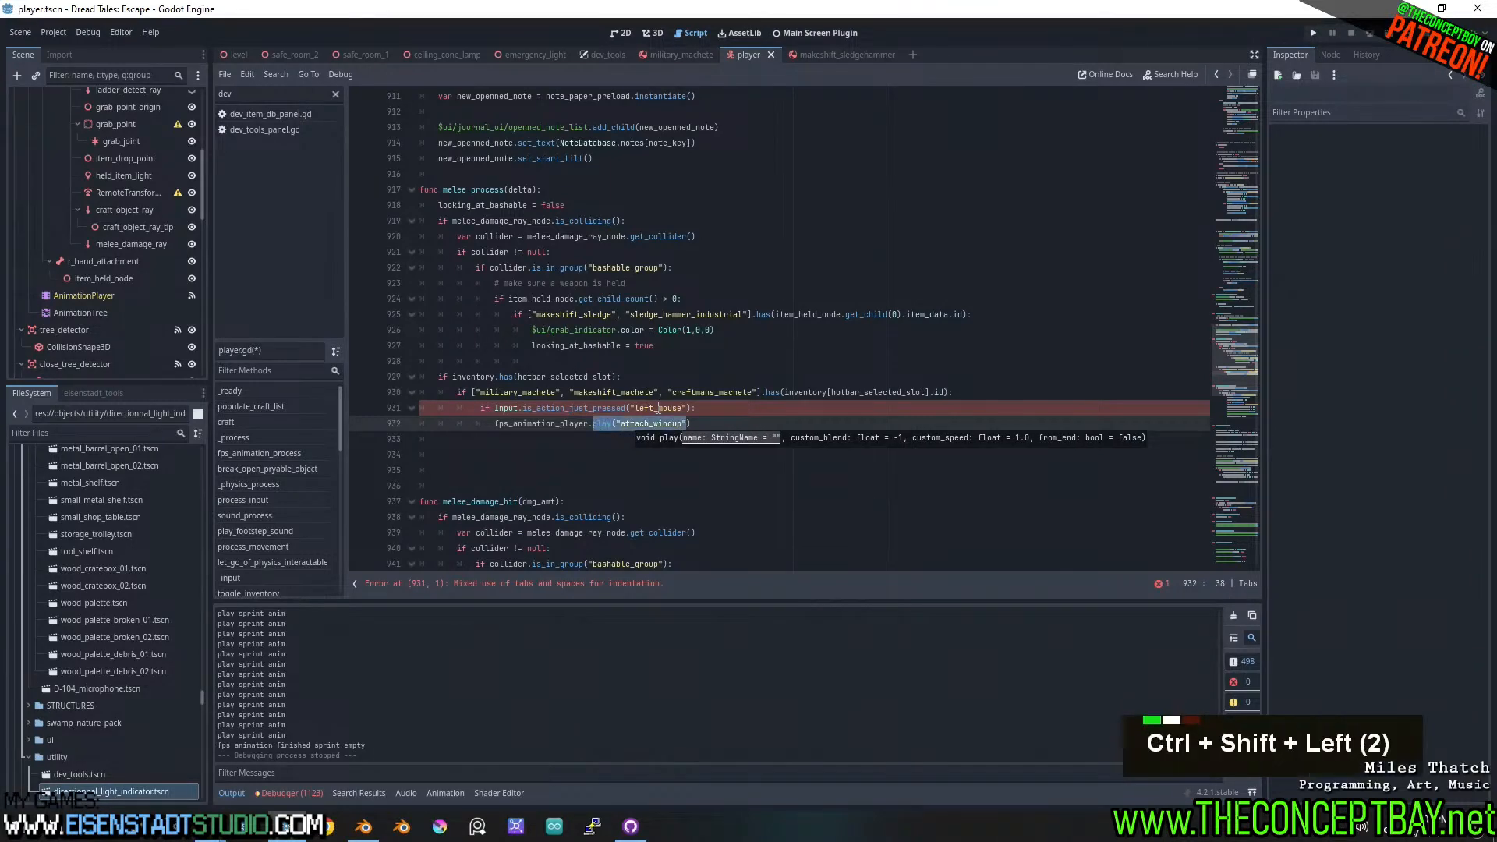
key("Right")
key("Left")
key("BackSpace")
key("BackSpace")
key("BackSpace")
key("BackSpace")
key("BackSpace")
key("BackSpace")
key("BackSpace")
key("BackSpace")
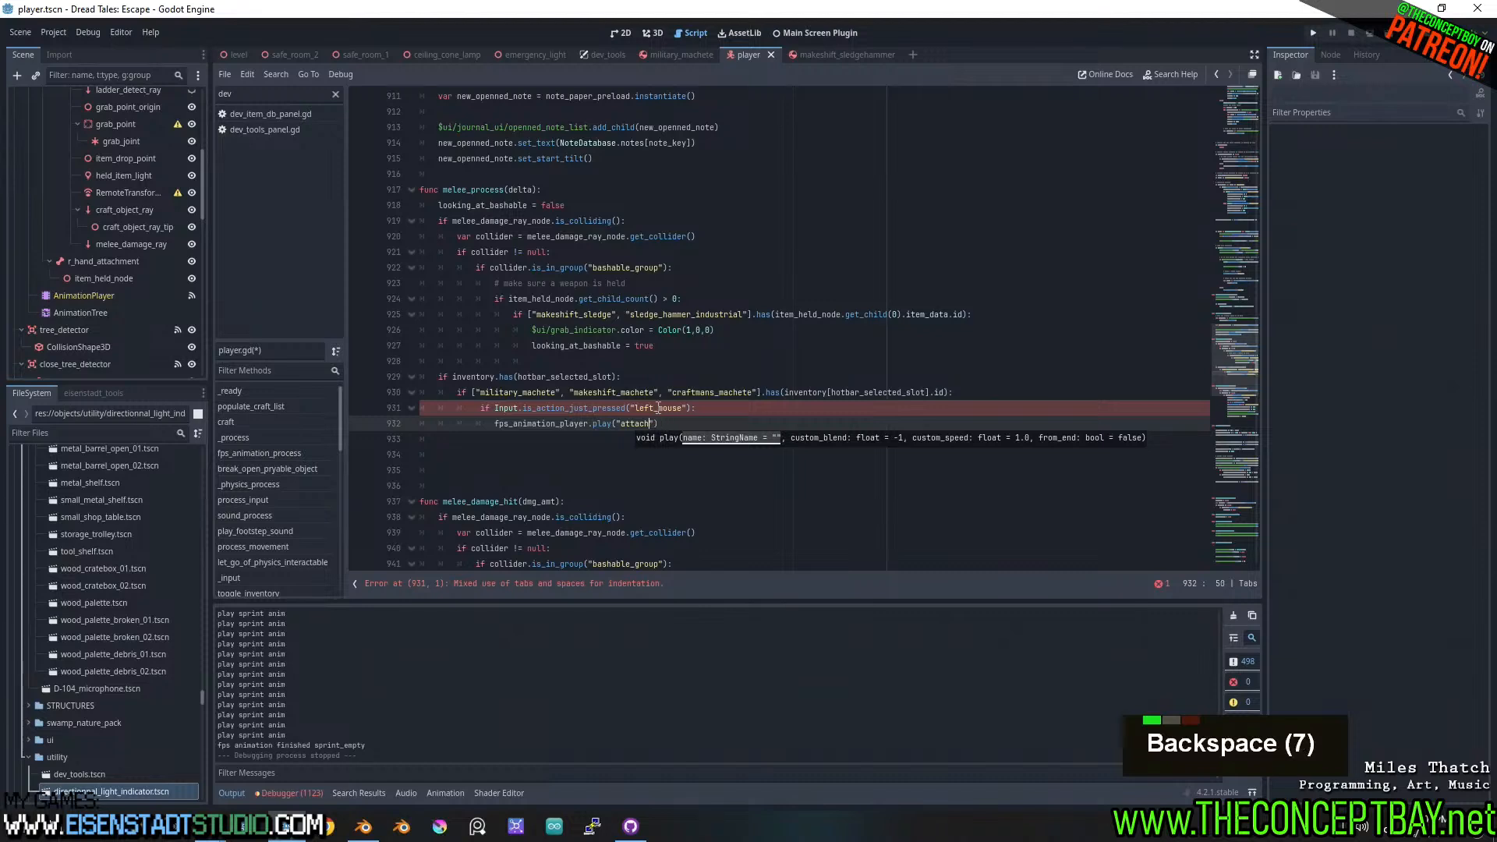
- Complete the play() argument as "attack_windup_military_machete"
key("ctrl+space")
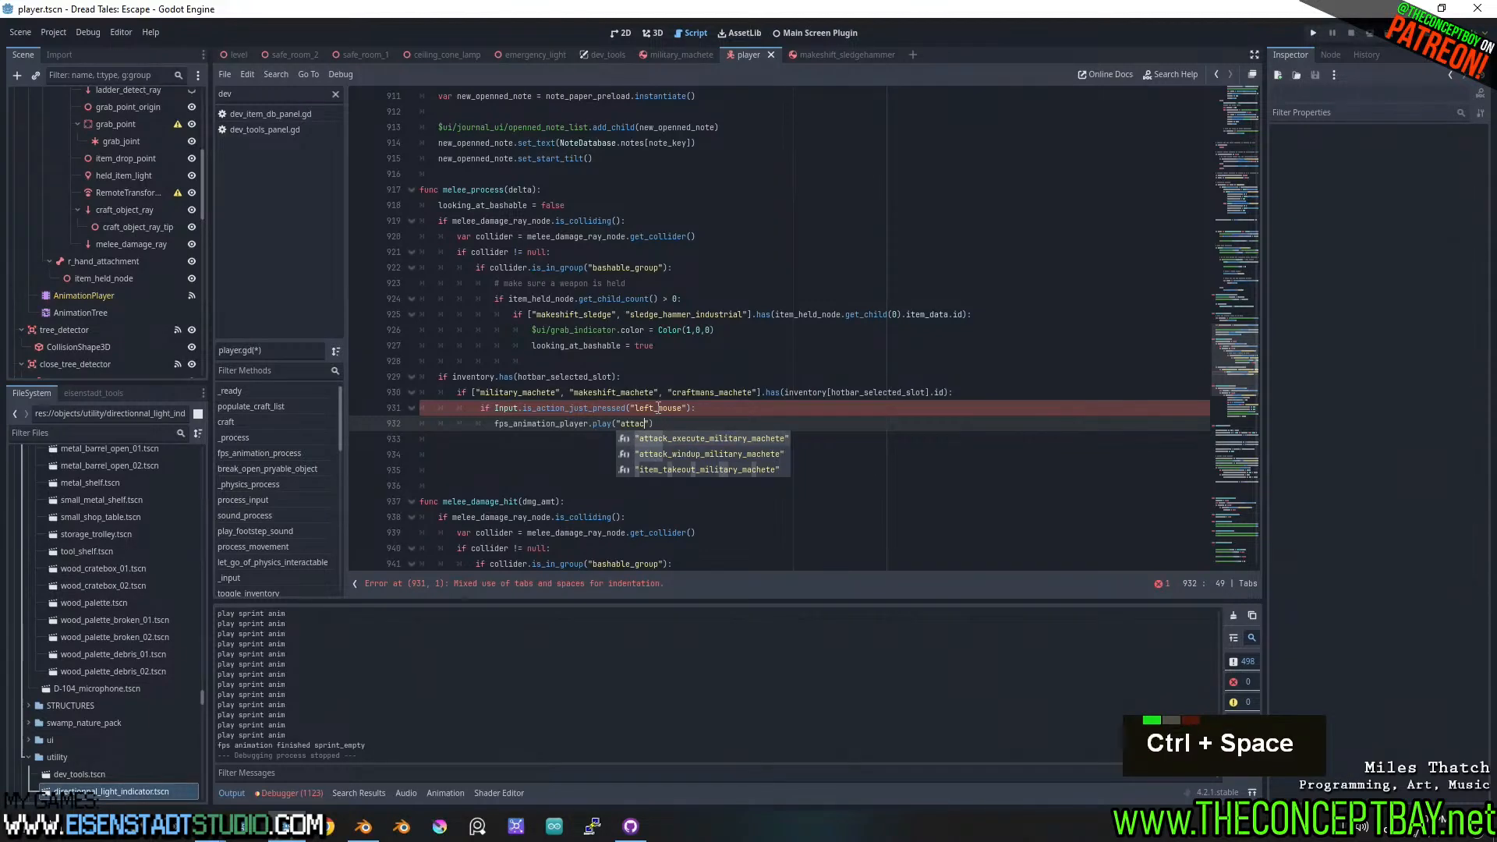
key("Down")
key("Return")
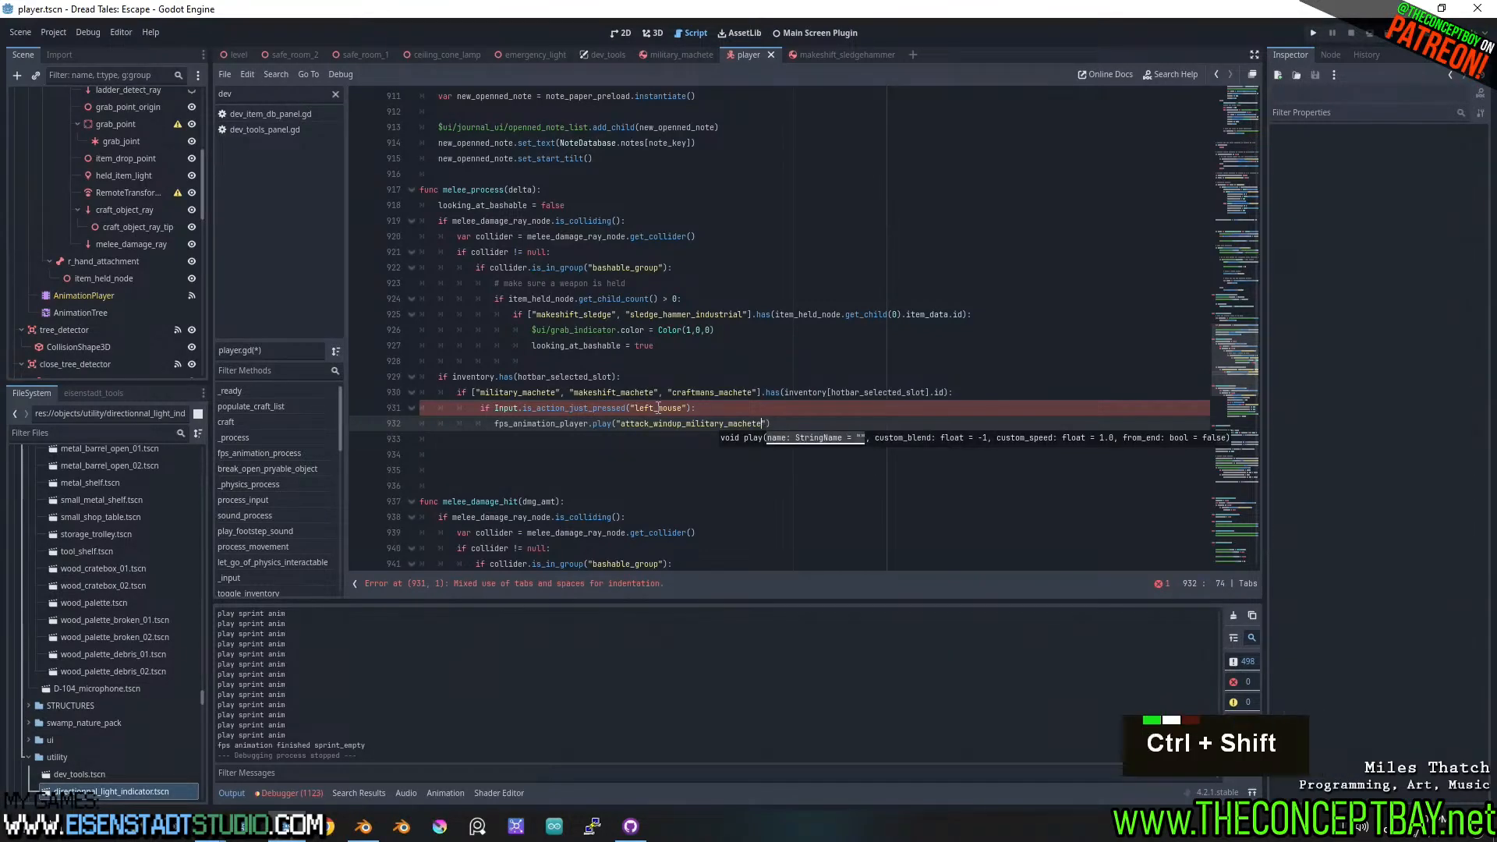
- Try to build the animation name from "attack_windup_" plus the selected hotbar item's ID, and undo the edit back to the full machete animation name
key("ctrl+shift+Left")
key("ctrl+shift+Left")
key("ctrl+shift+Right")
key("Right")
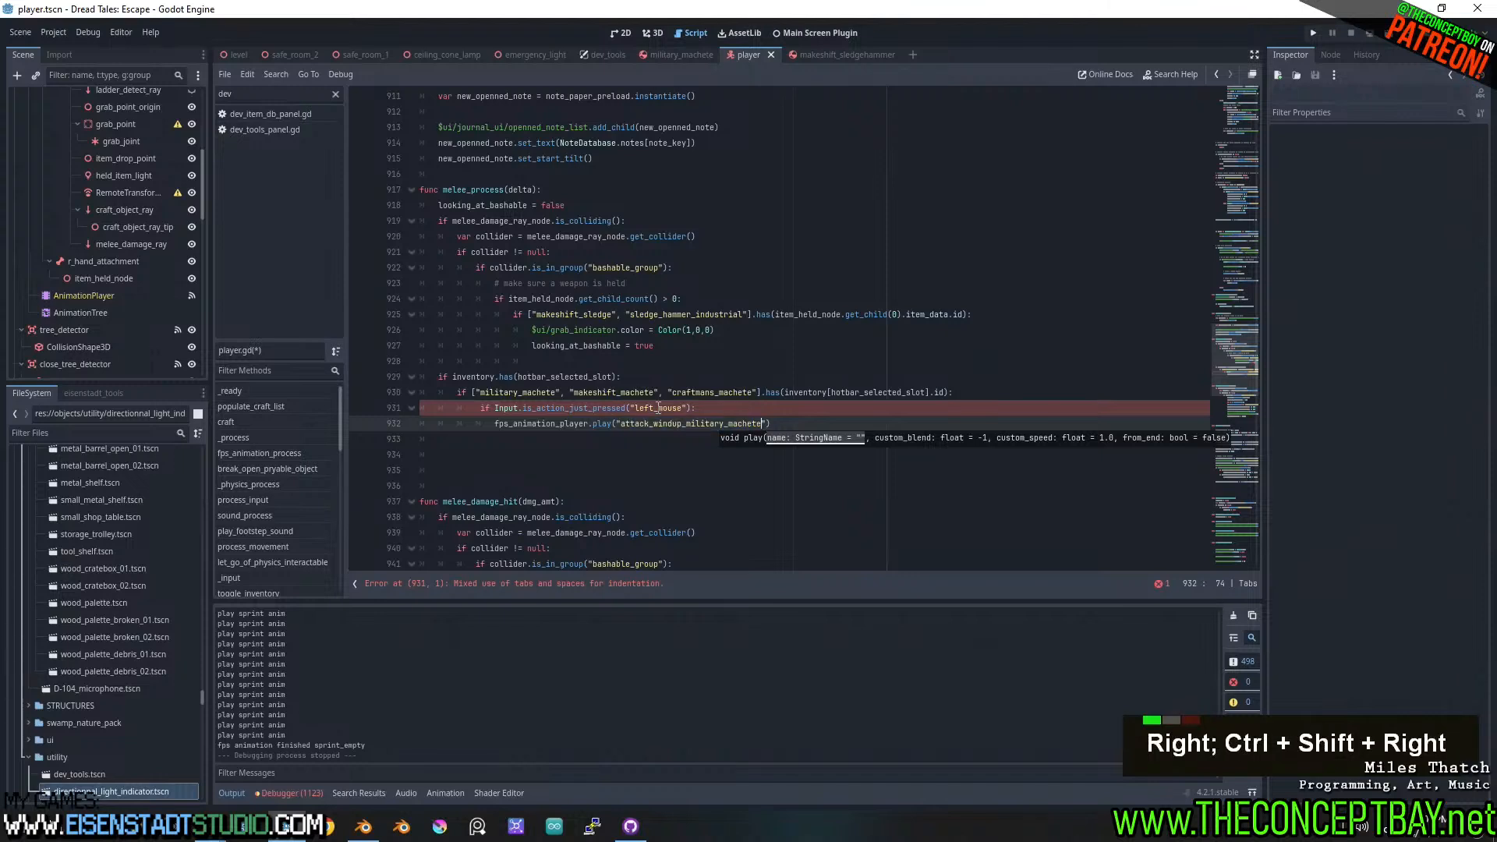
key("BackSpace")
key("BackSpace")
key("BackSpace")
key("BackSpace")
key("BackSpace")
key("BackSpace")
key("BackSpace")
key("BackSpace")
key("BackSpace")
key("BackSpace")
key("BackSpace")
key("BackSpace")
key("BackSpace")
key("BackSpace")
key("BackSpace")
key("BackSpace")
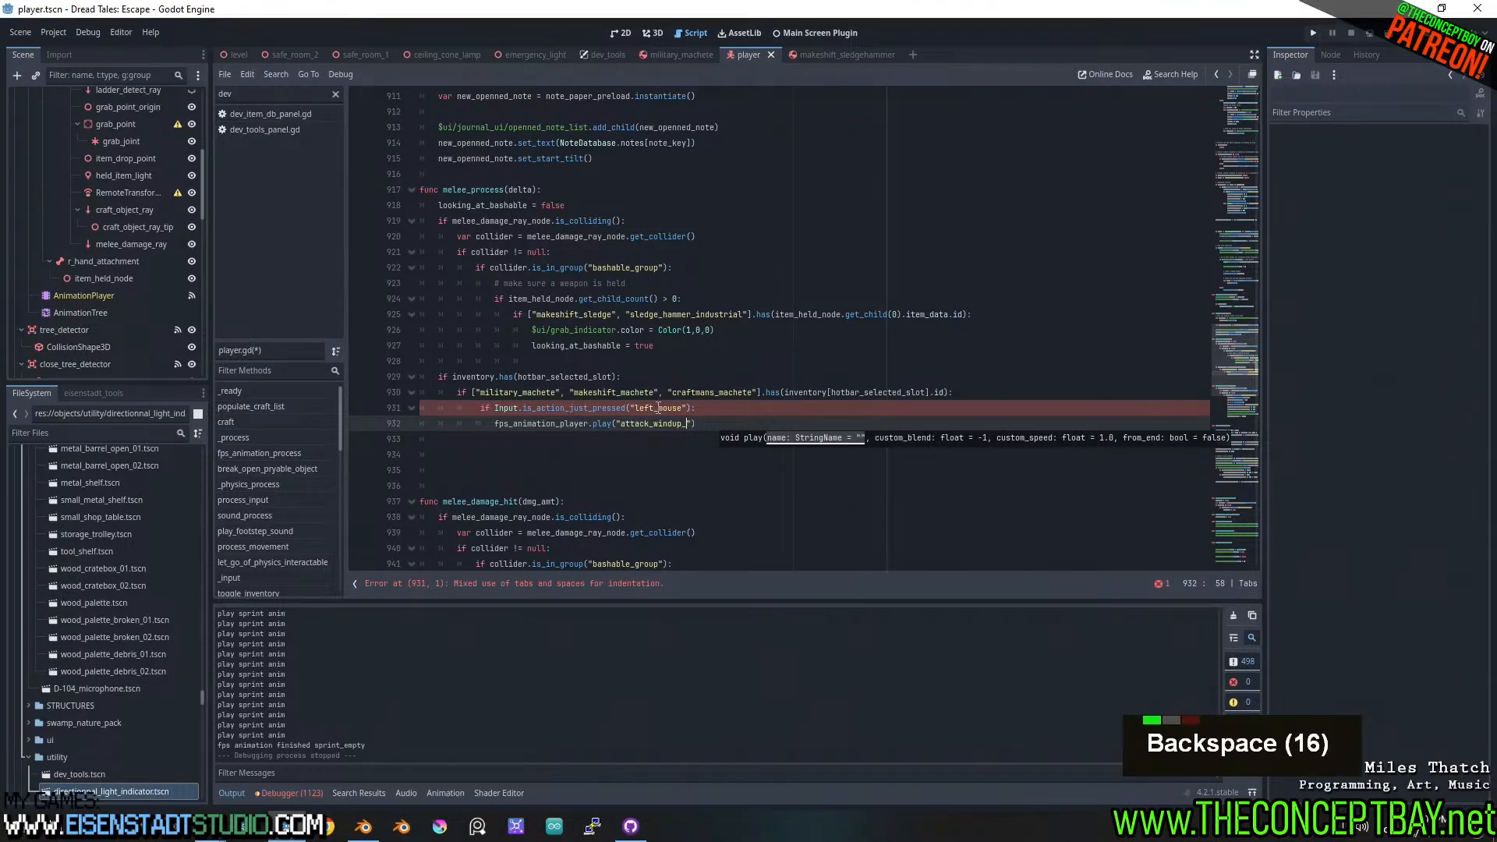
key("Right")
type("+")
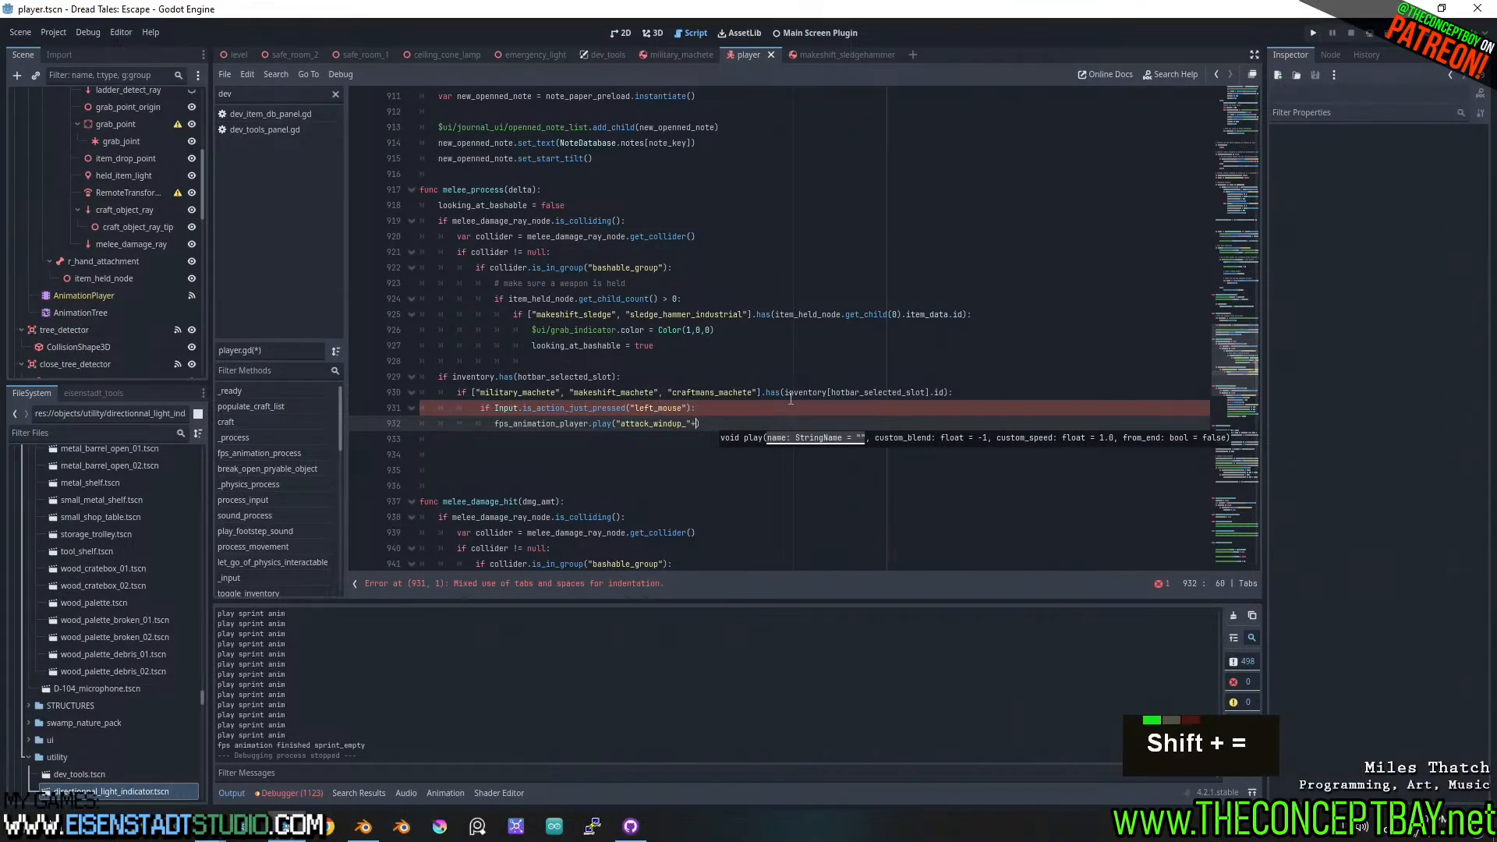
left_click_drag(895, 395, 944, 395)
key("ctrl+c")
left_click(700, 428)
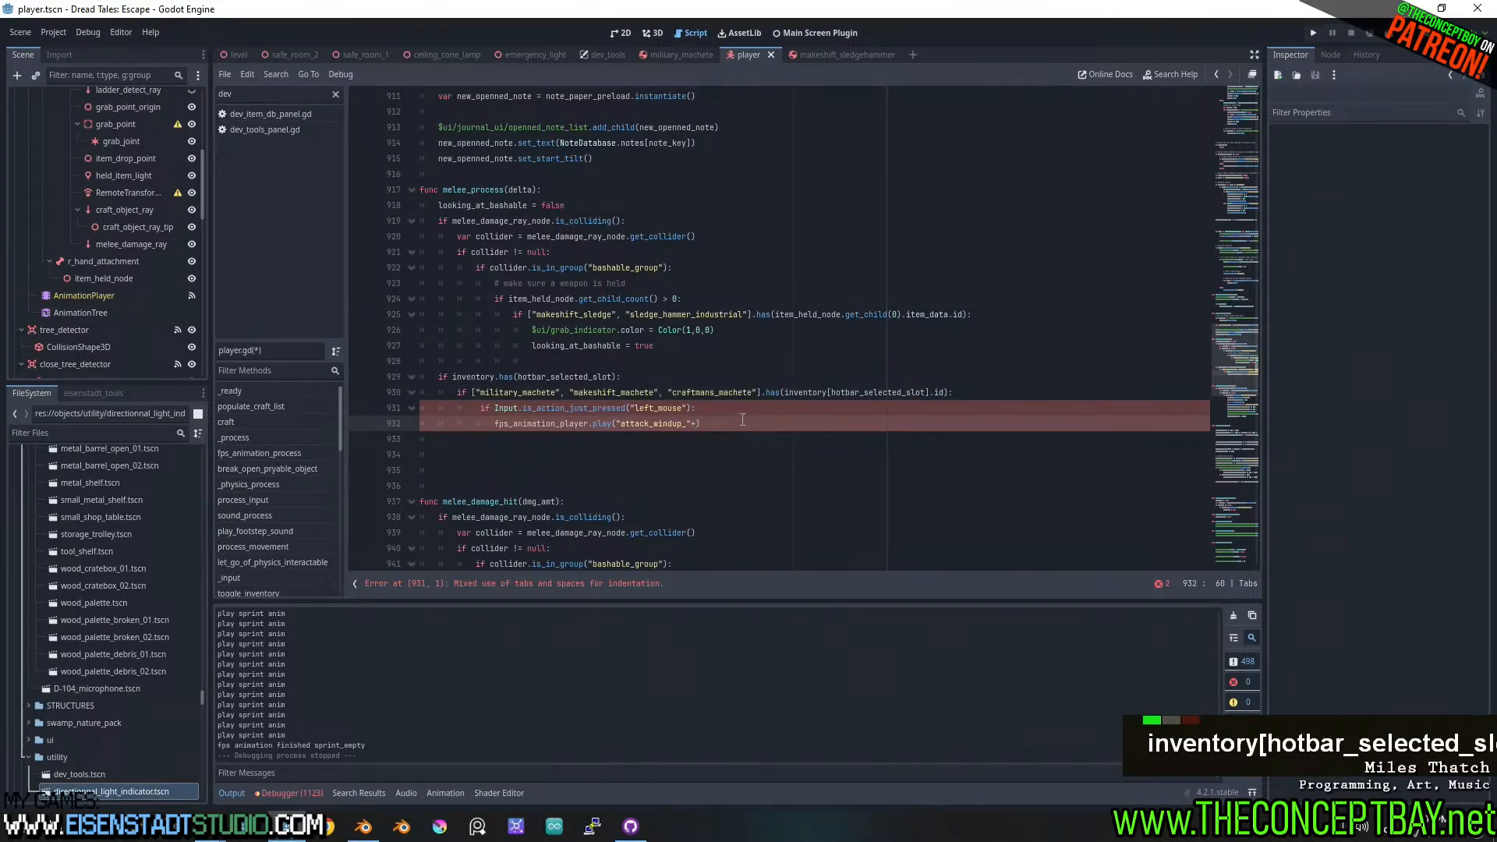
key("ctrl+z")
key("ctrl+z")
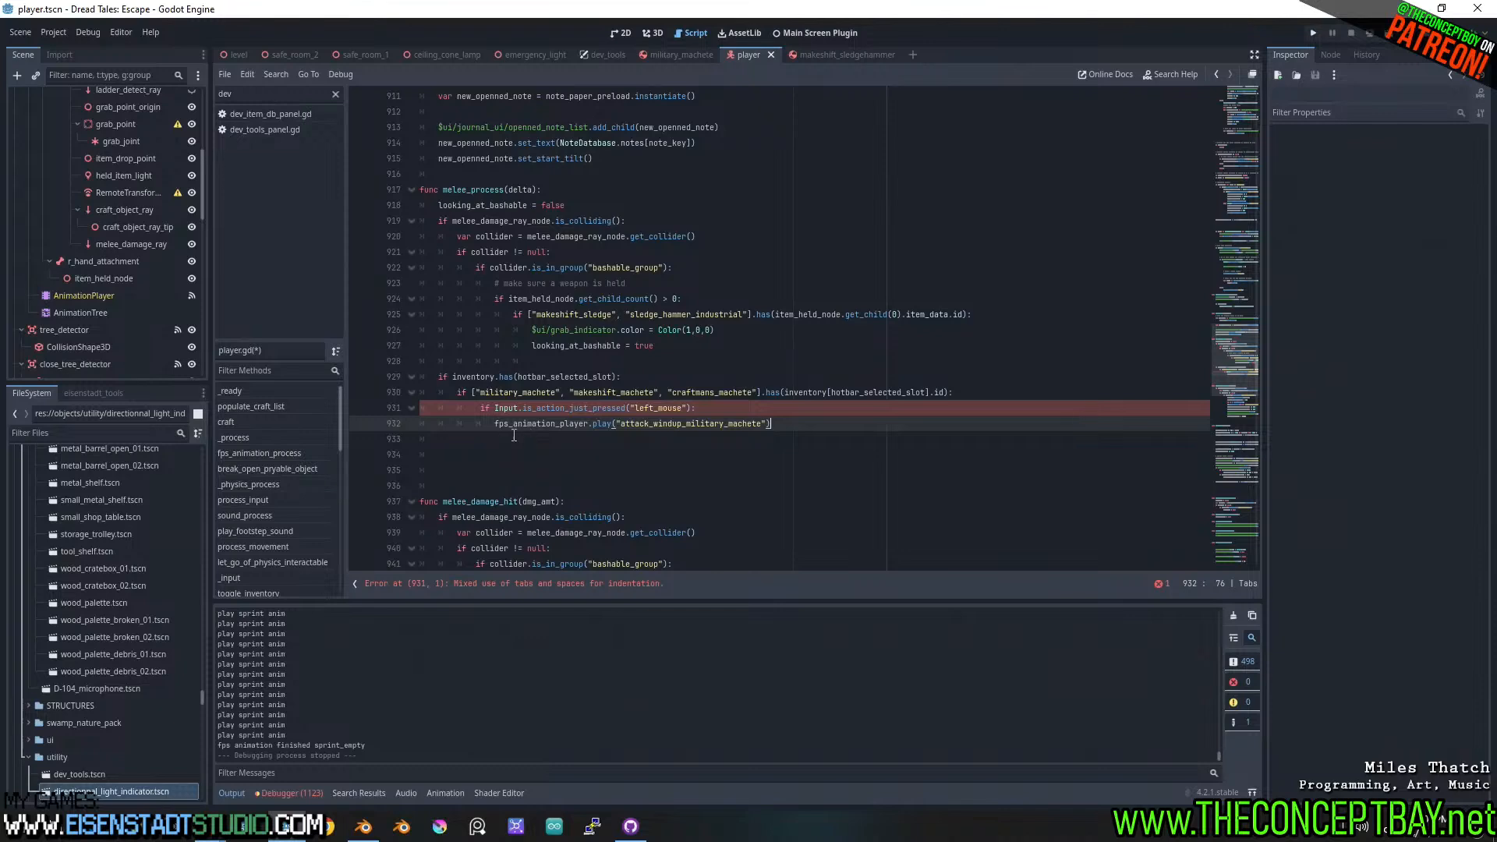
- Remove the stray space before the left_mouse if statement so its indentation uses only tabs, and save the player scene
left_click(480, 408)
key("BackSpace")
key("Insert")
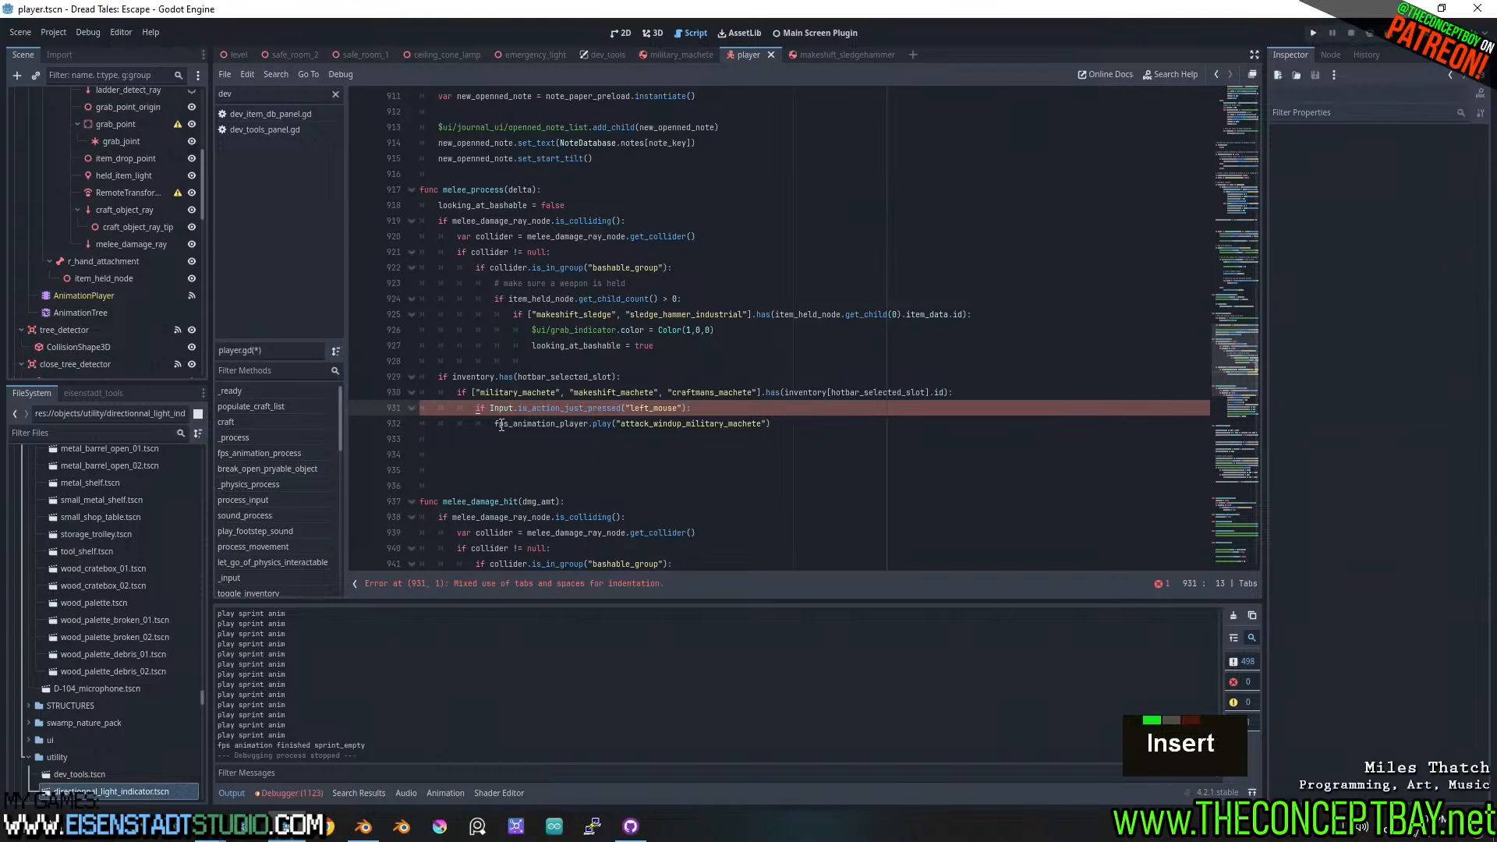
key("Insert")
left_click(496, 425)
key("ctrl+s")
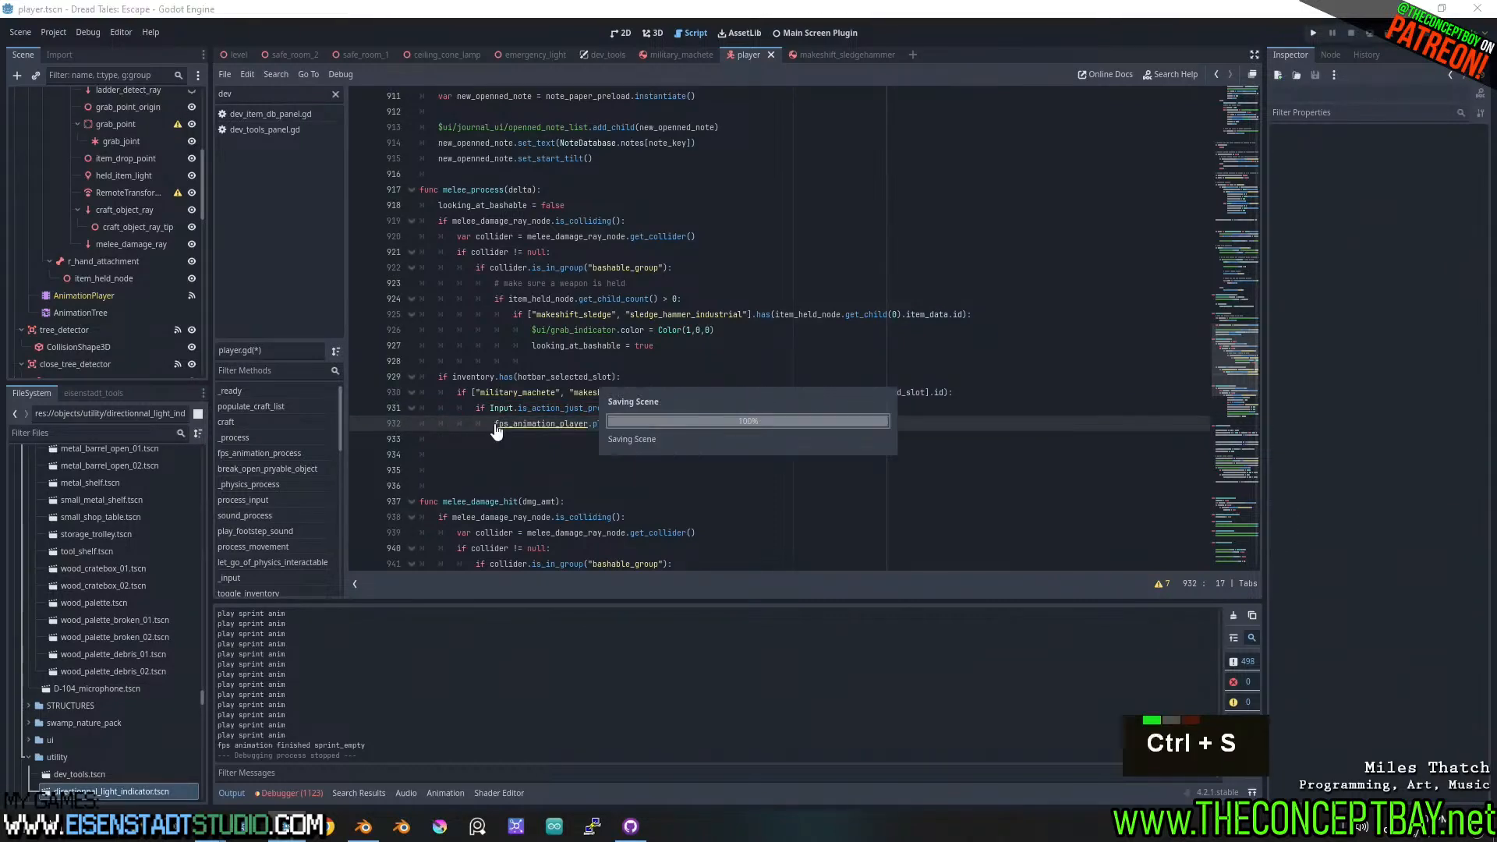
- Run the project and move the player slightly in the game level
key("F5")
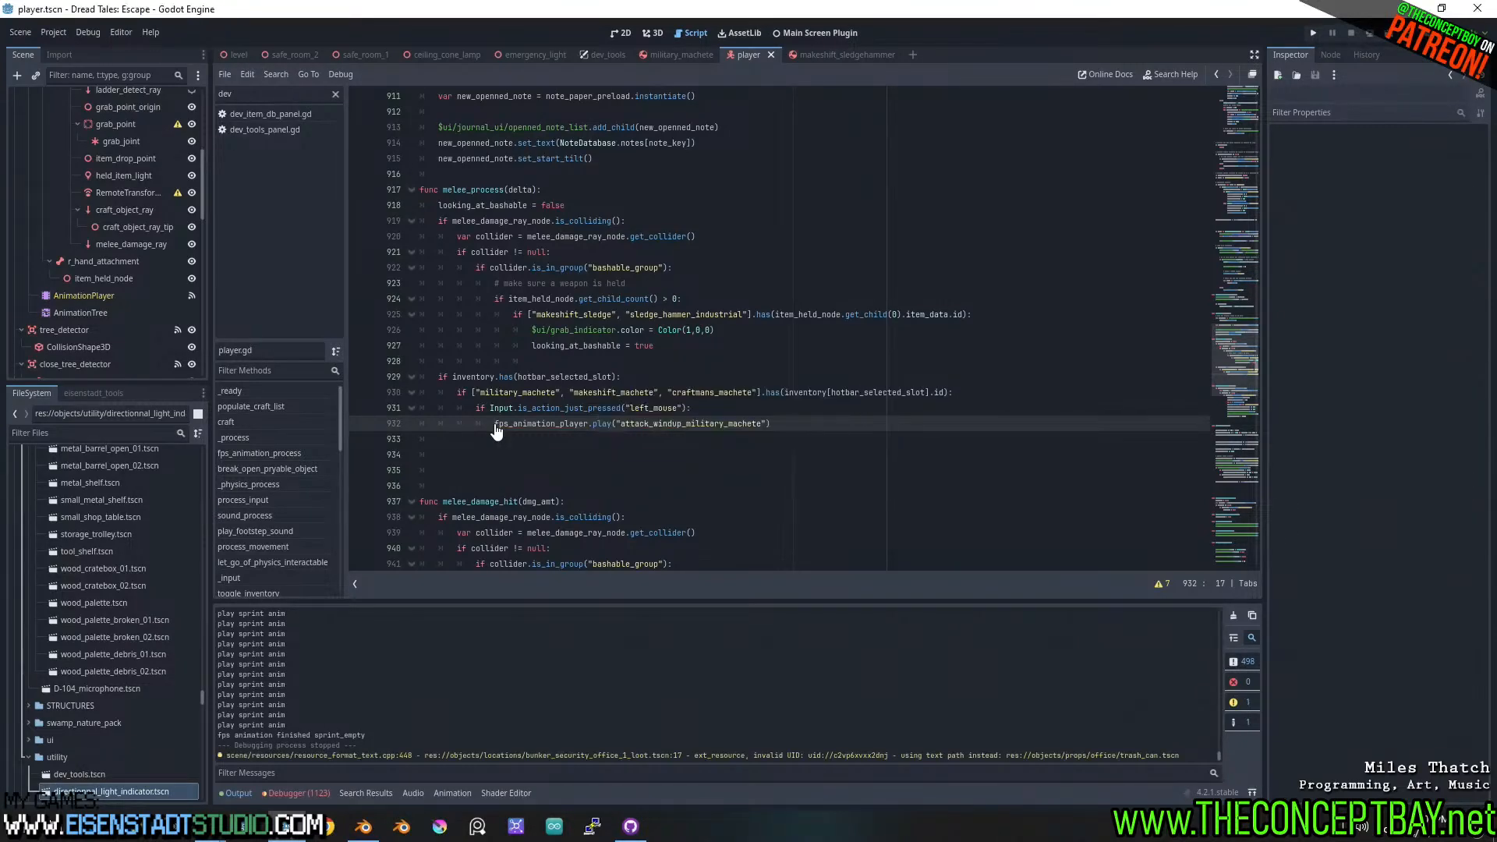
key("F5")
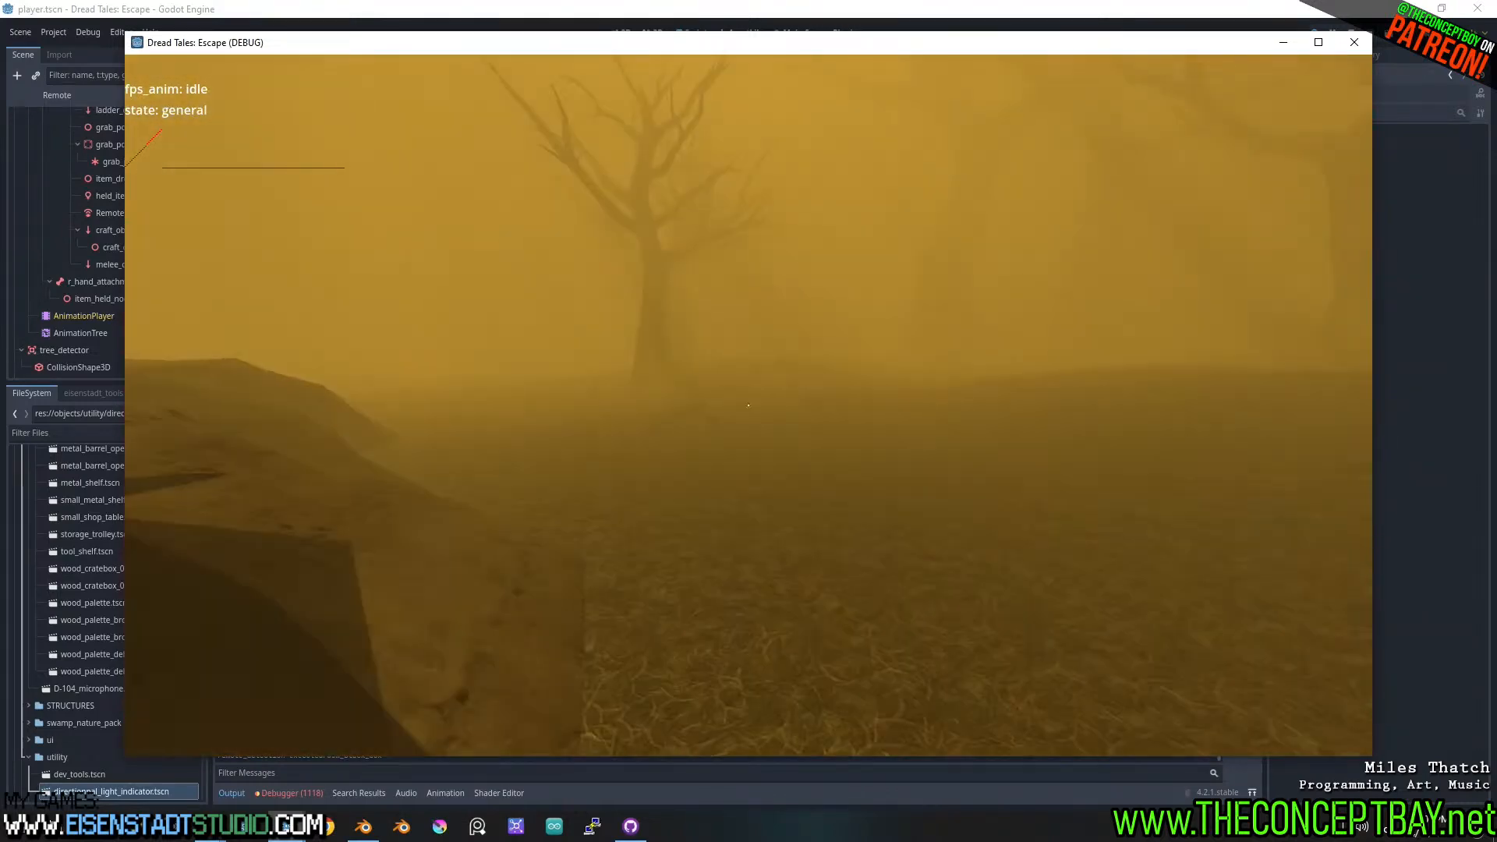
key("d")
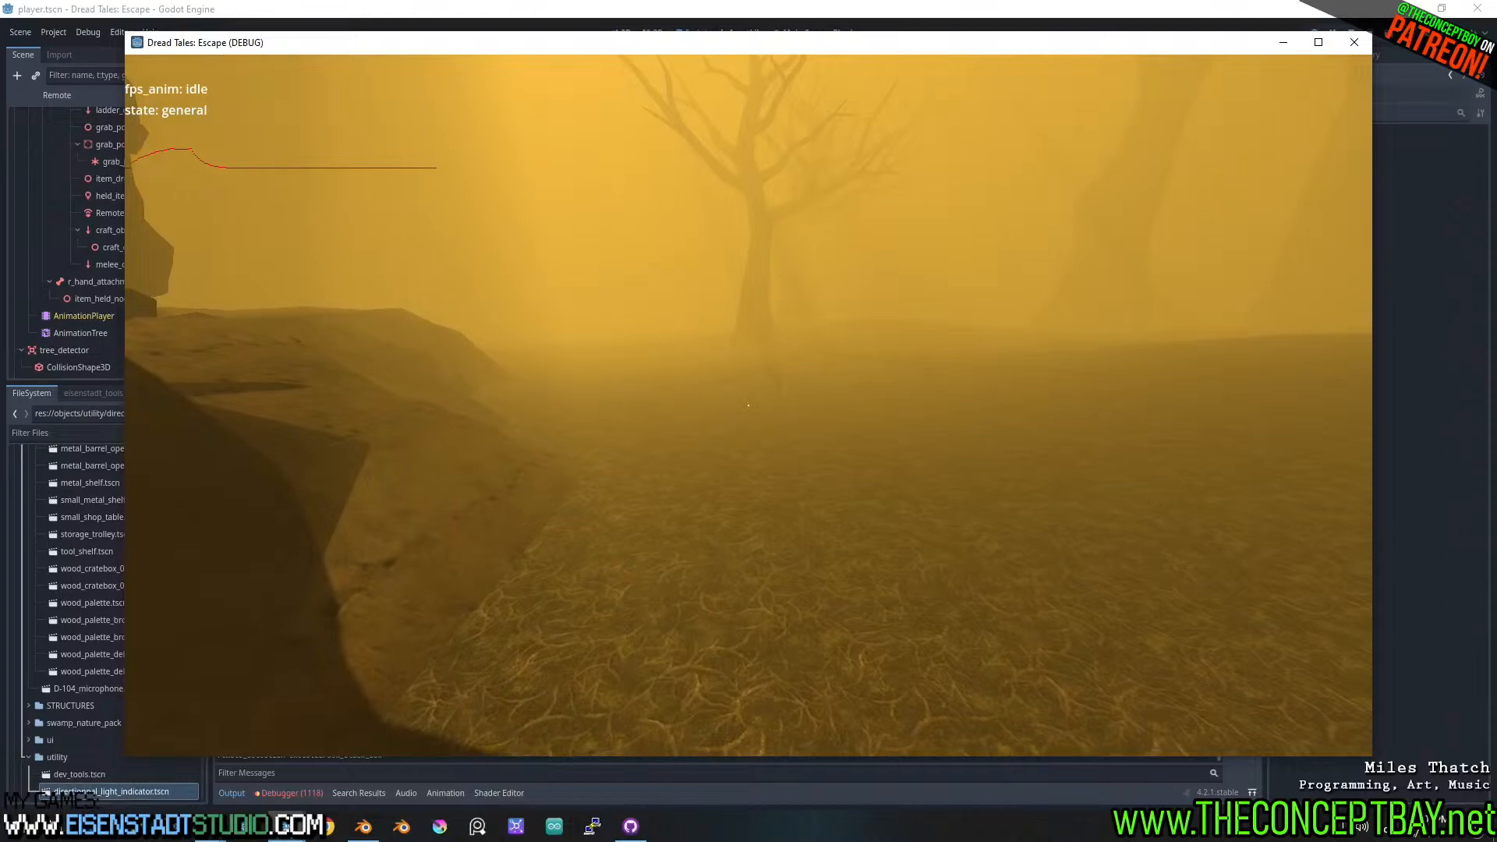
- Spawn a Military Machete in place of the item in the last hotbar slot and equip it
key("grave")
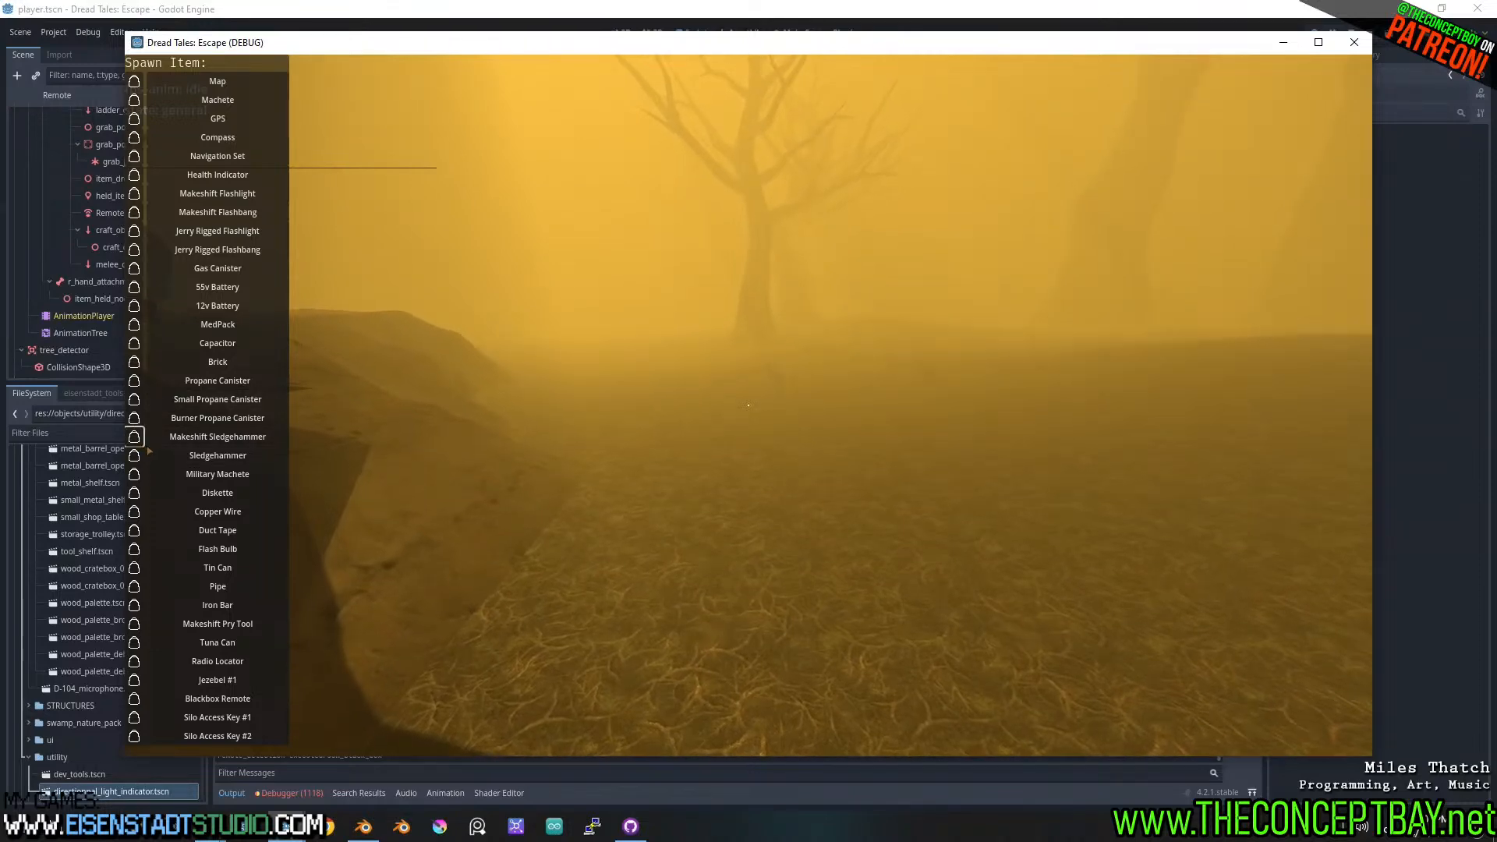
key("grave")
key("Tab")
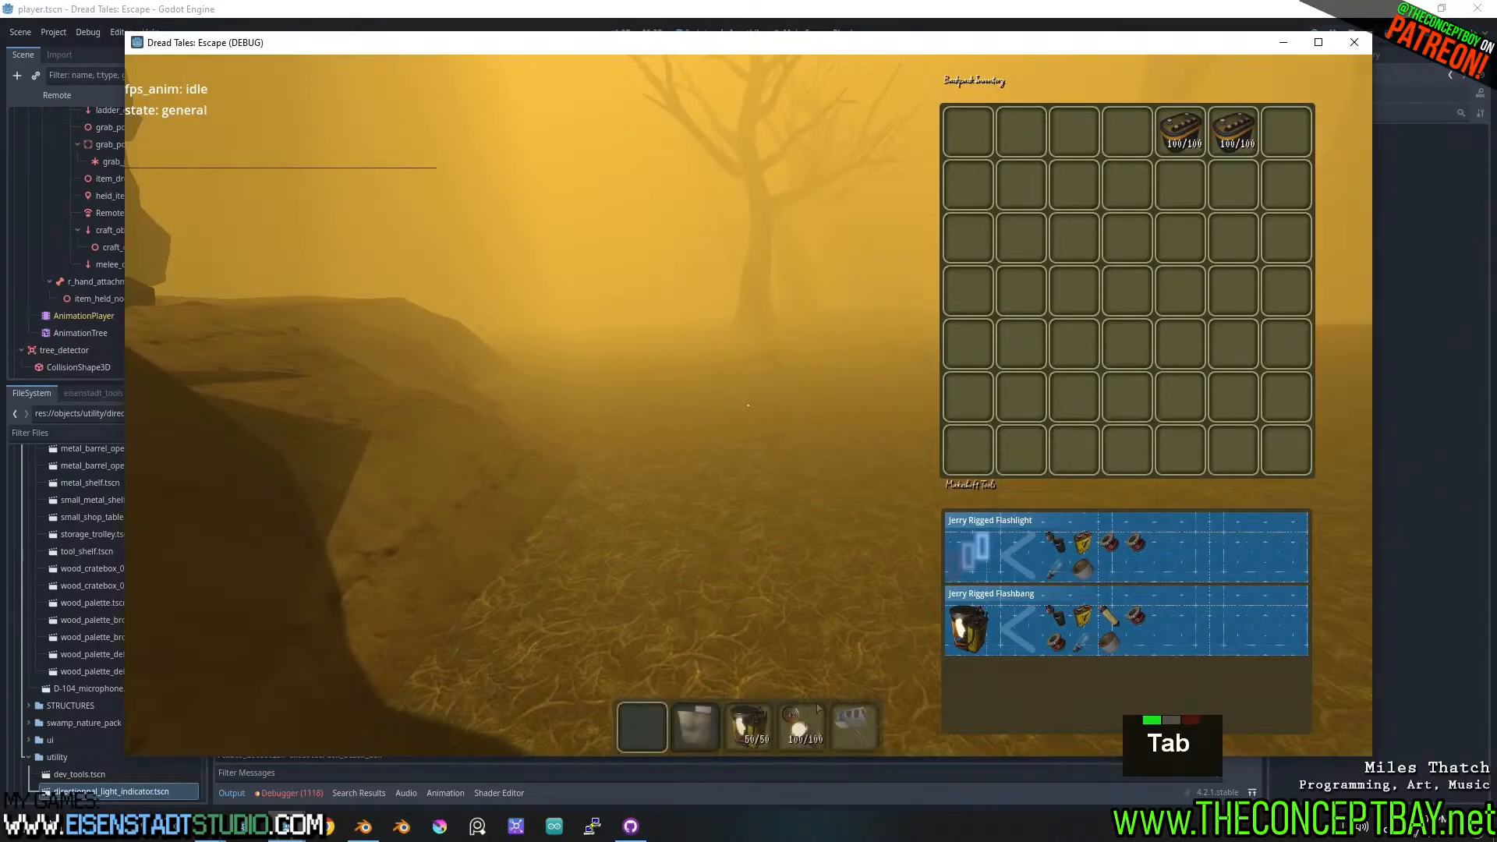
key("Tab")
key("grave")
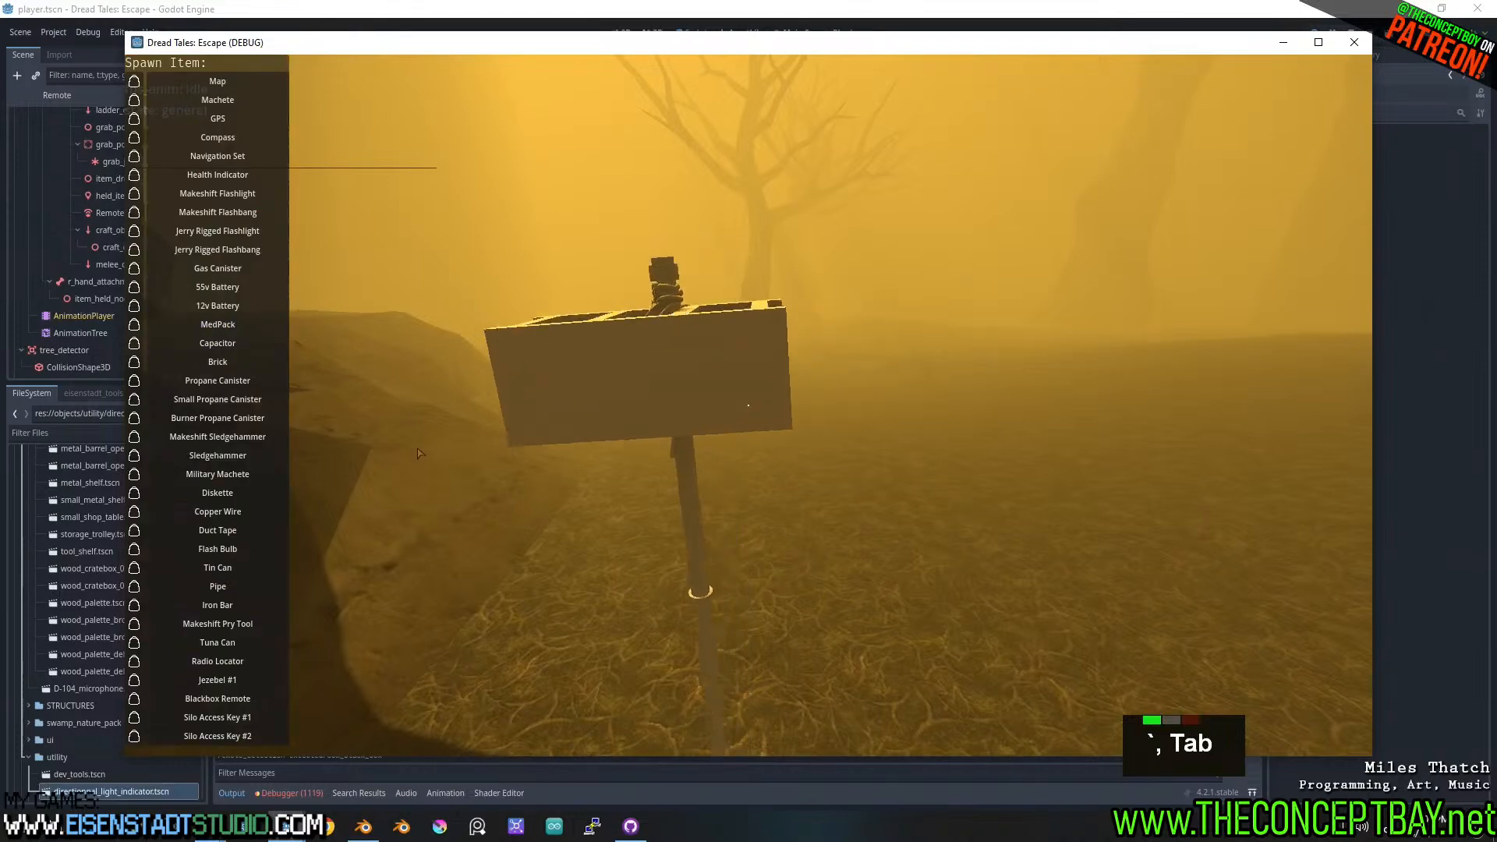
scroll(748, 405, "down", 4)
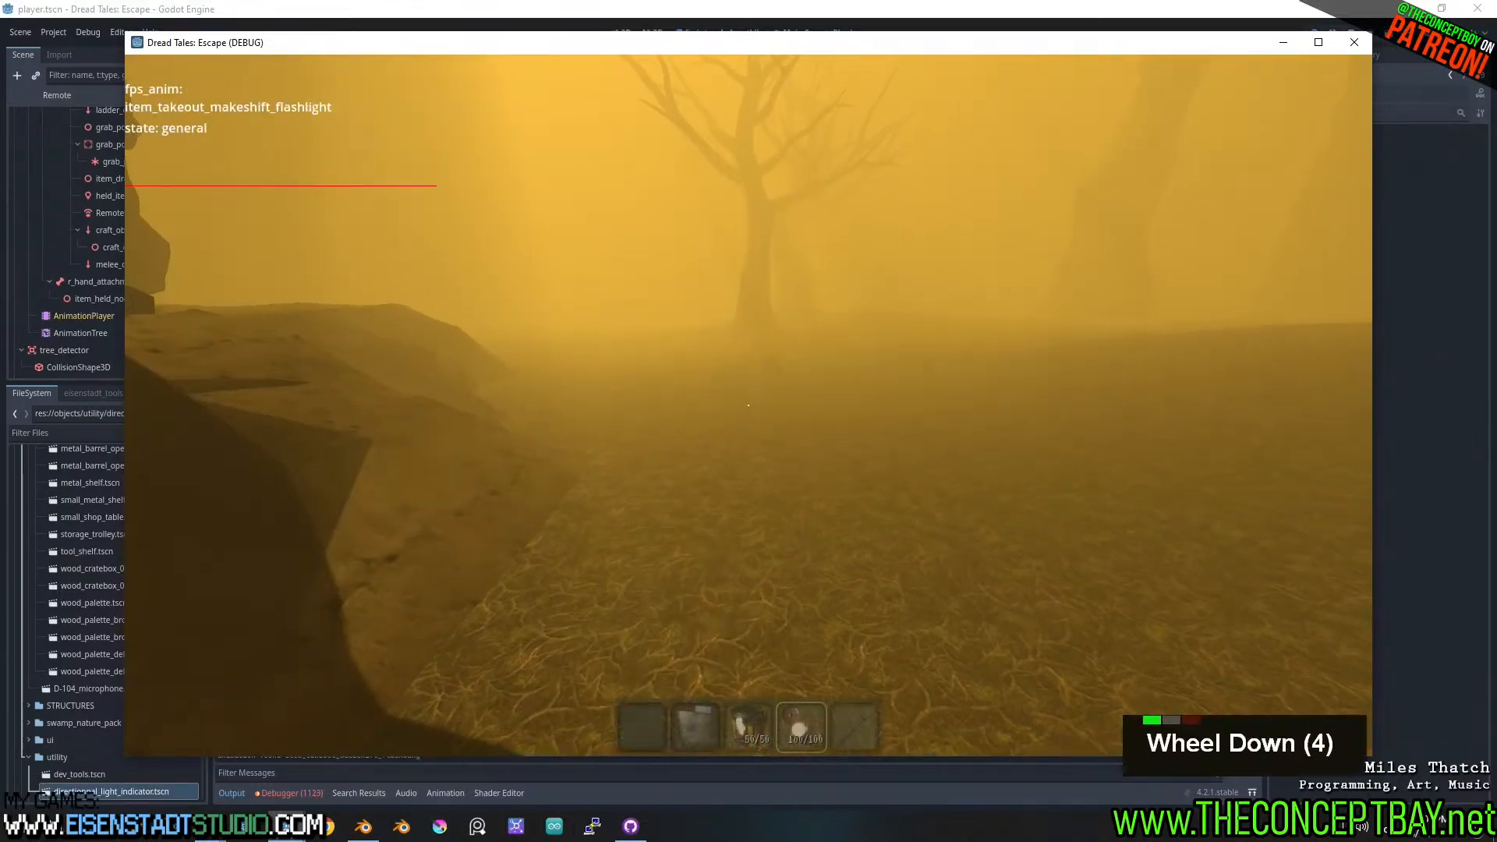
scroll(749, 405, "down", 2)
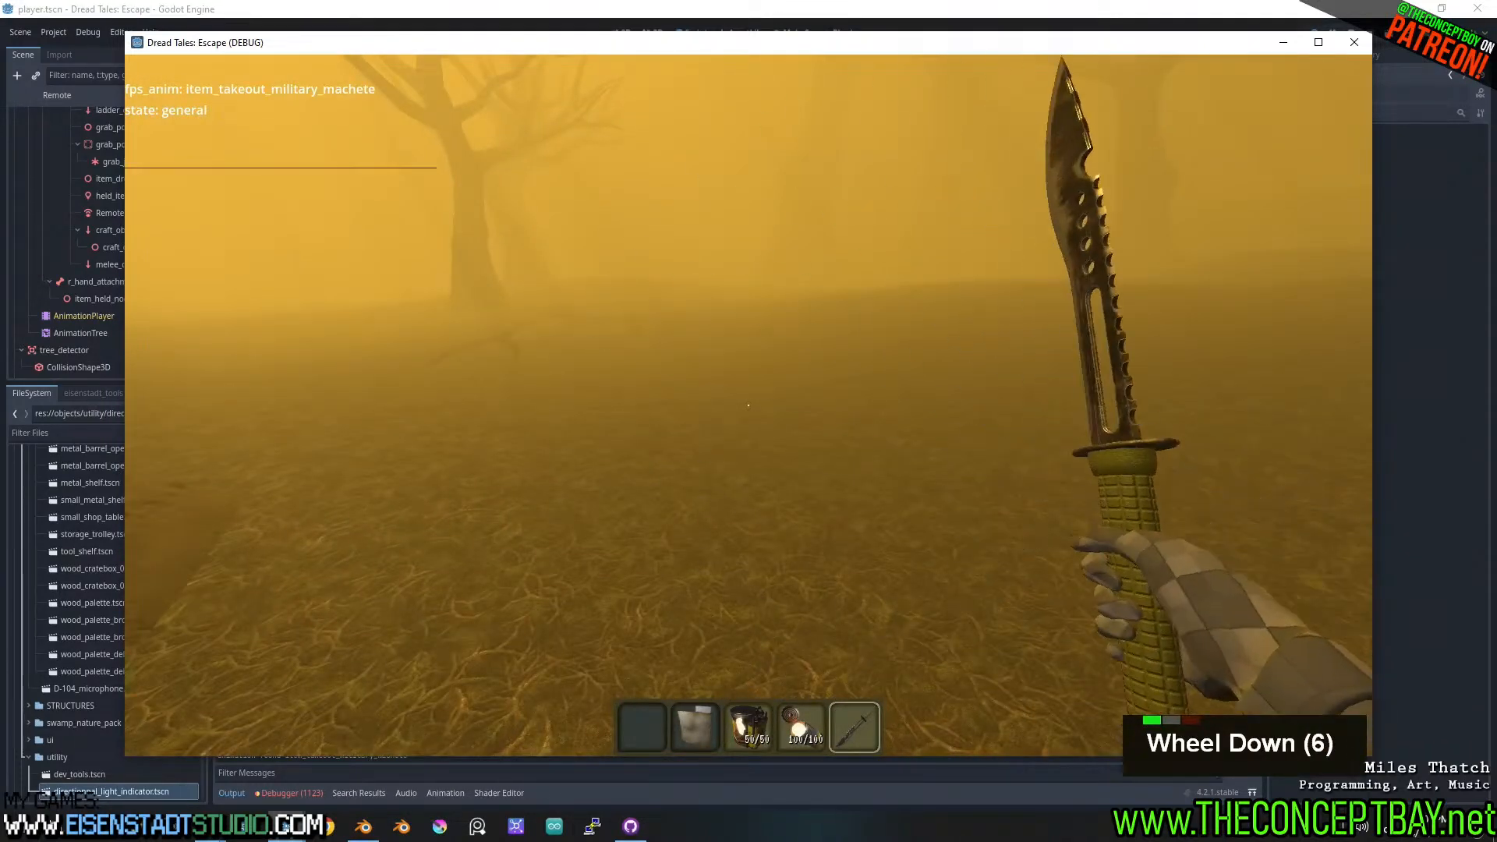
- Attack with the held machete to test its windup animation, strafe a little and close the game
left_click(748, 405)
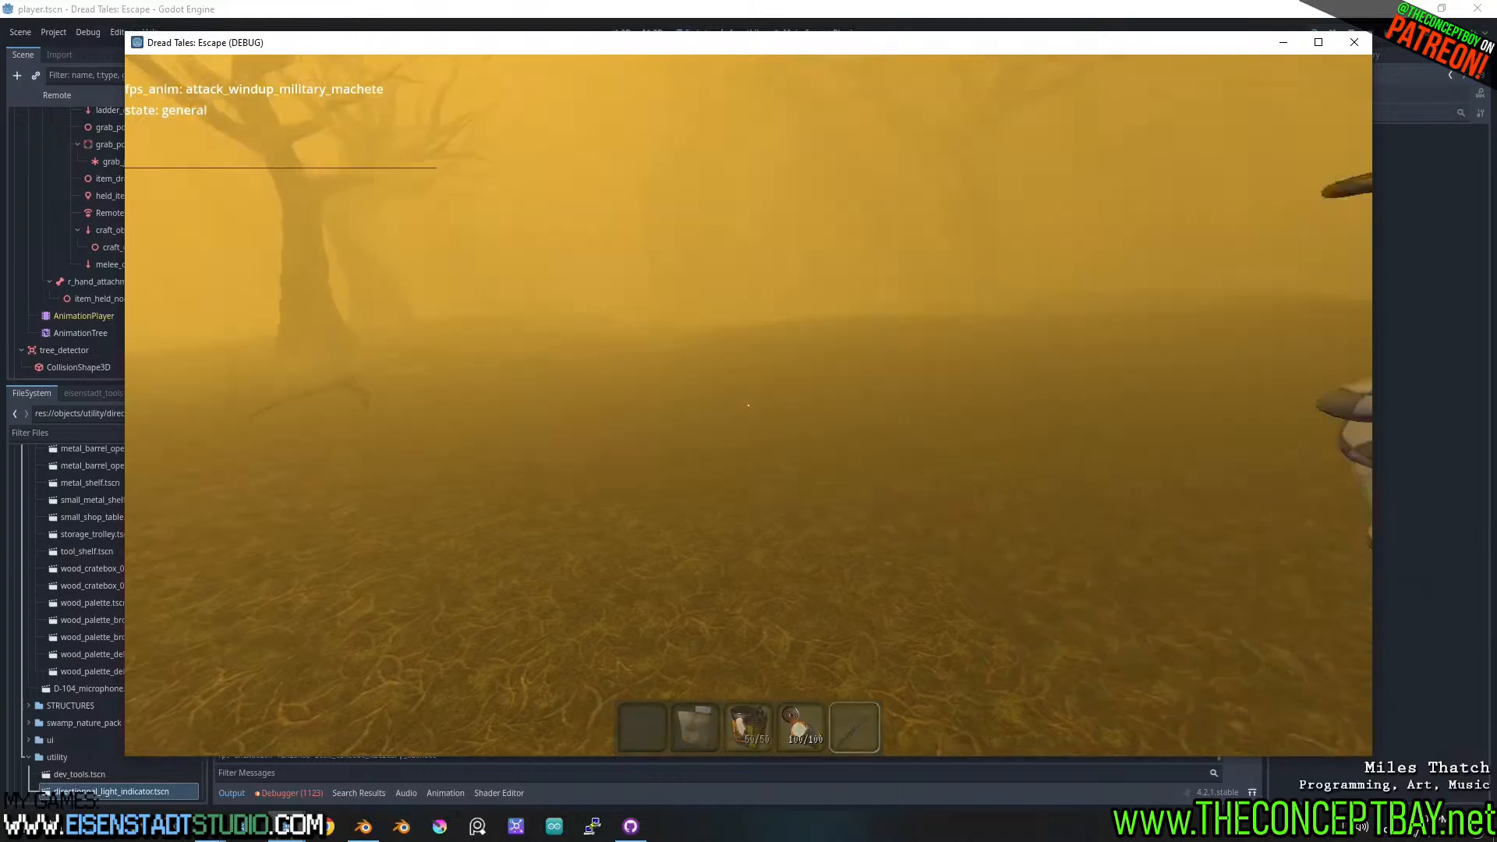
key("d")
key("d")
key("d")
key("d")
key("alt+F4")
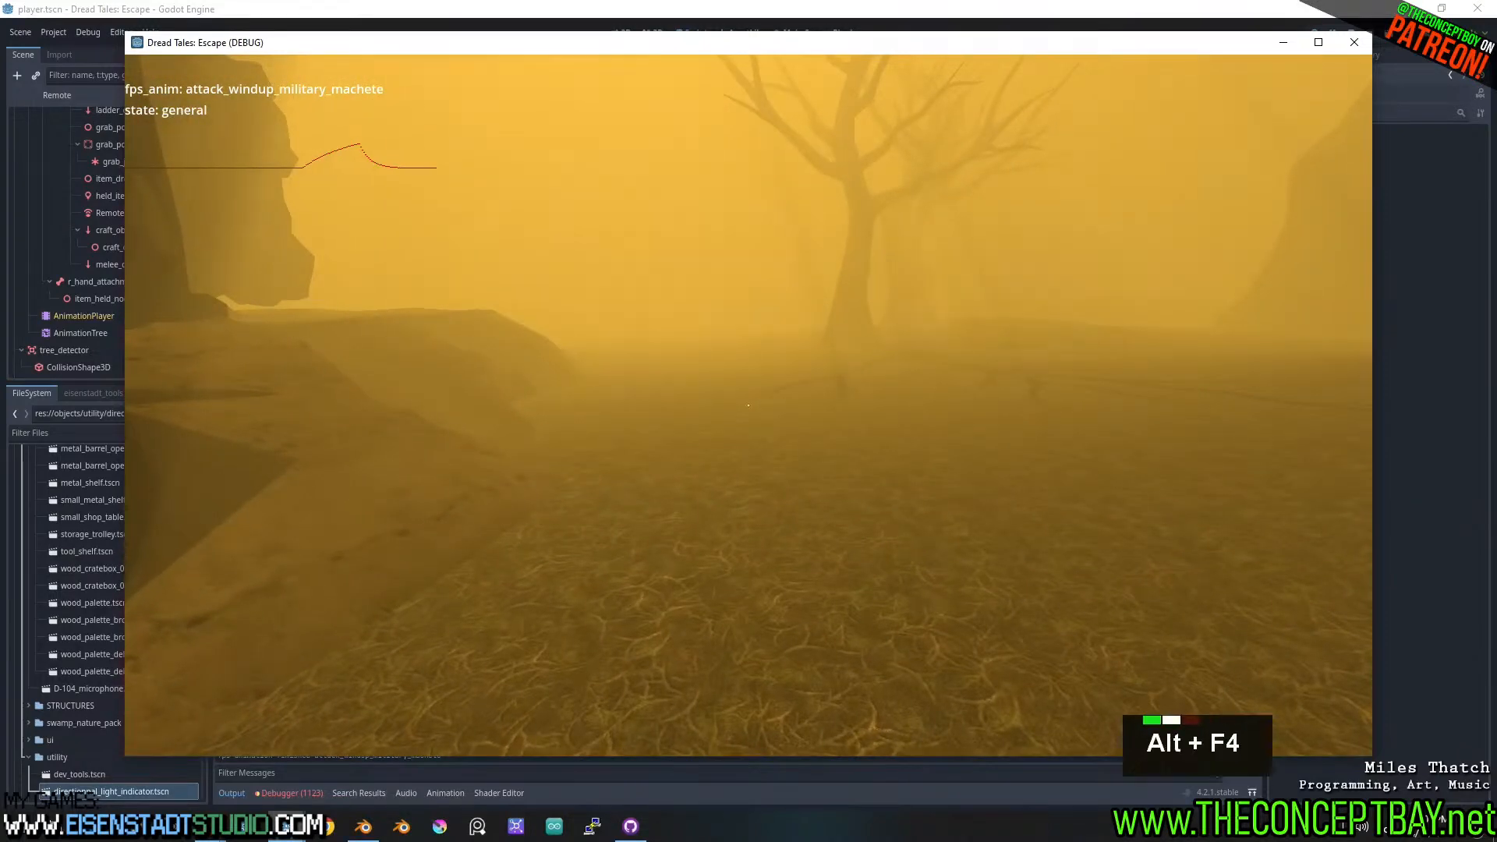
- Below the windup play call in melee_process, start an if statement that checks Input.is_action_just_released
key("Return")
key("BackSpace")
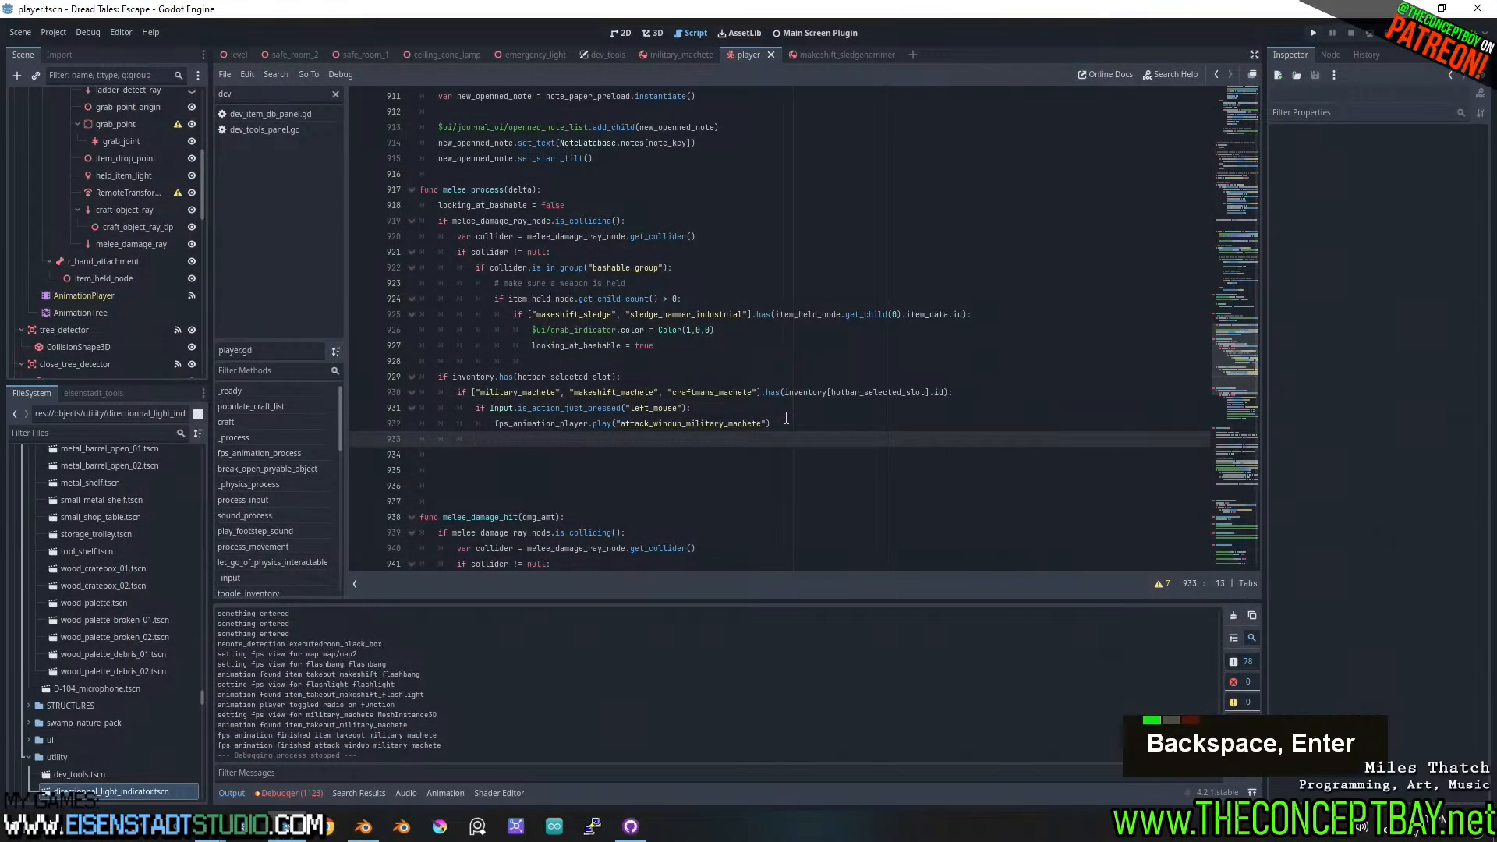
type("if Inp")
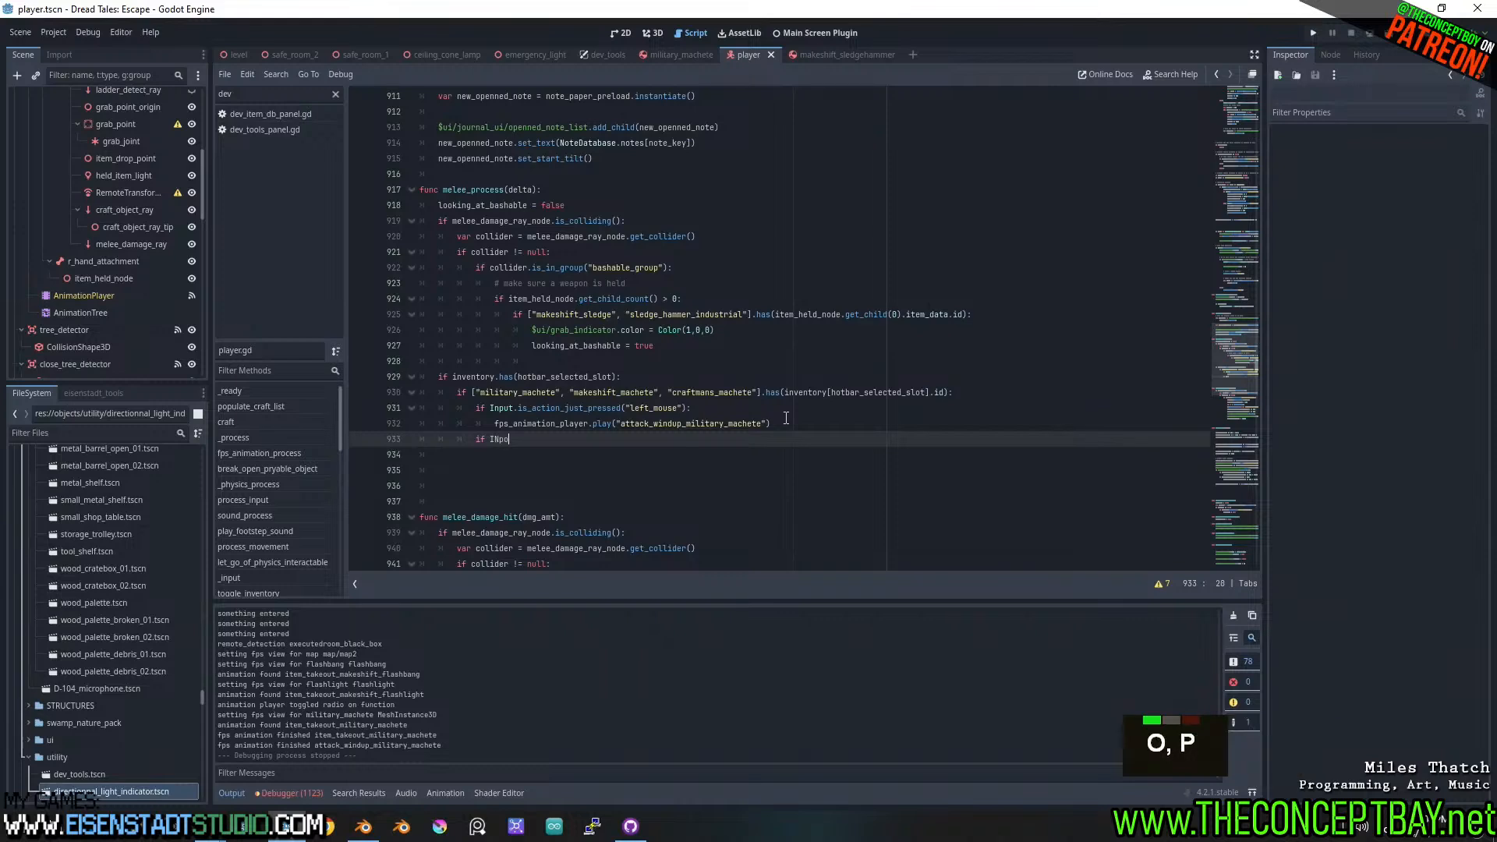
key("Return")
type(".")
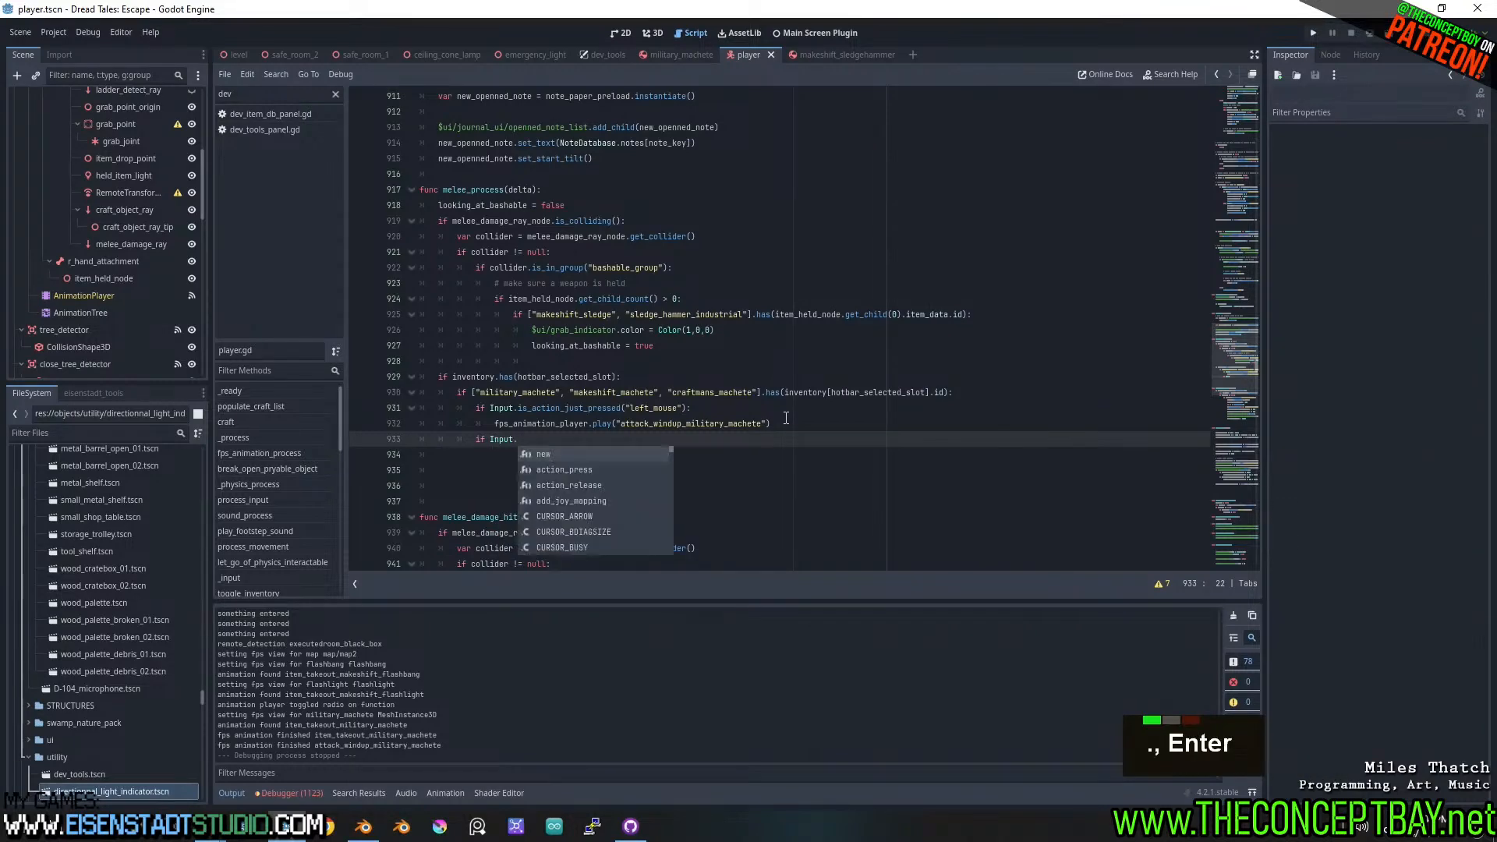
type("is_")
key("Down")
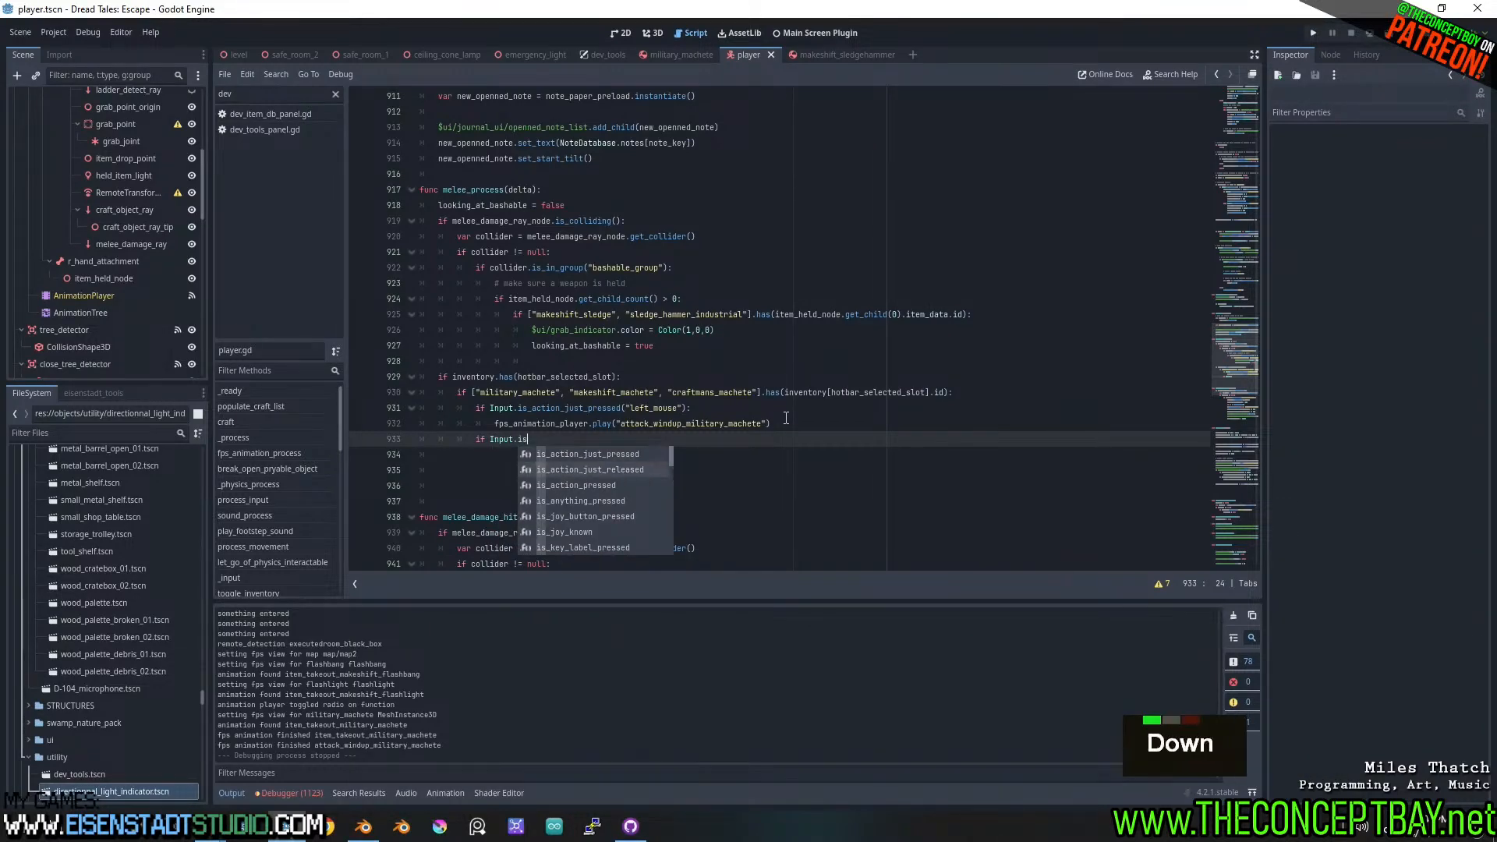
key("Return")
- Complete the release condition with the "left_mouse" action and a colon, leaving an indented line below it
type("\"att")
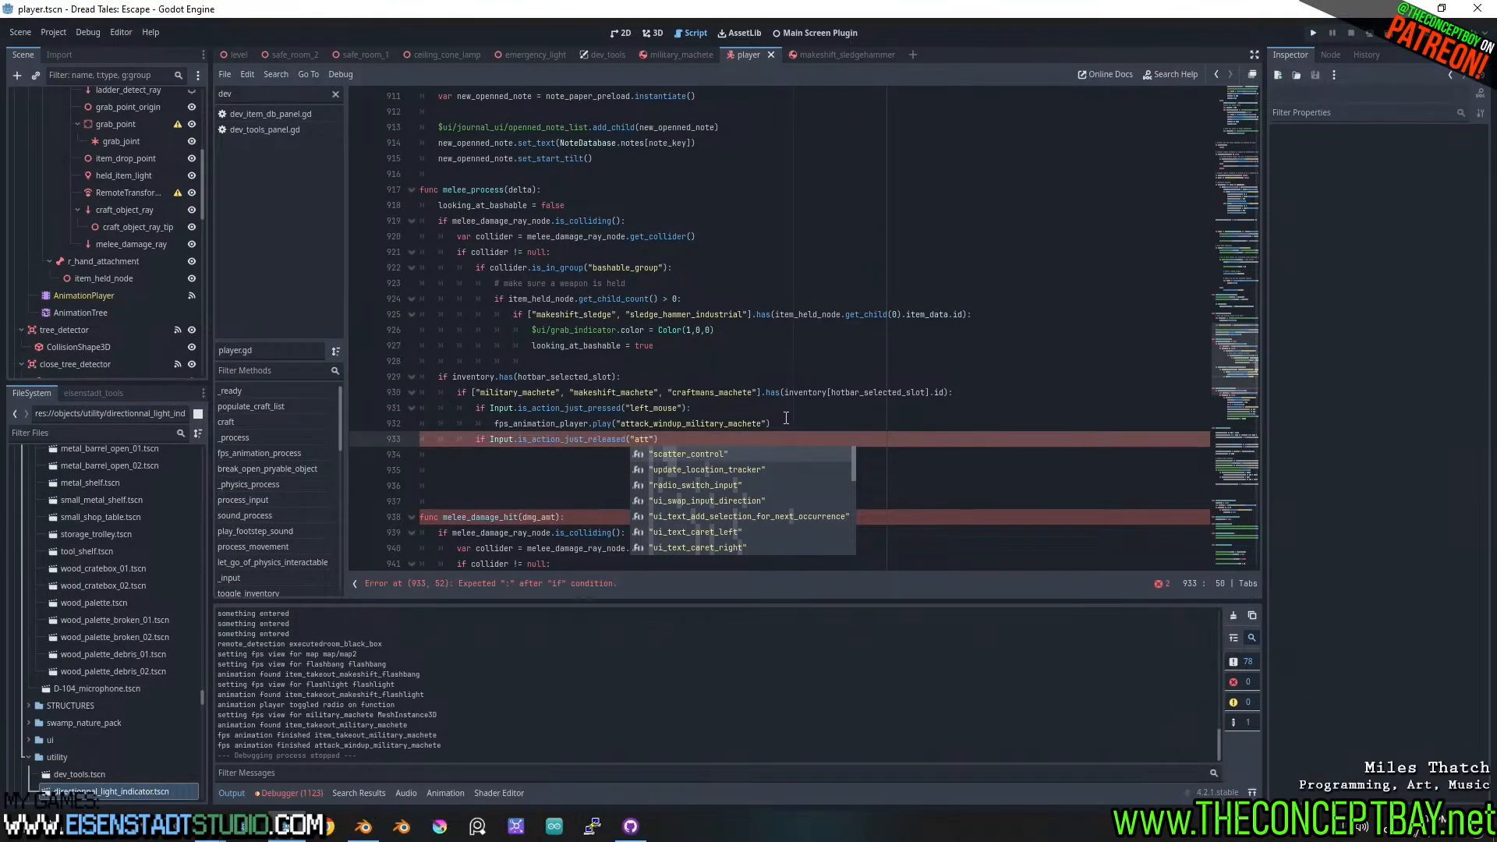
type("ac")
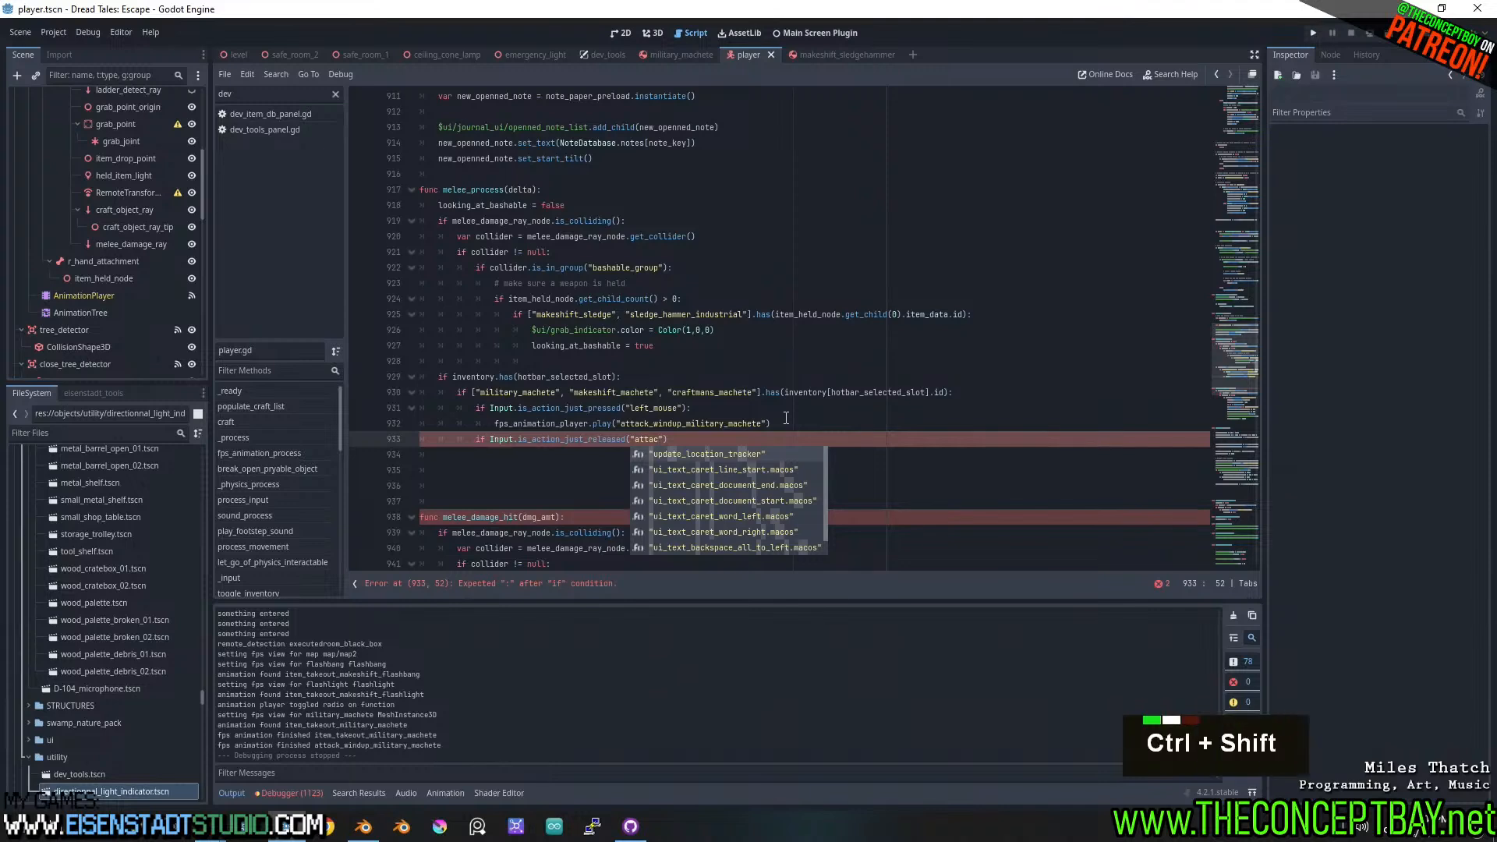
key("ctrl+shift+Left")
key("BackSpace")
type("a")
key("BackSpace")
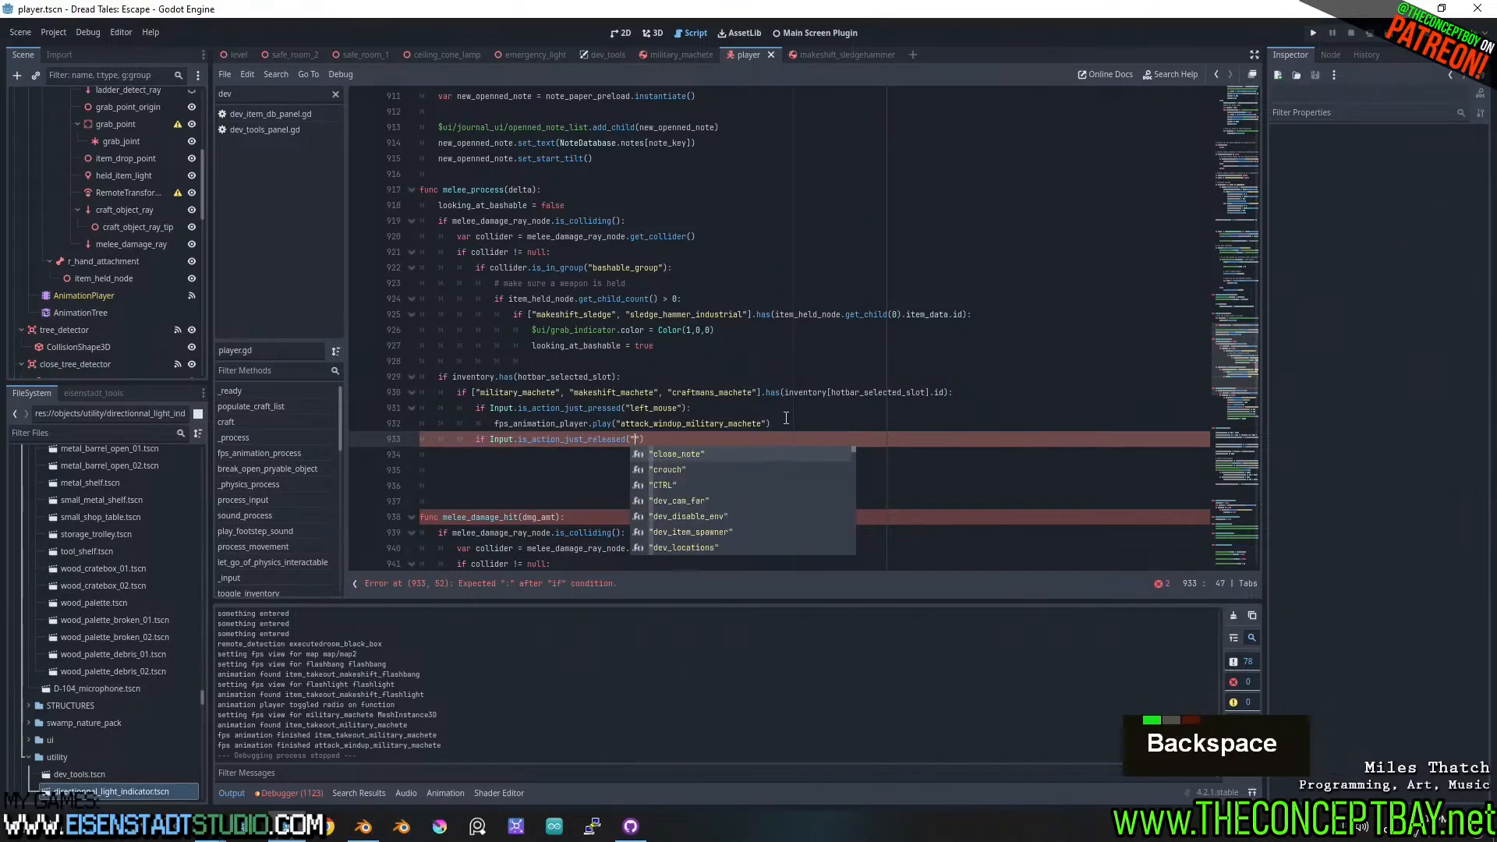
type("left_mouse")
key("Return")
key("Right")
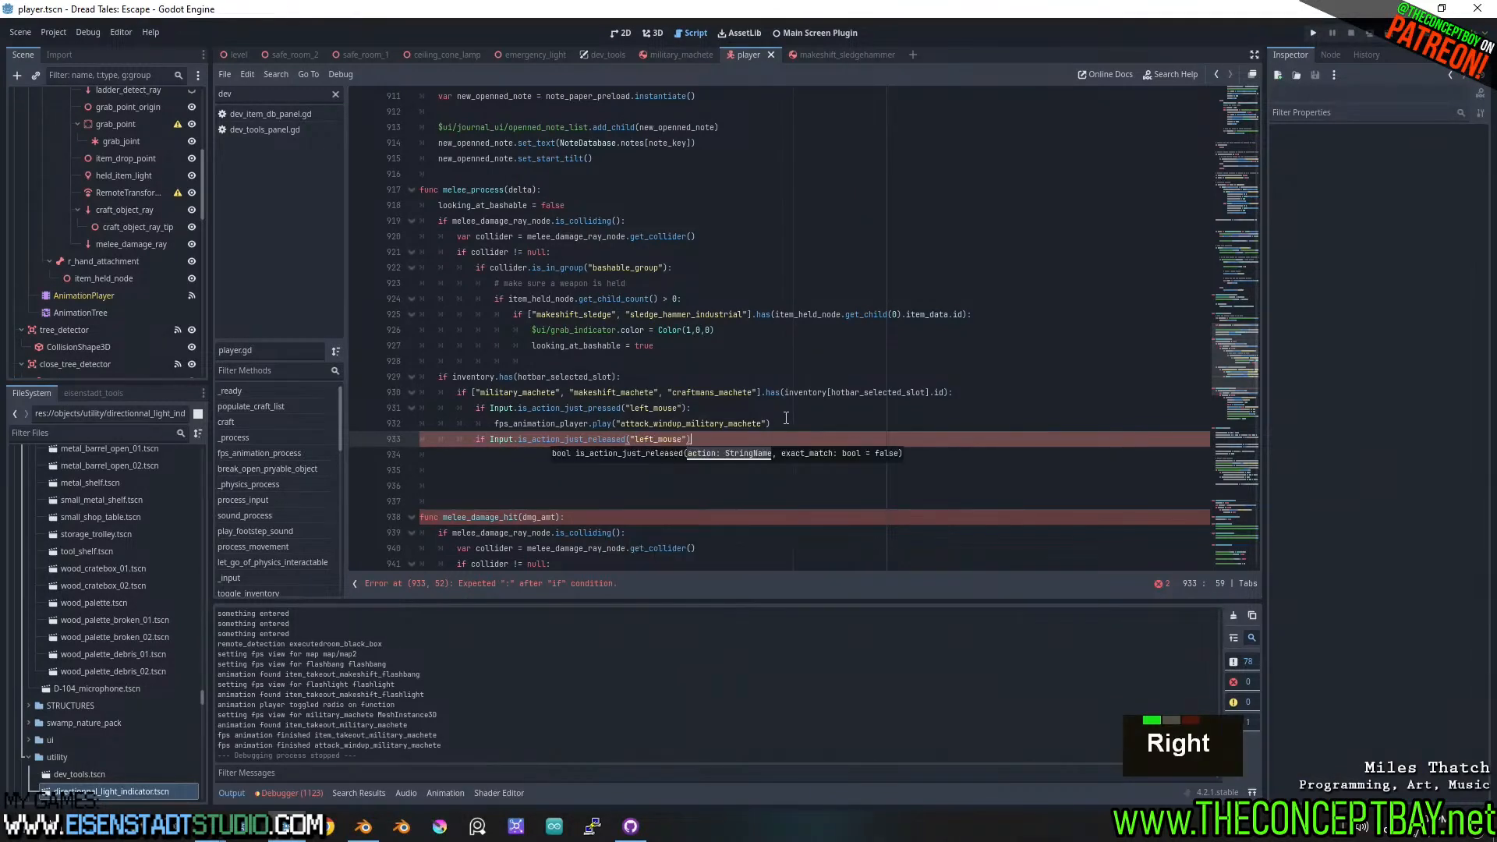
key("Return")
type(":")
- Copy the fps_animation_player.play call from the pressed branch into the body of the left_mouse released branch
key("Up")
key("Up")
key("shift+End")
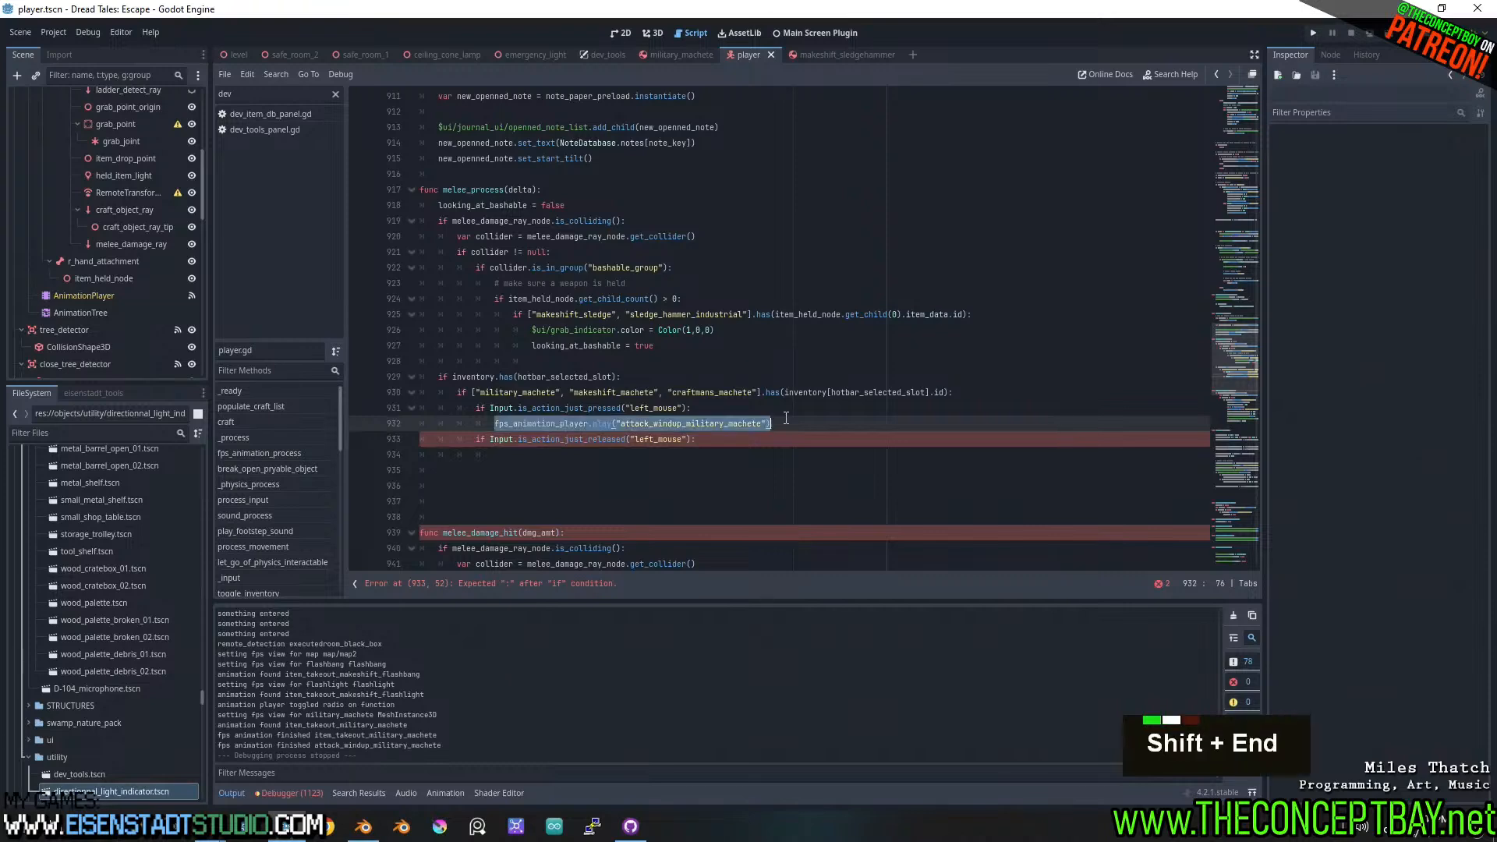
key("Down")
key("ctrl+c")
key("Down")
key("ctrl+v")
- Change the animation name in the released branch's play call to "attack_execute_military_machete"
key("Left")
key("Left")
key("ctrl+shift+Left")
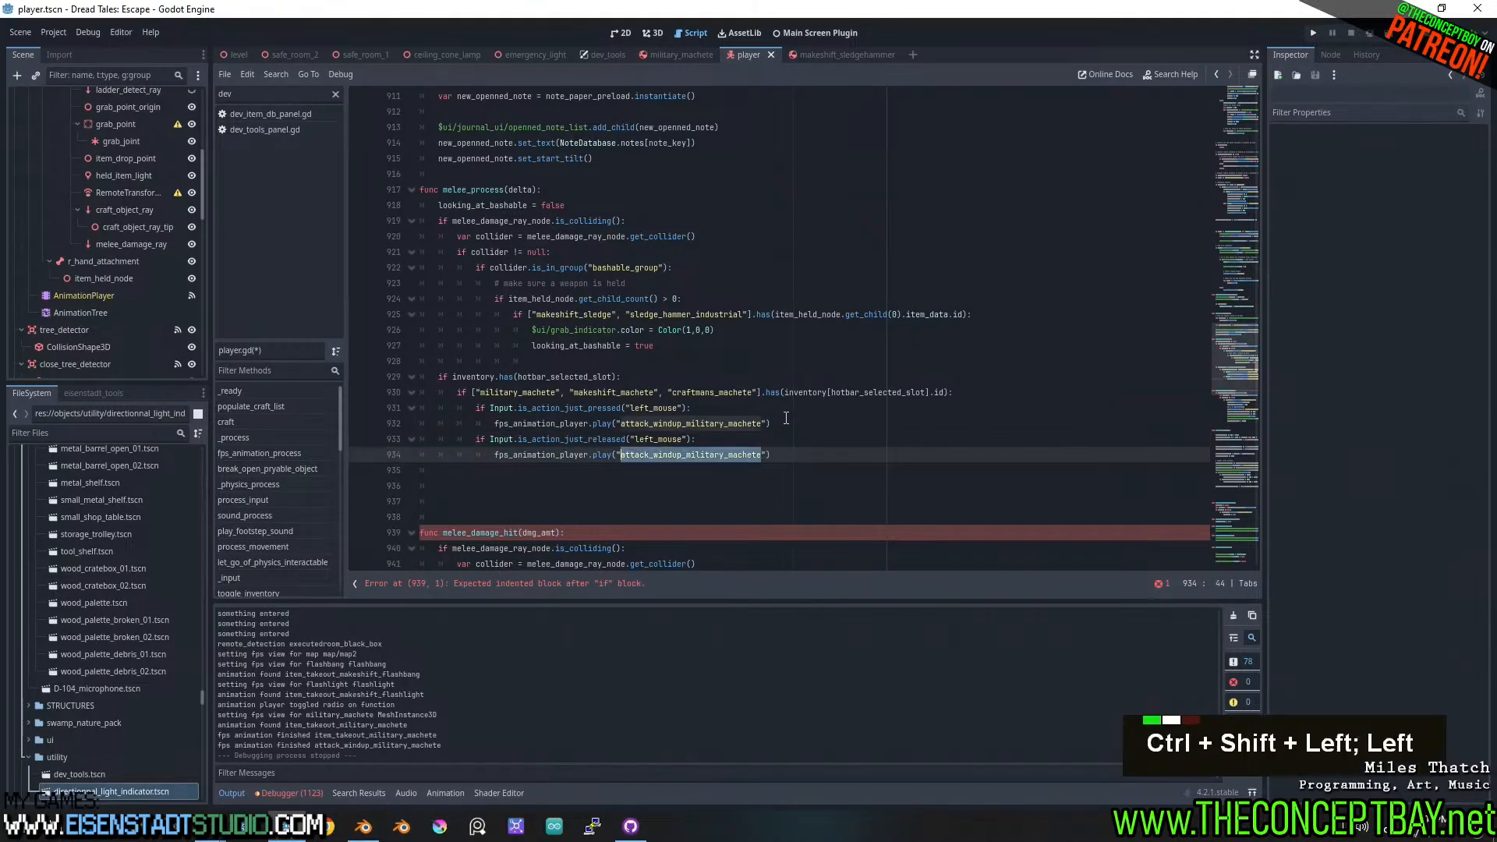
type("attach_")
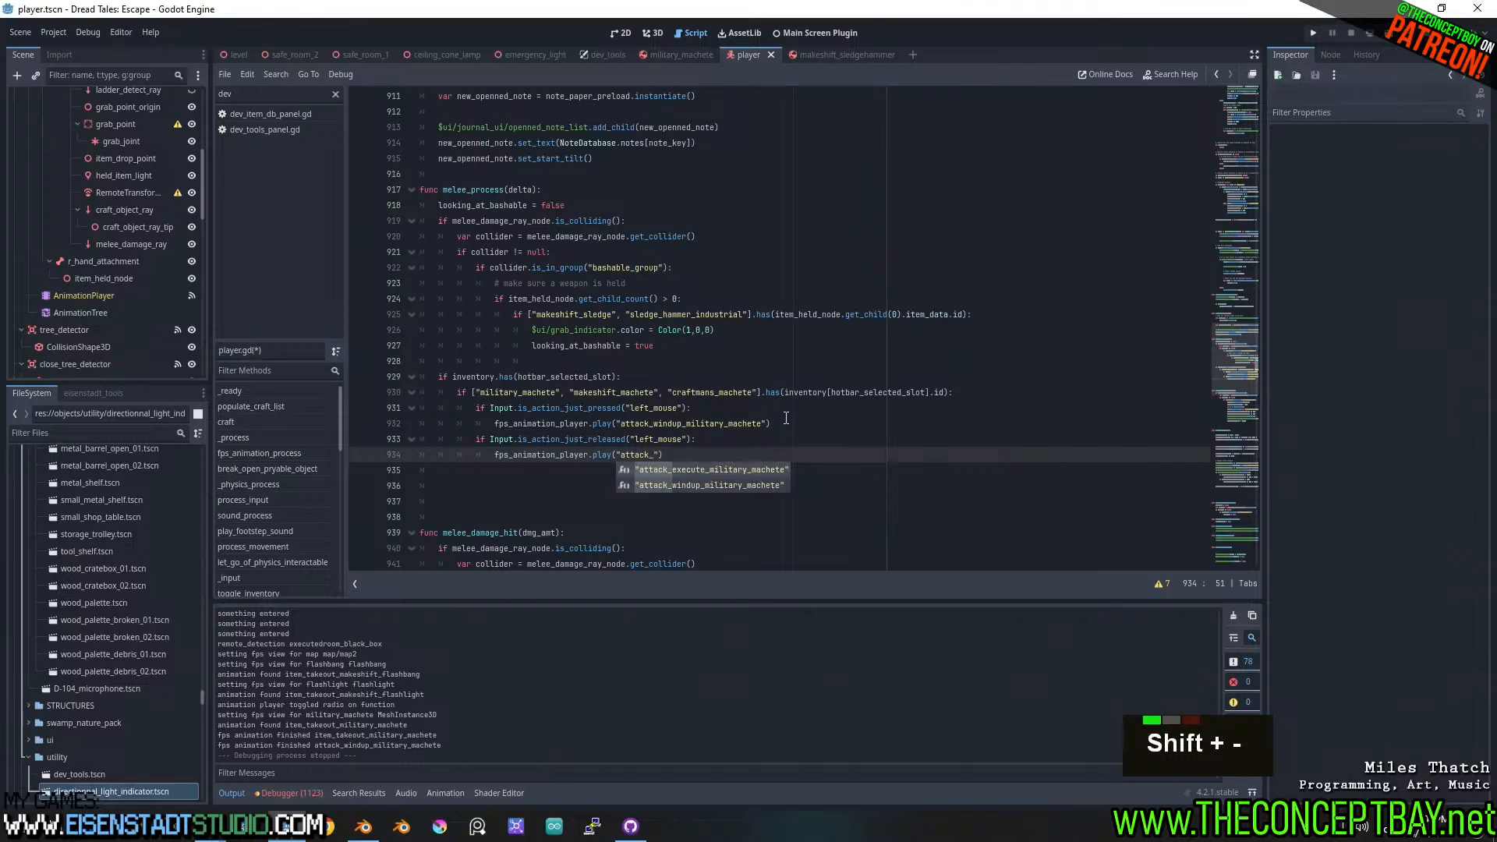
key("Down")
key("Up")
key("Return")
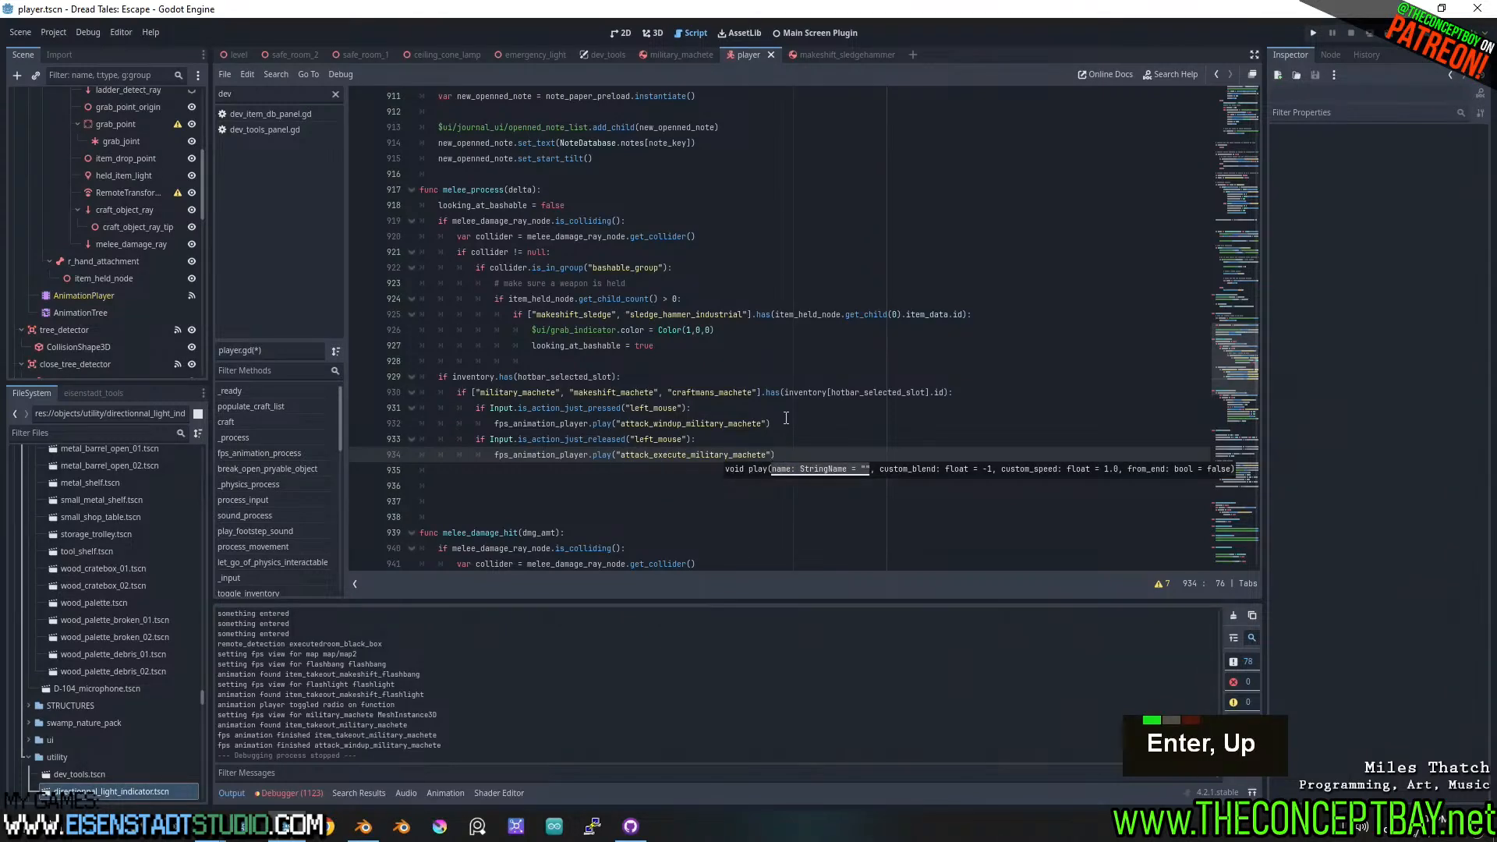
key("Right")
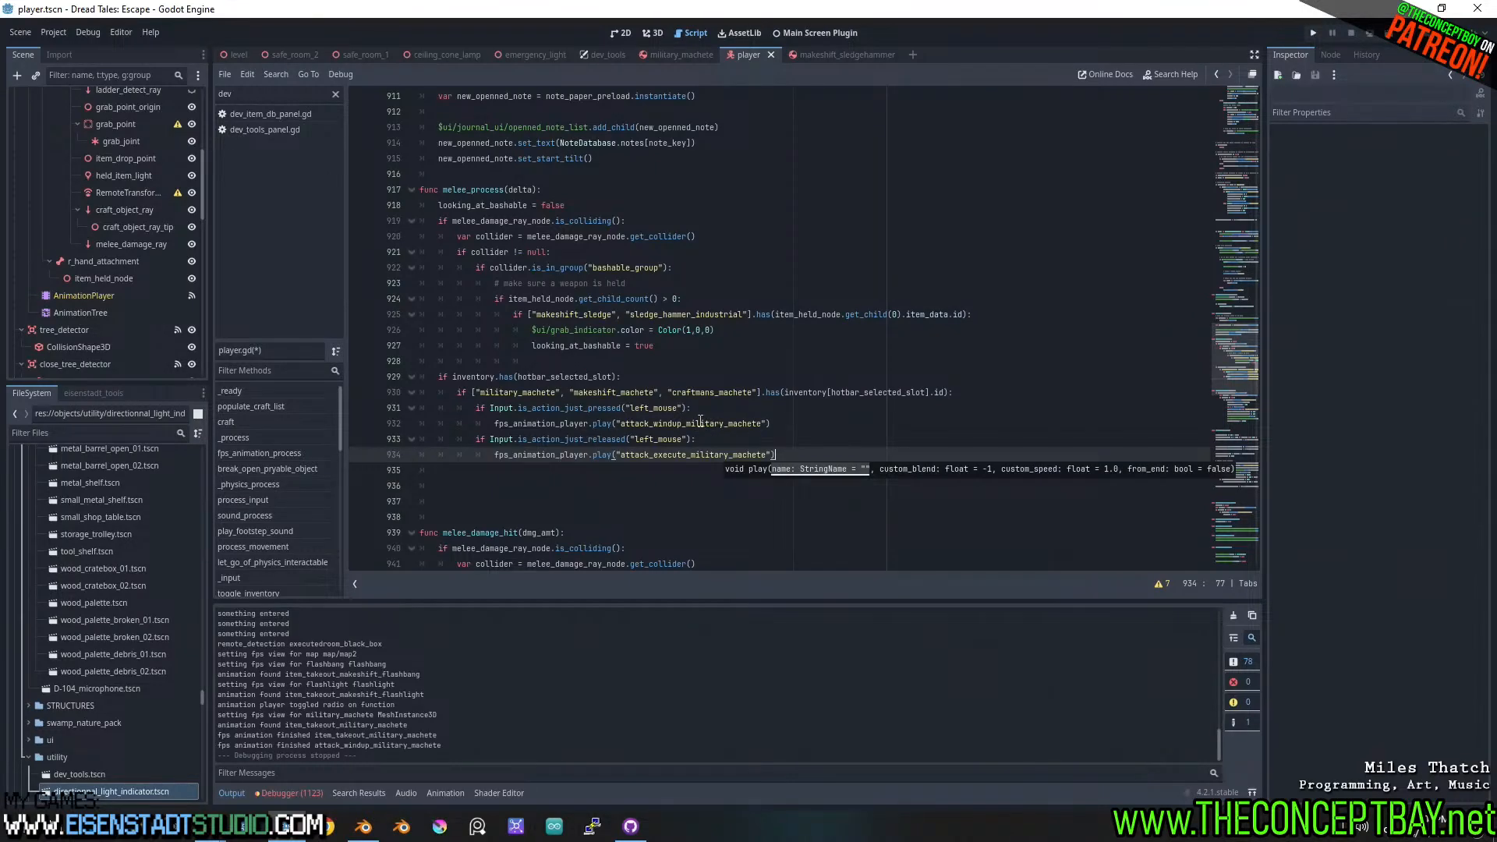
- Start an if statement on fps_animation_player as the first line inside the machete item check
left_click(747, 405)
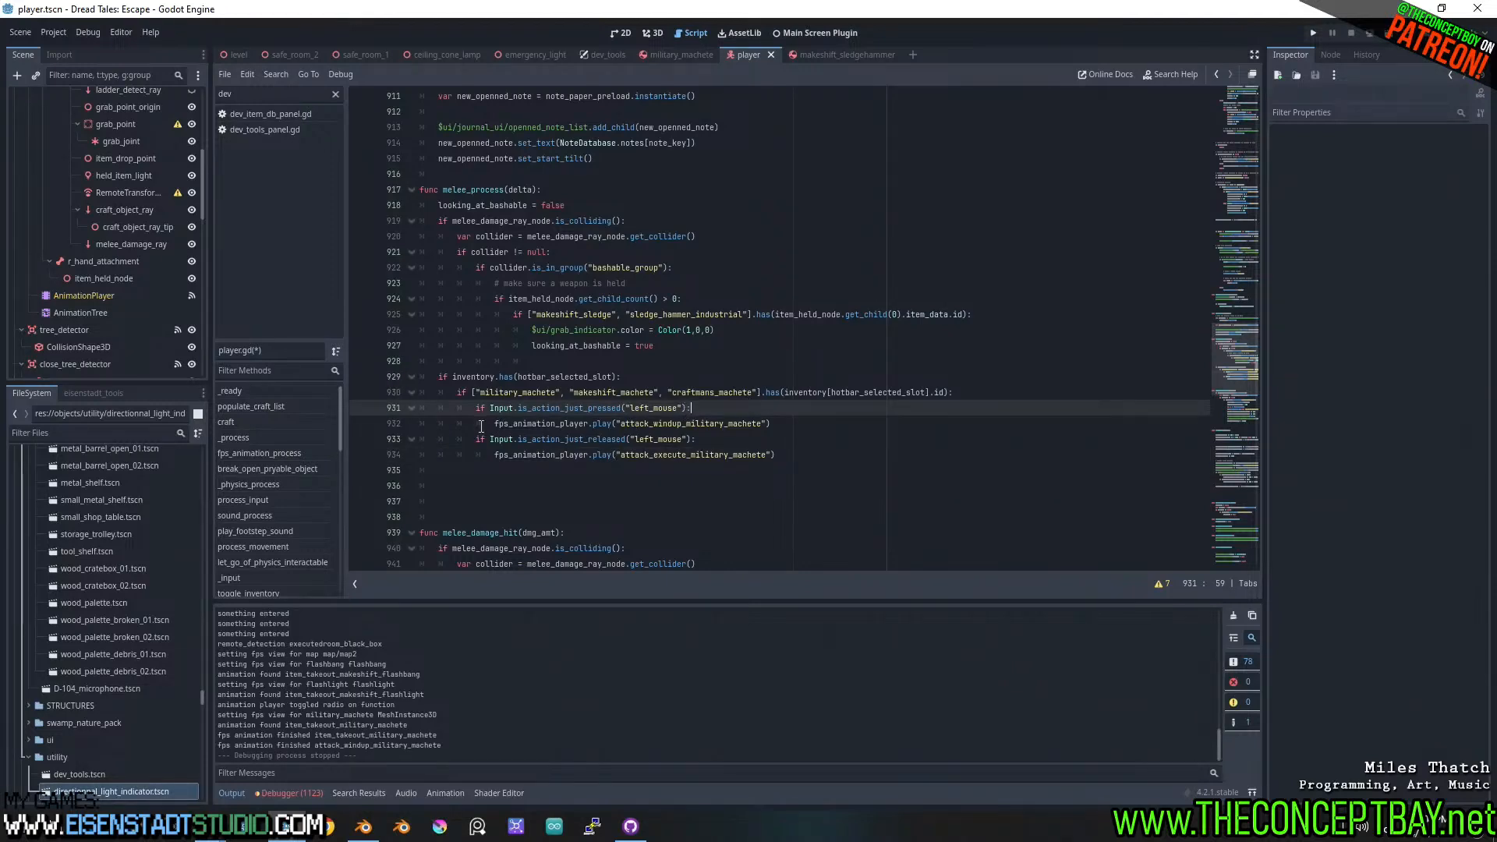
double_click(518, 424)
key("ctrl+c")
left_click(688, 407)
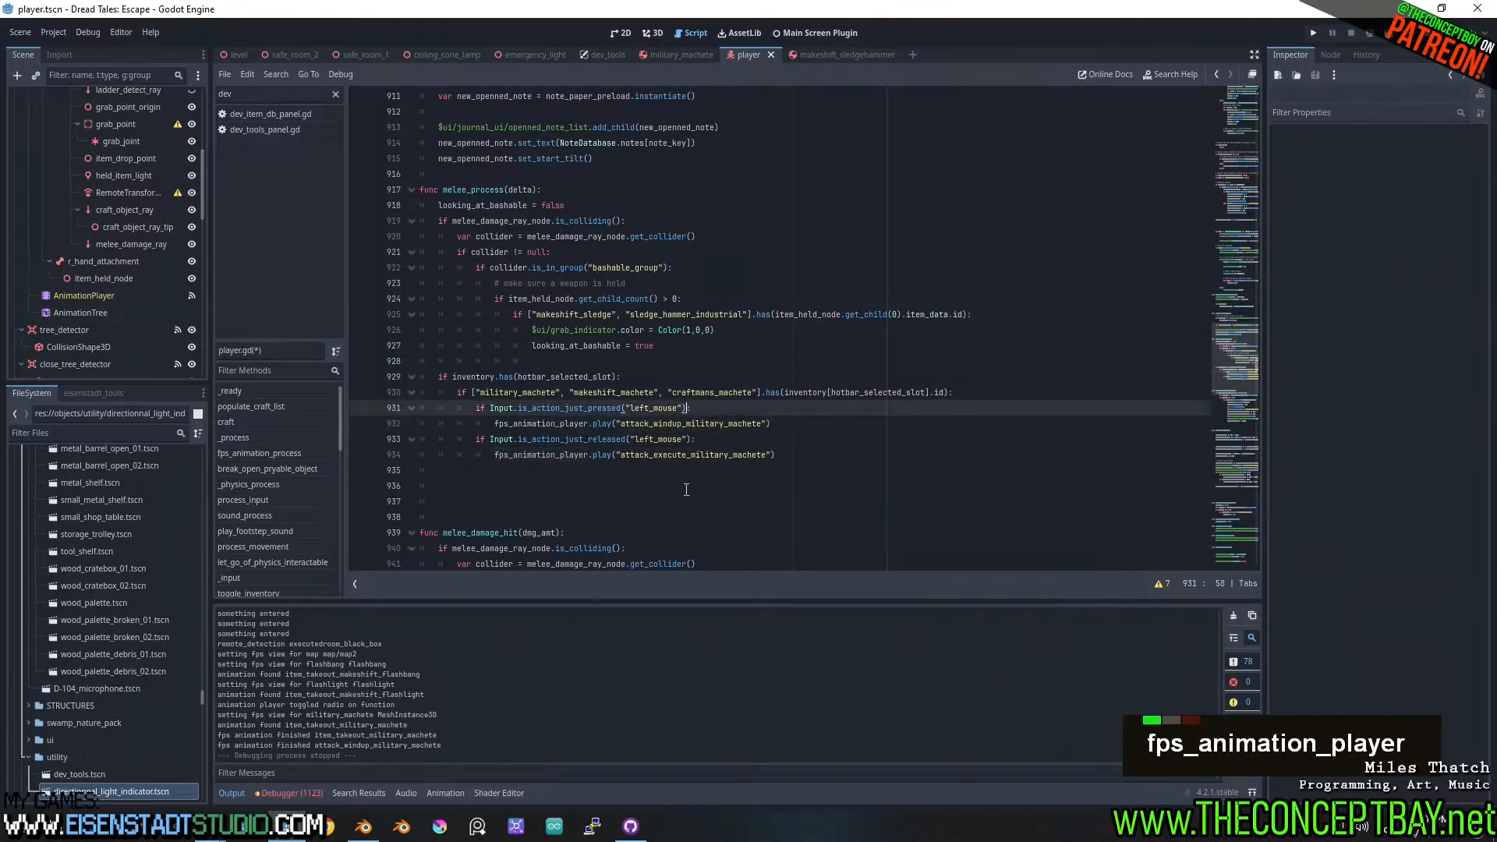
left_click(980, 394)
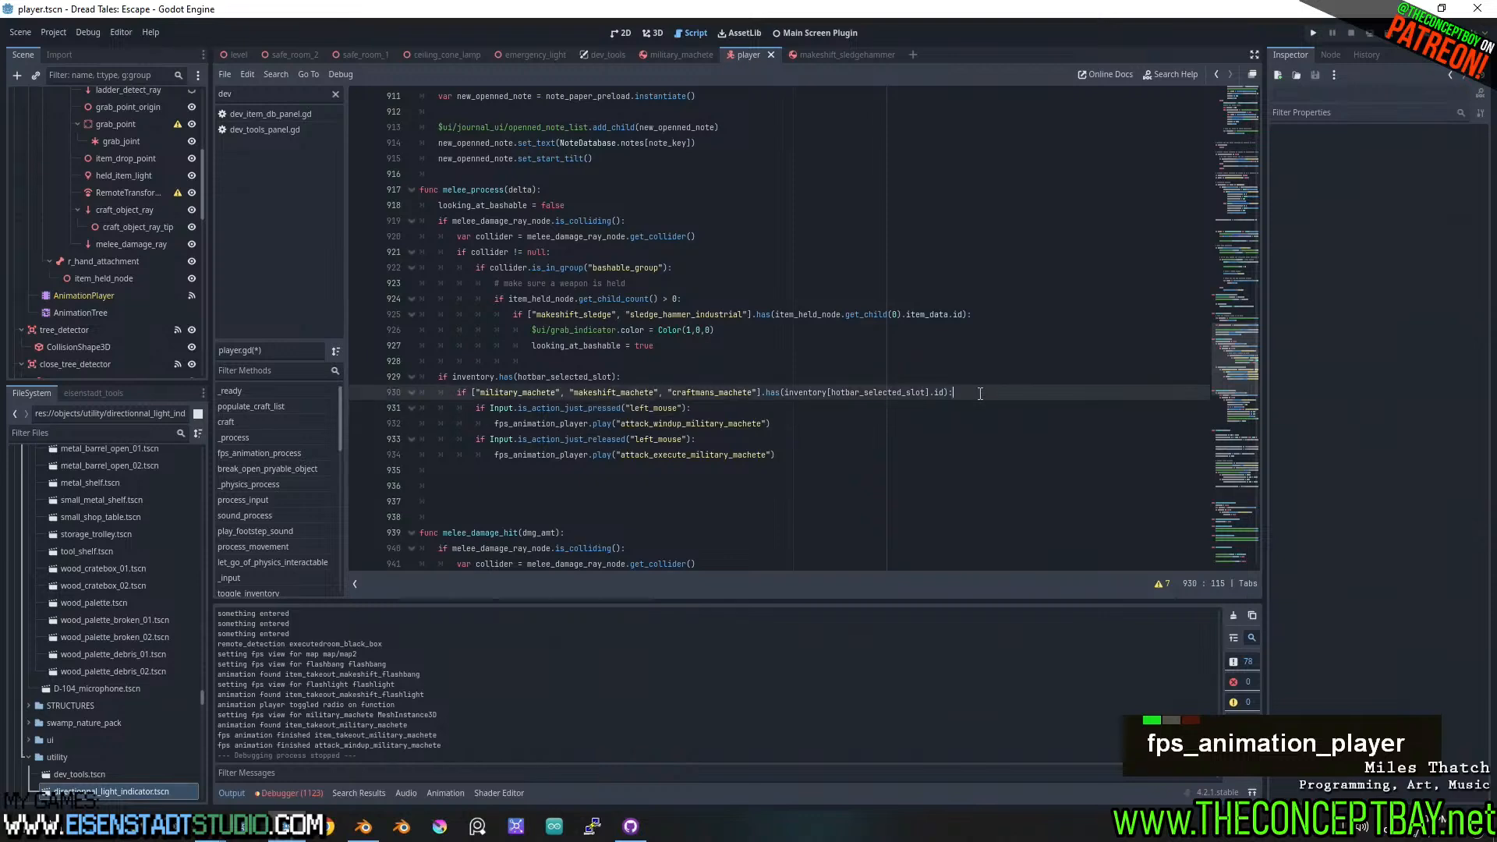
key("Return")
type("if")
key("ctrl+v")
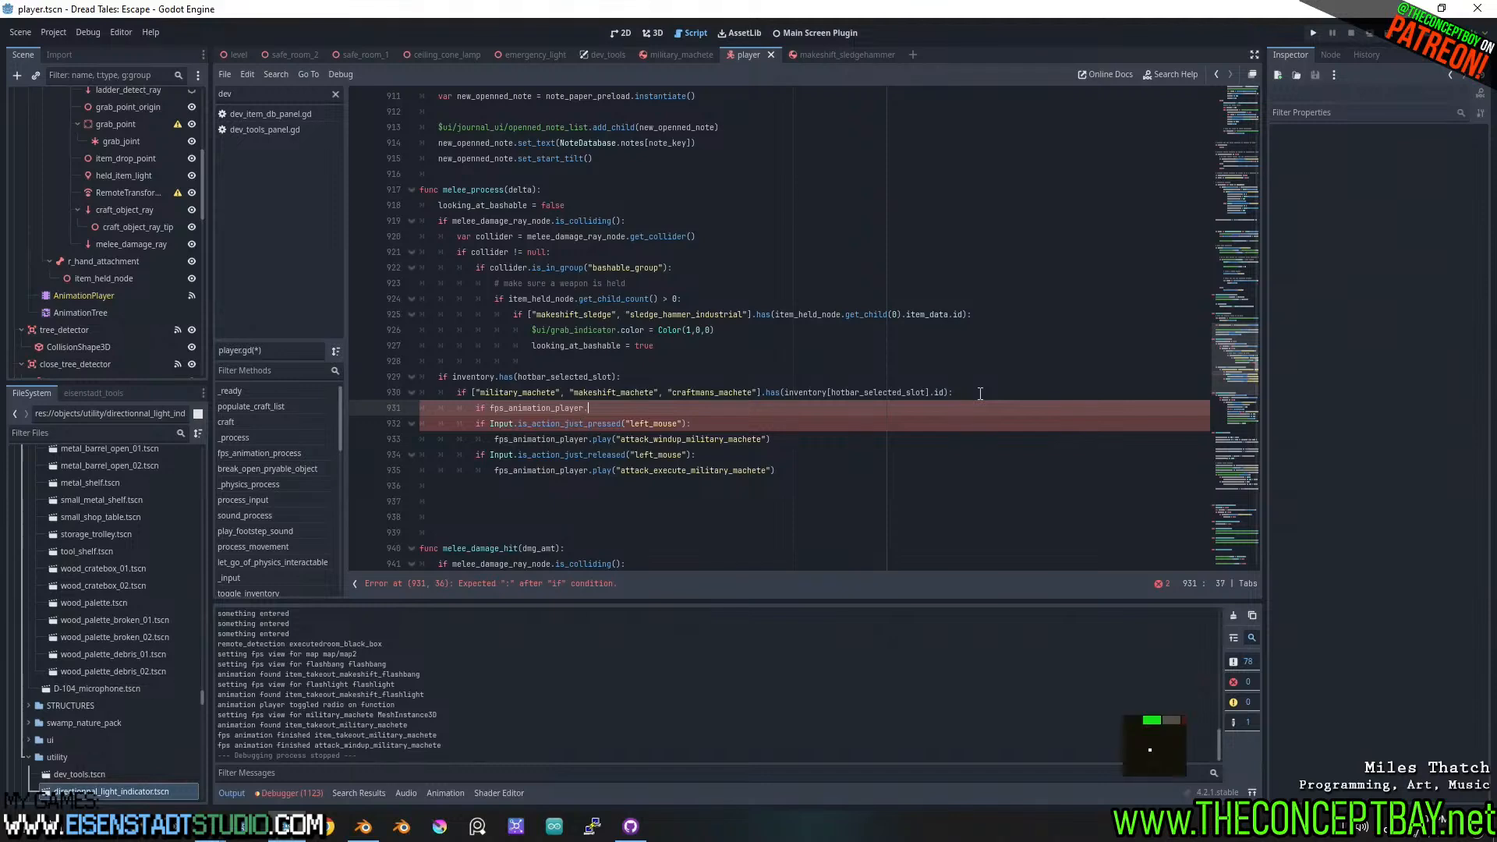
- Complete that if statement as fps_animation_player.is_playing(): return, add a blank line below it and save
type(".is_")
key("Return")
type(":")
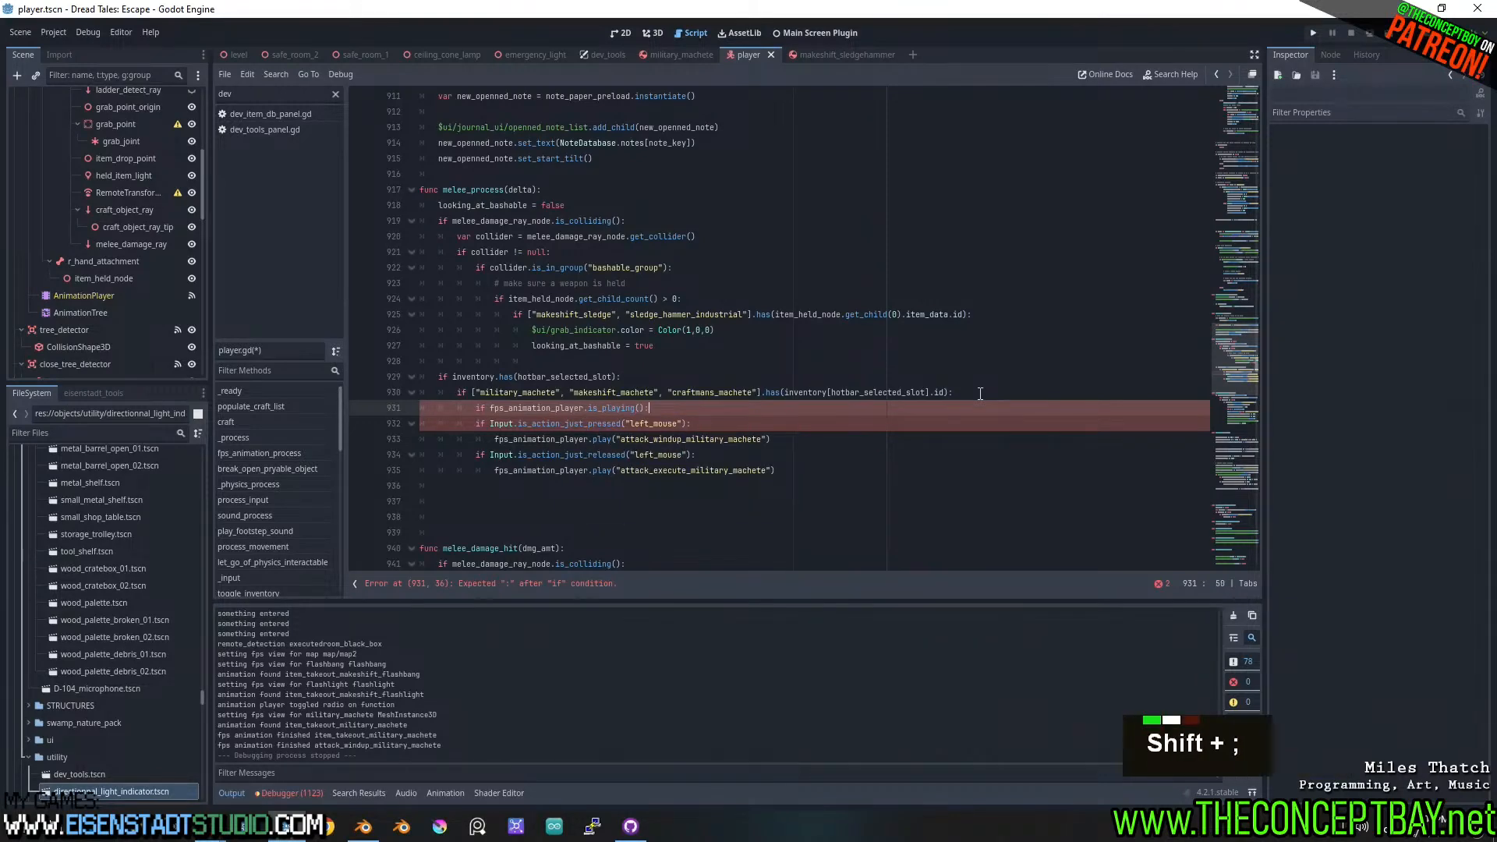
type(" return")
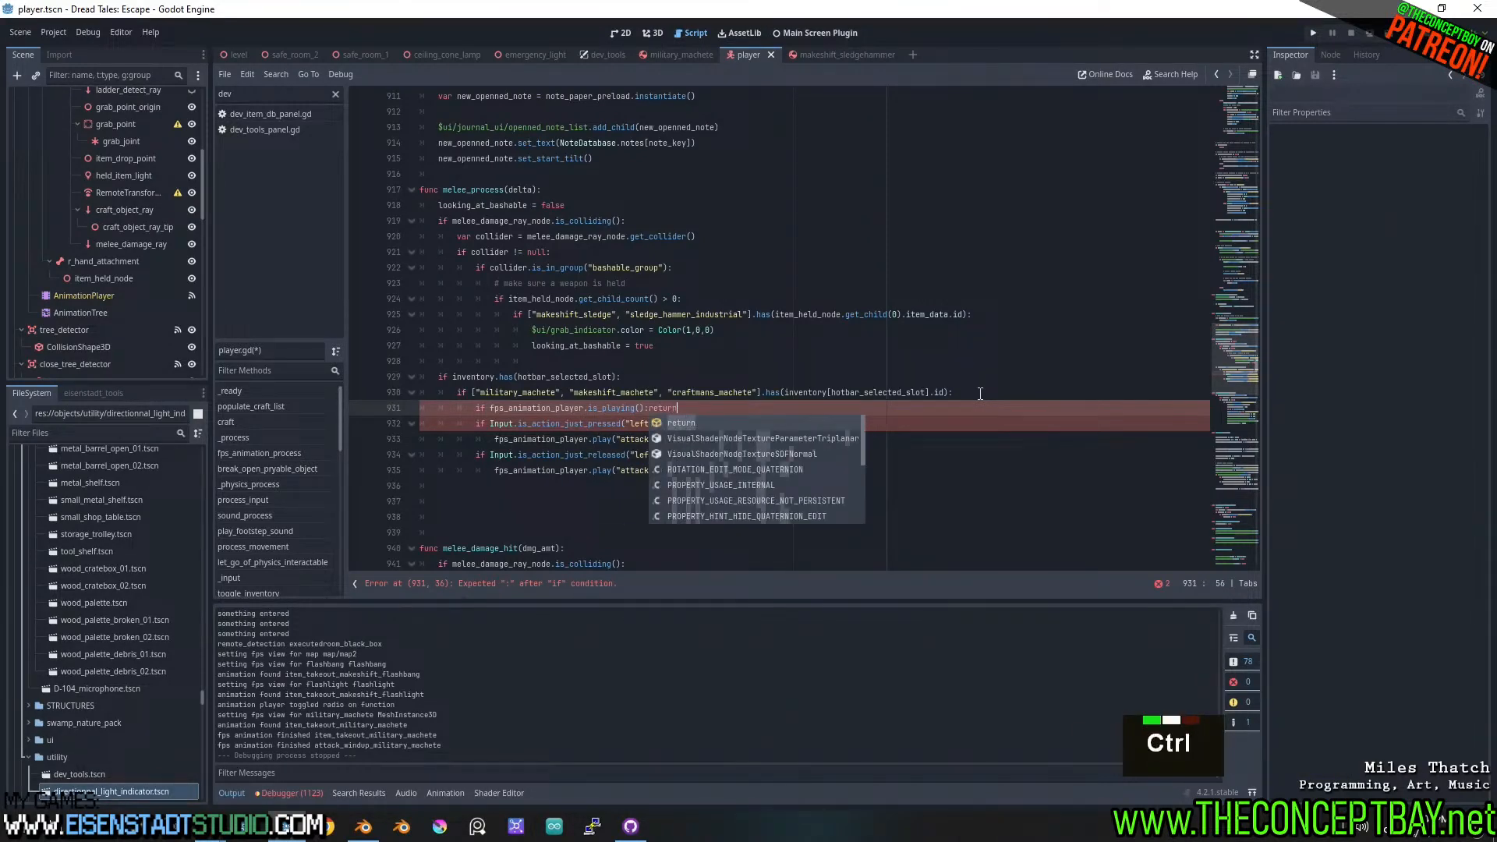
key("ctrl+Left")
key("ctrl+Right")
key("Return")
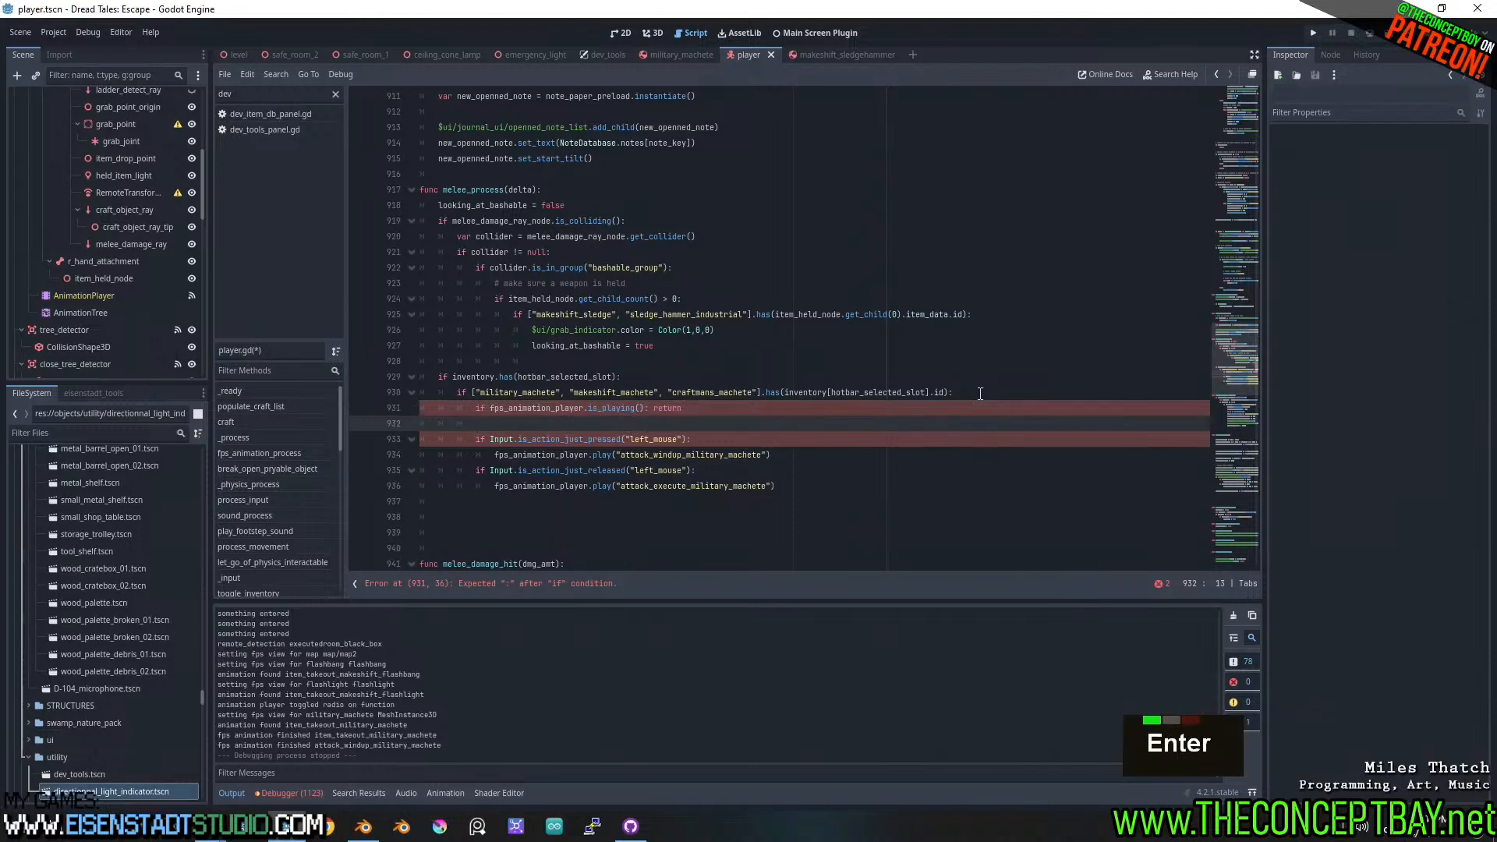
key("ctrl+s")
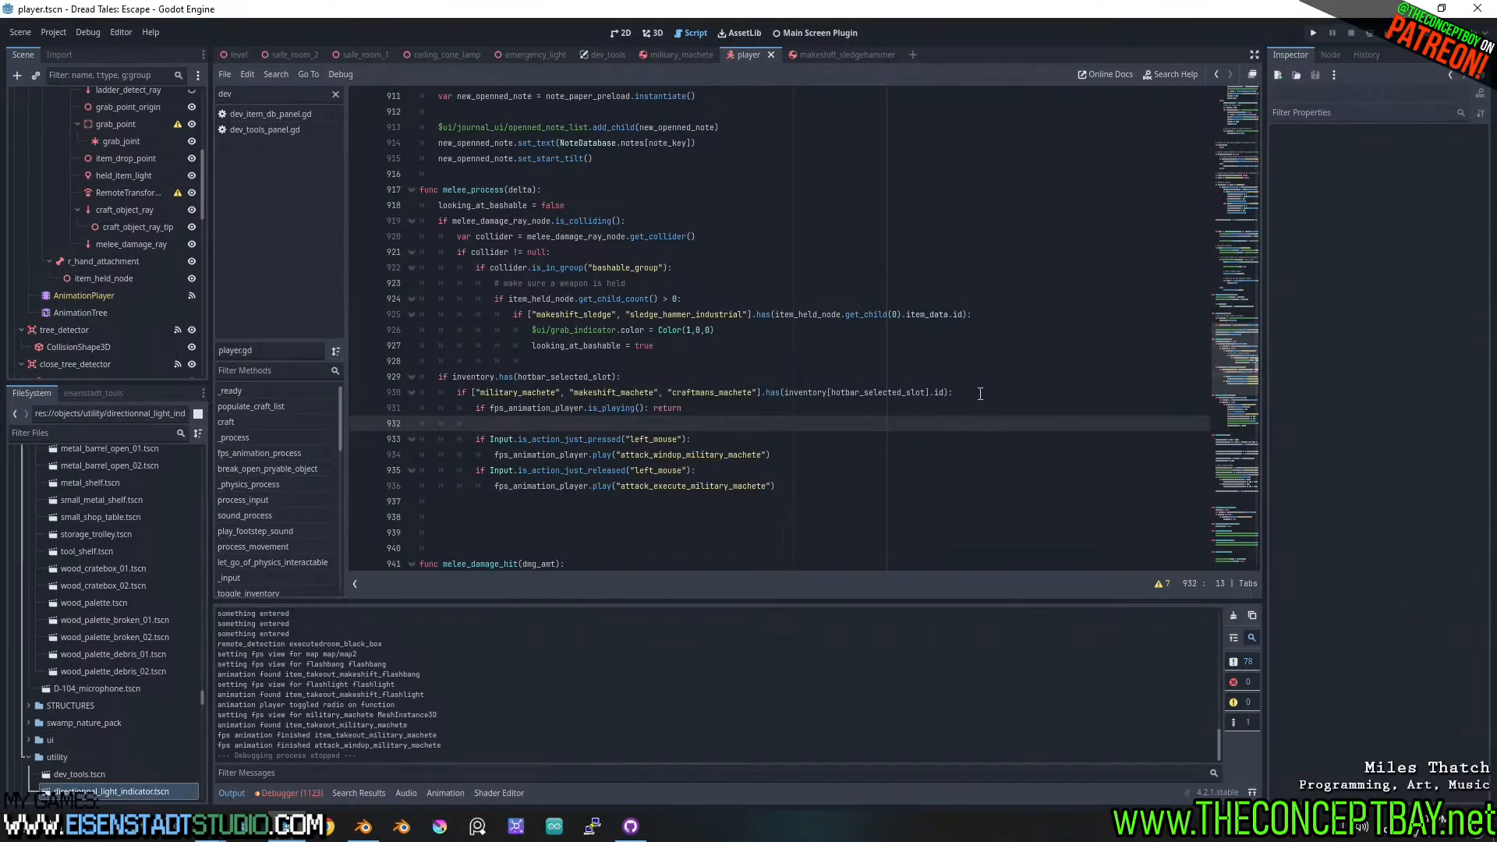
- Move the fps_animation_player.is_playing() expression from the early-return line to the end of the left_mouse just_pressed condition
left_click_drag(811, 487, 438, 470)
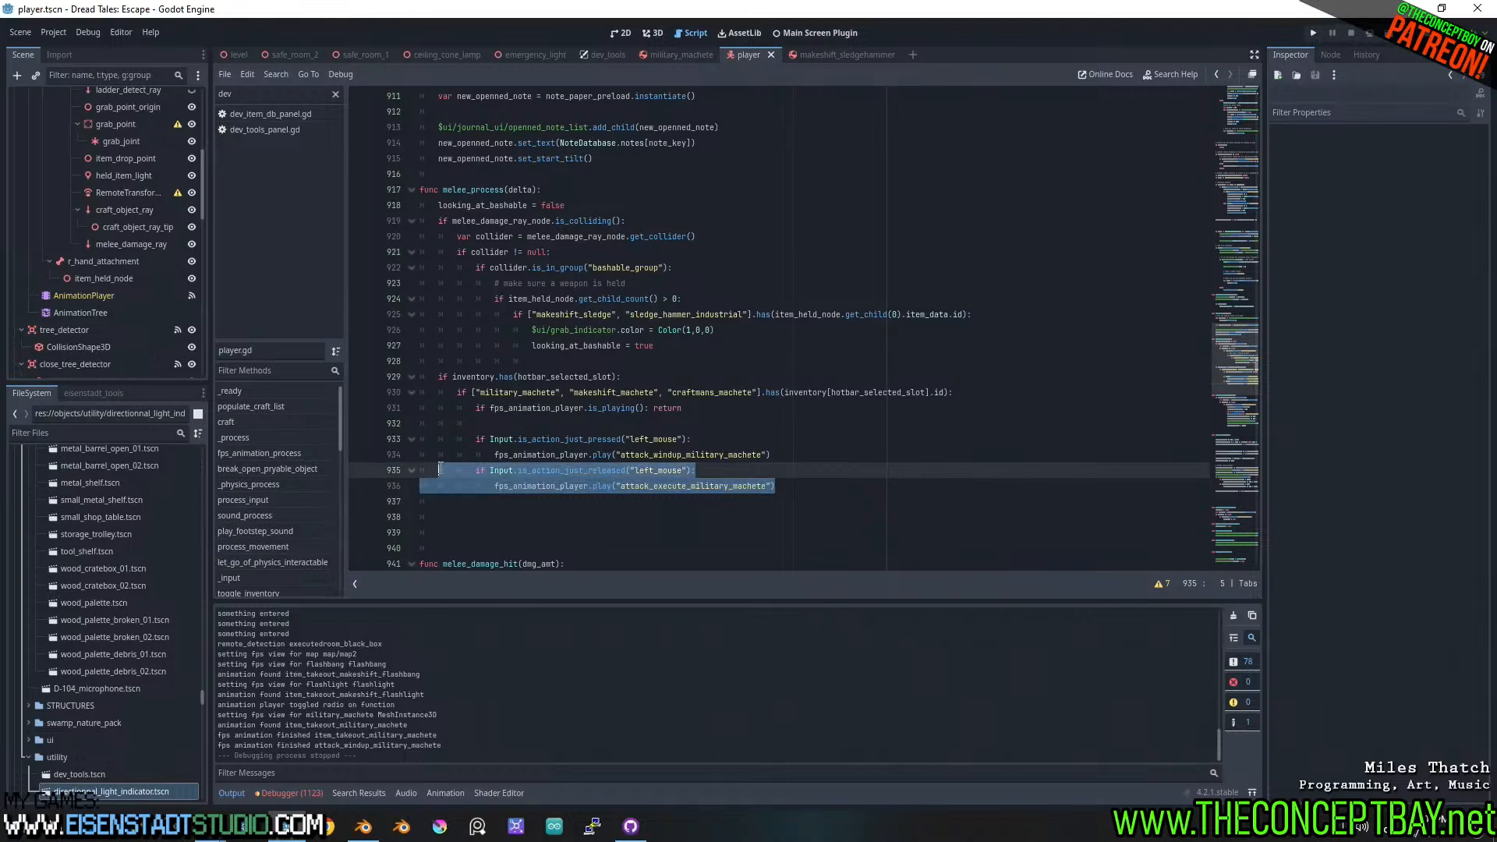
left_click_drag(489, 408, 646, 414)
key("ctrl+x")
key("Down")
key("Down")
key("End")
key("Left")
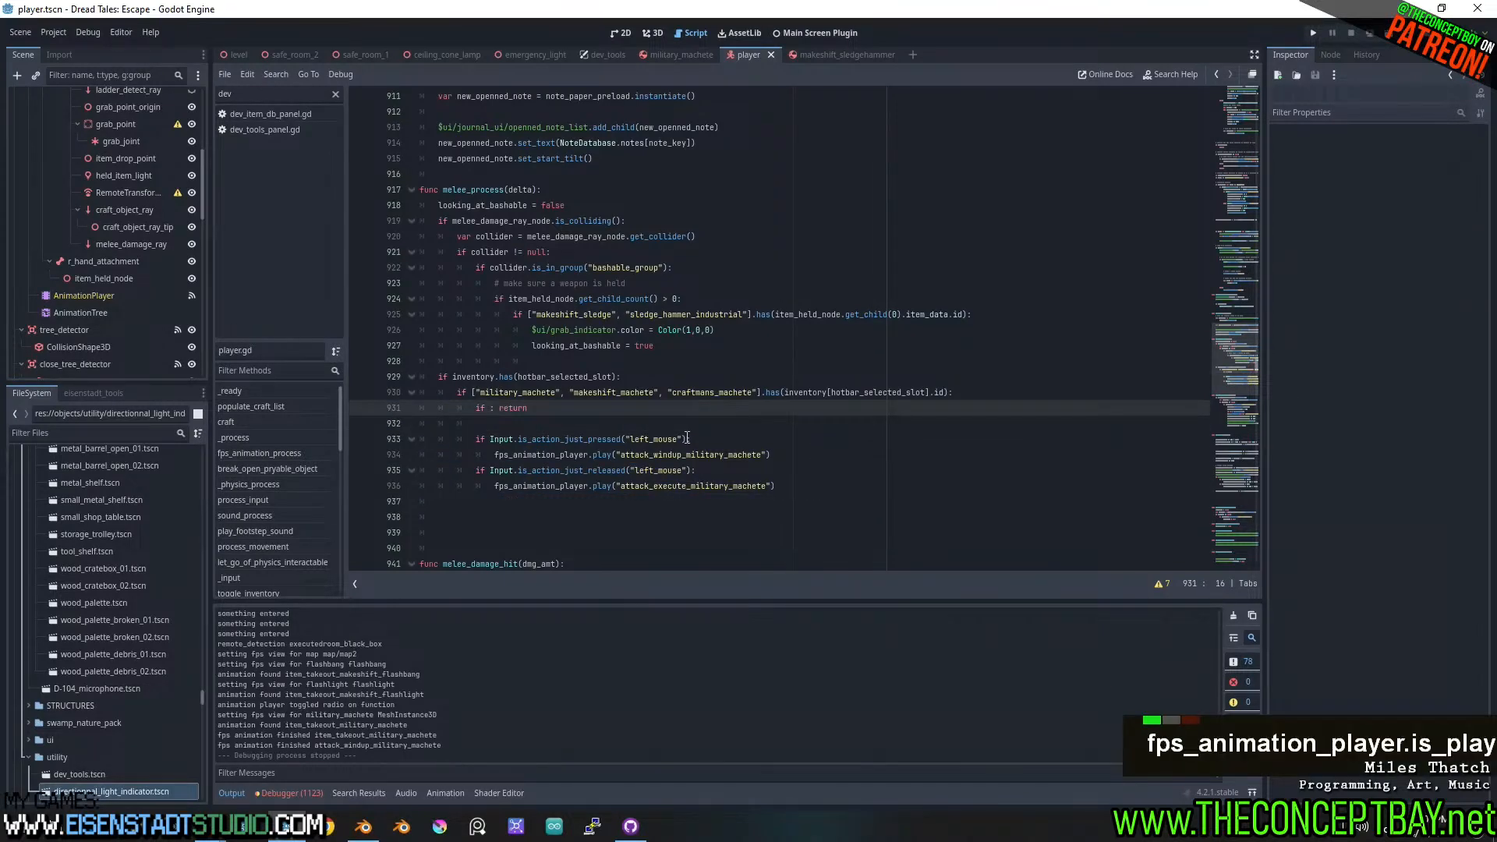
key("ctrl+v")
type(":")
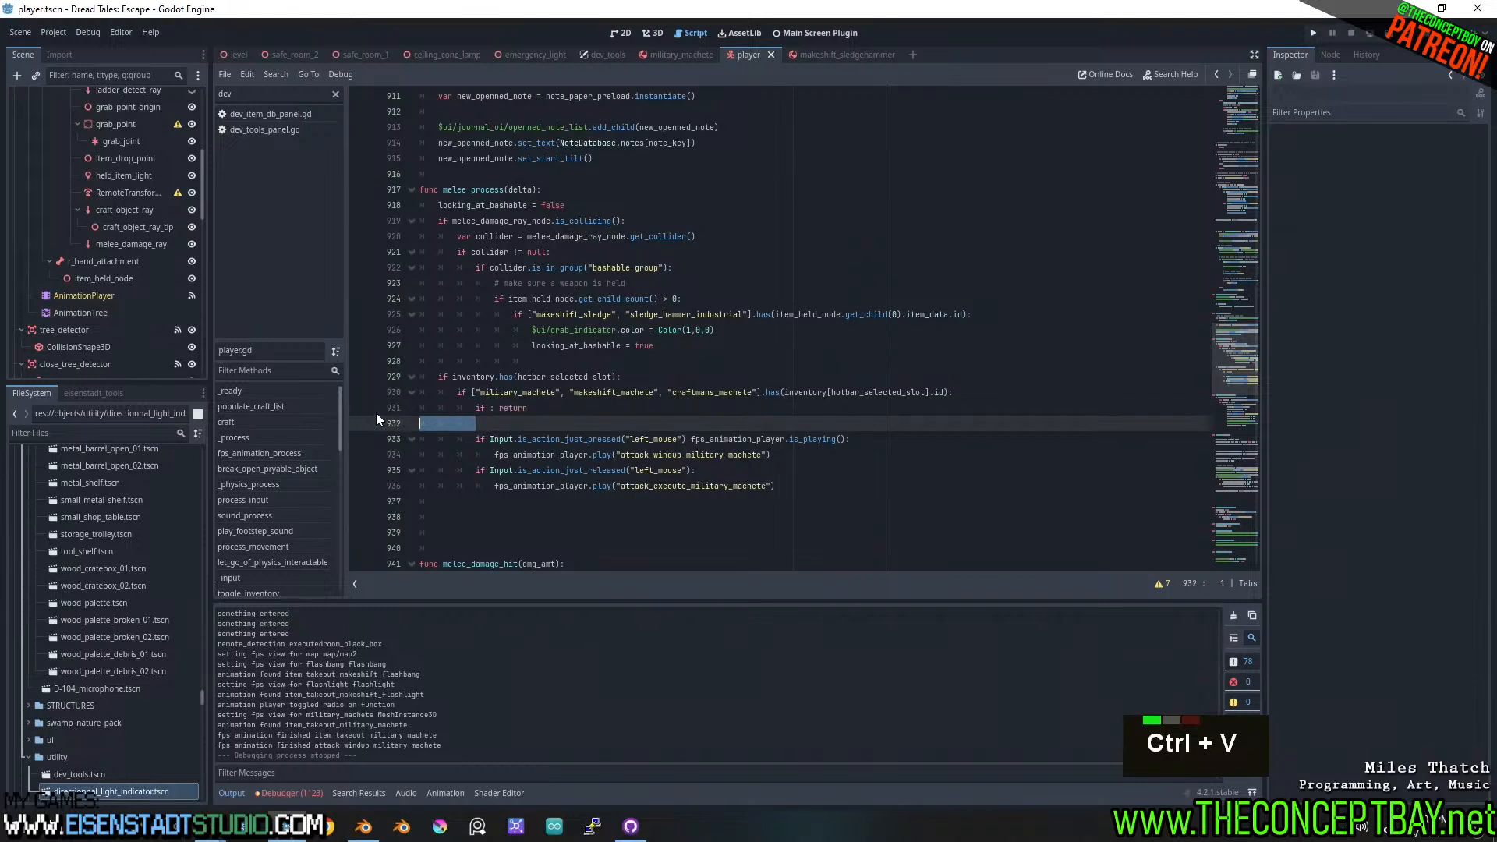
- Delete the leftover empty if-return line and the blank line above the just_pressed condition
double_click(381, 411)
key("BackSpace")
key("BackSpace")
key("BackSpace")
key("BackSpace")
key("BackSpace")
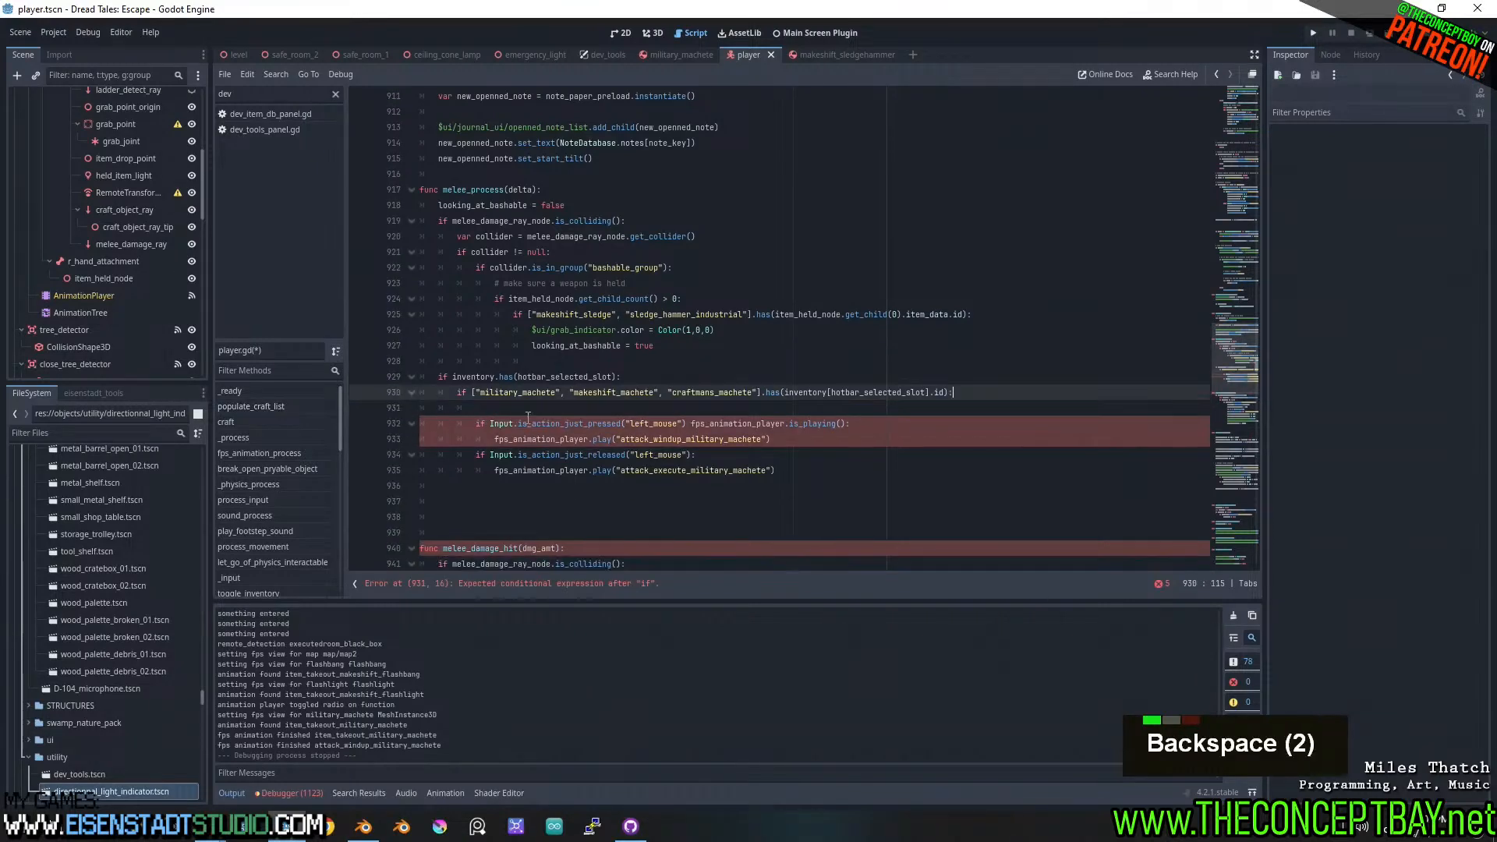
key("BackSpace")
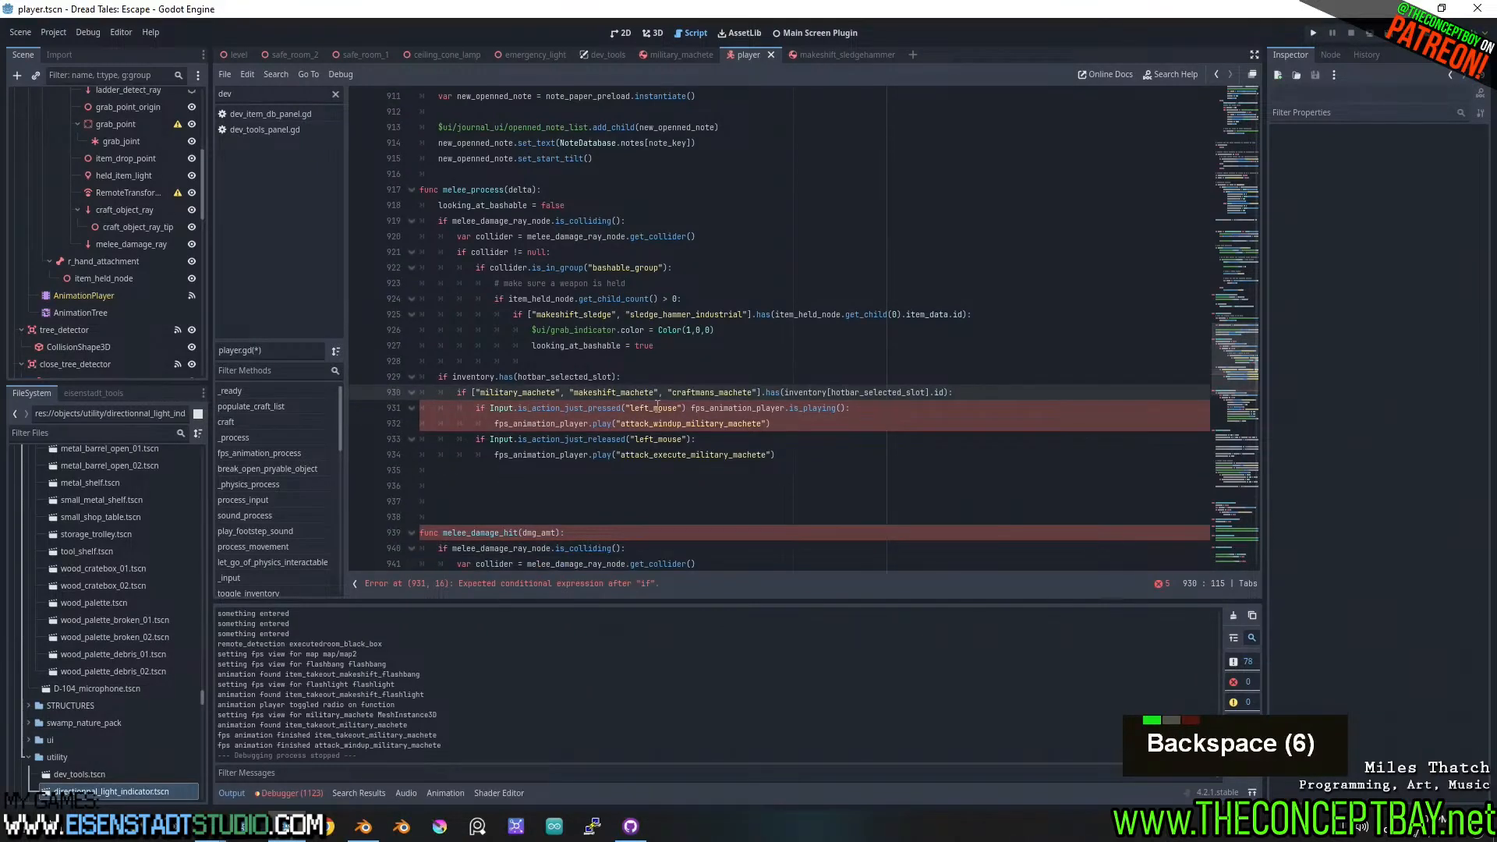
- Join the two parts of the just_pressed condition with "and not" before fps_animation_player.is_playing()
left_click(692, 408)
type("and ")
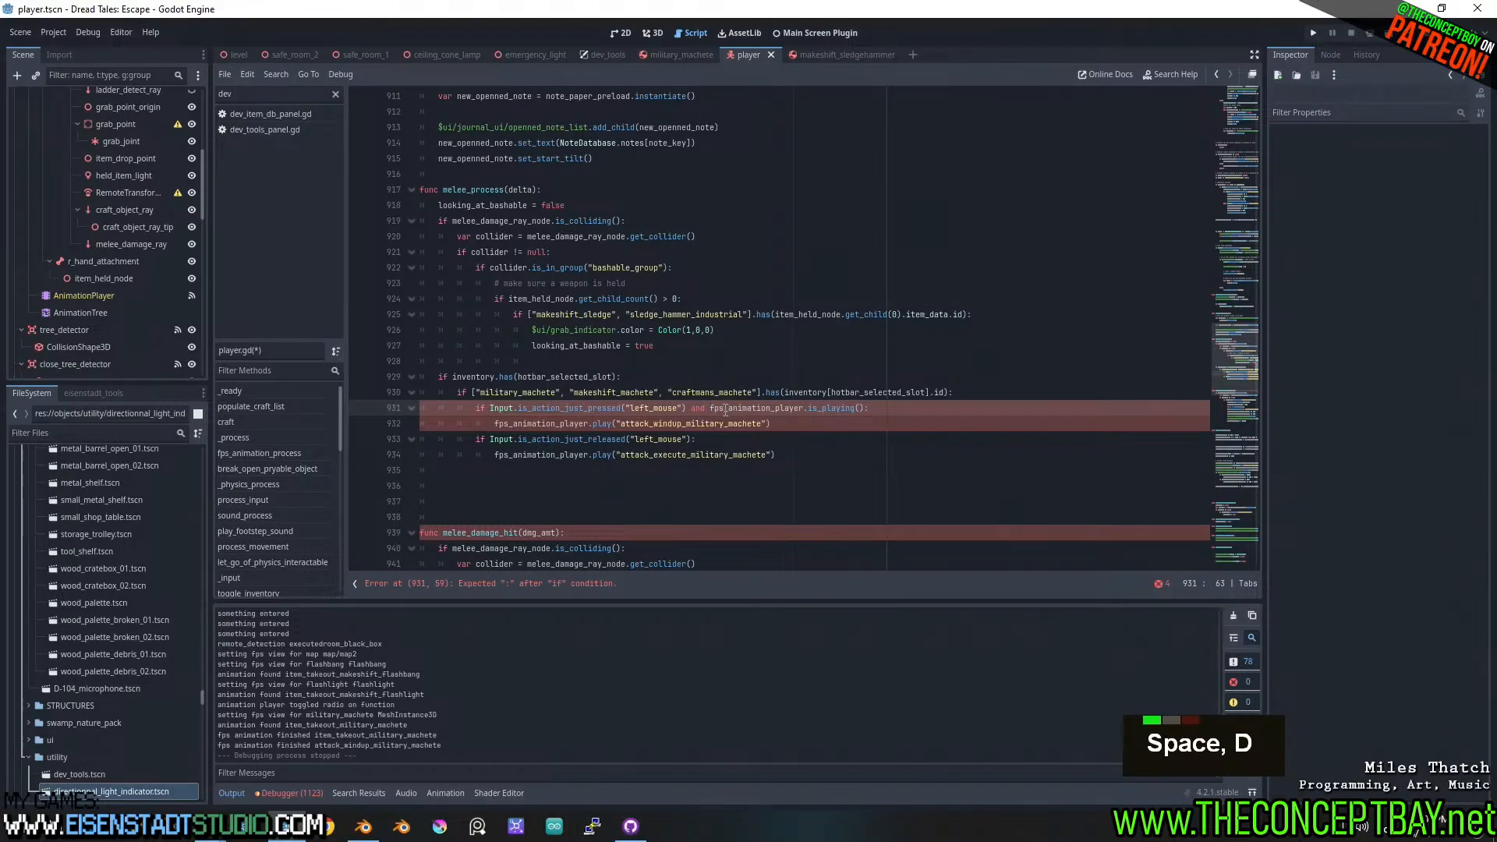
type("not")
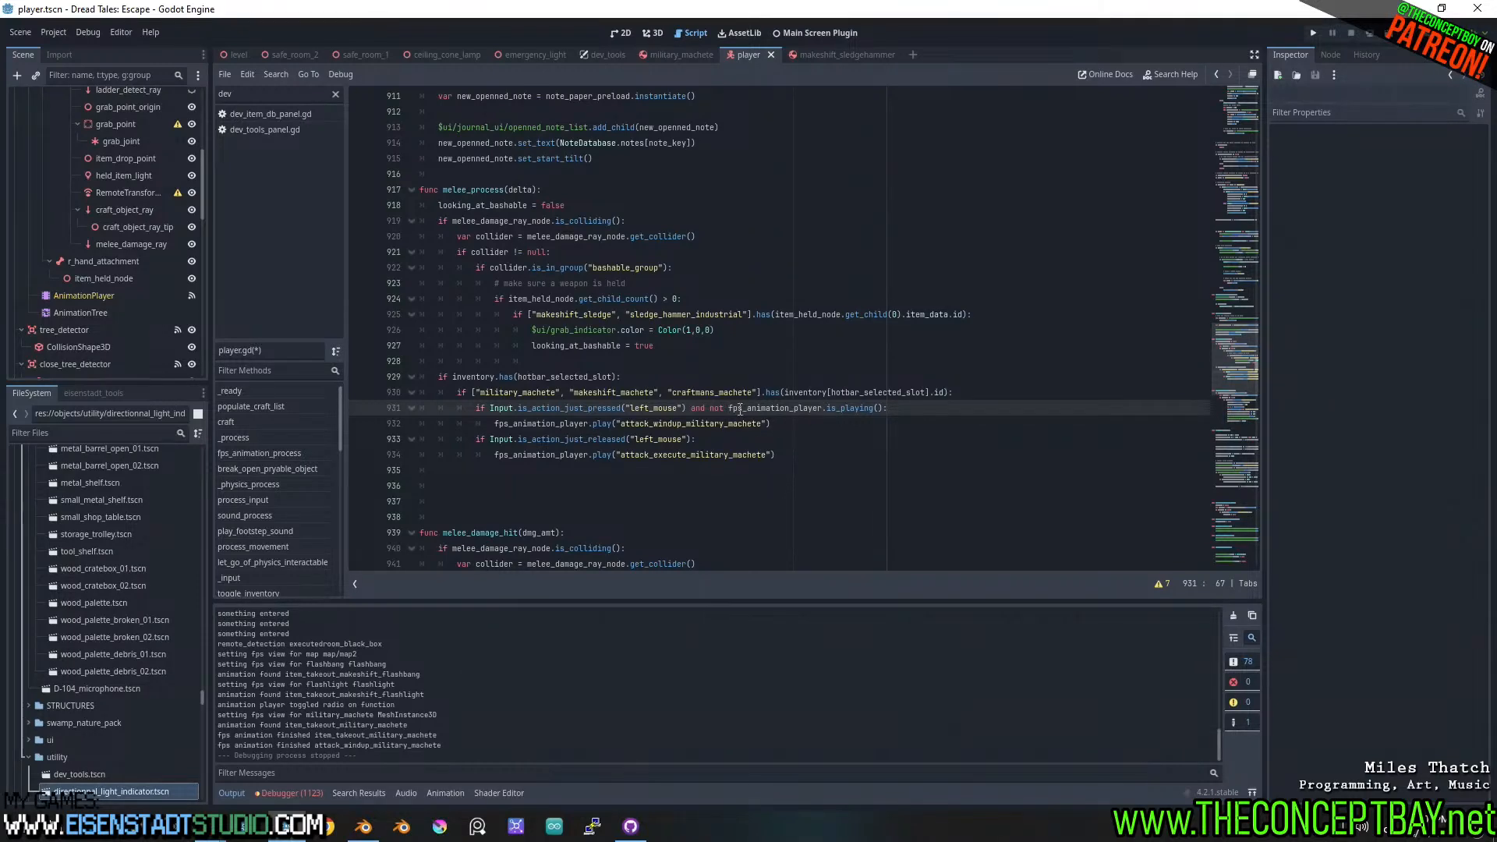
left_click_drag(730, 408, 883, 409)
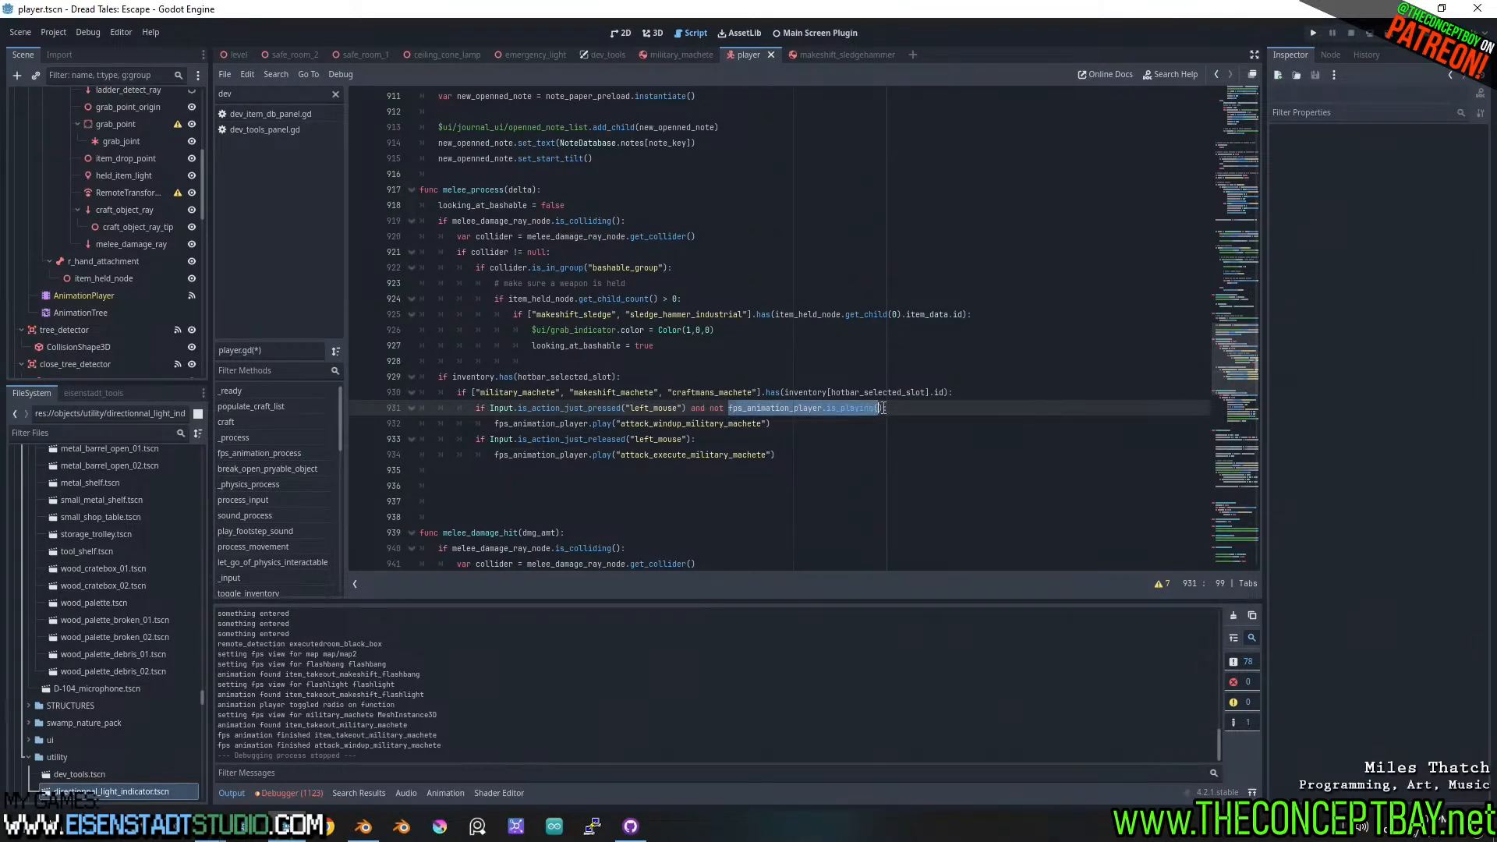
key("ctrl+c")
left_click(734, 444)
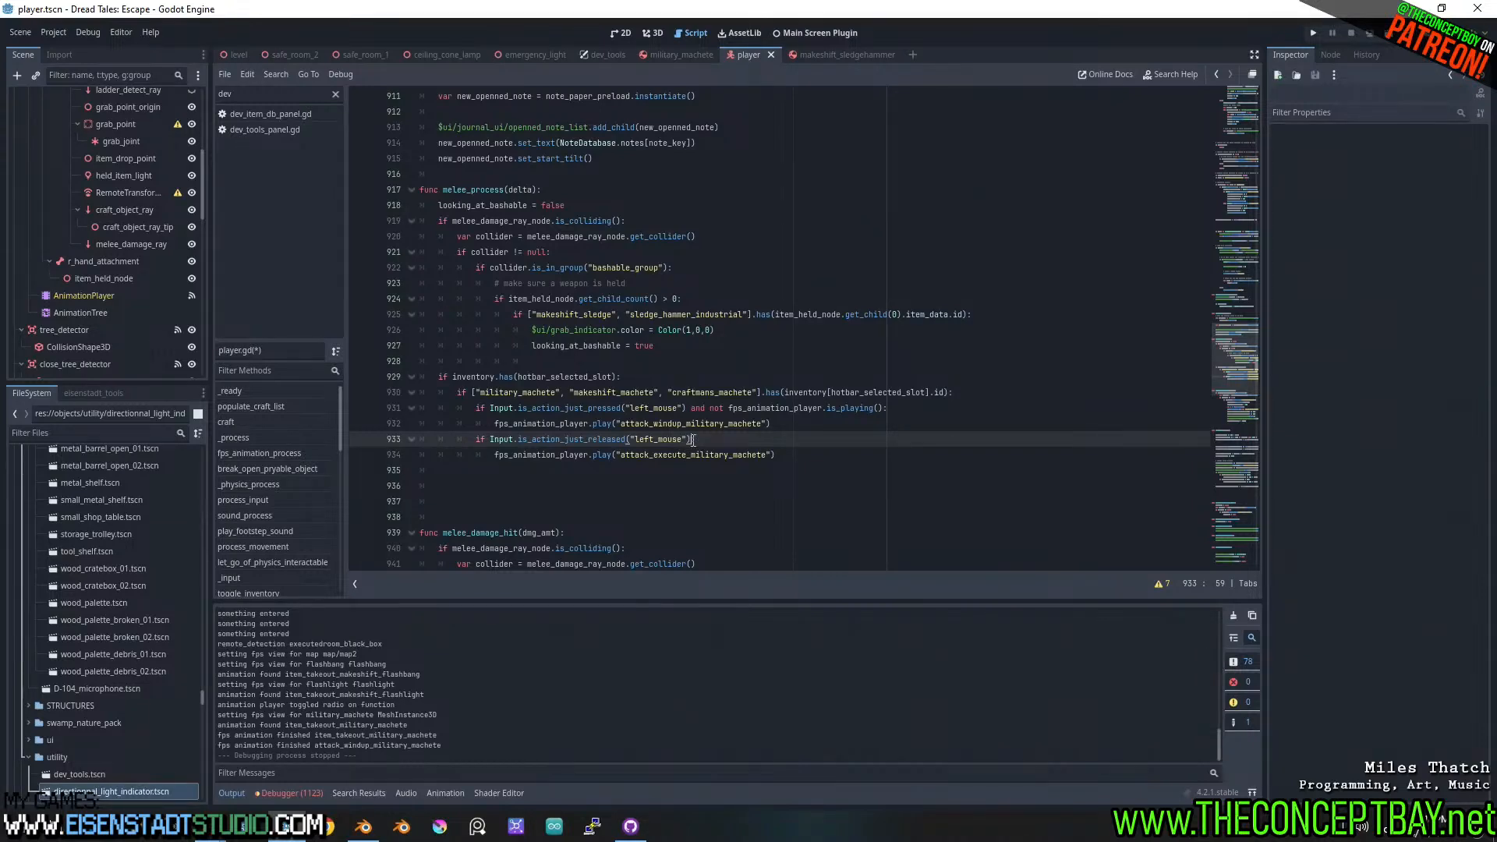
- Run the project and spawn a Military Machete with the in-game item spawner
key("F5")
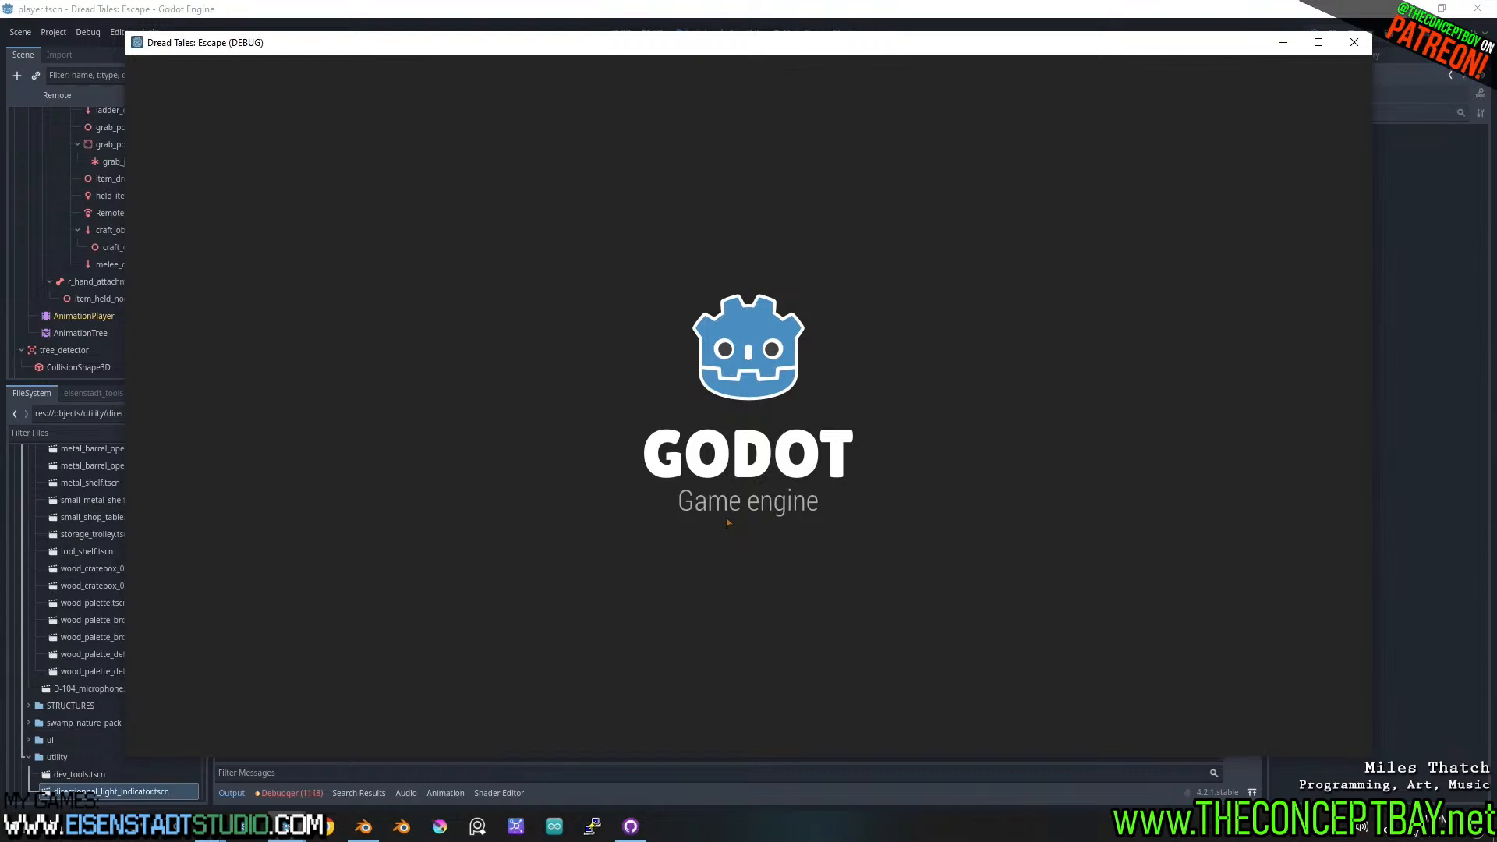
scroll(749, 405, "down", 1)
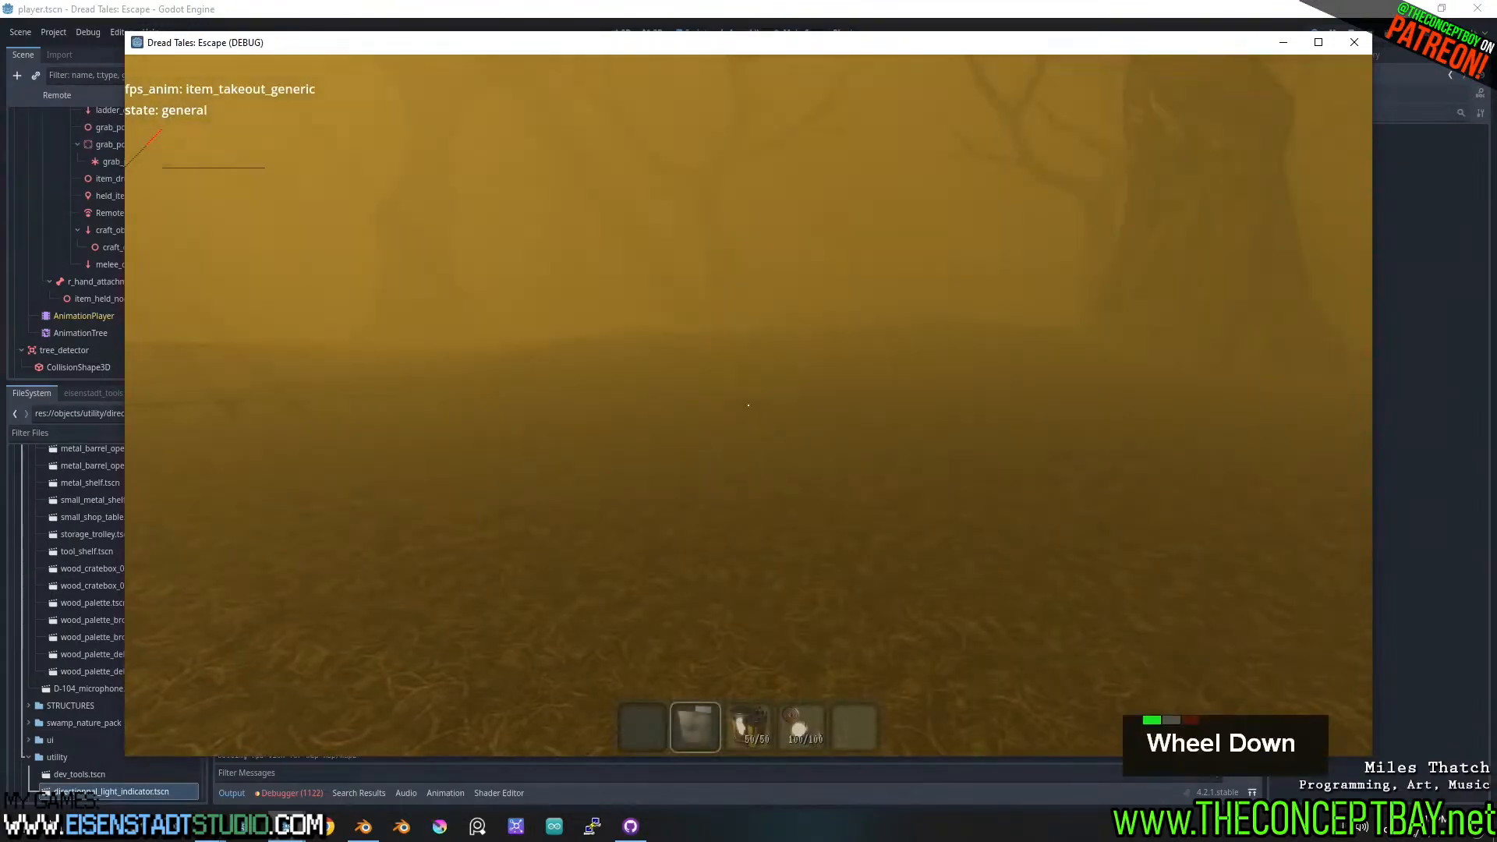
scroll(748, 405, "down", 1)
key("grave")
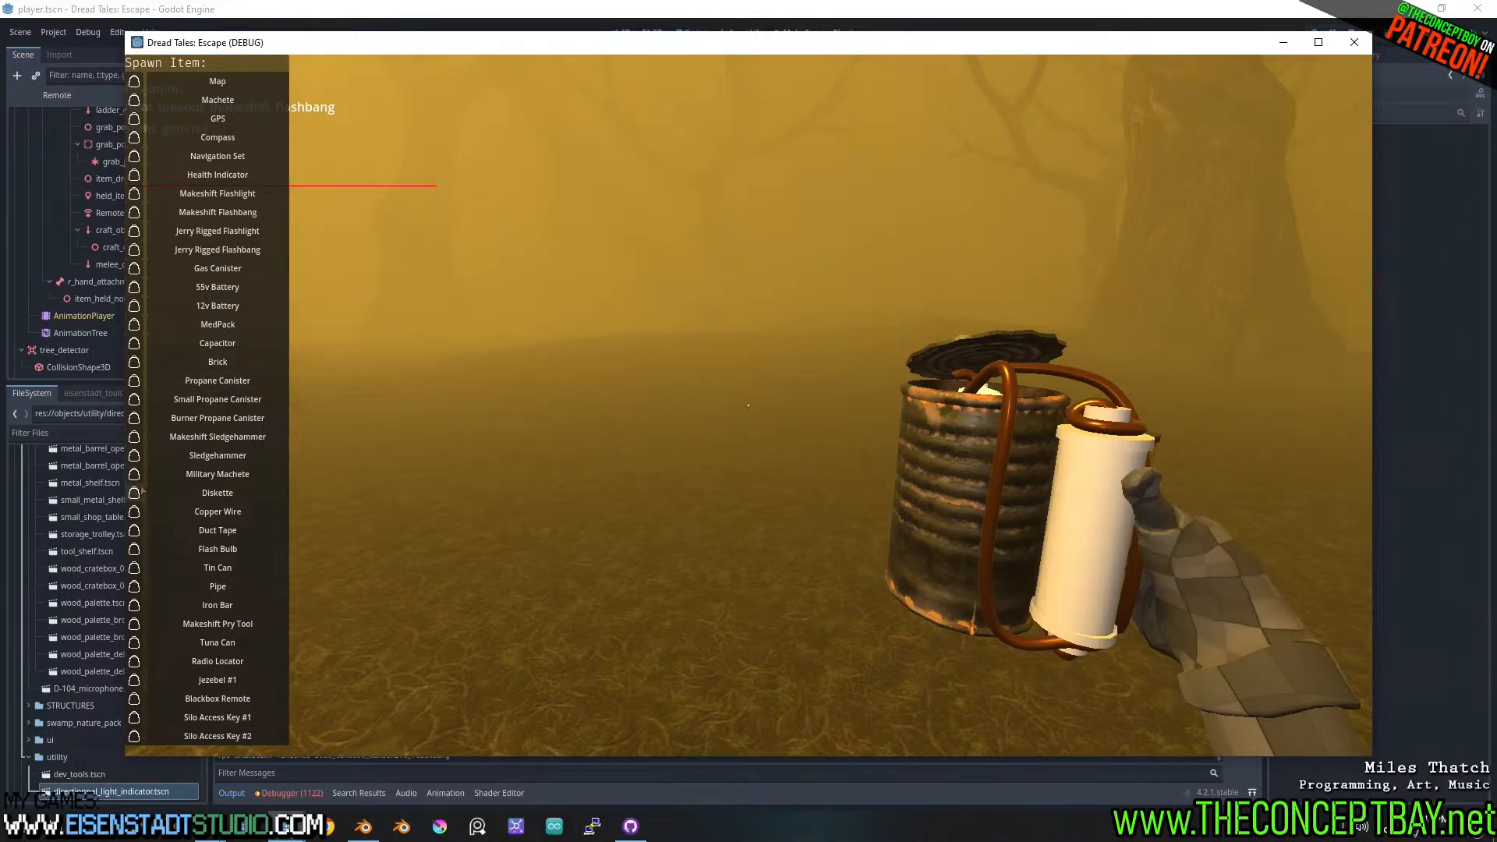
left_click(134, 474)
- Equip the military machete from the hotbar and test single and repeated attacks while walking through the swamp
scroll(749, 405, "down", 4)
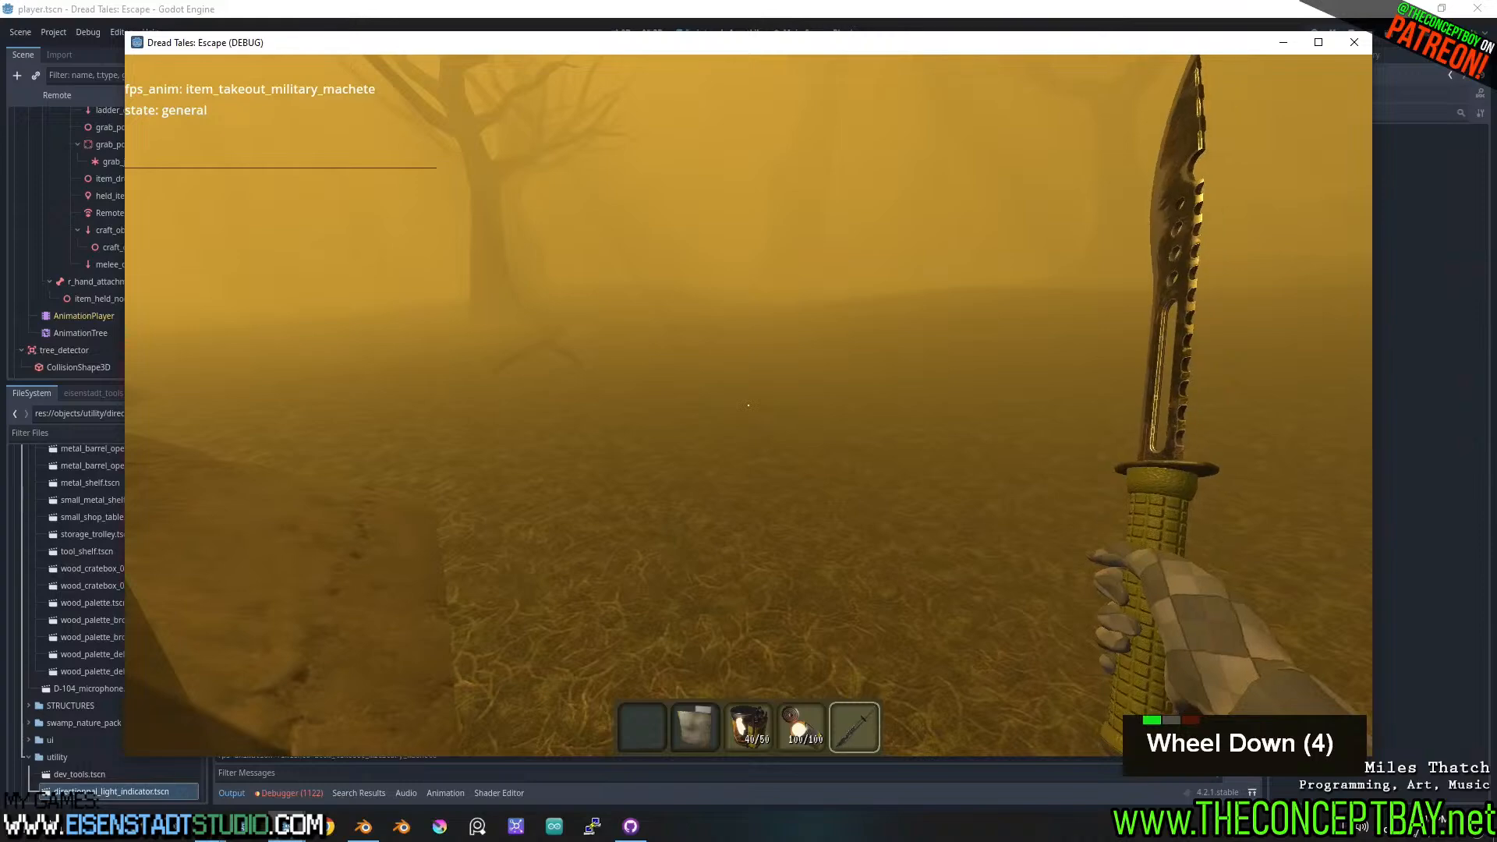
left_click(748, 404)
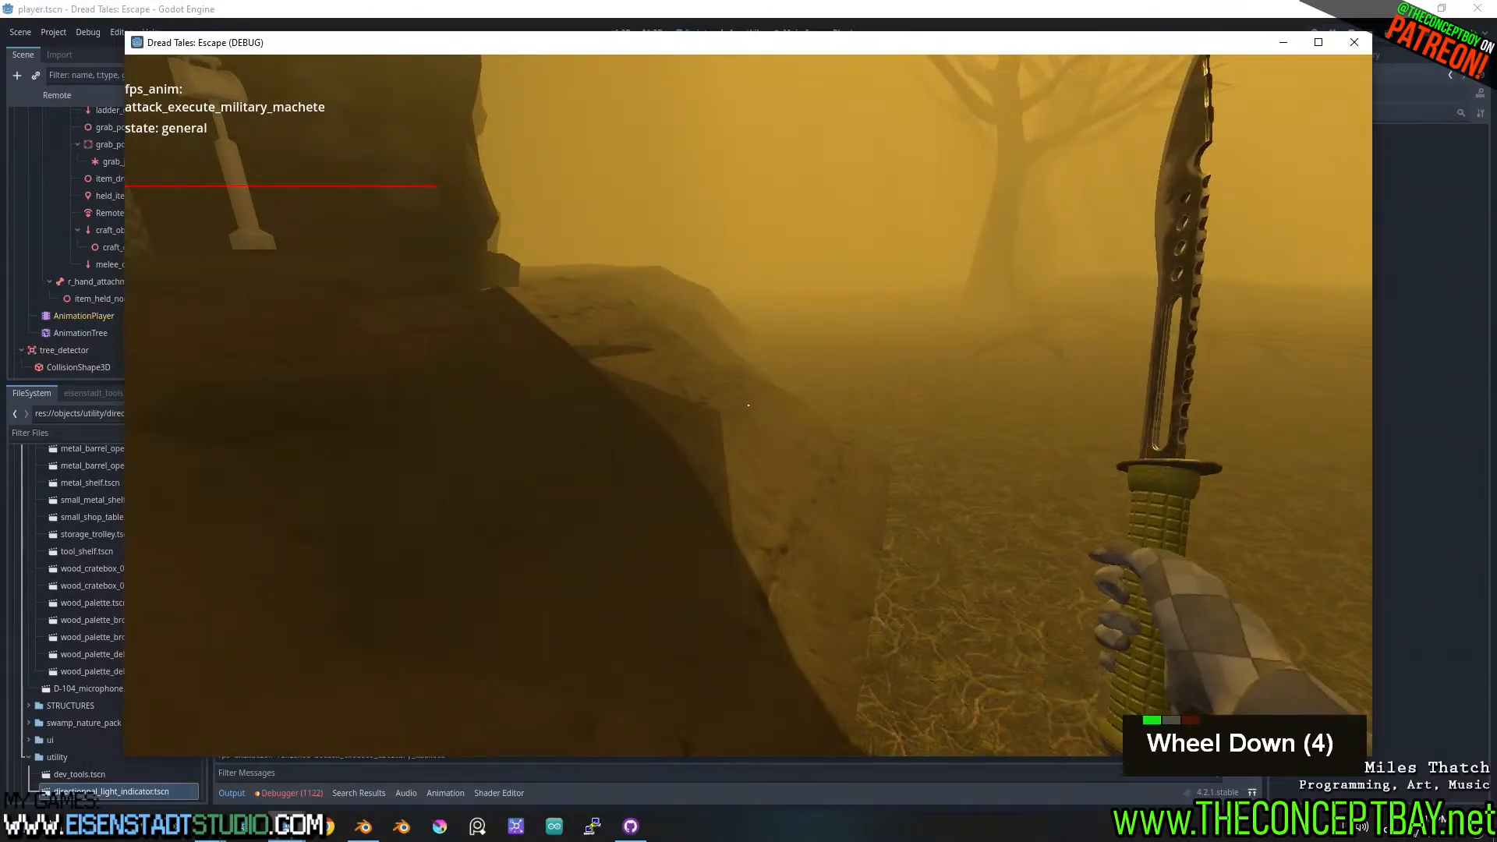
key("w")
left_click(748, 405)
key("w")
key("w")
key("w")
key("d")
key("d")
key("d")
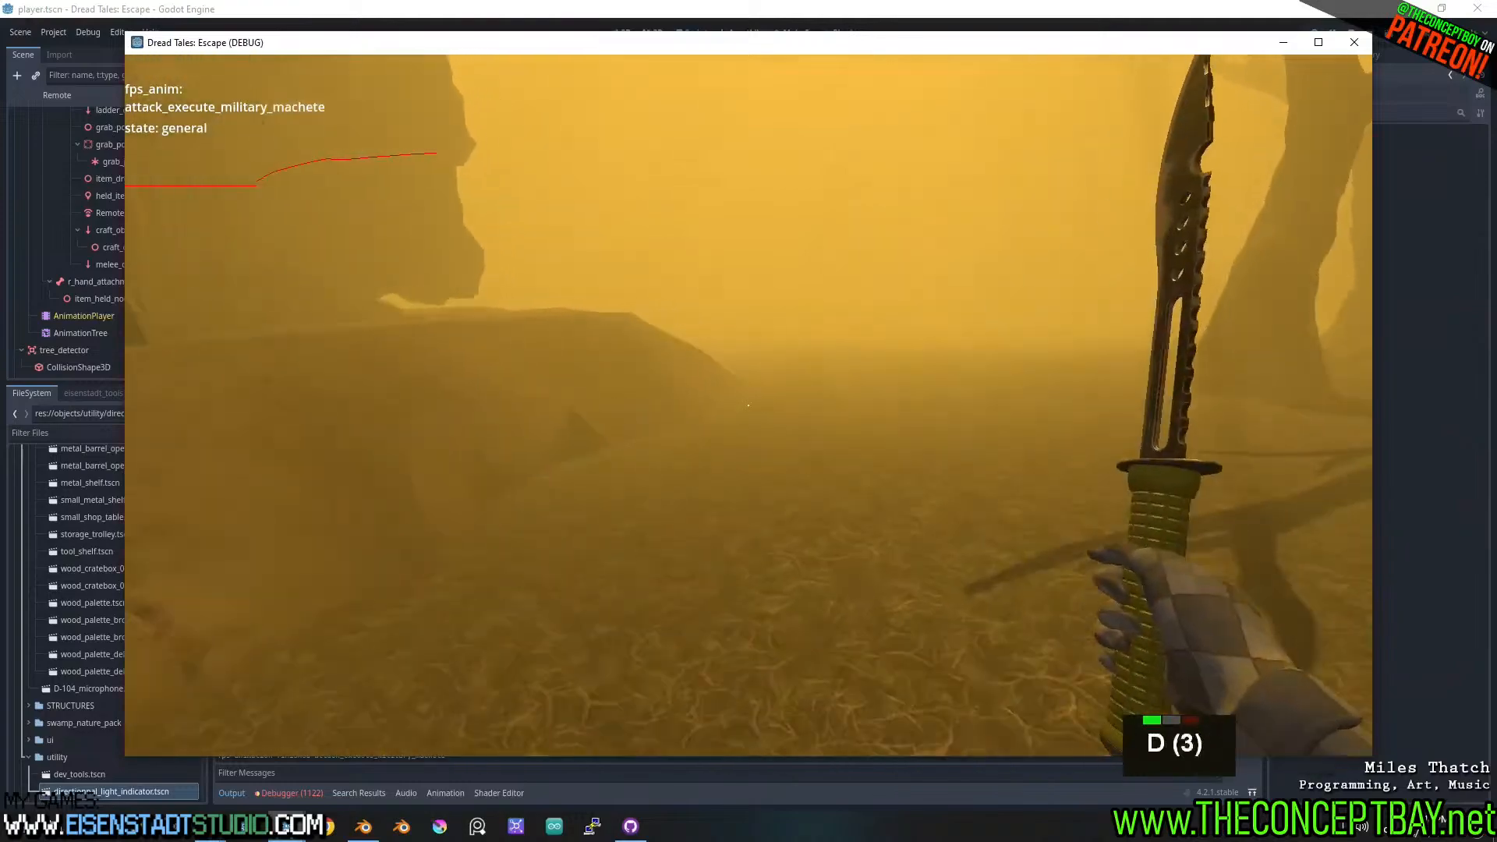
double_click(749, 404)
key("d")
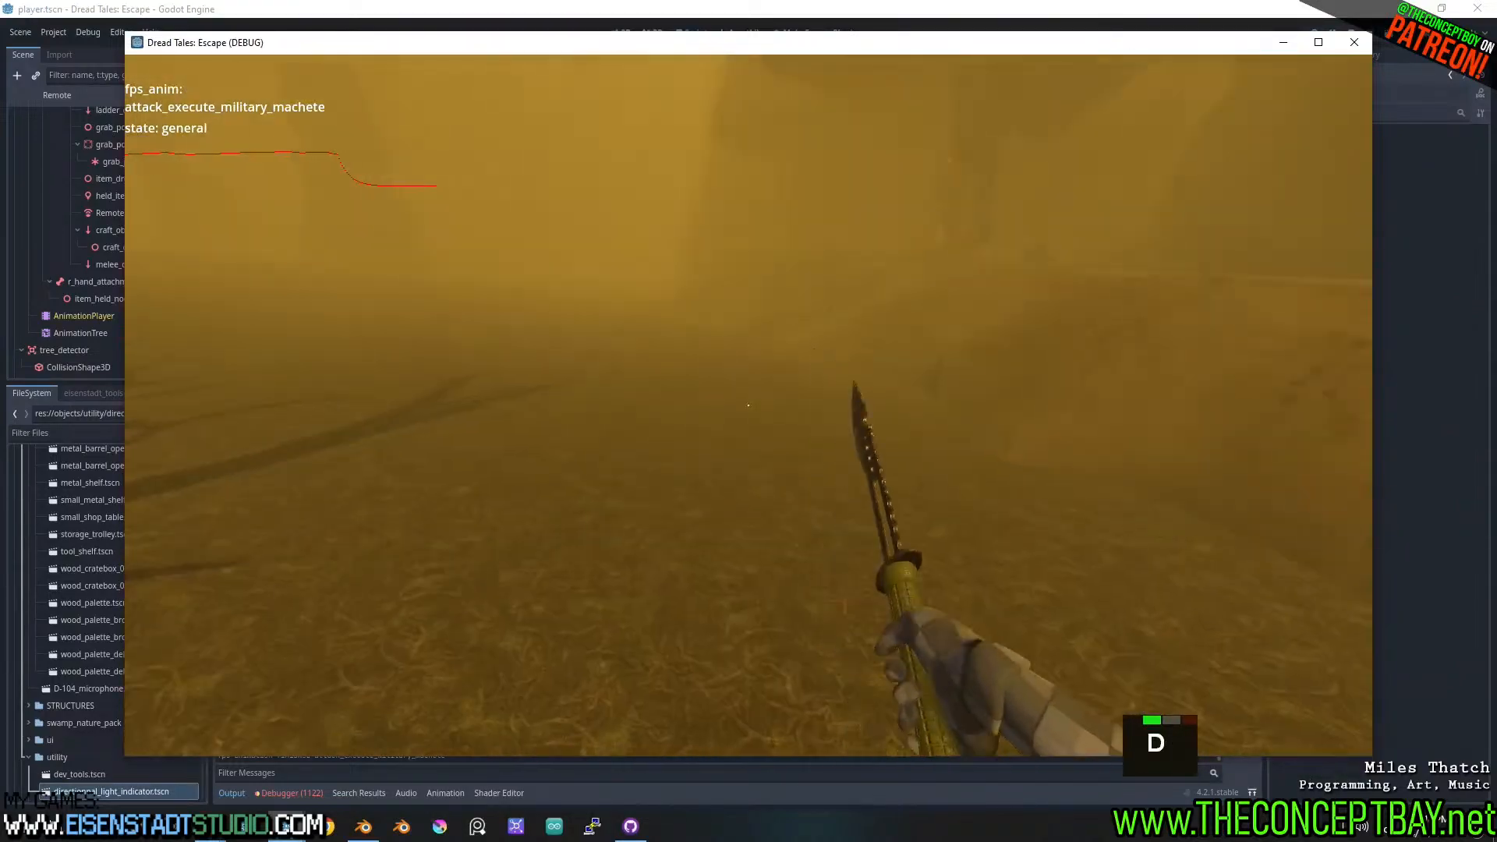
key("w")
left_click(749, 405)
key("a")
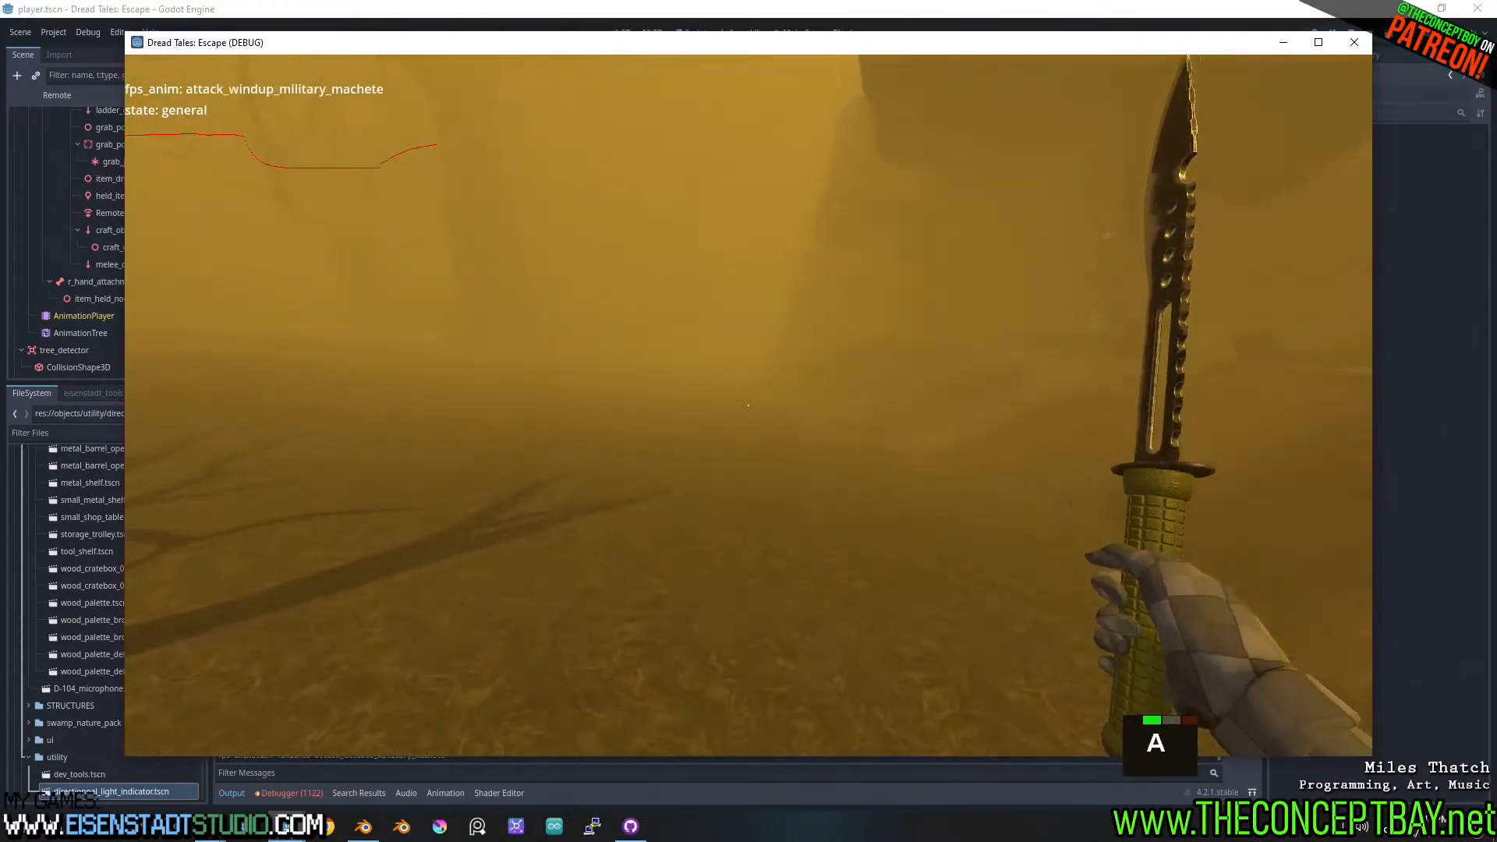
- Walk around the rocks while holding the machete's windup and releasing it to check the windup and execute animations in motion
key("a")
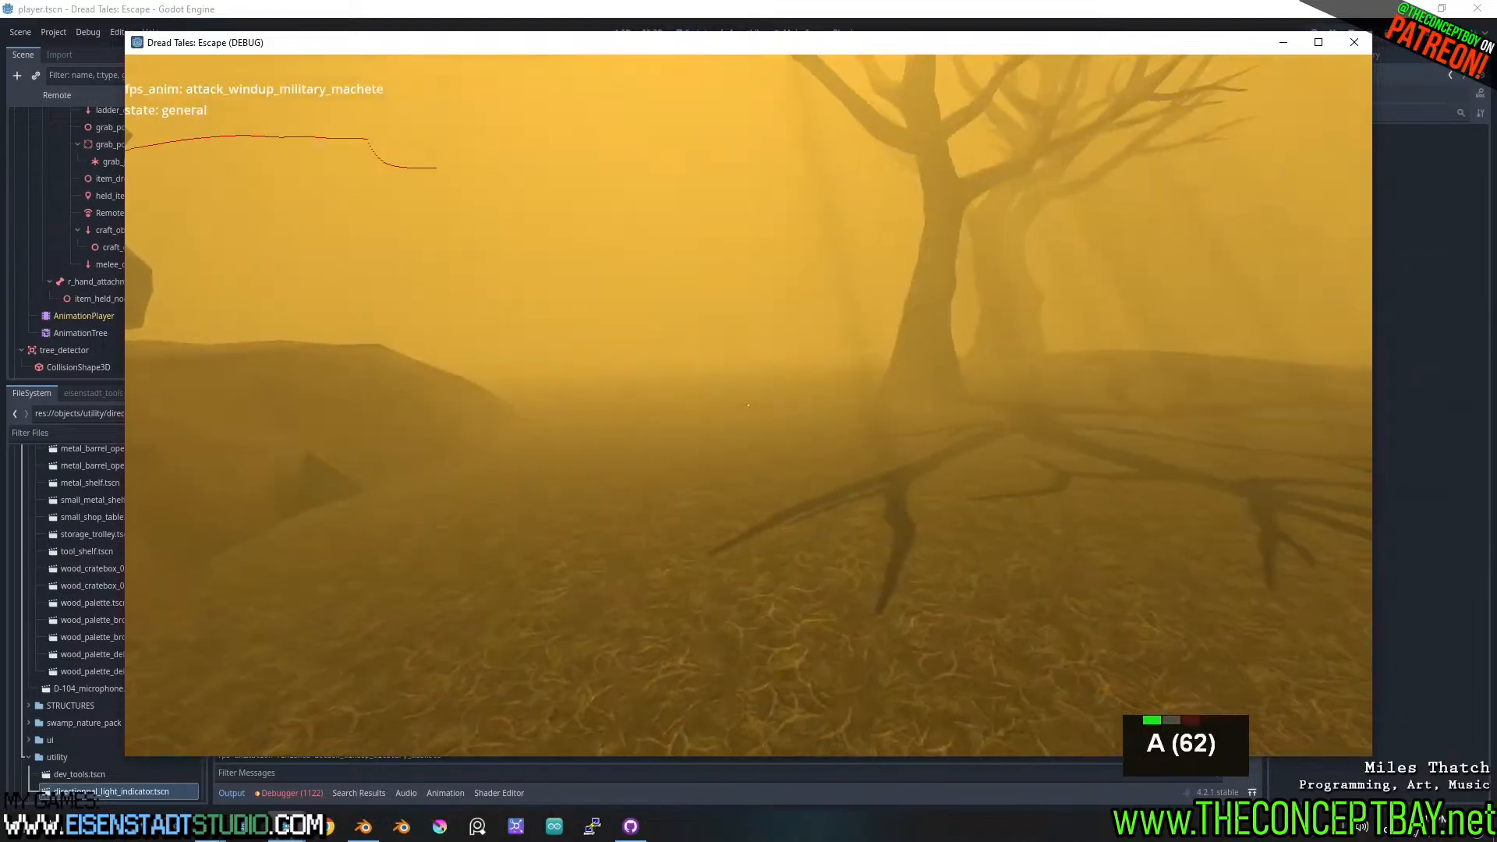
left_click(748, 405)
key("s")
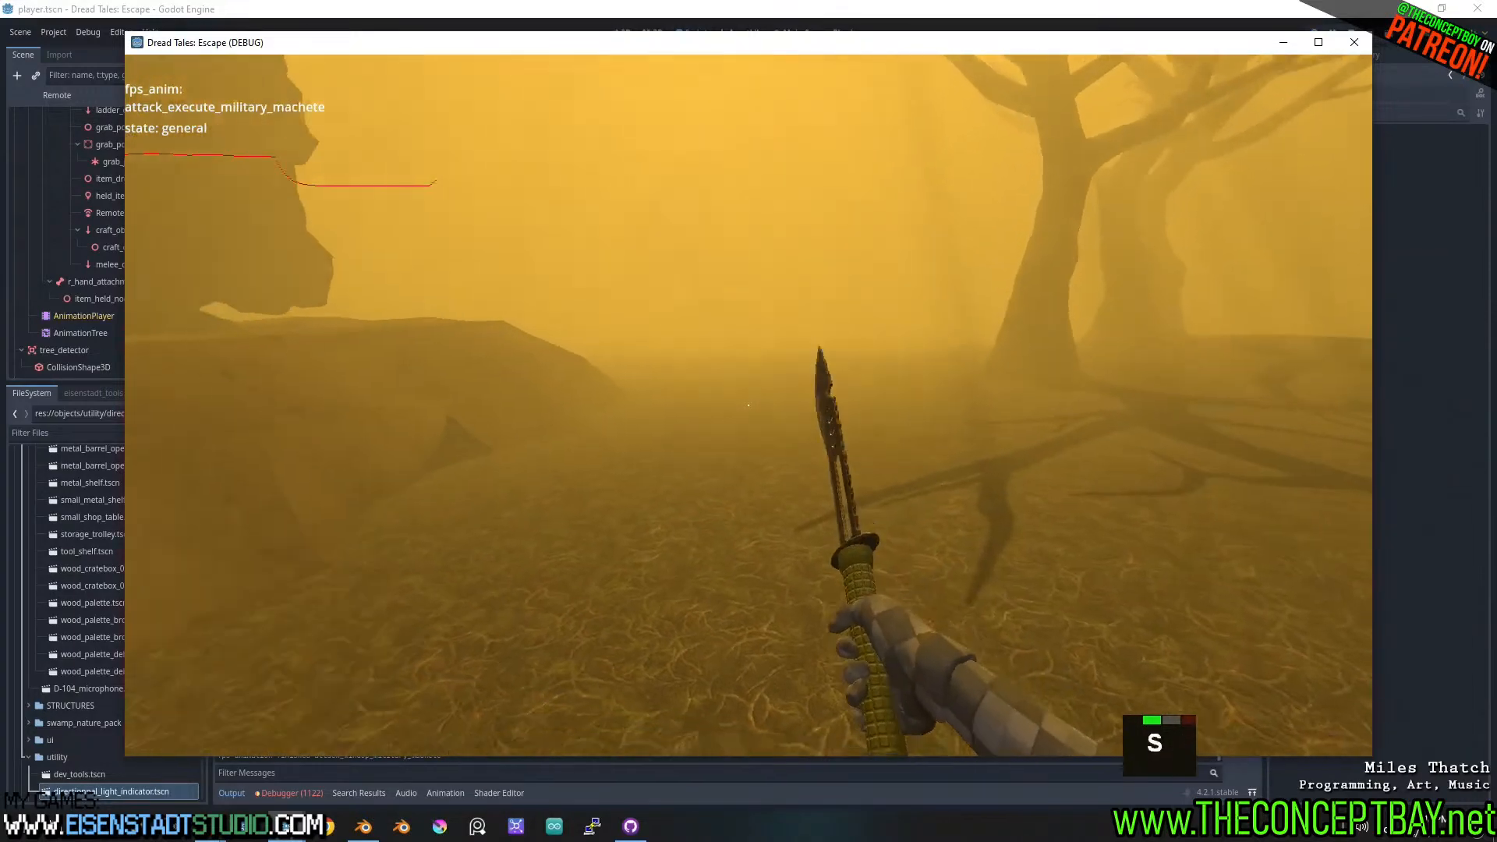
key("d")
key("w")
left_click(749, 405)
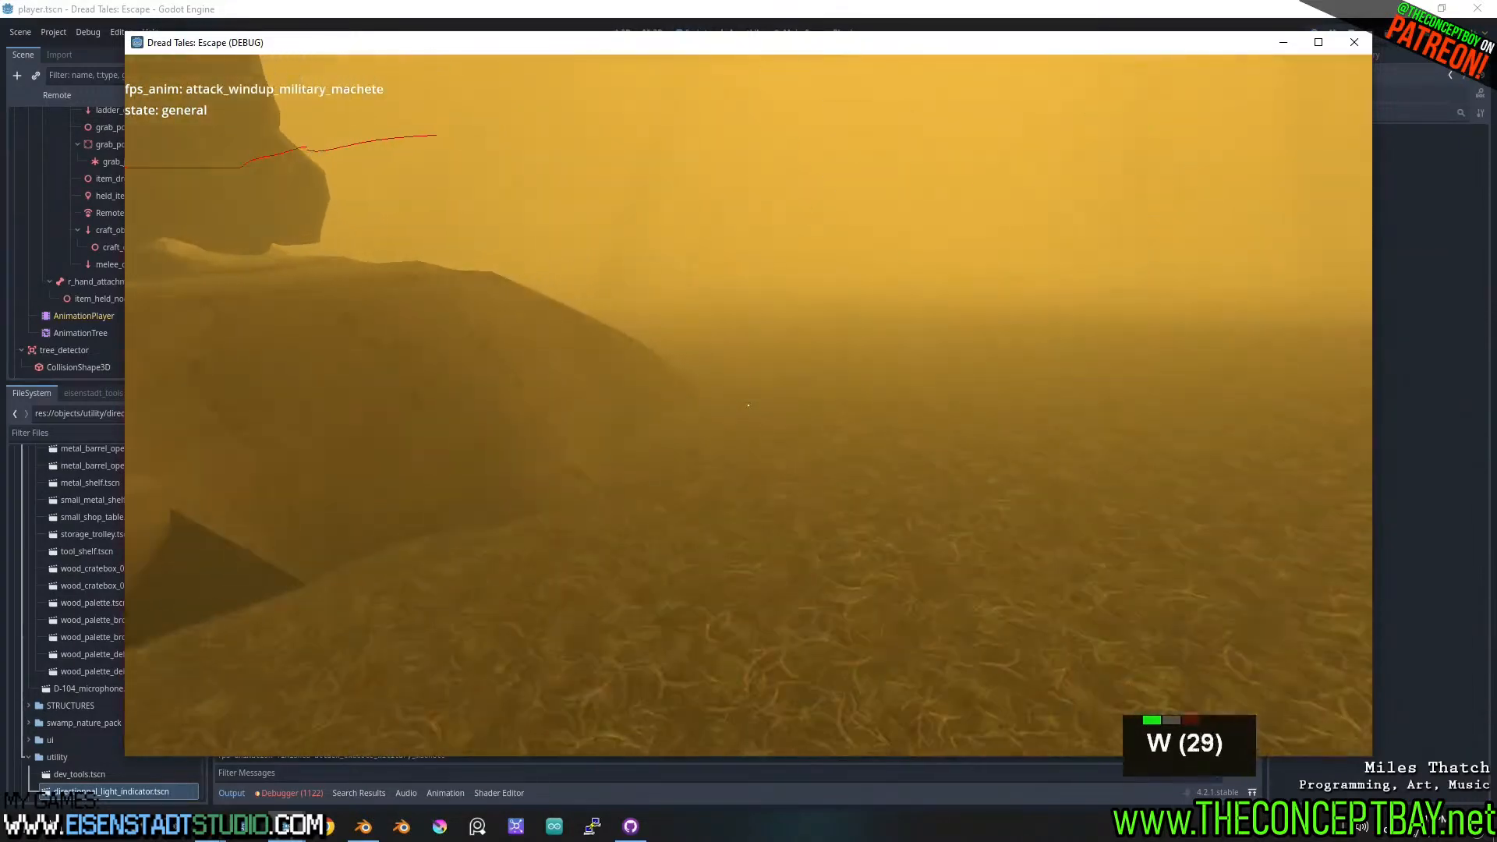
key("d")
key("w")
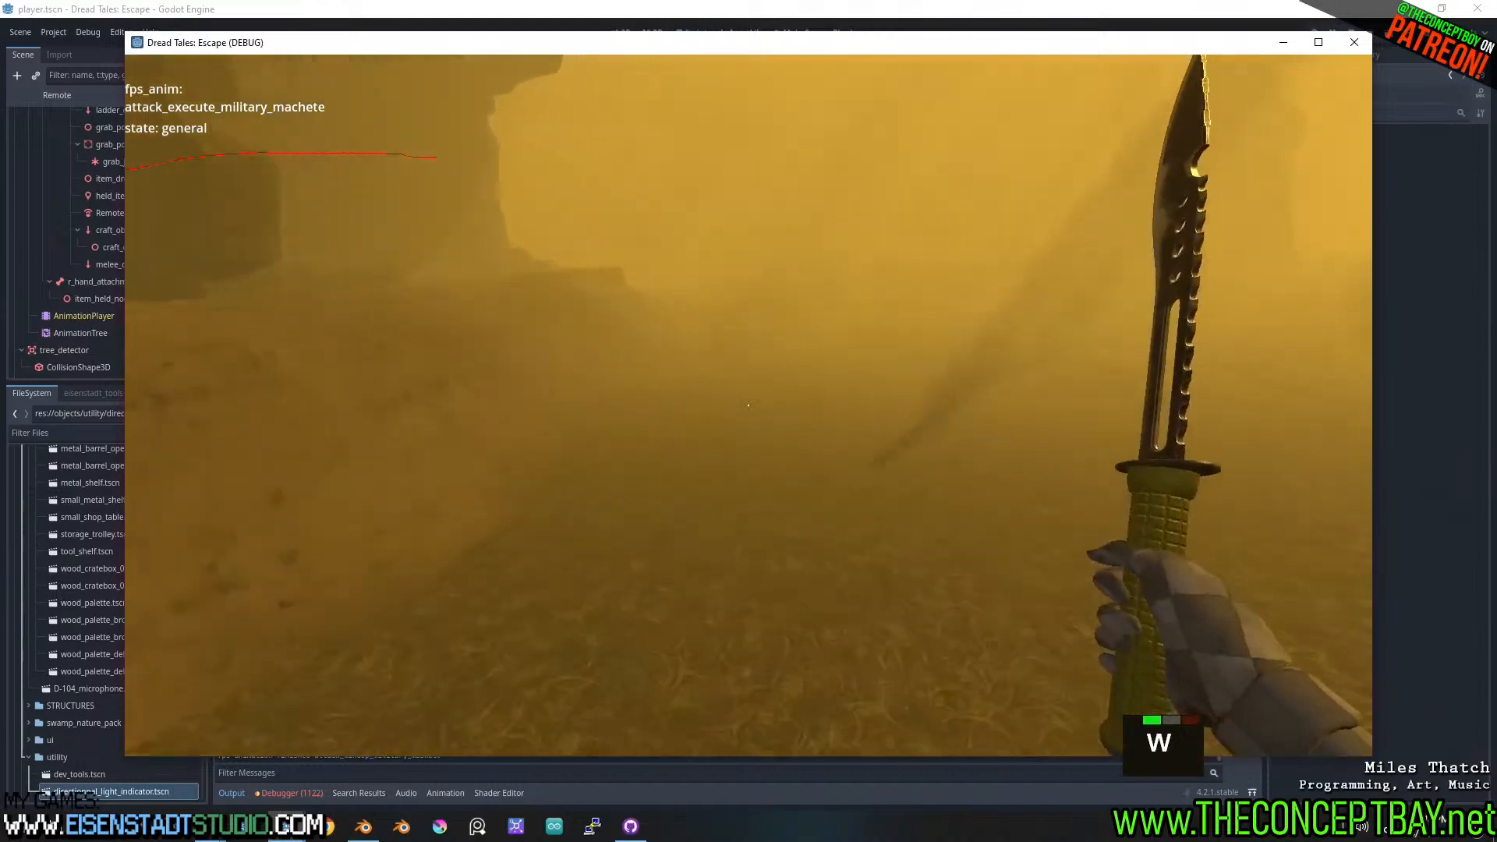
key("d")
left_click(749, 404)
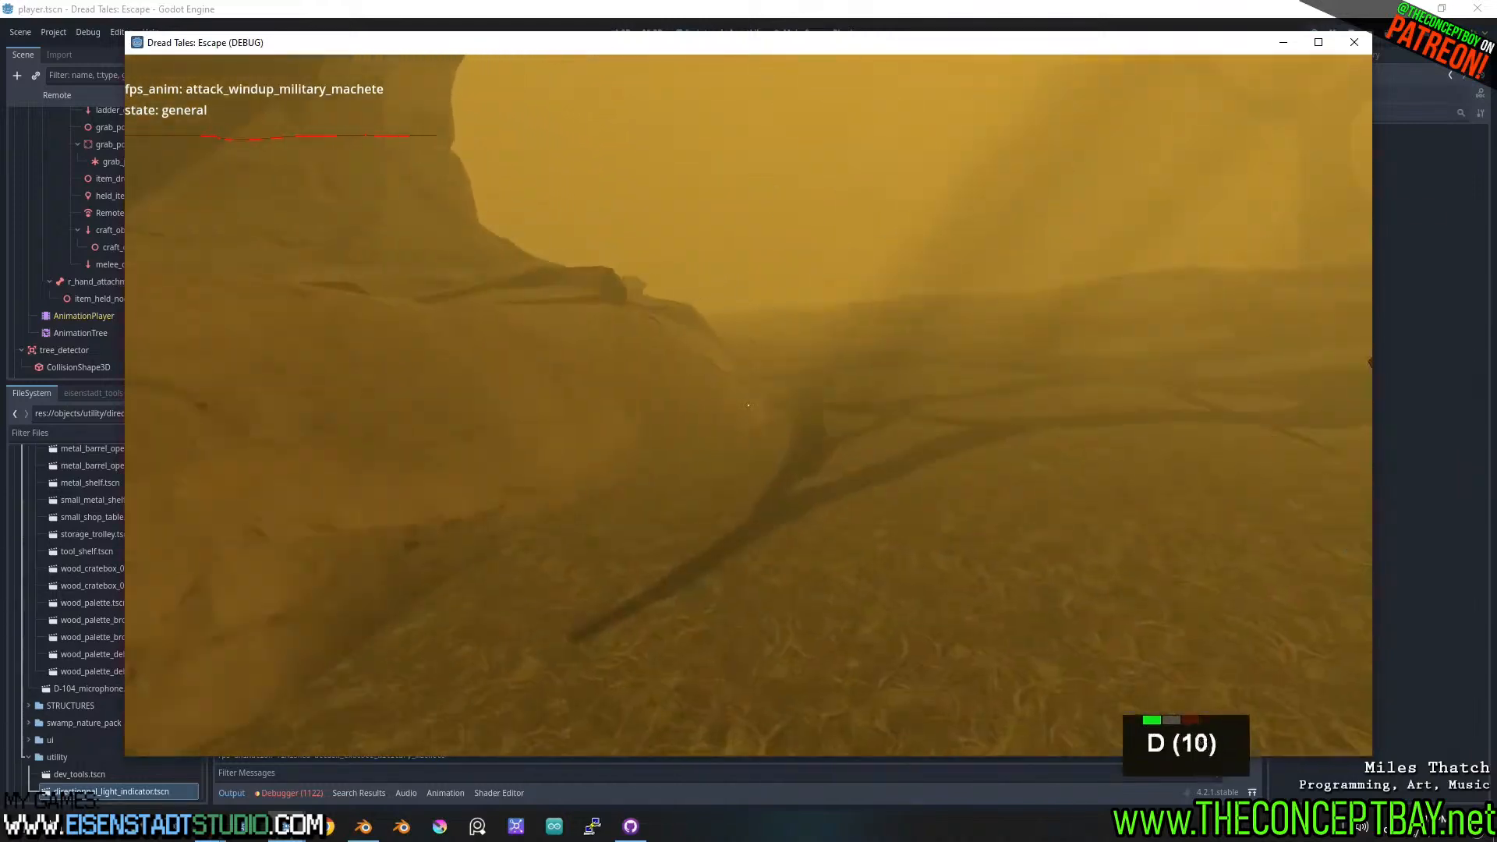
key("d")
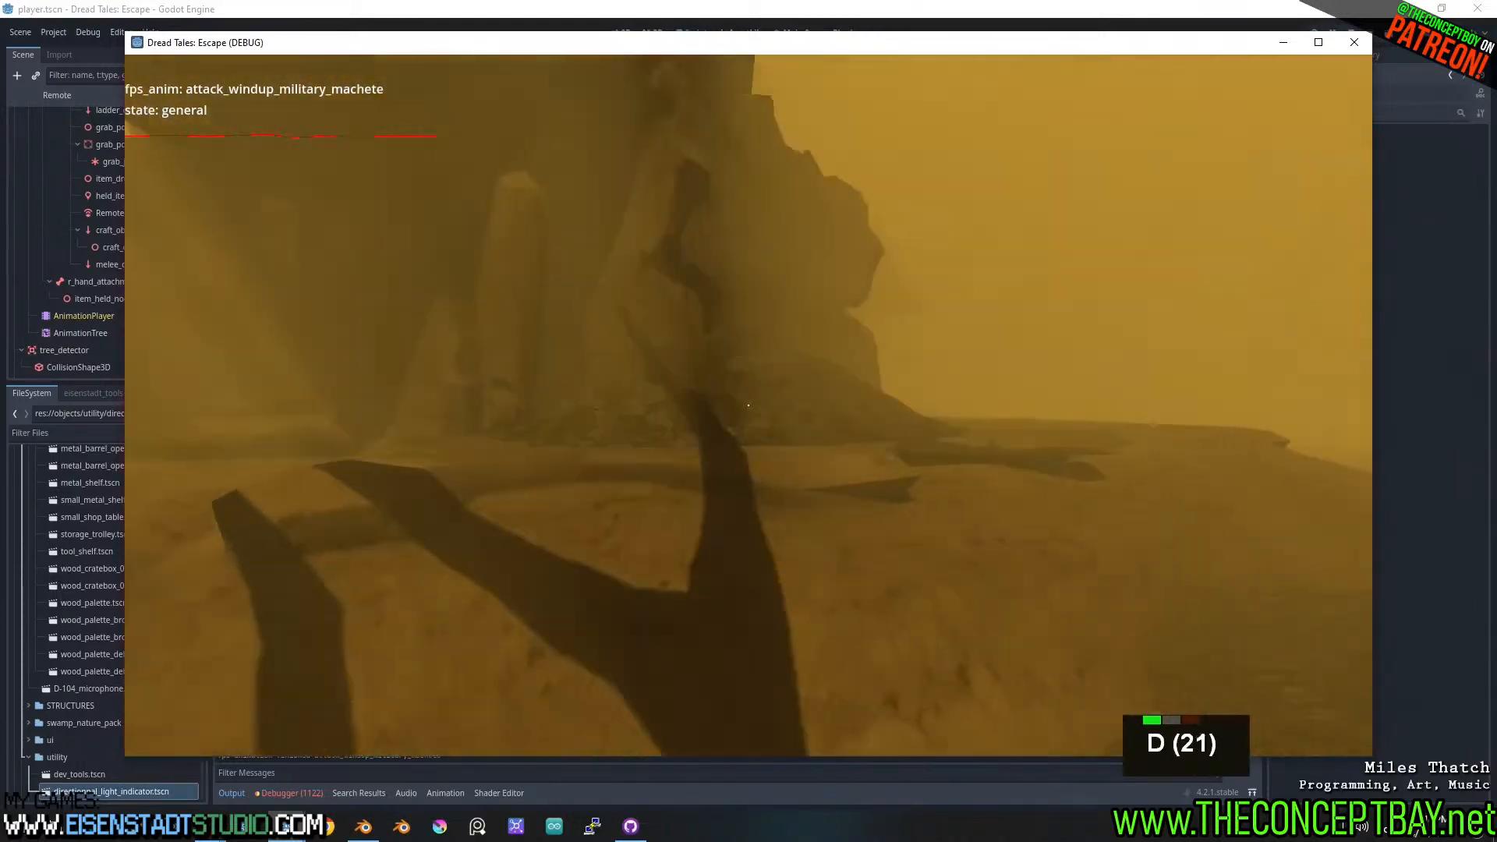
key("w")
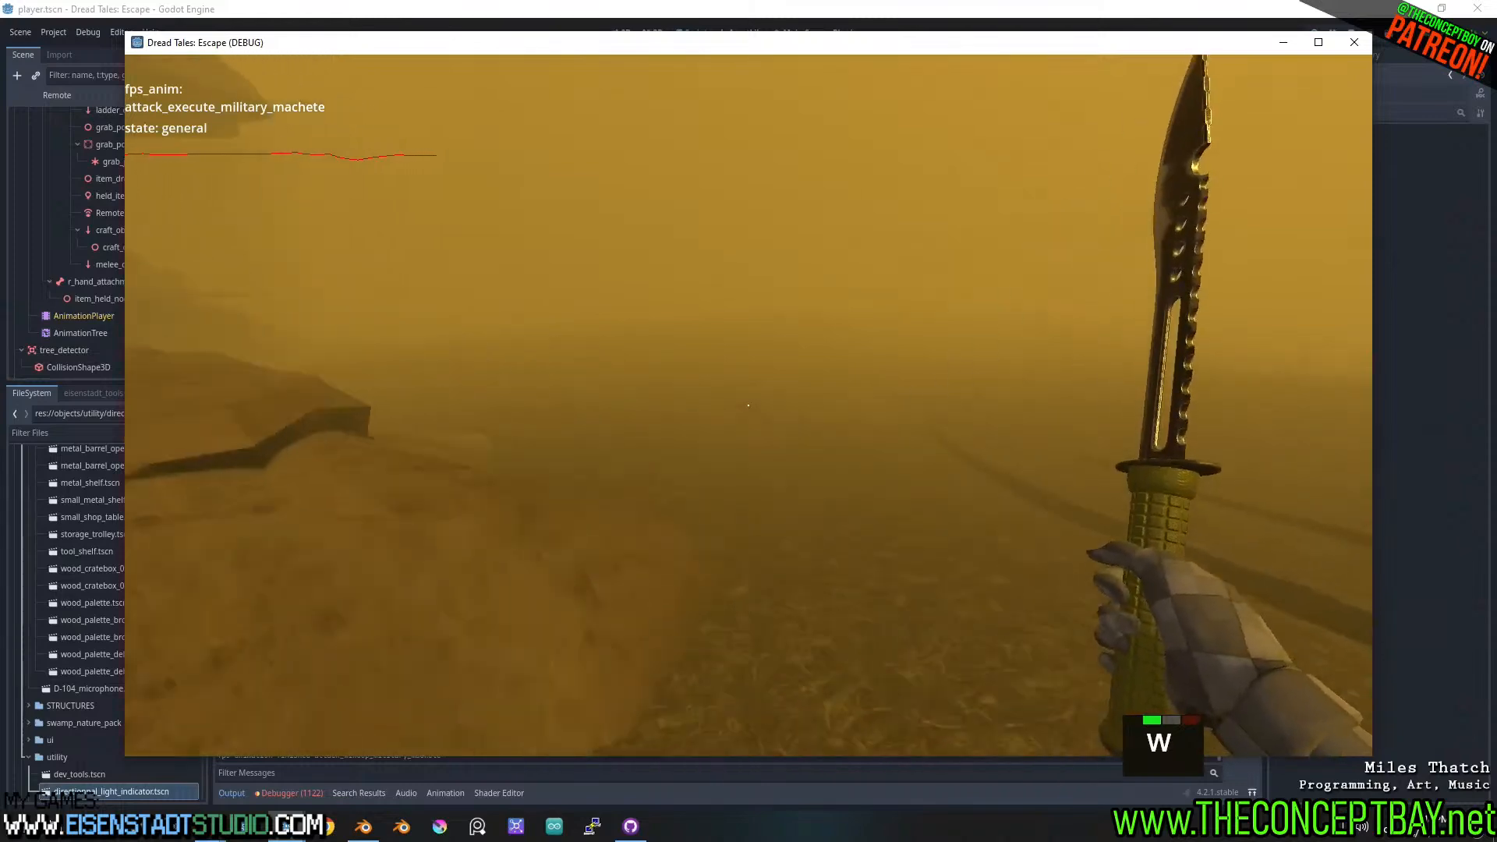
key("d")
key("d")
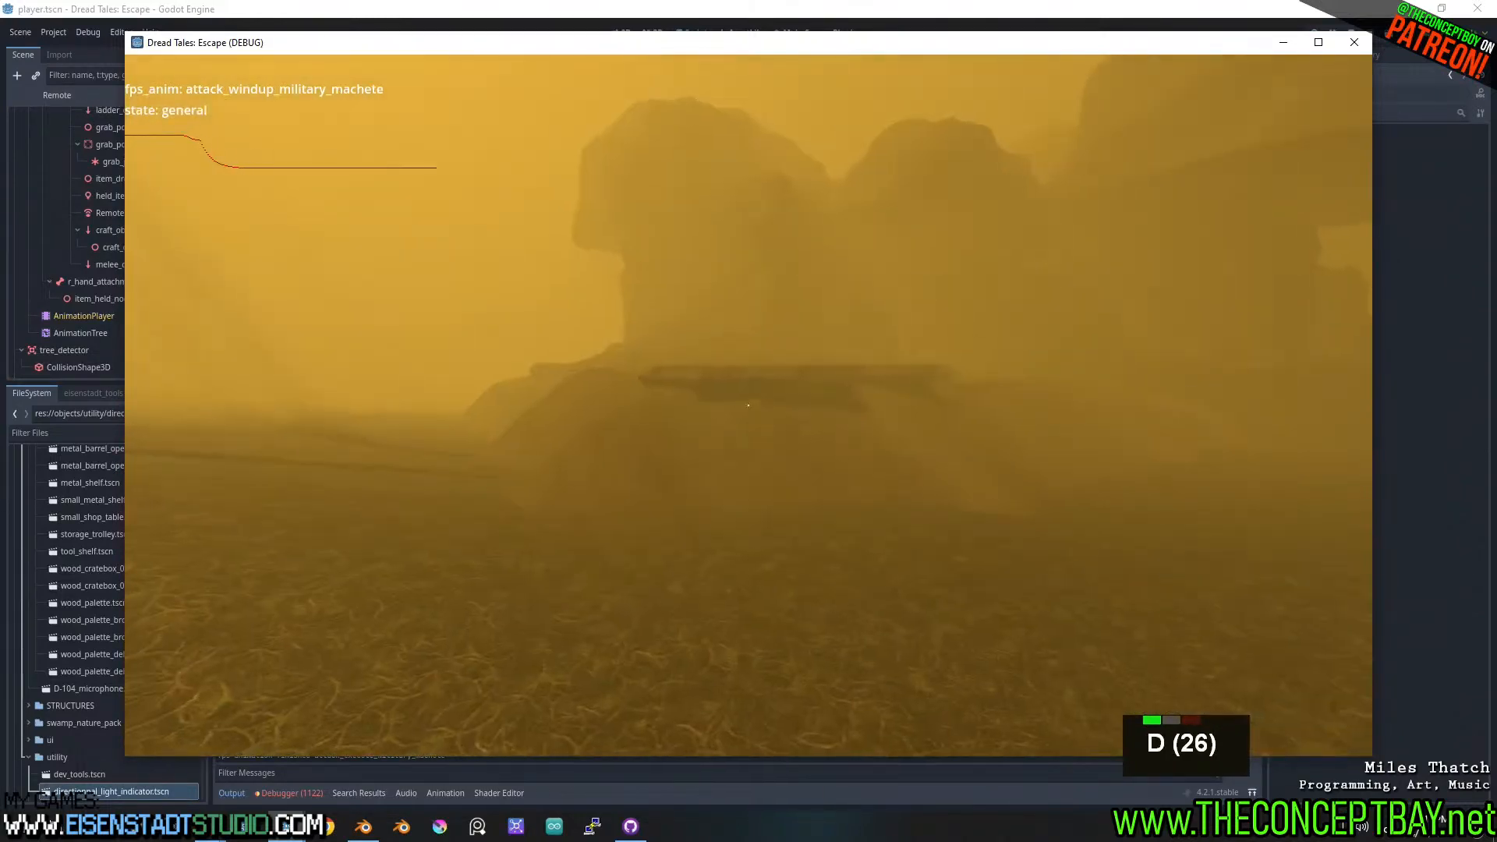
key("w")
key("a")
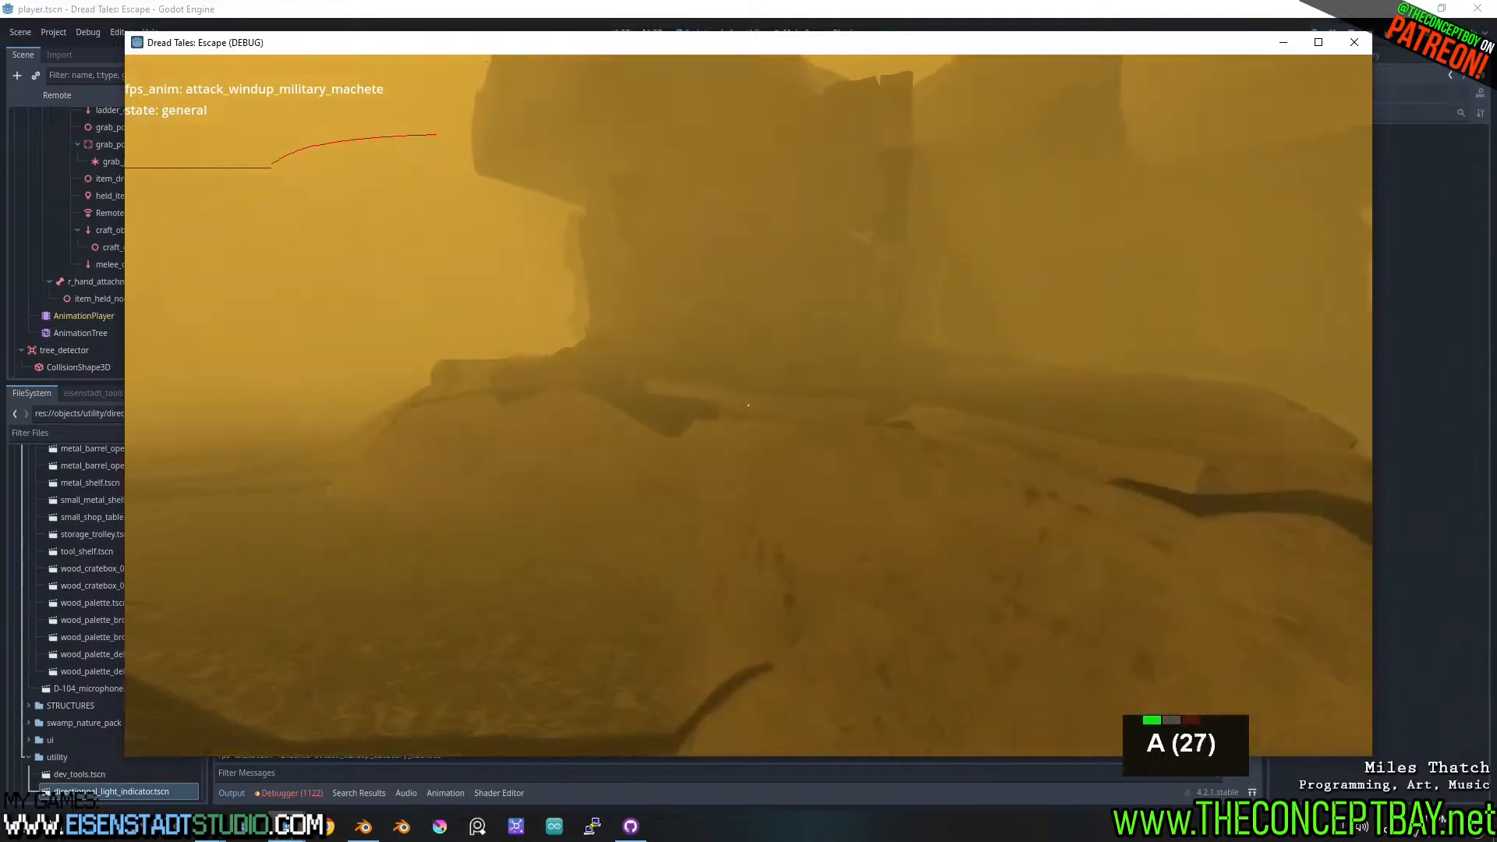
key("a")
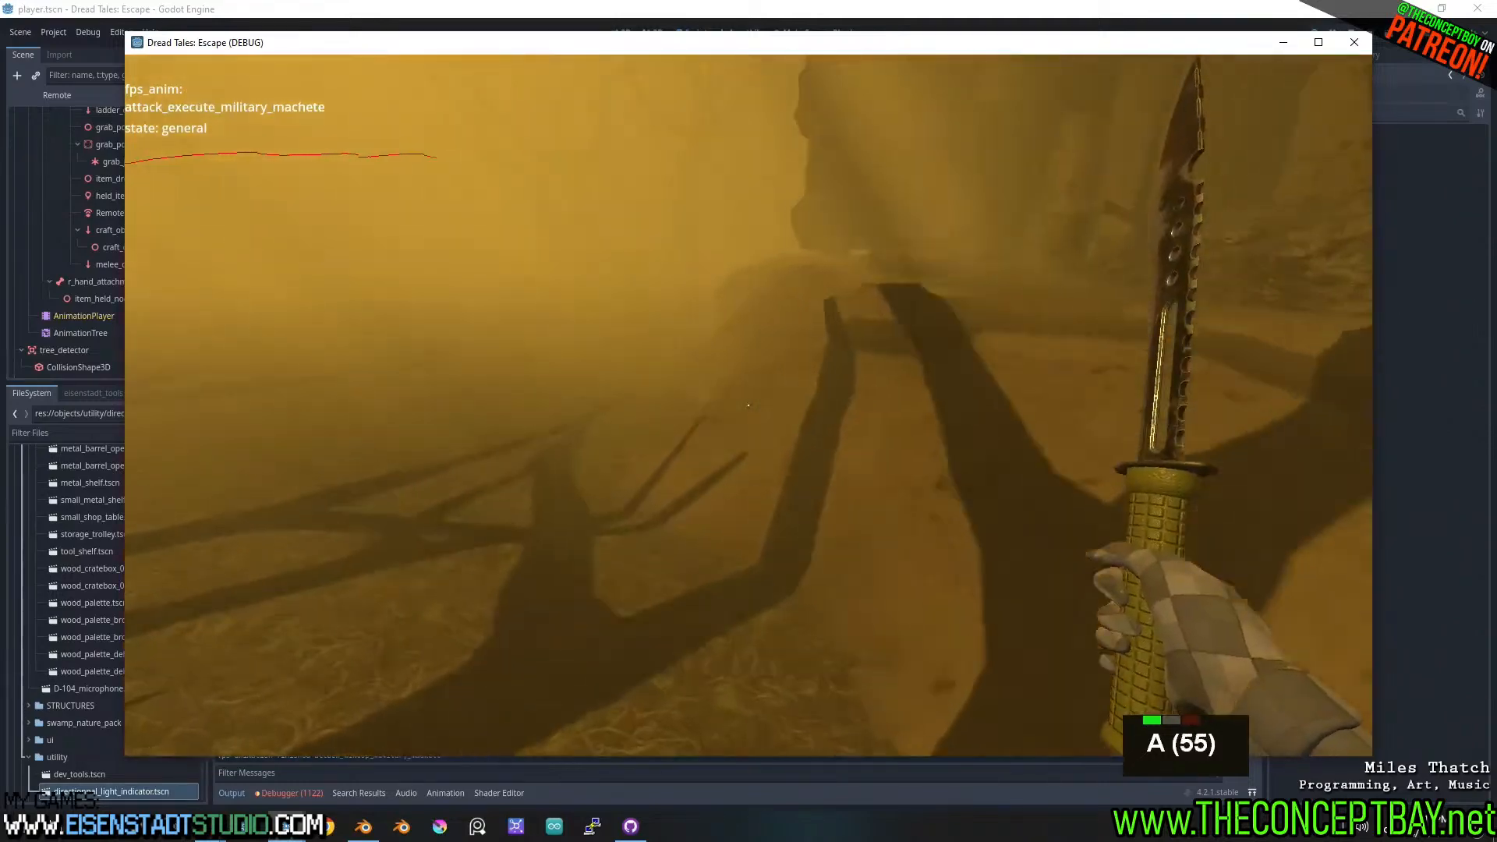
key("a")
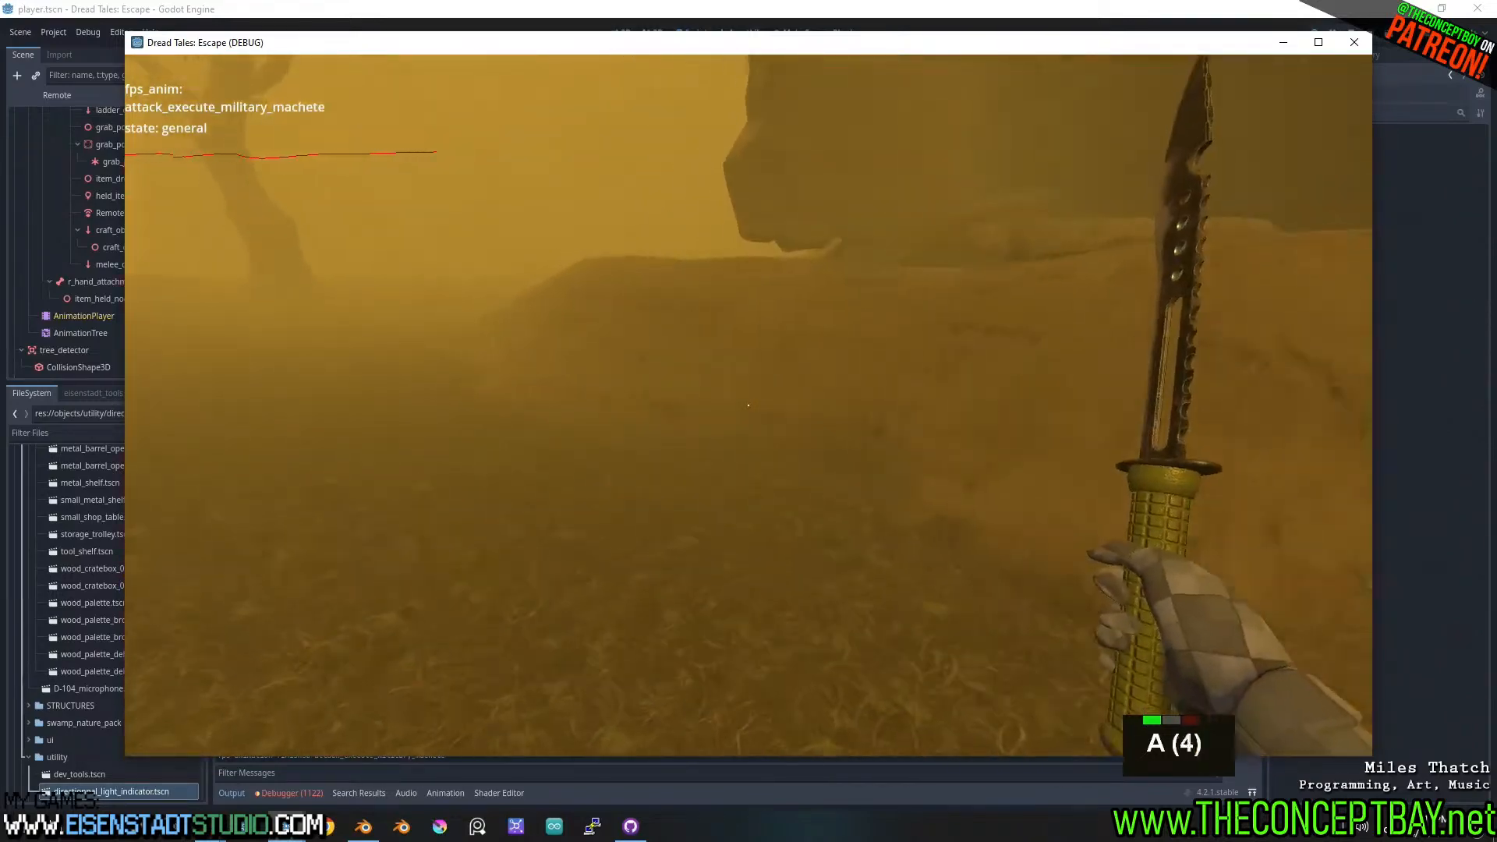
- Attack in rapid succession with the machete to check how its windup and execute animations respond, and close the running game
double_click(748, 405)
key("a")
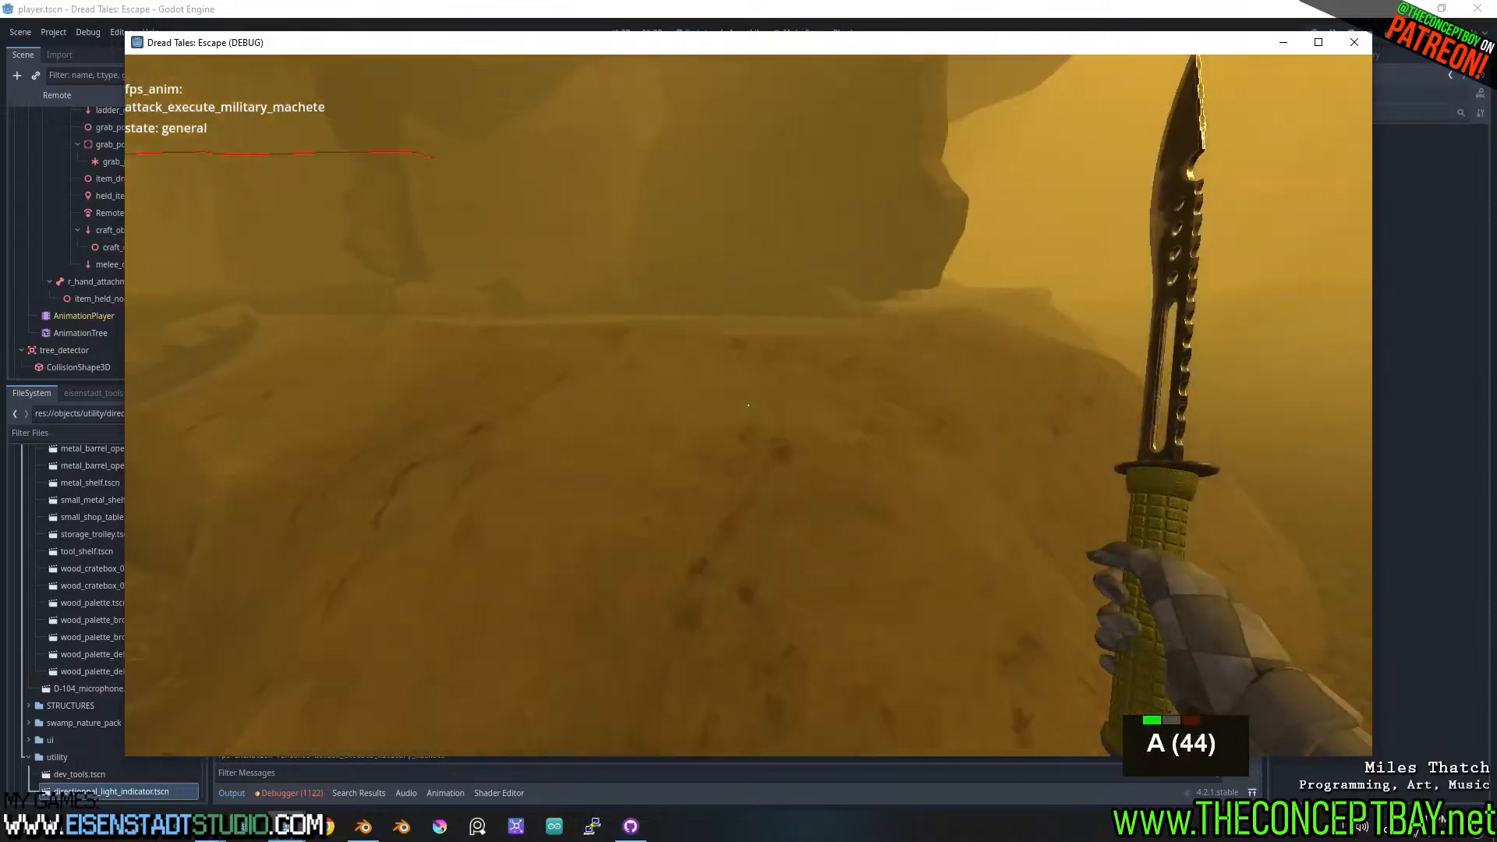
left_click(749, 405)
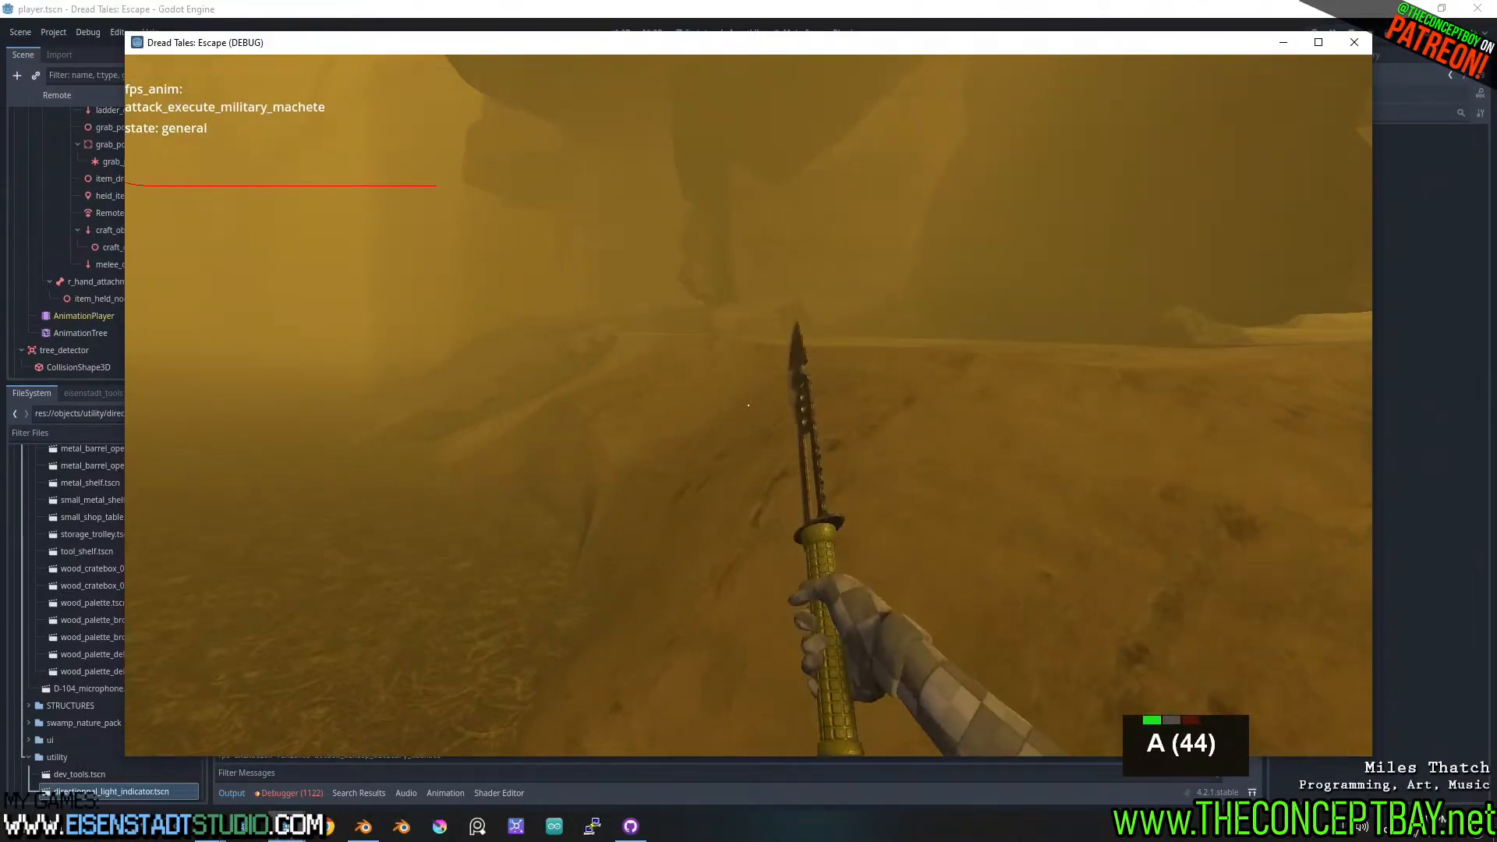
double_click(748, 406)
double_click(748, 406)
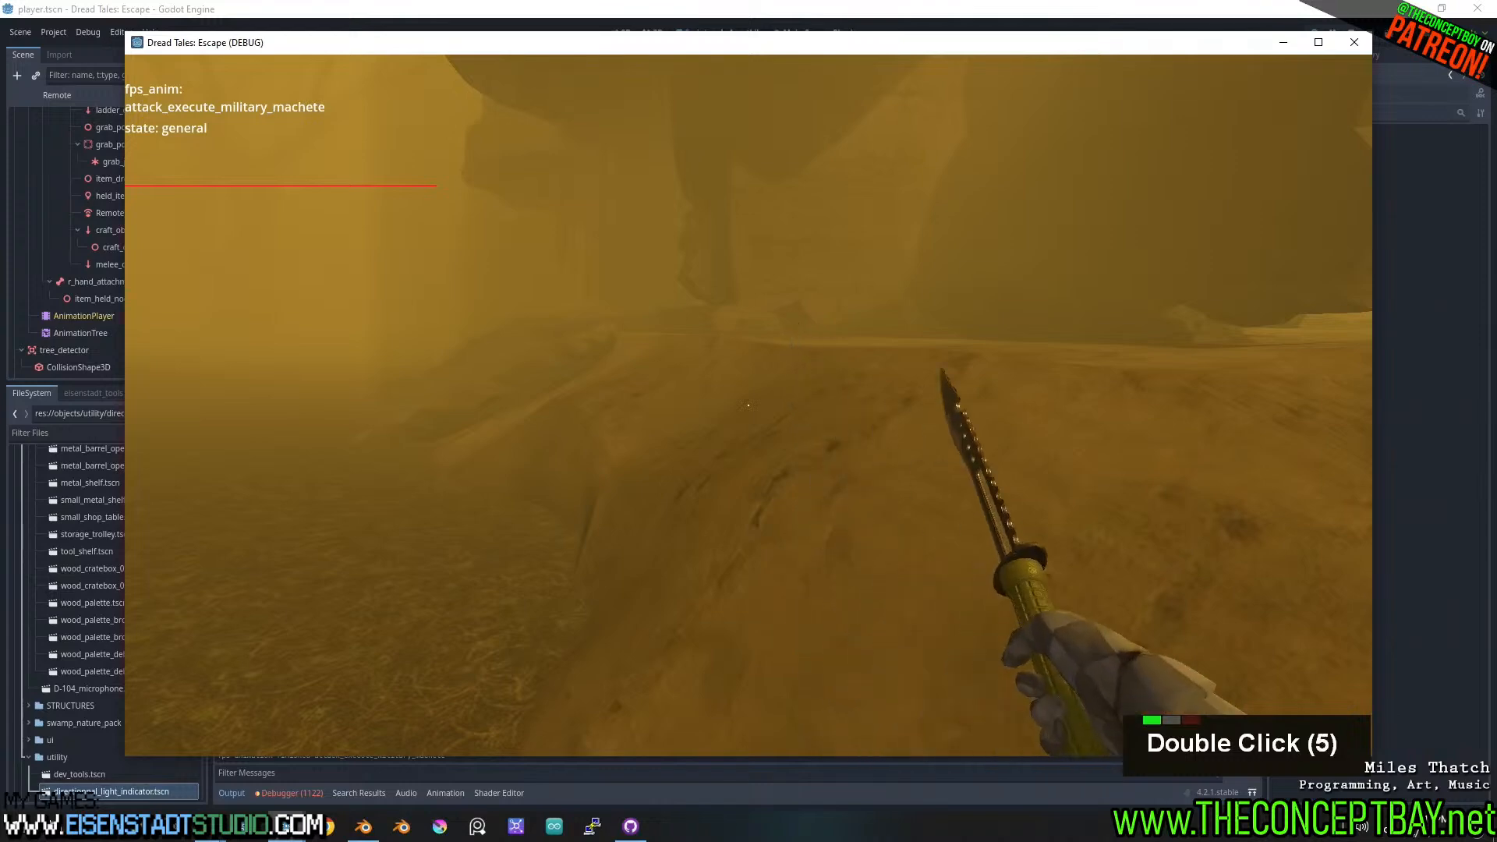
double_click(748, 405)
double_click(748, 405)
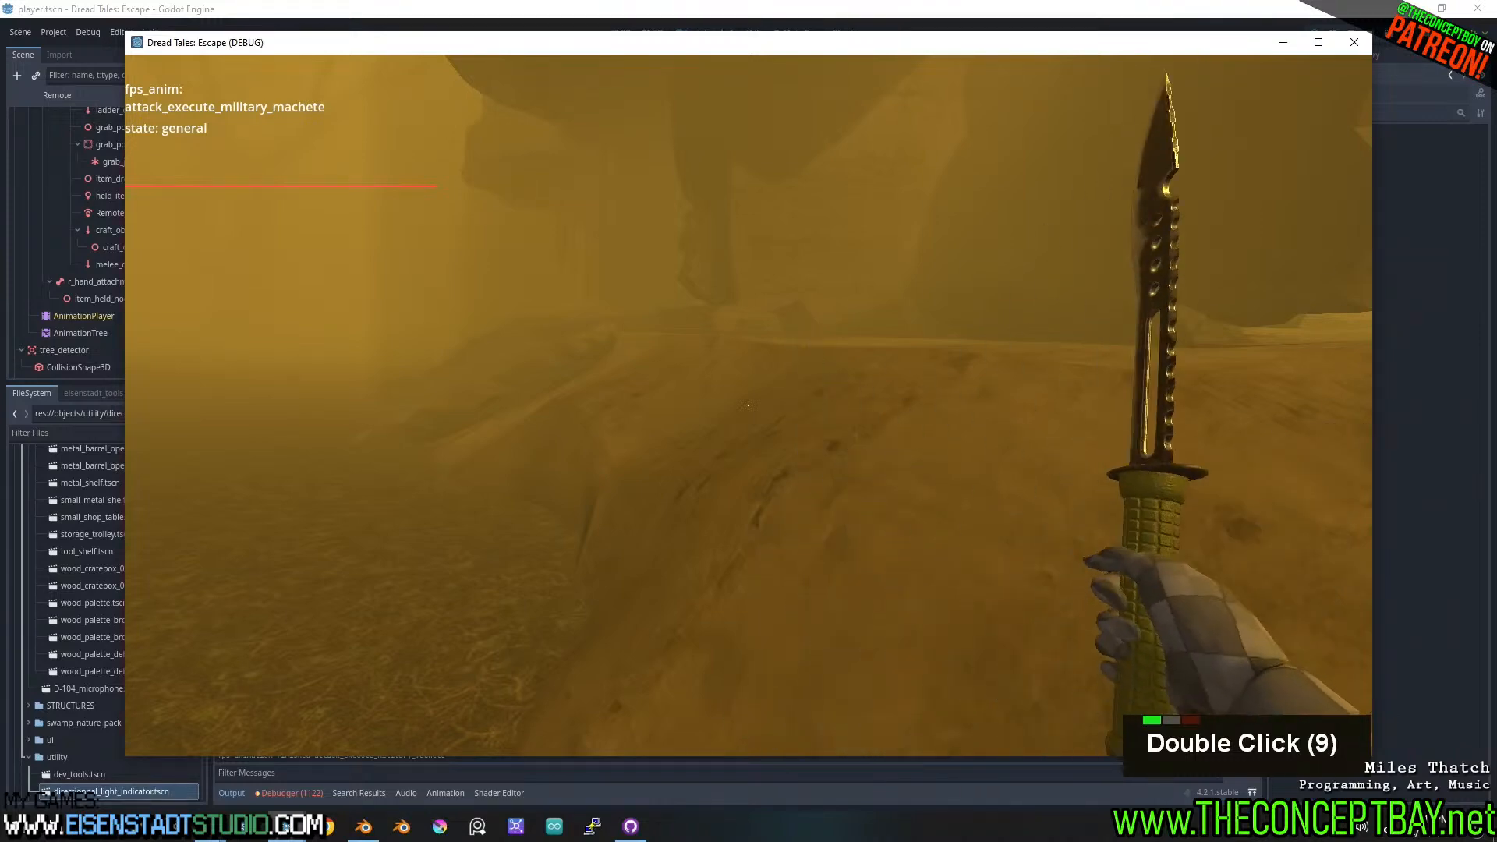
double_click(749, 405)
key("a")
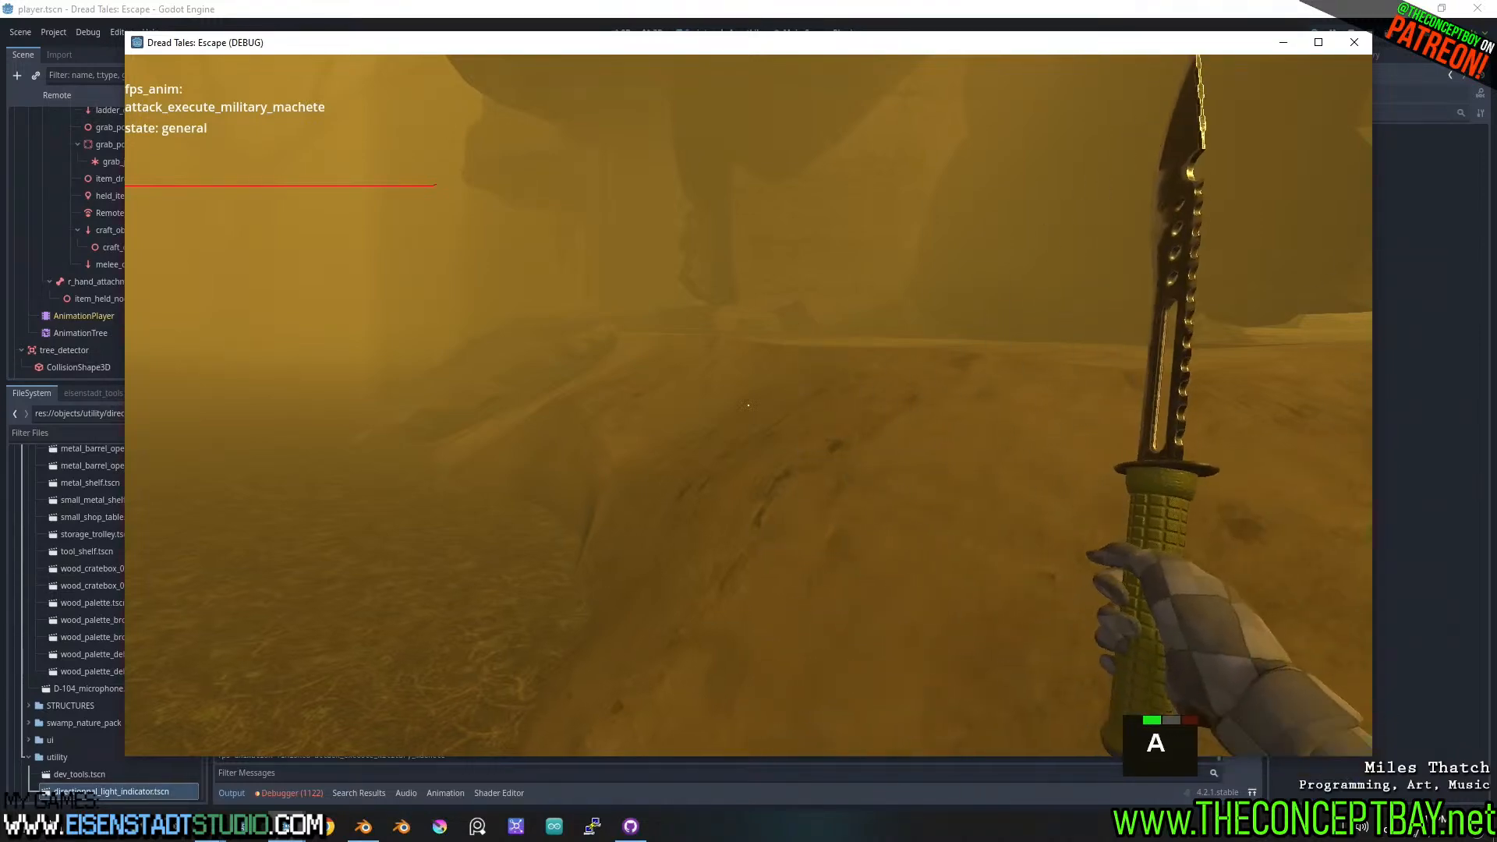
key("w")
key("w")
key("alt+F4")
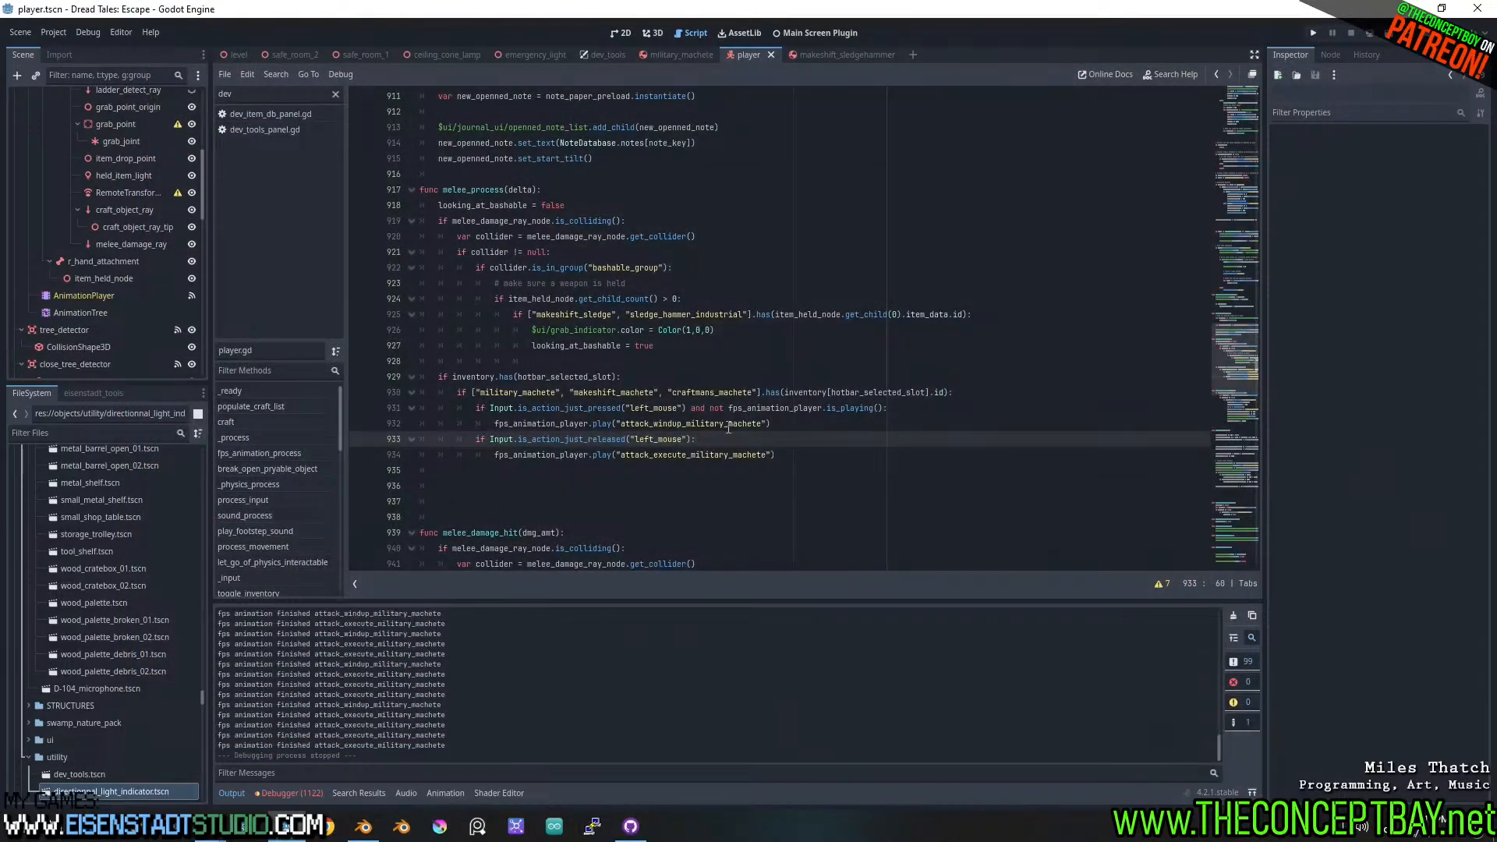
- Extend the left_mouse just_released condition in melee_process with and fps_animation_player.assigned_animation == "attack_windup_military_machete"
double_click(646, 428)
key("ctrl+c")
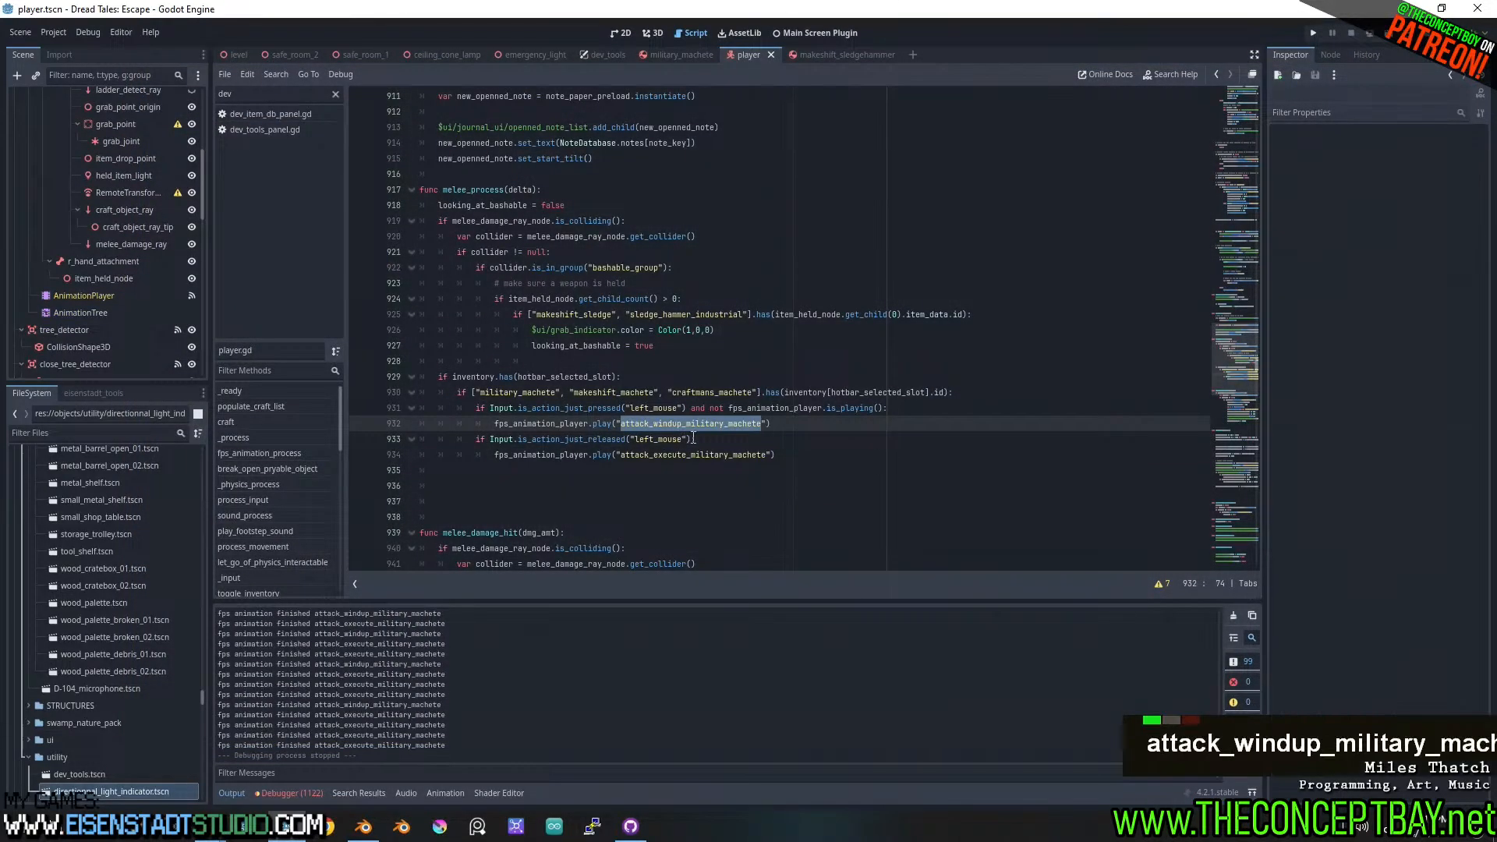
left_click(692, 439)
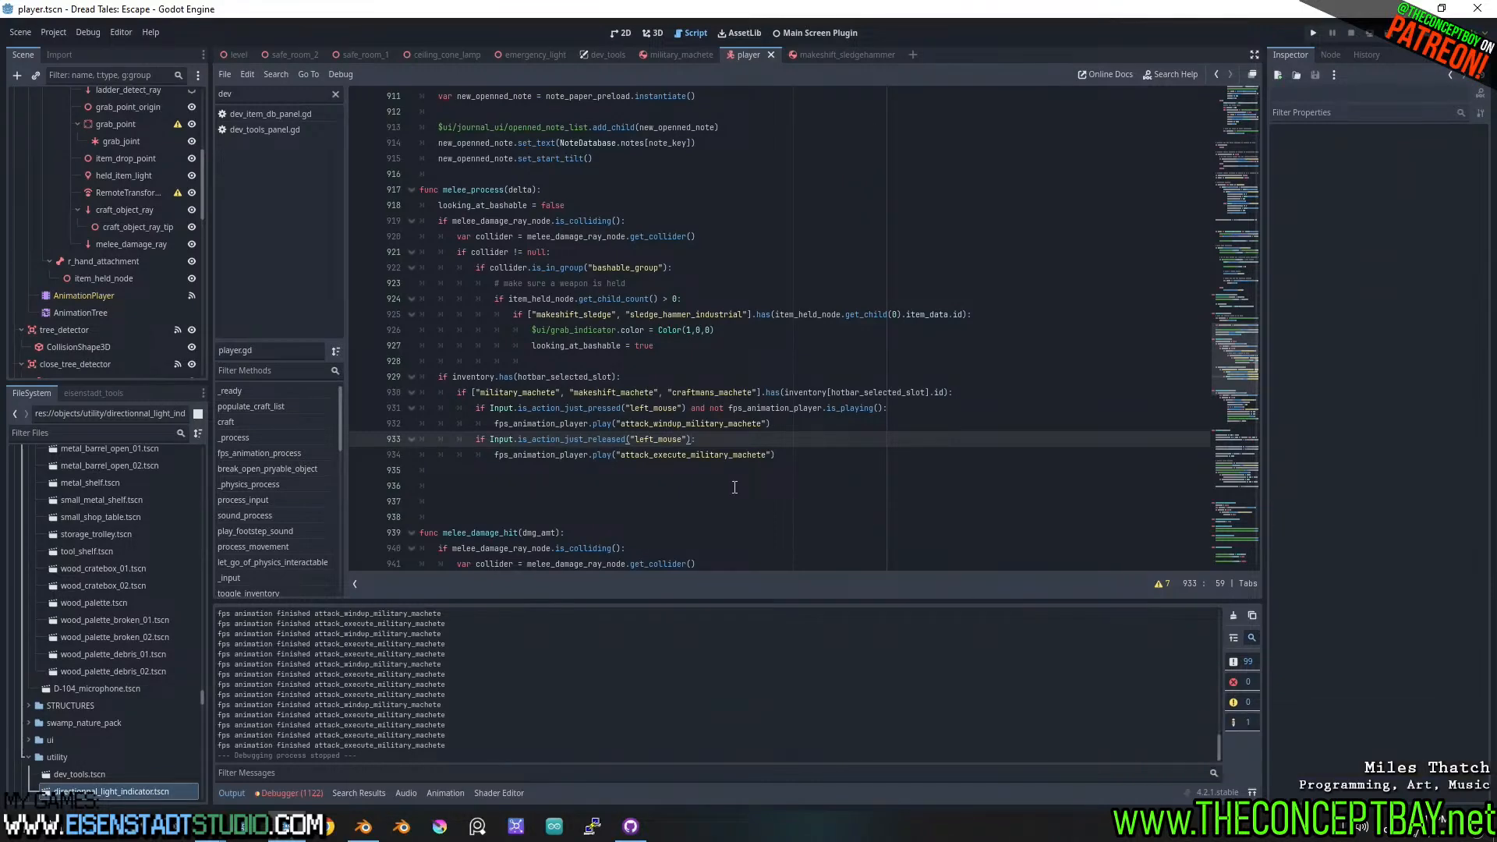
type("and ")
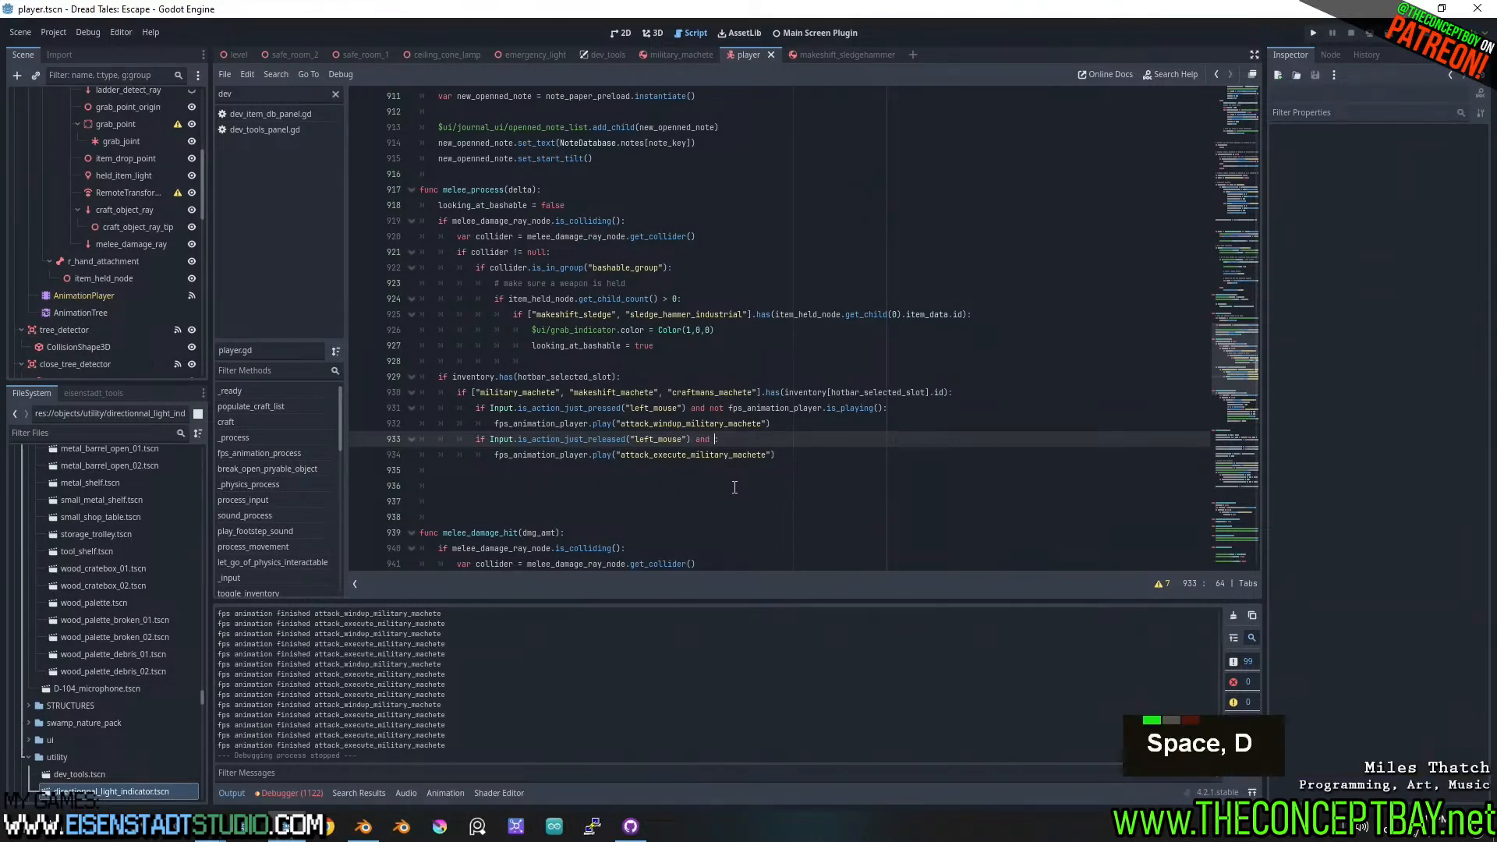
type("fps")
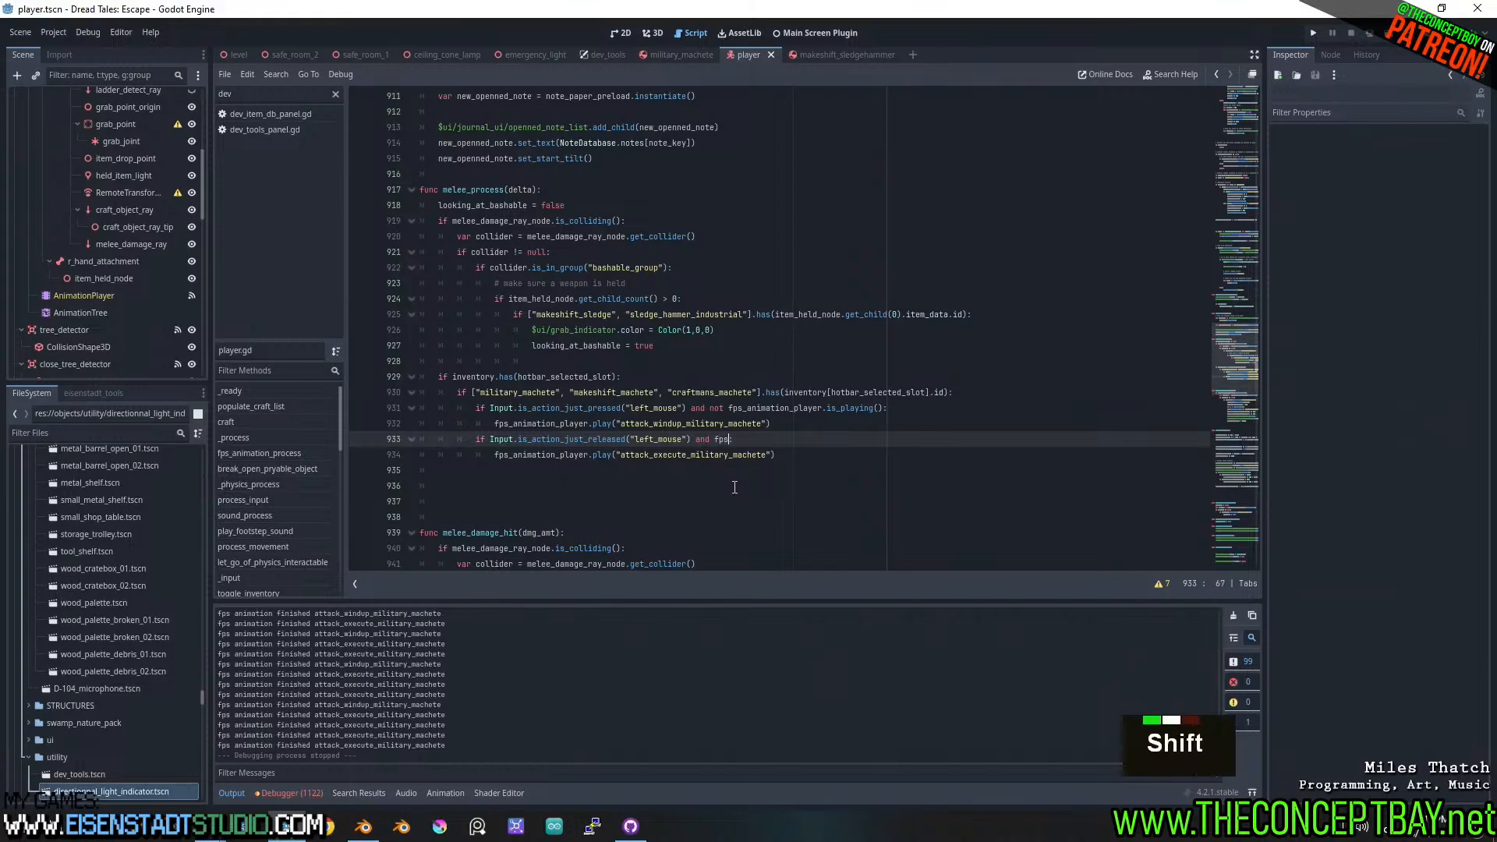
type("_animation_player.as")
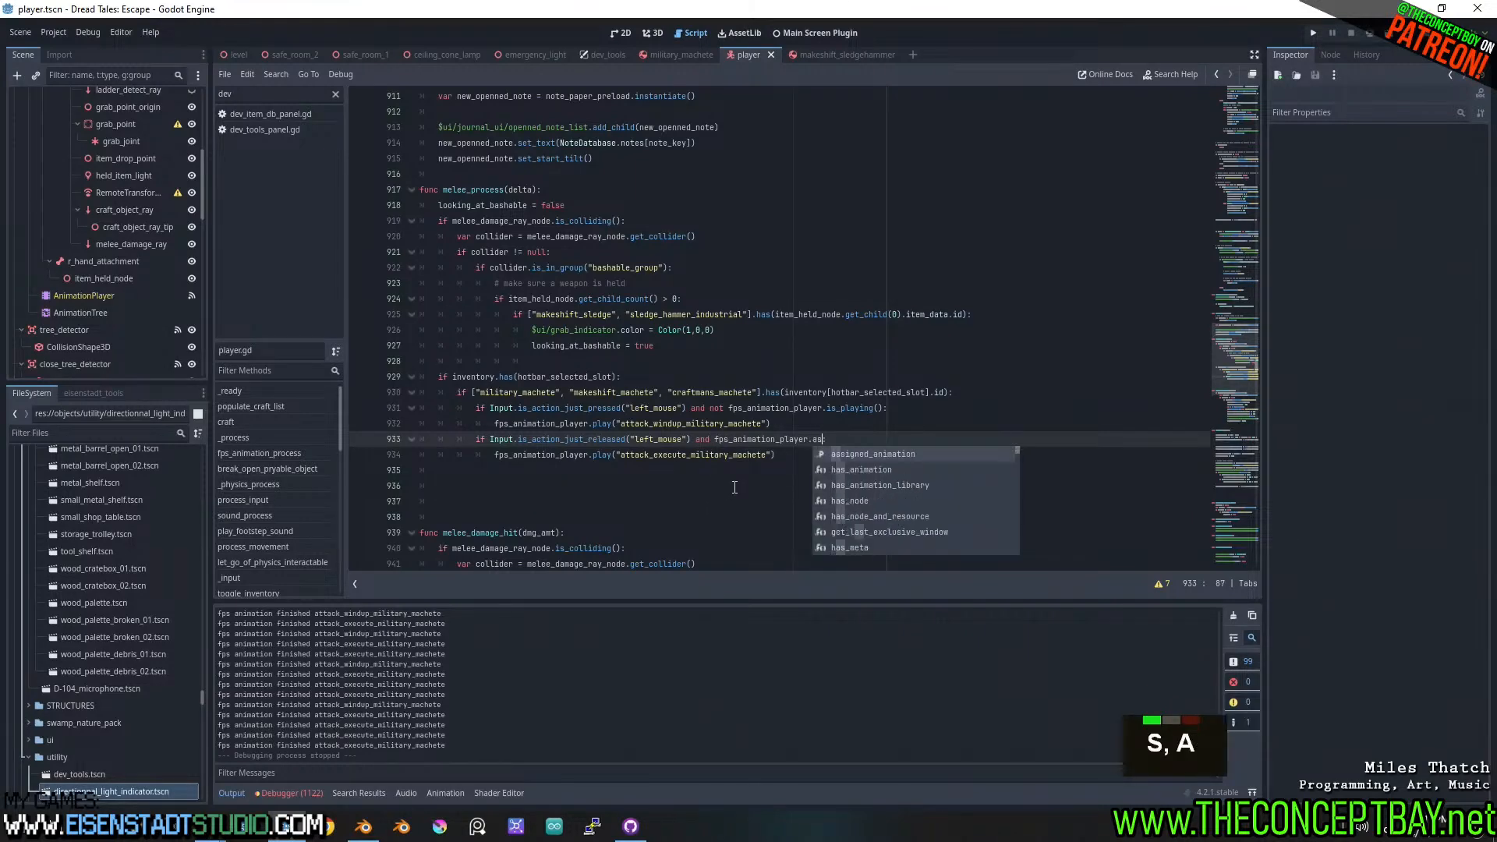
type("signed_animation ==")
key("ctrl+v")
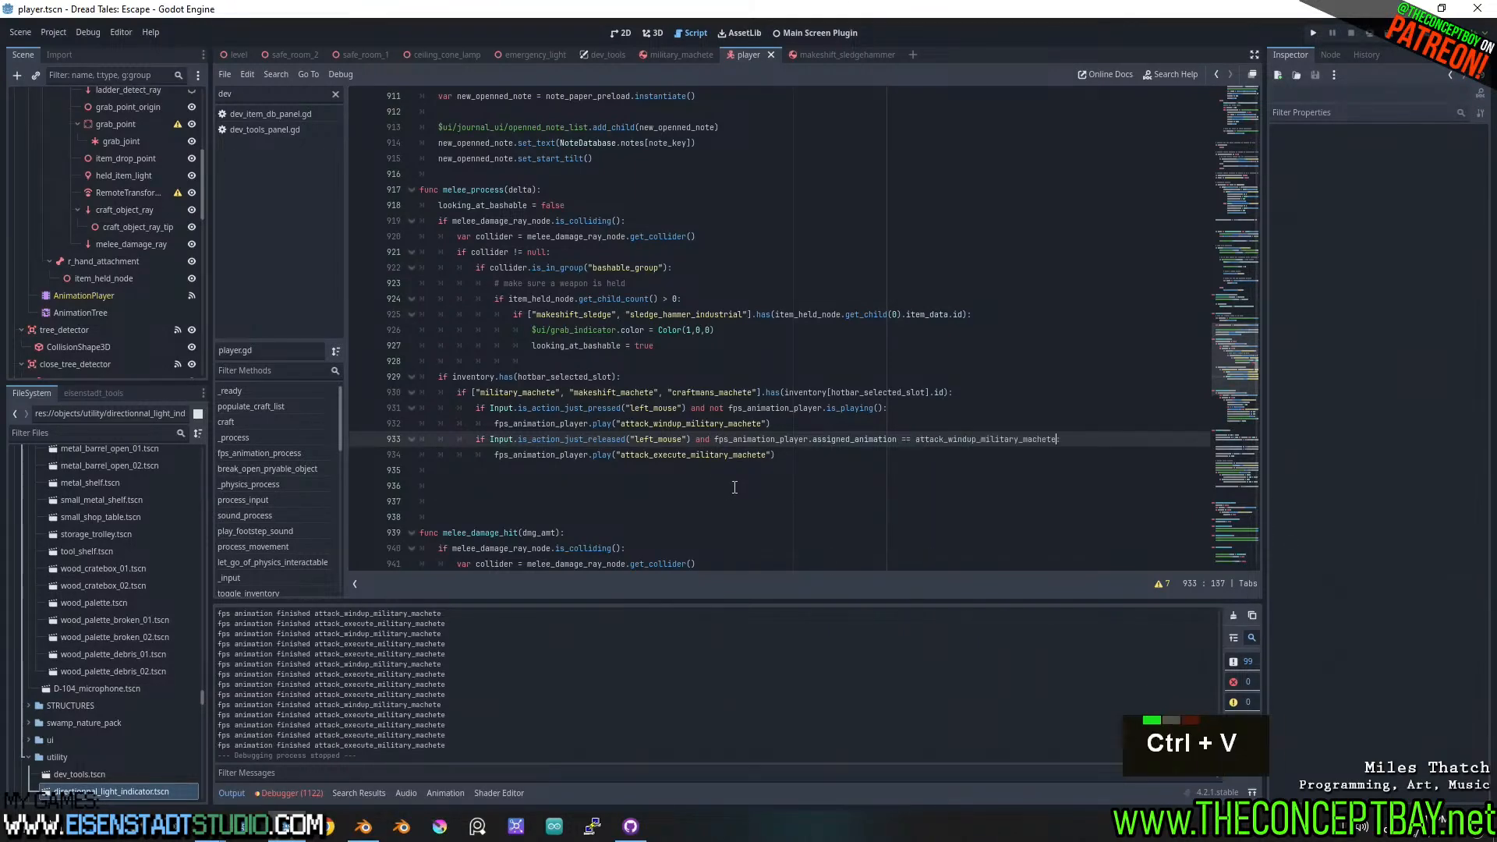
key("ctrl+shift+Left")
type("\"")
key("Right")
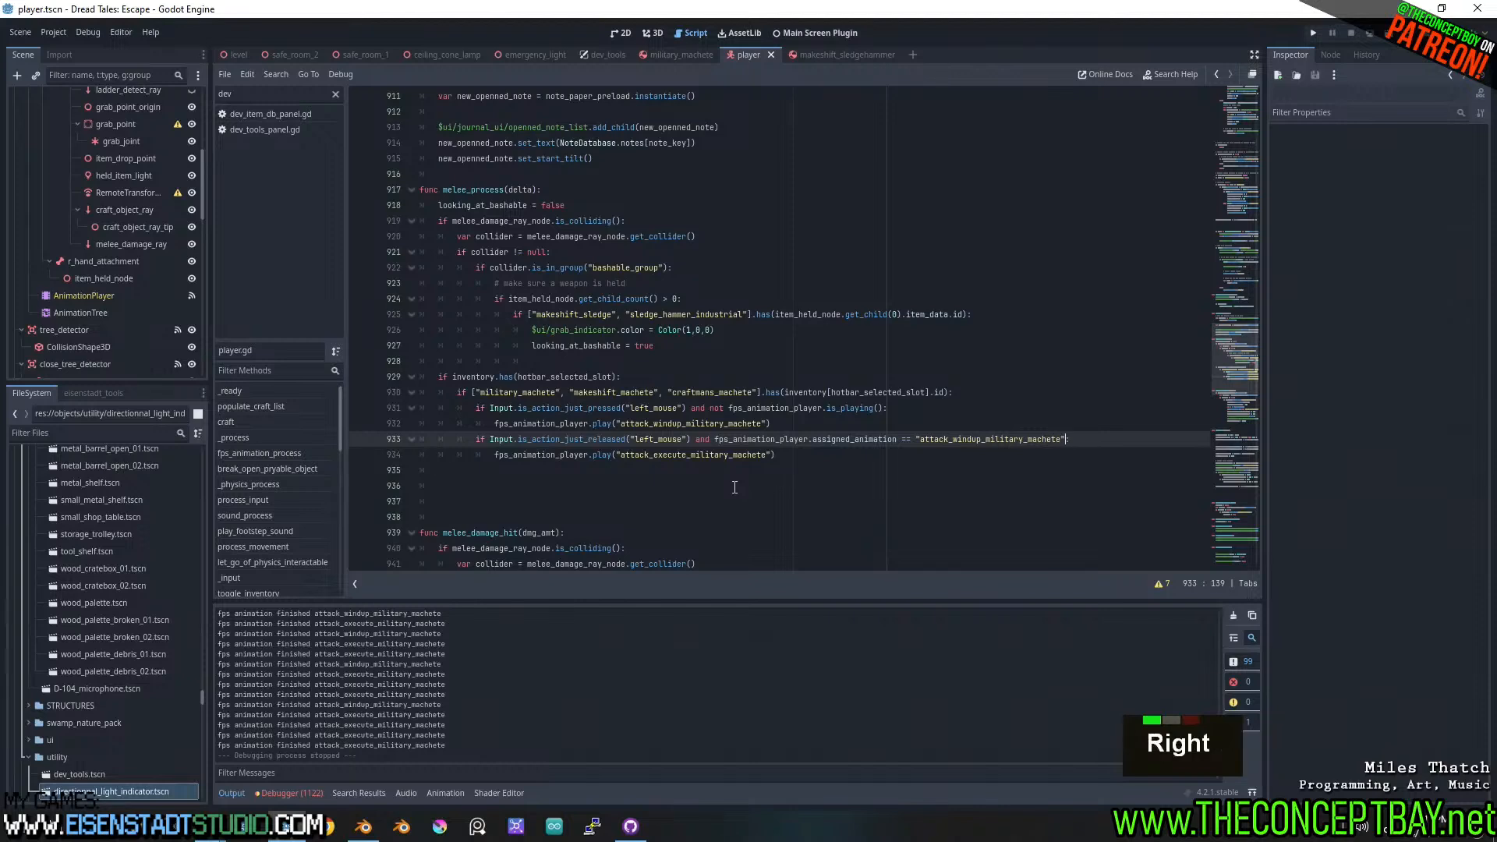
type(":")
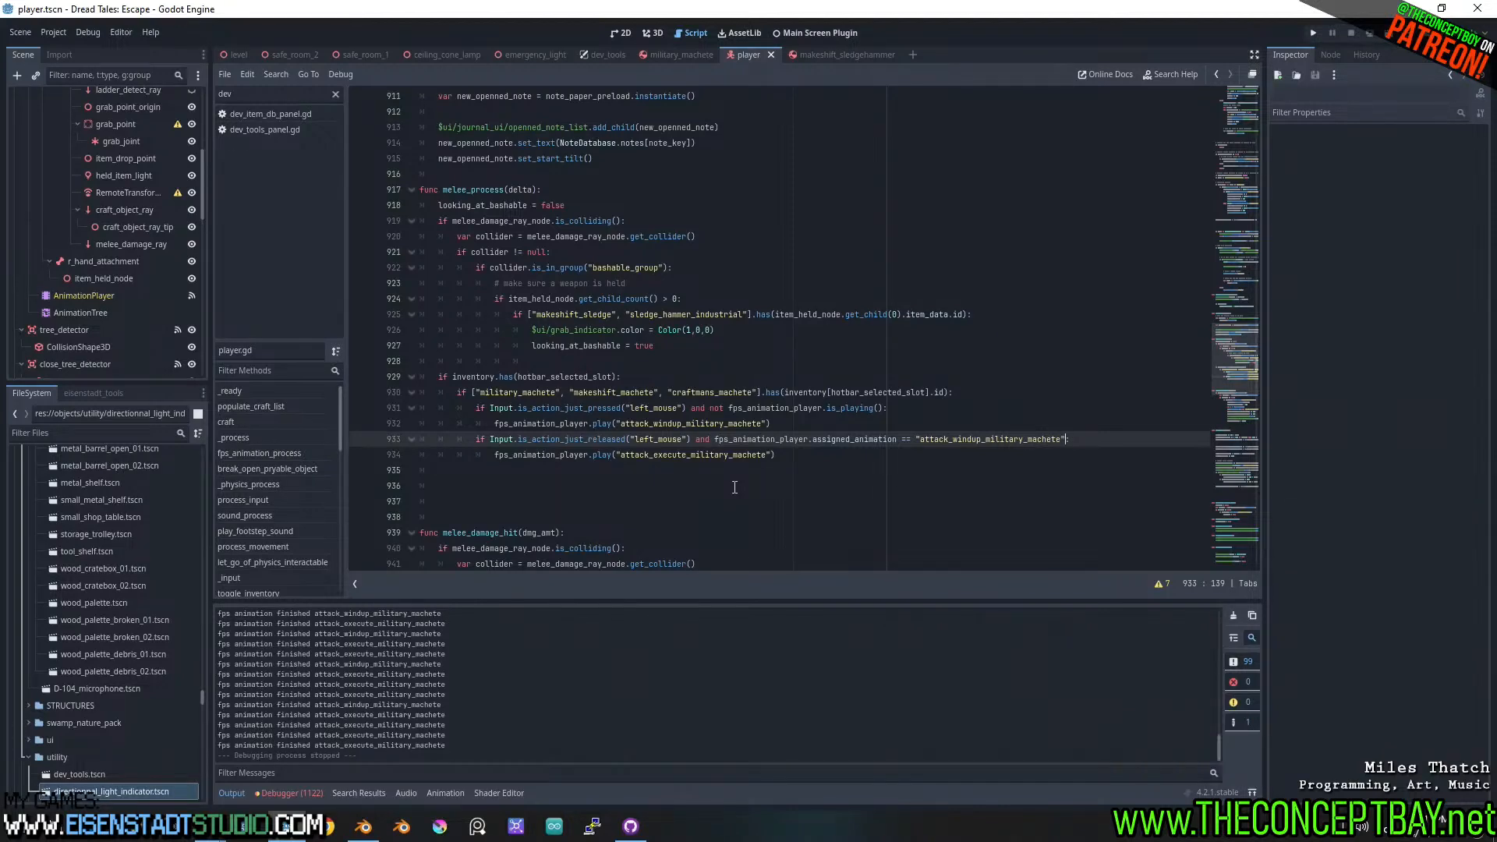
- Run the project again, spawn a Military Machete with the in-game item spawner, and equip it from the hotbar
key("F5")
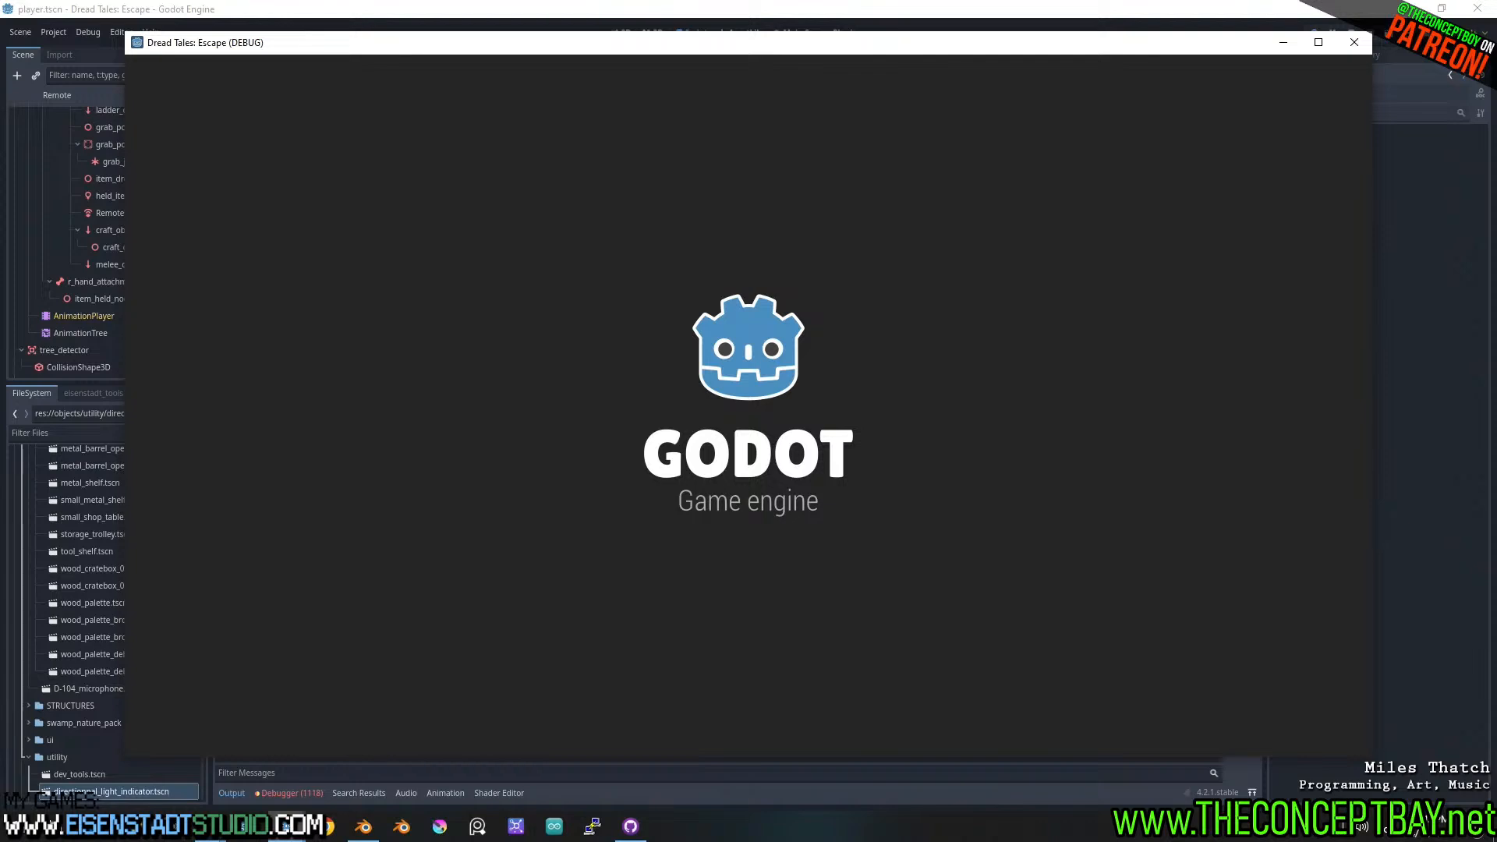
scroll(748, 406, "down", 3)
key("grave")
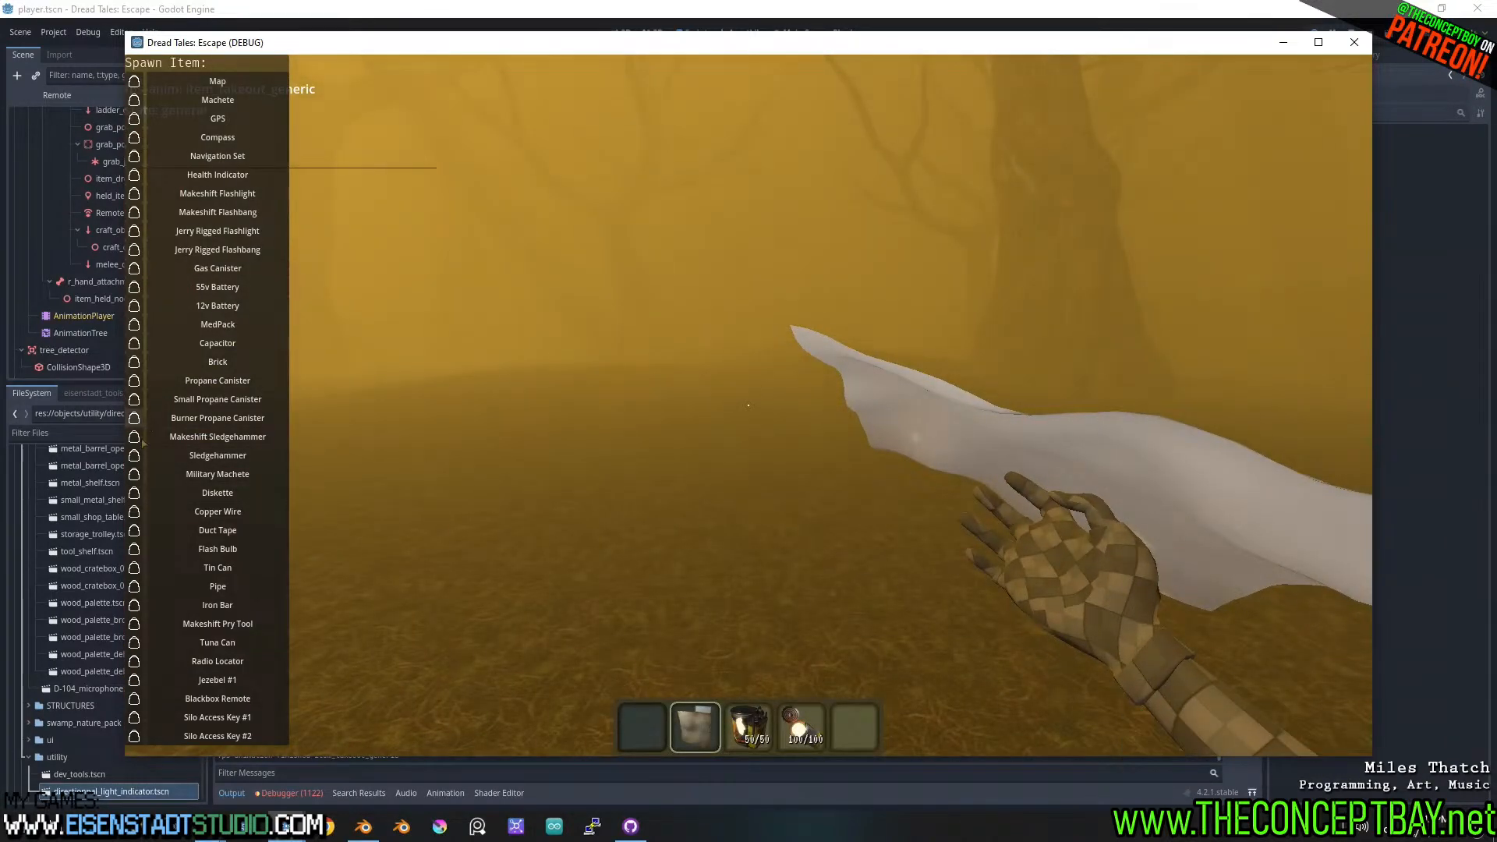
key("grave")
scroll(749, 406, "down", 6)
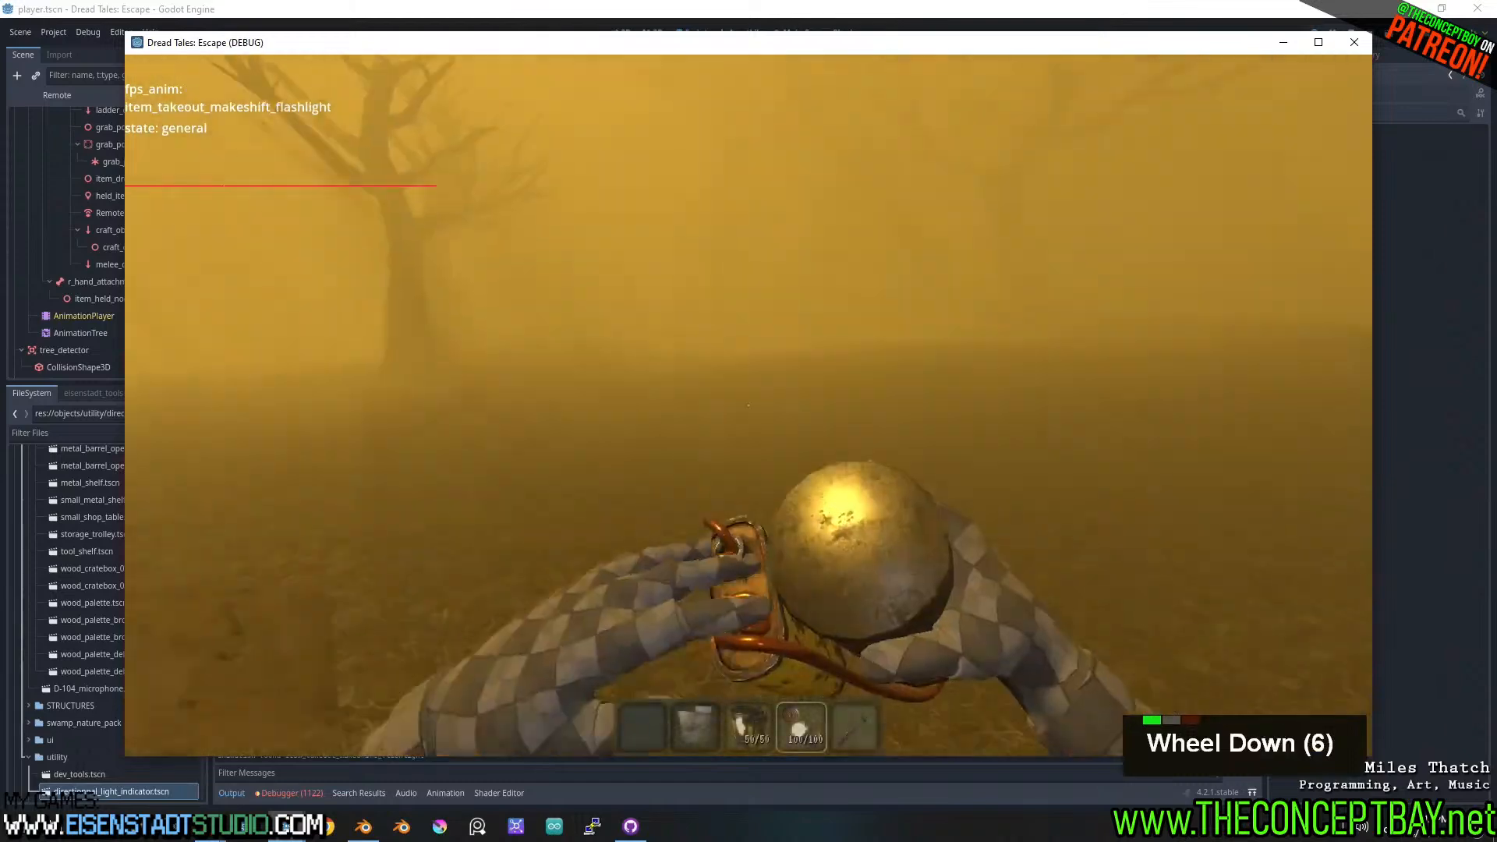
key("d")
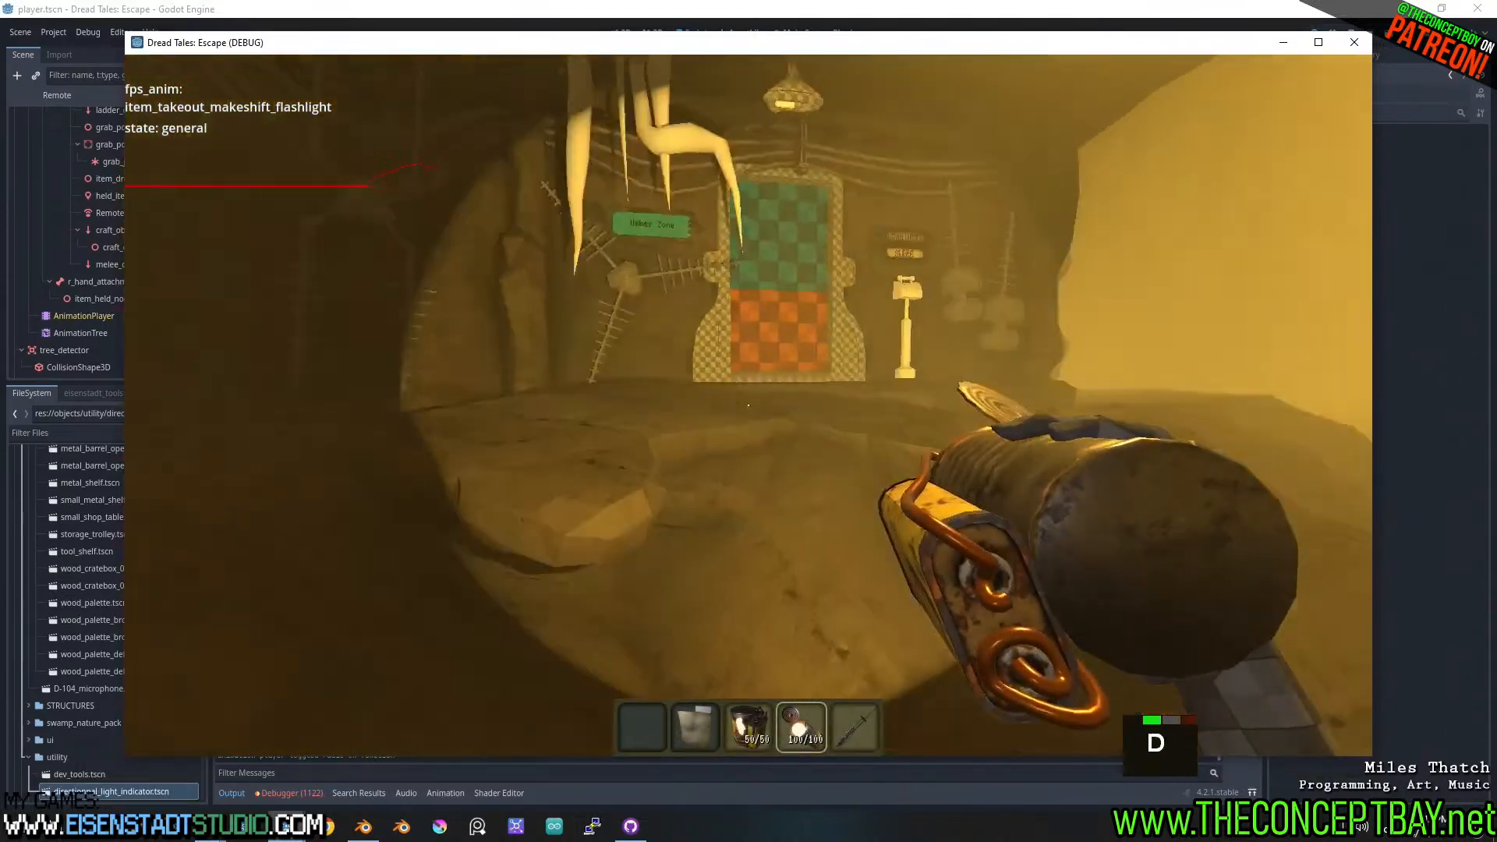
key("w")
scroll(748, 406, "down", 3)
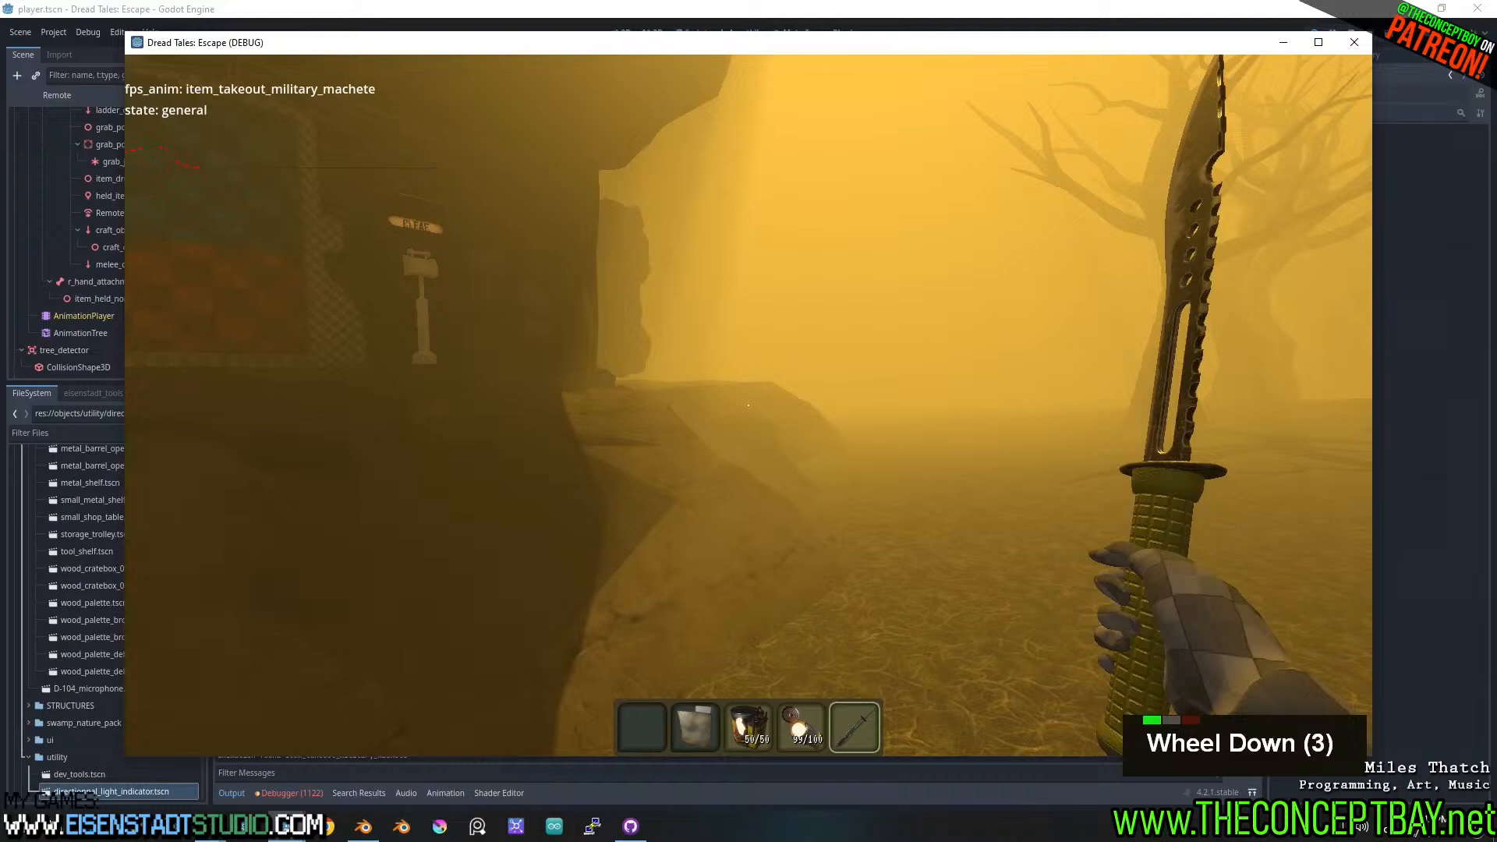
- Swing the machete standing and while walking toward the trees to check its windup and execute animations, and close the running game
left_click(748, 405)
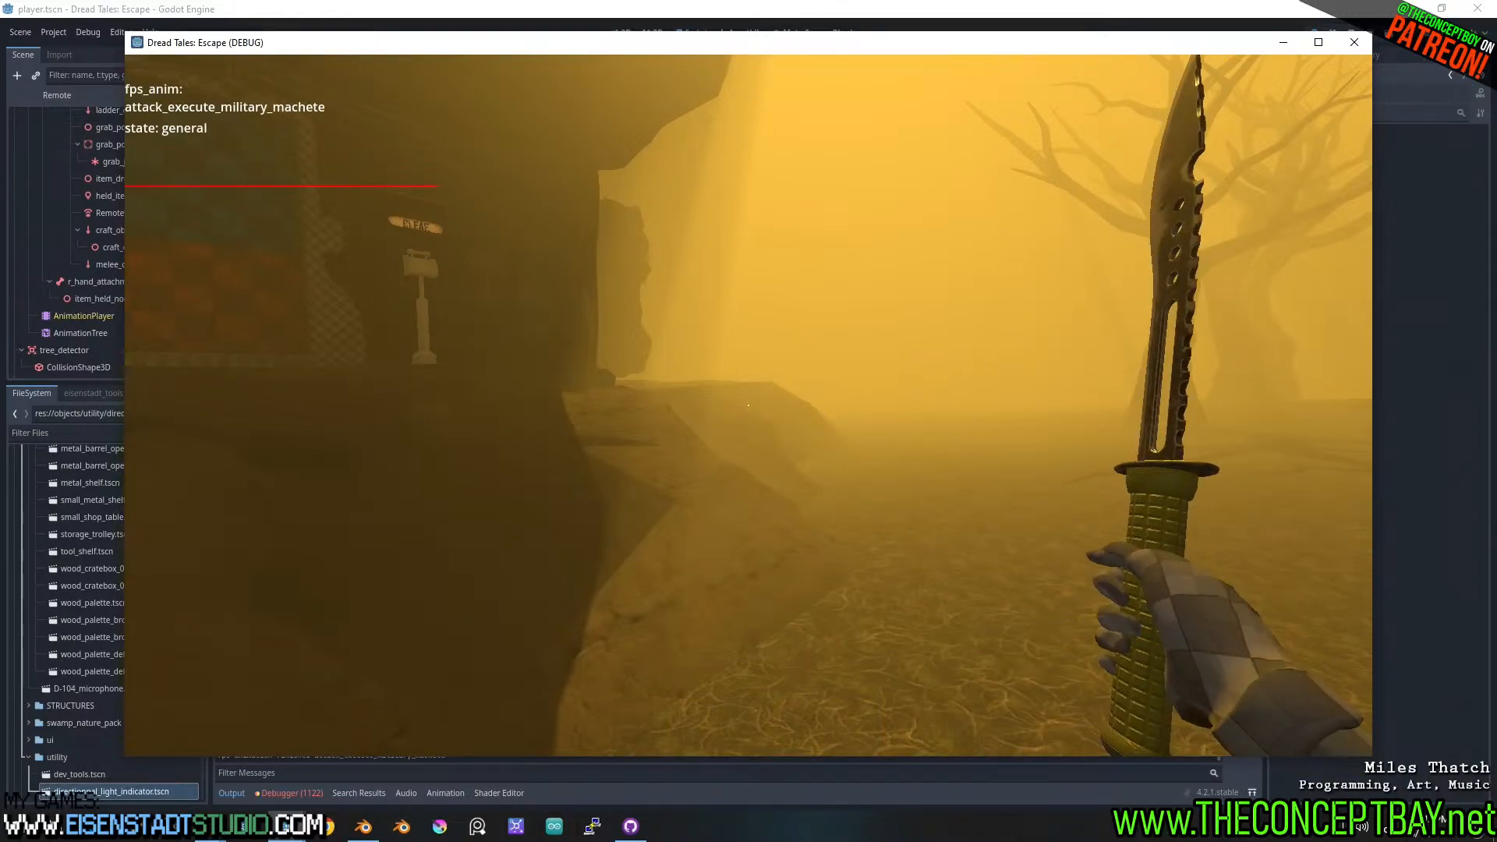
key("w")
key("d")
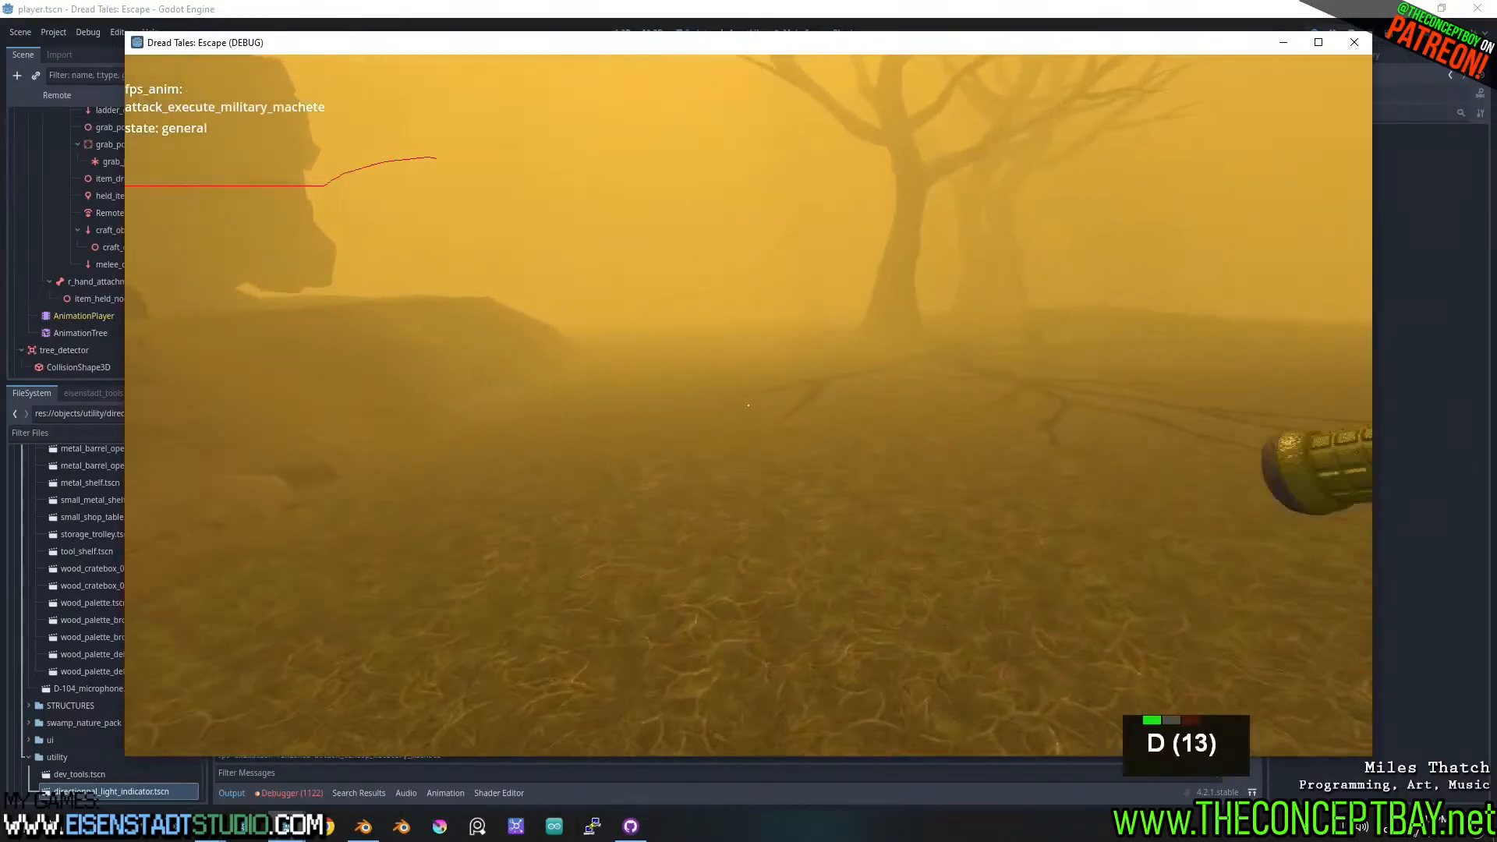
left_click(748, 405)
key("w")
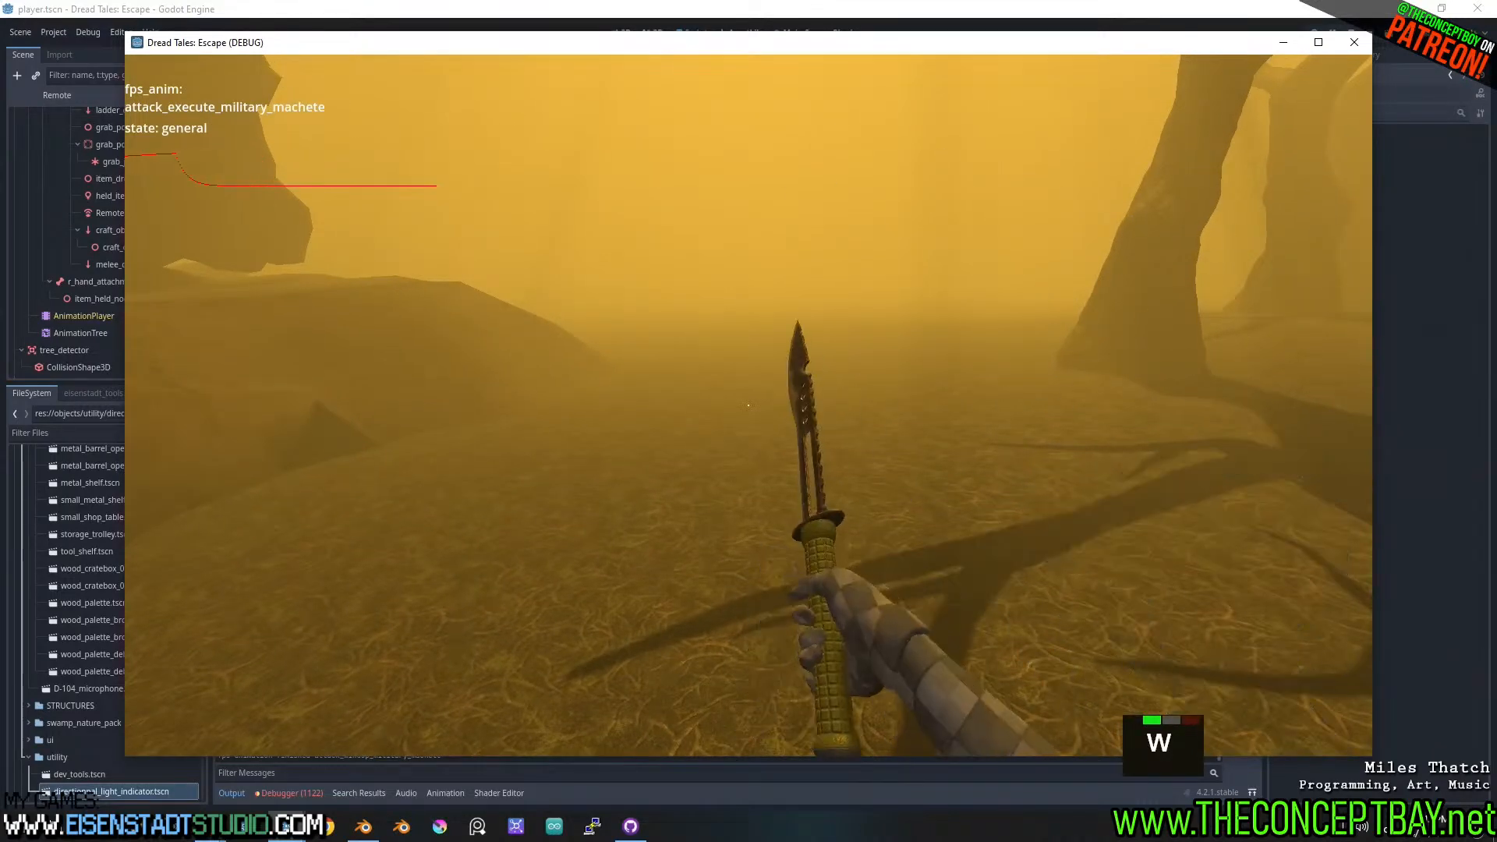
key("alt+F4")
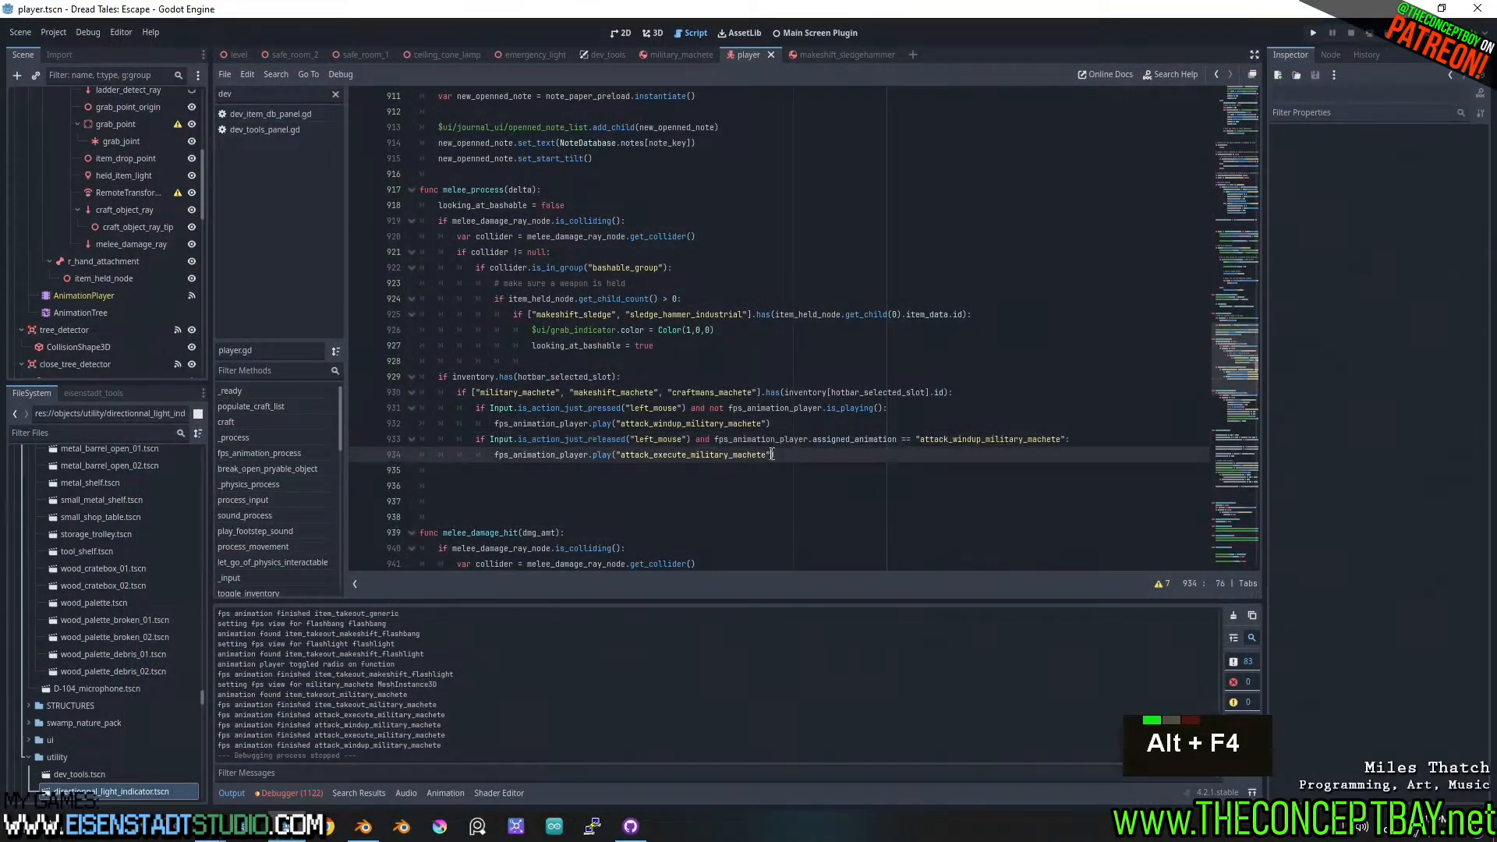
- Add a custom blend of -1 and a custom speed of 1.3 to the attack_execute_military_machete play call in melee_process, and save the script
type(", ")
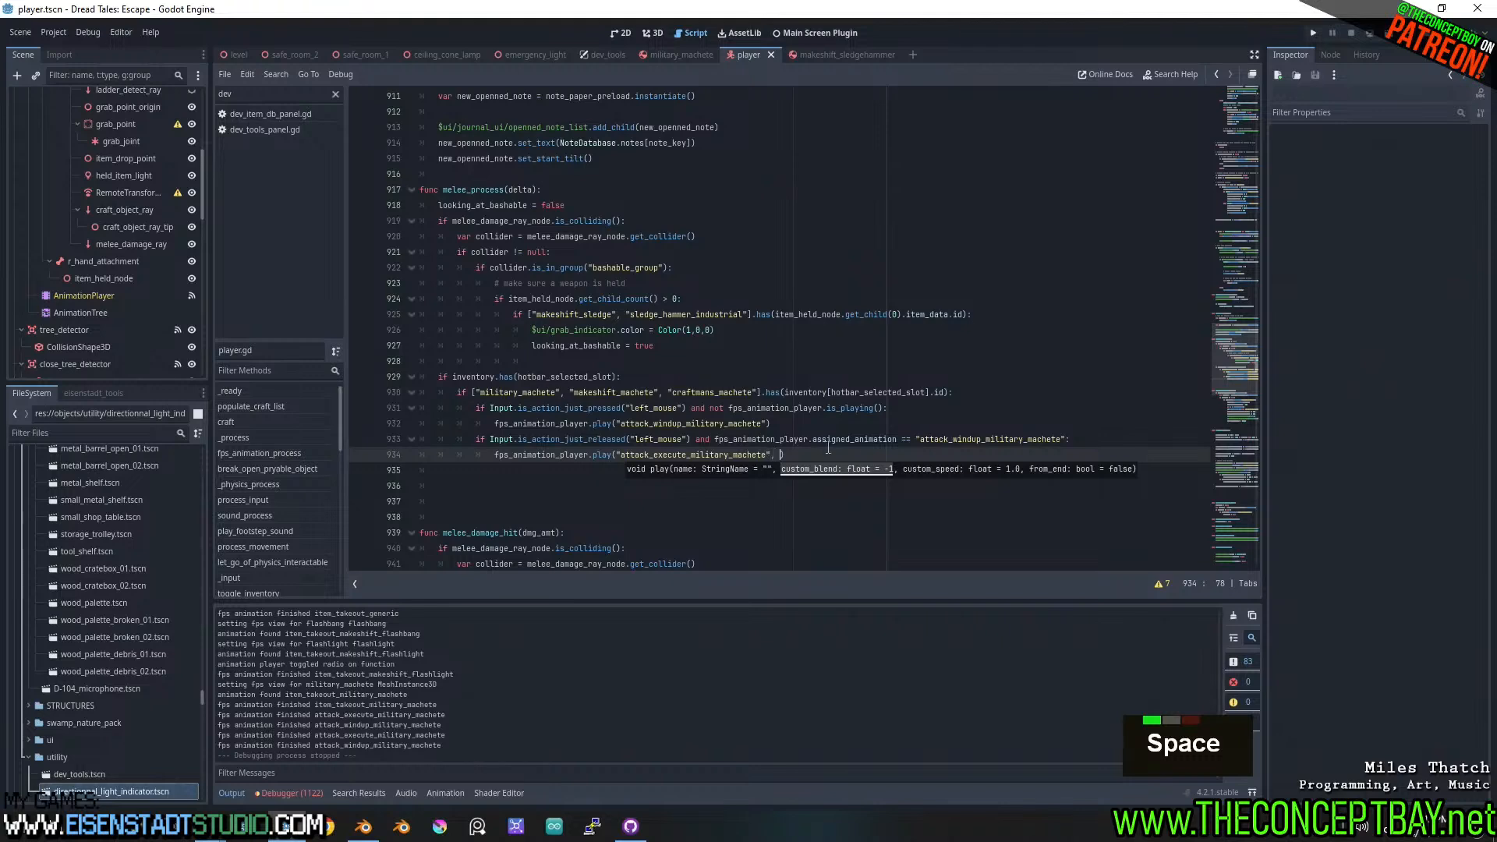
type("-1,")
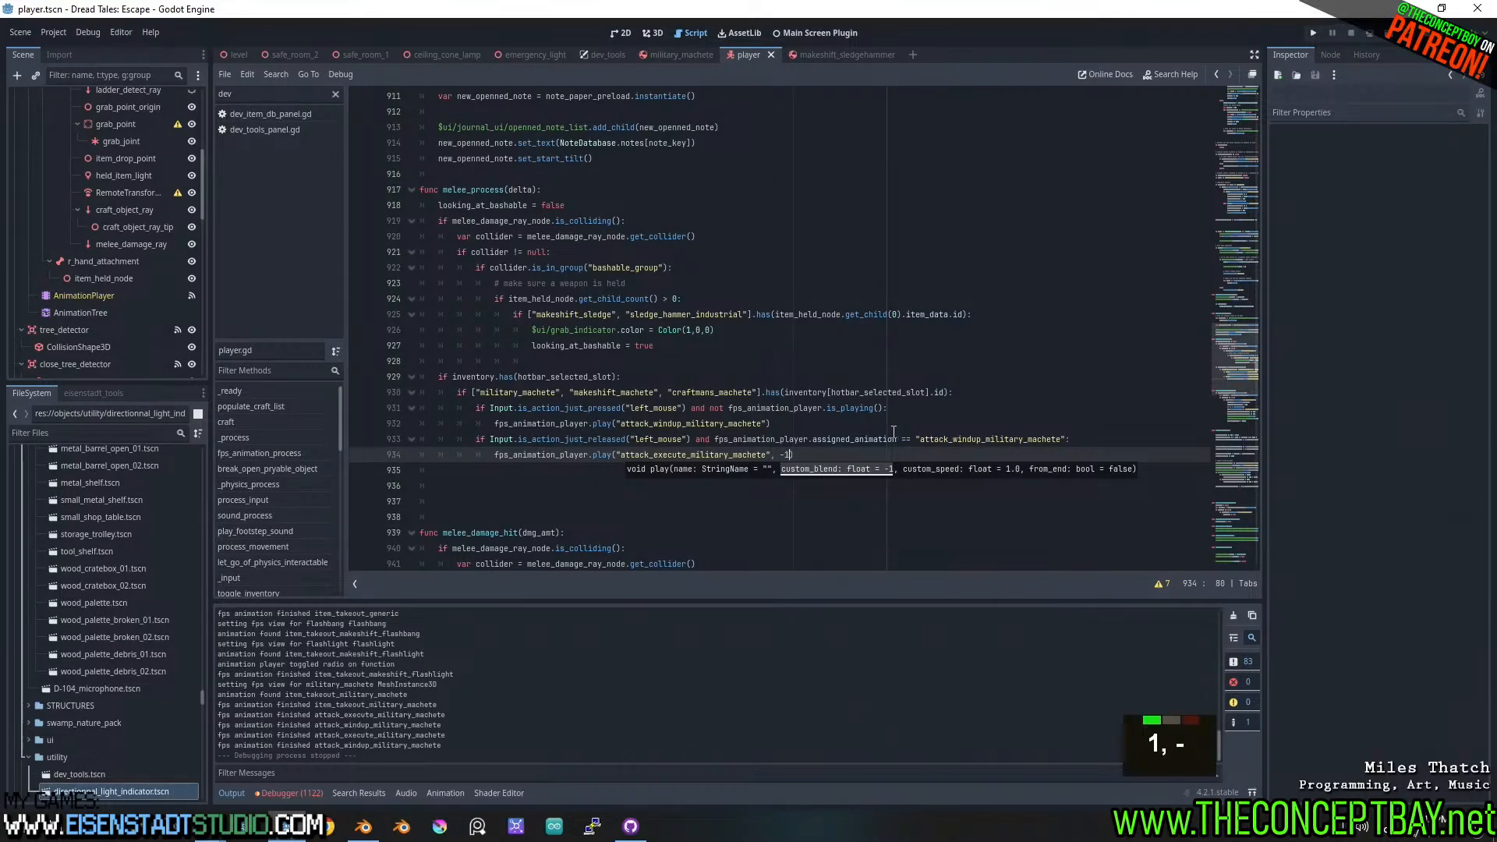
type(" 1.3")
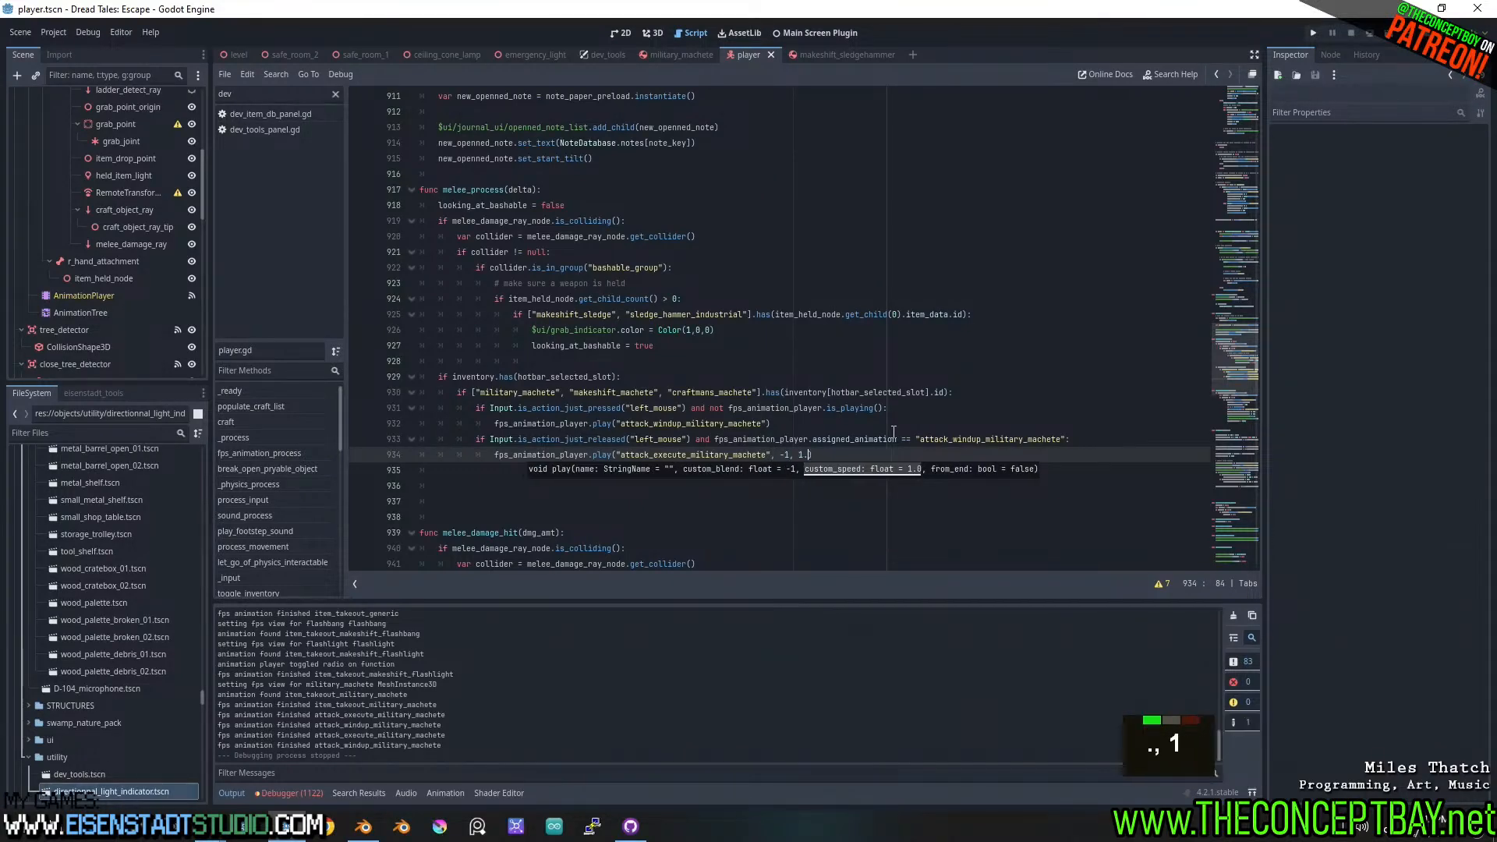
left_click(915, 437)
key("F5")
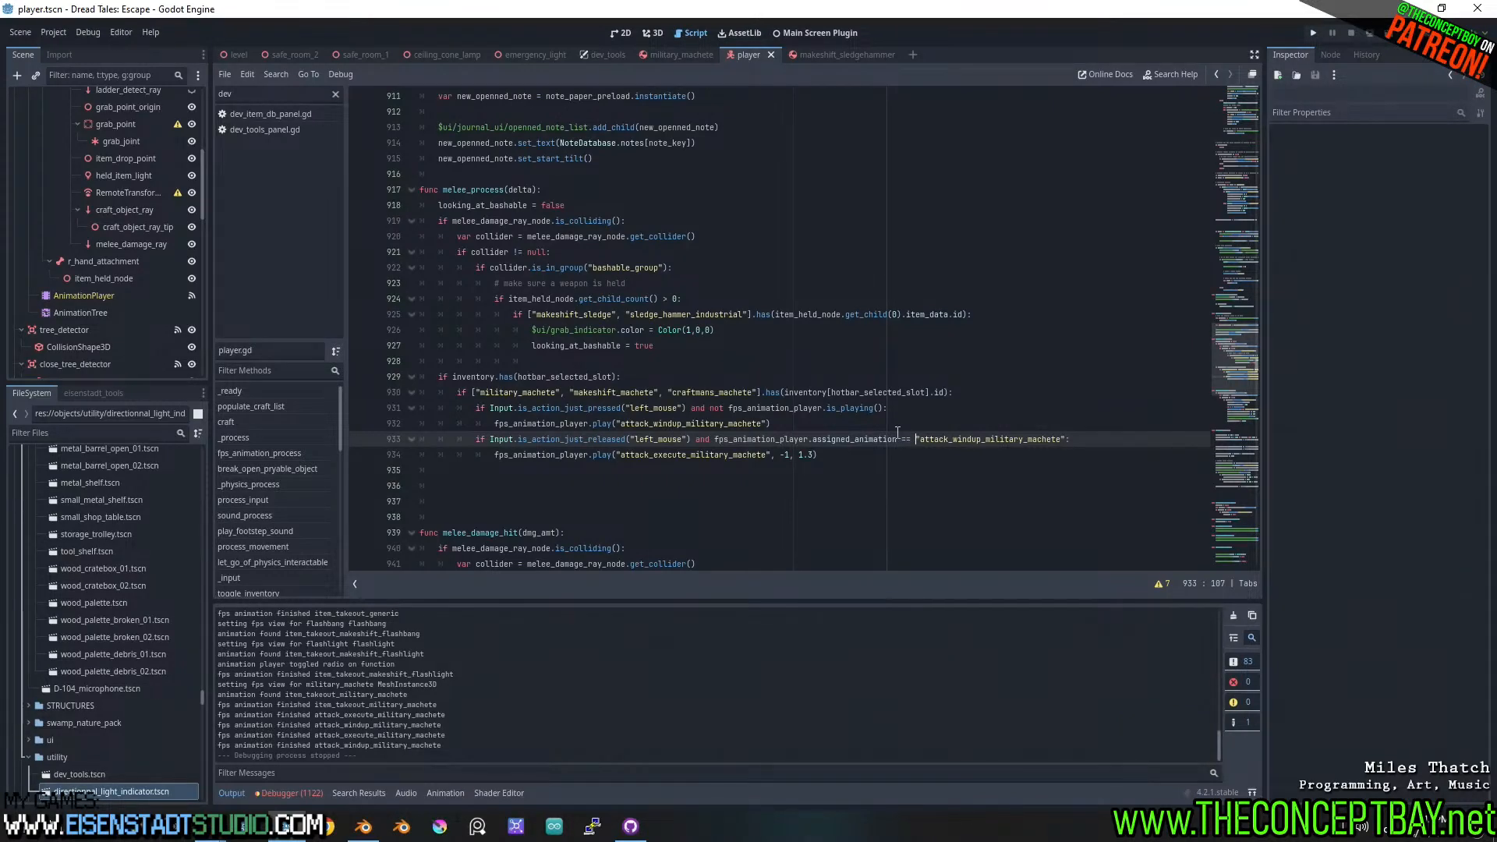
key("ctrl+s")
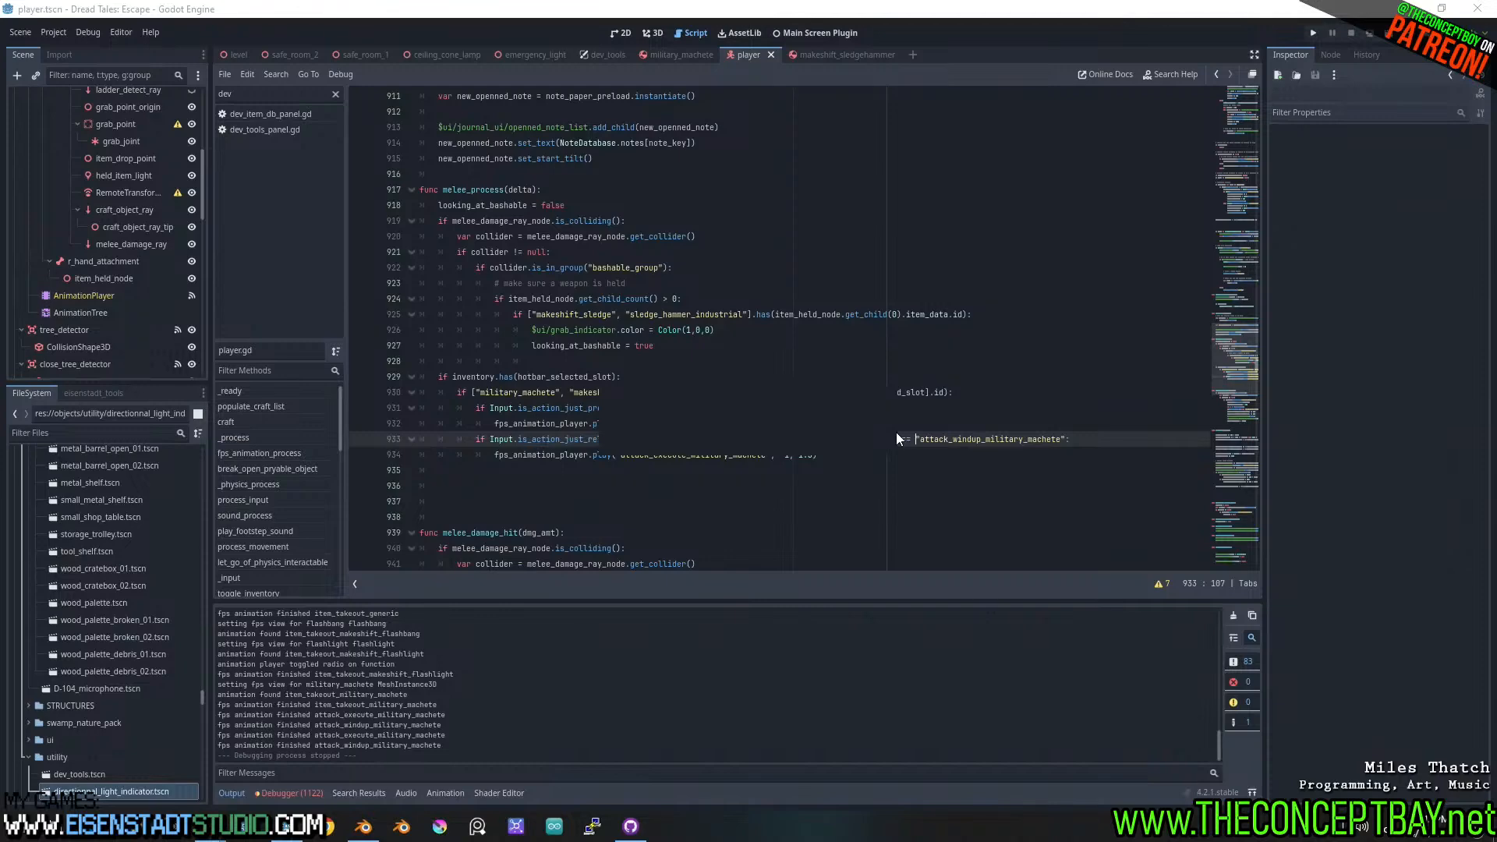
- Run the project, spawn a Military Machete with the in-game item spawner, and equip it from the hotbar
key("F5")
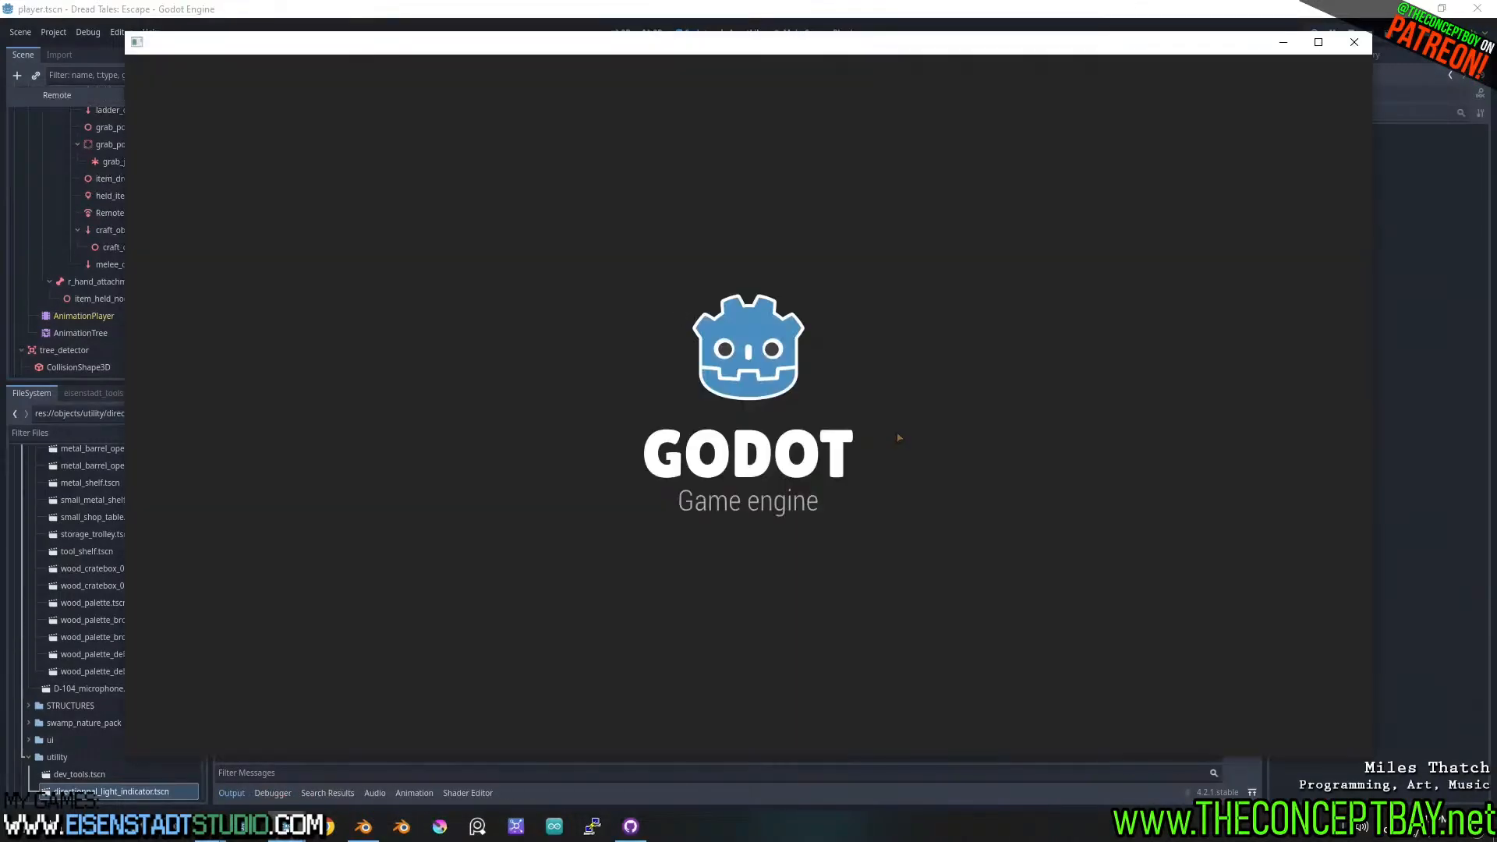
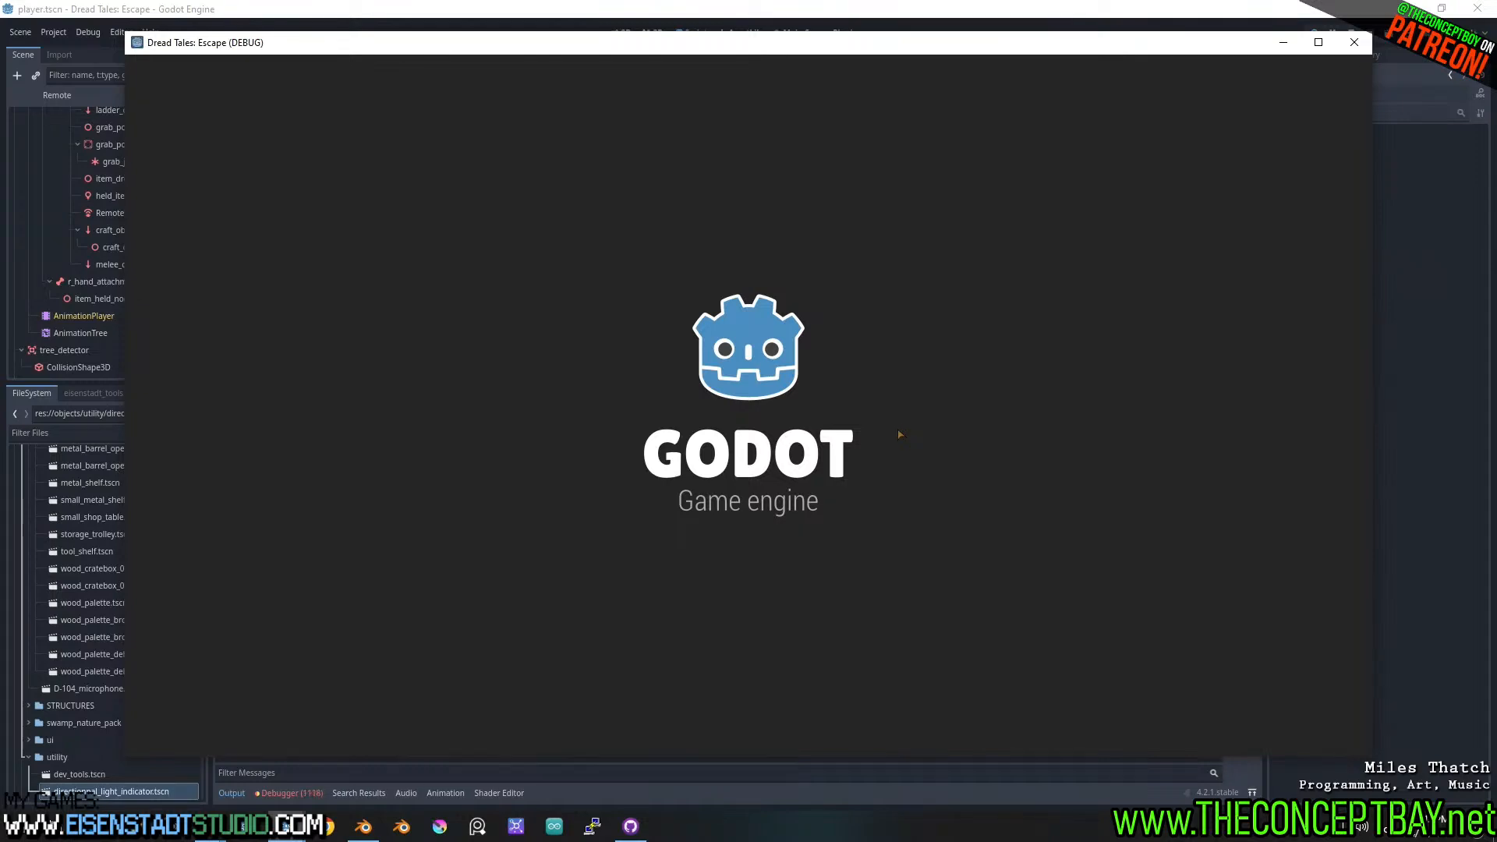
scroll(748, 406, "down", 3)
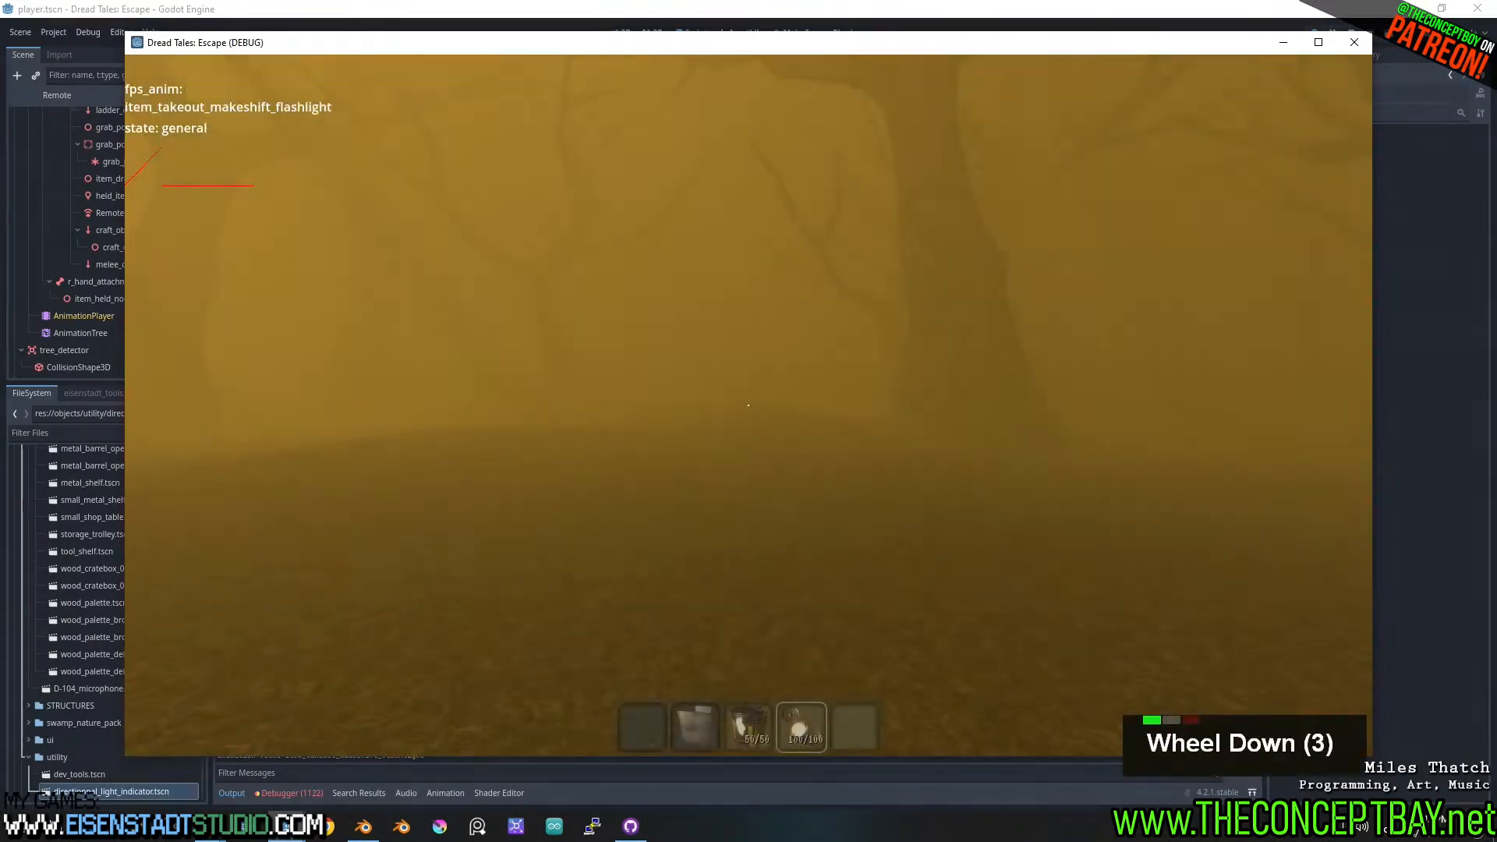
key("grave")
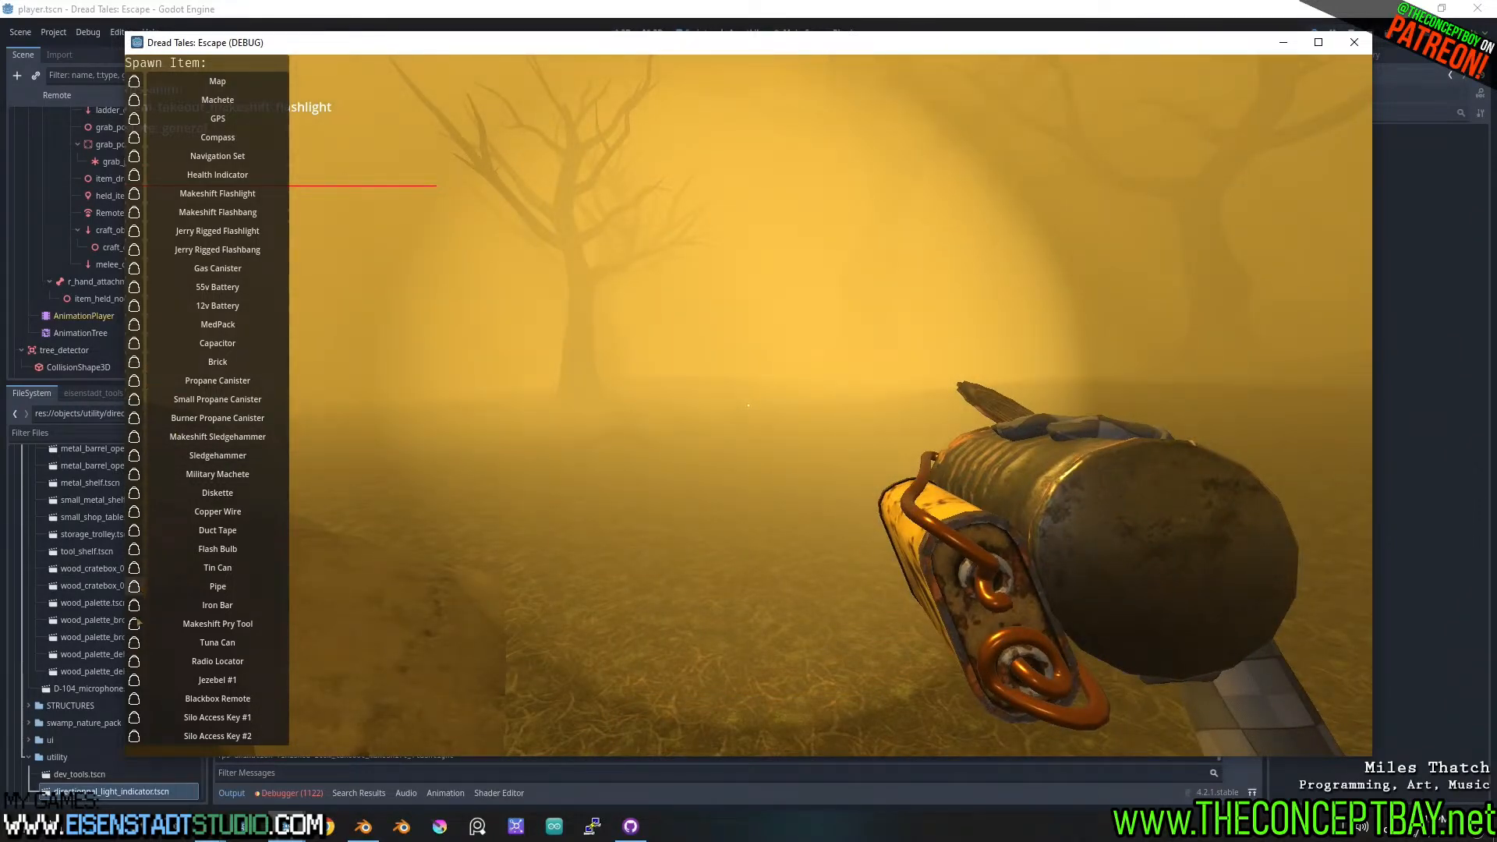
left_click(142, 473)
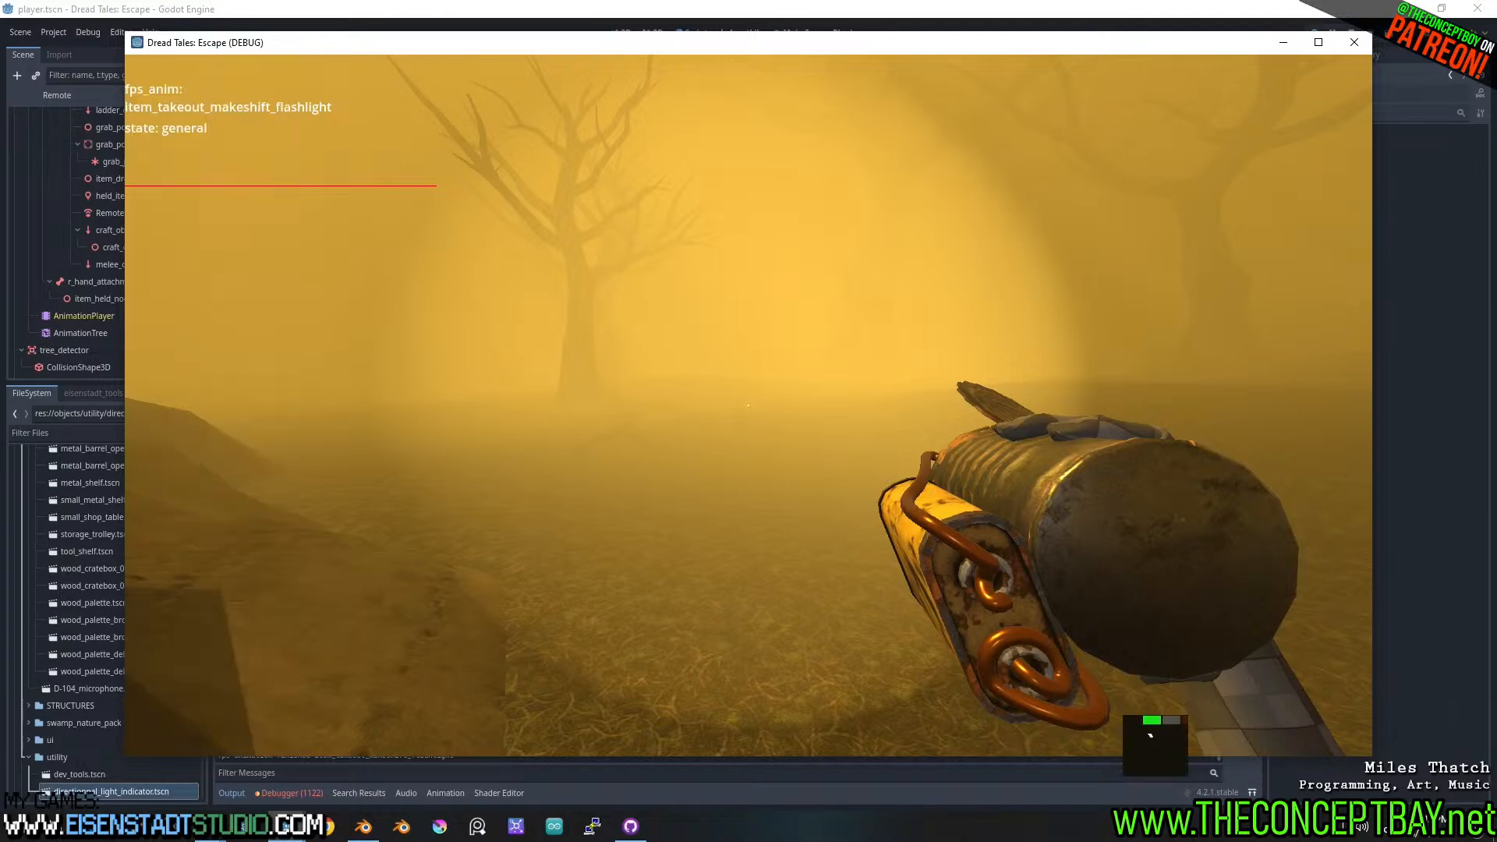
scroll(748, 405, "down", 4)
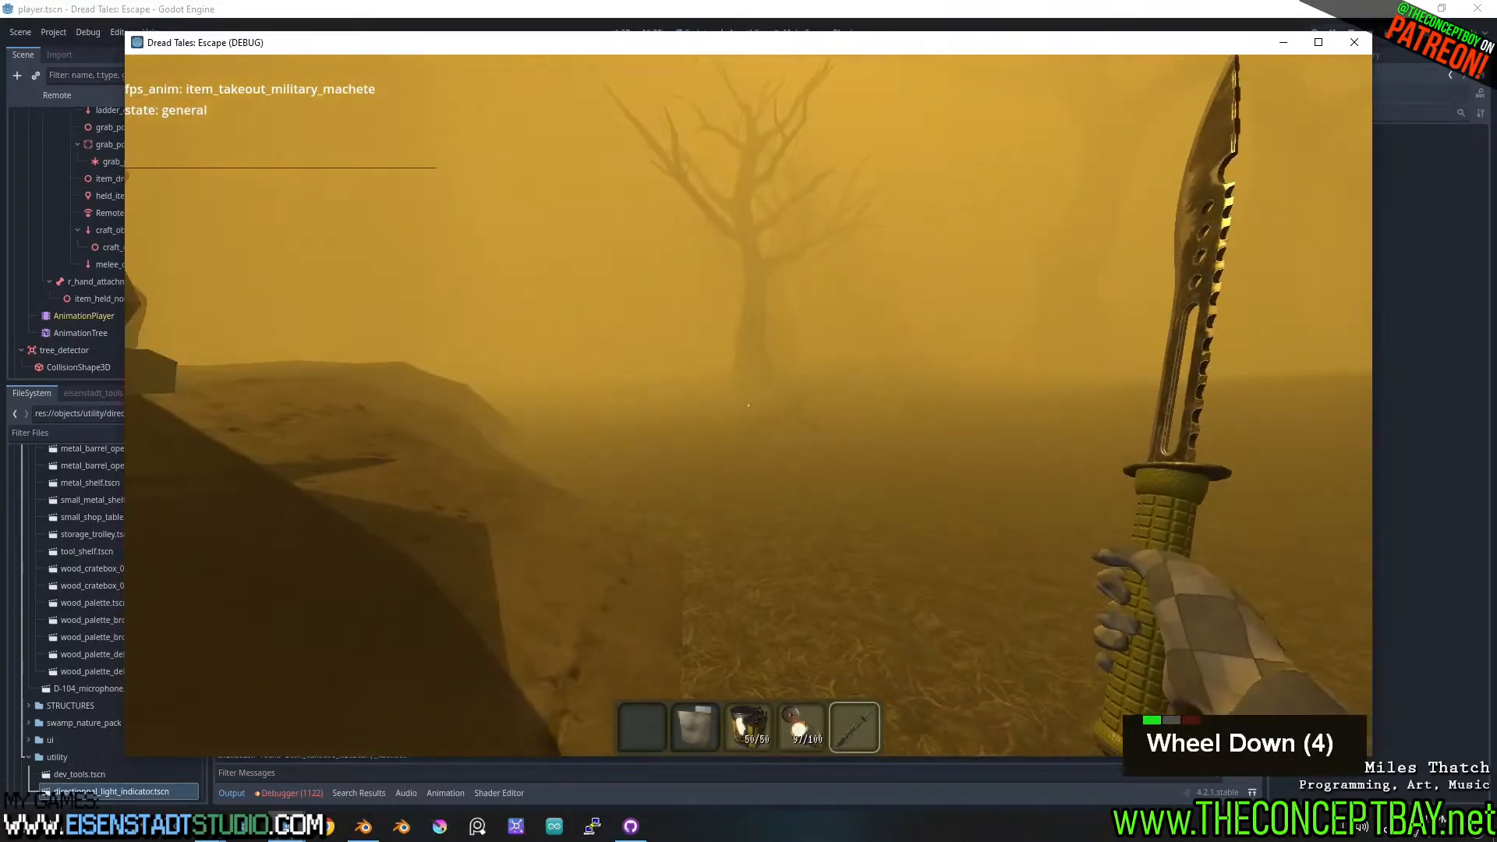
- Walk beside the rock wall and attack repeatedly with the machete to judge the execute animation's speed, and close the game
key("d")
key("d")
key("d")
key("d")
key("d")
key("s")
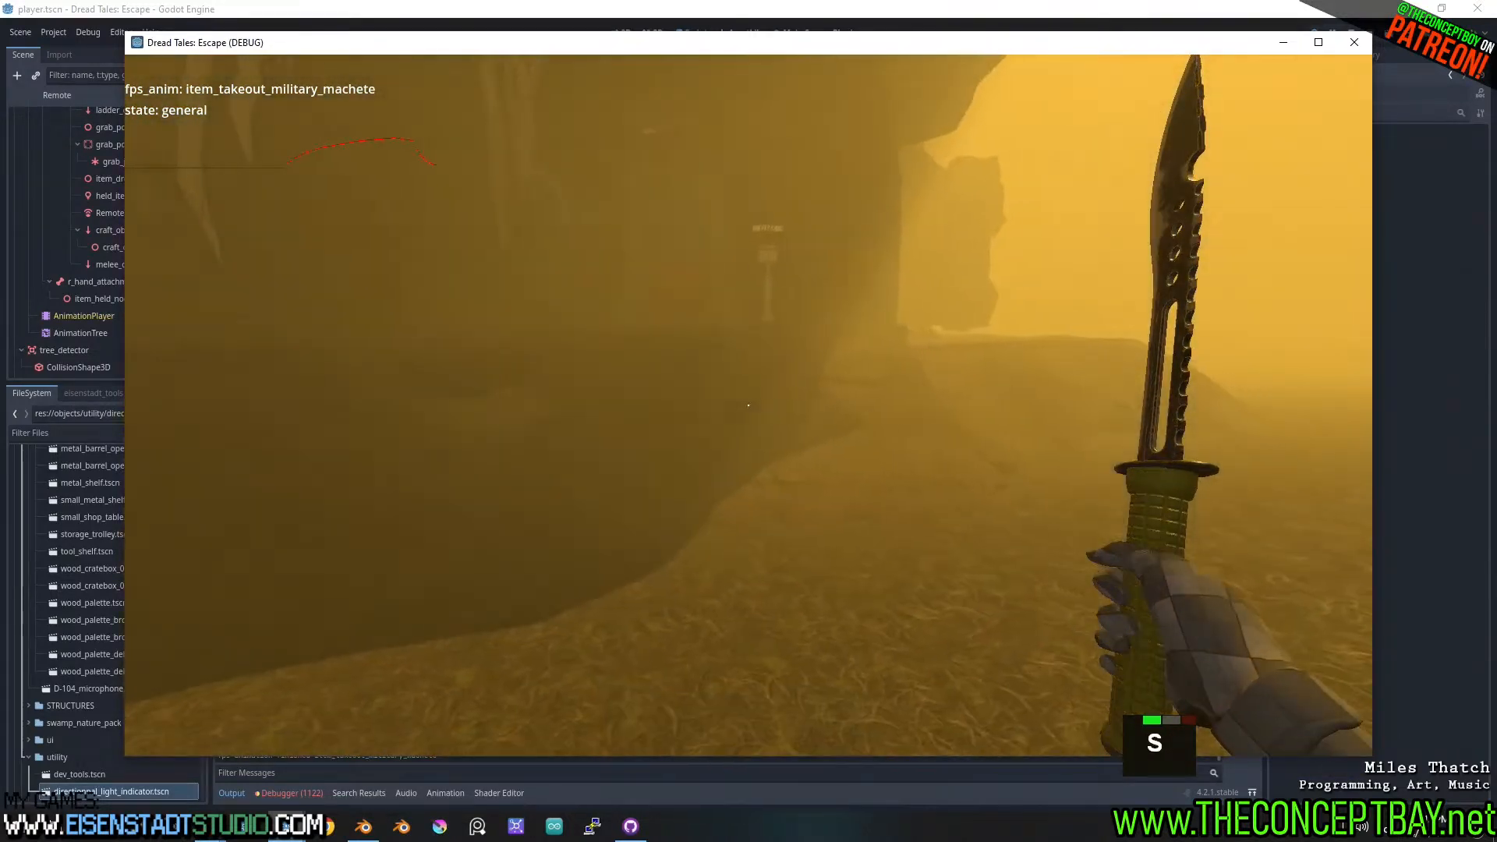
left_click(748, 405)
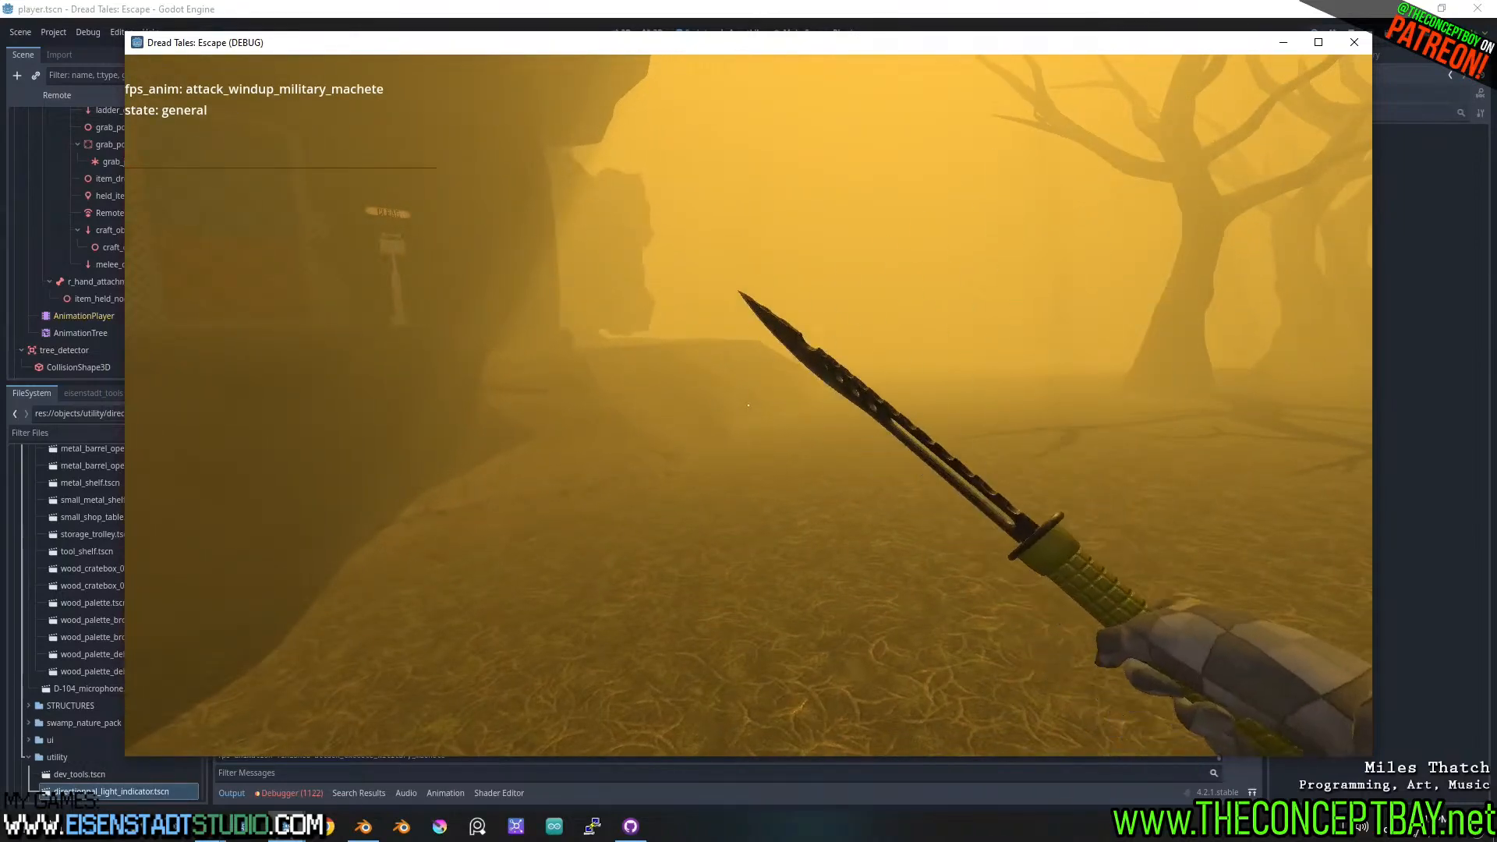
left_click(748, 405)
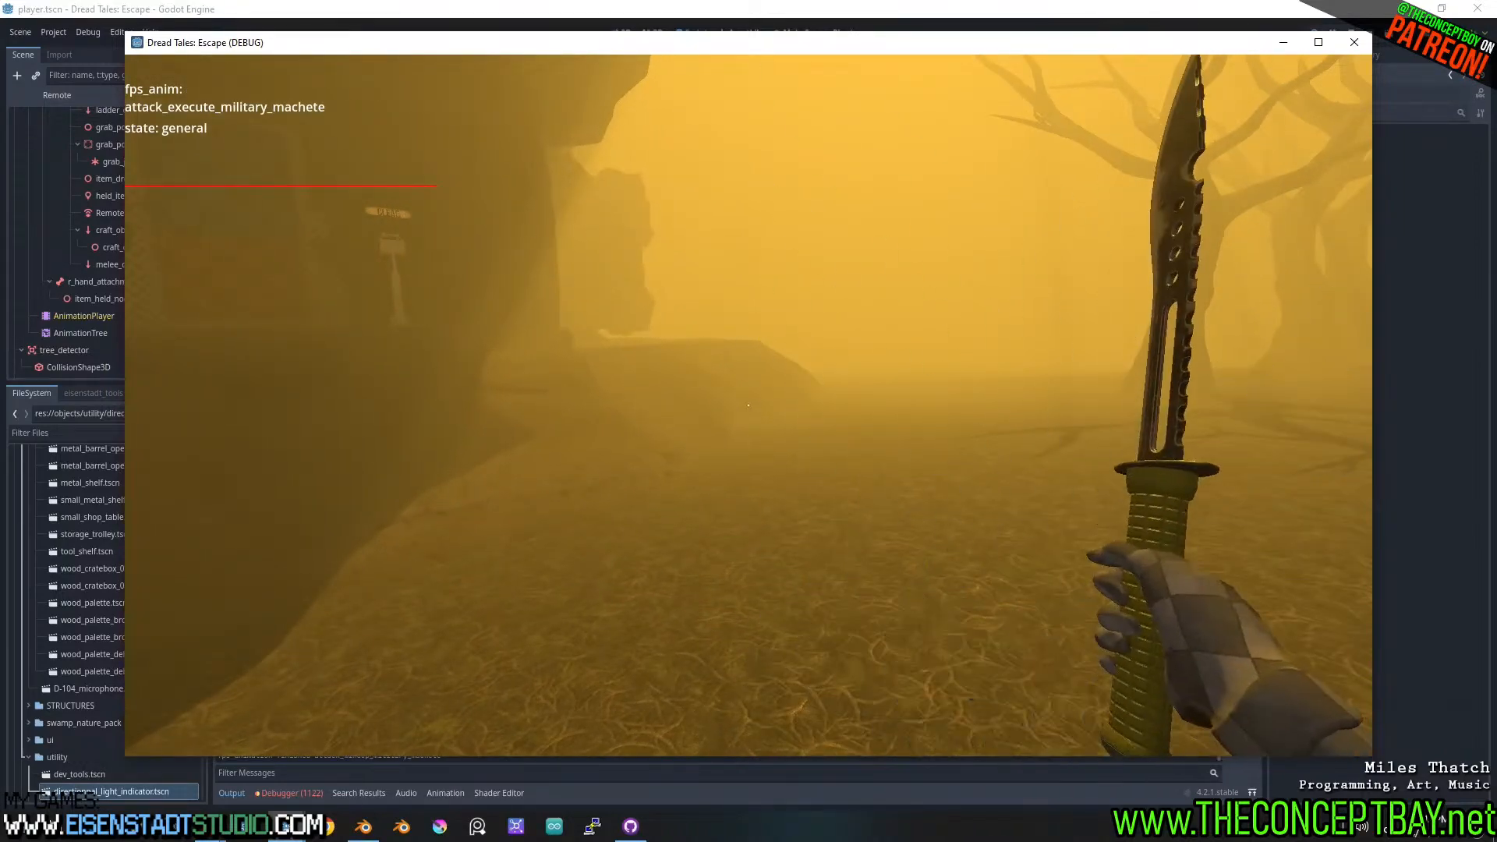
left_click(748, 405)
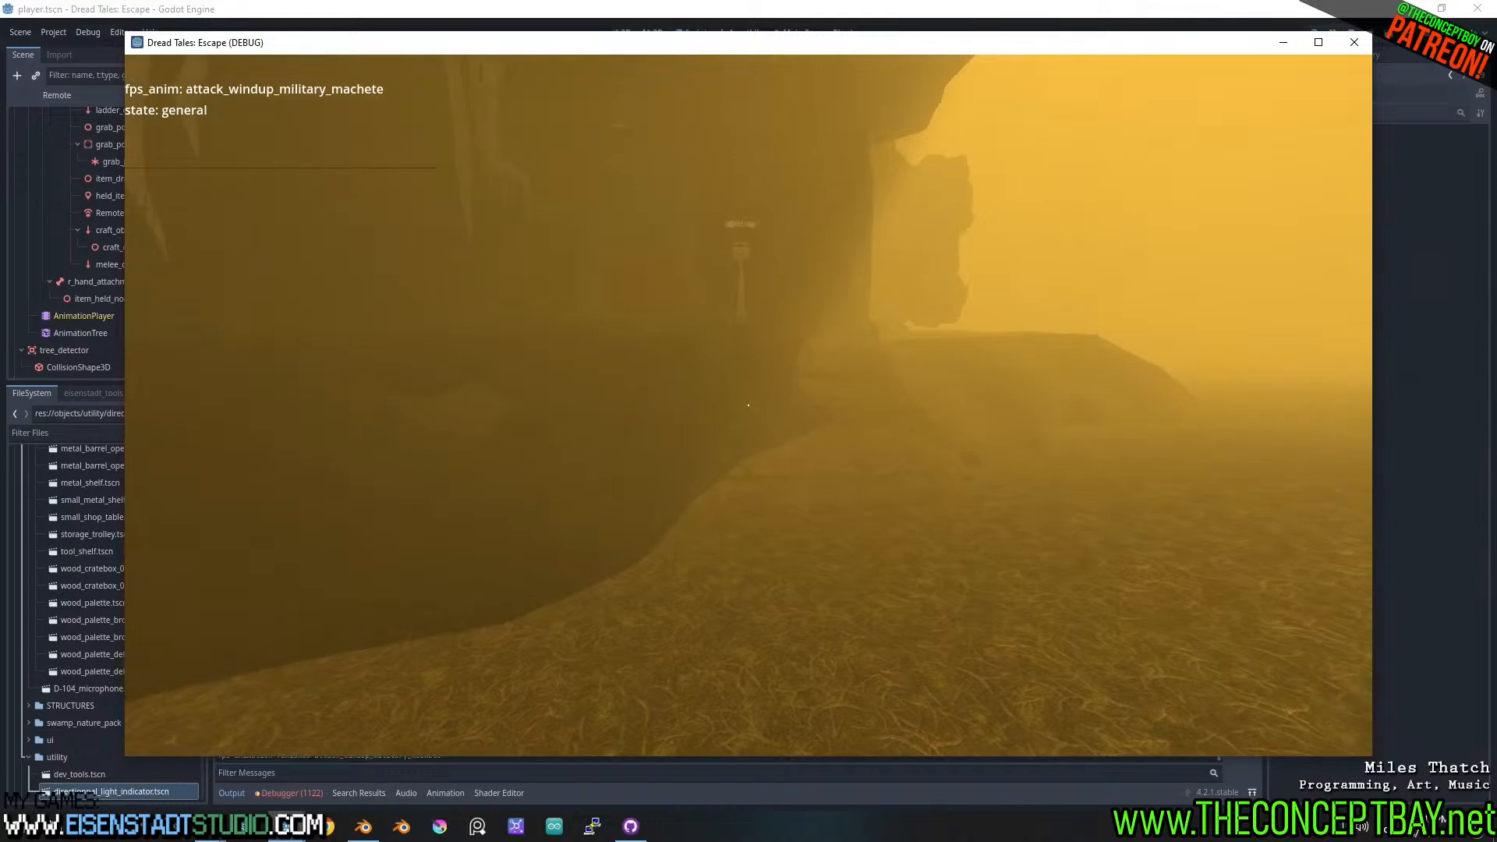
left_click(747, 405)
left_click(748, 404)
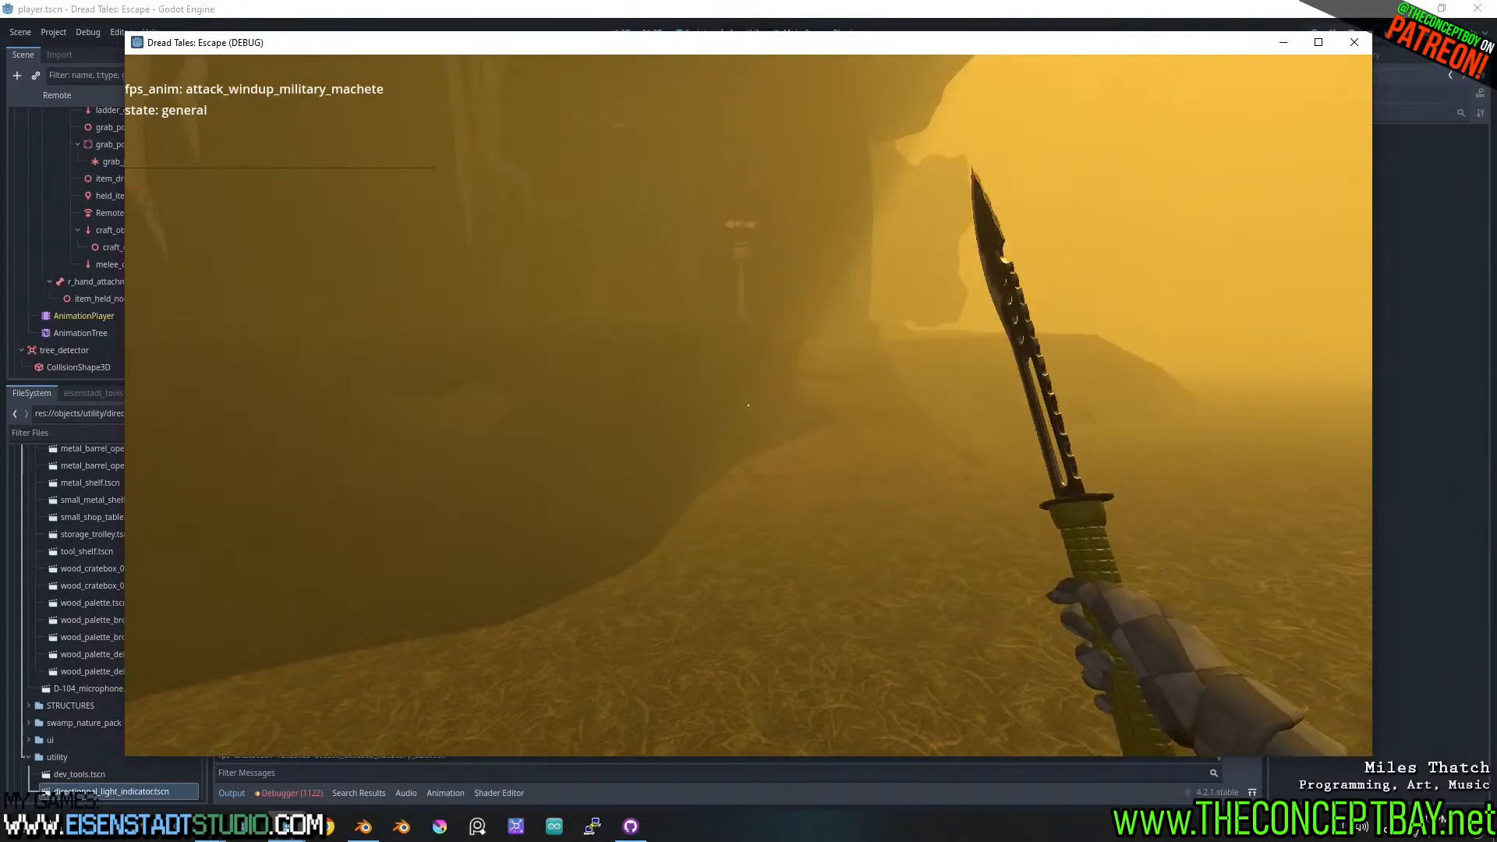
left_click(748, 405)
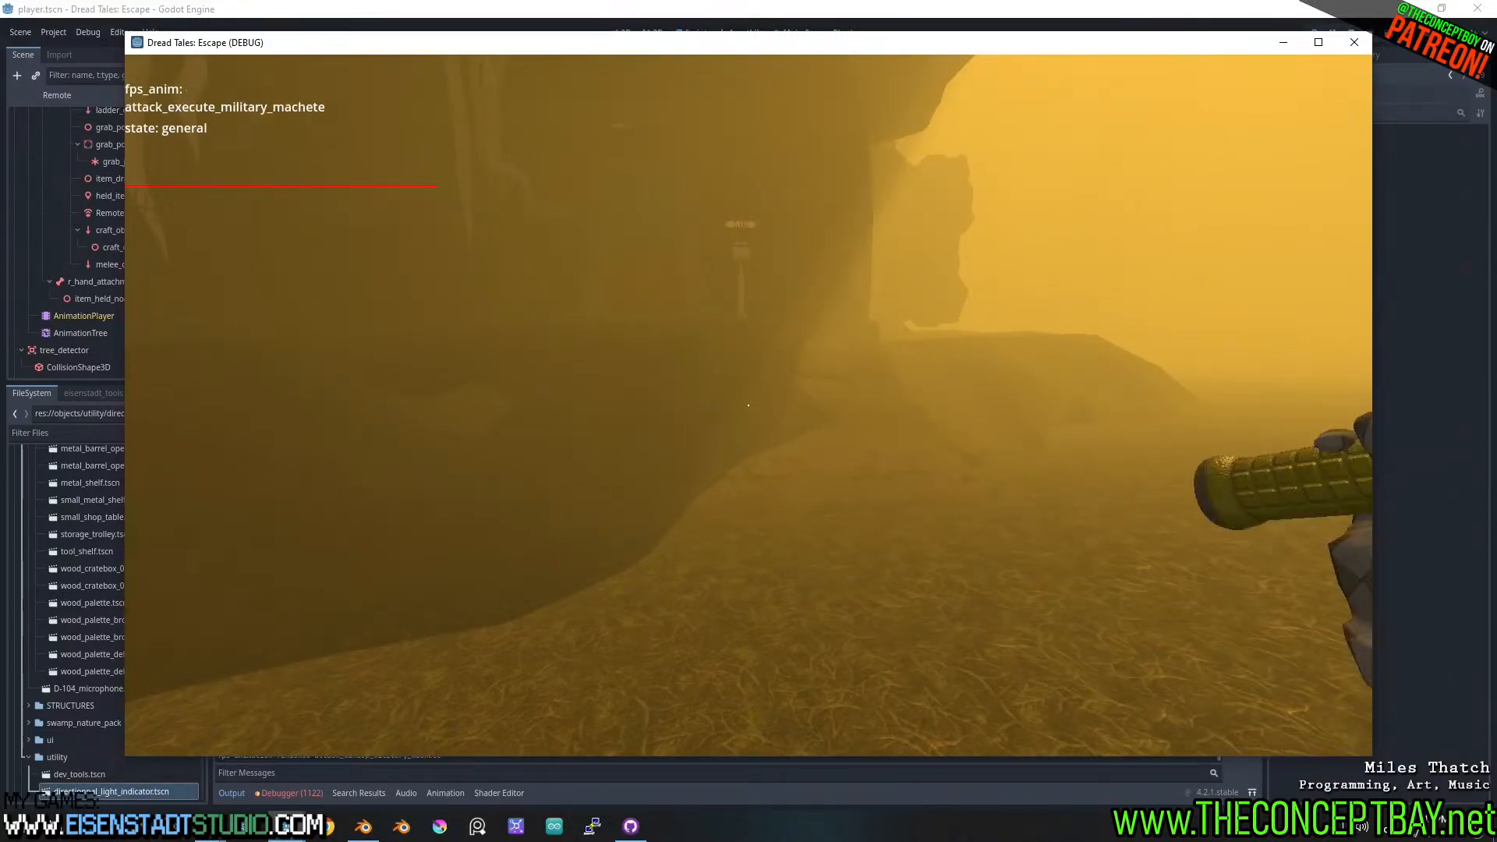
key("alt")
key("alt+F4")
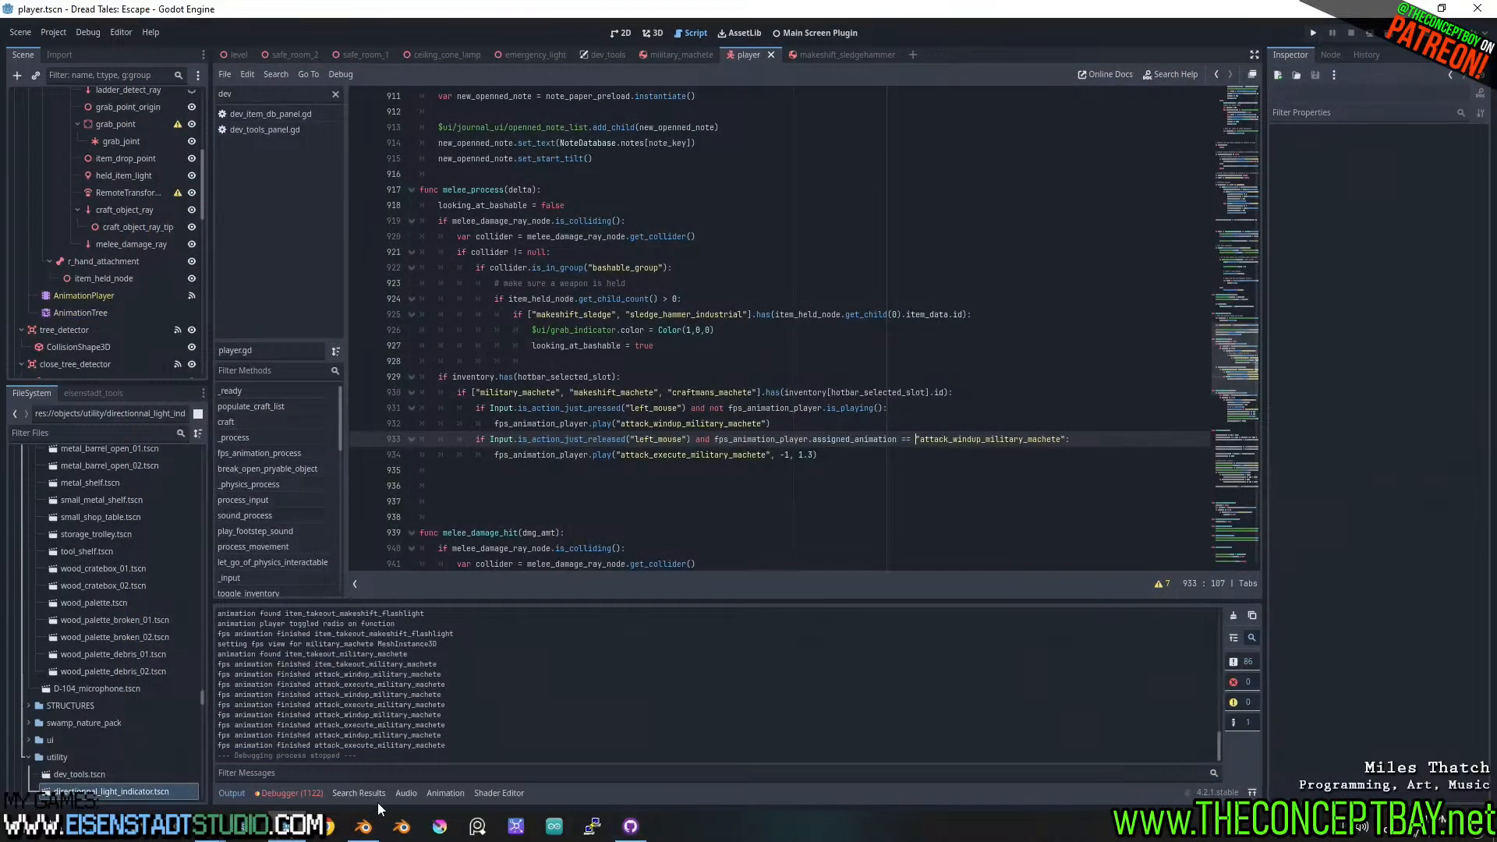
- Switch to Blender, put the hands armature into Pose Mode, and scrub the machete takeout action to frame 31
left_click(363, 826)
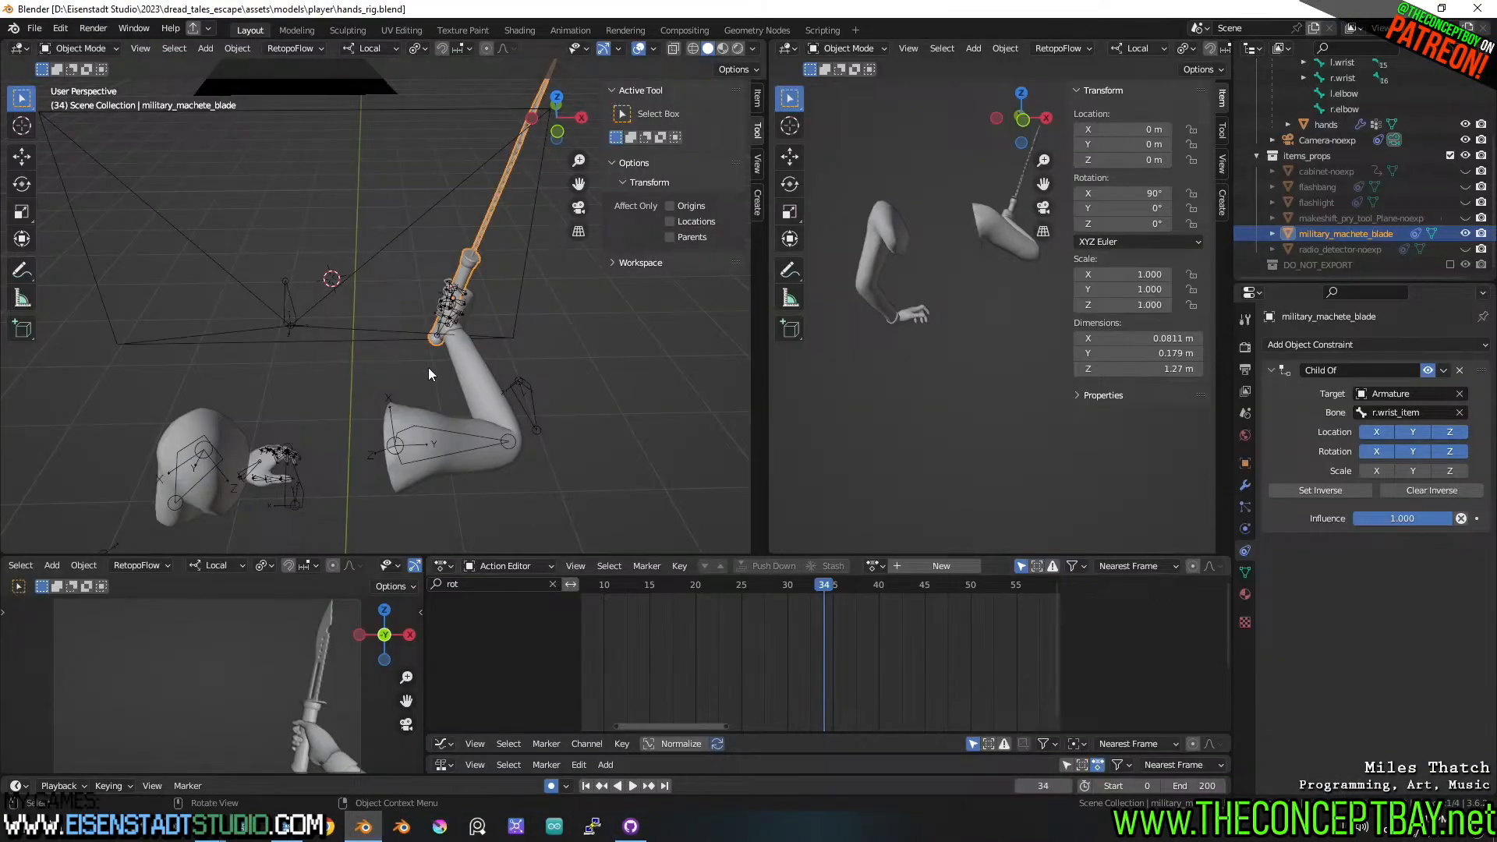
middle_click_drag(428, 368, 474, 332)
left_click(437, 327)
key("ctrl+Tab")
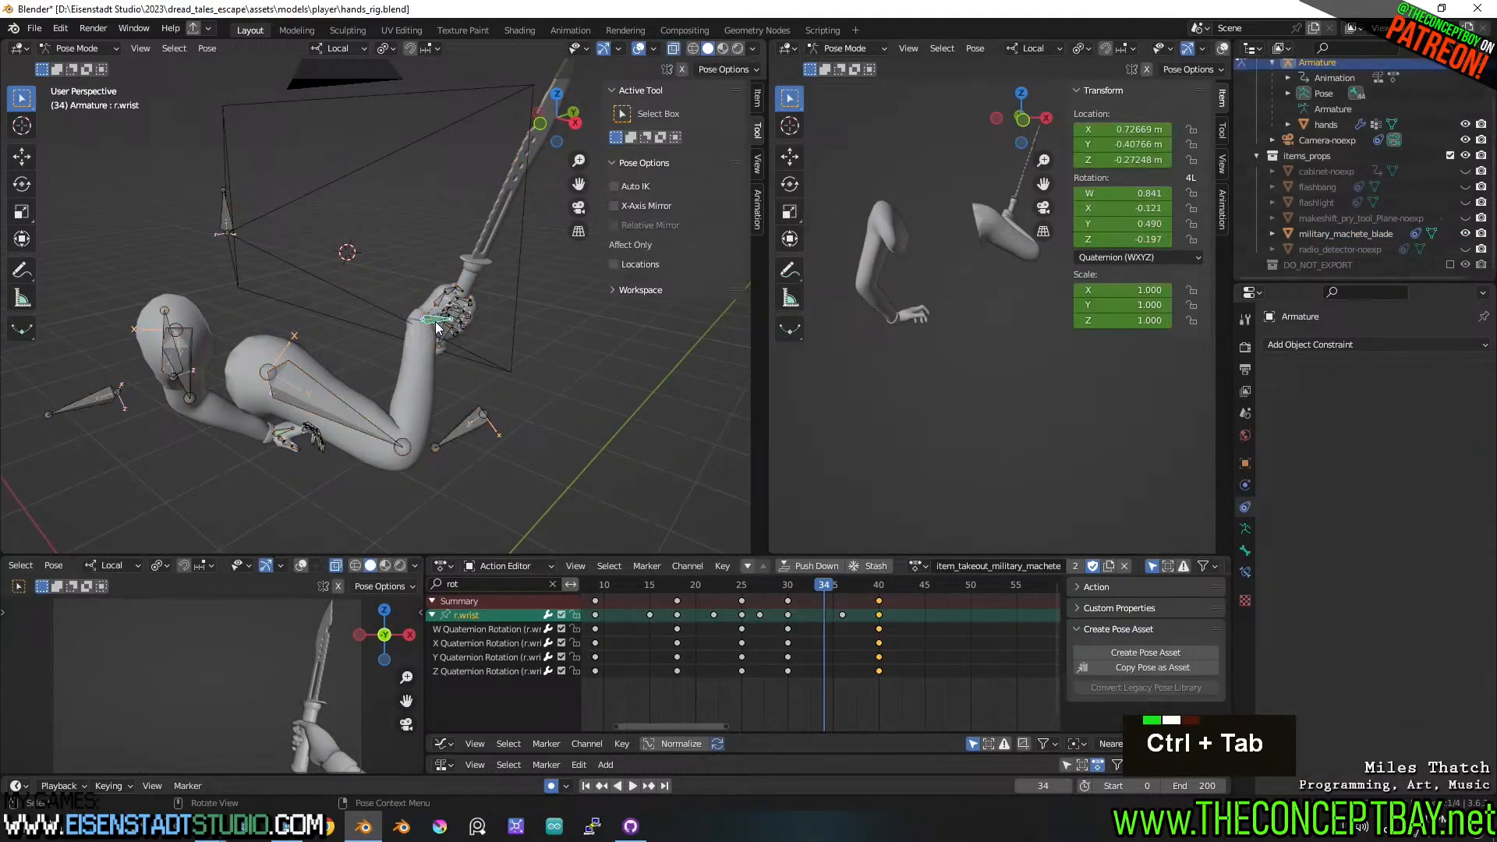
left_click_drag(674, 589, 795, 575)
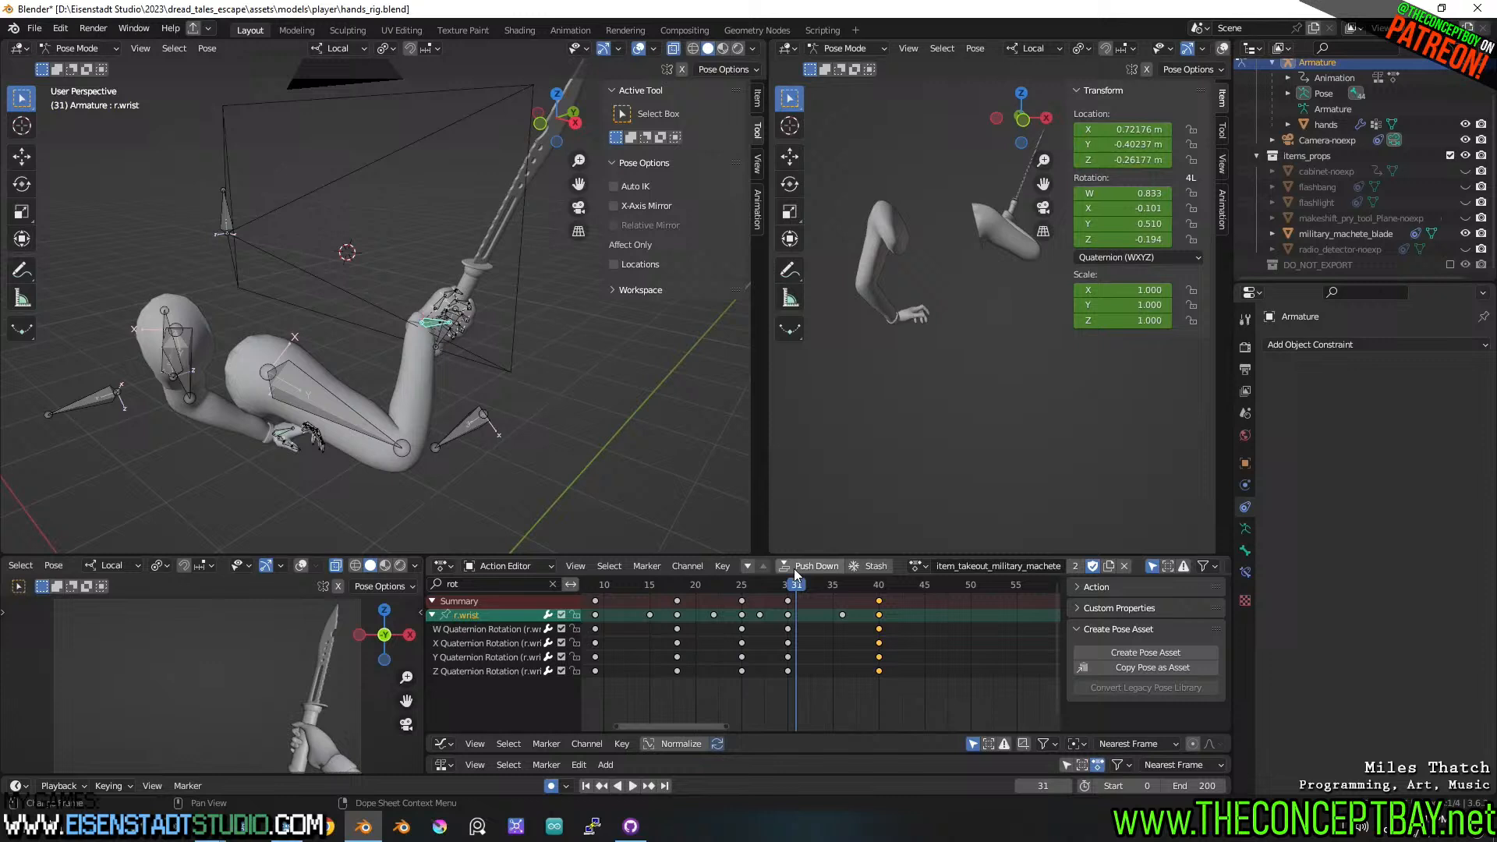
- Load the attack_windup_military_machete action on the armature and go to frame 30
left_click(920, 566)
scroll(974, 675, "down", 8)
scroll(974, 675, "up", 3)
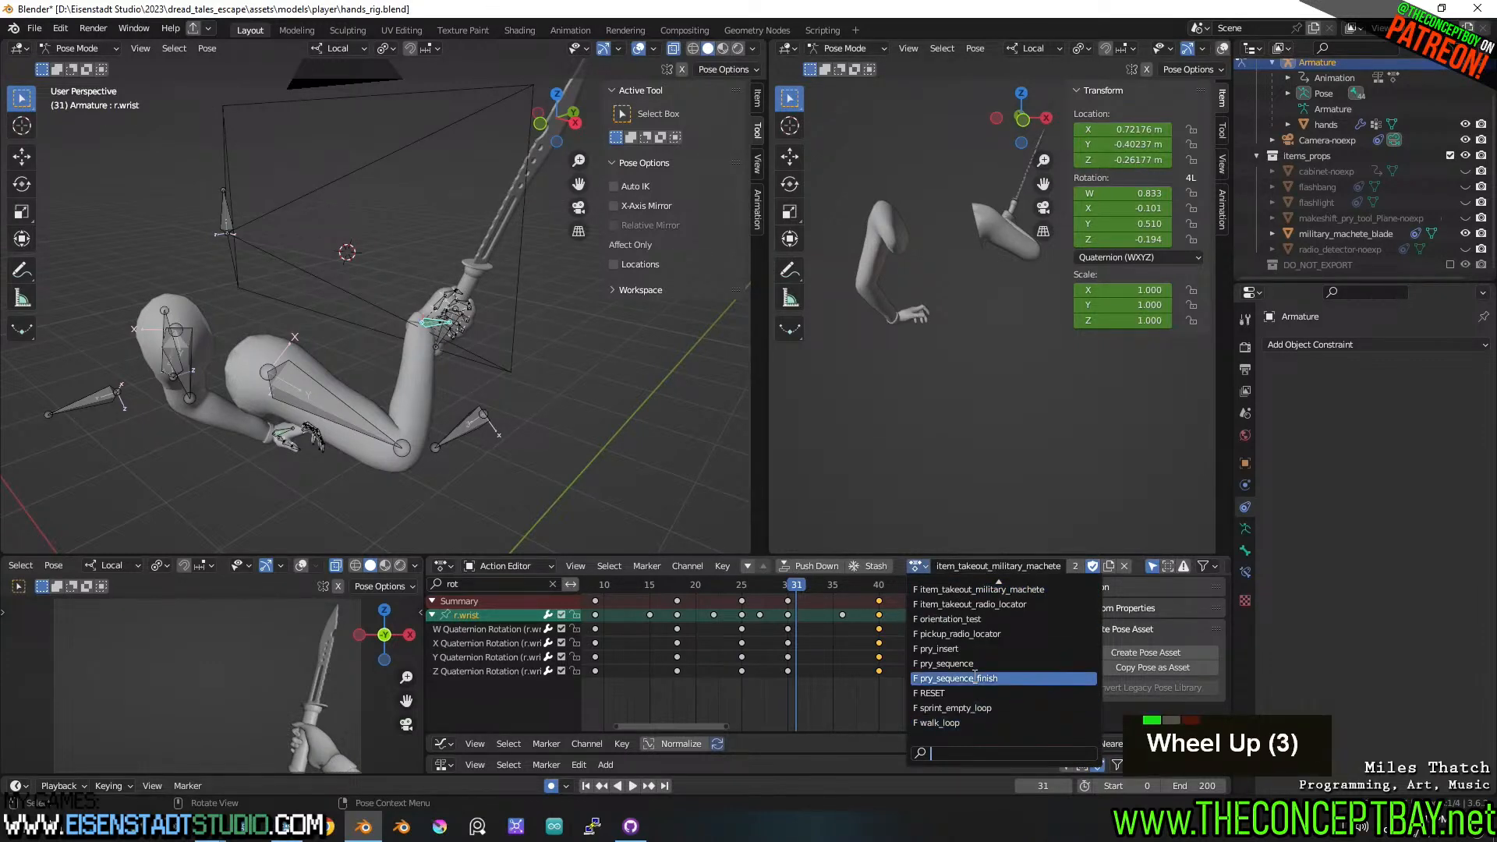
scroll(975, 675, "up", 13)
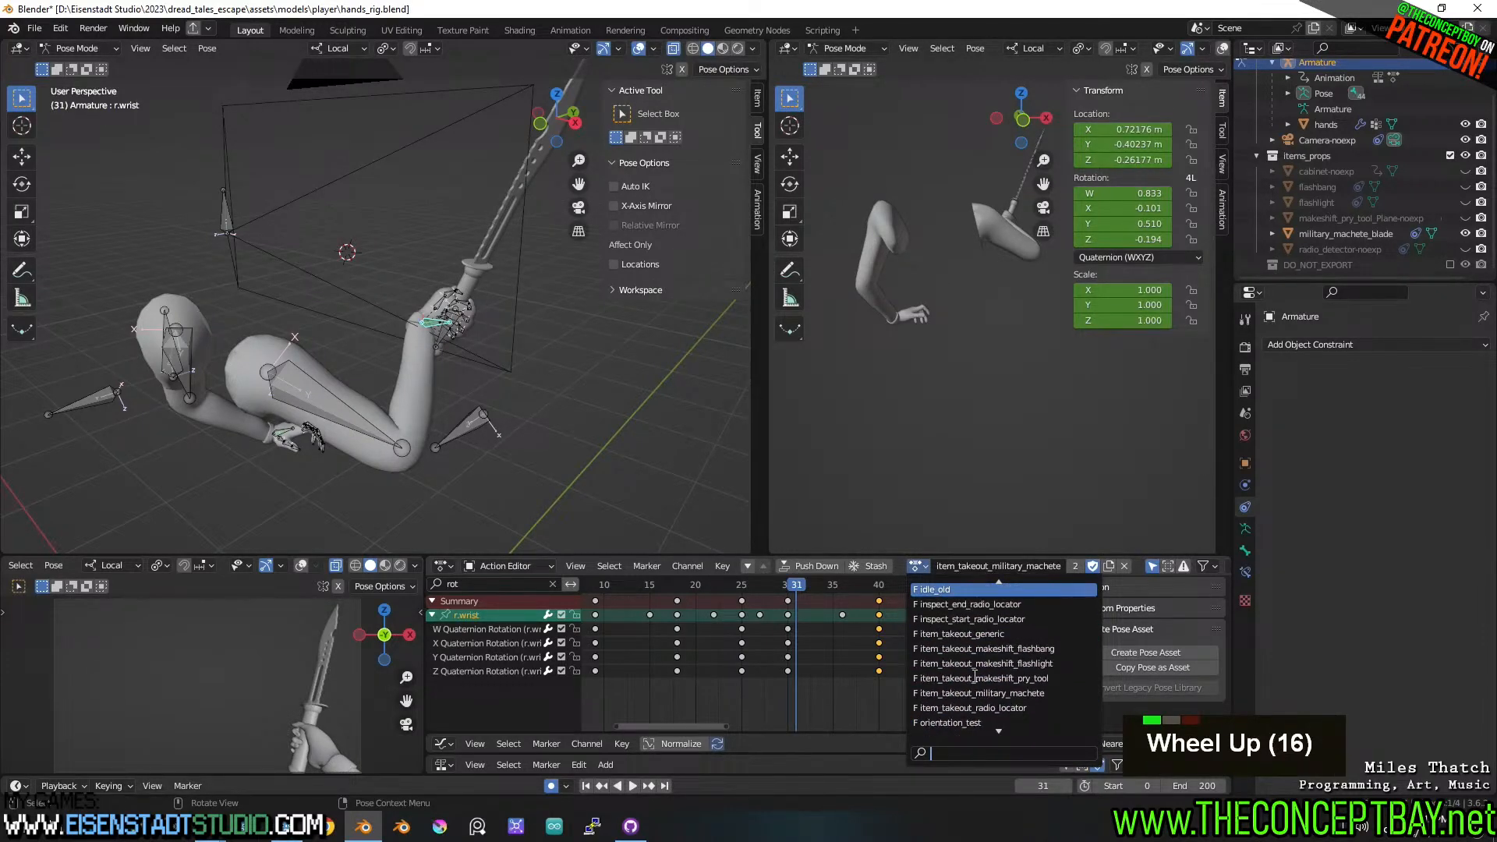
scroll(975, 675, "up", 9)
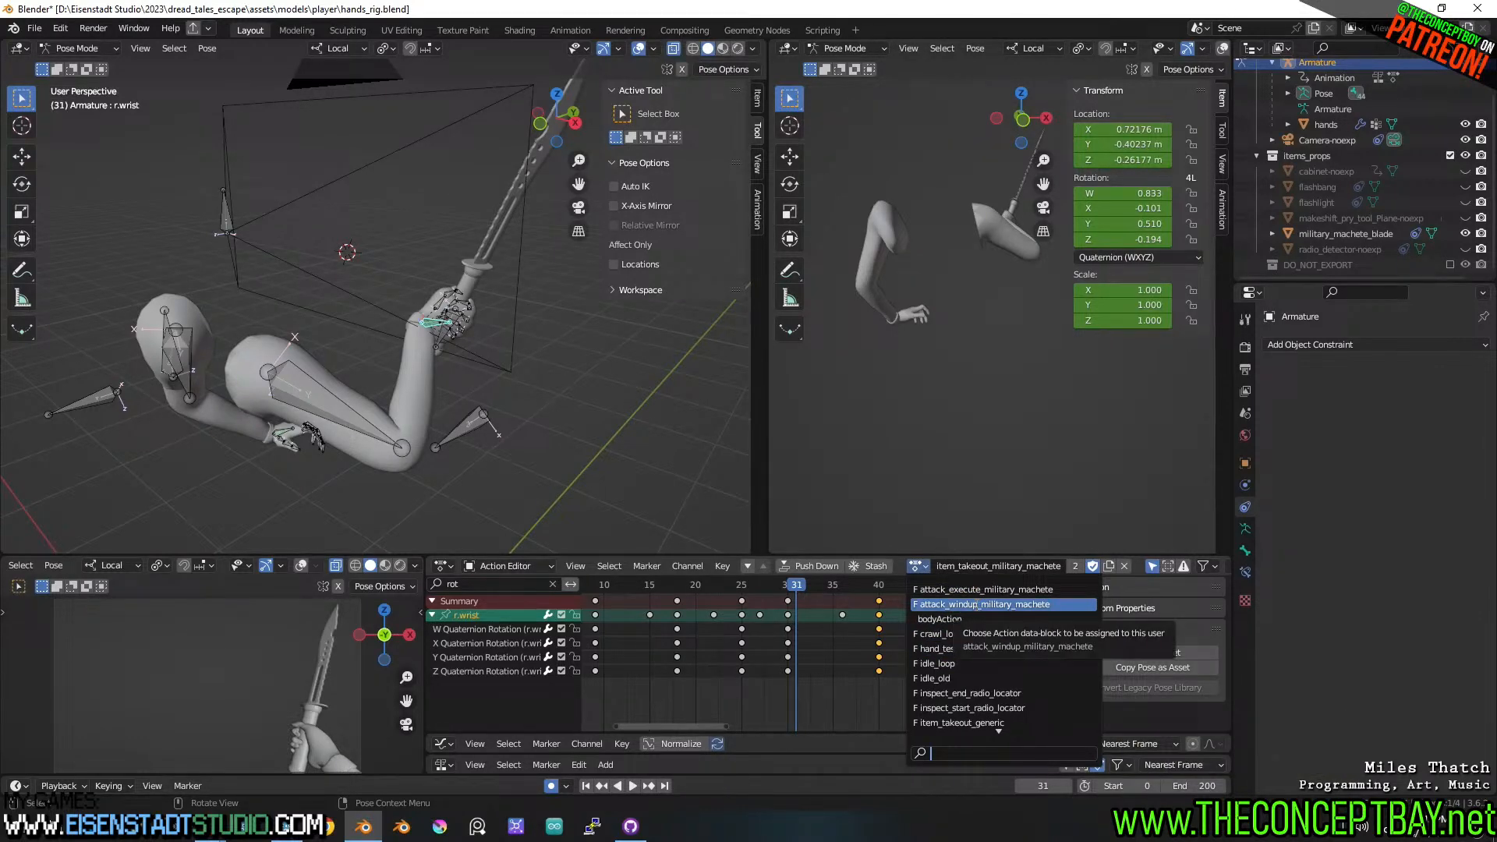
left_click(977, 604)
left_click_drag(796, 585, 787, 616)
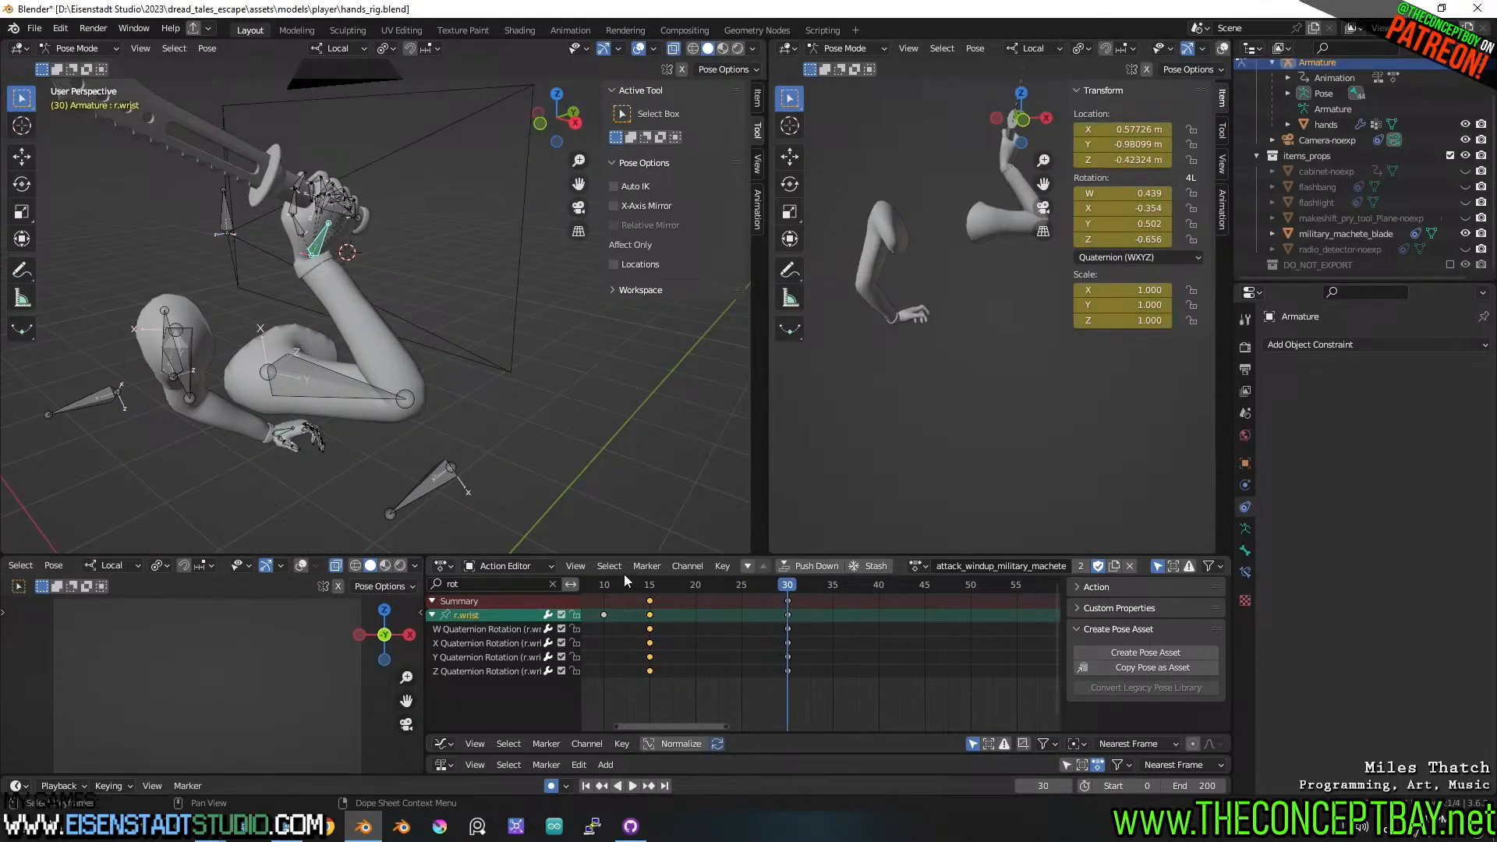
- Raise the left wrist bone about 0.9 m at frame 30 to bring the left hand into the camera view
left_click(281, 439)
middle_click_drag(282, 439, 329, 481)
key("g")
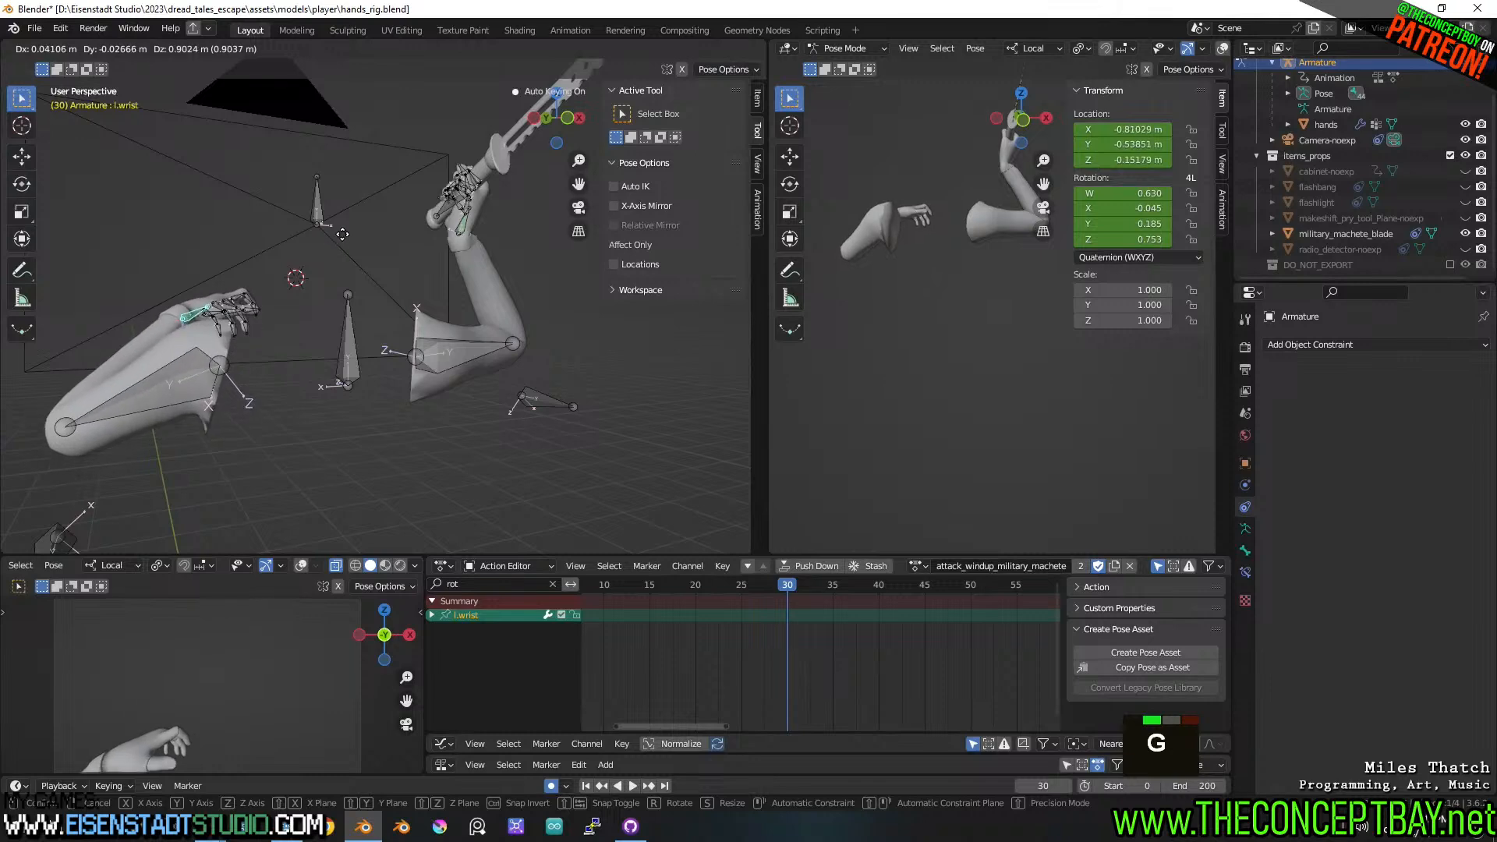
left_click(343, 234)
- Rotate the left wrist bone about -38° from above, shift it about 0.03 m, and rotate it about -31° from the side
middle_click_drag(343, 234, 421, 367, "shift")
middle_click_drag(421, 367, 493, 428, "shift")
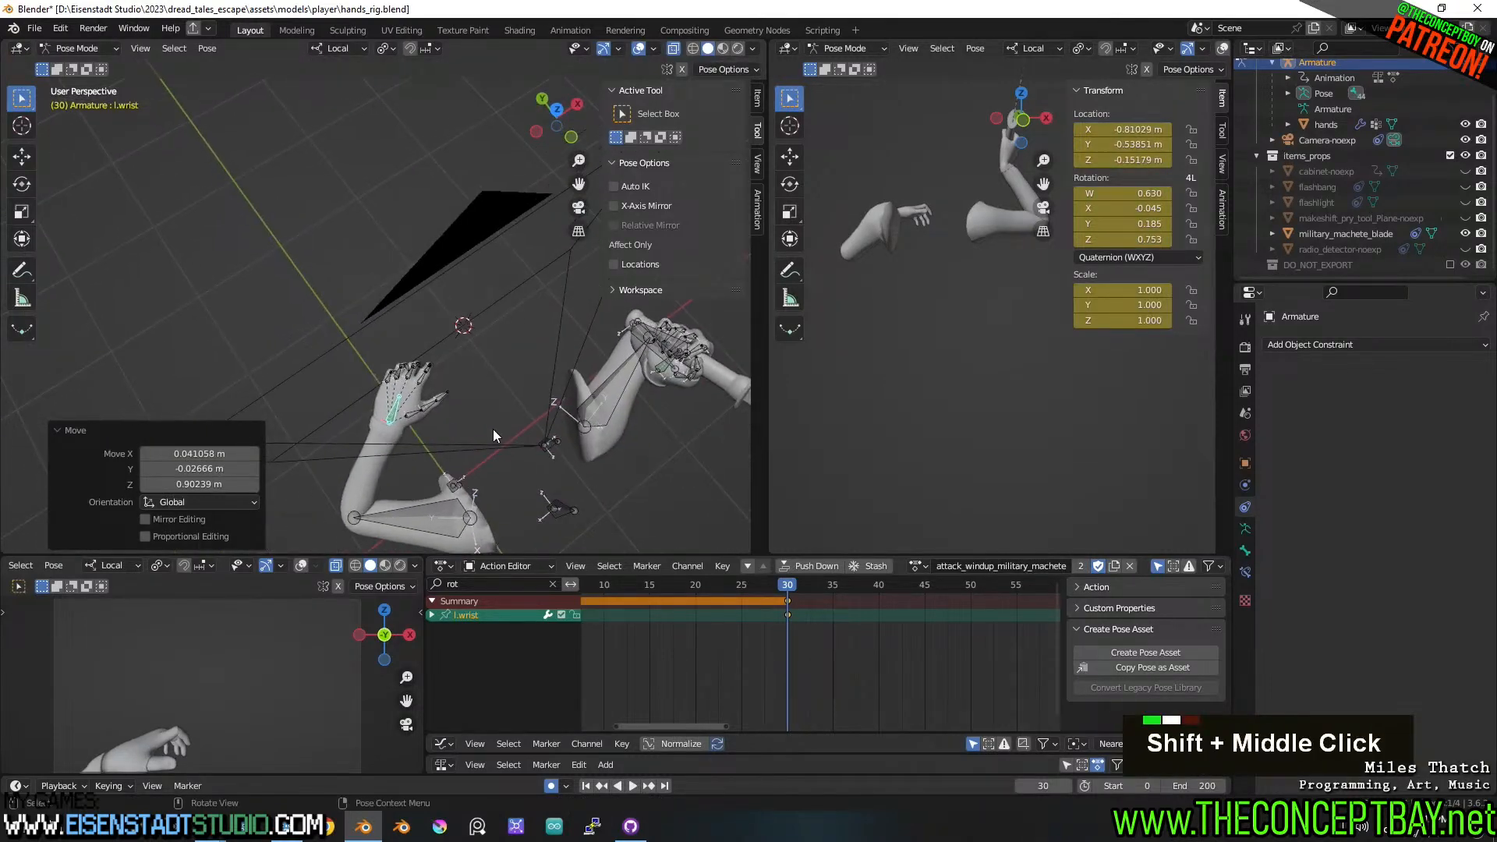
key("r")
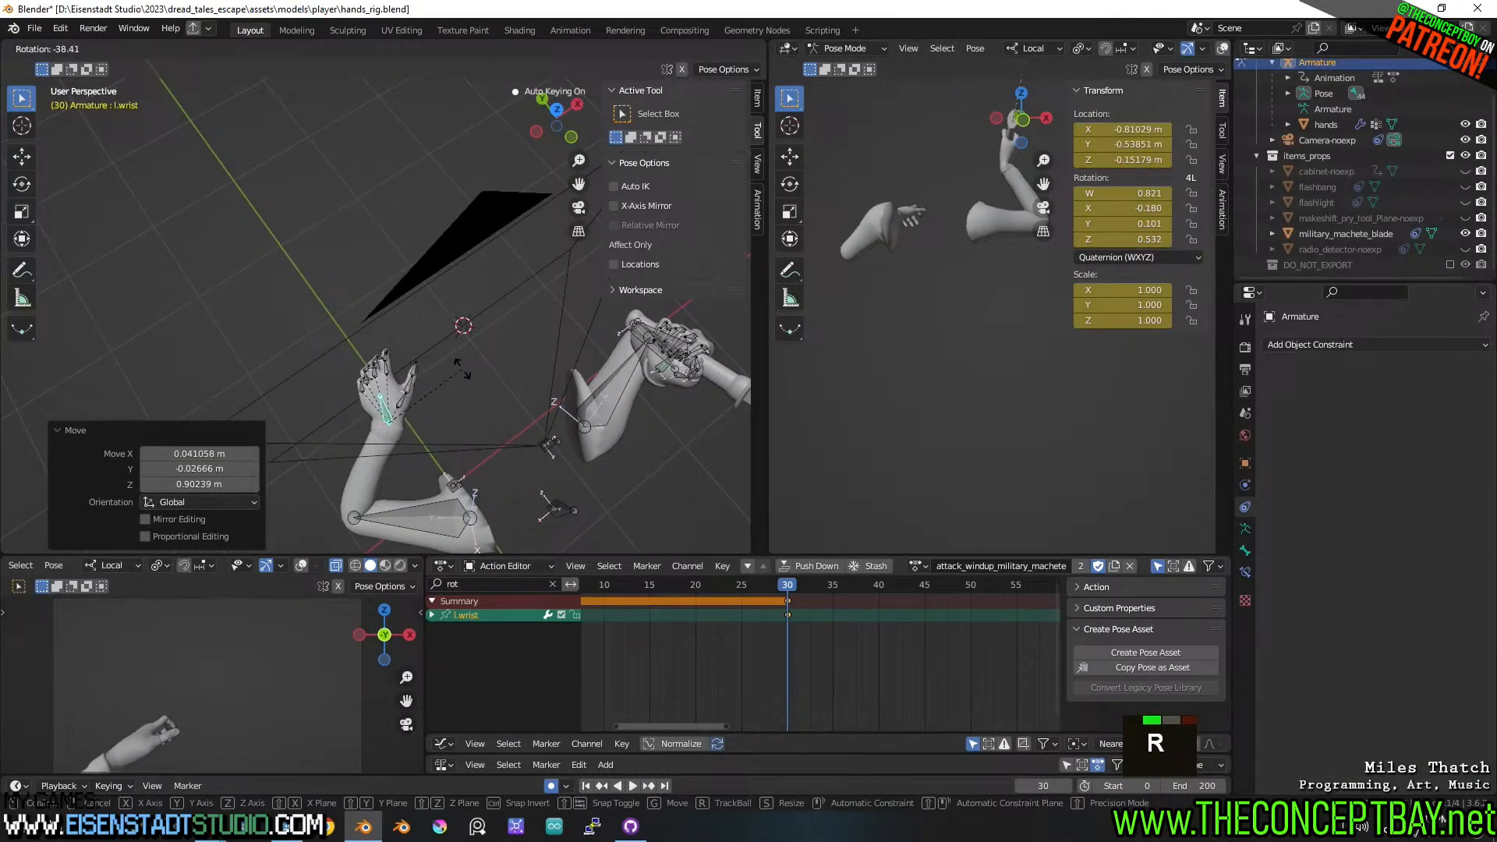
left_click(468, 384)
key("g")
left_click(491, 398)
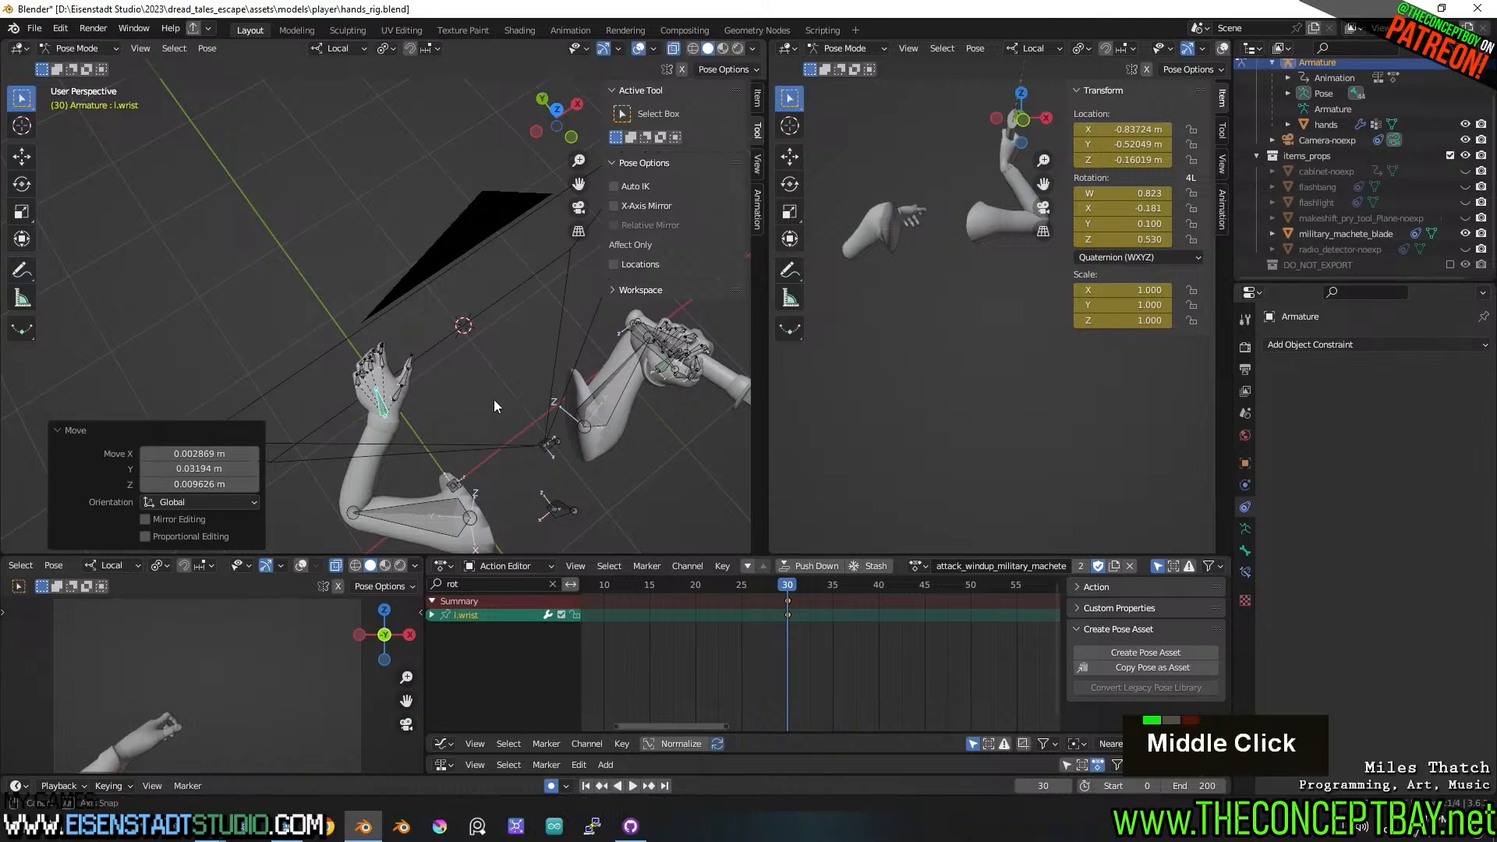
middle_click_drag(493, 399, 308, 284)
key("r")
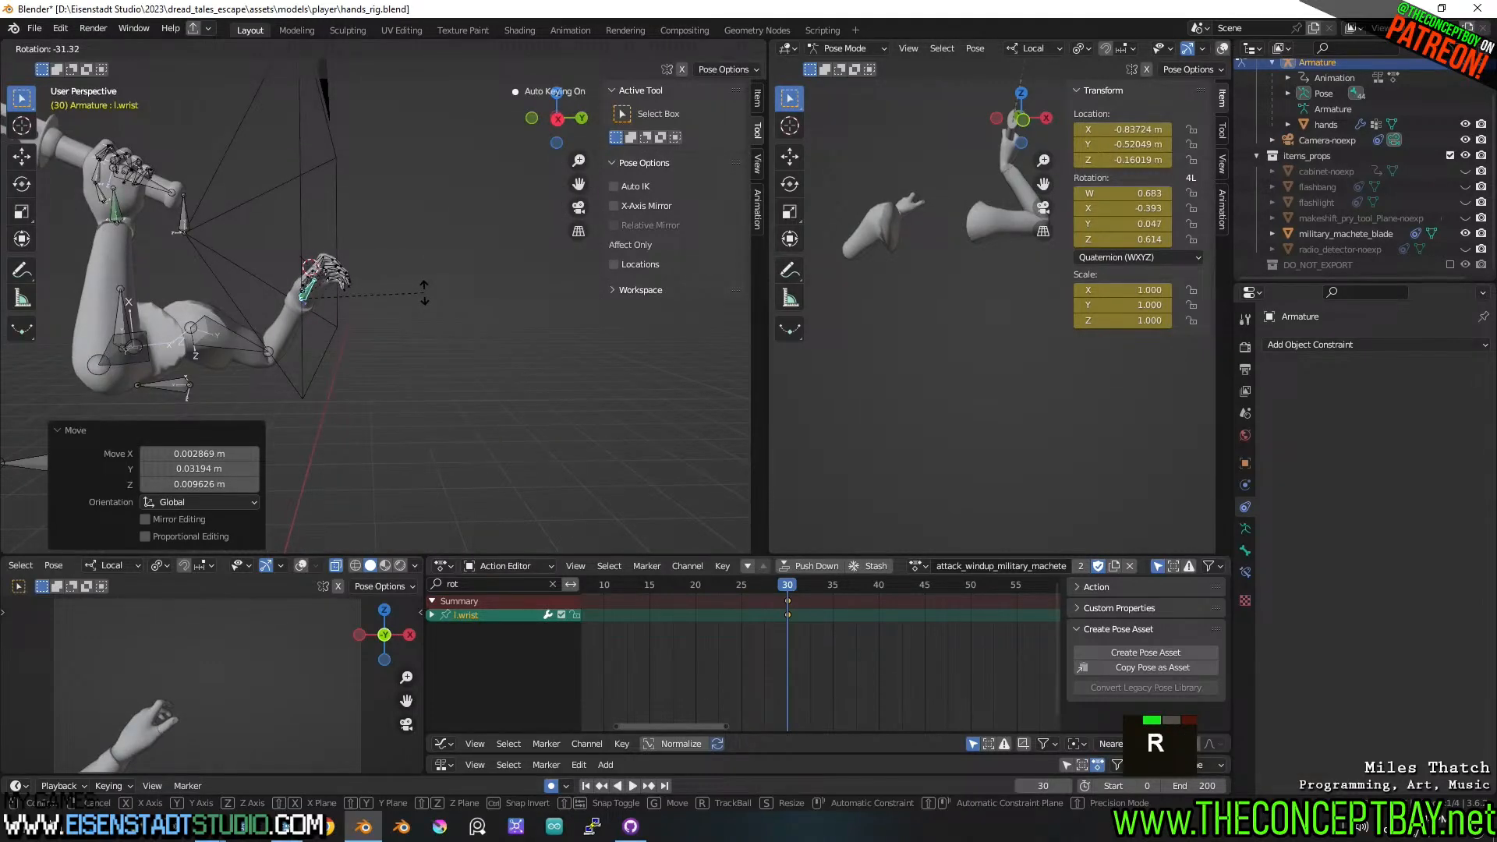
left_click(421, 296)
- Rotate the left thumb's base bone about 29.6° at frame 30
mouse_move(417, 298)
middle_mouse_down()
mouse_move(396, 319)
mouse_move(413, 303)
mouse_move(392, 295)
middle_mouse_up()
scroll(418, 313, "up", 3)
scroll(395, 320, "up", 4)
left_click(280, 289)
key("r")
left_click(444, 381)
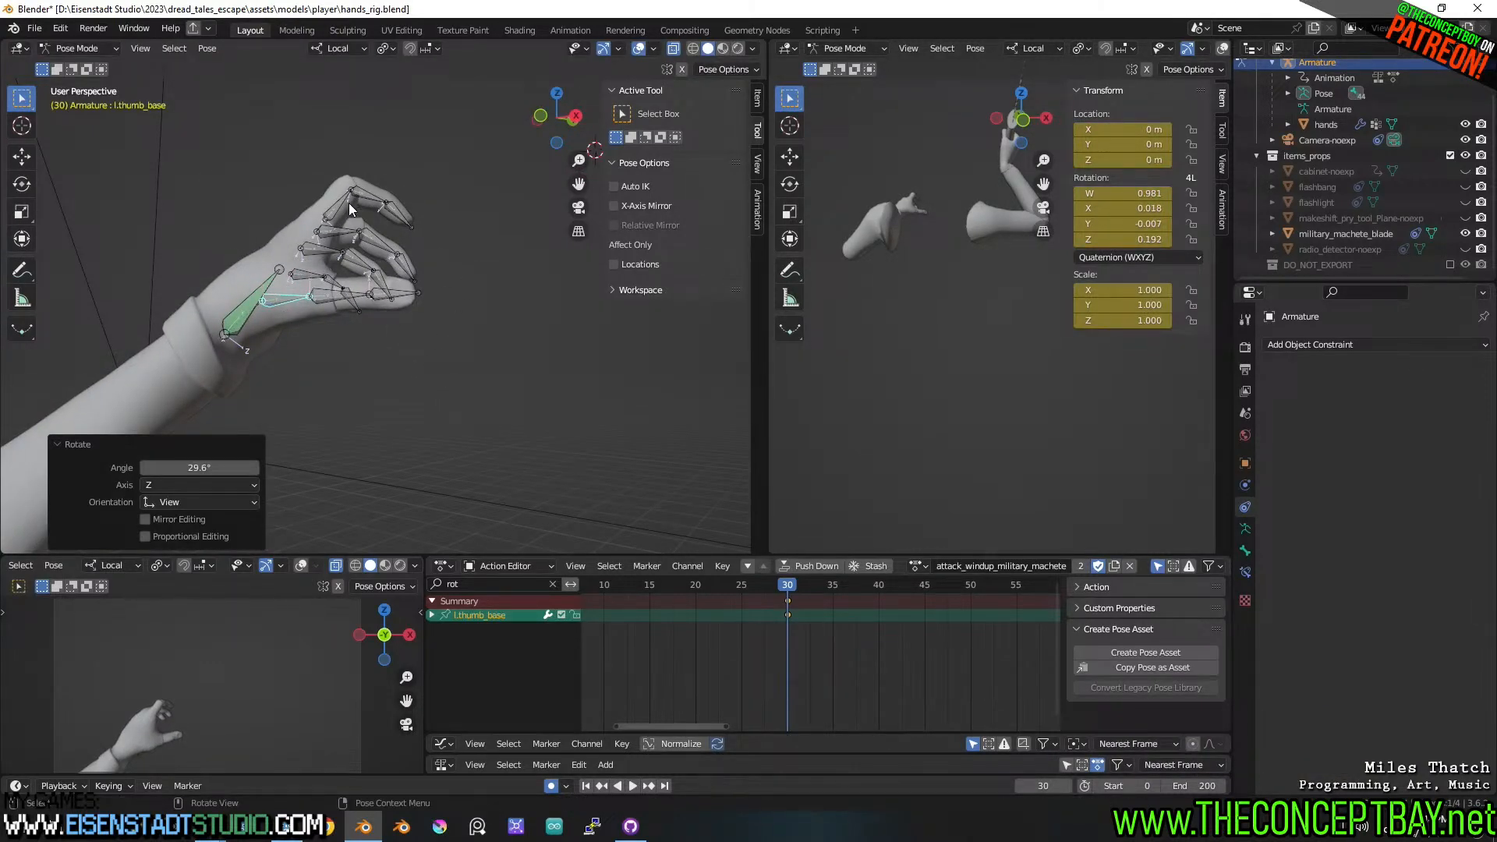
- Extend the left index finger at frame 30 by rotating its three bones -17.1° about their local X axes
middle_click_drag(357, 200, 358, 186)
left_click(340, 177)
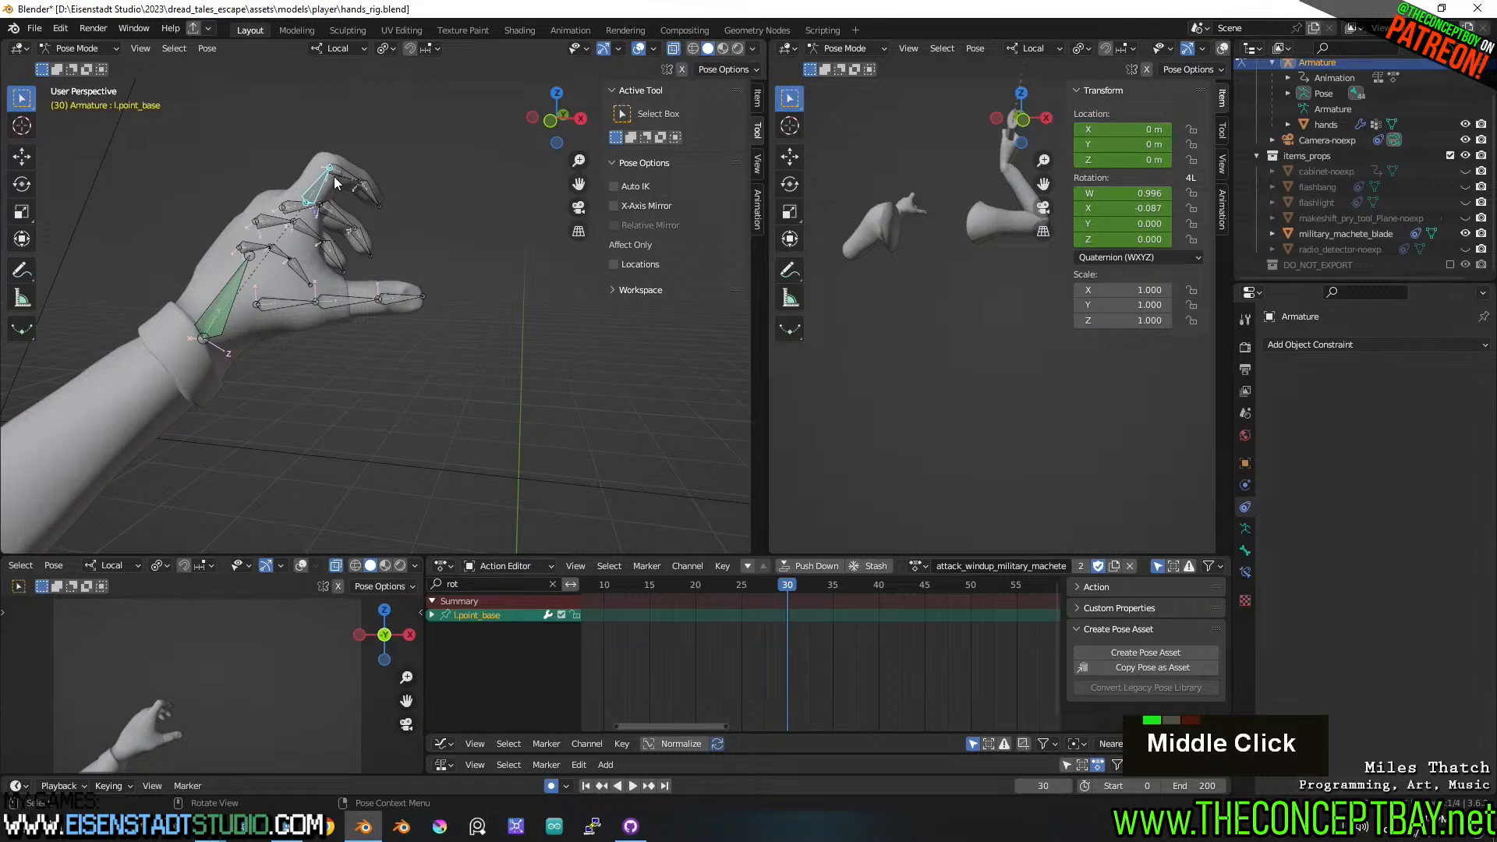
key("l")
key("r")
key("x")
key("x")
key("x")
key("x")
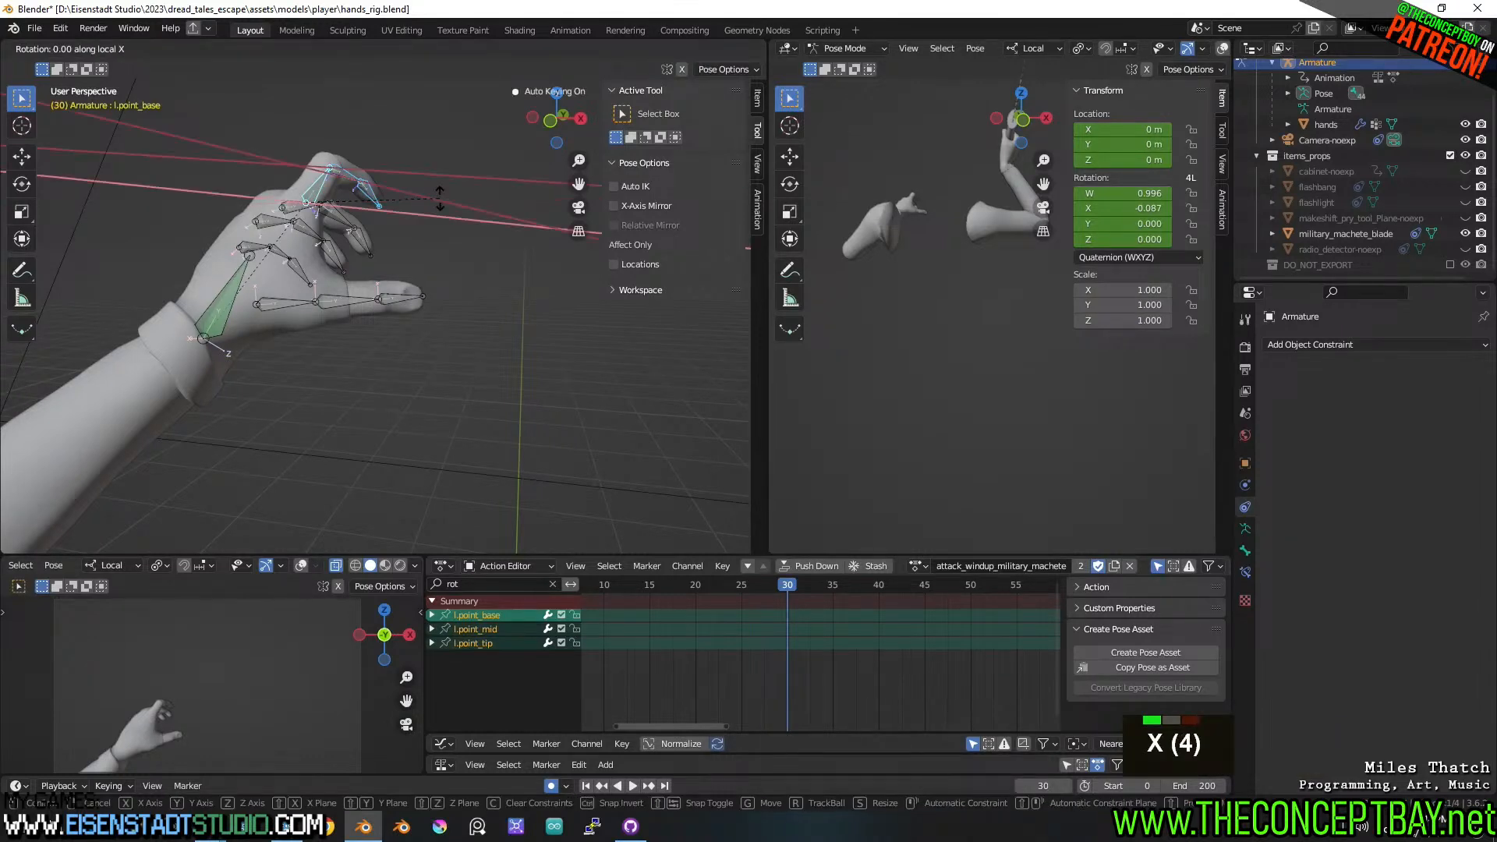
left_click(447, 155)
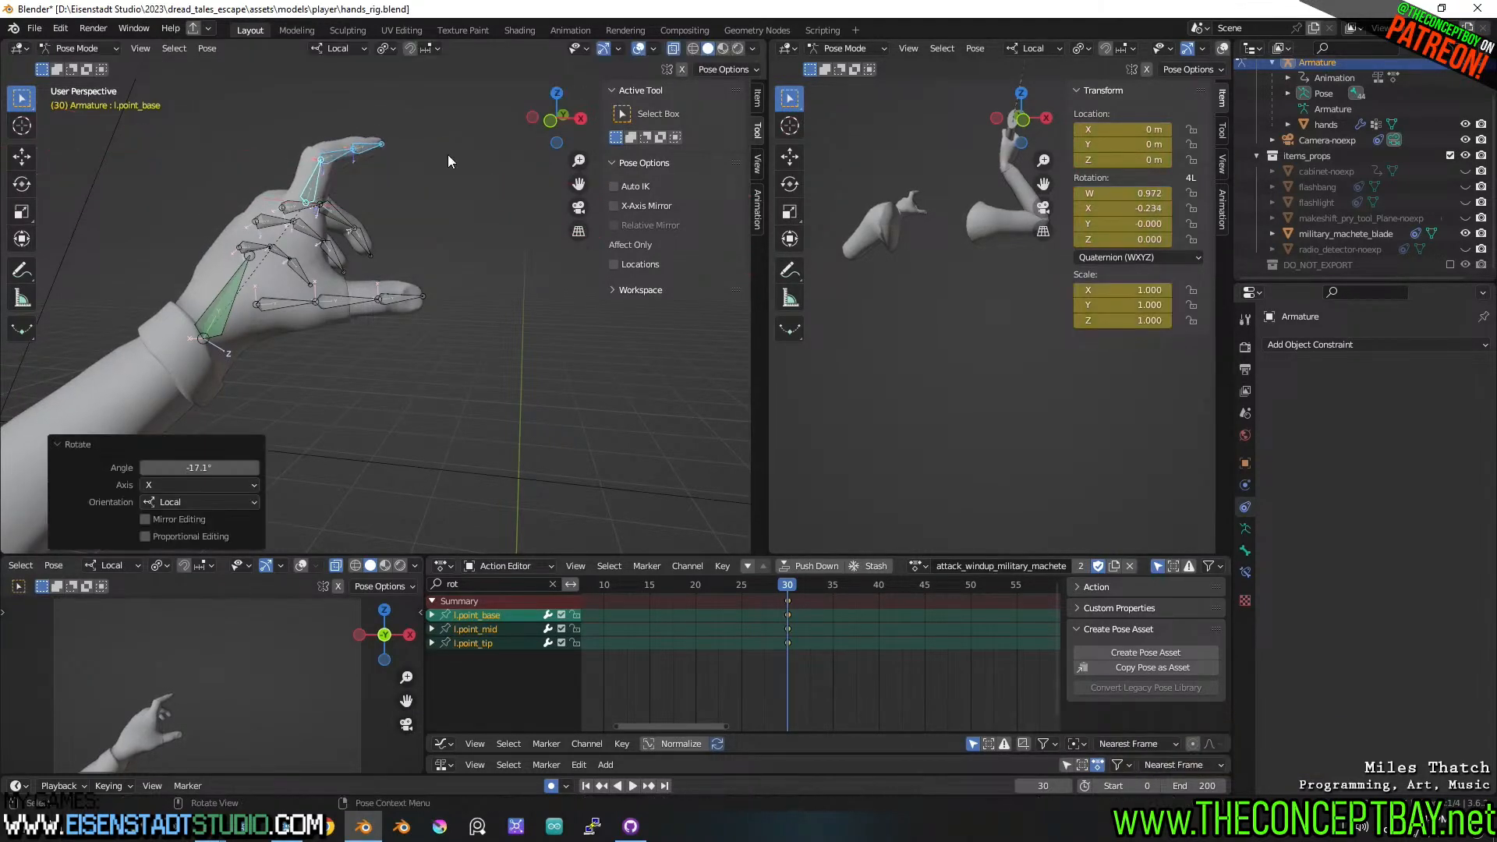
- Play back the windup, go to frame 21 and rotate the left wrist bone about 38°
key("space")
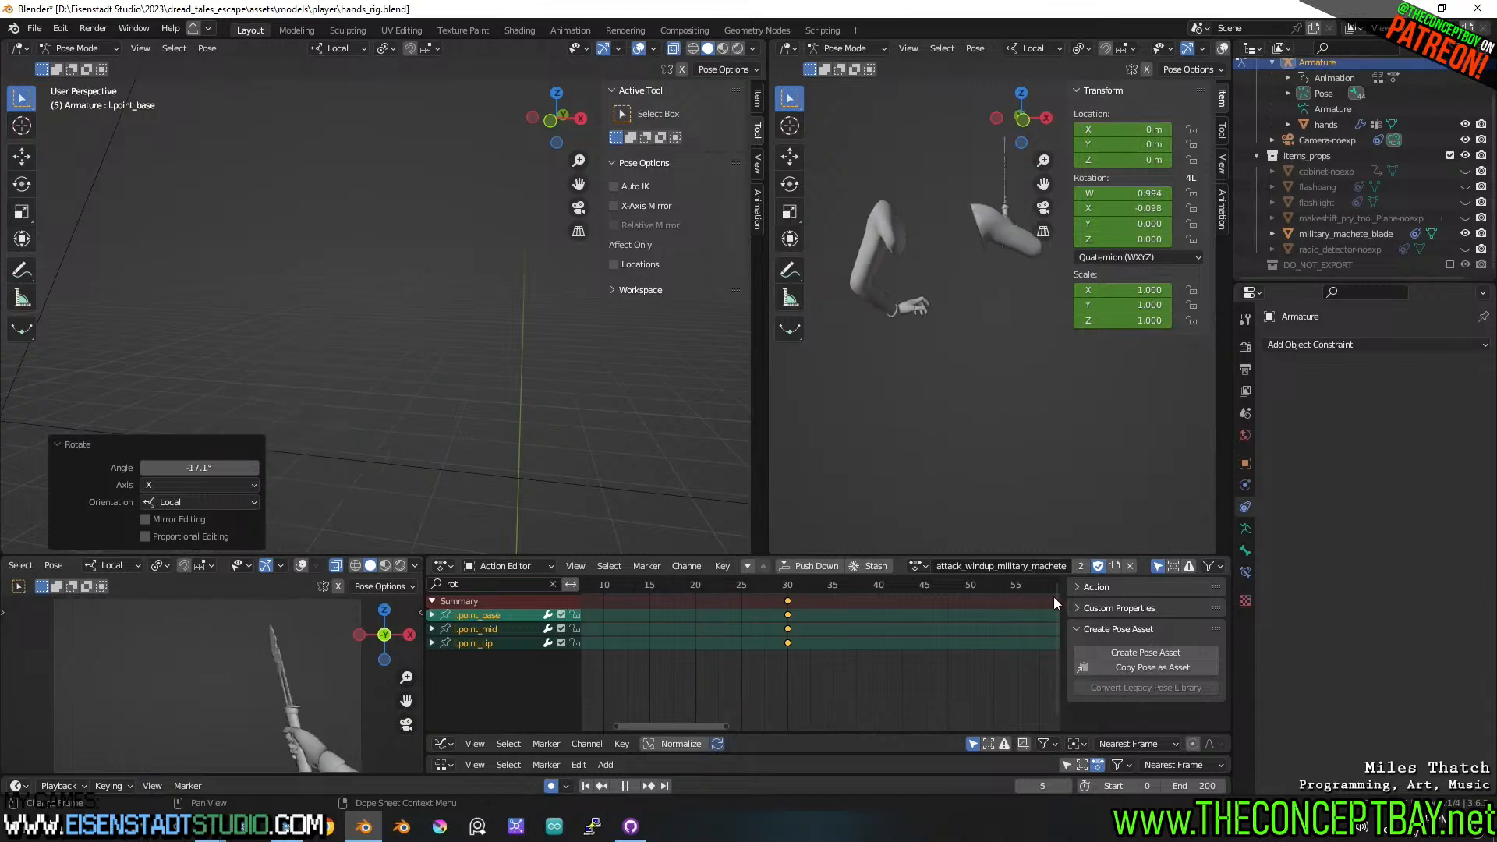
left_click_drag(785, 595, 703, 596)
key("space")
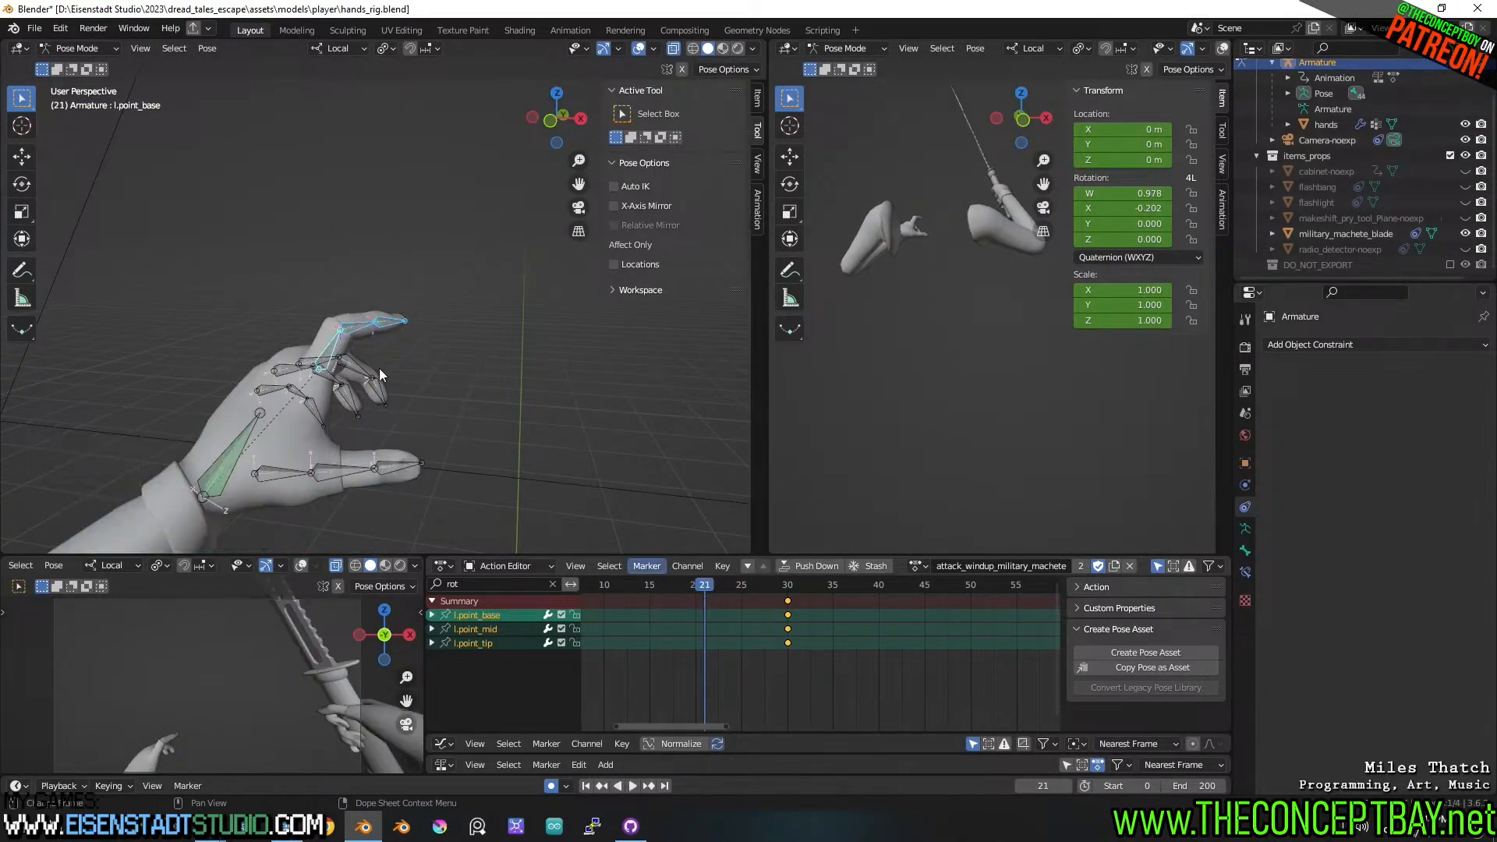
middle_click_drag(352, 390, 376, 300, "shift")
left_click(275, 339)
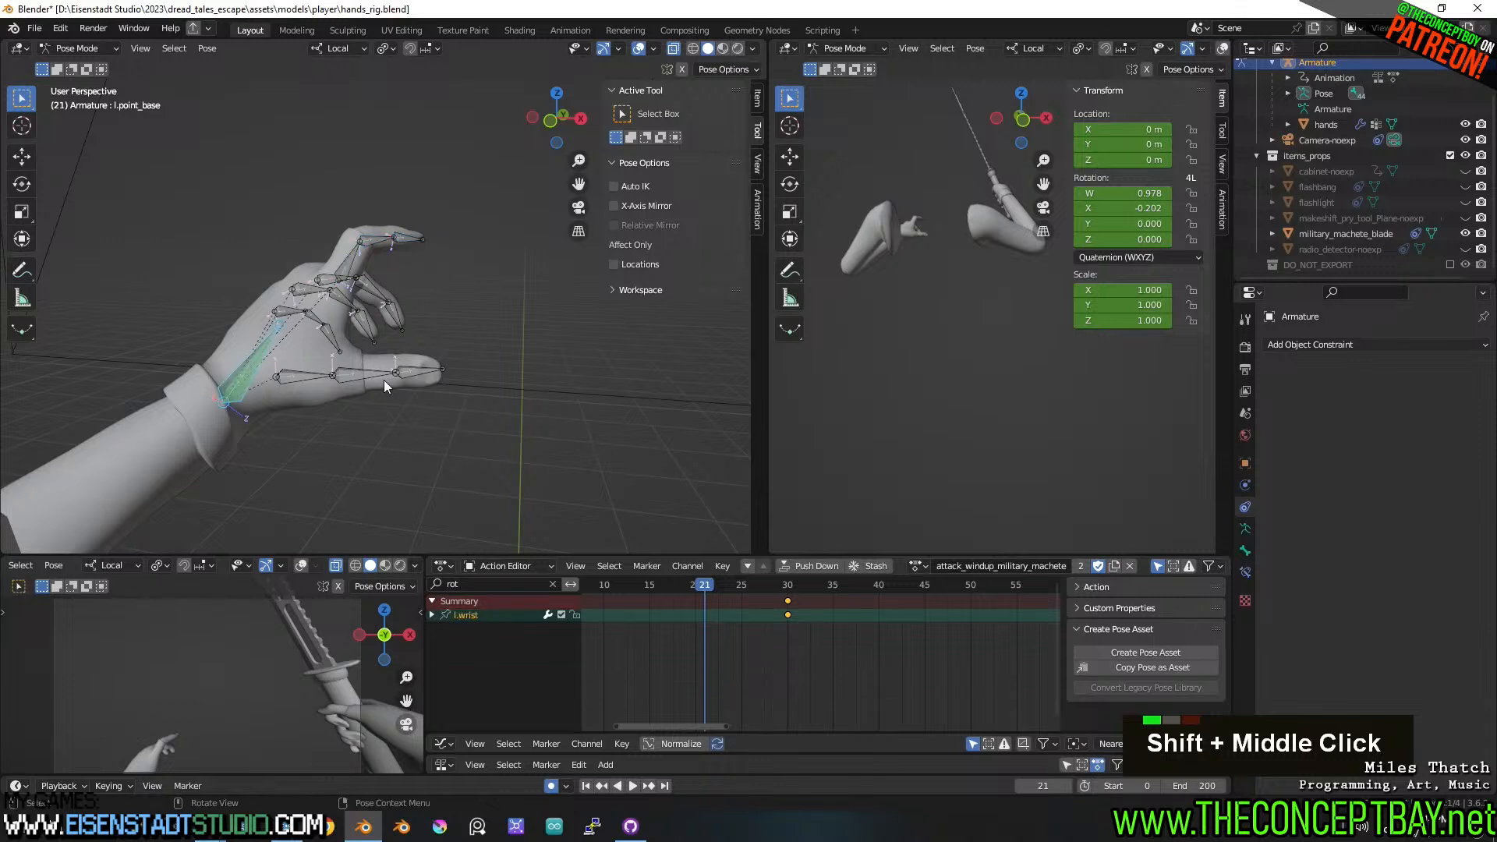
middle_click_drag(385, 381, 494, 352)
middle_click_drag(495, 352, 469, 356, "shift")
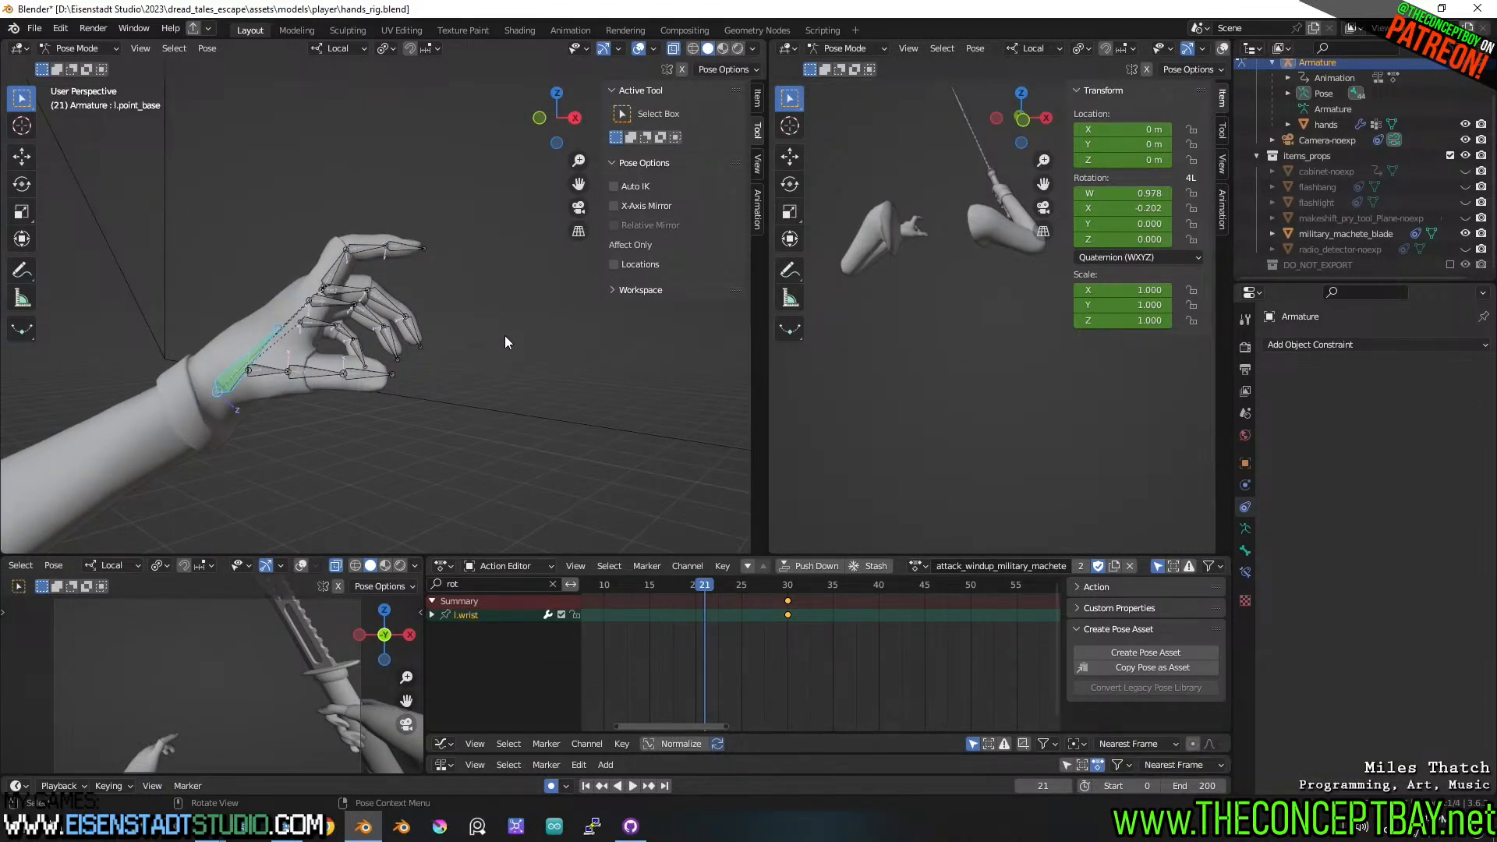
key("r")
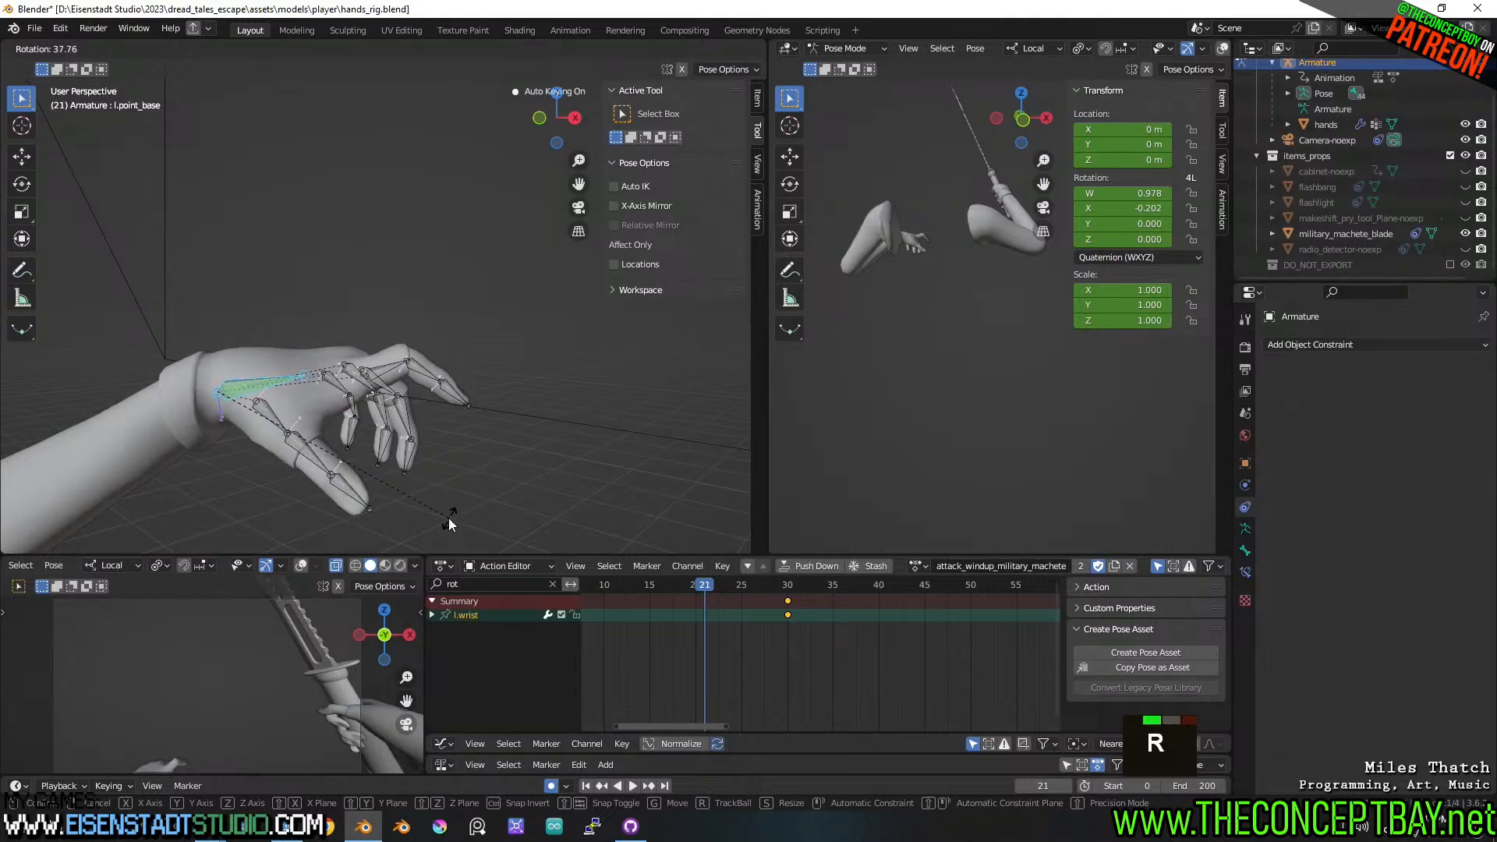
left_click(449, 520)
- Curl all four left fingers at frame 21 by rotating their bones about 25° around local X, leaving the thumb out
middle_click_drag(480, 428, 478, 376, "shift")
middle_click_drag(444, 269, 432, 332, "shift")
key("a")
key("a")
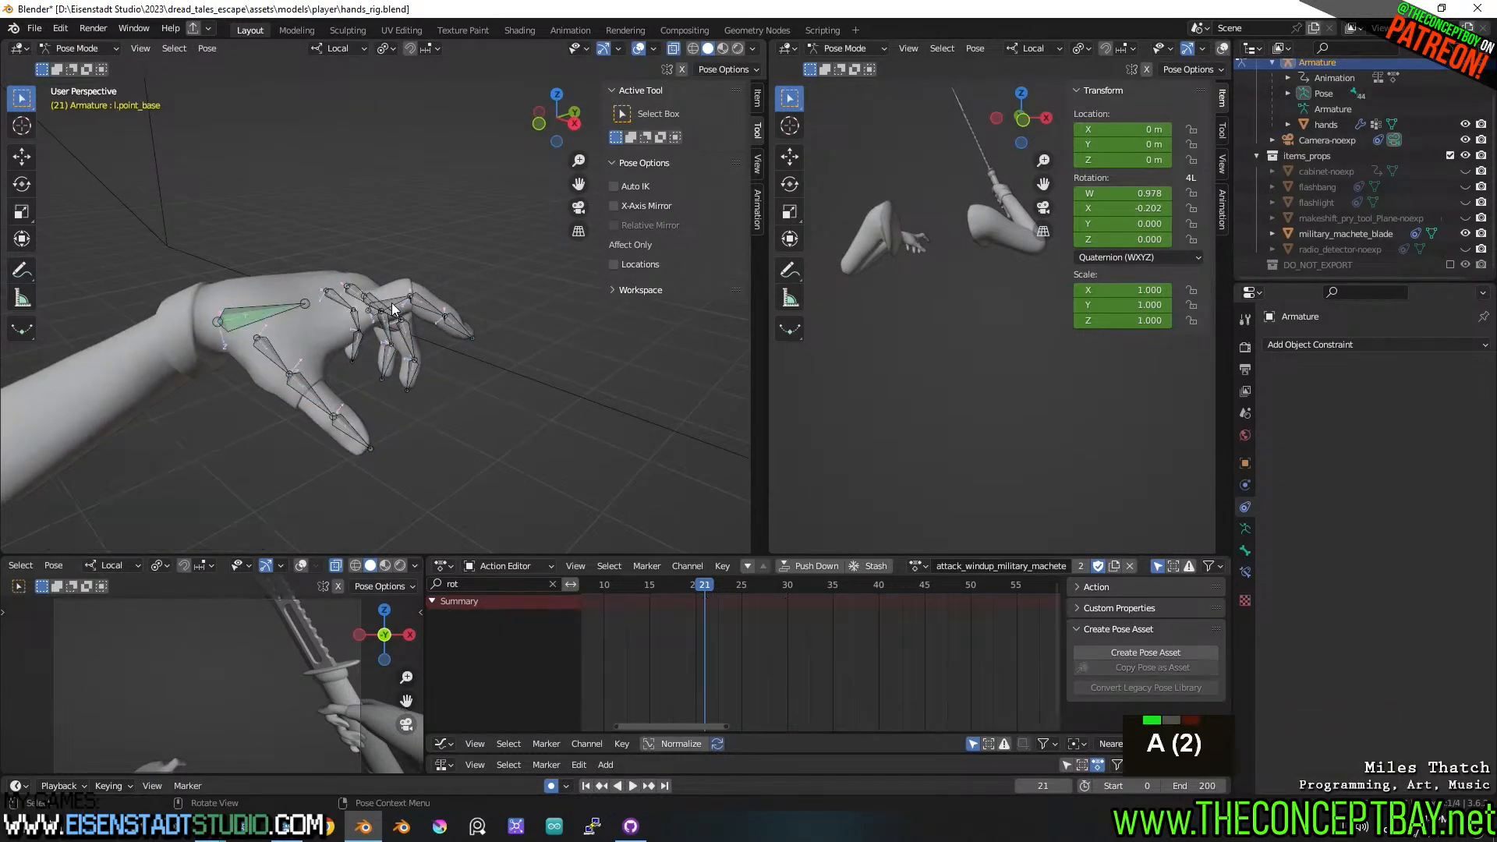
key("l")
key("l")
key("l")
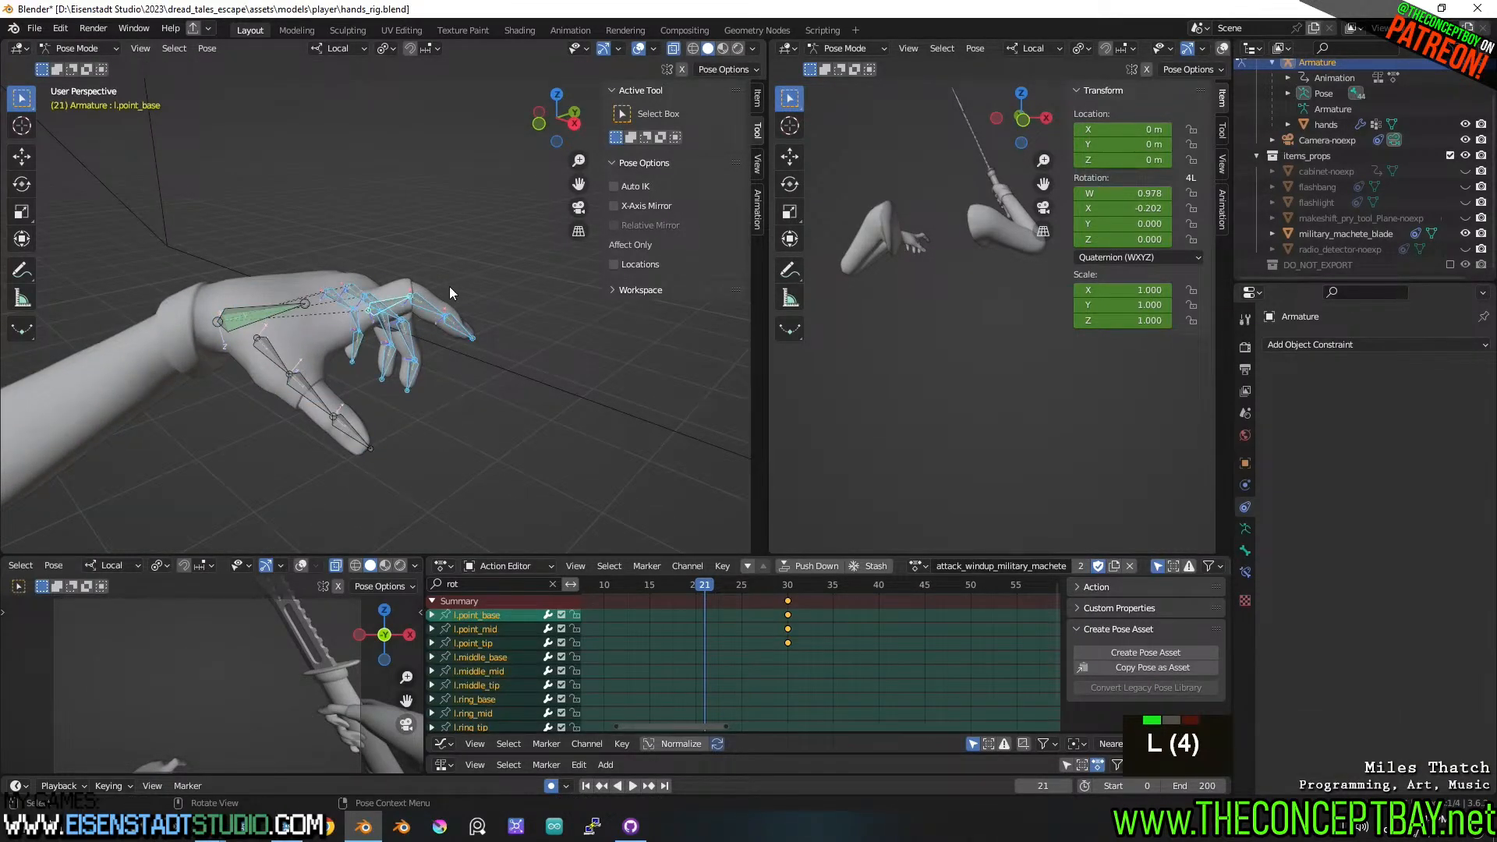
key("r")
key("x")
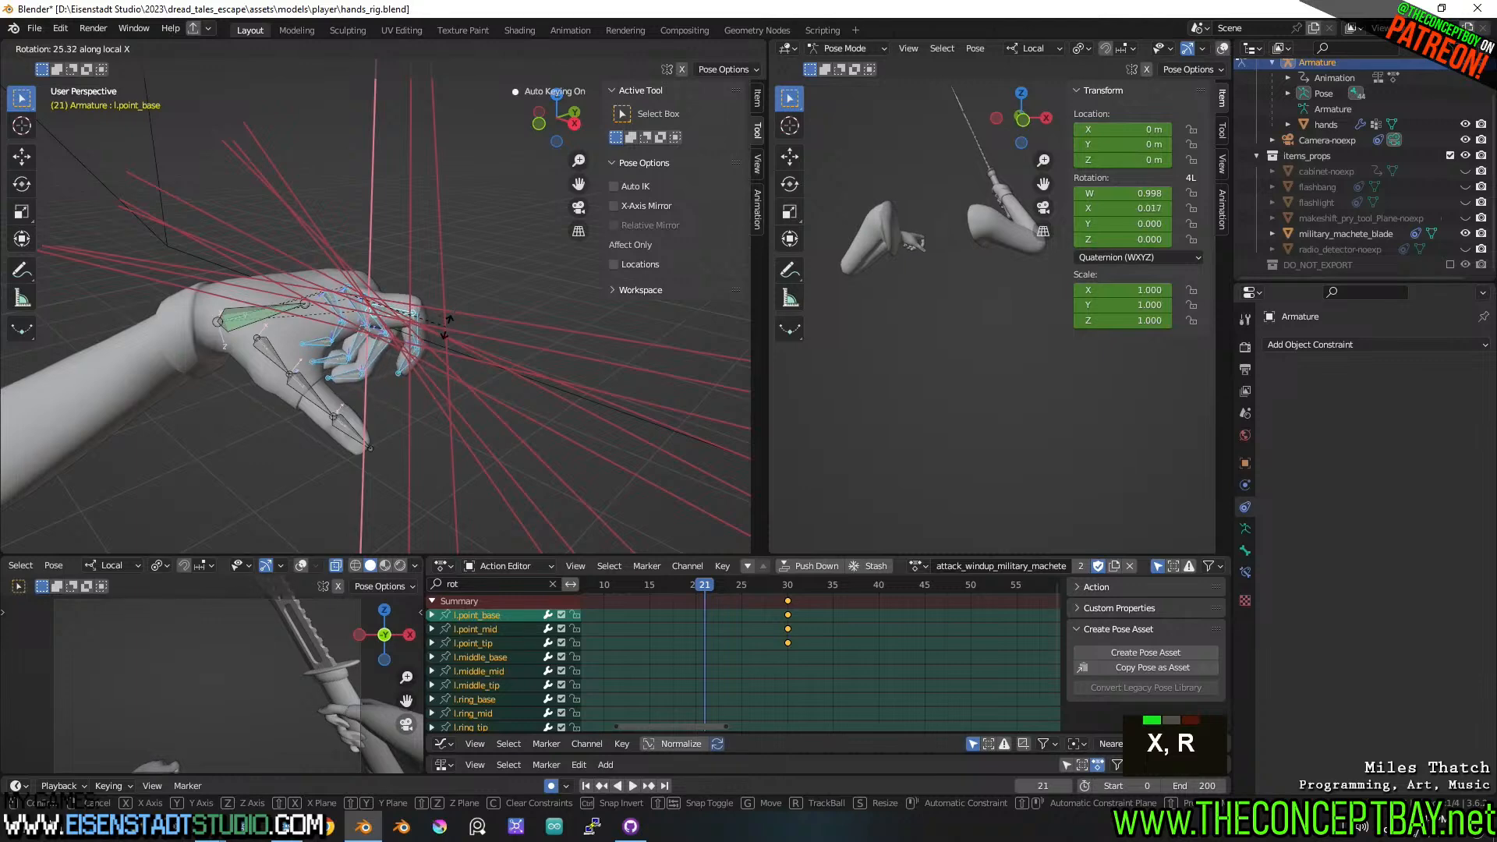
left_click(443, 326)
- Curl the left index finger's bones a further 19.7° about local X at frame 21
left_click(475, 424)
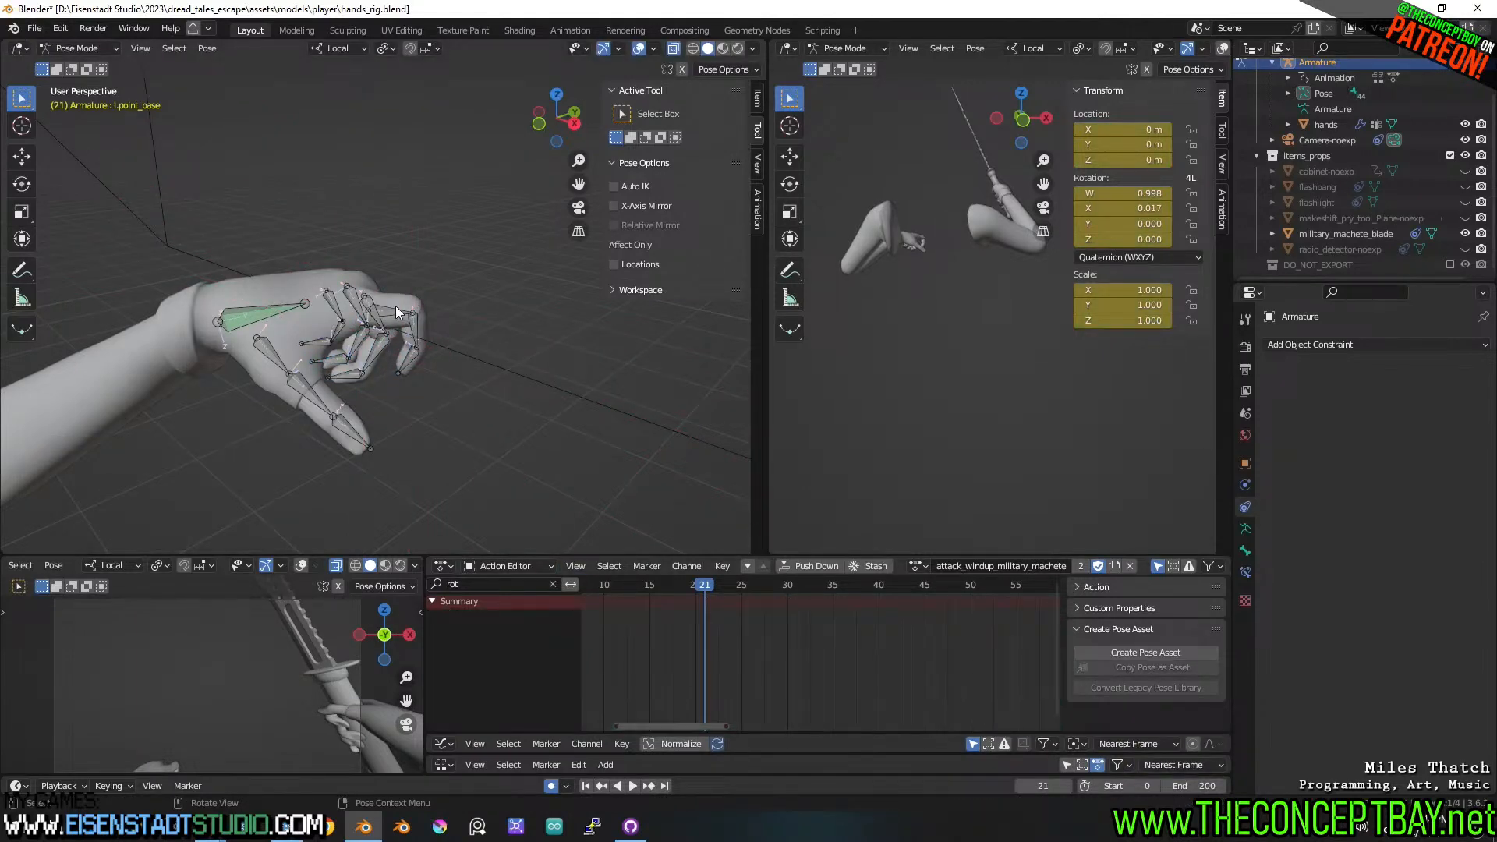
key("l")
key("r")
key("x")
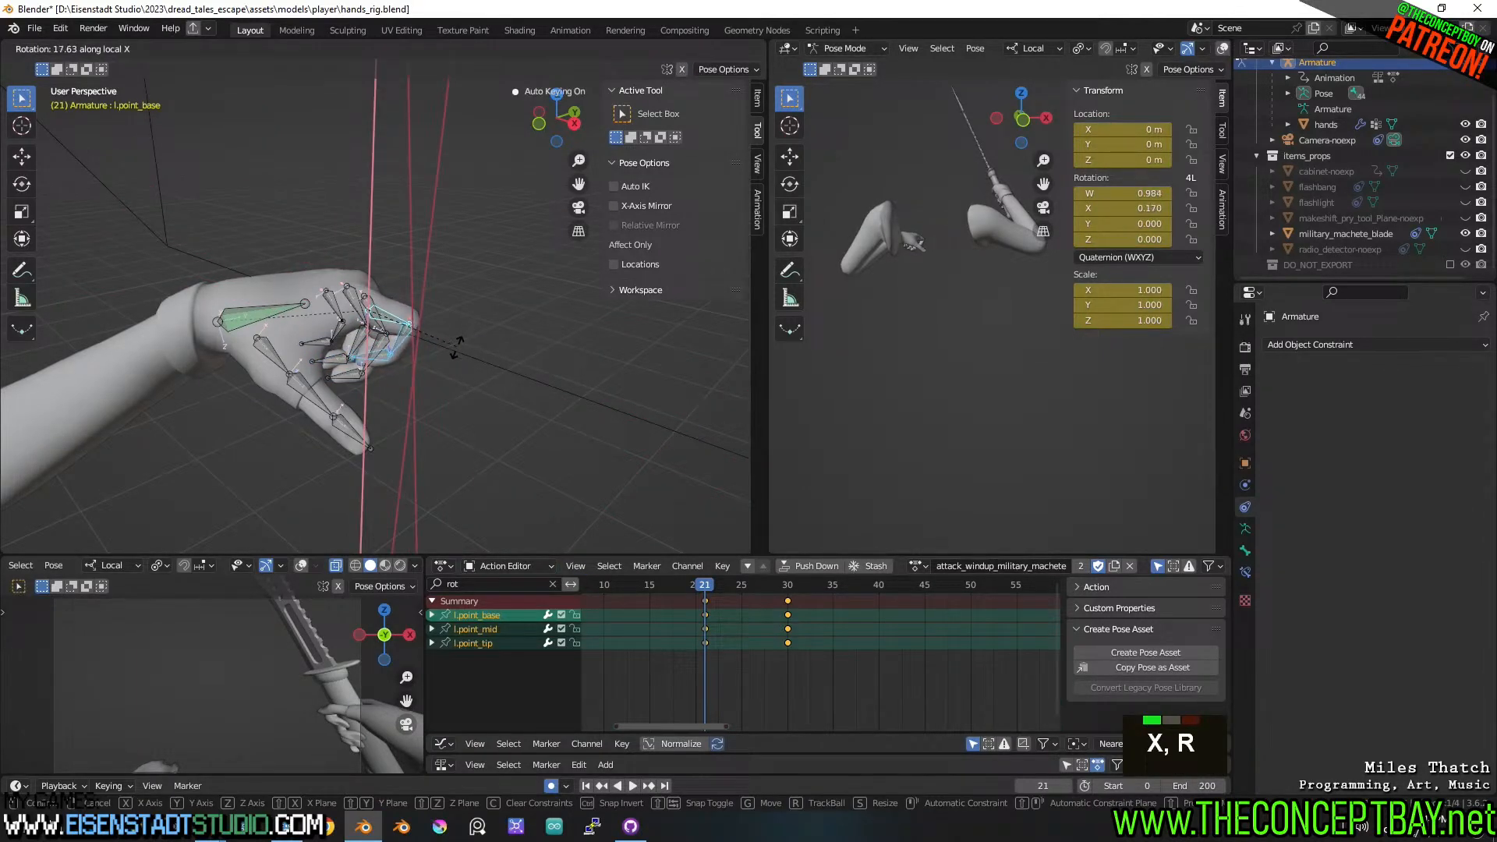
left_click(456, 352)
- Scrub the windup back to frame 21 and rotate the left wrist bone slightly further downward
left_click_drag(602, 587, 693, 597)
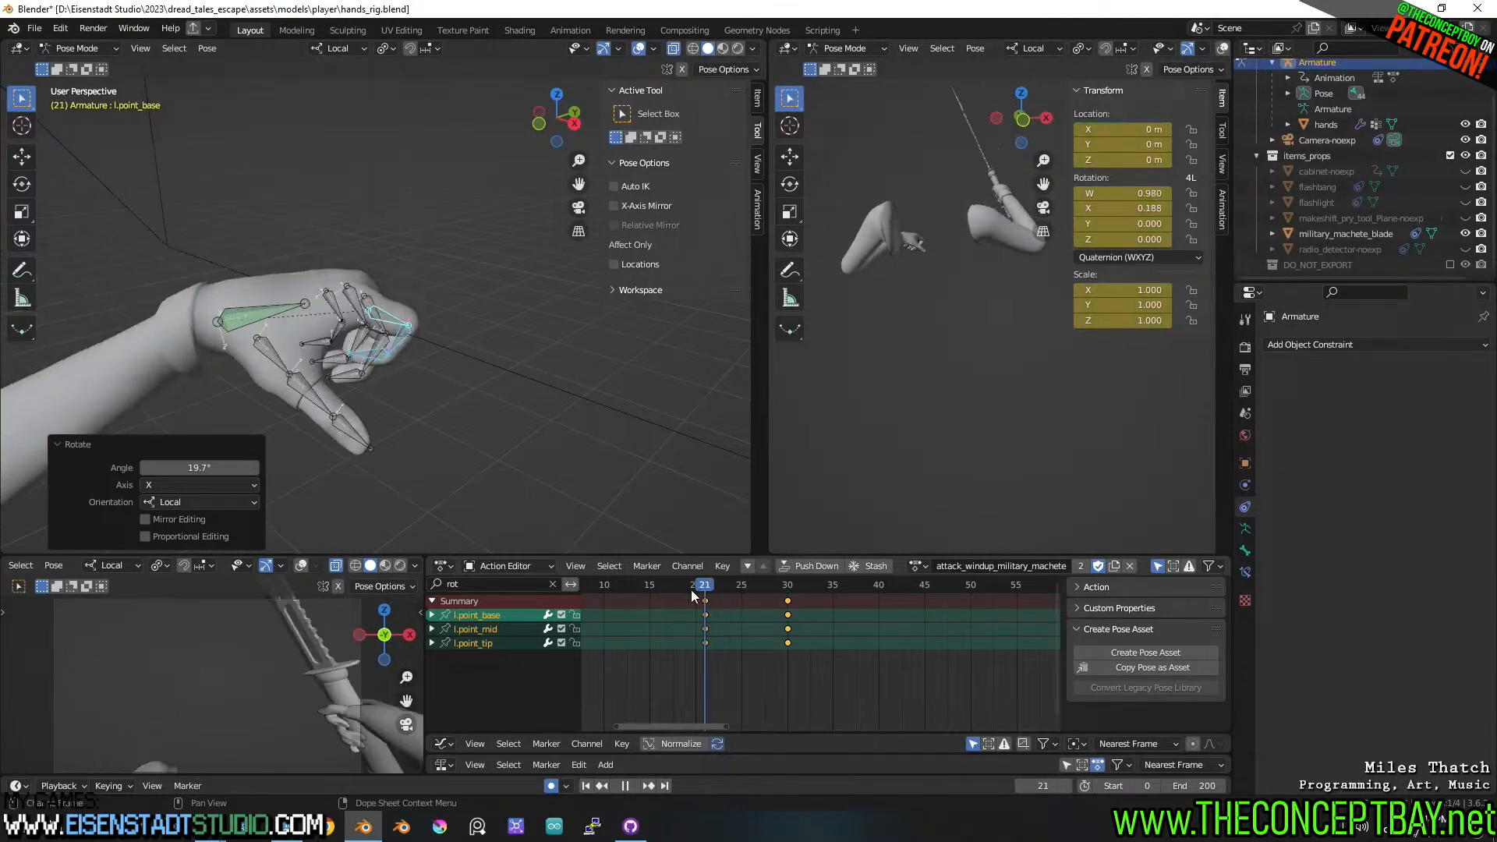
key("alt+a")
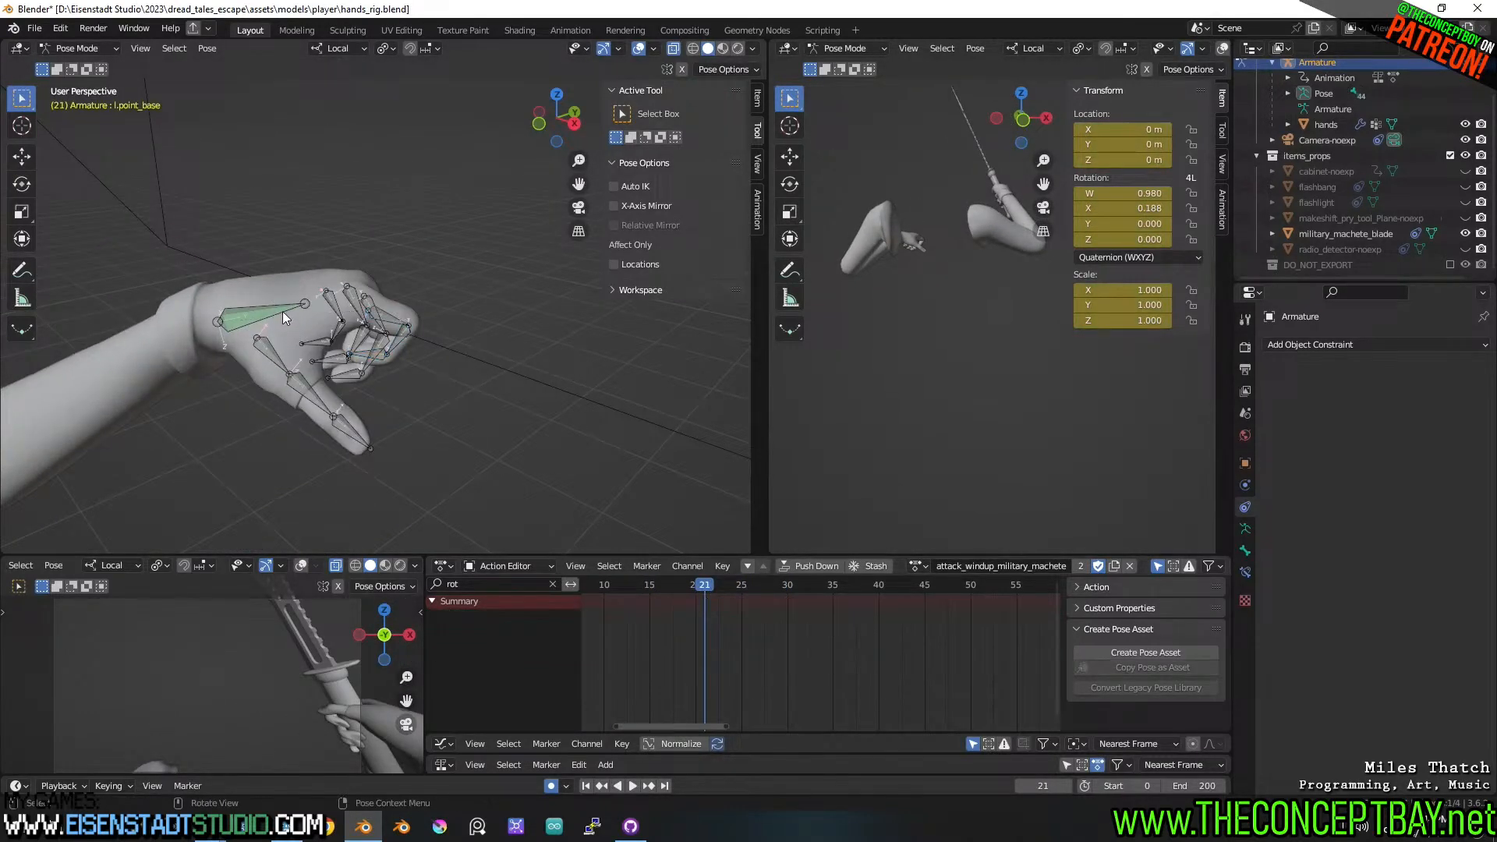
left_click(282, 312)
middle_click_drag(345, 341, 339, 311, "shift")
middle_click_drag(340, 311, 339, 302)
key("r")
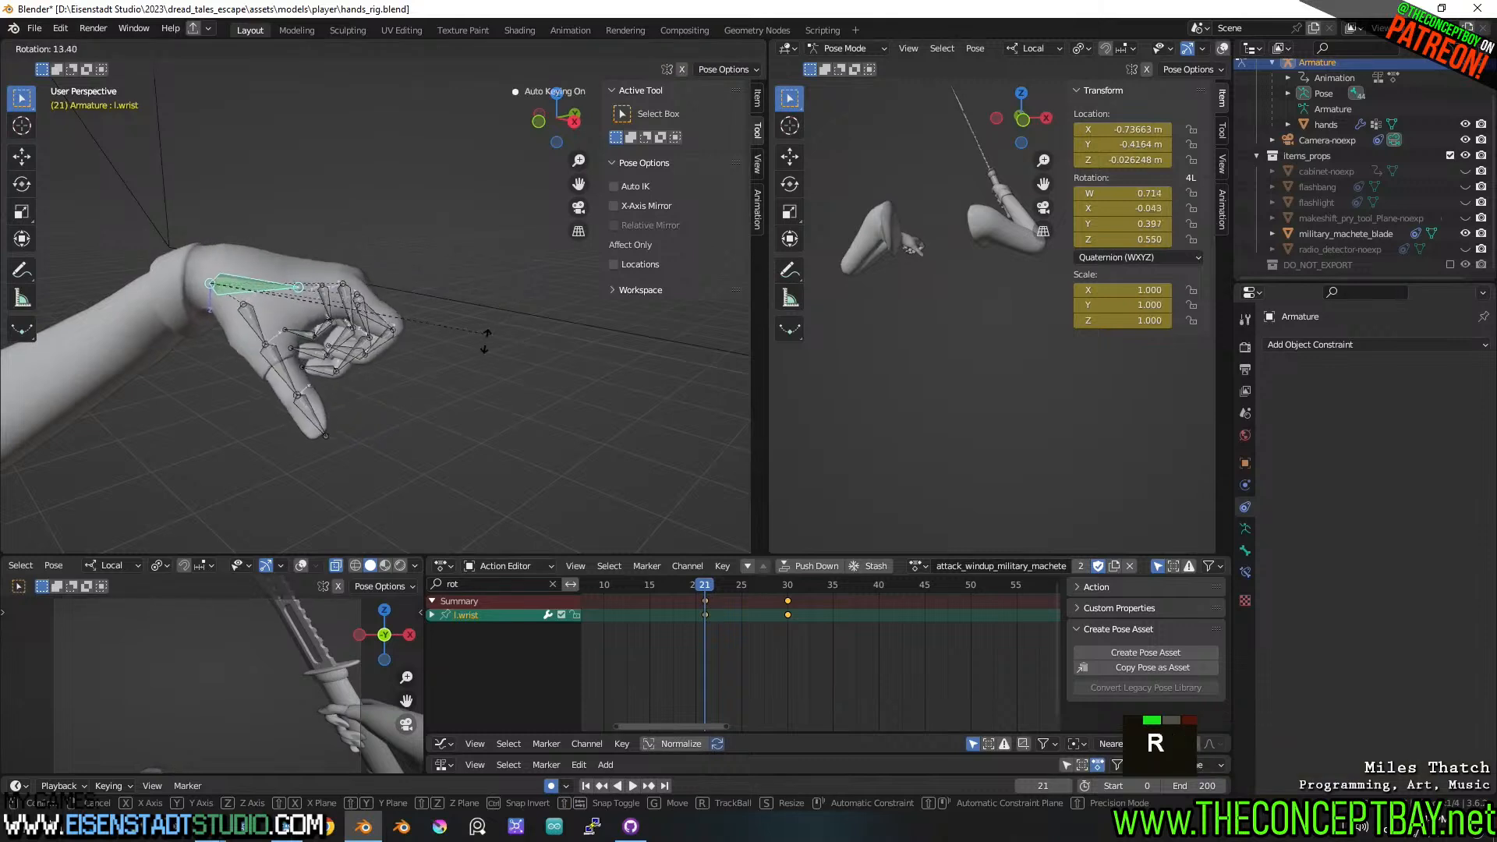
left_click(469, 376)
- Fold the left thumb against the fist at frame 21 by rotating its three bones about 26° around local X
left_click(251, 327)
key("r")
key("x")
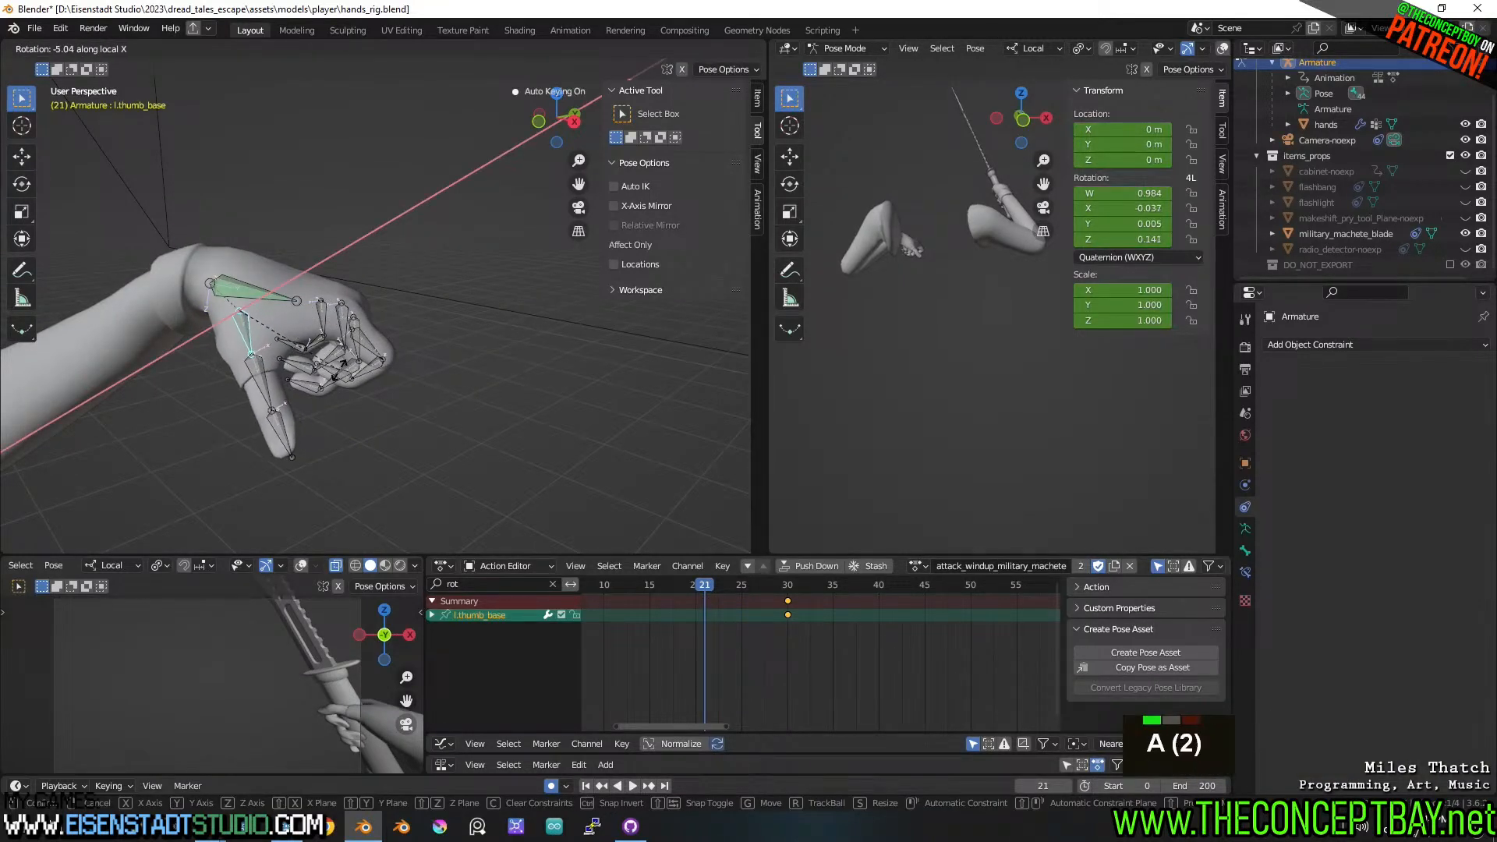
key("Escape")
key("l")
key("r")
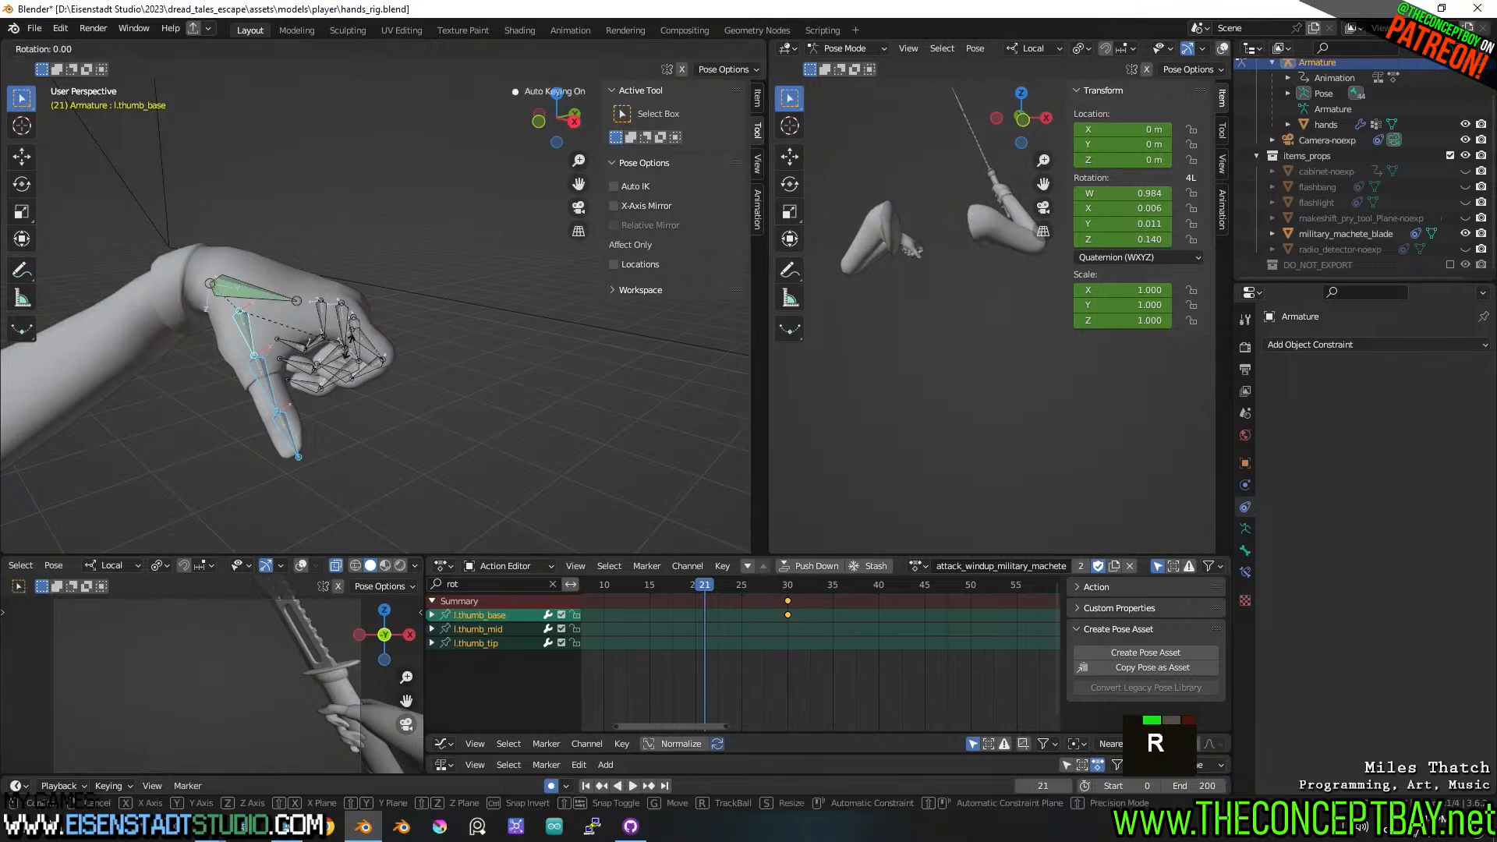
key("x")
key("x")
key("x")
key("x")
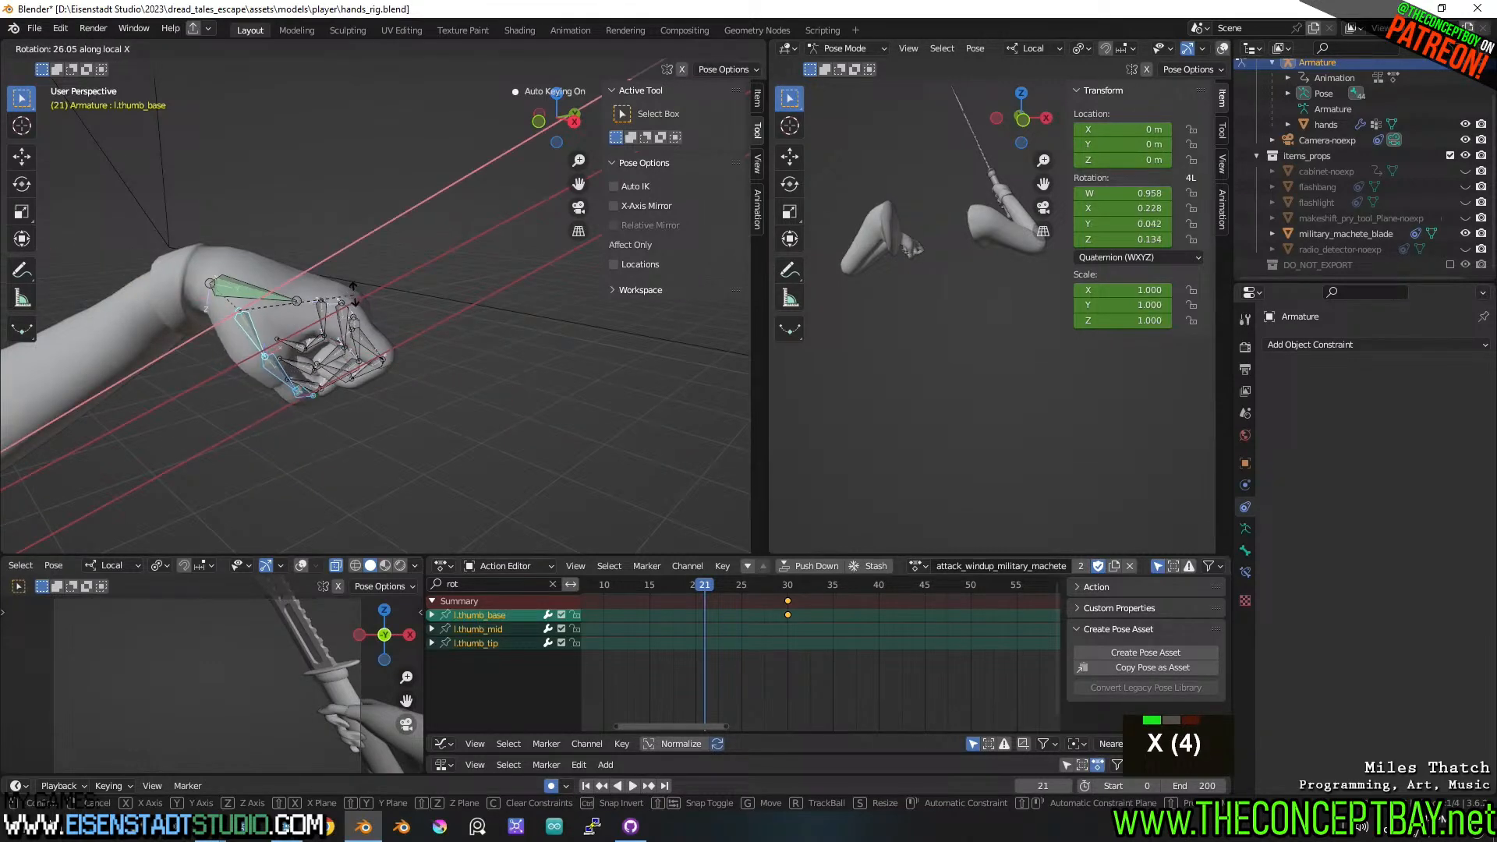
left_click(357, 297)
- Go to frame 30 and open the left middle finger by rotating its bones -26.3° about local X
left_click_drag(688, 582, 789, 581)
scroll(371, 466, "down", 4, "shift")
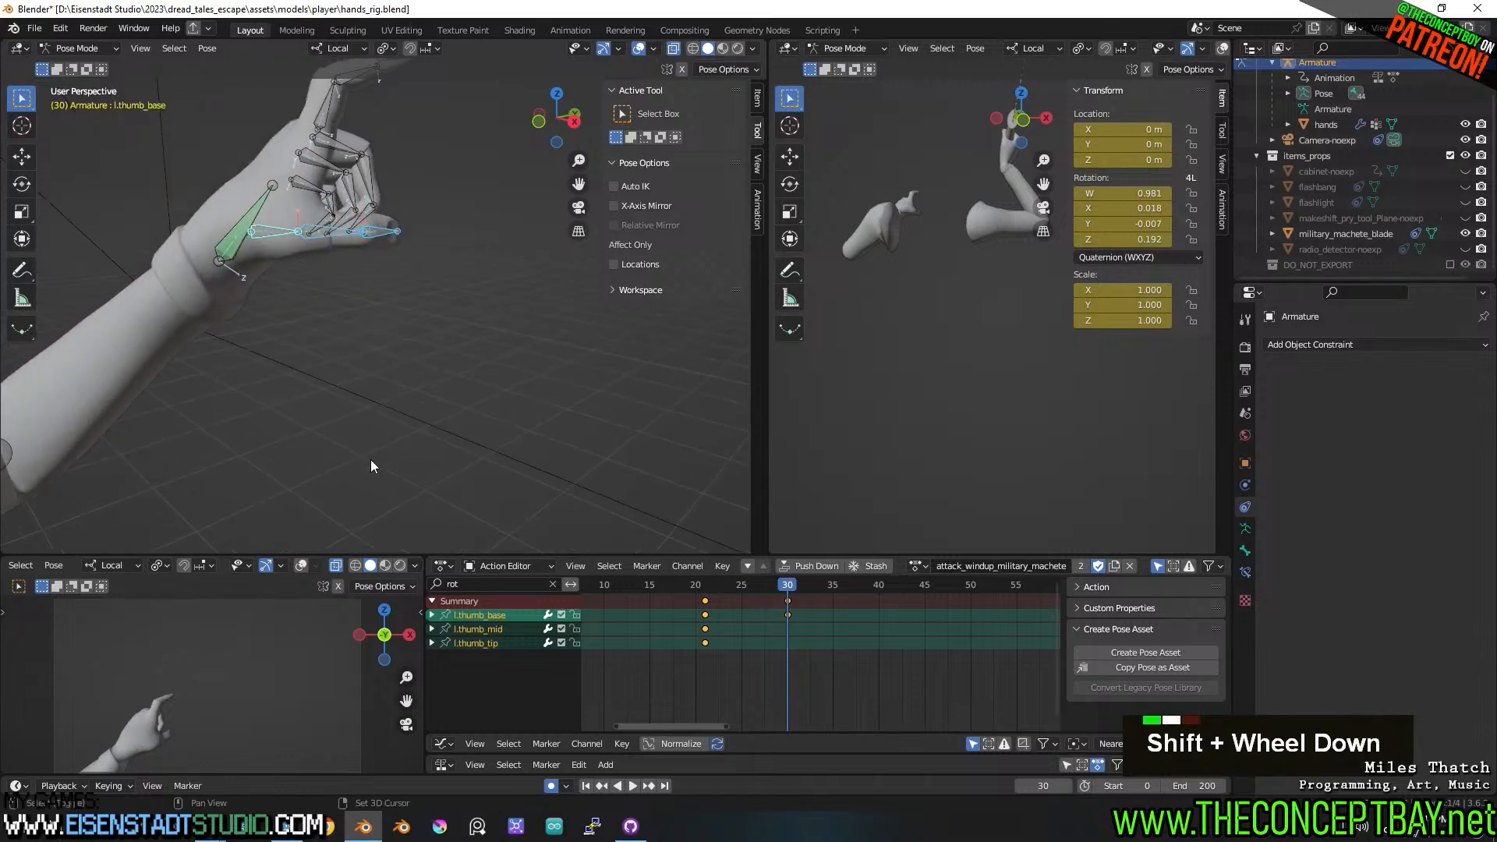
left_click(352, 149)
key("l")
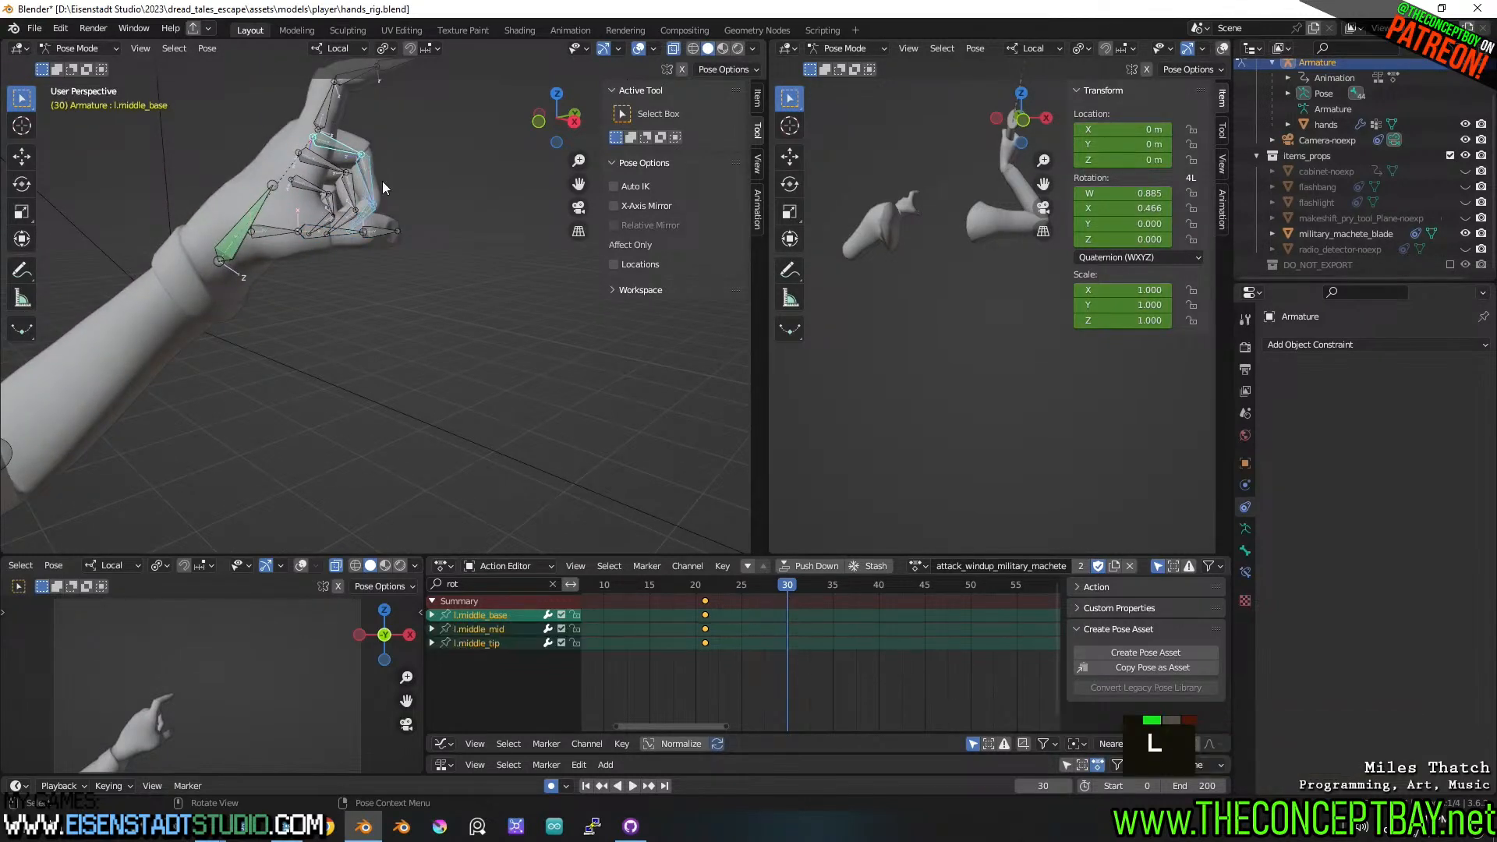
key("r")
key("x")
left_click(399, 161)
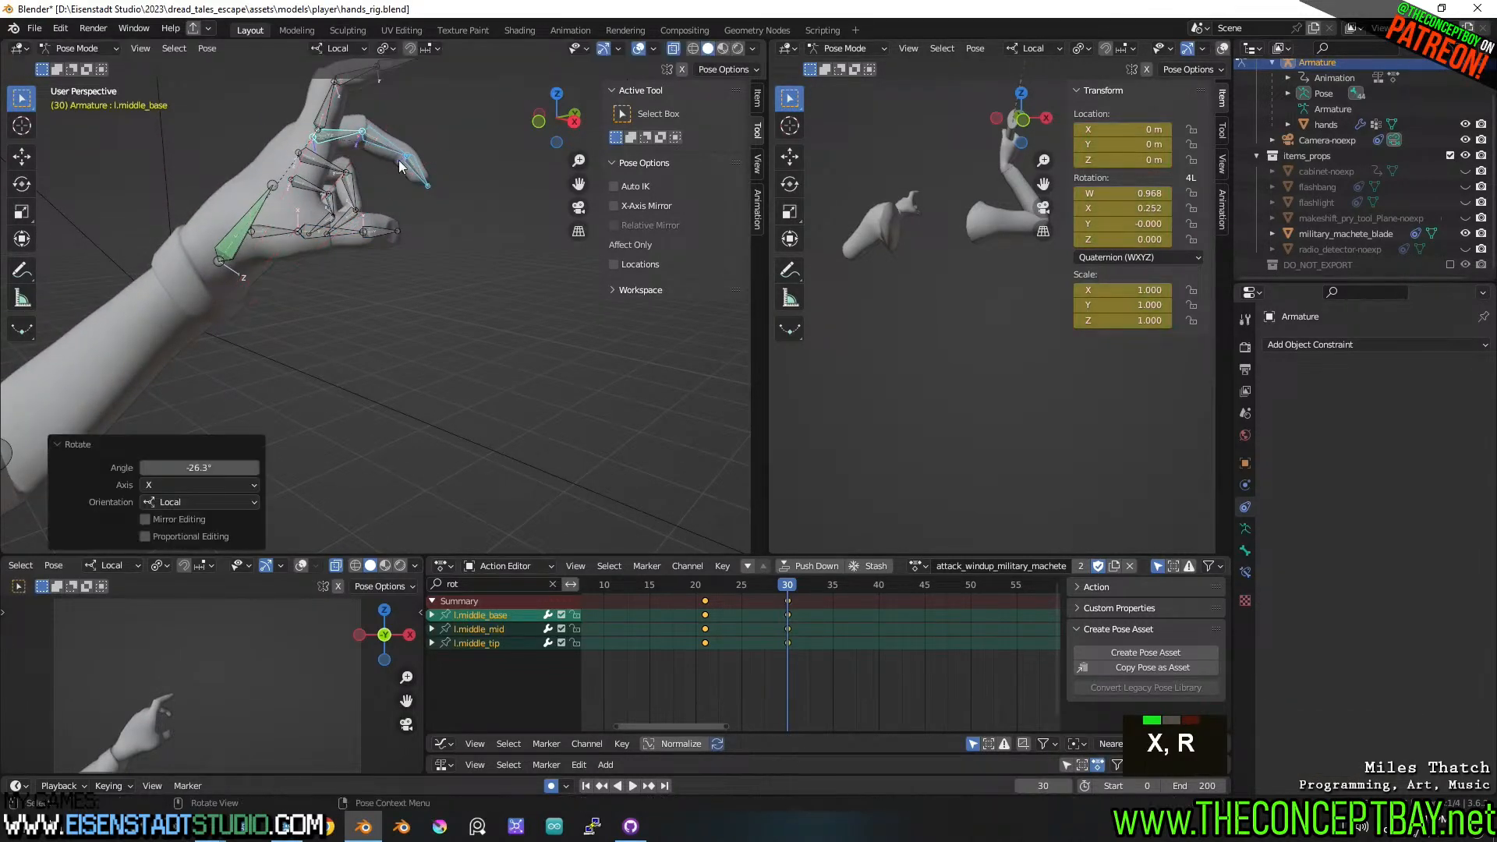
- Open the left ring finger at frame 30 by rotating its bones about -22° around local X
left_click(343, 168)
key("l")
key("r")
key("x")
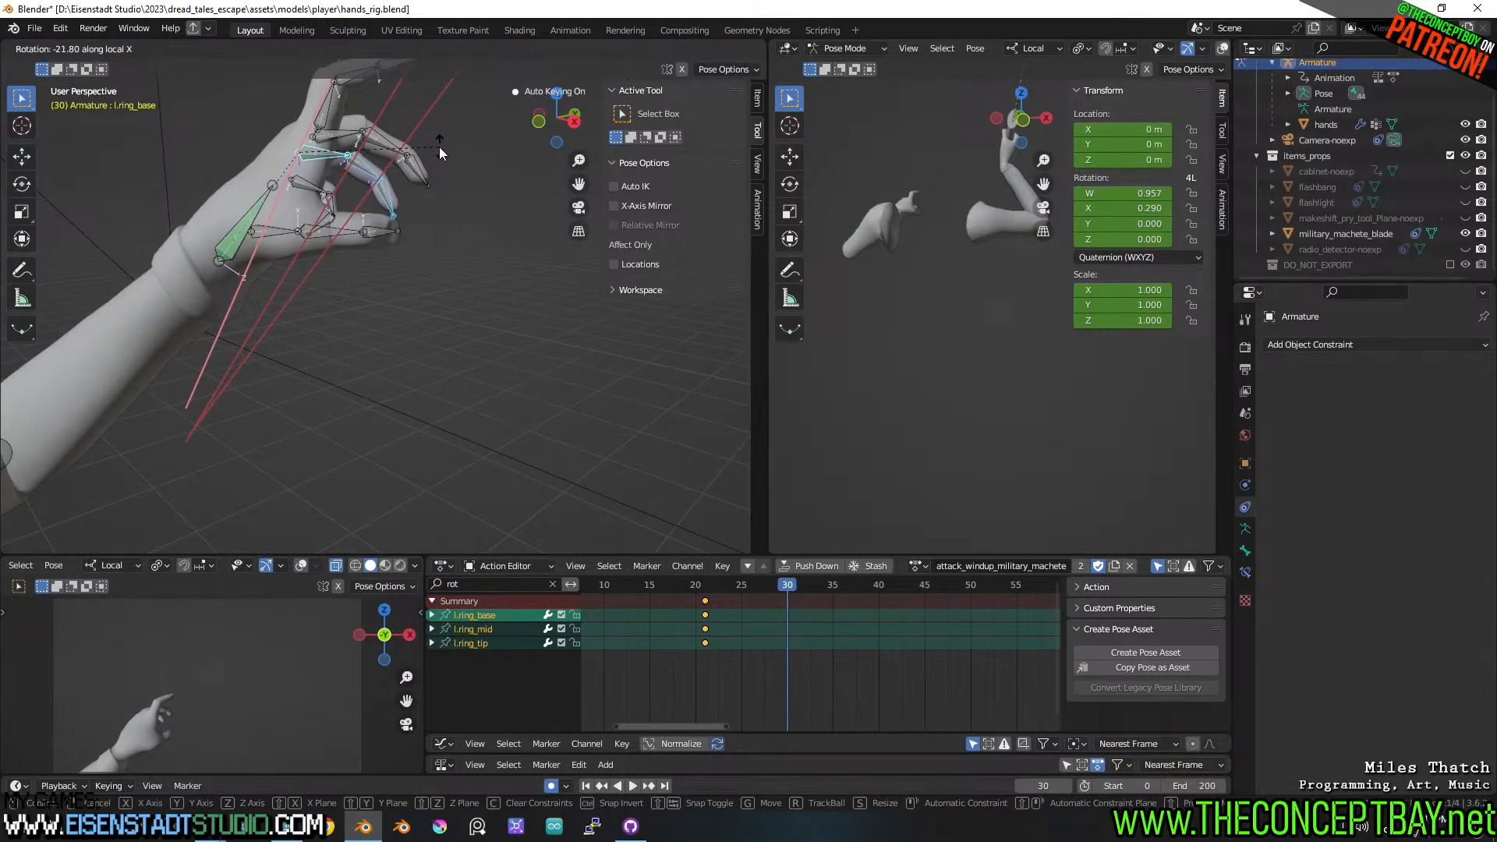
left_click(439, 146)
- Open the left pinky at frame 30 by rotating its bones -27.8° about local X, and review the windup motion
left_click(310, 189)
key("l")
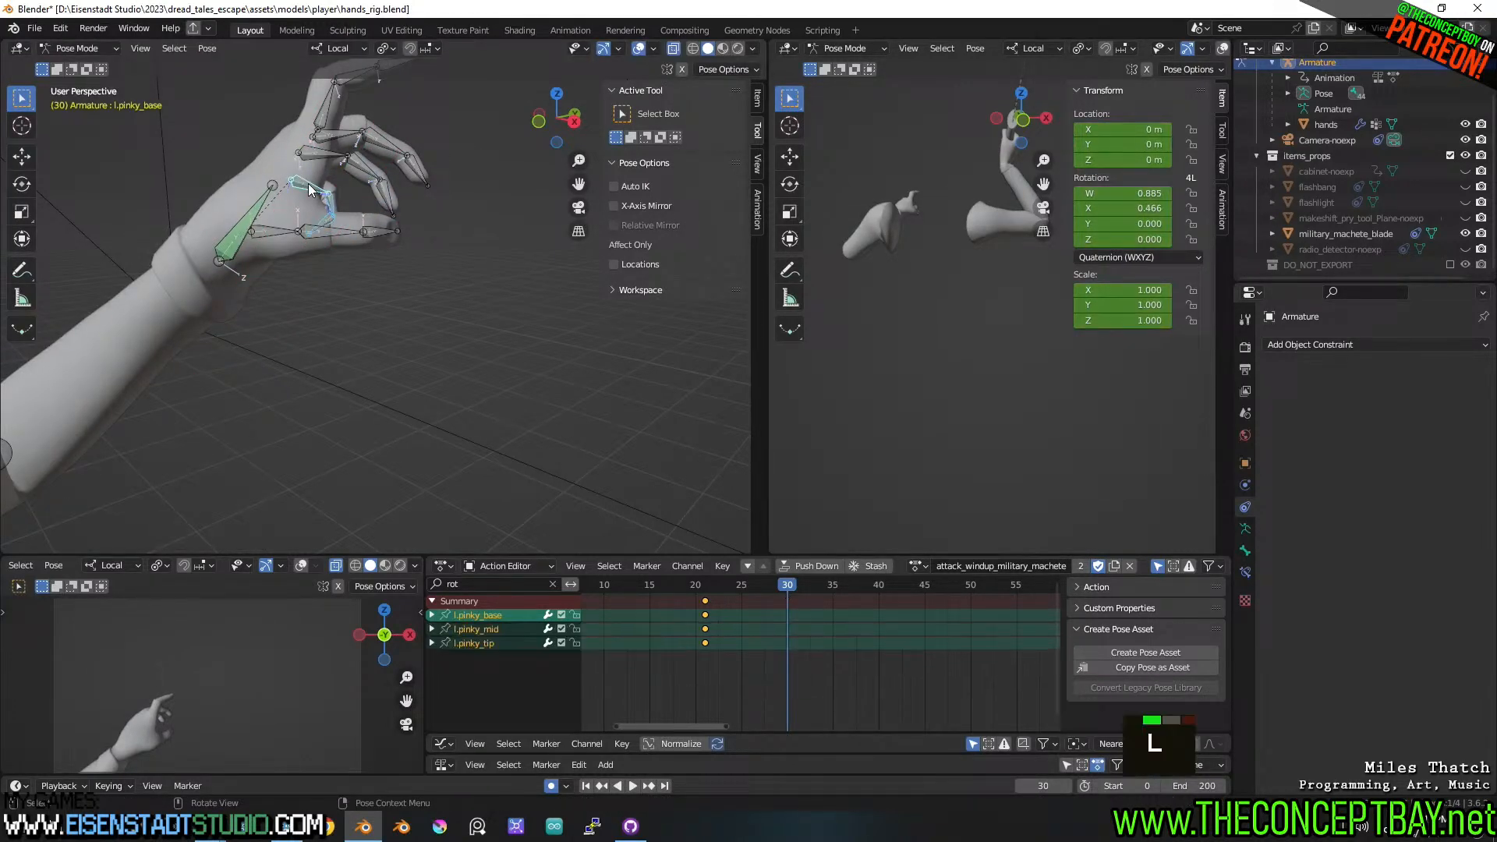
key("r")
key("z")
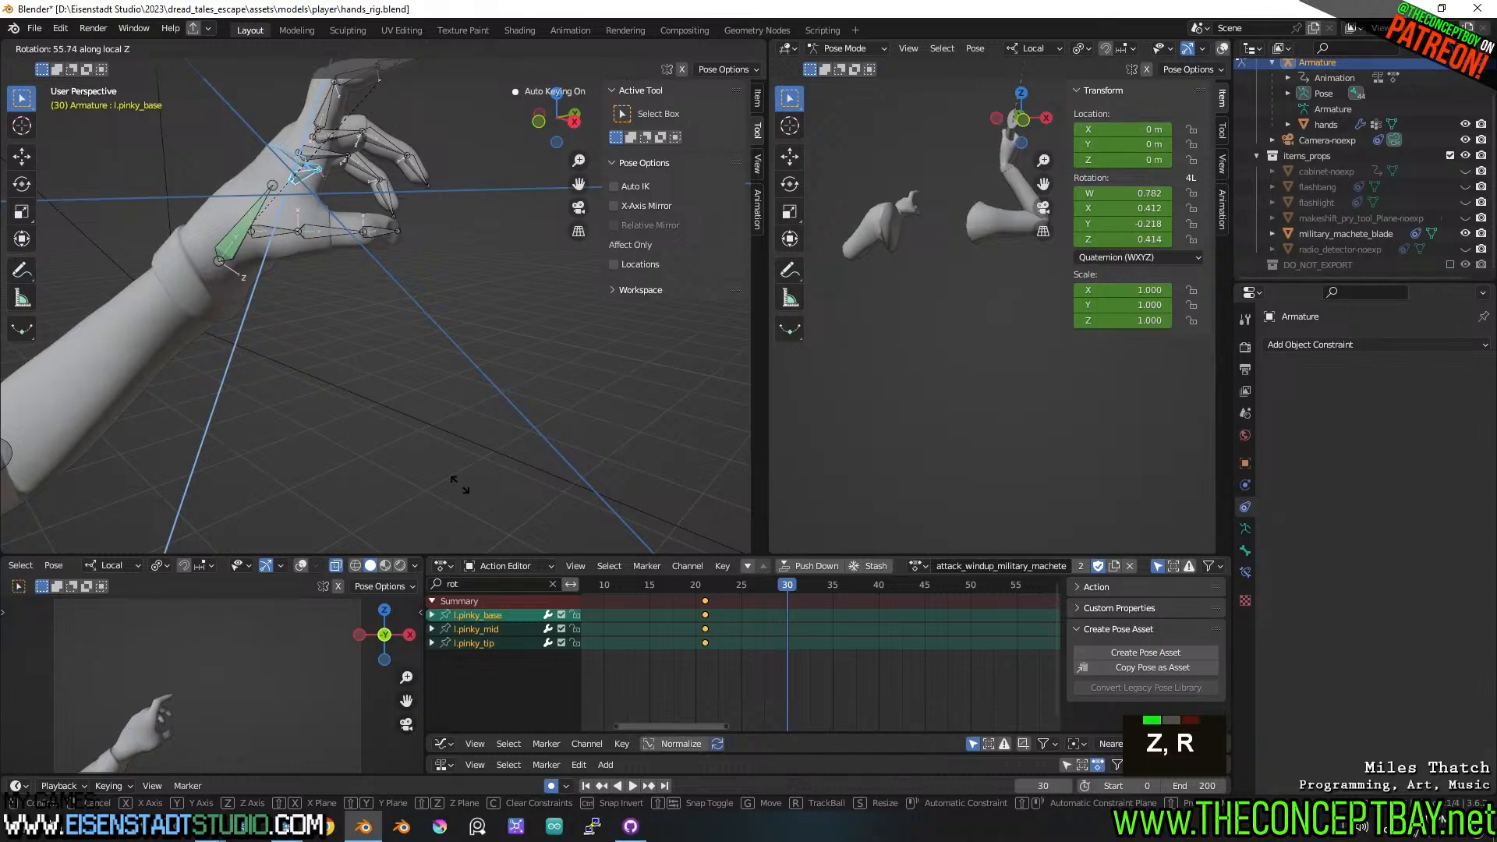
key("Escape")
key("r")
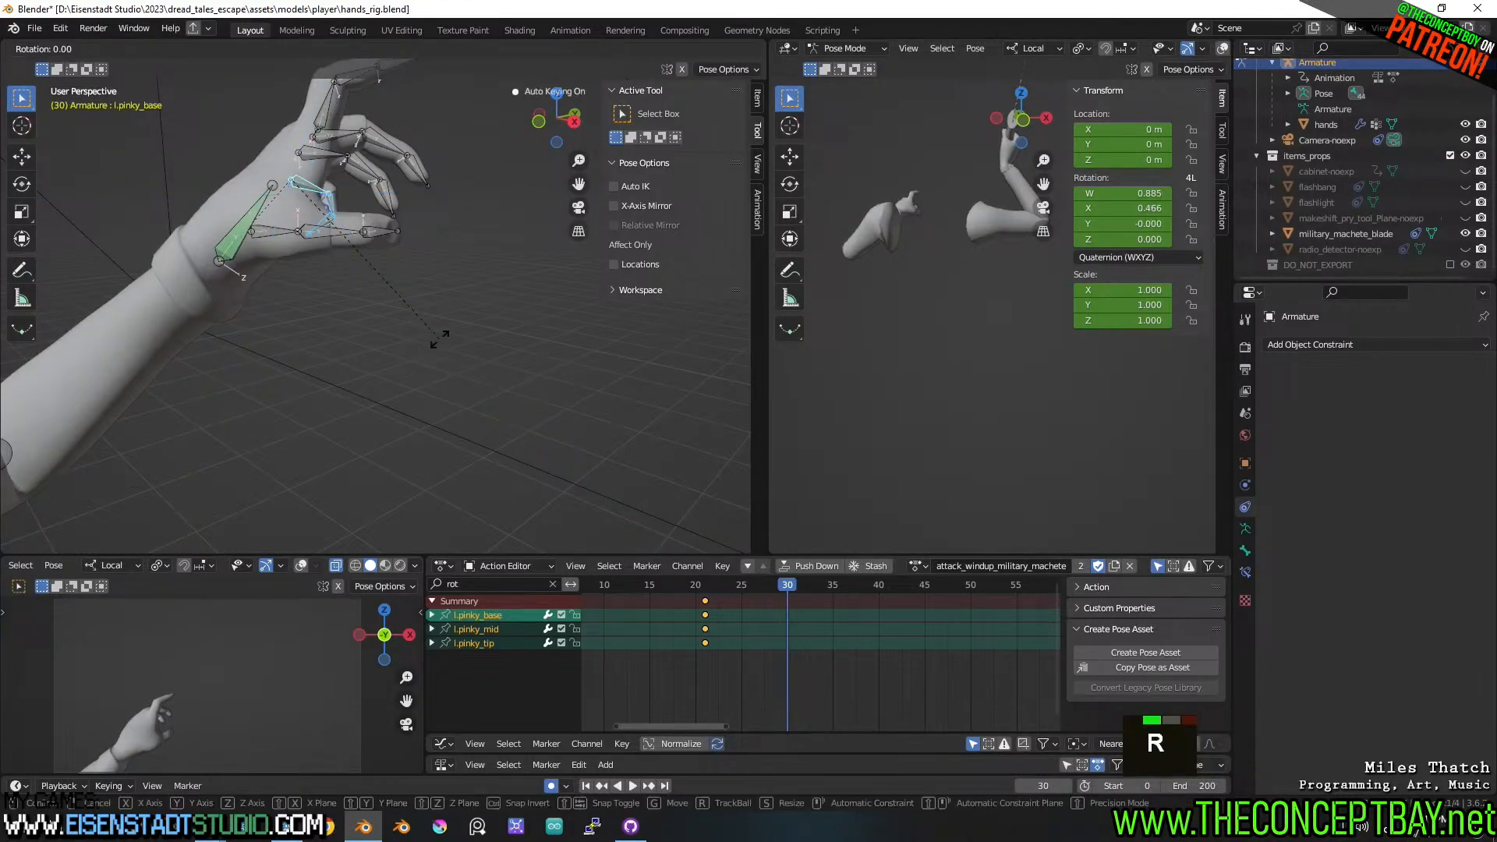
key("x")
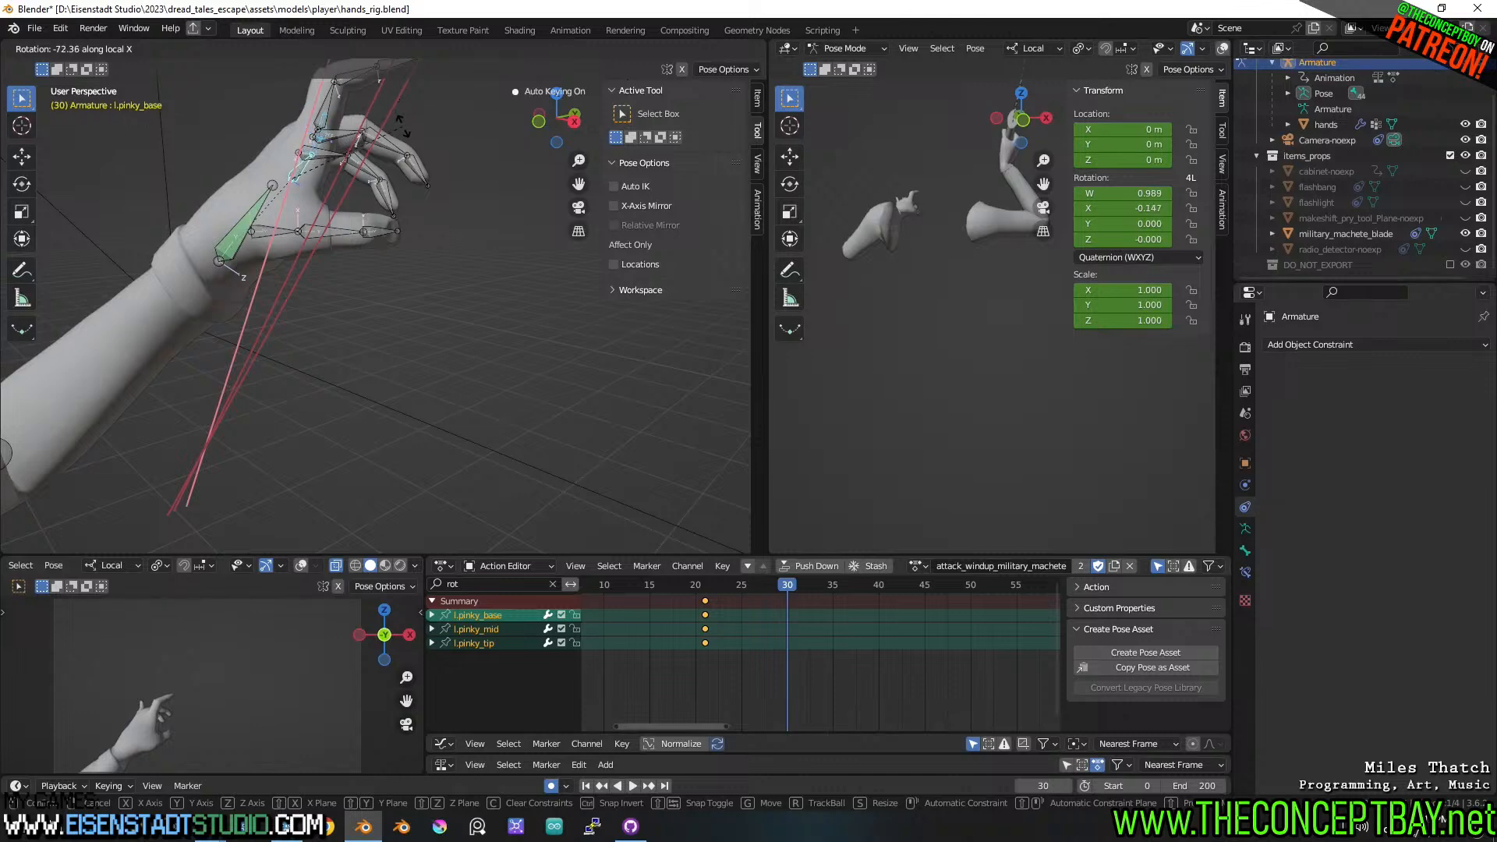
left_click(405, 219)
key("space")
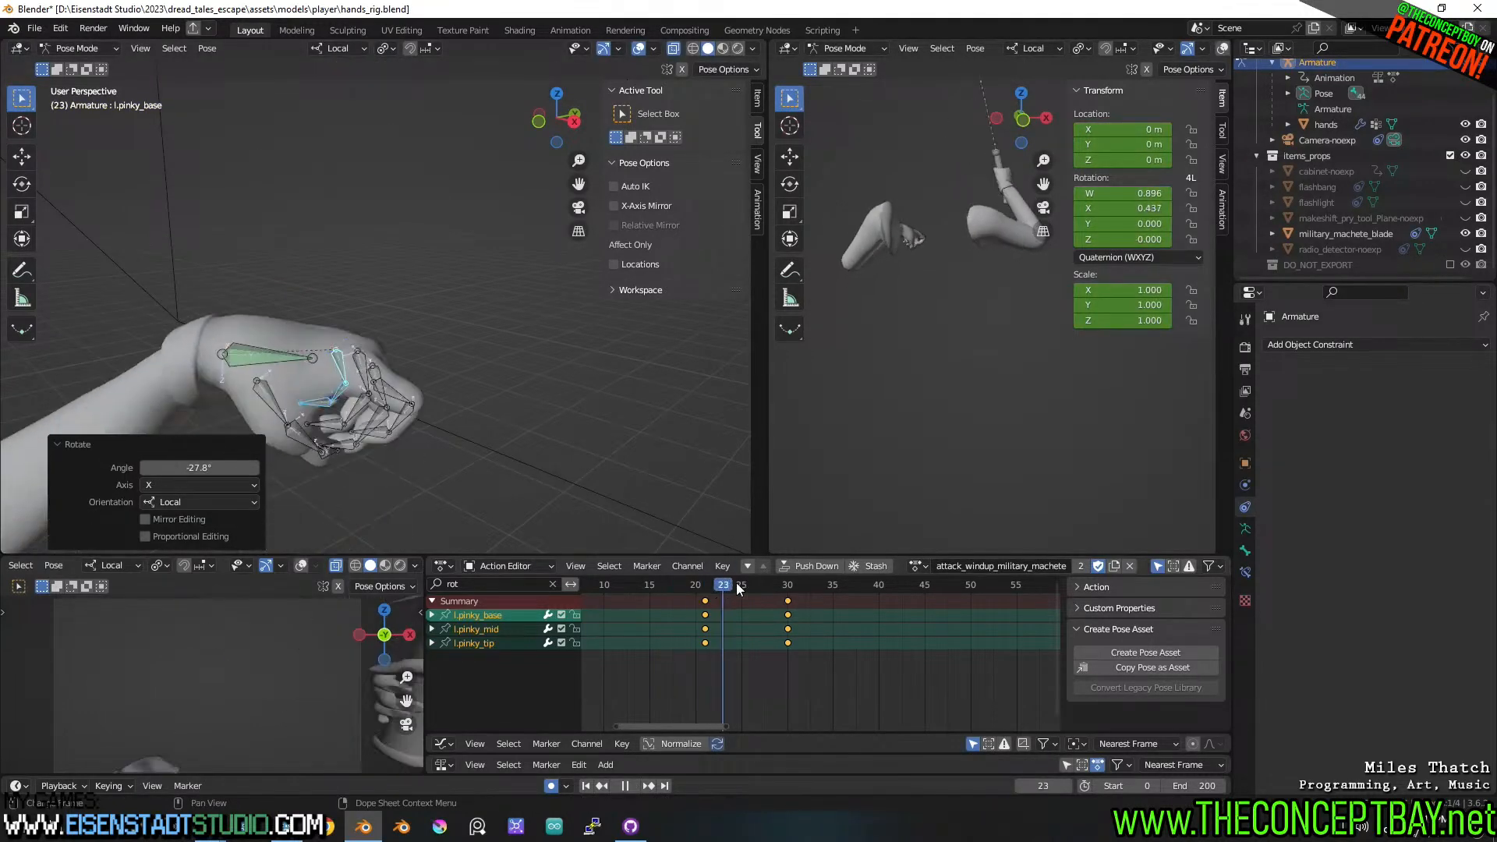
left_click_drag(815, 584, 705, 572)
- Rotate the head bone 6.12° in a side view at frame 15 to tilt the camera during the windup
scroll(491, 316, "down", 5)
middle_click_drag(490, 316, 346, 274, "shift")
left_click(304, 236)
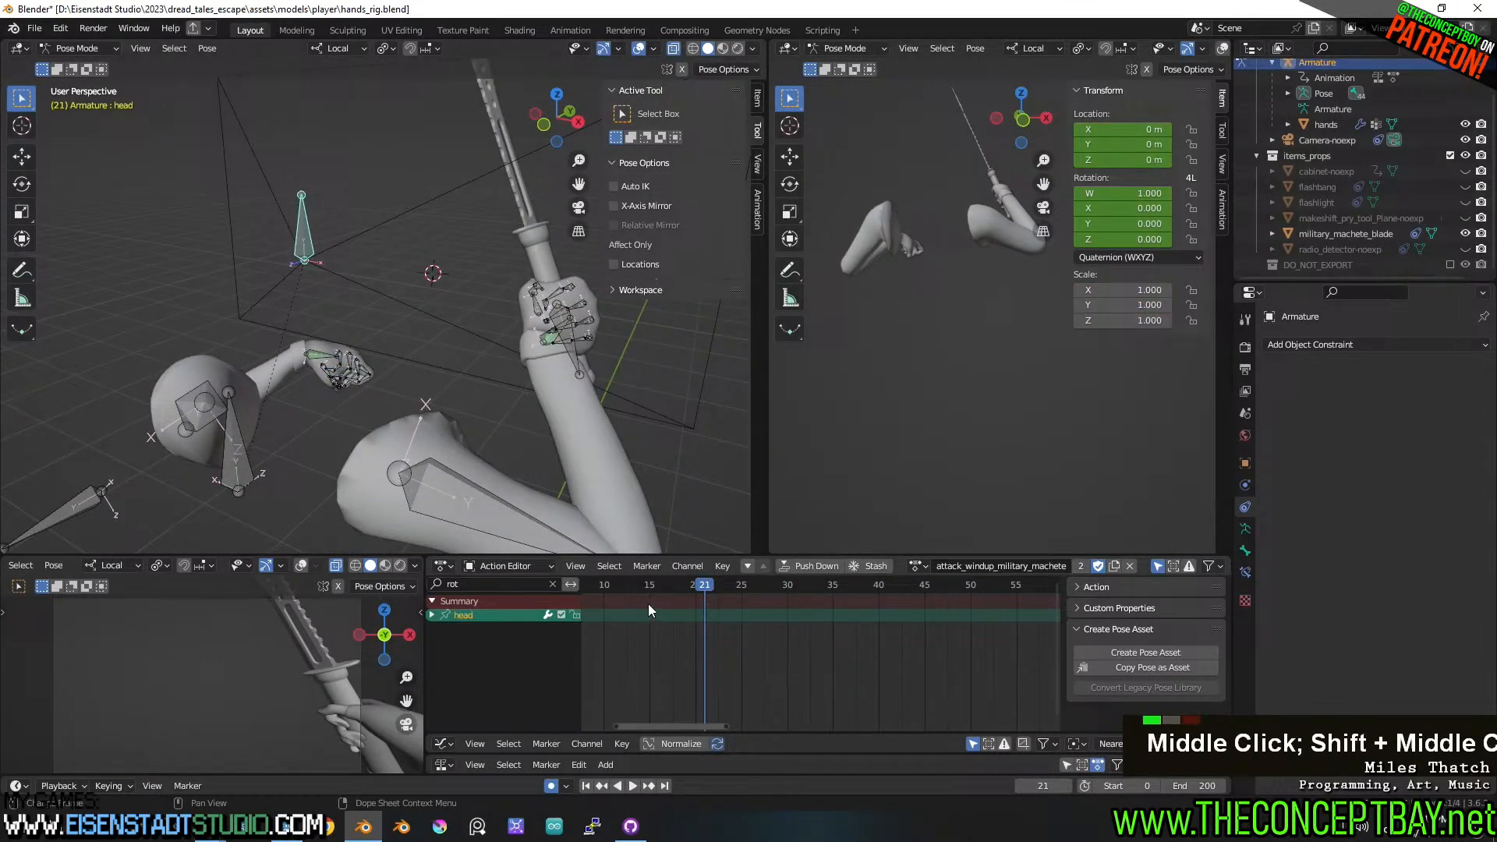
scroll(599, 510, "down", 3)
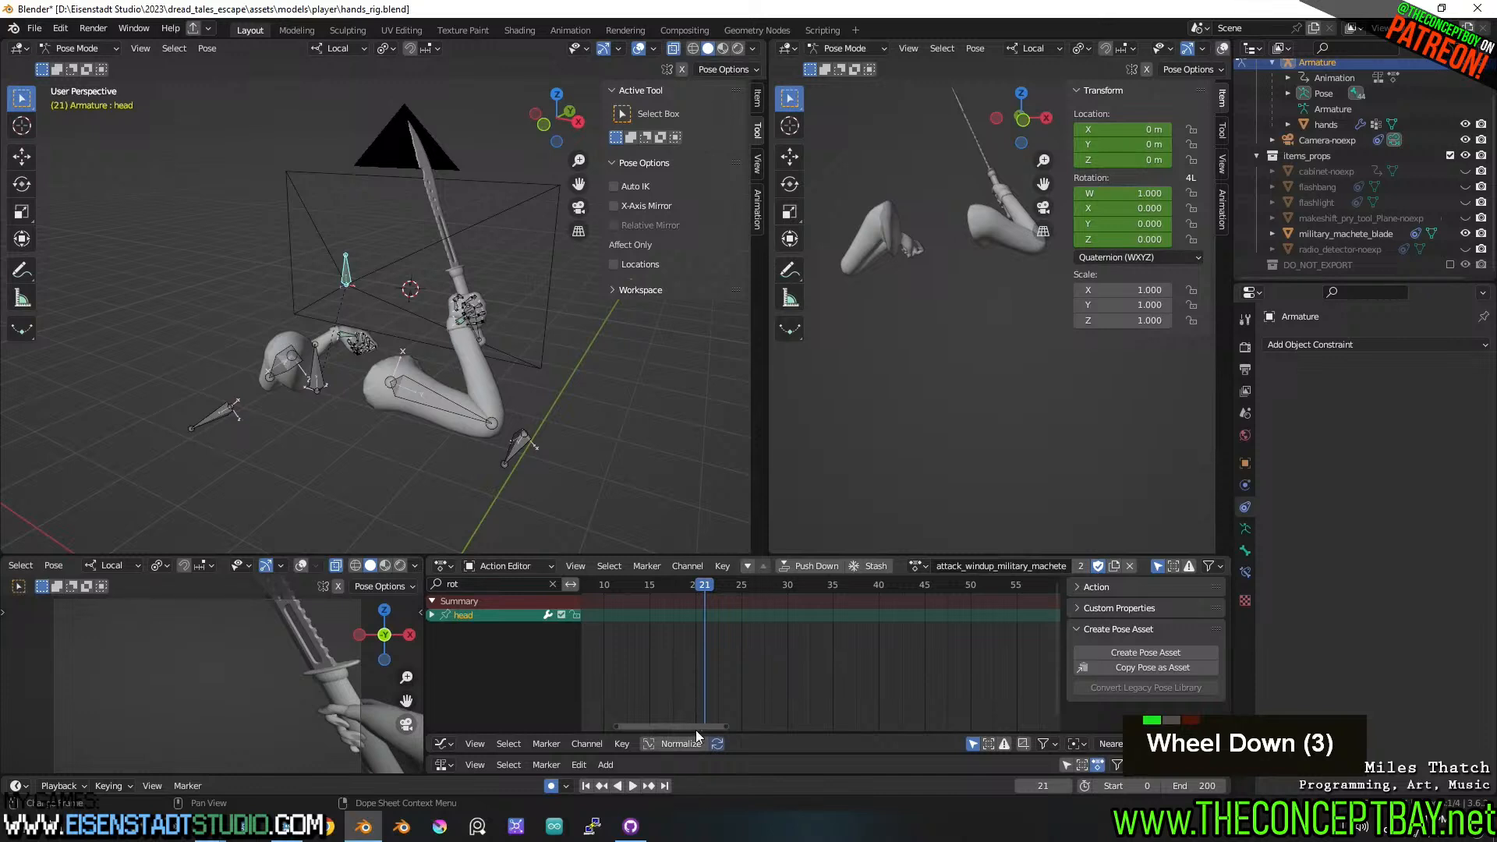
left_click_drag(696, 730, 666, 727)
left_click(623, 584)
key("space")
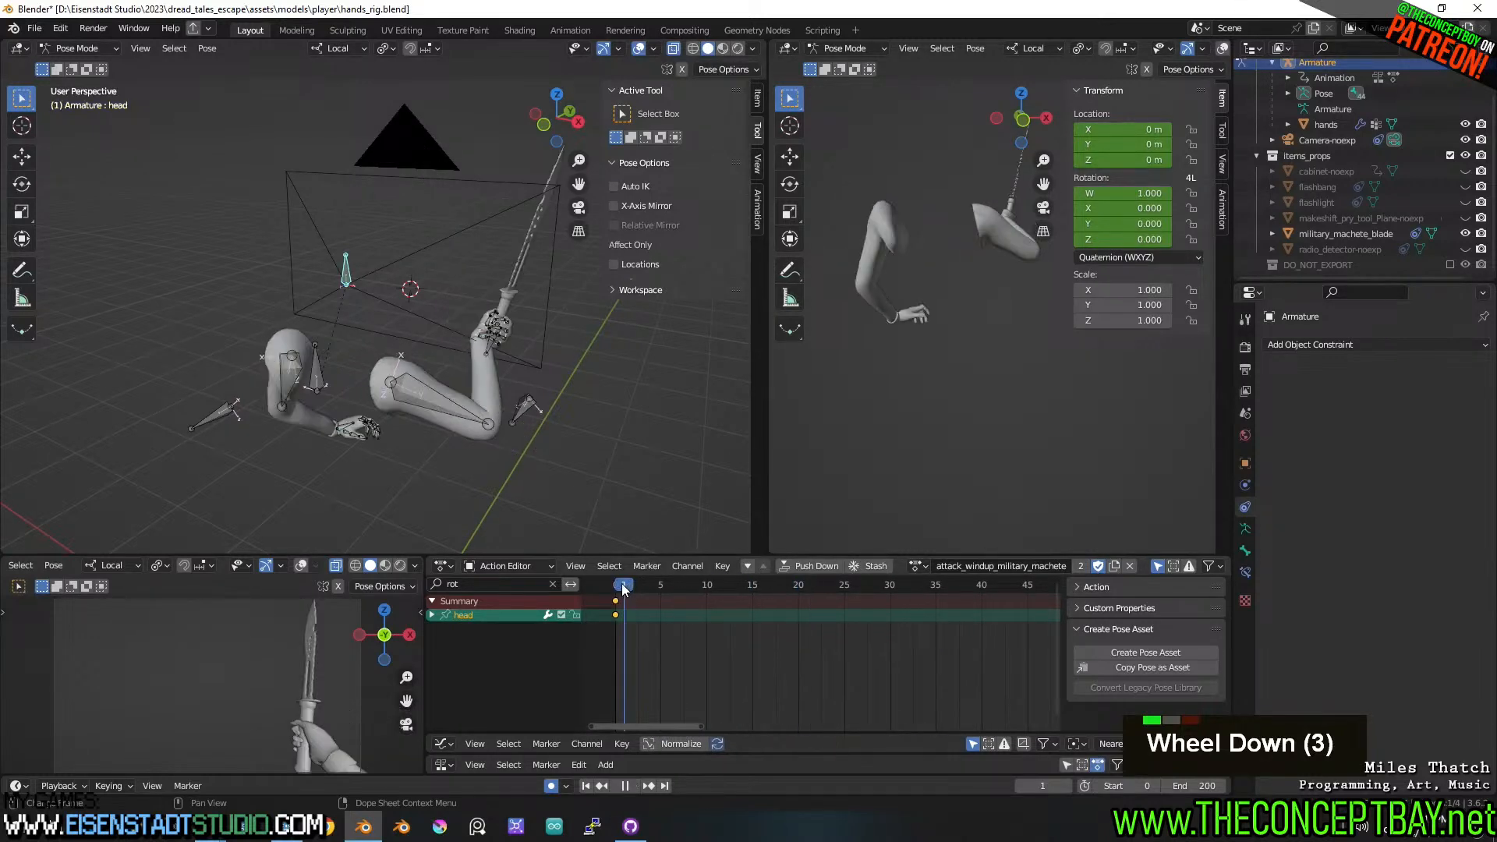
left_click_drag(624, 585, 752, 581)
scroll(520, 410, "down", 2)
middle_click_drag(519, 411, 433, 257)
key("r")
left_click(433, 273)
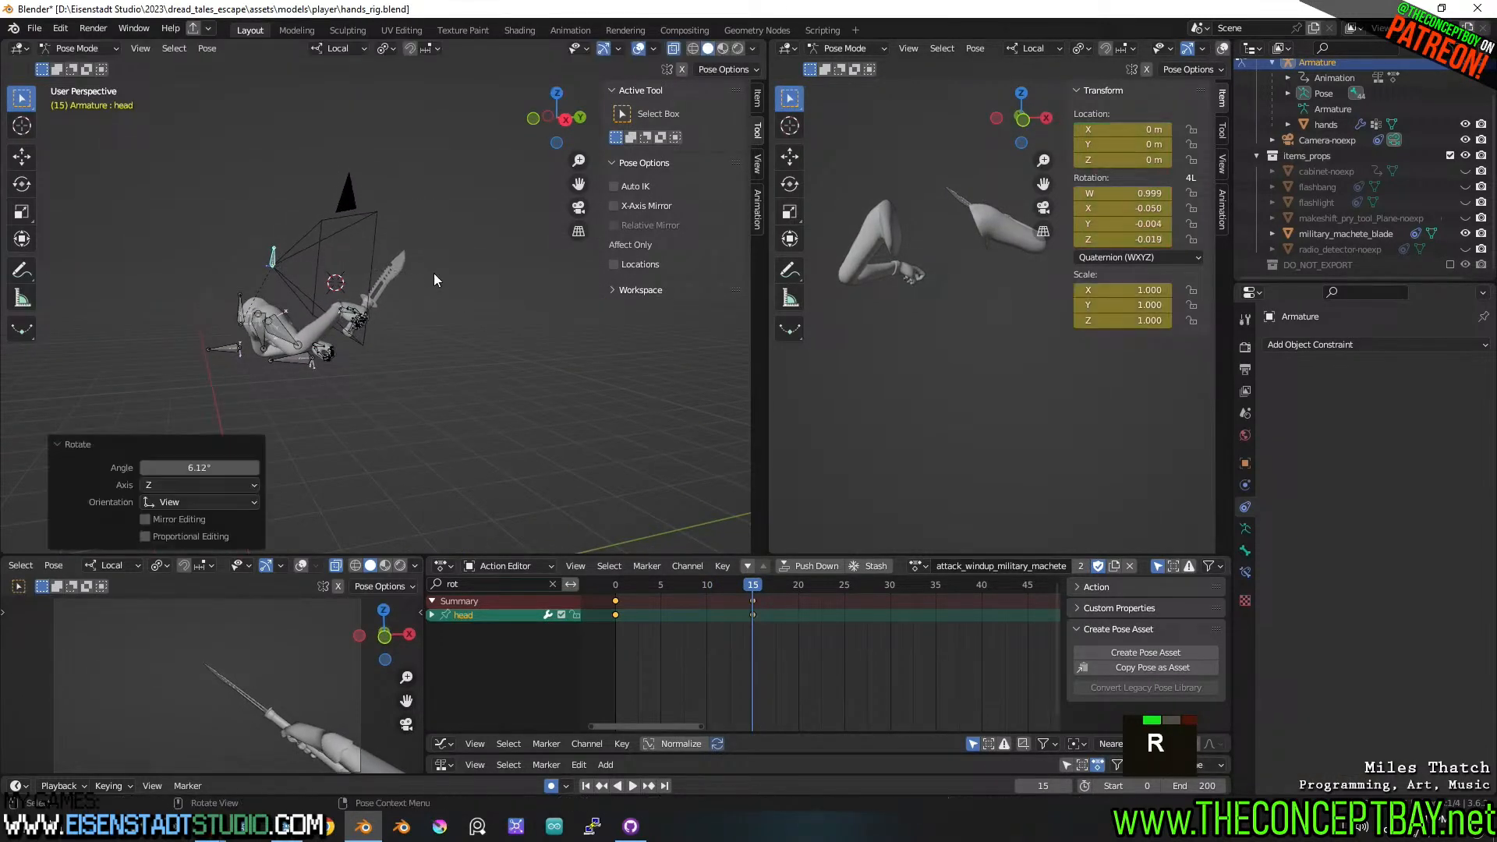
- Play the windup to frame 30 and rotate the head bone -6.46° in the view plane
key("space")
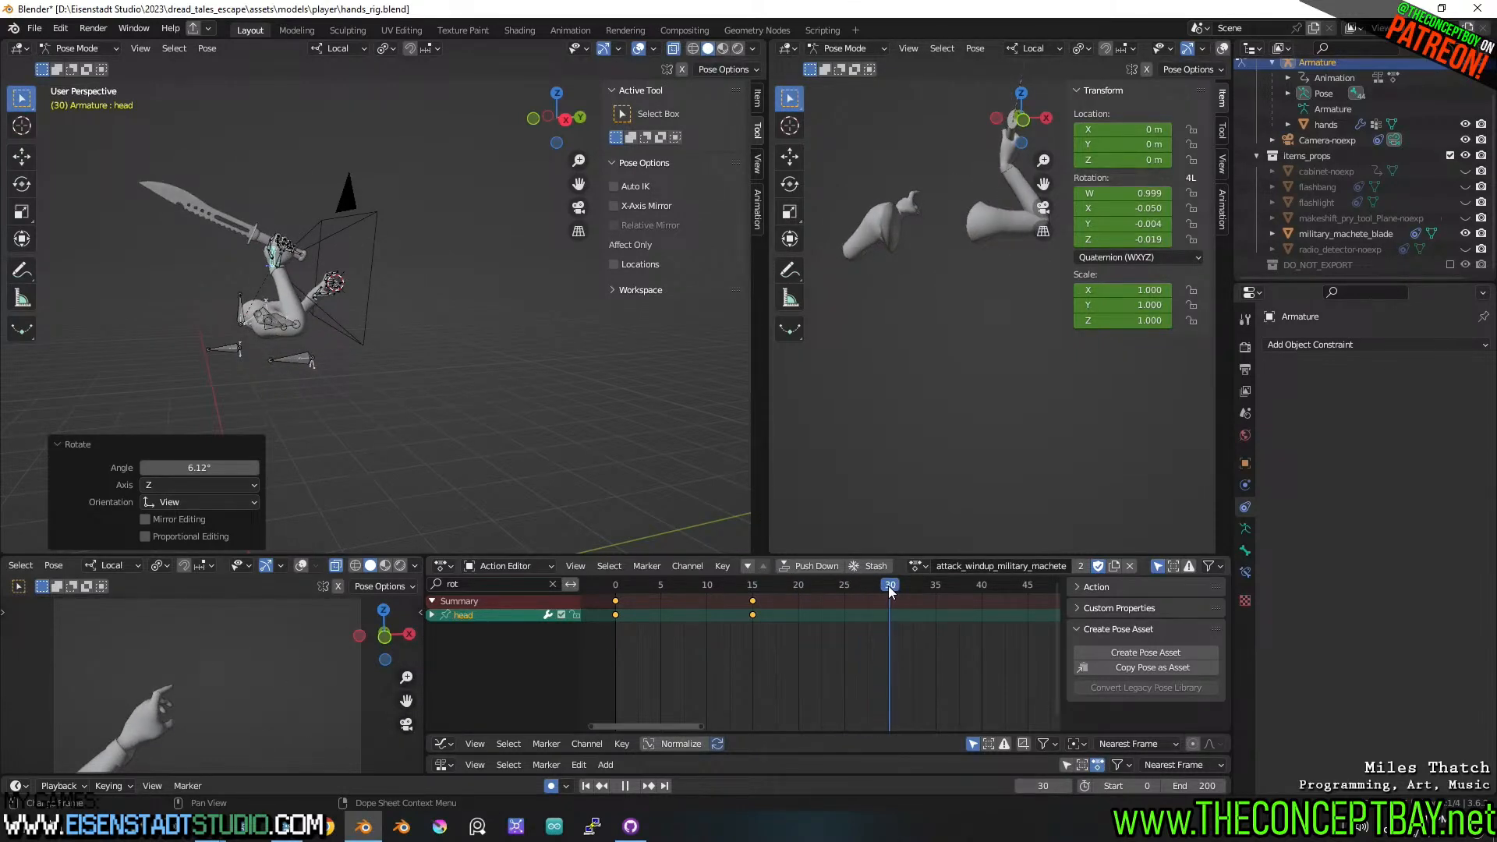
key("space")
key("r")
left_click(512, 310)
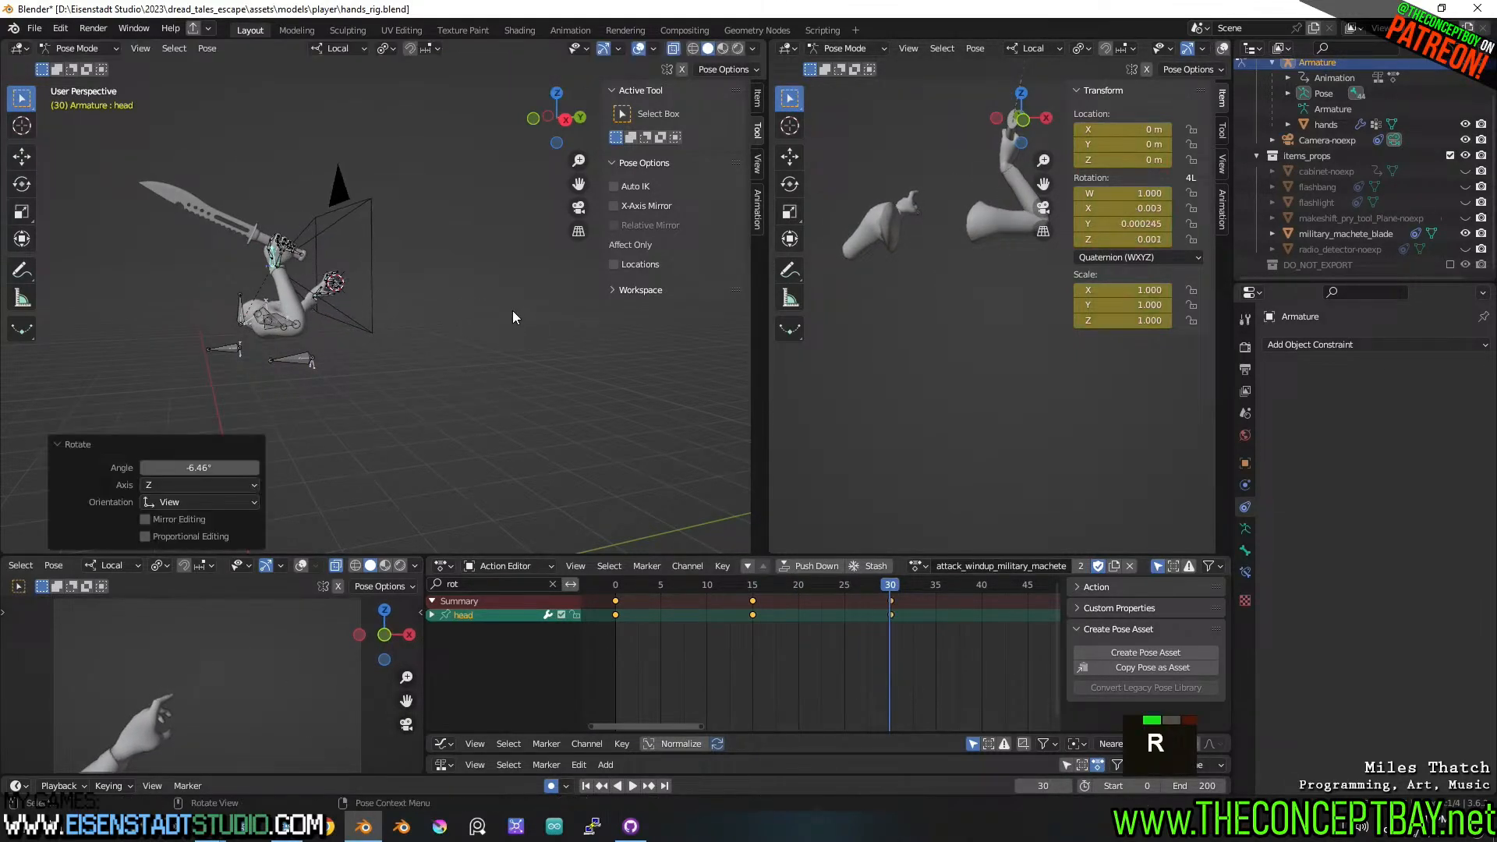
- At frame 30, move the head bone about -0.008, -0.063, 0.014 m along global X, Y, Z and rotate it 4.48° in the view plane
middle_click_drag(512, 315, 501, 320)
key("g")
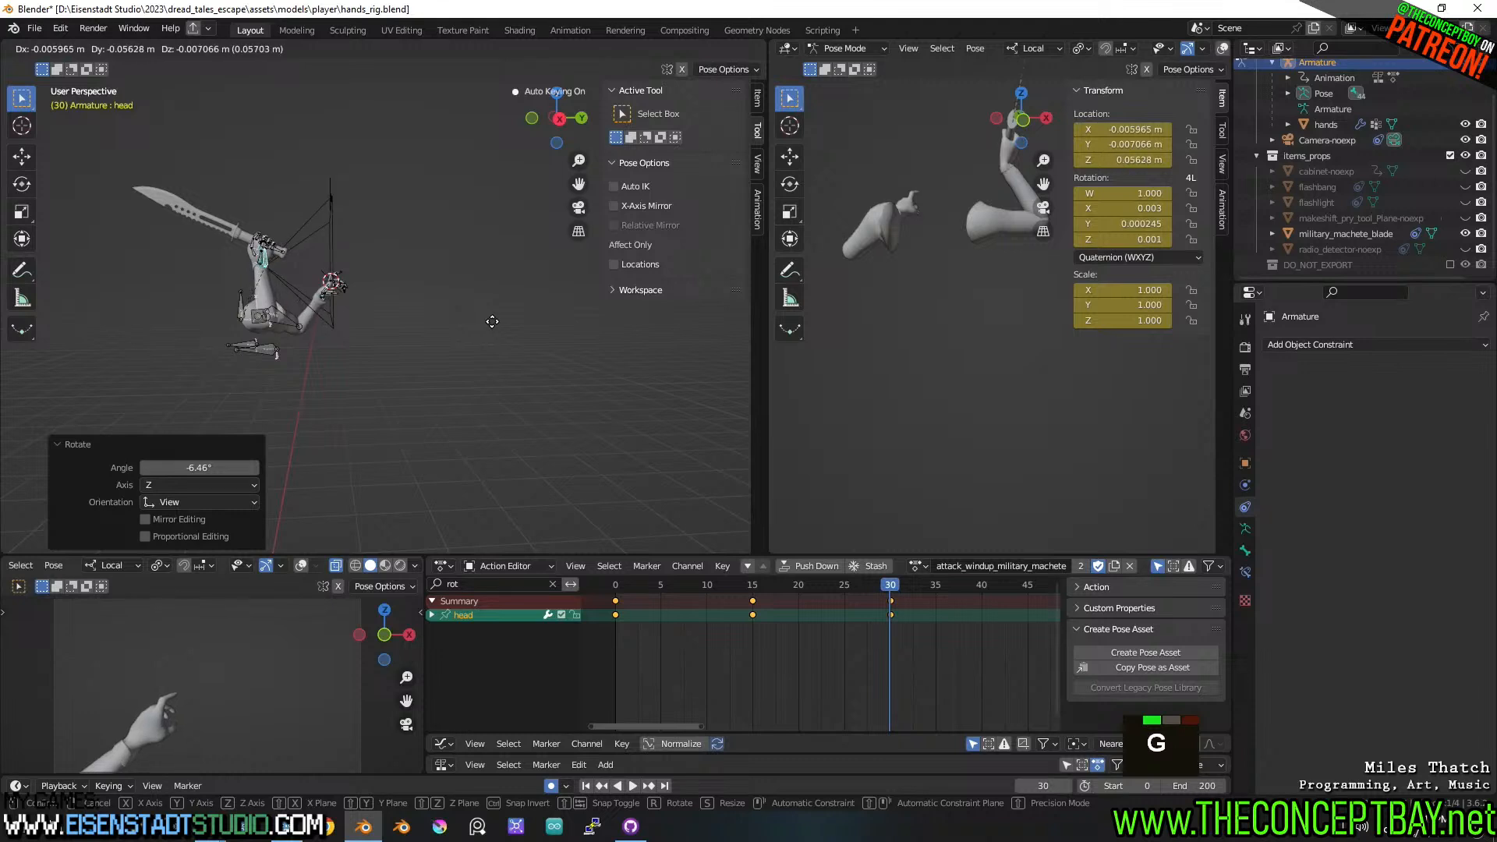
left_click(491, 320)
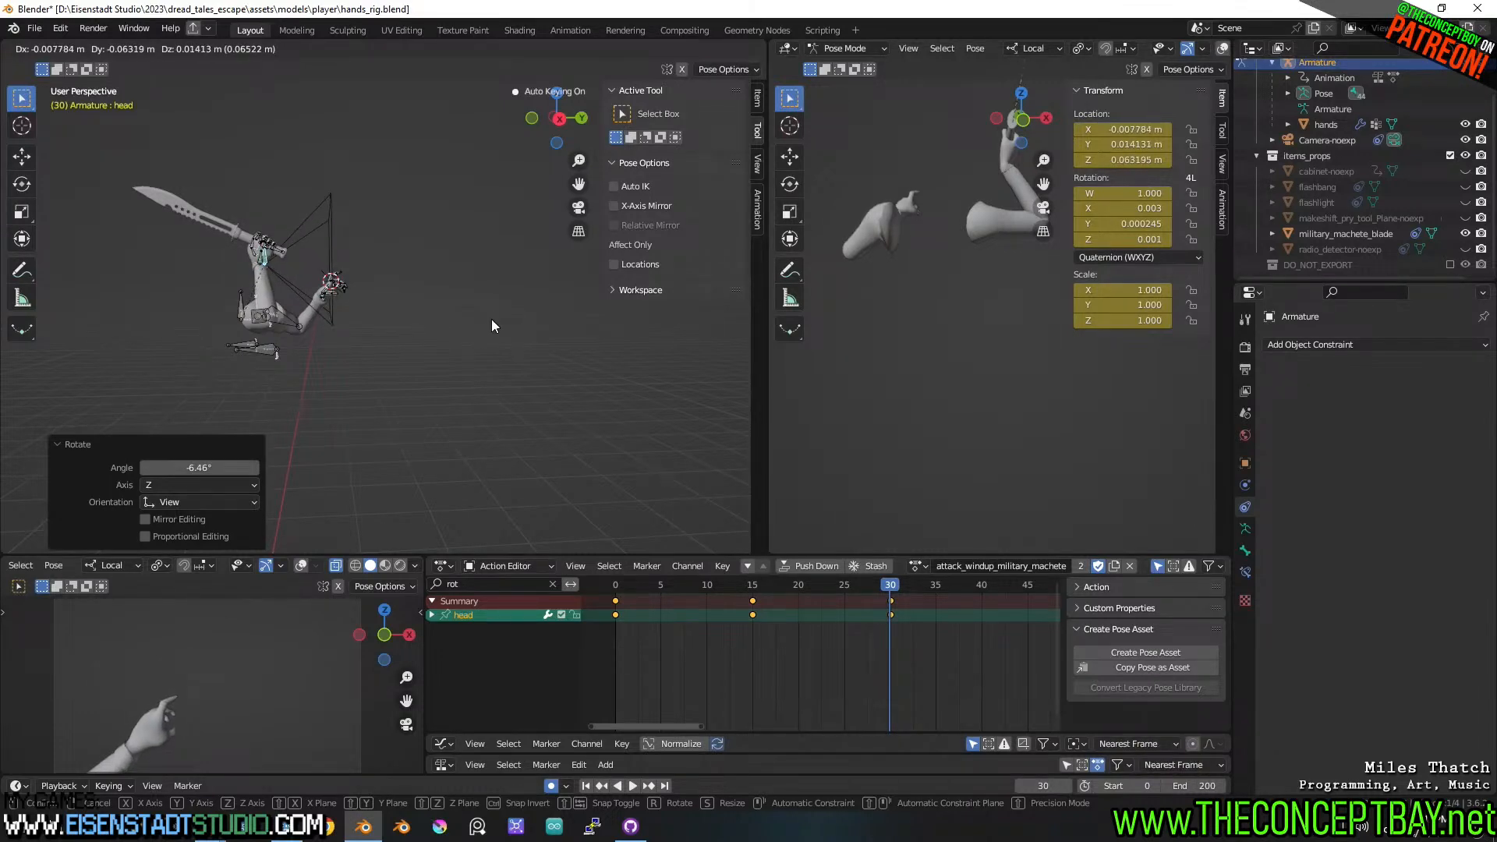
middle_click_drag(491, 321, 556, 319)
key("r")
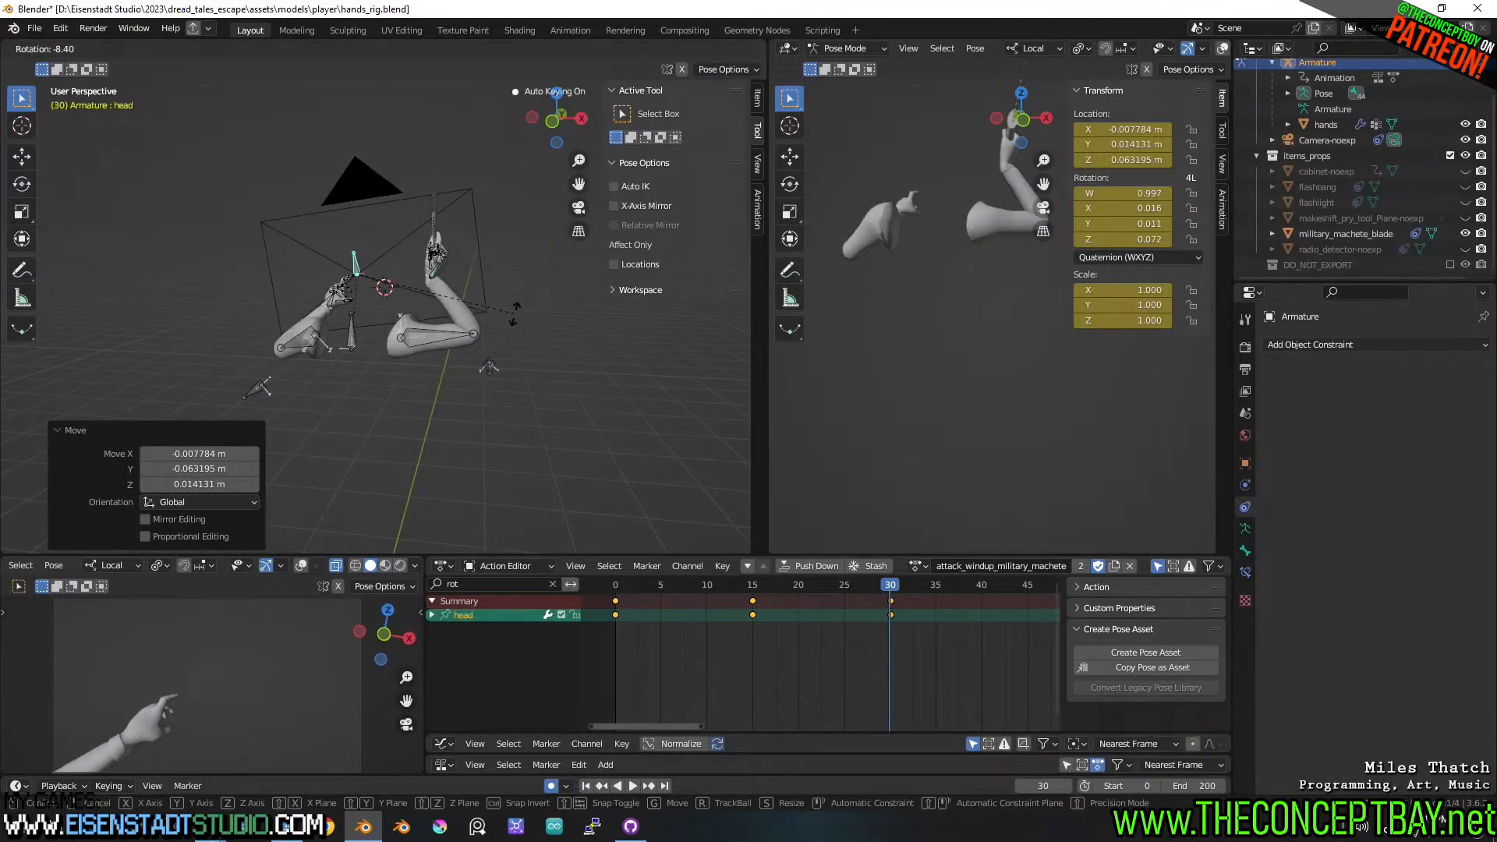
left_click(475, 347)
middle_click_drag(474, 343, 448, 368, "shift")
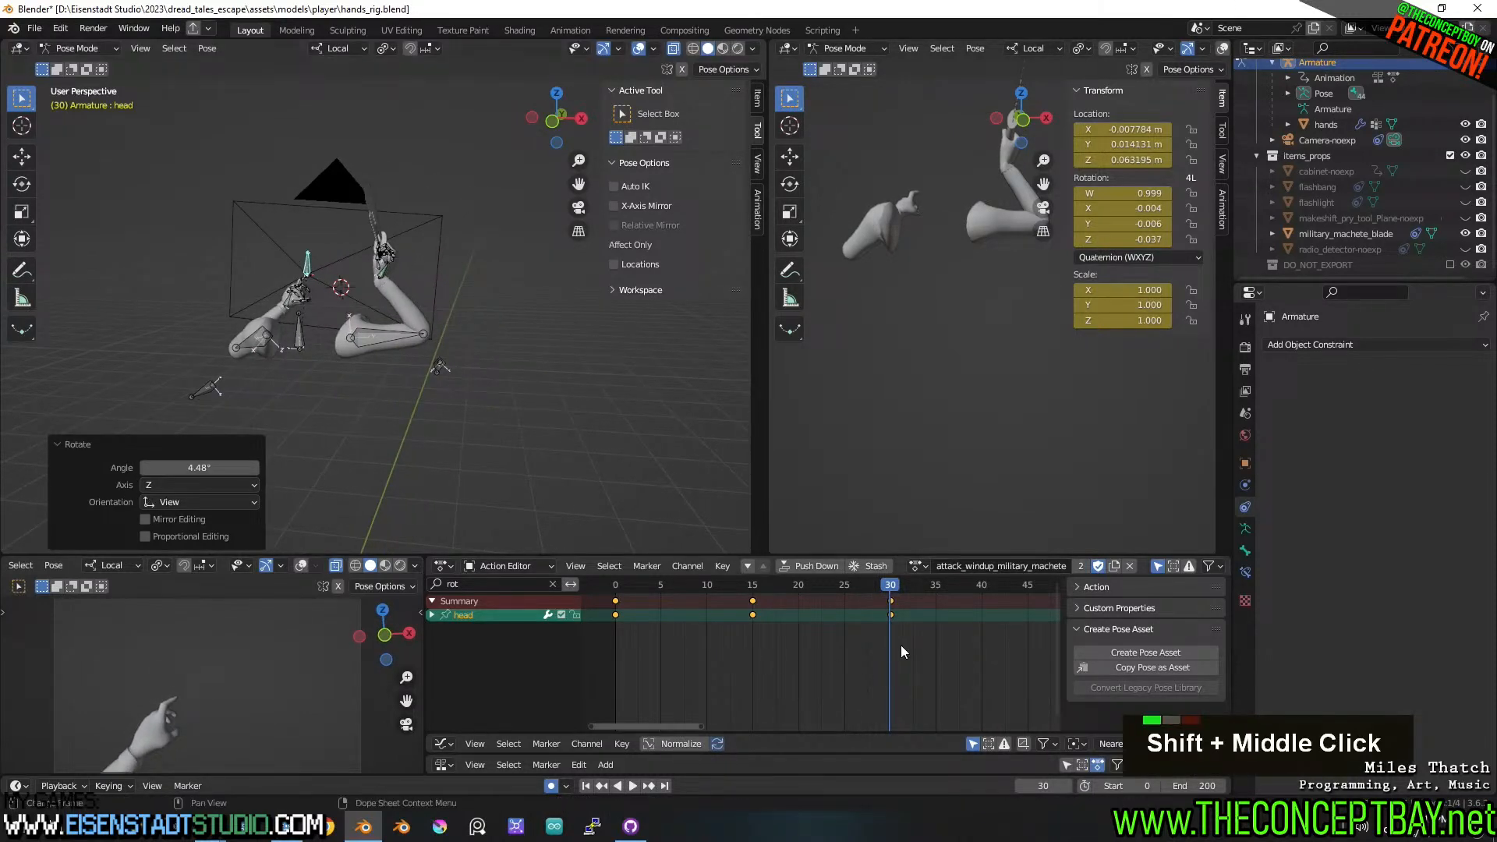
- Copy the head bone's frame 30 keyframe from the windup action and switch to attack_execute_military_machete
left_click(892, 613)
left_click(920, 566)
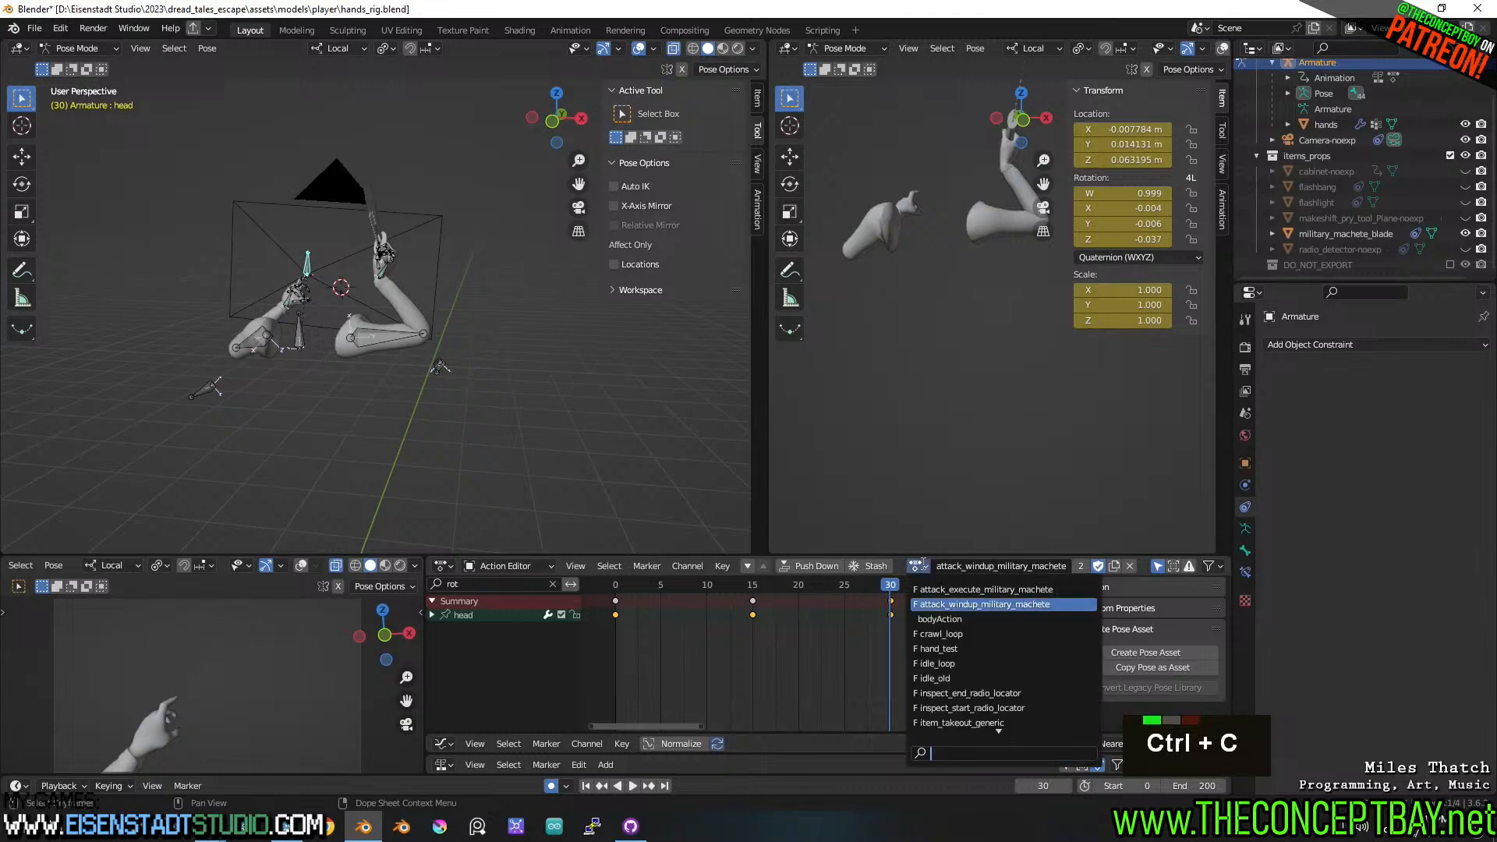
left_click(952, 590)
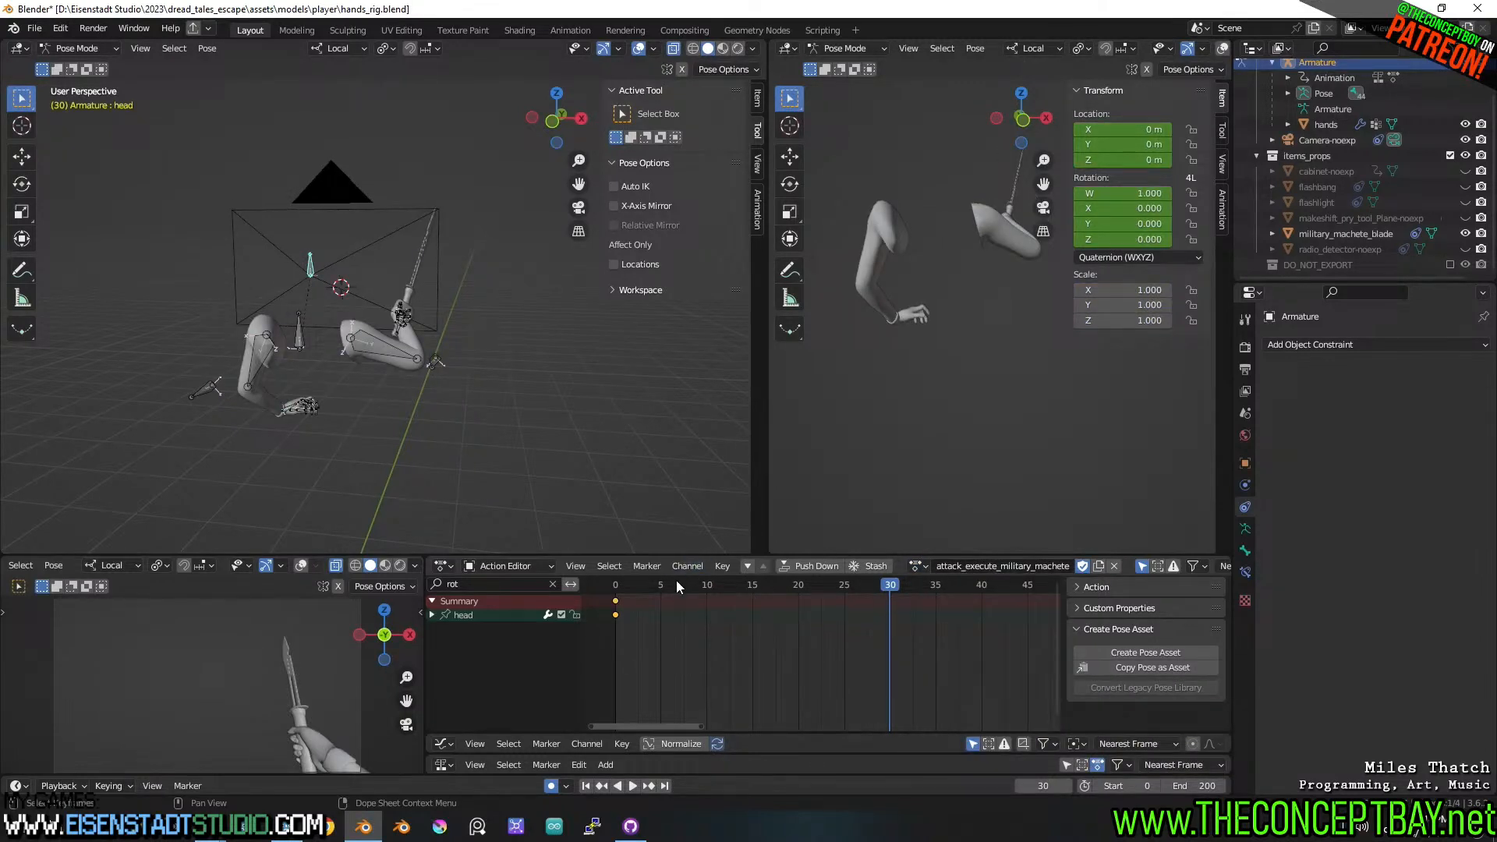
- Duplicate the head bone's frame 0 keyframe to frame 30 in the execute action
left_click_drag(676, 586, 614, 590)
key("space")
key("shift+d")
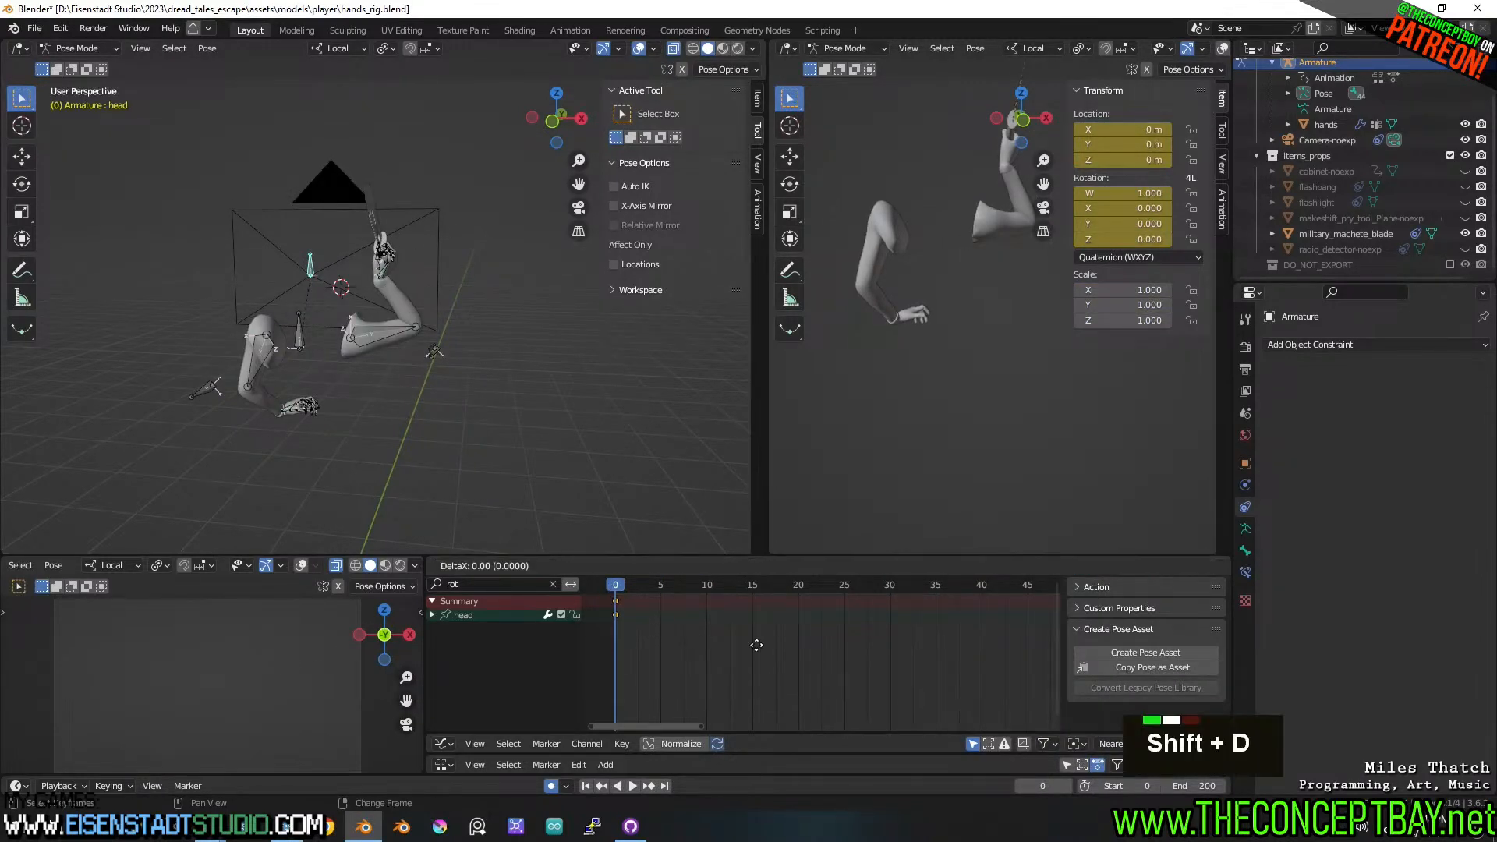
left_click(918, 625)
- Paste the copied windup head keyframe at frame 0 of the execute action and play back the motion
double_click(609, 585)
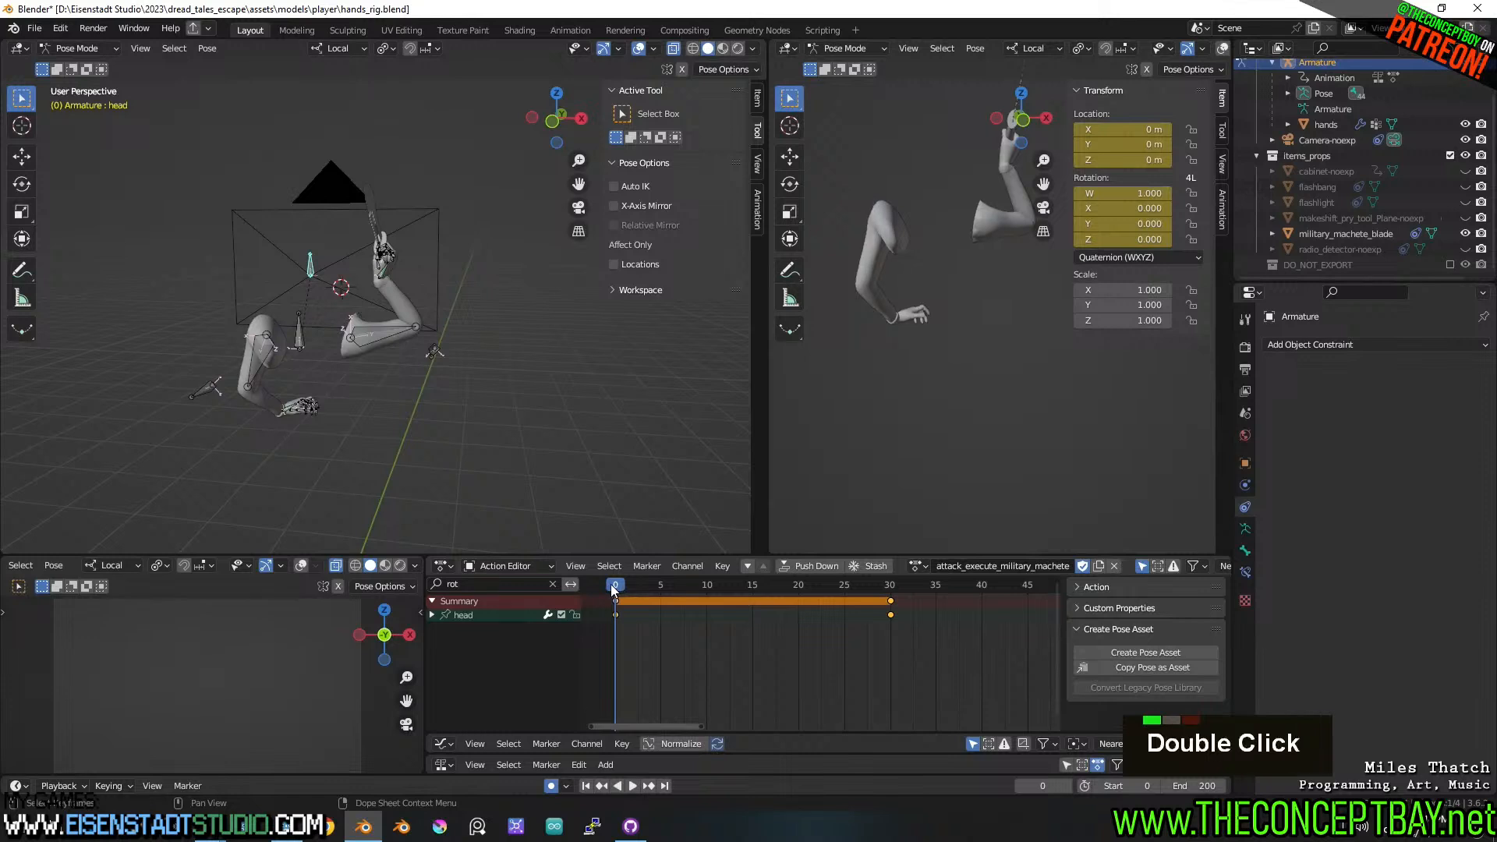
key("ctrl+v")
key("Escape")
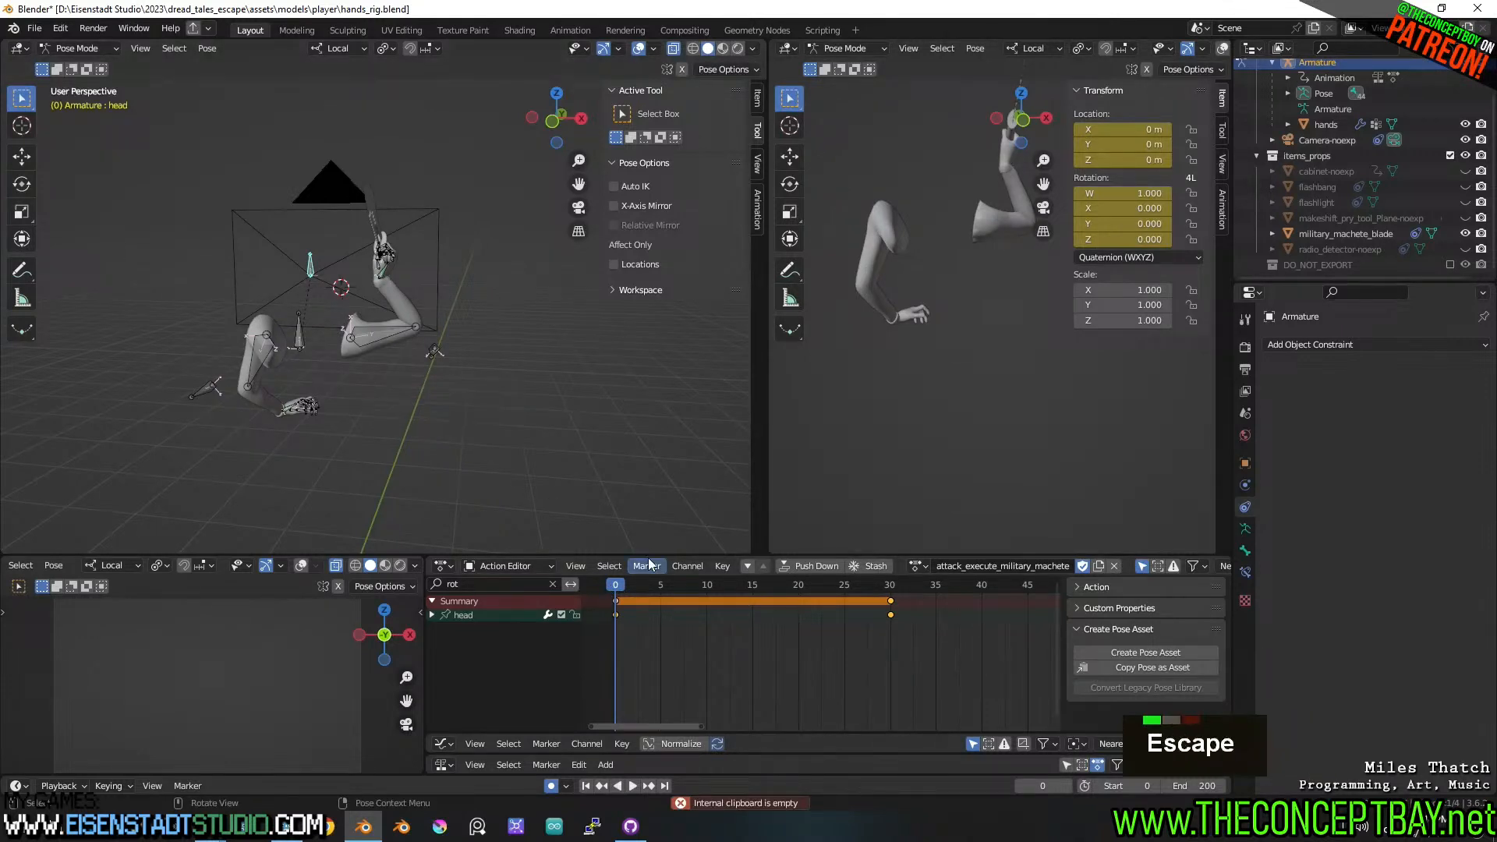
key("i")
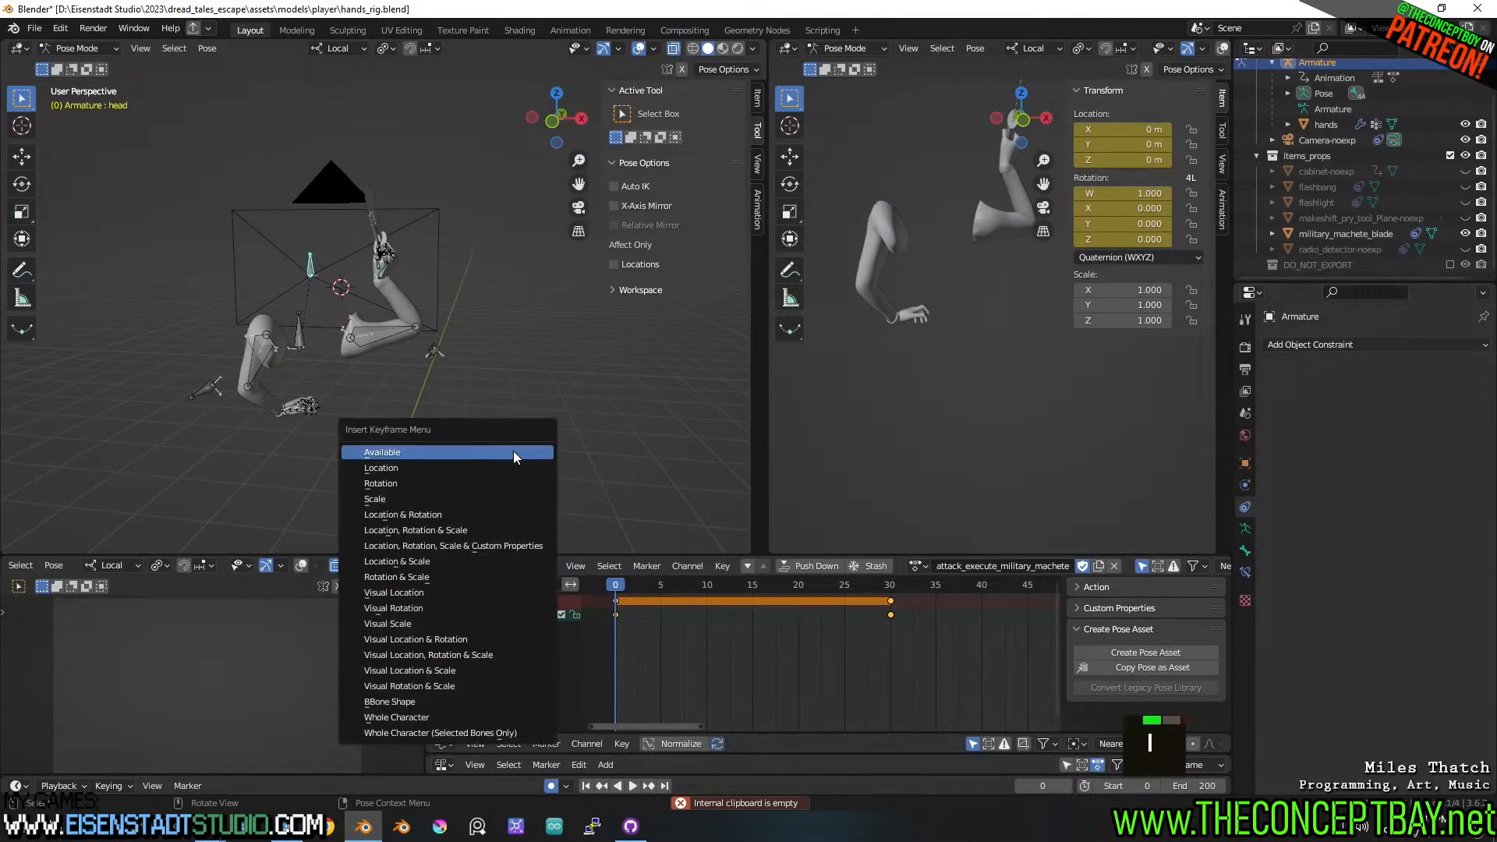
left_click(616, 624)
key("ctrl+v")
key("space")
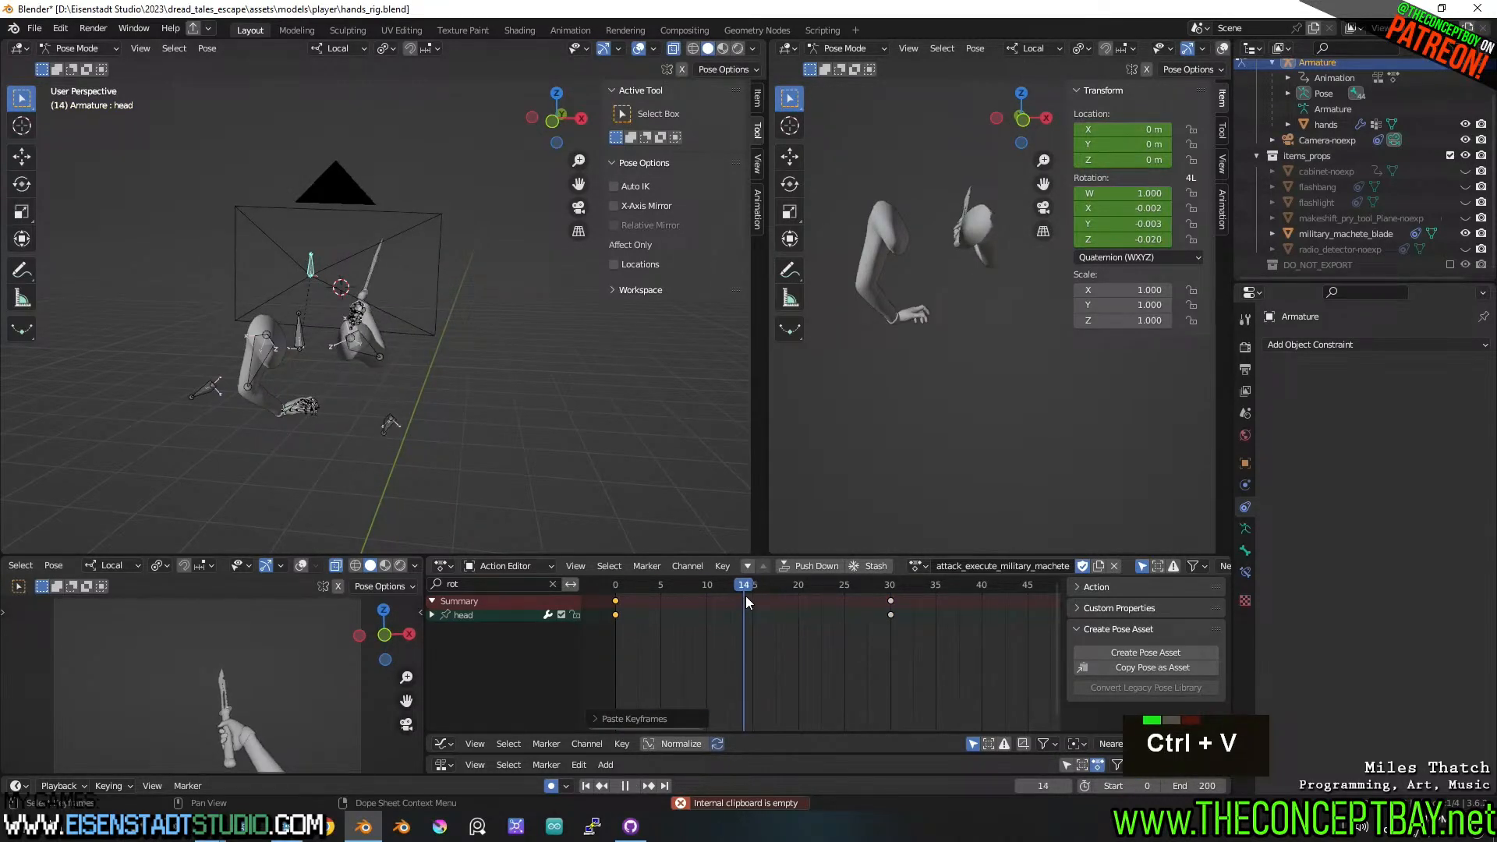
key("space")
- Switch back to attack_windup_military_machete, select all the left hand bones, and copy their frame 30 rotation keyframes
left_click(917, 566)
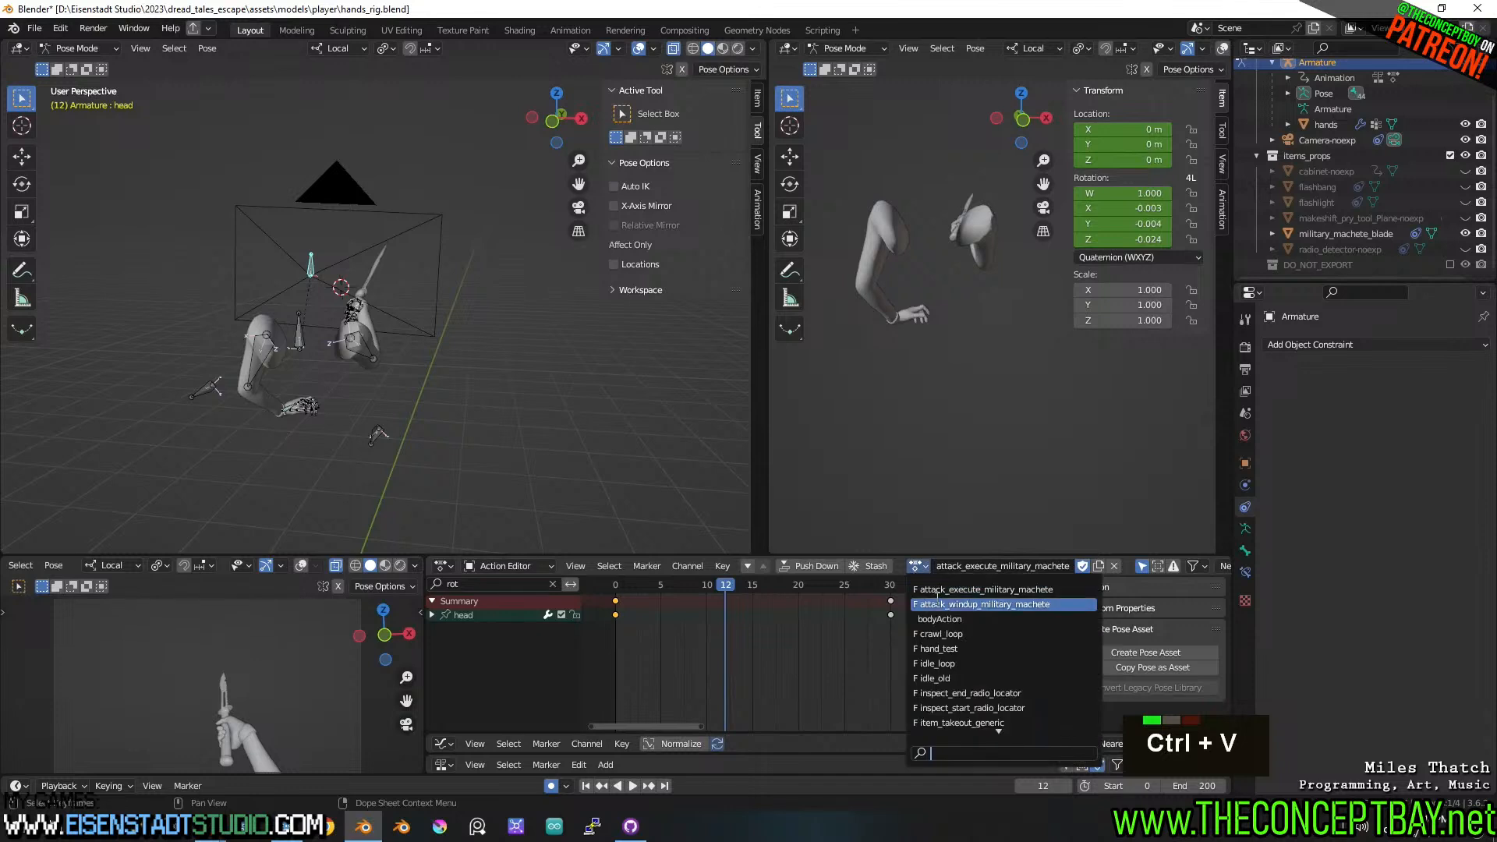
left_click(938, 601)
left_click_drag(728, 593, 899, 591)
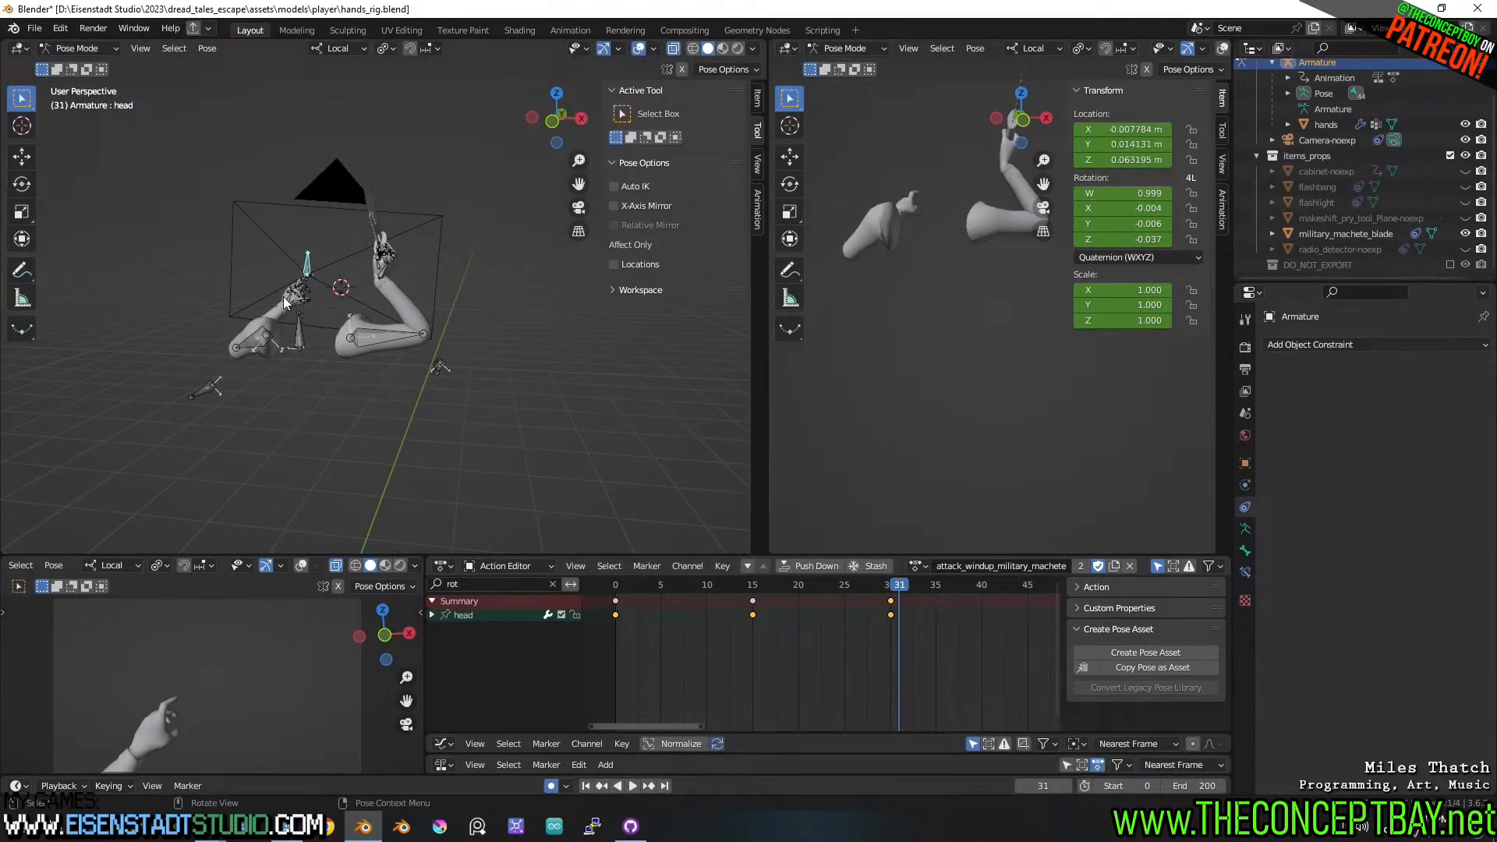
middle_click_drag(283, 297, 310, 299)
key("a")
key("a")
key("b")
left_click_drag(265, 253, 324, 312)
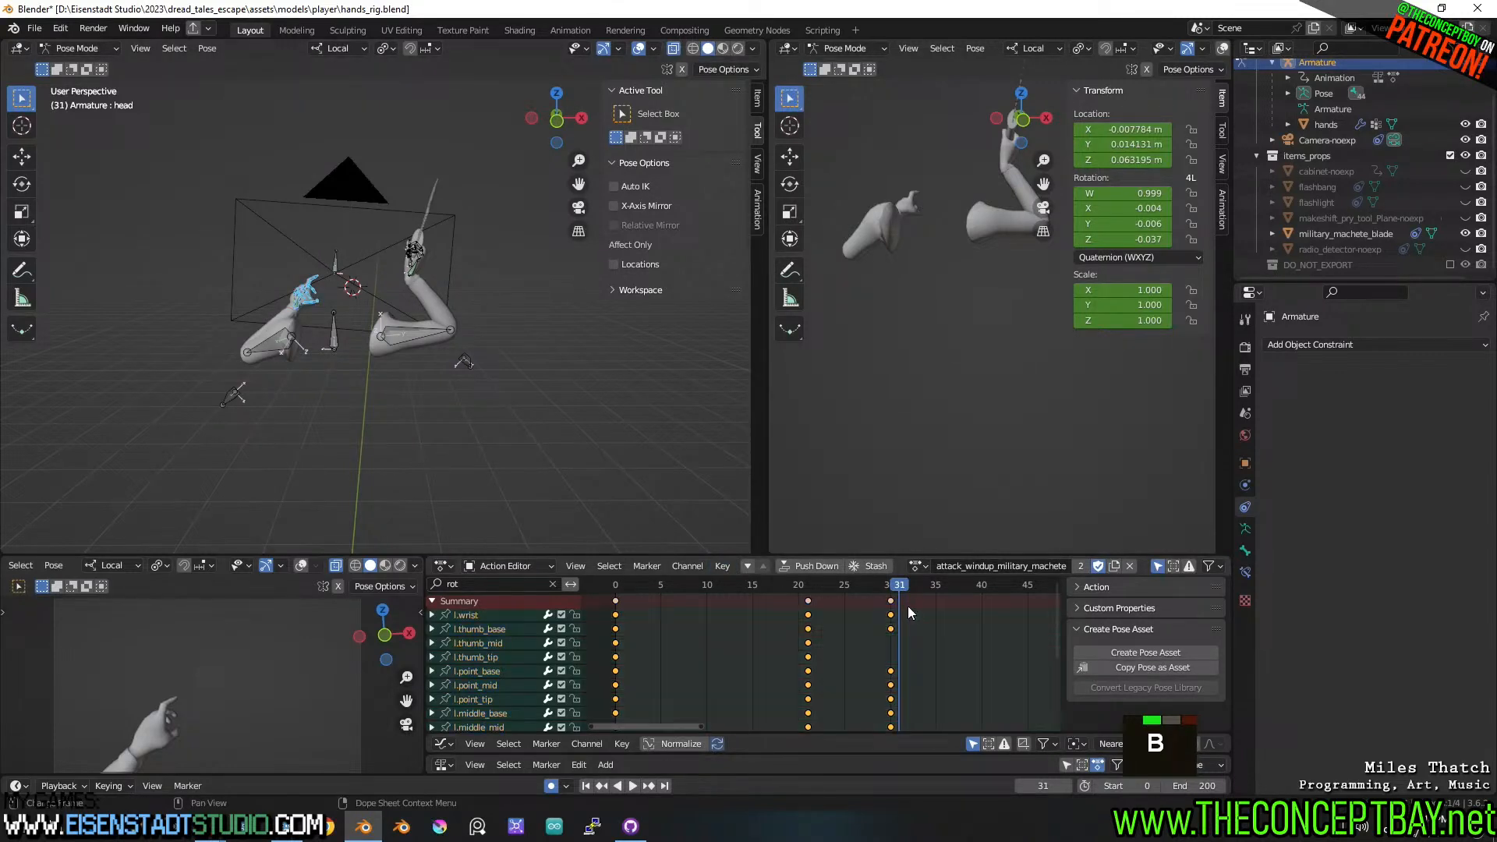
key("ctrl+c")
- Try to paste the copied left hand rotation keyframes at frame 0 of attack_execute_military_machete
left_click(918, 566)
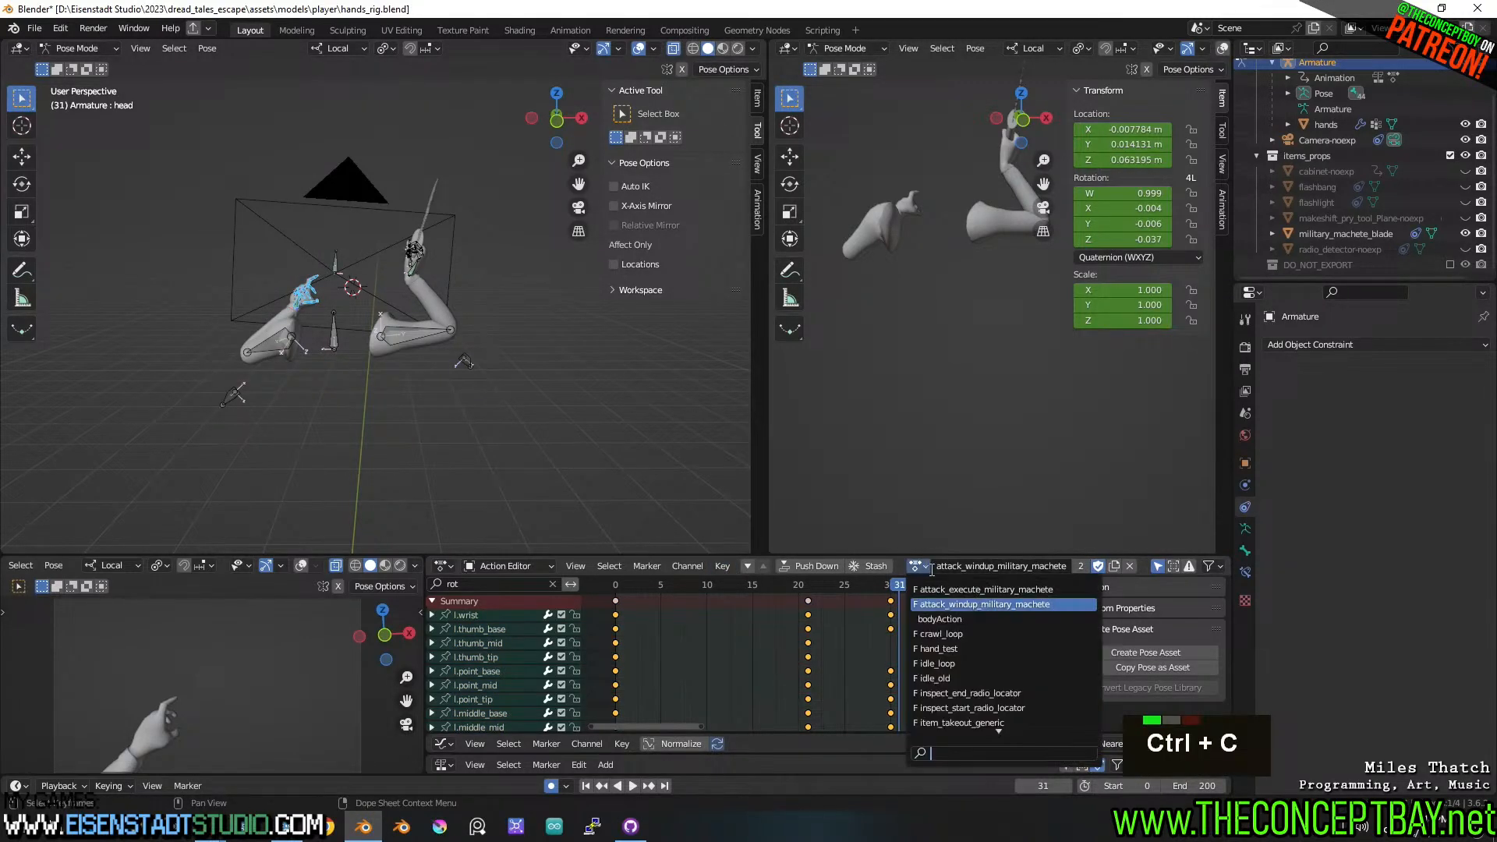
left_click(944, 591)
left_click_drag(699, 581, 614, 590)
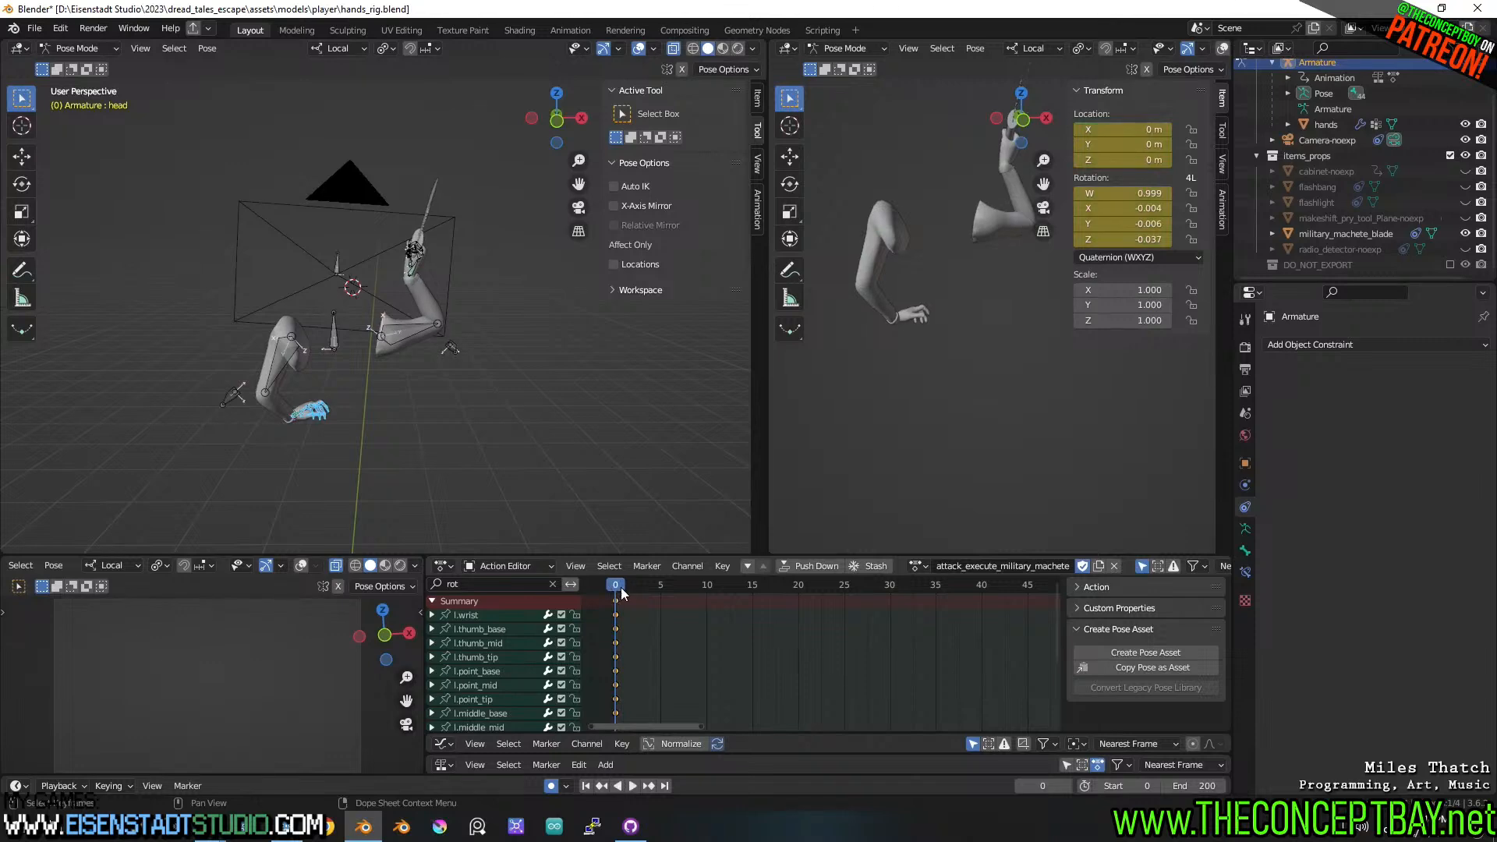
key("ctrl+v")
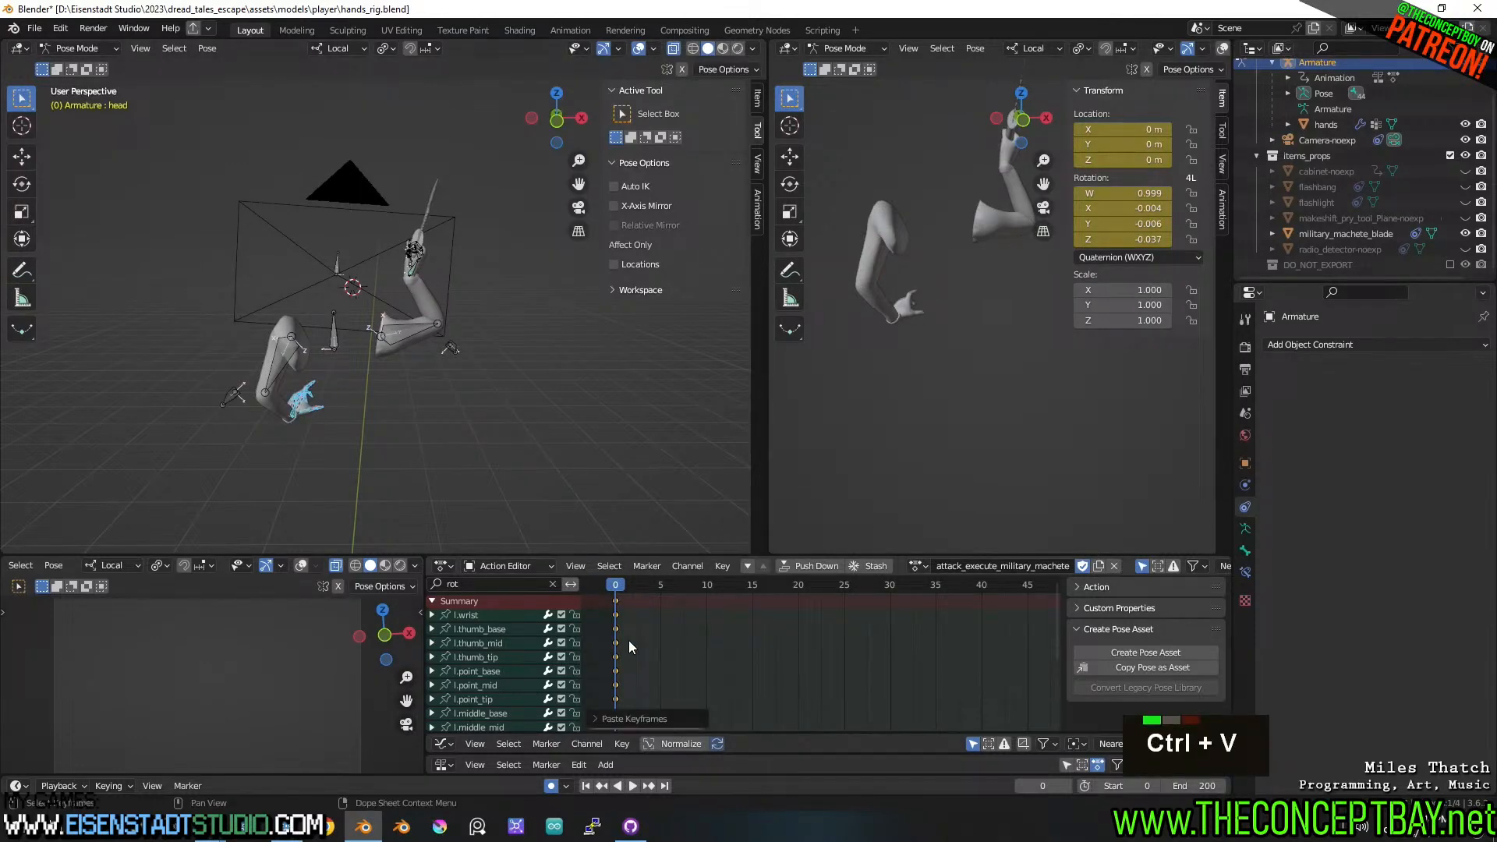
- Inspect the pasted left hand pose up close, clear the channel name filter, and undo the left hand keyframe paste
middle_click_drag(423, 454, 527, 366, "shift")
scroll(444, 332, "up", 3)
scroll(465, 318, "up", 2, "shift")
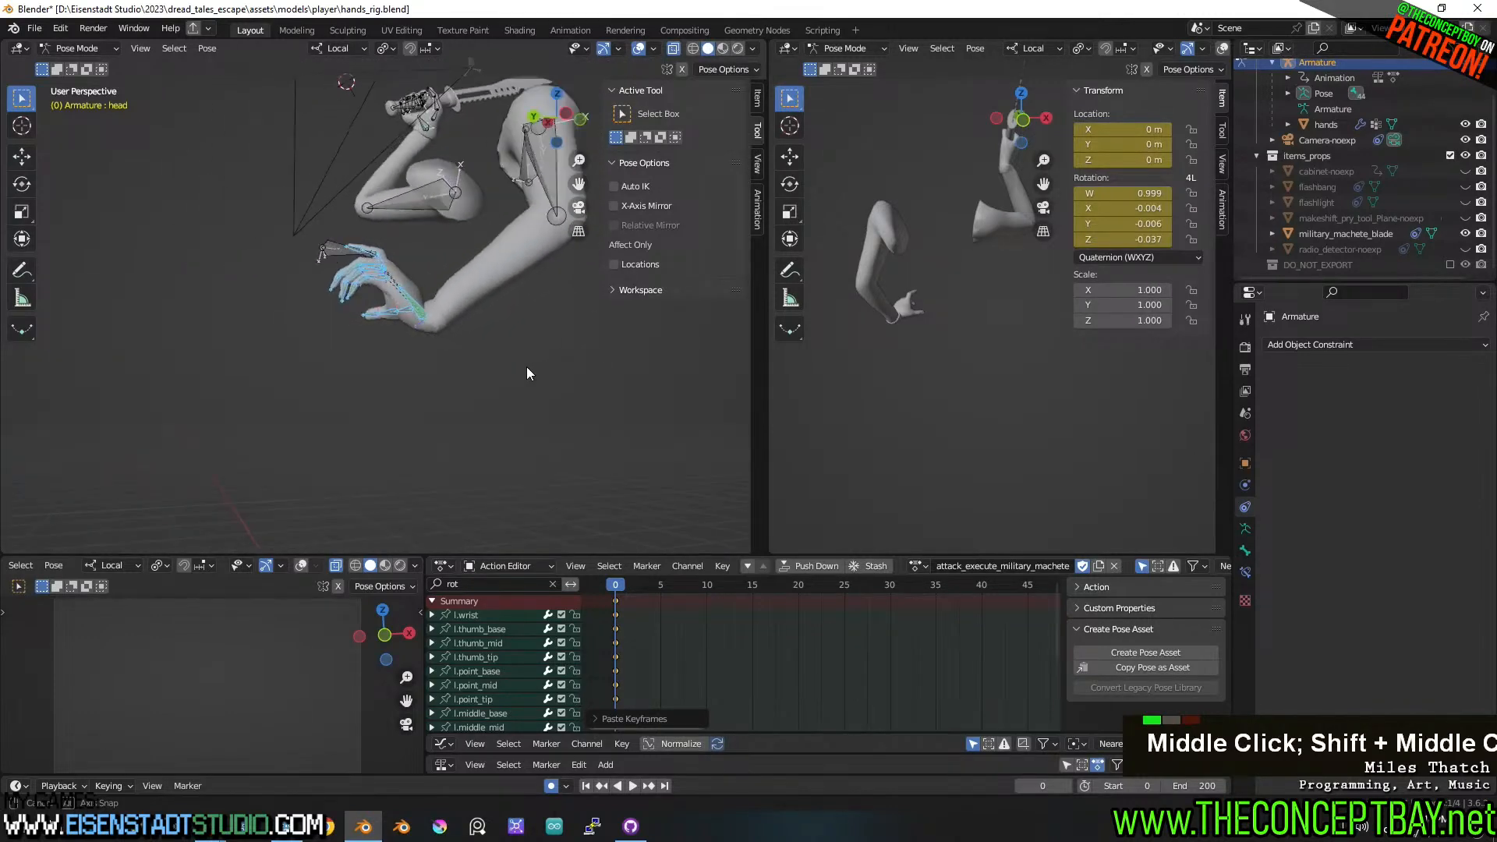
left_click(552, 584)
key("ctrl+z")
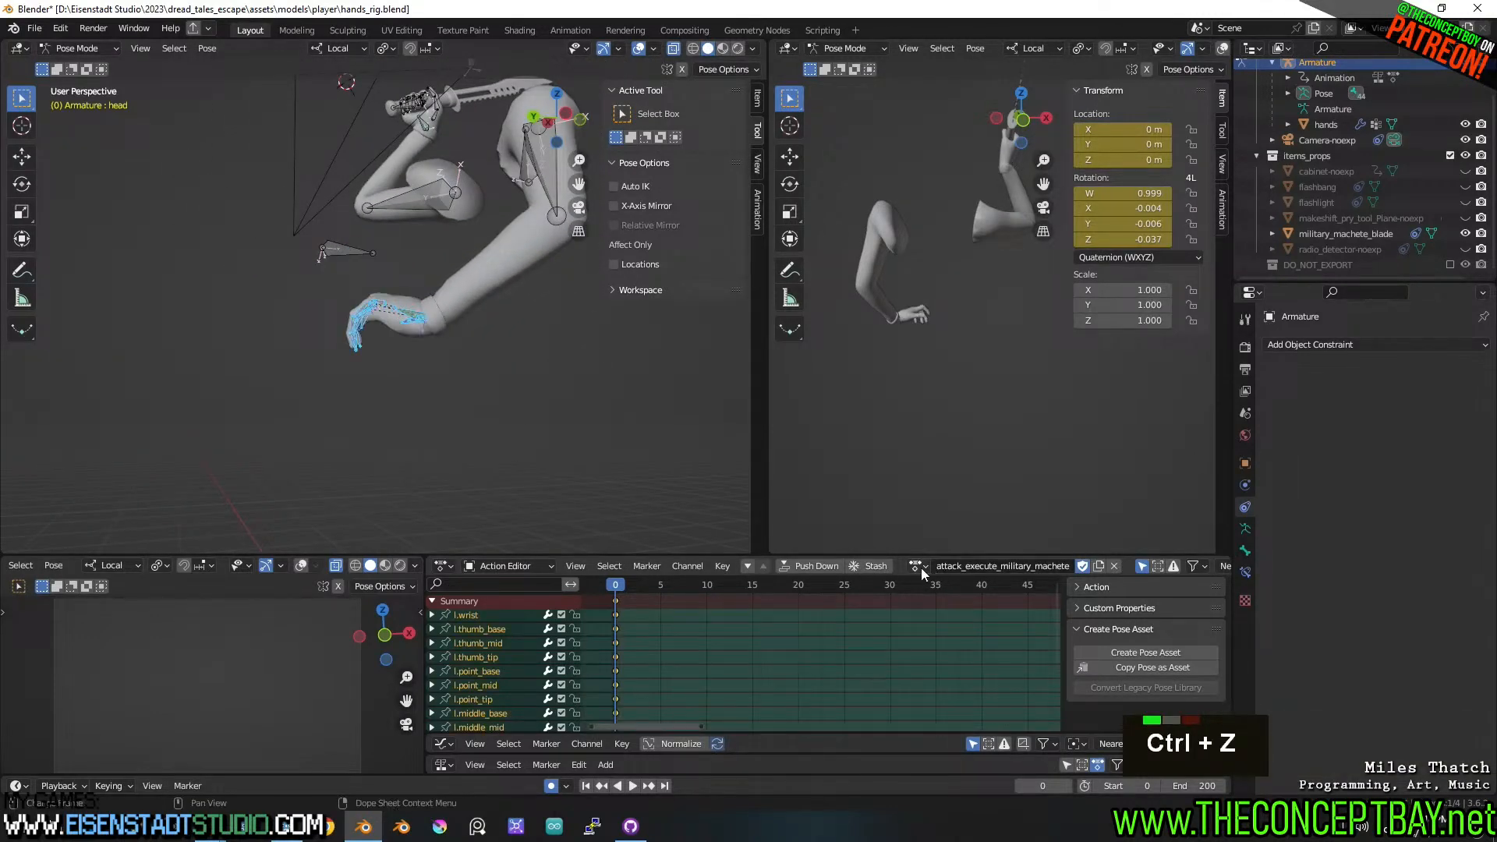
- Switch to attack_windup_military_machete and copy the selected left hand bones' frame 30 keyframes with all channels shown
left_click(921, 569)
left_click(937, 605)
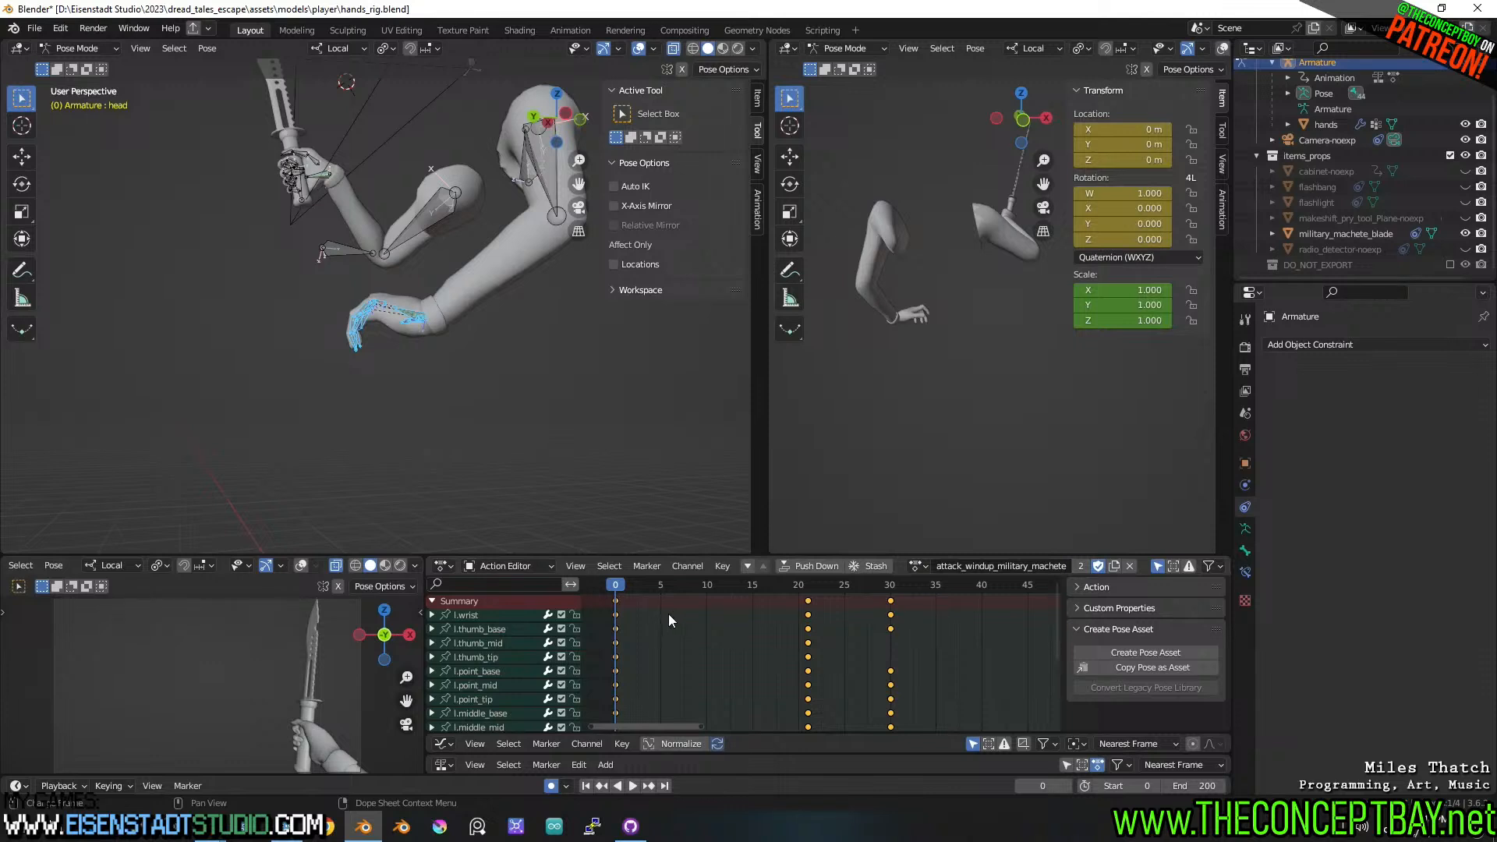
left_click(891, 601)
key("ctrl+c")
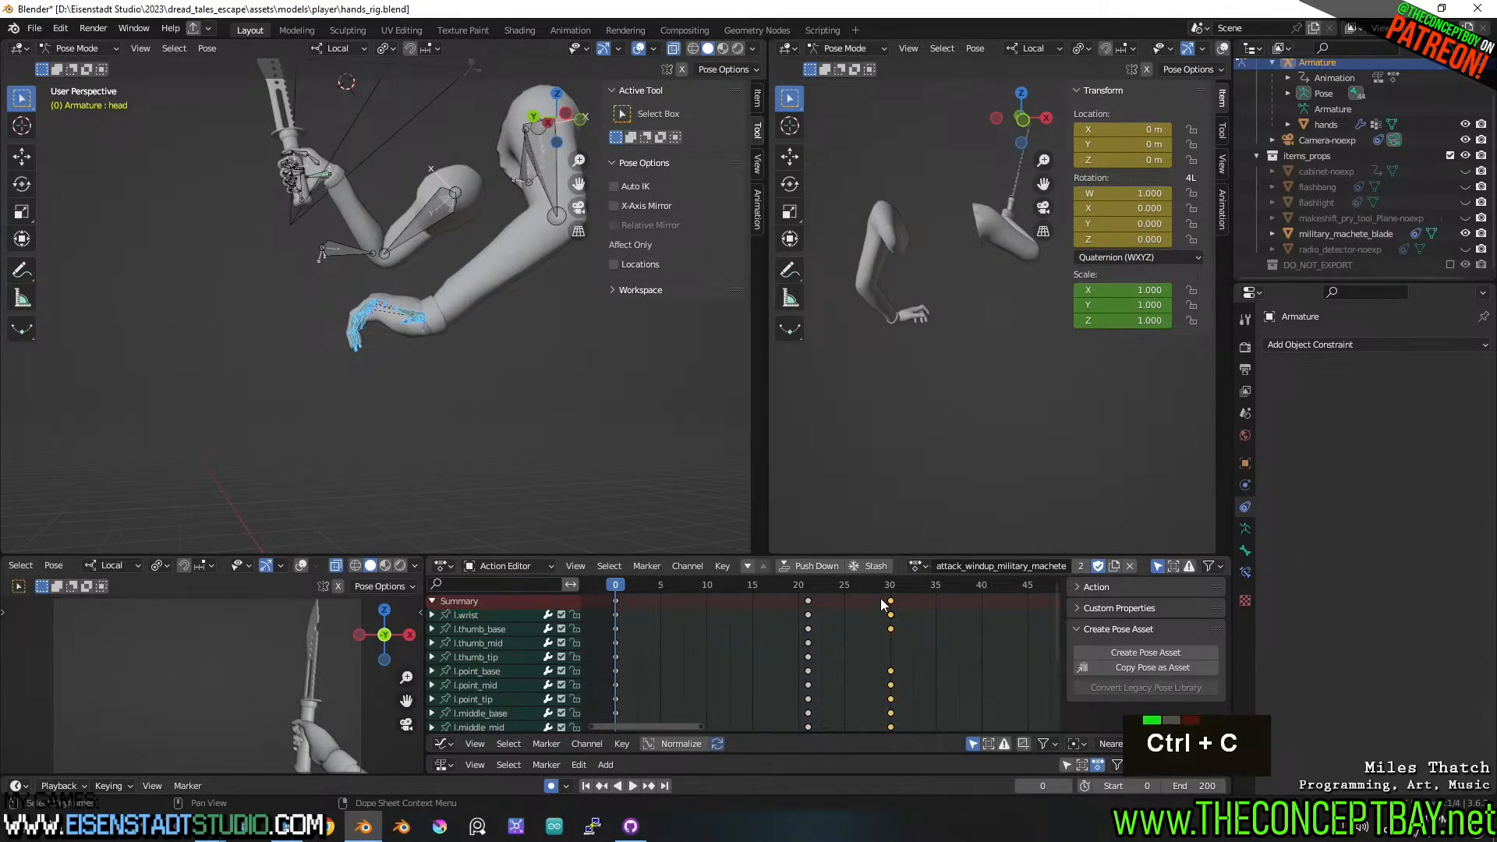
- Switch to the attack_execute_military_machete action and paste the copied left-hand keyframes at frame 0
left_click(925, 564)
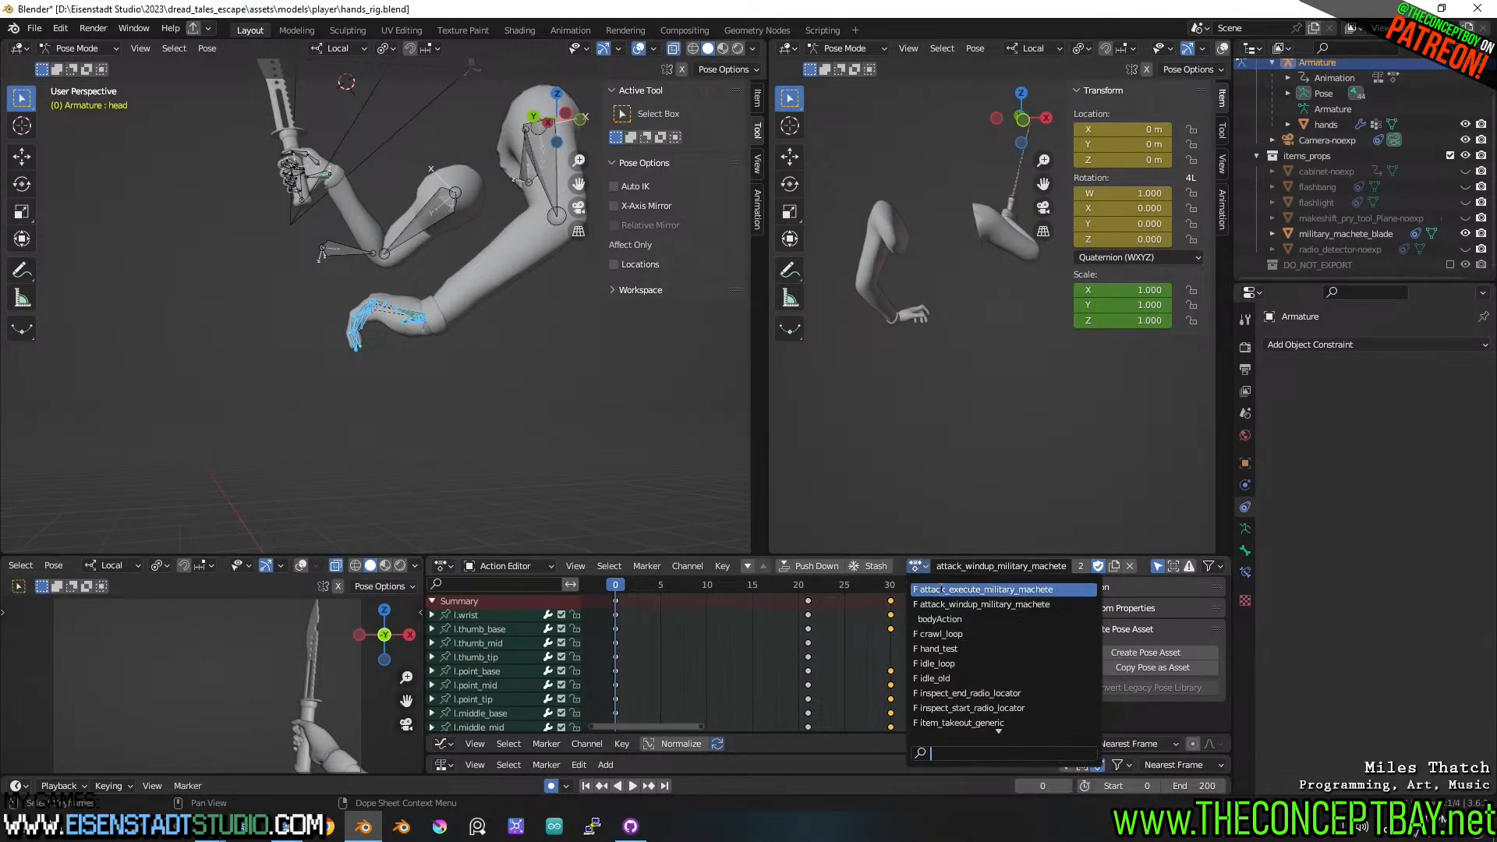
left_click(943, 590)
key("ctrl+v")
scroll(481, 331, "down", 2)
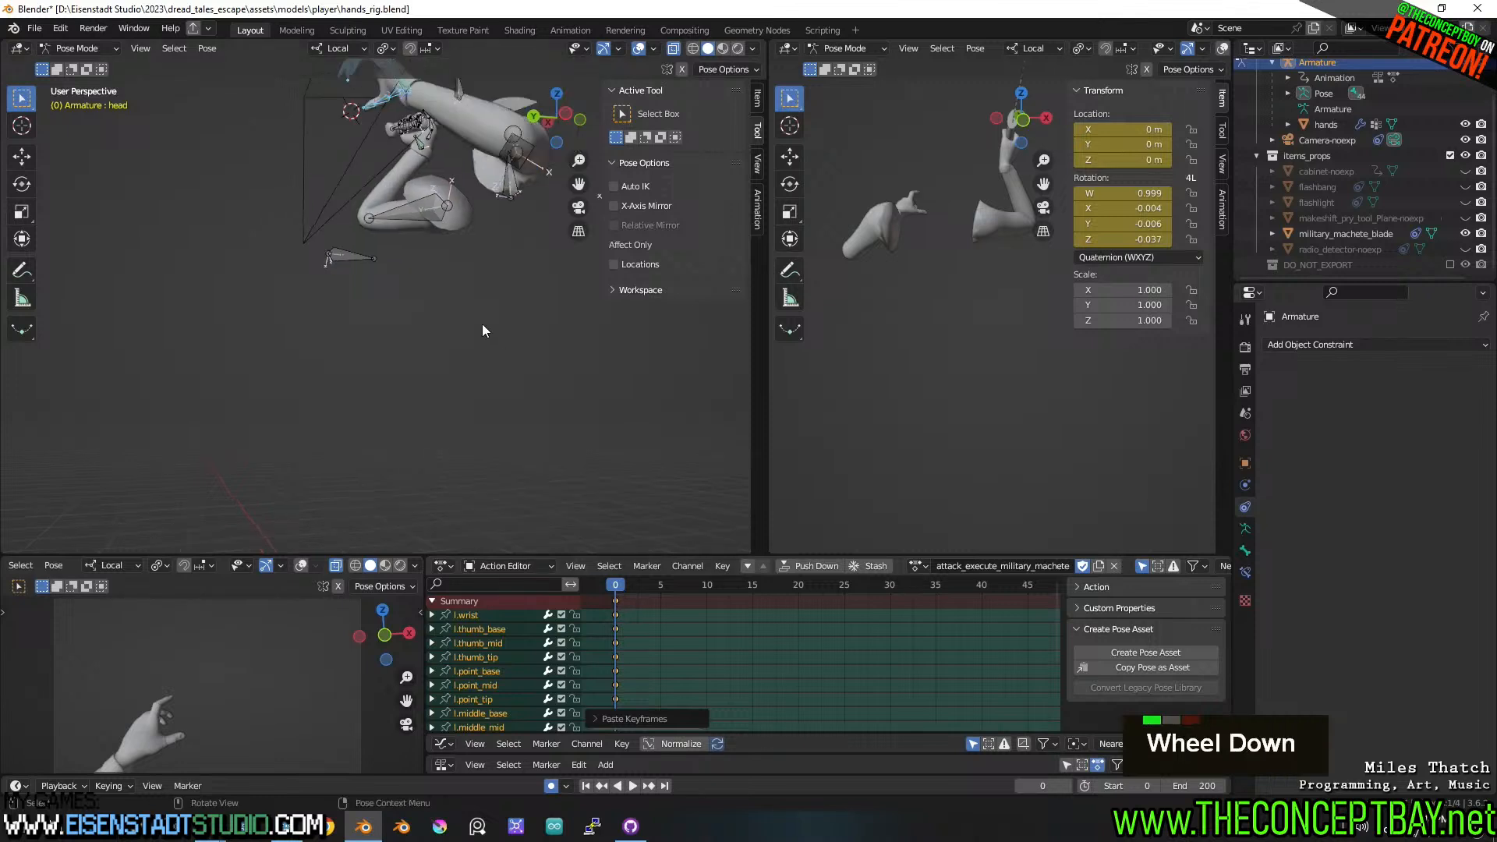
middle_click_drag(482, 330, 459, 386, "shift")
middle_click_drag(507, 339, 546, 468, "shift")
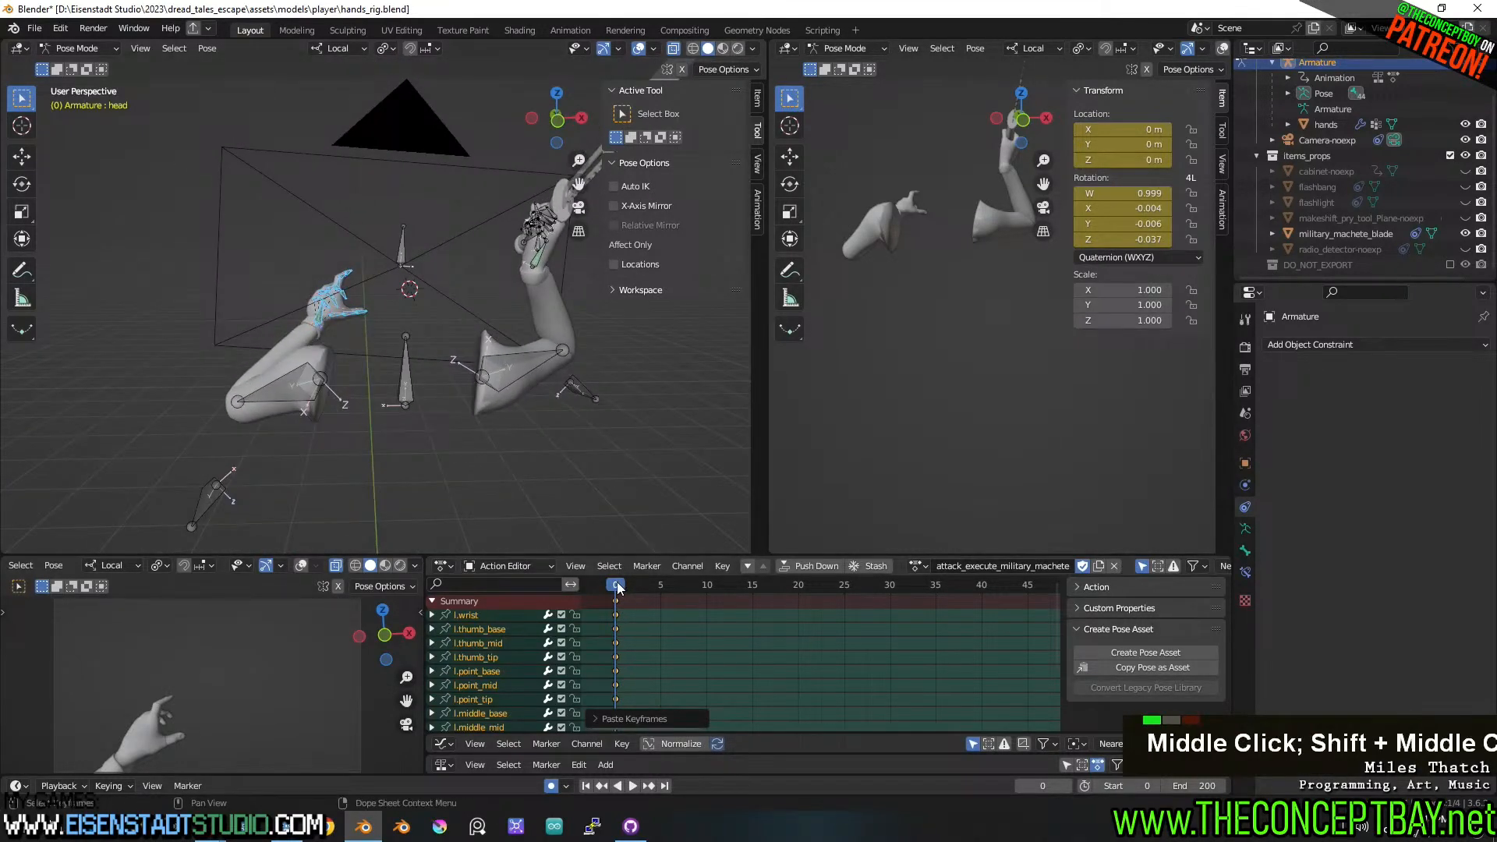
- At frame 9, rotate the left wrist bone about 54° in the view plane from a raised viewpoint
key("space")
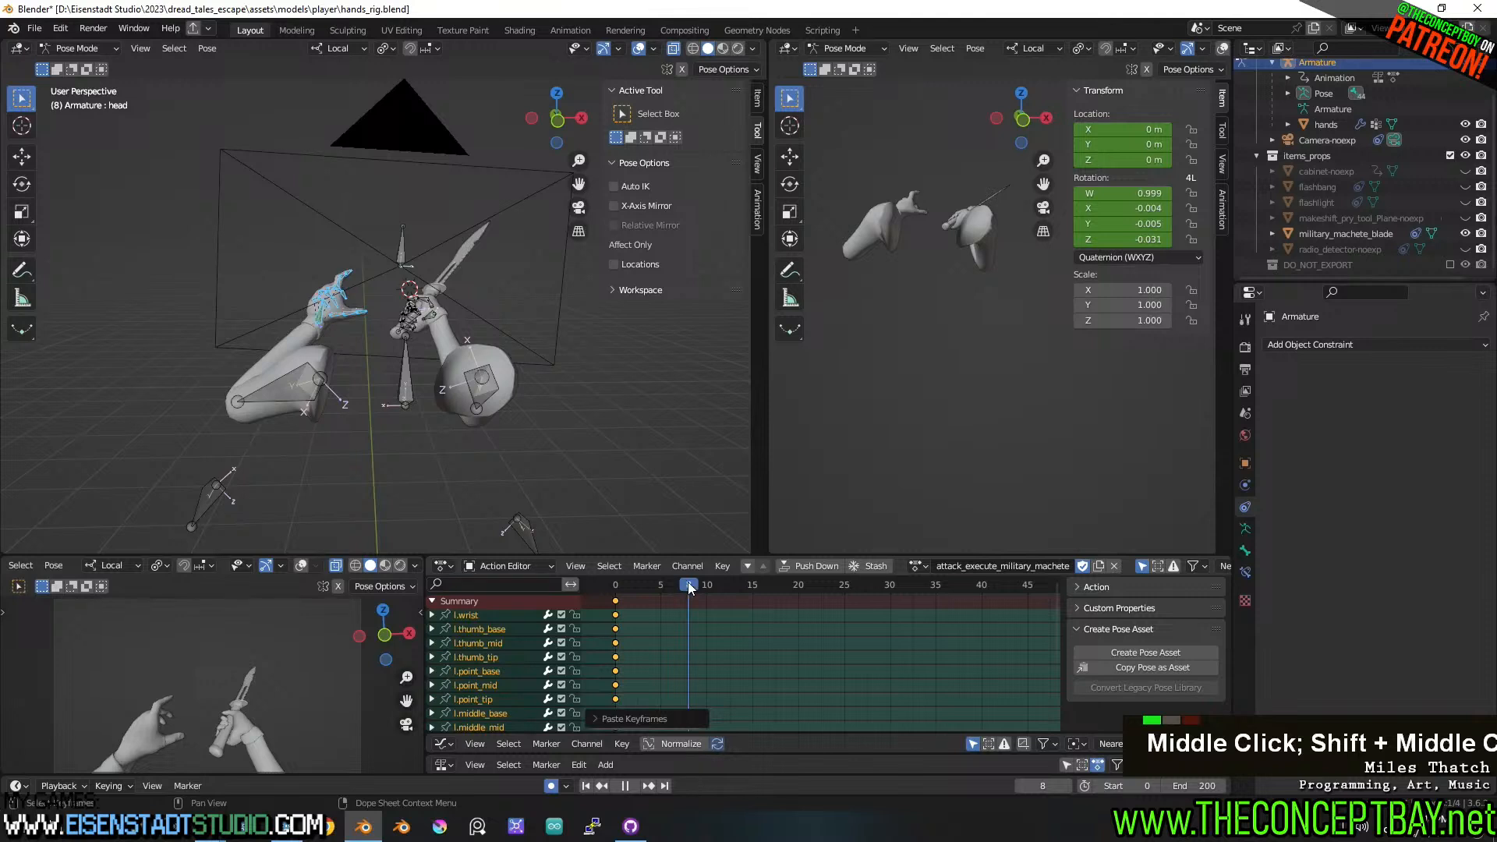
left_click_drag(688, 589, 701, 585)
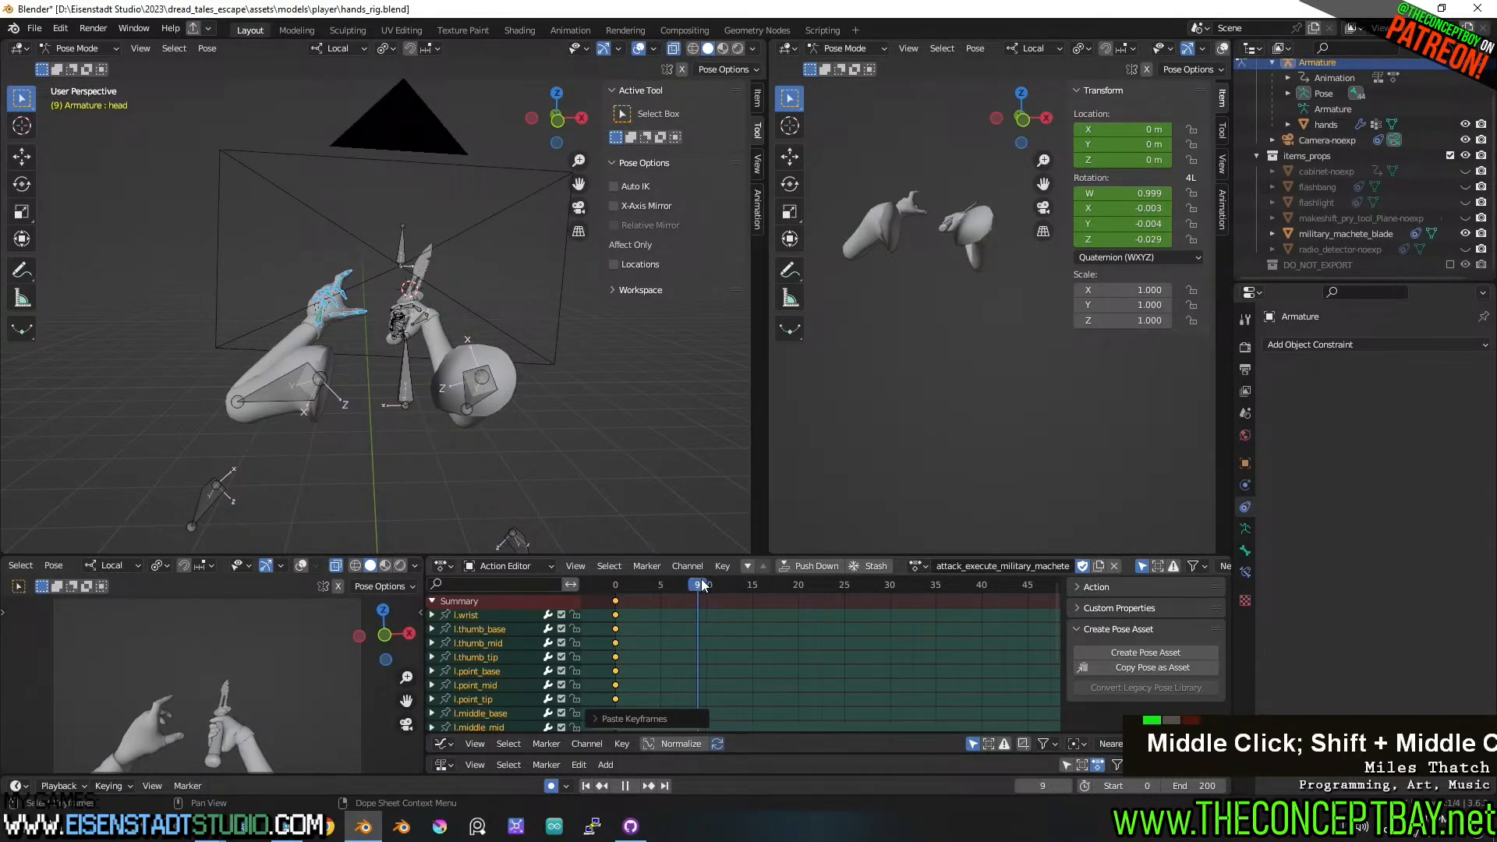
middle_click_drag(576, 441, 624, 437, "shift")
middle_click_drag(624, 437, 562, 402)
key("r")
key("Escape")
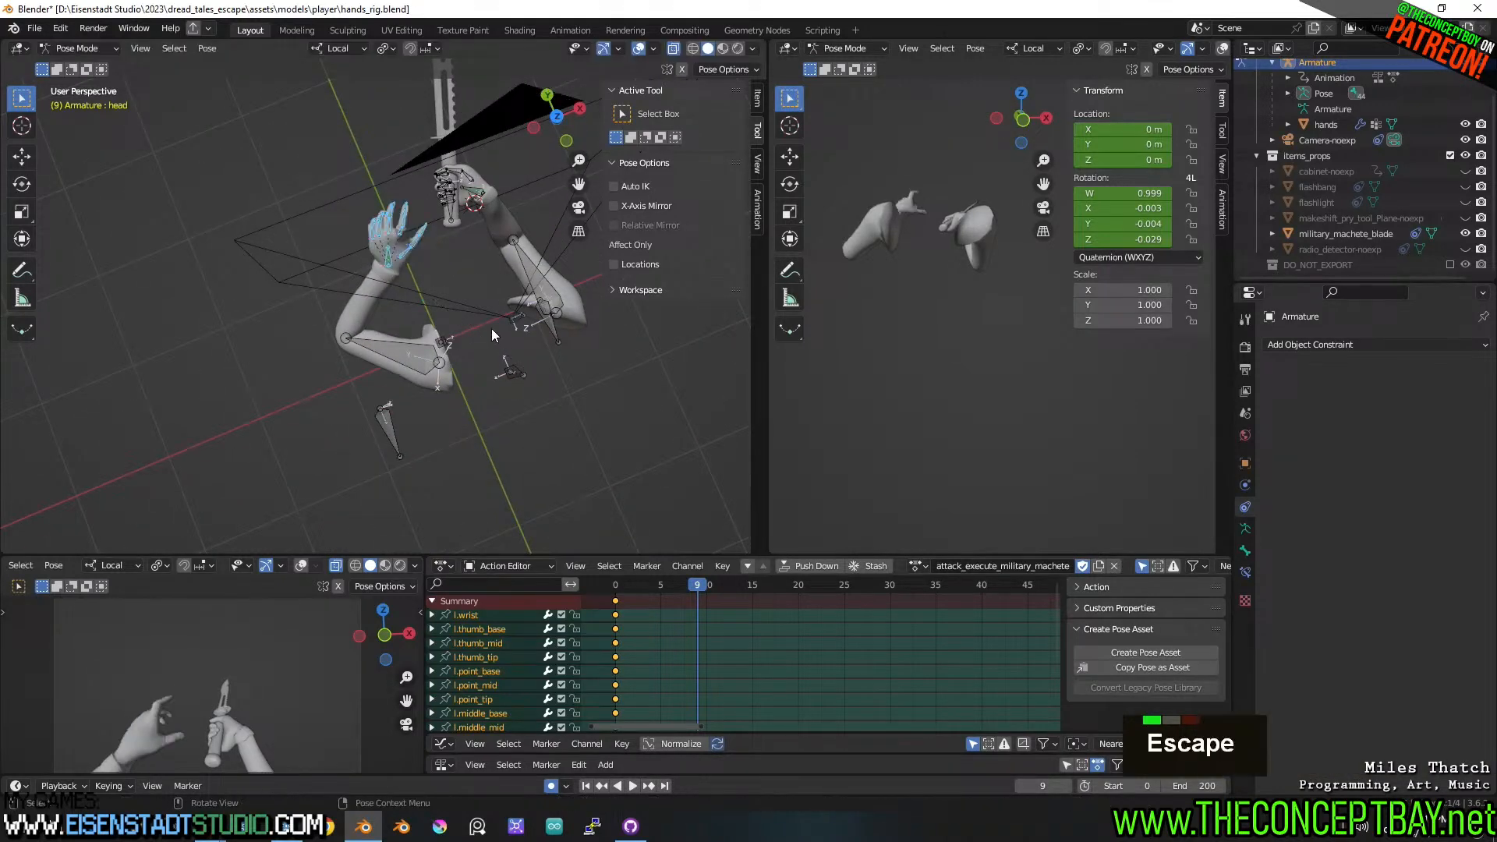
left_click(396, 260)
key("r")
left_click(490, 320)
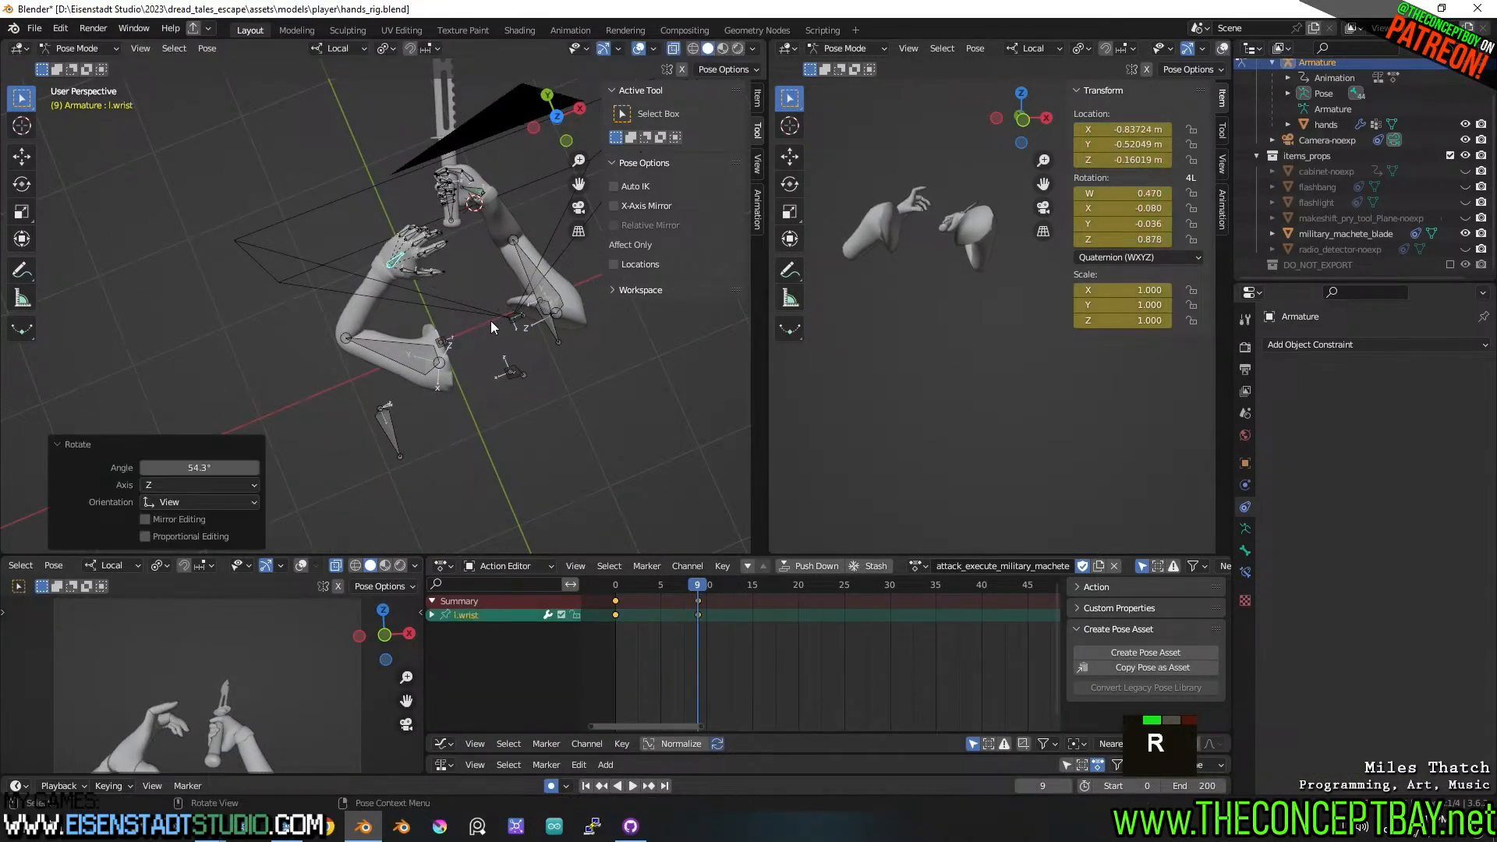
- At frame 9, adjust the left wrist's rotation and move it back and outward, ending with about -0.43 m in X and -0.21 m in Y
middle_click_drag(489, 321, 470, 222)
key("g")
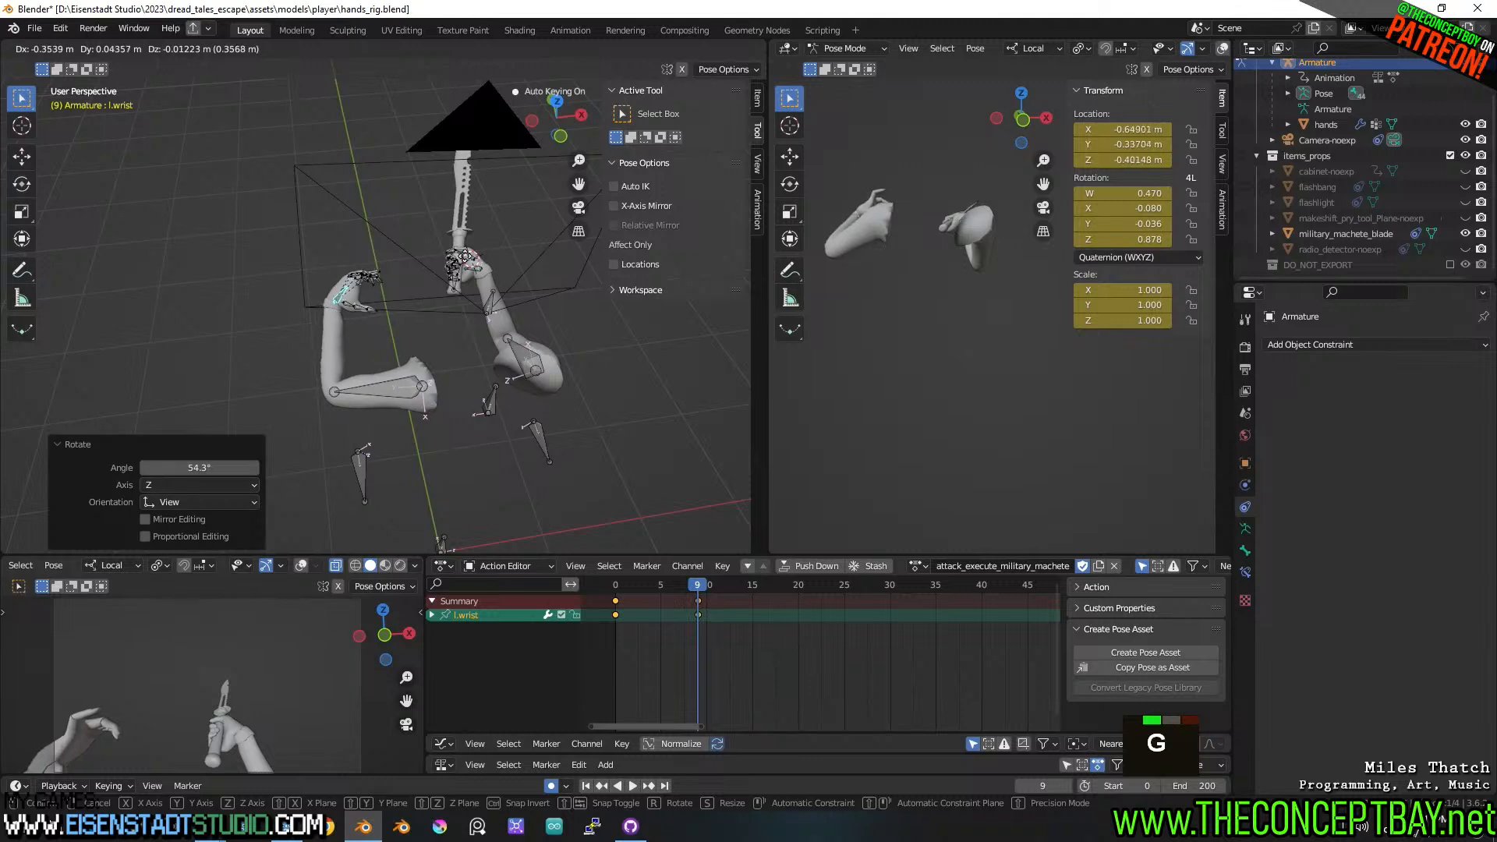
left_click(429, 291)
middle_click_drag(429, 290, 446, 315)
key("r")
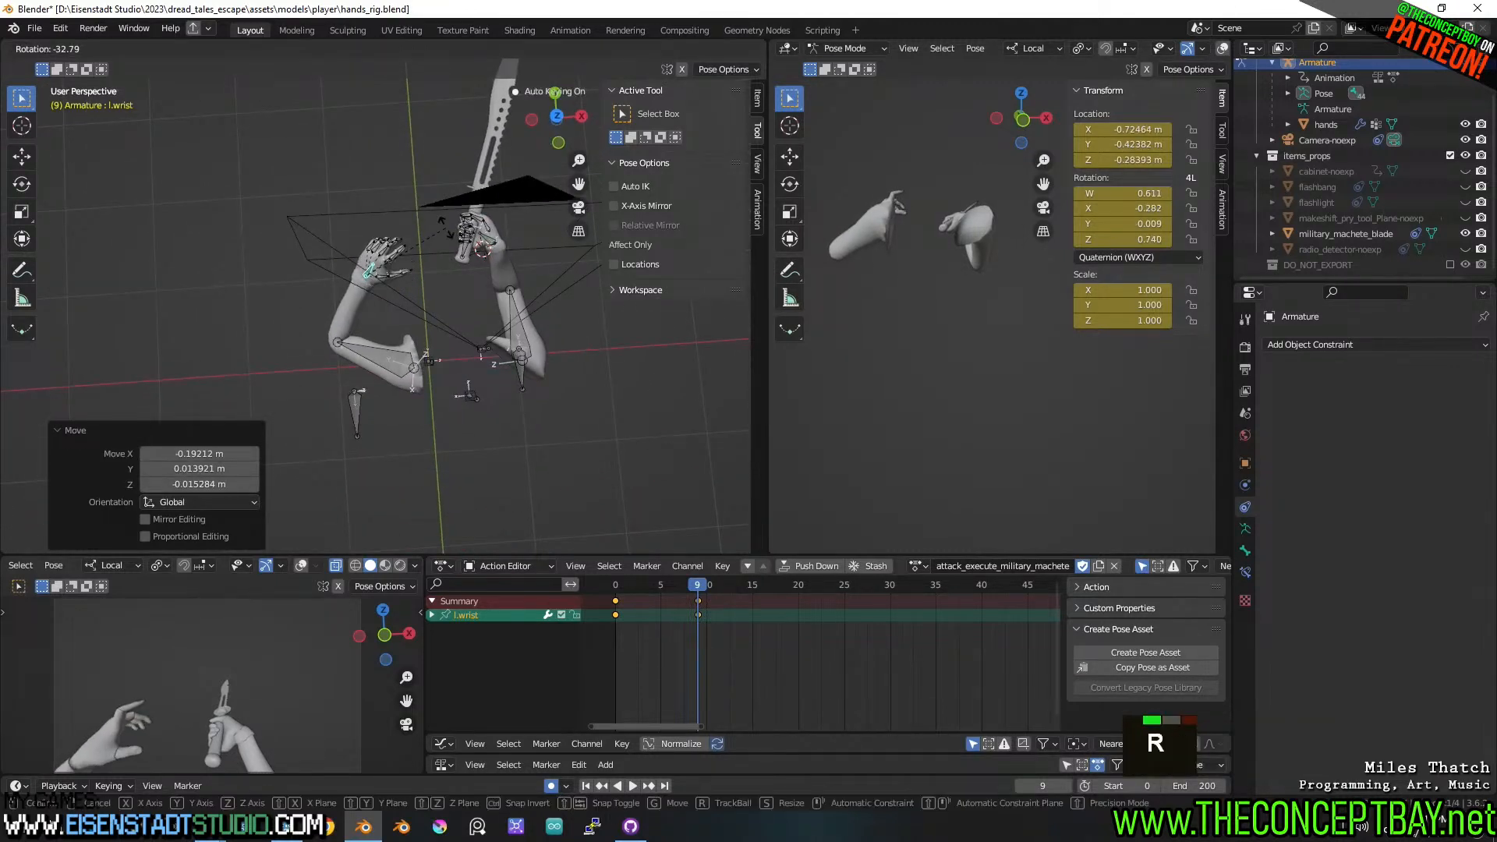
left_click(437, 306)
key("g")
left_click(376, 284)
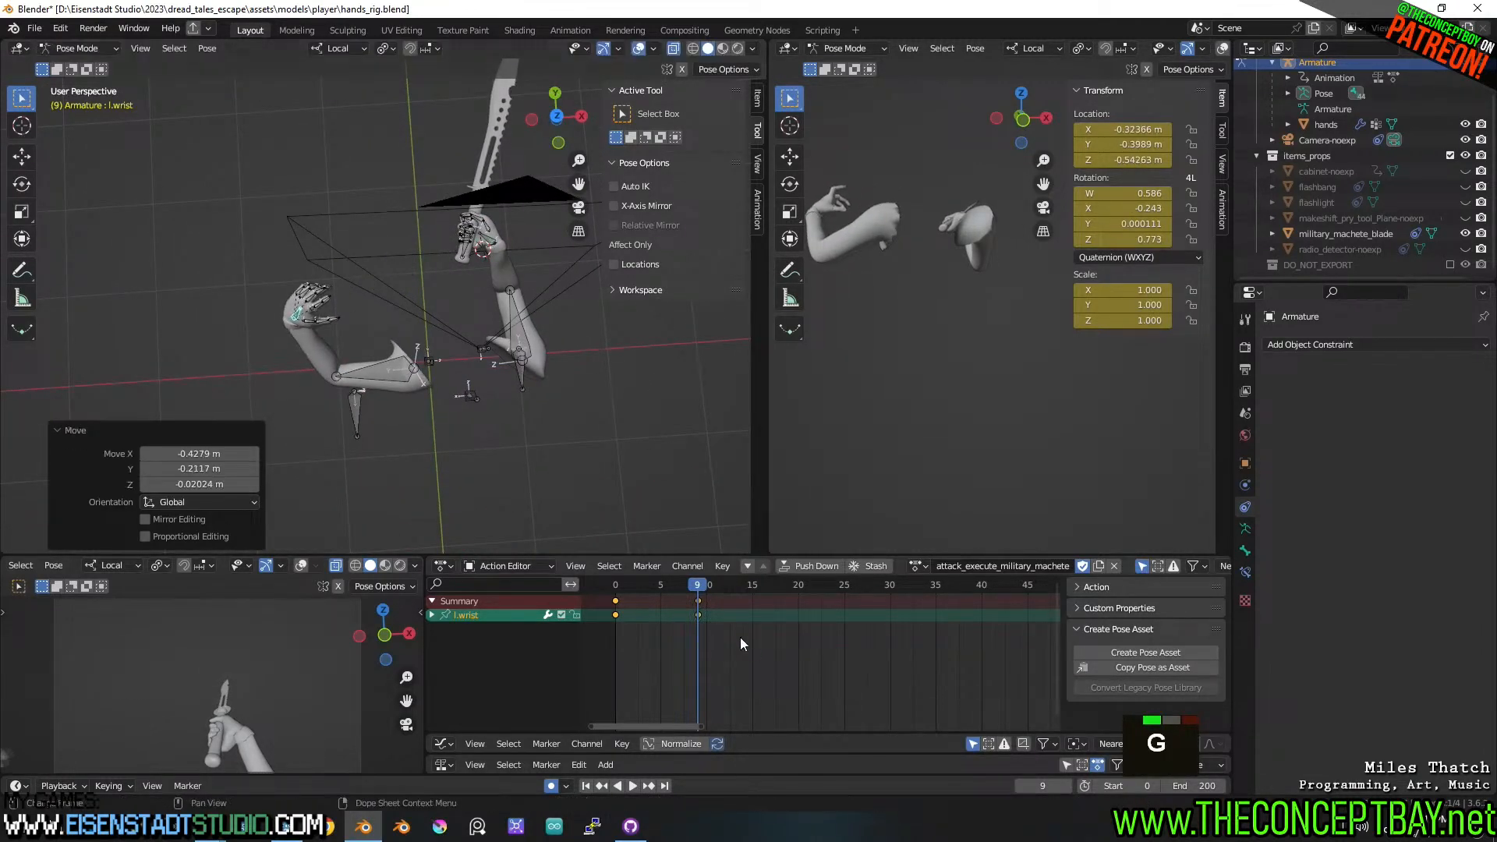
- At frame 3, move the left wrist bone about 0.12 m in X and 0.09 m in Y
key("space")
left_click_drag(715, 573, 638, 585)
key("space")
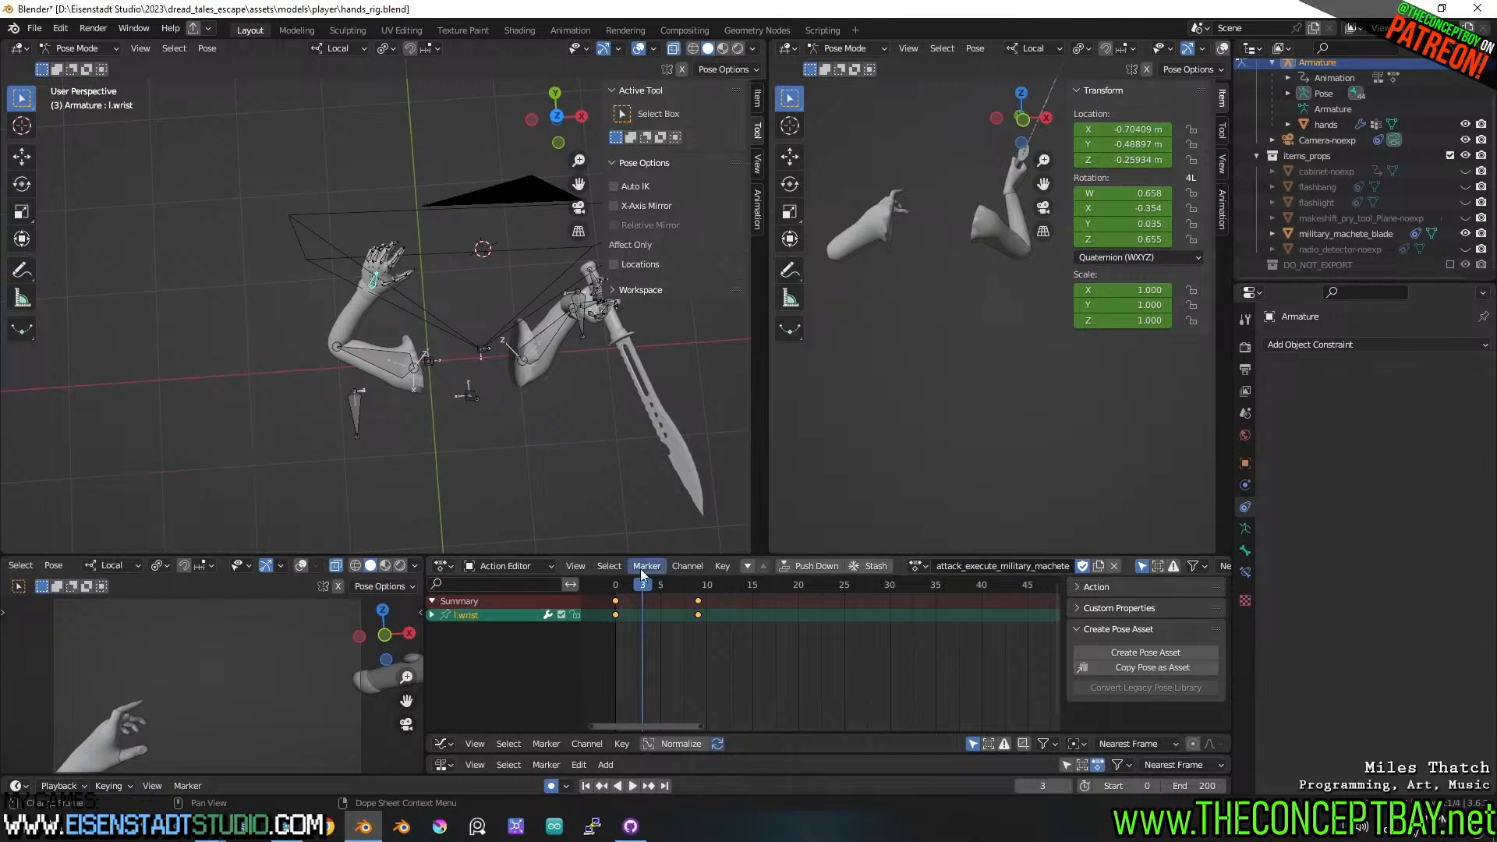
key("g")
left_click(484, 330)
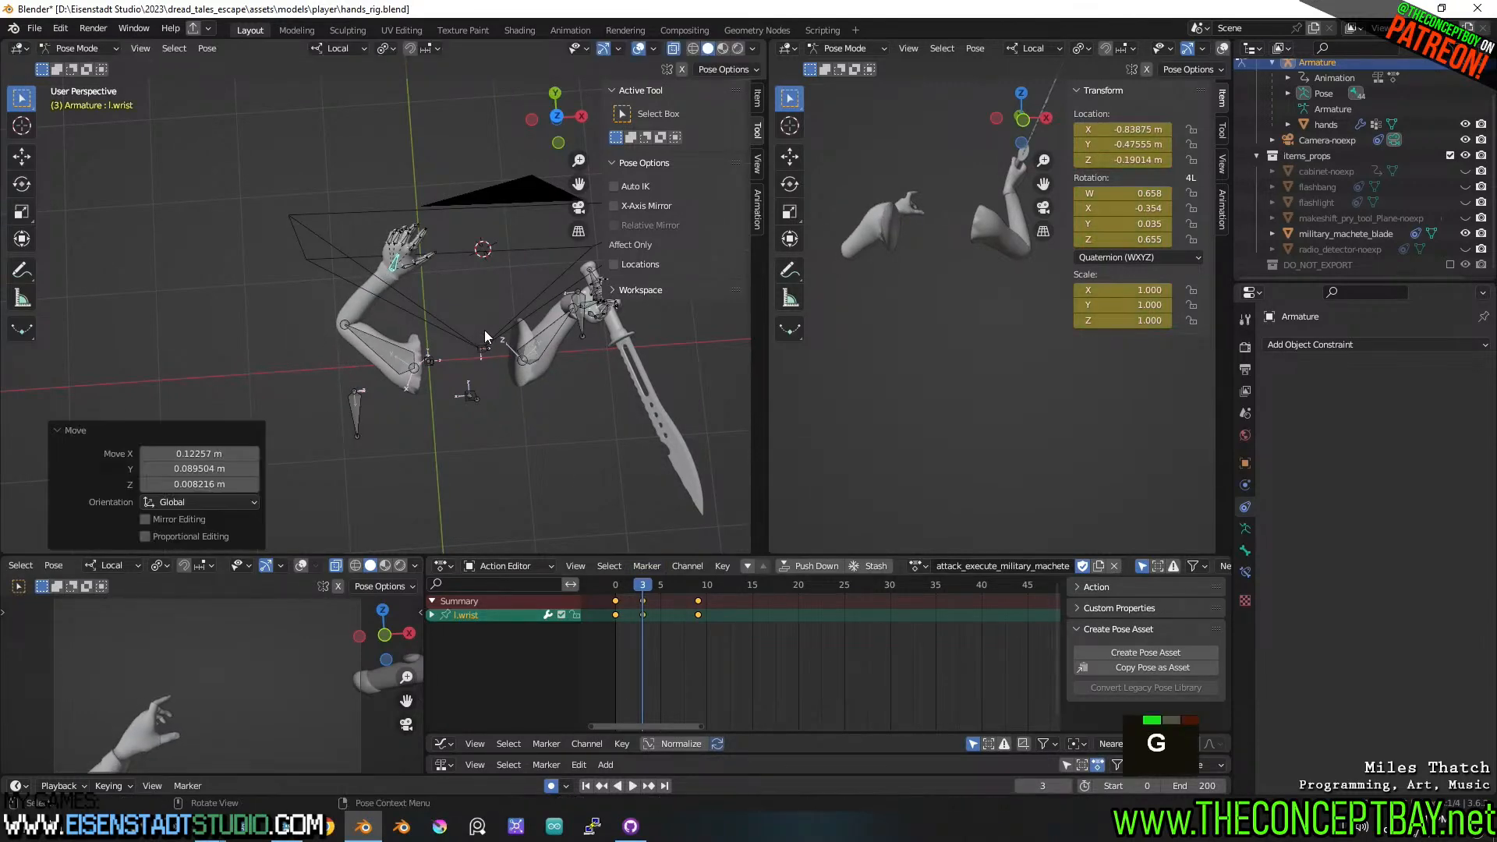
- Select the bones of the left hand's four fingers and curl them about 30° around local X at frame 3
scroll(444, 238, "up", 4)
scroll(442, 232, "down", 3, "shift")
middle_click_drag(521, 275, 387, 125, "shift")
key("l")
key("l")
key("l")
key("l")
key("l")
key("r")
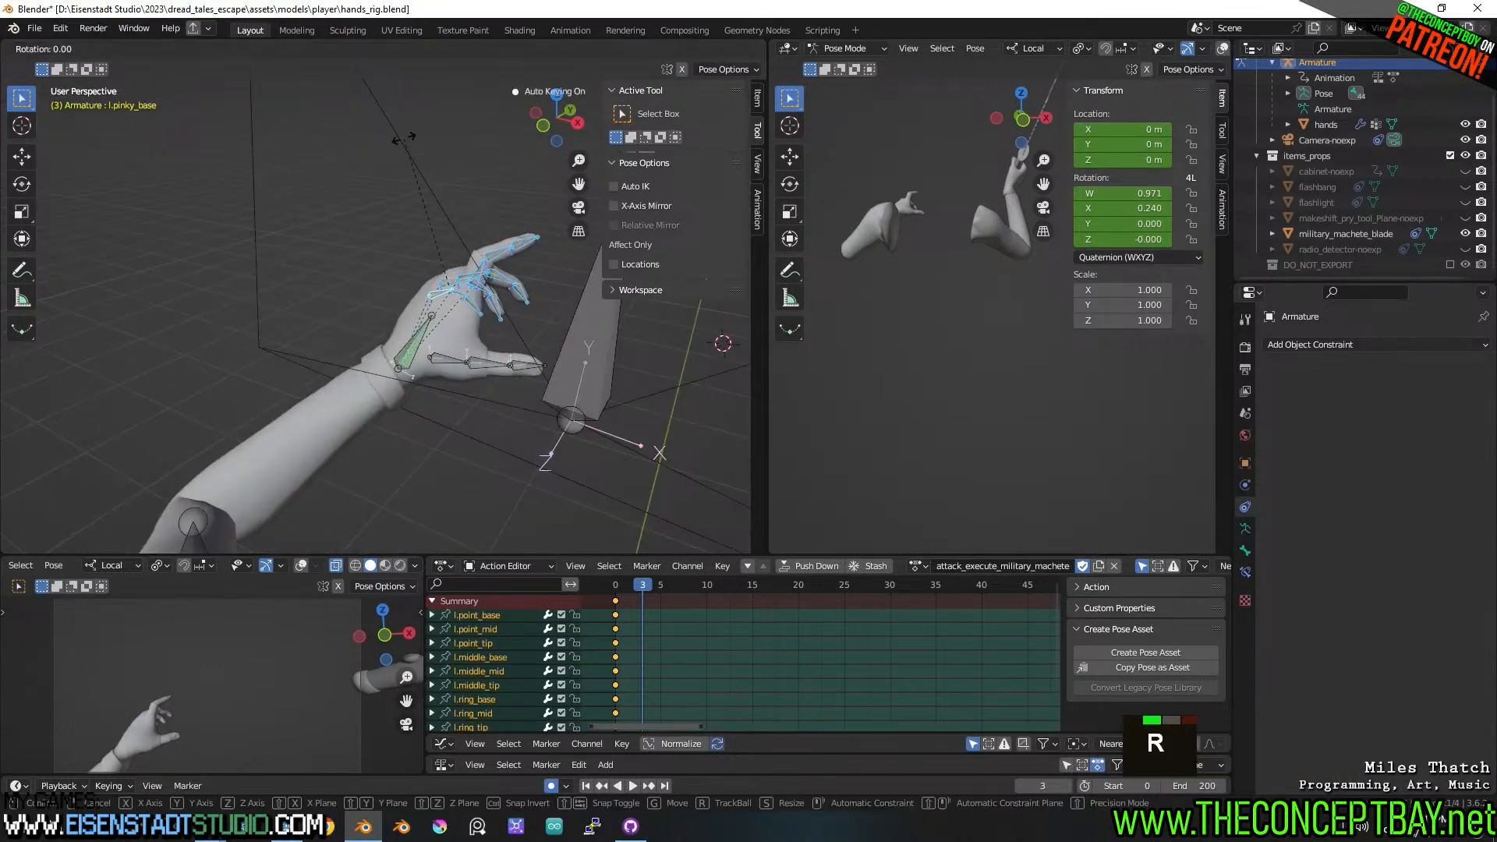
key("x")
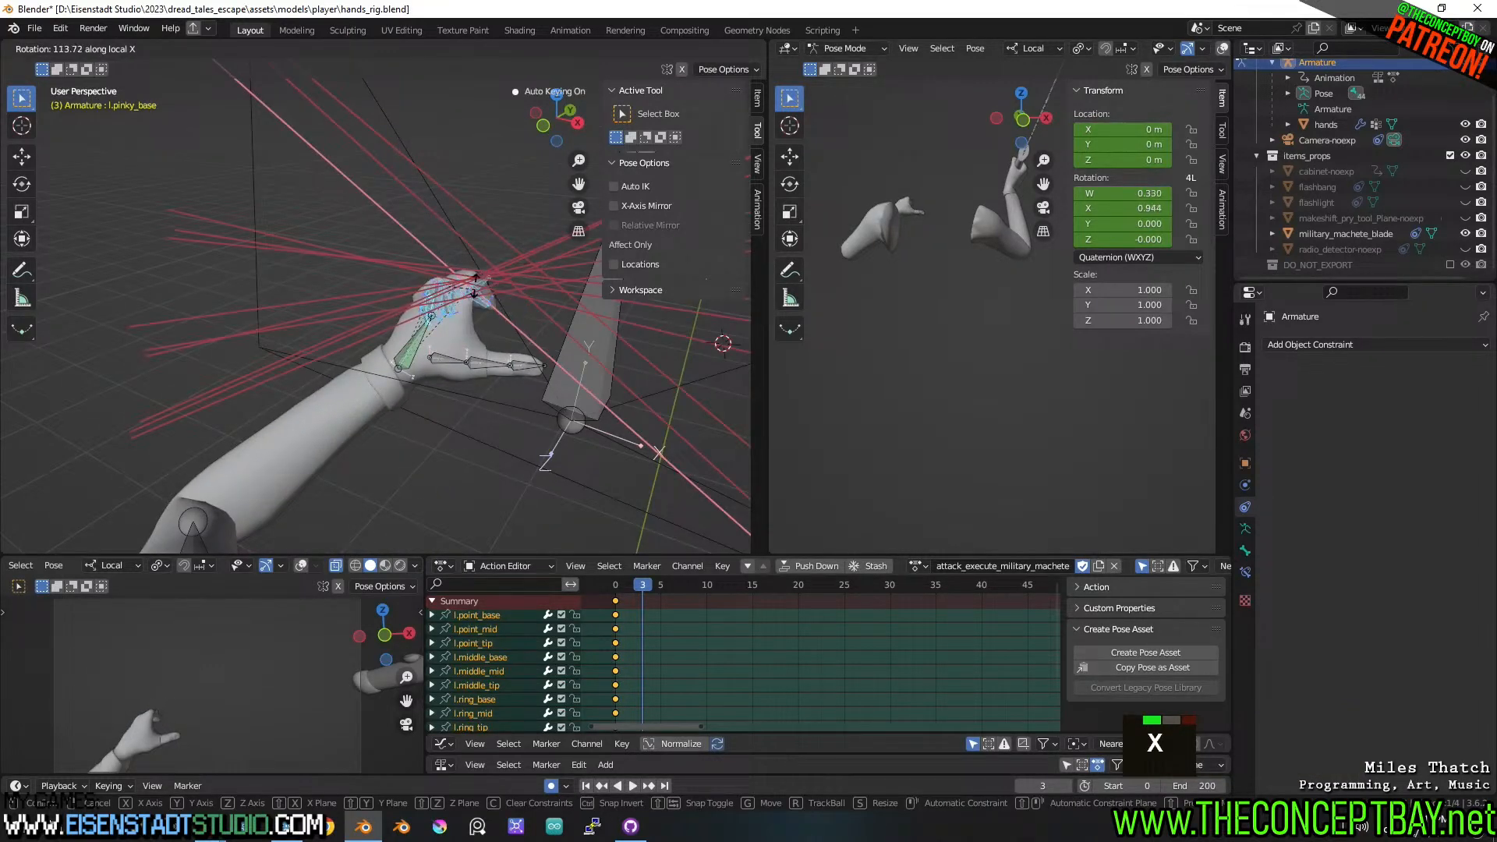
key("shift")
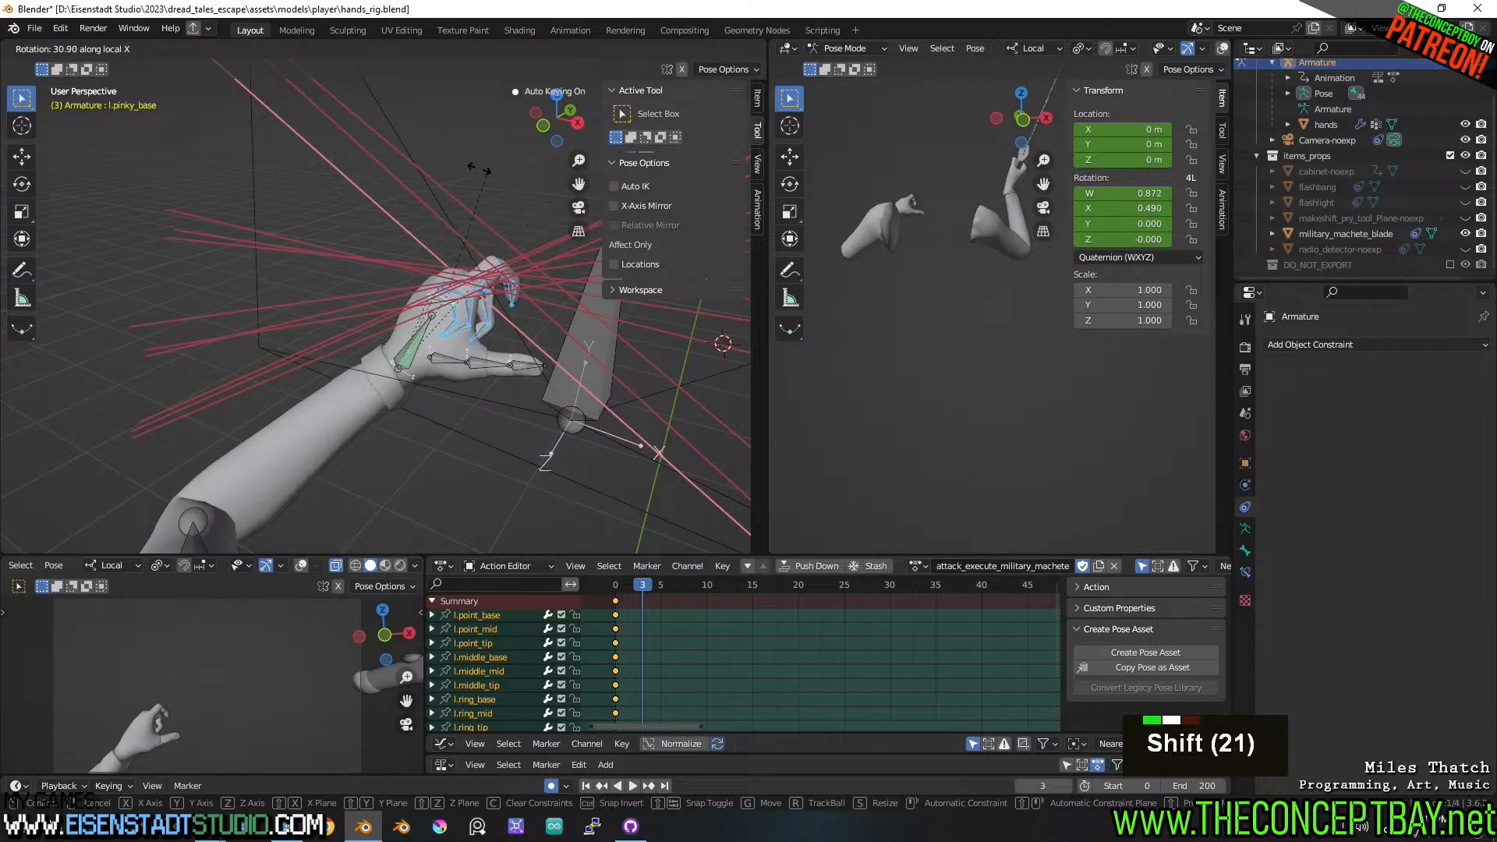
left_click(503, 223, "shift")
middle_click_drag(503, 223, 456, 232, "shift")
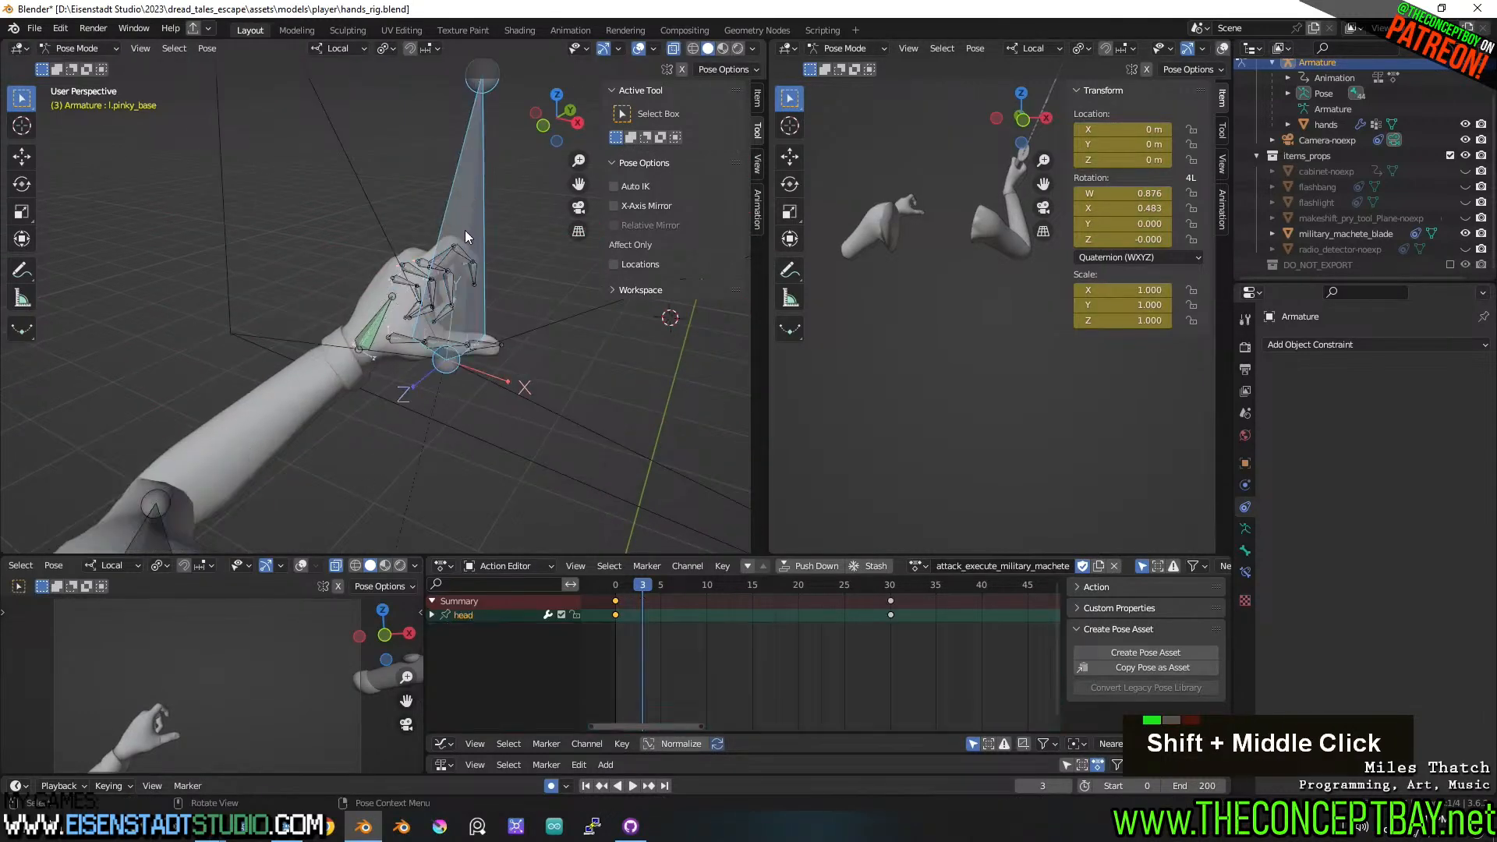
left_click(441, 267, "shift")
key("r")
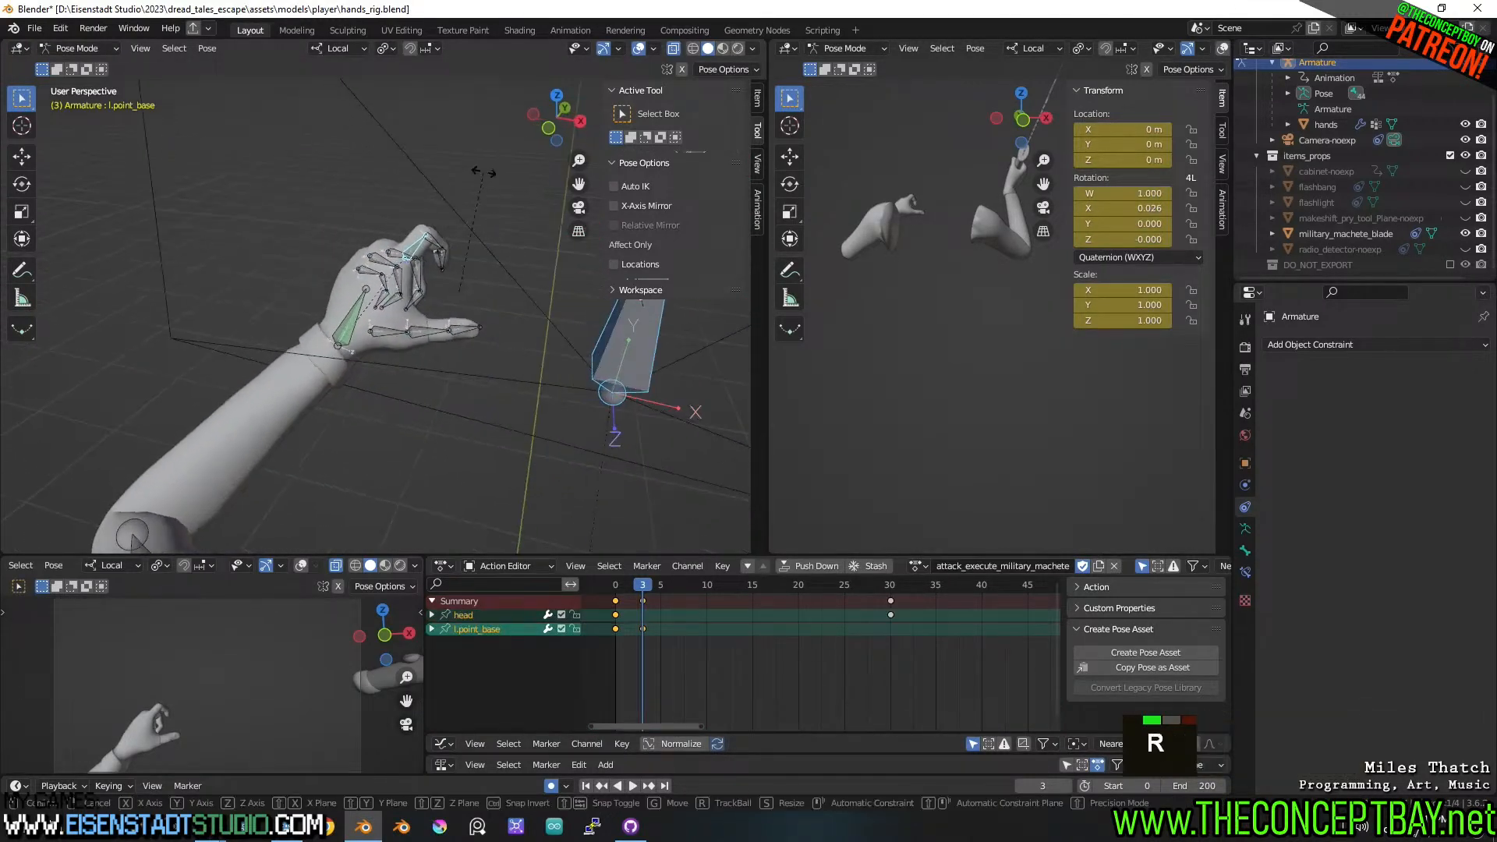
key("x")
key("Escape")
left_click(474, 189)
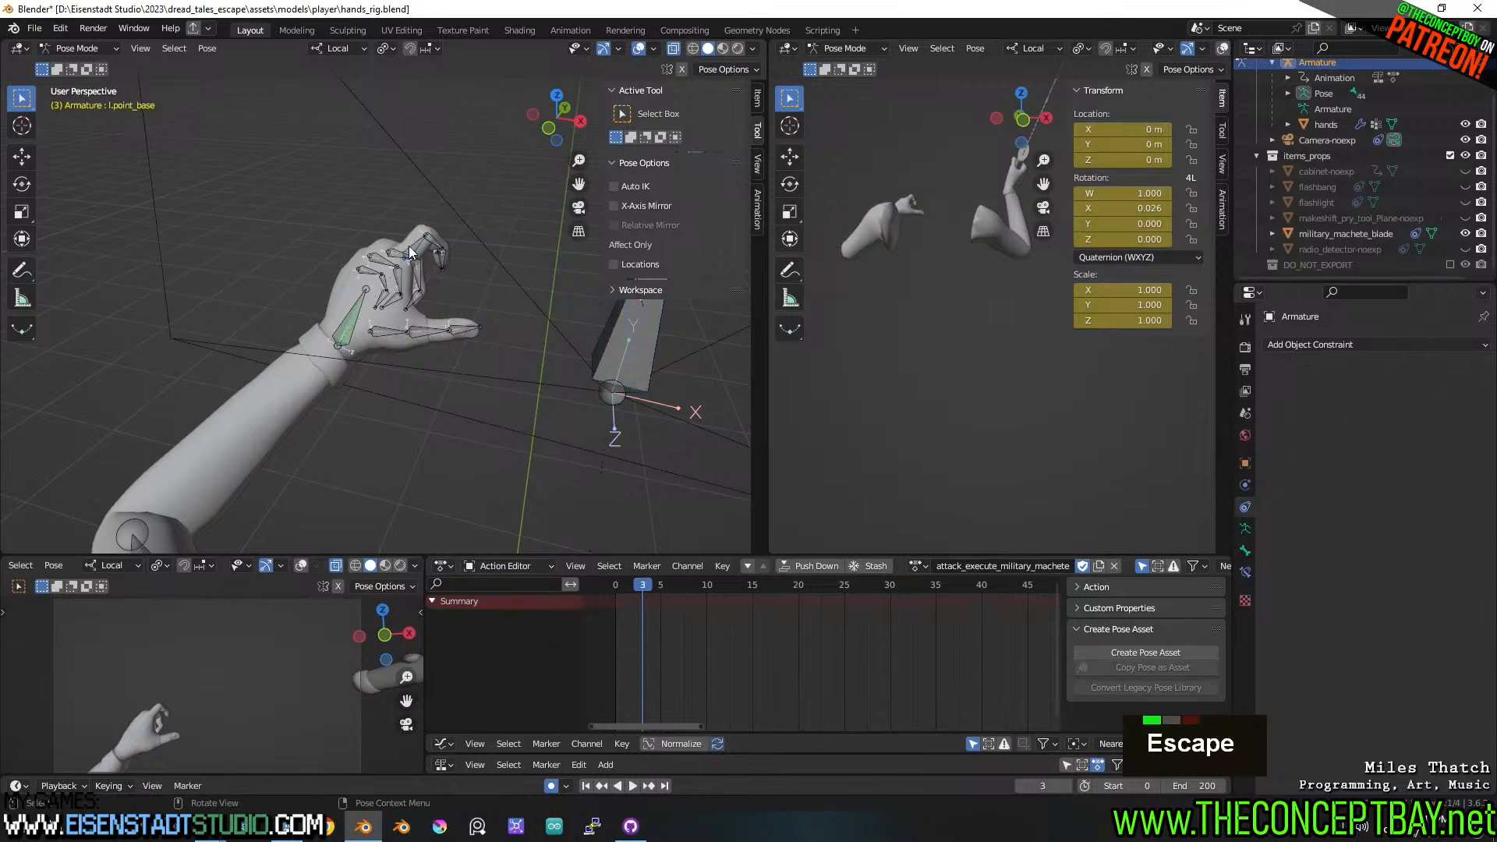
key("l")
key("r")
key("Escape")
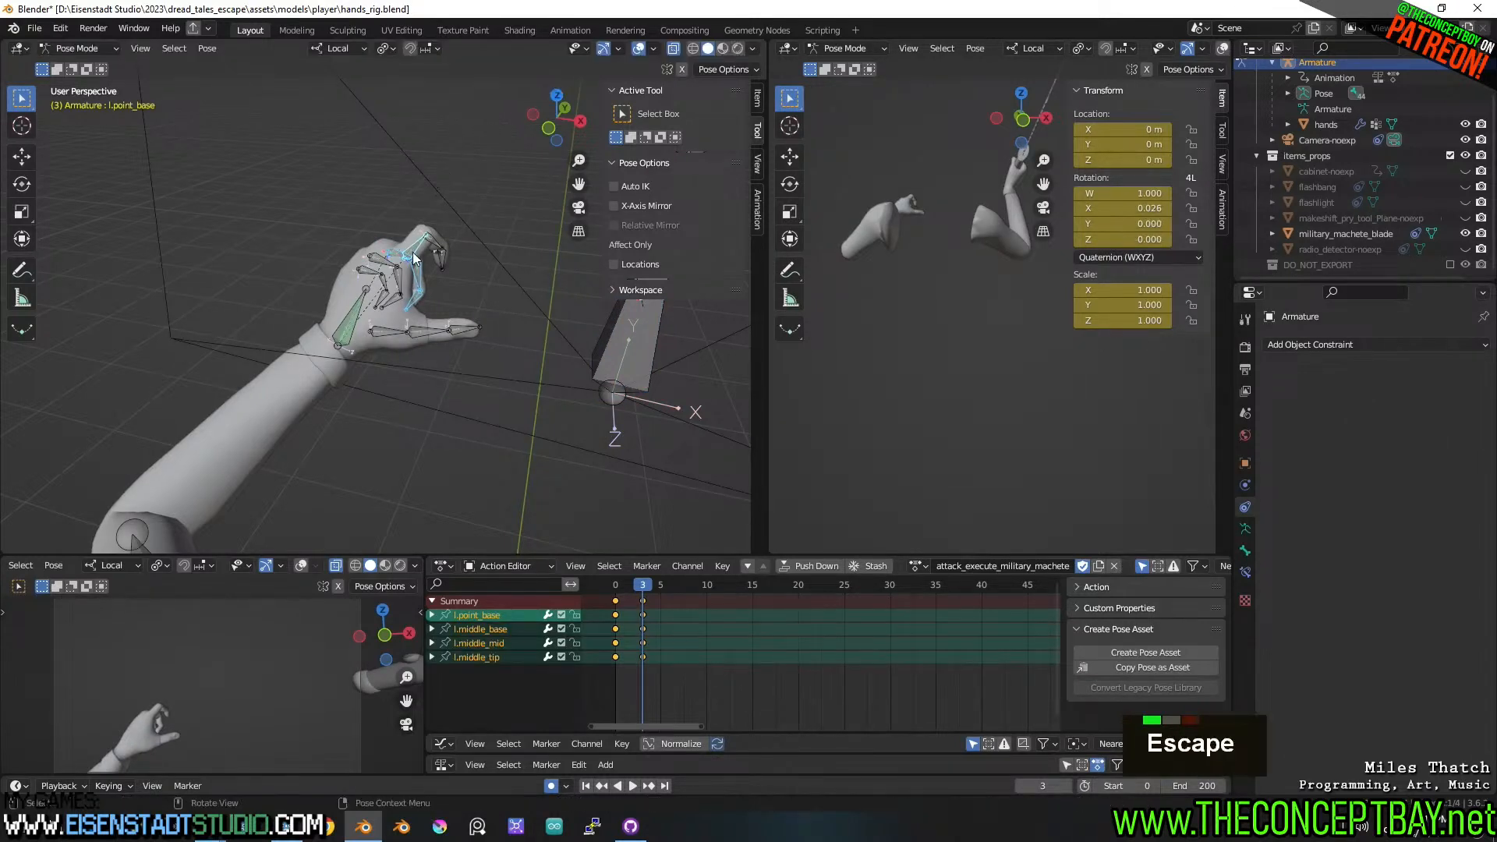
- Select only the left index finger's bone chain and curl it slightly around local X at frame 3
key("l")
key("shift+l")
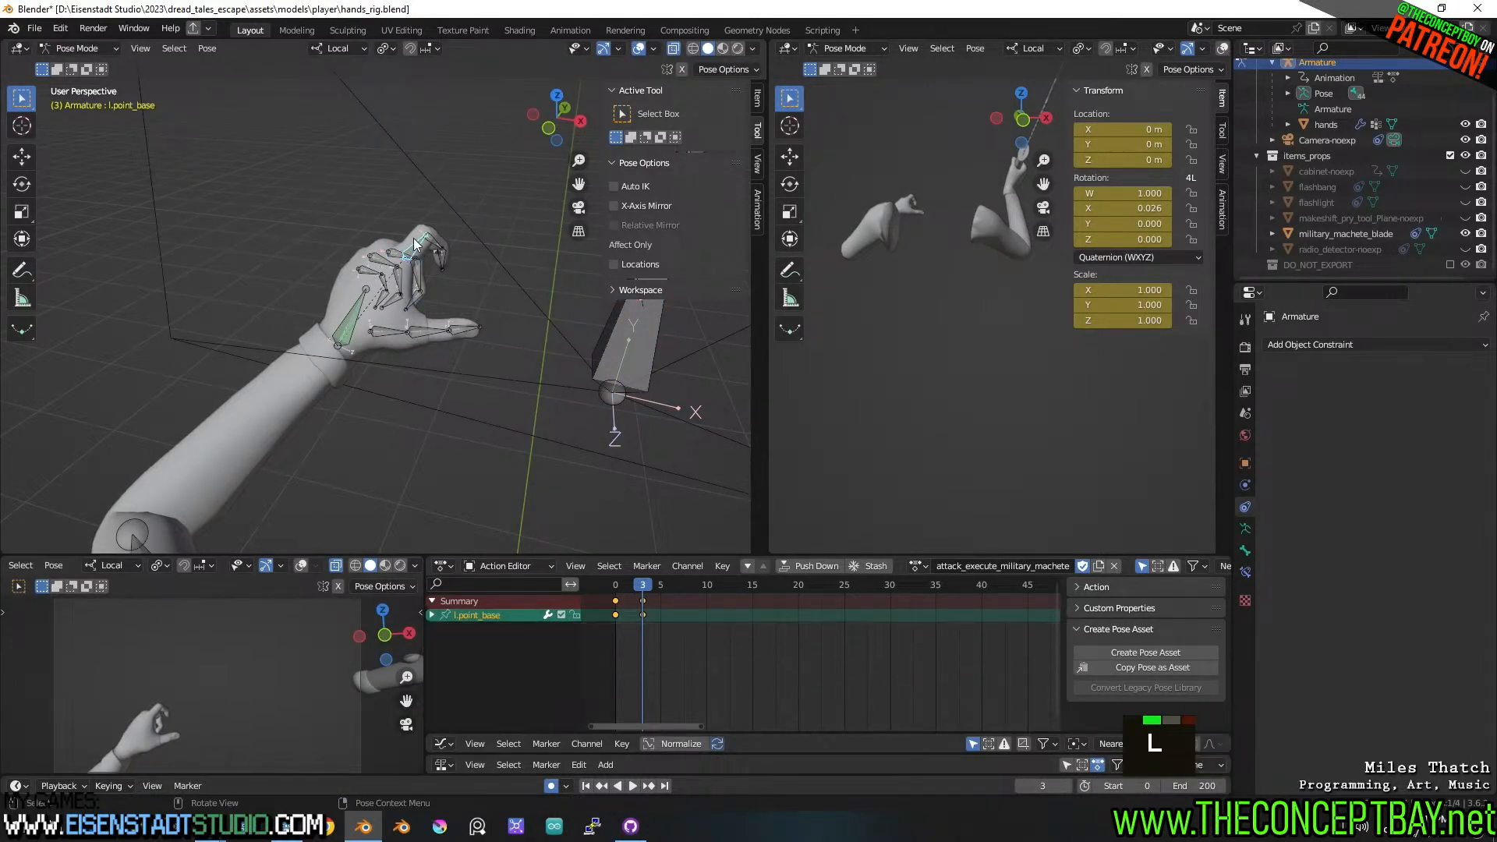
key("l")
key("r")
key("x")
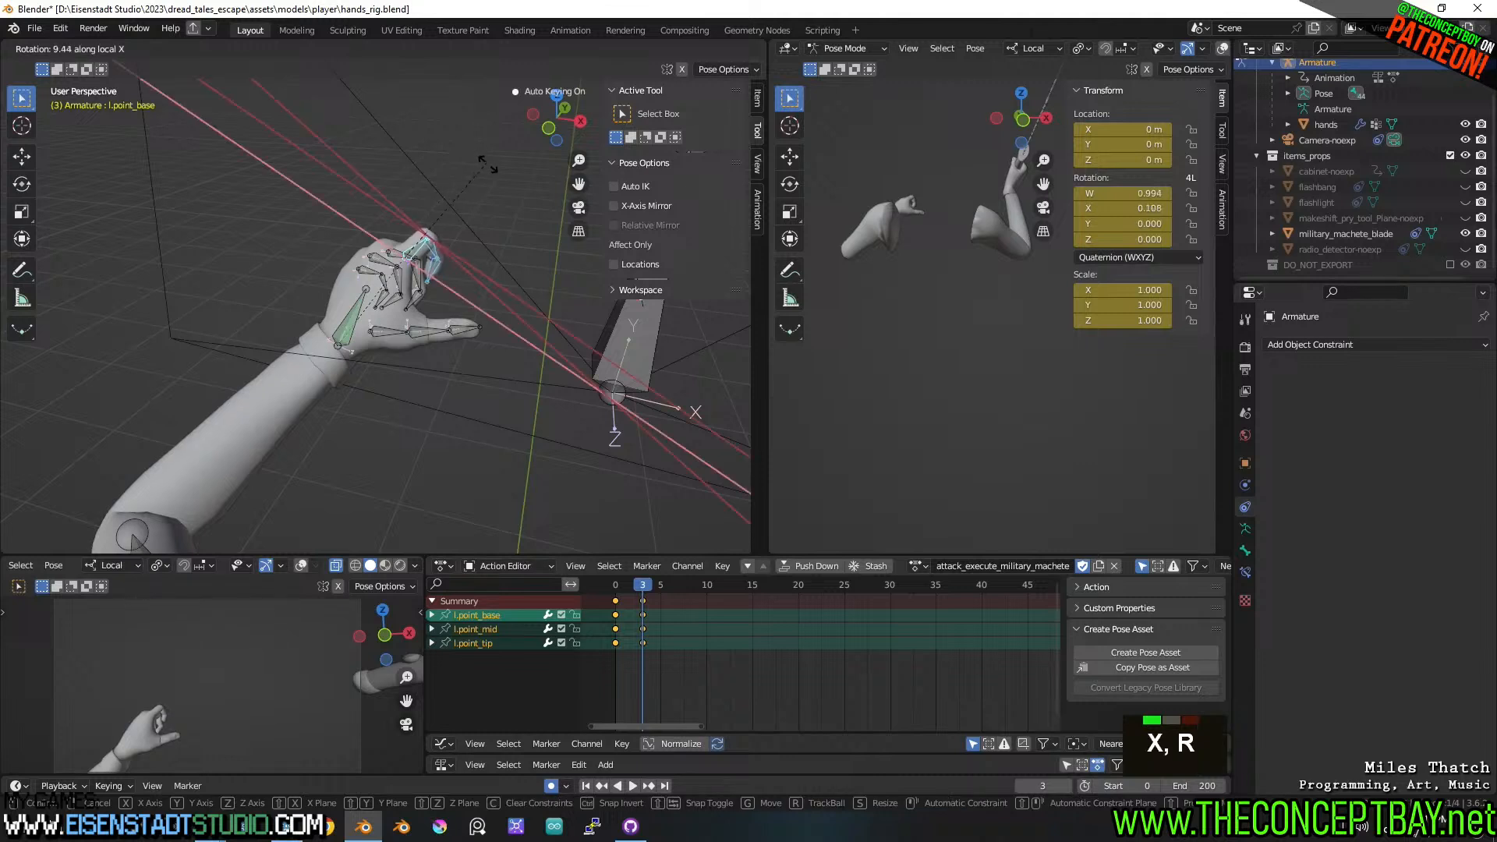
left_click(493, 170)
- Bend the left index finger's base bone a further 45.5° around local X
left_click(415, 246)
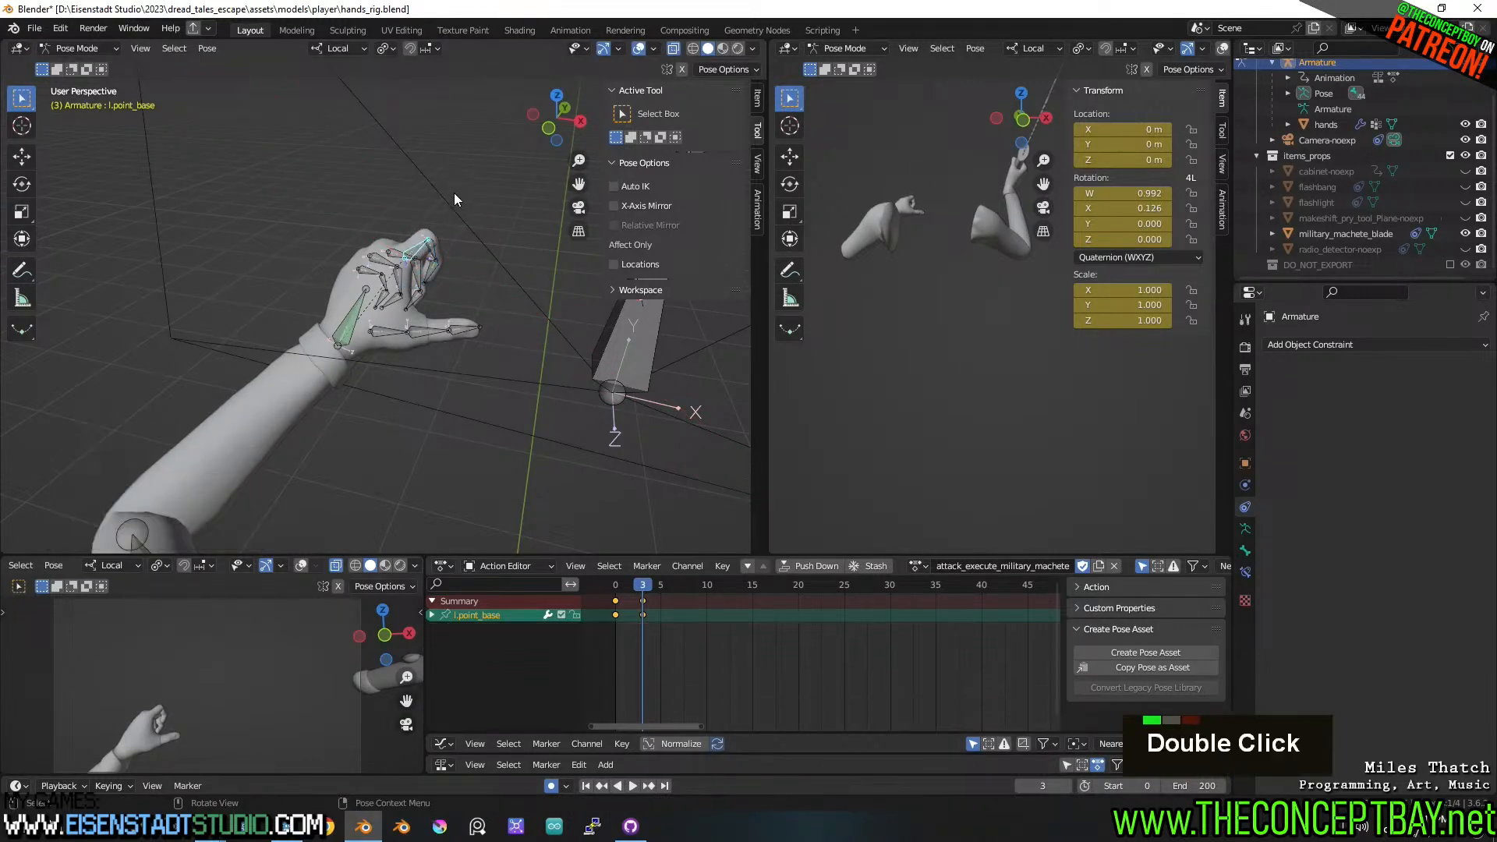
key("r")
key("x")
left_click(465, 249)
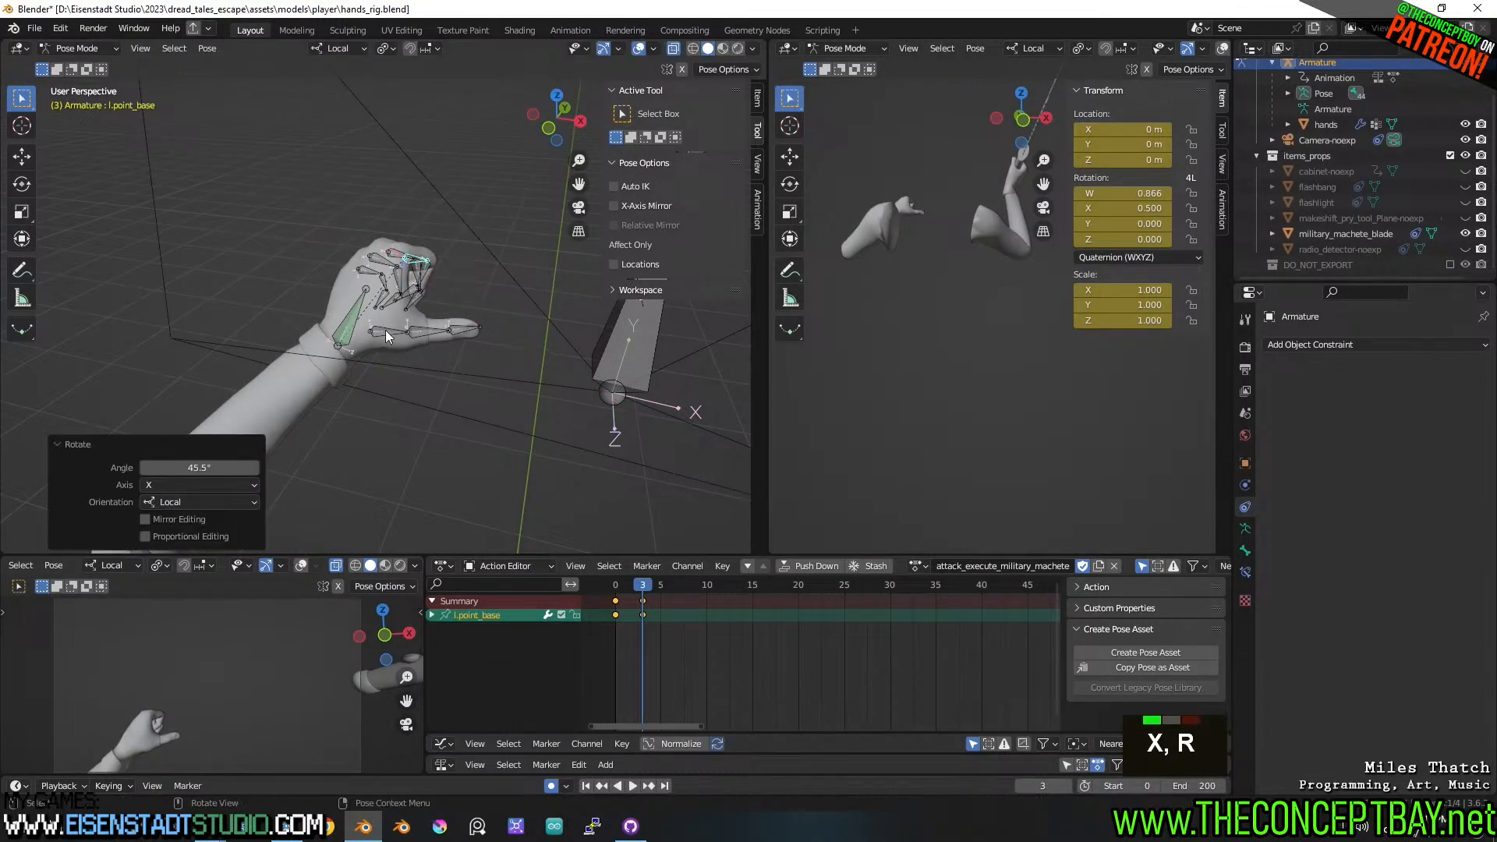
- Select the left thumb's bone chain and rotate it about 27° around local X to close the fist
left_click(390, 334)
key("r")
key("Escape")
key("l")
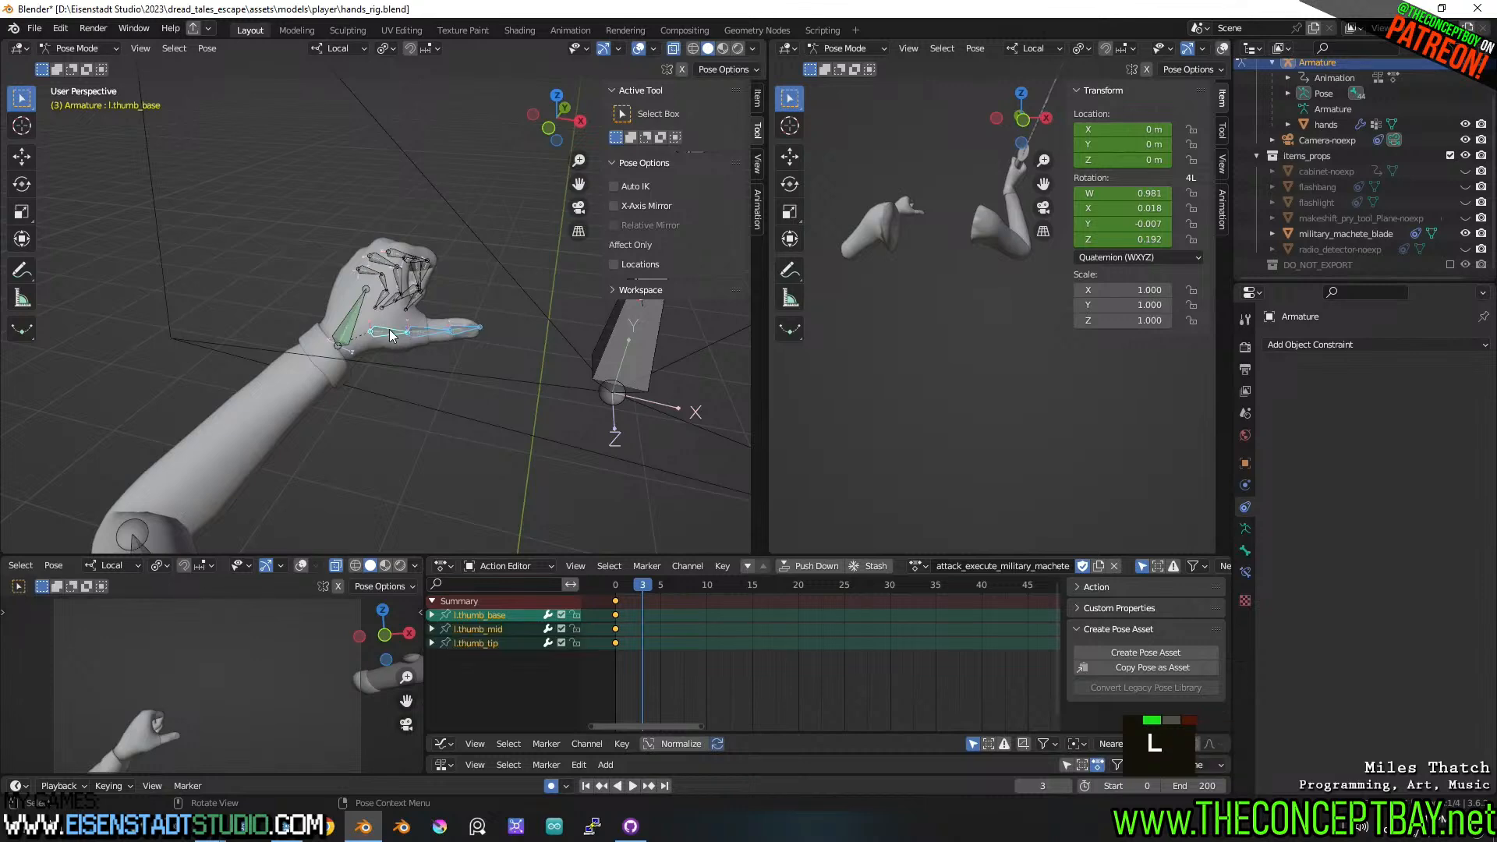
key("r")
key("x")
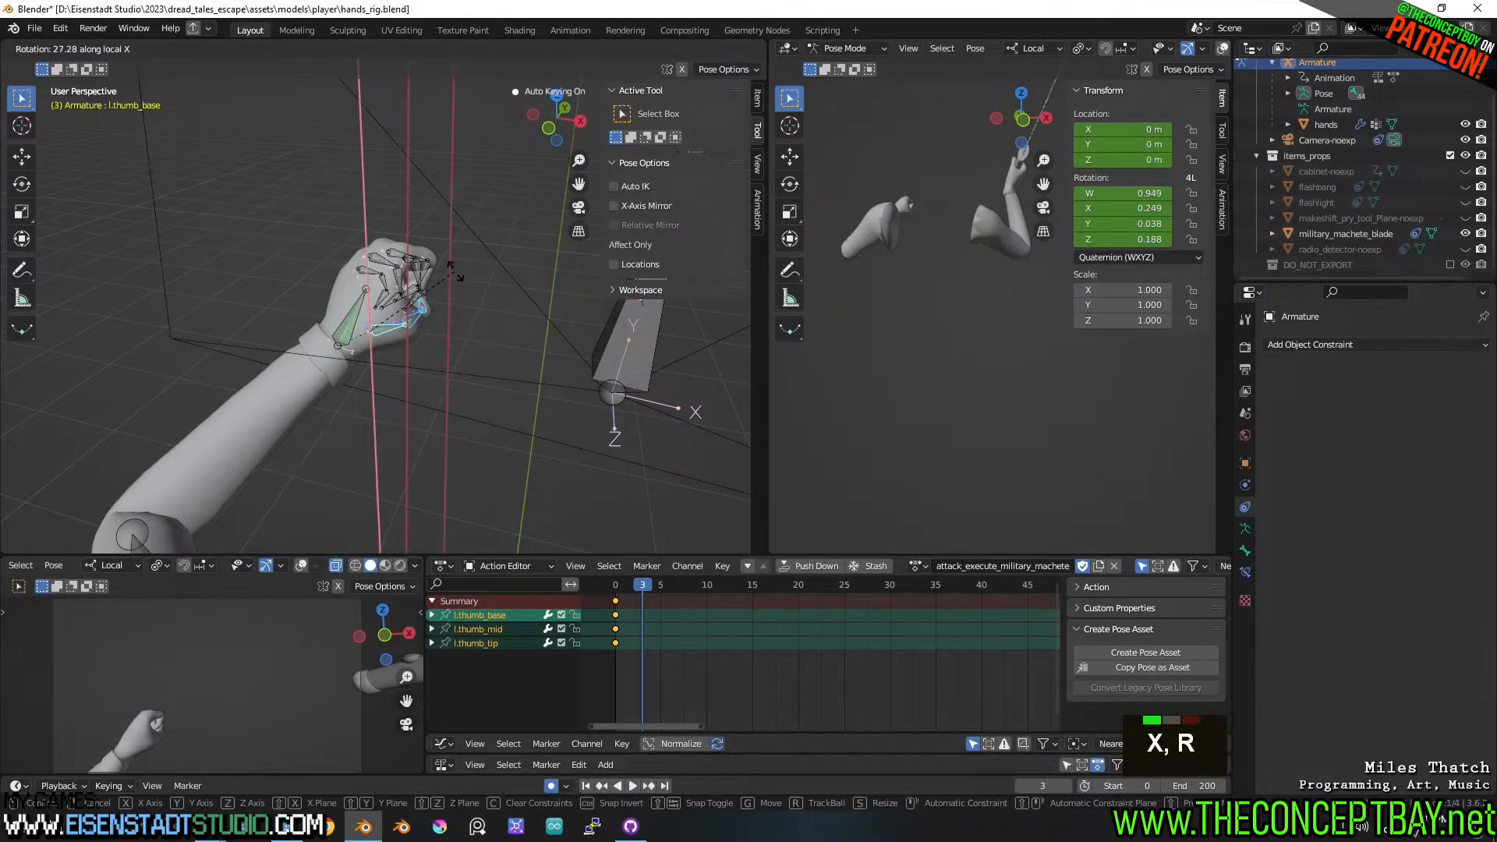
left_click(457, 273)
- Scrub the action from frame 0 to frame 6 to check how the left hand closes
mouse_move(622, 584)
left_mouse_down()
mouse_move(659, 589)
mouse_move(616, 570)
mouse_move(643, 570)
mouse_move(624, 577)
left_mouse_up()
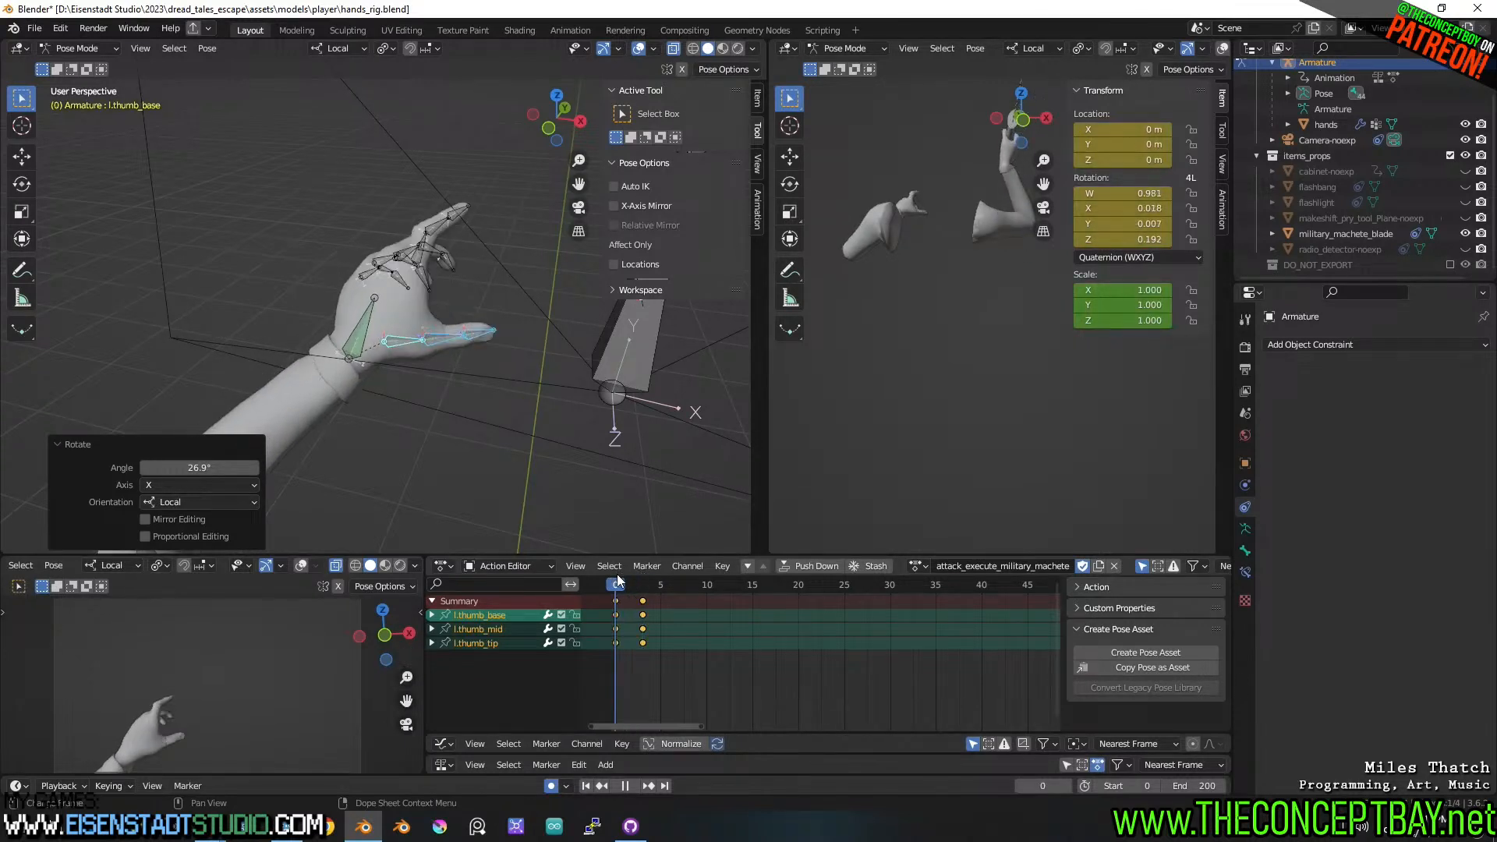
double_click(665, 619)
left_click(655, 586)
left_click_drag(655, 587, 672, 586)
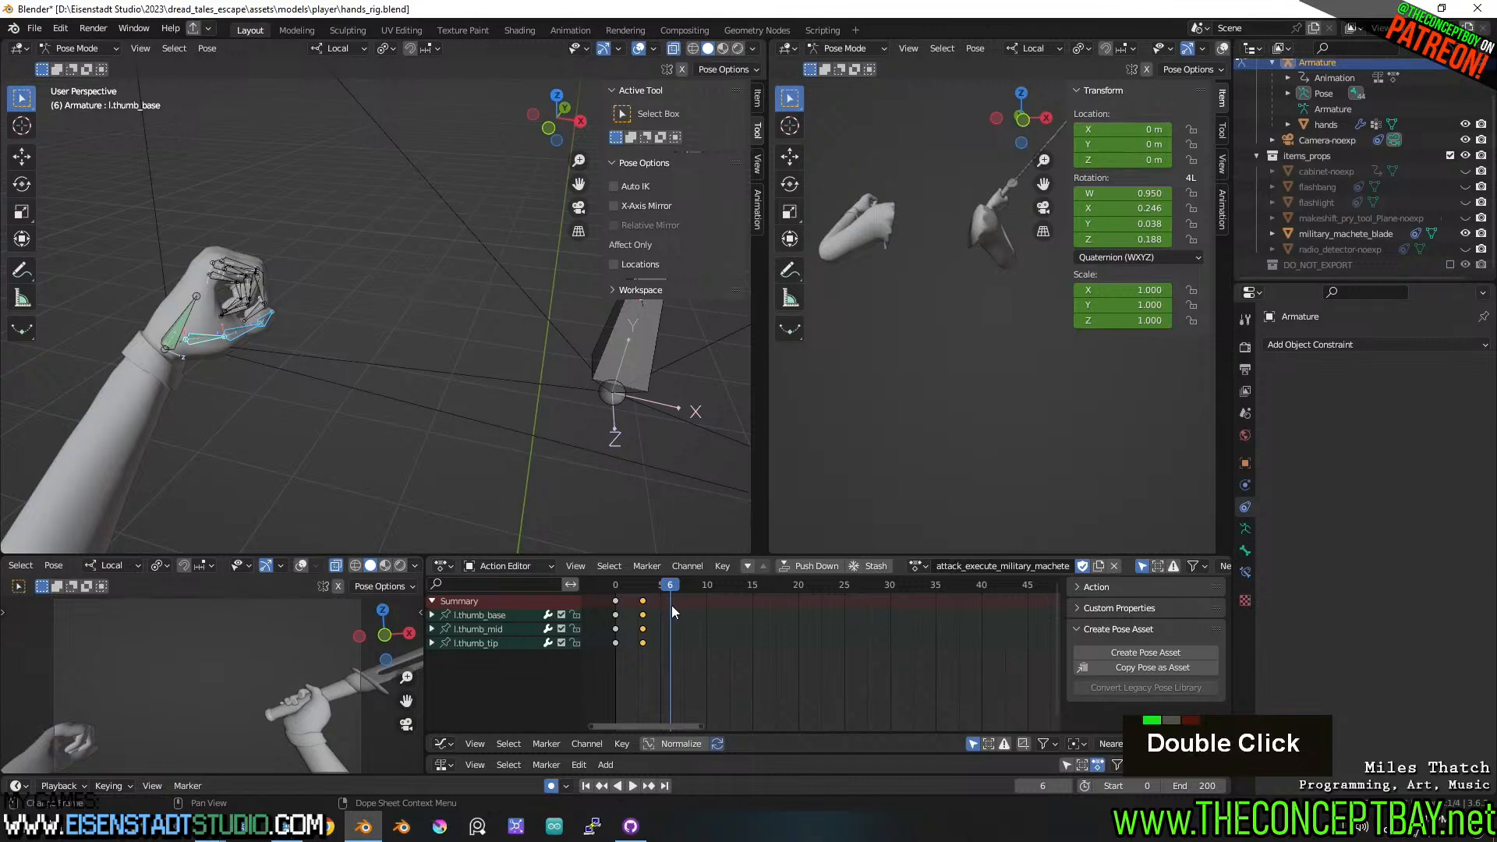
- Select all left finger and thumb bones and move their frame 3 keyframes to frame 6
key("a")
key("a")
key("a")
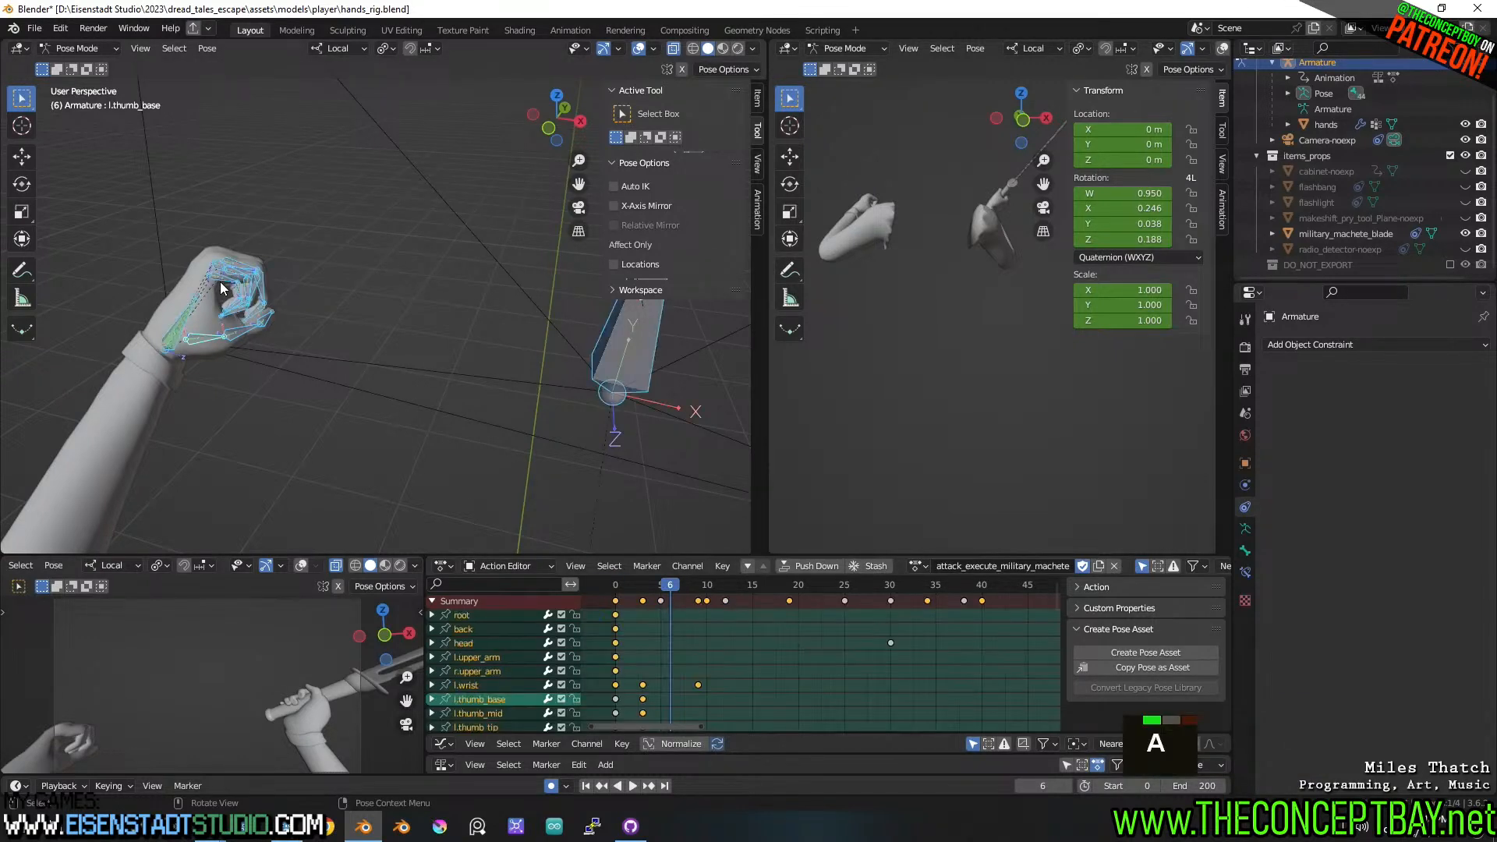
key("l")
key("l")
key("l")
key("l")
key("l")
key("l")
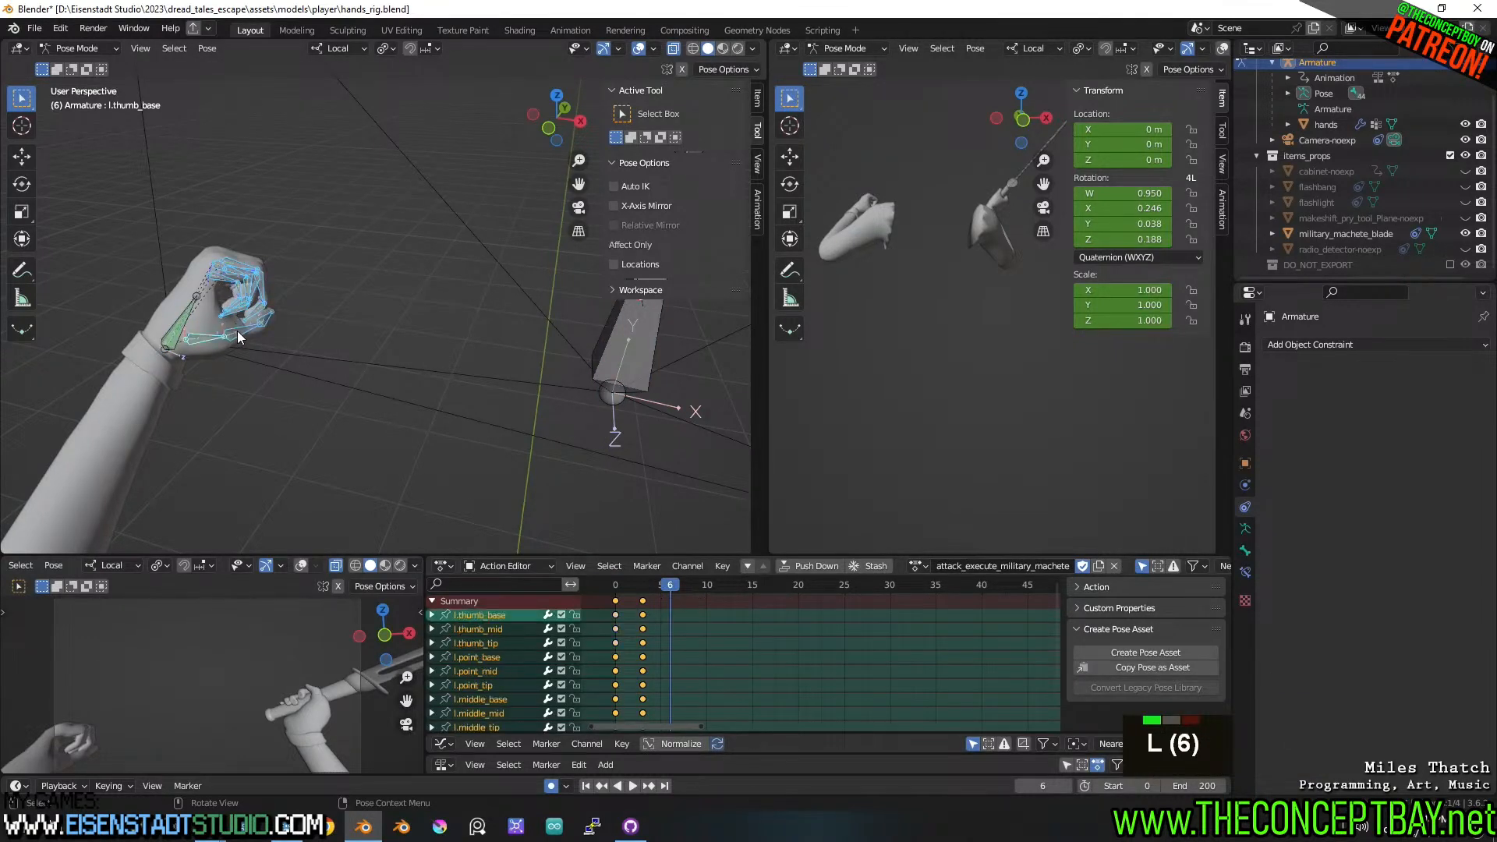
double_click(652, 605)
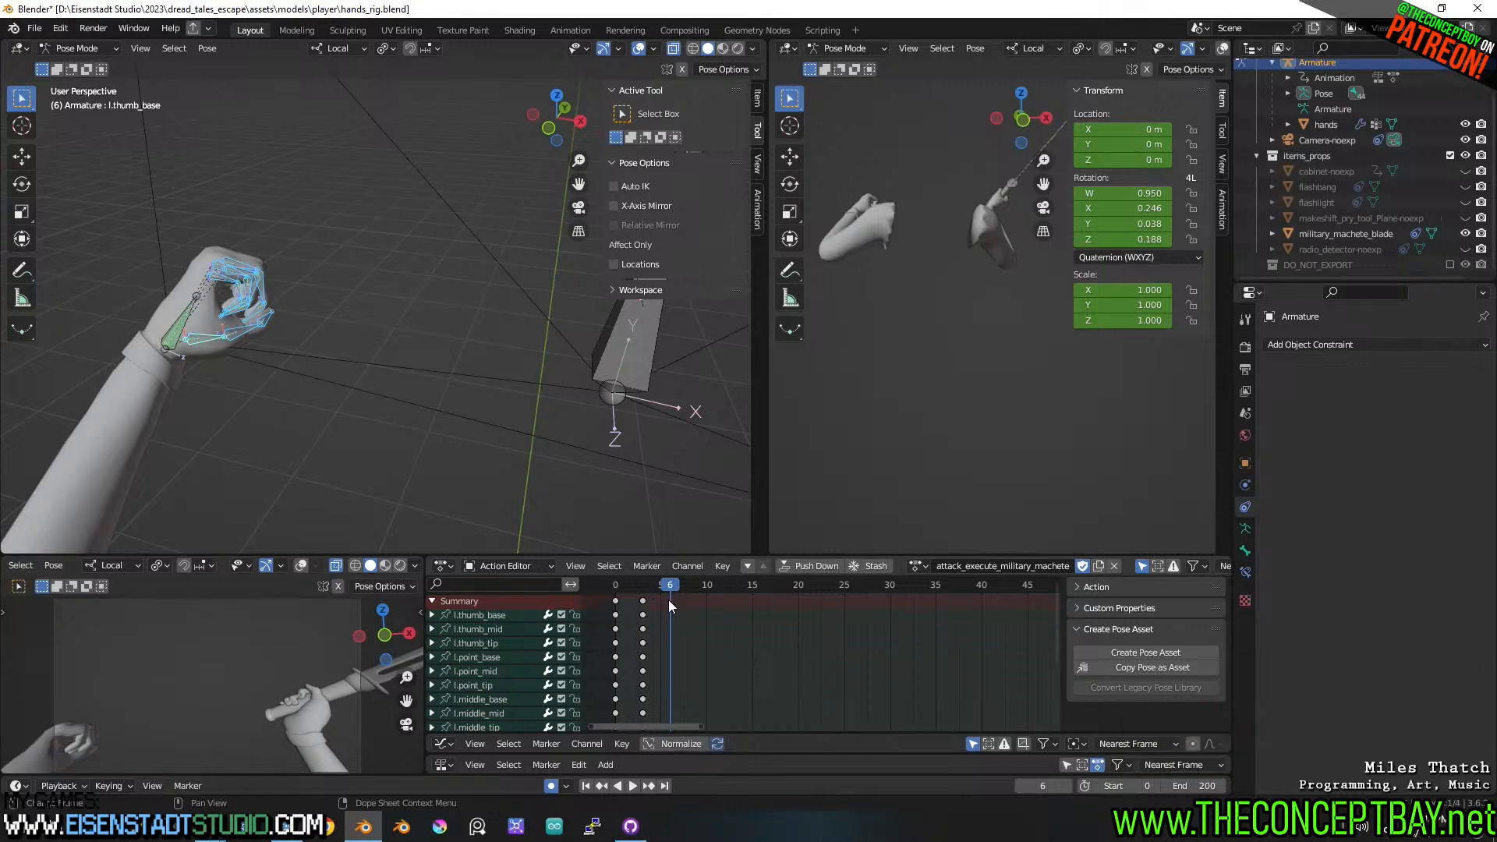
key("g")
left_click(671, 602)
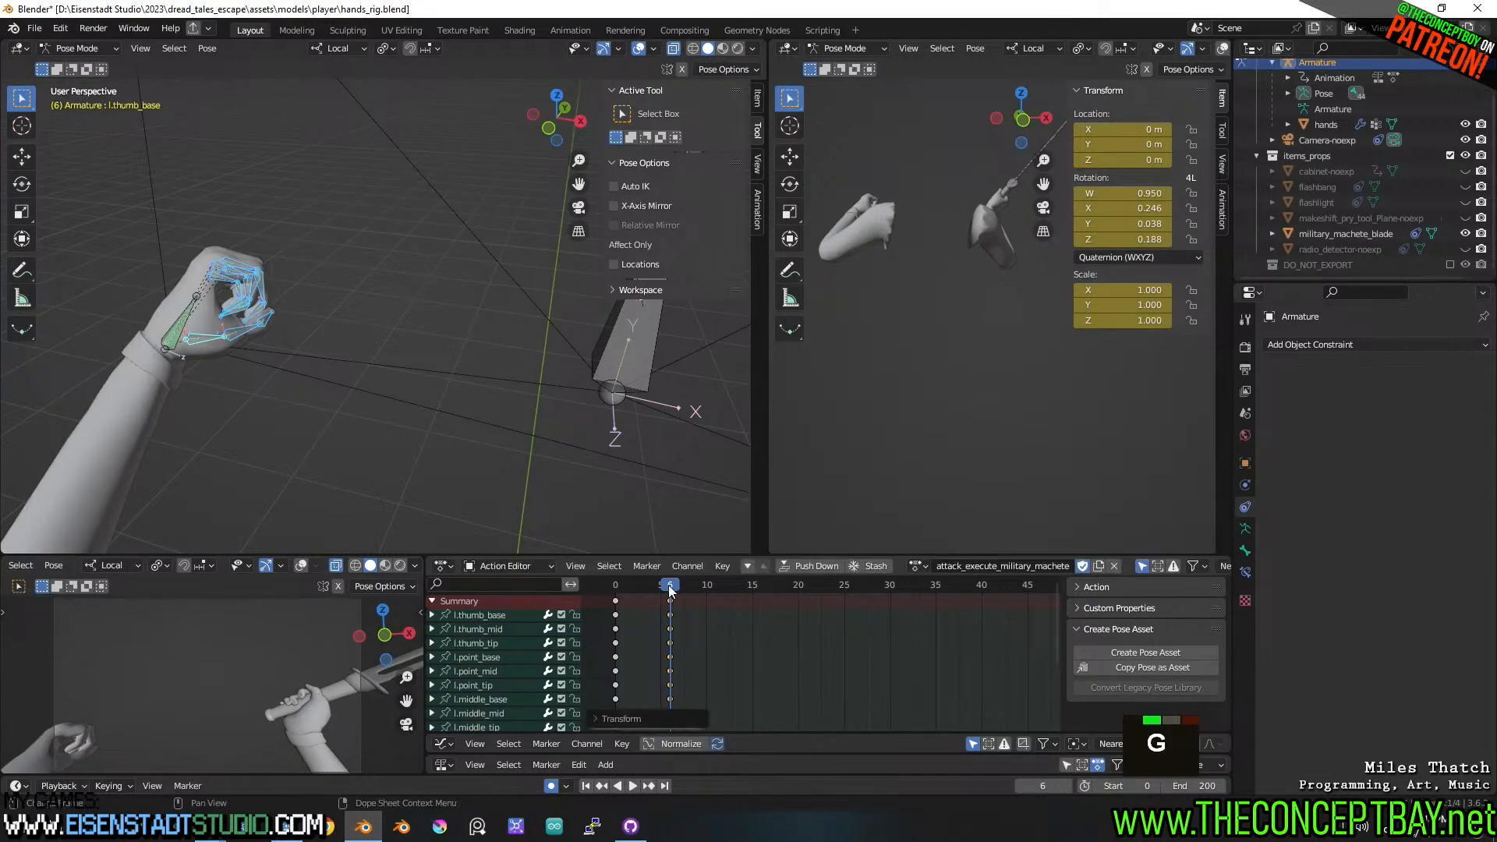
- At frame 3, move the left wrist bone about 0.10 m in X, 0.07 m in Y and 0.03 m in Z
mouse_move(671, 587)
left_mouse_down()
mouse_move(602, 595)
mouse_move(644, 598)
left_mouse_up()
left_click(181, 334)
middle_click_drag(527, 441, 456, 405)
key("g")
left_click(597, 516)
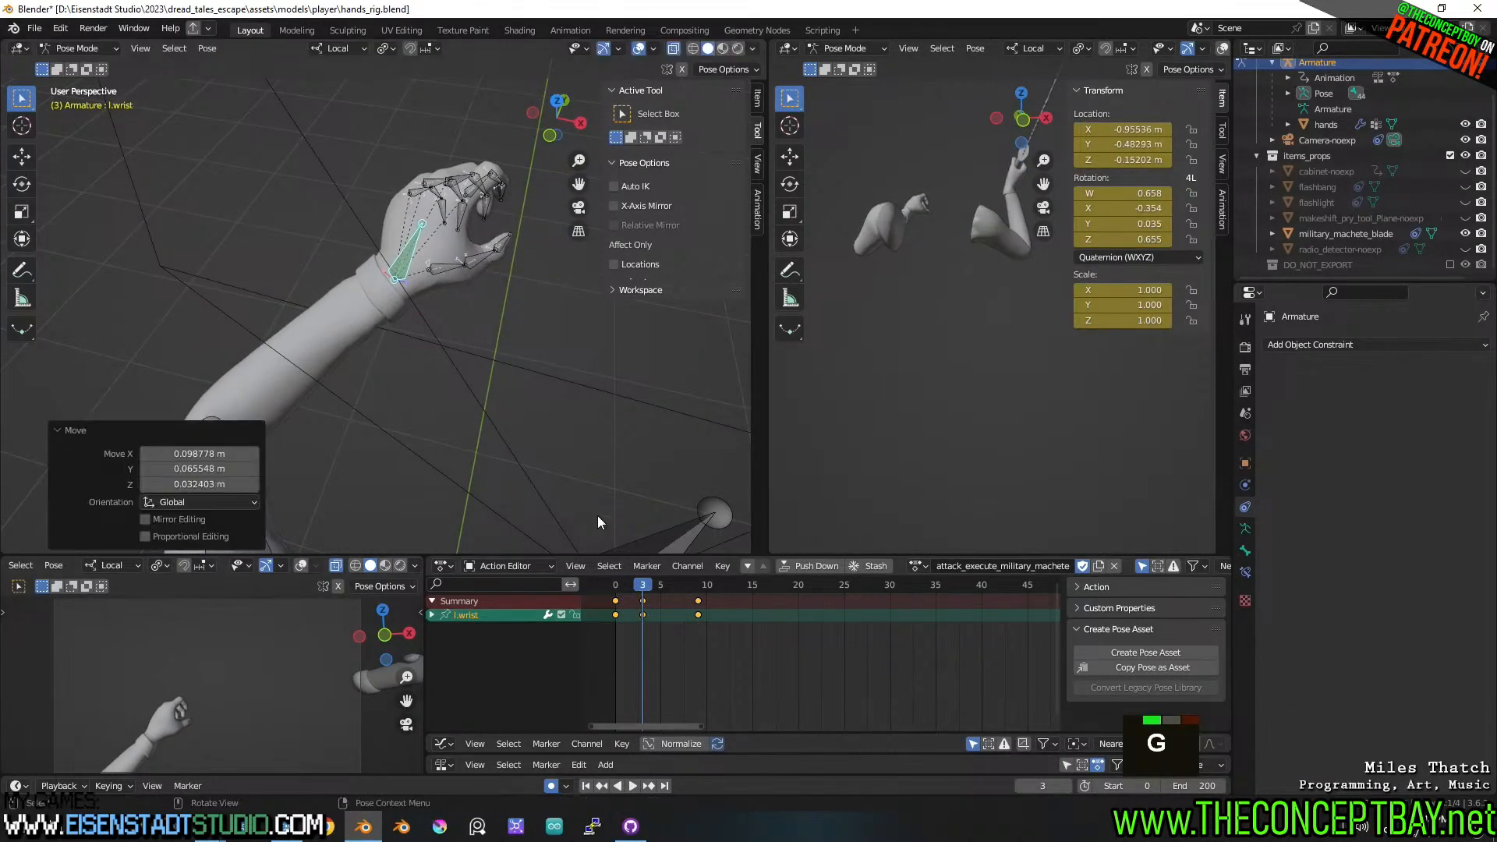
- Rotate the left wrist bone at frame 3 from a raised viewpoint
middle_click_drag(598, 516, 574, 415)
scroll(574, 422, "down", 3)
key("g")
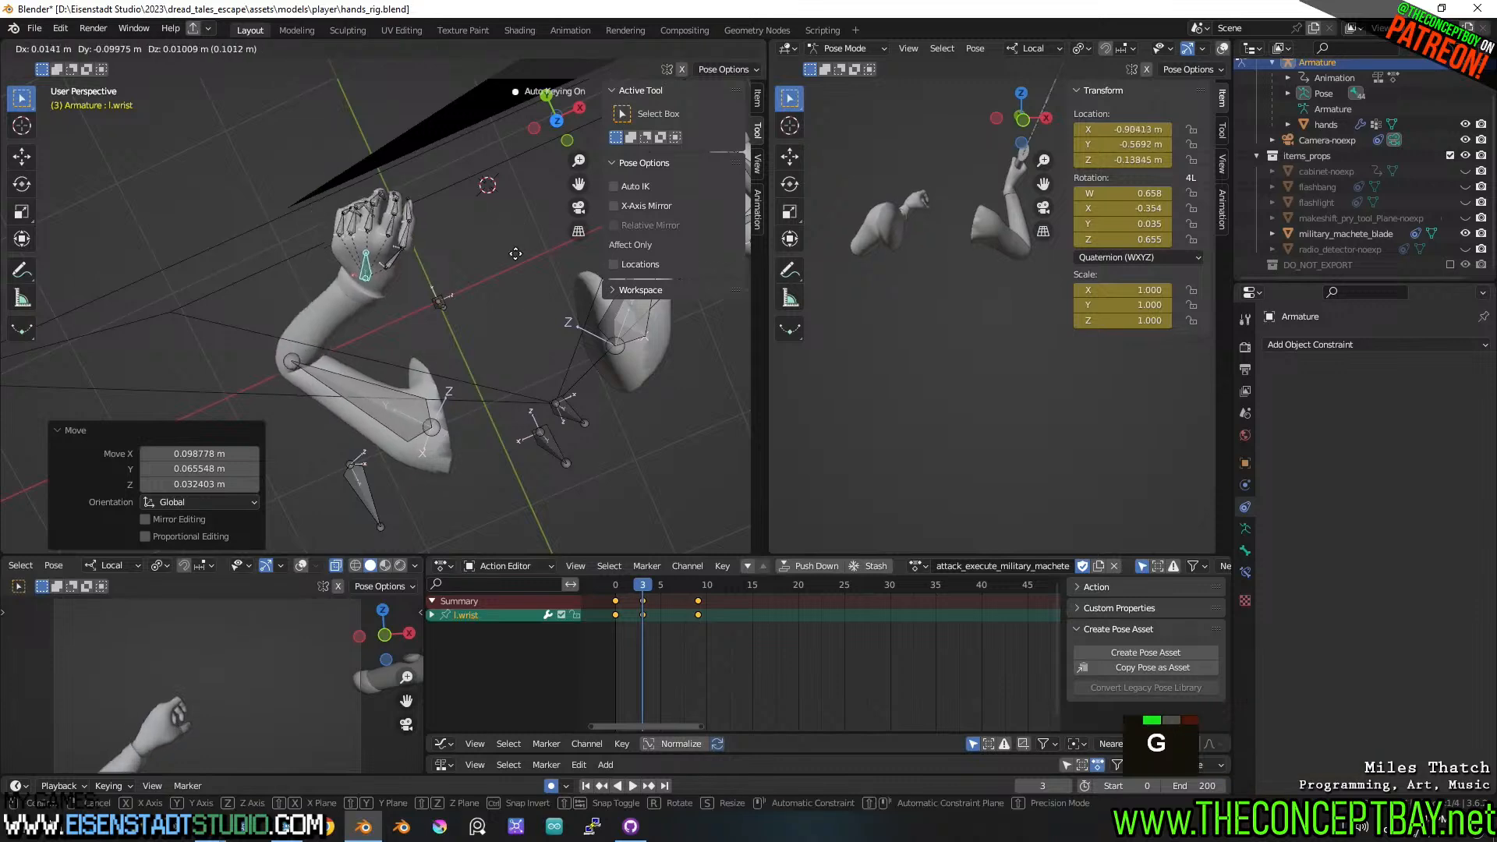
key("Escape")
key("r")
left_click(468, 257)
- Move the left wrist's frame 3 keyframe to frame 2 and play back the swing
middle_click_drag(468, 257, 554, 569)
mouse_move(618, 589)
left_mouse_down()
mouse_move(734, 583)
mouse_move(606, 584)
left_mouse_up()
double_click(642, 601)
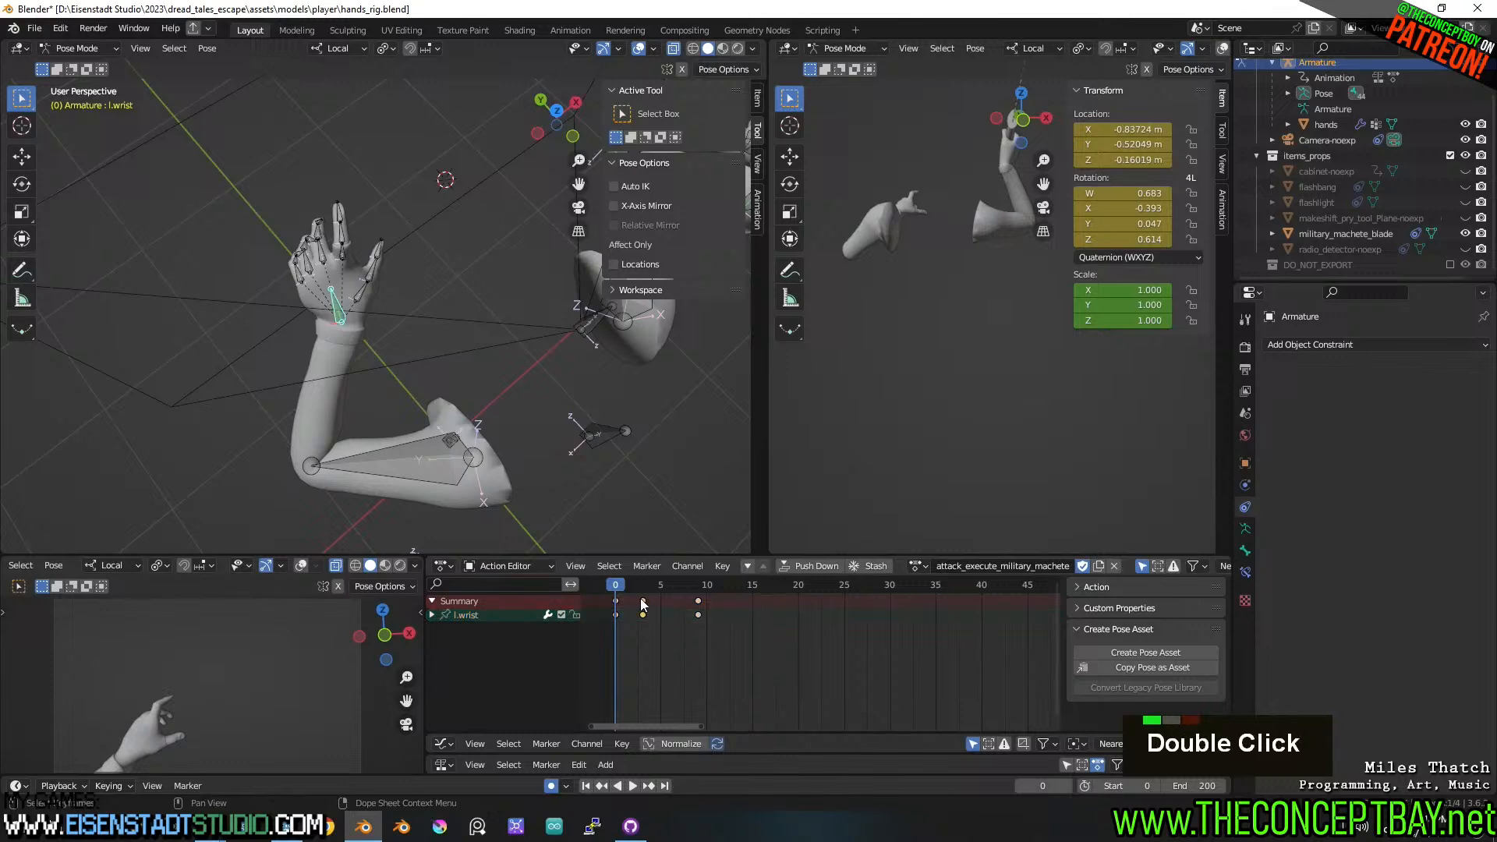
key("g")
left_click(649, 615)
key("space")
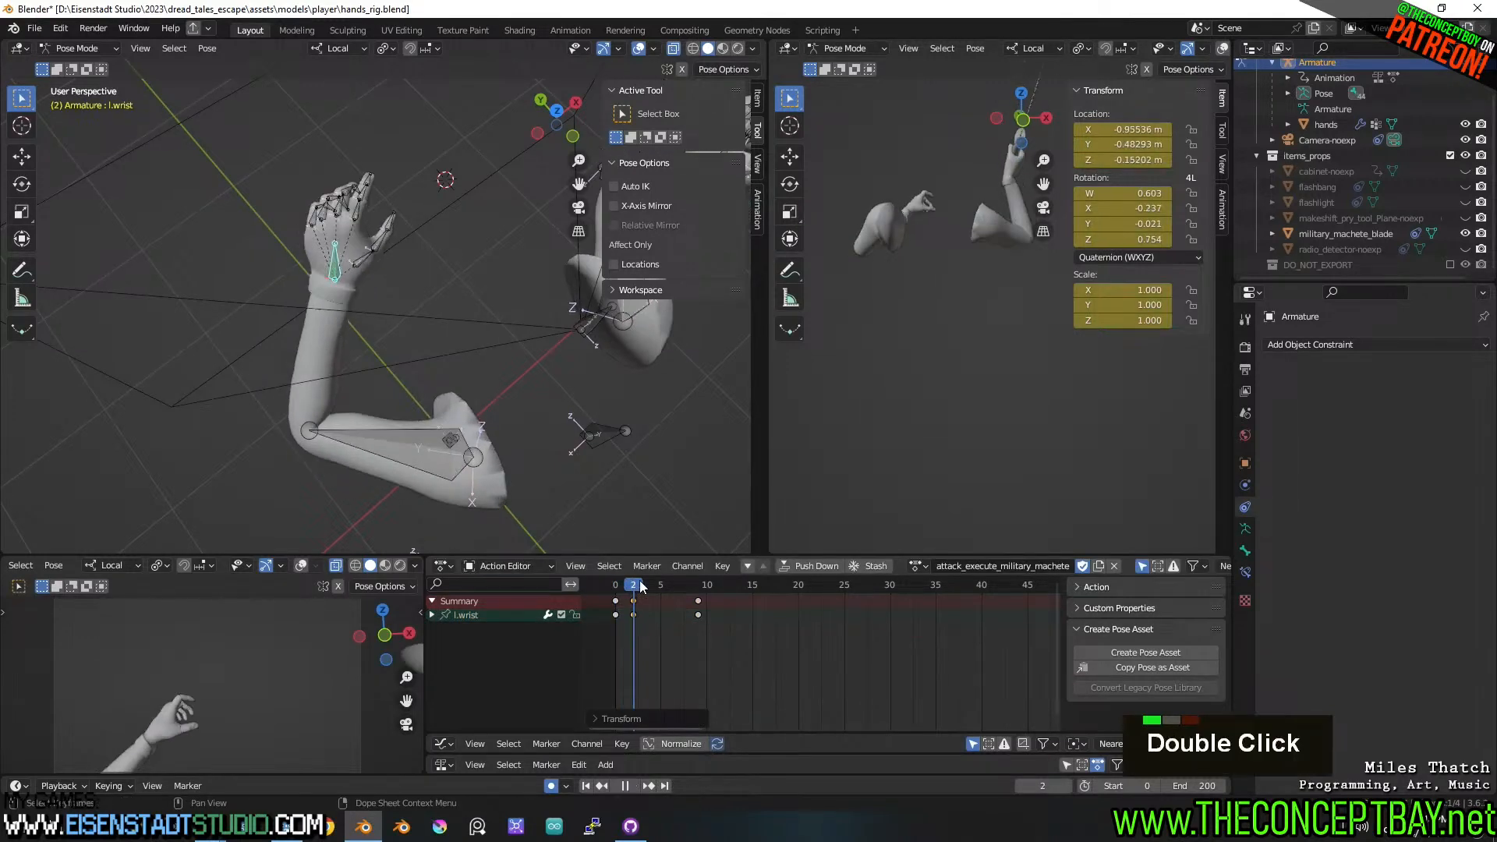
- Play back the swing and duplicate the left wrist's frame 0 keyframe onto frame 2
key("space")
key("space")
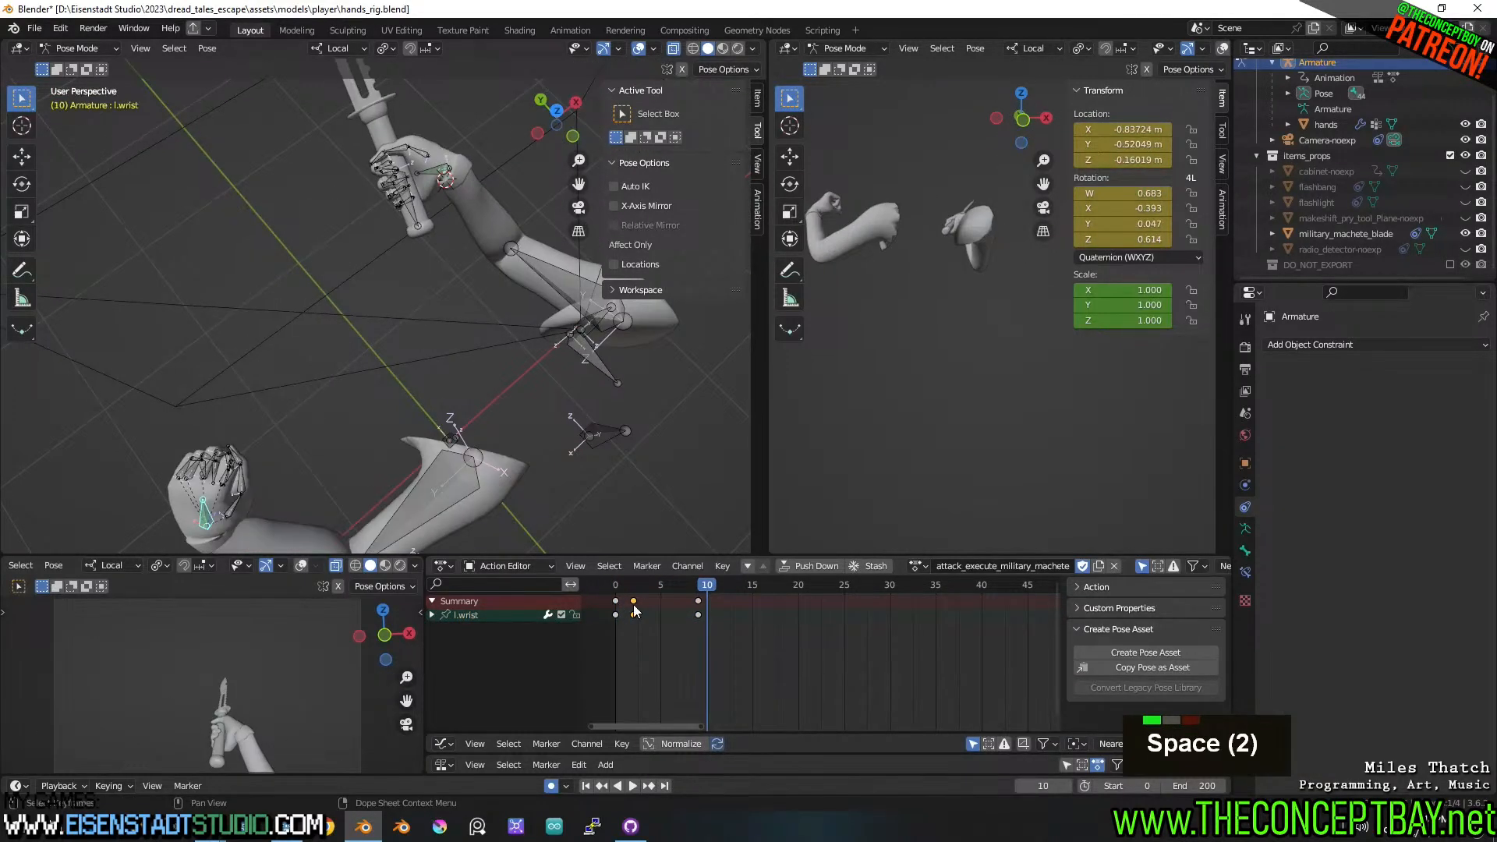
key("g")
key("Escape")
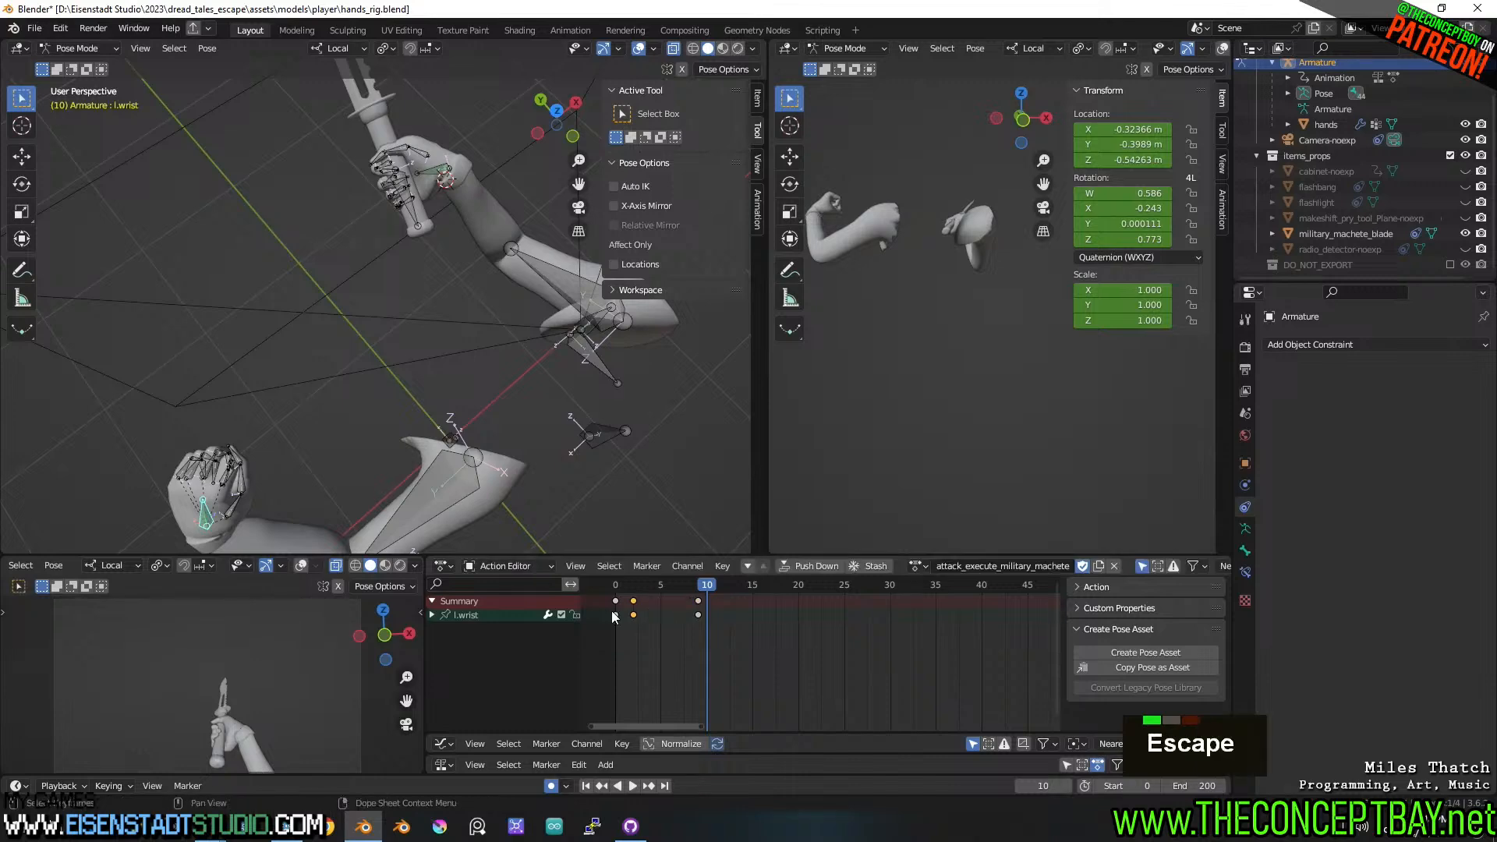
key("shift+d")
left_click(687, 615)
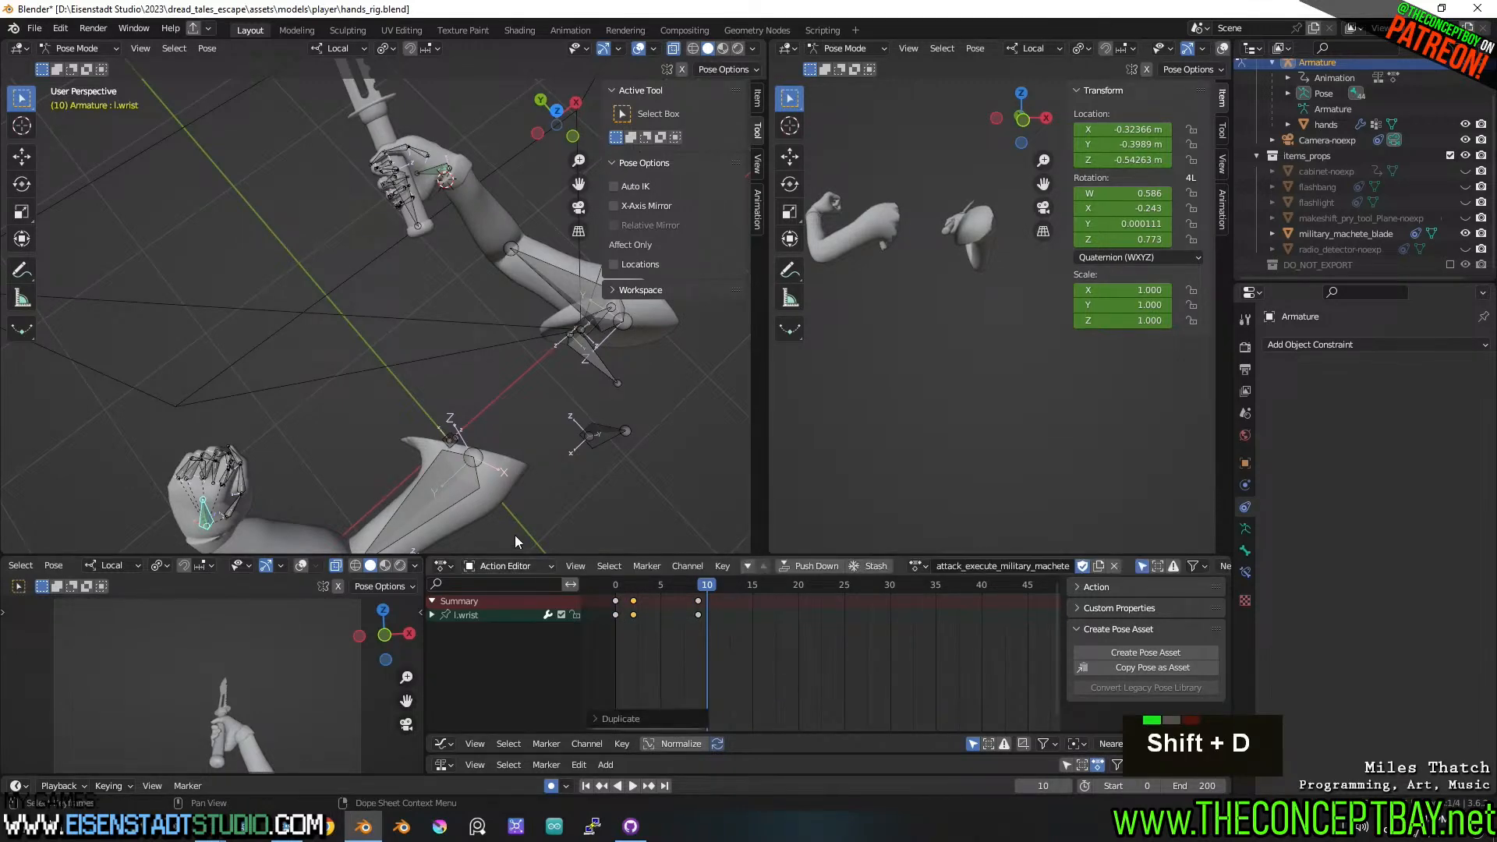
- At frame 2, move the left wrist bone about 0.02 m in X, 0.015 m in Y and 0.006 m in Z, and play back
middle_click_drag(493, 502, 522, 520)
left_click(633, 585)
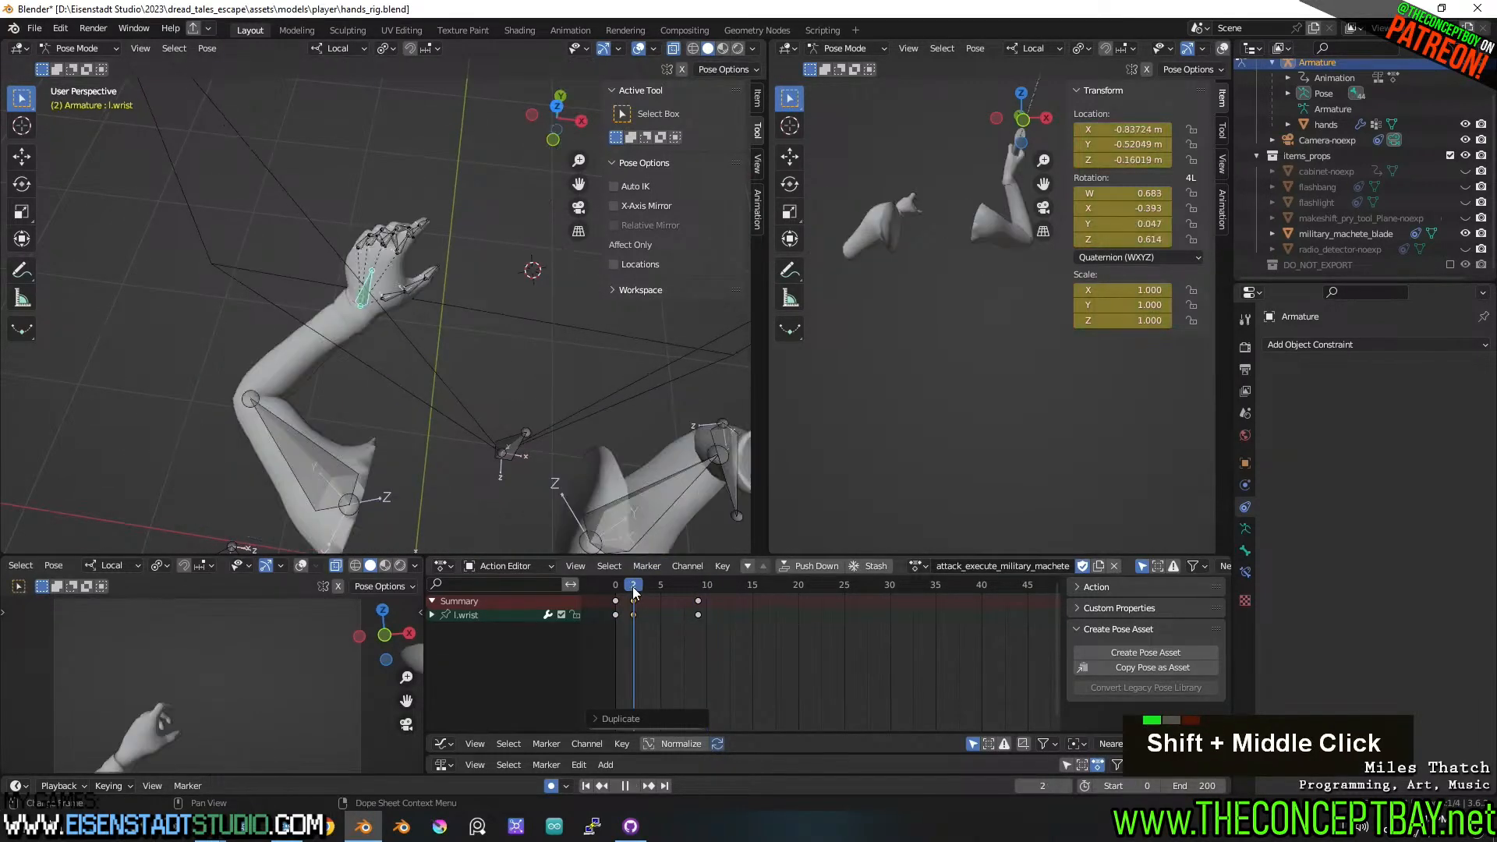
key("g")
left_click(656, 607)
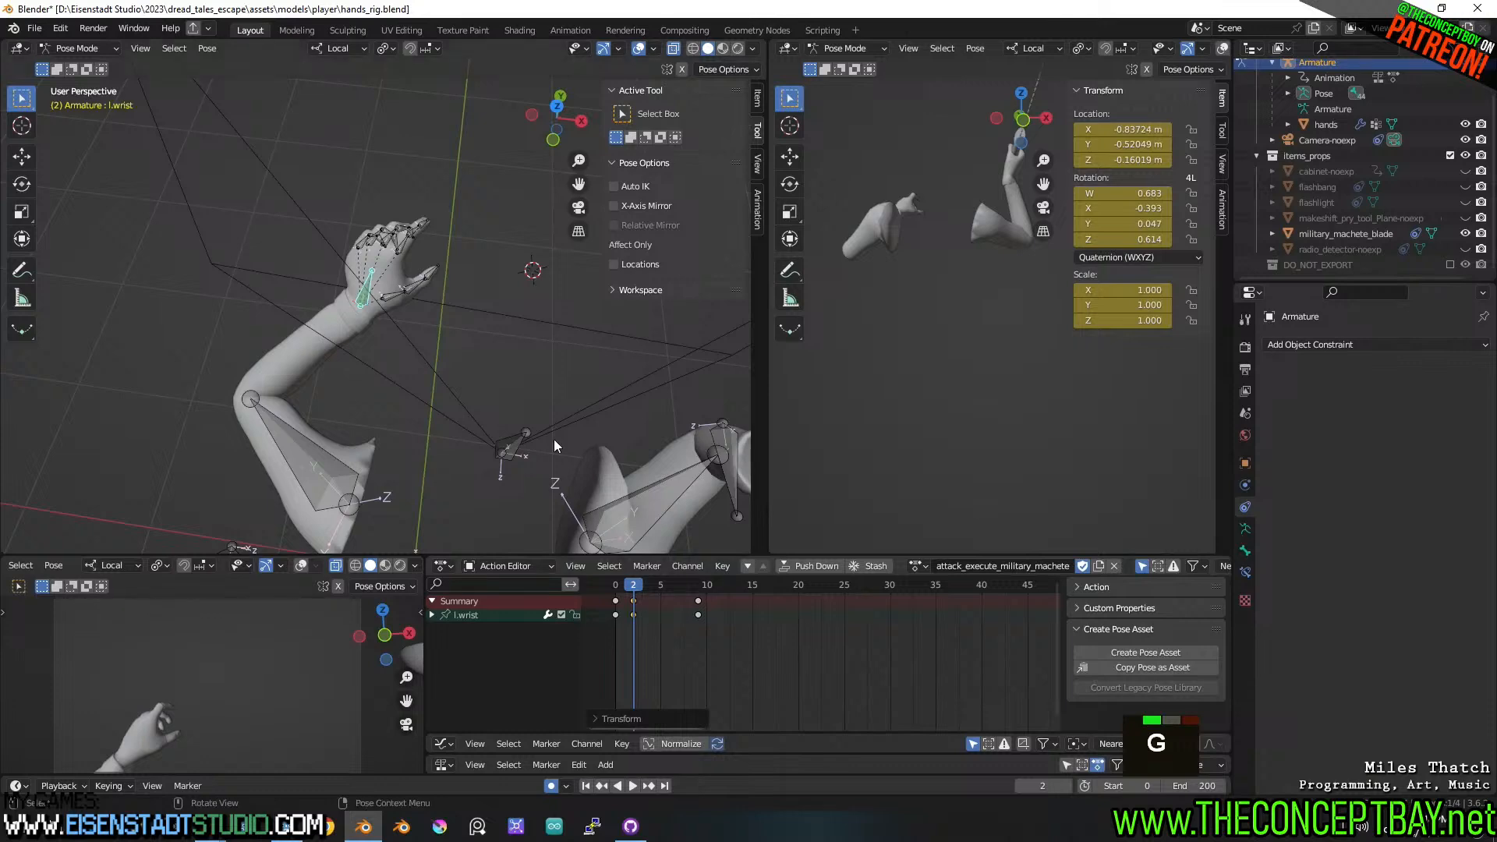
key("g")
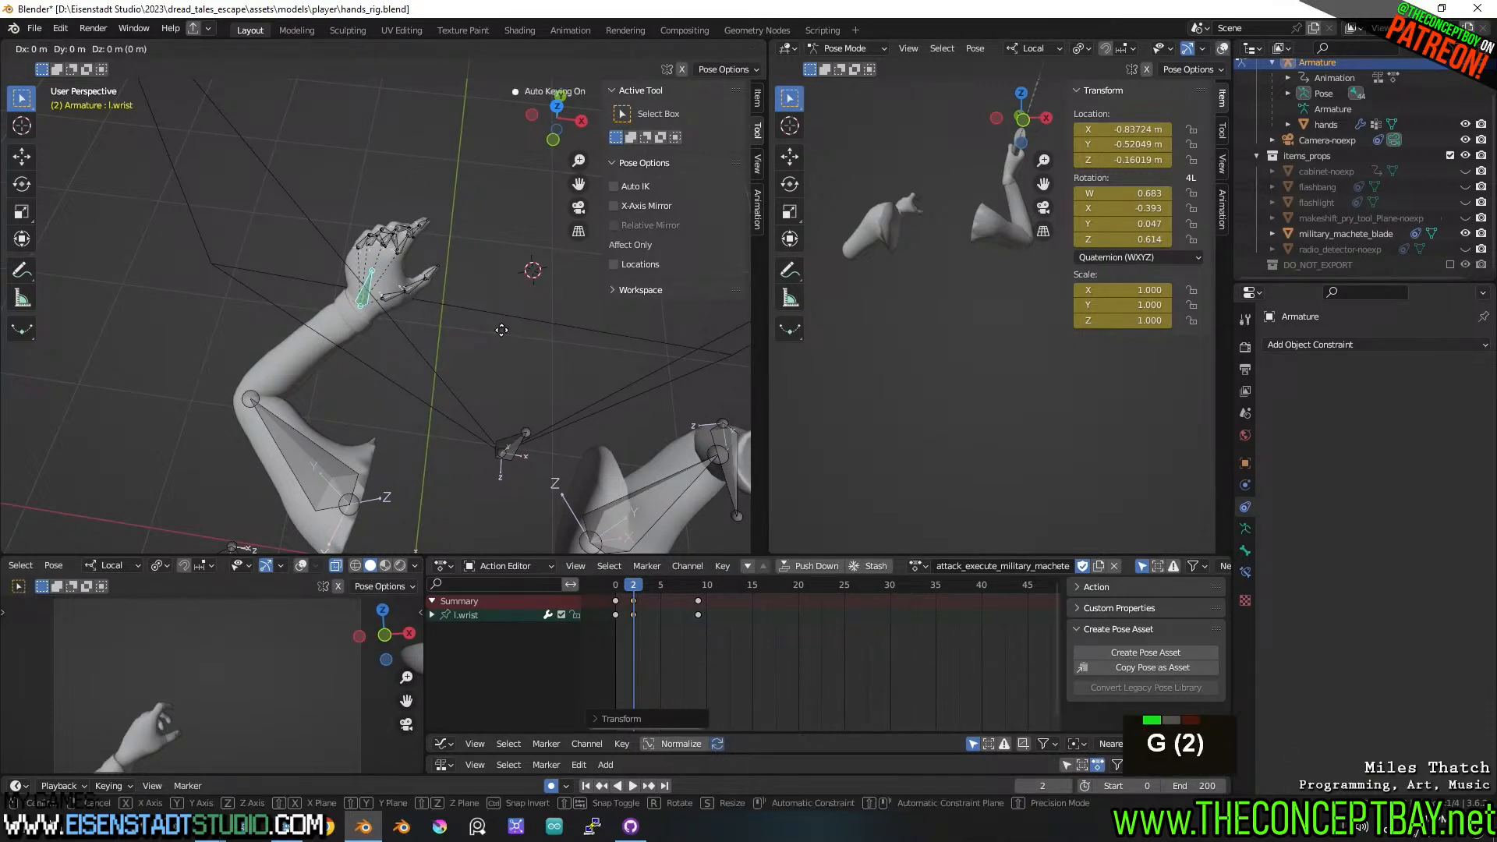
left_click(689, 539)
key("i")
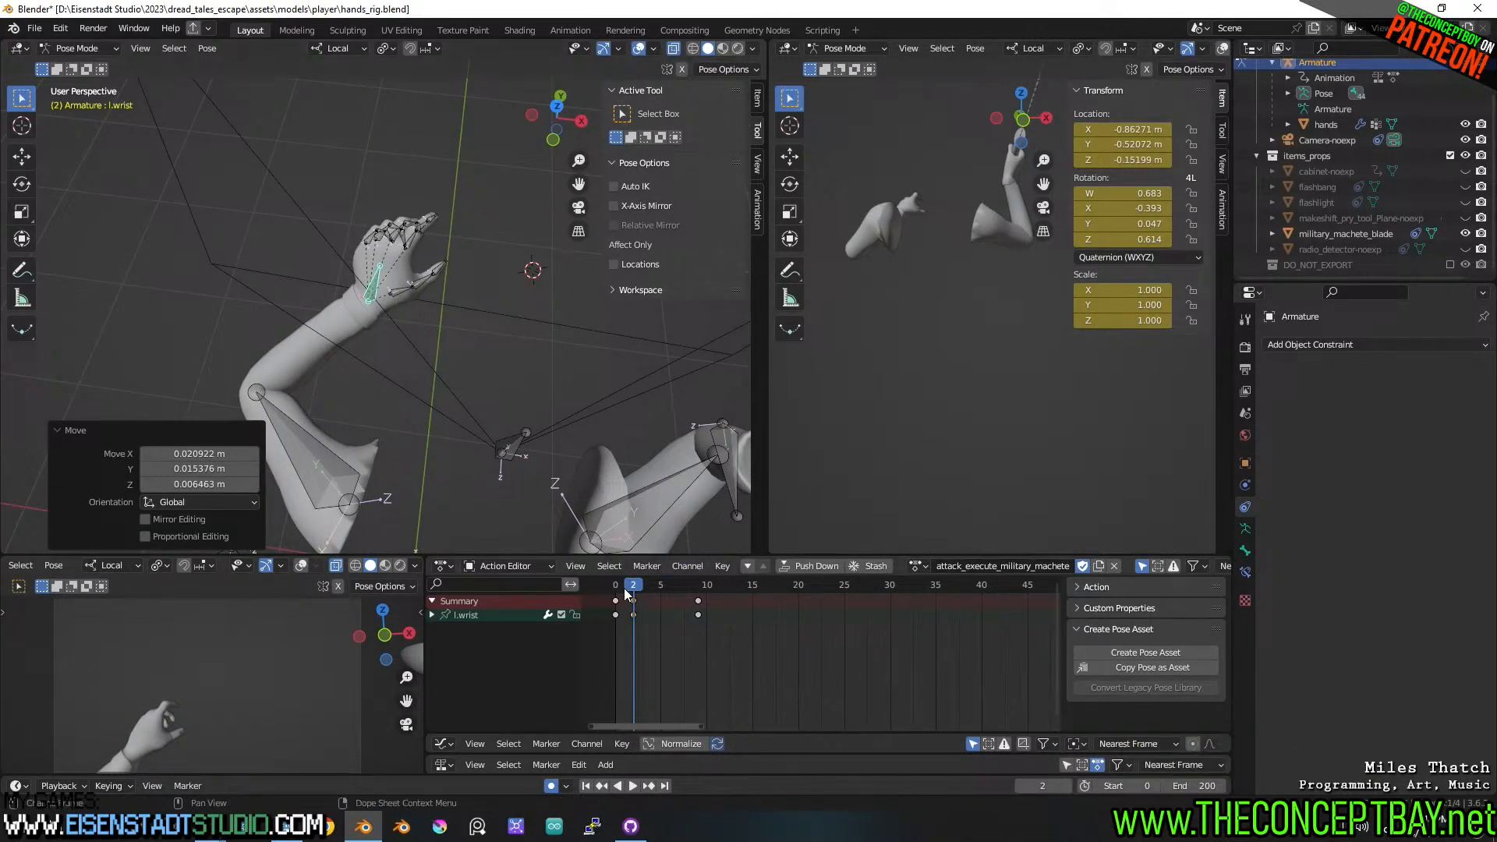
key("space")
key("space")
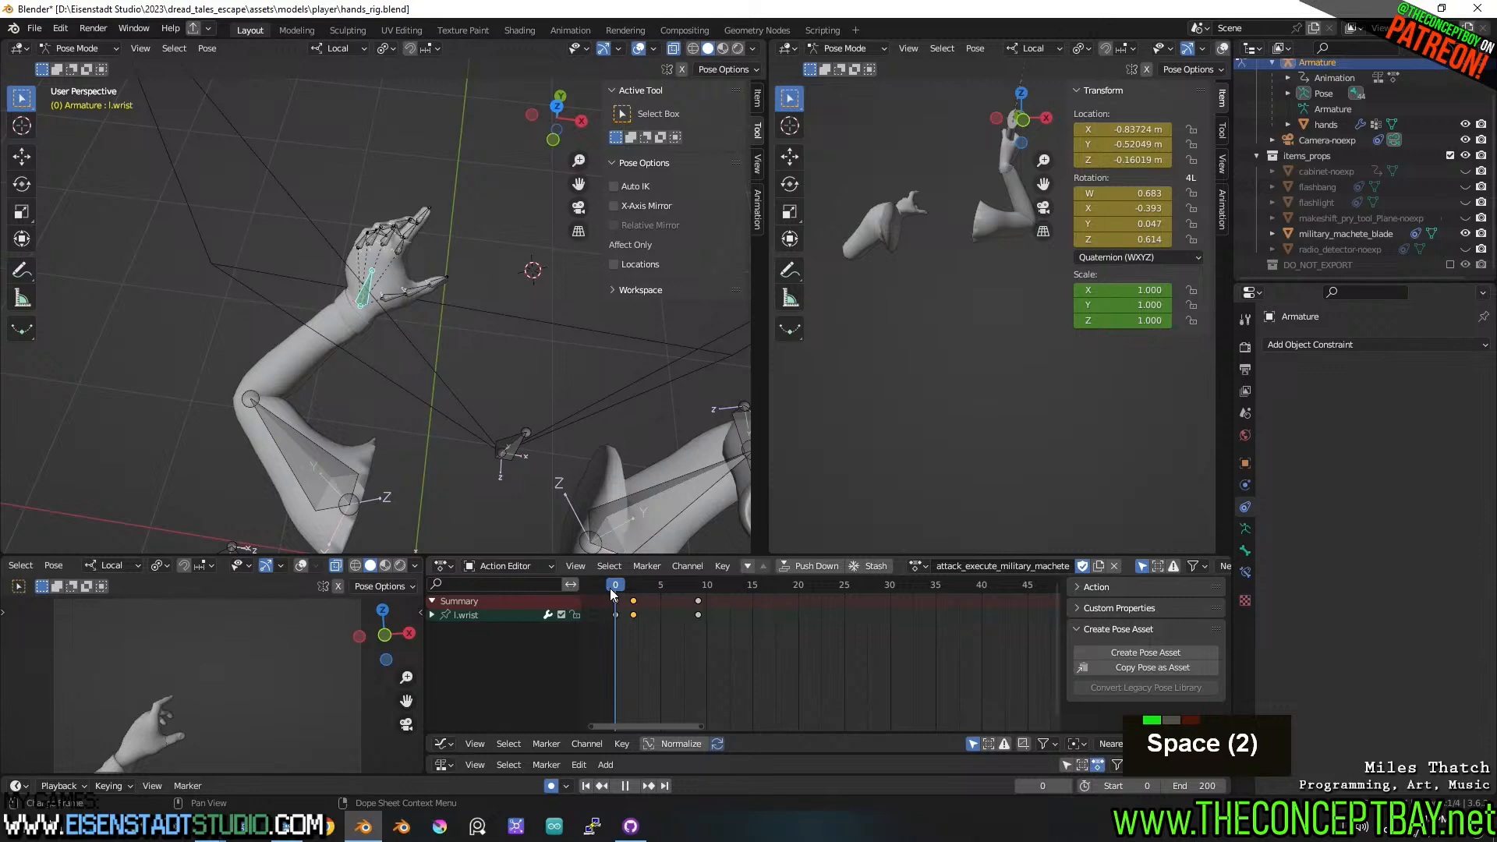
- Scrub through the swing and rotate the left wrist bone about 68° around its local Y axis at frame 9
mouse_move(609, 588)
left_mouse_down()
mouse_move(764, 603)
mouse_move(586, 610)
mouse_move(732, 600)
mouse_move(605, 597)
left_mouse_up()
left_click_drag(600, 597, 698, 593)
key("r")
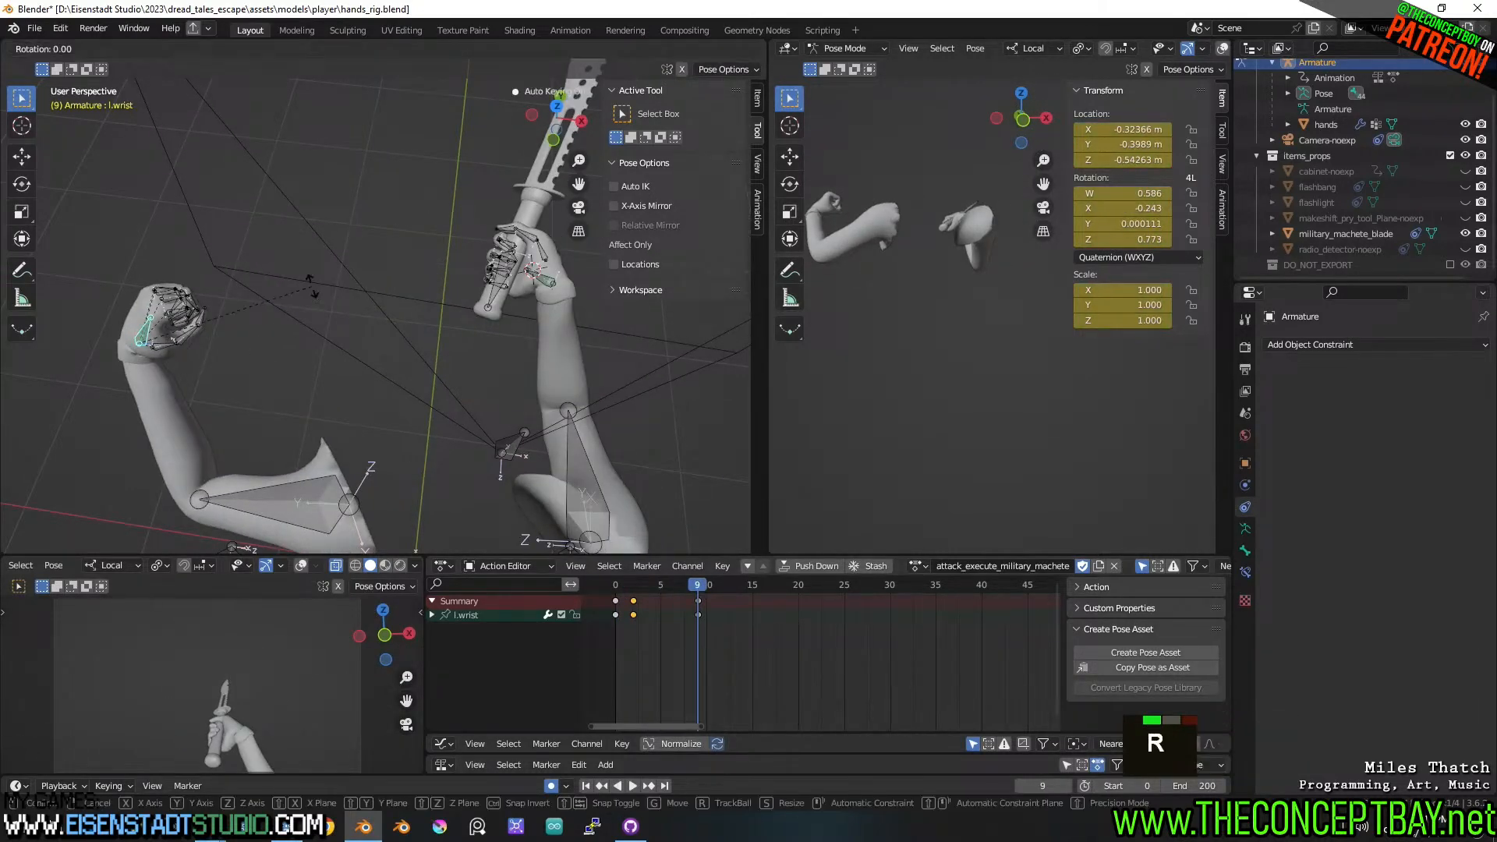
key("y")
left_click(152, 136)
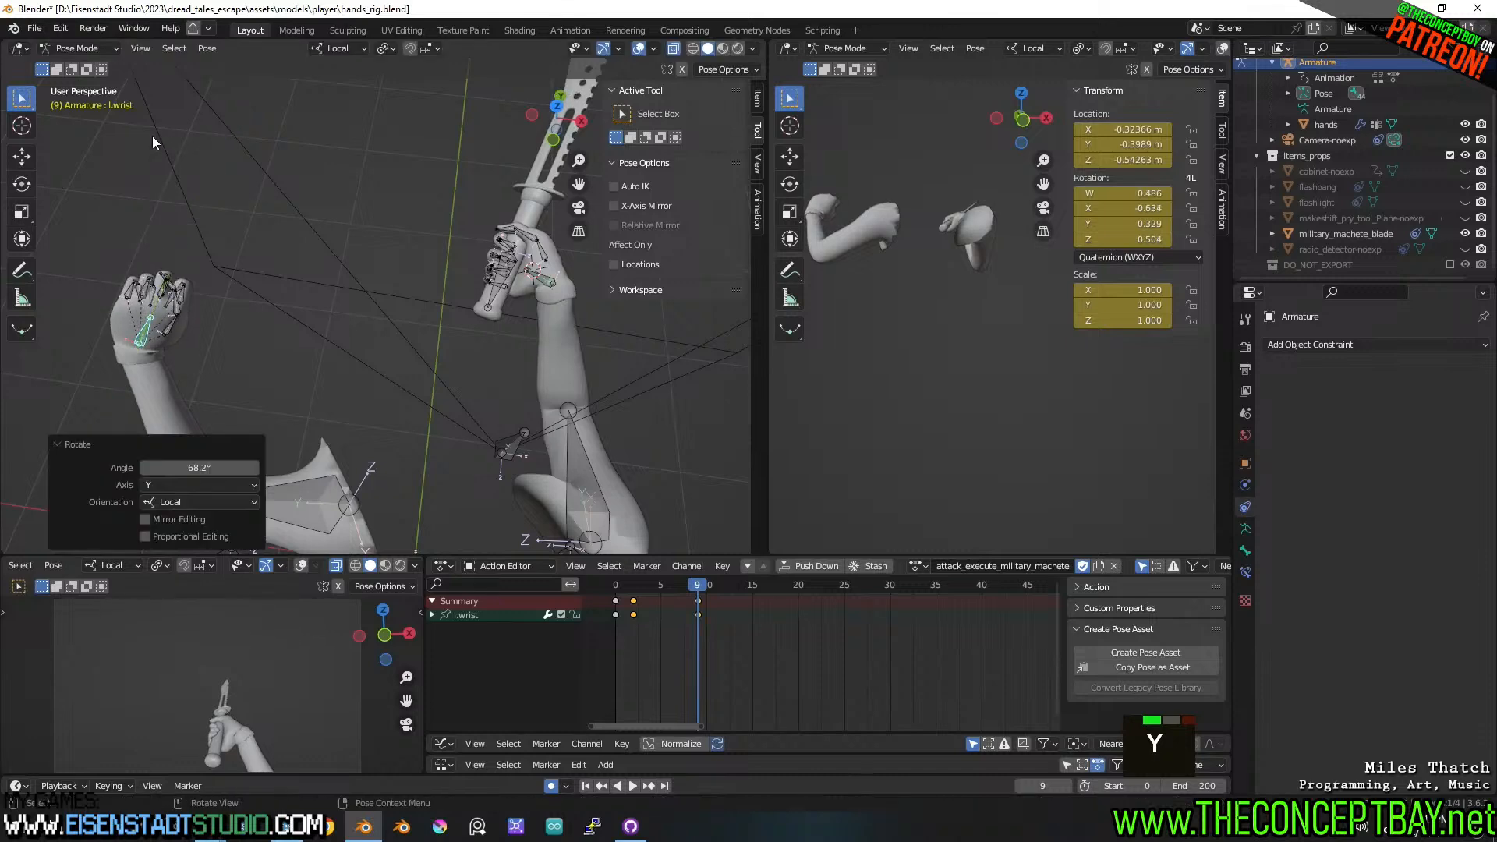
- At frame 6, rotate the left wrist bone about 54° around its local Y axis and play back the swing
left_click_drag(628, 589, 672, 584)
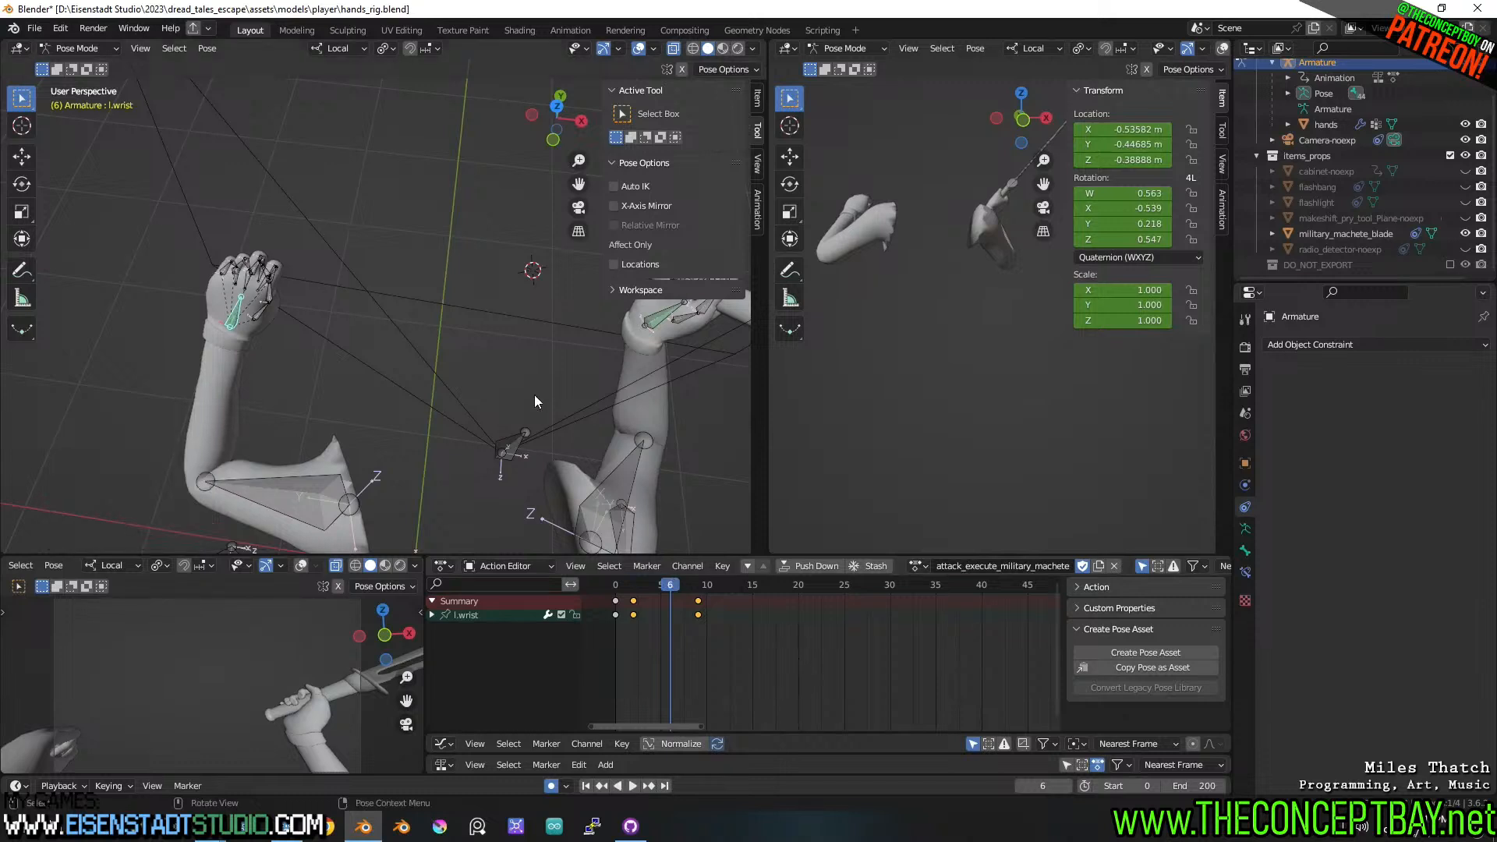
key("r")
key("x")
key("y")
key("y")
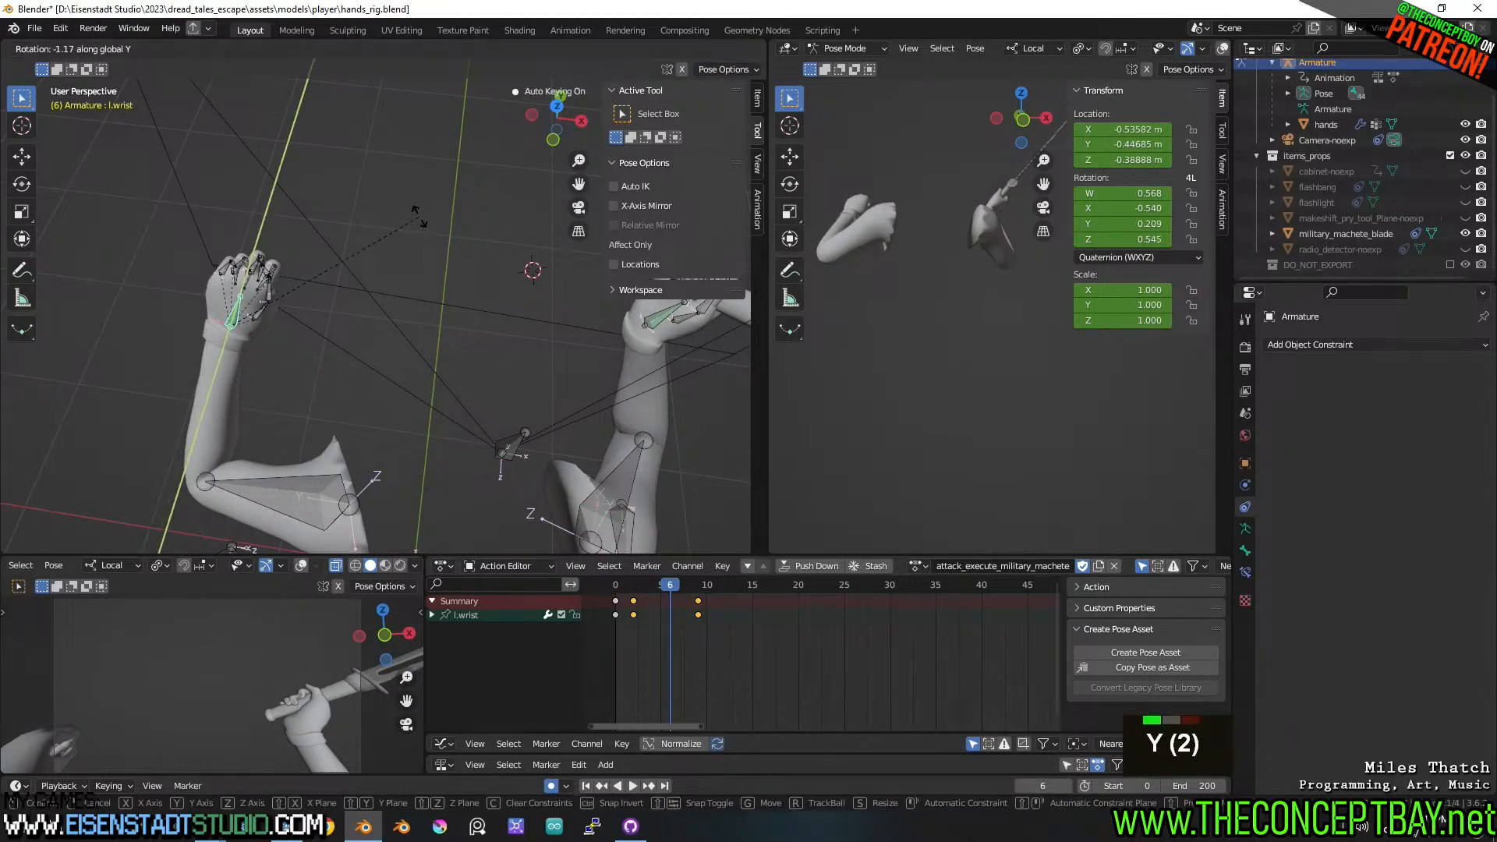
key("y")
key("y")
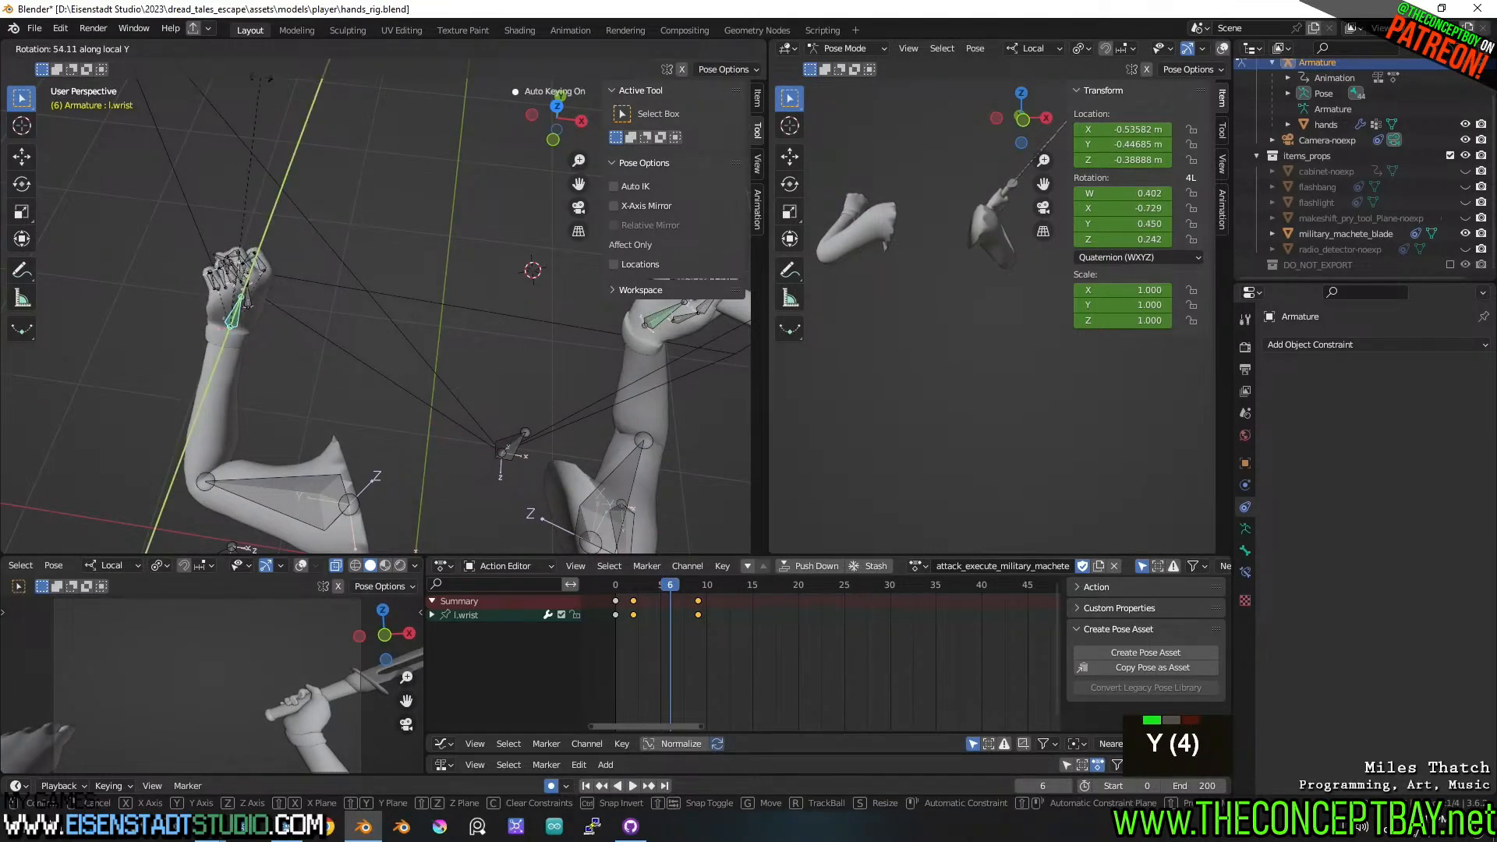
left_click(567, 390)
key("space")
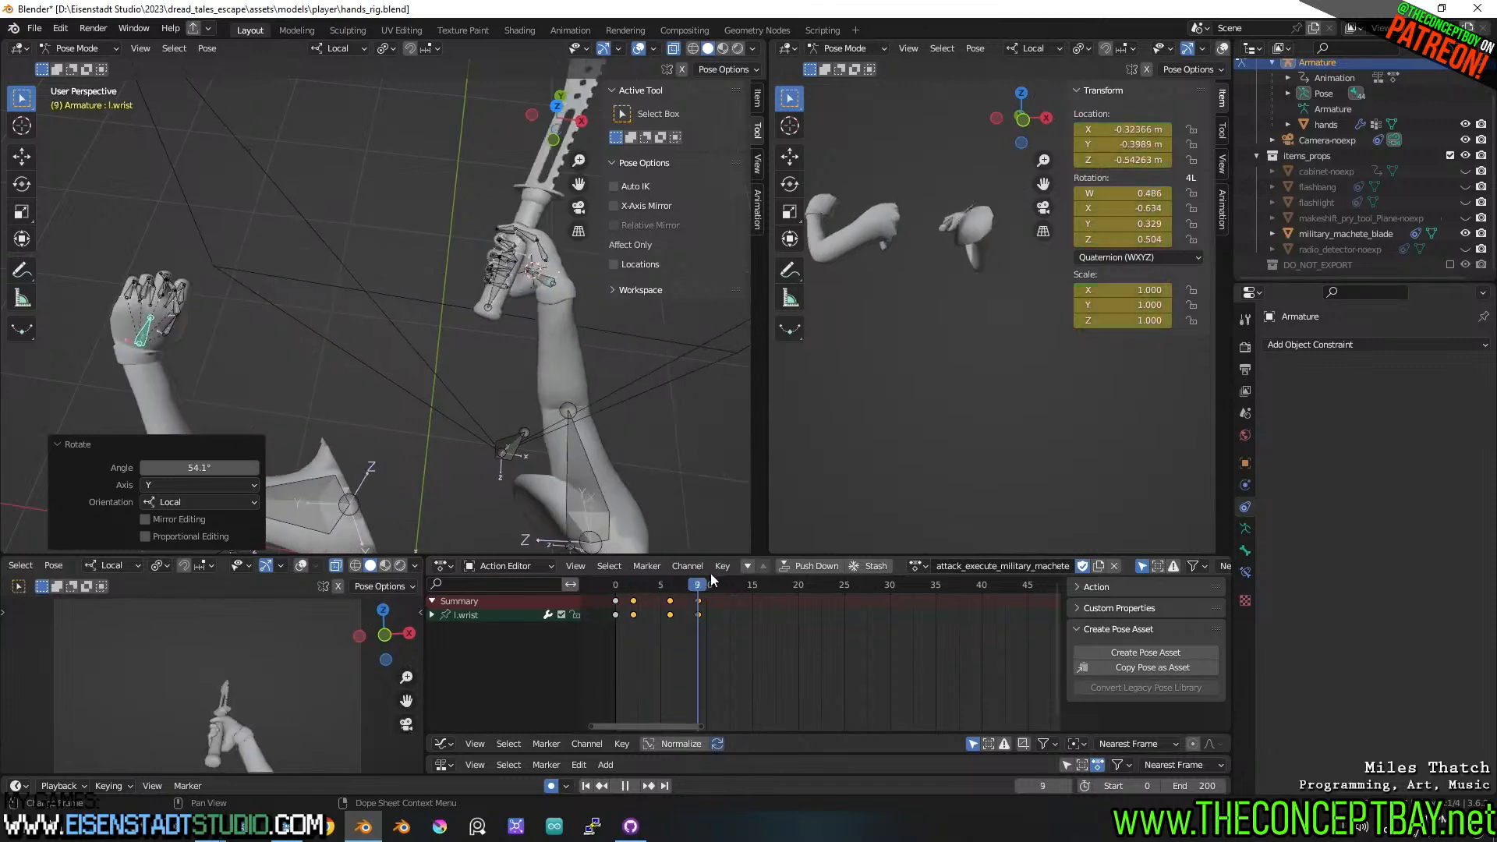
key("space")
- Rotate the left wrist bone about 44° at frame 6 from a side viewpoint and review the motion
left_click(668, 577)
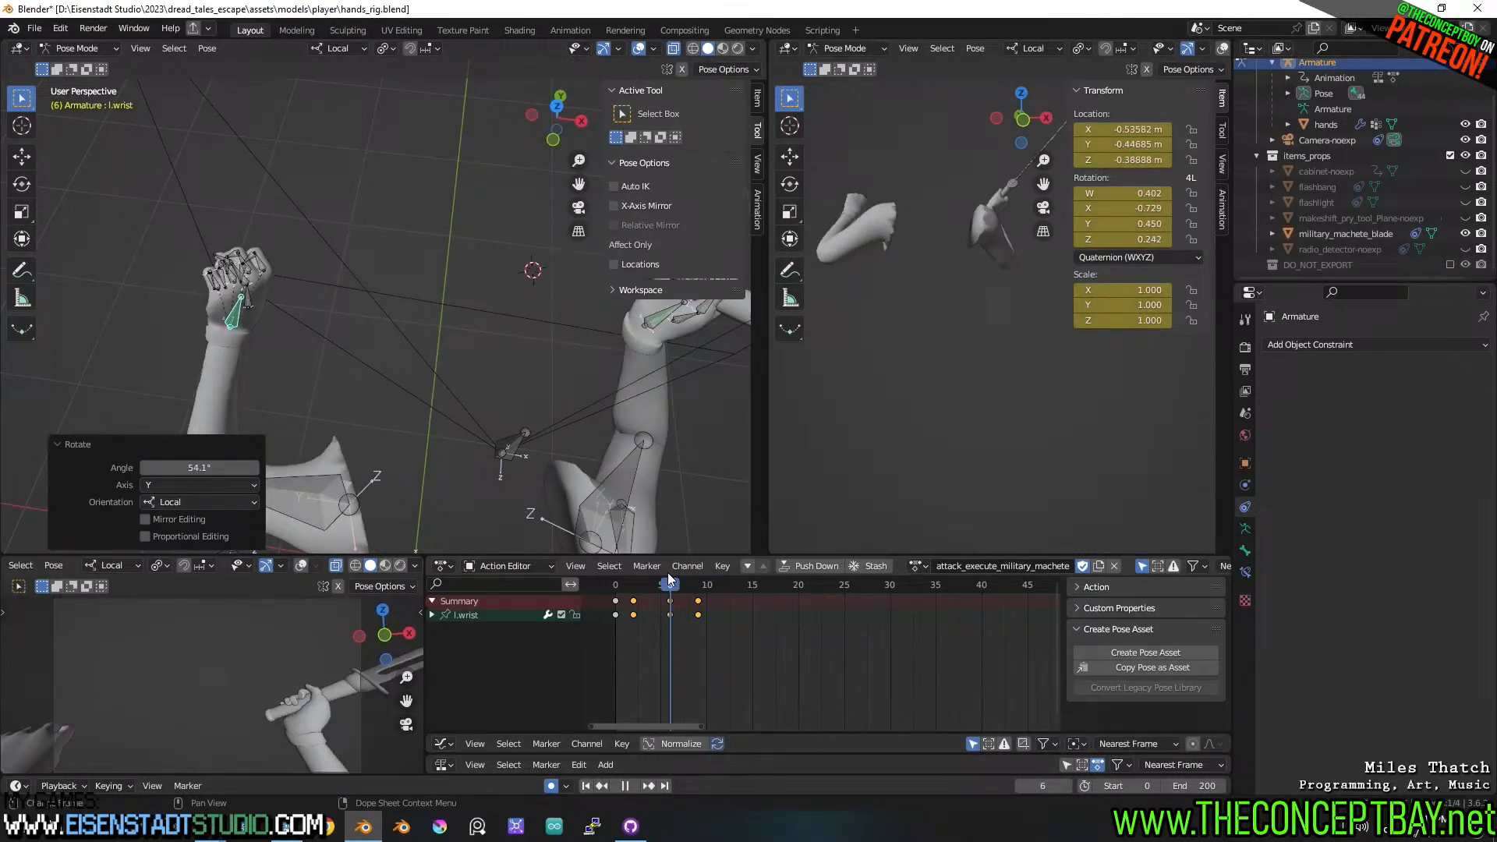
middle_click_drag(527, 425, 442, 372)
key("r")
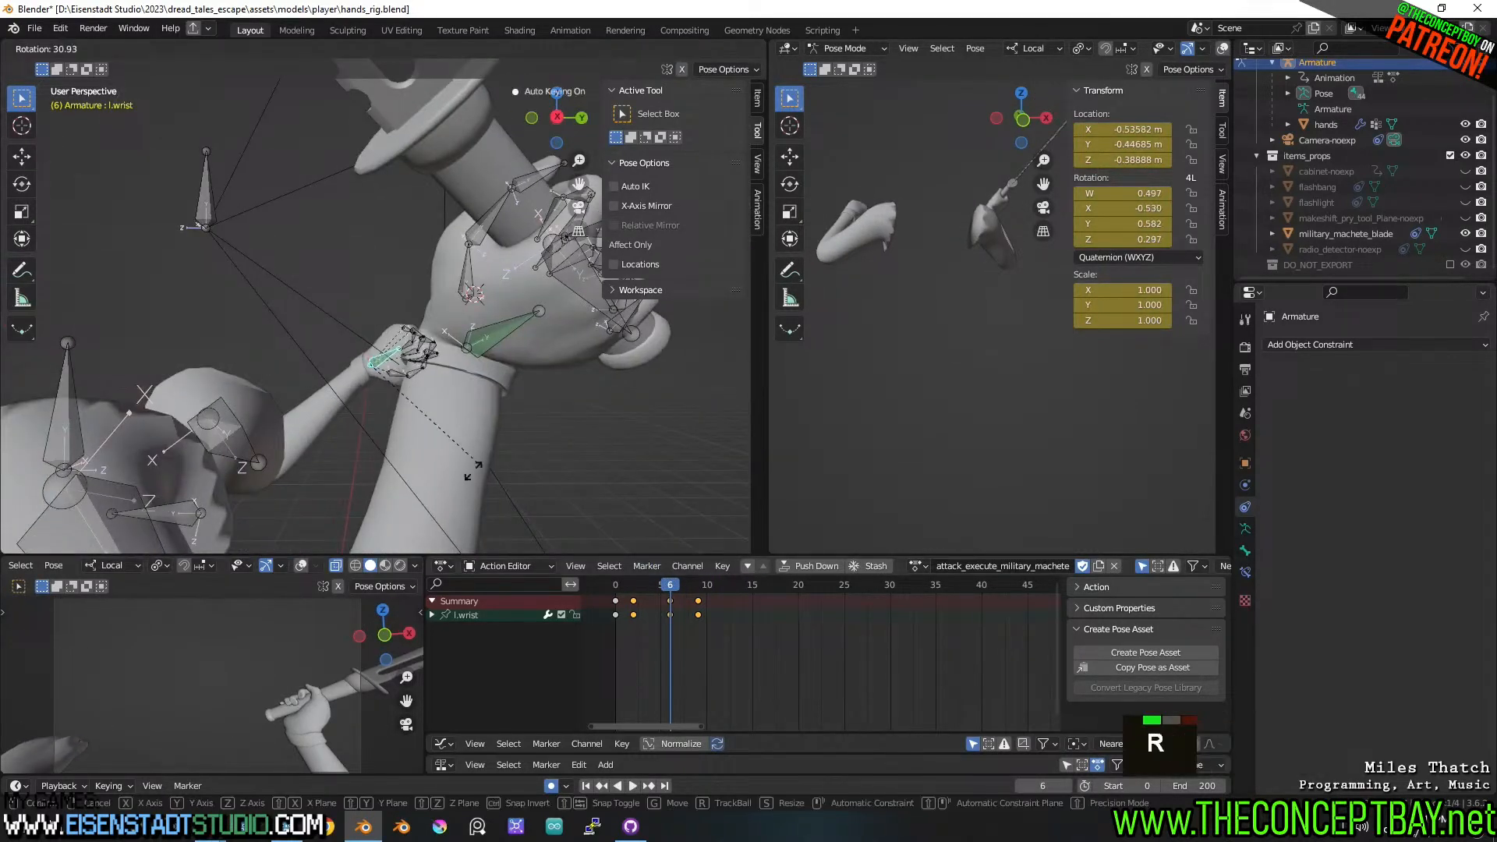
left_click(494, 485)
key("space")
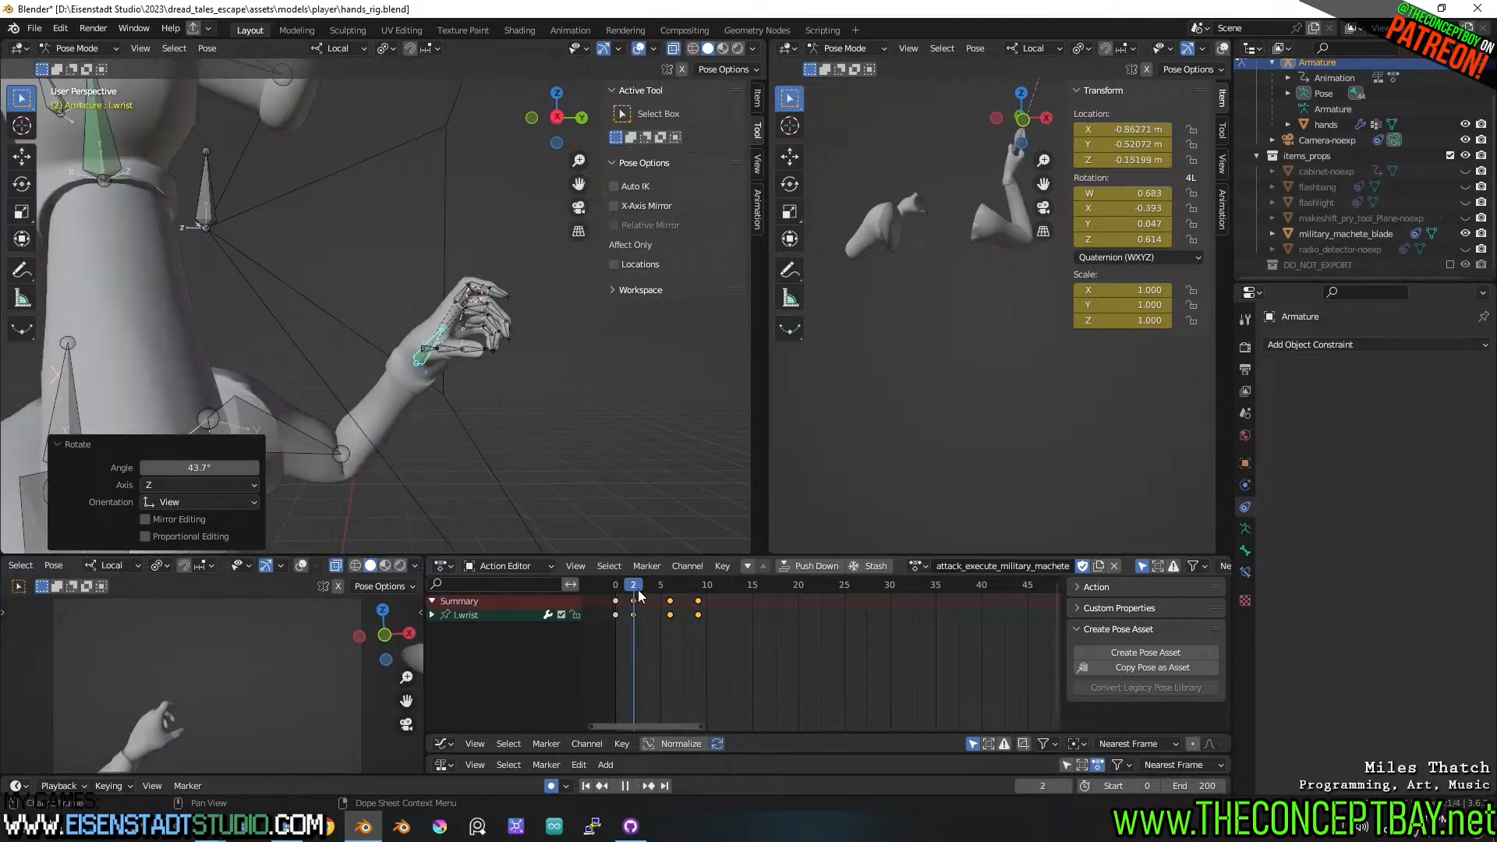
left_click(669, 584)
left_click_drag(668, 584, 591, 568)
- Select the head bone, rotate it about 6° at frame 7 as seen from above, and play back
scroll(468, 296, "down", 4)
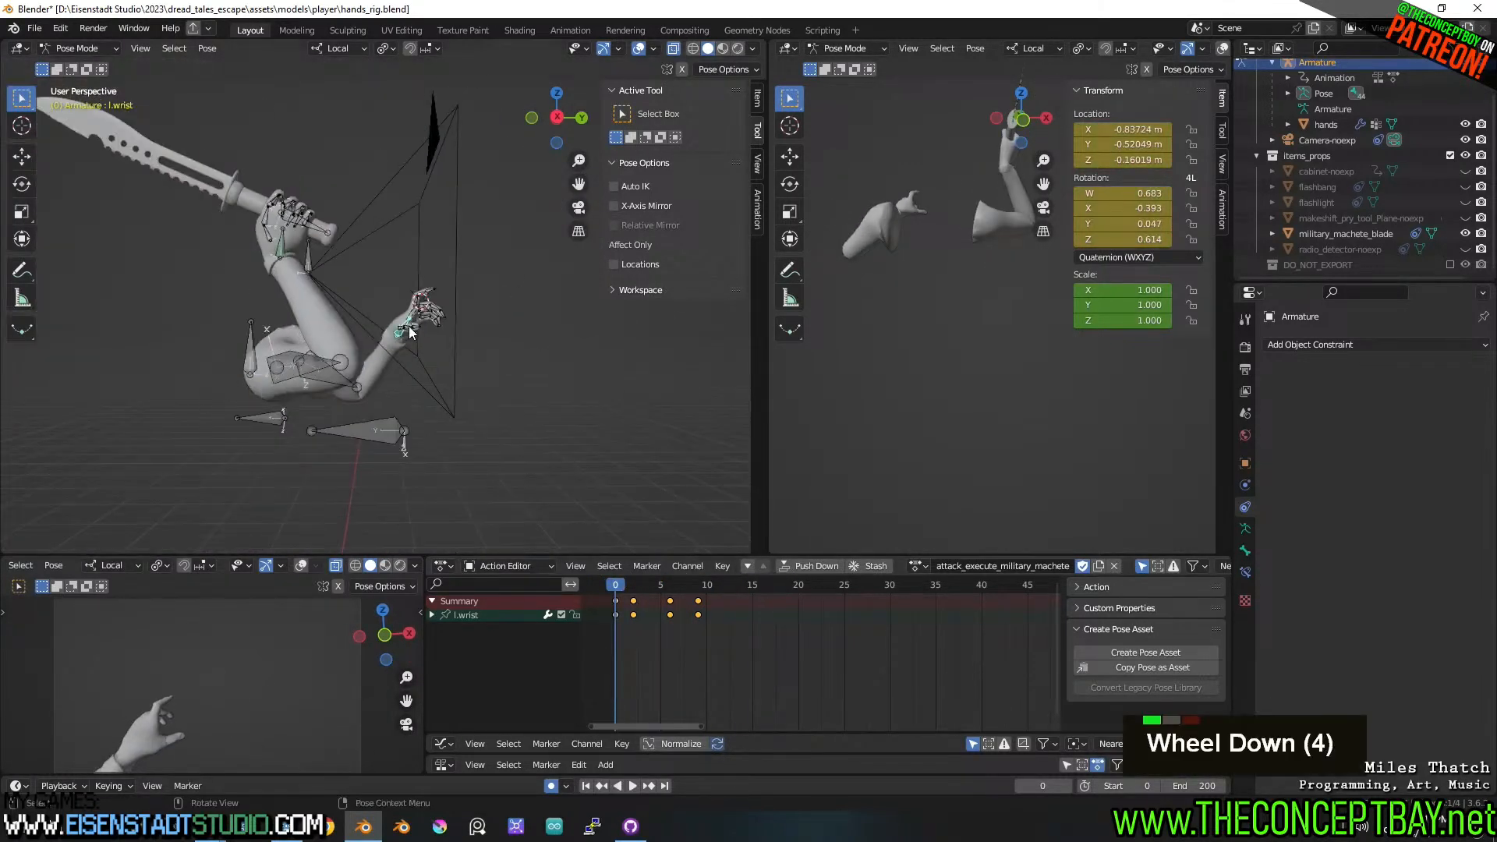
mouse_move(437, 304)
middle_mouse_down()
mouse_move(477, 282)
mouse_move(382, 290)
mouse_move(410, 285)
mouse_move(408, 309)
middle_mouse_up()
left_click(413, 265)
right_click(401, 319)
left_click(442, 399)
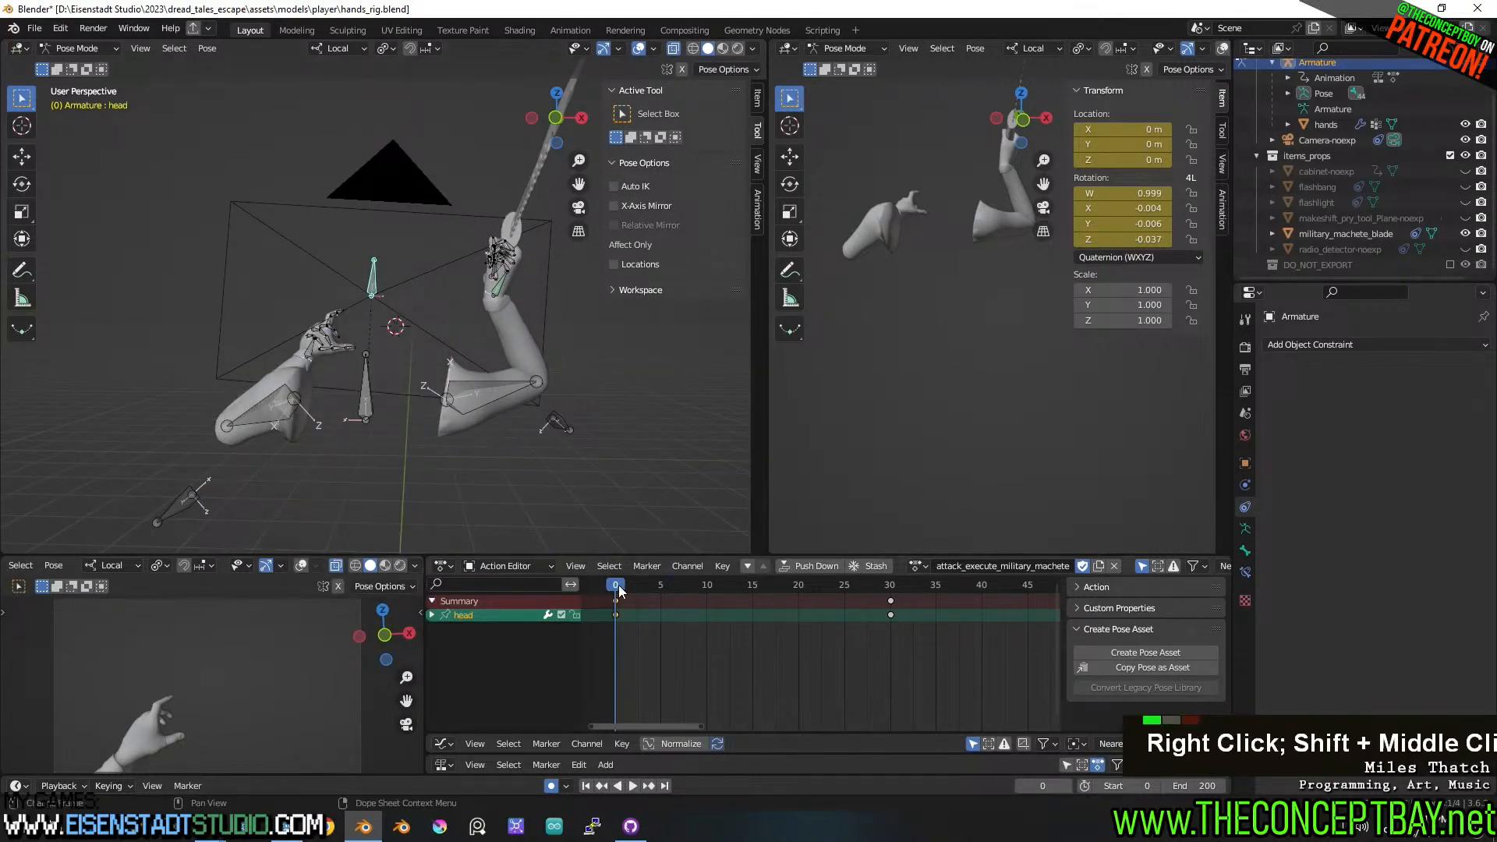
left_click_drag(620, 592, 677, 584)
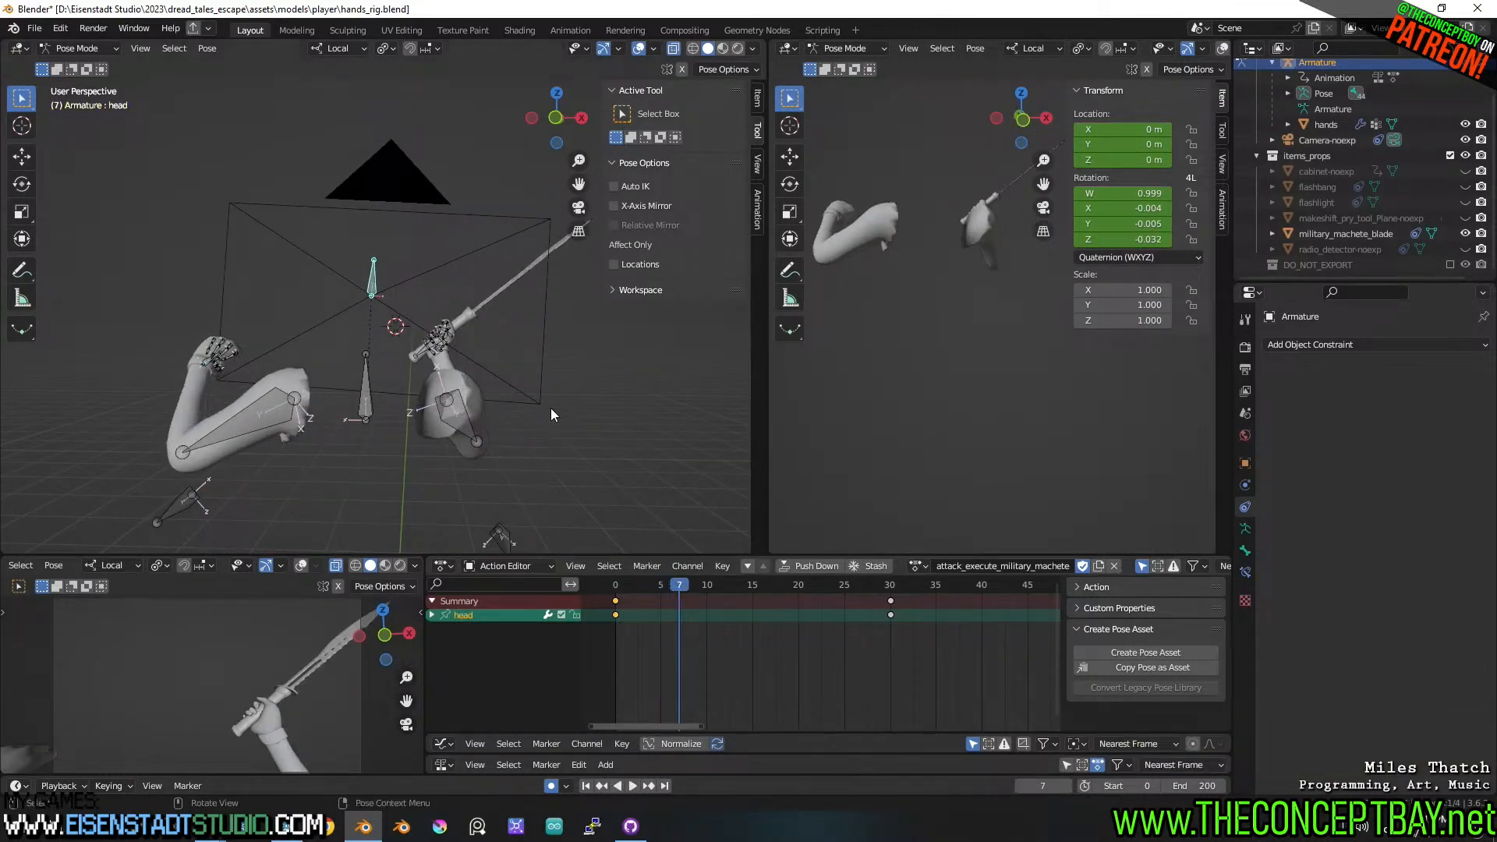
middle_click_drag(551, 410, 523, 552)
middle_click_drag(468, 378, 573, 399, "shift")
key("r")
left_click(572, 423)
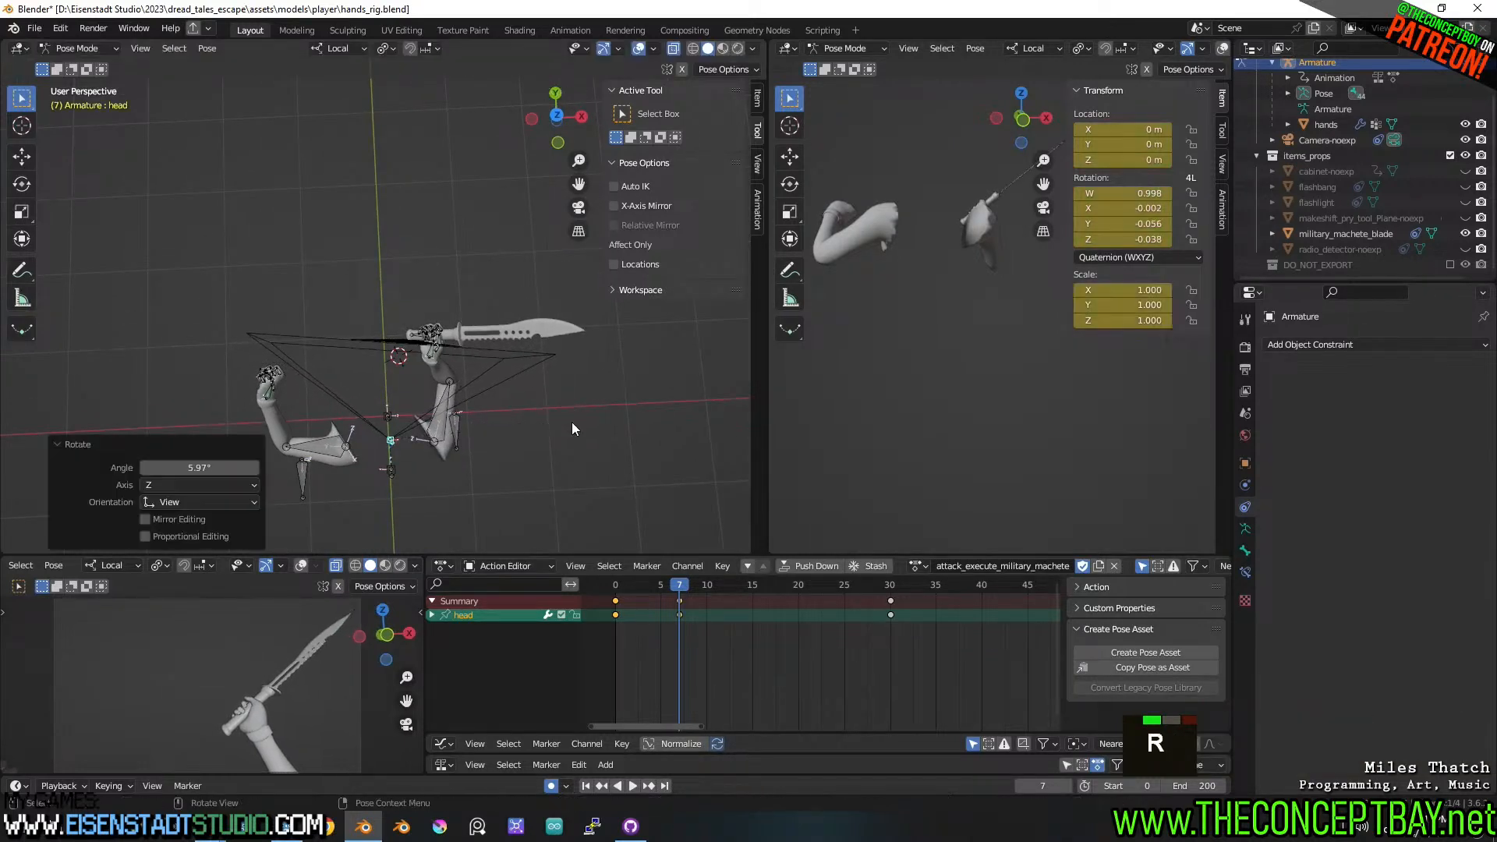
key("space")
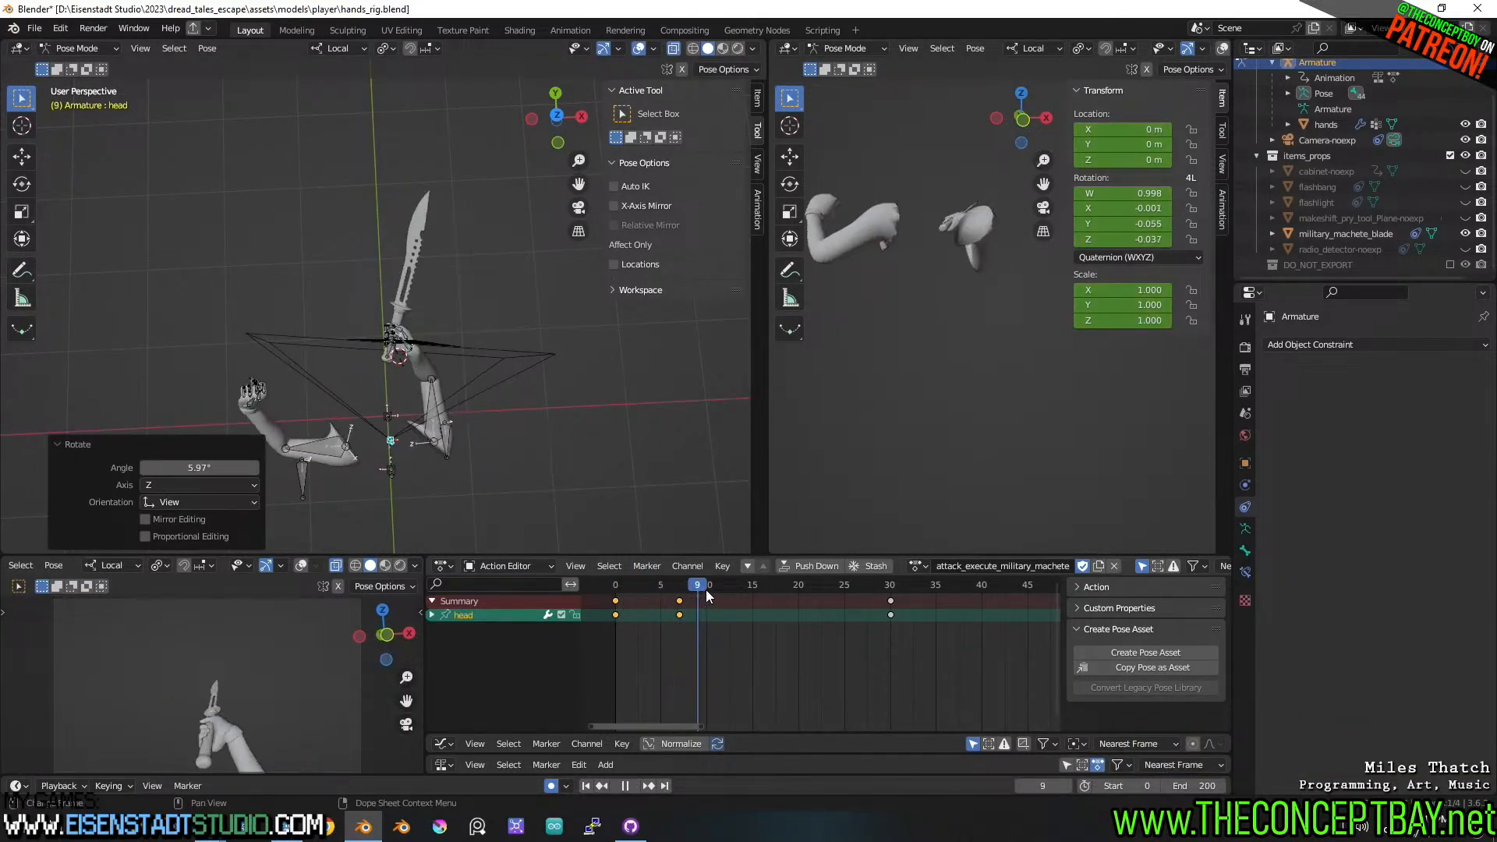
key("space")
- Duplicate the head bone's frame 30 keyframe to frame 19 and review the timing
left_click(892, 601)
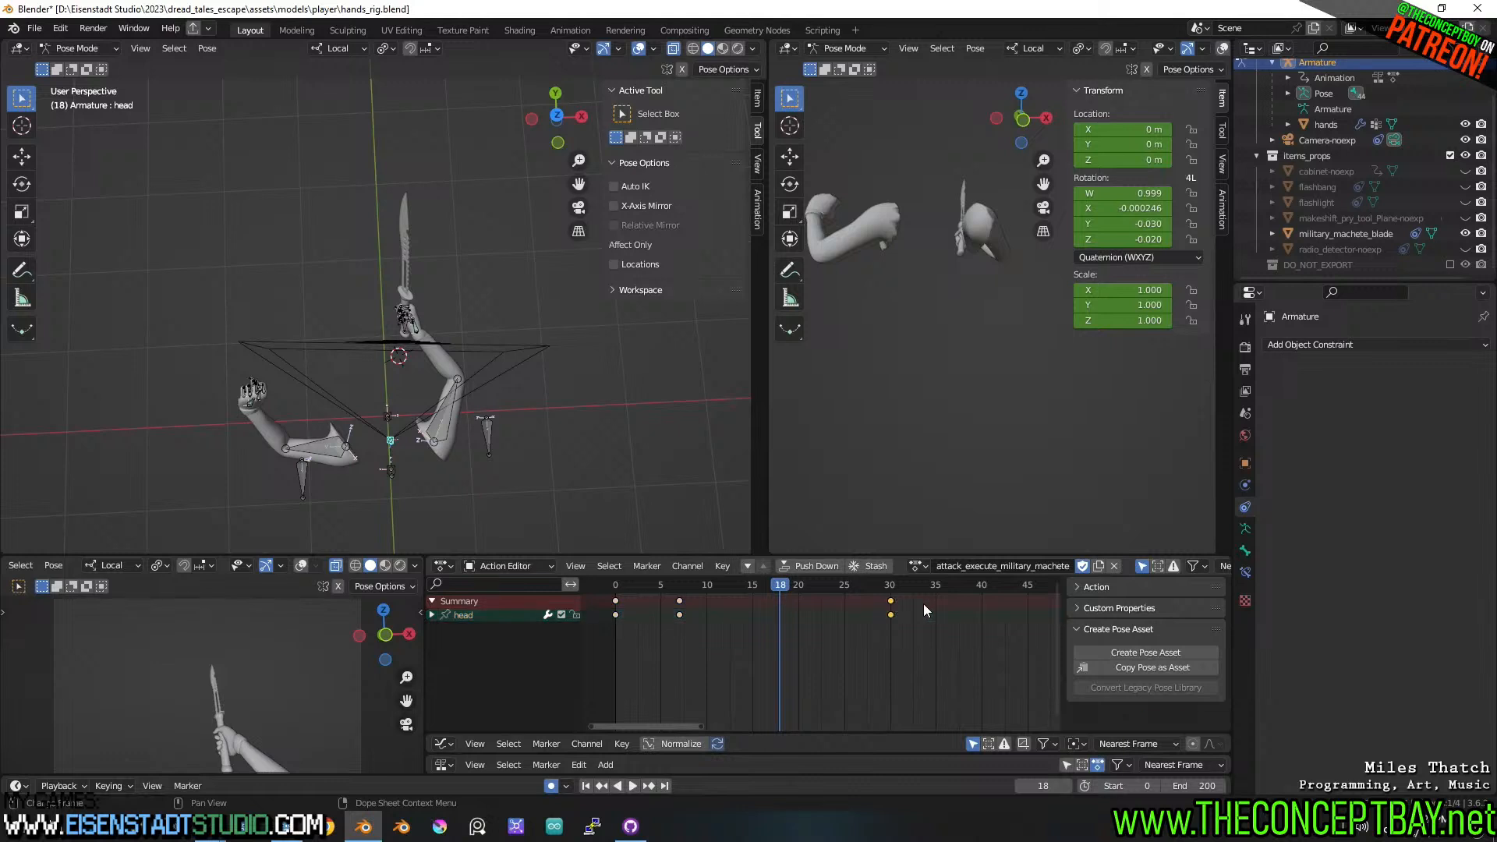
key("shift+d")
left_click(825, 611)
key("space")
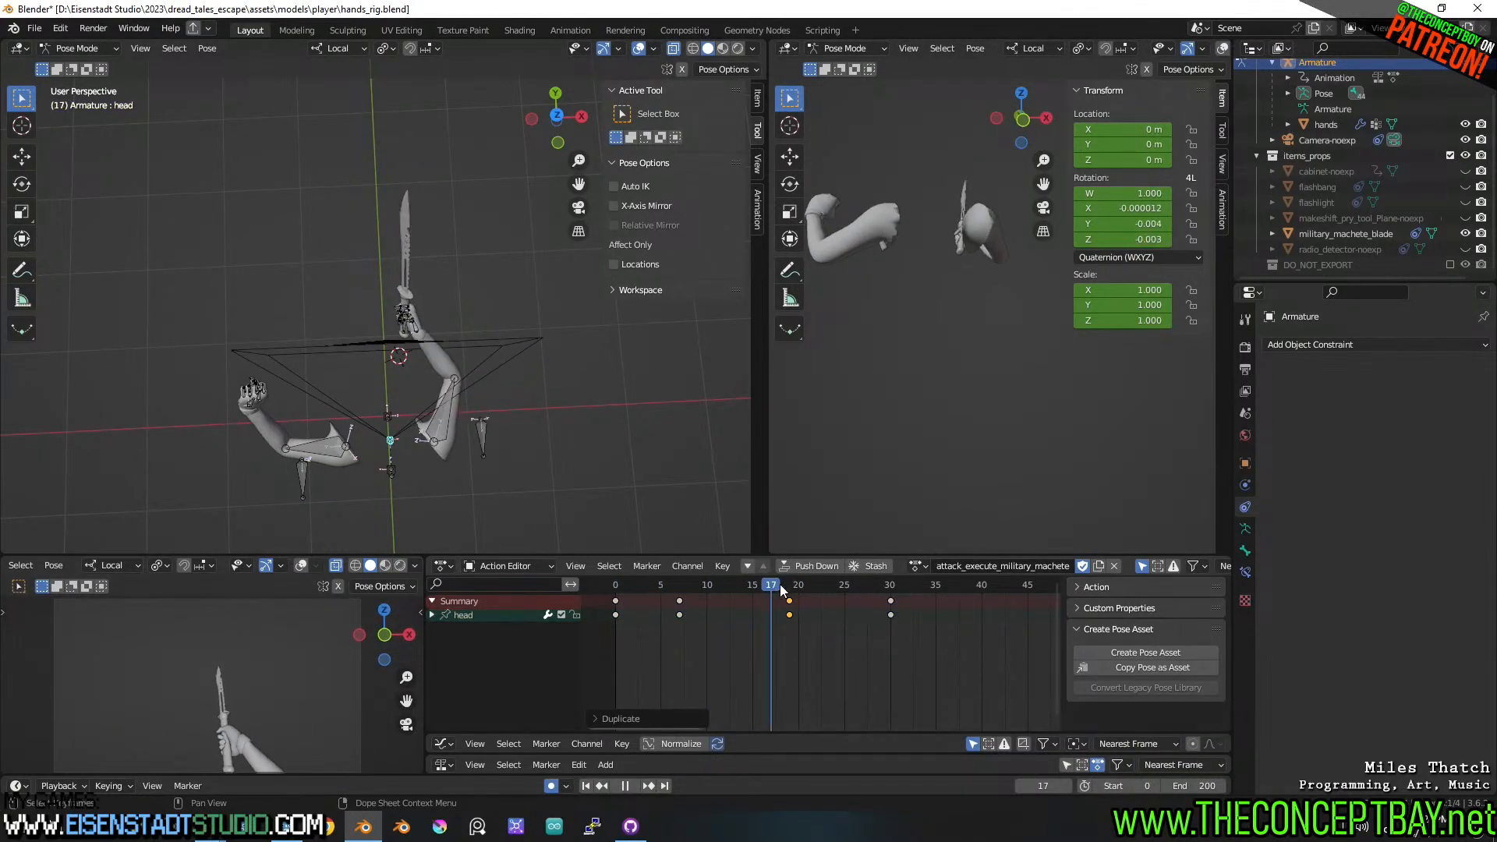
left_click_drag(708, 585, 752, 583)
key("space")
- Move the head bone's frame 19 keyframe to frame 14 and review the timing
key("g")
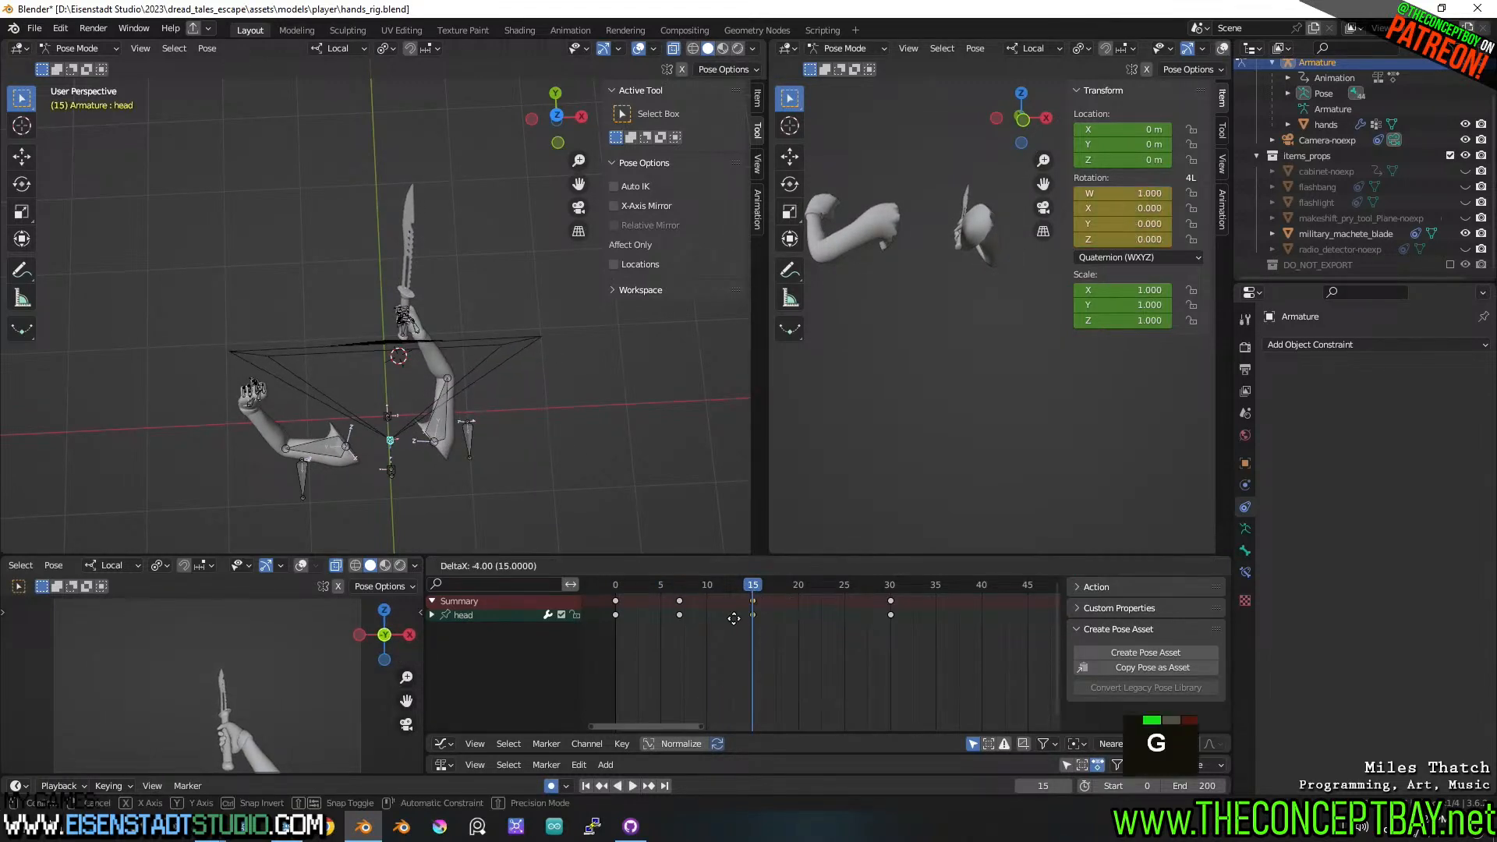
left_click(744, 611)
key("space")
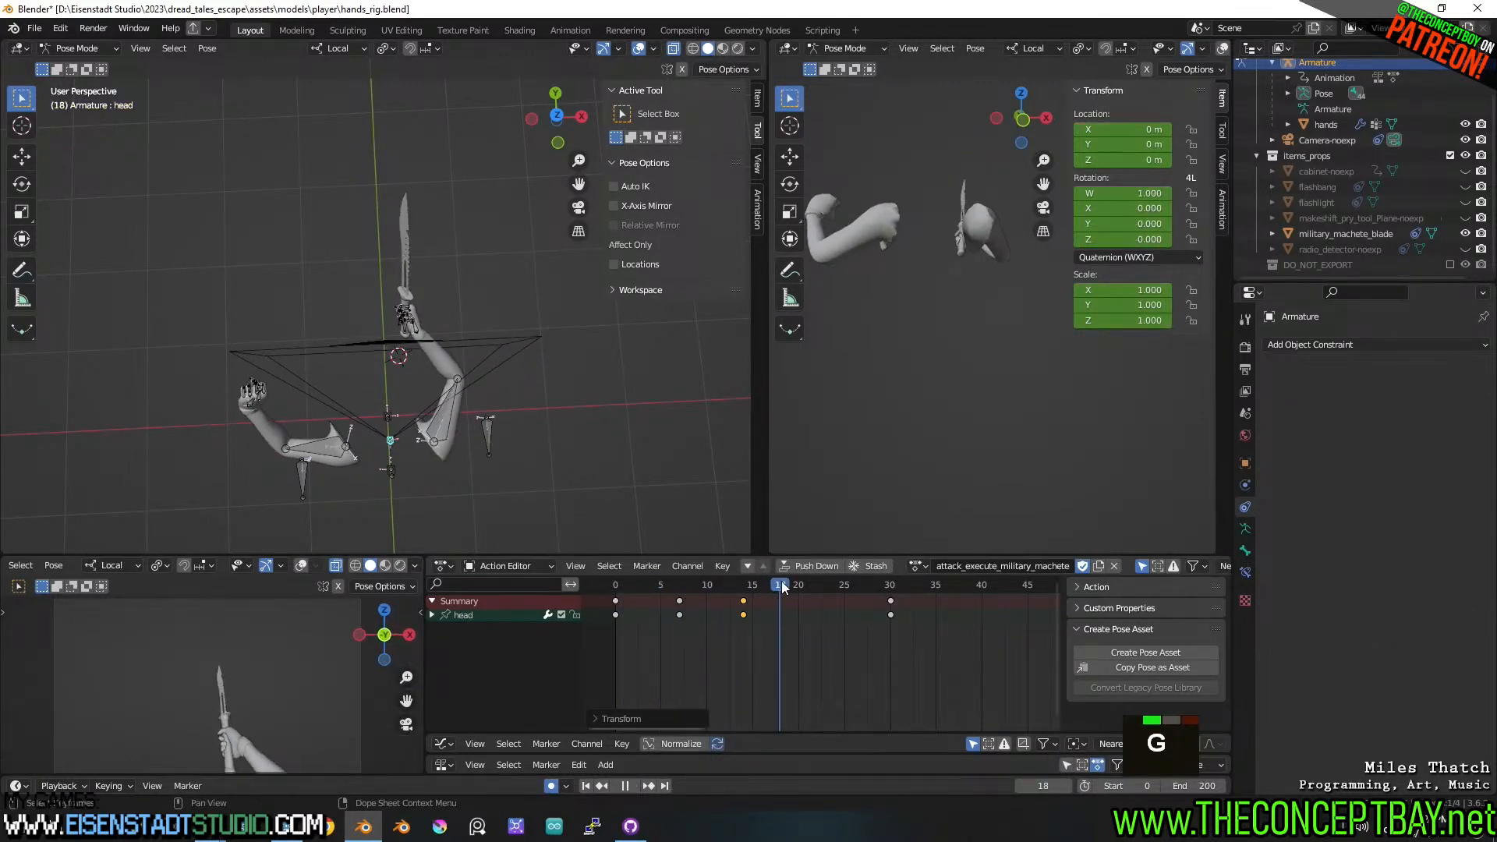
left_click_drag(782, 587, 742, 592)
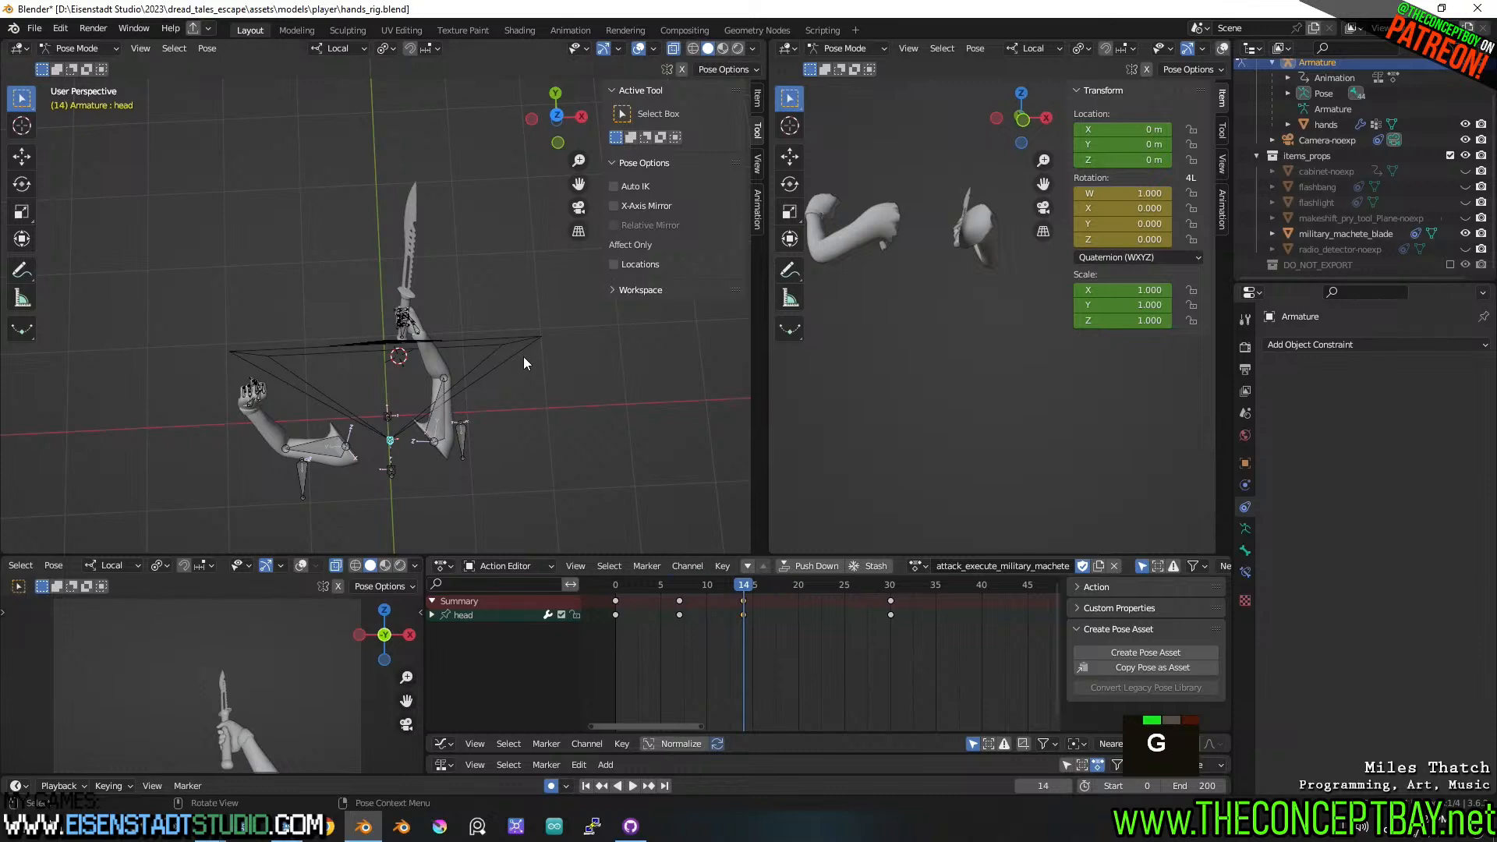
- At frame 14, rotate the head bone counterclockwise as seen from above in two passes, the first about 3.1°
key("r")
left_click(559, 335)
key("r")
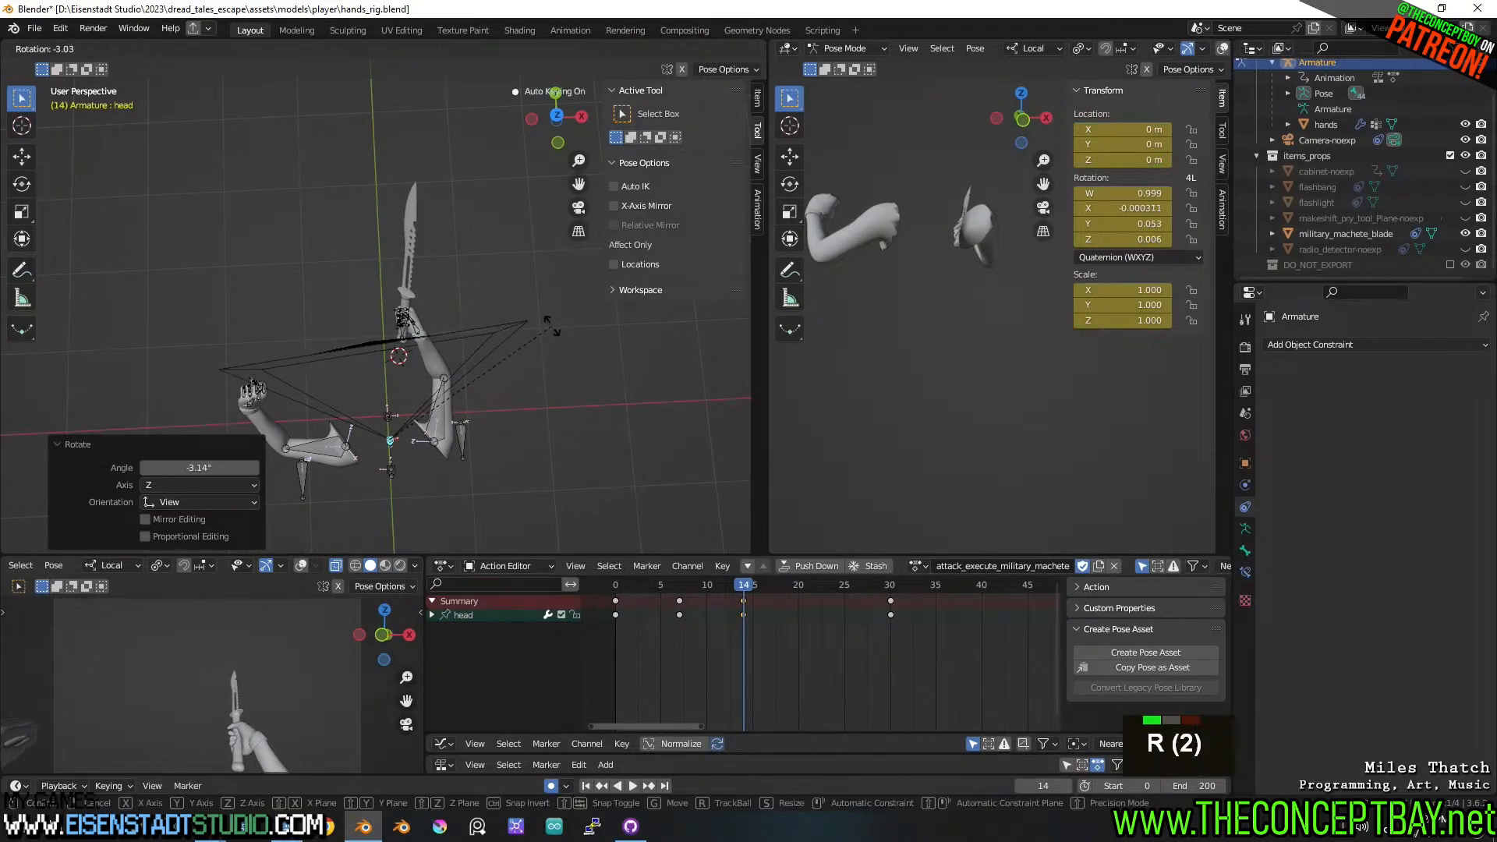
left_click(506, 417)
- Tilt the head bone by about -11.1° at frame 7, seen from behind the arms
left_click_drag(619, 586, 678, 585)
middle_click_drag(506, 312, 535, 357)
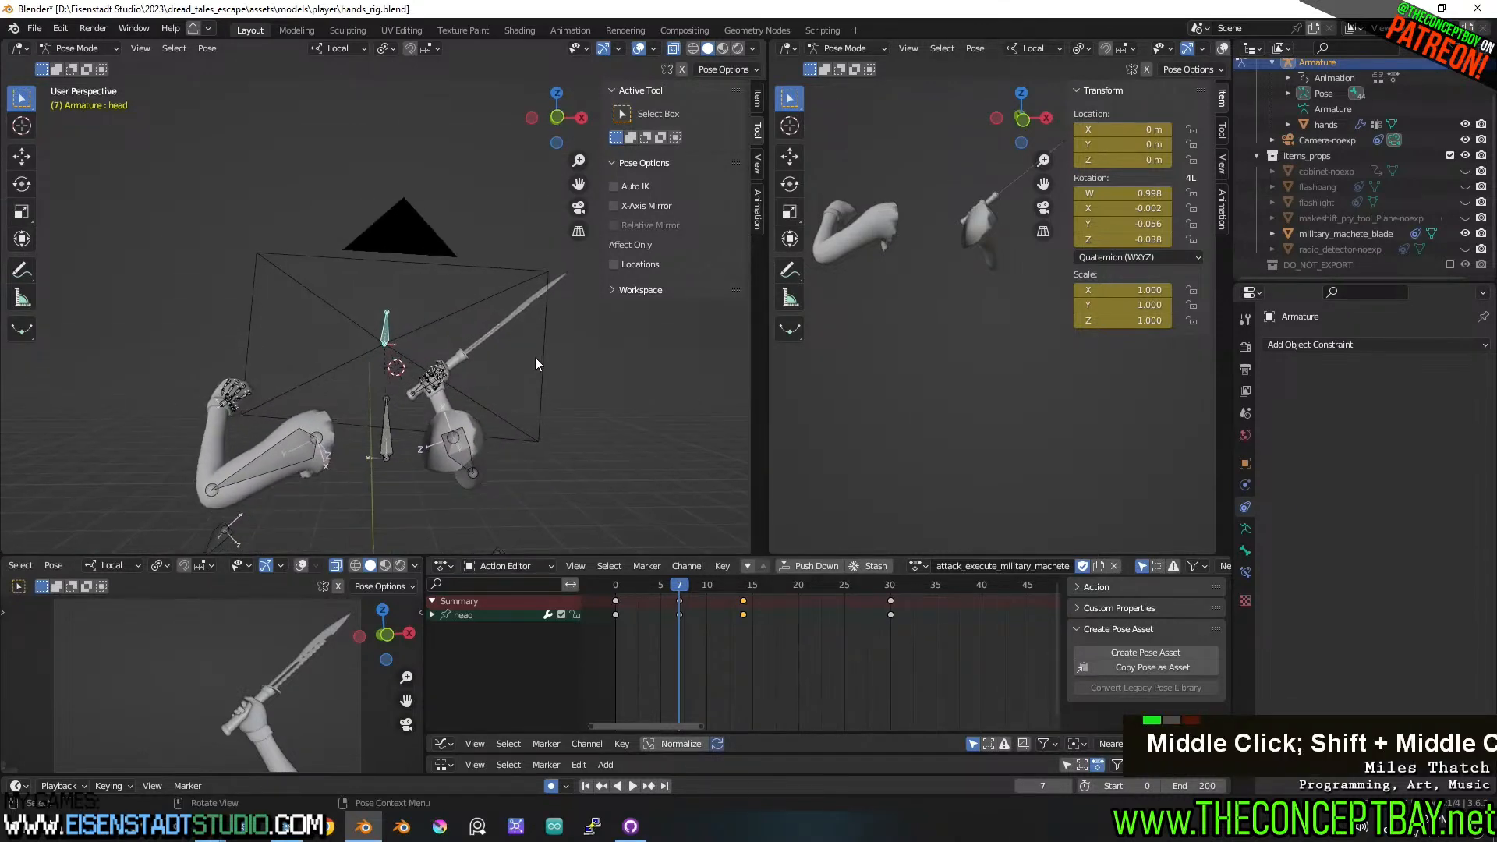
key("r")
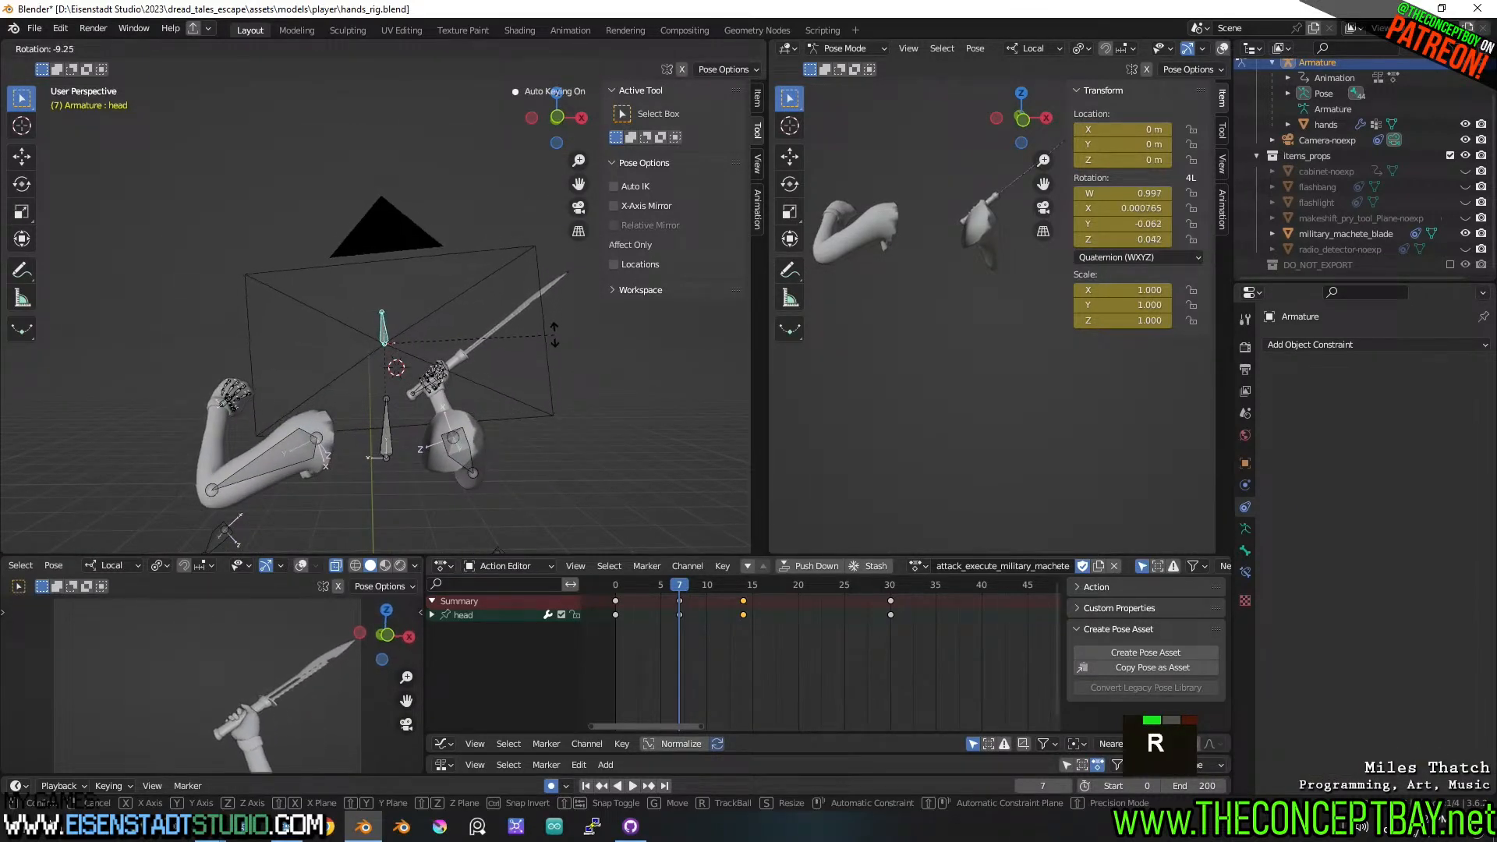
left_click(554, 329)
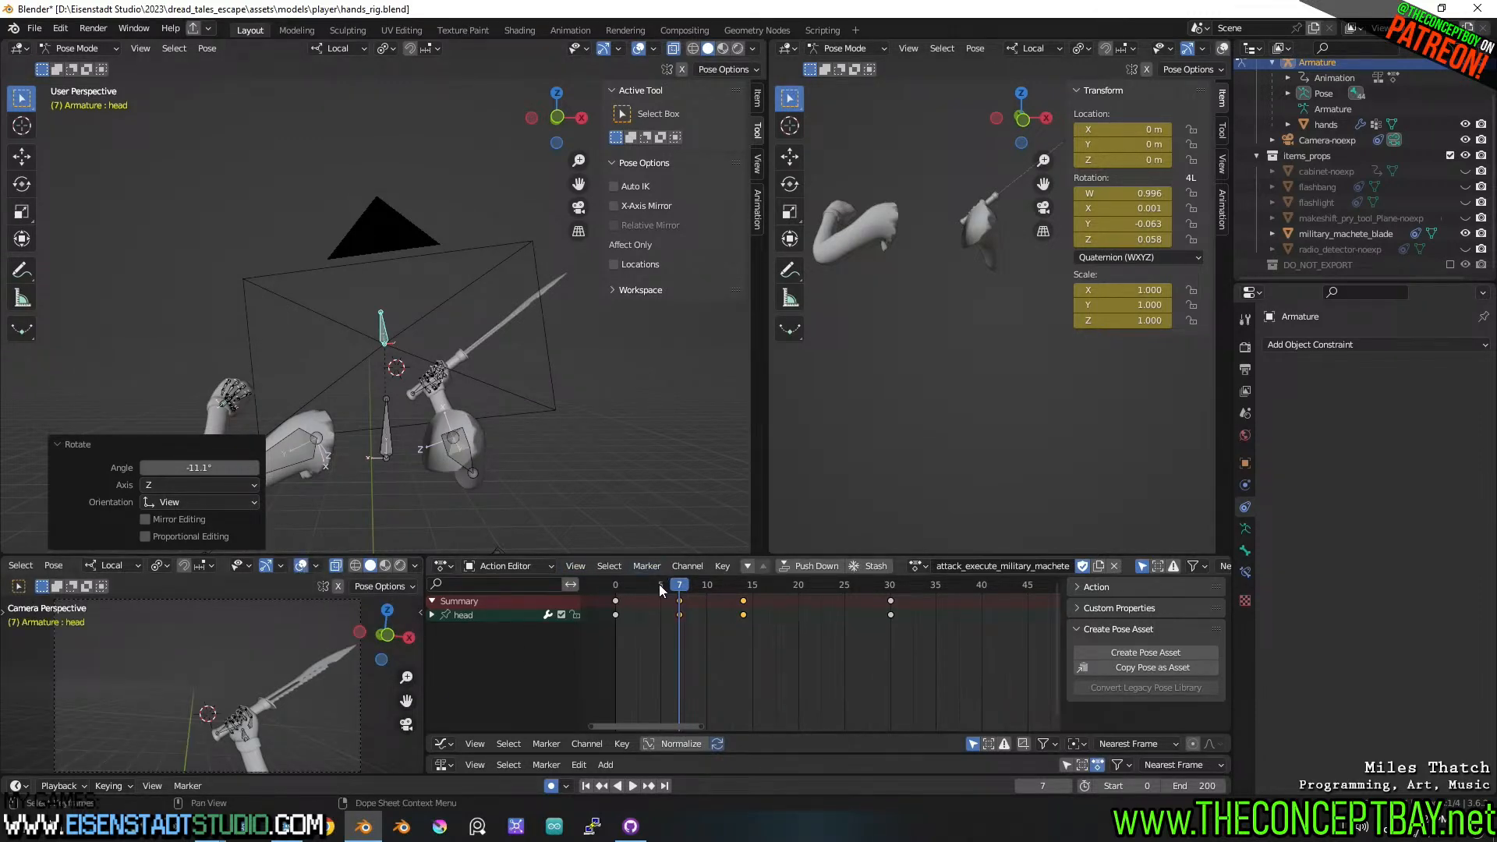
- Play back the attack with the head motion several times and save hands_rig.blend
key("space")
key("space")
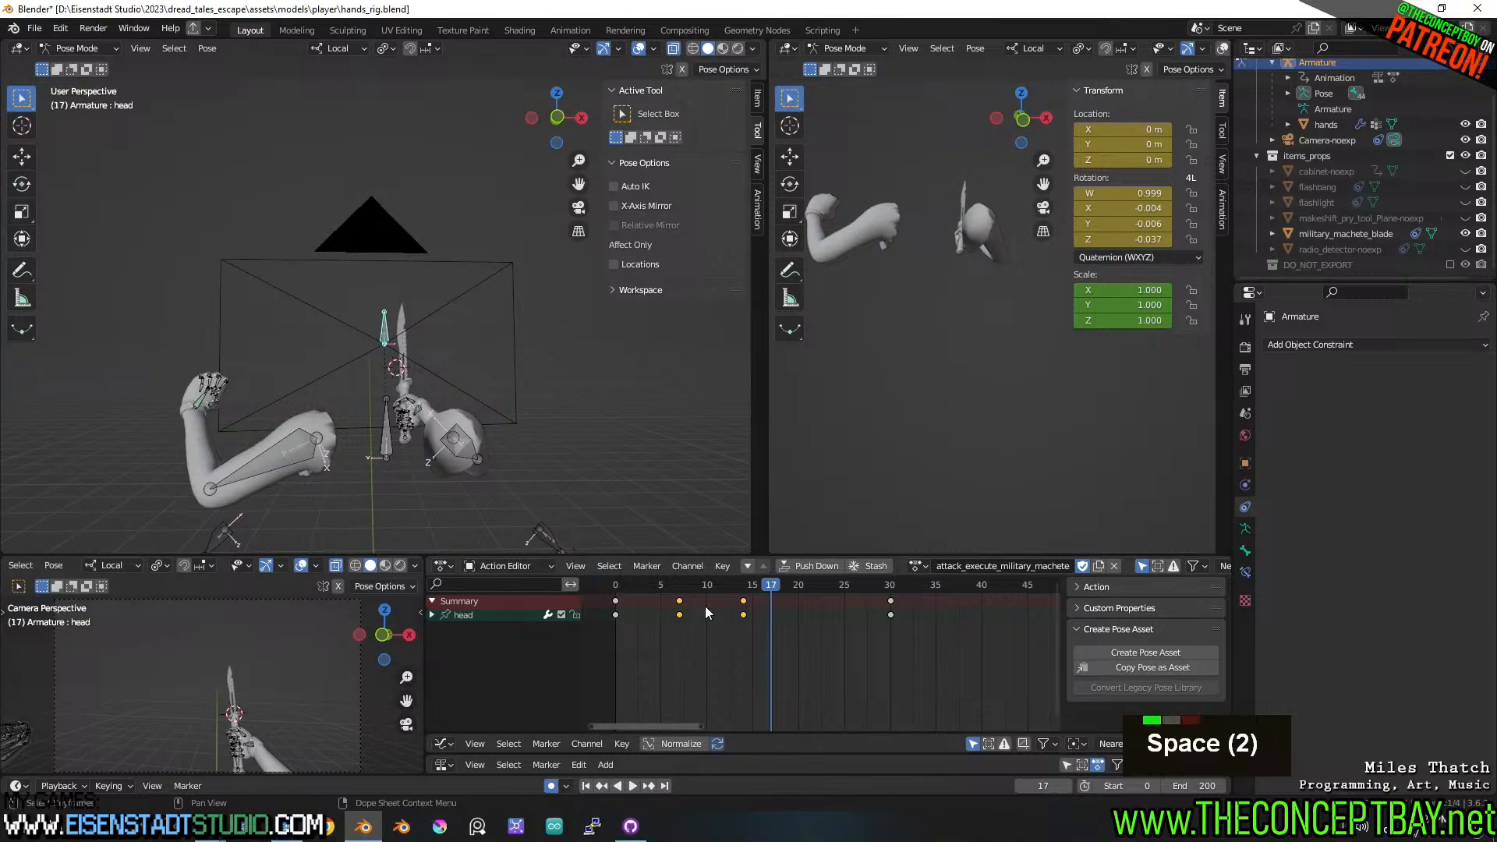
key("space")
key("space")
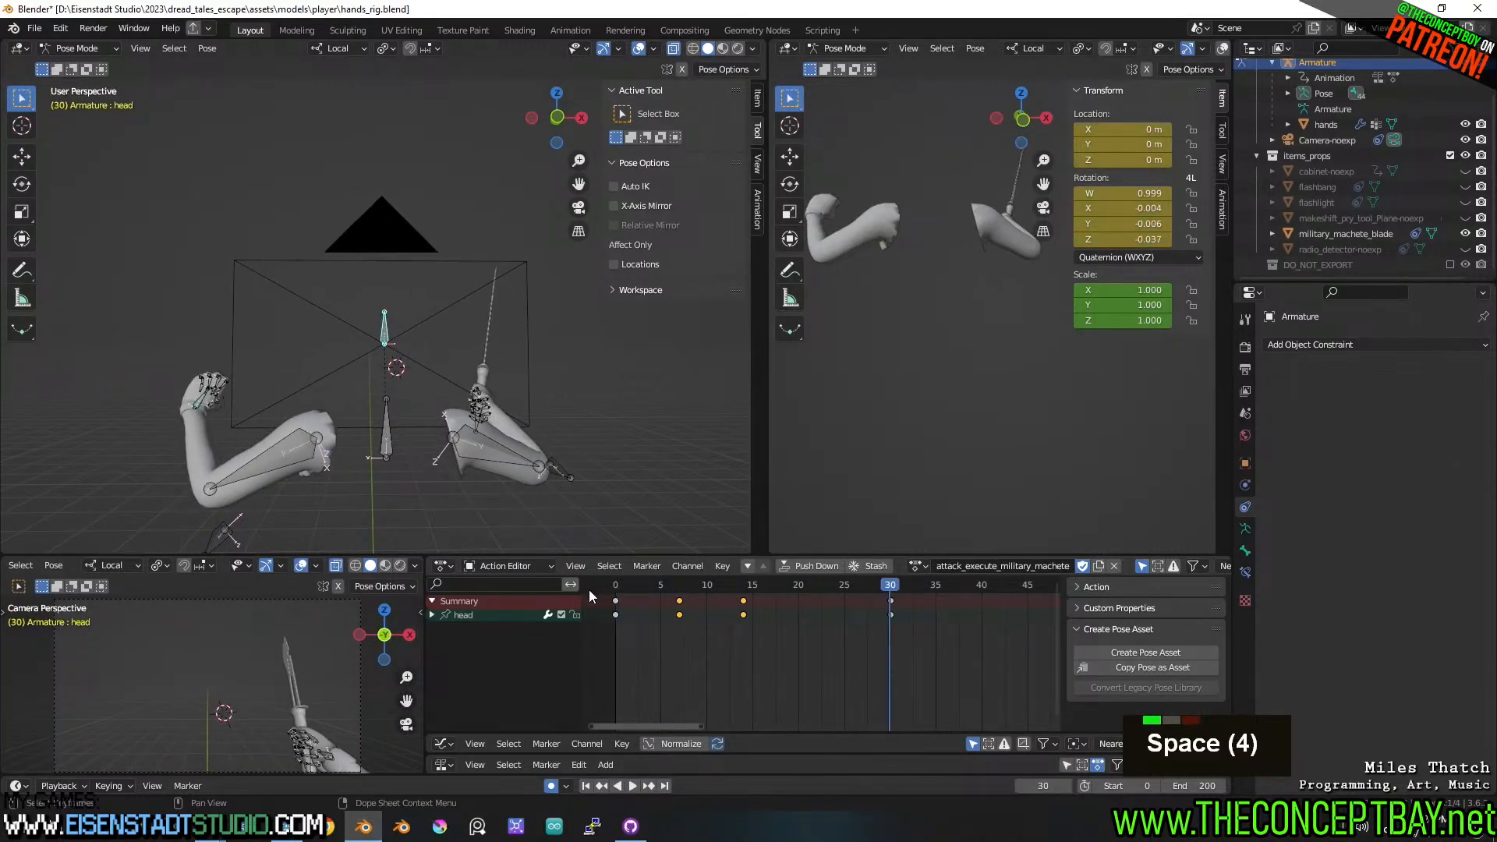
key("space")
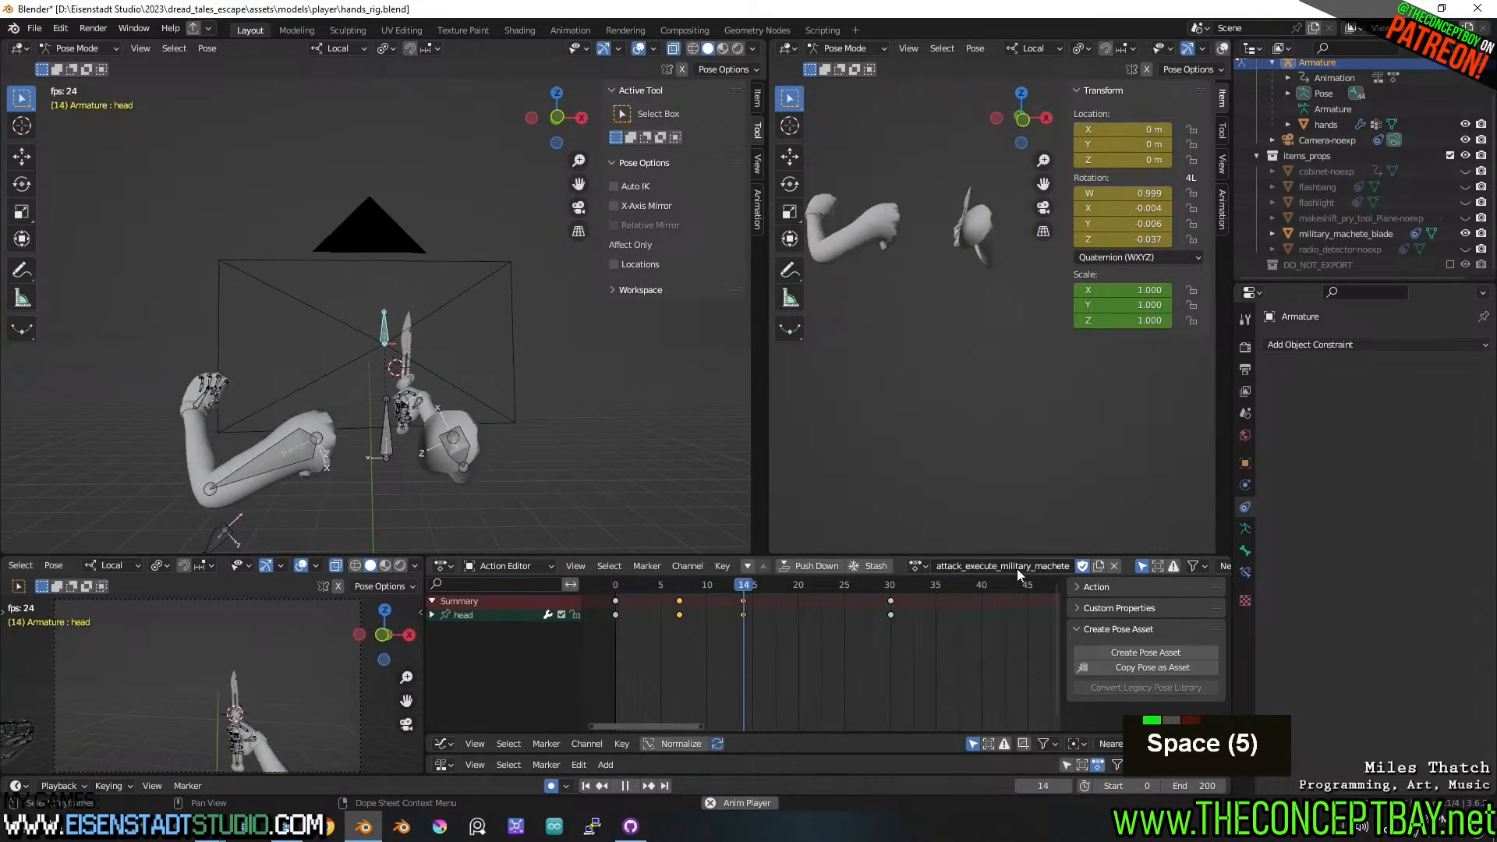
key("space")
key("ctrl+s")
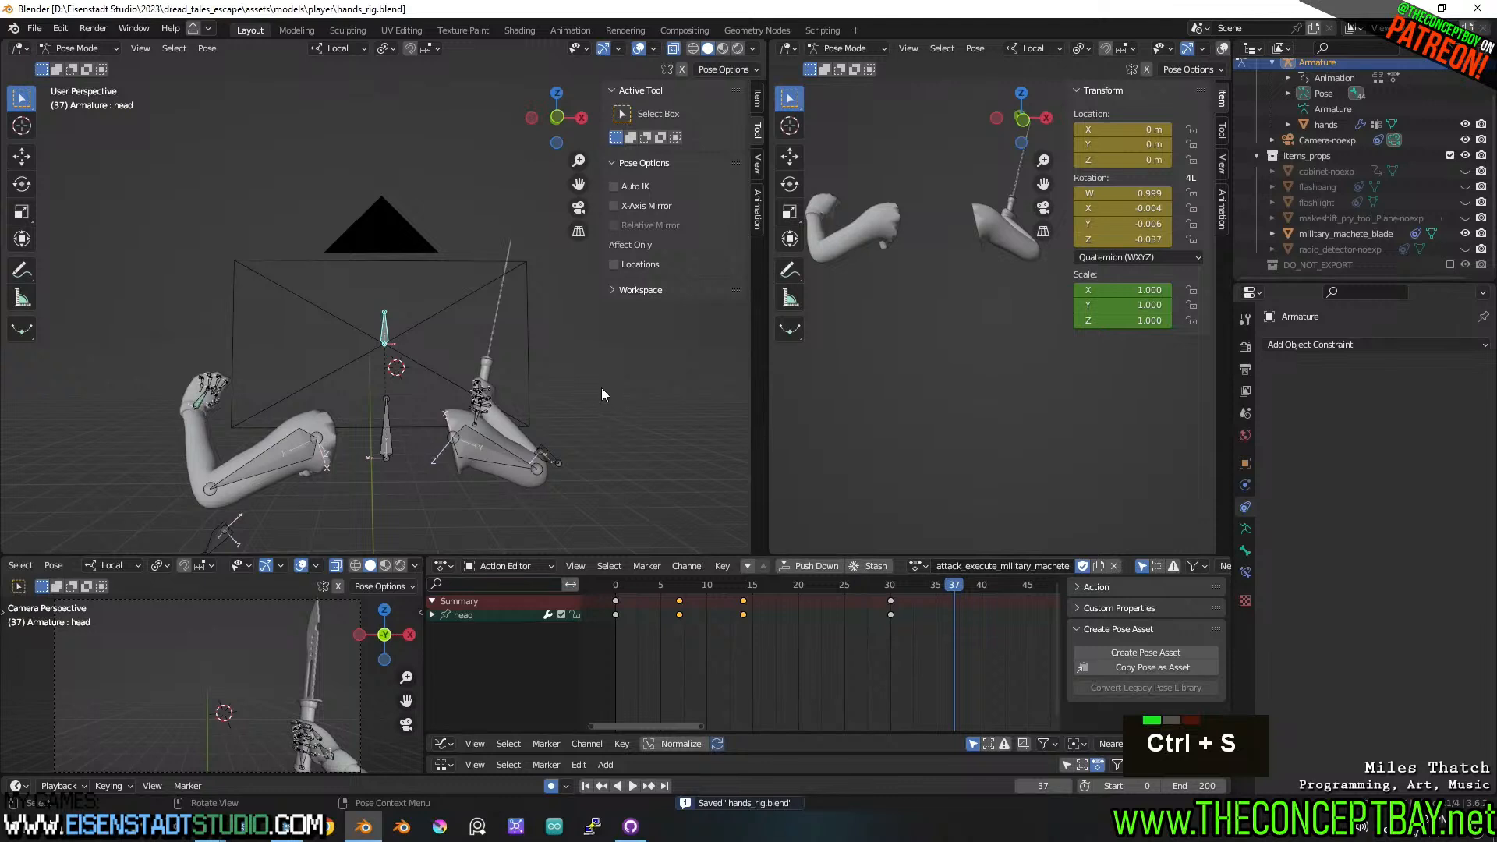
- Save hands_rig.blend and examine the arms, machete and head bone at frame 37 from several angles
middle_click_drag(601, 394, 563, 334)
scroll(605, 395, "down", 2)
key("ctrl+s")
middle_click_drag(563, 334, 552, 340, "shift")
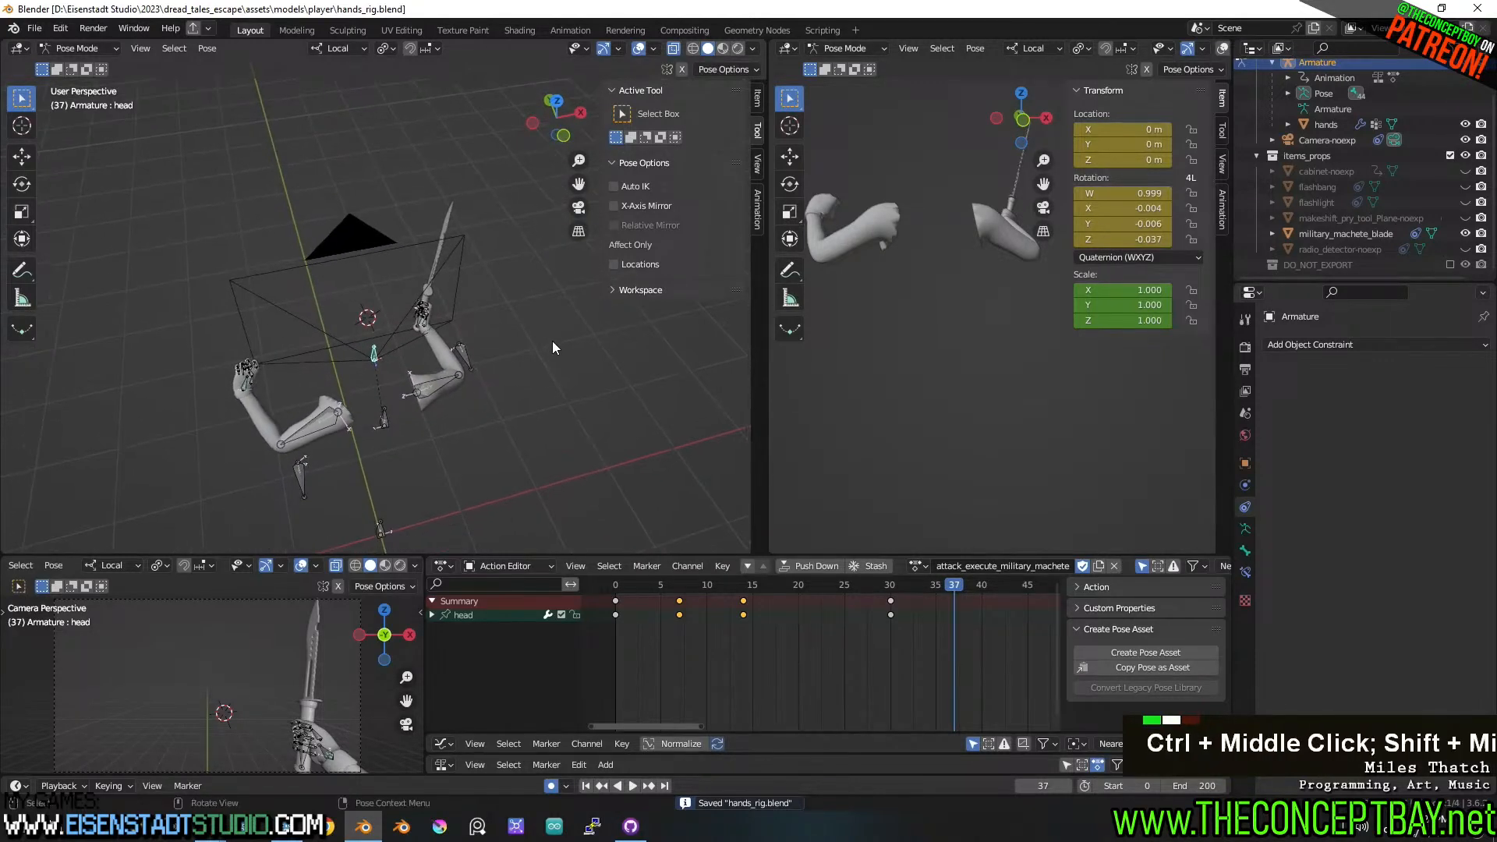
key("ctrl+s")
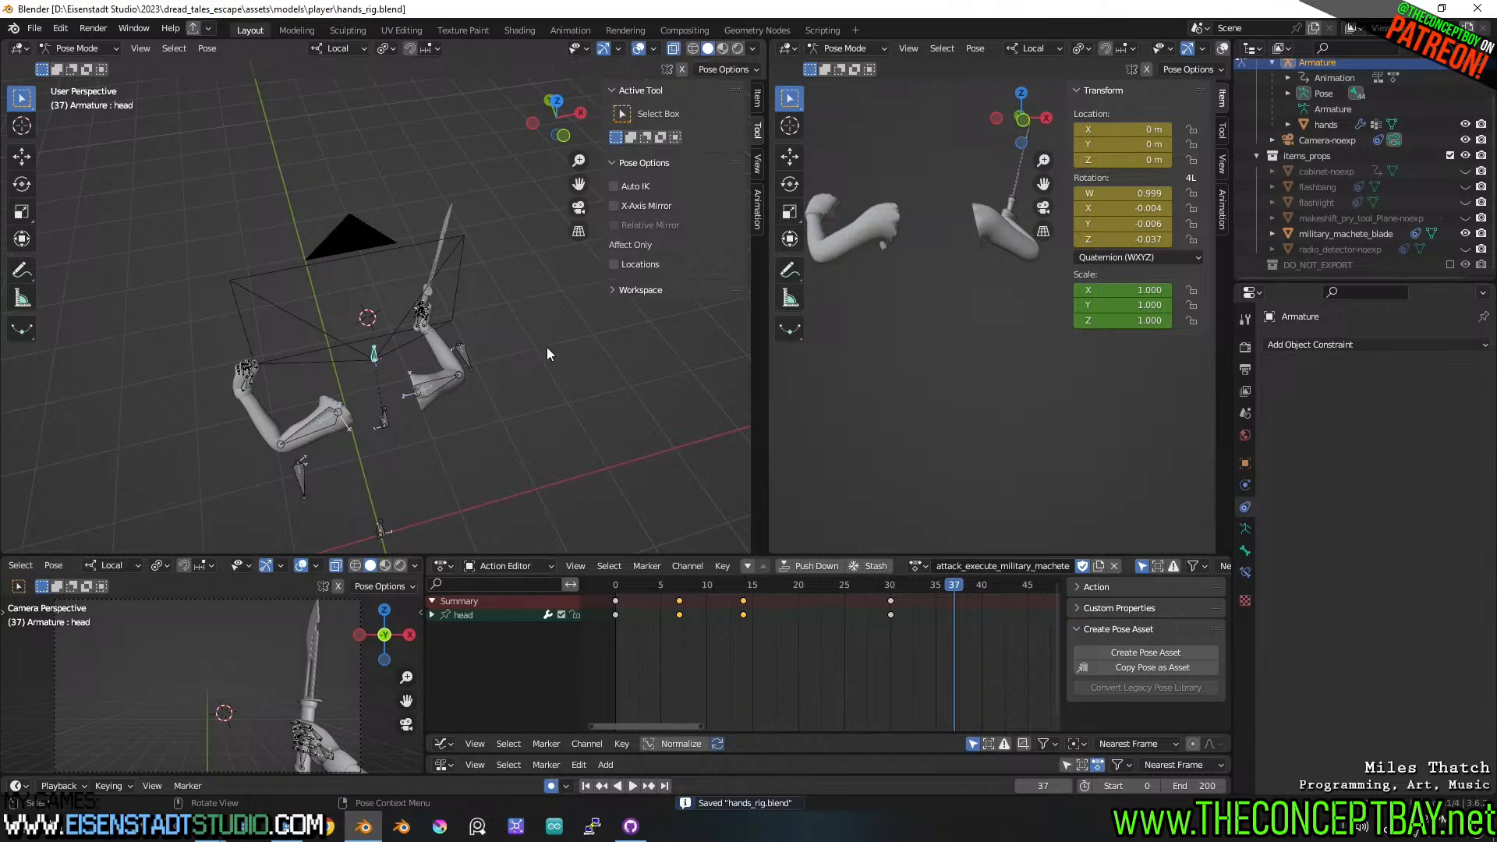
middle_click_drag(430, 218, 451, 293)
scroll(451, 294, "up", 2)
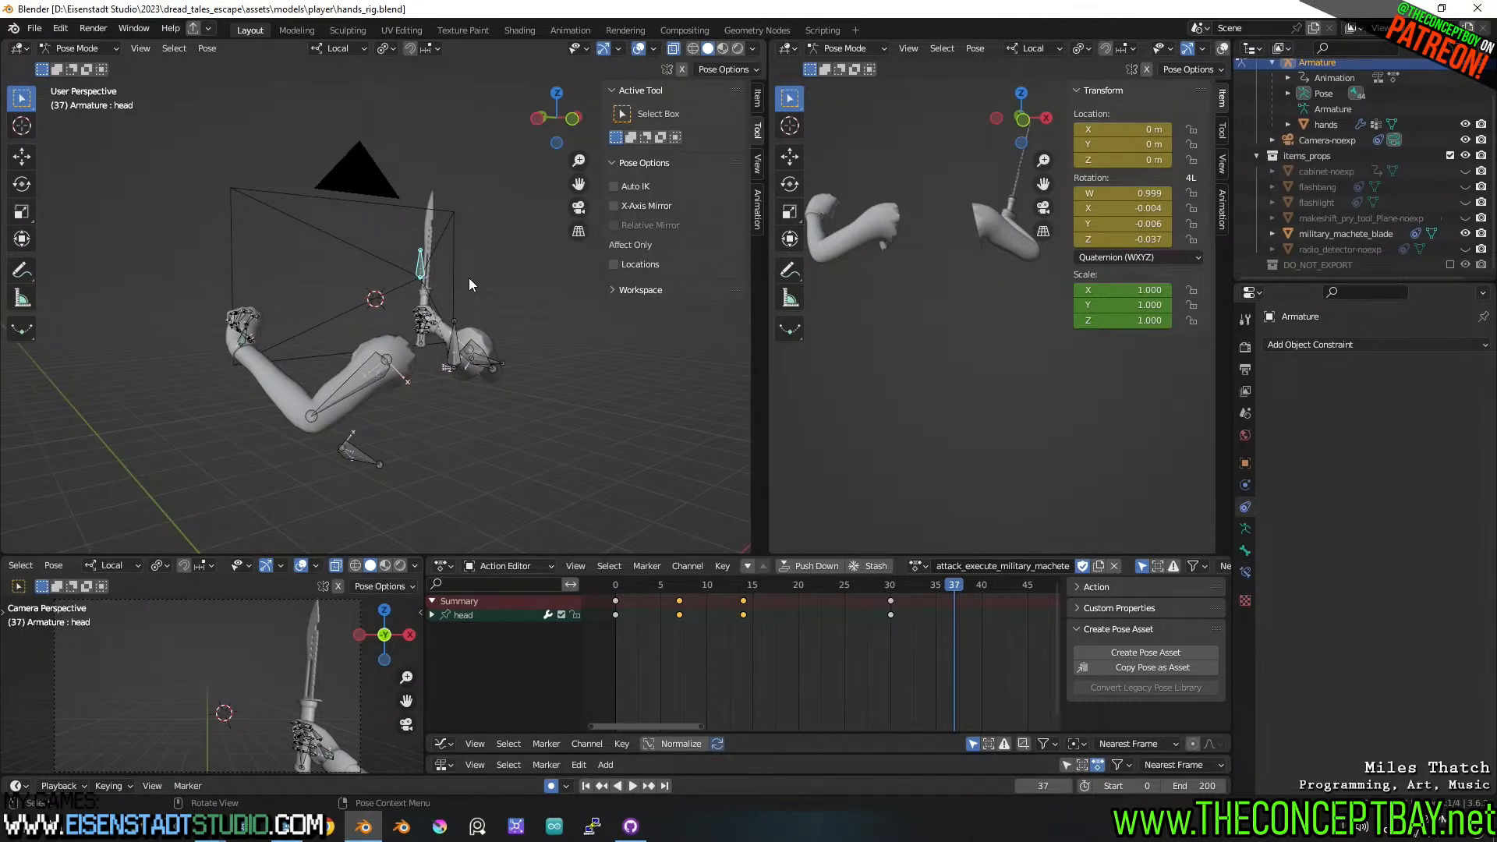
middle_click_drag(469, 277, 499, 301)
mouse_move(499, 301)
middle_mouse_down("shift")
mouse_move(497, 315)
mouse_move(510, 306)
middle_mouse_up("shift")
middle_click_drag(510, 306, 518, 306, "shift")
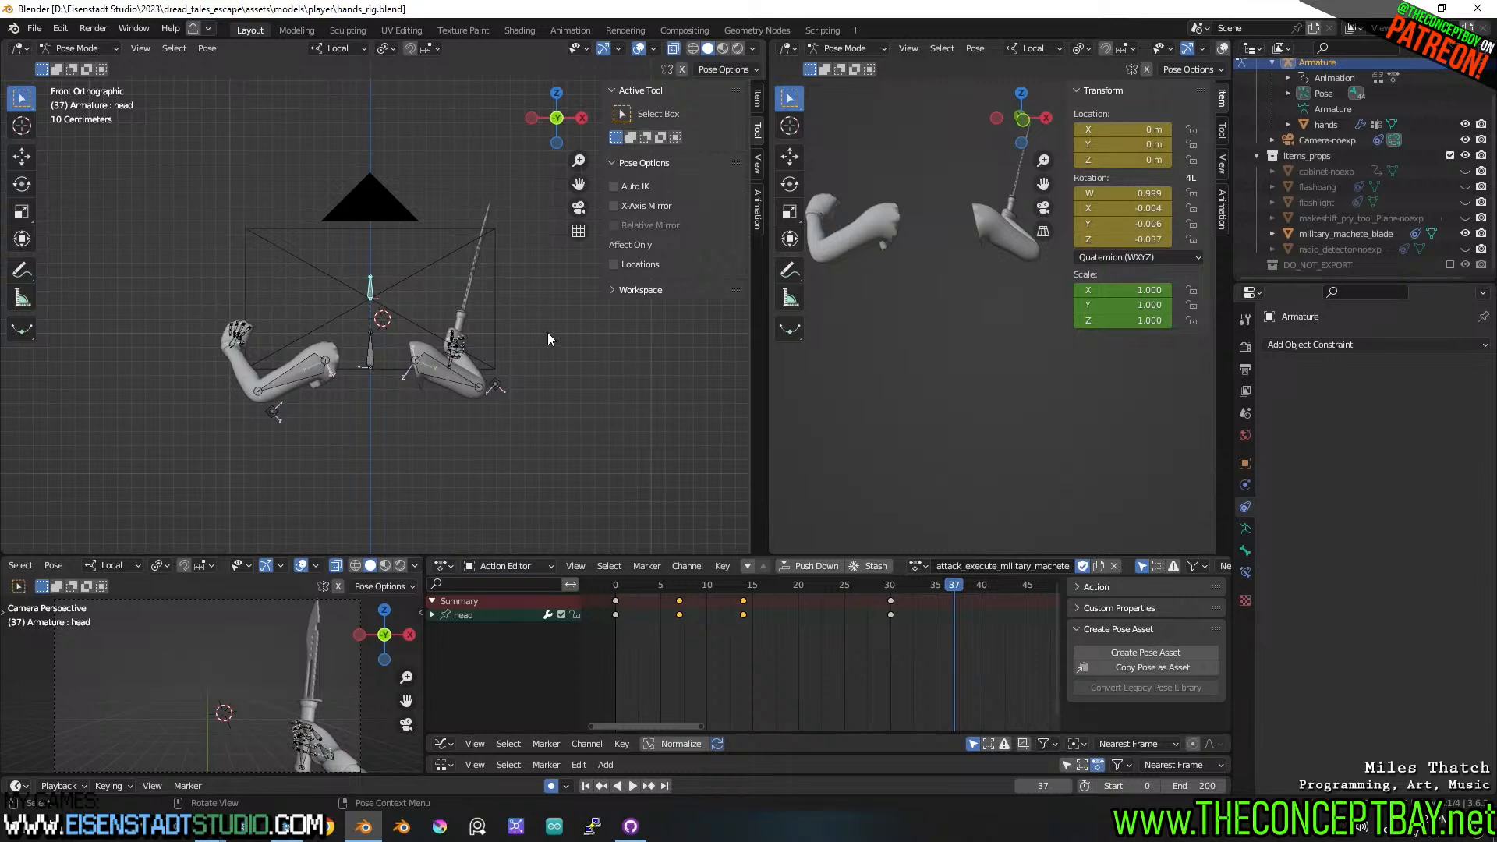
middle_click_drag(548, 332, 516, 336)
scroll(552, 325, "down", 2)
key("ctrl+s")
scroll(425, 334, "up", 2)
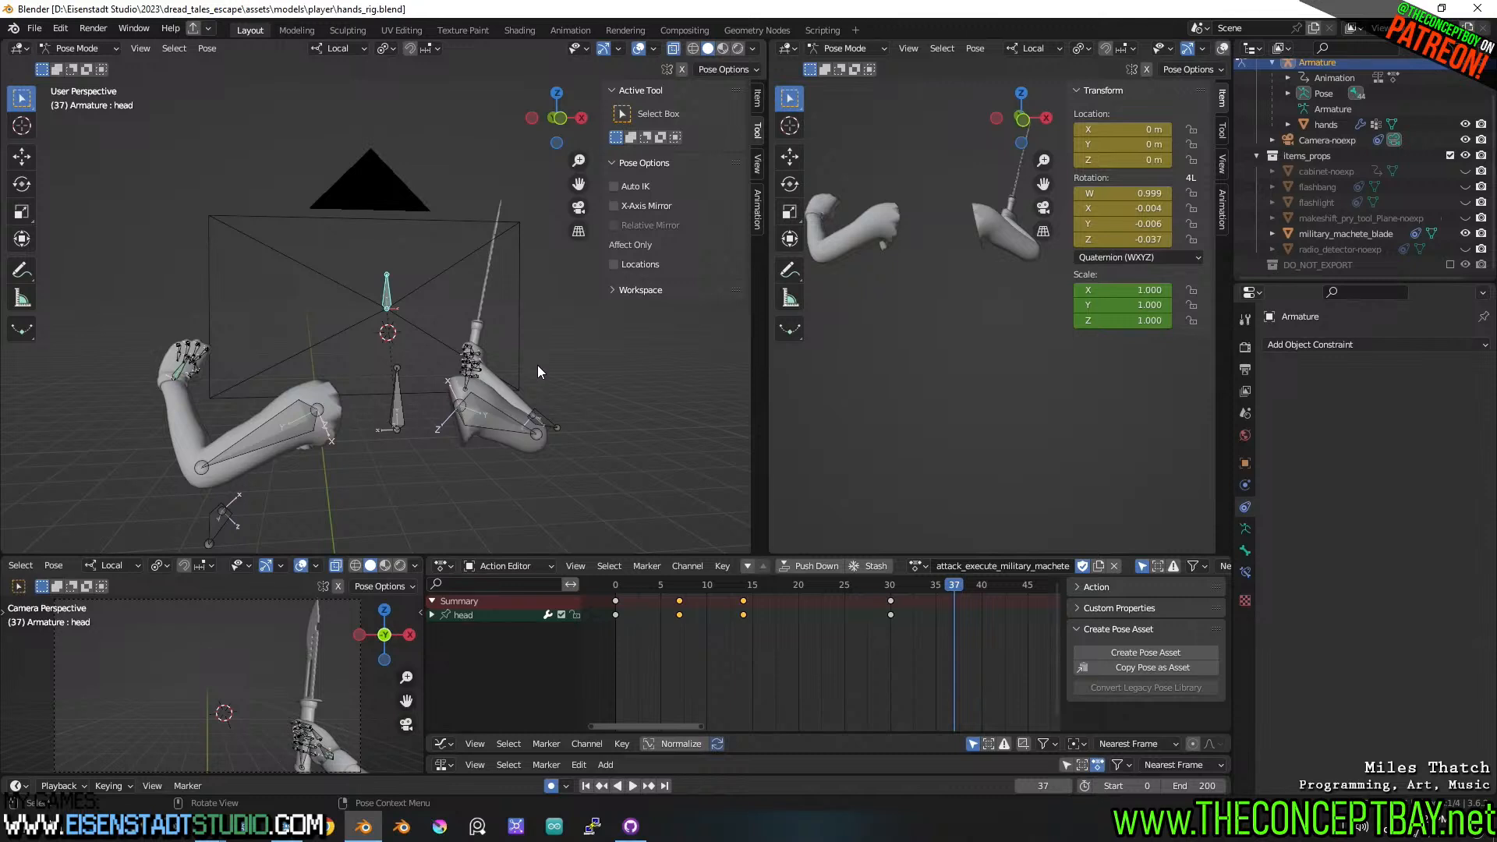
middle_click_drag(536, 365, 578, 354)
mouse_move(579, 354)
middle_mouse_down("shift")
mouse_move(587, 334)
mouse_move(573, 335)
mouse_move(588, 334)
mouse_move(569, 321)
mouse_move(591, 343)
middle_mouse_up("shift")
key("ctrl+s")
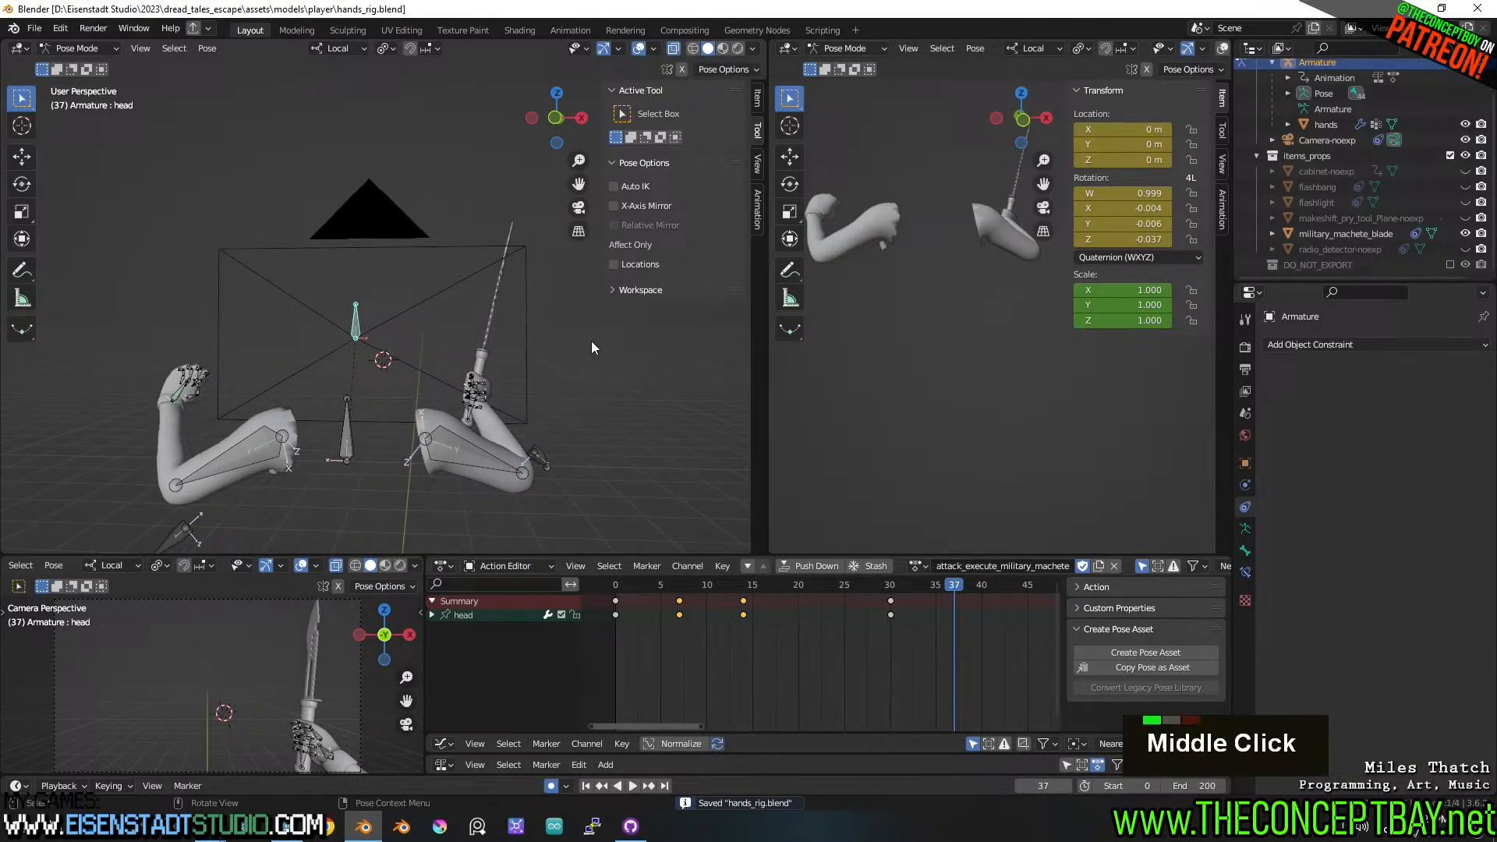
- Save the attack animation, switch the armature to the item_takeout_military_machete action and play it from frame 0
left_click_drag(672, 590, 890, 585)
key("ctrl+s")
left_click(918, 566)
scroll(955, 669, "down", 12)
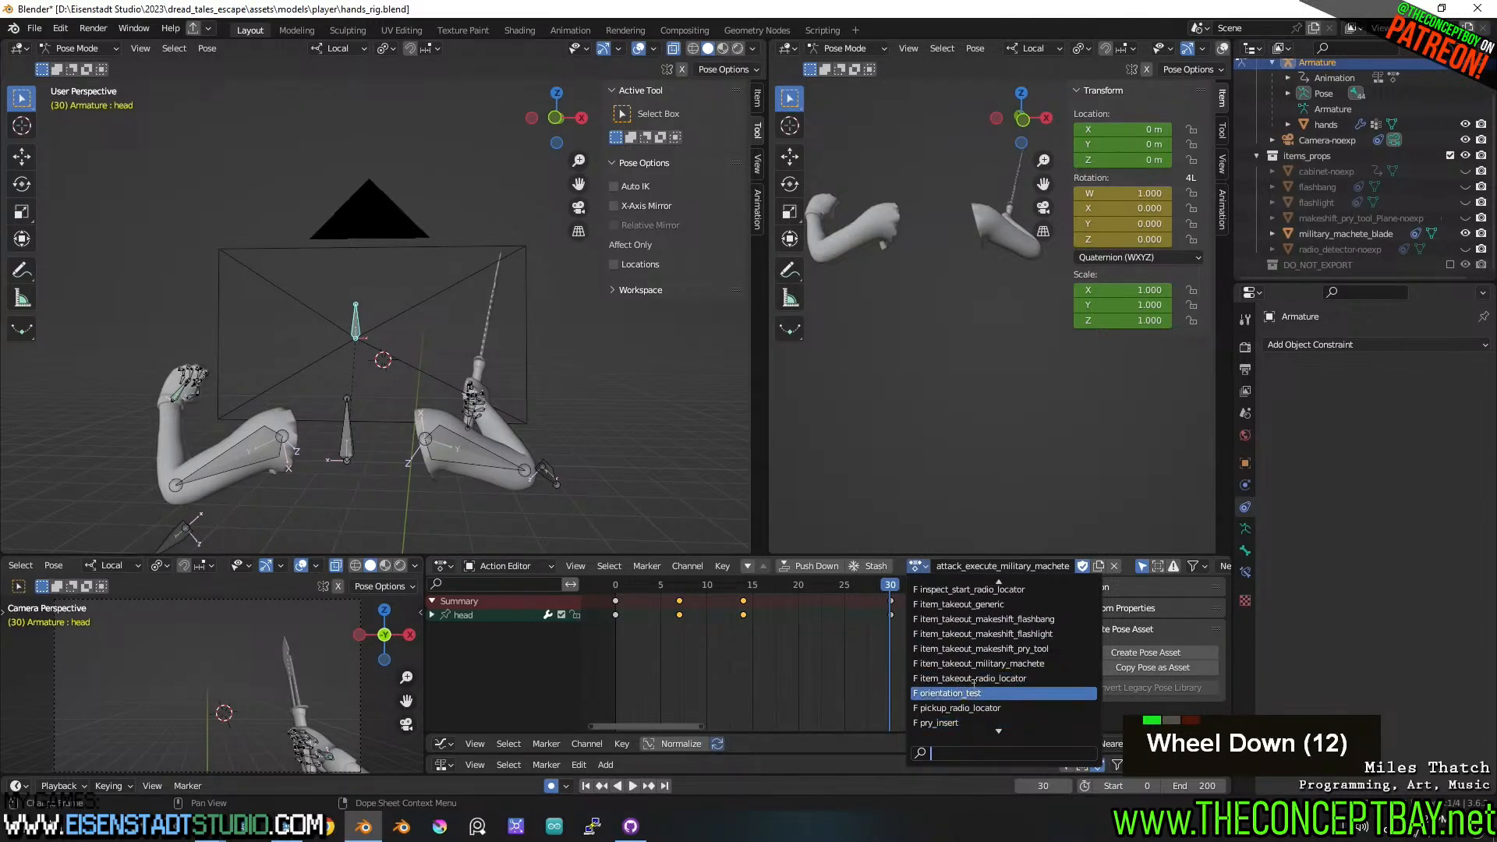
left_click(987, 663)
left_click(601, 587)
key("space")
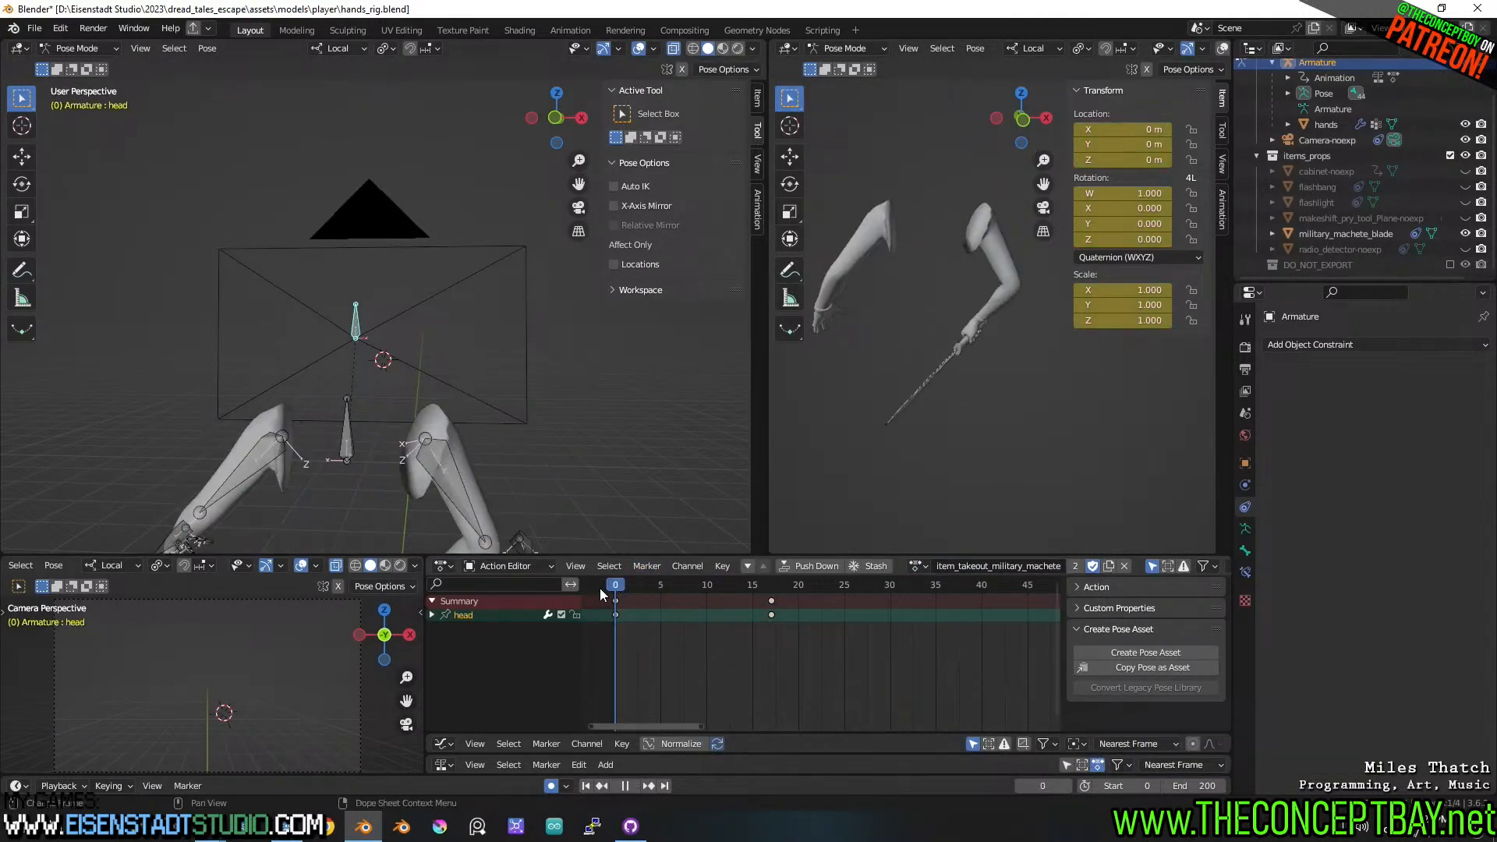
key("space")
- Try tilting the head bone down by about 29.9° at frame 0 in right view, and undo the rotation
middle_click_drag(544, 446, 515, 328)
key("r")
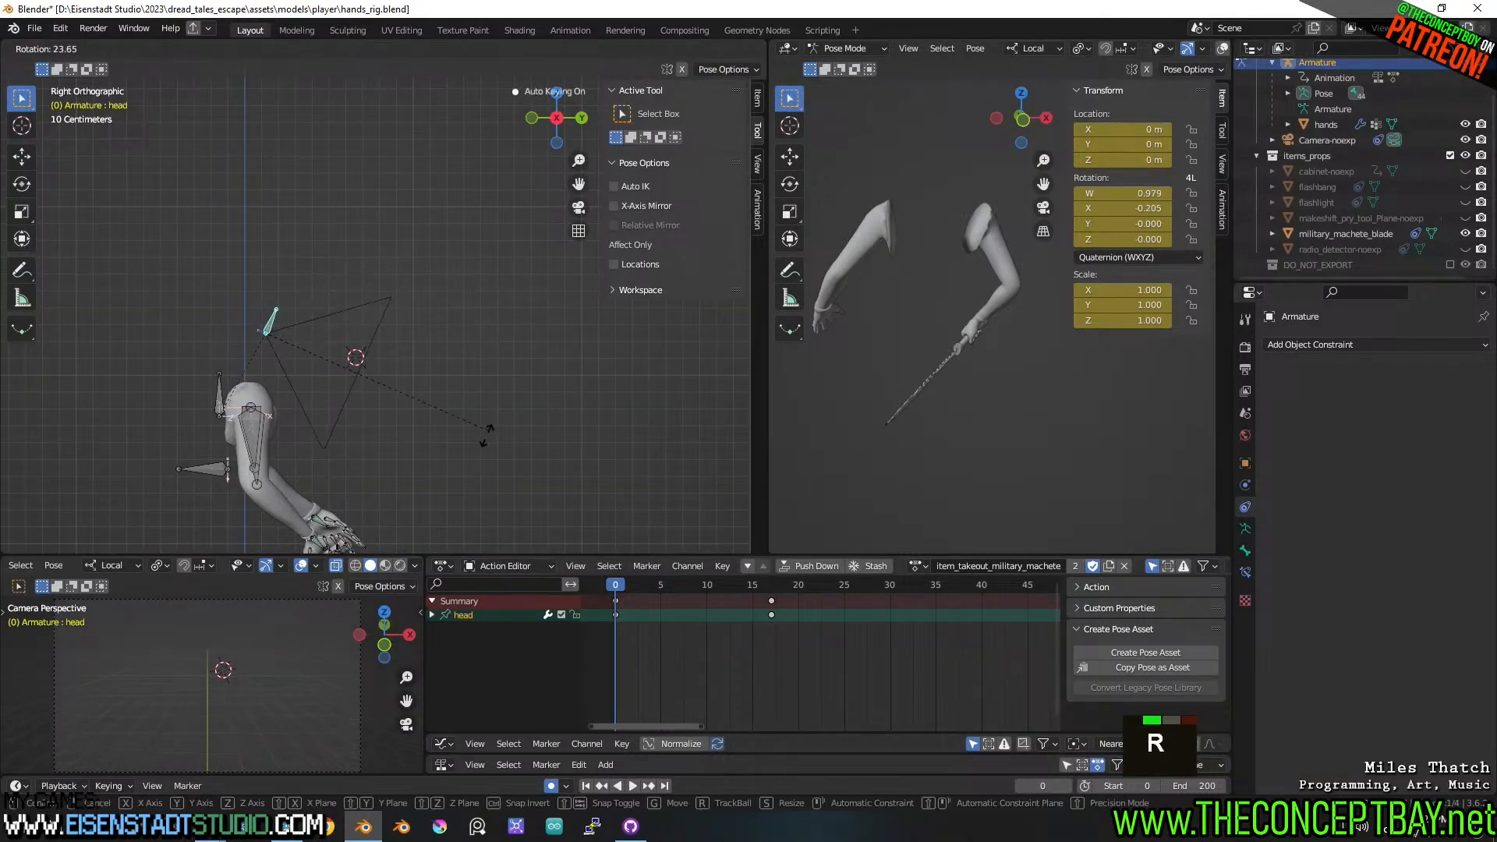
left_click(474, 459)
key("space")
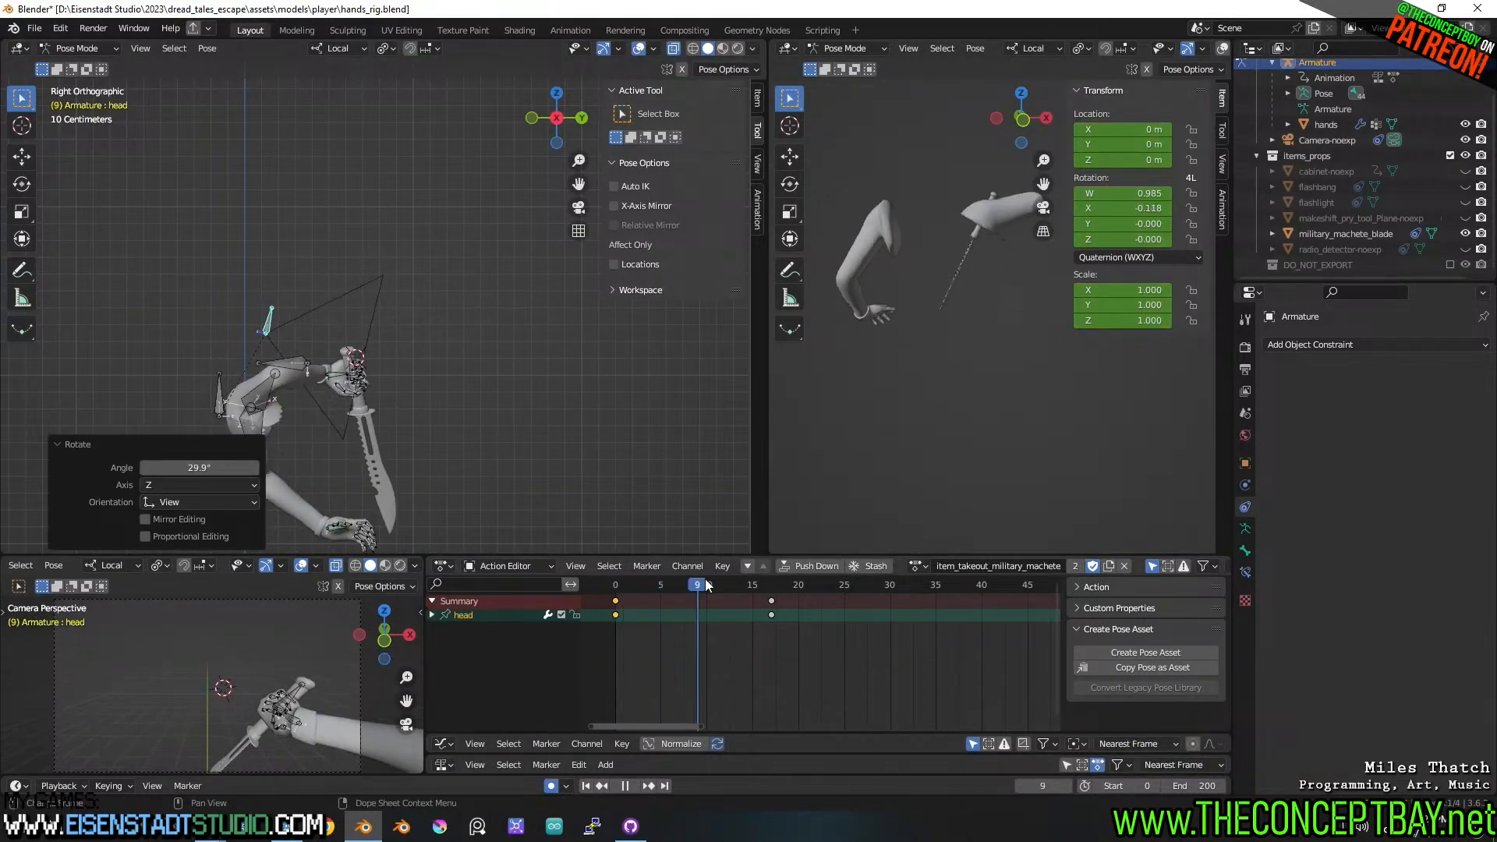
key("ctrl+z")
key("ctrl+z")
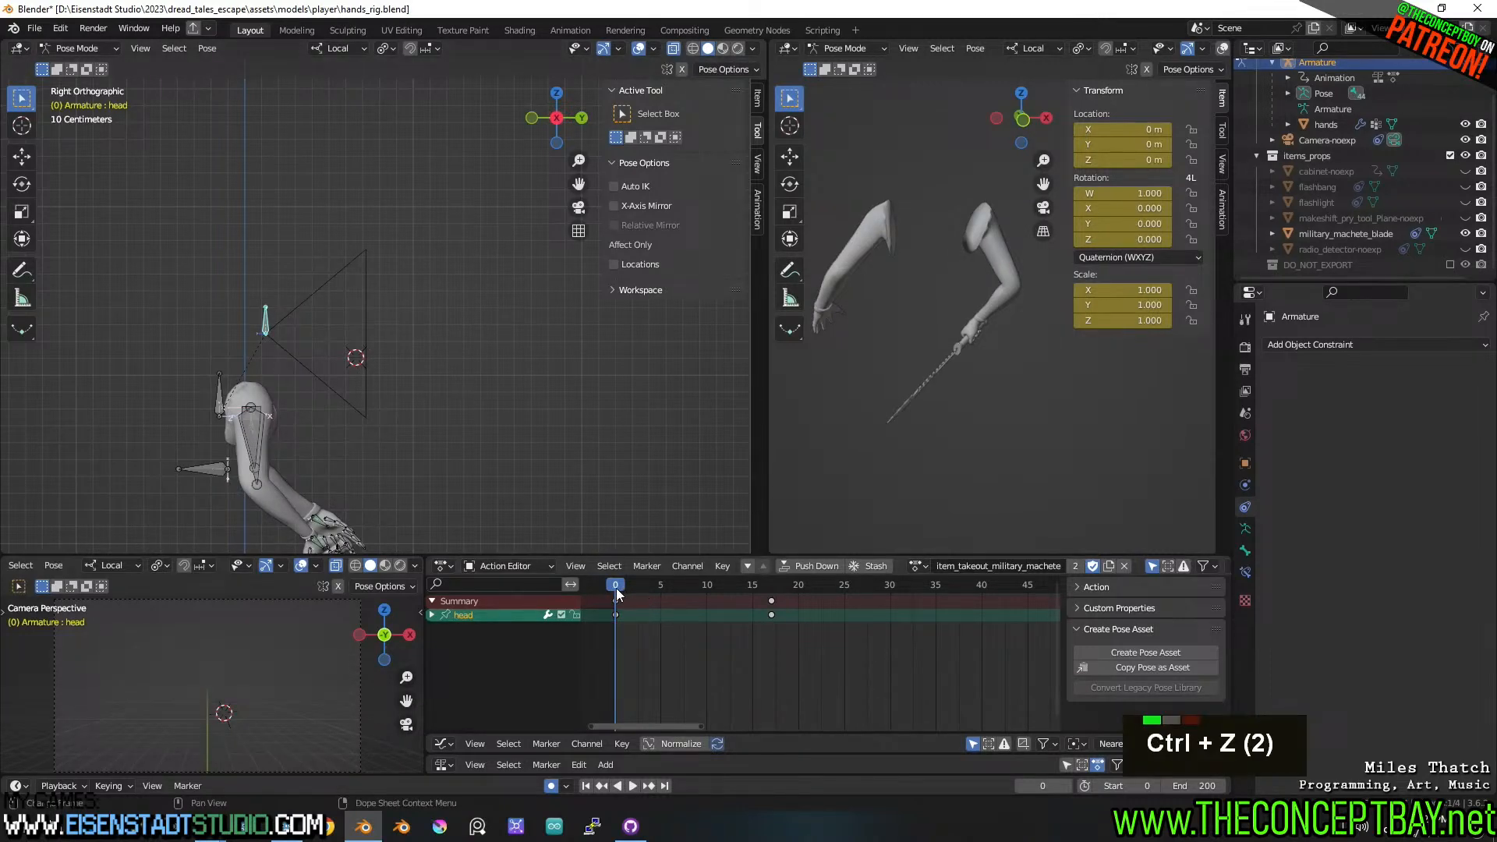
- At frame 3, tilt the head bone down by about 34.9° in the right view
mouse_move(616, 594)
left_mouse_down()
mouse_move(657, 585)
mouse_move(643, 588)
left_mouse_up()
key("r")
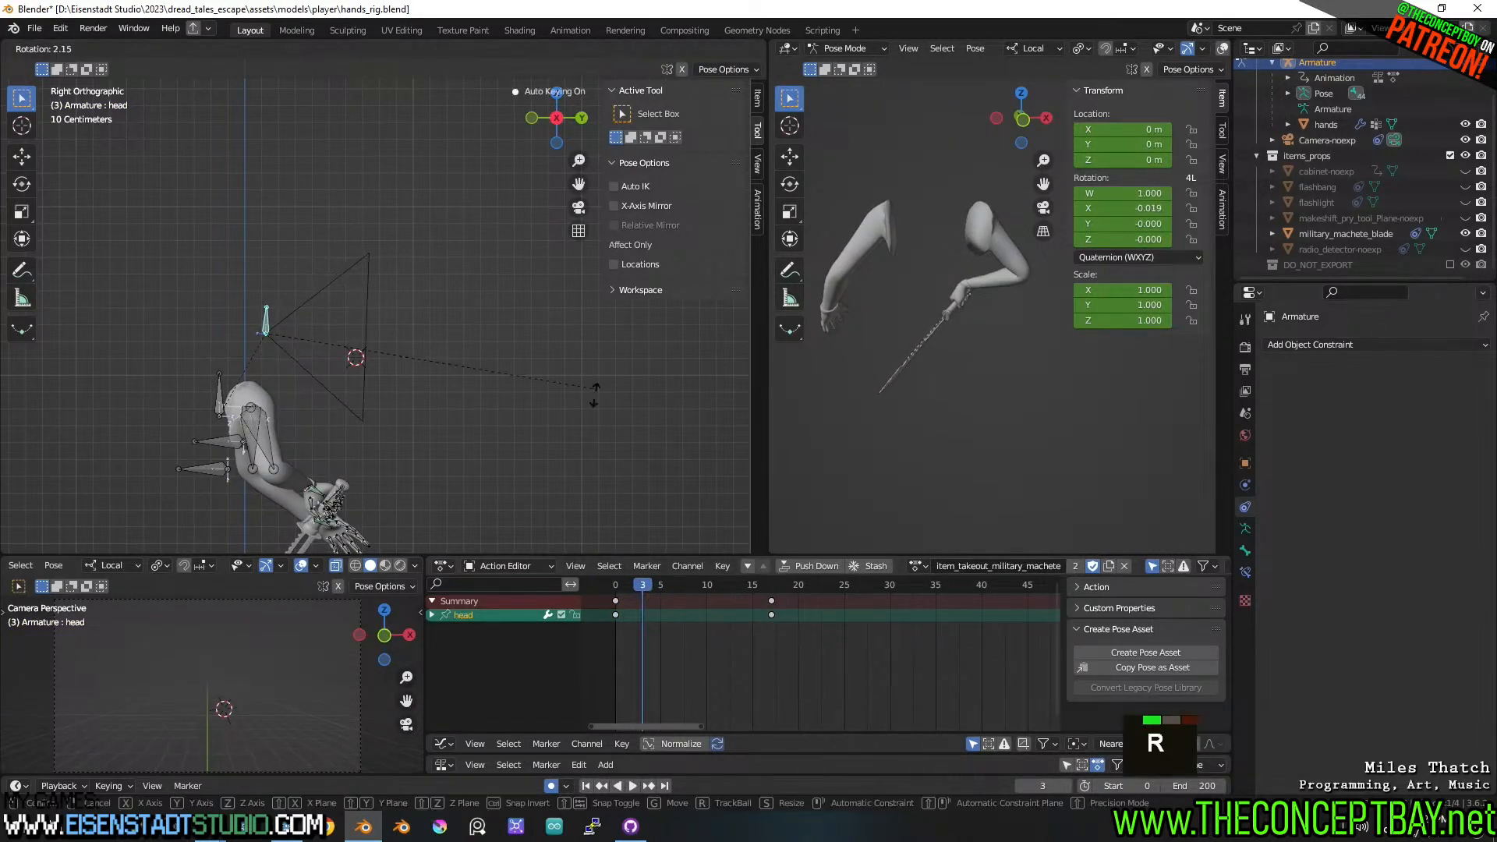
left_click(658, 138)
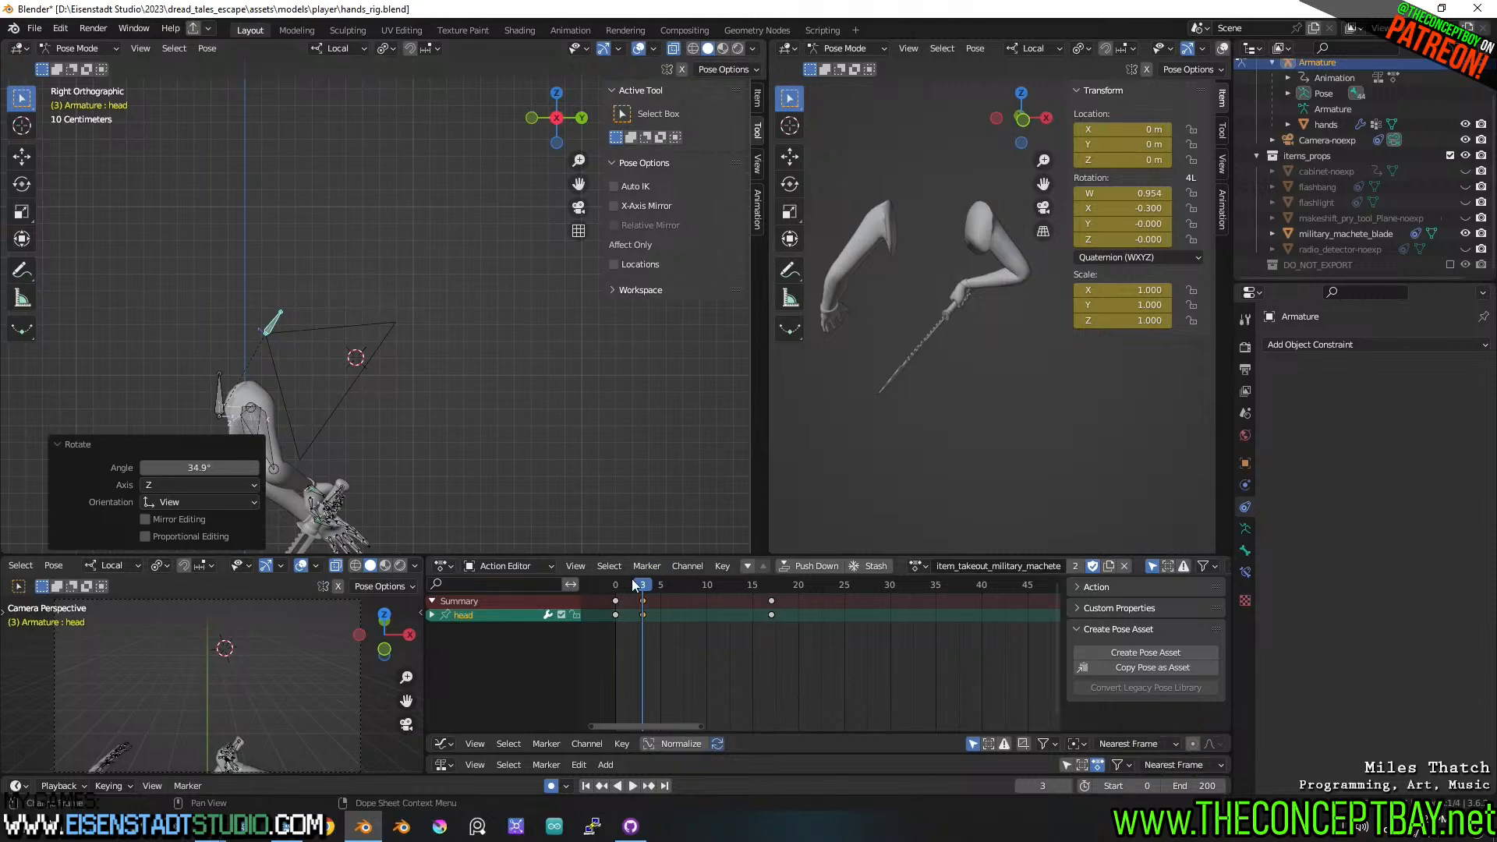
- Move the head bone's frame 3 keyframe to frame 7 and play back the takeout motion from frame 0
mouse_move(631, 579)
left_mouse_down()
mouse_move(607, 584)
mouse_move(670, 583)
left_mouse_up()
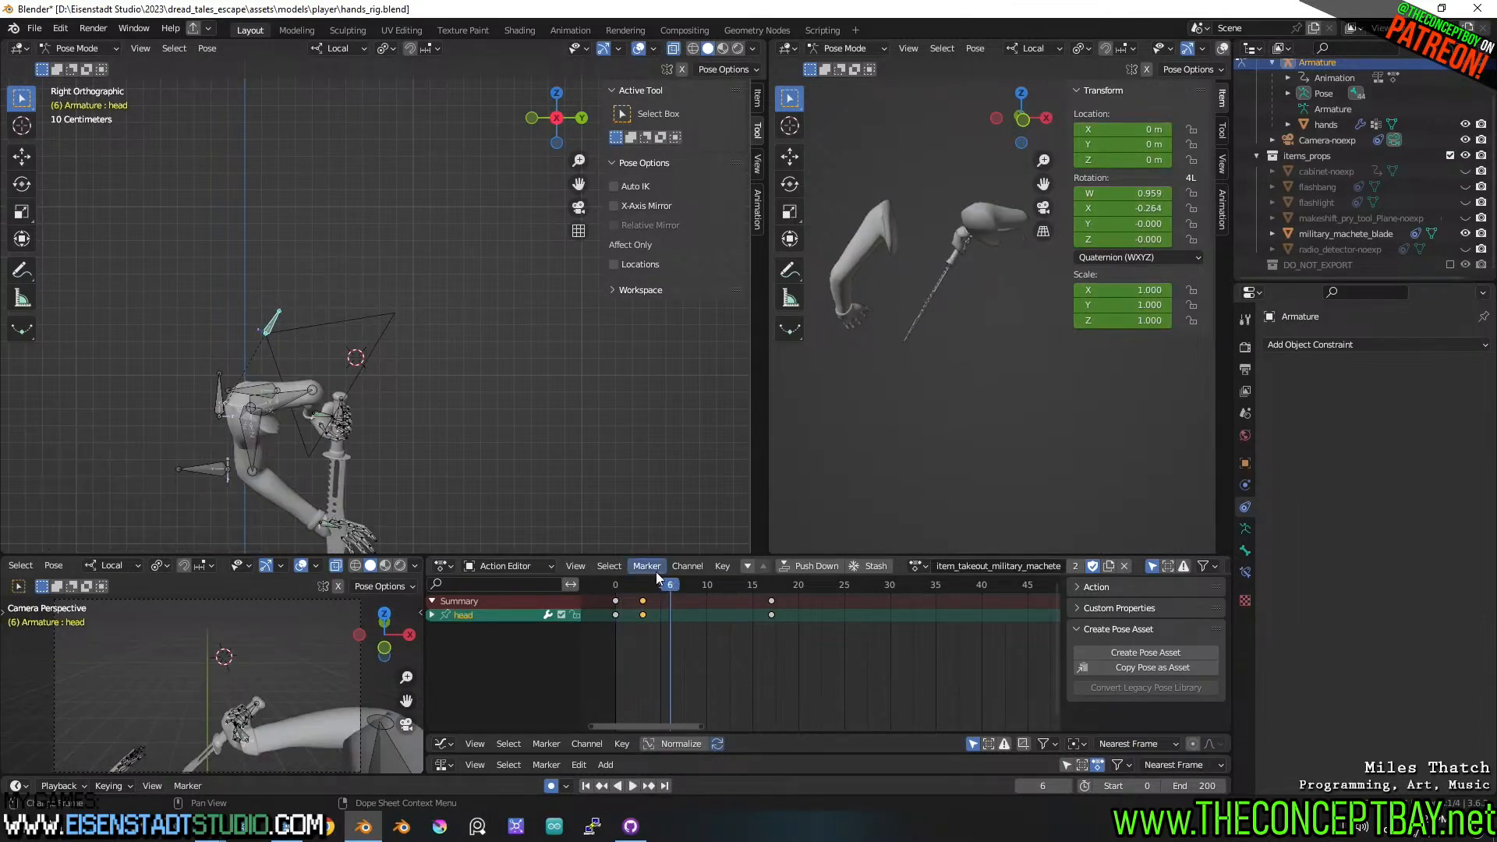
double_click(646, 601)
key("g")
left_click(625, 588)
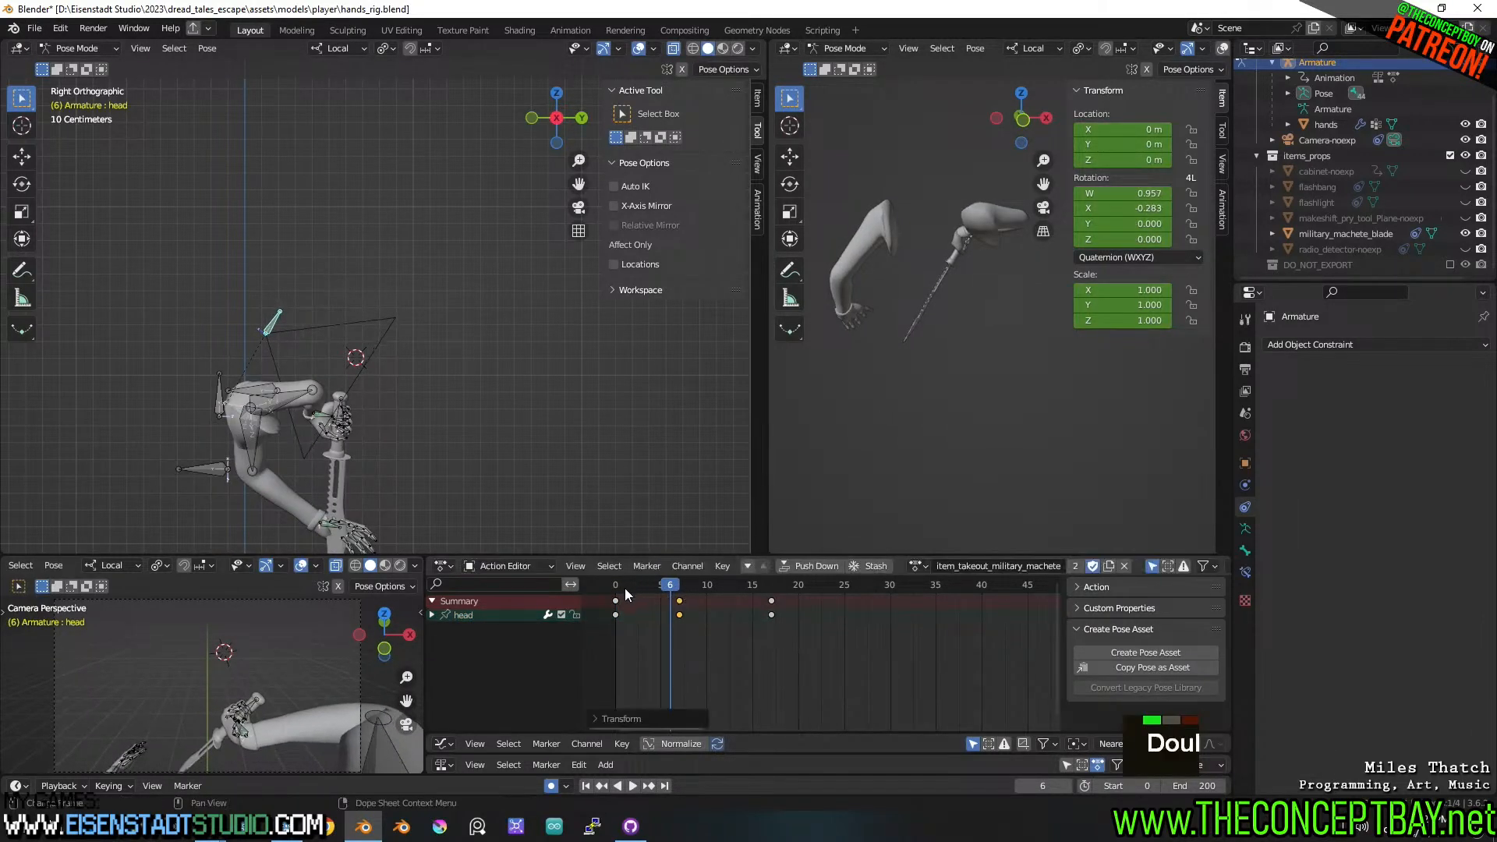
left_click(615, 591)
key("space")
key("space")
left_click(611, 591)
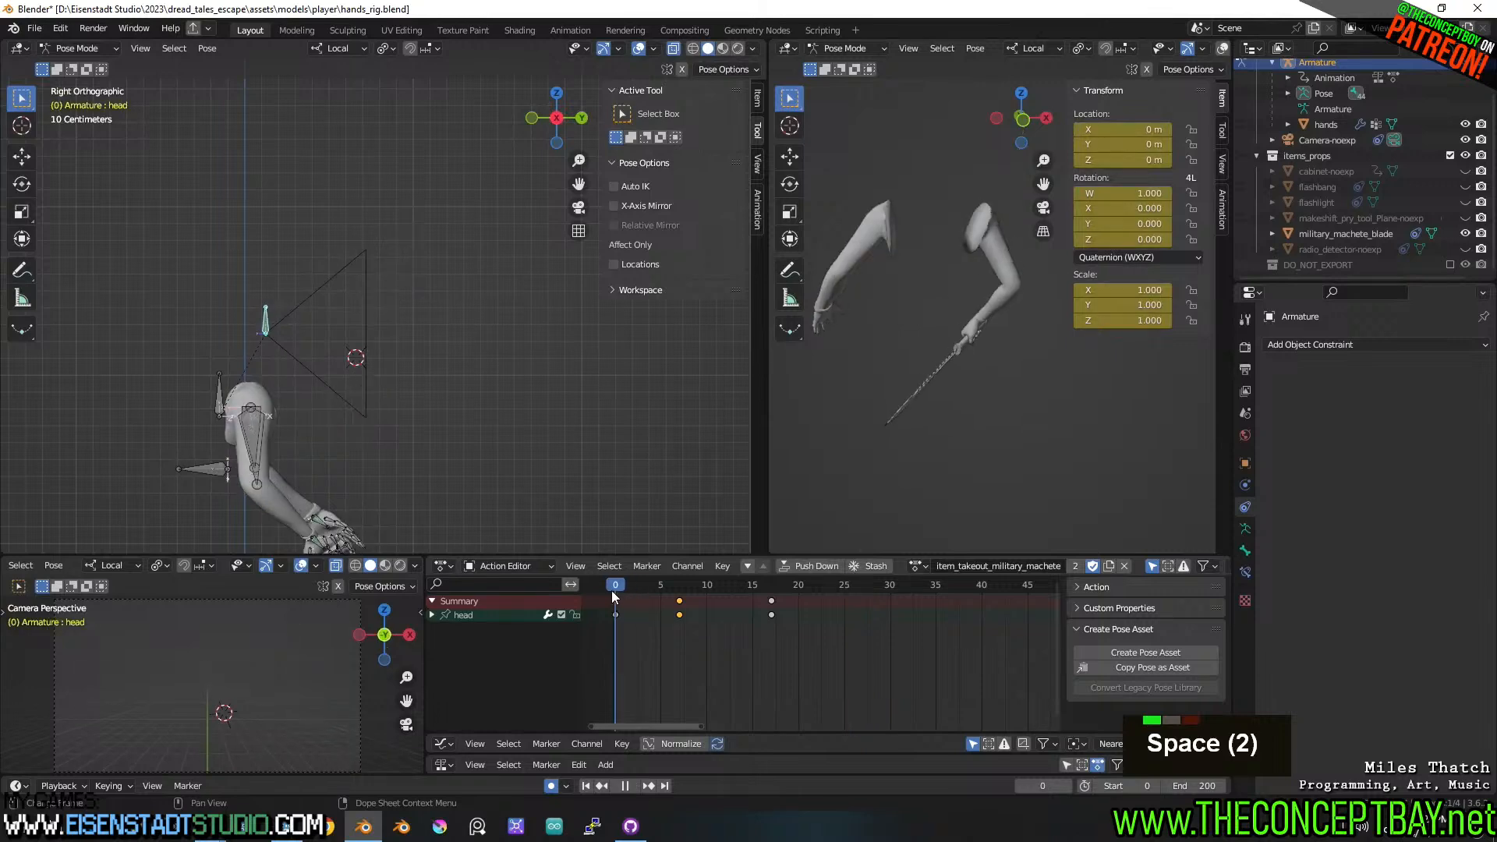
key("space")
key("space")
left_click_drag(660, 584, 682, 586)
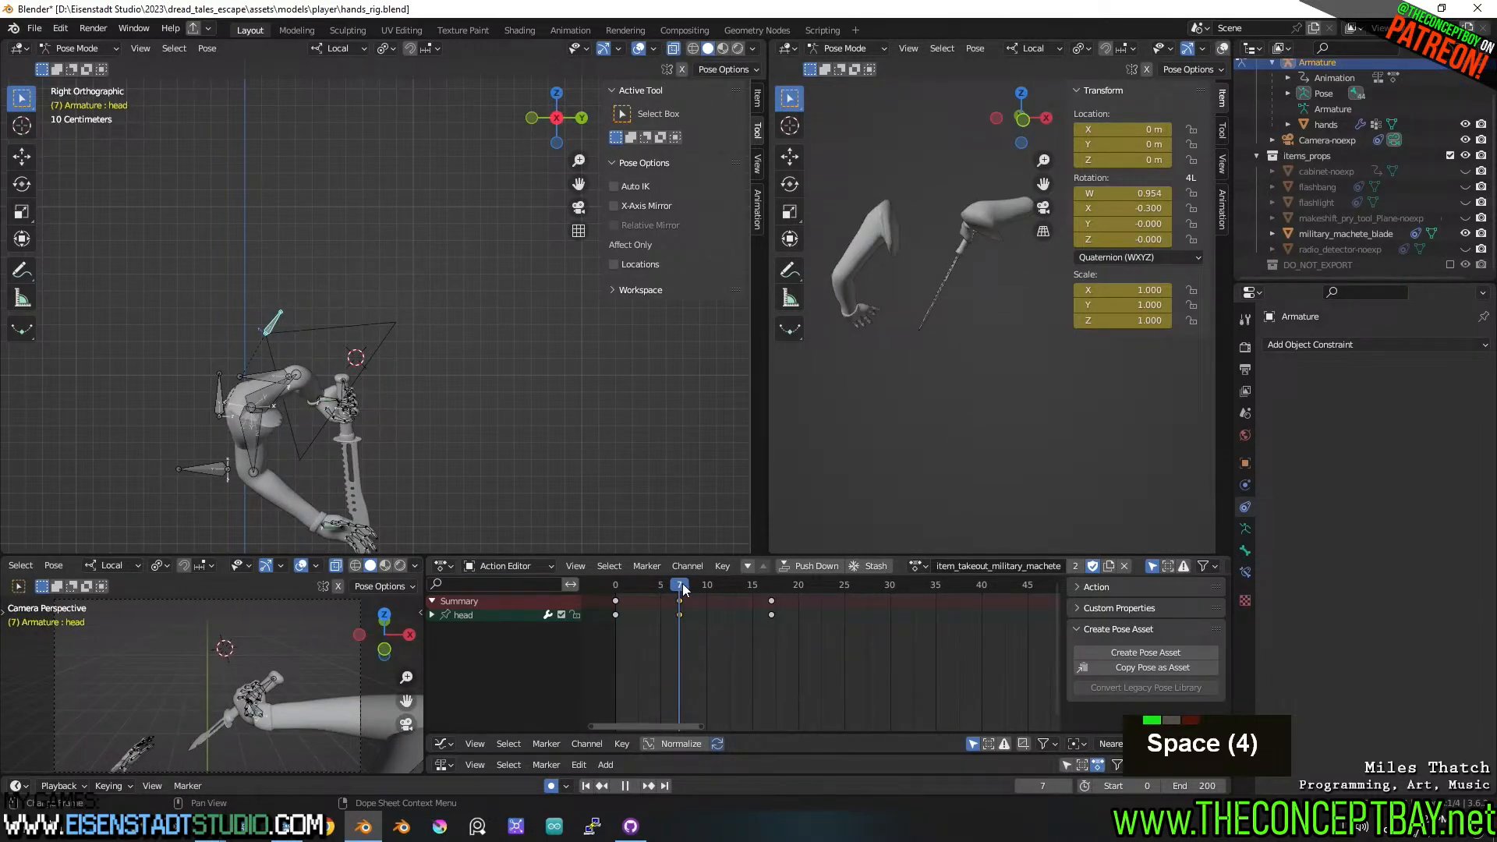
- Delete the left wrist bone's keyframe at frame 17, keeping the one at frame 0
middle_click_drag(505, 442, 479, 381)
middle_click_drag(207, 393, 315, 456)
left_click(302, 450)
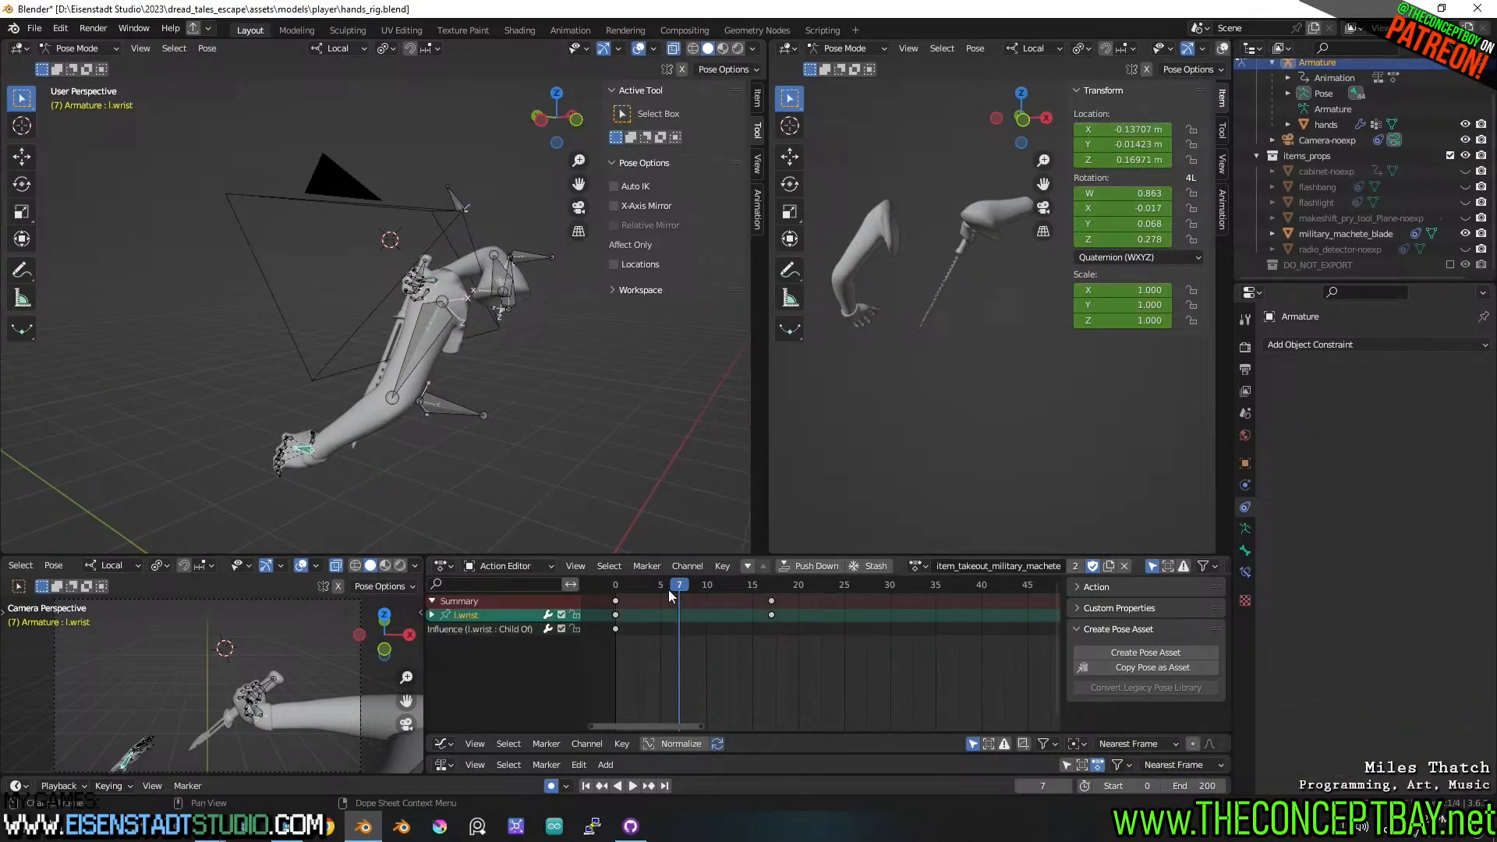
left_click_drag(676, 585, 615, 596)
key("x")
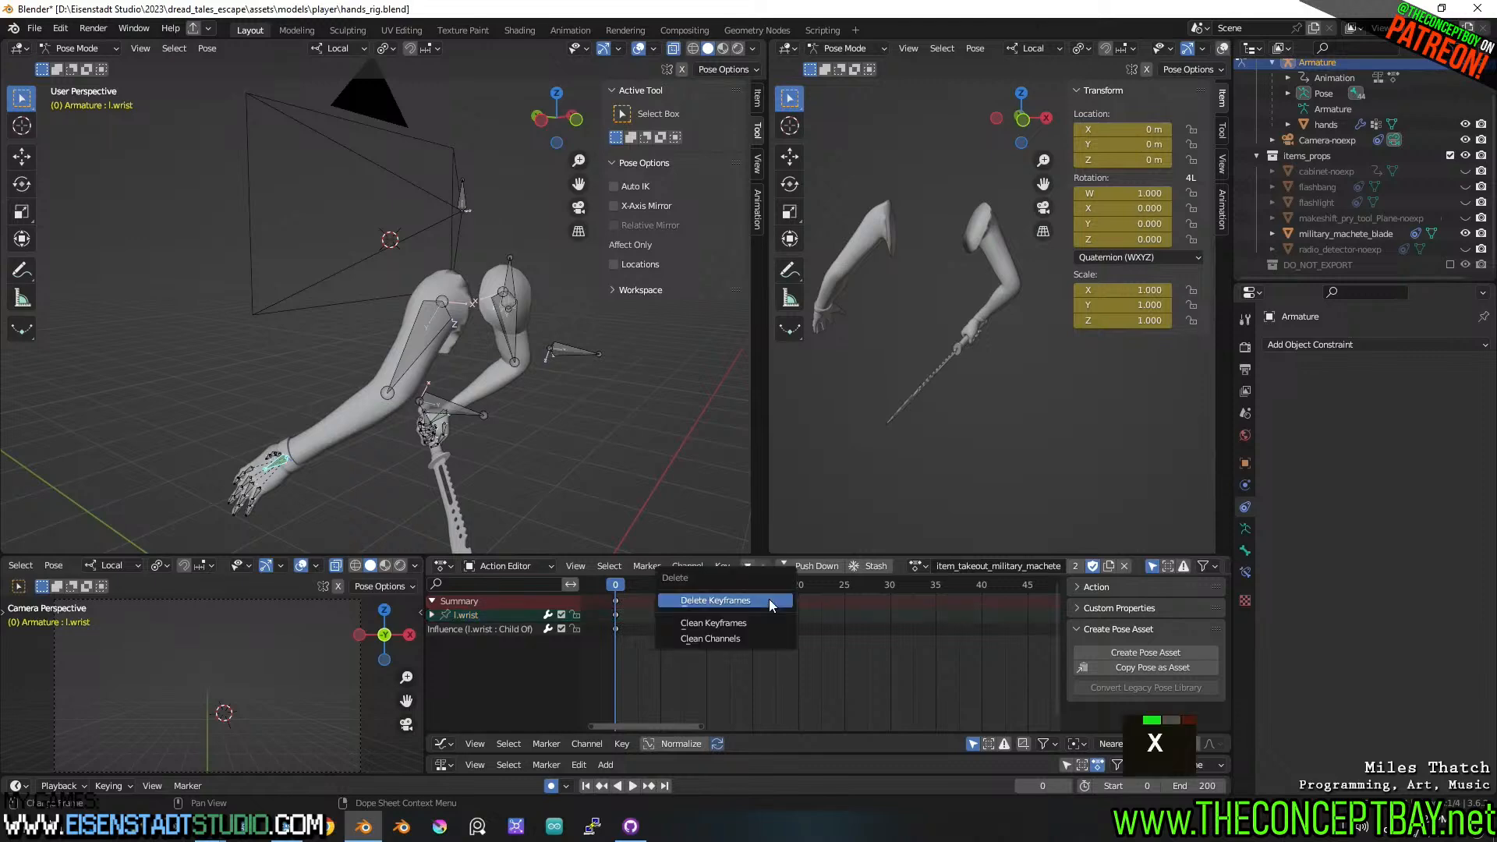
left_click(753, 606)
- At frame 0, move the left wrist bone in two passes to about X 0.154, Y -0.341, Z 0.292 m and play back
middle_click_drag(595, 470, 607, 424)
key("g")
left_click(505, 471)
key("g")
left_click(645, 408)
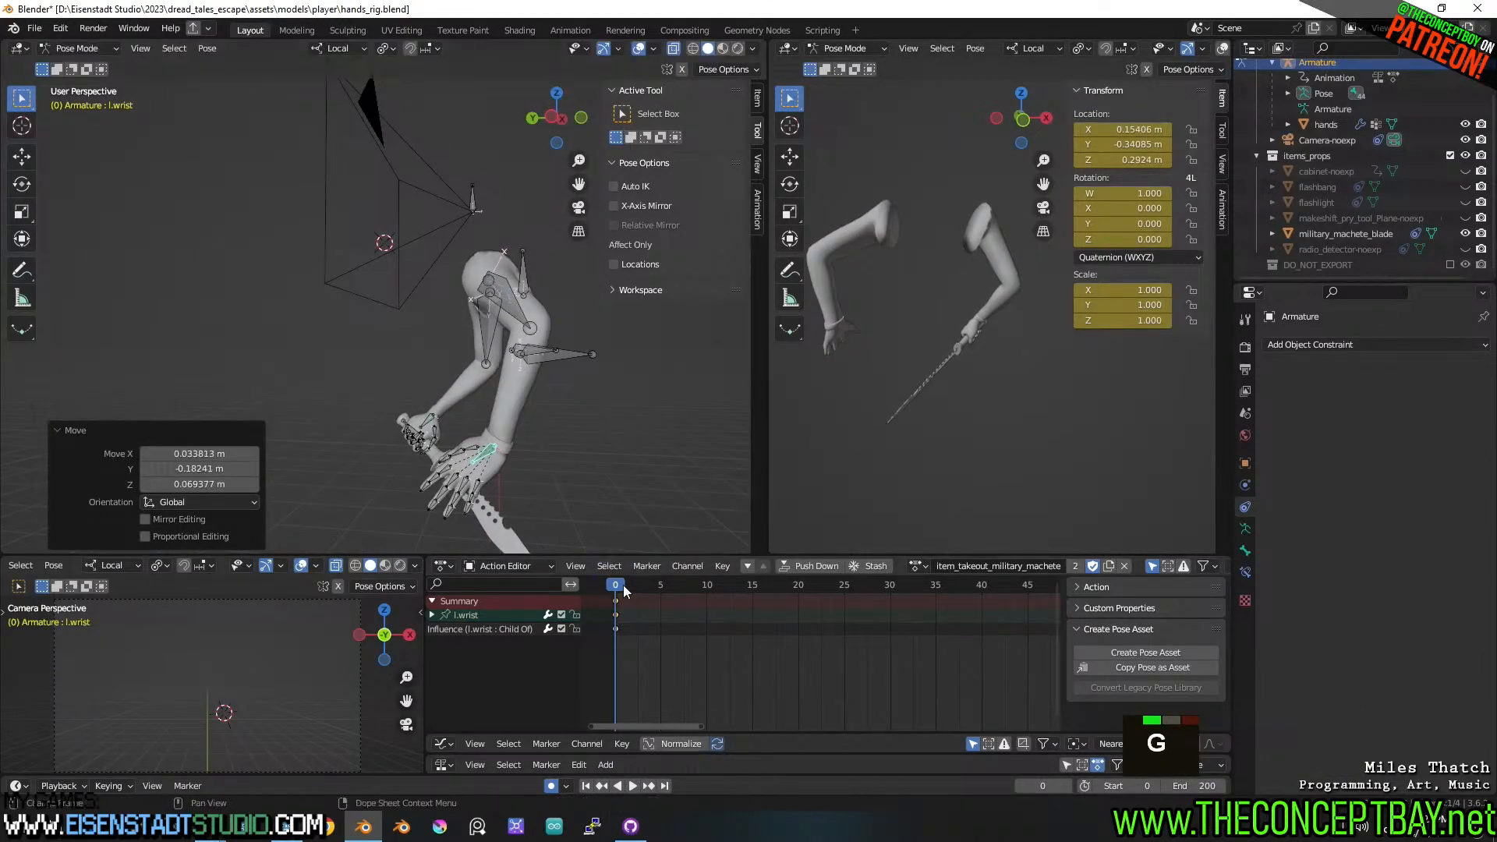
key("space")
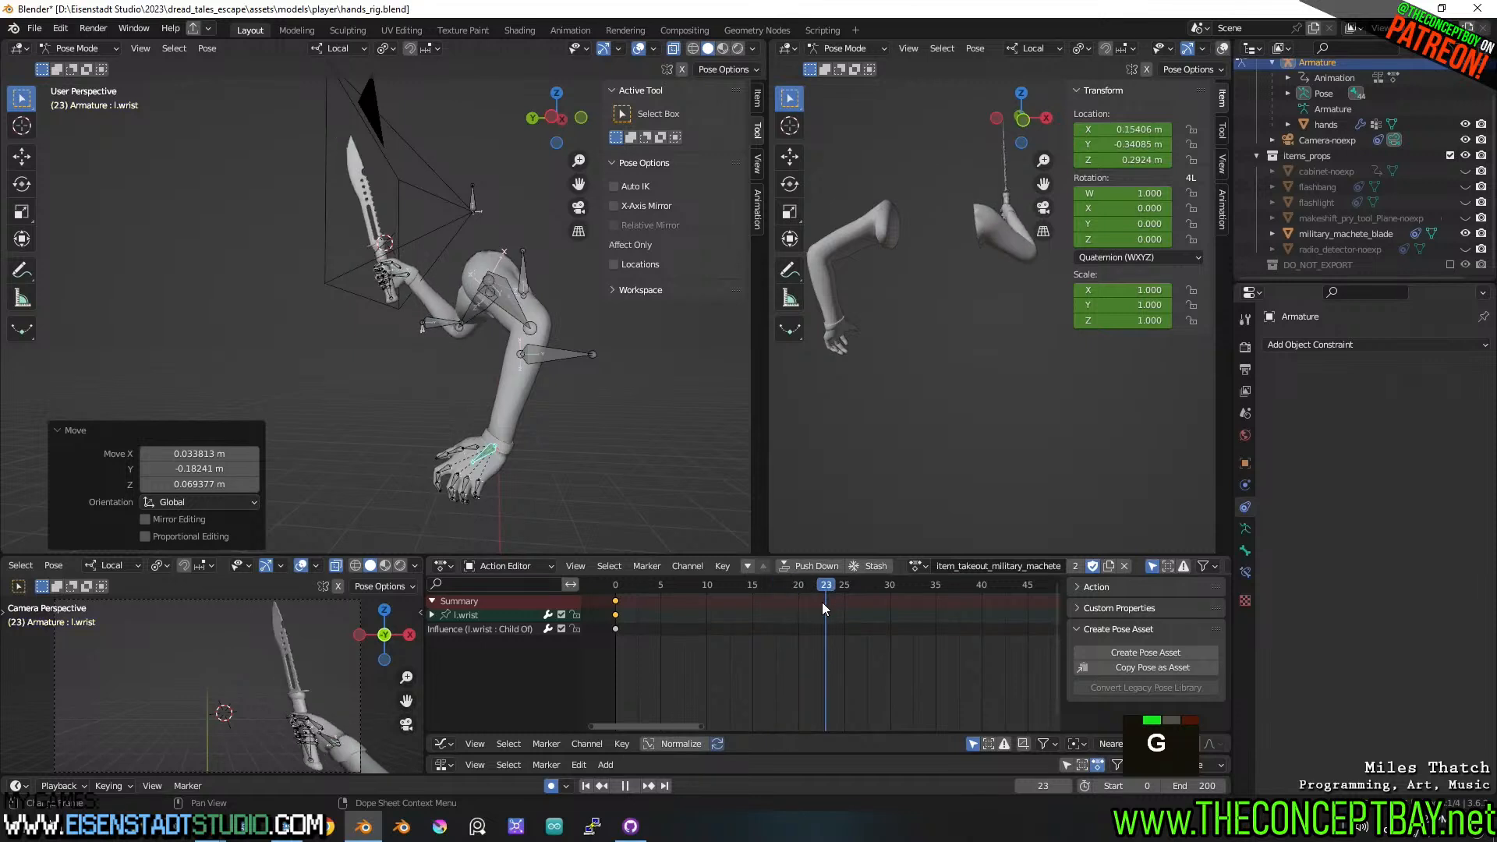
key("Escape")
- Reduce the head bone's downward tilt at frame 7 to a quaternion X rotation of about -0.107 in left view
double_click(440, 214)
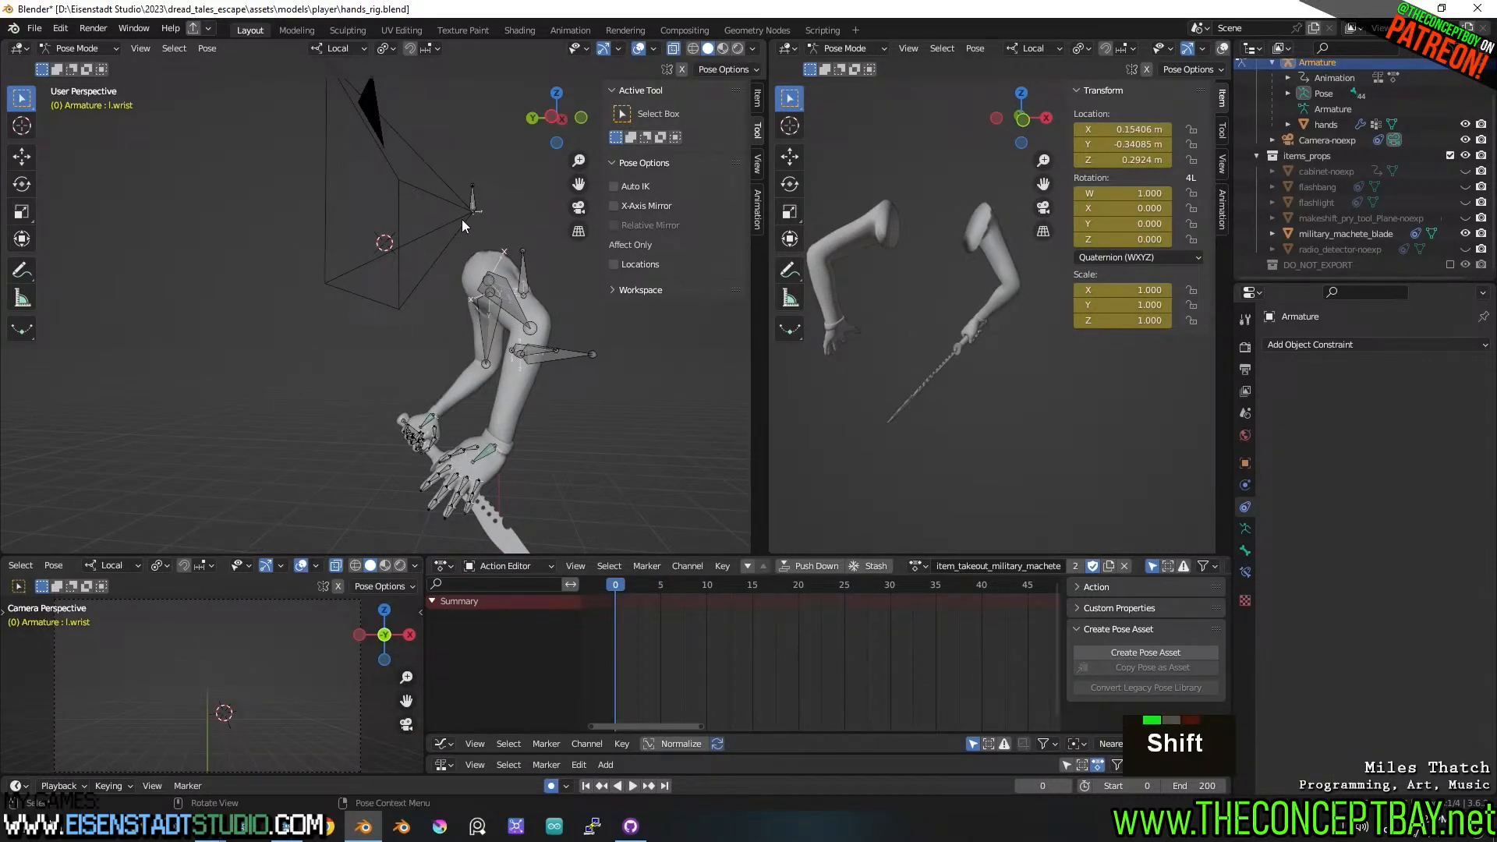
left_click(466, 212, "shift")
middle_click_drag(466, 212, 532, 344, "shift")
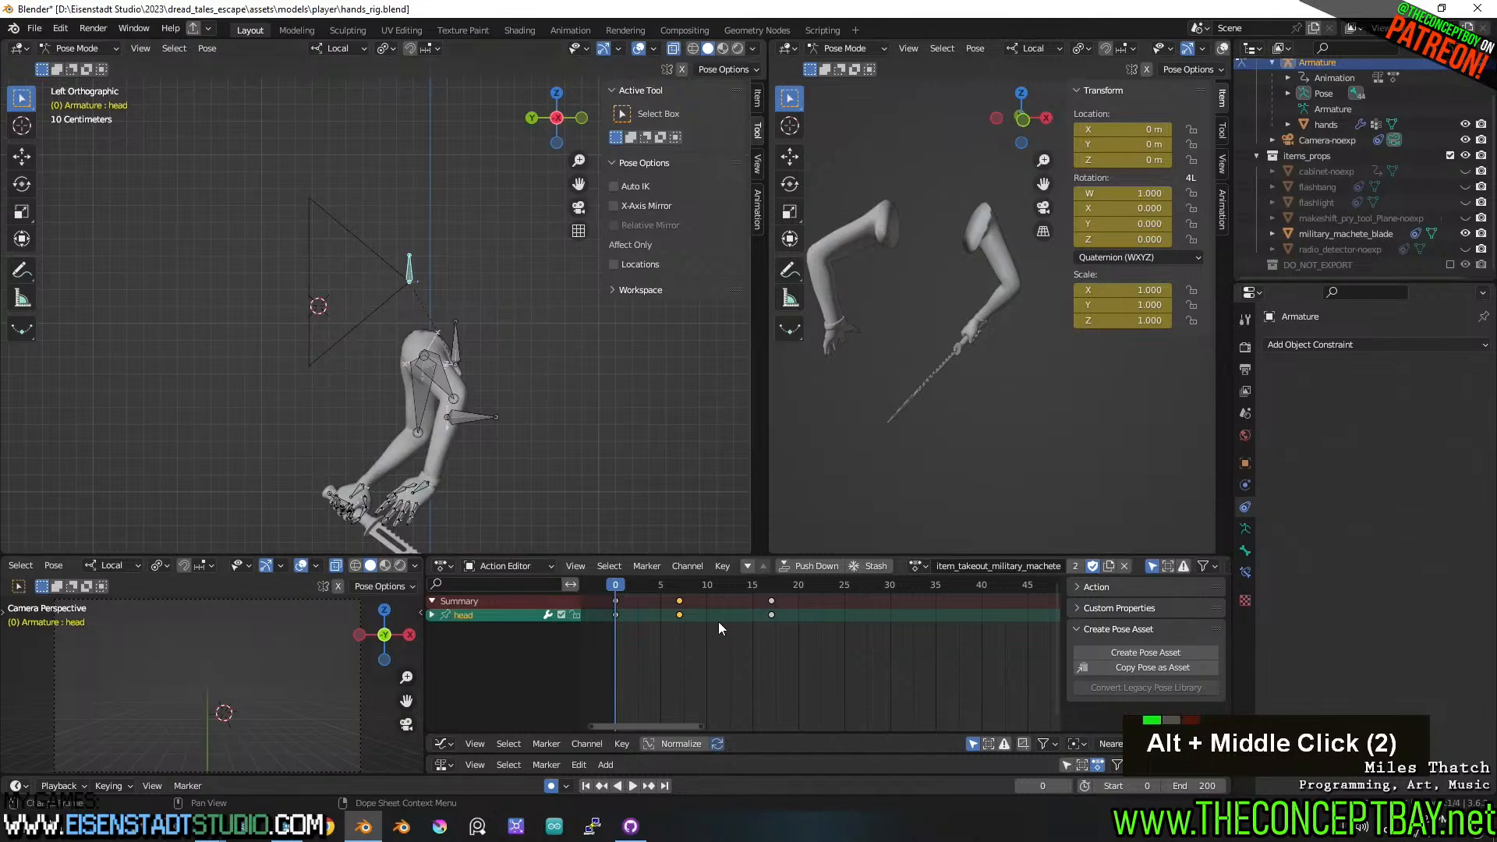
key("space")
key("r")
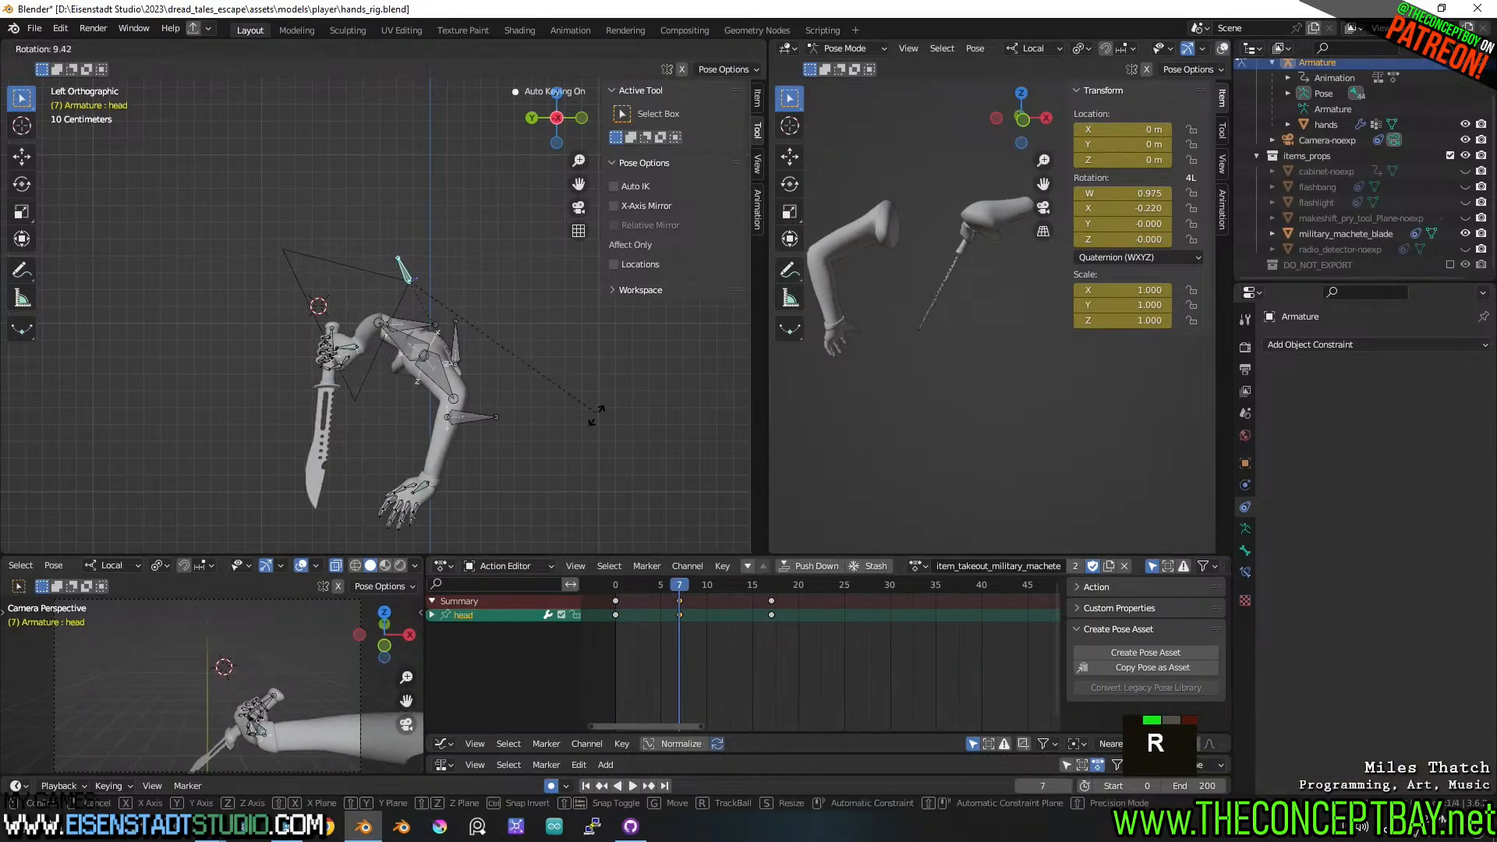
left_click(614, 629)
- Review the softened head tilt in the takeout playback and save hands_rig.blend
left_click_drag(619, 582, 661, 617)
key("space")
middle_click_drag(610, 413, 465, 417, "alt")
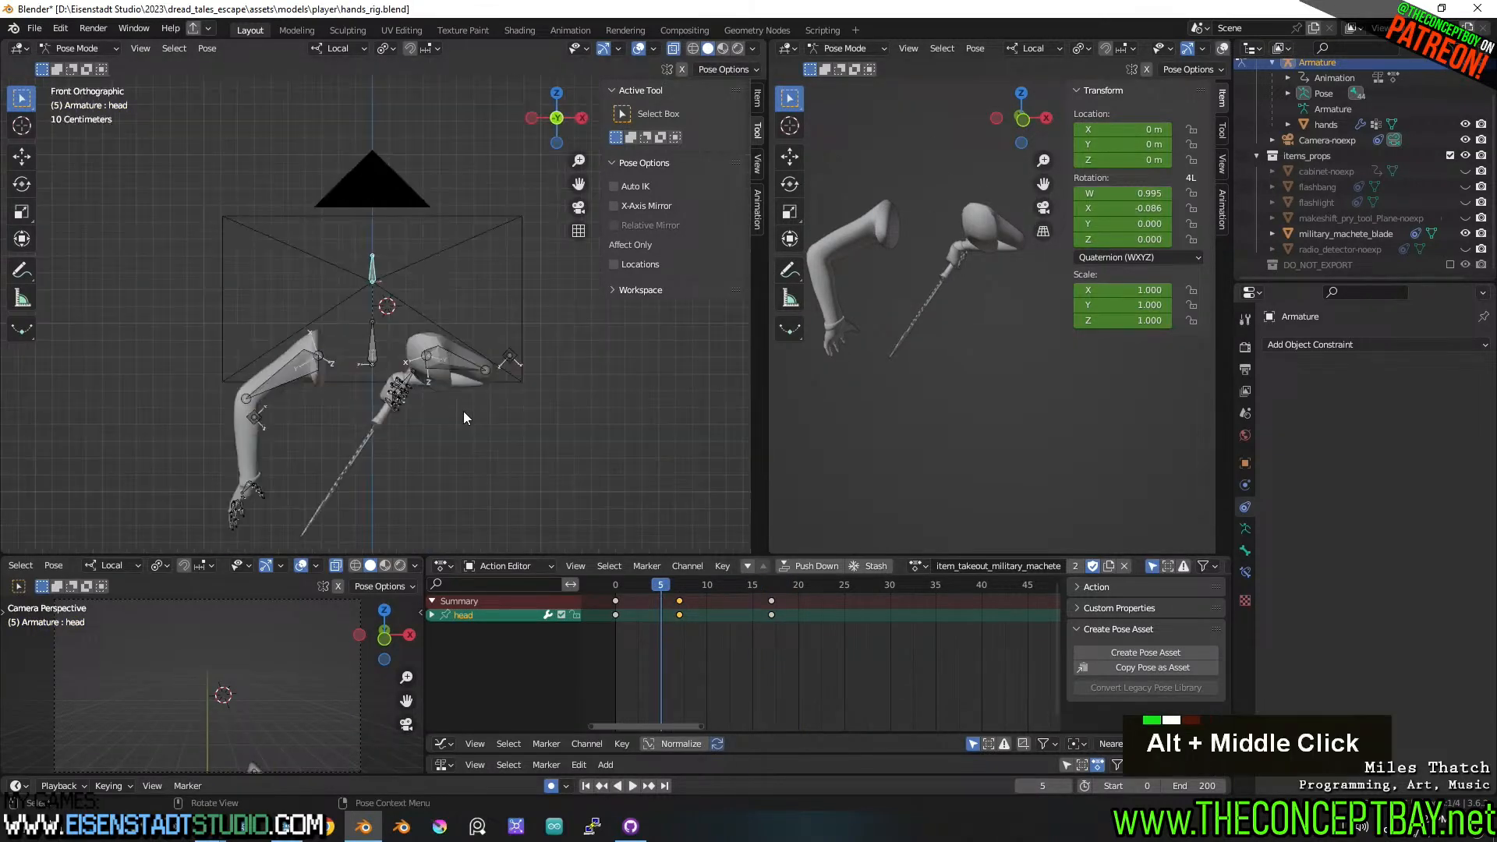
middle_click_drag(491, 347, 498, 421)
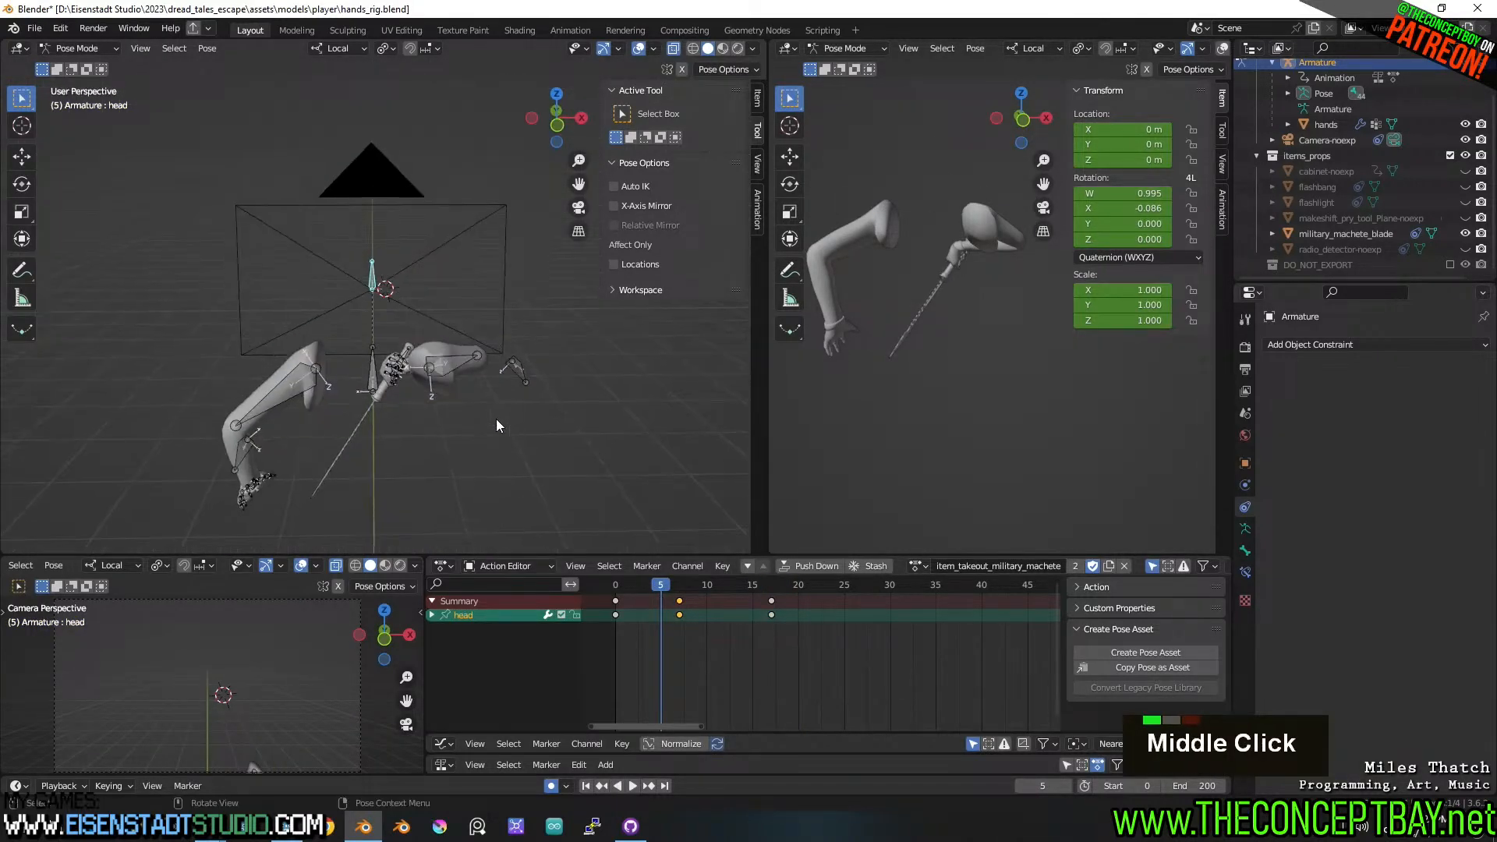
key("ctrl+s")
scroll(488, 354, "up", 2)
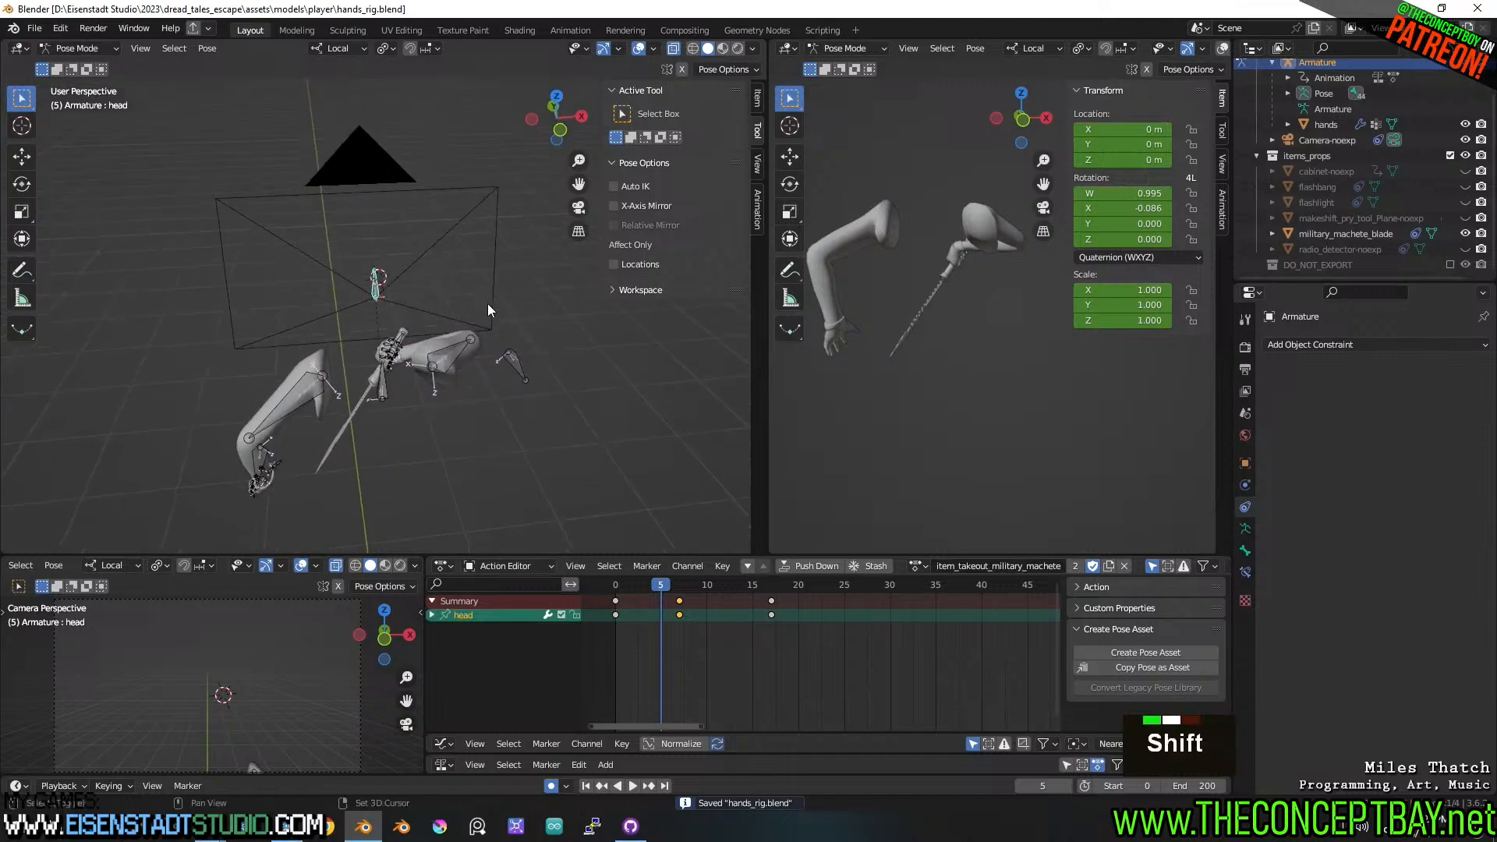
scroll(468, 335, "up", 2, "shift")
middle_click_drag(463, 343, 536, 328, "shift")
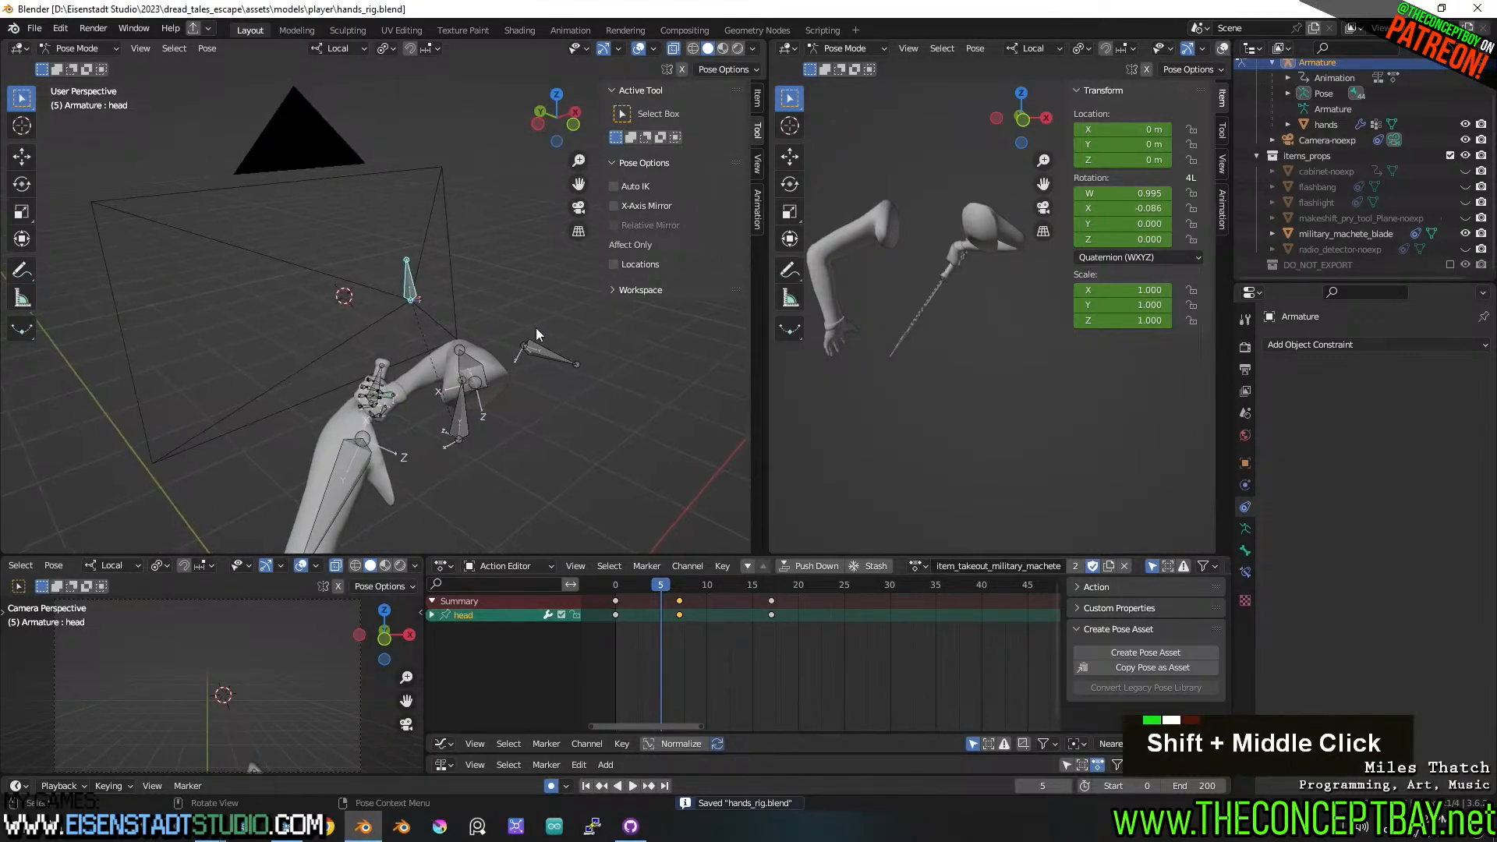
key("r")
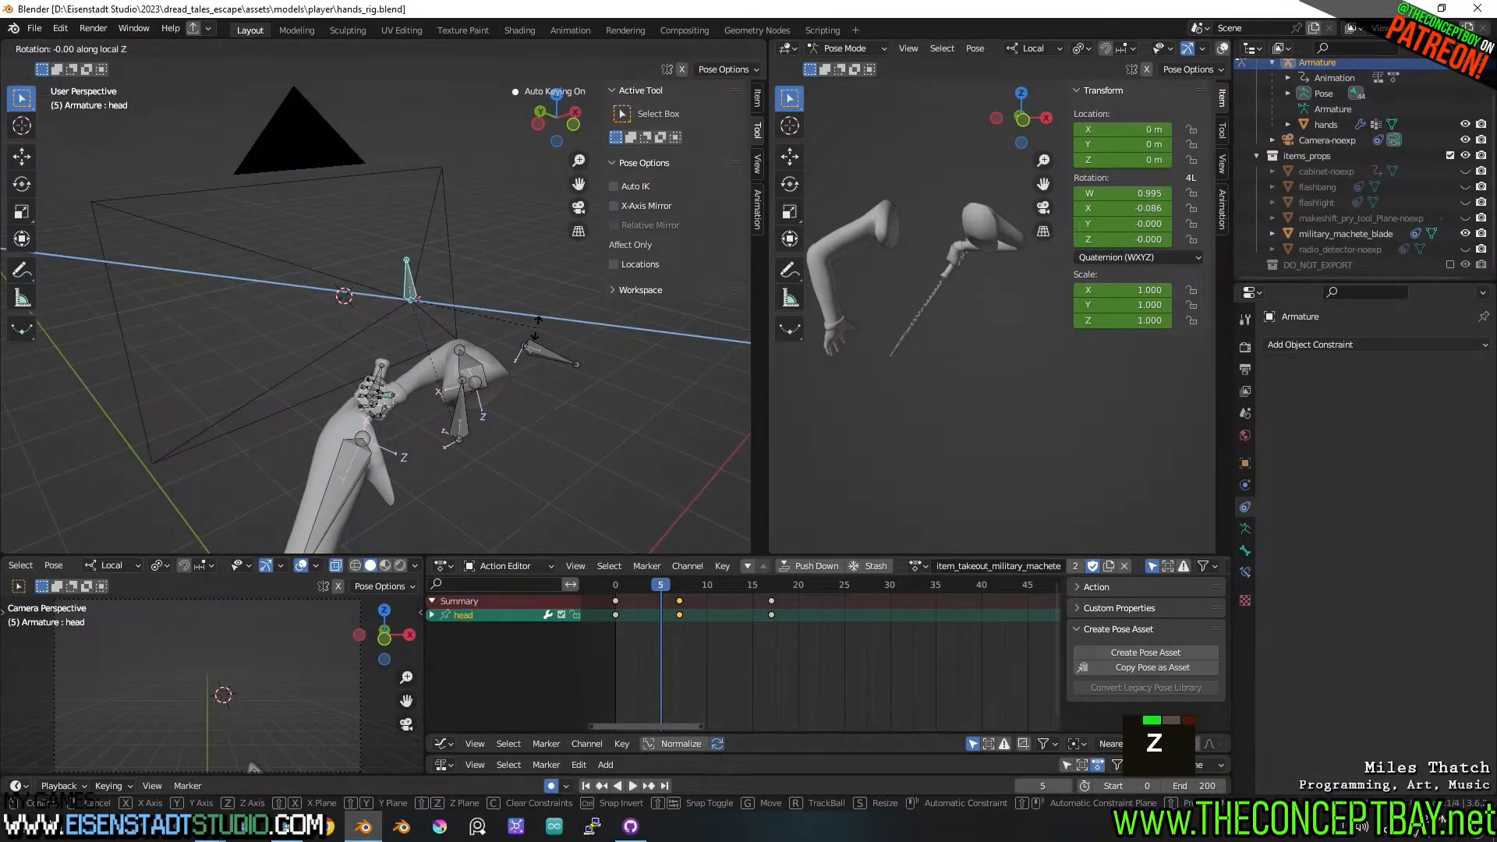
key("Escape")
- At frame 7, rotate the head bone about -6.53° around its local Z axis and play back the takeout
left_click_drag(660, 589, 801, 597)
key("space")
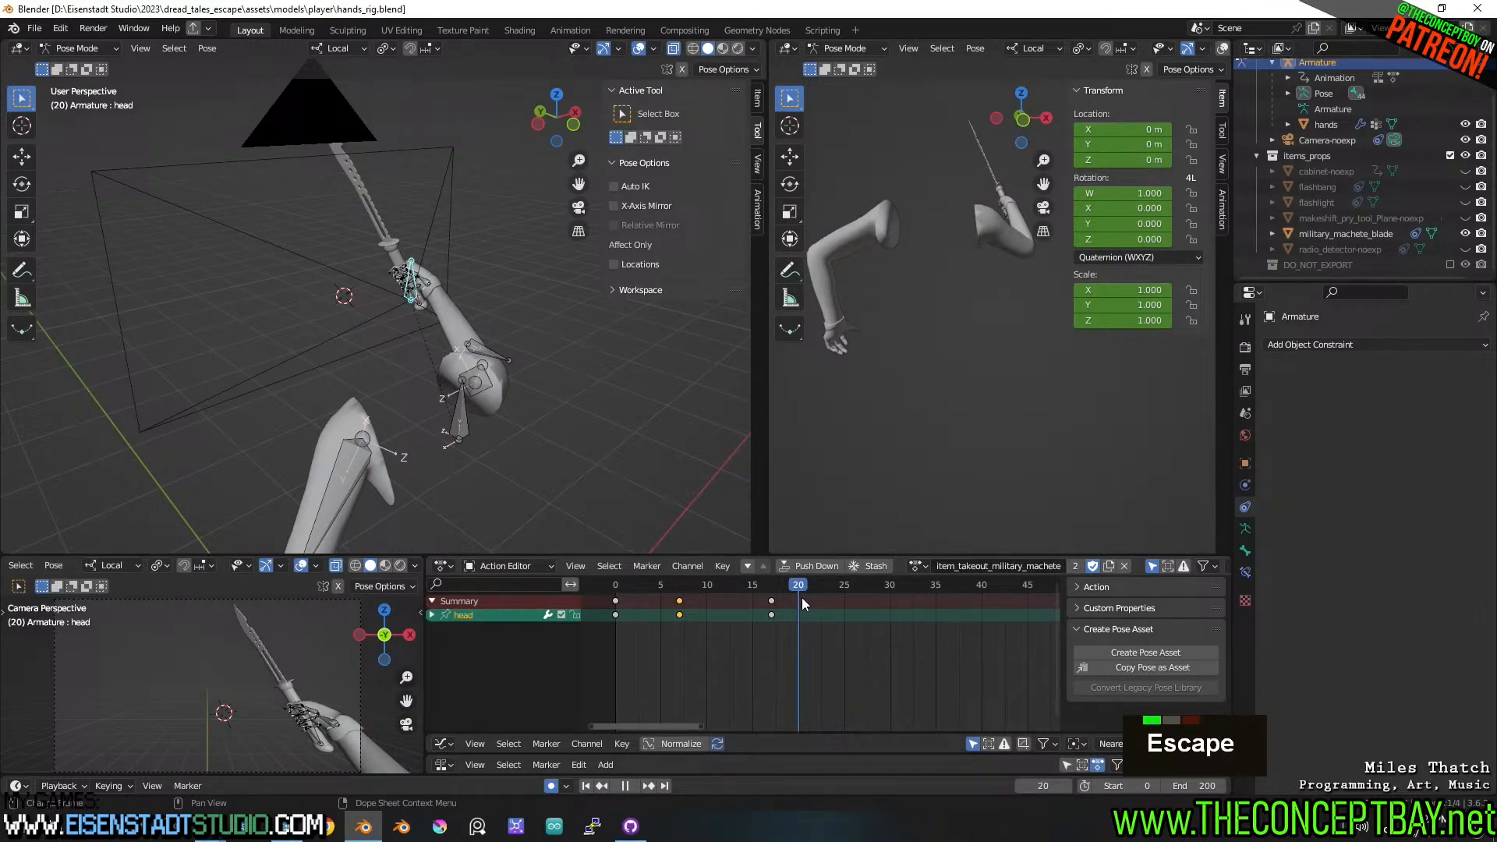
left_click_drag(802, 597, 803, 597)
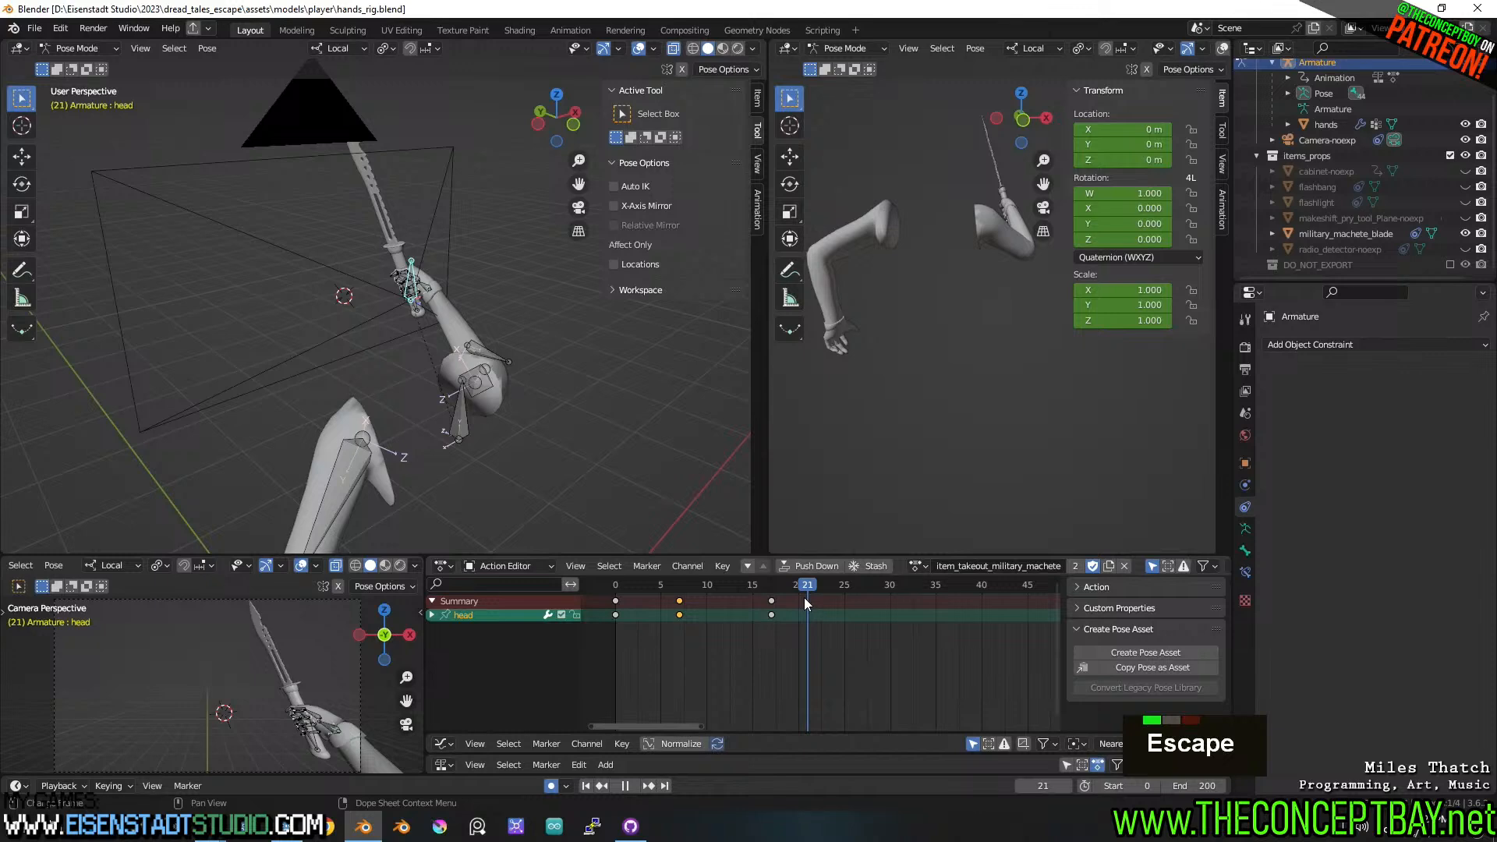
left_click_drag(803, 597, 676, 667)
key("r")
key("x")
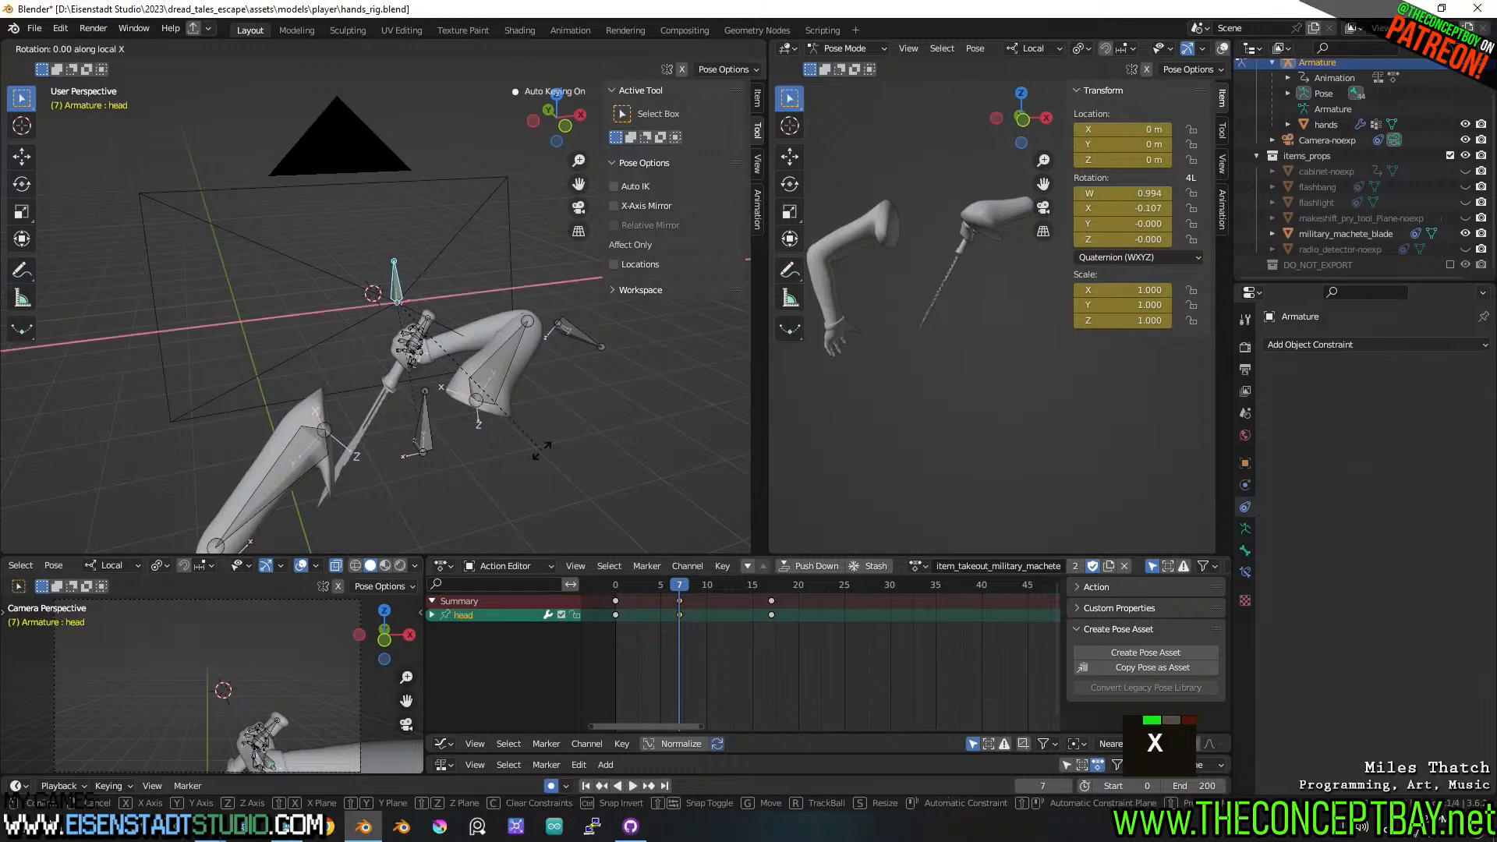
key("z")
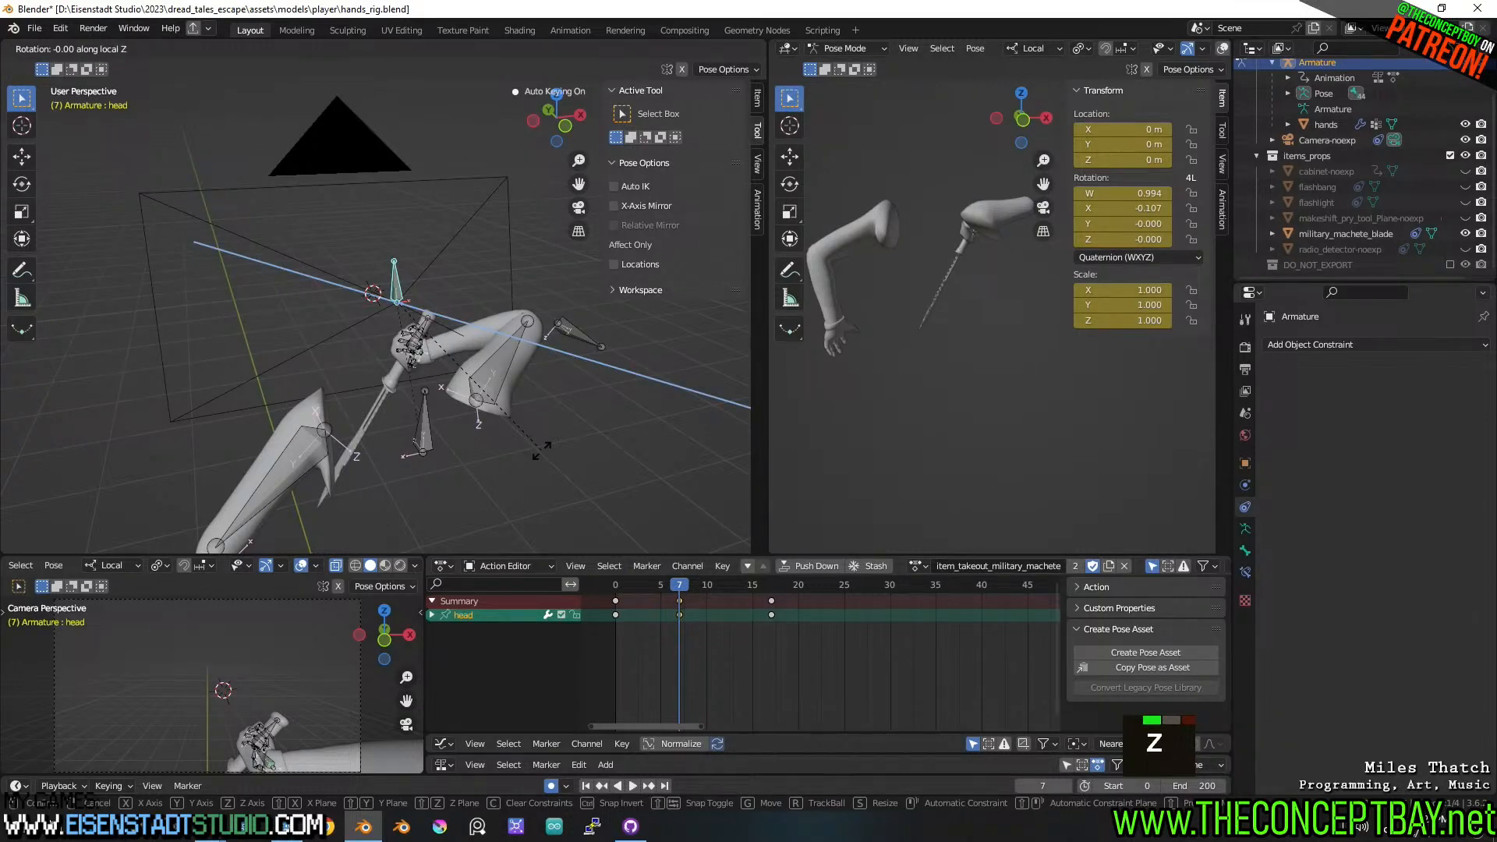
left_click(545, 456)
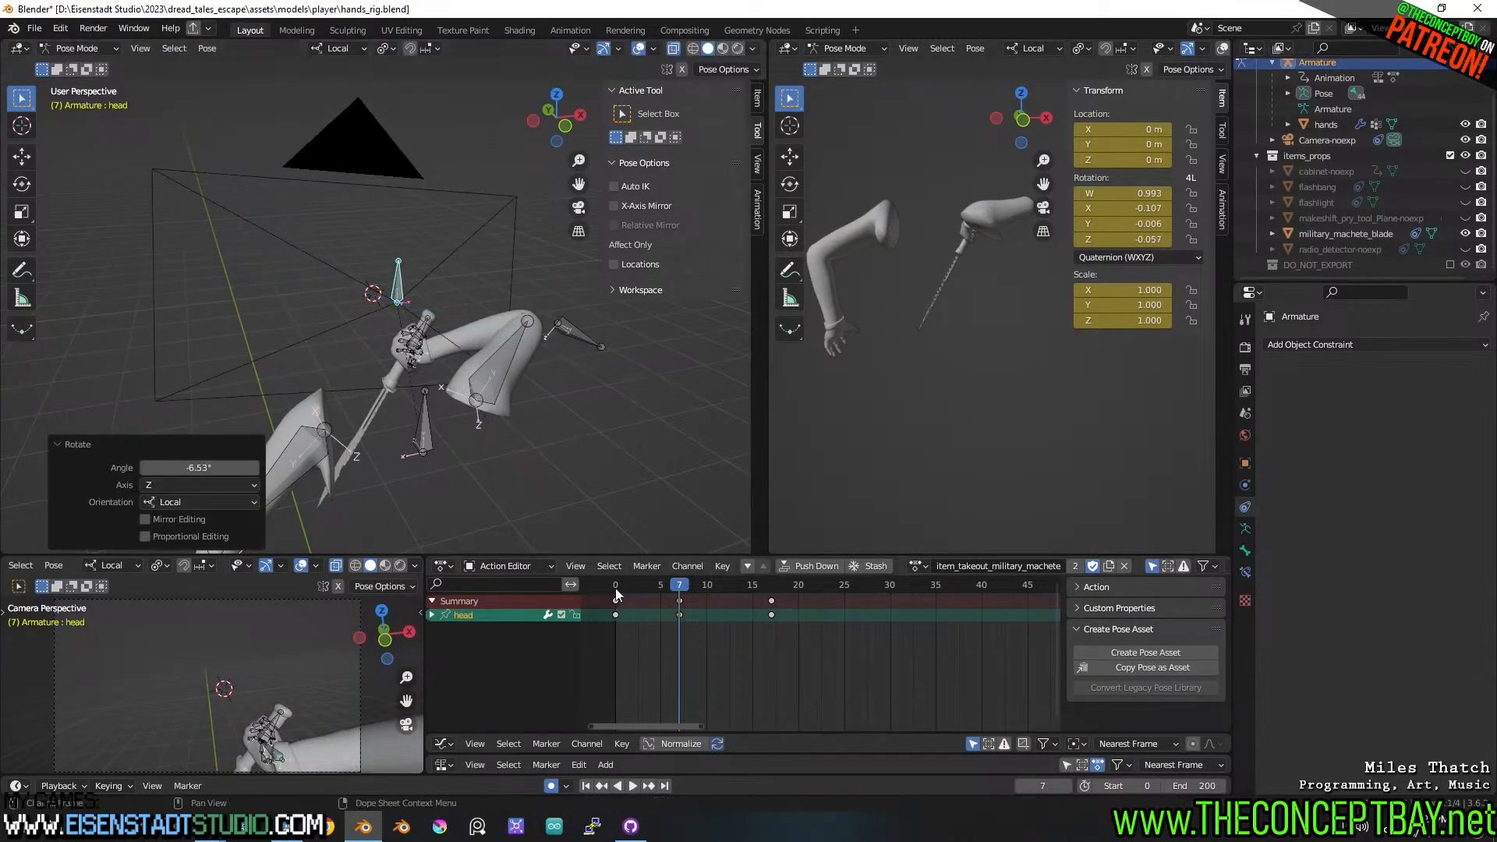
key("space")
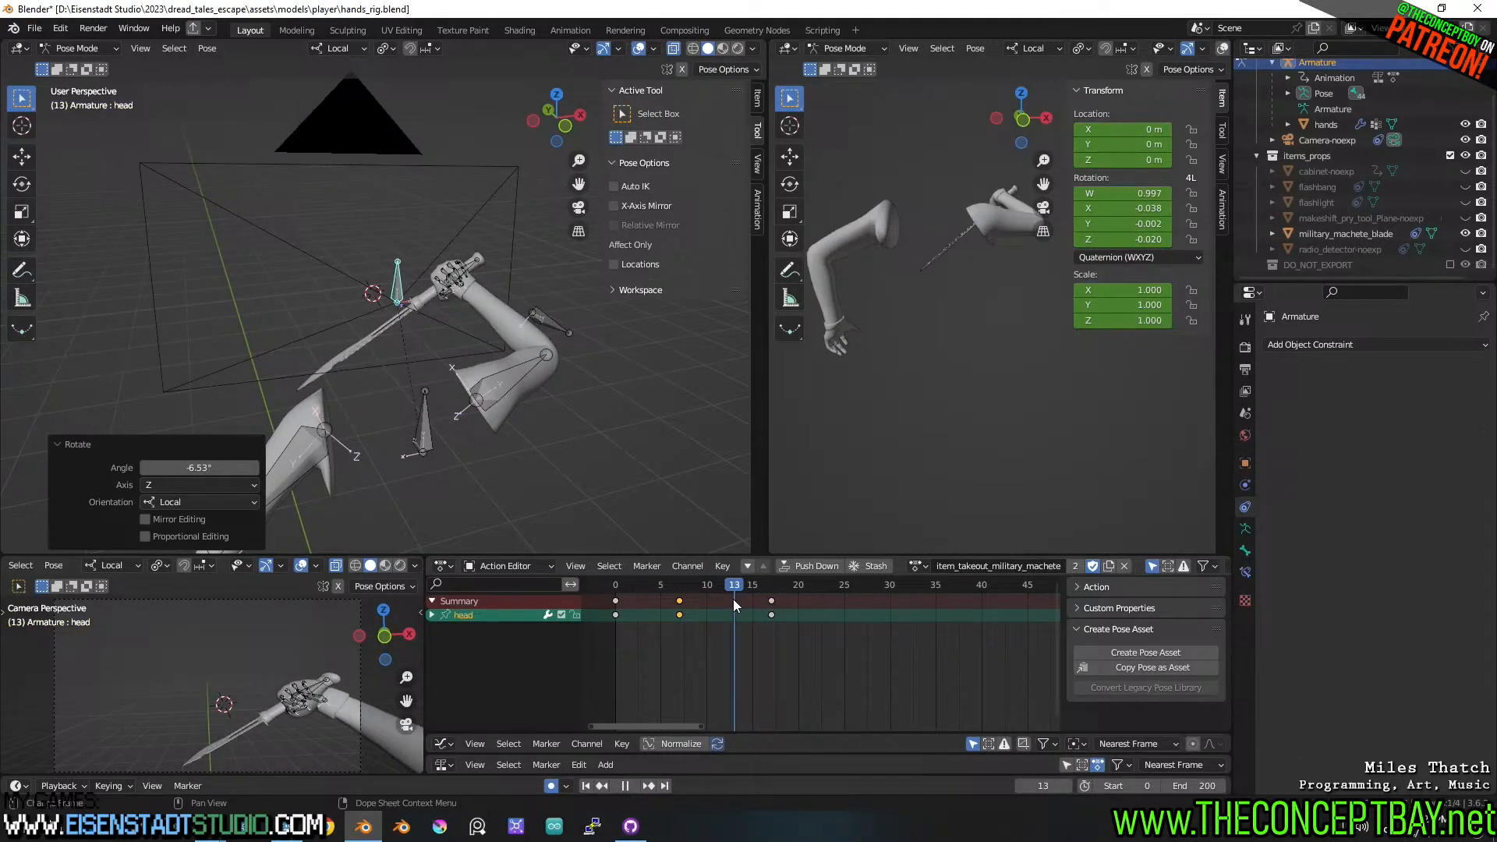
- At frame 13, rotate the head bone about 8.94° around its local Z axis and play back the takeout
key("space")
key("r")
key("z")
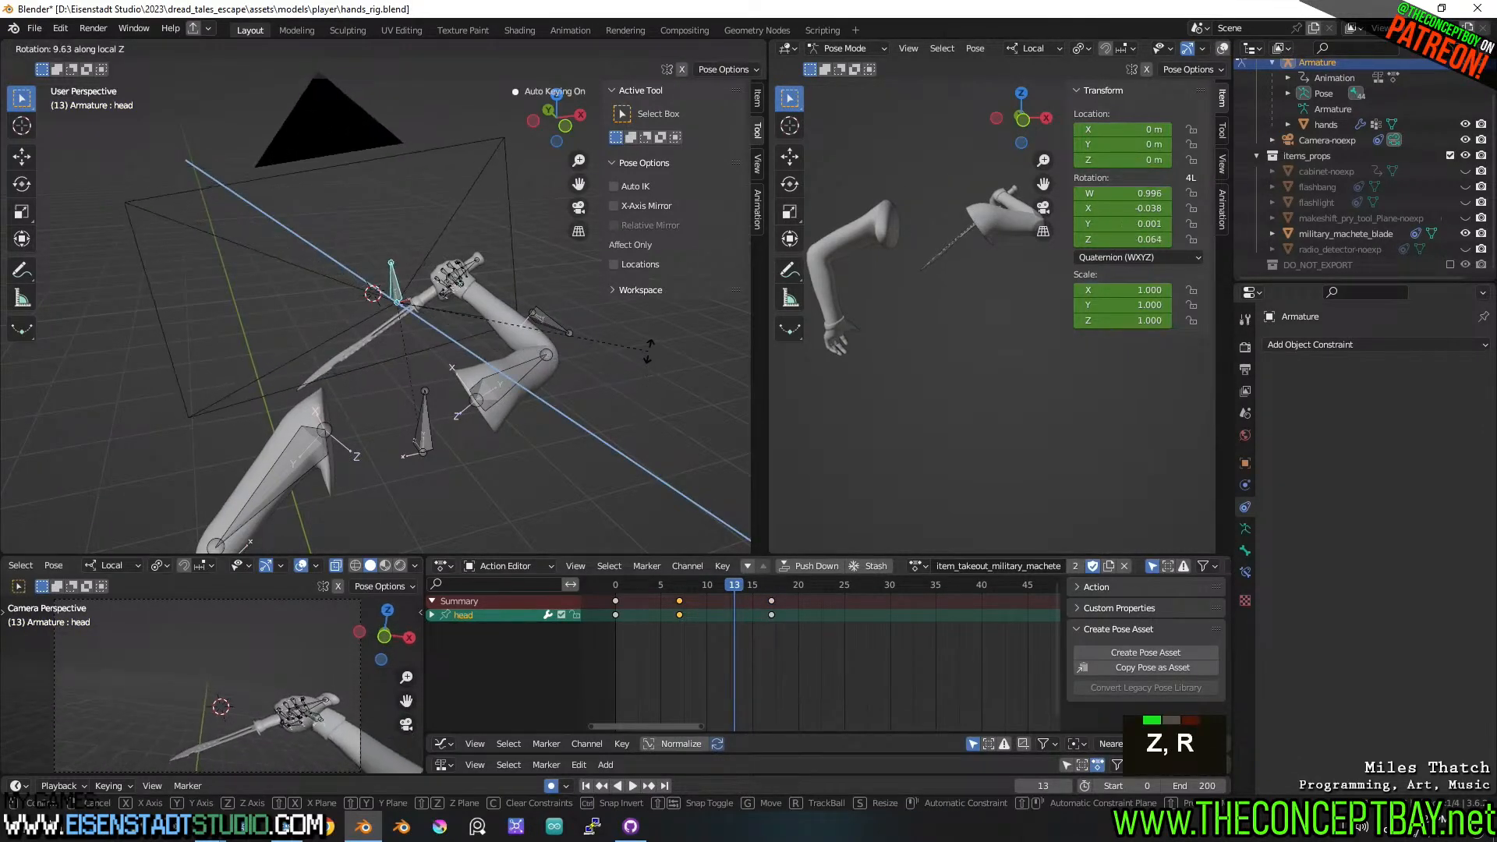
left_click(651, 372)
left_click(612, 568)
double_click(618, 589)
key("space")
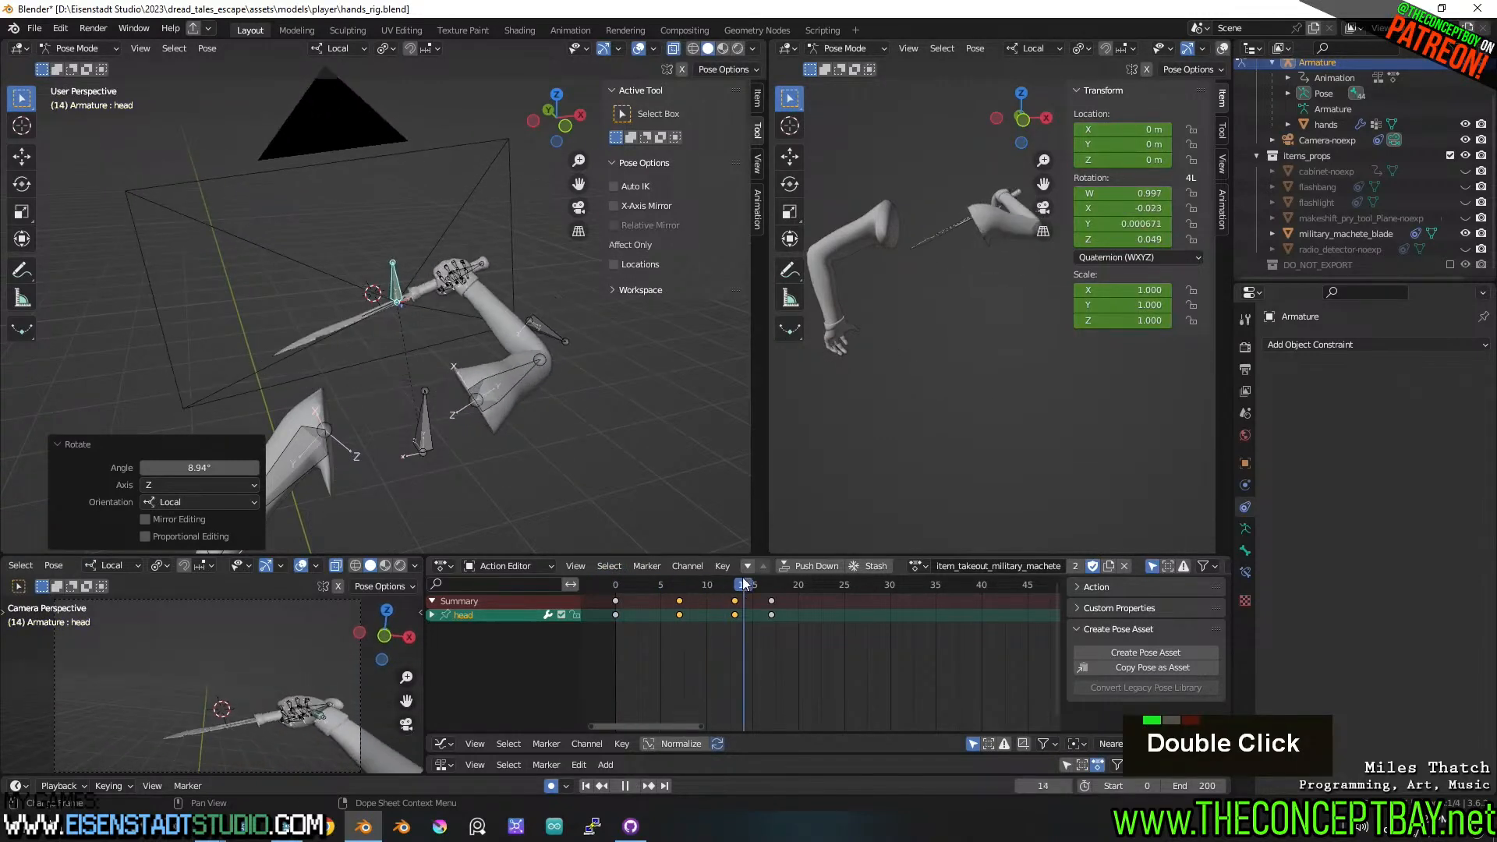
key("space")
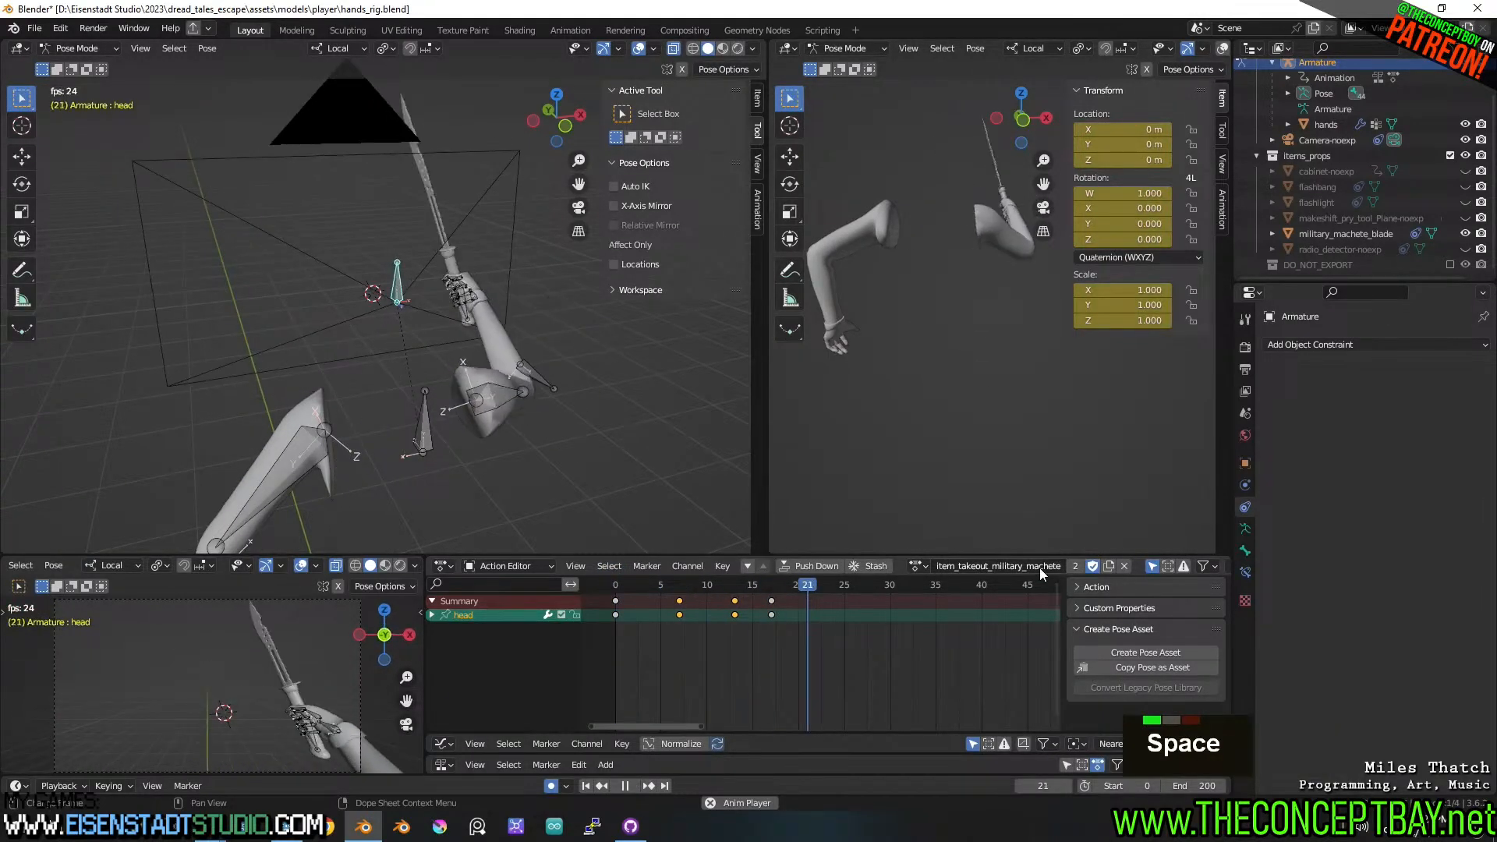
key("space")
- Show only the head bone's rotation curves in the graph editor by filtering for "rot", with normalized values and the keyed range framed
left_click_drag(714, 586, 591, 591)
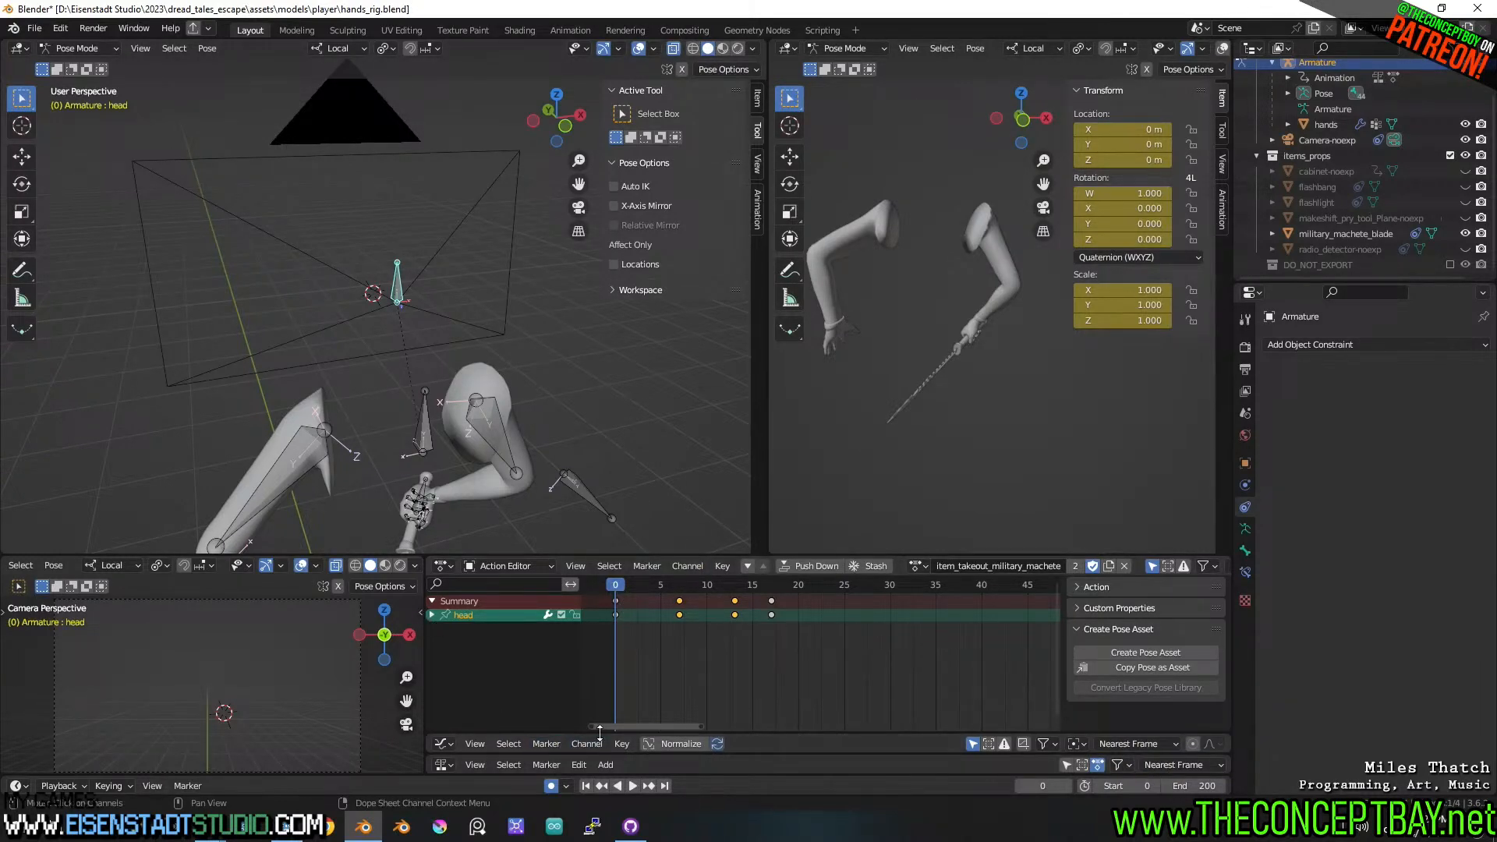
left_click_drag(604, 733, 616, 577)
scroll(686, 656, "up", 3)
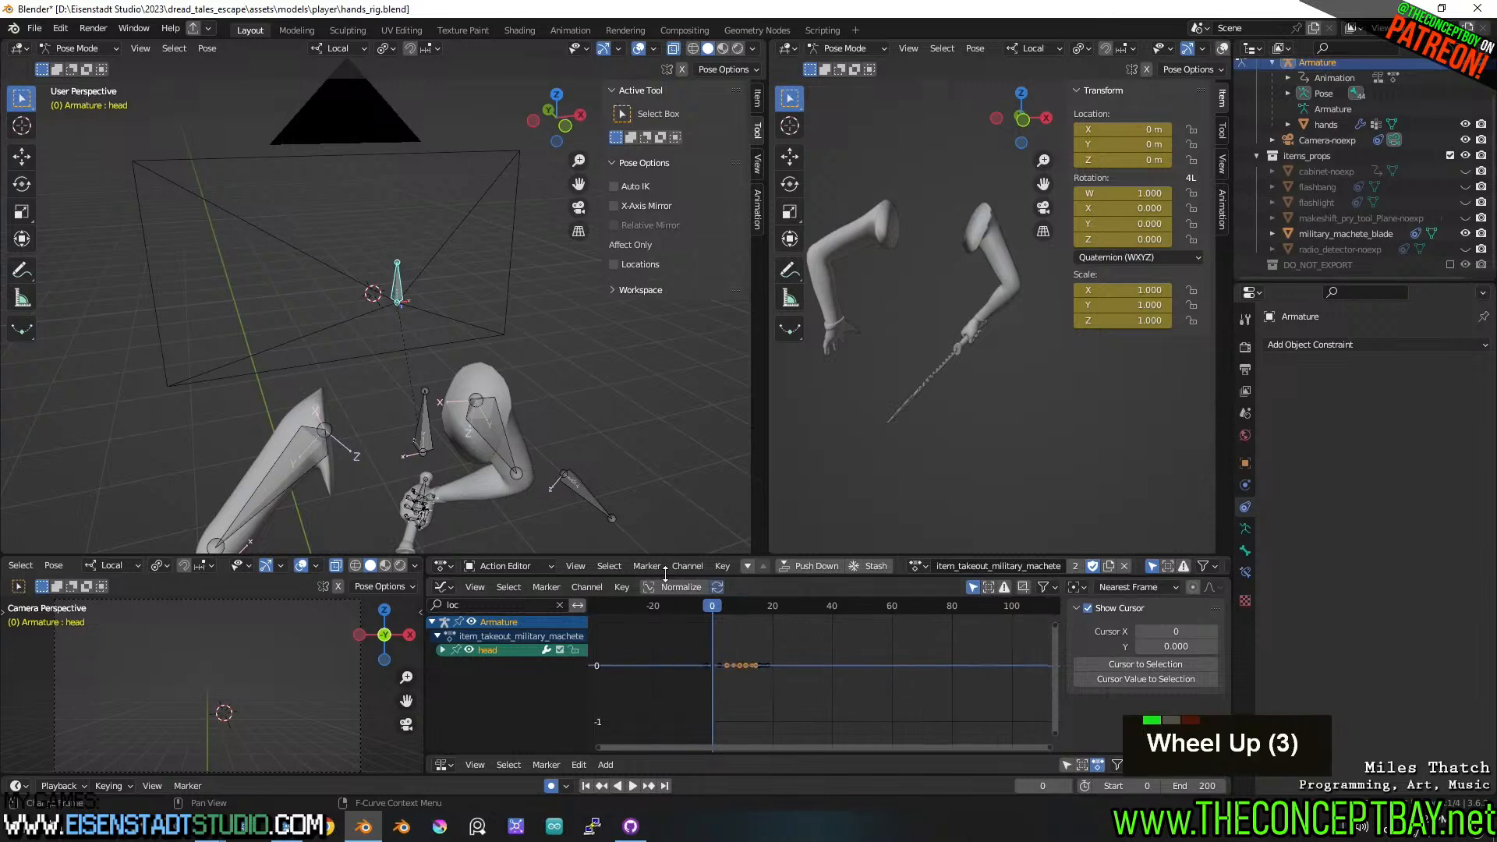
left_click(442, 649)
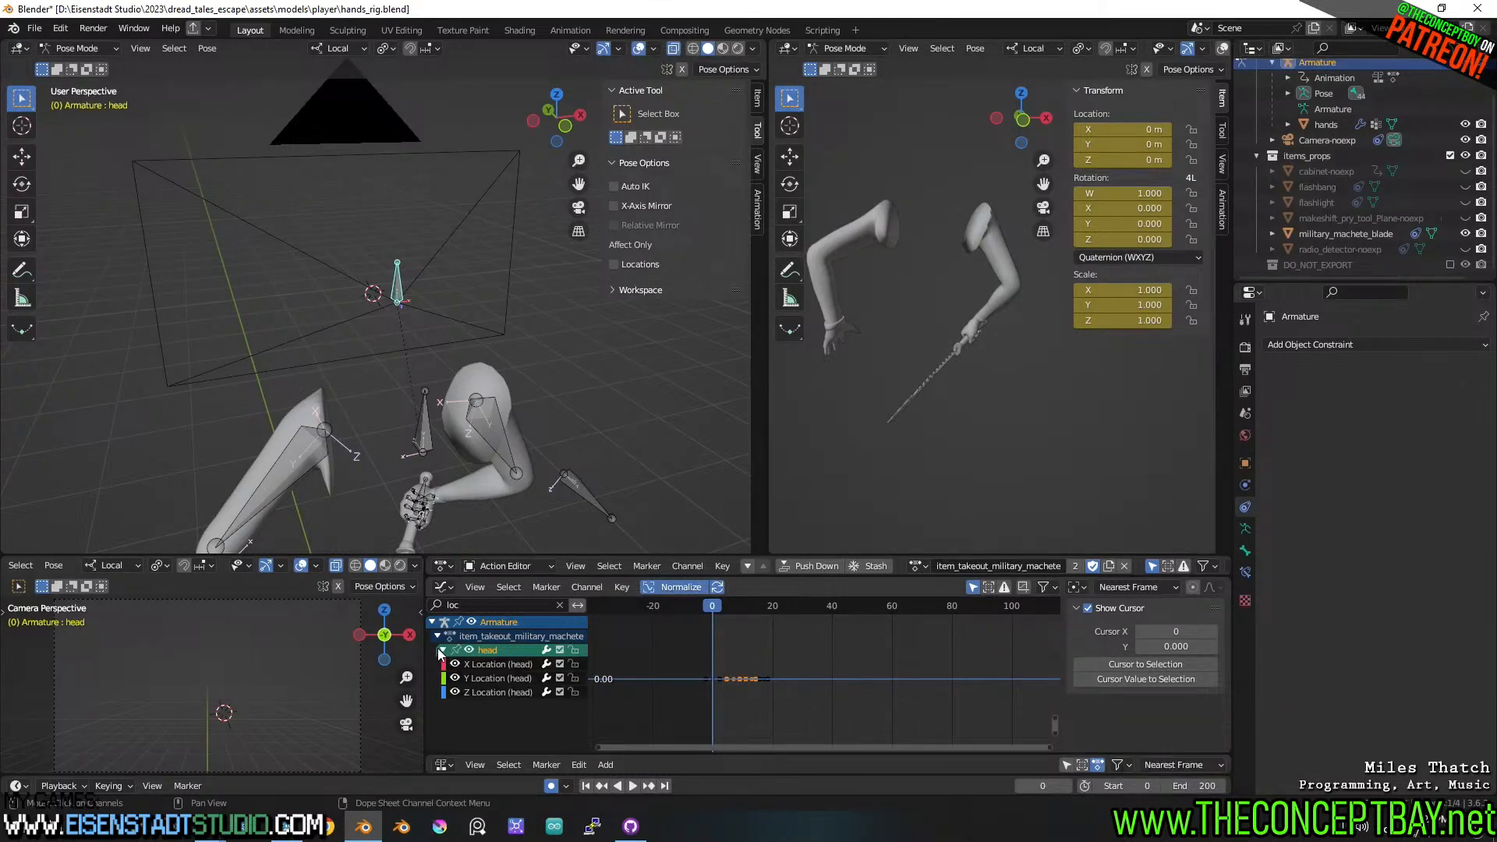
left_click(560, 605)
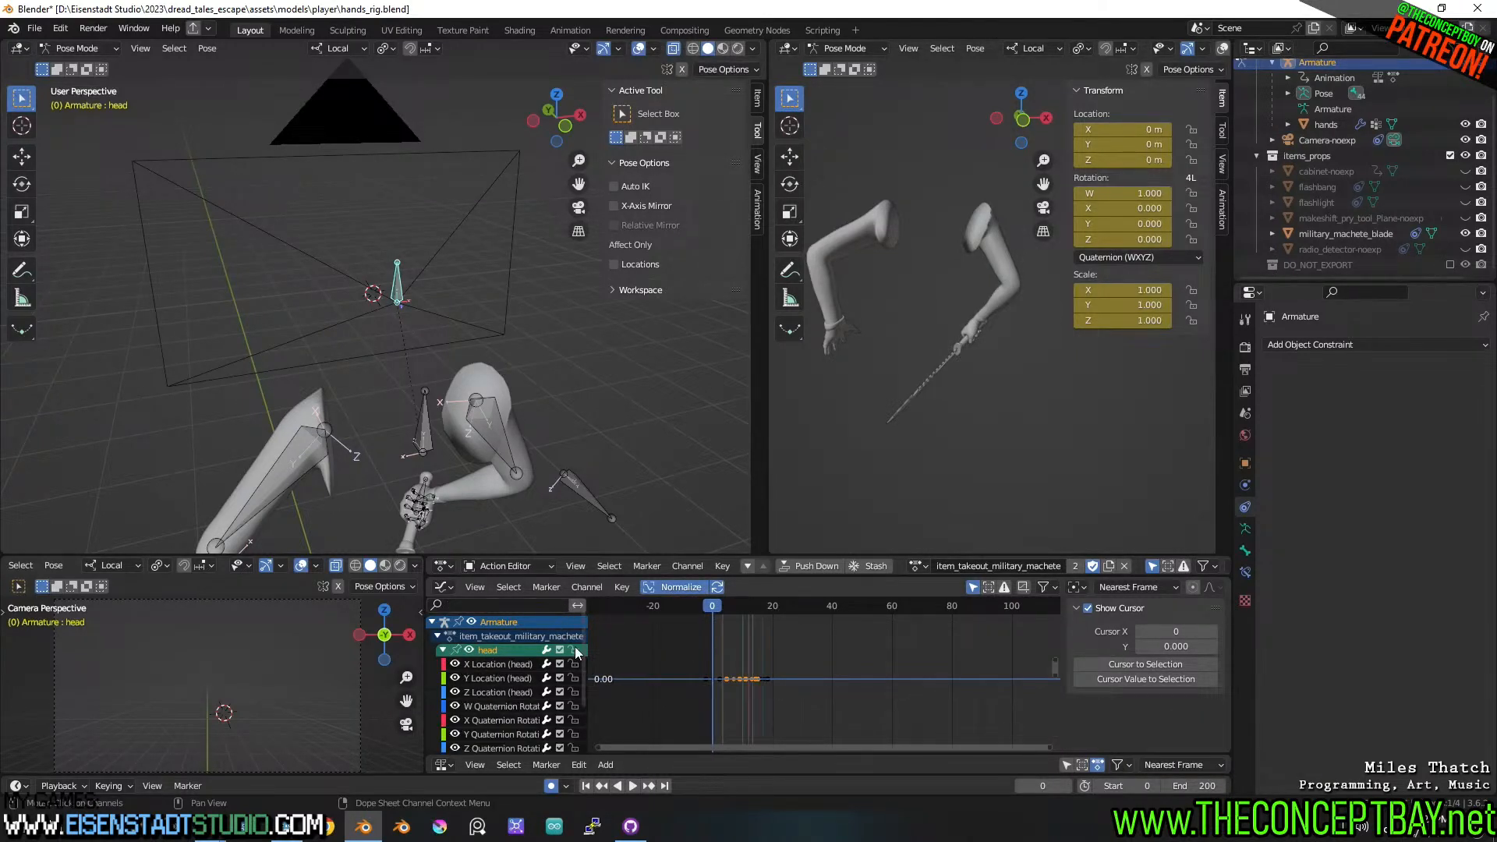
left_click(512, 606)
type("rot")
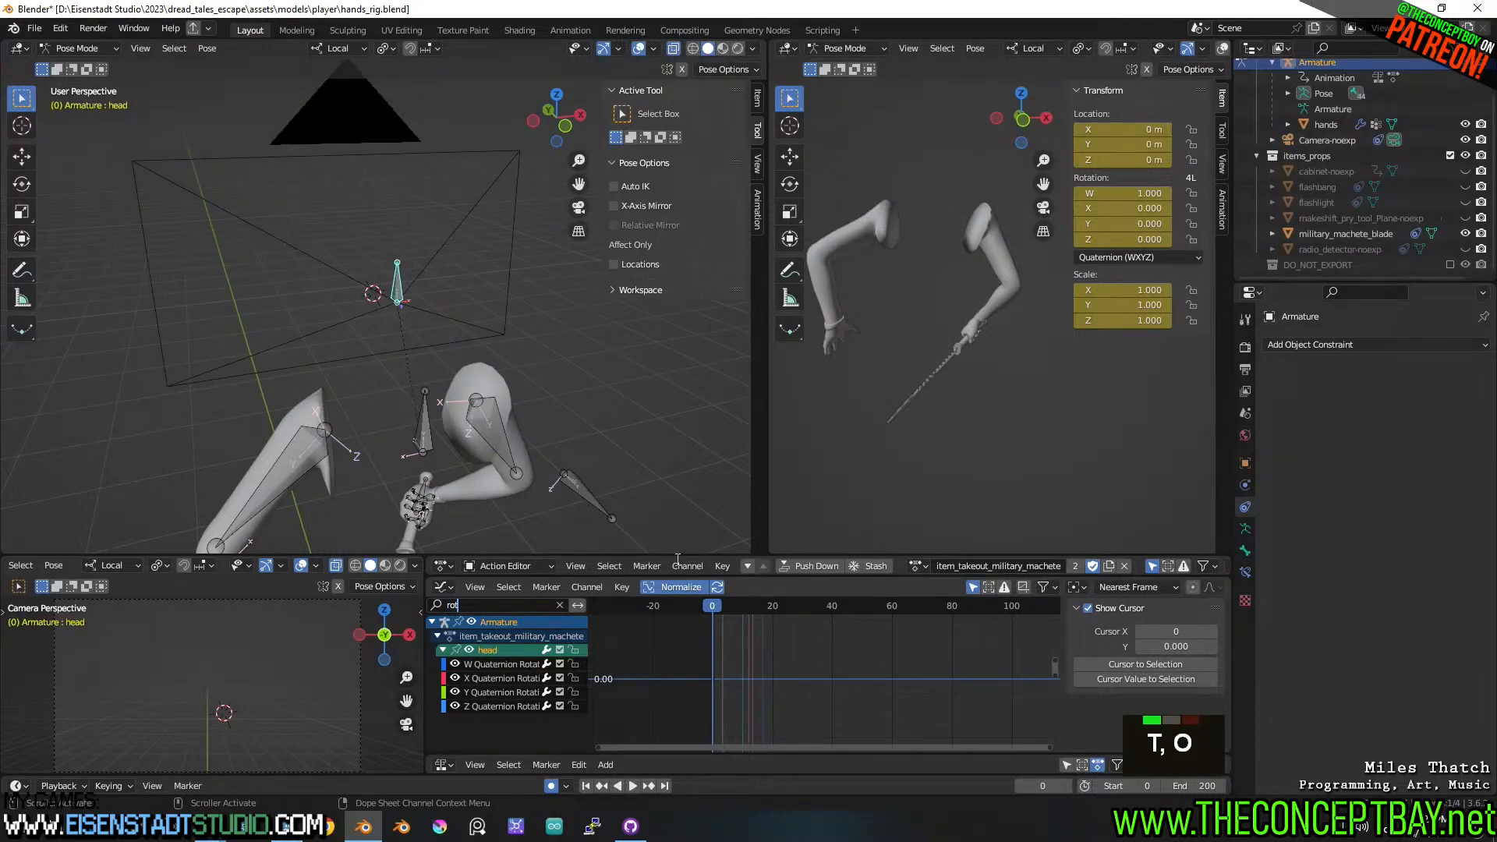
double_click(664, 588)
scroll(729, 667, "left", 3, "ctrl")
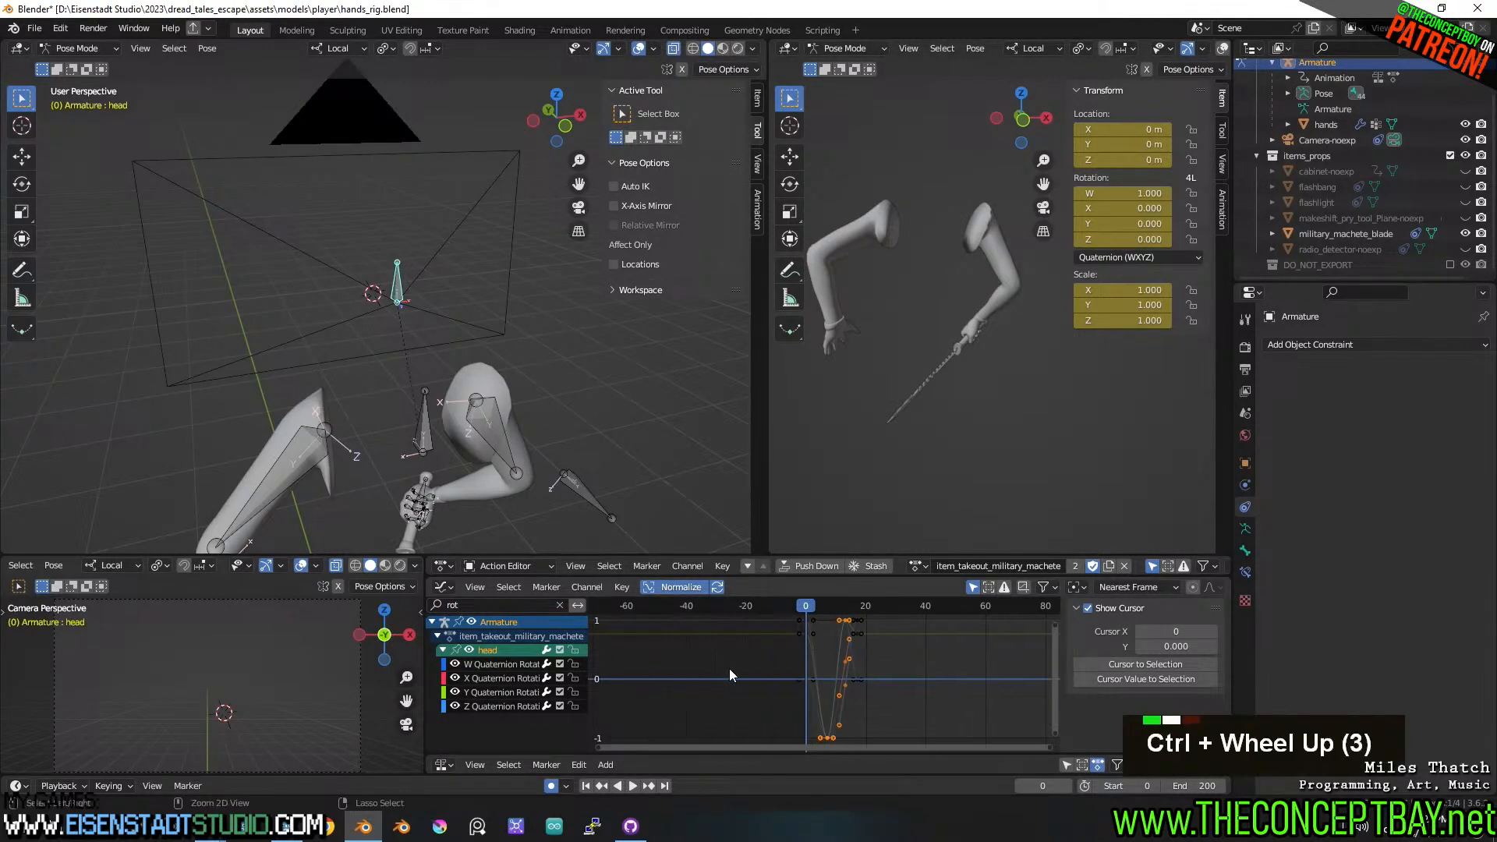
scroll(857, 672, "down", 3, "alt")
scroll(857, 672, "right", 1, "ctrl")
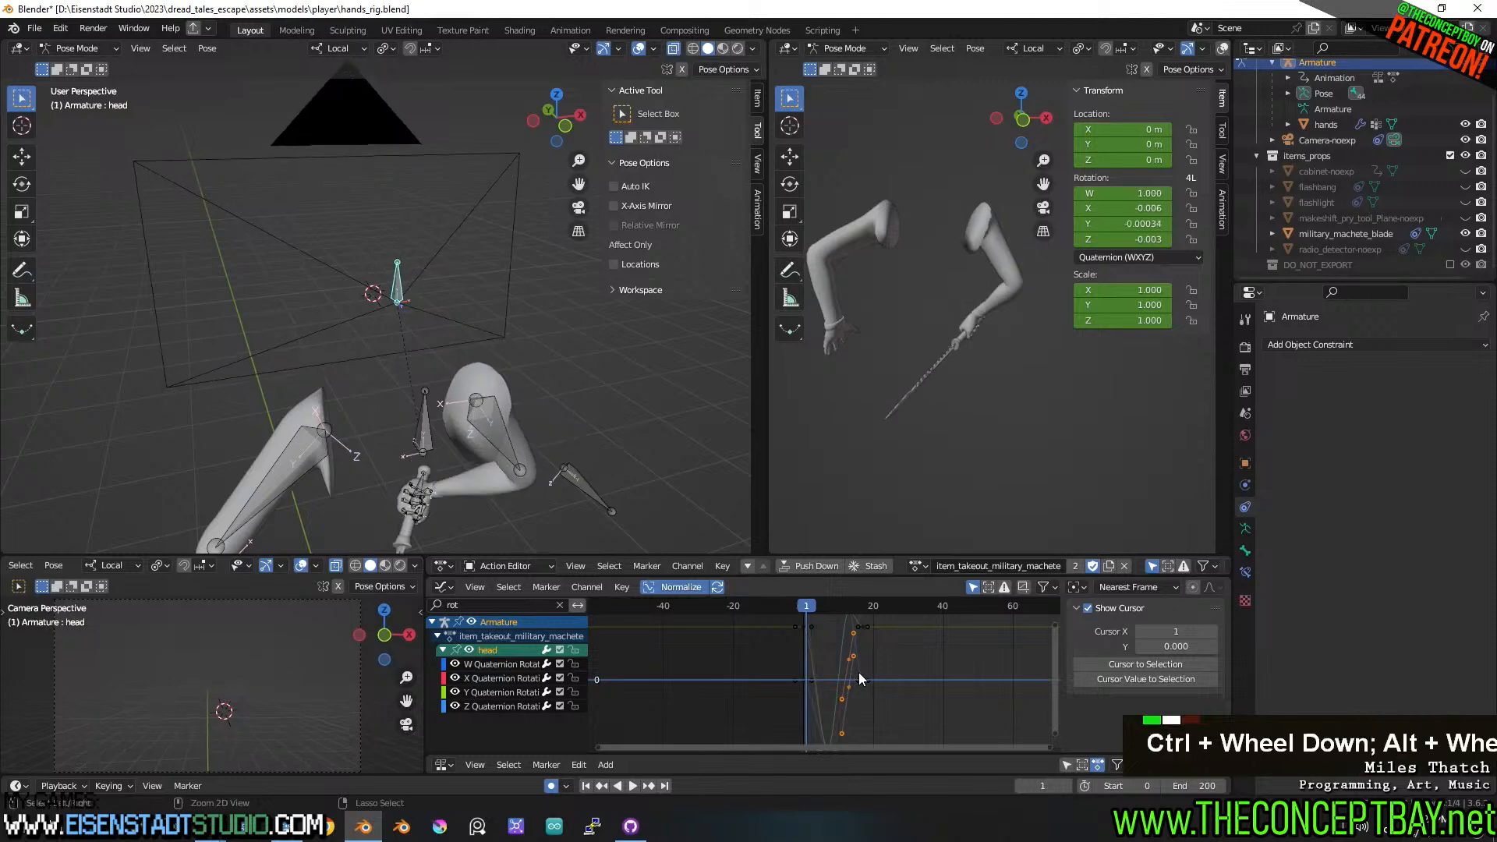
middle_click_drag(858, 672, 903, 688, "ctrl")
middle_click_drag(780, 700, 938, 689)
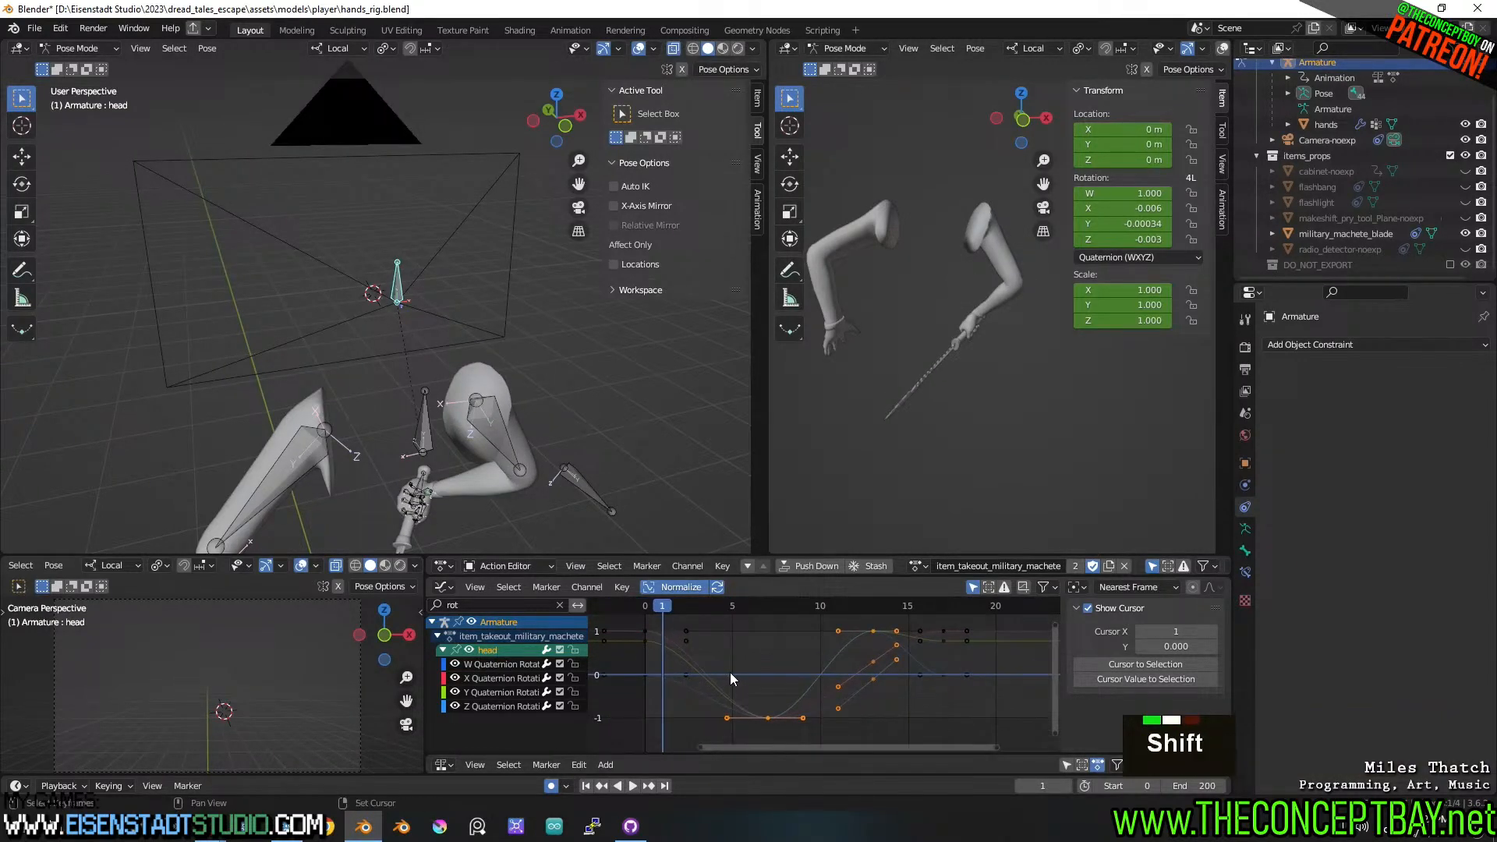
right_click(733, 675, "shift")
right_click_drag(733, 675, 755, 673, "shift")
key("a")
key("s")
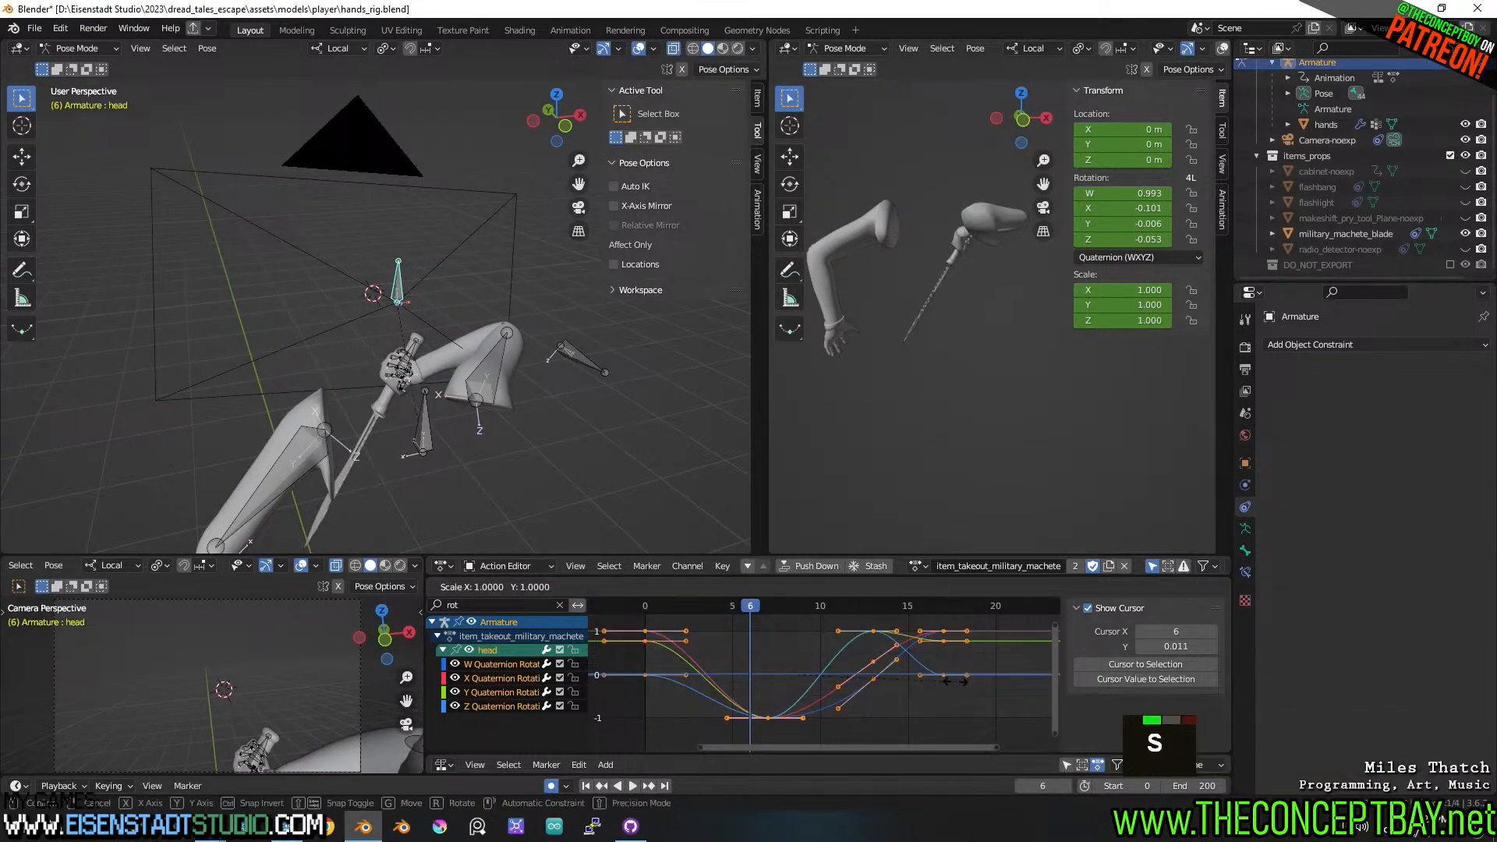
key("Escape")
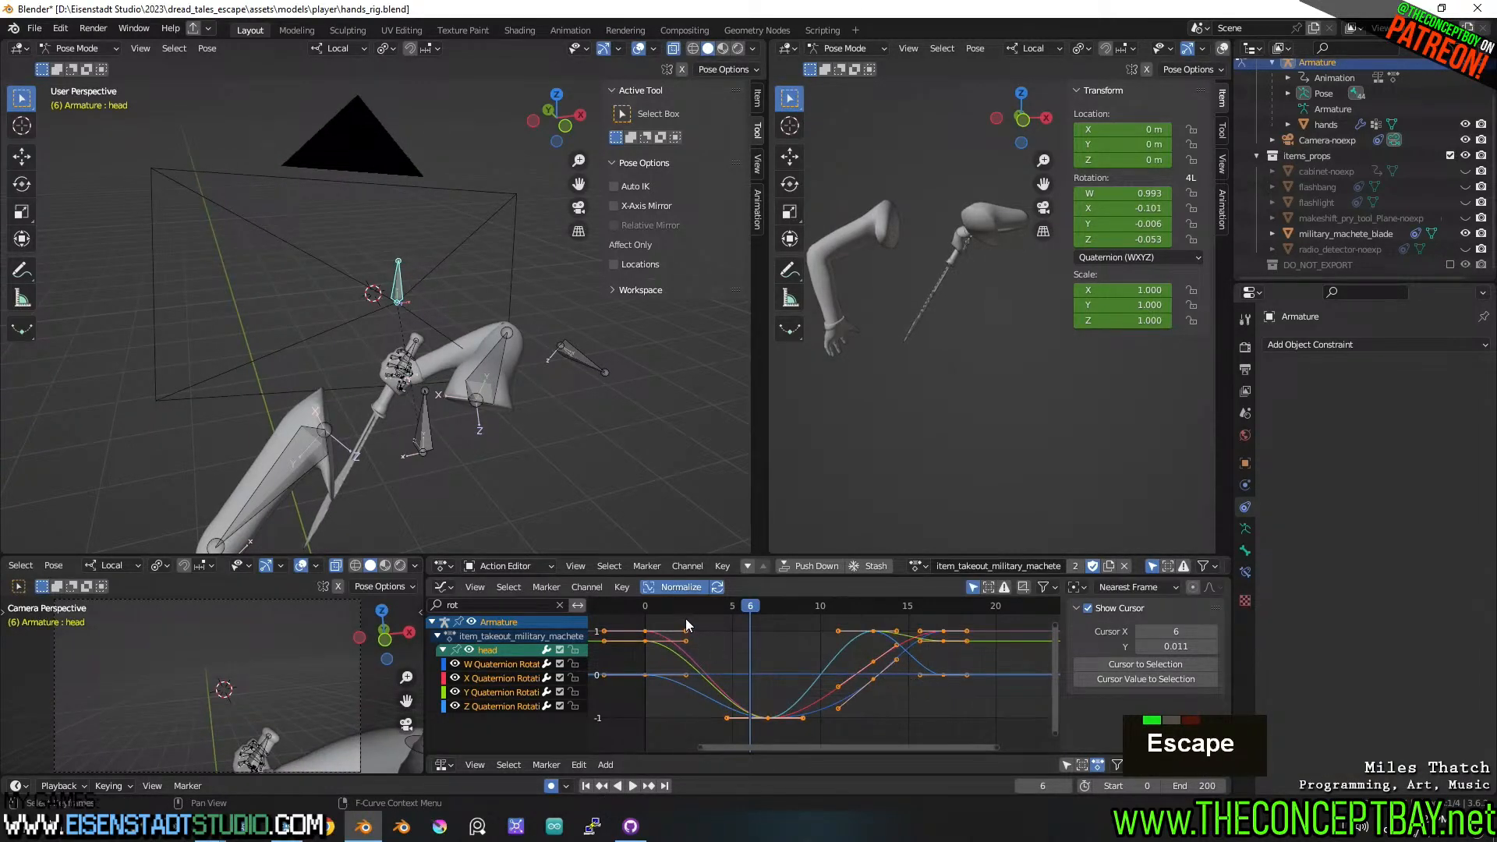
left_click_drag(758, 609, 646, 616)
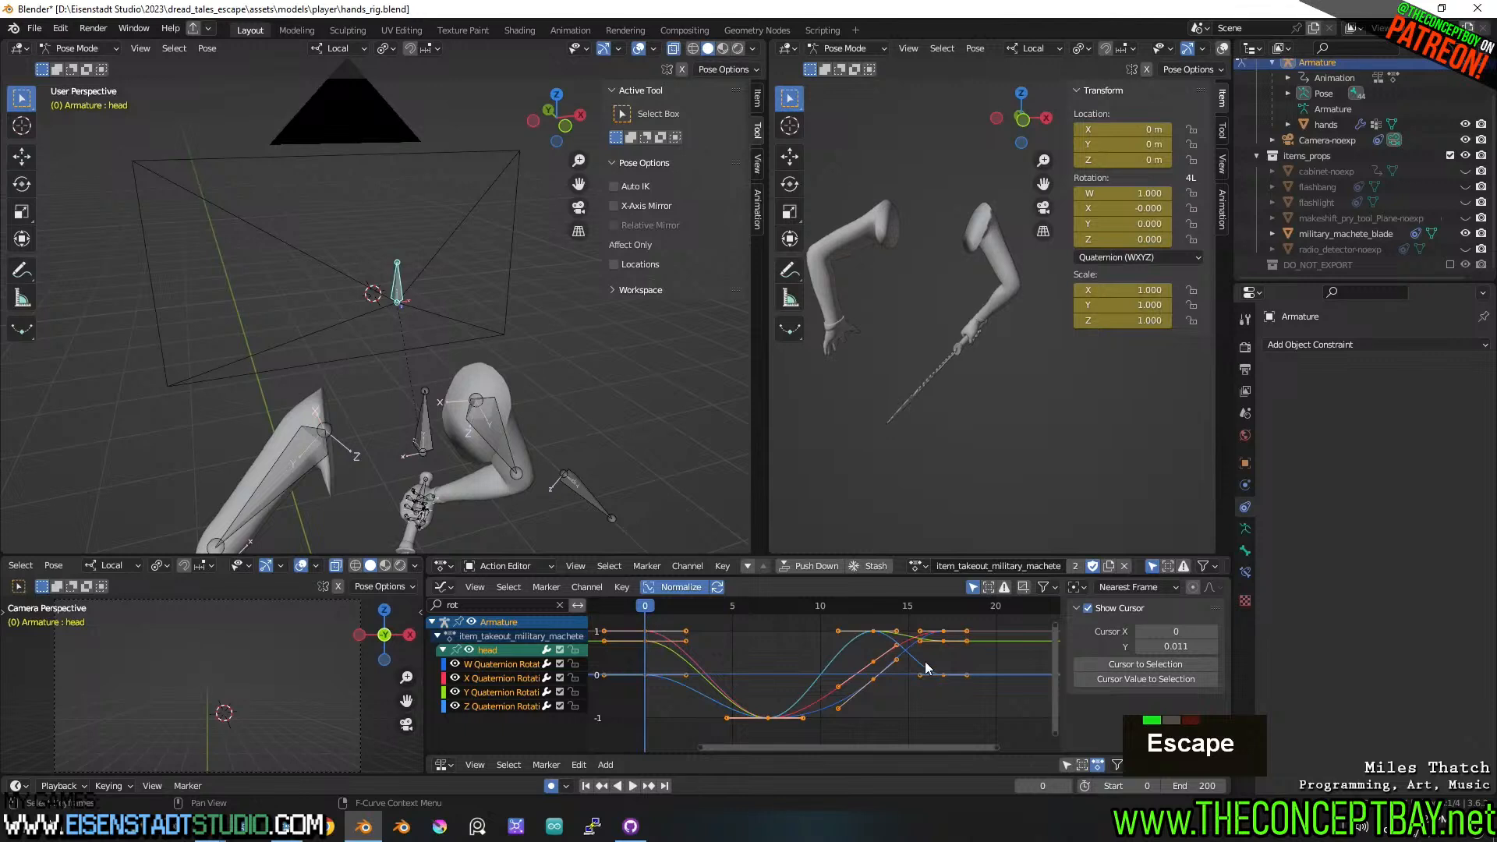
key("s")
key("y")
key("Escape")
left_click(529, 664, "shift")
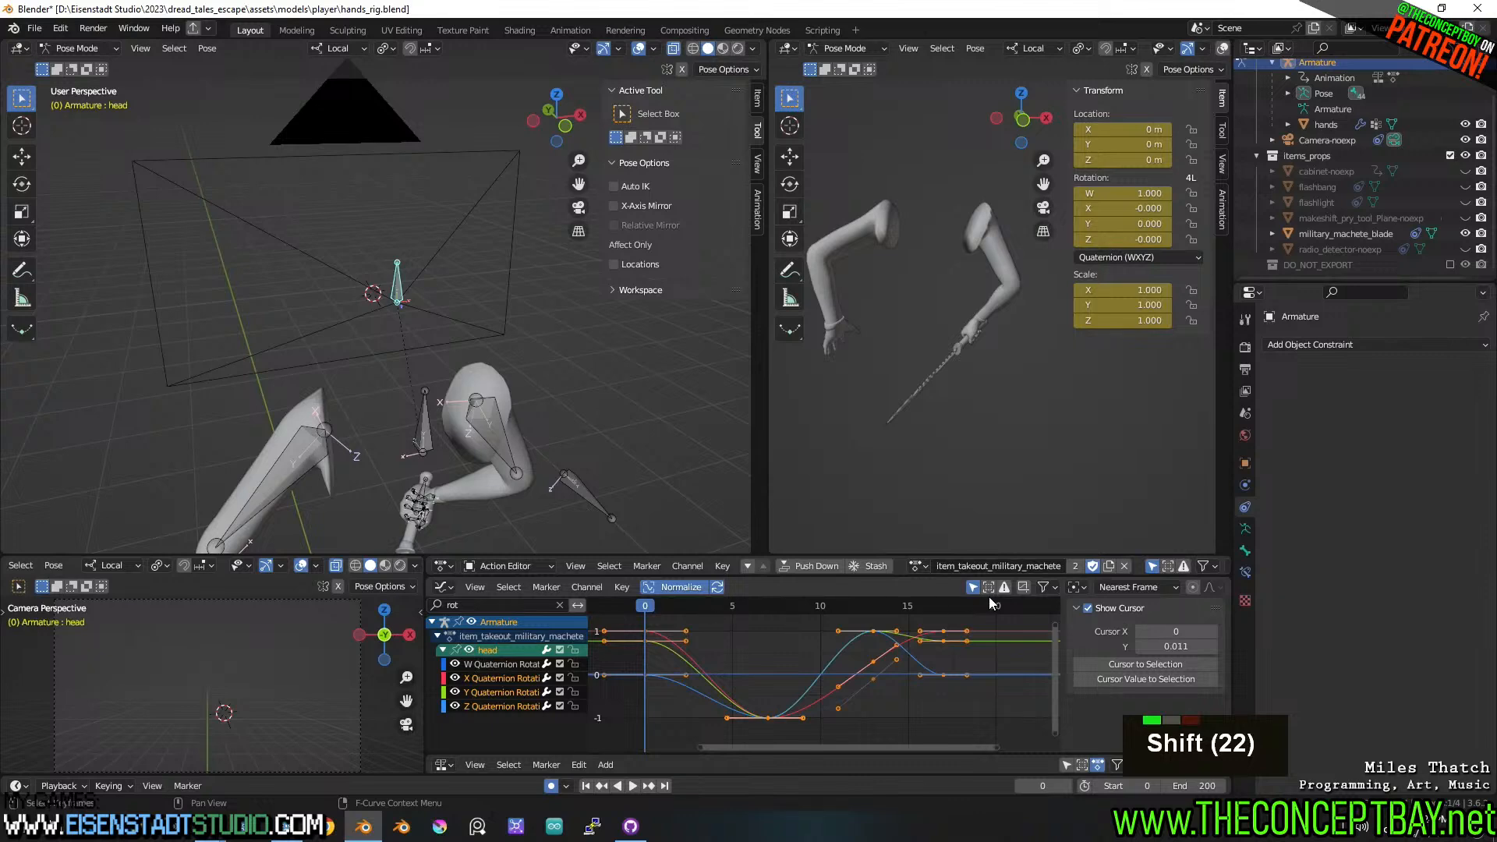
left_click(1078, 586)
left_click(1107, 659)
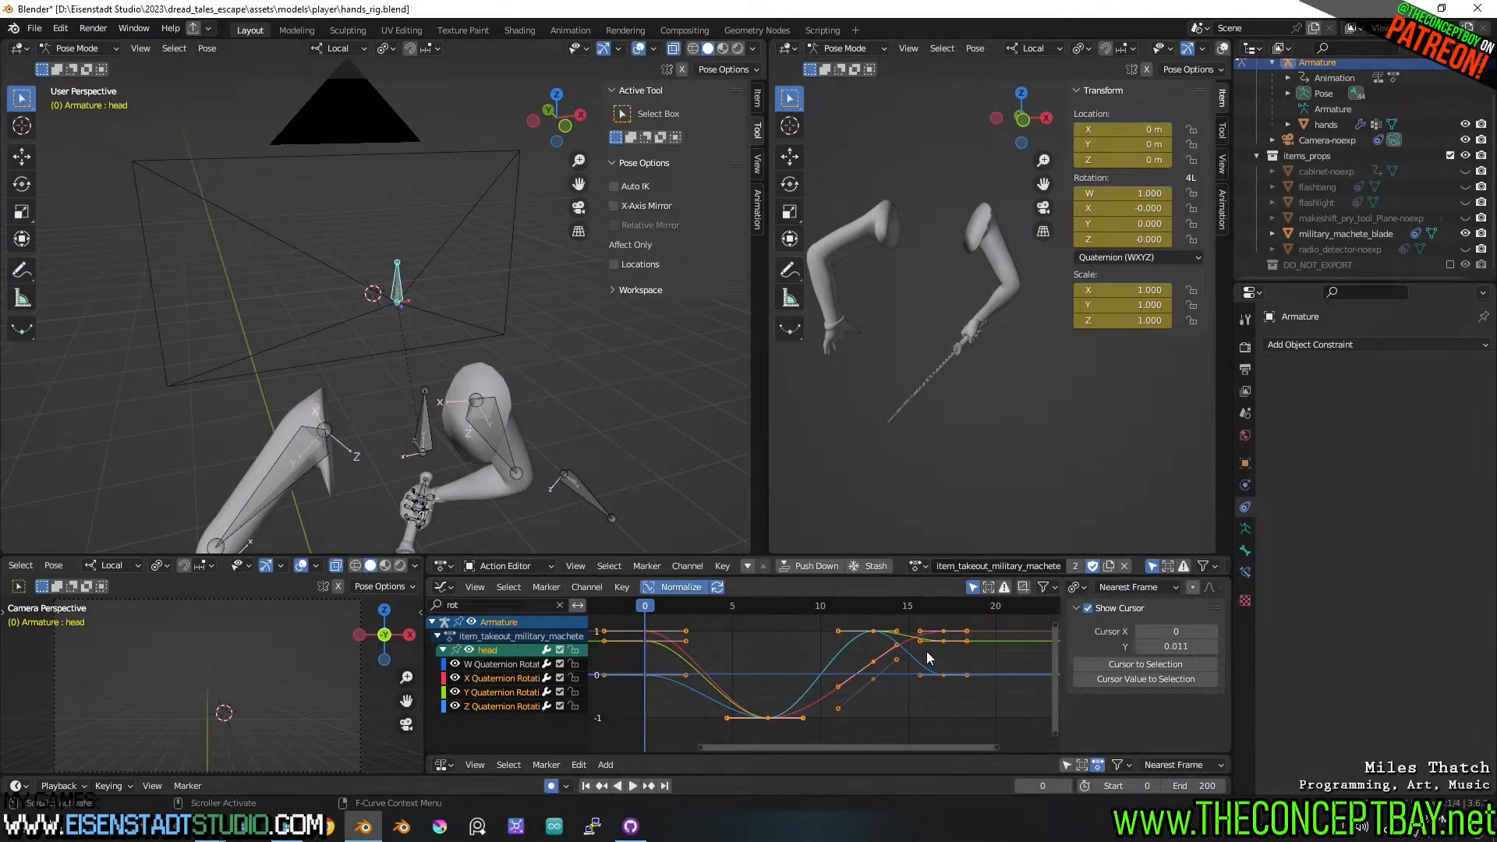
key("s")
key("y")
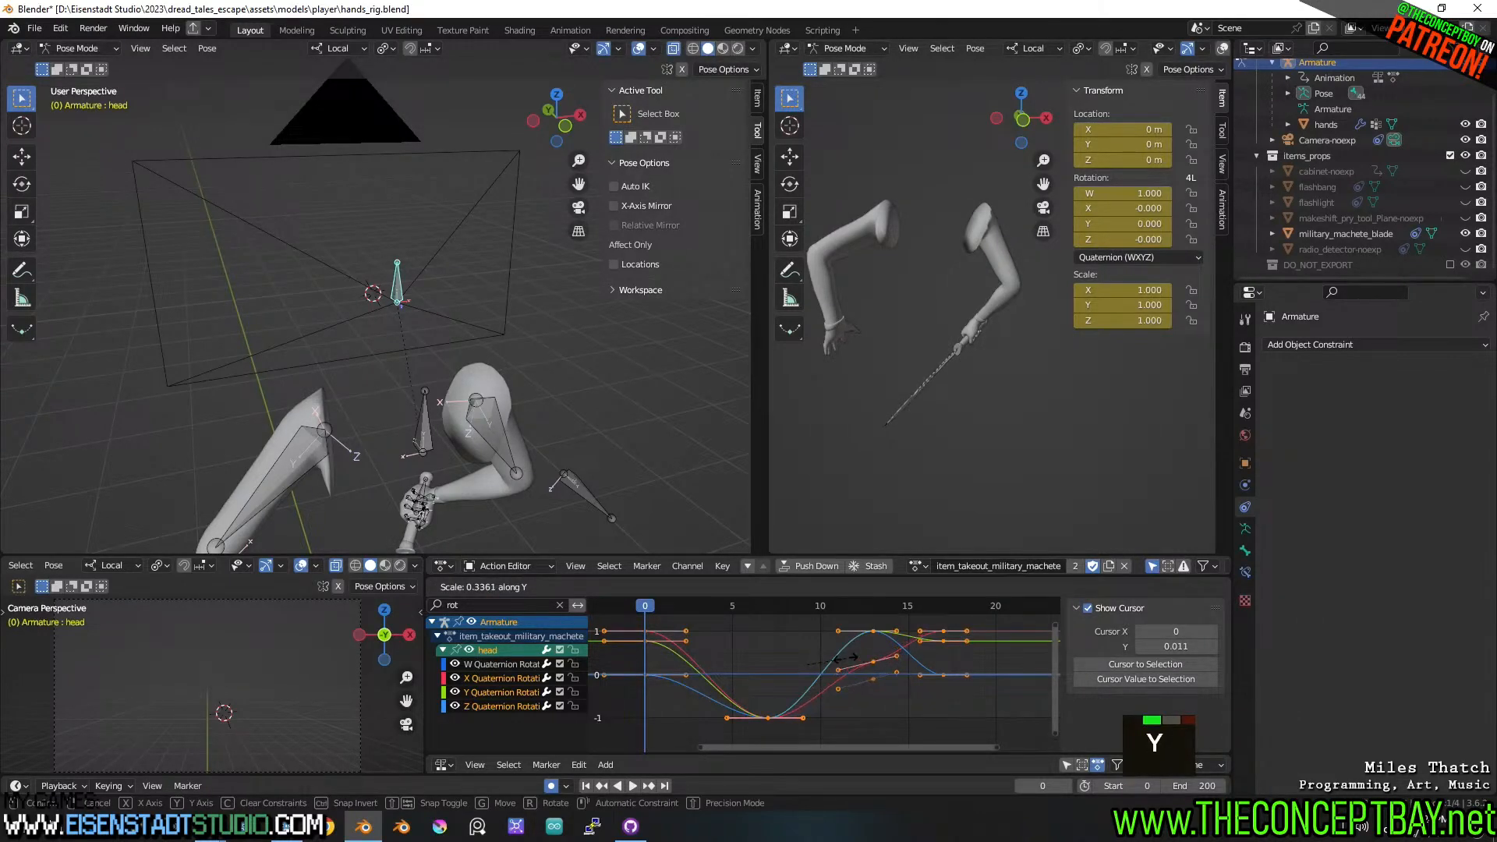
key("Escape")
key("a")
key("s")
key("y")
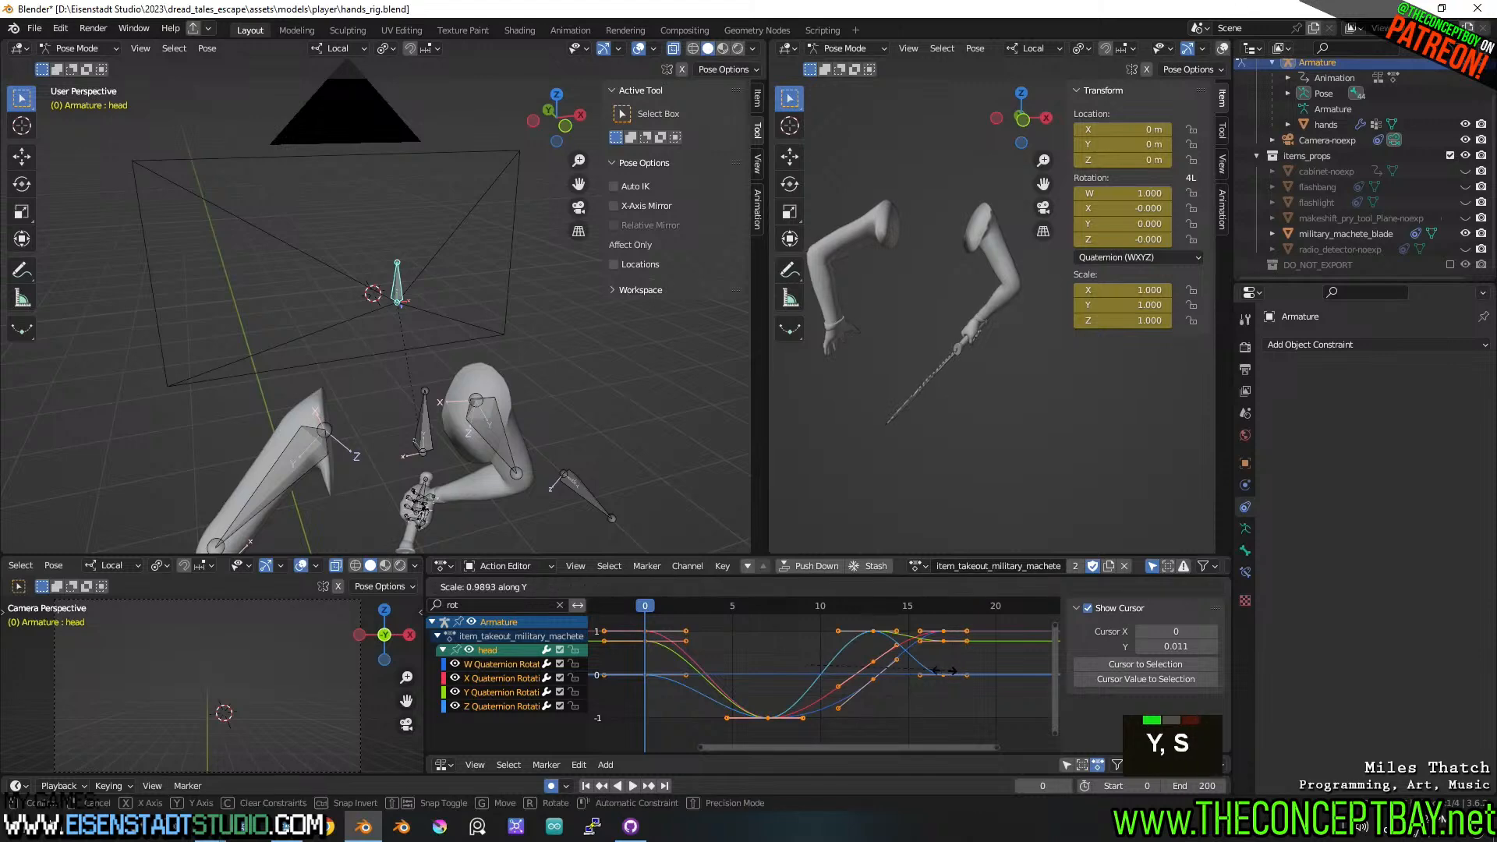
key("Escape")
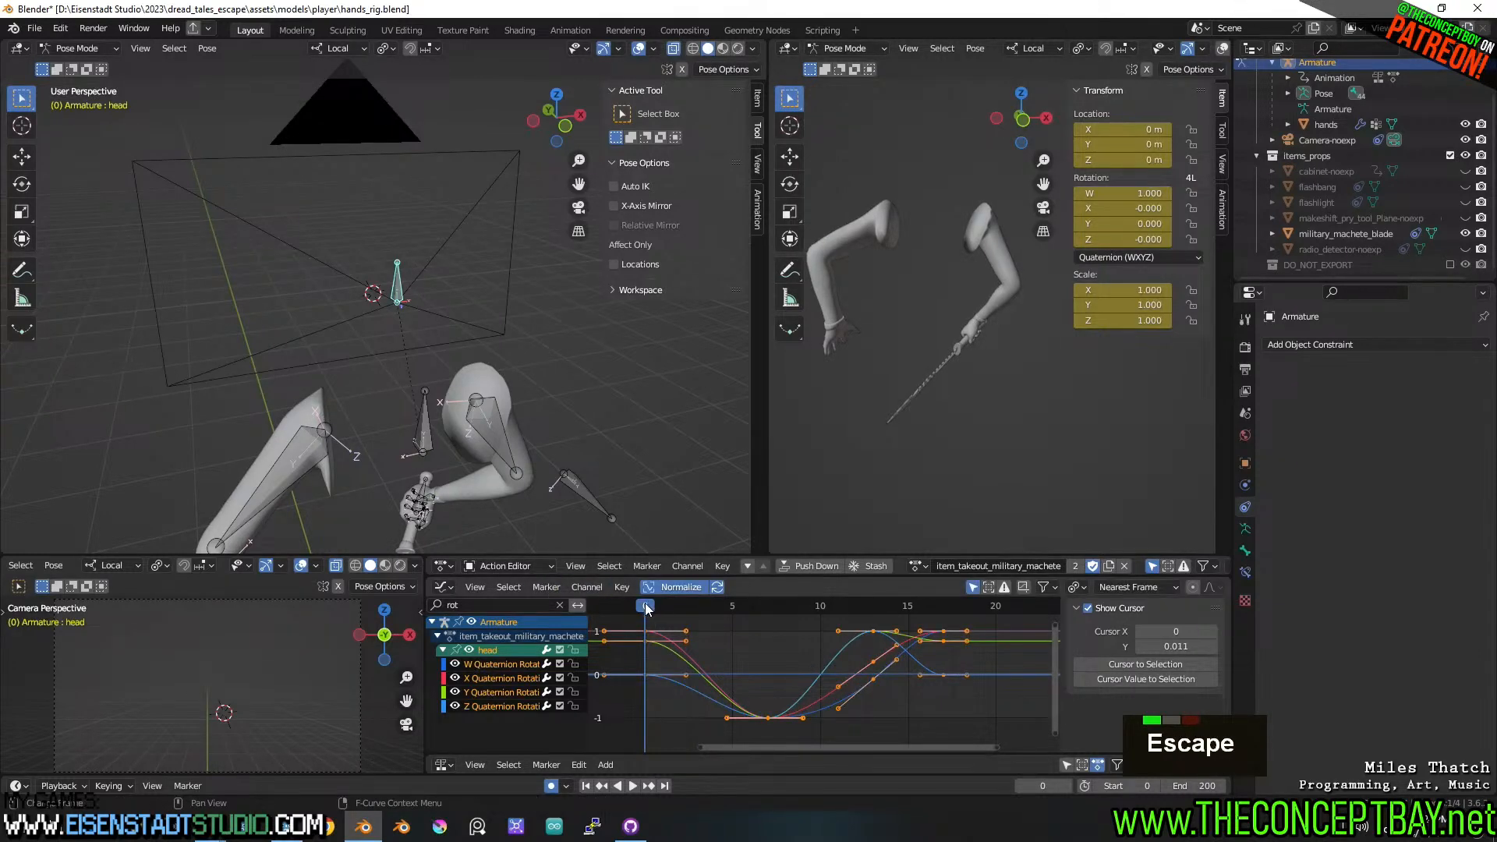
- Return to the Action Editor, move the head bone's last keyframe to frame 26 and play back the takeout
left_click_drag(647, 607, 907, 620)
left_click(875, 609)
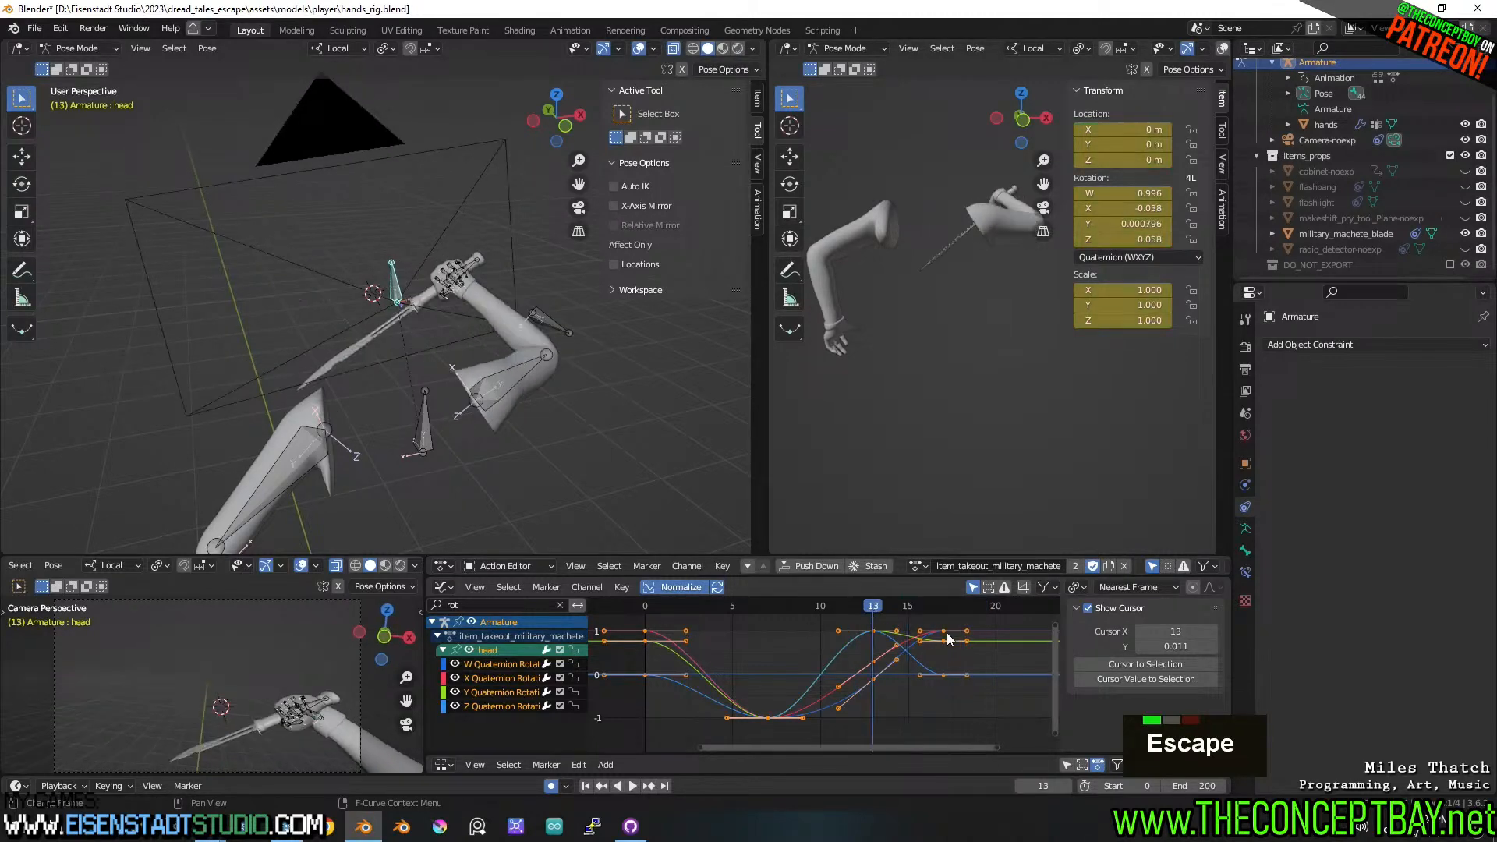
left_click(945, 621)
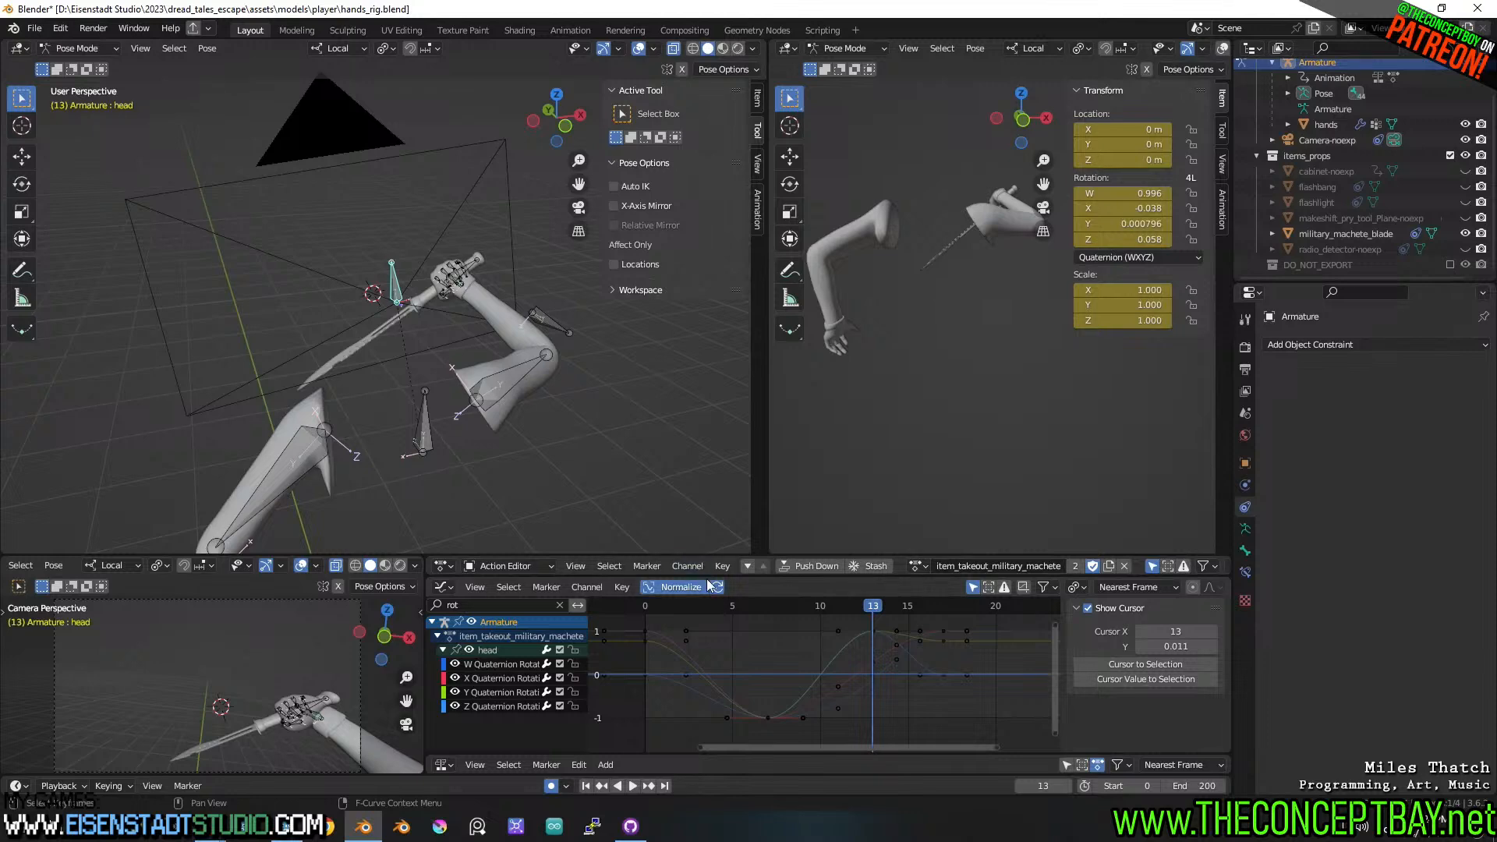
left_click_drag(710, 577, 710, 735)
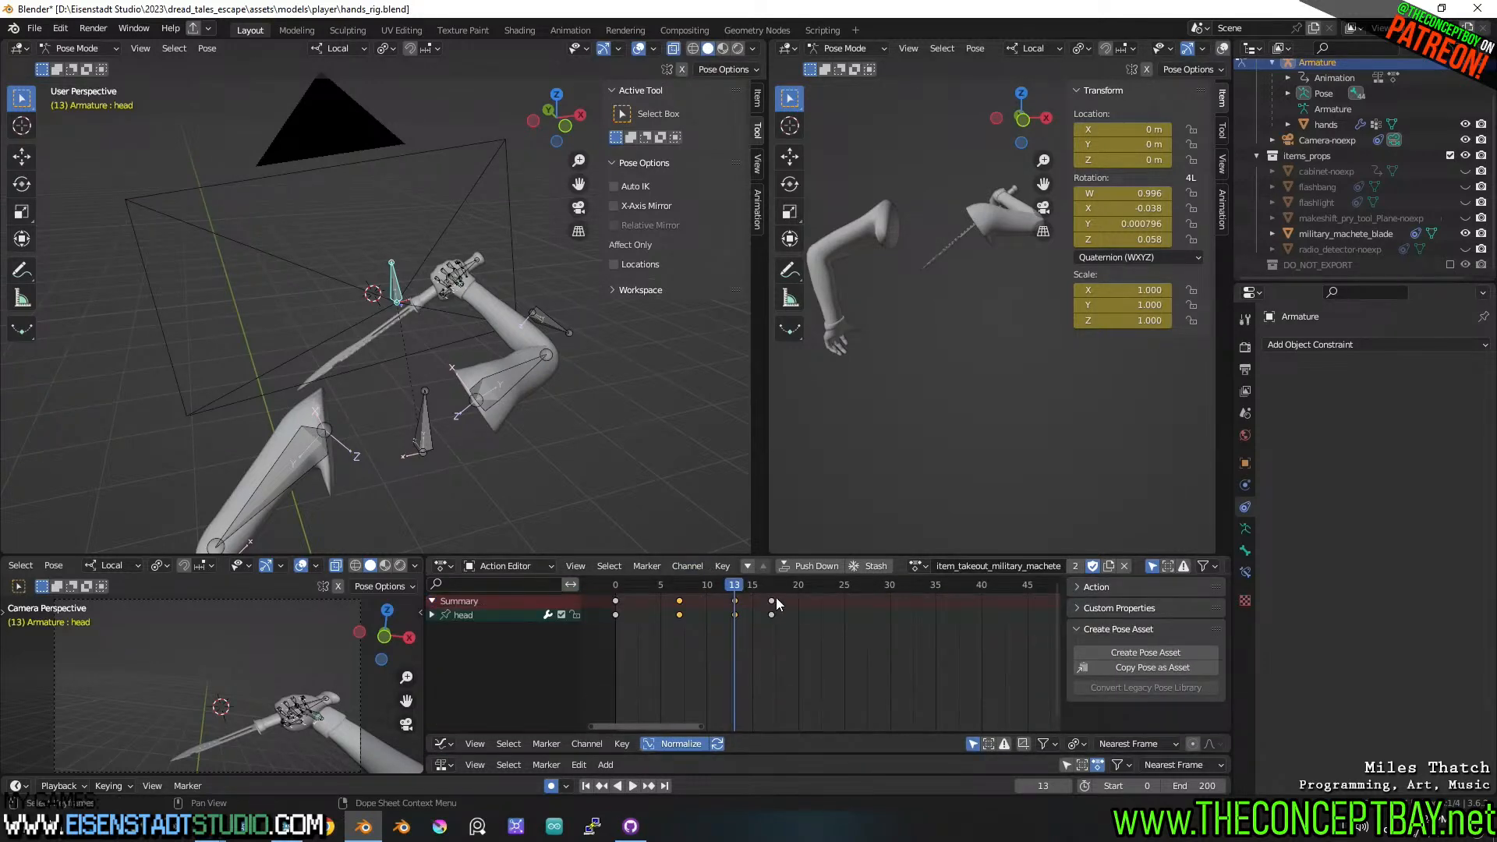
left_click(771, 599)
key("g")
left_click(872, 605)
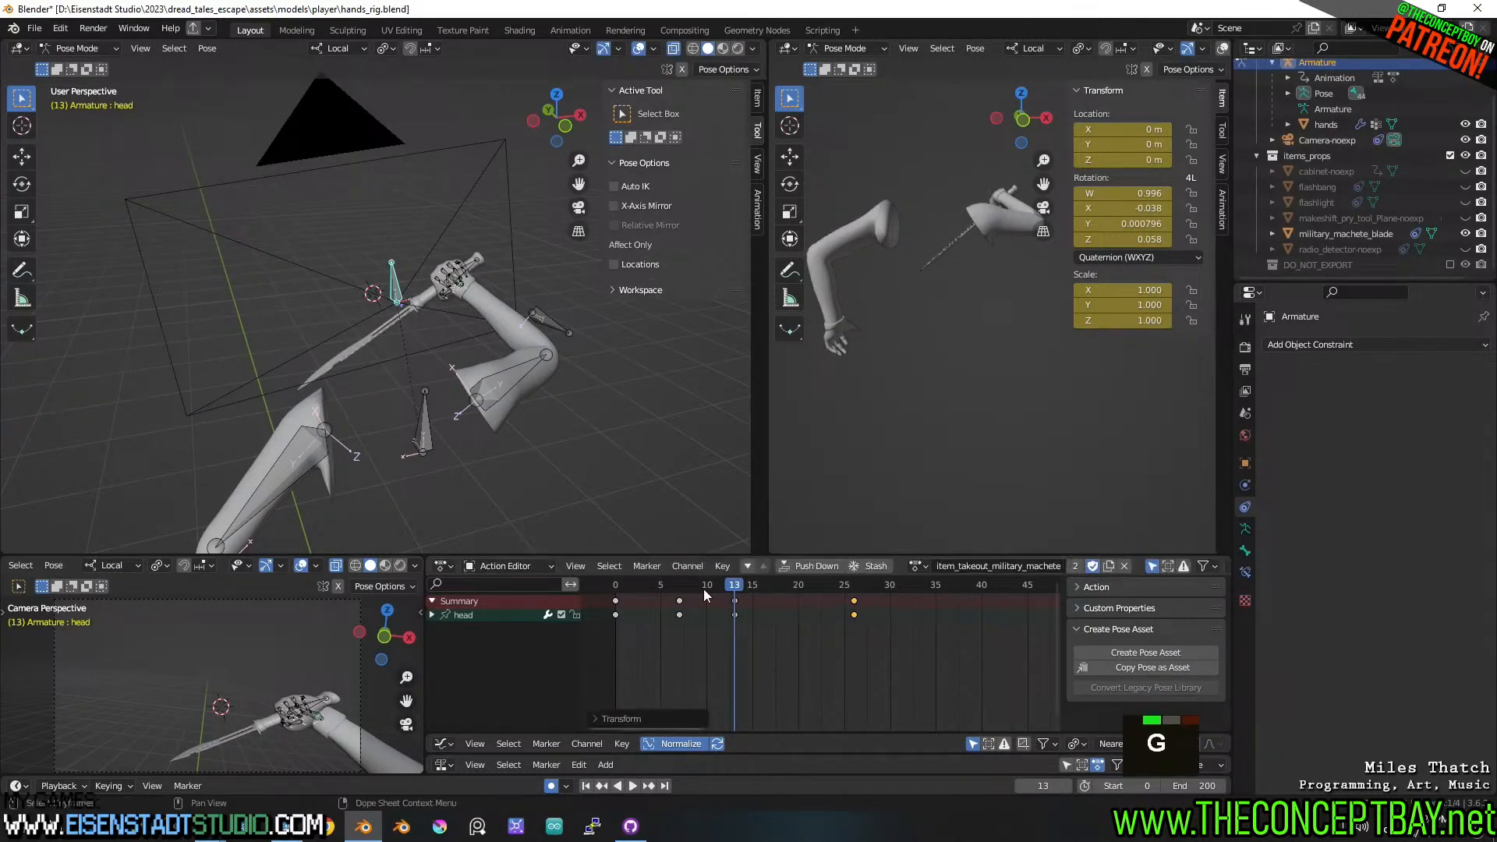
left_click_drag(686, 587, 599, 577)
key("space")
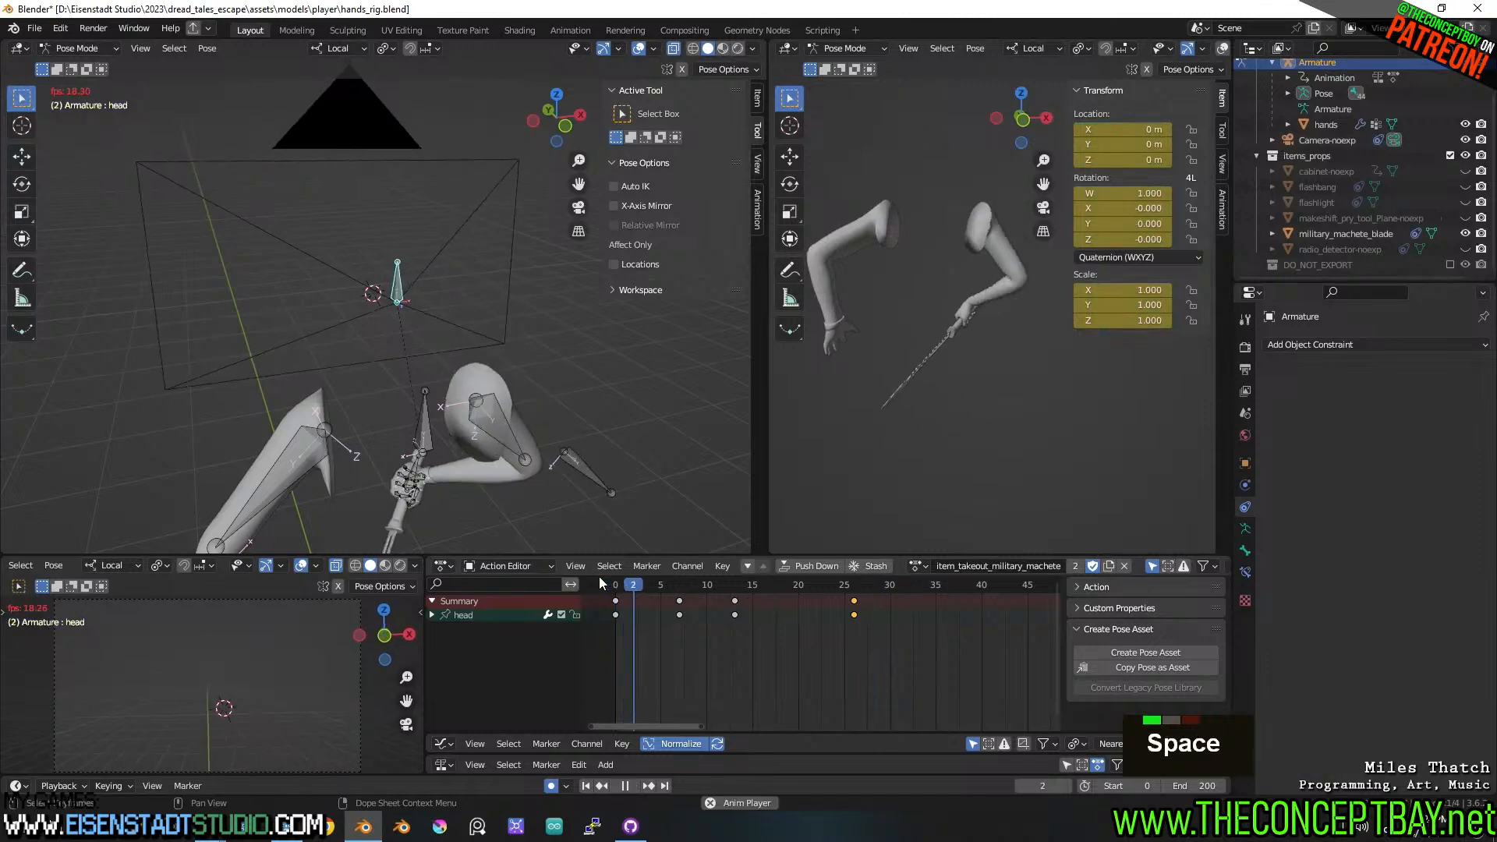
key("space")
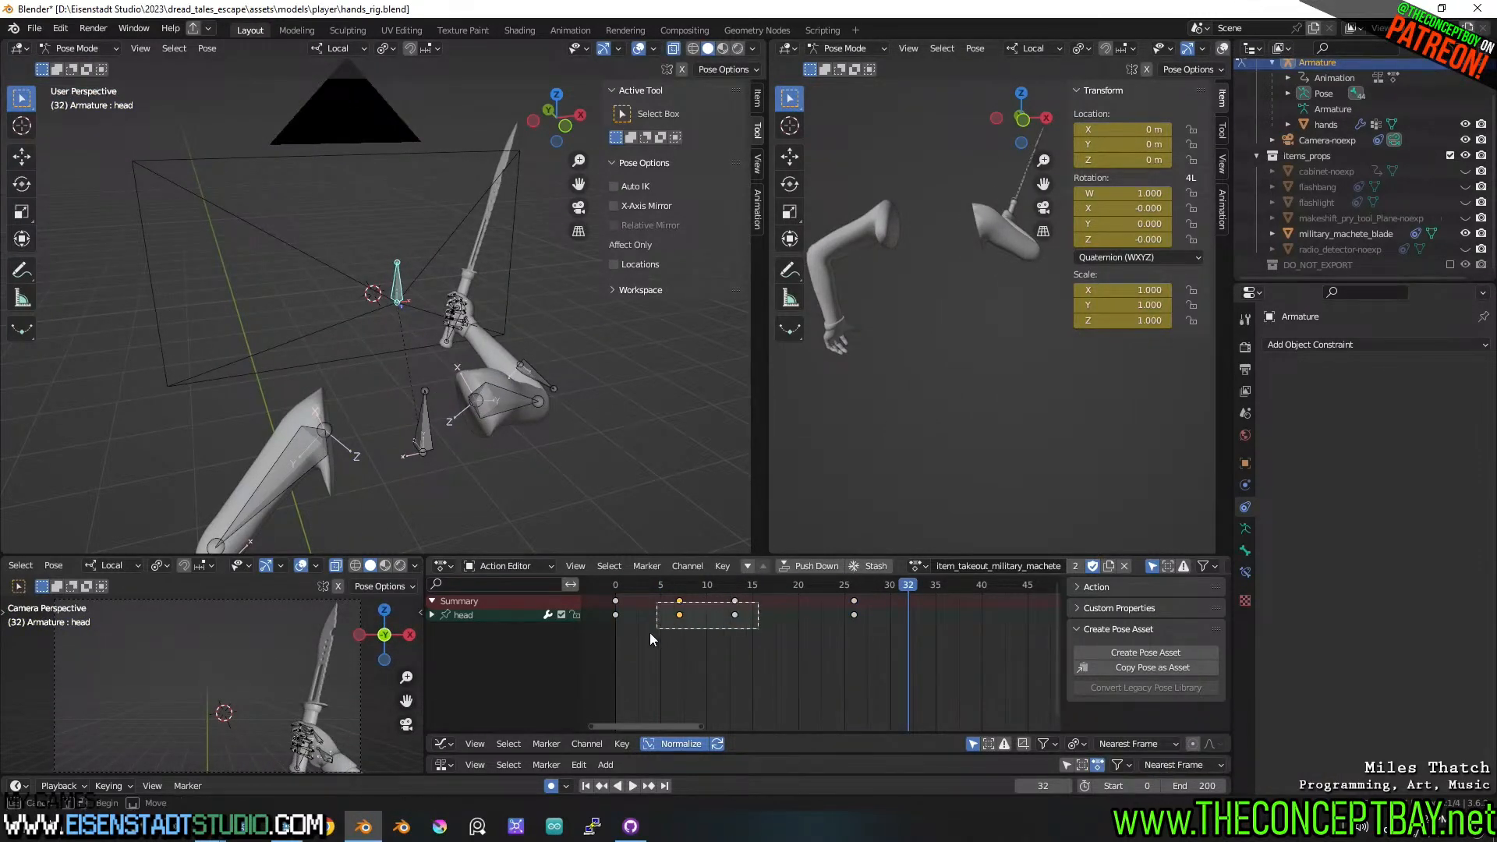
- Move the head bone's frame 13 keyframe to frame 16 and play back the takeout
double_click(733, 601)
key("g")
left_click(764, 607)
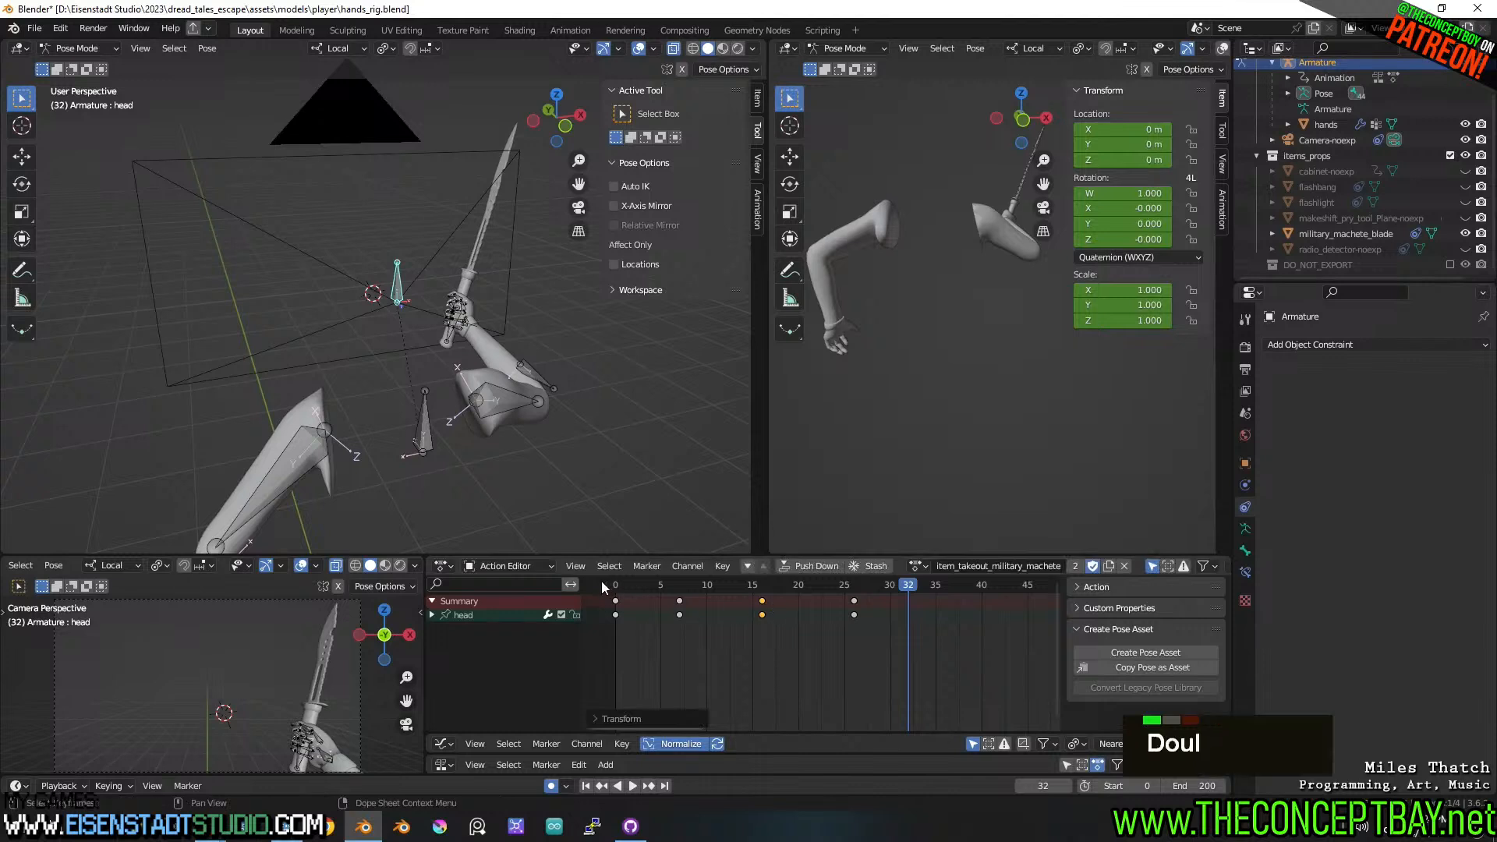
left_click(600, 584)
key("space")
key("space")
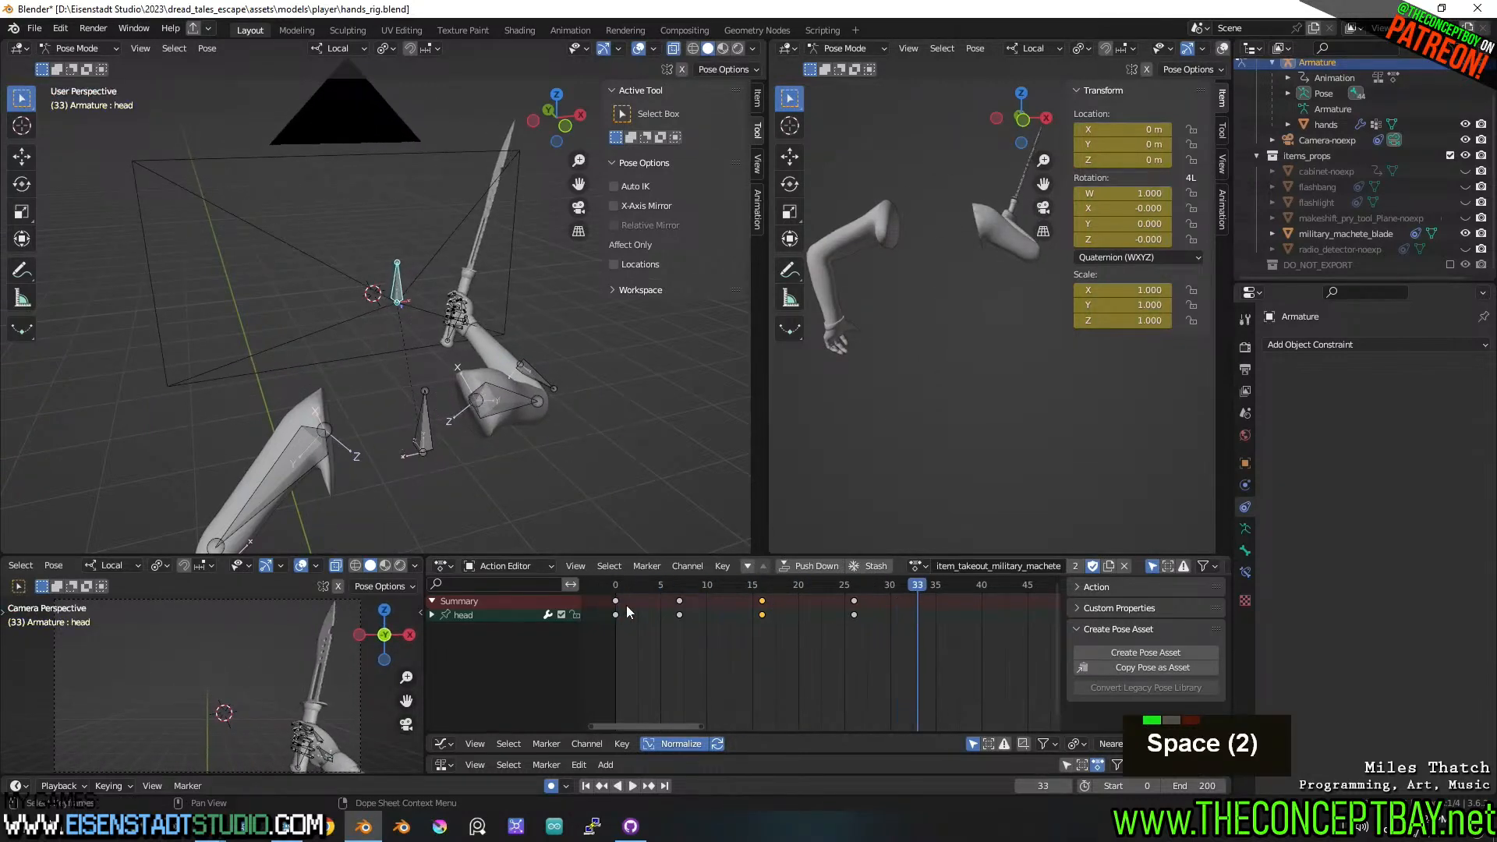
- Review the retimed head motion from several viewing angles and save hands_rig.blend
key("ctrl+s")
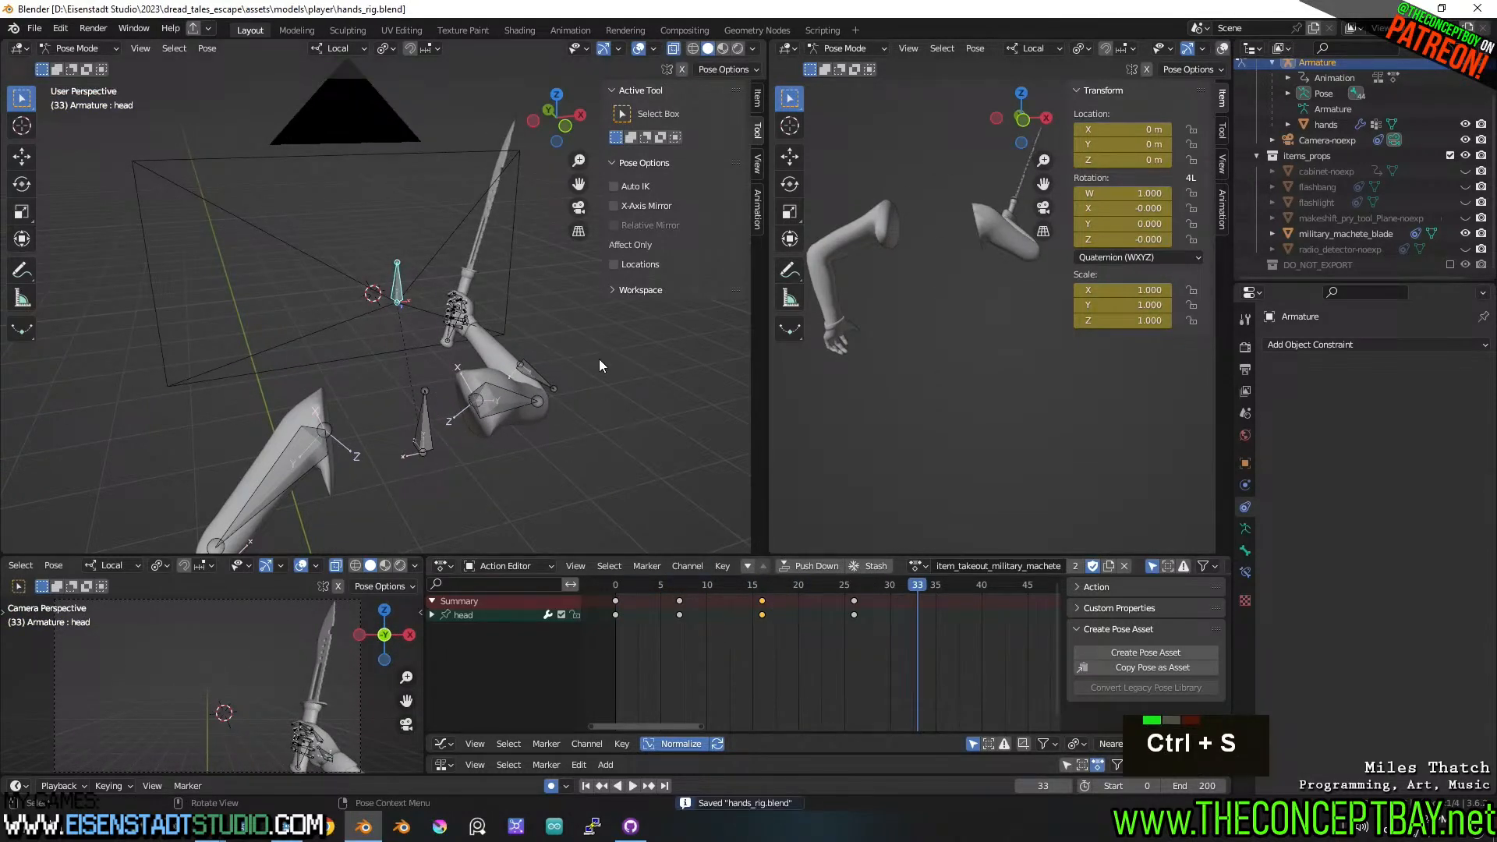
middle_click_drag(599, 365, 564, 328, "shift")
scroll(569, 354, "down", 1, "shift")
scroll(569, 334, "down", 1)
key("ctrl+s")
mouse_move(558, 329)
middle_mouse_down()
mouse_move(644, 339)
mouse_move(613, 335)
mouse_move(644, 324)
mouse_move(558, 329)
mouse_move(591, 340)
mouse_move(563, 342)
middle_mouse_up()
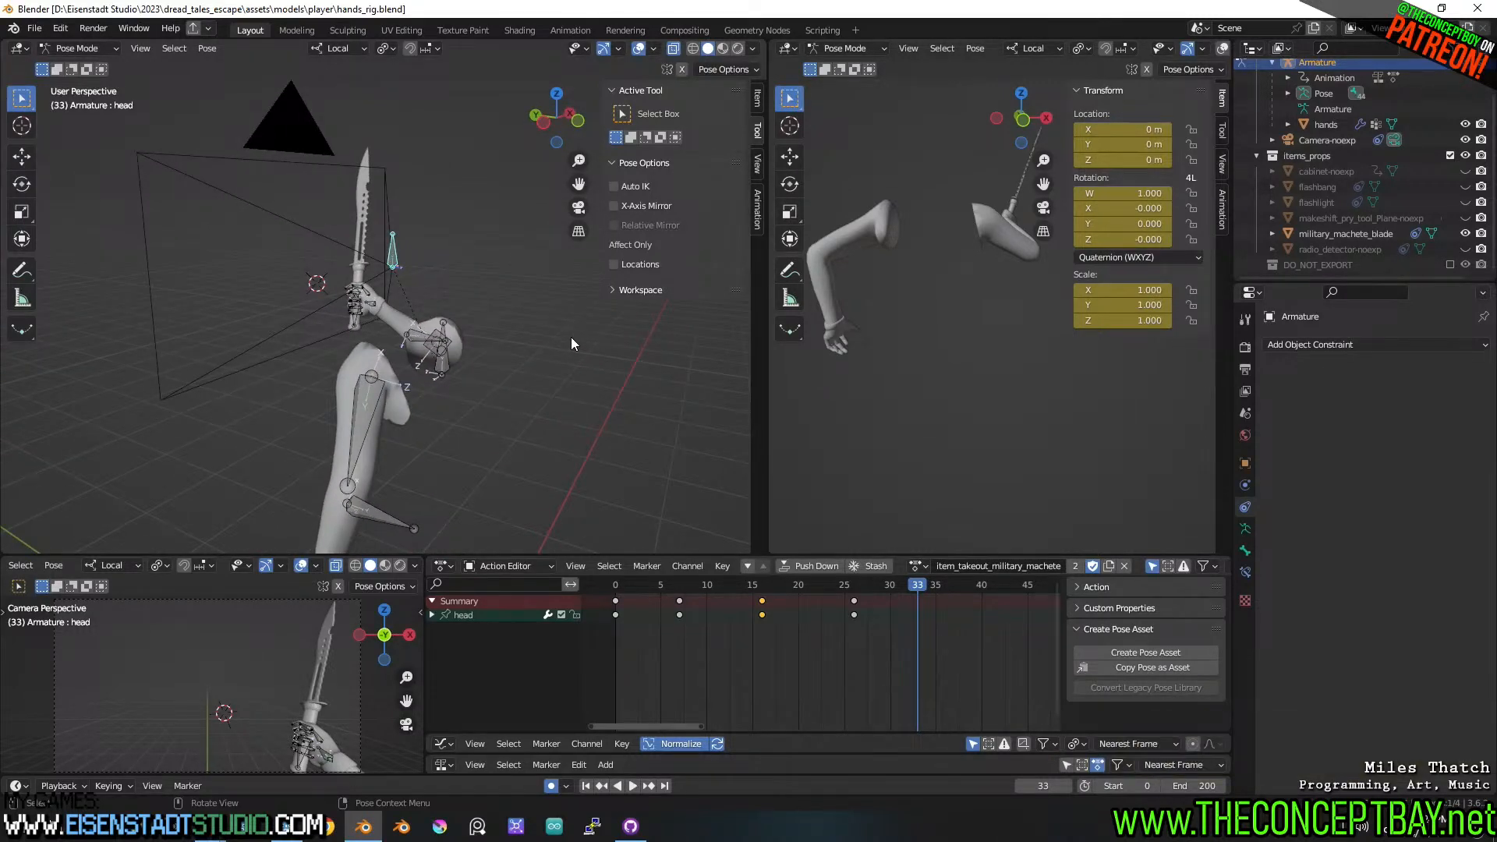
key("ctrl+s")
middle_click_drag(563, 334, 597, 372, "shift")
left_click_drag(832, 584, 948, 588)
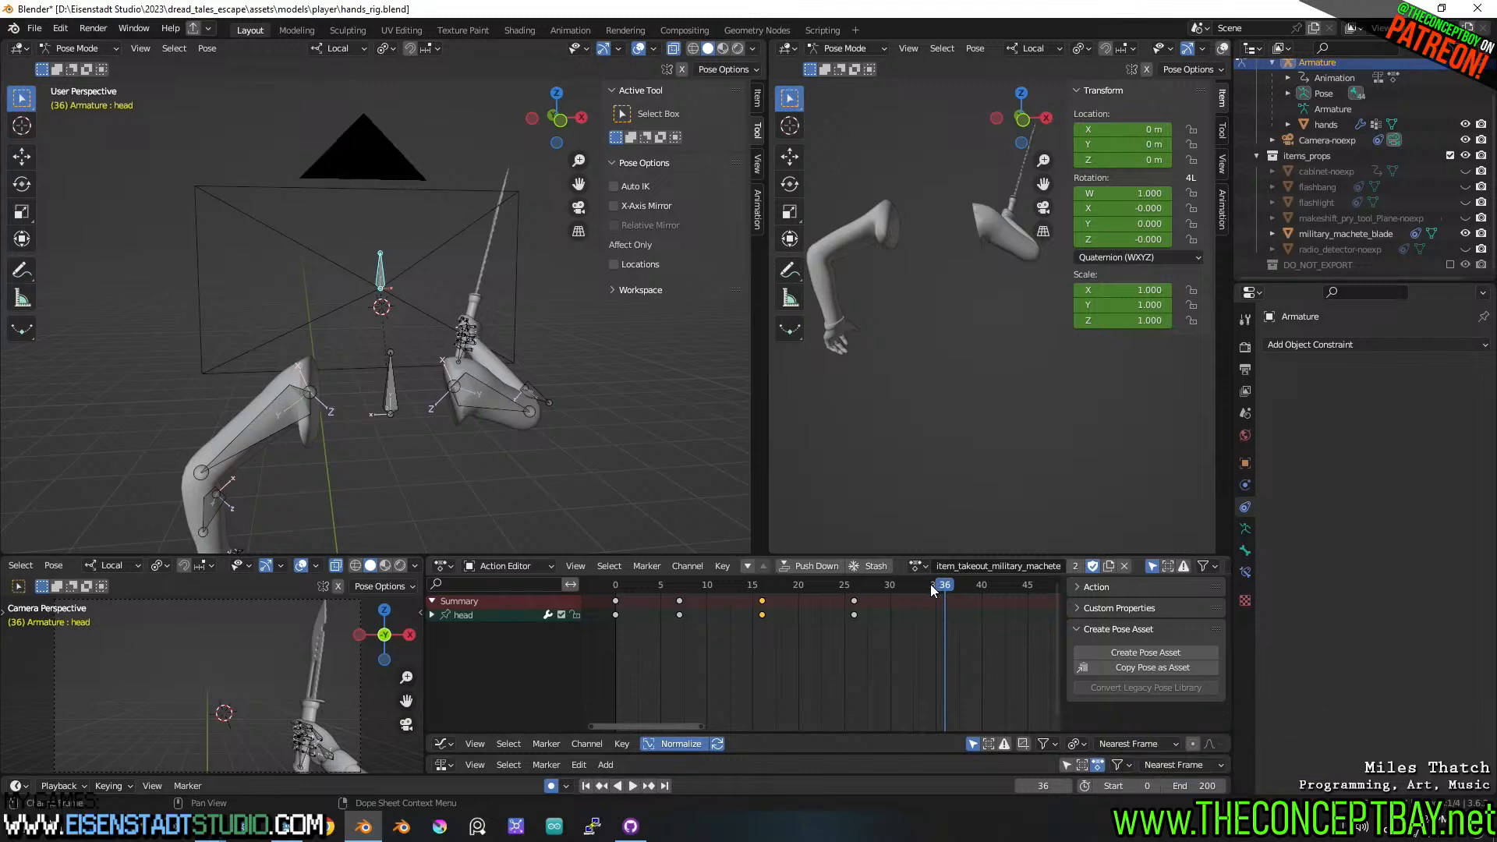
left_click(1246, 464)
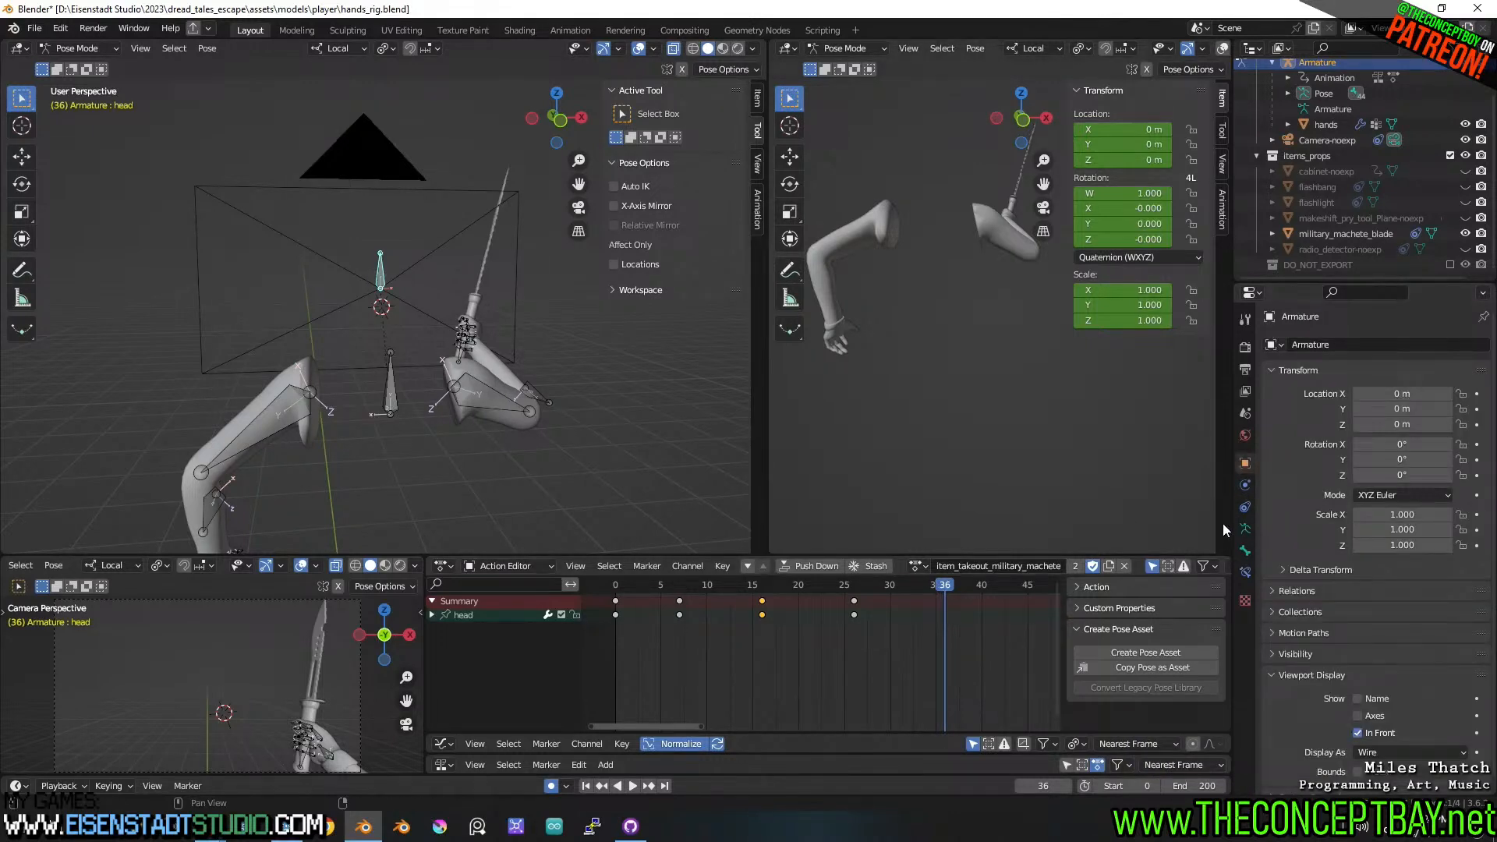
key("shift+ctrl+space")
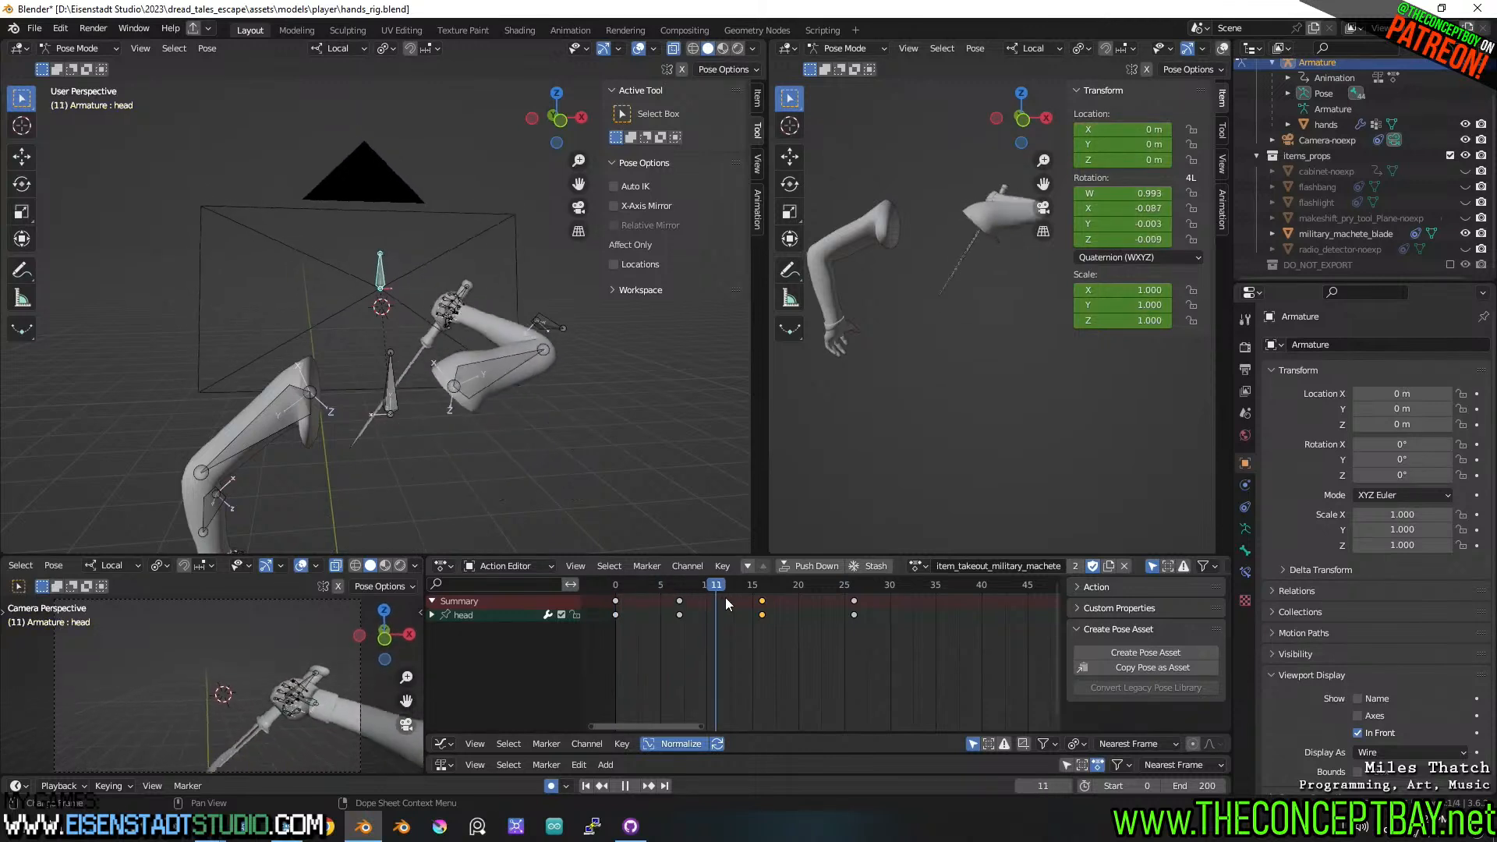
key("space")
key("ctrl+s")
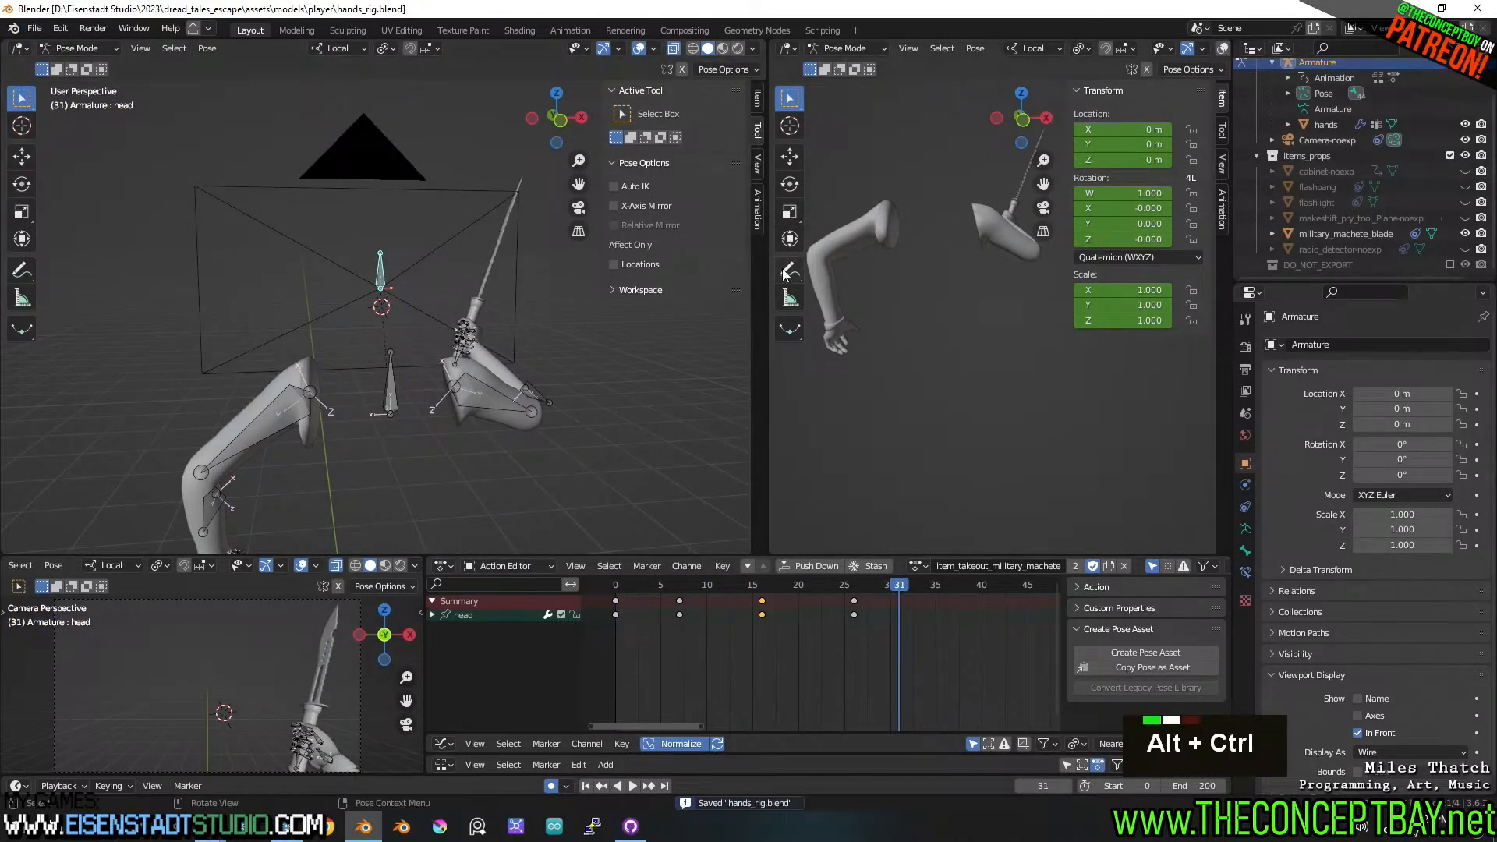
- Hide the military_machete_blade object and export the scene as Wavefront OBJ under the name hands_rig.obj in the player folder
left_click(1465, 233)
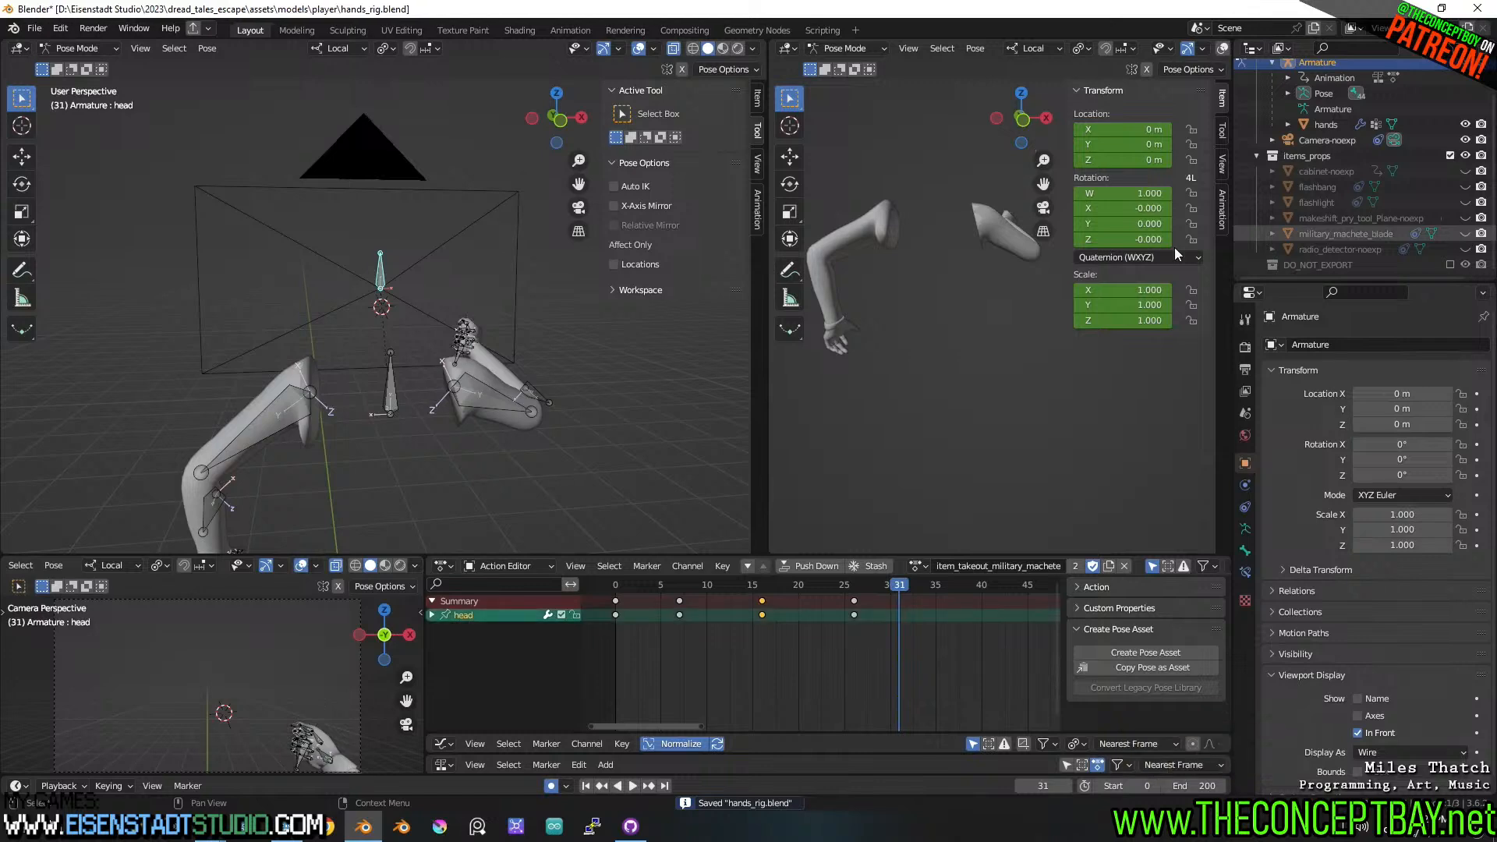
key("ctrl+alt+e")
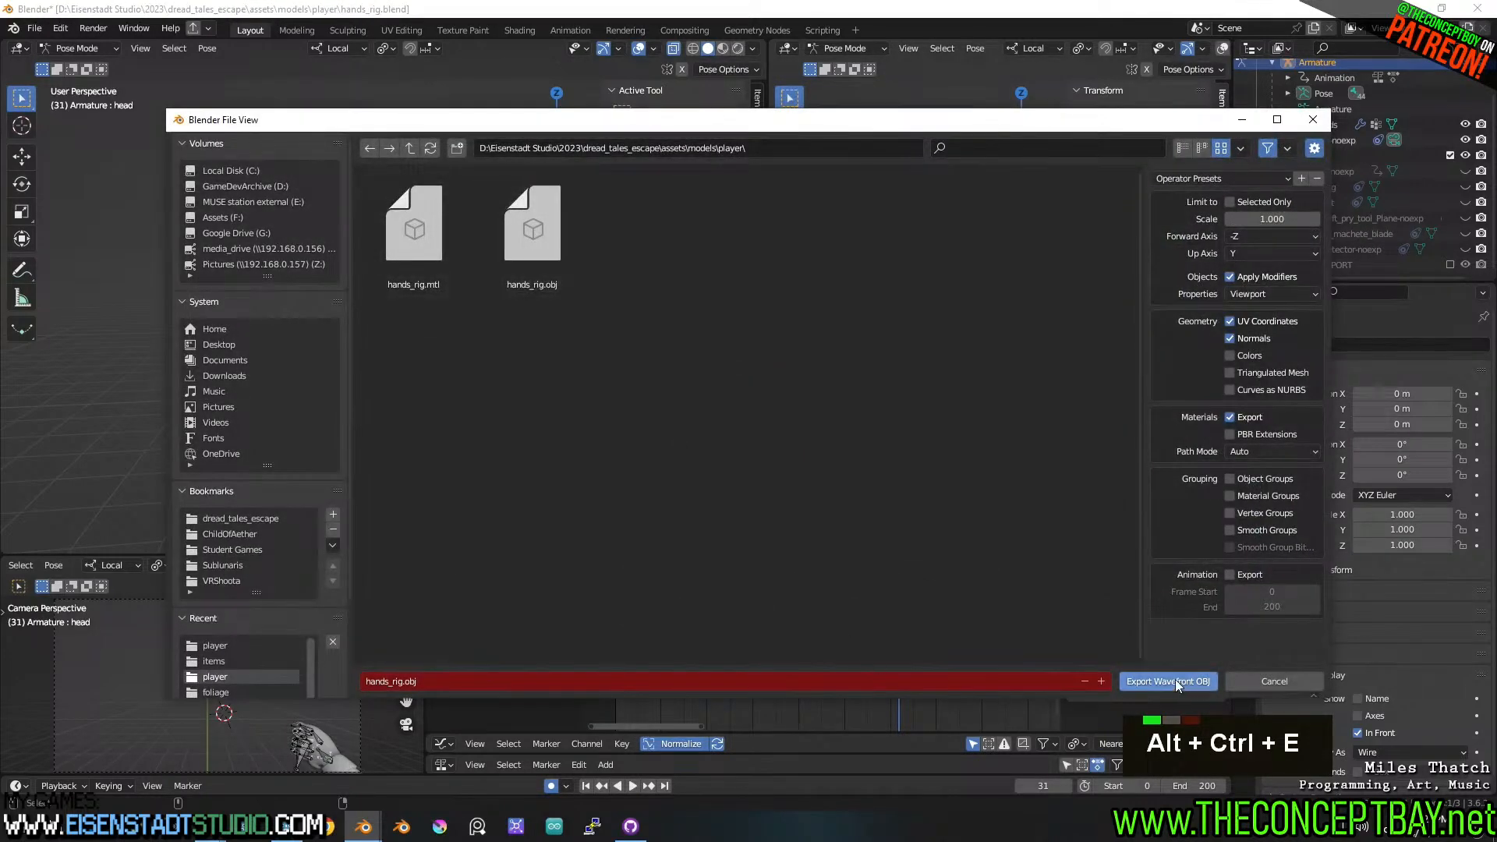
left_click(1175, 680)
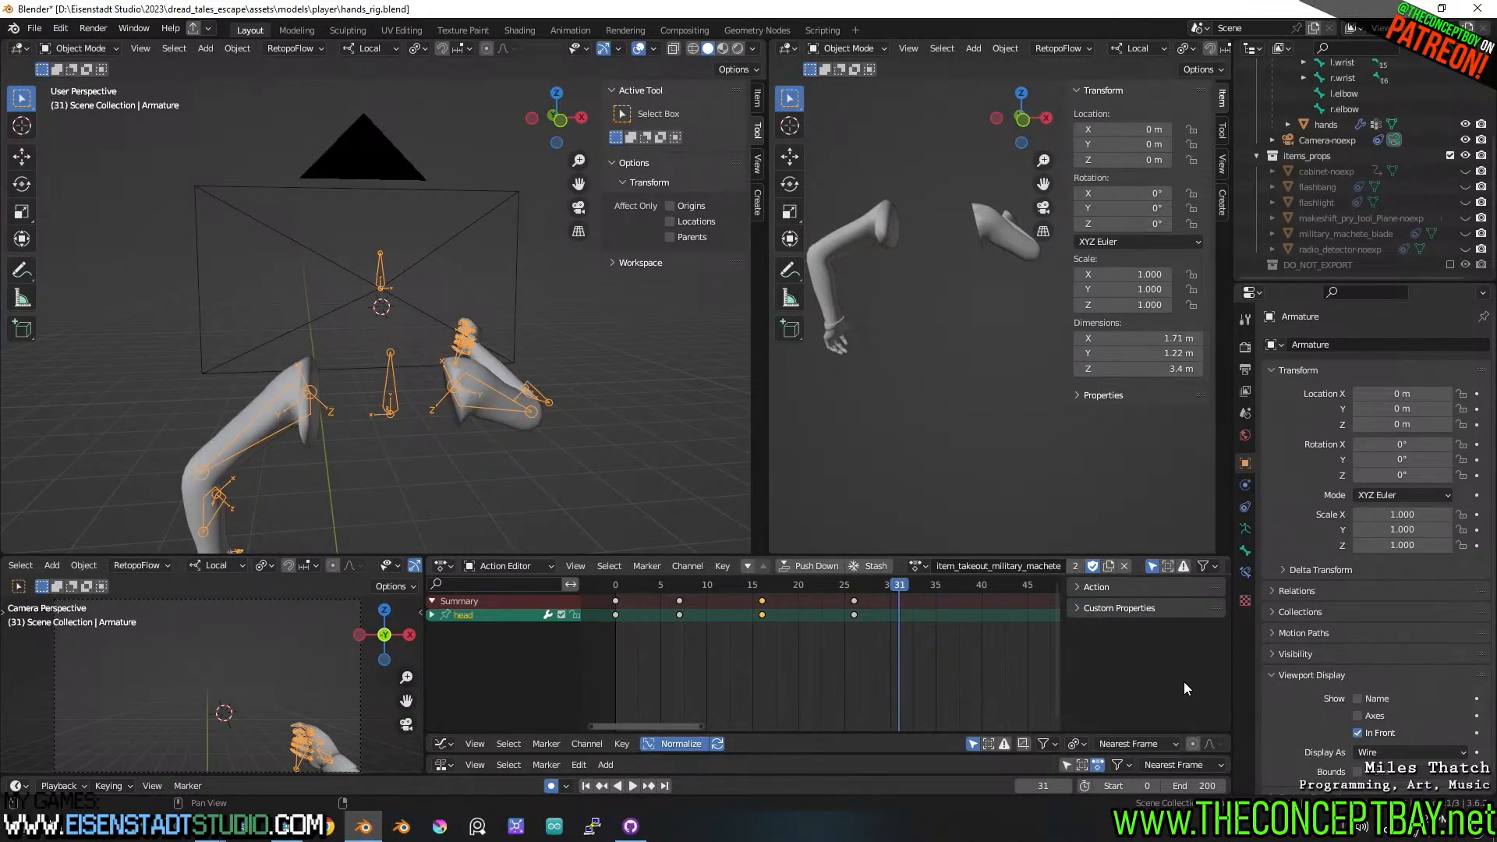
- Switch to the Godot project and spawn a Military Machete from the running debug game's item list
left_click(287, 826)
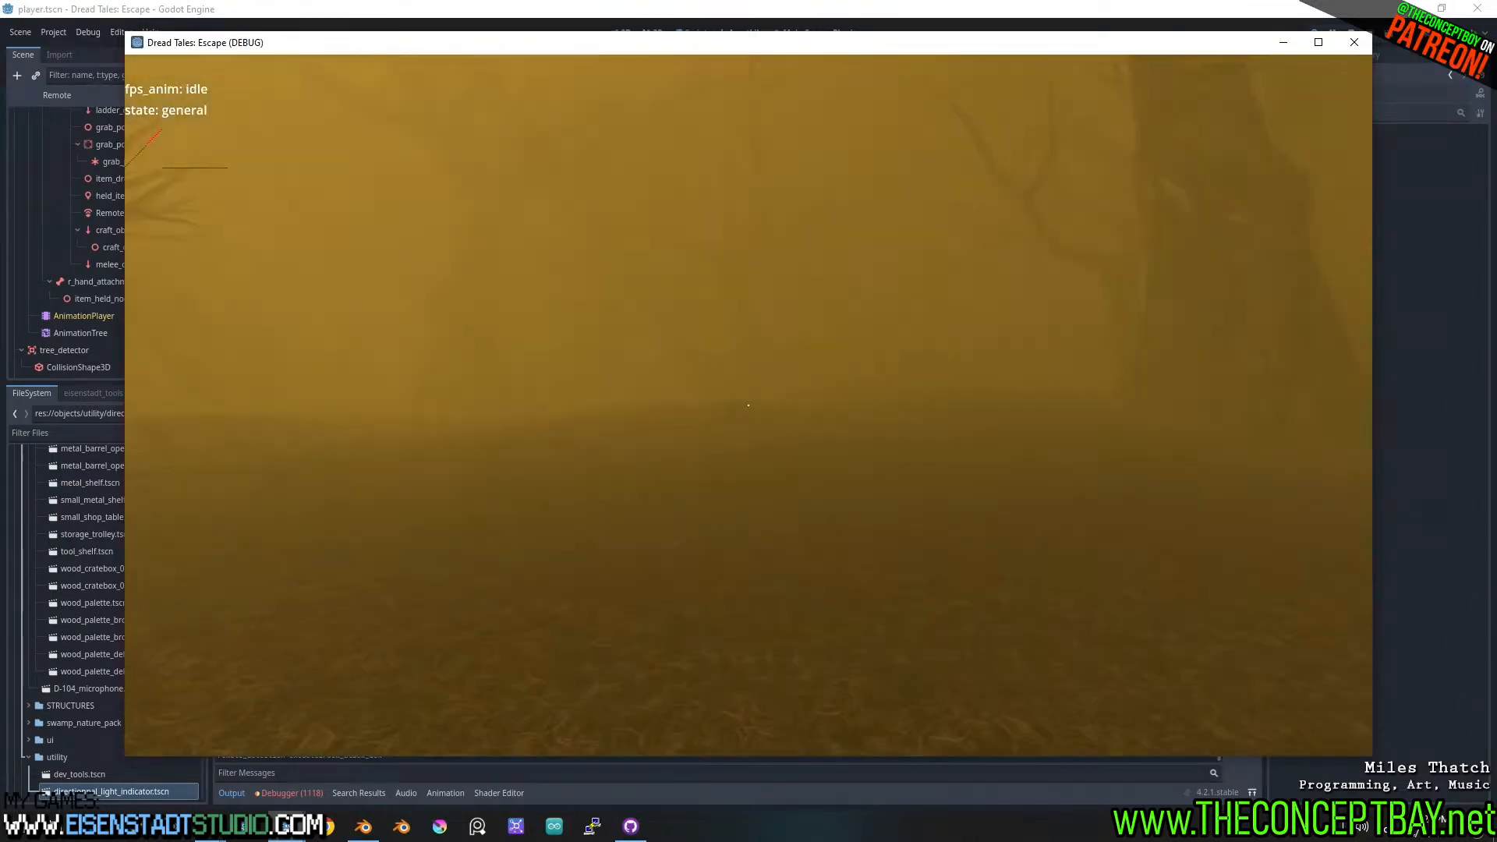
key("grave")
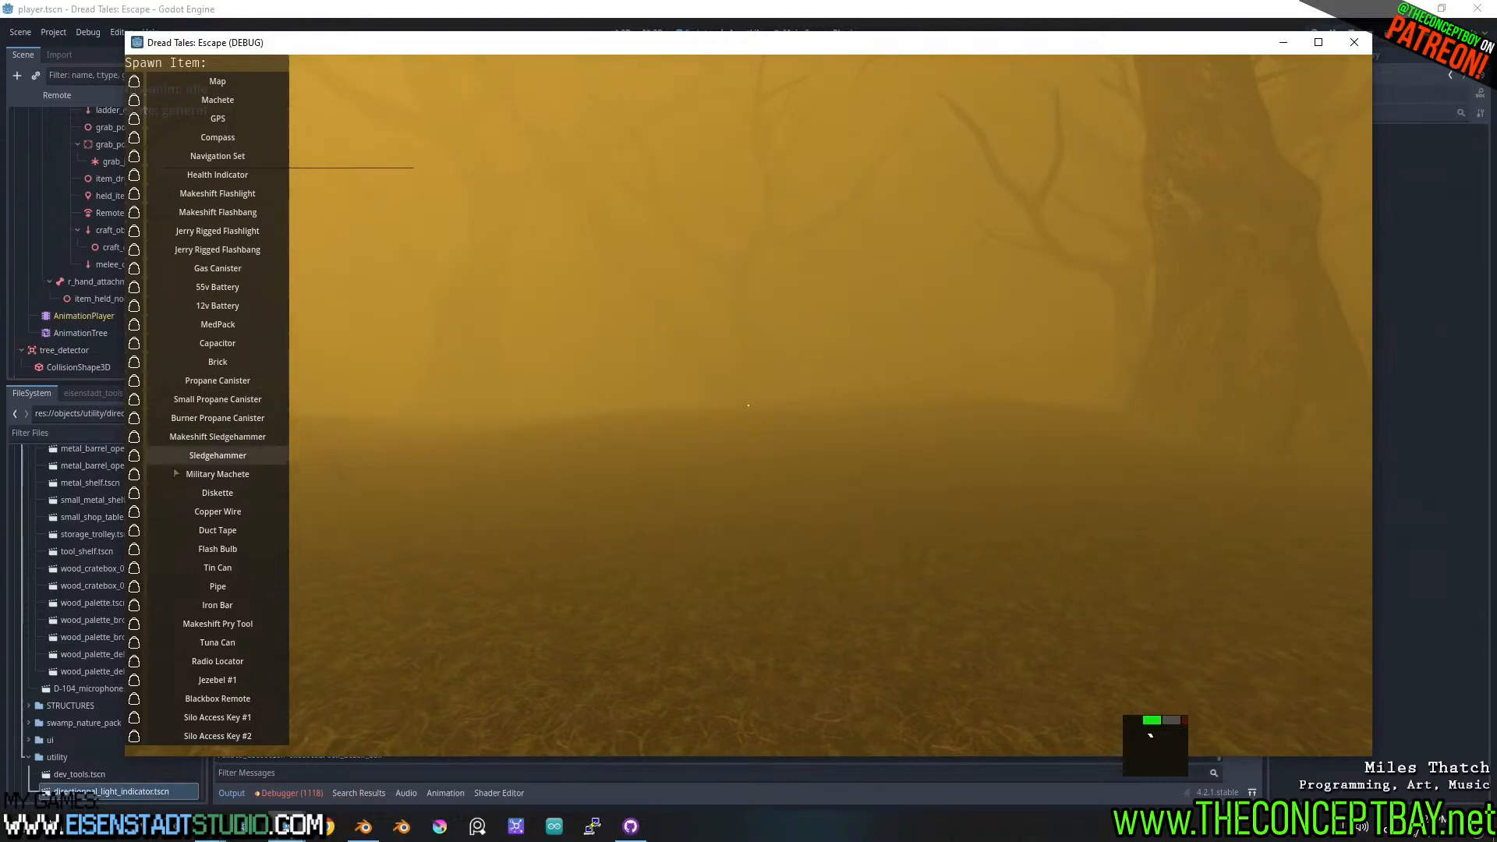
left_click(135, 474)
- Equip the military machete repeatedly to check its takeout animation, perform an attack and close the game
scroll(748, 404, "down", 7)
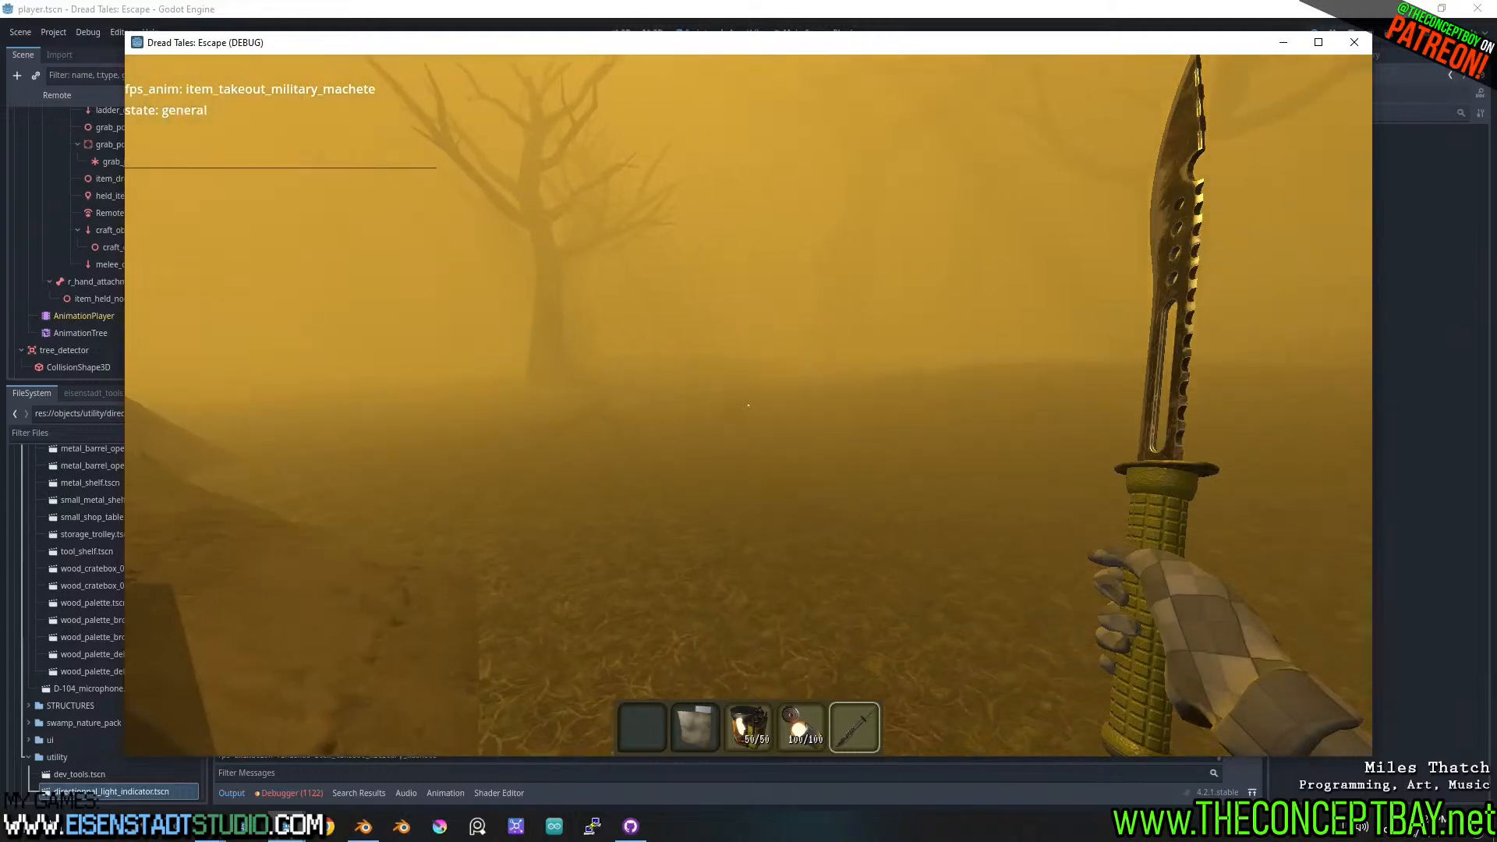
scroll(748, 405, "up", 1)
scroll(748, 405, "down", 1)
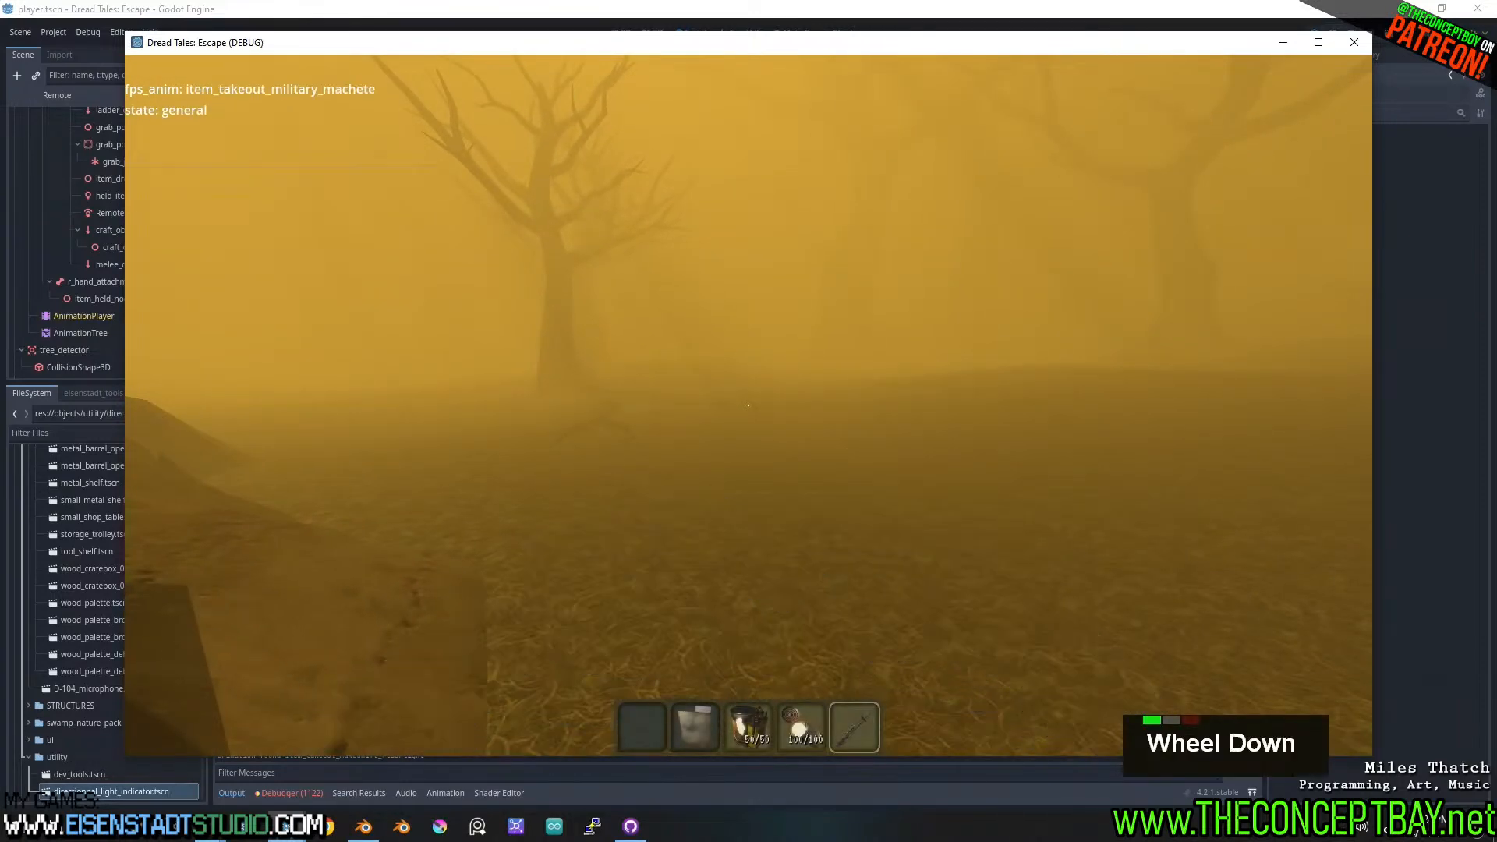
left_click(749, 405)
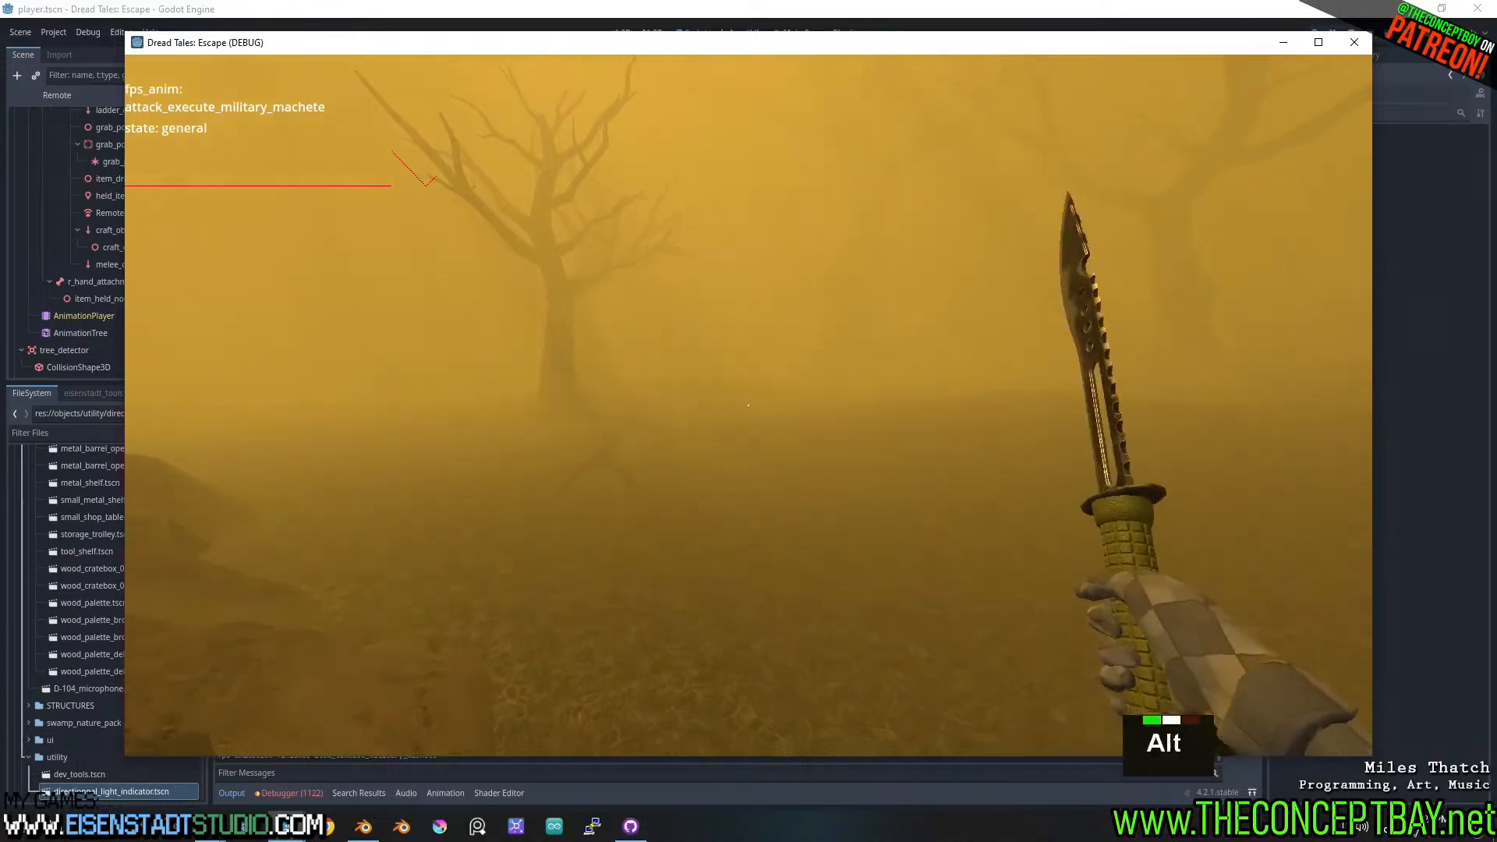
key("alt+F4")
- Return to Blender and delete hands_rig.obj and hands_rig.mtl from the player folder using the export file browser
left_click(365, 826)
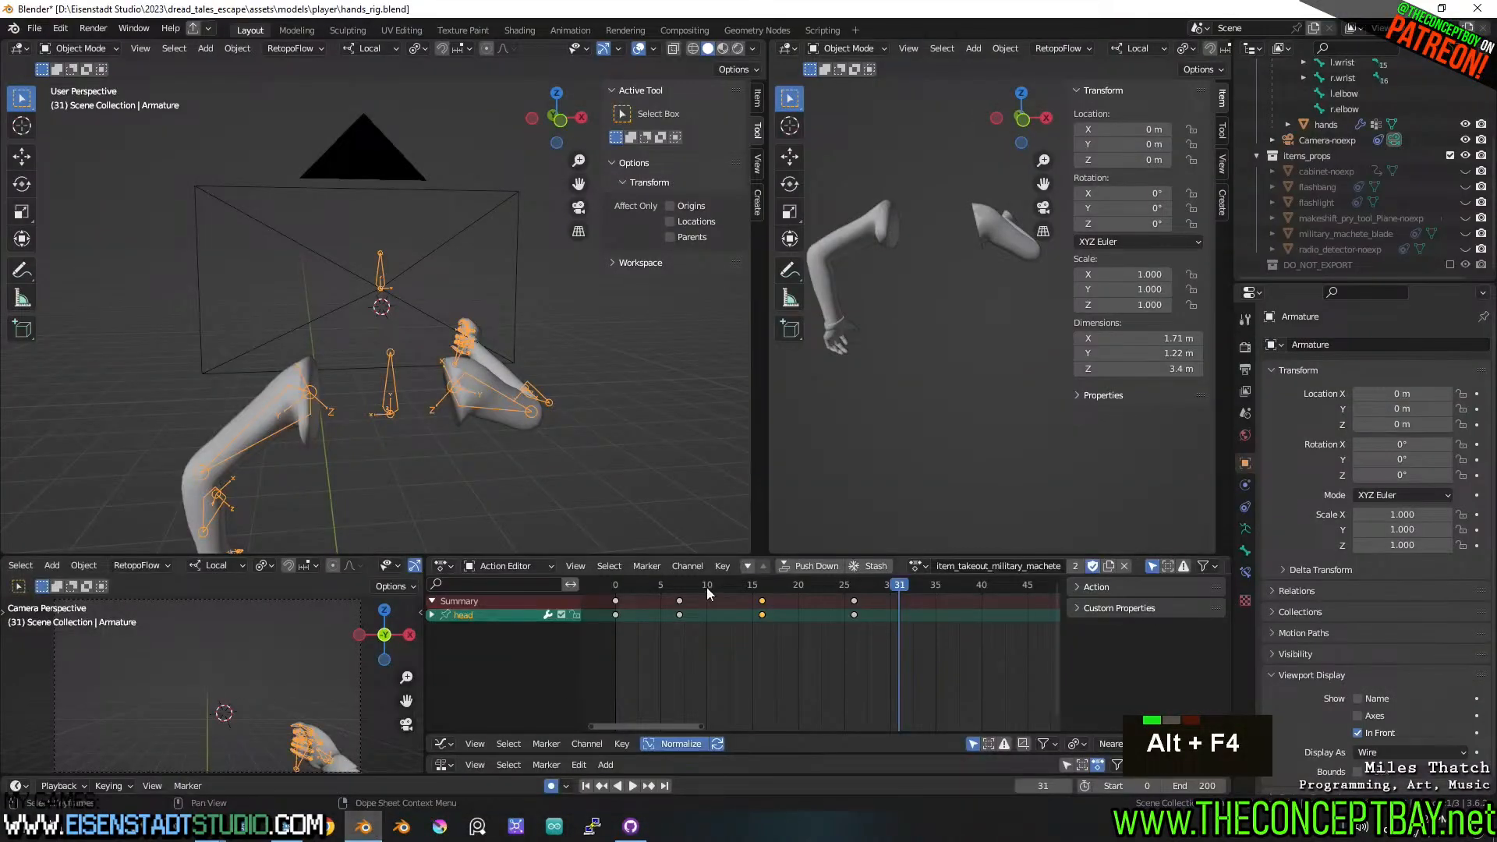
middle_click_drag(593, 491, 516, 442)
key("ctrl+alt+e")
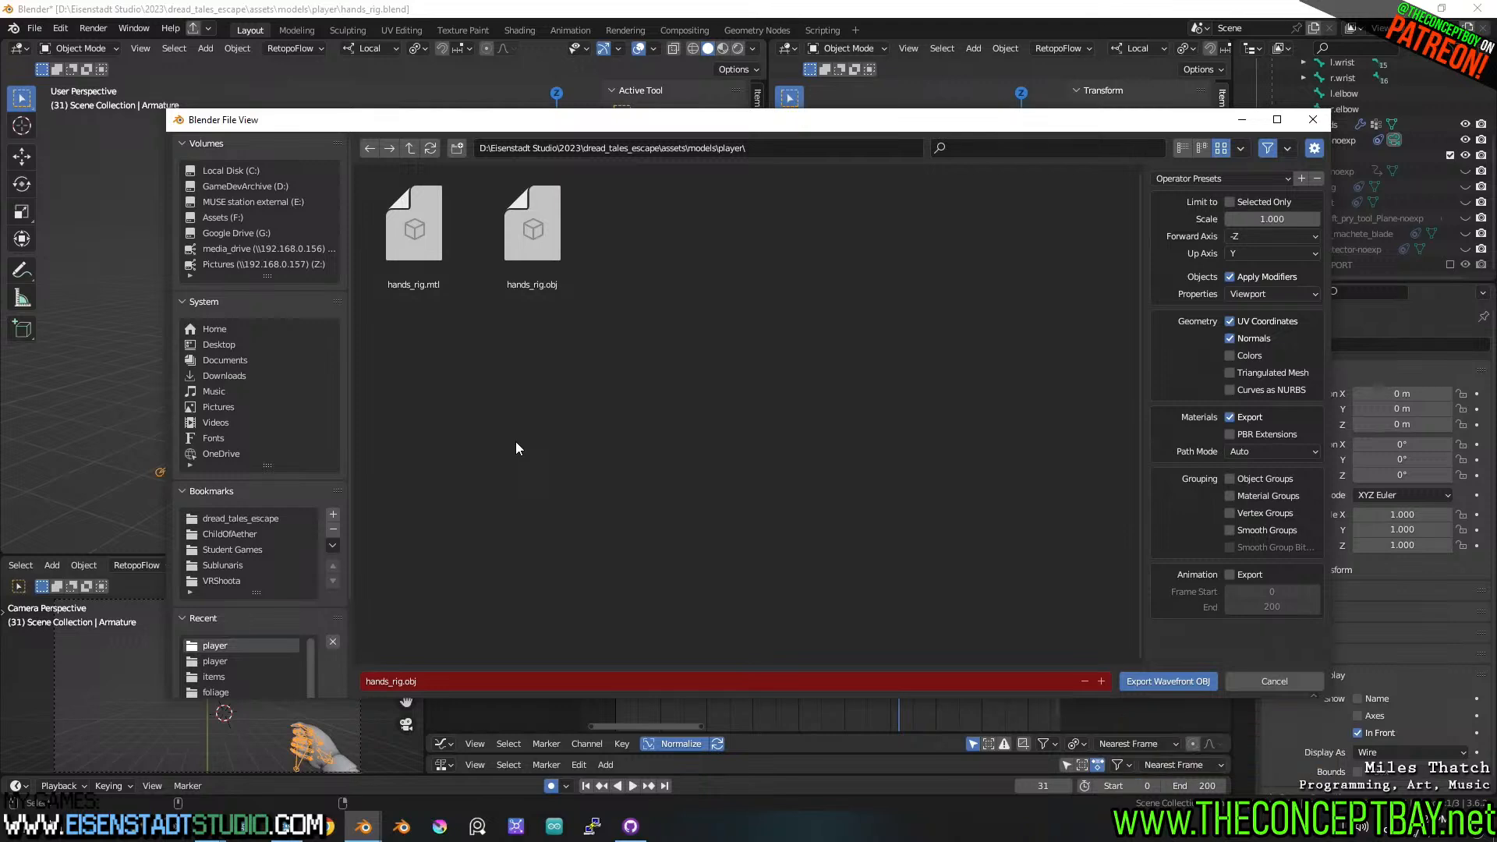
left_click(550, 257)
key("Delete")
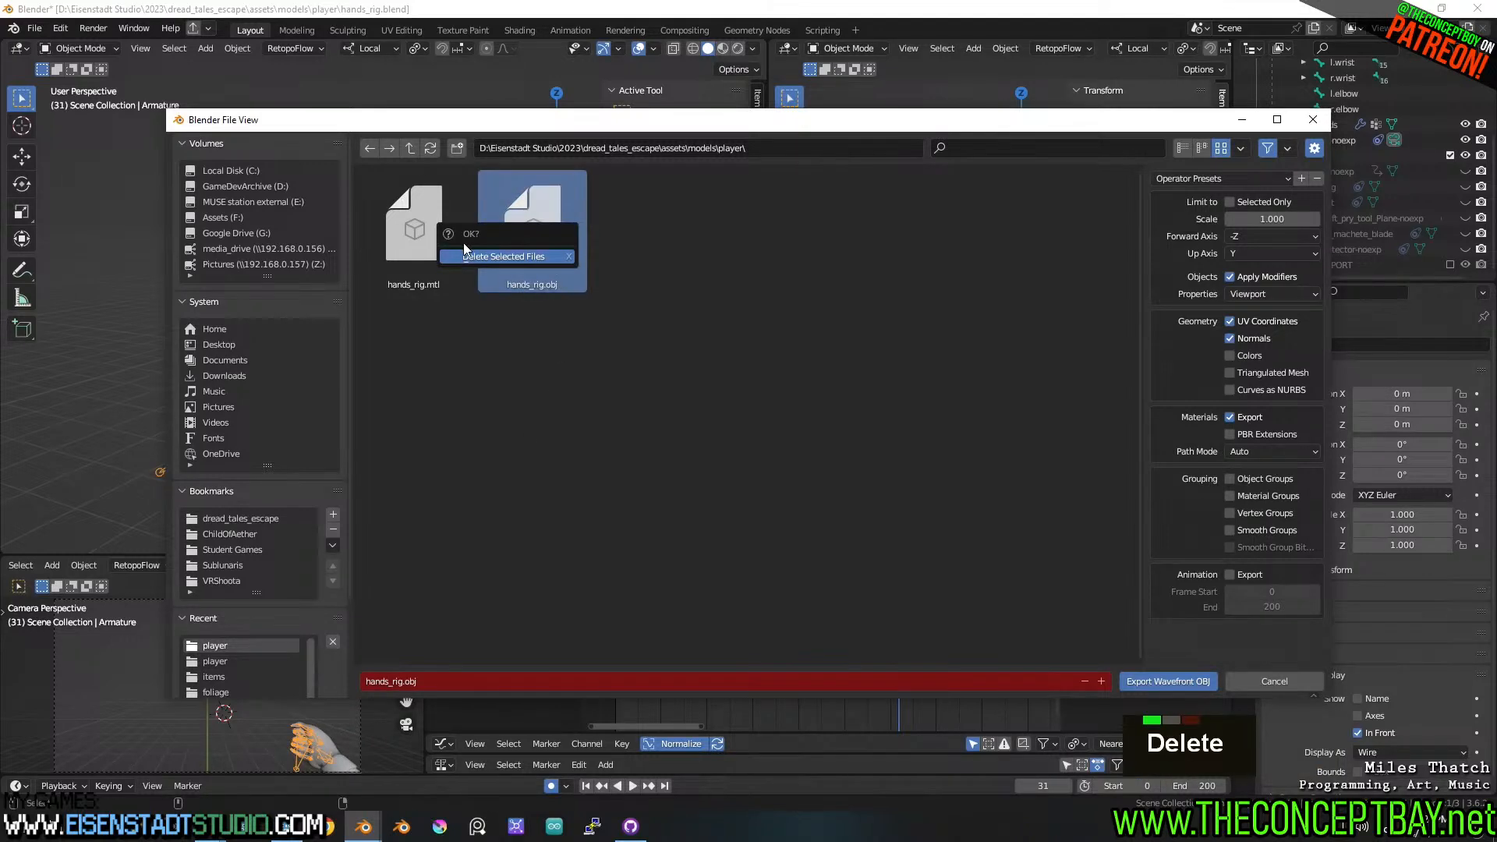
left_click(468, 256)
left_click(429, 243)
key("Delete")
left_click(429, 243)
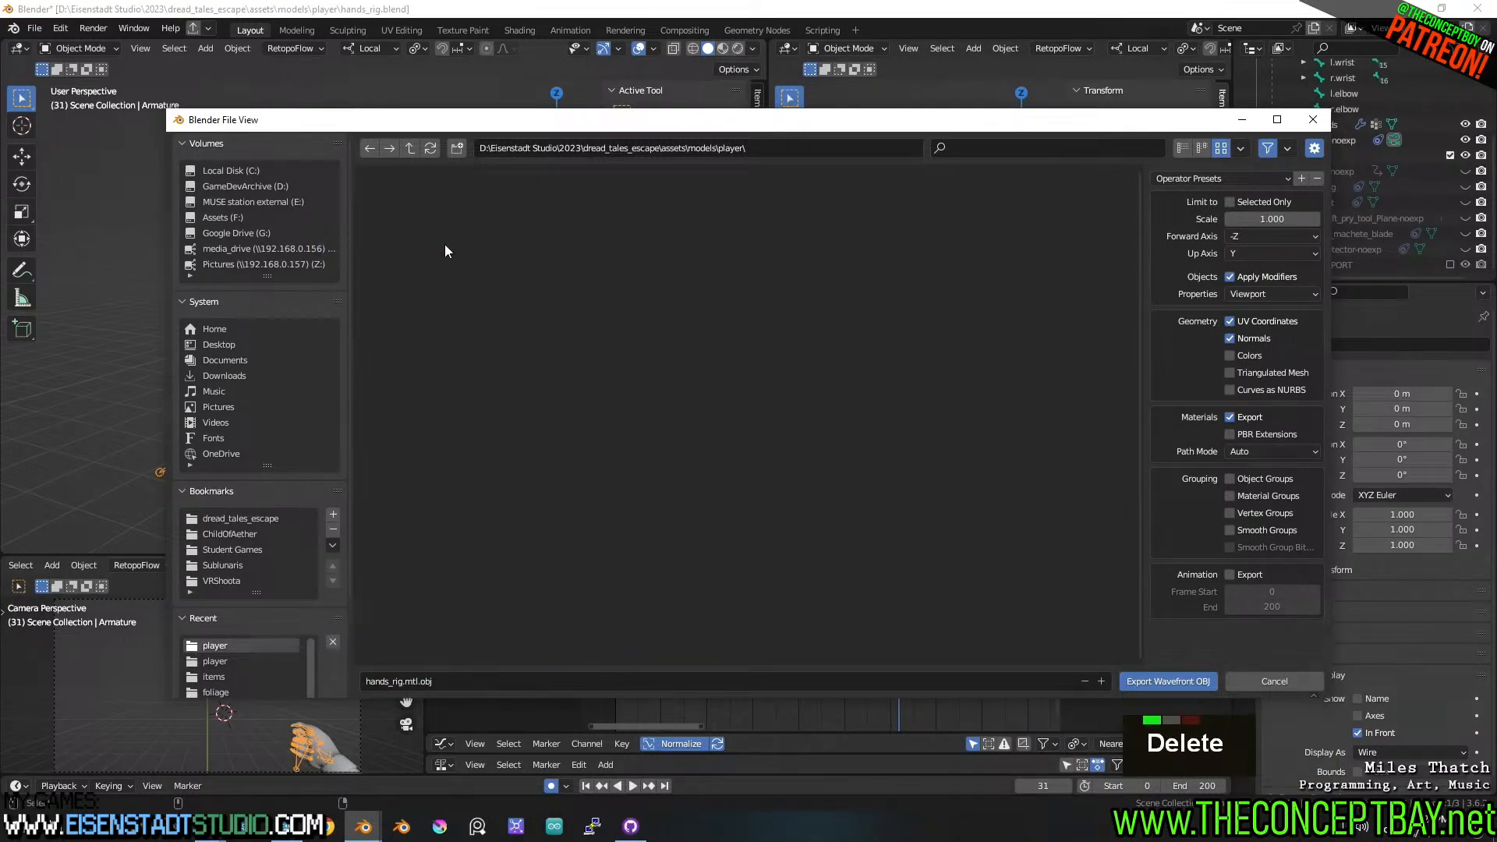
- Cancel the Wavefront OBJ export and run the hands rig export command instead
key("Escape")
key("ctrl+alt+r")
key("Return")
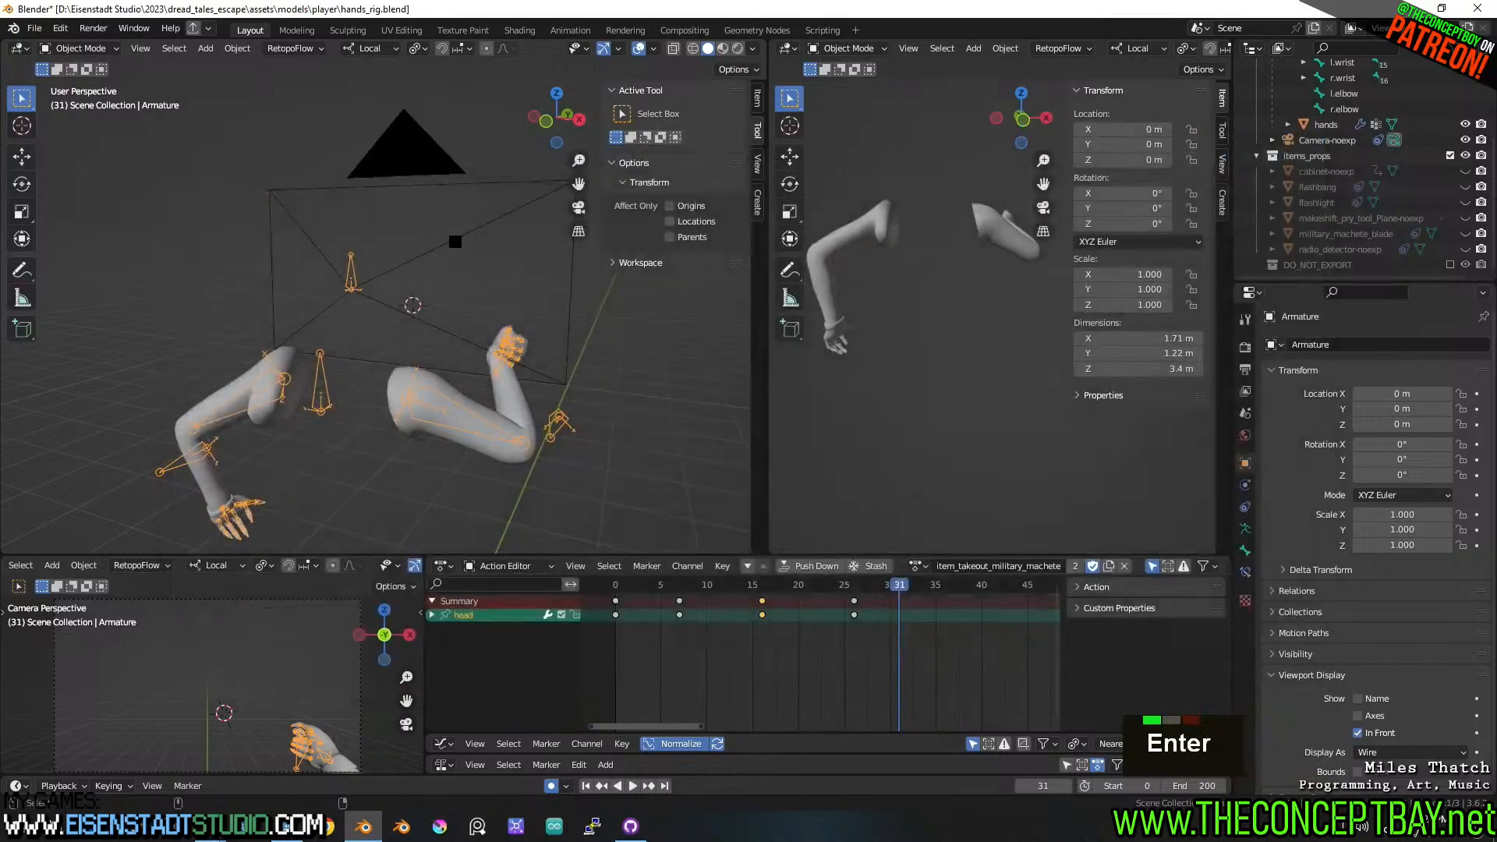
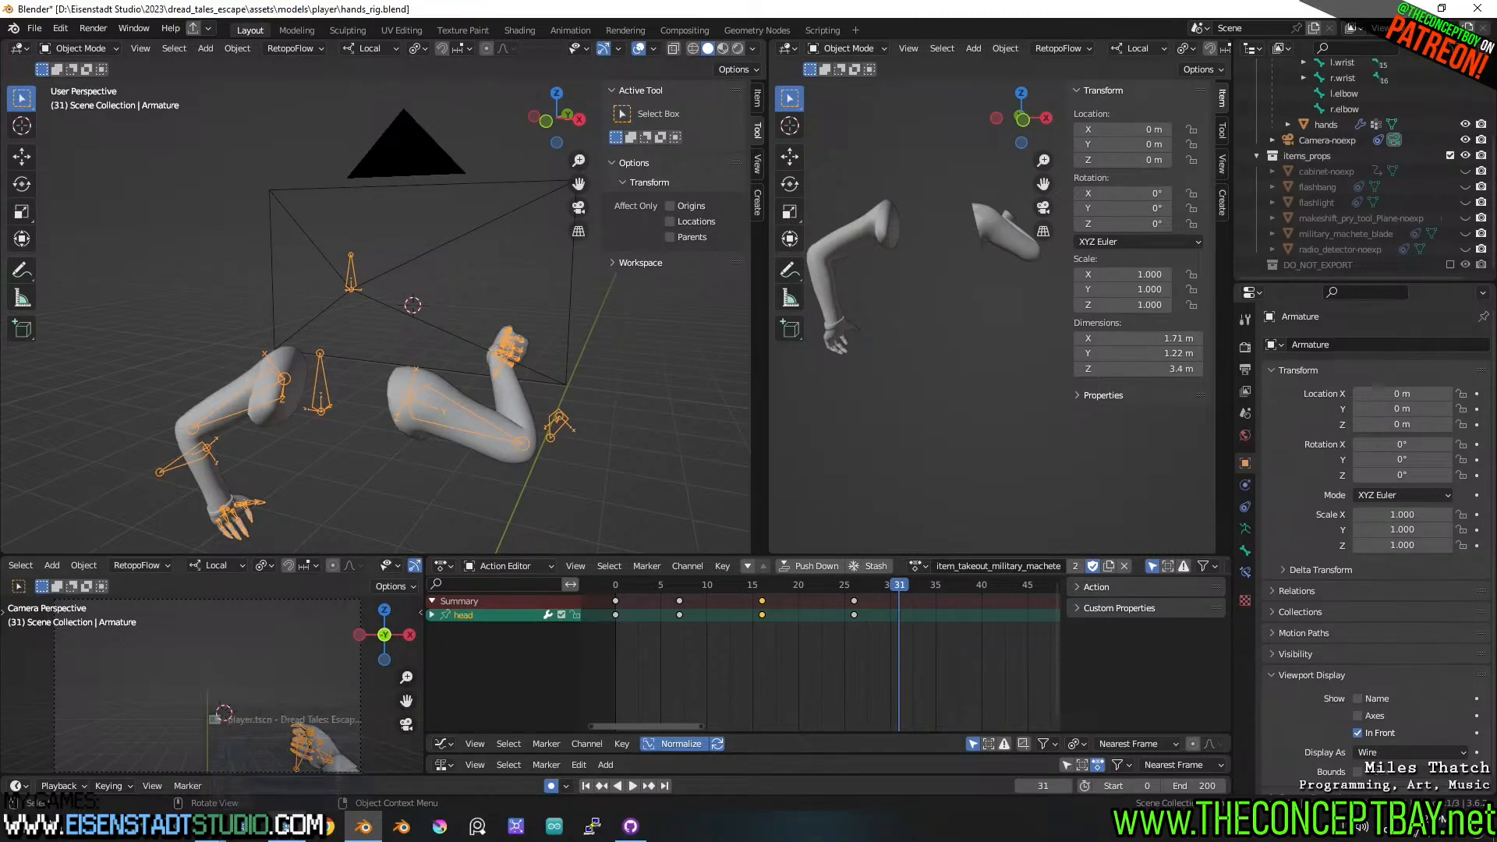
- Switch to the player.tscn project in Godot and walk around the foggy ground outside the rock shelter in the debug game
mouse_move(282, 825)
left_click(287, 749)
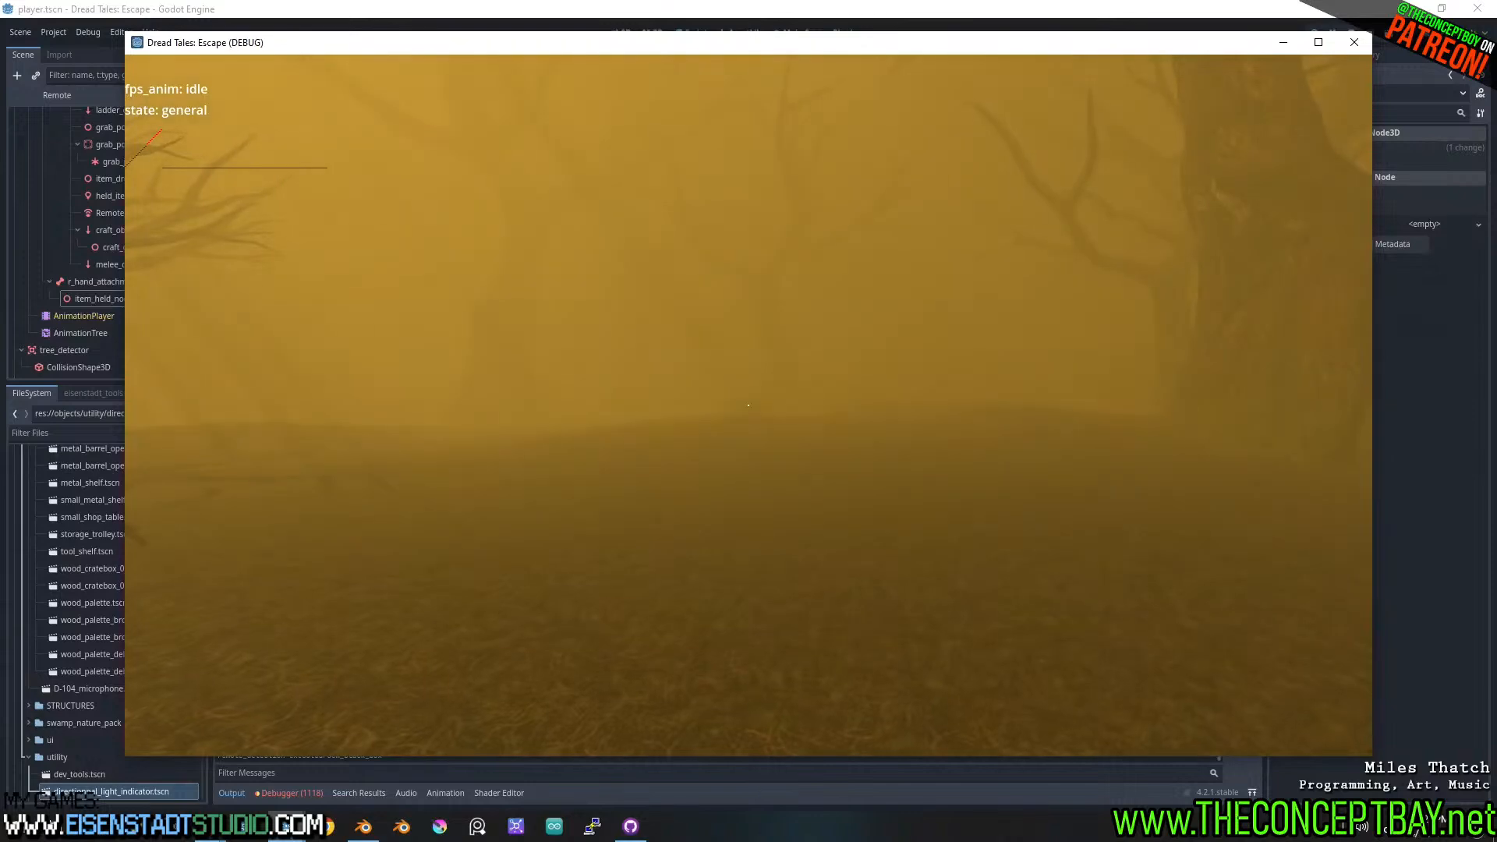
key("w")
key("d")
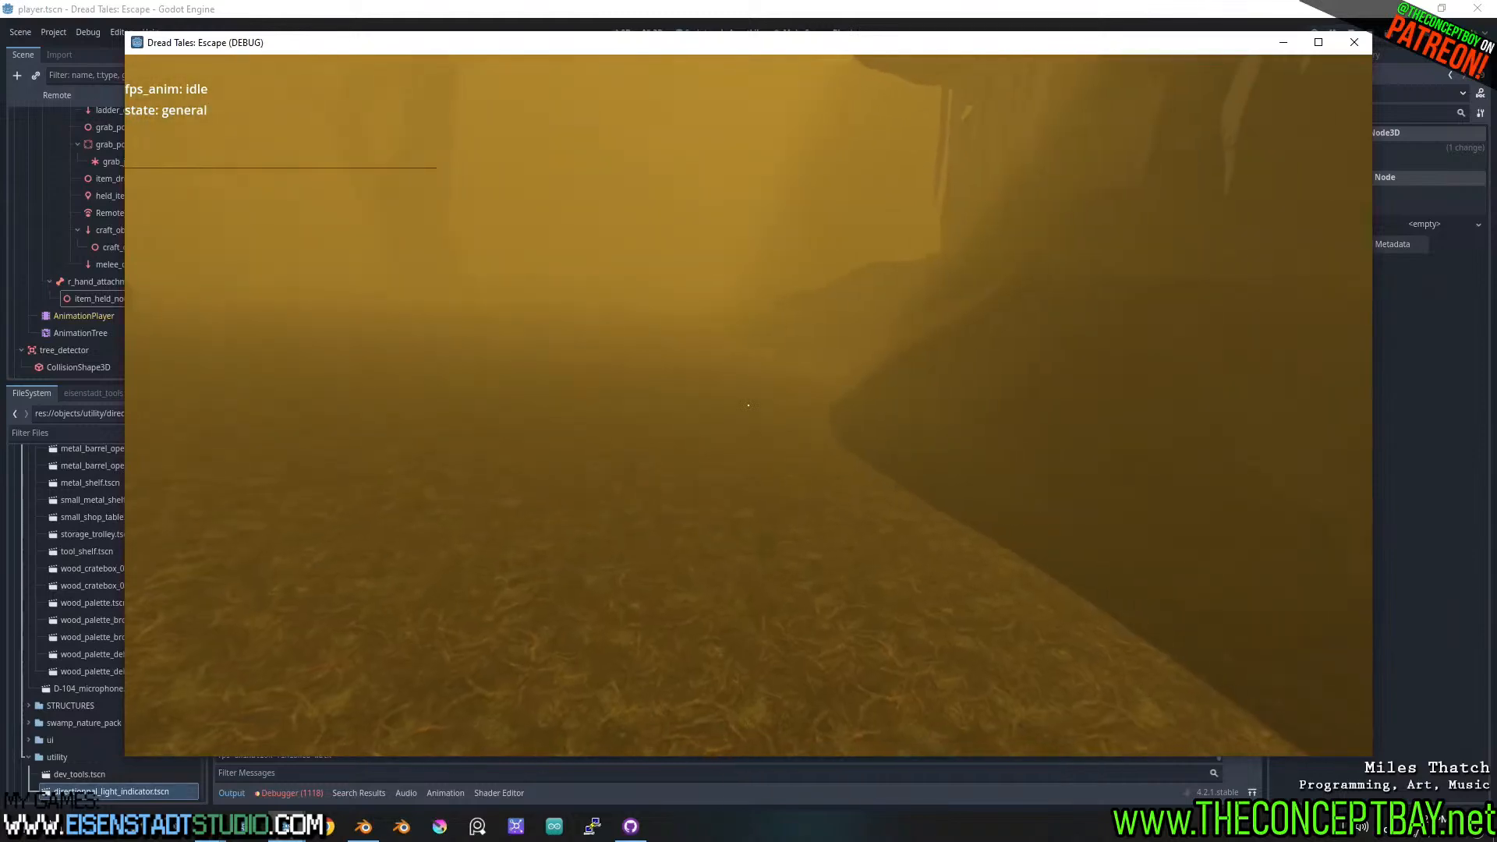
key("a")
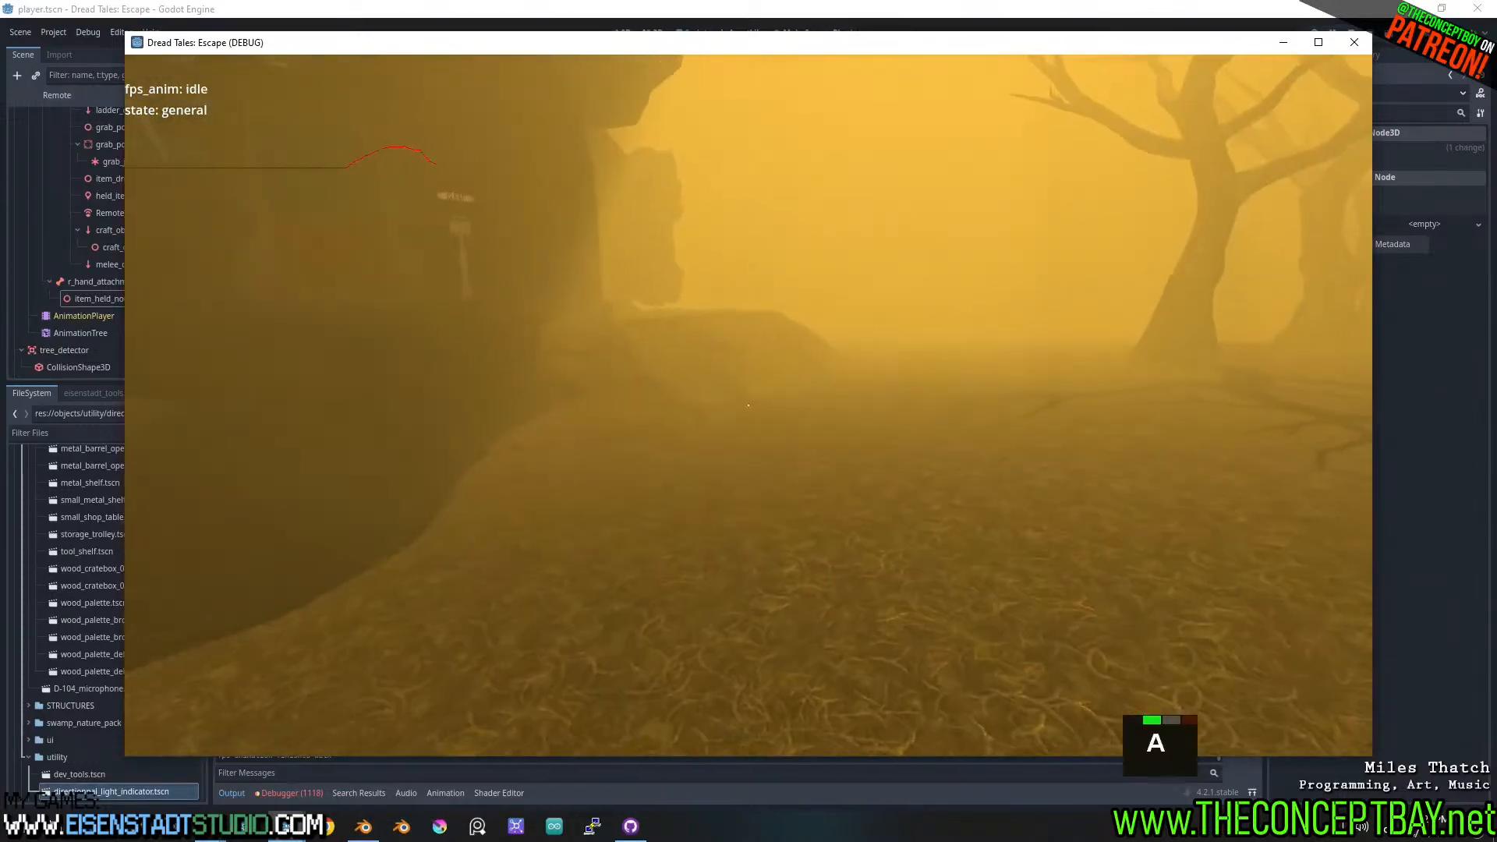
key("d")
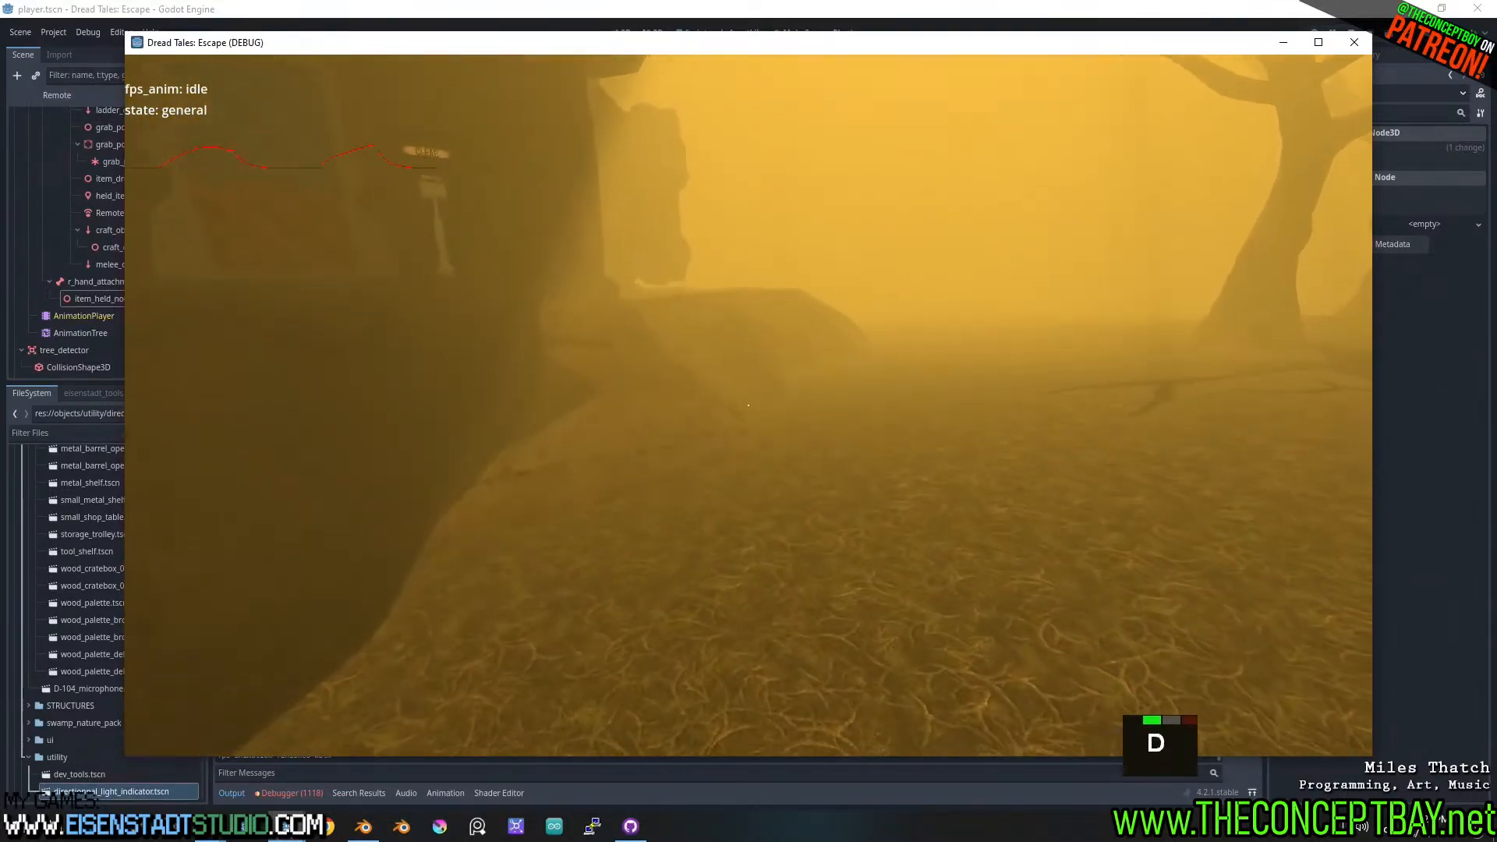
key("a")
key("s")
key("d")
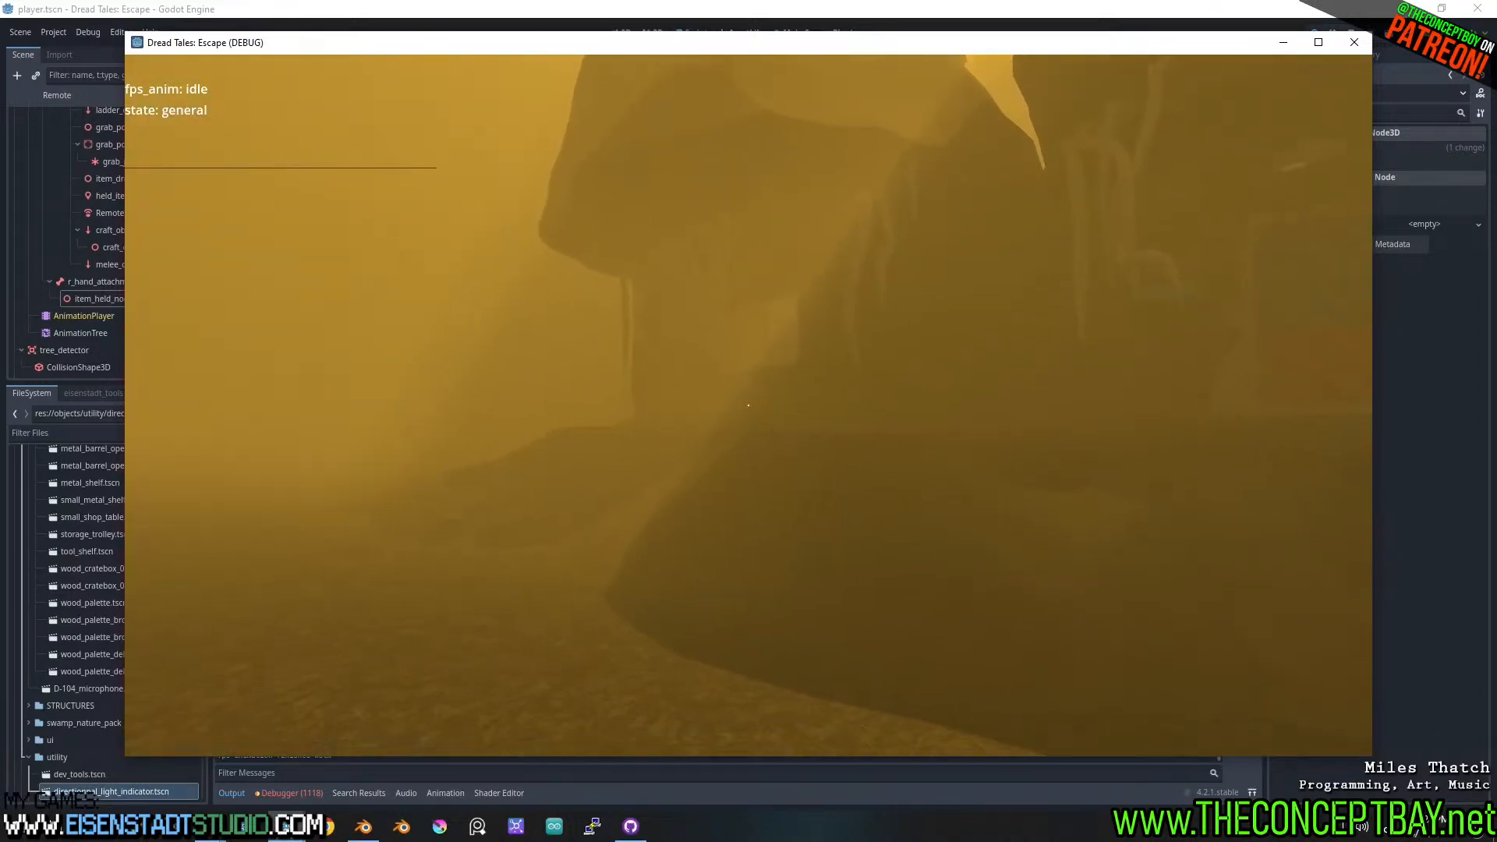
- Walk into the rock shelter and look over the Umber Zone gate and the fern chamber beside it
key("d")
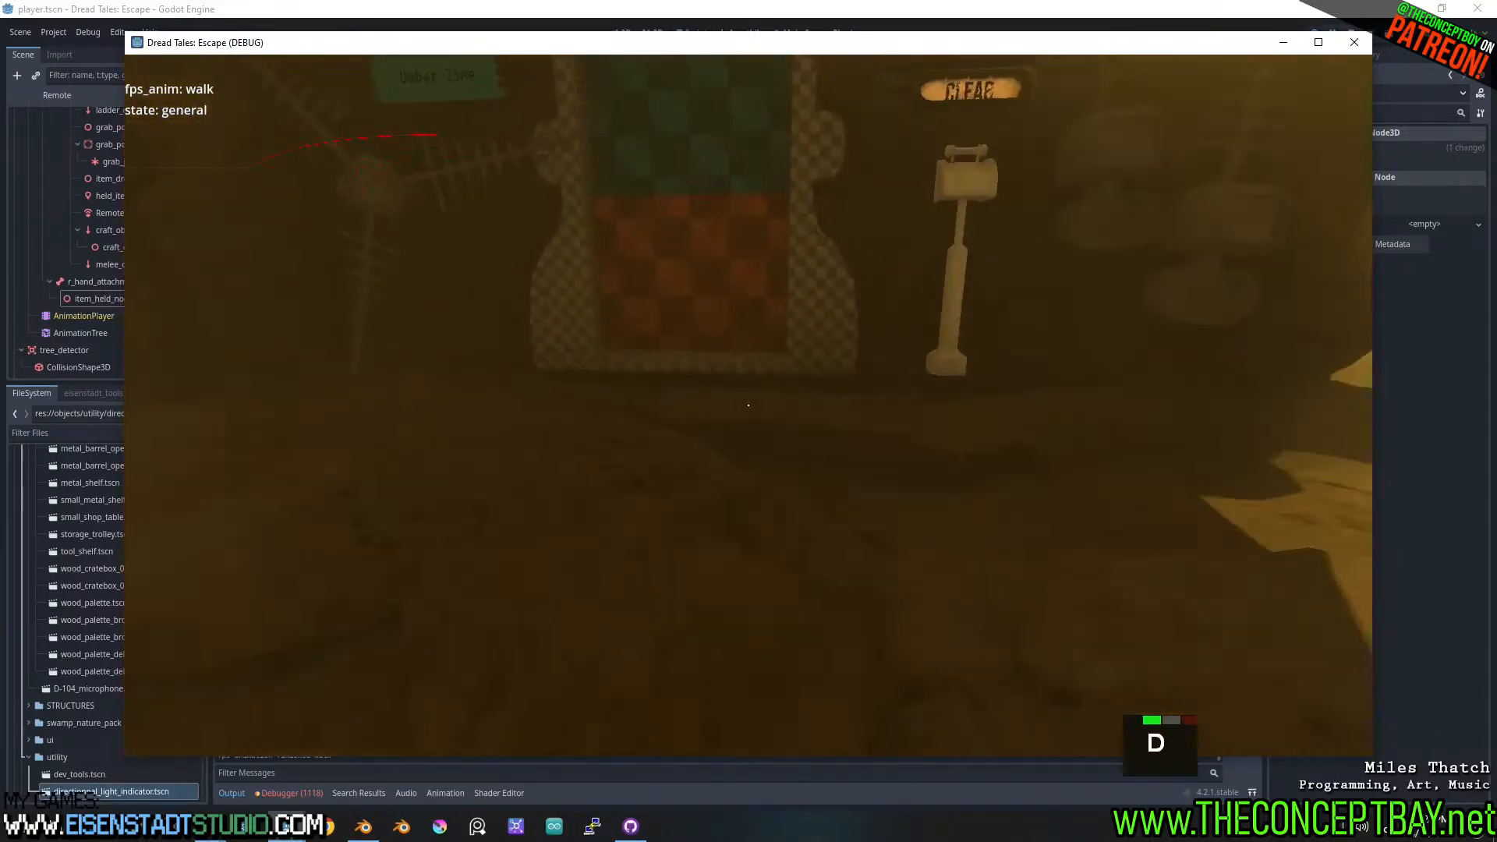
key("w")
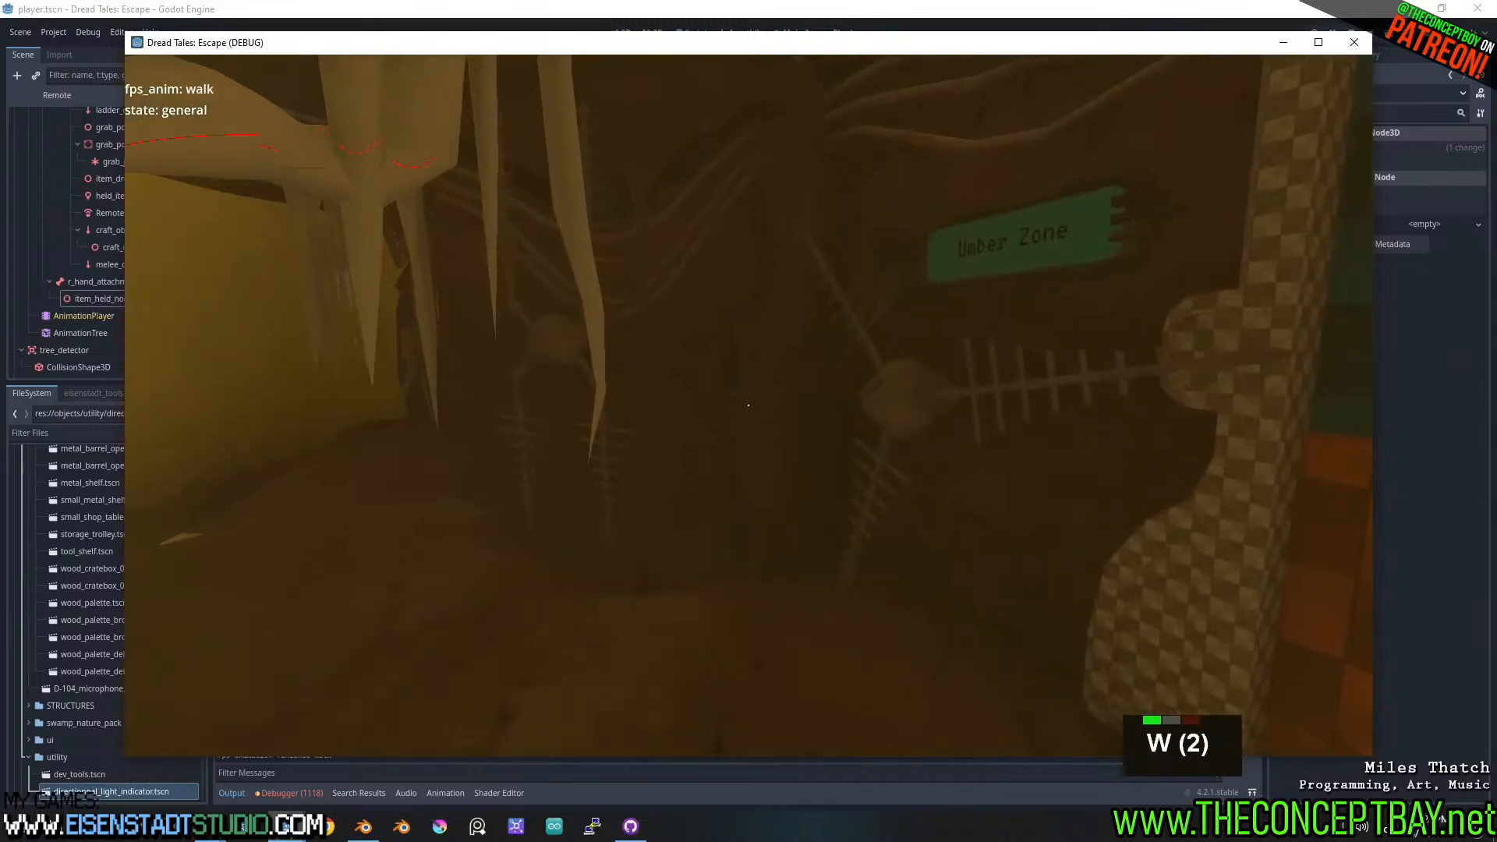
key("a")
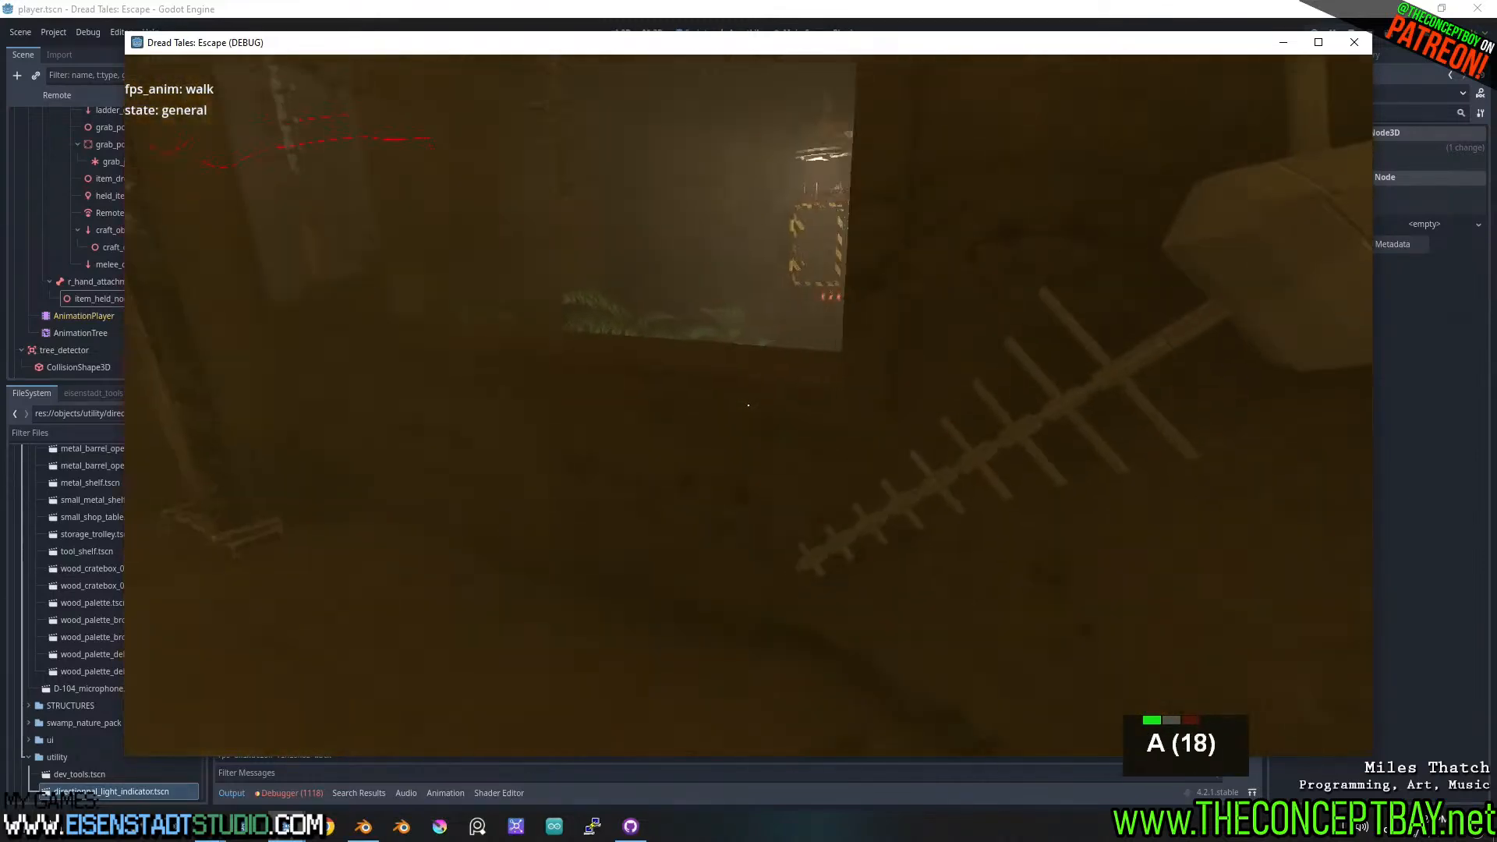
key("w")
key("a")
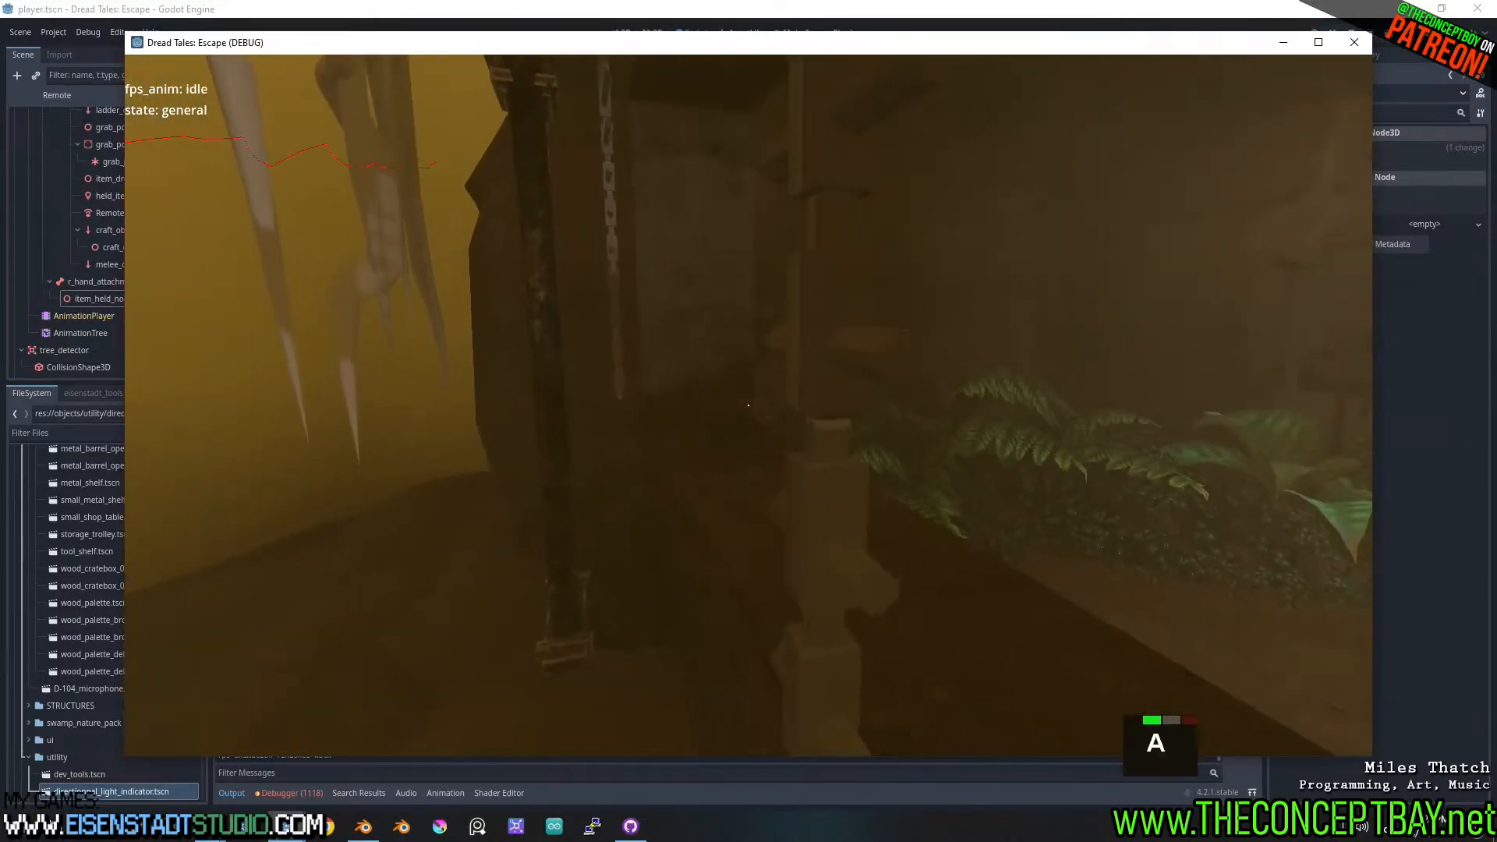
key("d")
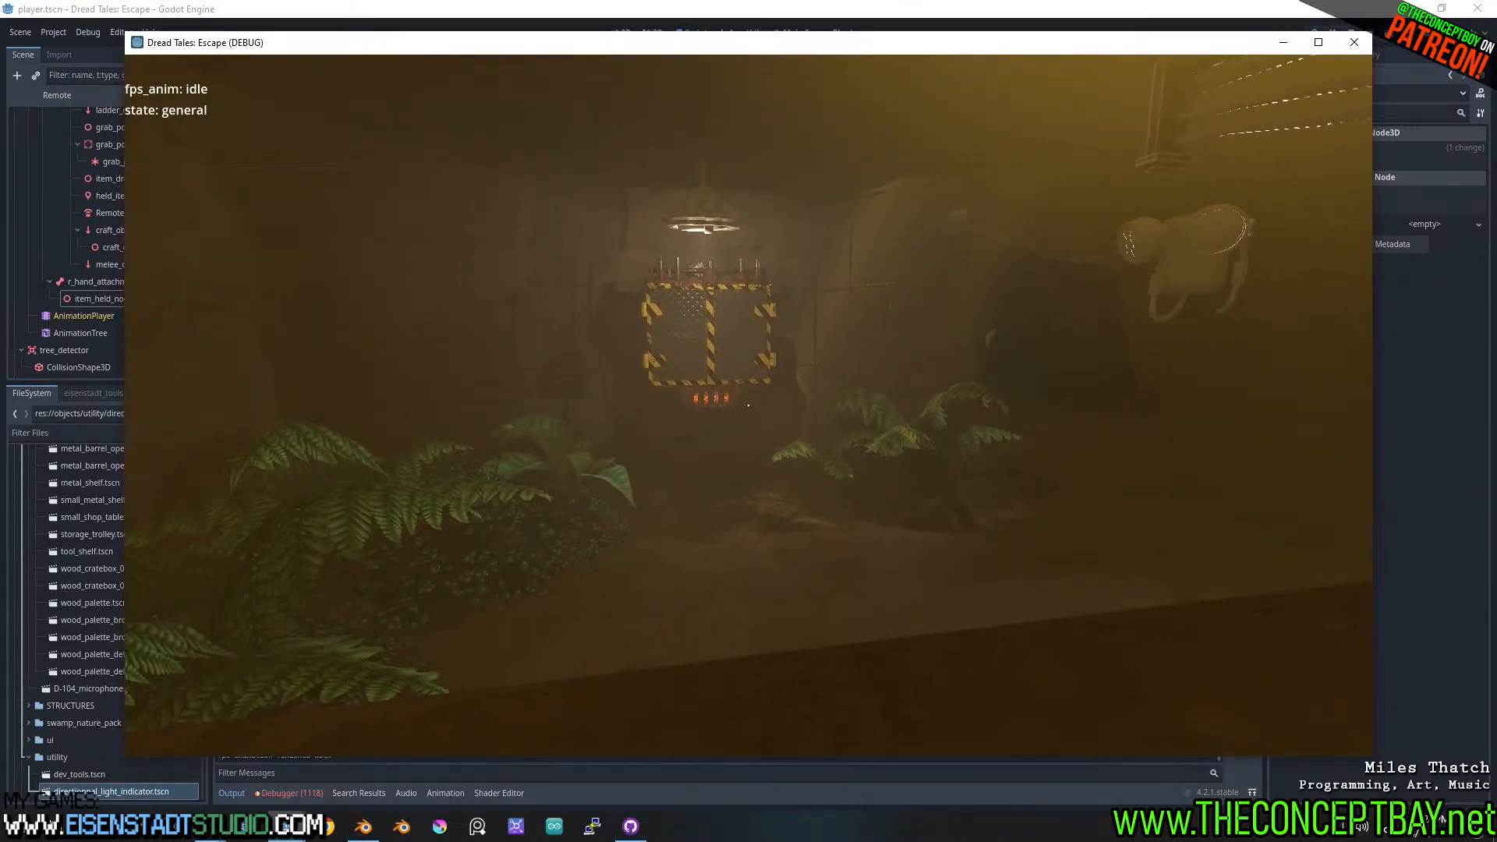
- Walk and jump along the shelter ledge to examine the checkered gate, lit sign and hanging roots
key("w")
key("w")
key("w")
key("w")
key("a")
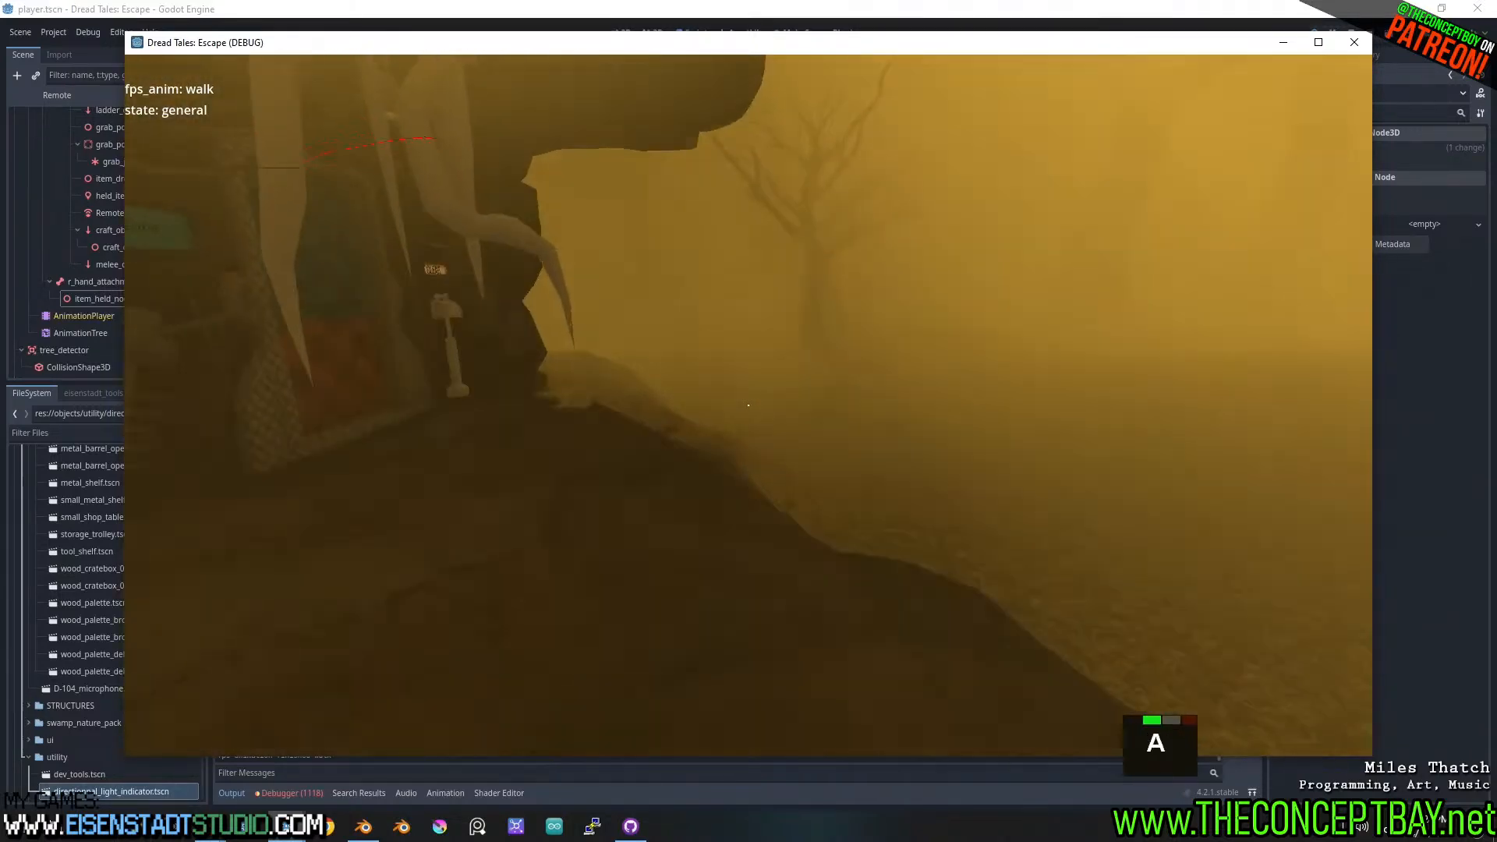
key("d")
key("d")
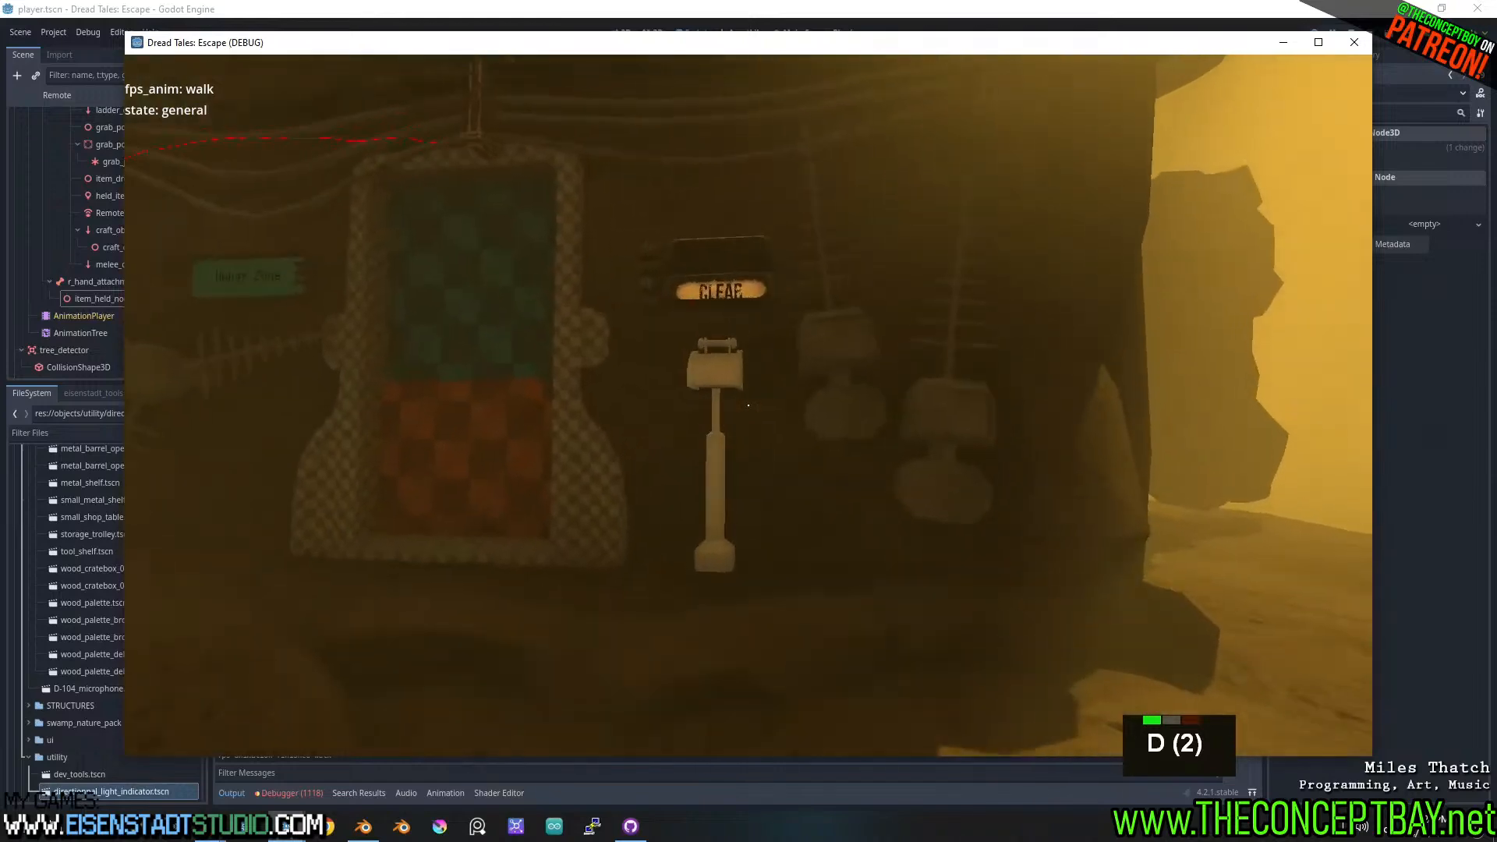
key("w")
key("w")
key("space")
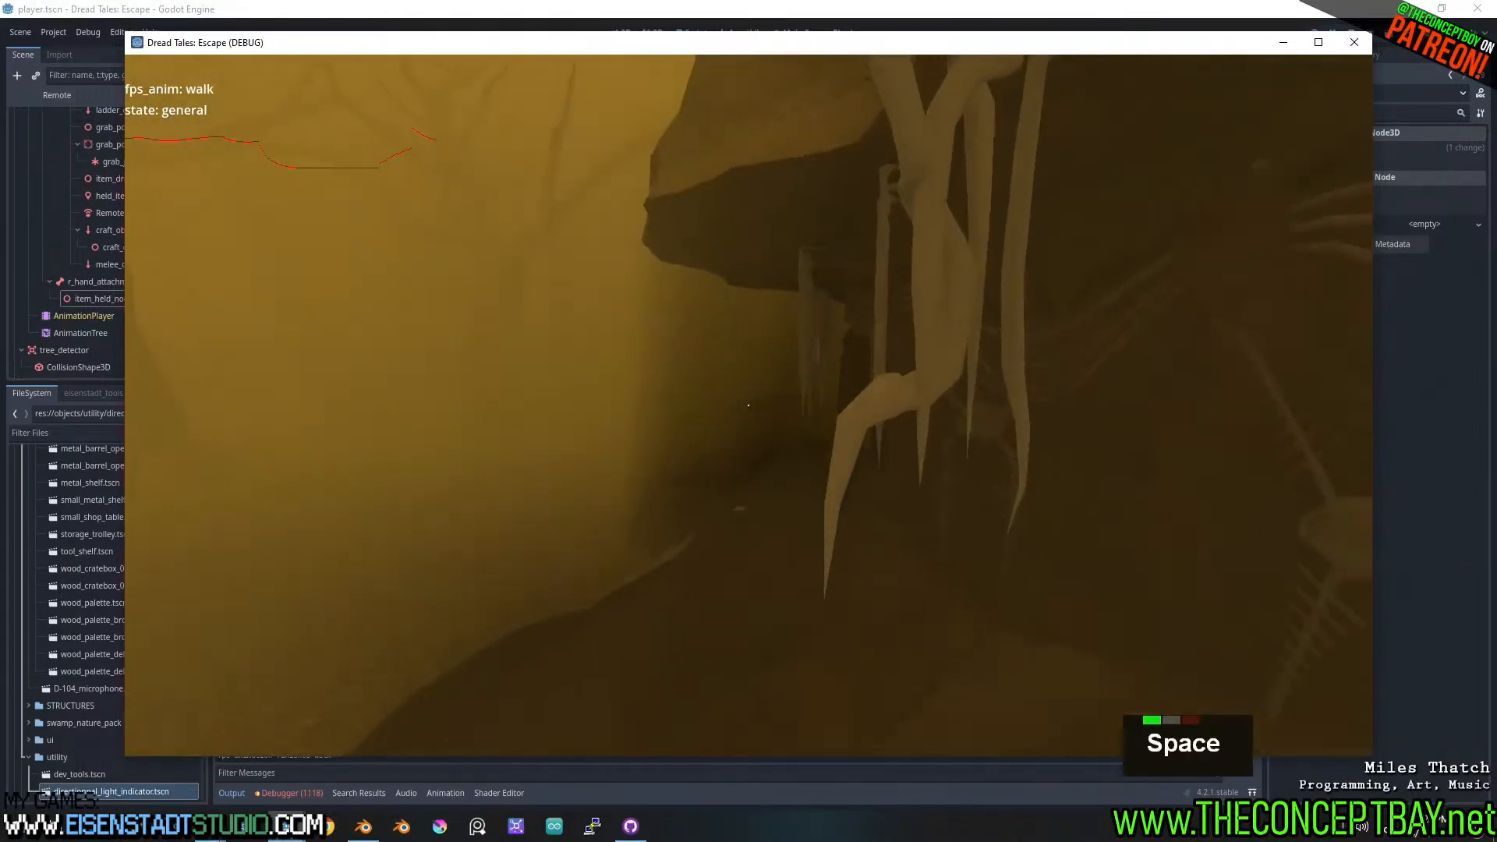
key("d")
key("space")
key("space")
key("s")
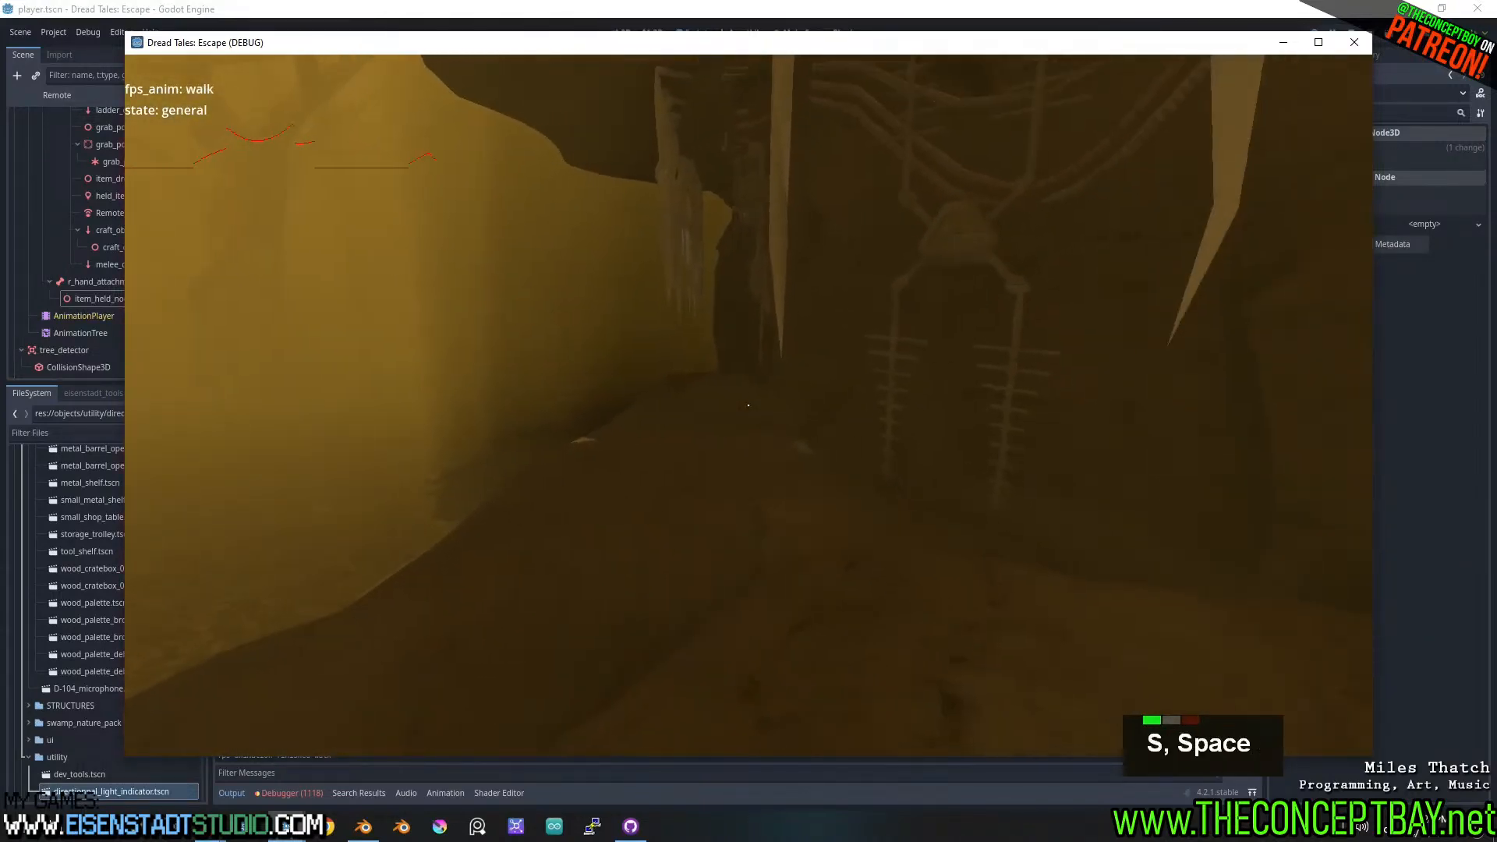
- Move through the fern chamber and inspect the hazard-striped container, lamp and rusty bars from several sides
key("w")
key("a")
key("a")
key("a")
key("a")
key("a")
key("a")
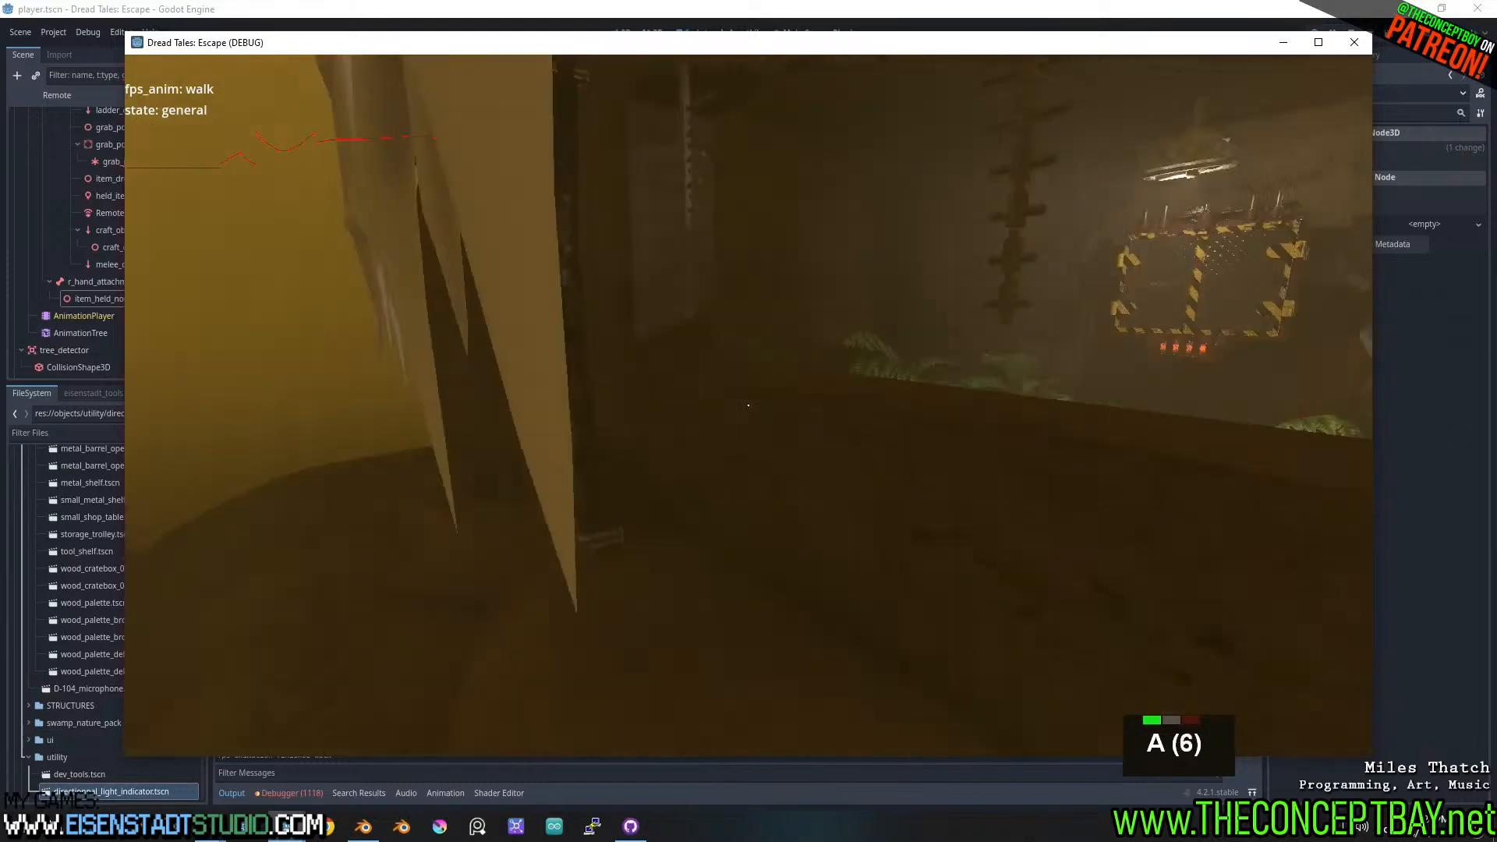
key("d")
key("F3")
key("d")
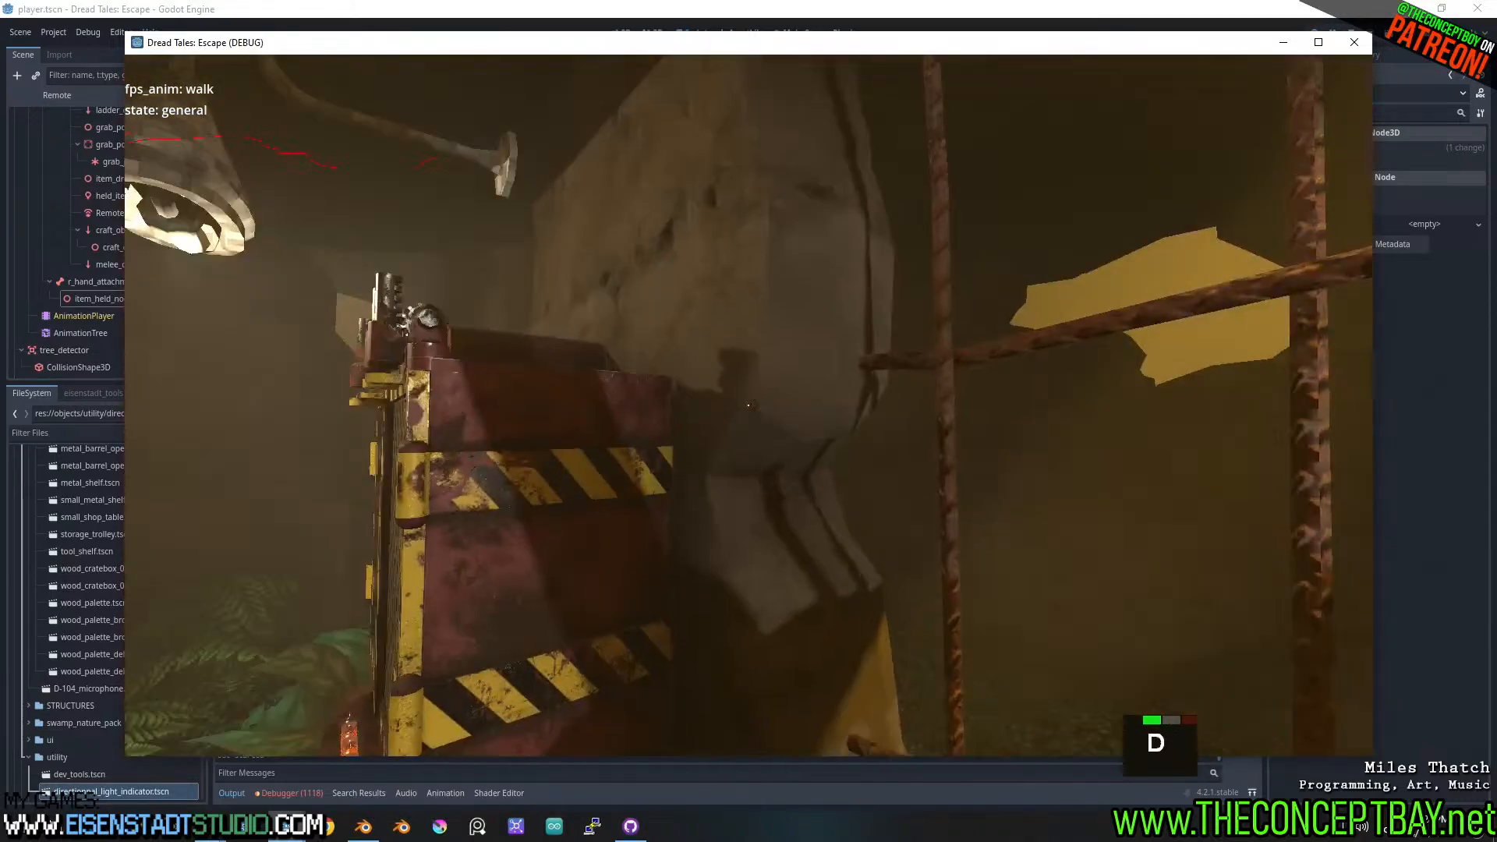
key("a")
key("s")
key("w")
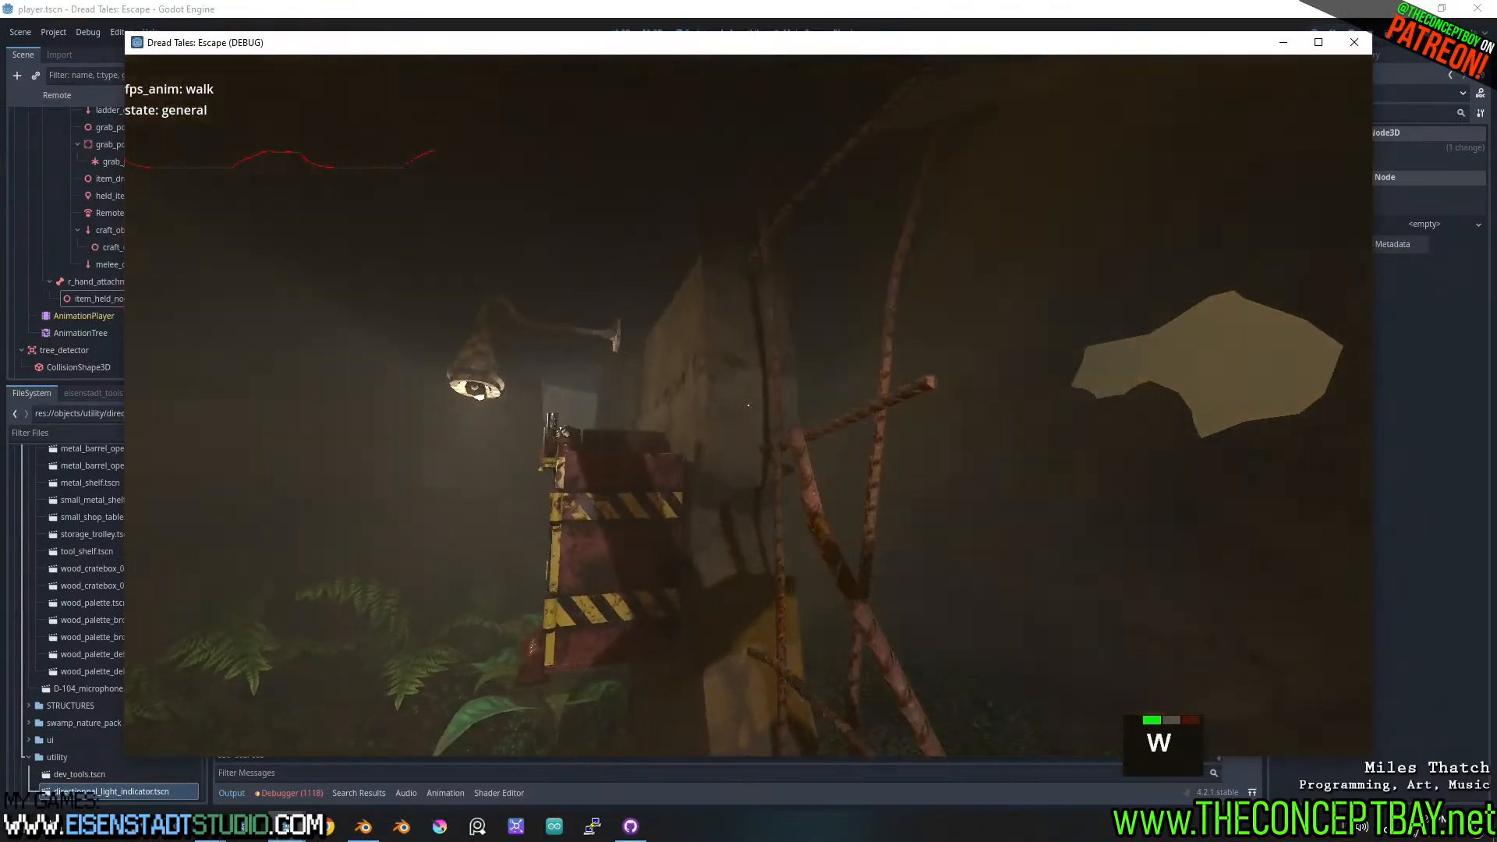
key("d")
key("a")
key("w")
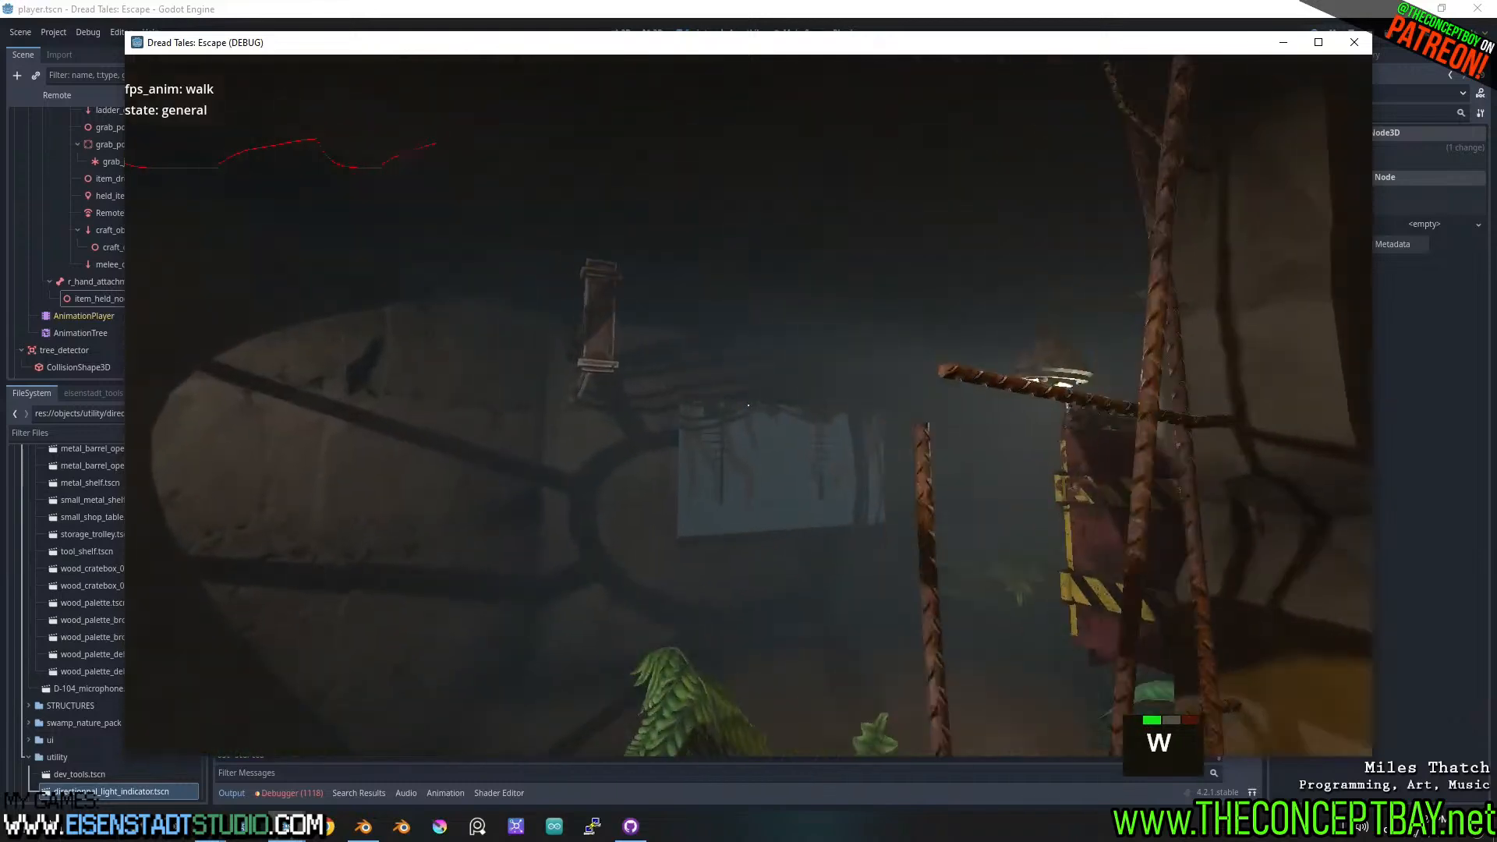
key("F3")
- Leave the fern chamber and circle the foggy ground outside to view the rock shelter and the dead trees
key("d")
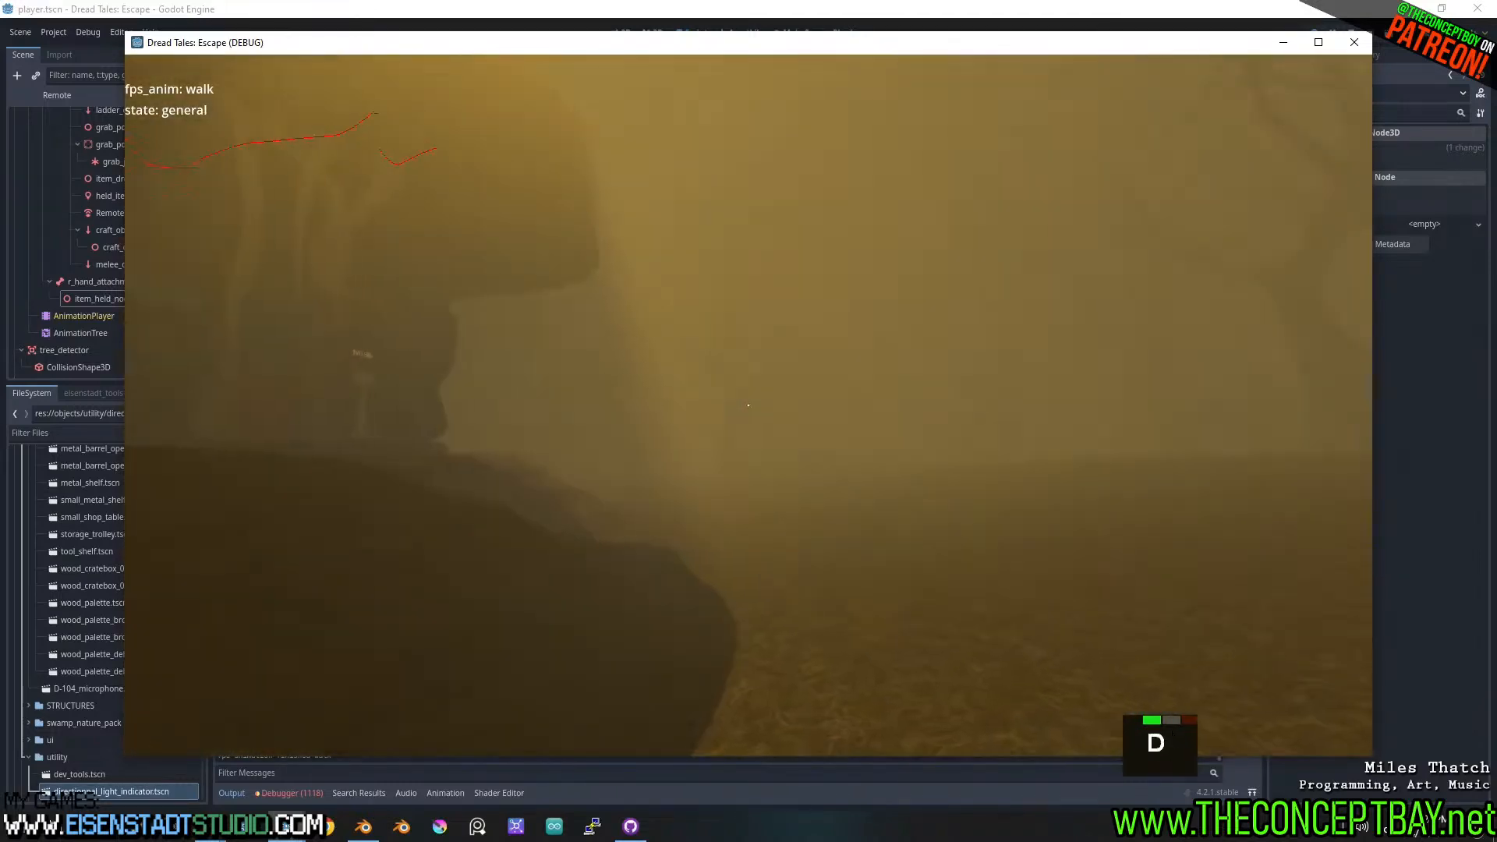
key("d")
key("d")
key("d")
key("d")
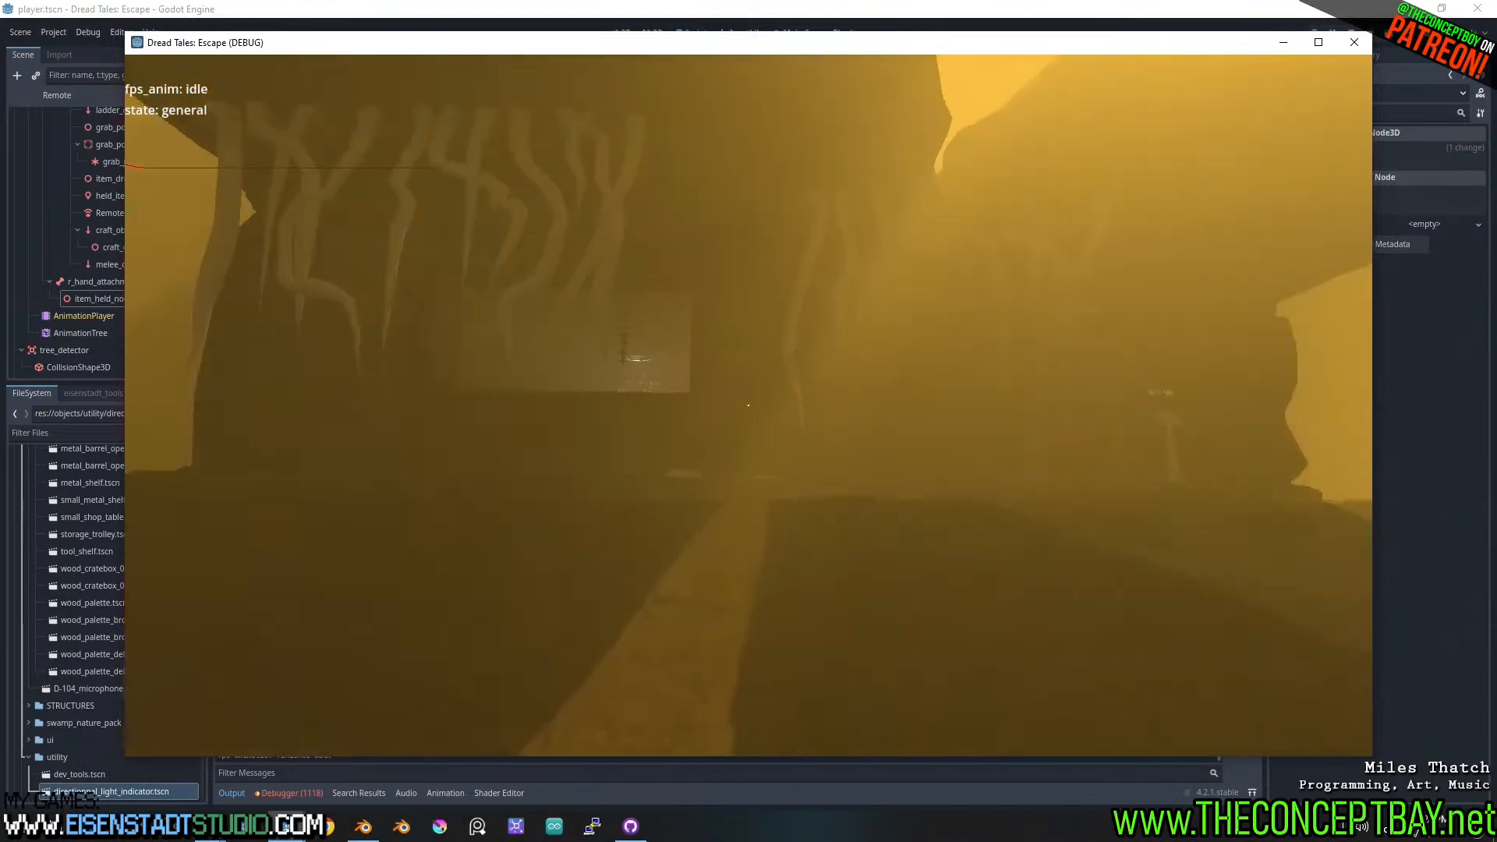
key("d")
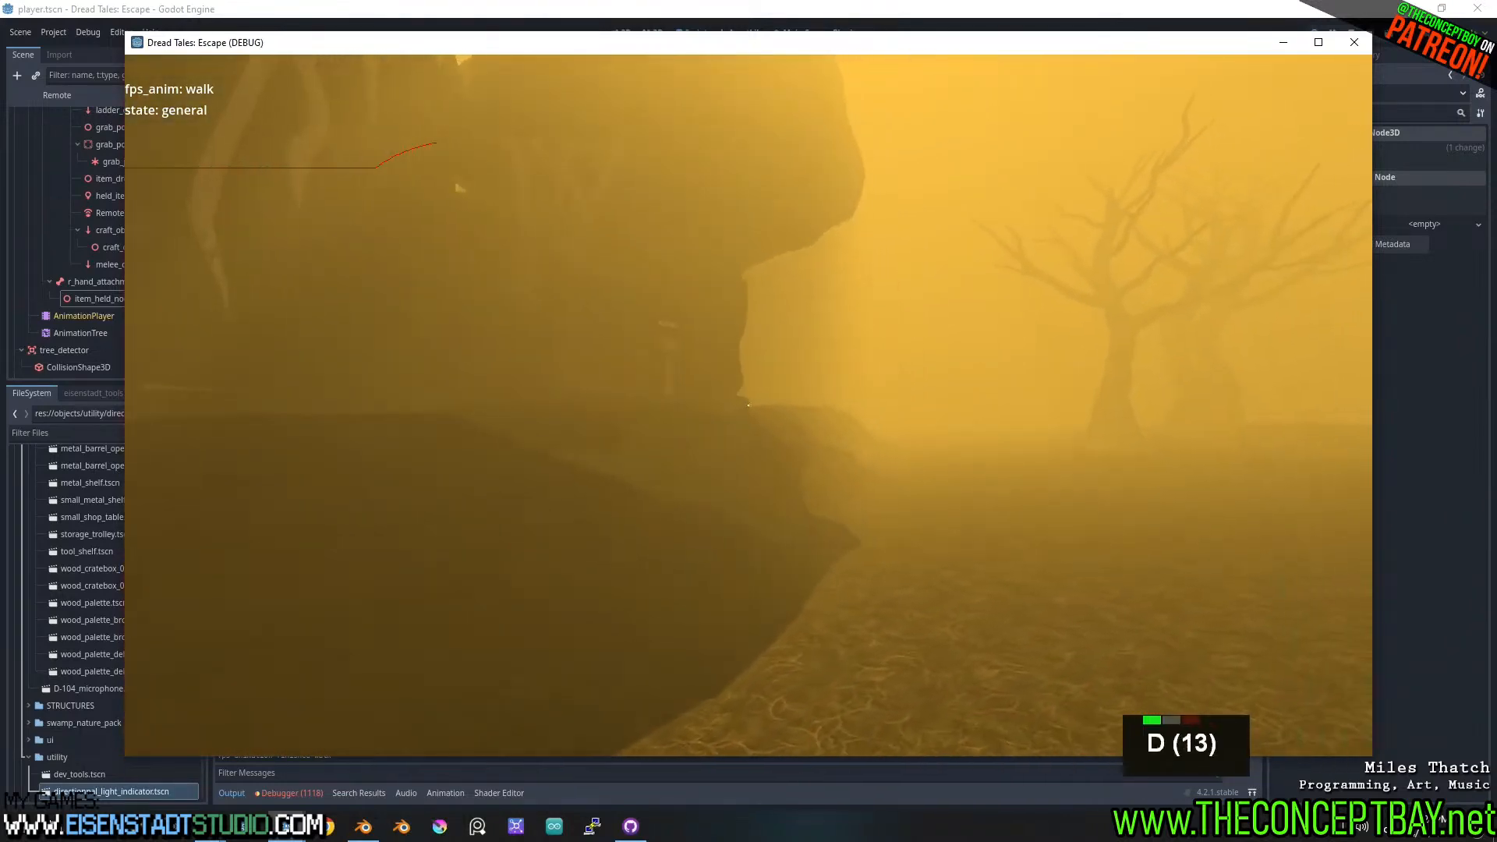
key("w")
key("d")
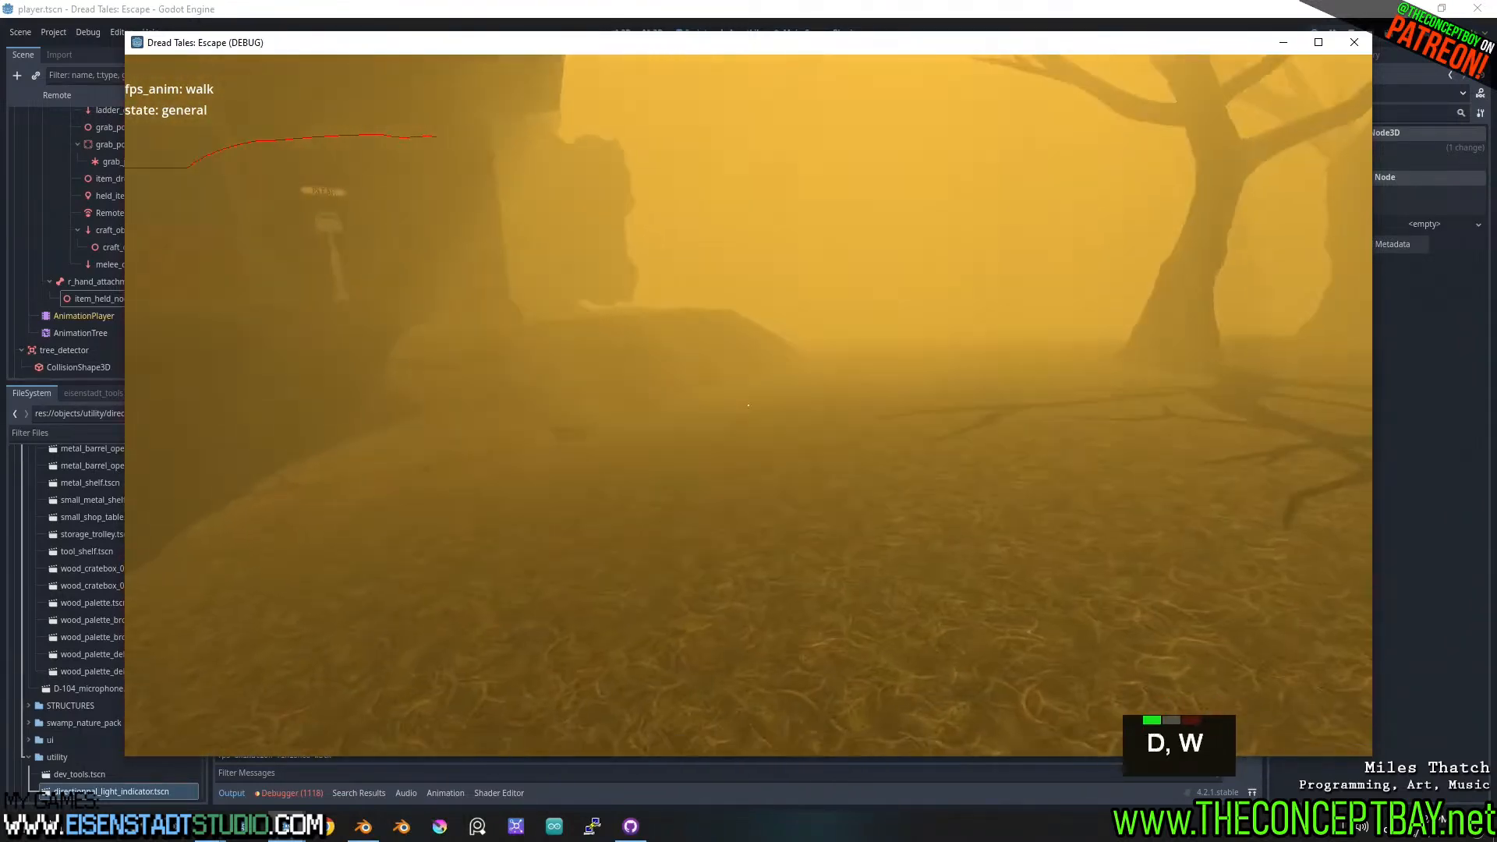
- Spawn a Military Machete from the debug item list and equip it
scroll(748, 405, "down", 2)
key("grave")
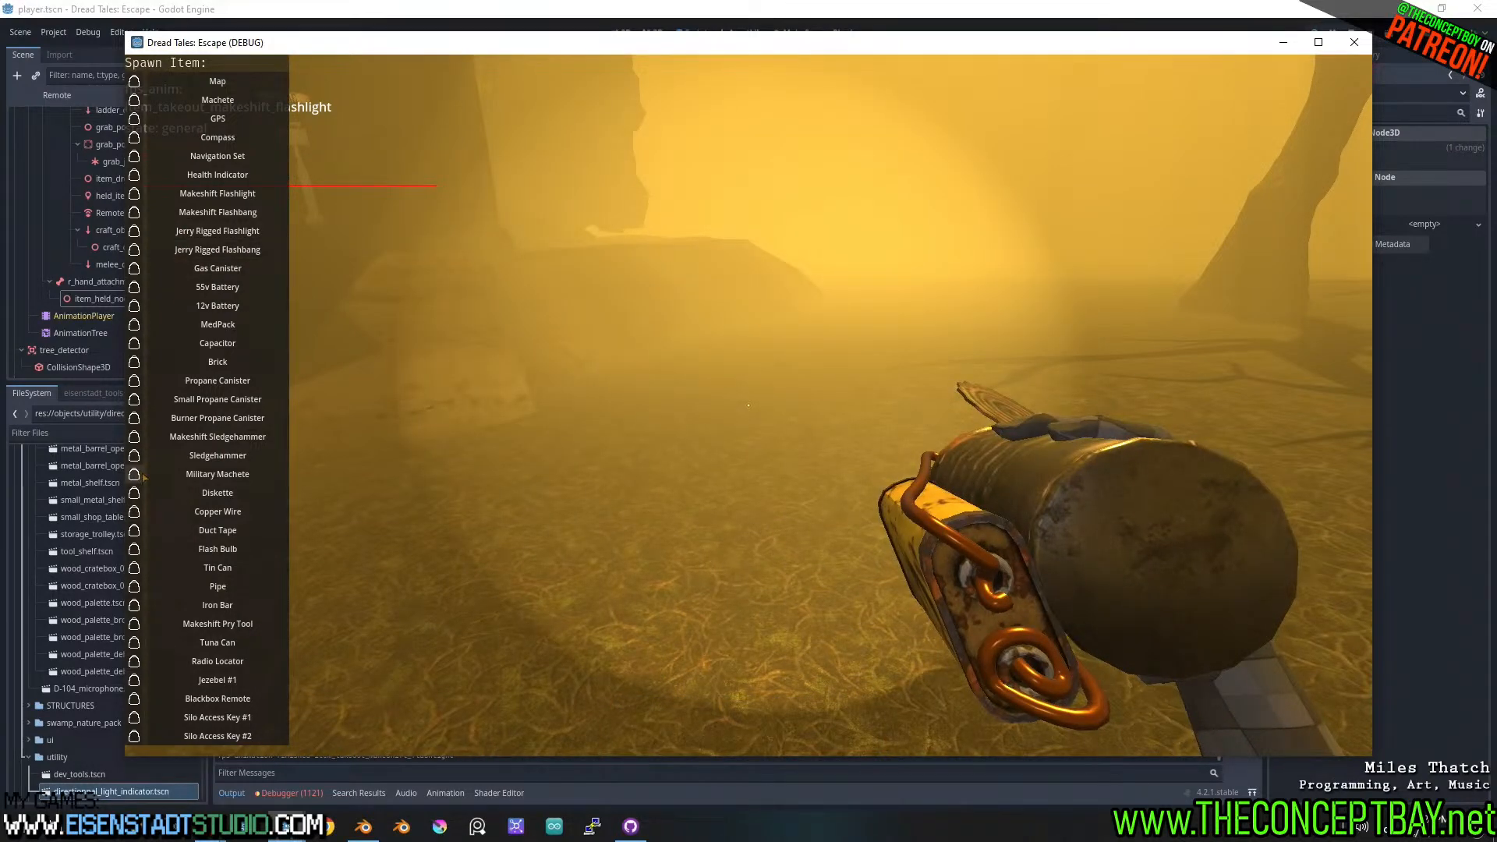
left_click(143, 476)
scroll(749, 404, "down", 3)
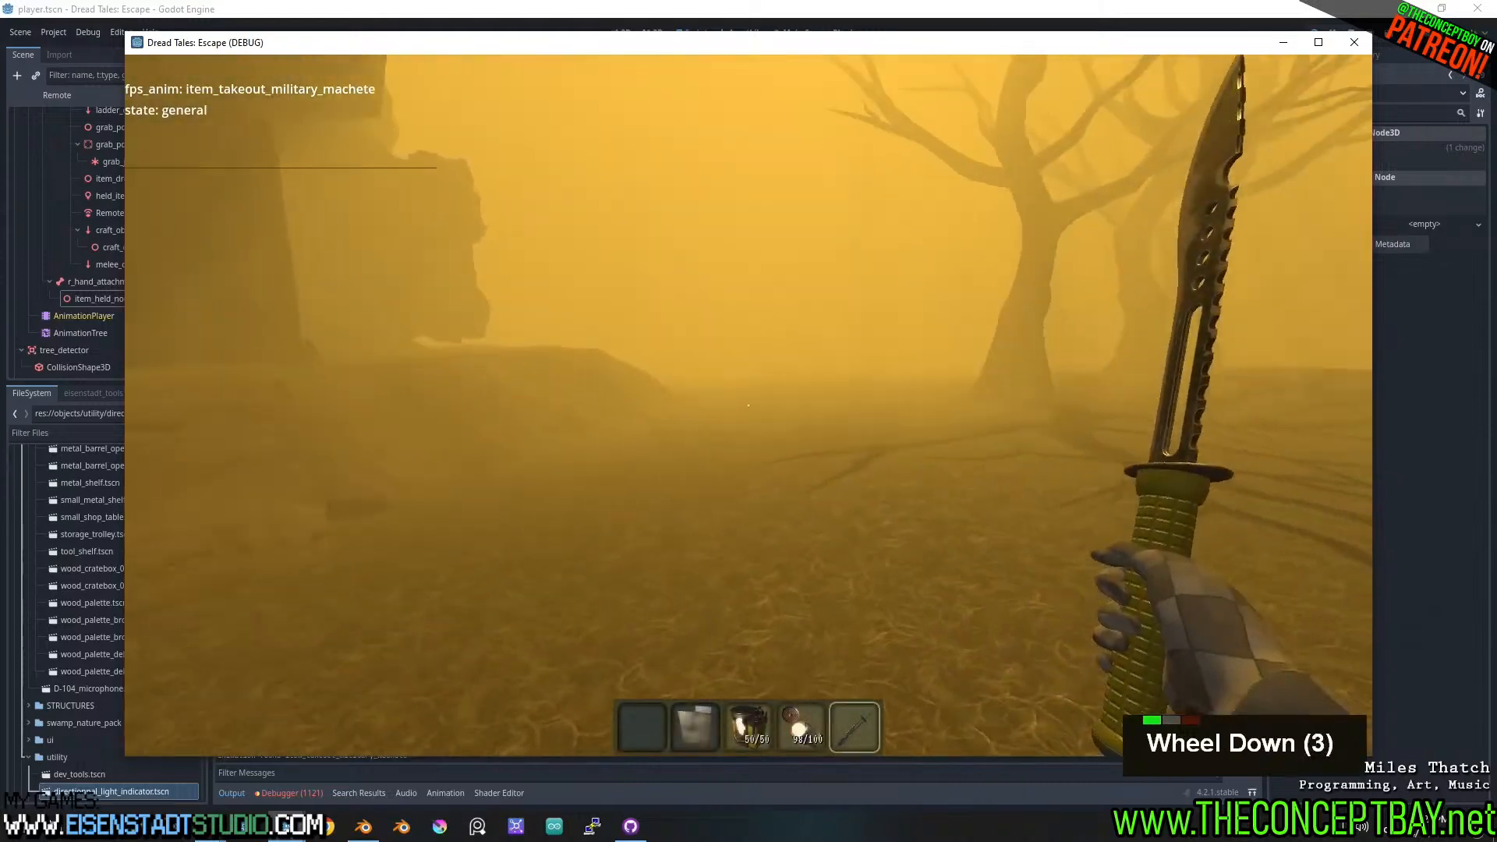
- Attack with the military machete while strafing past the trees and rocks to test its windup and execute animations
left_click(748, 405)
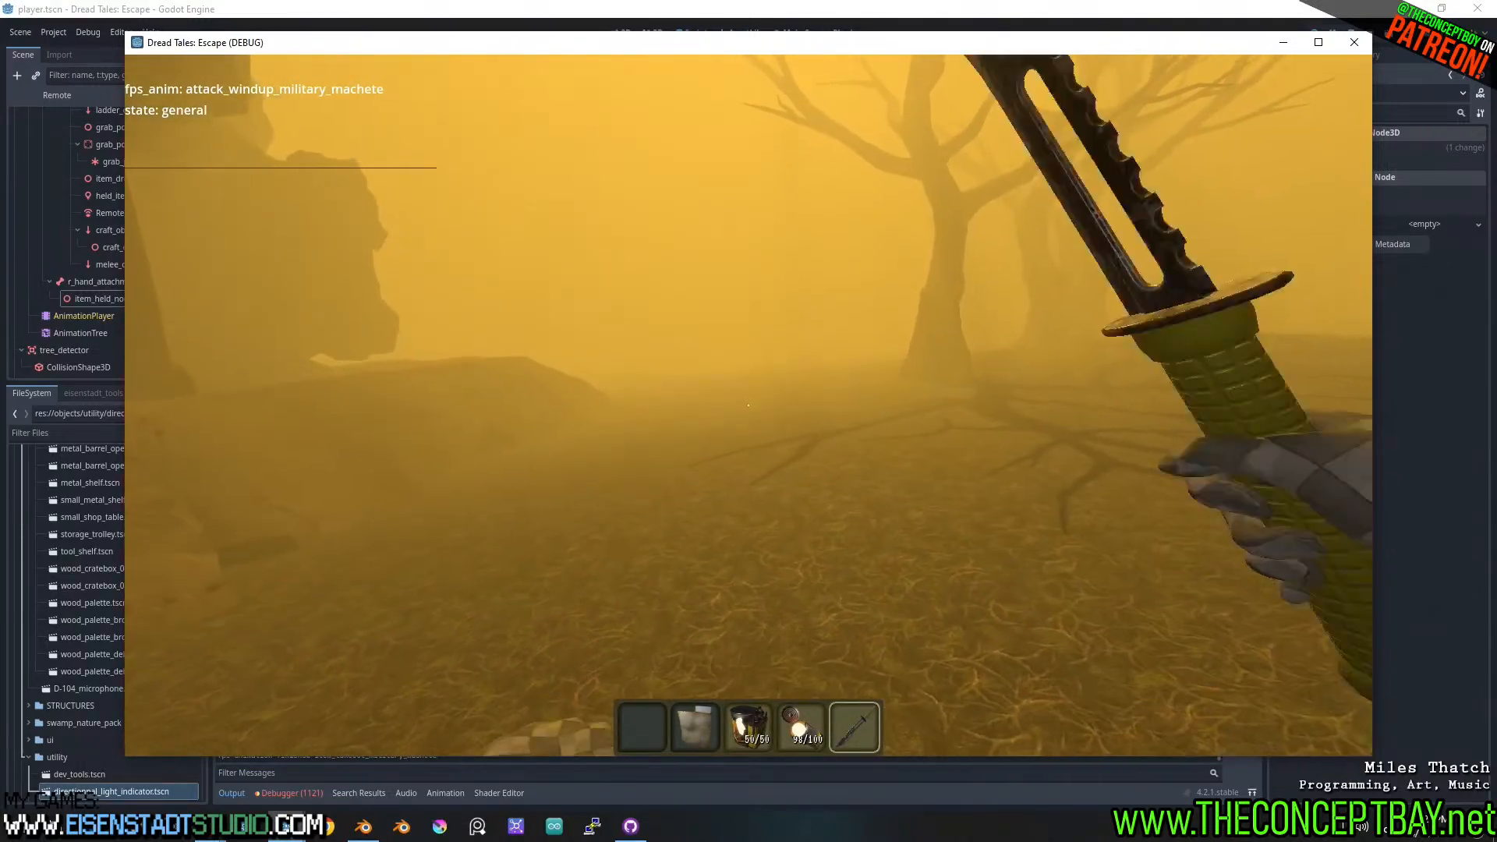
key("w")
key("d")
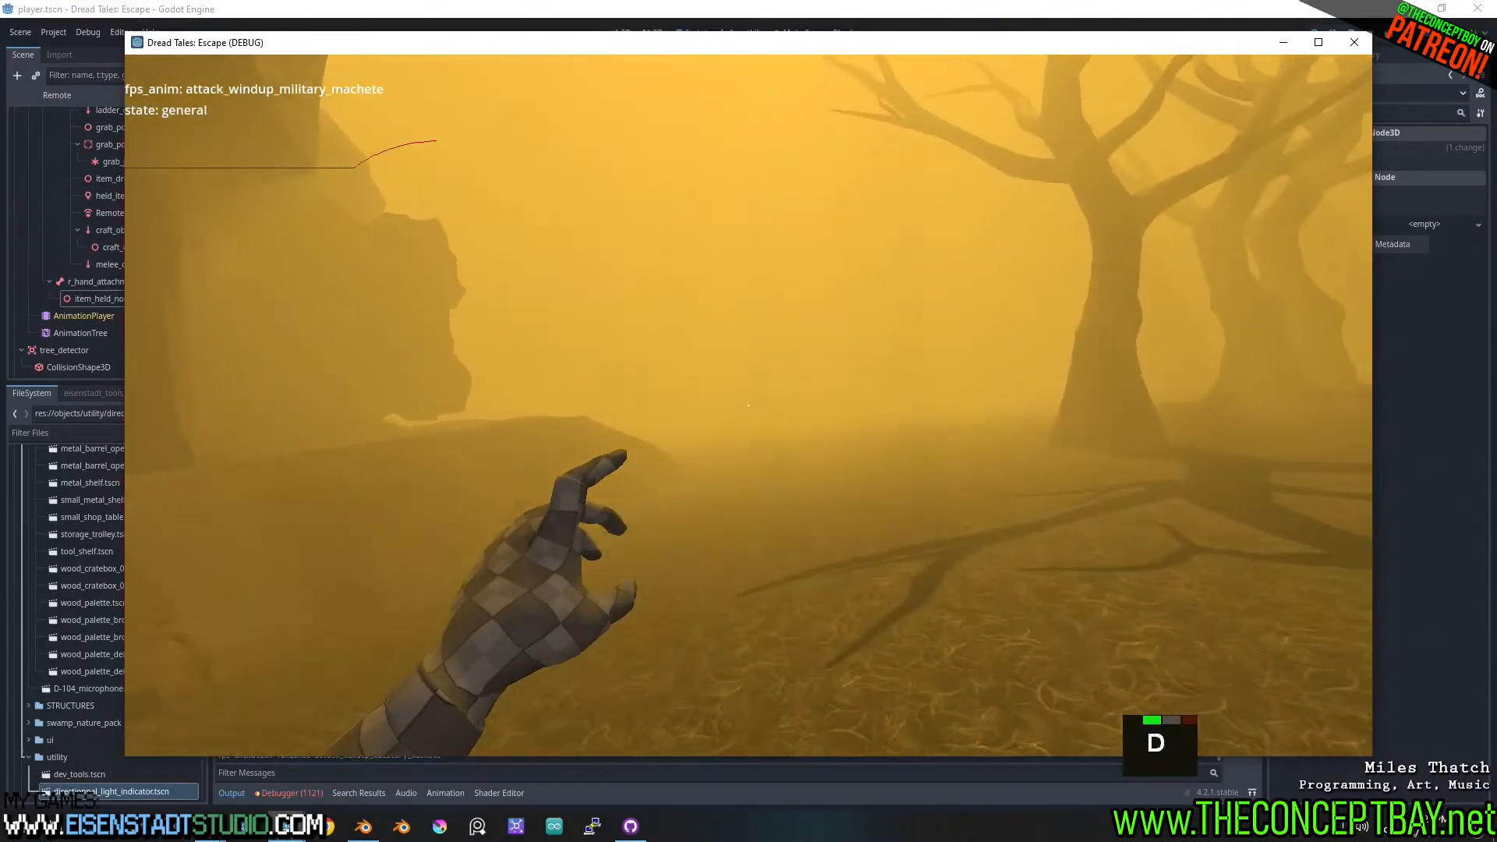
key("d")
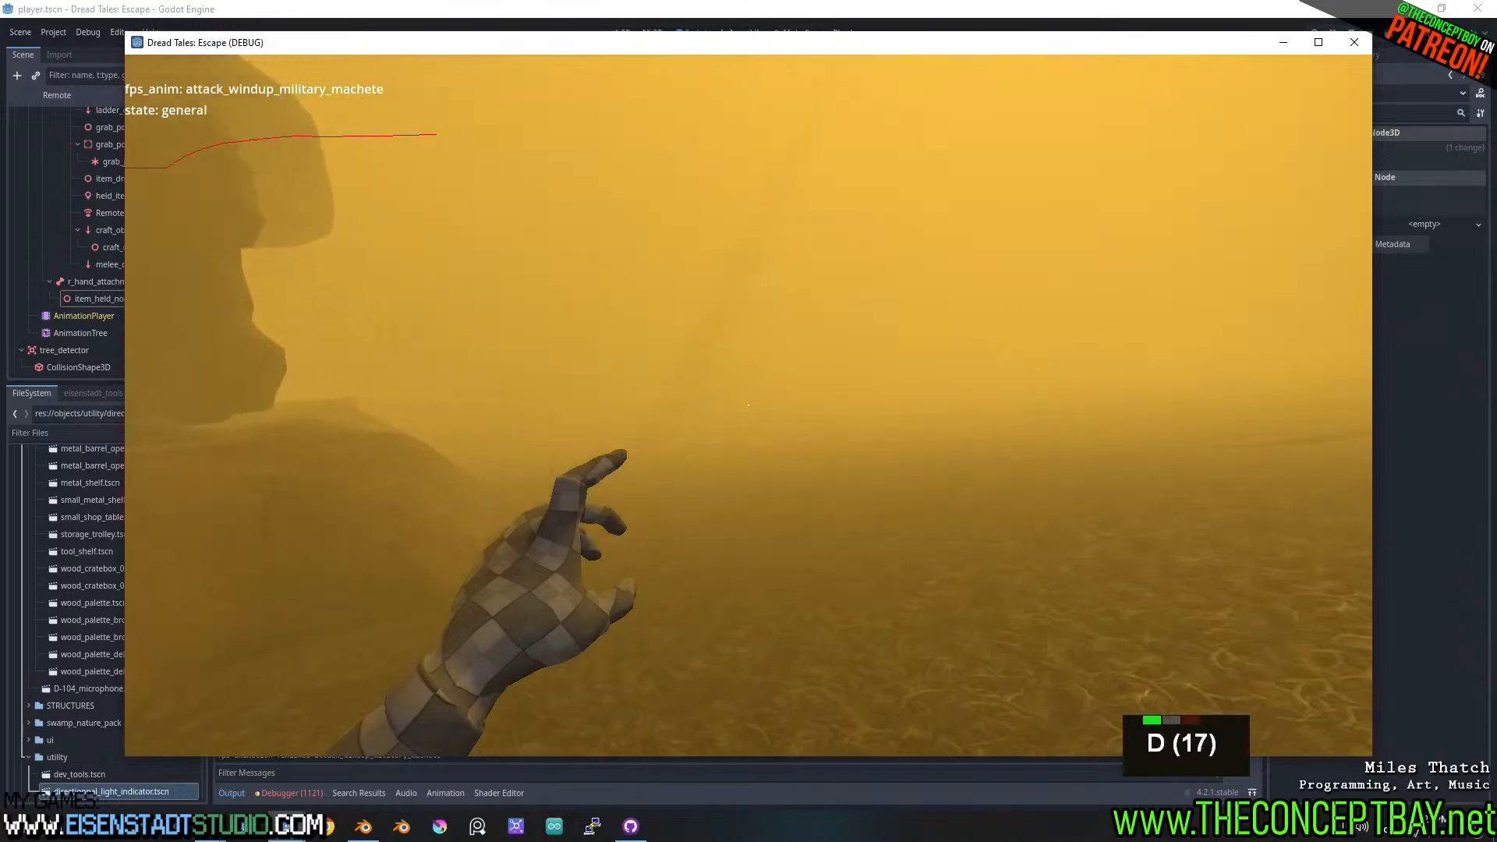
key("d")
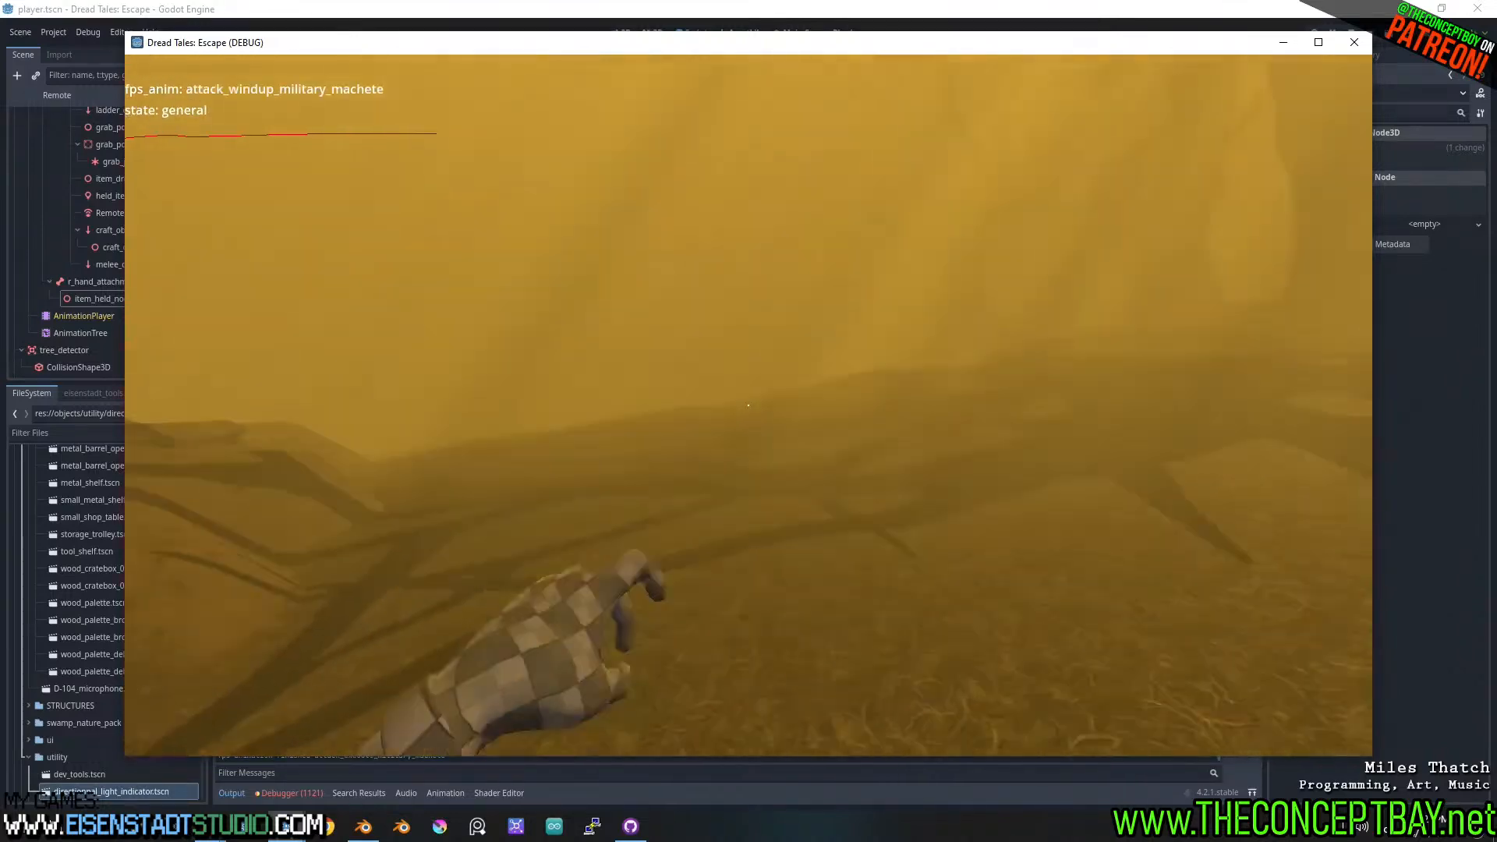
key("d")
key("d")
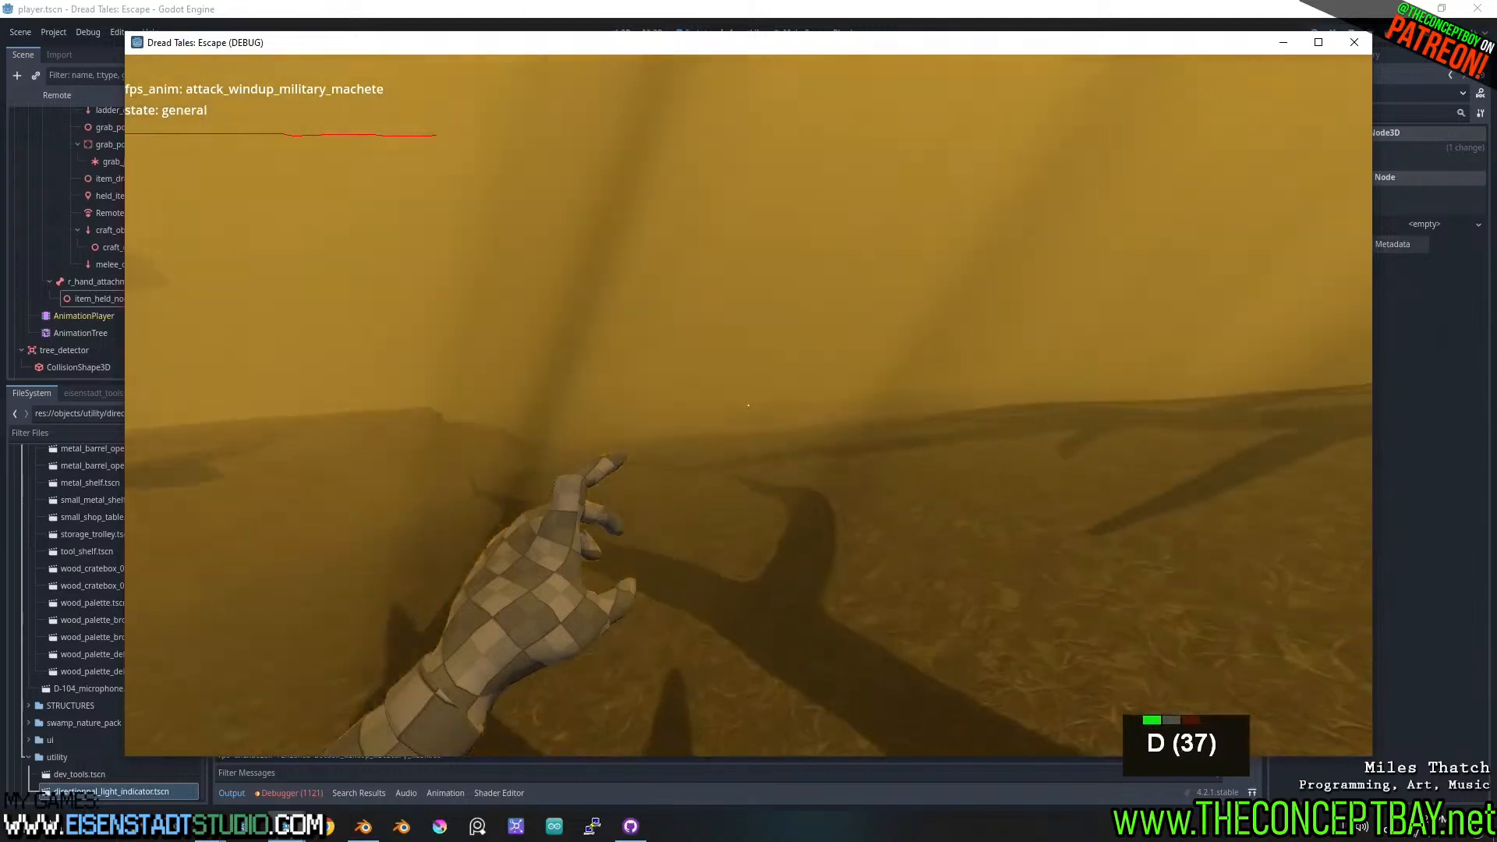
key("d")
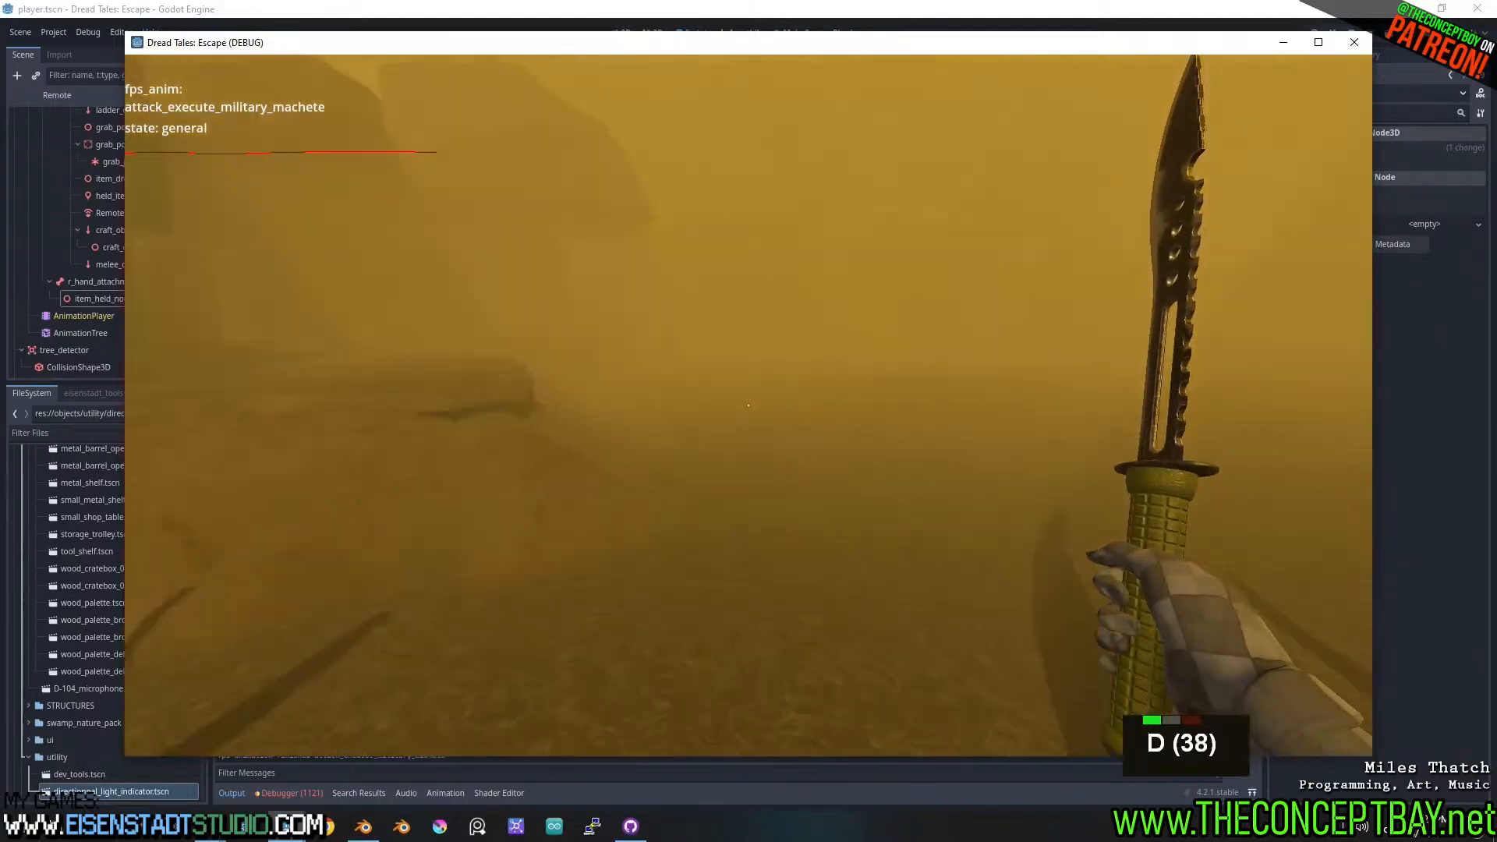
key("d")
- Reverse direction and circle along the rock ledge to check the machete's attack windup pose while moving
key("a")
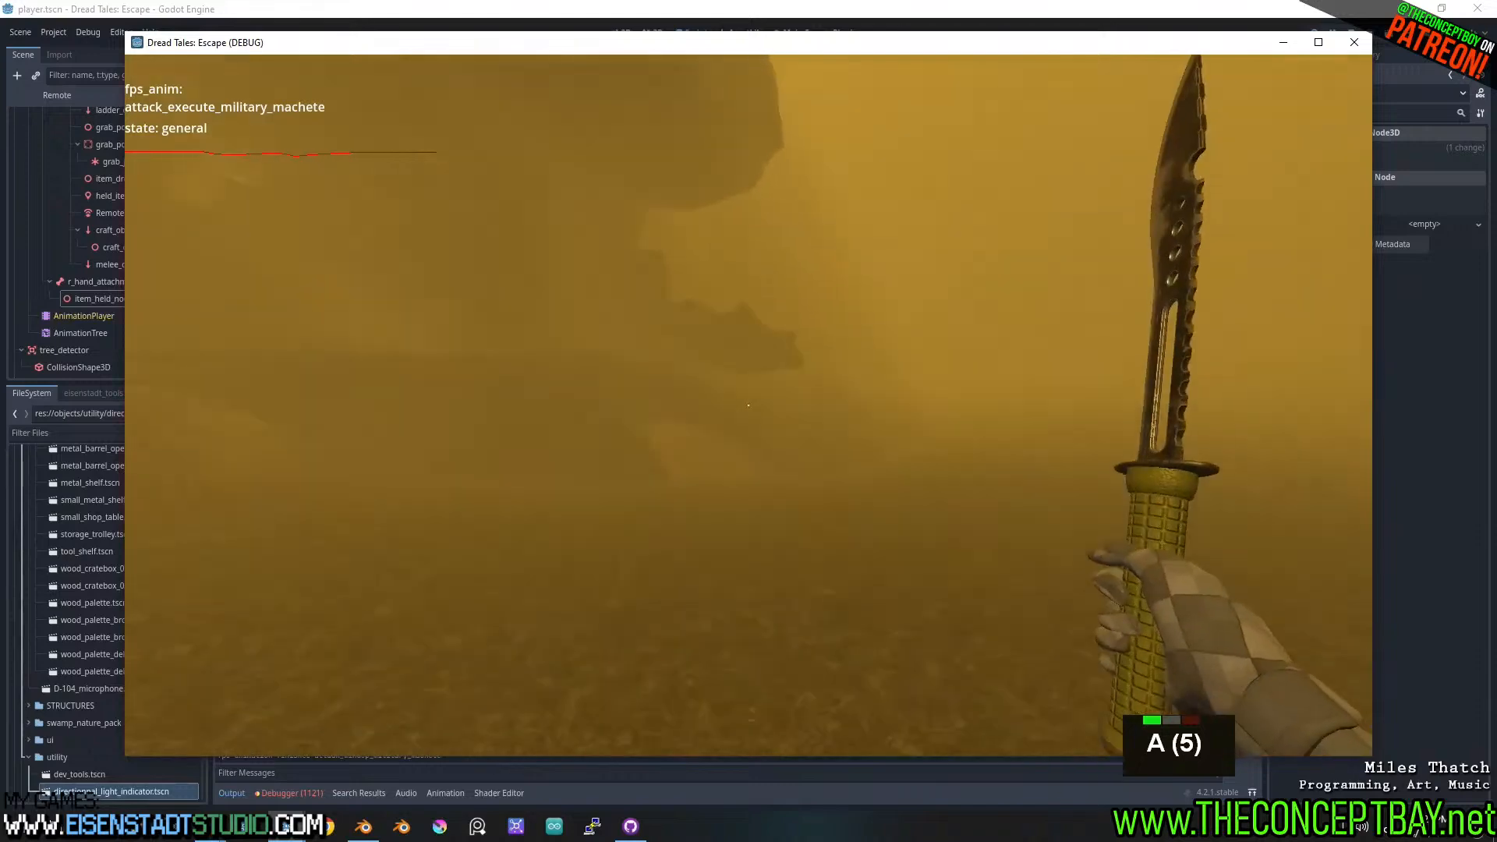
key("d")
key("w")
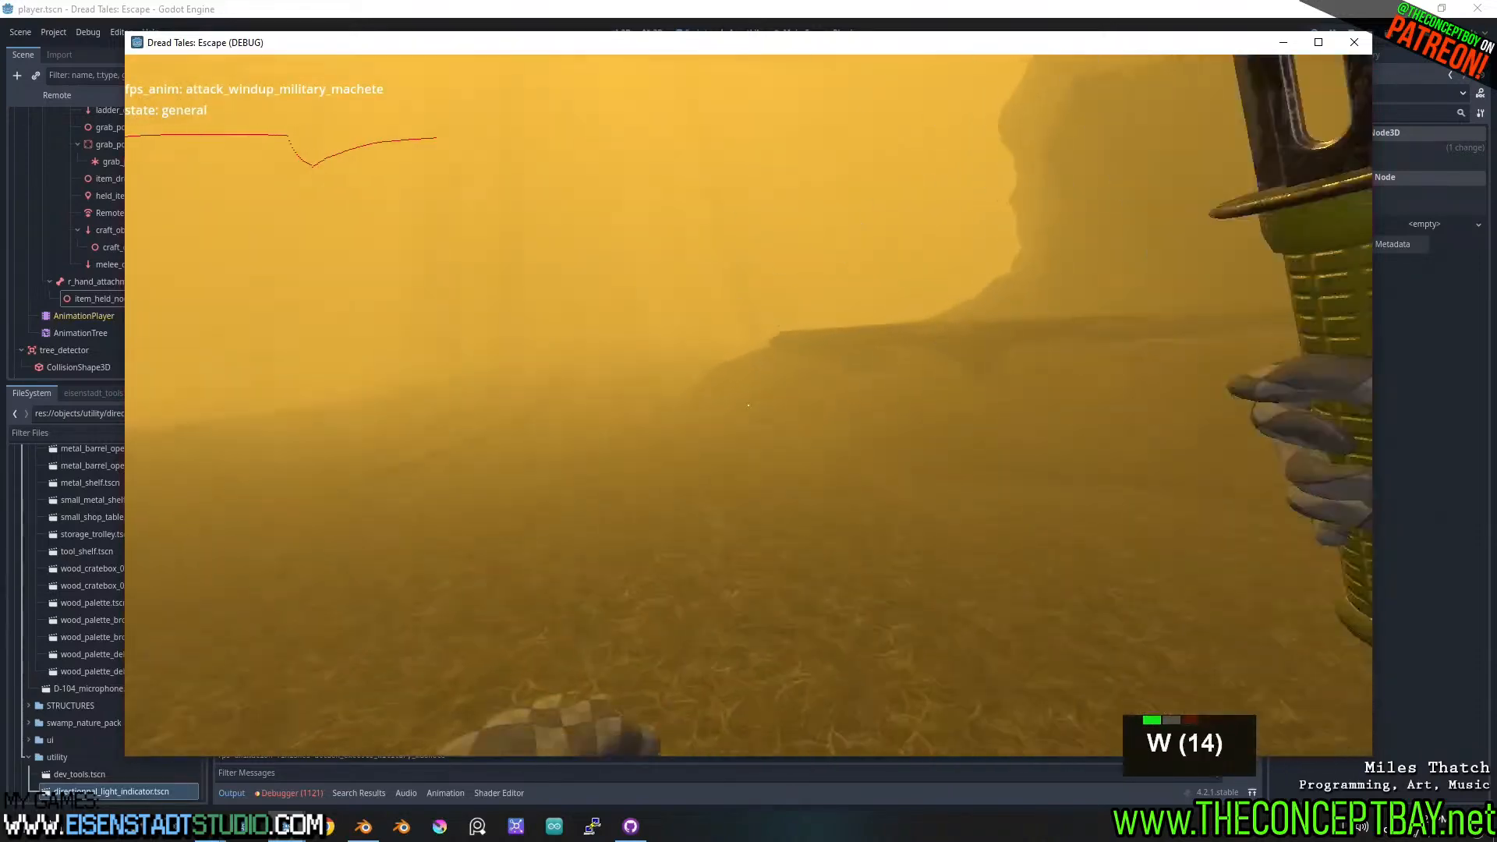
key("a")
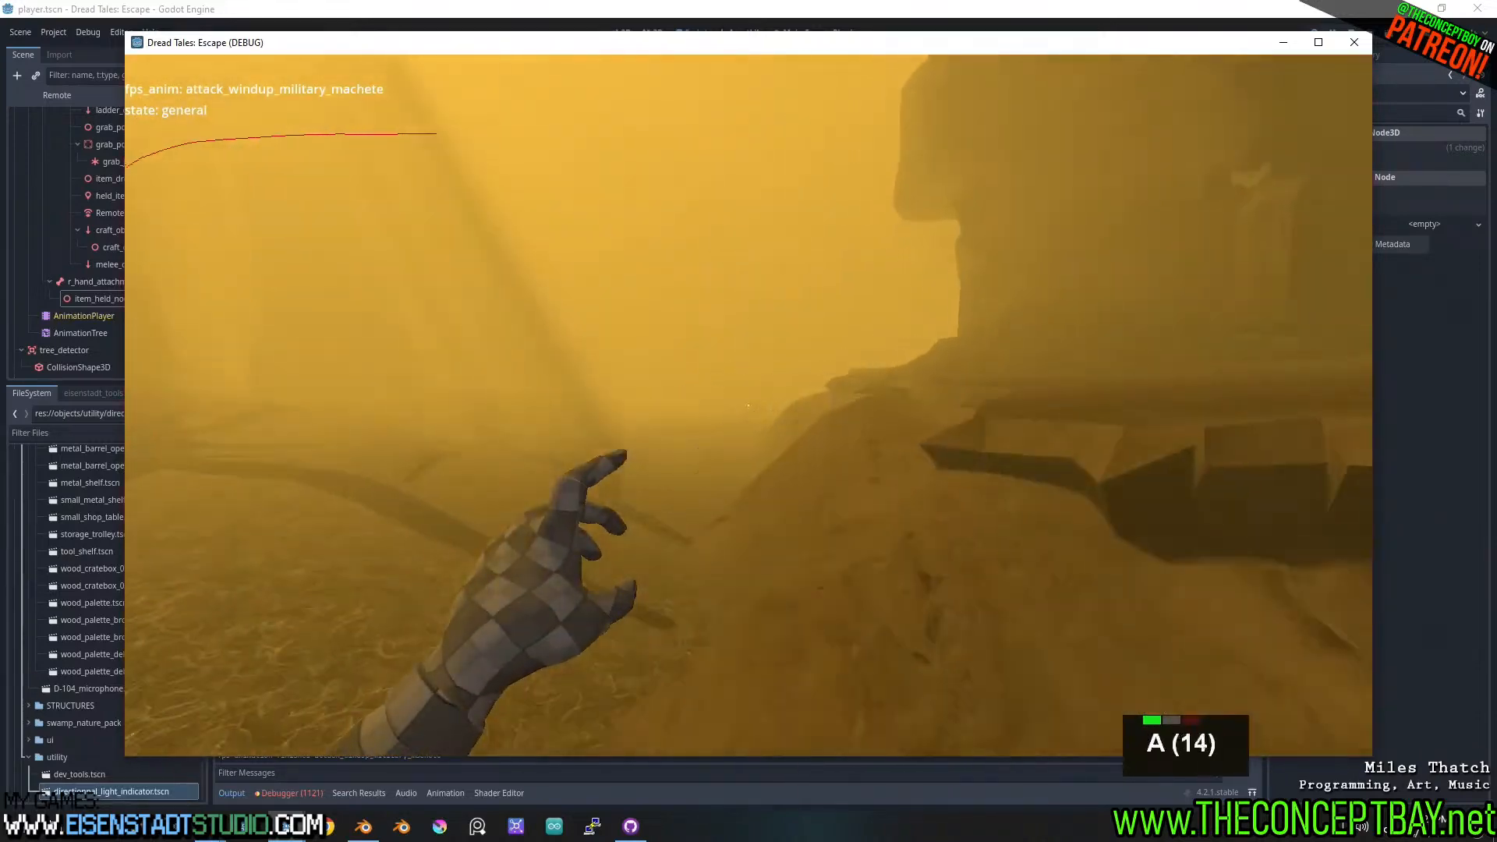
key("a")
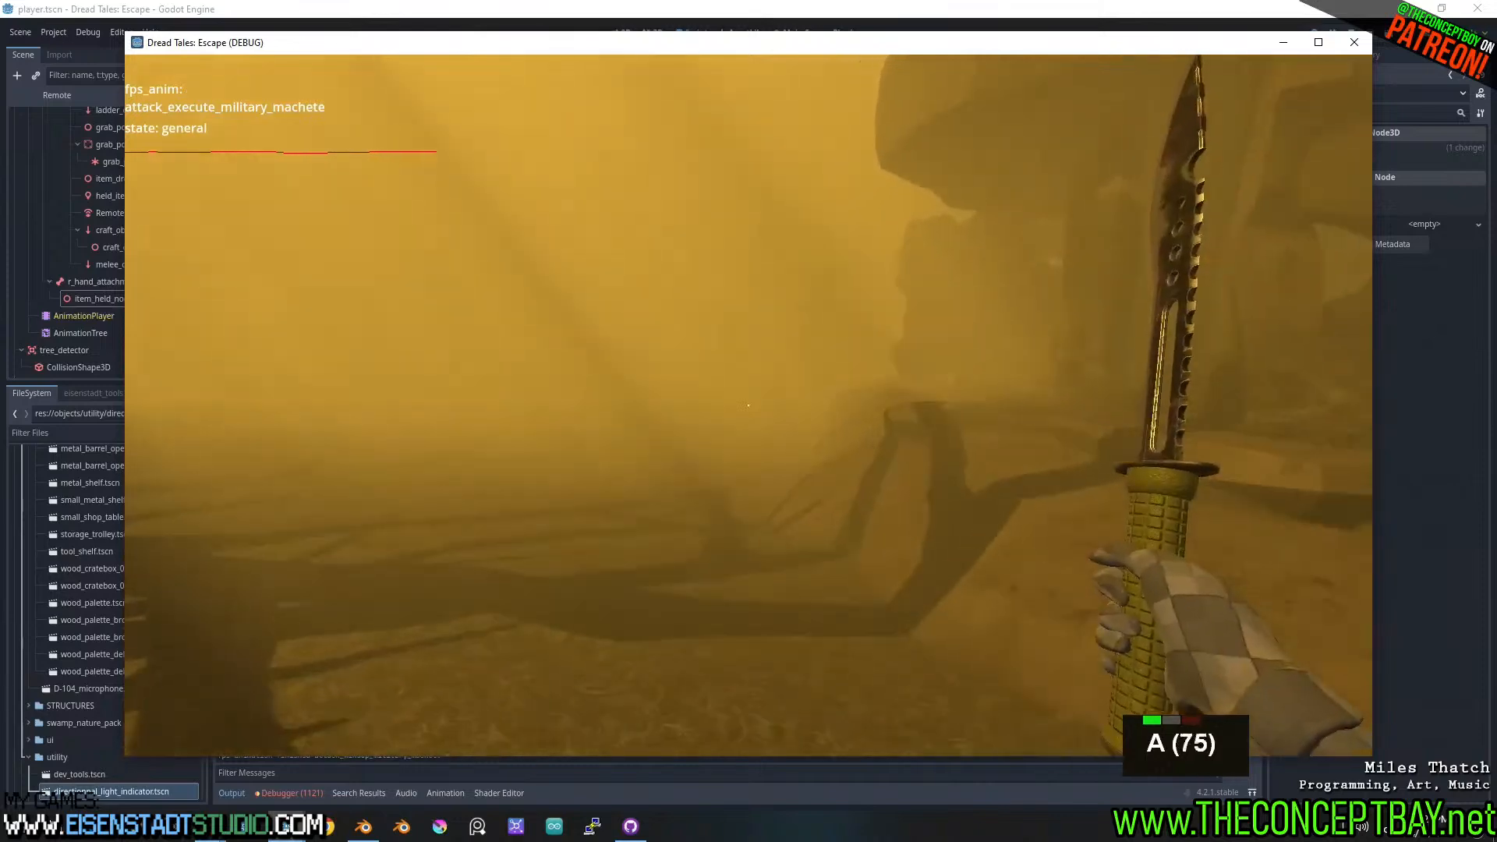
key("a")
key("a")
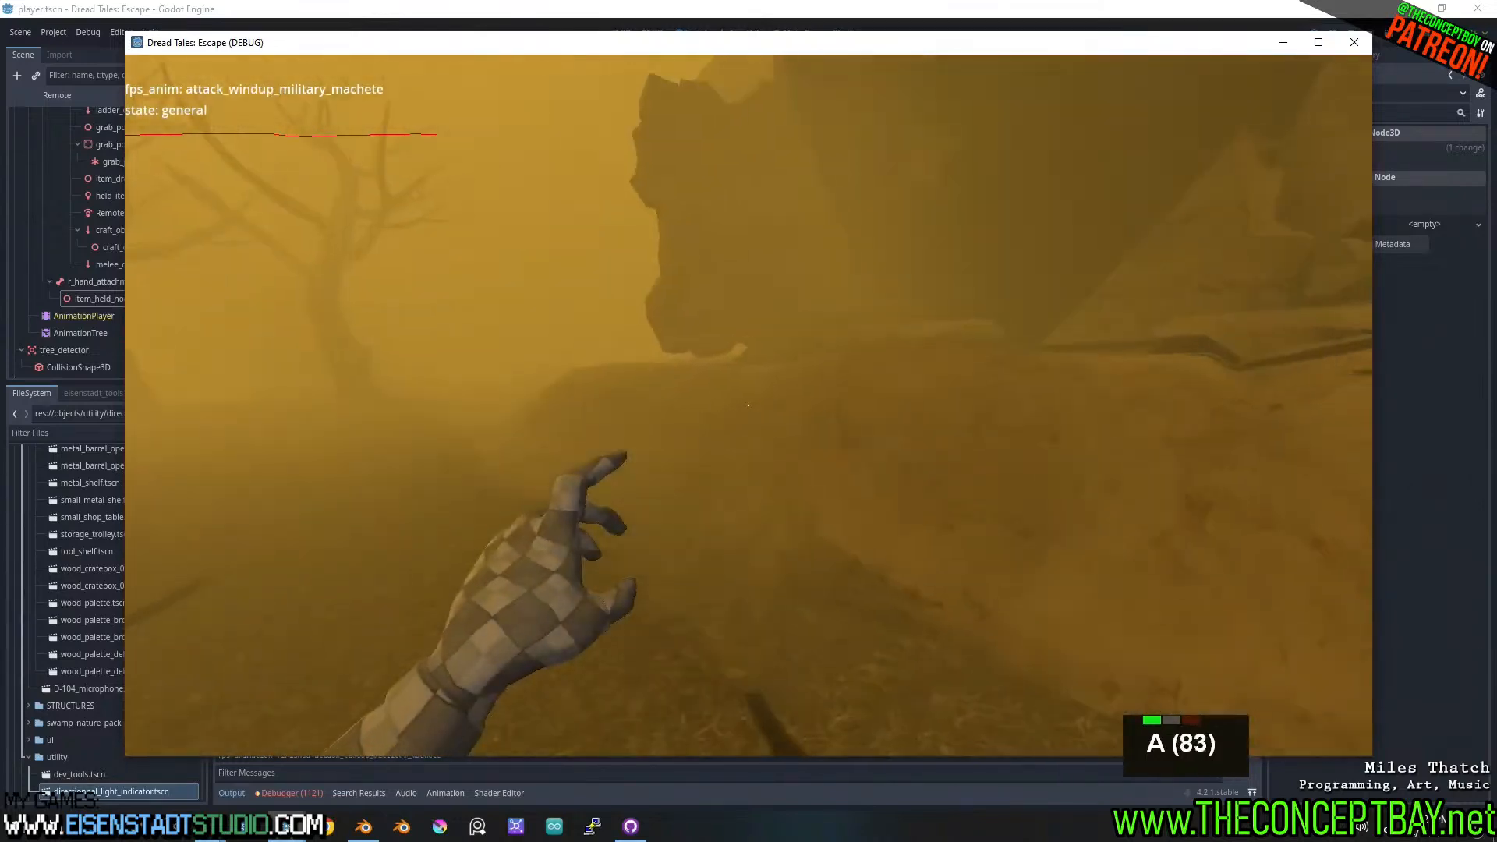
- Back away from the rock shelter and advance again to test machete attacks during direction changes
key("s")
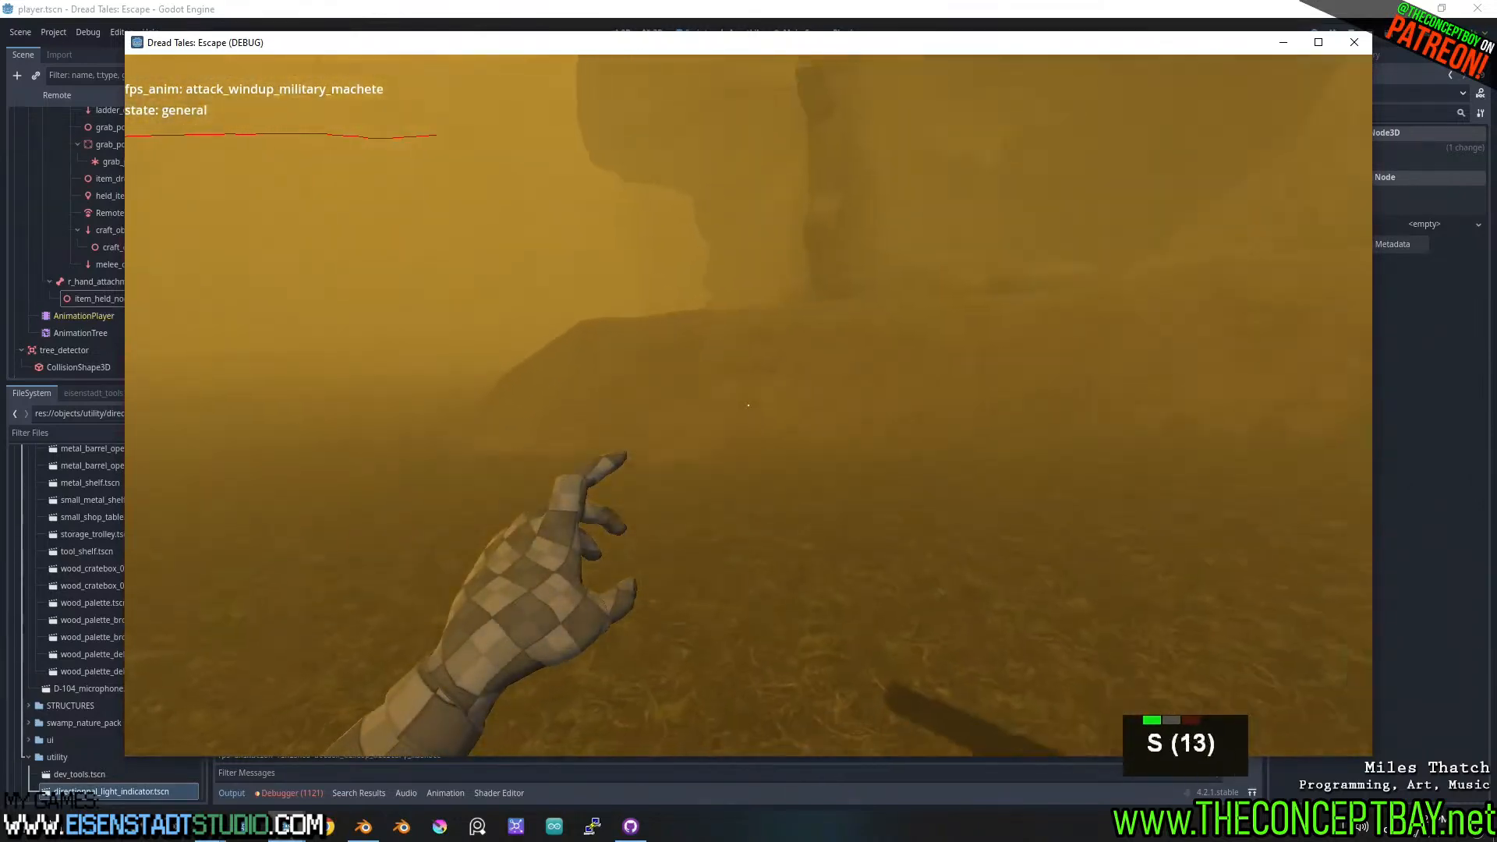
key("w")
key("w")
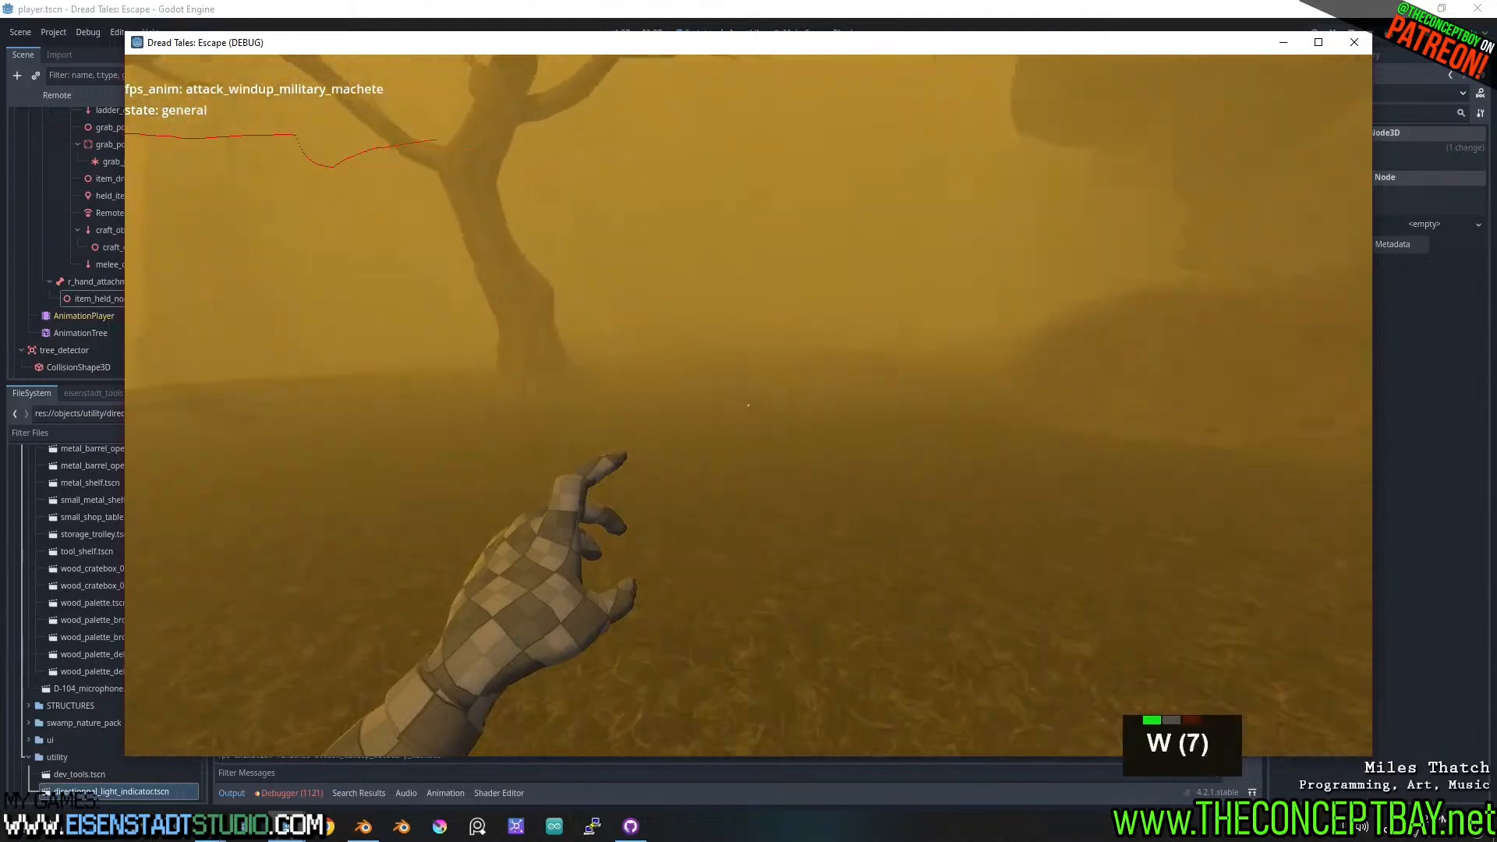
key("w")
key("a")
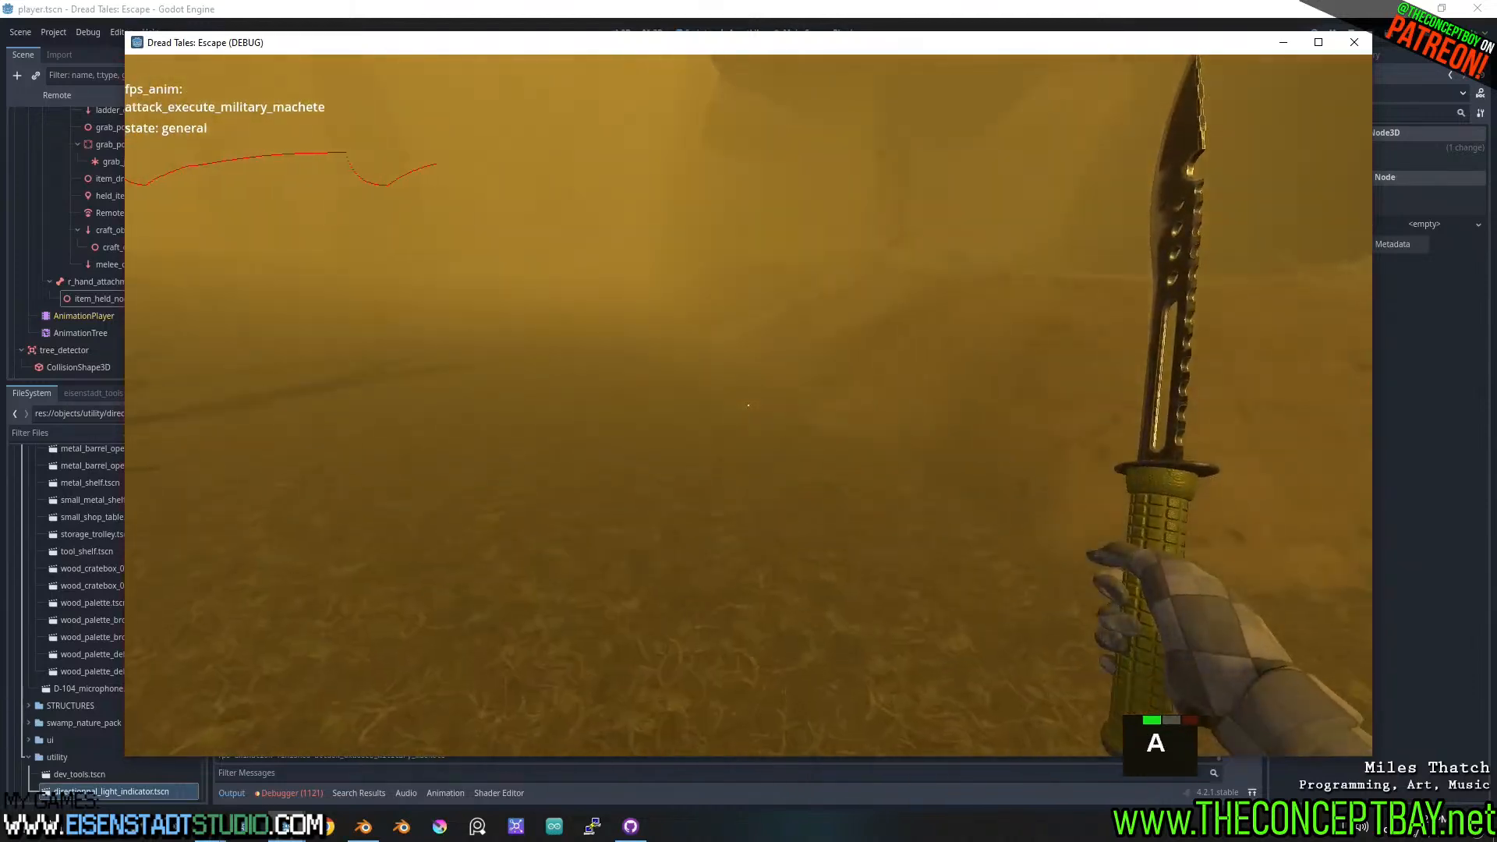
key("a")
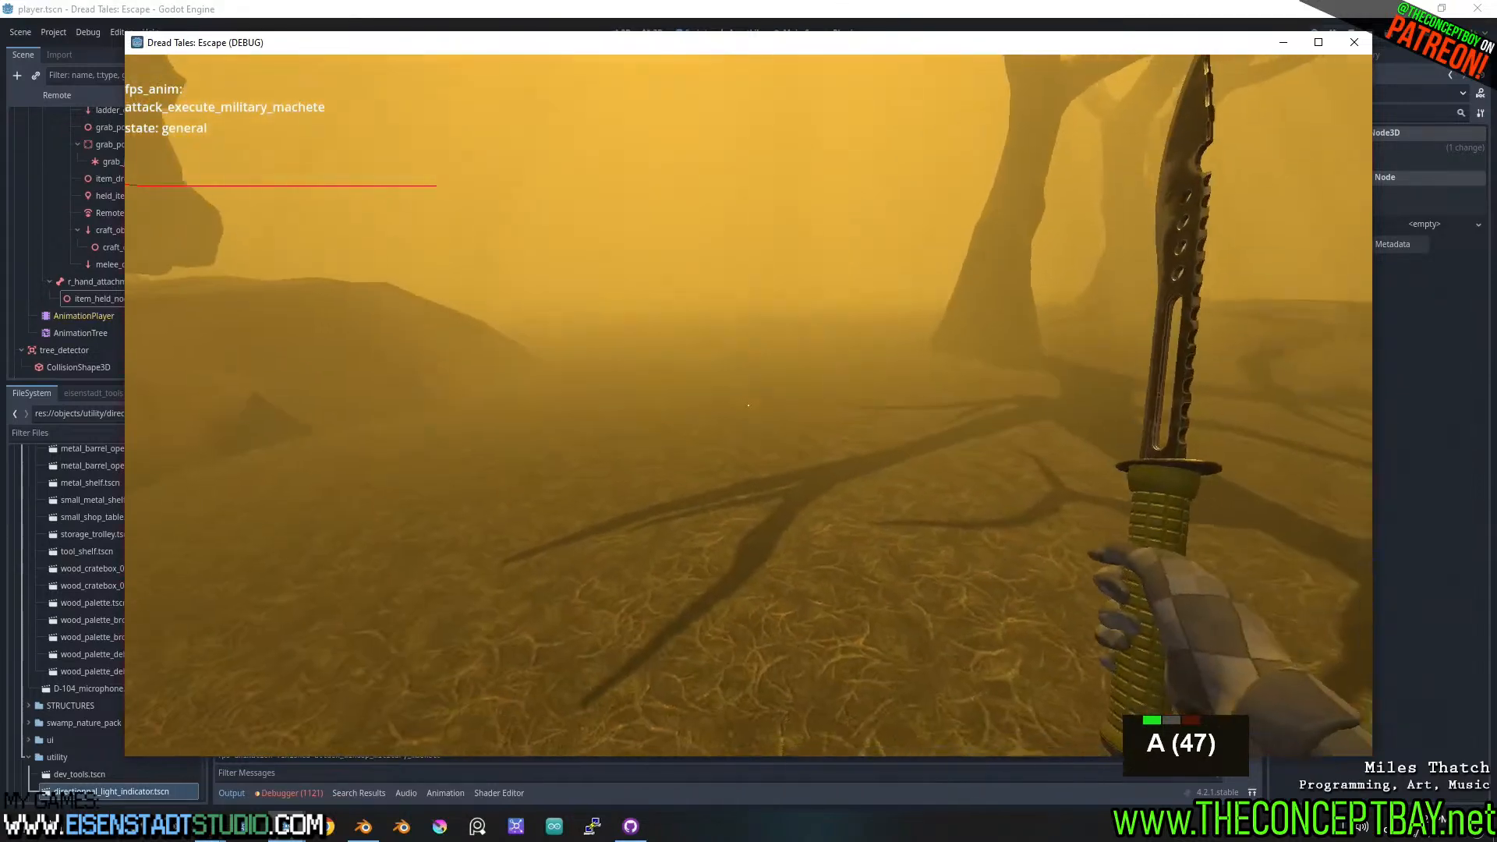
- Swing the machete repeatedly in the open fog to examine the attack_execute_military_machete animation
left_click(748, 406)
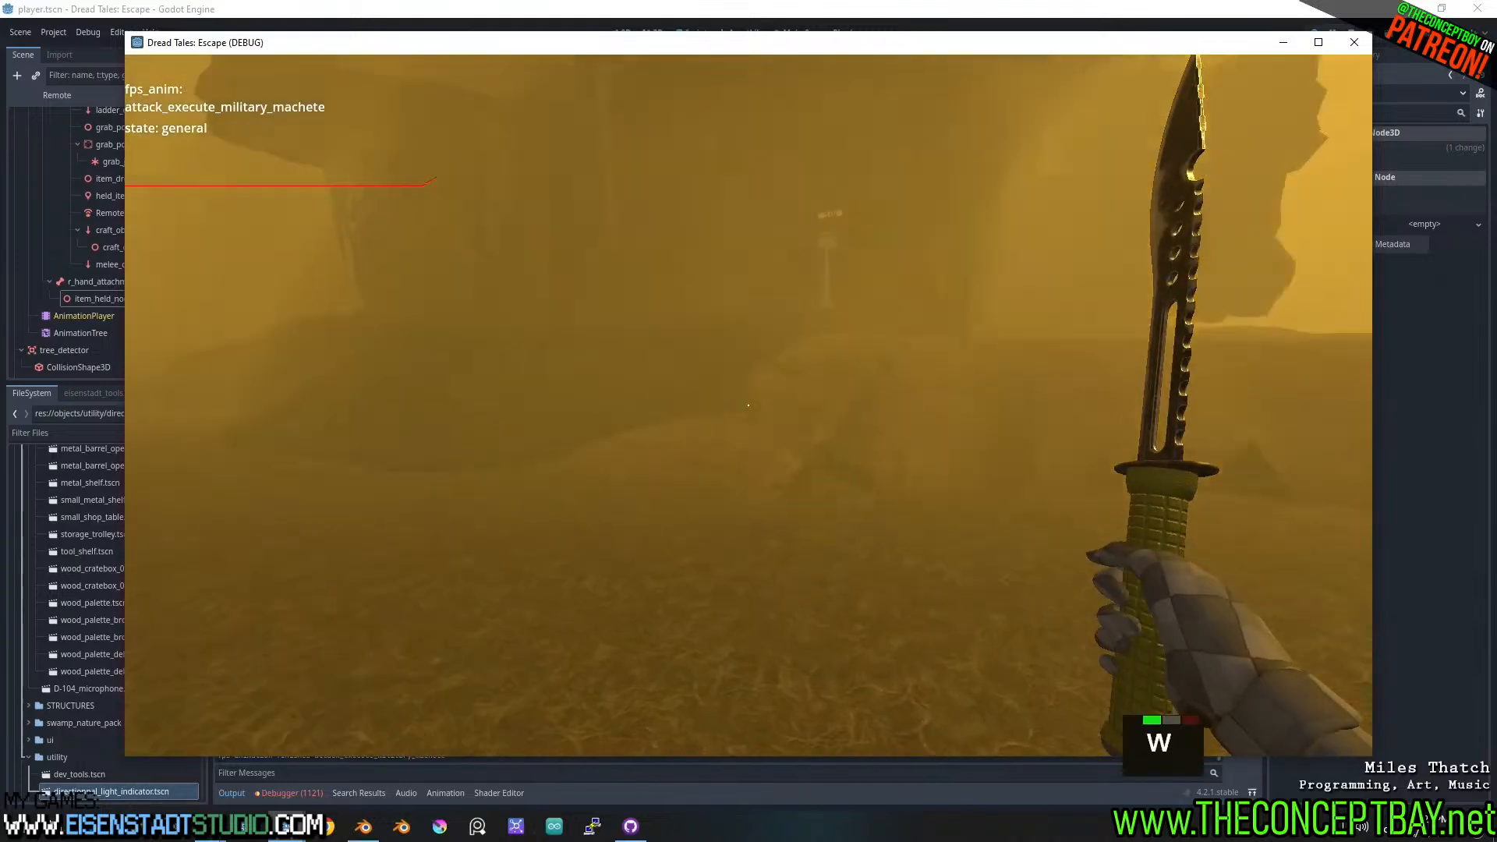
left_click(748, 406)
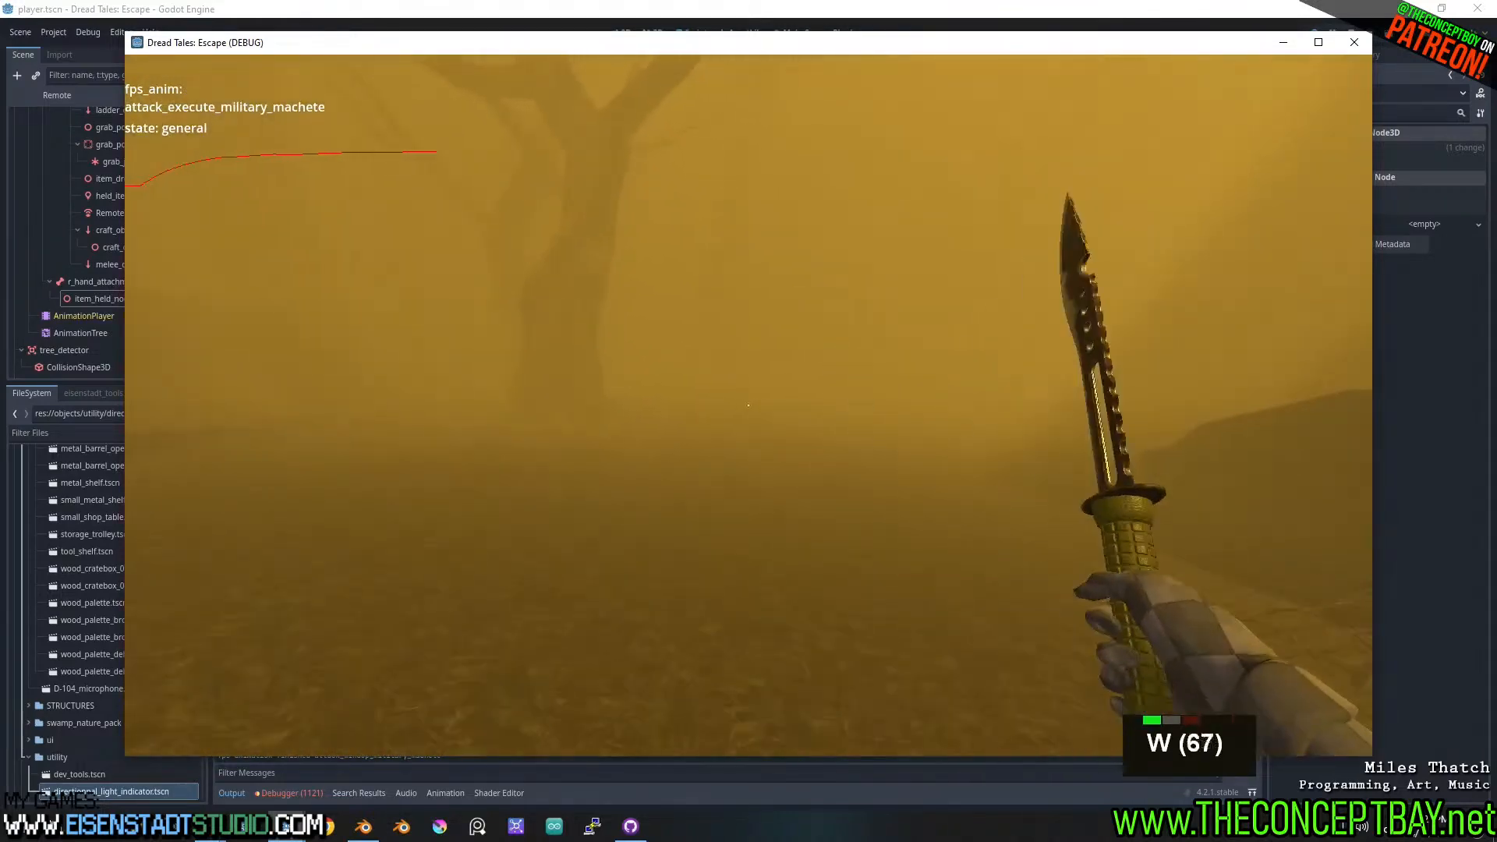
key("w")
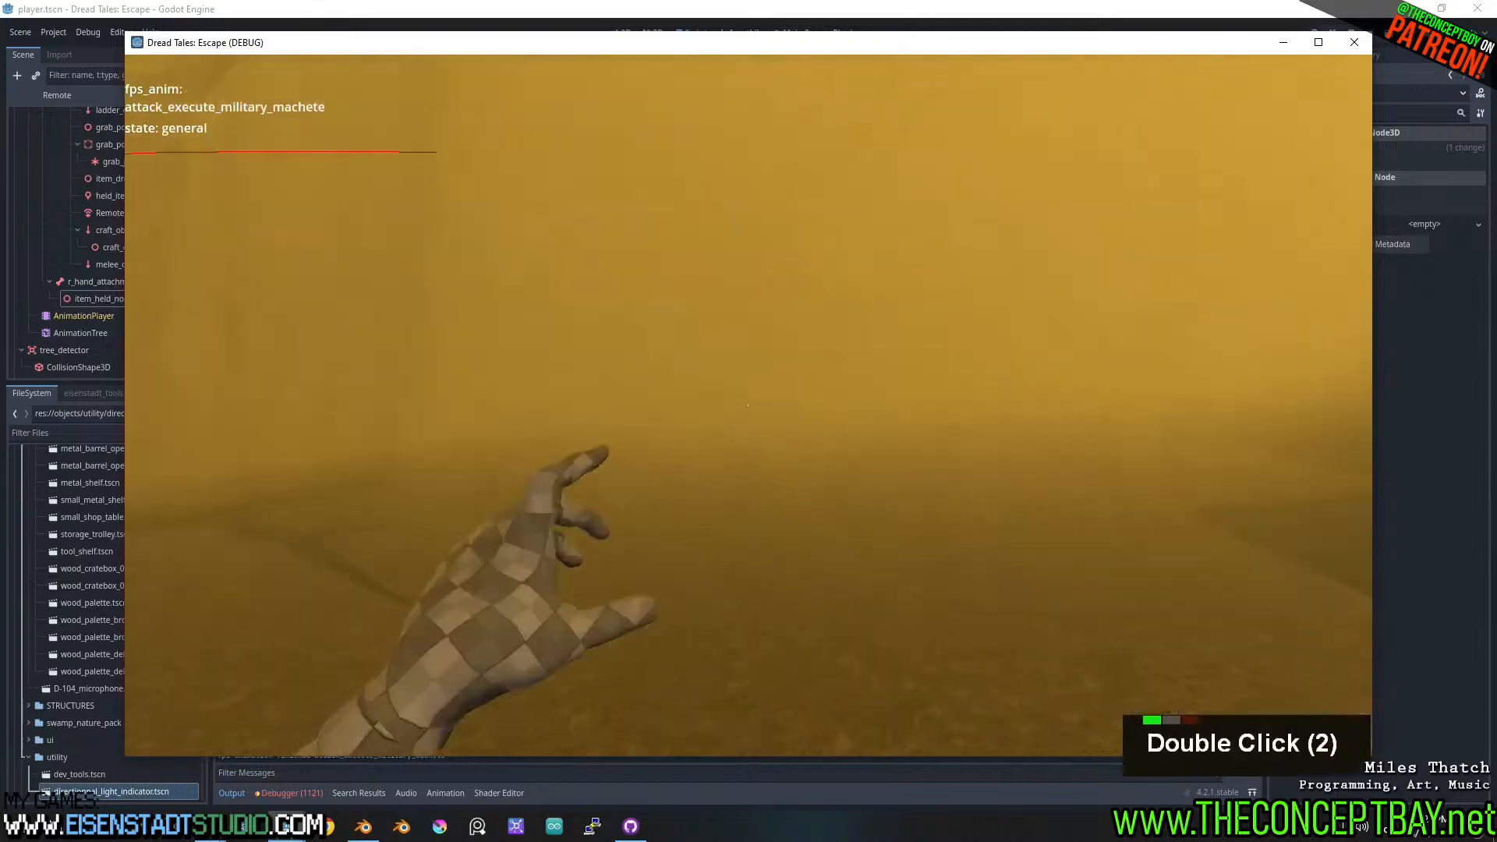
key("a")
double_click(748, 405)
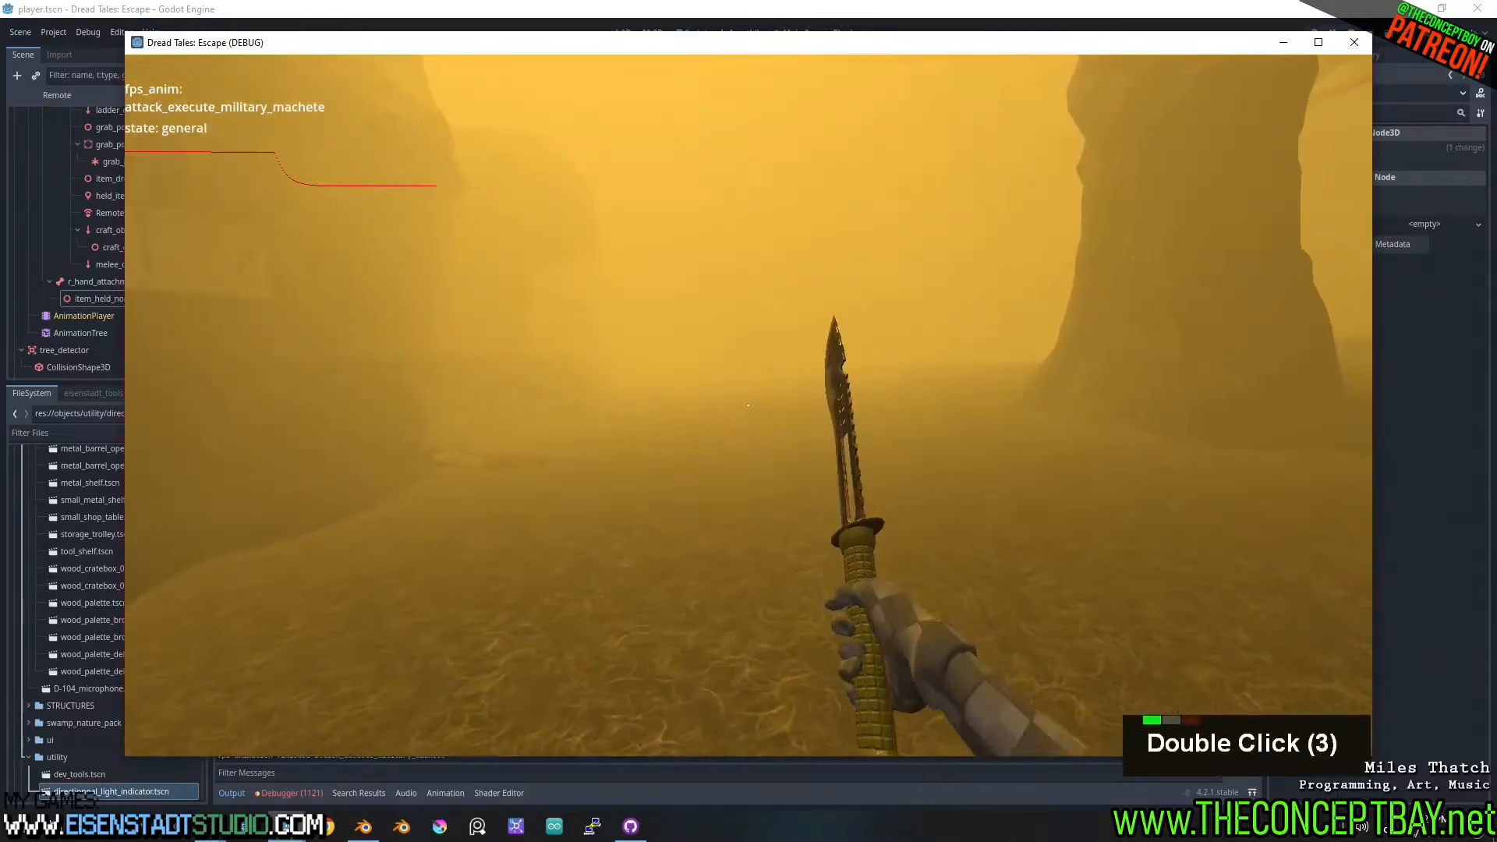
- Walk and strafe past the dead tree and rock ledge to examine the raised left hand during the machete windup
key("w")
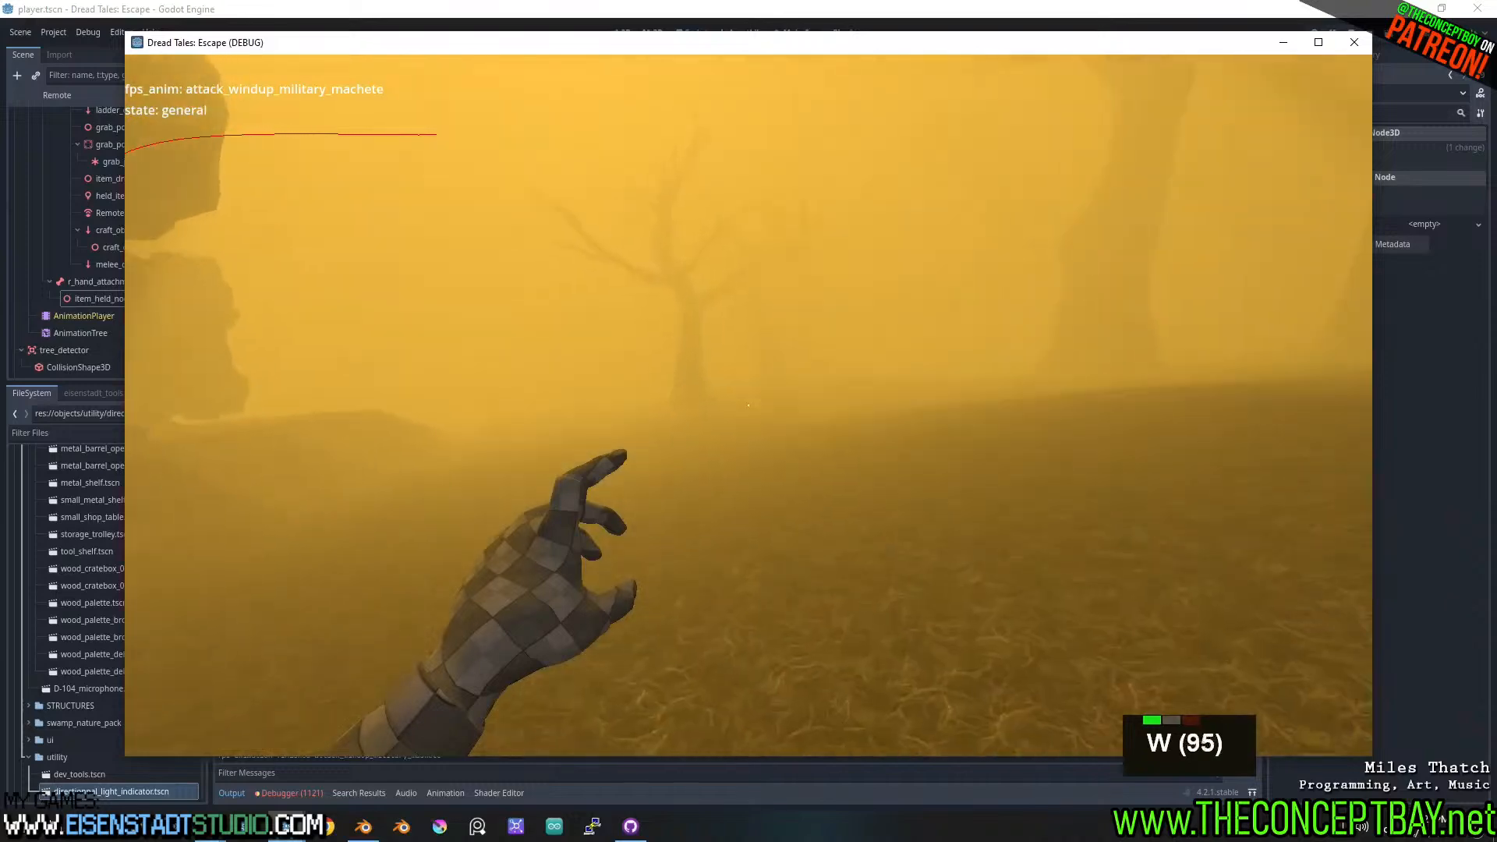
key("d")
key("w")
key("d")
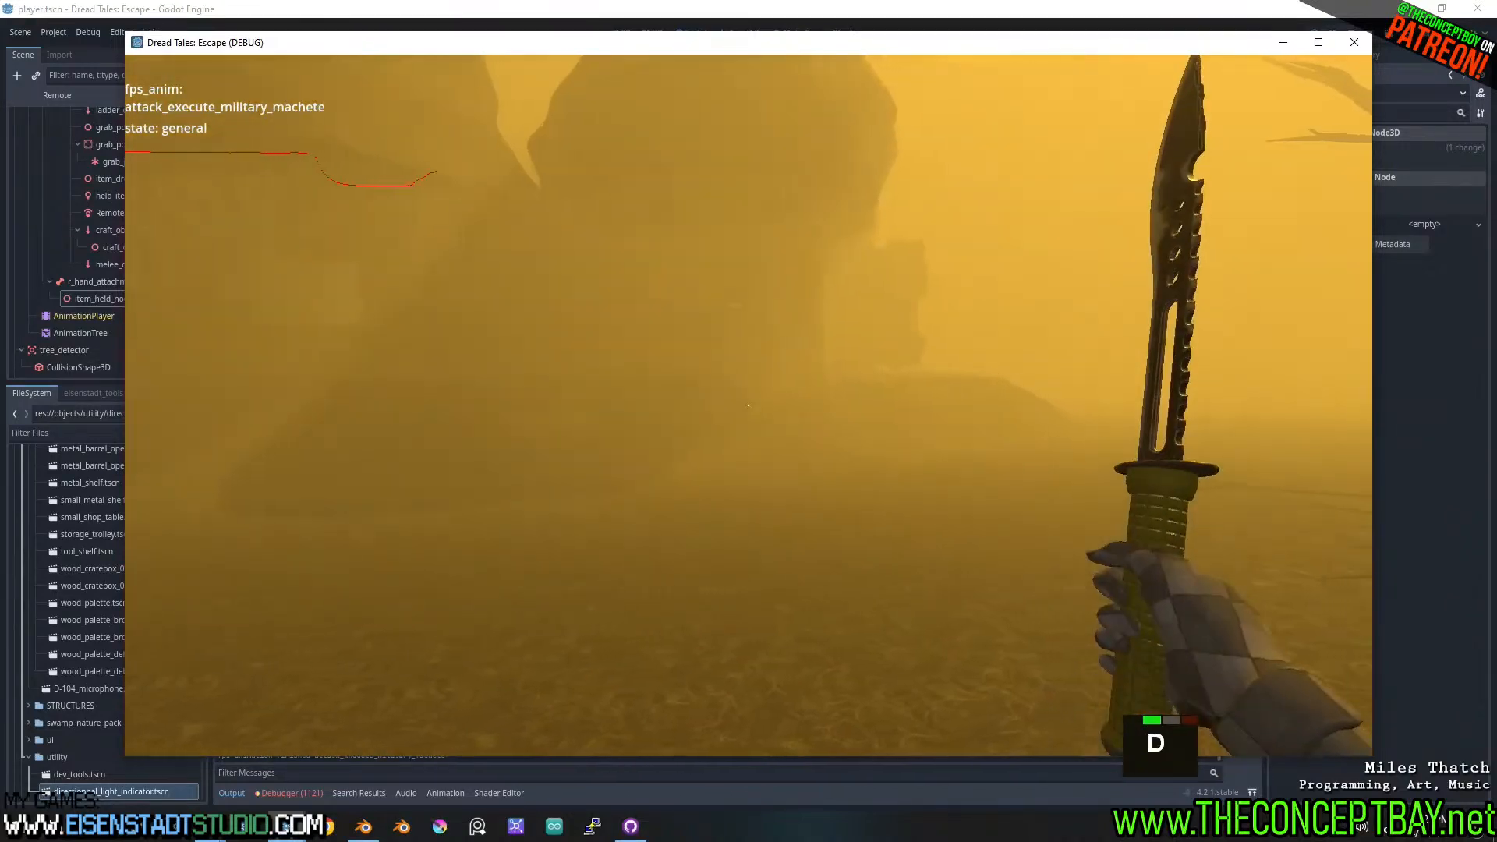
key("w")
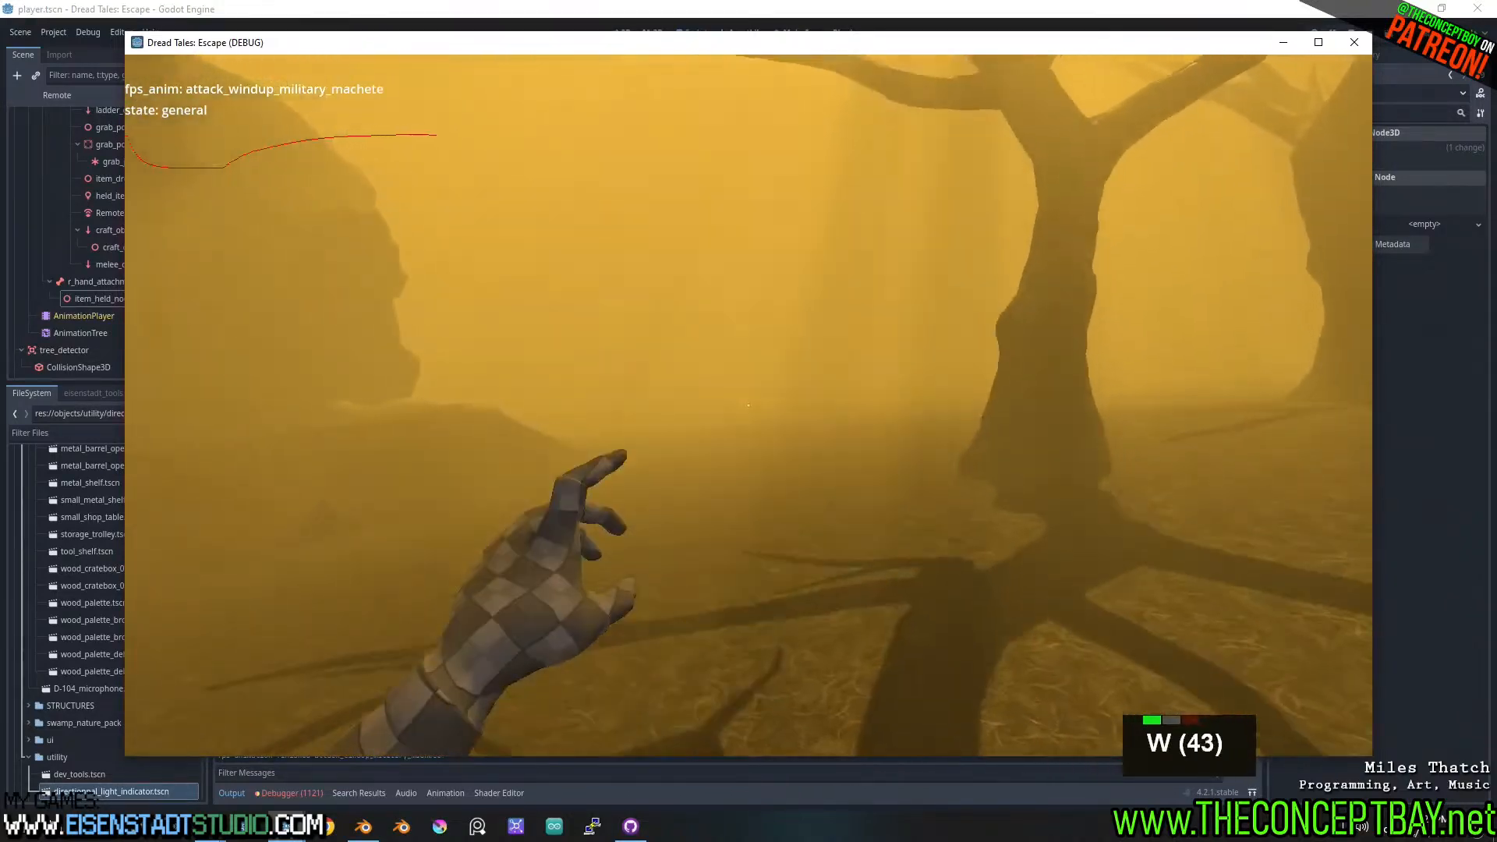
key("a")
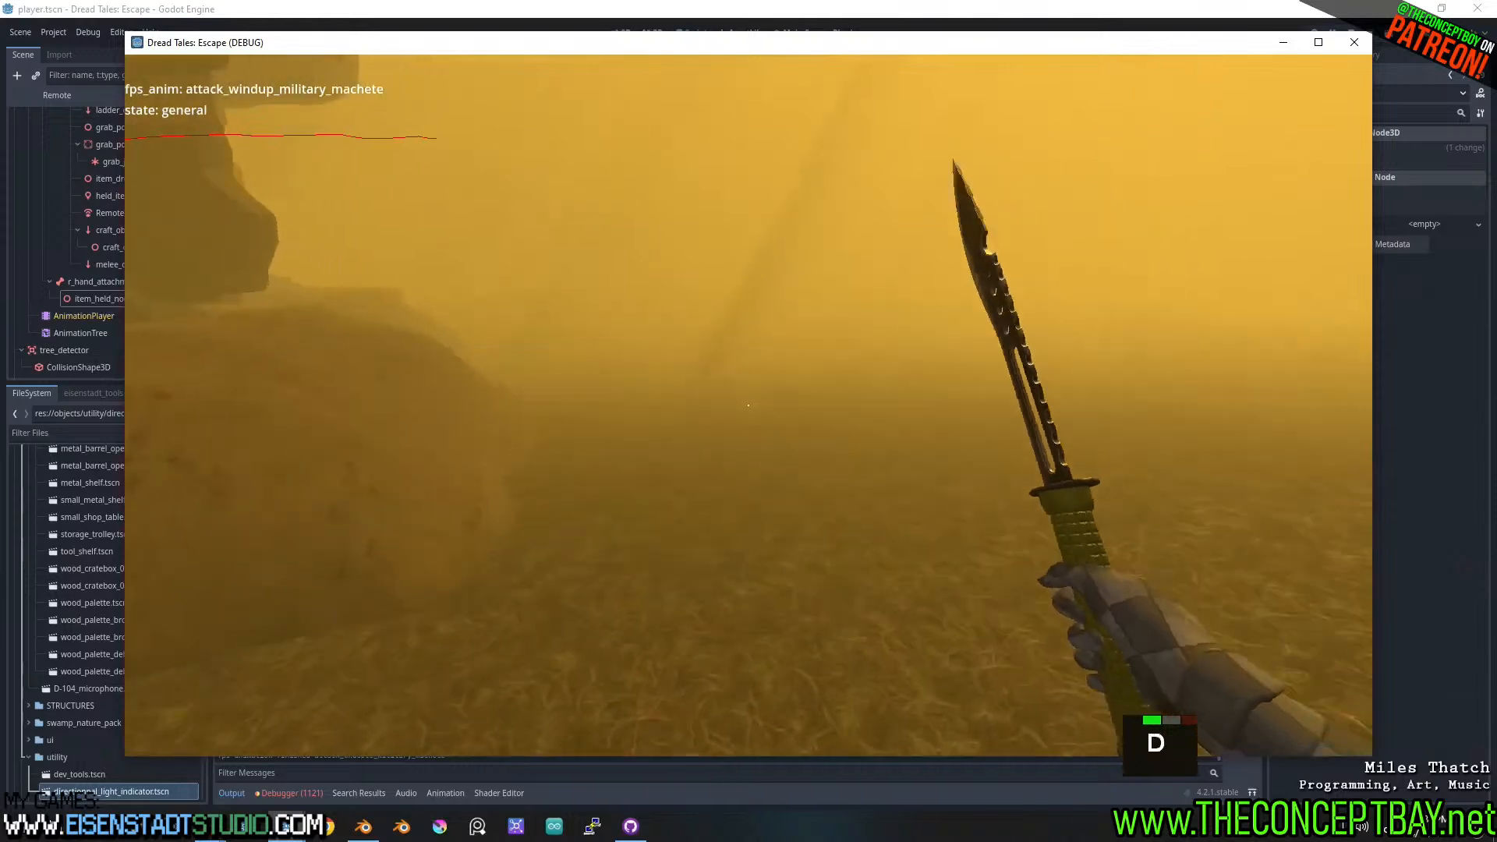
key("d")
key("d")
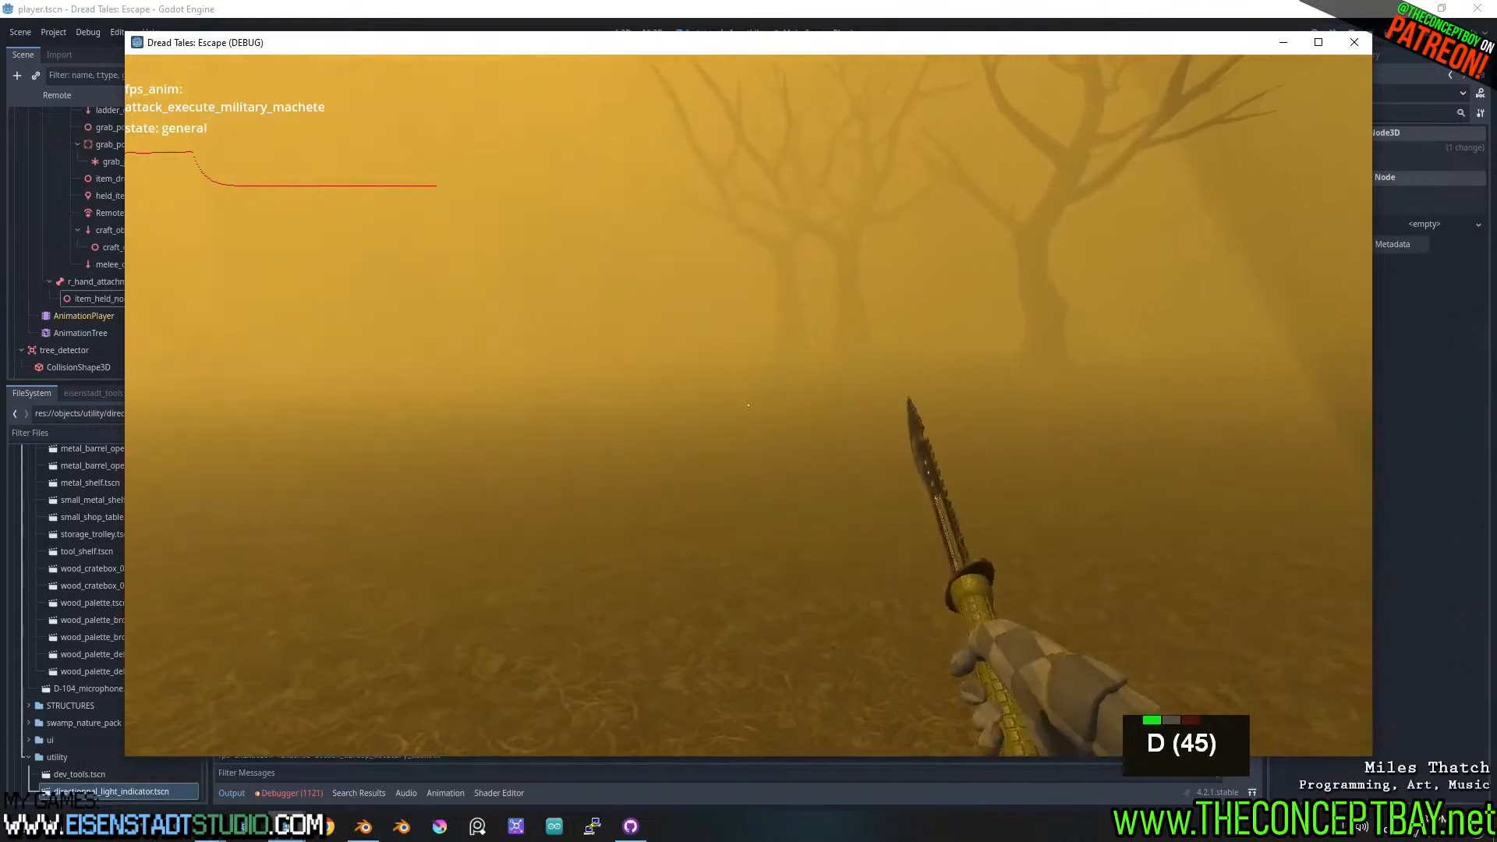
- Move back toward the rock shelter with further machete swings to examine the windup, slash and return to the held pose
key("w")
key("a")
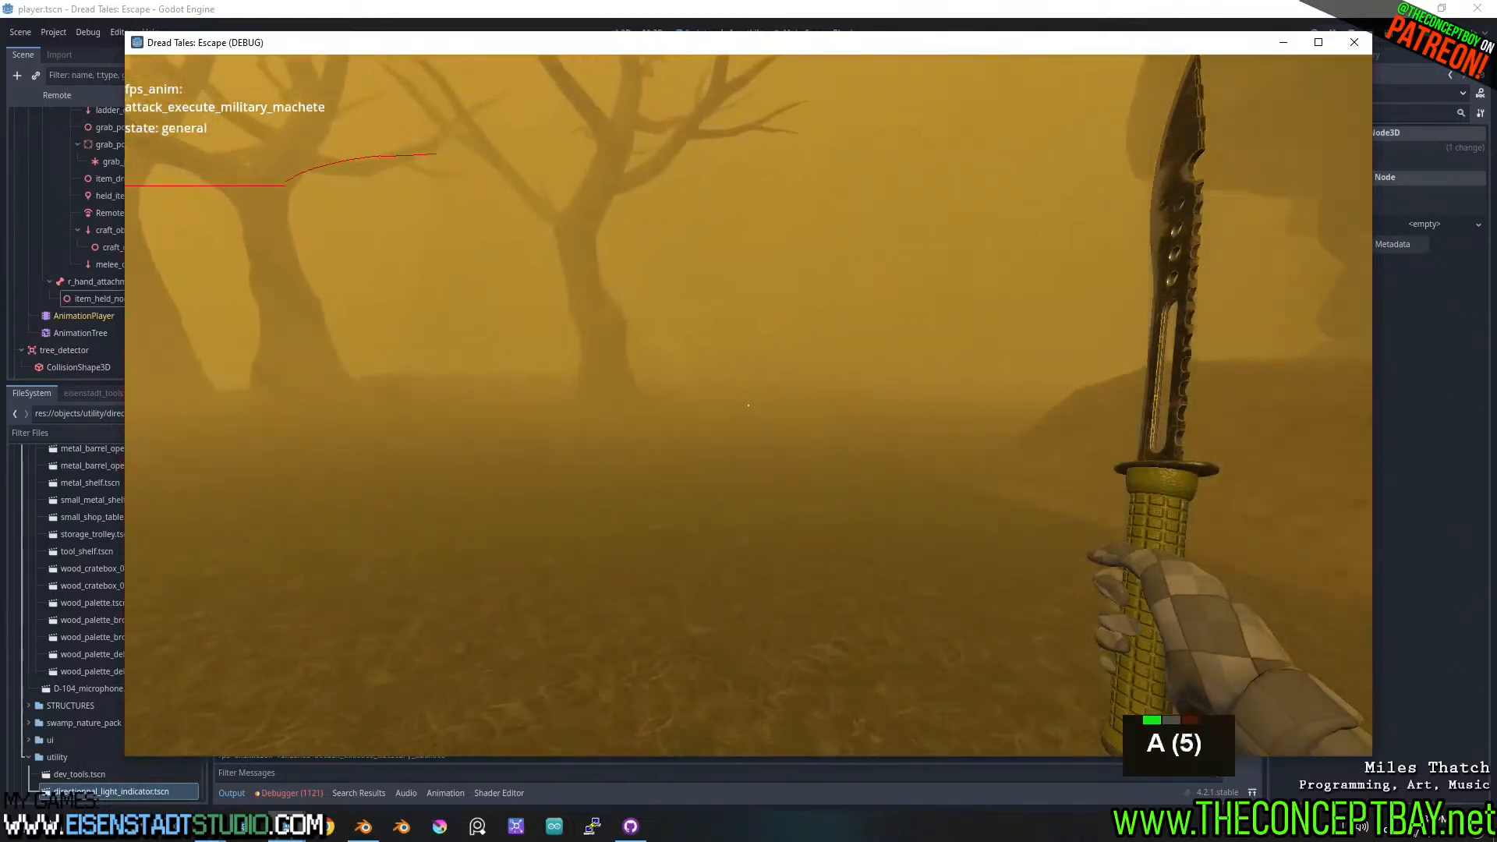
key("d")
left_click(749, 405)
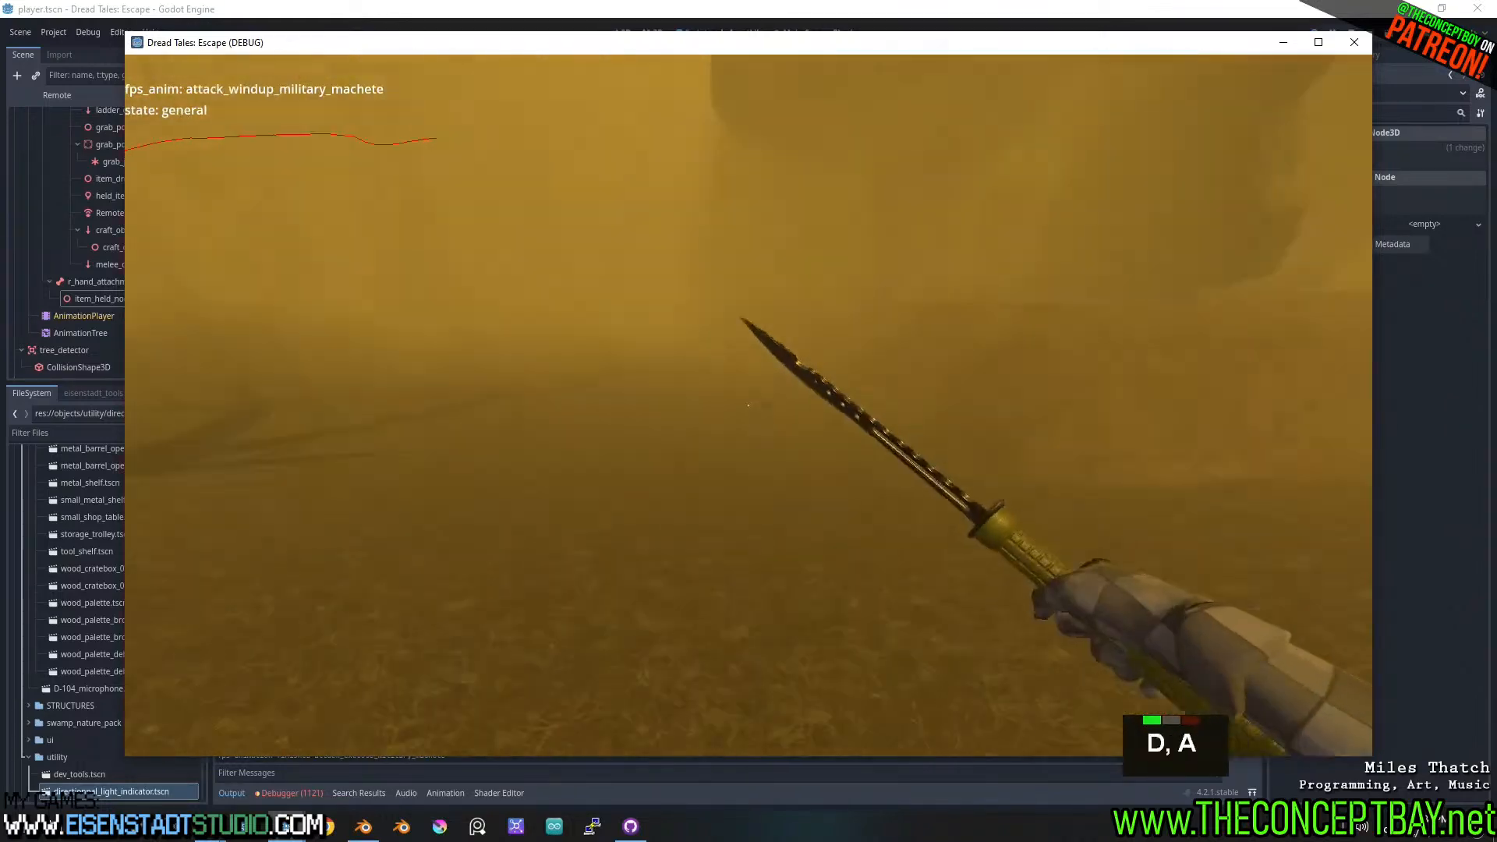
key("a")
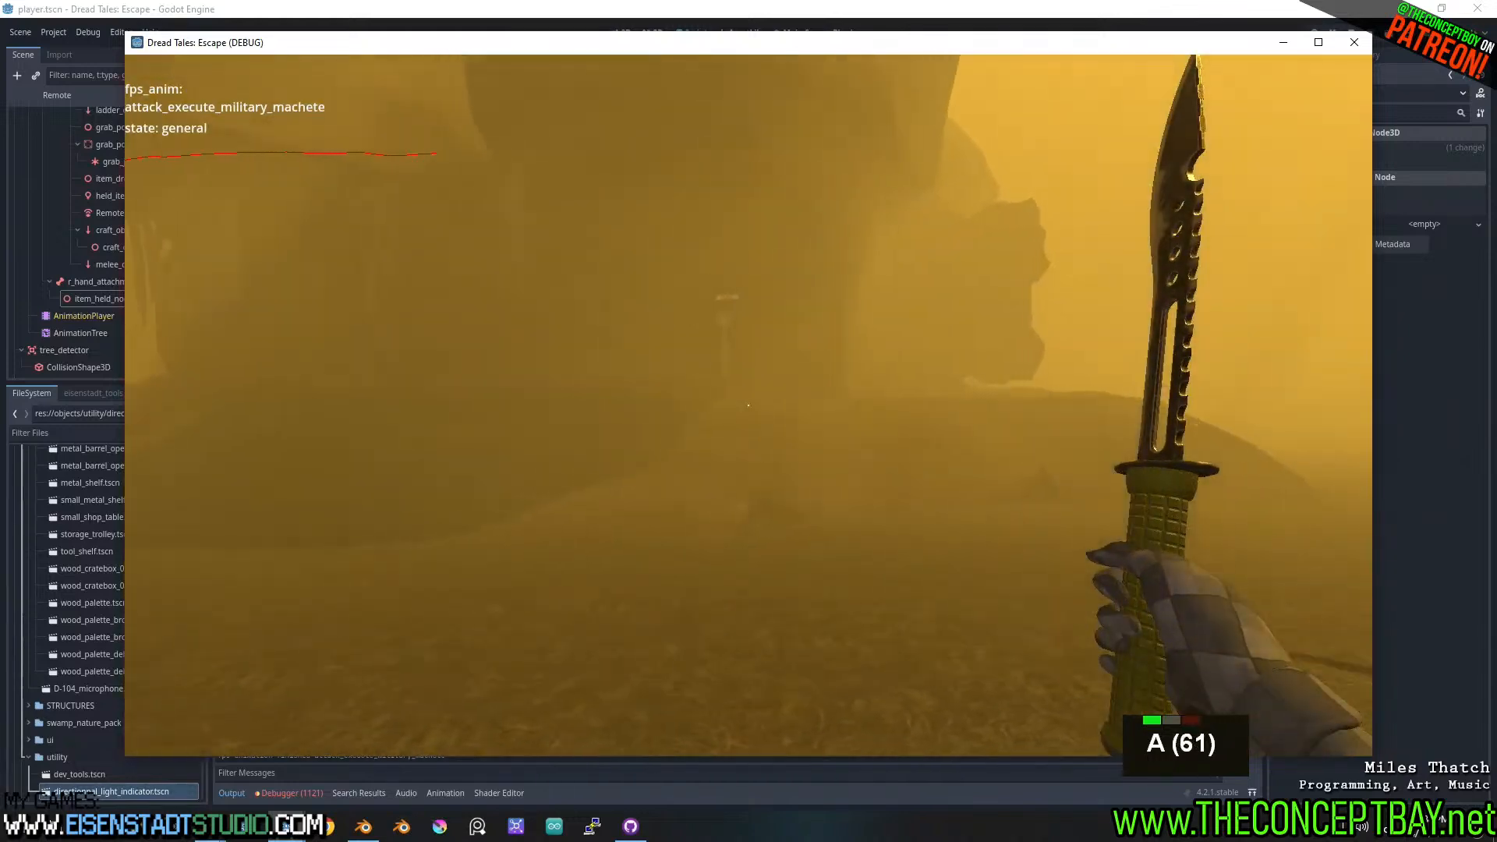
key("w")
left_click(748, 406)
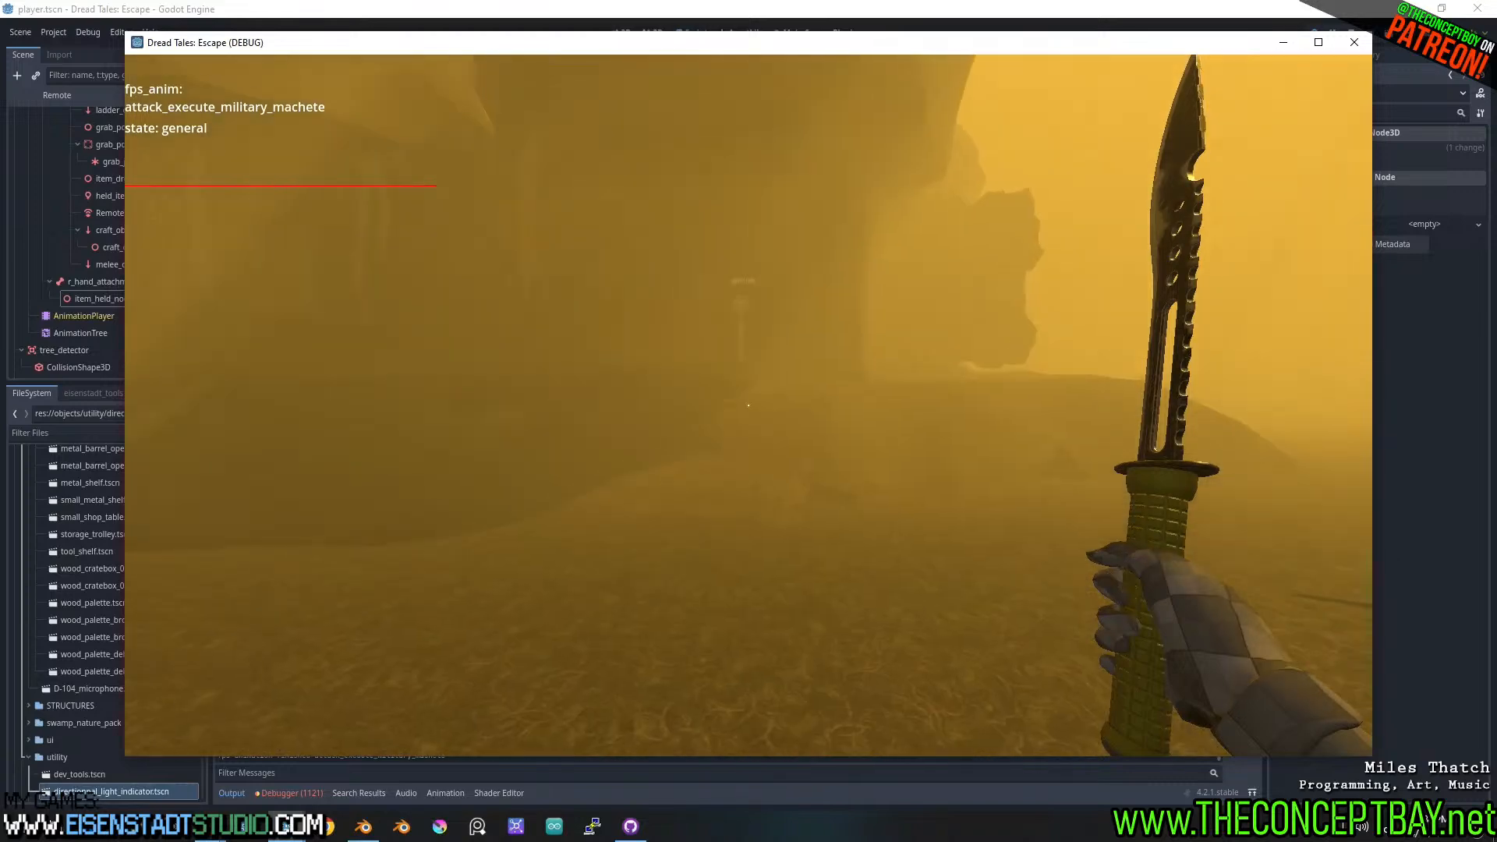
key("d")
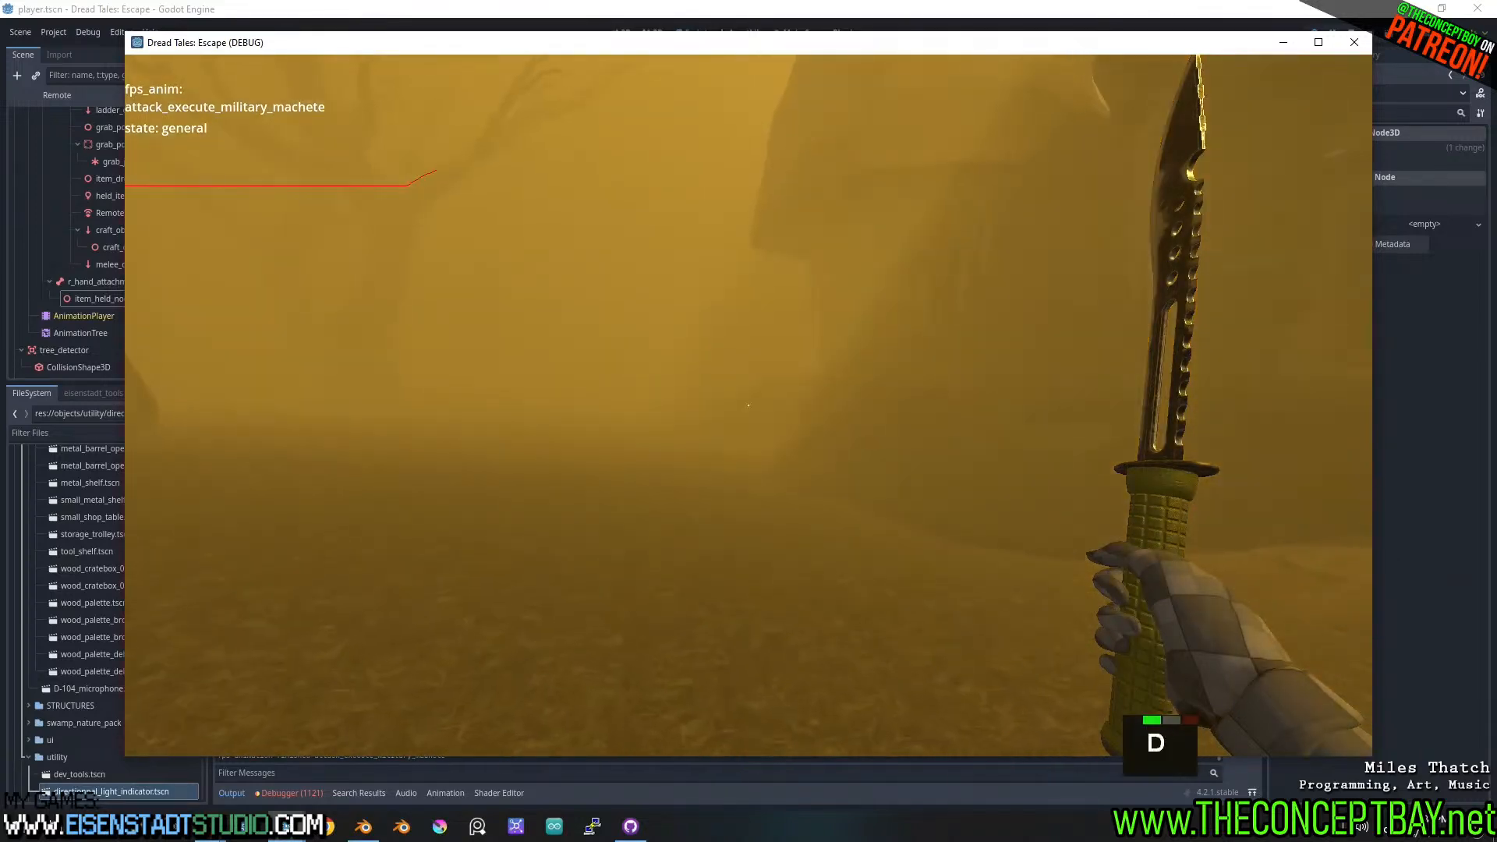
- Walk and strafe across the open ground past the dead trees to examine the machete's held pose while moving
key("w")
key("w")
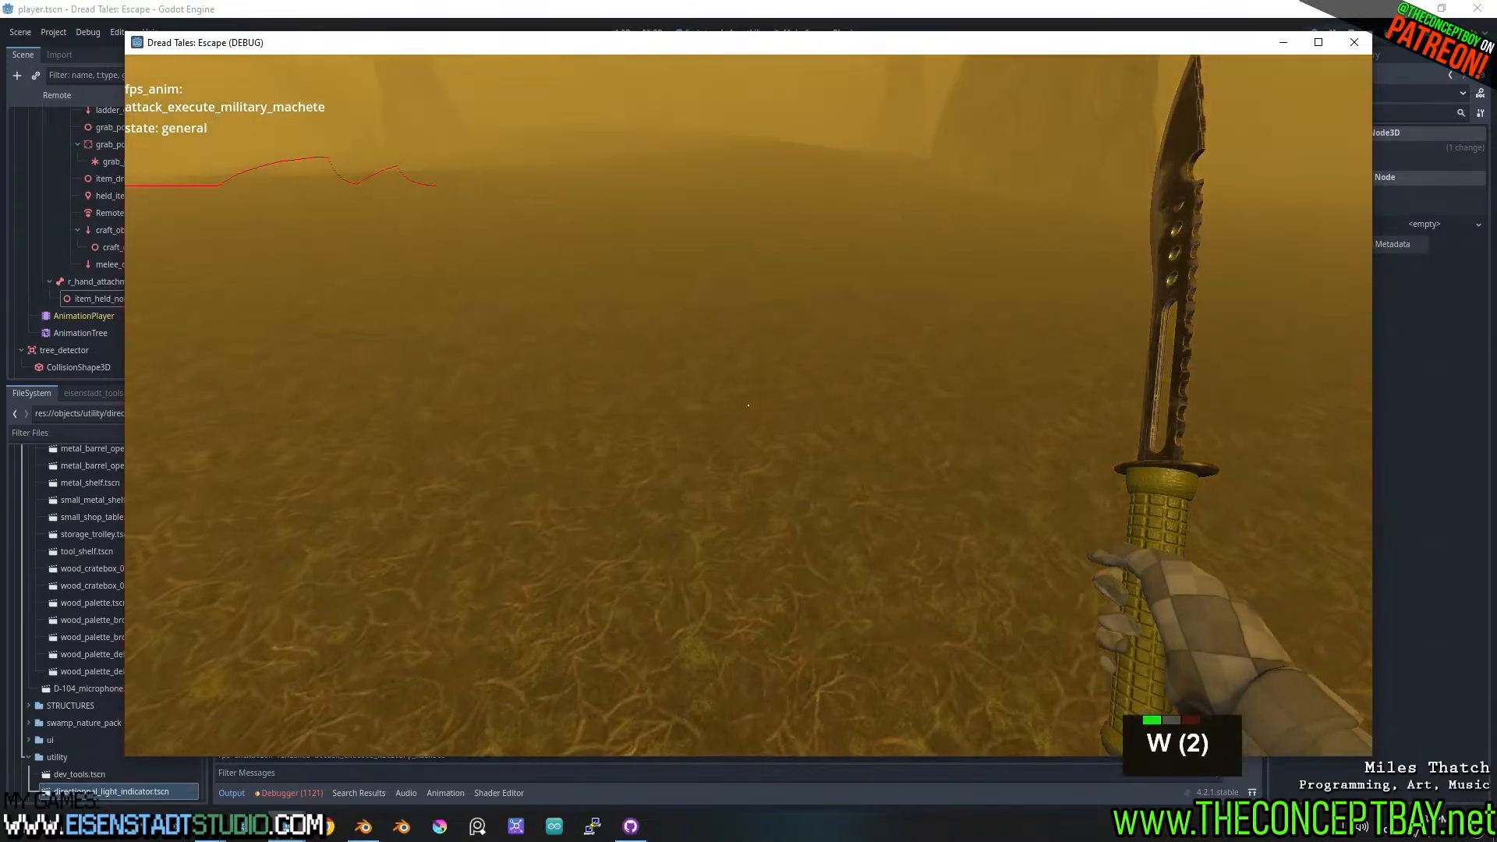
key("w")
key("d")
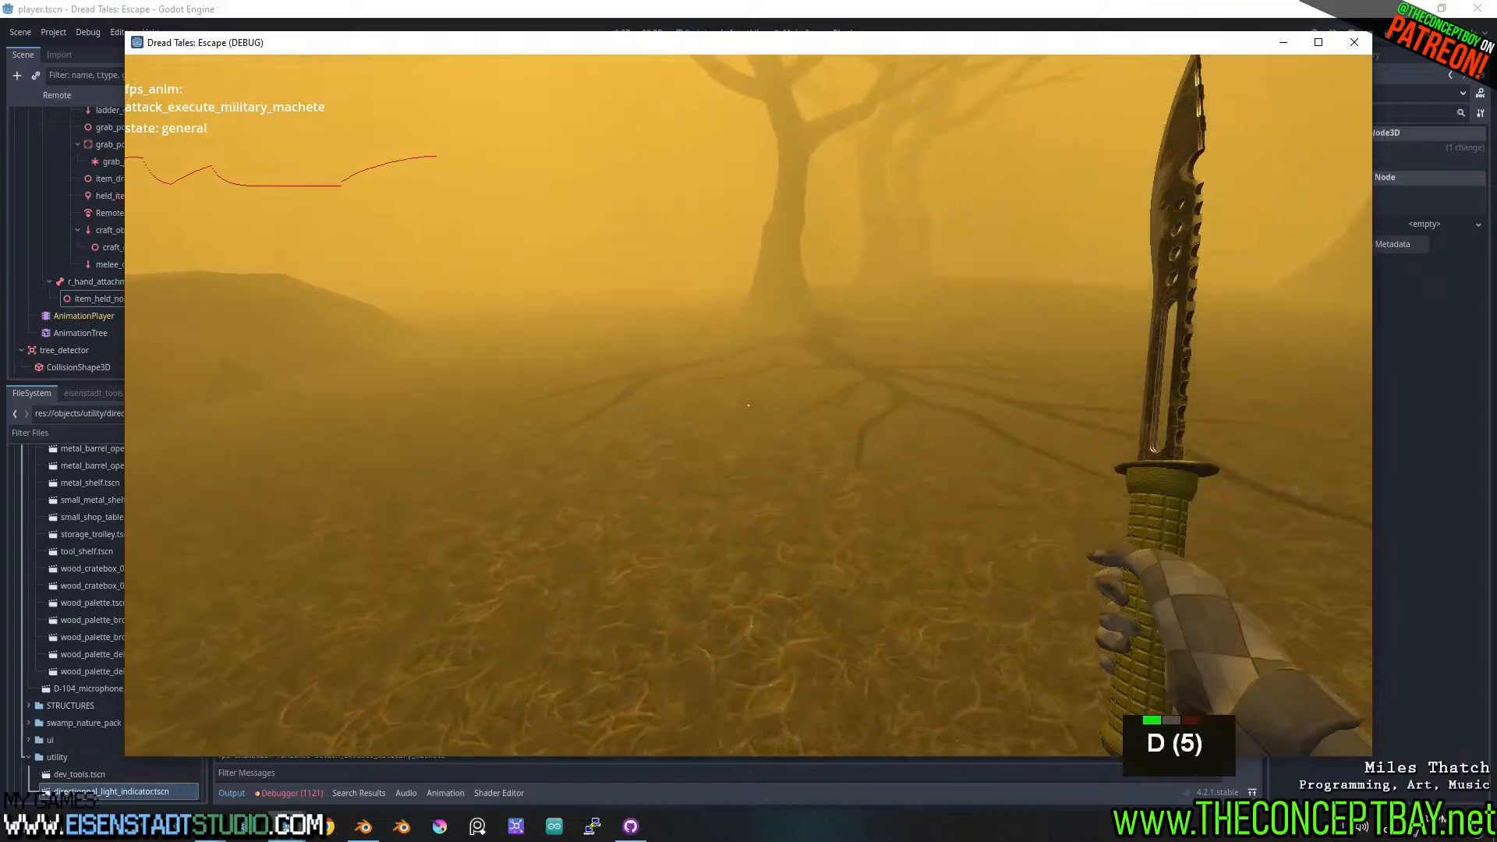
key("d")
key("d")
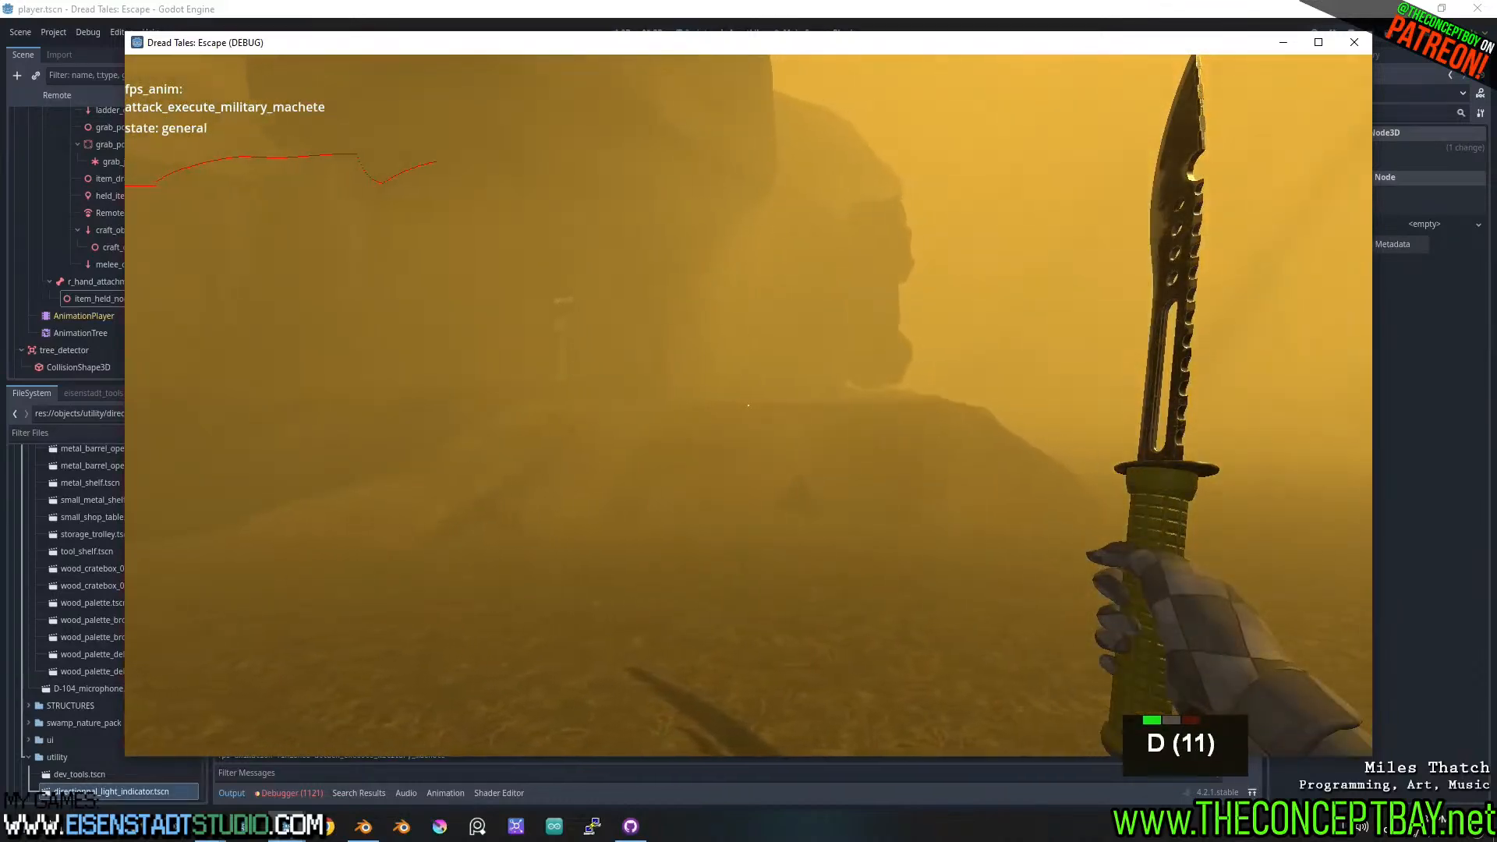
key("w")
key("d")
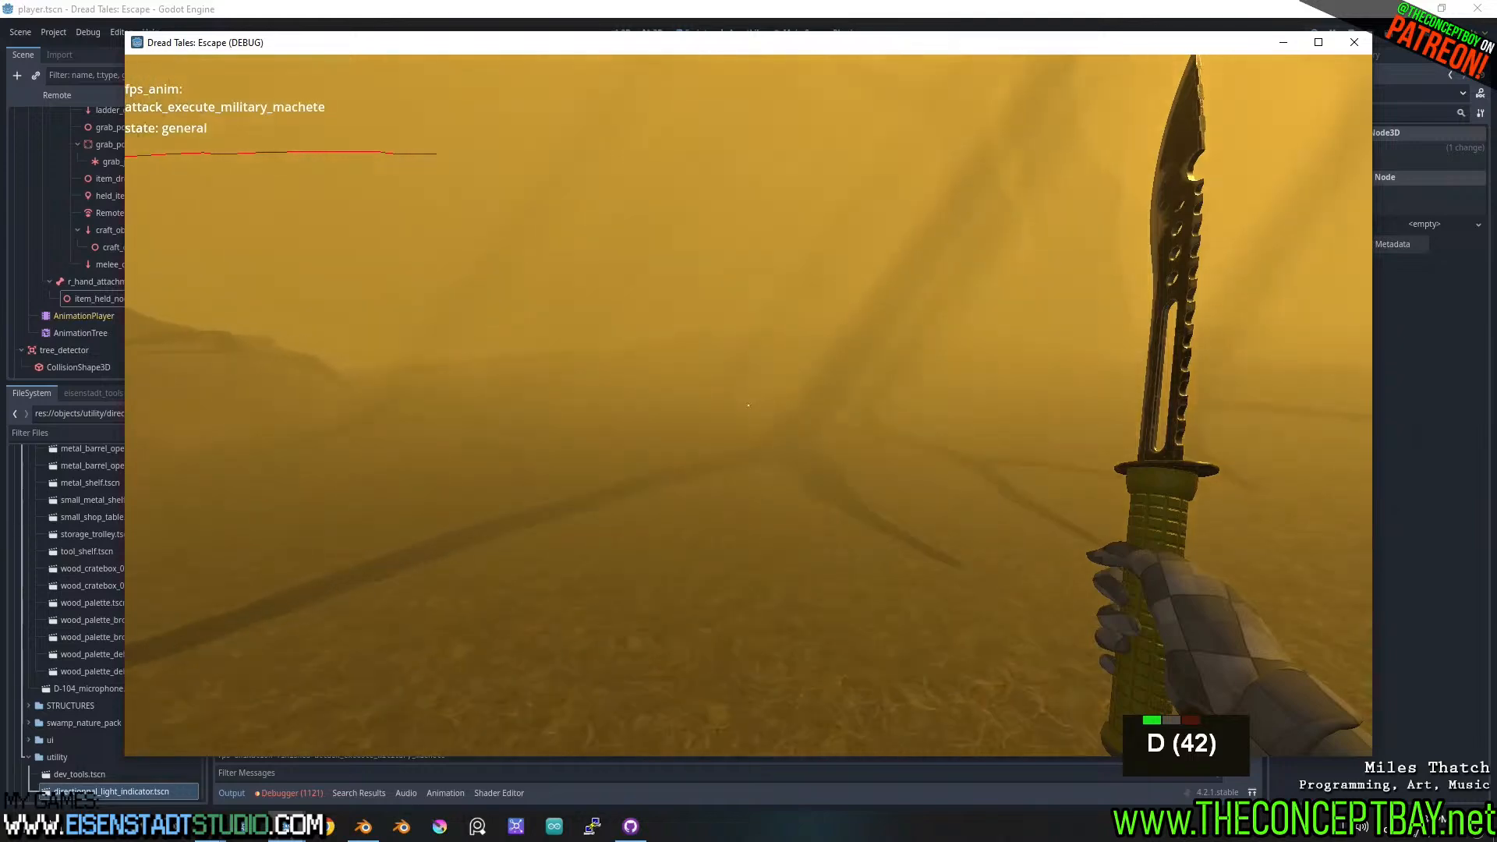
- Circle the rock formation while winding up and swinging the machete to examine attack_windup_military_machete and the following slash
key("d")
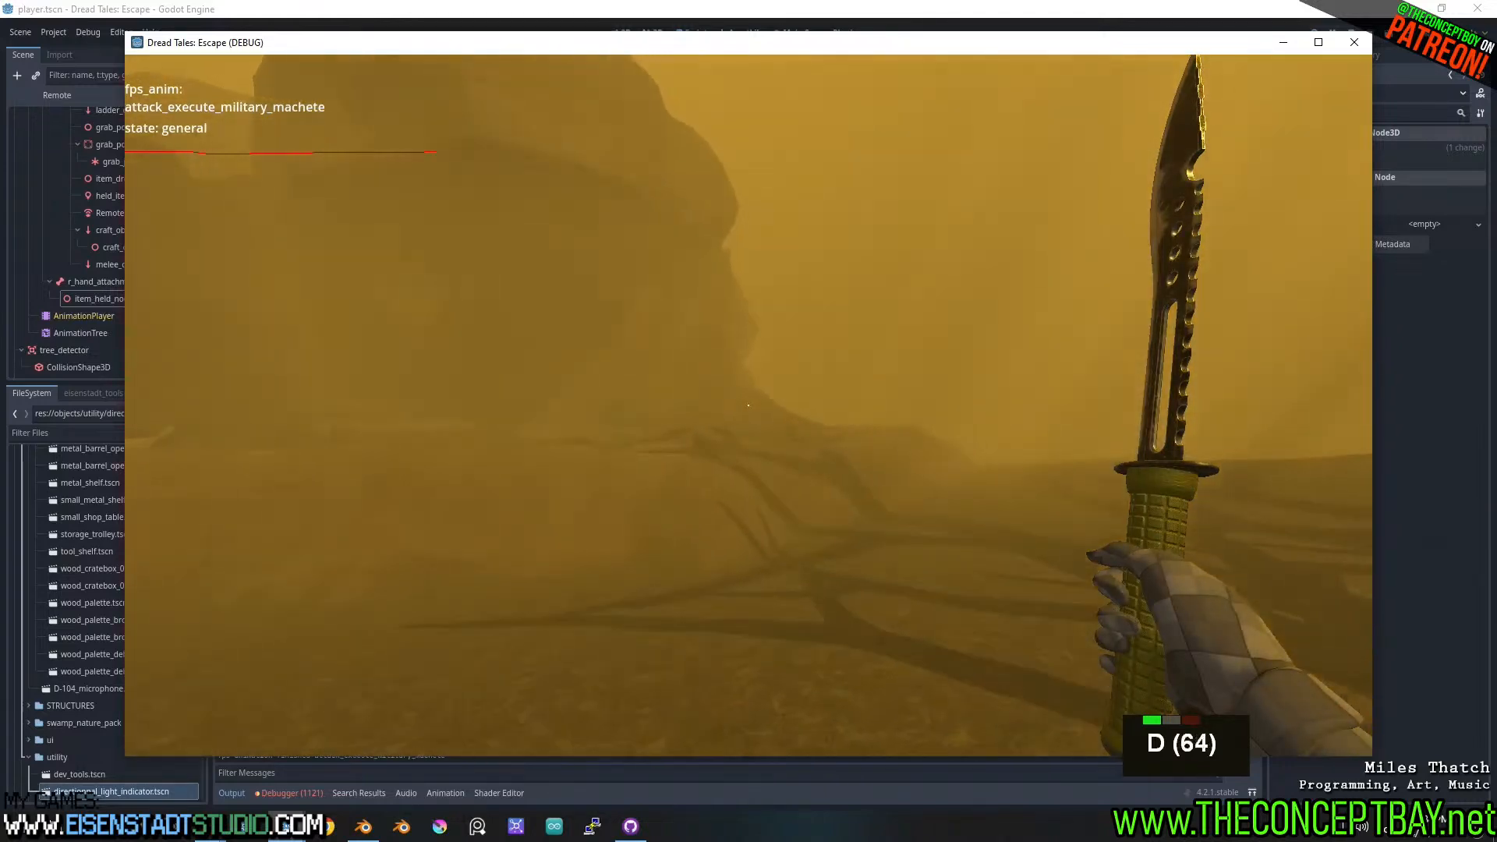
key("d")
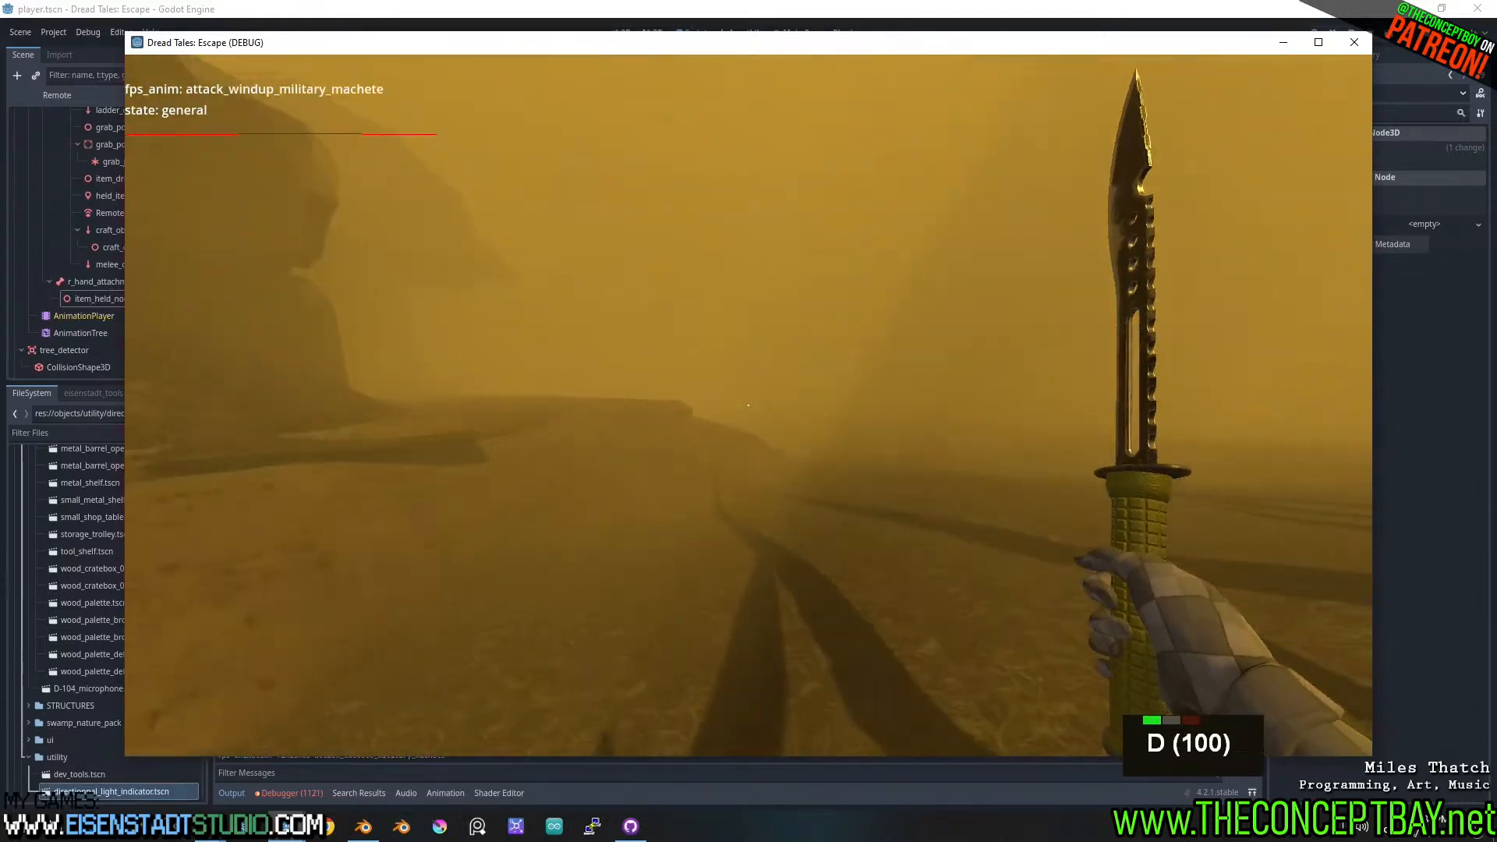
key("d")
key("w")
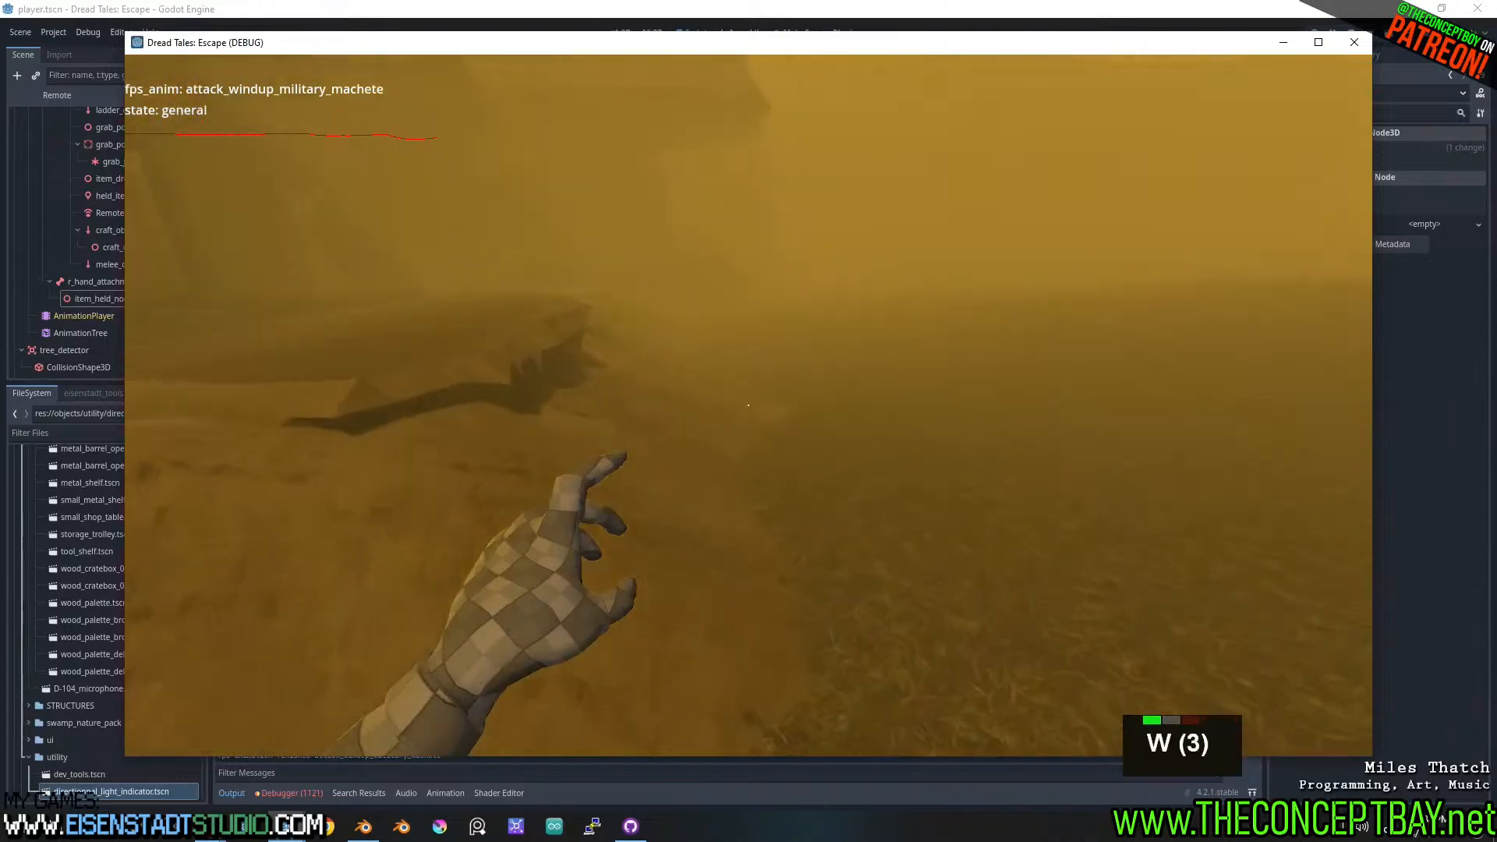
key("w")
key("d")
key("w")
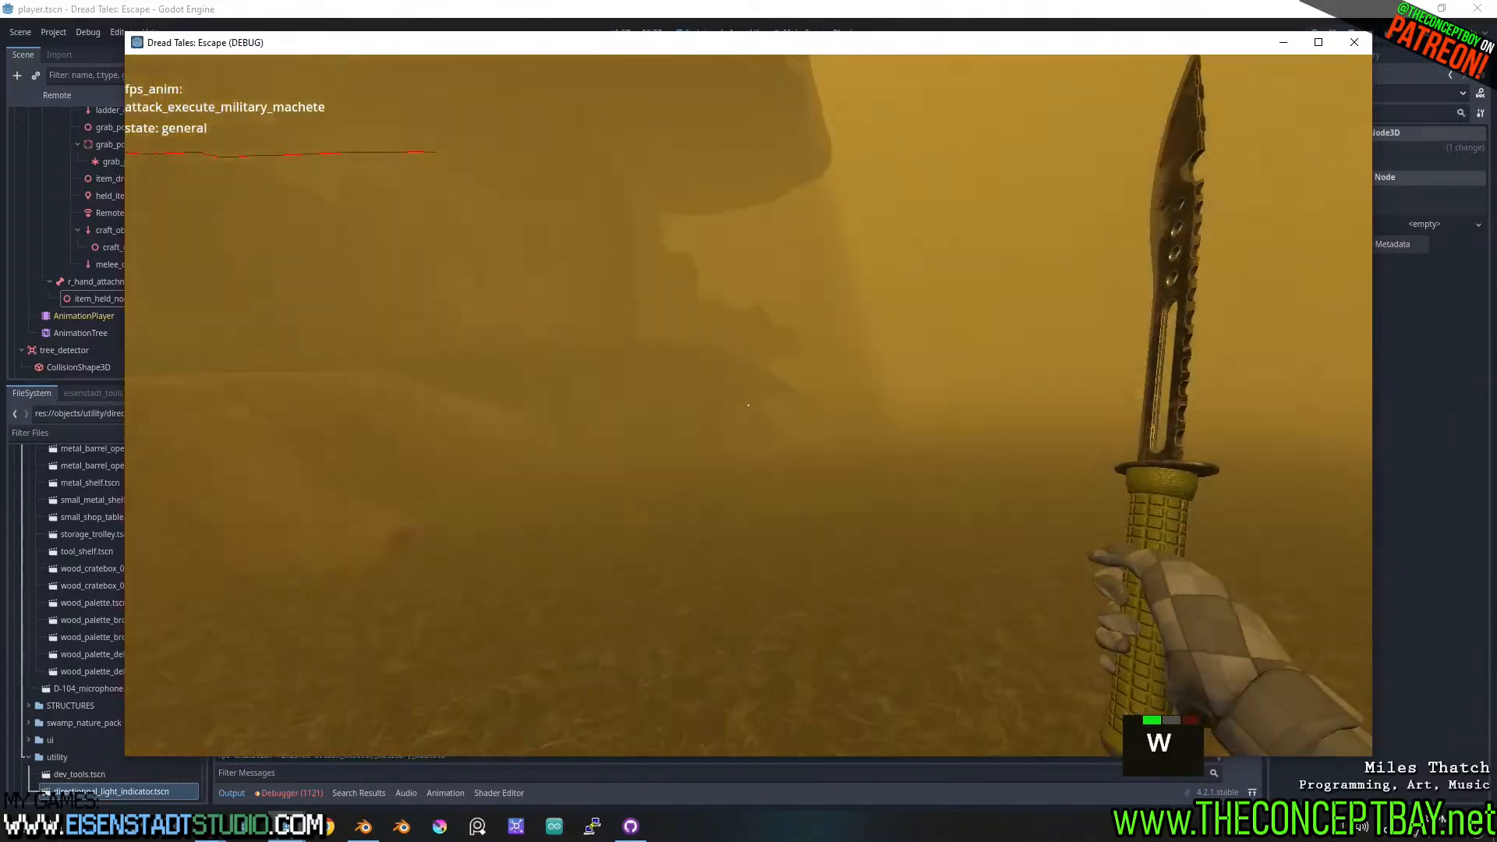
key("d")
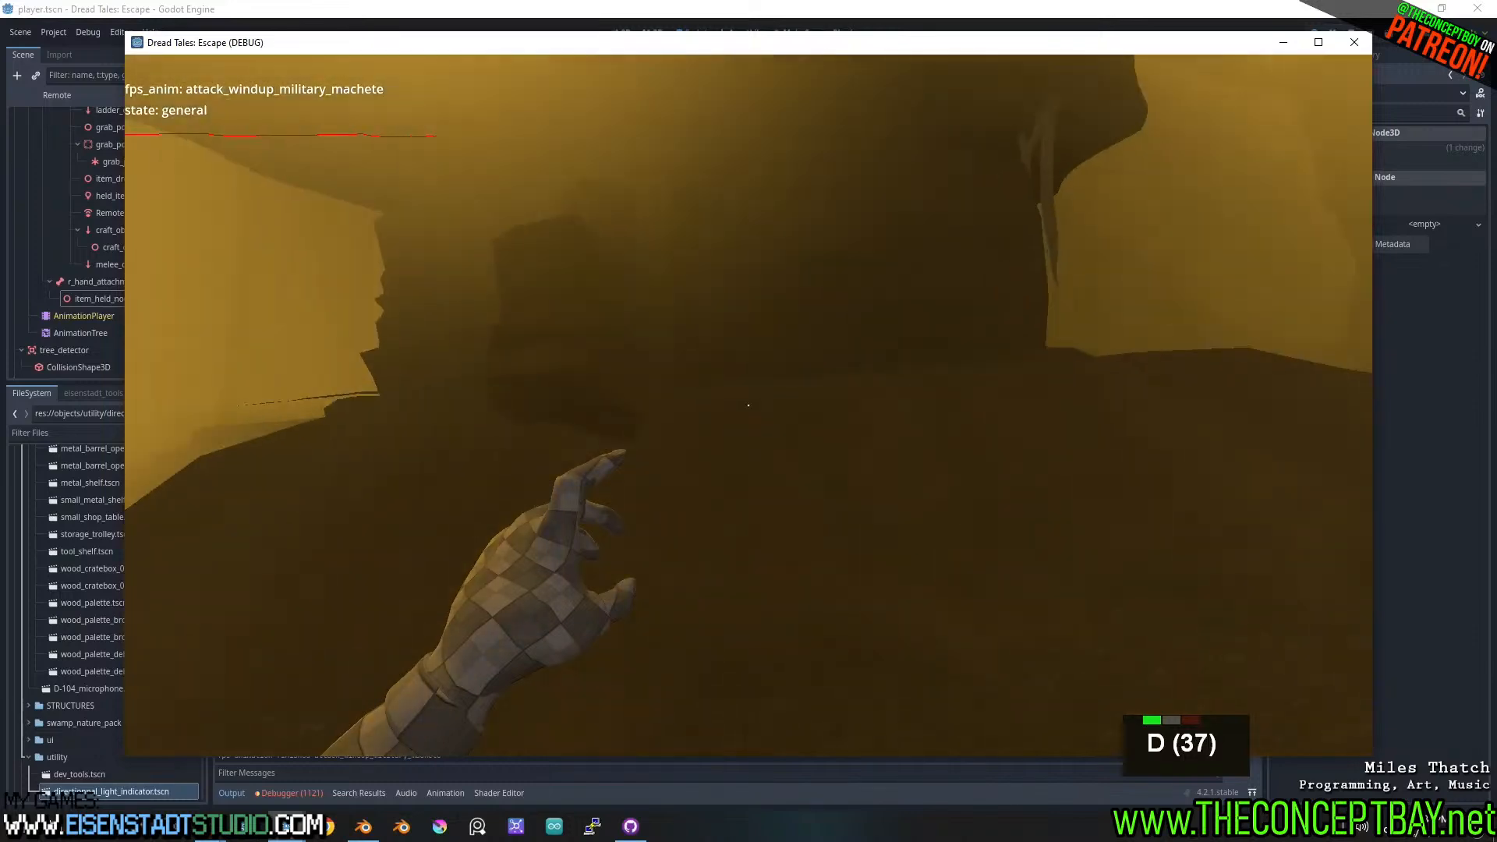
- Walk through the rock shelter and out past its edge with machete swings to examine the slash up close
key("w")
key("w")
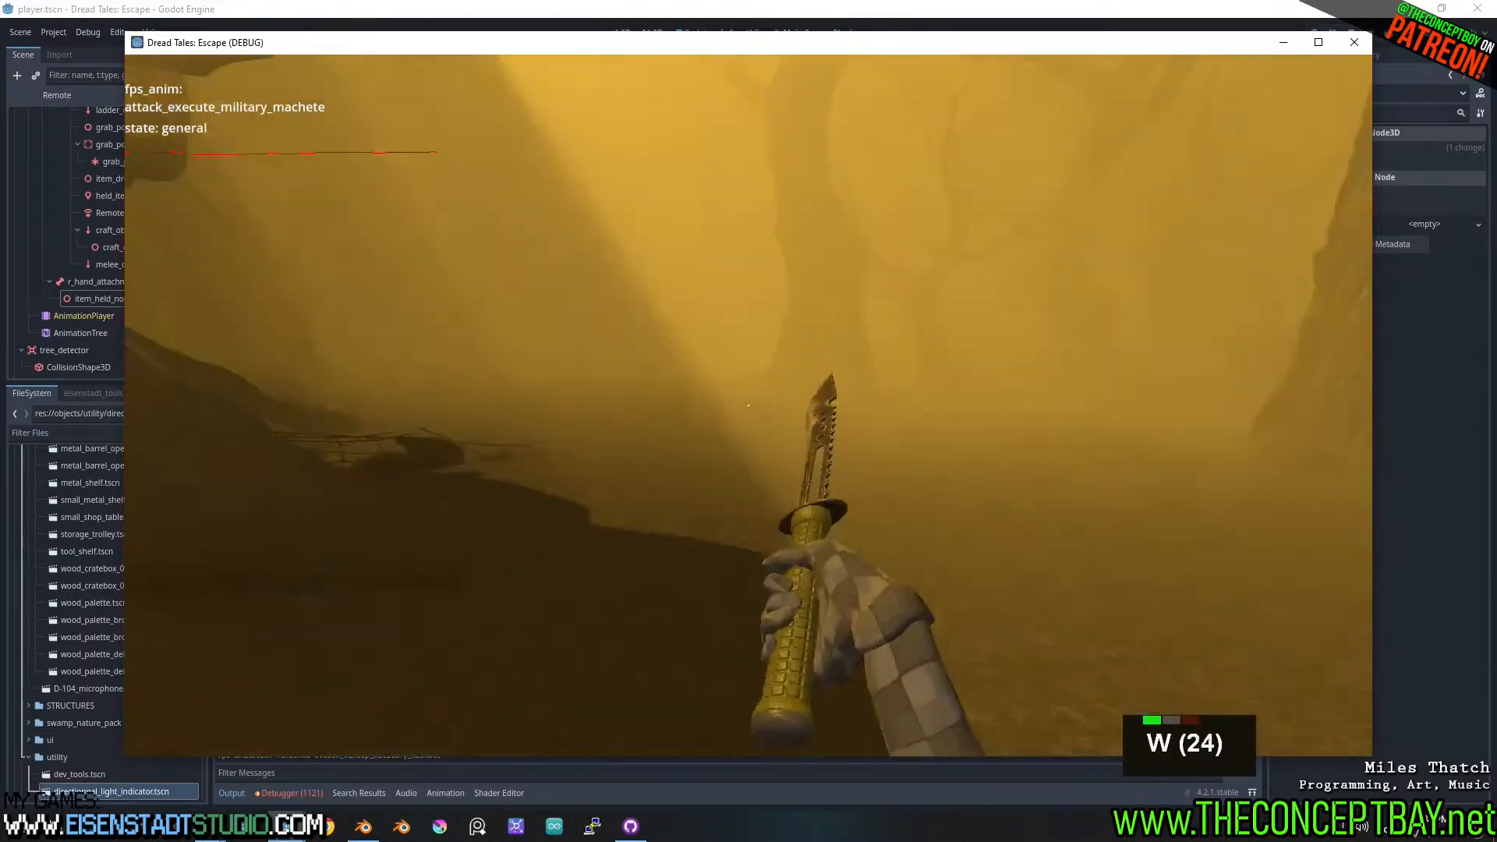
key("d")
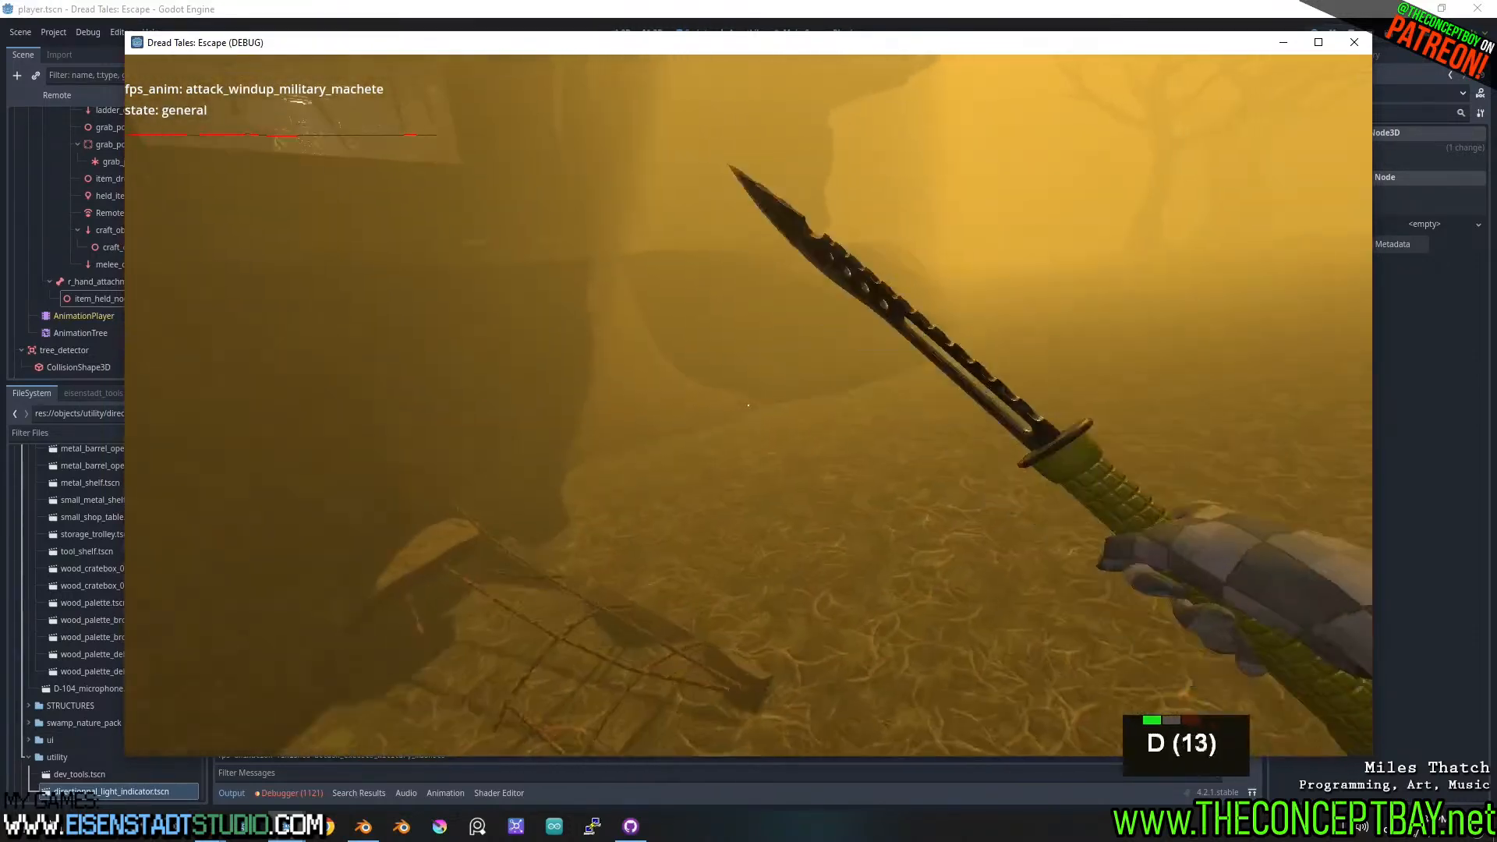
key("d")
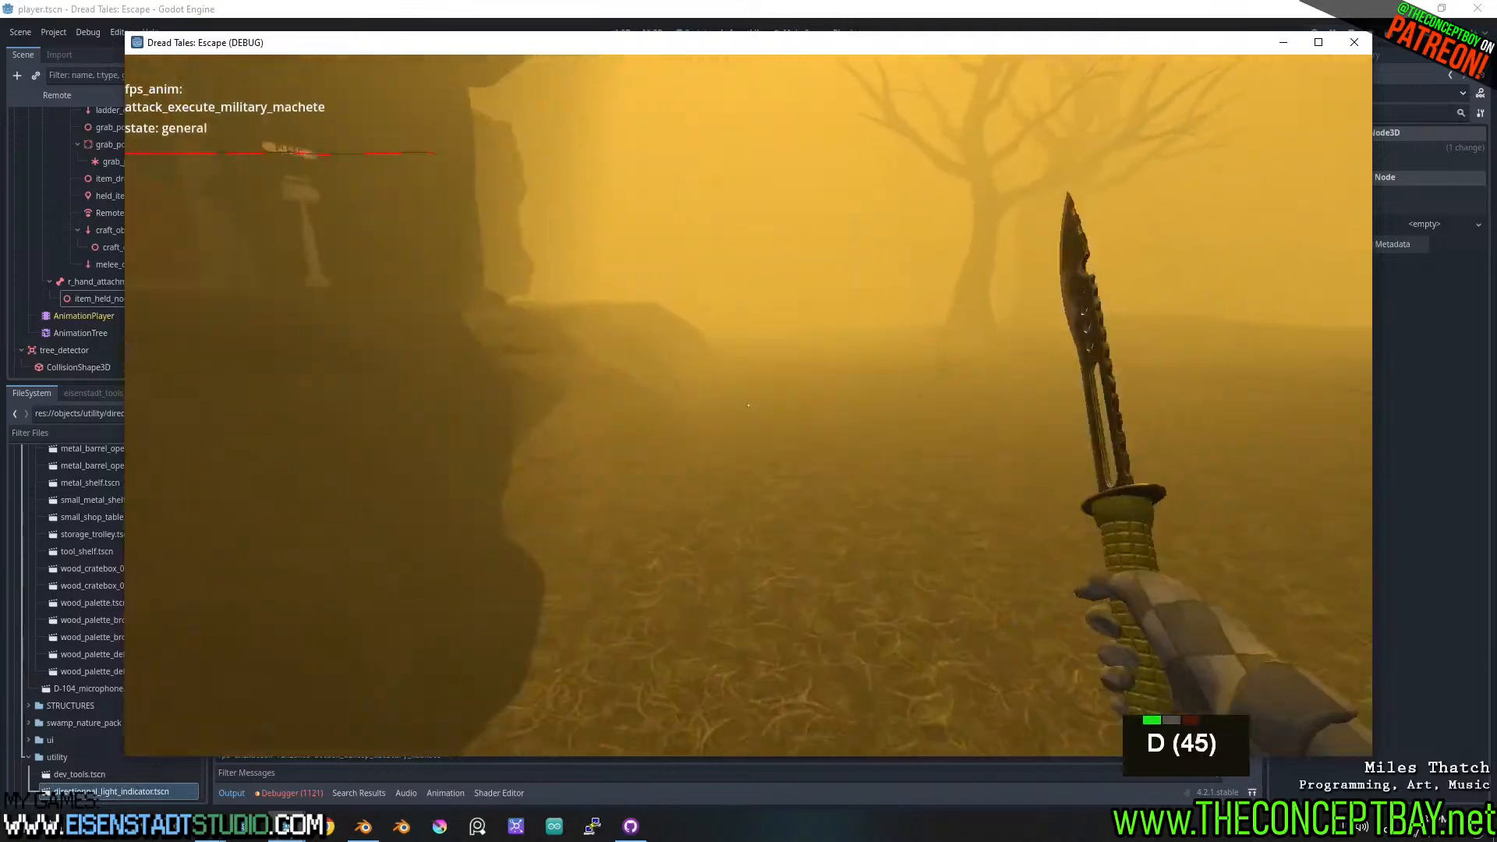
key("a")
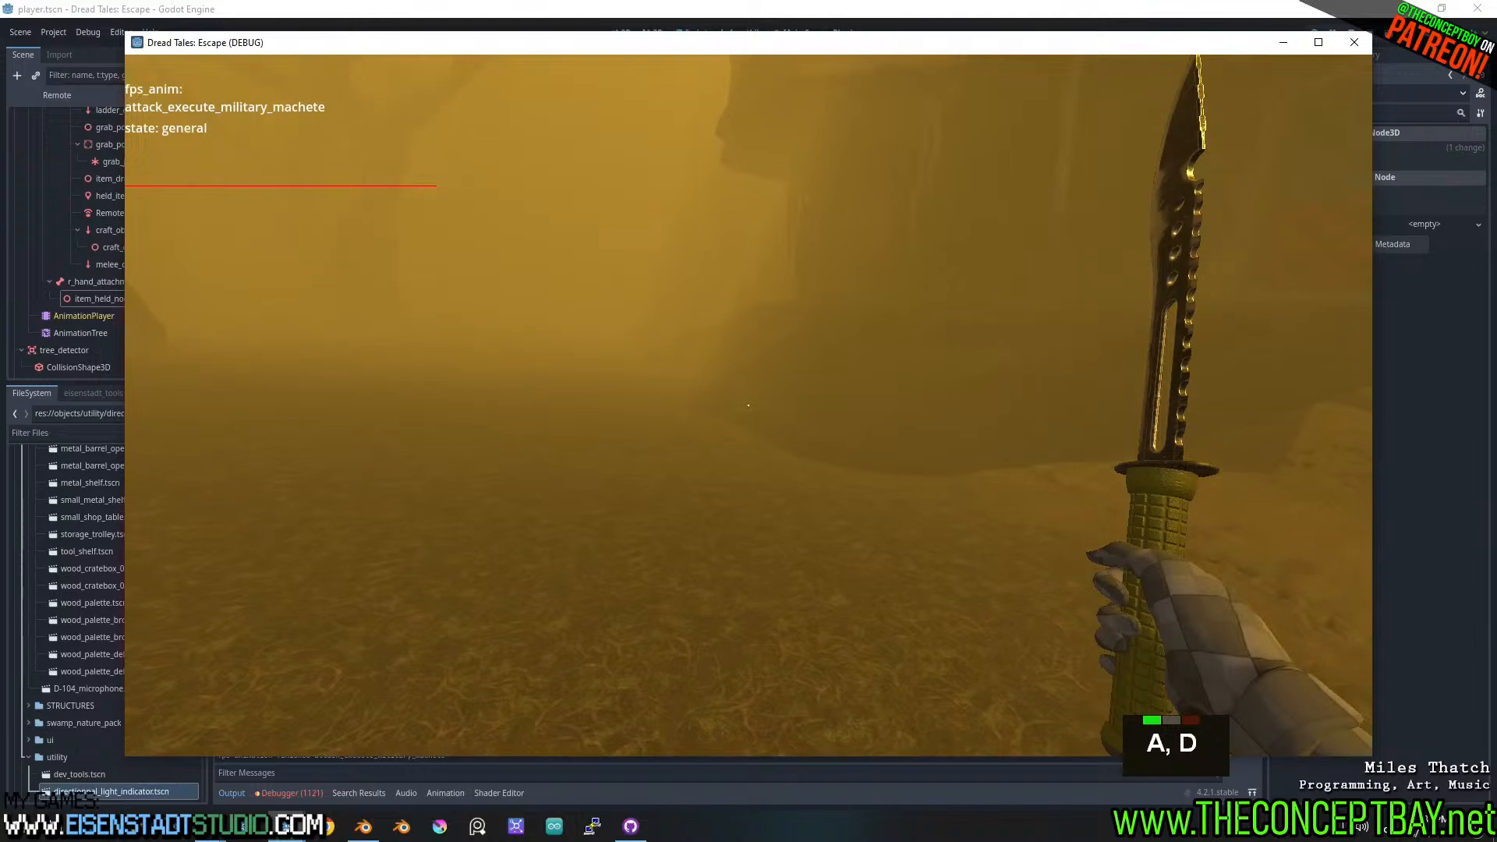
- Wander between the rocks and trees without attacking to examine how the machete rests in the right hand
key("w")
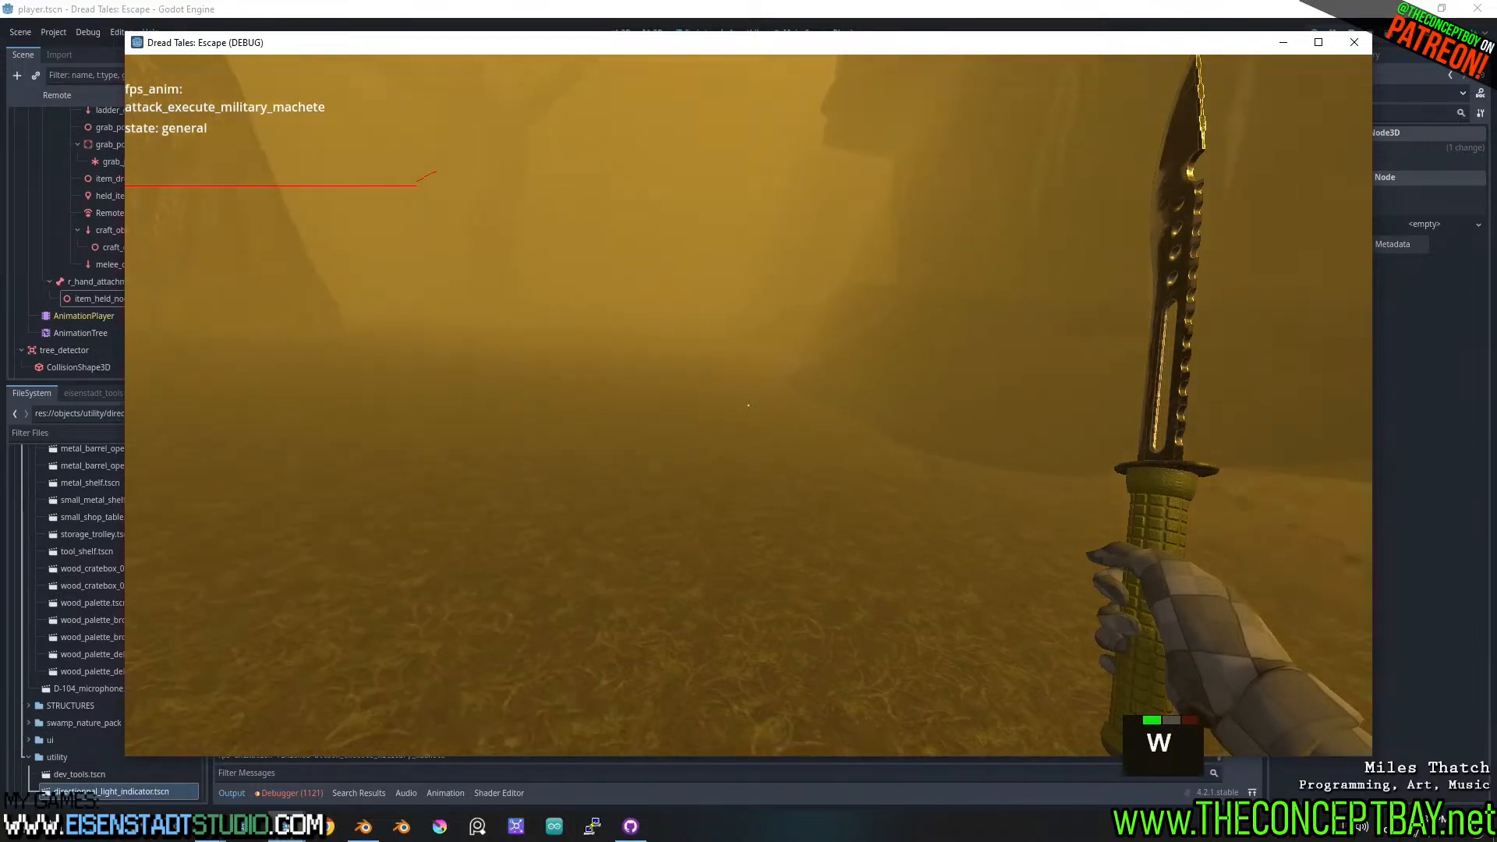
key("a")
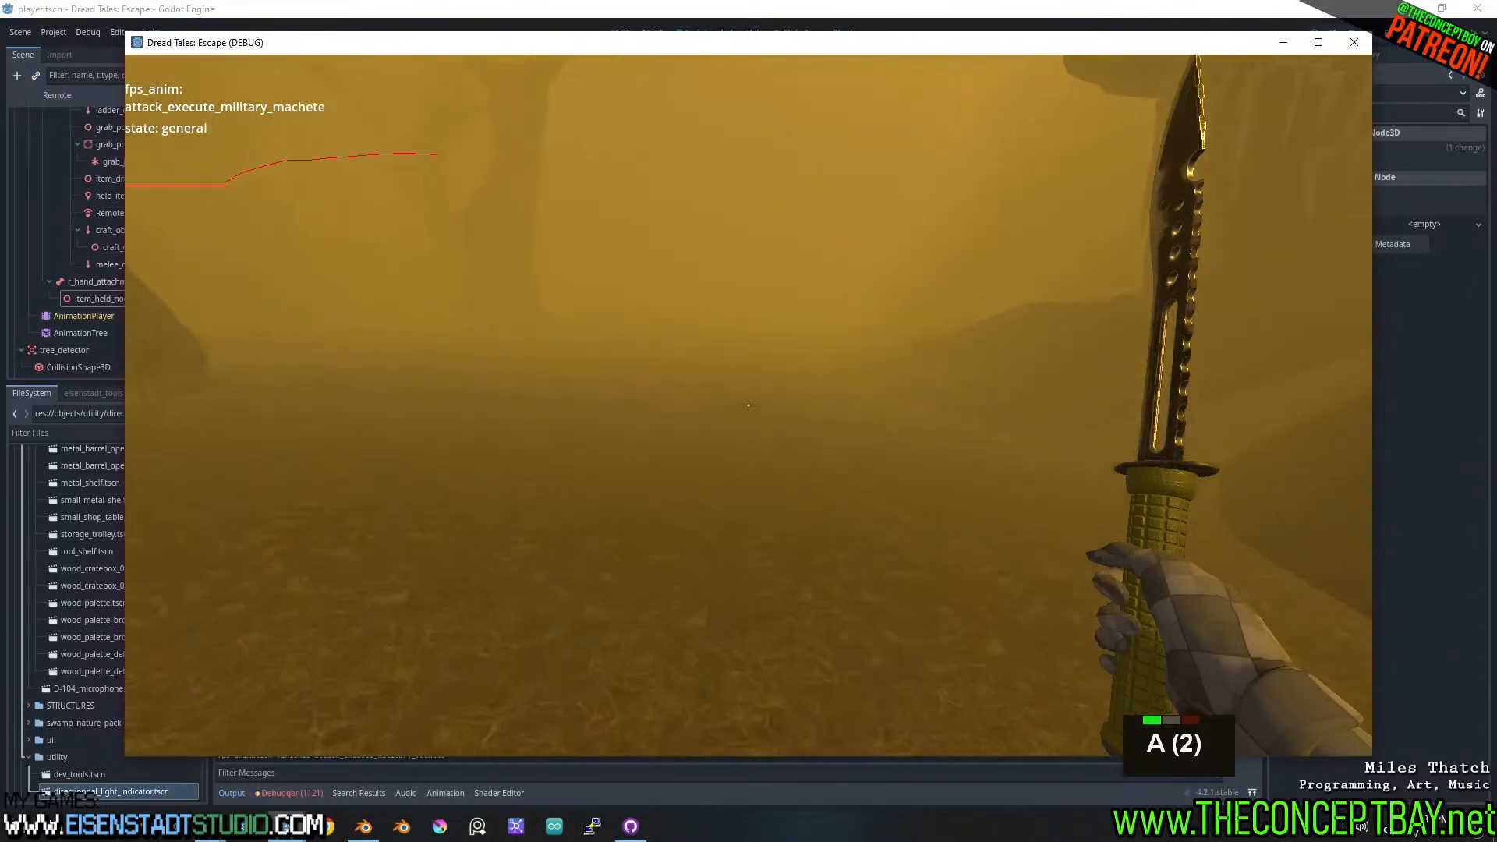
key("a")
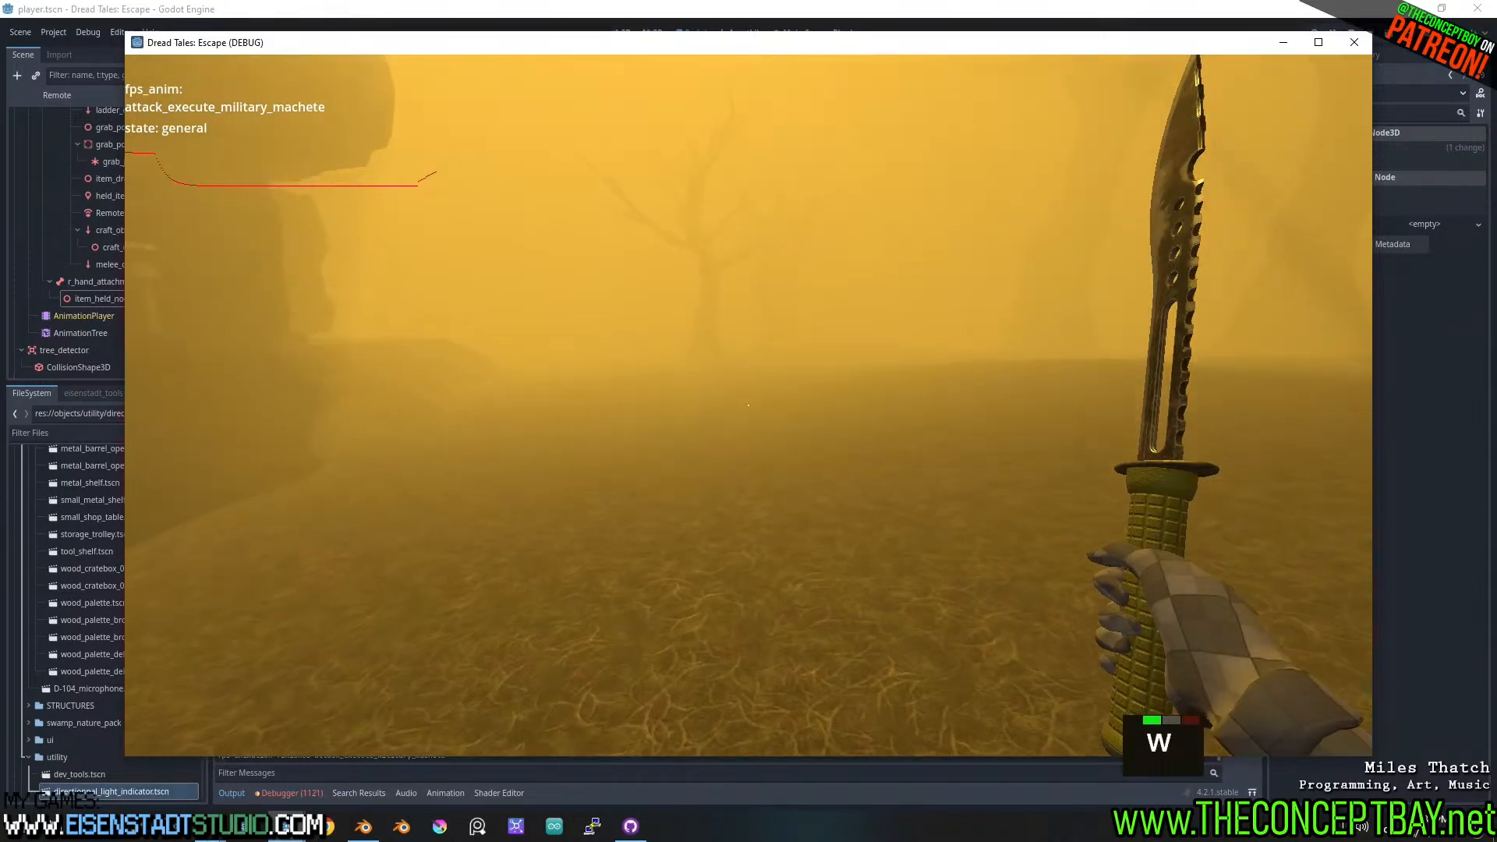
key("w")
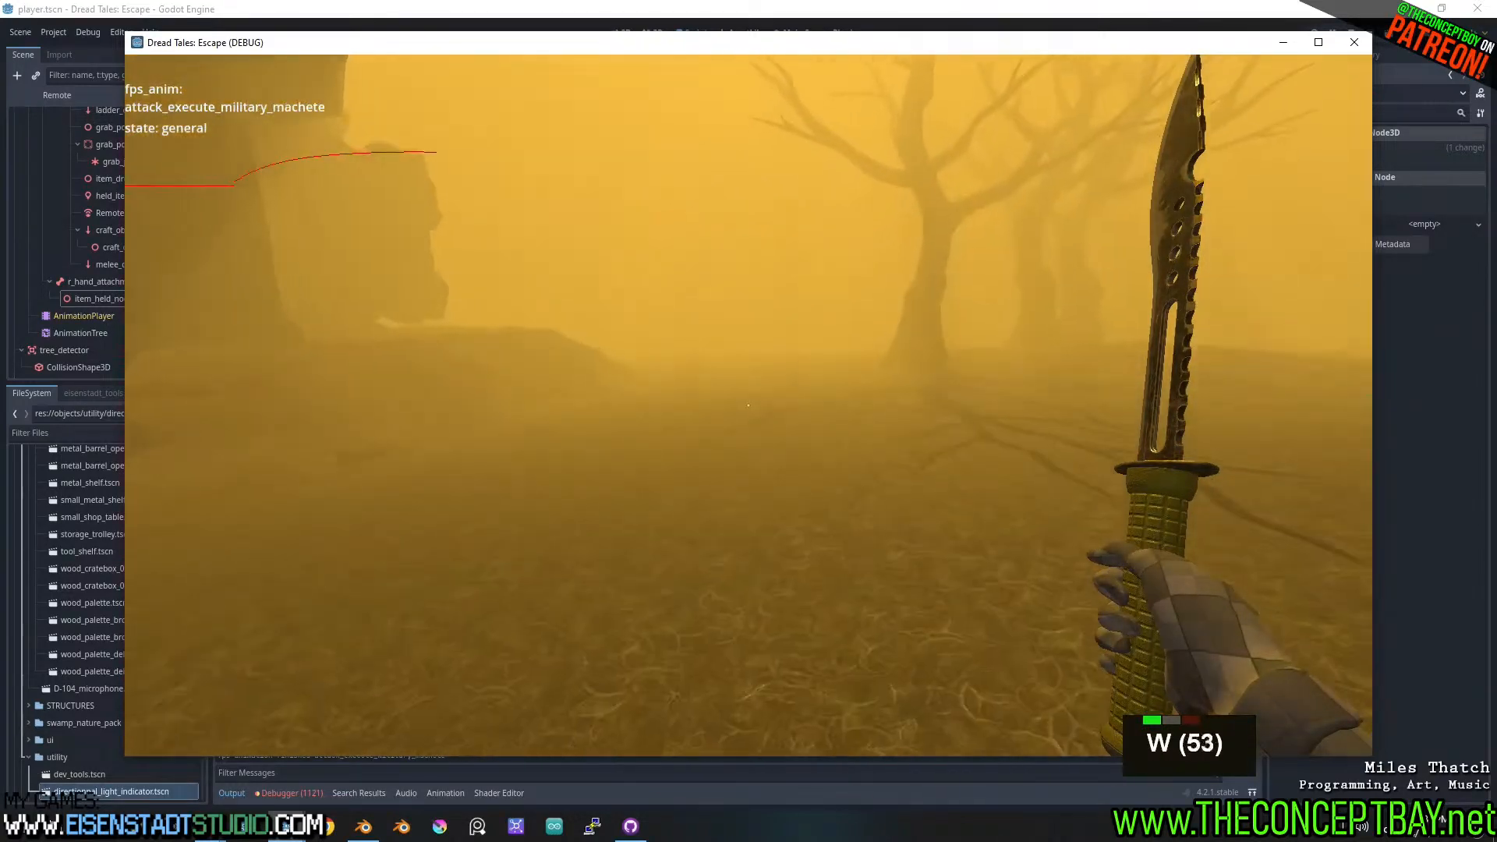
key("d")
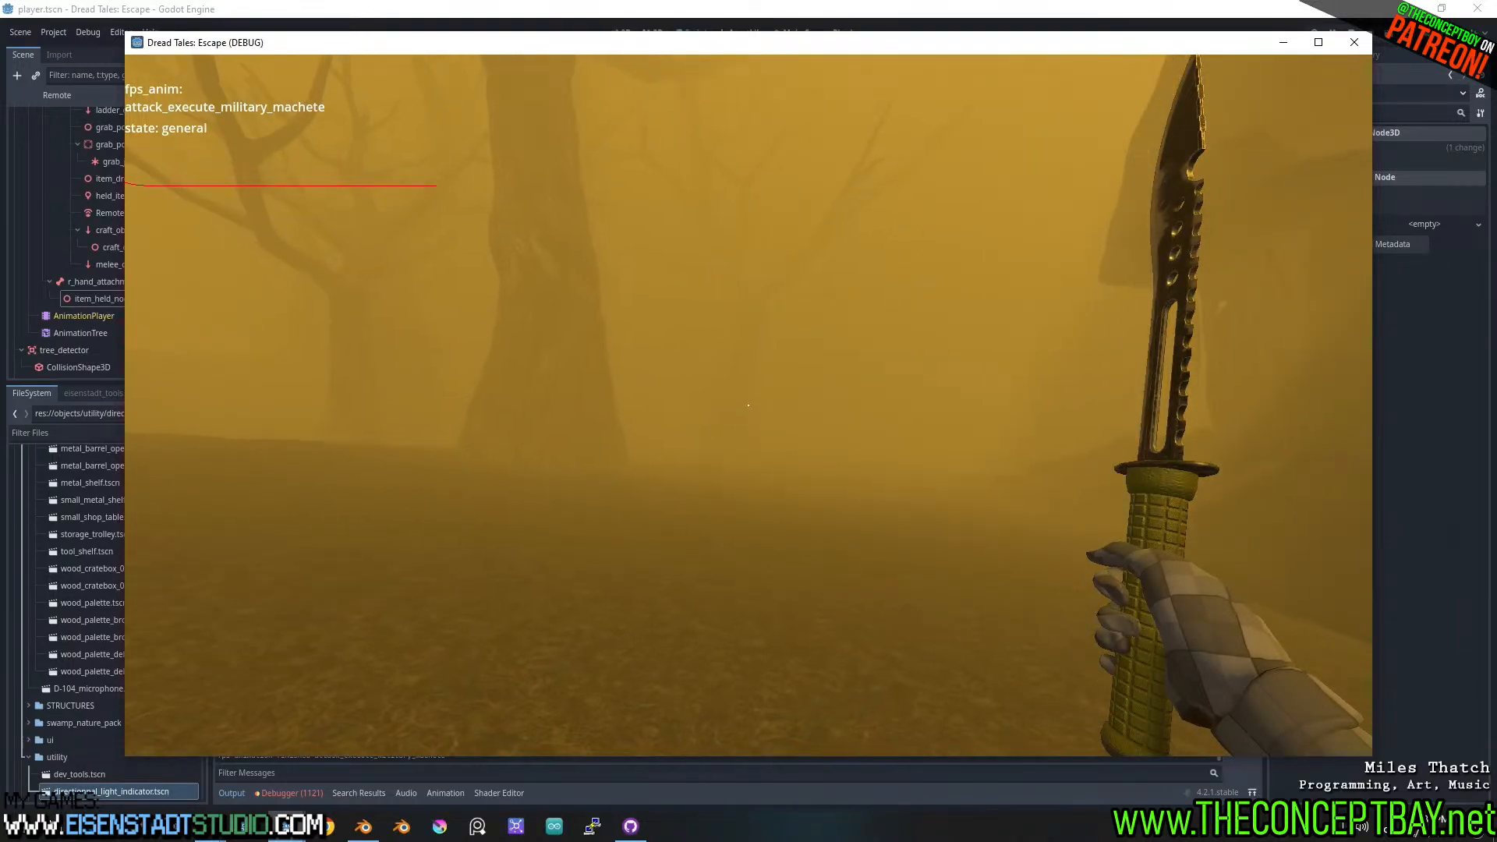
key("a")
key("w")
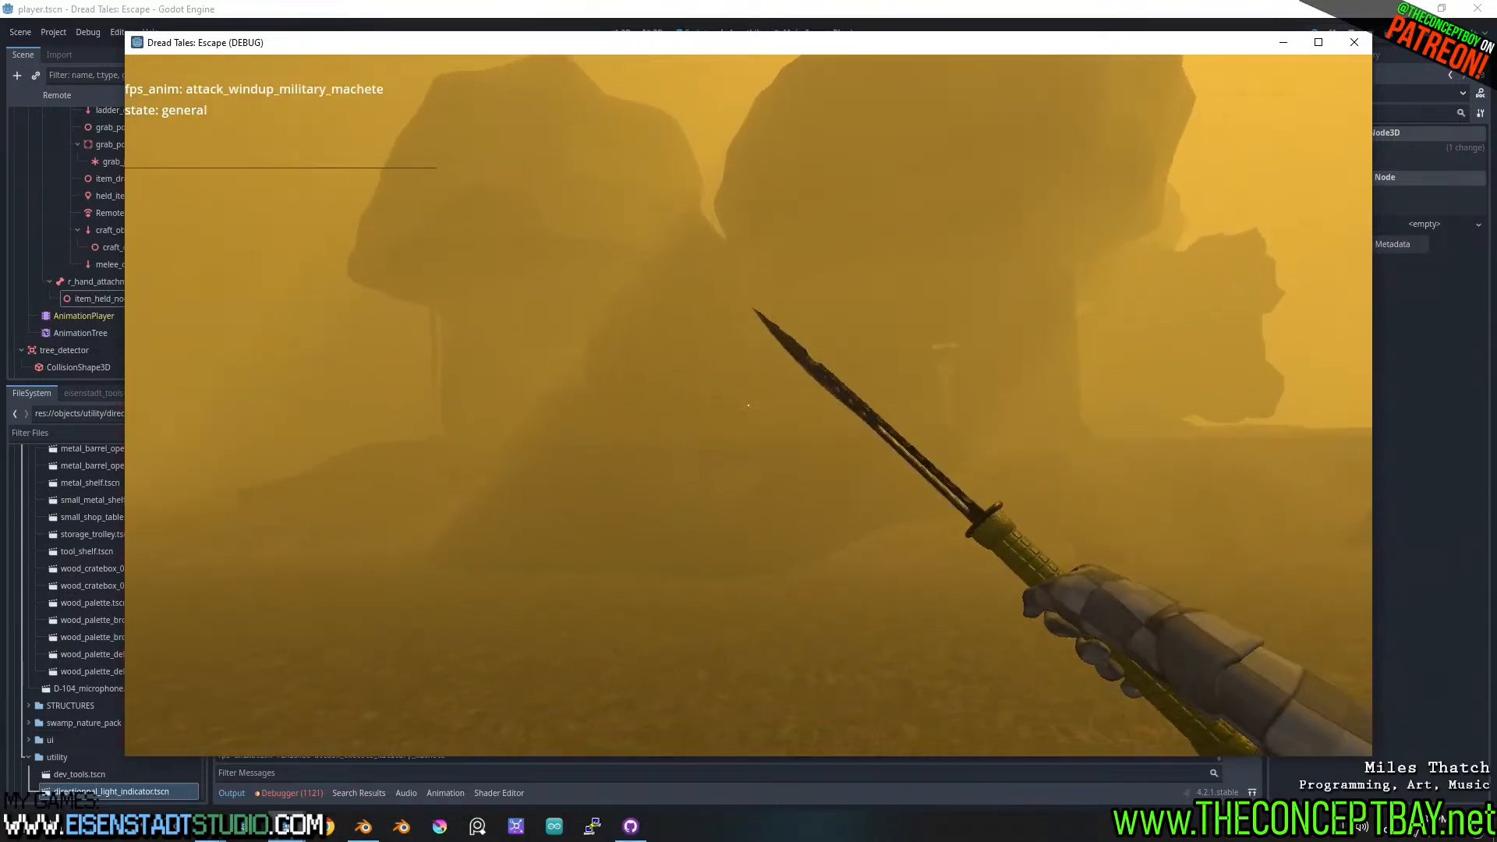
- Strafe left around the rocks while holding the machete windup to examine the raised left hand
key("a")
key("a")
key("a")
key("a")
key("a")
key("a")
key("a")
key("a")
key("a")
key("a")
key("a")
key("a")
key("a")
key("a")
key("a")
key("a")
key("a")
key("a")
key("a")
key("a")
key("a")
key("a")
key("a")
key("a")
key("a")
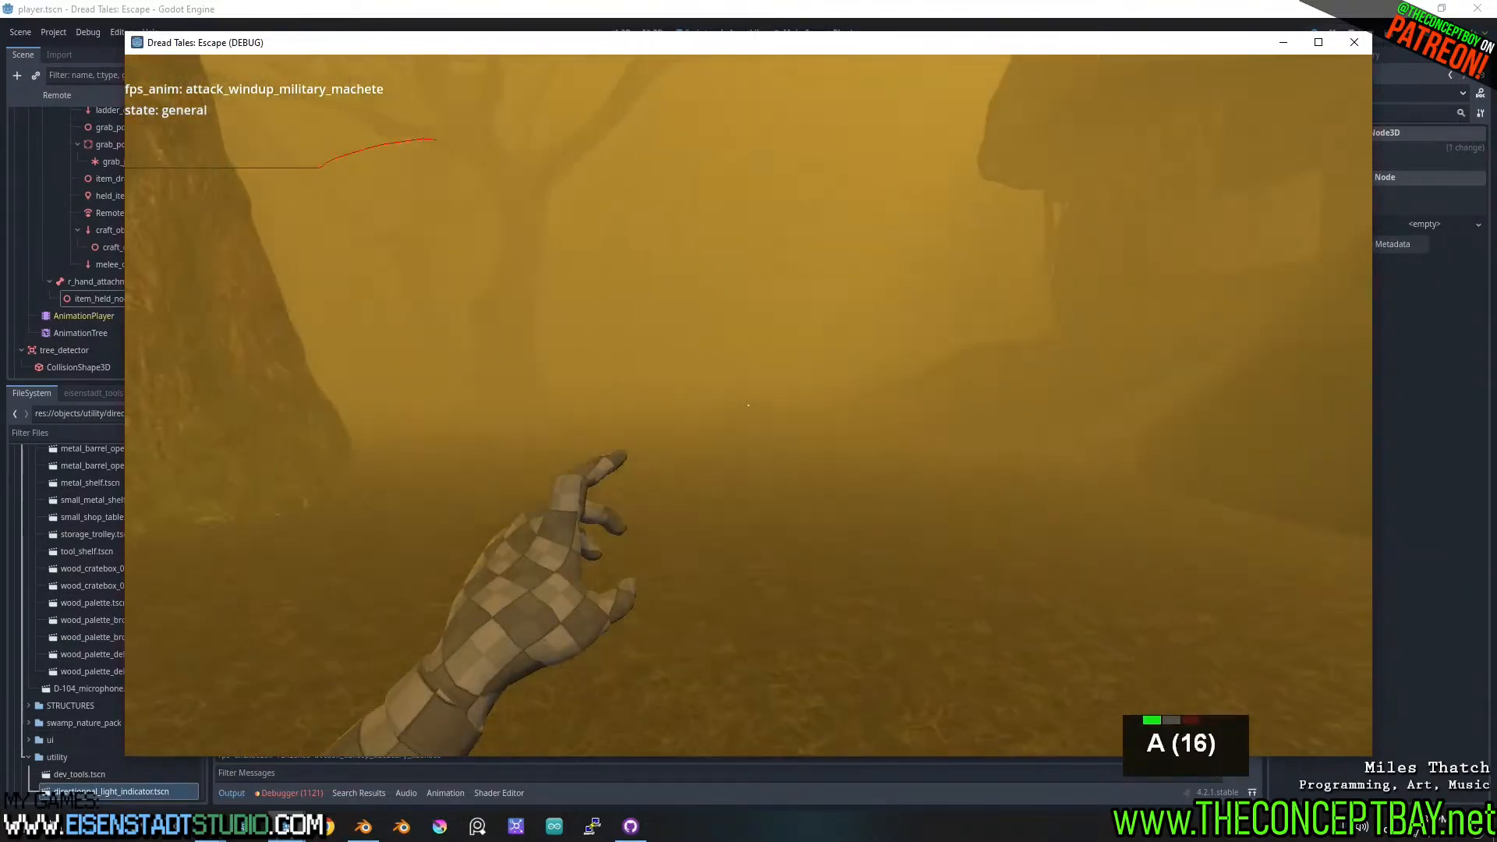
key("a")
key("a")
key("a")
key("a")
key("a")
key("a")
key("a")
key("a")
key("a")
key("a")
key("a")
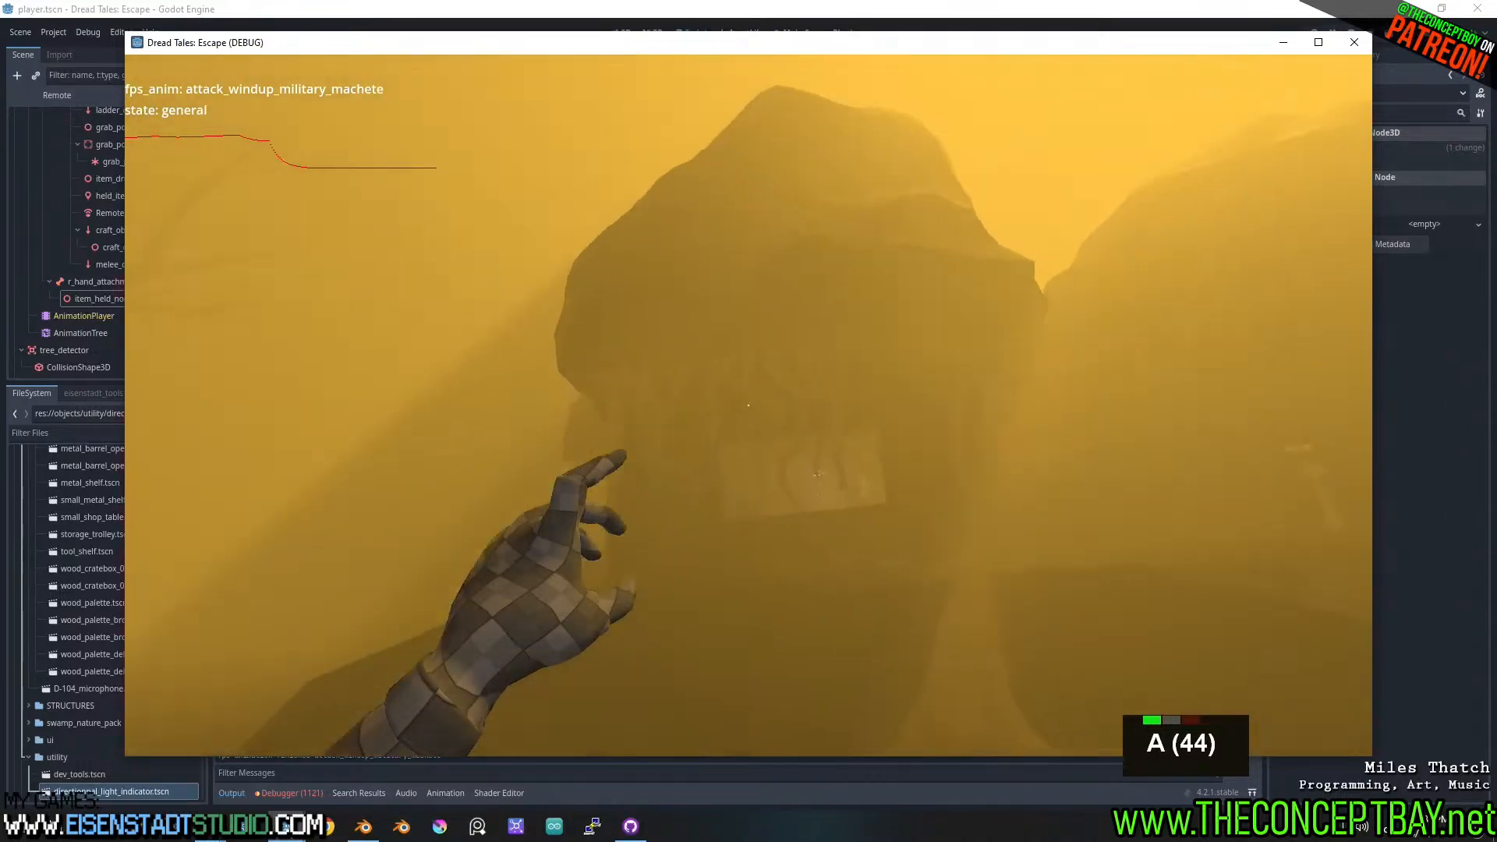
- Strafe right past the rock shelter and release the windup to examine attack_execute_military_machete during sideways movement
key("d")
key("d")
key("d")
key("d")
key("d")
key("d")
key("d")
key("d")
key("d")
key("d")
key("d")
key("d")
key("d")
key("d")
key("d")
key("d")
key("d")
key("d")
key("d")
key("d")
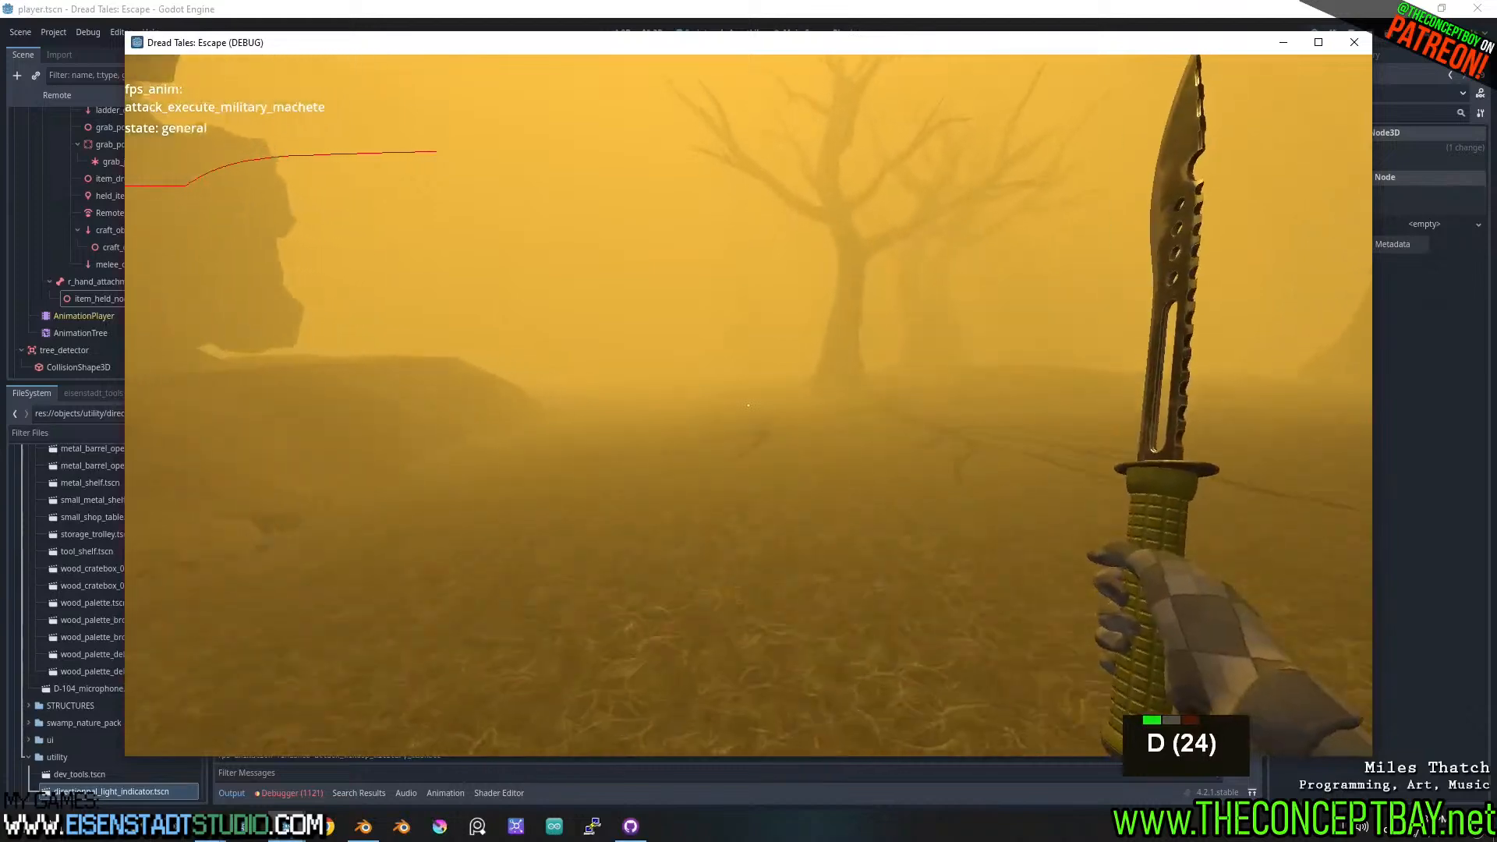
- Start another machete windup and hold it while strafing right and advancing past the rock ledge
left_click(749, 406)
key("d")
key("d")
key("d")
key("d")
key("d")
key("d")
key("d")
key("d")
key("d")
key("d")
key("d")
key("d")
key("d")
key("d")
key("d")
key("d")
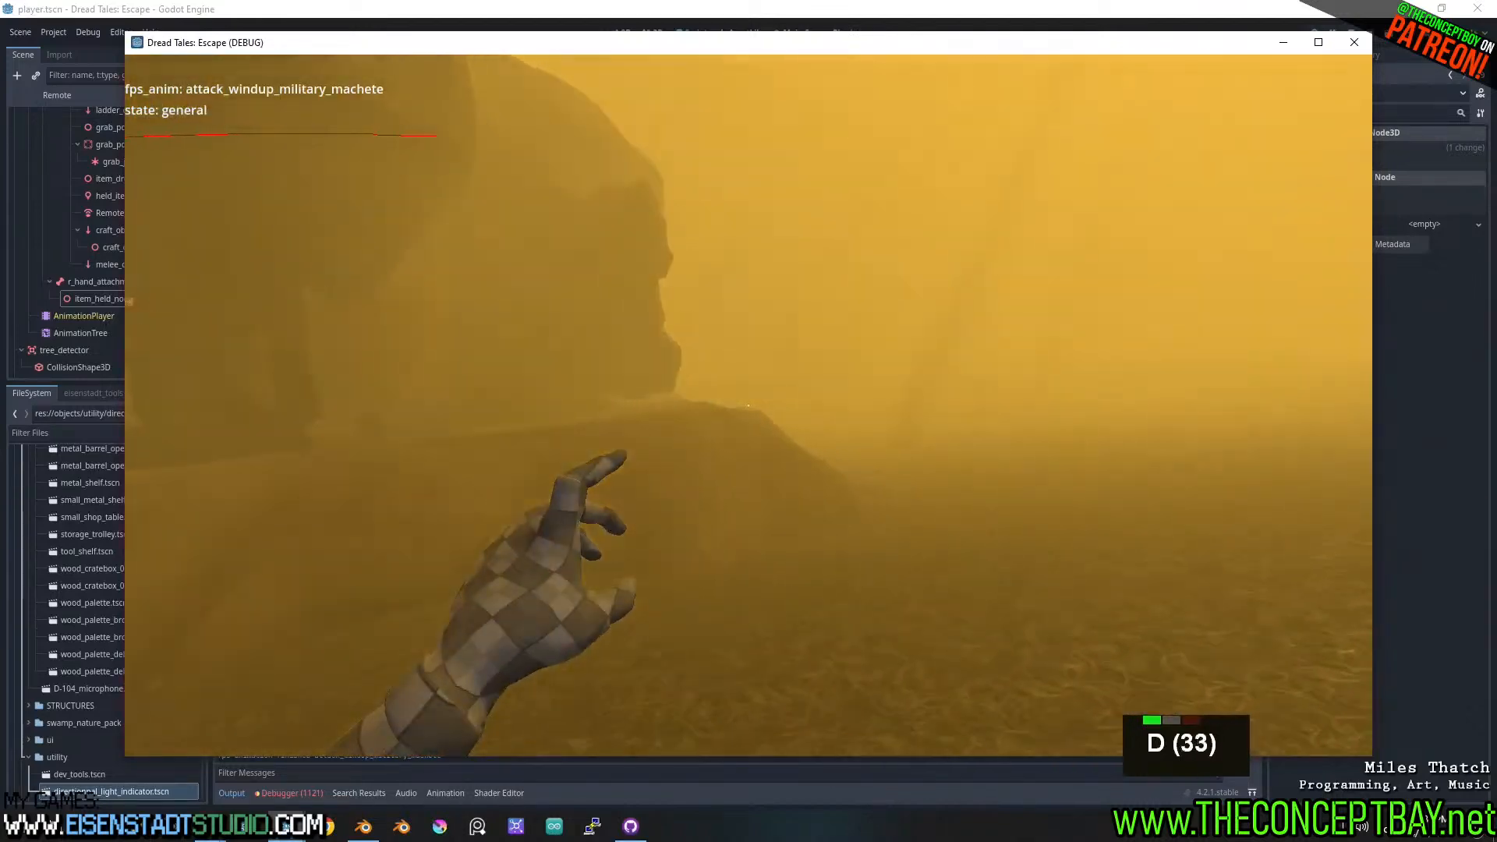
key("w")
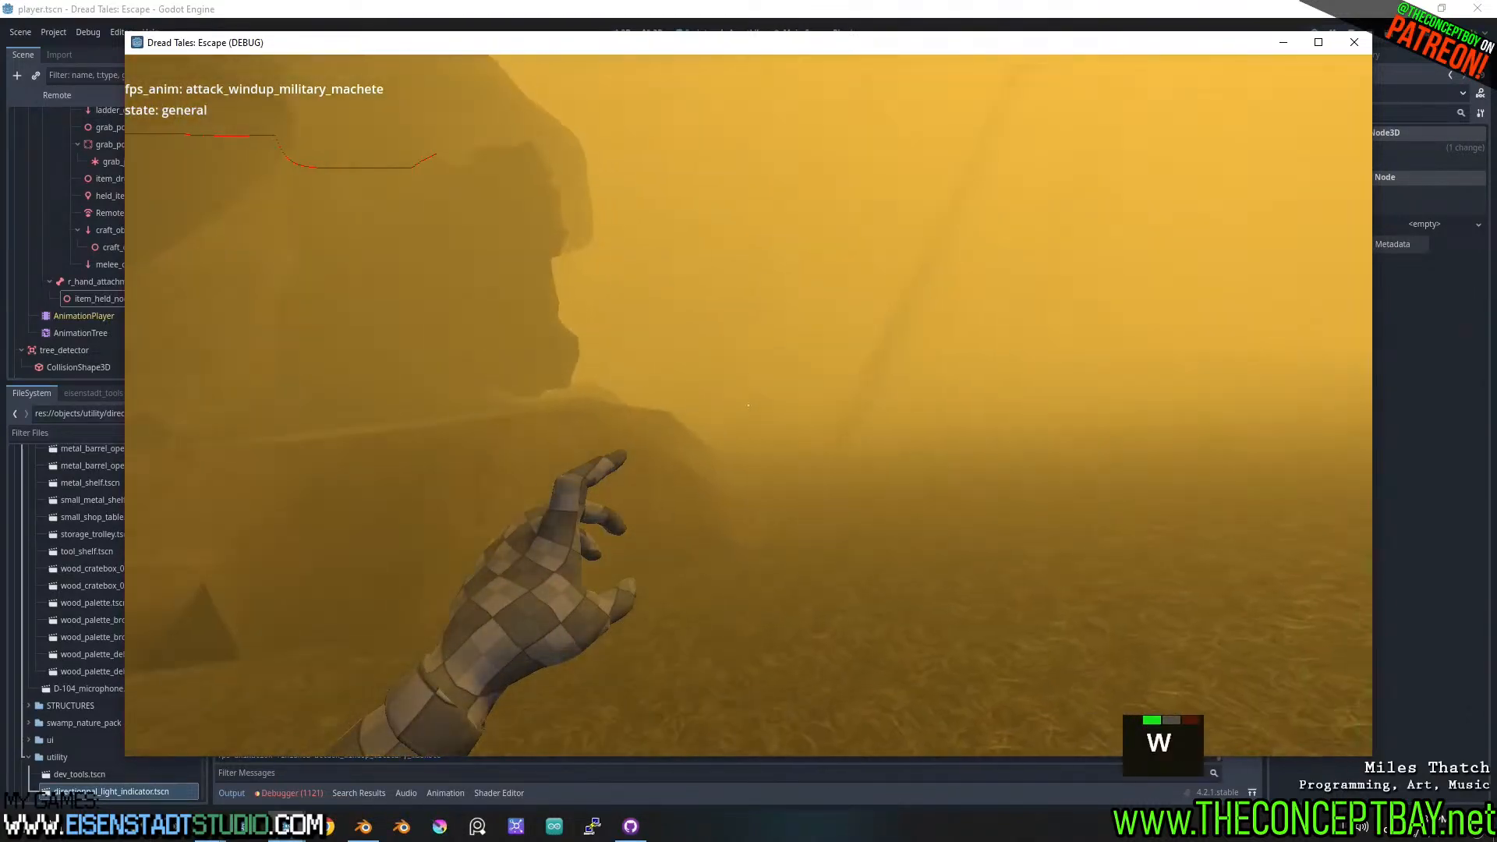
key("d")
key("d")
key("d")
key("d")
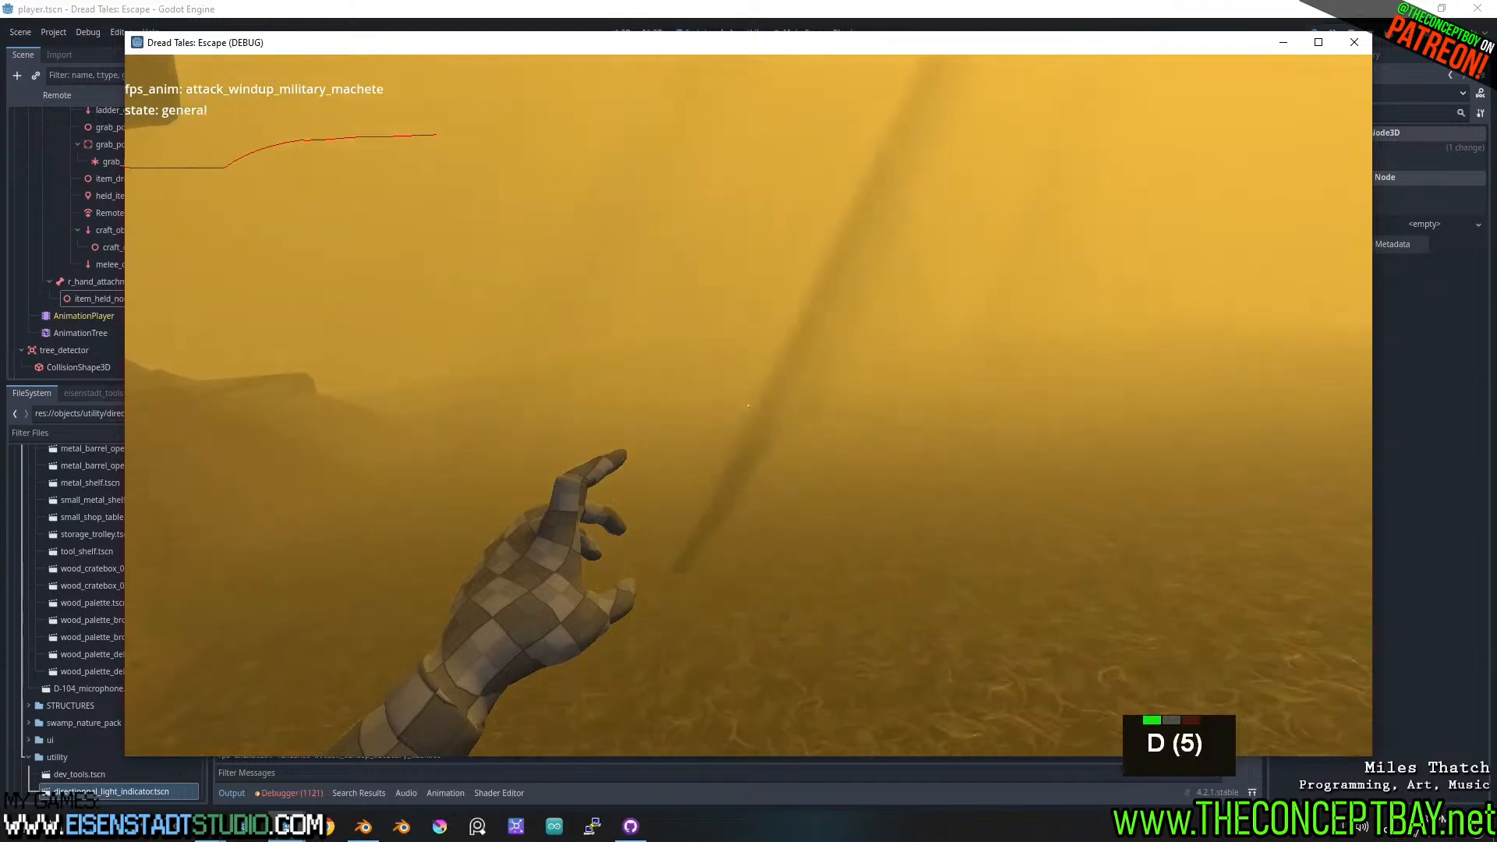
- Reverse the strafe to the left toward the foggy trees with the machete windup still held
key("a")
key("a")
key("a")
key("a")
key("a")
key("a")
key("a")
key("a")
key("a")
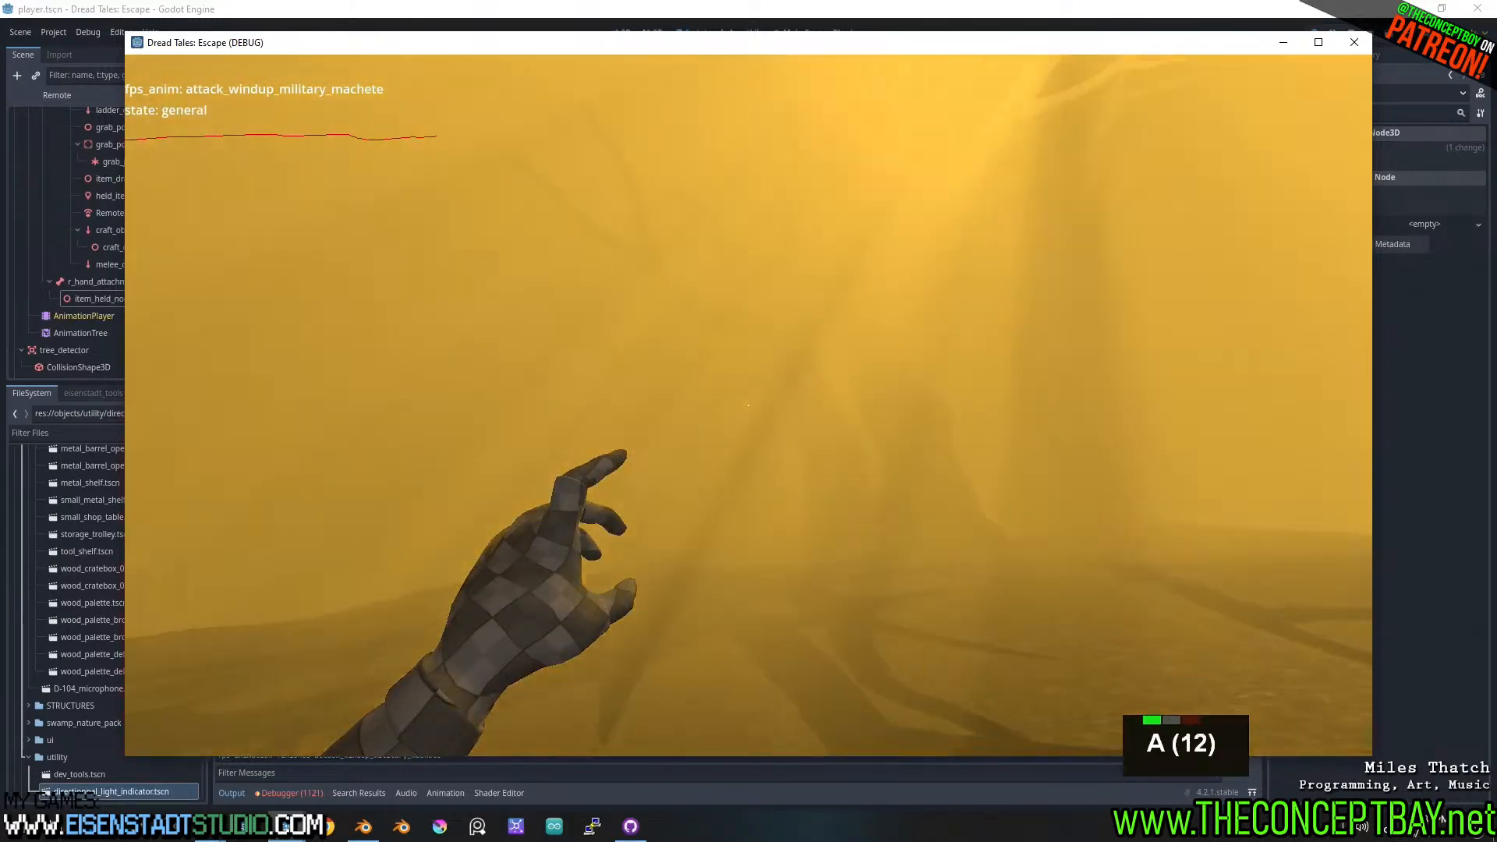
- Strafe right through the tree shadows with the windup held, then advance and release the slash facing the rock formation
key("d")
key("d")
key("d")
key("d")
key("d")
key("d")
key("d")
key("d")
key("d")
key("d")
key("d")
key("d")
key("d")
key("d")
key("d")
key("d")
key("d")
key("d")
key("d")
key("d")
key("d")
key("d")
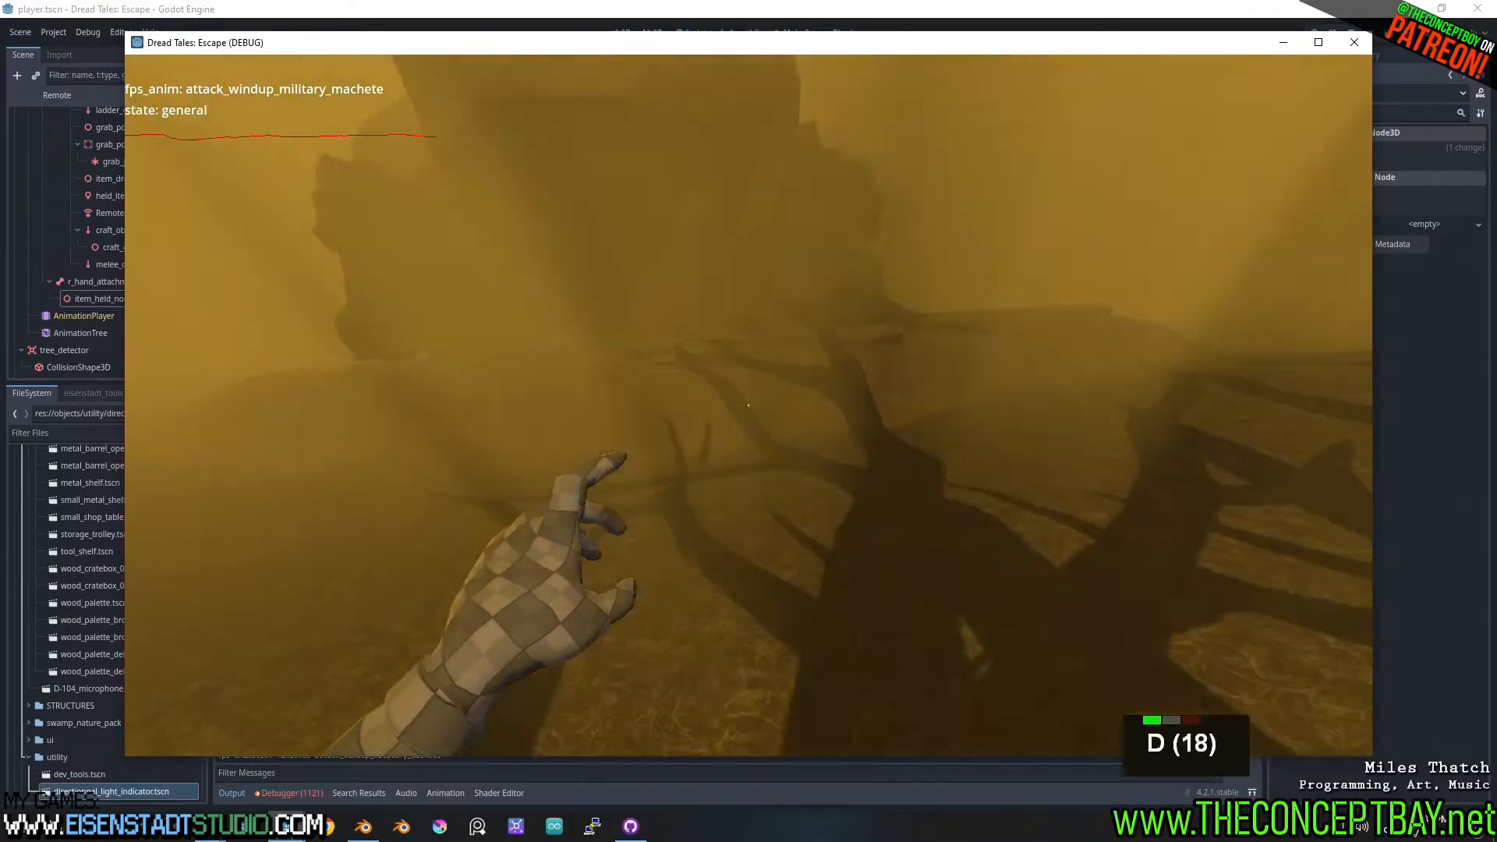
key("w")
key("d")
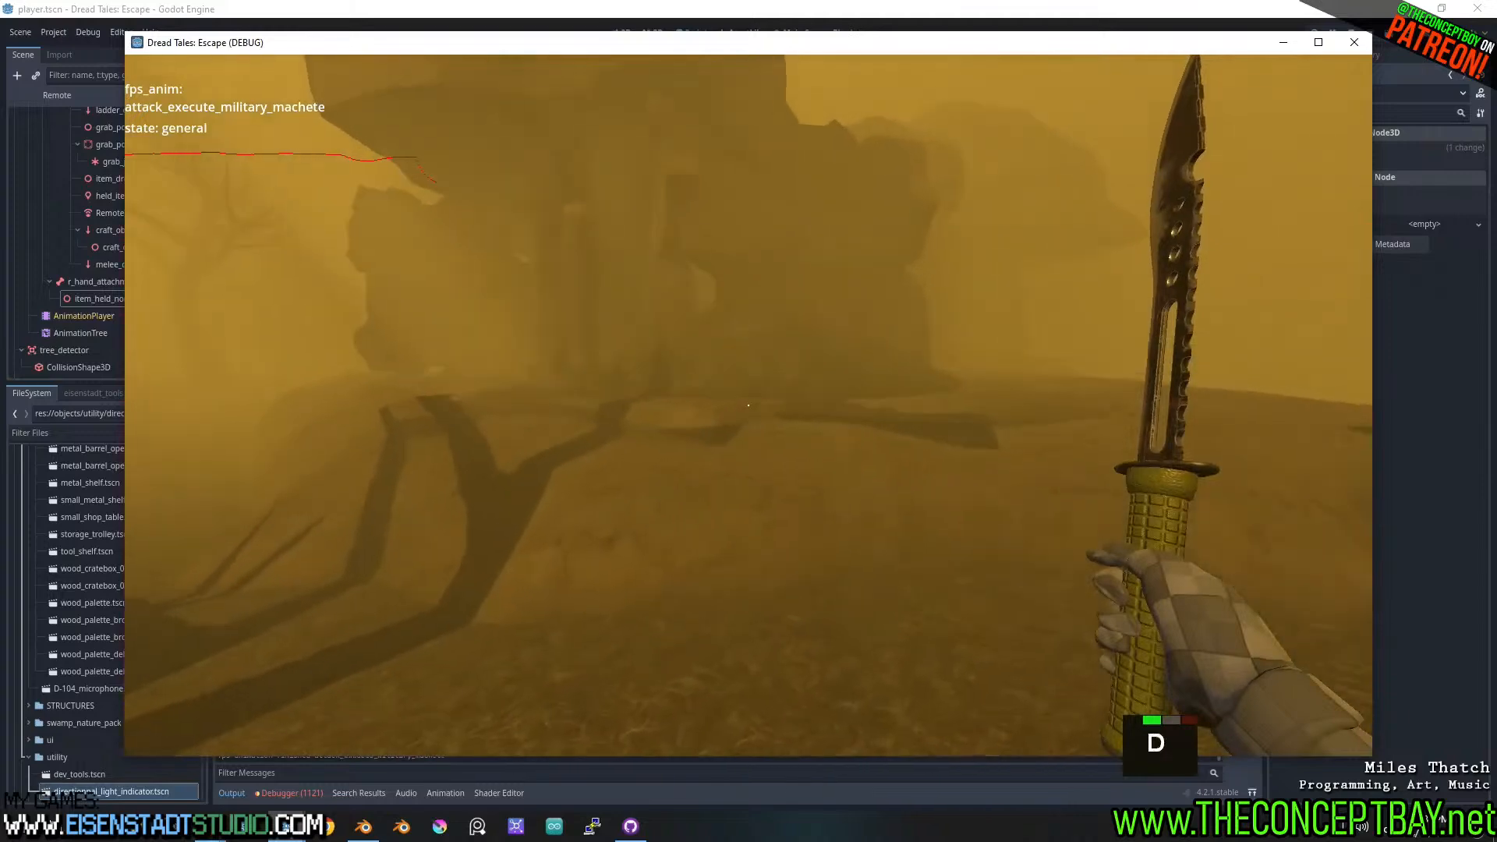
- Start another machete windup and strafe left out of the tree shadows to examine the held left-hand pose
key("w")
key("a")
key("a")
key("a")
key("a")
key("a")
key("a")
key("a")
key("a")
key("a")
key("a")
key("a")
key("a")
key("a")
key("a")
key("a")
key("a")
key("a")
key("a")
key("a")
key("a")
key("a")
key("a")
key("a")
key("a")
key("a")
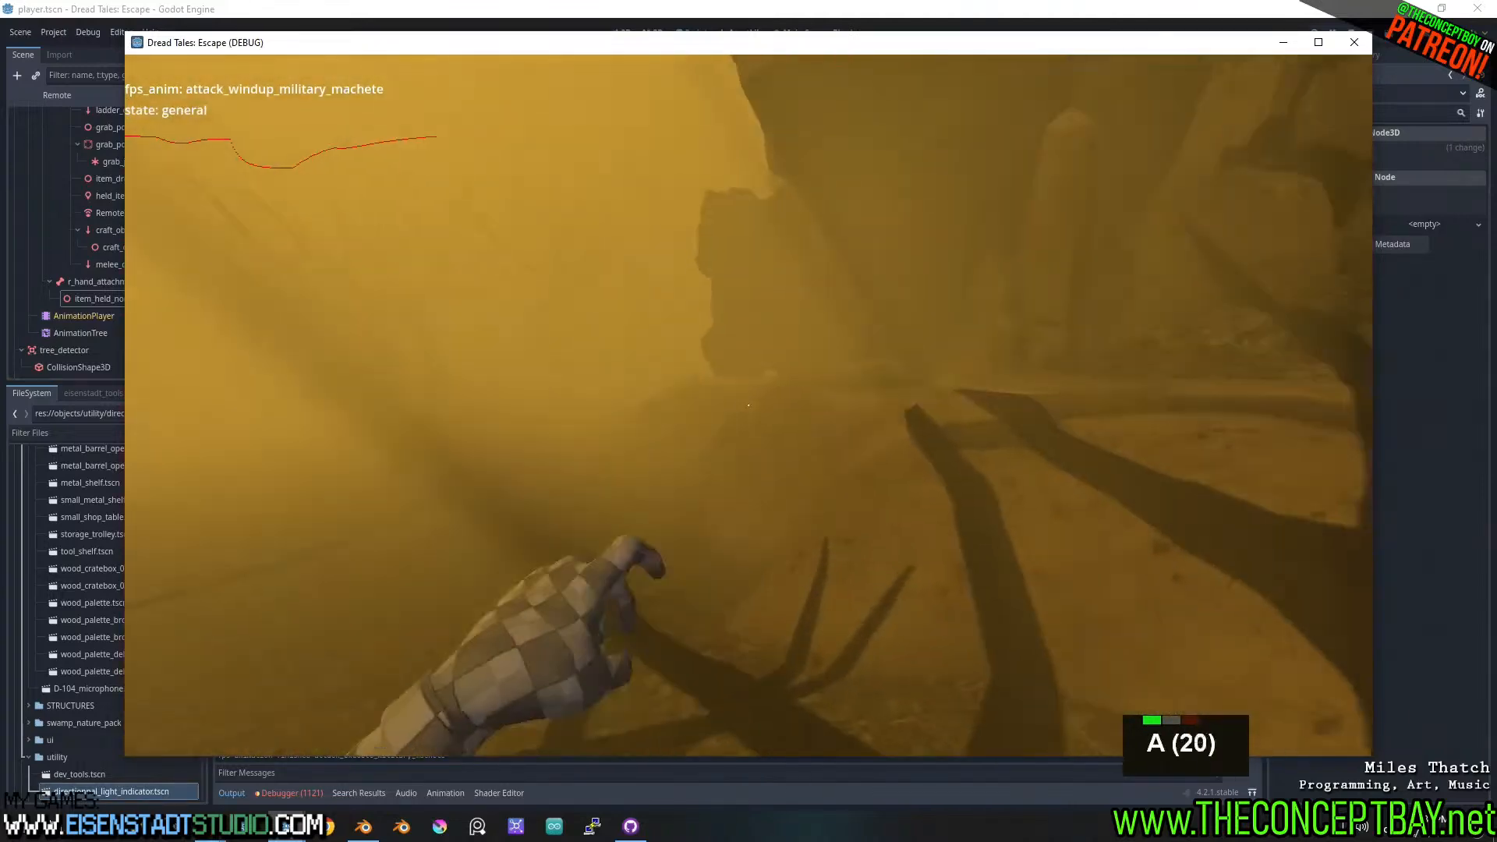
key("a")
key("a")
key("a")
key("a")
key("a")
key("a")
key("a")
key("a")
key("a")
key("a")
key("a")
key("a")
key("a")
key("a")
key("a")
key("a")
key("a")
key("a")
key("a")
key("a")
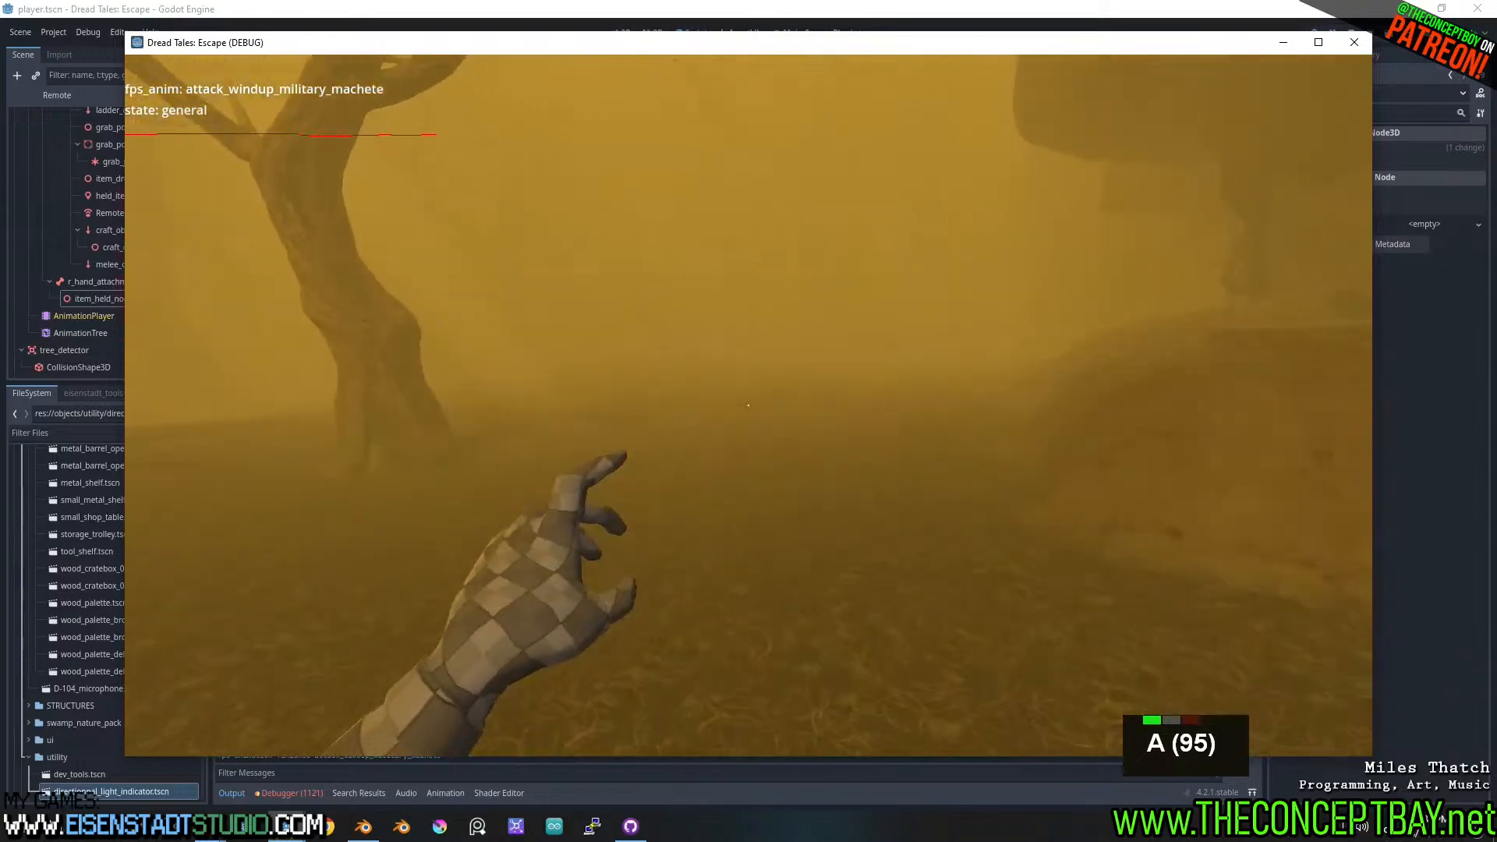
- Keep strafing left around the rock formation past the signpost with the machete windup still held
key("a")
key("a")
key("a")
key("a")
key("a")
key("a")
key("a")
key("a")
key("a")
key("a")
key("a")
key("a")
key("a")
key("a")
key("a")
key("a")
key("a")
key("a")
key("a")
key("a")
key("a")
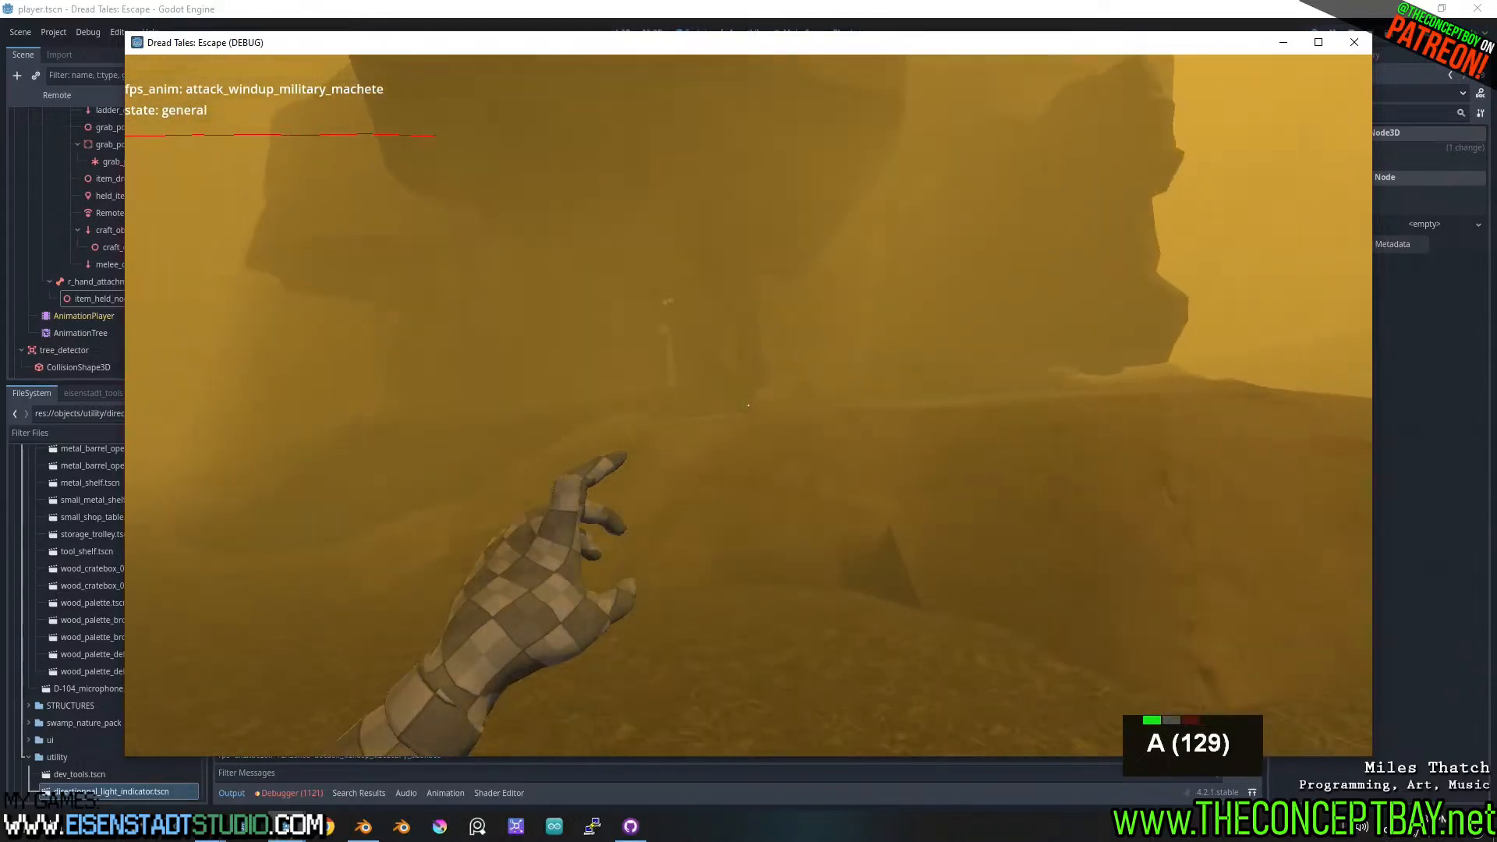
key("a")
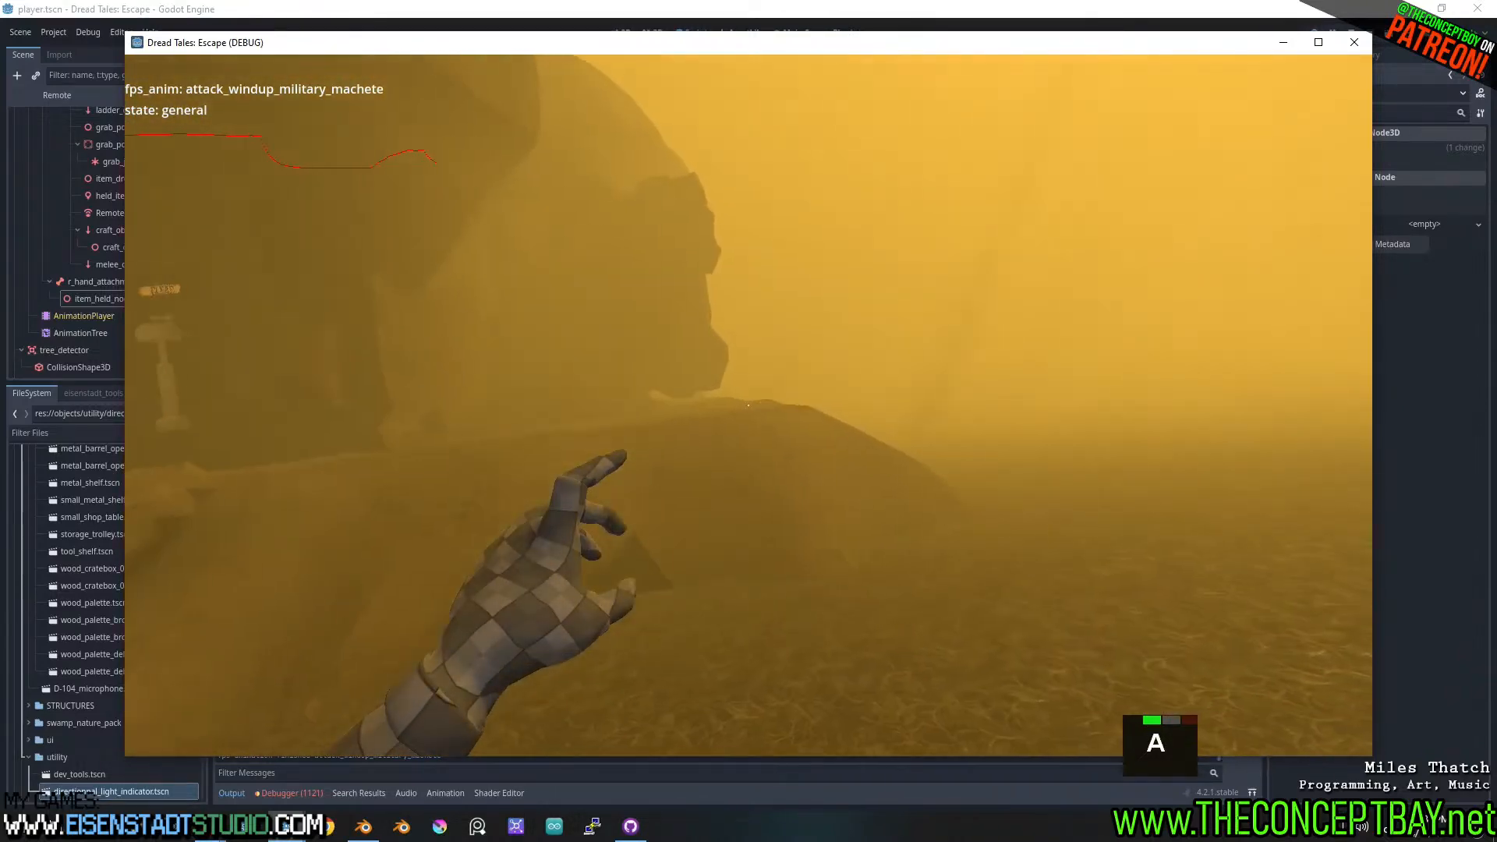
- Advance toward the foggy trees beside the rock overhang and release the slash to examine attack_execute_military_machete while moving forward
key("w")
key("w")
key("w")
key("w")
key("w")
key("w")
key("w")
key("w")
key("w")
key("w")
key("w")
key("w")
key("w")
key("w")
key("w")
key("w")
key("w")
key("w")
key("w")
key("w")
key("w")
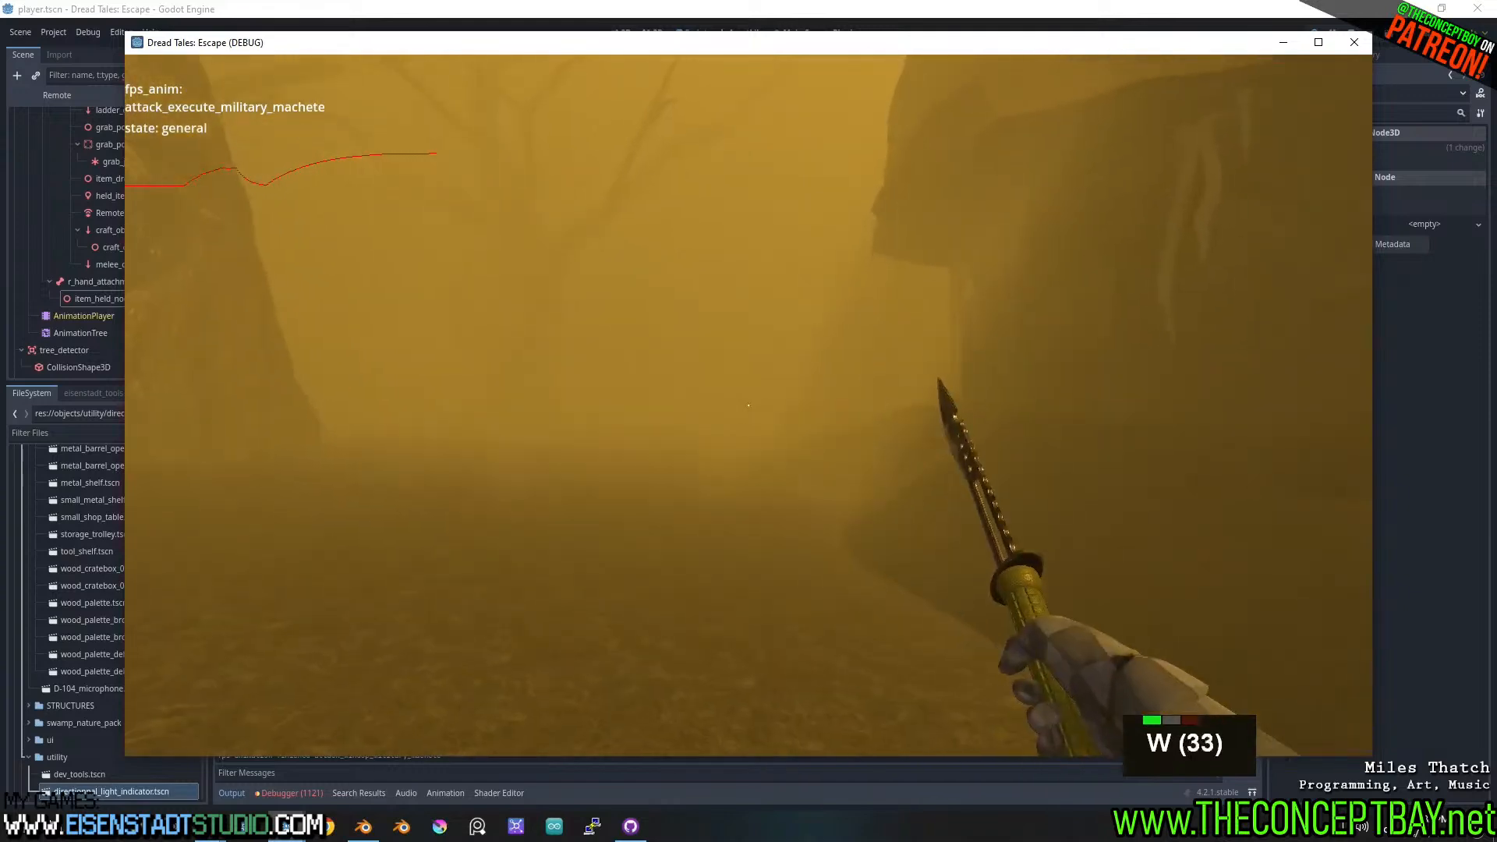
left_click(748, 405)
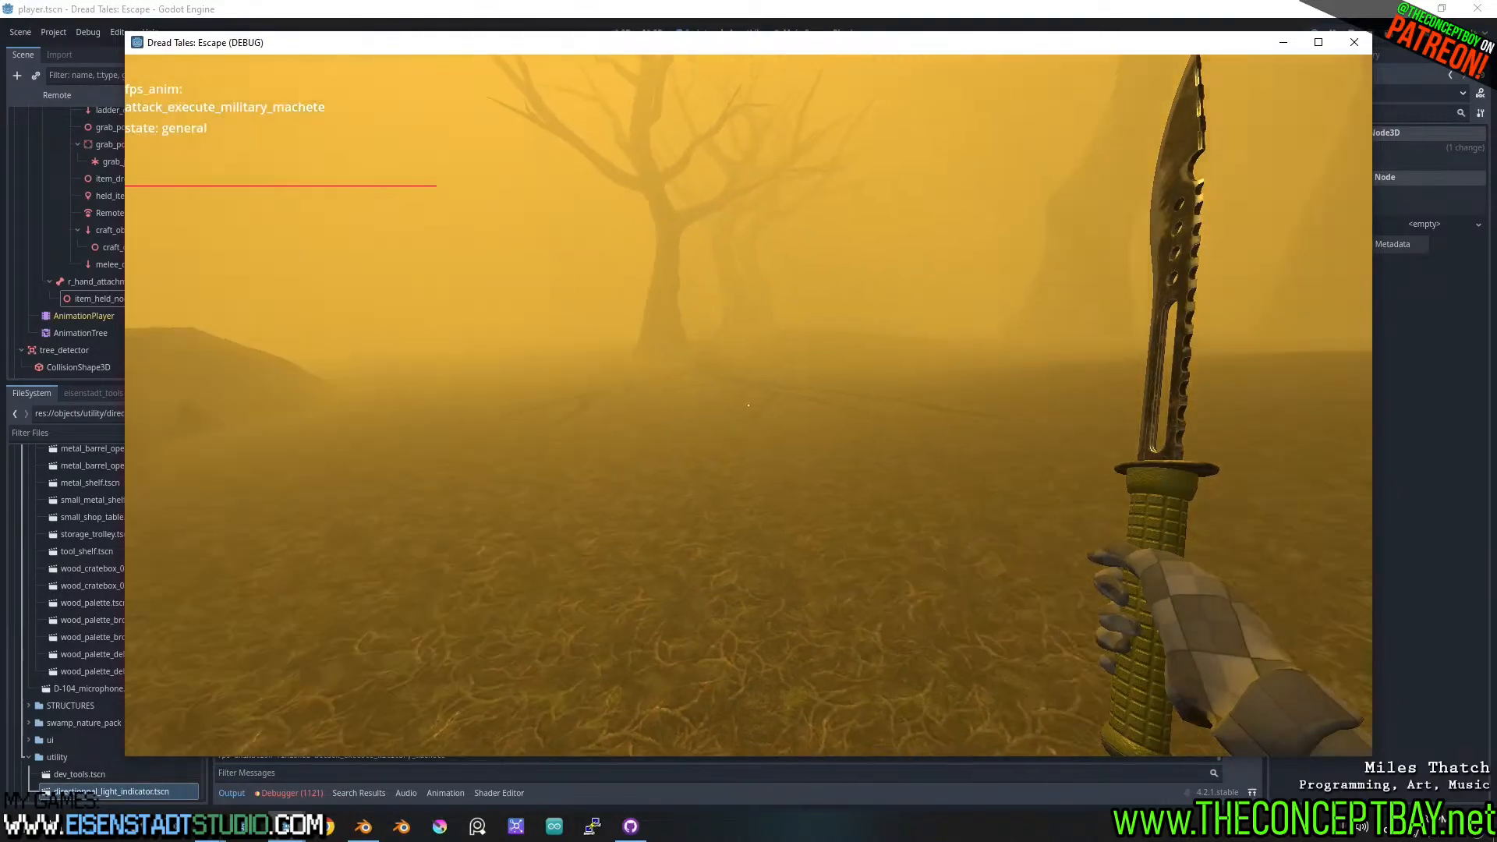
- Hold a new machete windup while advancing under the rock overhang up to the opening with the lit striped crate
left_click(748, 405)
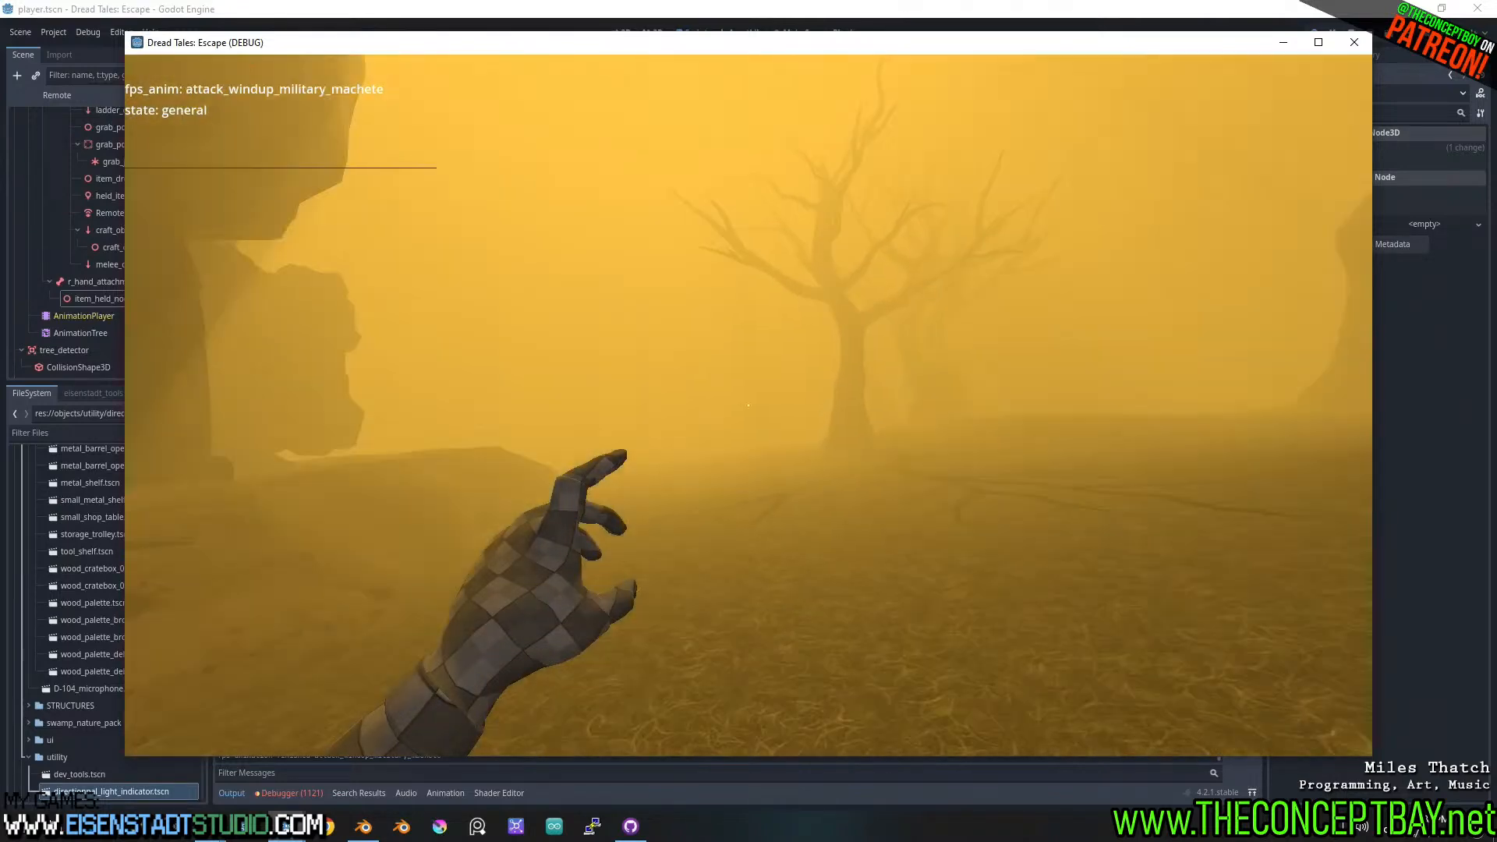
key("w")
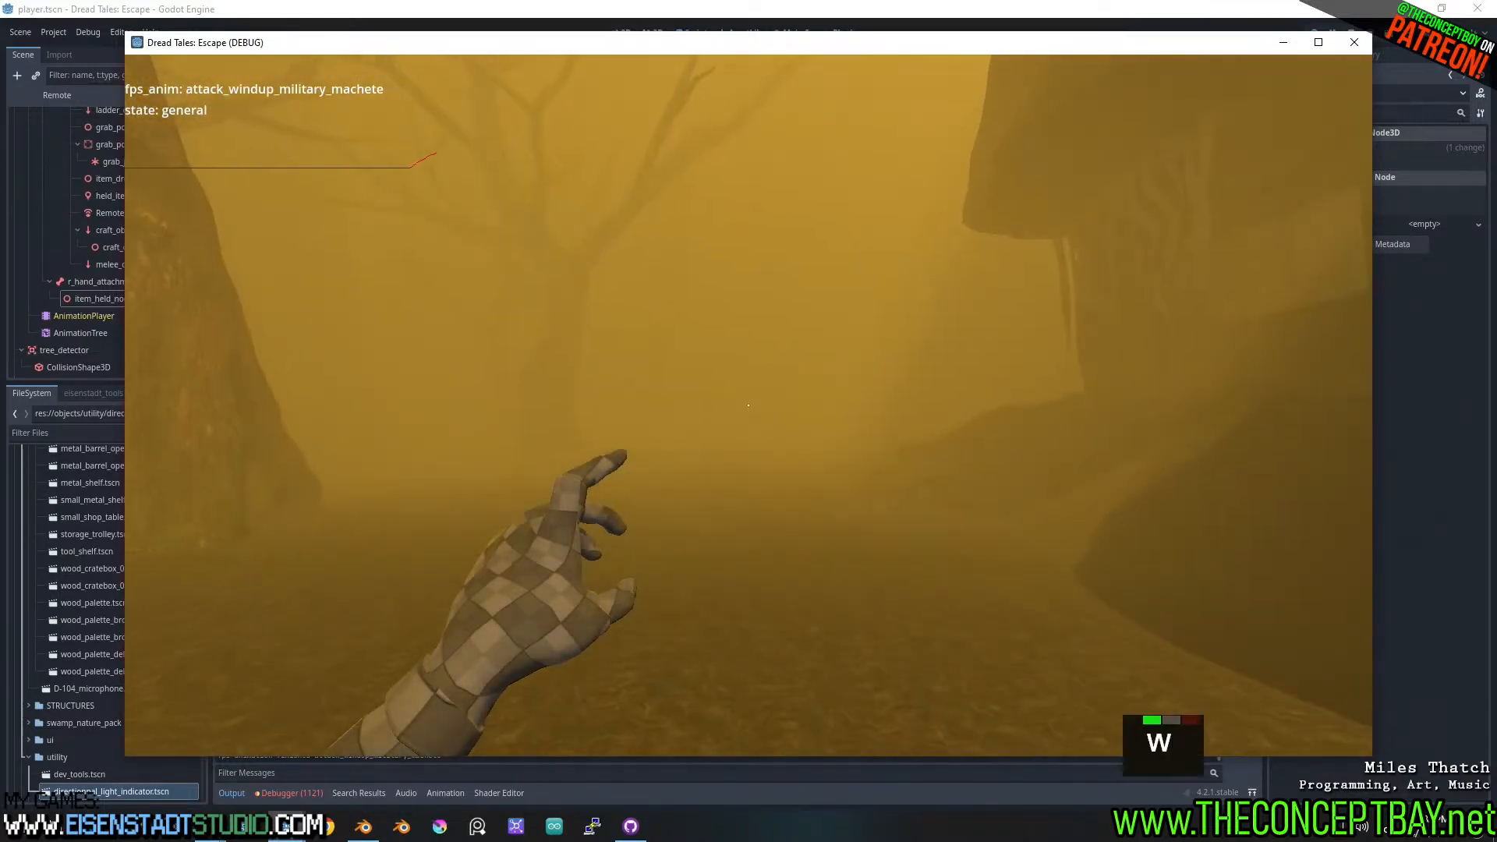
key("a")
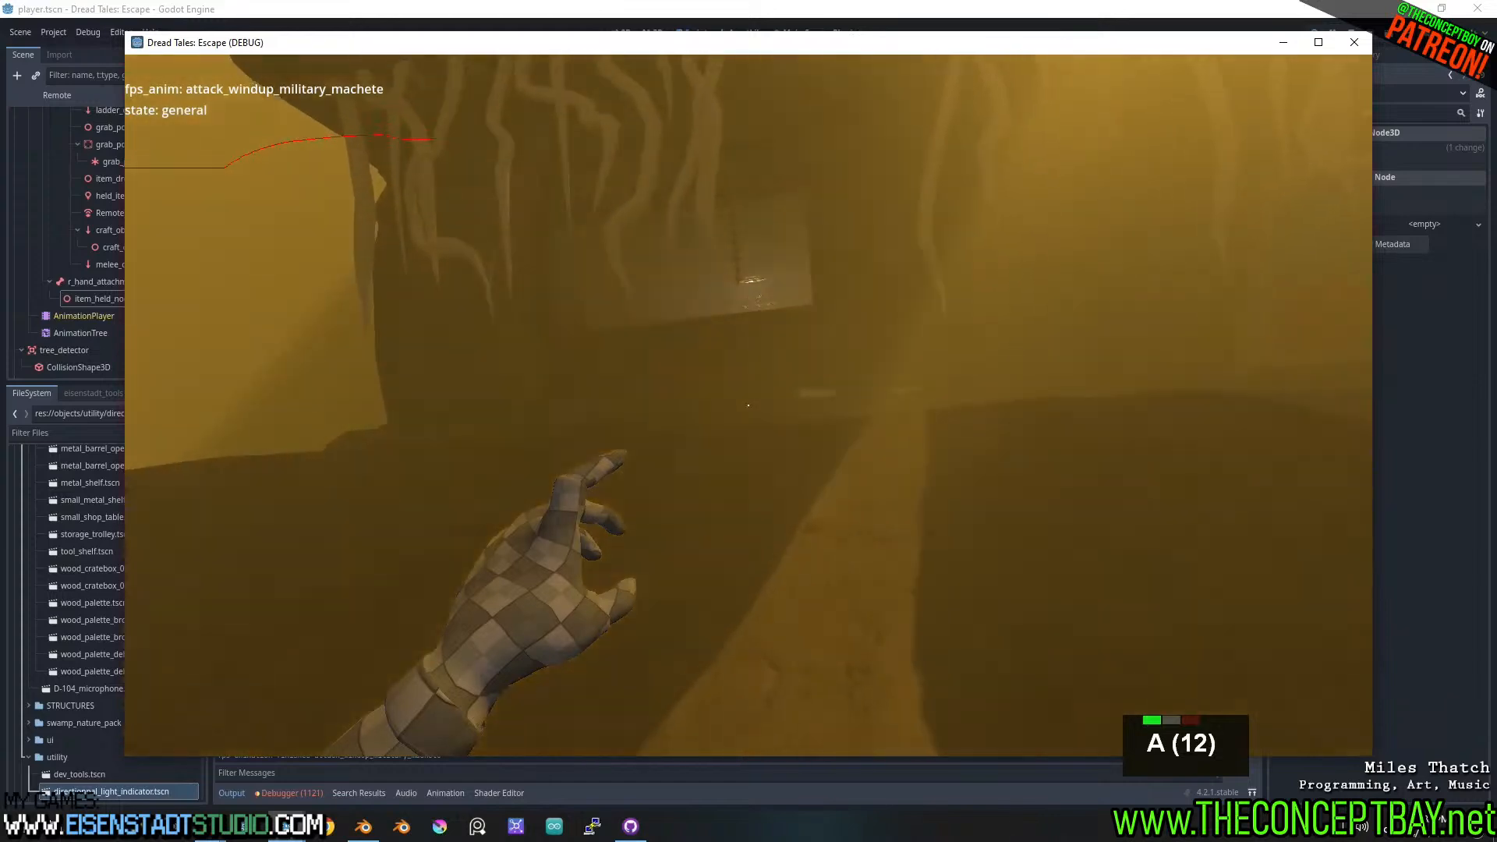
key("d")
key("w")
key("w")
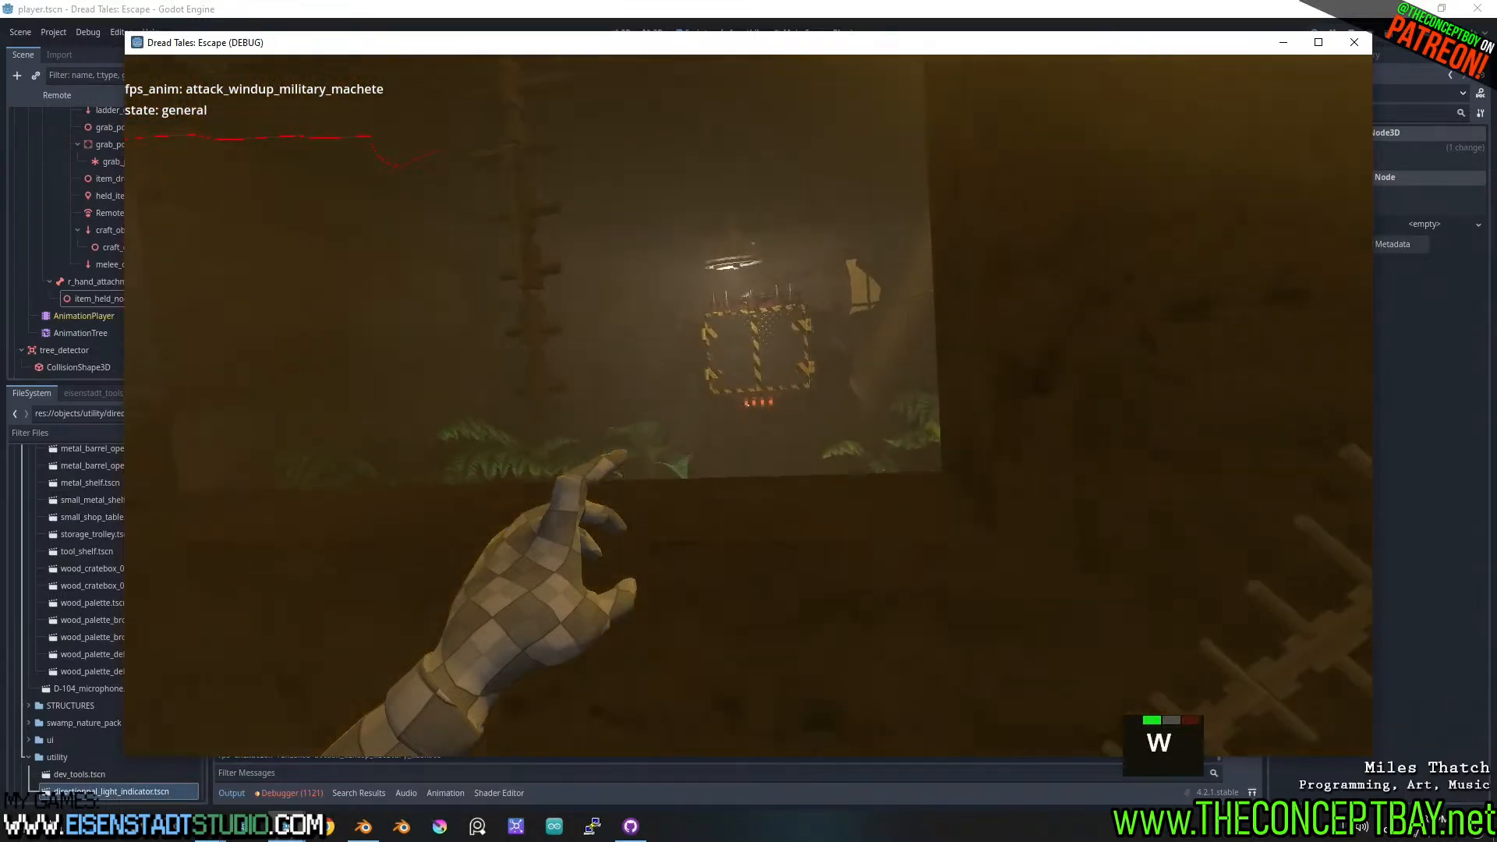
- Move back and forth along the fern chamber's opening to examine the windup pose in the dark area
key("a")
key("a")
key("a")
key("a")
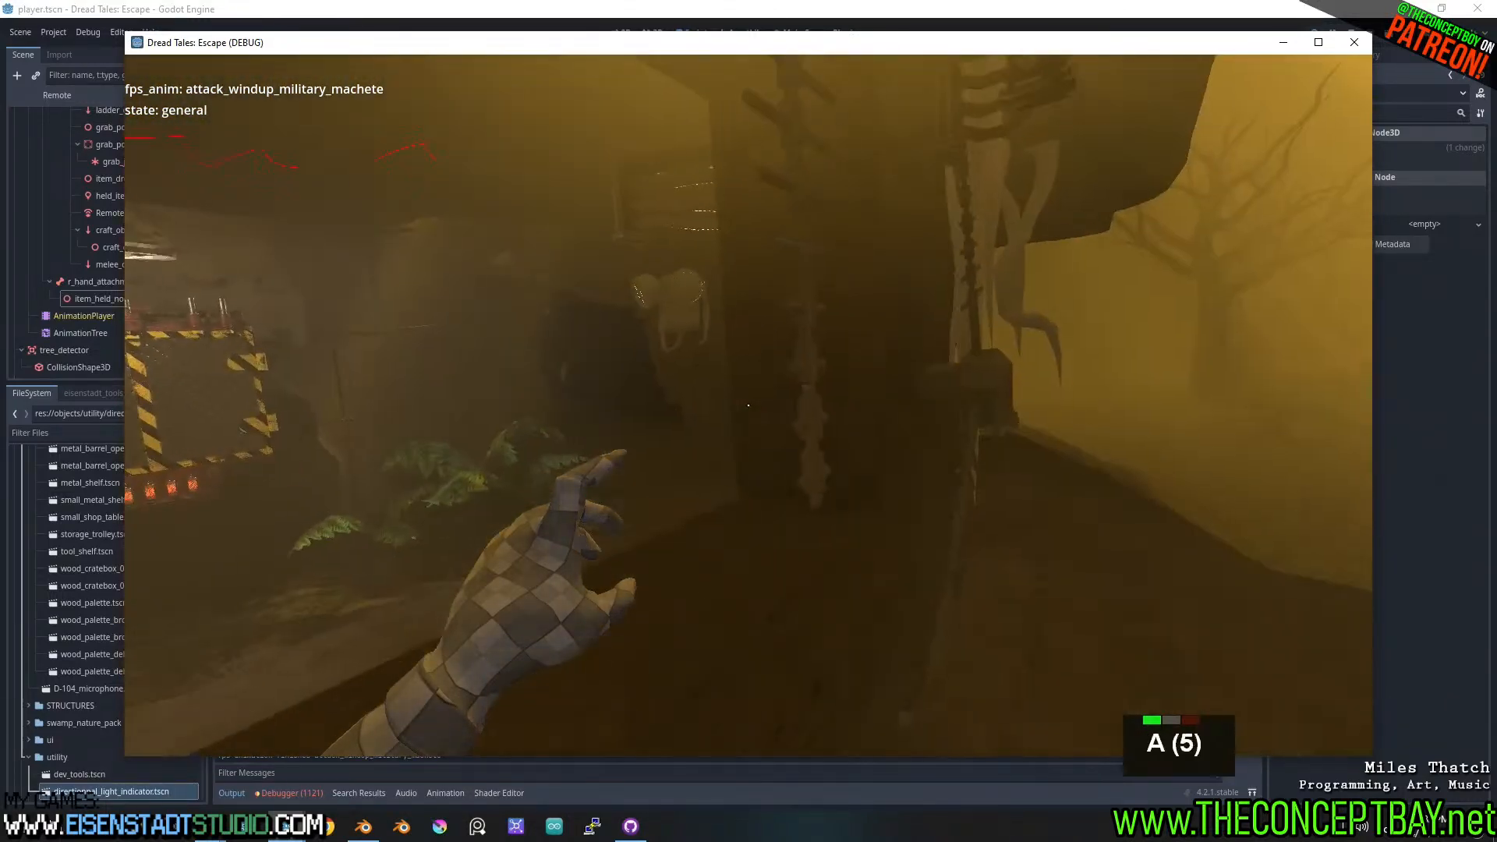
key("w")
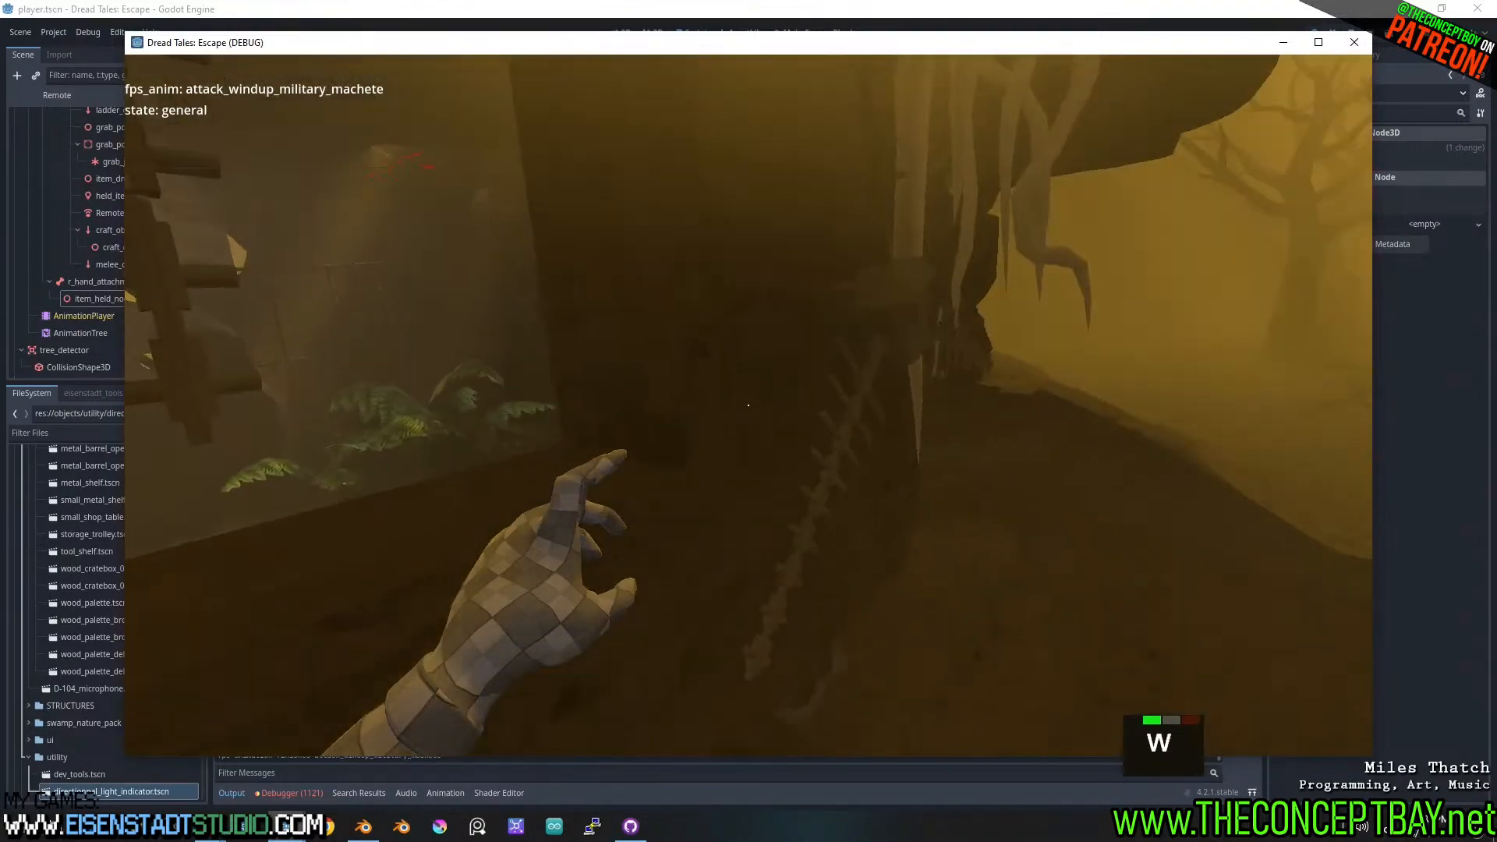
key("a")
key("w")
key("d")
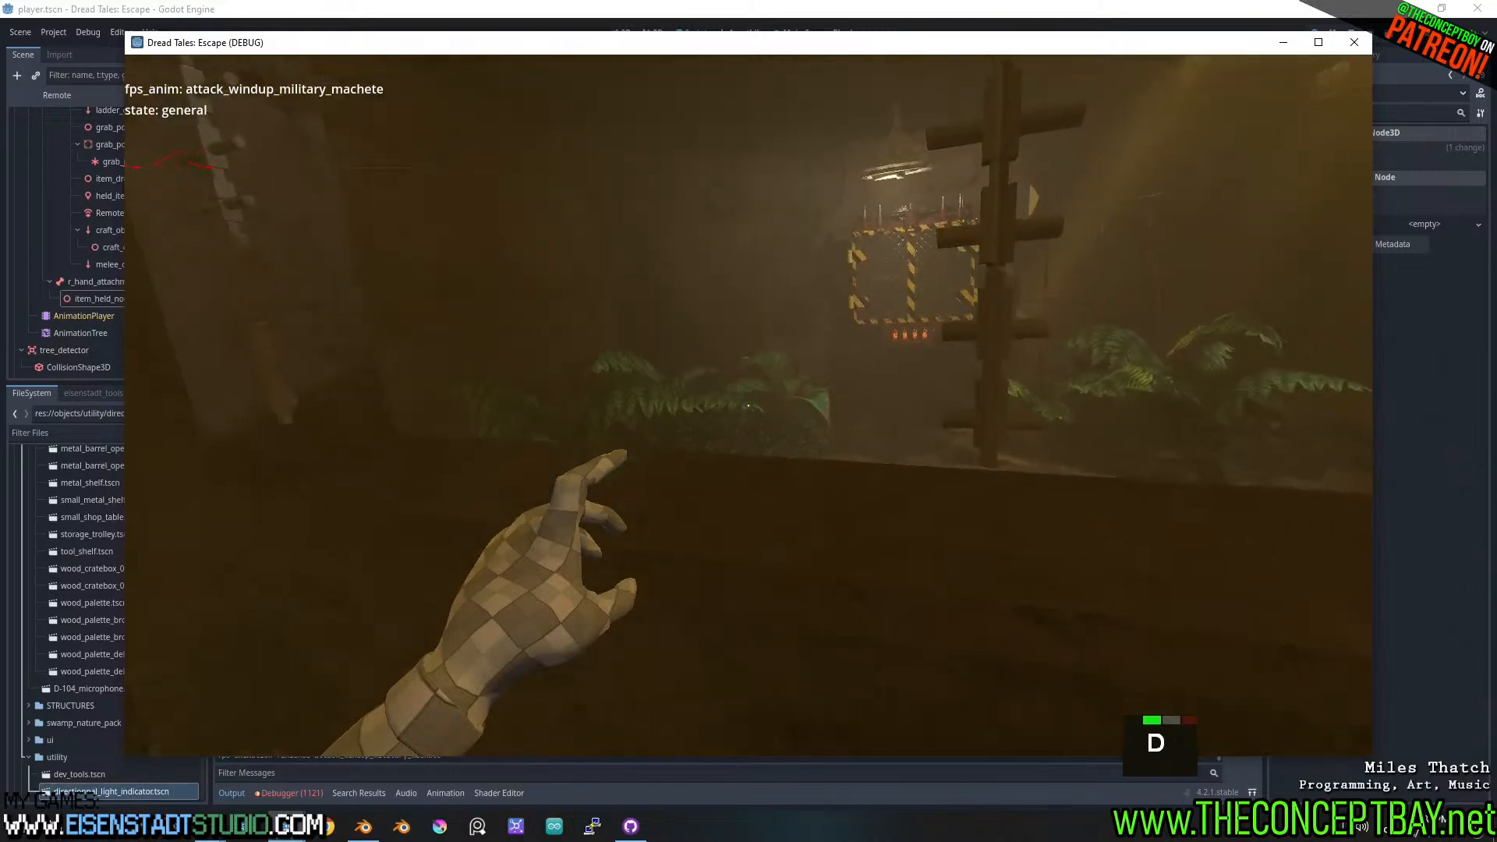
key("w")
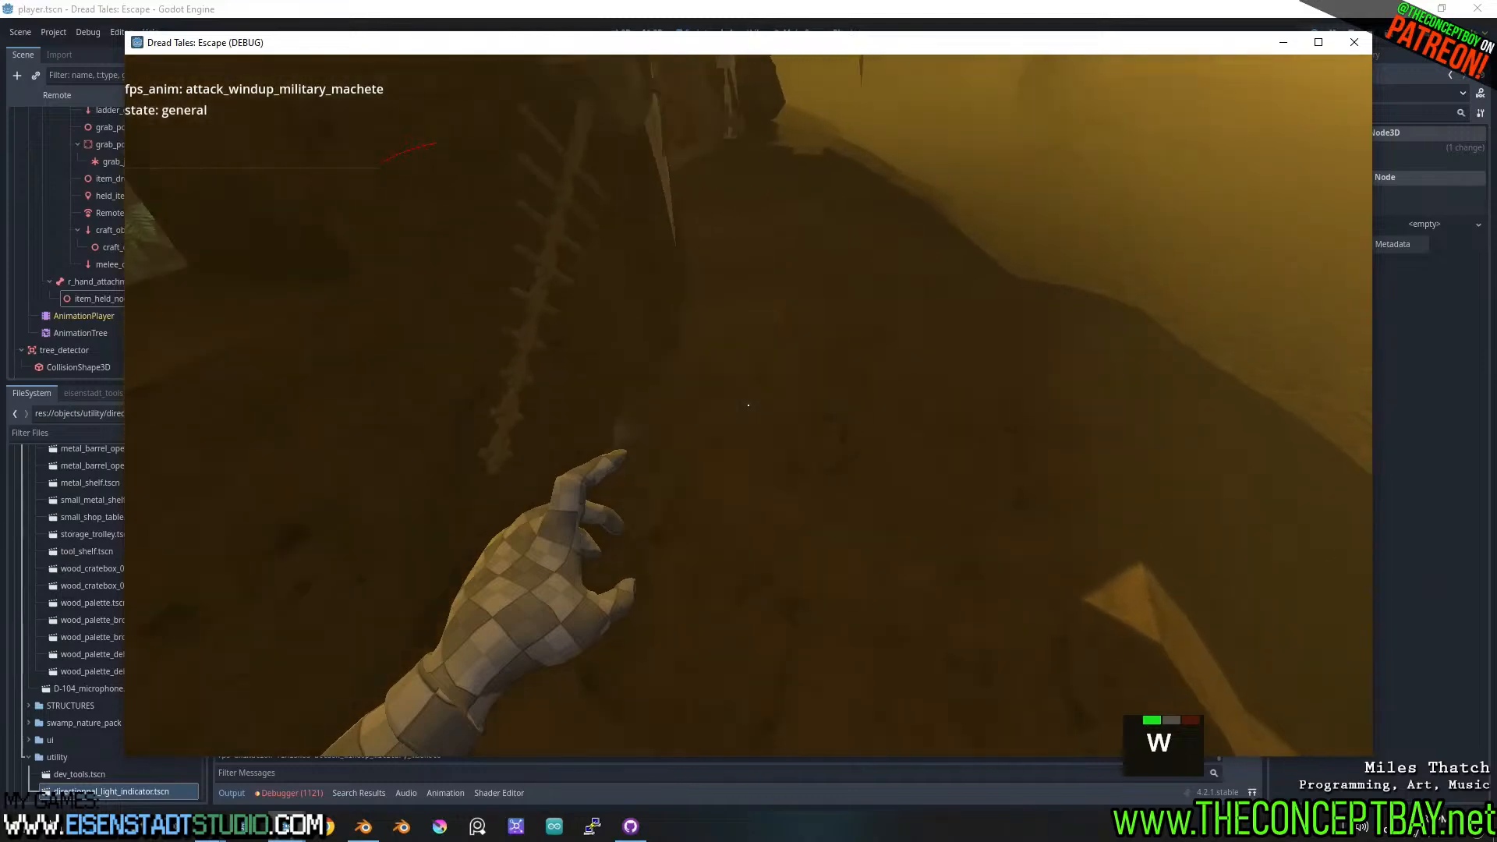
- Walk past the spiked antenna and strafe right onto the open grass with the windup held
key("d")
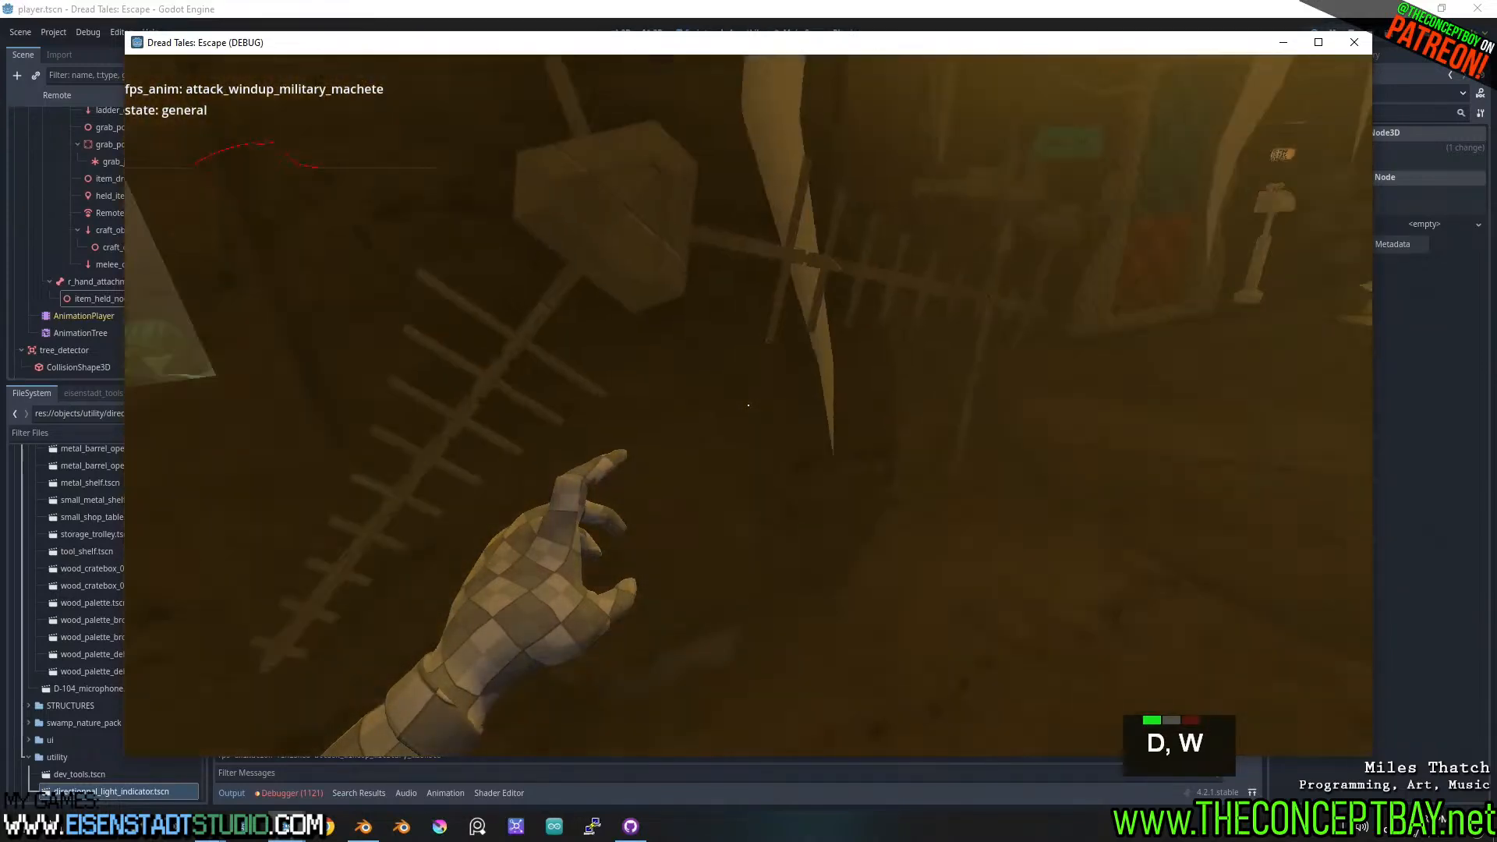
key("w")
key("w")
key("w")
key("w")
key("w")
key("d")
key("d")
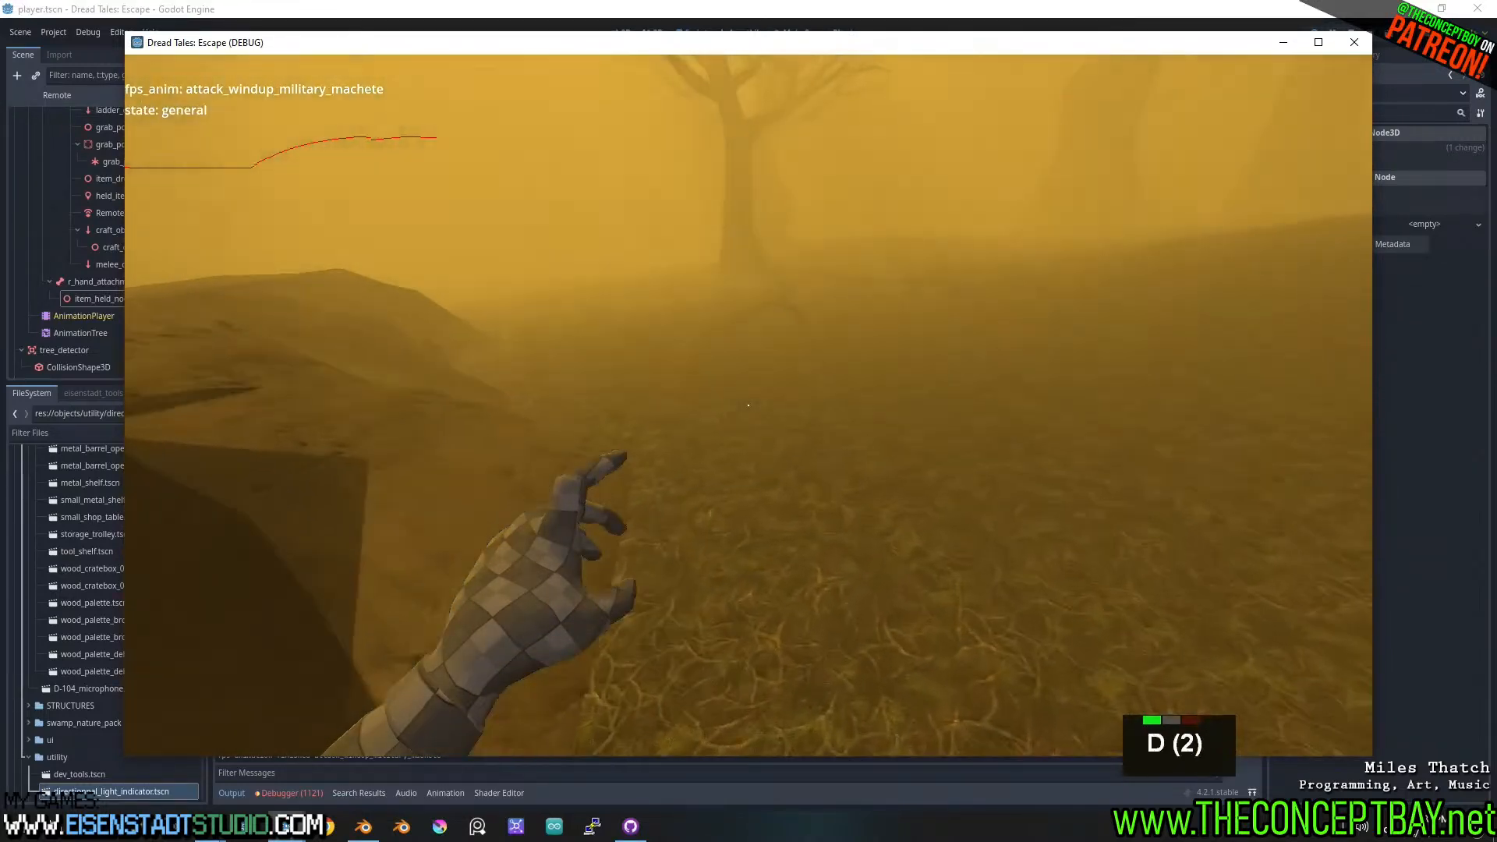
- Circle the foggy rock formation and return to the root-covered overhang with the windup still held
key("a")
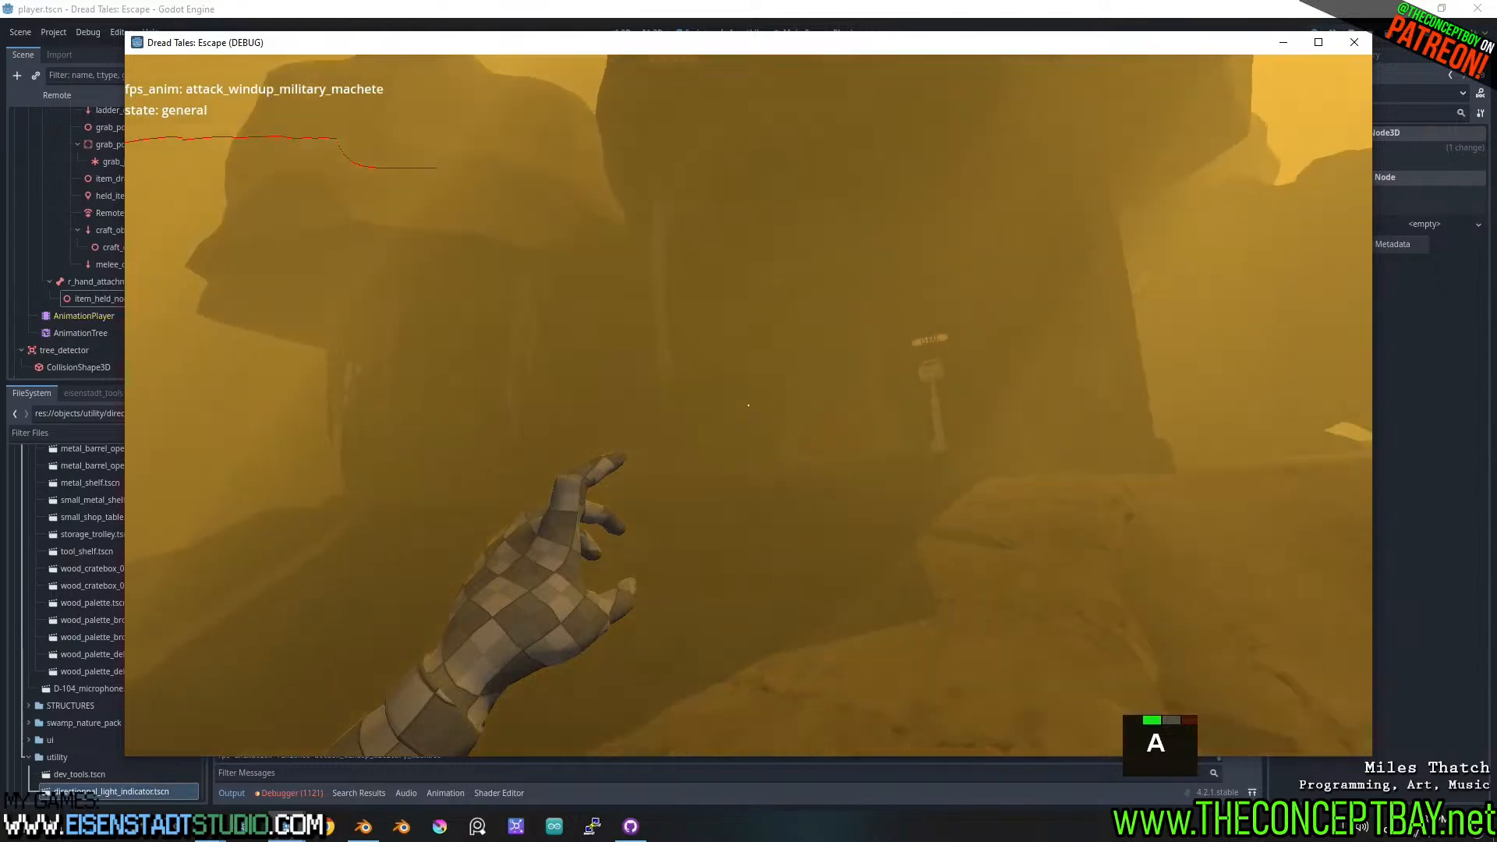
key("w")
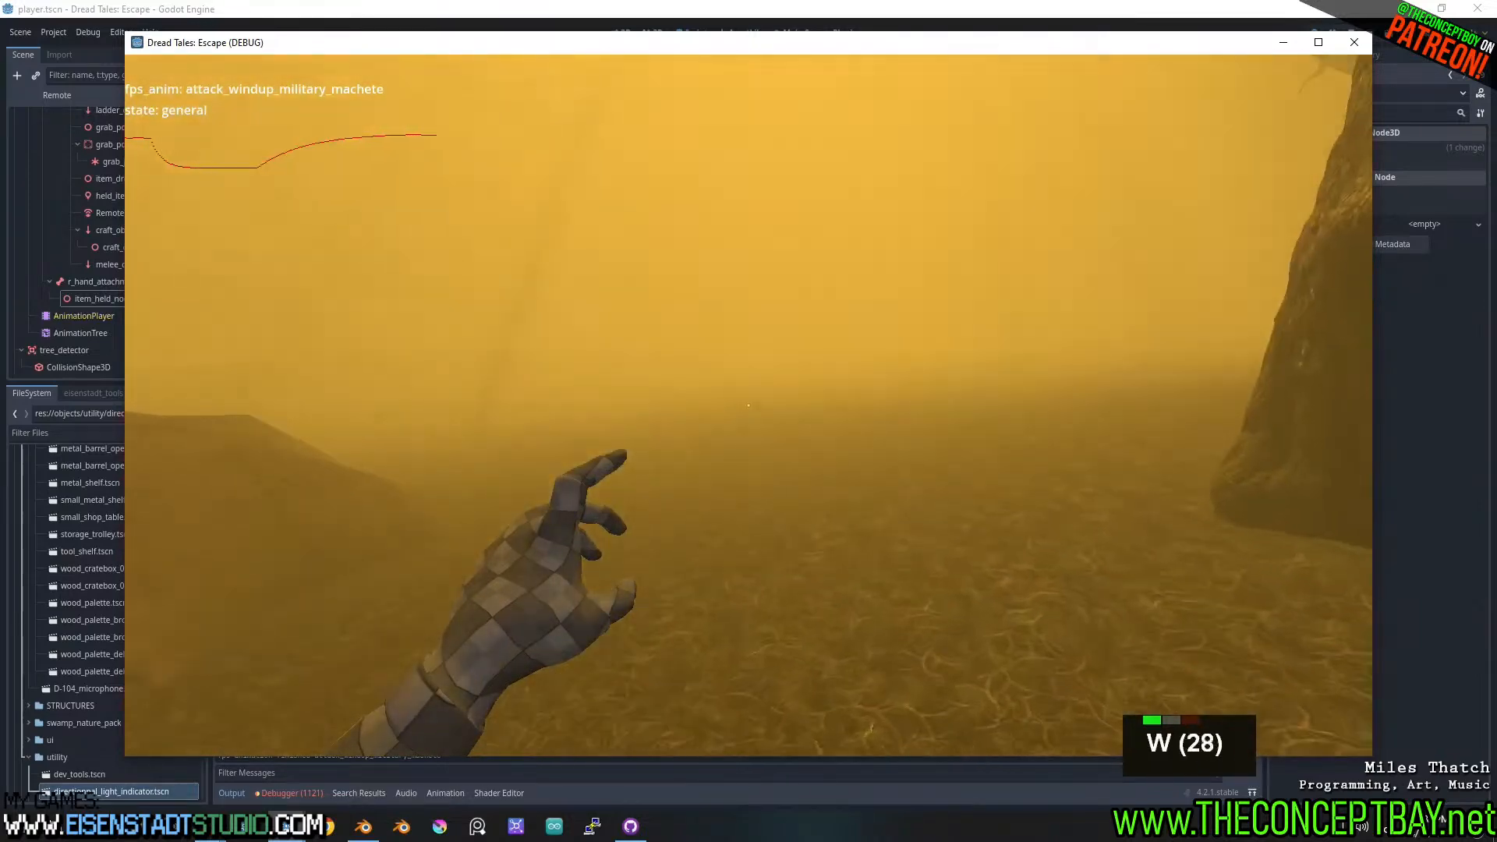
key("w")
key("d")
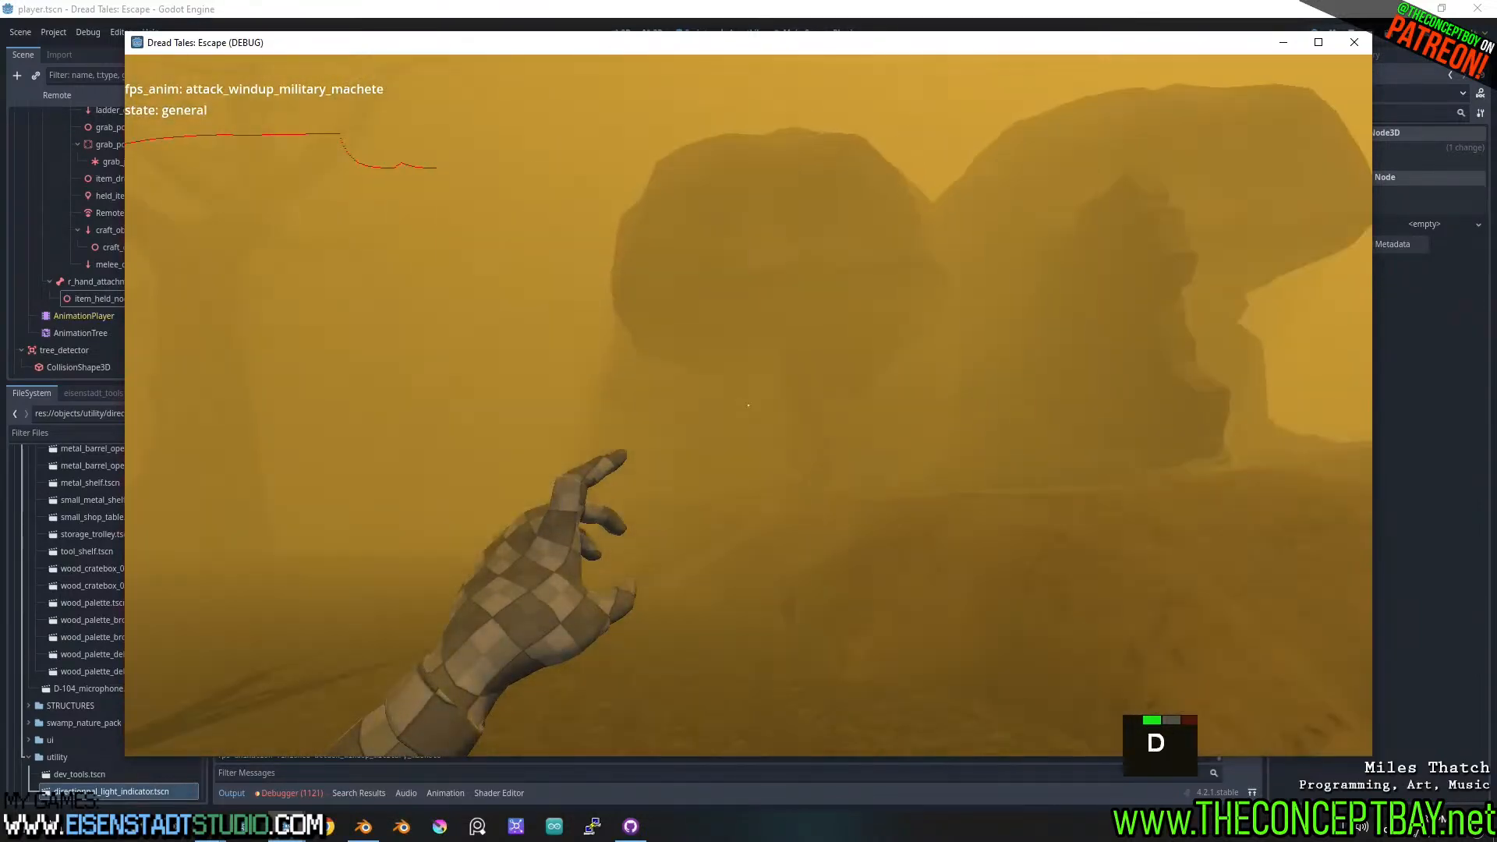
key("w")
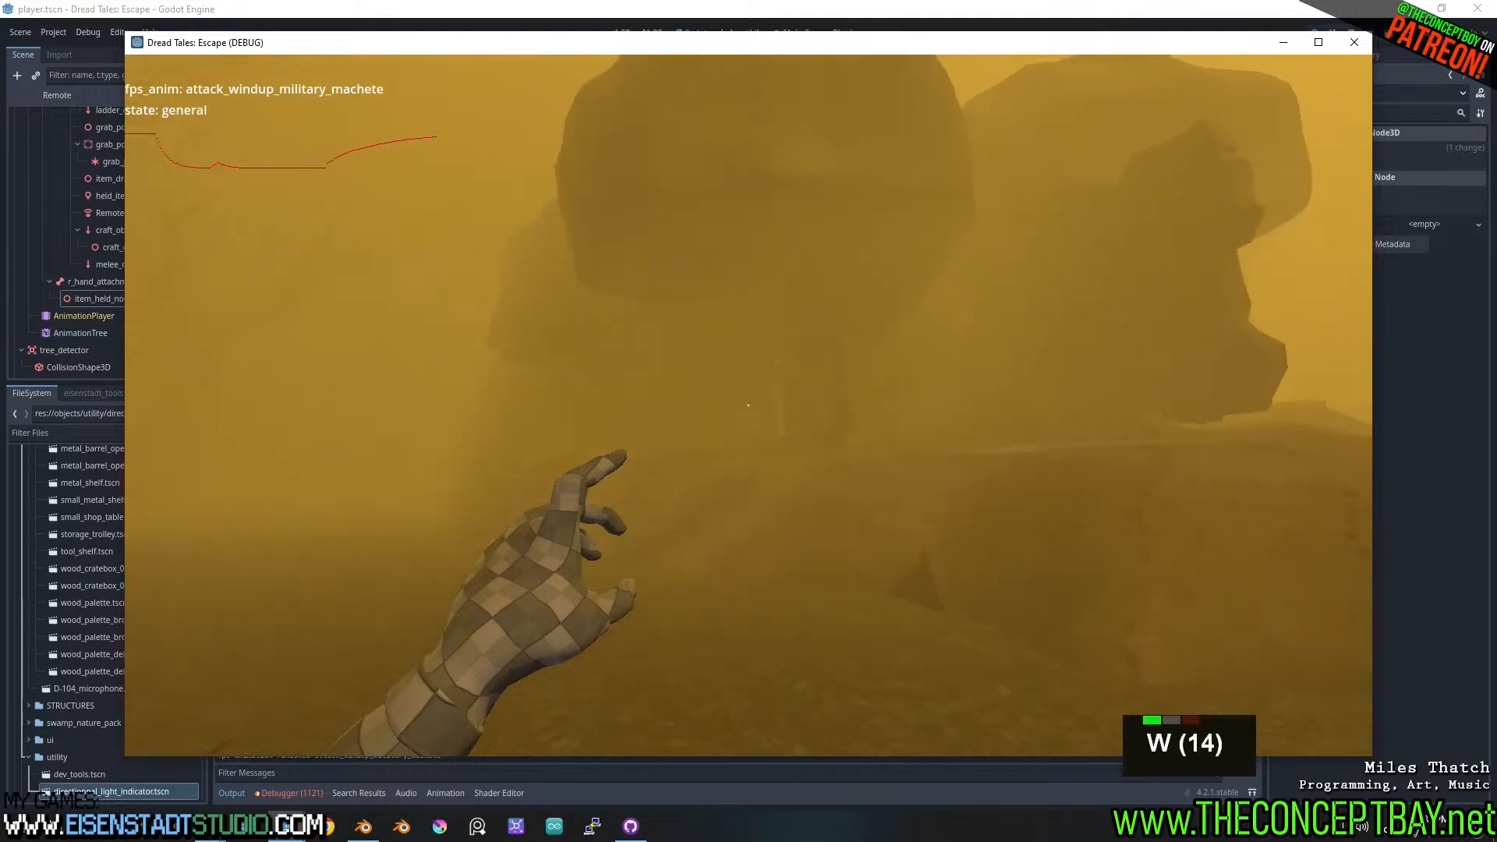
key("w")
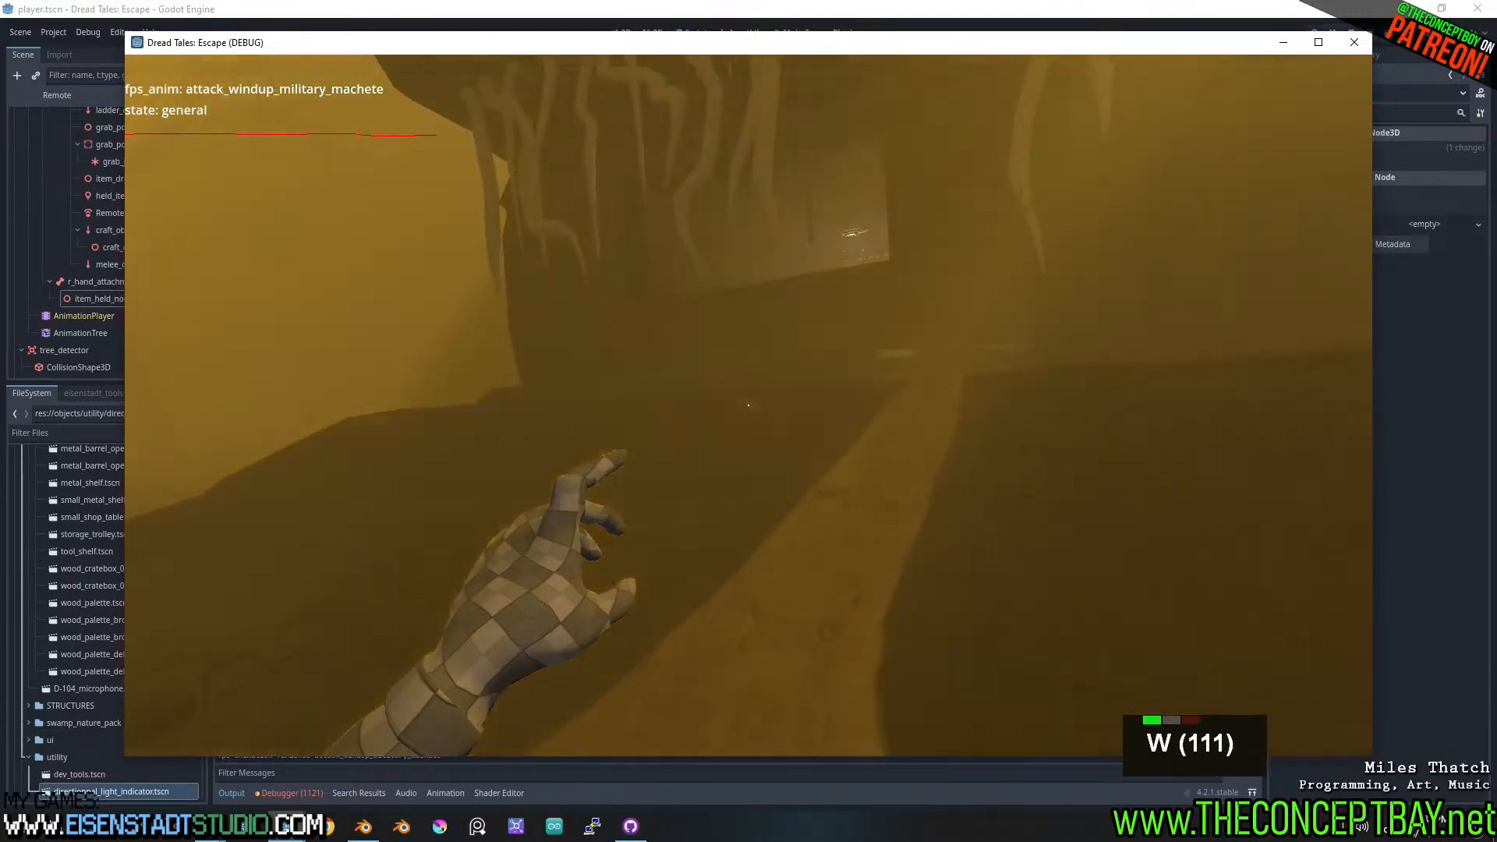
- Pass the hanging roots to view the fern chamber and head back out to the grass, holding the windup
key("a")
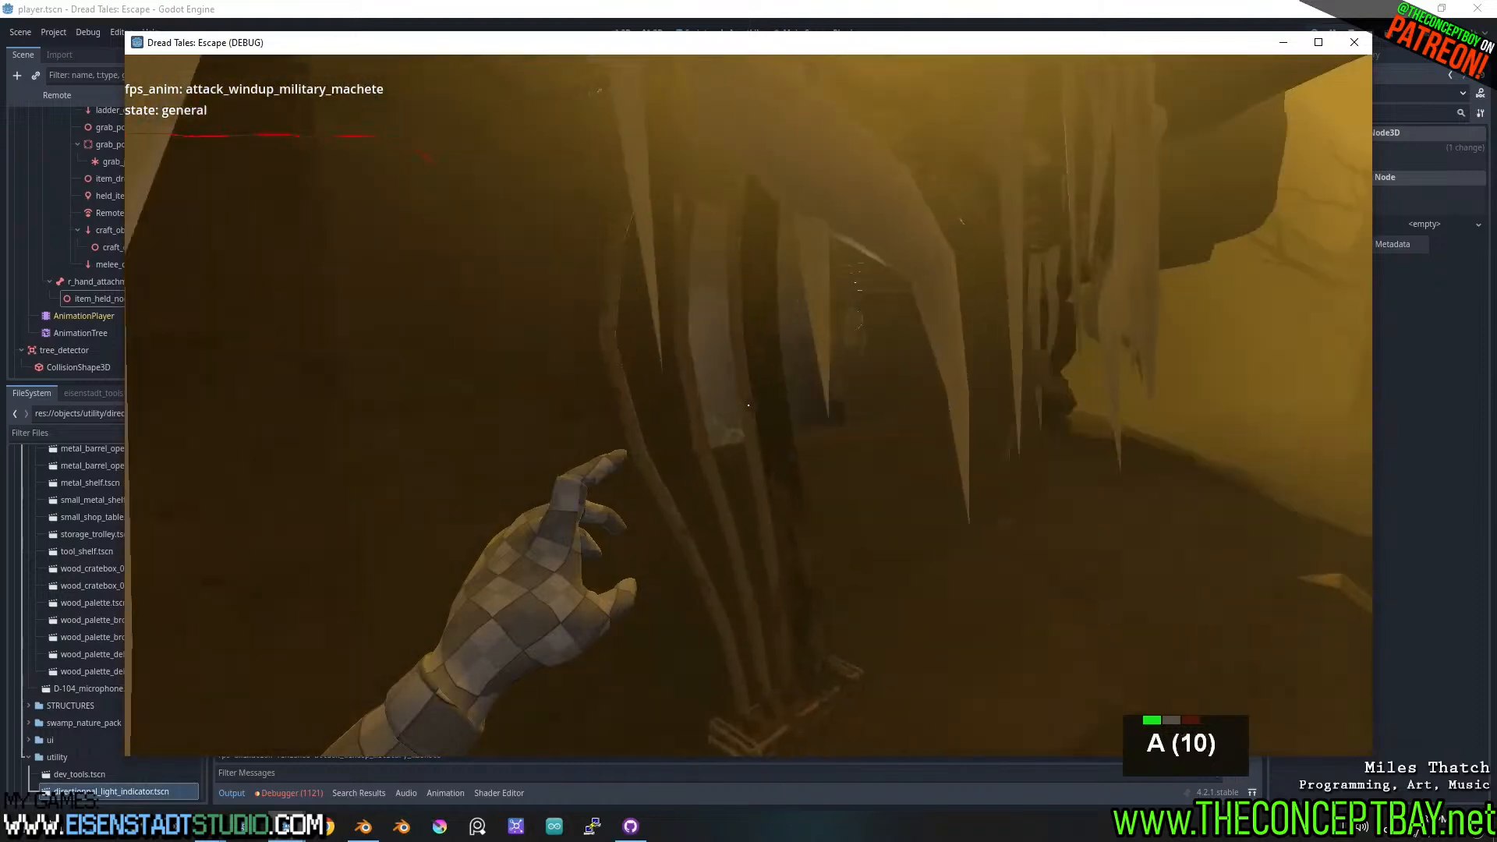
key("w")
key("a")
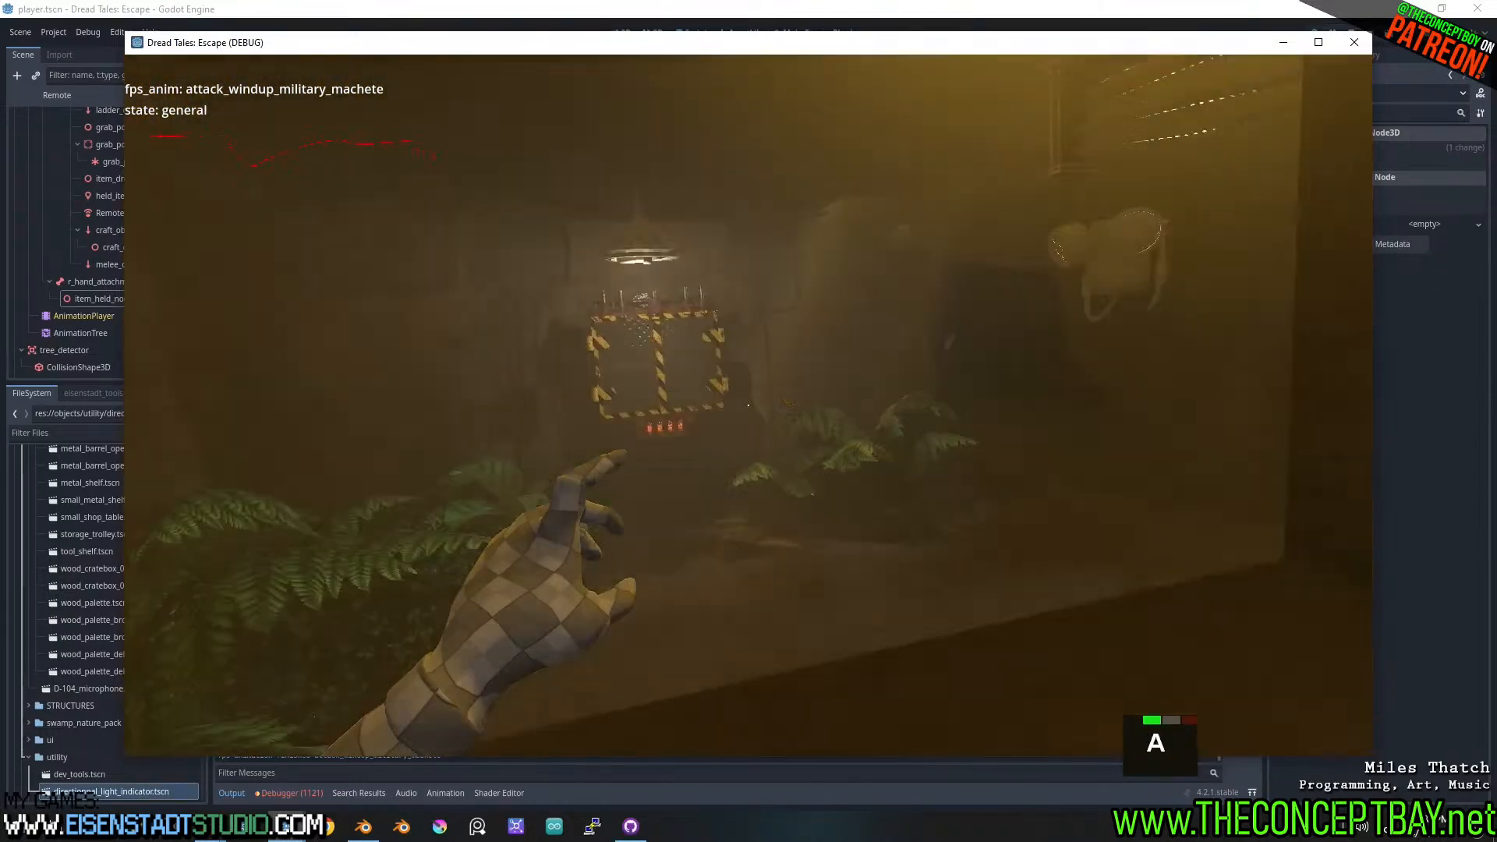
key("d")
key("w")
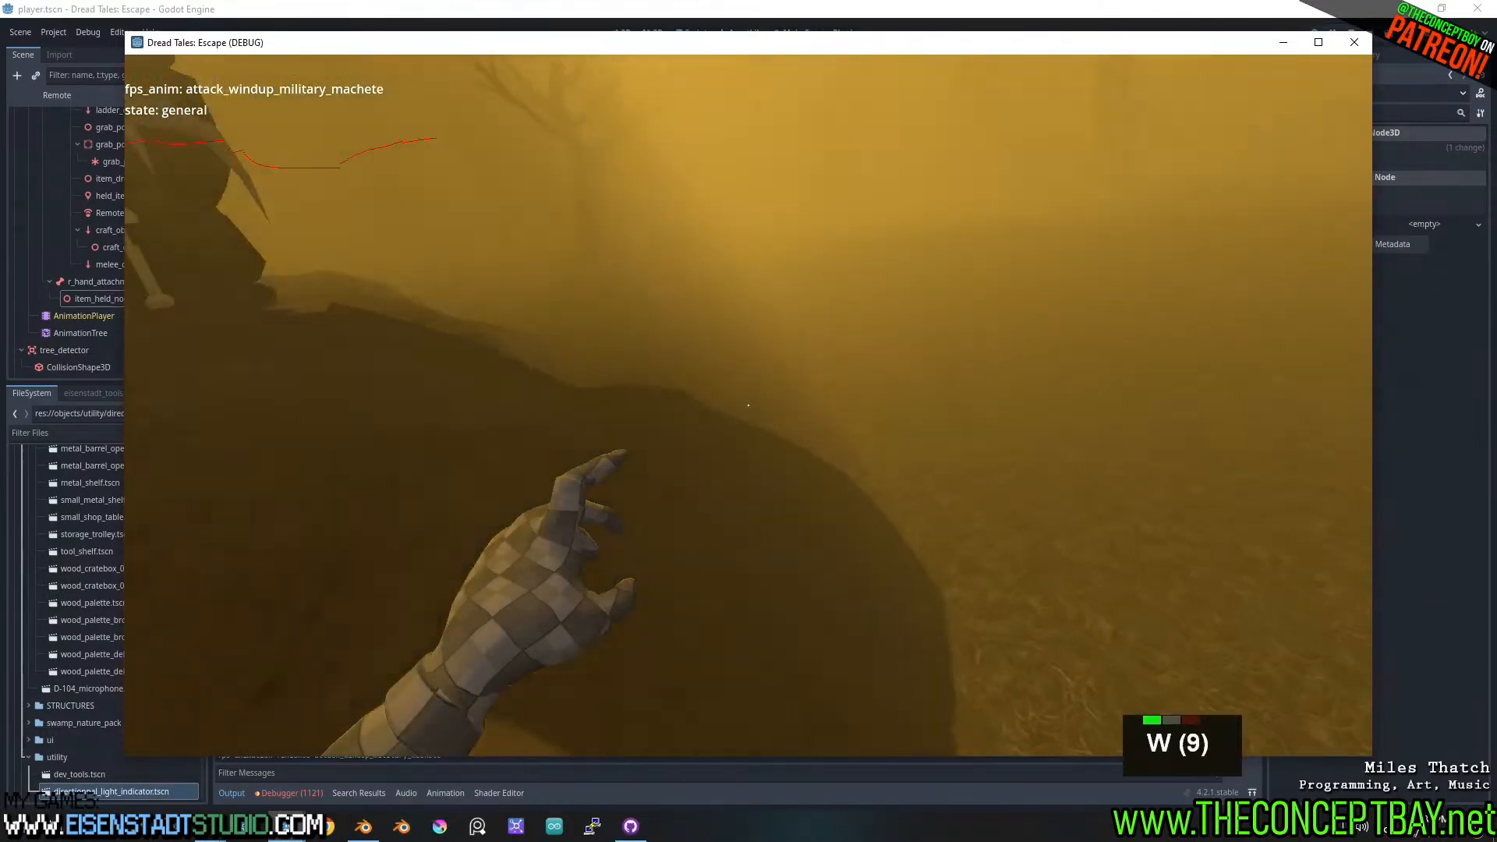
- Release the machete slash while strafing beside the rock and close the debug game
key("a")
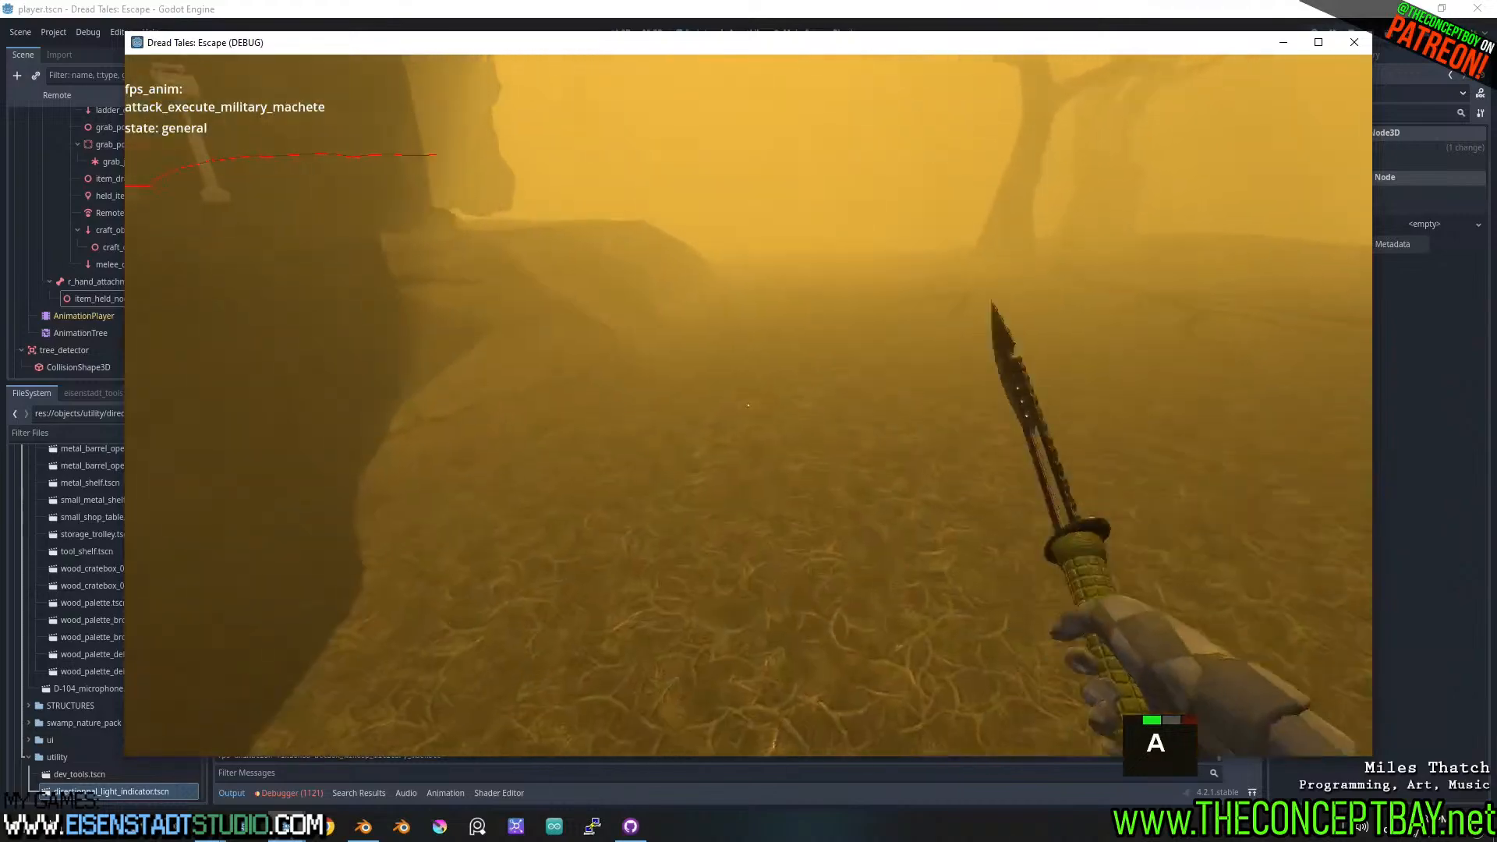
key("d")
key("alt+F4")
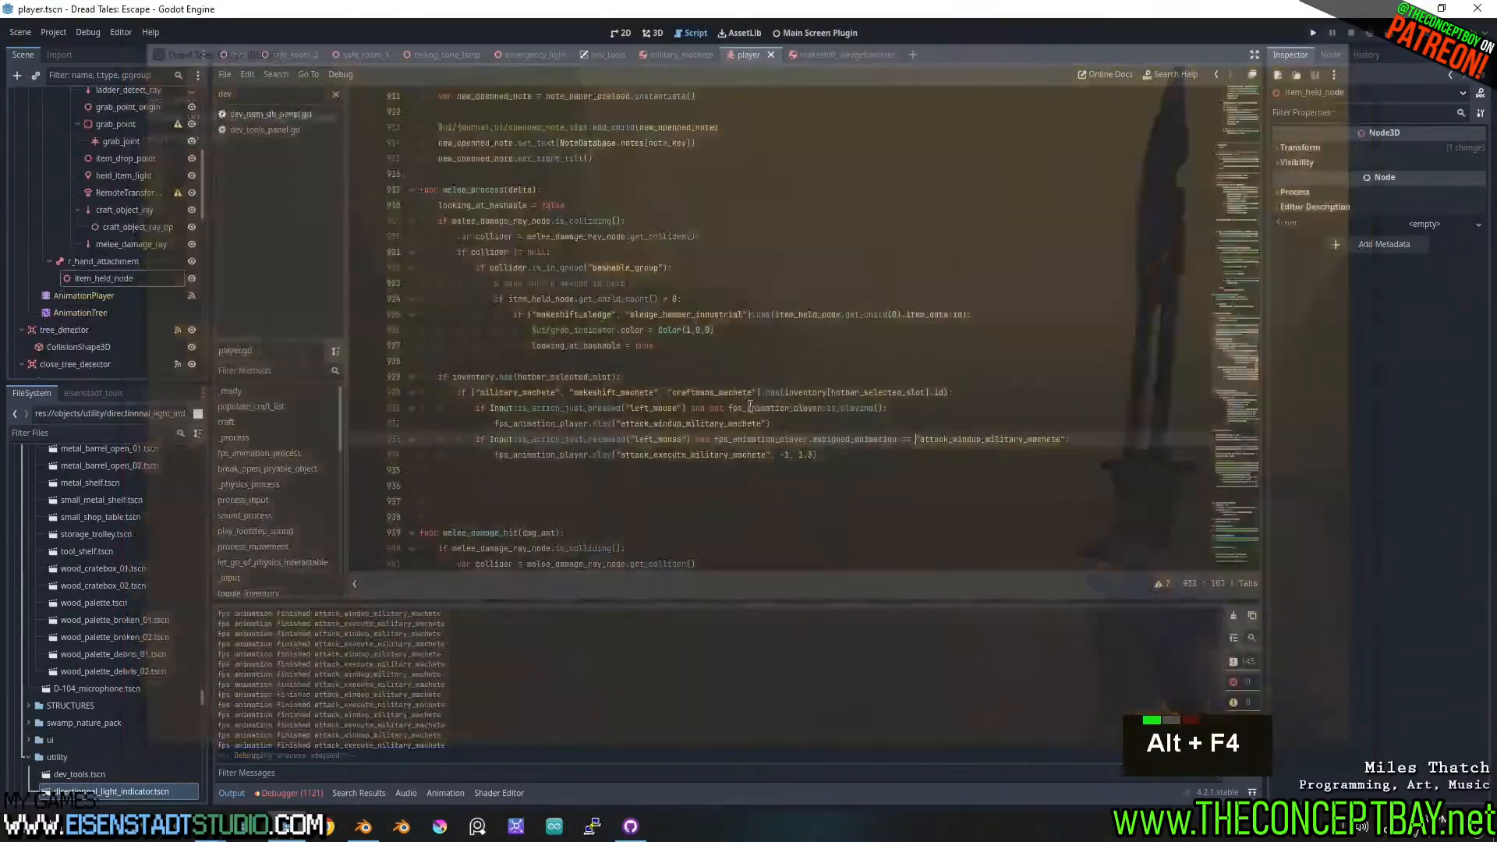
- In melee_process, change the windup condition's input check to Input.is_action_pressed("left_mouse")
scroll(836, 460, "down", 1)
scroll(810, 457, "down", 1)
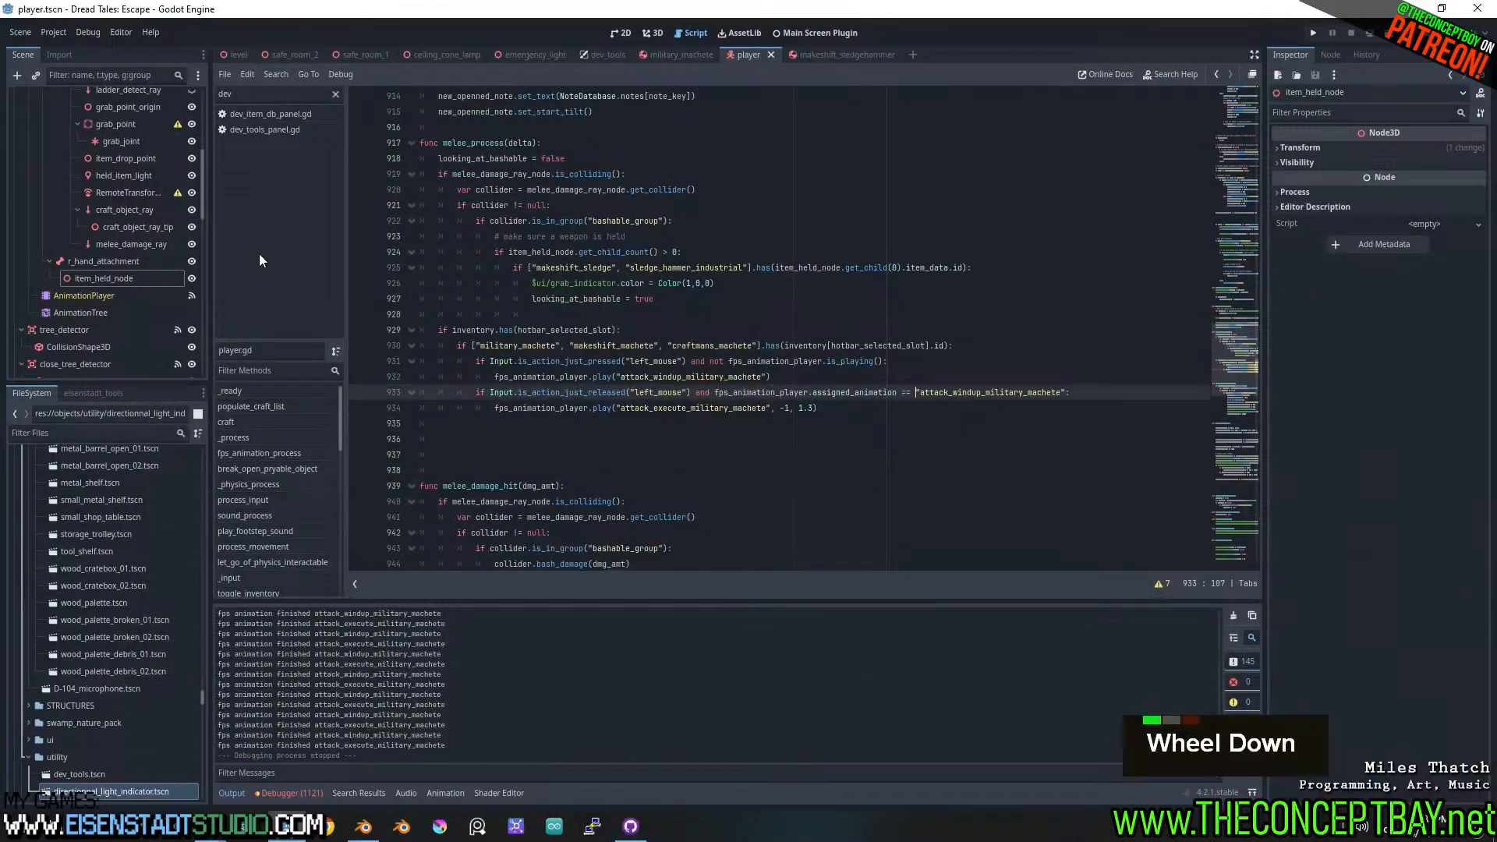
left_click(534, 361)
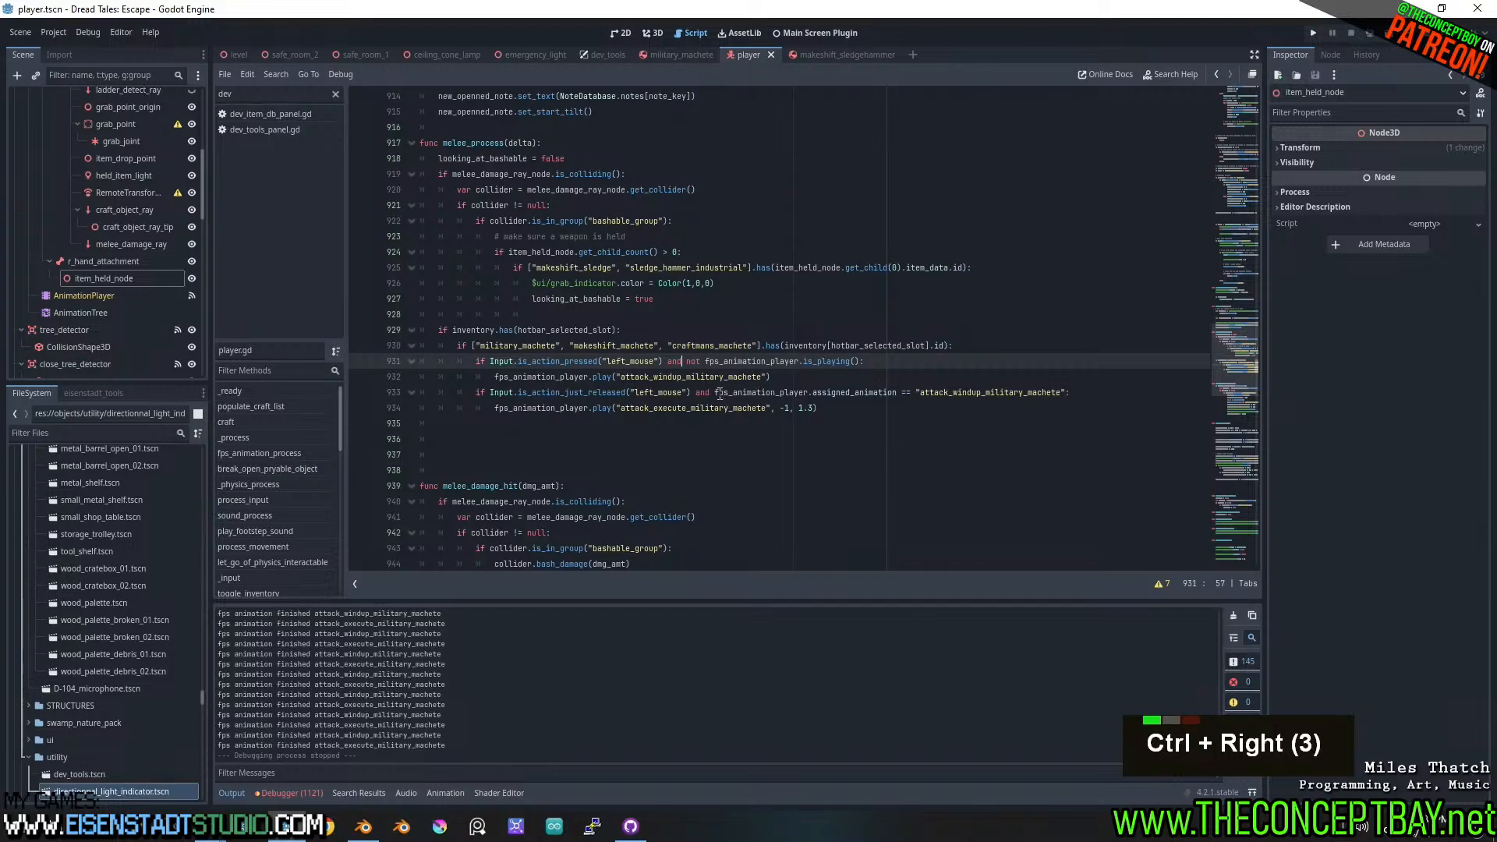
- Copy the fps_animation_player.assigned_animation == "attack_windup_military_machete" check into the windup condition, joined with and before the not is_playing() test
left_click_drag(715, 394, 1072, 393)
key("ctrl+c")
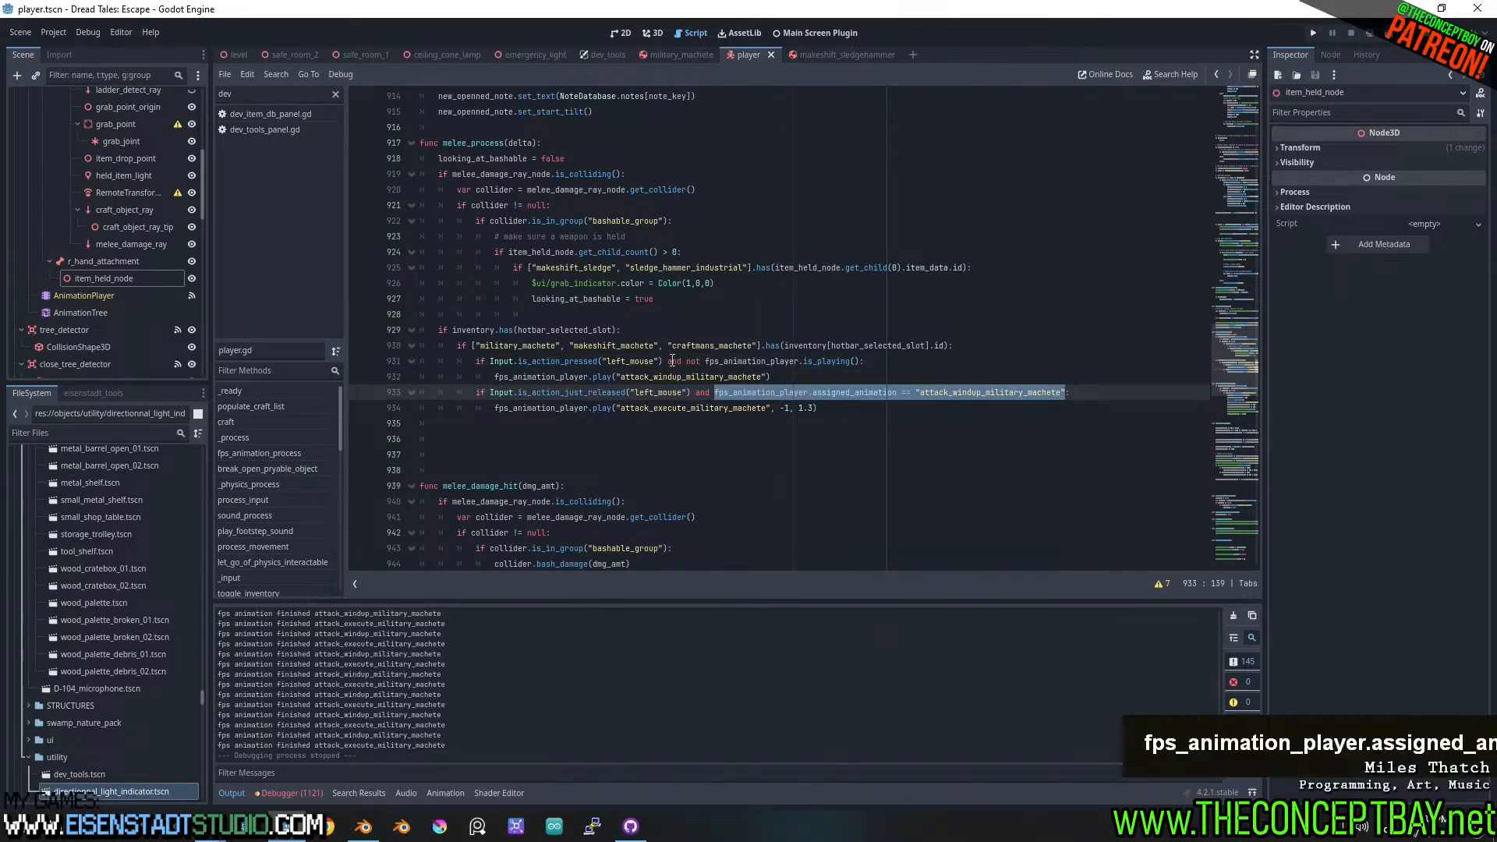
left_click(685, 362)
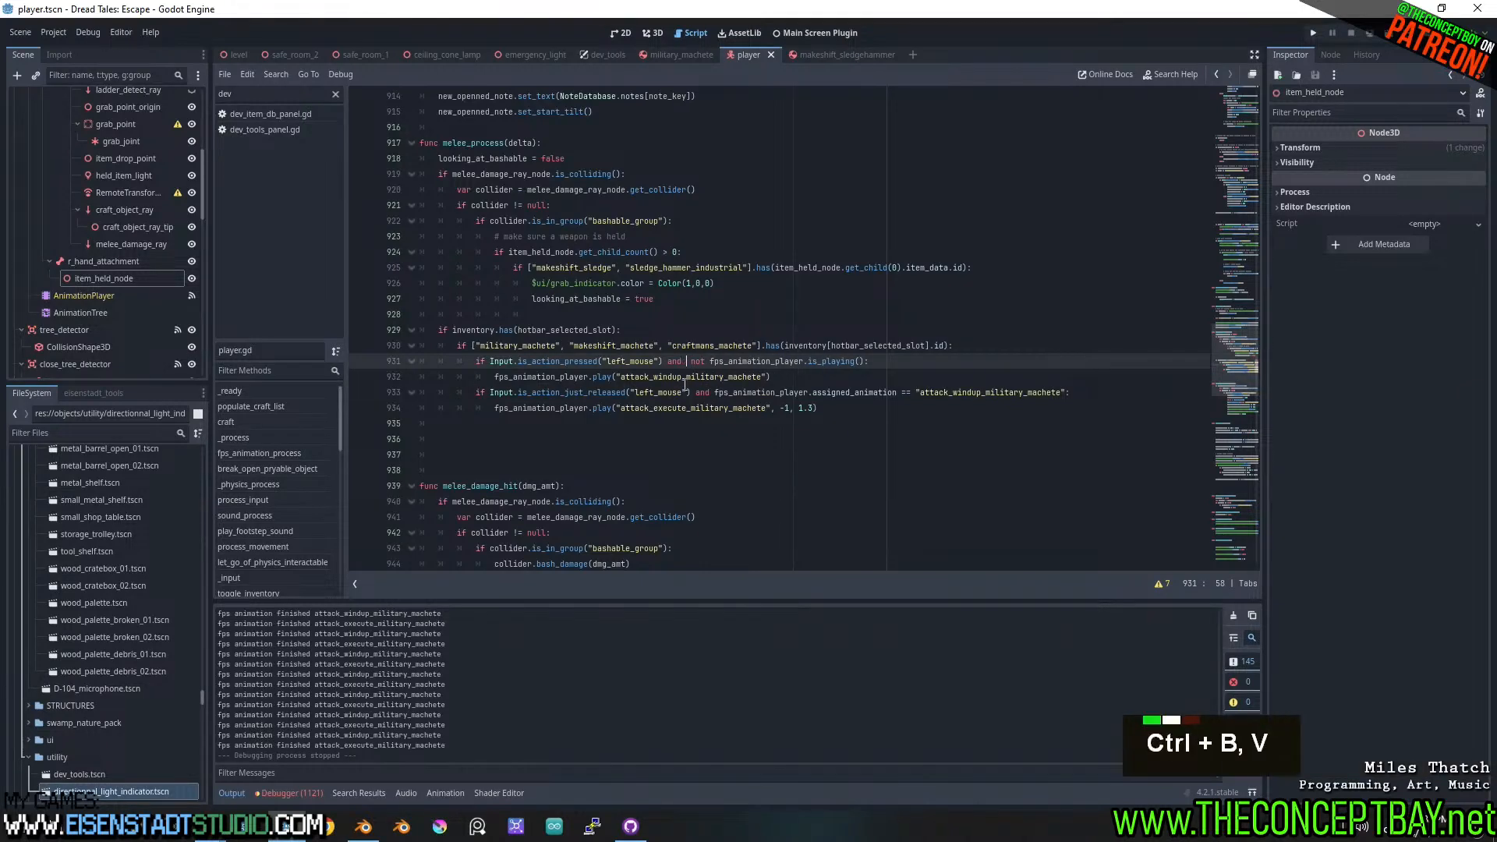
key("ctrl+v")
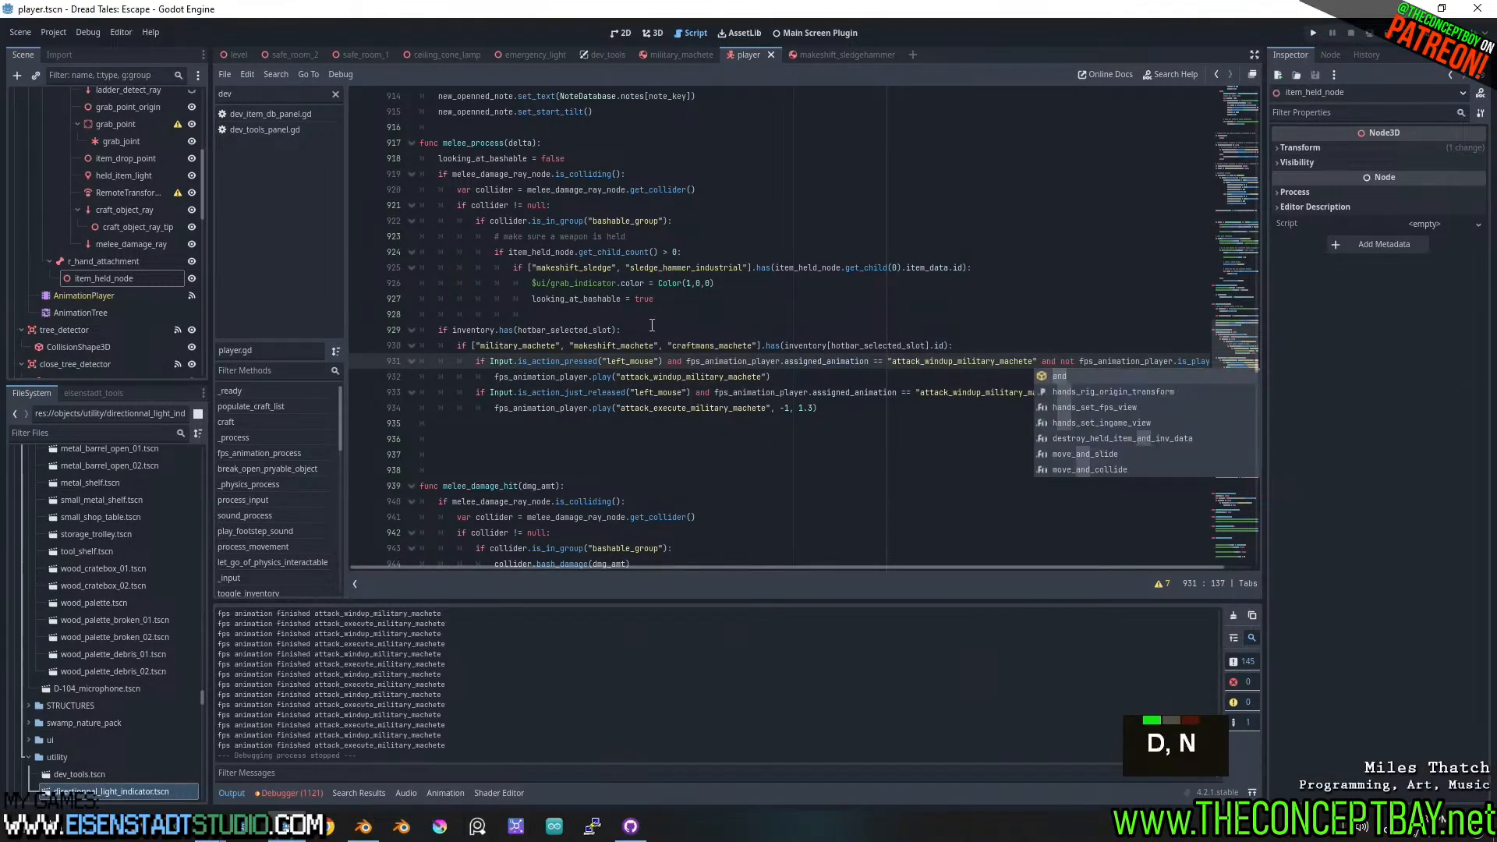
- Change the assigned_animation comparison in the windup condition to != and check the rest of the line
double_click(824, 362)
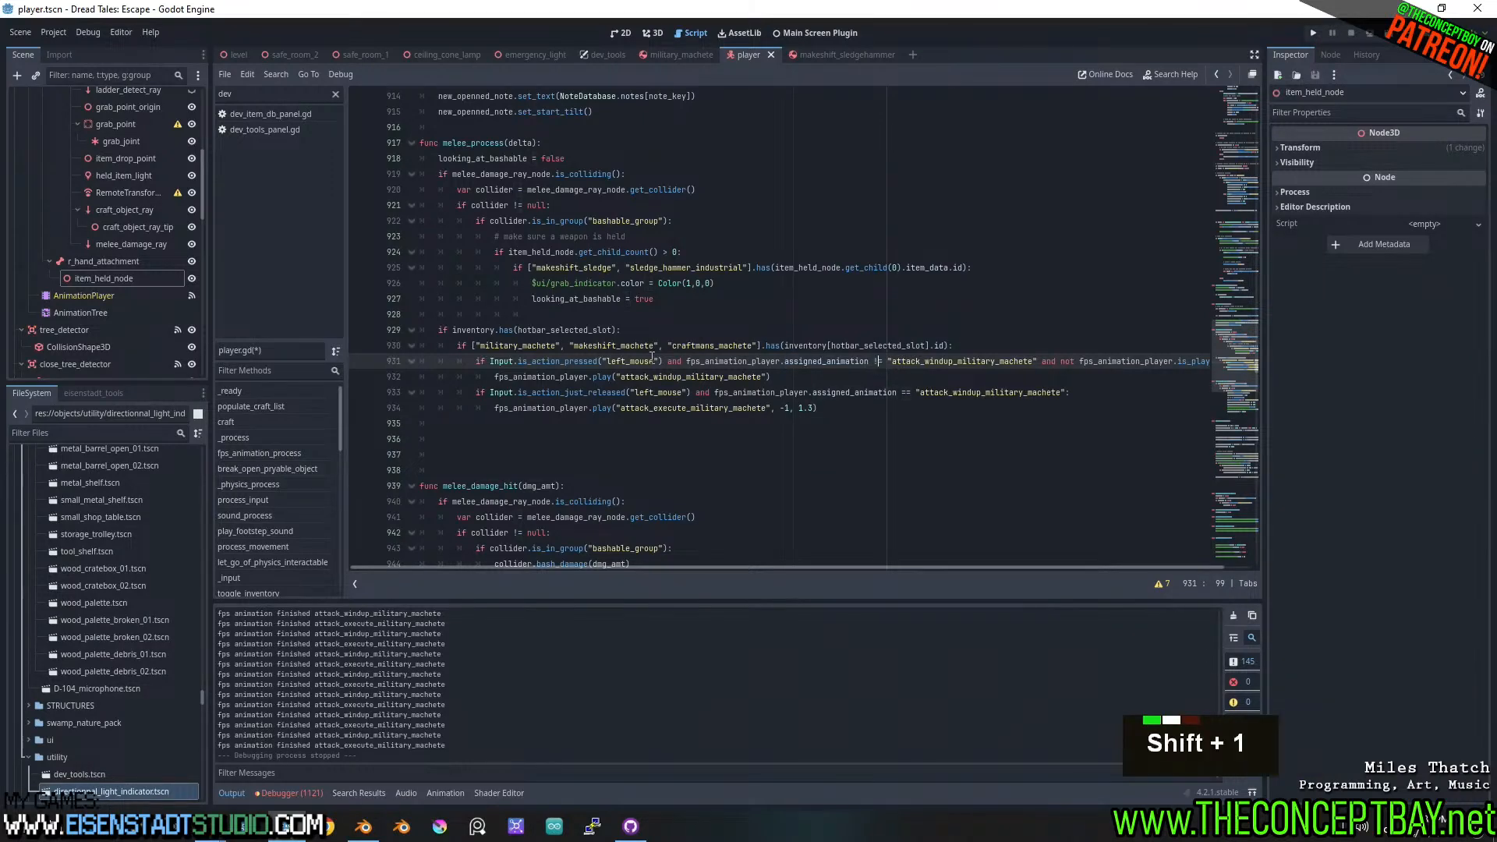
double_click(928, 361)
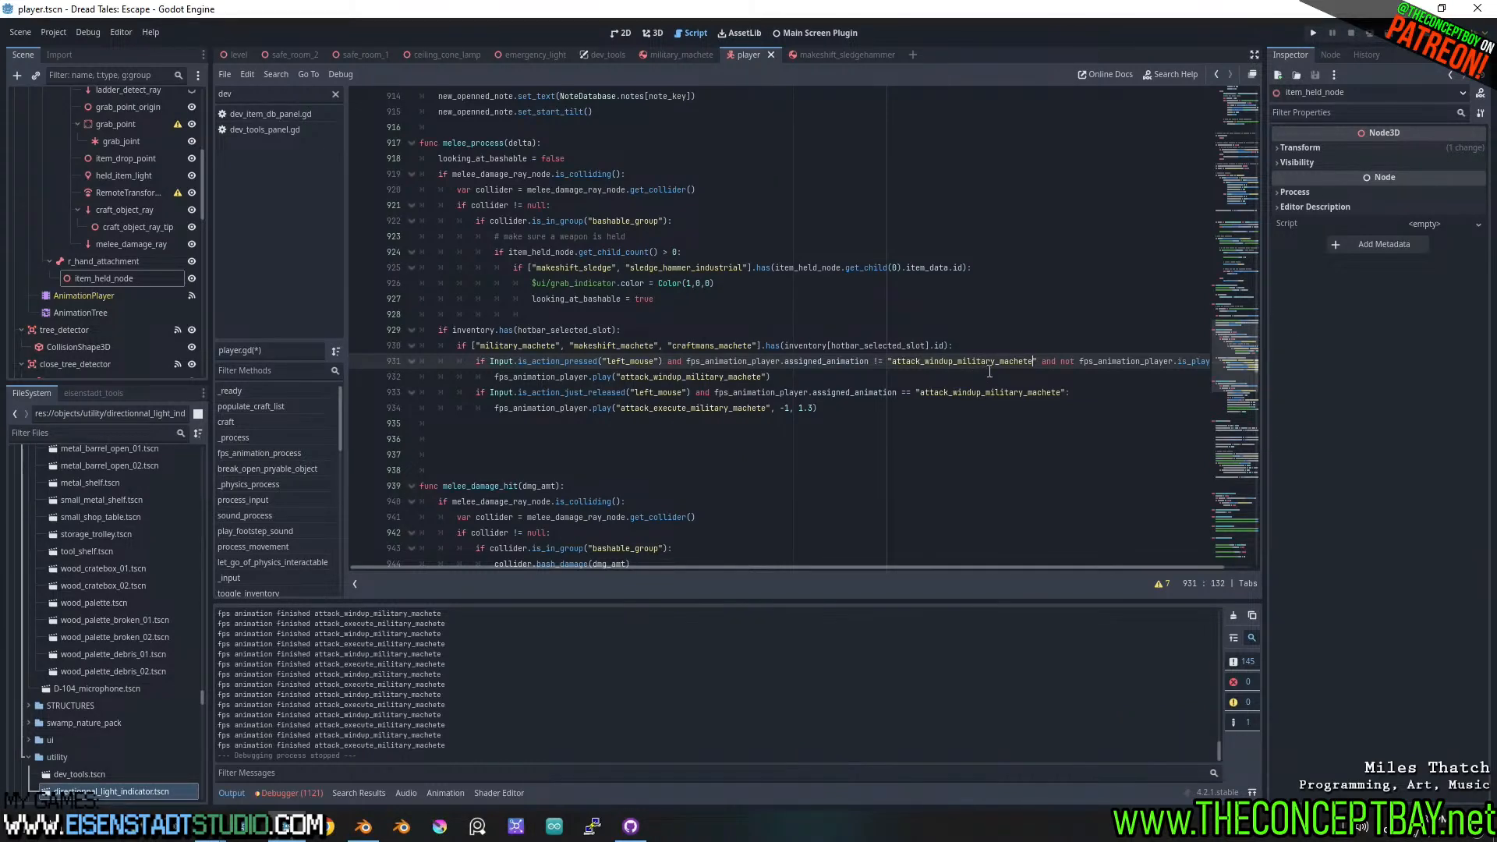
scroll(1083, 366, "down", 4, "shift")
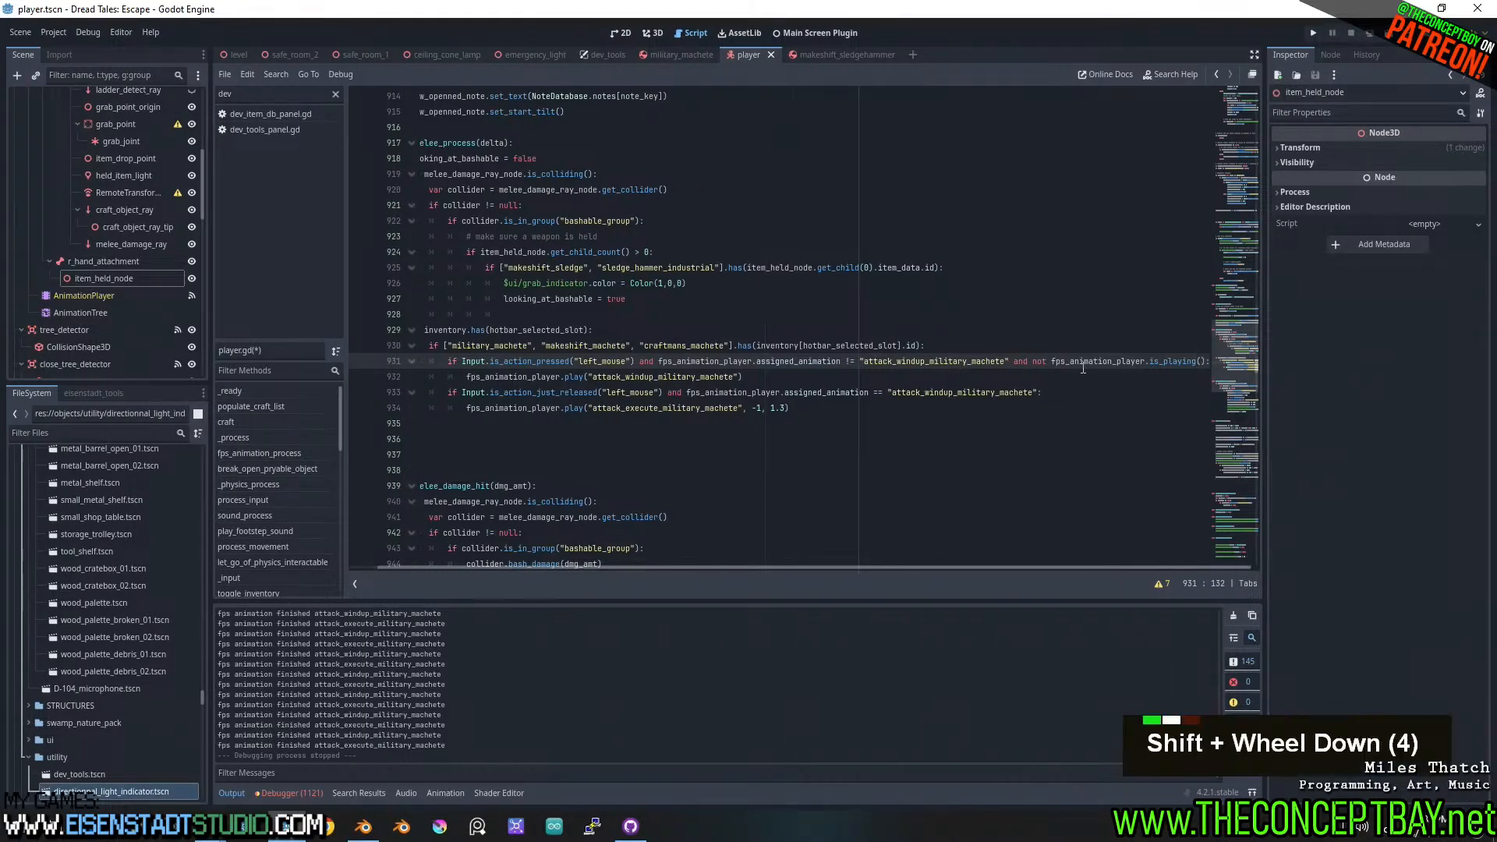
left_click(1081, 372)
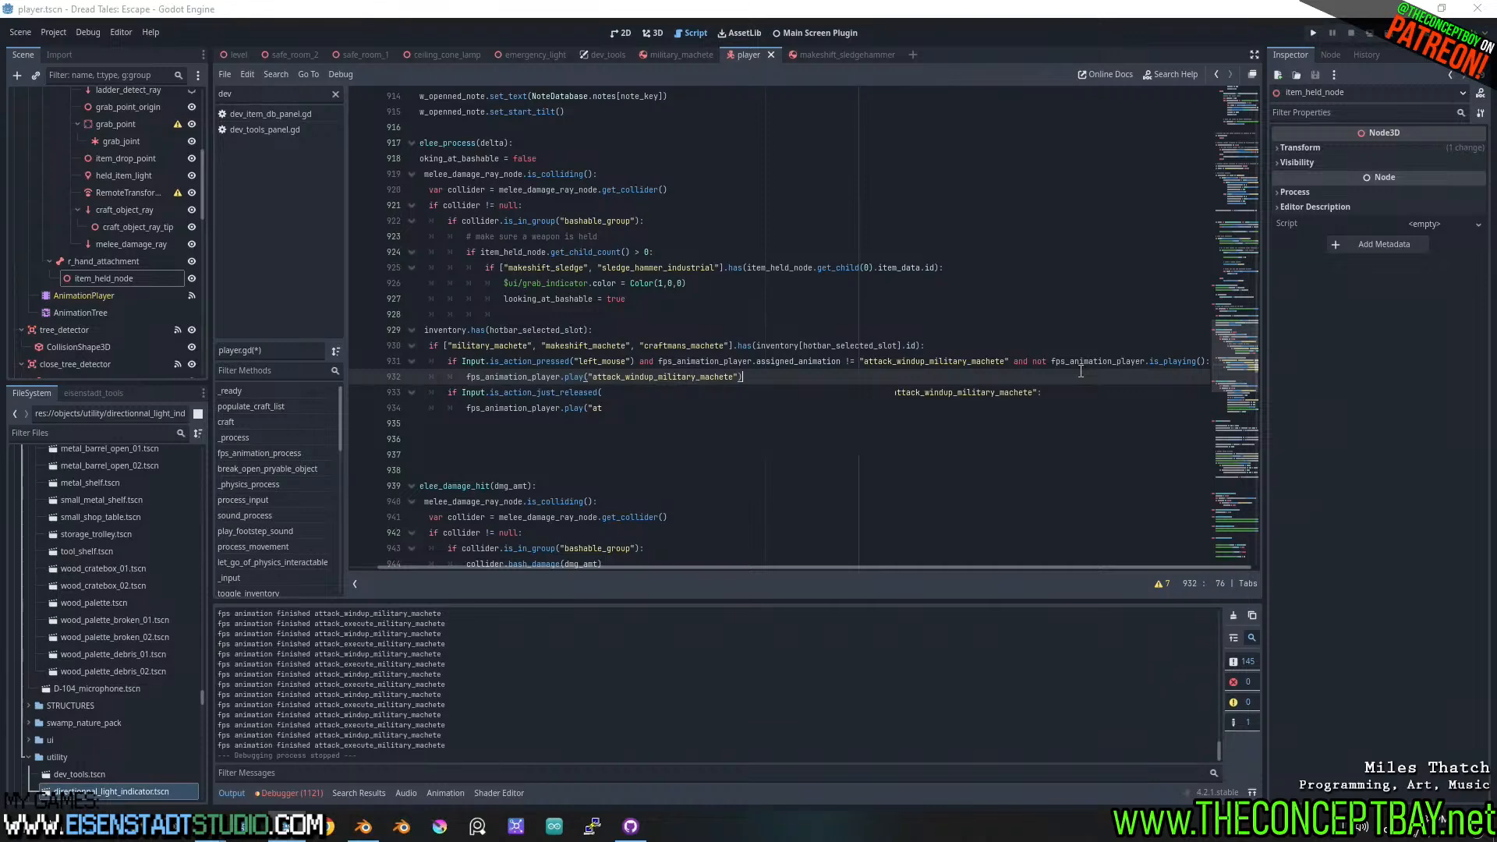
- Save the player script, run the debug game, and equip a spawned Military Machete
key("ctrl+s")
key("F5")
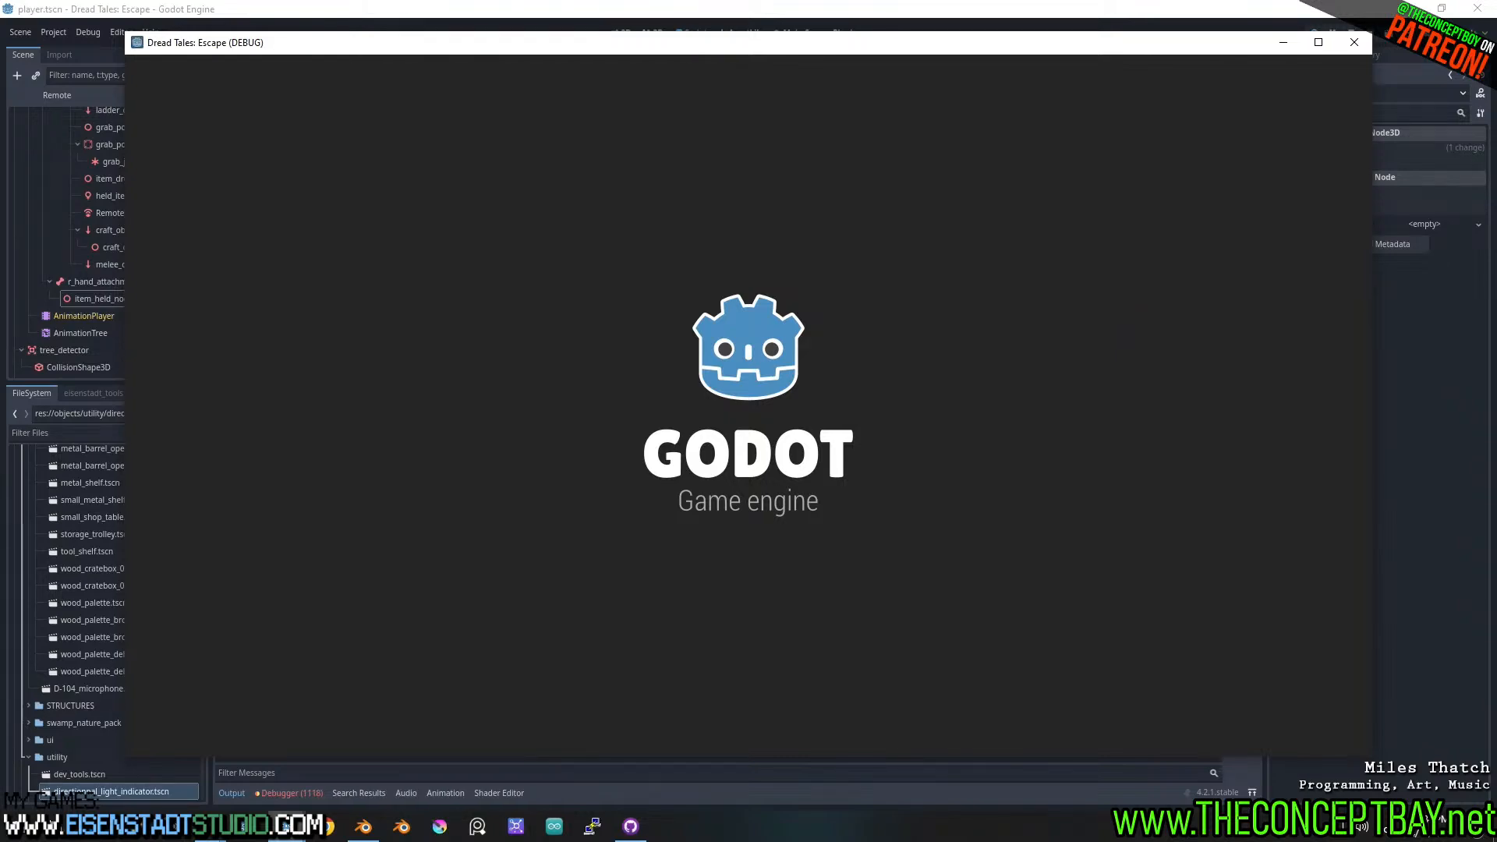
key("grave")
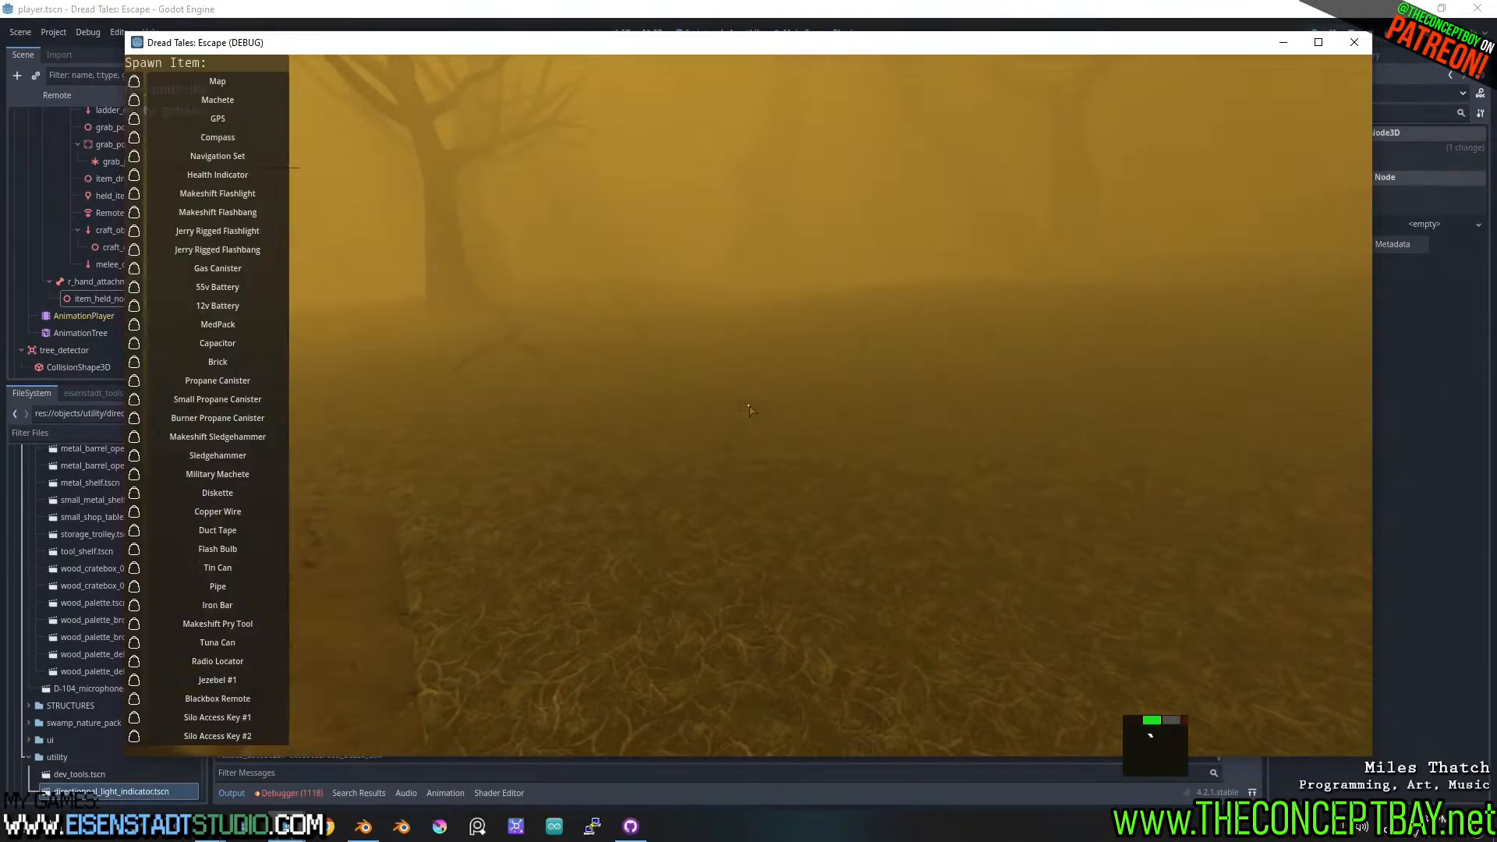
left_click(137, 475)
key("grave")
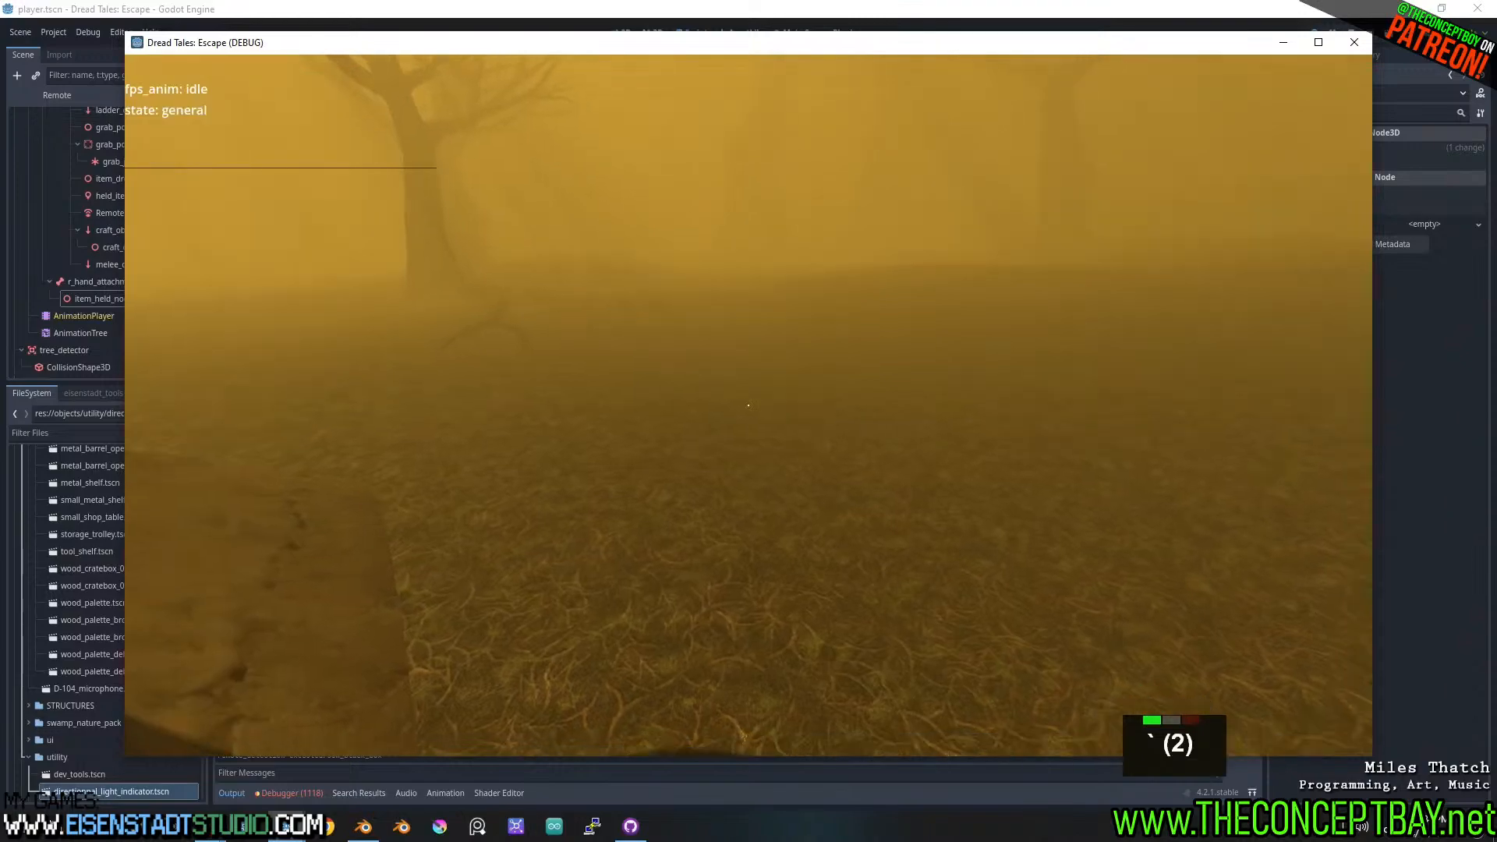
scroll(749, 404, "down", 5)
- Walk toward the rock and swing the machete several times to test the windup and attack animations
key("w")
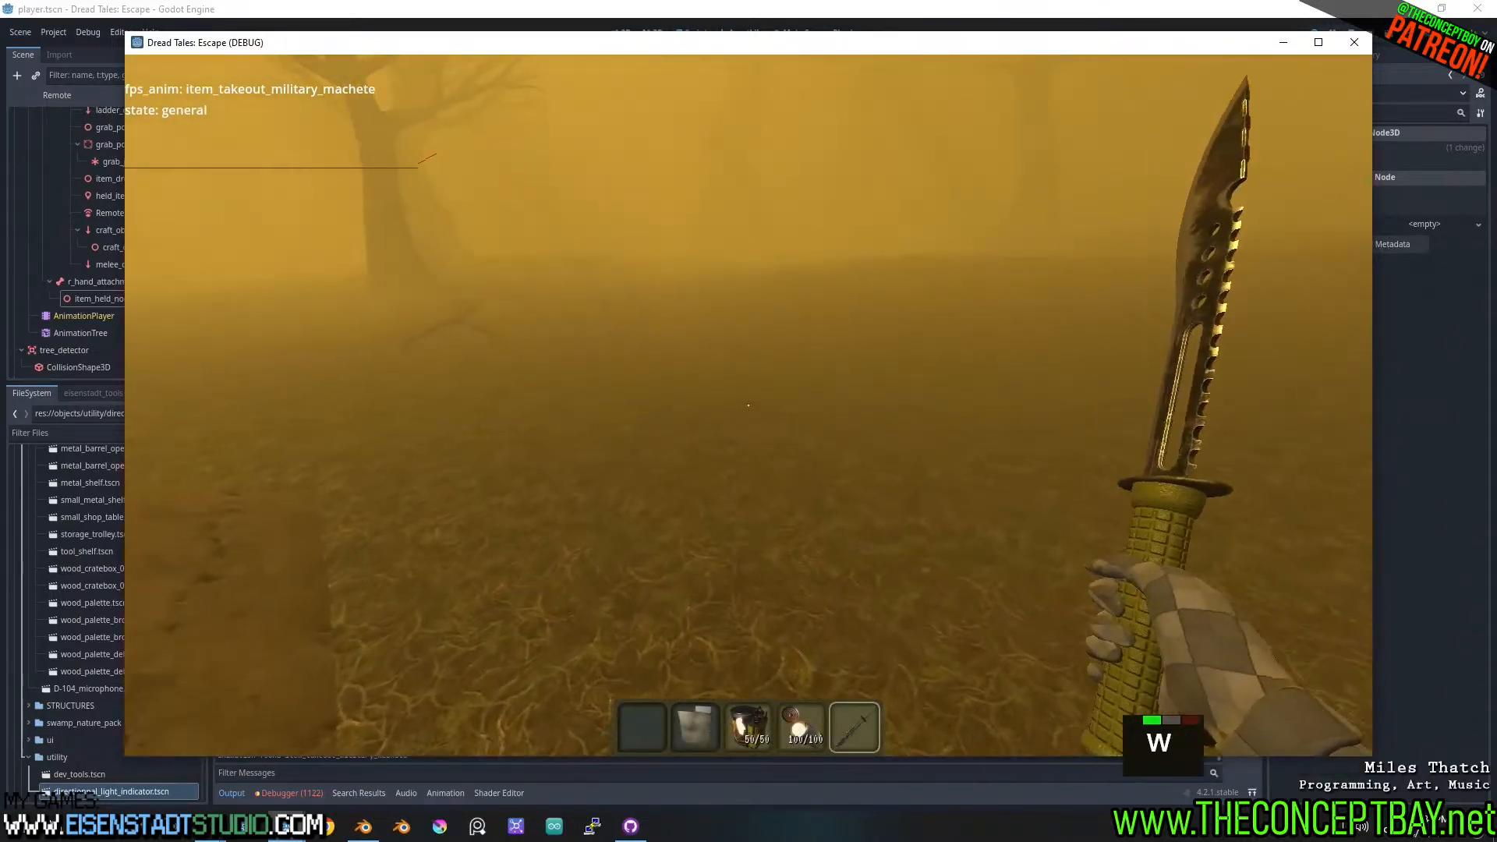
key("d")
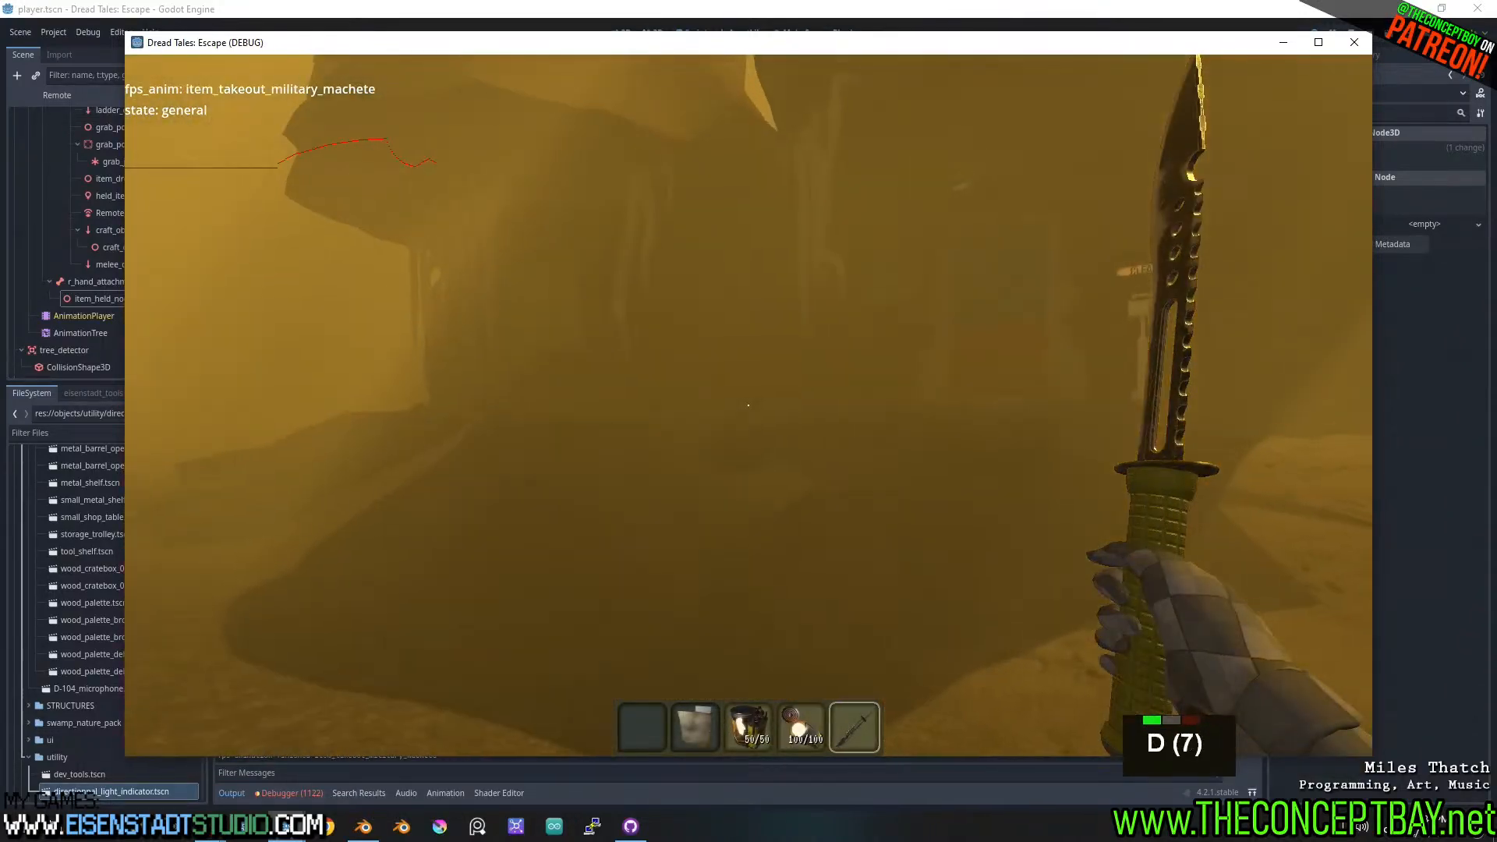
left_click(749, 405)
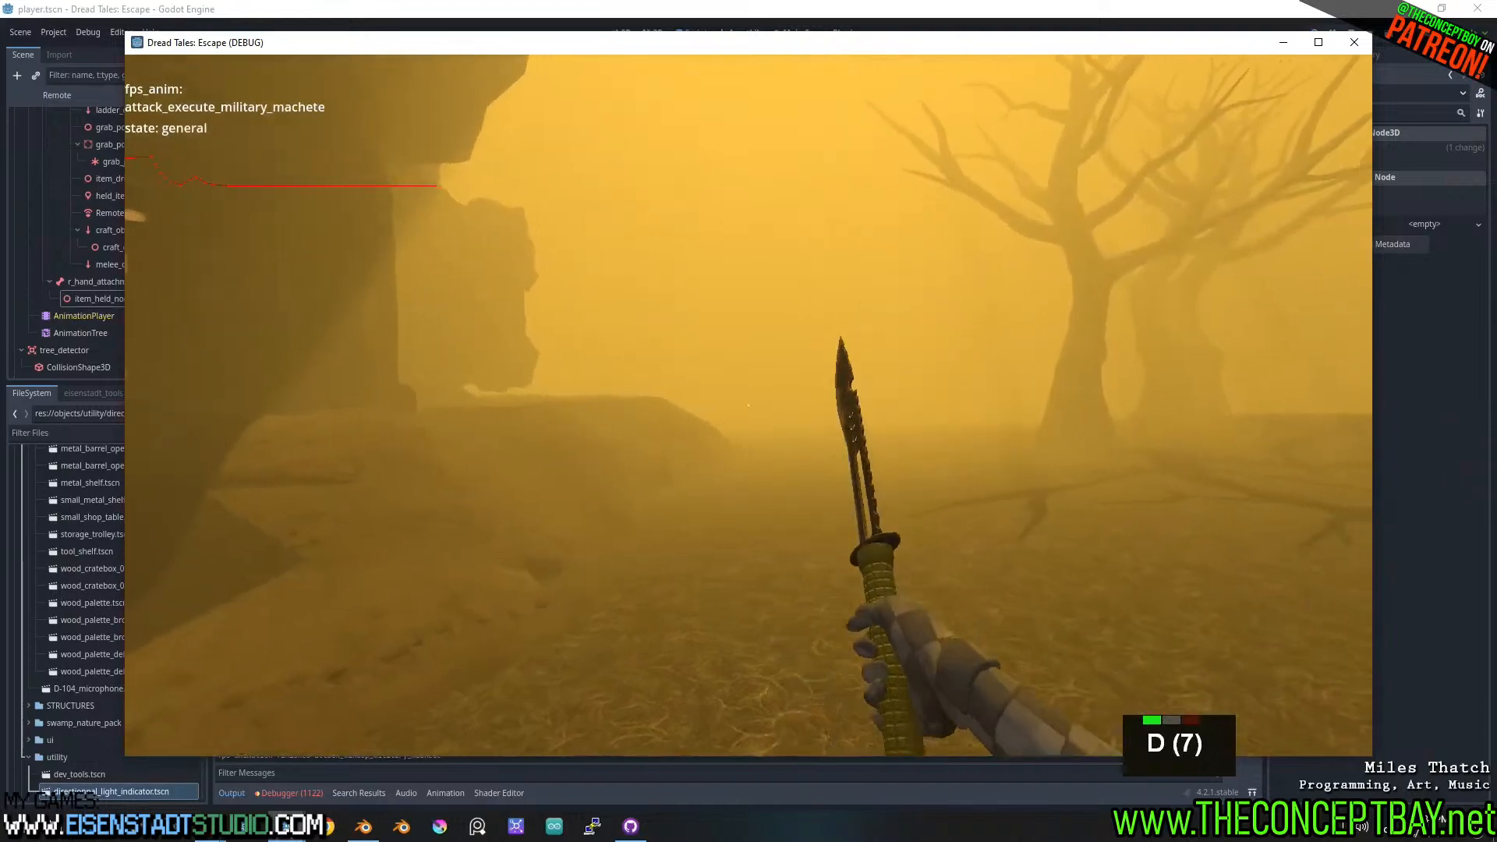
left_click(749, 405)
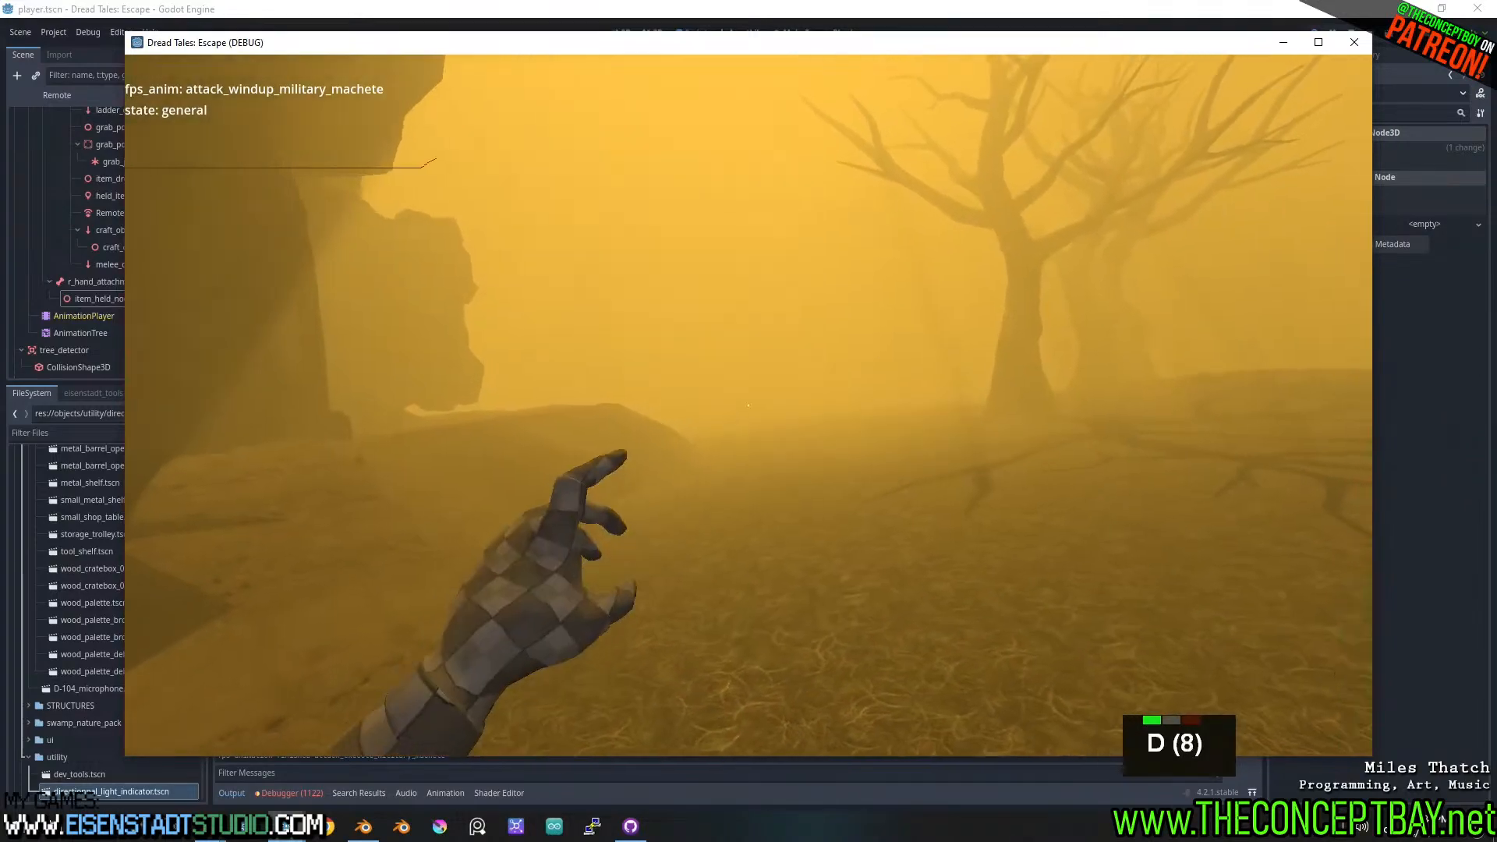
key("w")
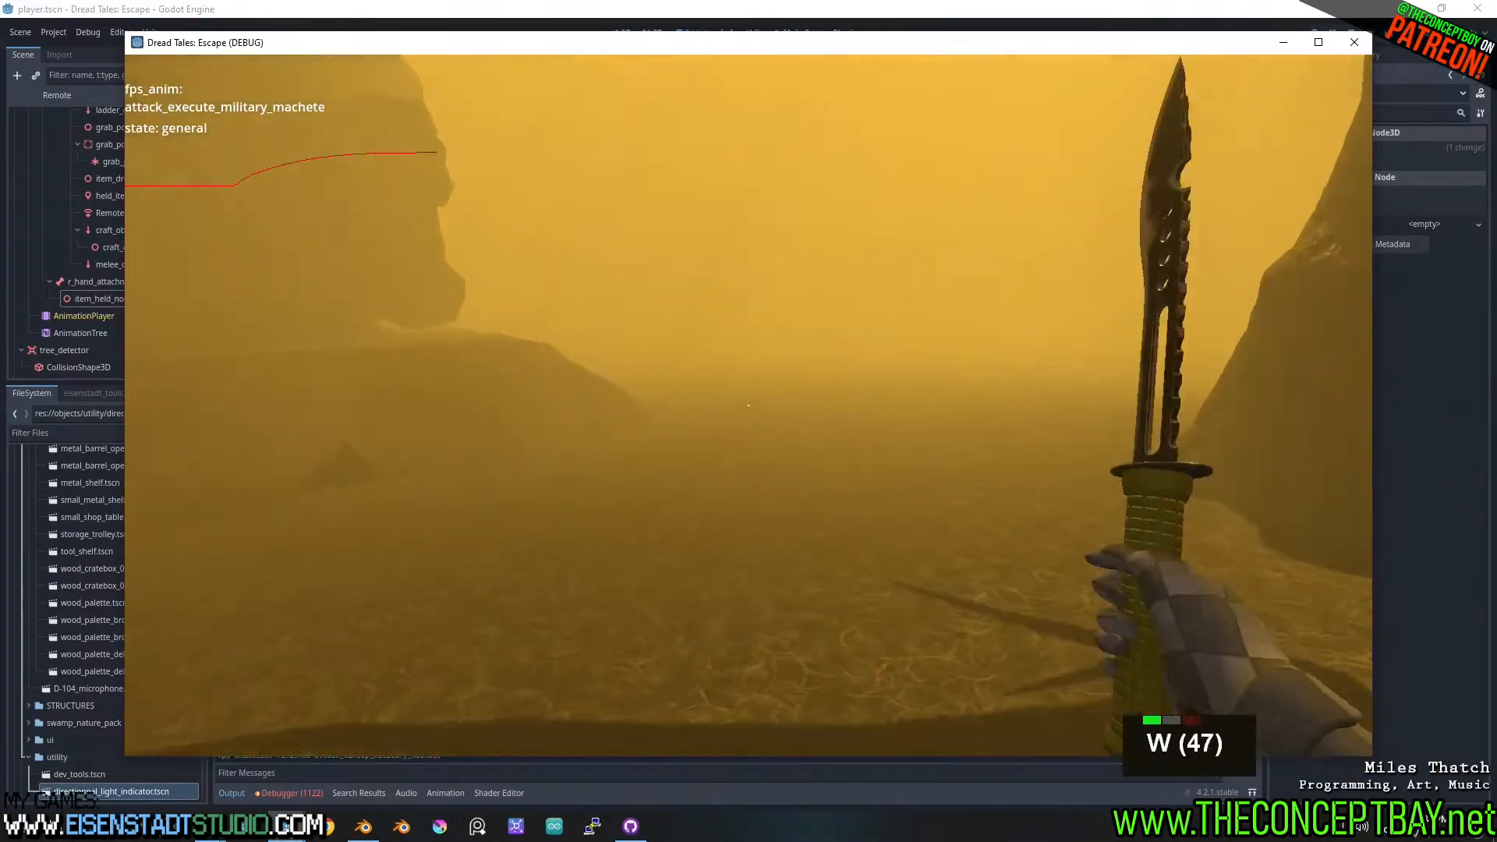
left_click(748, 405)
key("d")
key("d")
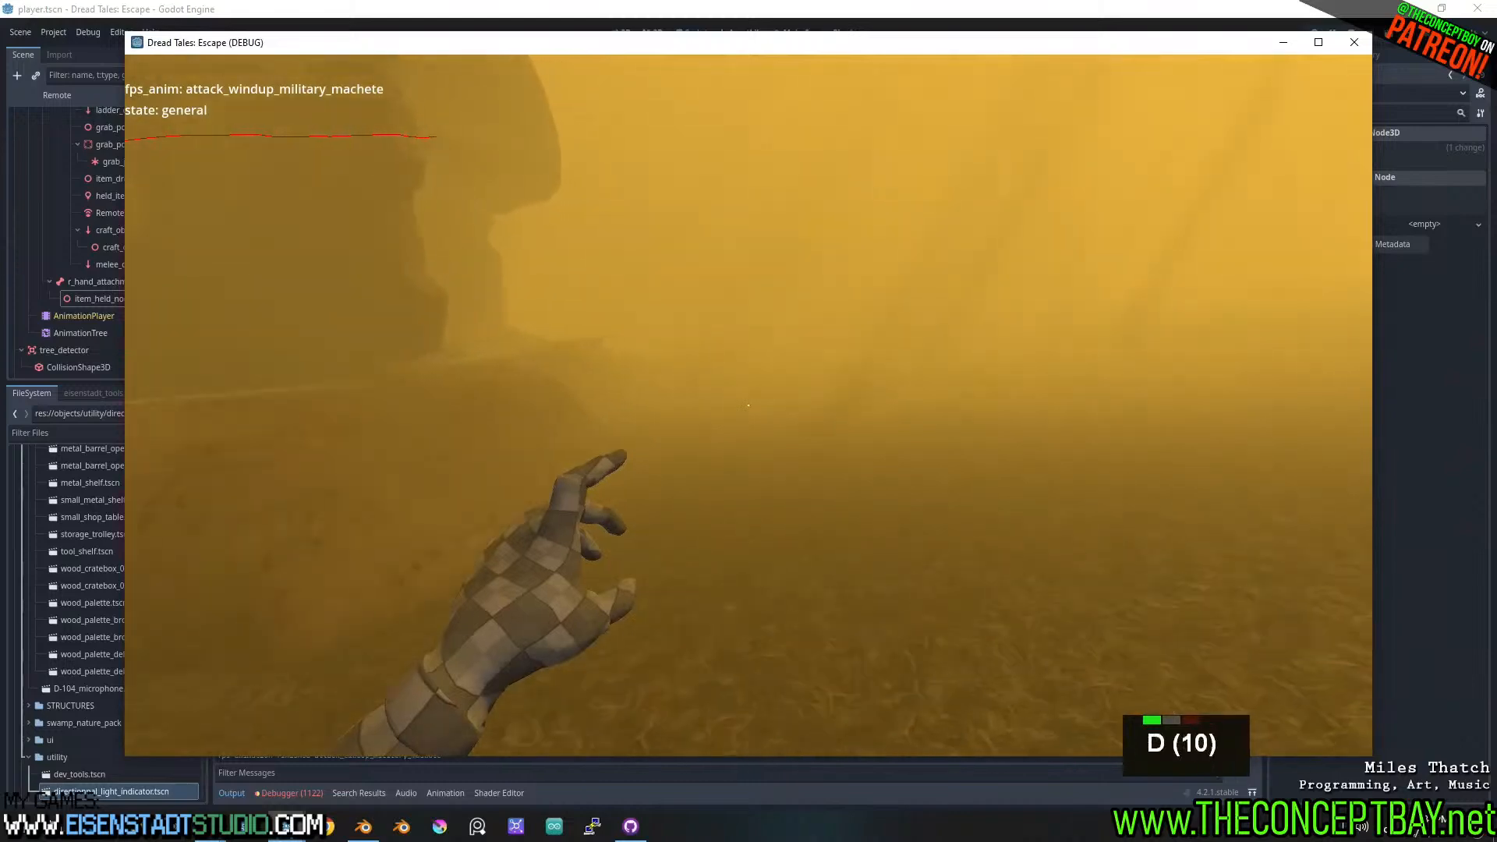
- Chain machete slashes while circling the rock and advancing past the trees to test repeated attacks
left_click(749, 405)
key("d")
key("d")
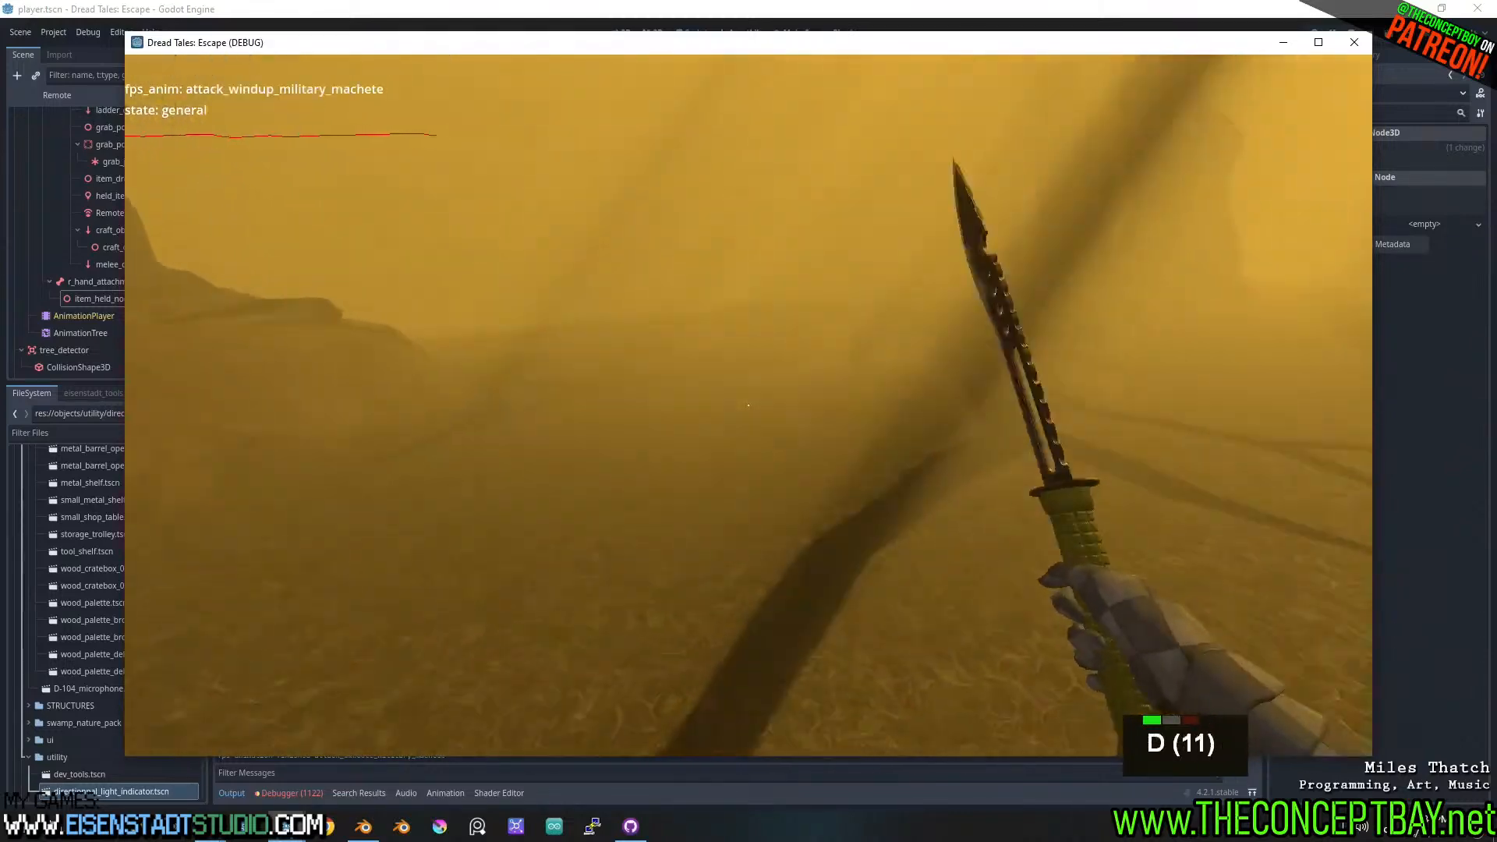
key("w")
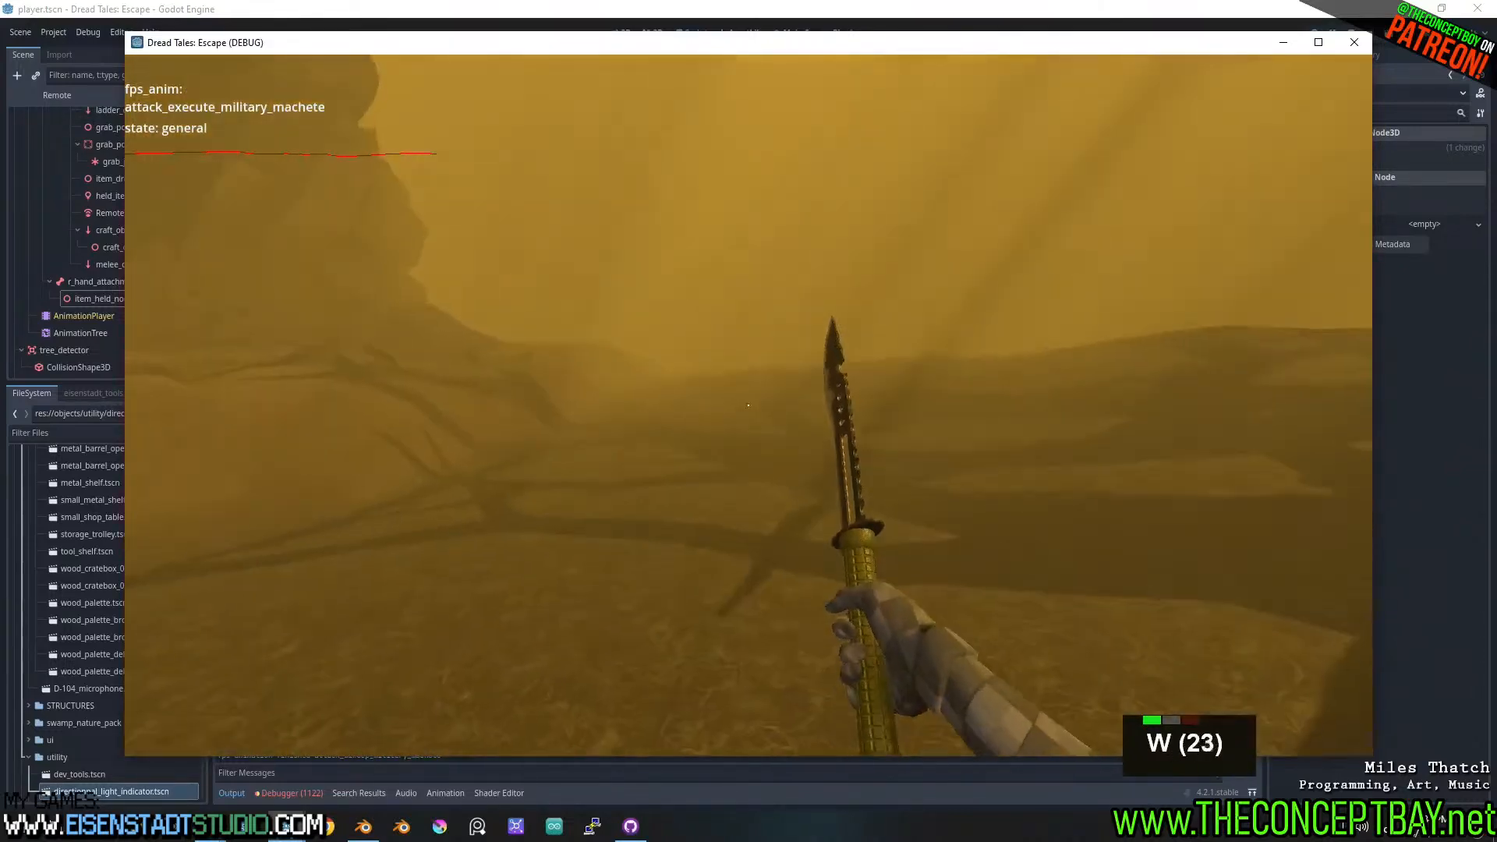
key("a")
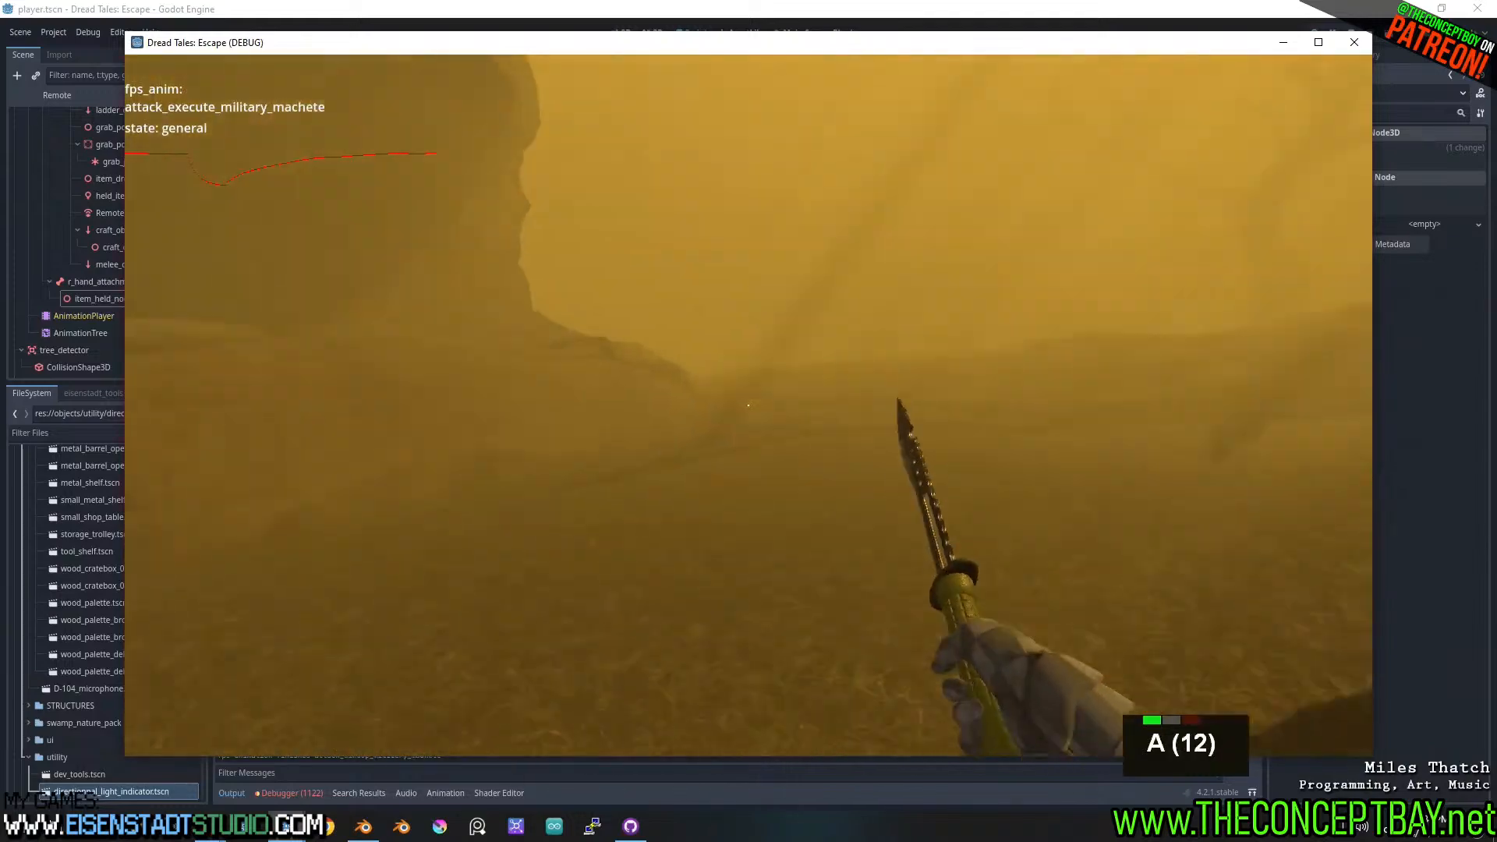
left_click(749, 405)
key("w")
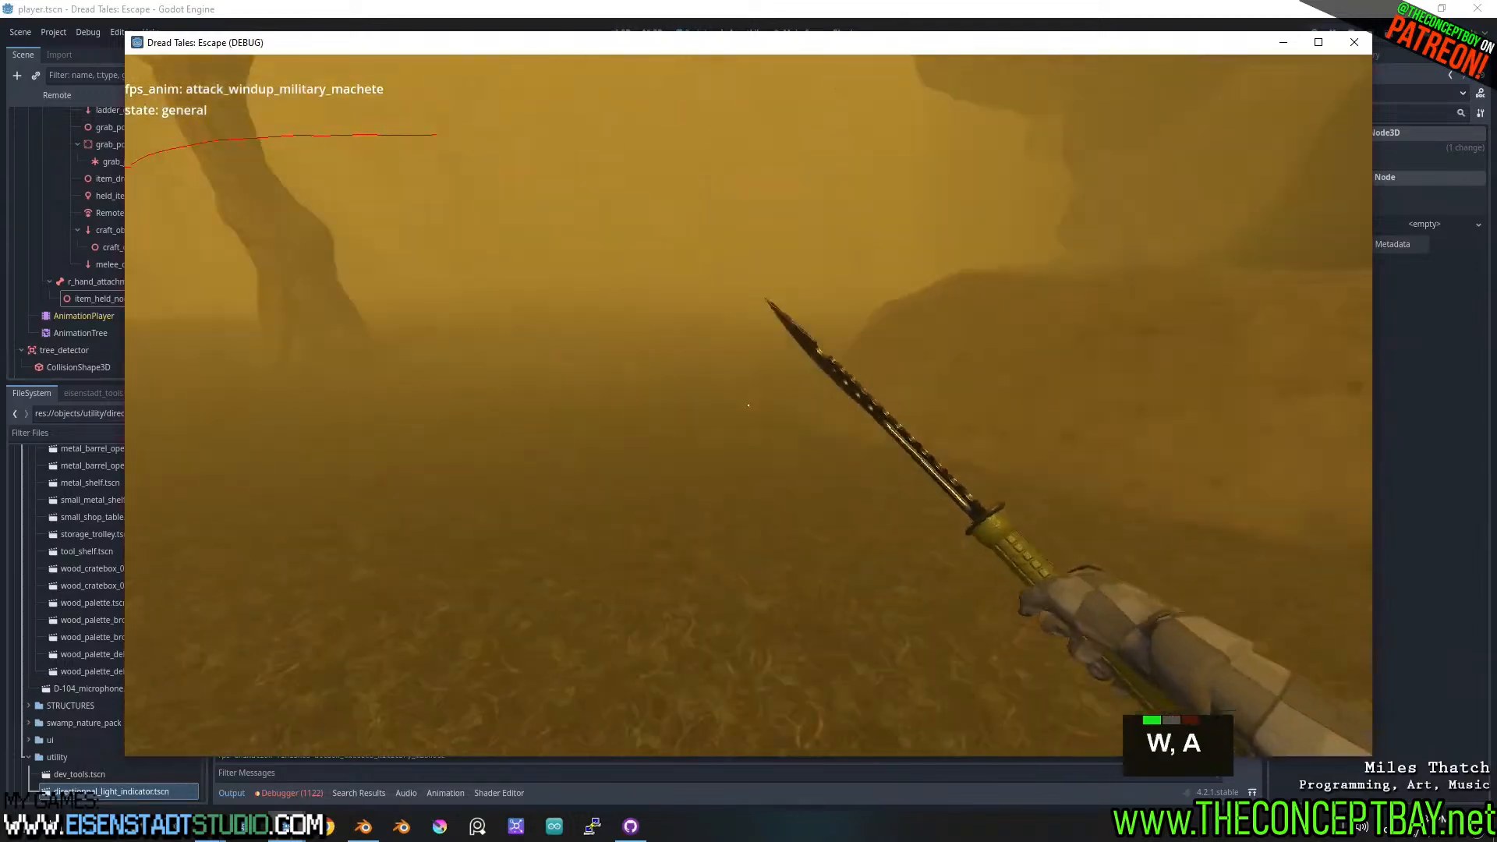
- Strafe the opposite way around the rock while repeating machete attacks, and back away with the windup held
key("a")
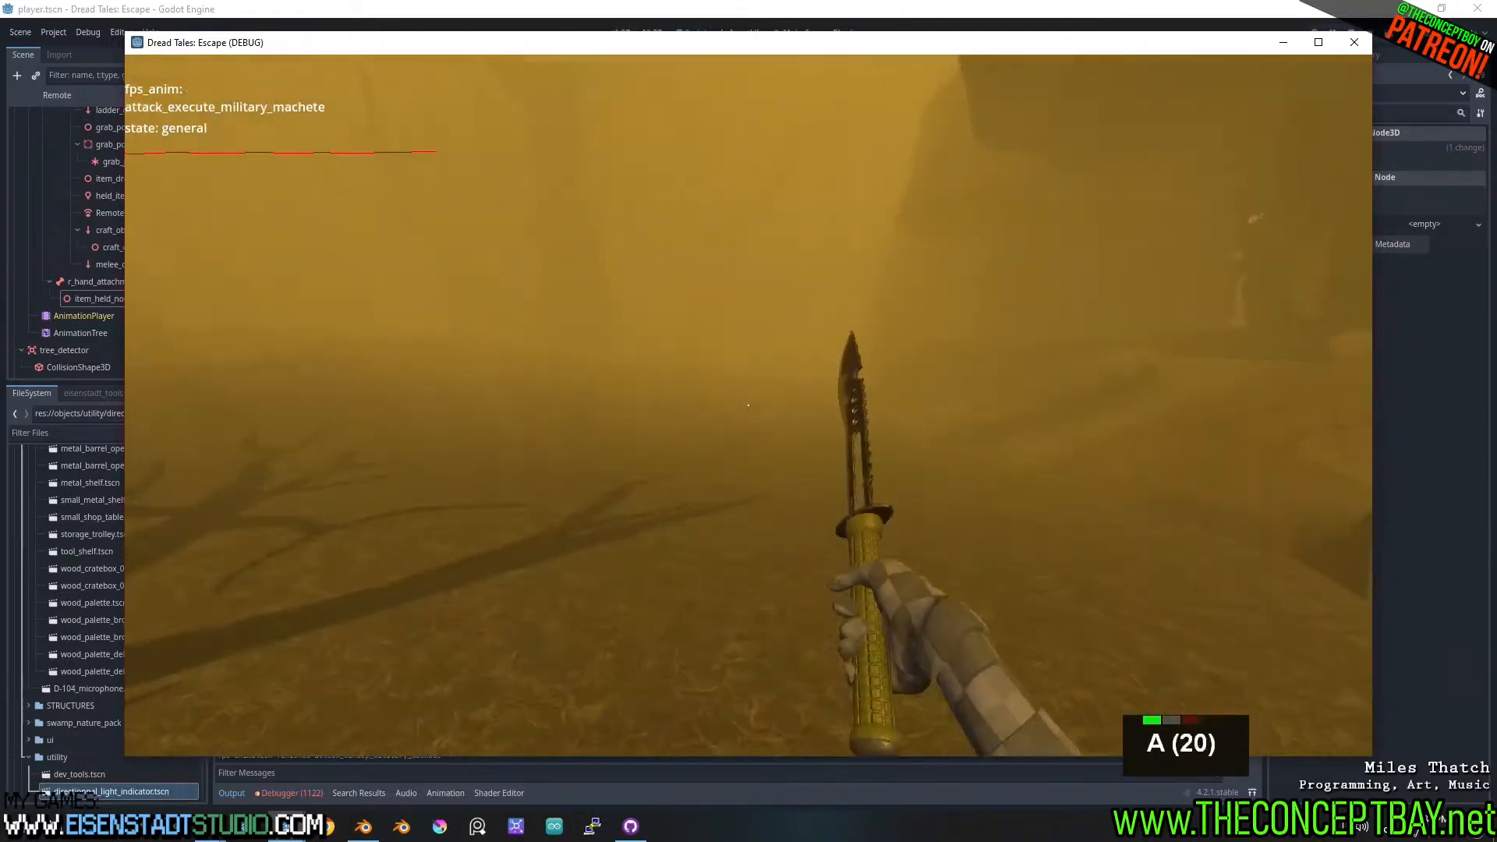
left_click(748, 405)
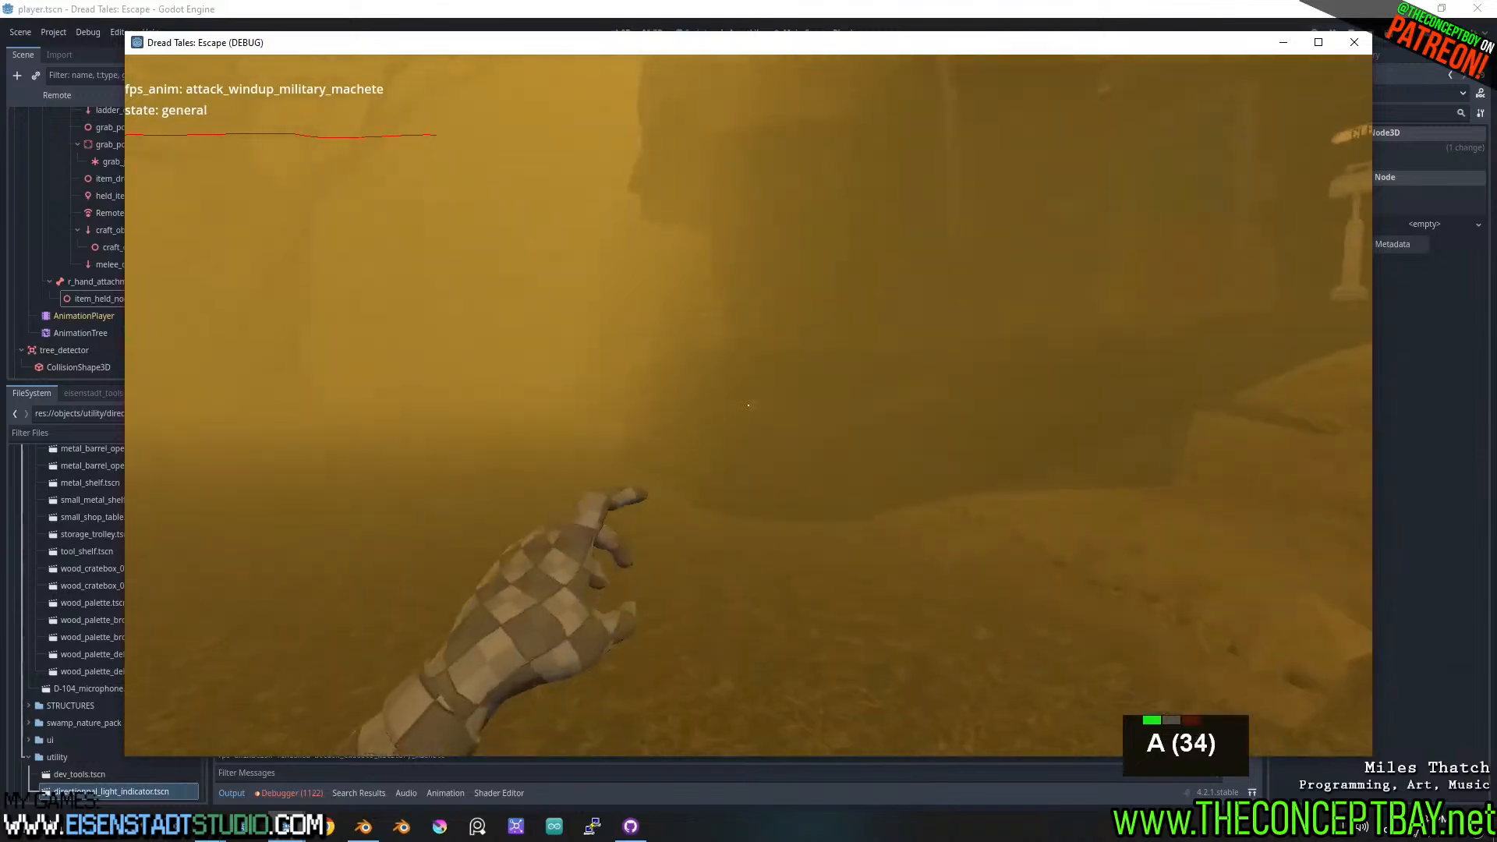
key("a")
left_click(749, 404)
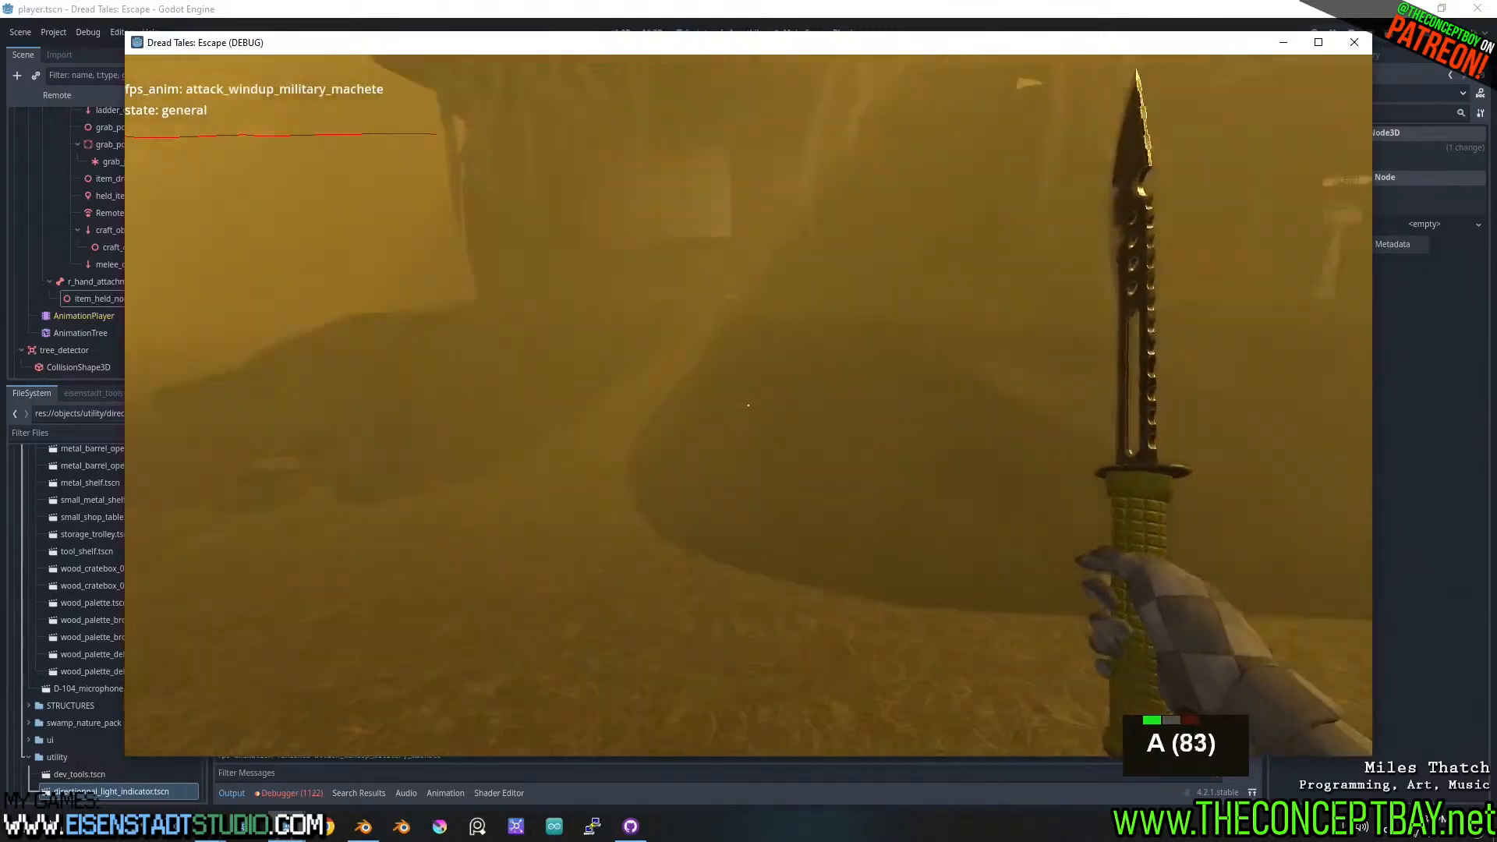
key("s")
key("a")
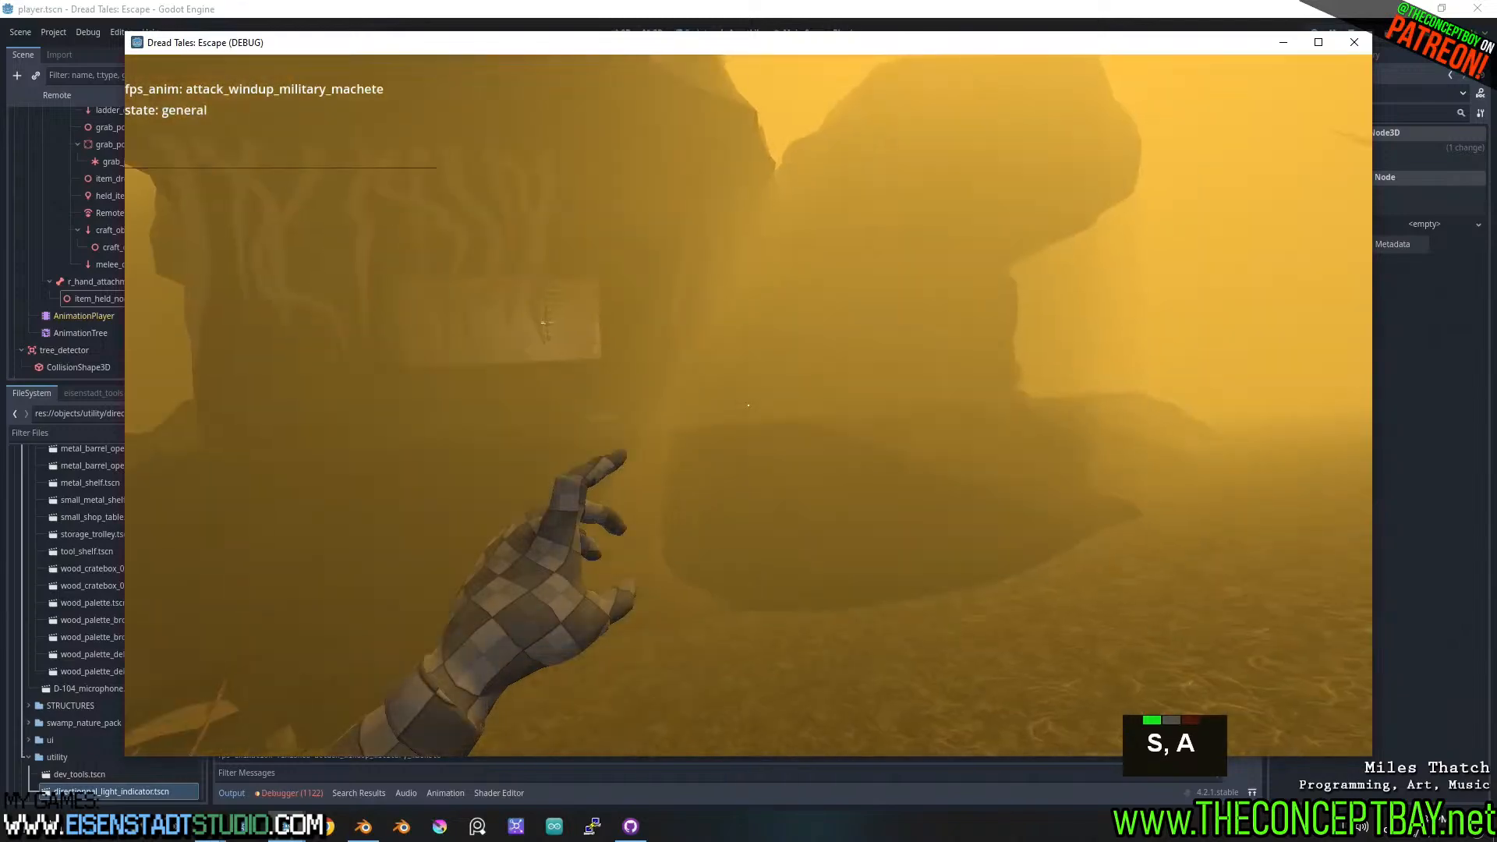
- Run past the bare trees and strafe around the rocks, alternating machete windups and slashes
key("w")
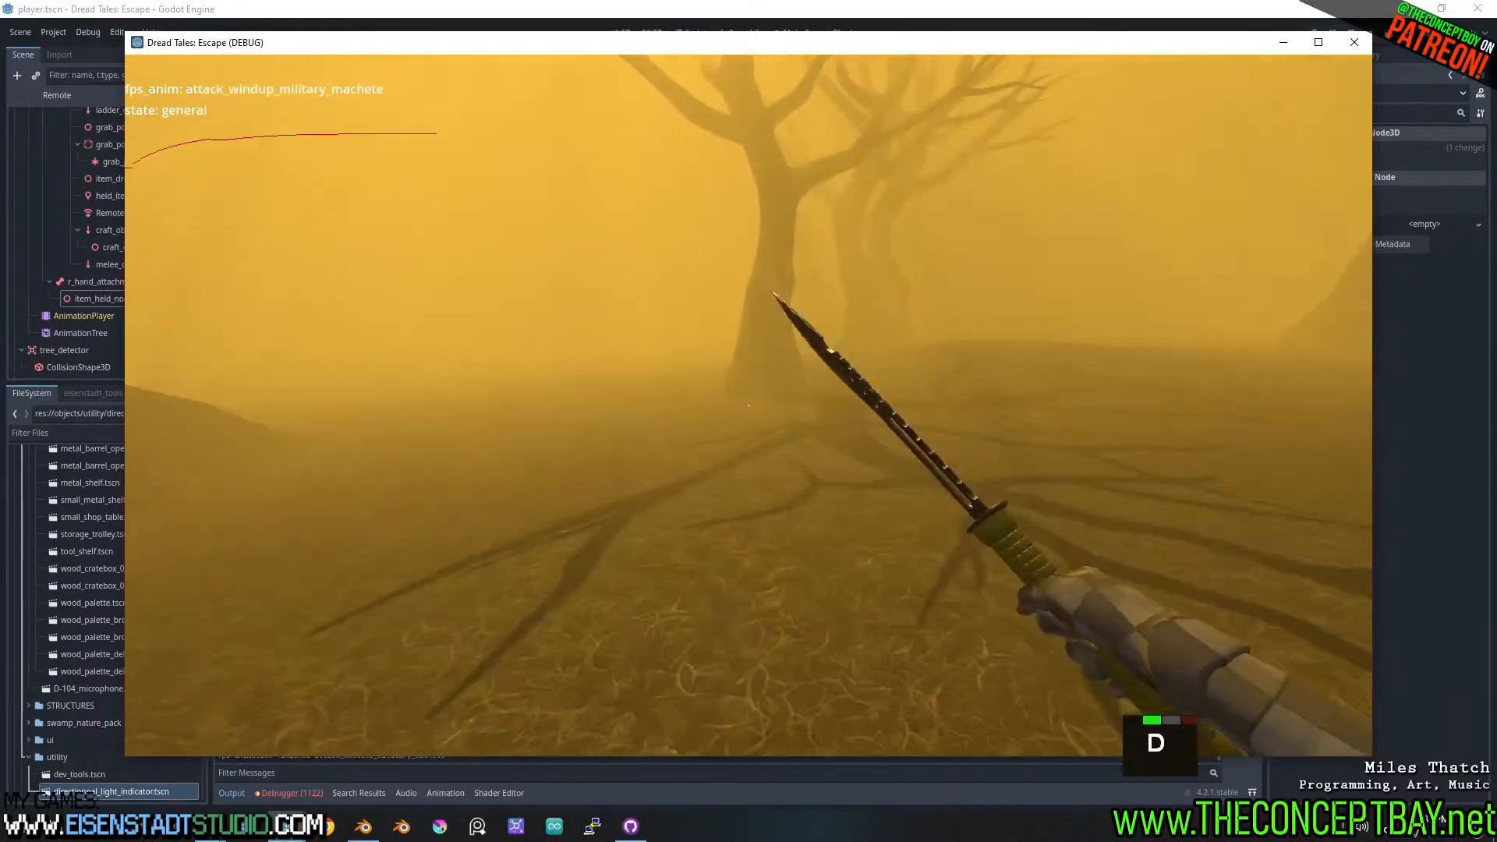
key("d")
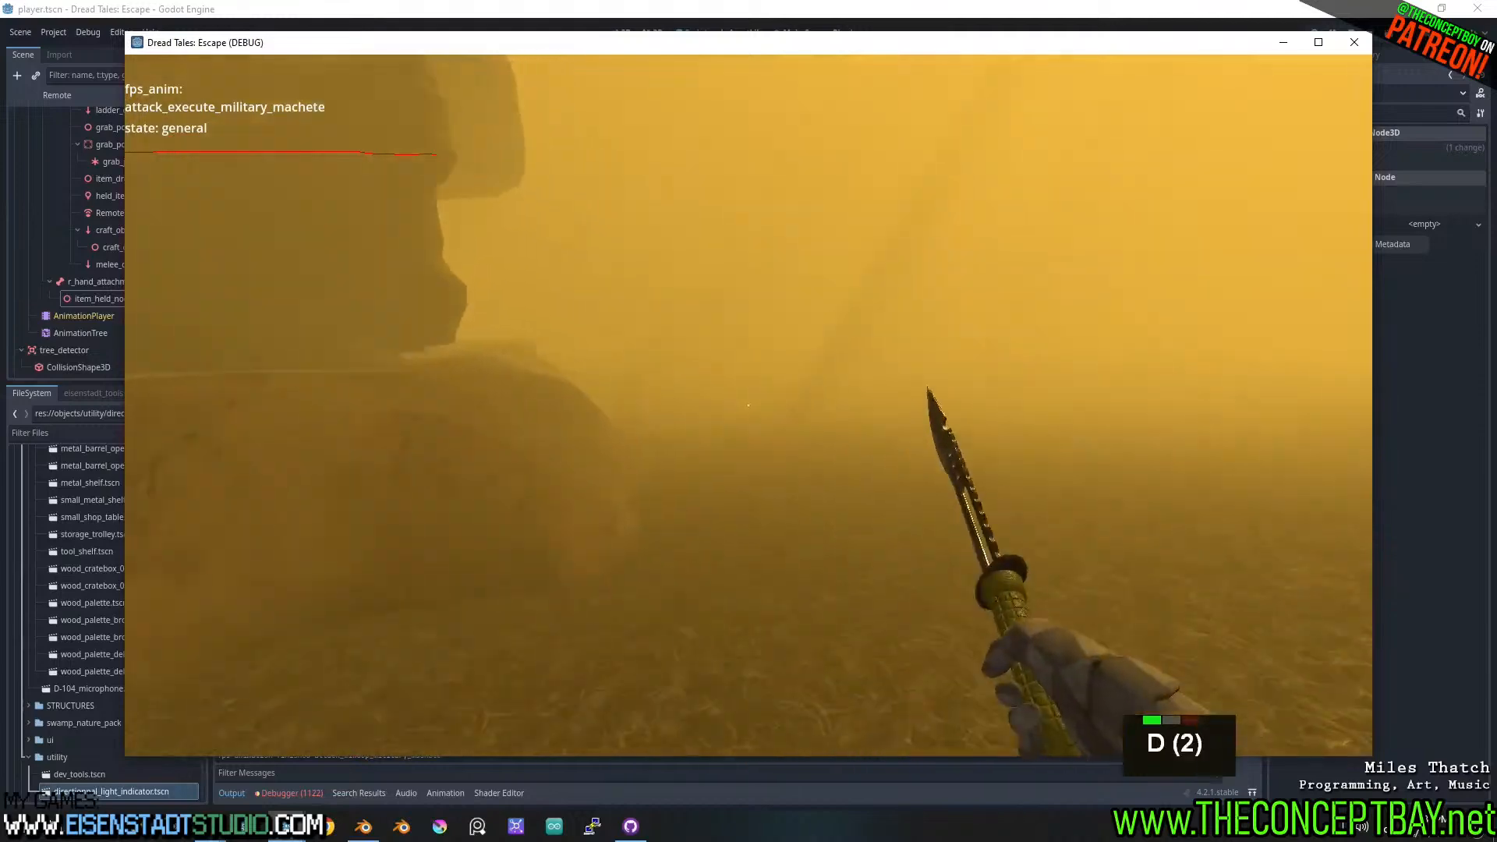
key("d")
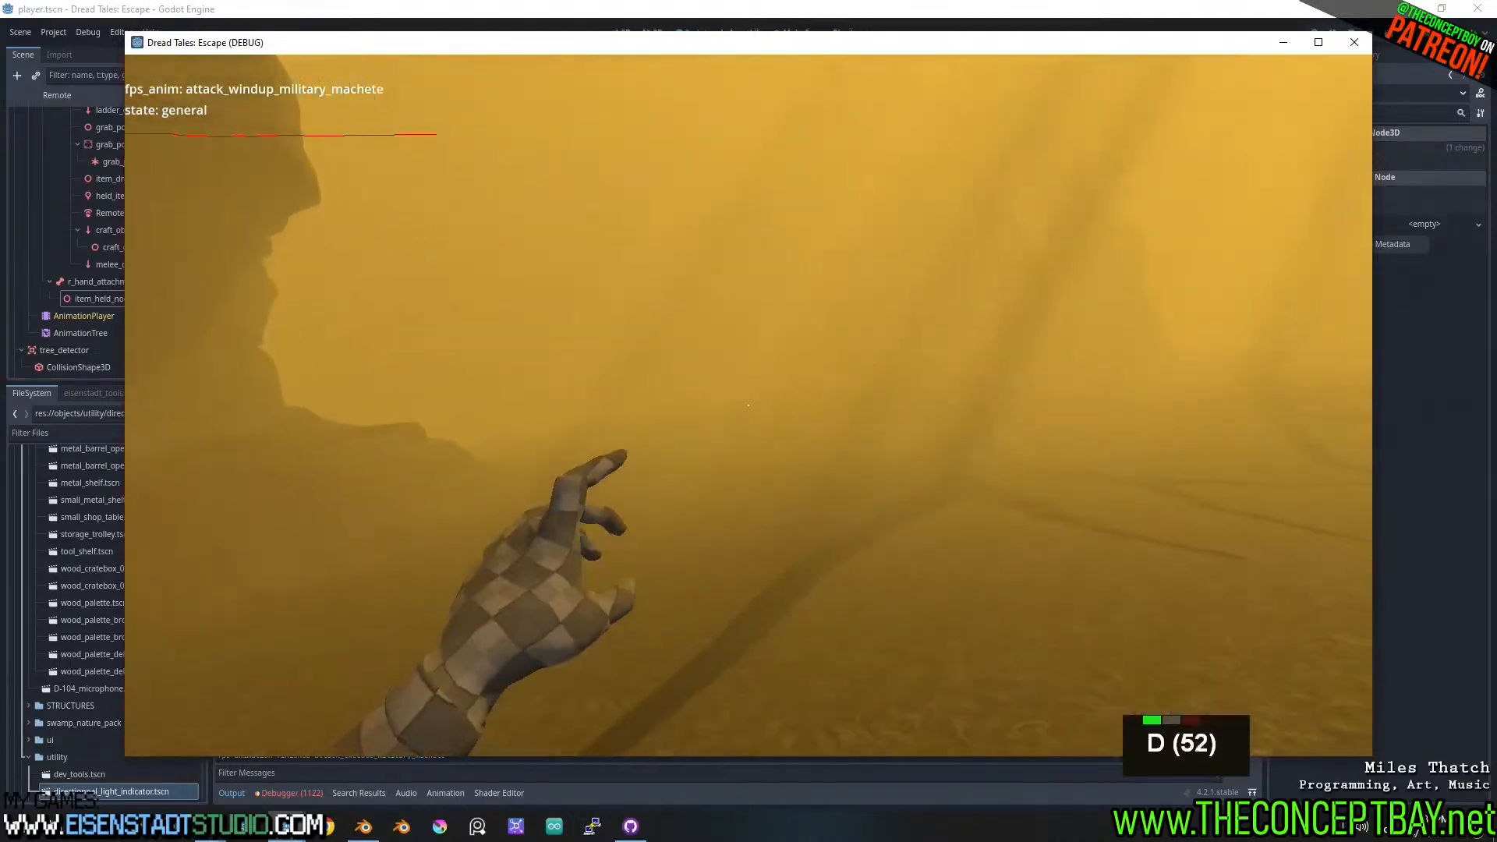
key("d")
key("d")
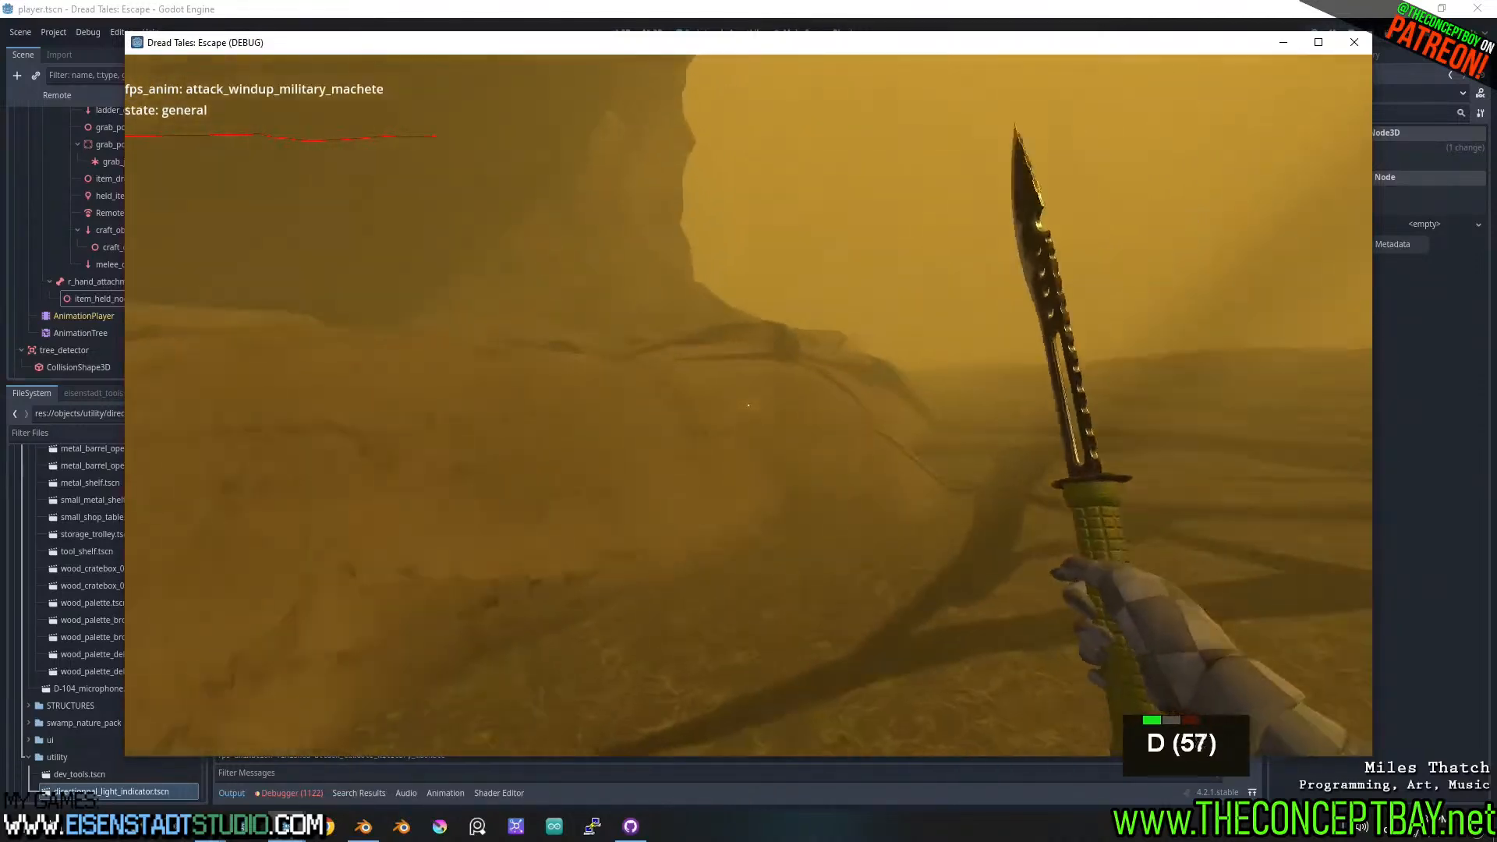
key("d")
key("d")
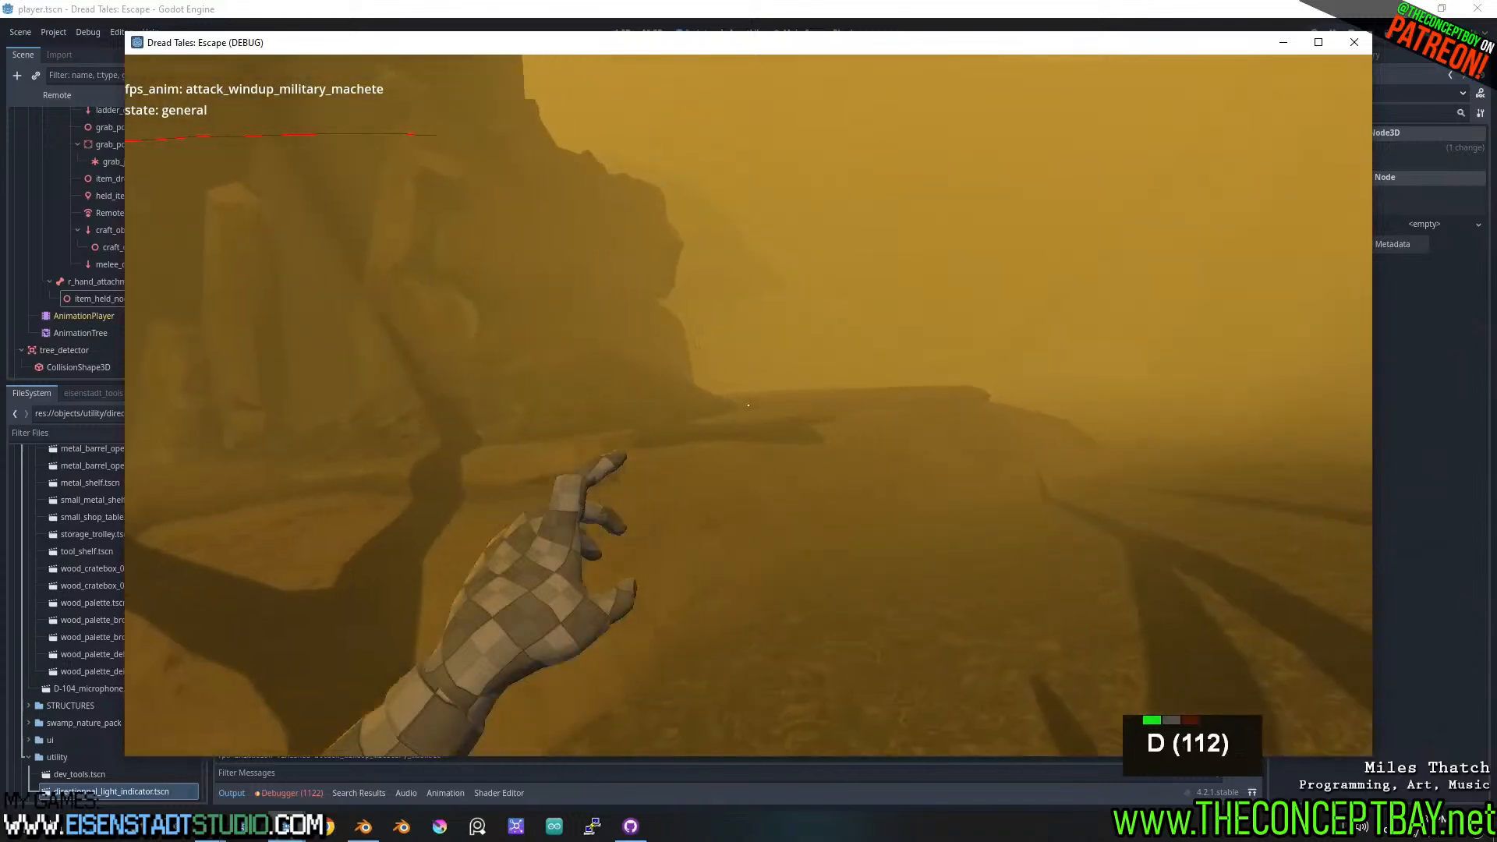
- Keep slashing while walking forward, pausing briefly, and strafing around the overhanging rock
key("w")
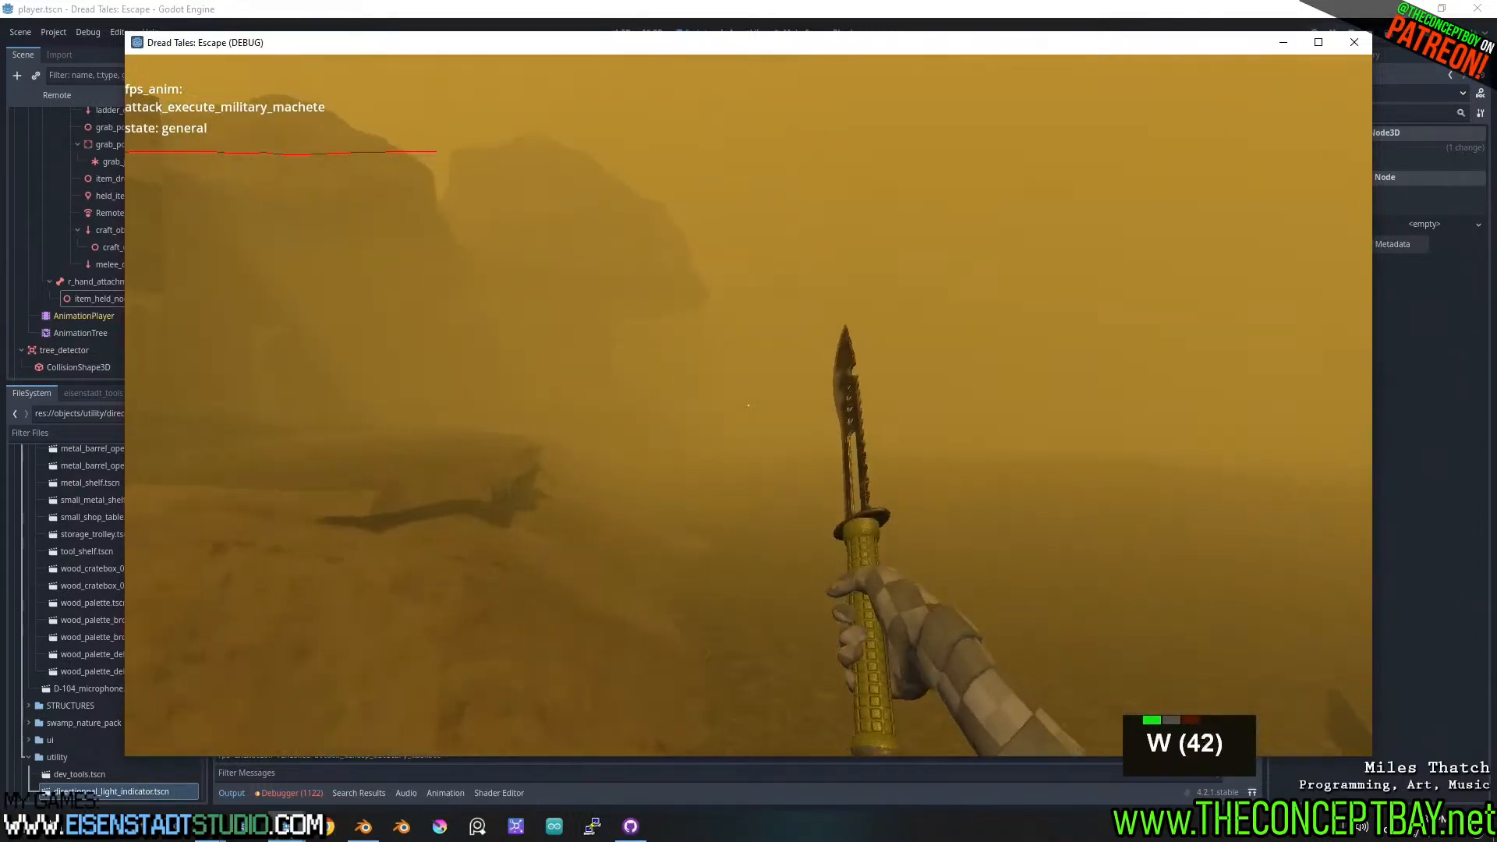
key("w")
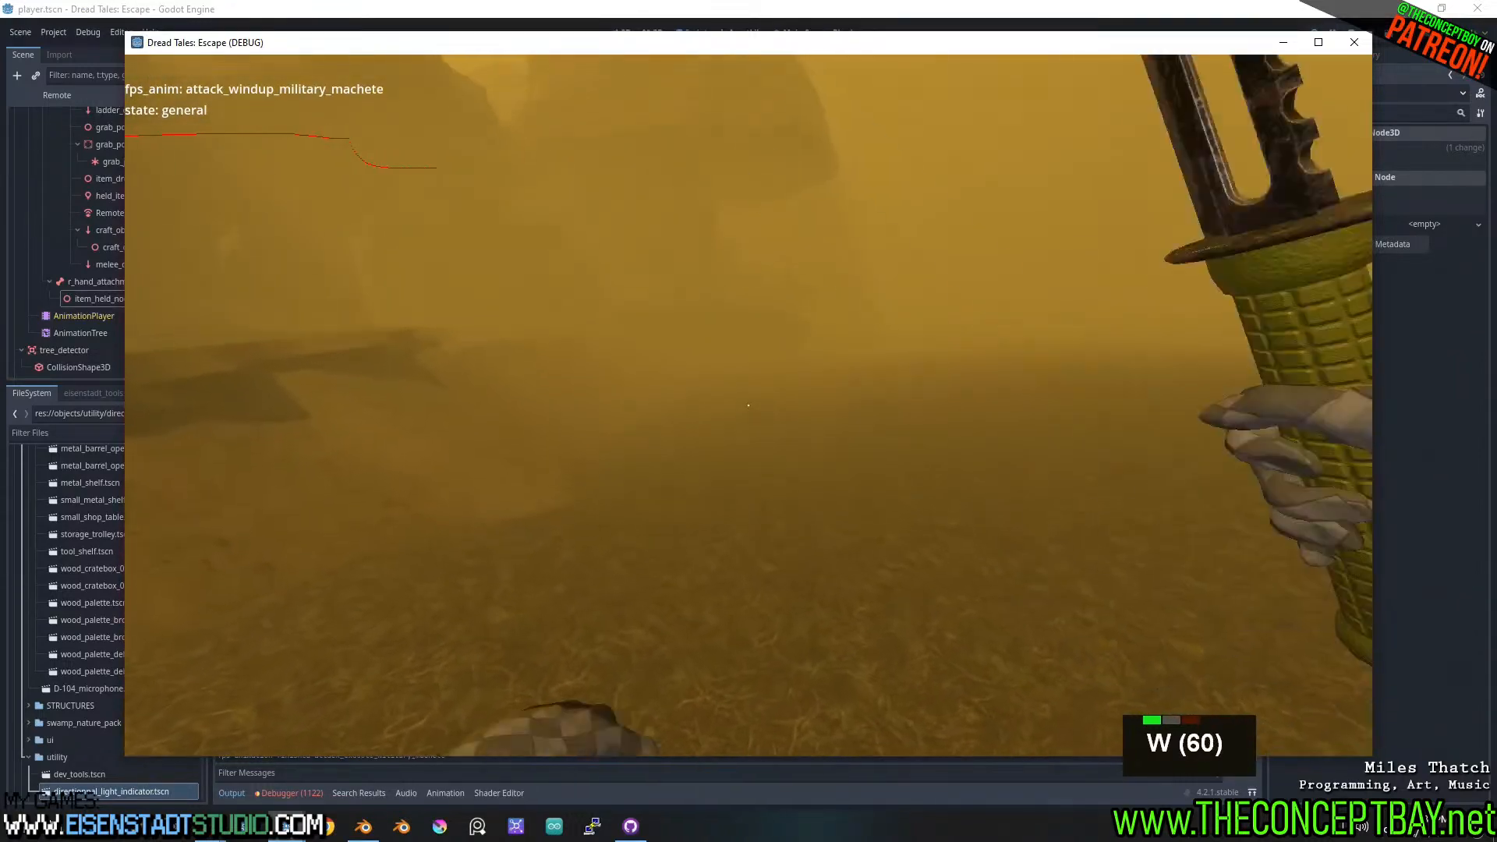
key("w")
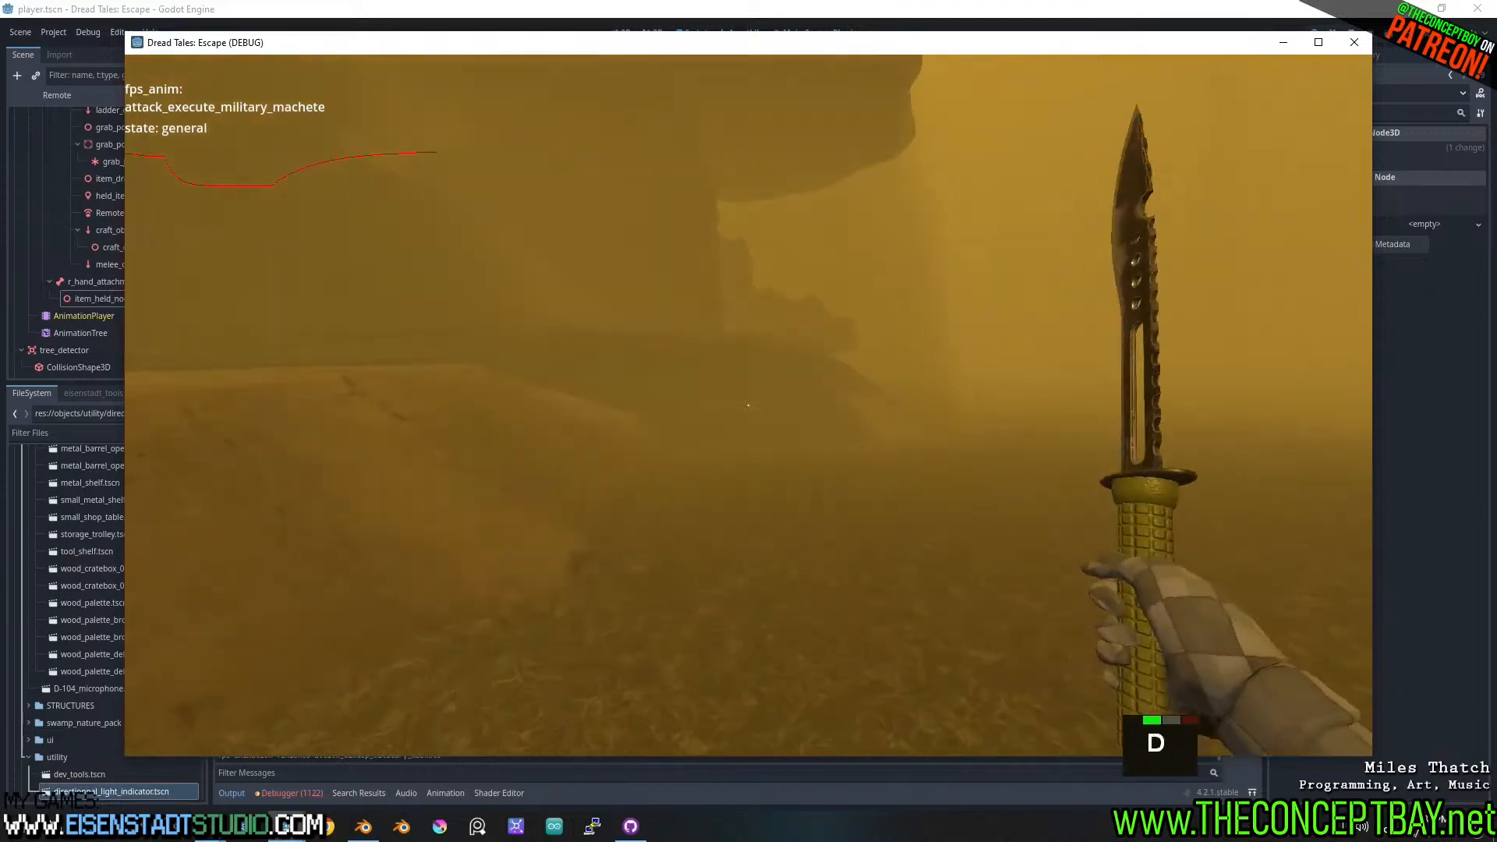
key("d")
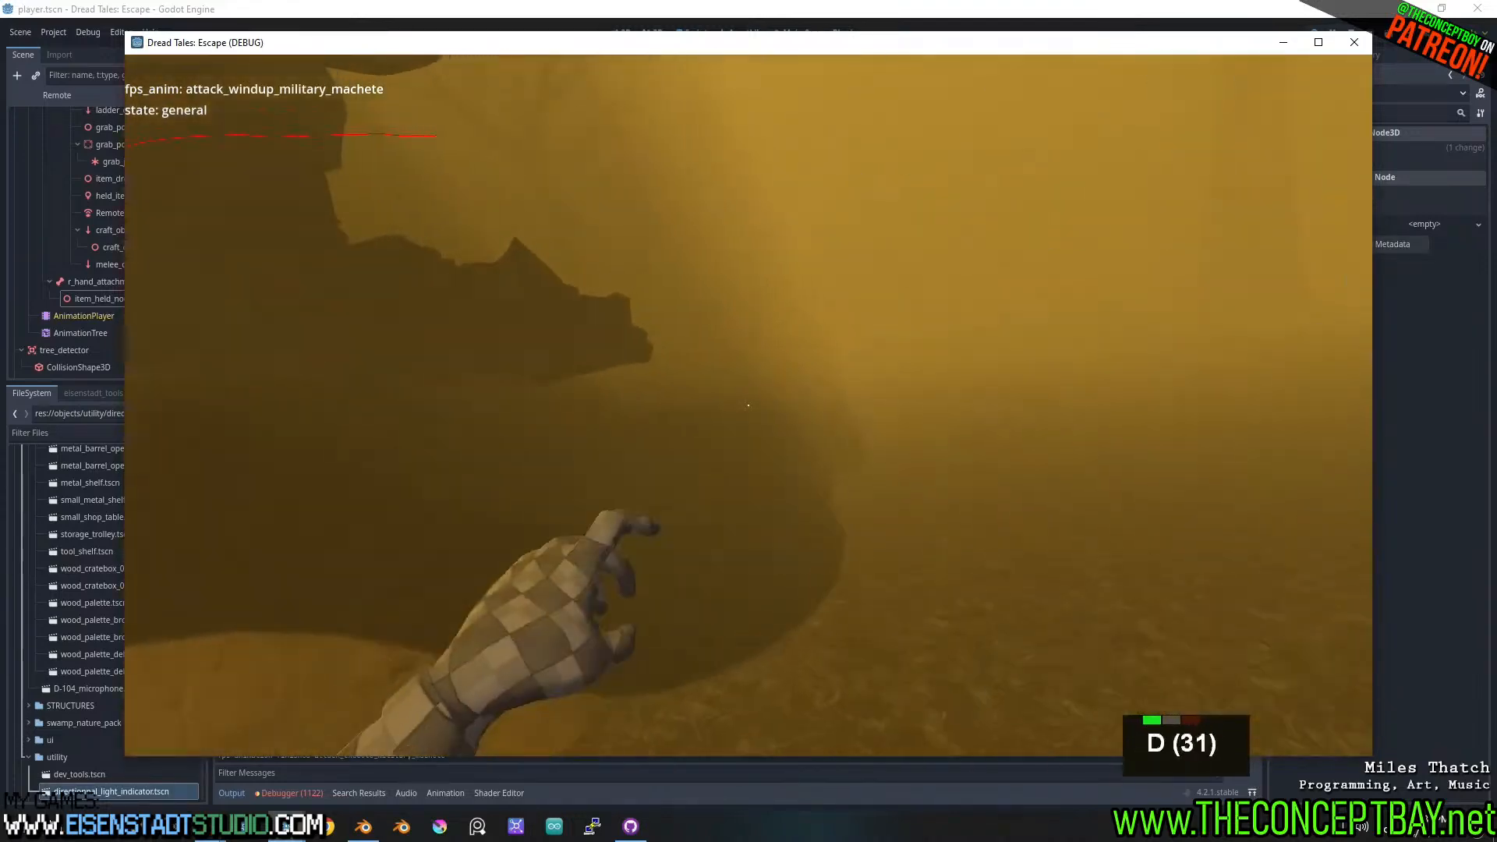
- Hold the machete windup while climbing and jumping along the rock ledges to check the held pose
key("w")
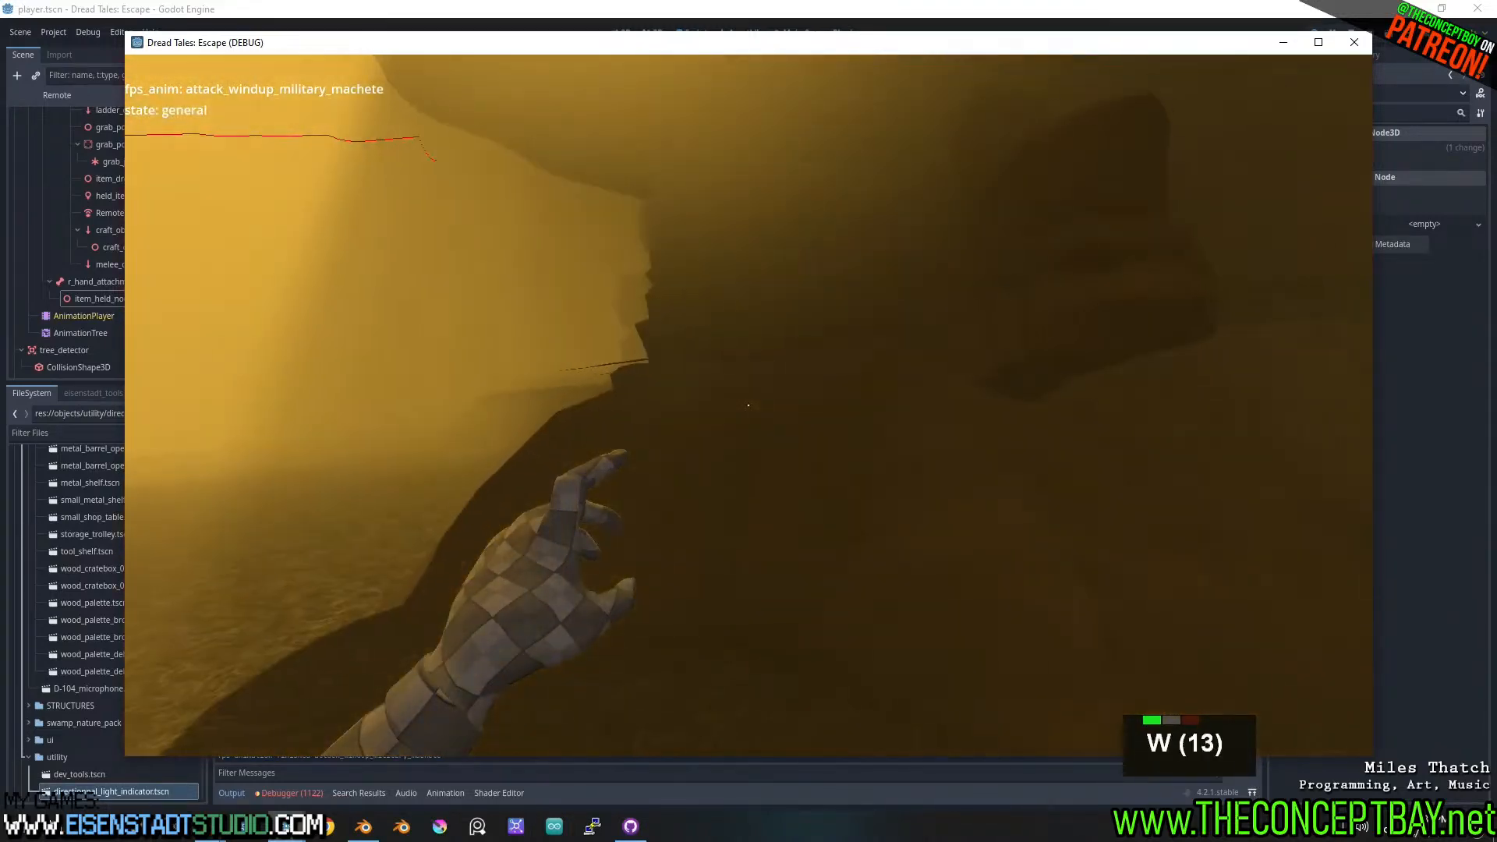
key("a")
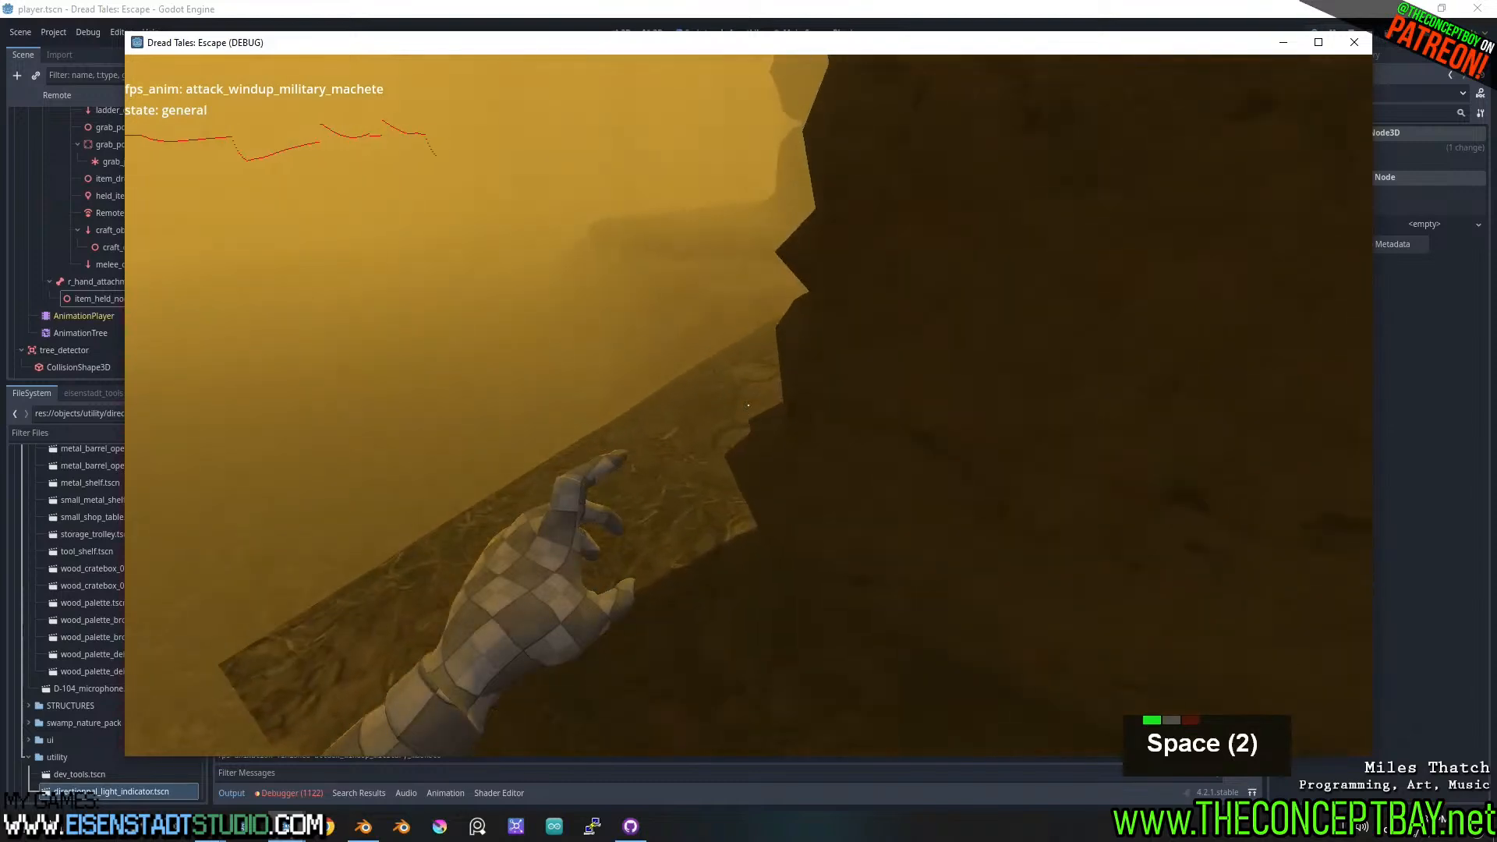
key("w")
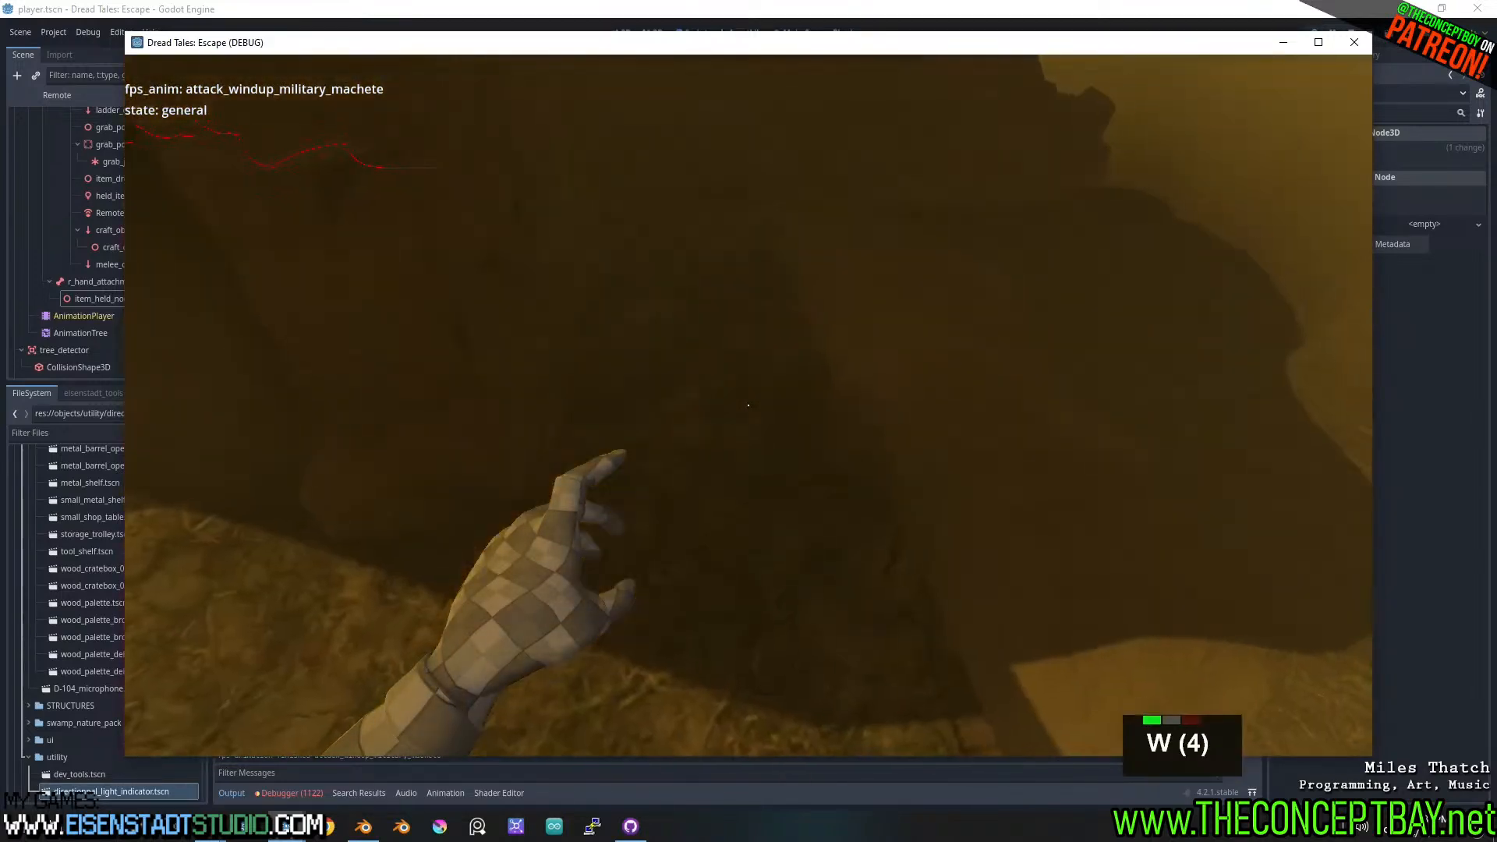
key("w")
key("a")
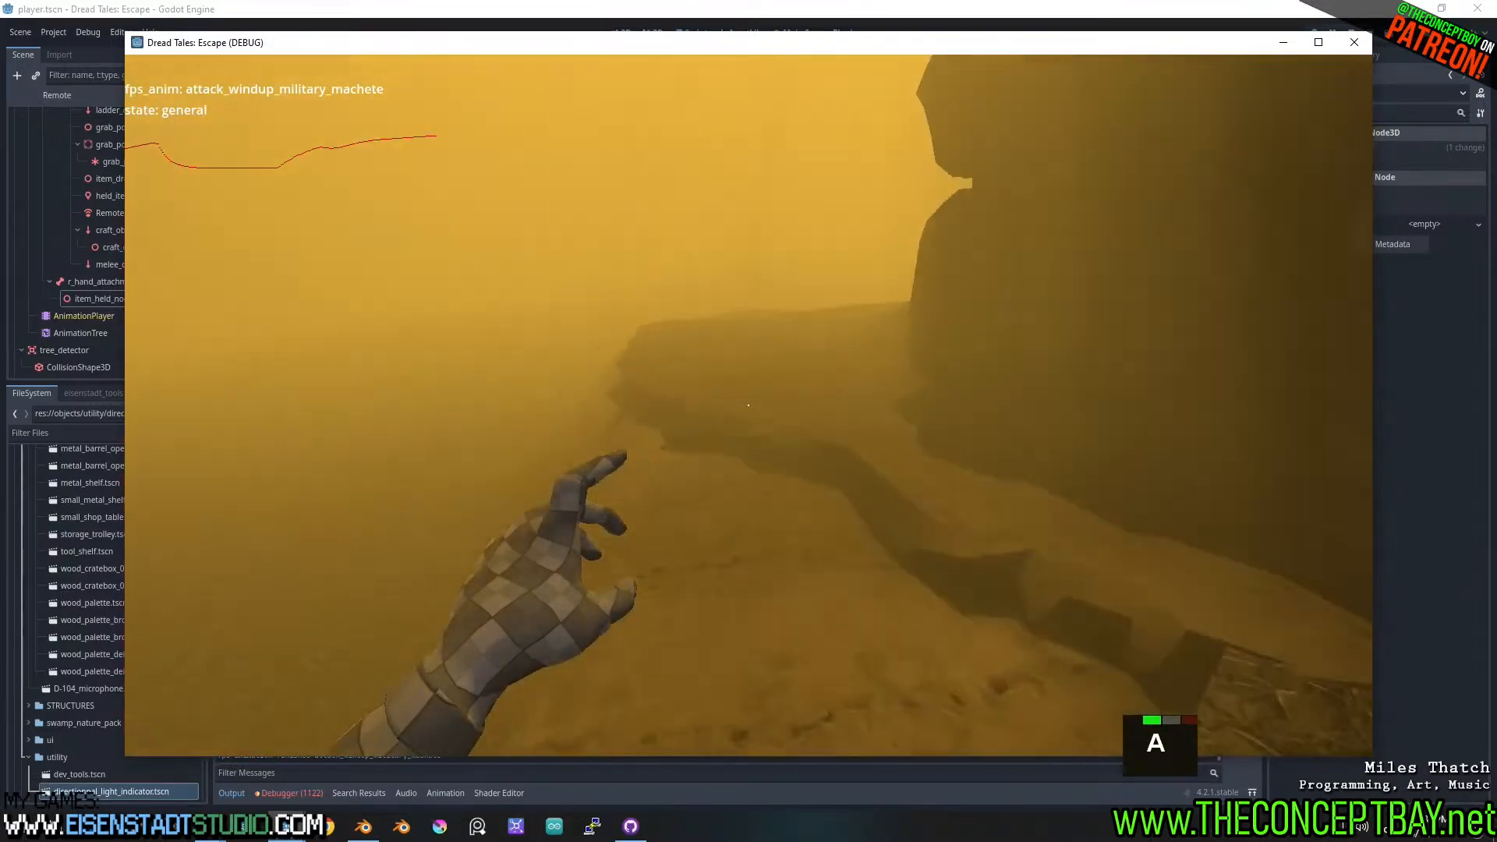
key("space")
key("a")
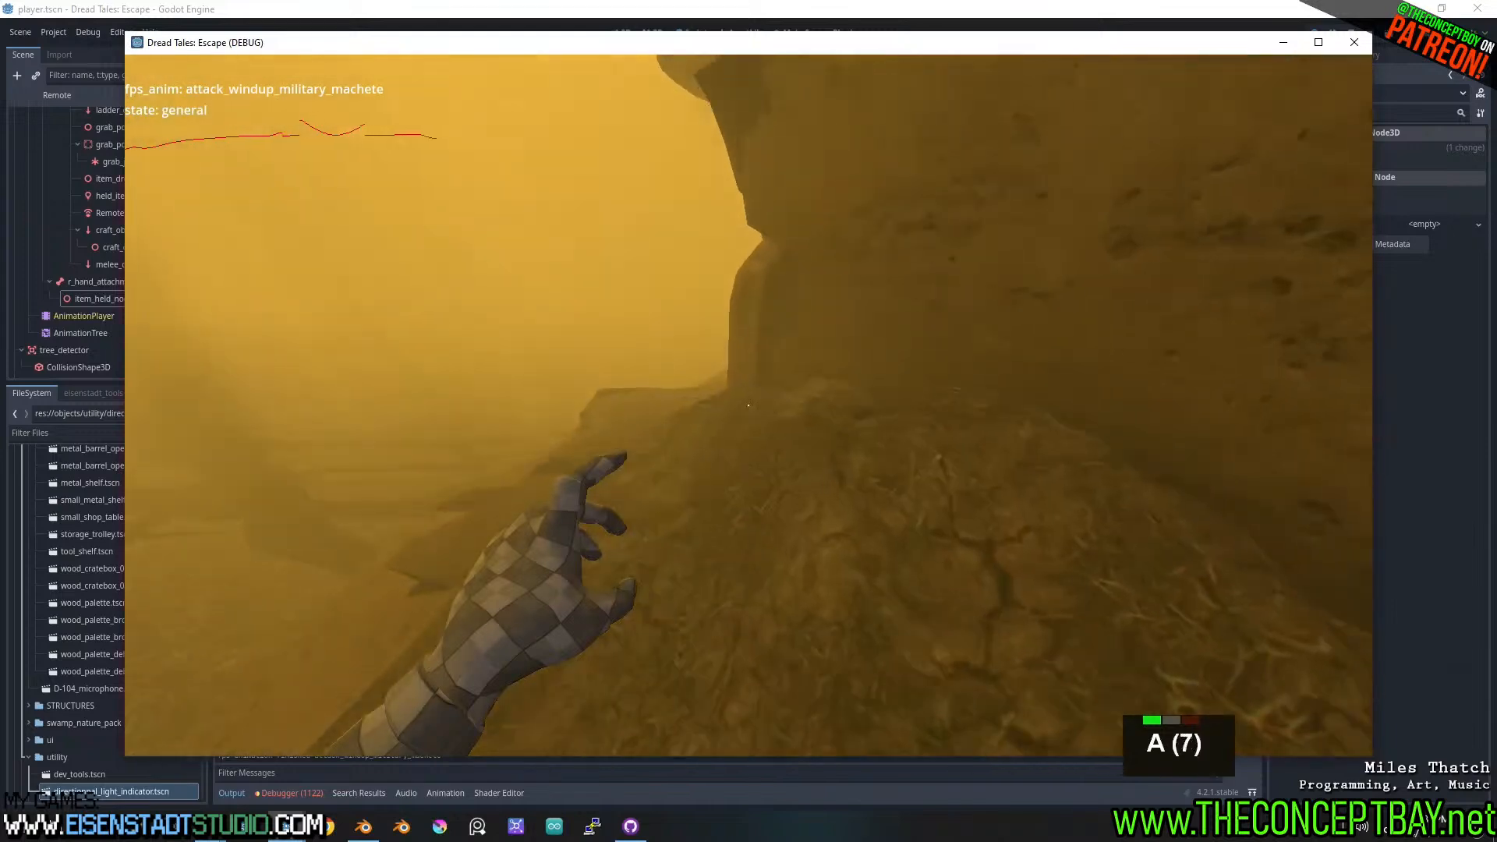
key("a")
key("a")
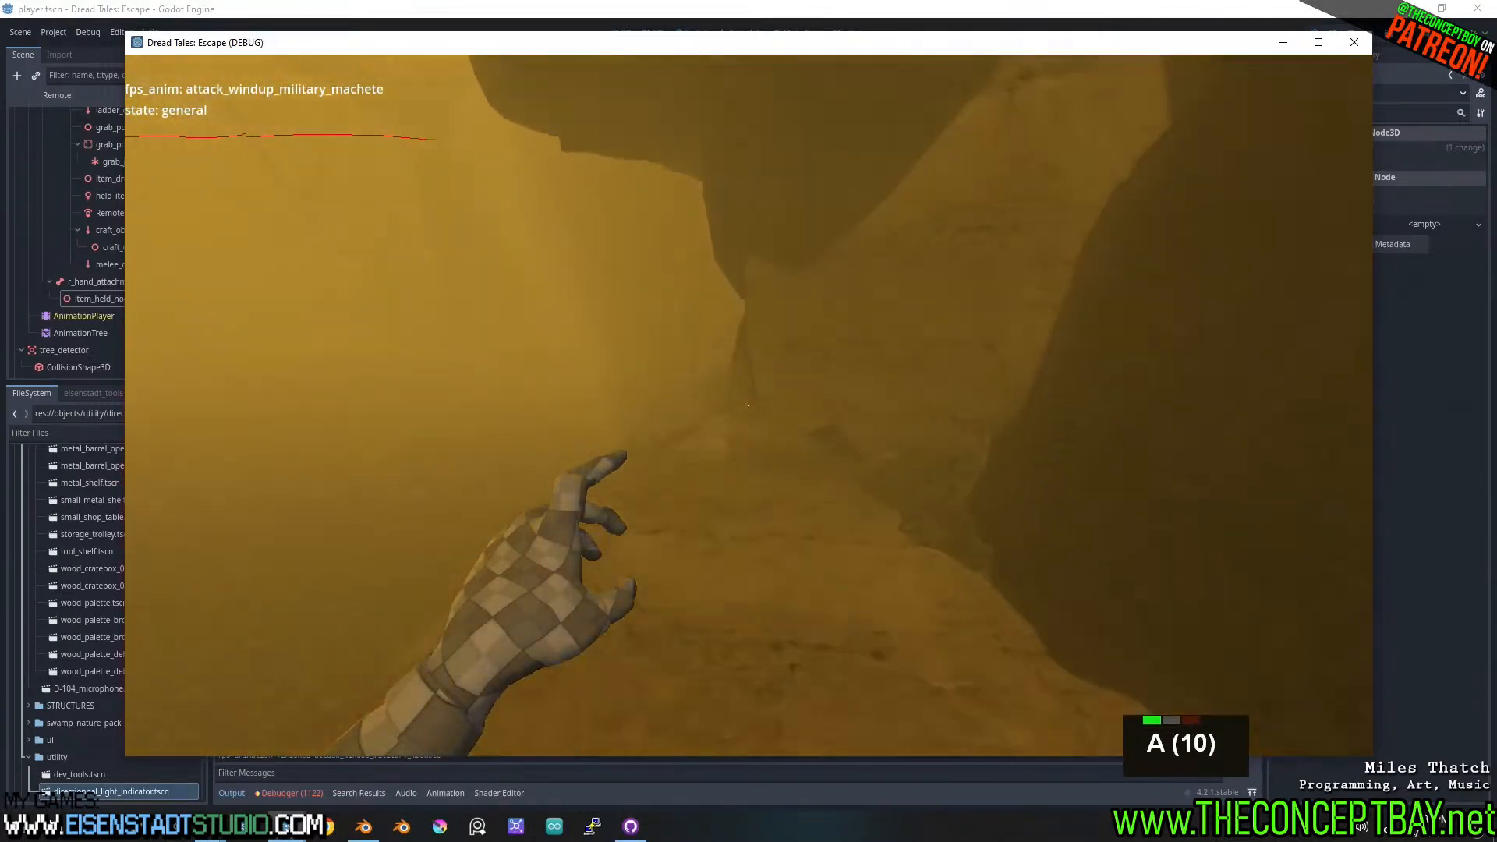
- Carry the held machete windup through the area under the hanging roots and back out among the trees
key("space")
key("d")
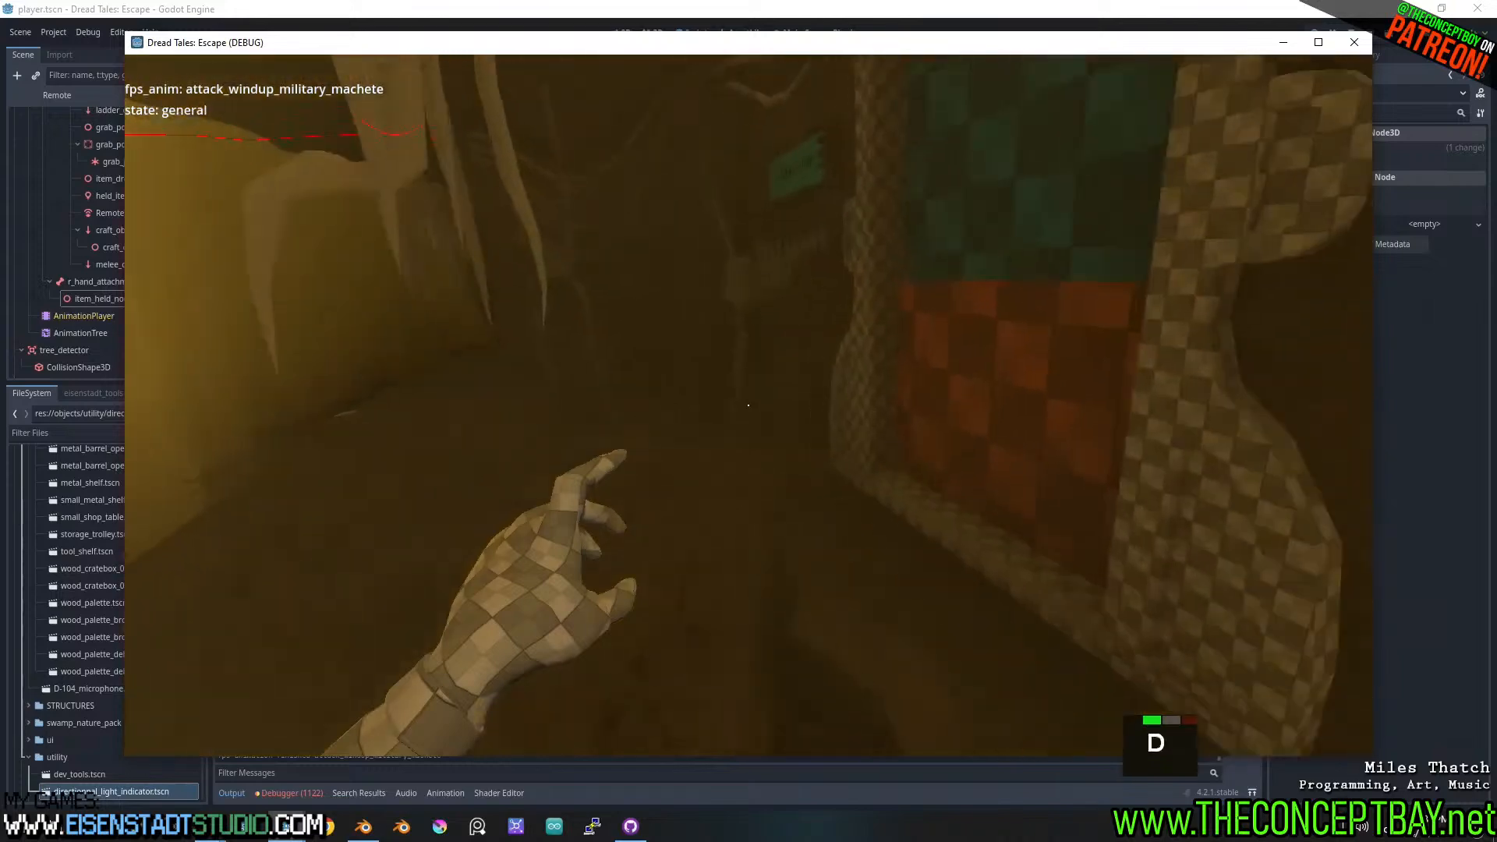
key("a")
key("a")
key("w")
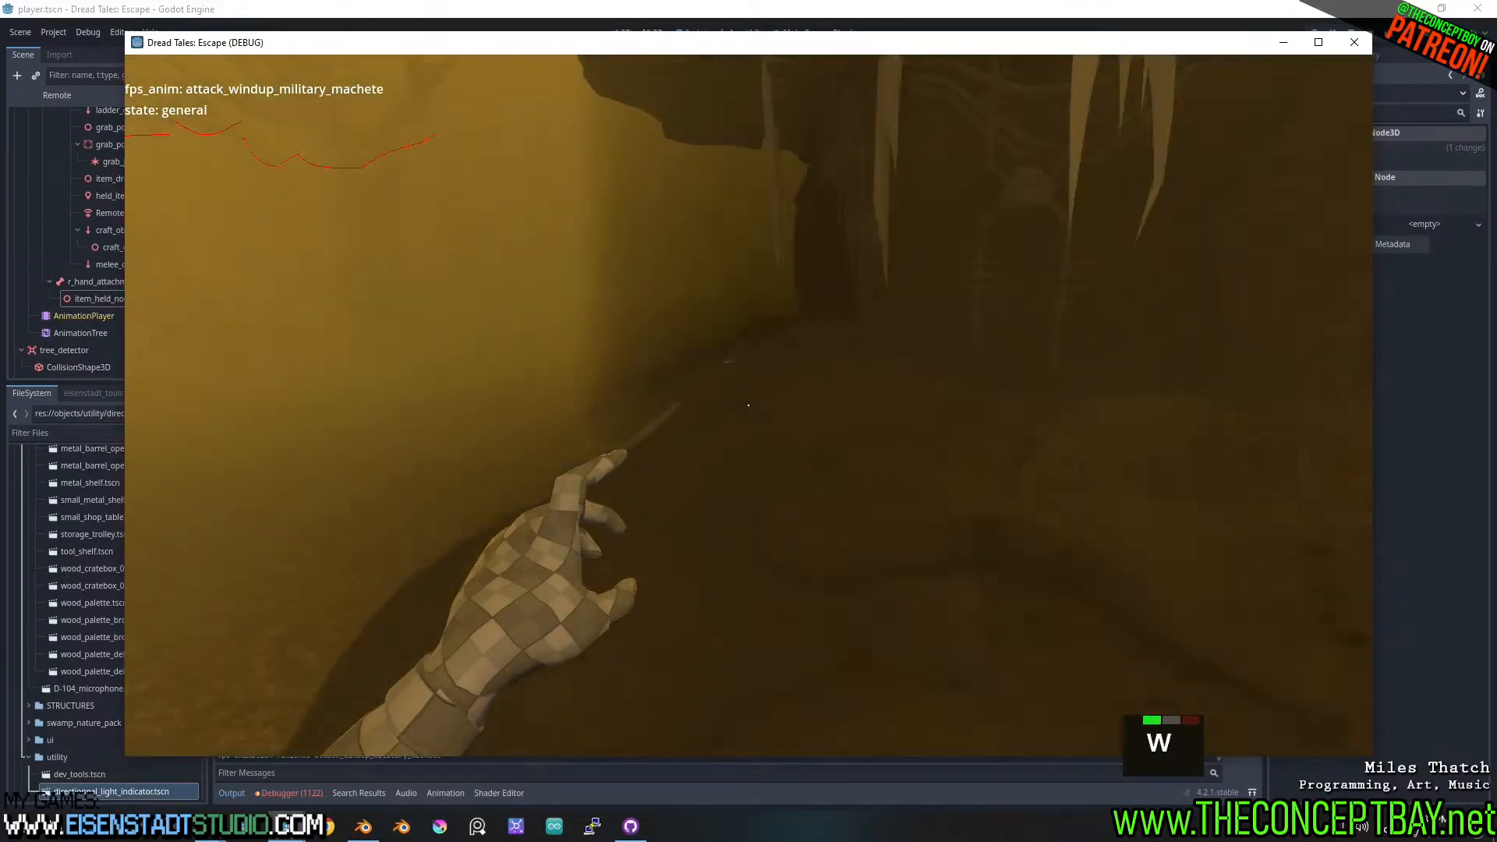
key("d")
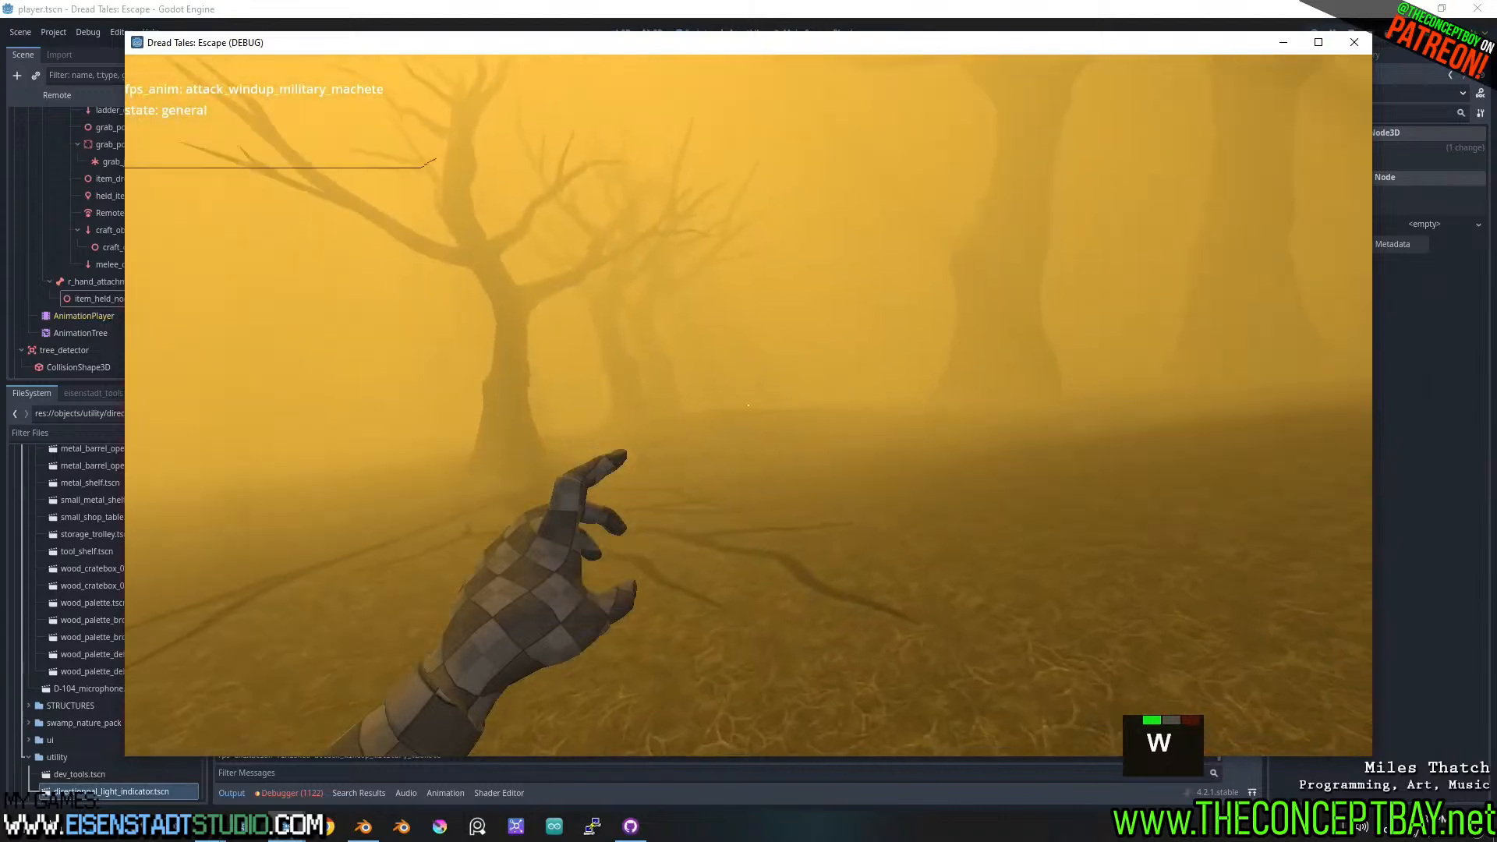
- Run out of the trees toward the signposted rock wall, slashing and winding up the machete while strafing and jumping
key("w")
key("w")
key("w")
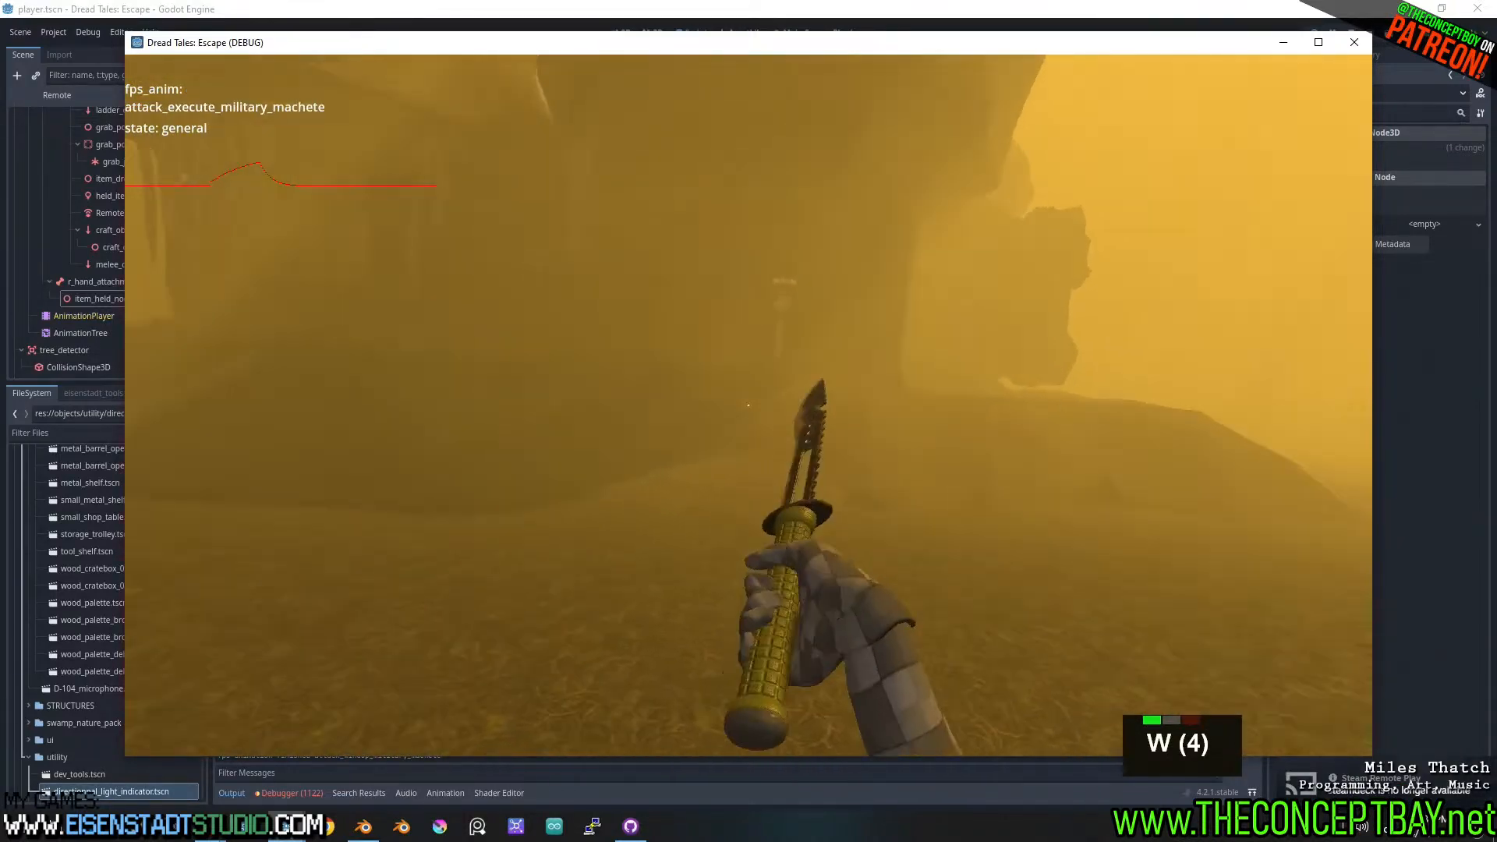
key("d")
key("d")
key("d")
key("d")
key("d")
key("d")
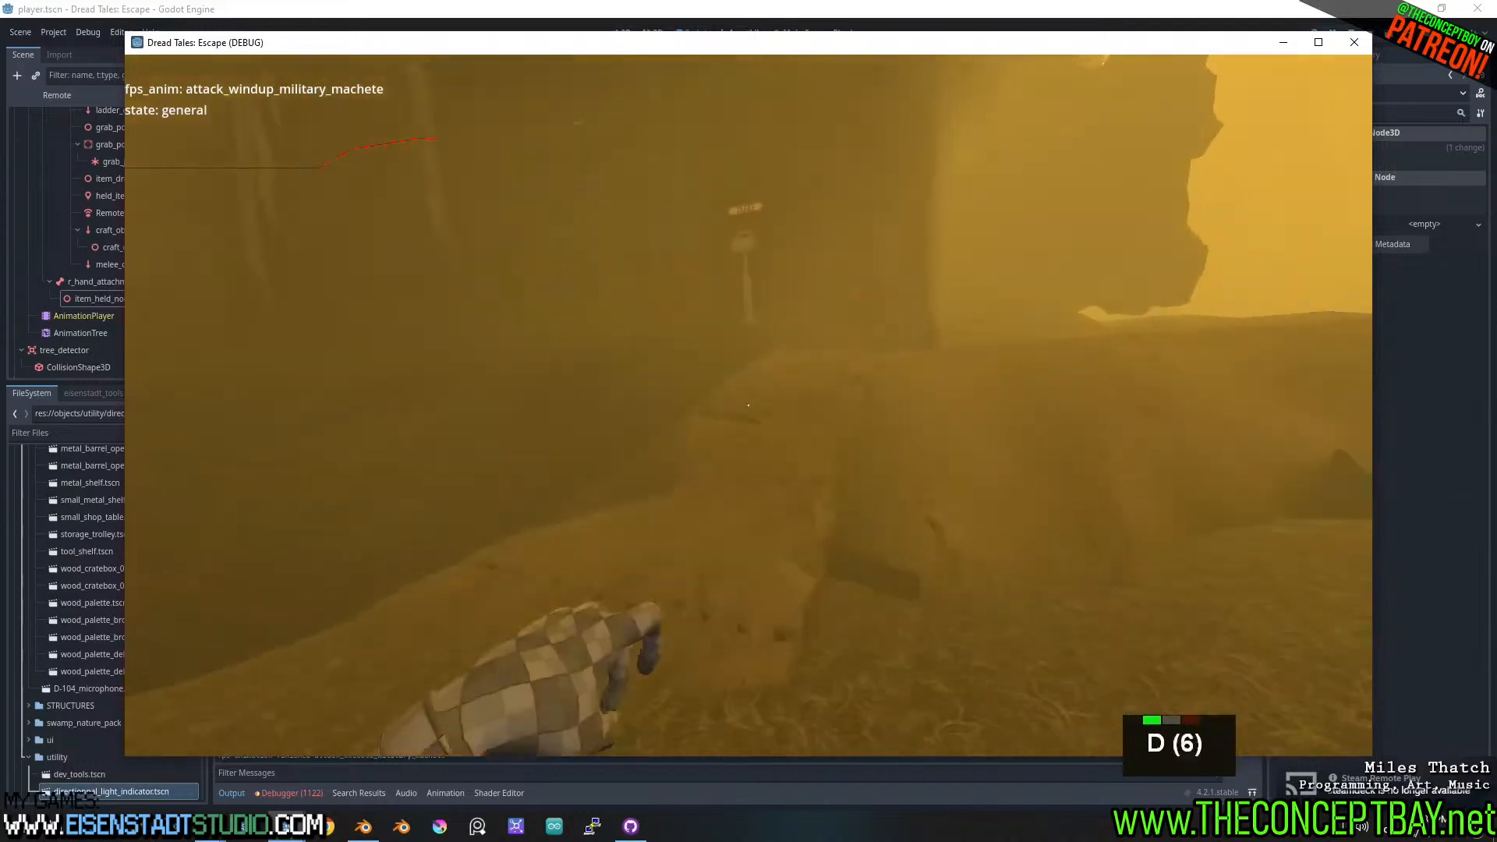
key("space")
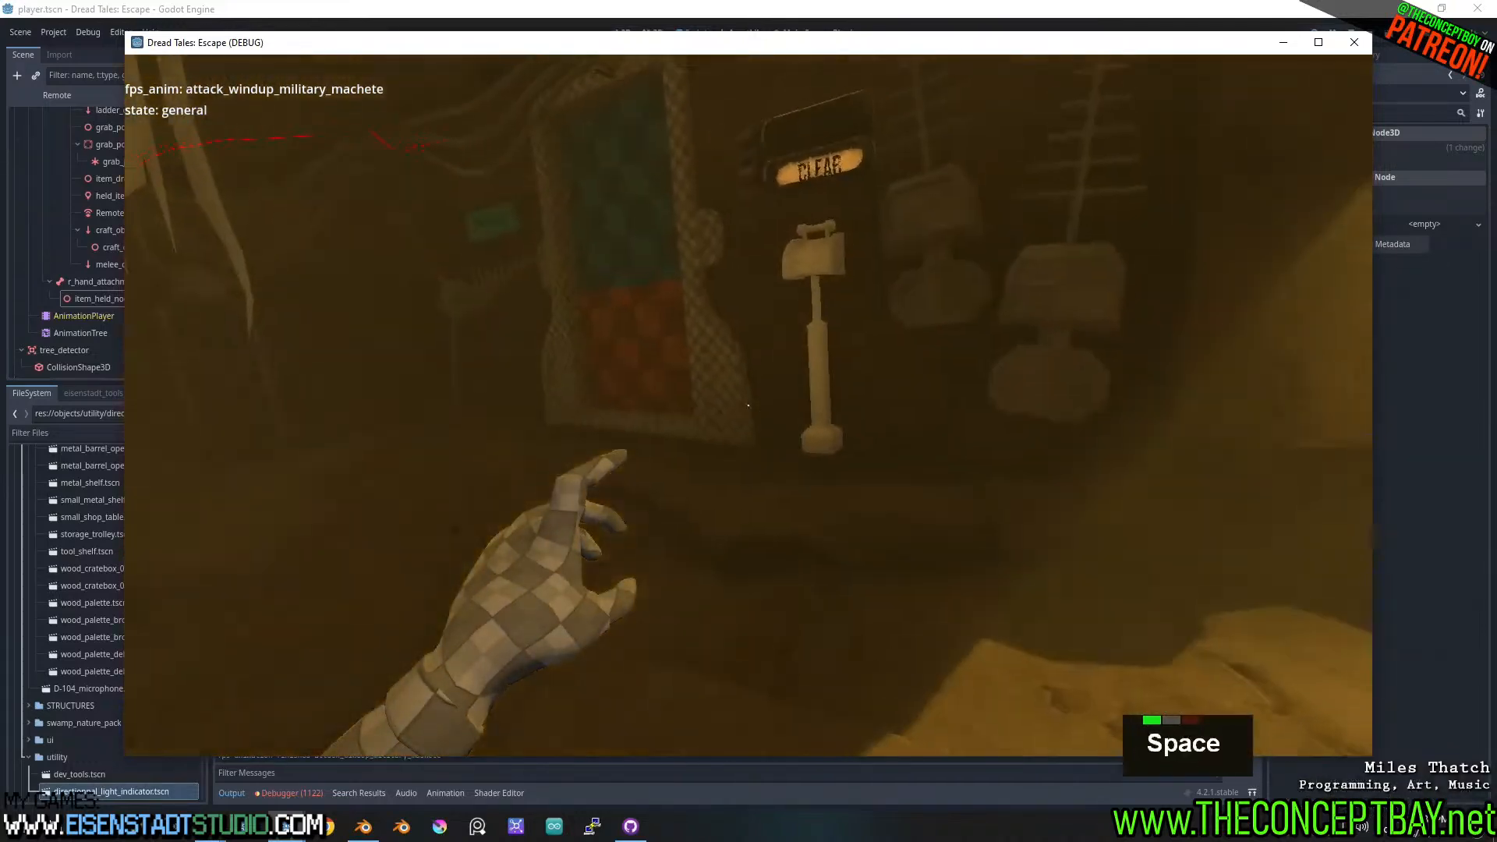
- Try interacting with the lever below the CLEAR sign while holding the machete, and close the debug game
key("w")
key("w")
key("a")
key("w")
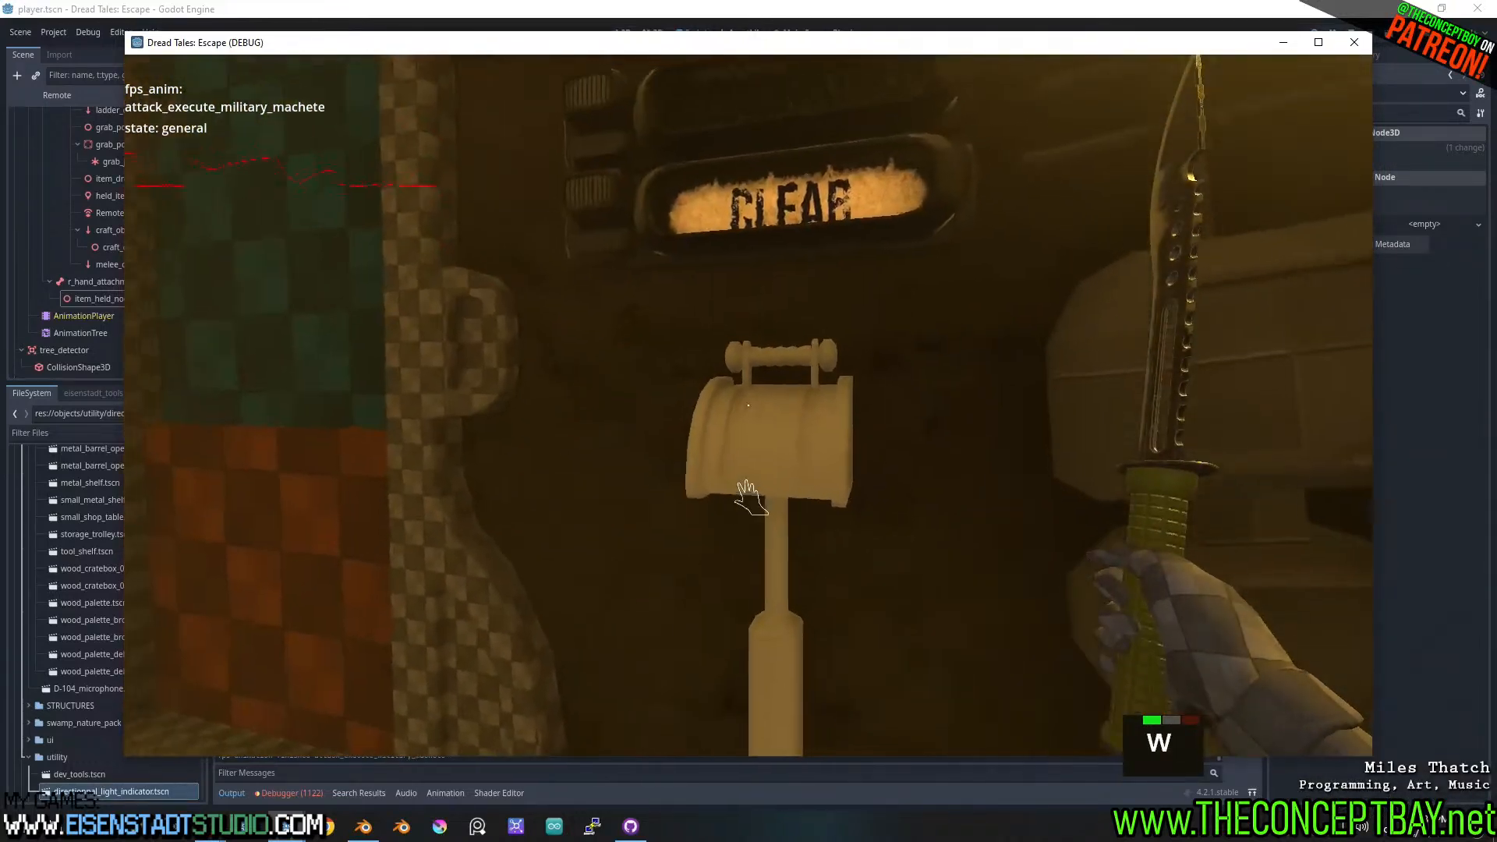
left_click(749, 405)
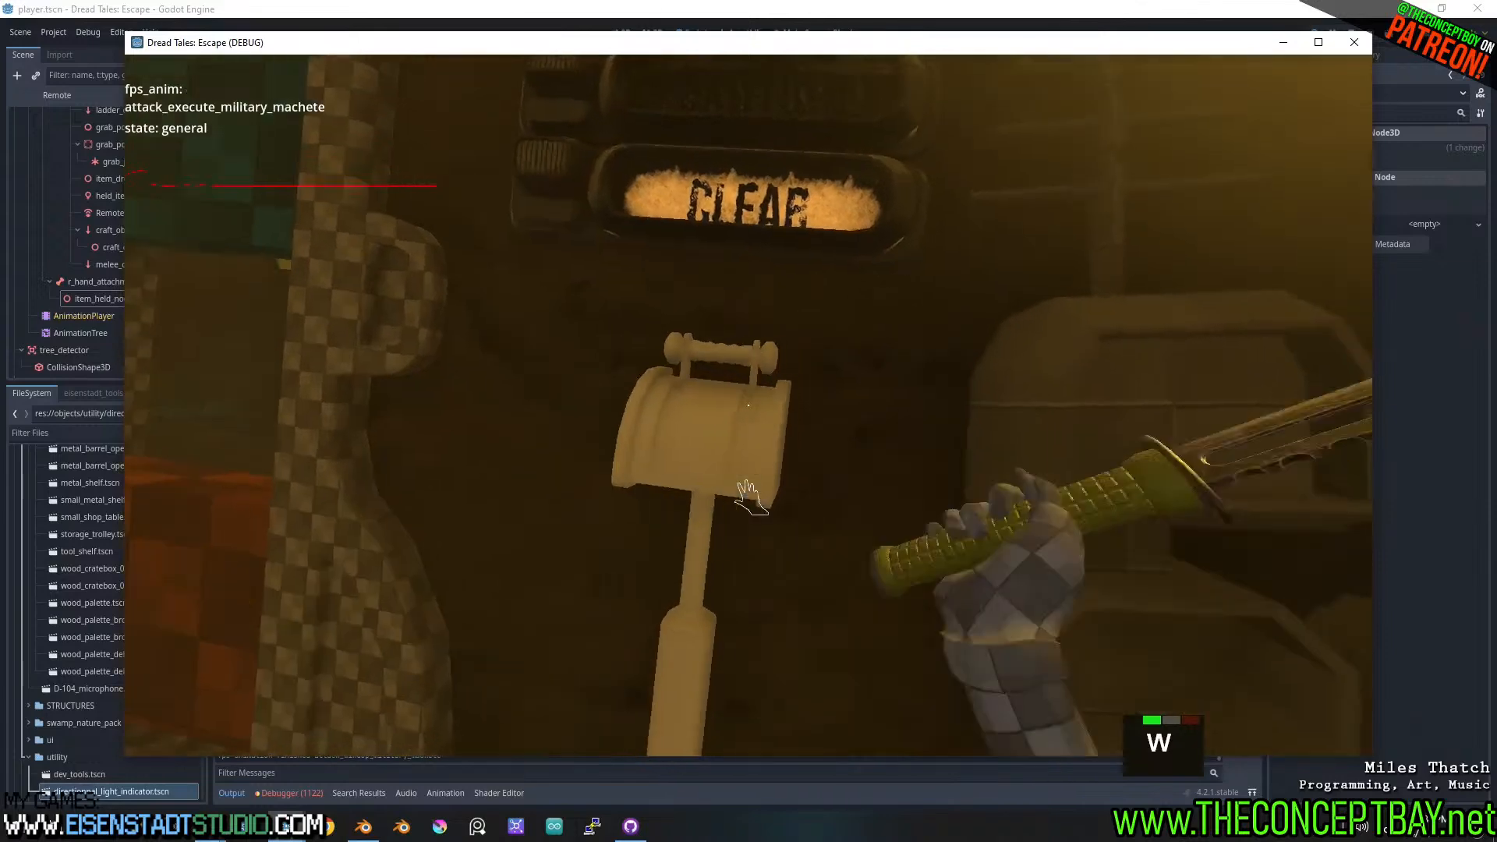
key("space")
key("a")
key("a")
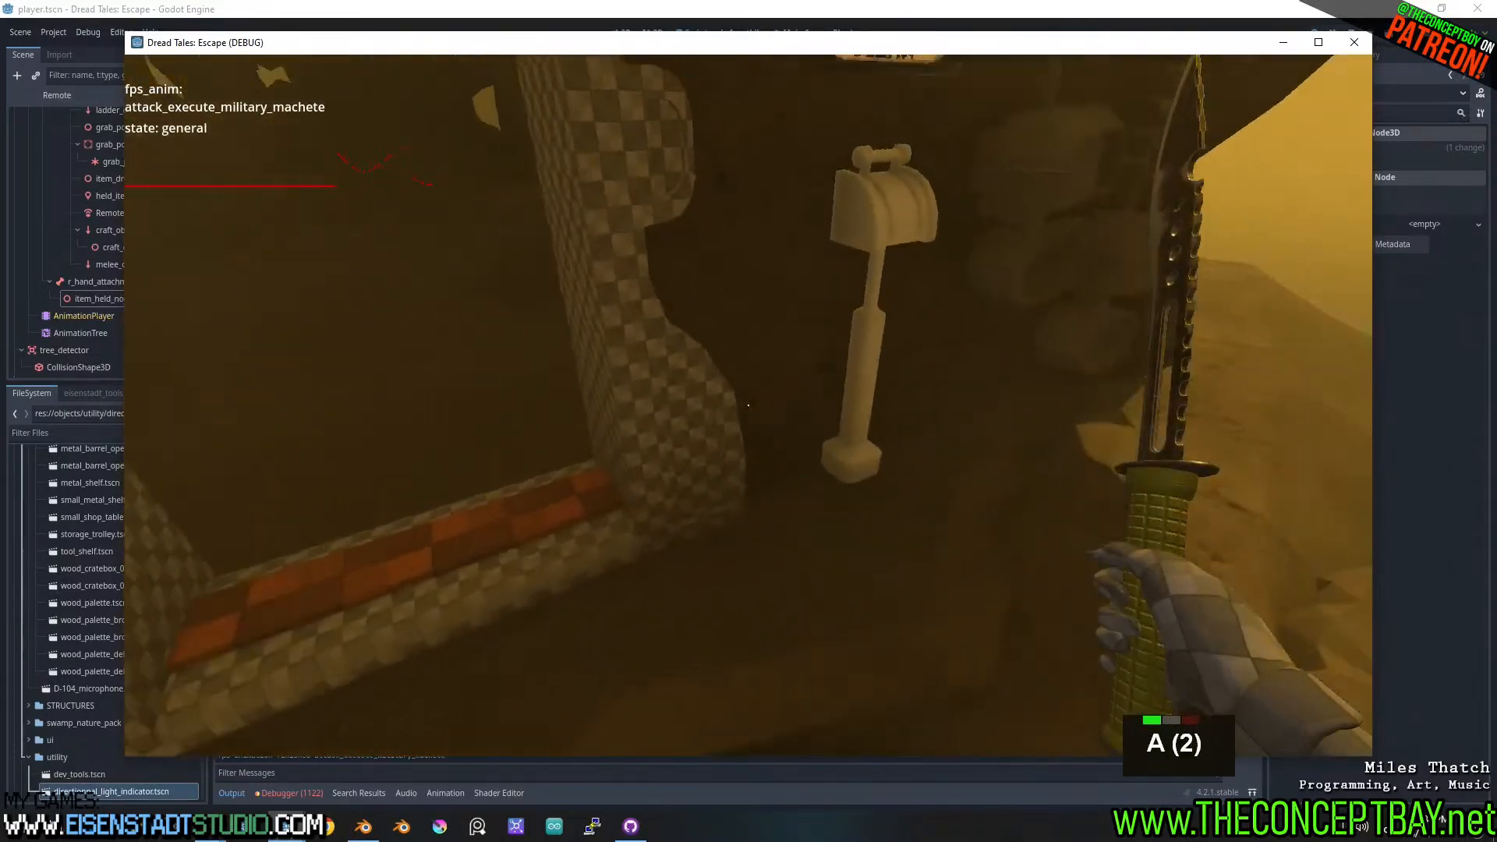
key("alt+F4")
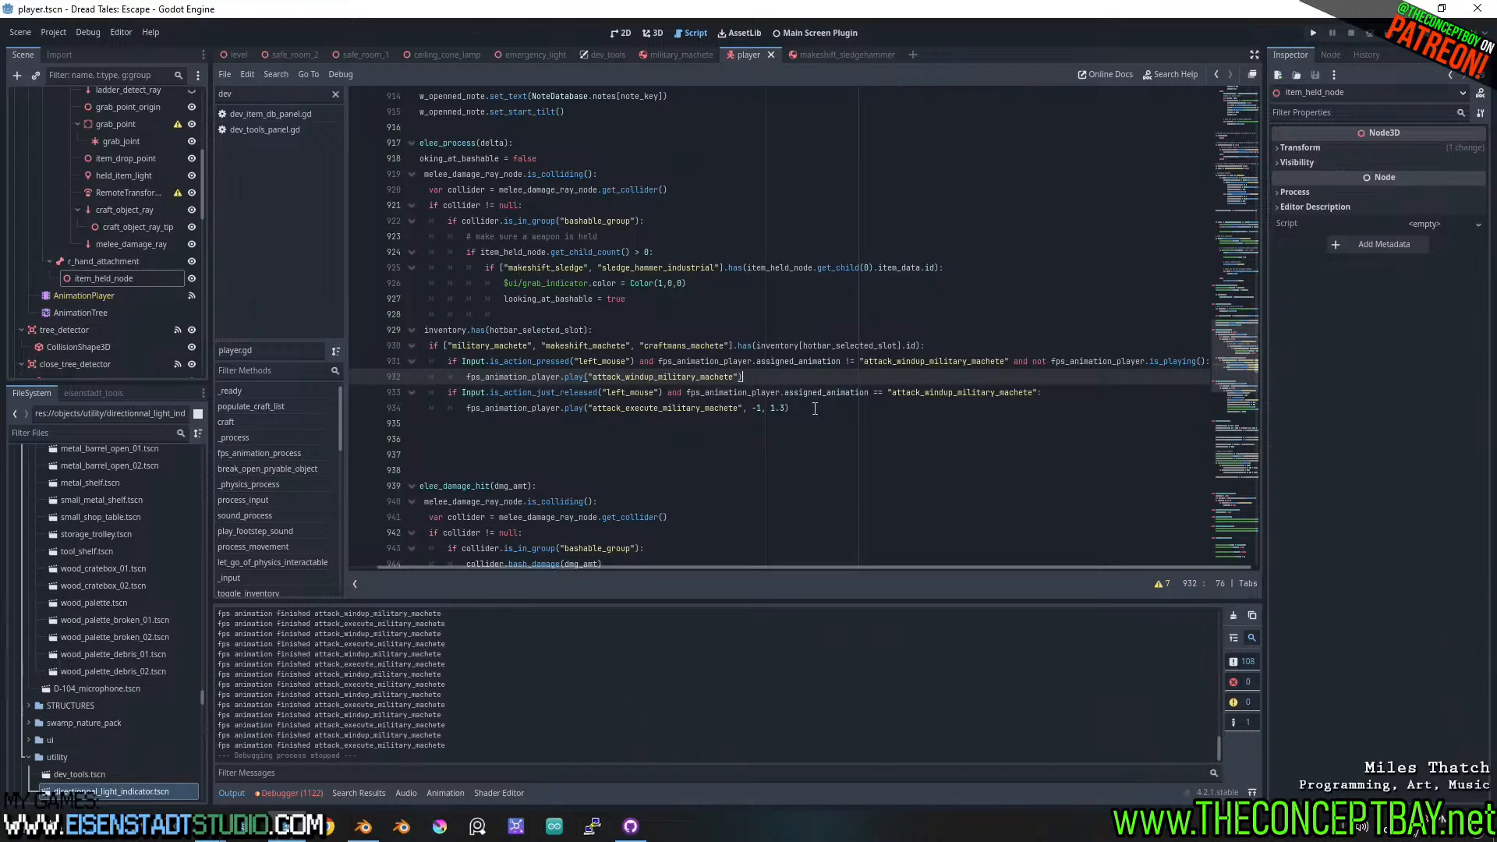
- Review the melee_process function and copy its bashable_group collider condition
scroll(549, 351, "up", 4, "shift")
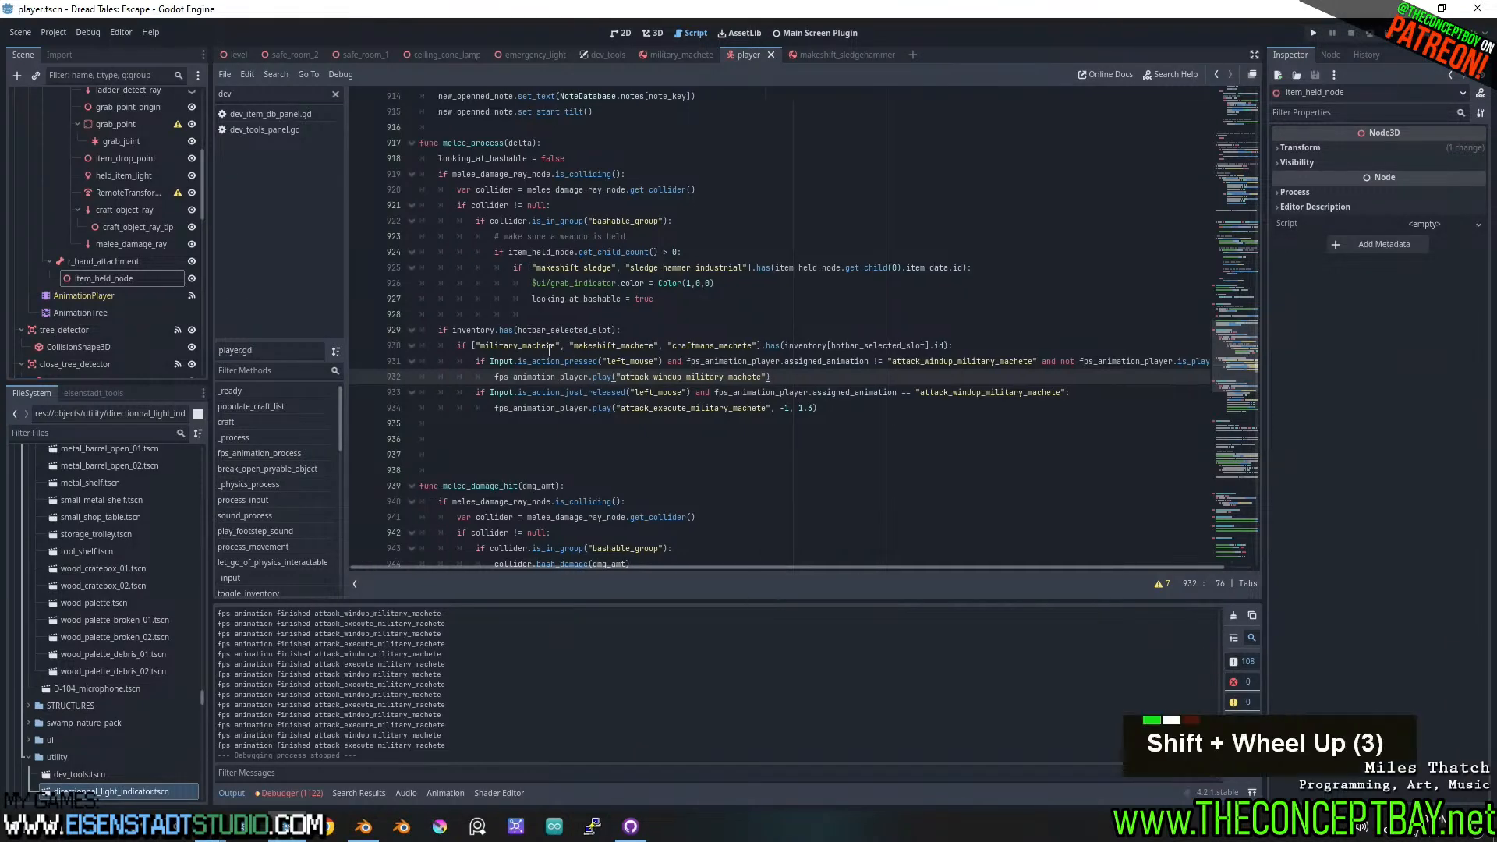
scroll(561, 347, "up", 3)
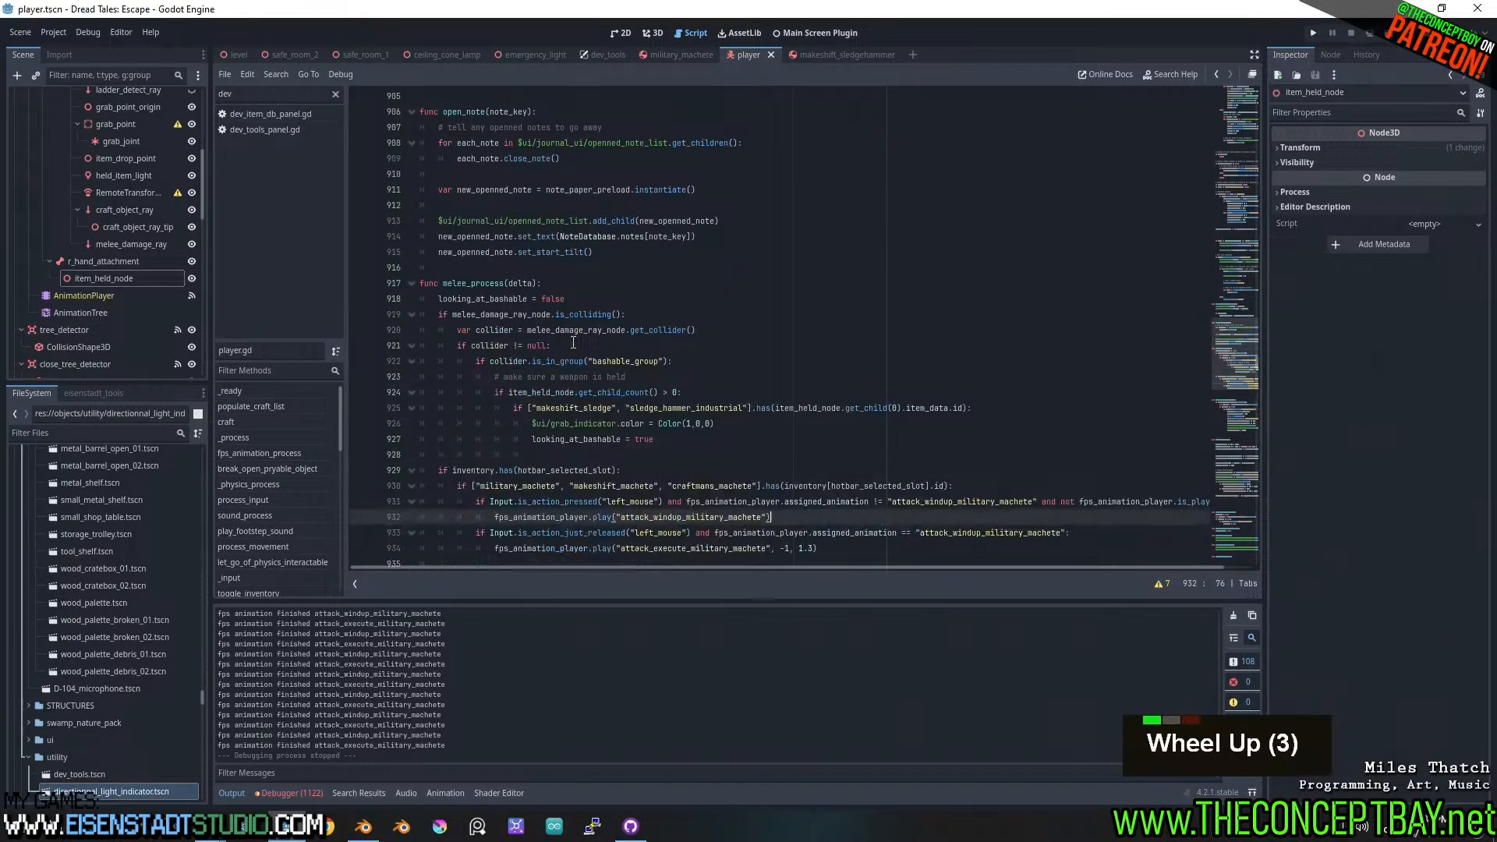
left_click(821, 451)
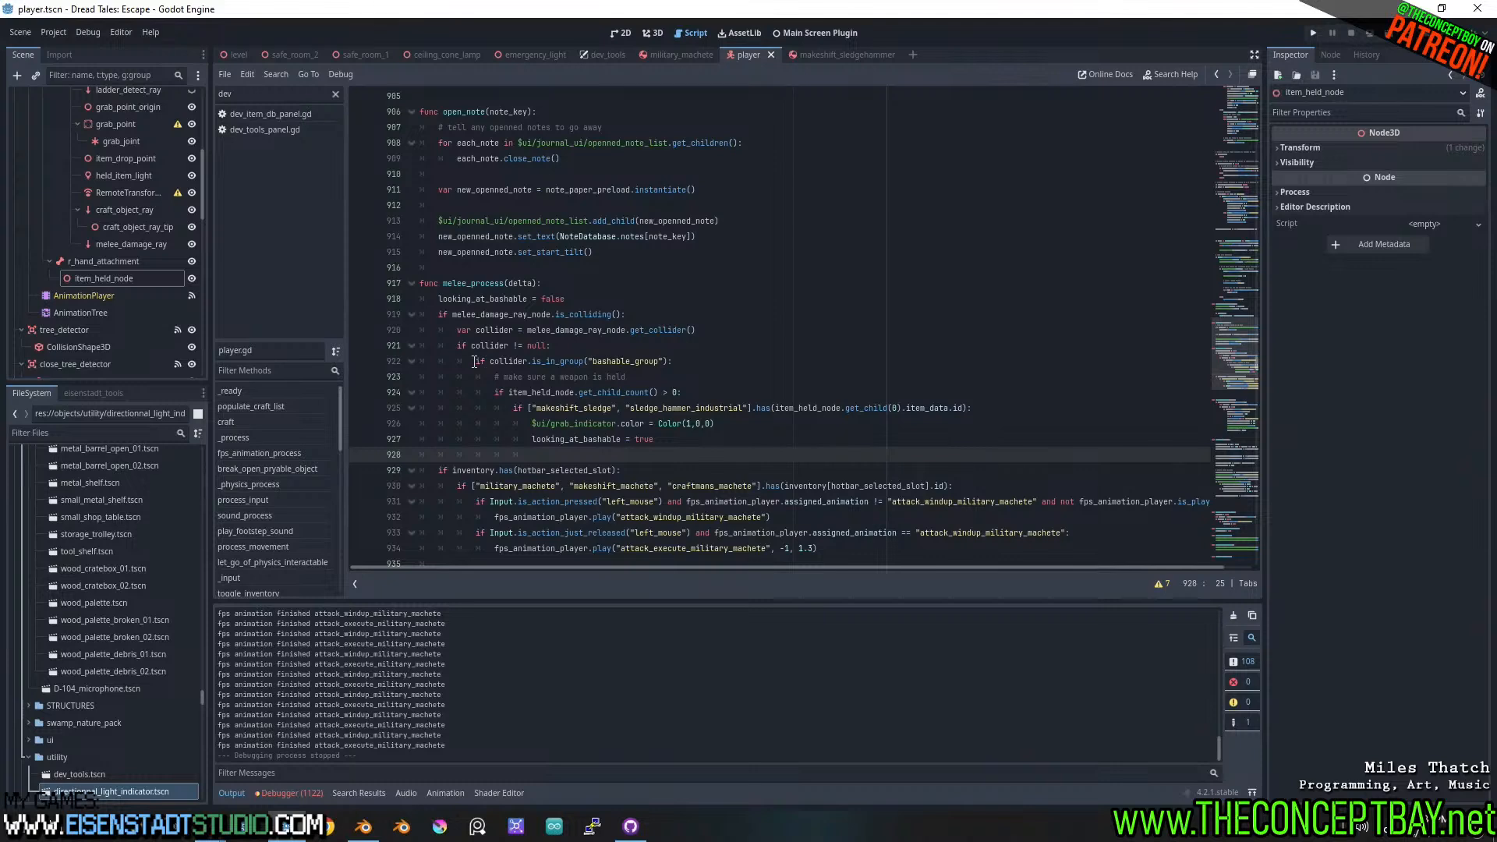
left_click_drag(475, 361, 686, 361)
key("ctrl+c")
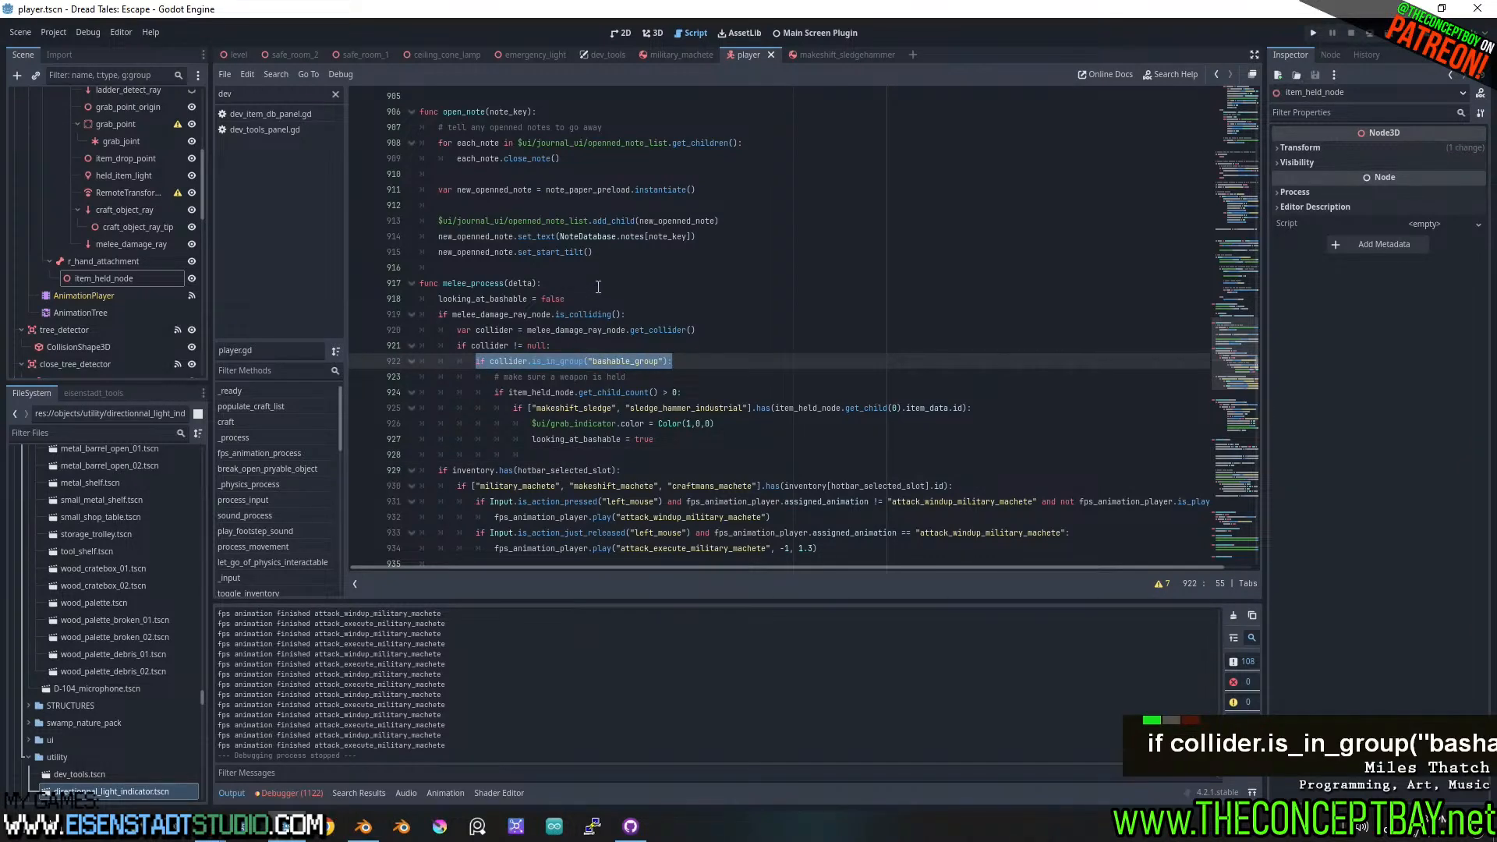
left_click(598, 287)
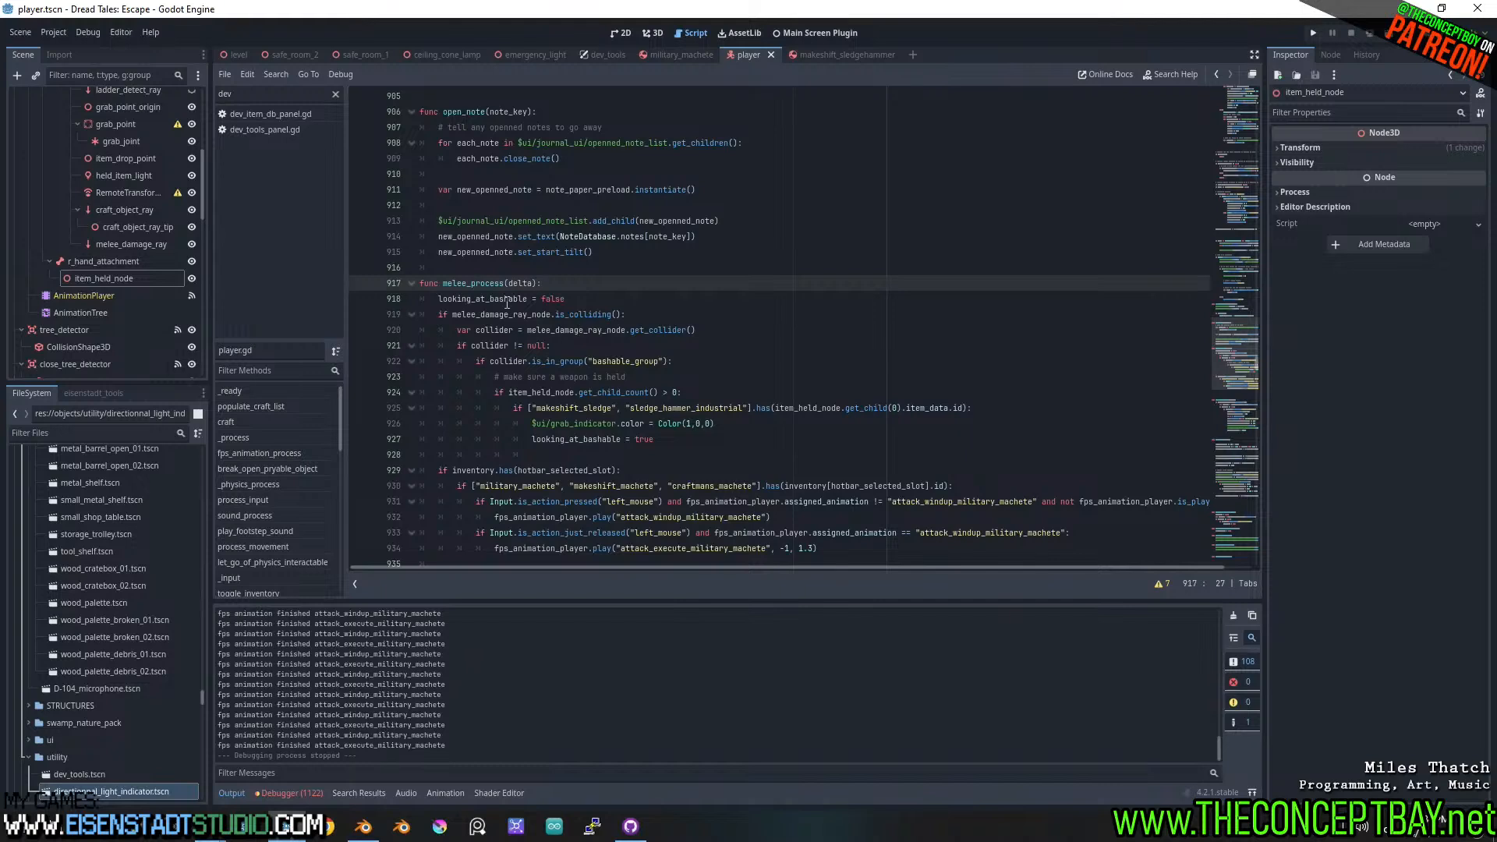
left_click(568, 344)
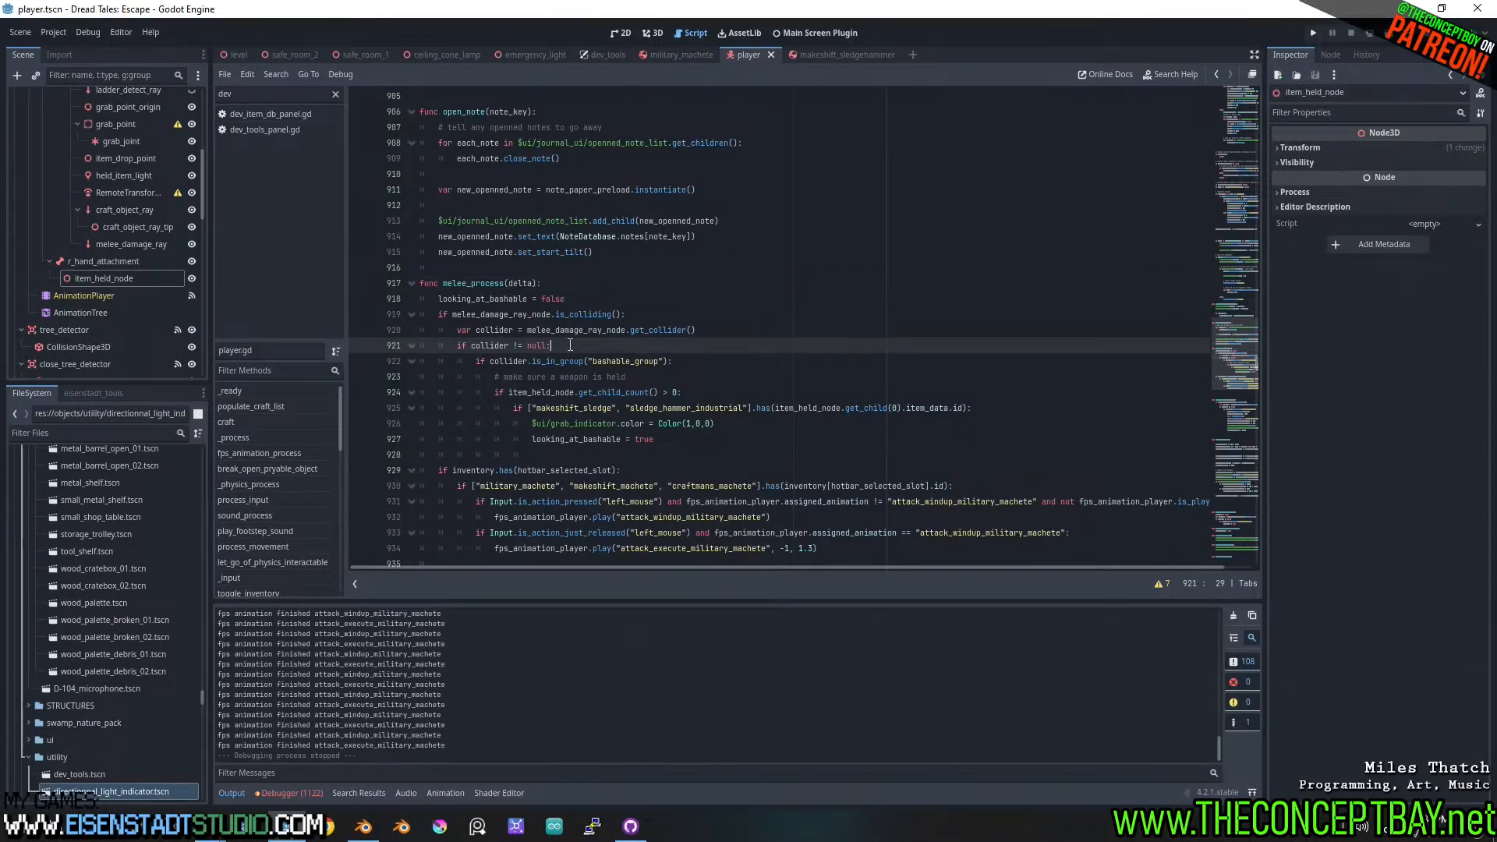
key("Return")
key("Return")
key("Up")
key("Return")
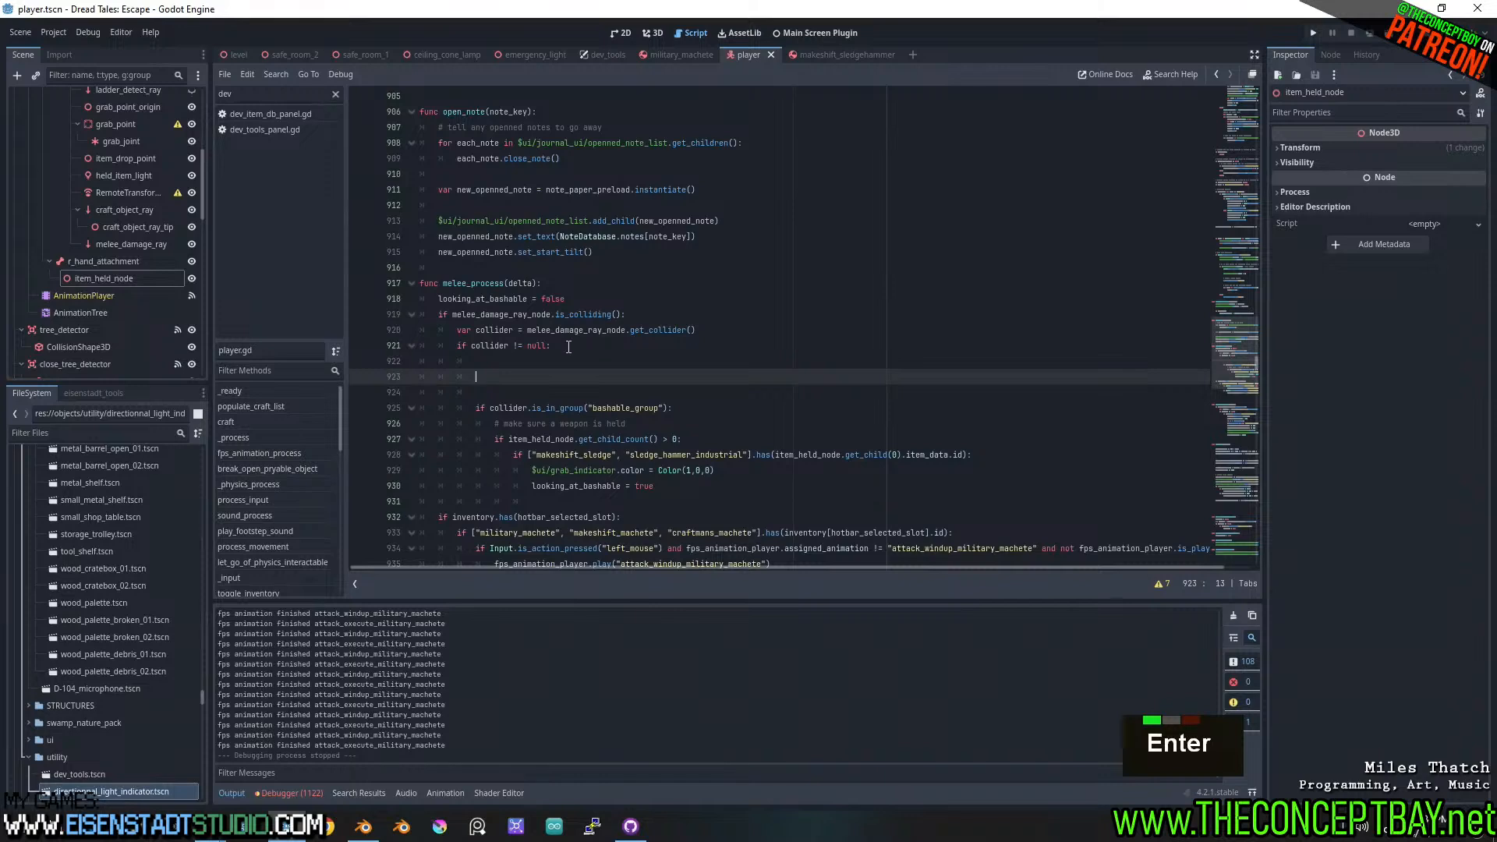
key("ctrl+z")
key("ctrl+z")
key("ctrl+z")
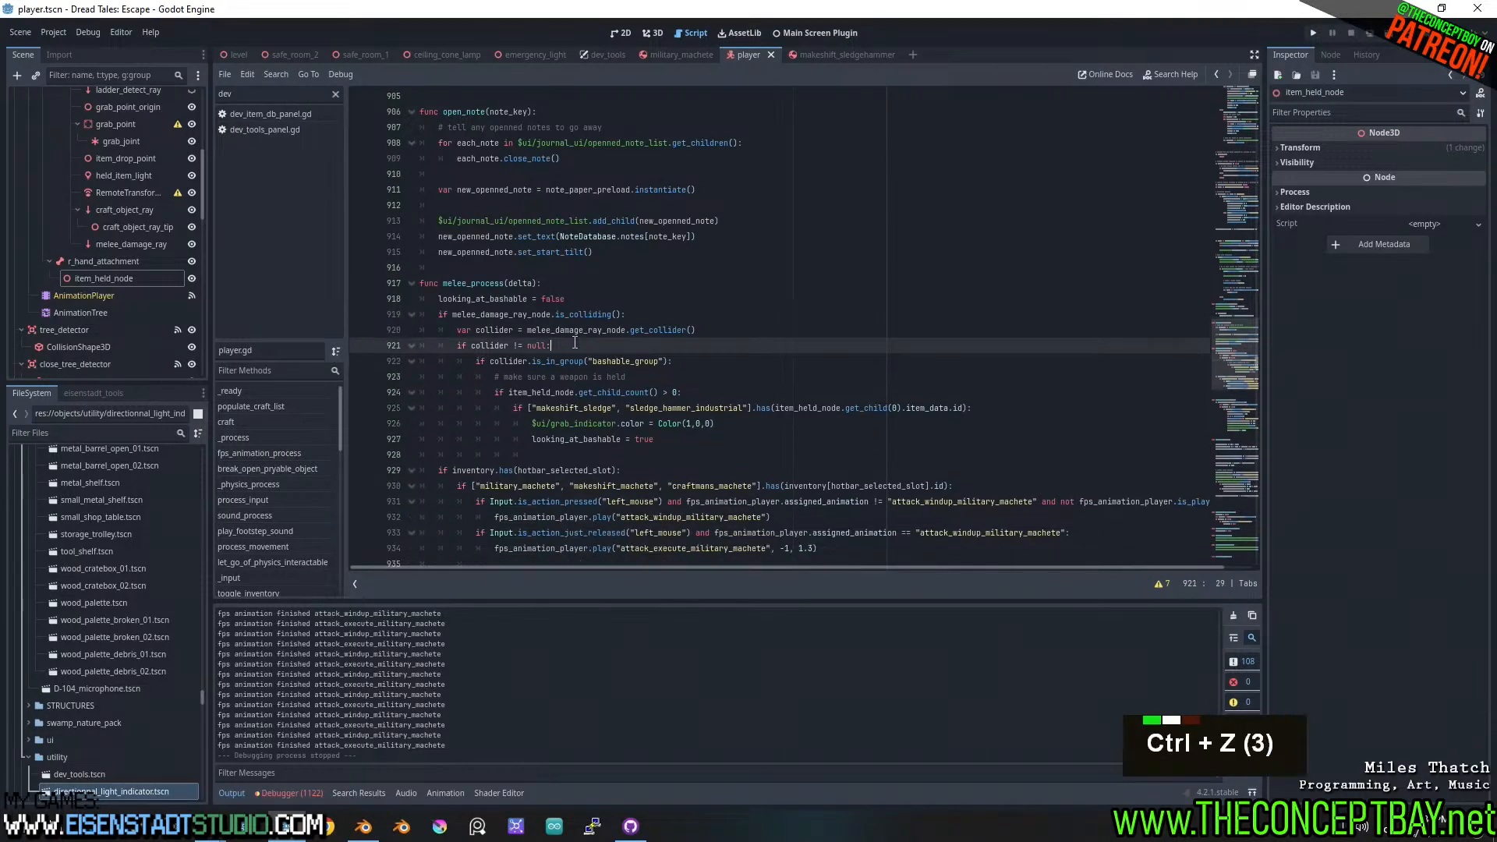
- Add the comment "# if player is looking at rigid interactable - do not run attack code" at the start of melee_process
left_click(559, 286)
key("Return")
key("Return")
key("Return")
key("Up")
type("# ")
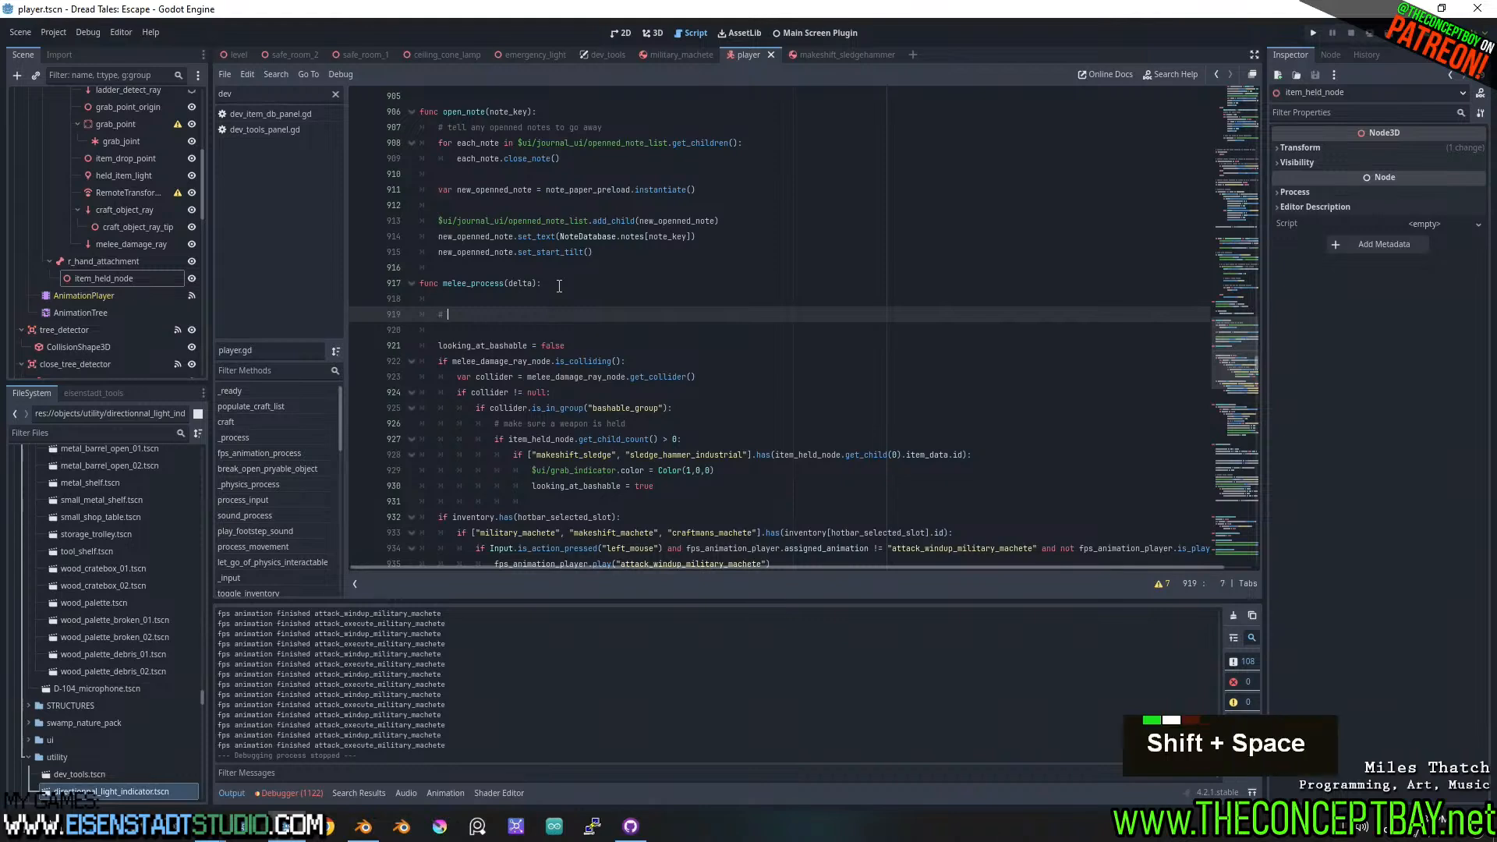
type("if playrt")
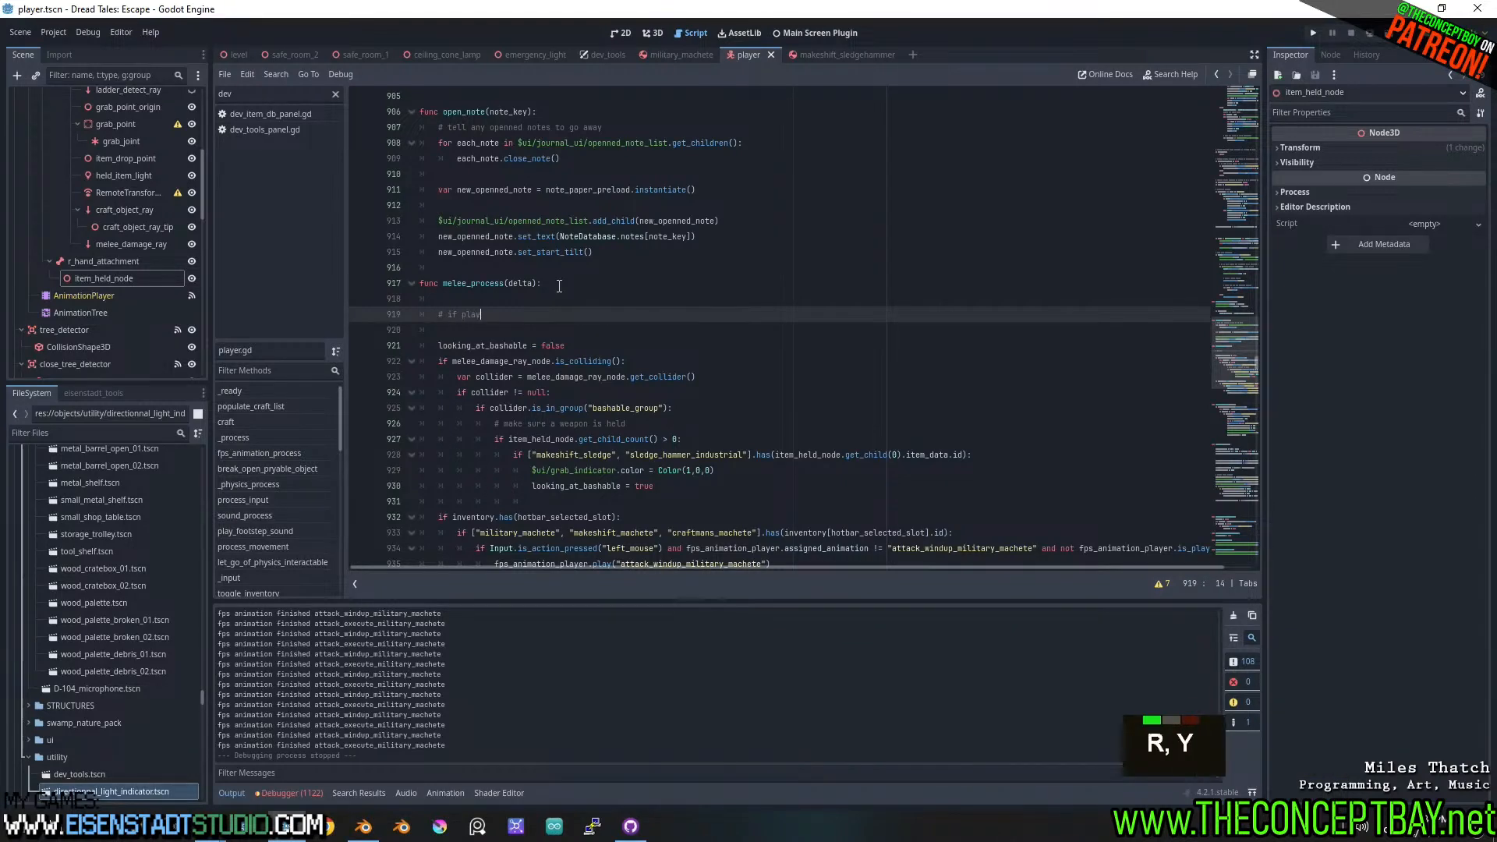
key("BackSpace")
key("BackSpace")
key("BackSpace")
type("er is lok")
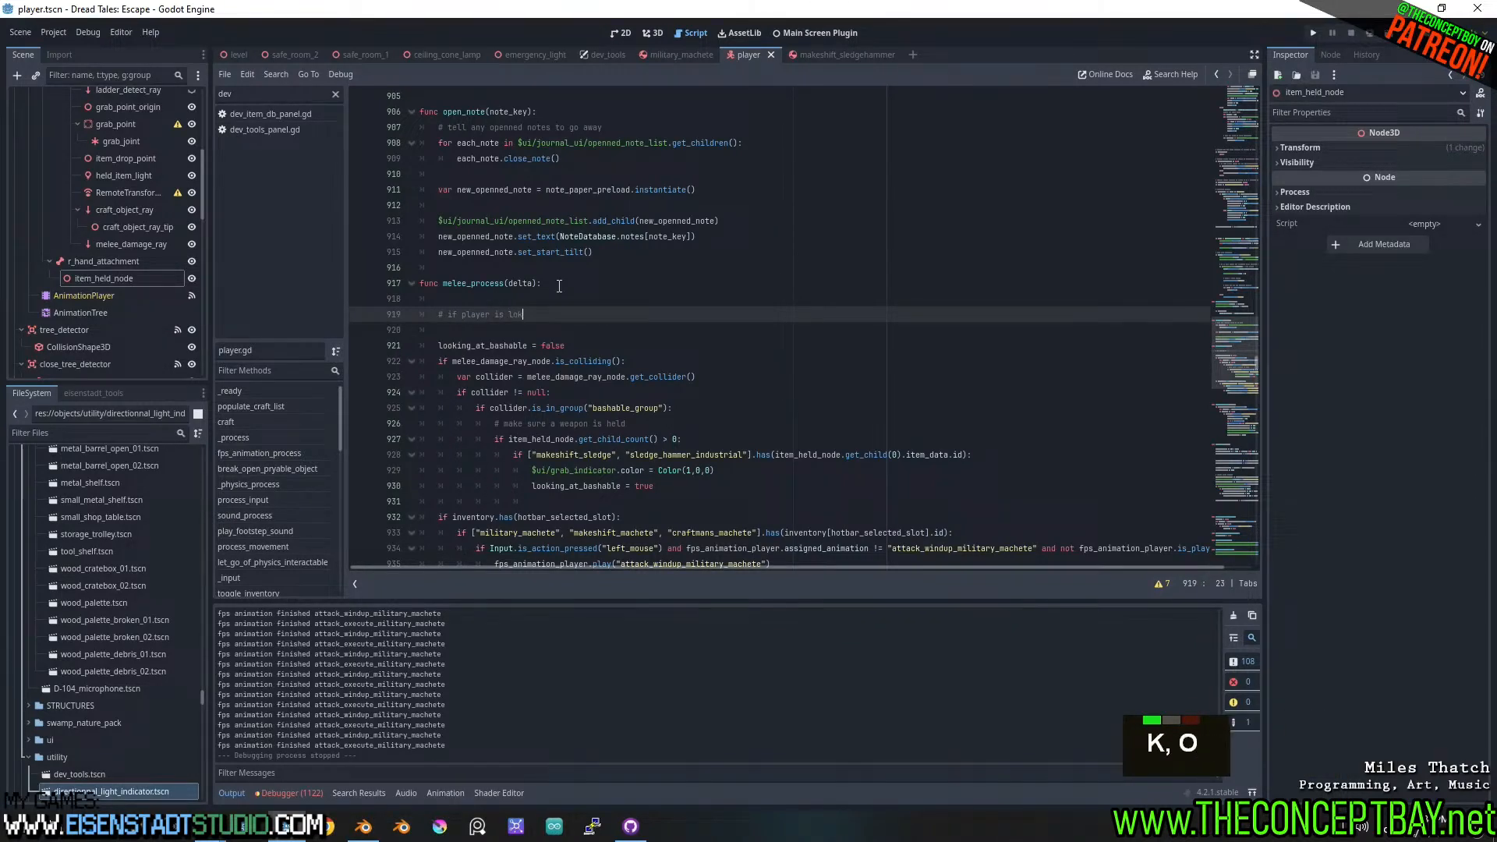
key("BackSpace")
type("oking at r")
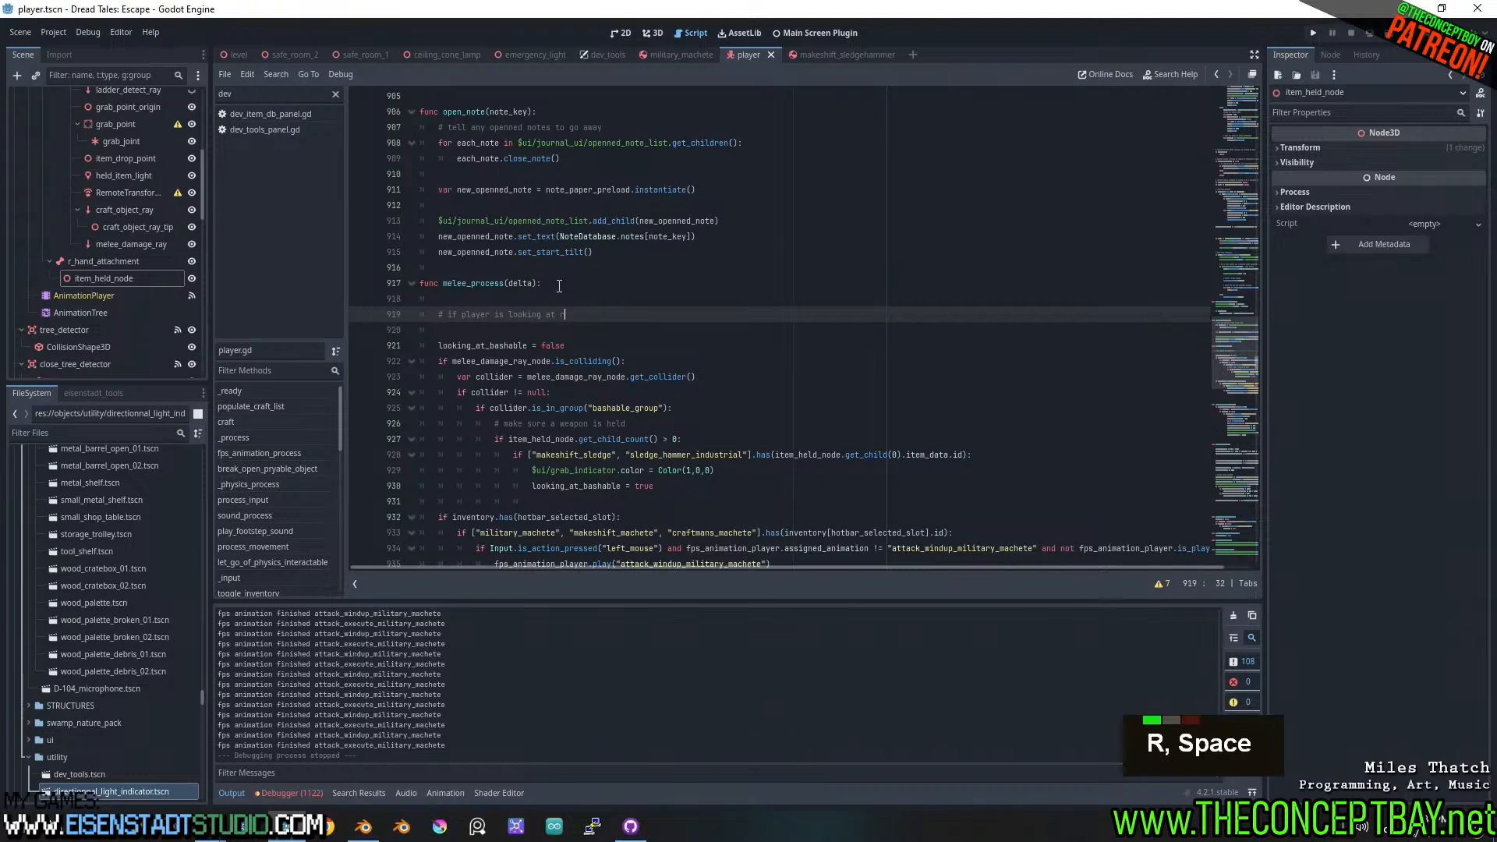
type("igid interact")
key("BackSpace")
type("a")
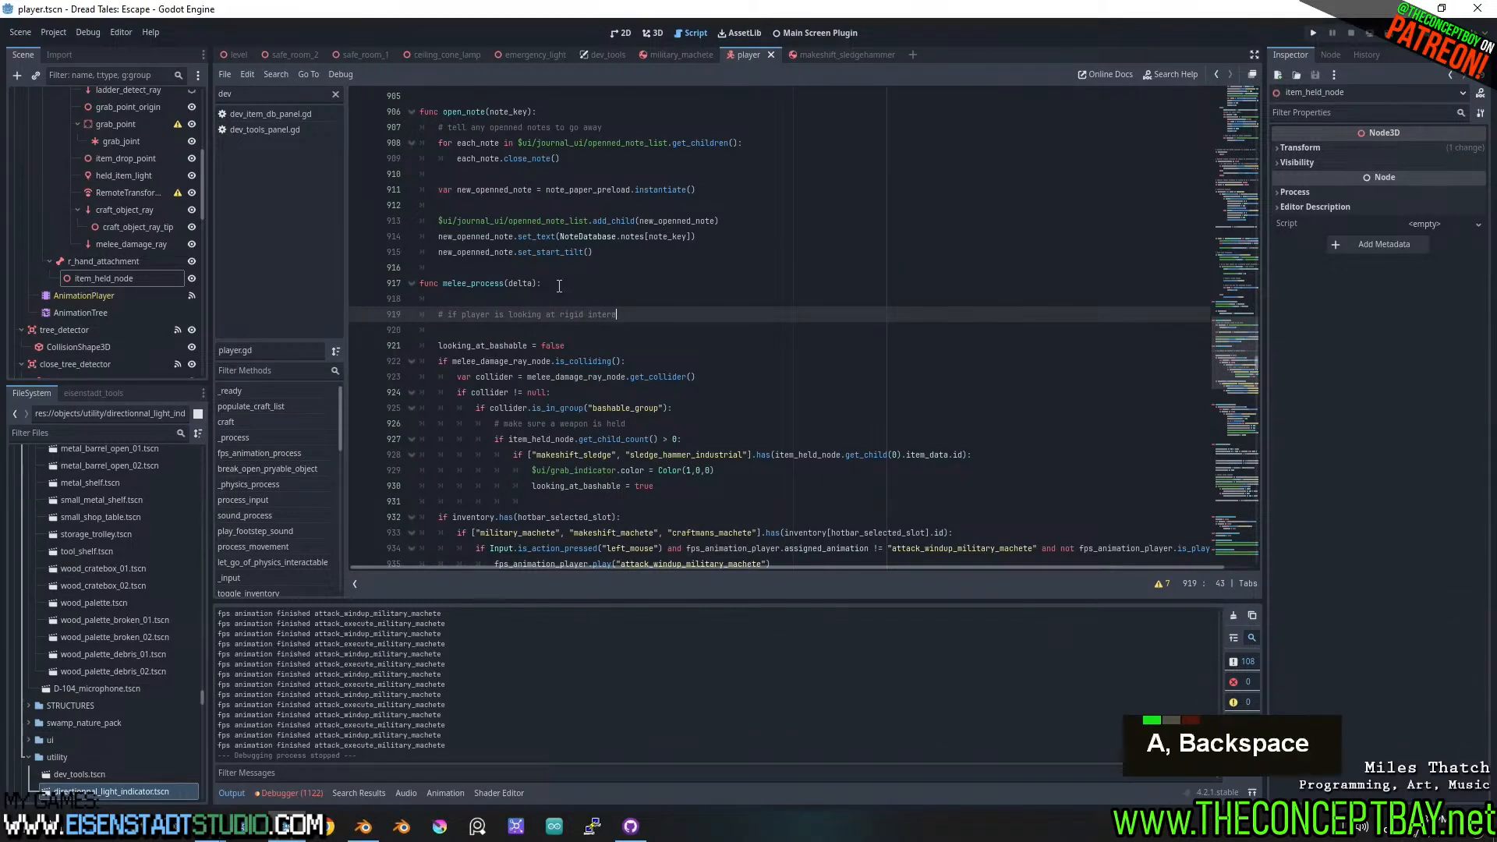
type("ctable - do not ")
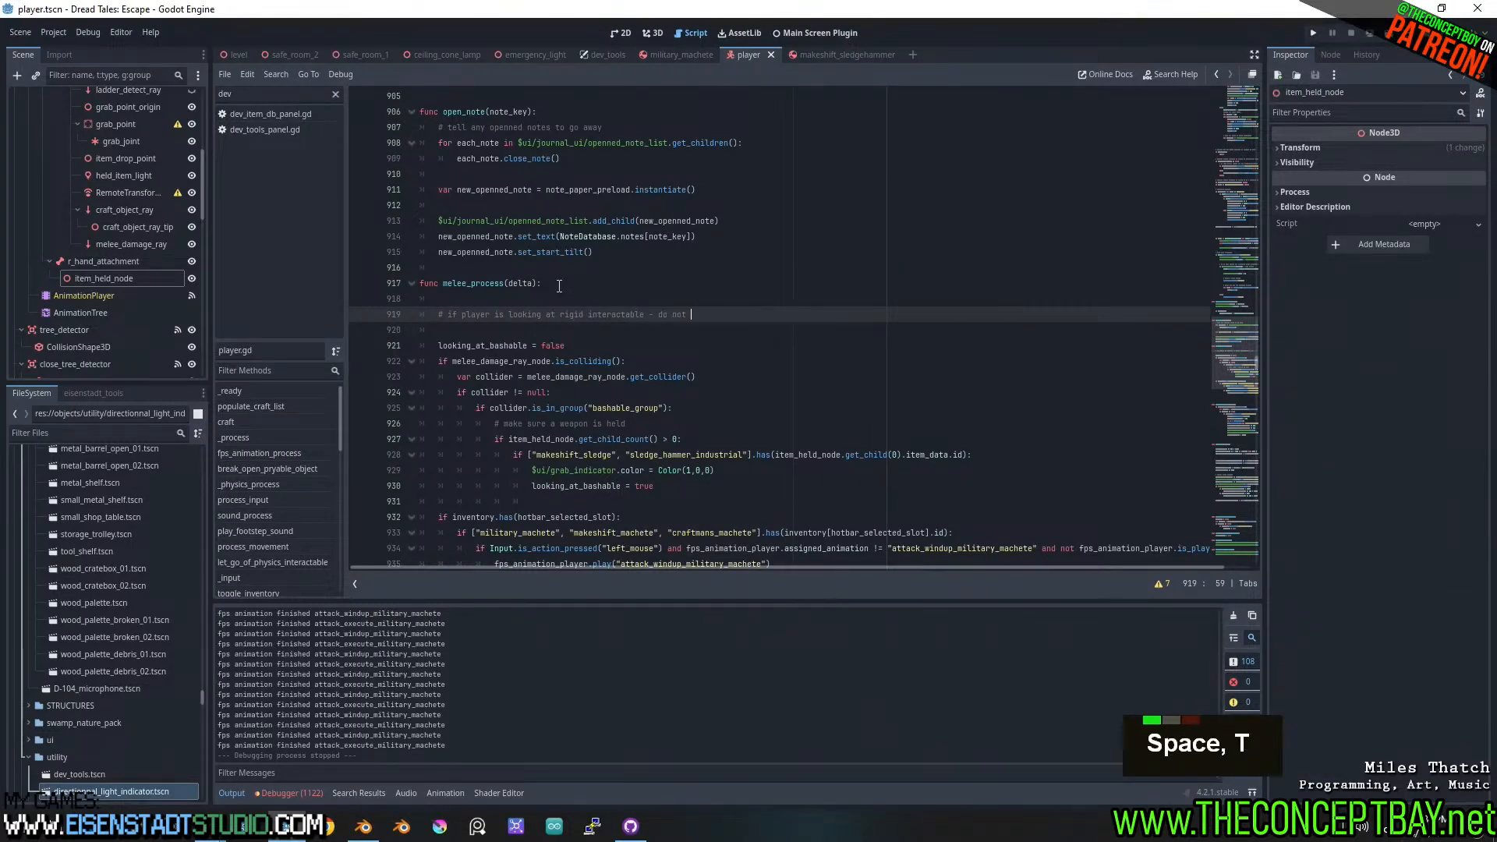
type("run attack code")
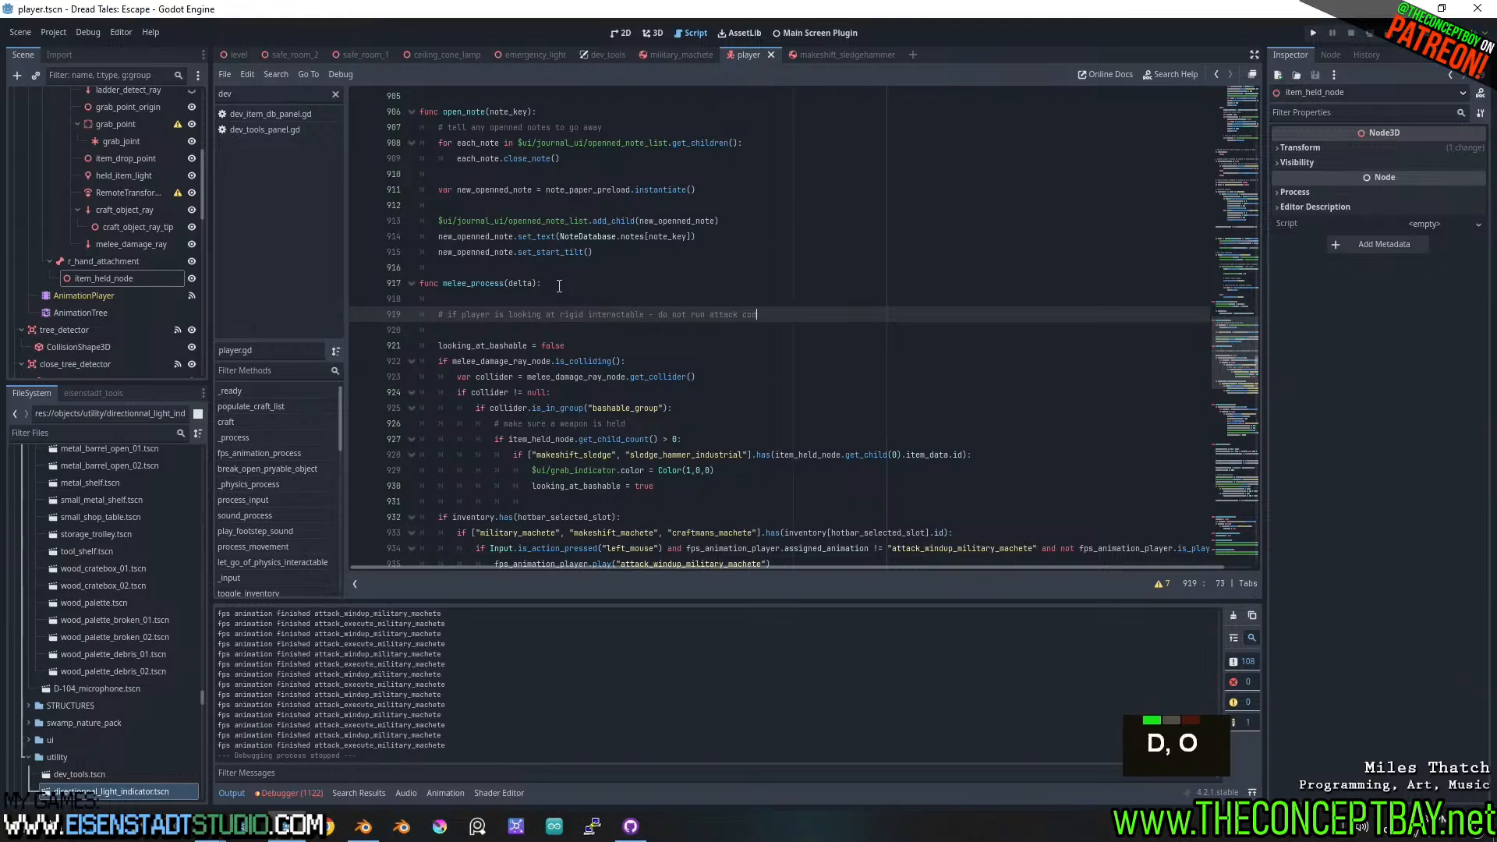
key("Return")
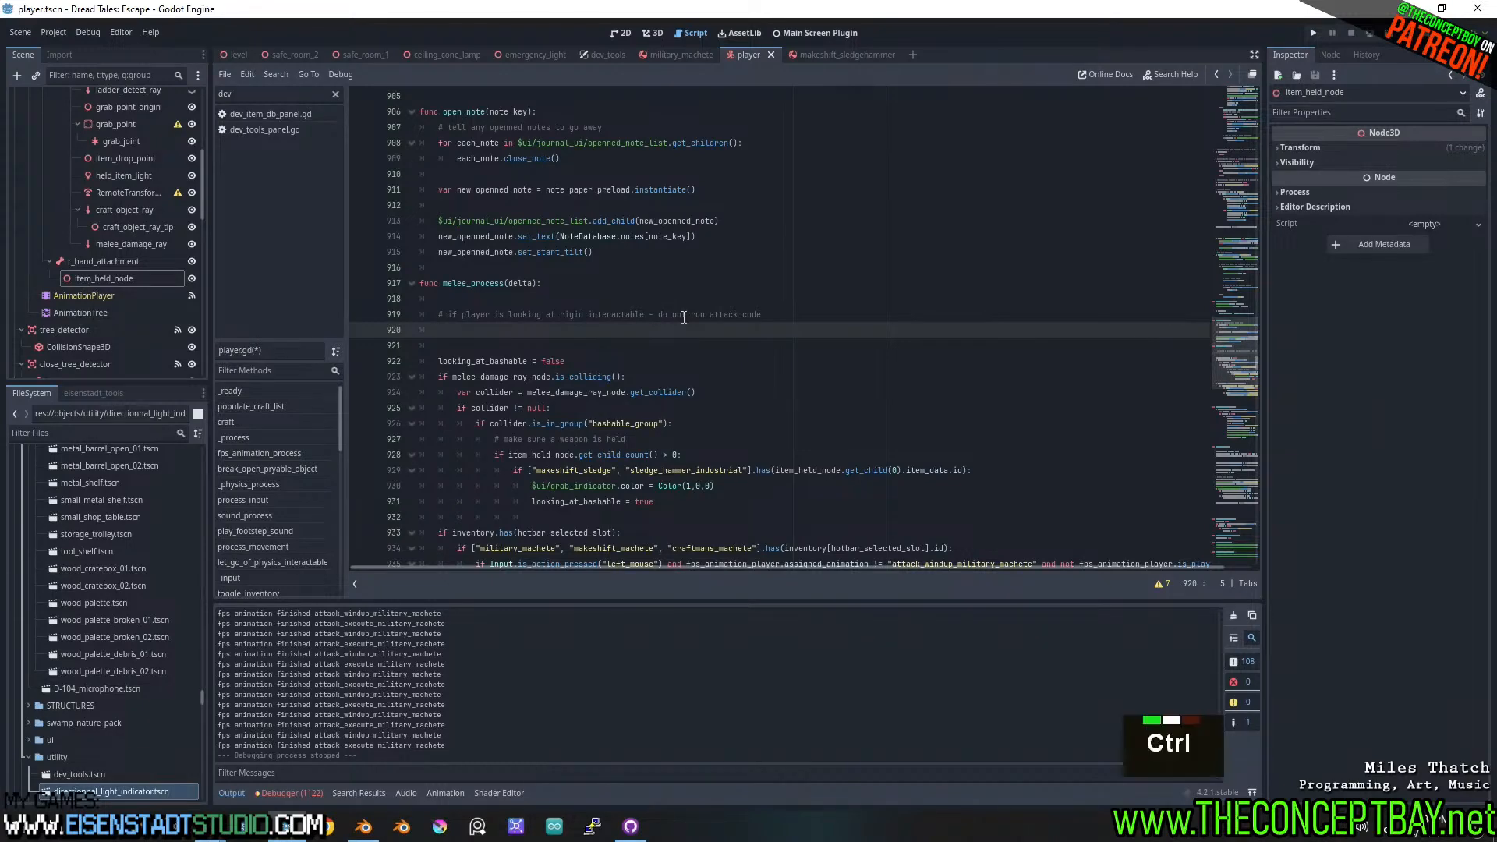
- Search the script for "rigid" and copy the condition collider.is_in_group("rigid_interactable"): from its elif line
key("ctrl+f")
type("rigidt")
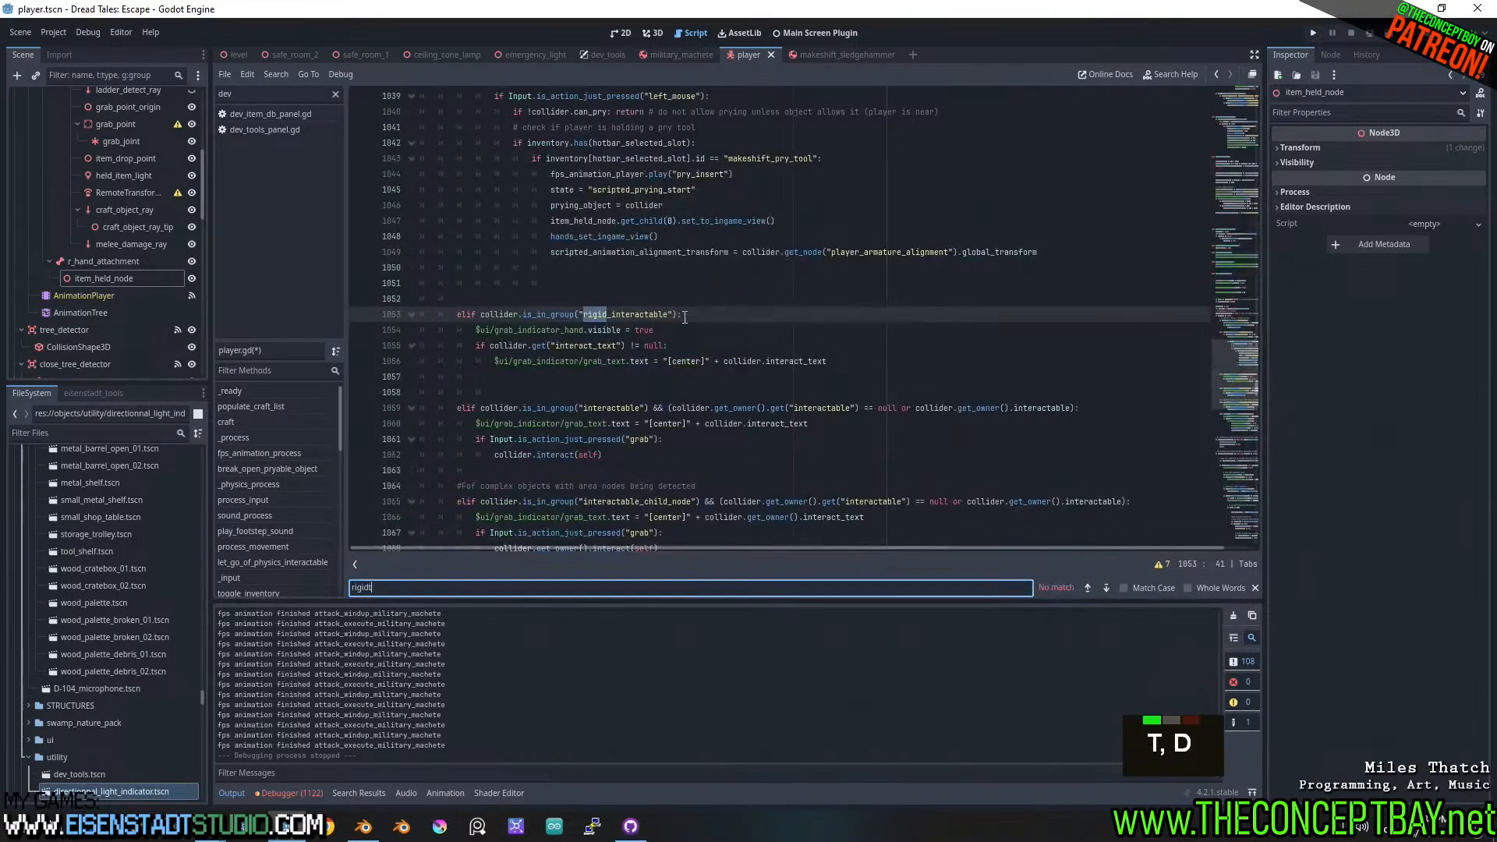
left_click_drag(684, 315, 481, 316)
key("ctrl+c")
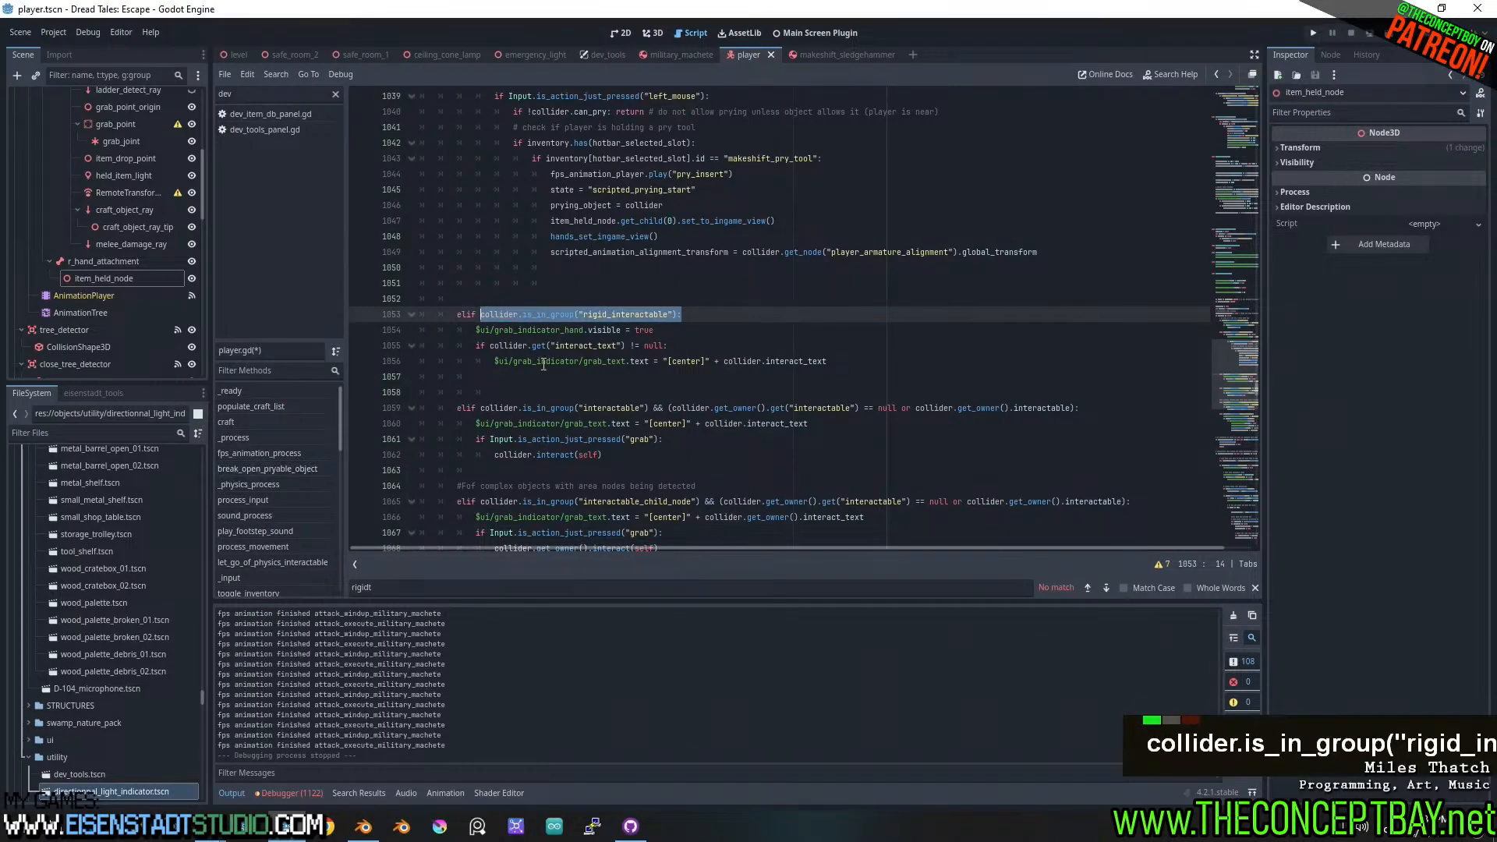
- Paste the copied rigid_interactable group condition below the new comment in melee_process, separated by a blank line
scroll(494, 349, "up", 13)
scroll(494, 349, "up", 18)
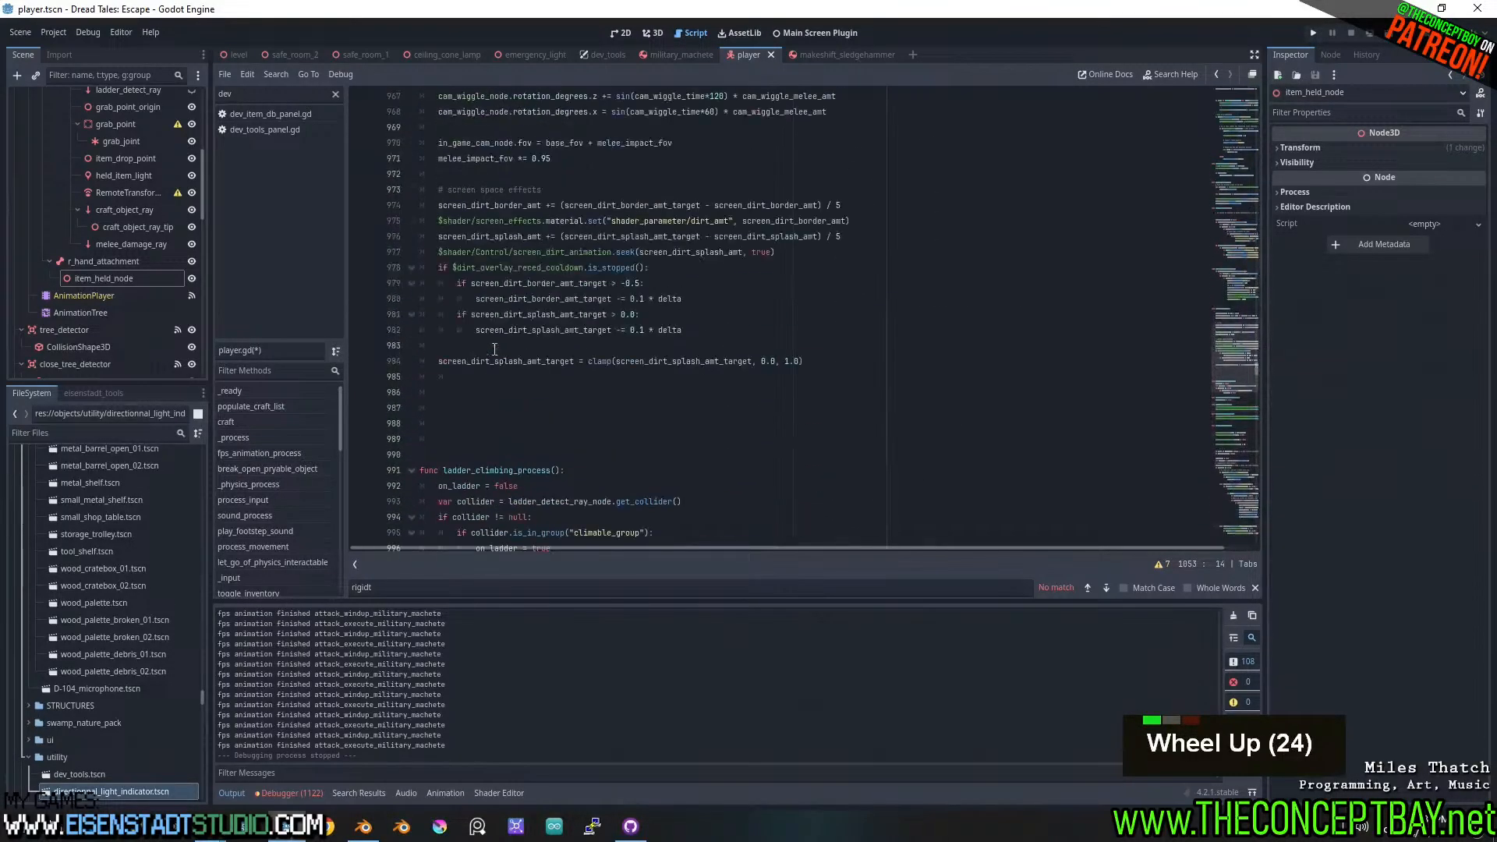
scroll(499, 372, "up", 6)
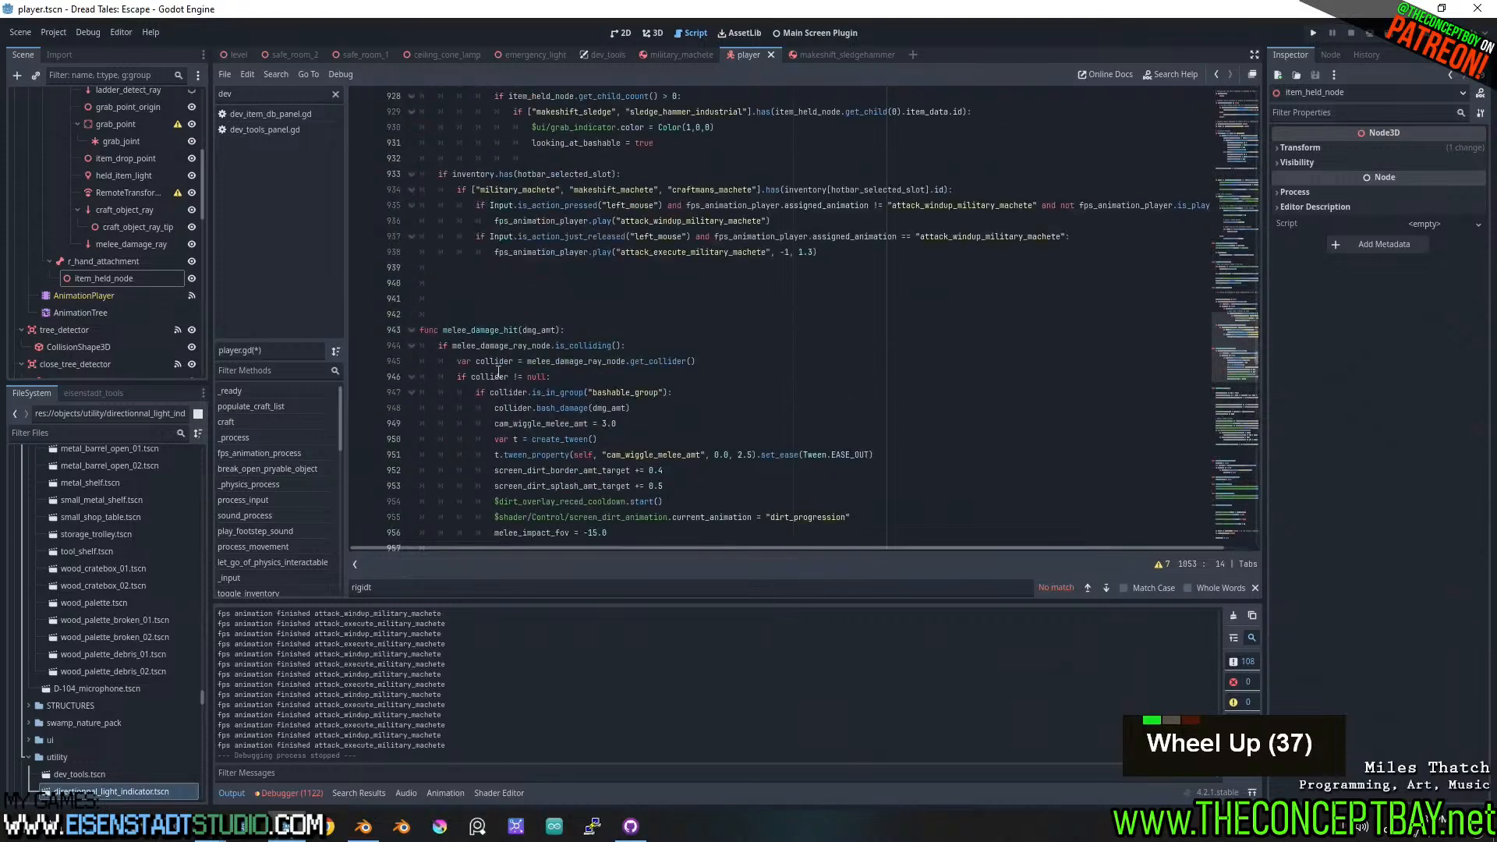
scroll(499, 372, "down", 3)
scroll(499, 371, "up", 4)
scroll(499, 372, "up", 5)
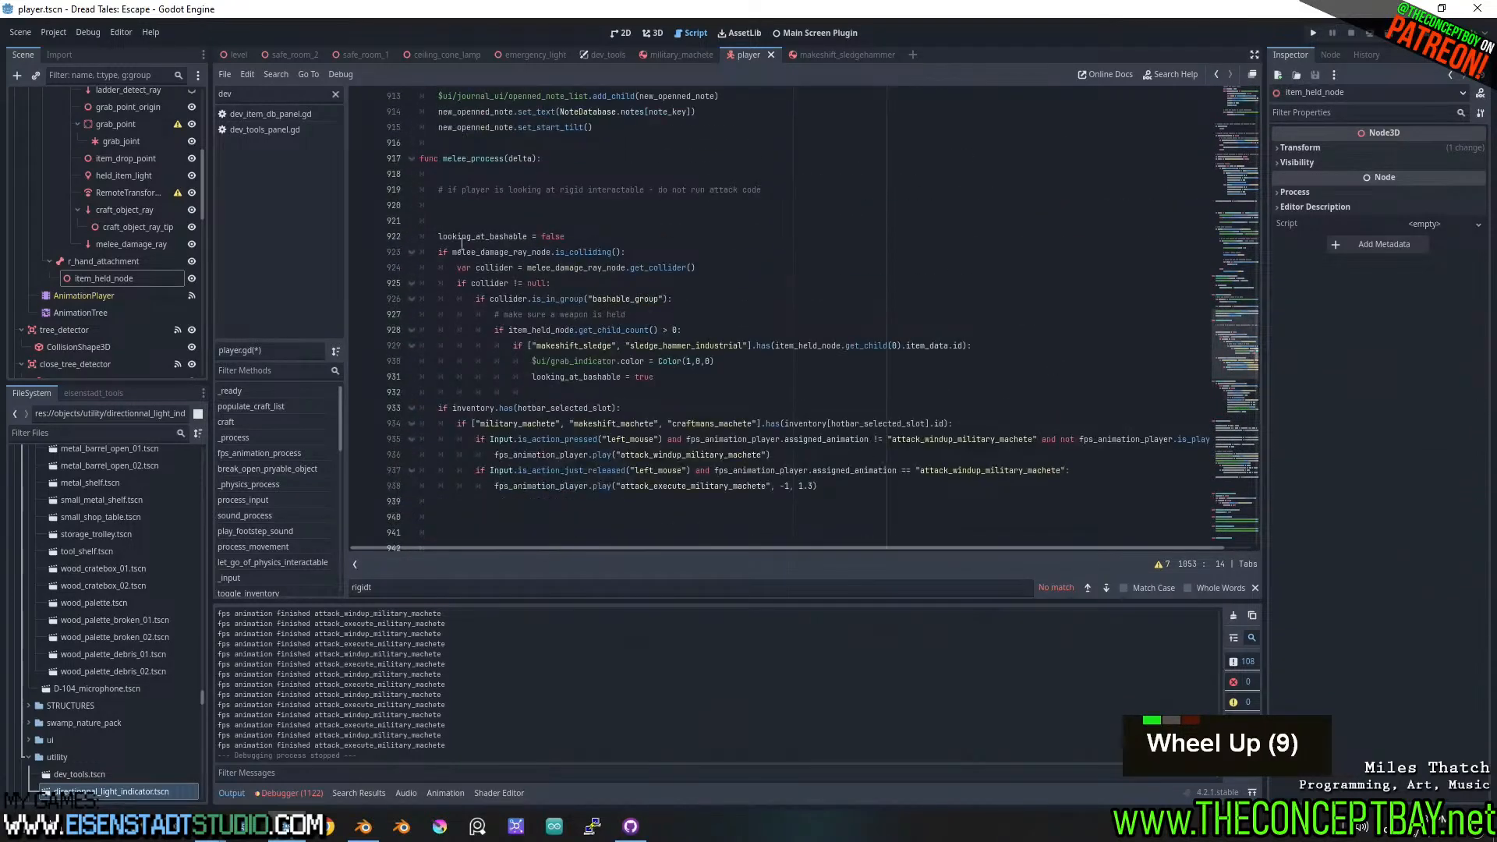
left_click(441, 206)
key("ctrl+v")
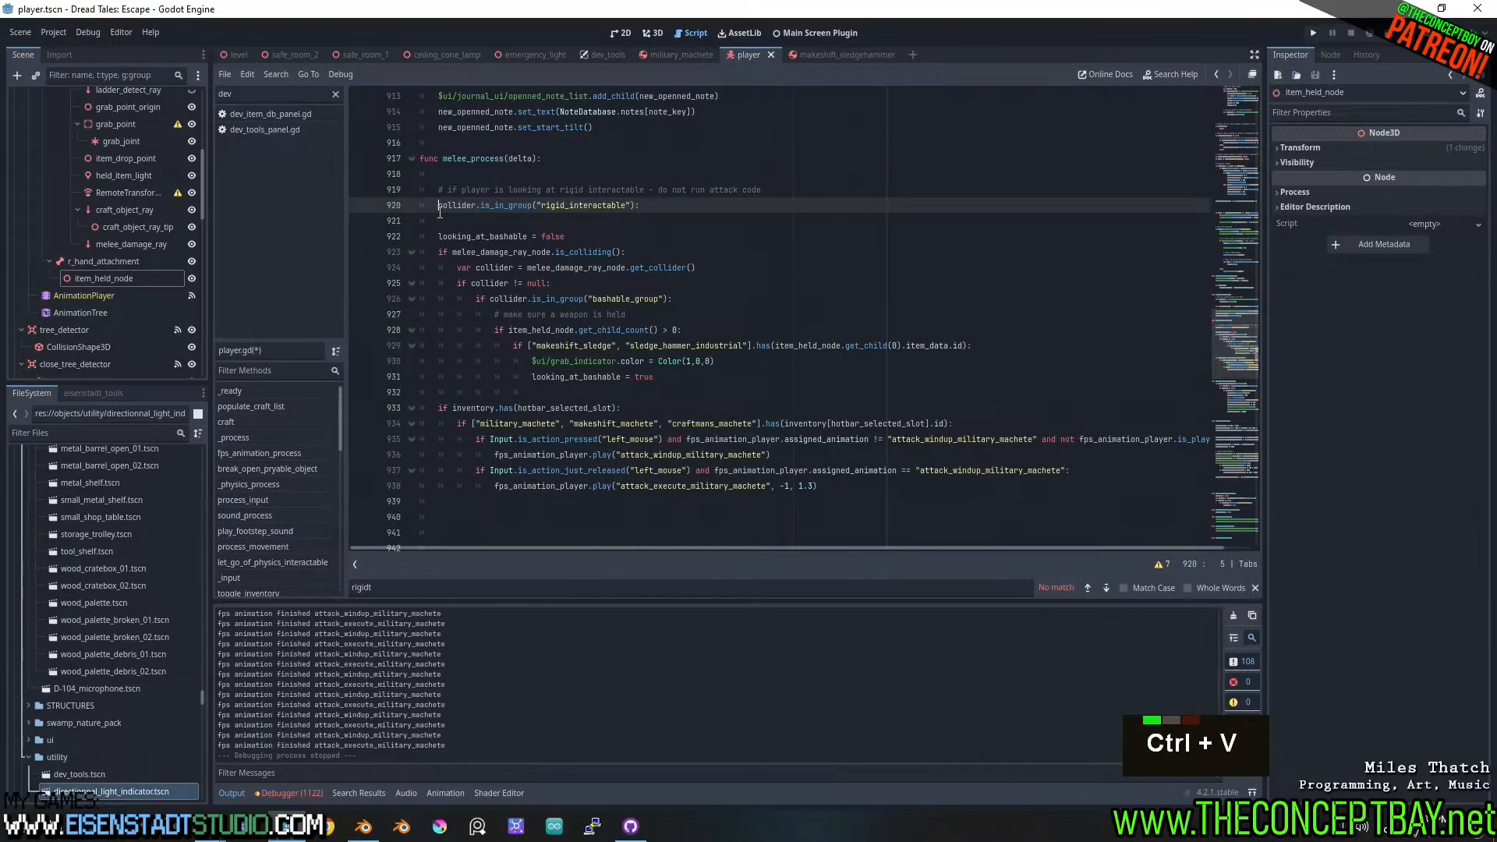
key("Return")
- Search backward through the script for rigid_interactable to find where the variable is used in the input handling
double_click(464, 222)
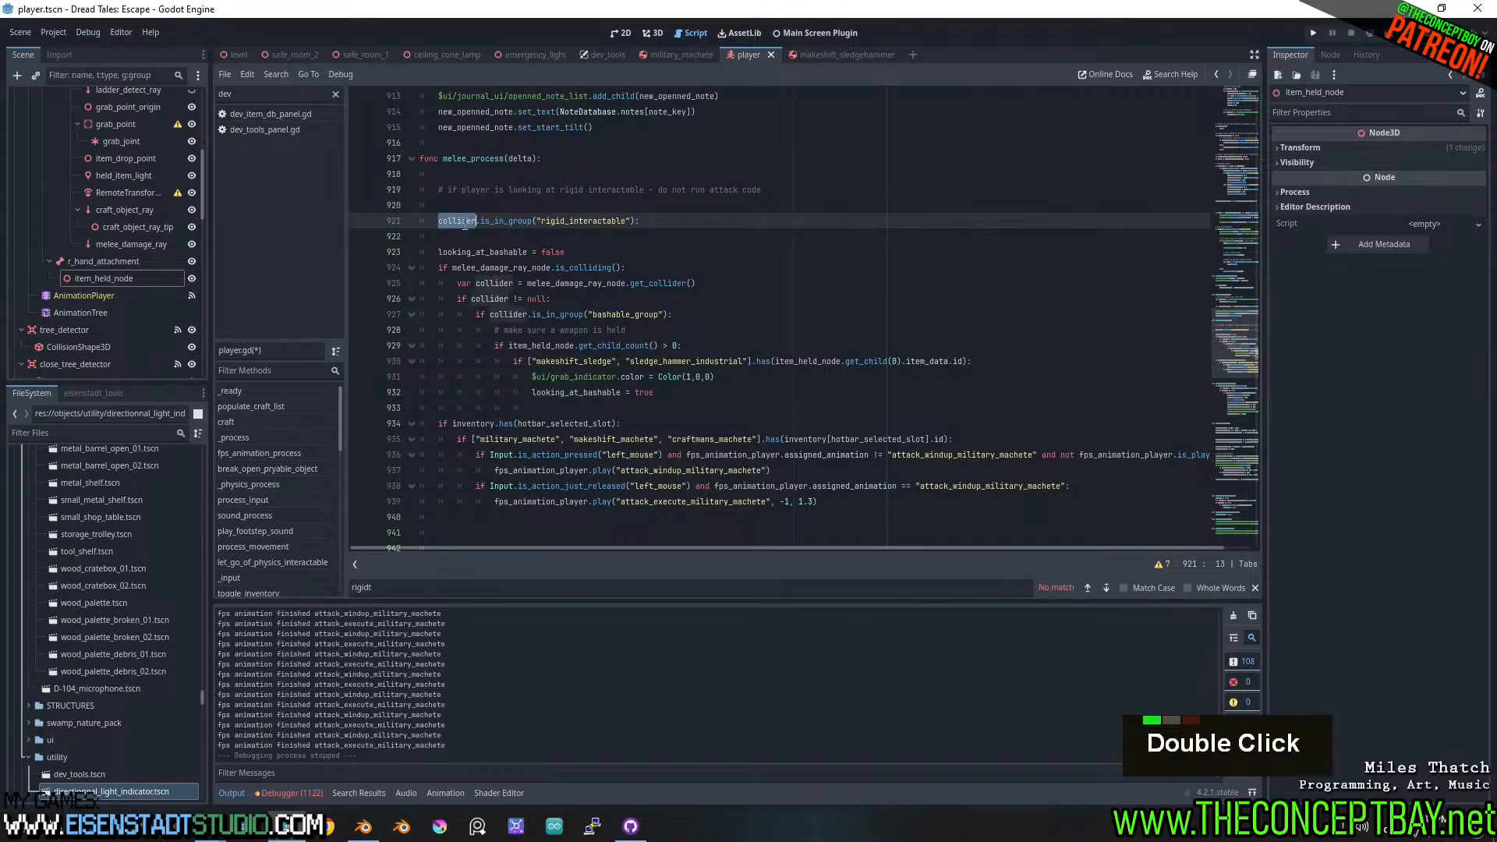
double_click(583, 222)
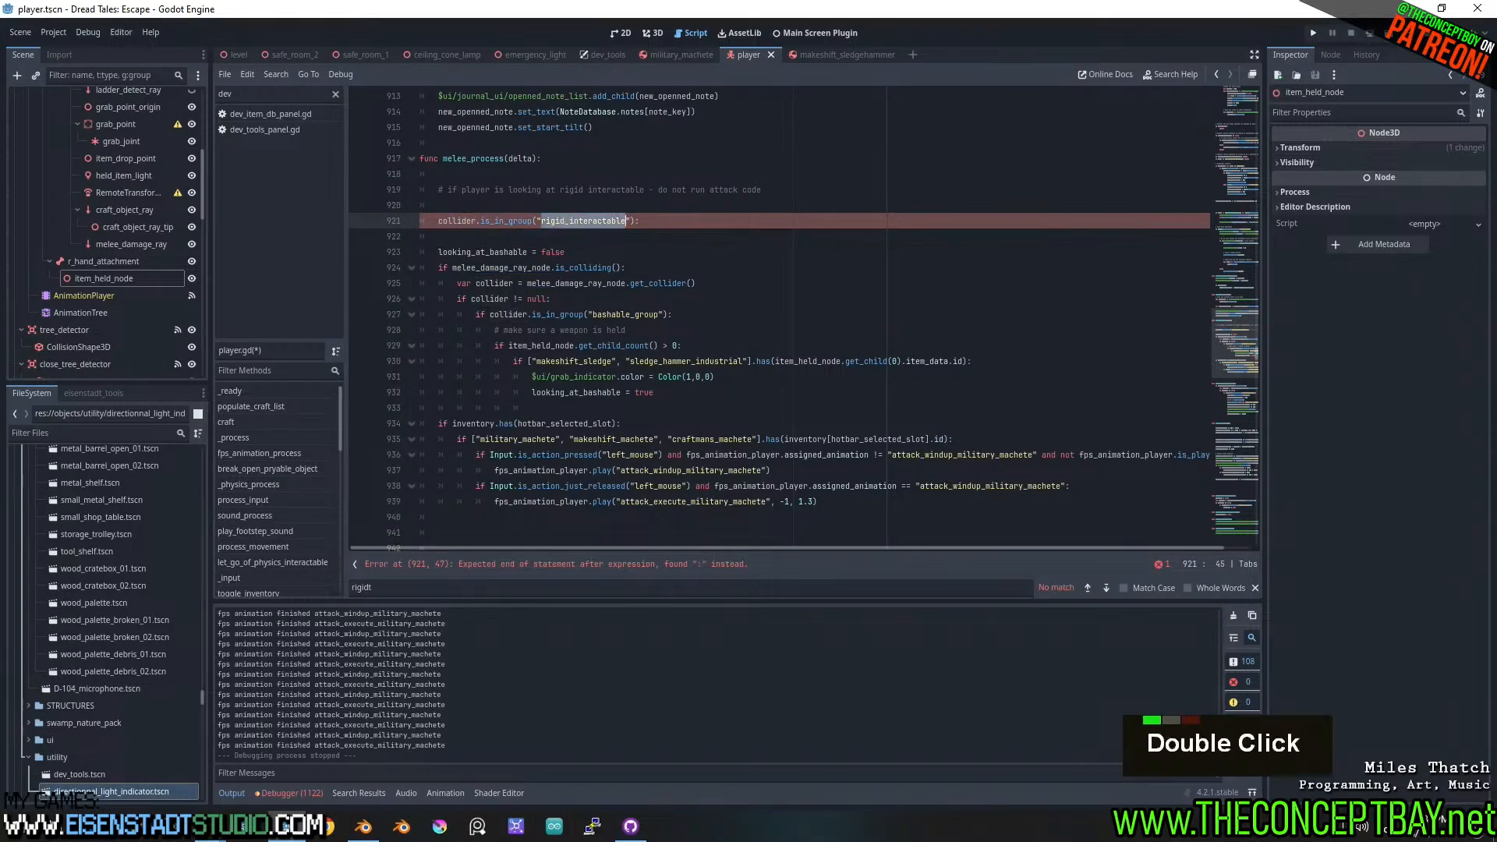
key("ctrl+f")
left_click(1087, 587)
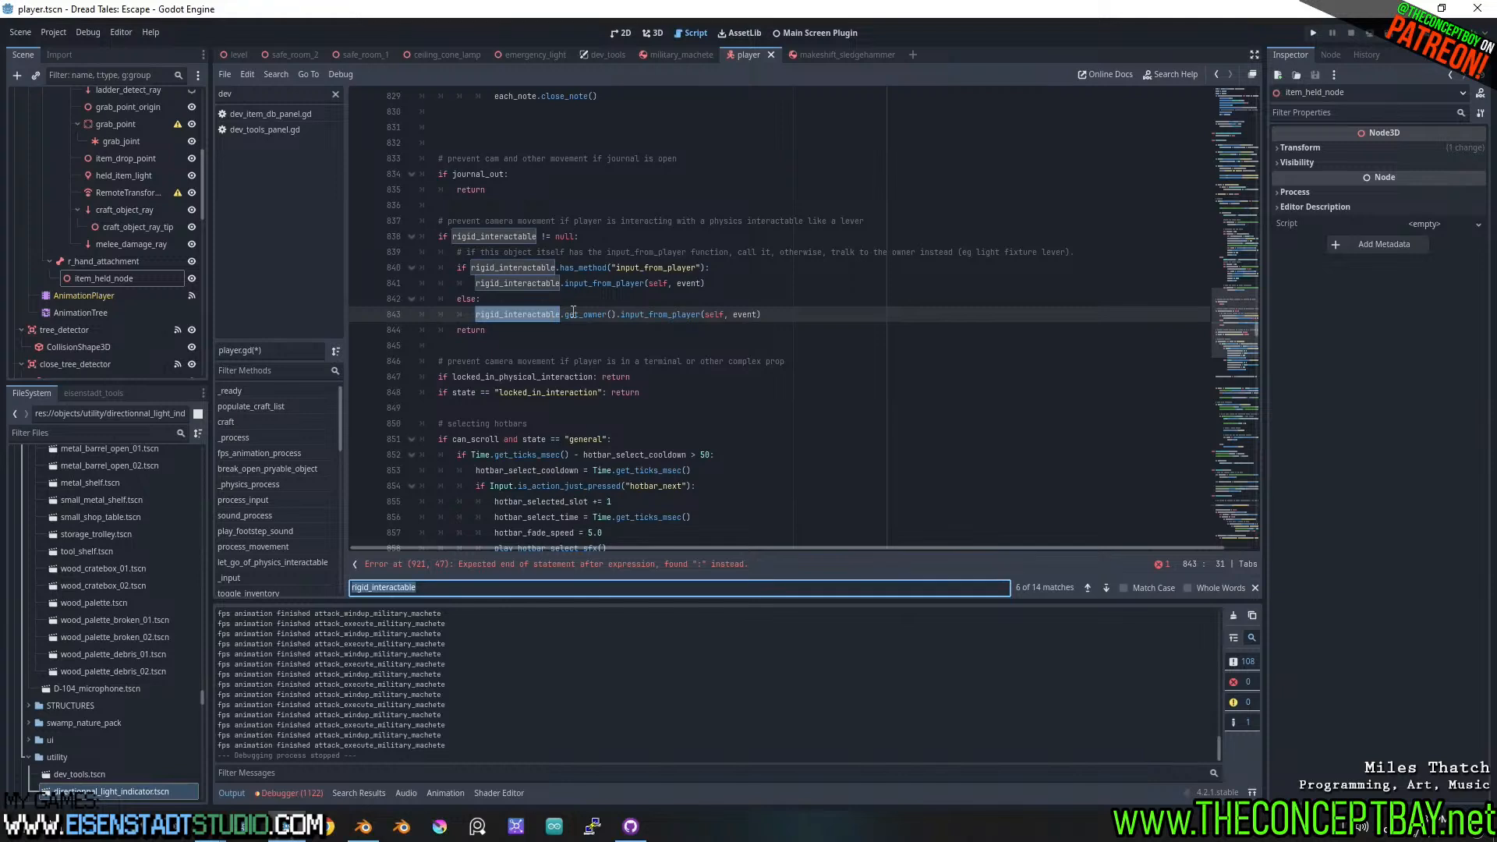
- Copy the condition "if rigid_interactable != null:" from the camera movement check and go back through the earlier rigid_interactable matches
double_click(514, 238)
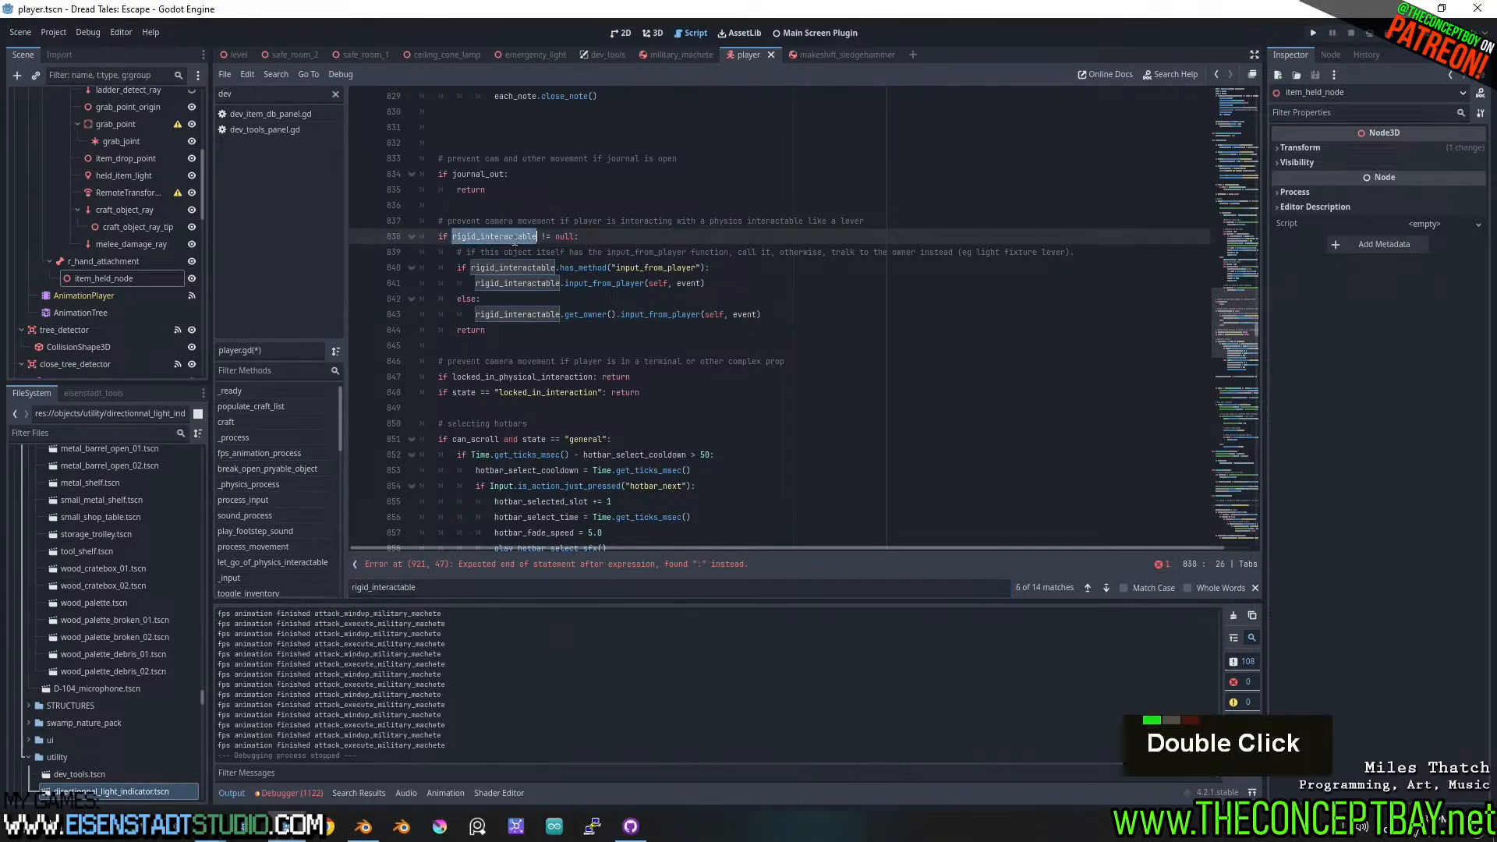
left_click(613, 237)
key("shift+Home")
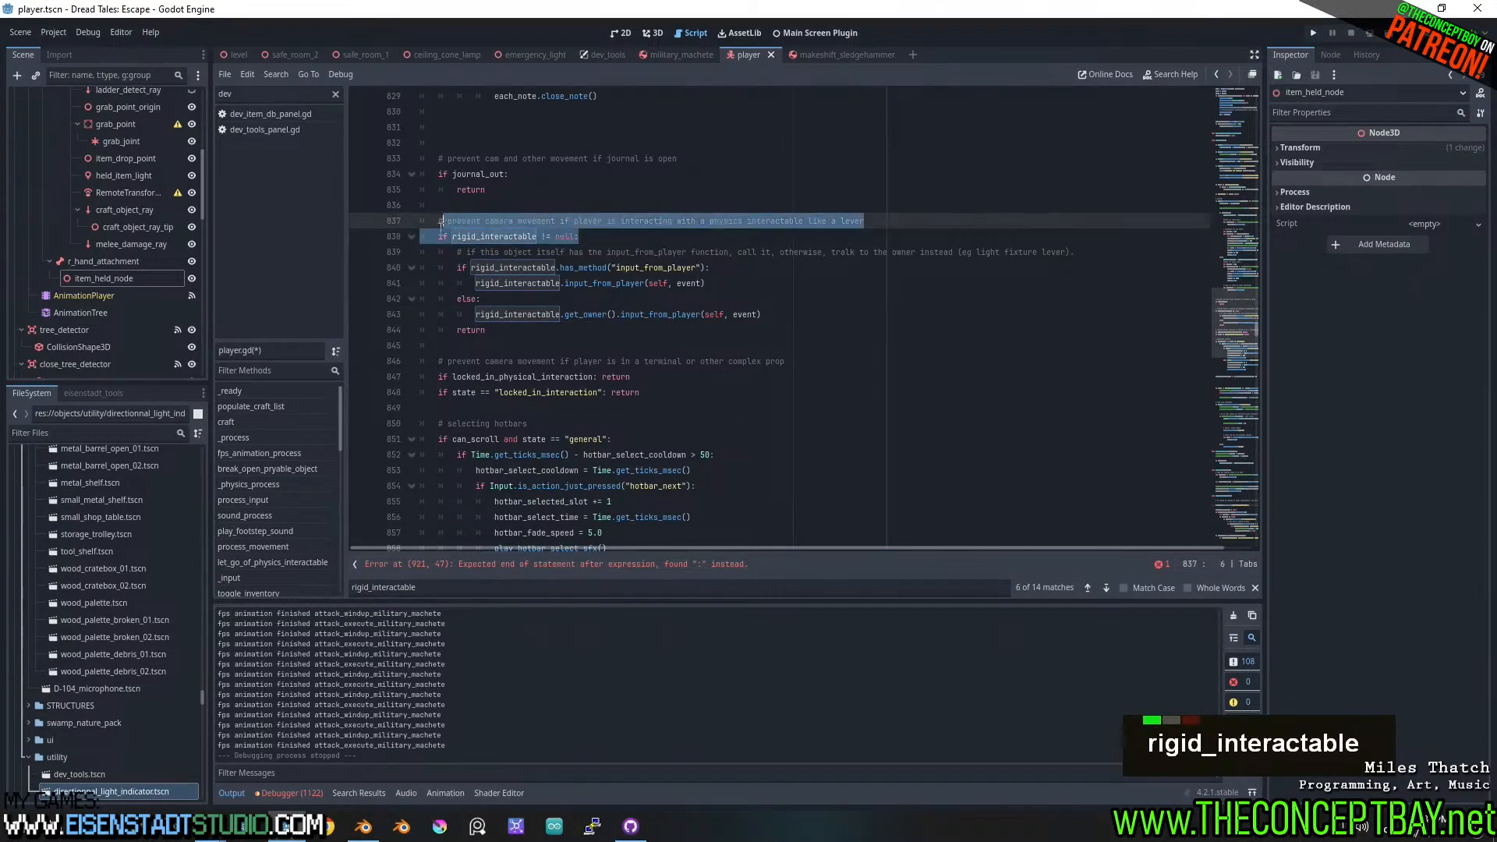
key("ctrl+c")
left_click(1086, 588)
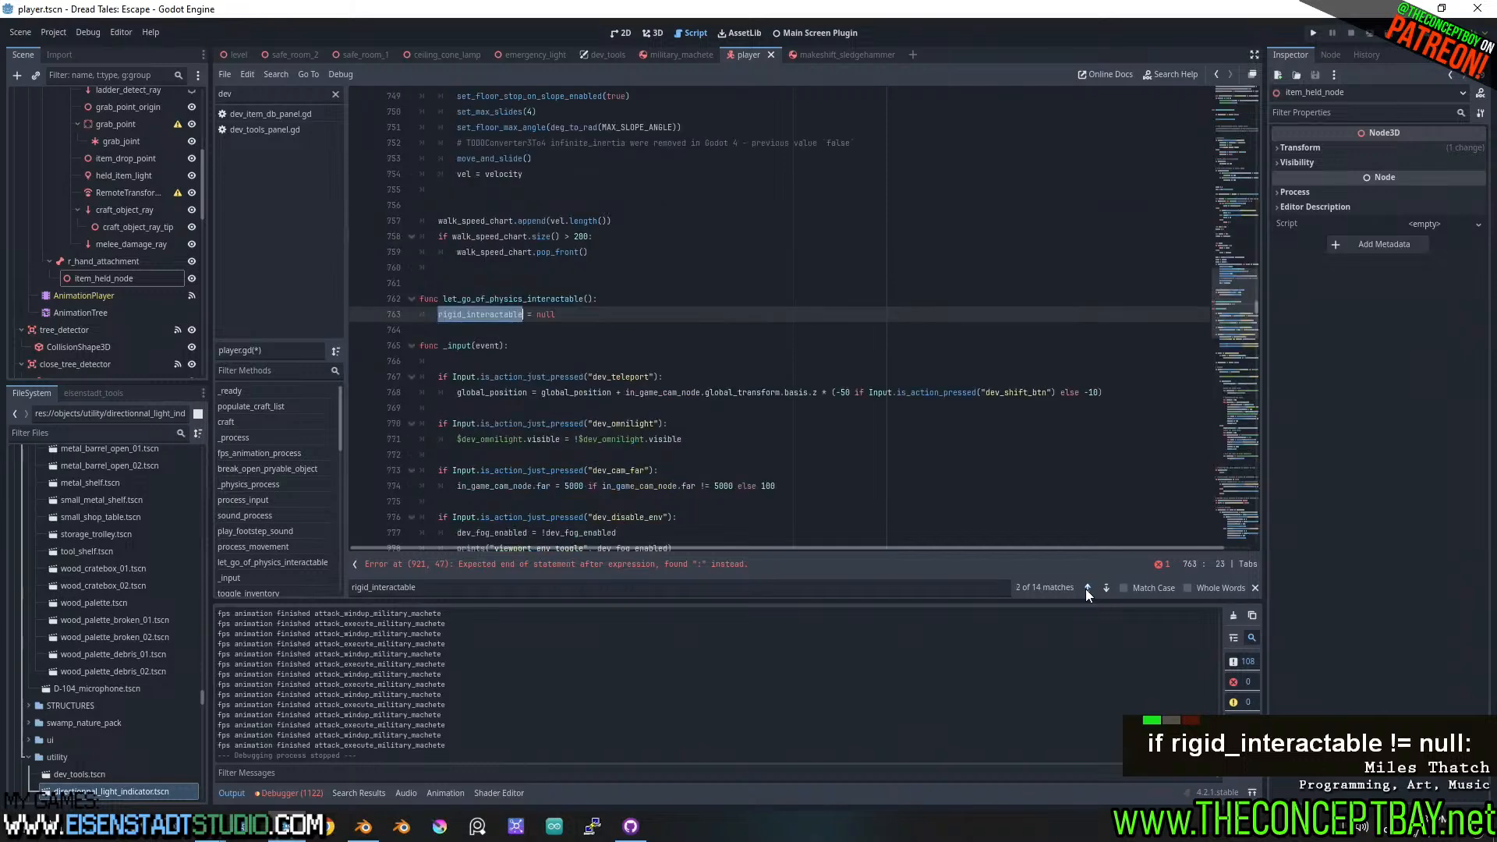
- Replace the collider.is_in_group("rigid_interactable"): line in melee_process with the copied condition "if rigid_interactable != null:"
left_click(1085, 588)
left_click(1085, 588)
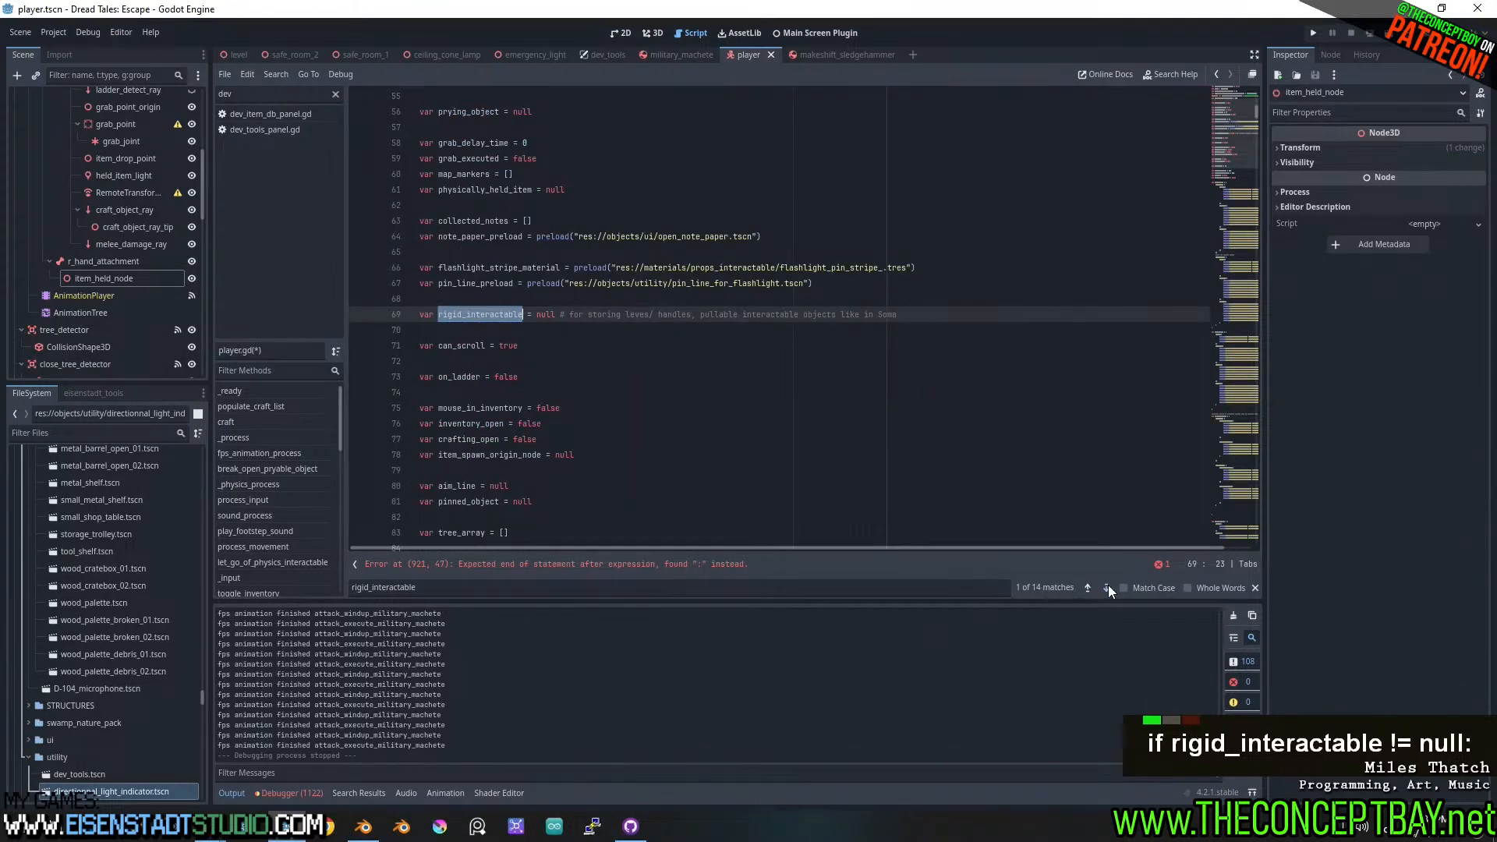
double_click(1106, 587)
scroll(680, 291, "down", 6)
scroll(680, 291, "down", 15)
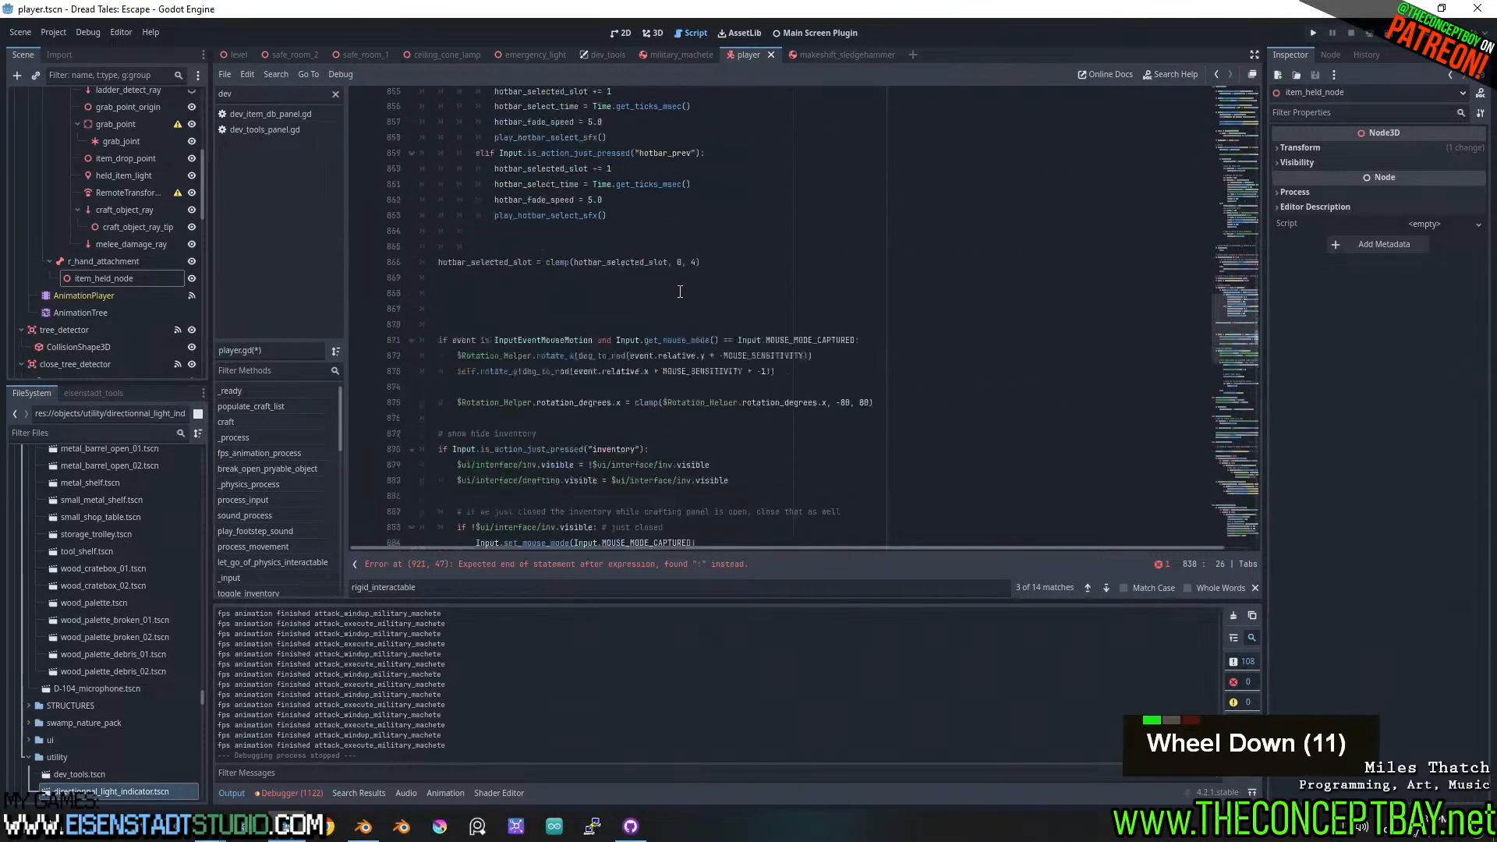
scroll(680, 291, "down", 7)
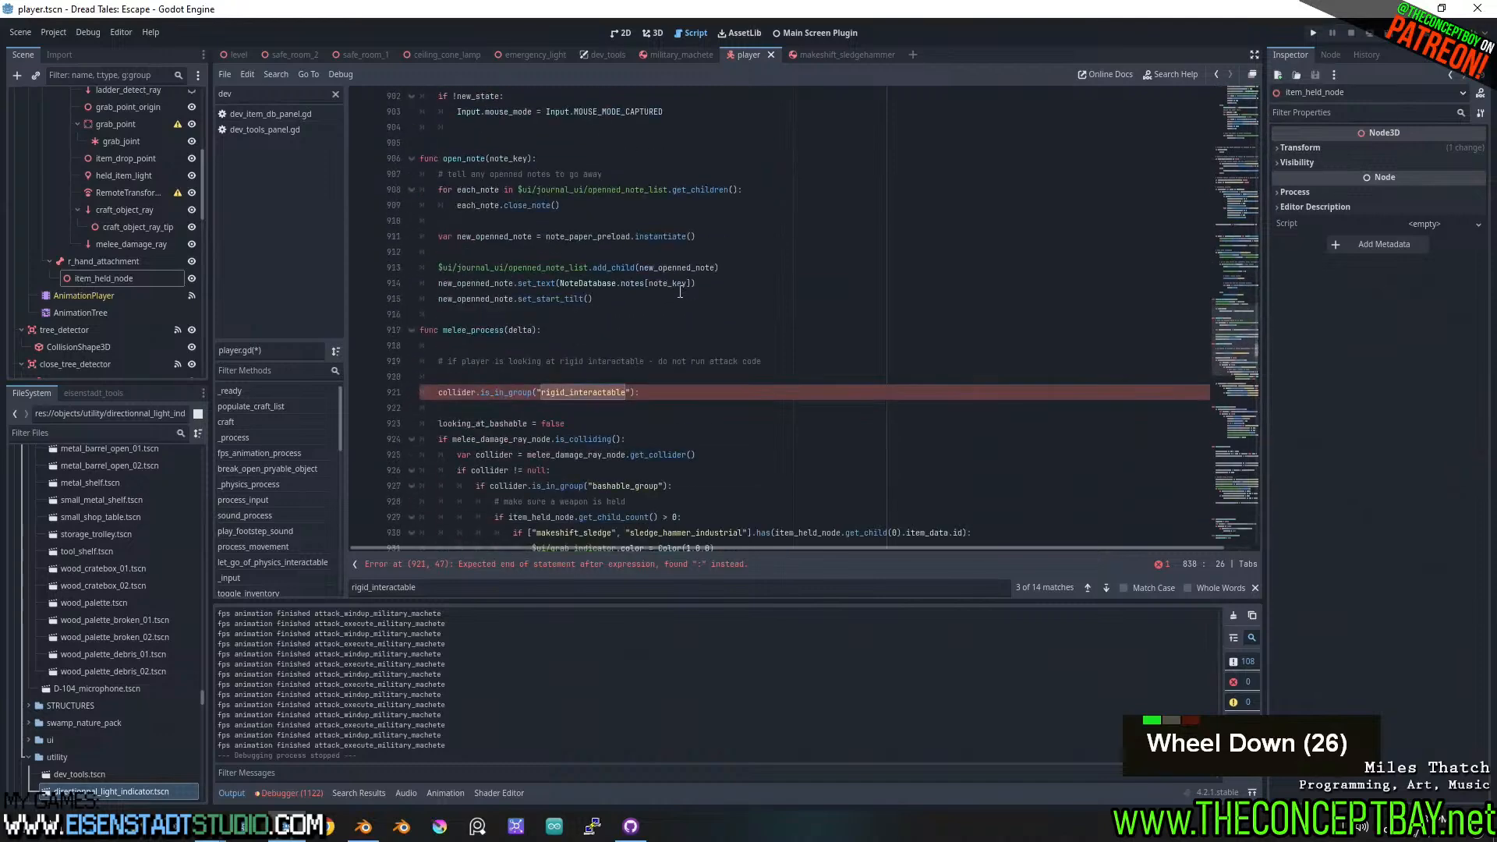
left_click_drag(436, 299, 675, 302)
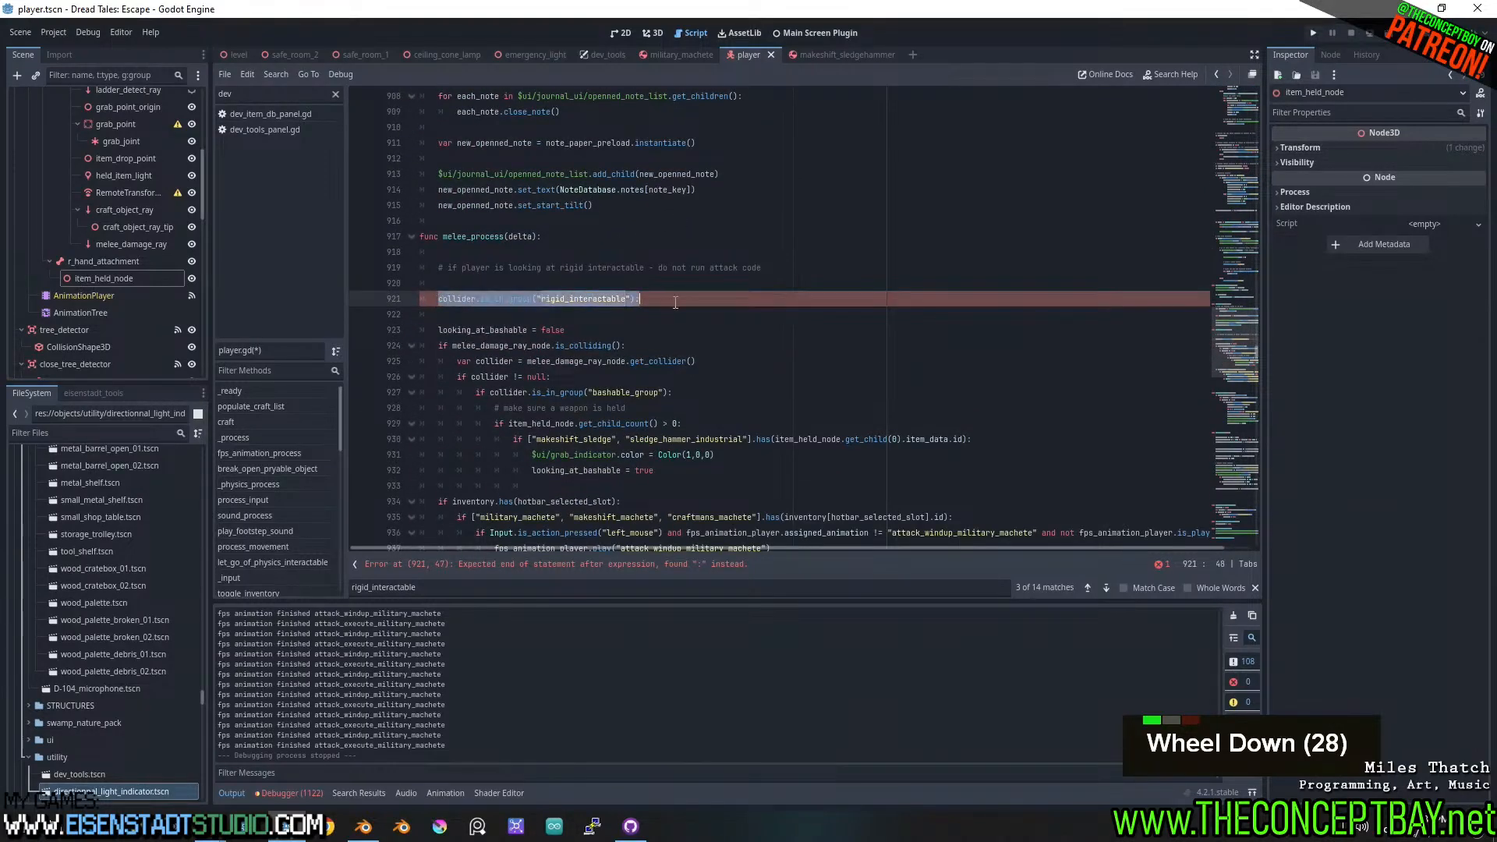
key("ctrl+v")
- Remove the duplicate "if" from the new condition and add return, making the line "if rigid_interactable != null: return"
key("ctrl+Left")
key("ctrl+Left")
key("ctrl+Left")
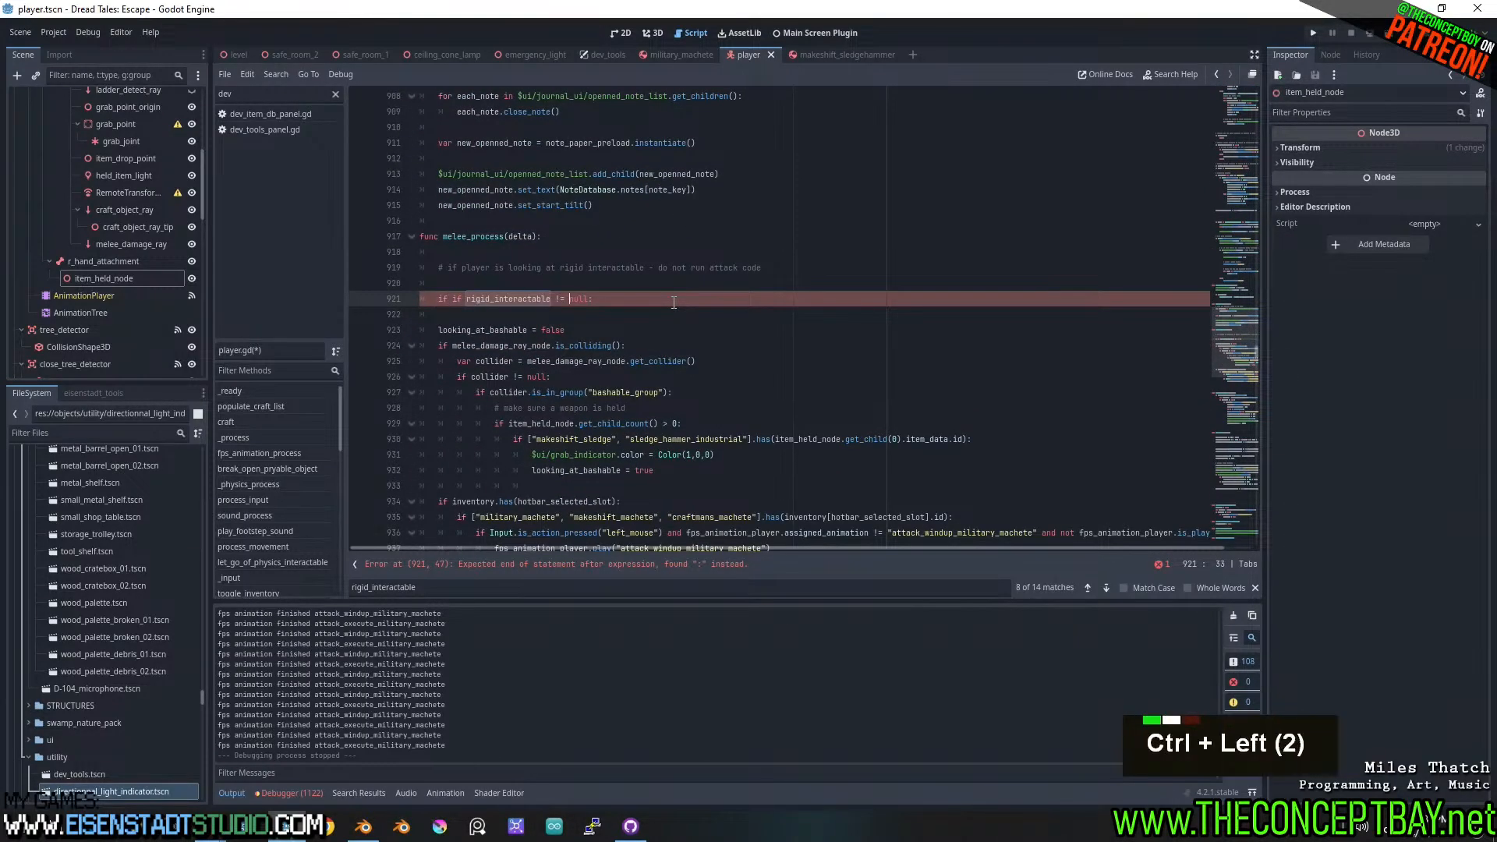
key("ctrl+shift+Left")
key("BackSpace")
key("ctrl+Right")
key("ctrl+Right")
key("ctrl+Right")
key("ctrl+Right")
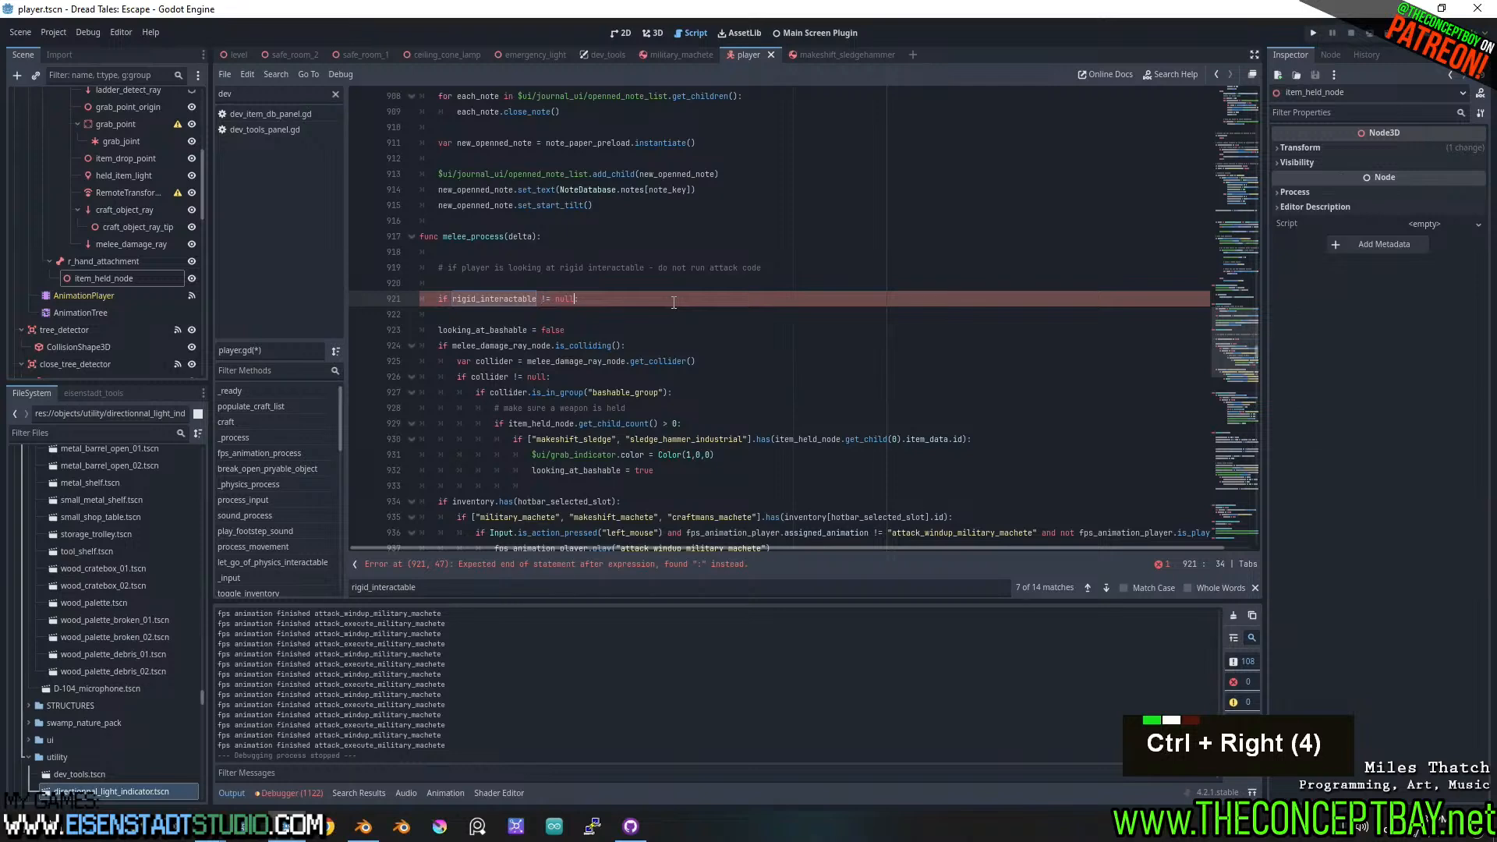
key("Right")
type("return")
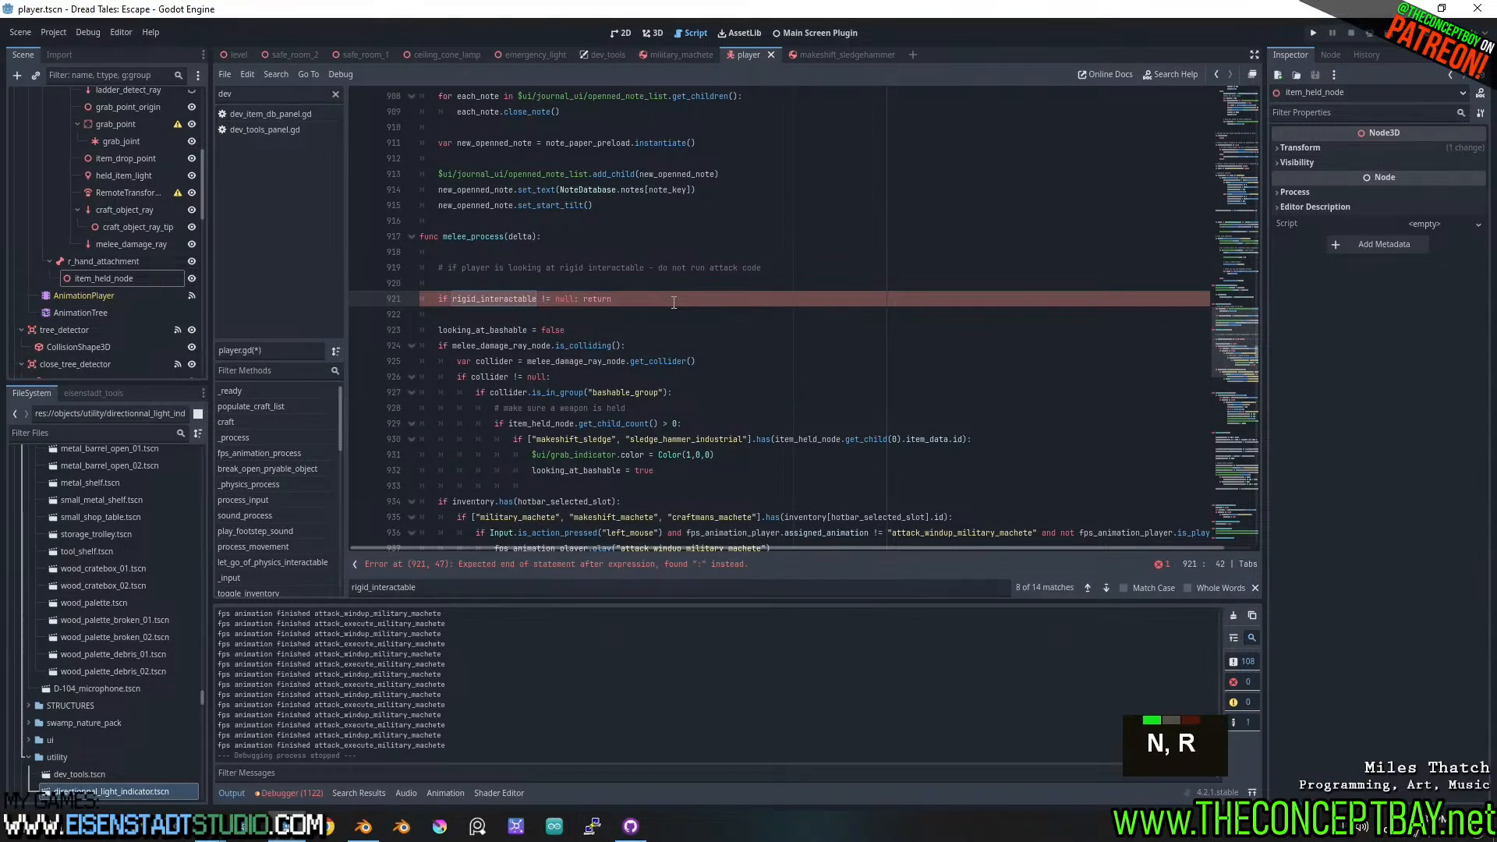
- Run the project, close the game window during loading, and run the project again
key("F5")
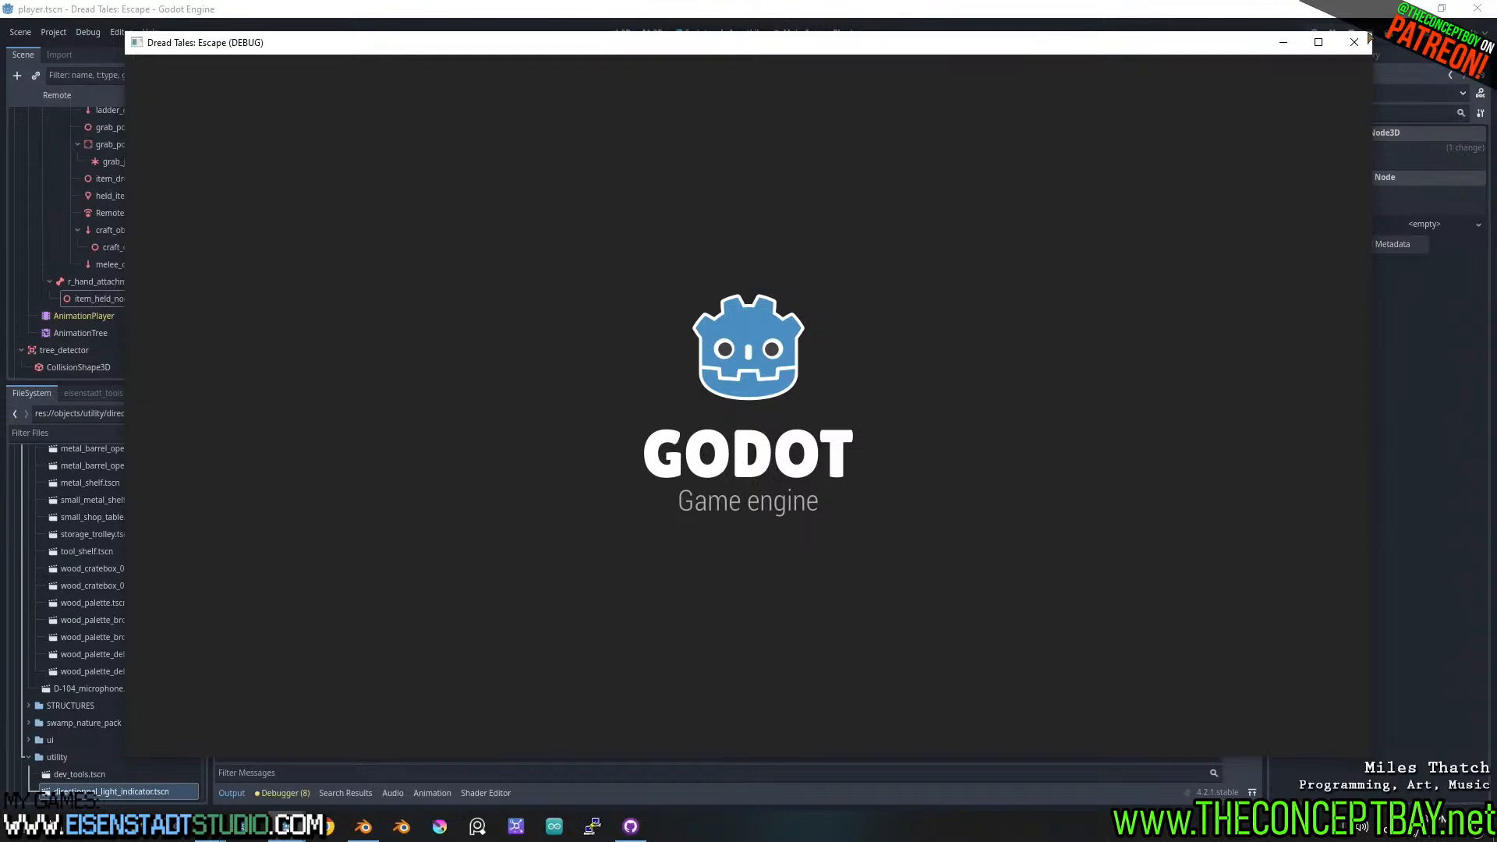
left_click(1350, 31)
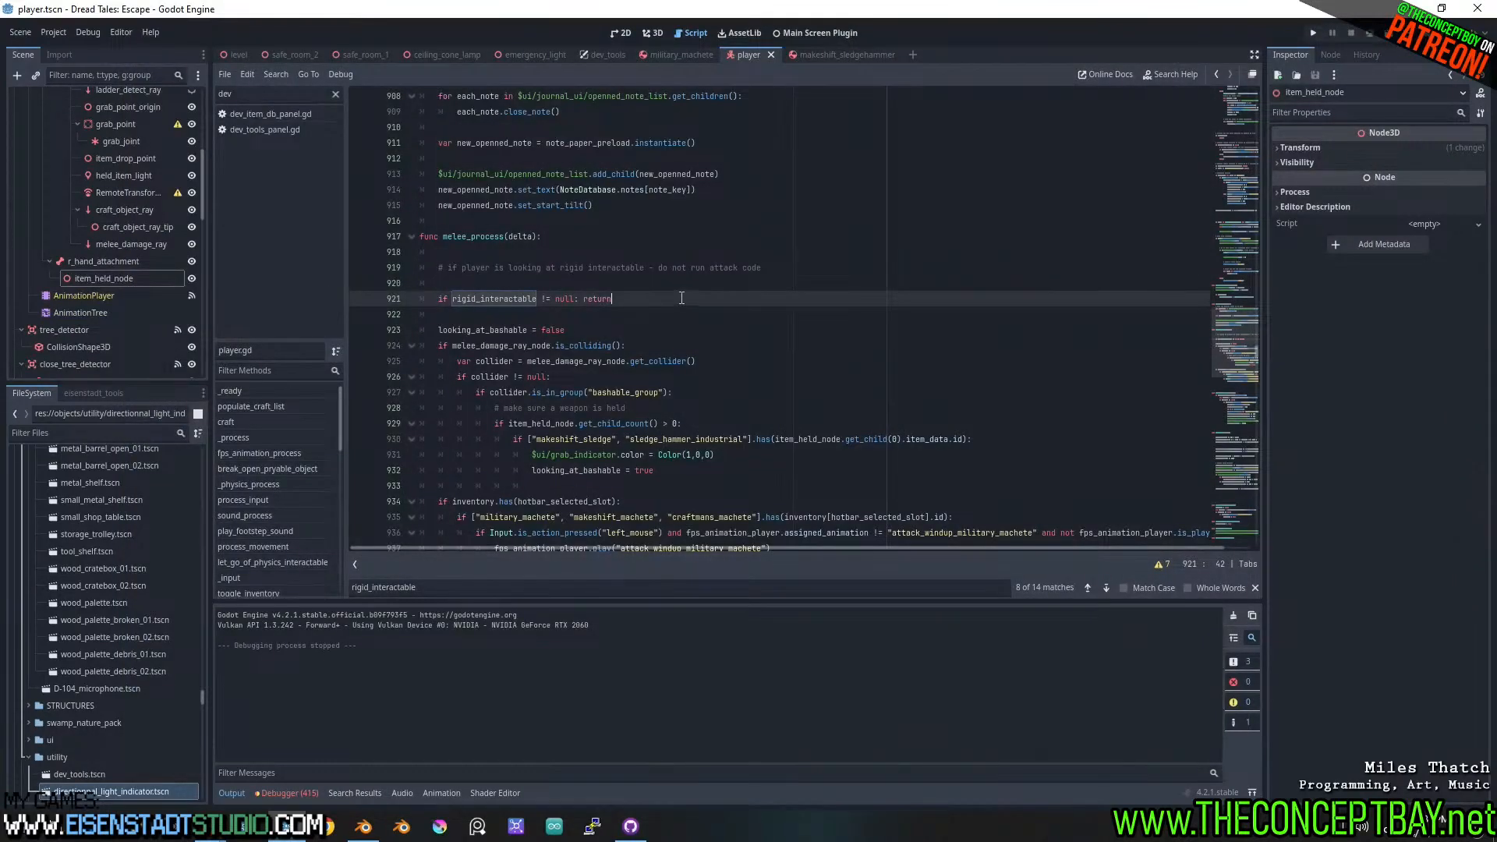
key("F5")
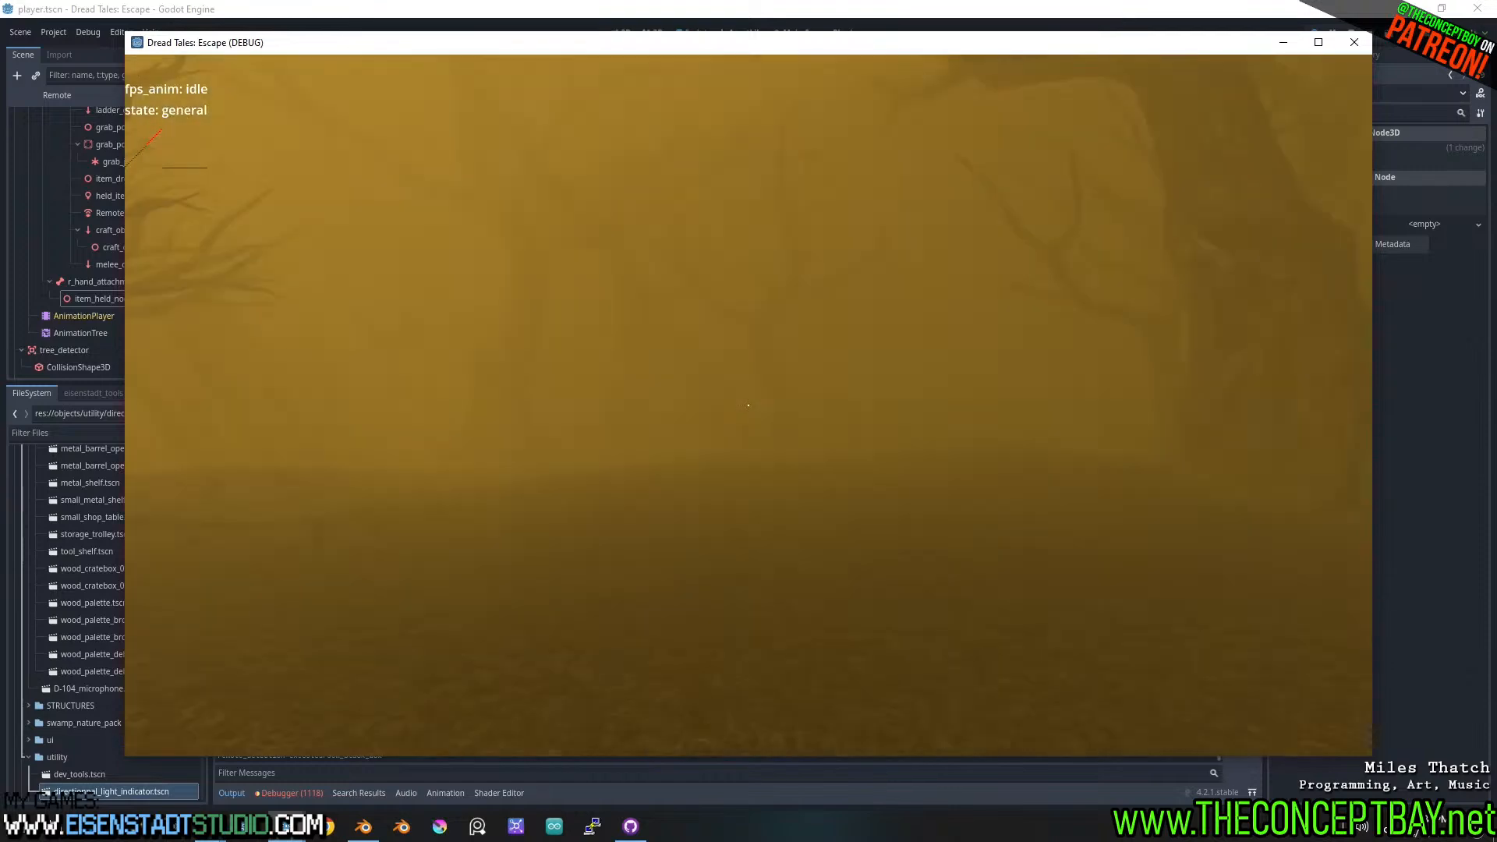
- Spawn a Military Machete from the in-game item spawner and equip it from the last hotbar slot
key("w")
key("d")
key("d")
key("d")
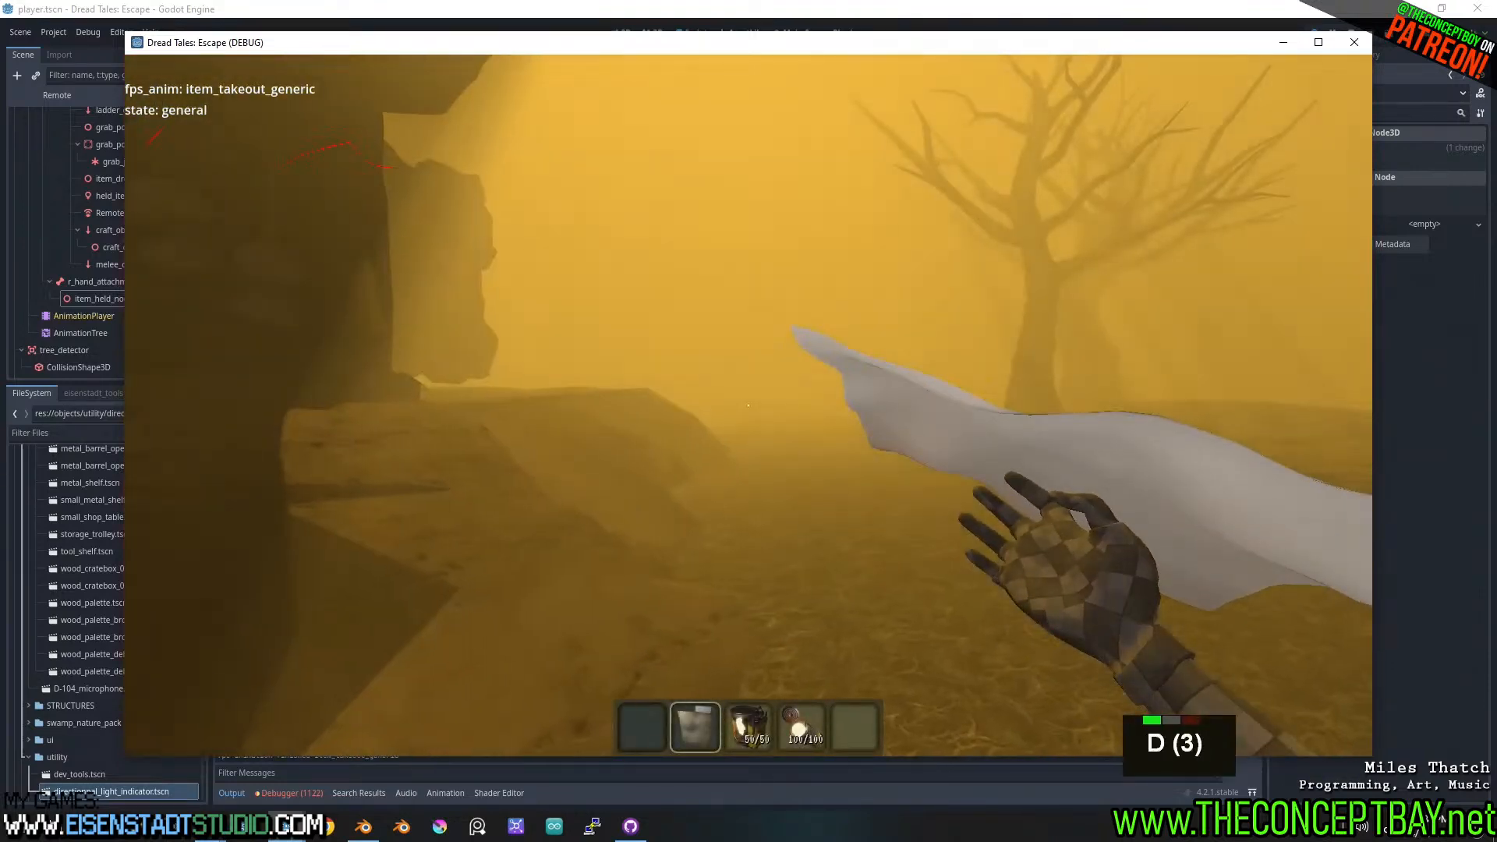
key("grave")
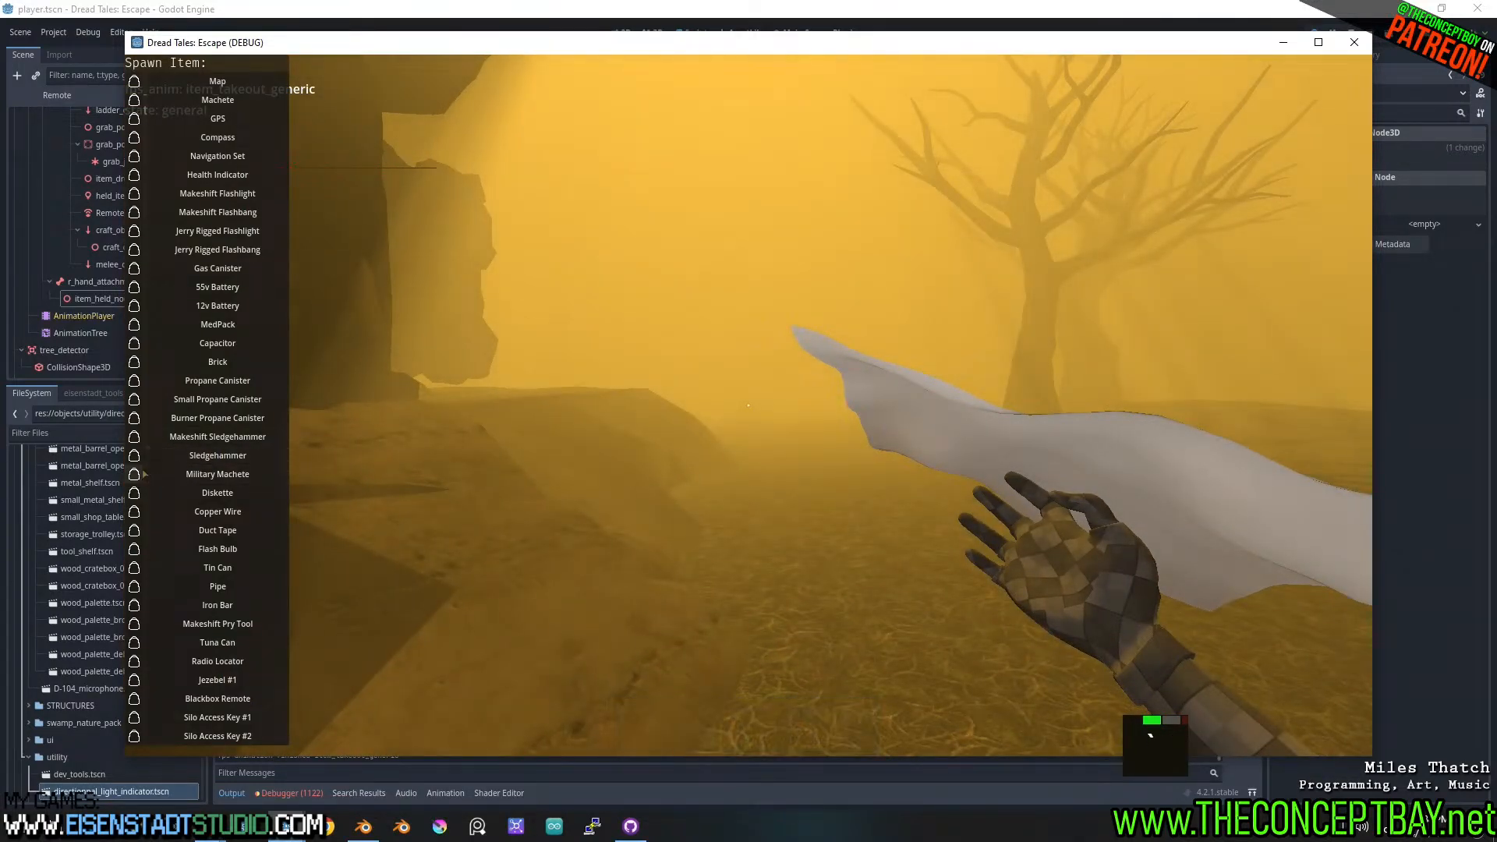
left_click(144, 474)
scroll(748, 406, "down", 6)
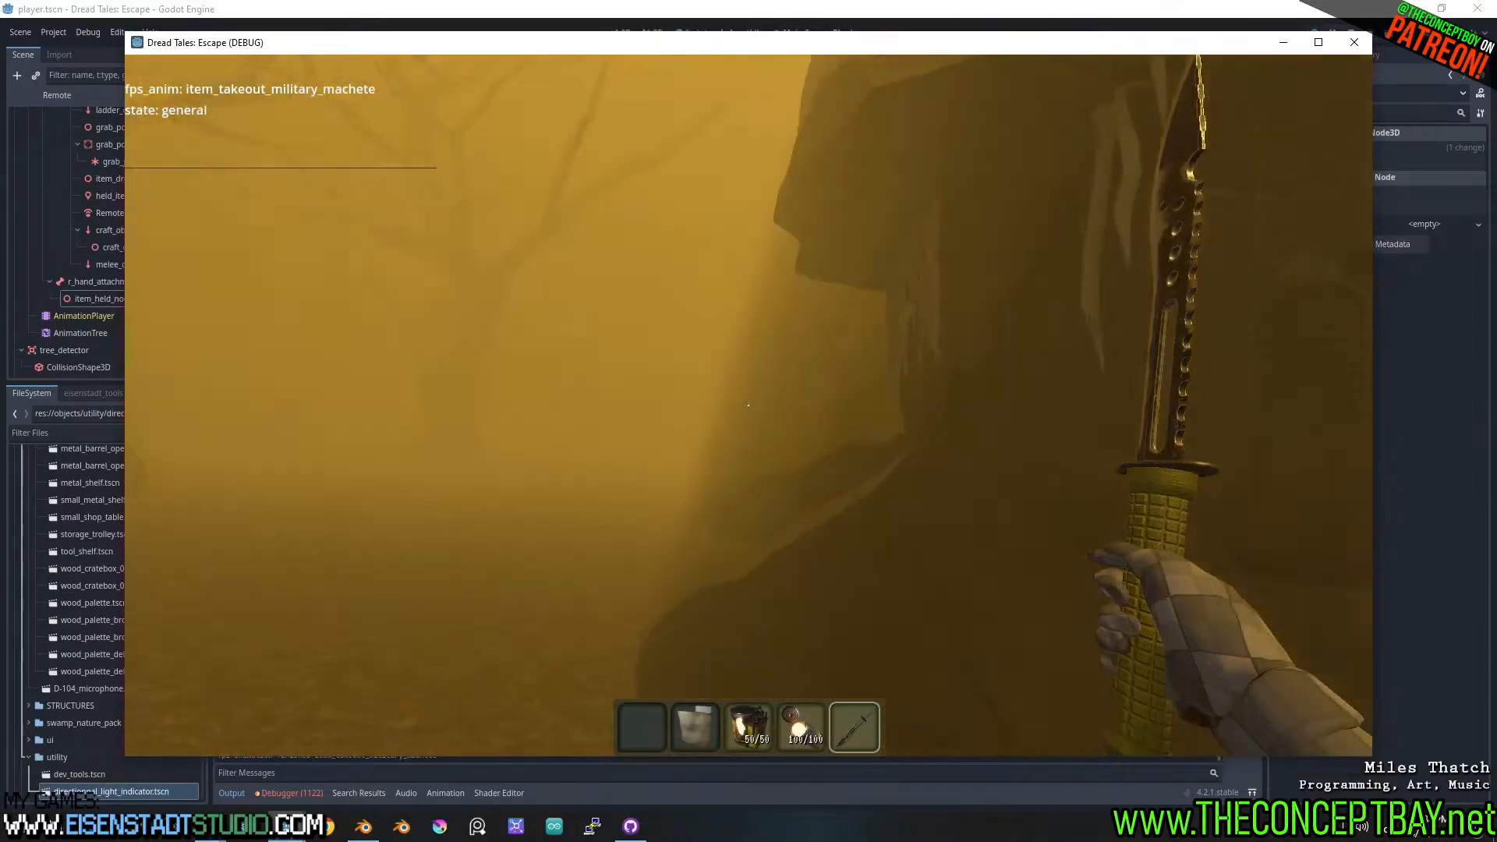
- Swing the machete in the running game while walking around the rocks to test the attack
key("d")
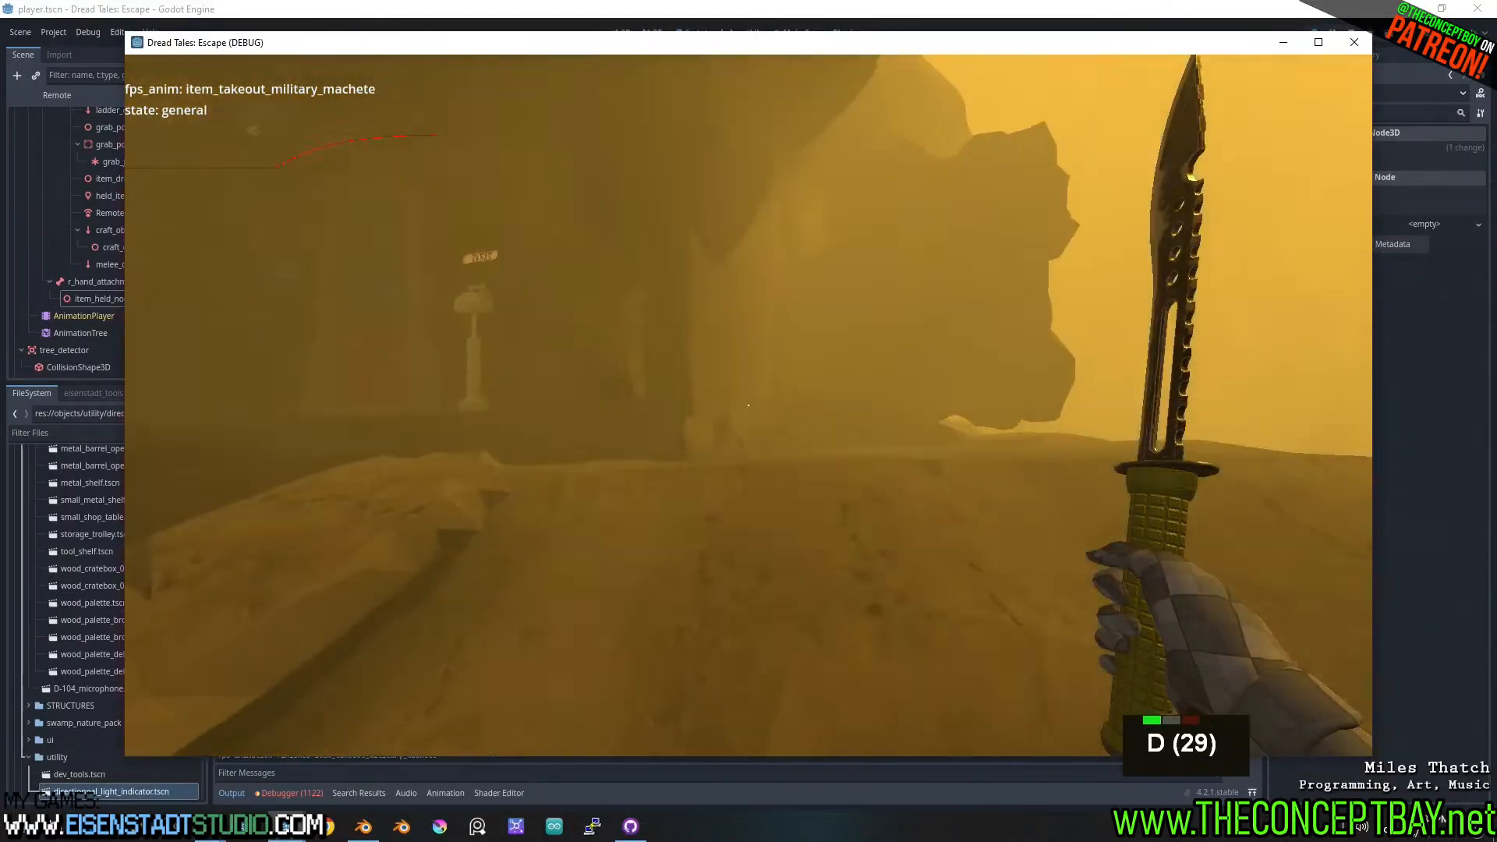
key("w")
left_click(748, 406)
key("a")
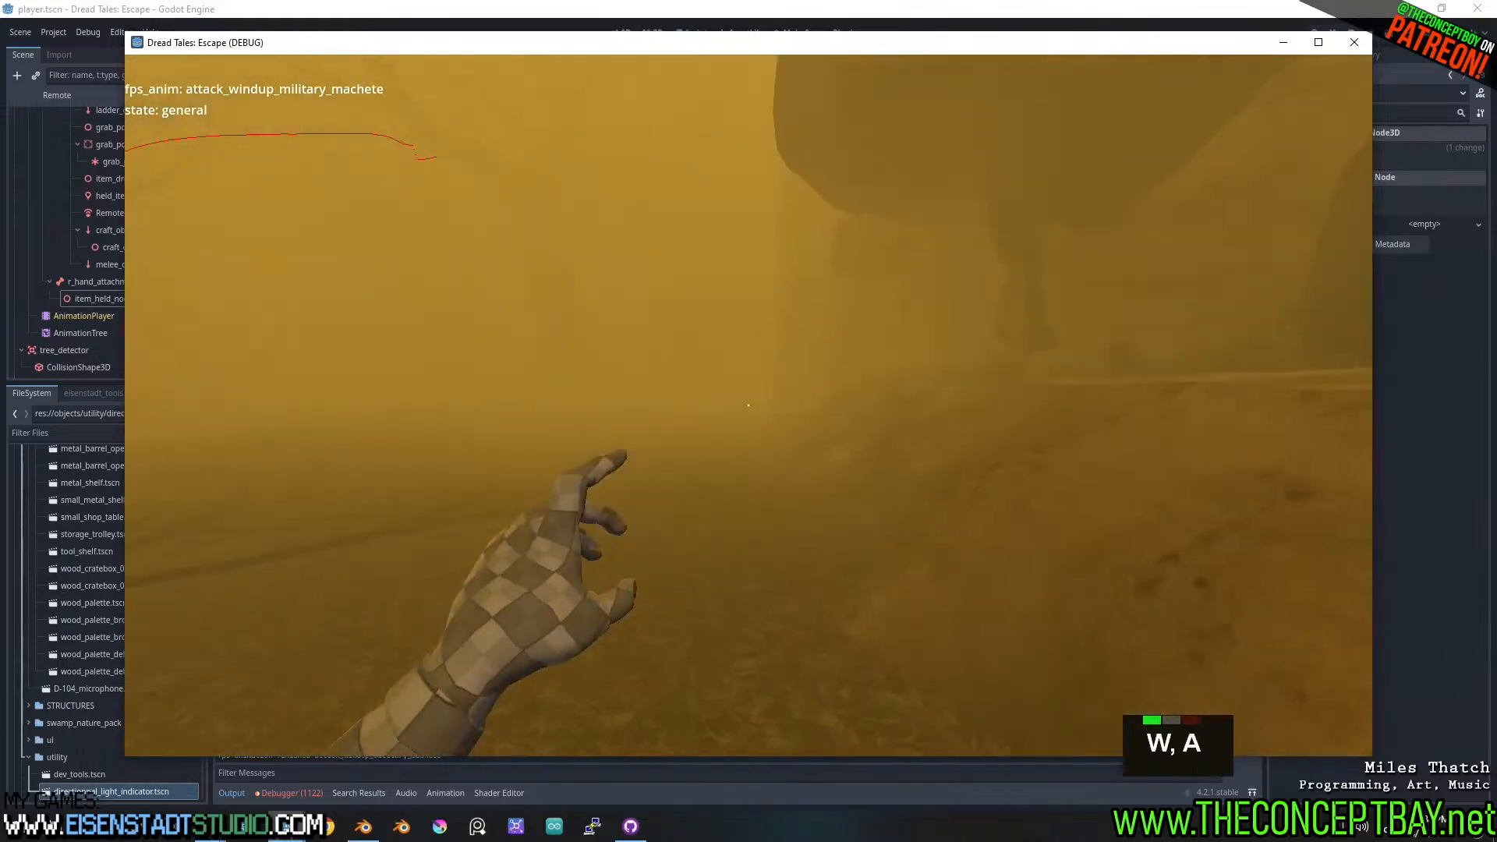
key("w")
key("a")
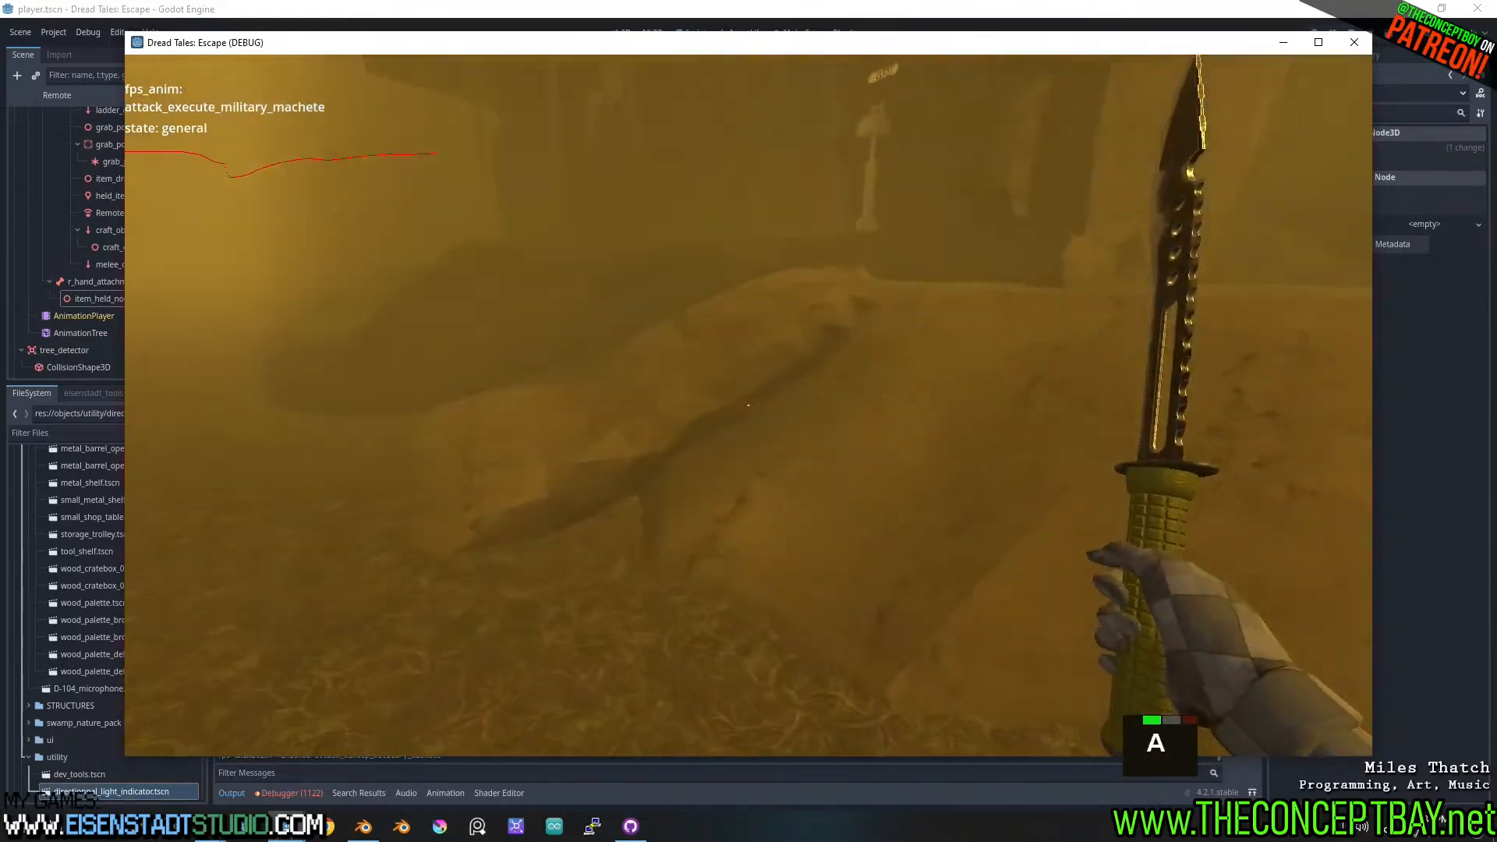
- Test clicking the lever while holding the military machete in the running game, and close the debug session
key("d")
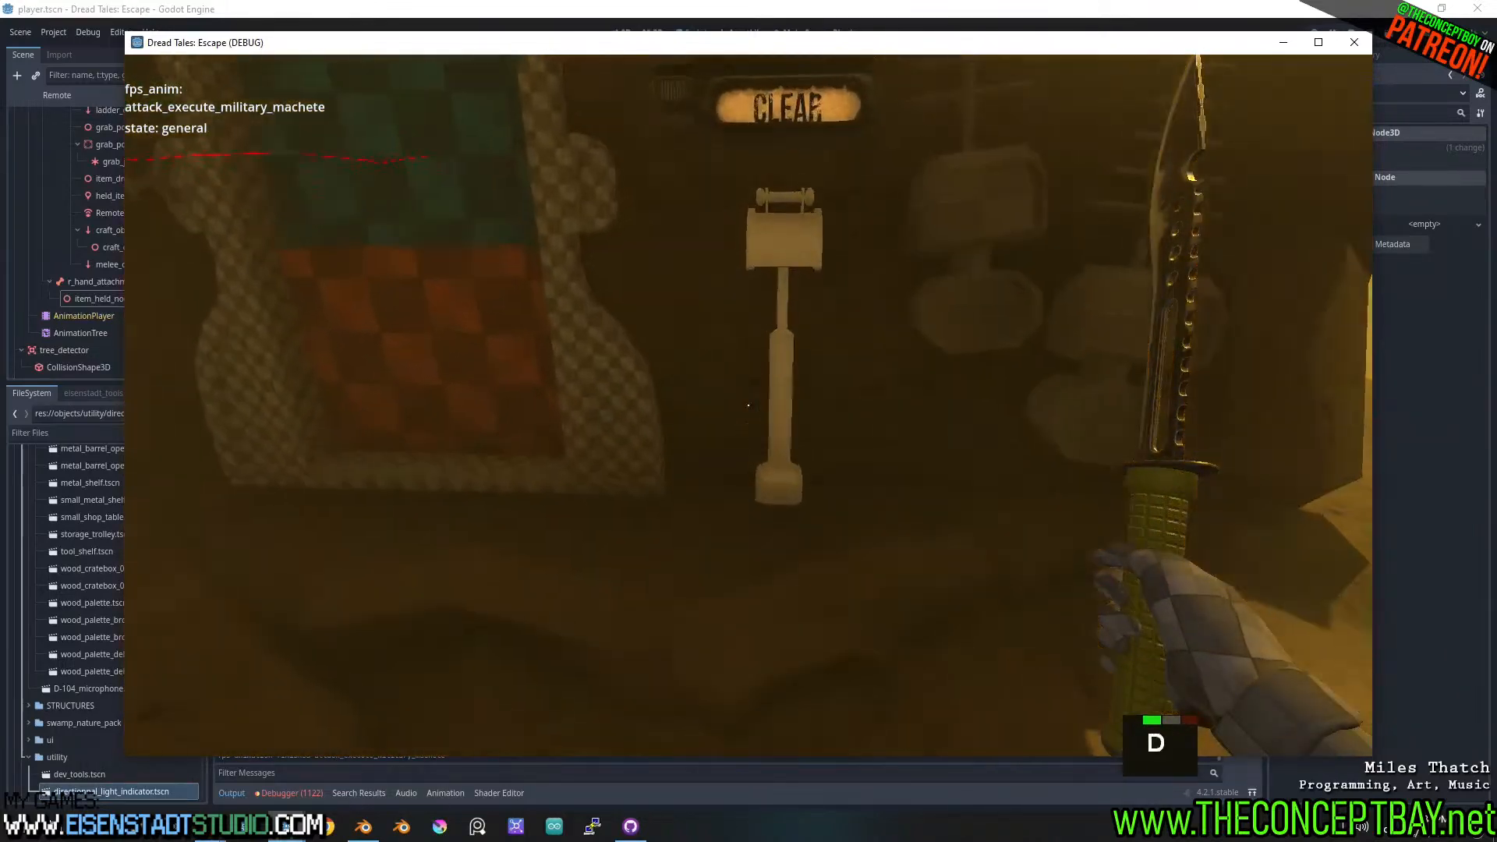
key("w")
left_click(749, 405)
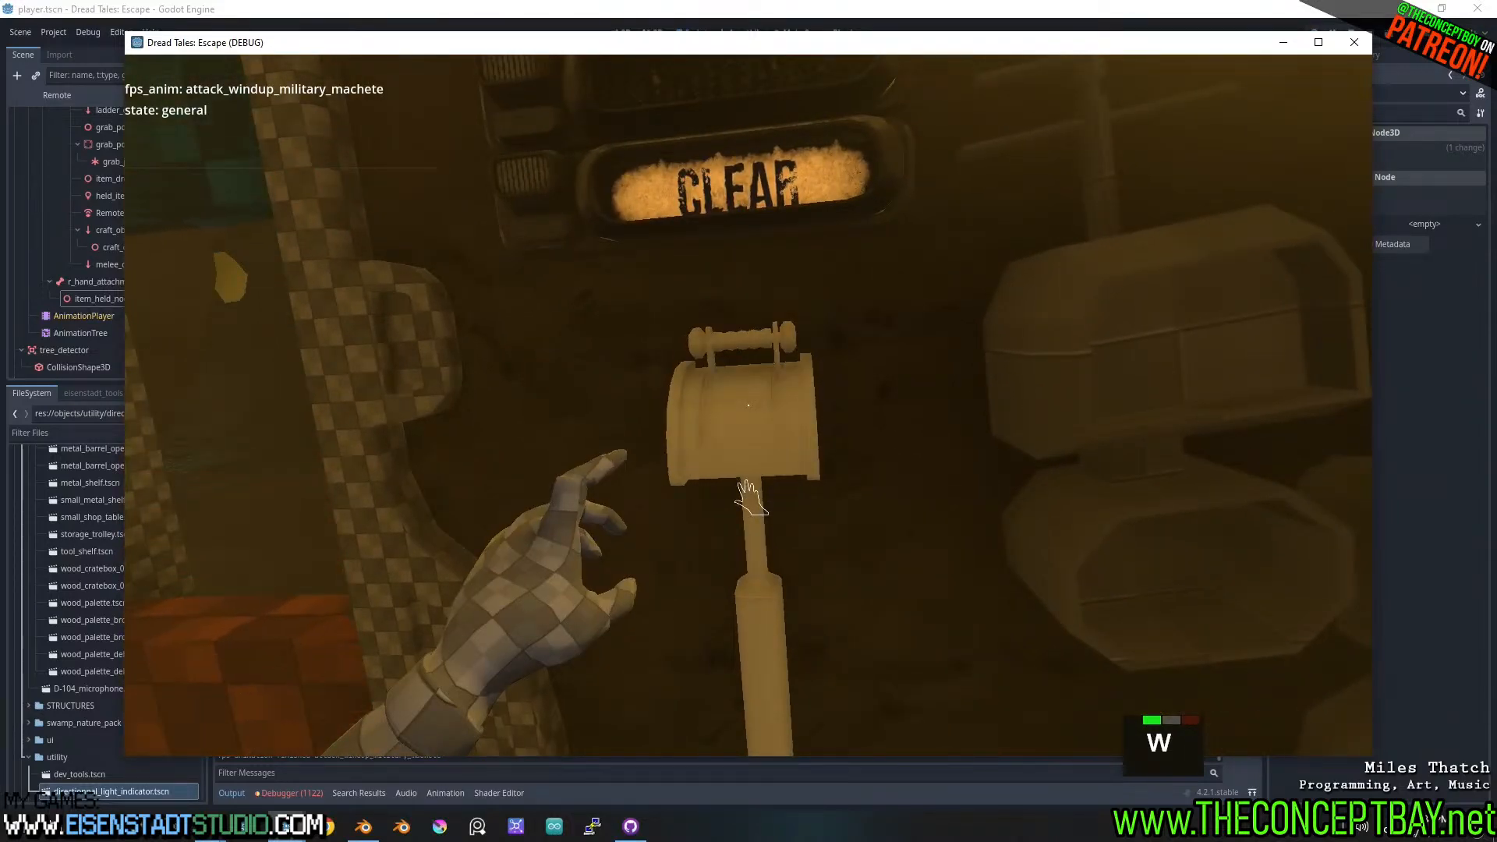
left_click(749, 405)
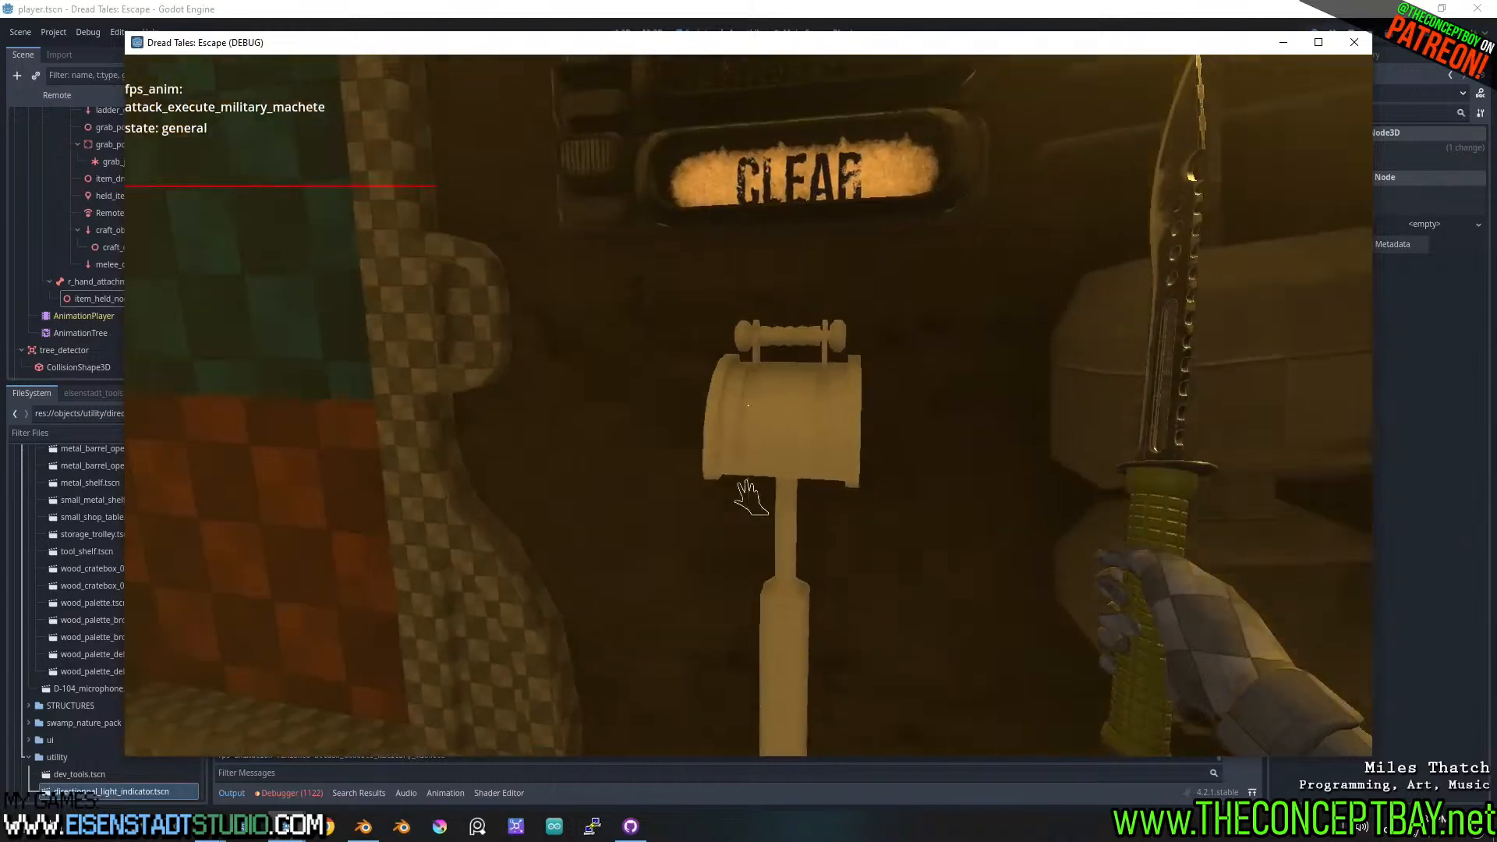
left_click(748, 405)
key("alt")
key("alt+F4")
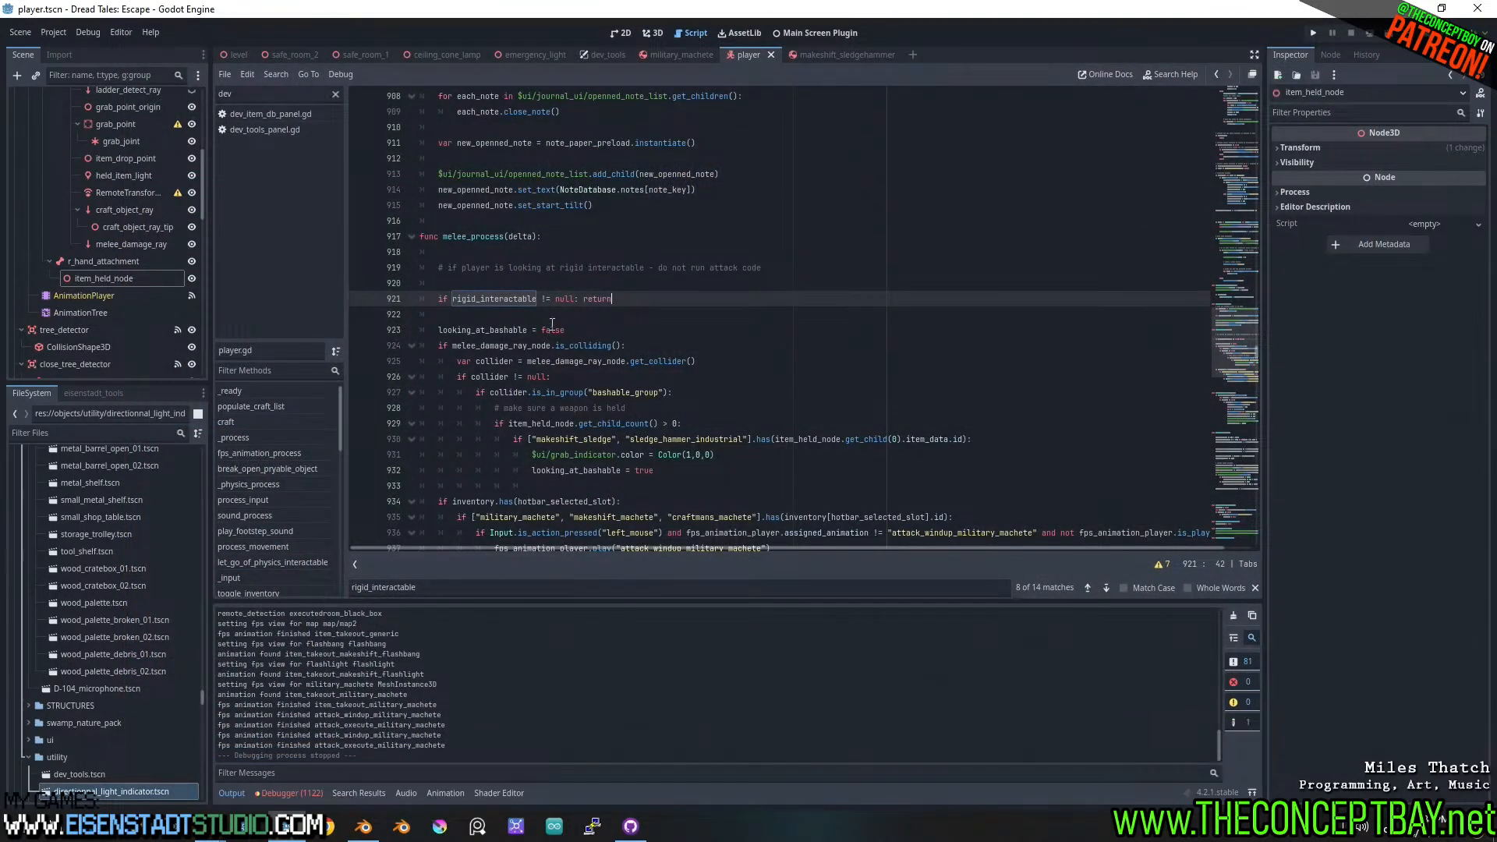
- Search the player script for rigid_interactable and examine each place where it is set, checked or cleared
left_click(549, 300)
double_click(506, 299)
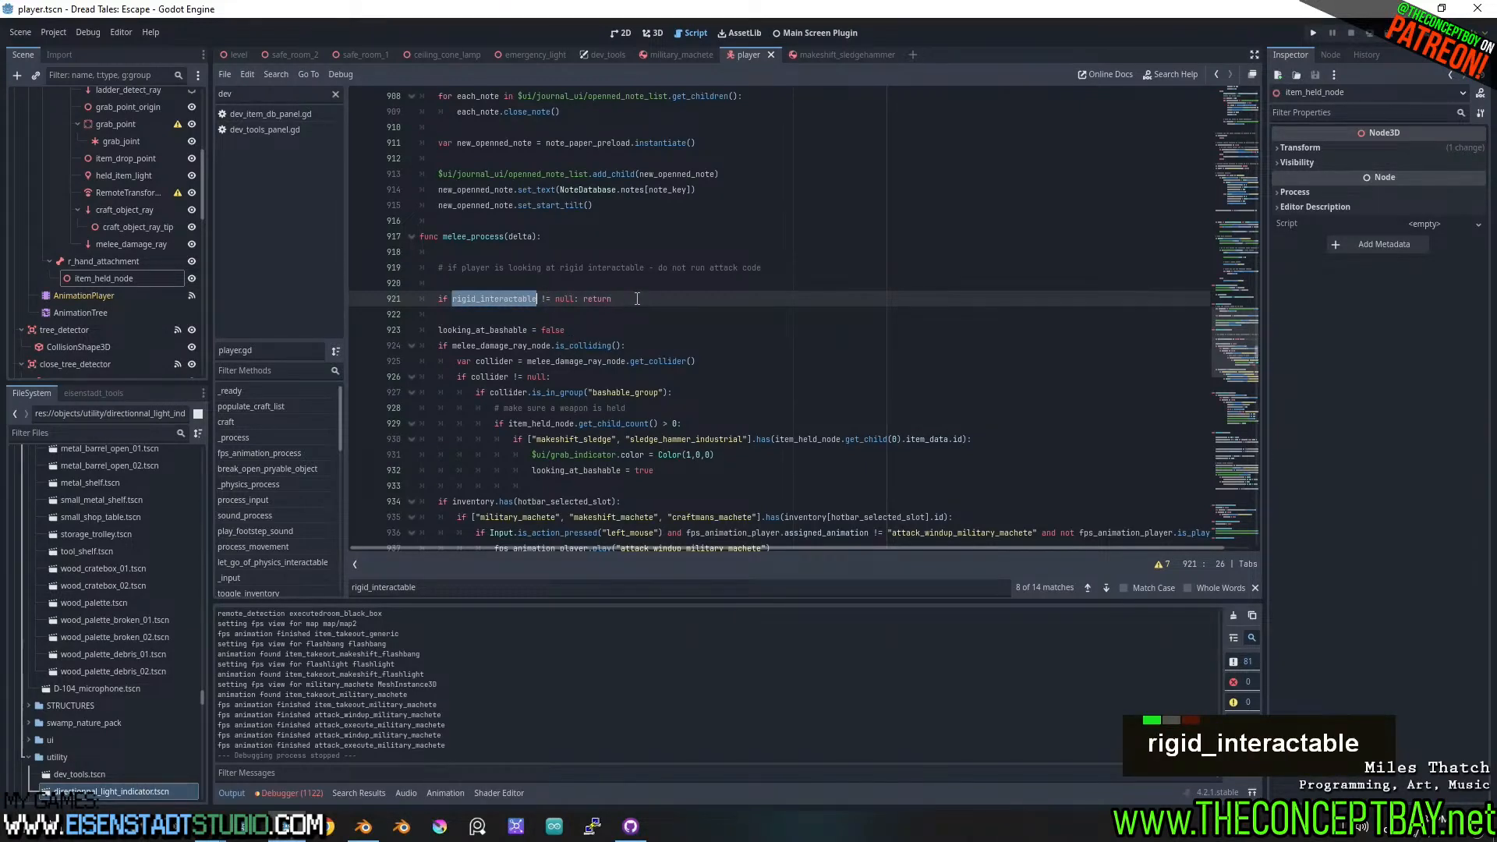
key("ctrl+f")
double_click(533, 301)
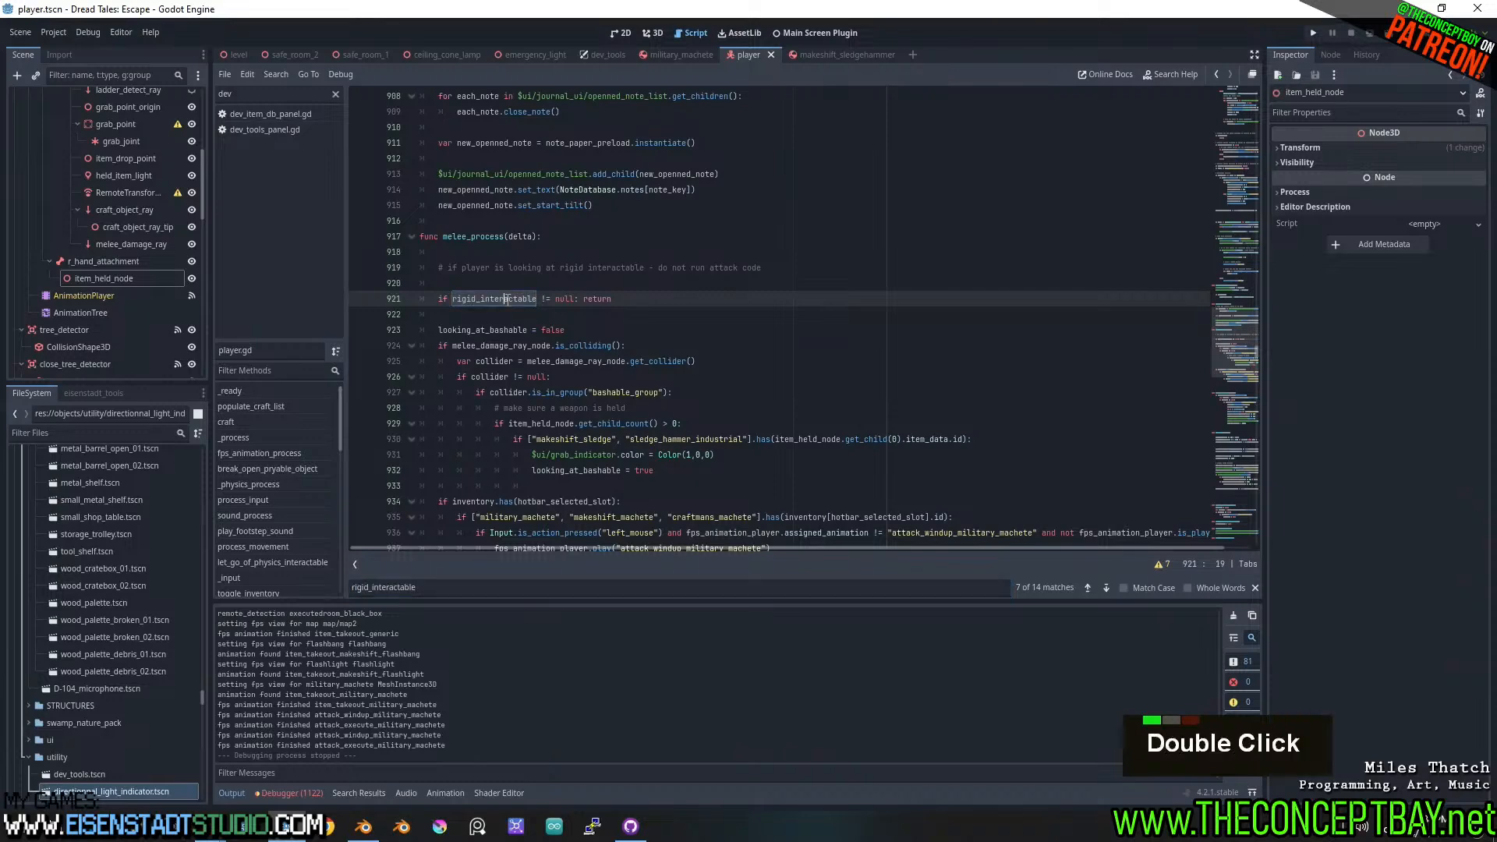
key("ctrl+f")
left_click(1106, 589)
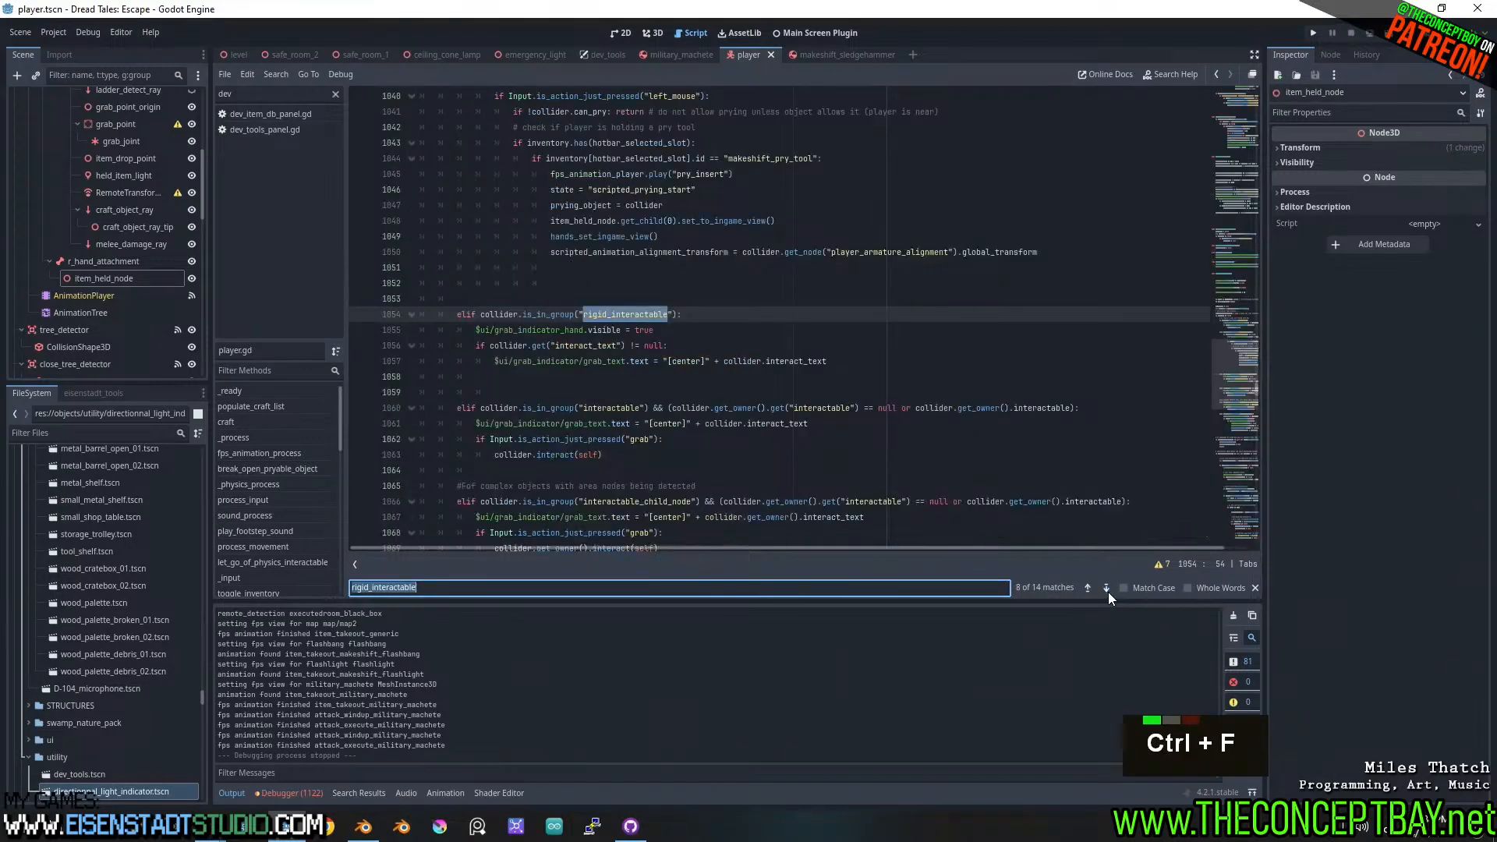
left_click(1105, 589)
left_click(1105, 588)
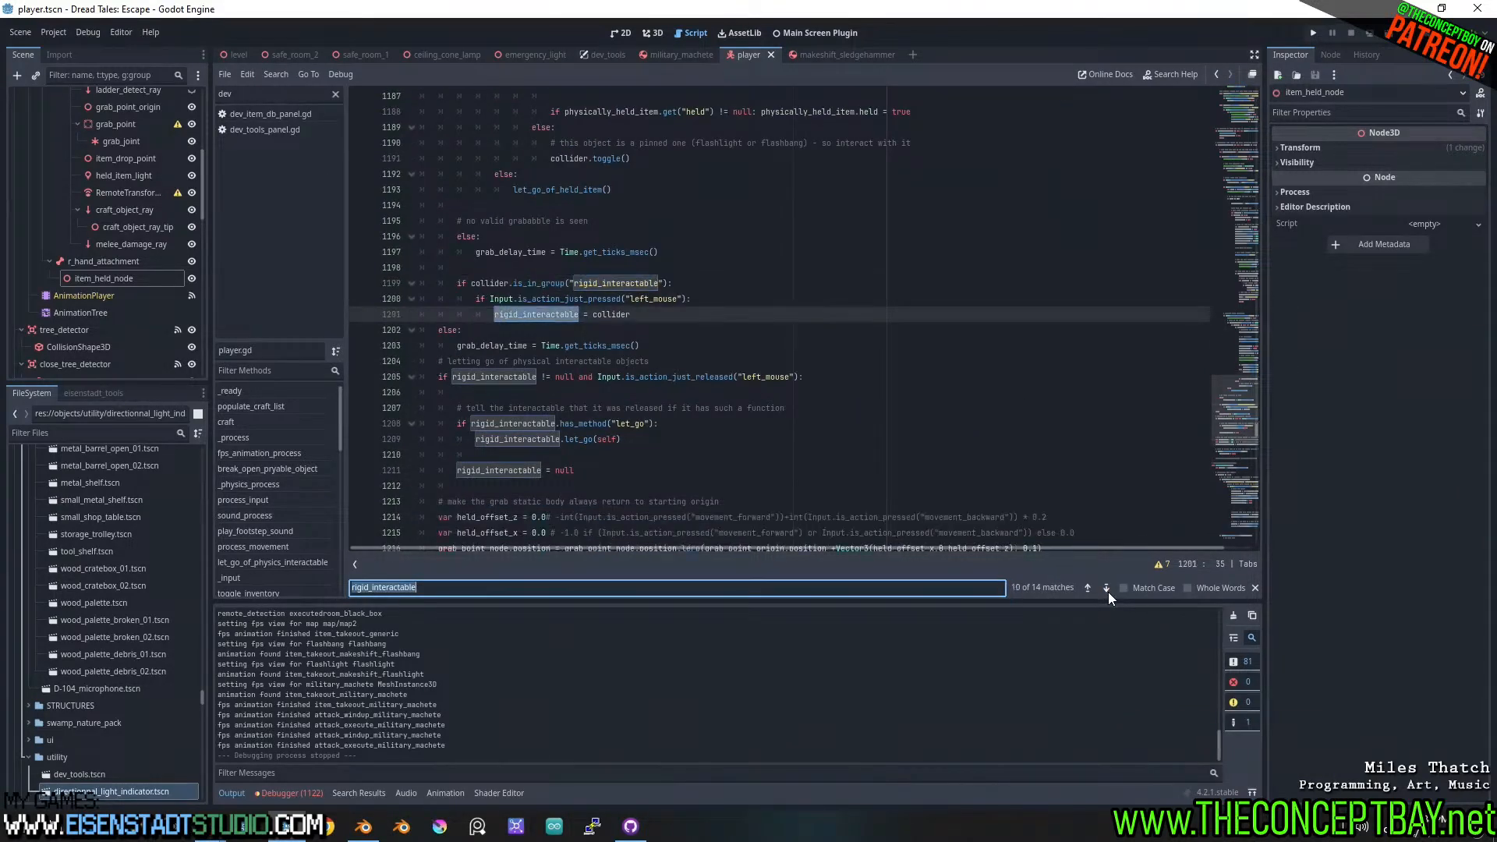
double_click(1107, 591)
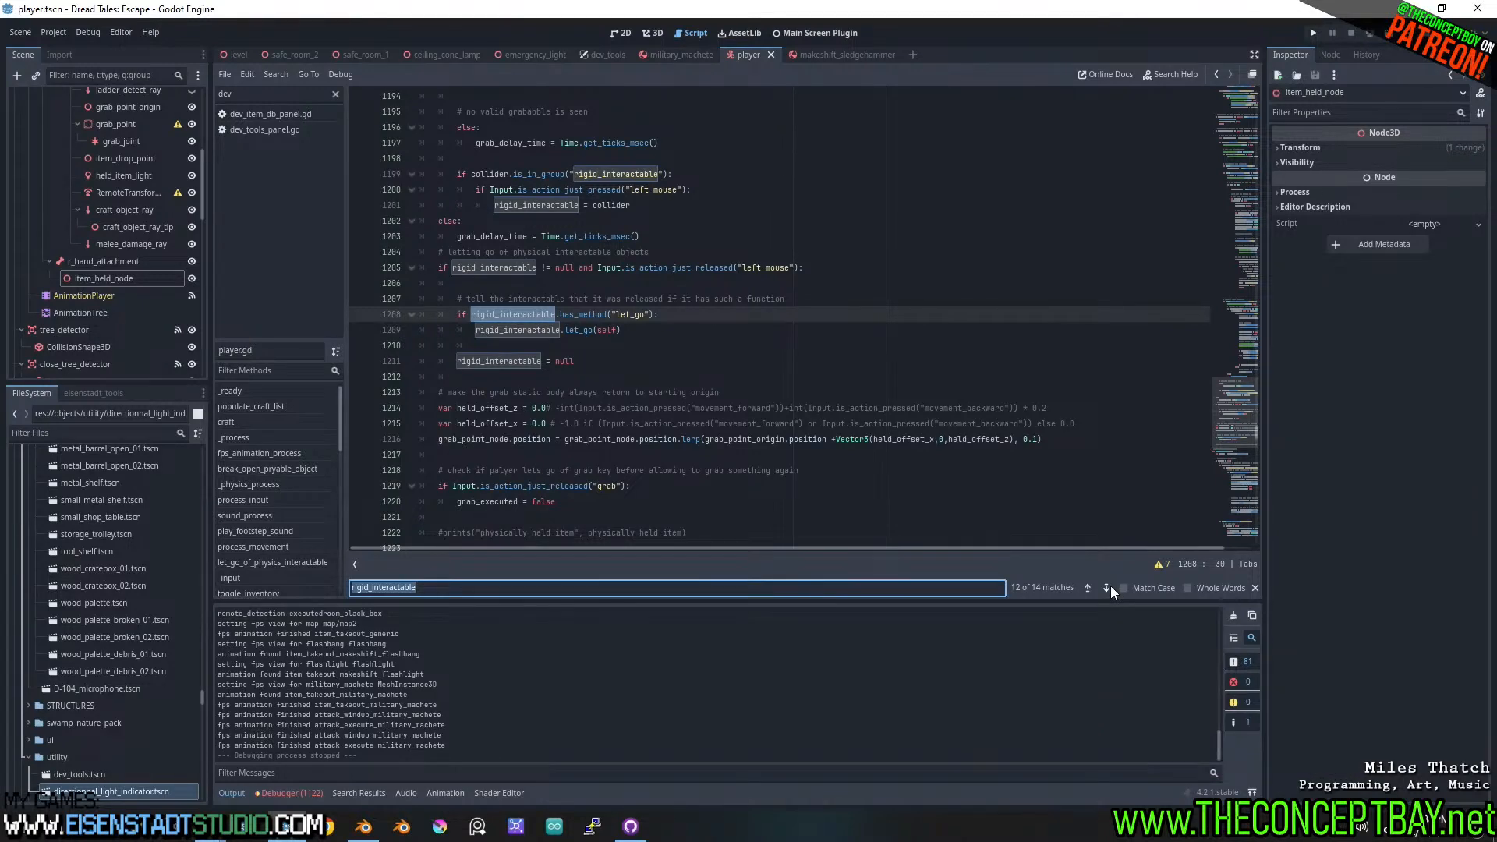
left_click(1111, 587)
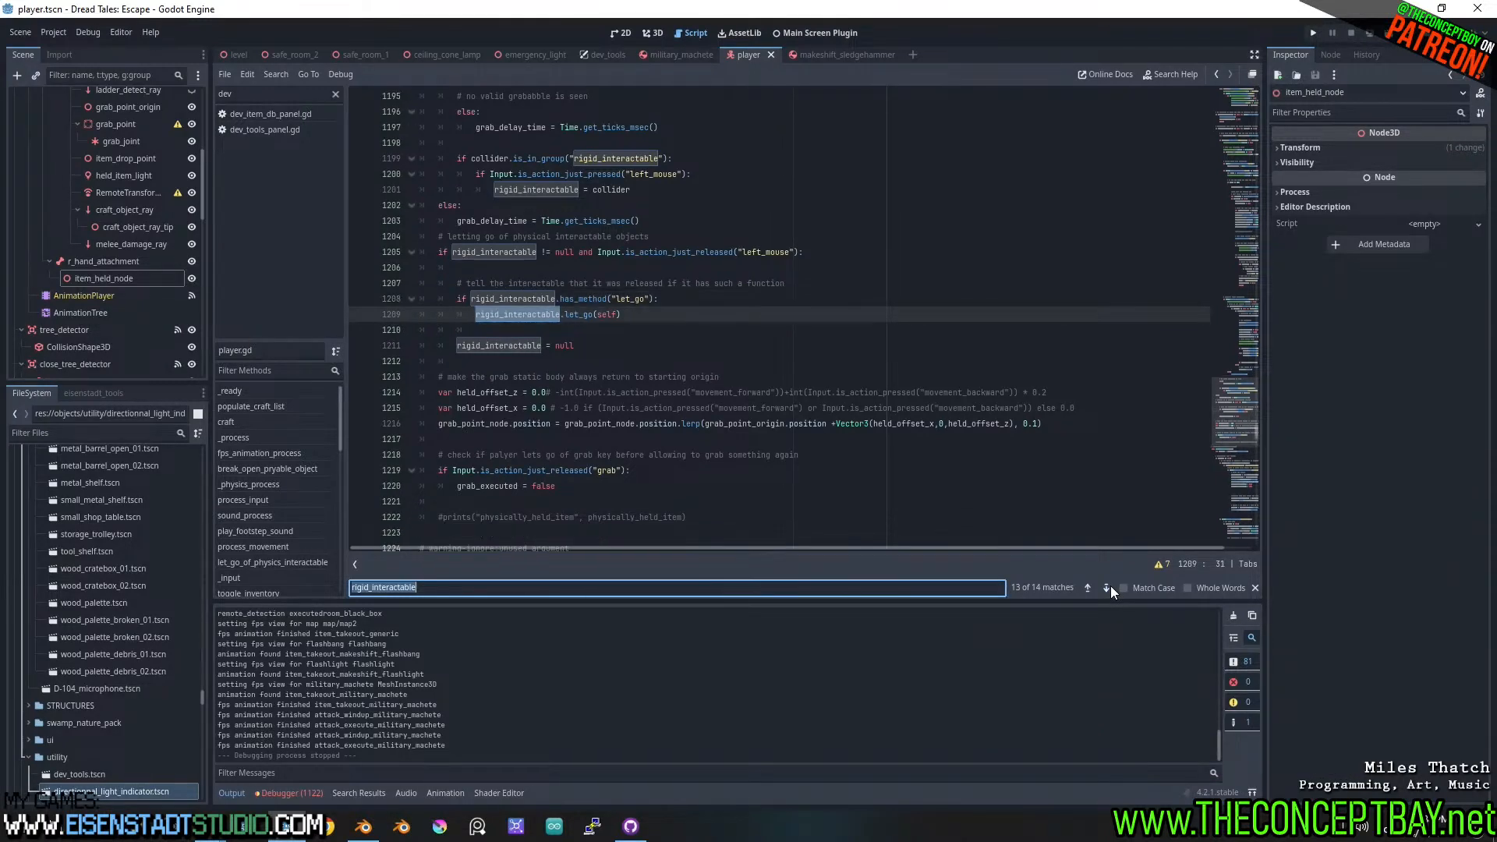
left_click(1110, 586)
left_click(1110, 587)
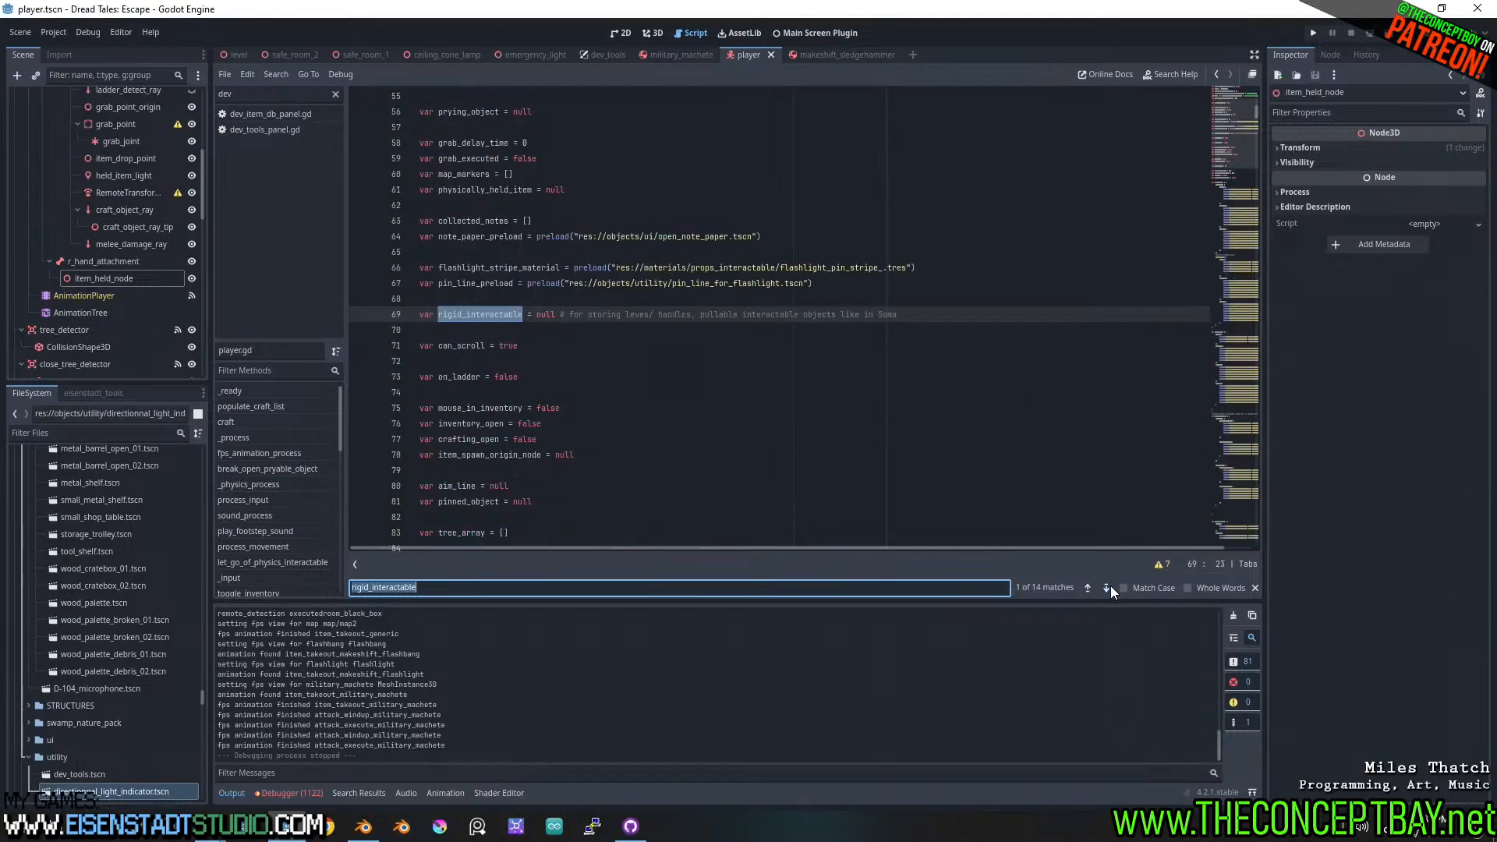
left_click(1110, 587)
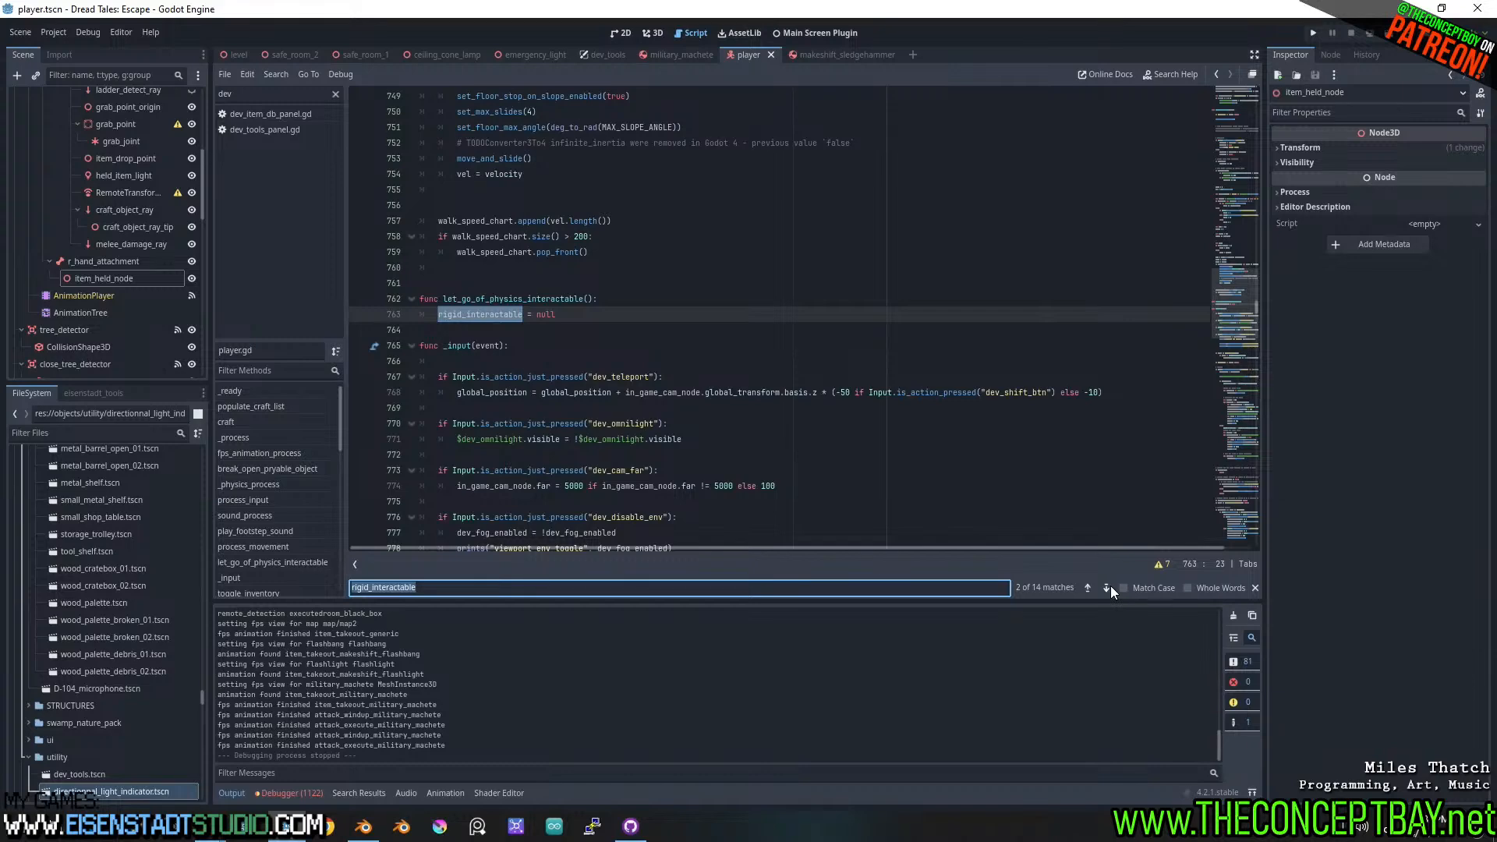
left_click(1110, 587)
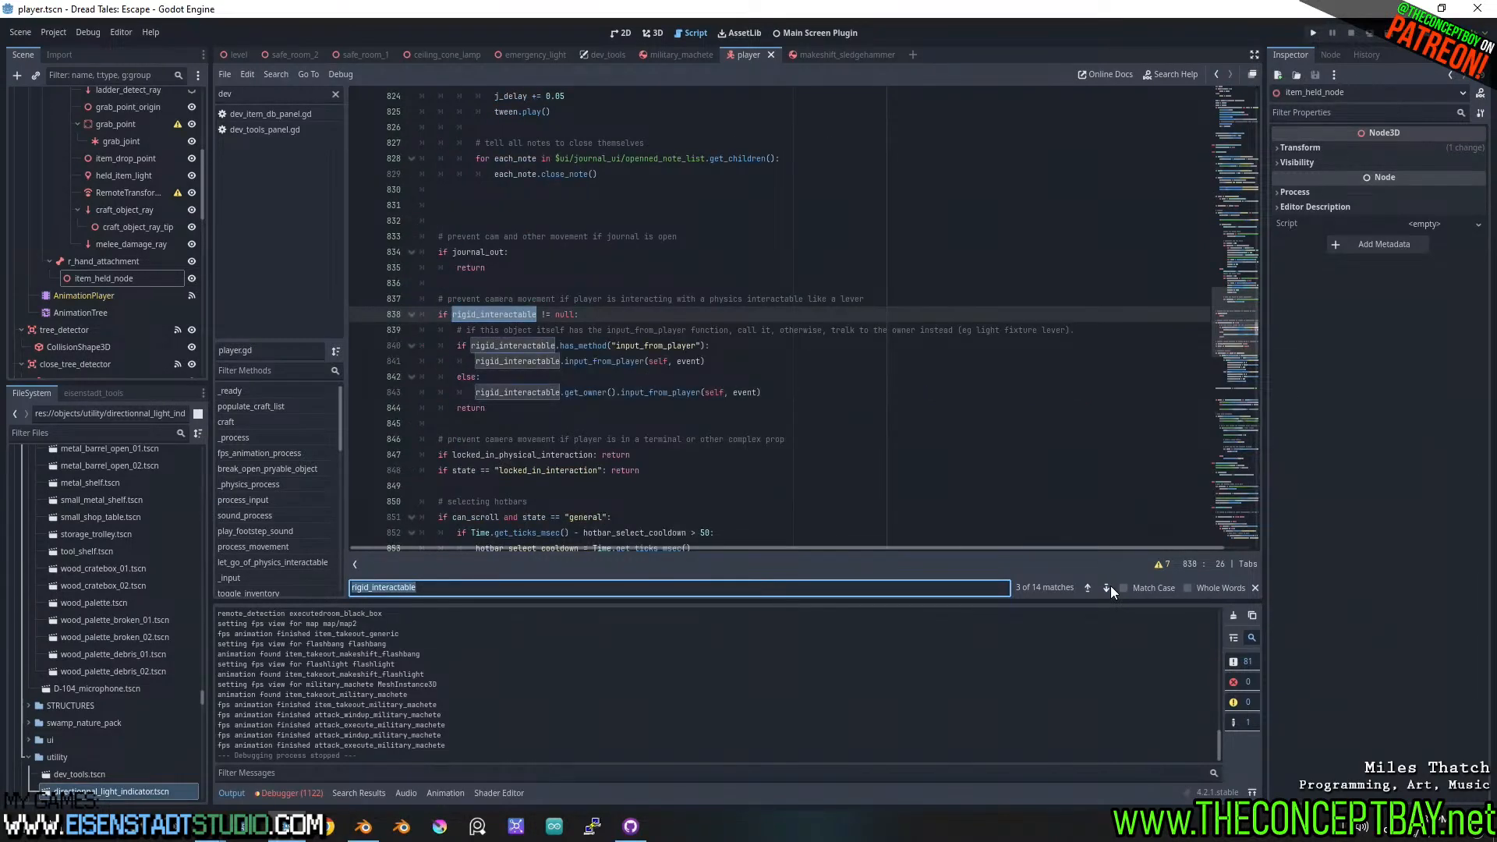
left_click(1110, 586)
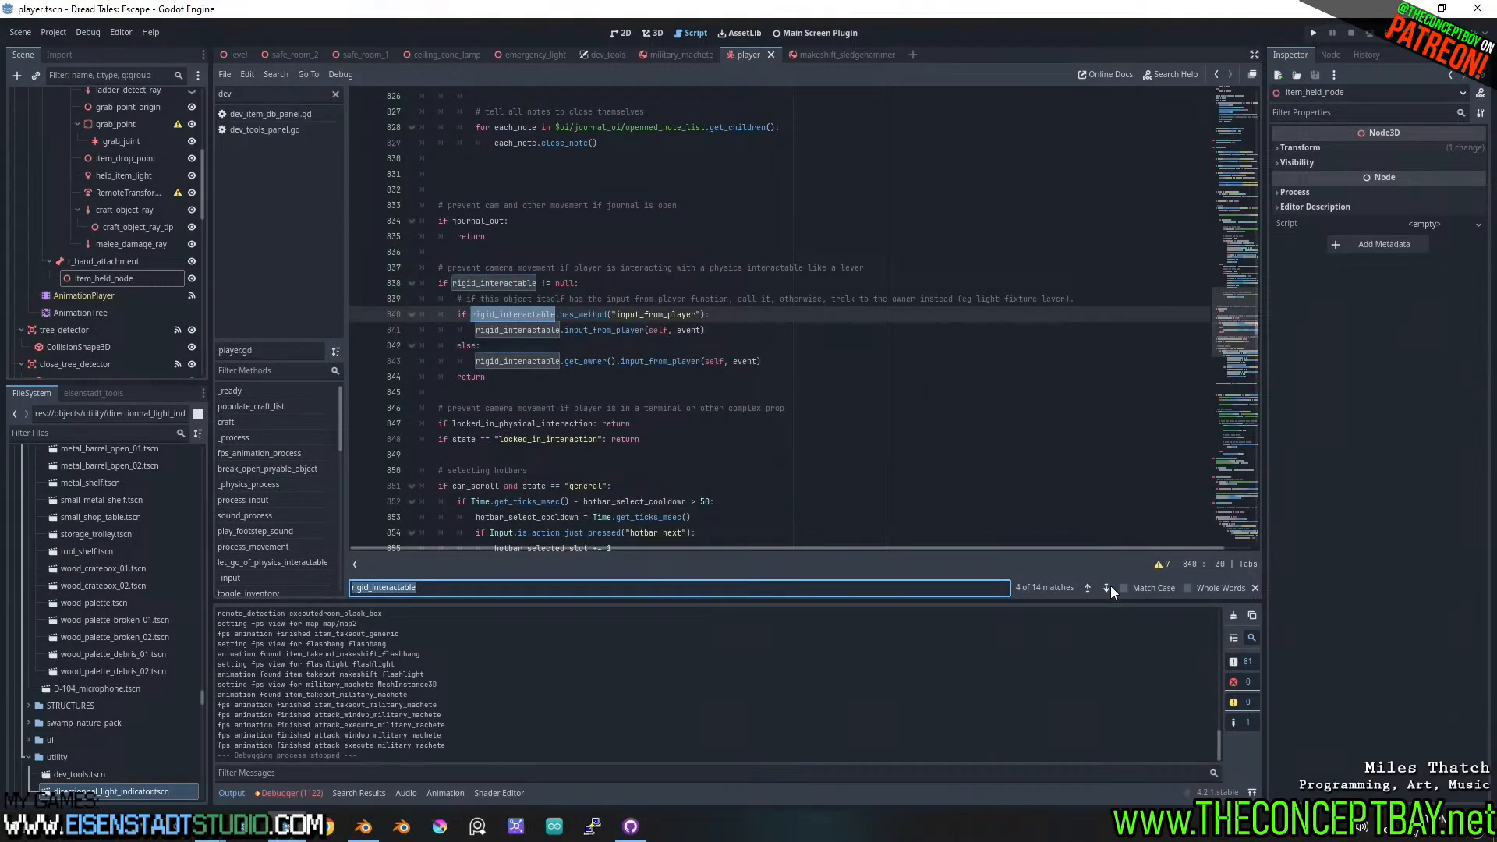
left_click(1110, 586)
double_click(1110, 586)
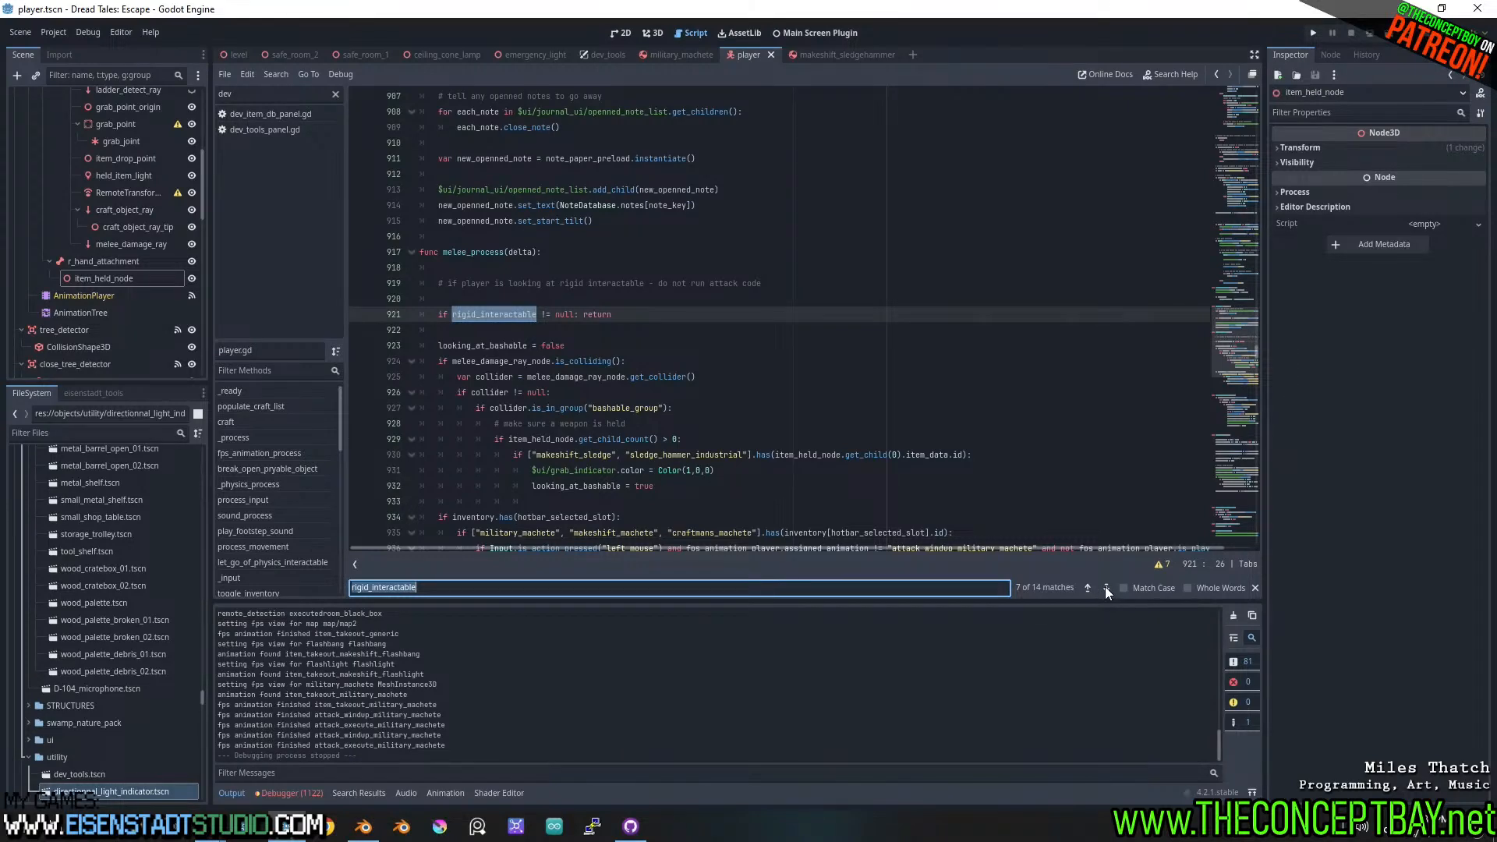
- Review the melee attack code and copy the variable name rigid_interactable from the null check in melee_process
scroll(829, 347, "down", 5)
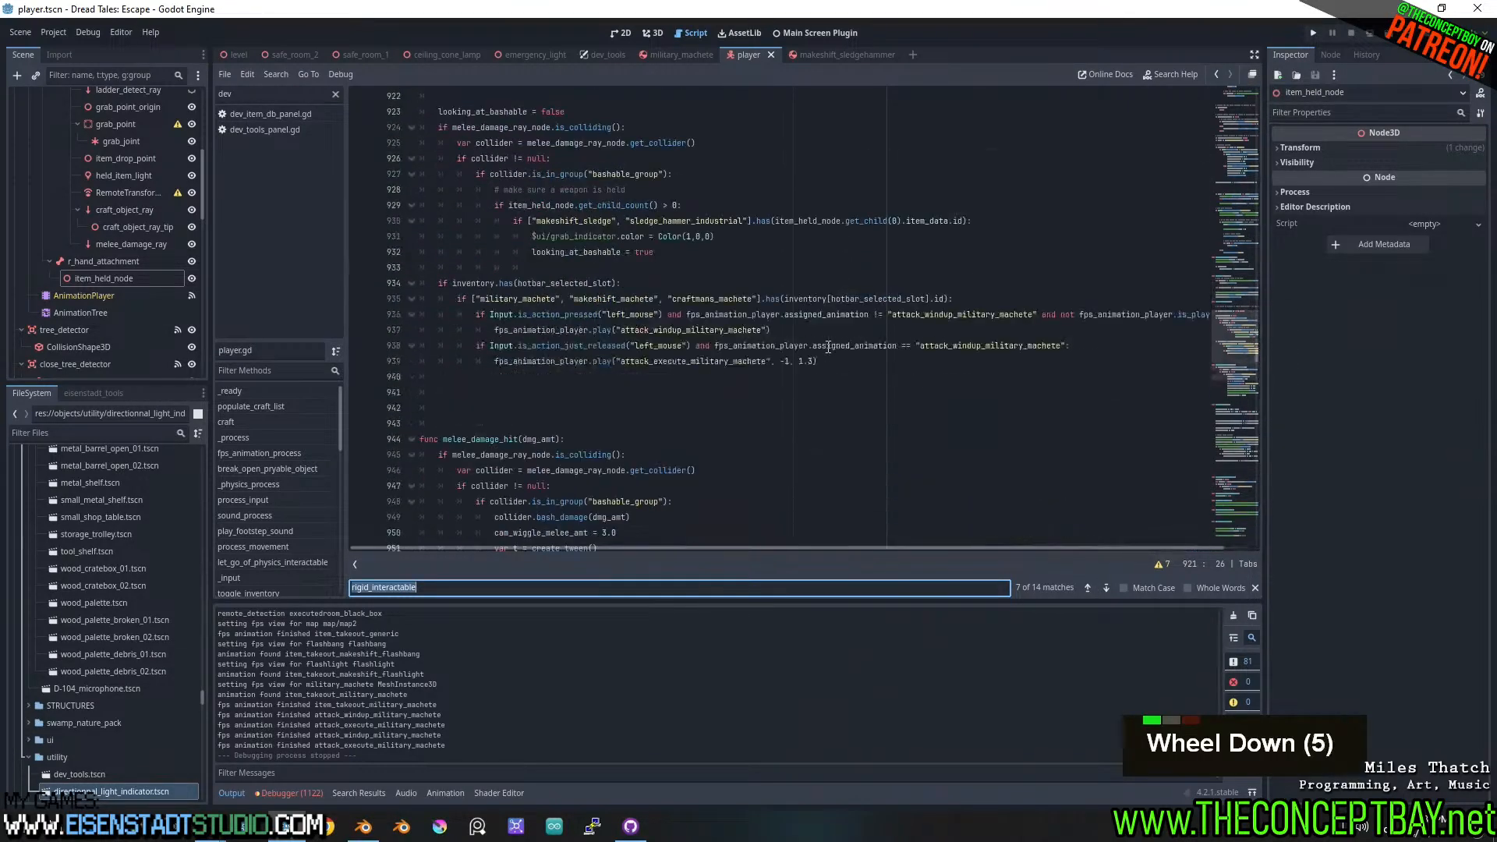
scroll(828, 347, "down", 4)
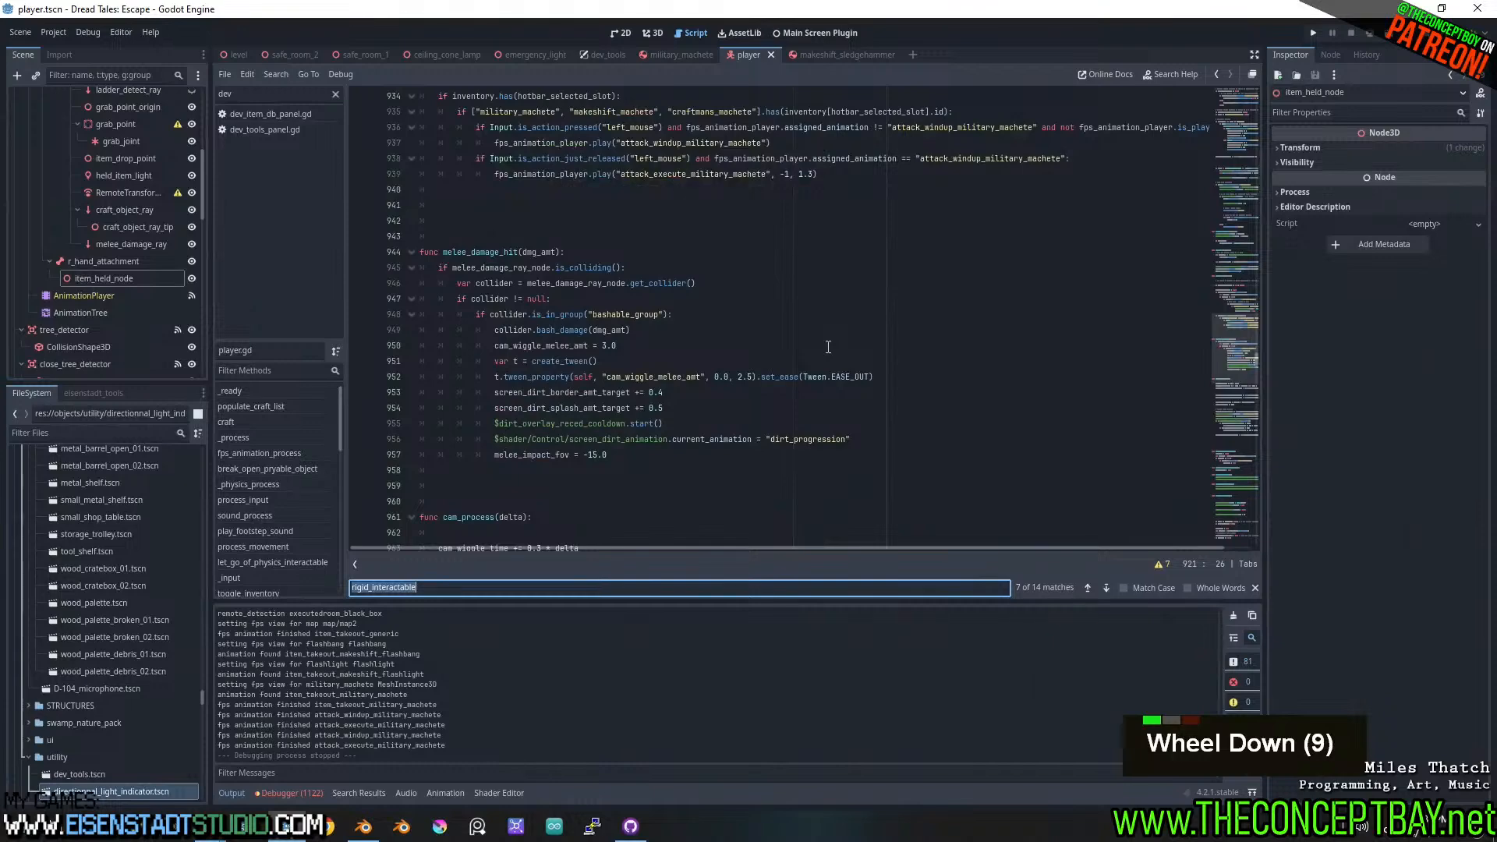
scroll(828, 347, "down", 5)
scroll(828, 347, "up", 13)
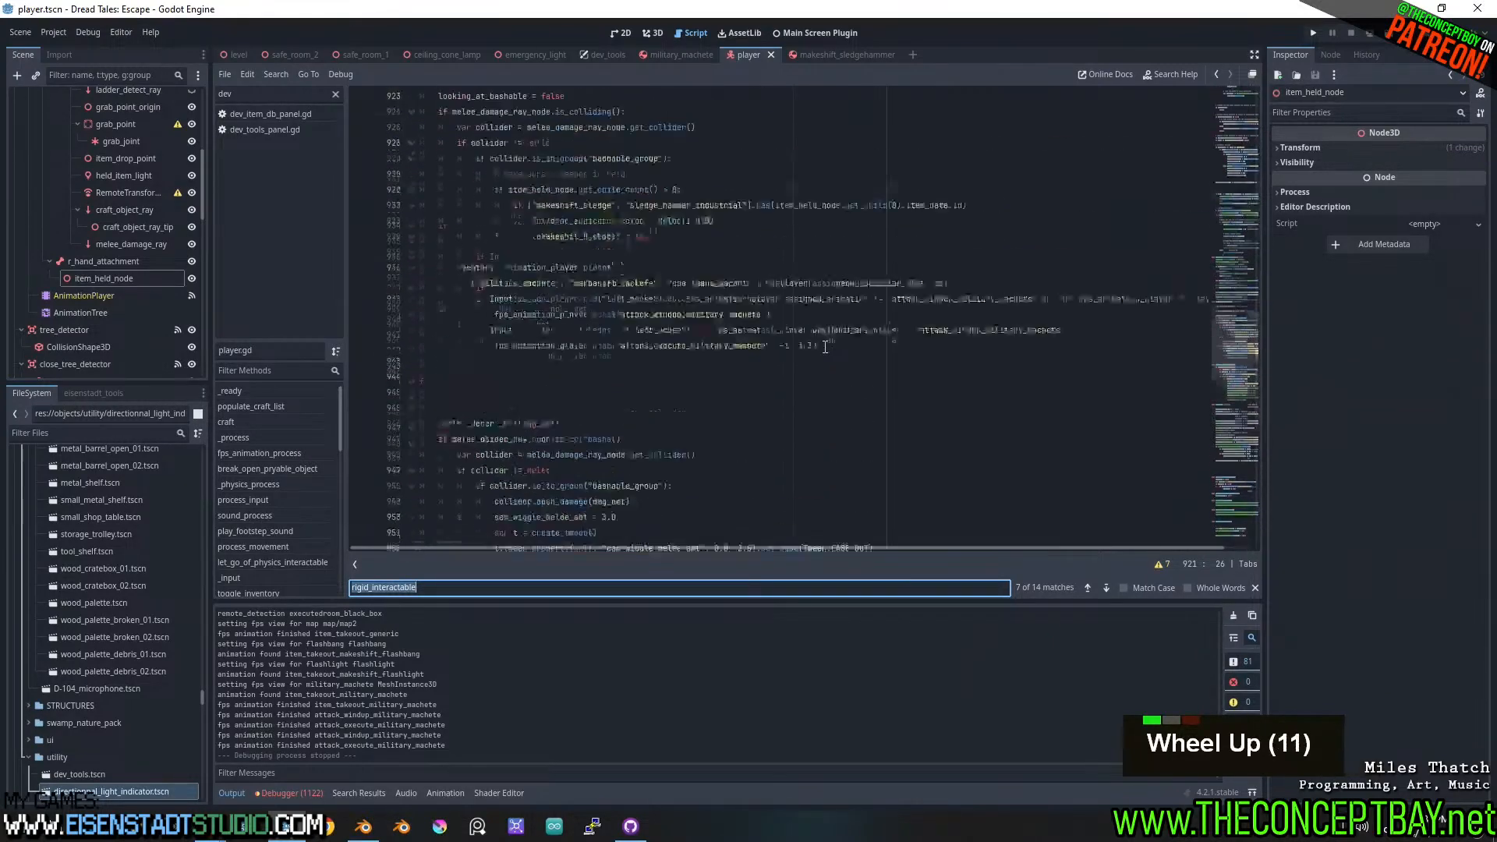
left_click(522, 269)
double_click(522, 269)
key("ctrl+c")
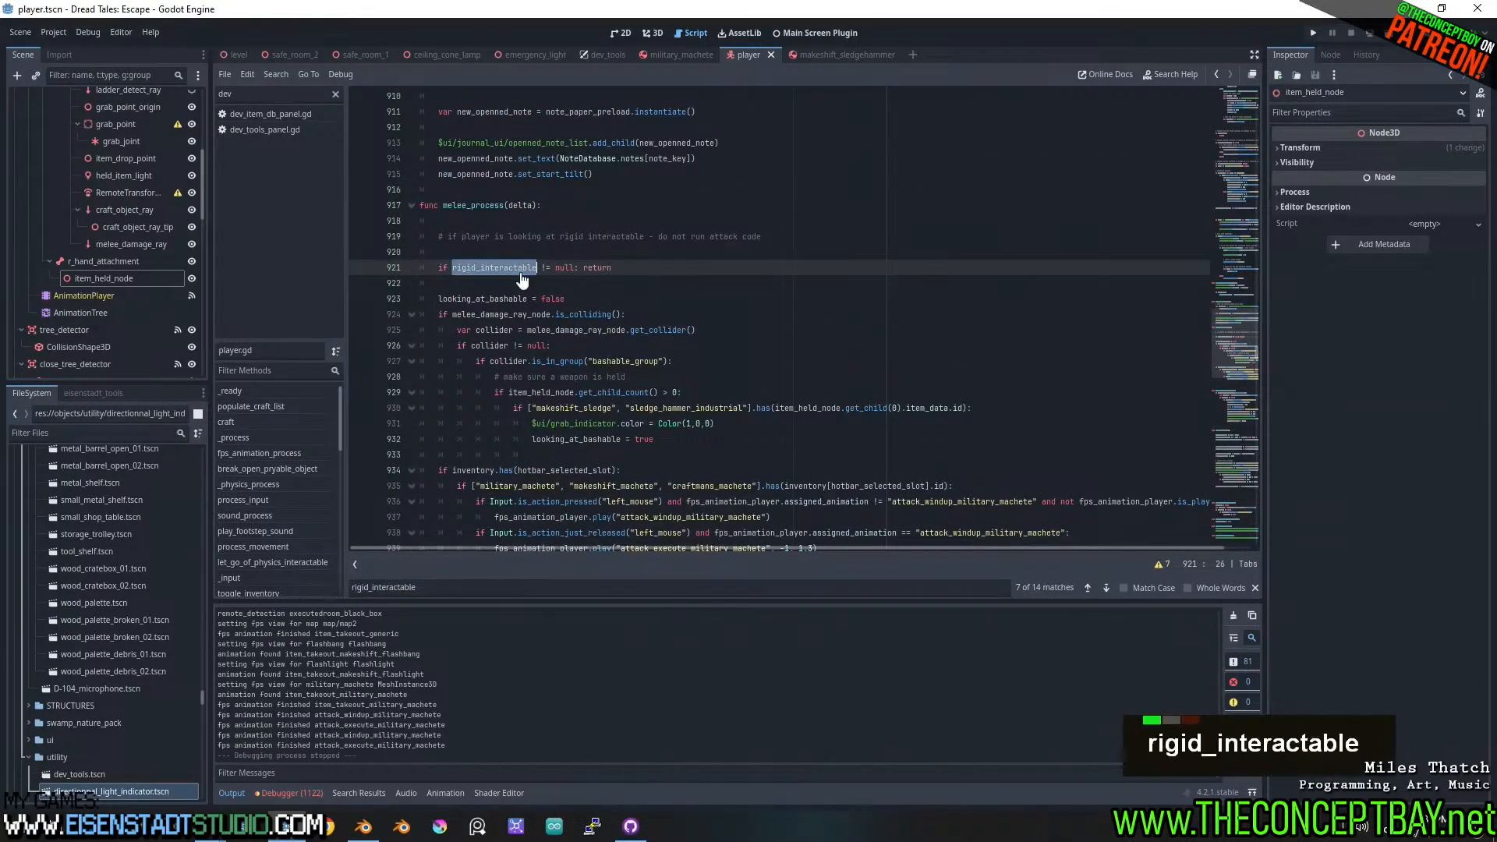
- Open the dev_tools.tscn scene and show its debug info labels in the 2D workspace
left_click(297, 114)
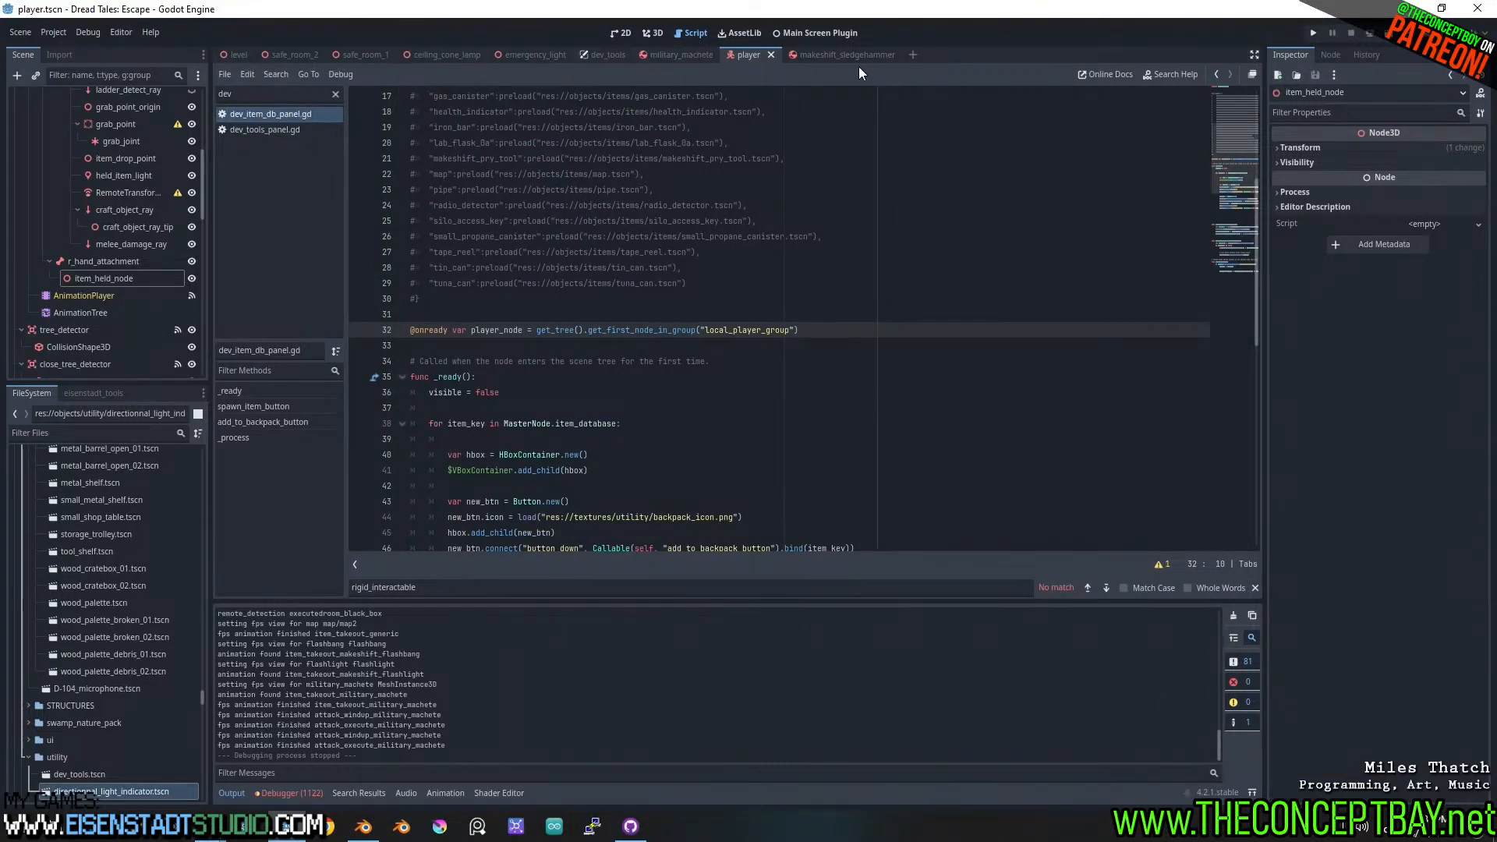
key("ctrl+shift+o")
type("dev")
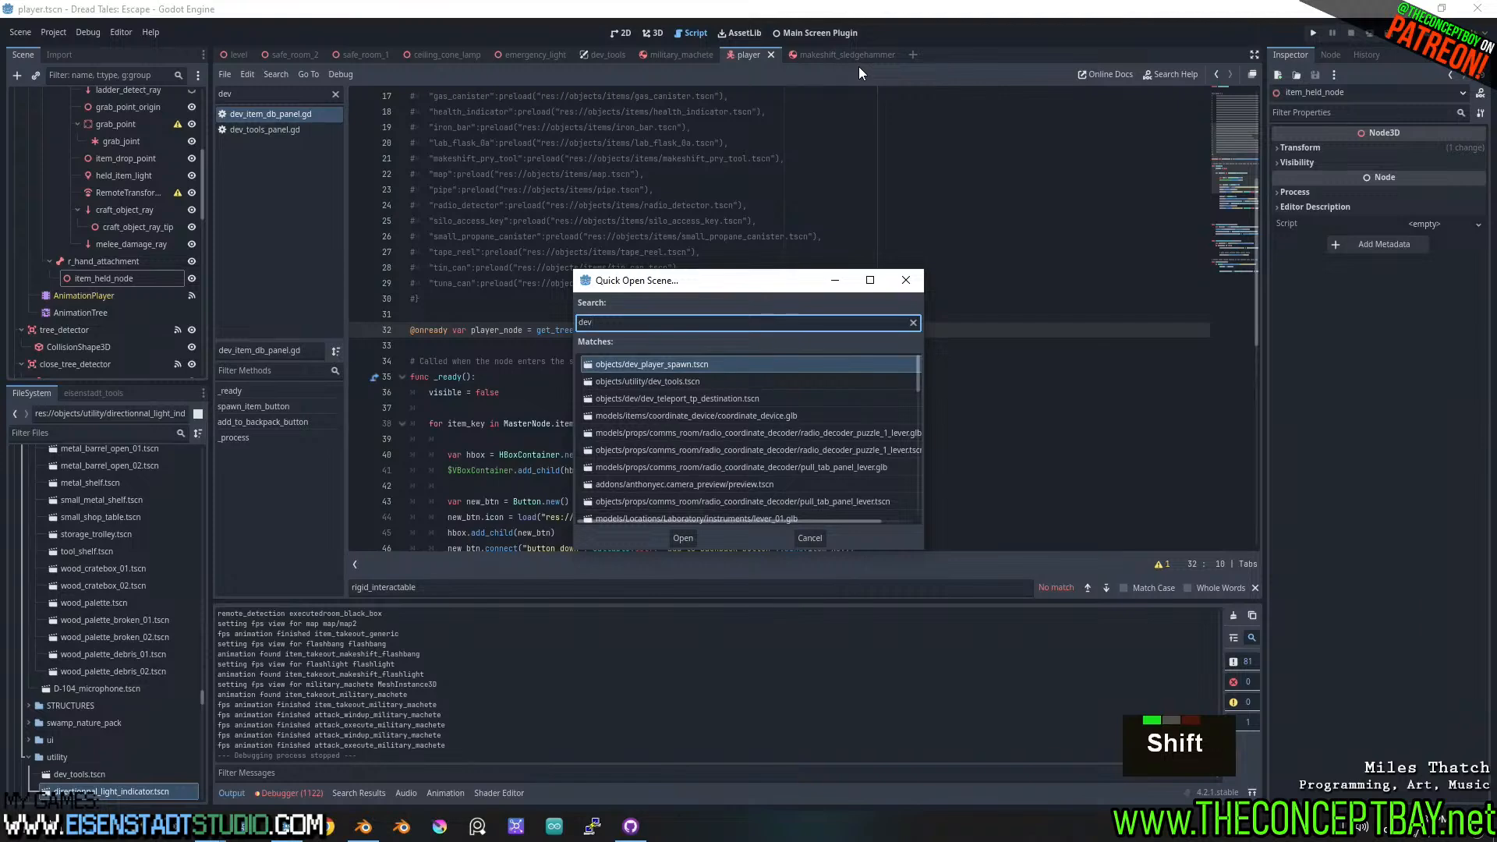
key("Down")
key("Return")
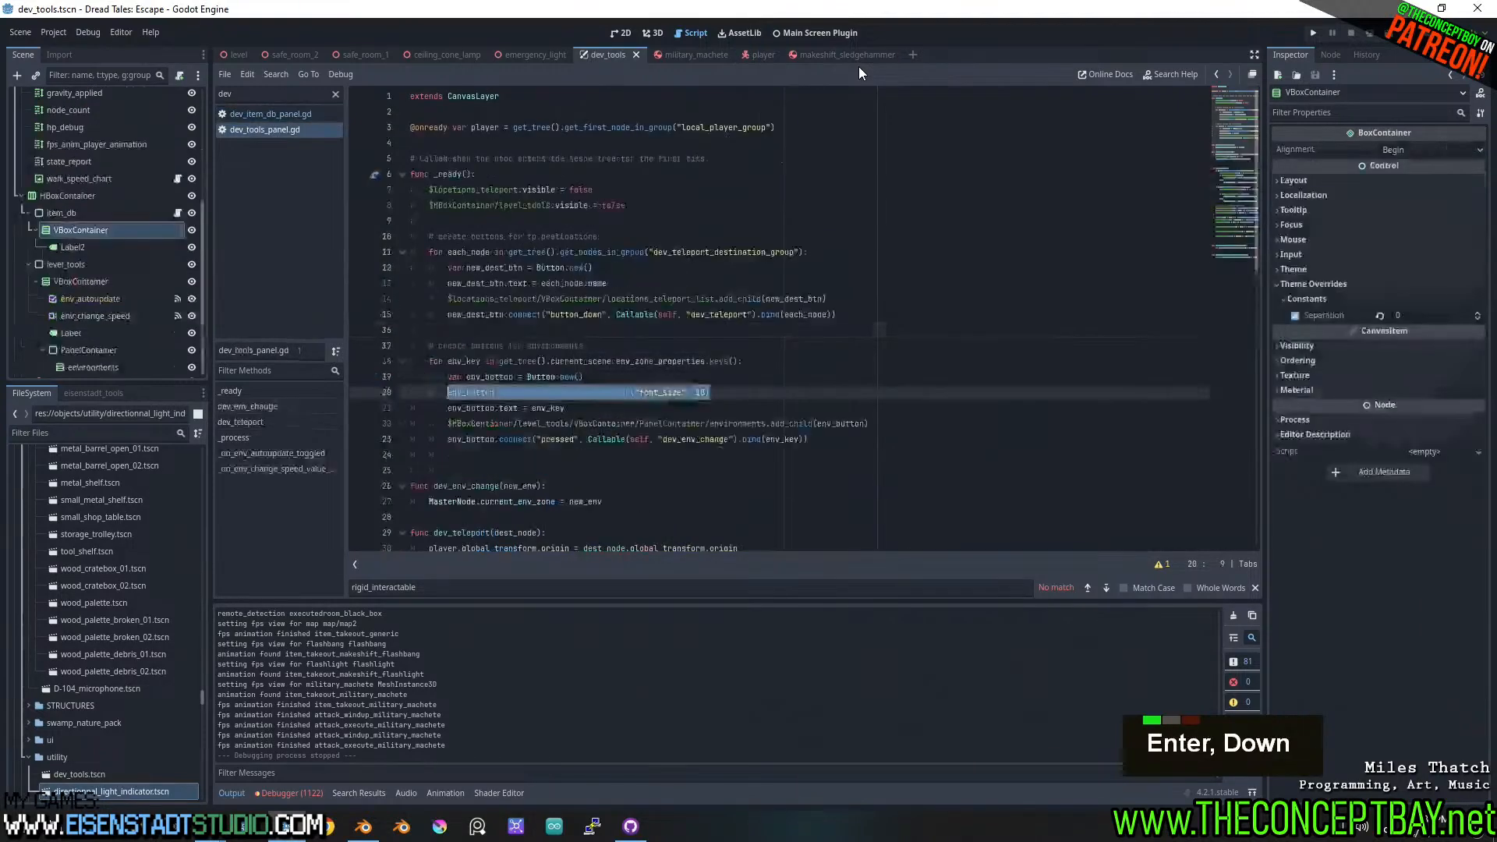
left_click(645, 35)
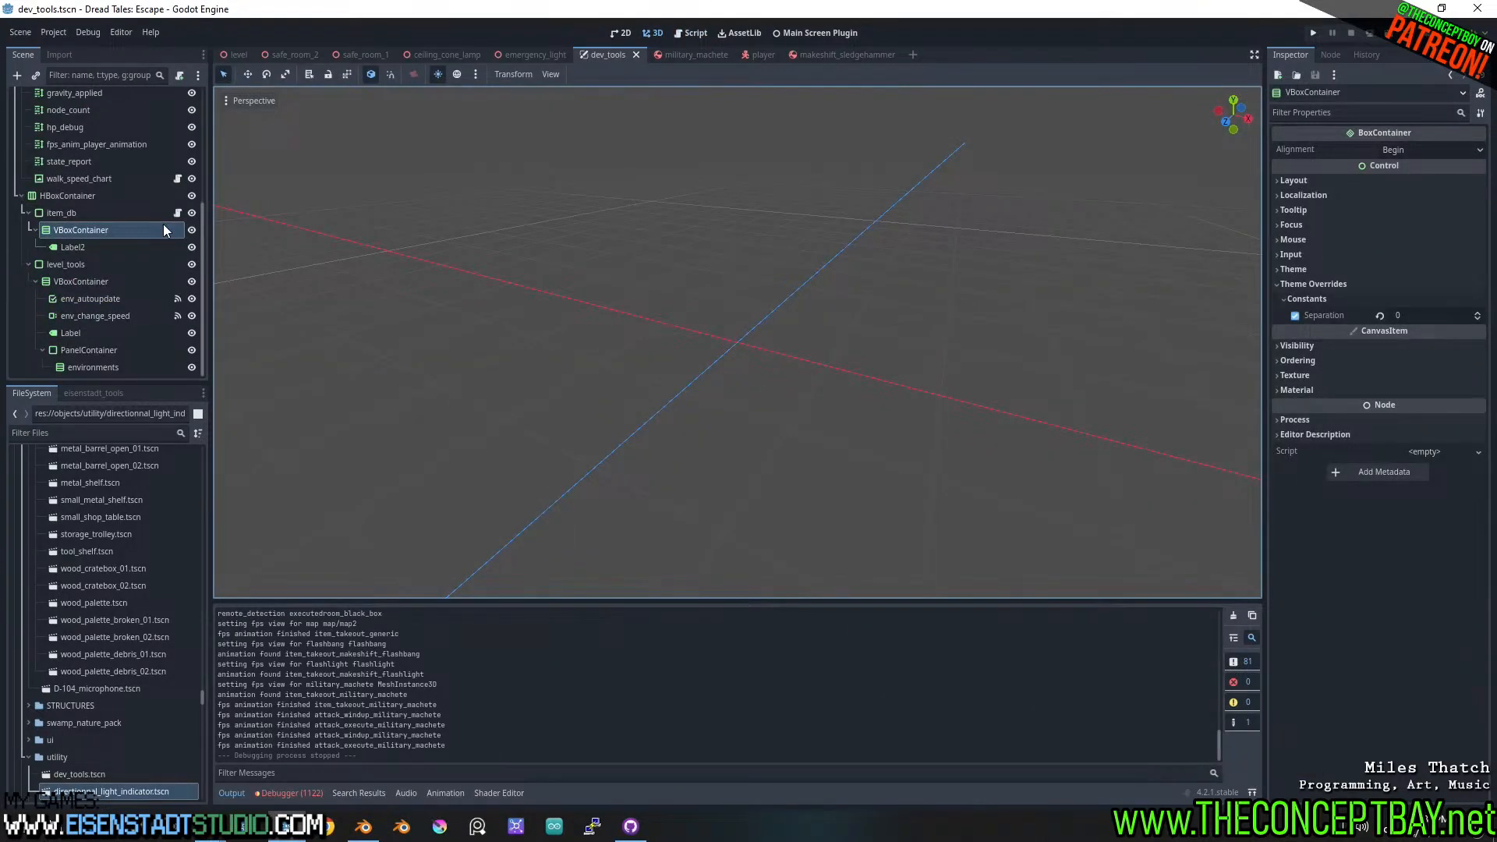
scroll(79, 259, "up", 6)
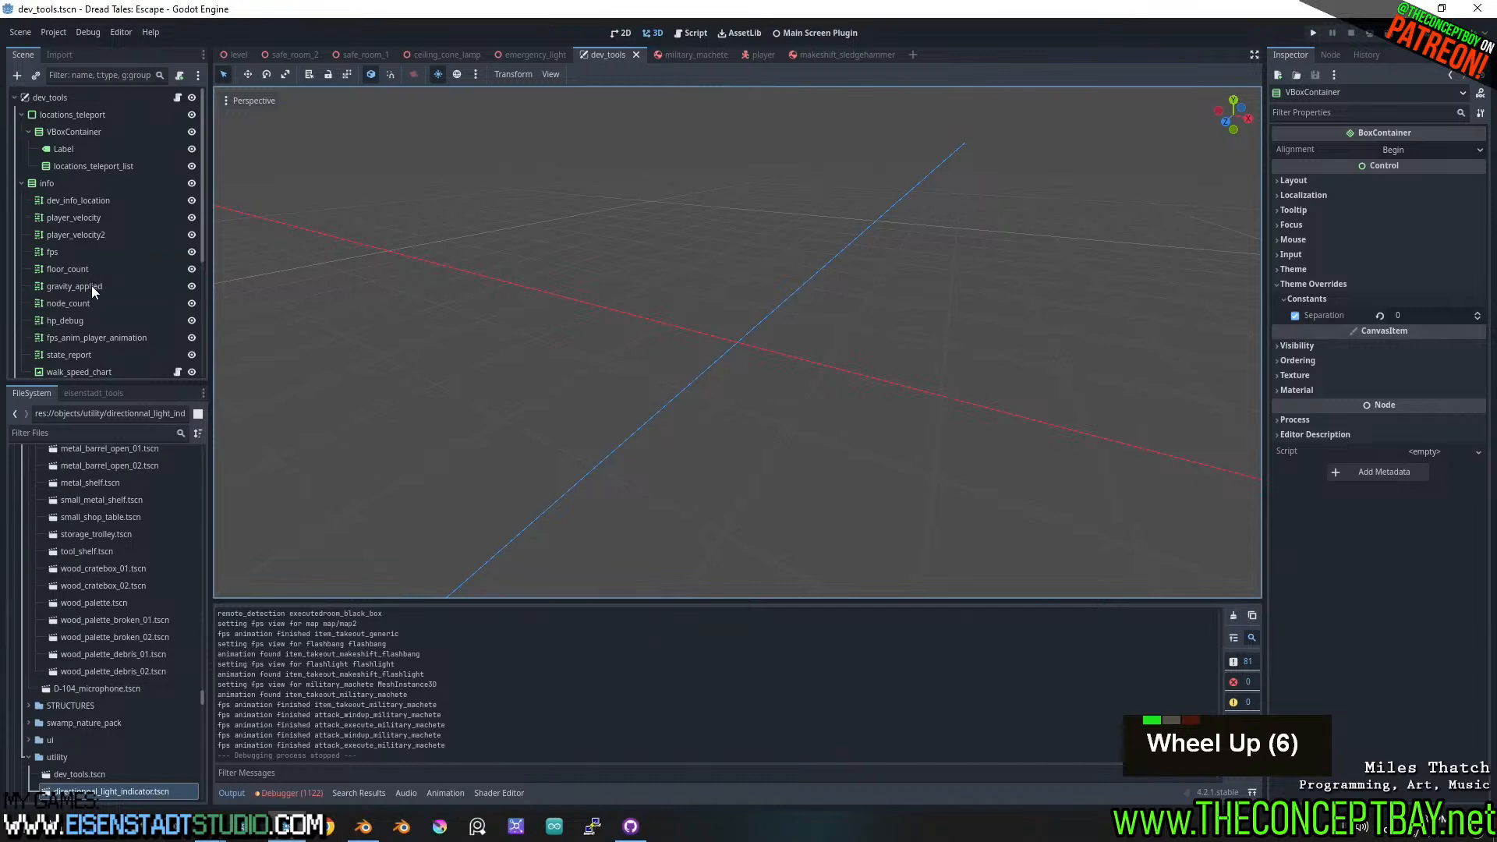
left_click(121, 202)
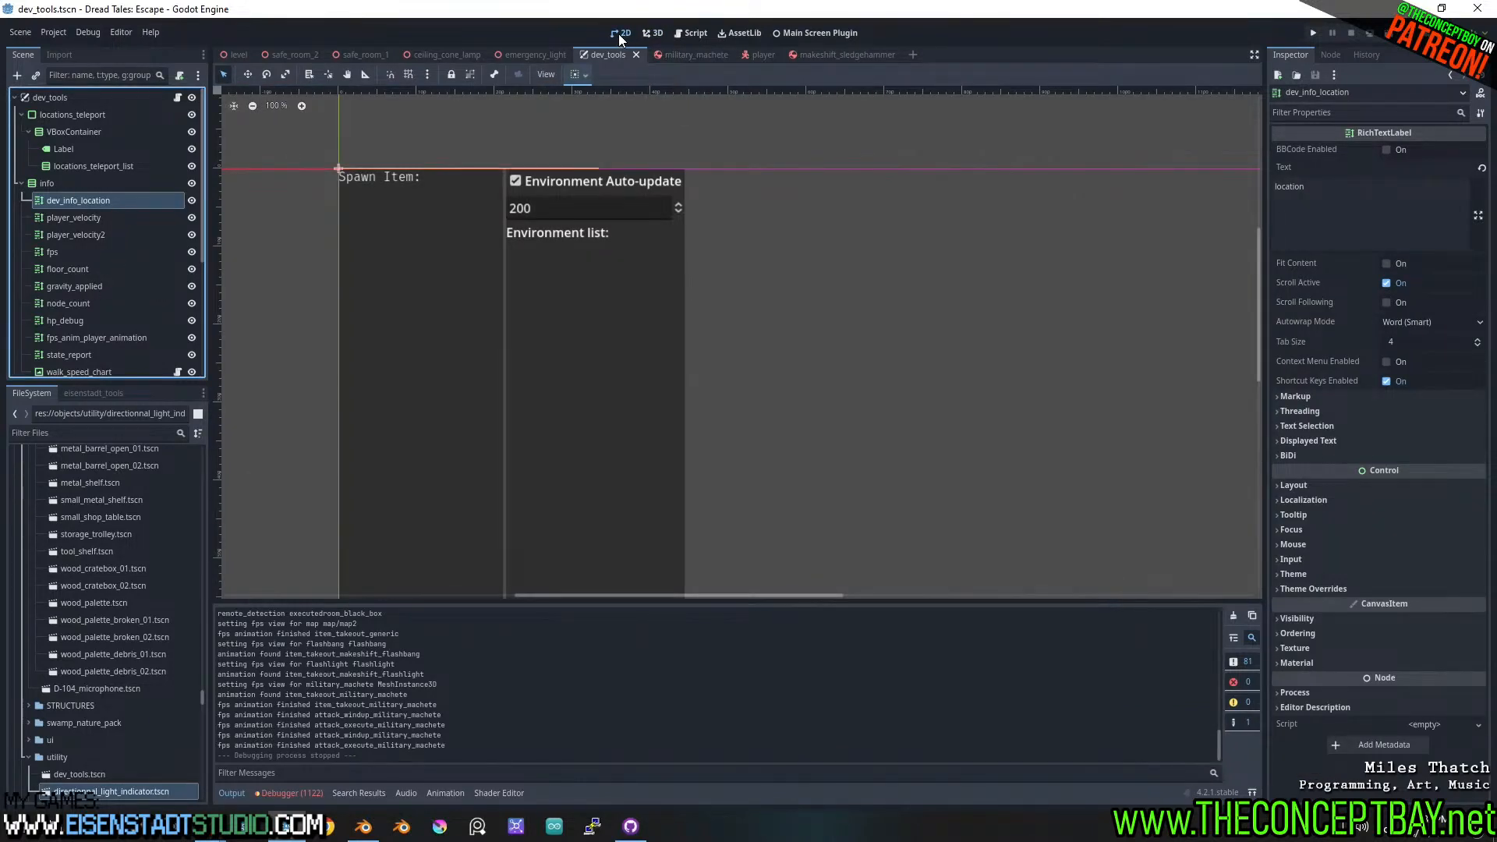
- Enable Fit Content for all the info labels from dev_info_location through state_report
scroll(105, 269, "down", 2)
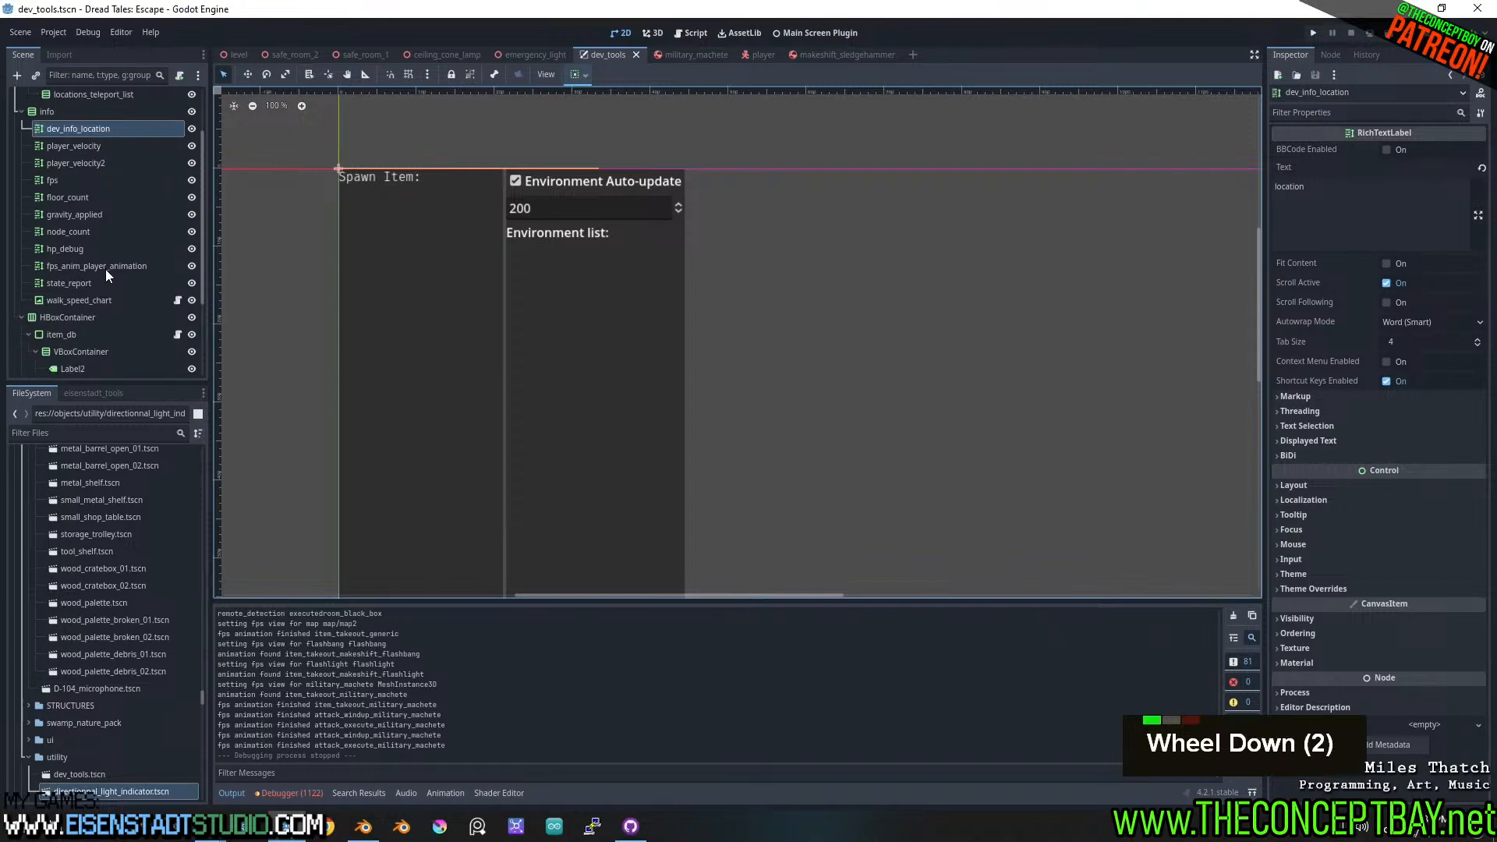
left_click(53, 112)
double_click(59, 128)
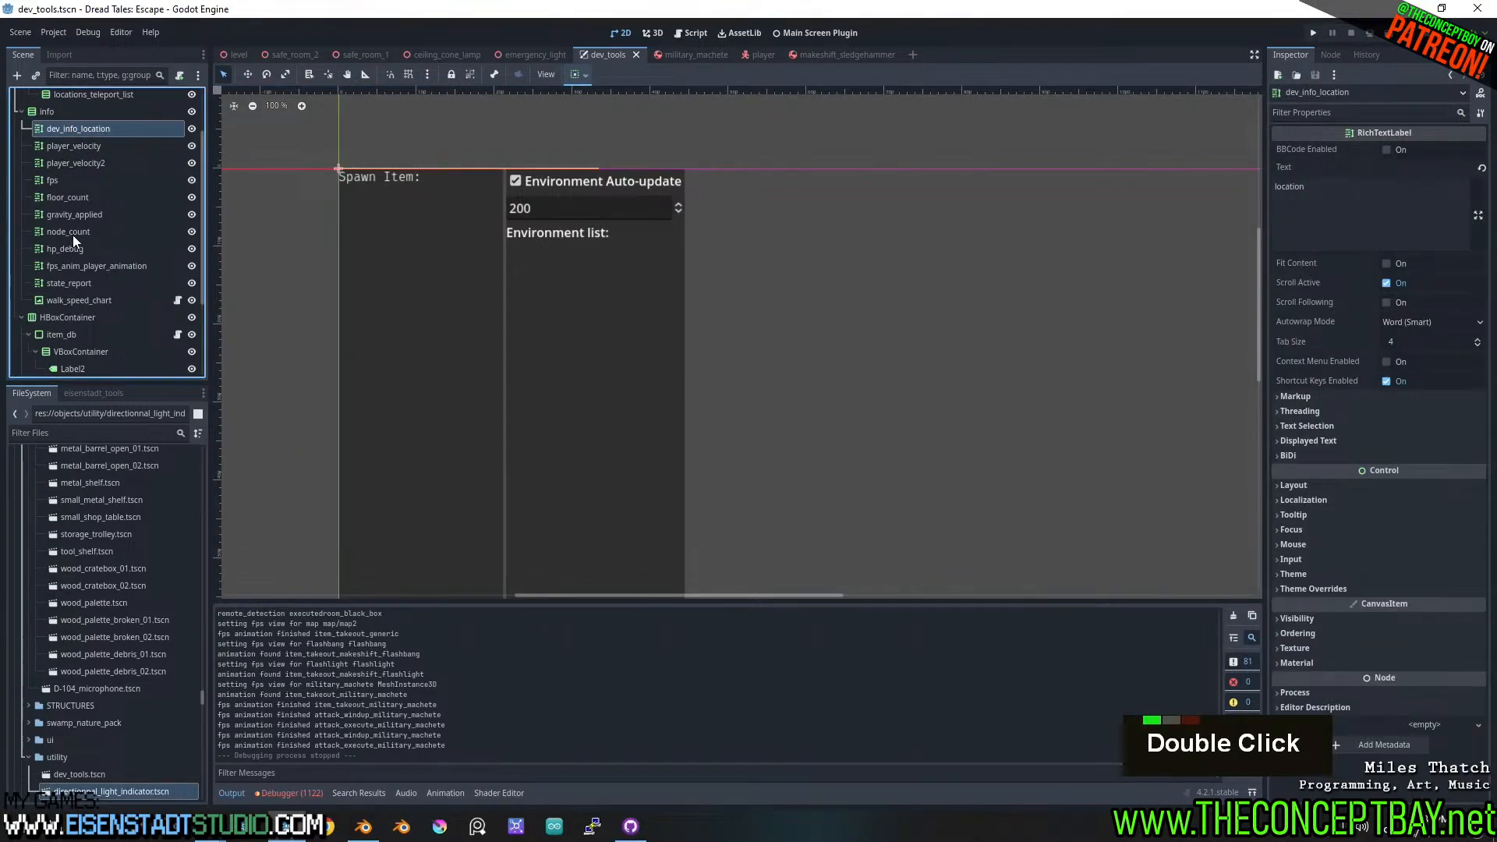
left_click(73, 234)
left_click(58, 131)
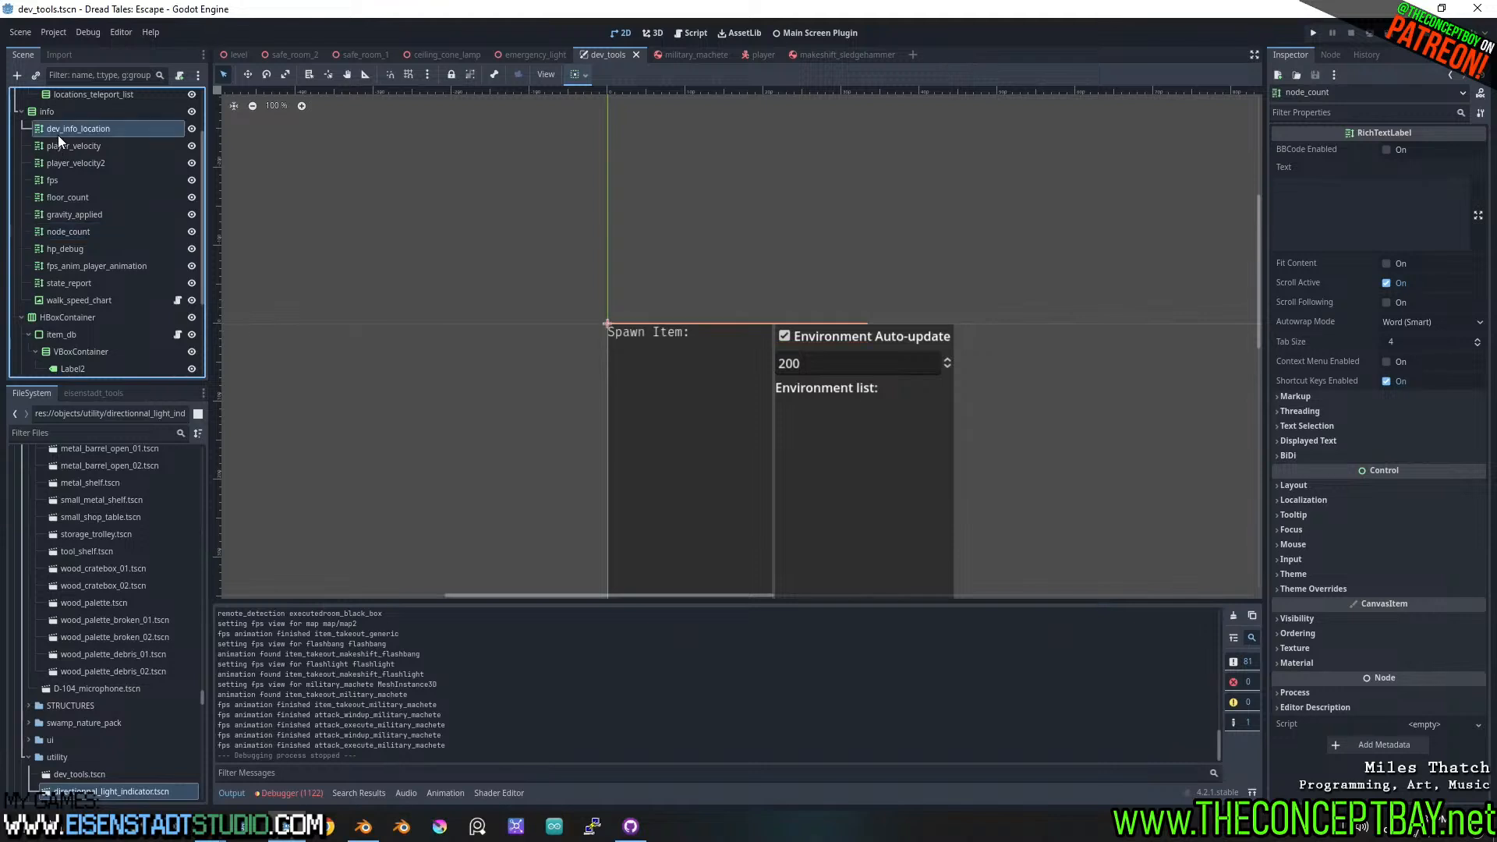
left_click(67, 283, "shift")
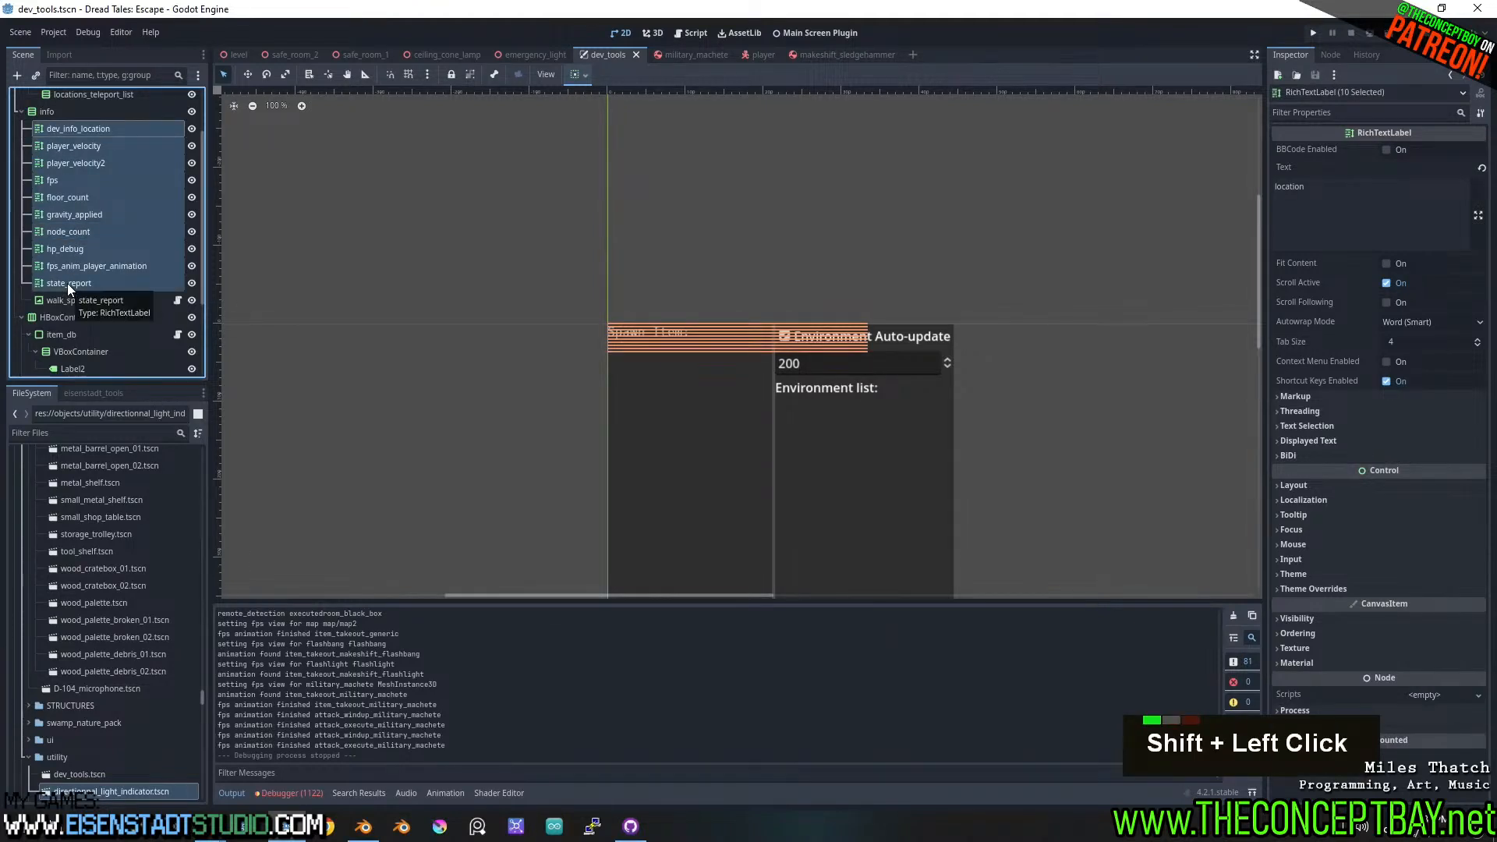
left_click(1385, 263)
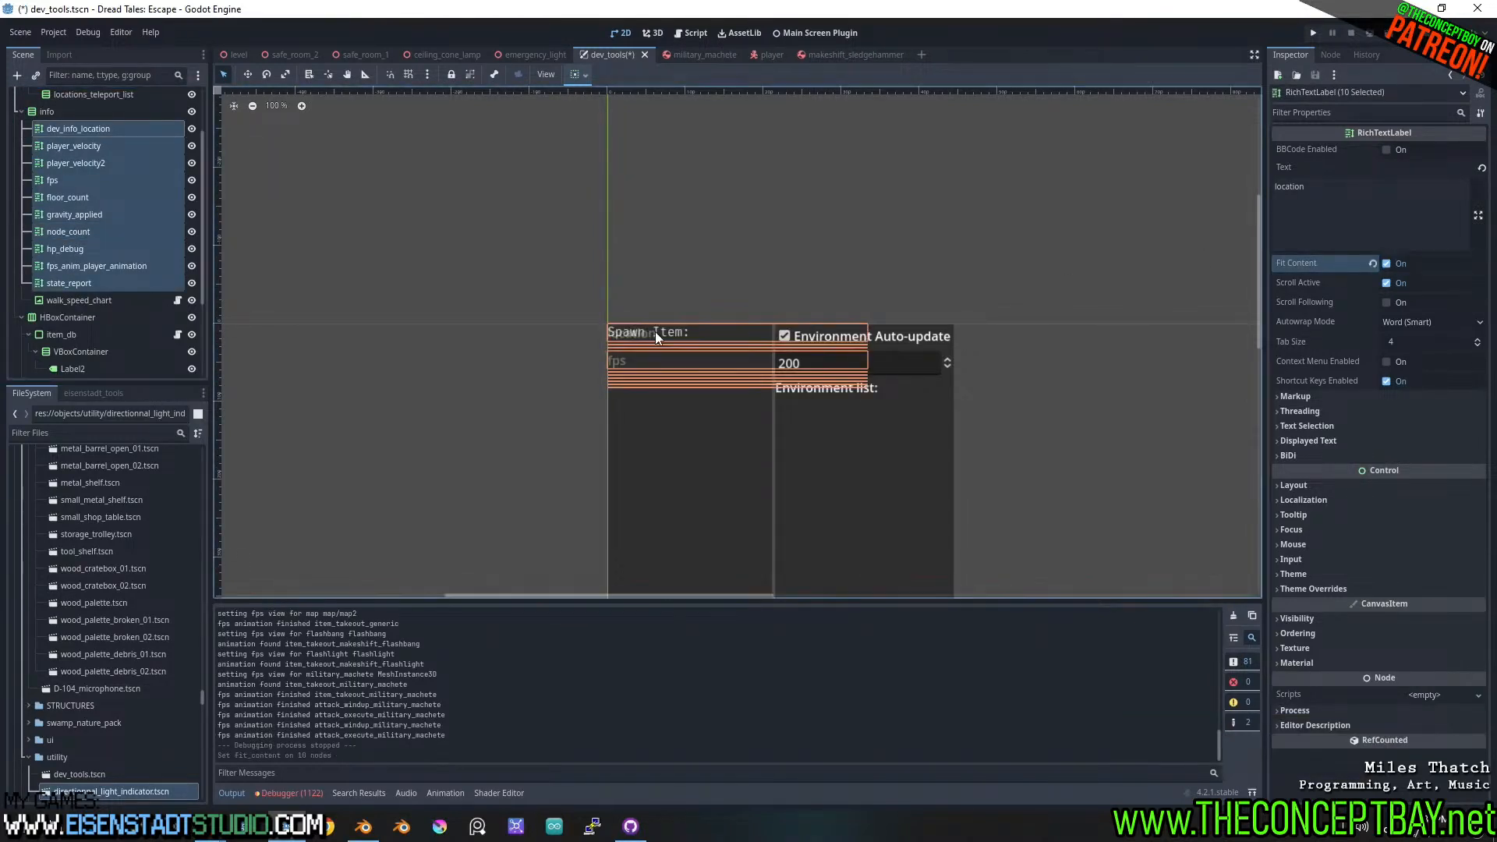
- Duplicate the state_report label and set the copy's text to rigid_interactable
left_click(109, 284)
key("ctrl+d")
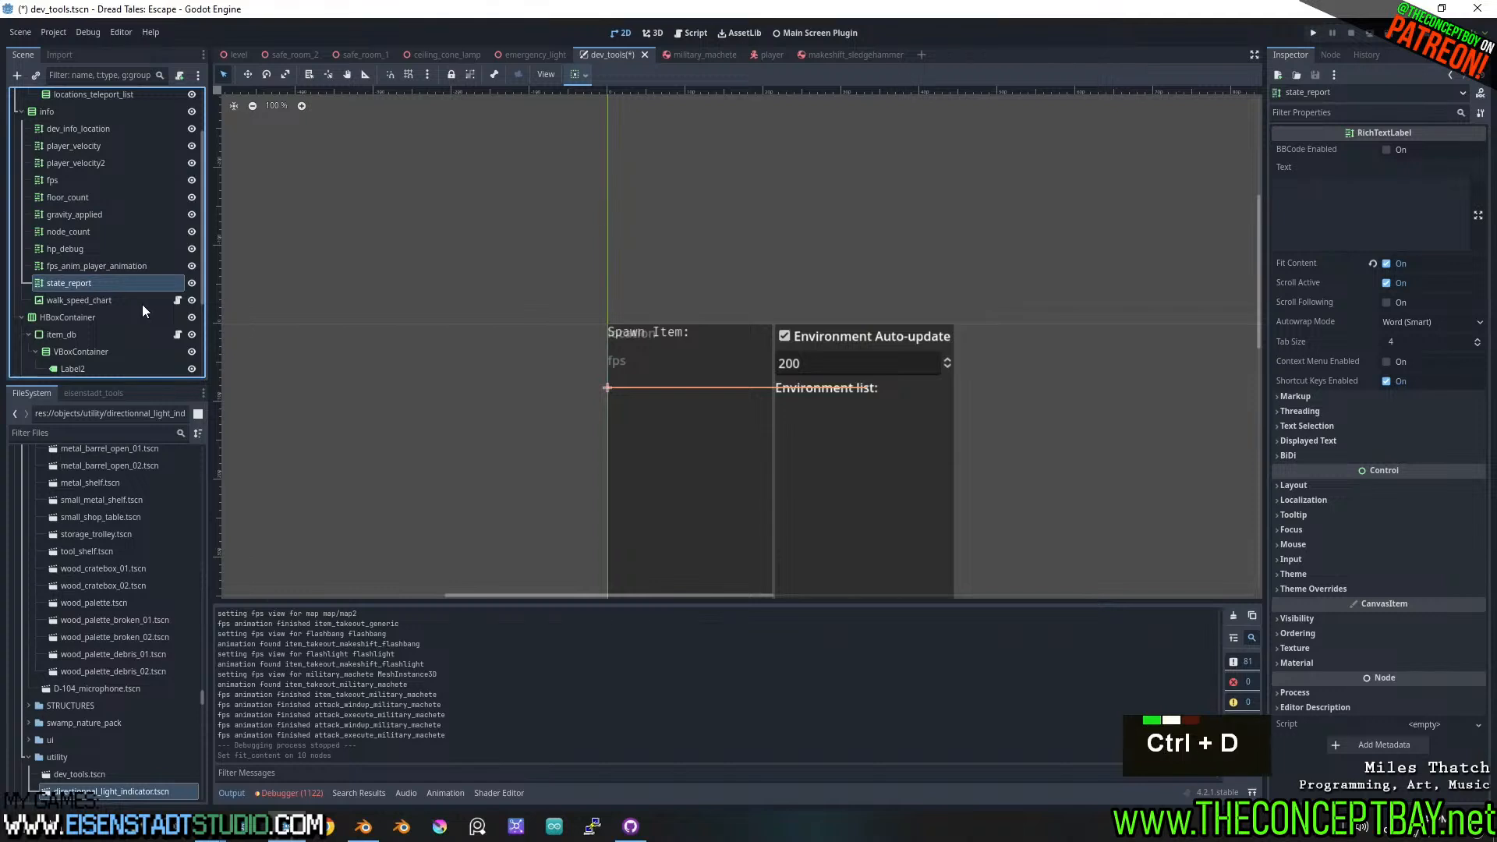
left_click(1398, 202)
key("ctrl+v")
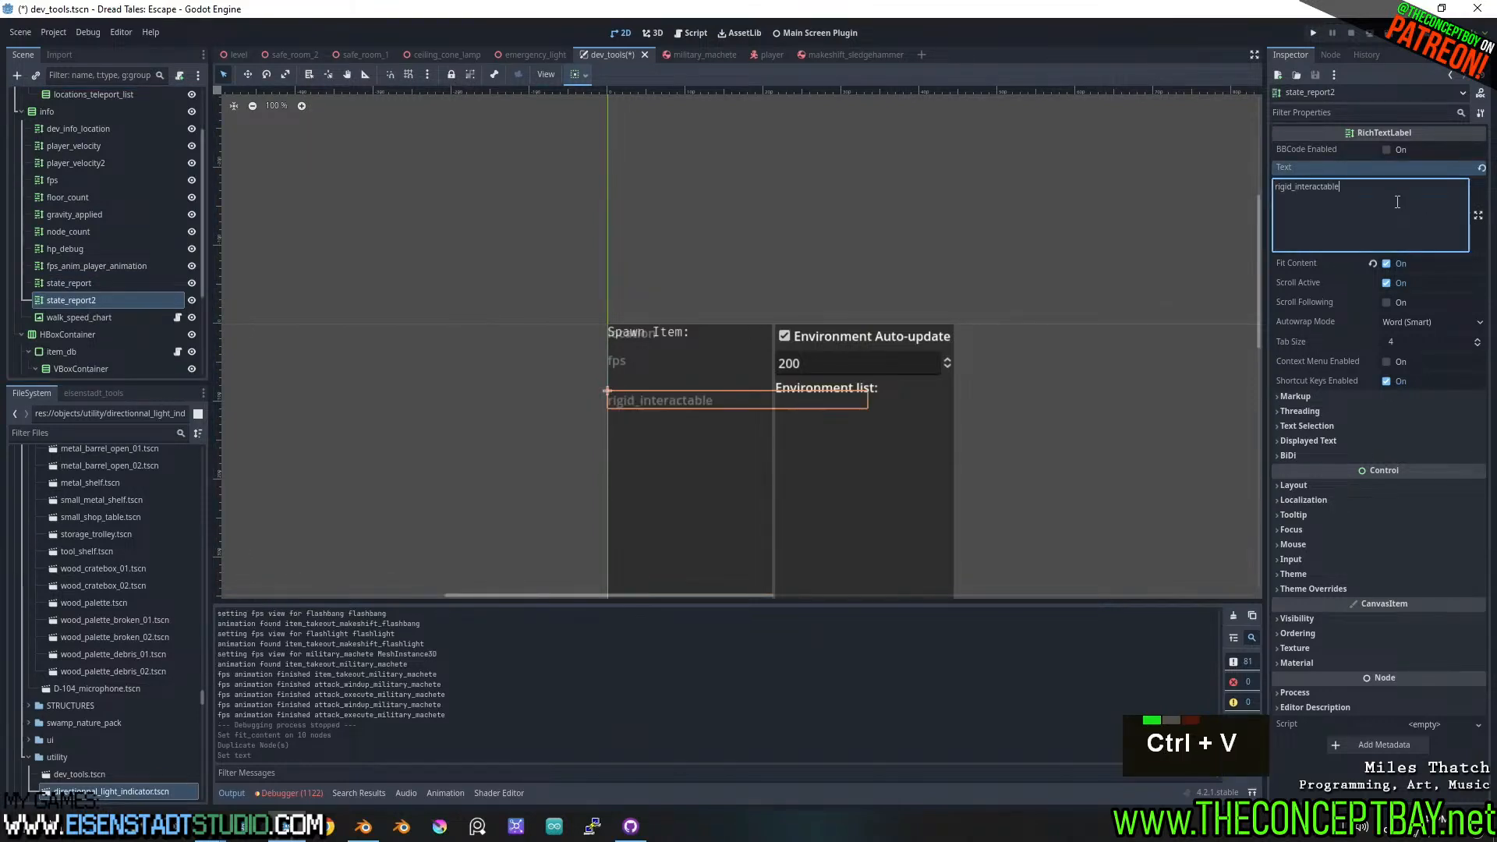
- Rename the duplicated state_report2 label node to rigid_interact_info
left_click(92, 303)
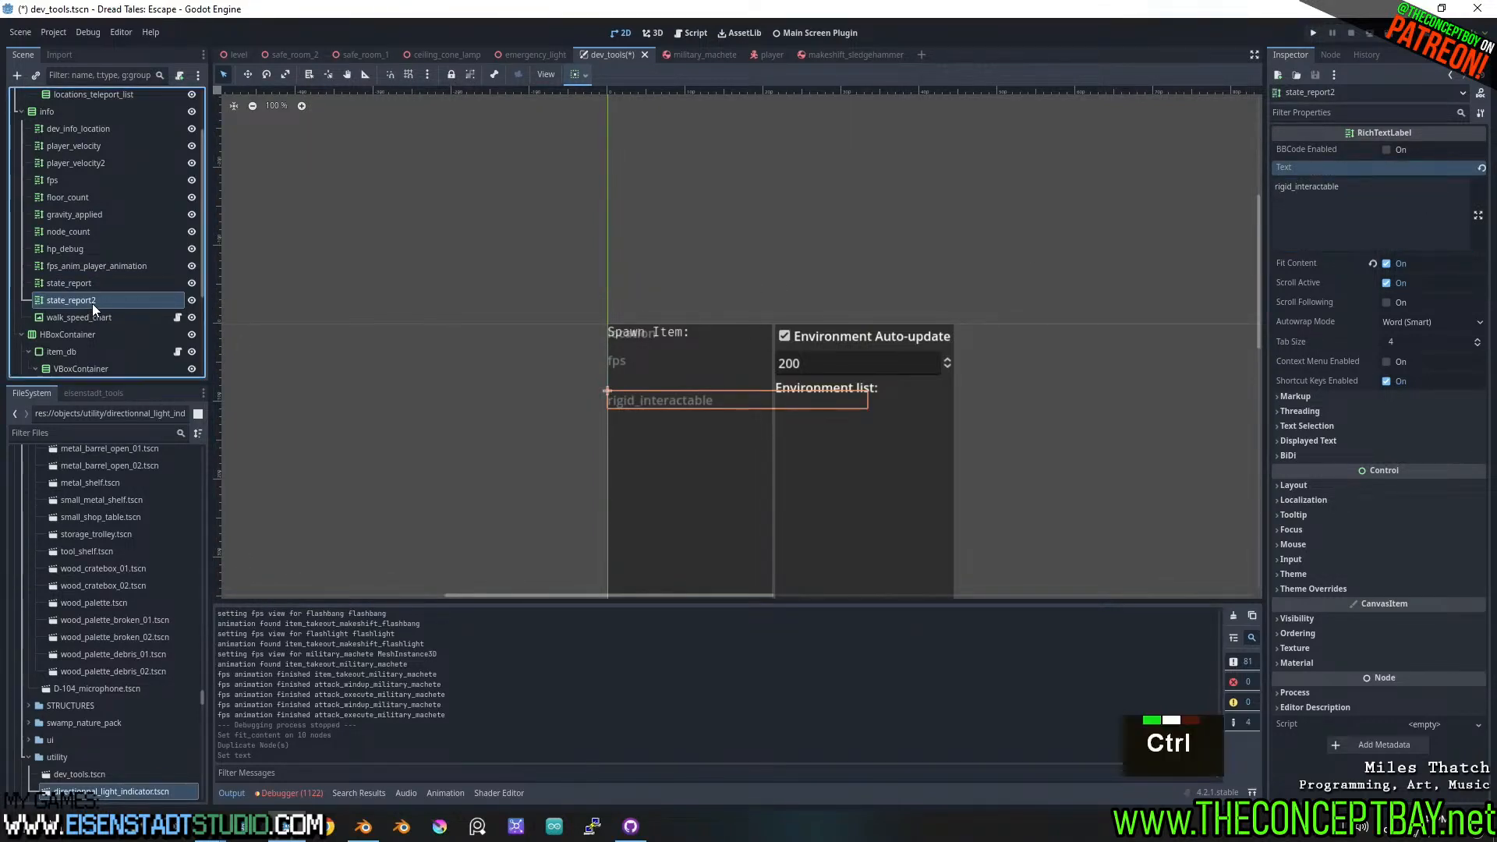
key("ctrl+a")
type("rigitd")
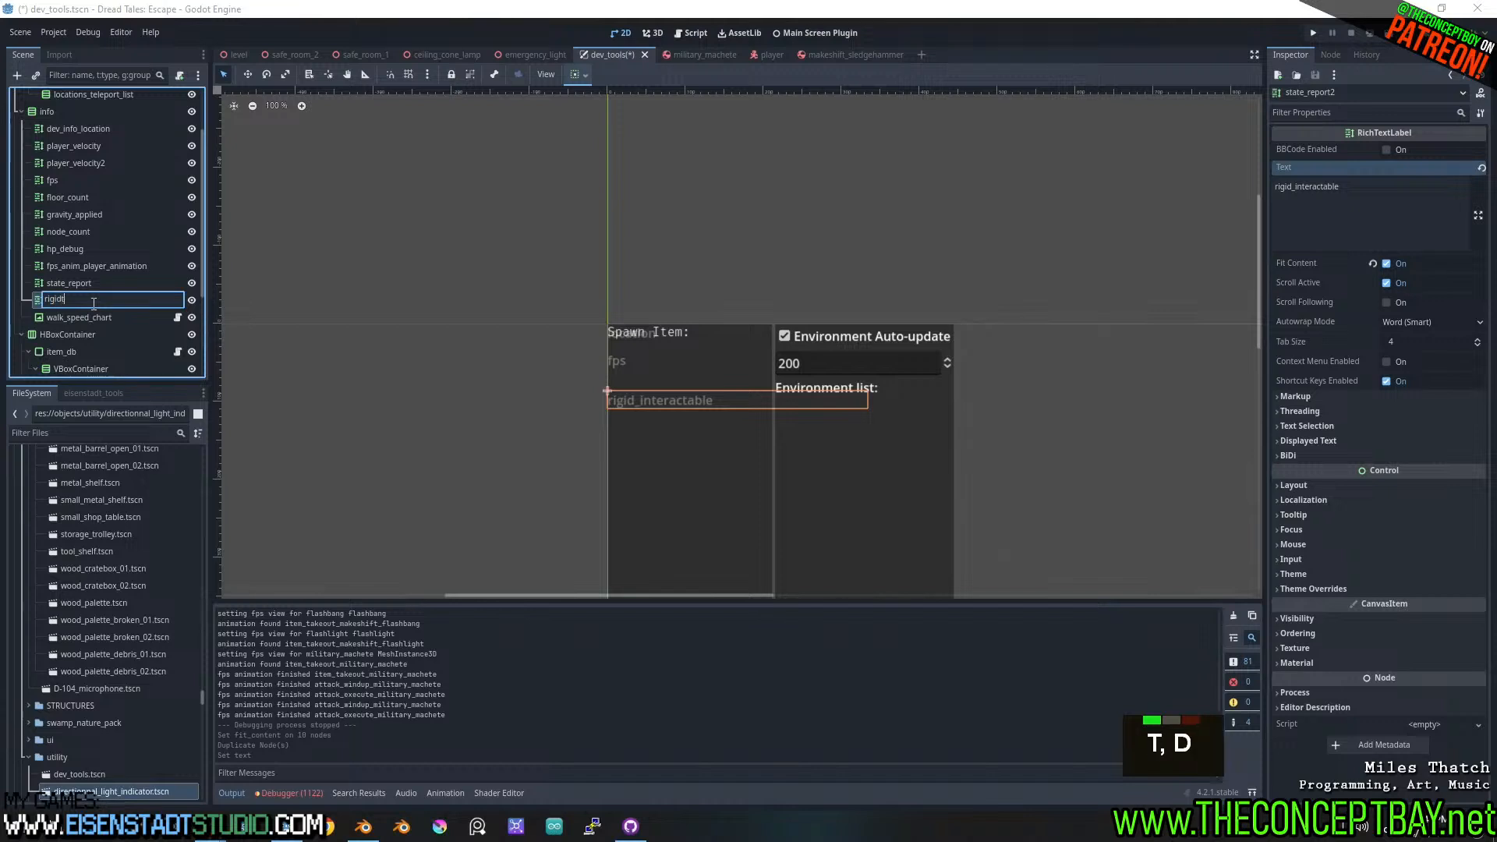
key("ctrl+a")
type("rigid")
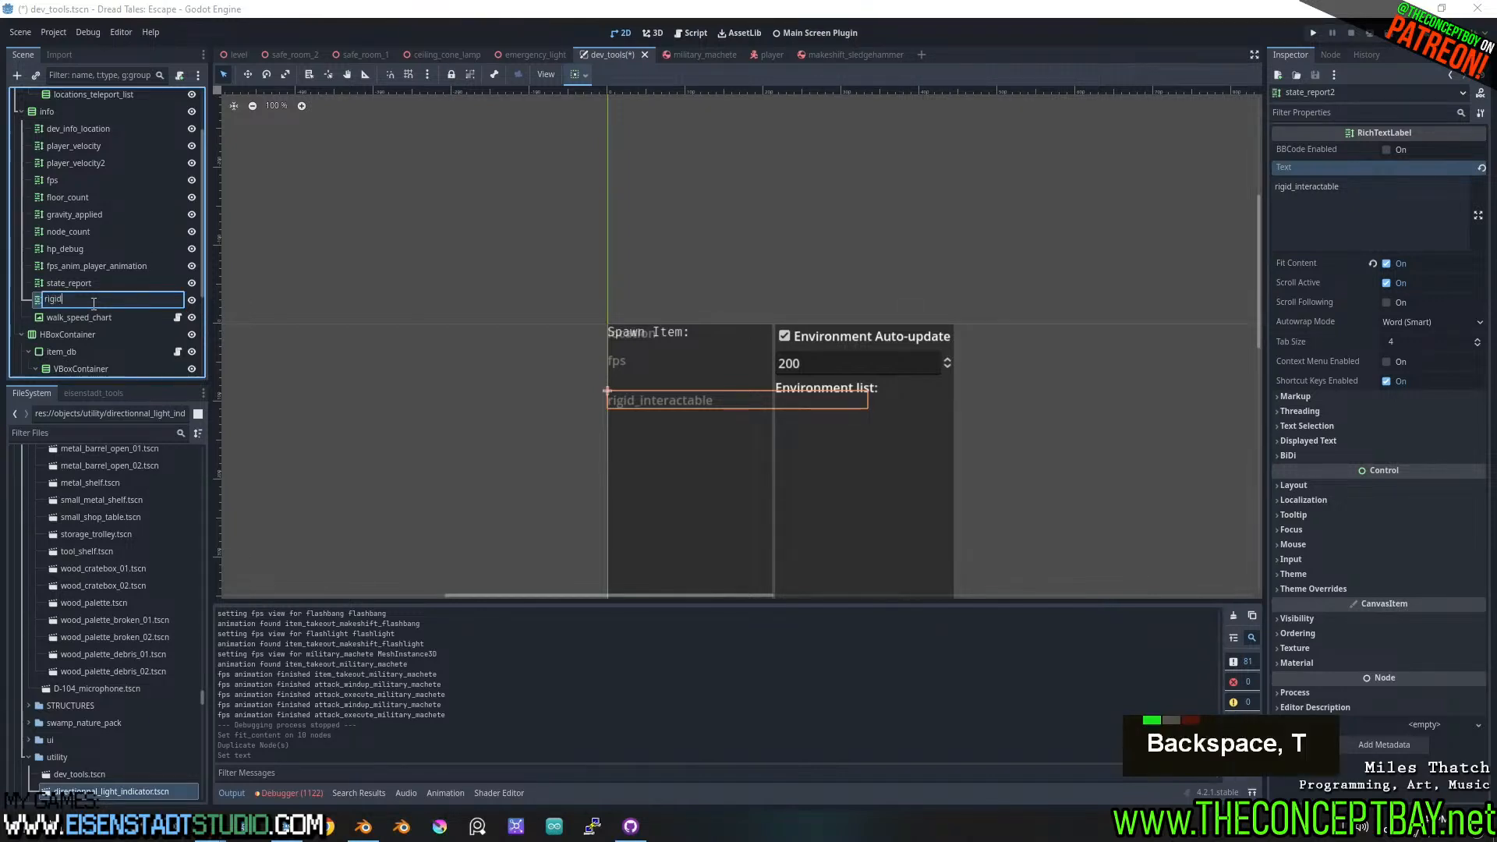
type("_interac")
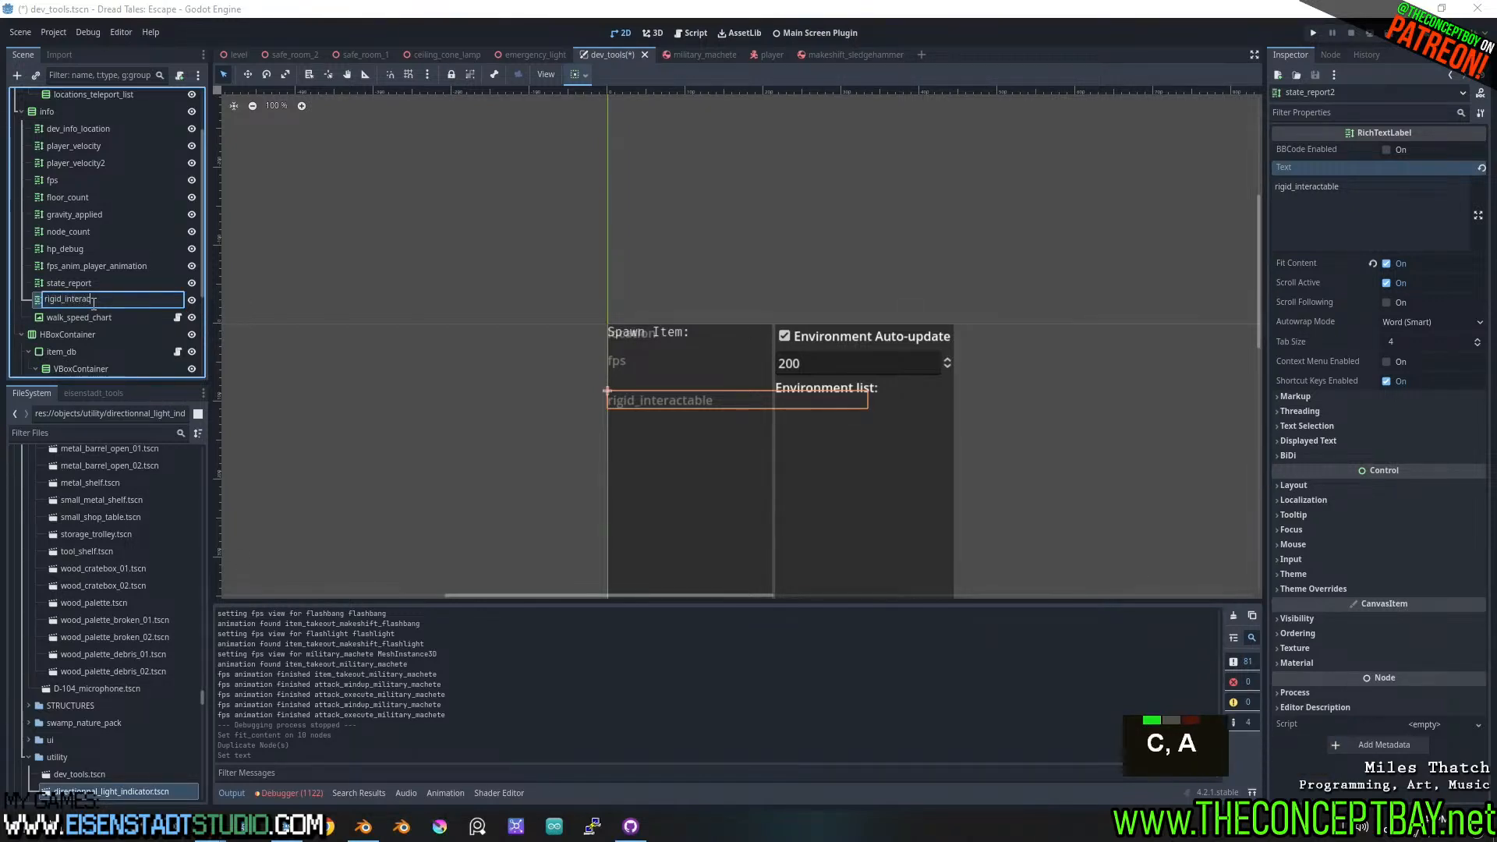
type("t_info")
key("Return")
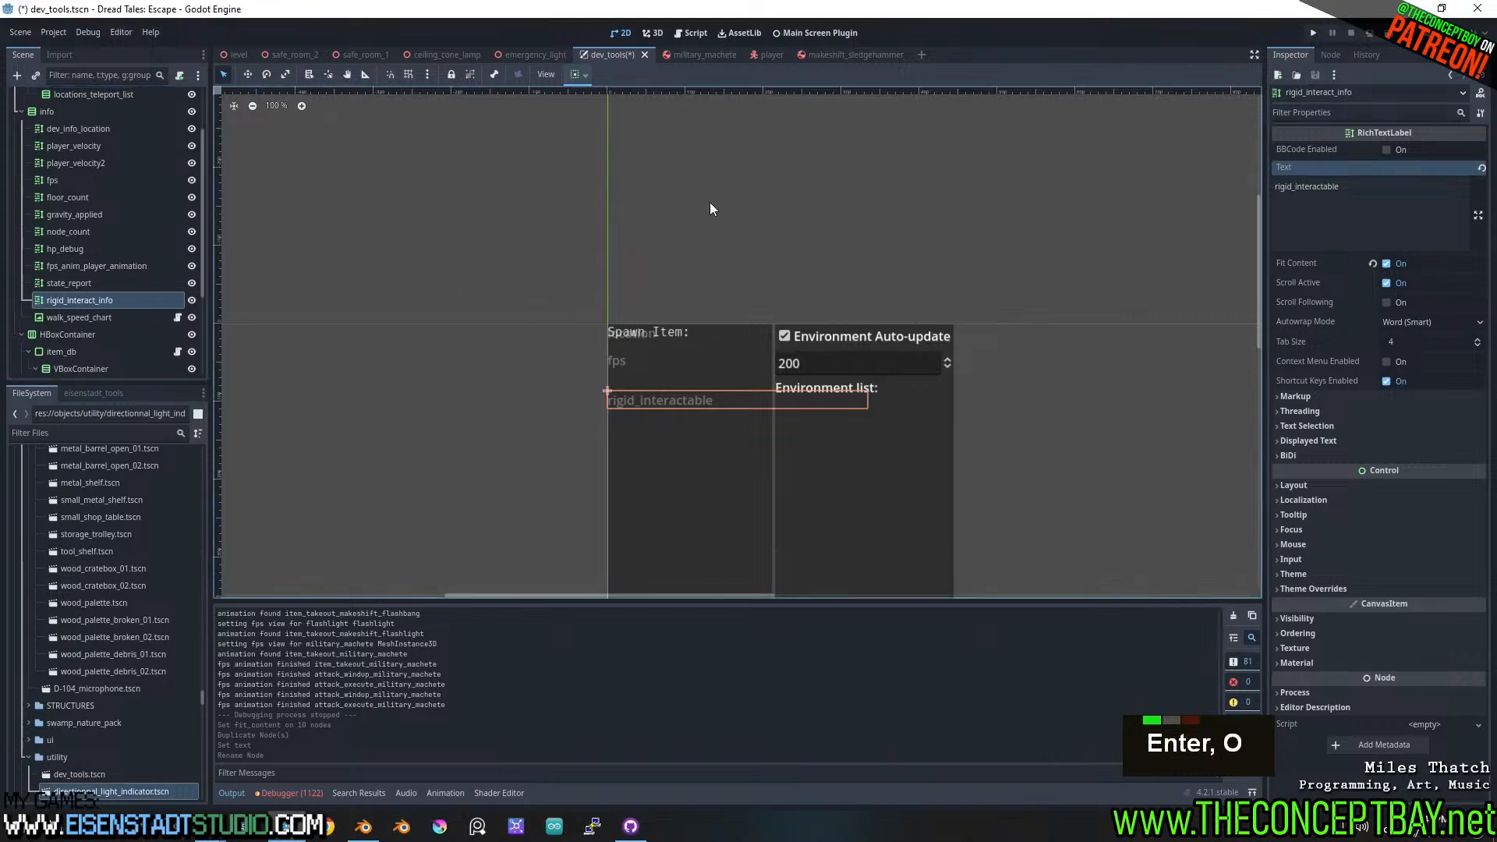
- In dev_tools_panel.gd, start a new line below the state_report line in _process that references $info/rigid_interact_info
left_click(695, 32)
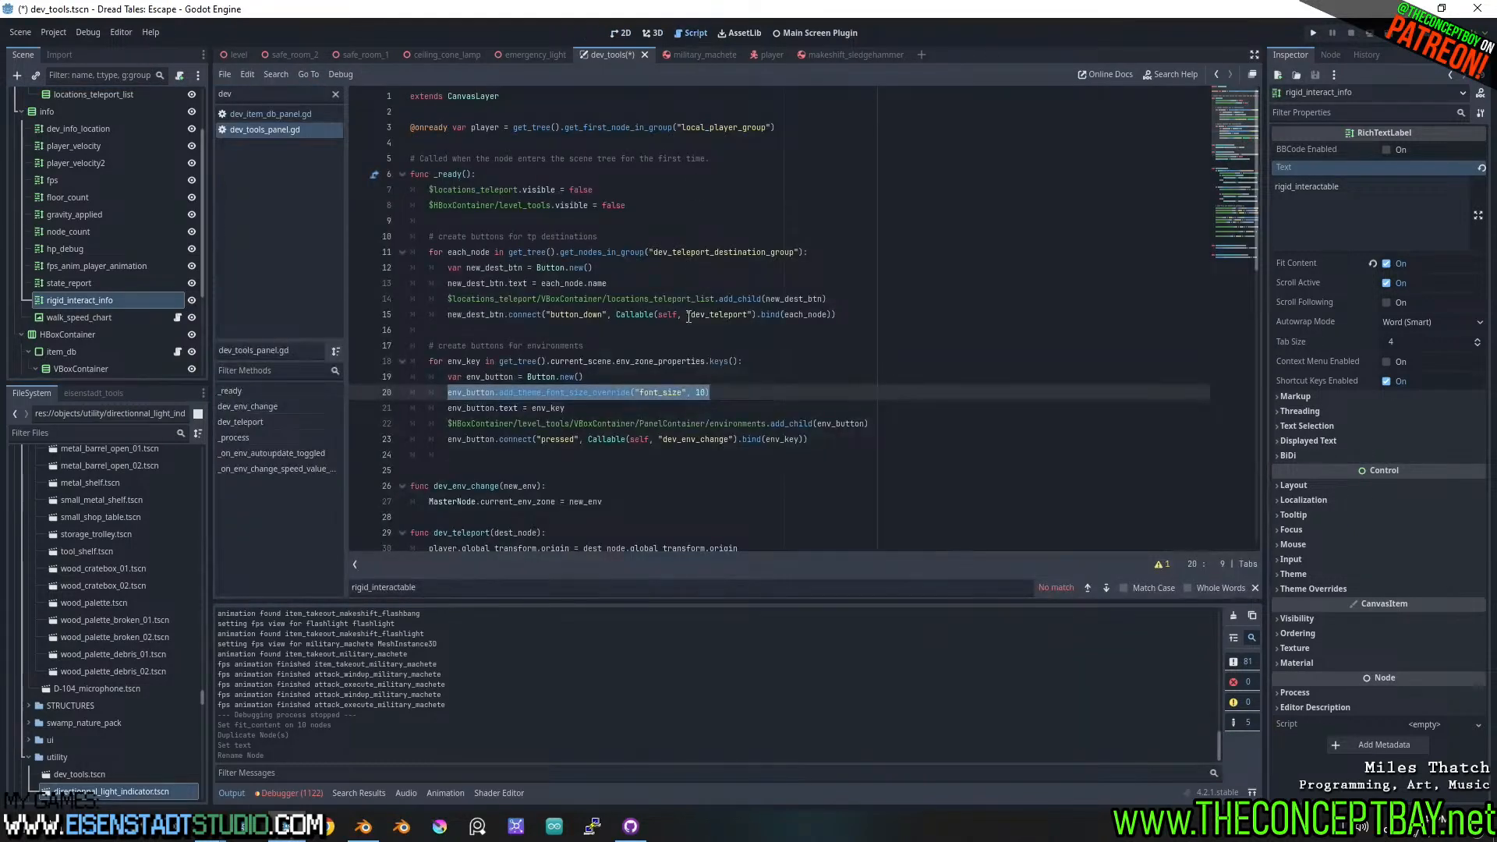
scroll(688, 317, "down", 16)
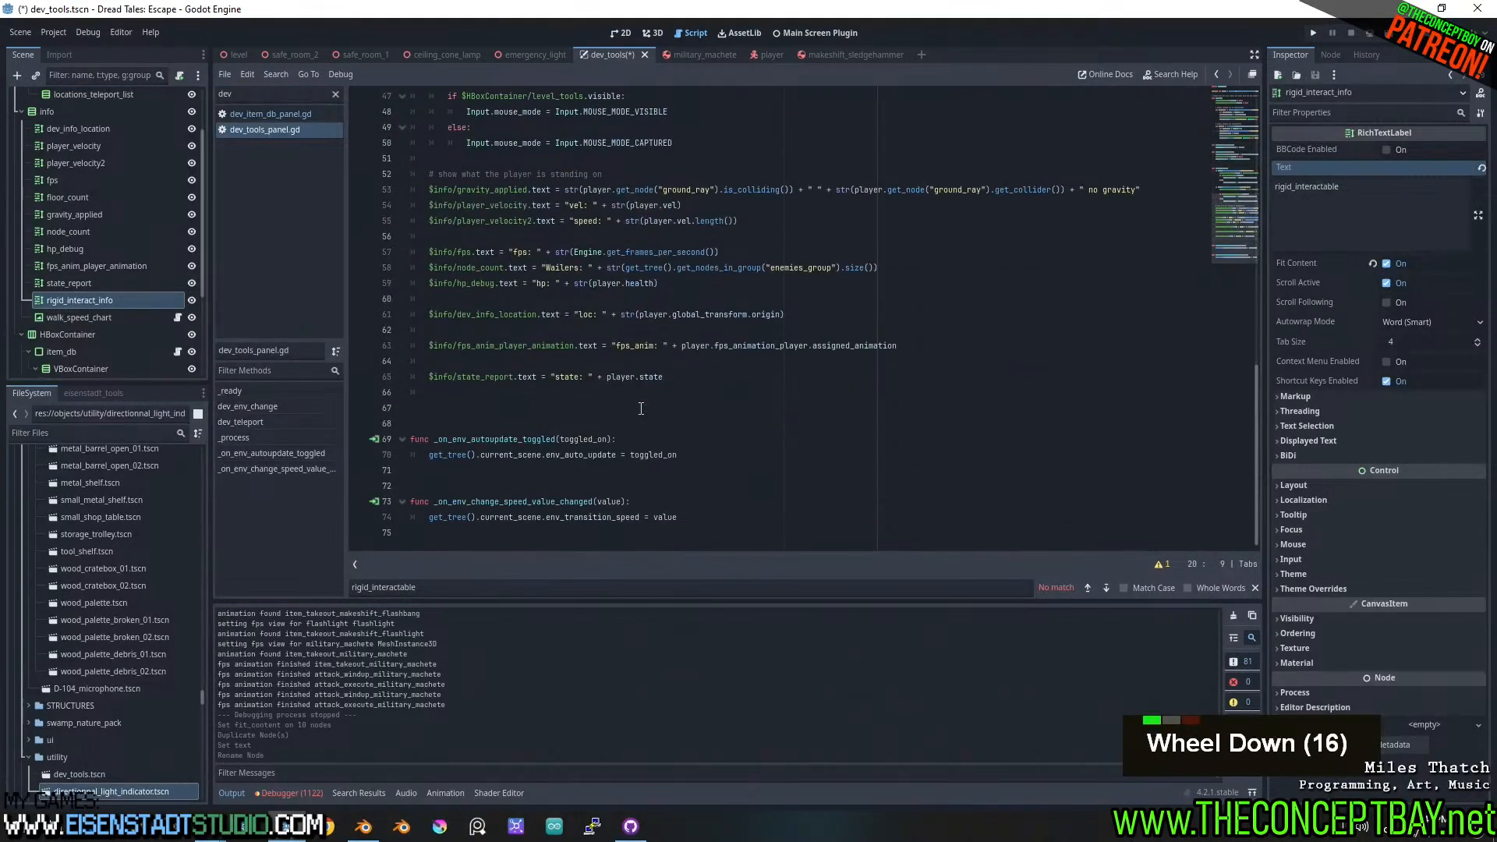
left_click(685, 390)
key("Down")
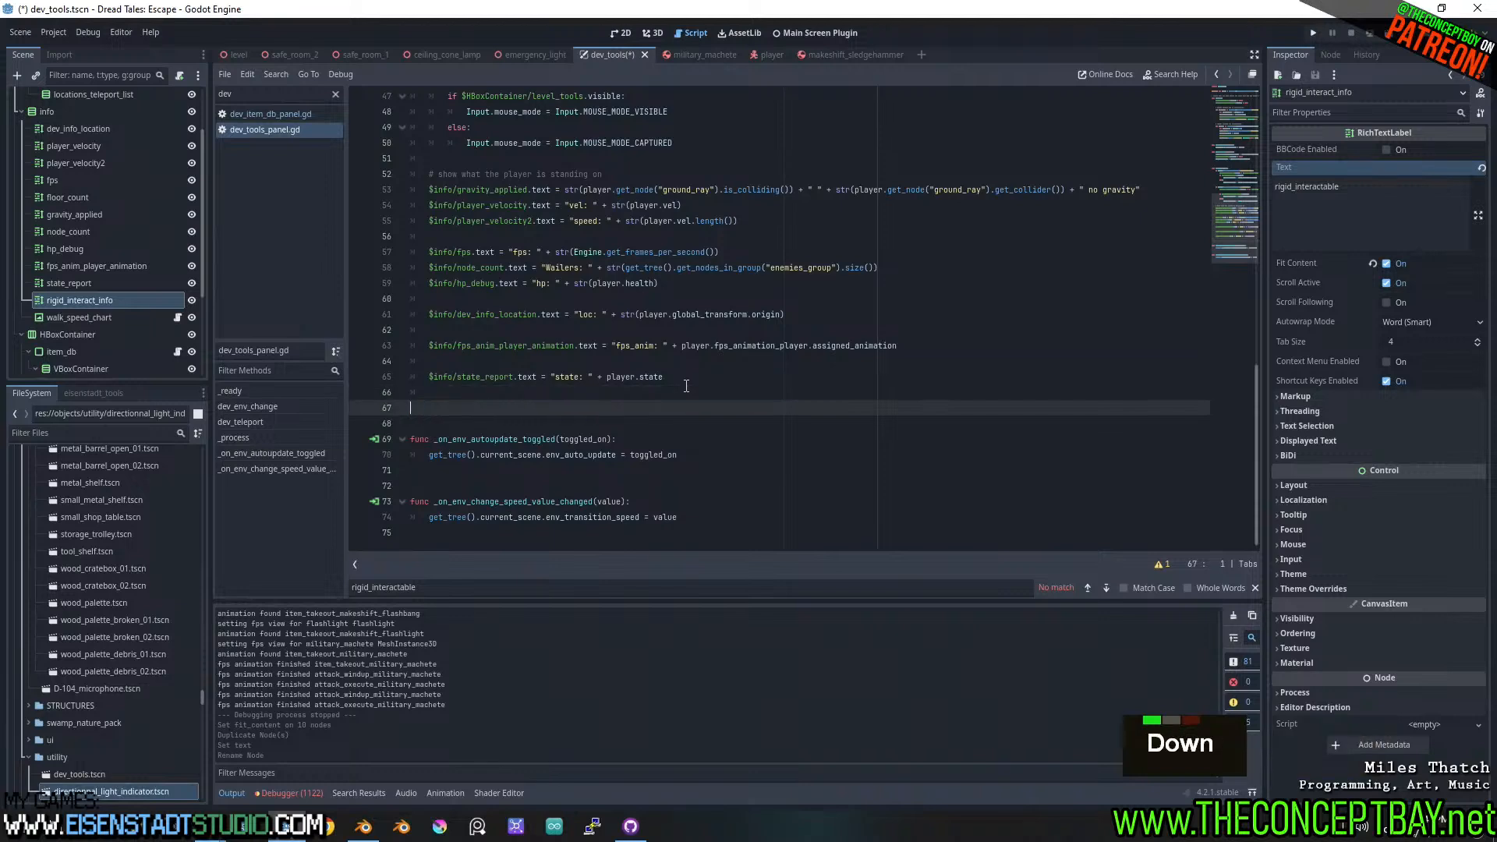
key("Tab")
type("$in")
key("Return")
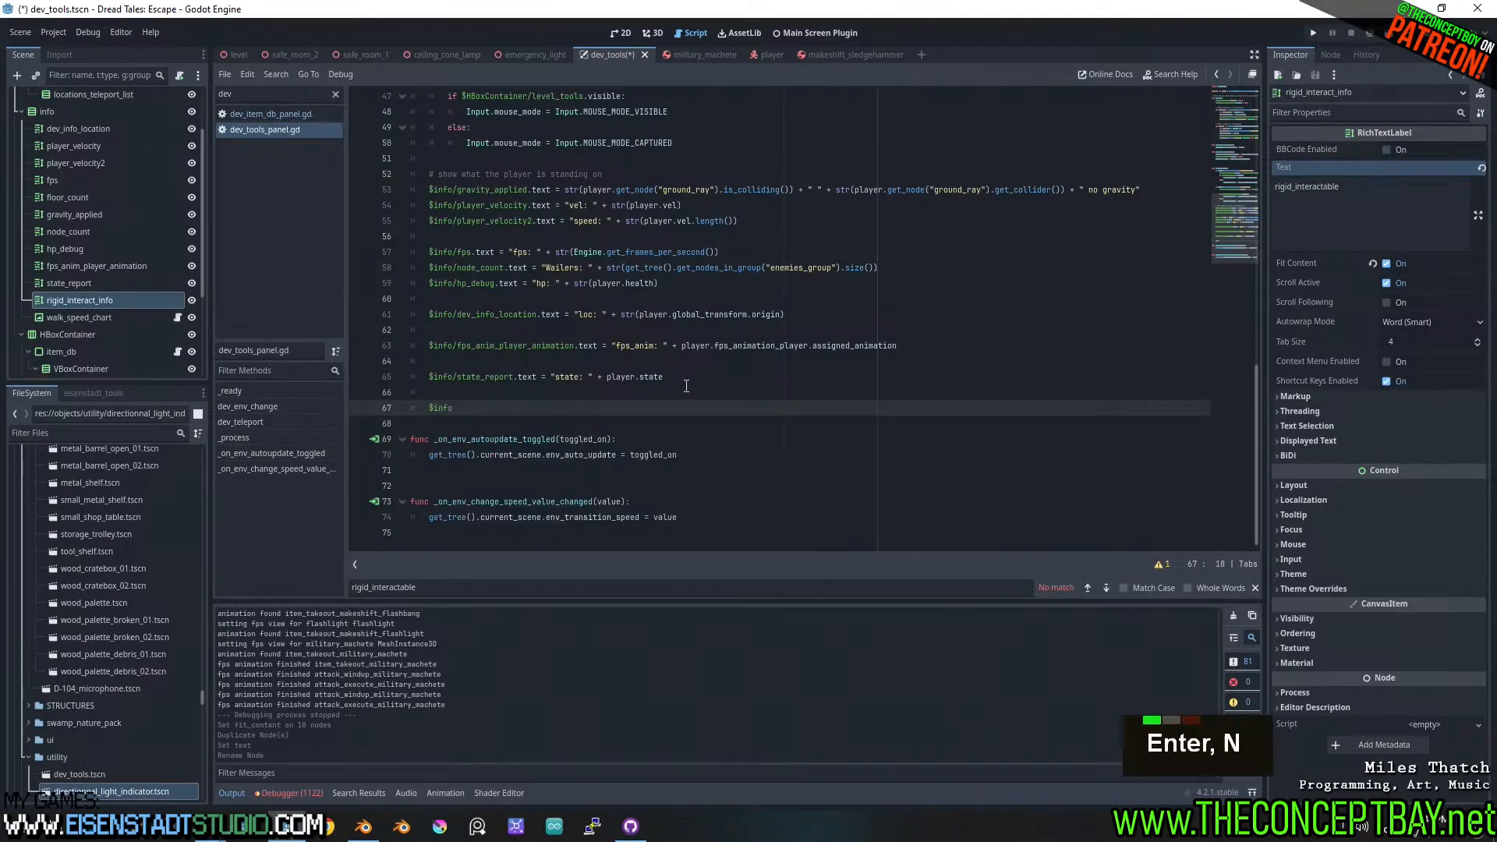
type("/")
type("rigid_interactable")
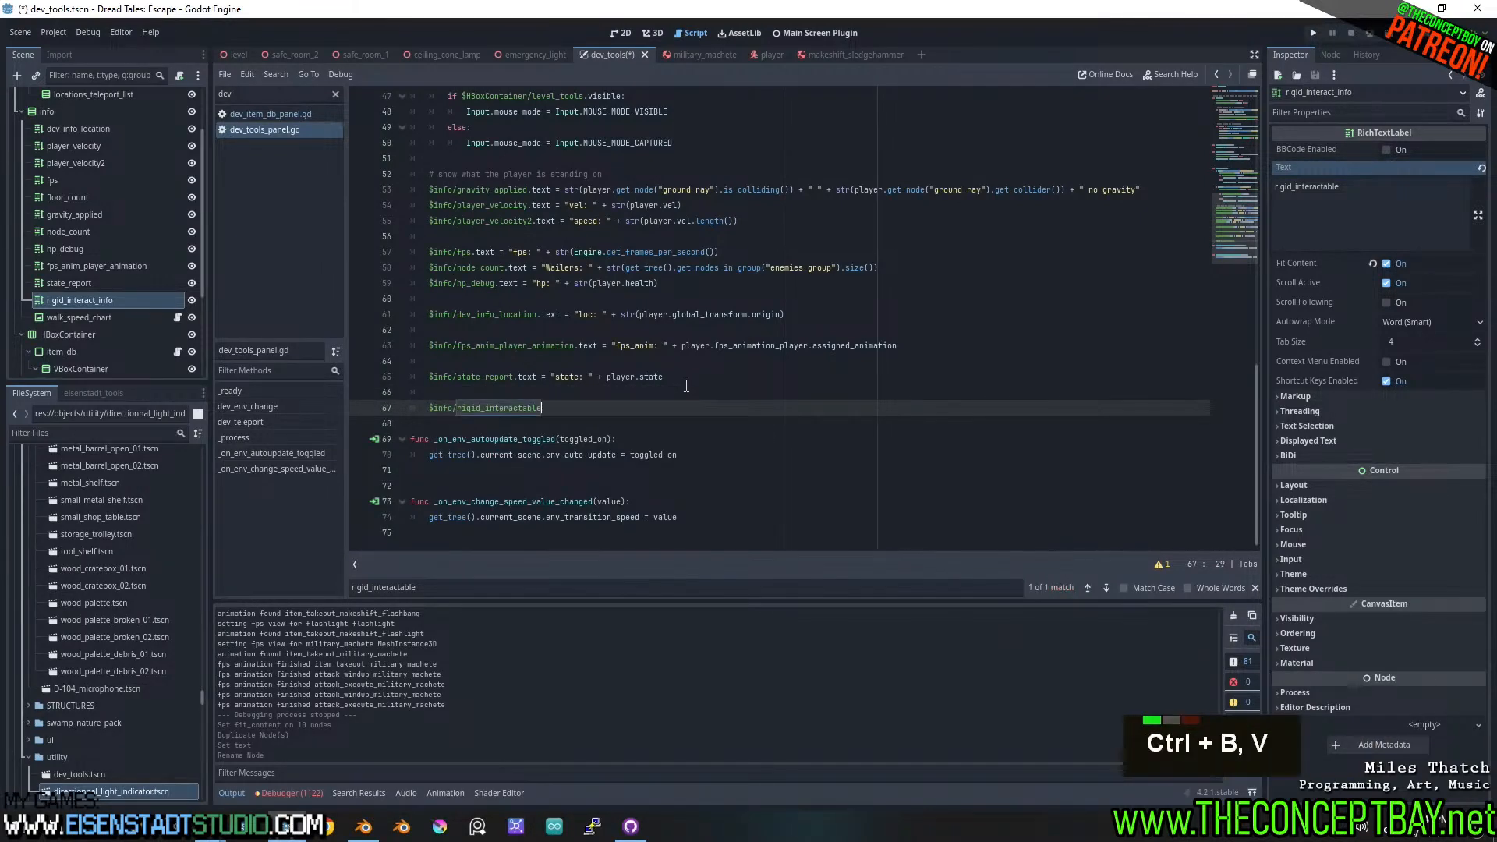
key("BackSpace")
key("BackSpace")
key("BackSpace")
key("BackSpace")
key("BackSpace")
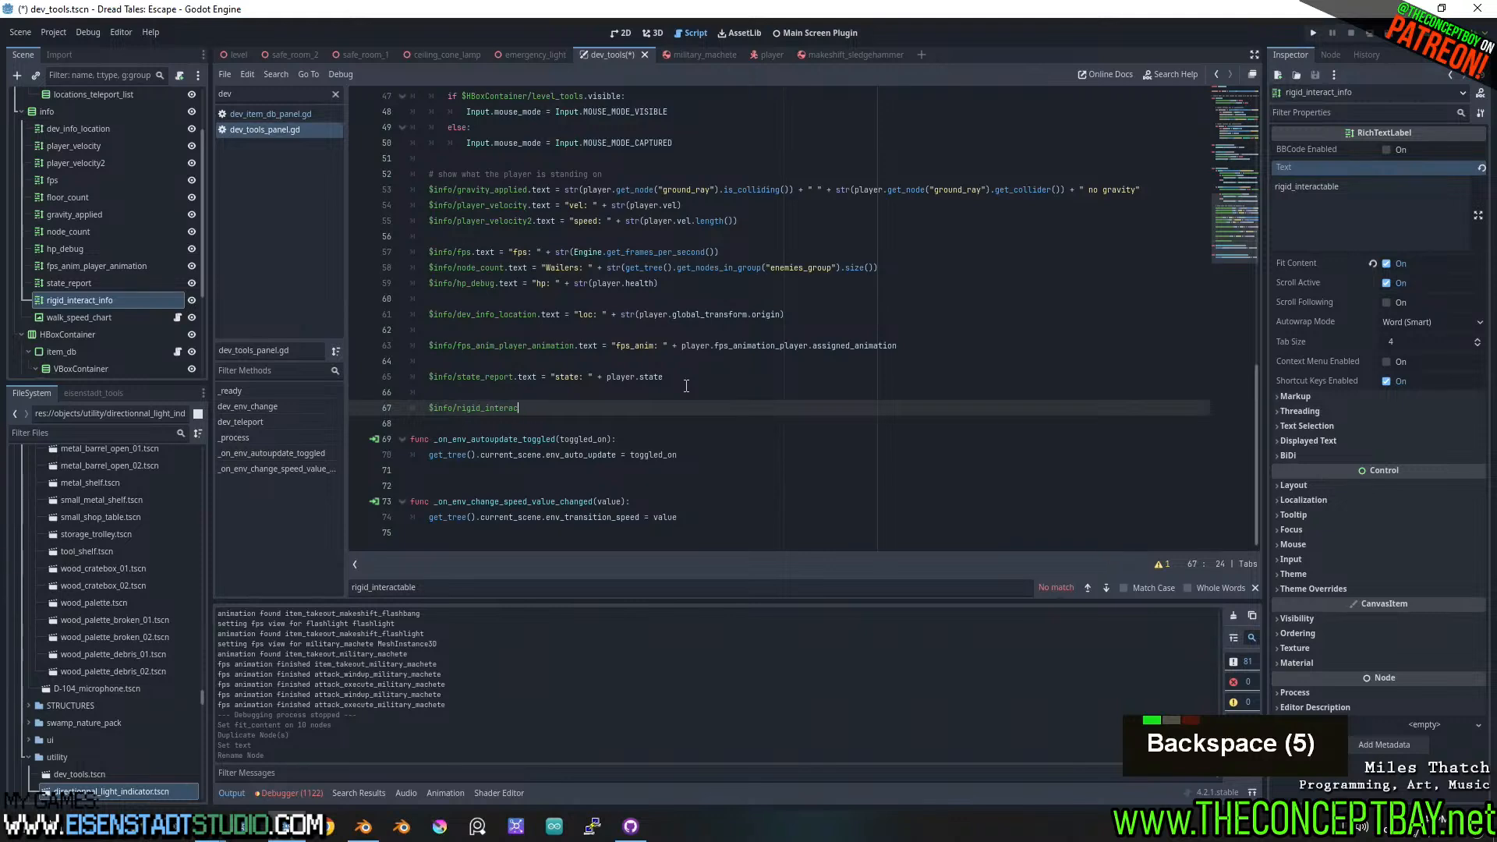
key("ctrl+space")
key("Return")
- Assign the node reference's text property to an empty str() call, with single spaces around the equals sign
type(".te")
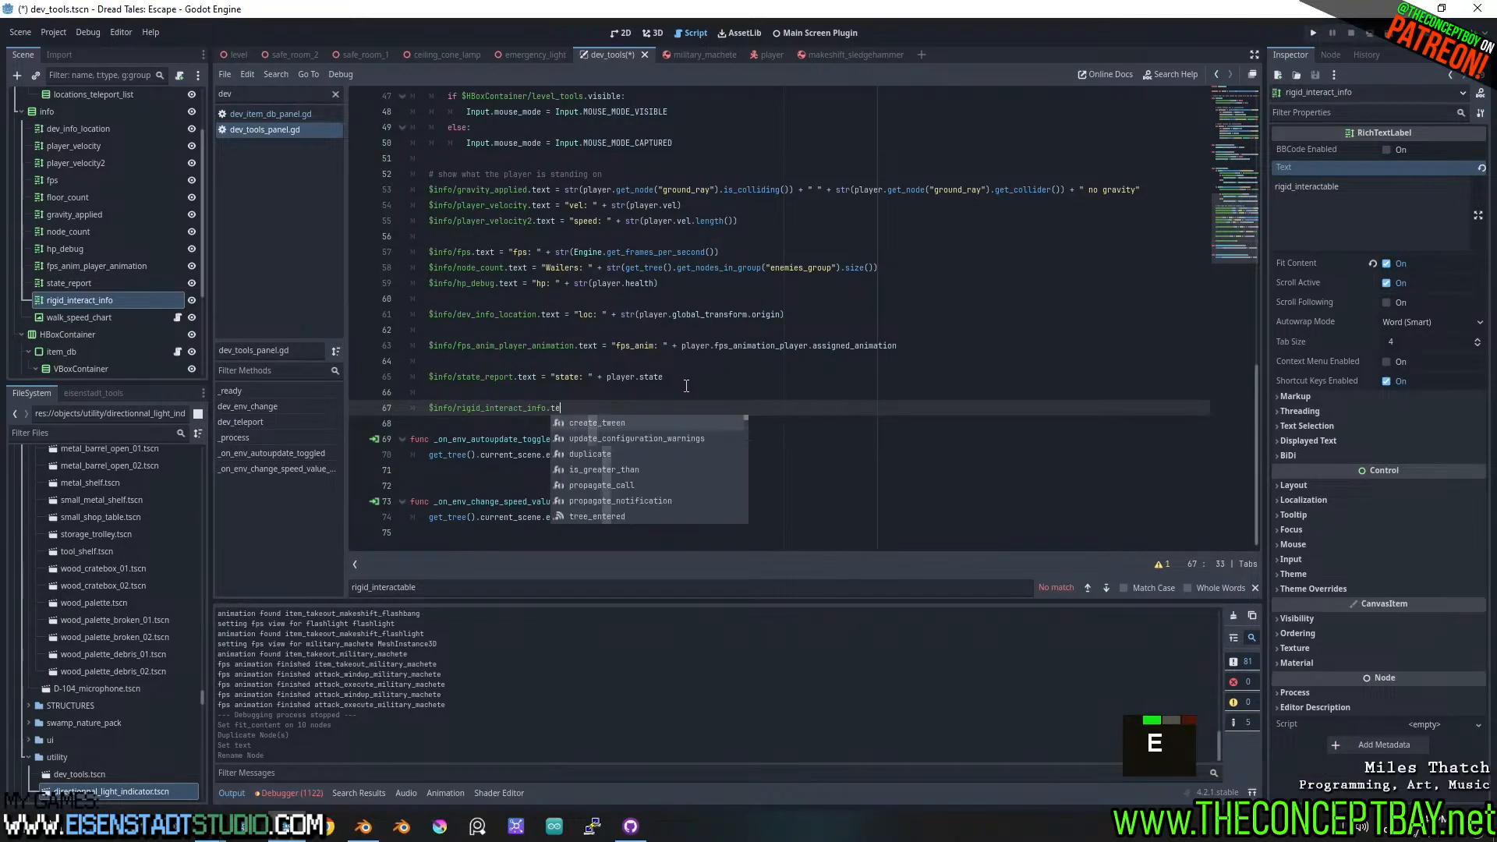
type("xt  =str")
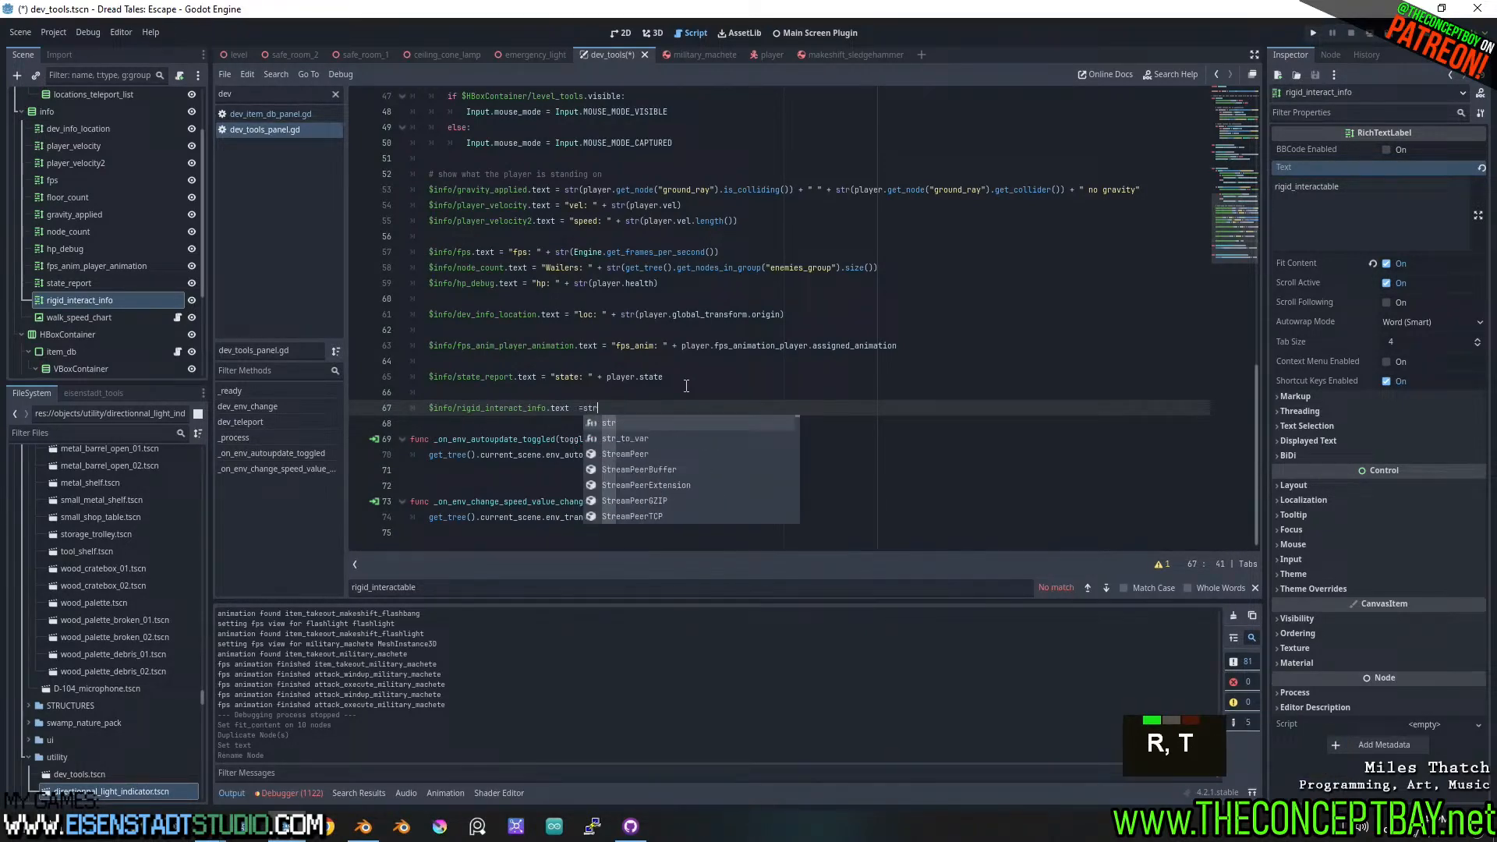
key("ctrl+Left")
key("Right")
key("ctrl+Left")
key("BackSpace")
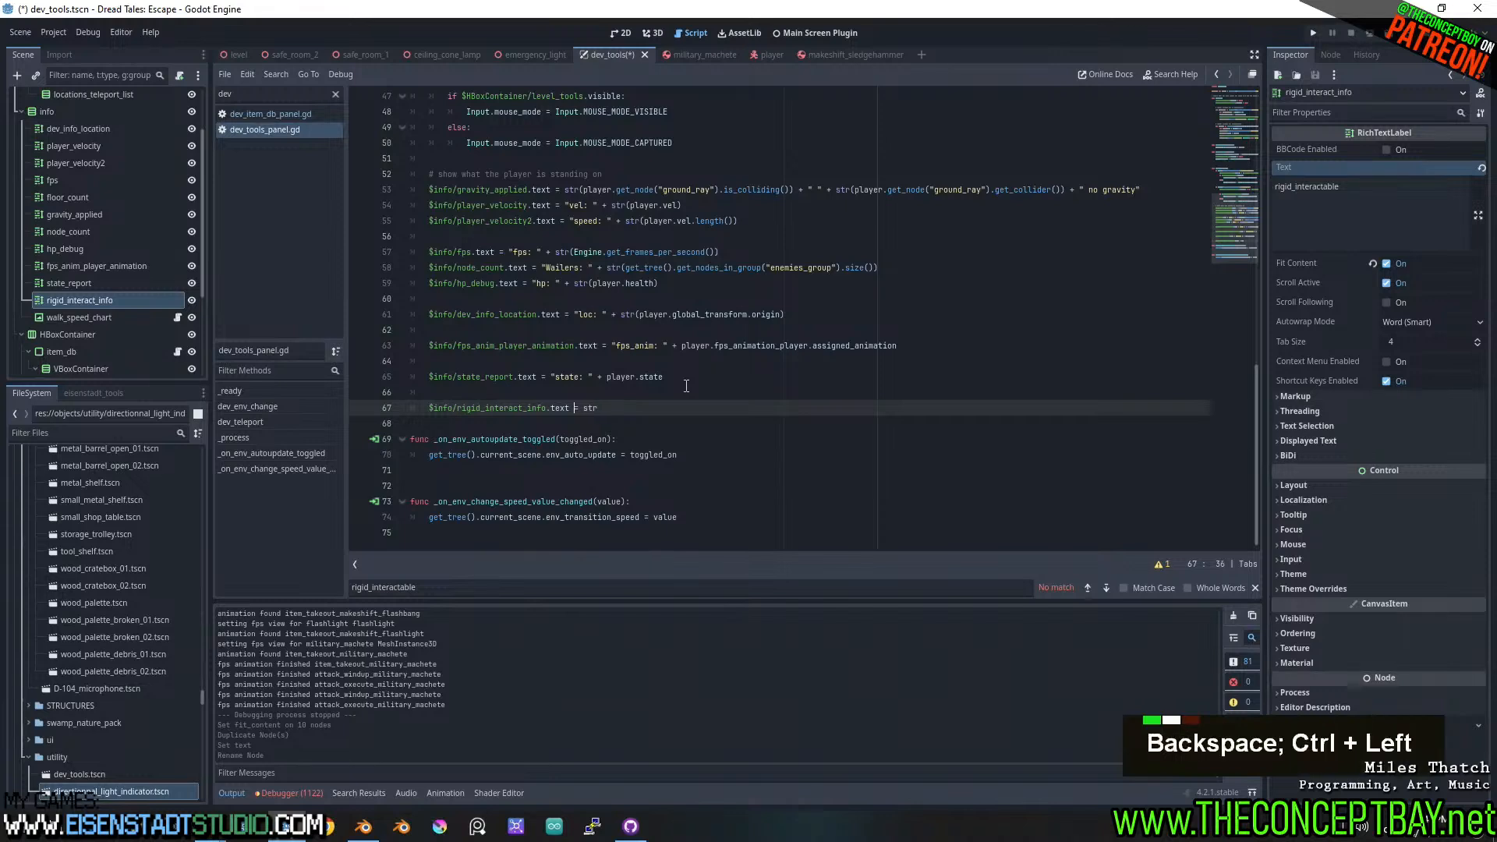
key("ctrl+Right")
key("ctrl+Right")
type("()")
key("Left")
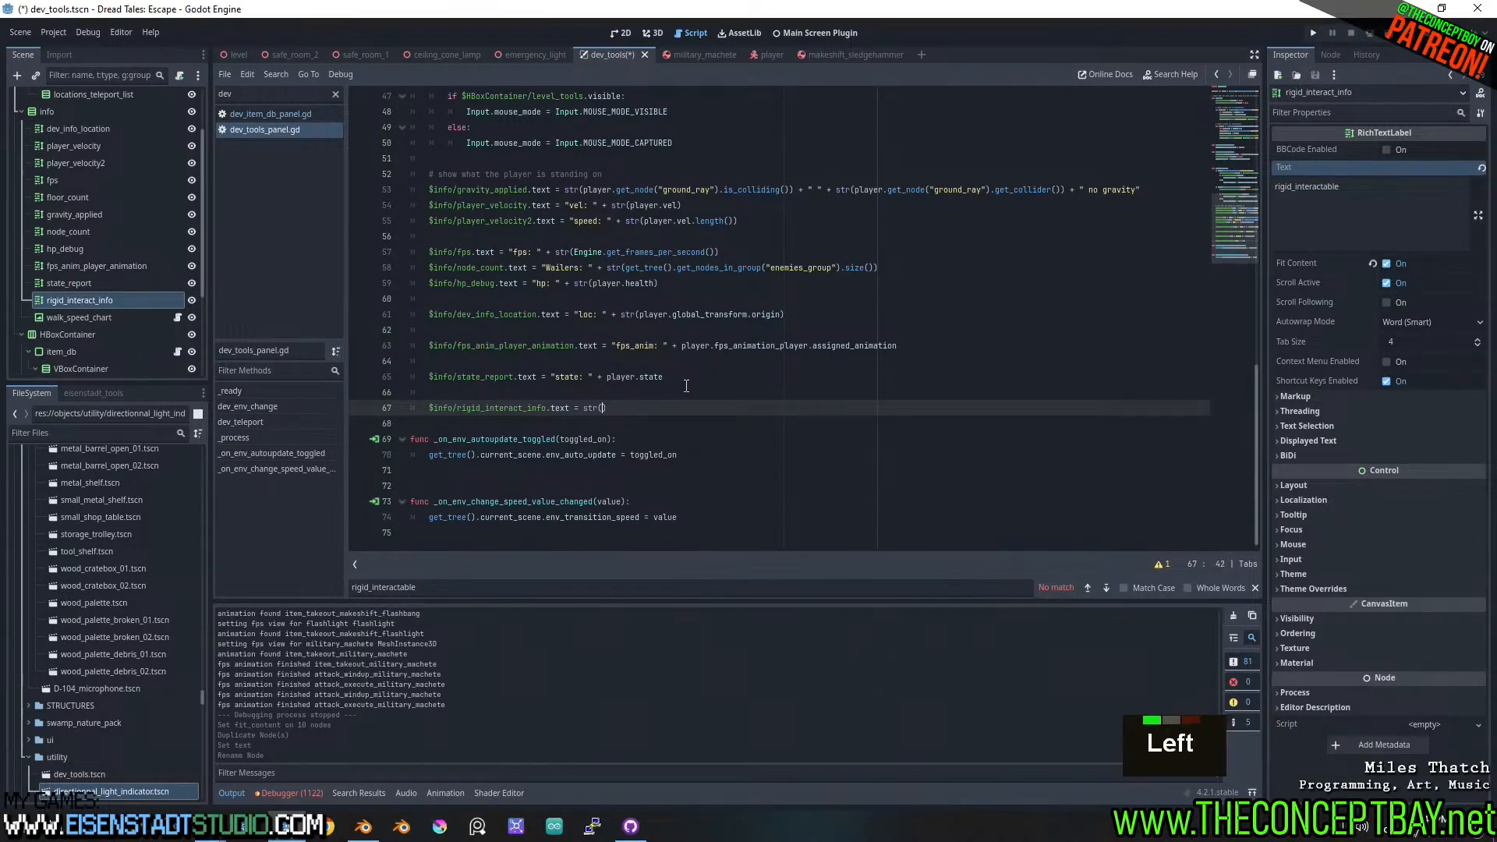
- Pass player.rigid_interactable into the str() call and run the project
type("pl")
key("Return")
type(".")
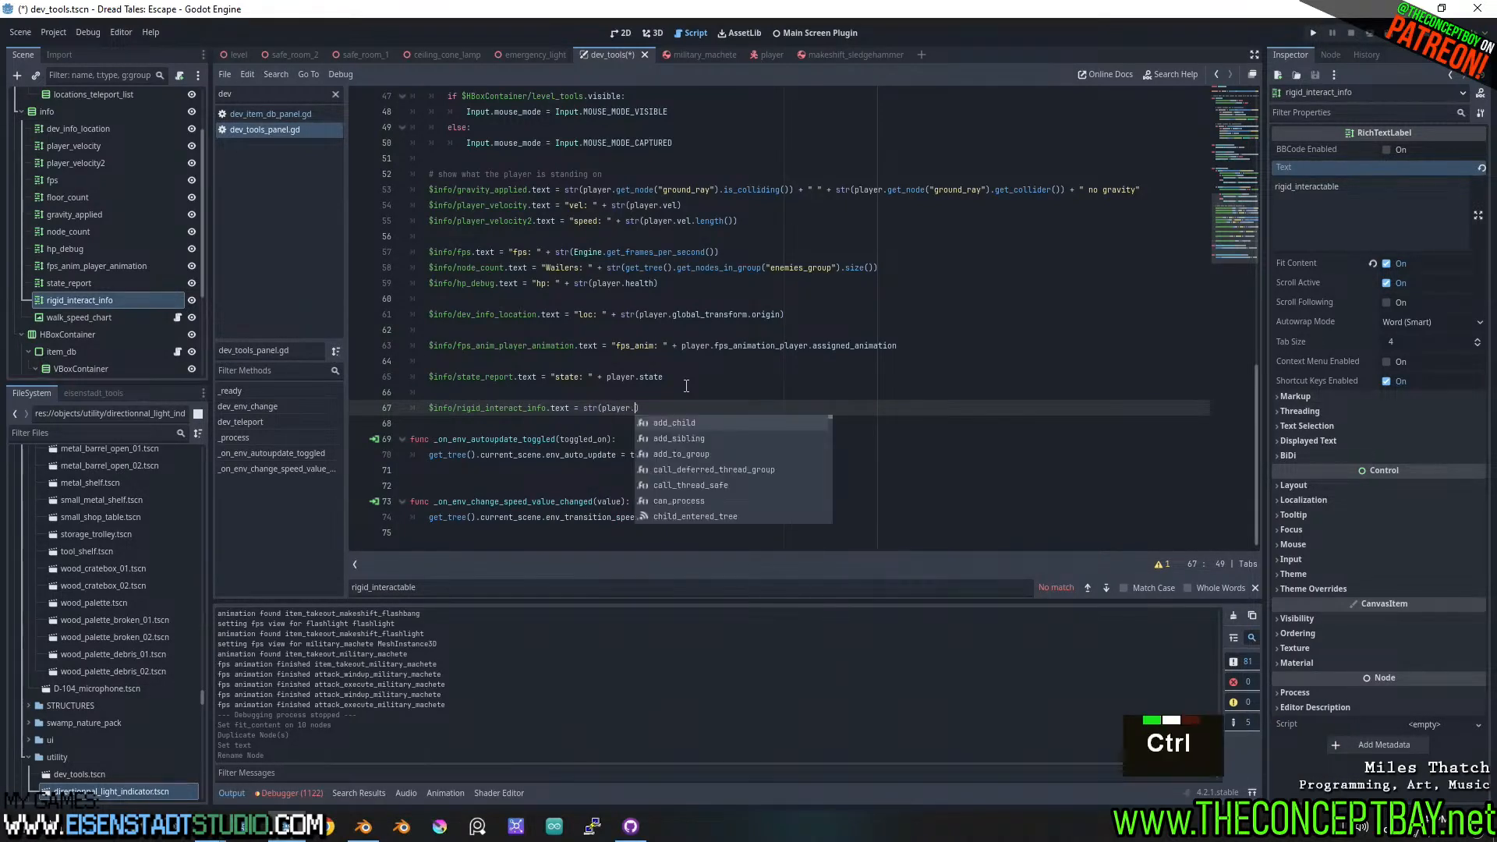
type("rigid_interactable")
key("F5")
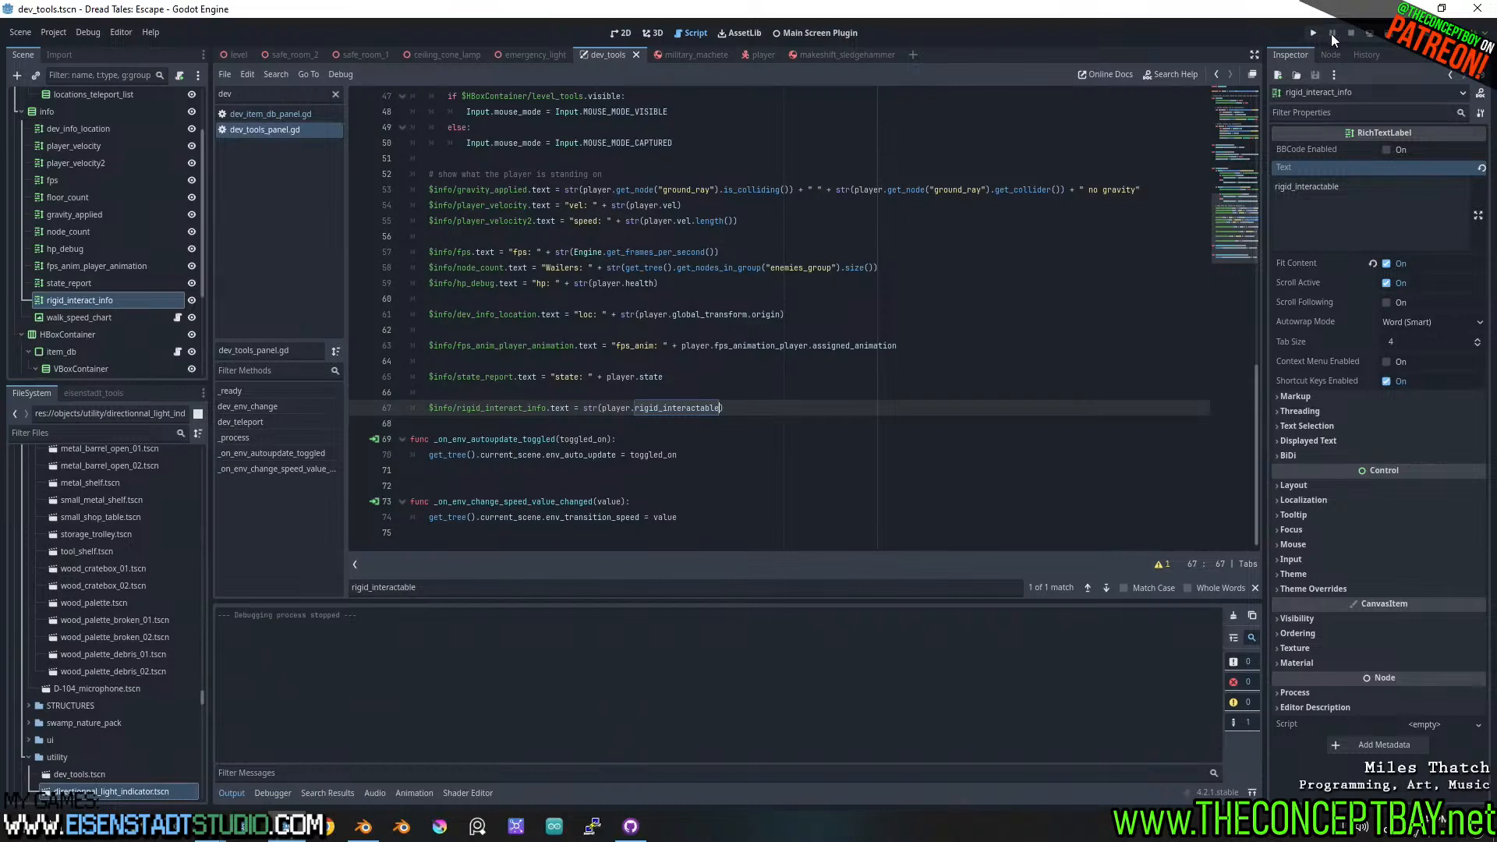
- Prefix the str() value on the rigid_interact_info line with the string "rigid_interactable: " joined by a plus sign
key("Left")
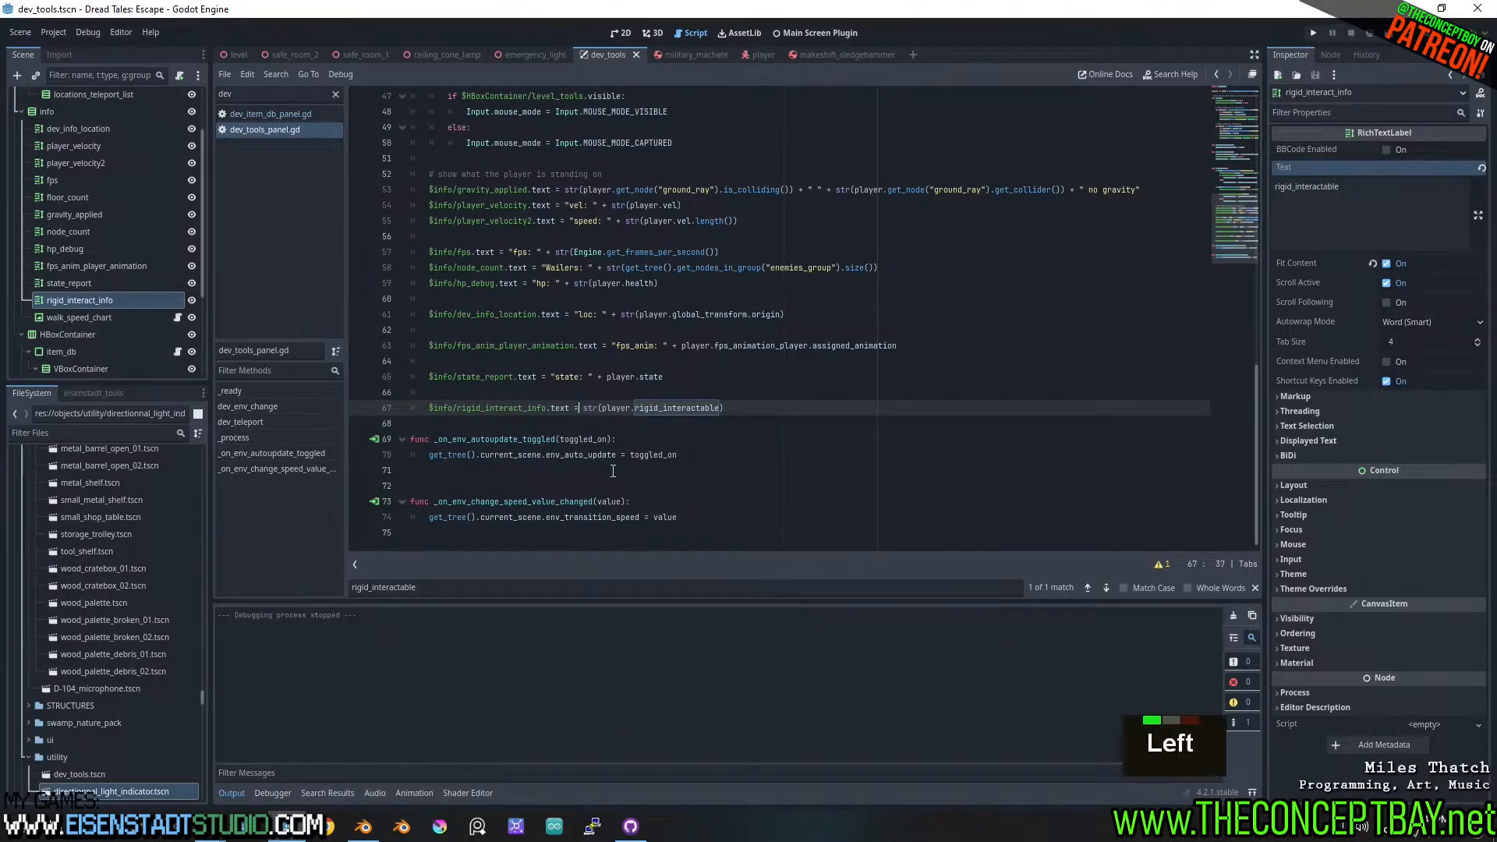
type("+")
key("Left")
type("+")
type("rigid_interactable")
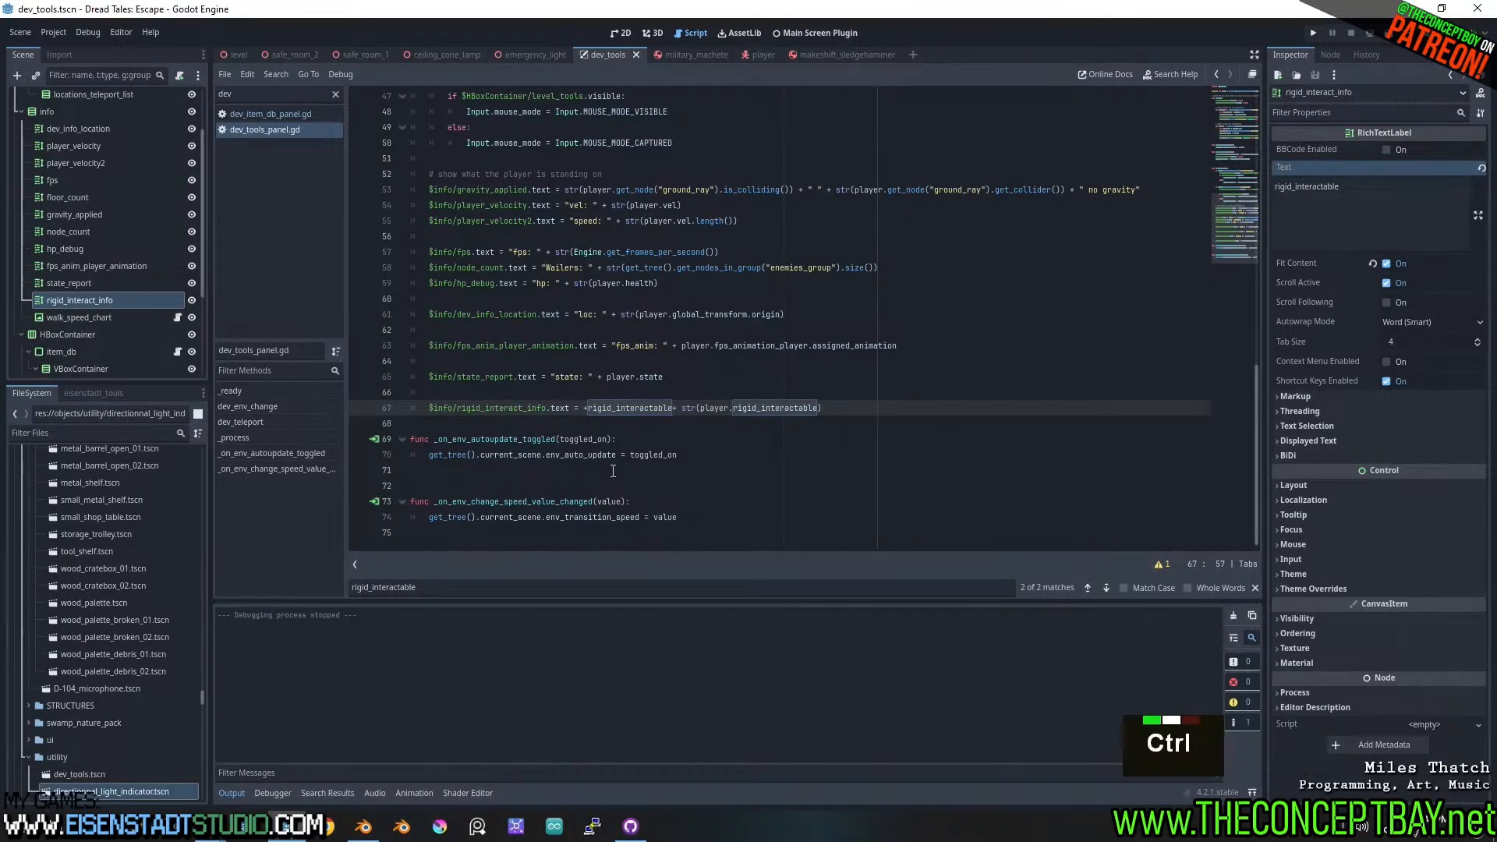
key("ctrl+shift+Left")
type("\"")
key("Right")
key("Right")
key("ctrl+Left")
key("ctrl+Left")
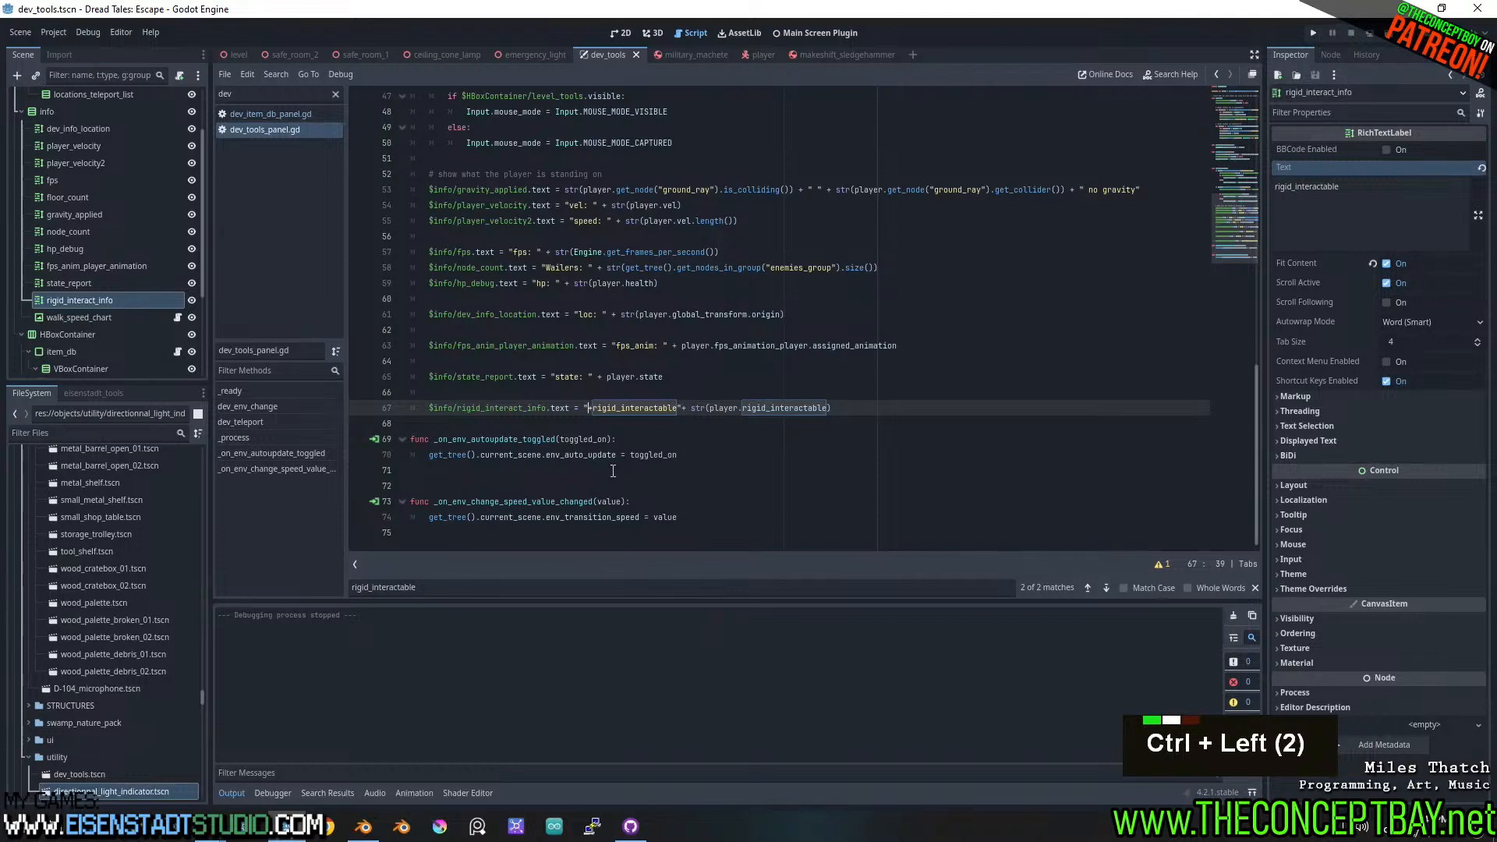
key("BackSpace")
key("ctrl+Right")
type(": \"")
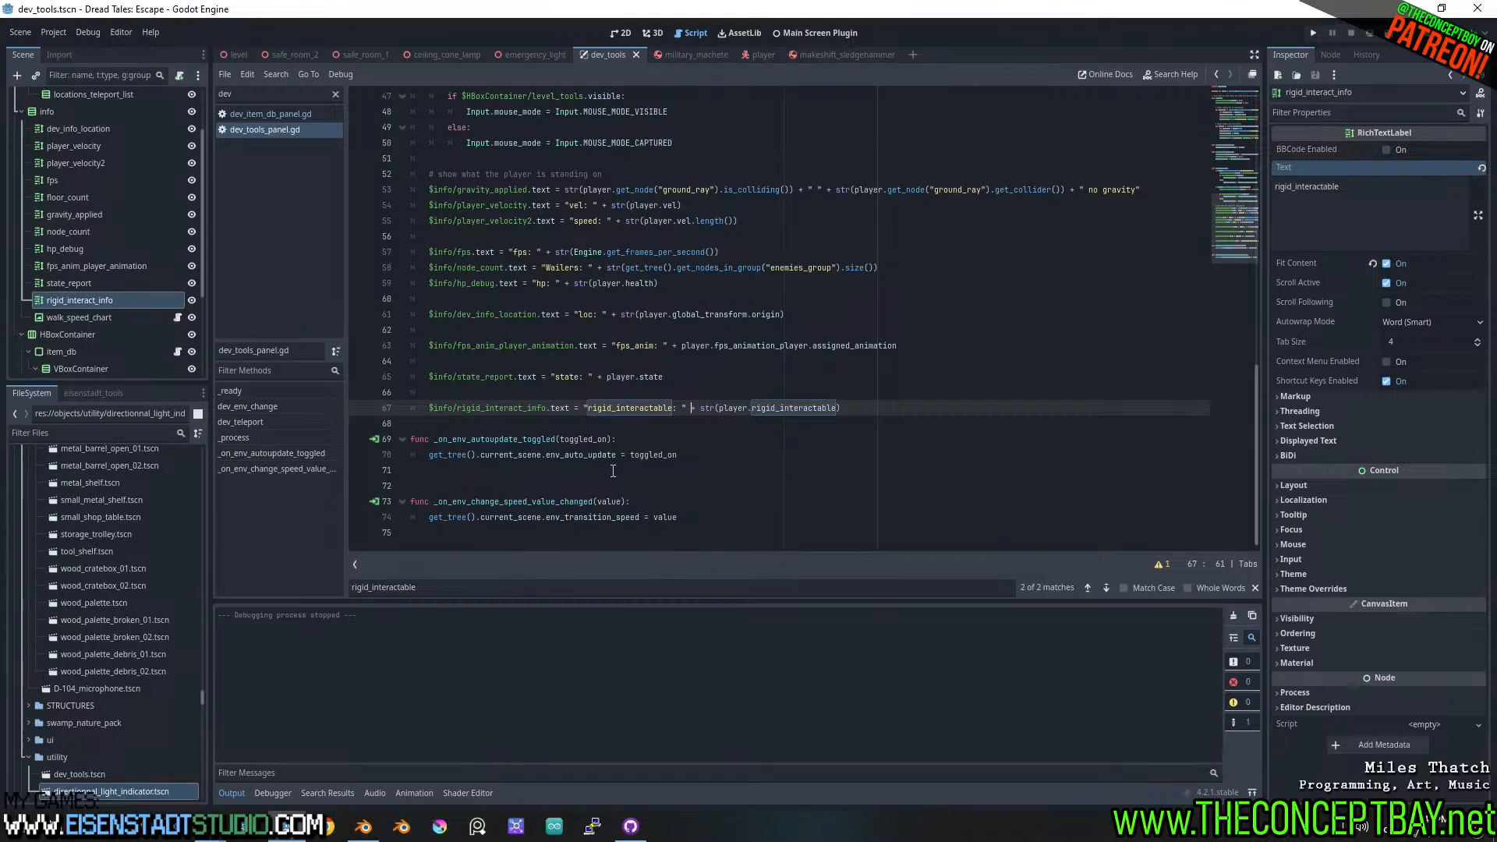
- Run the game, walk up to the lever beside the door to check the rigid_interactable read-out, and close the game
key("ctrl+space")
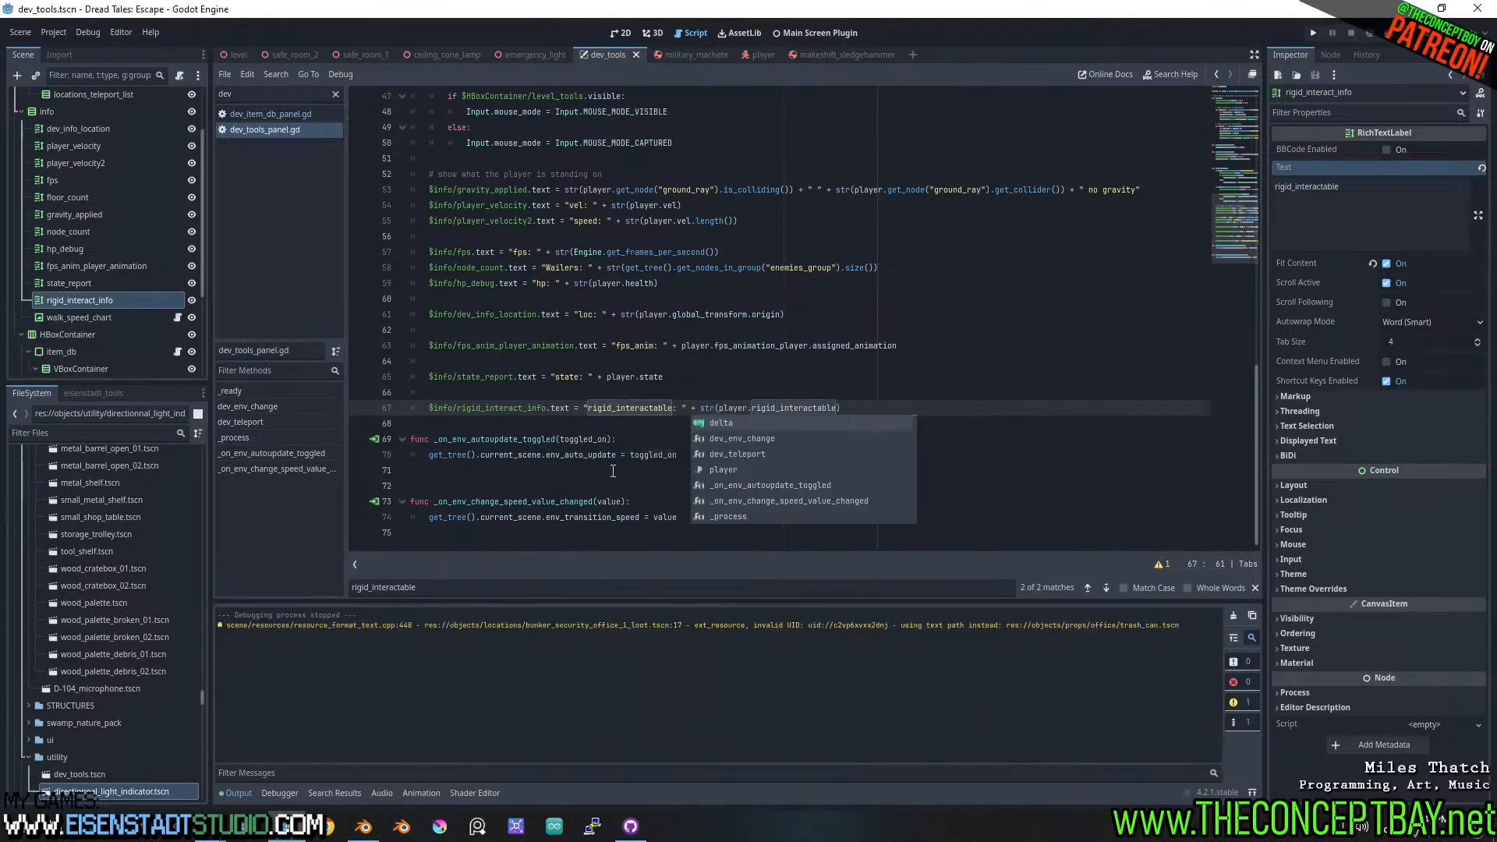
key("F5")
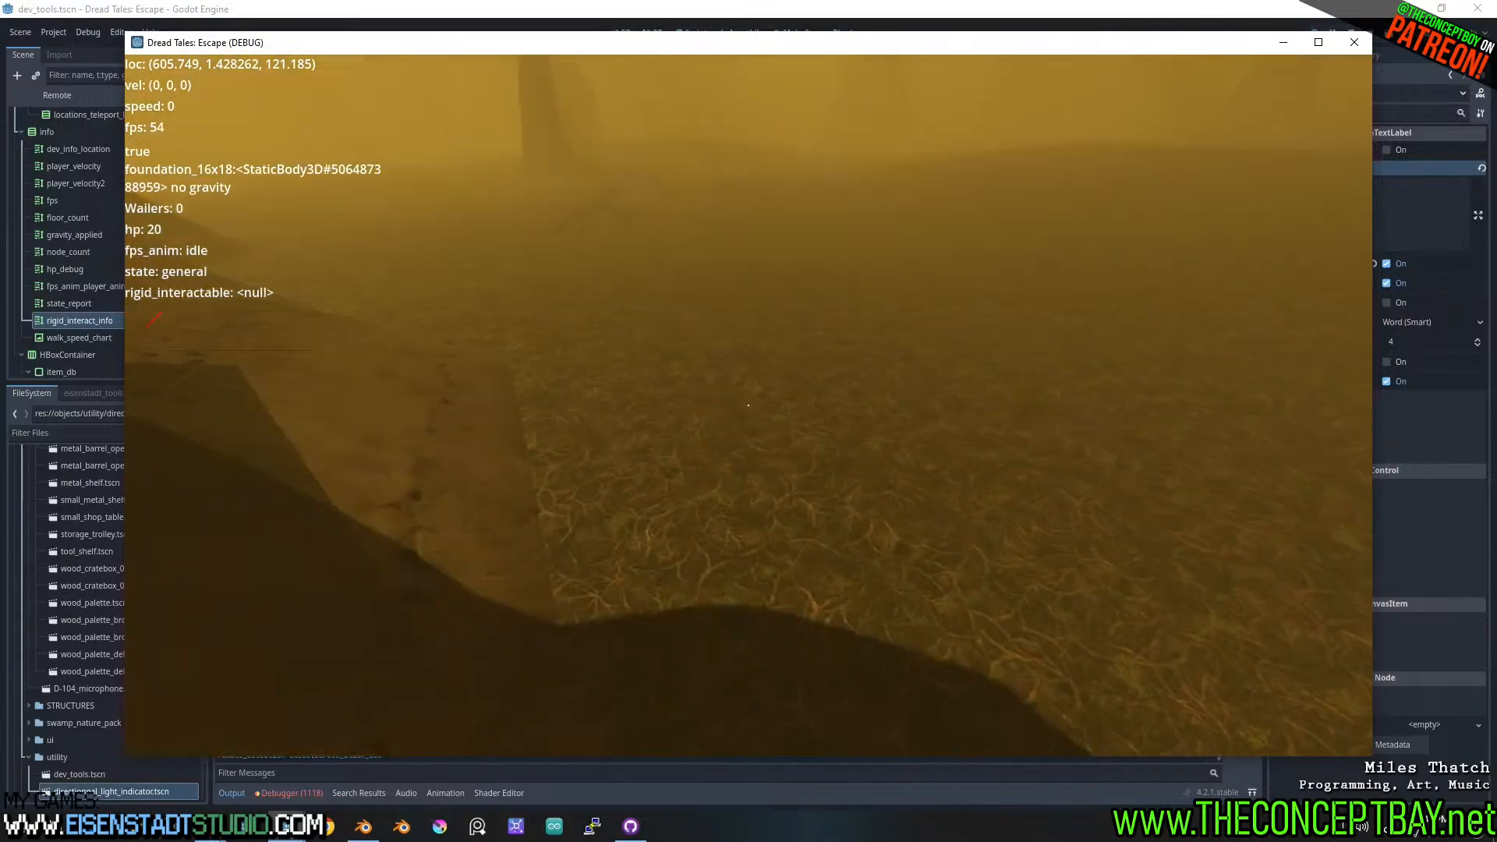
key("d")
key("space")
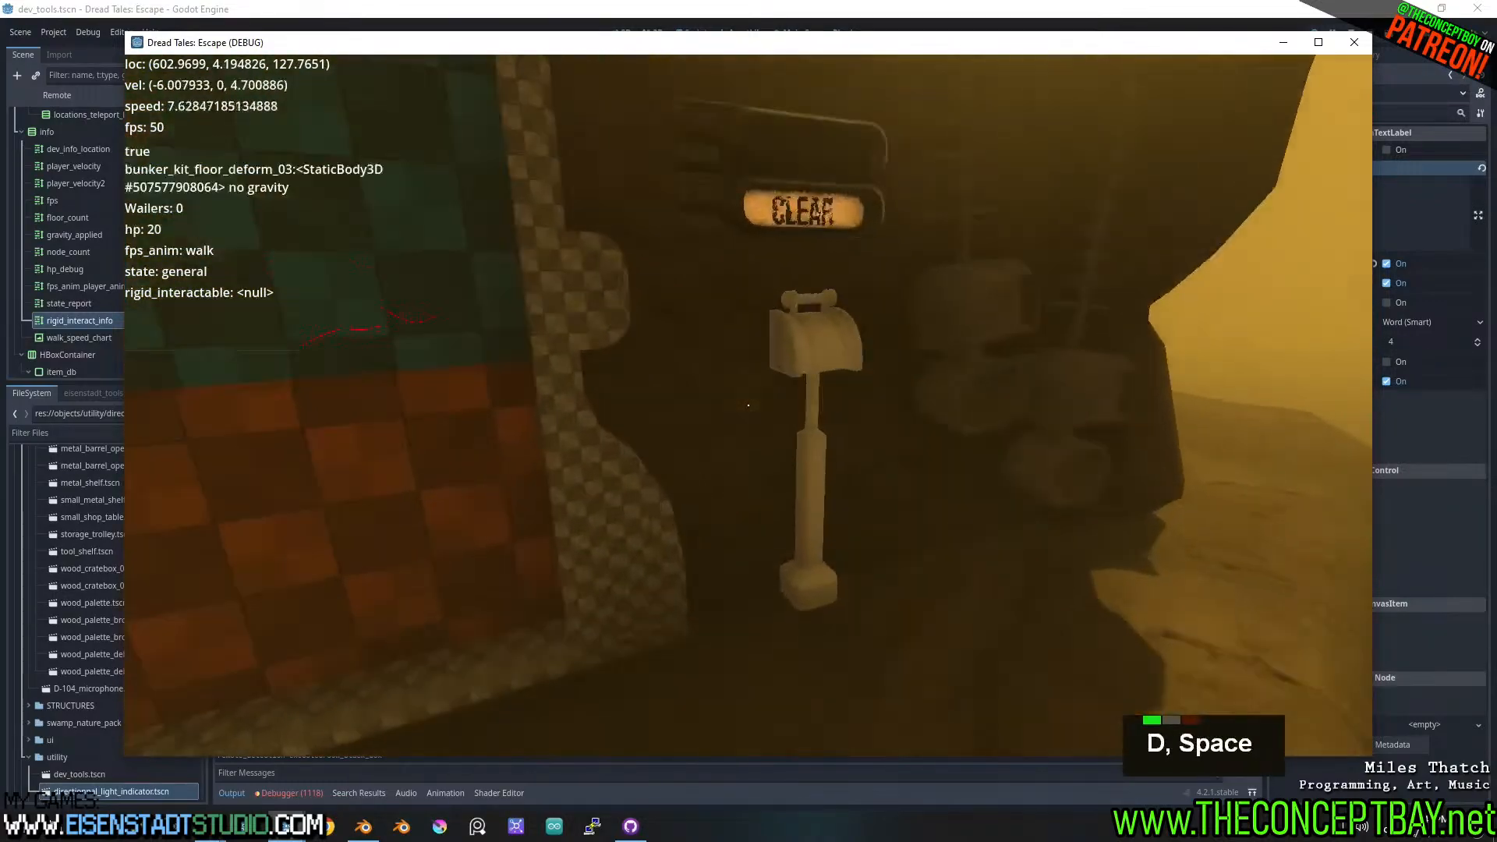
key("w")
key("space")
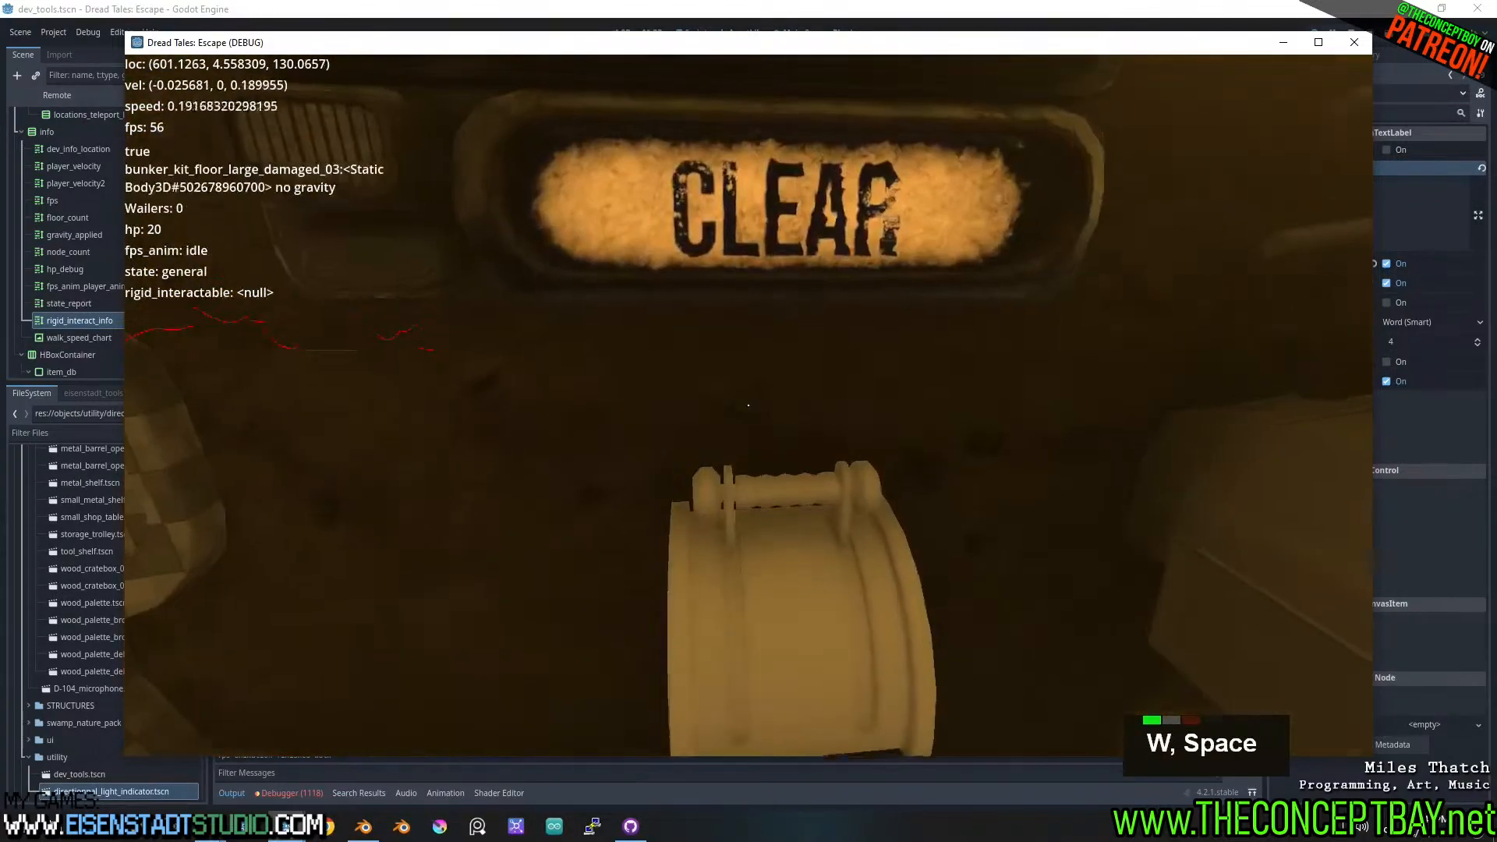
key("s")
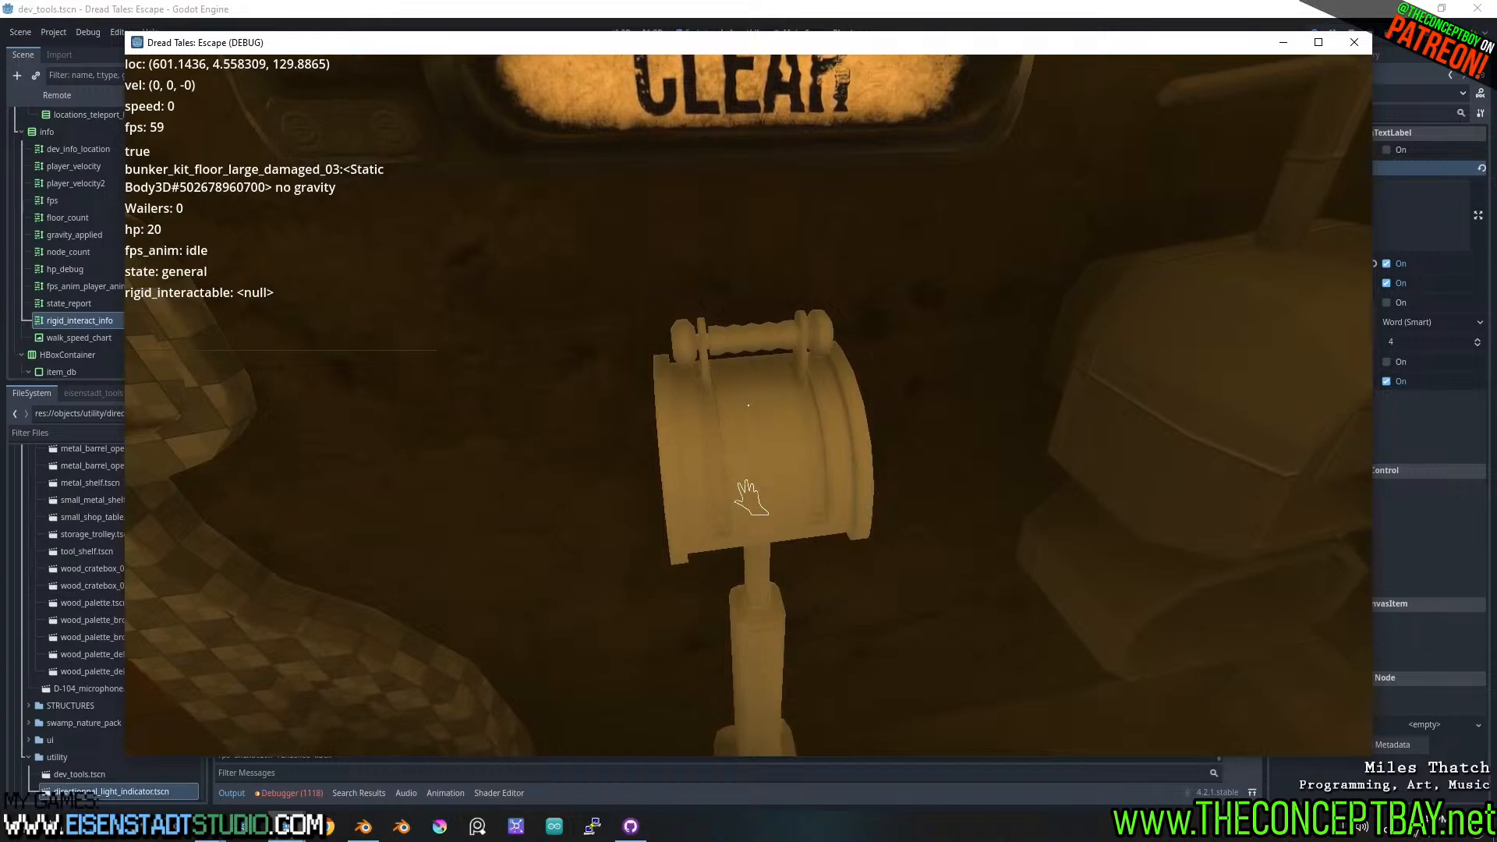
key("alt+F4")
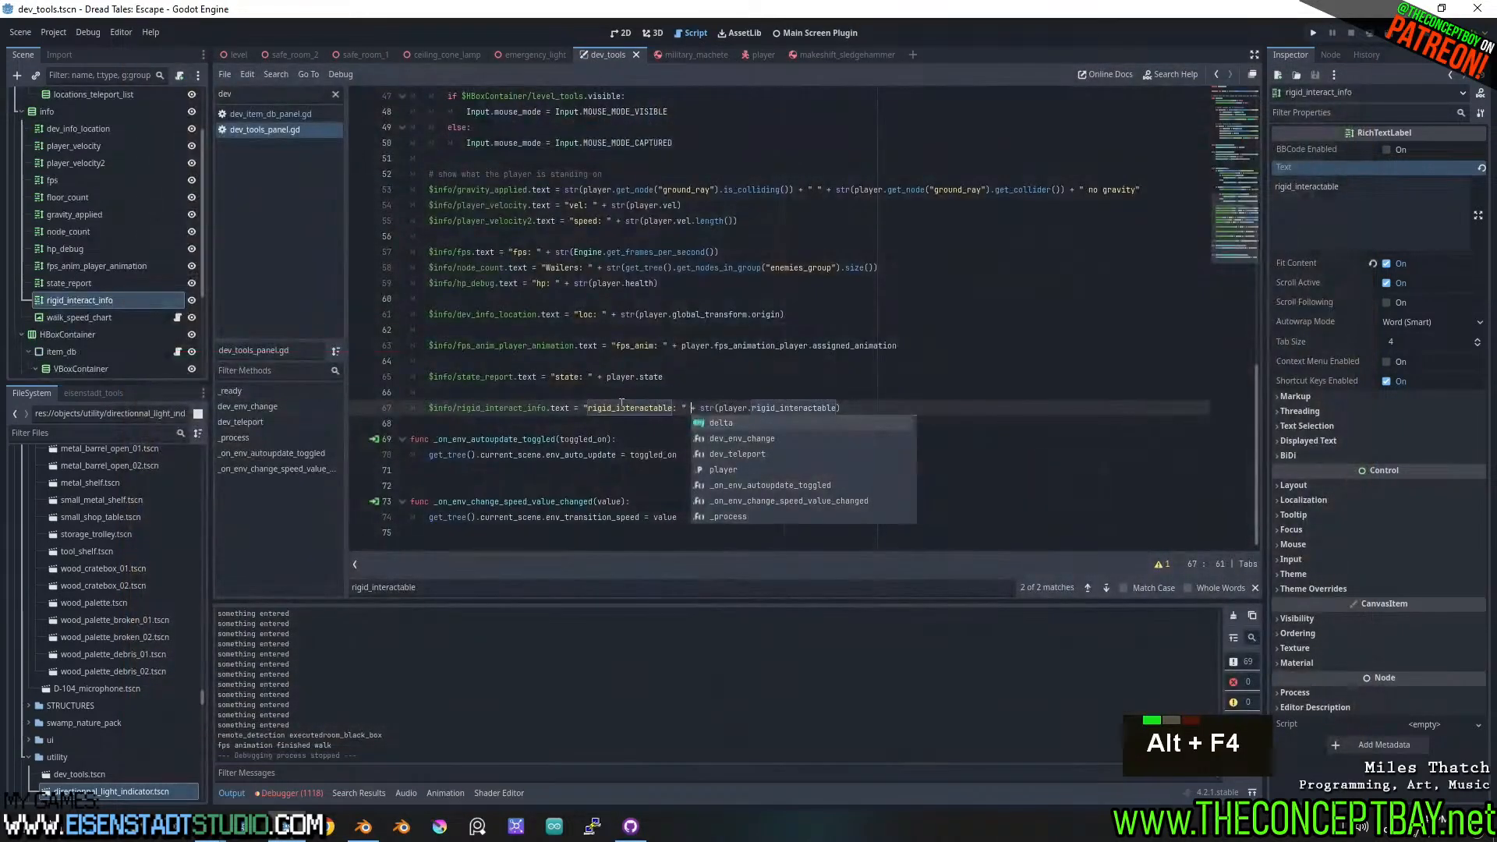
- Copy the name rigid_interactable from the debug line and search the player script for it
double_click(622, 403)
key("ctrl+c")
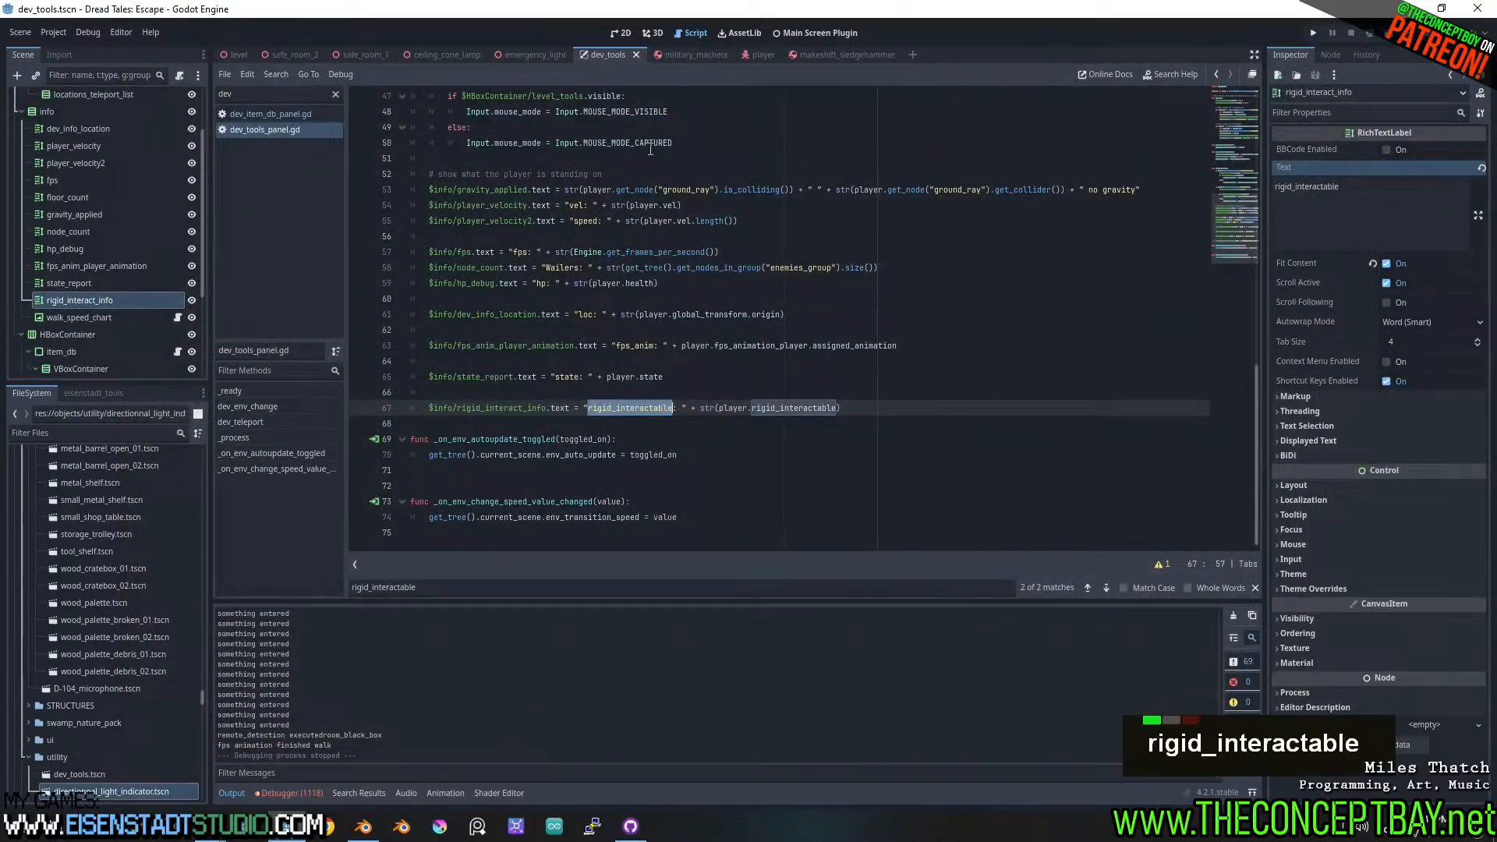
left_click(755, 56)
key("ctrl+f")
key("ctrl+v")
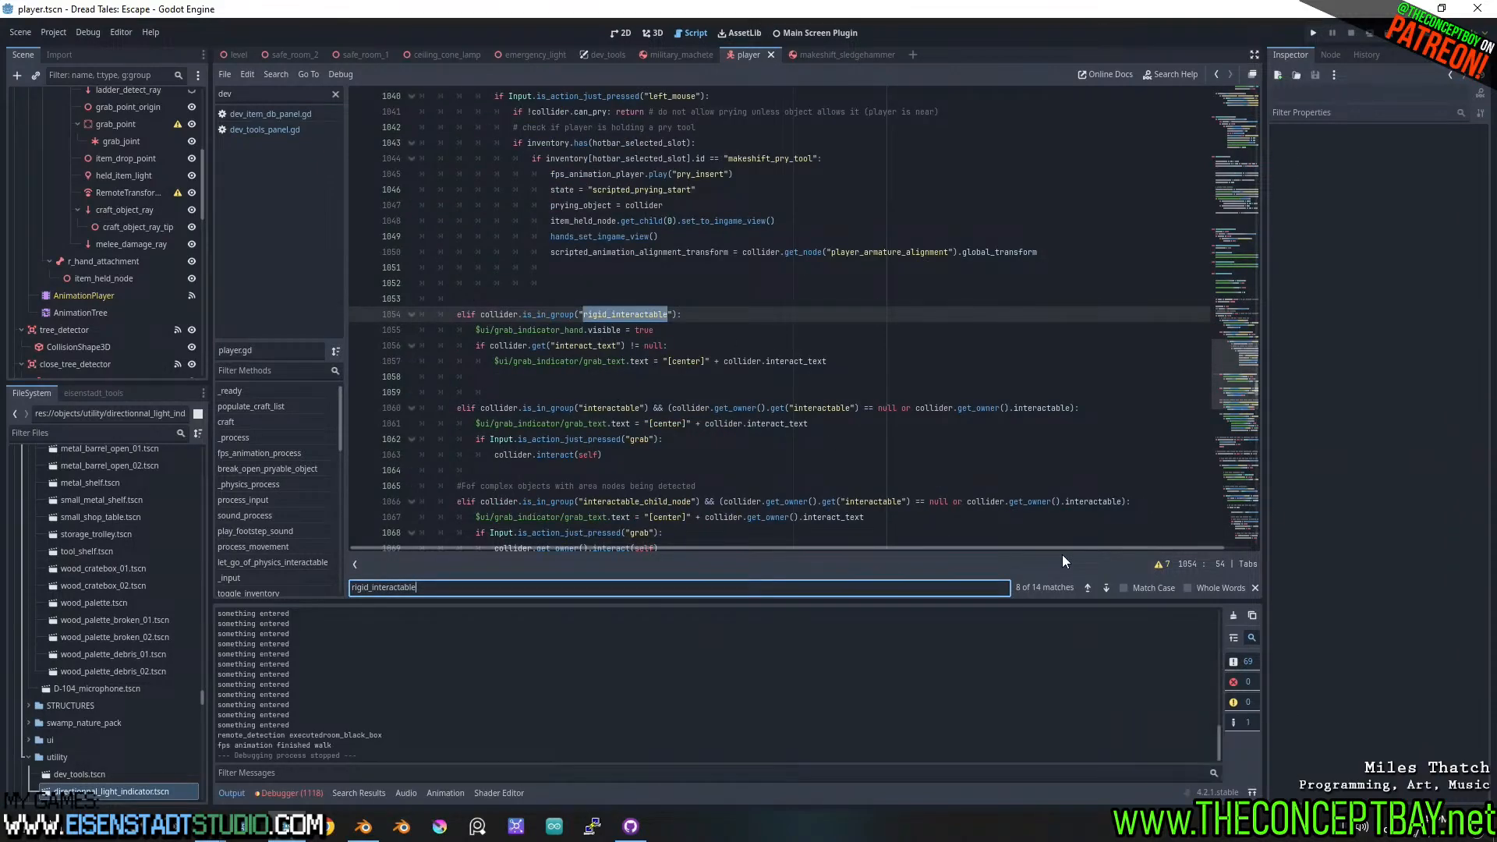
left_click(973, 438)
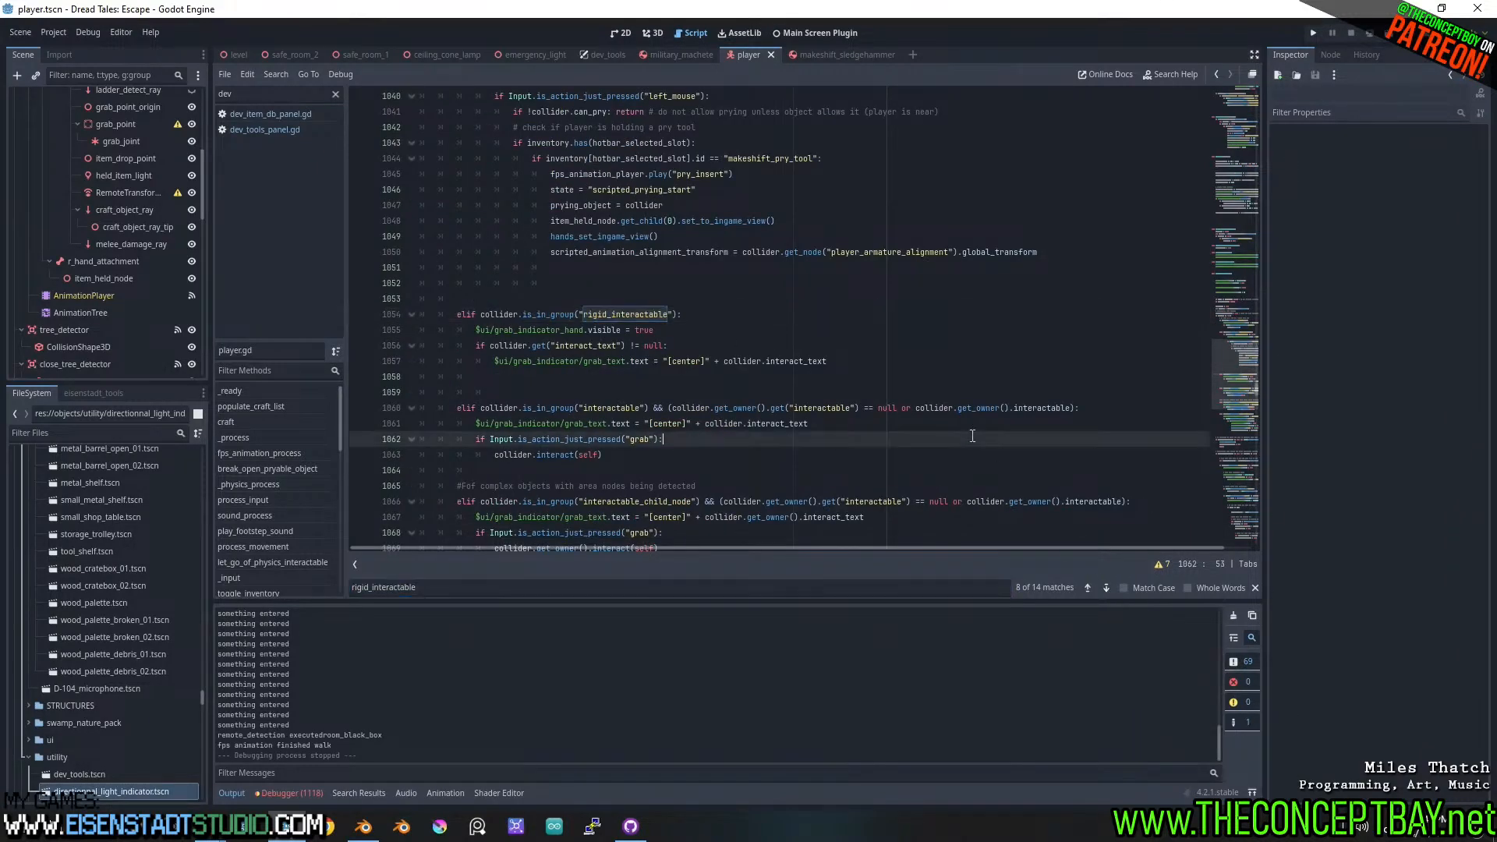
- Run the game again, try grabbing the lever while watching the rigid_interactable read-out, and close the game
key("F5")
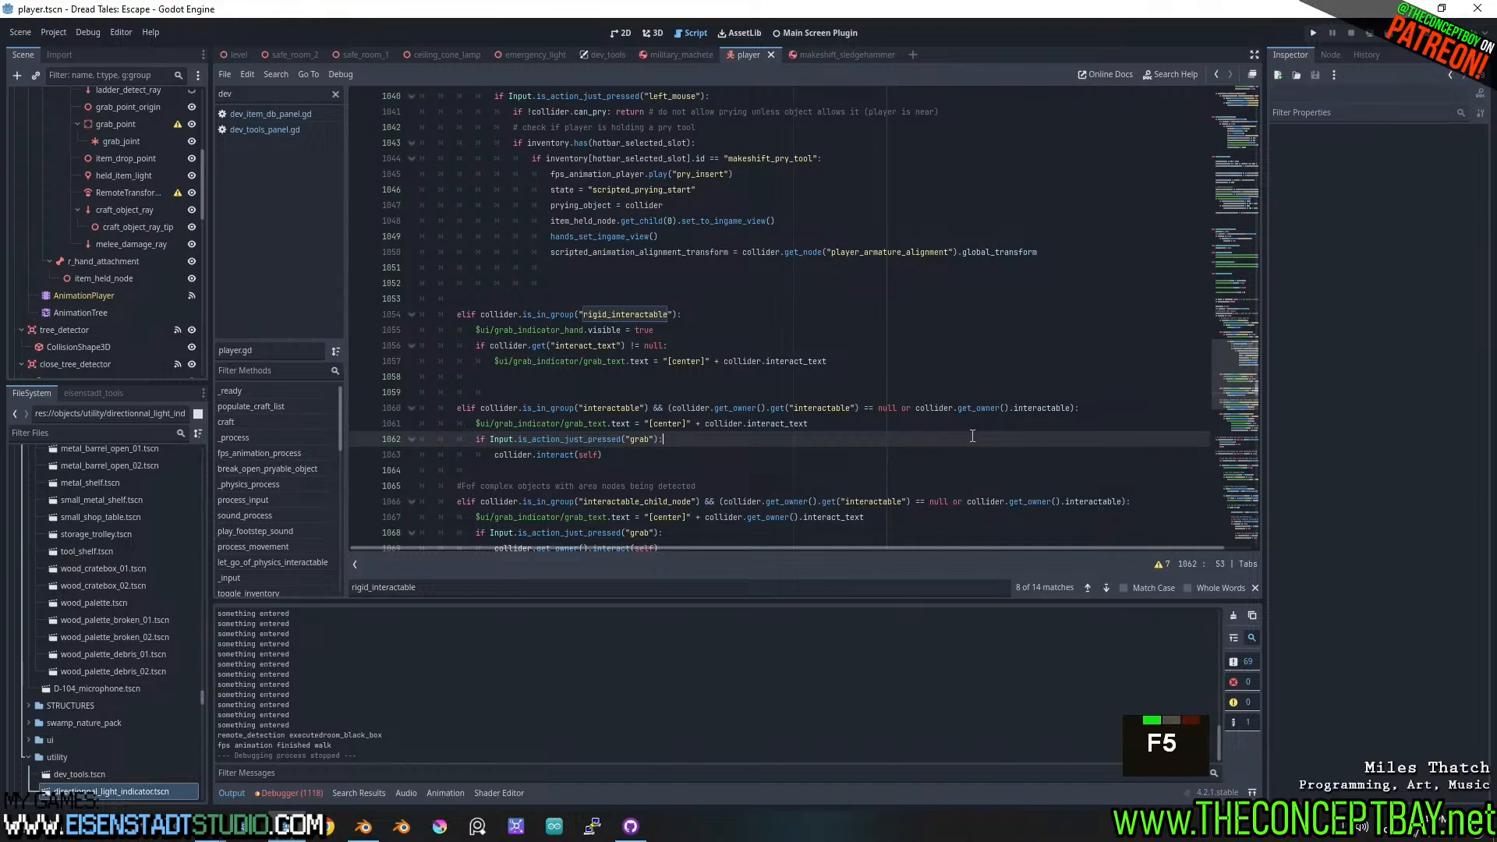
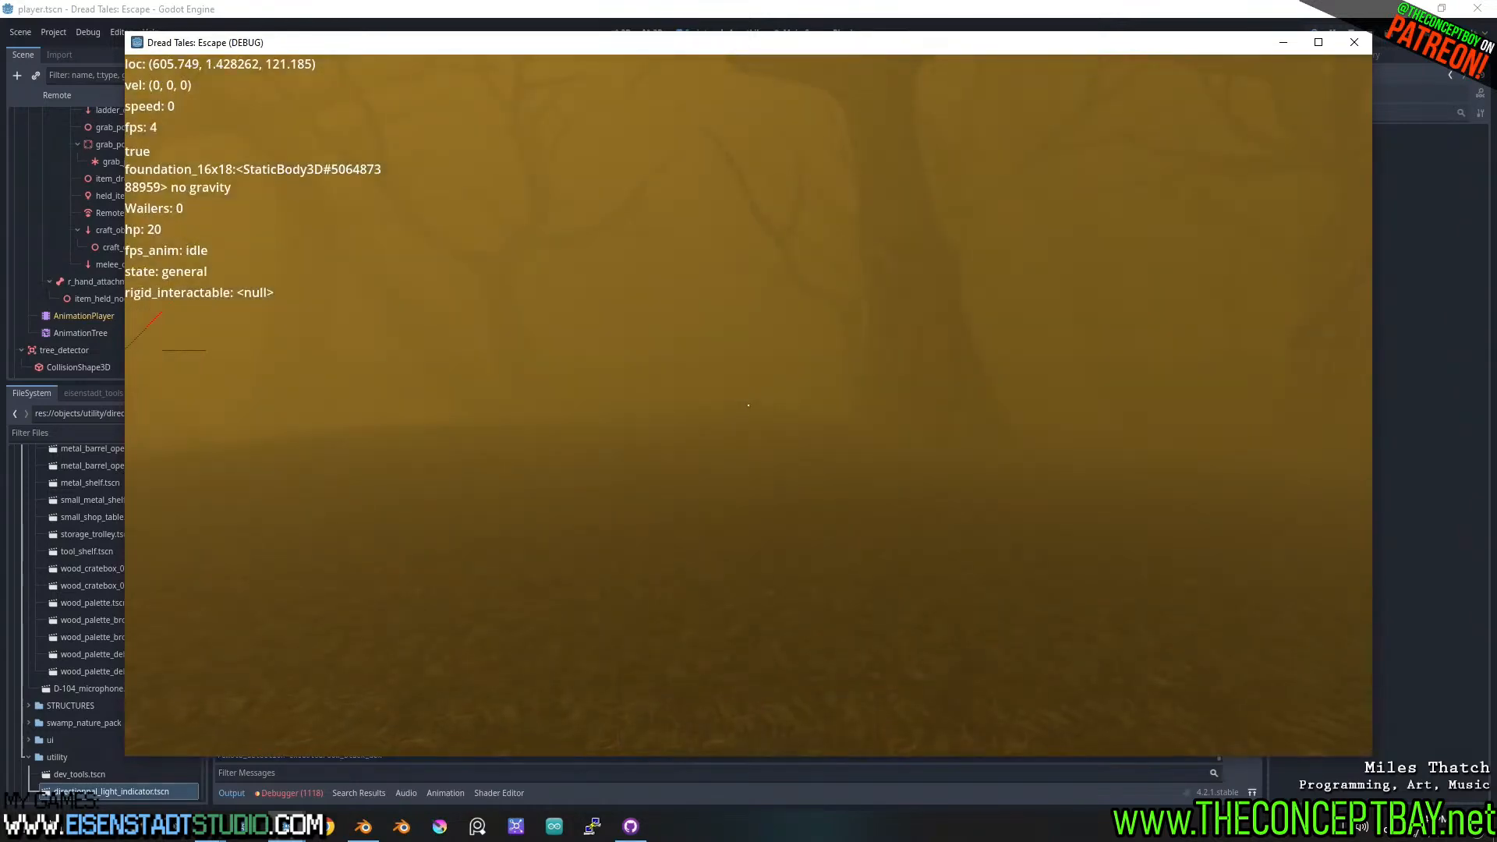
key("shift+space")
key("shift+d")
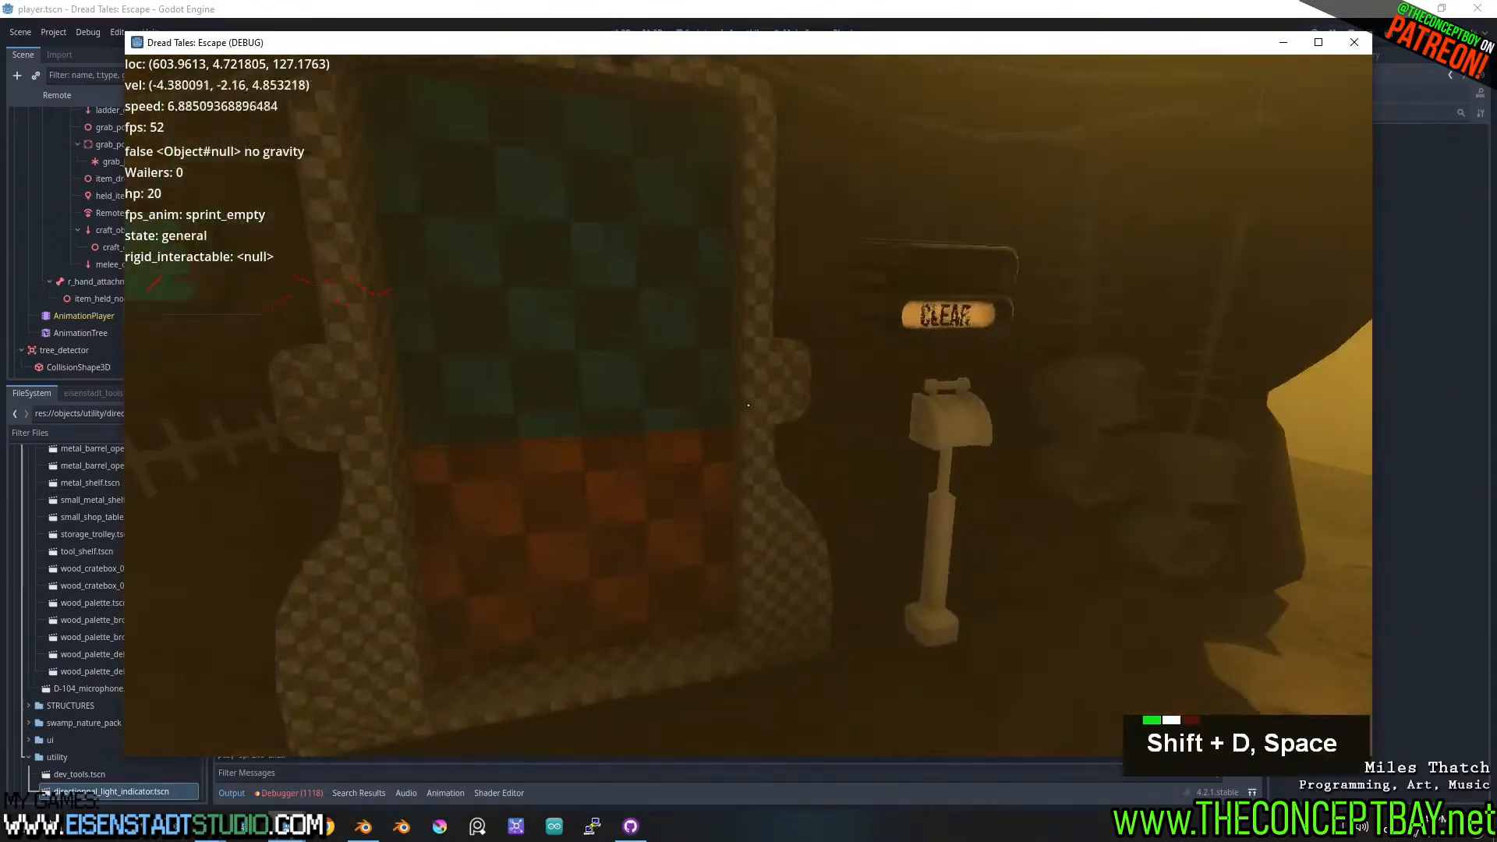
key("w")
left_click(749, 405)
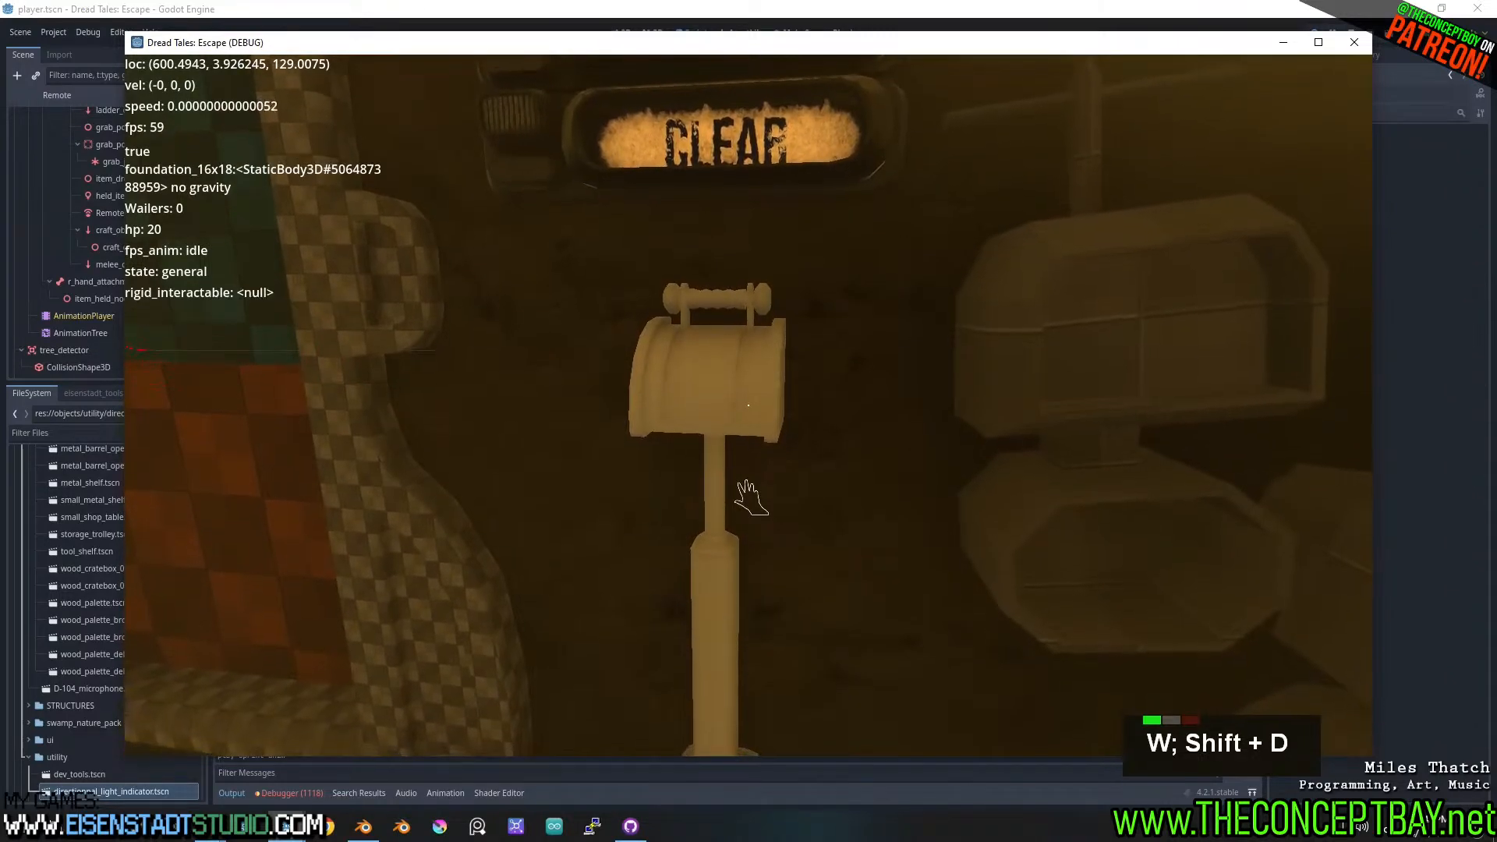
key("alt+F4")
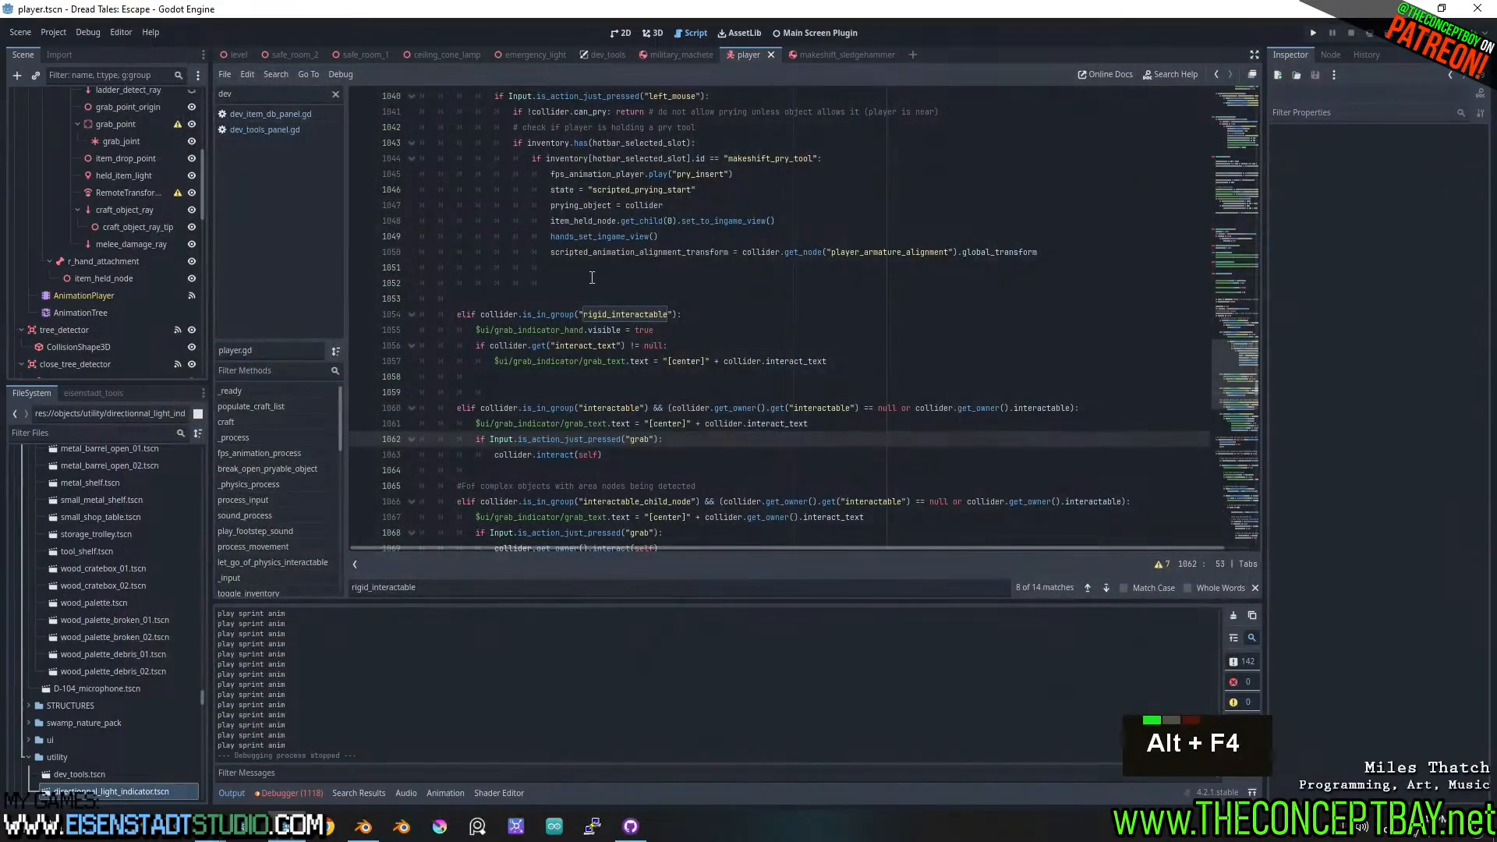
- Clear the script list filter and start a new var declaration directly above the rigid_interactable variable in the player script
left_click_drag(1238, 369, 1238, 105)
scroll(841, 196, "down", 4)
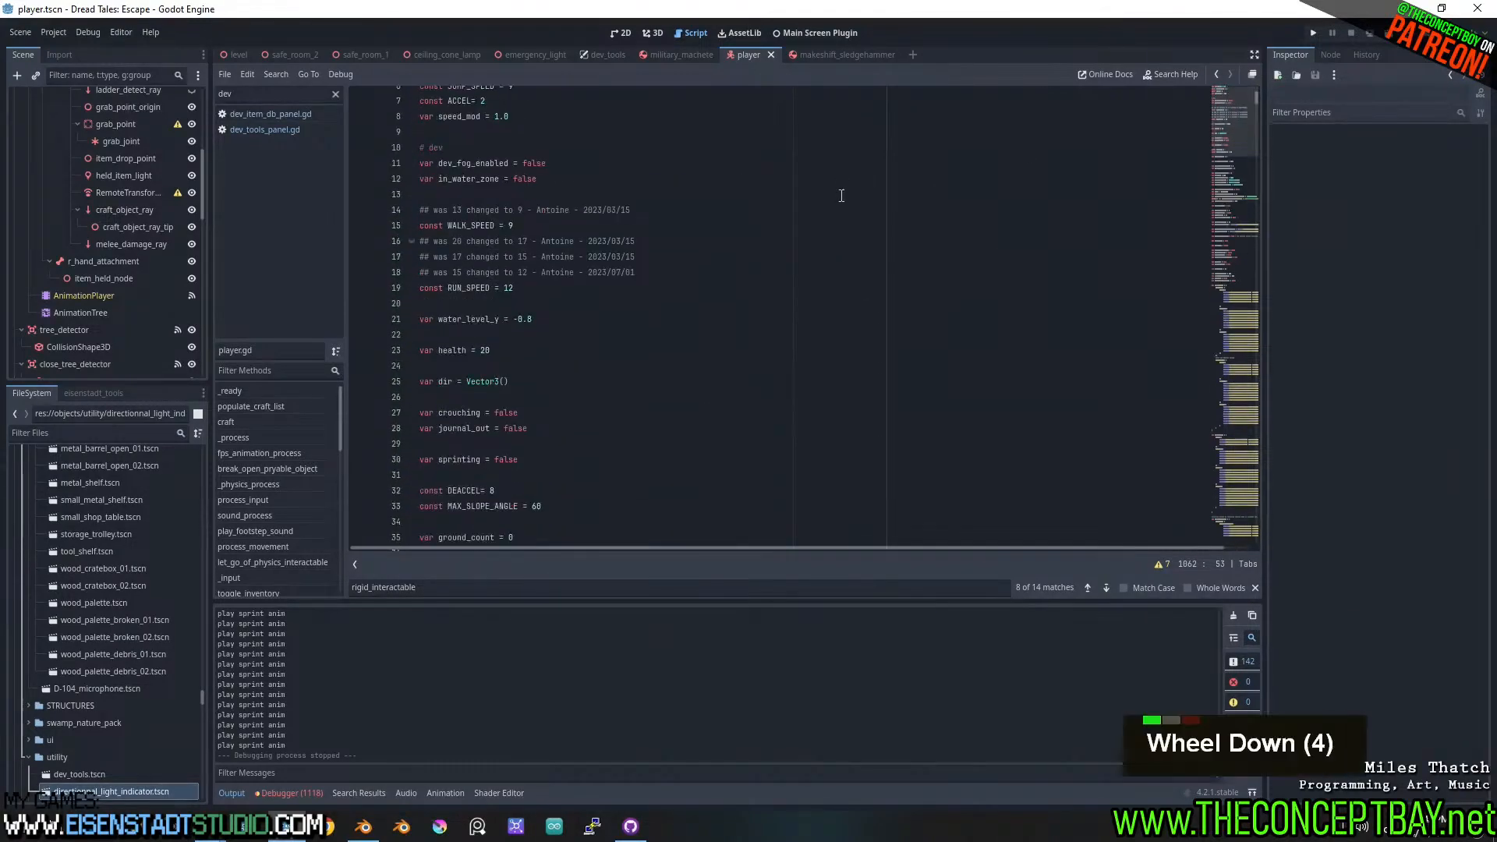
scroll(826, 203, "down", 2)
left_click(335, 94)
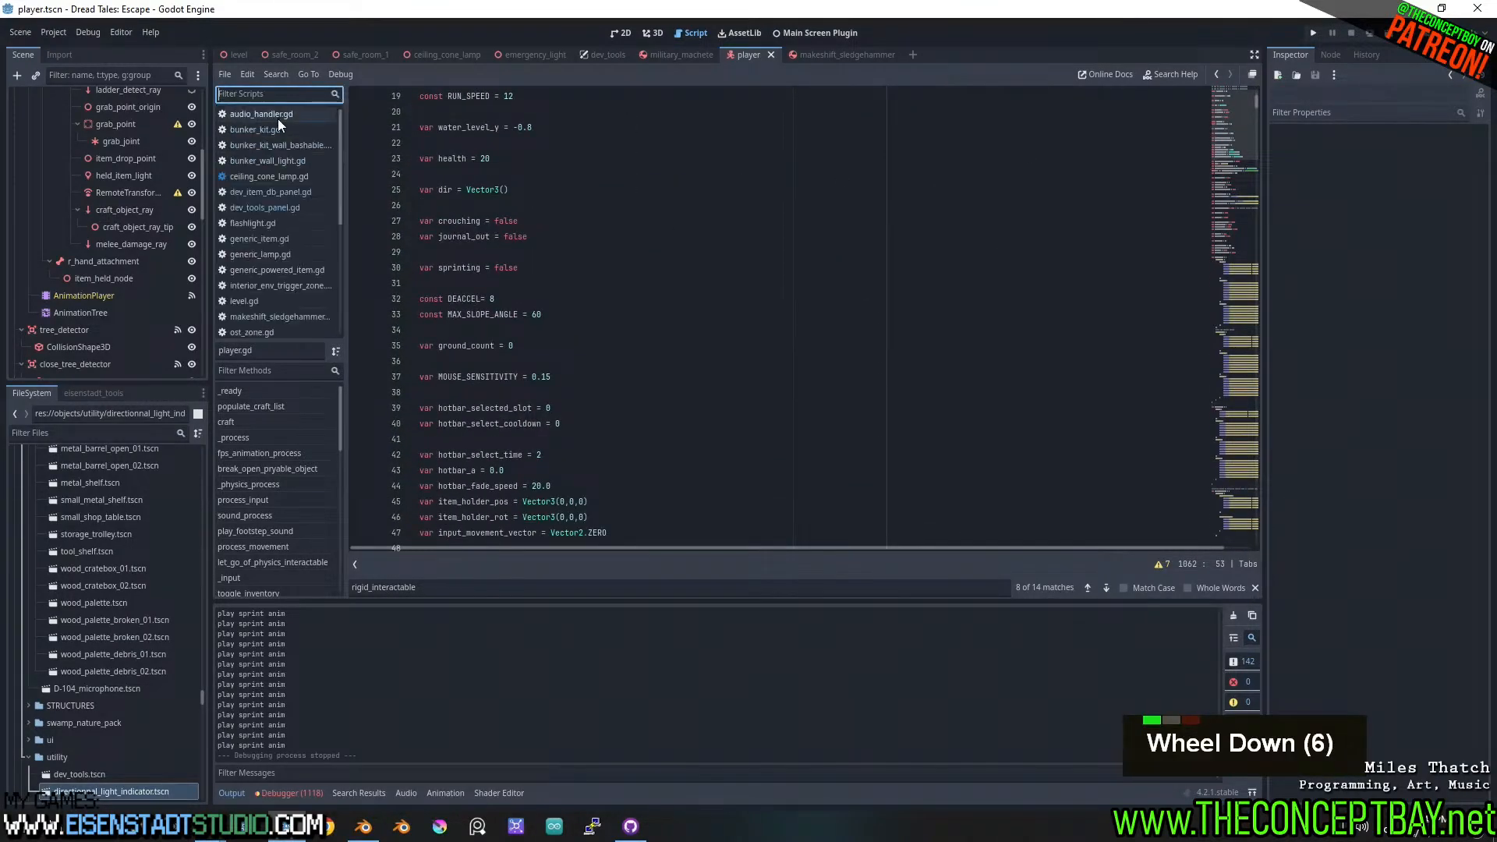
scroll(274, 301, "down", 2)
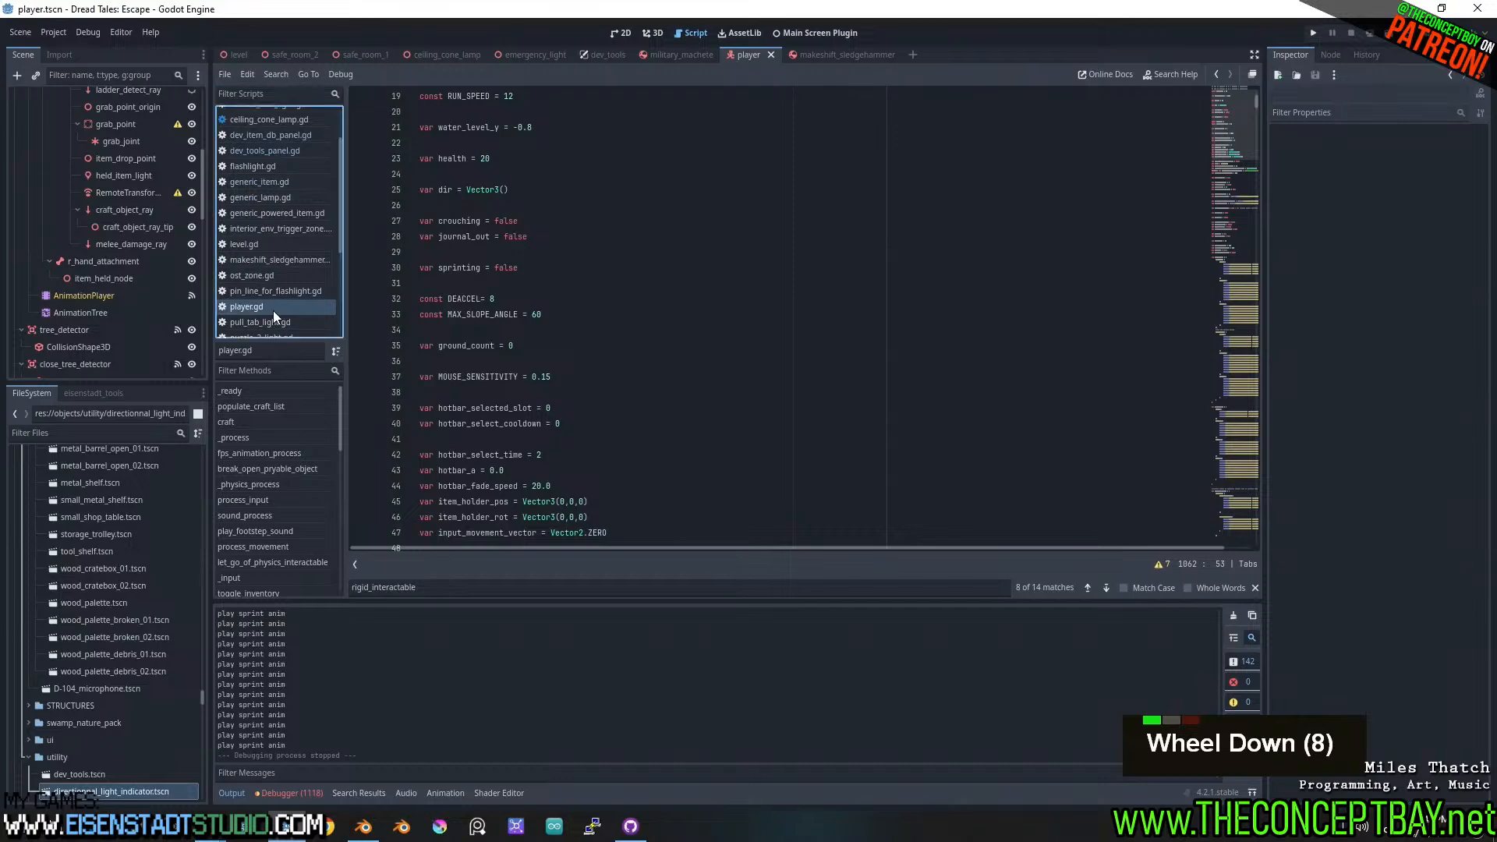
scroll(655, 336, "down", 10)
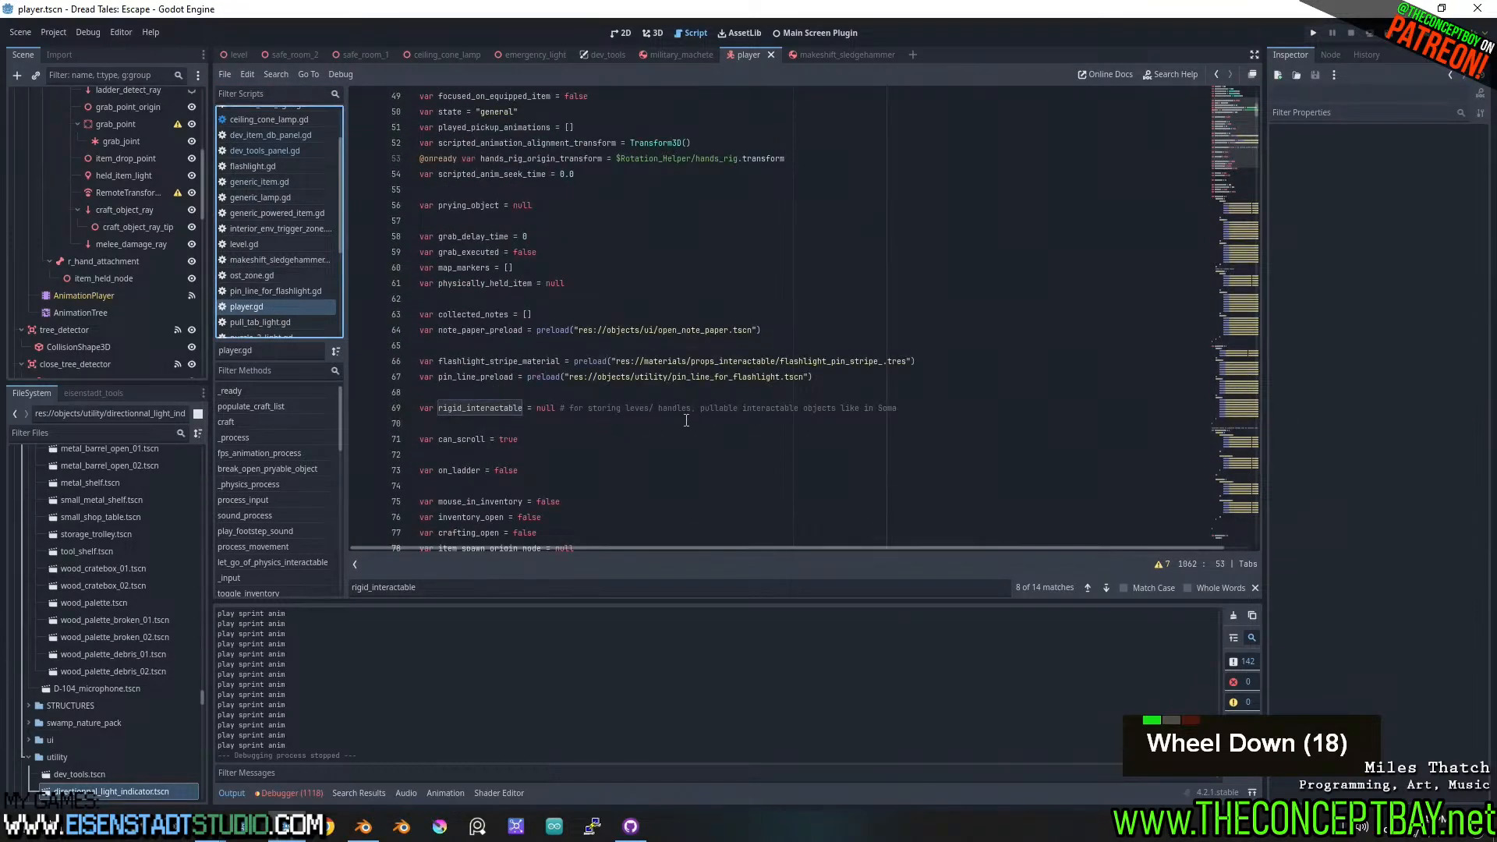
left_click(949, 409)
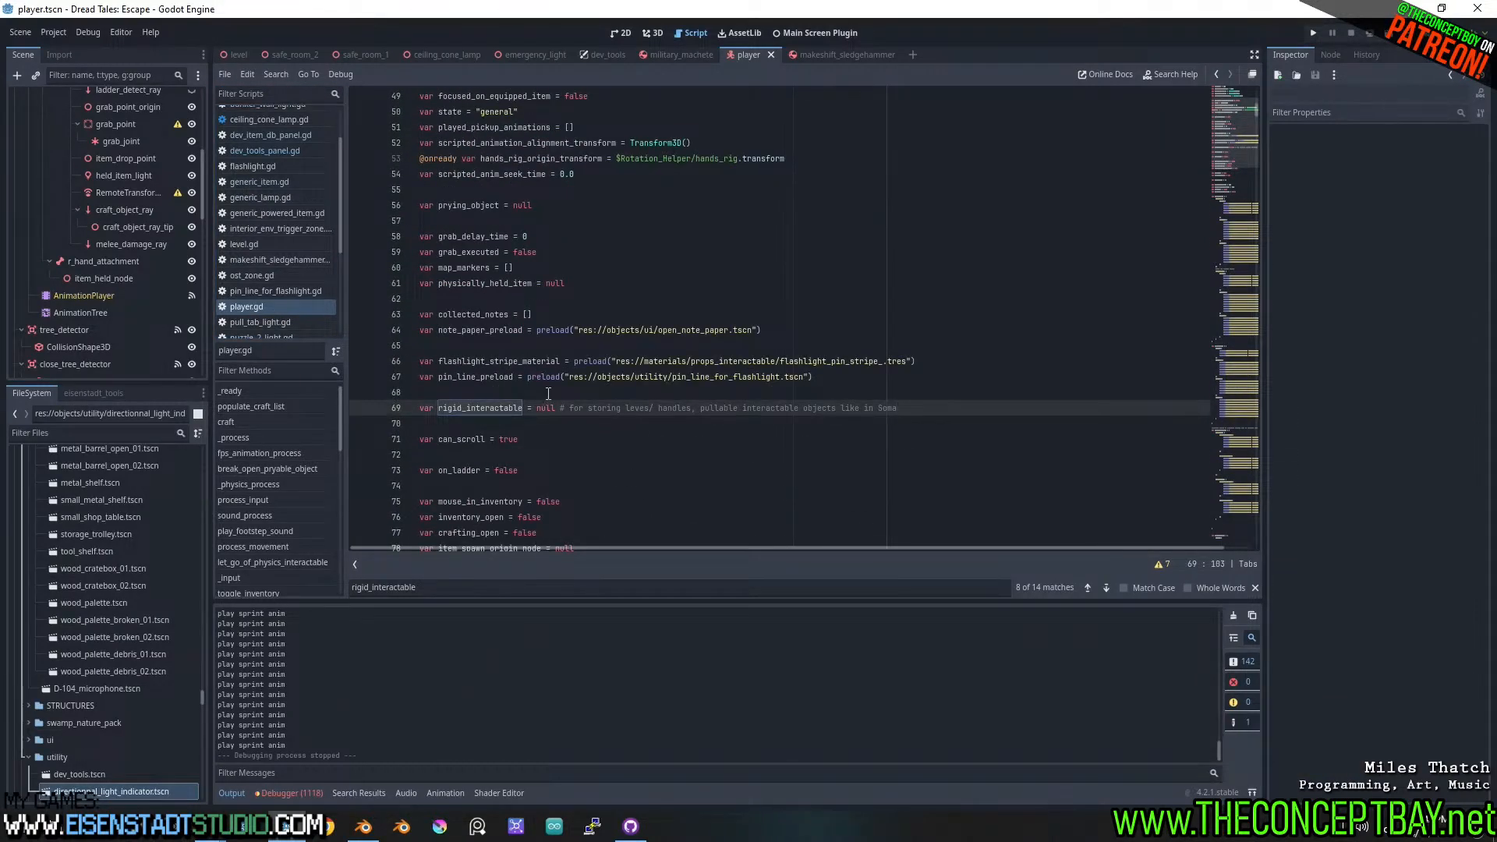
key("ctrl+shift+Return")
type("var")
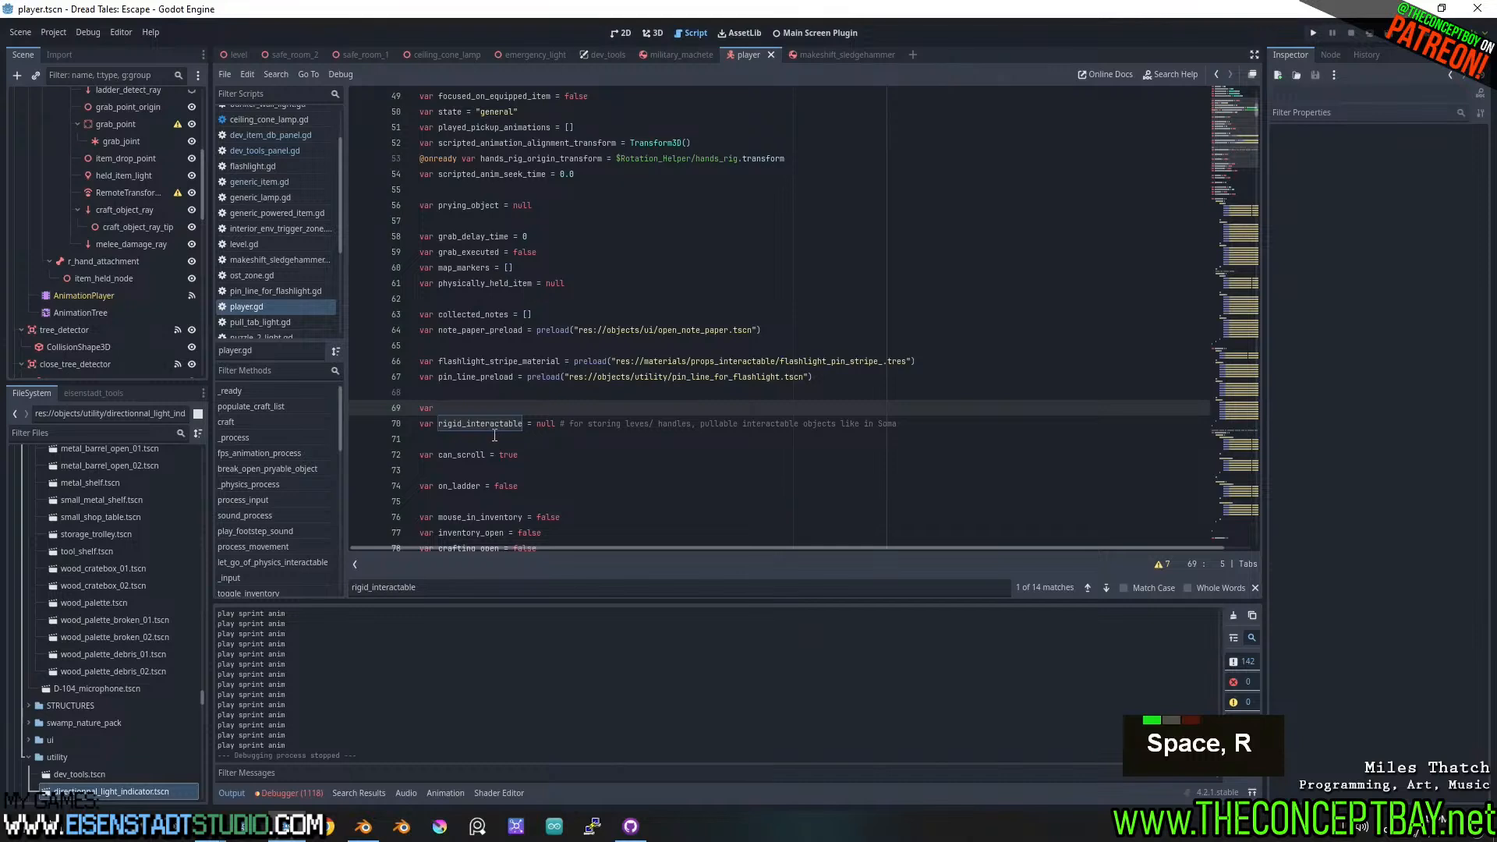
- Replace every occurrence of rigid_interactable in the player script with engaged_rigid_interactable
double_click(499, 429)
key("ctrl+c")
key("ctrl+r")
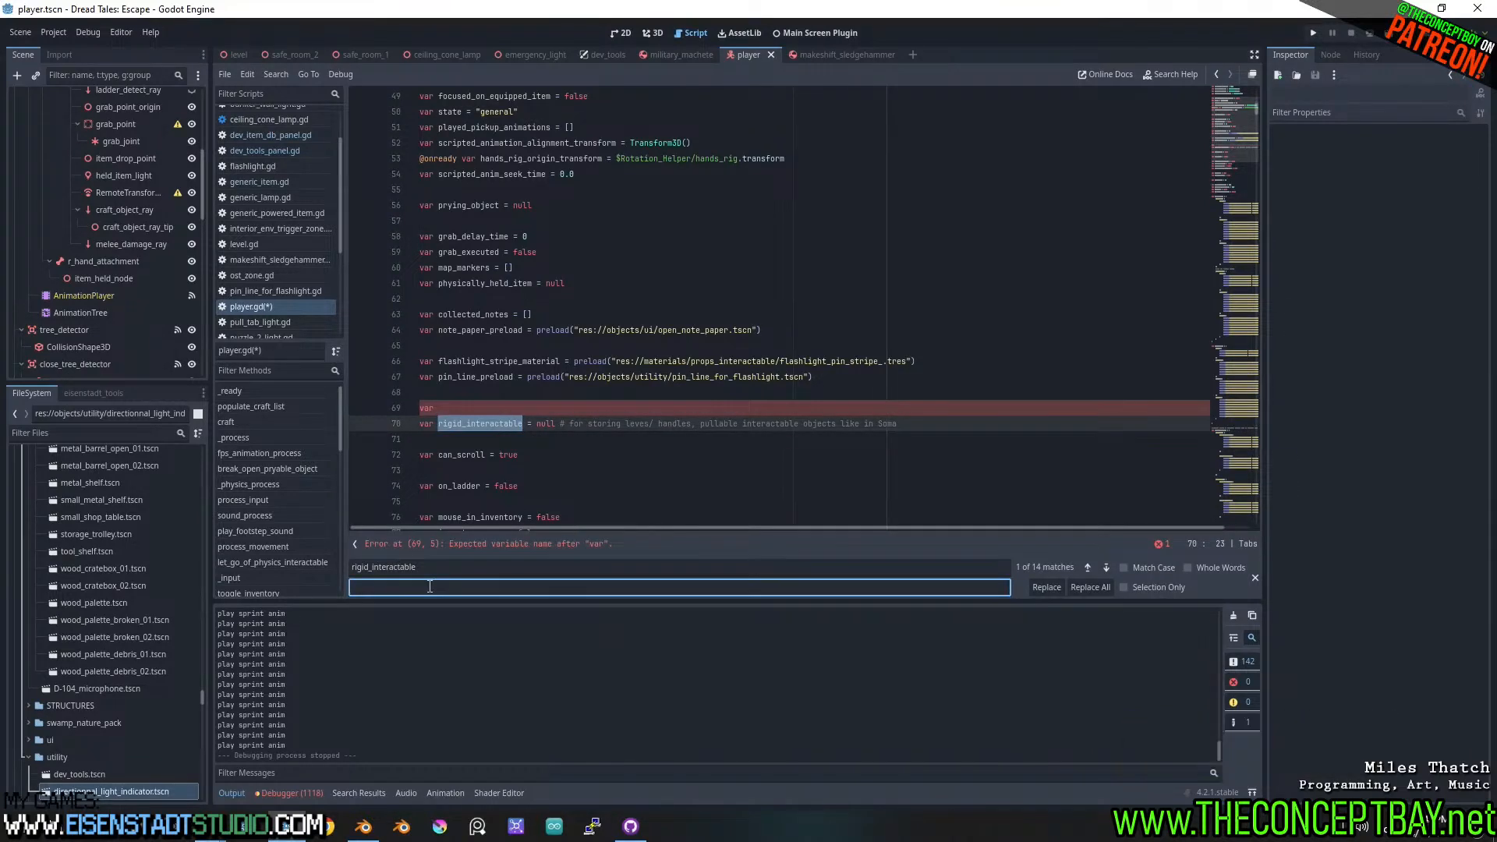
type("engaged+")
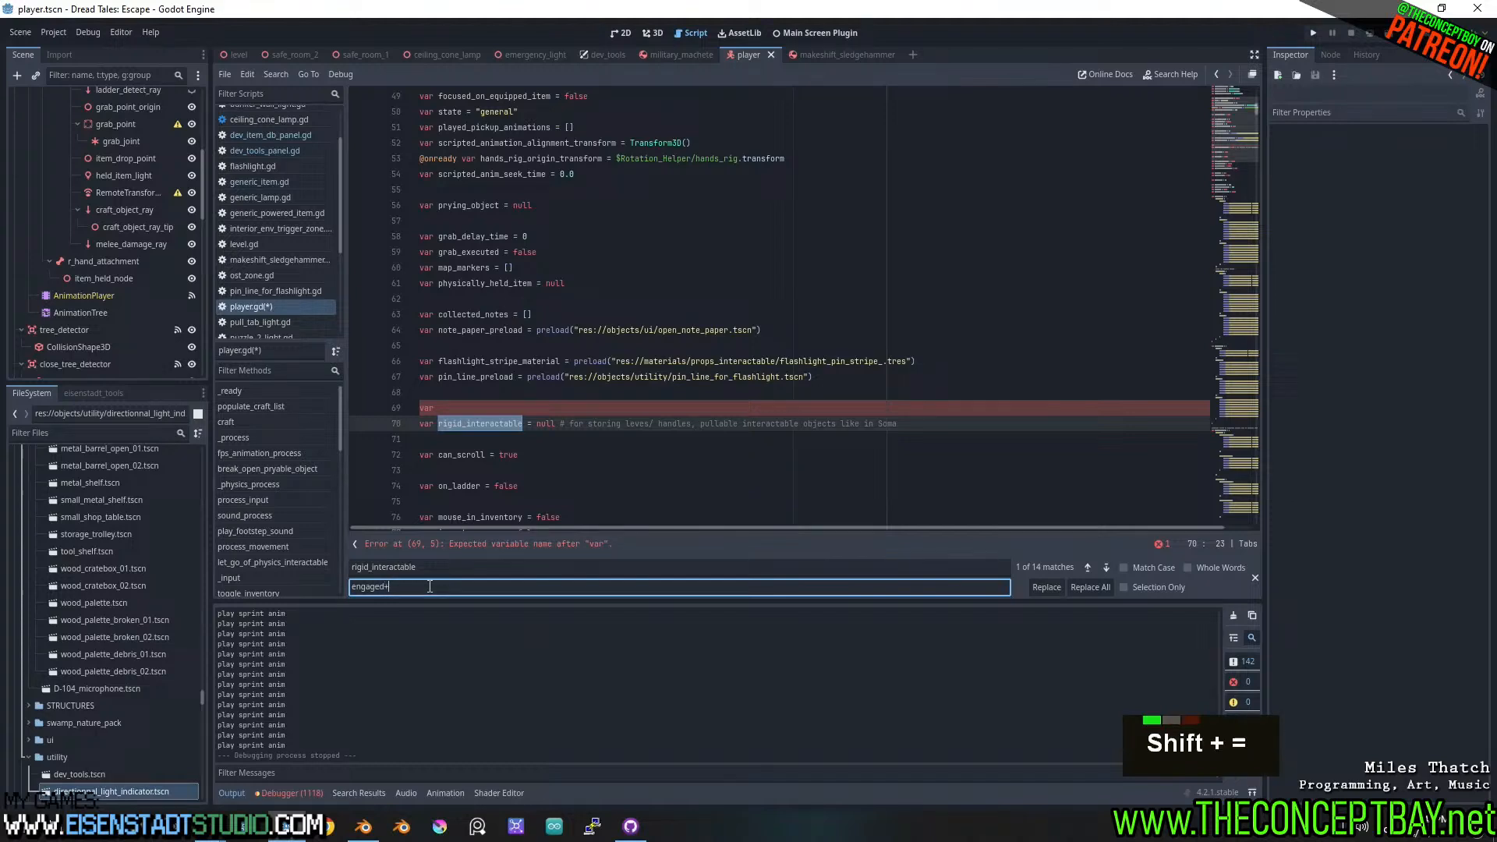
key("BackSpace")
type("_rigid_i")
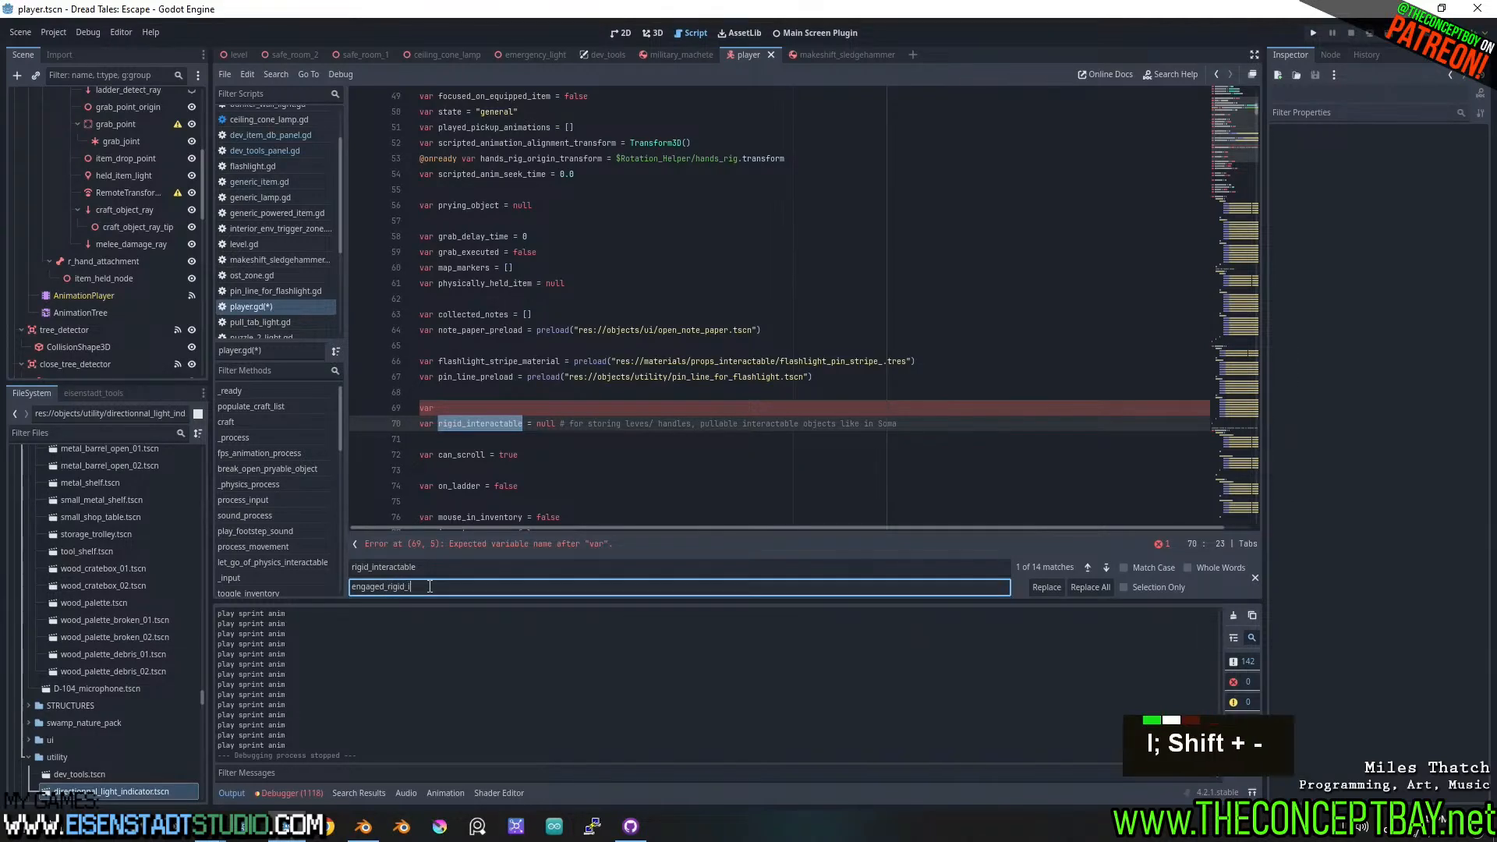
type("nteractable")
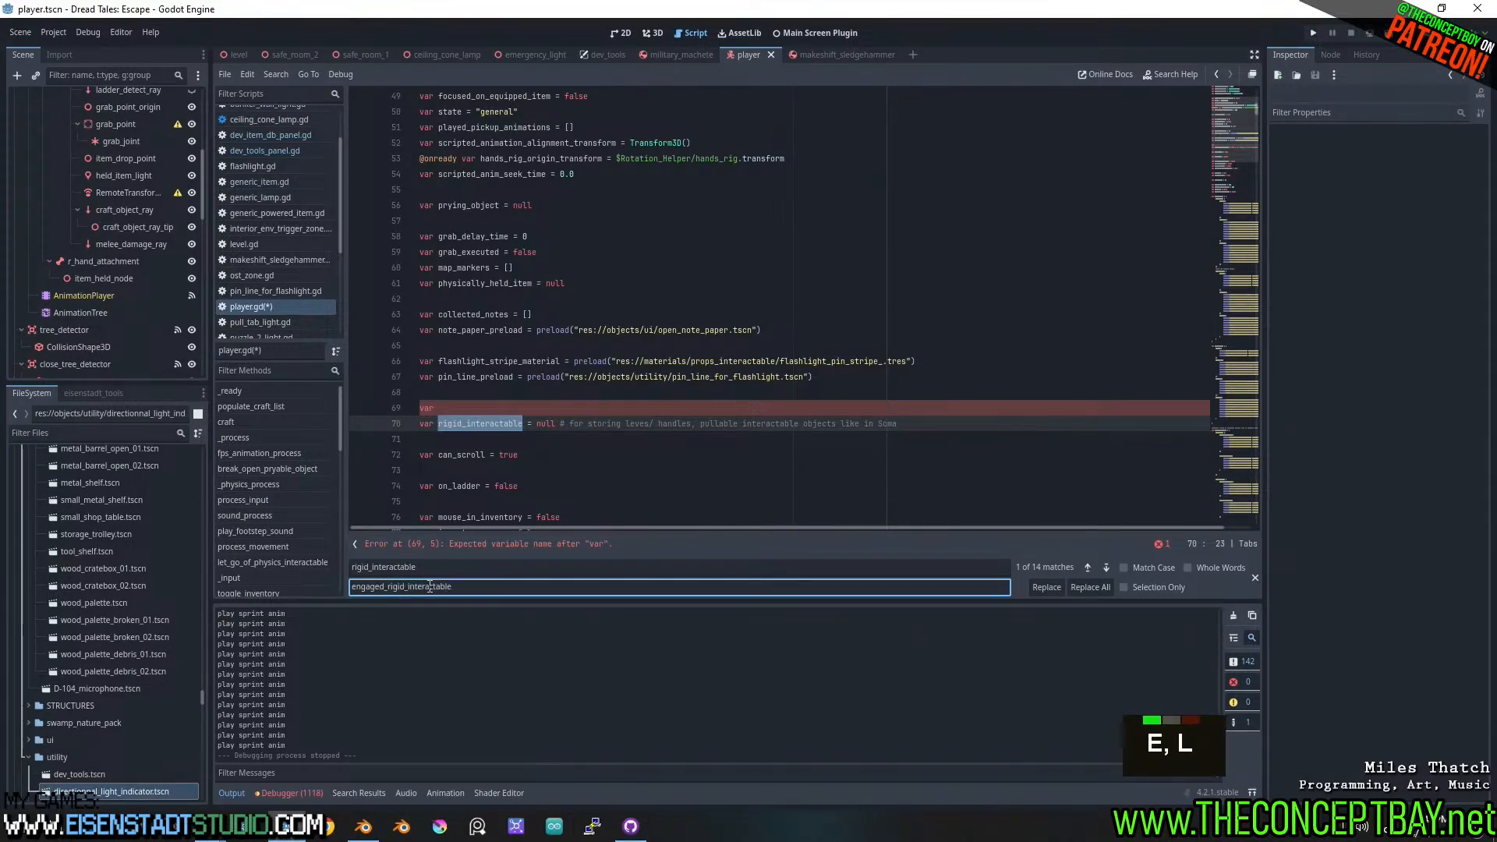
left_click(1088, 587)
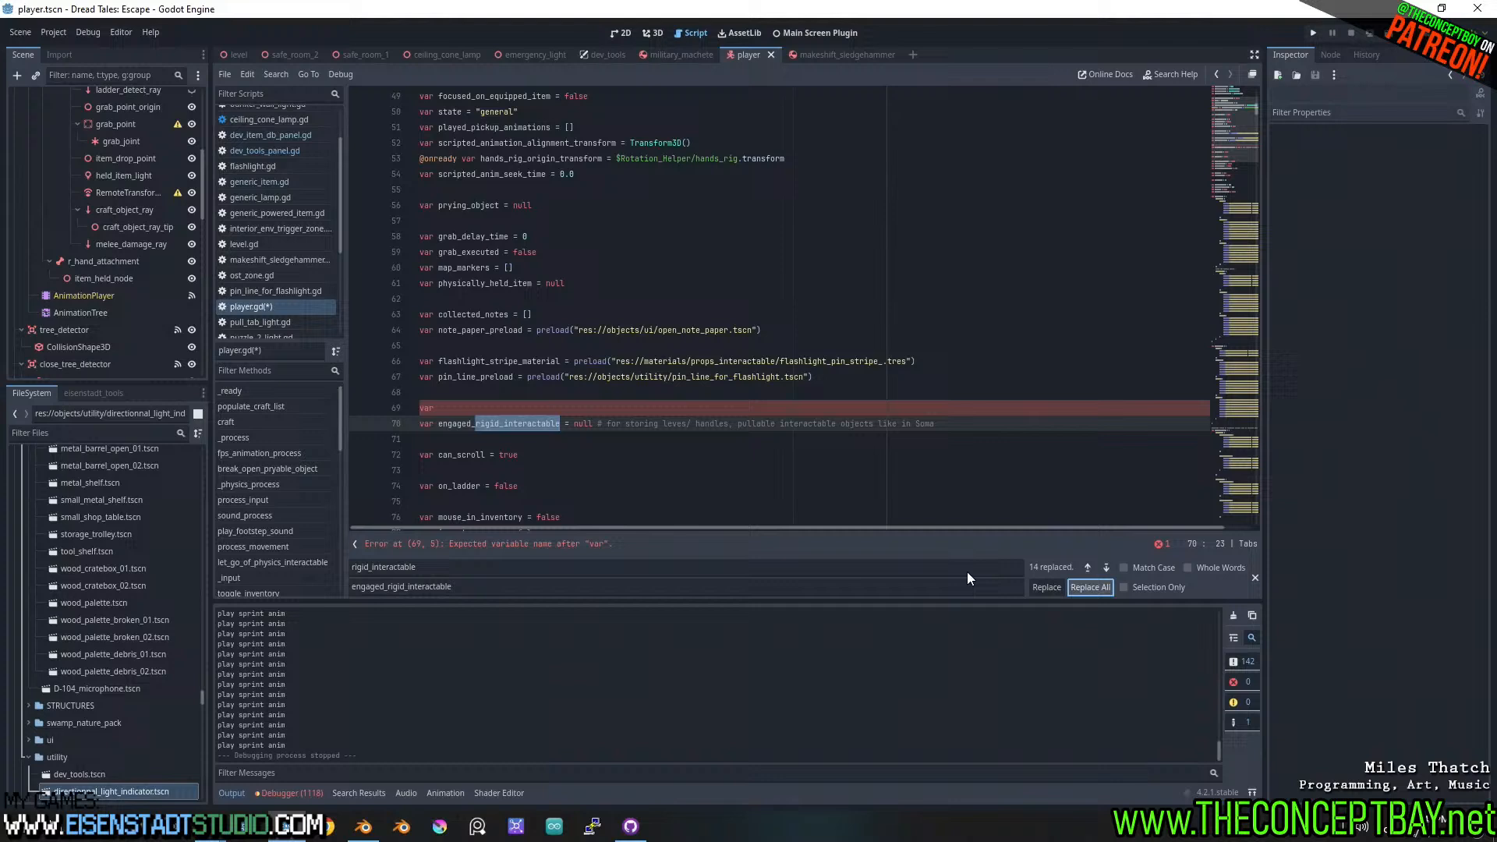
left_click(529, 409)
key("ctrl+v")
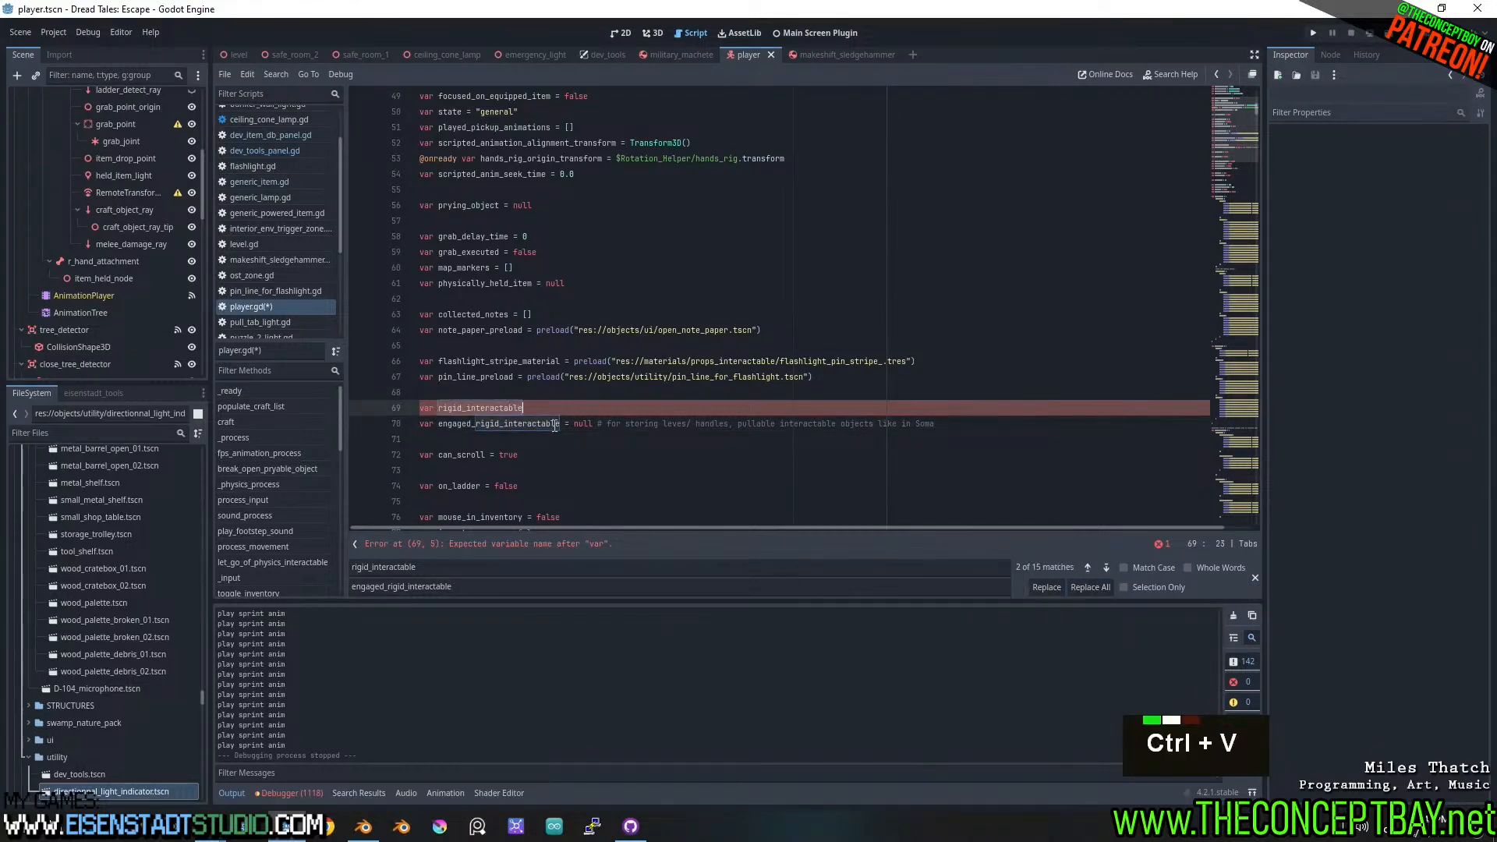
key("ctrl+z")
- Search all project files for rigid_interactable and look through the listed matches
left_click(247, 75)
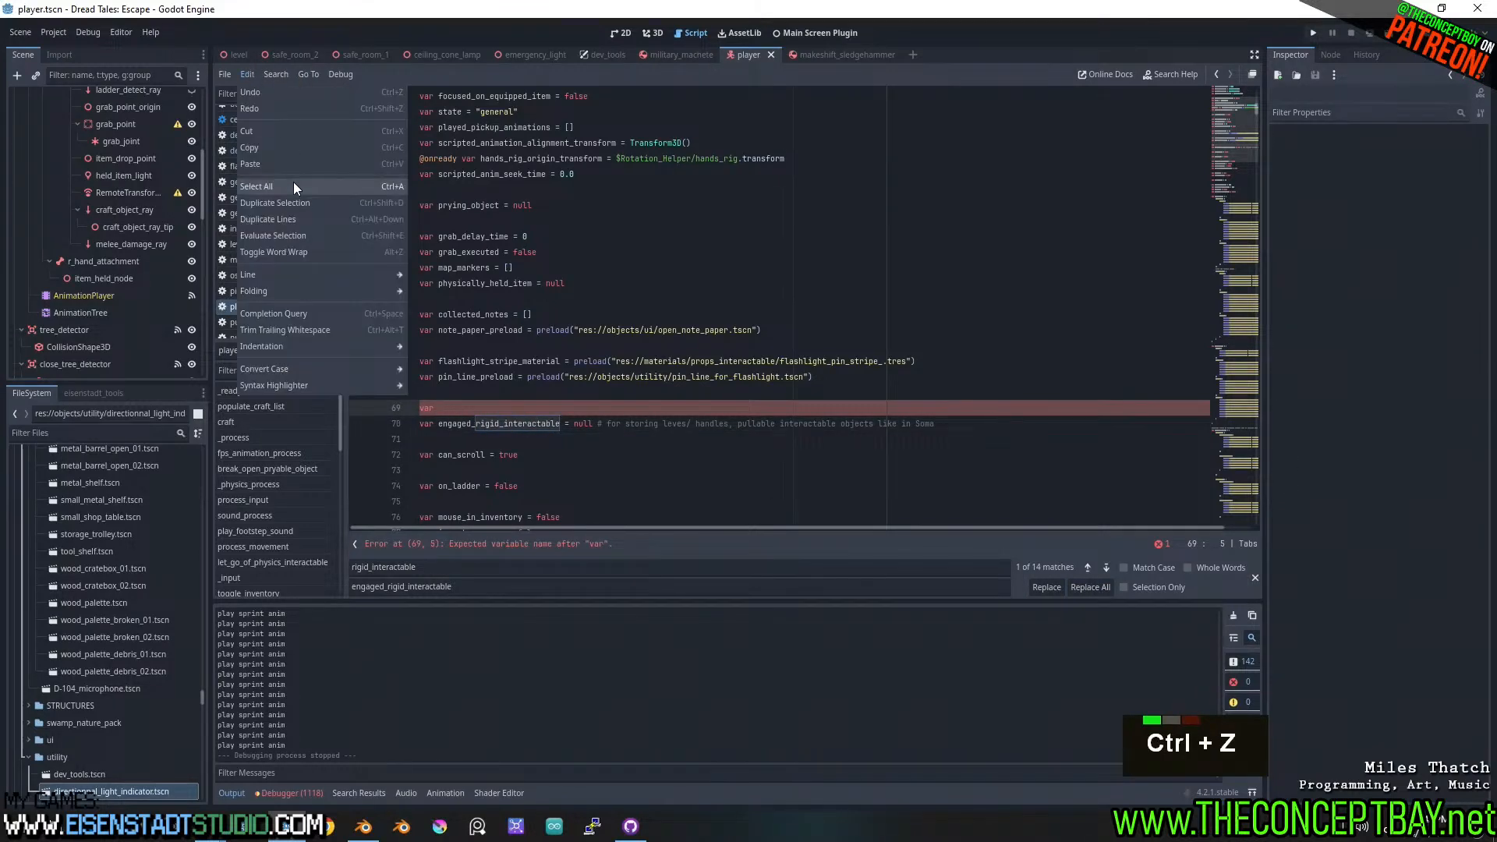
mouse_move(275, 76)
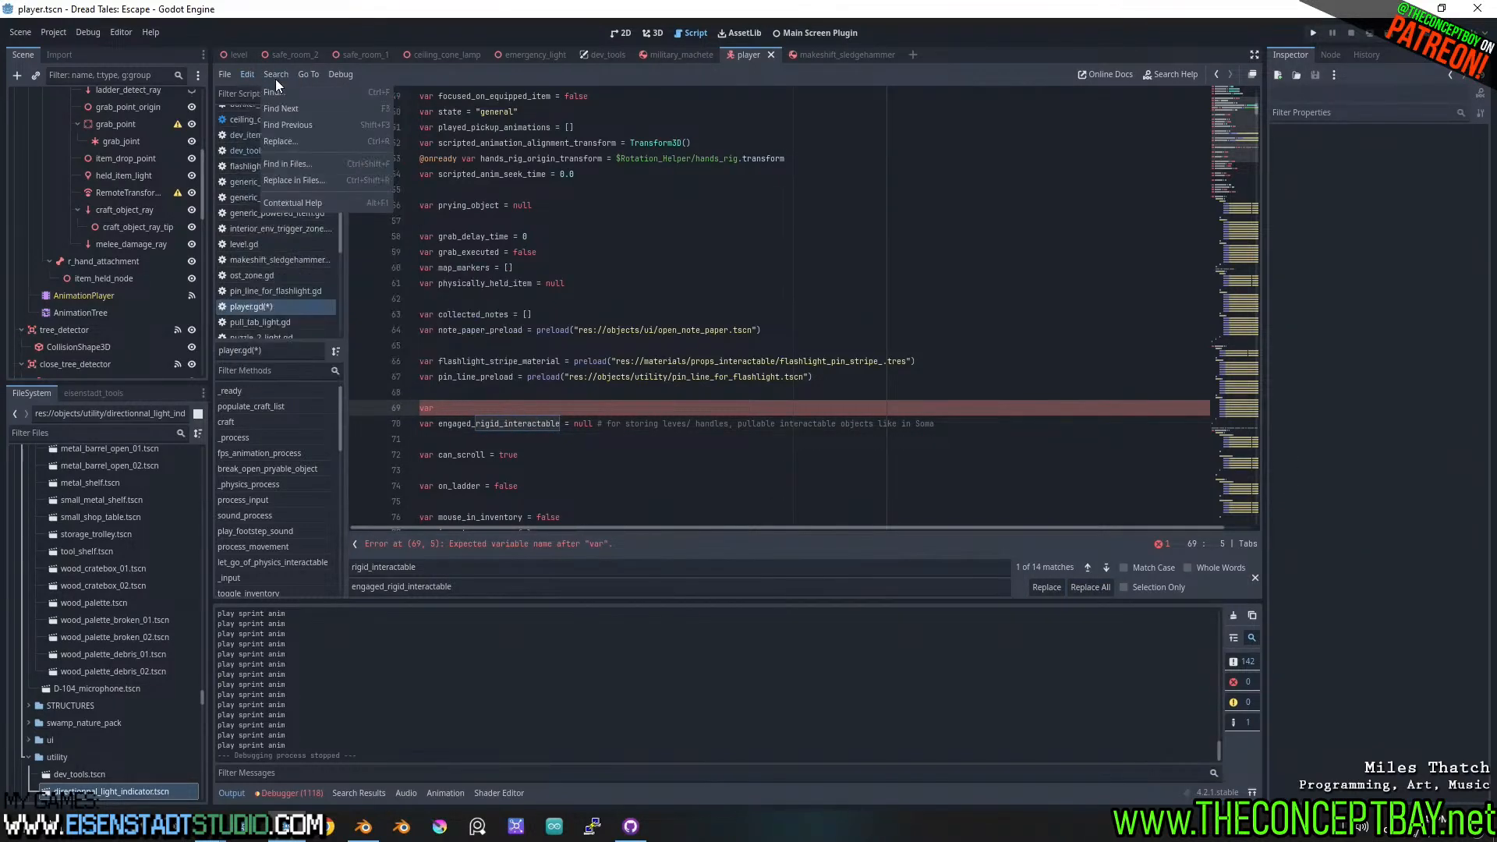
left_click(289, 166)
key("ctrl+v")
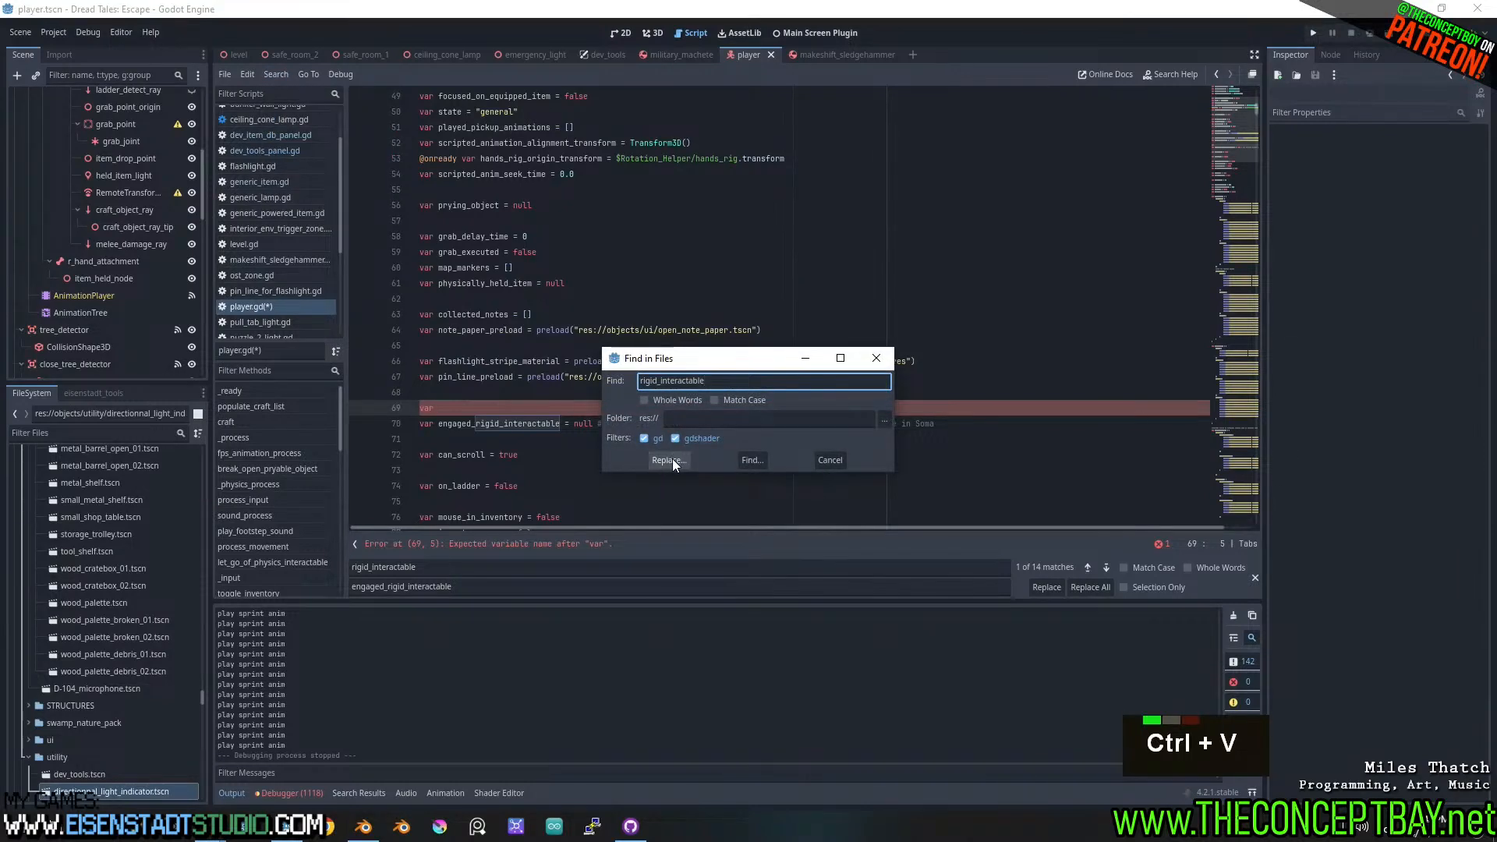
left_click(764, 460)
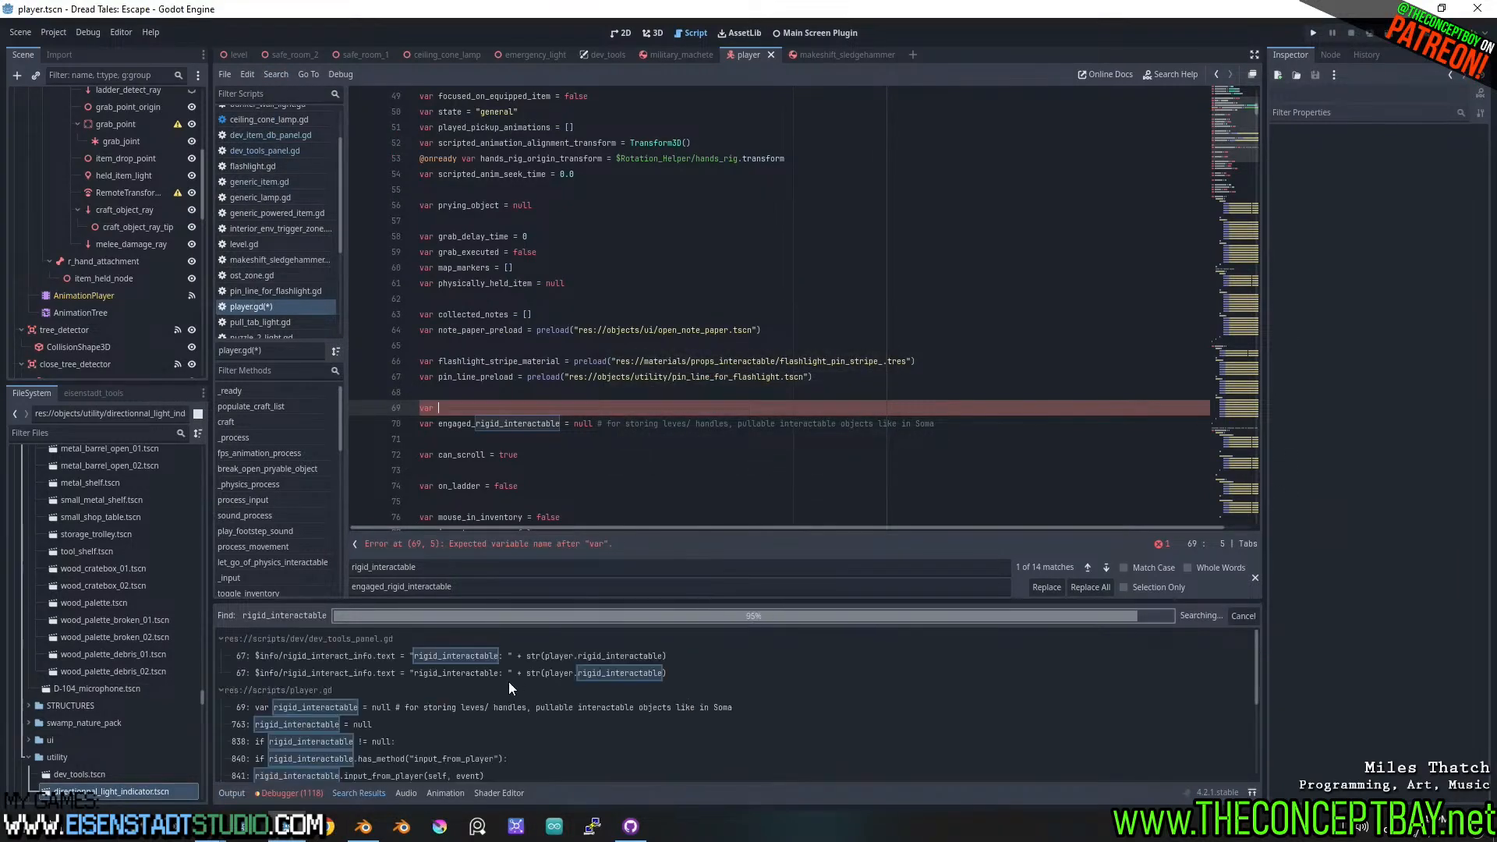
scroll(479, 700, "down", 2)
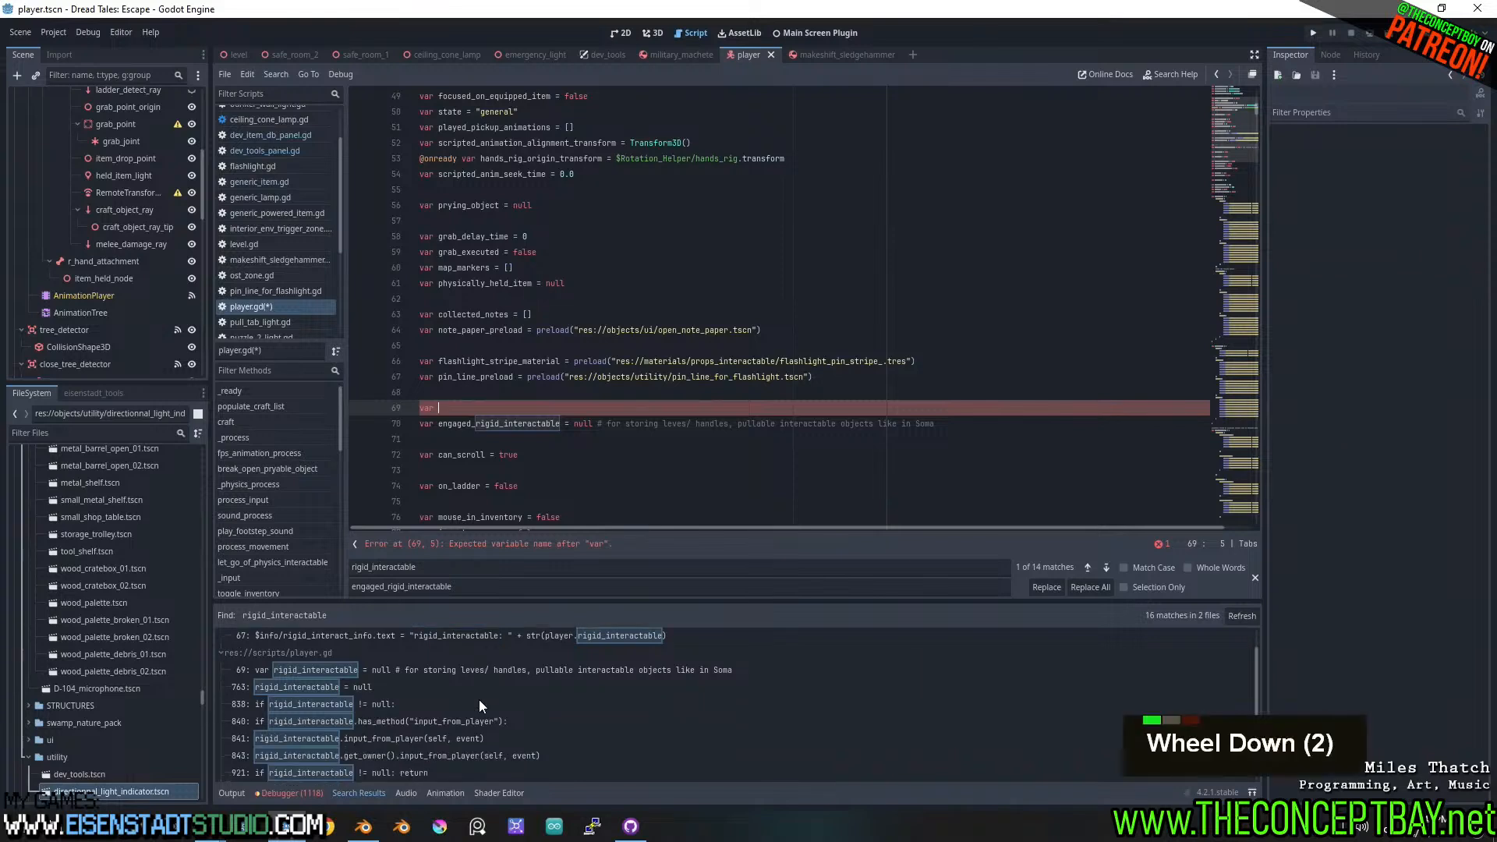
- Save the player script and repeat the project-wide search for rigid_interactable
key("Up")
key("Up")
key("Up")
key("Up")
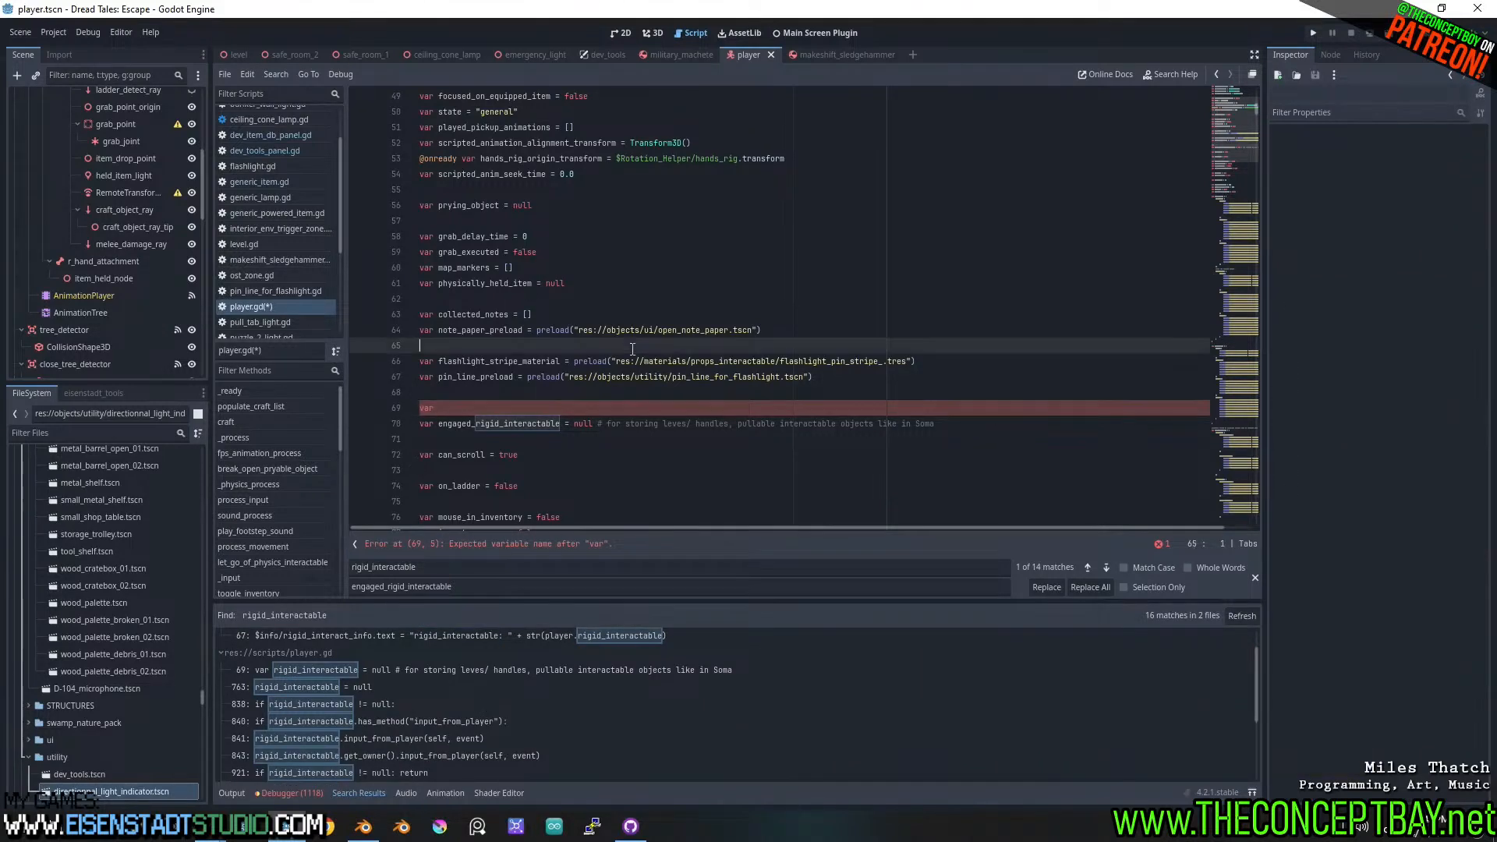
key("ctrl+s")
key("ctrl+shift+f")
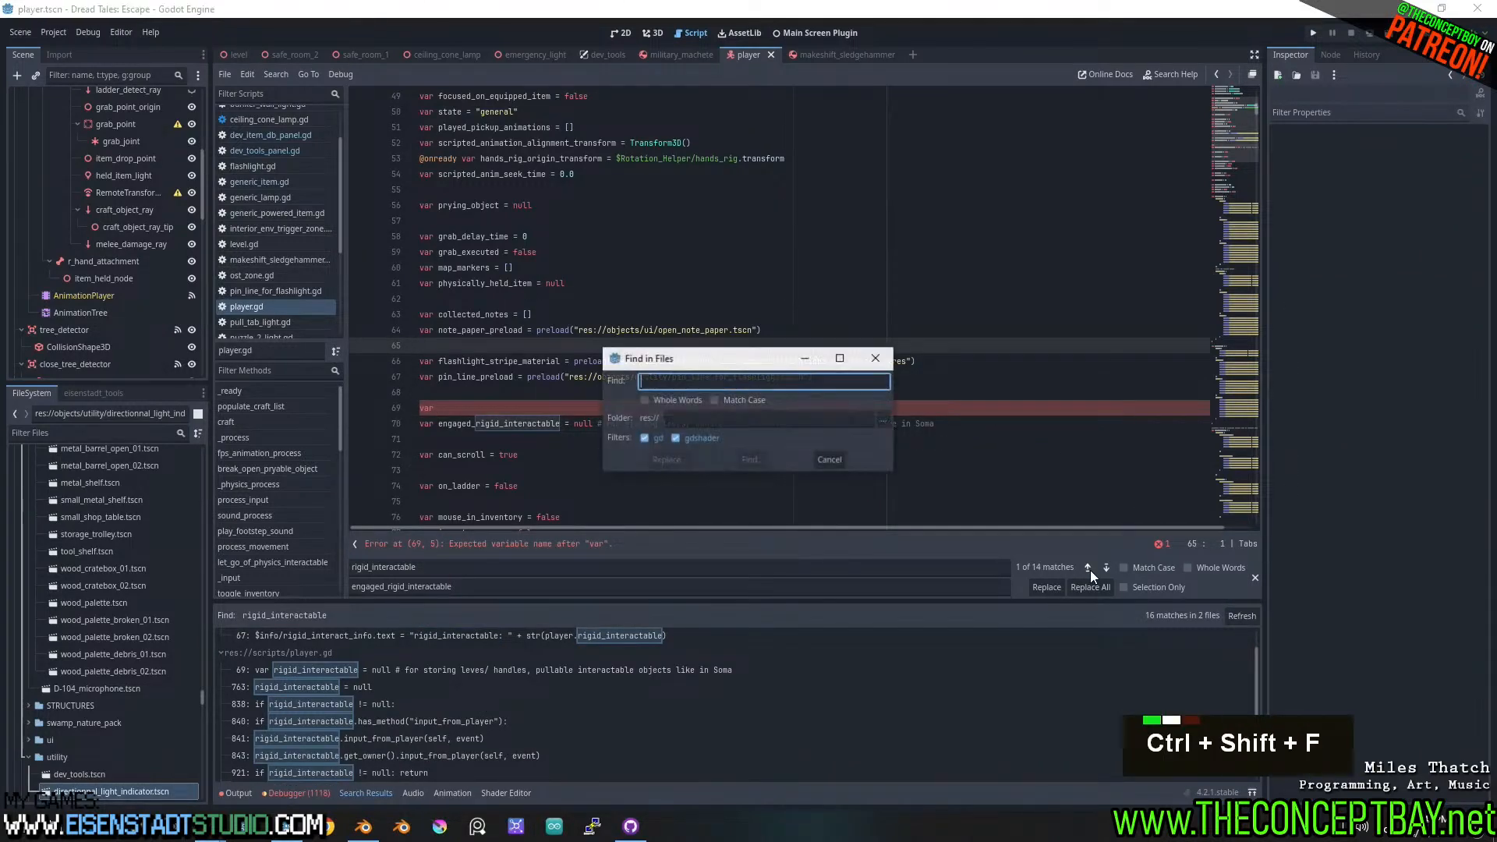
key("ctrl+v")
left_click(752, 460)
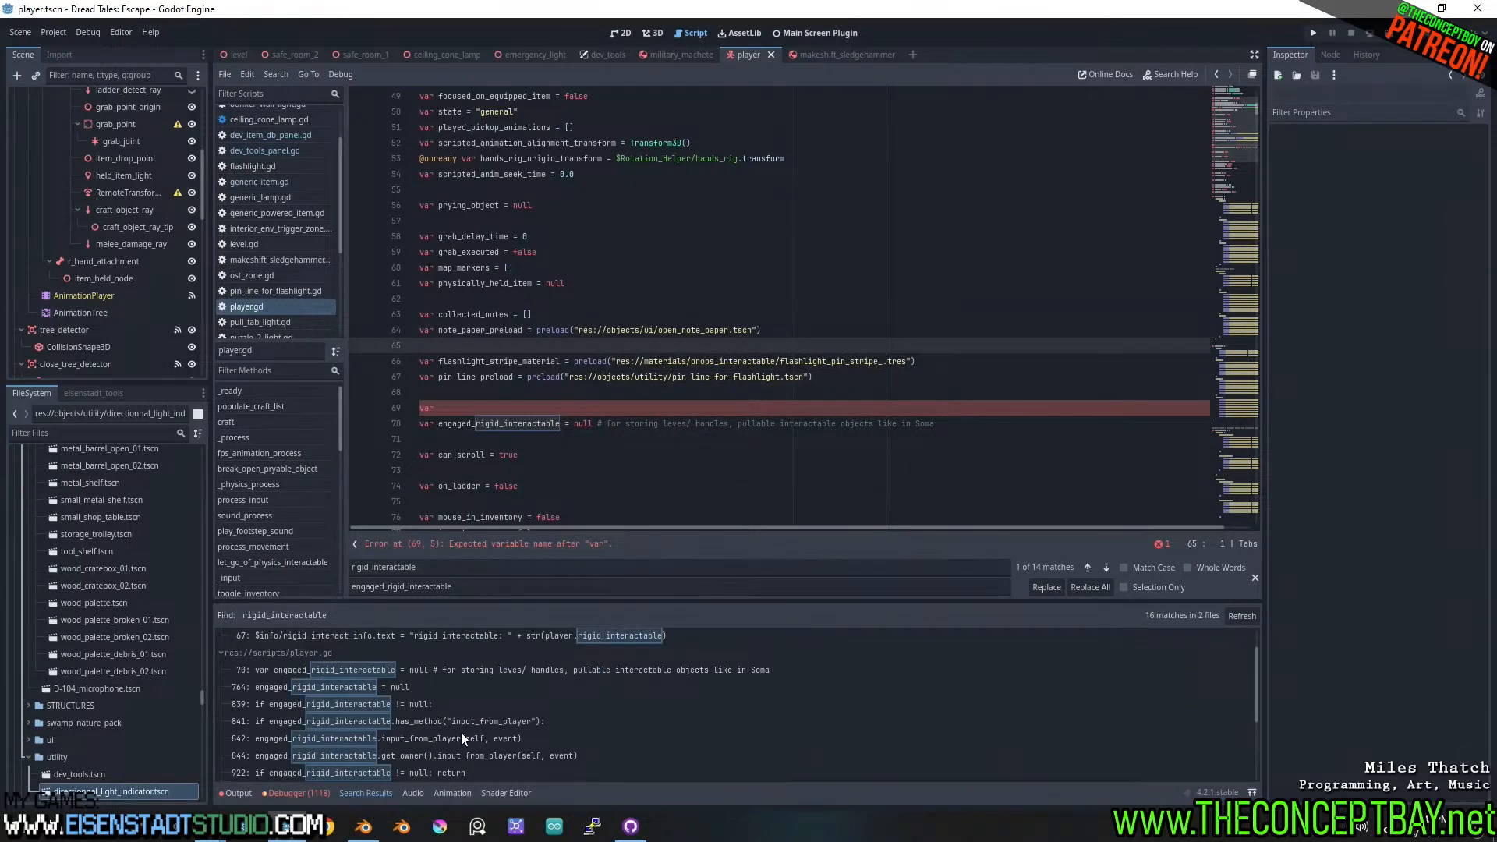
scroll(461, 733, "down", 5)
- Search the project files for rigid_interactable with whole-word matching enabled
left_click(640, 440)
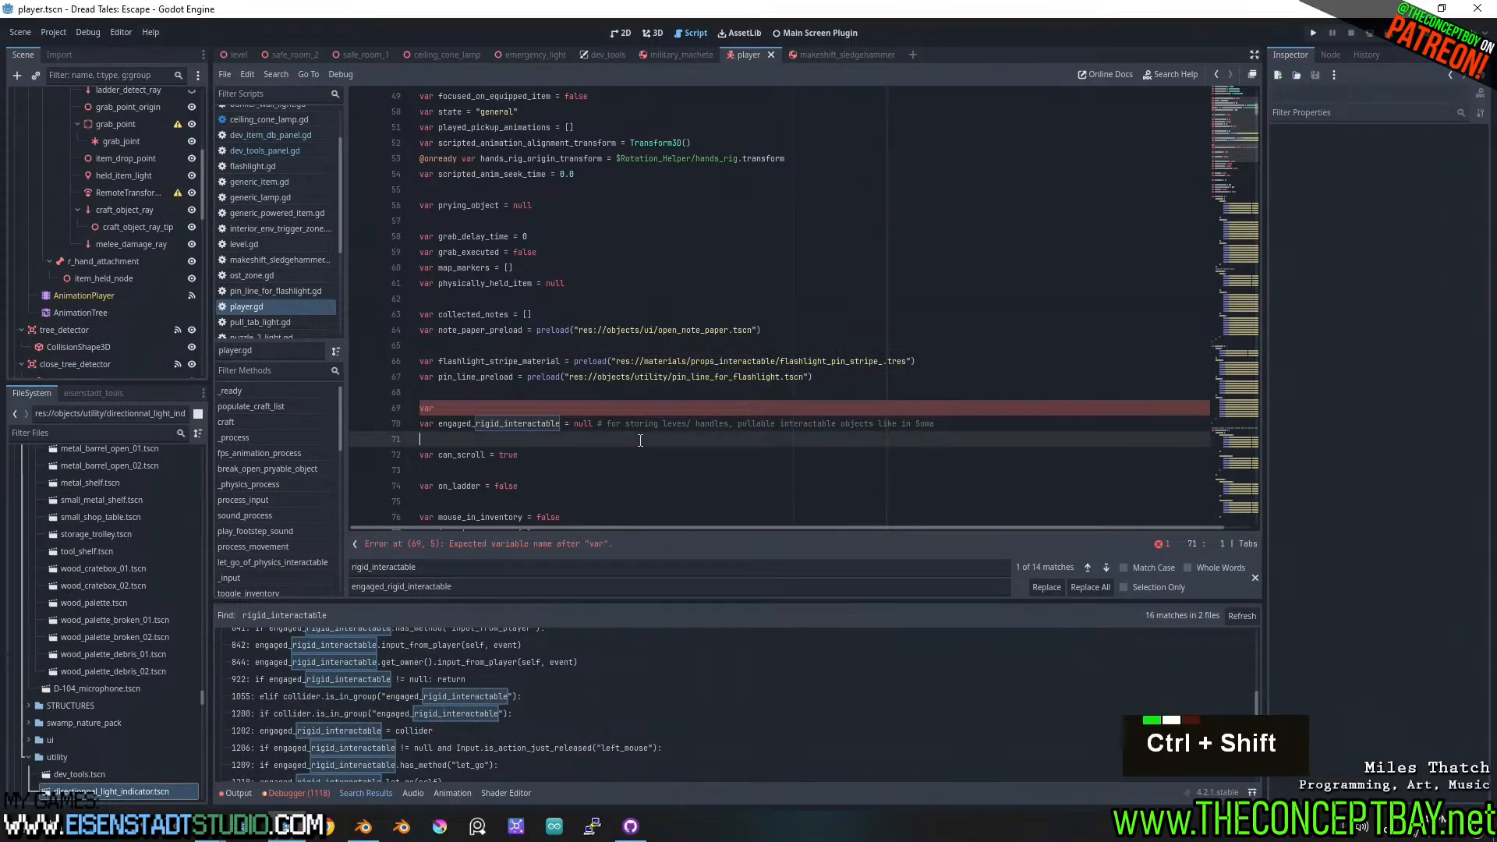
key("ctrl+shift+f")
key("ctrl+v")
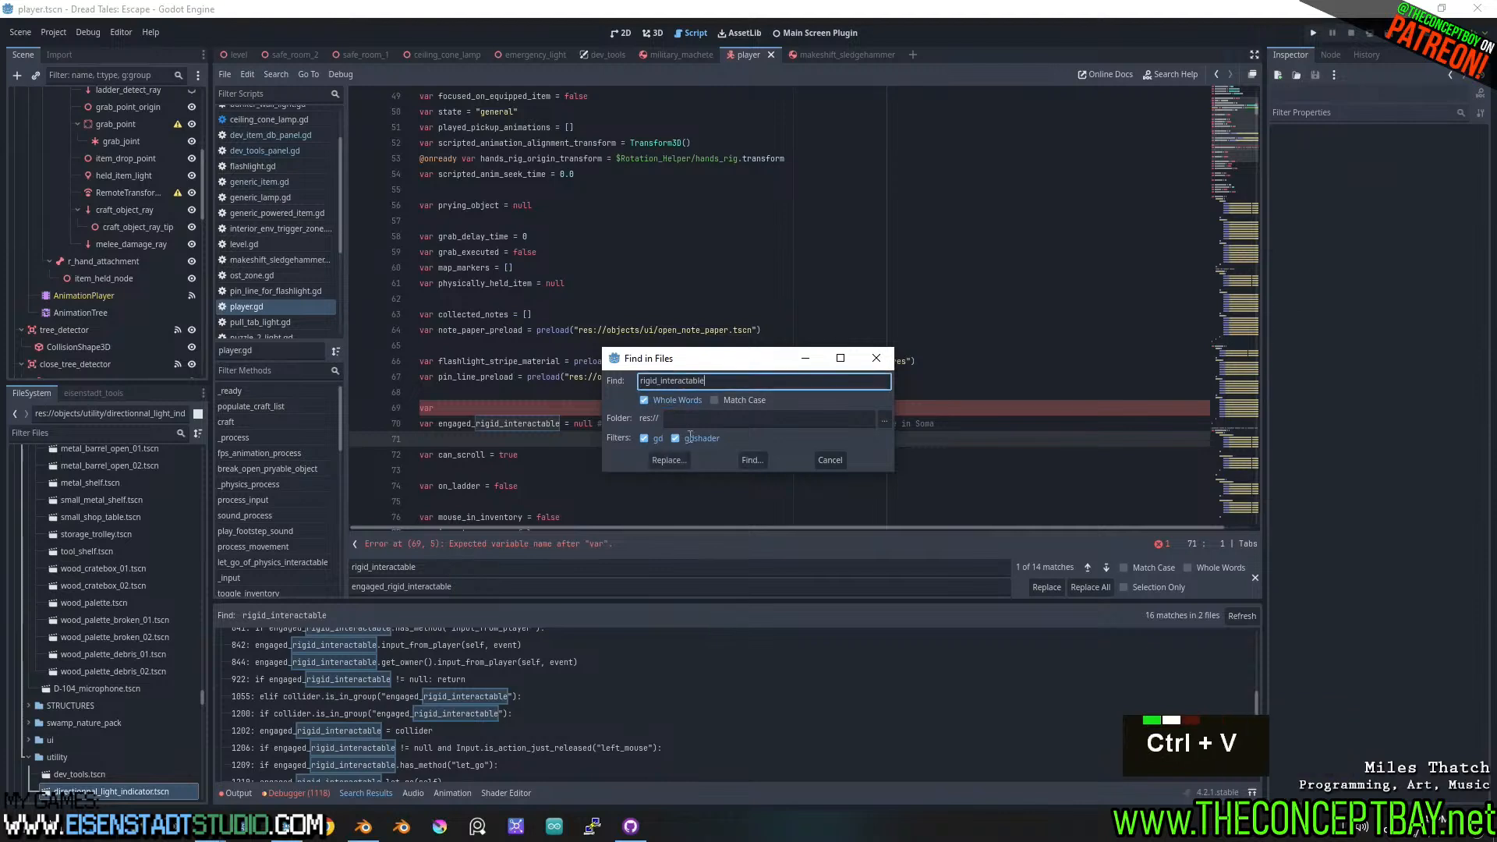
left_click(751, 460)
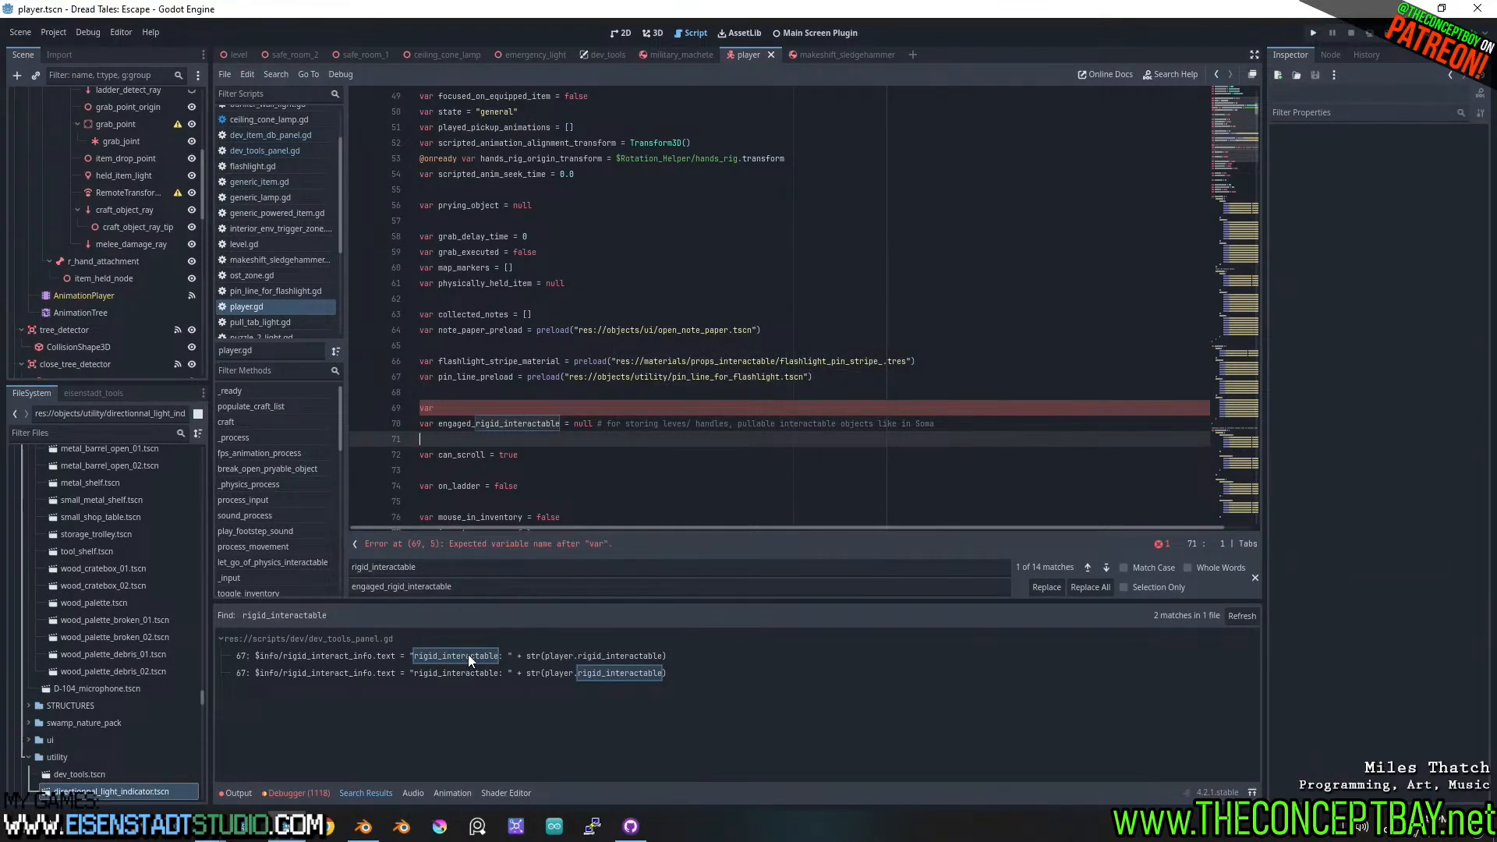
- Complete the unfinished var declaration above engaged_rigid_interactable as rigid_interactable = null
key("Up")
key("Up")
key("End")
key("ctrl+v")
type("= null")
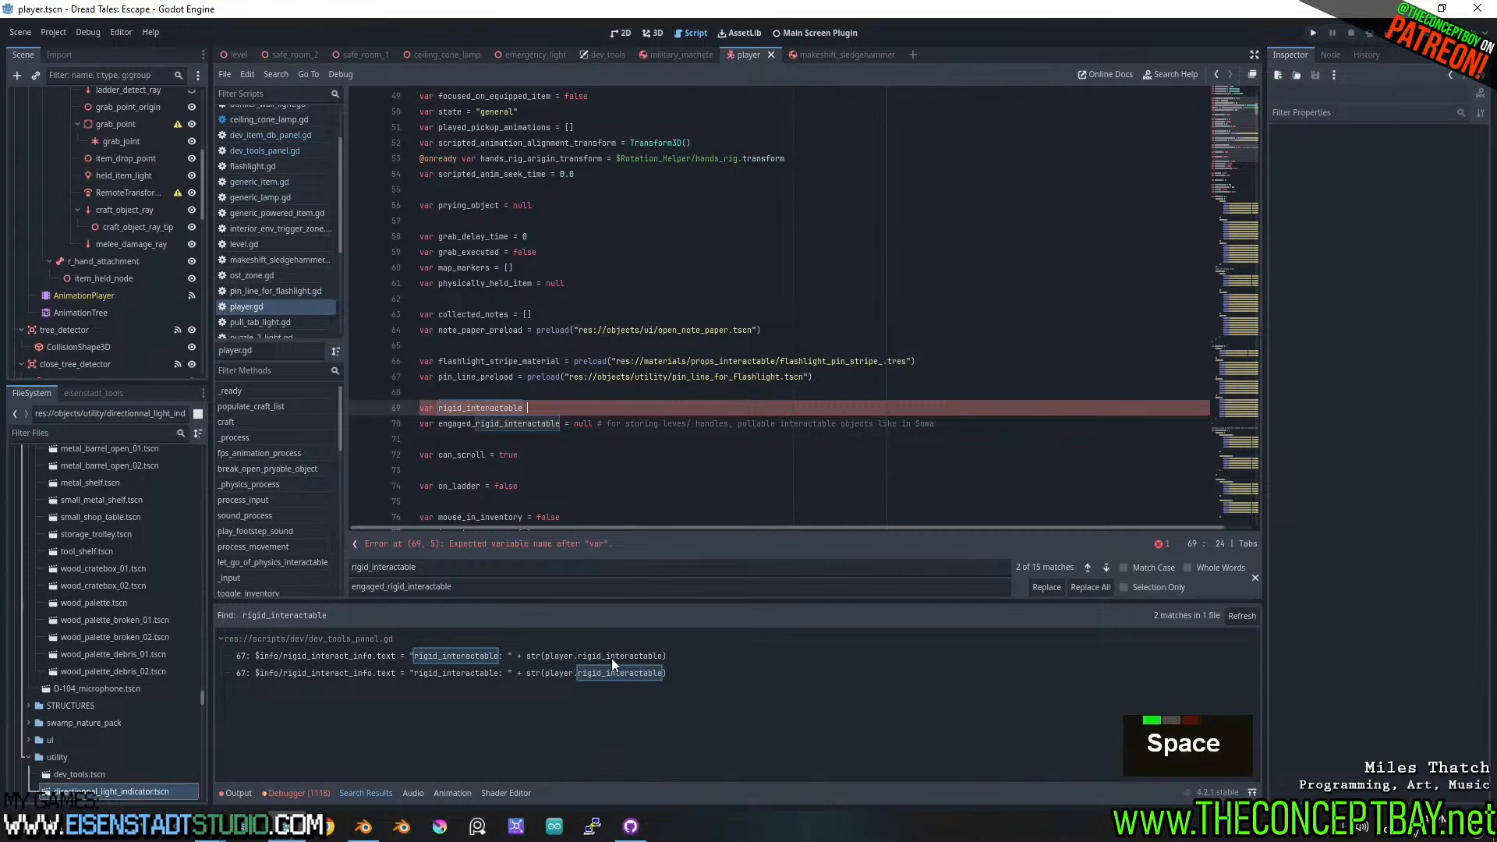
- Prefix the new variable's name with looked_at_ to make it looked_at_rigid_interactable, and copy the full name
key("ctrl+Left")
key("ctrl+Left")
key("ctrl+Left")
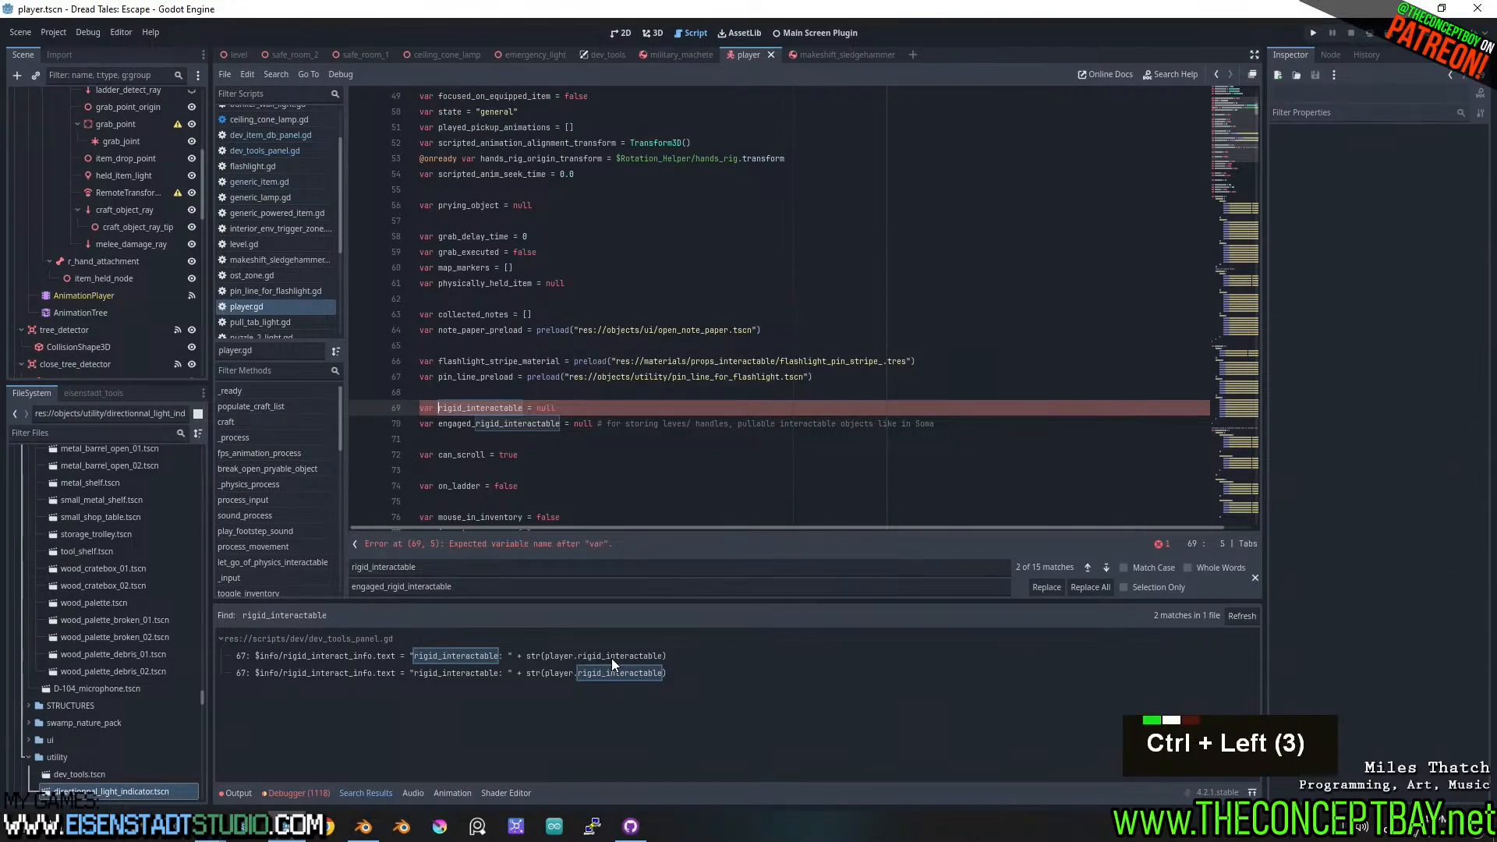
type("looked_at_r")
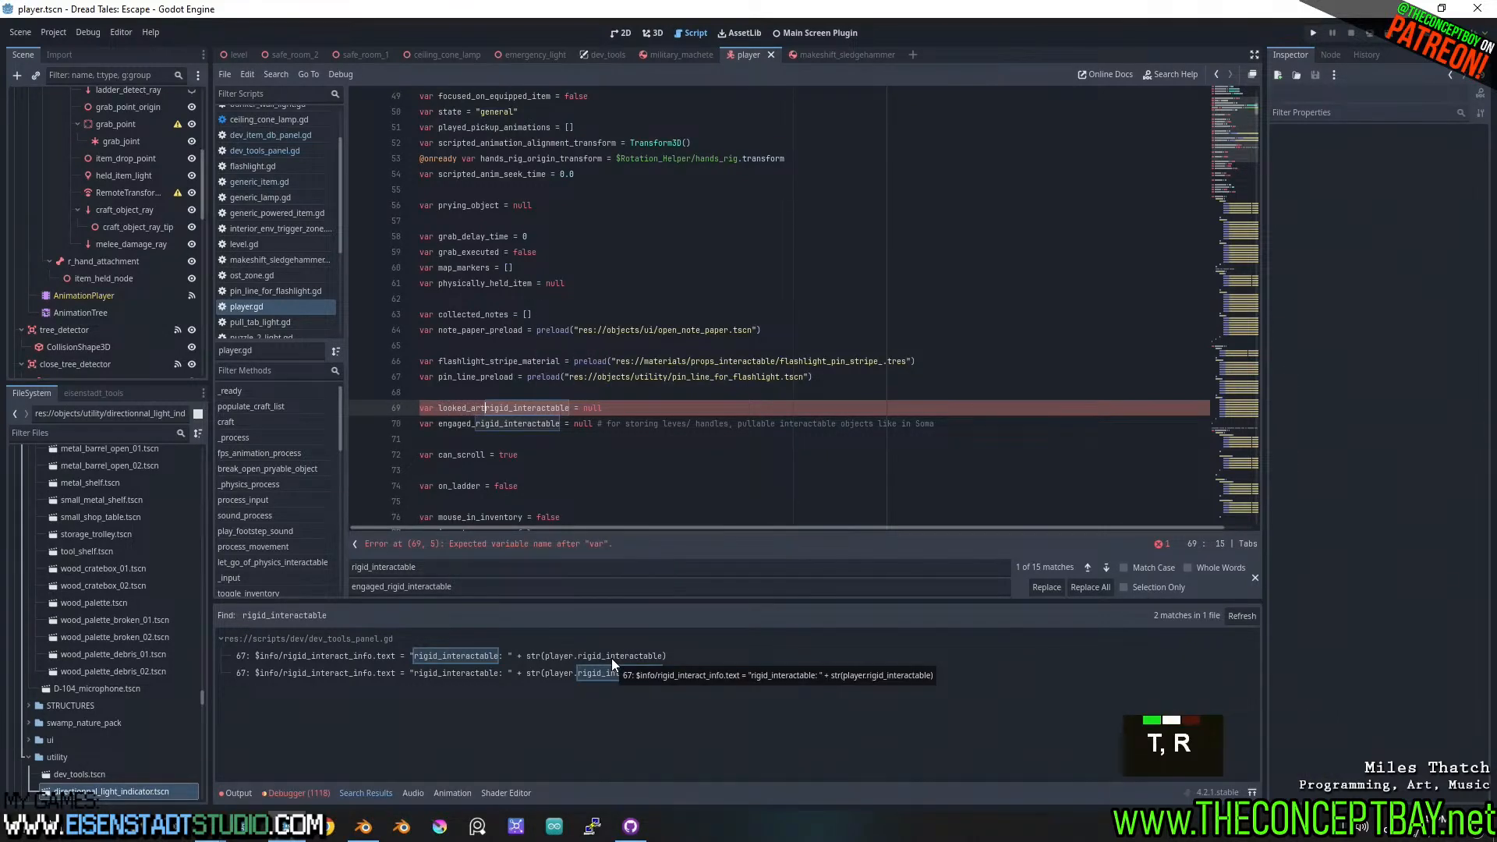
key("BackSpace")
type("_")
key("ctrl+Left")
key("ctrl+shift+Right")
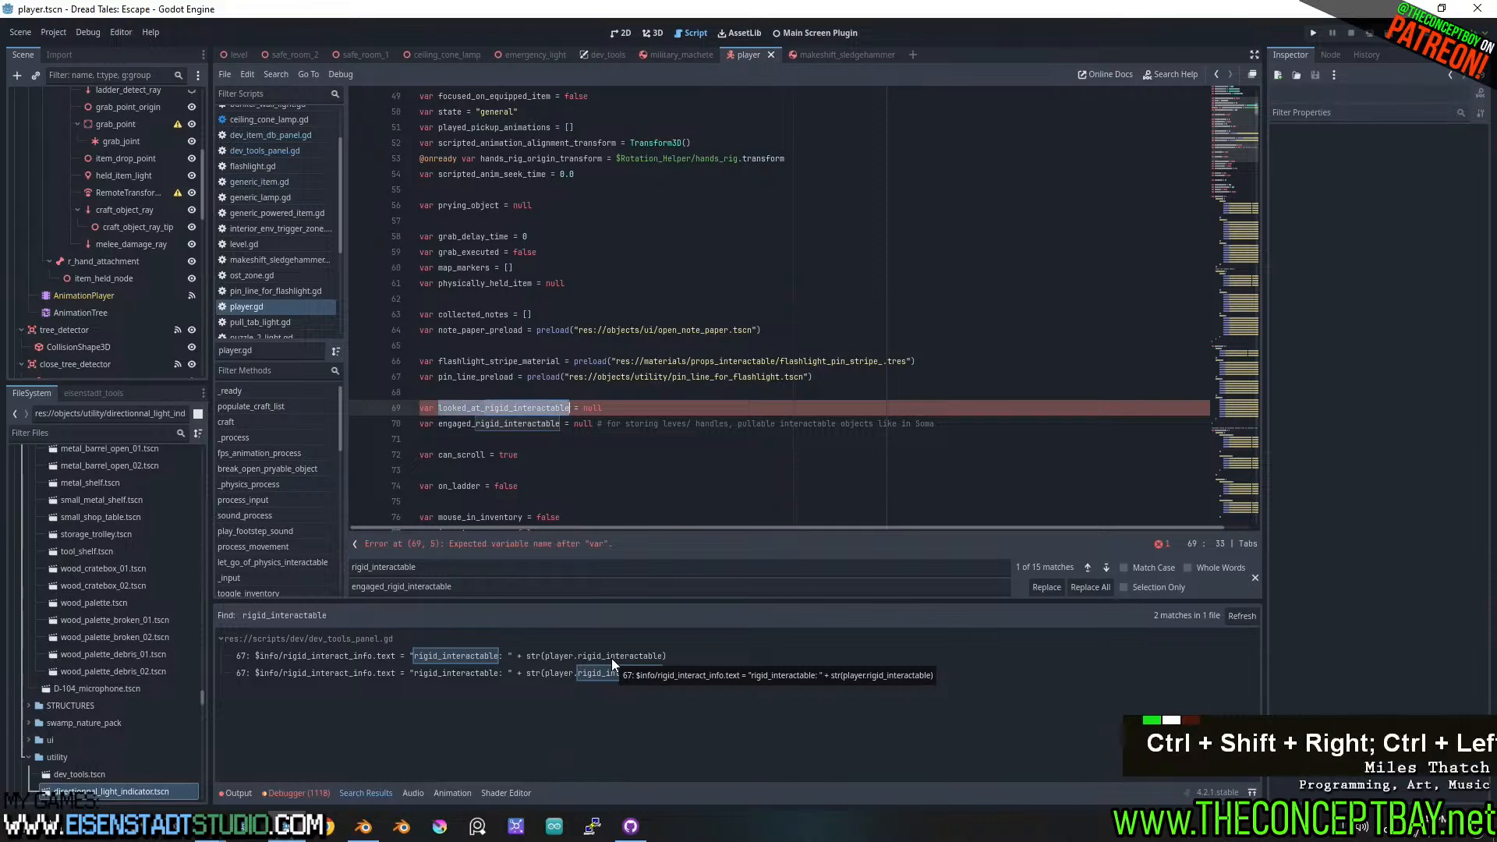
key("ctrl+c")
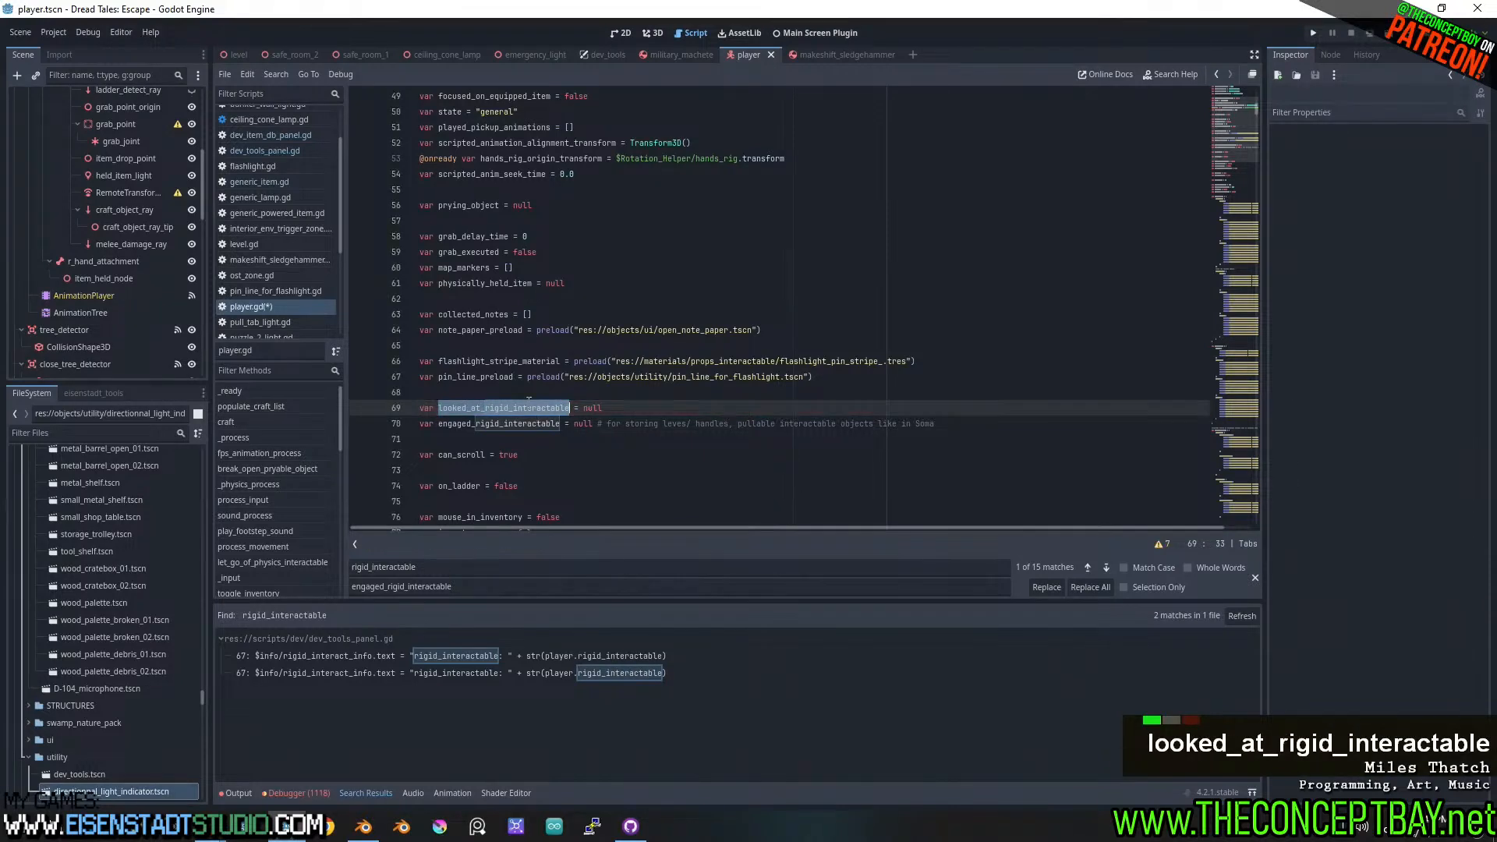
- Search the player script for engaged_rigid_interactable, step through the matches to the collider group check, and examine the surrounding interaction code
double_click(526, 425)
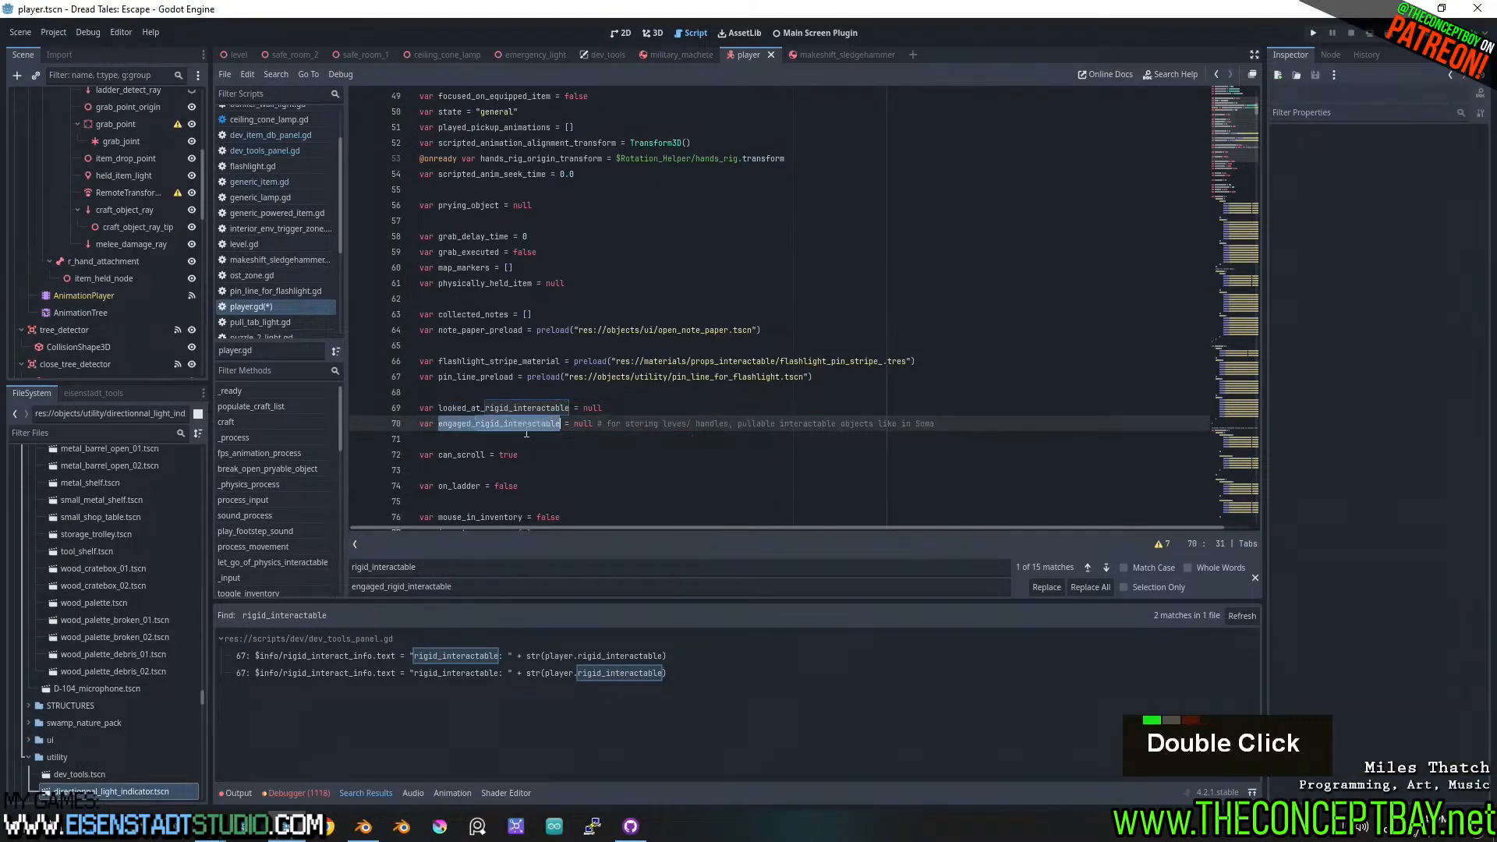
key("ctrl+f")
double_click(1106, 588)
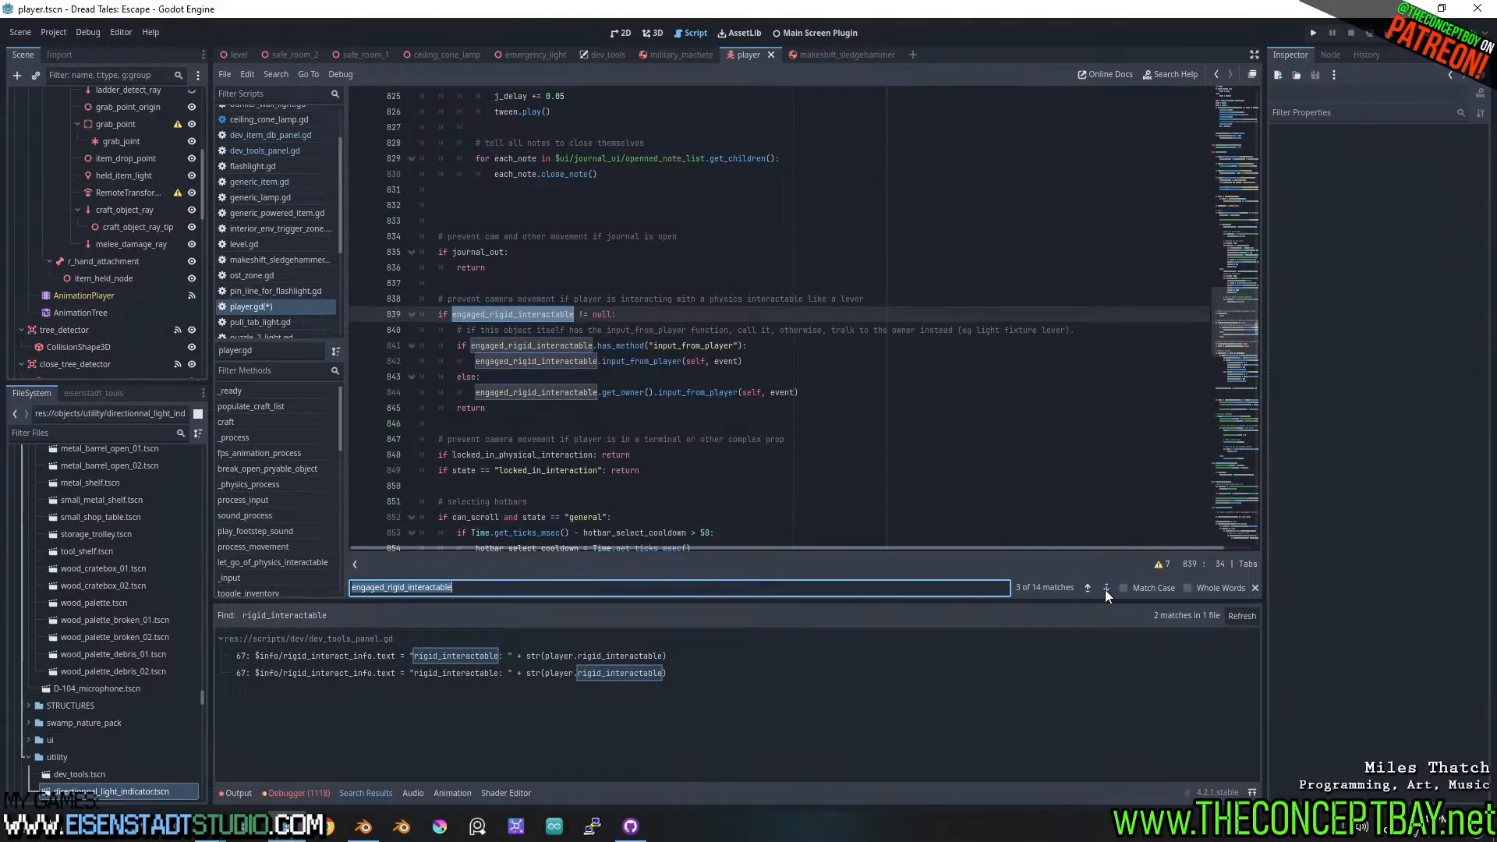
double_click(1106, 588)
double_click(1105, 588)
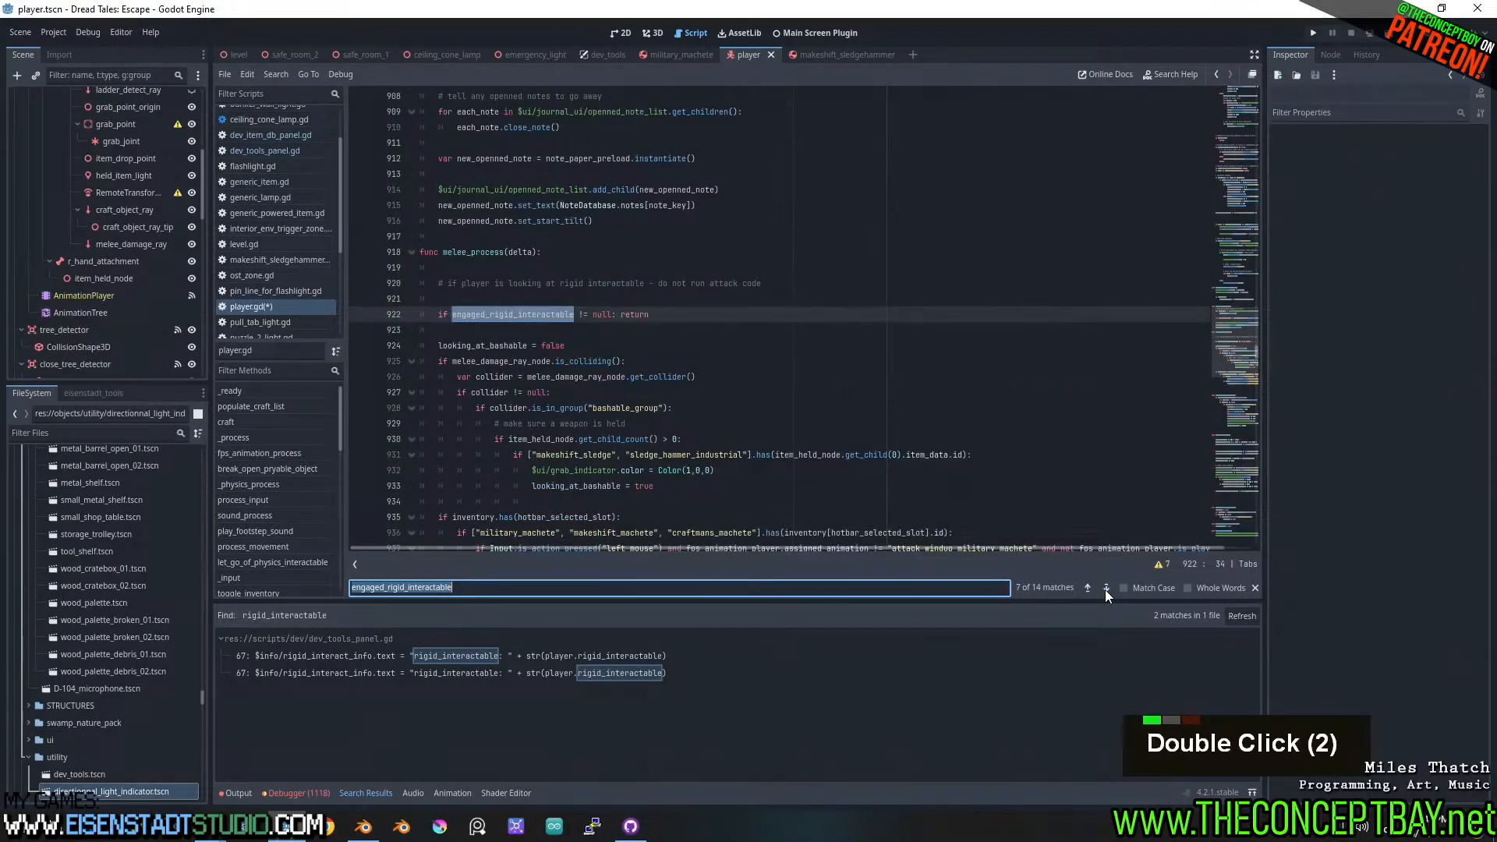
left_click(1106, 588)
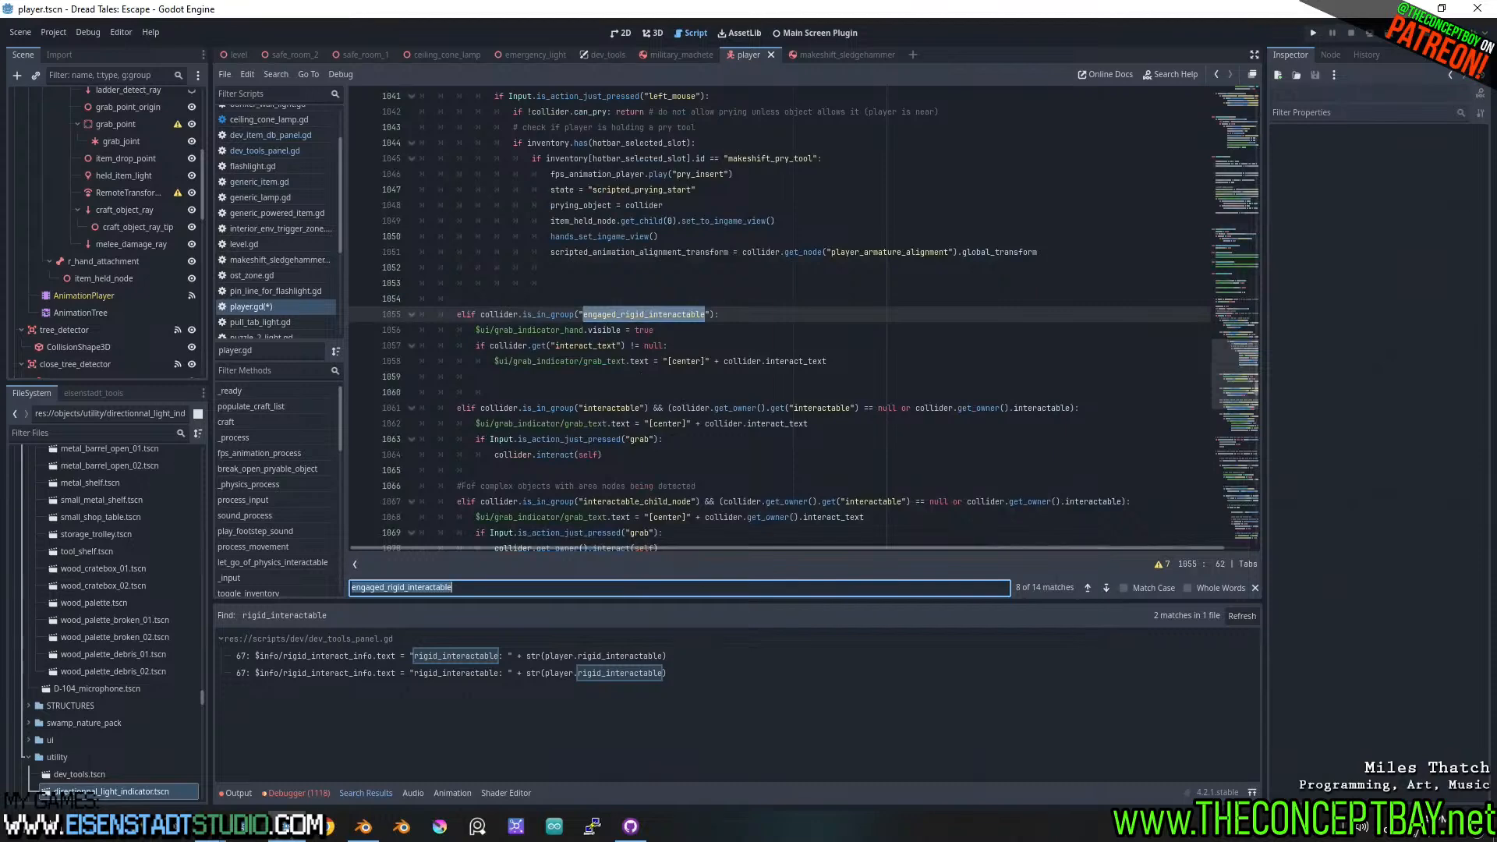
scroll(446, 312, "up", 7)
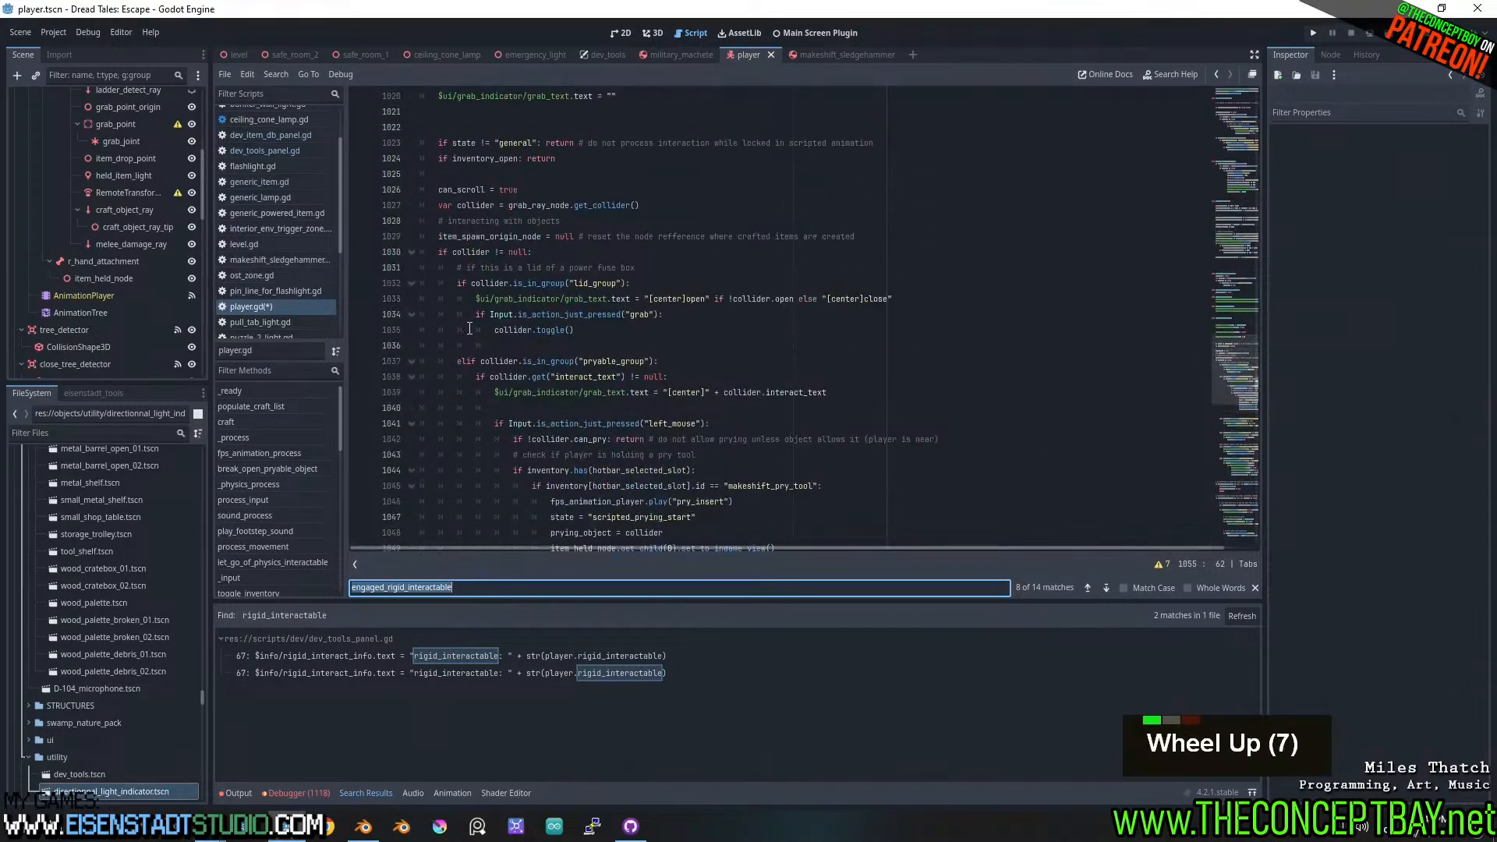
scroll(475, 329, "down", 6)
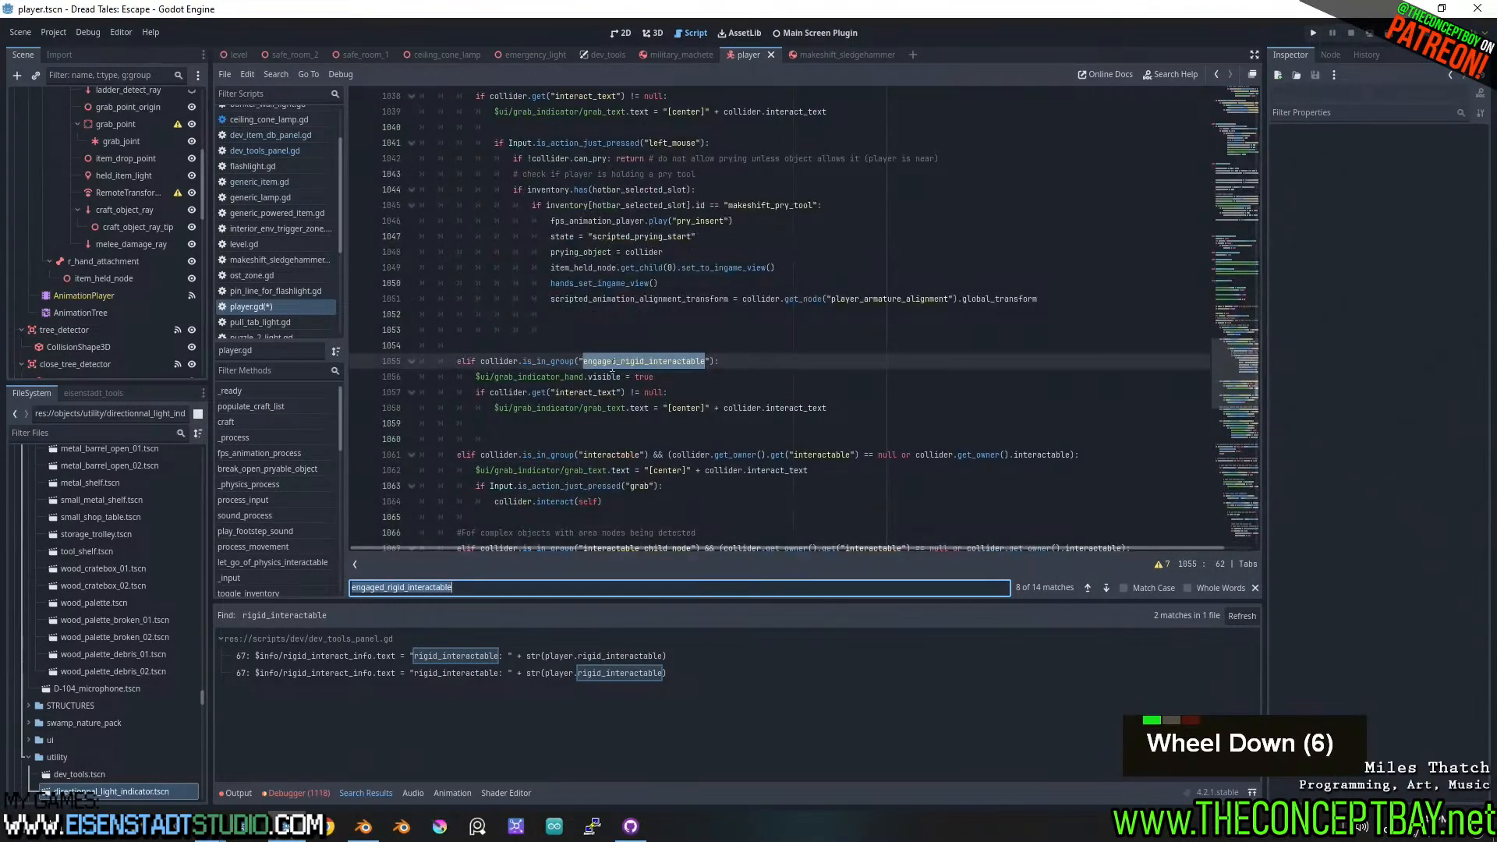
scroll(608, 381, "up", 8)
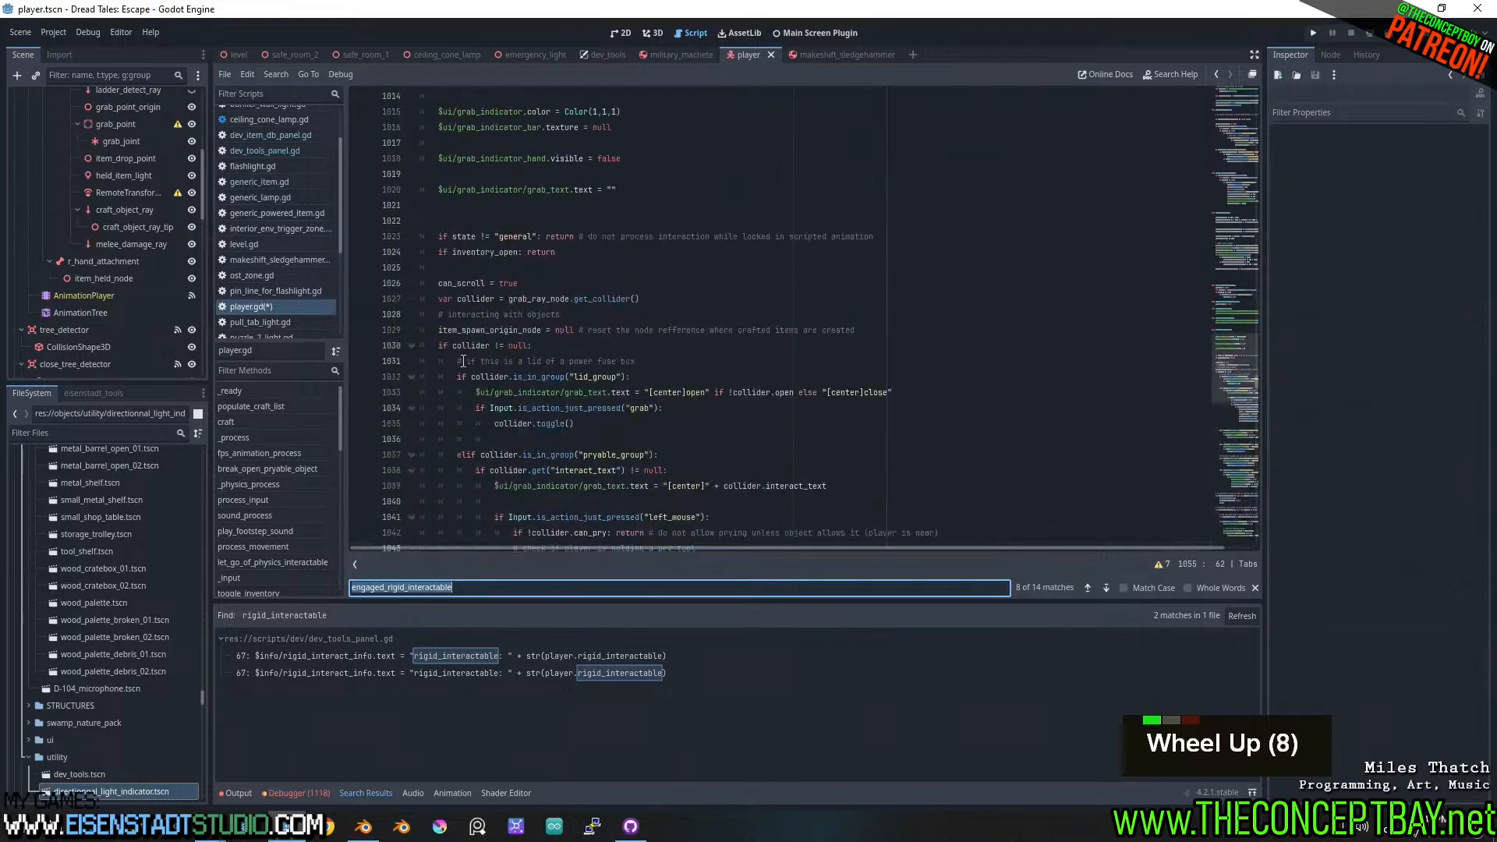
- Add the comment "# if the object is rigidt interactable, store it in looked_at_rigid_interactable" below the inventory_open check in object_interaction
scroll(463, 361, "up", 4)
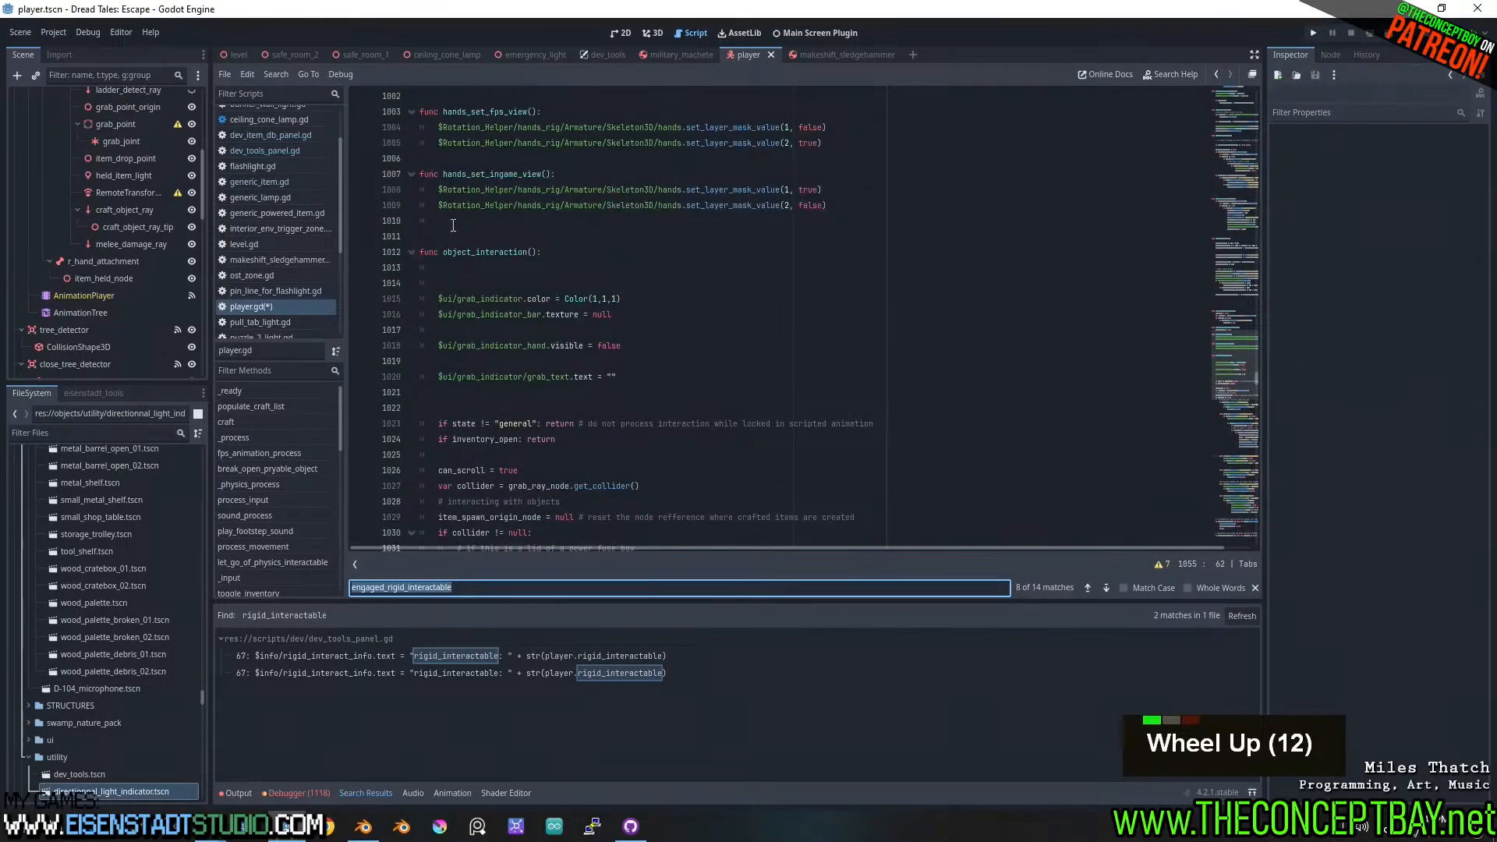
scroll(453, 225, "down", 4)
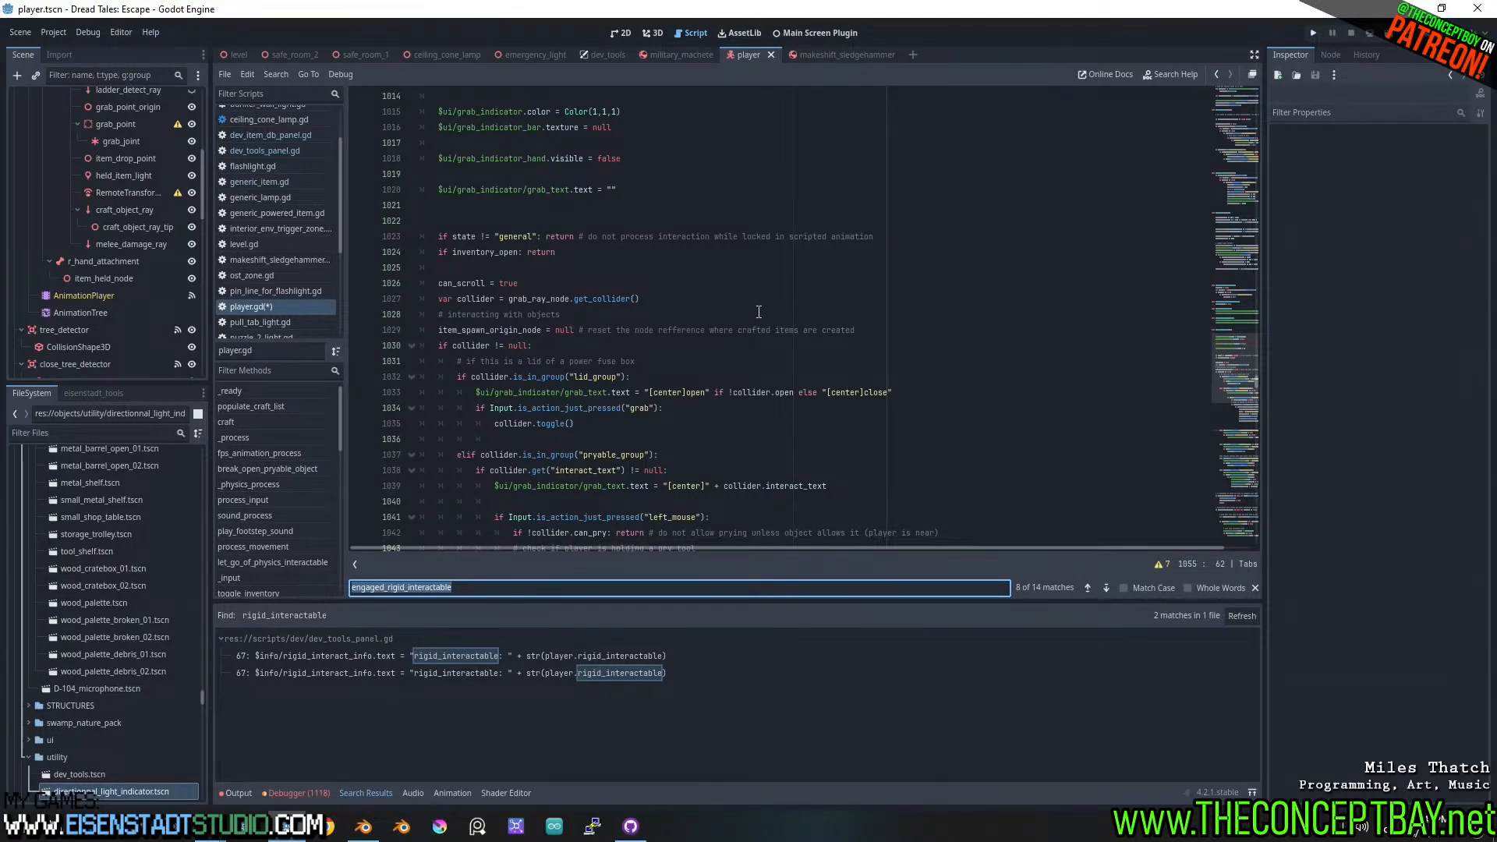
scroll(627, 332, "down", 8)
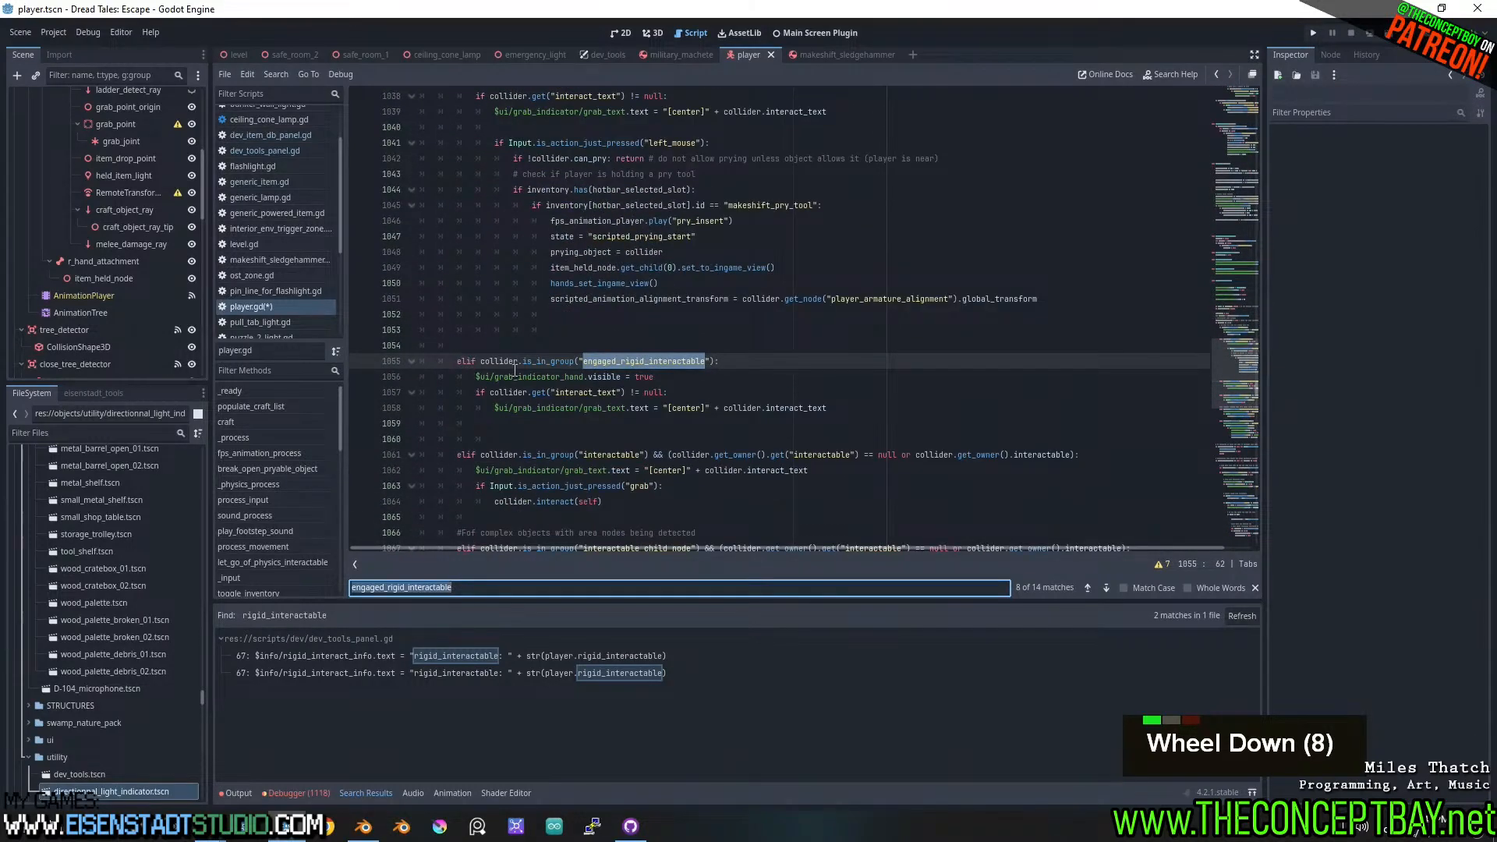
scroll(464, 378, "up", 4)
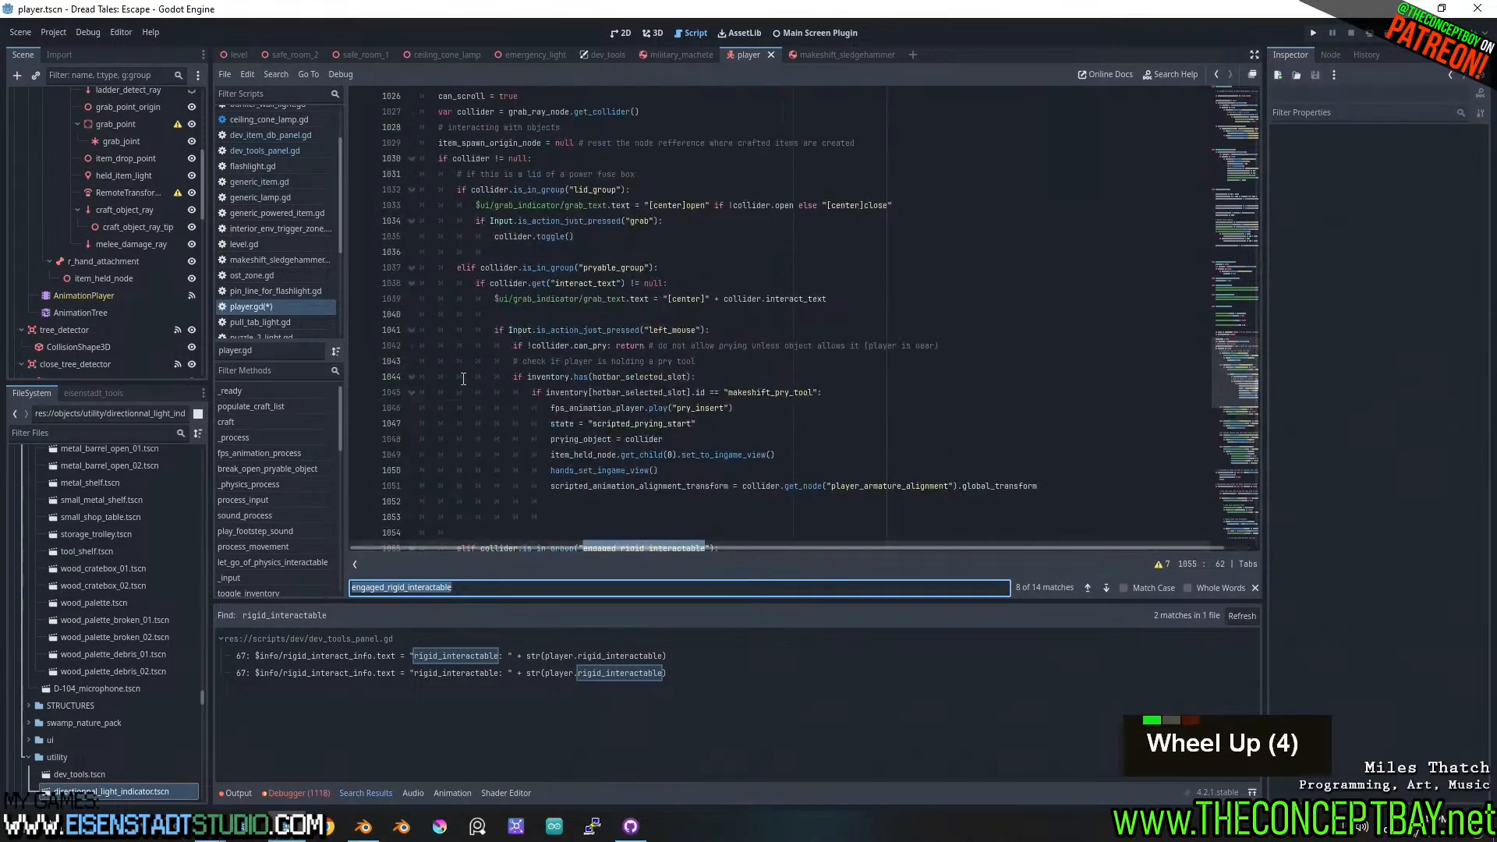
scroll(463, 378, "up", 4)
left_click(623, 252)
key("Return")
key("Return")
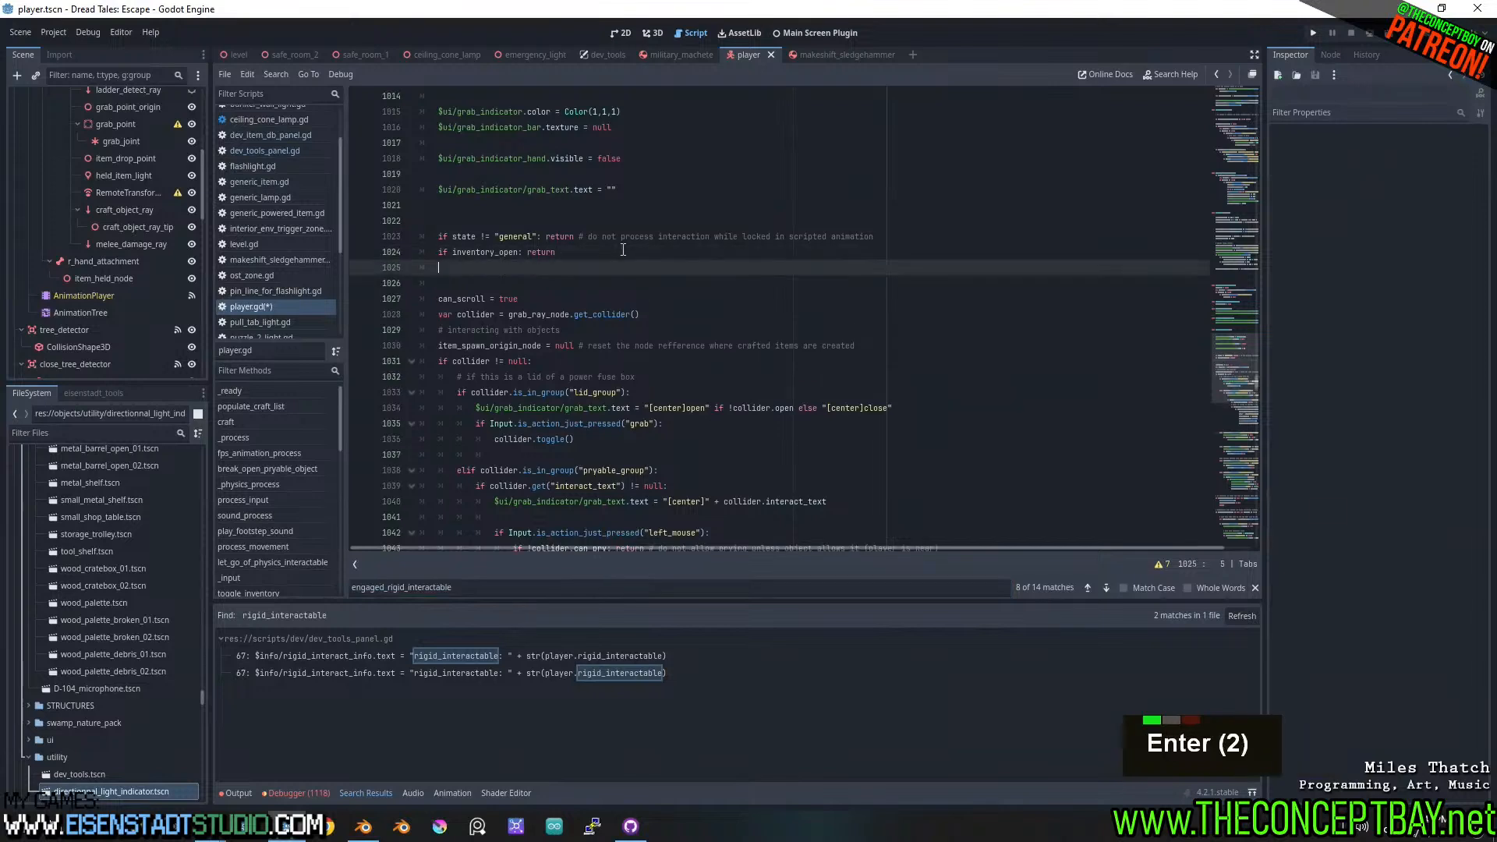
type("# if the objec")
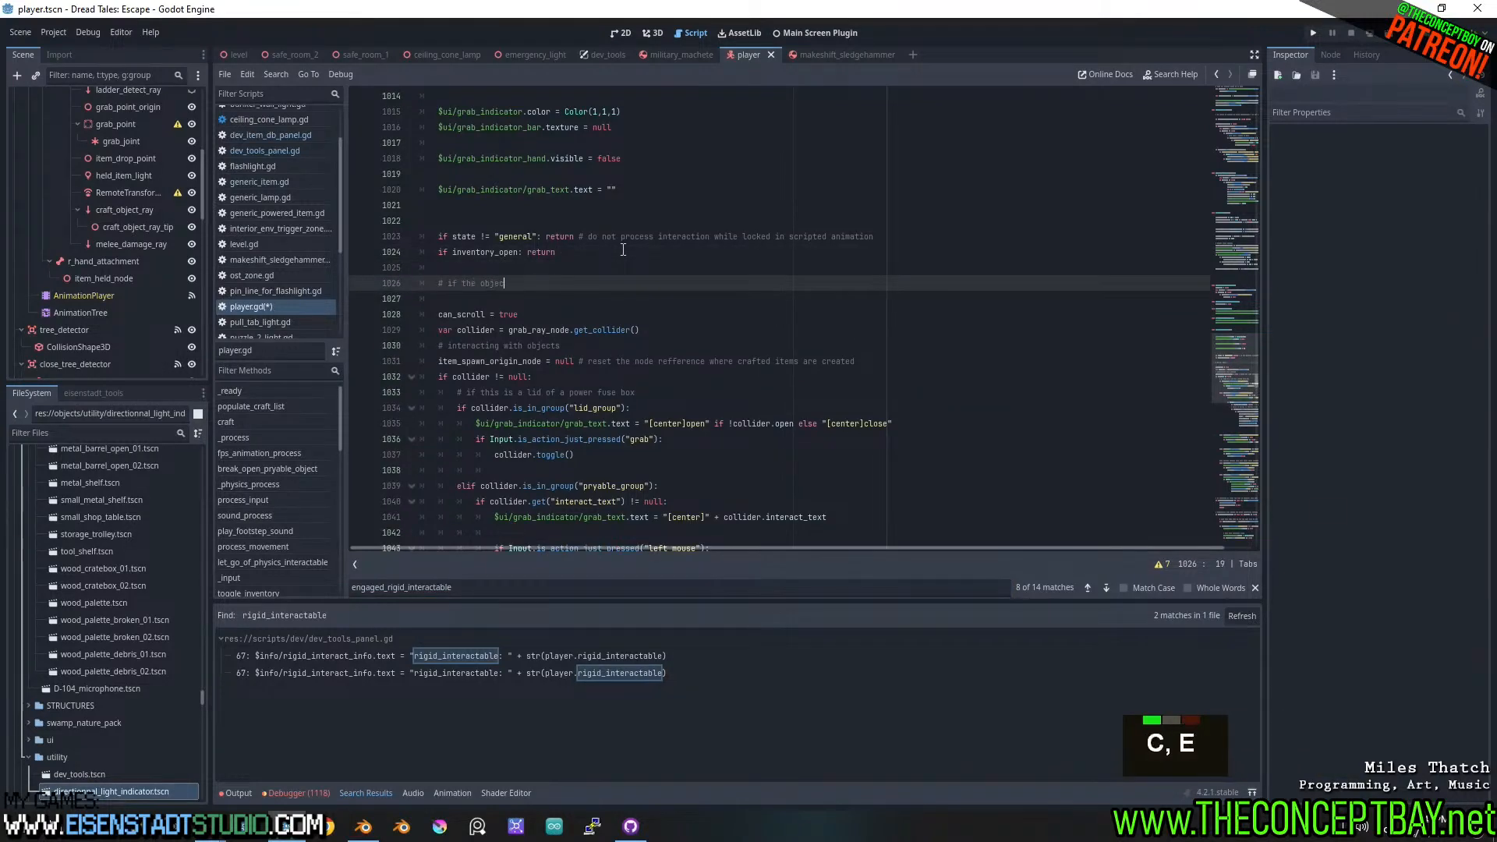
type("t is rigidt interactable")
key("BackSpace")
type(", ")
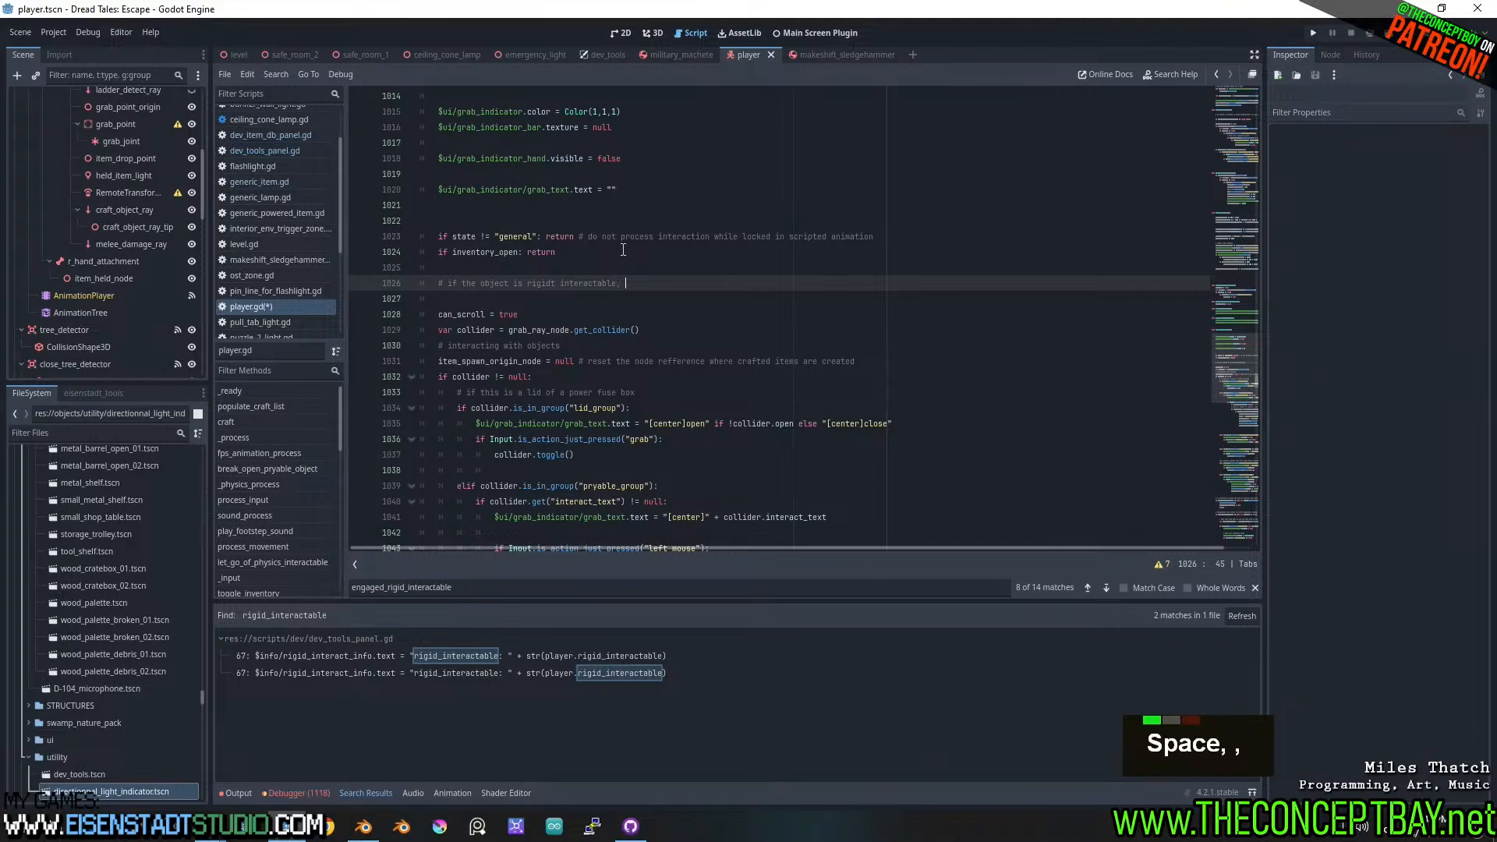
type("store")
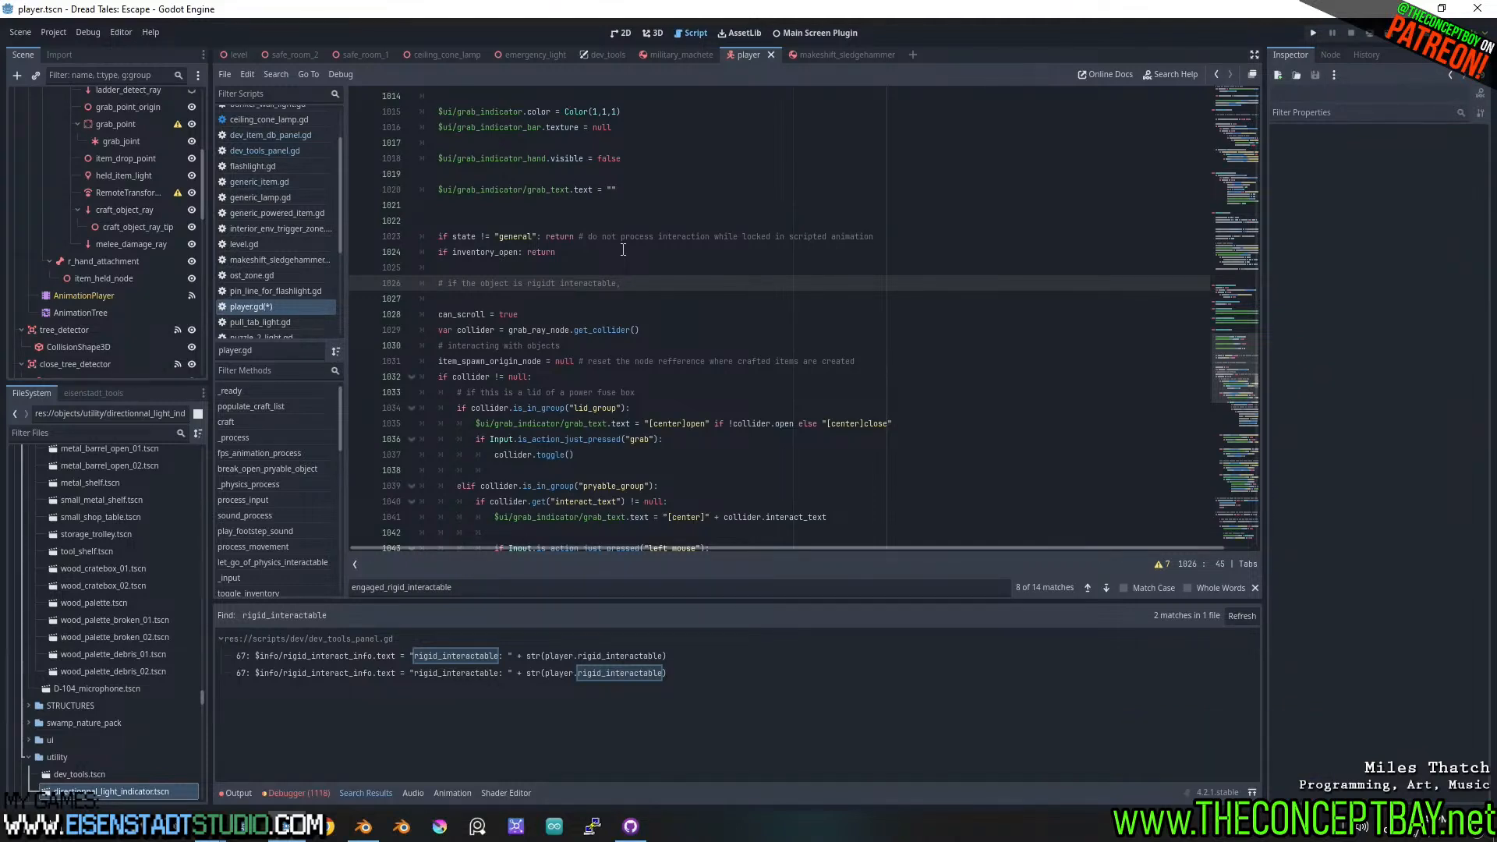
type(" it in loo")
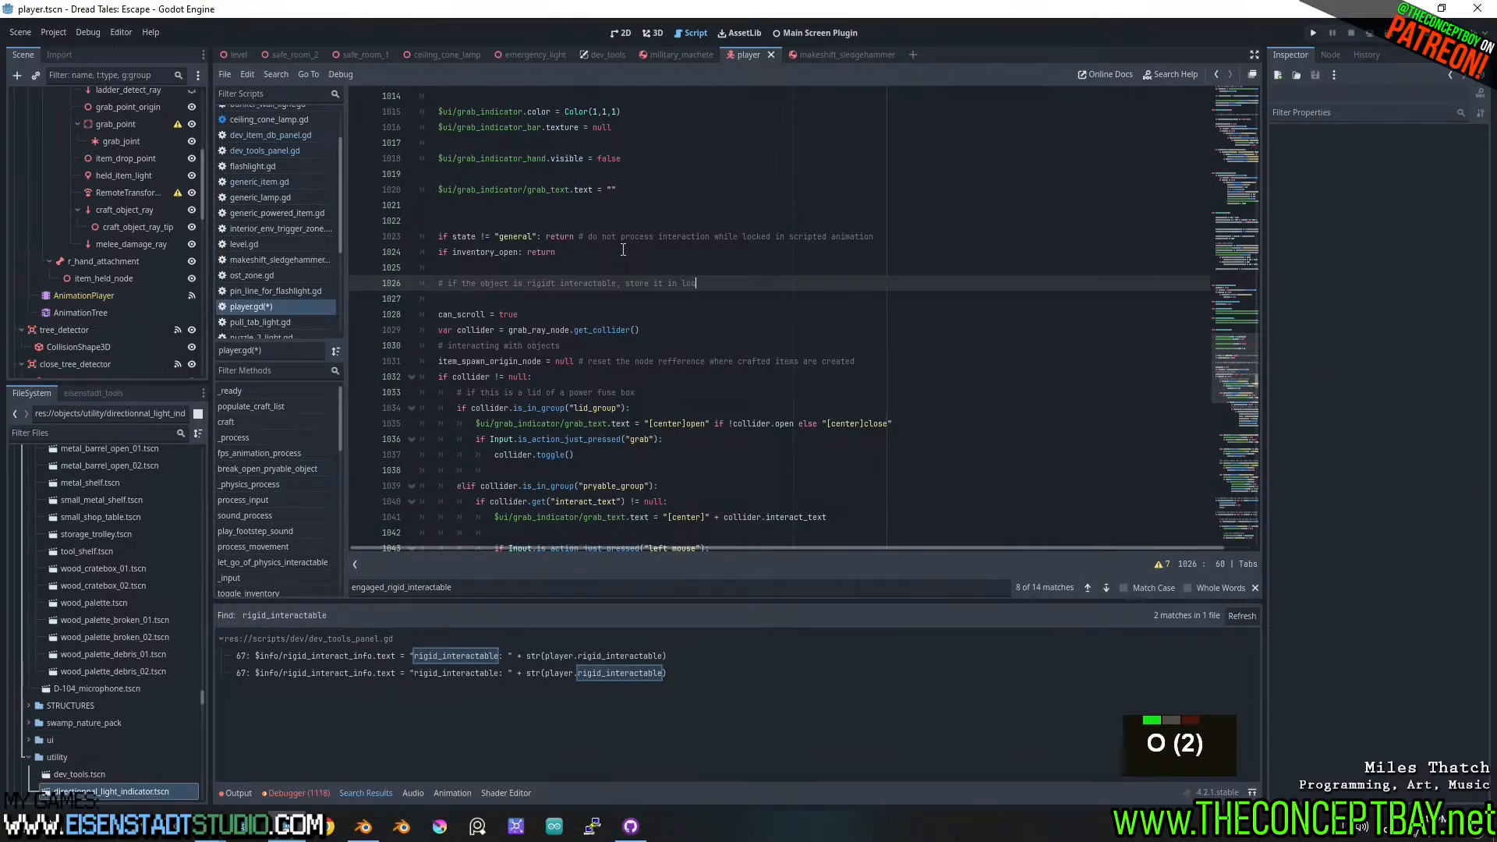
key("BackSpace")
key("BackSpace")
key("BackSpace")
key("ctrl+v")
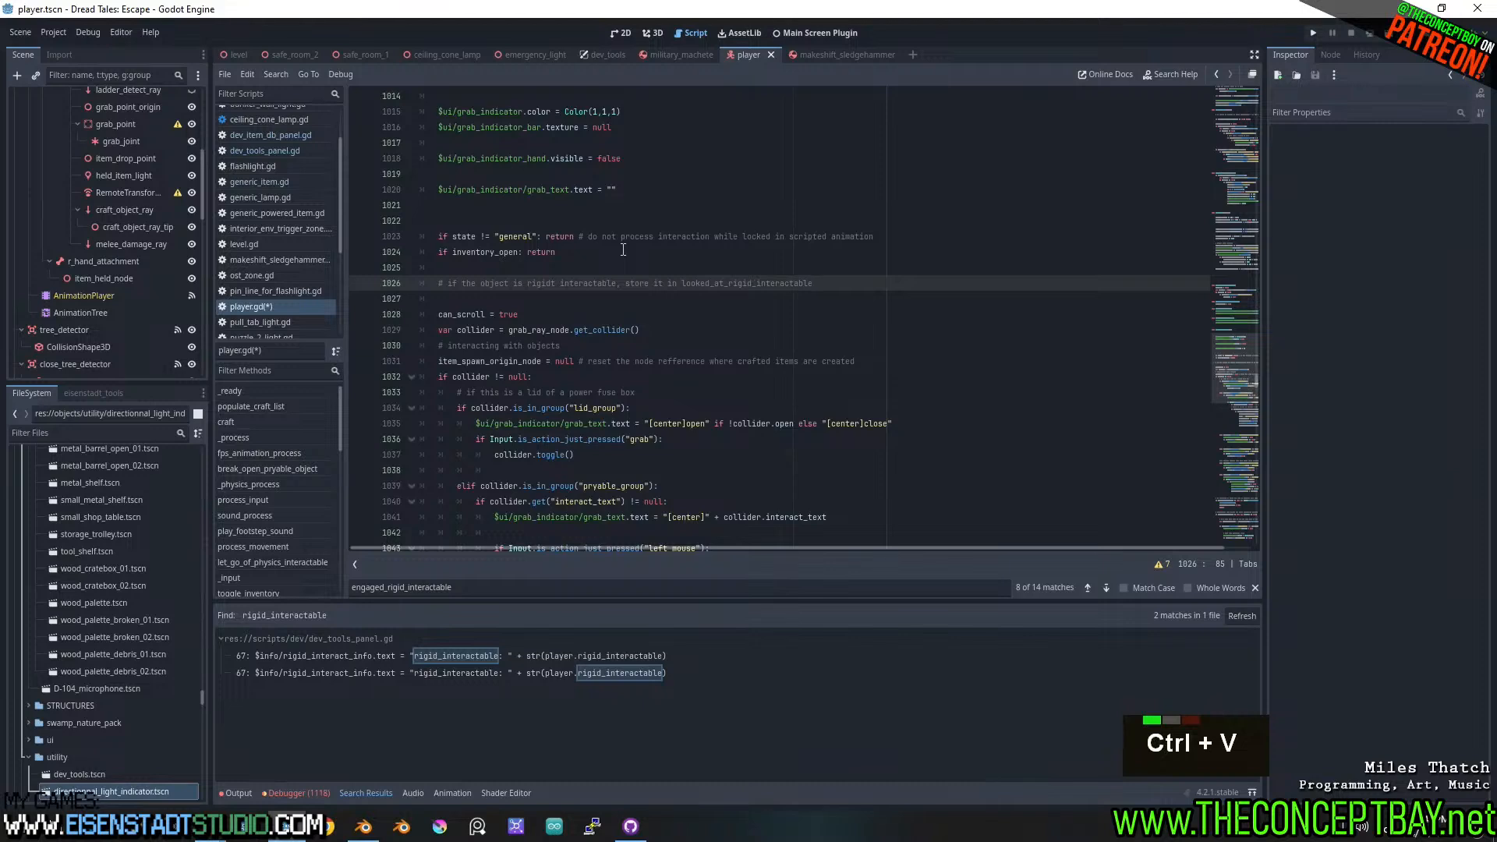
- Add the line looked_at_rigid_interactable = null under the new comment, followed by an empty line
key("Return")
key("ctrl+v")
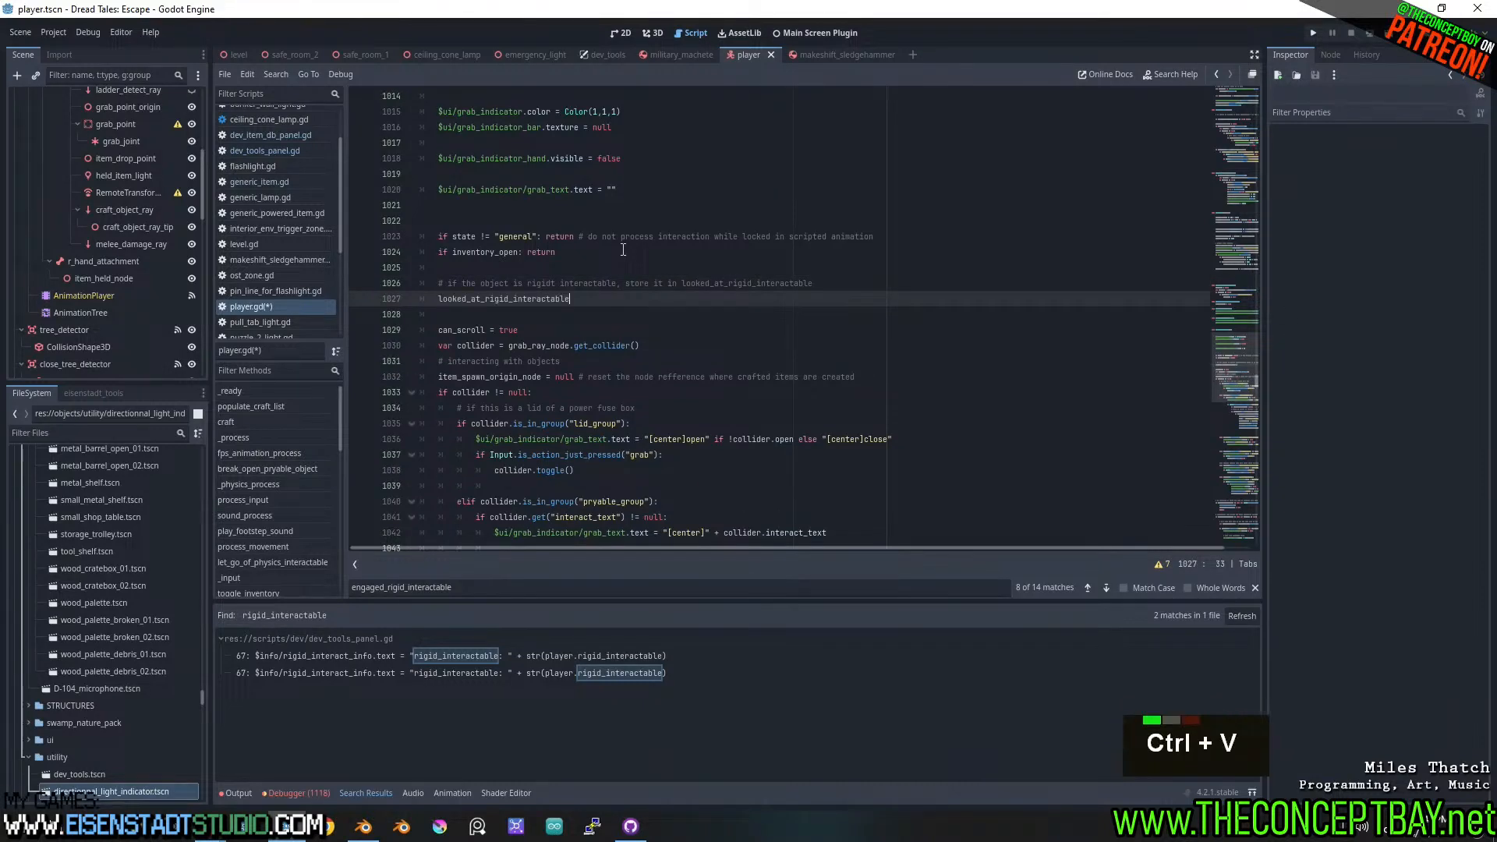
type("= null")
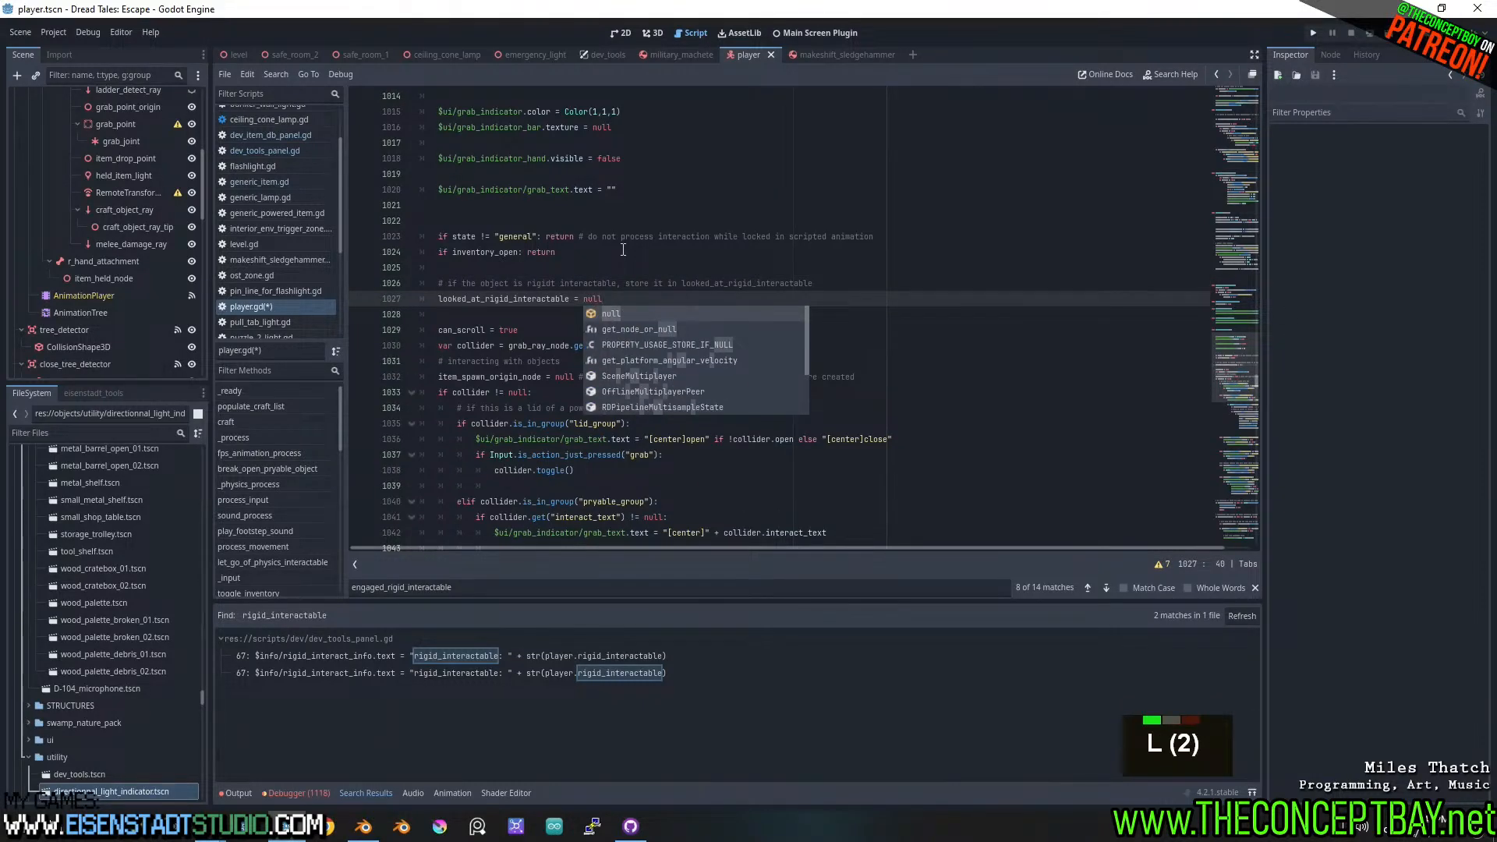
key("Return")
key("Return")
type("looked_at_rigid_interactable")
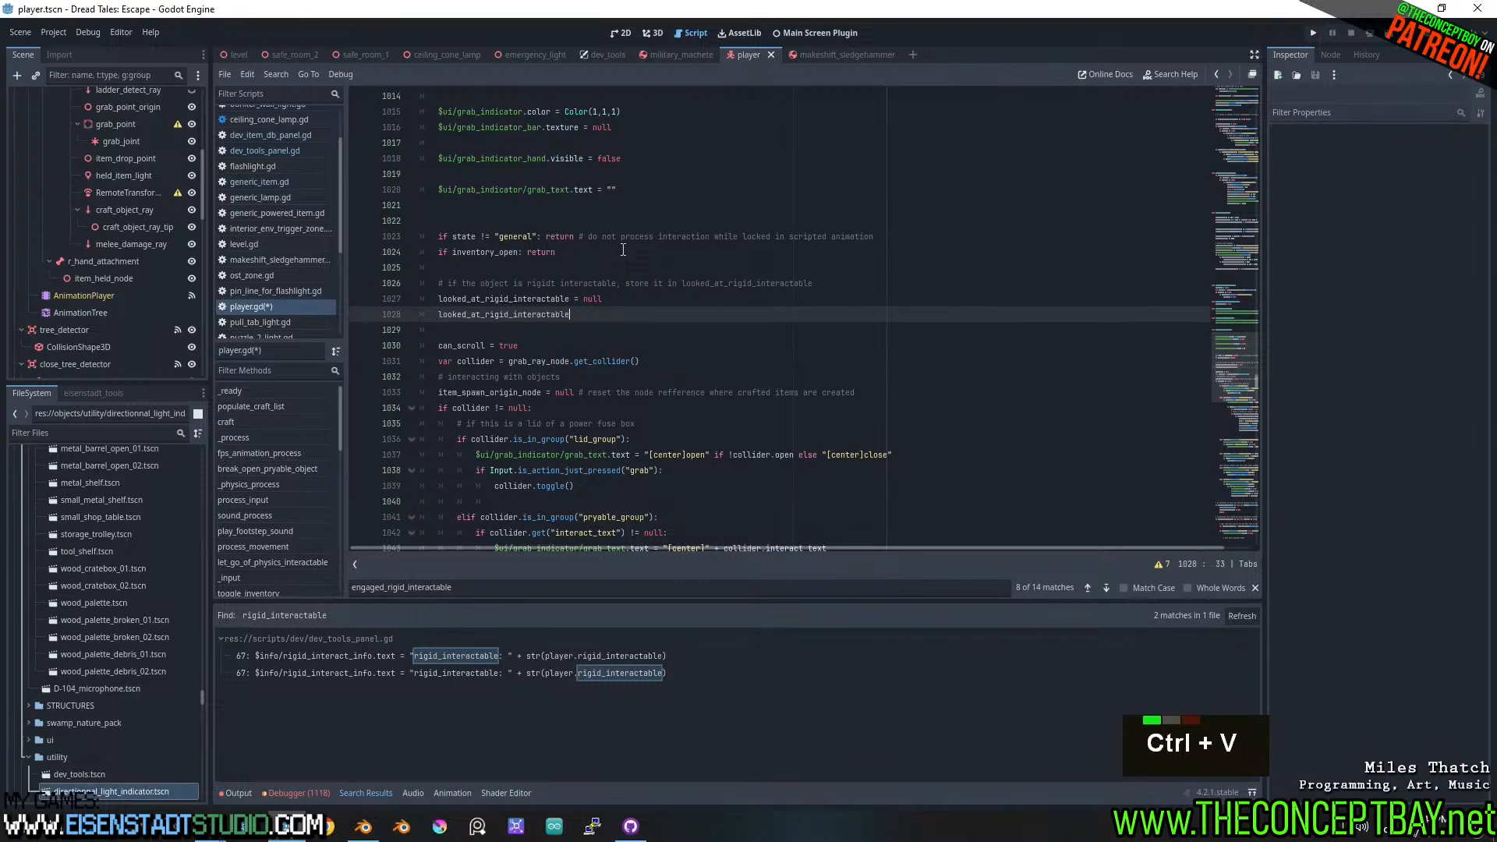
key("ctrl+z")
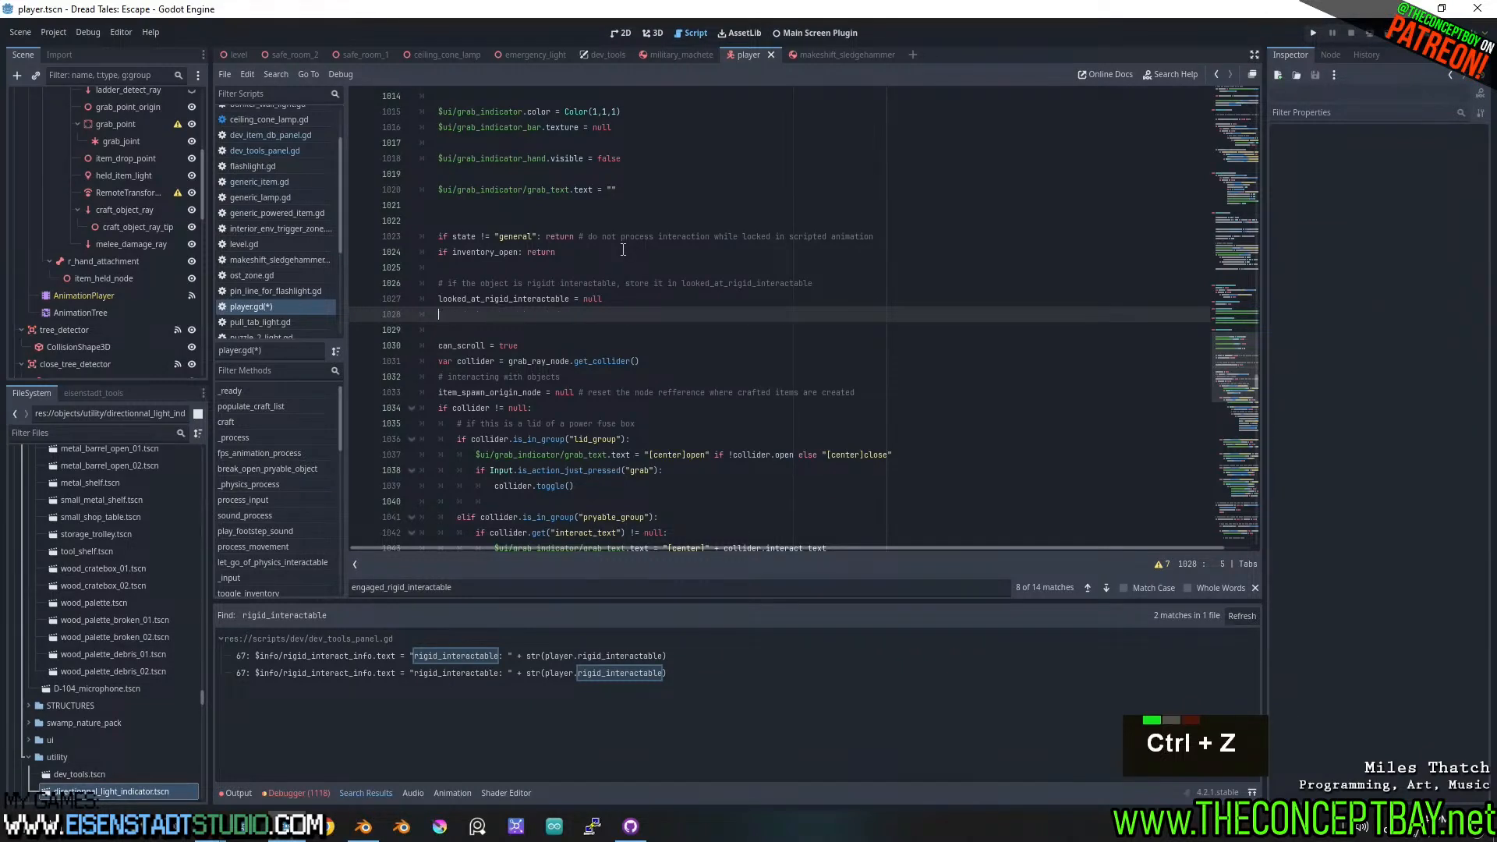
- Write the condition if collider.is_in_group("rigid_interactable") beneath the null assignment
type("if collider.")
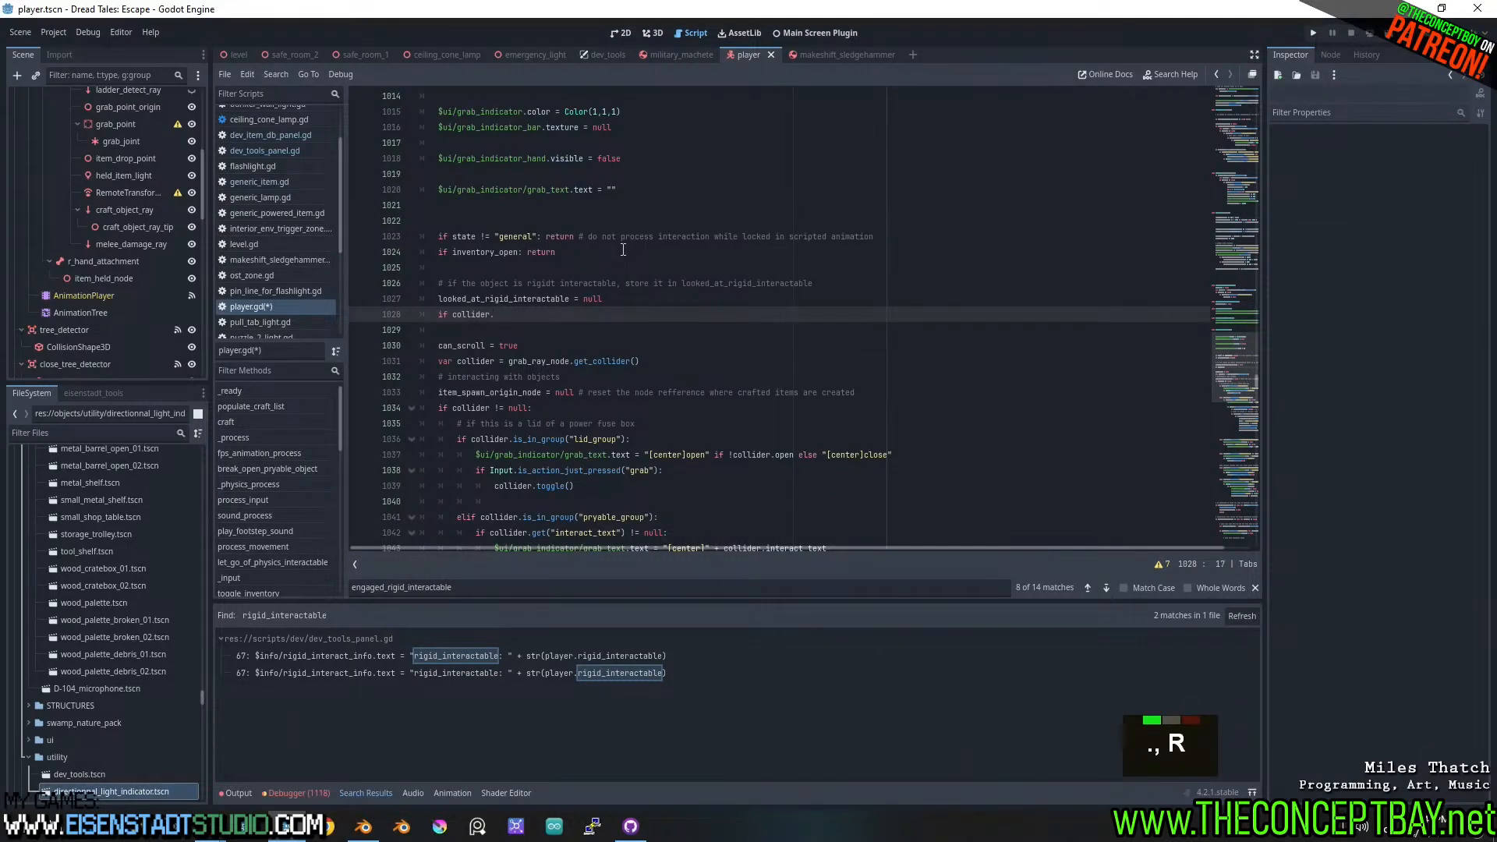
type("is_ino")
key("BackSpace")
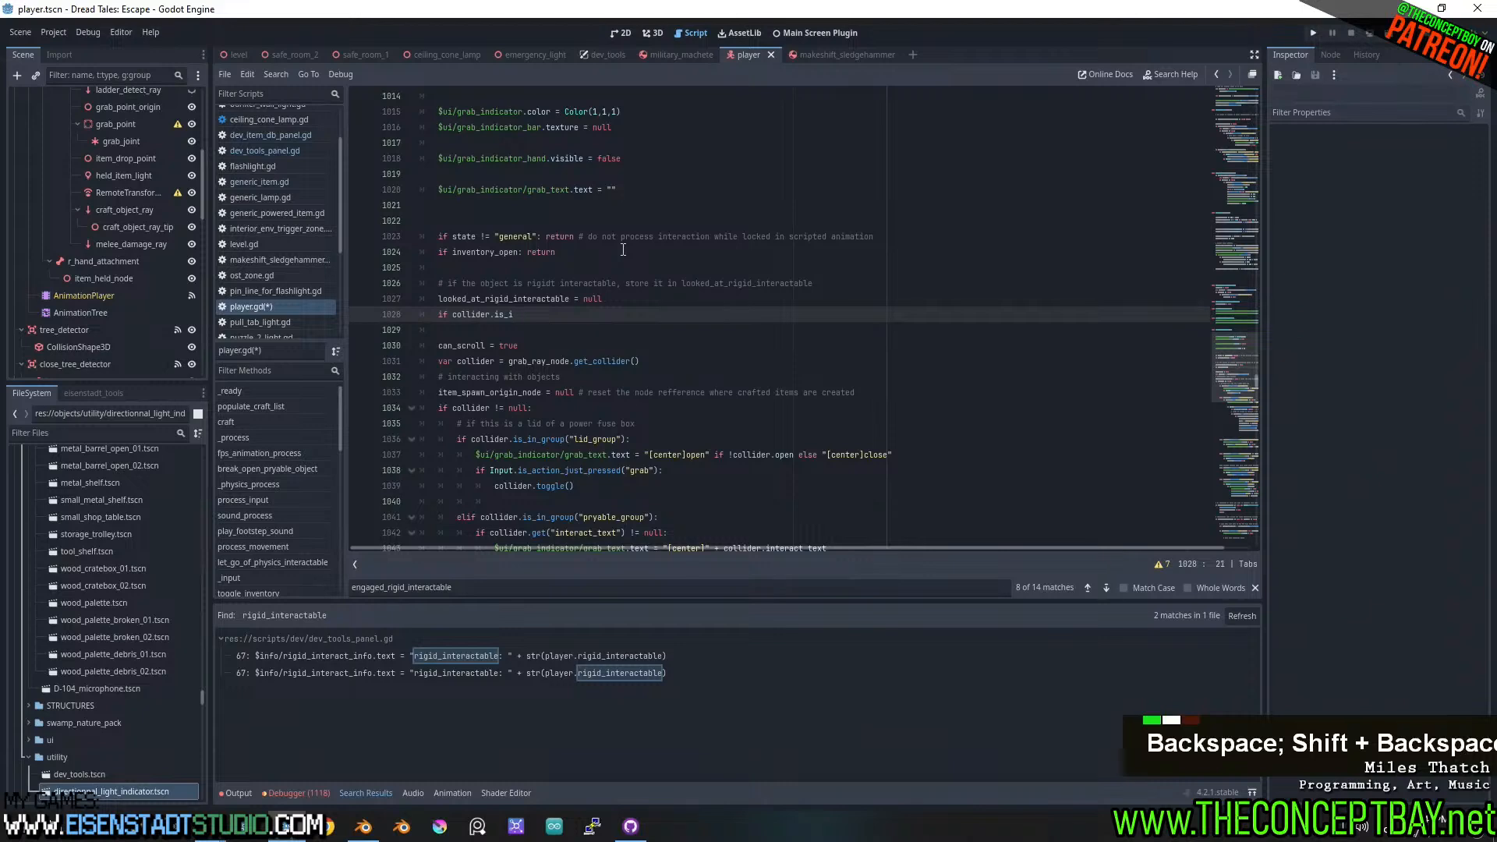
type("n_or")
key("BackSpace")
key("BackSpace")
type("gr")
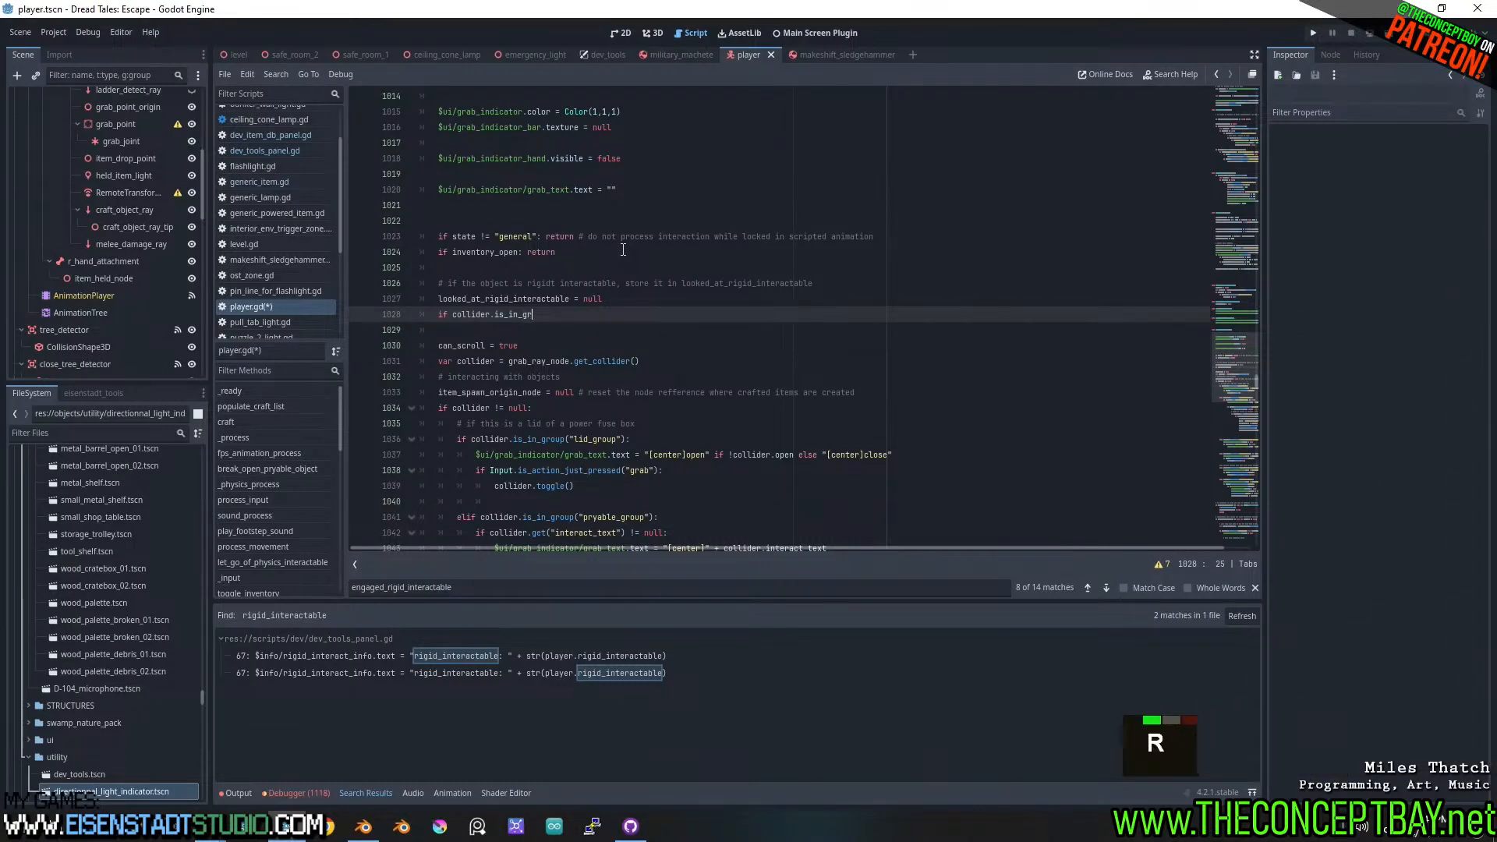
type("oup(\"\")")
key("Left")
type("\"")
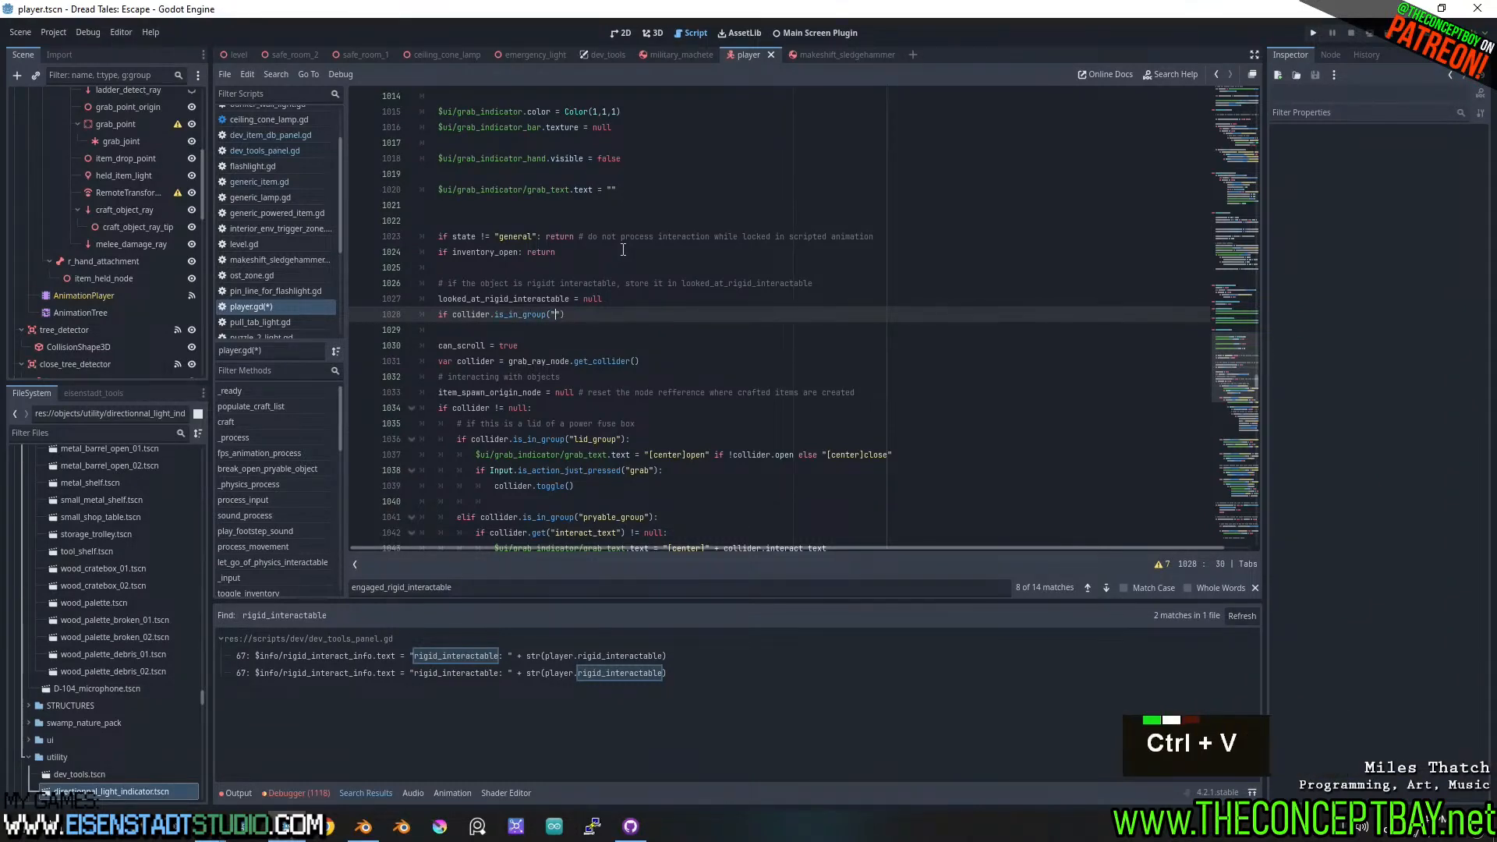
type("looked_at_rigid_interactable")
key("ctrl+Left")
key("shift+Right")
key("shift+Right")
key("shift+Right")
key("shift+Right")
key("shift+Right")
key("shift+Right")
key("shift+Right")
key("shift+Right")
key("shift+Right")
key("shift+Right")
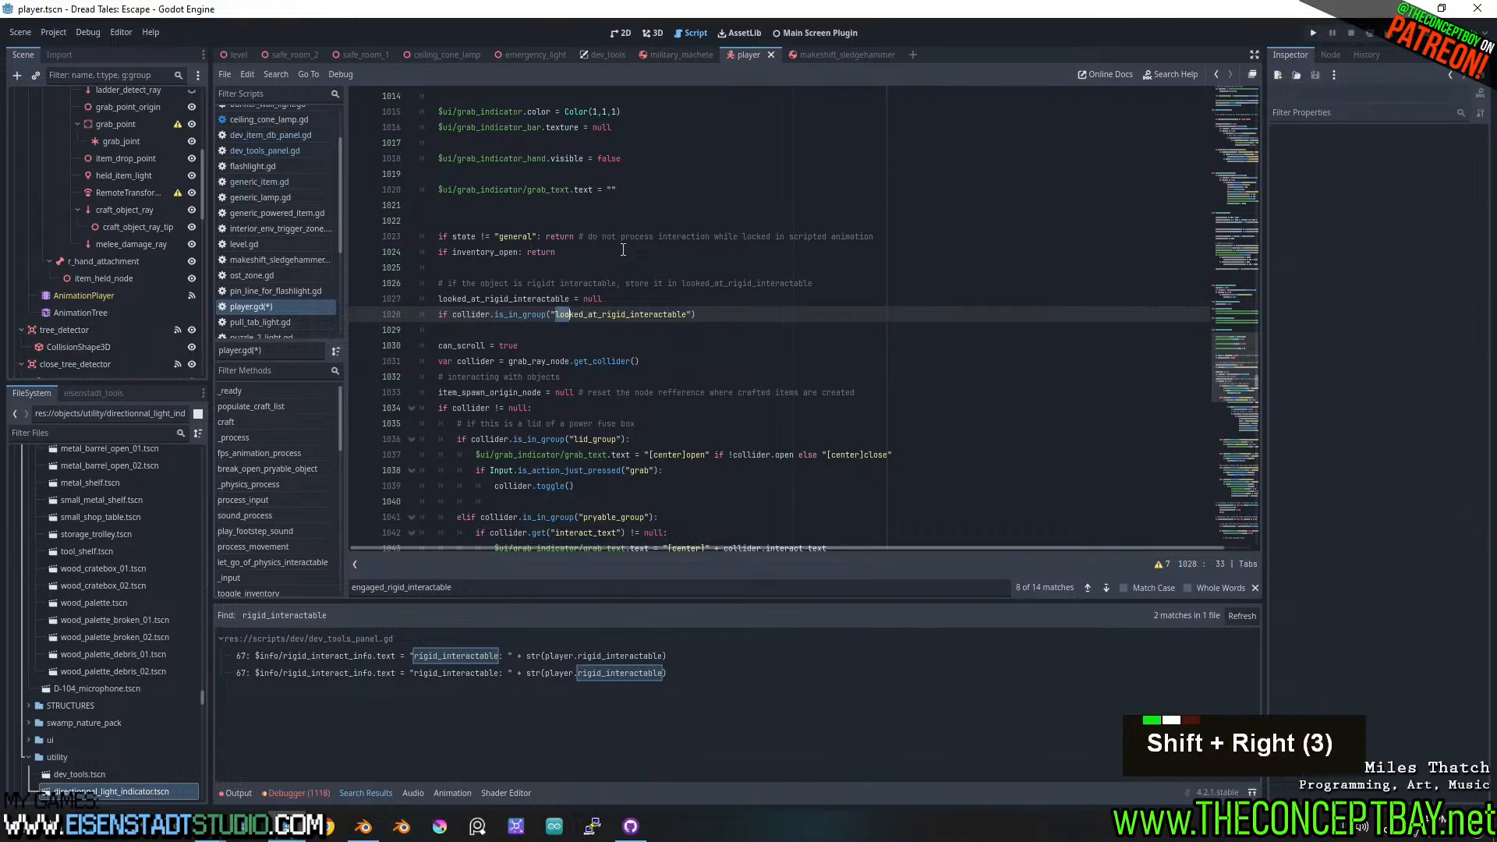
key("shift+BackSpace")
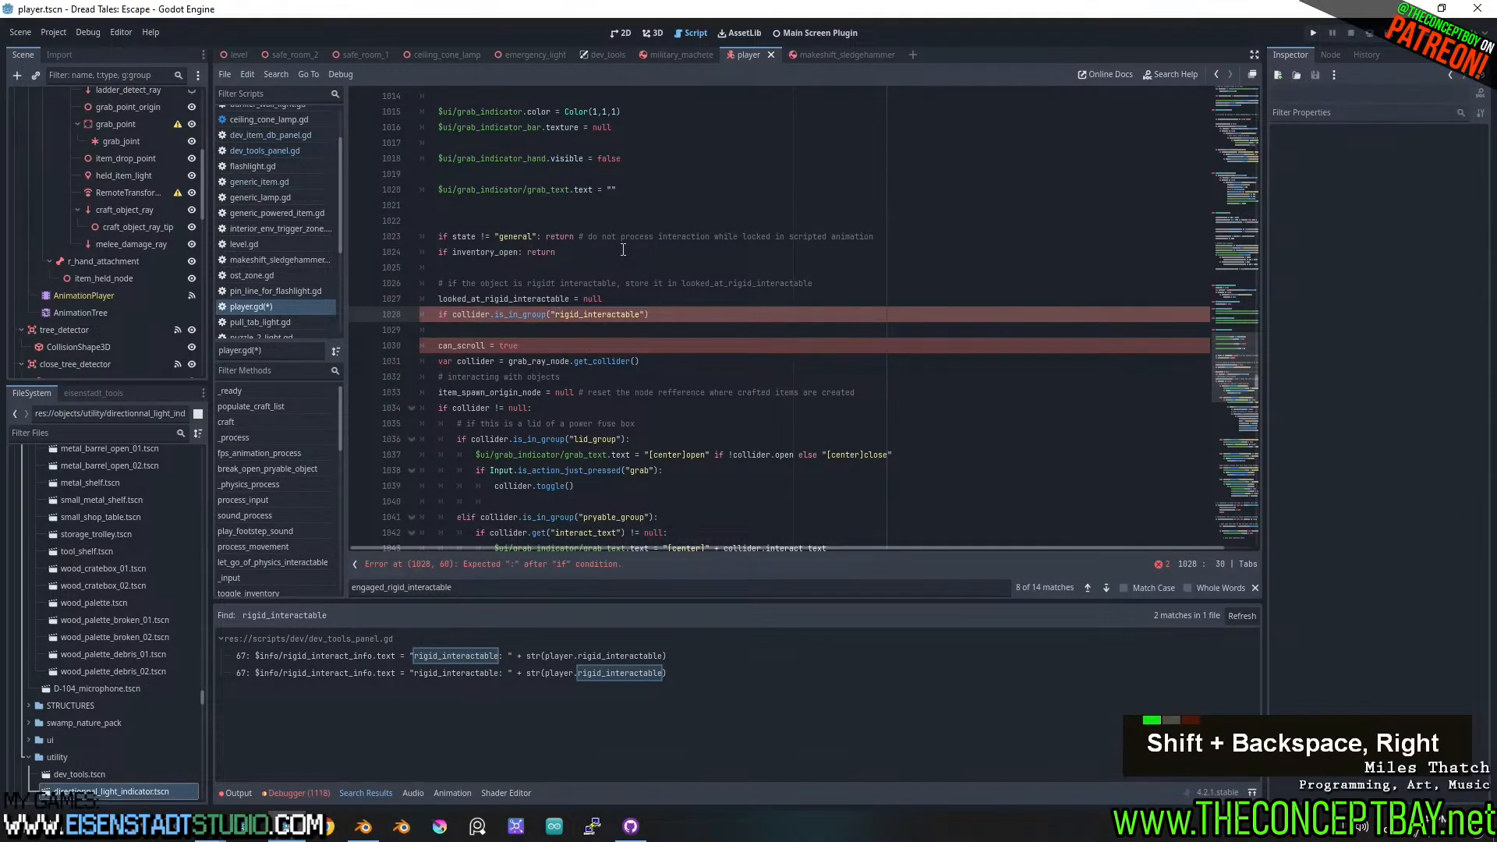
- Complete the group condition with a colon and the body looked_at_rigid_interactable = collider
type(":")
key("Return")
type("looked_at_rigid_interactable")
type("= ")
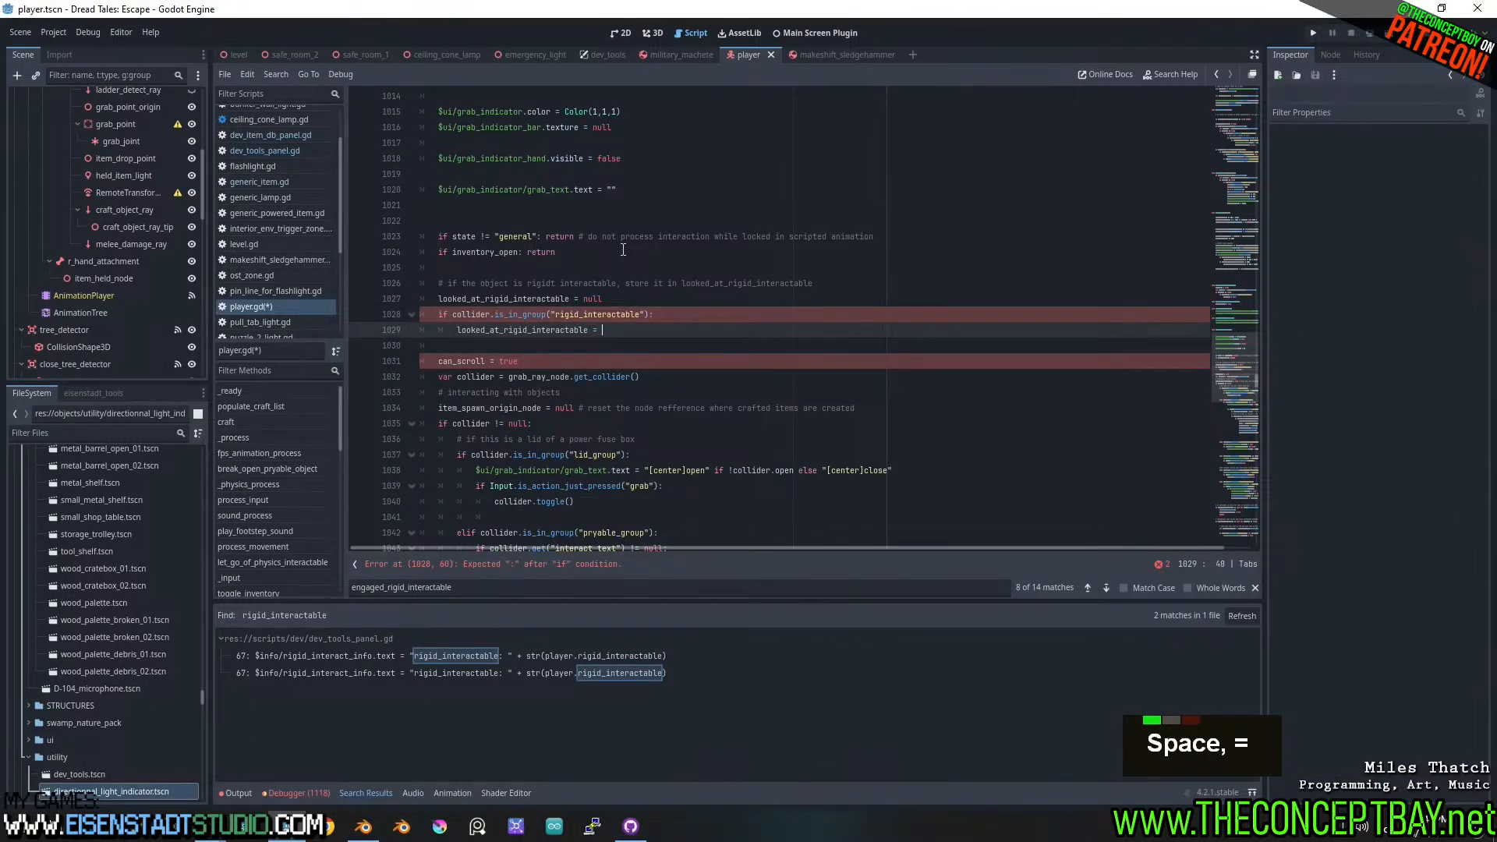
type("collider")
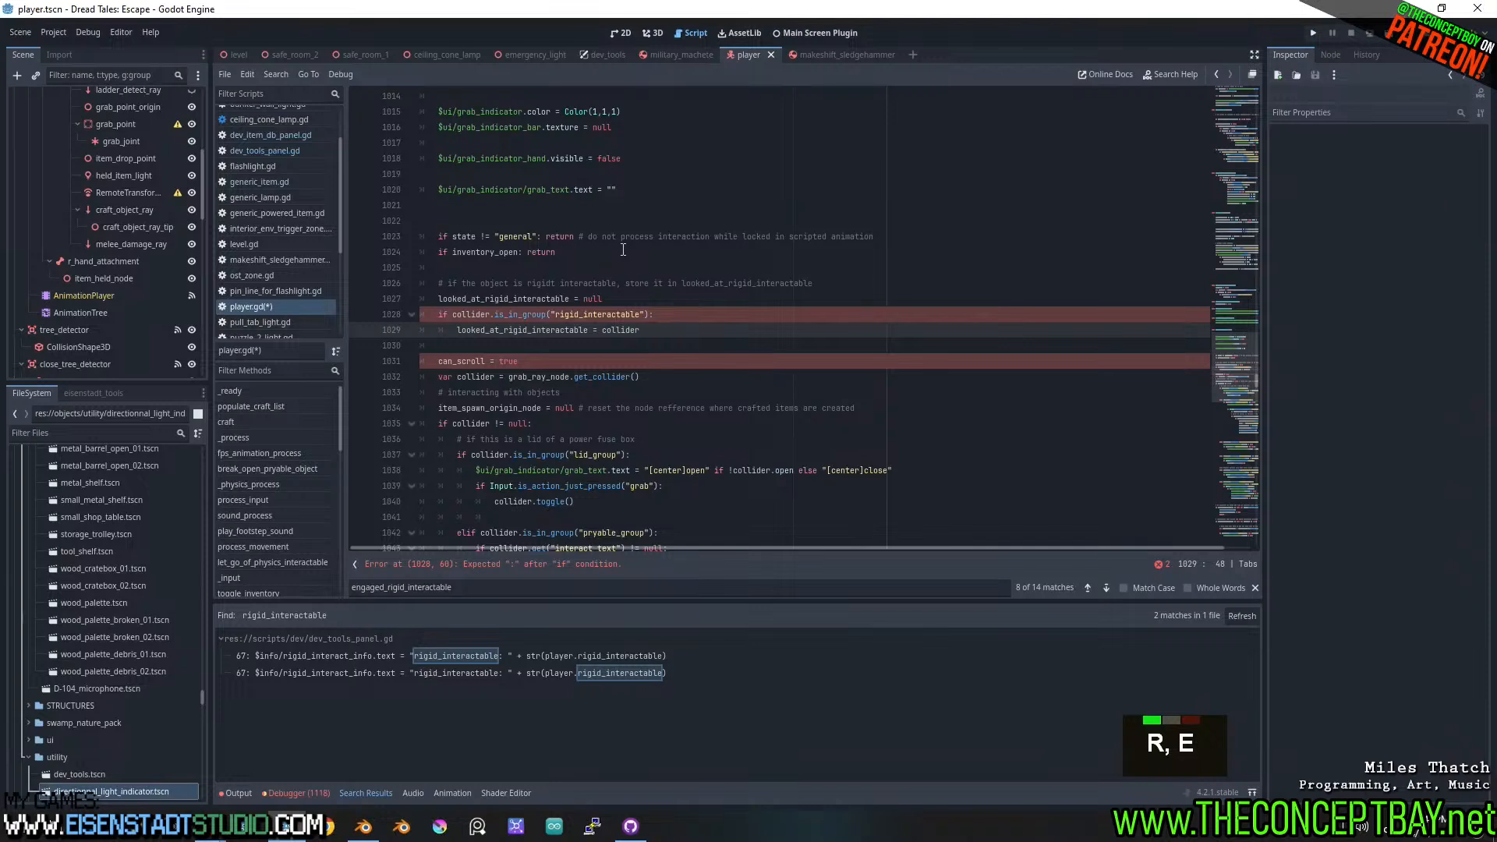
- Move the whole looked_at_rigid_interactable block, including its comment, to just inside the if collider != null check
double_click(457, 313)
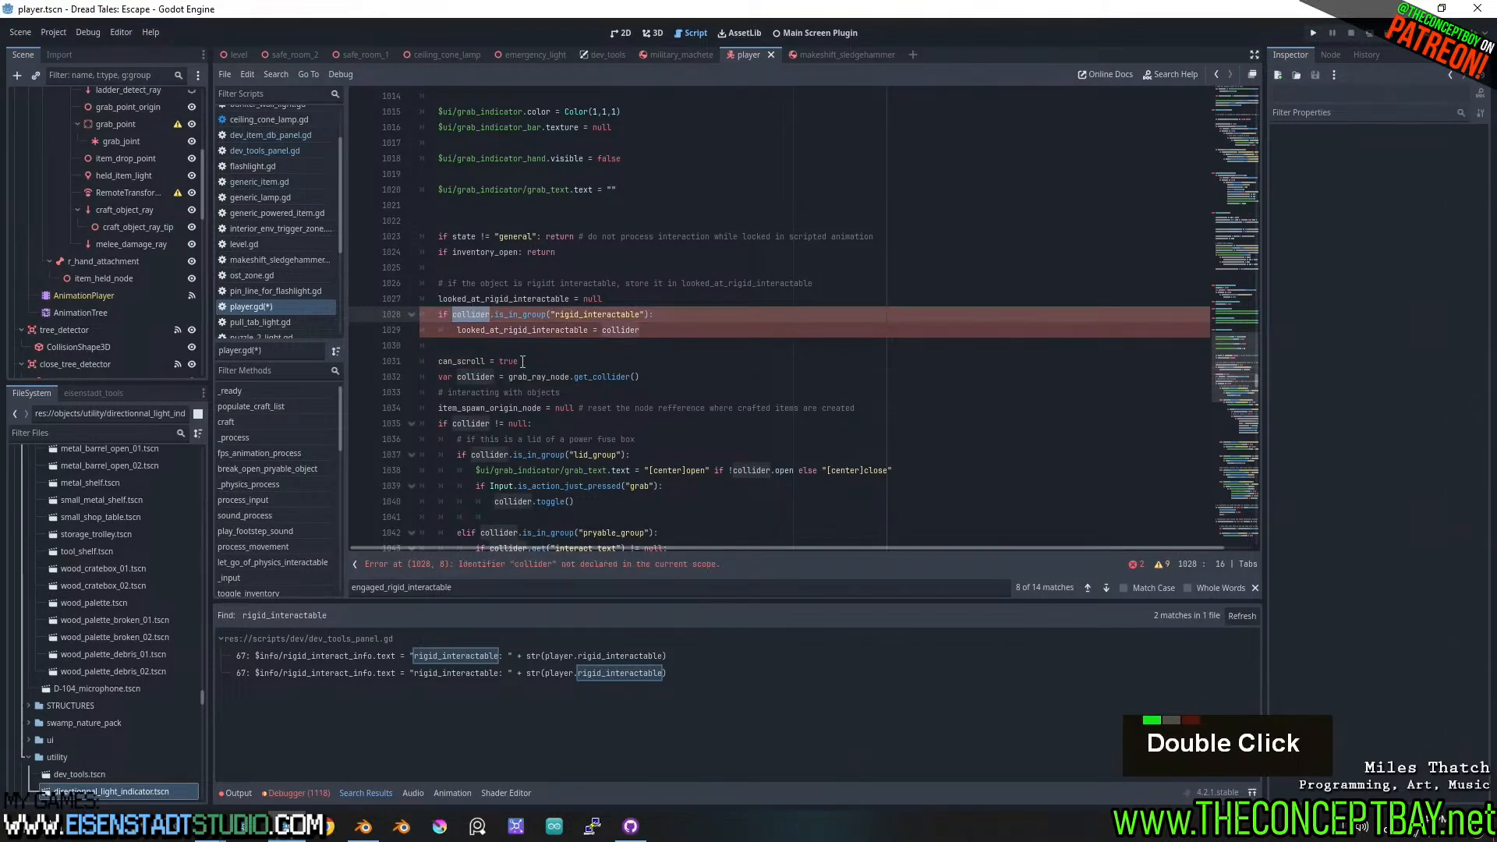
left_click_drag(641, 330, 407, 279)
key("ctrl+c")
key("BackSpace")
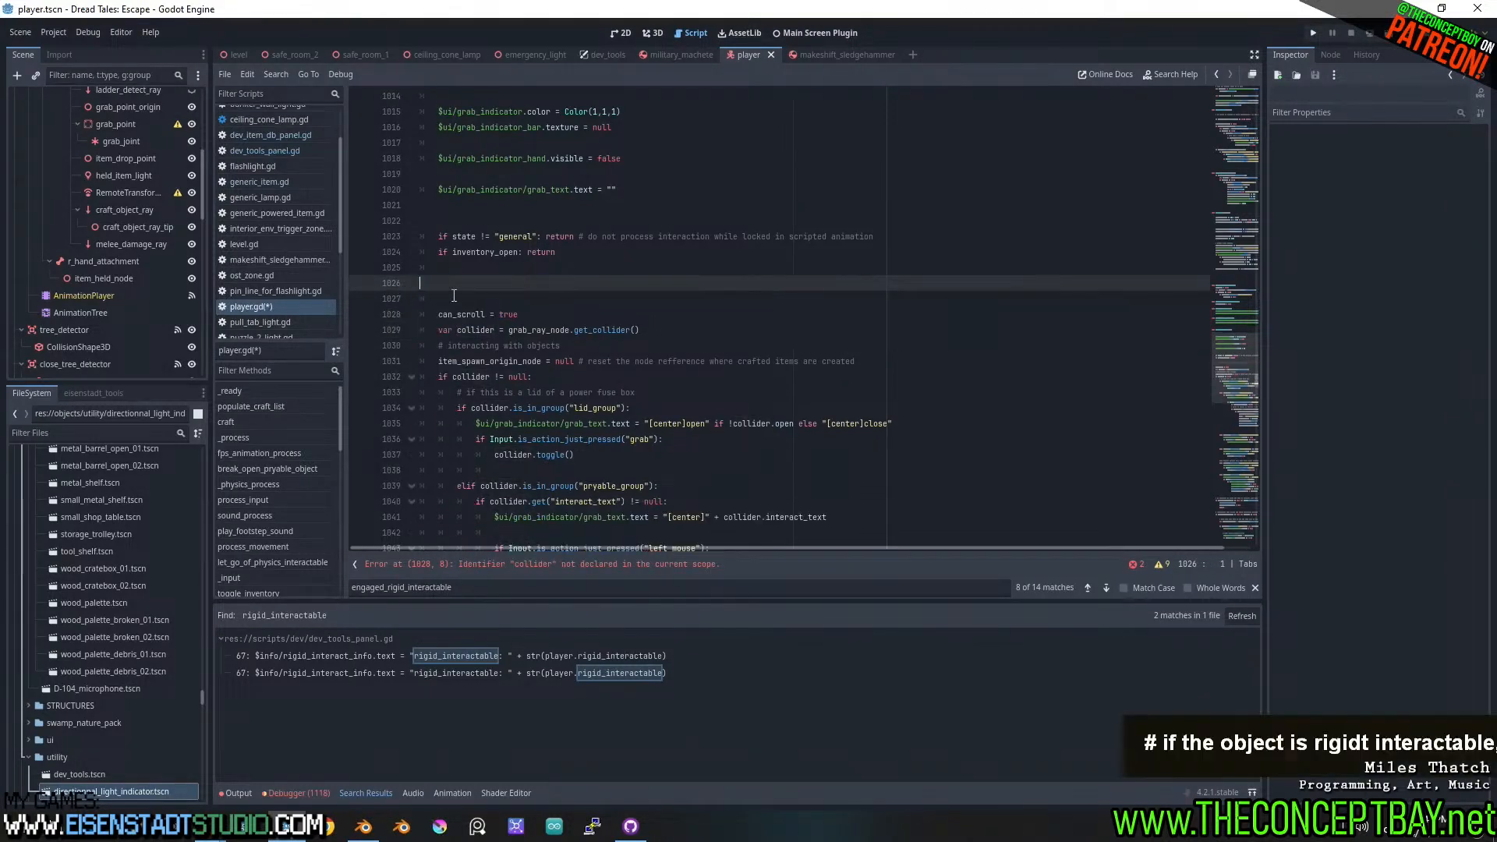
scroll(493, 295, "down", 1)
left_click(550, 329)
key("Return")
key("Return")
key("Return")
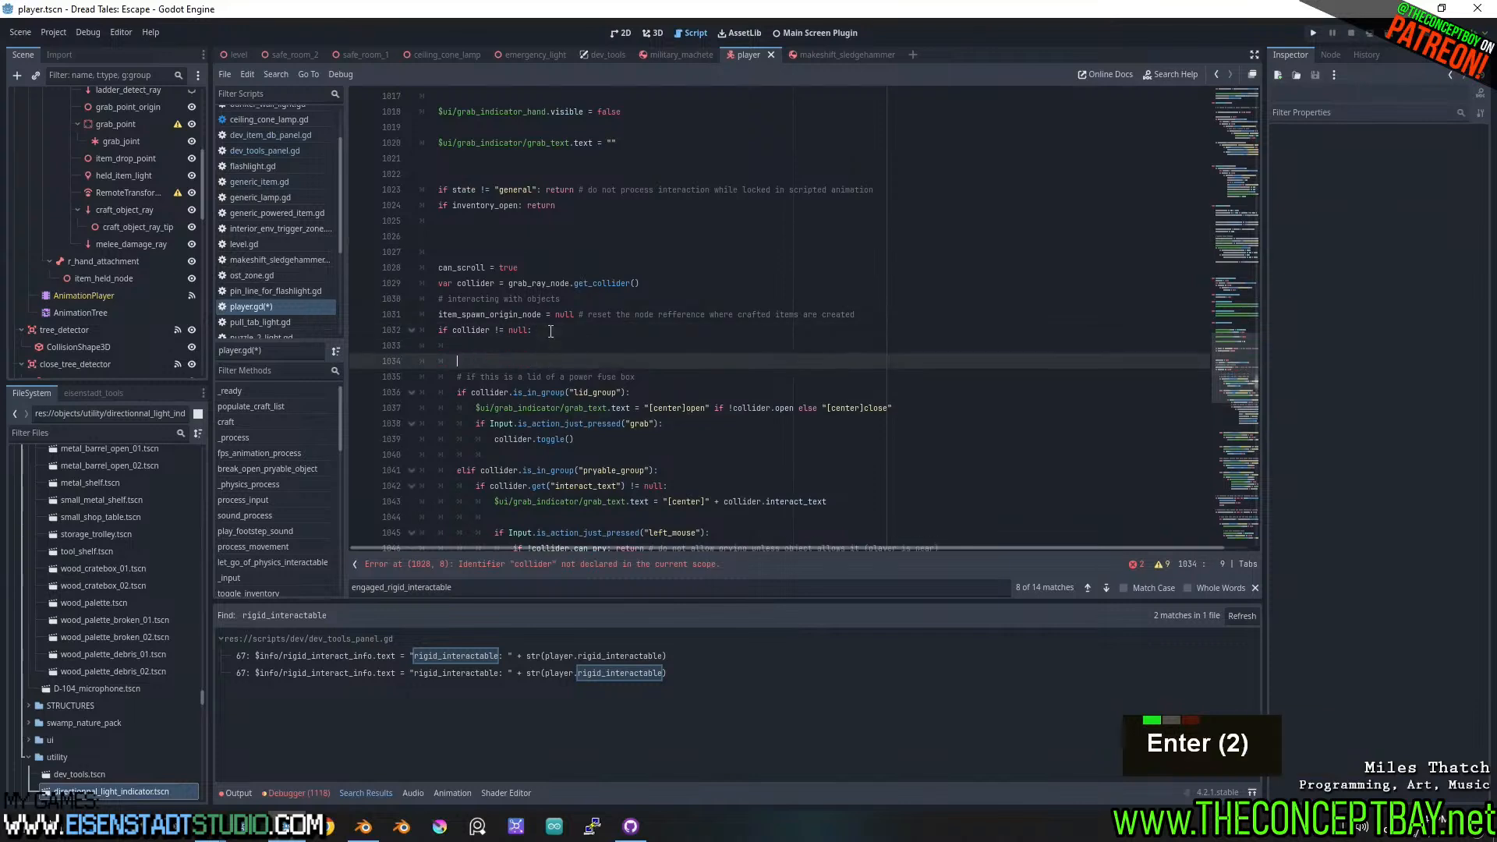
left_click(530, 360)
key("ctrl+v")
- Align the moved block's comment and code with the body of the collider null check, and save the script
left_click_drag(423, 380, 641, 408)
key("Tab")
left_click(474, 361)
key("shift+Tab")
left_click(508, 350)
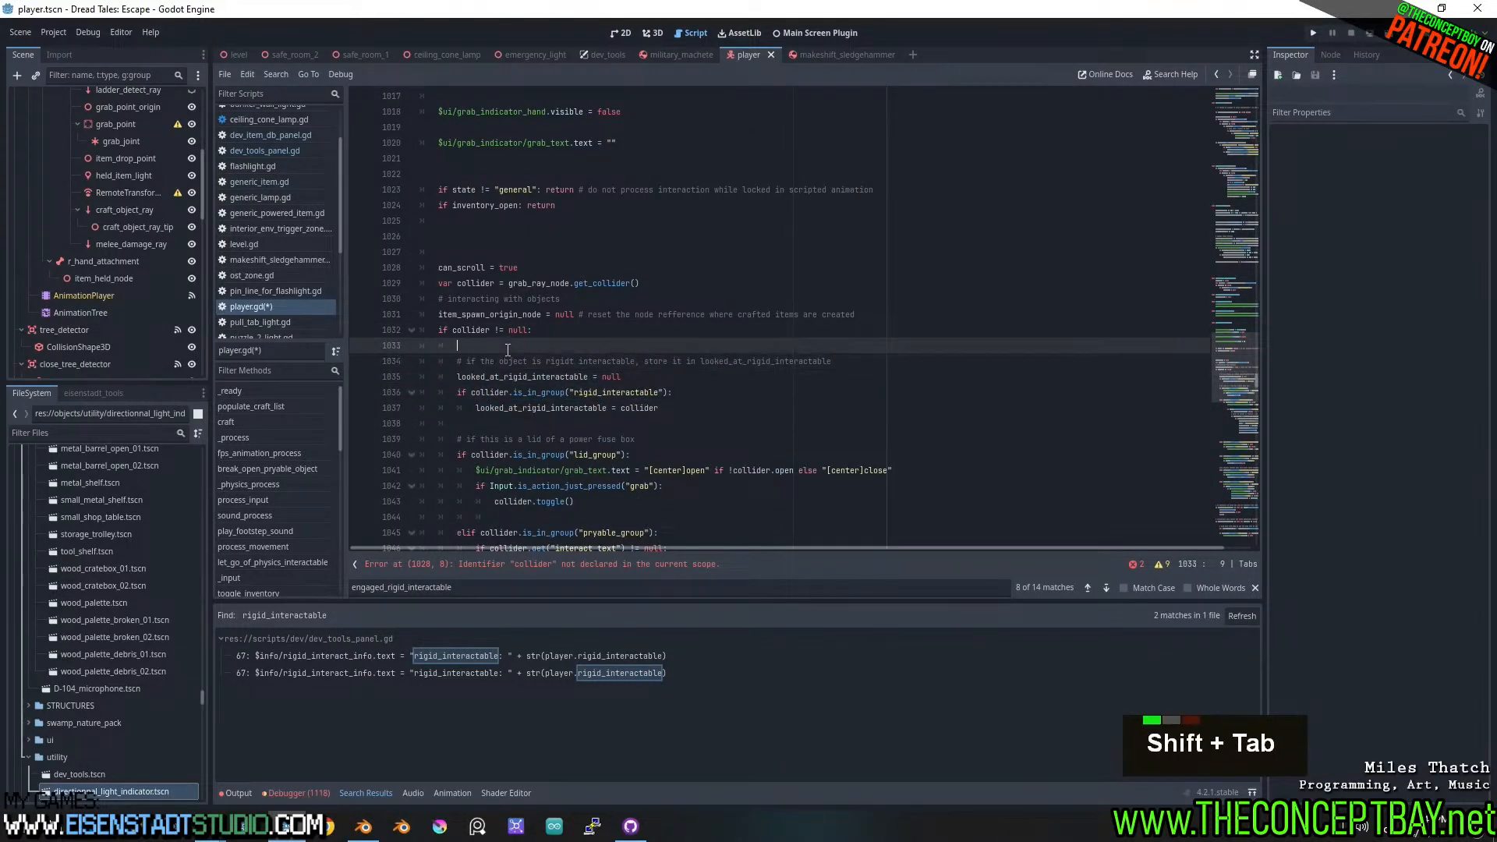
left_click(549, 378)
key("ctrl+s")
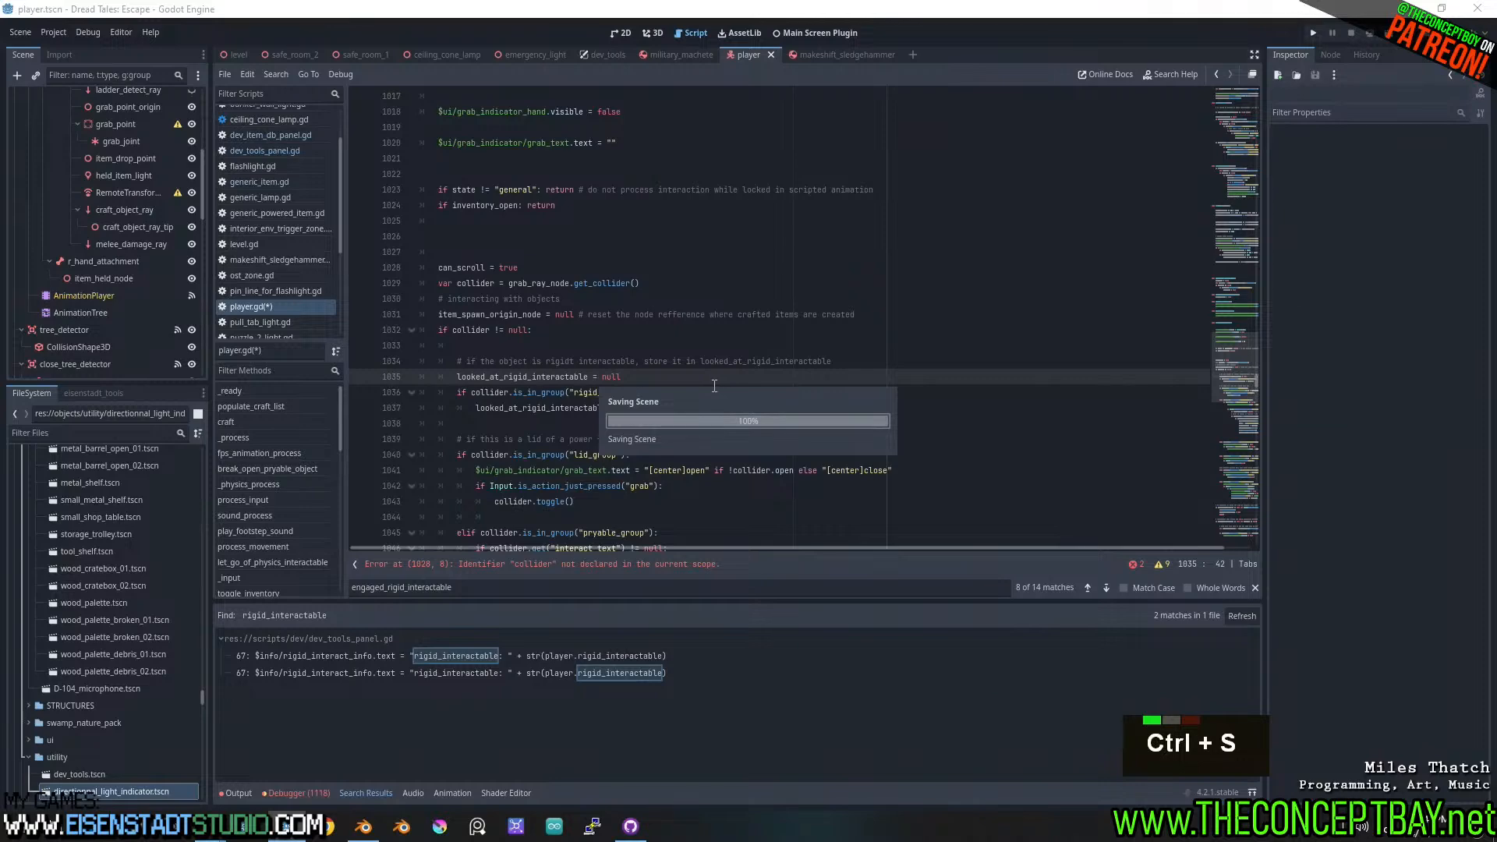
- Replace engaged_rigid_interactable with looked_at_rigid_interactable in the early-return condition of melee_process
left_click(549, 377, "ctrl")
key("ctrl+c")
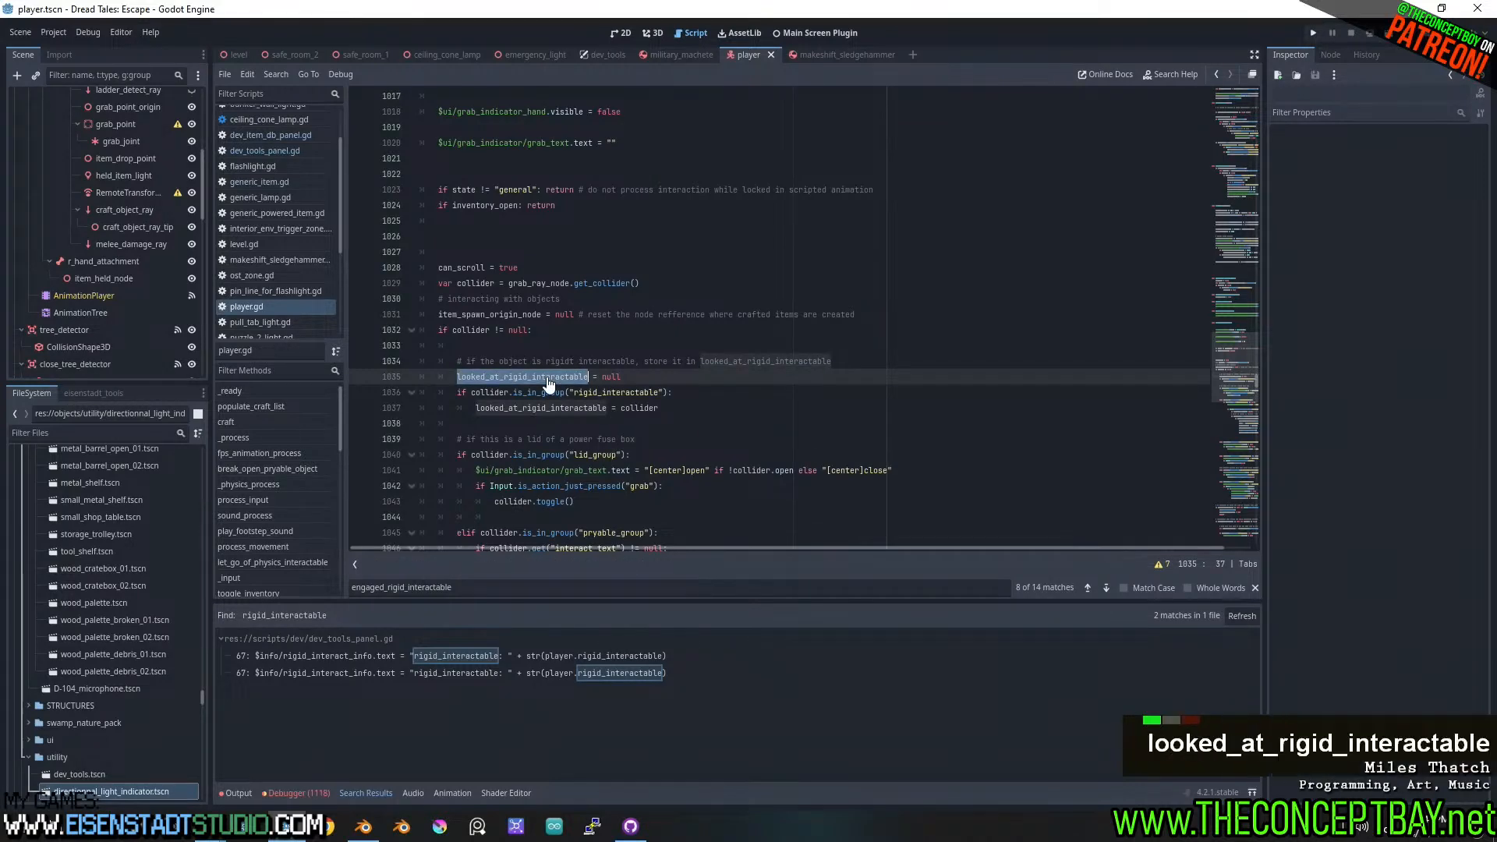
scroll(618, 369, "down", 9)
scroll(618, 370, "up", 15)
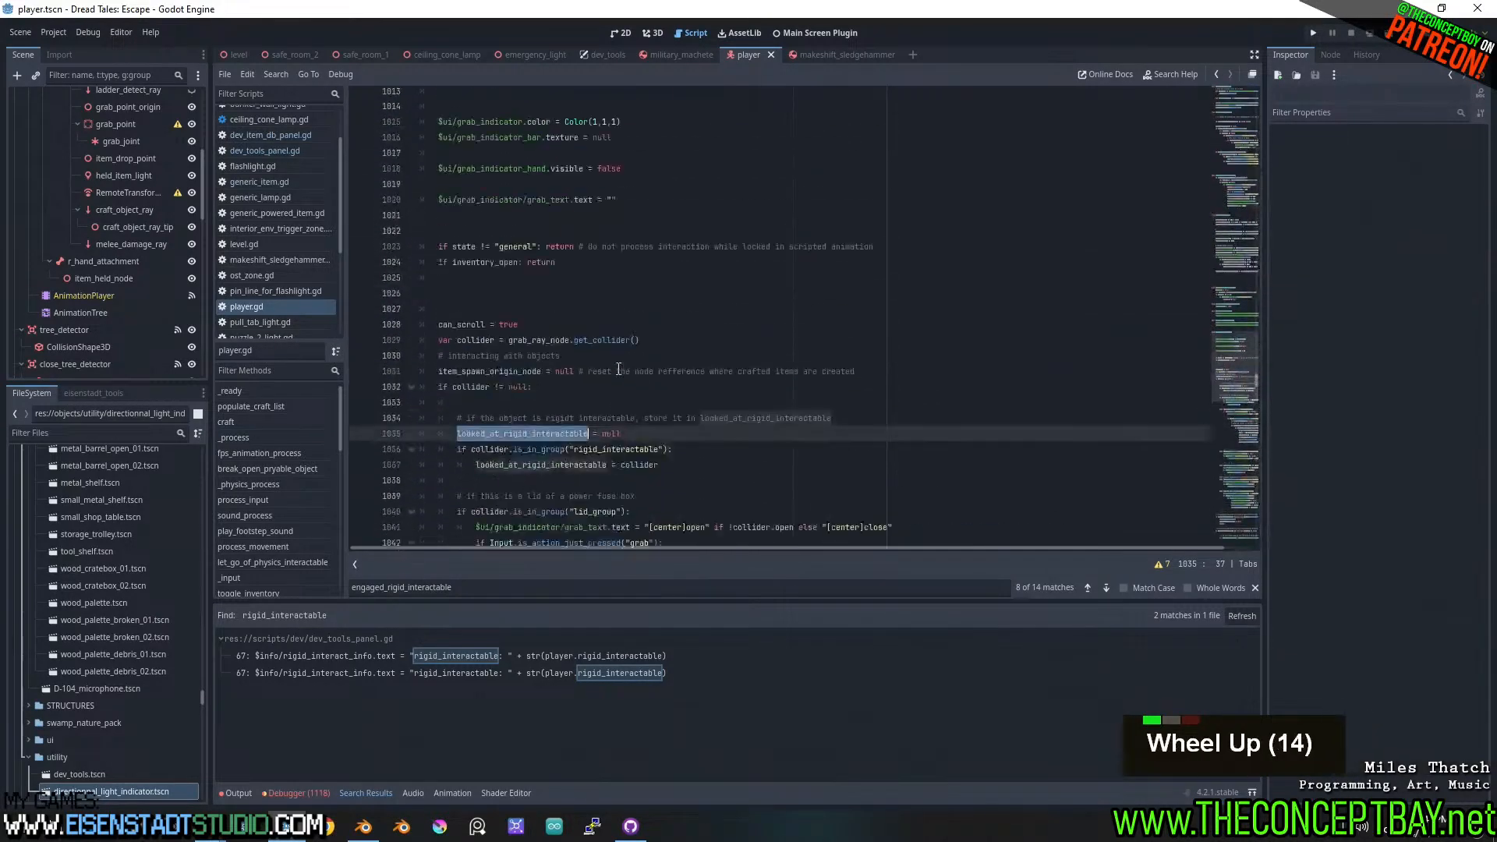
scroll(618, 370, "up", 15)
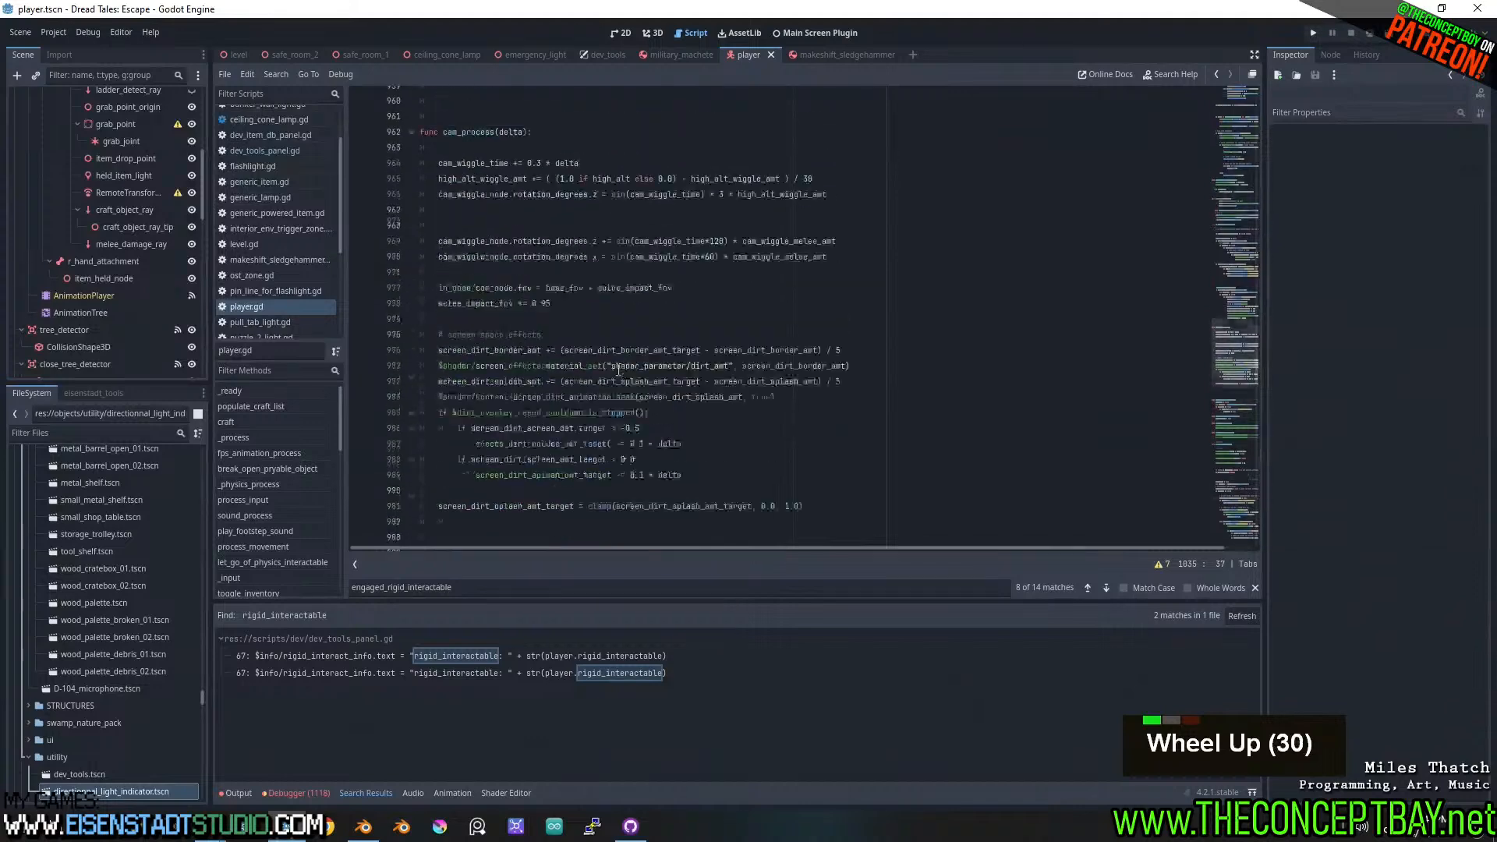
scroll(618, 369, "up", 13)
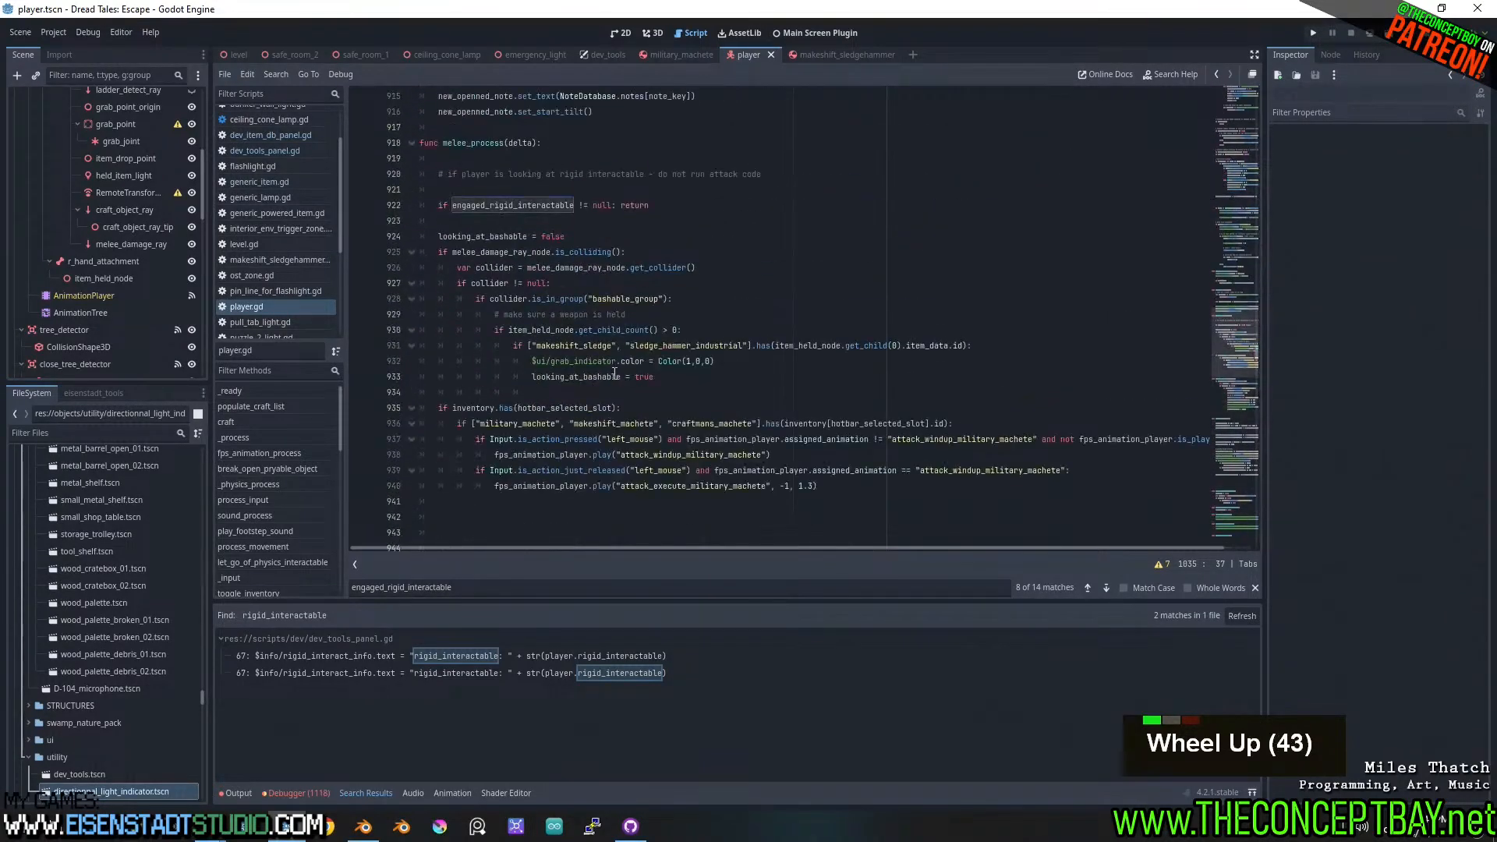
double_click(544, 203)
key("ctrl+v")
left_click(750, 196)
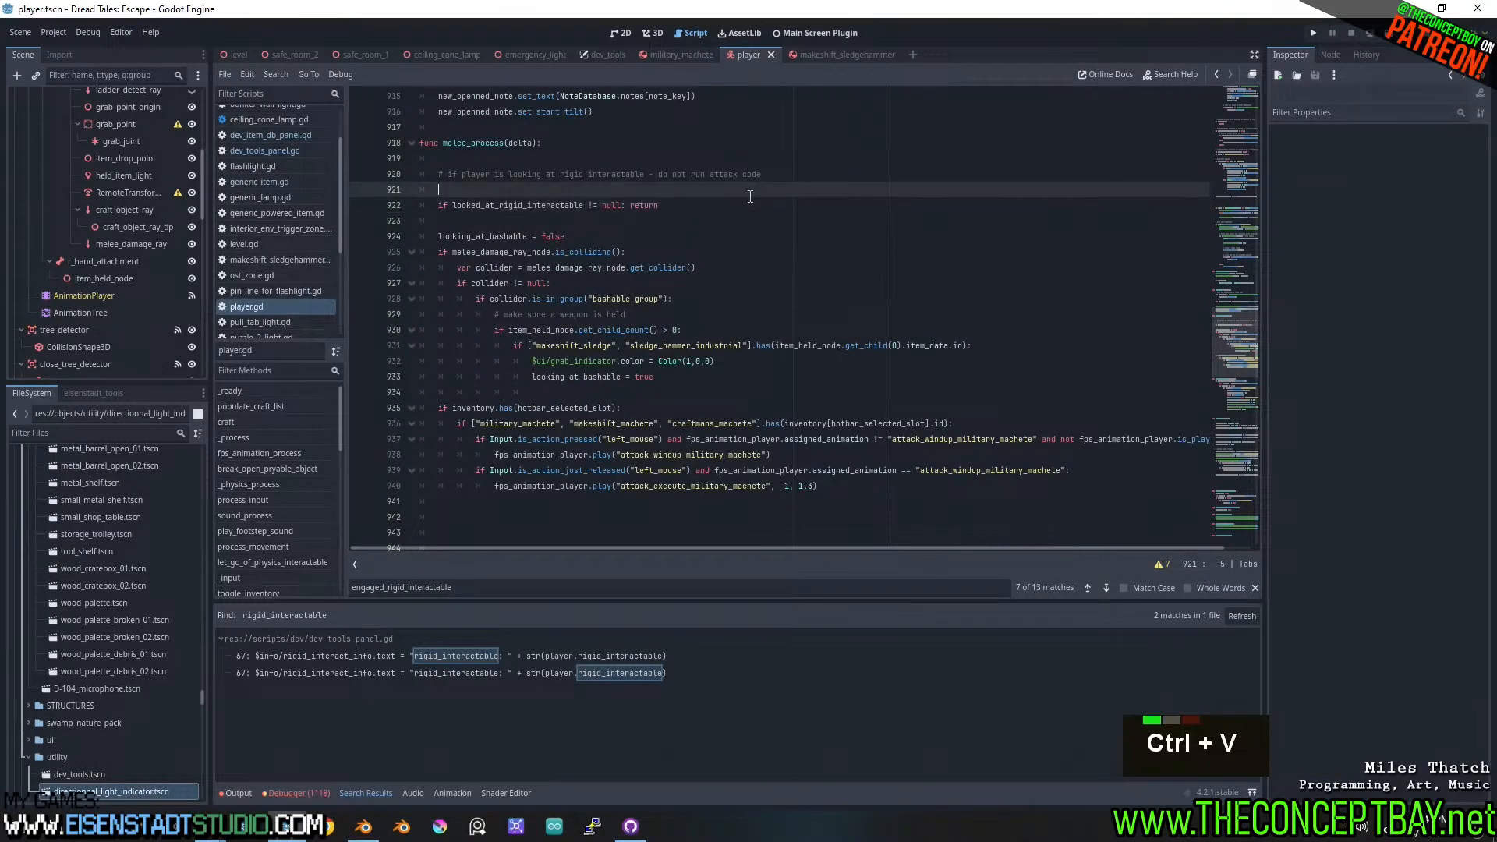
key("F5")
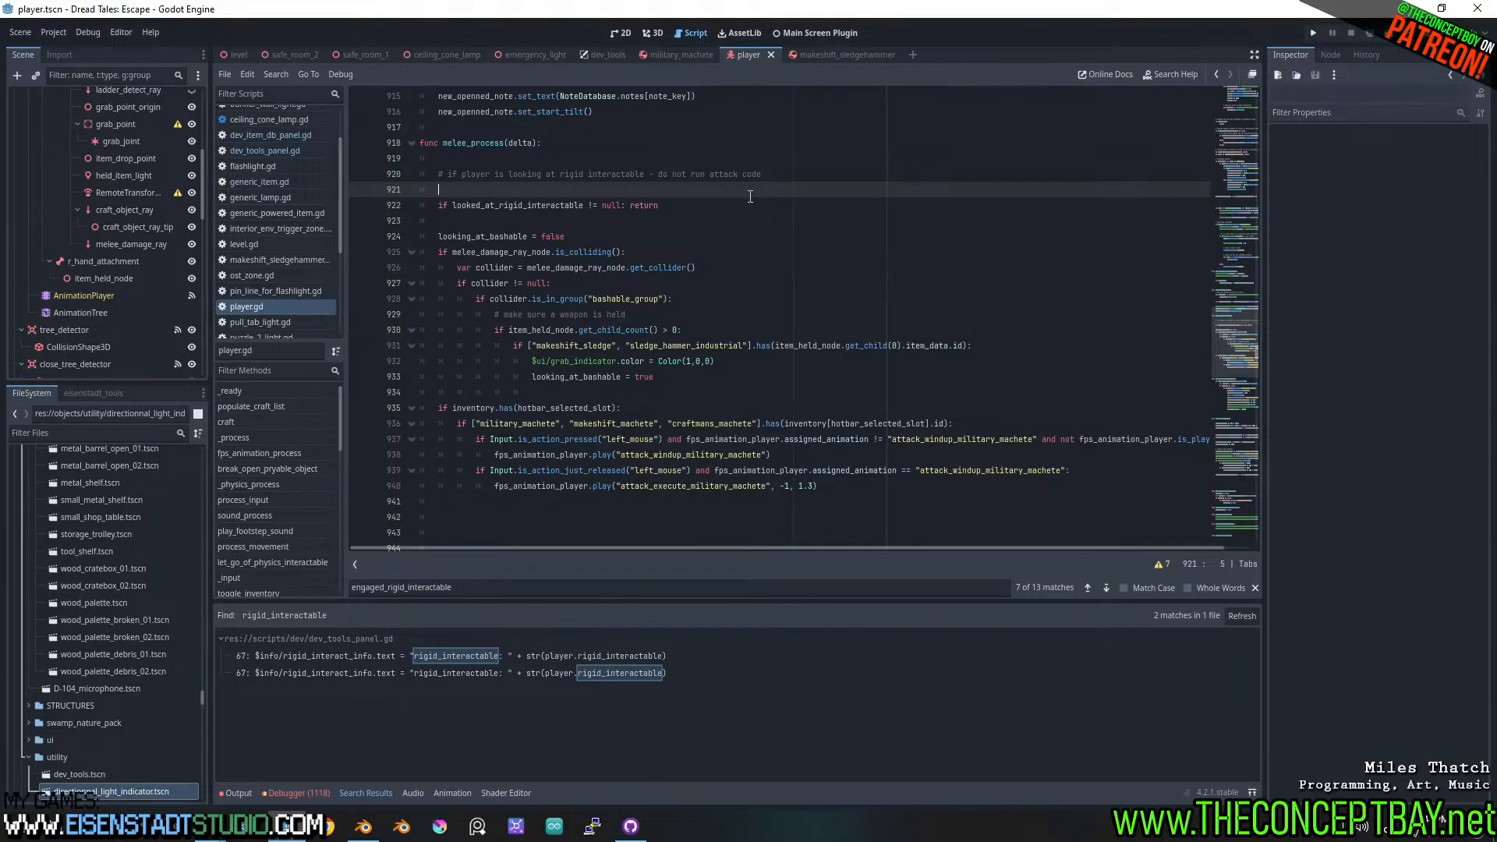
right_click(1351, 35)
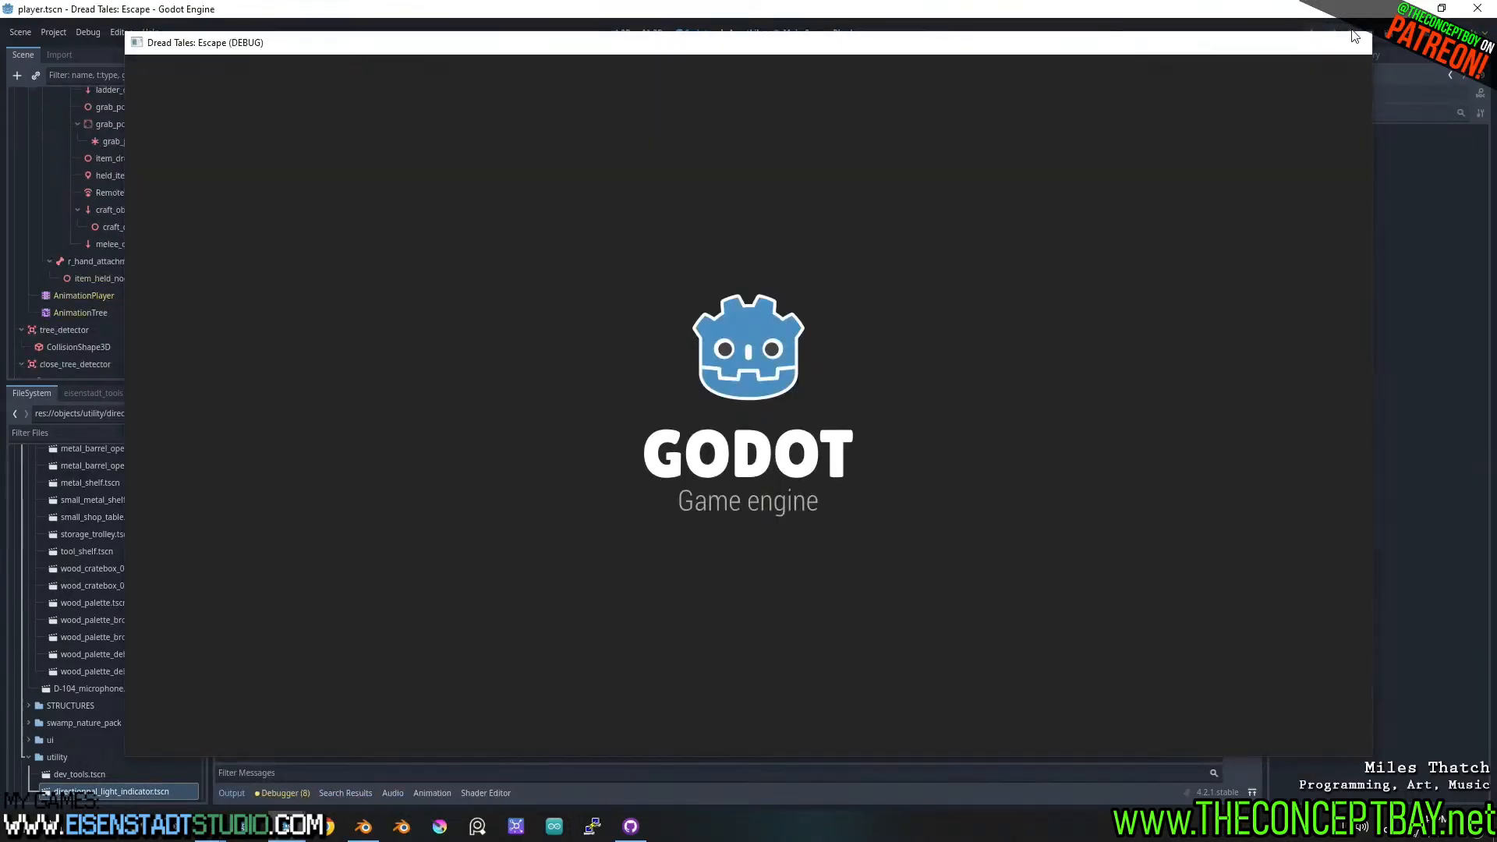
left_click(1354, 40)
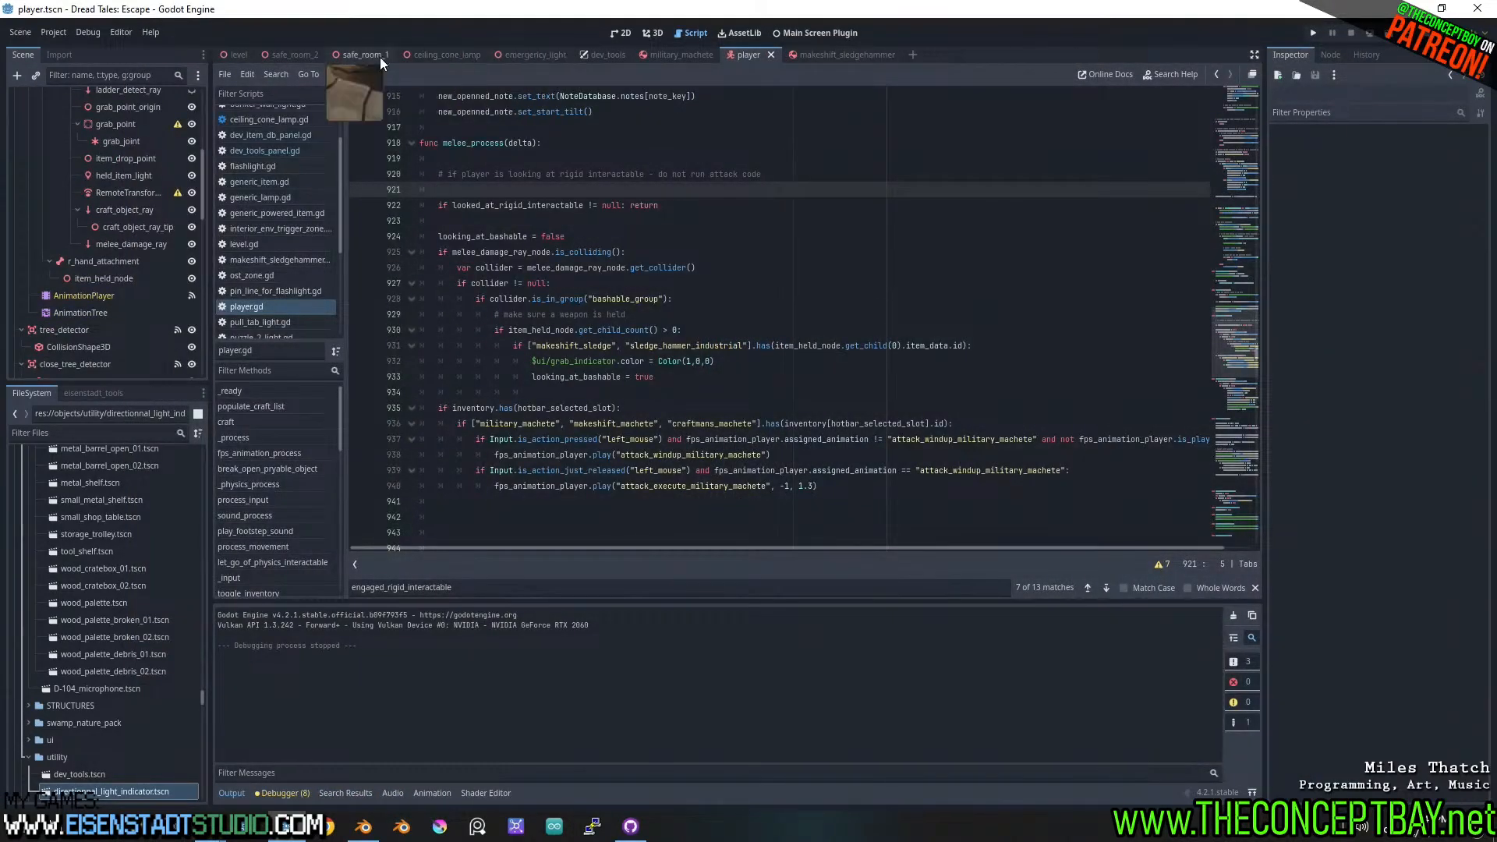
- In dev_tools_panel.gd, make the rigid_interact_info text read player.looked_at_rigid_interactable instead of player.rigid_interactable, and save
scroll(270, 231, "up", 5)
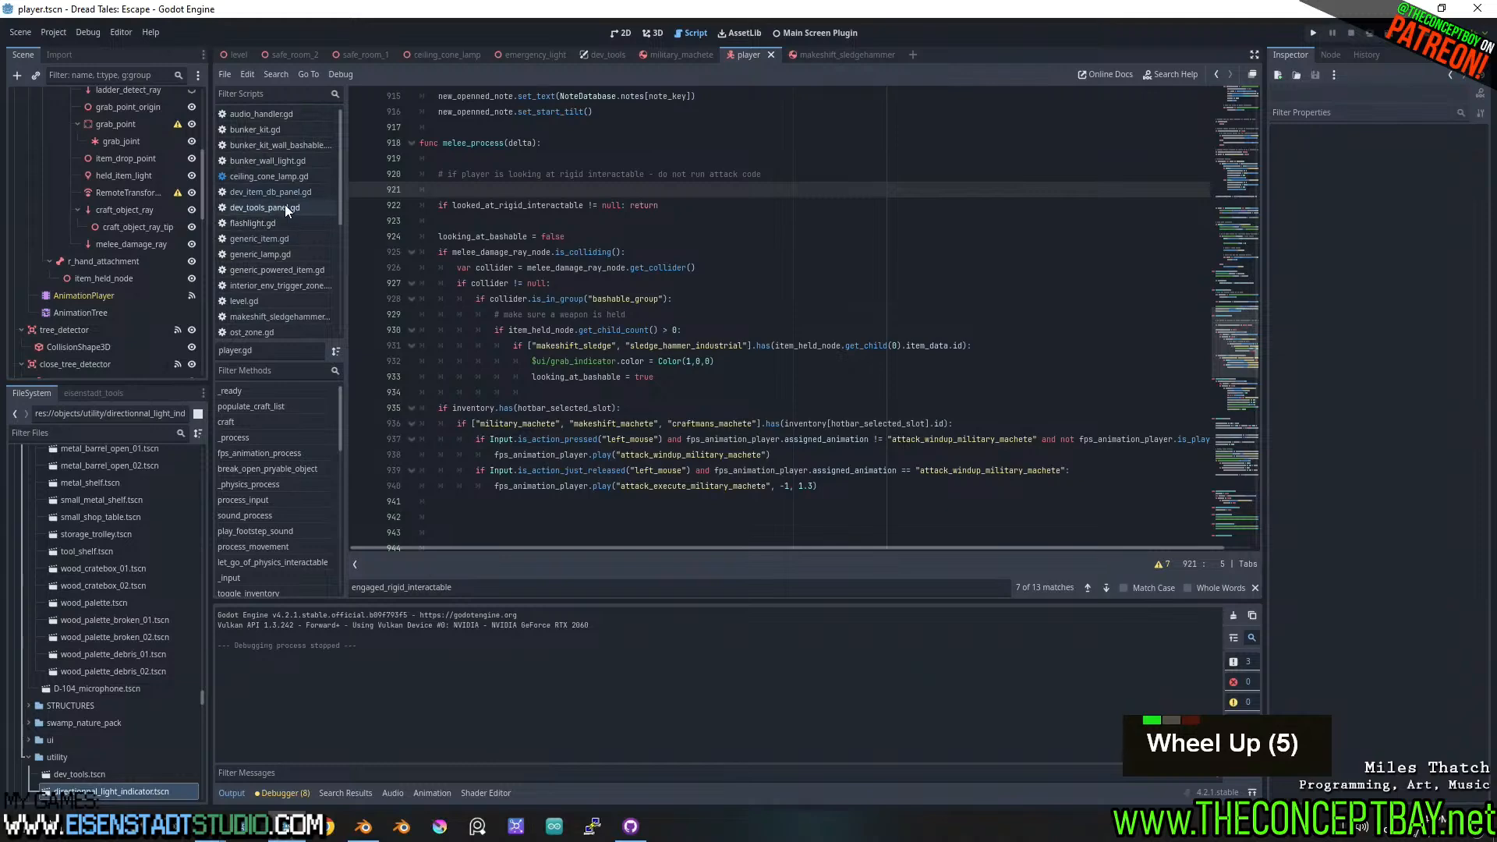
left_click(284, 208)
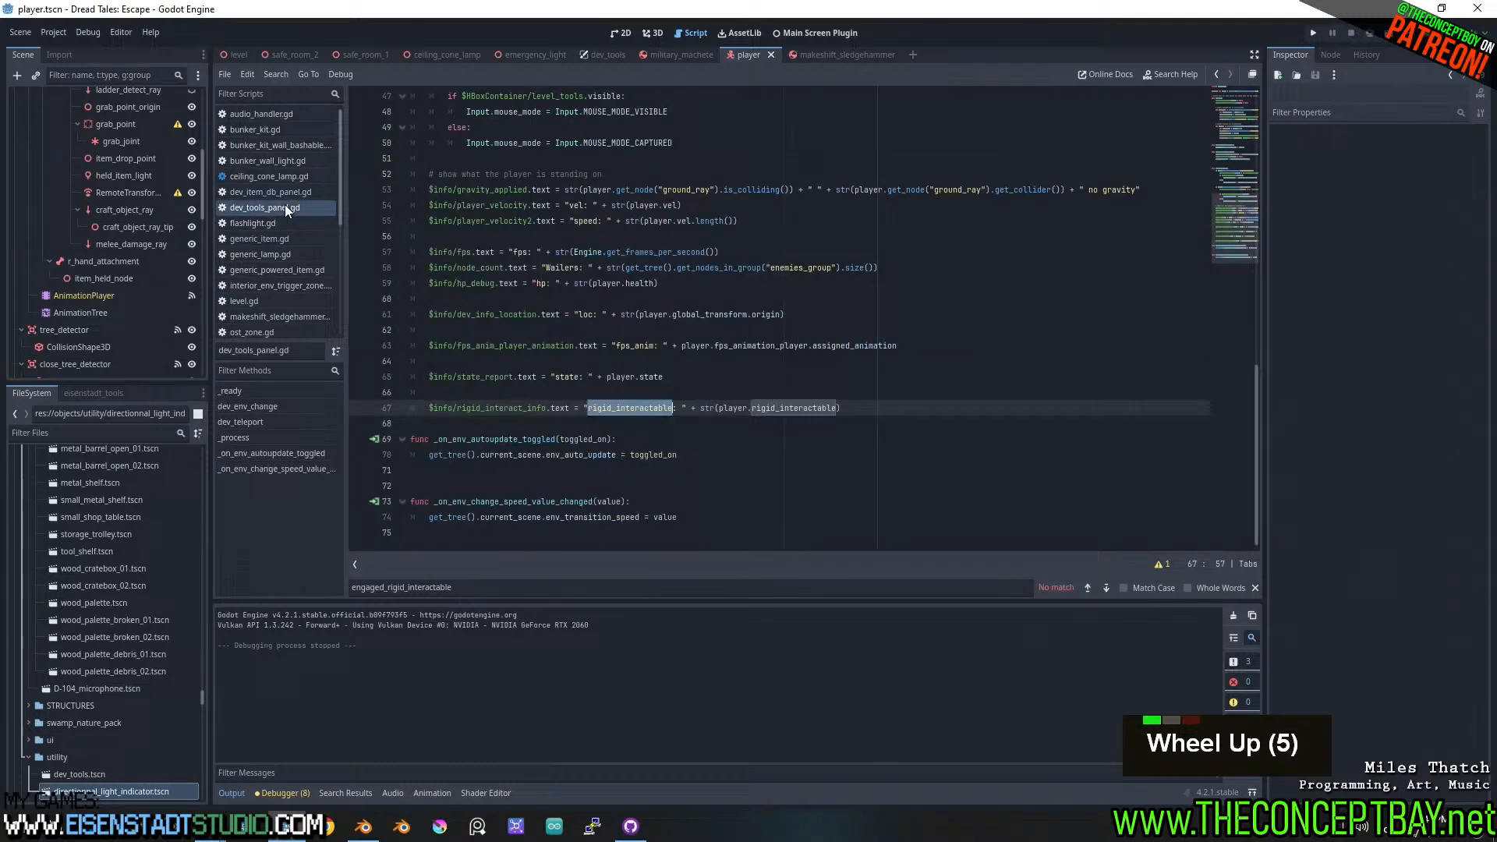
double_click(794, 408)
key("ctrl+v")
left_click(810, 433)
key("ctrl+s")
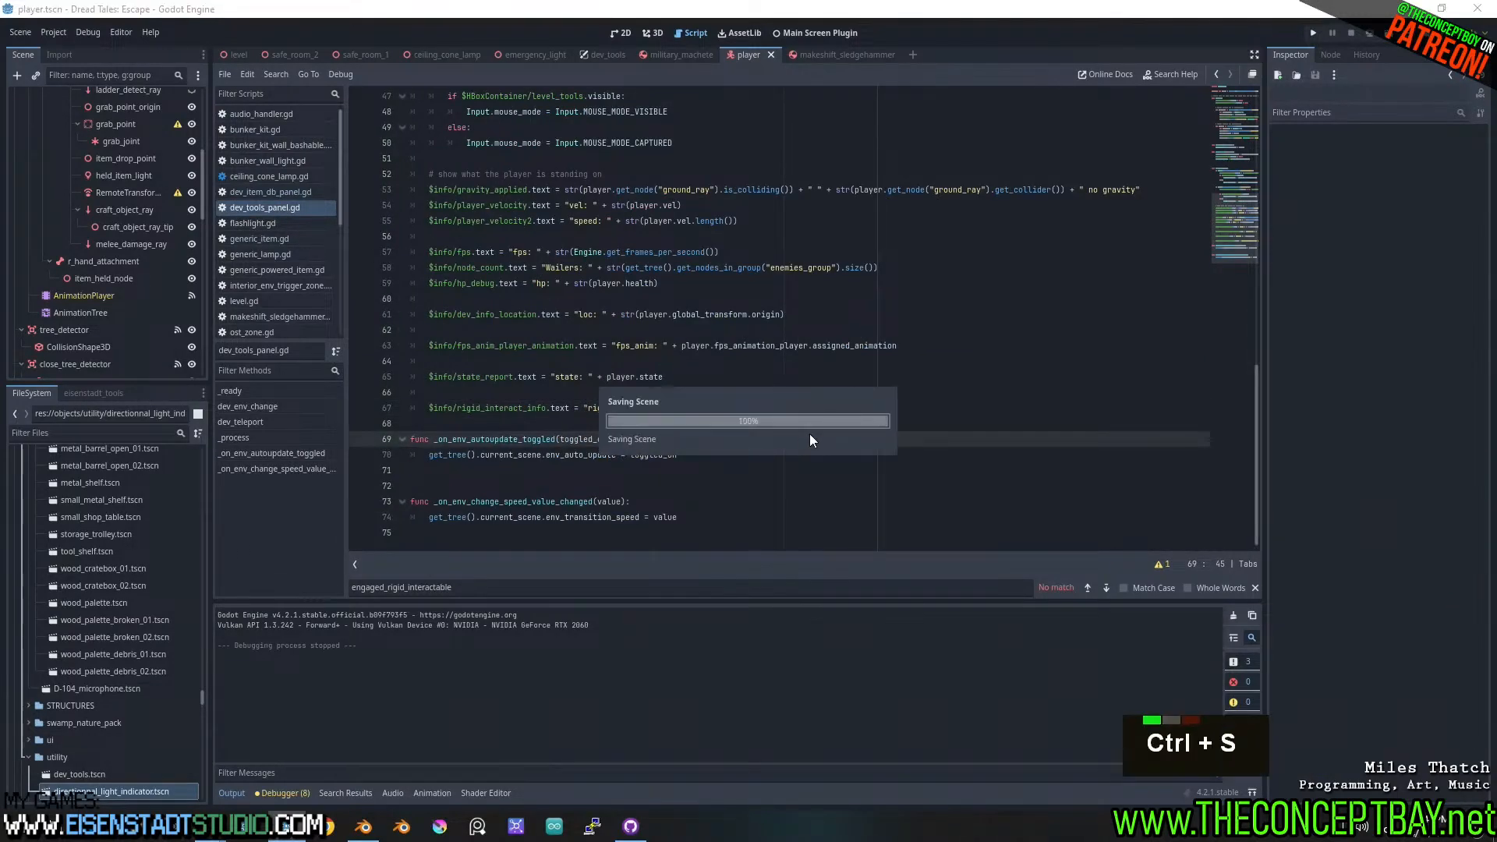
- Run the game and walk the player up to the lever by the wall to check the rigid_interactable debug text
left_click(930, 398)
key("F5")
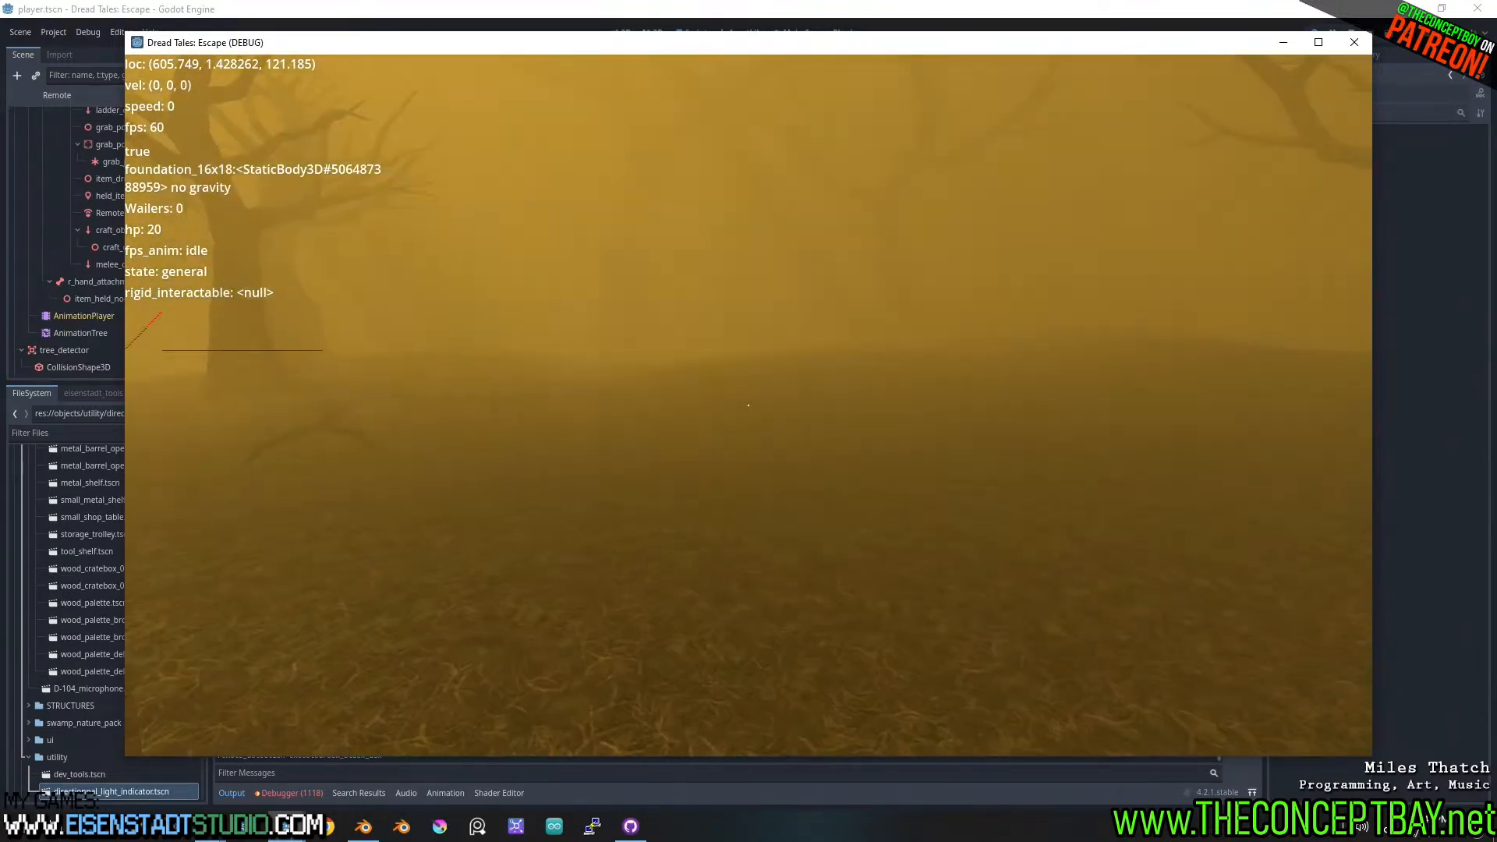
key("w")
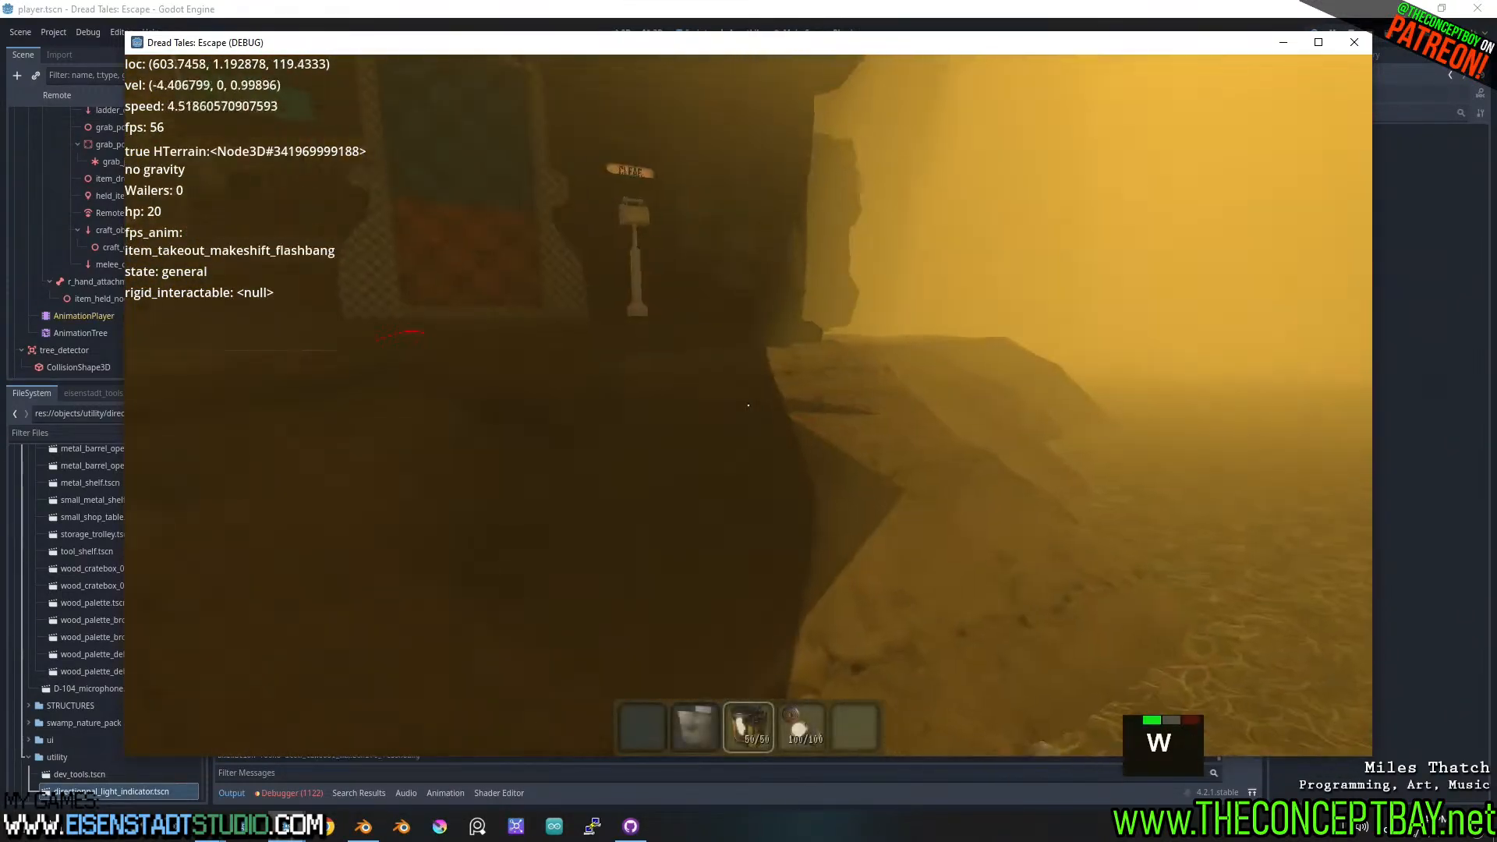
scroll(749, 405, "up", 2)
key("a")
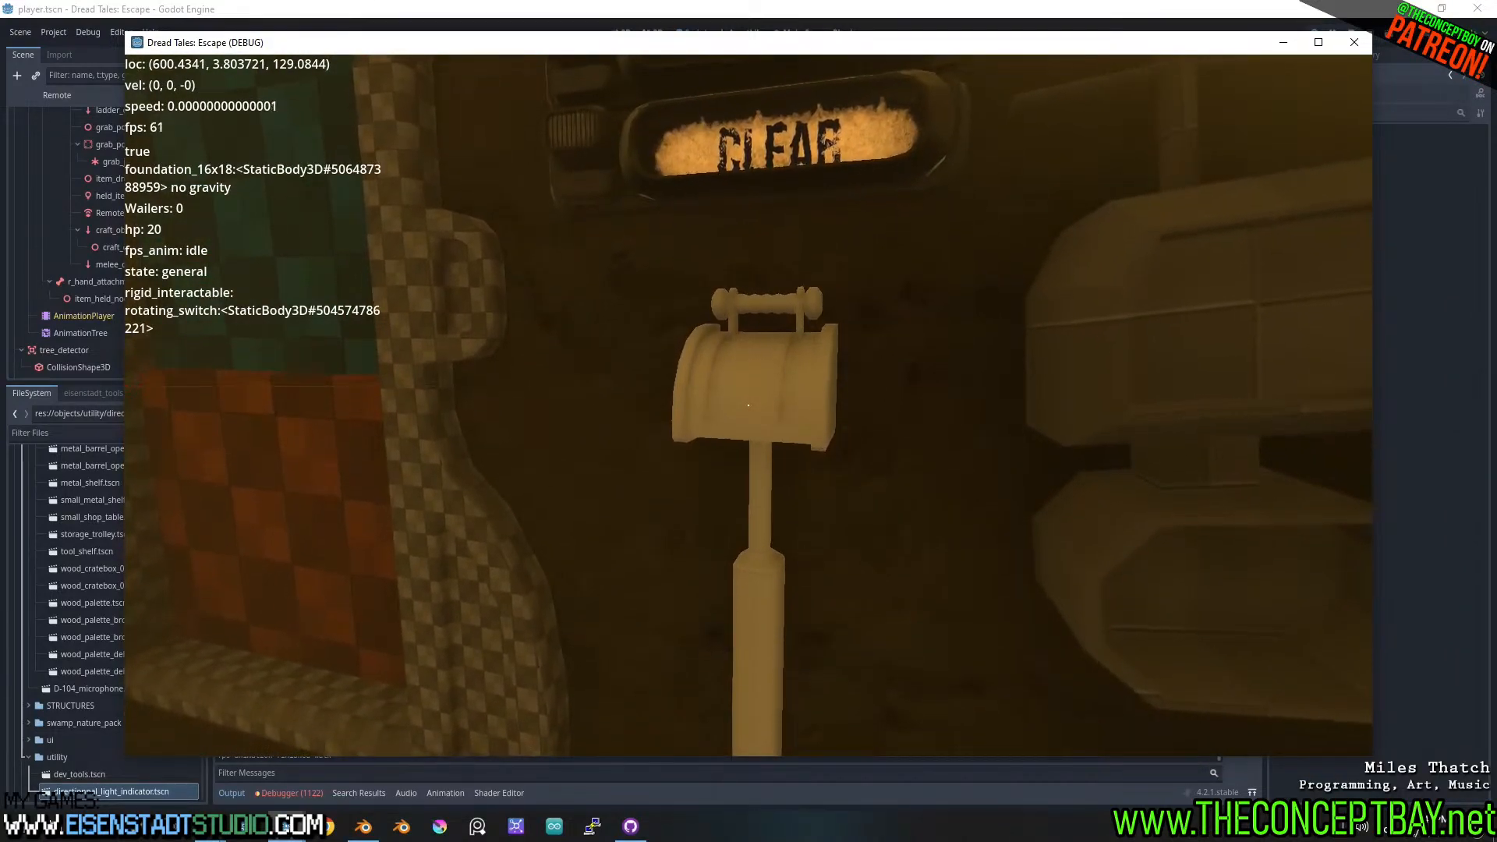
- Spawn and equip a Military Machete, test attacking while looking at the lever, and close the game
scroll(748, 405, "down", 4)
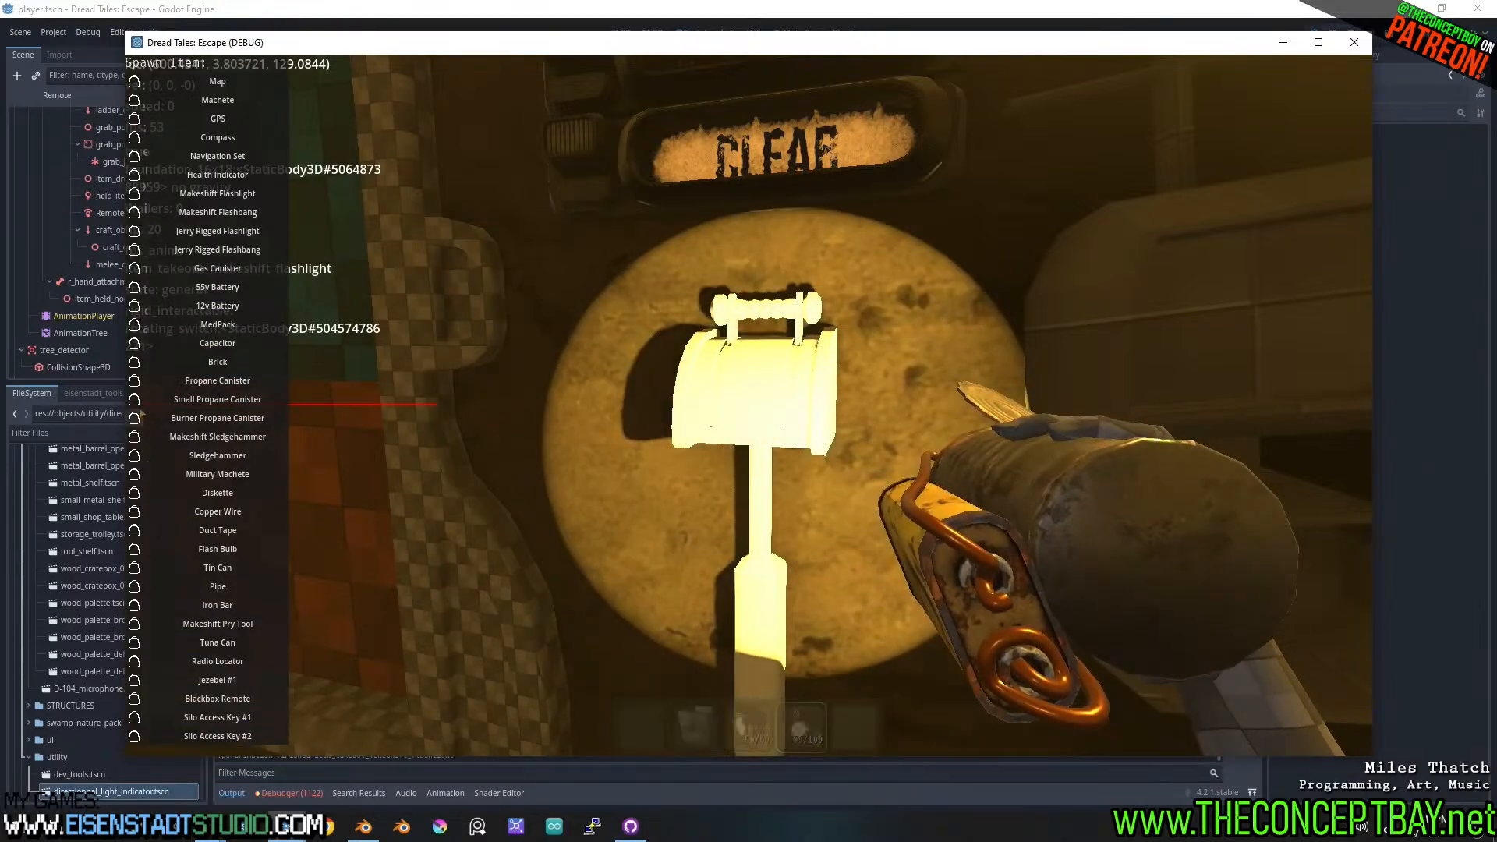
left_click(134, 474)
scroll(748, 405, "down", 5)
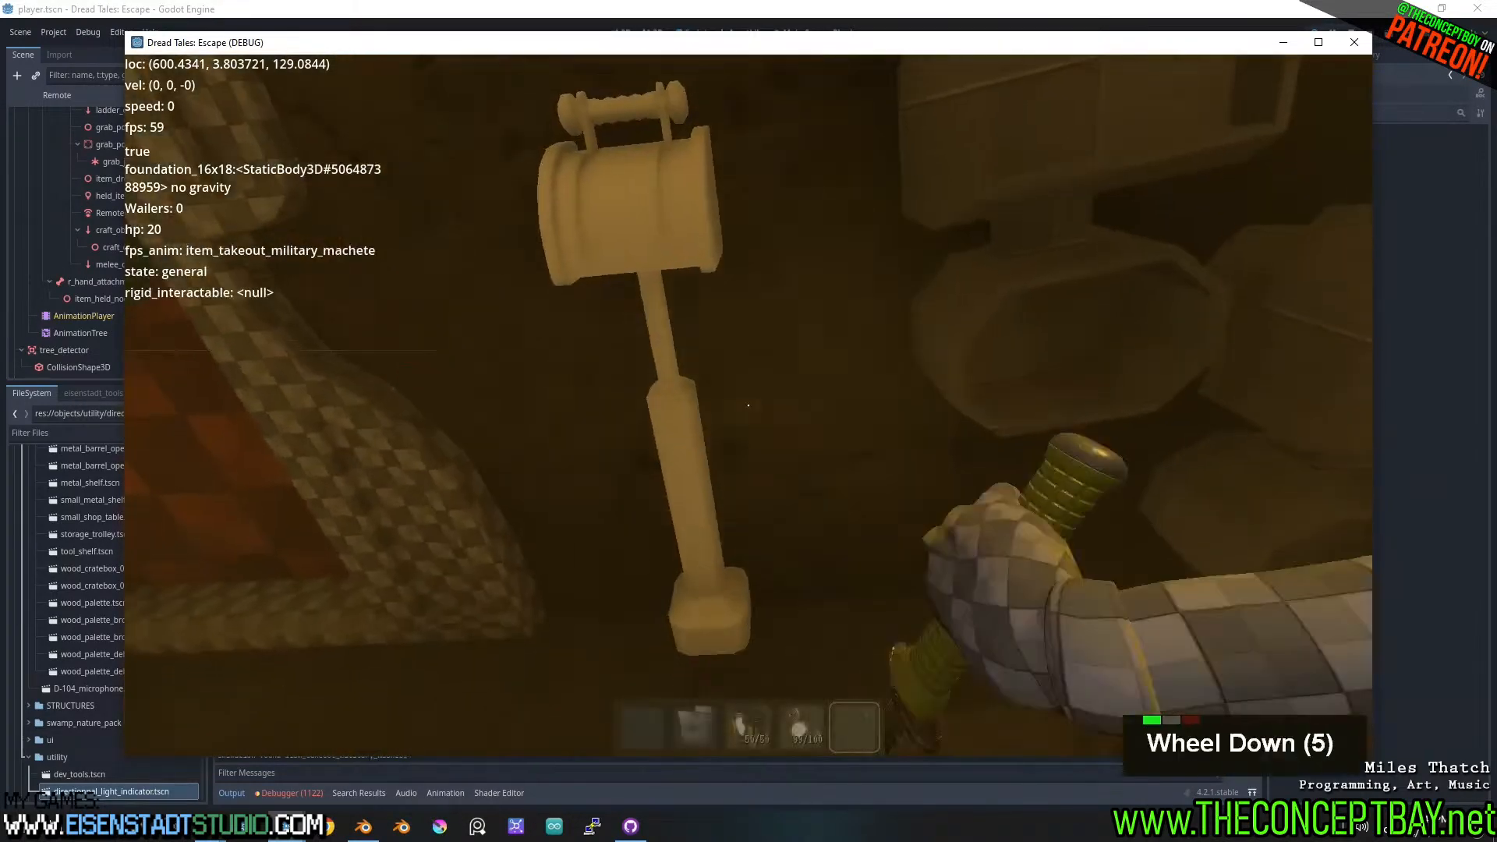
left_click(749, 404)
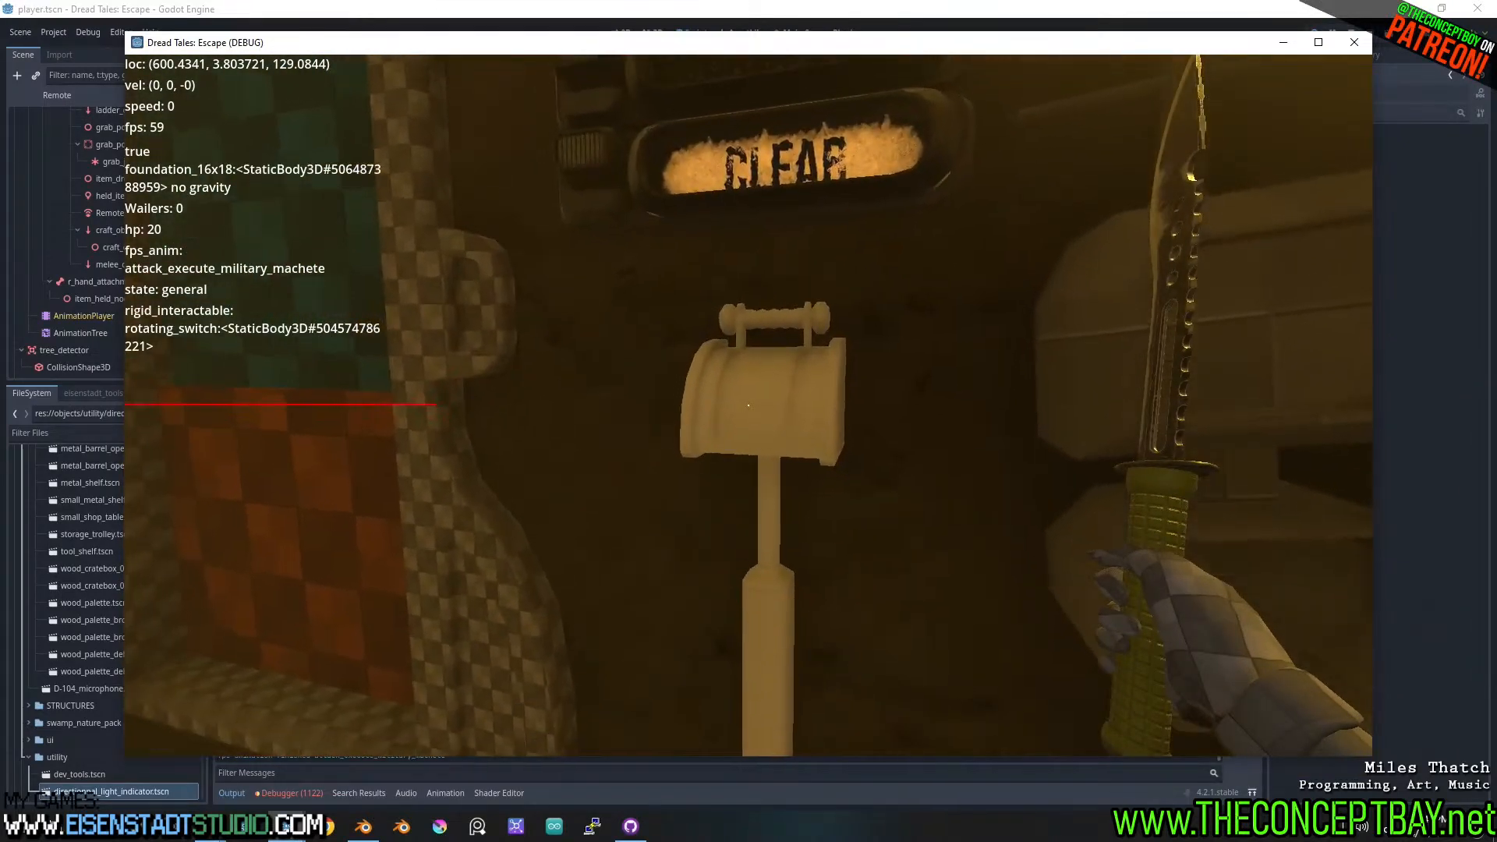
left_click(748, 405)
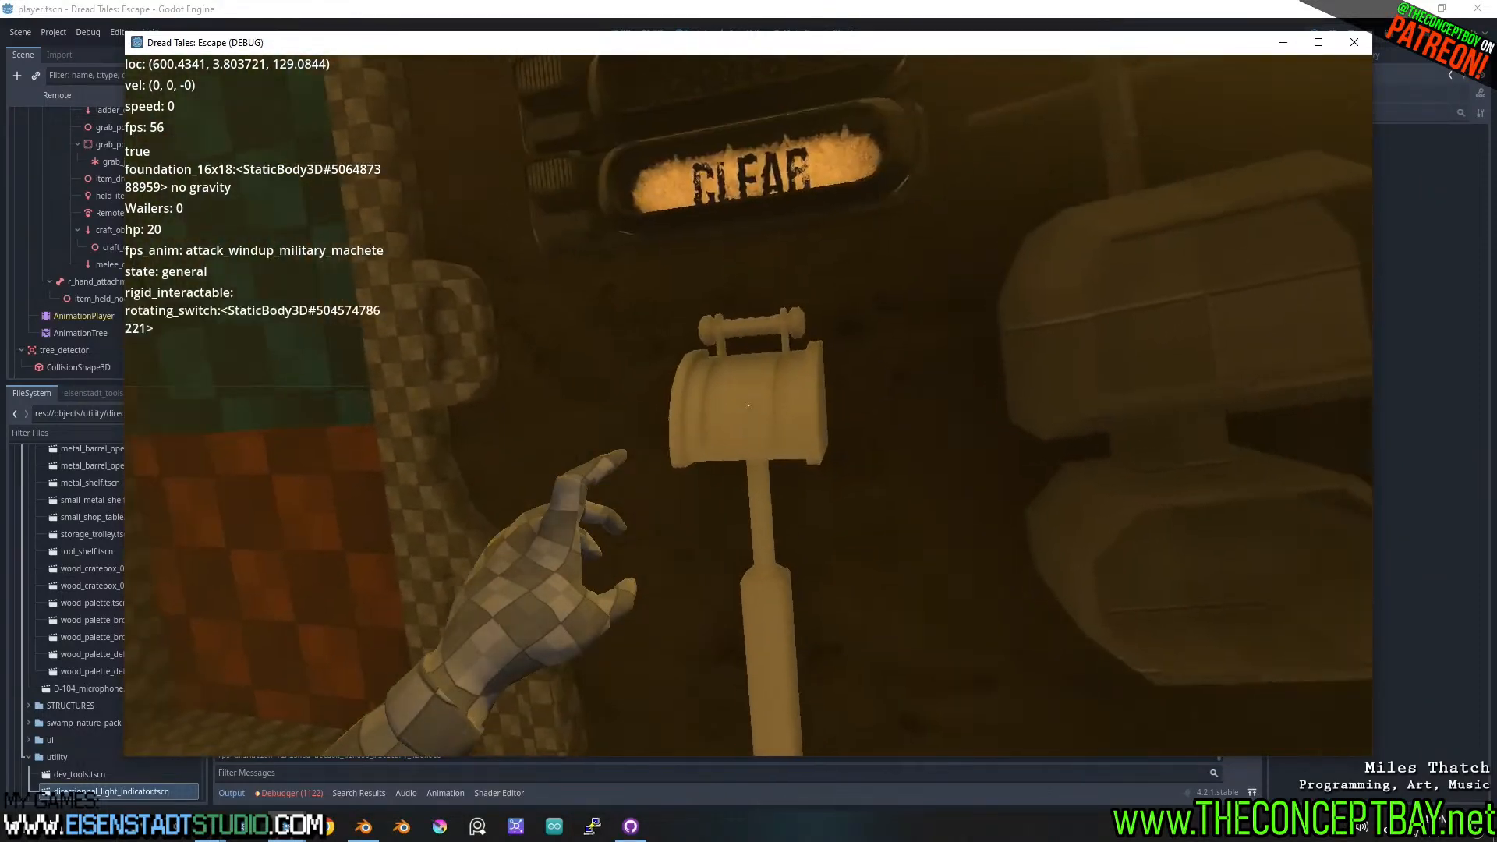
key("alt+F4")
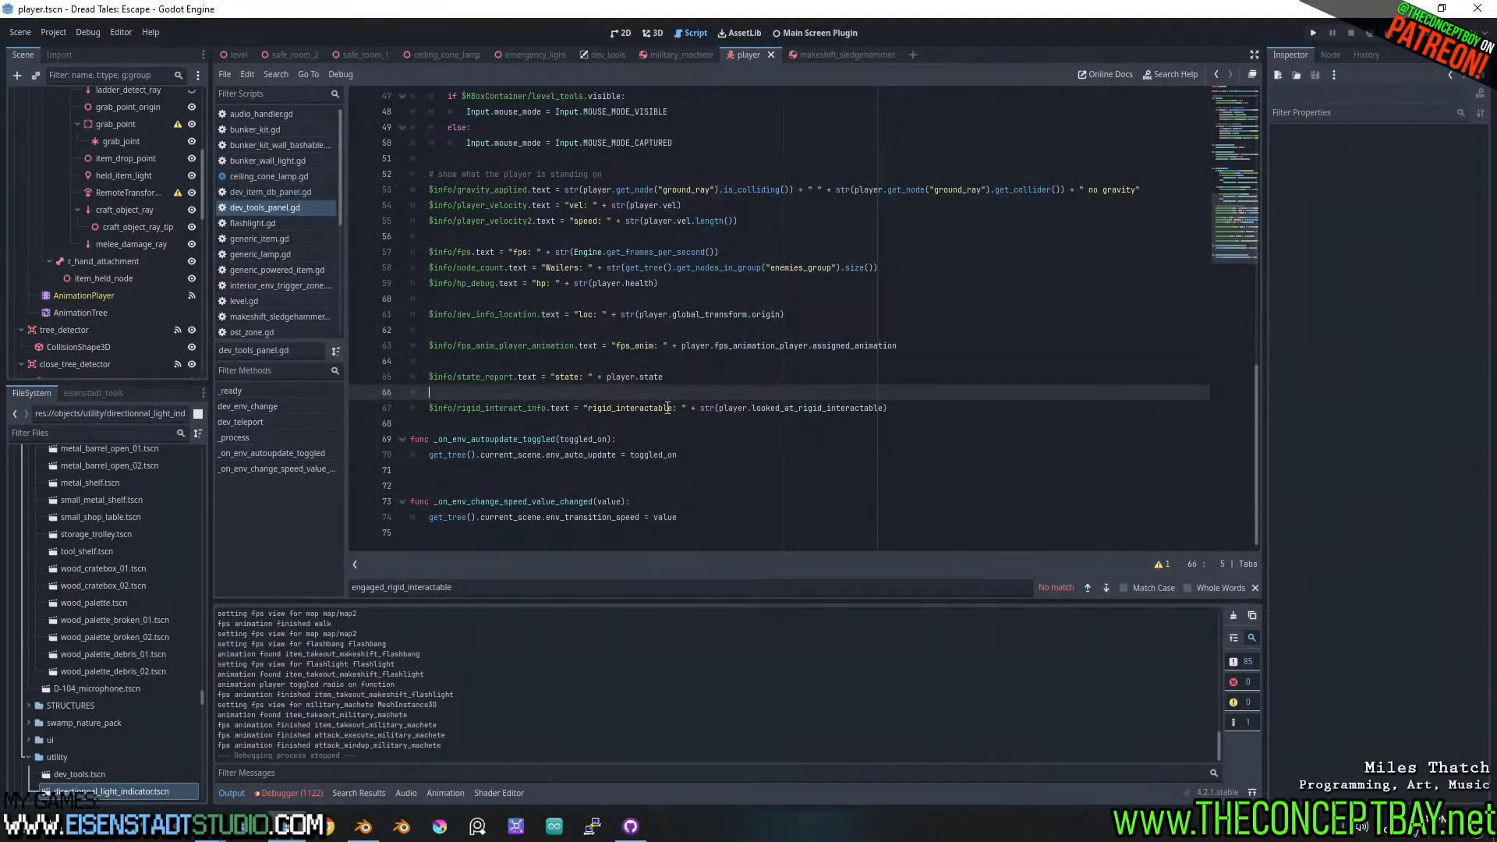
- Review dev_tools_panel.gd and its looked_at_rigid_interactable debug line, along with the generic_item.gd and ceiling_cone_lamp.gd scripts
scroll(678, 405, "up", 5)
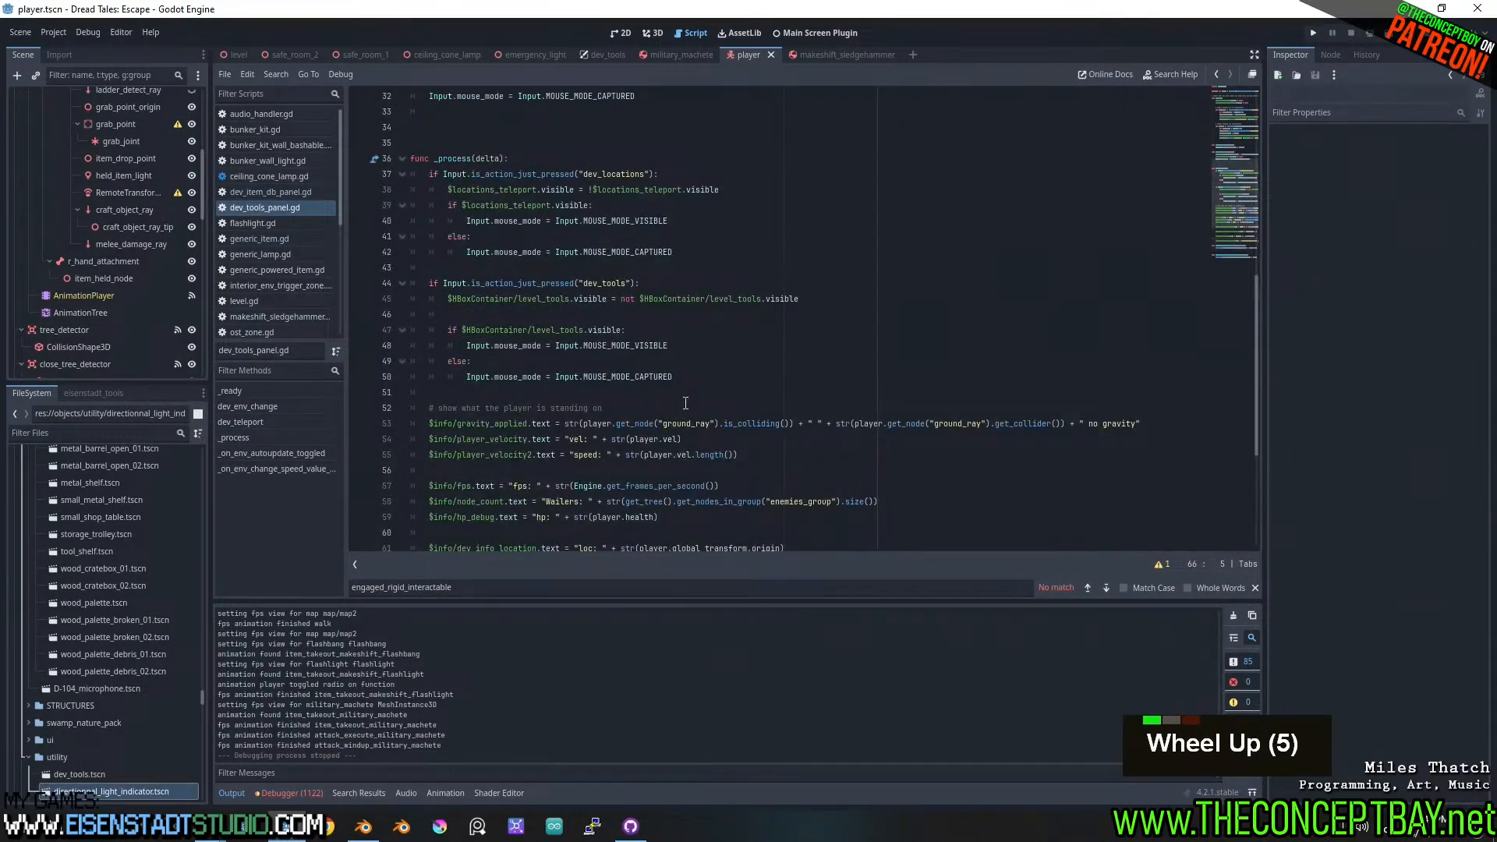
scroll(686, 402, "up", 14)
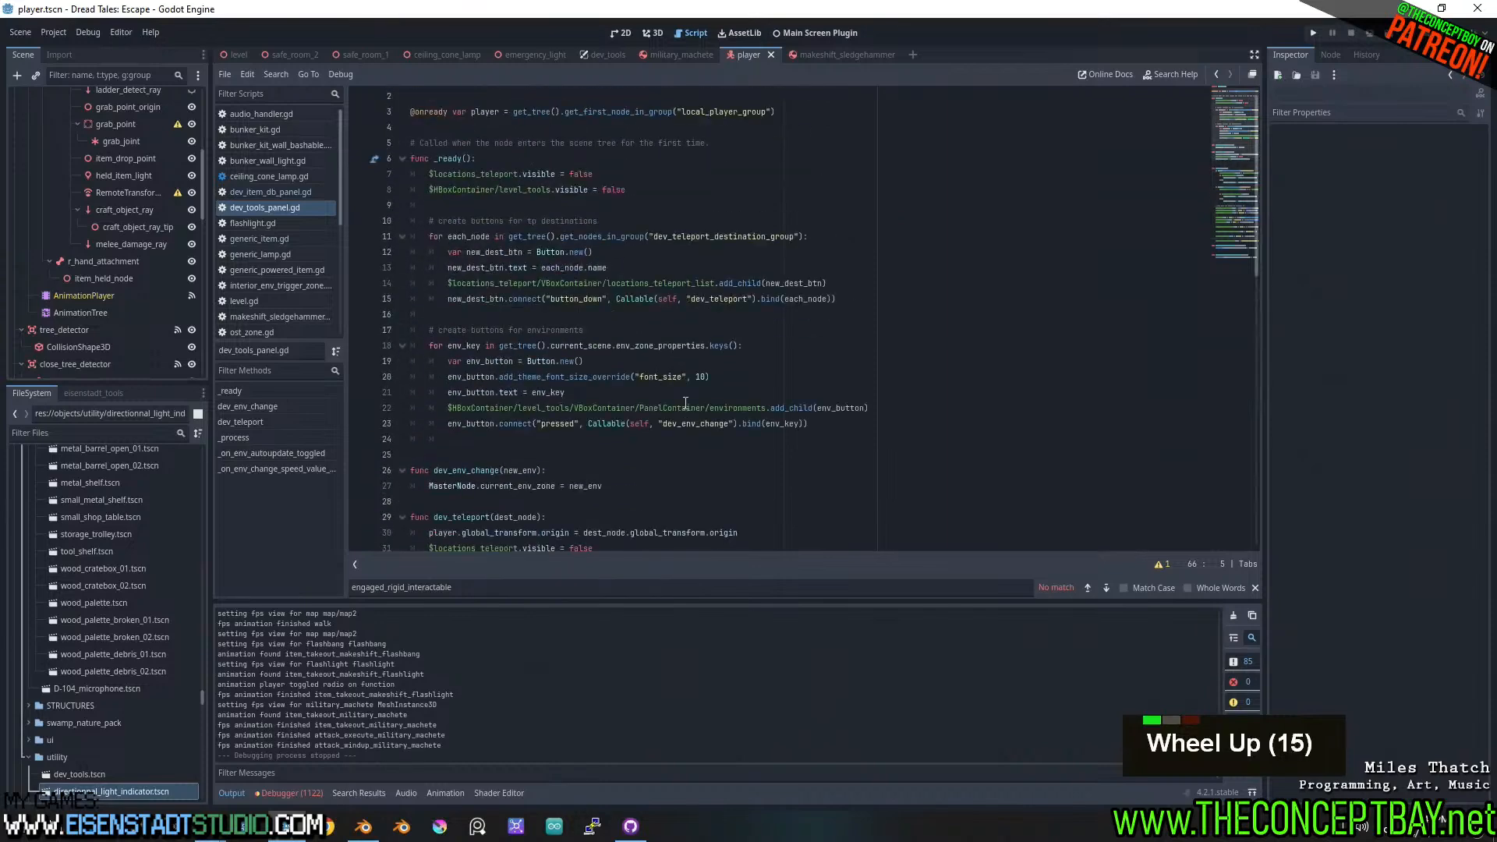
scroll(686, 403, "down", 20)
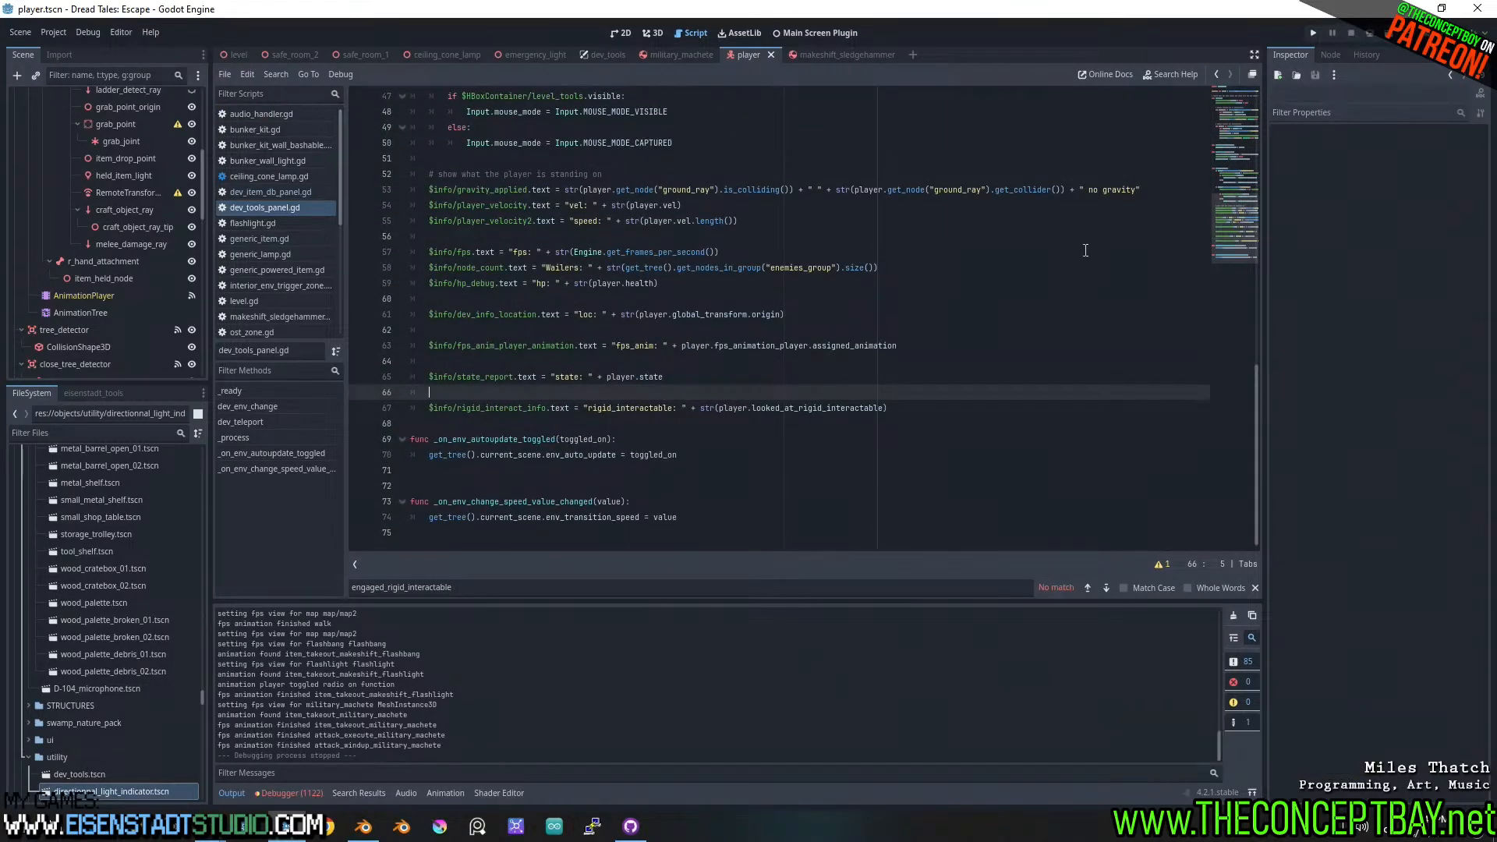
double_click(832, 408)
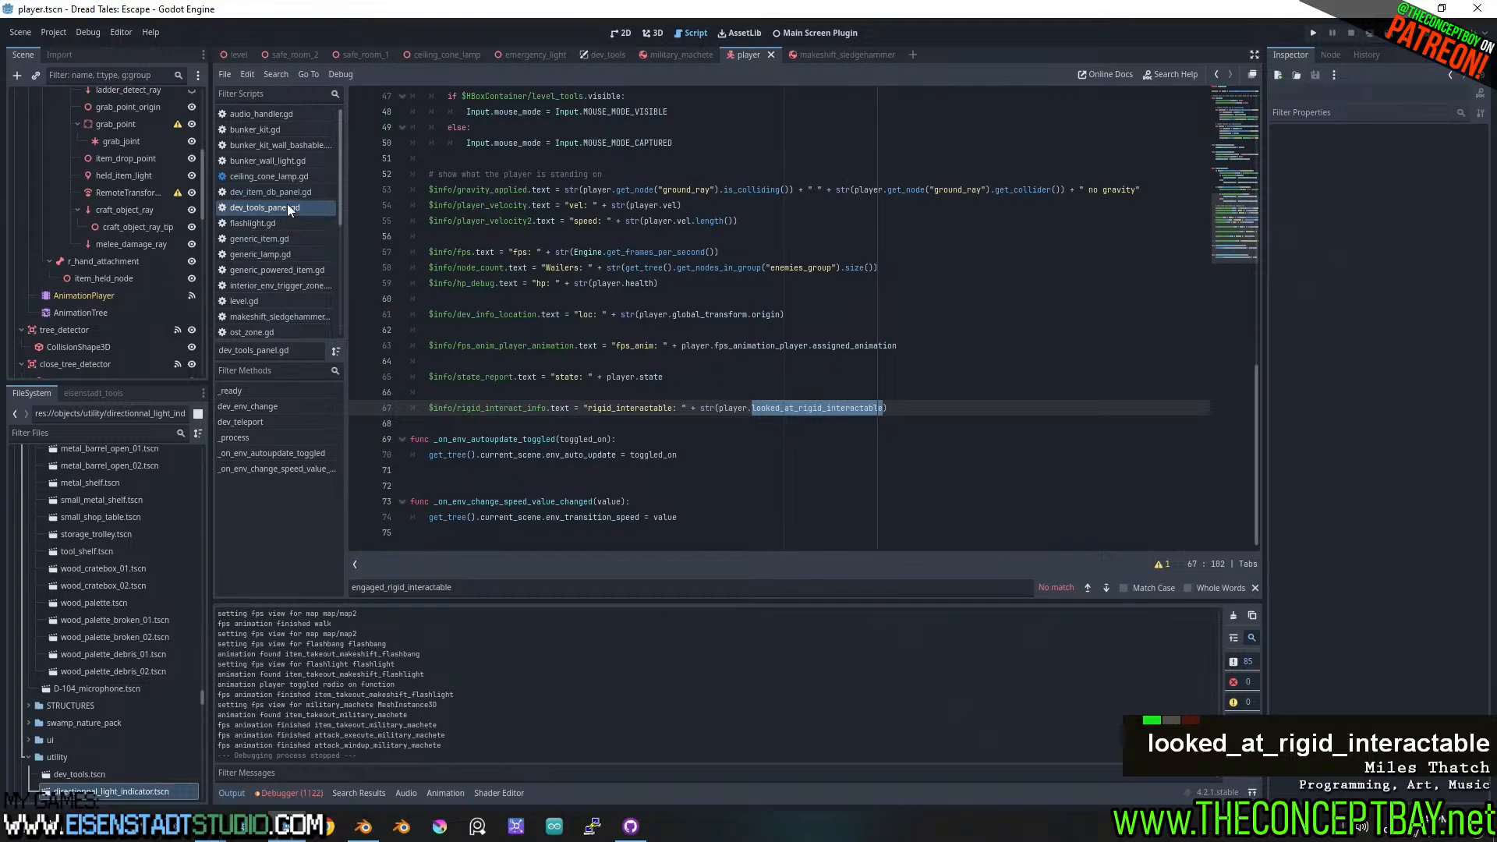
left_click(274, 240)
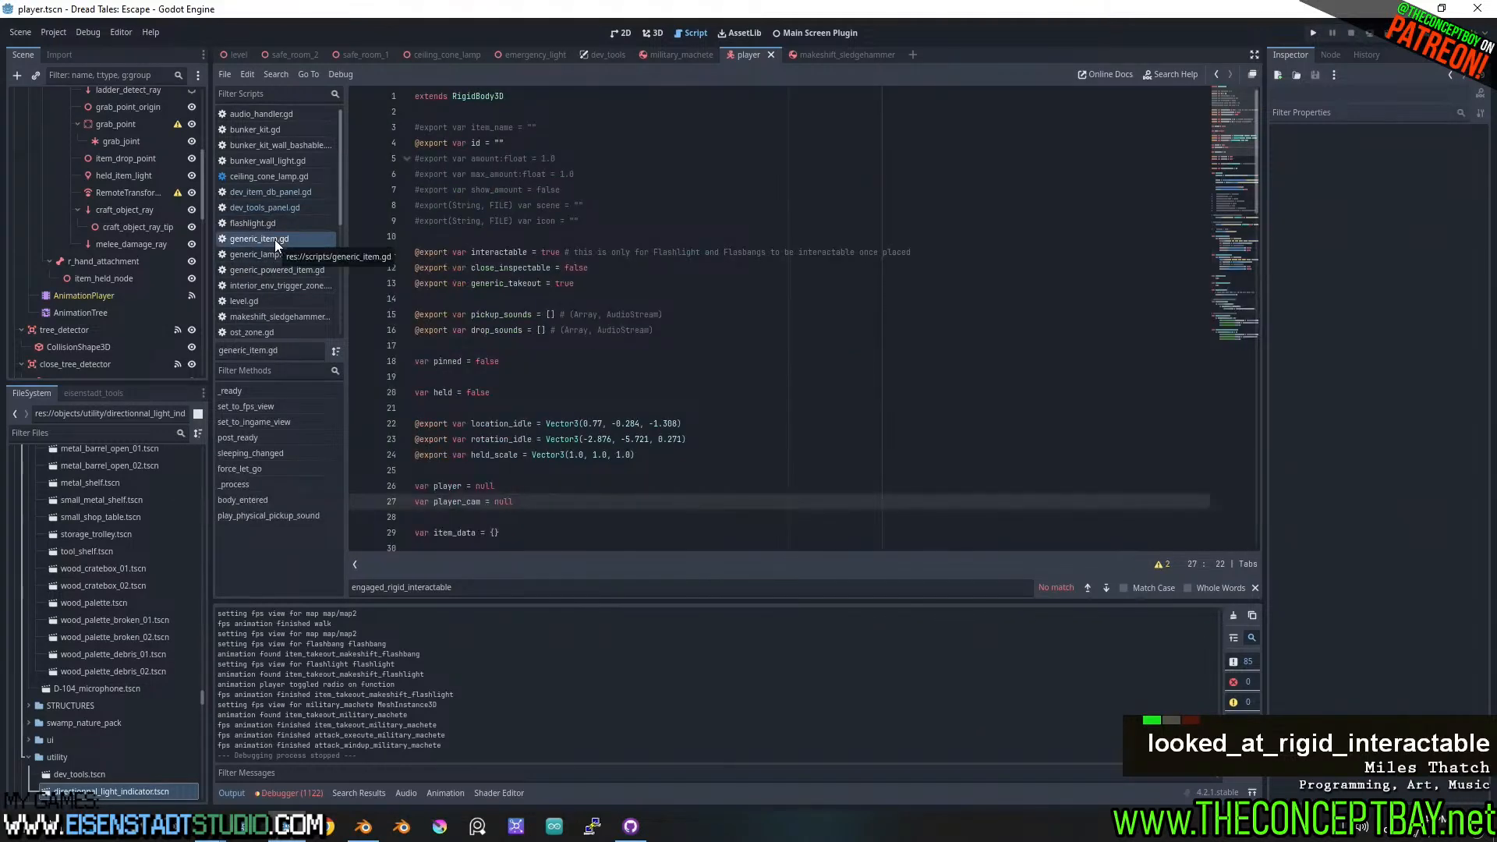
left_click(261, 176)
left_click(265, 208)
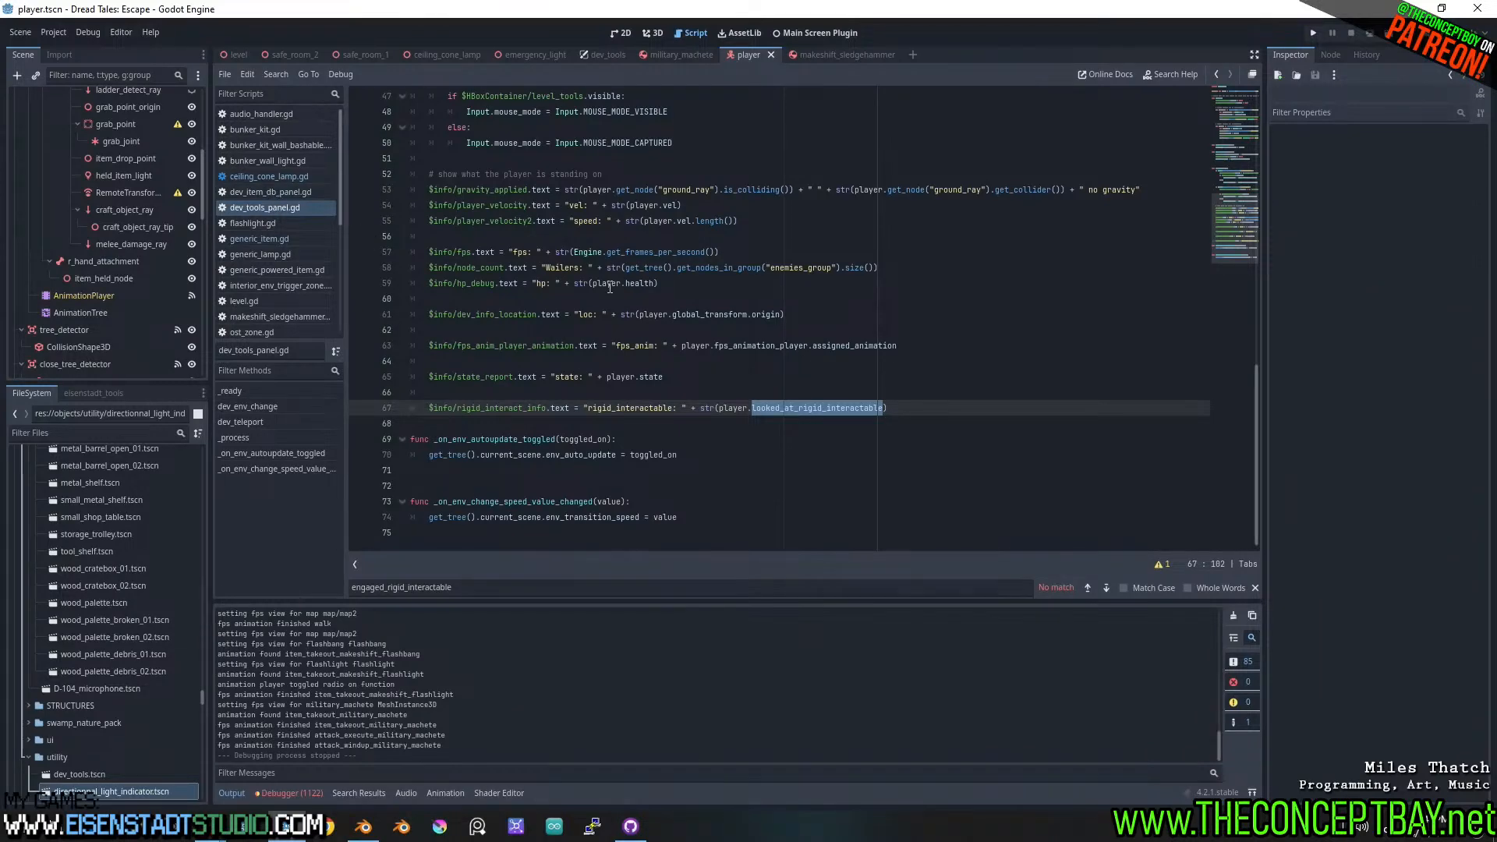
scroll(610, 287, "up", 4)
scroll(609, 287, "up", 2)
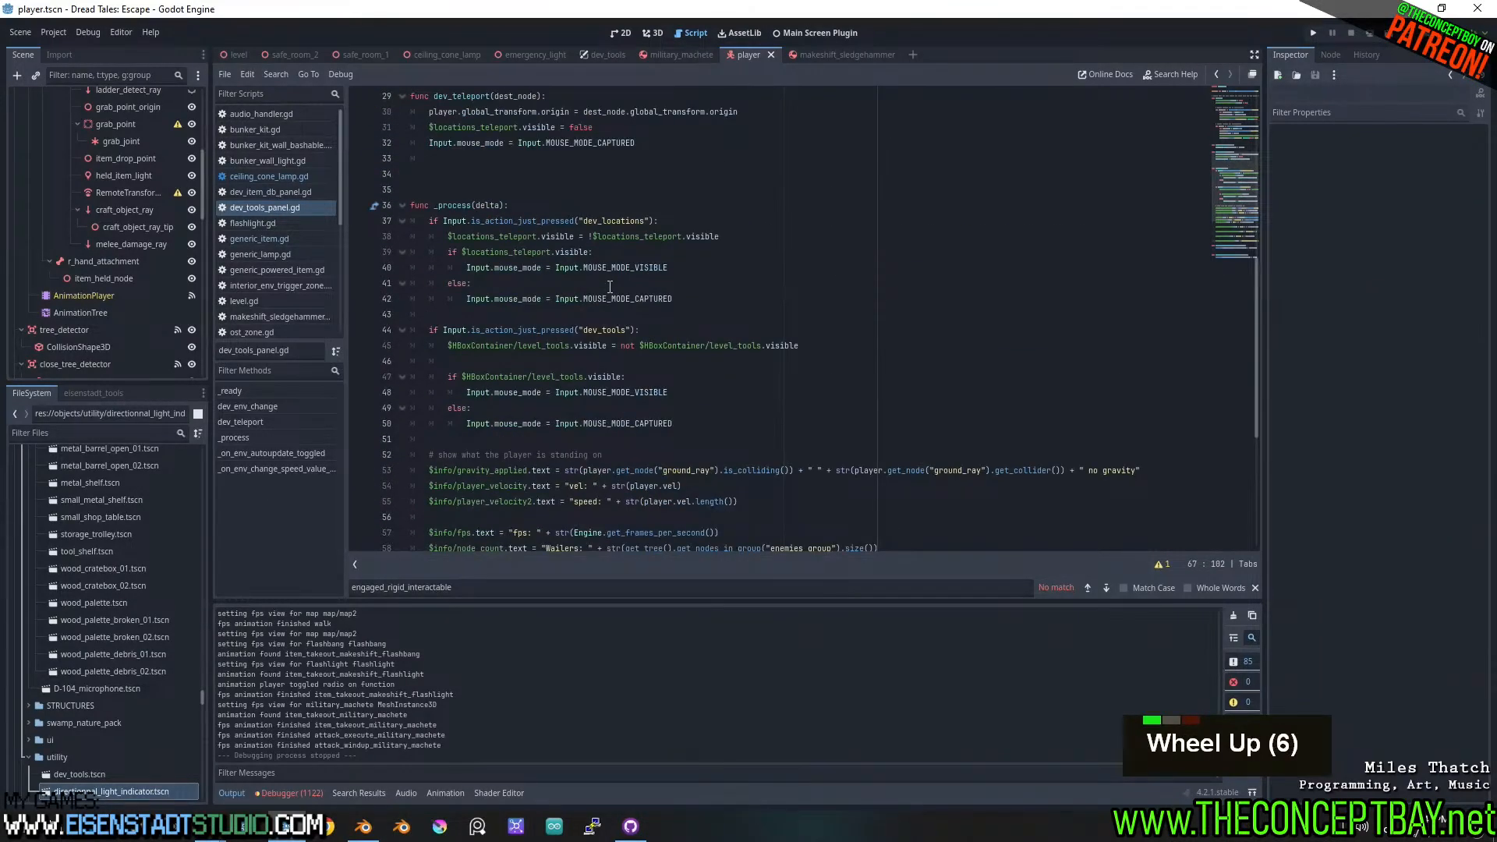
left_click(294, 176)
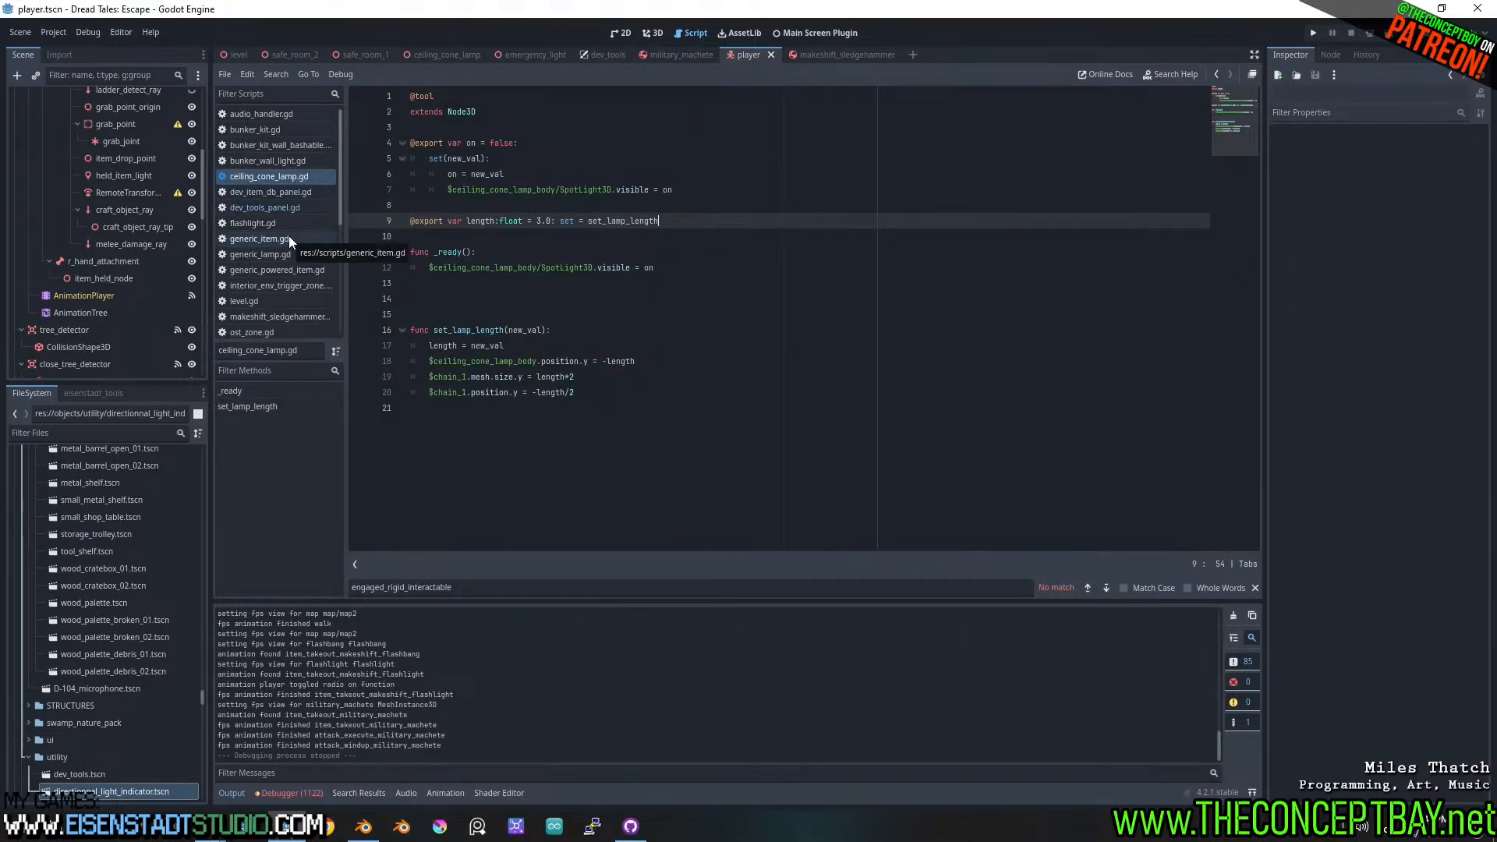
scroll(268, 212, "up", 3)
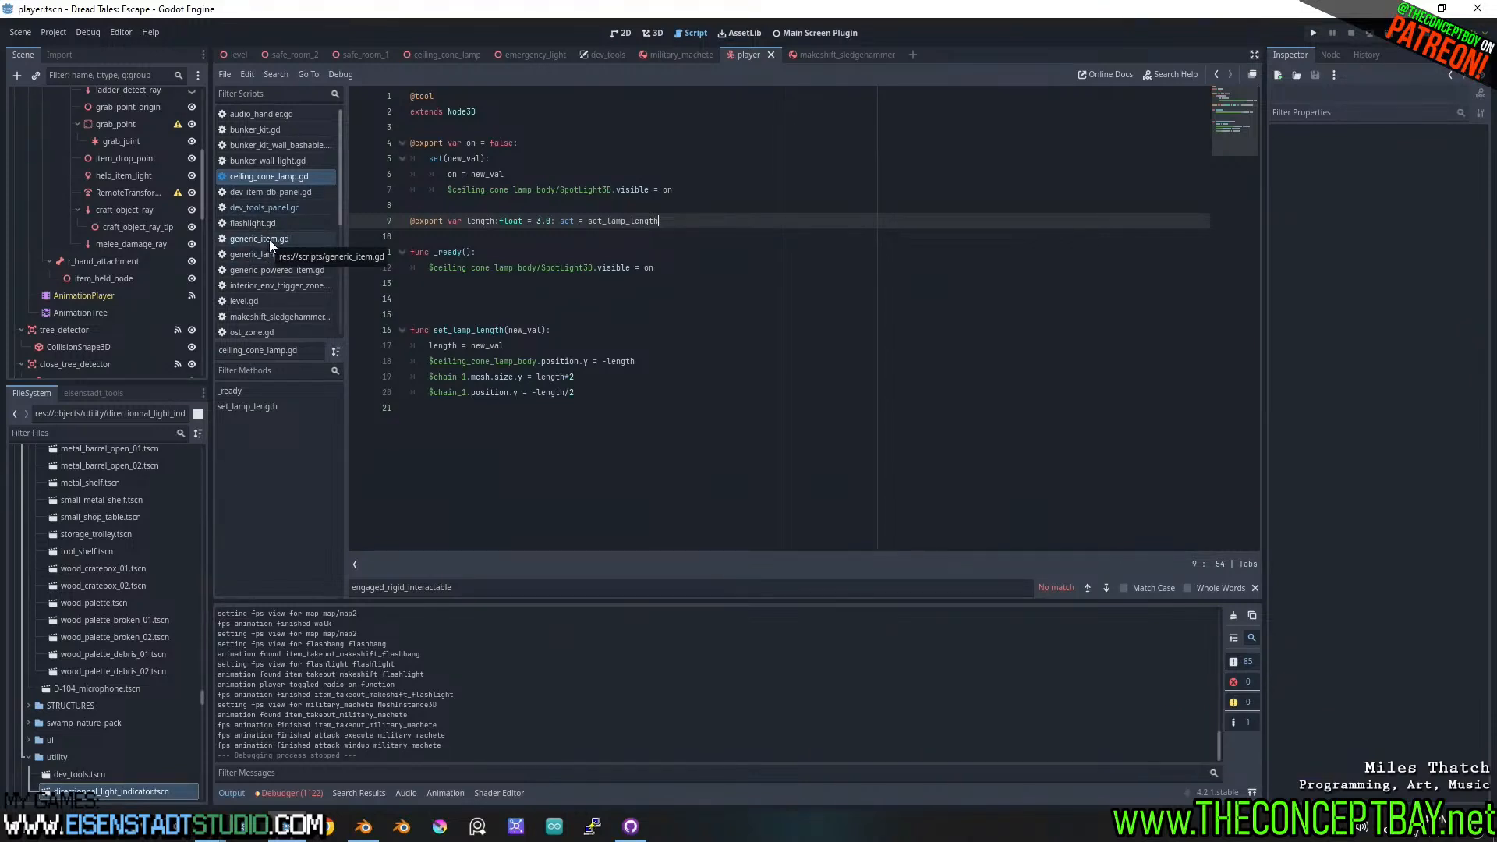
- In player.gd, change the early-return comparison in melee_process to looked_at_rigid_interactable == null
scroll(301, 302, "down", 2)
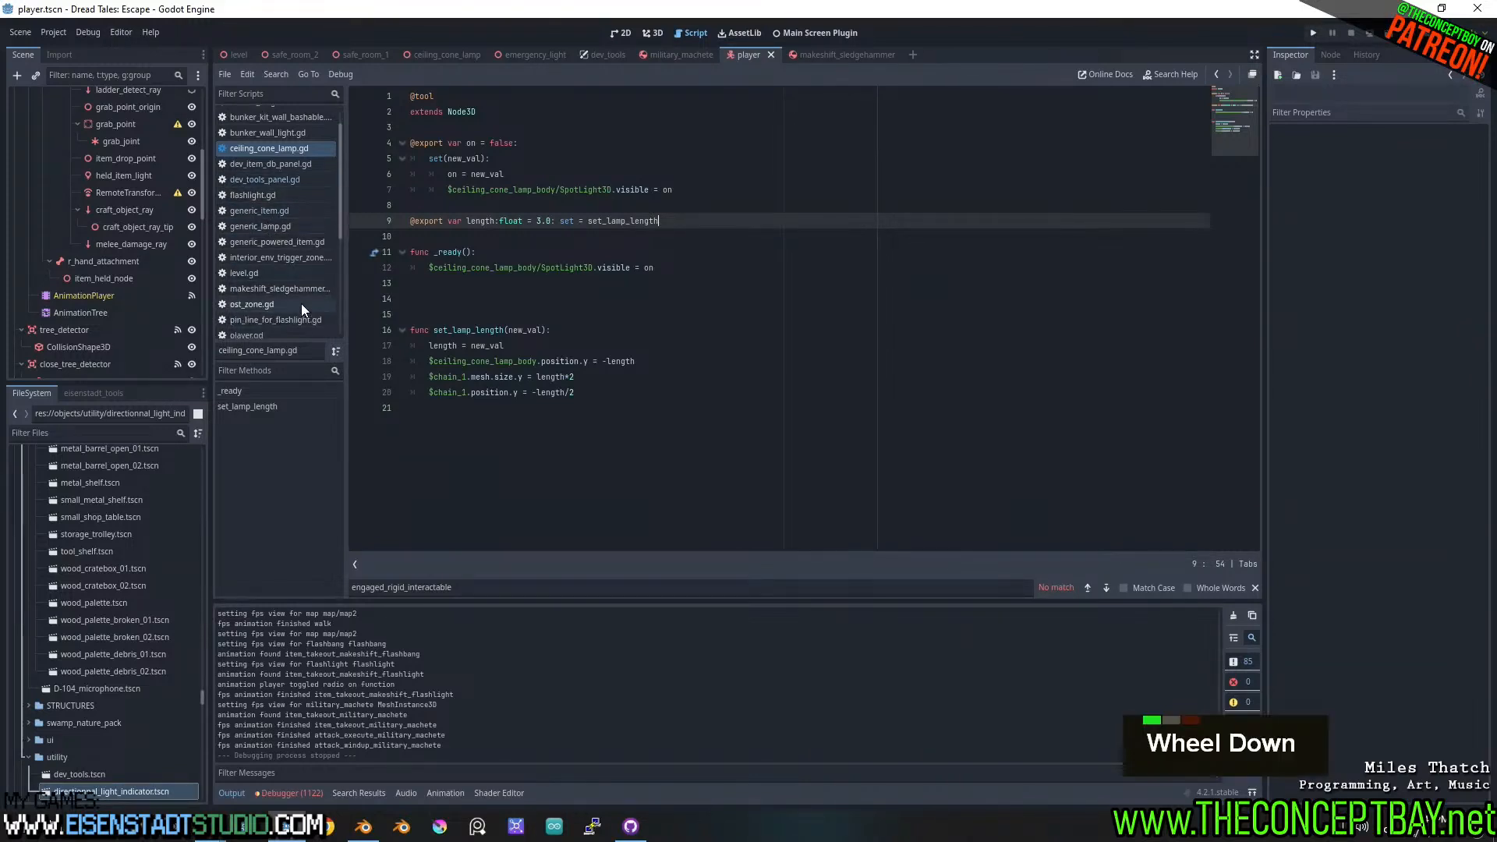
left_click(302, 307)
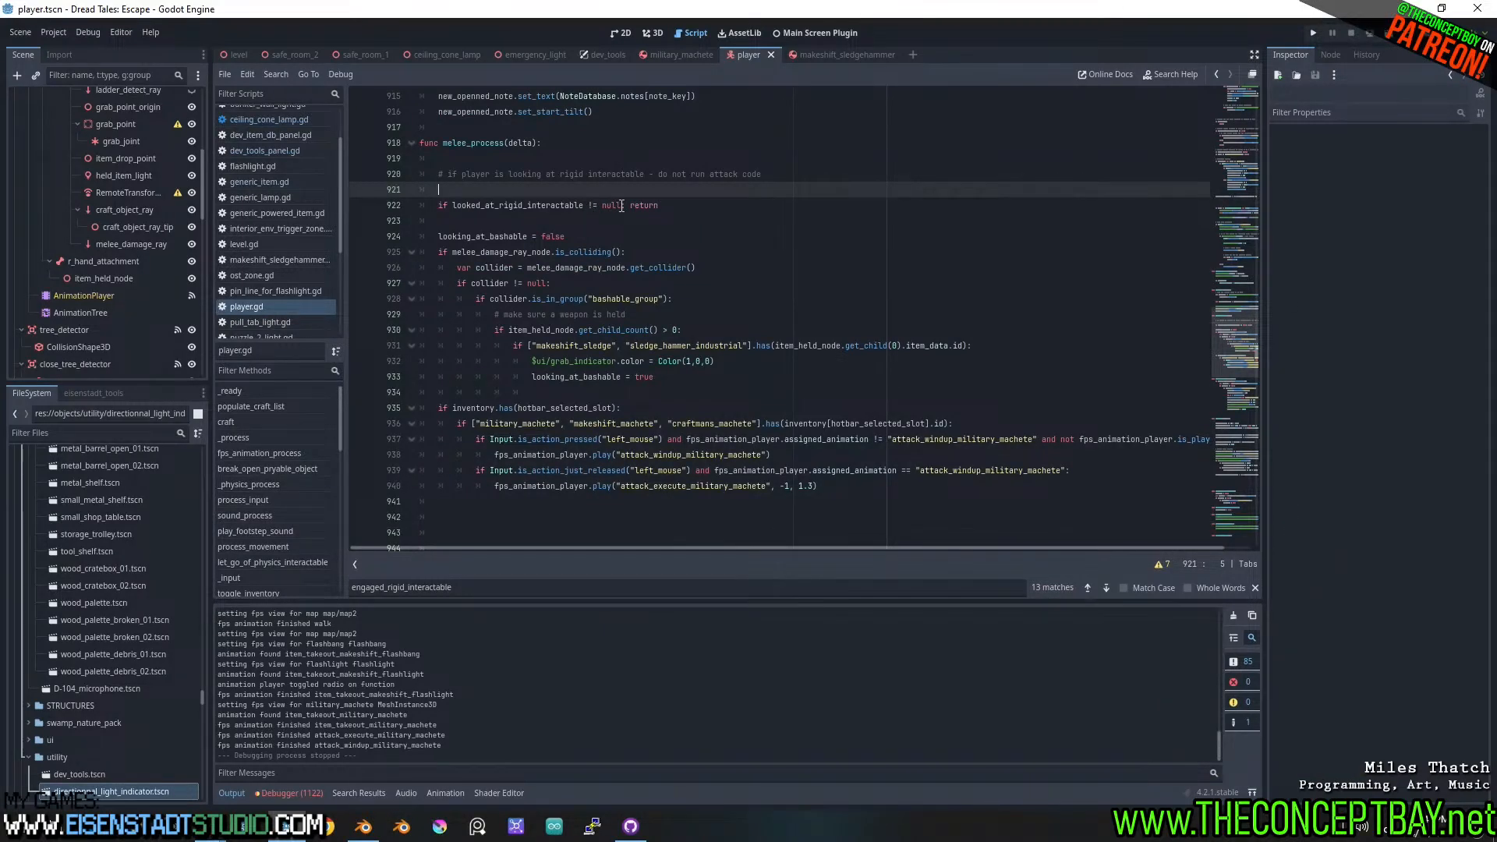
double_click(593, 206)
key("BackSpace")
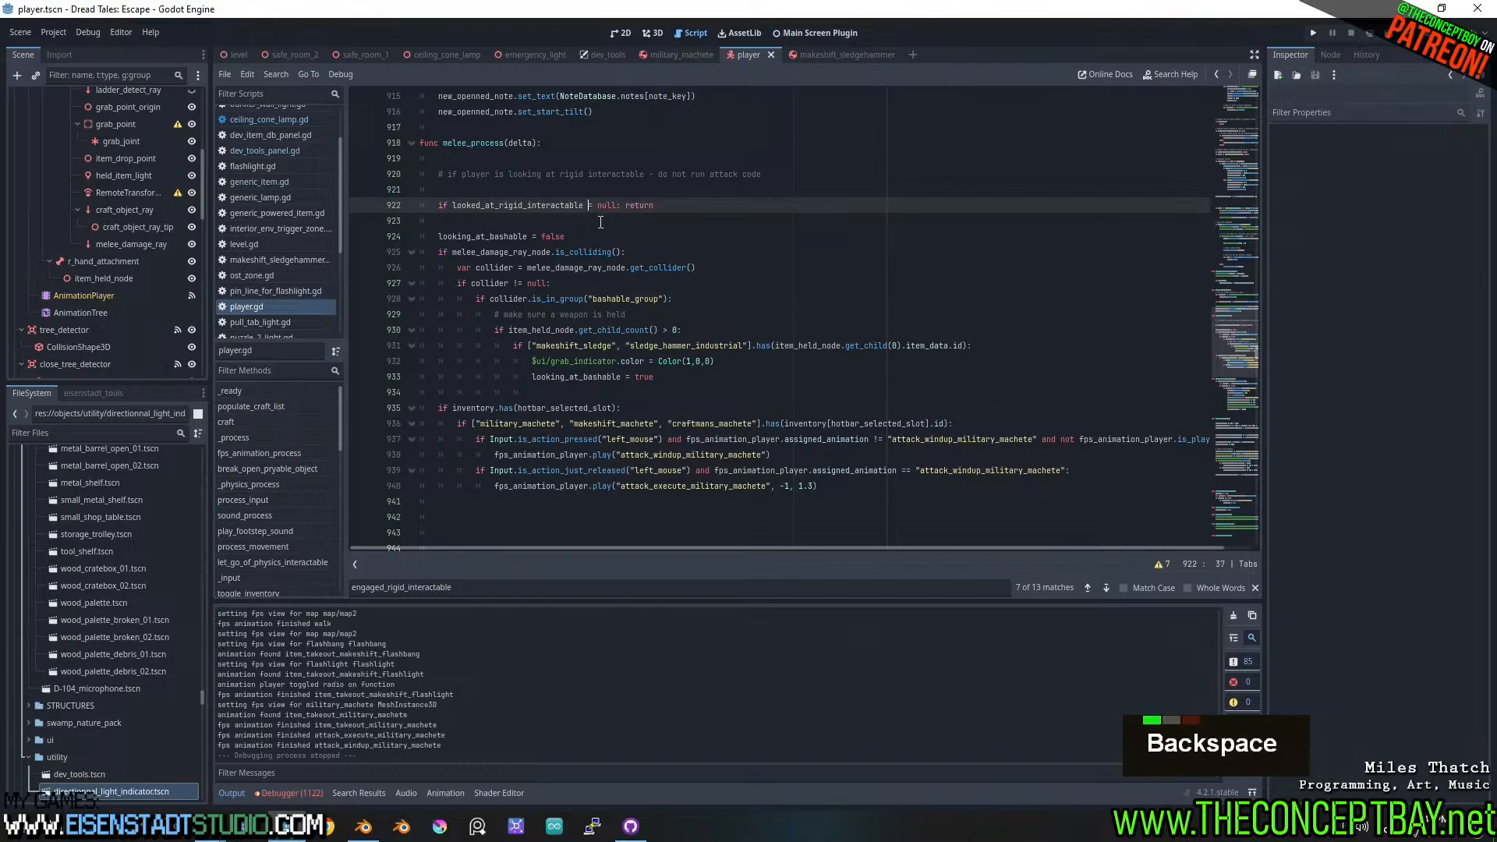
type("=")
left_click_drag(621, 205, 453, 206)
key("ctrl+x")
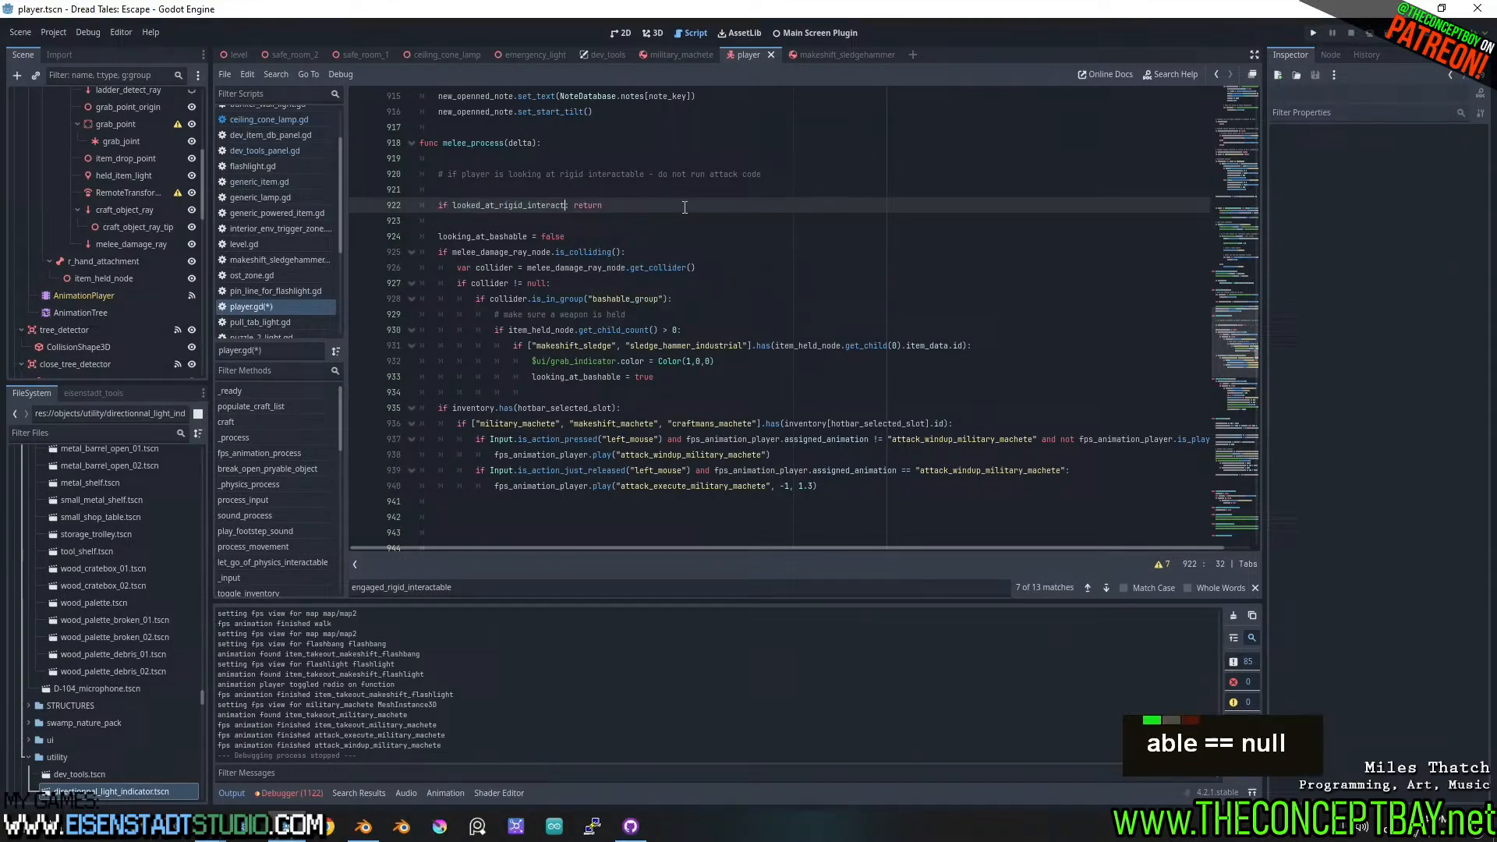
left_click_drag(684, 204, 379, 195)
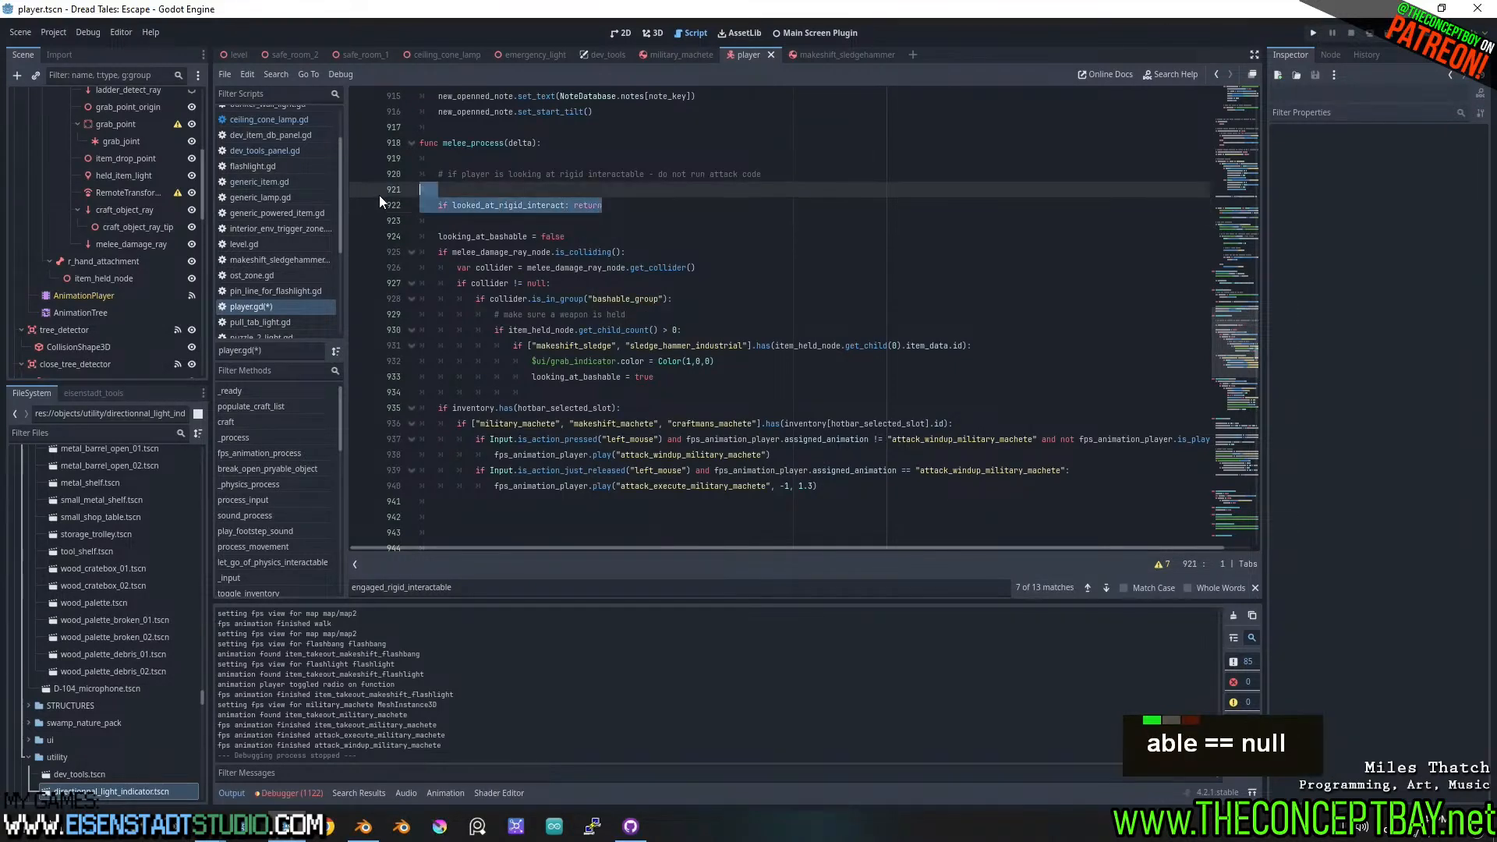
key("BackSpace")
key("ctrl+z")
key("ctrl+z")
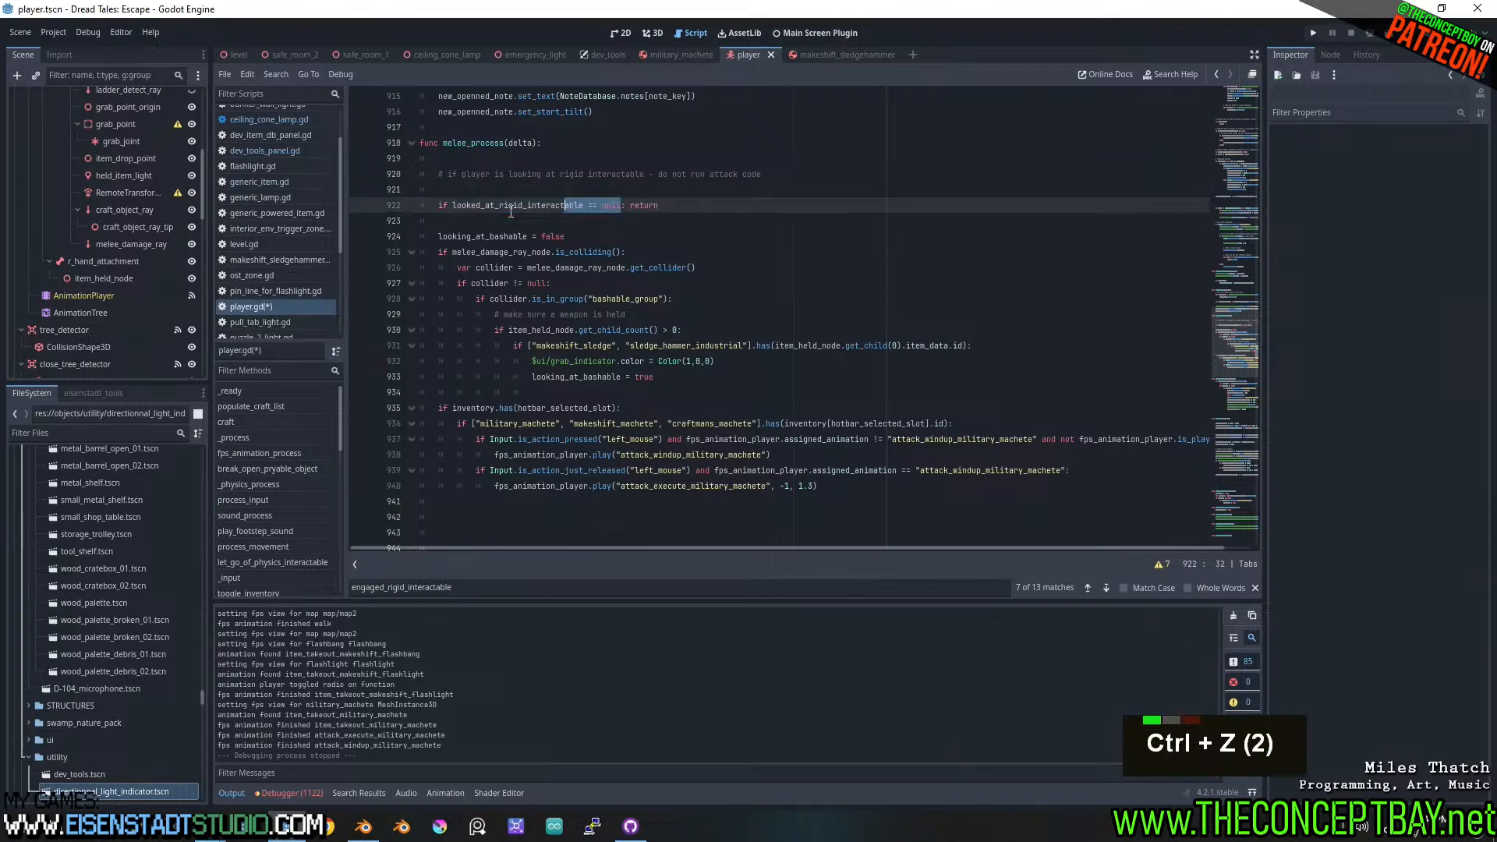
- Copy the condition looked_at_rigid_interactable == null and delete its early-return line from melee_process along with the extra blank line
double_click(515, 206)
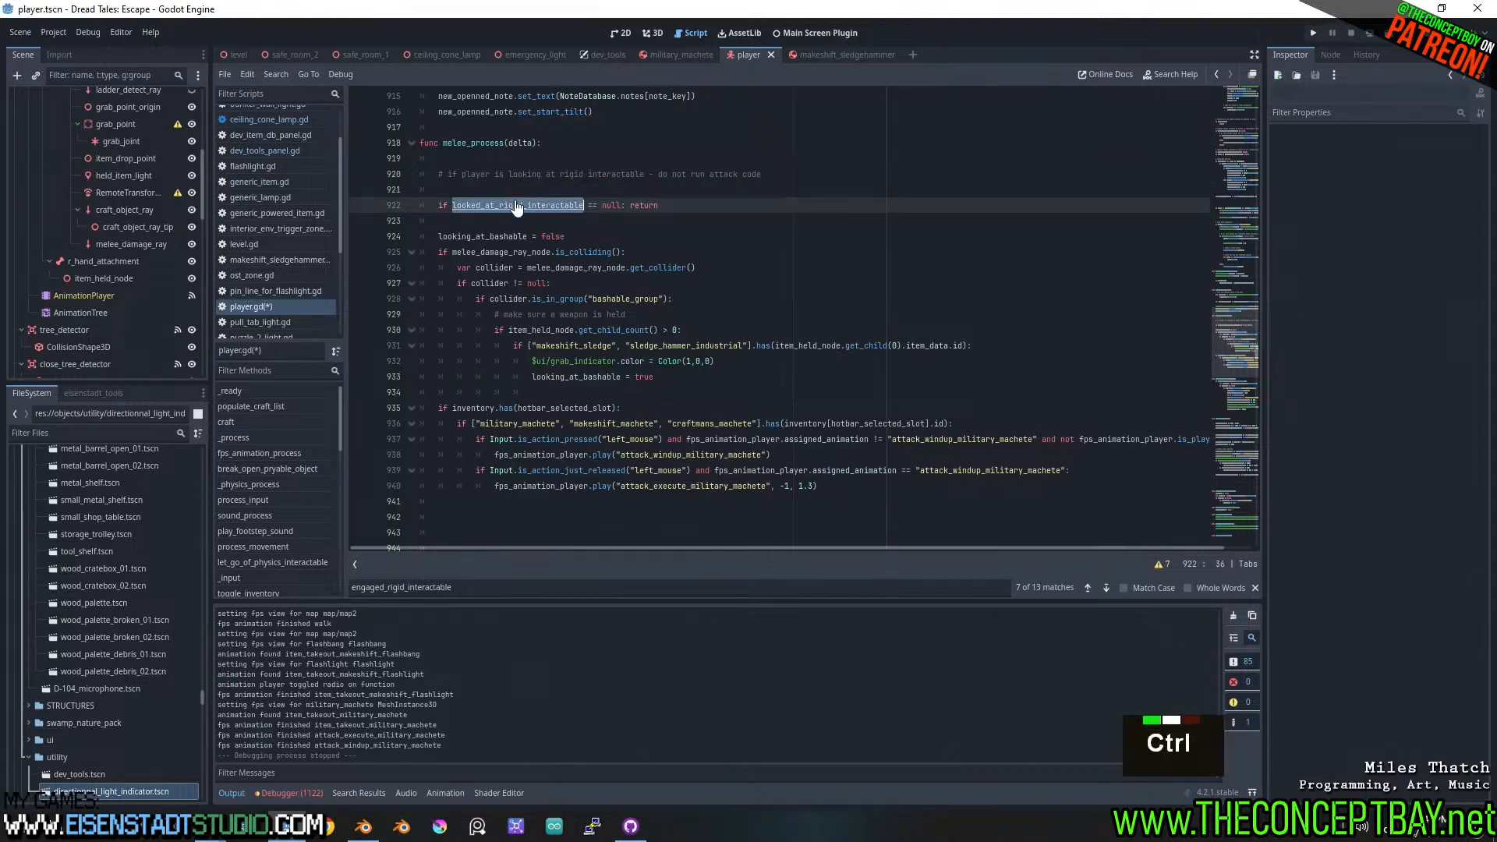
left_click(622, 209)
key("shift+Down")
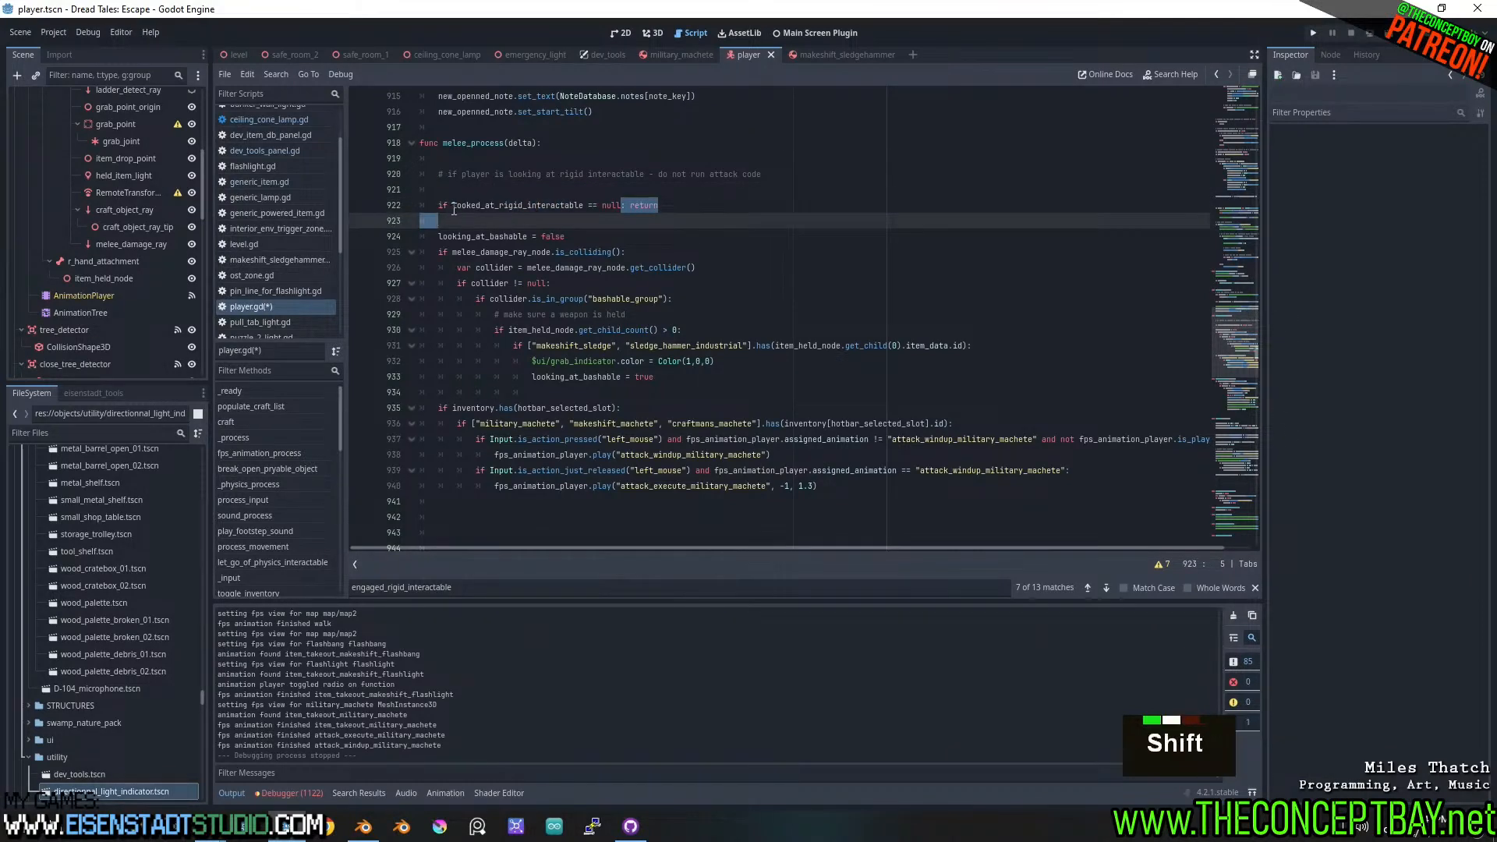
left_click(421, 205, "shift")
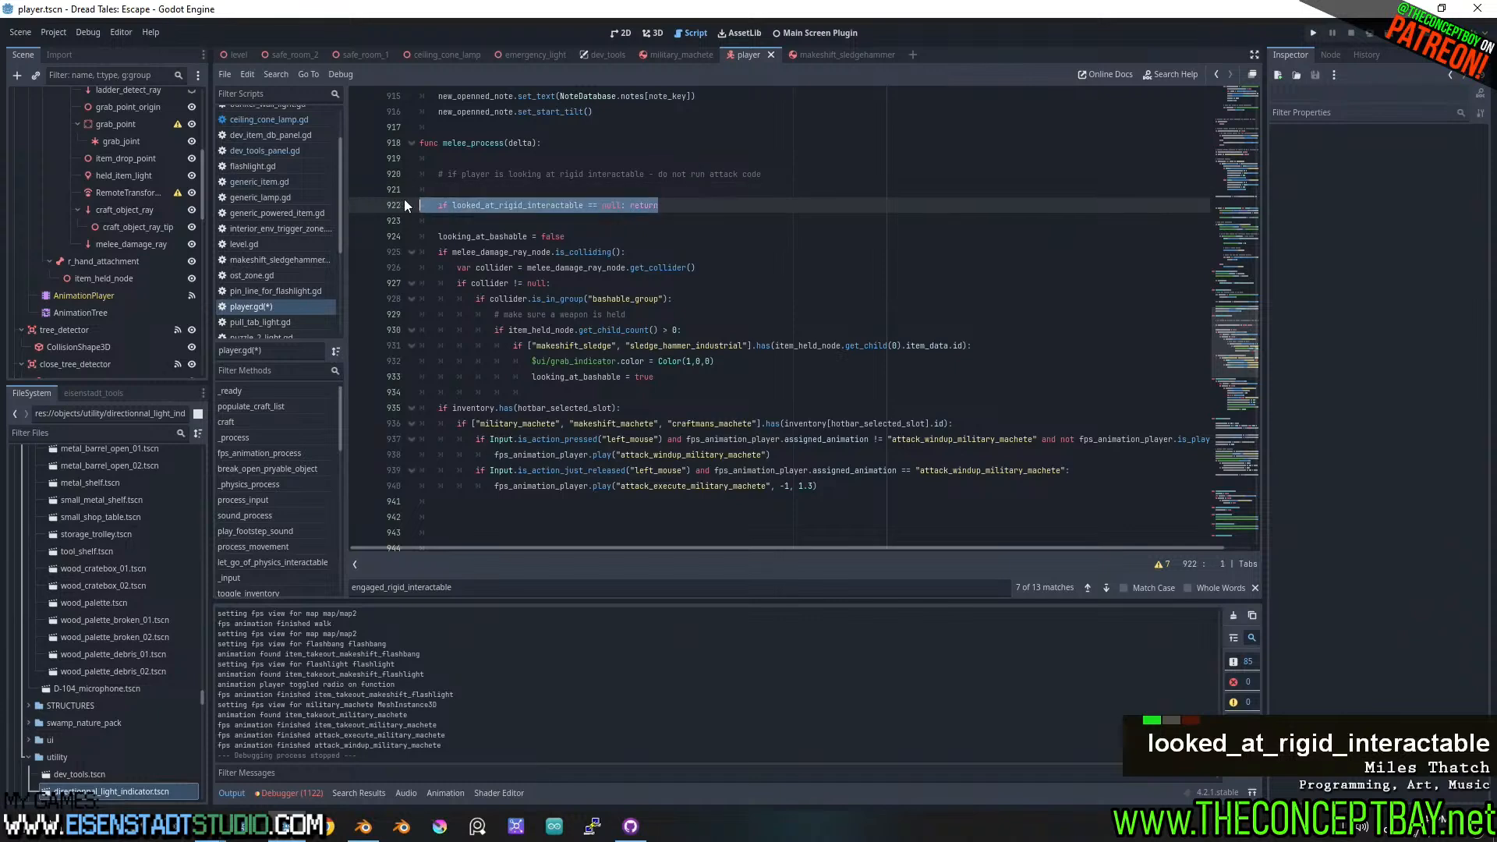
key("BackSpace")
key("BackSpace")
key("BackSpace")
key("BackSpace")
left_click(711, 224)
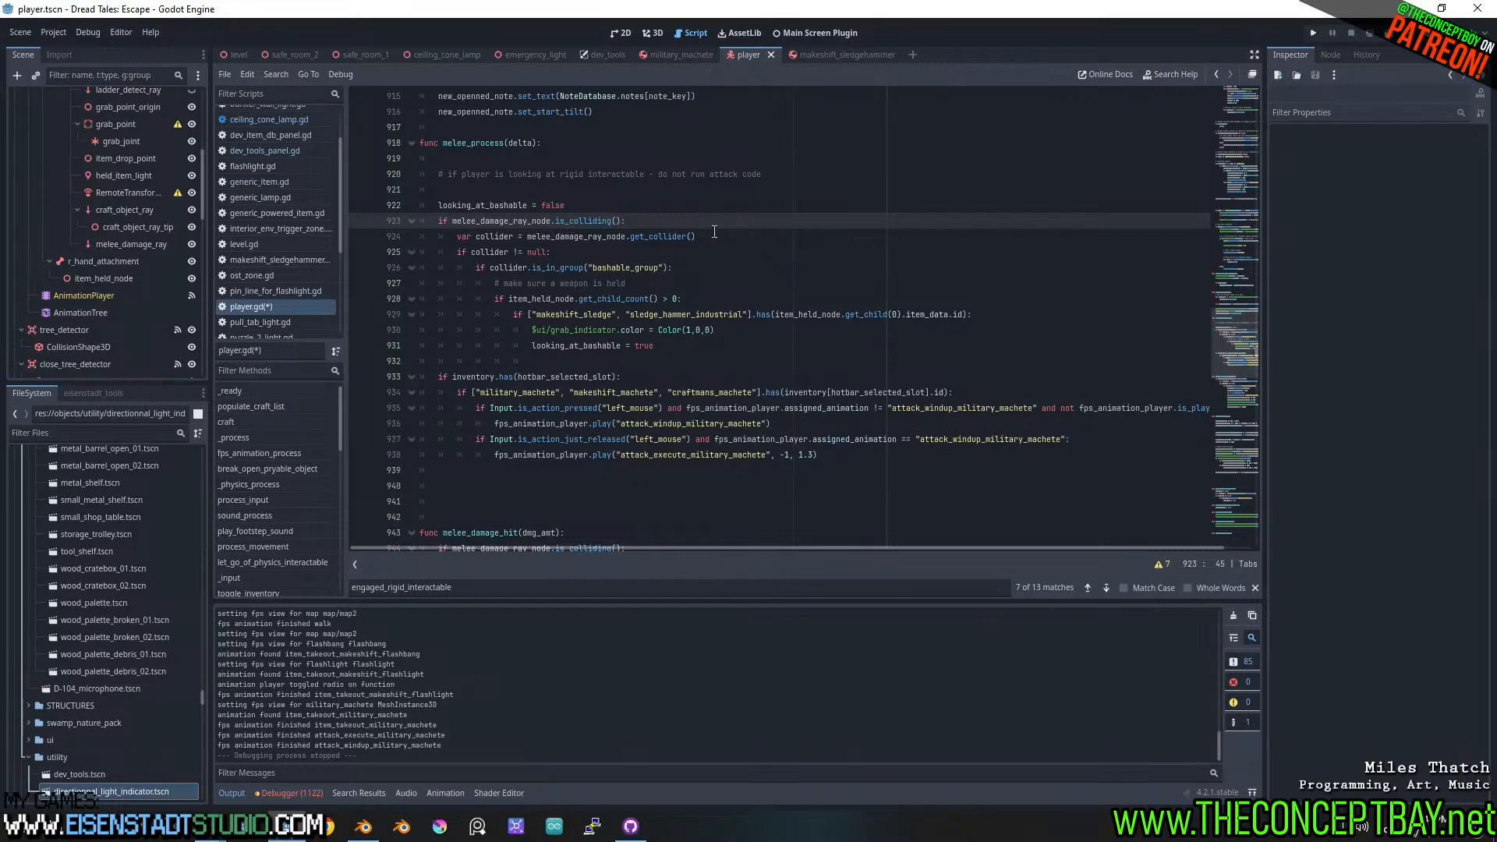
left_click(714, 236)
left_click(704, 227)
left_click(707, 212)
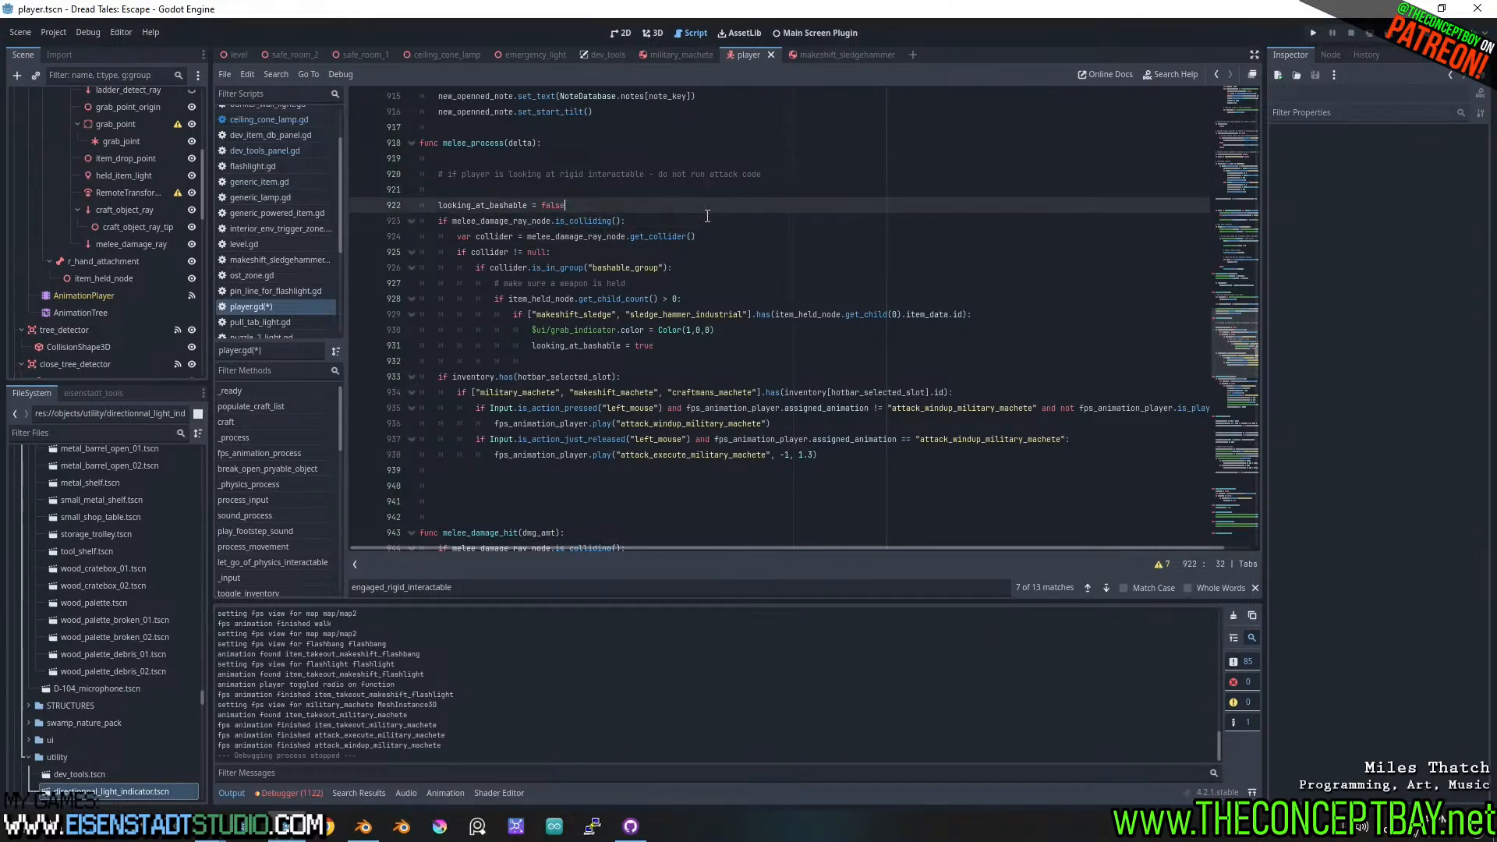
double_click(706, 222)
double_click(706, 237)
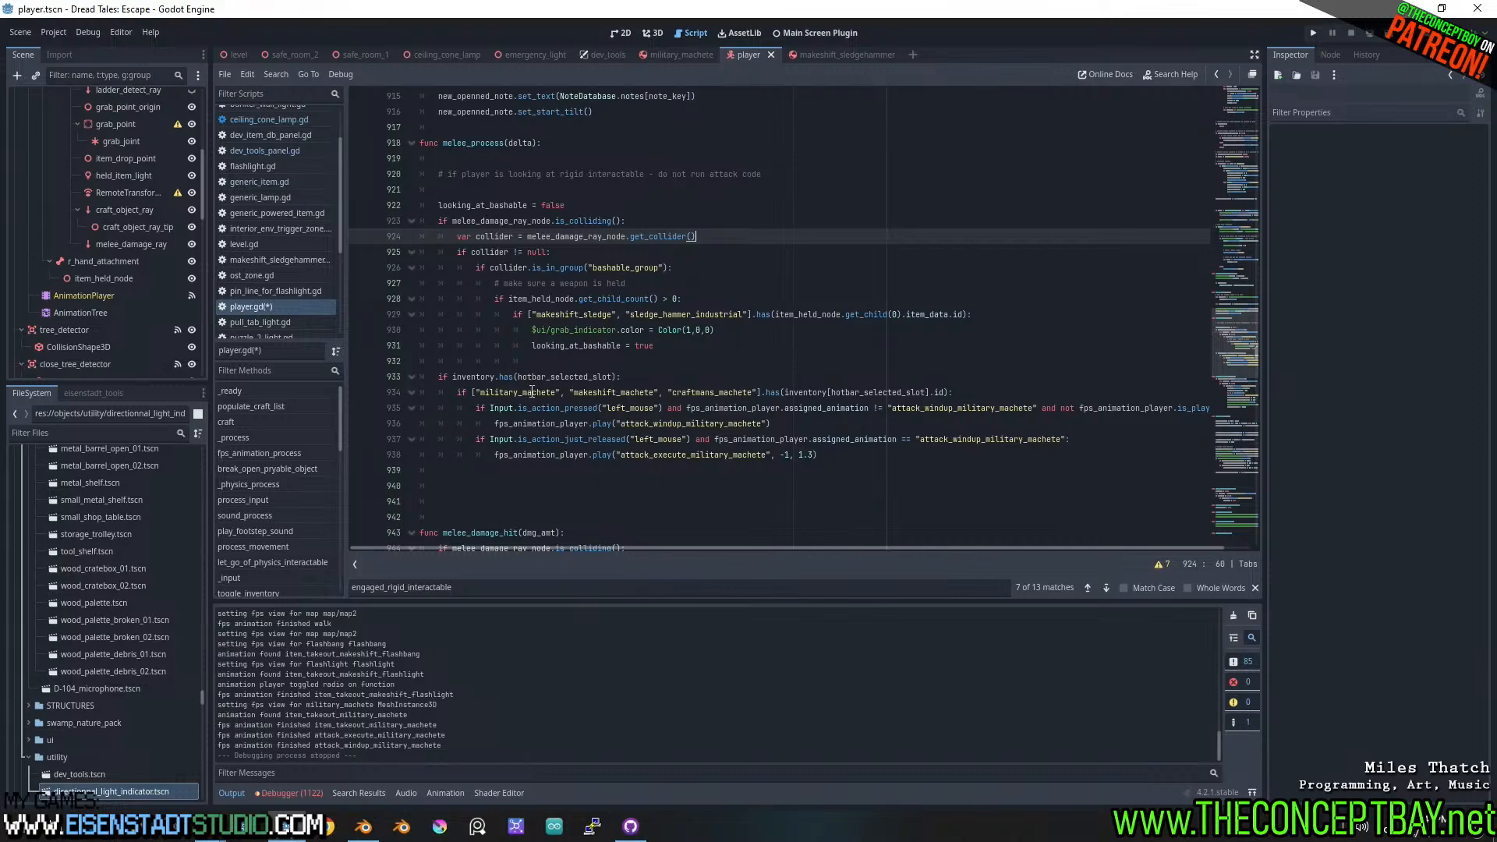
- Insert the line if looked_at_rigid_interactable == null: directly under the machete item check in melee_process
left_click(960, 389)
scroll(962, 391, "down", 3)
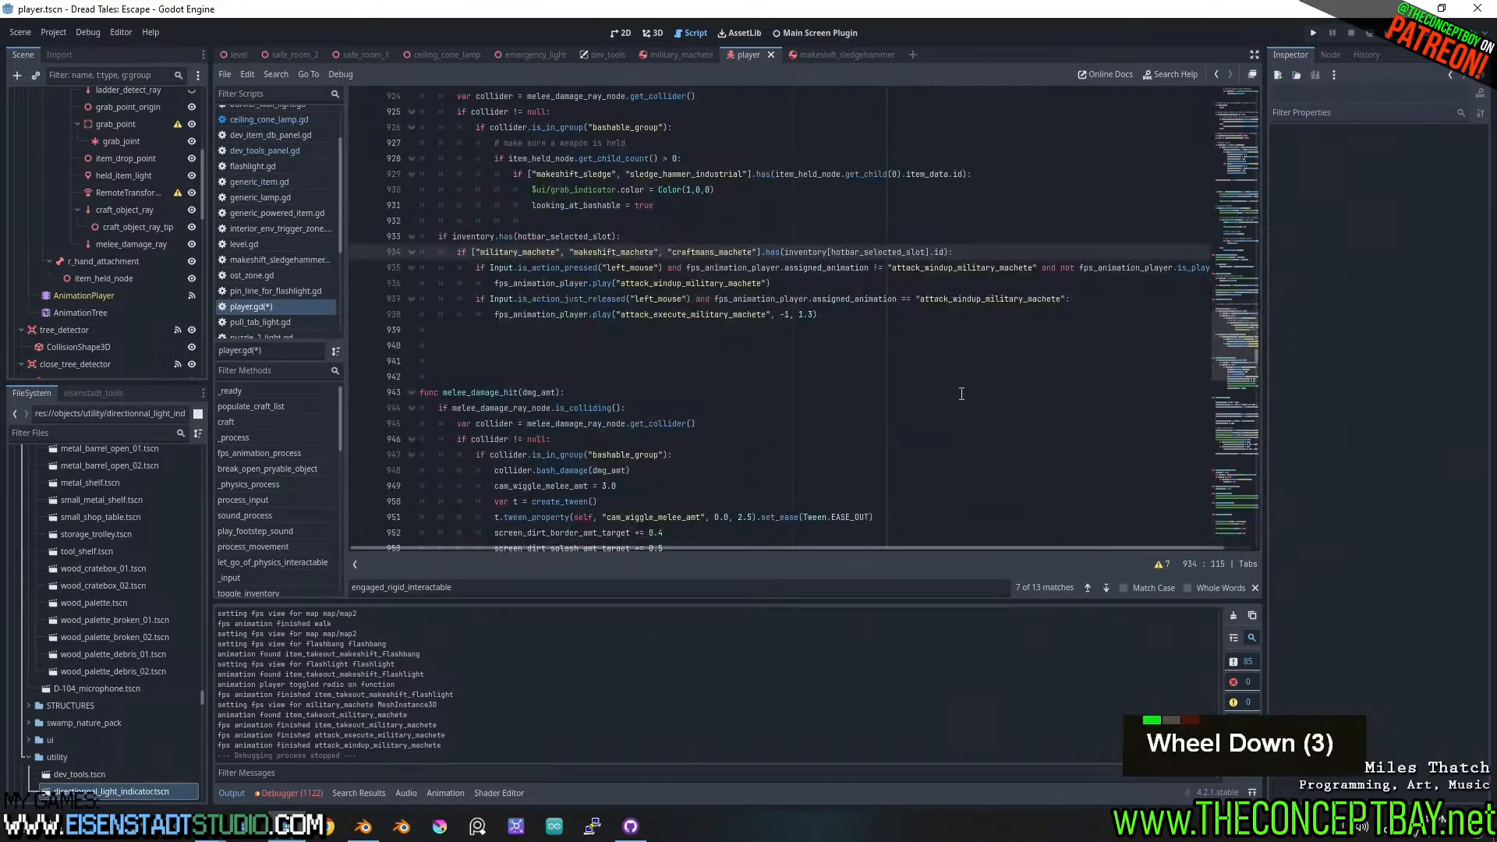
key("Return")
type("if")
key("ctrl+v")
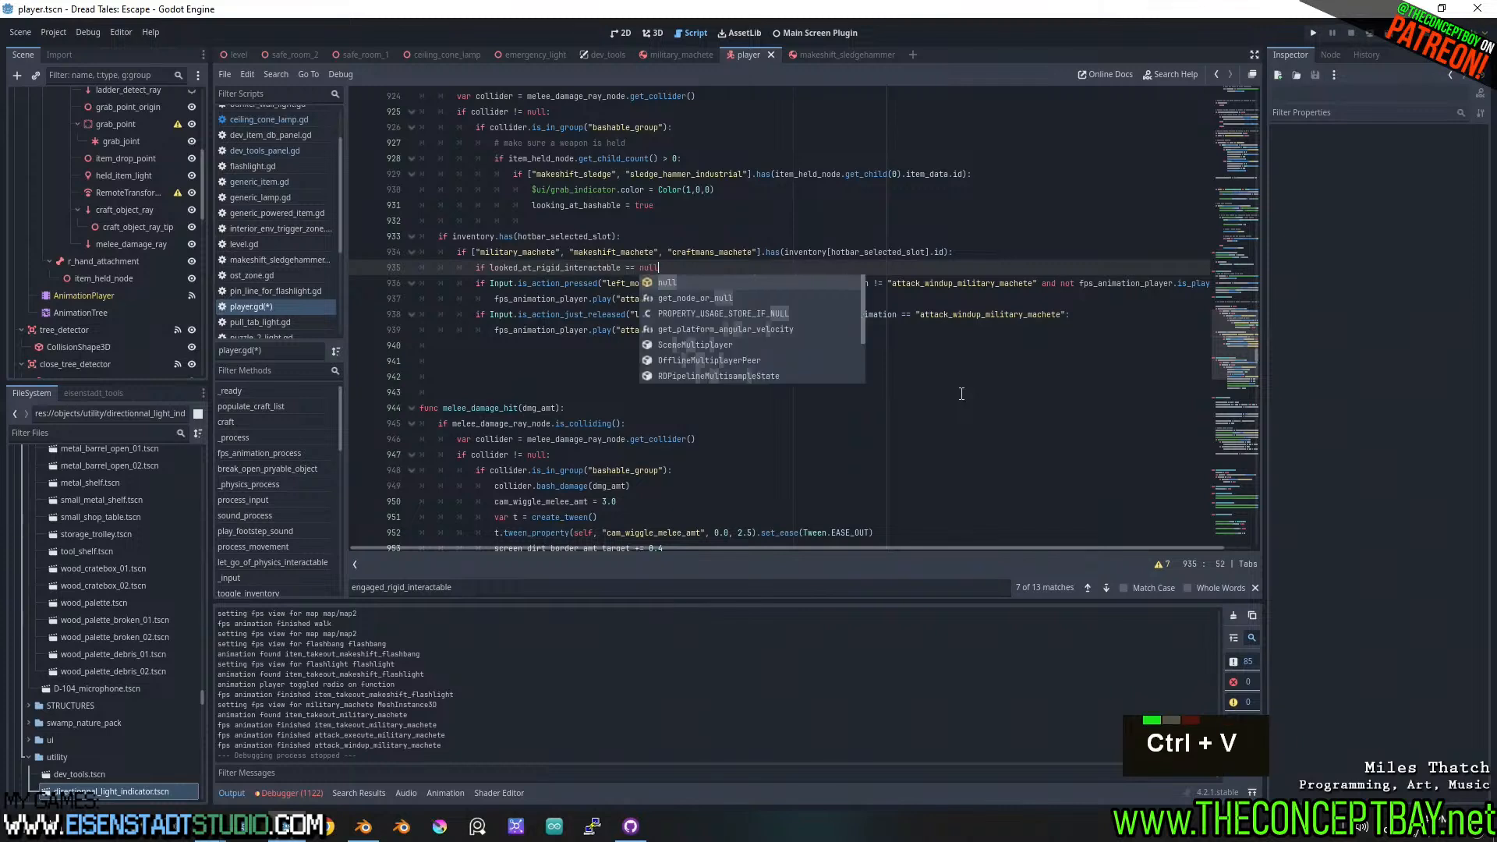
type(":")
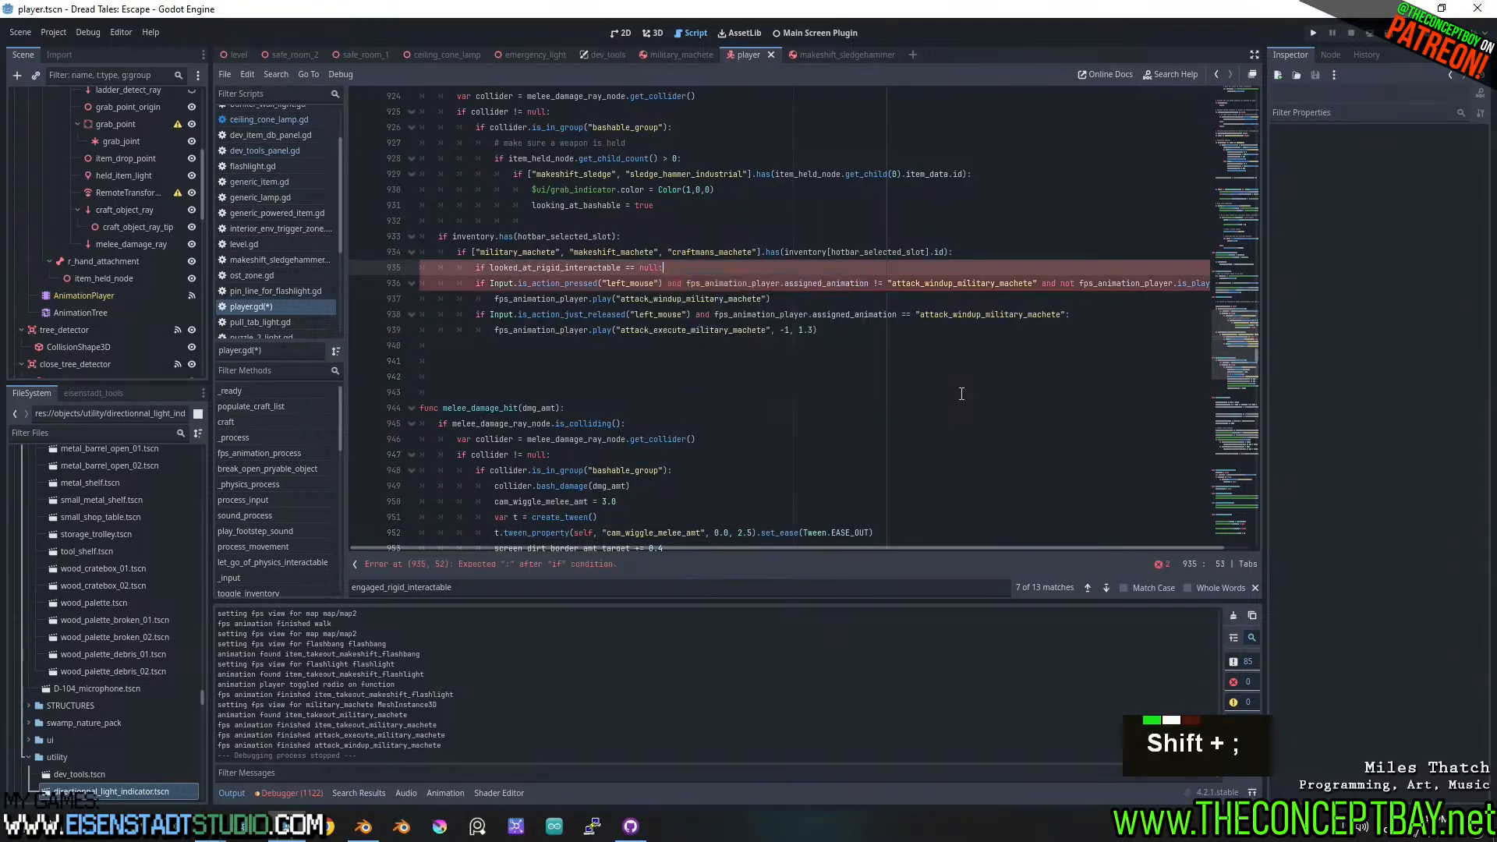
- Indent the left_mouse windup check and its play line under the looked_at_rigid_interactable == null condition in melee_process
key("Down")
key("shift+Down")
key("Tab")
left_click(932, 370)
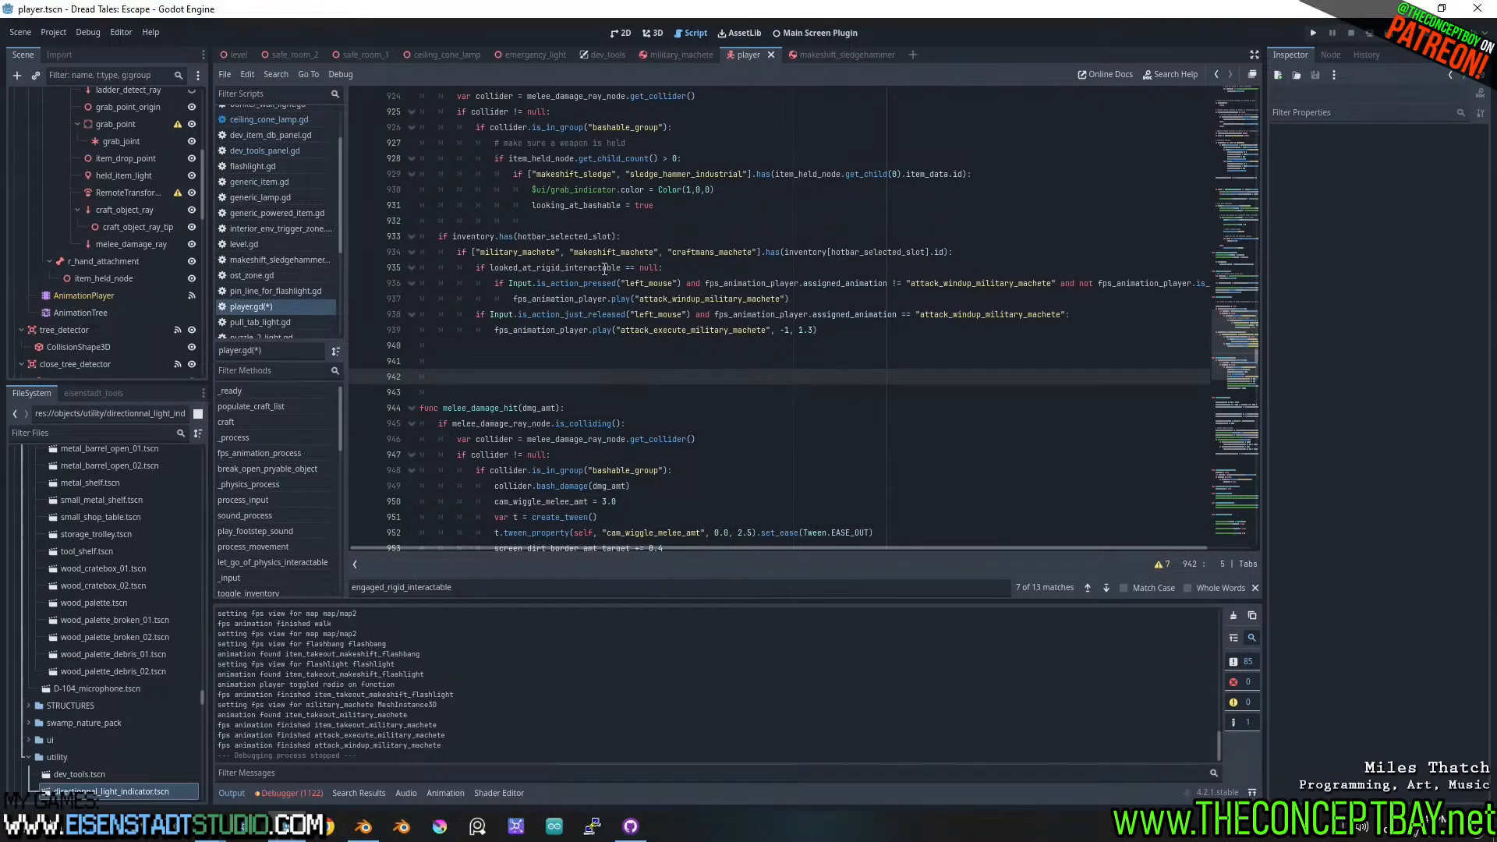
- Search player.gd for looked_at_rigid_interactable and step through its uses up to the variable declaration
left_click_drag(490, 267, 660, 267)
key("ctrl+f")
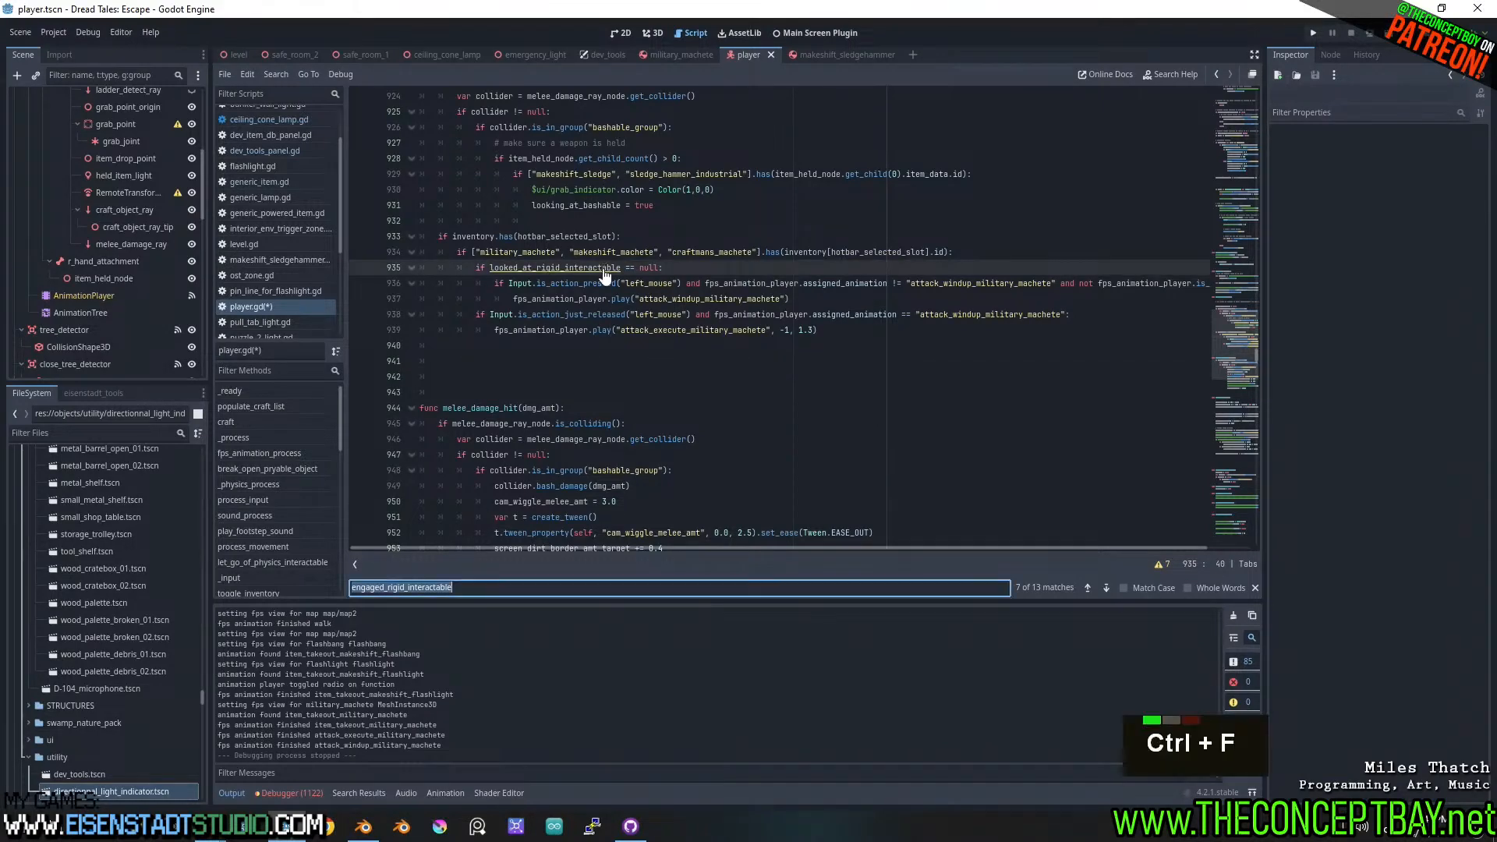
key("ctrl+v")
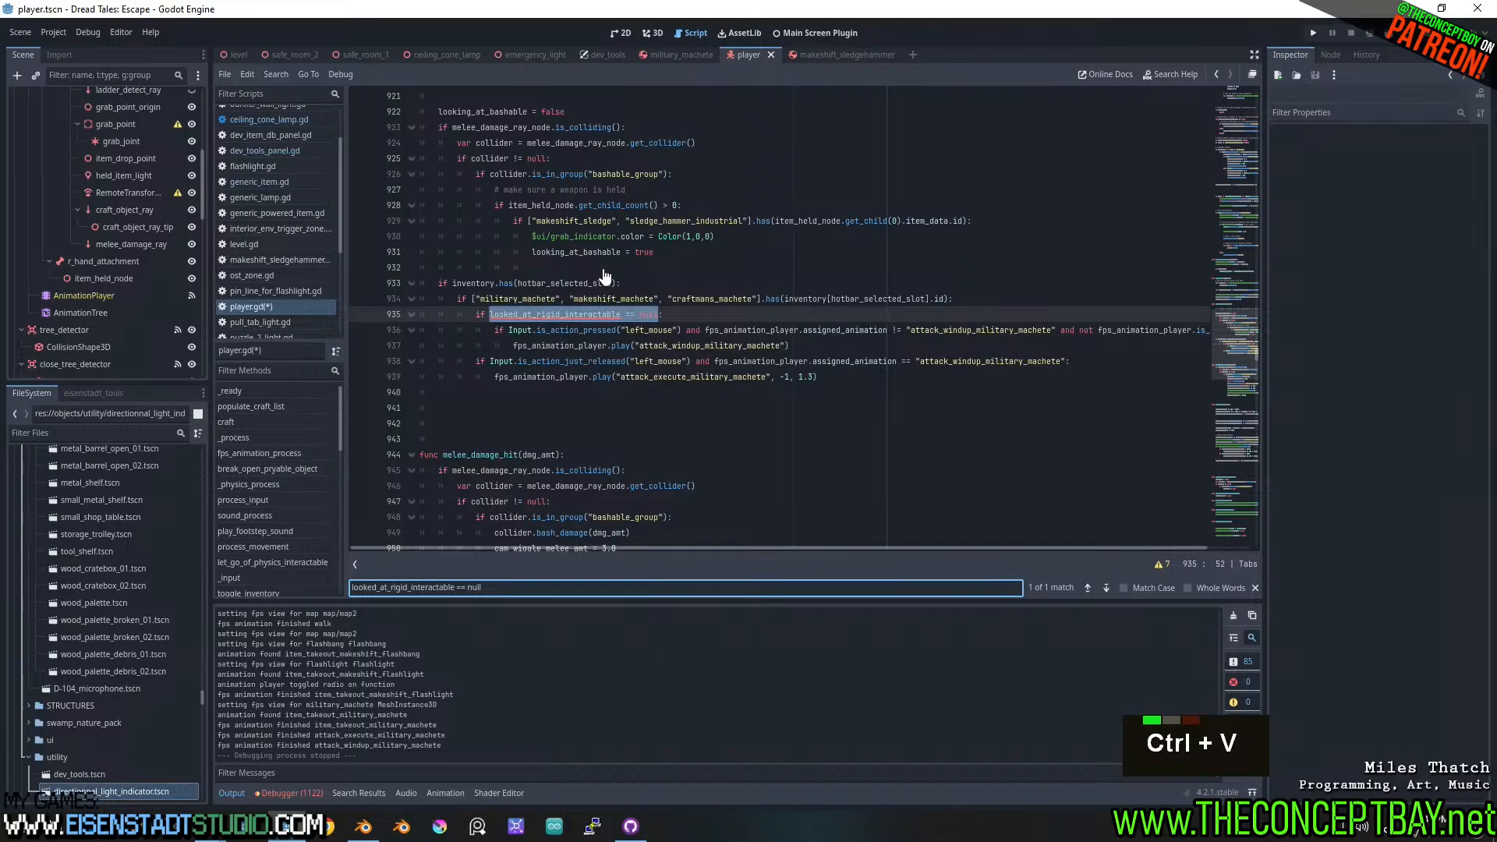
key("ctrl+shift+Left")
key("BackSpace")
key("BackSpace")
key("BackSpace")
key("BackSpace")
key("BackSpace")
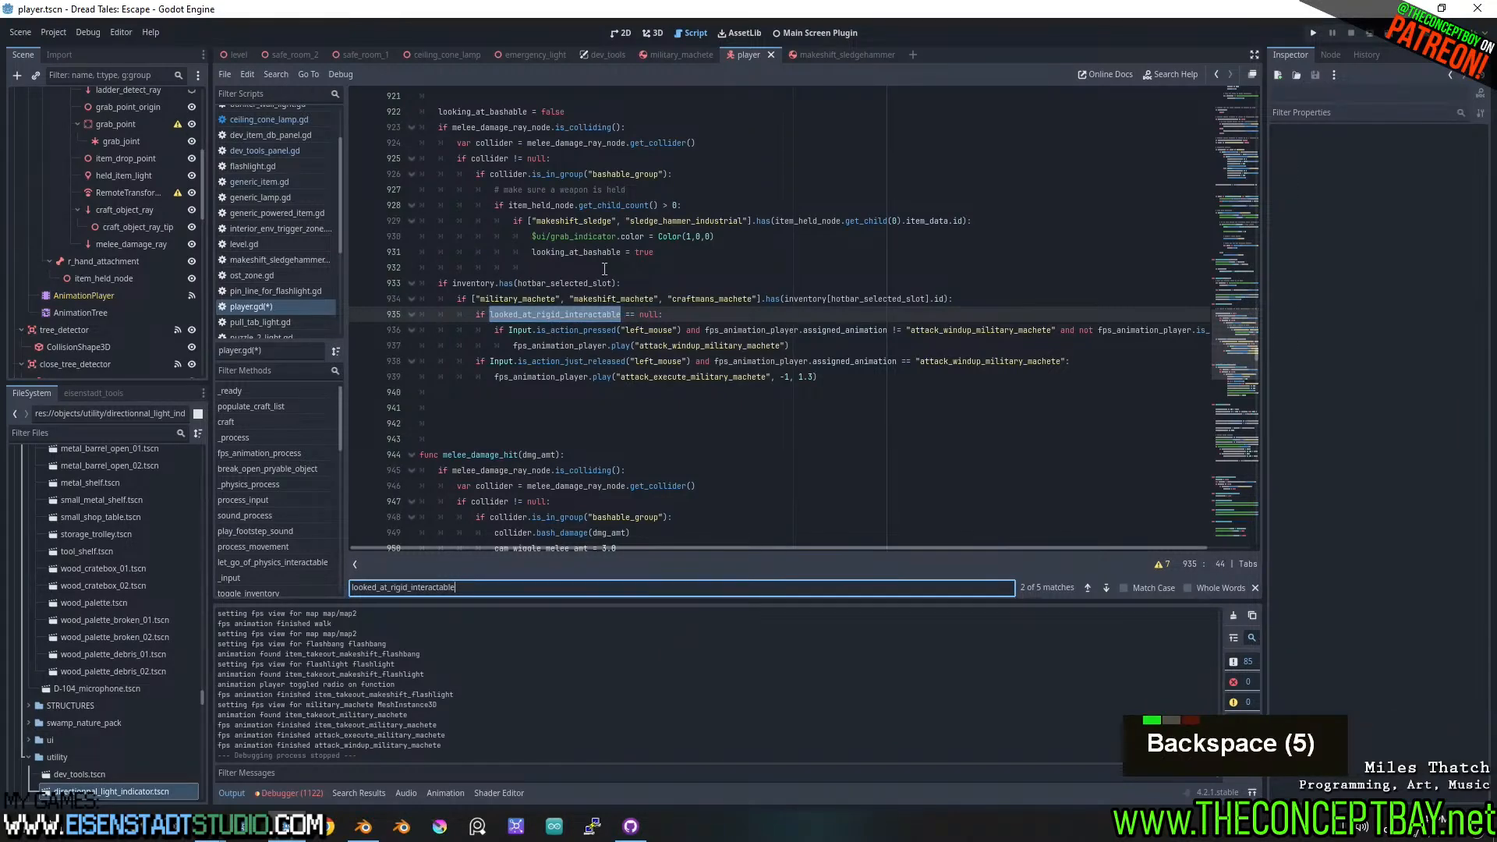
left_click(1104, 588)
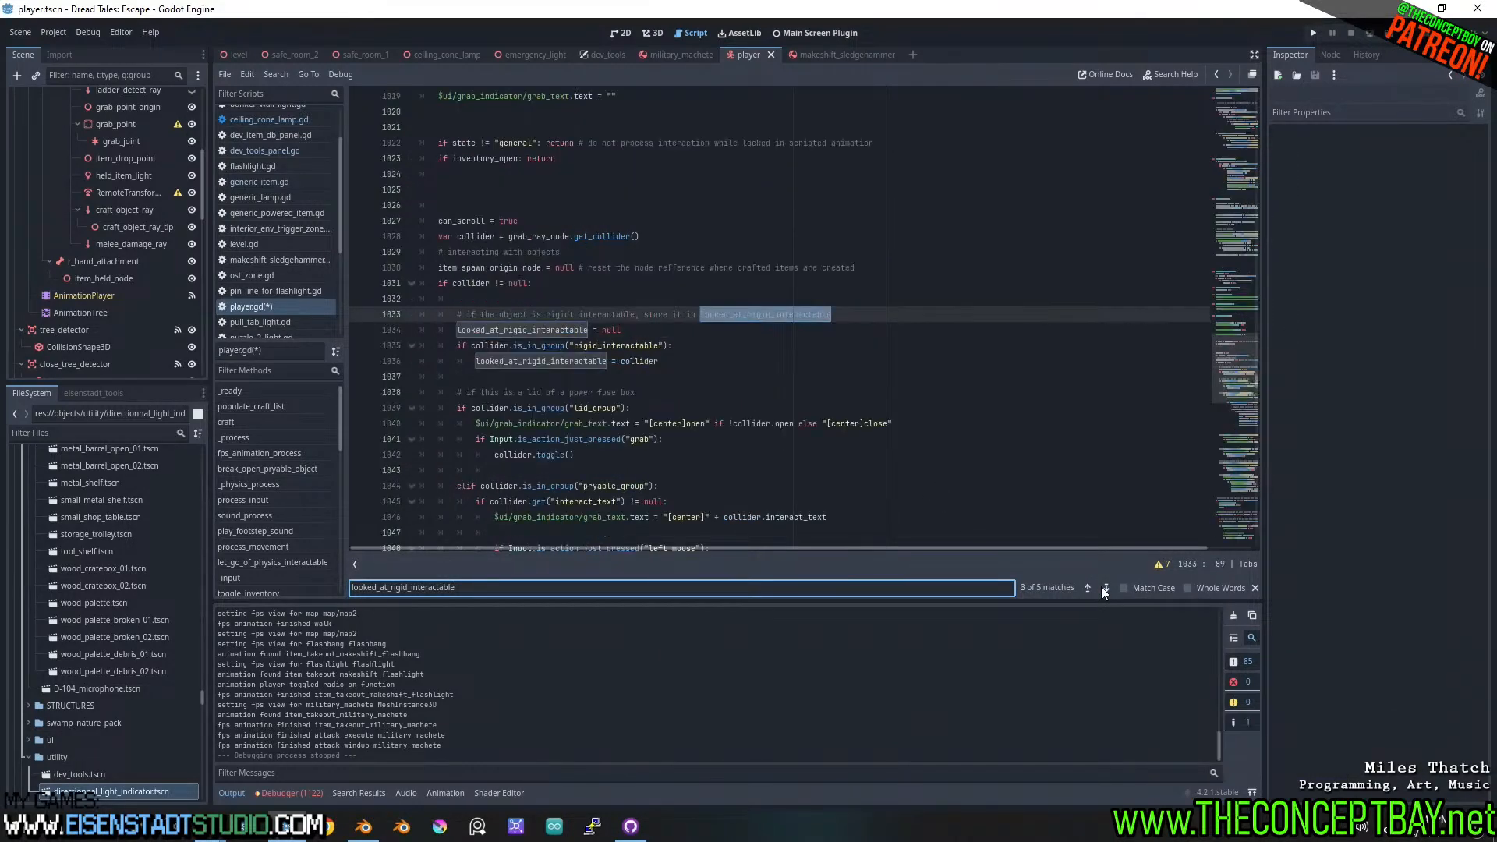
left_click(641, 344)
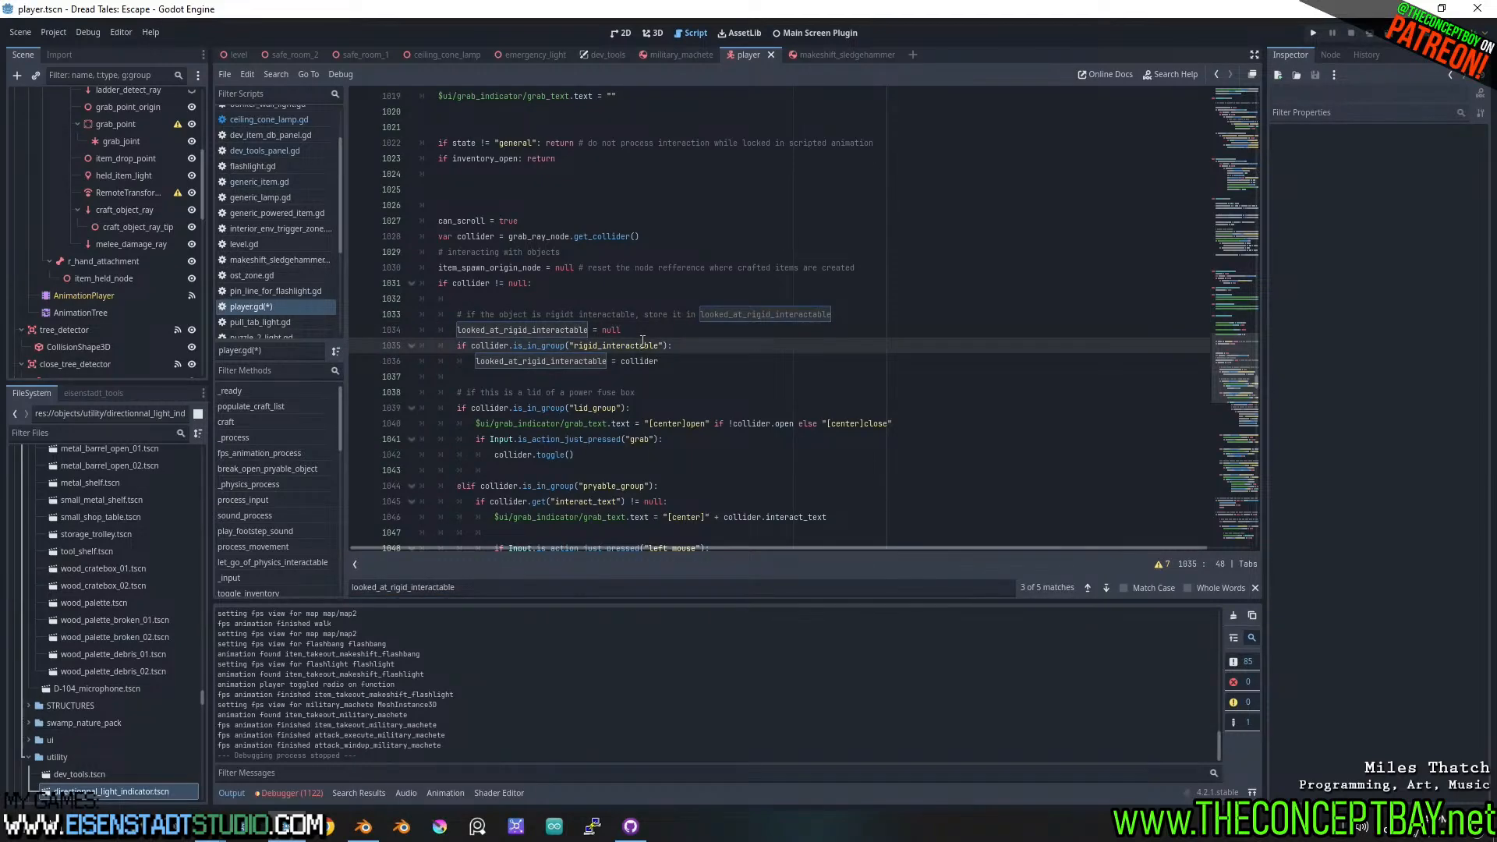
left_click(1106, 588)
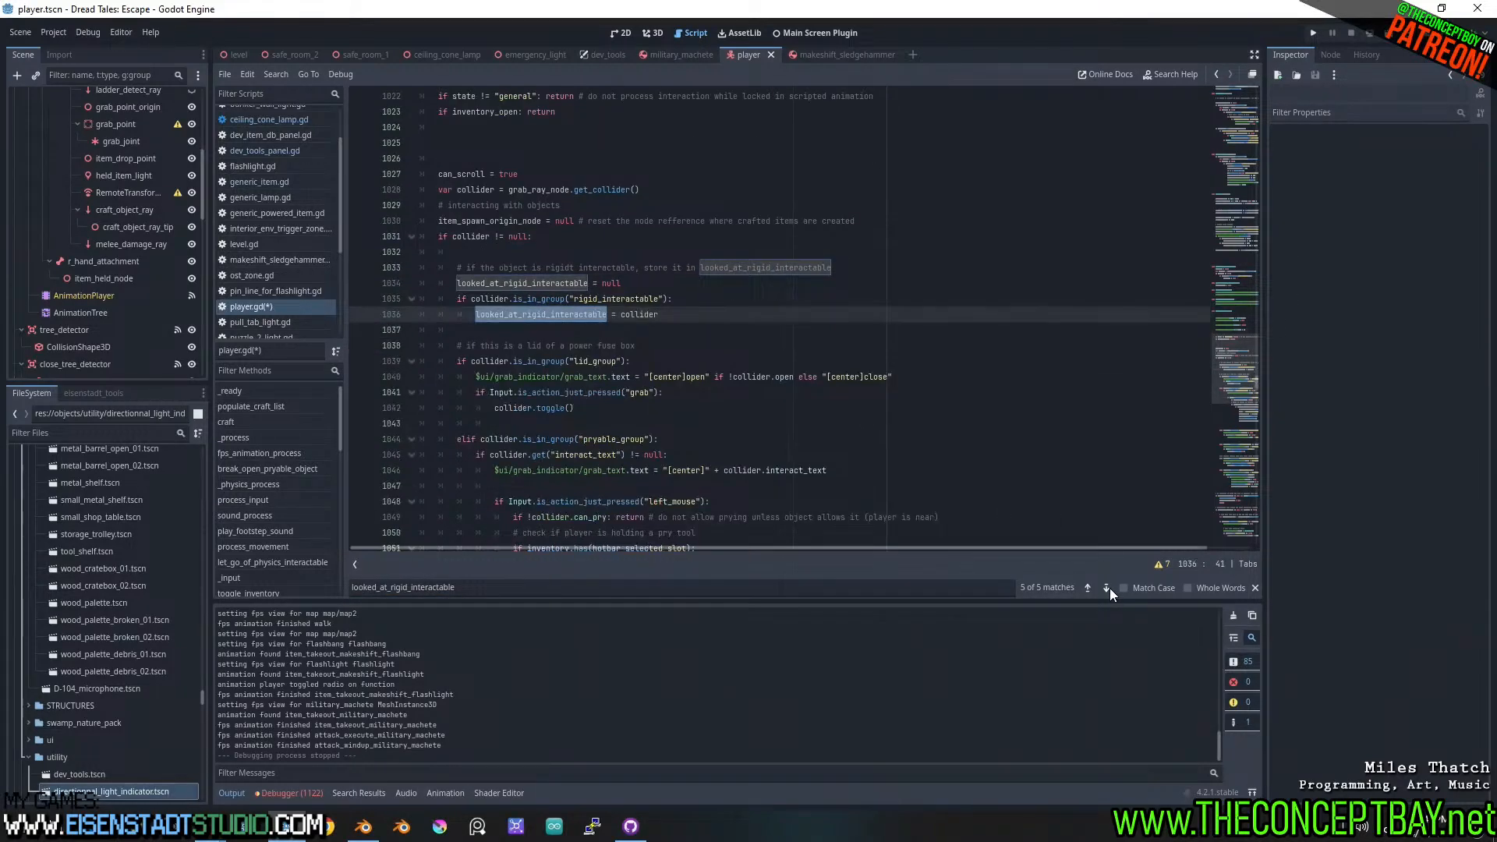
left_click(1109, 589)
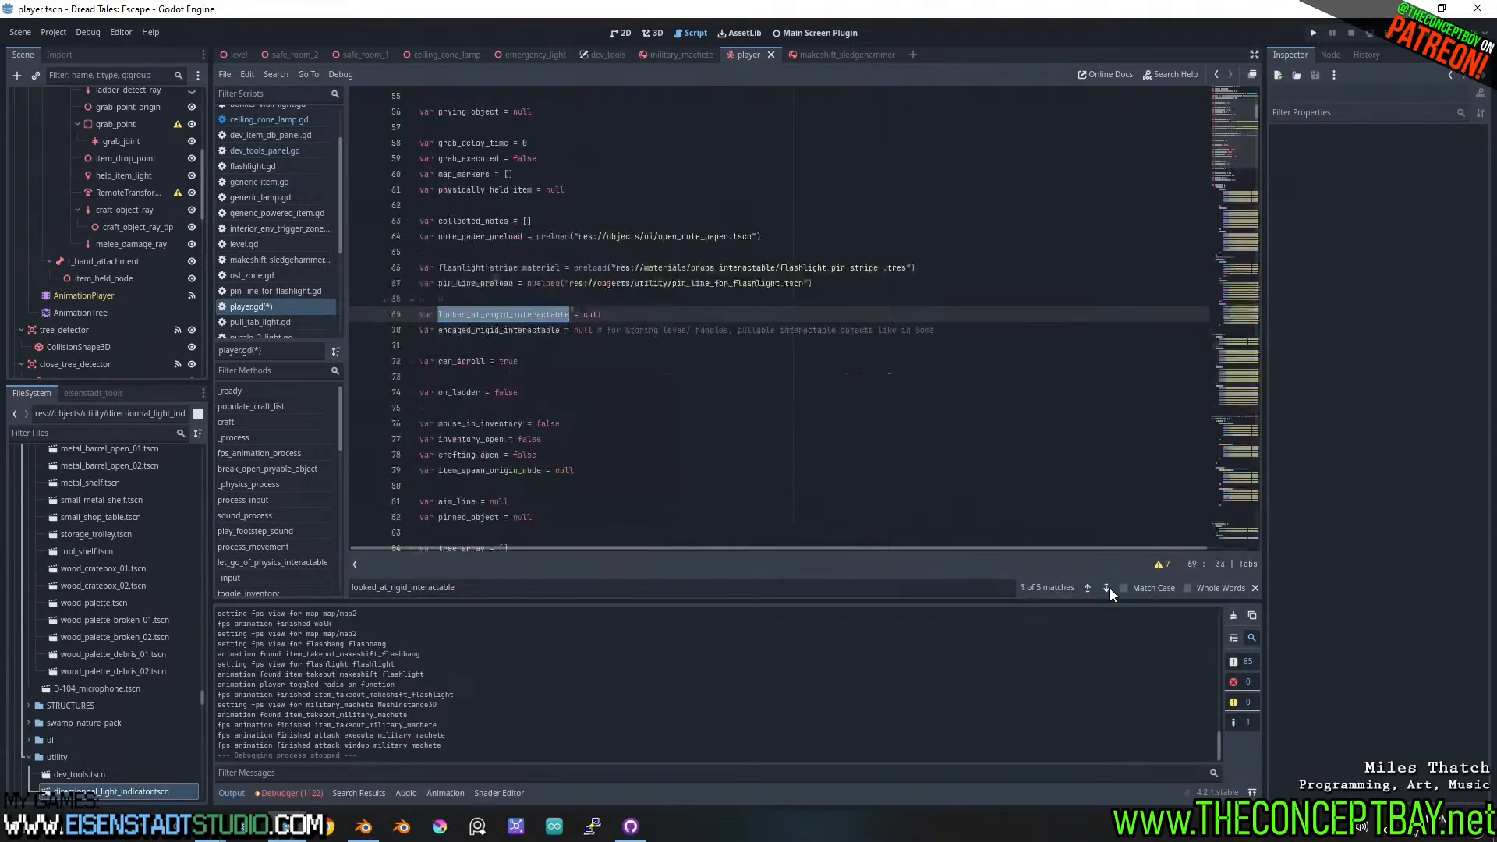
- Search player.gd for engaged_rigid_interactable and step through the matches to the elif collider.is_in_group check that uses it as group name
double_click(550, 330)
key("ctrl+c")
left_click(760, 587)
key("ctrl+a")
key("ctrl+v")
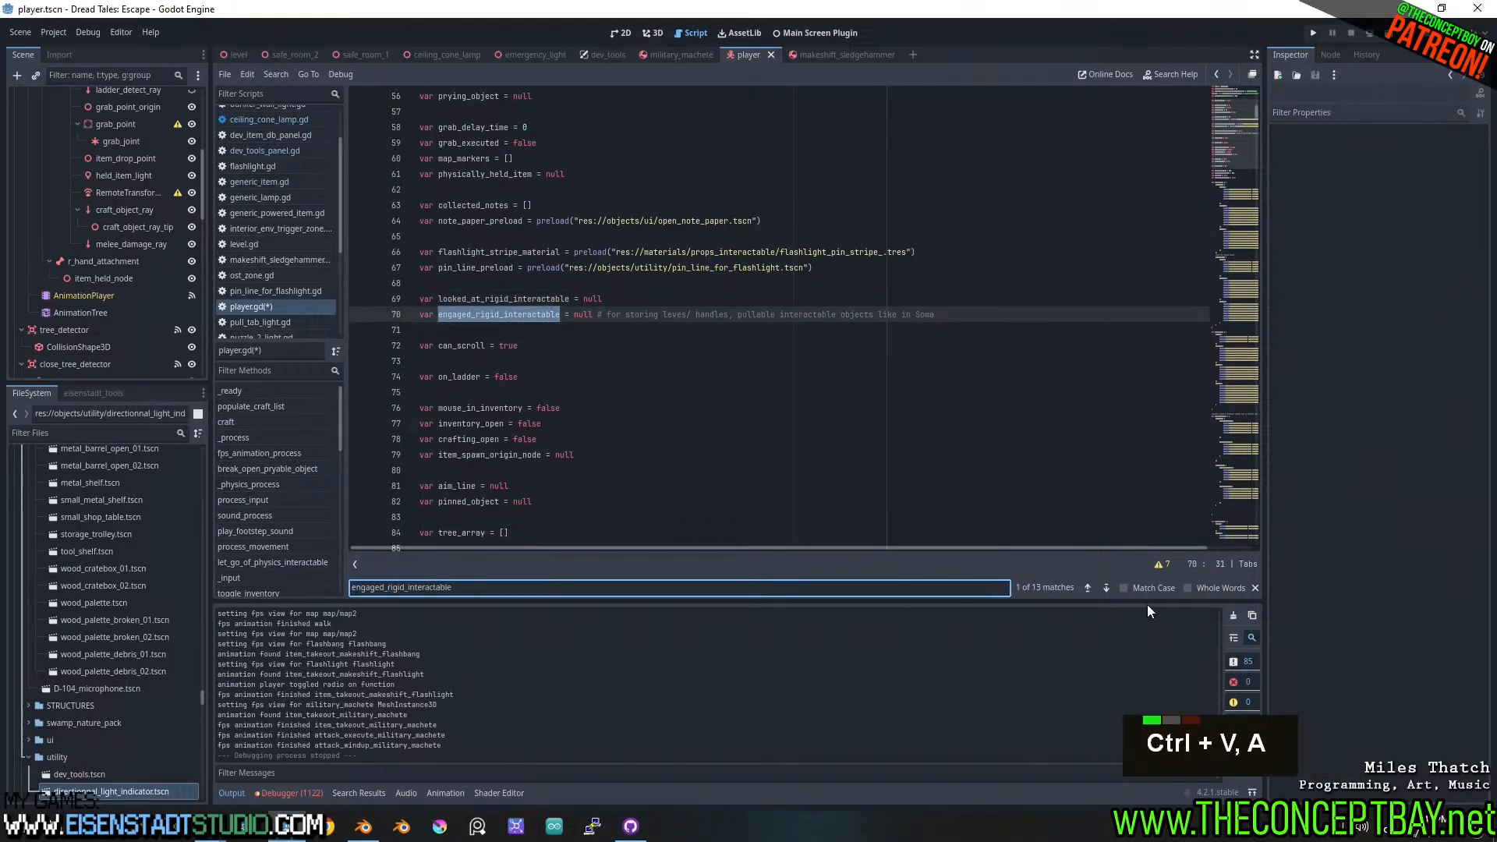
left_click(1104, 589)
left_click(1104, 589)
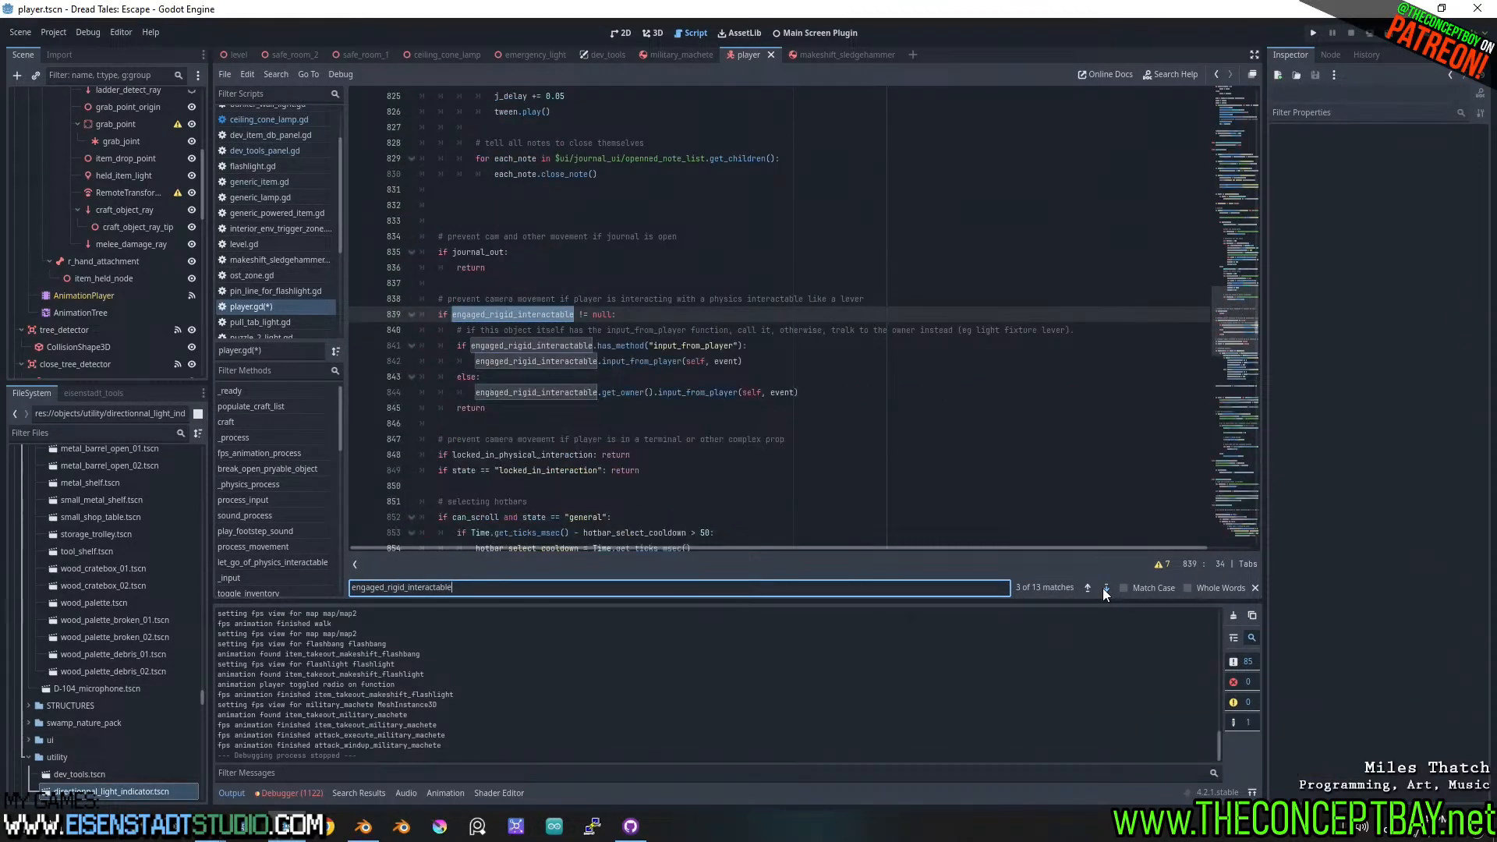
left_click(1104, 589)
left_click(1104, 589)
left_click(1104, 589)
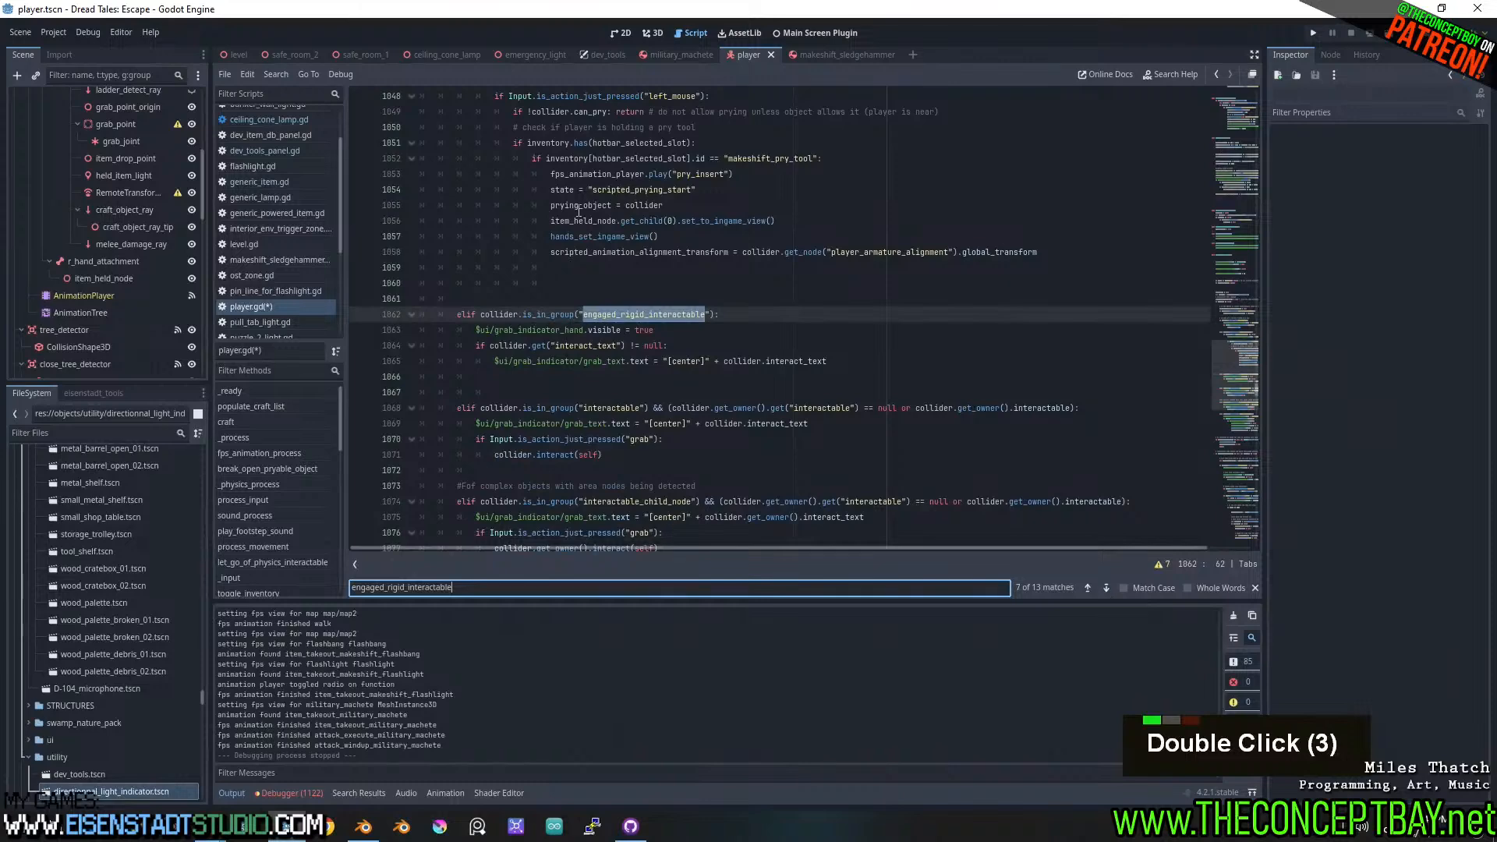
- Remove the engaged_ prefix from the group name in that elif check so it reads "rigid_interactable"
left_click(624, 318)
key("BackSpace")
key("BackSpace")
key("BackSpace")
key("BackSpace")
key("BackSpace")
key("BackSpace")
key("BackSpace")
key("BackSpace")
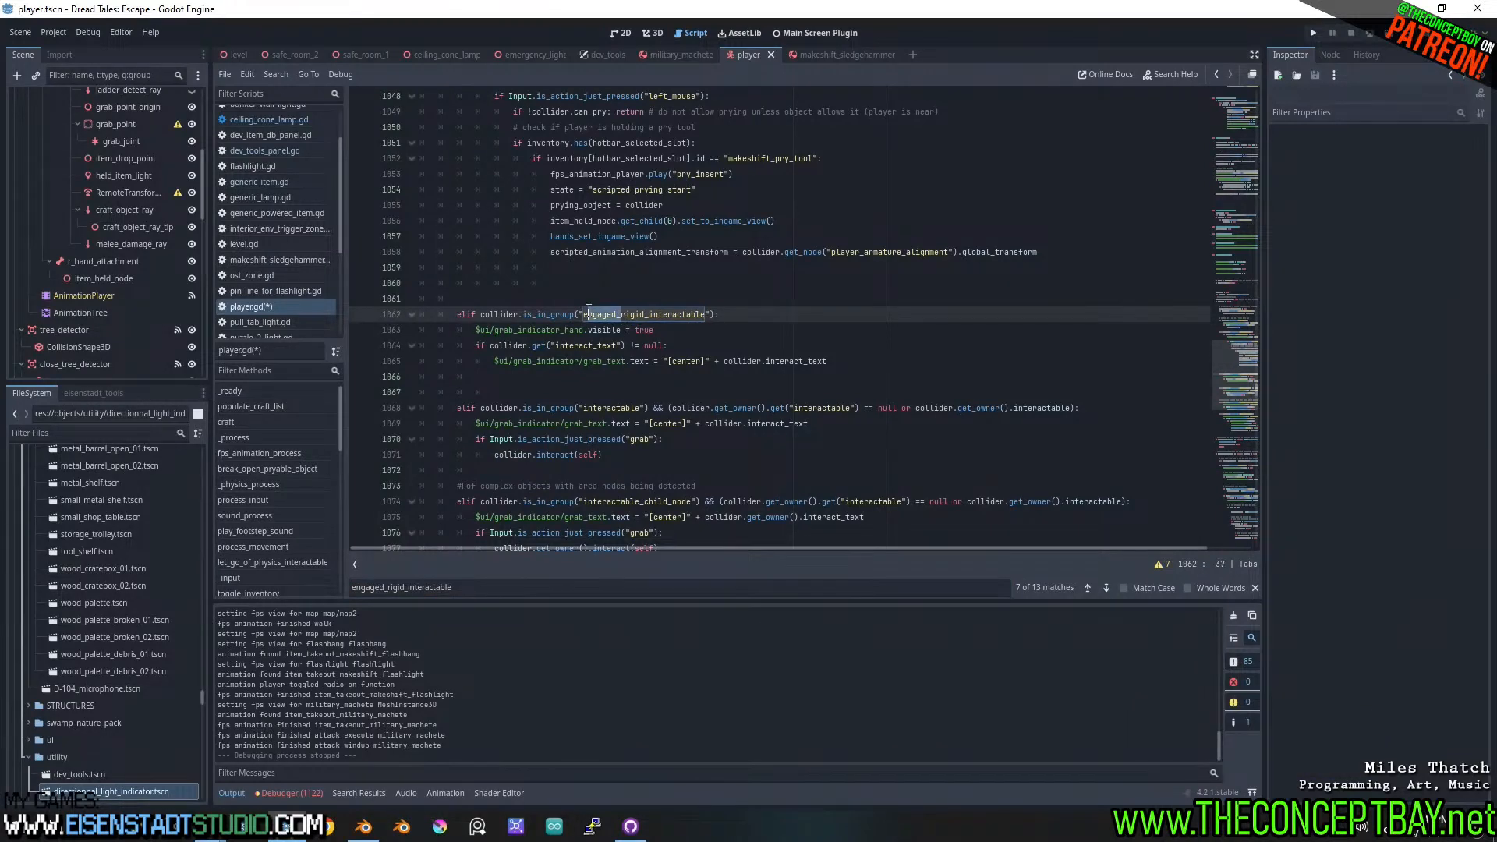
- Find the remaining quoted "engaged_rigid_interactable" group name and replace it with "rigid_interactable" in the collider.is_in_group check
left_click(1102, 588)
left_click(1102, 588)
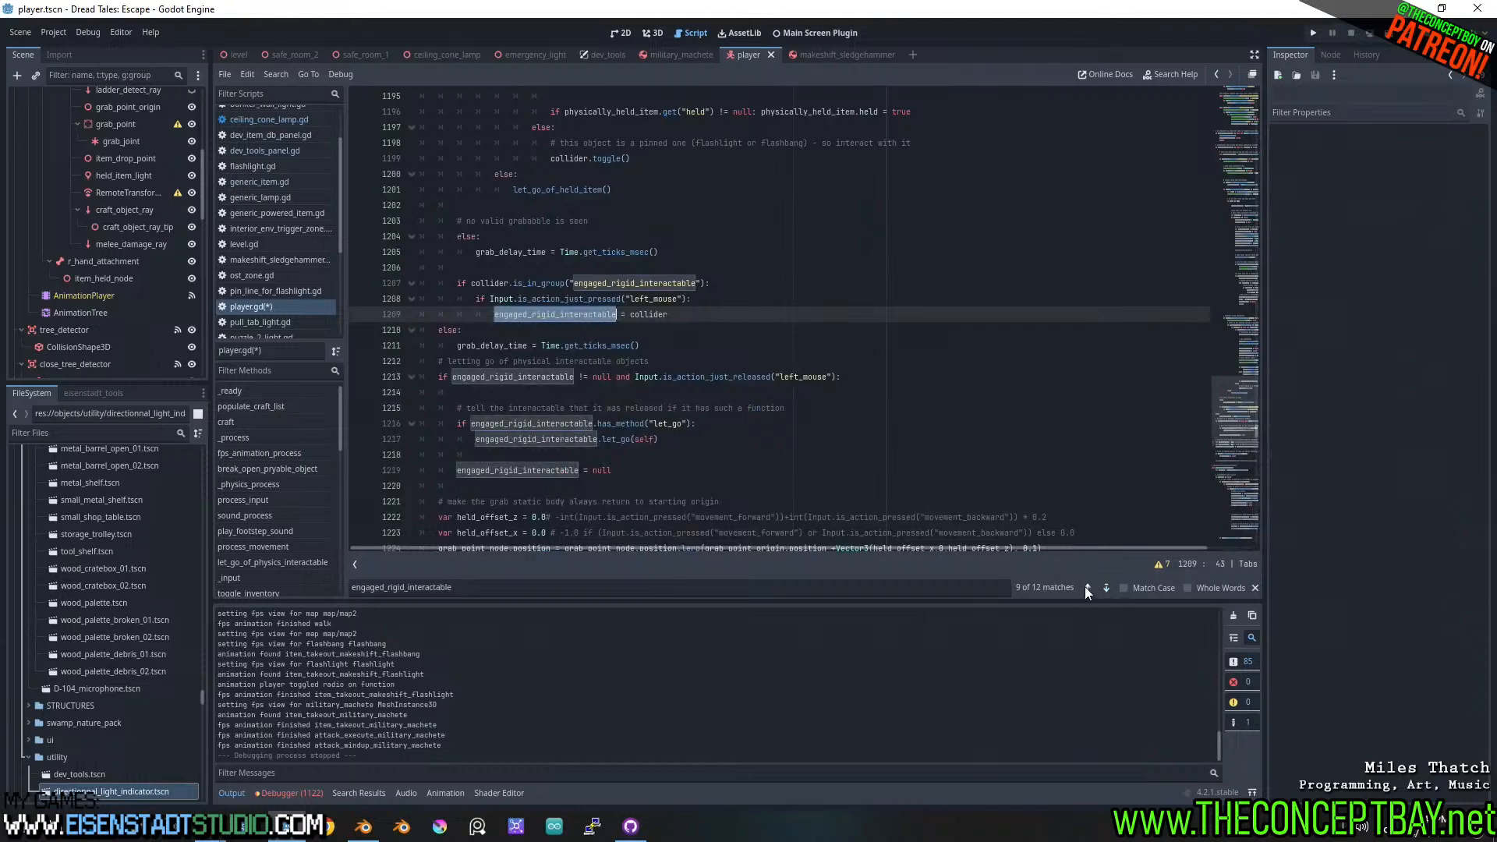
left_click(1087, 588)
left_click(621, 314)
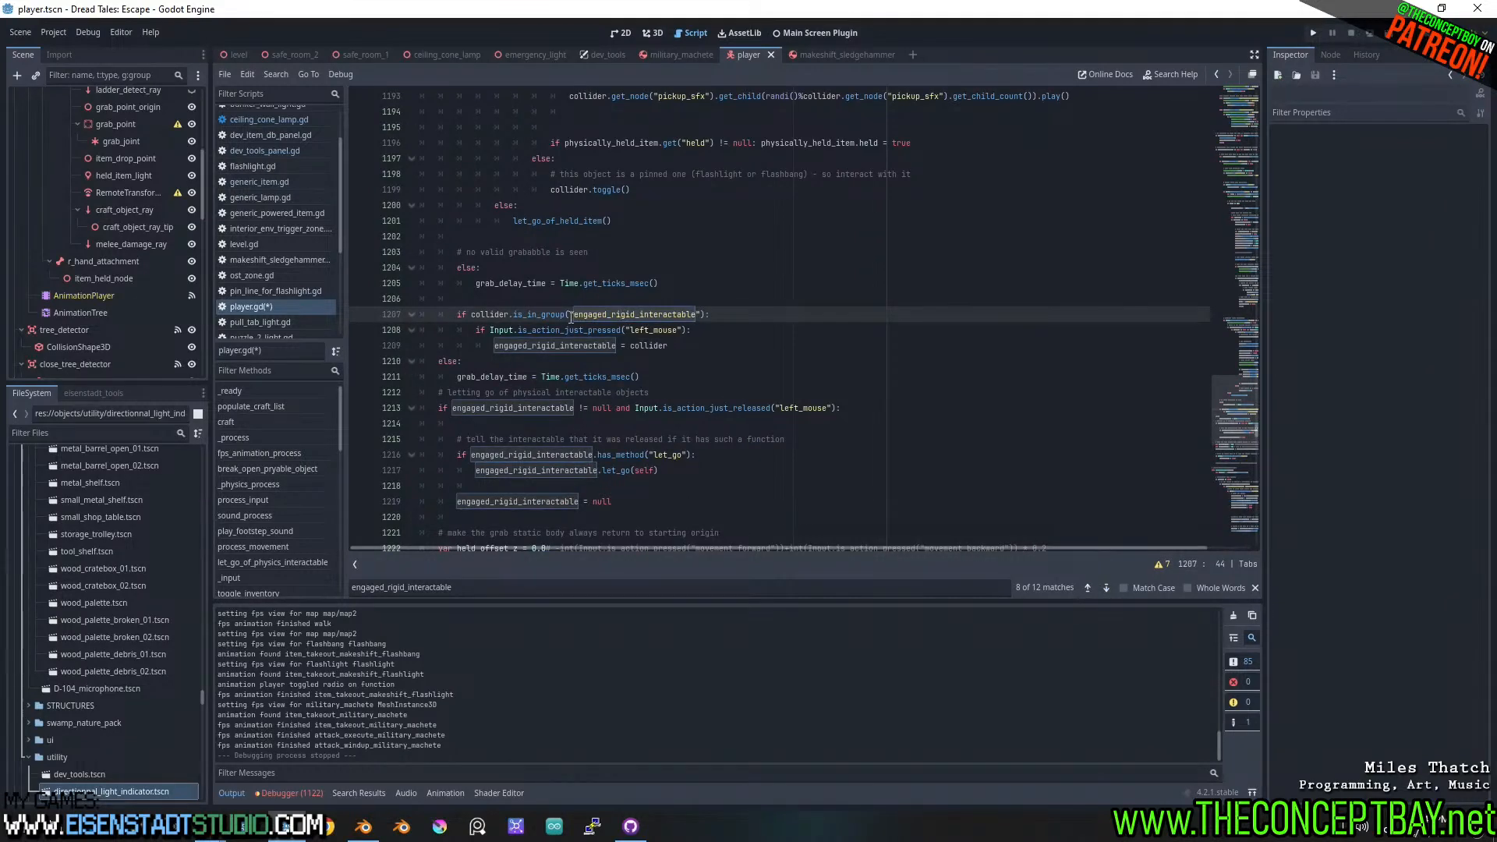
left_click_drag(570, 317, 701, 320)
key("ctrl+r")
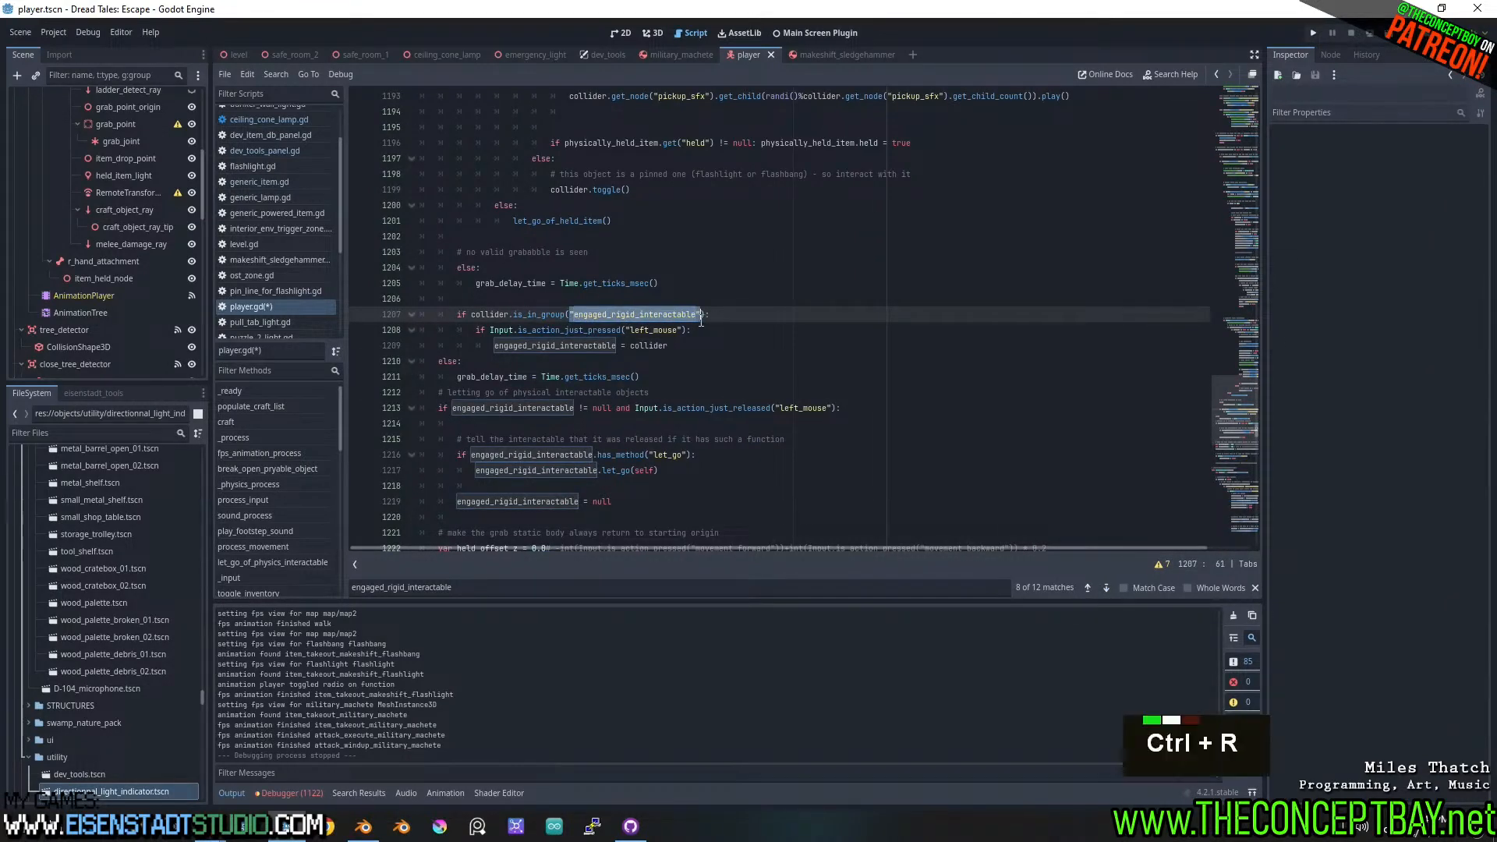
left_click(393, 586)
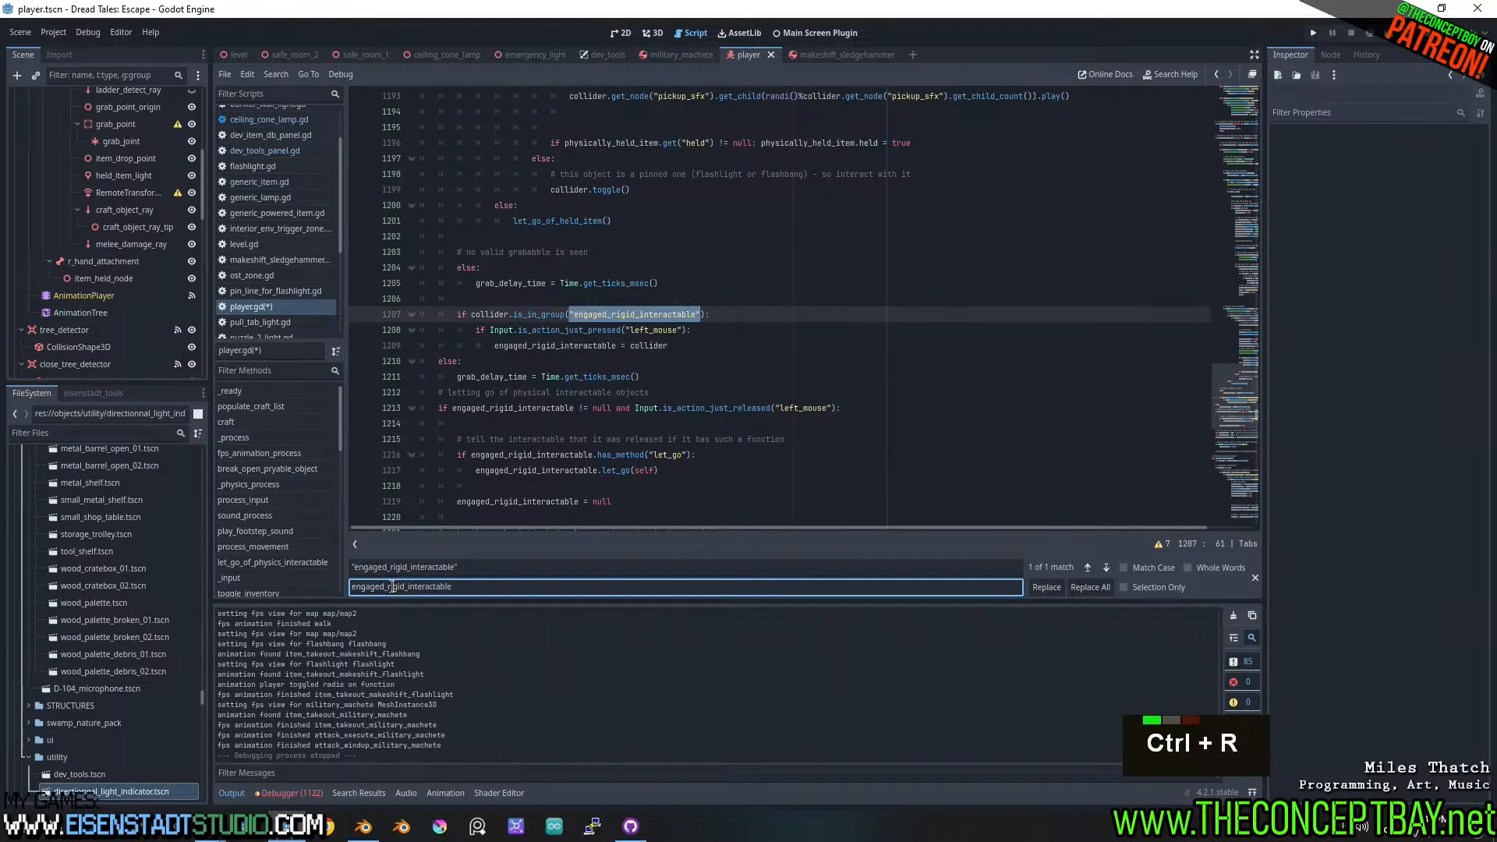
left_click_drag(388, 586, 234, 567)
type("\"")
key("End")
type("\"")
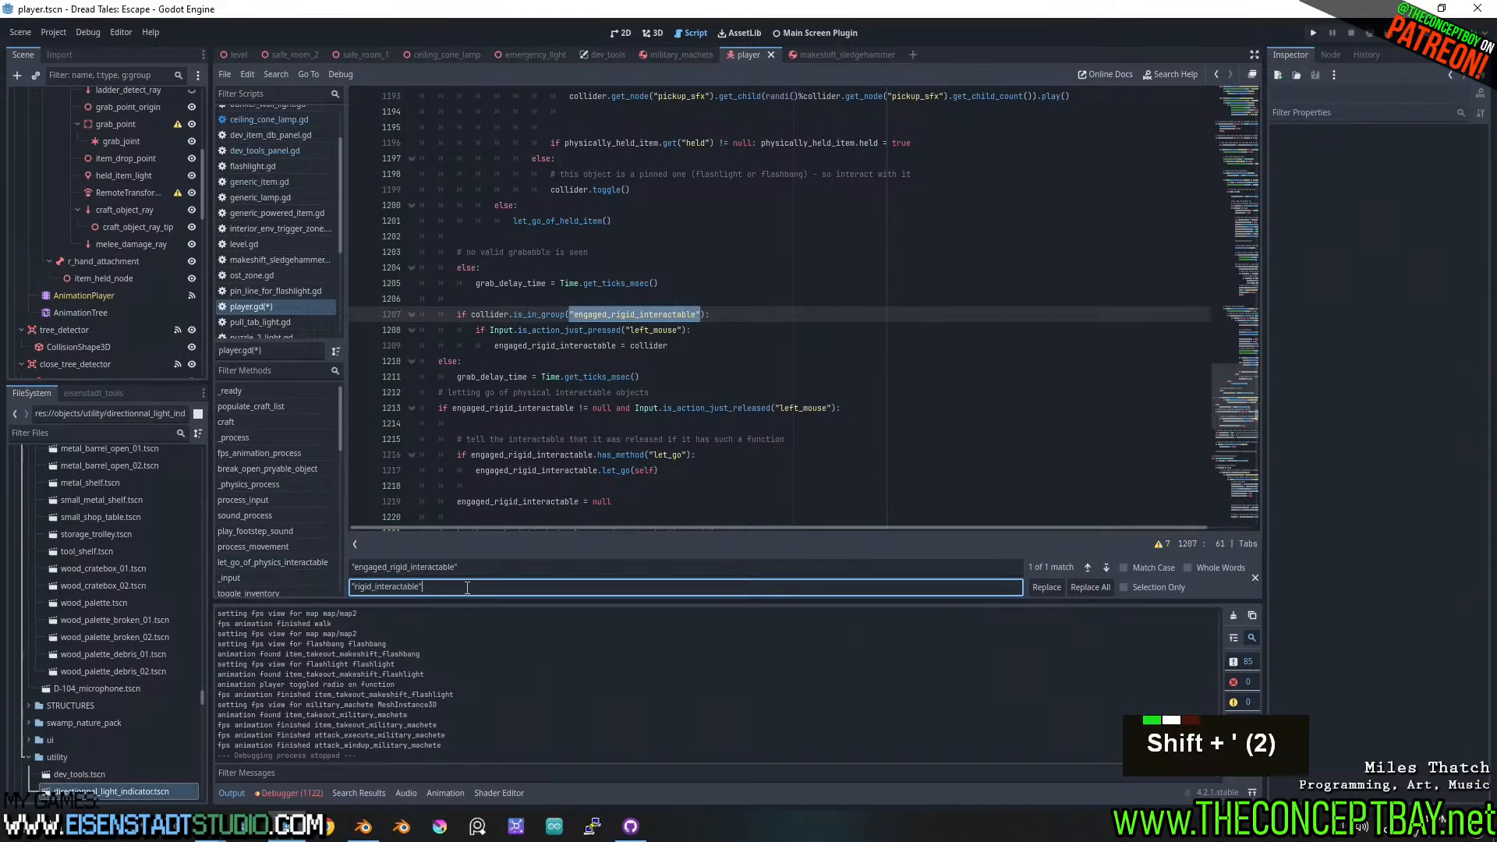
left_click(1084, 588)
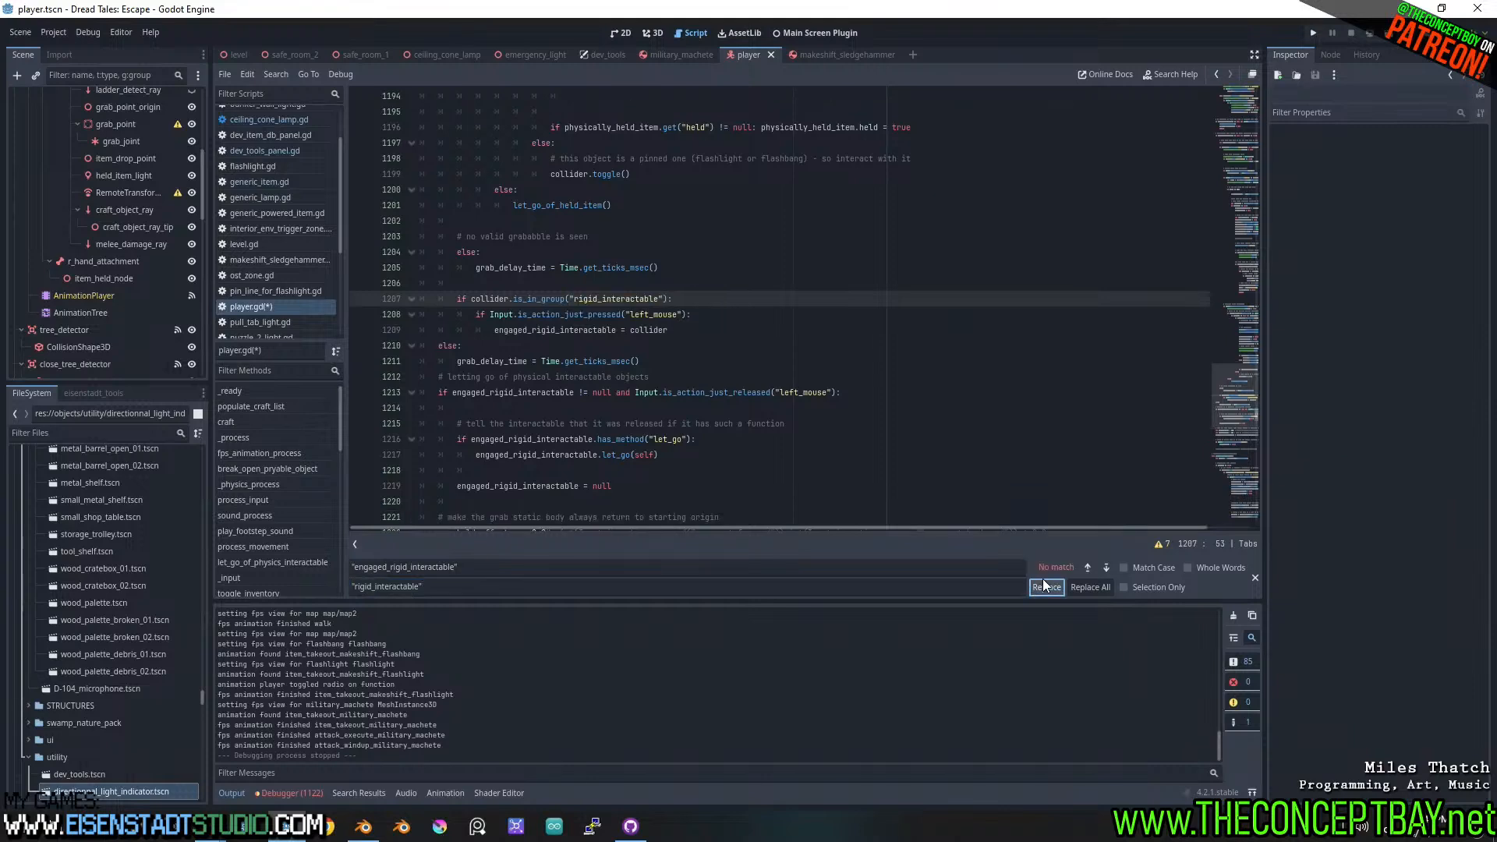
- Run the game, spawn a Military Machete from the dev item list, and equip it from the hotbar
left_click(957, 425)
key("F5")
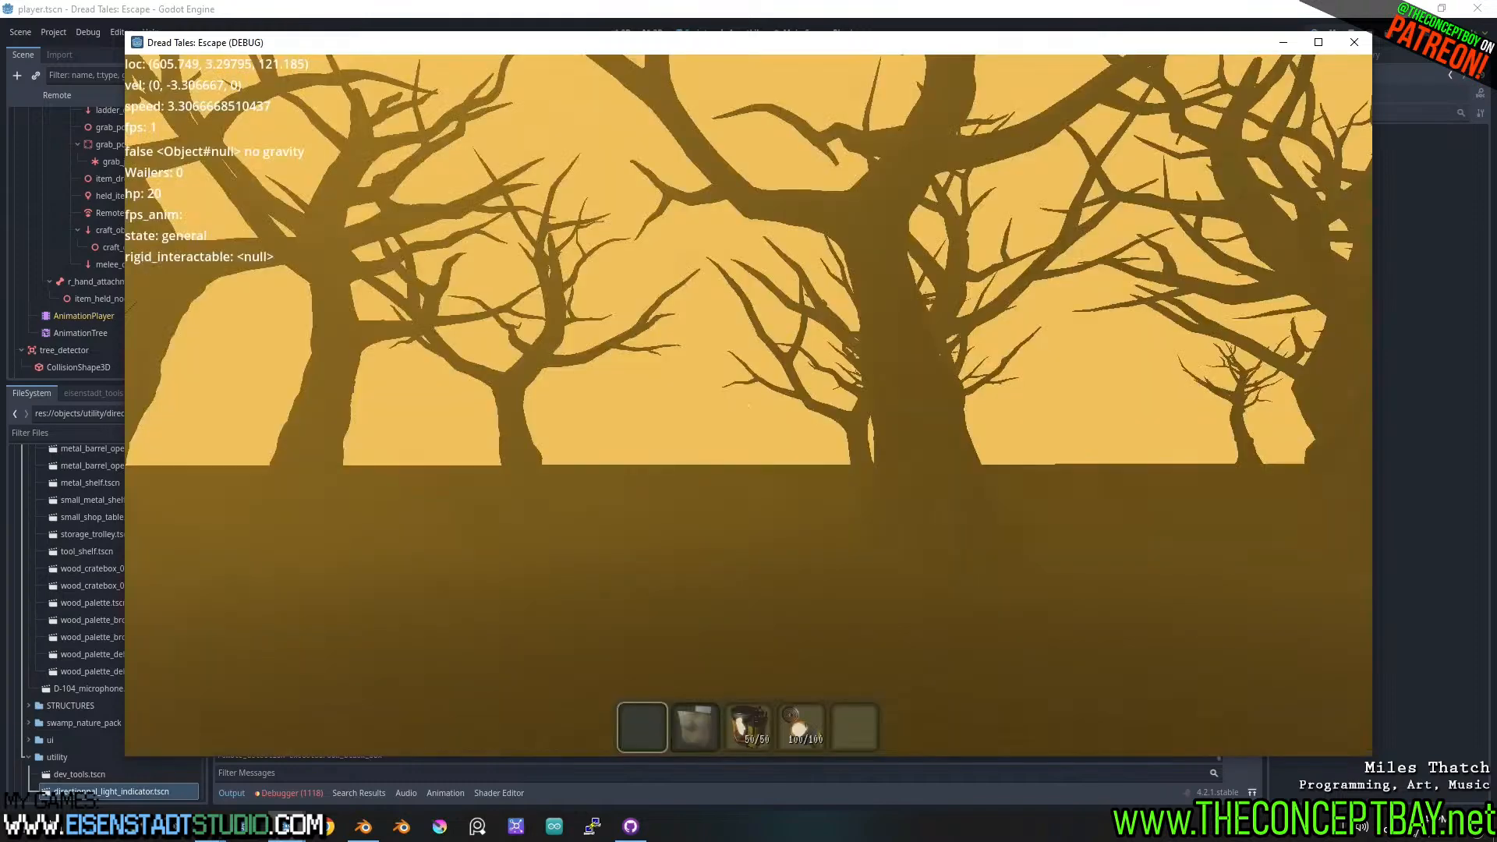
key("d")
key("d")
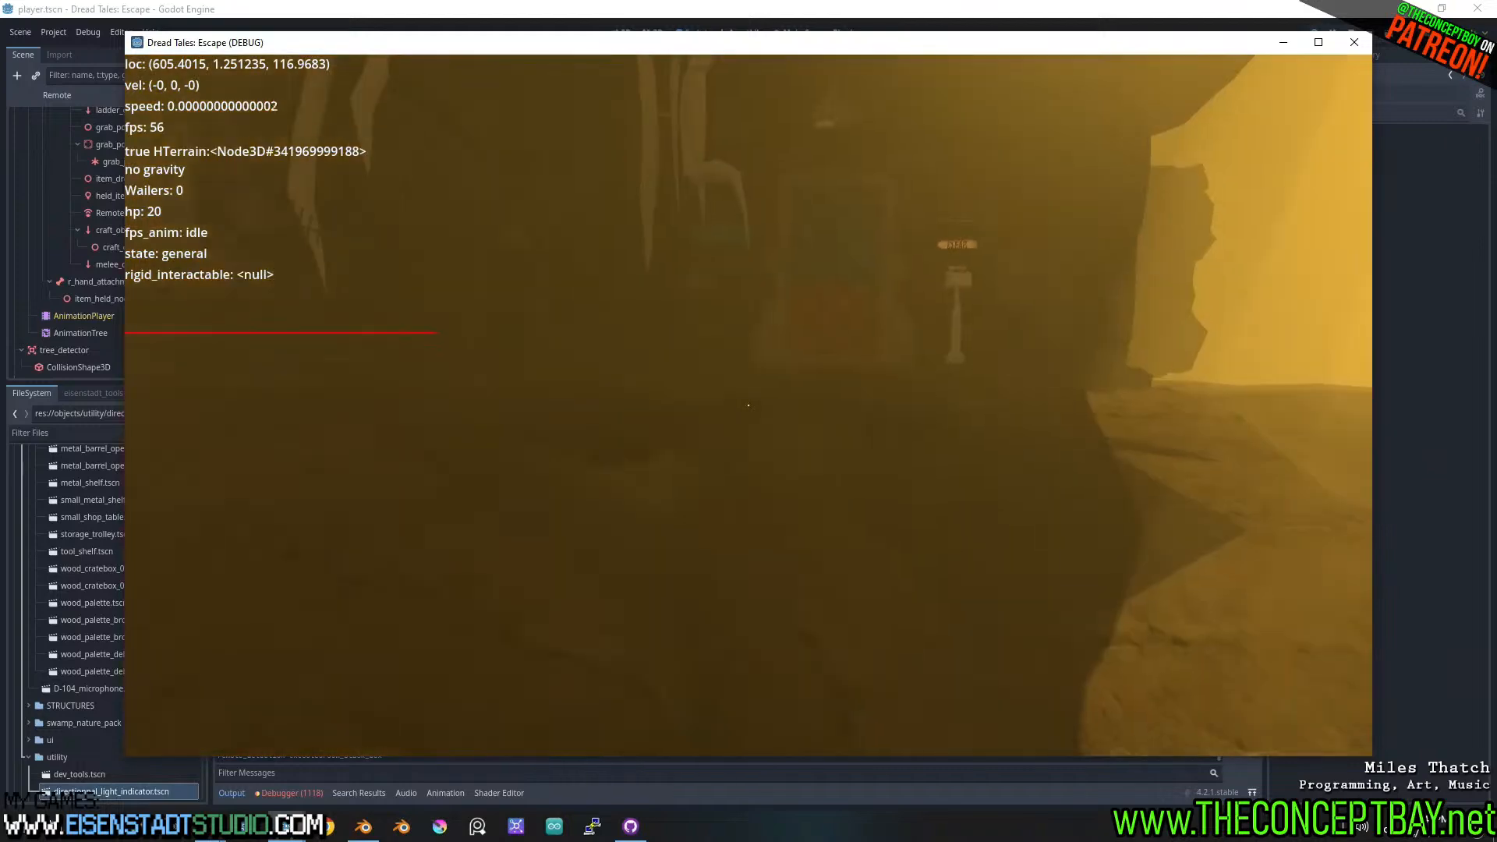
key("d")
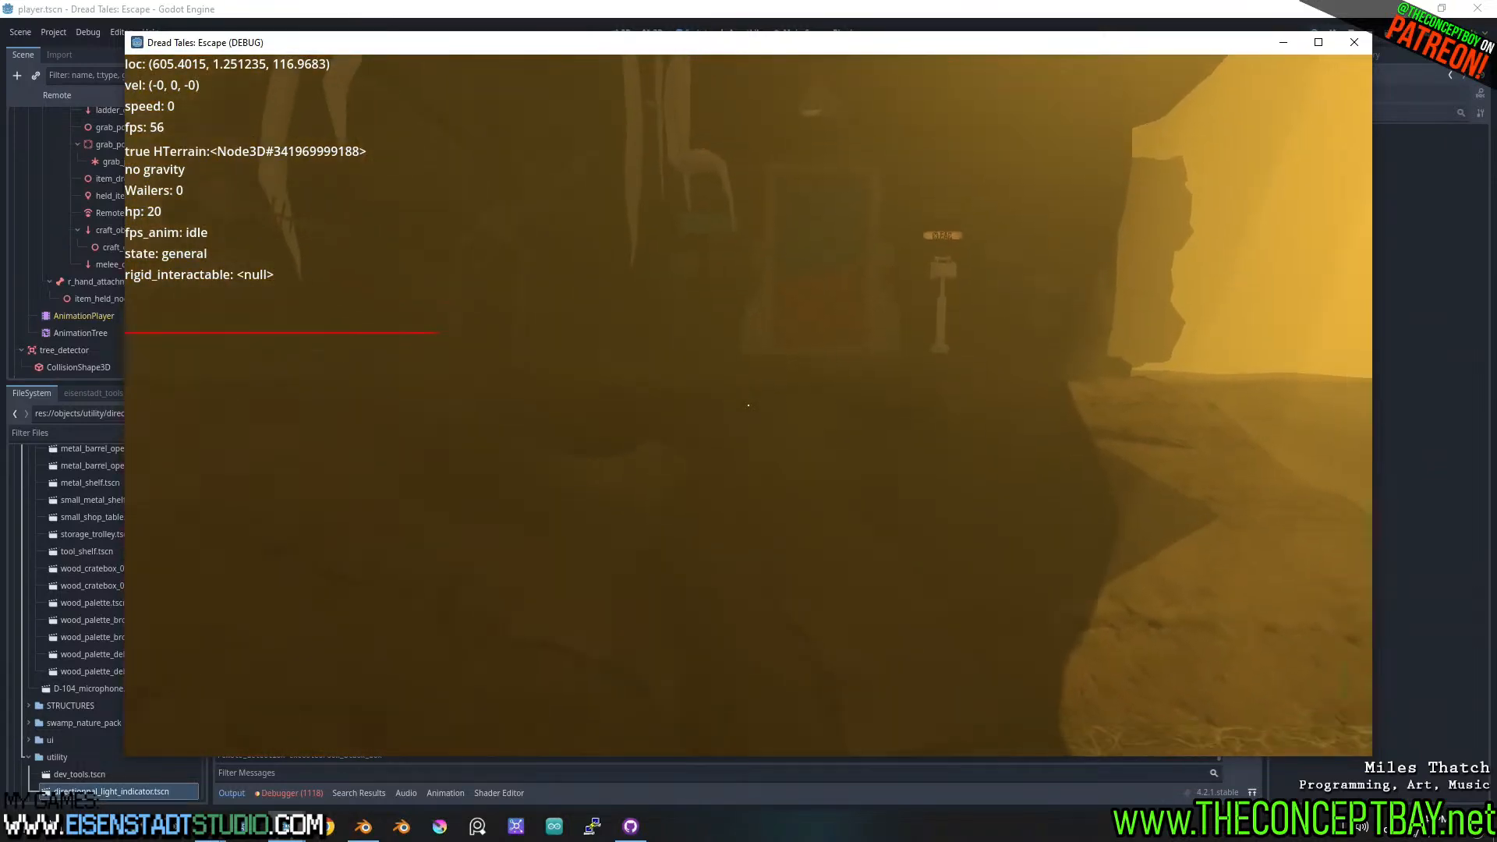
key("grave")
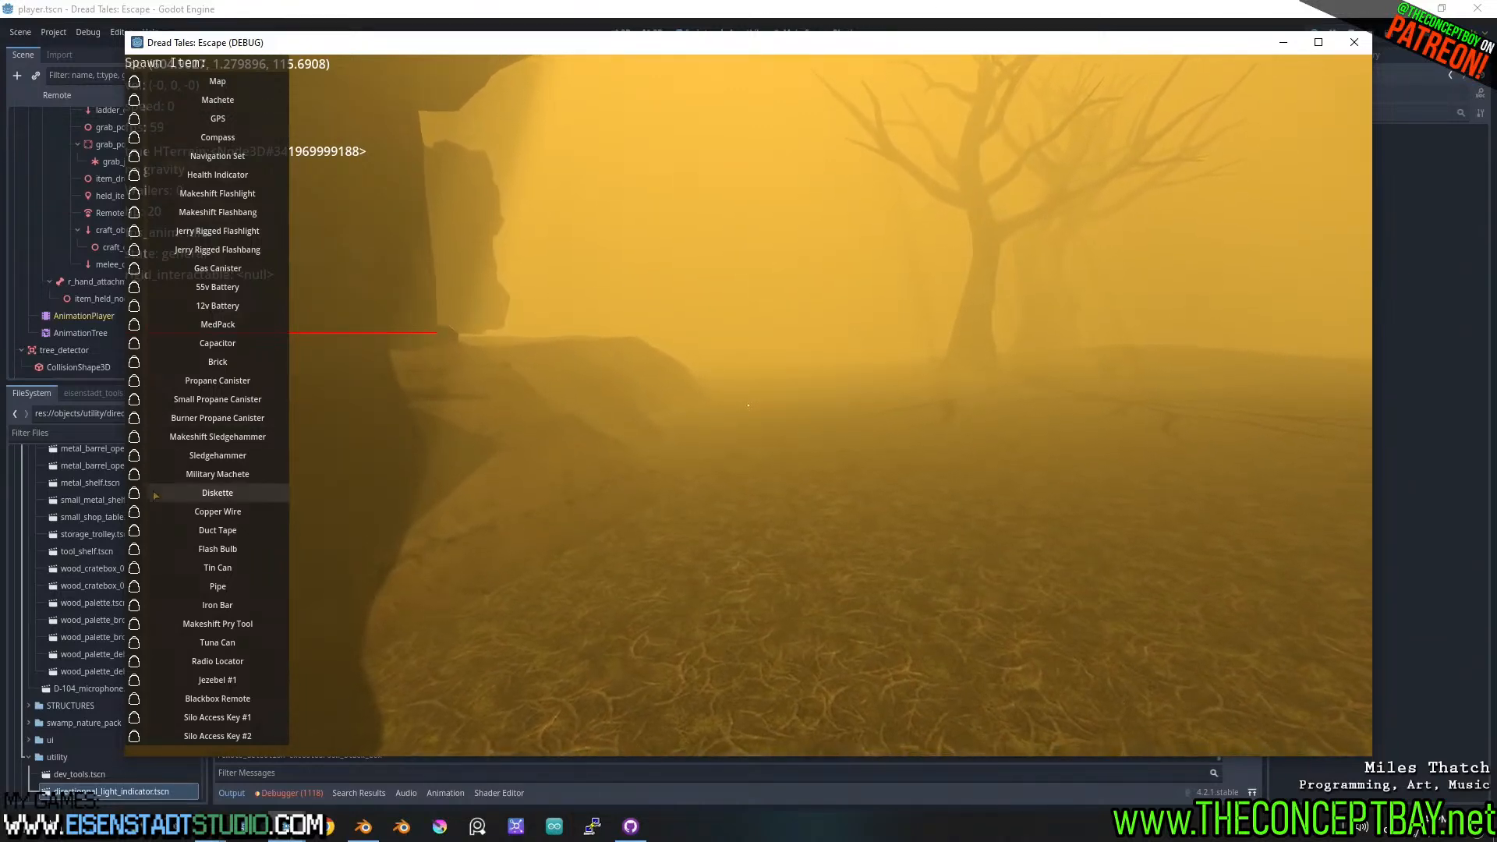
left_click(134, 474)
scroll(748, 405, "down", 6)
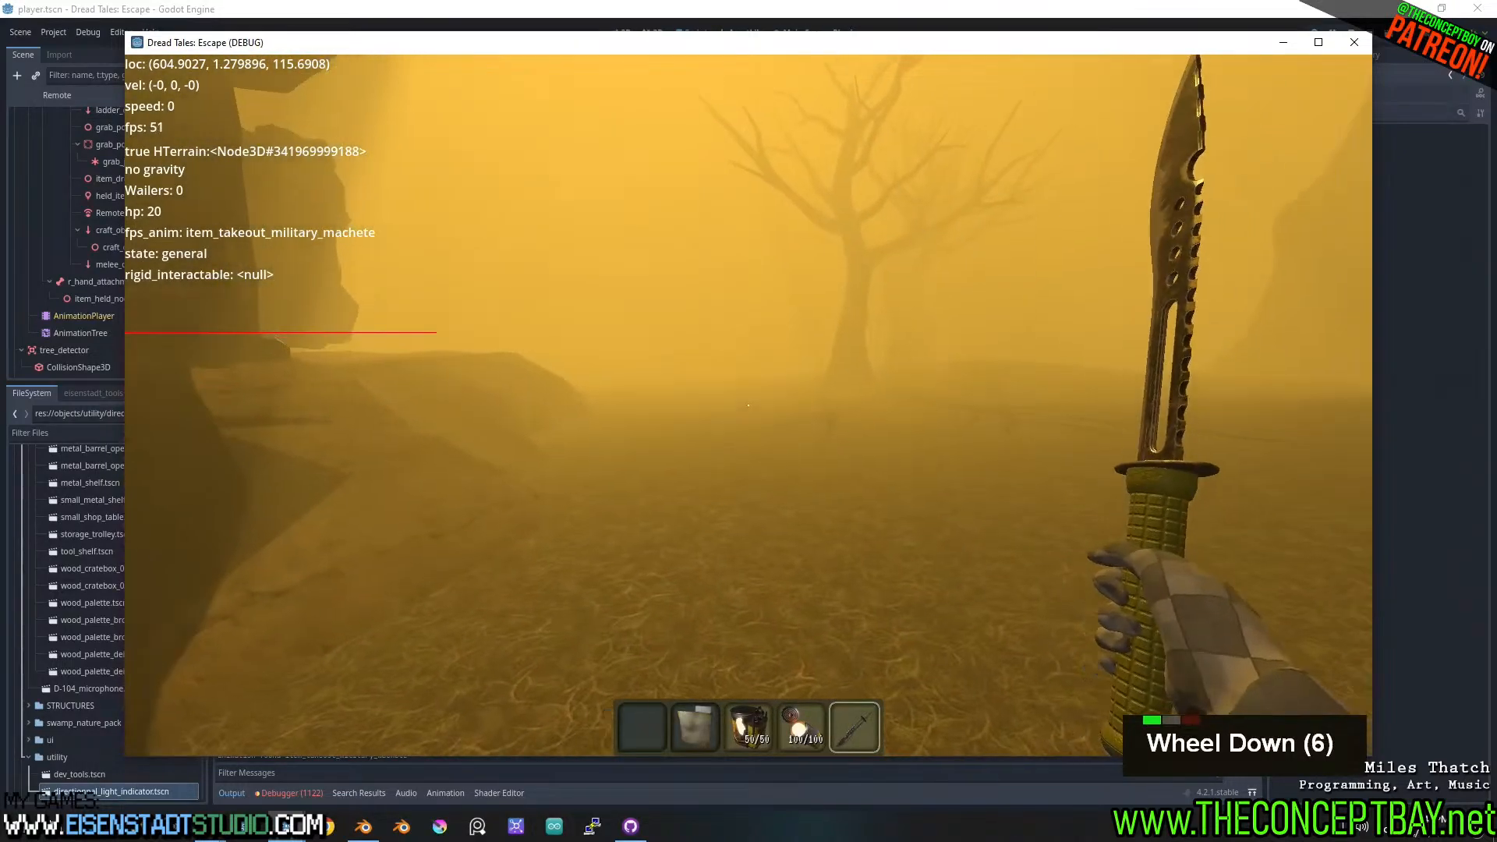
- Swing the machete, walk to the bunker door to test its lever with the machete in hand, and close the game
left_click(748, 406)
key("w")
key("d")
key("d")
key("d")
key("d")
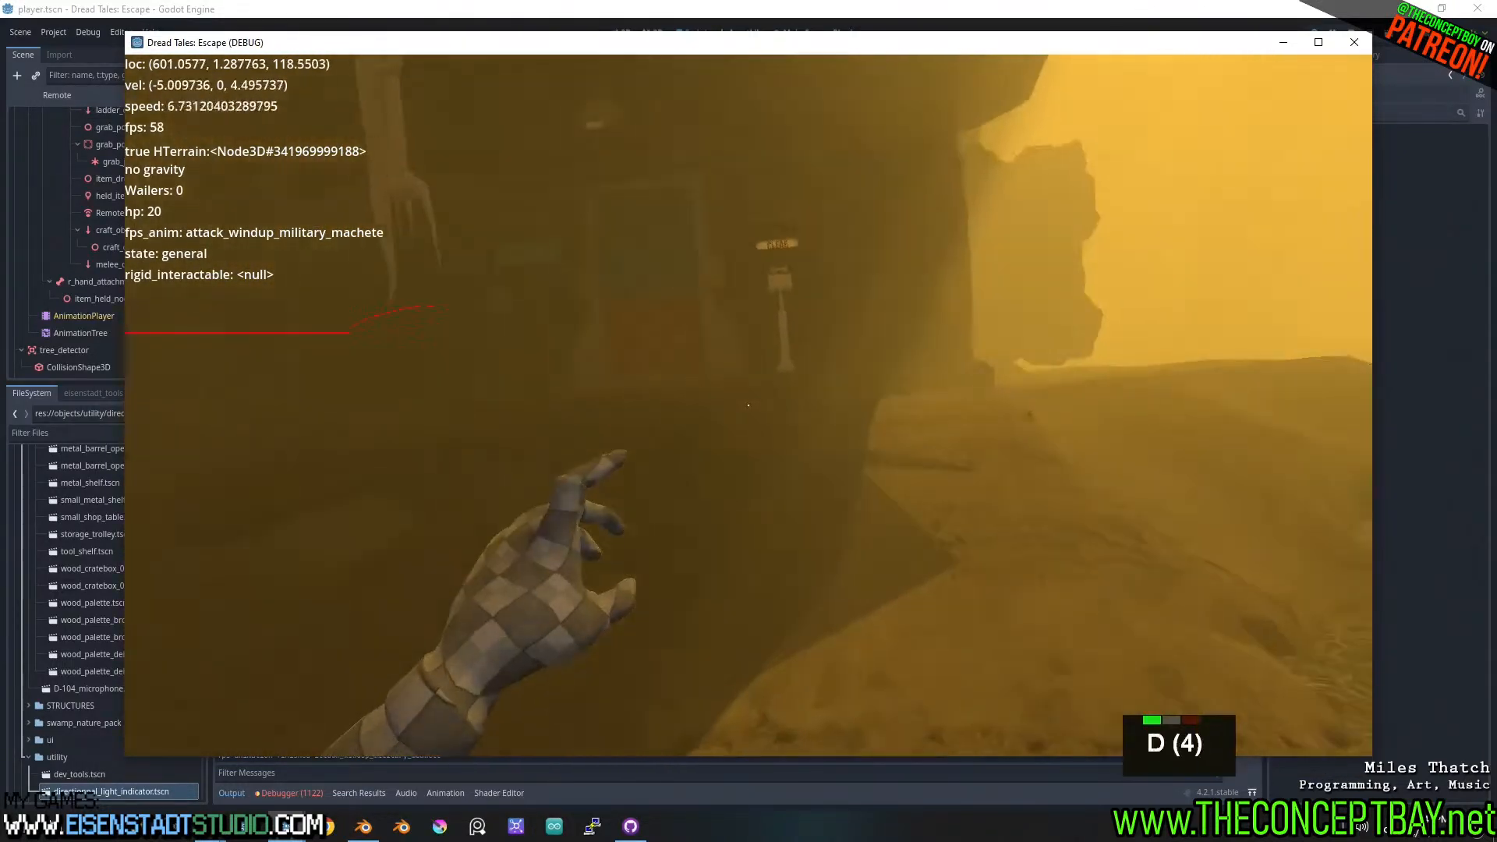
key("a")
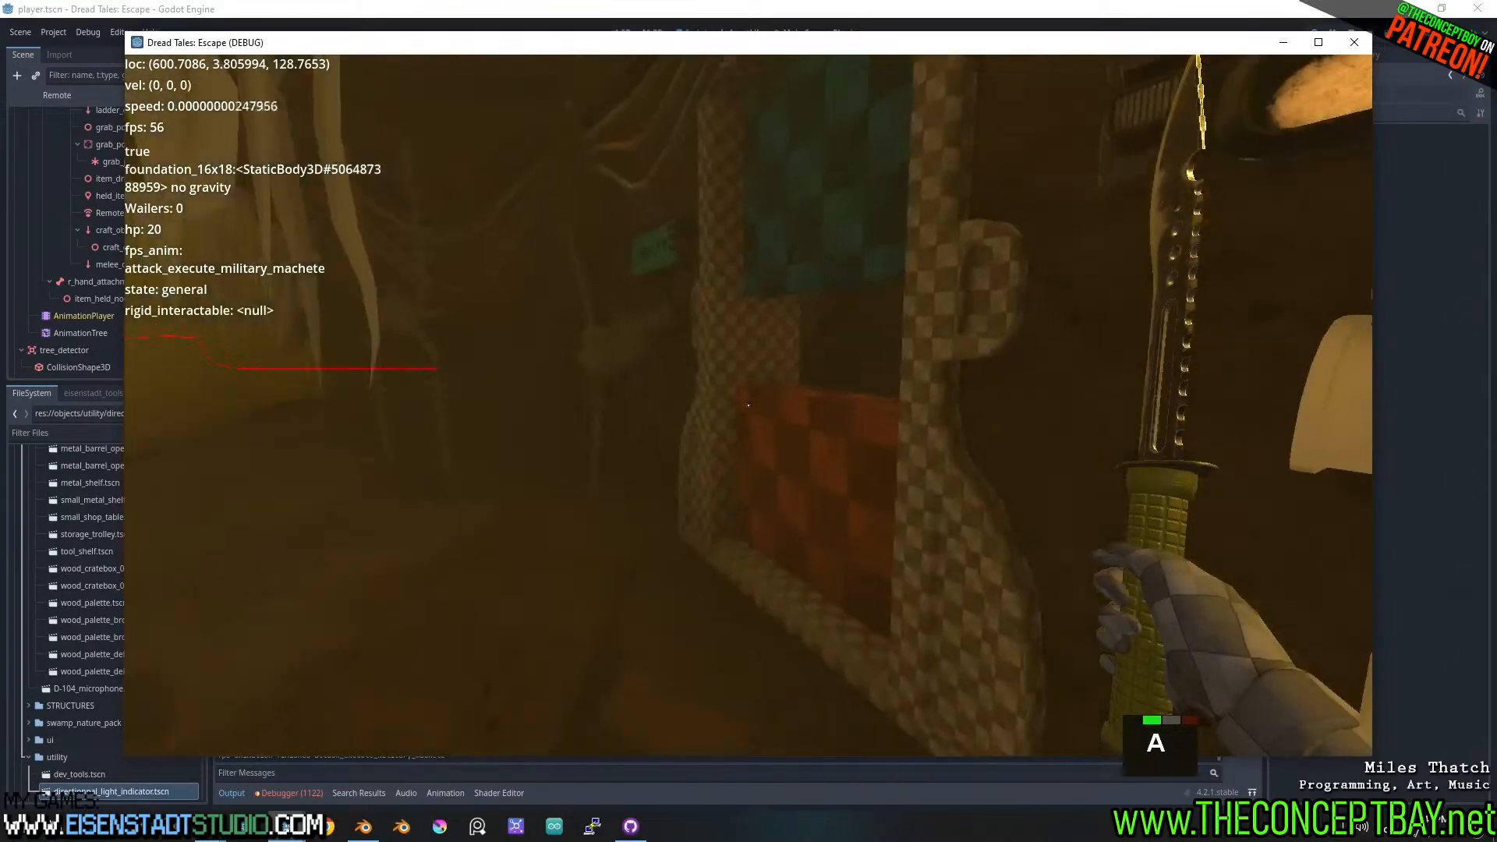
key("a")
key("w")
key("a")
key("d")
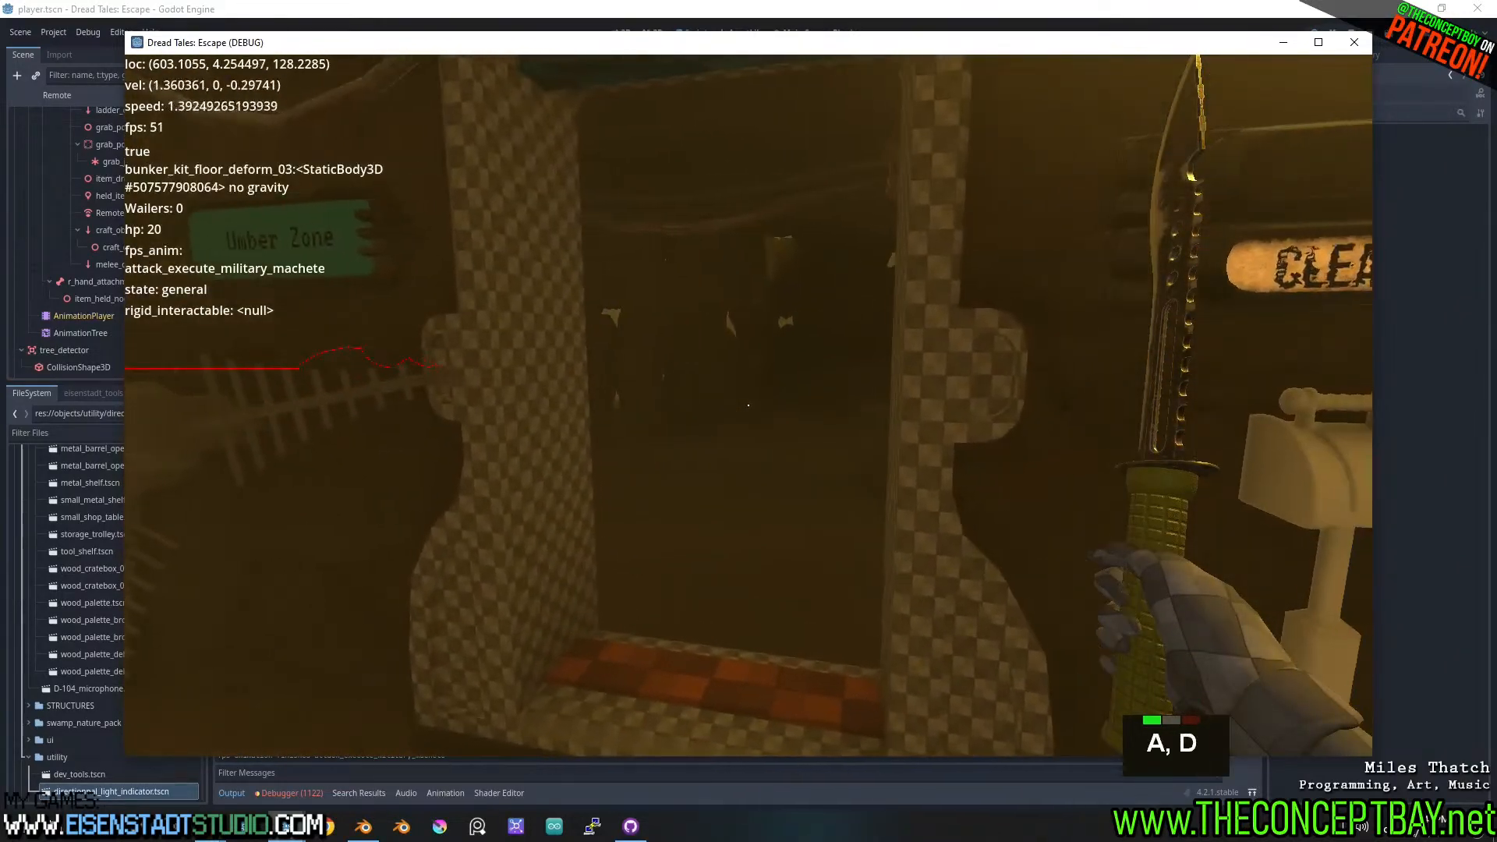
key("d")
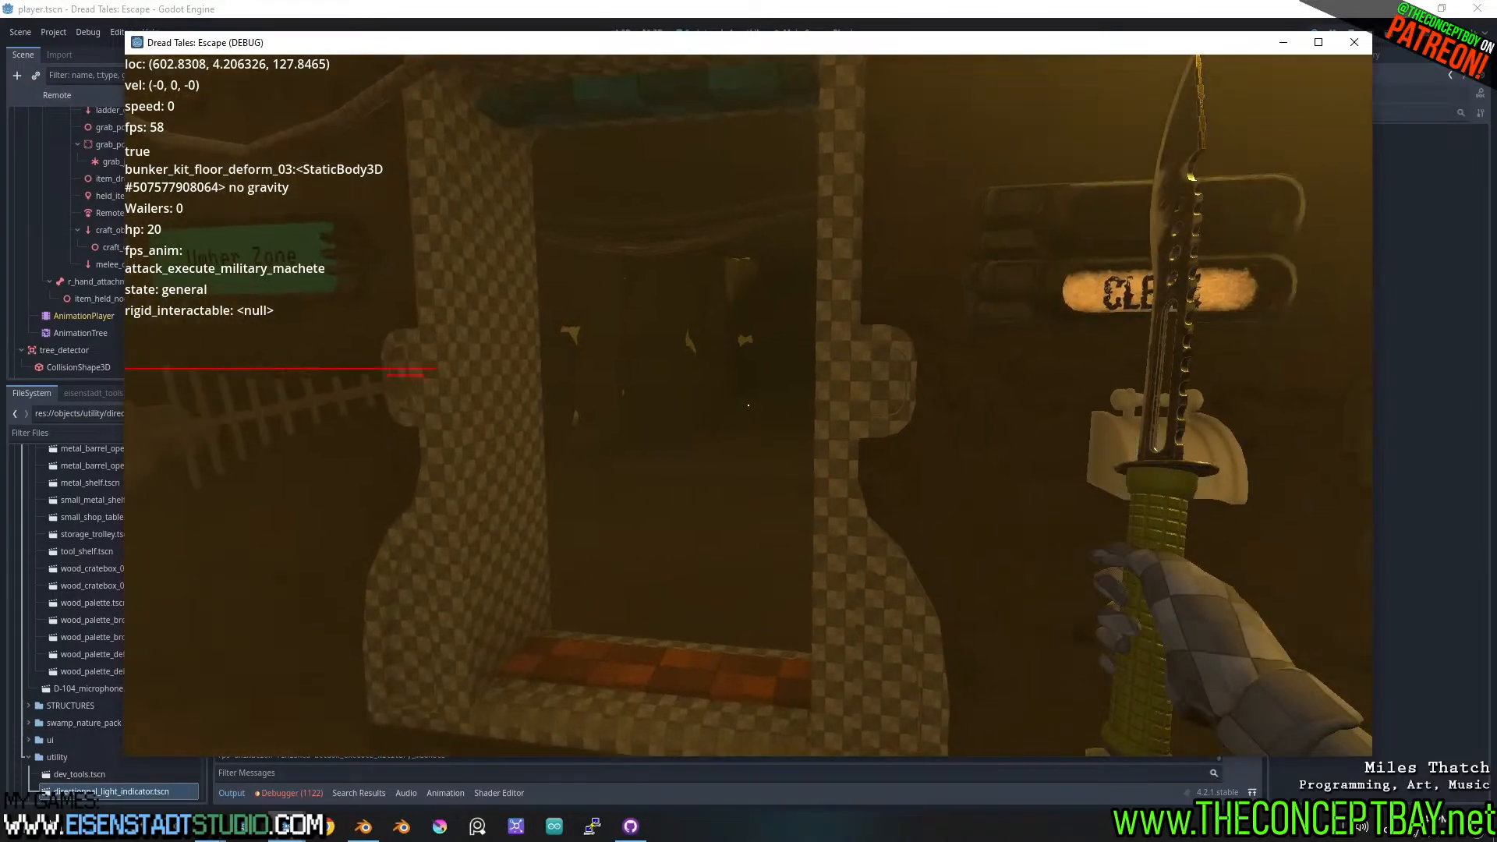
key("alt+F4")
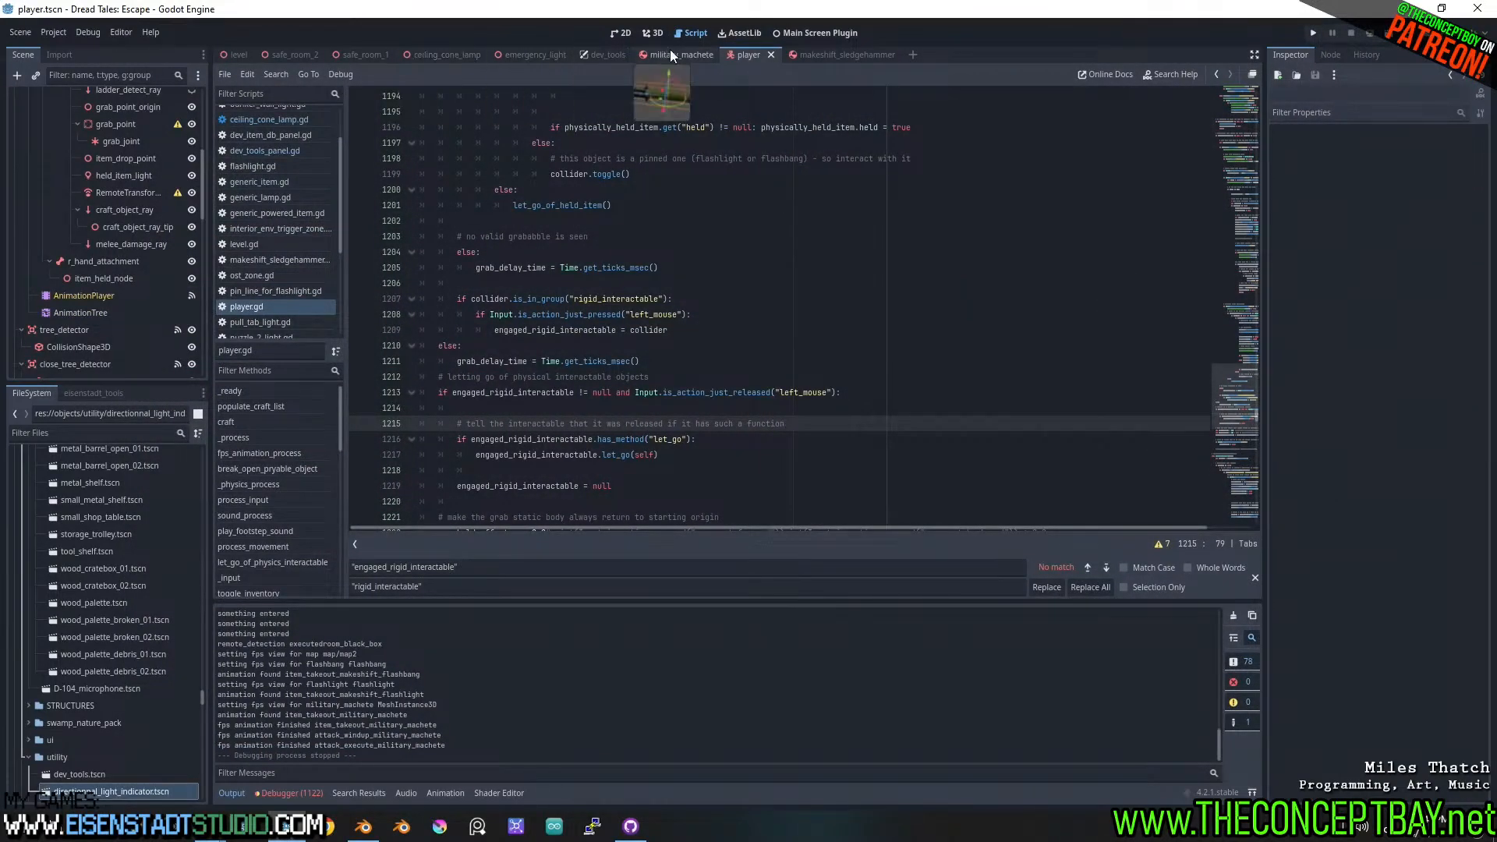
key("ctrl+shift+l")
type("ooo")
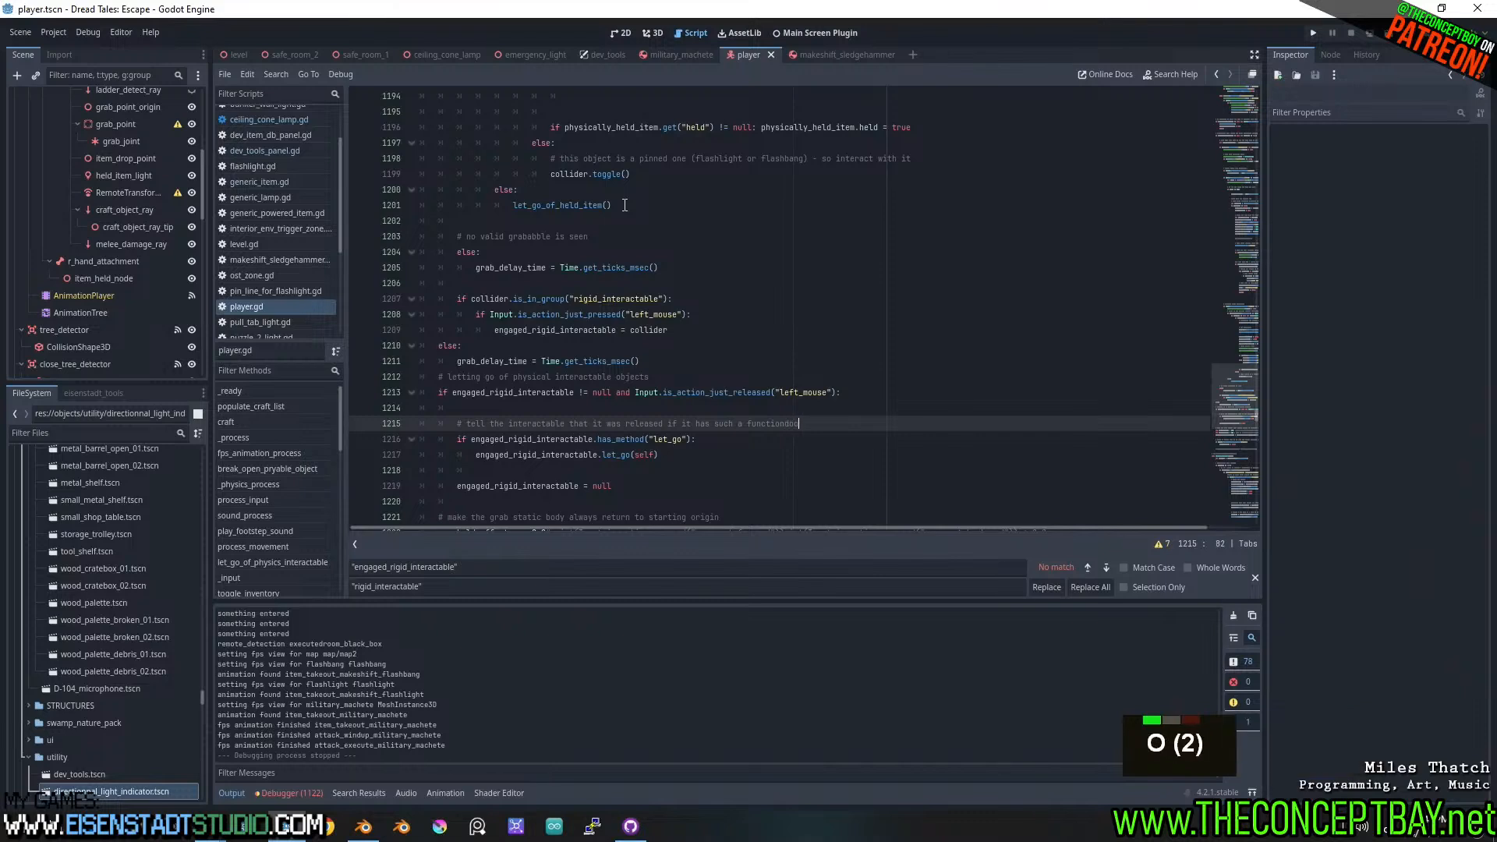
key("BackSpace")
key("BackSpace")
key("BackSpace")
- Search the project's scenes for "door" and open bunker_door_functionnal.tscn
key("ctrl+shift+o")
type("door")
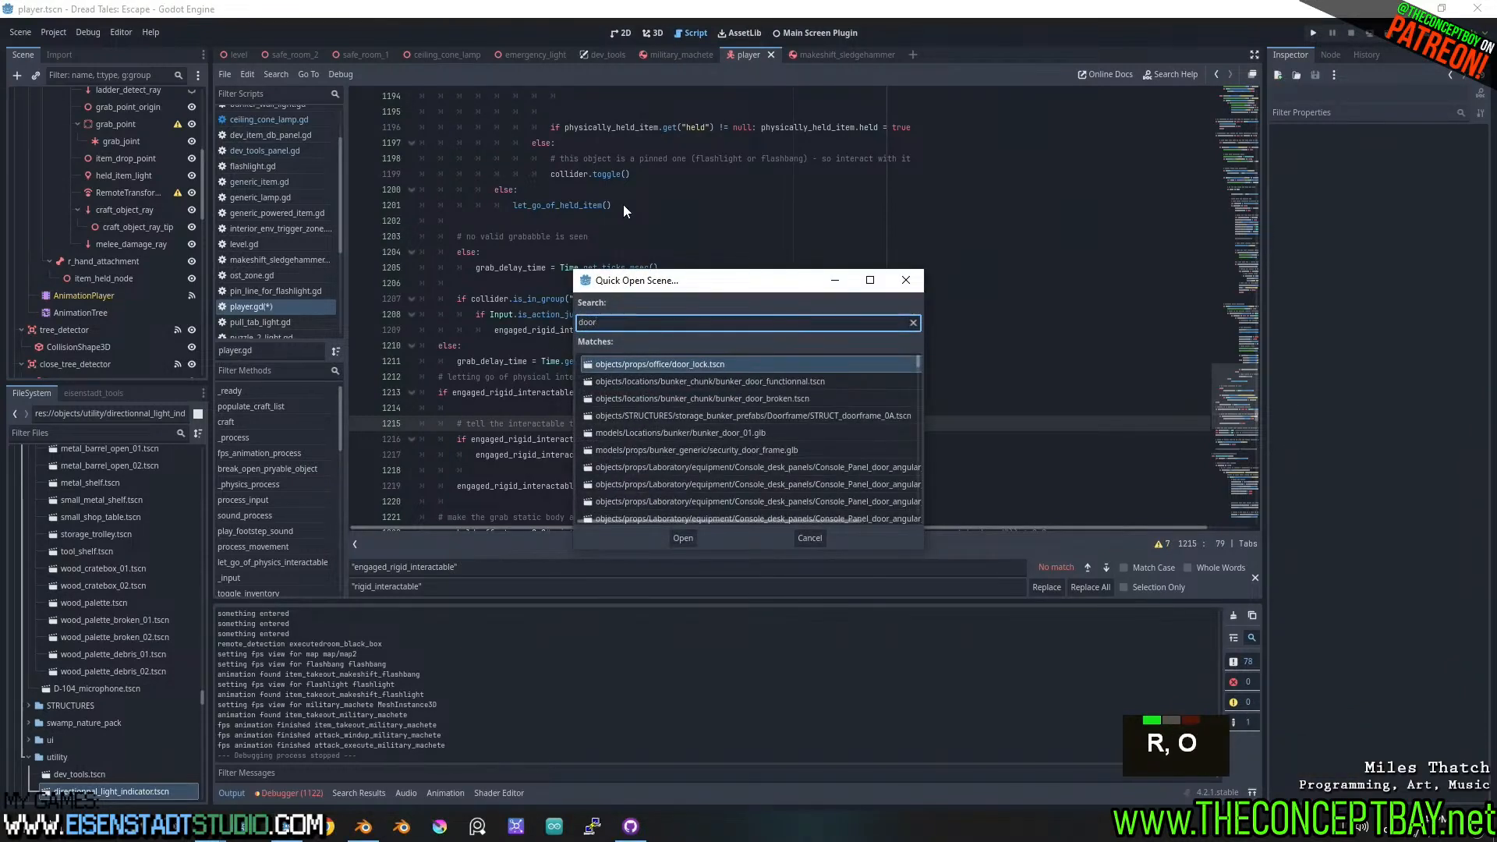
key("Down")
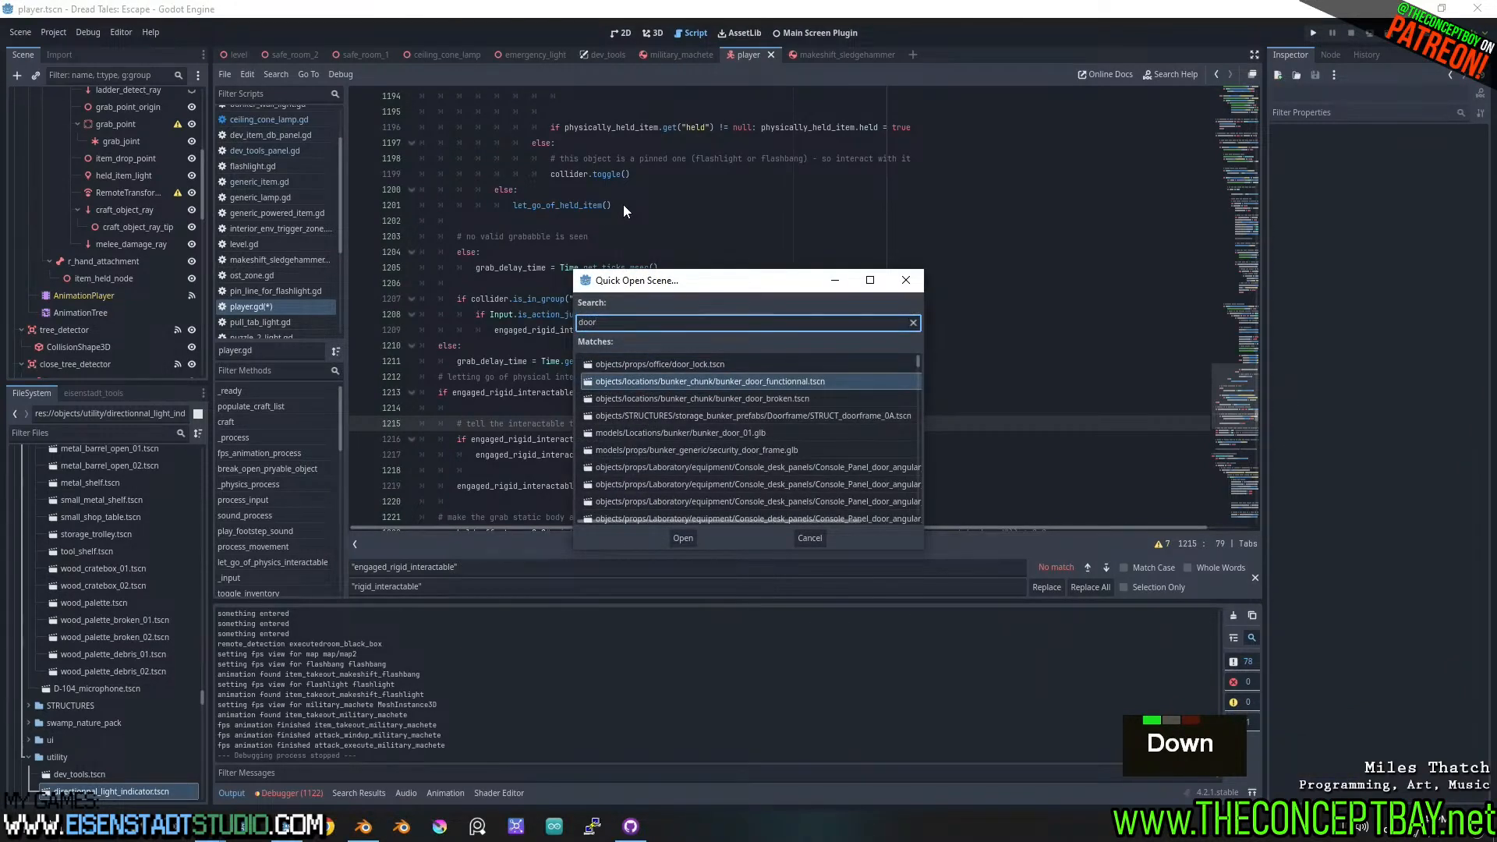
key("Down")
key("Down")
key("Down")
key("Up")
key("Up")
key("Up")
key("Up")
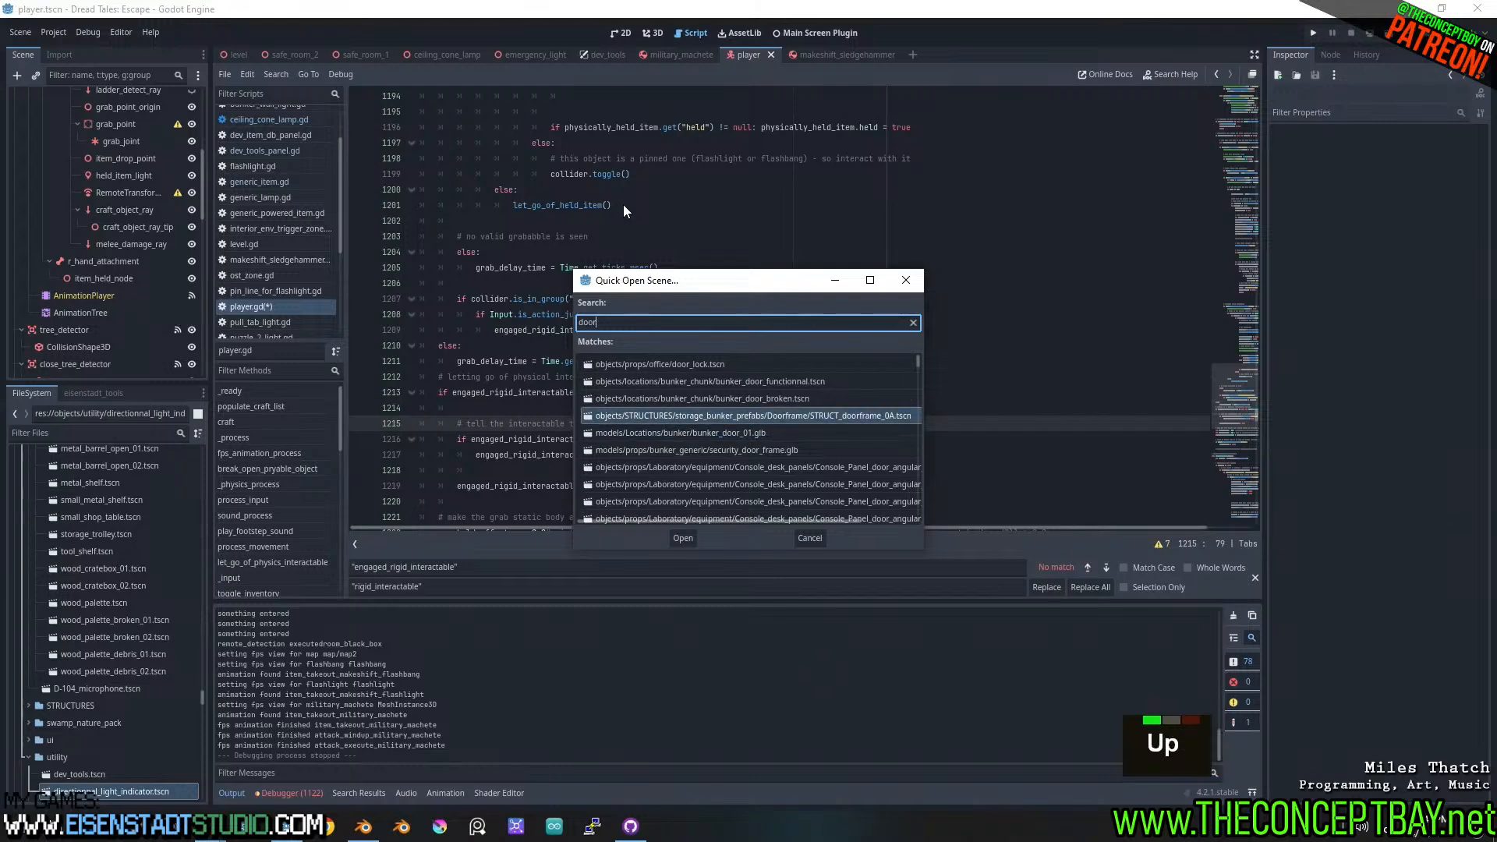
key("Down")
key("Return")
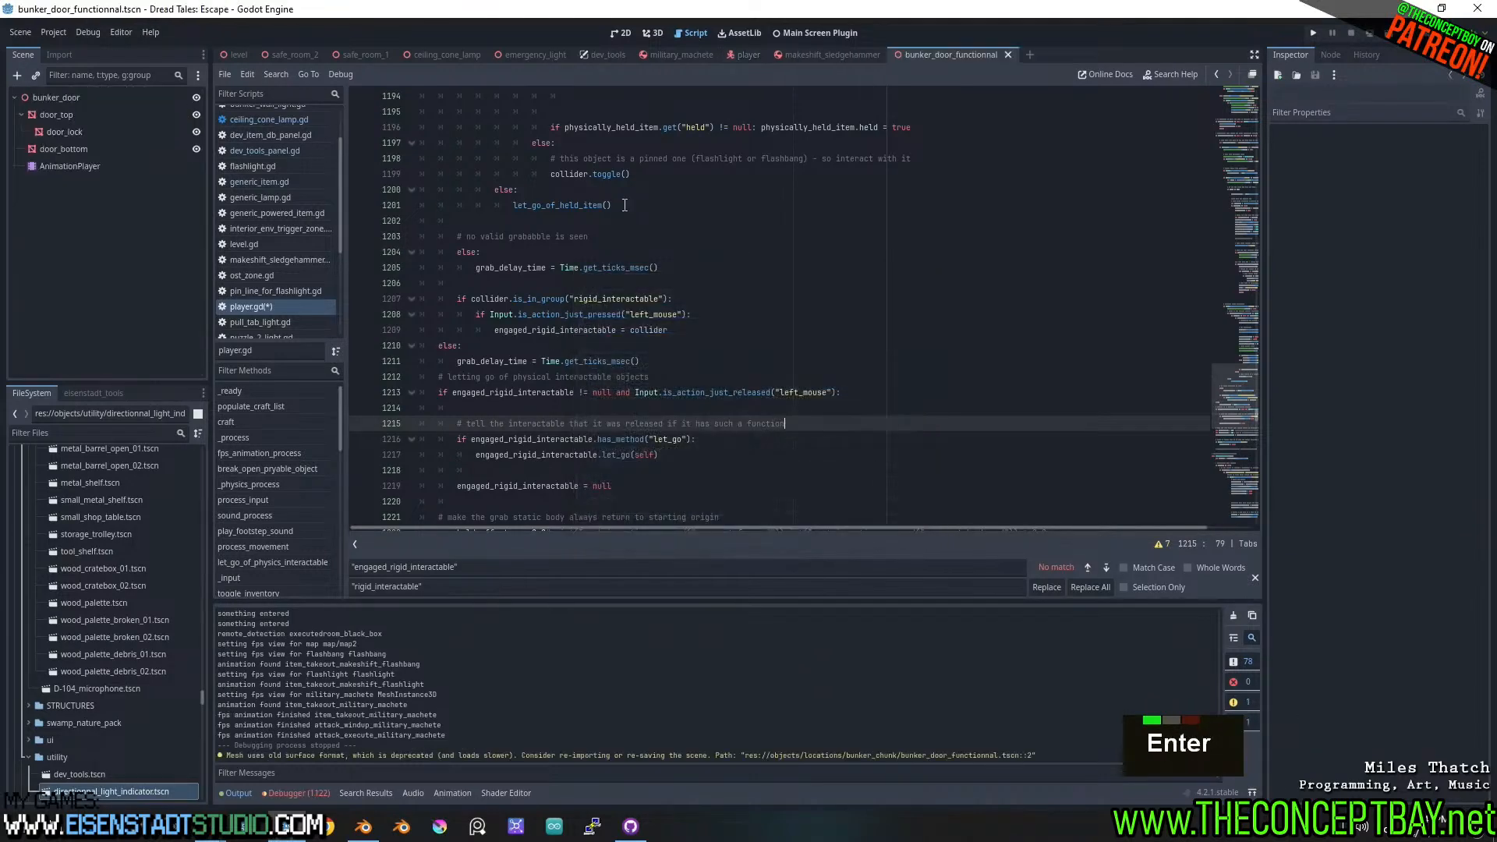
- Show the bunker door scene in the 3D workspace and examine the whole door model
left_click(652, 33)
scroll(717, 204, "down", 3)
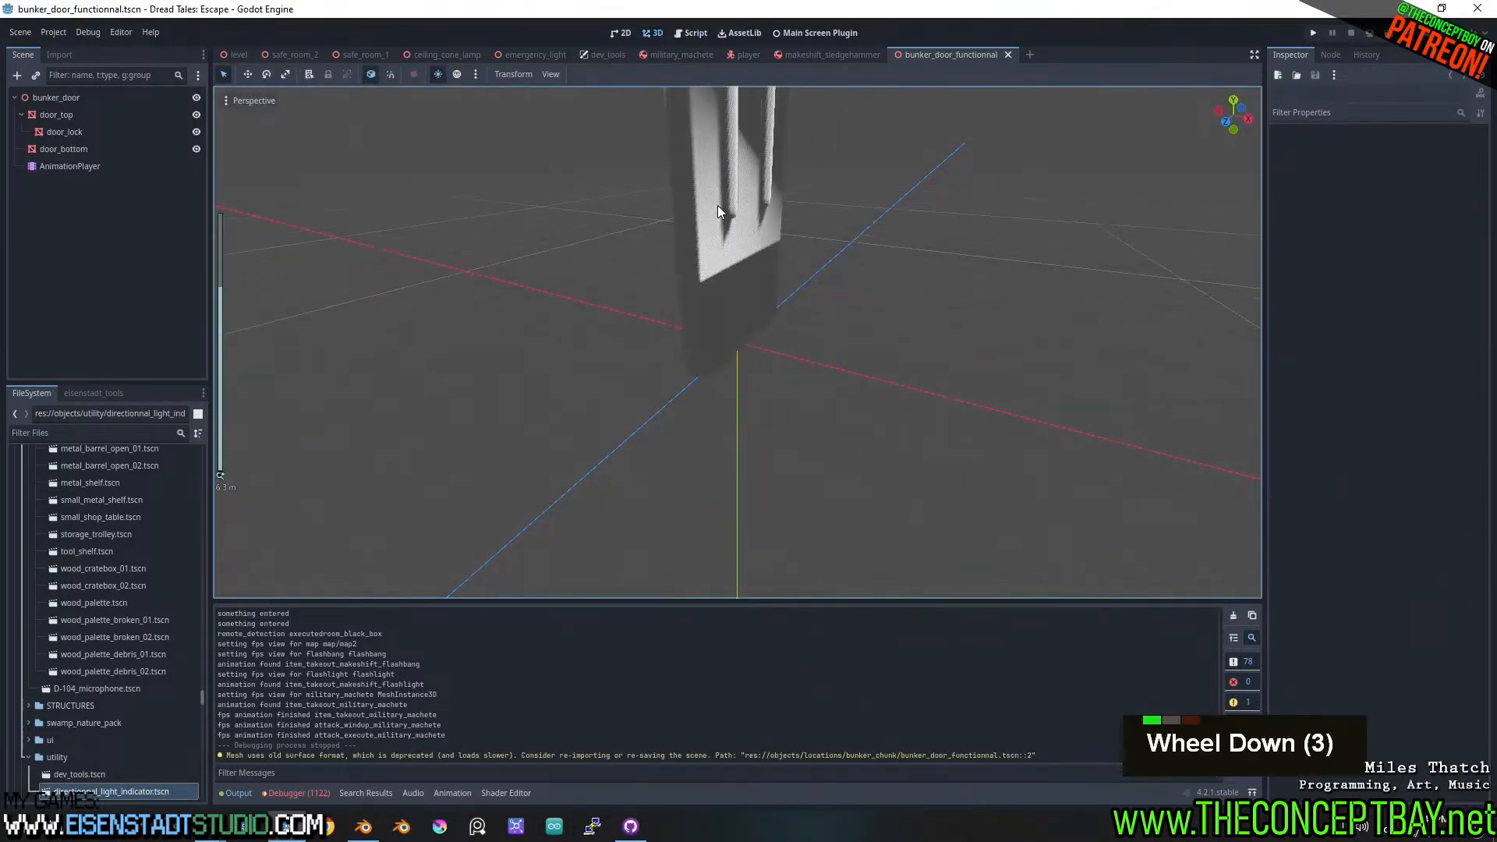
middle_click_drag(717, 204, 704, 279, "shift")
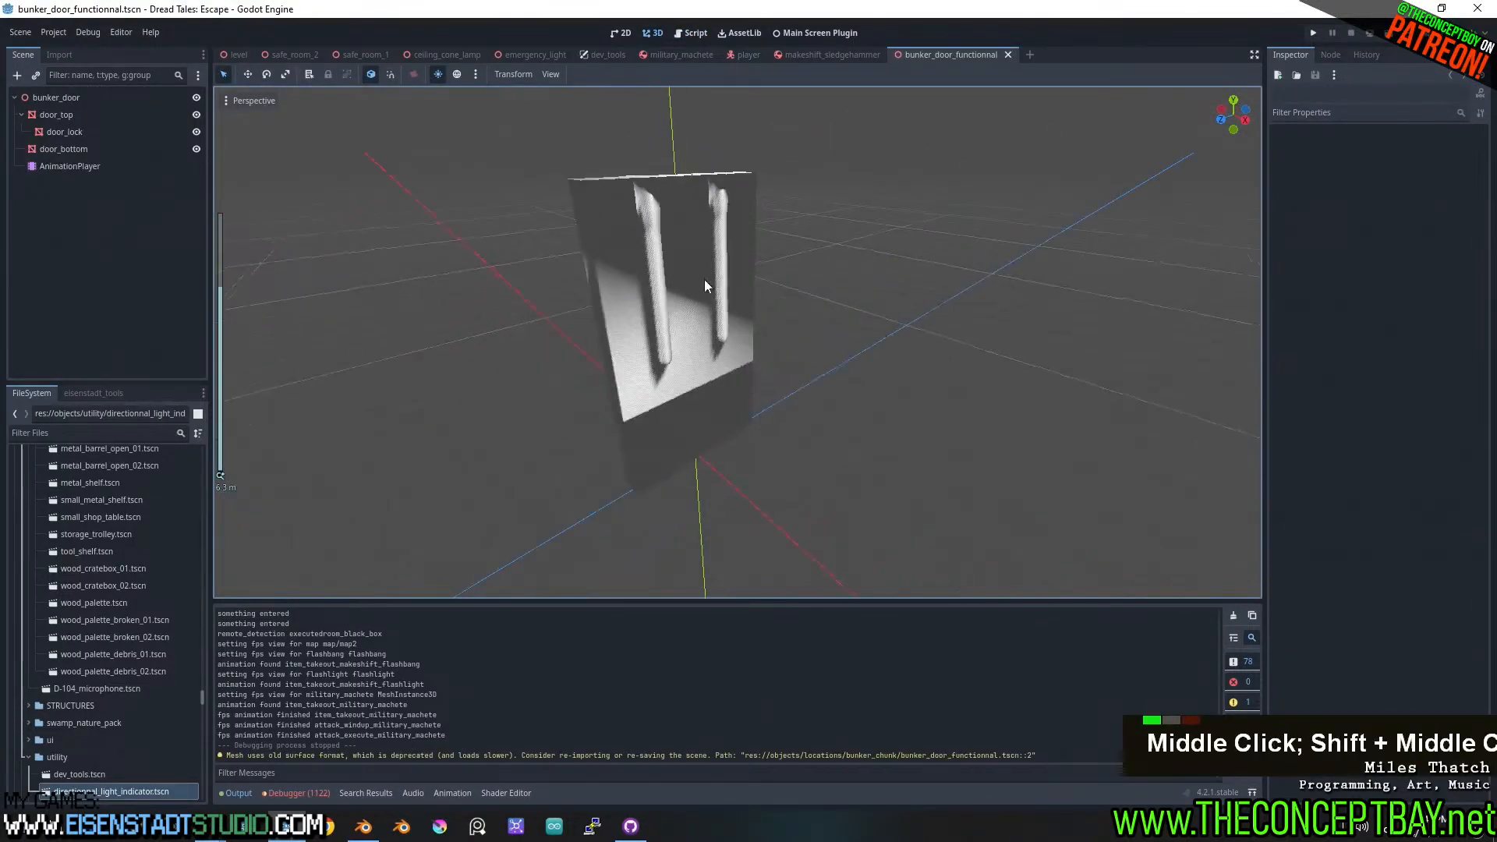
- Close the bunker door scene, search the project's scenes for "door", and open standard_door.tscn to examine its model
left_click(1008, 55)
key("ctrl+shift+o")
type("door")
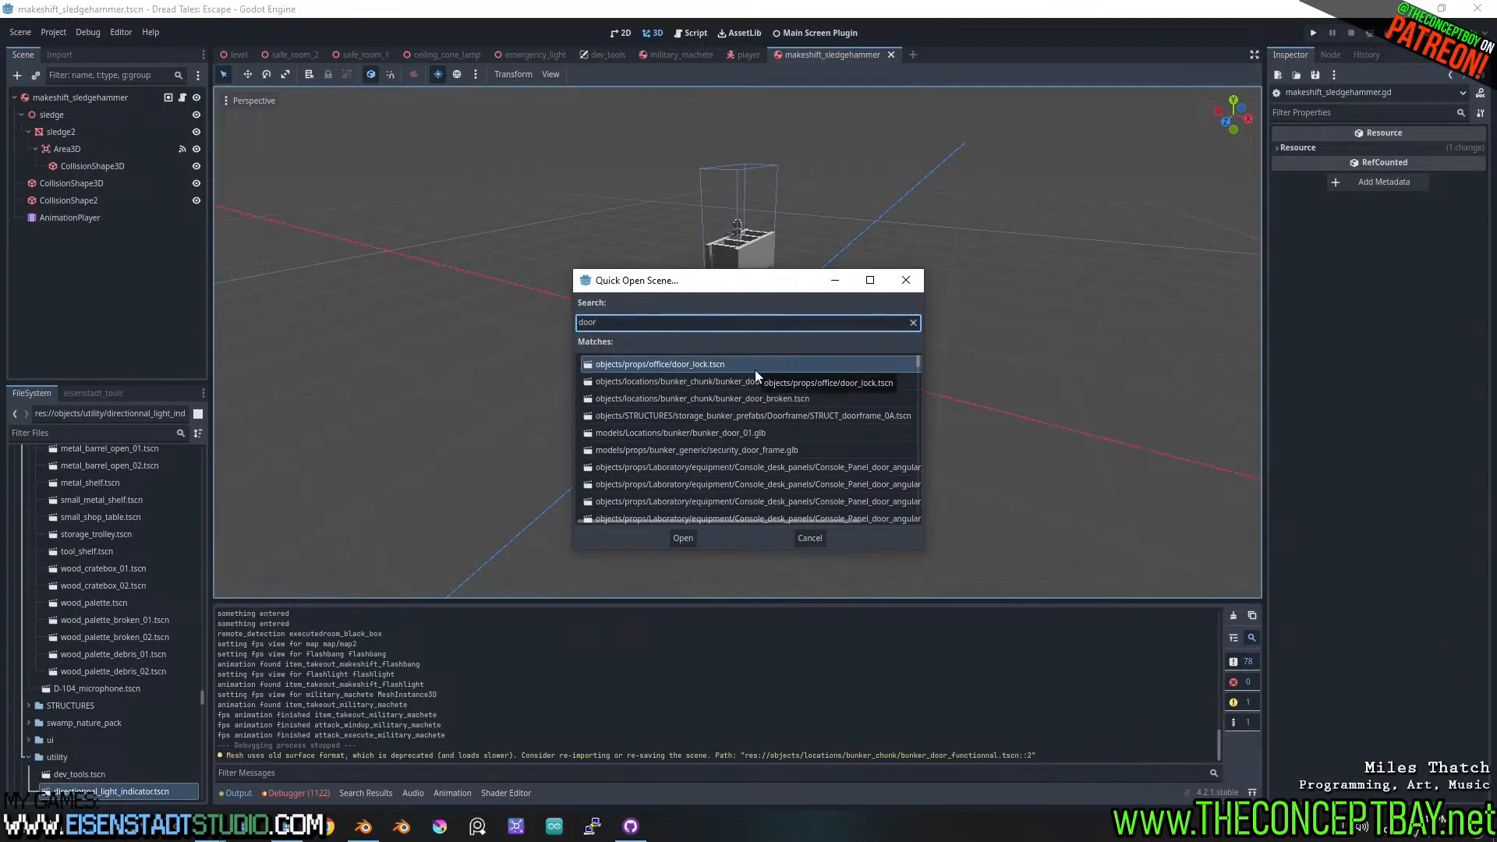
scroll(700, 460, "down", 4)
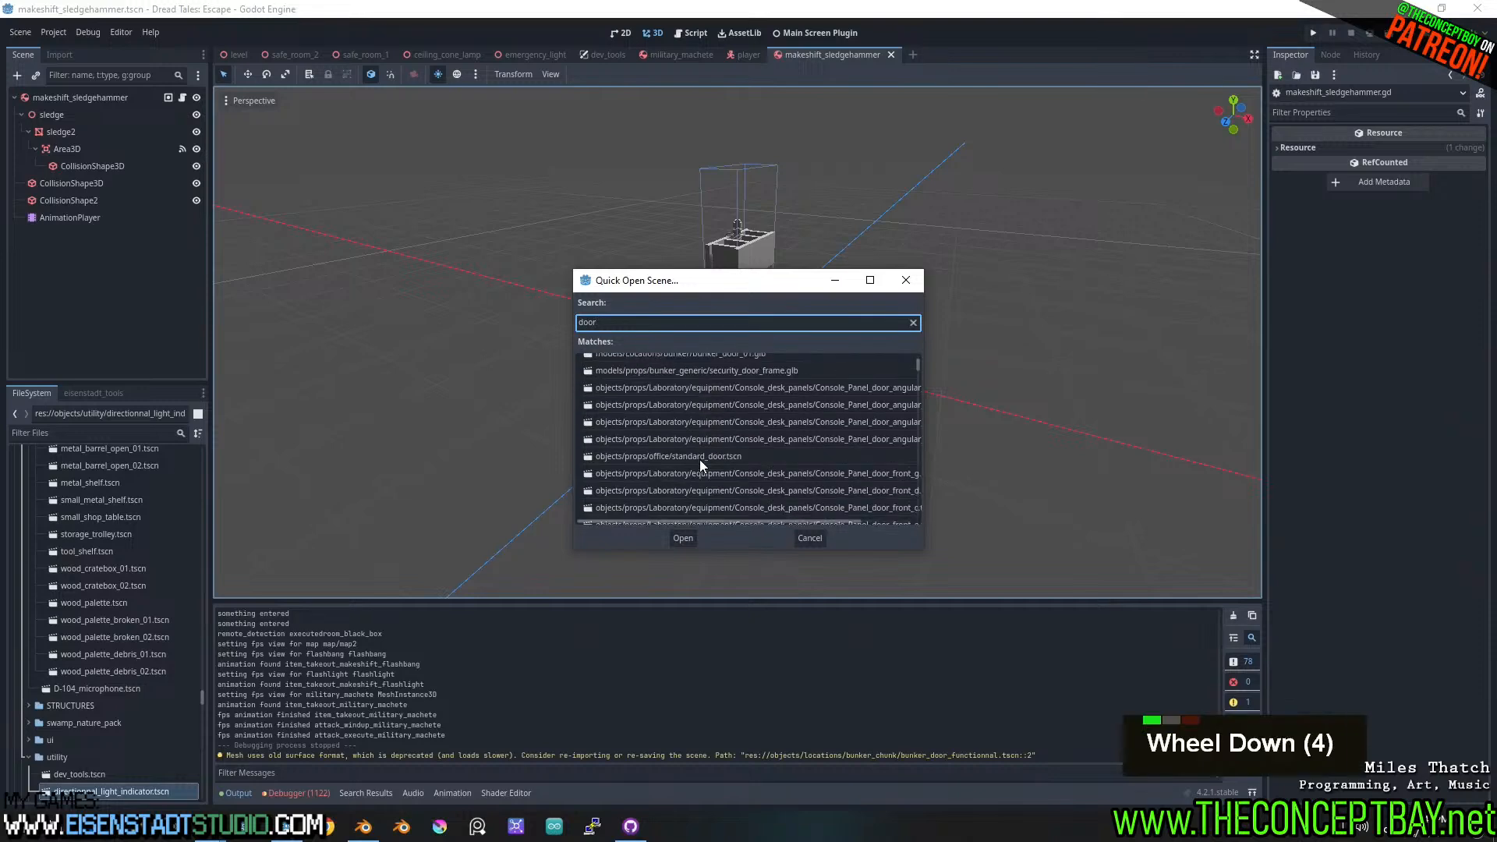
left_click(701, 458)
double_click(700, 459)
middle_click_drag(700, 459, 832, 363)
- Search the scenes for "door.tscn" and open security_door.tscn to examine its model
key("ctrl+shift+o")
type("door")
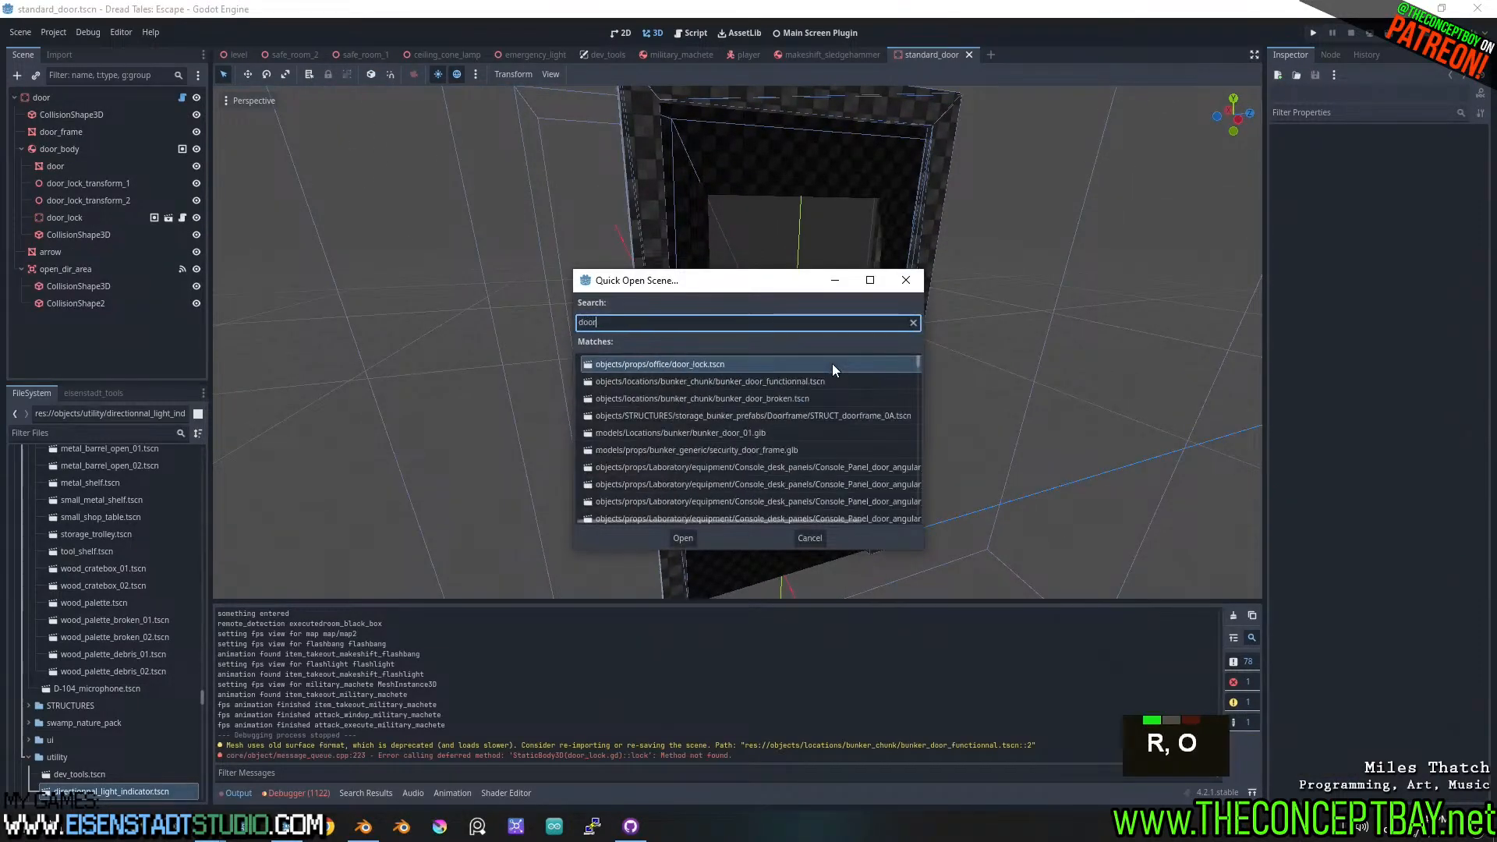
scroll(768, 484, "down", 2)
type(".tsc")
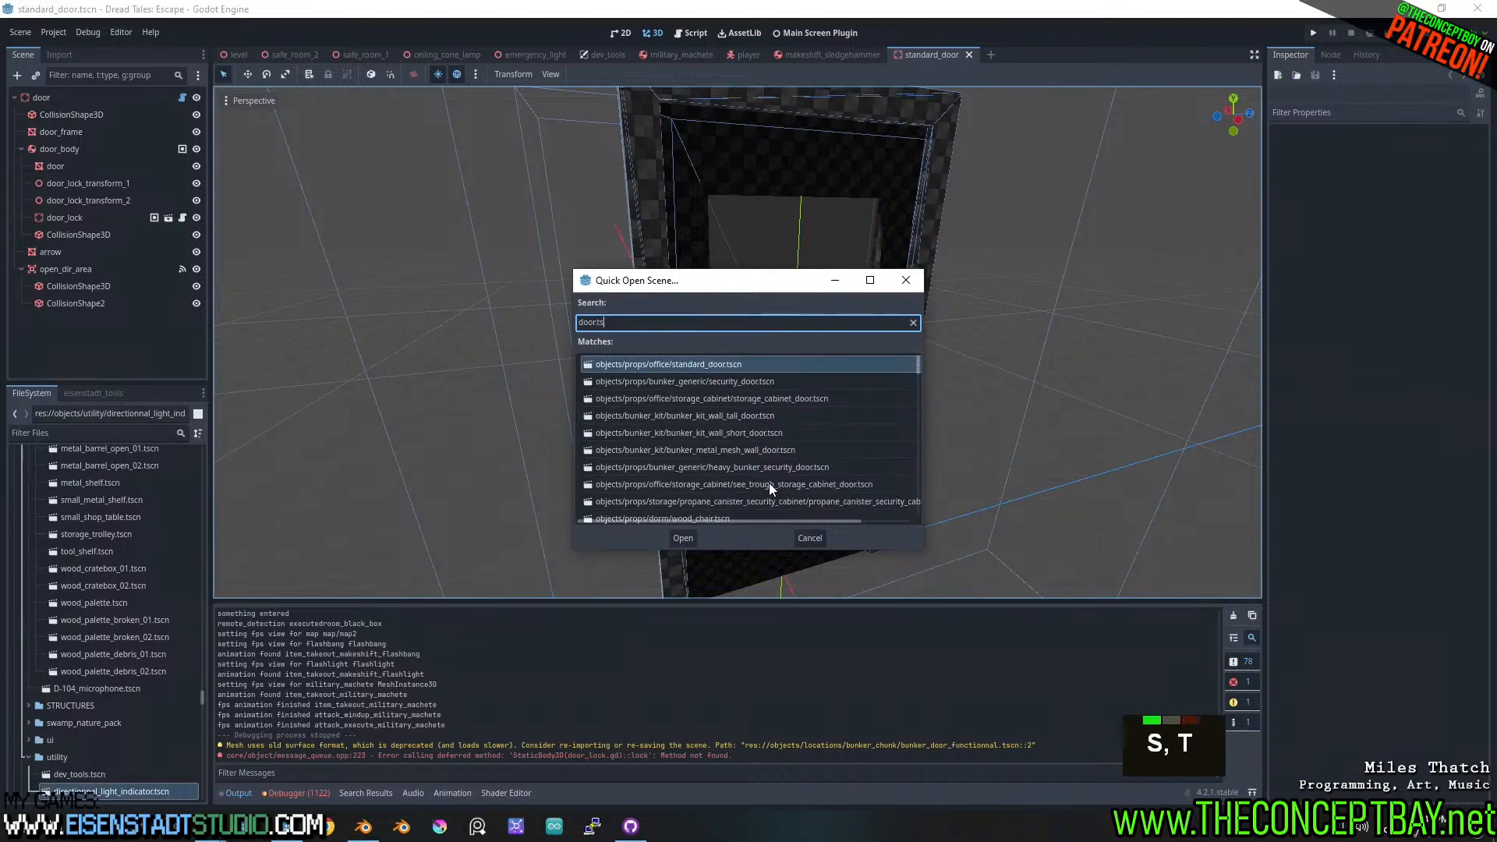
double_click(711, 379)
middle_click_drag(717, 377, 760, 334)
- Search the scenes for "door.tscn" again, look through the matches for the safe room's door, and close the search
key("ctrl+shift+o")
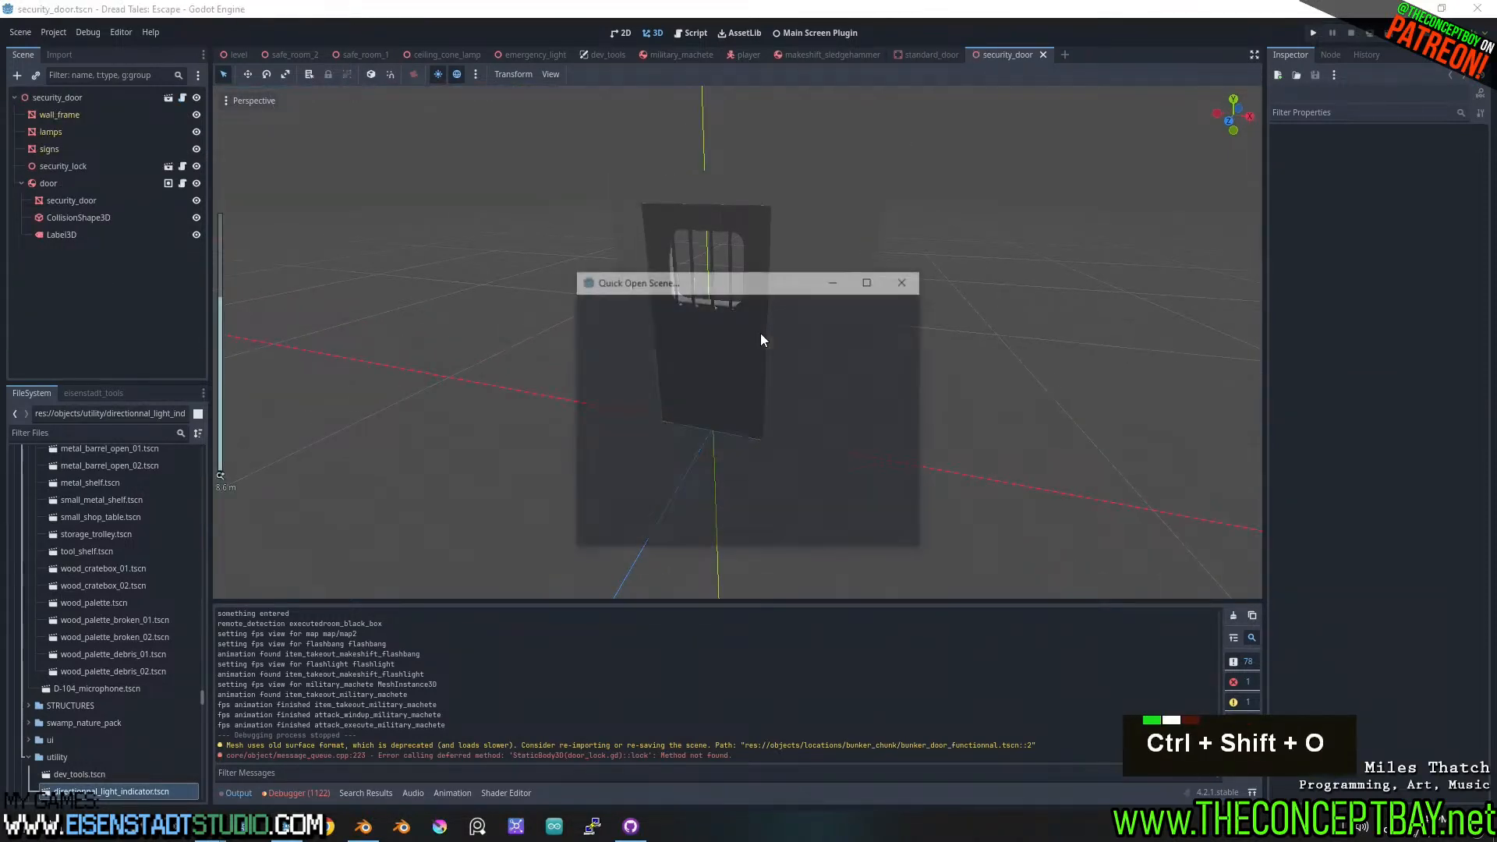
type("door")
key("BackSpace")
key("BackSpace")
type("or.r")
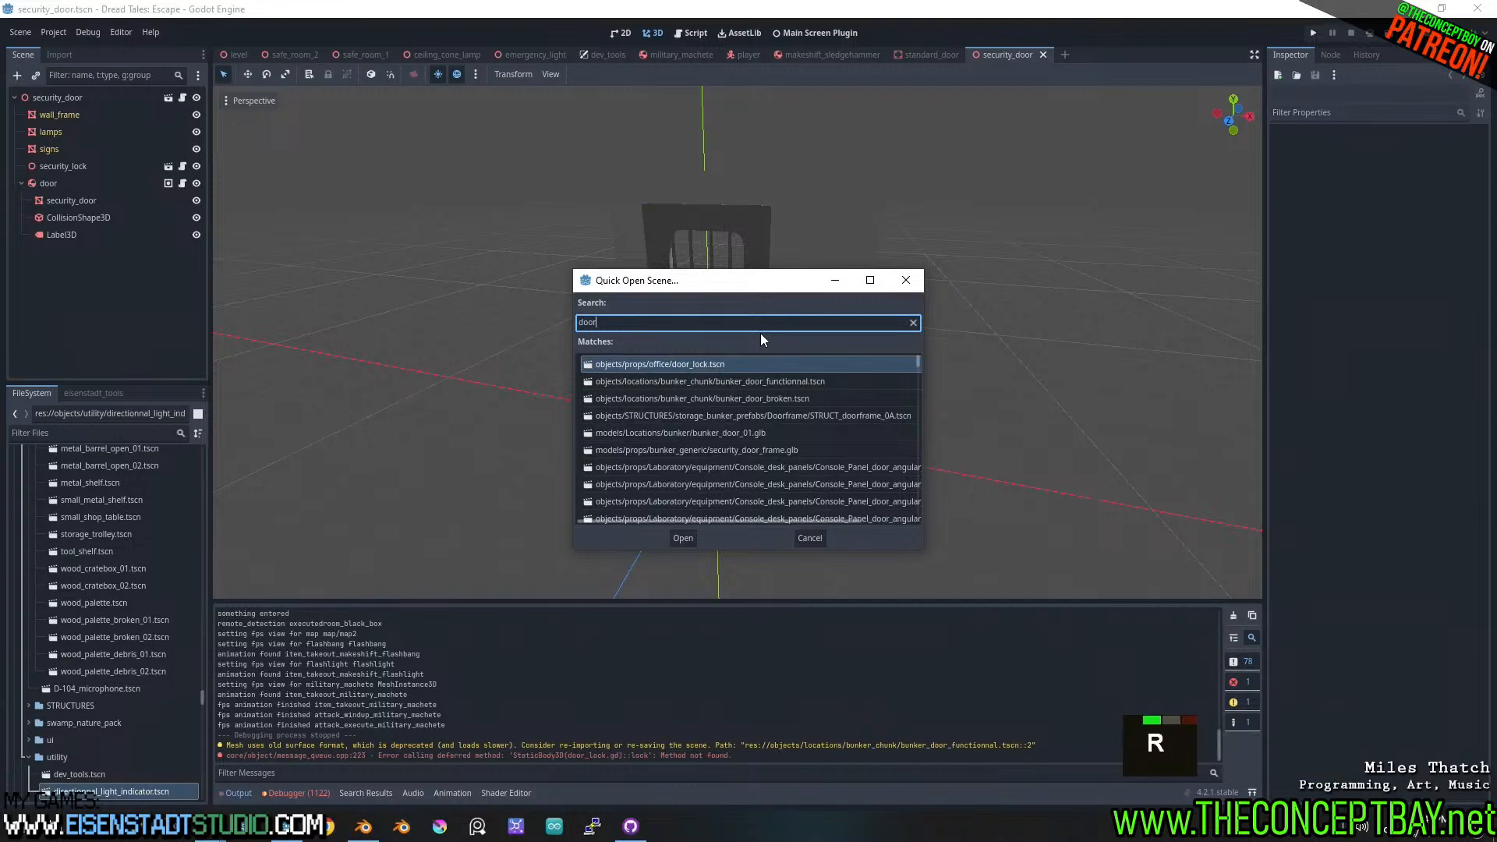
key("BackSpace")
type("tscn")
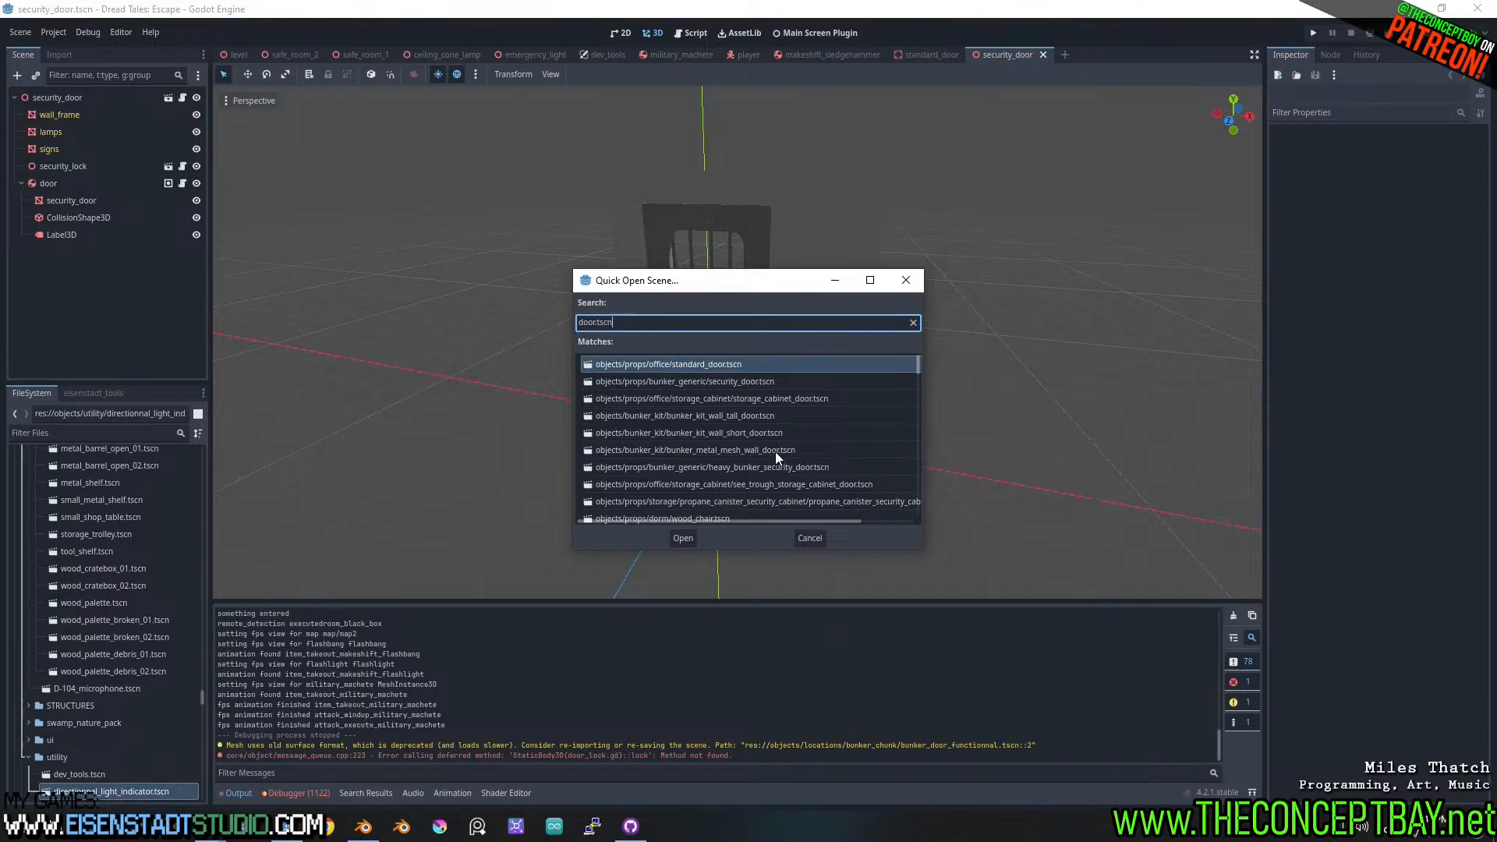
scroll(802, 457, "down", 3)
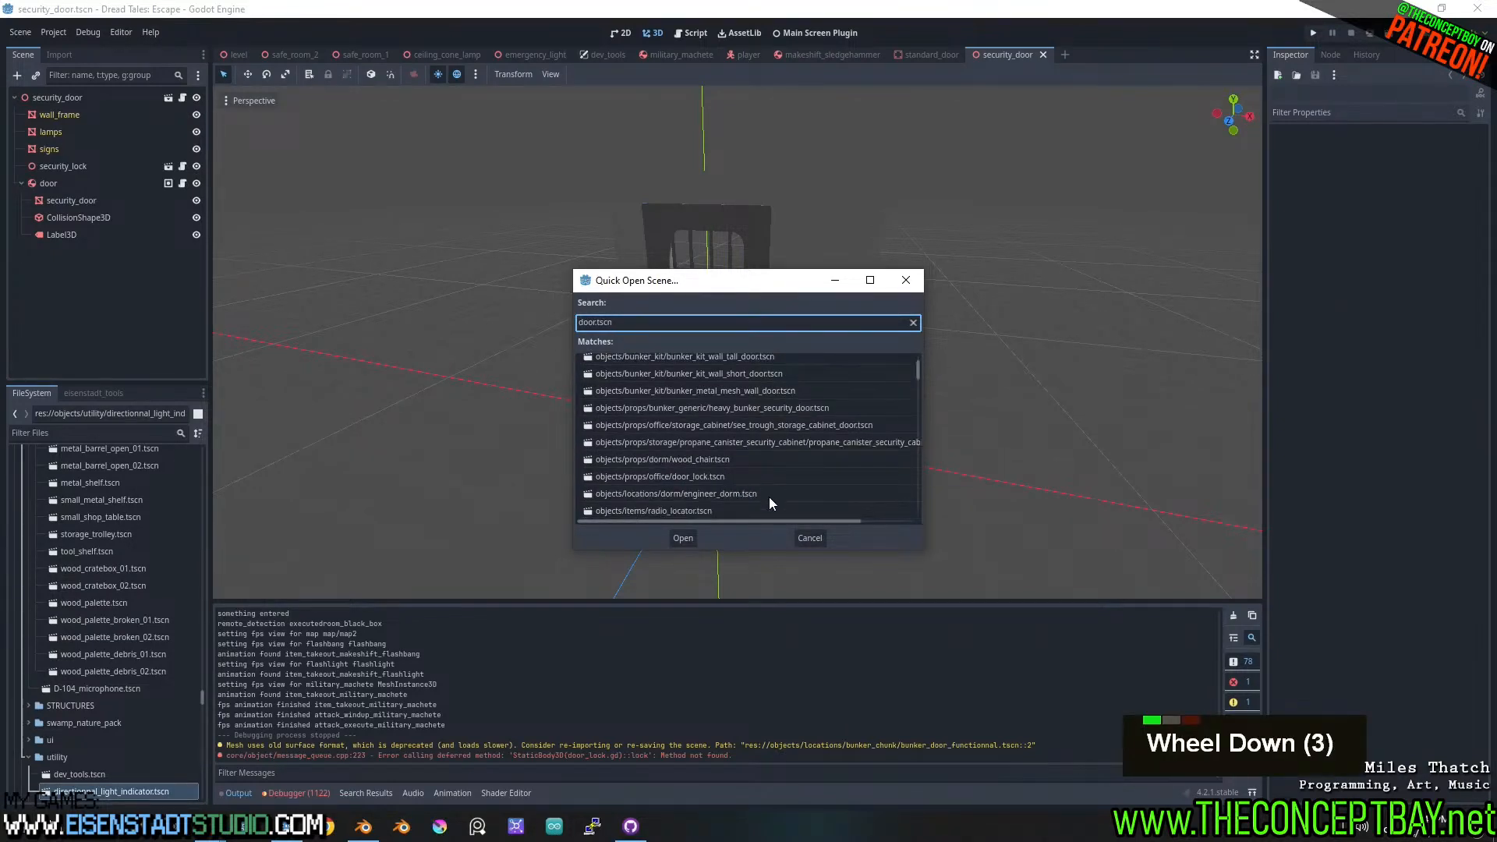
scroll(764, 495, "down", 4)
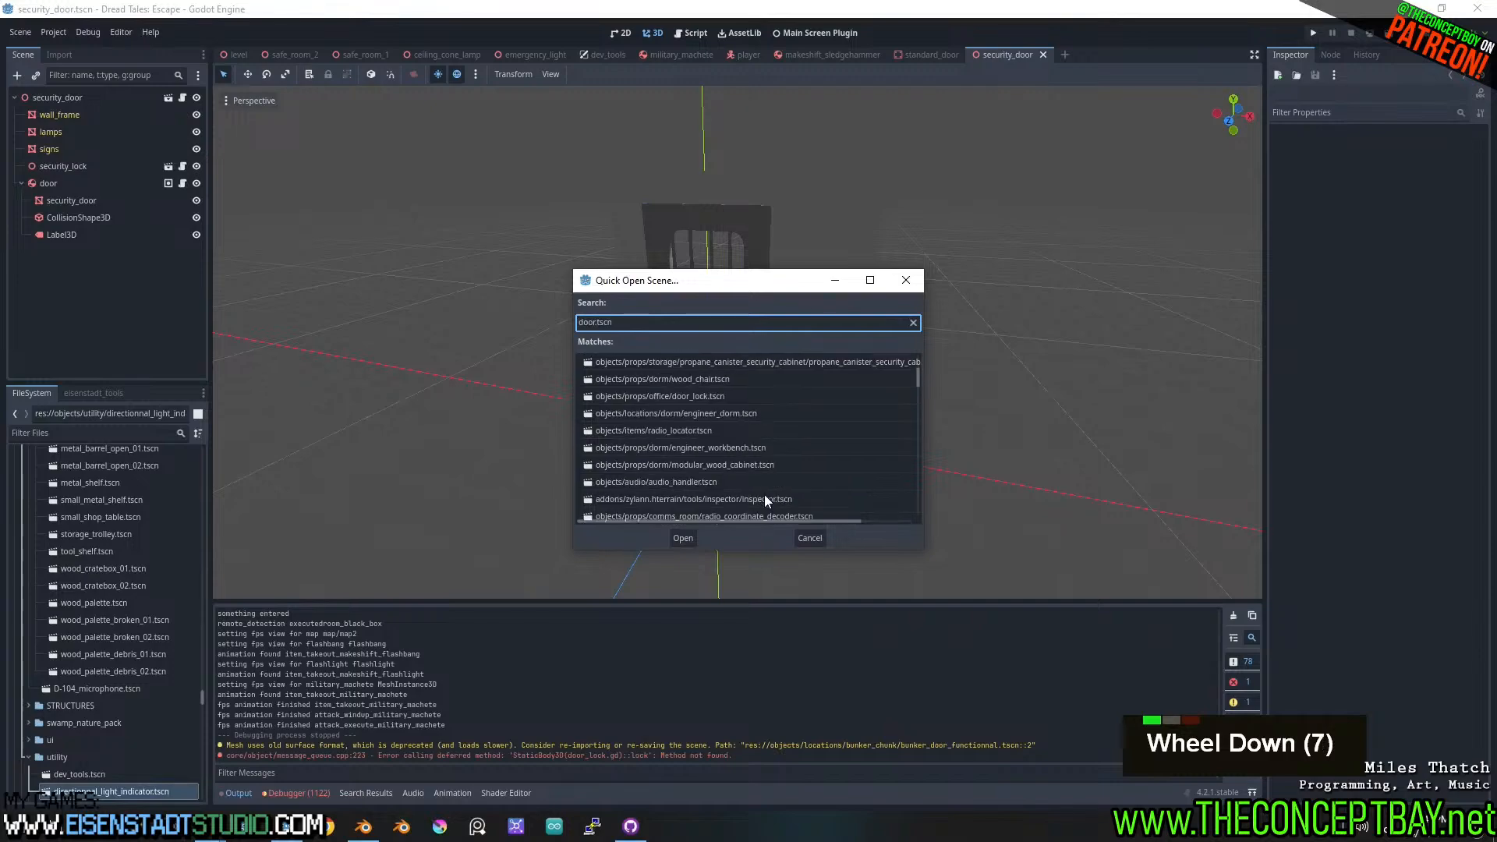
left_click(906, 280)
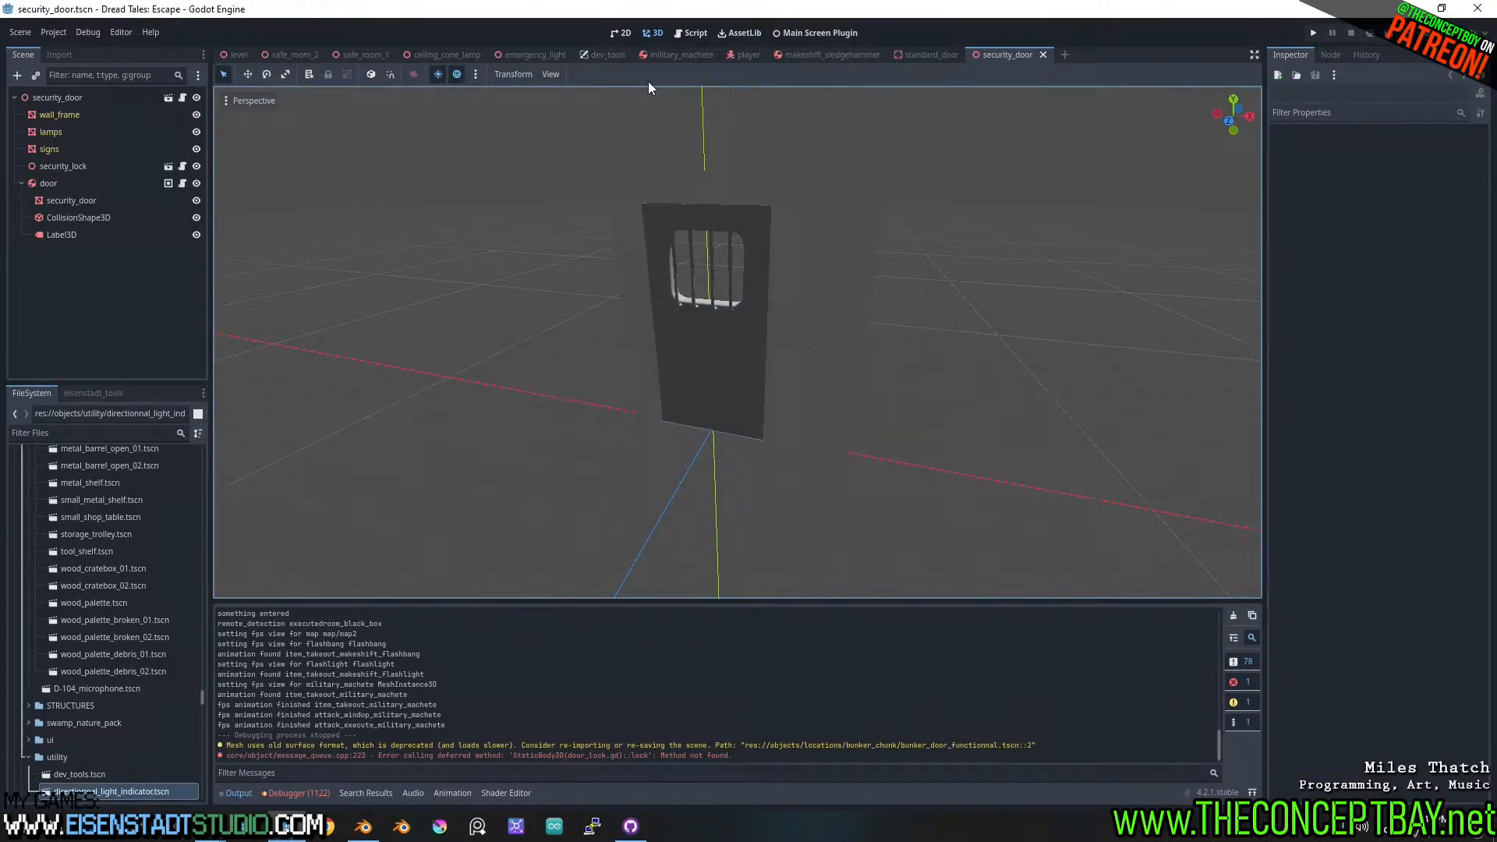
- Find the door in safe_room_2, open its heavy_bunker_security_door scene, and read the attached script
left_click(288, 52)
middle_click_drag(686, 331, 827, 329)
scroll(827, 329, "up", 2)
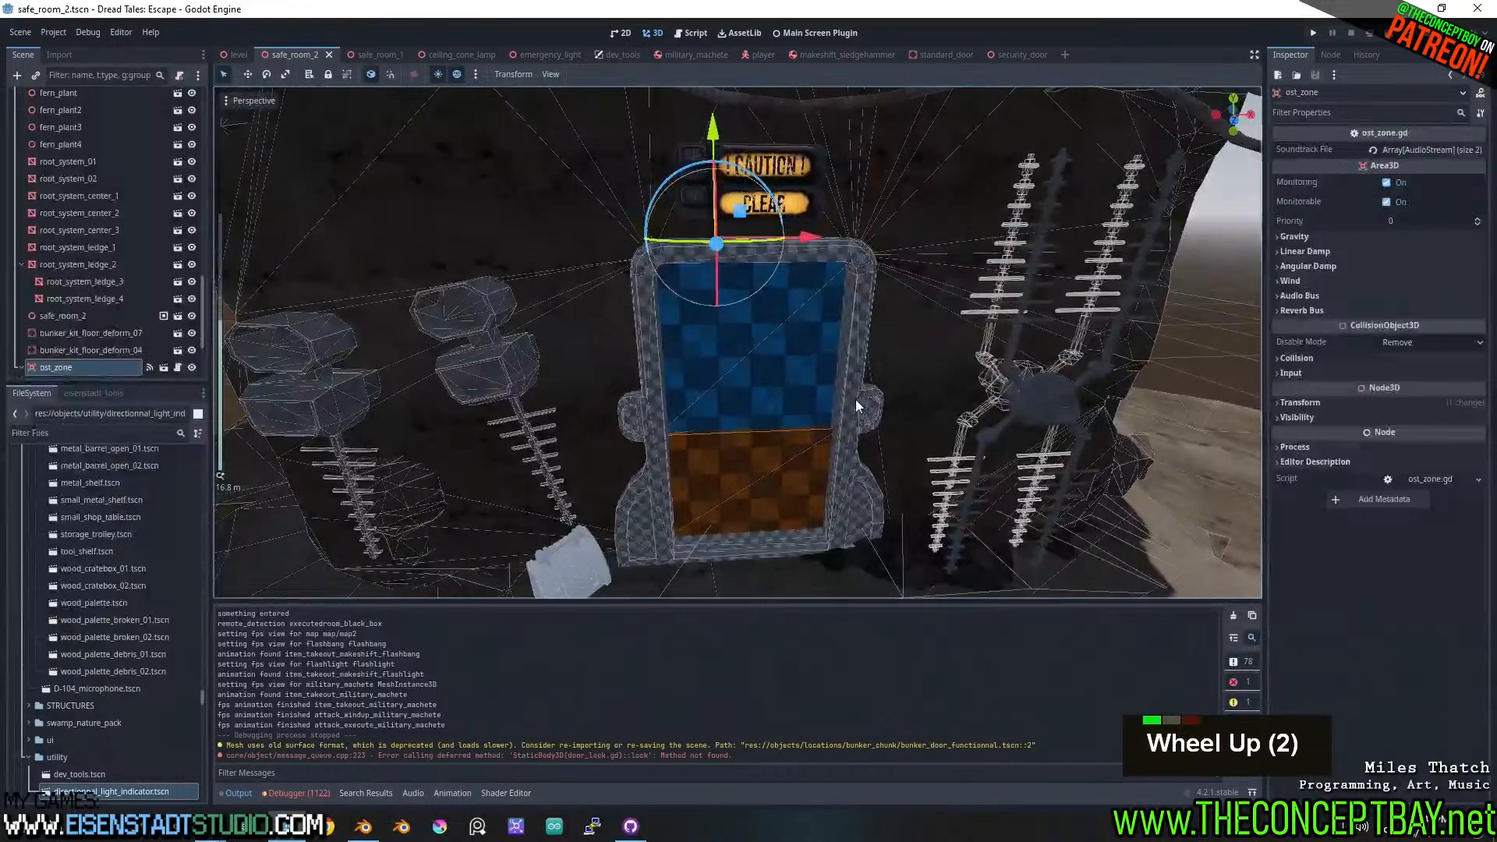
left_click(854, 399)
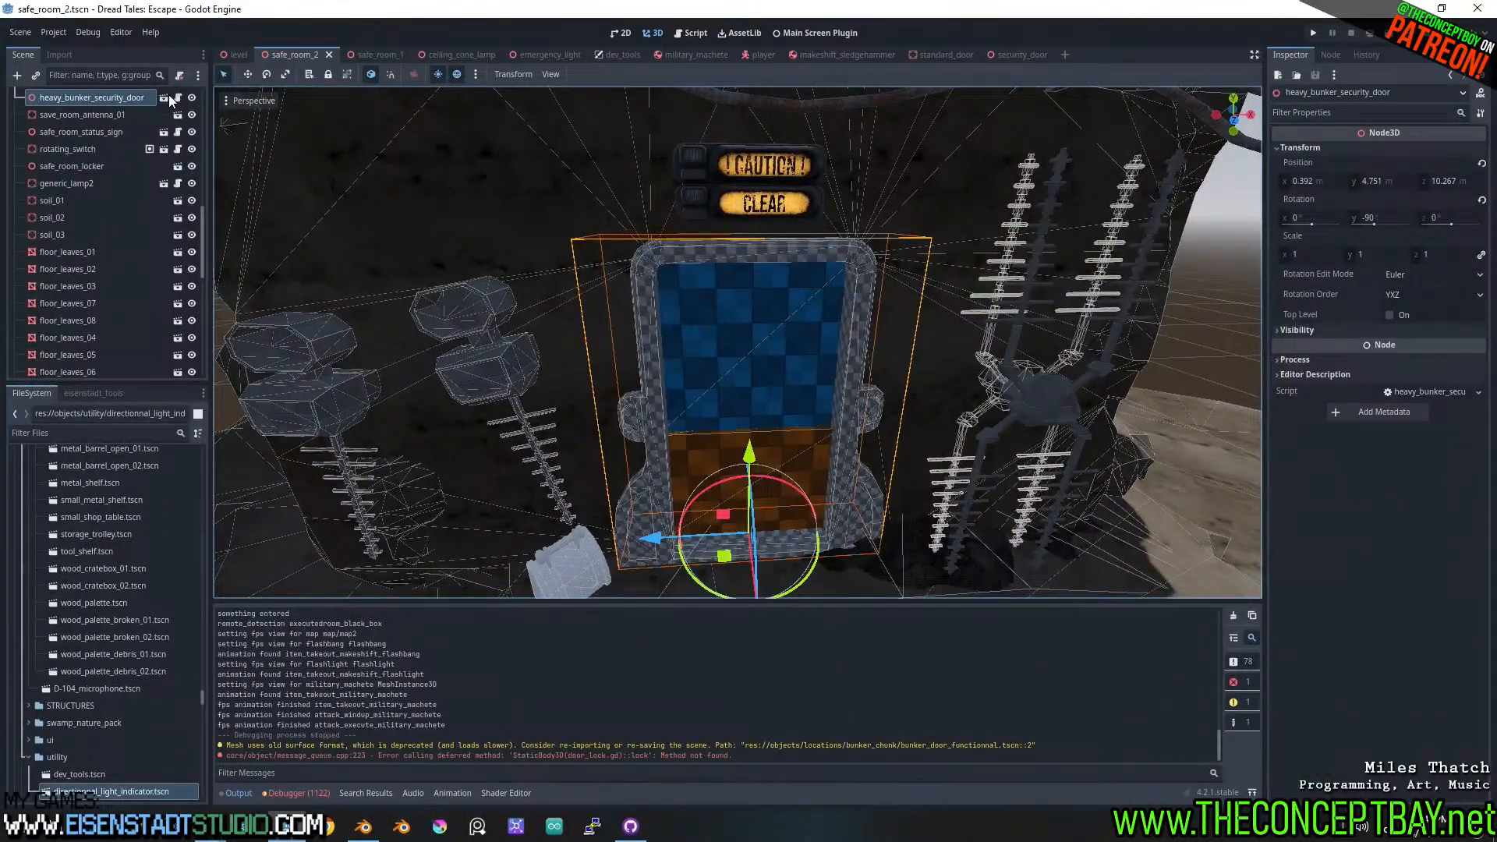
left_click(166, 98)
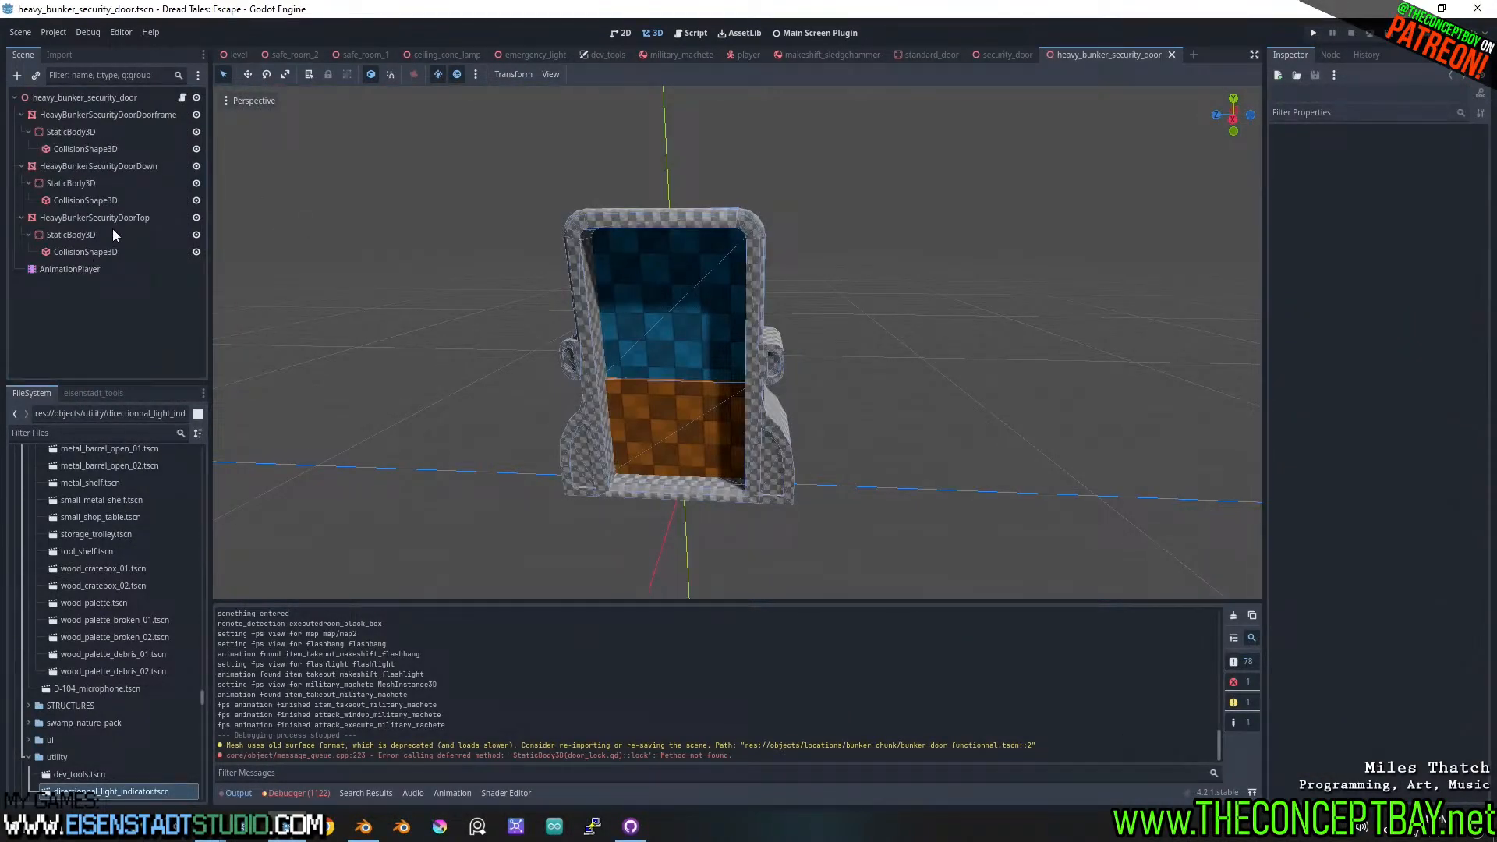
left_click(181, 98)
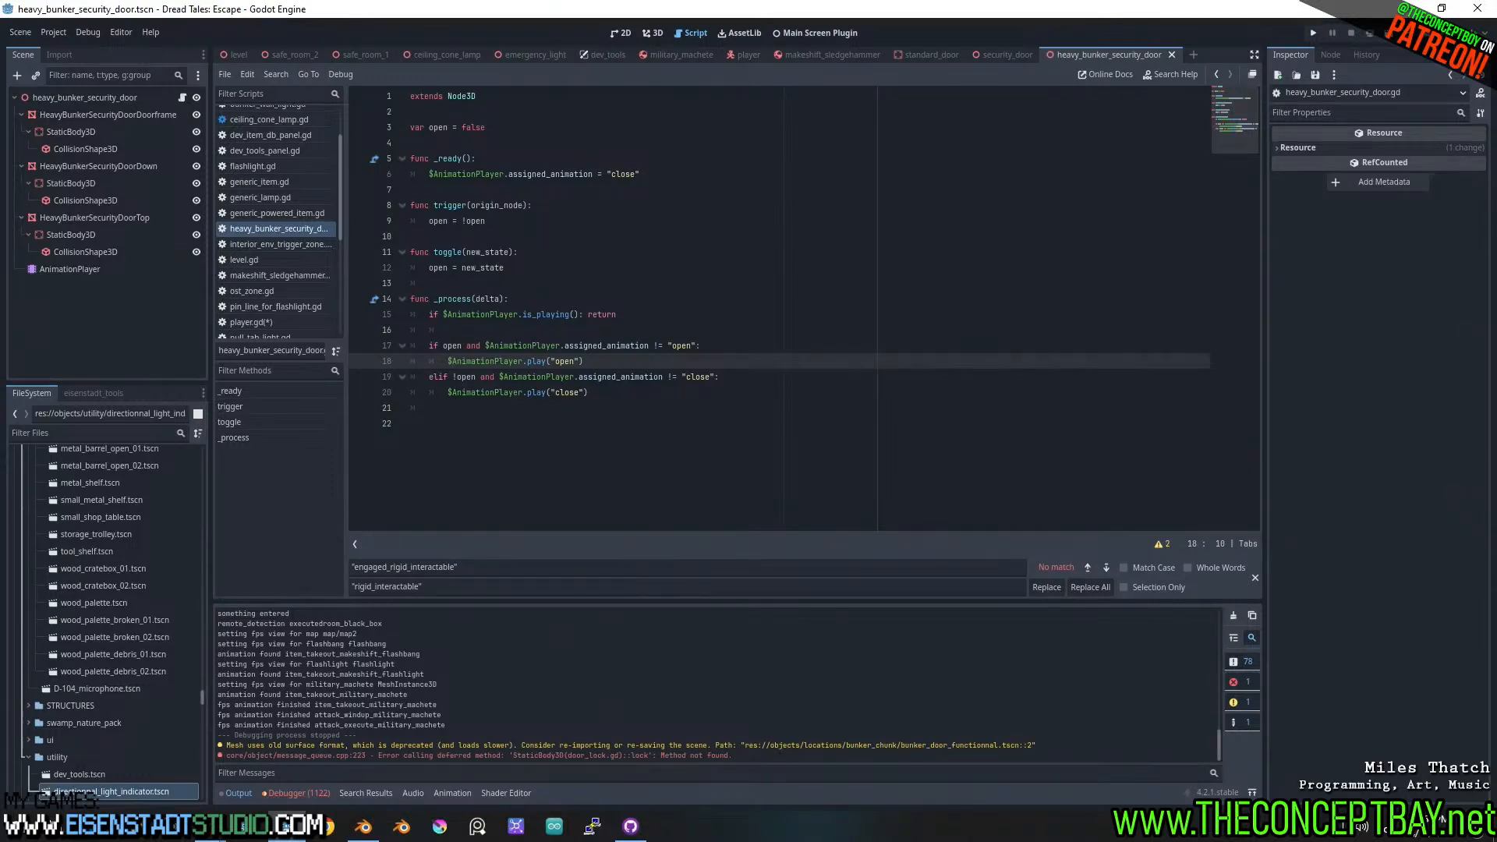
left_click(654, 33)
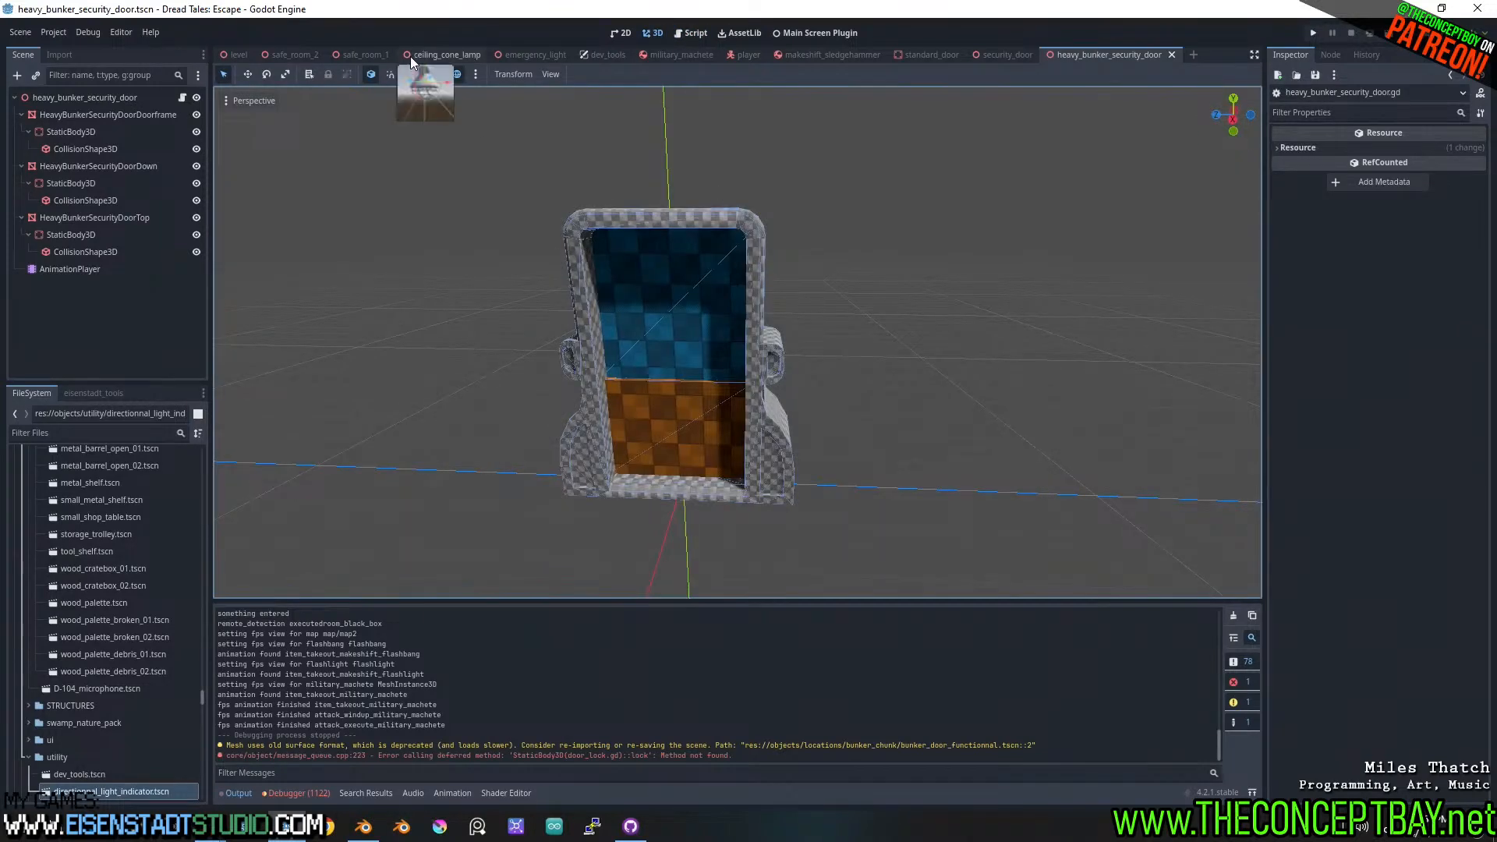
- Search the scenes for "status", open safe_room_status_sign.tscn, and read through its attached script
key("ctrl+shift+o")
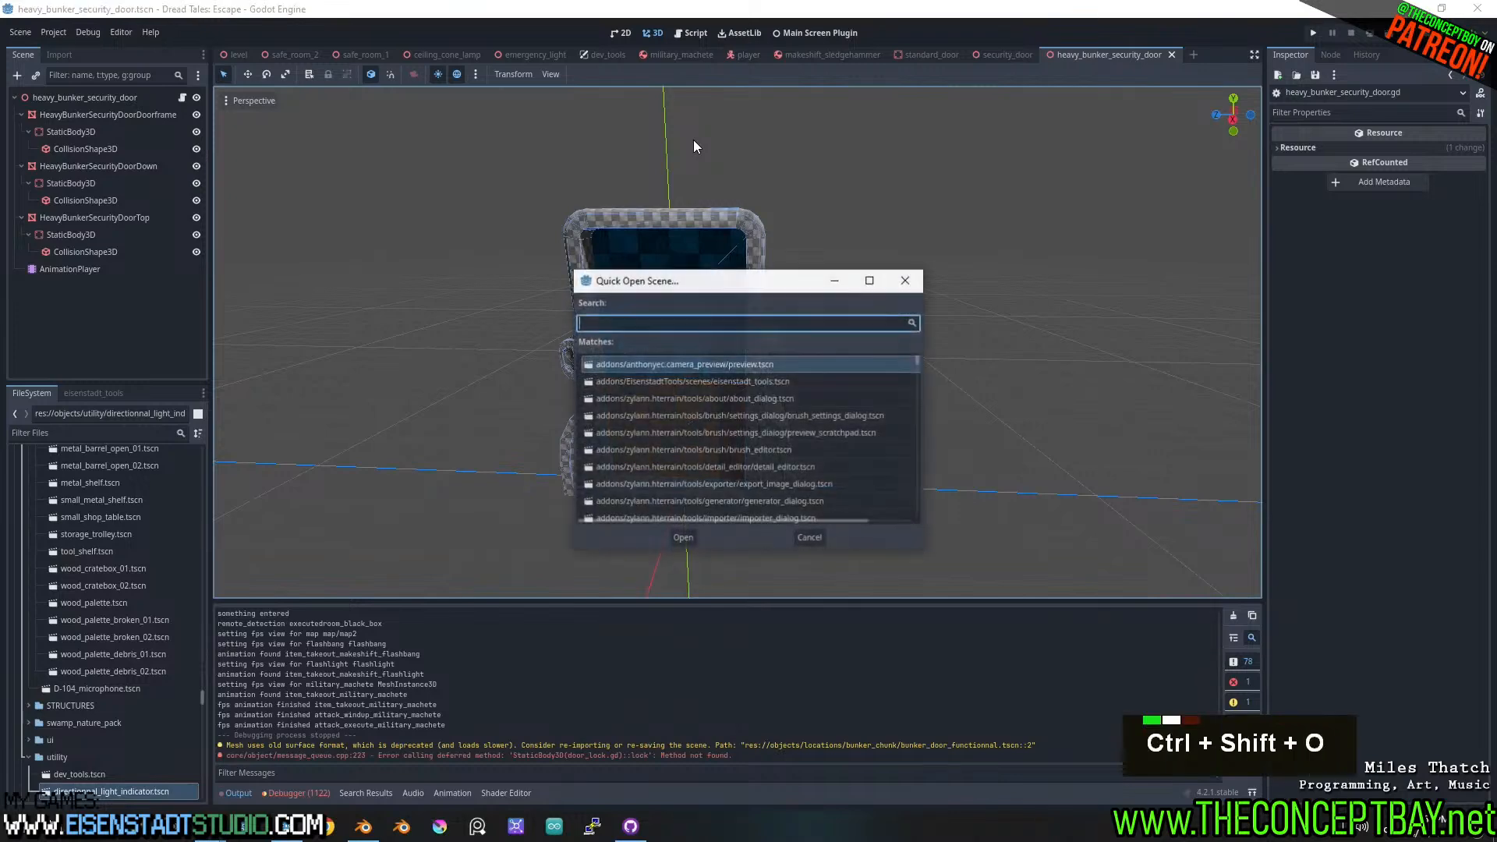
type("status")
key("Return")
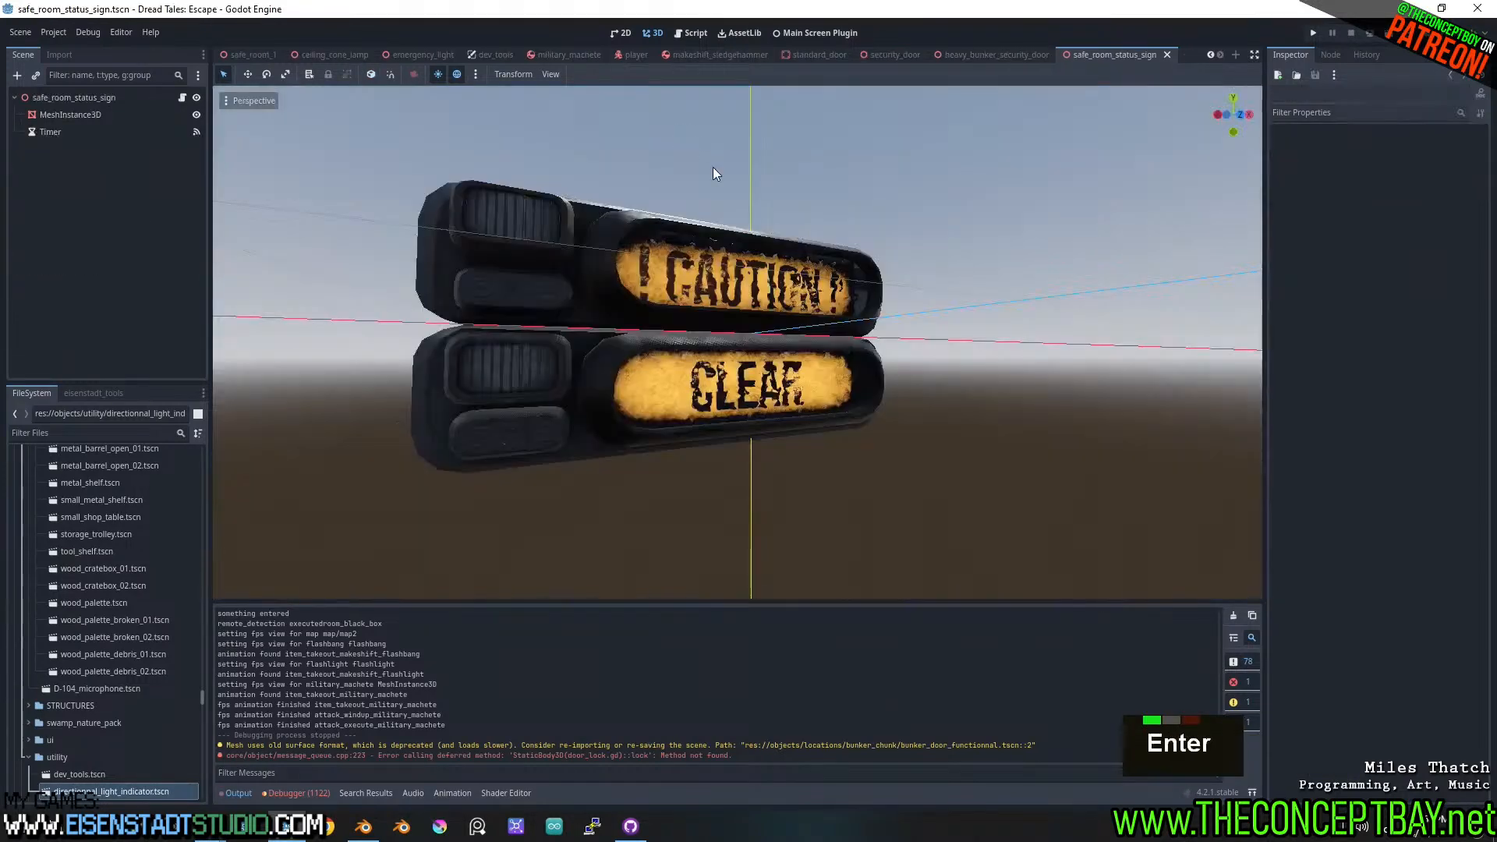
left_click(182, 98)
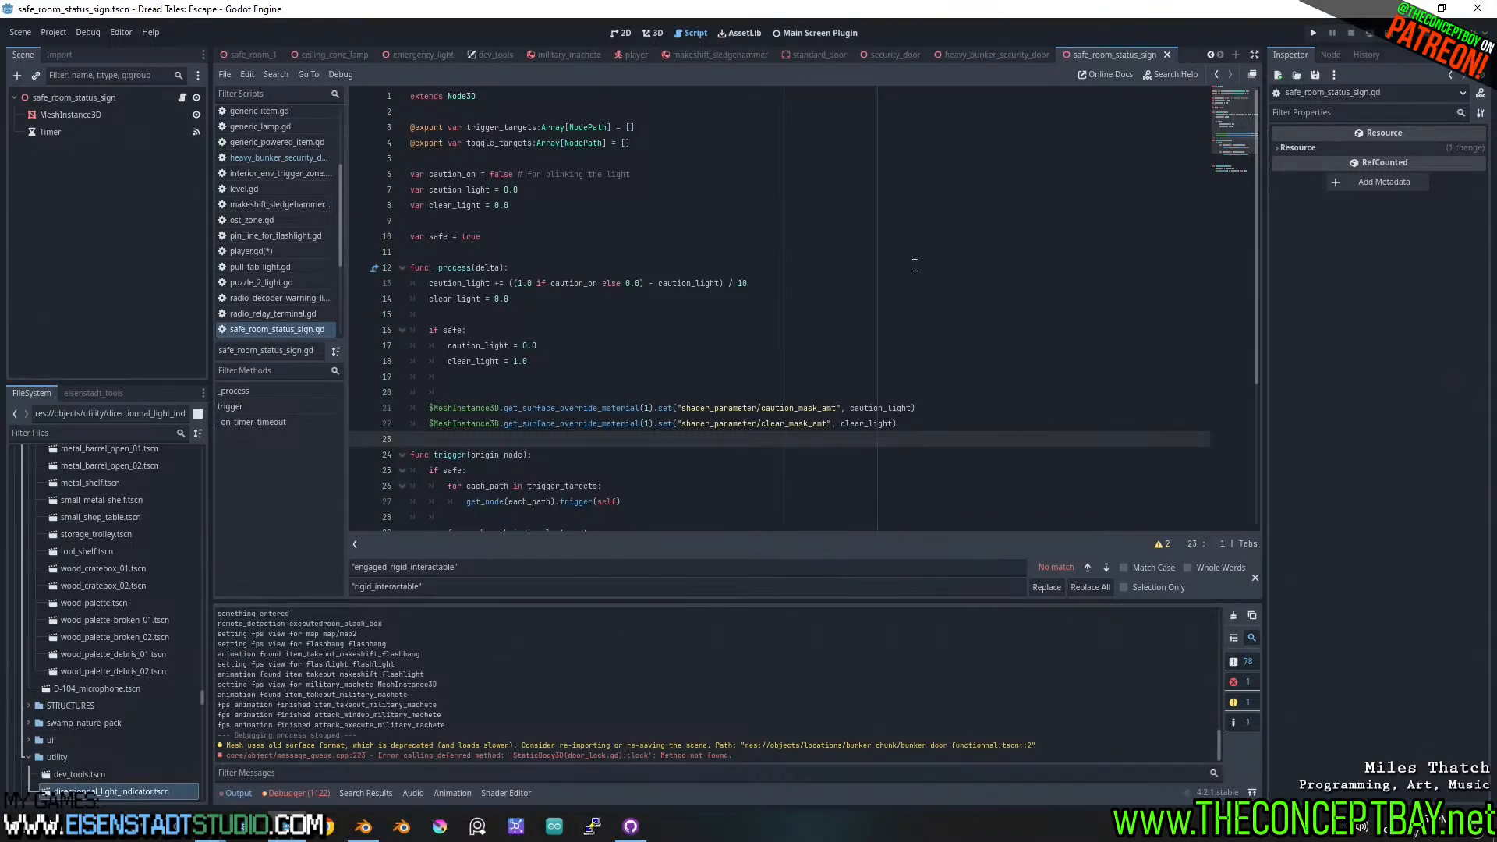
scroll(885, 258, "down", 4)
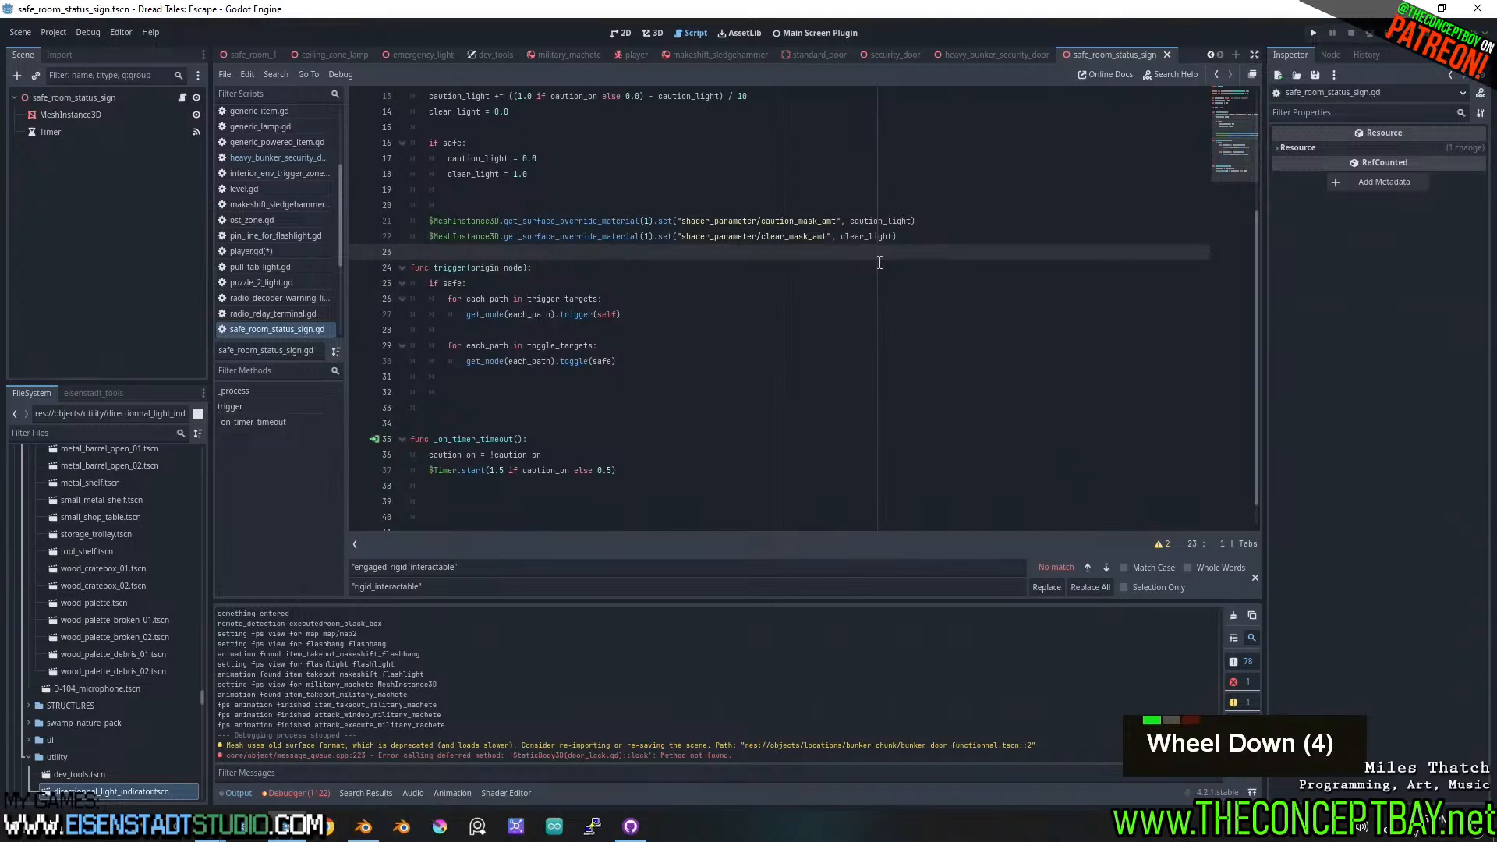
scroll(879, 262, "up", 4)
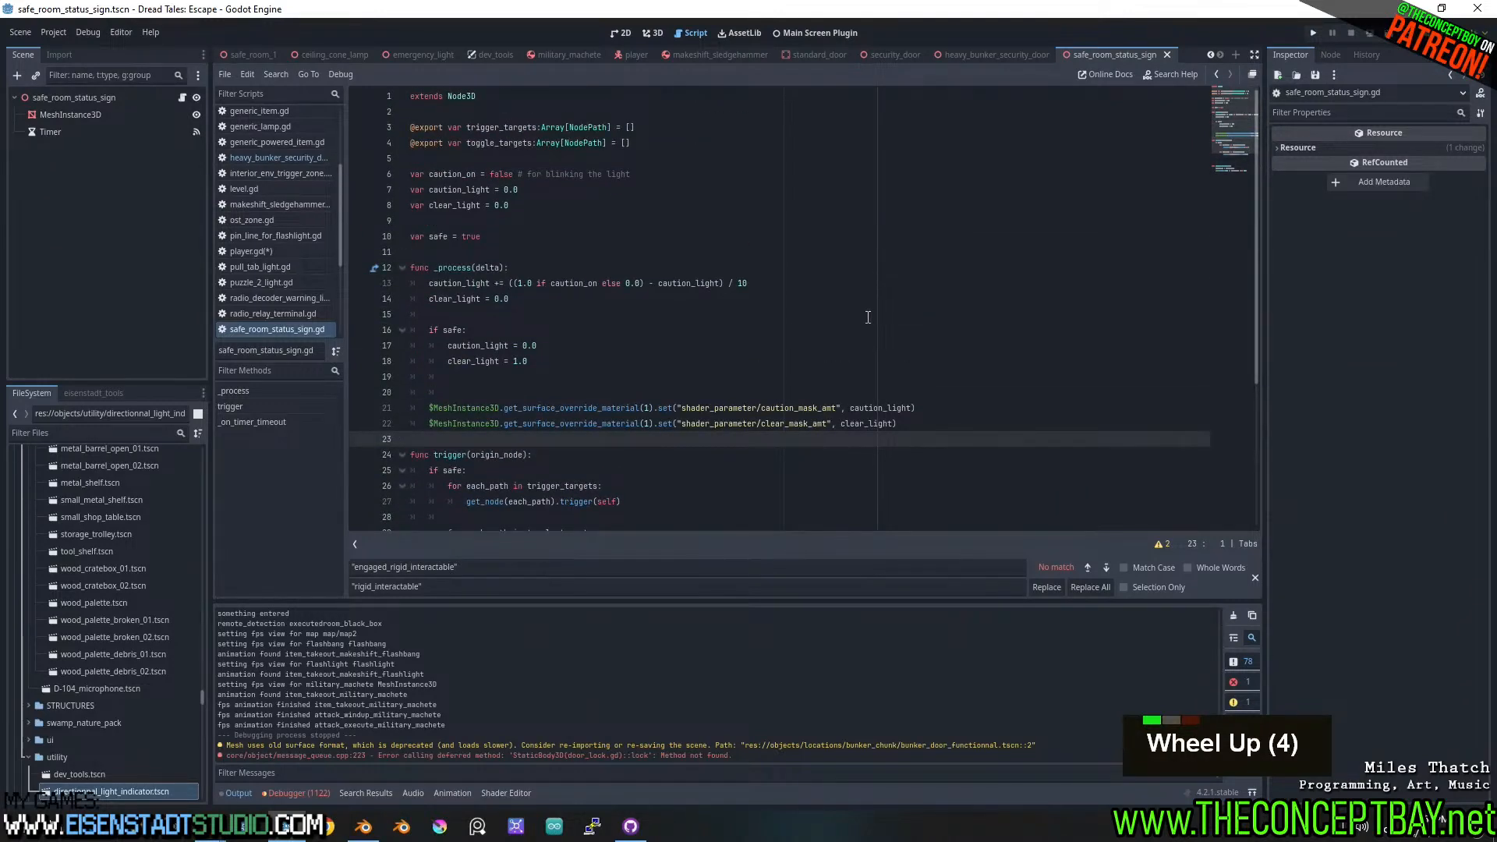
scroll(516, 273, "down", 4)
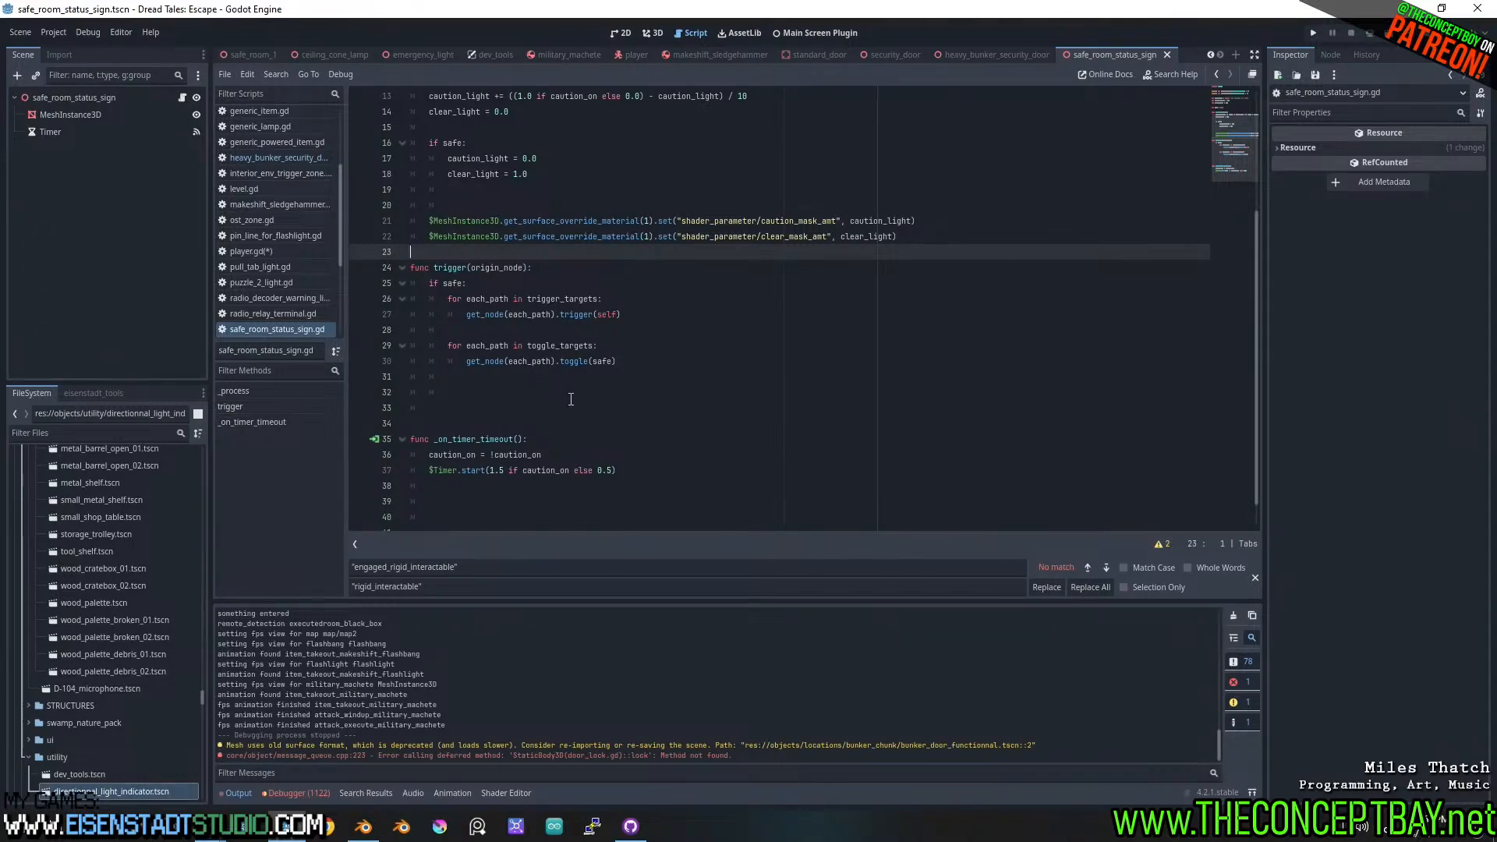
- Try to pass self instead of safe to the toggle call in the trigger function
double_click(596, 362)
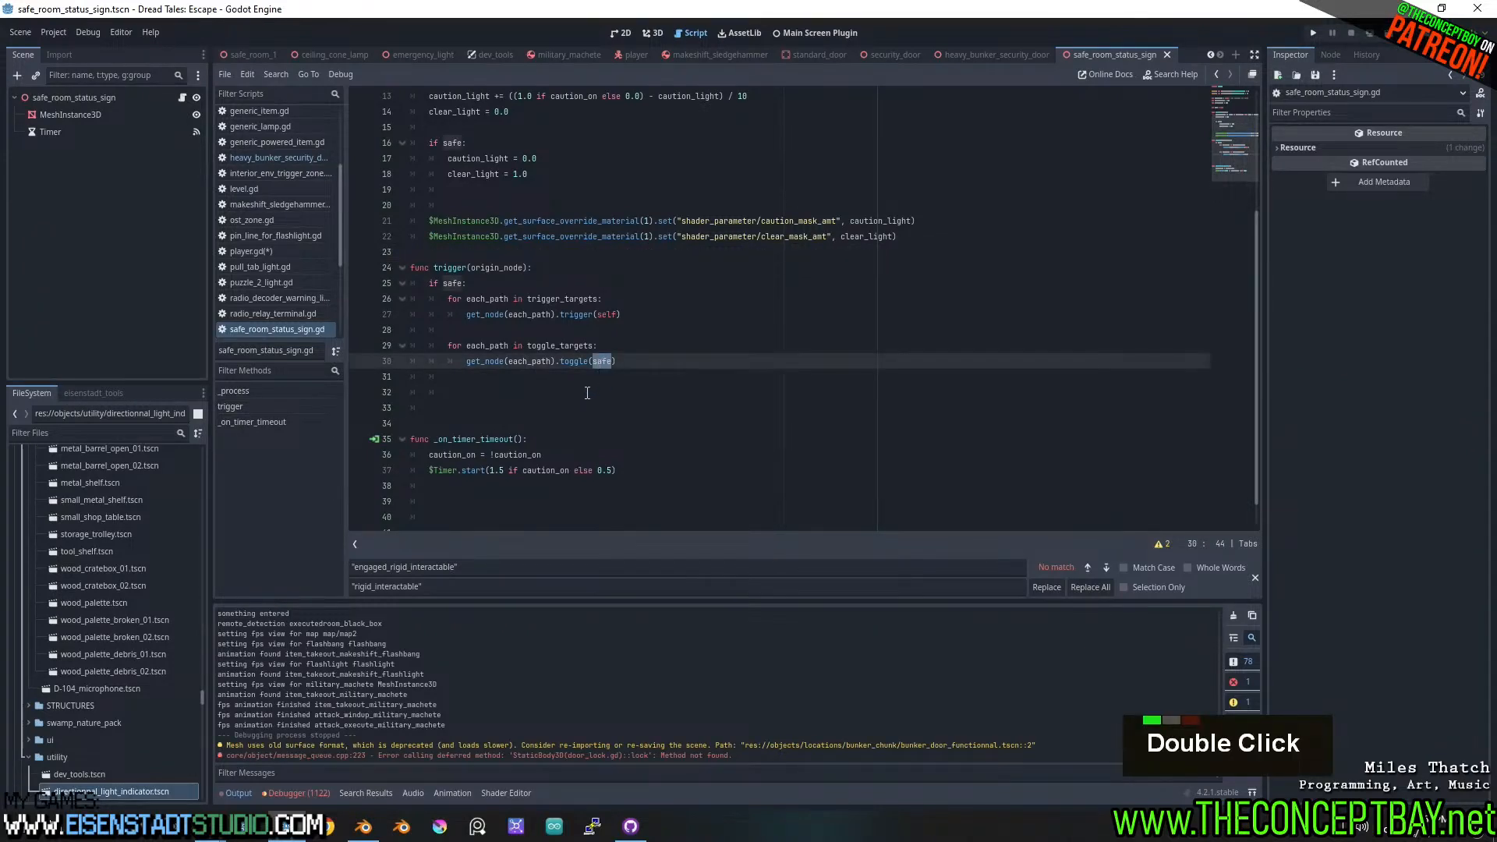
type("self")
key("ctrl+z")
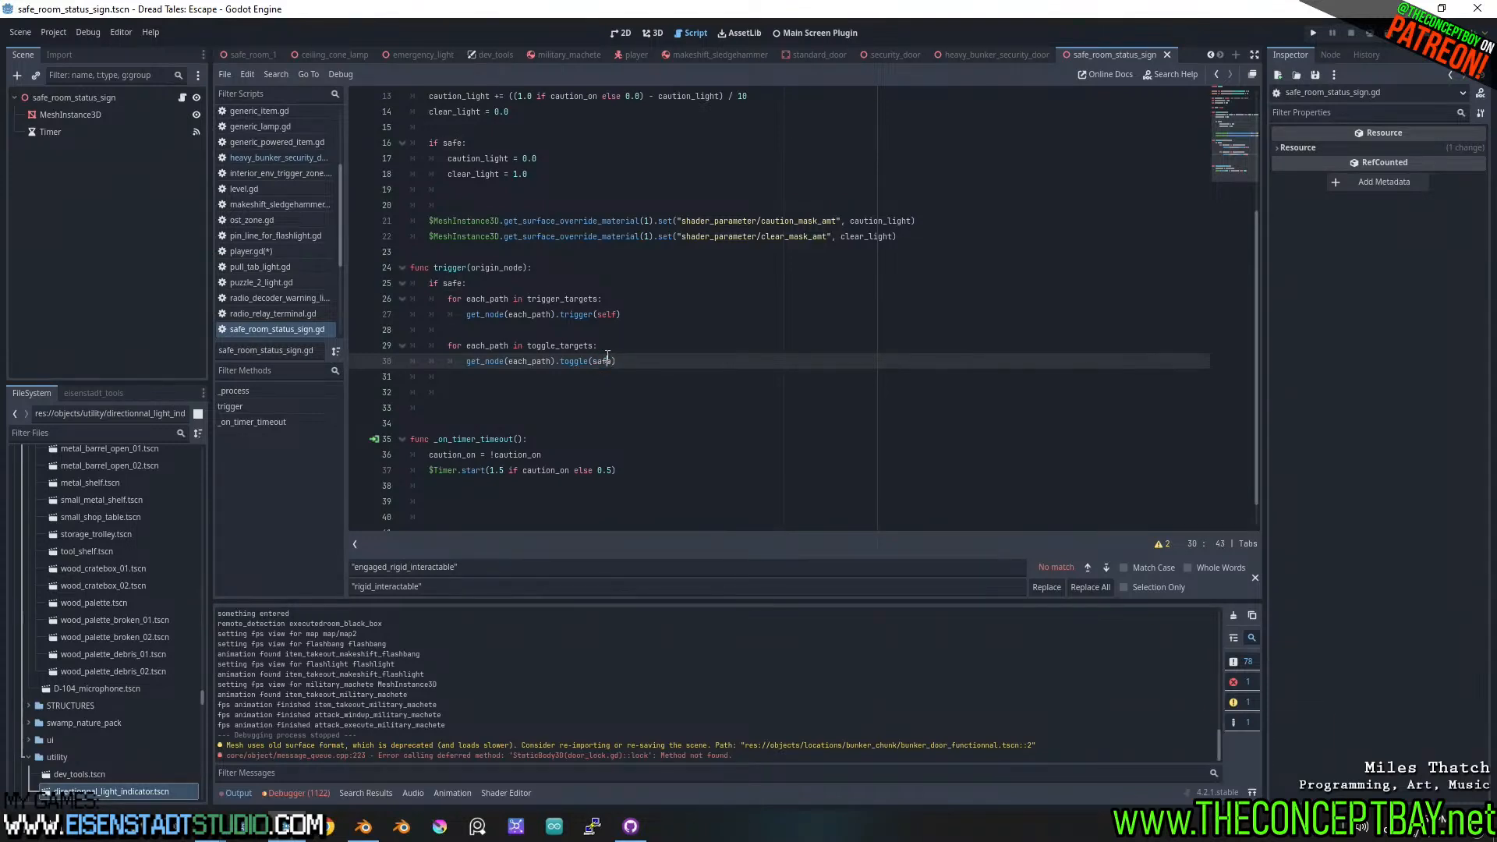
- Examine the trigger function's safe check, its trigger and toggle calls, and the timer timeout function below it
double_click(602, 361)
left_click_drag(628, 312, 552, 314)
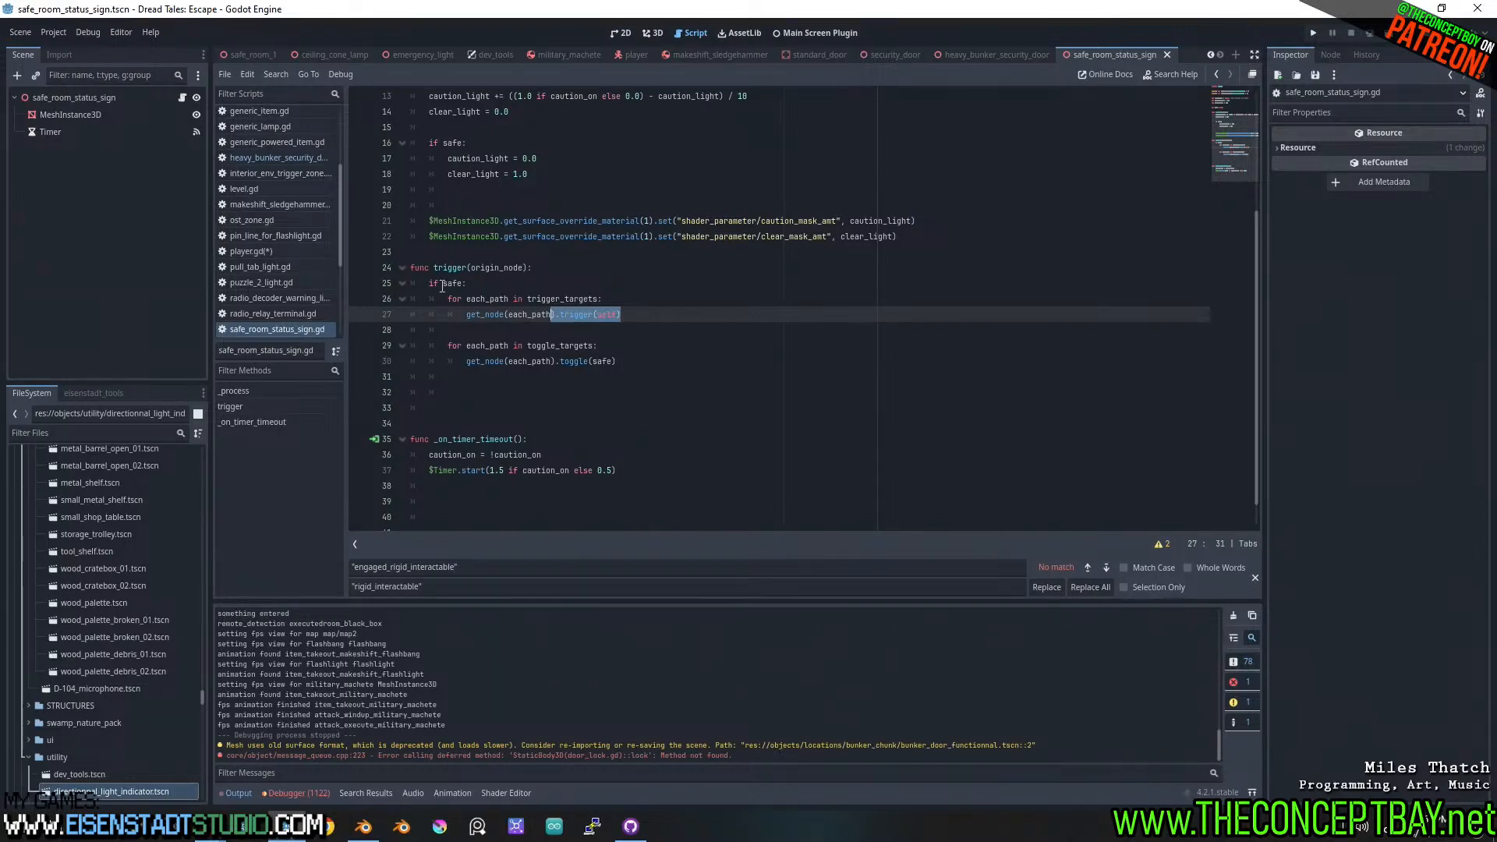
left_click_drag(429, 284, 466, 284)
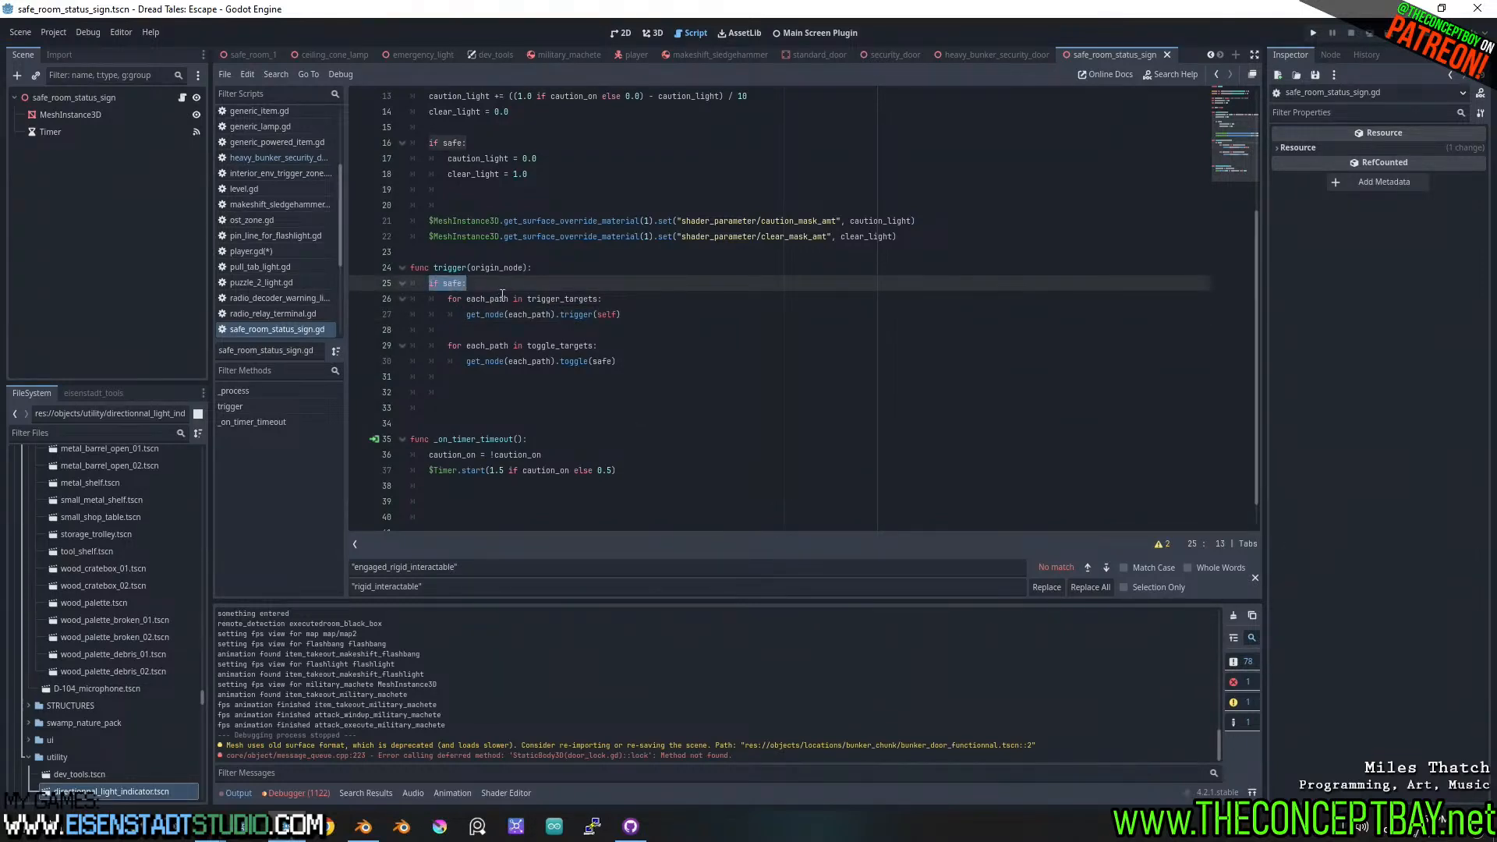
left_click(529, 285)
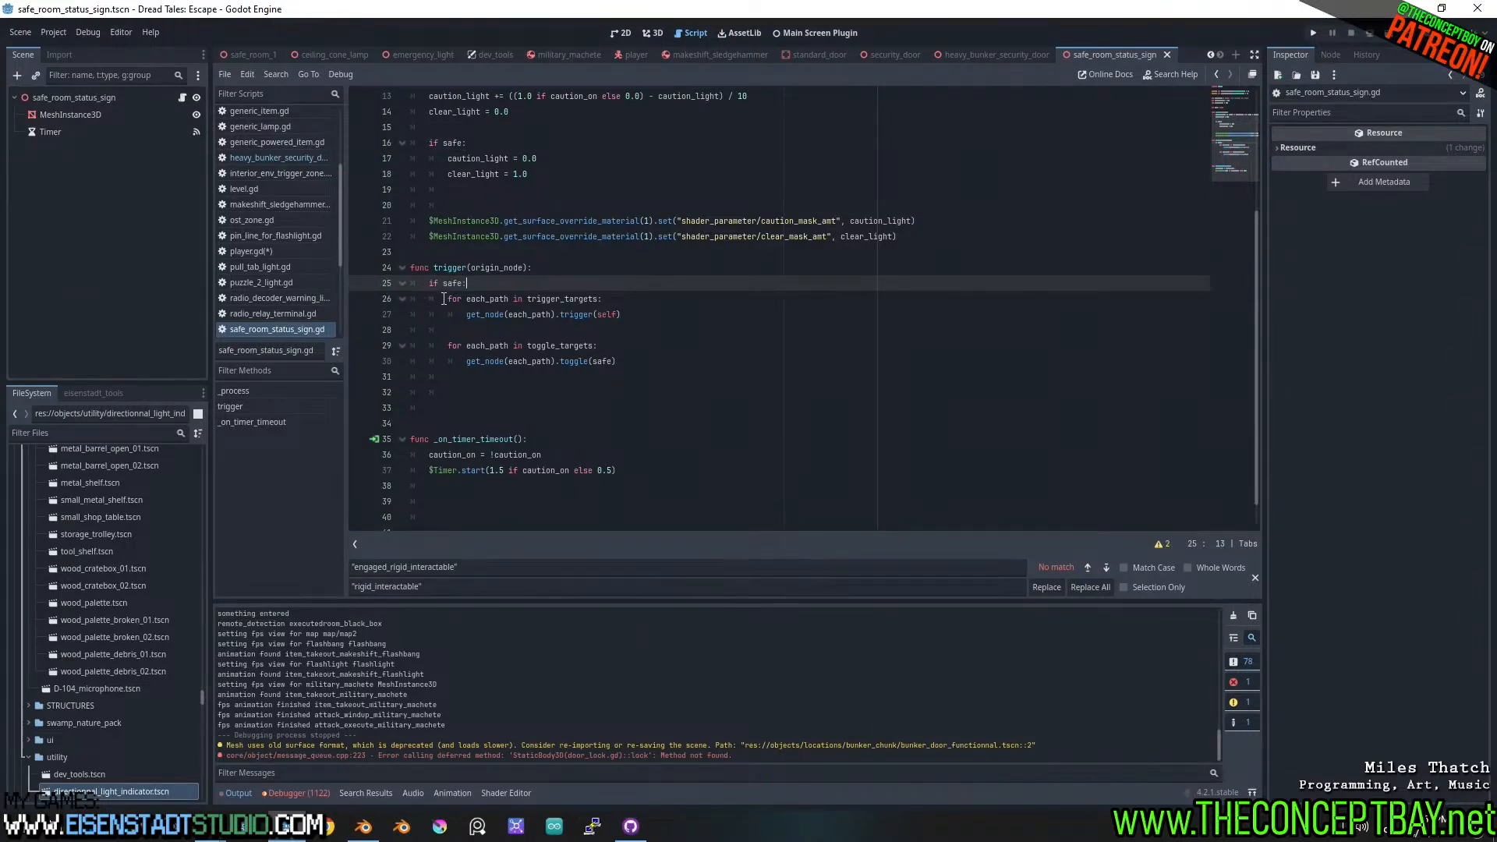
scroll(452, 390, "down", 2)
left_click(466, 487)
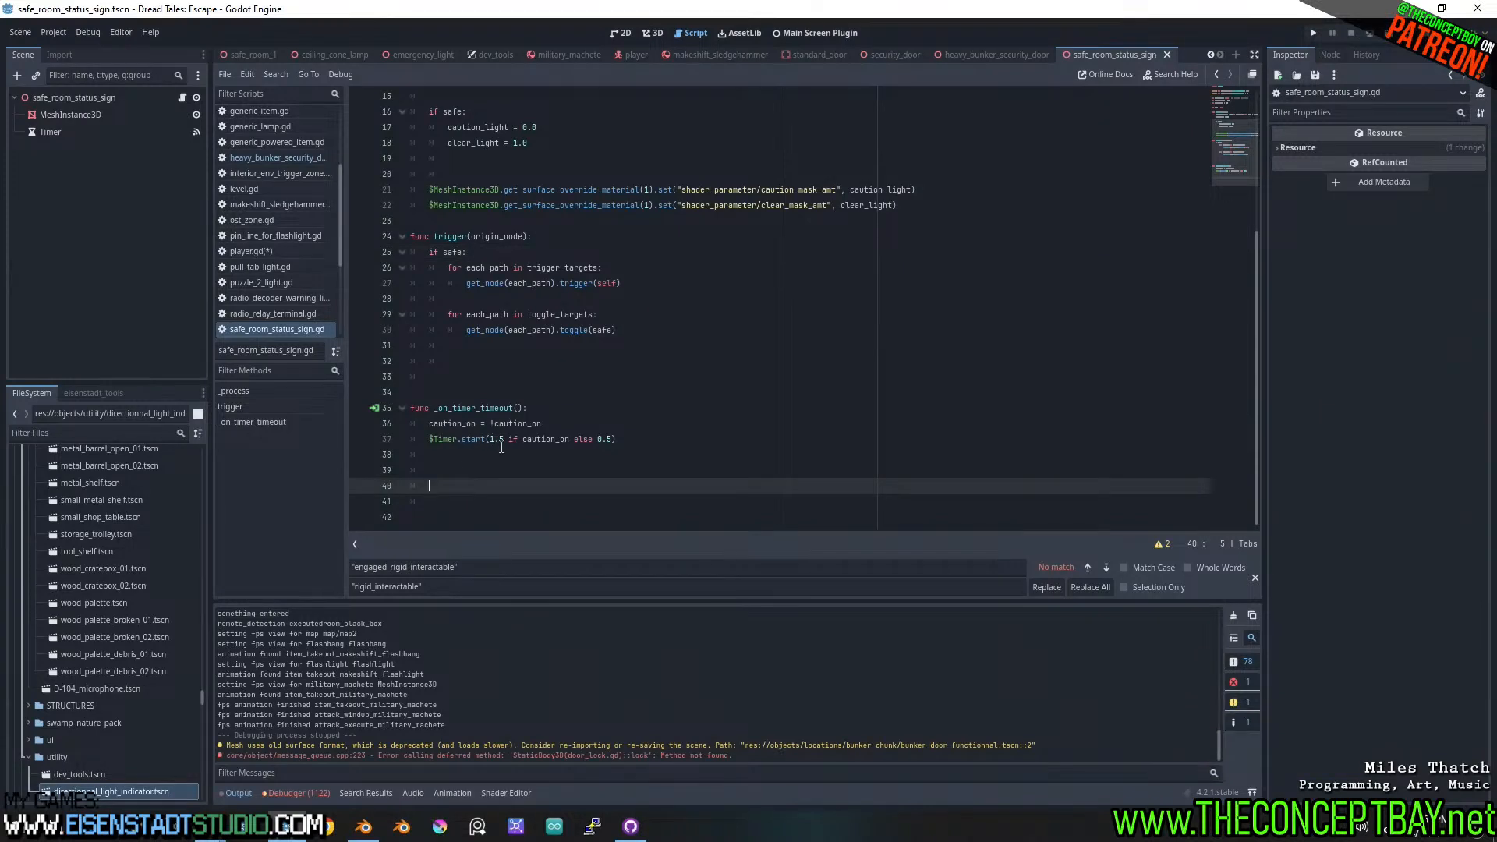
- Rename the status sign's Timer node to caution_flash_timer and copy the new name
left_click(71, 133)
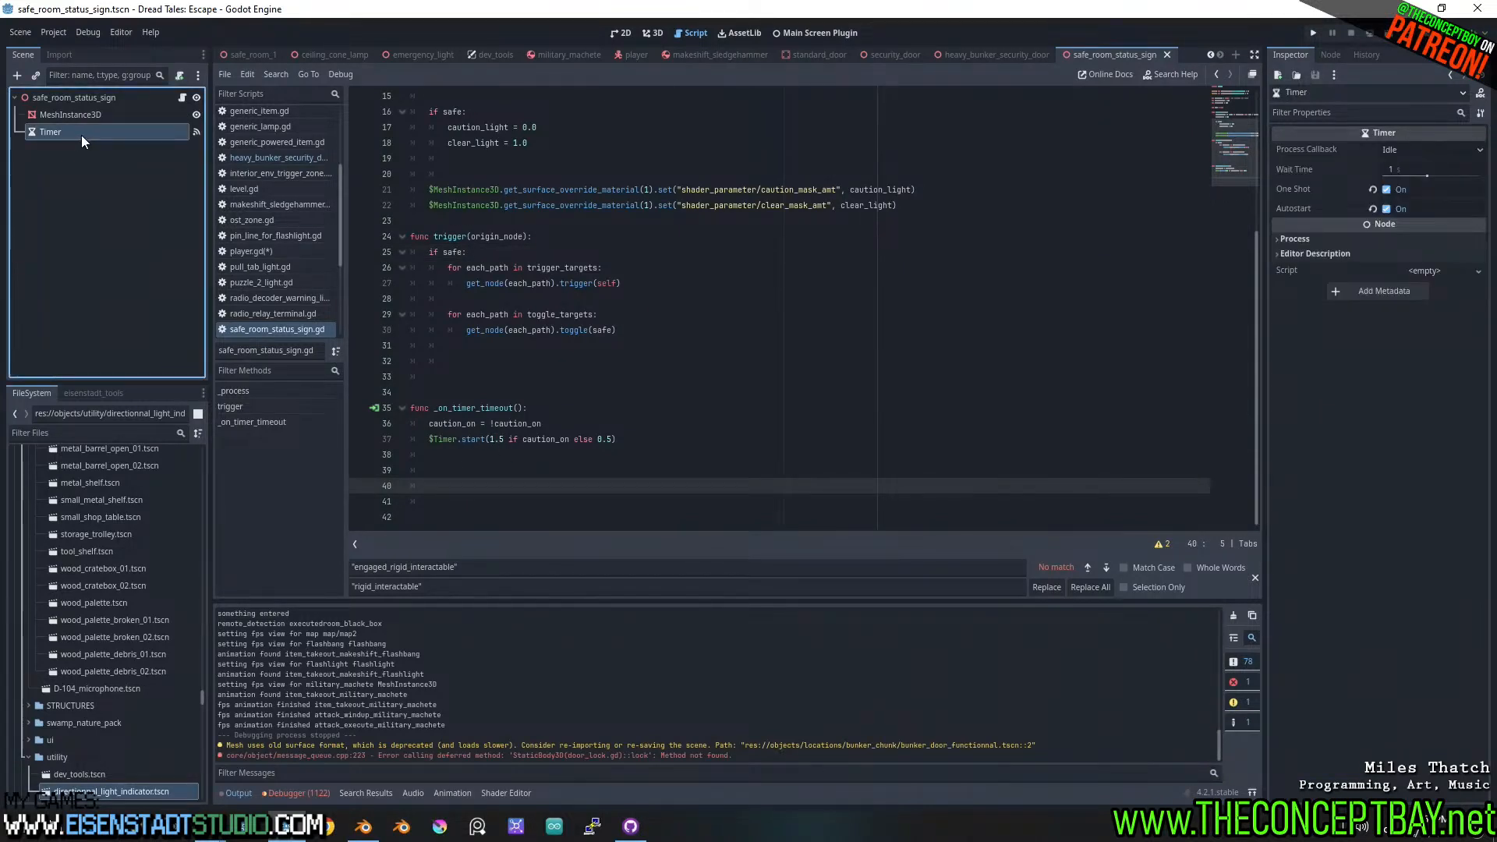
left_click(81, 135)
key("Escape")
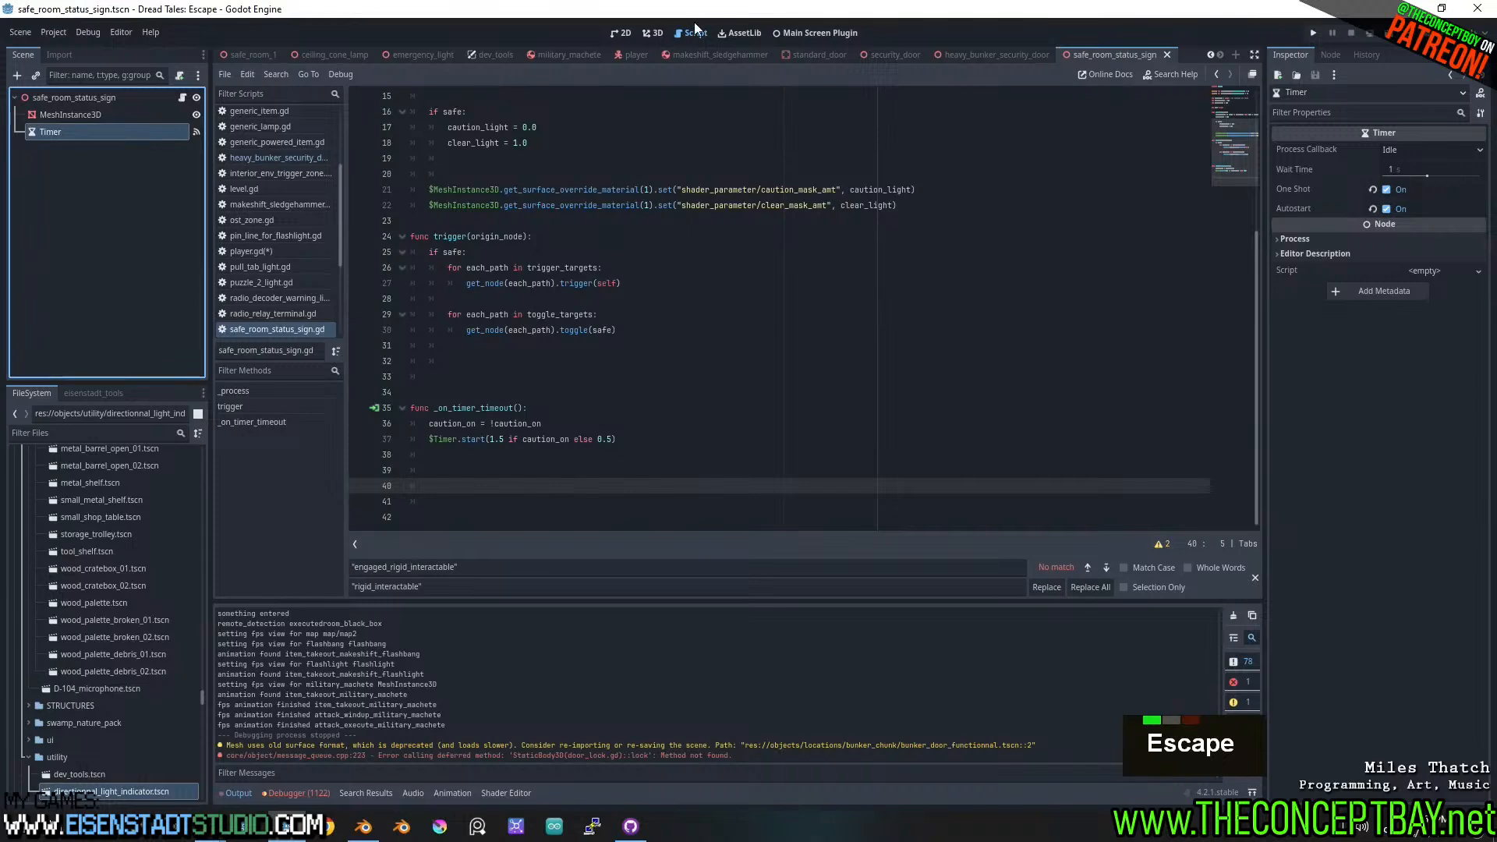
left_click(654, 33)
left_click(693, 32)
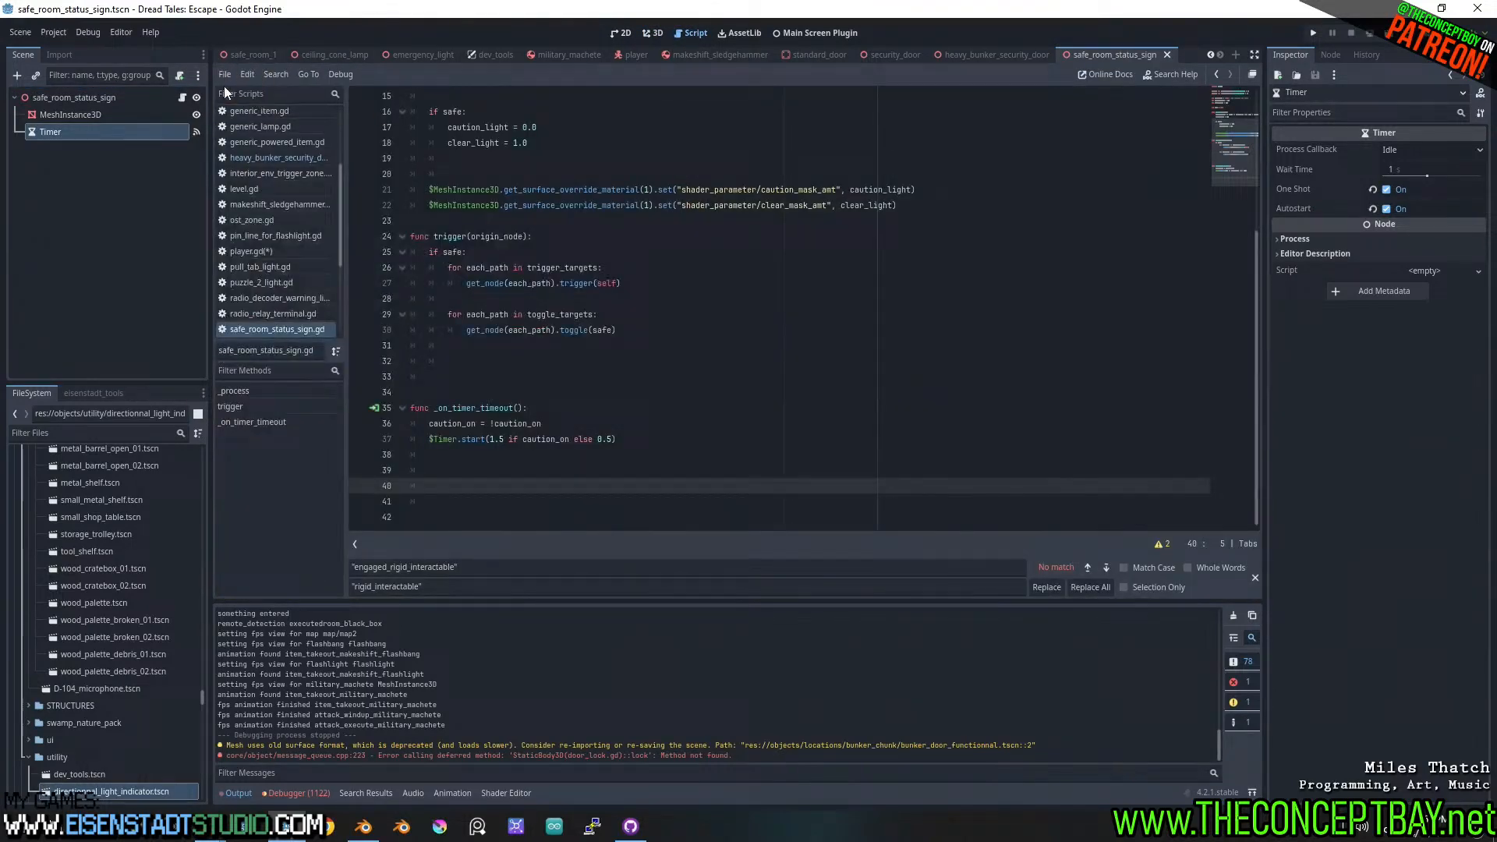
double_click(87, 130)
type("caution_")
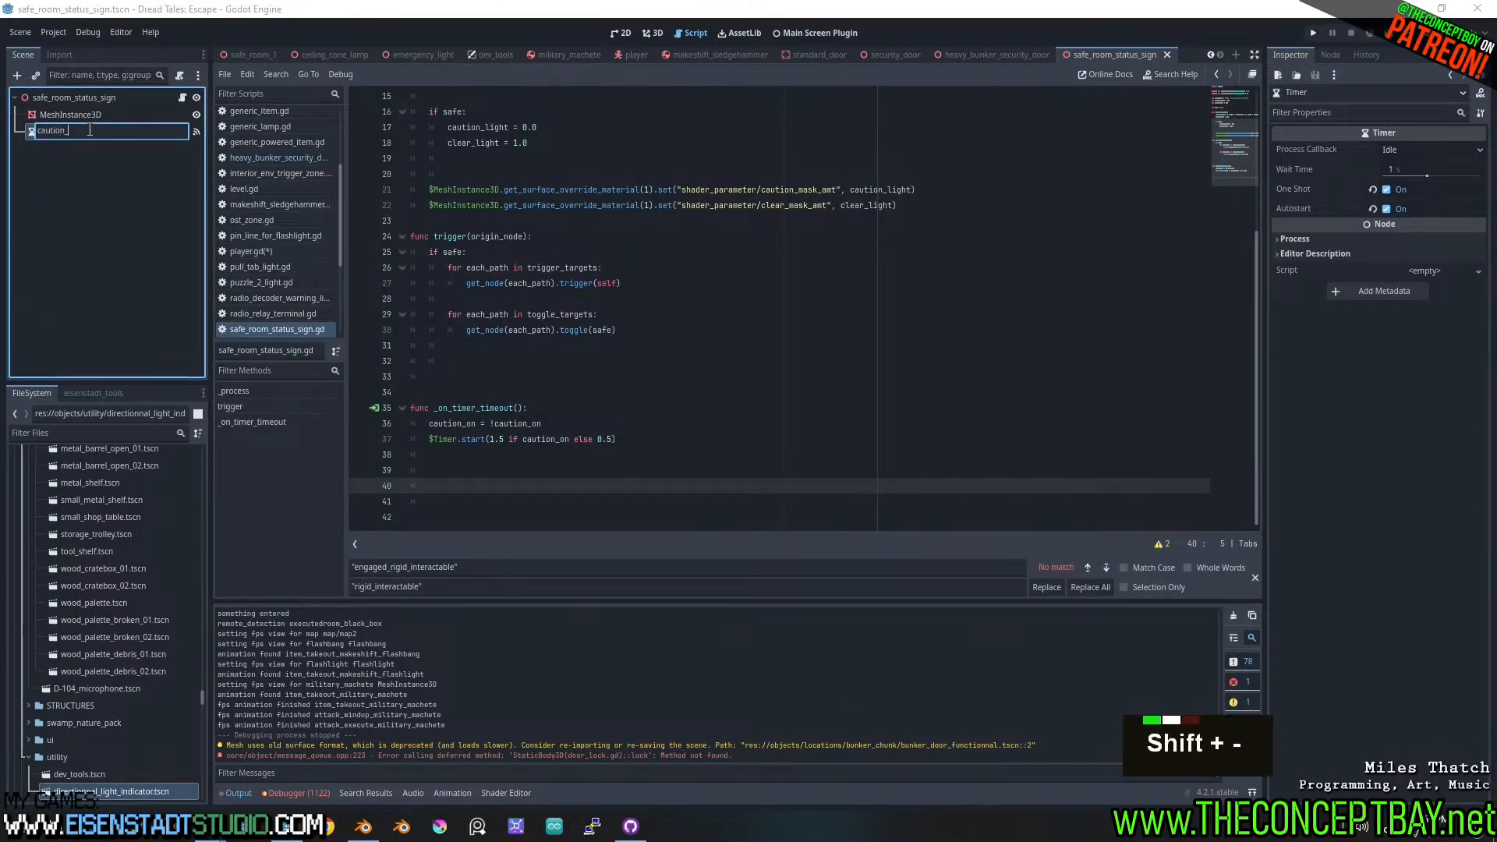
type("flash_timer")
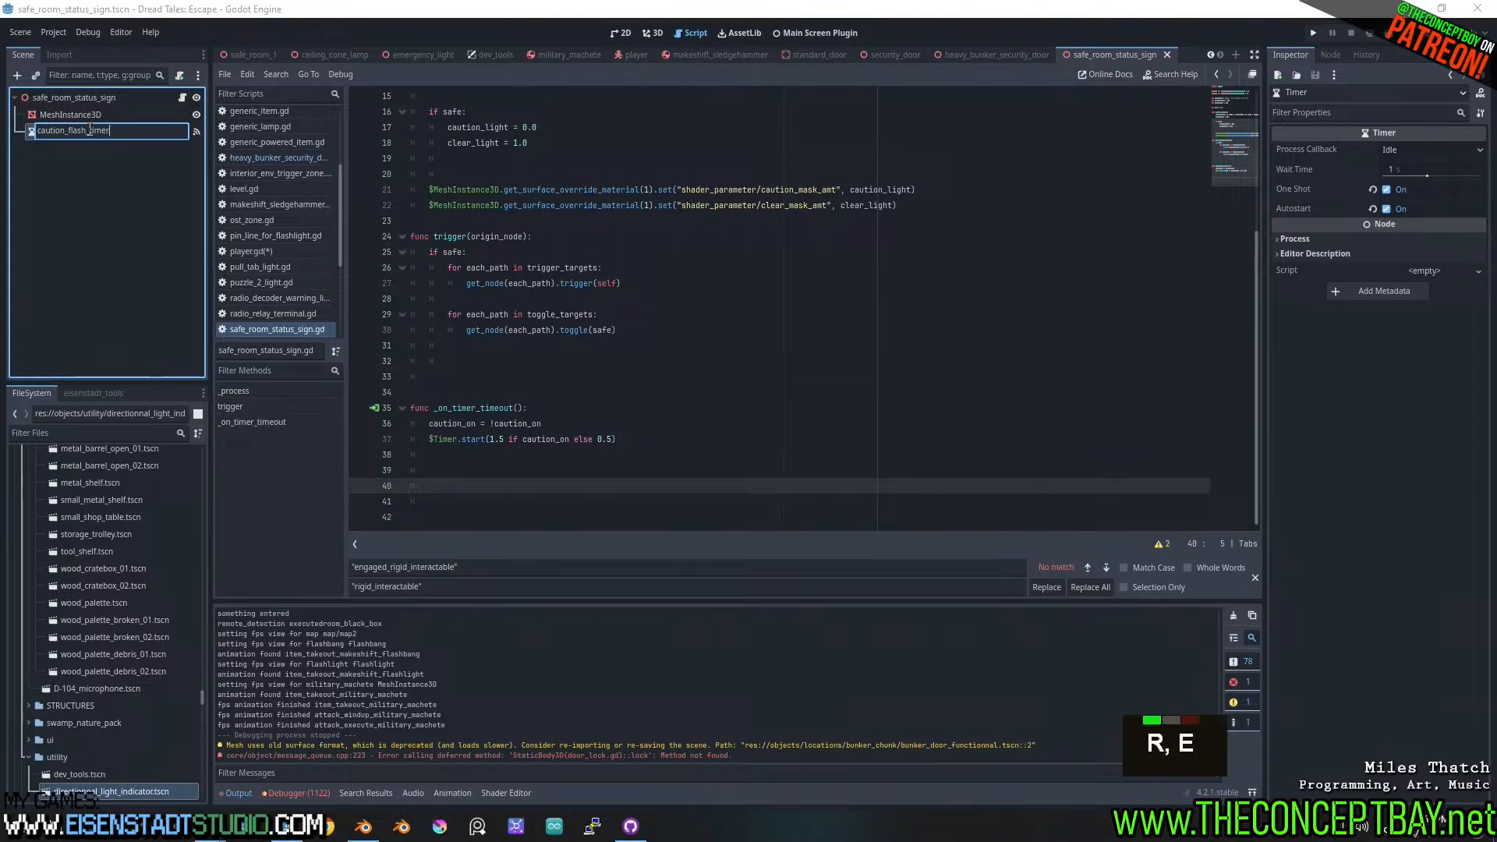
key("ctrl+a")
key("ctrl+c")
key("Return")
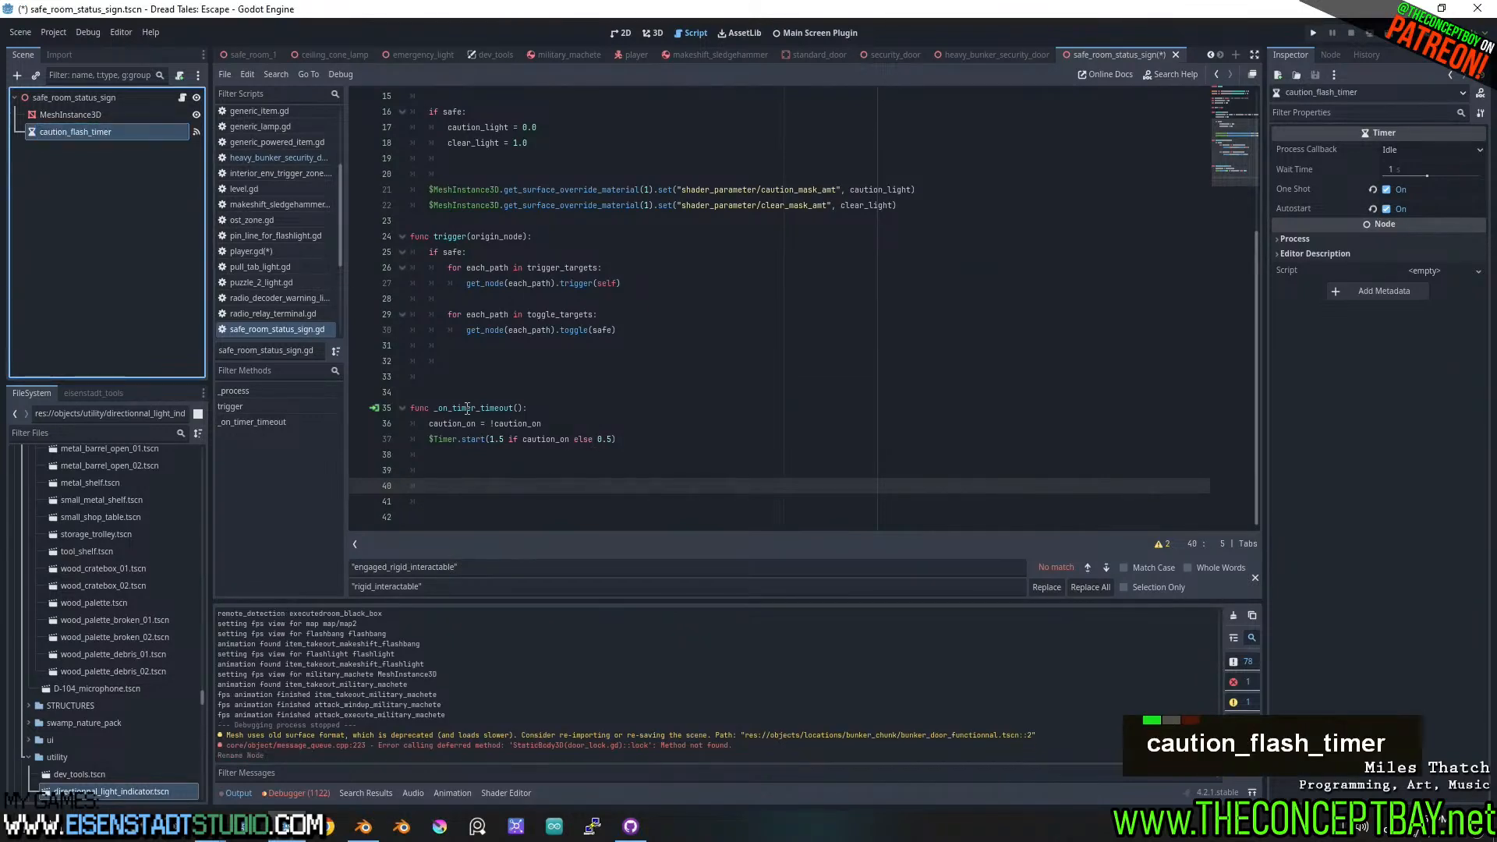
- Rename the timer's timeout function to _on_caution_flash_timer_timeout in the script
left_click(471, 407)
left_click_drag(479, 408, 453, 407)
key("ctrl+v")
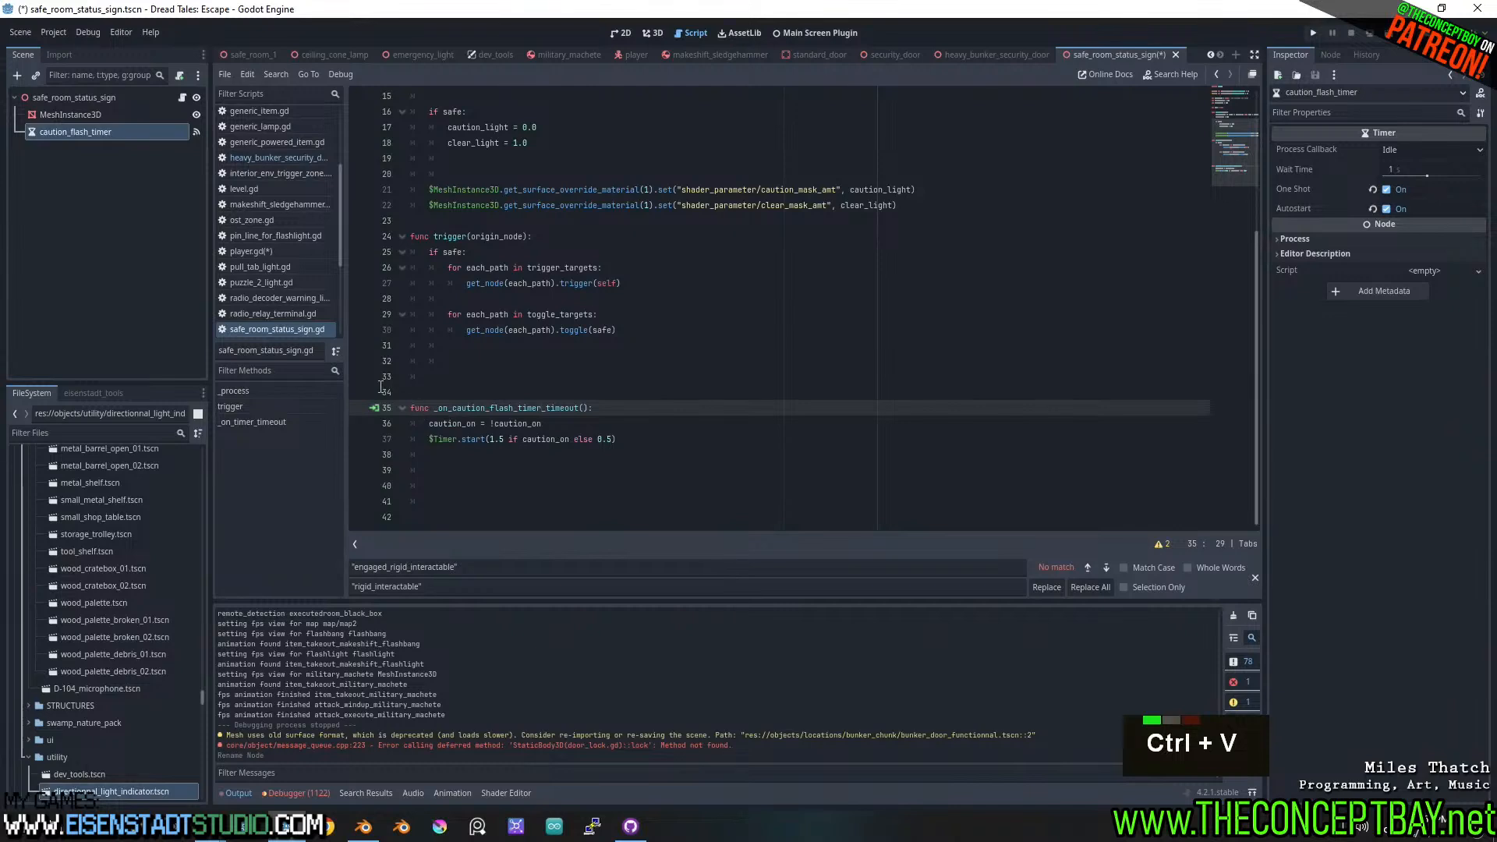
- Change the receiver method of caution_flash_timer's timeout connection to _on_caution_flash_timer_timeout
left_click(159, 153)
left_click(196, 132)
right_click(1333, 151)
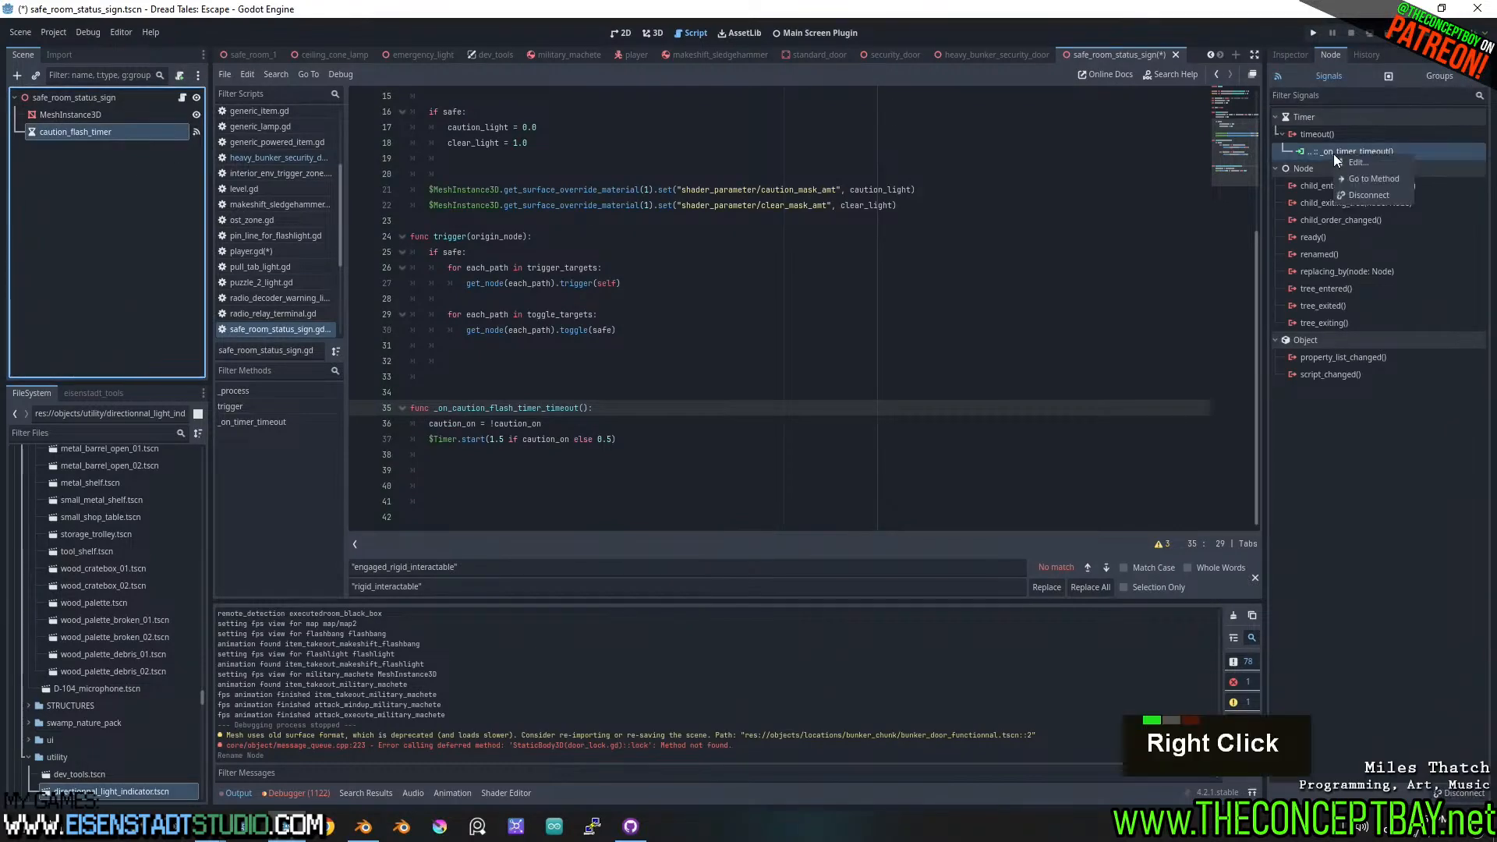
left_click(1399, 163)
left_click(657, 512)
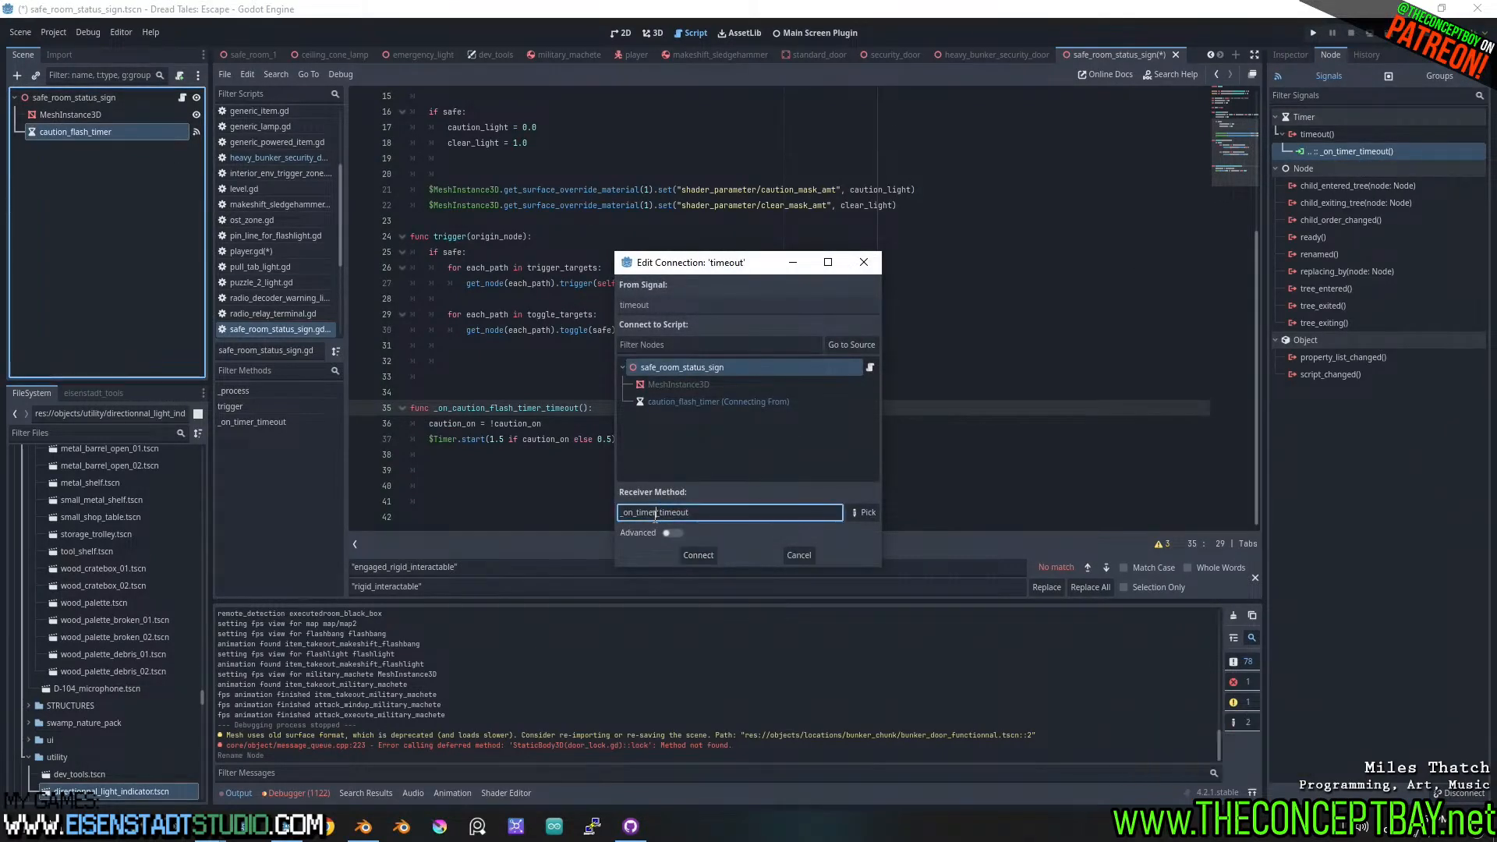
left_click(636, 513, "shift")
key("ctrl+v")
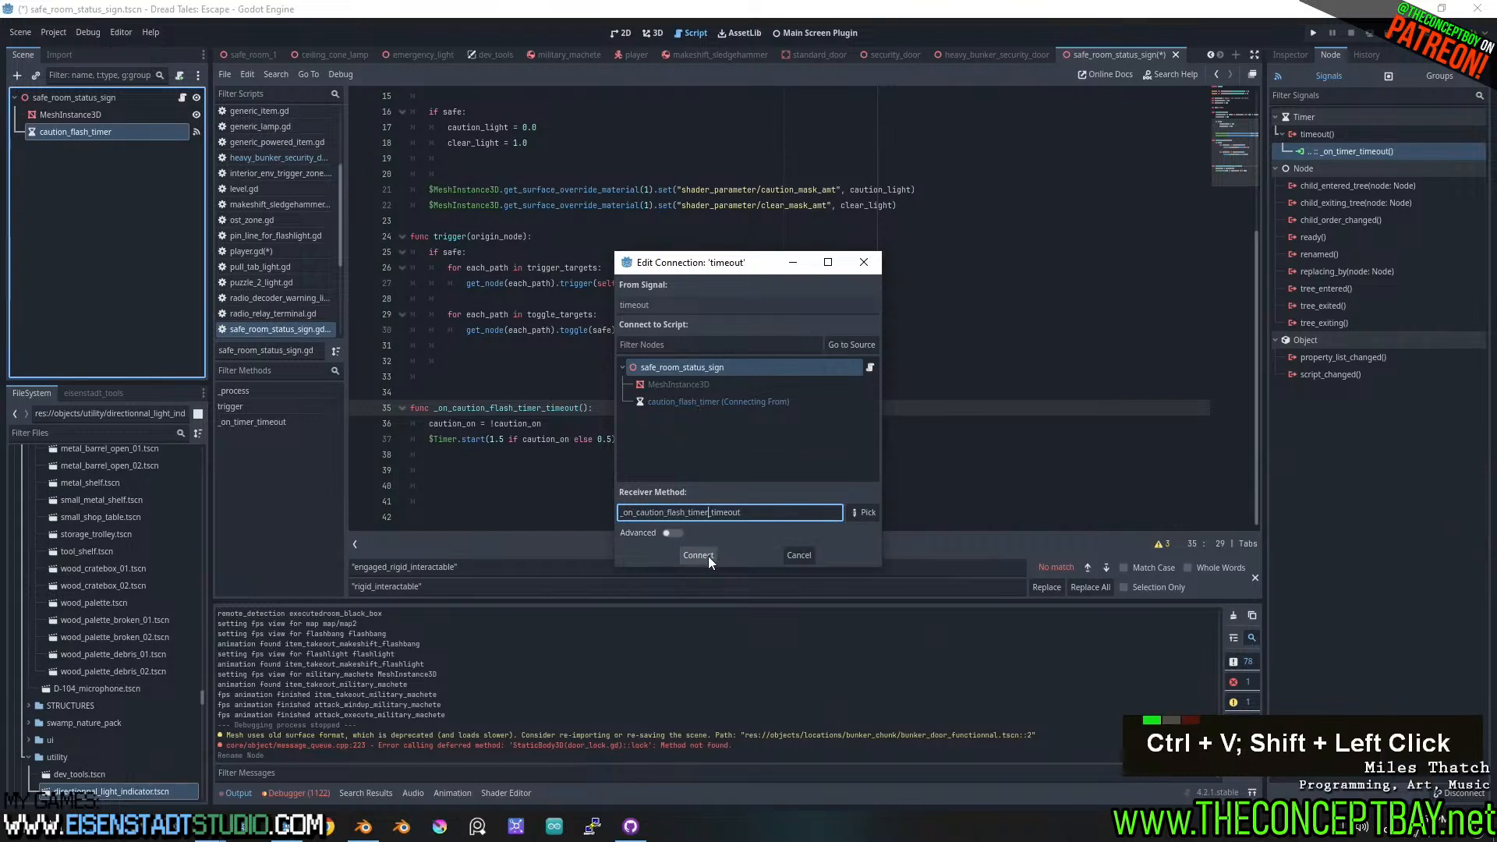
left_click(698, 555)
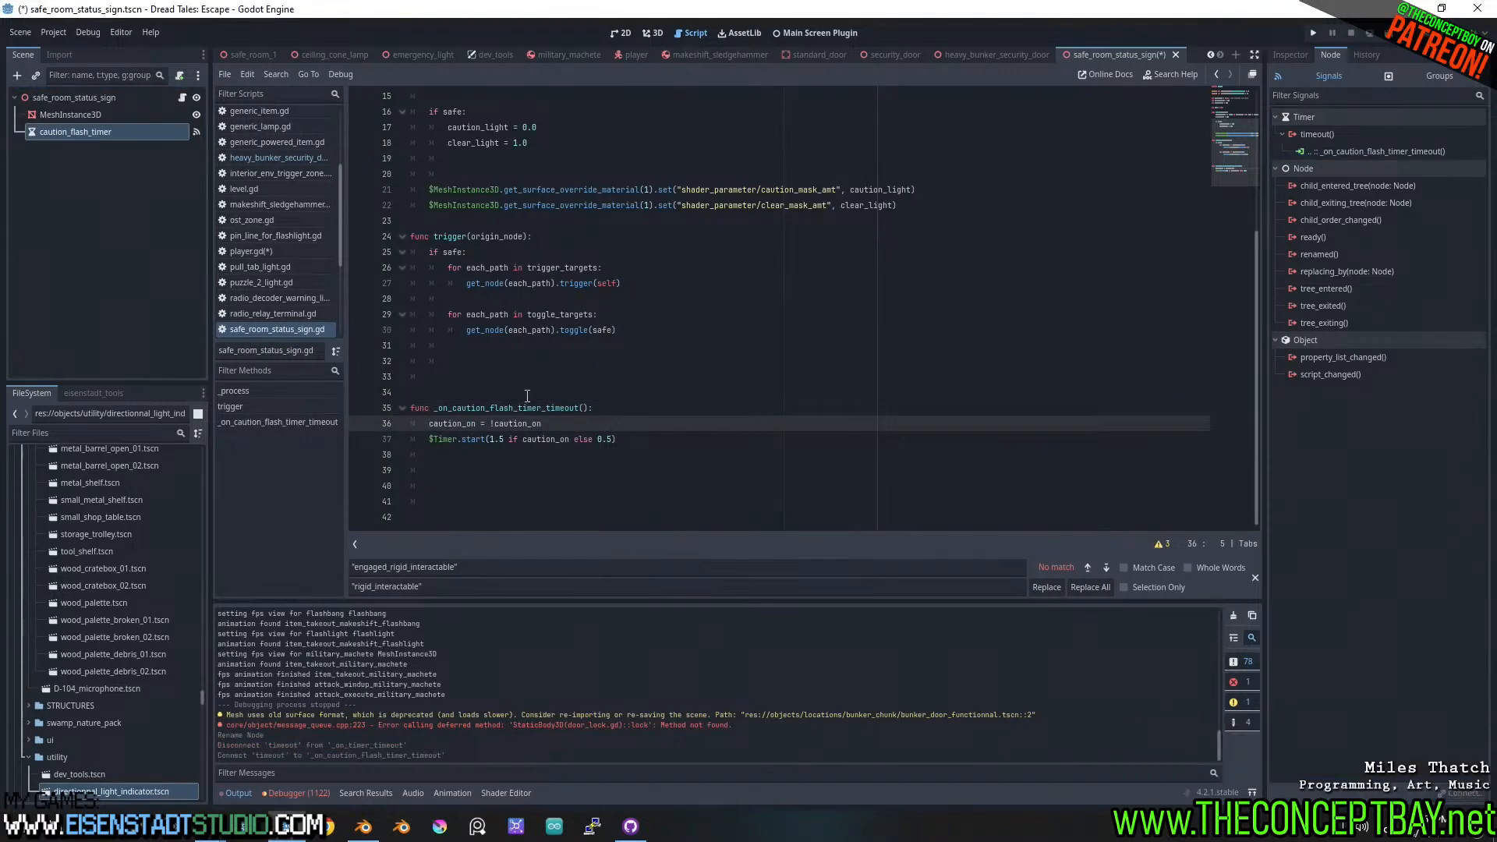
- Add a Timer node as a child of safe_room_status_sign
right_click(116, 105)
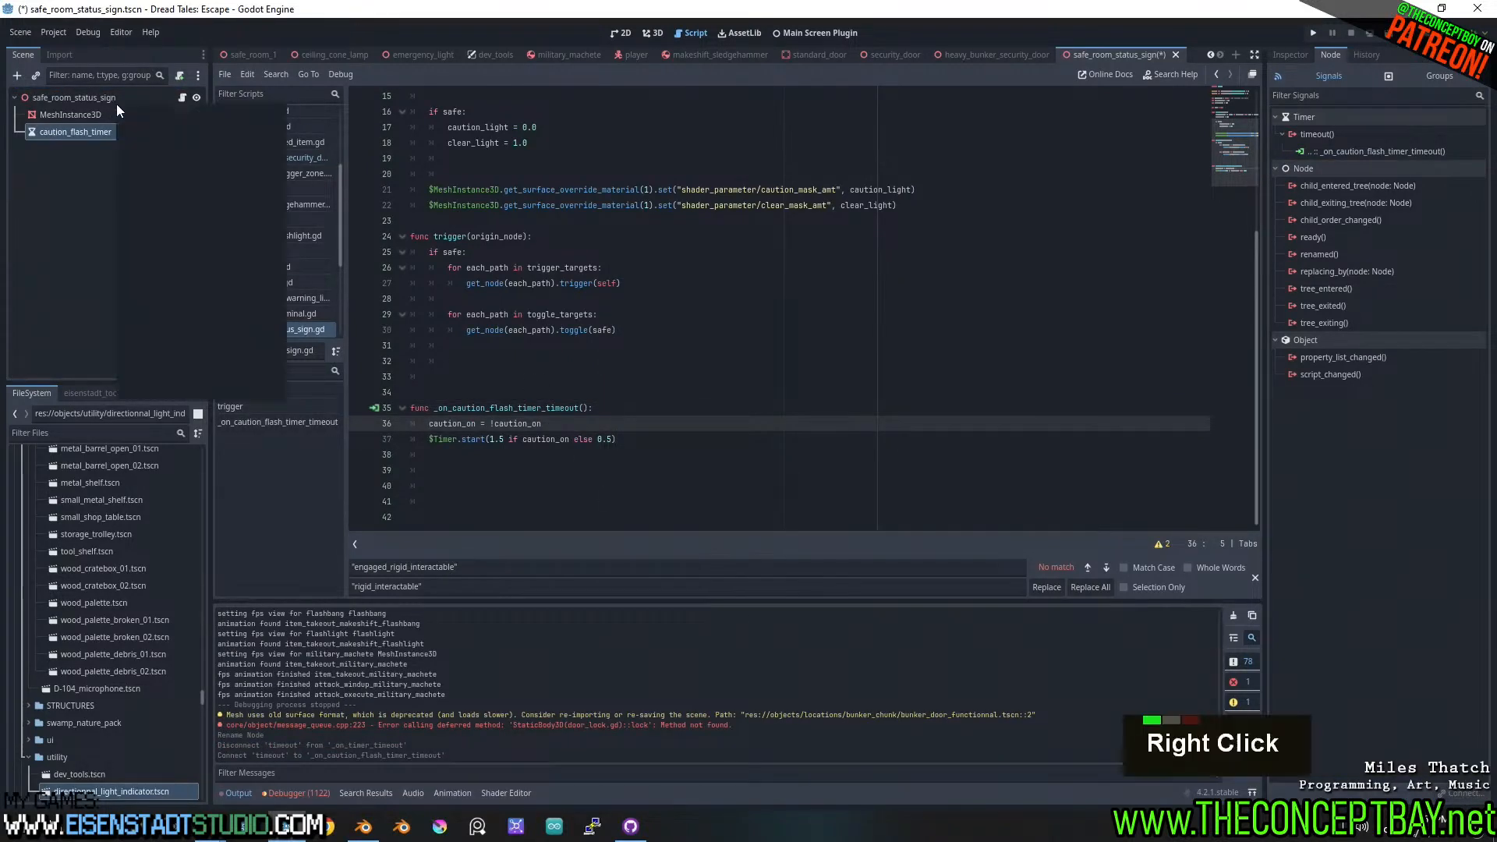
left_click(175, 133)
type("timer")
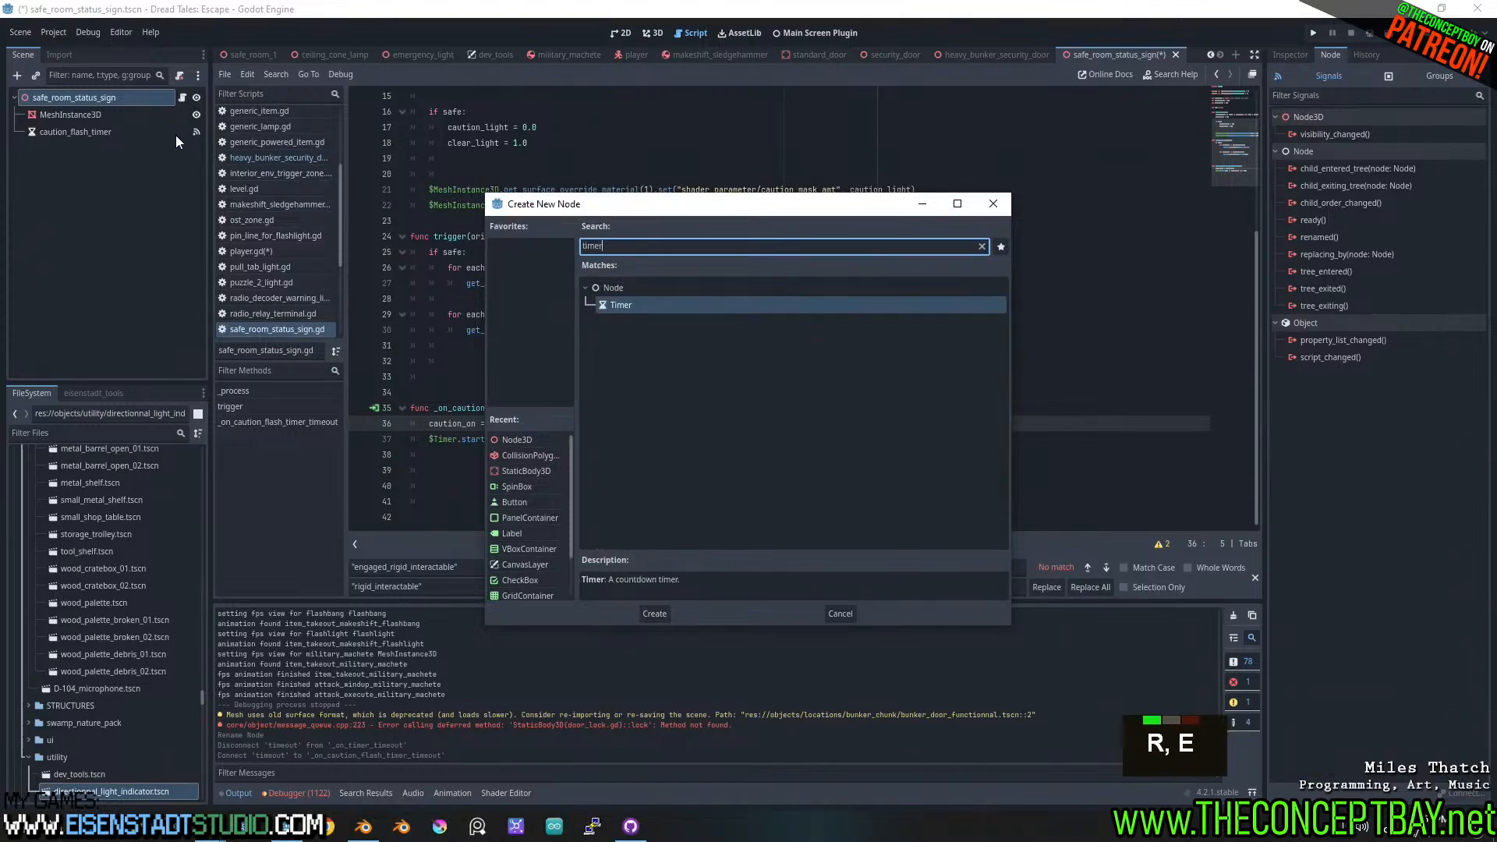
key("Return")
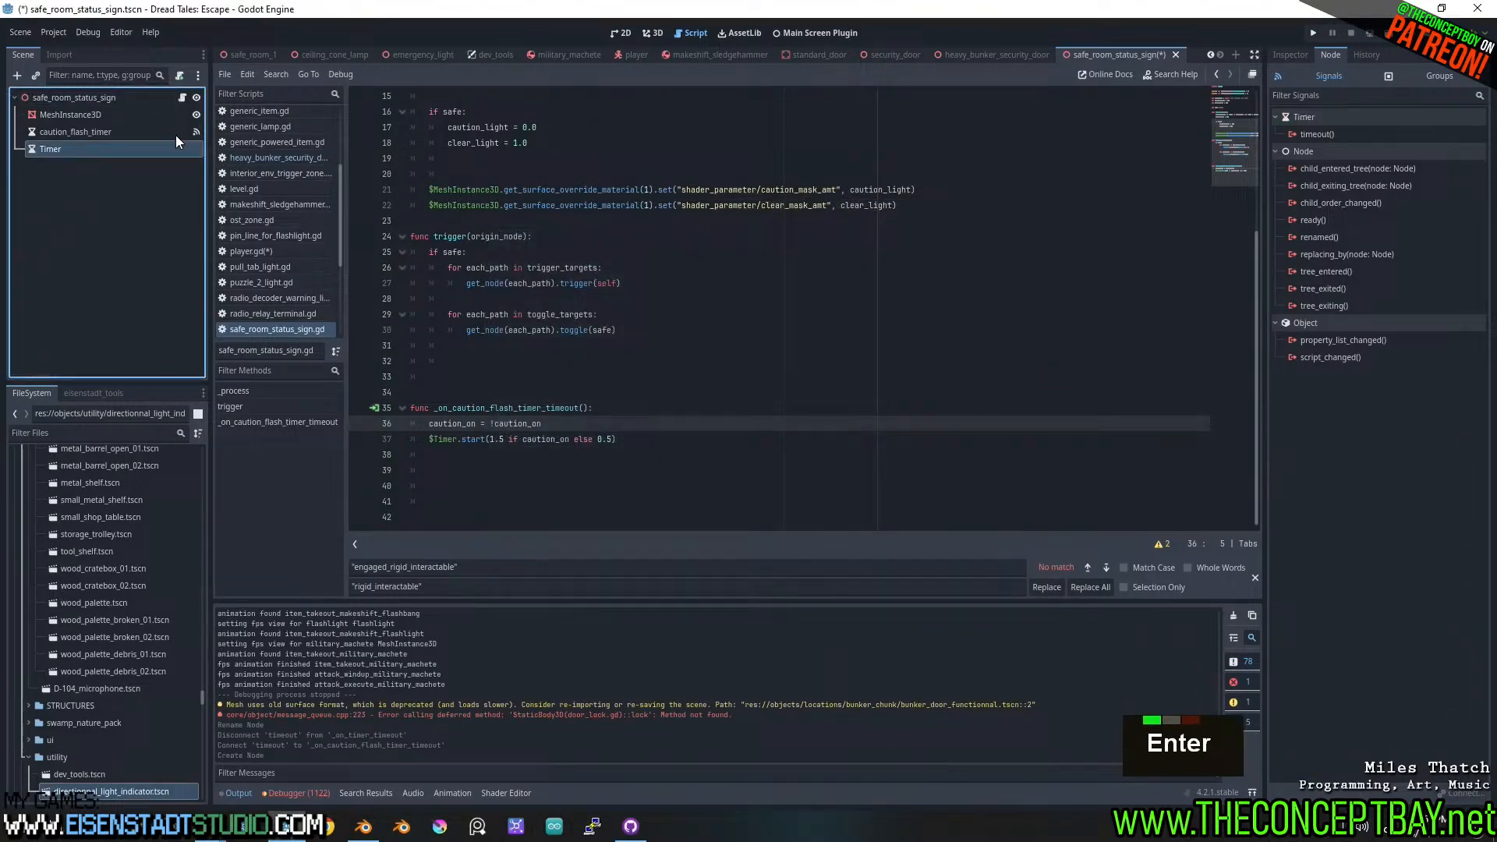
- Rename the new Timer node to open_delay_timer and connect its timeout signal to _on_open_delay_timer_timeout in the sign's script
double_click(122, 148)
key("ctrl+a")
type("open_")
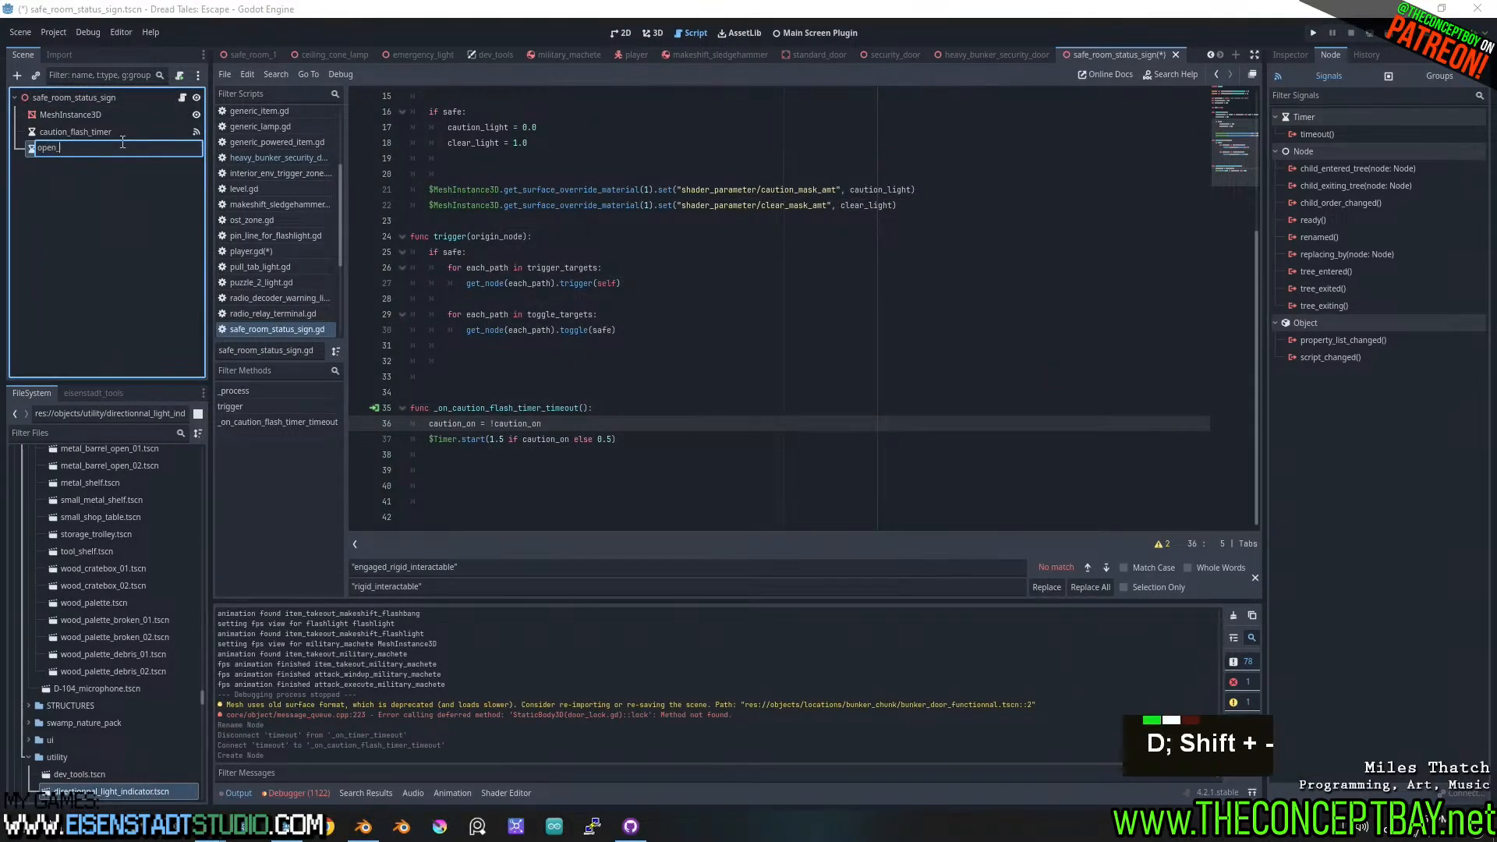
type("delay_timer")
key("Return")
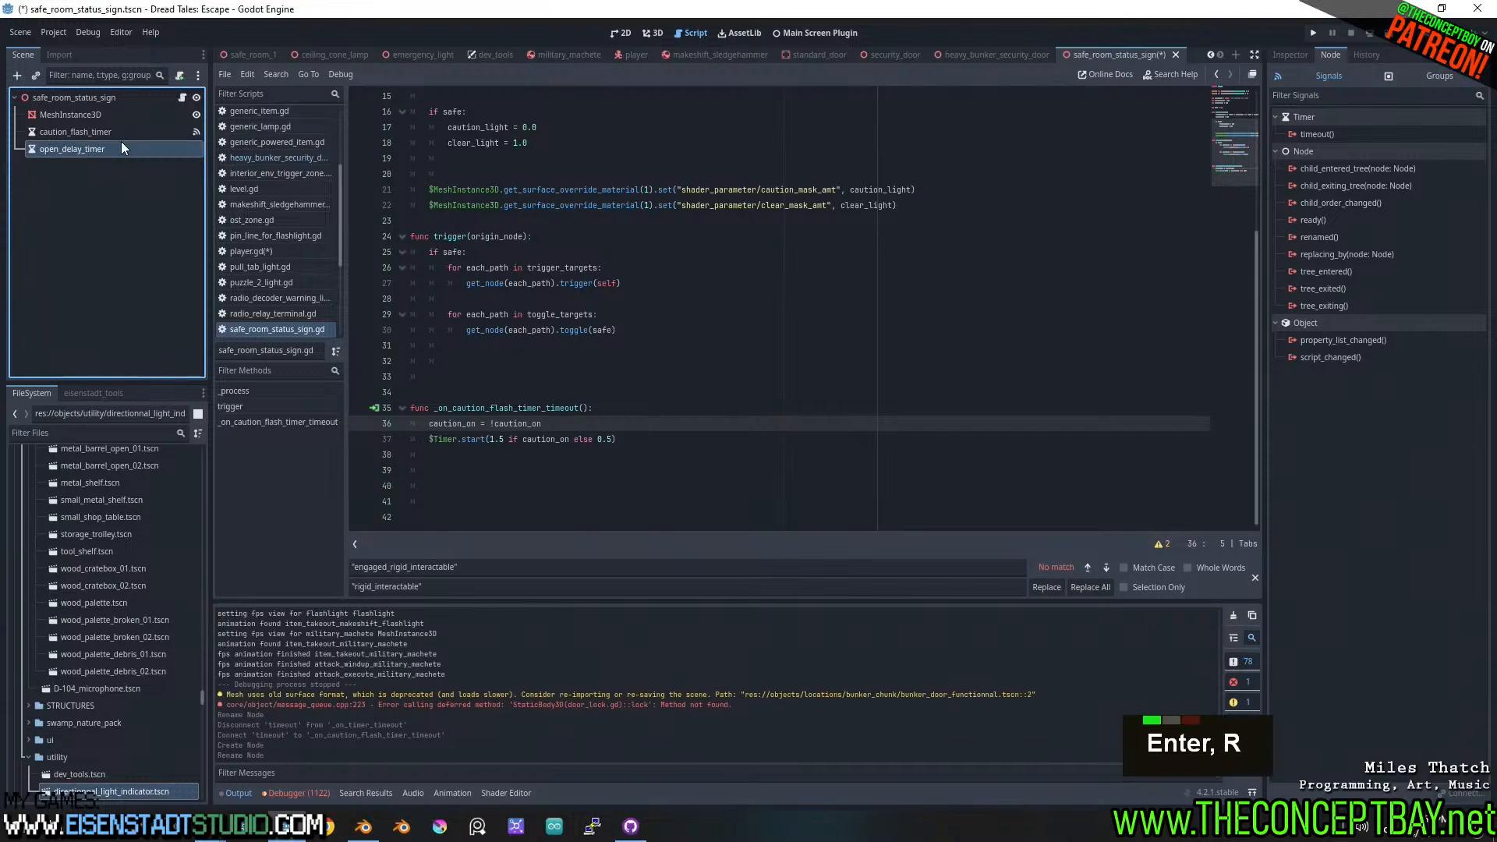
double_click(1321, 134)
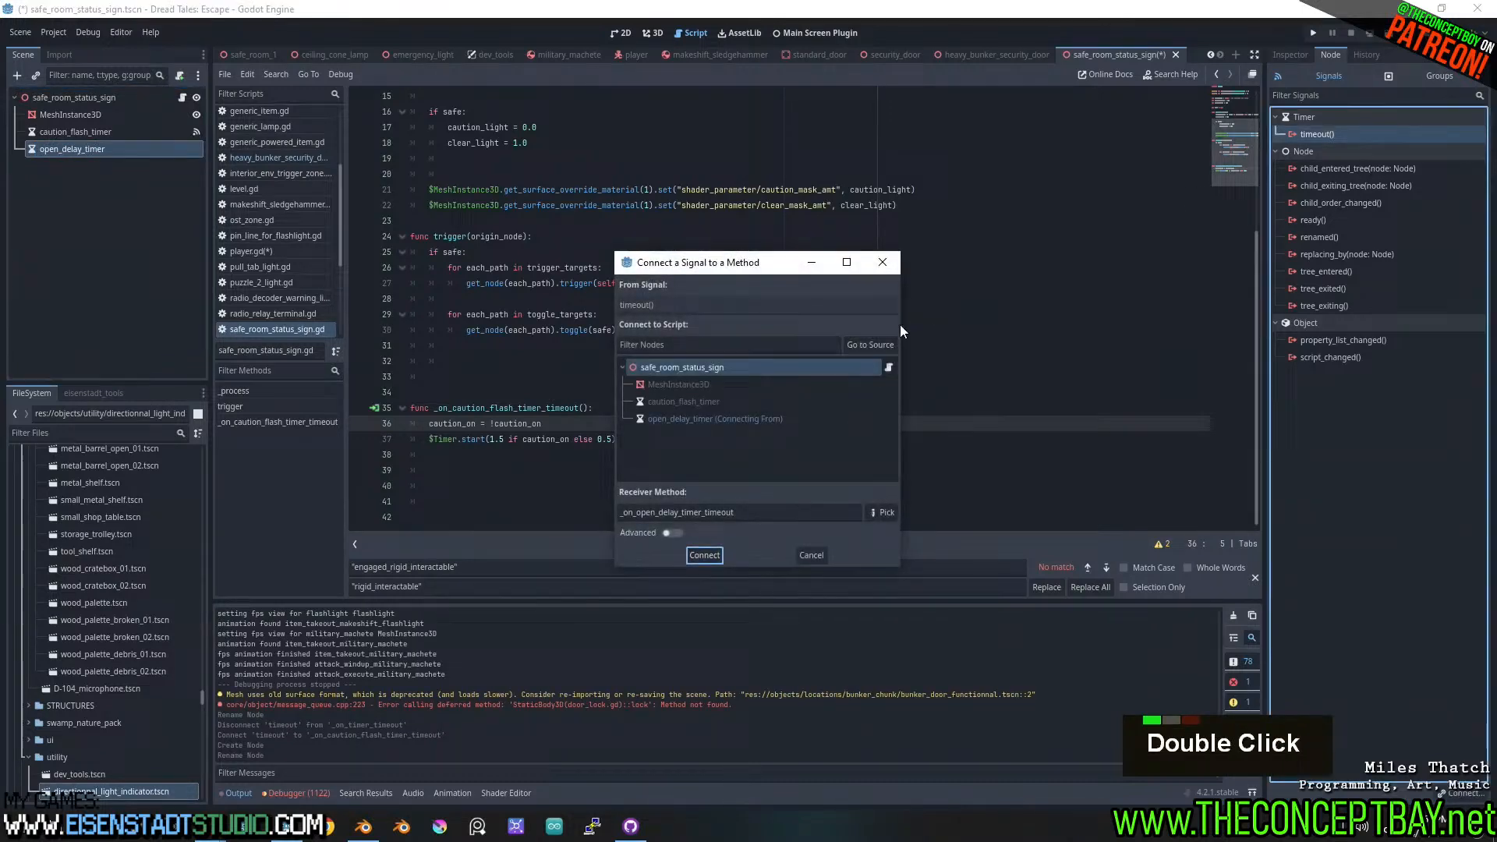
left_click(704, 557)
- Copy the trigger_targets and toggle_targets loops from the trigger function into the body of _on_open_delay_timer_timeout
scroll(632, 366, "up", 2)
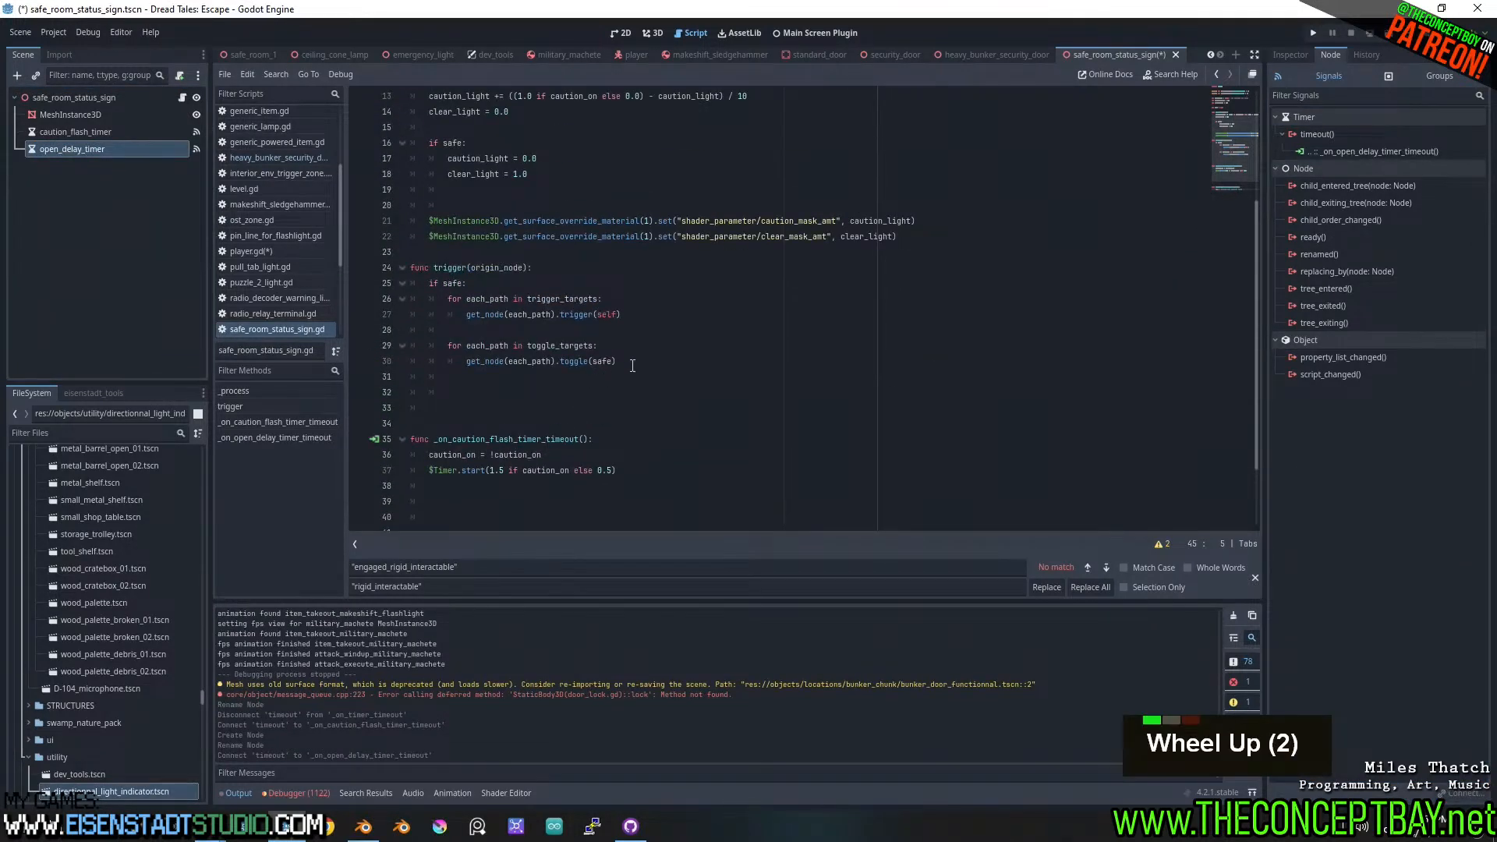
left_click_drag(633, 366, 407, 294)
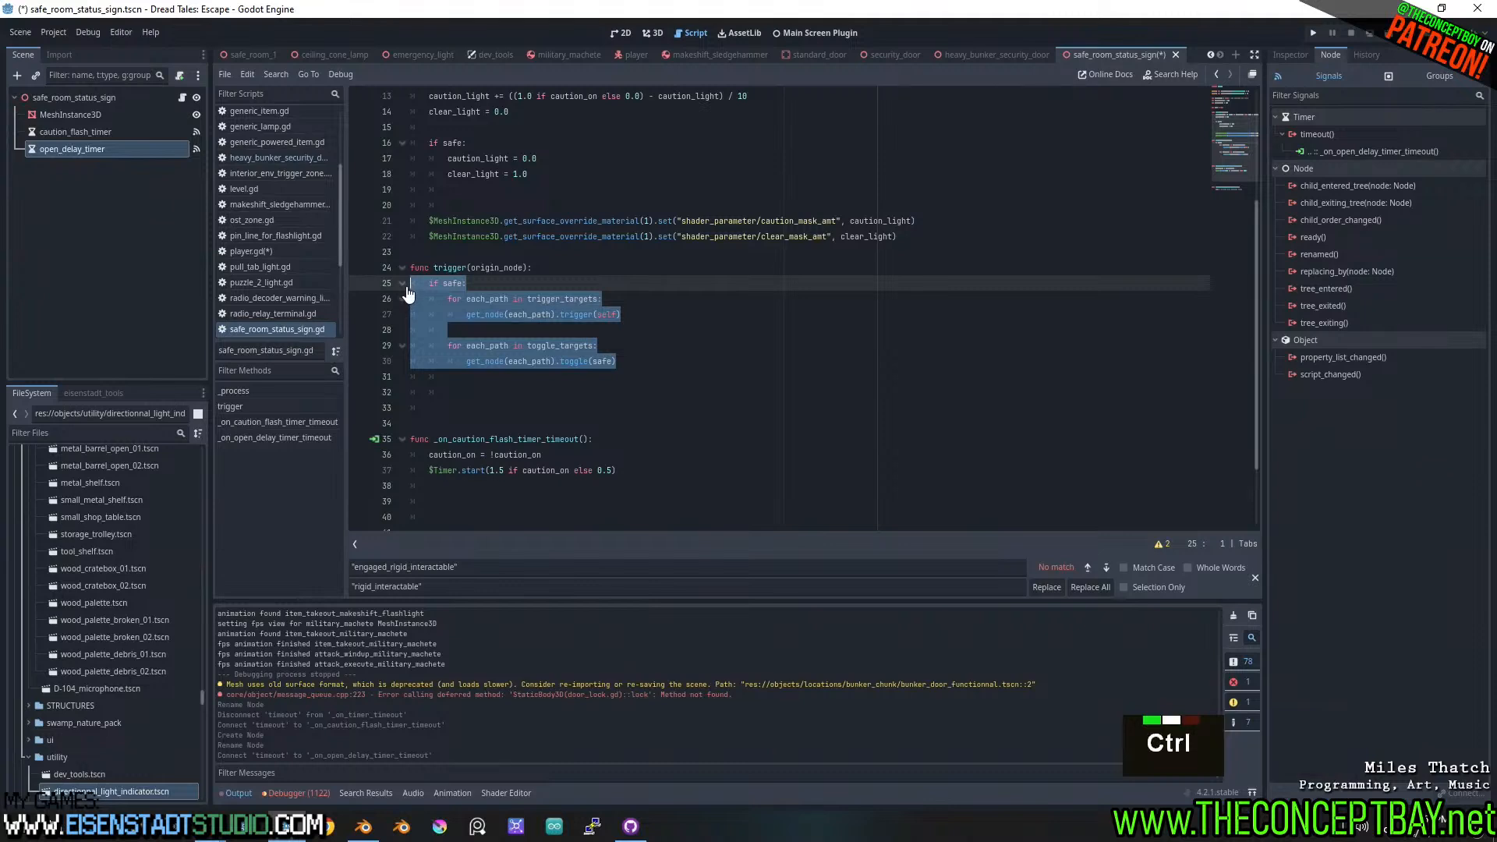
key("ctrl")
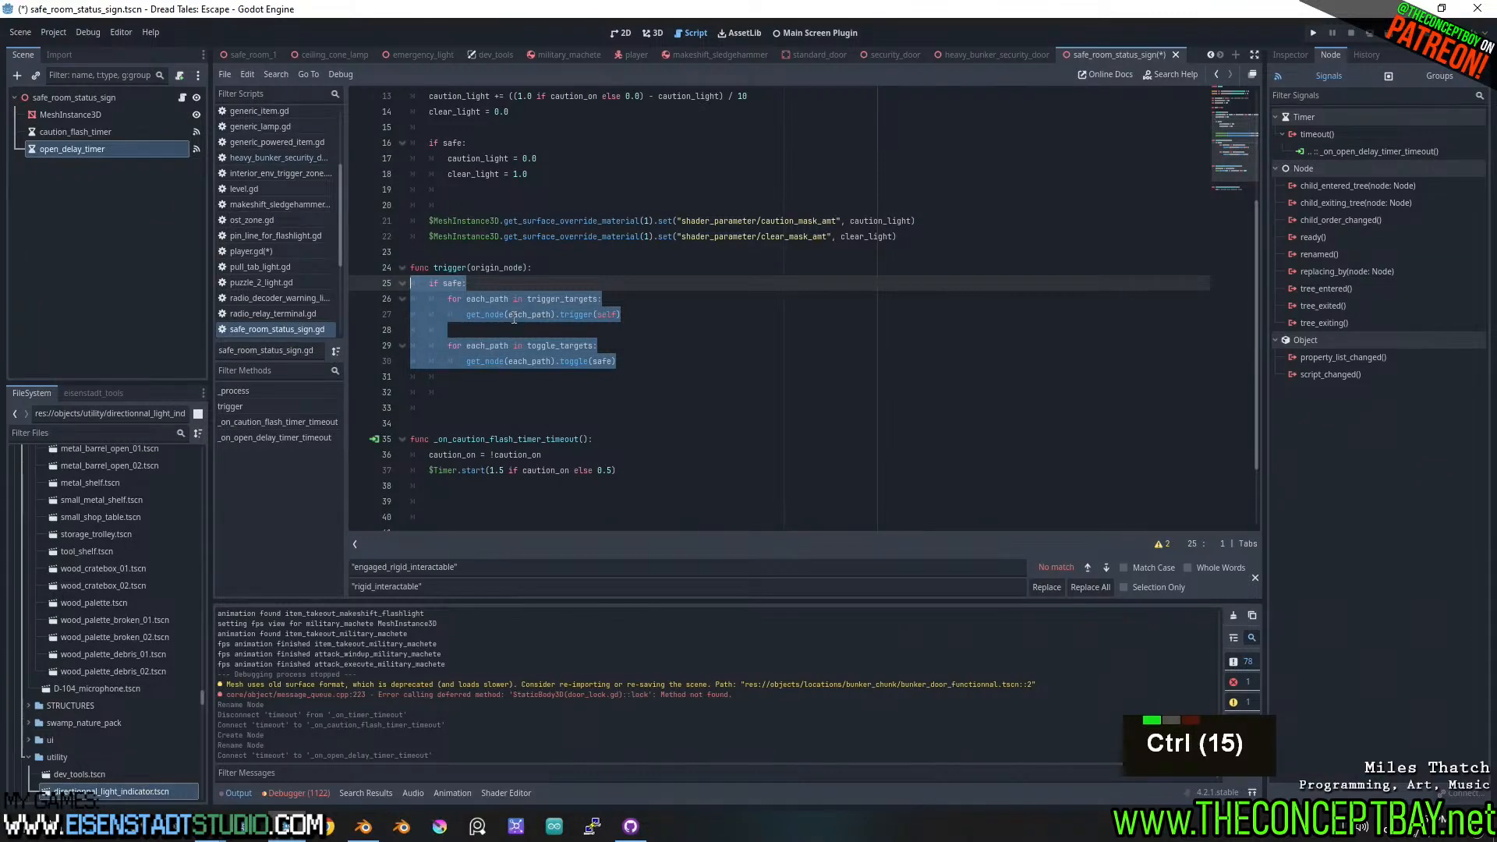
left_click(514, 315)
left_click_drag(630, 363, 411, 298)
key("ctrl+c")
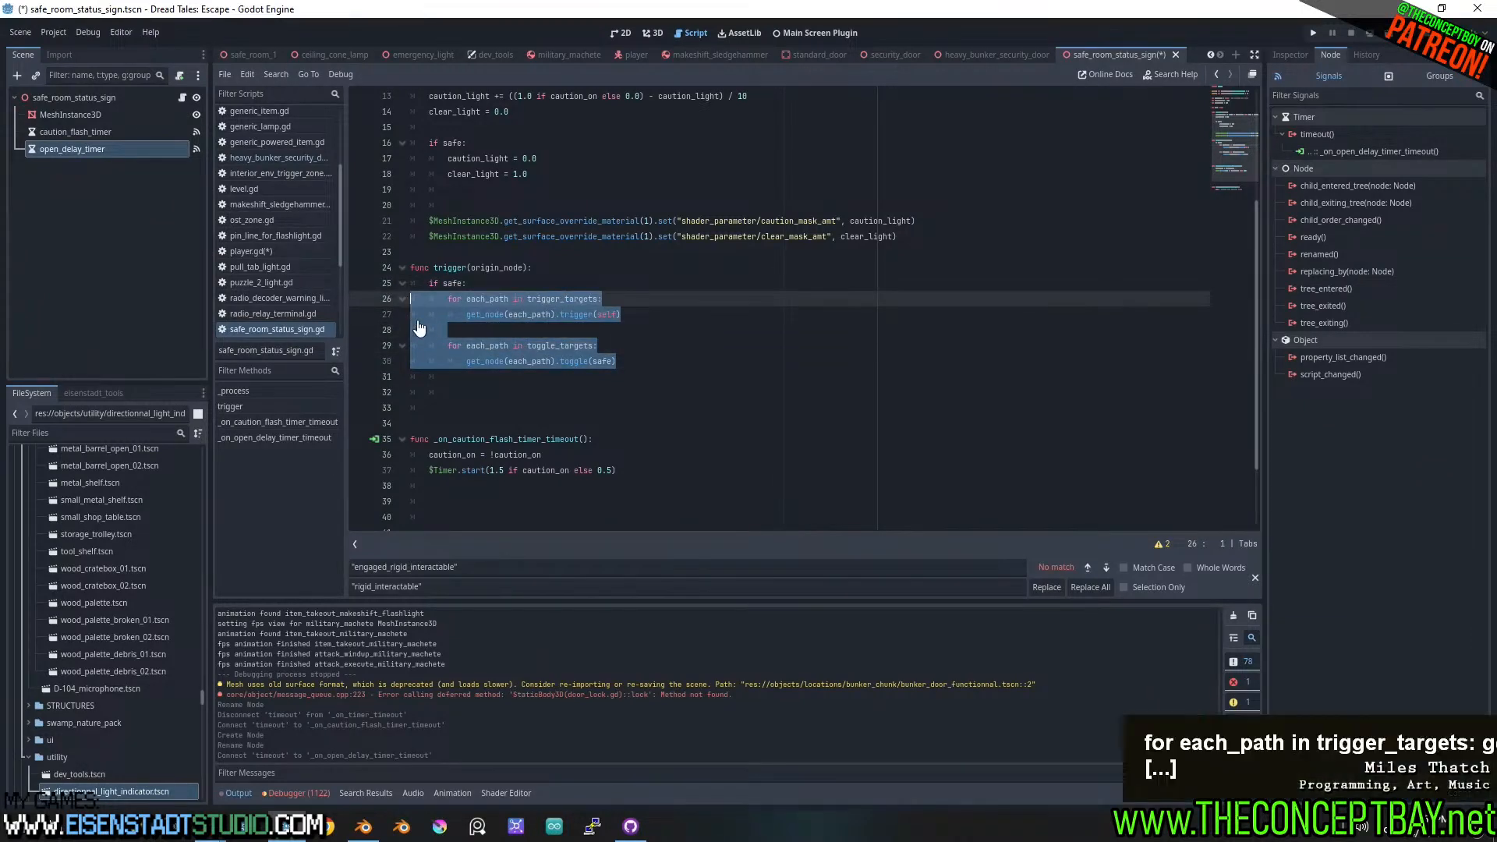
scroll(523, 404, "down", 5)
left_click_drag(595, 505, 428, 502)
key("ctrl+v")
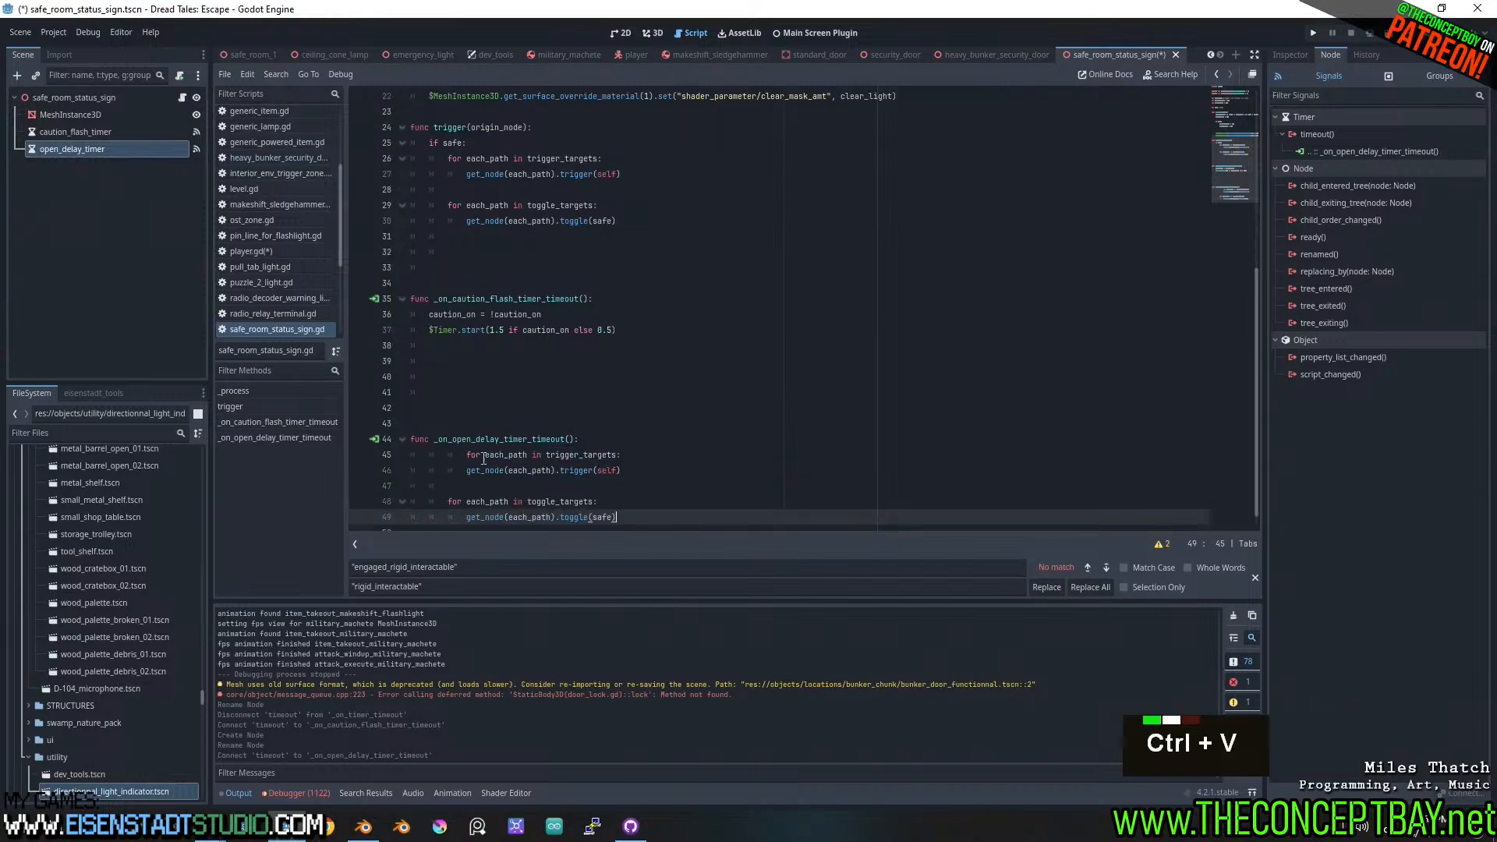
- Correct the indentation of the pasted loops so they sit one level inside _on_open_delay_timer_timeout
left_click(466, 456)
key("shift+Tab")
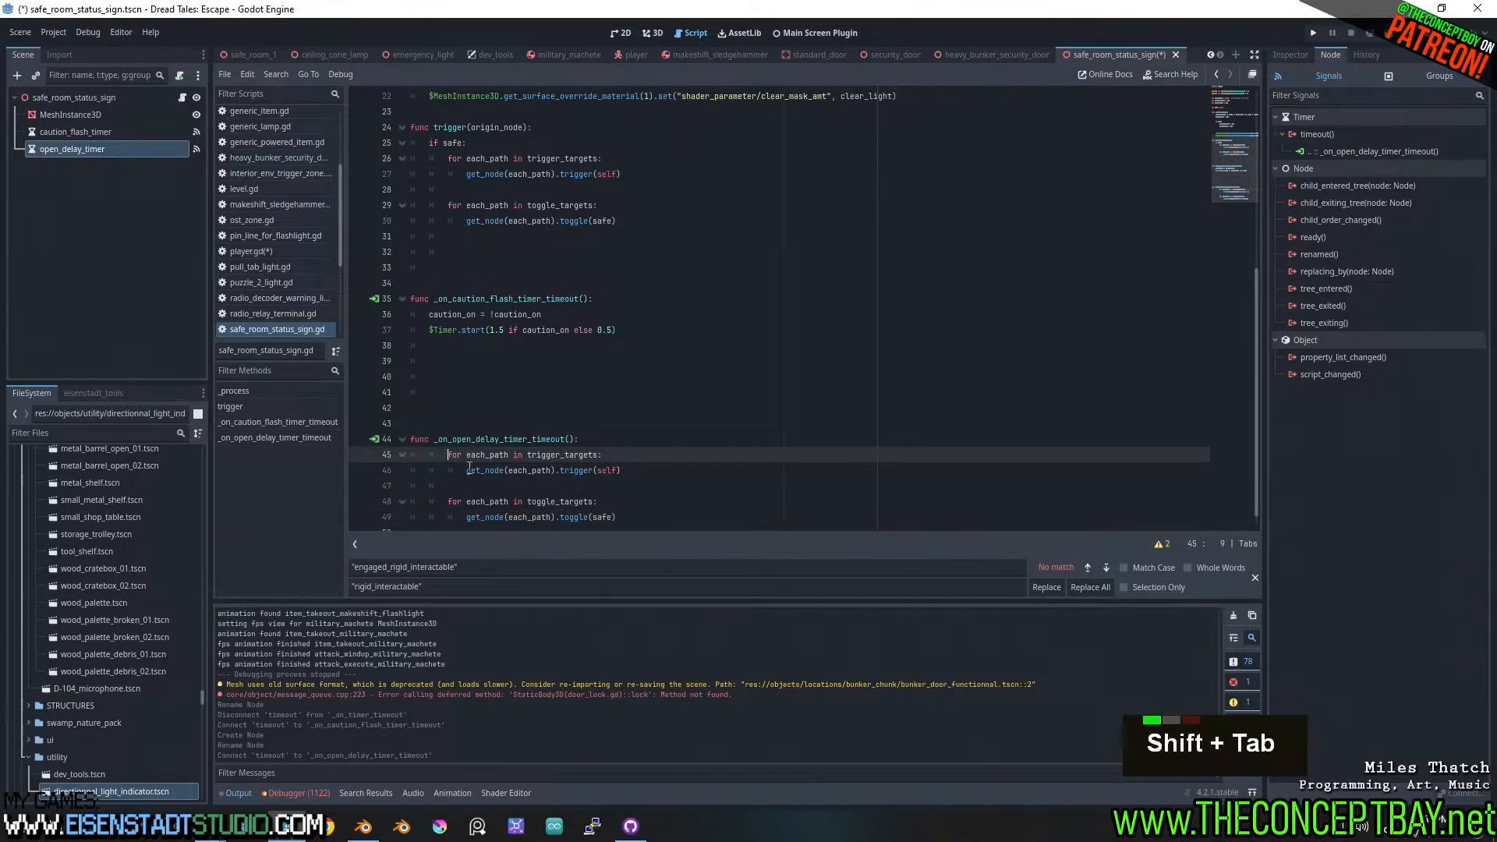
left_click_drag(466, 456, 633, 510)
key("shift+Tab")
- Replace both loops under the trigger function's safe check with $open_delay_timer.start(1.5), and run the game
scroll(633, 510, "up", 4)
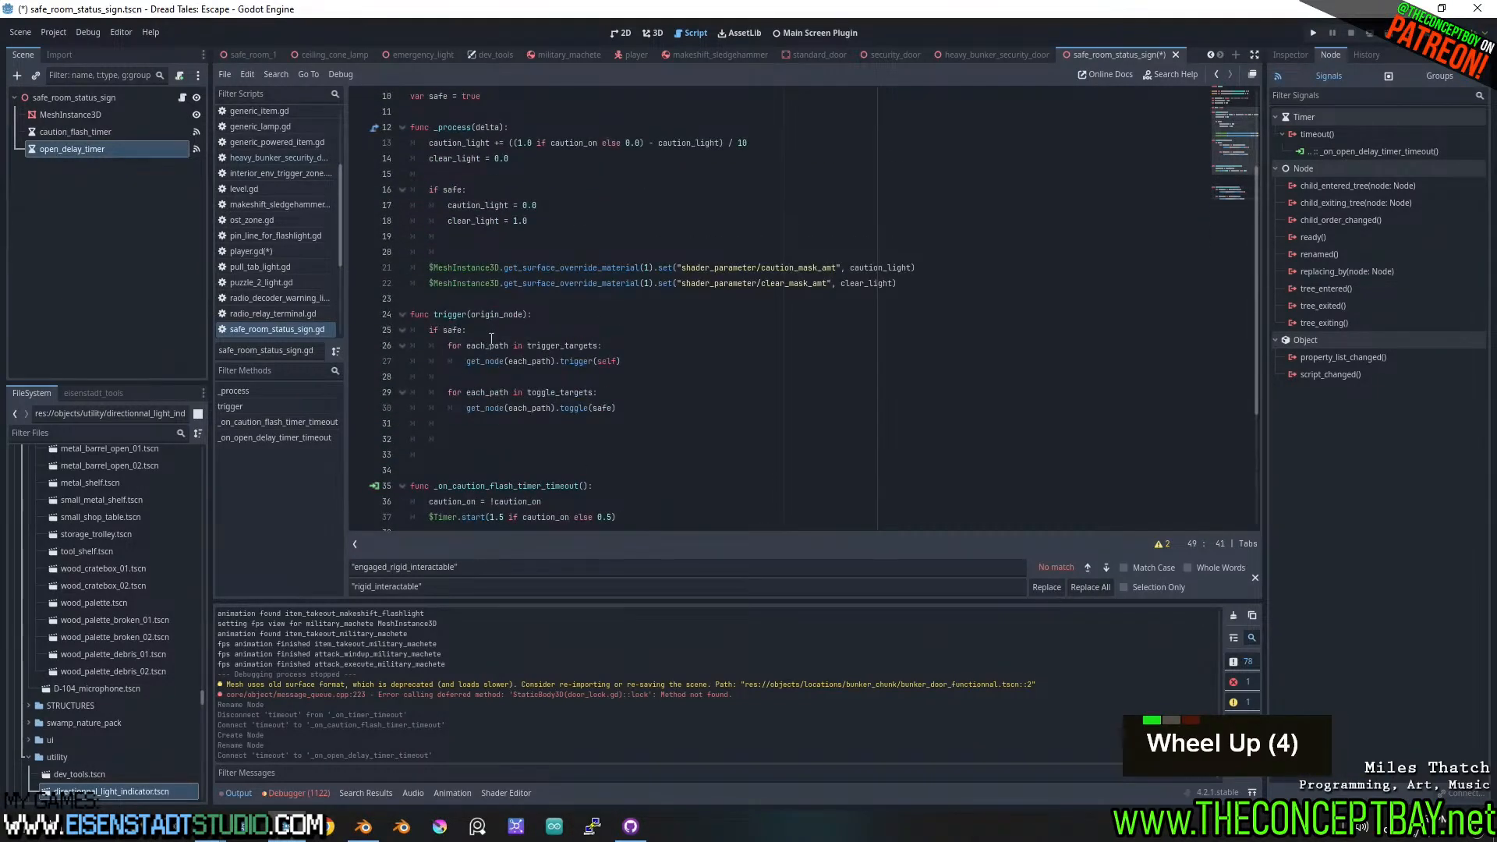
left_click_drag(650, 412, 447, 349)
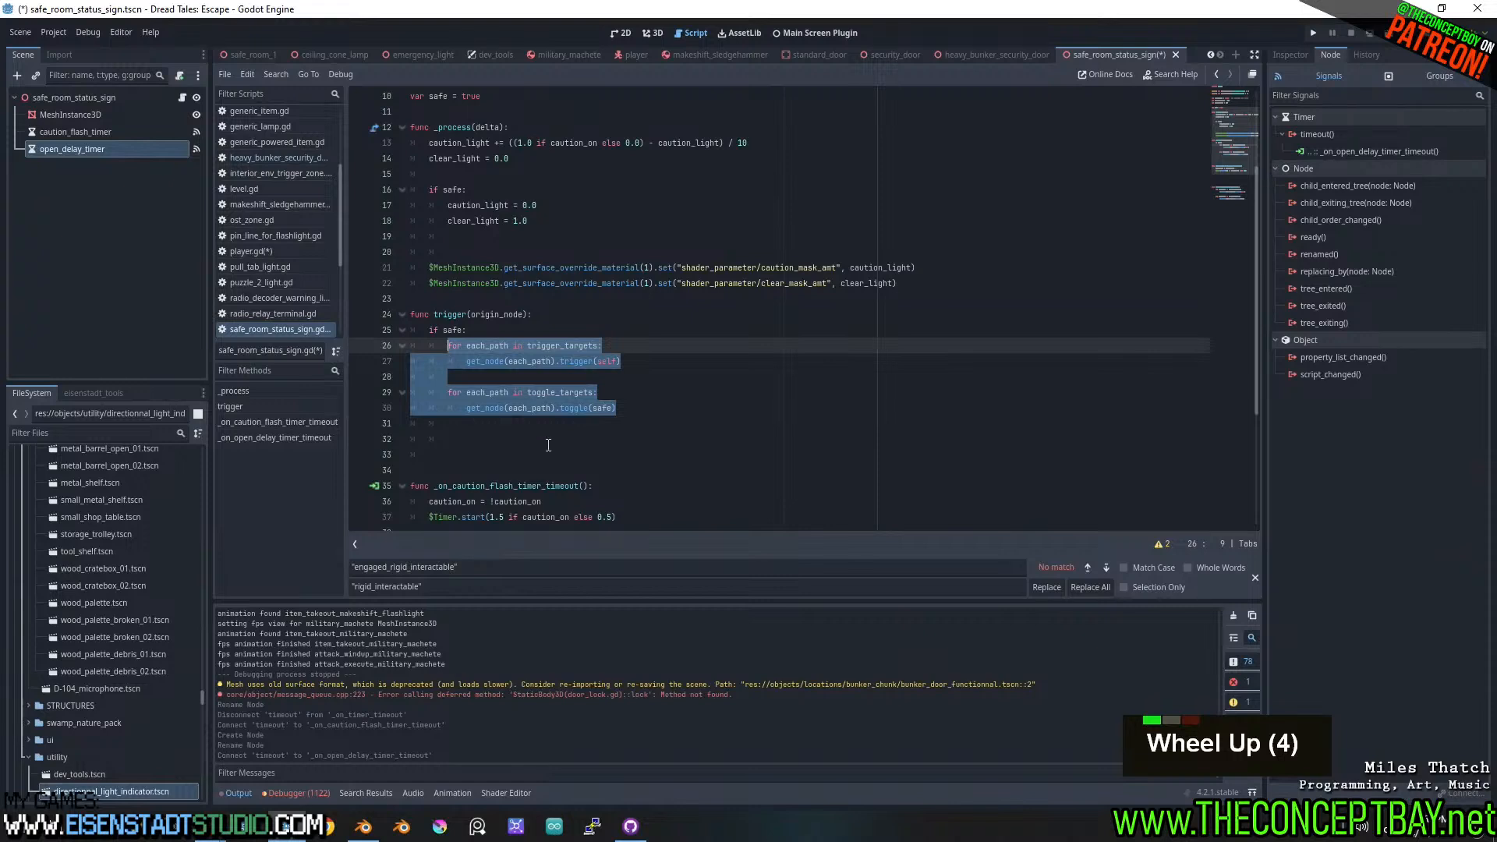
type("$")
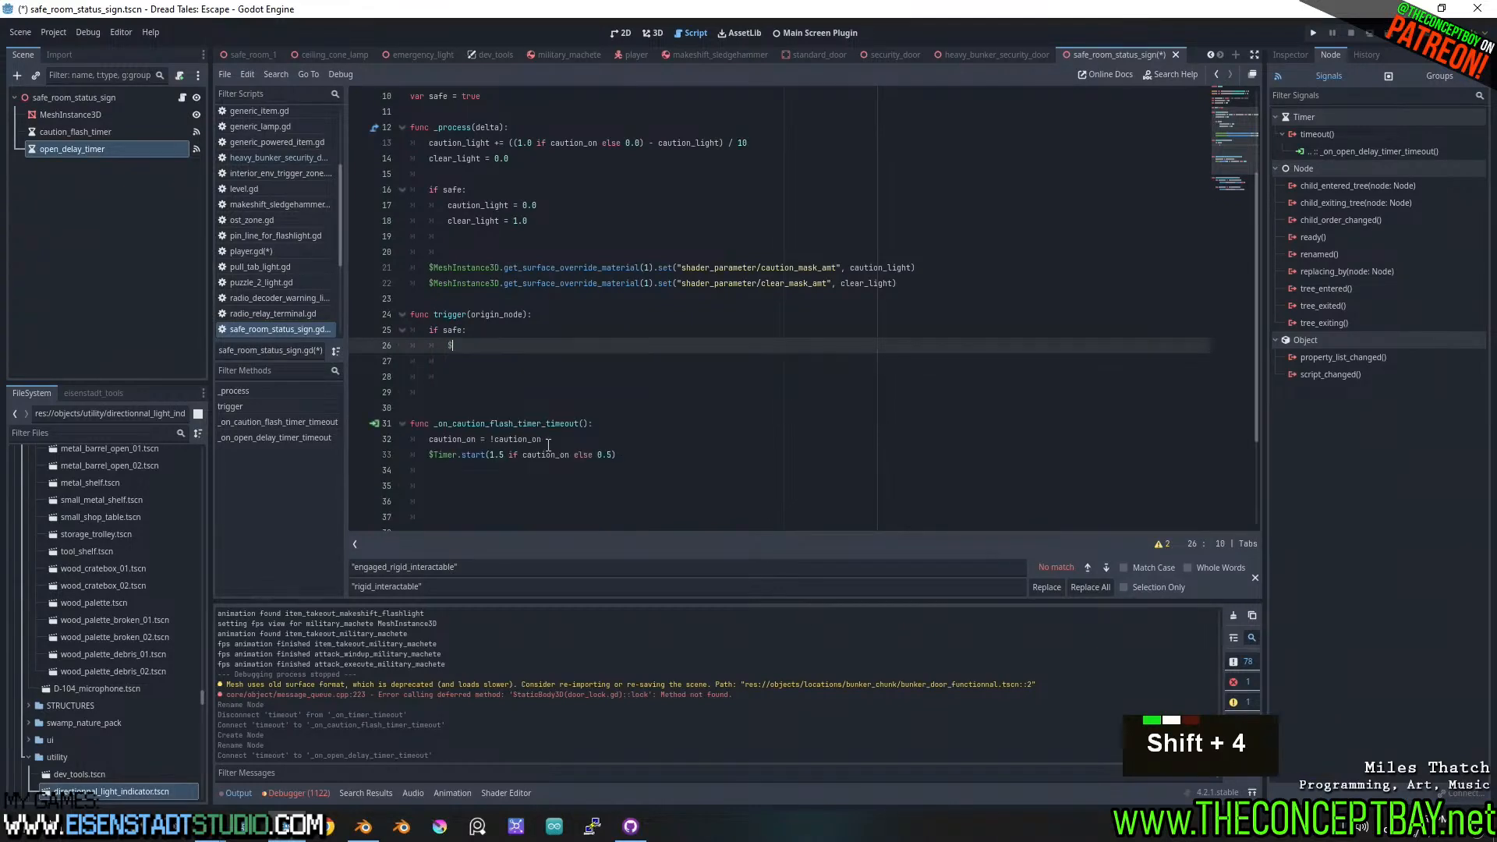
type("op")
key("Return")
type(".ti")
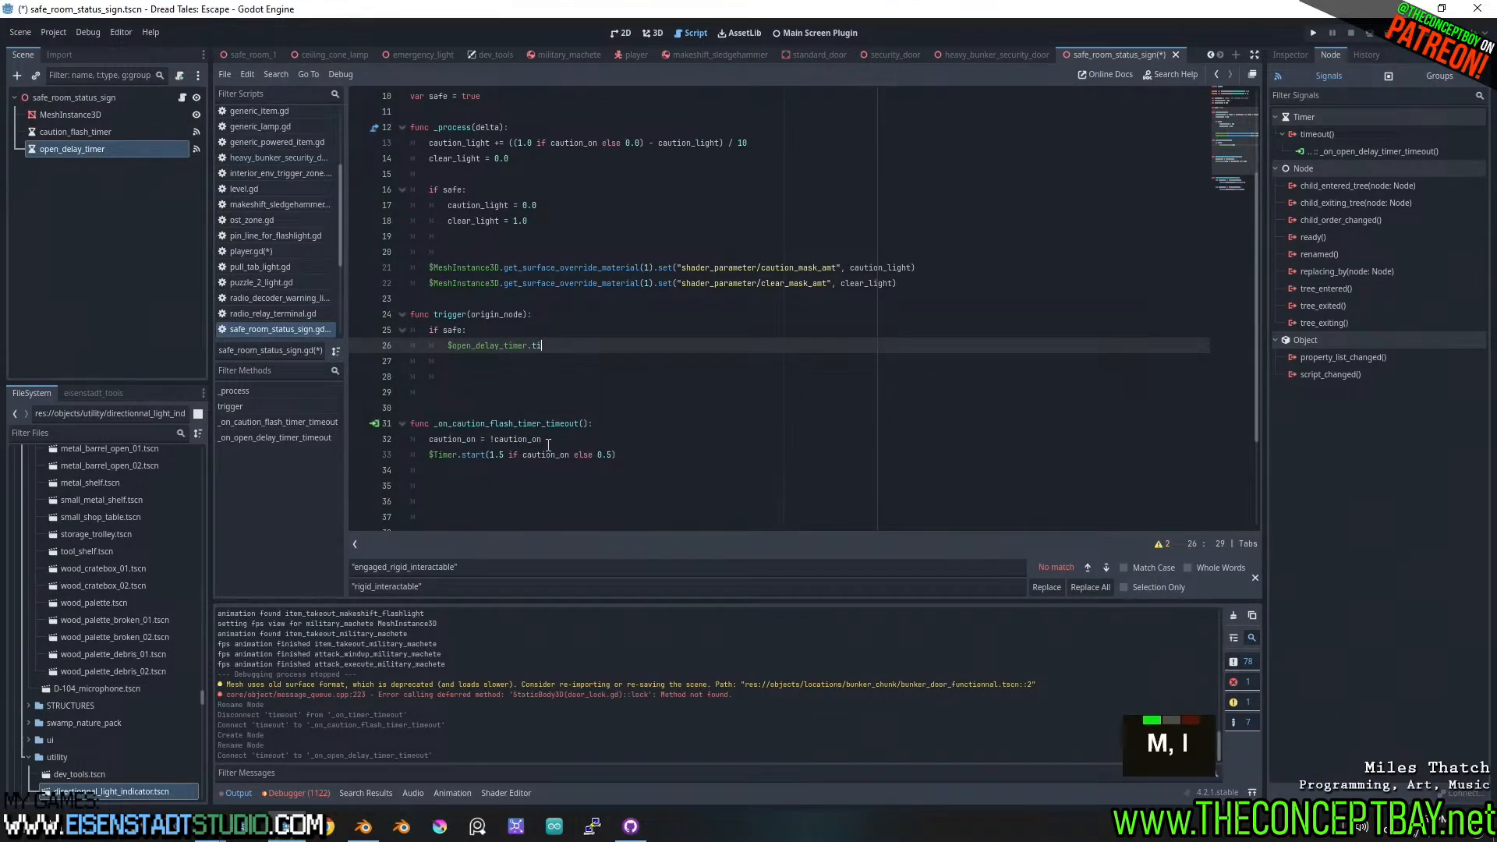
key("BackSpace")
key("BackSpace")
type("start()")
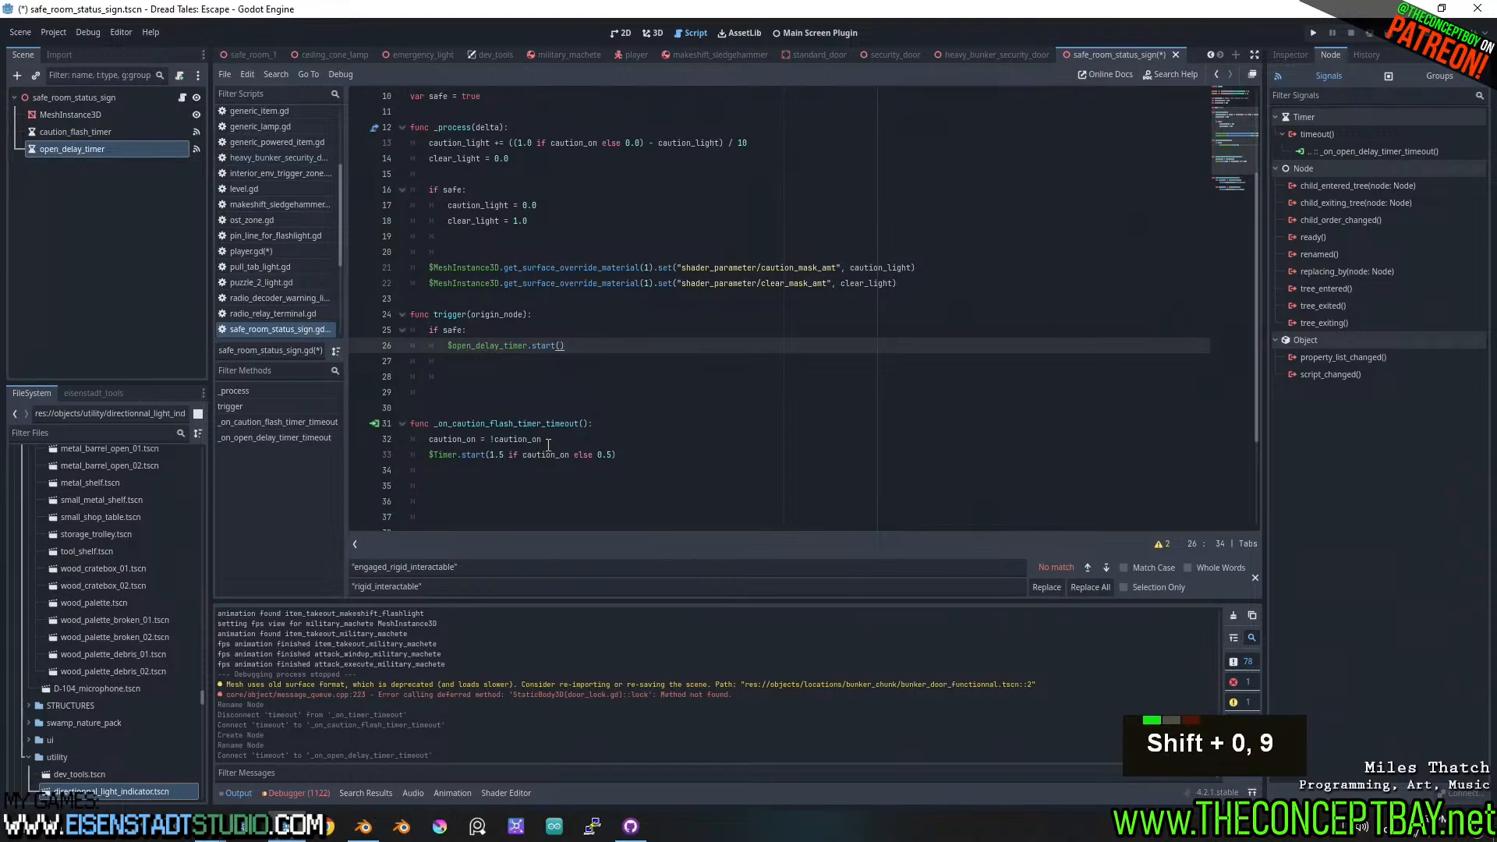
key("Left")
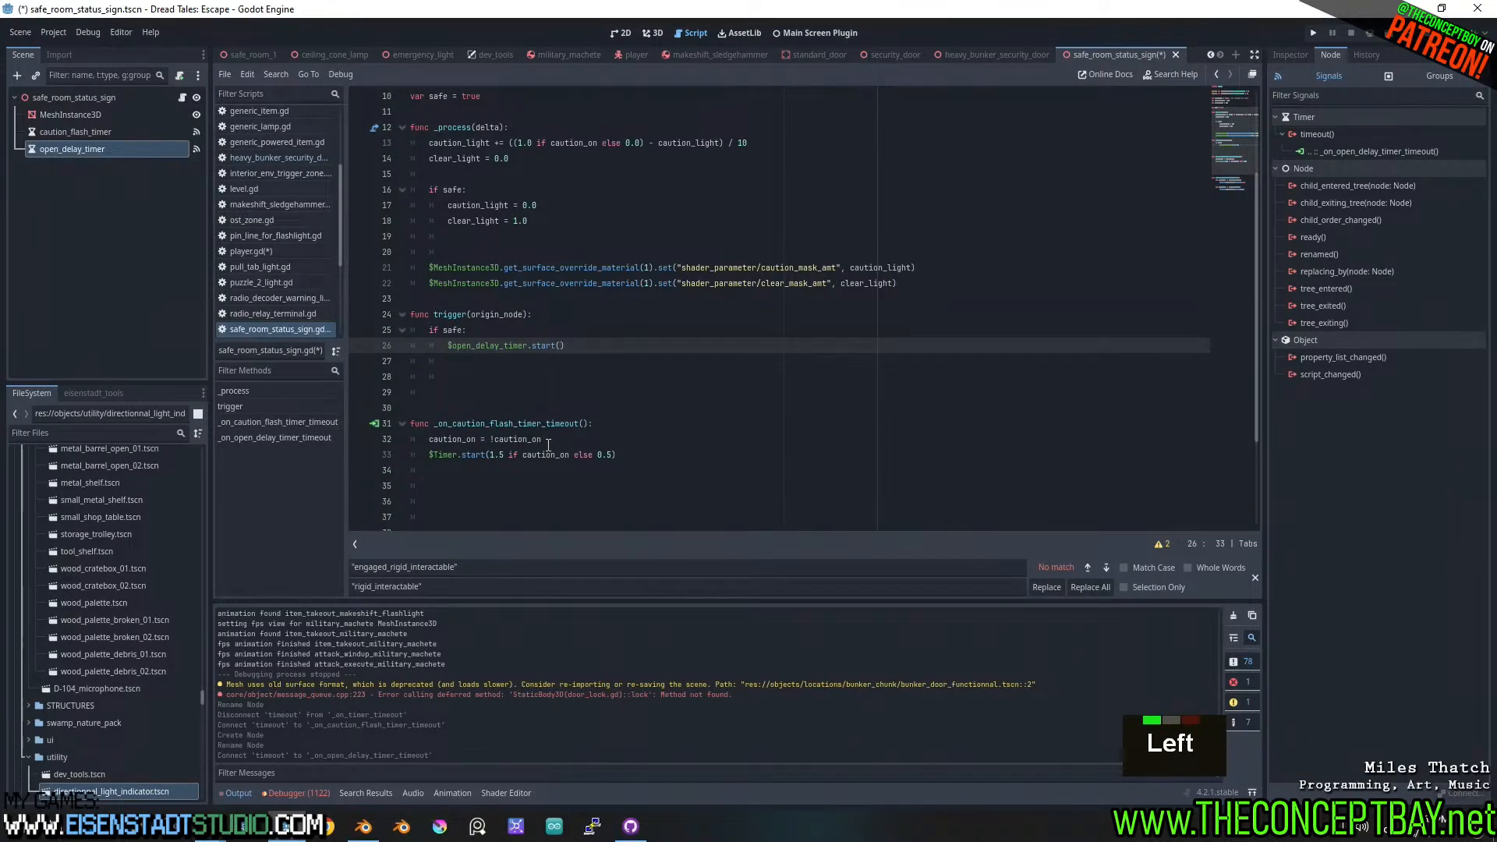
type("1")
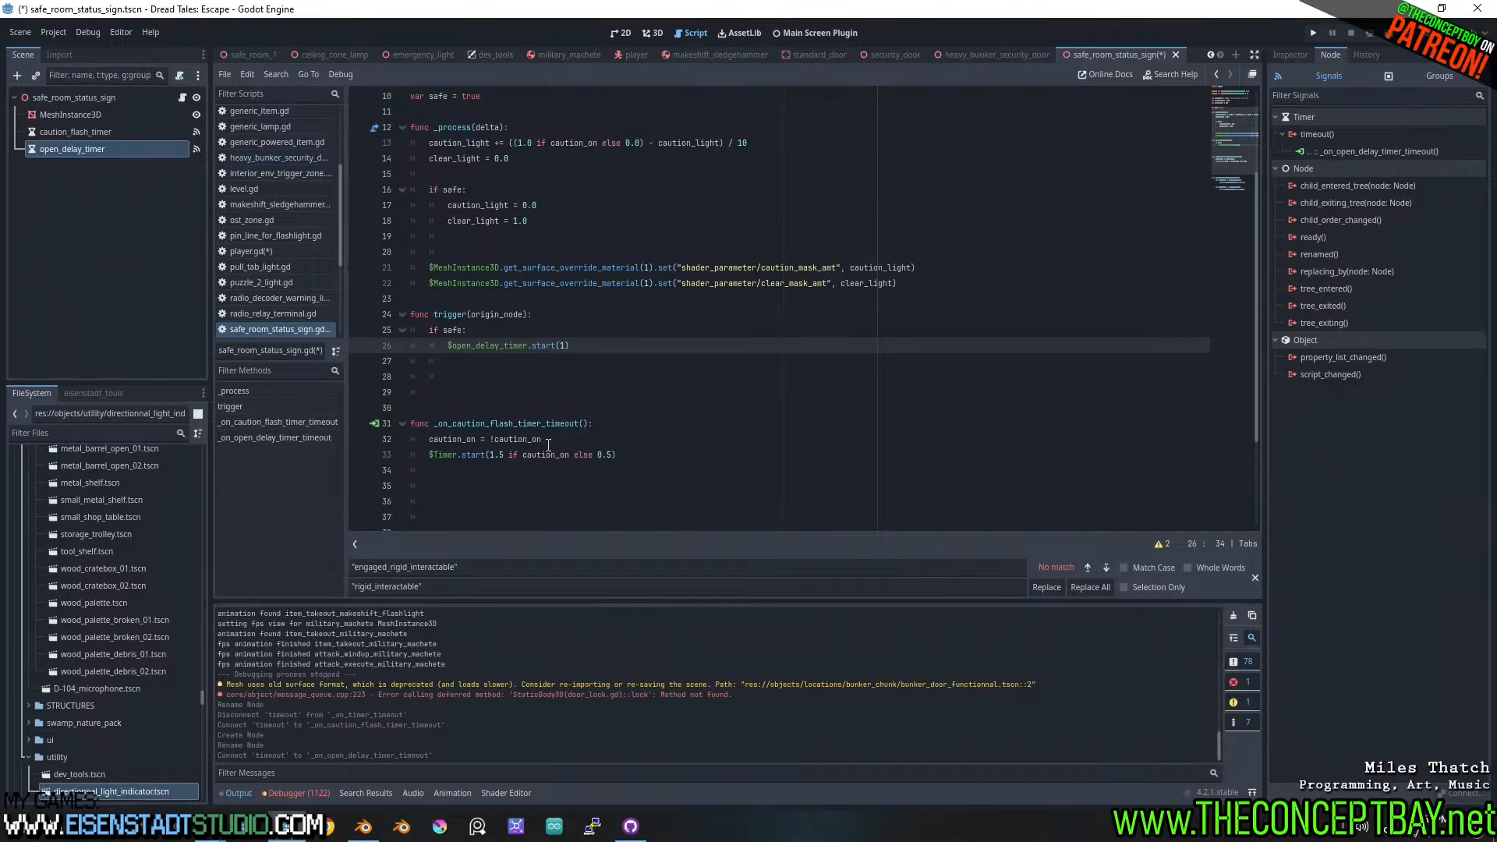
type(".56")
key("F5")
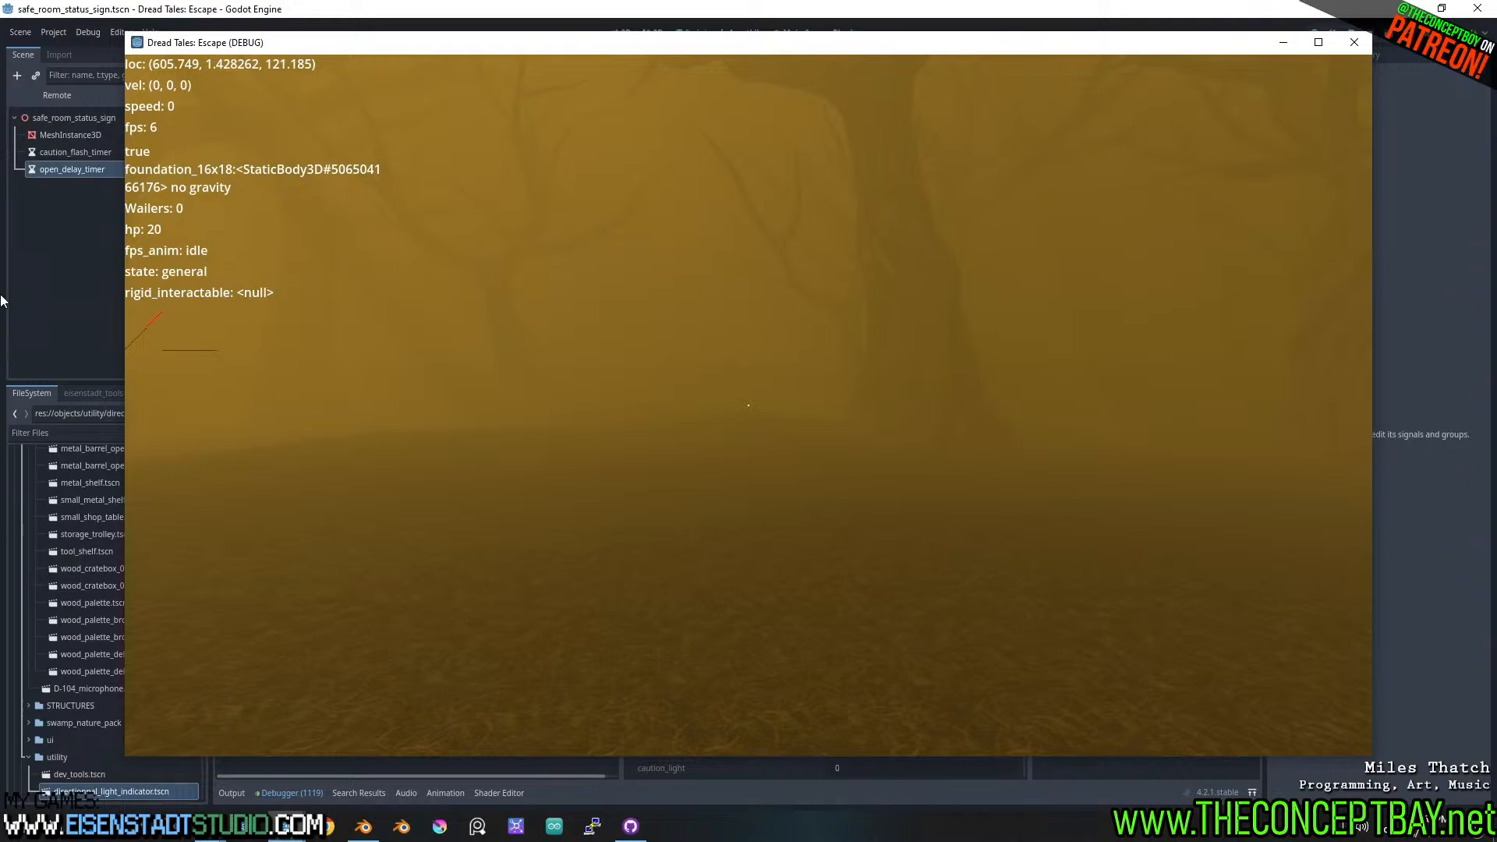
right_click(446, 366)
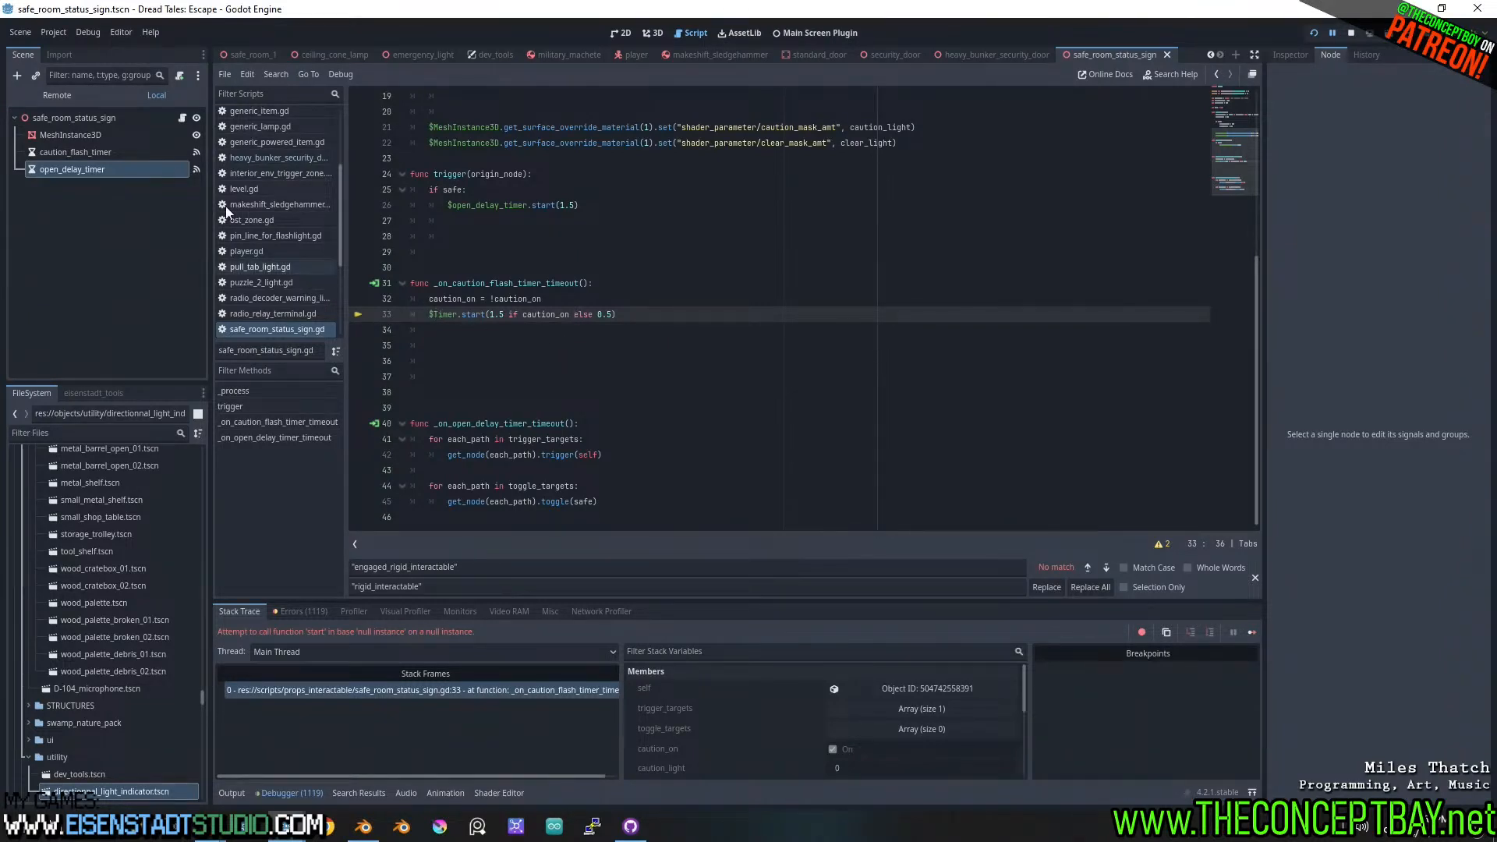
- Replace the $Timer reference in _on_caution_flash_timer_timeout with $caution_flash_timer
left_click(94, 154)
key("F2")
key("ctrl+c")
key("Escape")
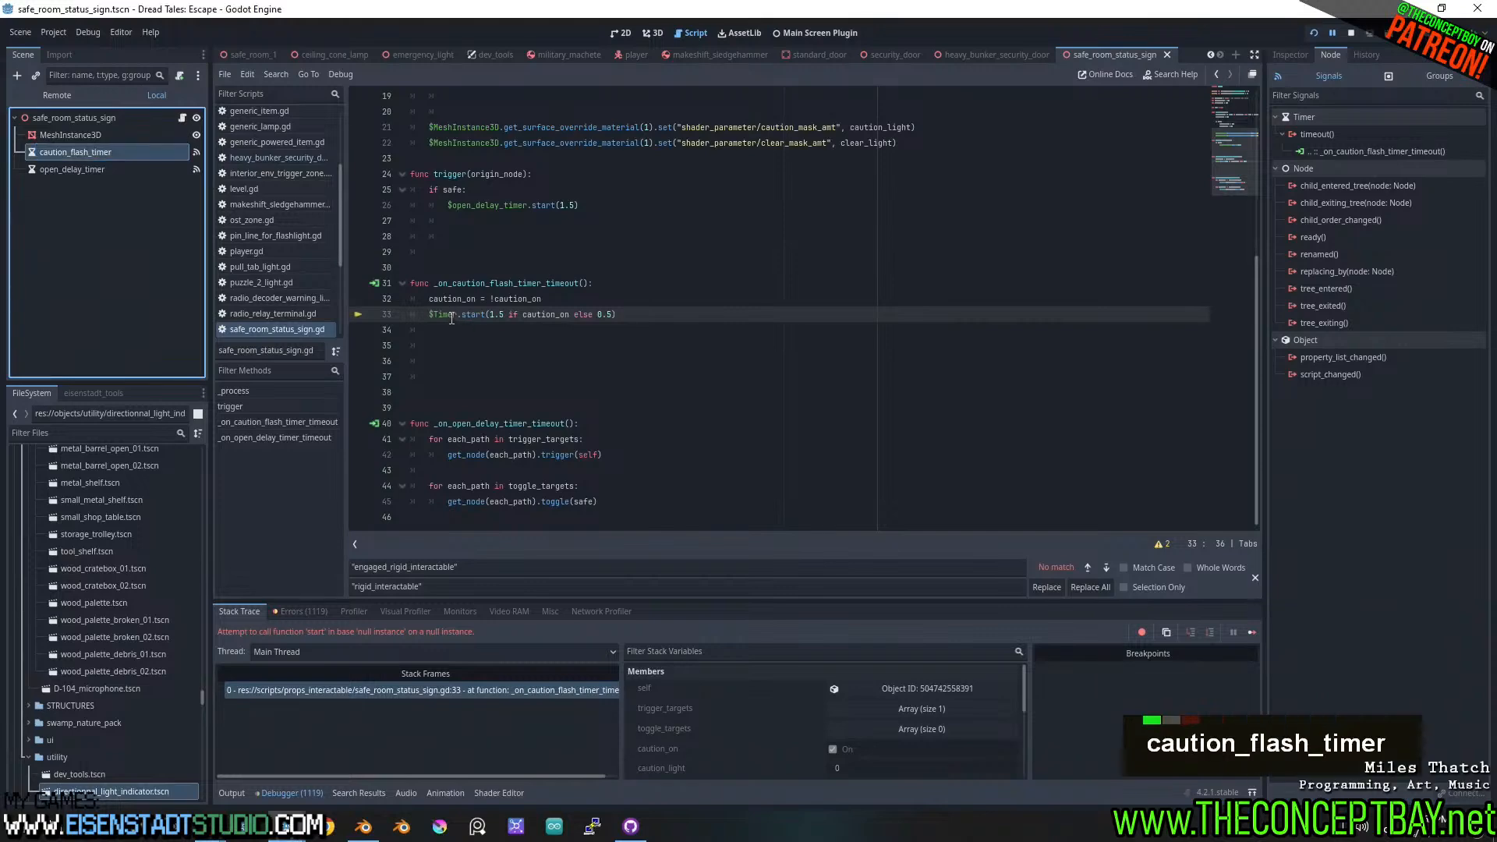
double_click(448, 315)
key("ctrl+v")
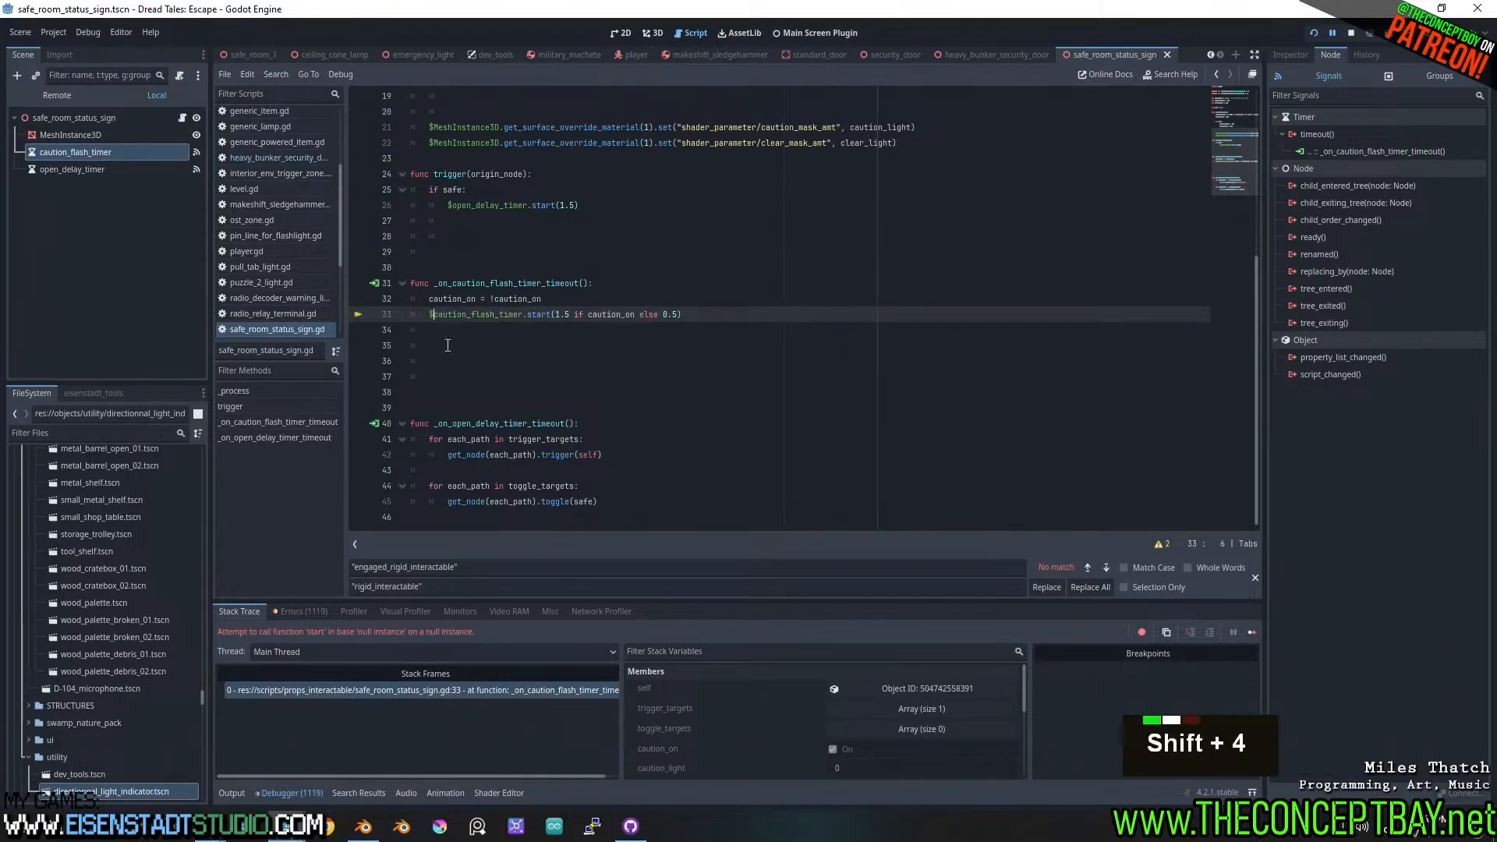
left_click(567, 282)
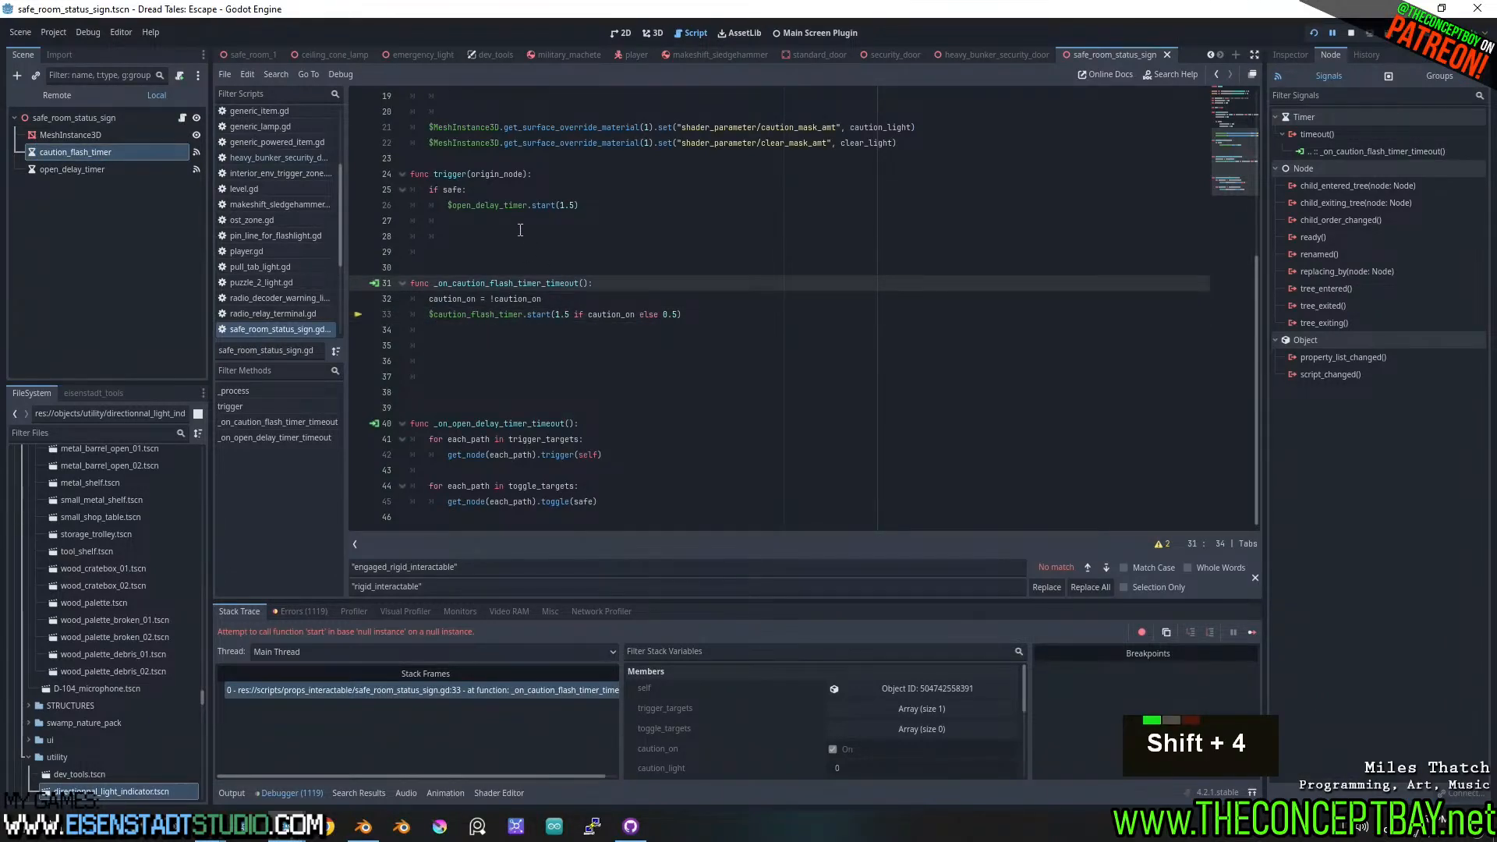
scroll(528, 304, "up", 3)
scroll(528, 304, "down", 6)
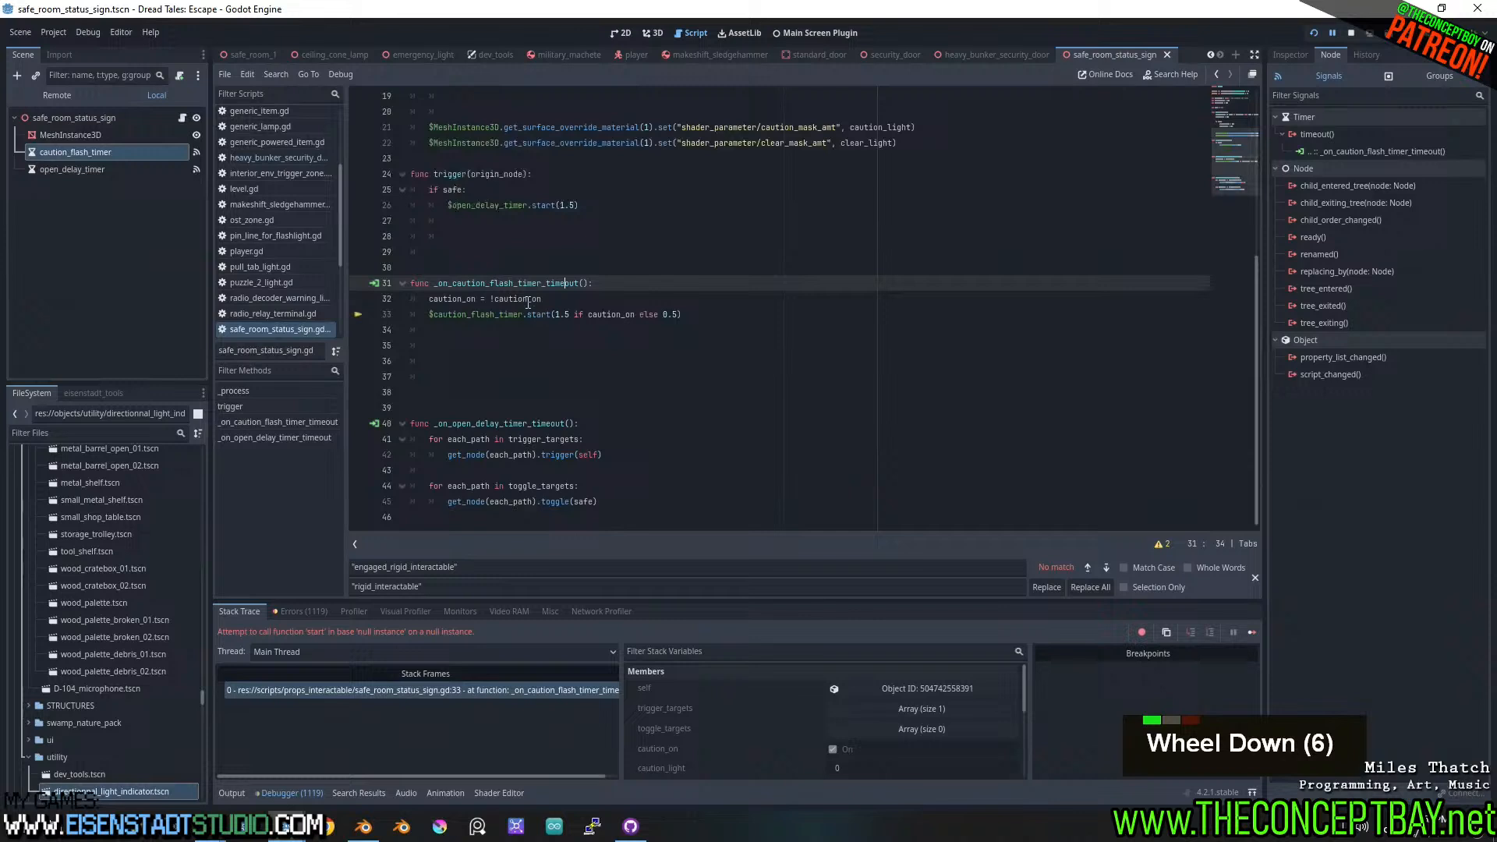
left_click(635, 329)
- Run the game again and walk the player to the lever under the status sign beside the bunker door
key("F5")
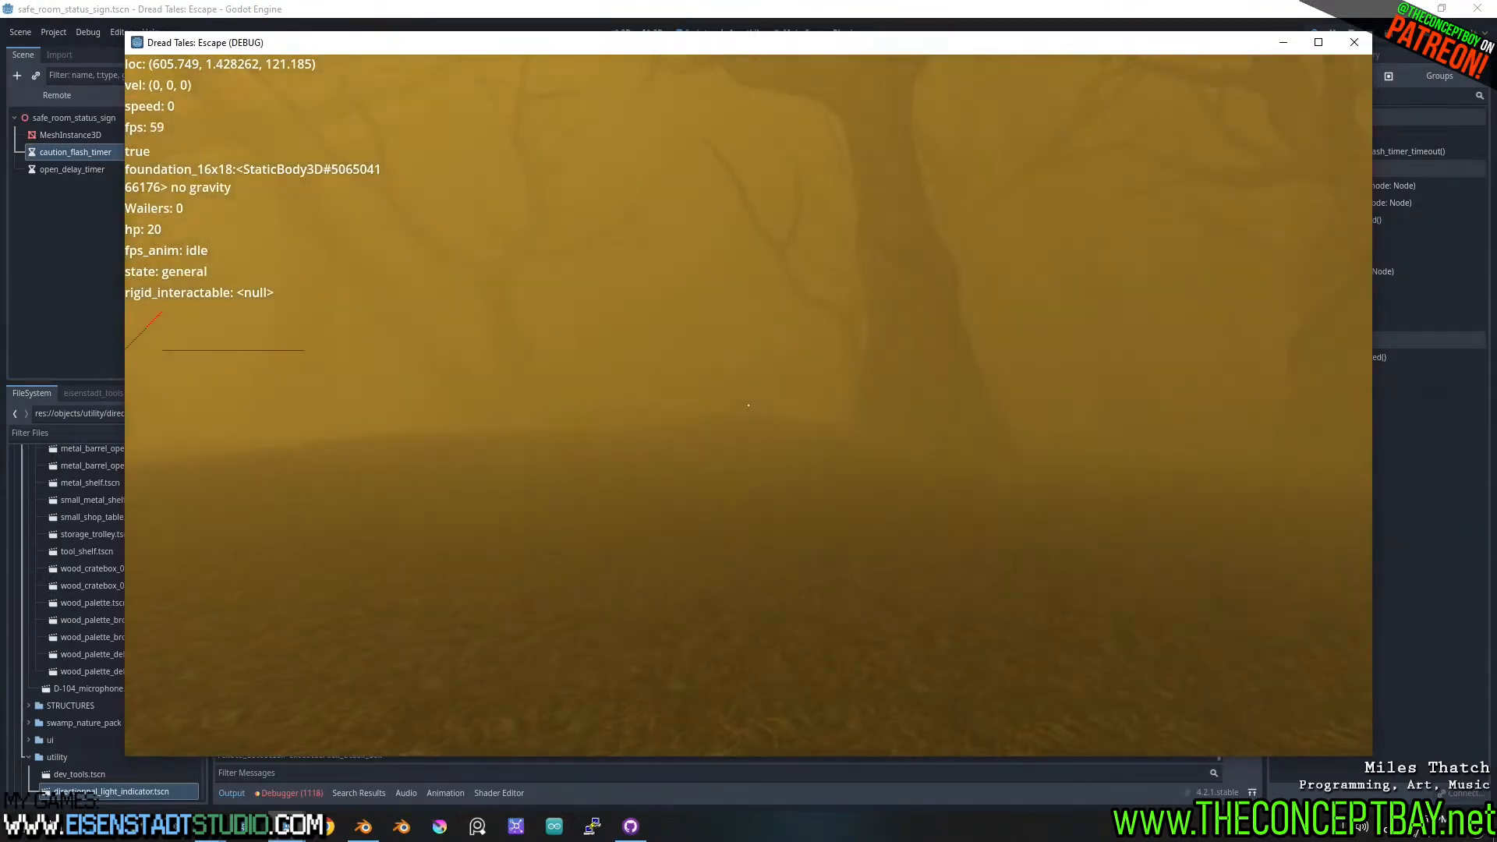
right_click(747, 405)
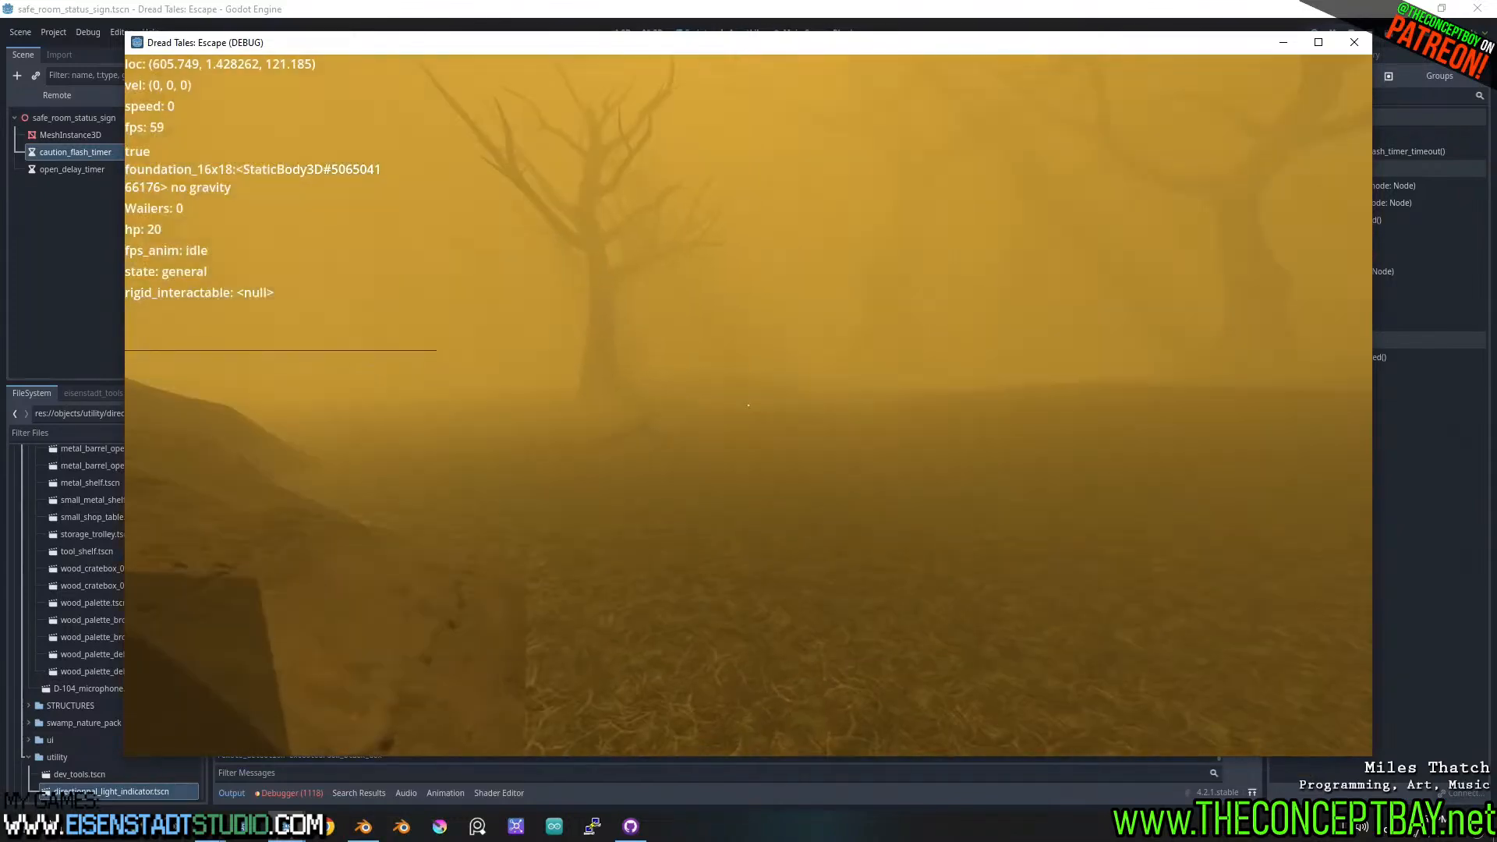
key("w")
key("a")
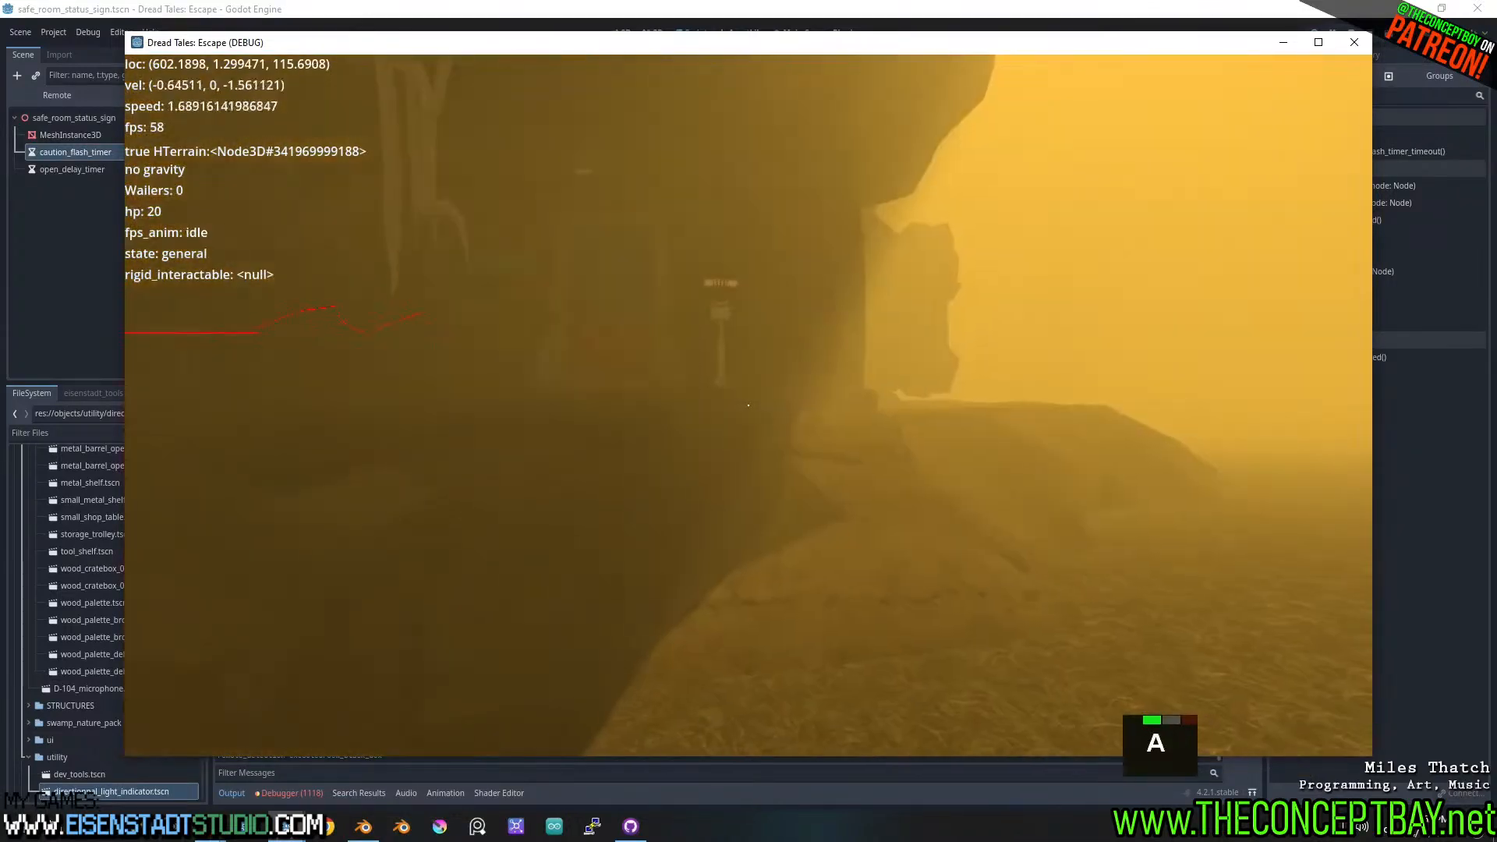
key("w")
key("d")
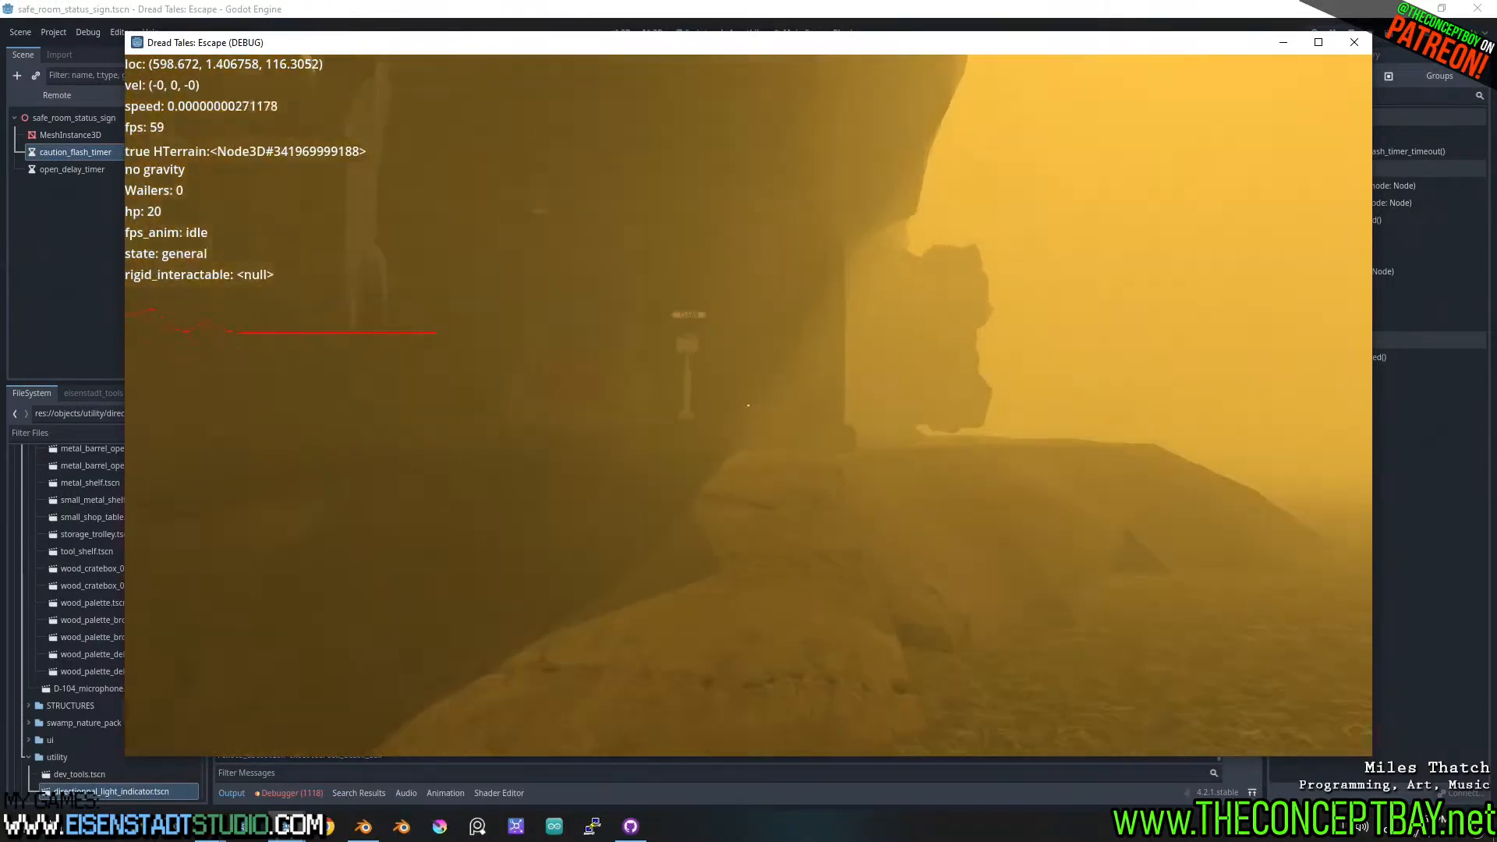
key("w")
key("d")
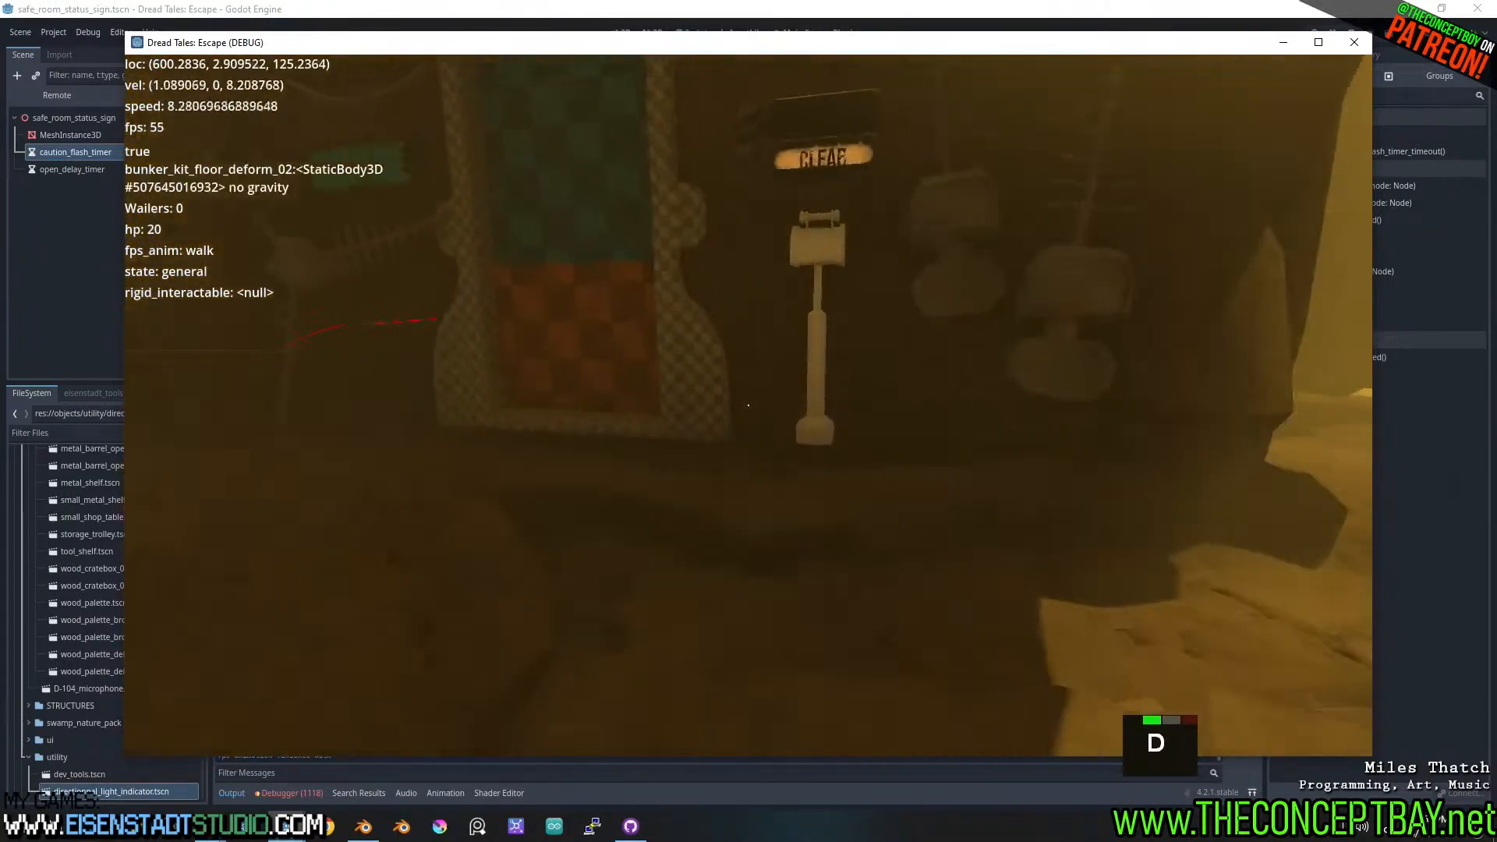
key("w")
key("d")
key("a")
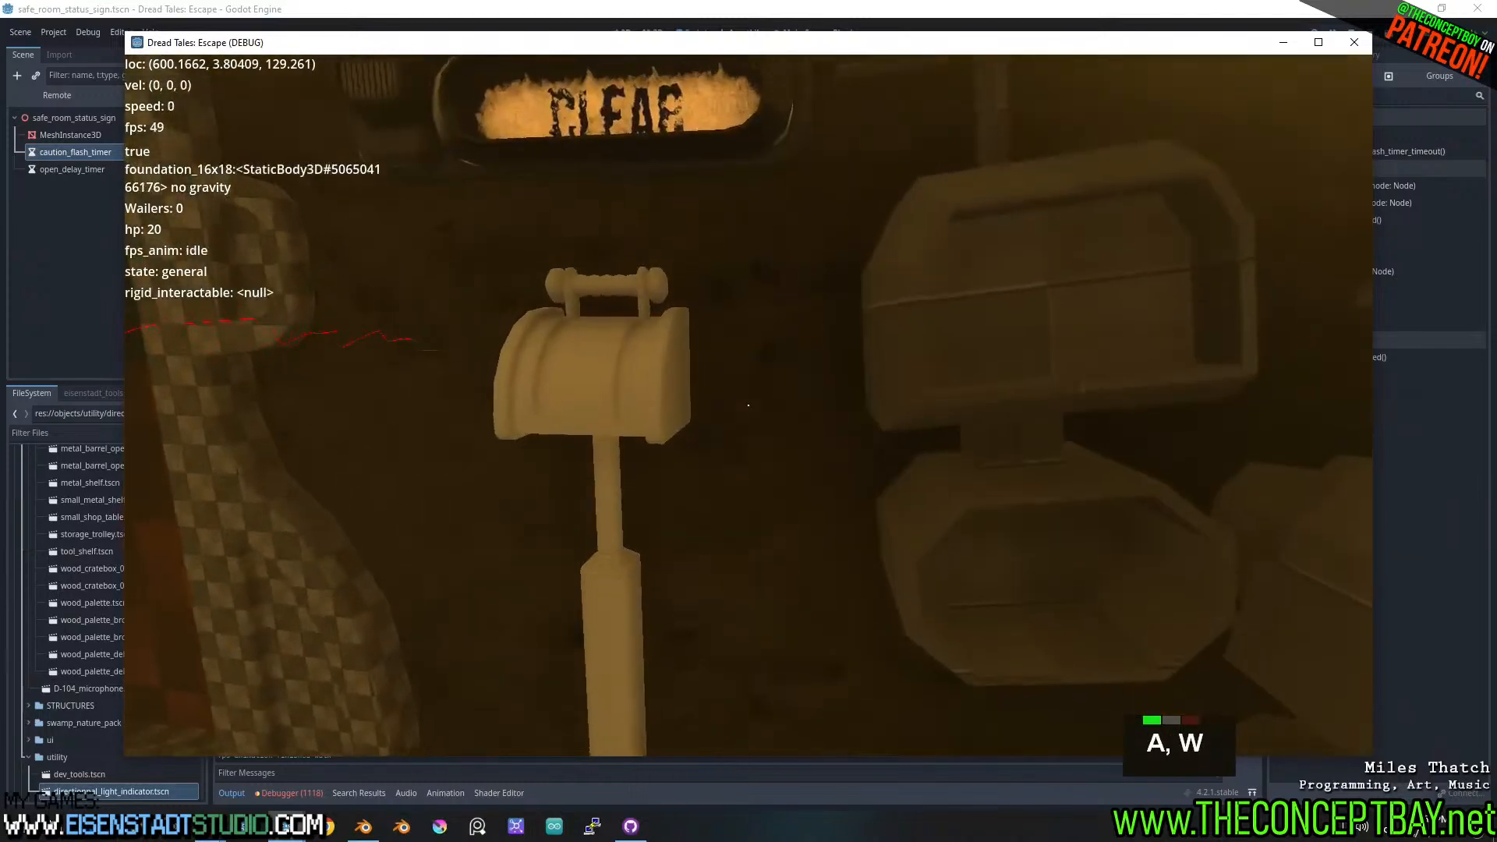
- Pull the lever under the status sign, watch the bunker door's delayed opening, and jump through the doorway
key("w")
left_click(748, 405)
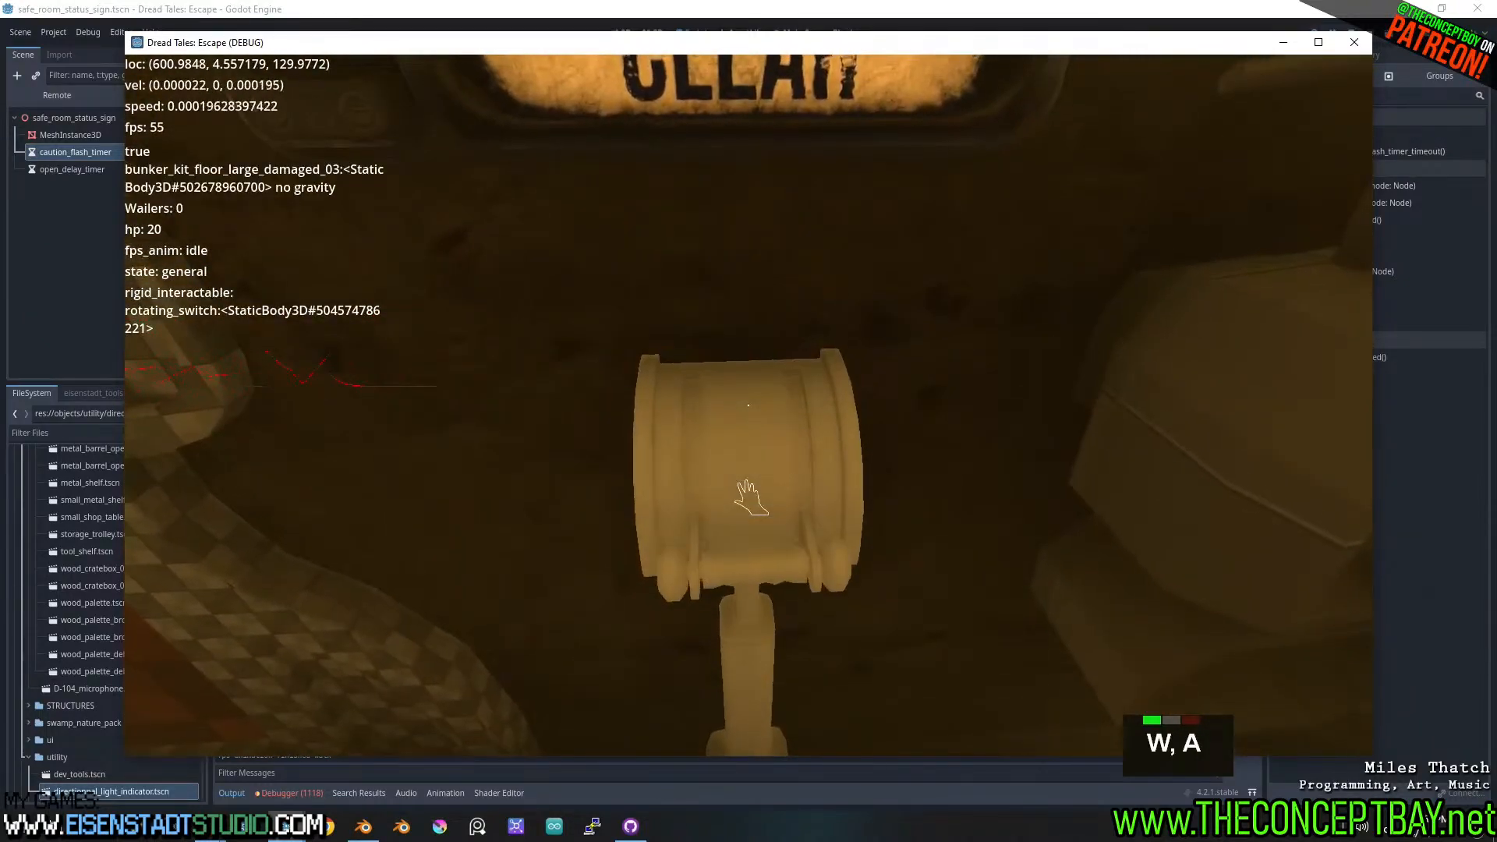
key("a")
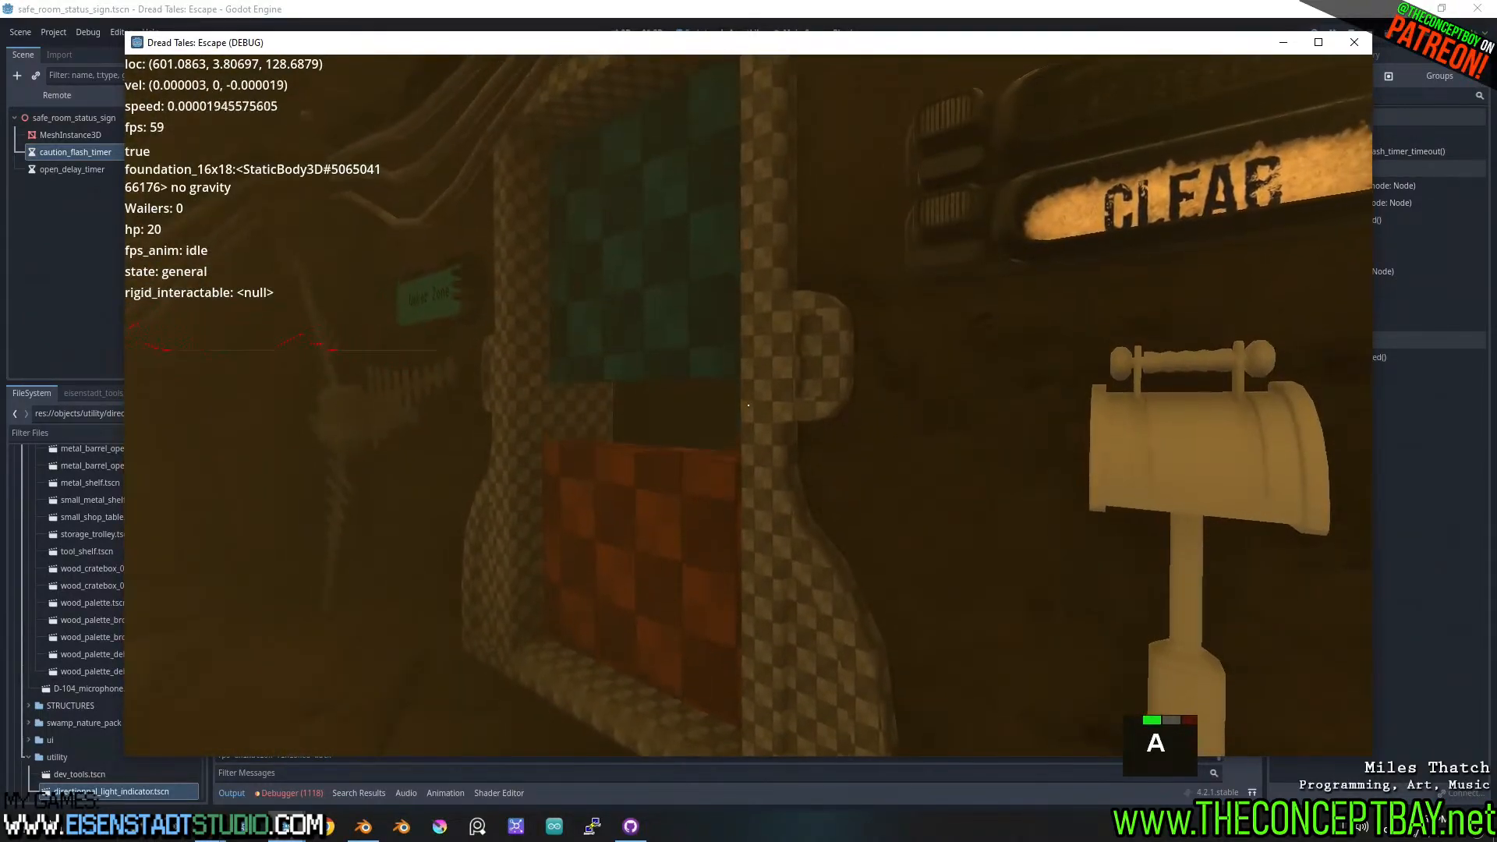
key("space")
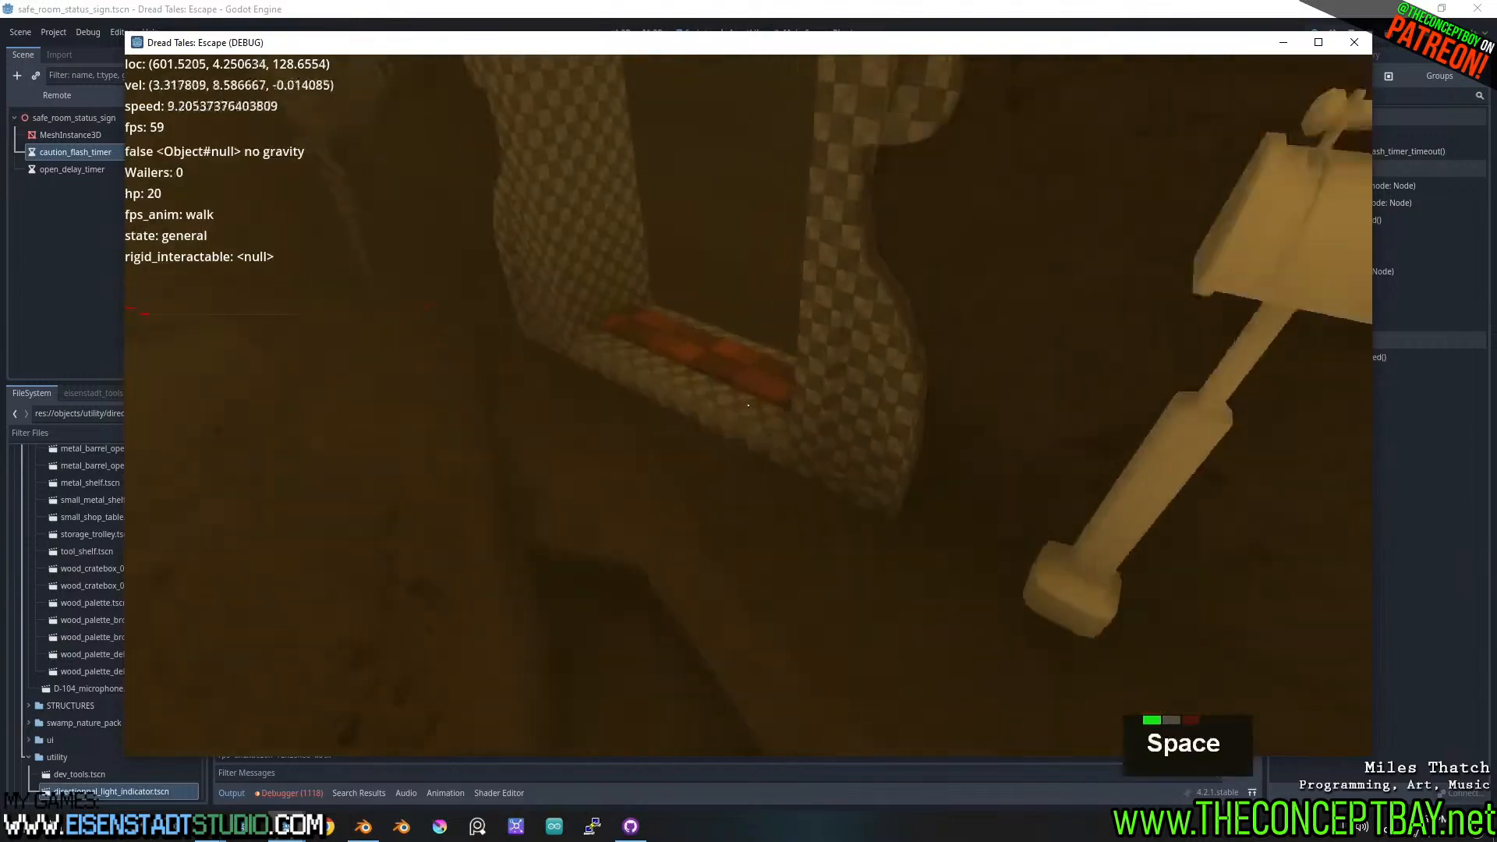
key("d")
key("d")
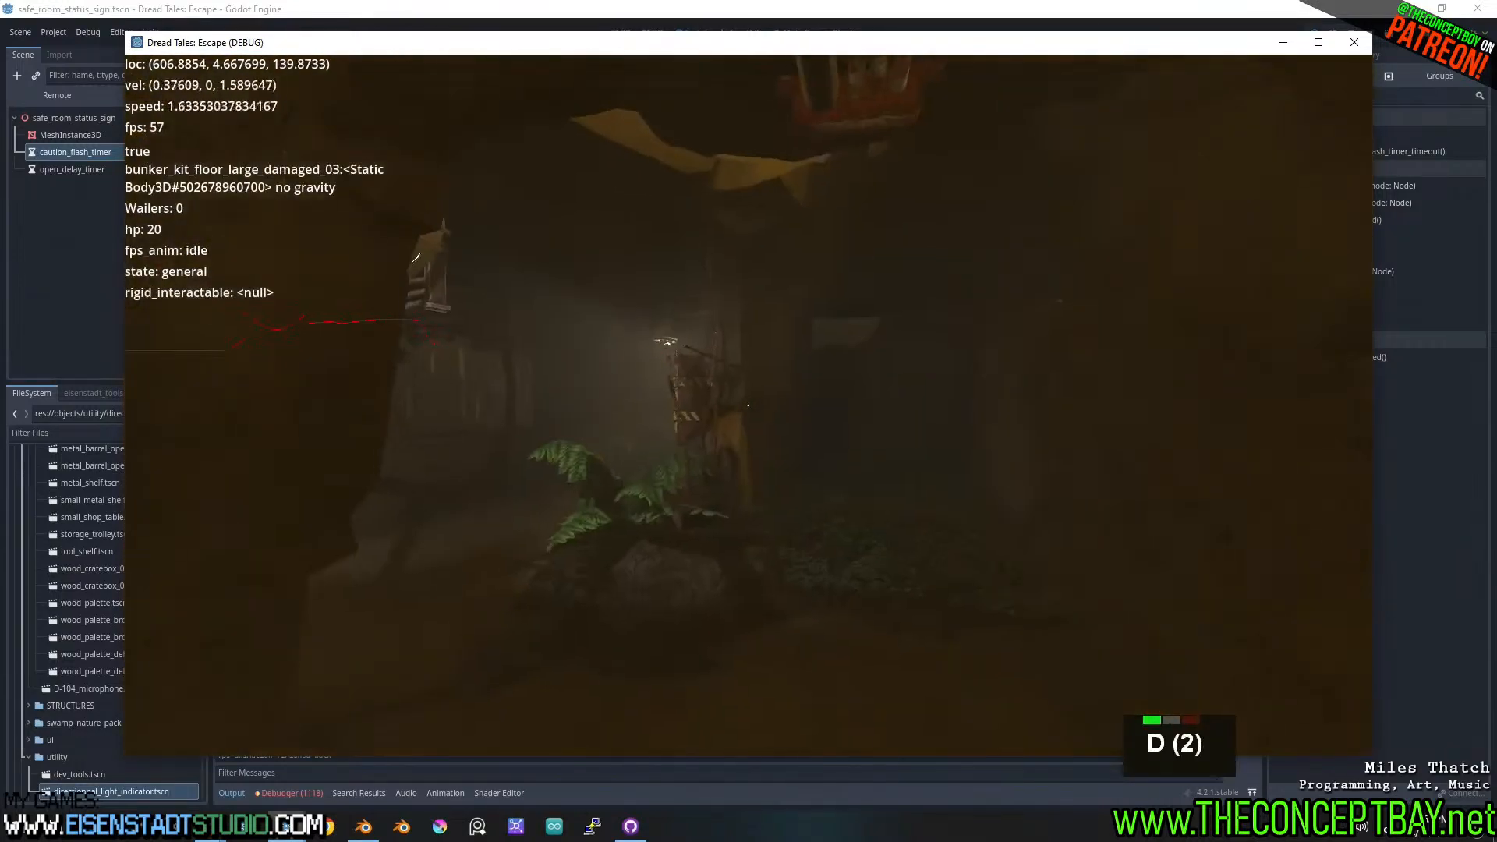
- Walk around the overgrown bunker interior back to the large room with the wall frames, and close the running game
key("d")
key("d")
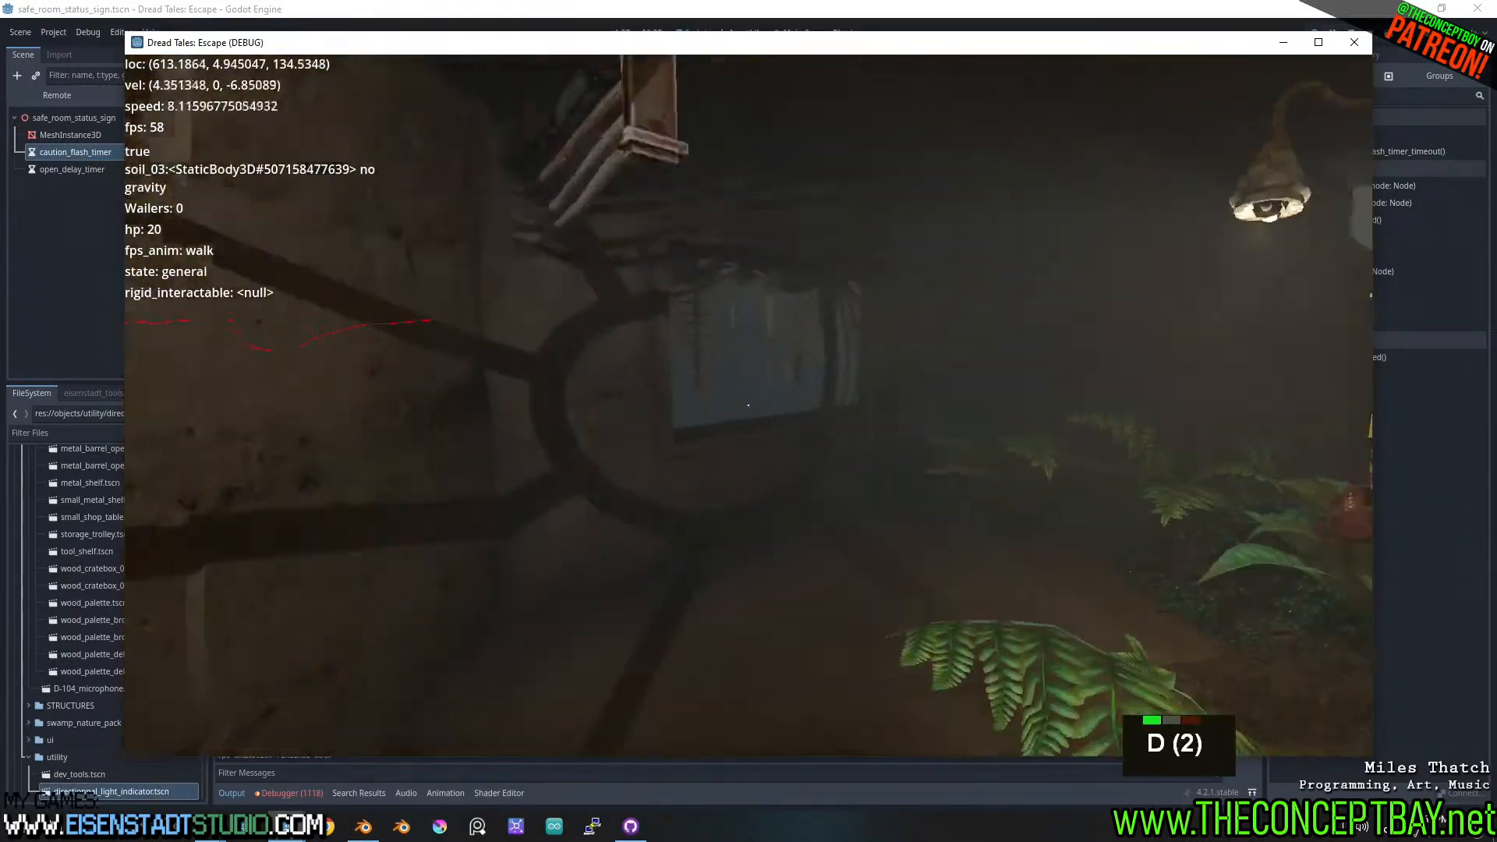
key("a")
key("w")
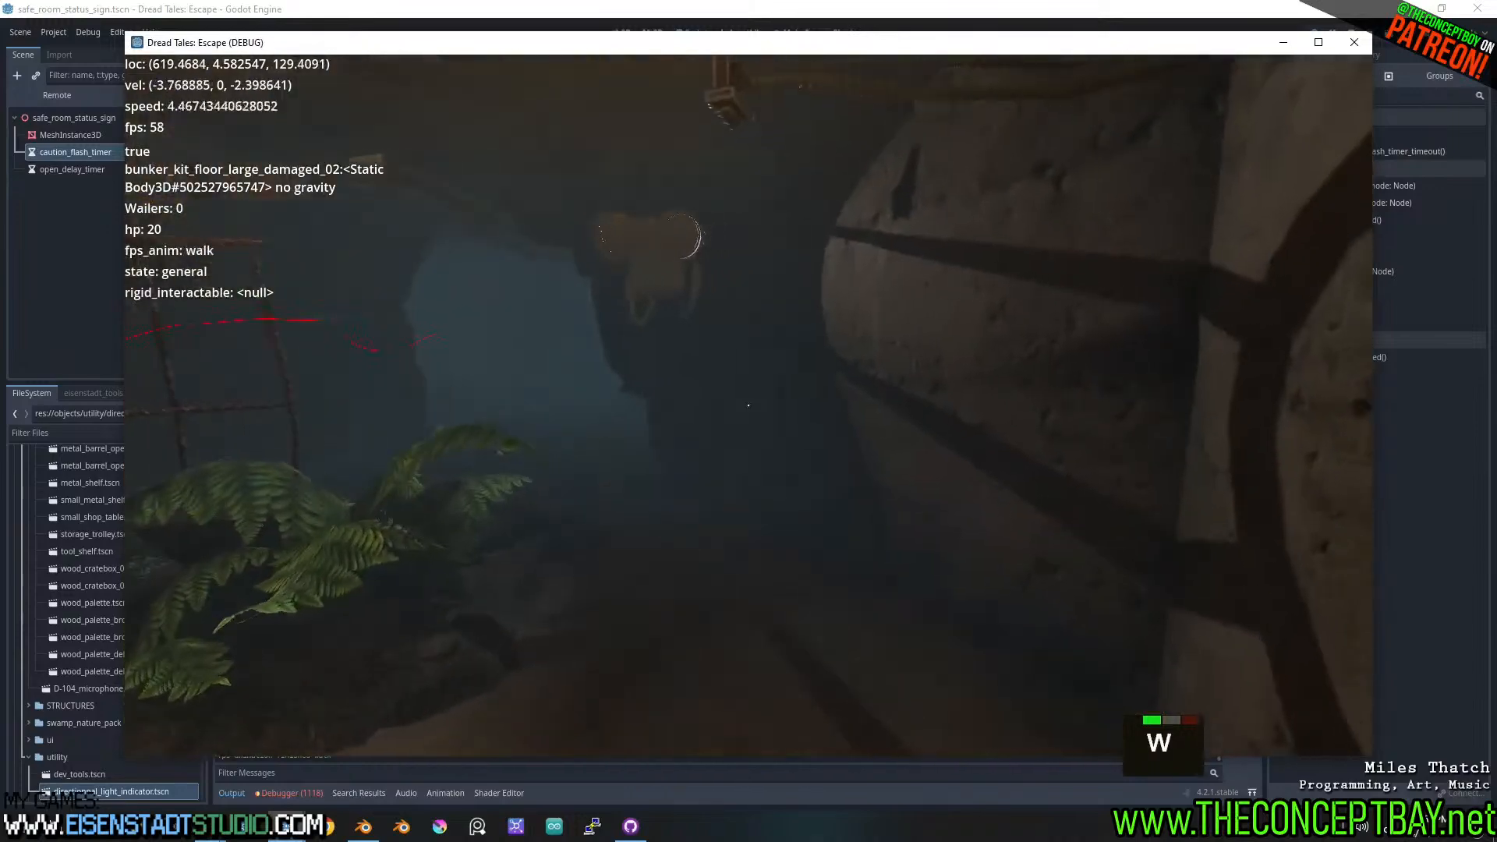
key("w")
key("a")
key("a")
key("a")
key("a")
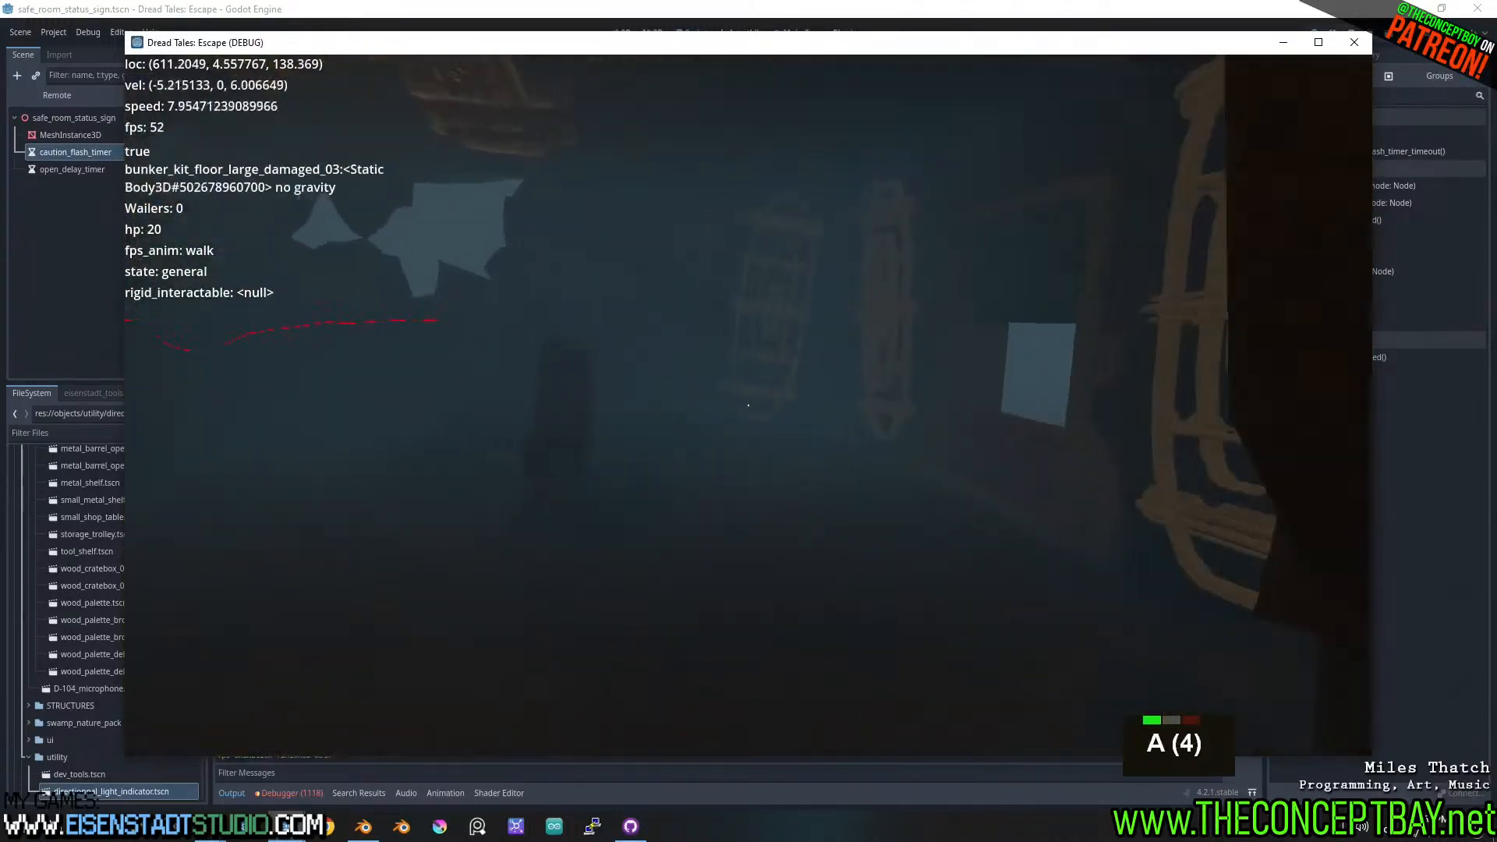
key("a")
key("a")
key("a")
key("a")
key("a")
key("w")
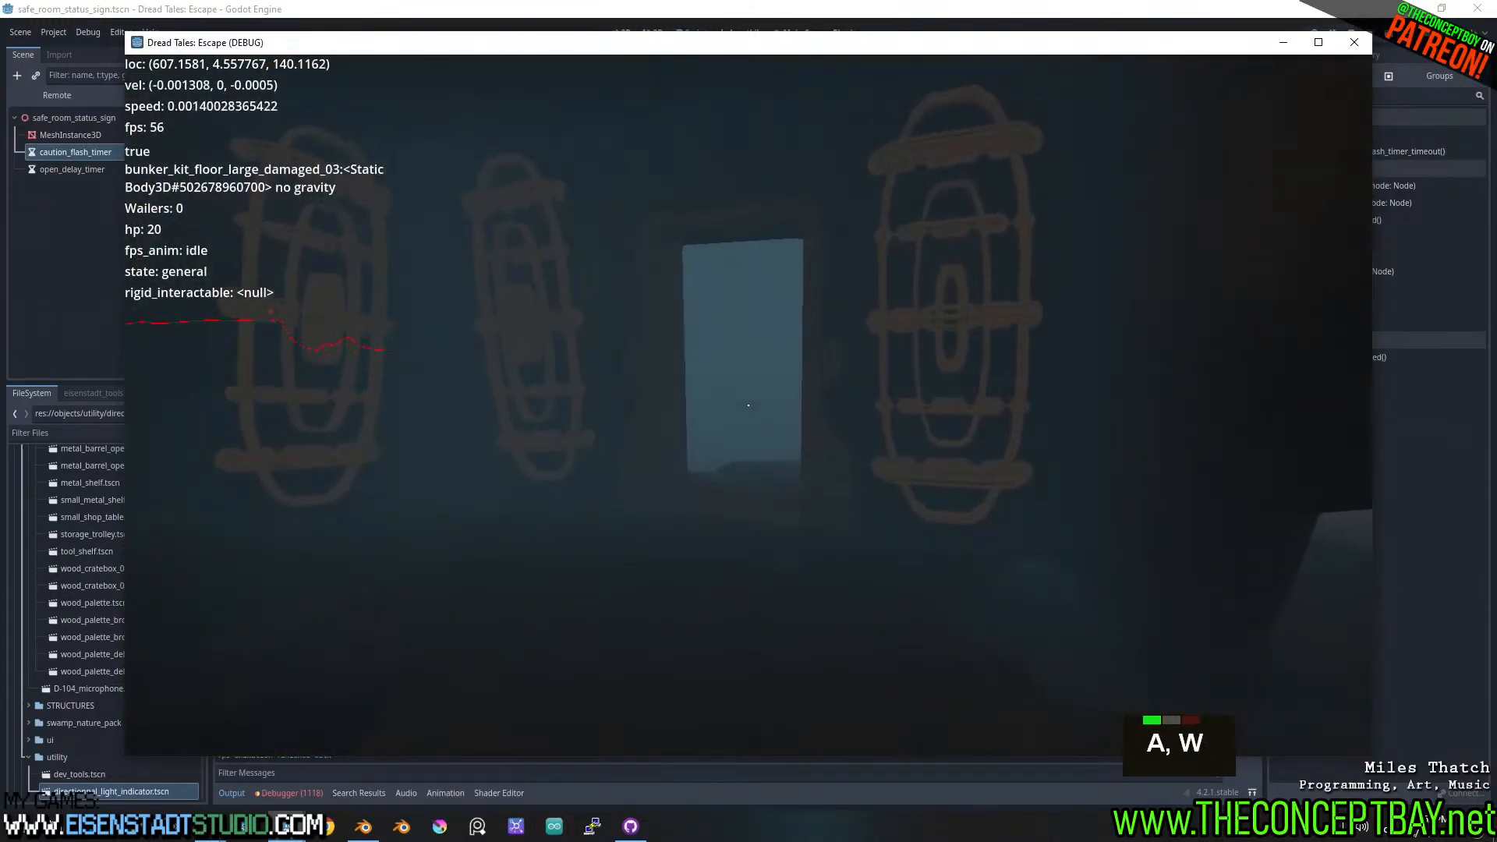
key("alt+F4")
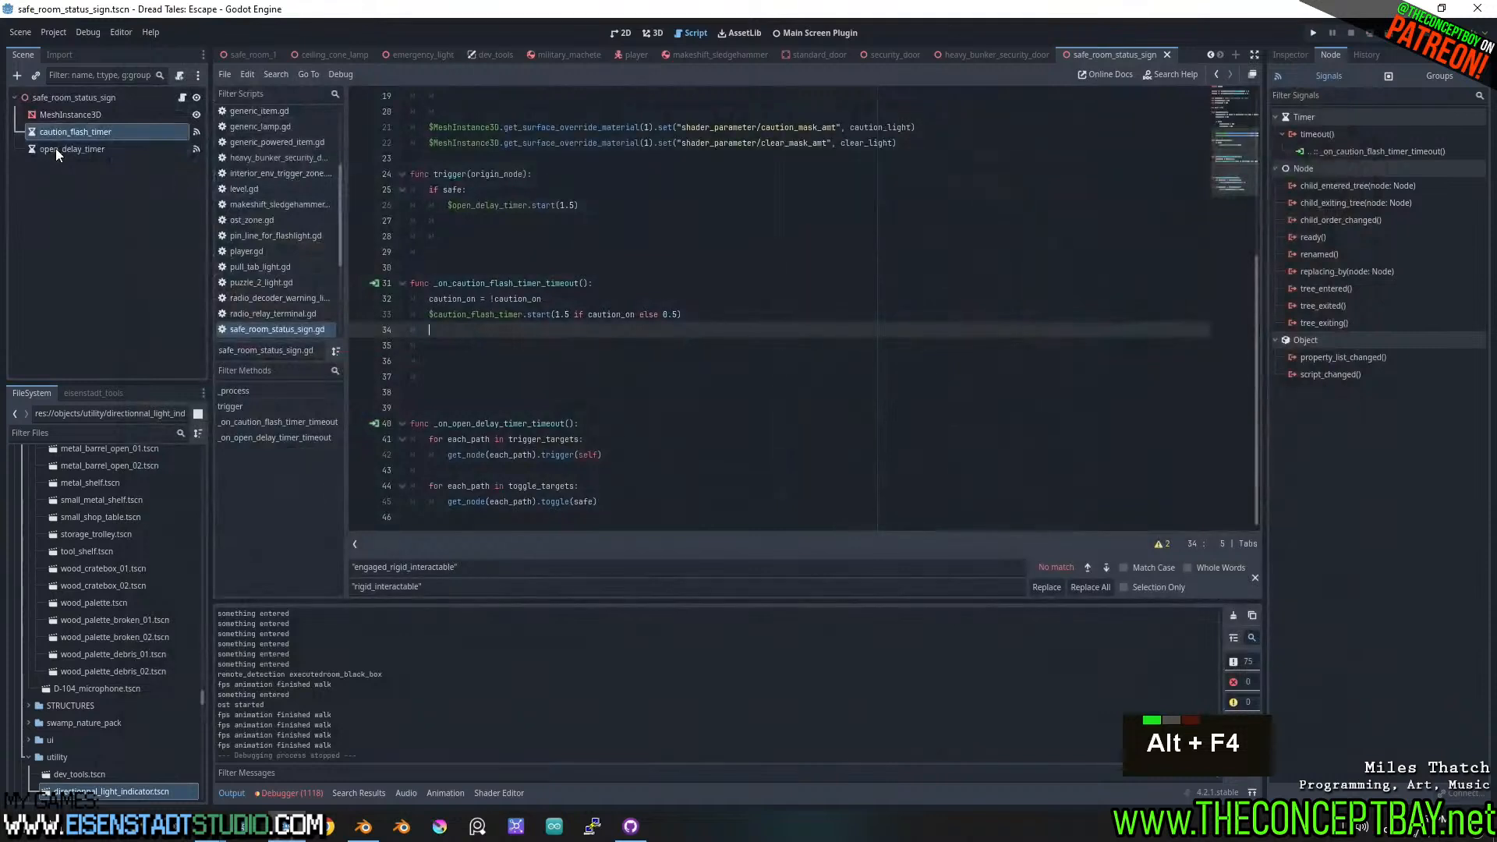
- Enable One Shot on the open_delay_timer node and run the game again
left_click(1291, 56)
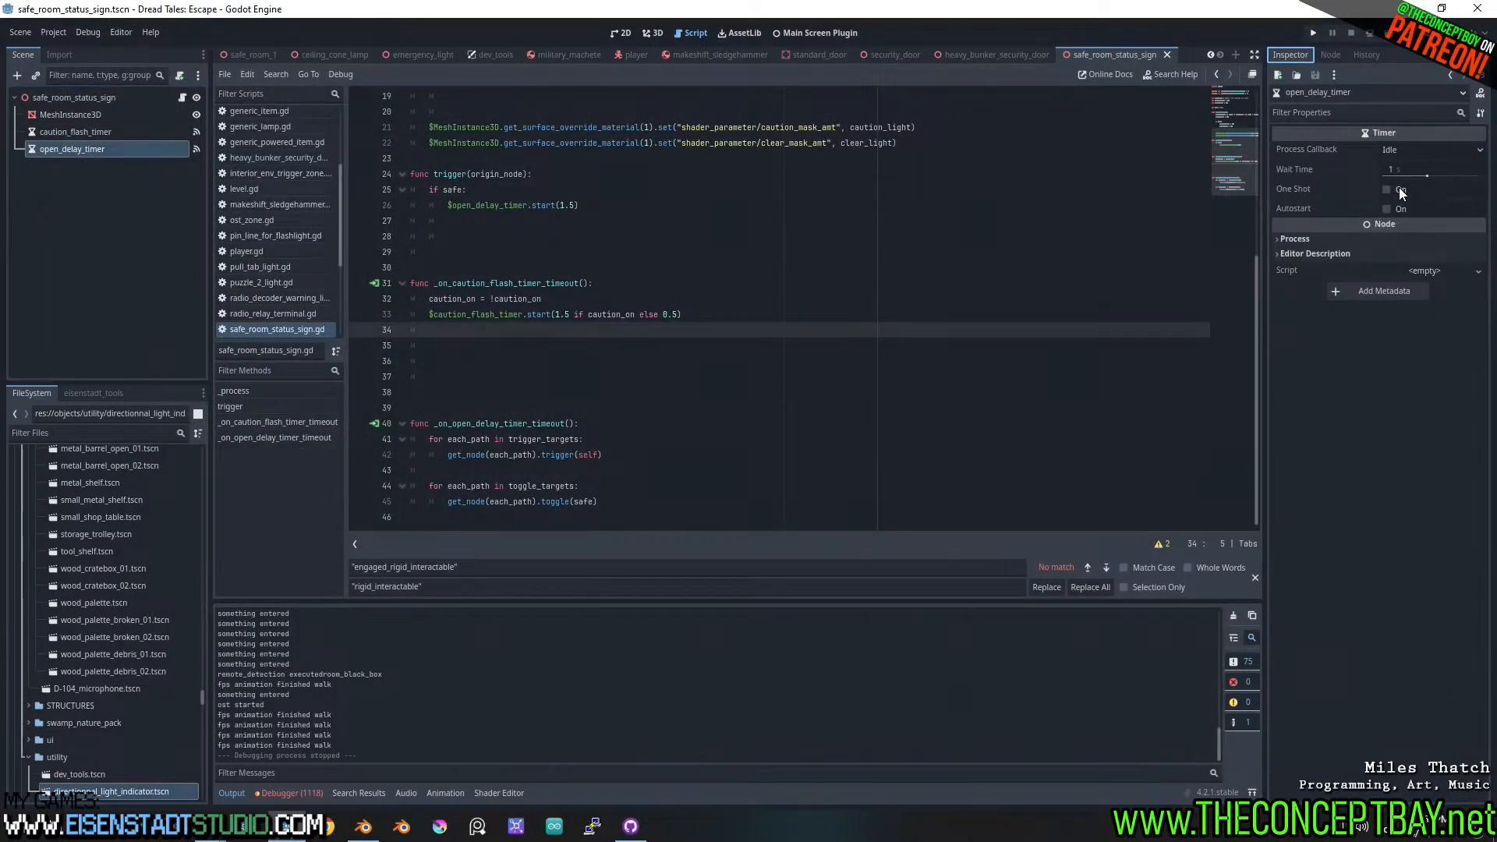
left_click(753, 303)
key("F5")
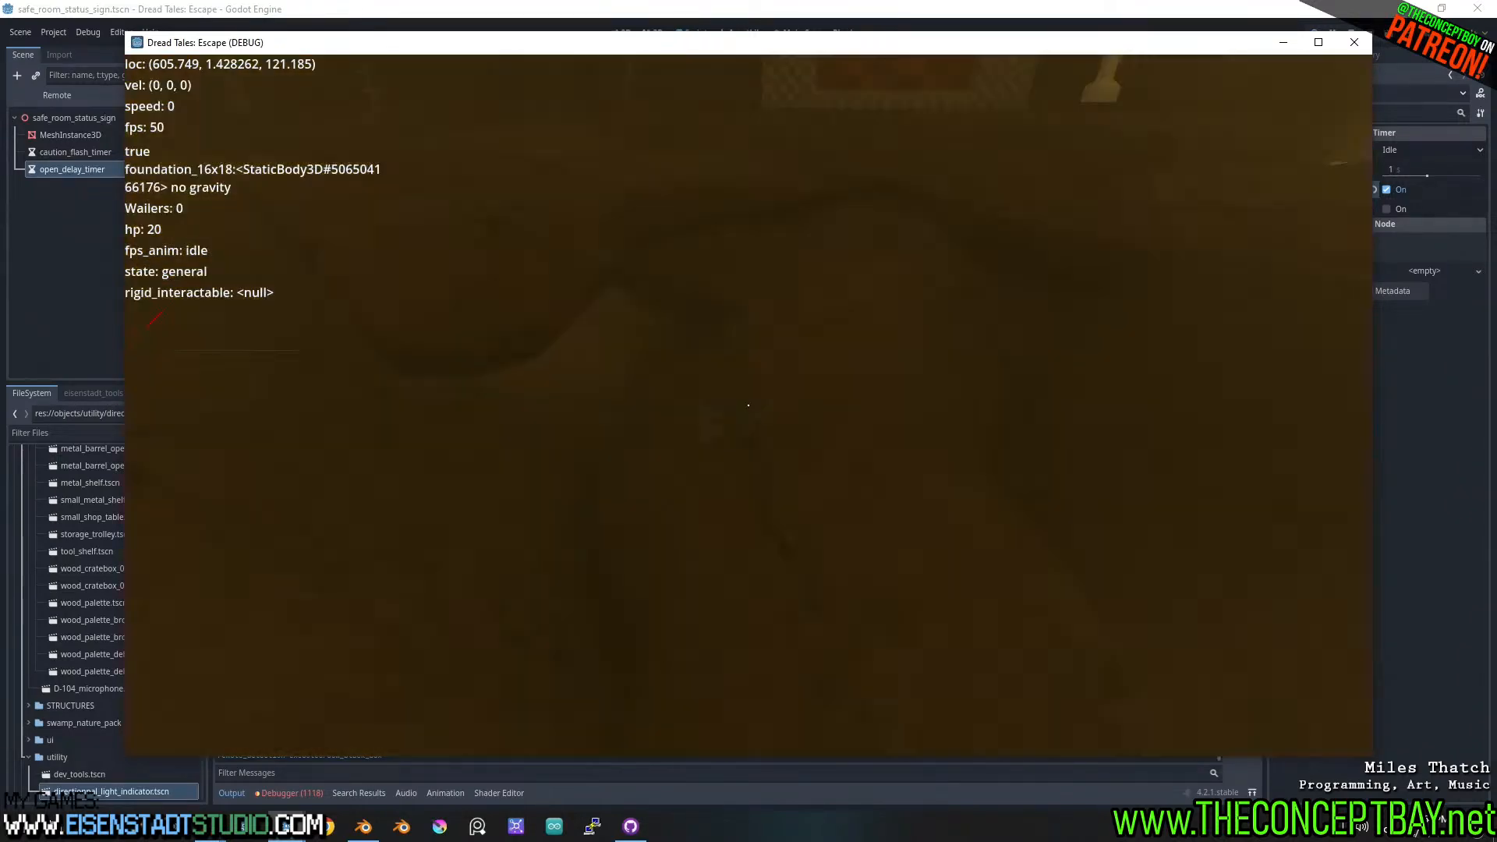
- Walk to the lever beside the bunker door, pull it to test the delayed opening, and jump through the doorway
key("d")
key("w")
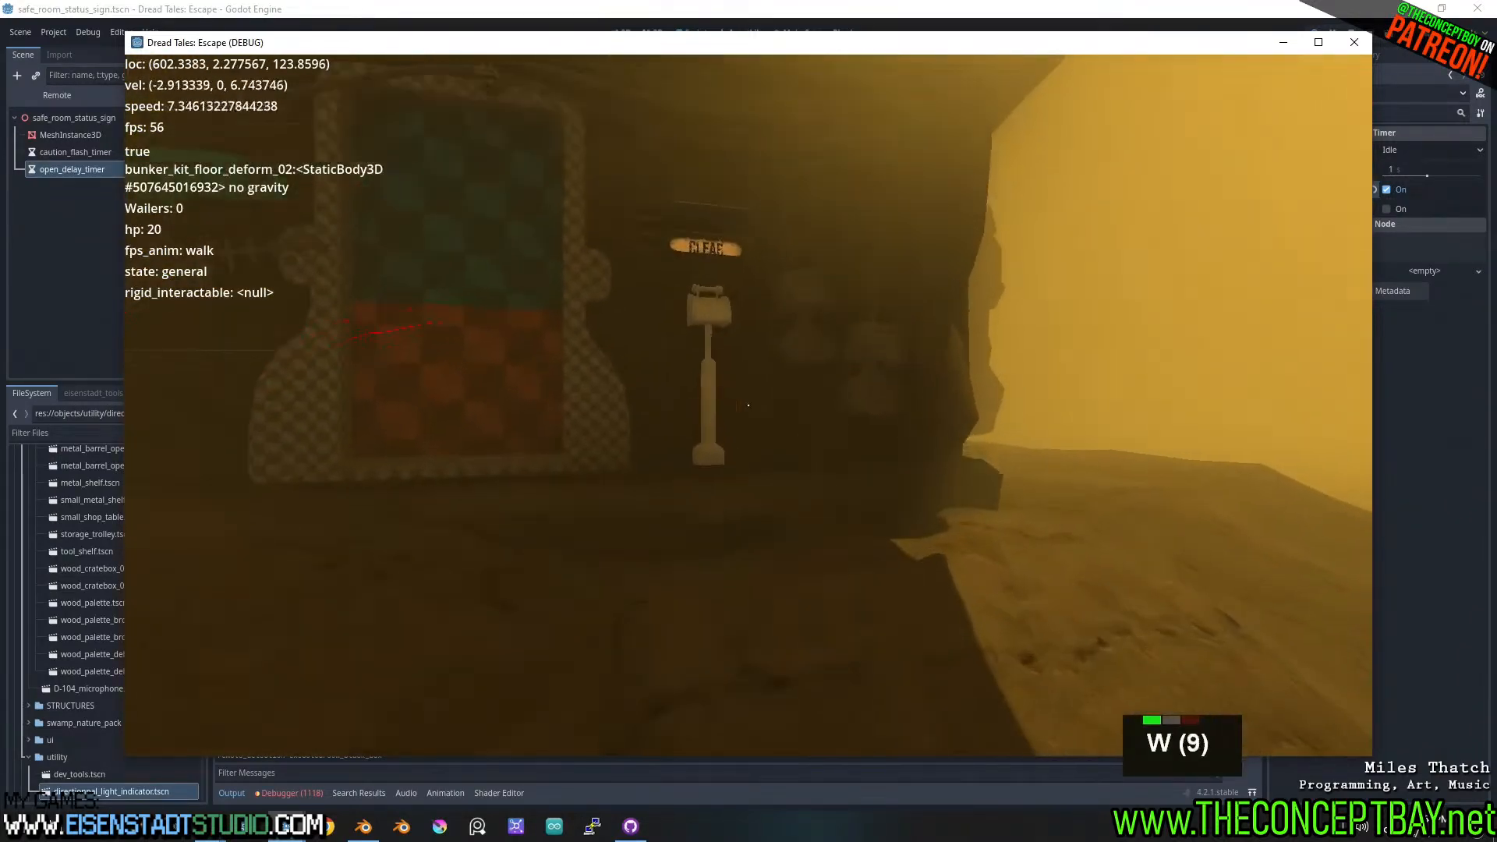
key("w")
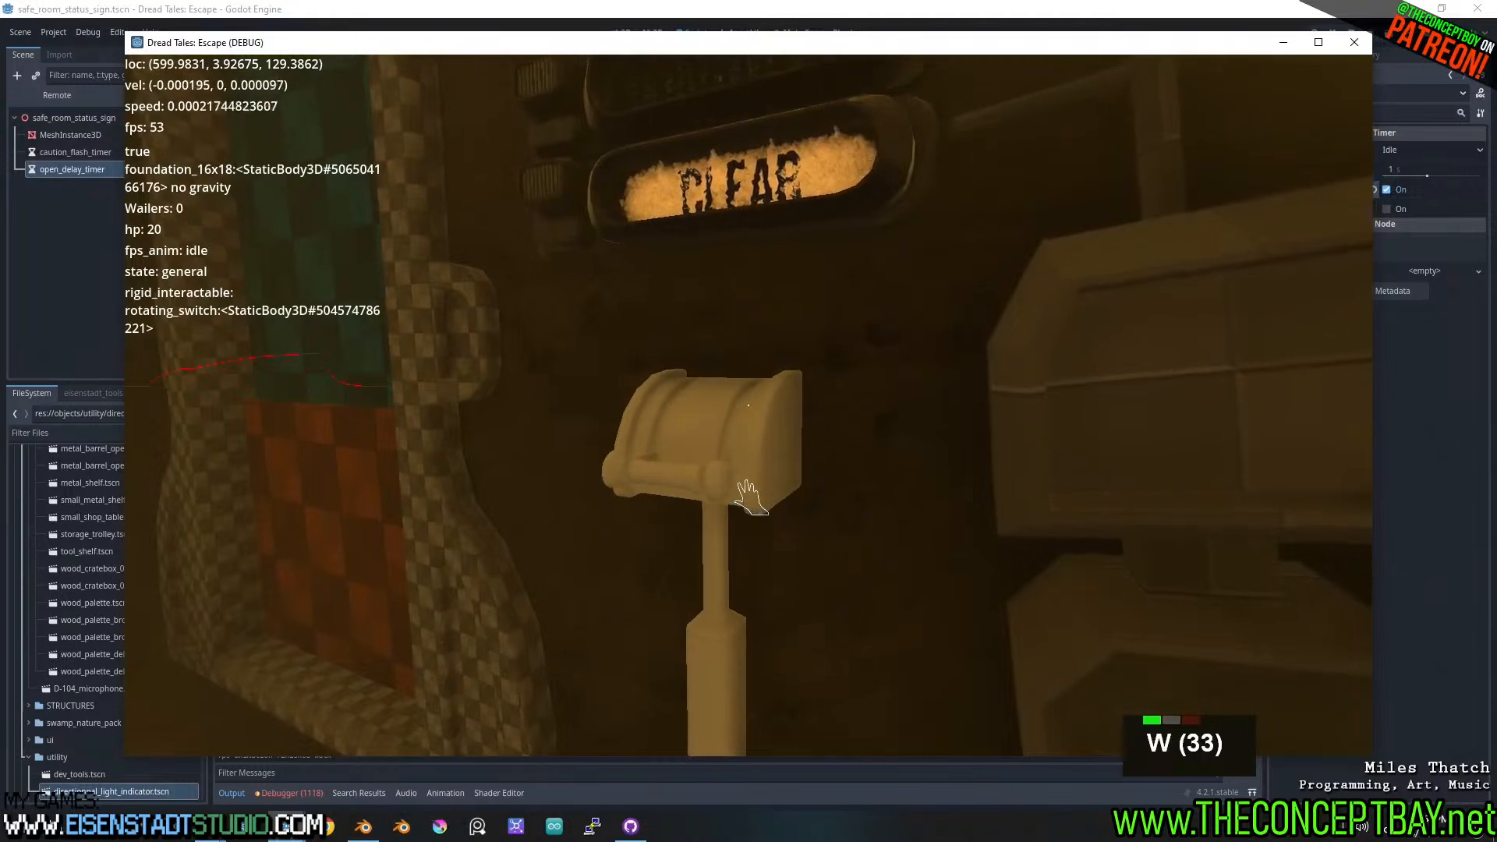
key("w")
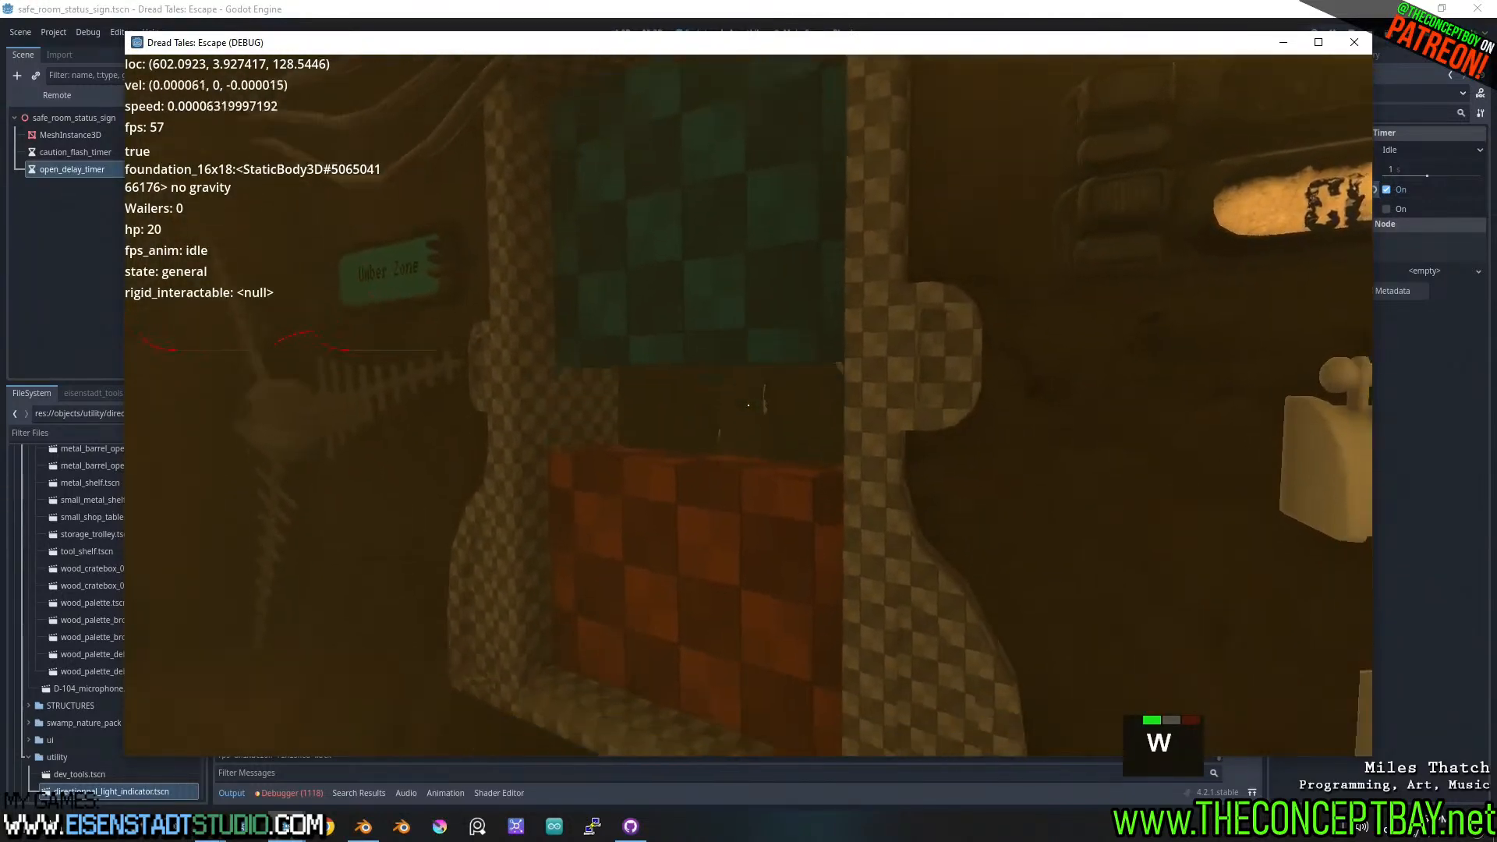
key("a")
key("space")
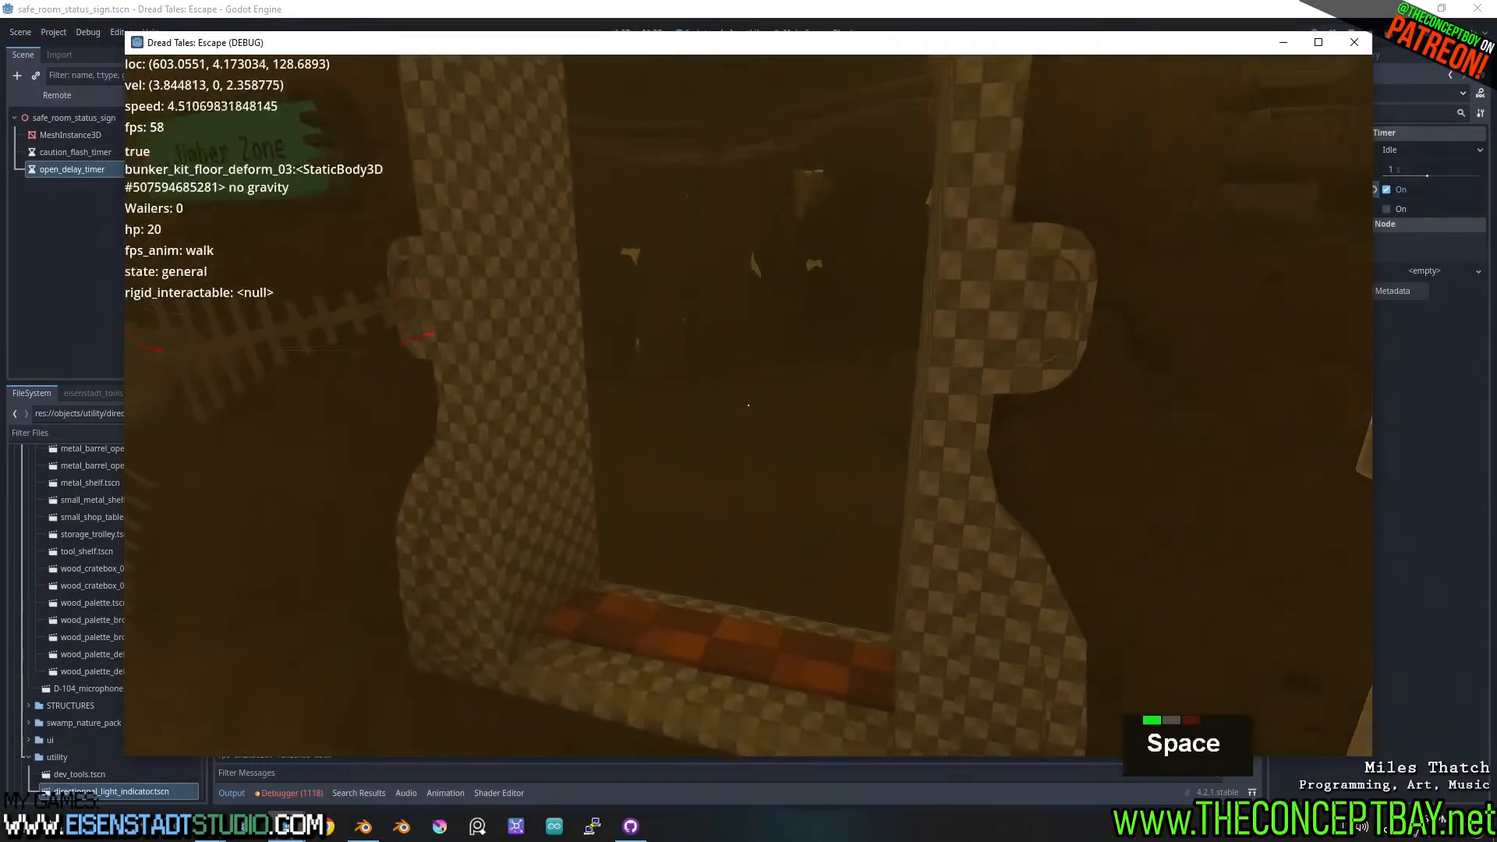
key("space")
key("d")
key("d")
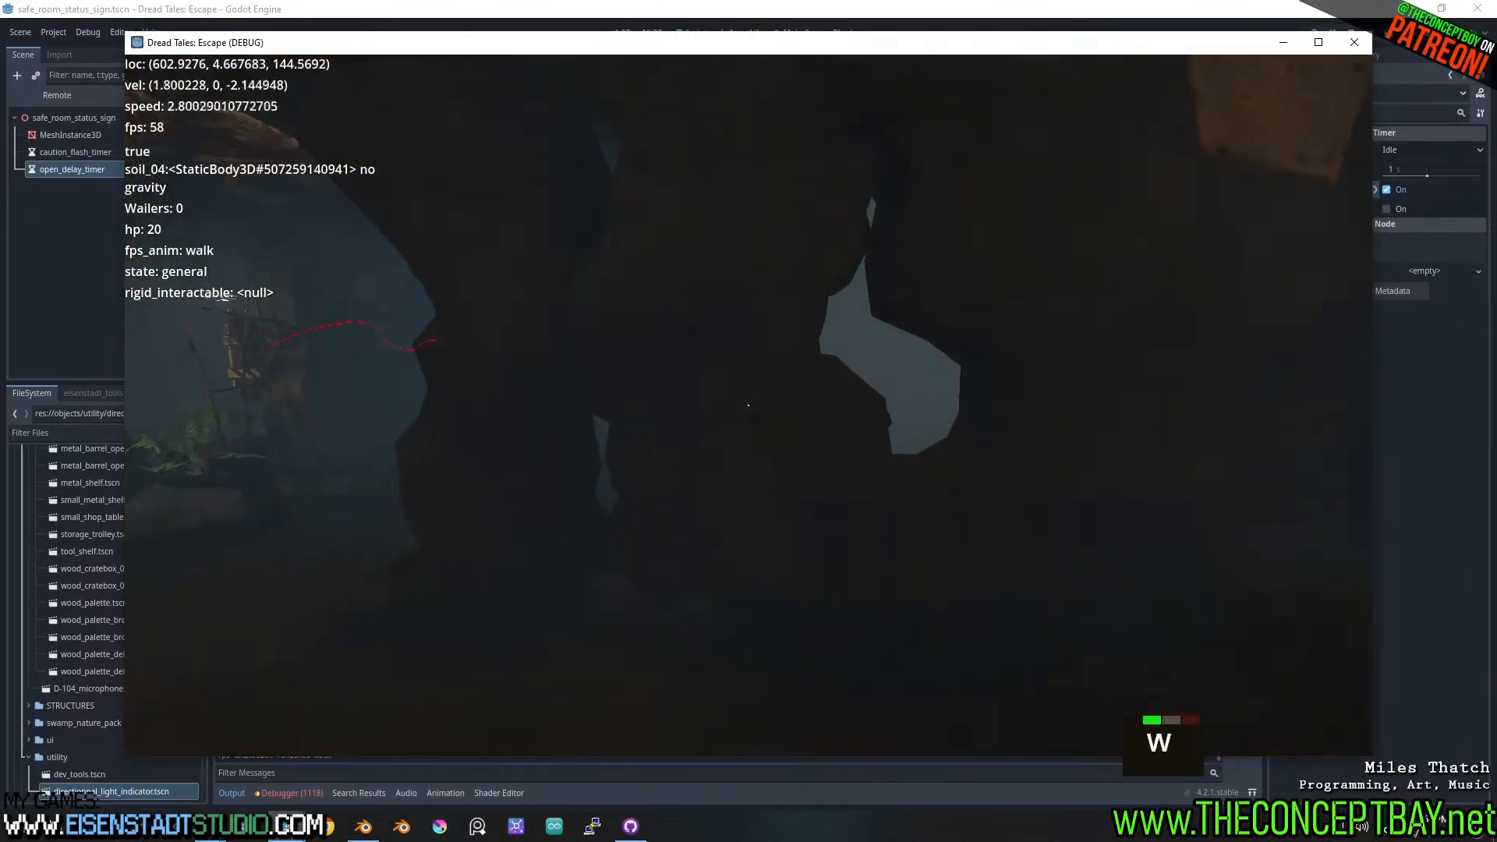
- Walk through the bunker to the yellow-and-black striped cabinet hanging among the ferns
key("a")
key("a")
key("a")
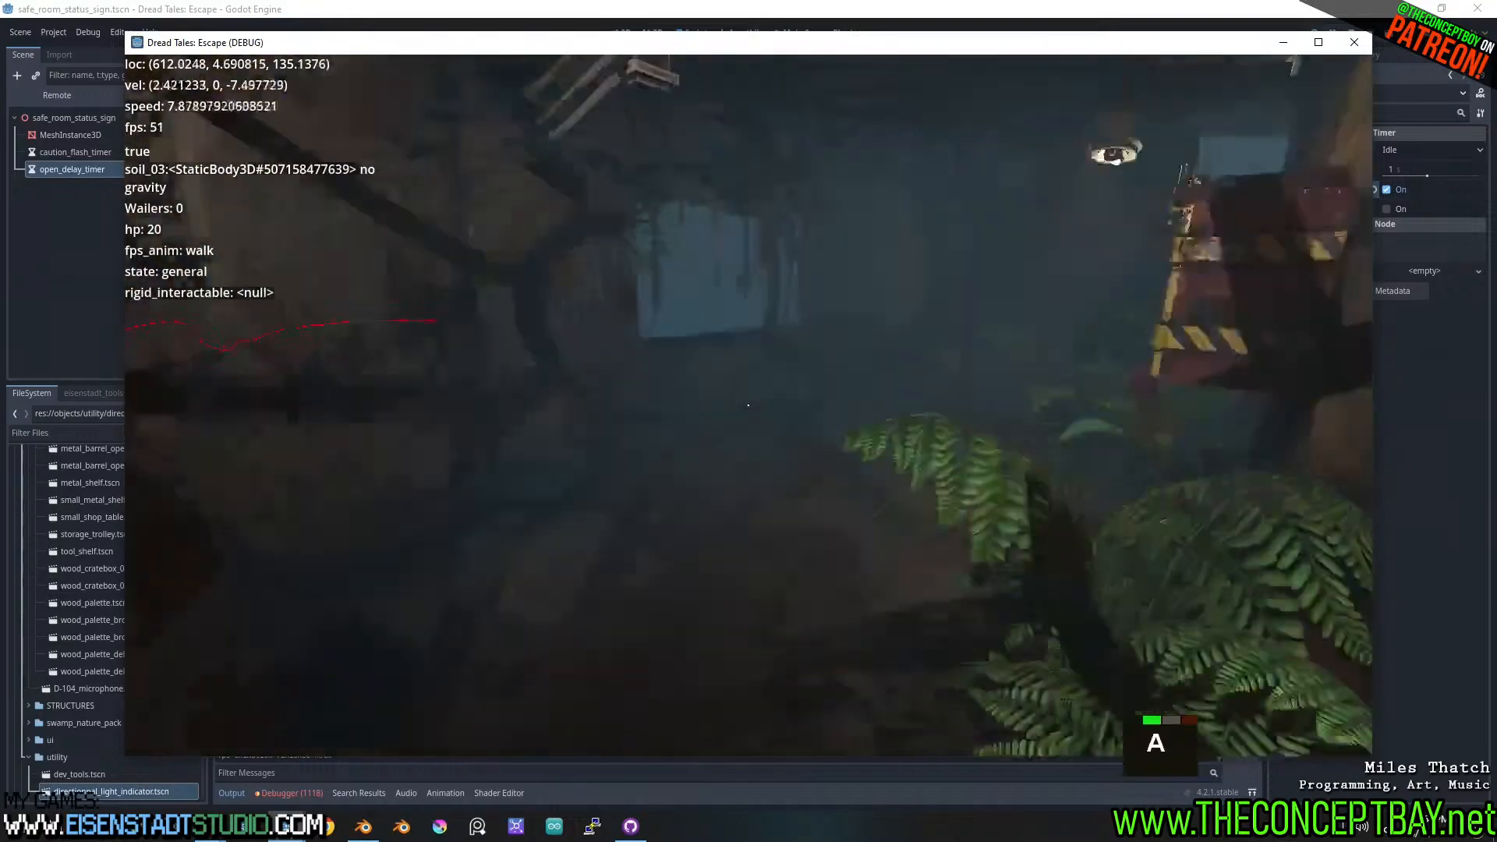
key("a")
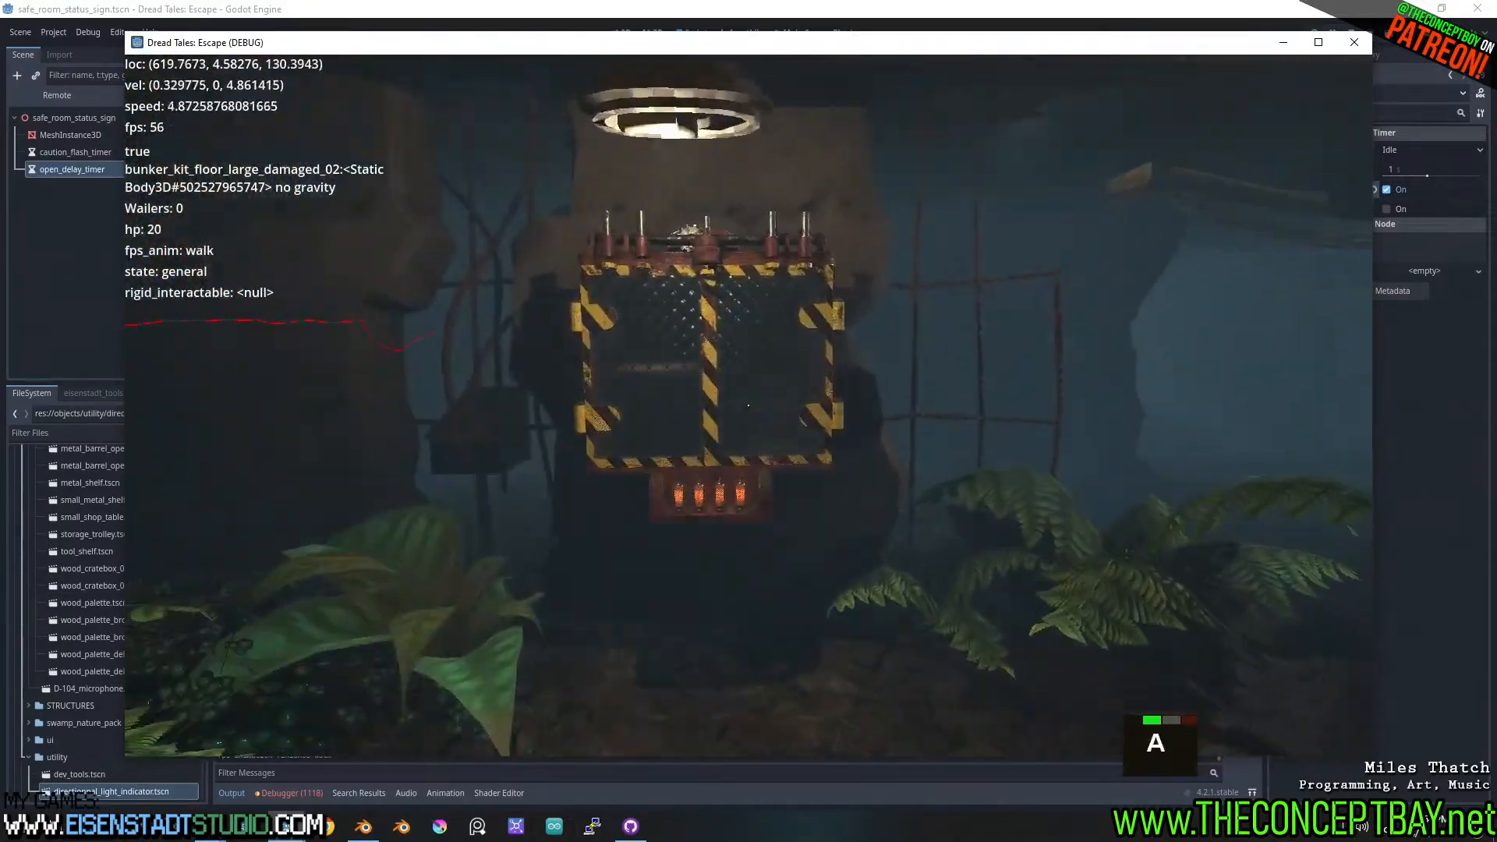
key("d")
key("w")
key("a")
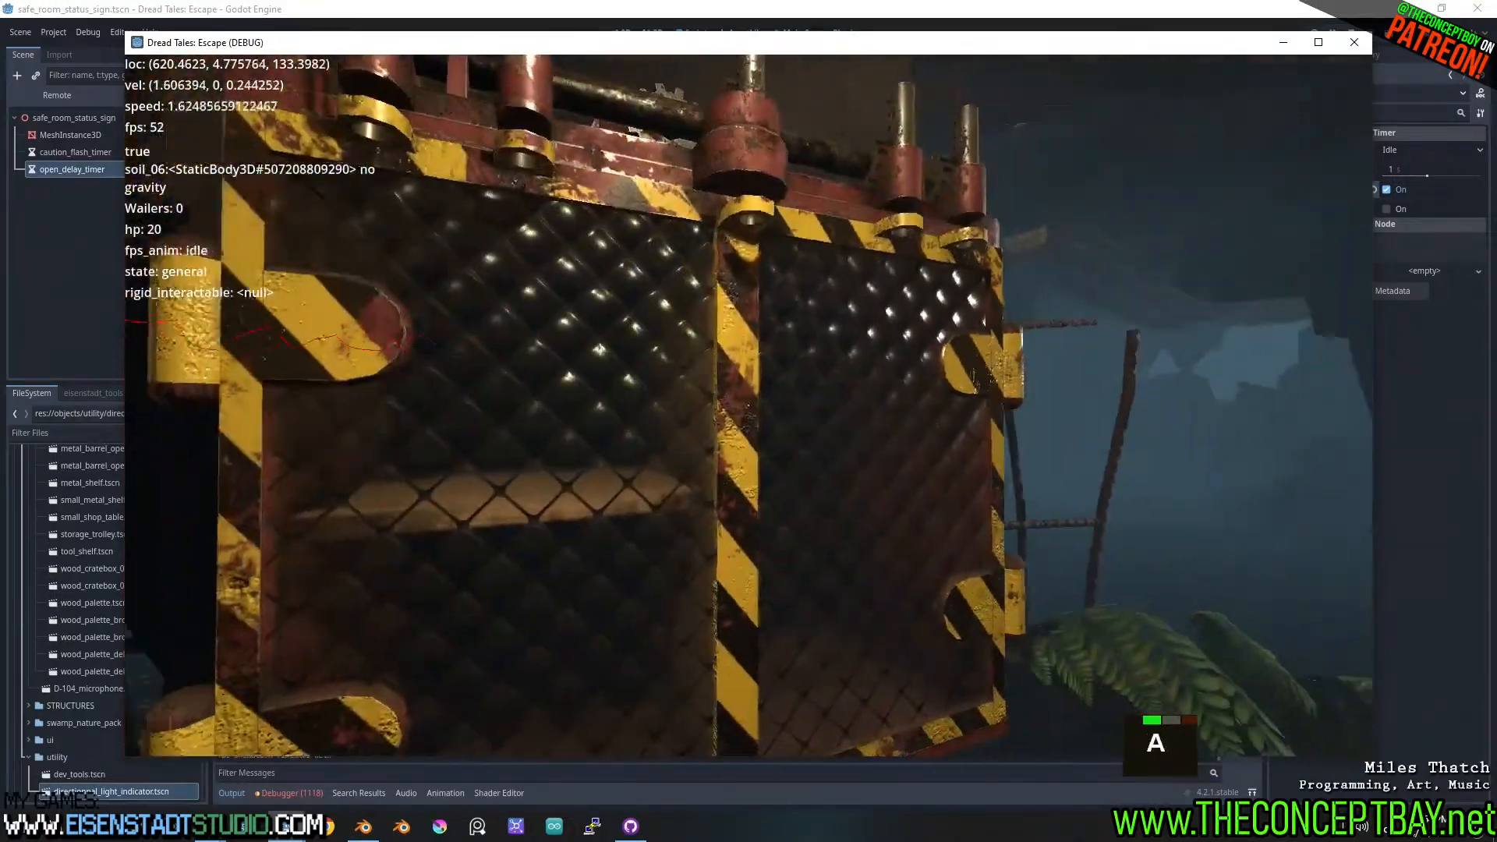
- Examine the row of glowing tubes beneath the striped cabinet up close
key("s")
key("s")
key("w")
key("a")
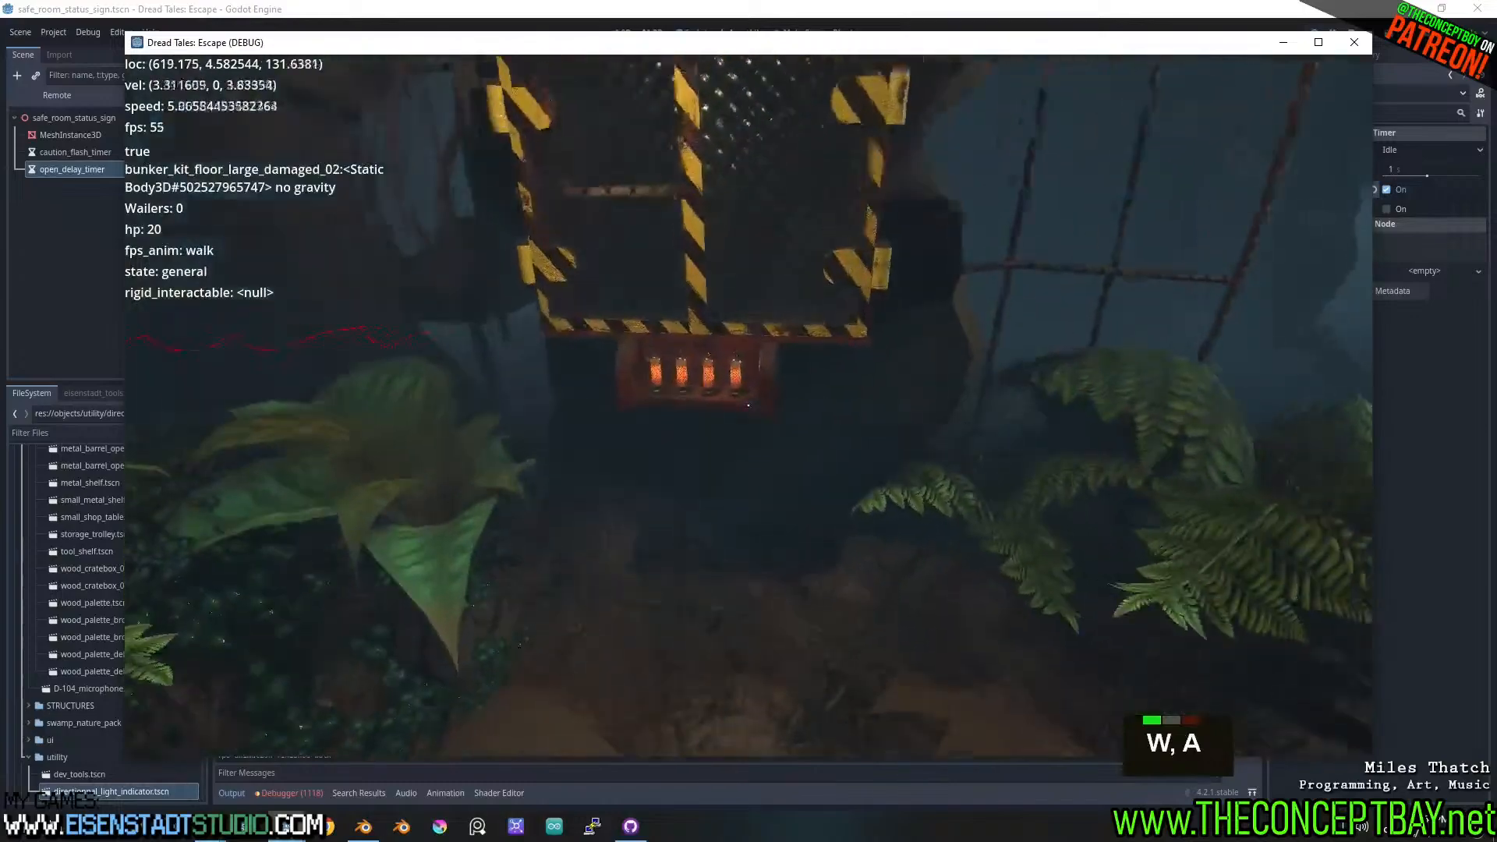
key("w")
key("ctrl+w")
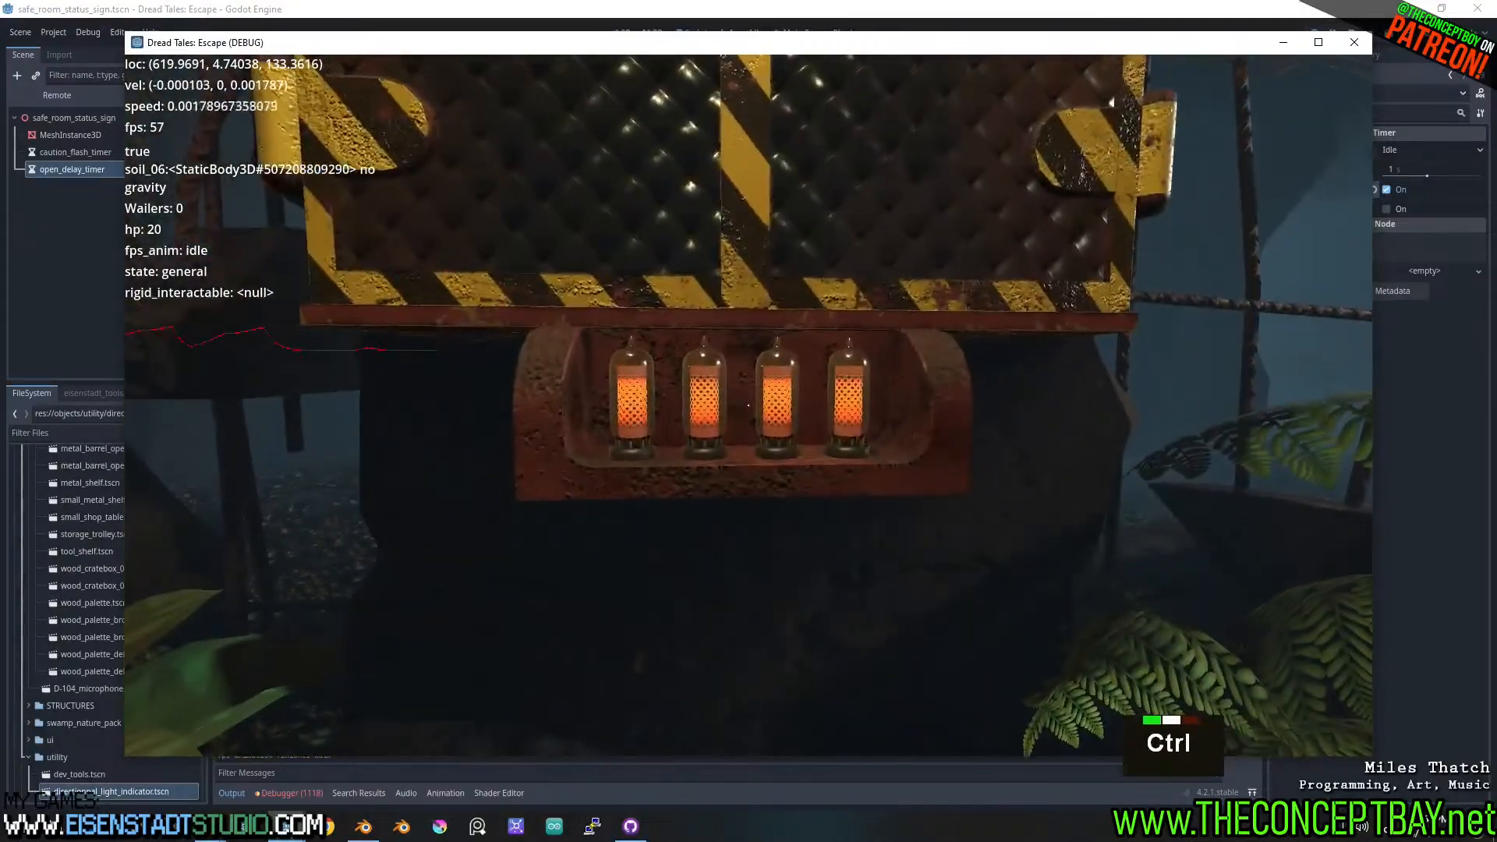
key("ctrl+s")
key("d")
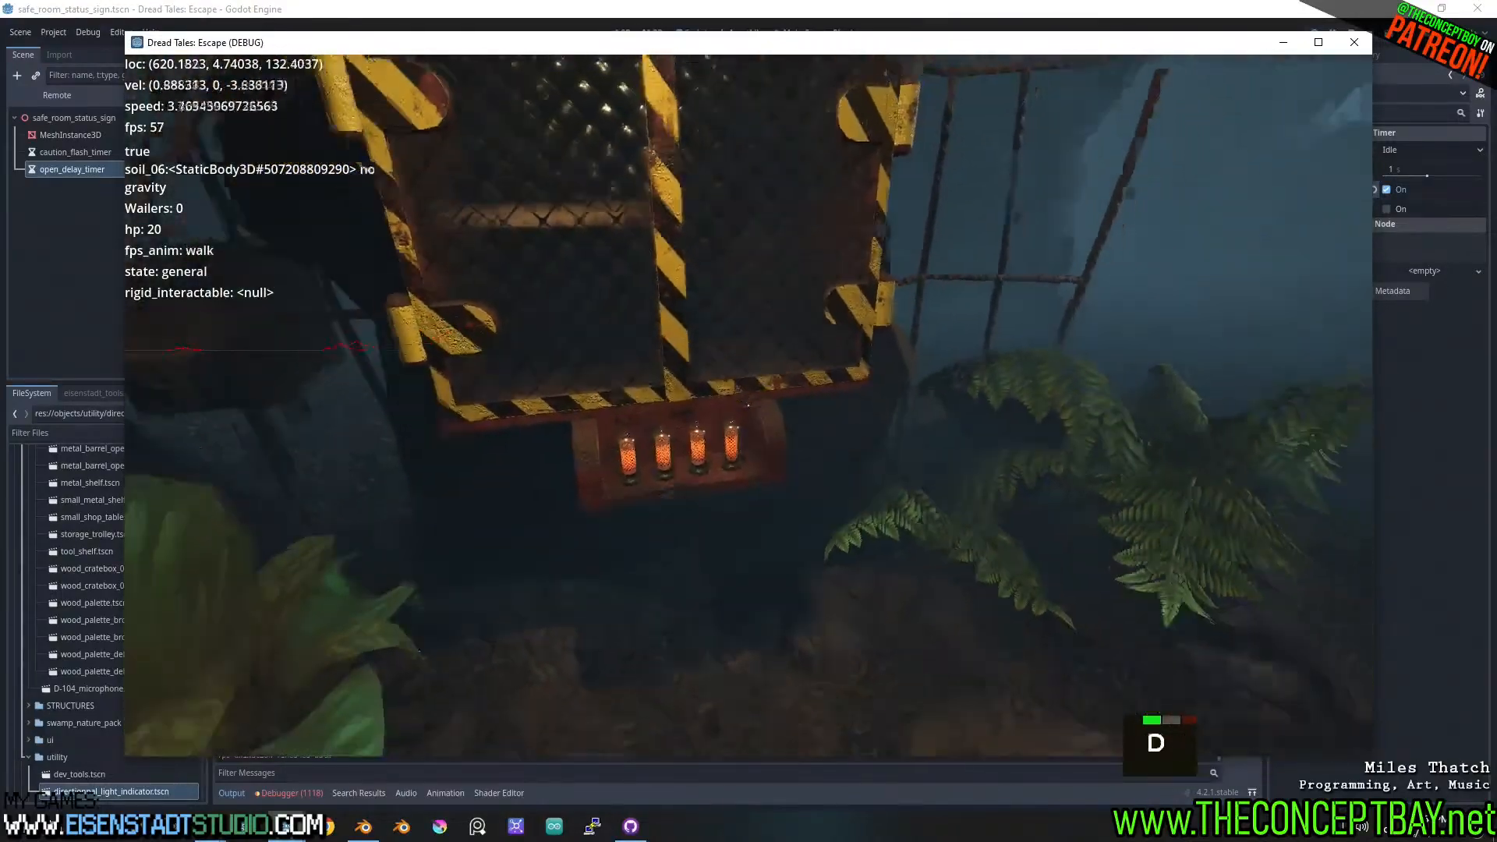
- Return to the room by the entrance and inspect the coil-fitted frame on the wall beside the doorway
key("w")
key("a")
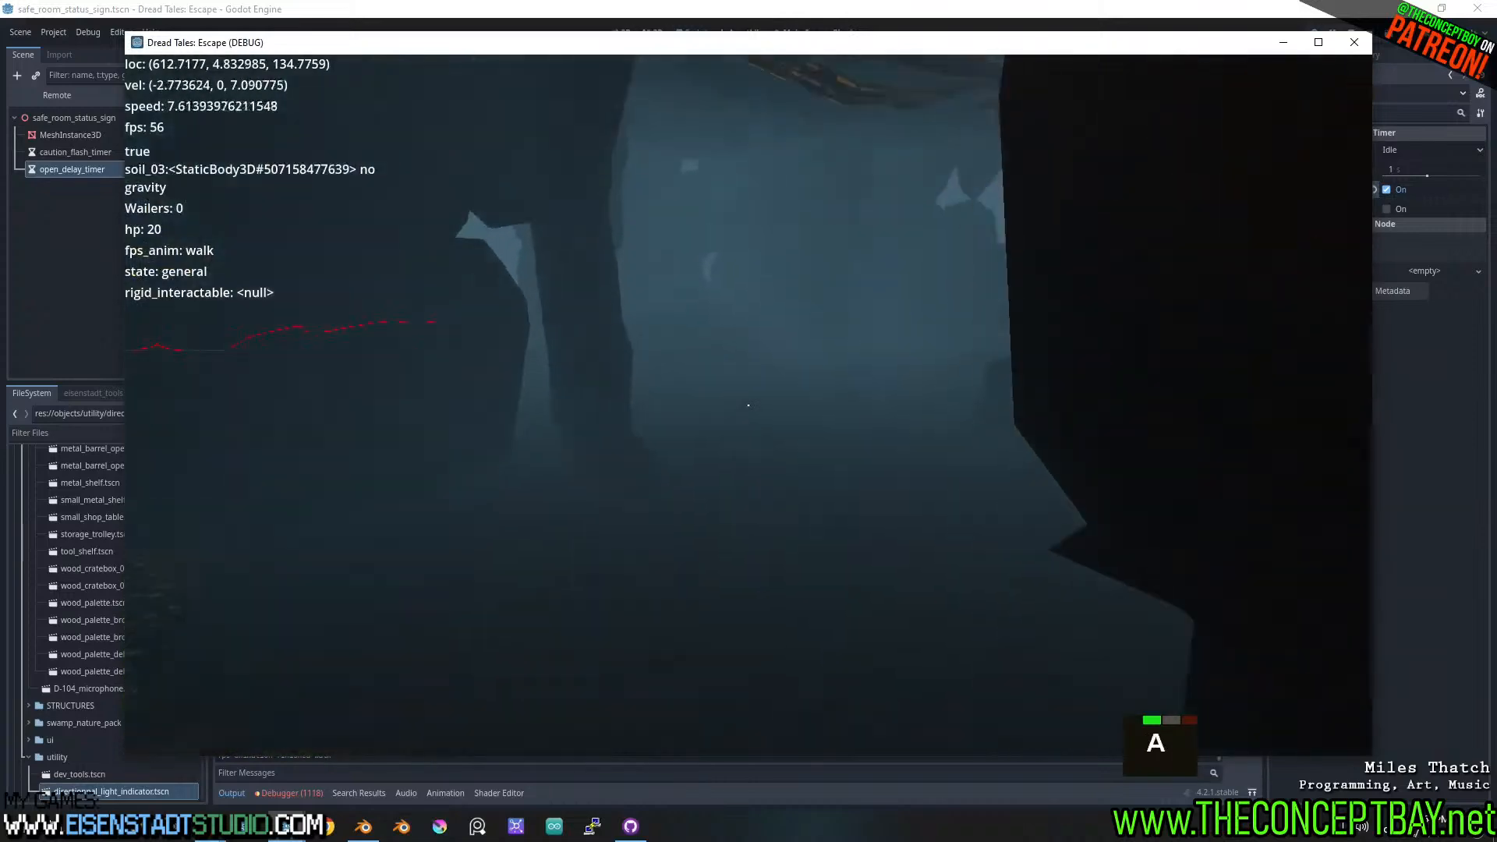
key("d")
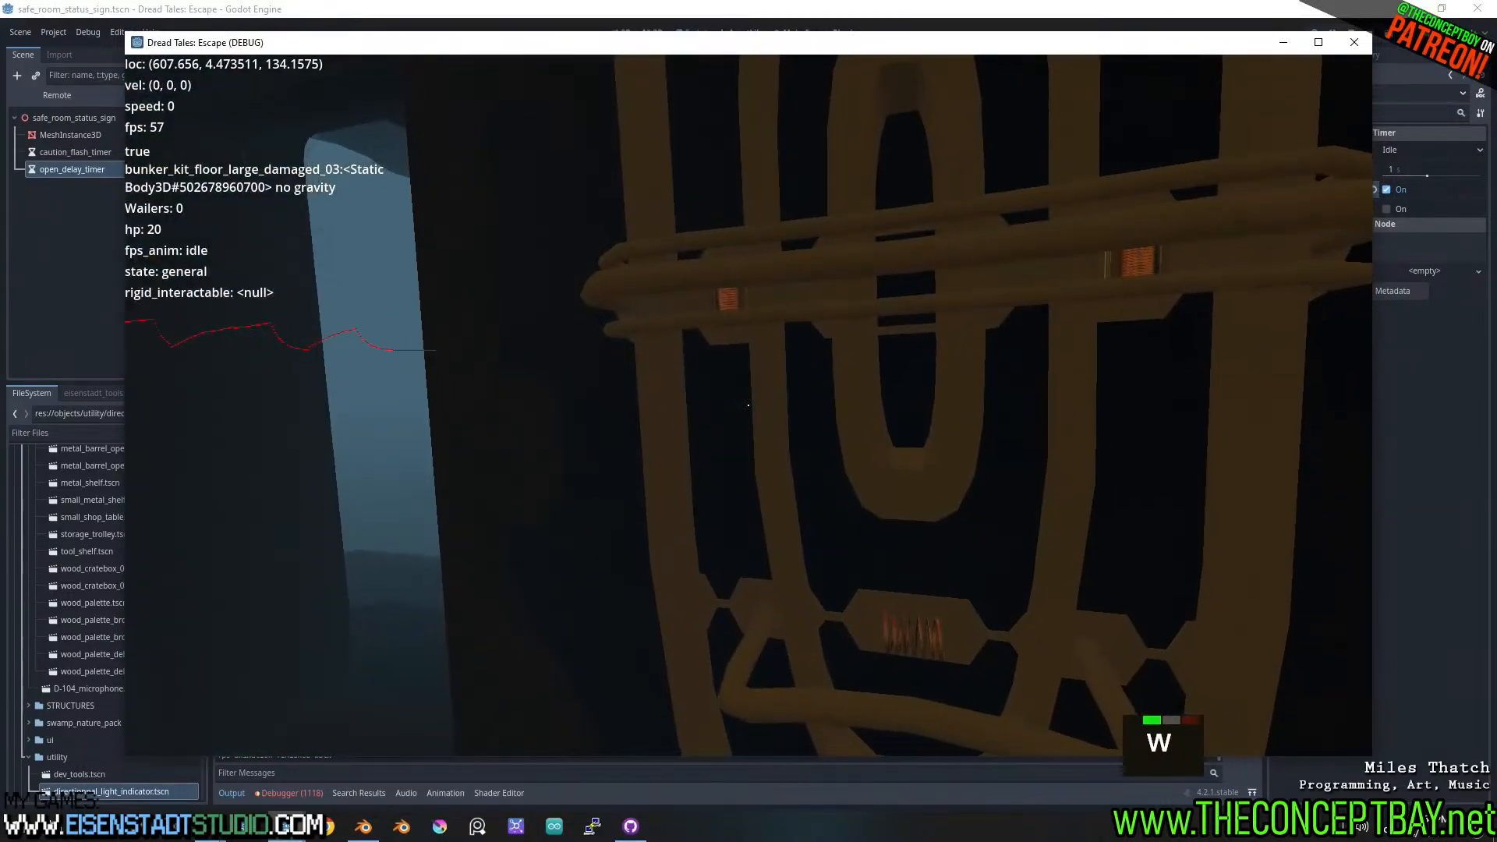
key("d")
key("s")
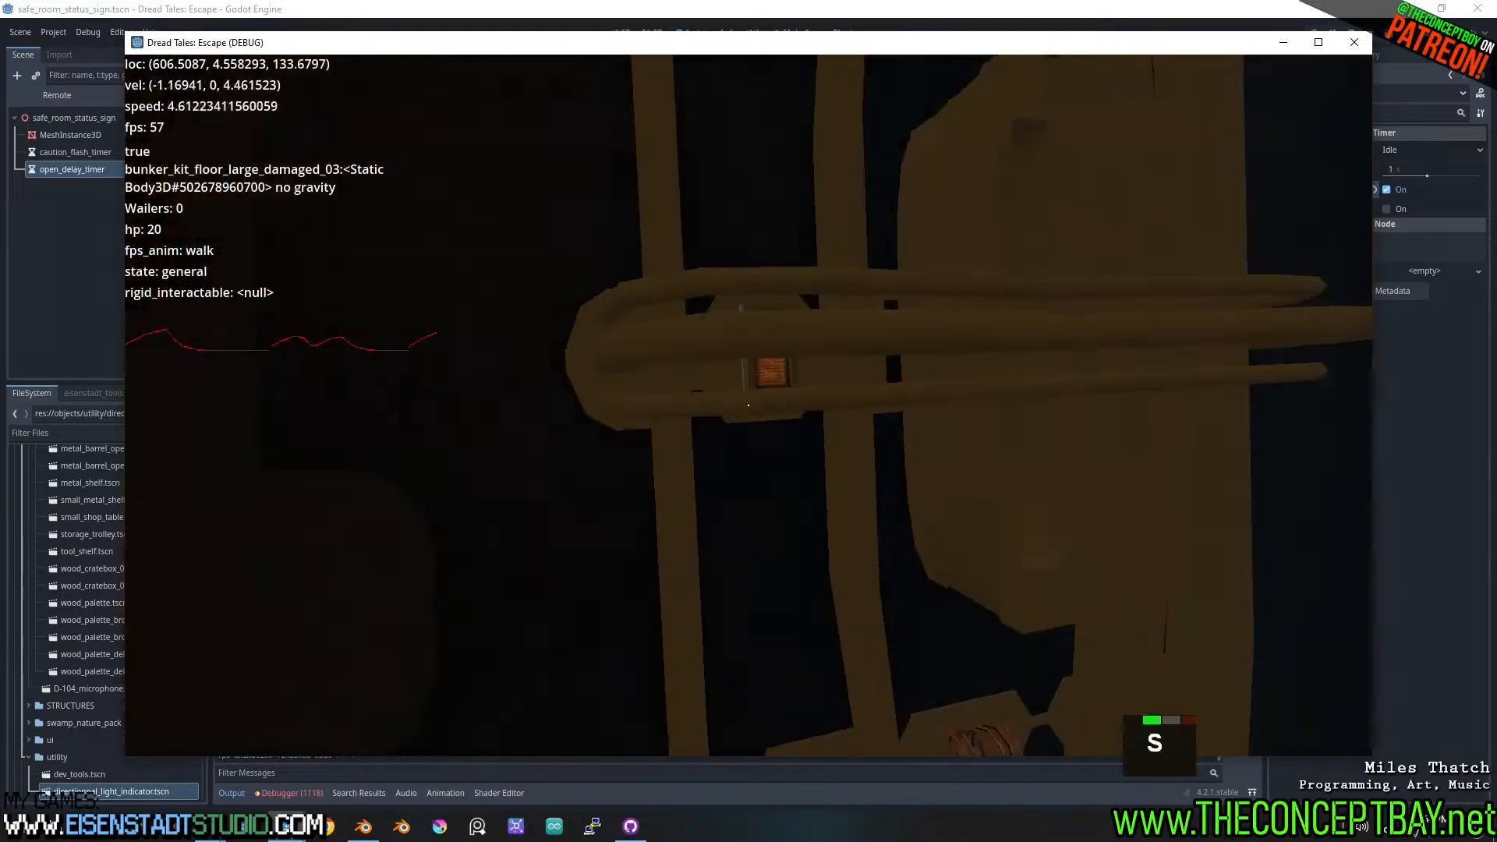
key("d")
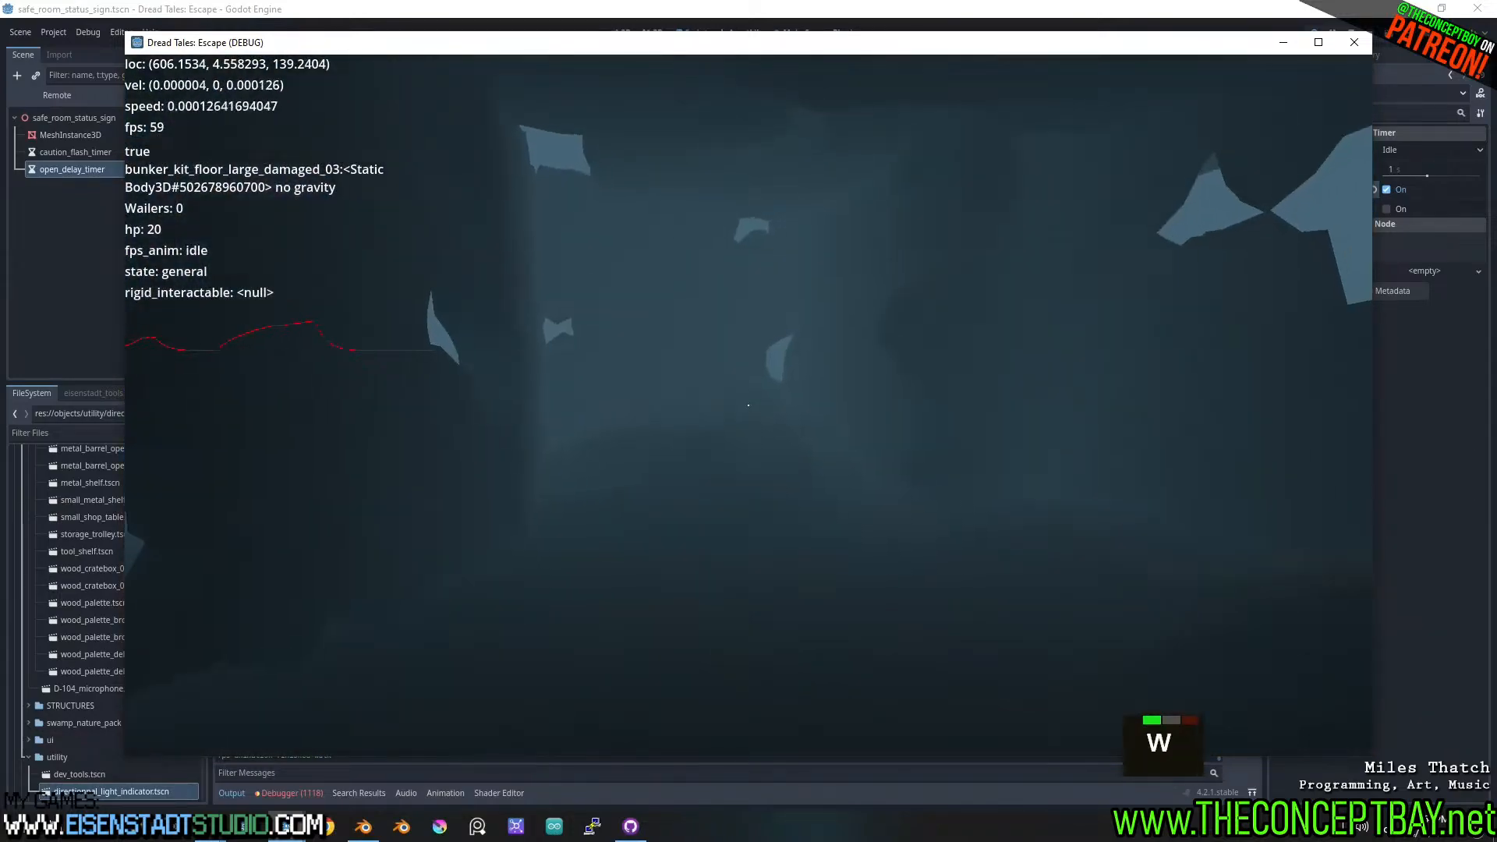
- Explore the dark, plant-covered ground at the far side of the bunker
key("d")
key("w")
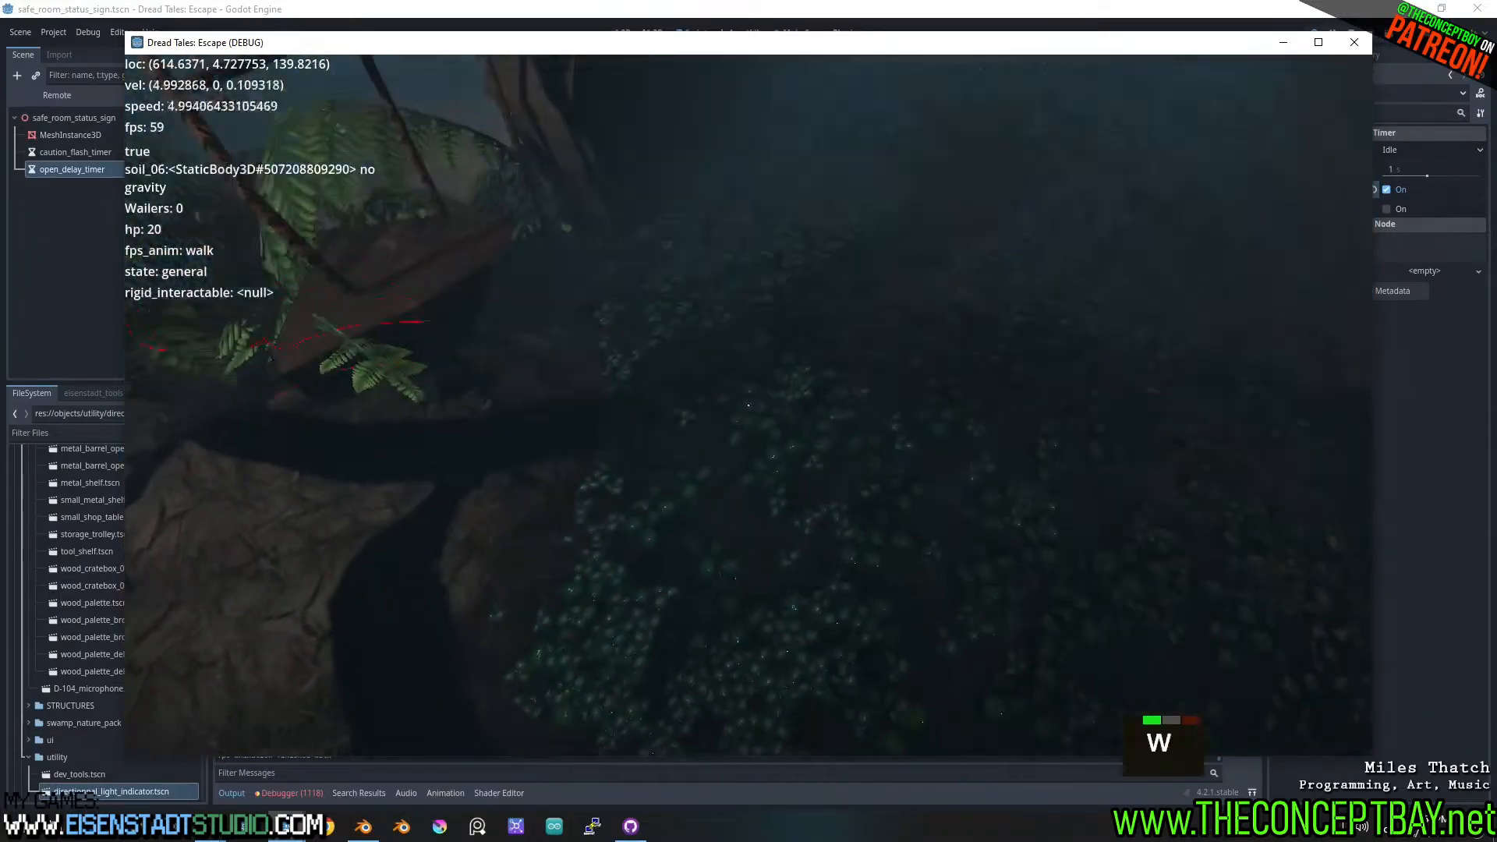
key("d")
key("d")
key("d")
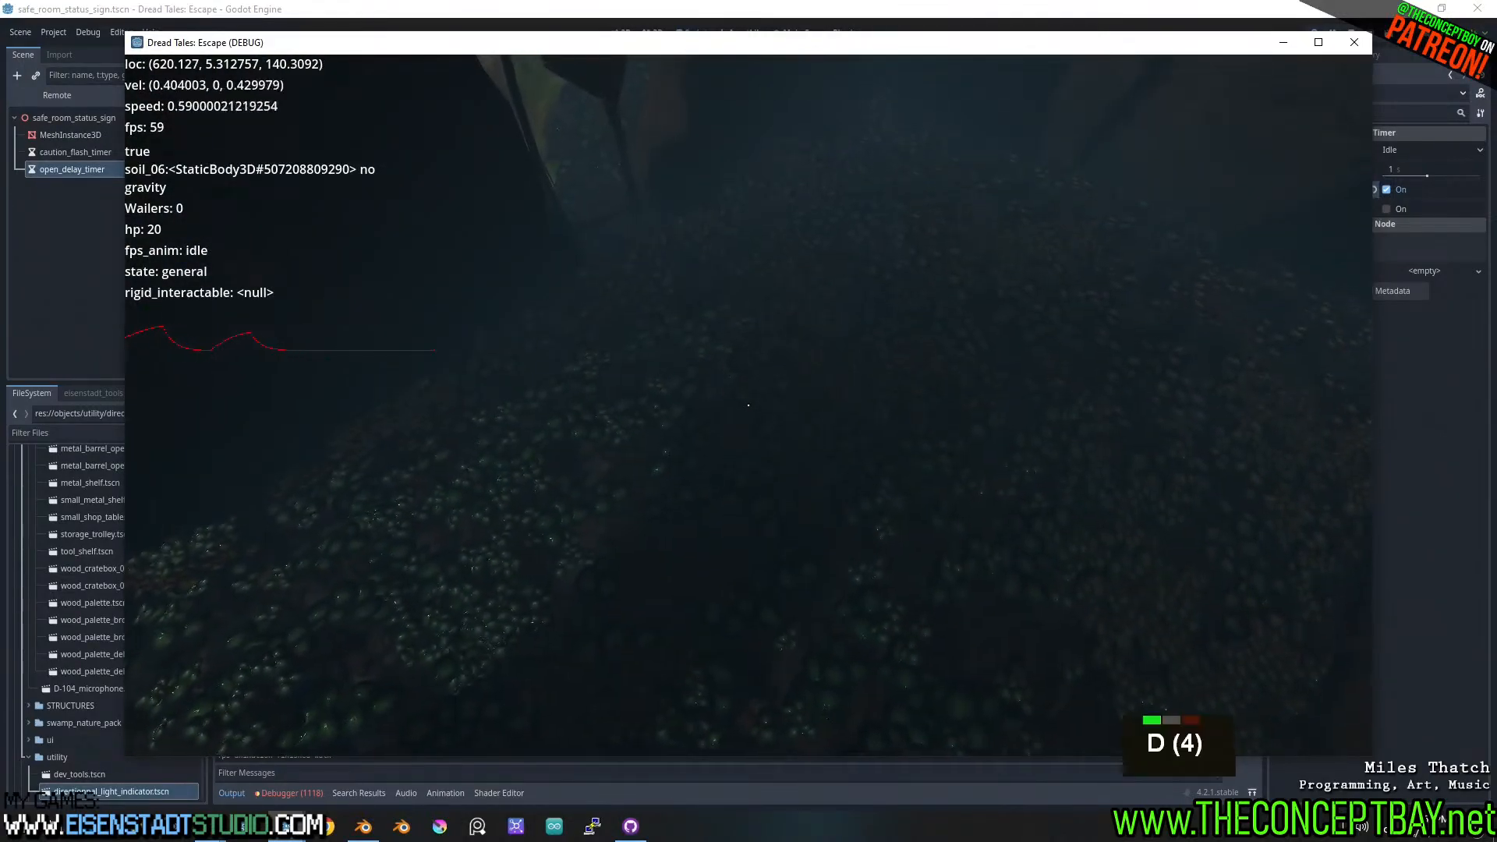
key("w")
key("w")
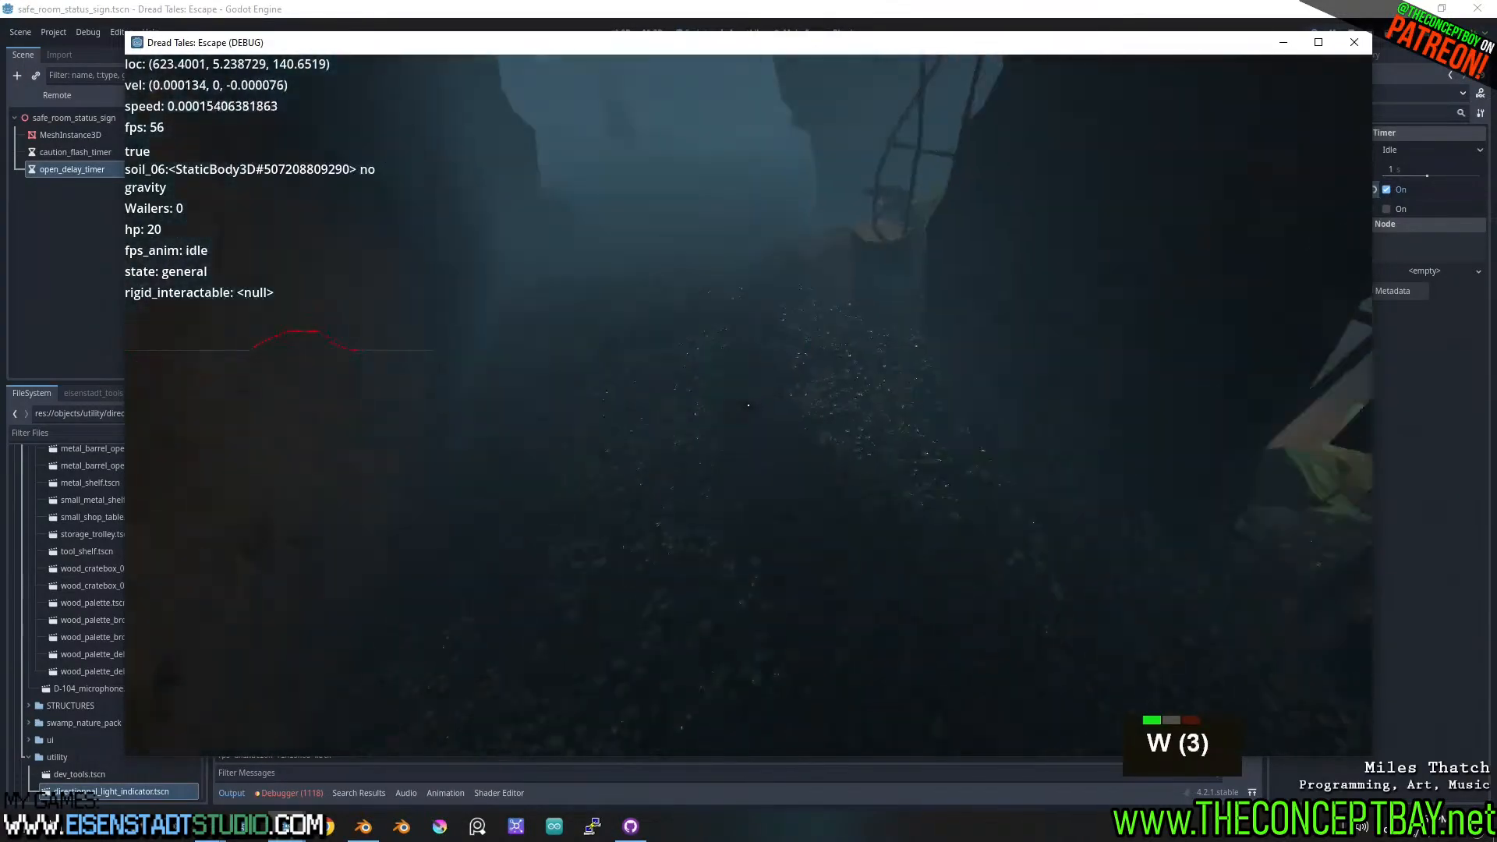
key("w")
- Walk back past the wall frames and leave the bunker through the open doorway to the outdoor terrain
key("a")
key("a")
key("a")
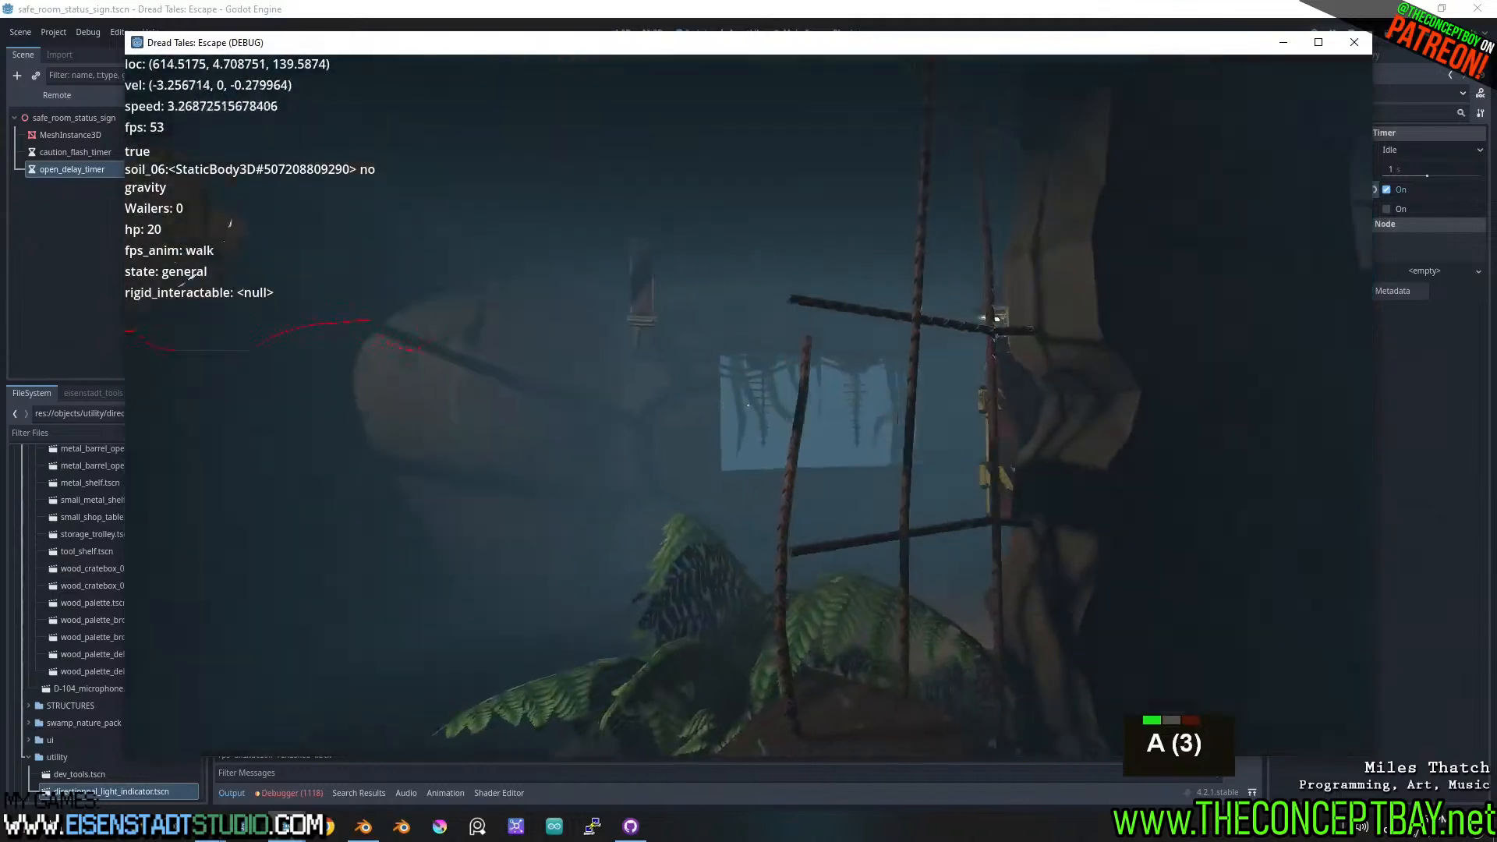
key("a")
key("a")
key("w")
key("a")
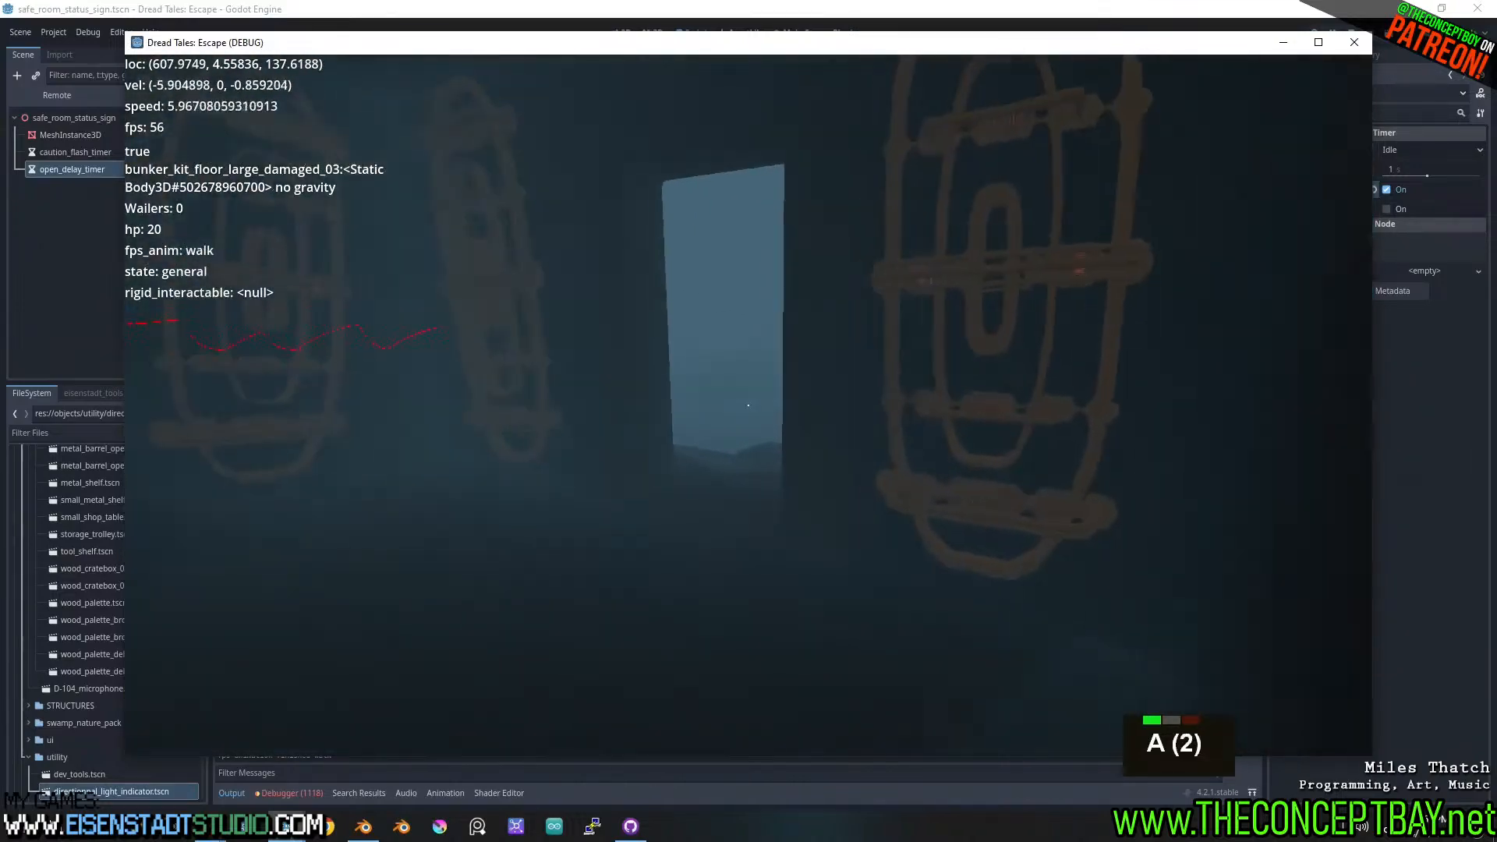
key("d")
key("space")
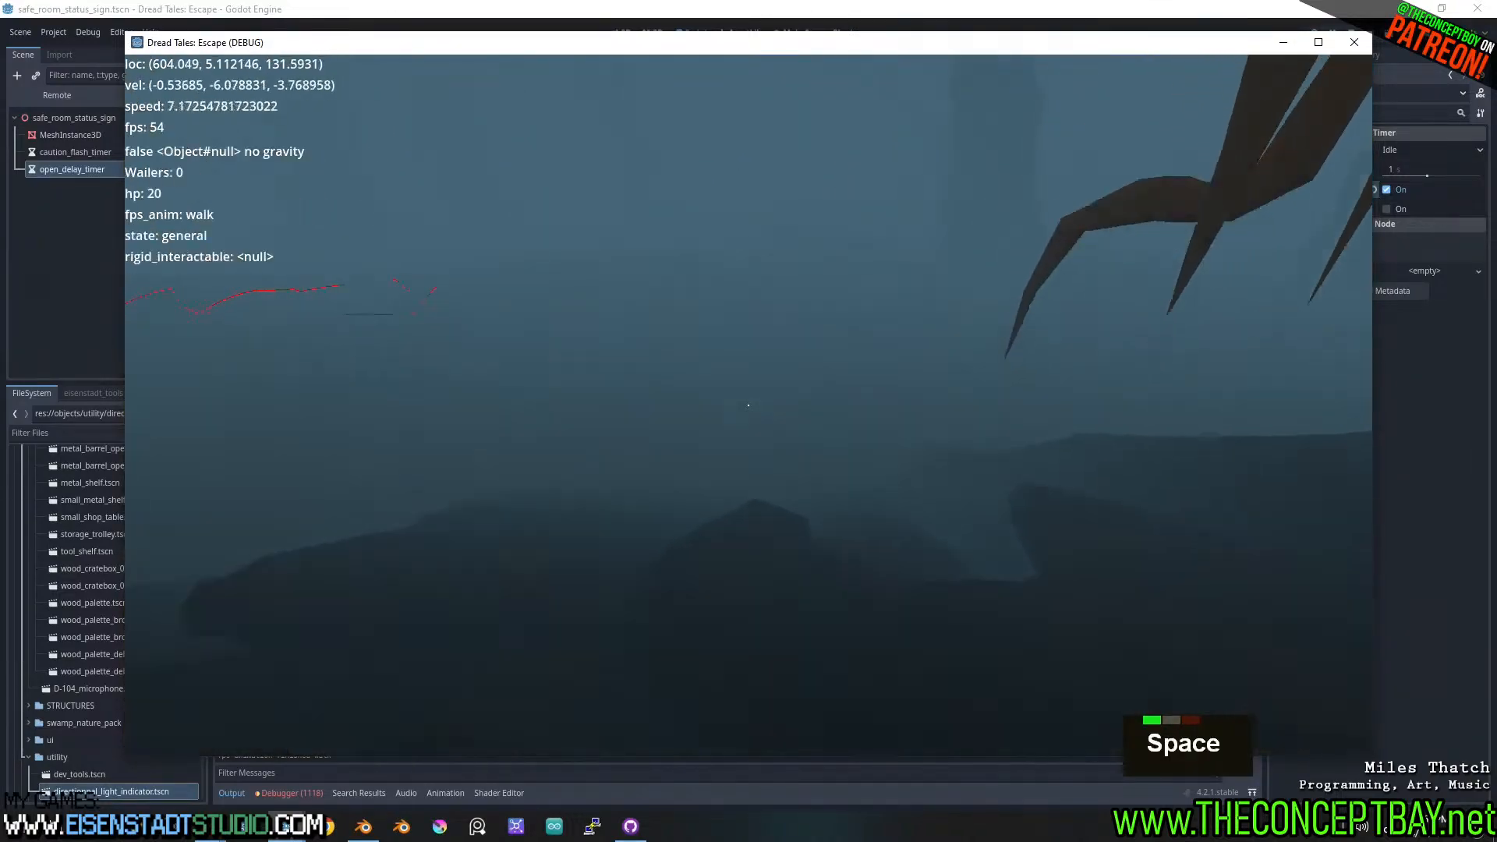
key("d")
key("d")
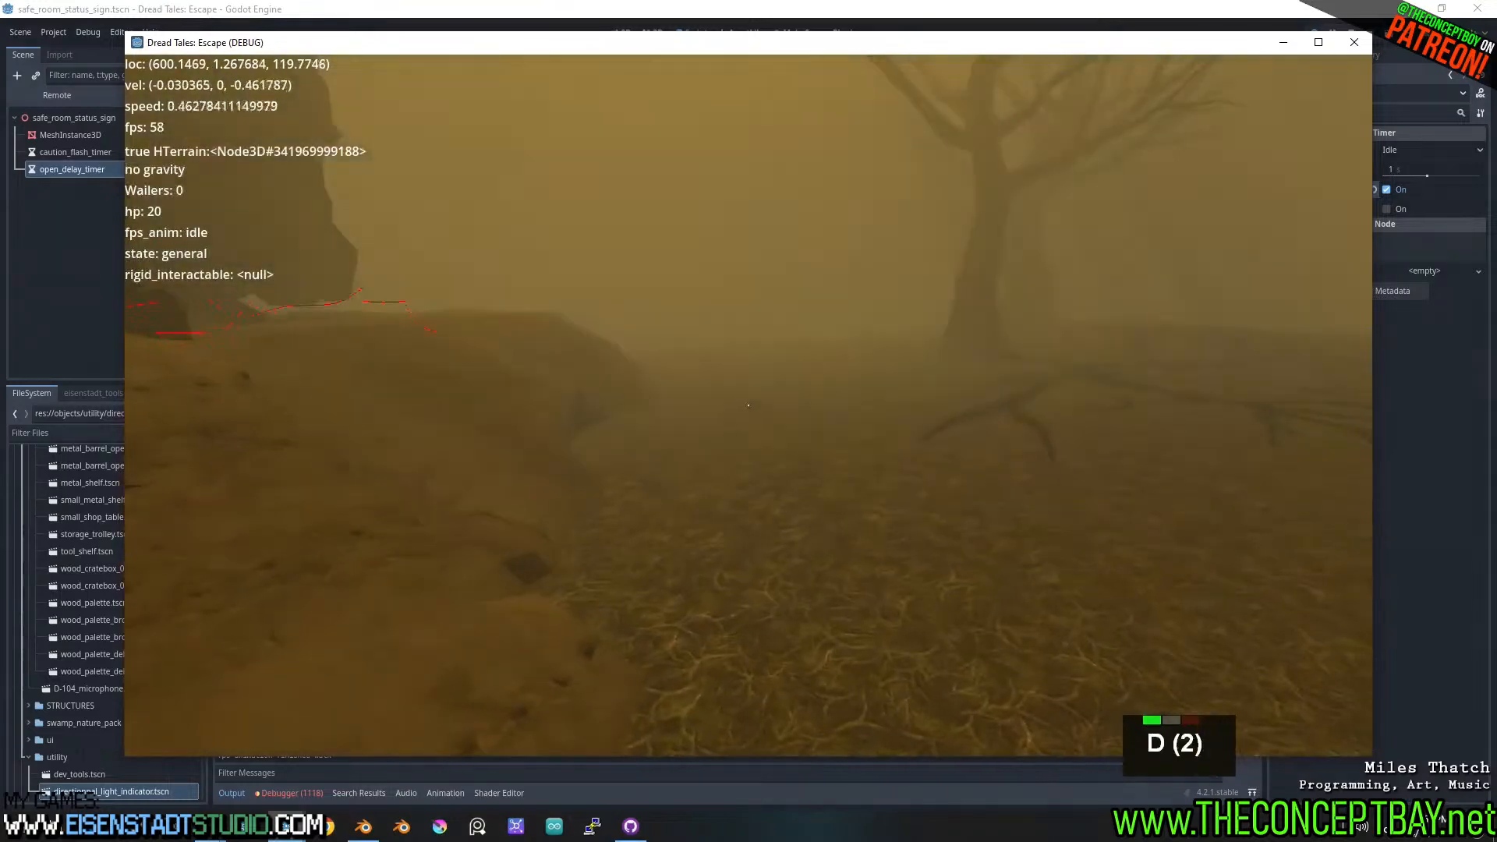
- Open the teleport location list and teleport the player to safe_room_2
key("F2")
key("F2")
key("F2")
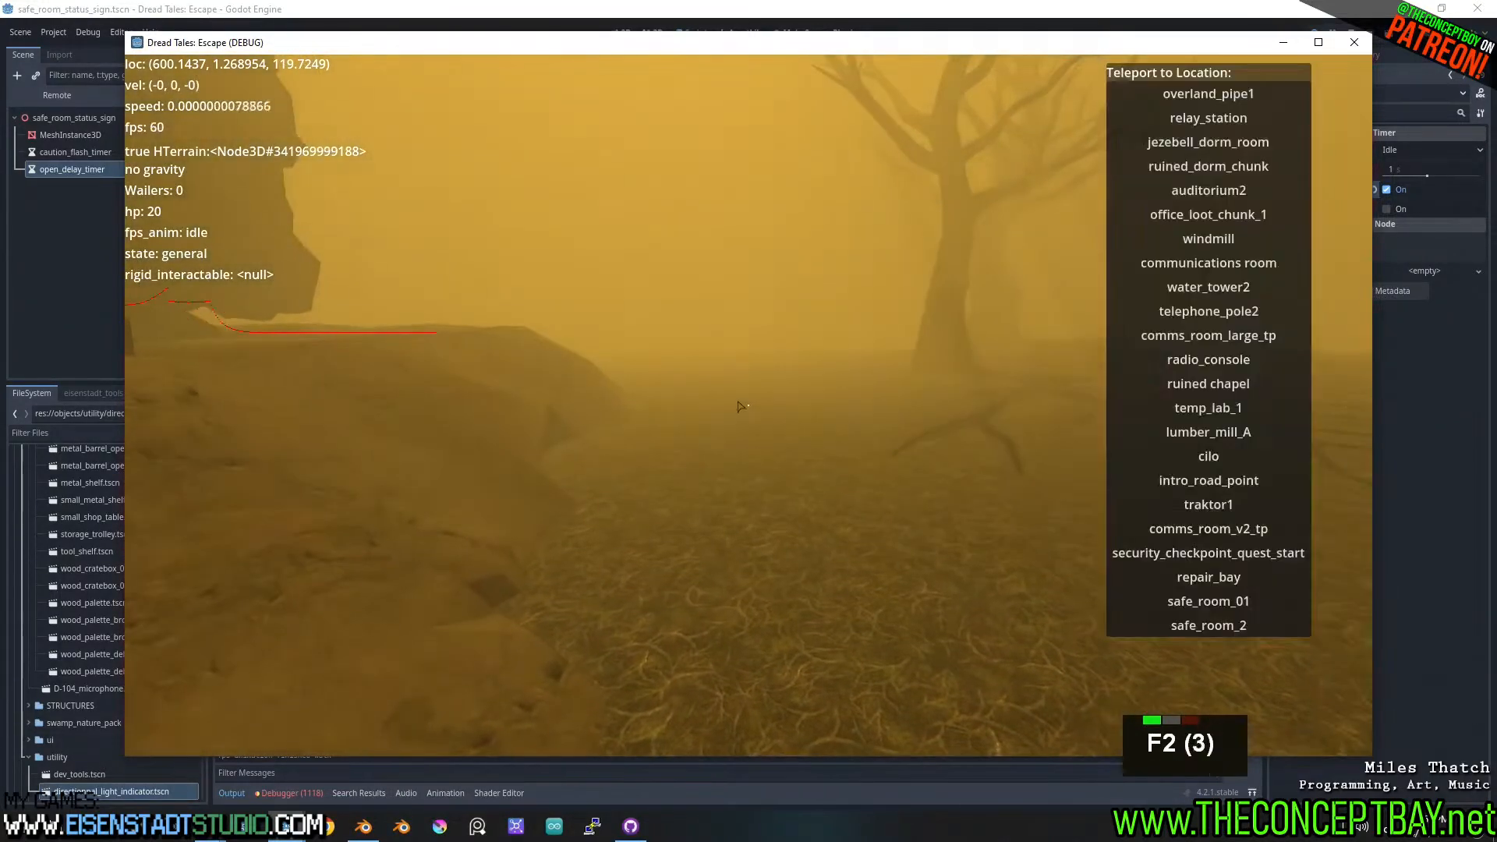
left_click(1169, 635)
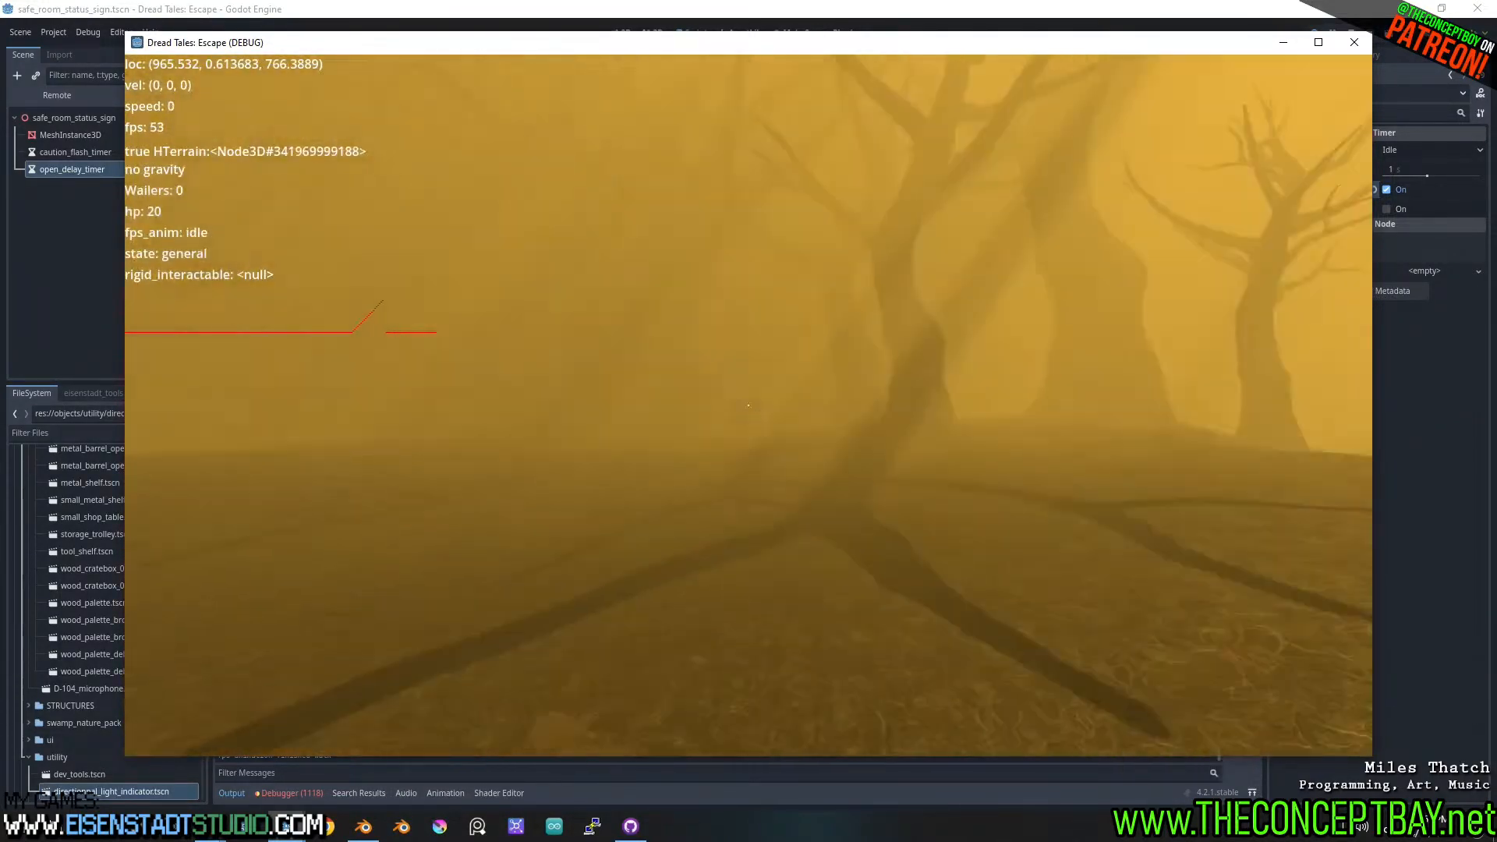
- Walk across the terrain to the checkered safe room door and enter the bunker through it once it opens
key("s")
key("space")
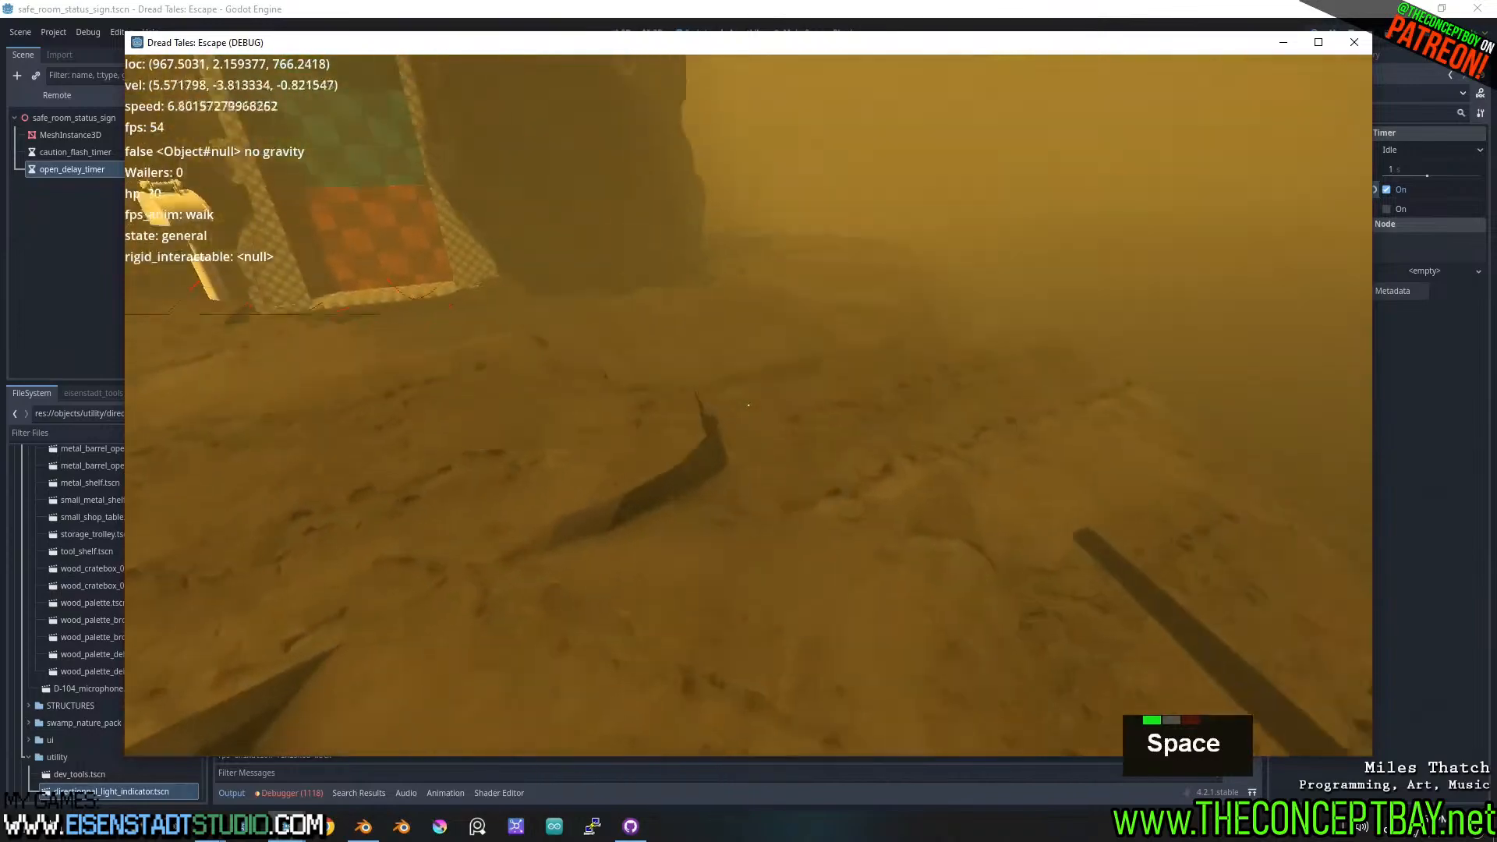
key("d")
key("d")
key("a")
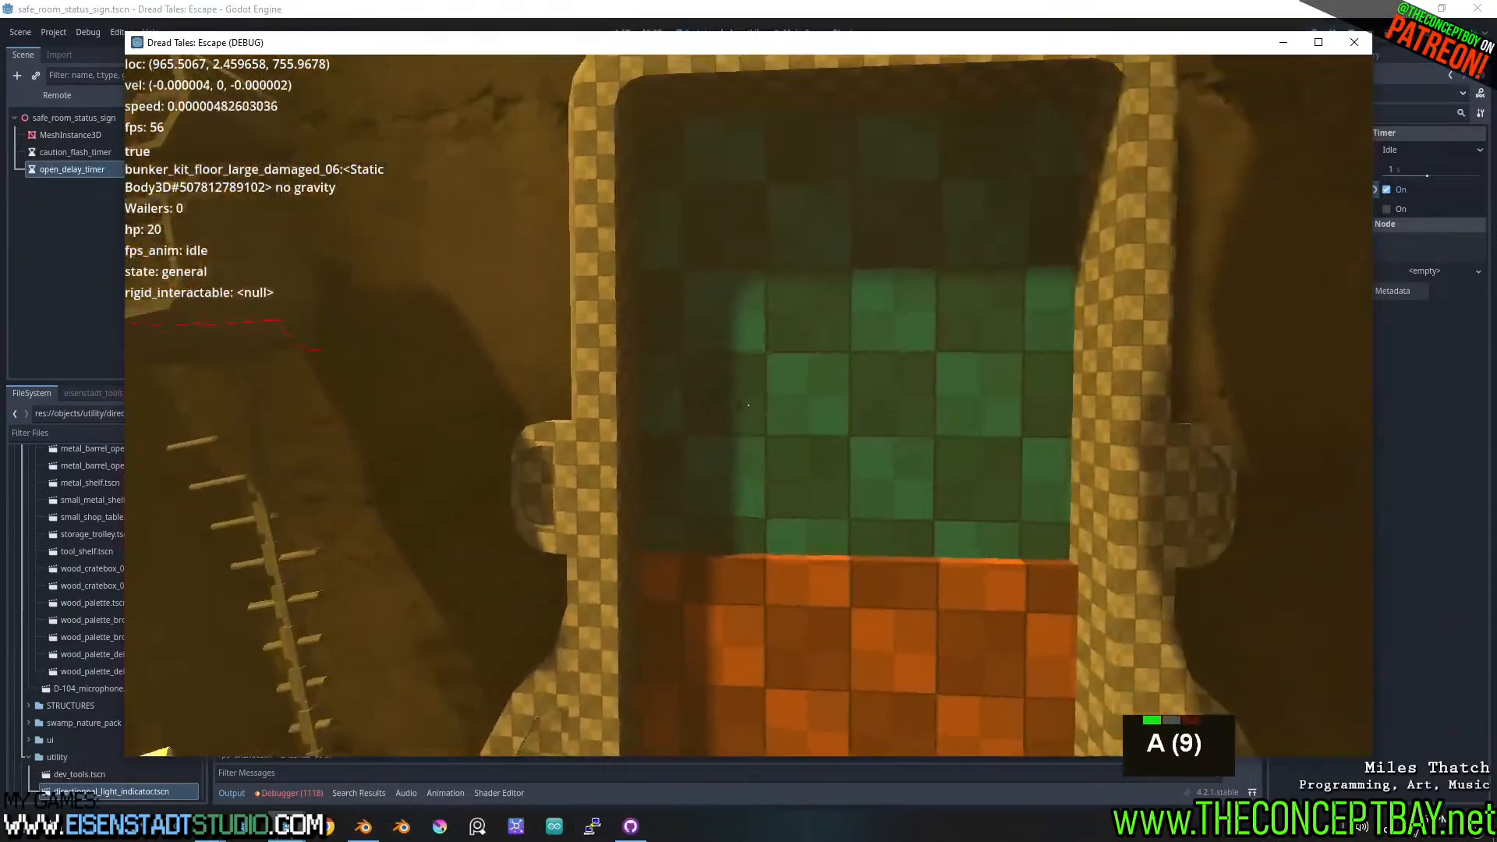
key("s")
key("d")
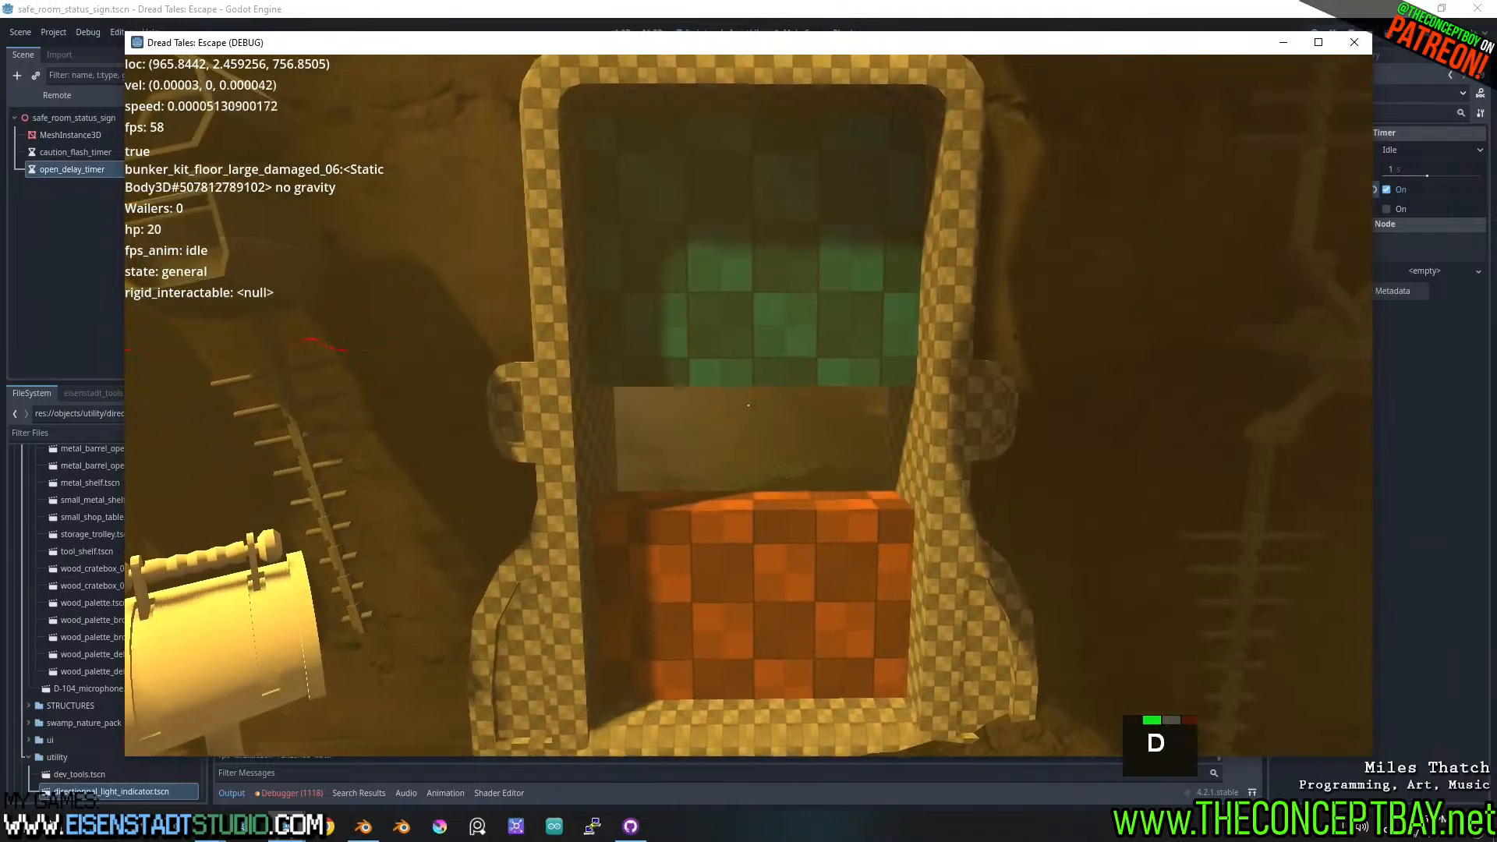
key("w")
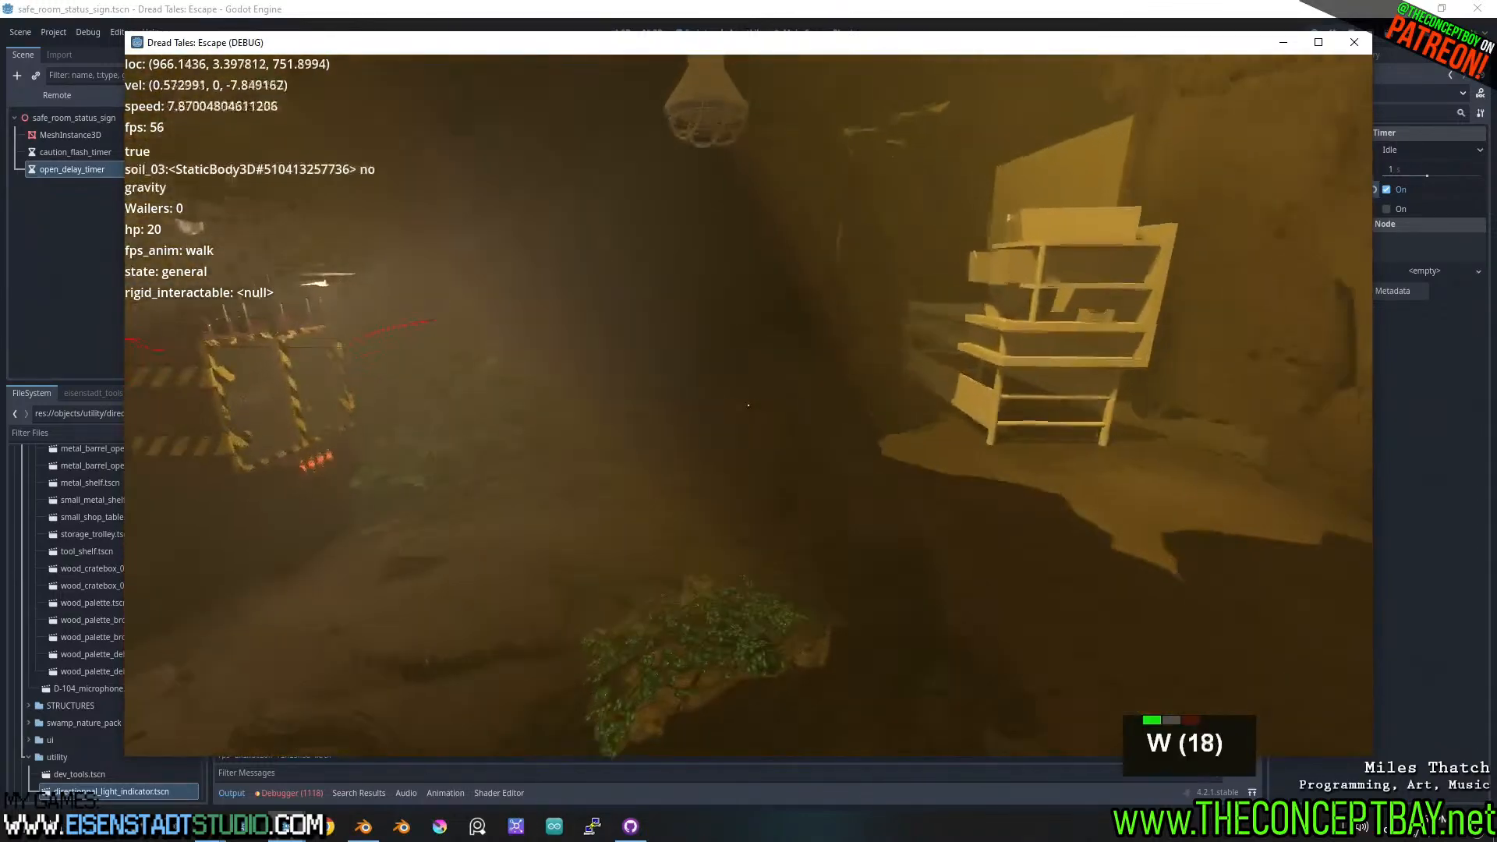
- Inspect the caged ceiling lamp and the workbench shelves from just inside the safe room entrance
key("a")
key("s")
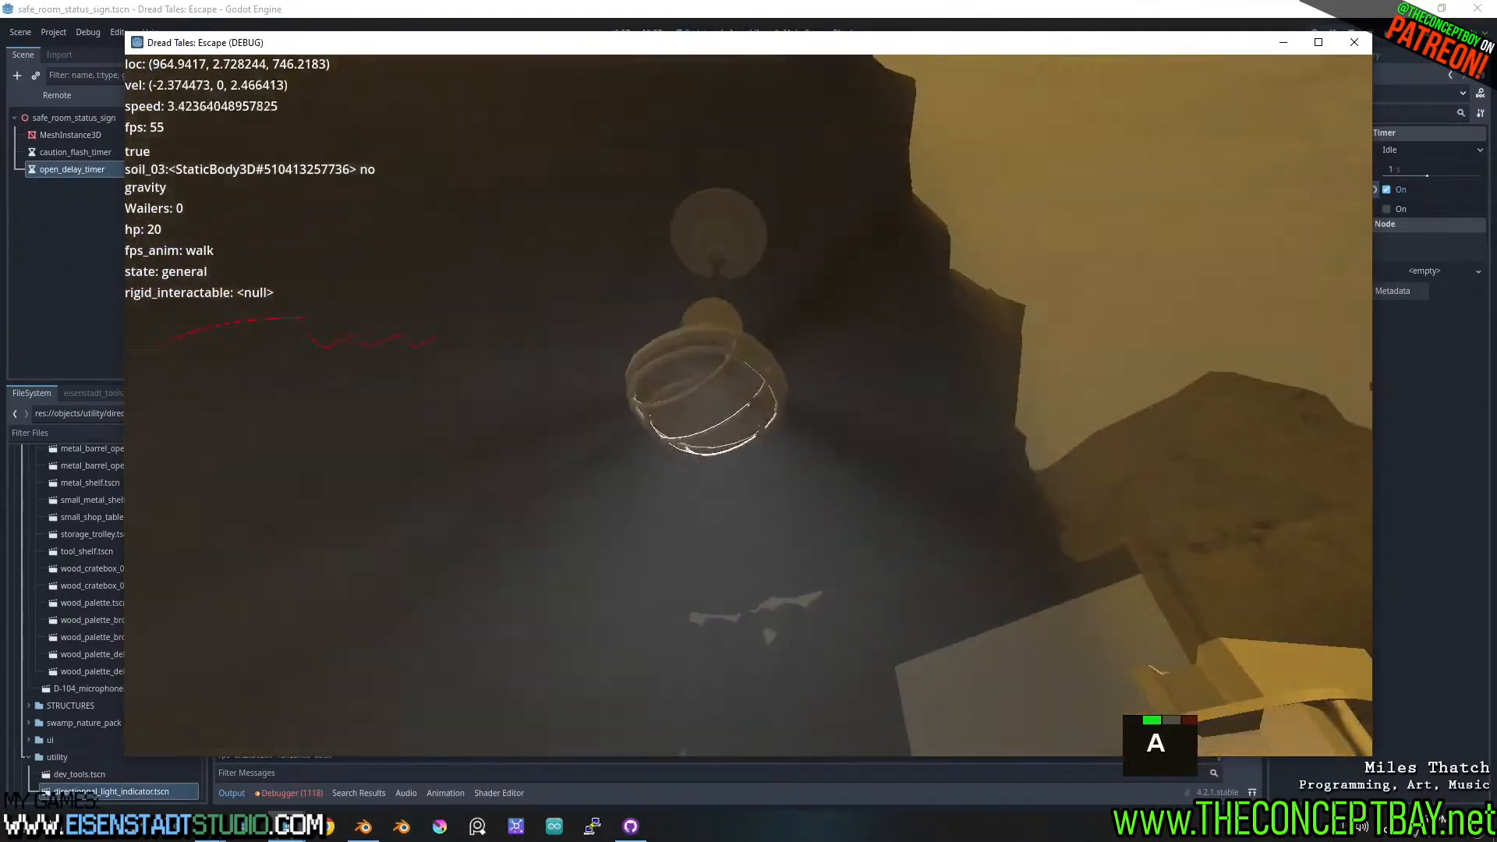
key("w")
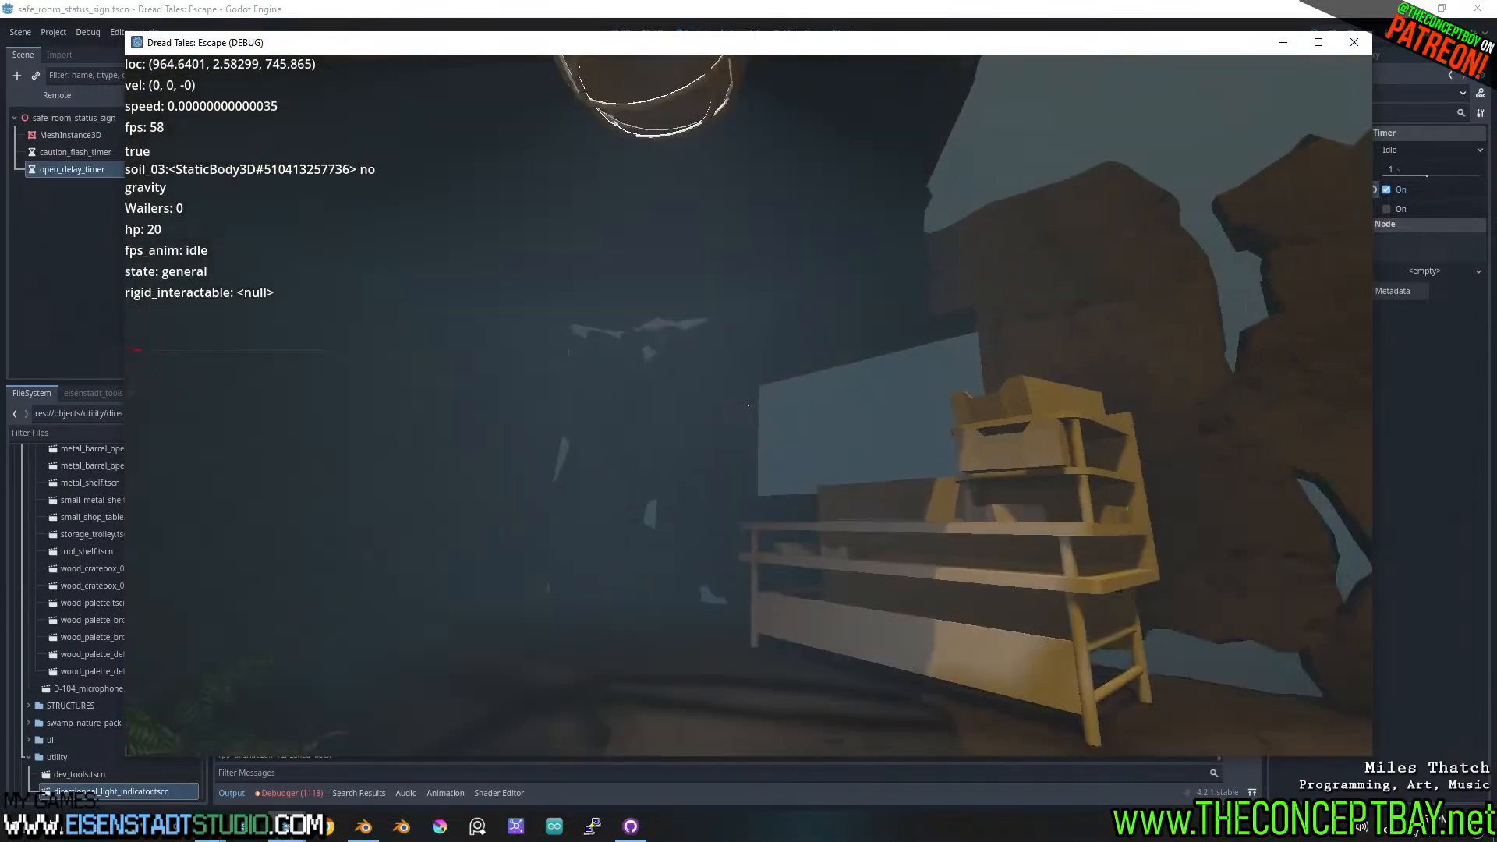
key("s")
key("a")
key("s")
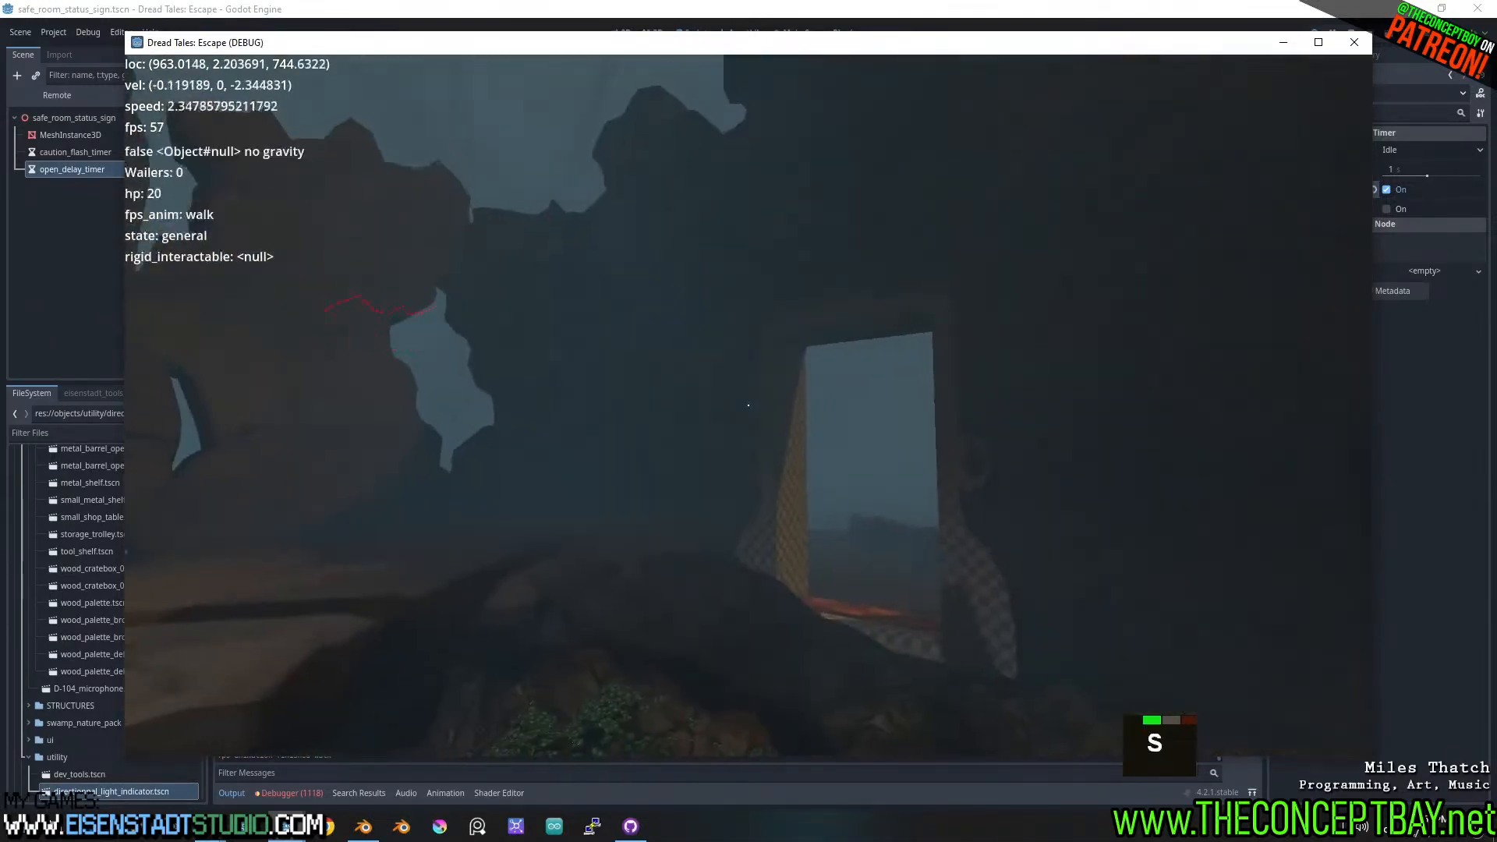
- Cross the room to the workbench and look back towards the doorway and the hazard-striped wall cabinet
key("w")
key("w")
key("space")
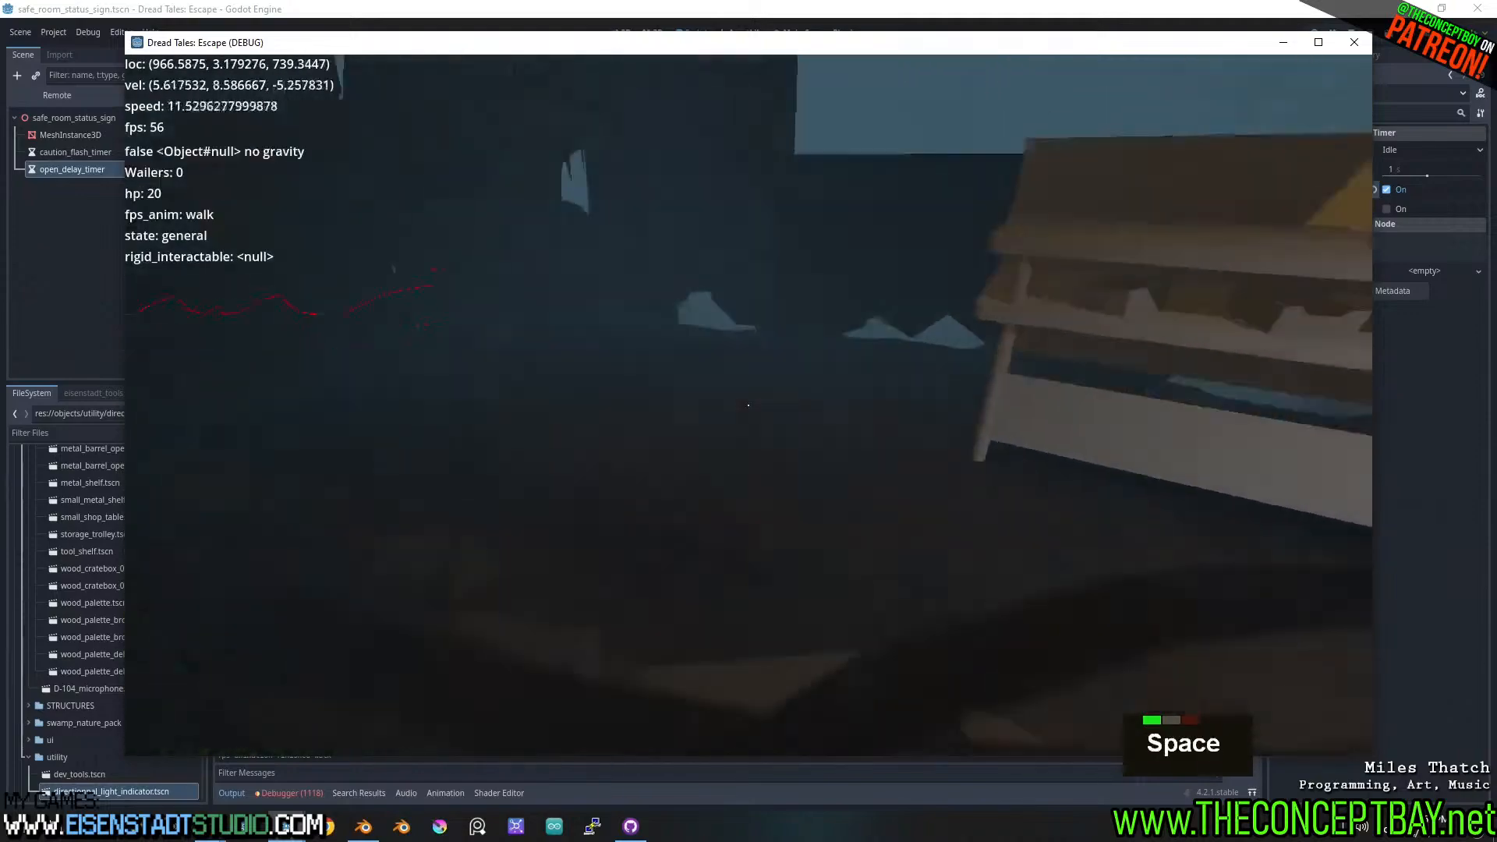
key("w")
key("w")
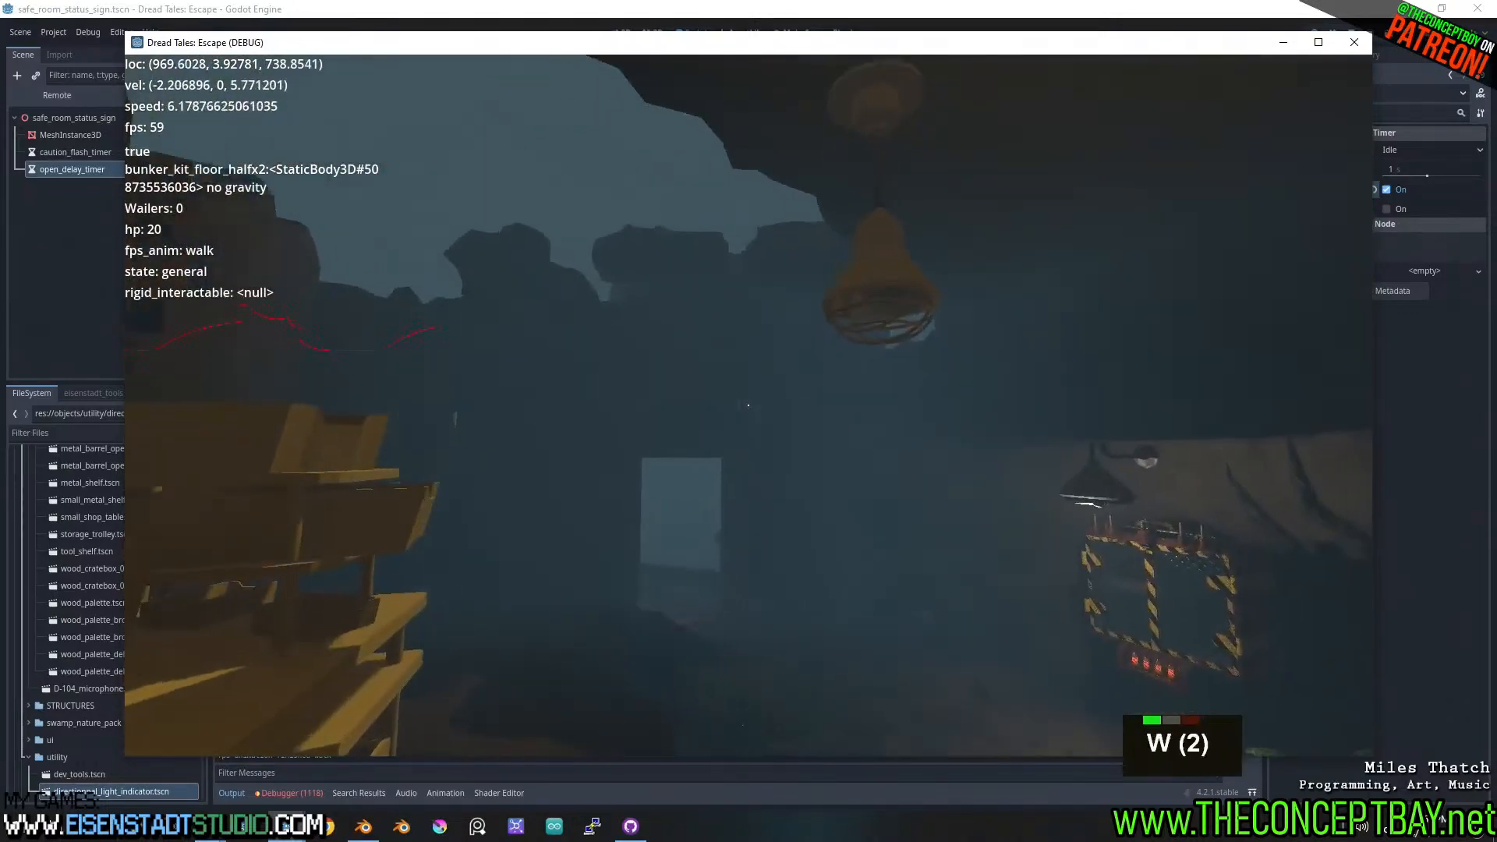
key("d")
key("s")
key("a")
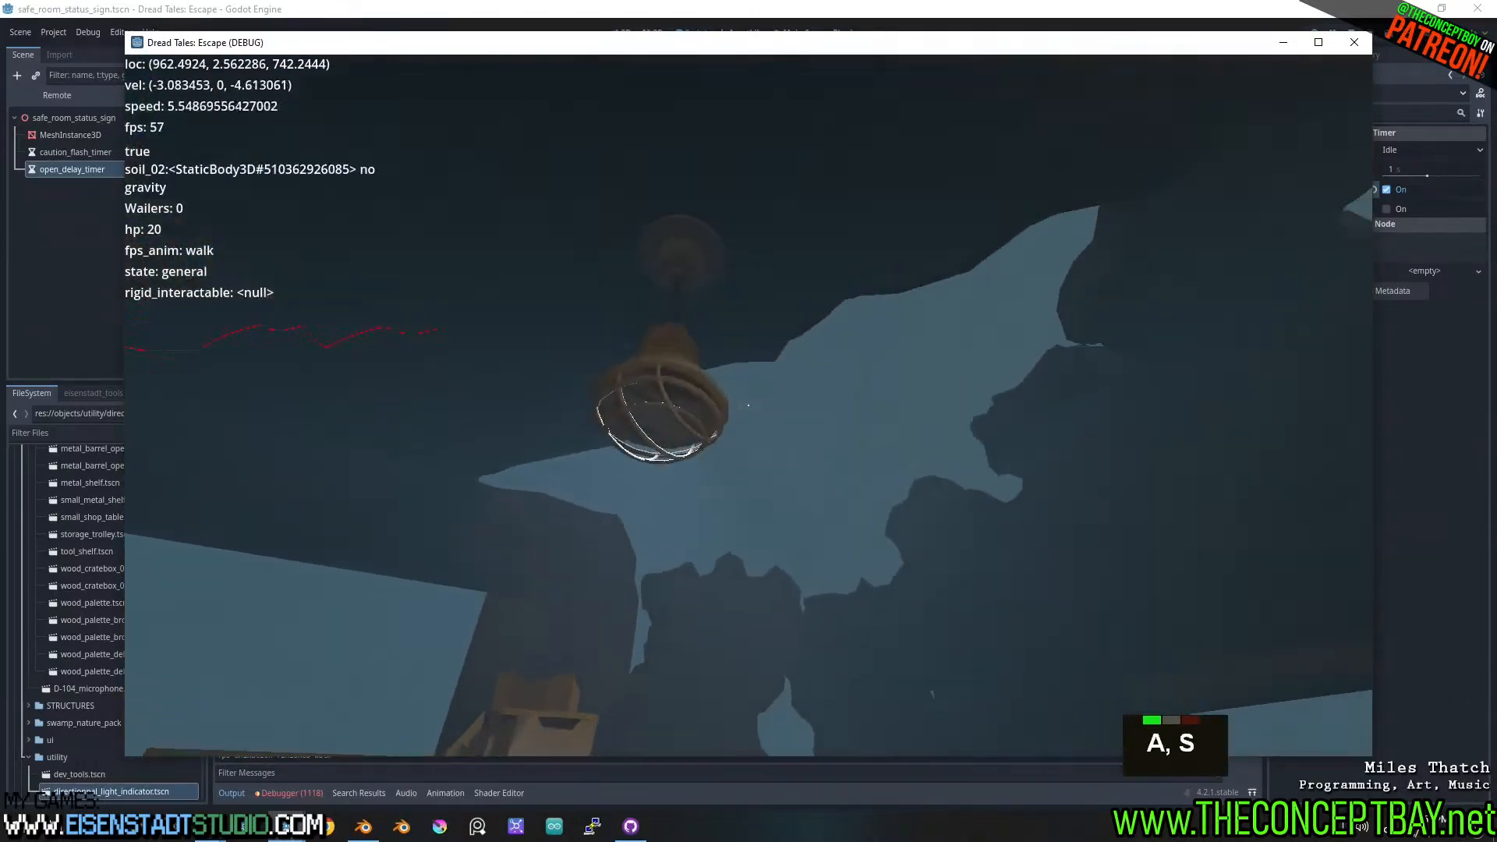
- Examine the hole in the ceiling and the window opening above the workbench from the middle of the room
key("w")
key("d")
key("d")
key("d")
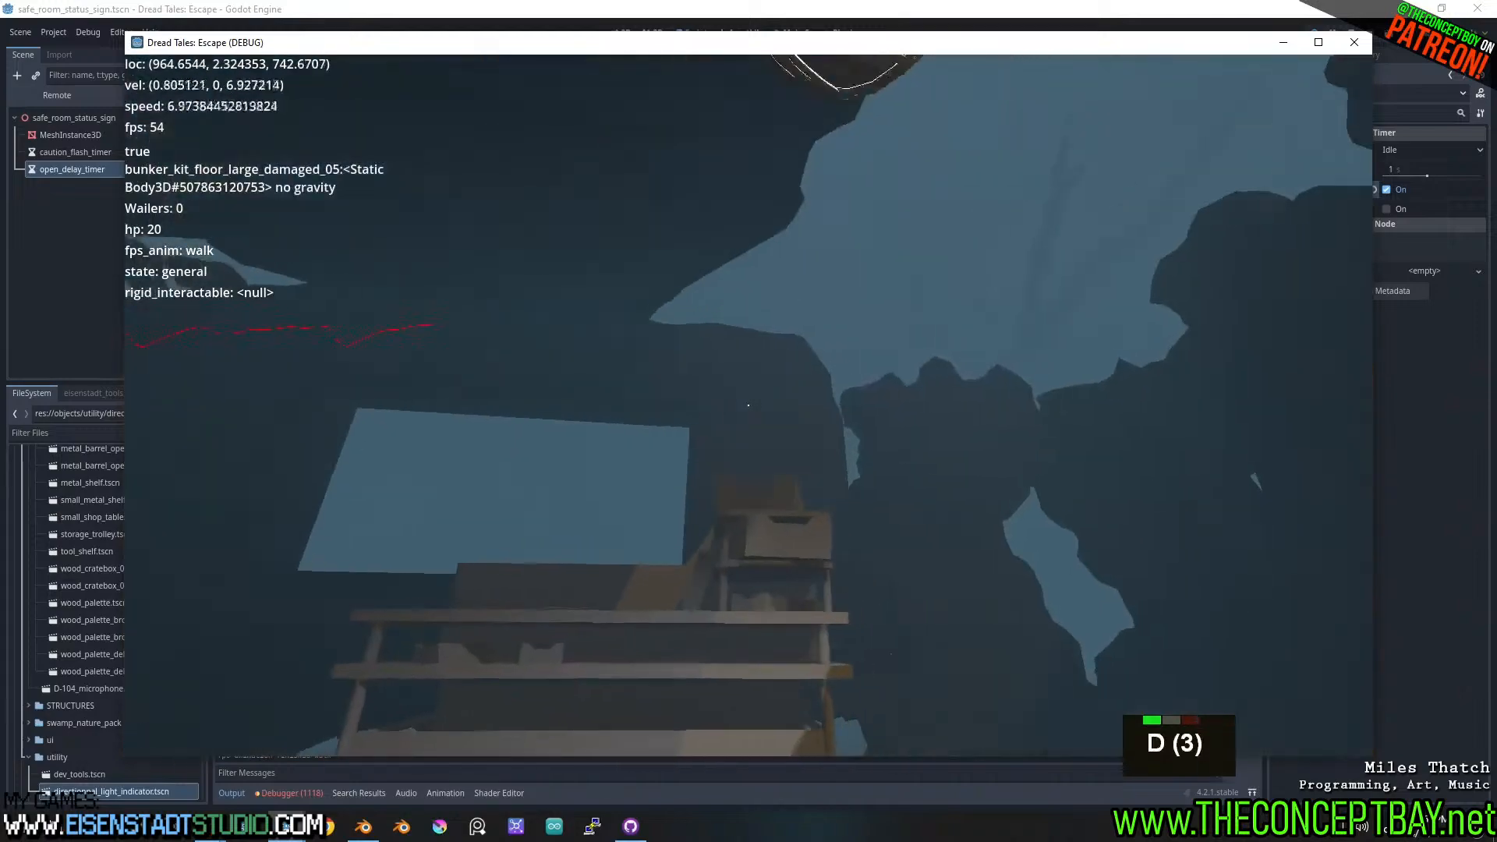
key("s")
key("w")
key("a")
key("s")
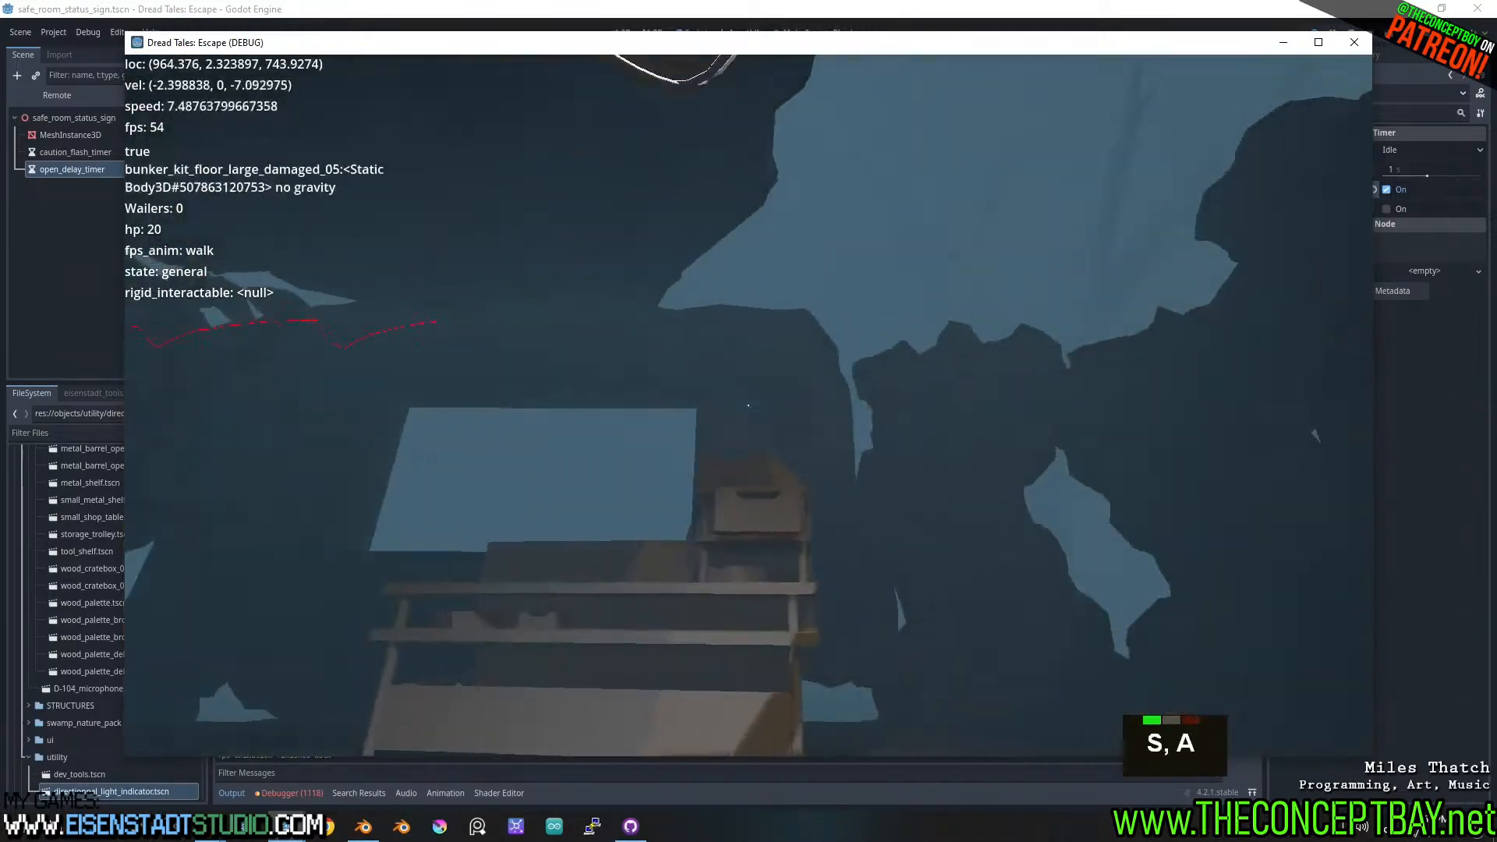
- Survey the room and its lighting from the plant-covered soil at the end away from the doorway
key("w")
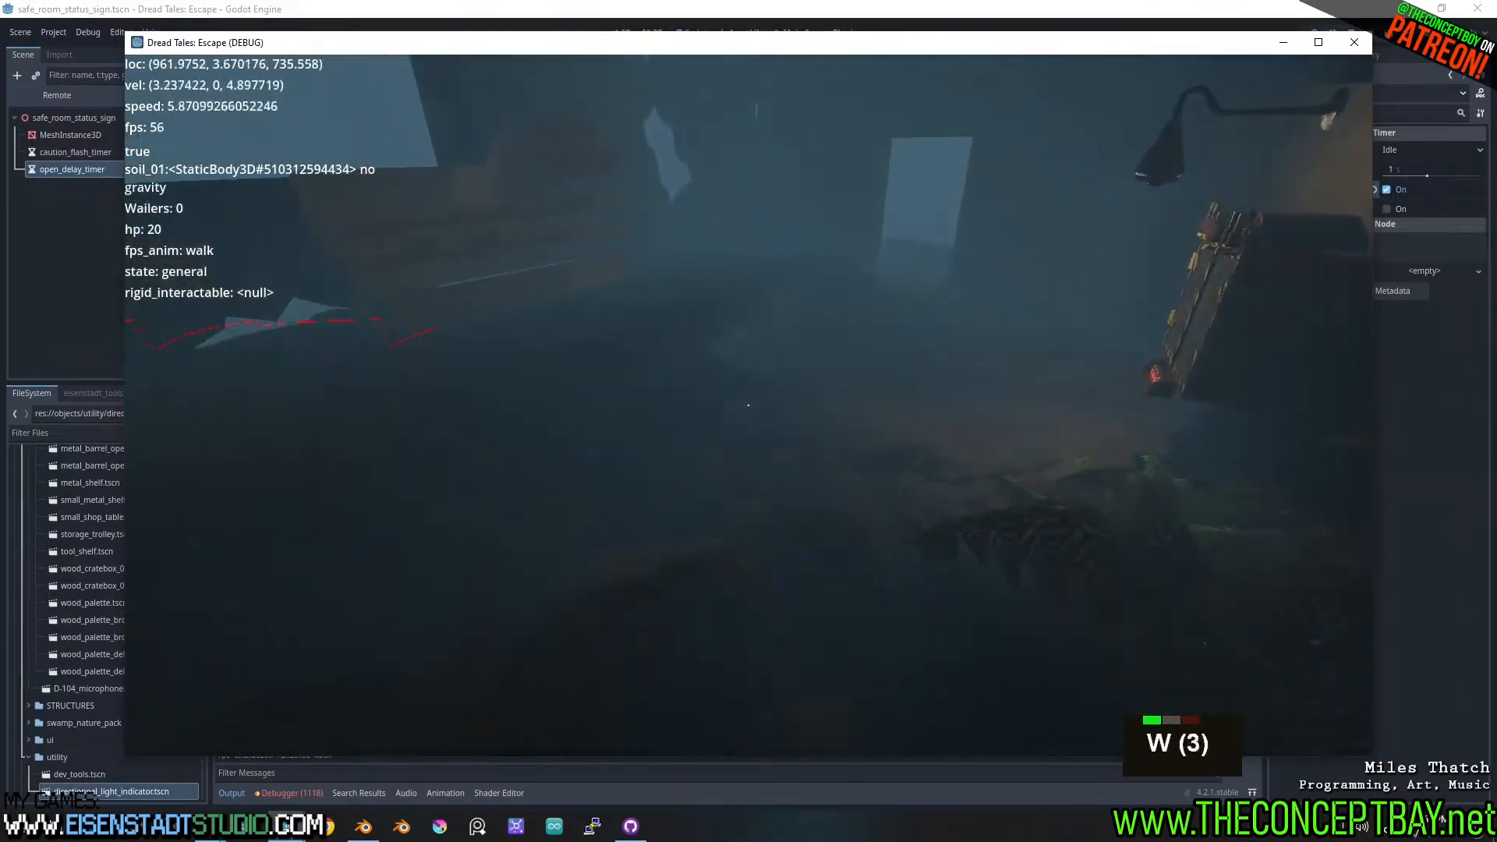
key("s")
key("s")
key("s")
key("s")
key("w")
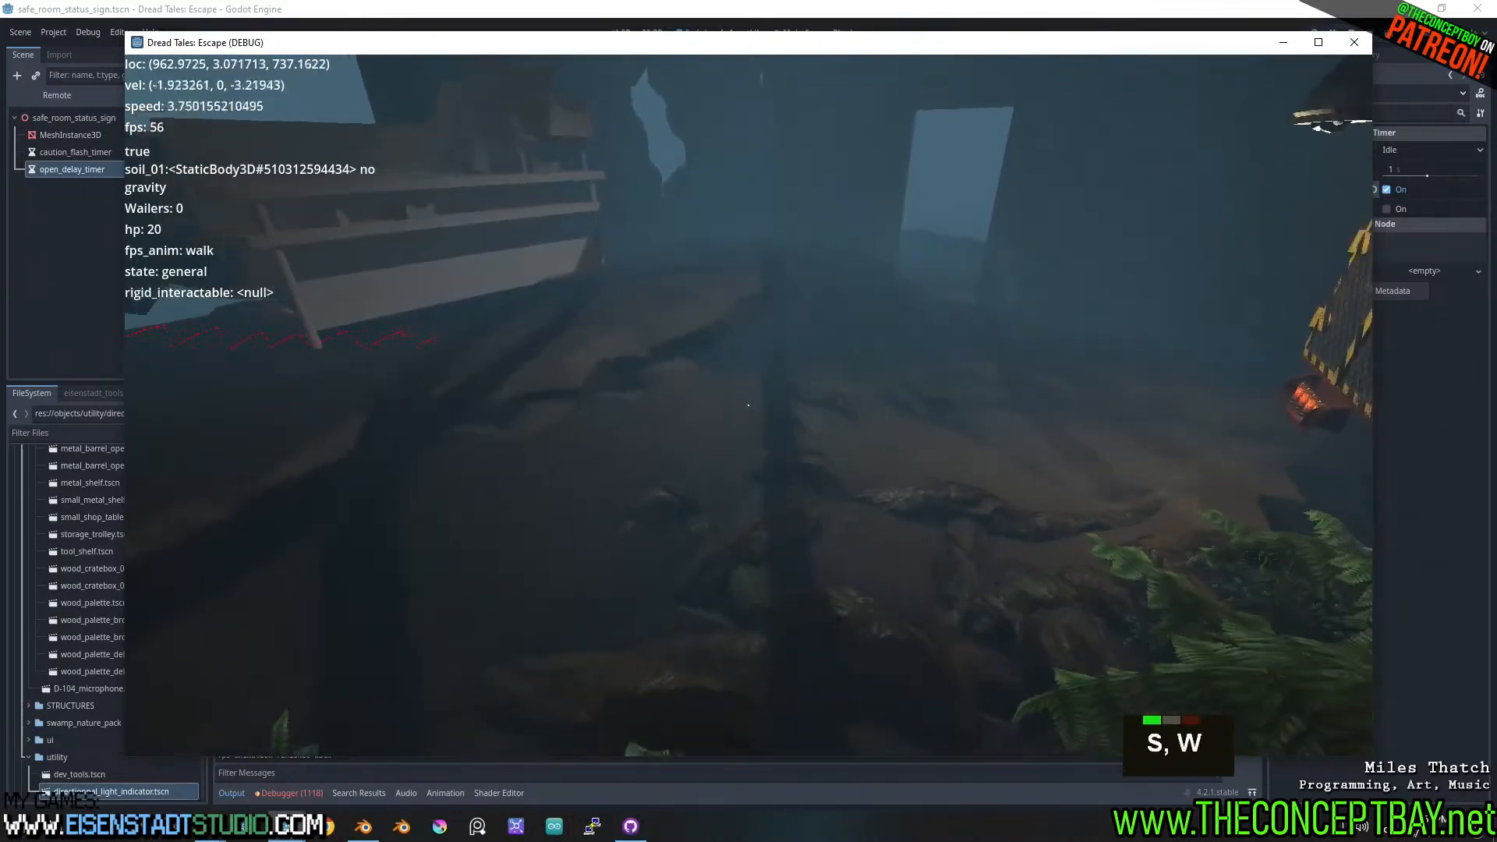
key("w")
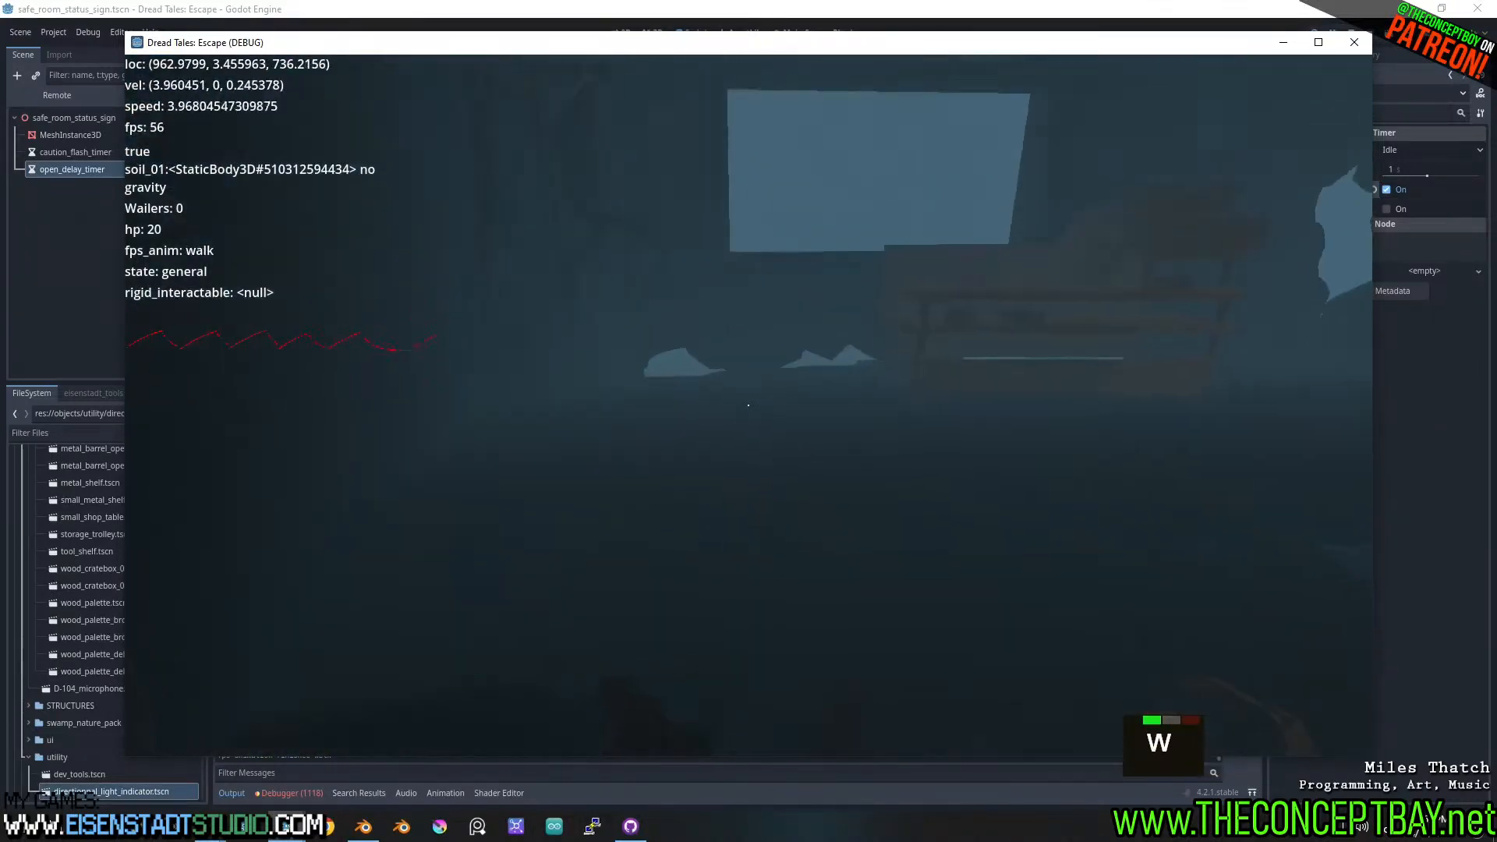
- Jump across to the raised floor and look outside through the window opening beside the workbench
key("space")
key("w")
key("d")
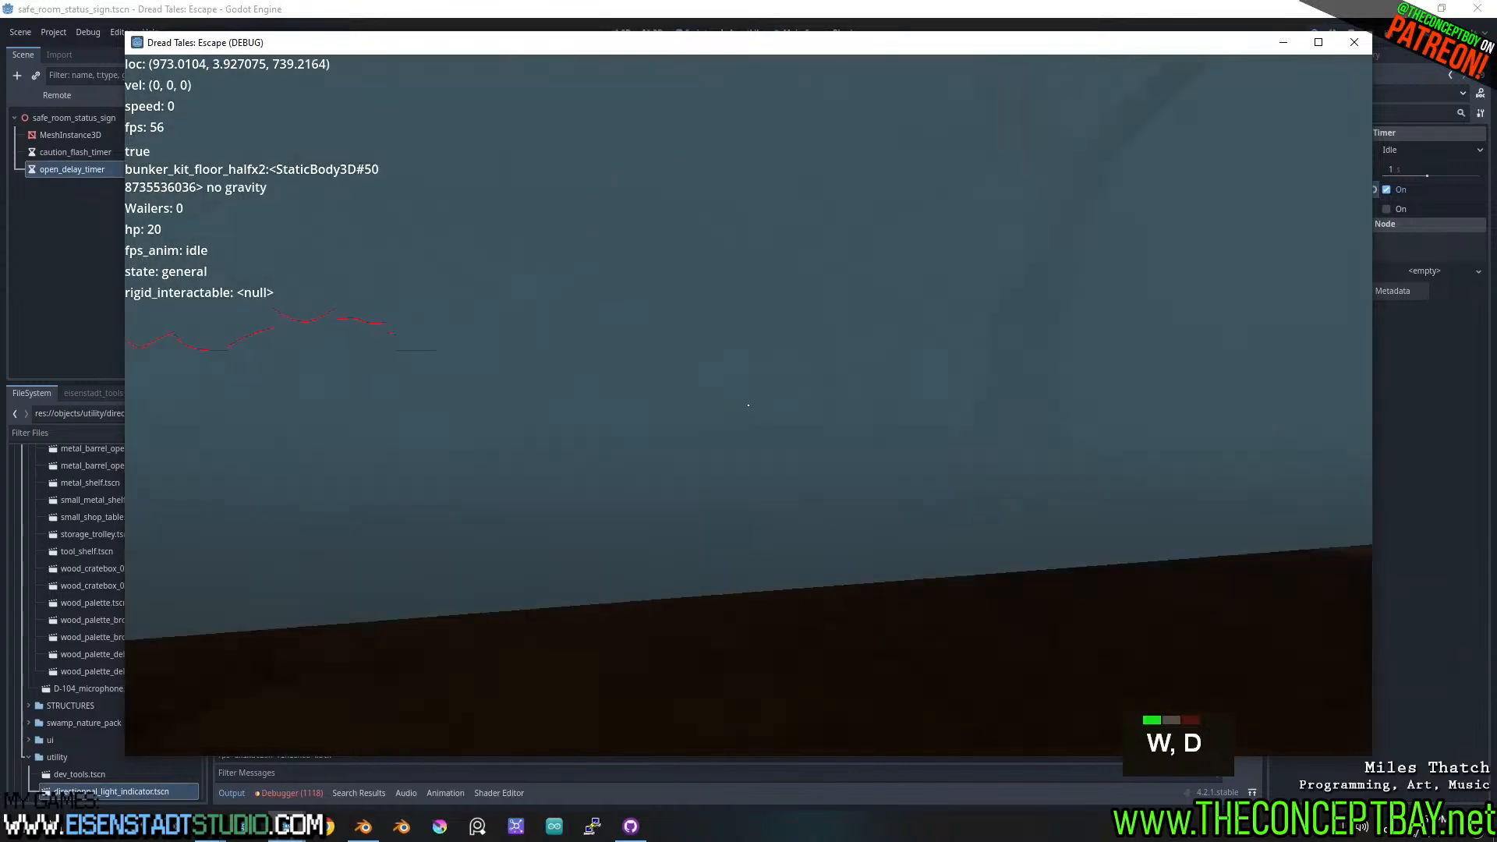
key("a")
key("d")
key("w")
key("d")
key("d")
key("d")
key("d")
key("d")
key("d")
key("d")
key("d")
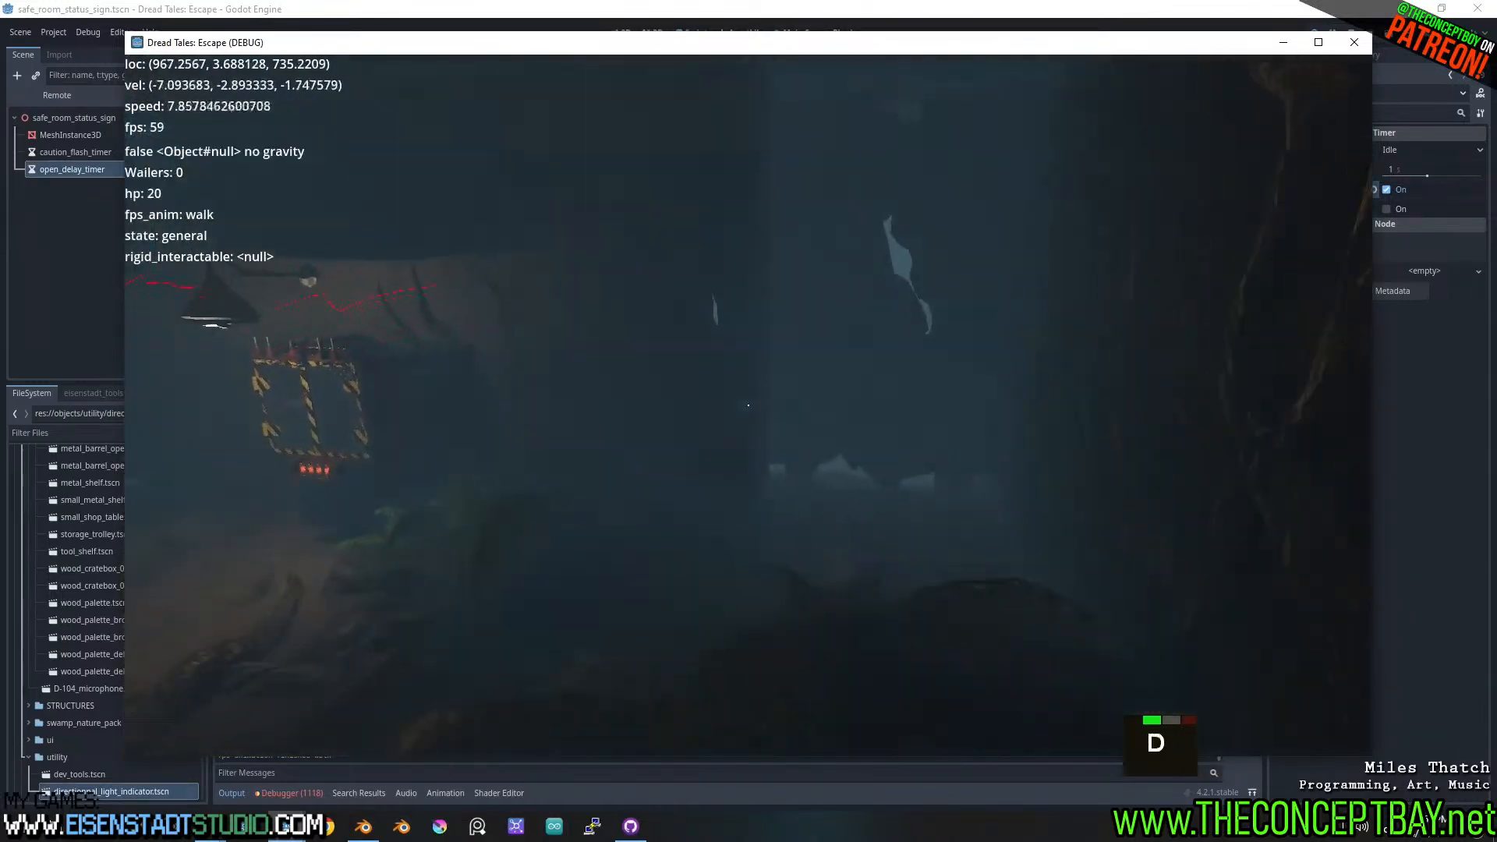
- Walk through the dark end of the room to the entrance and examine the soil and plants on the ground there
key("w")
key("w")
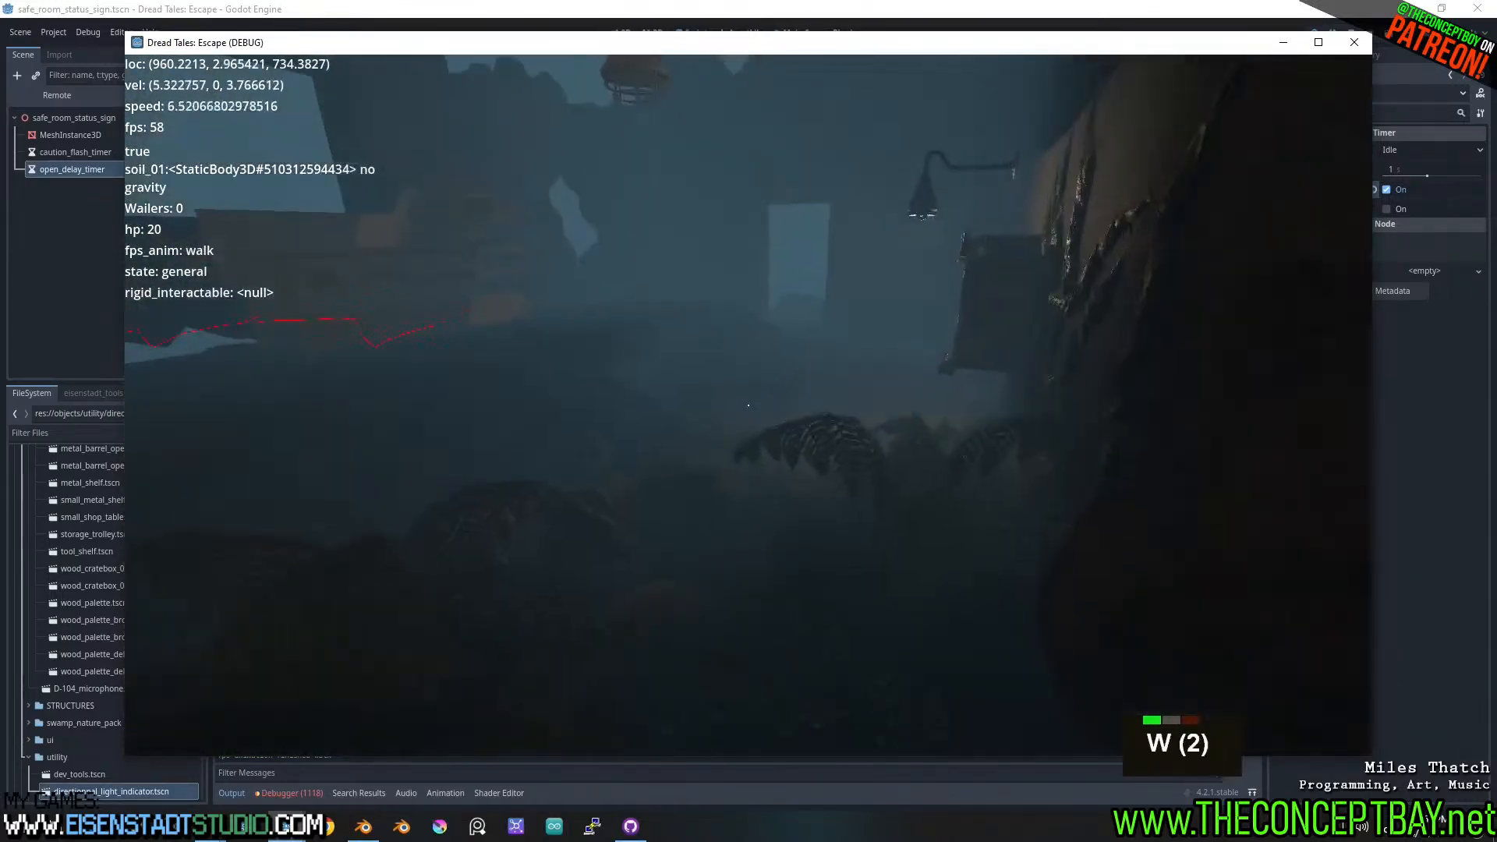
key("d")
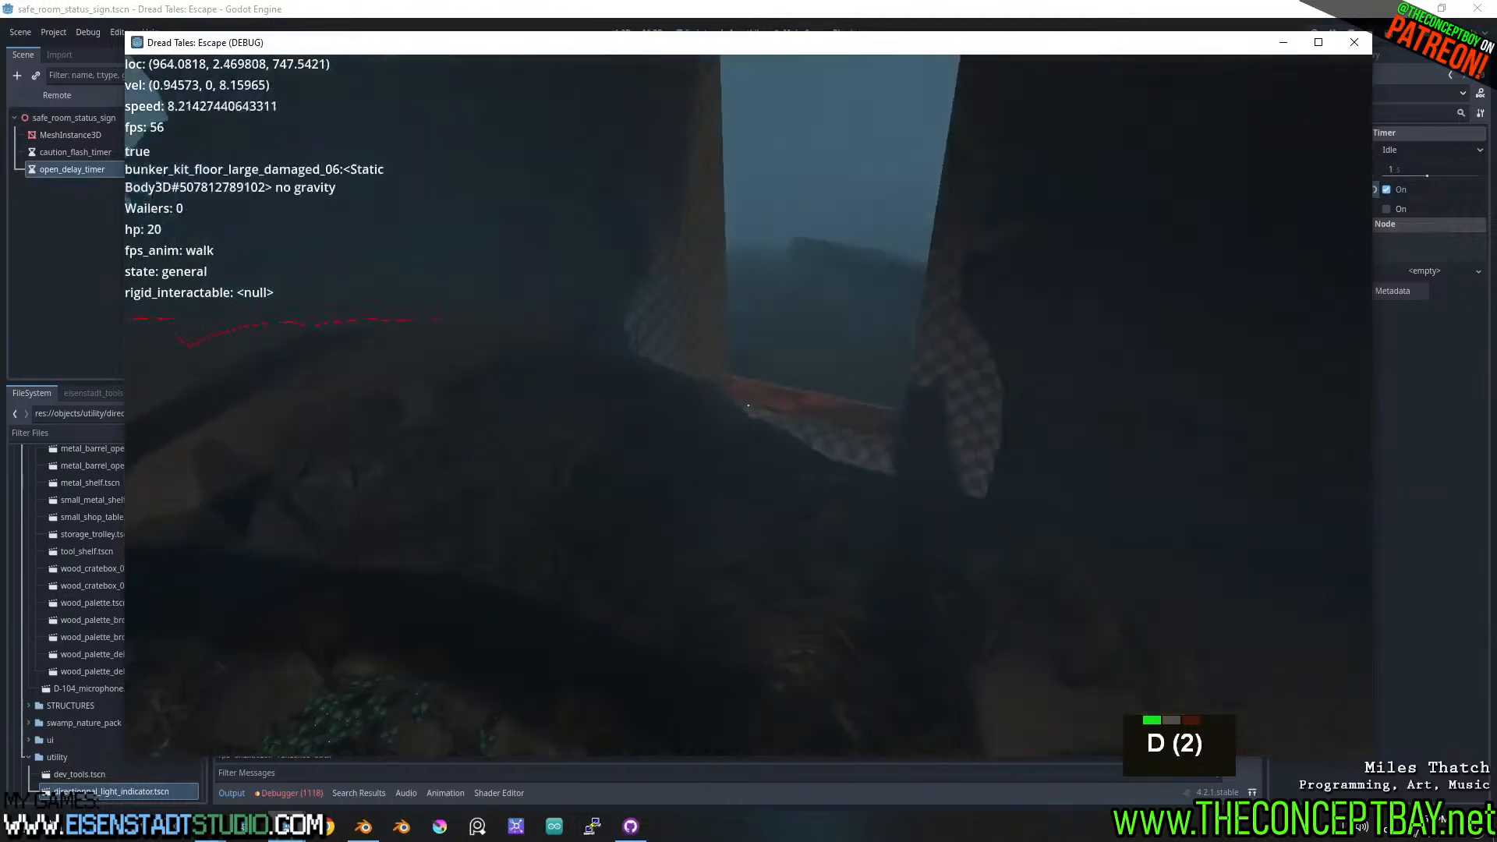
key("a")
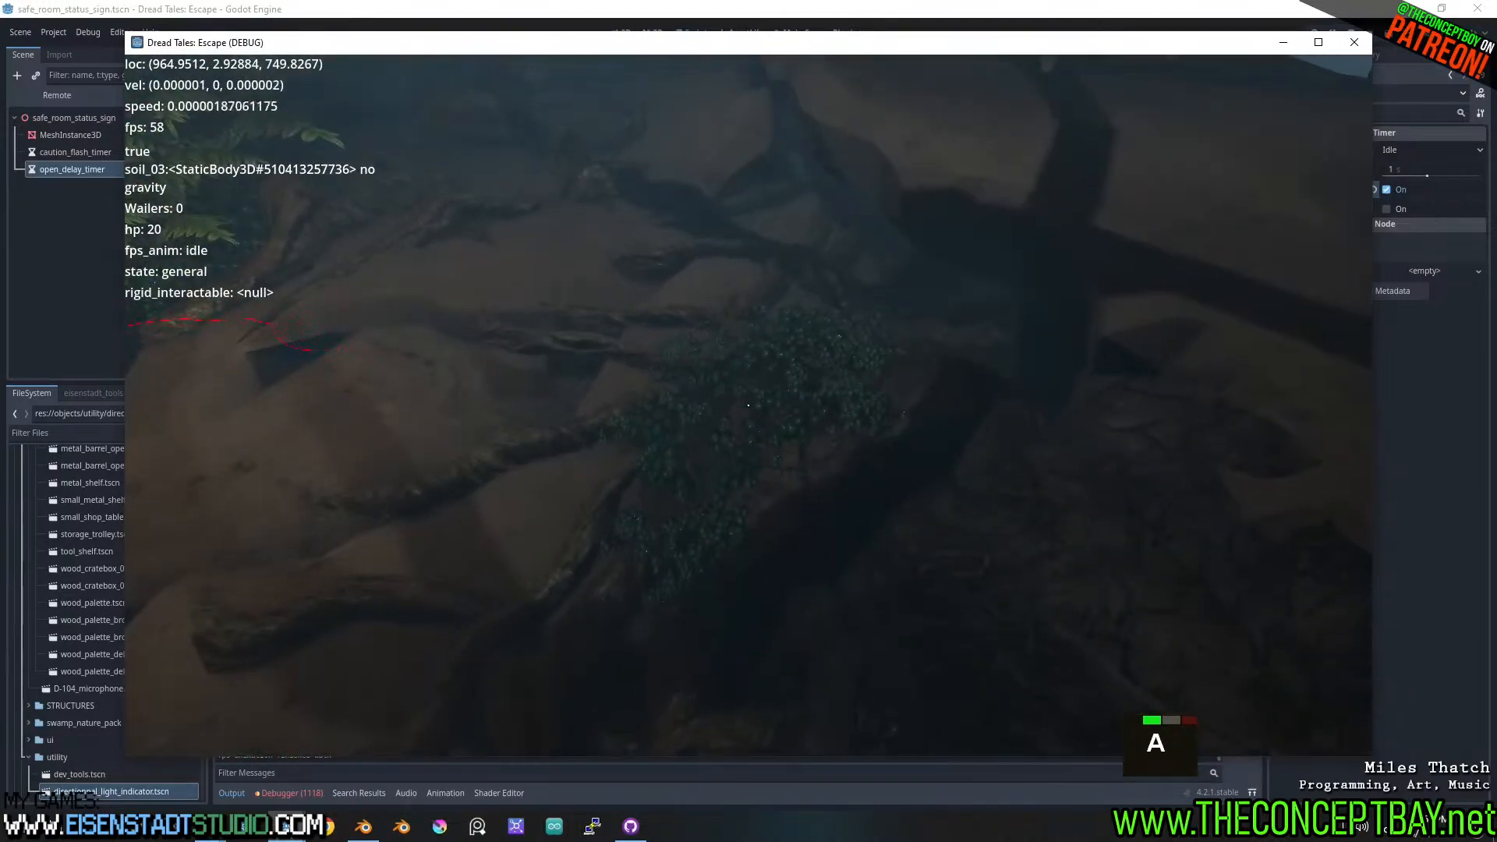
key("d")
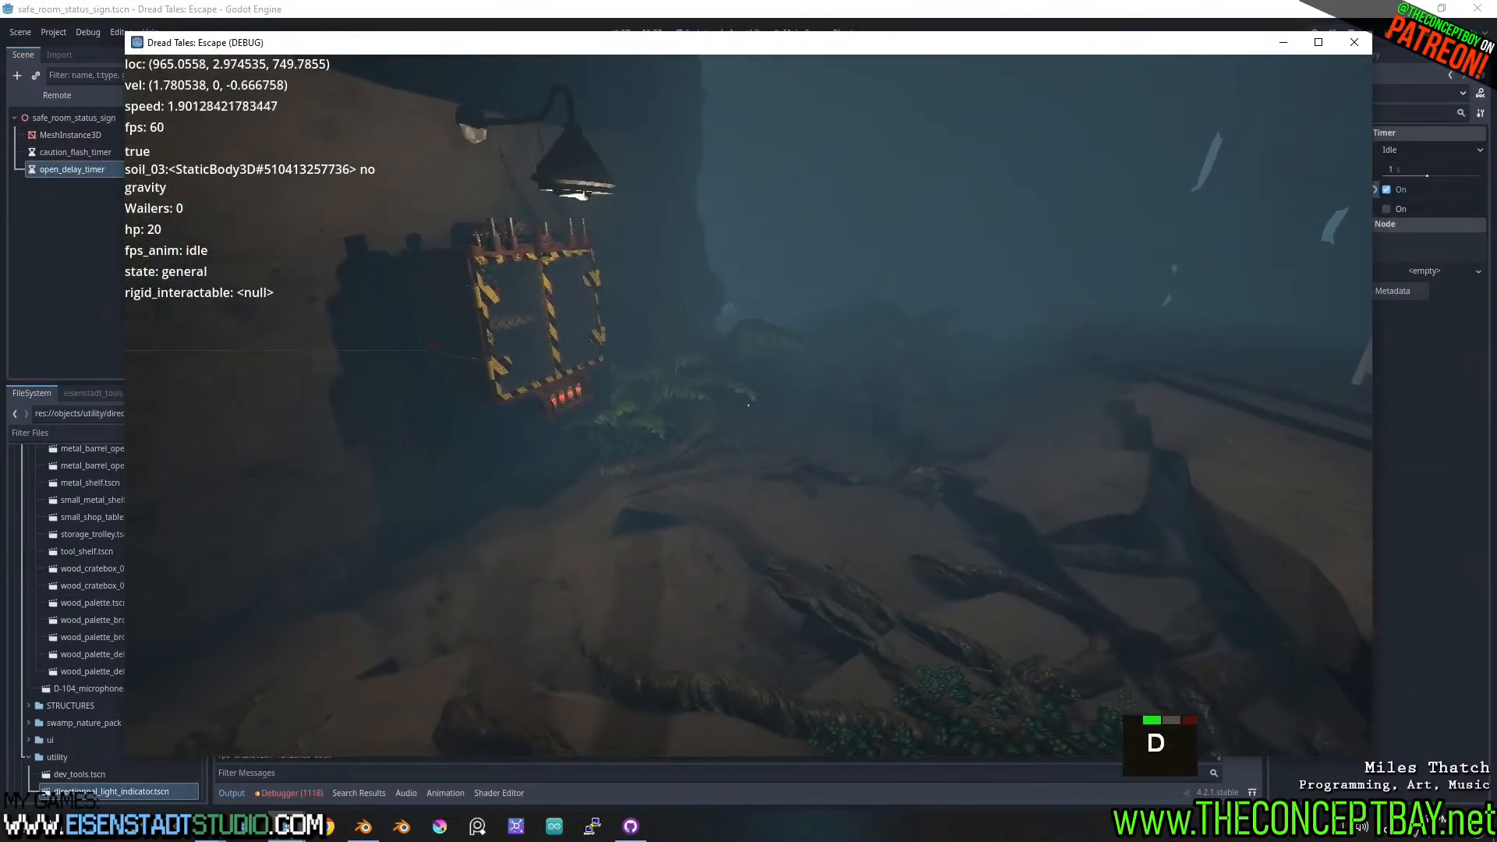
- Walk from the entrance back to the window opening by the workbench and look over the darkened room
key("w")
key("d")
key("w")
key("d")
key("d")
key("d")
key("d")
key("d")
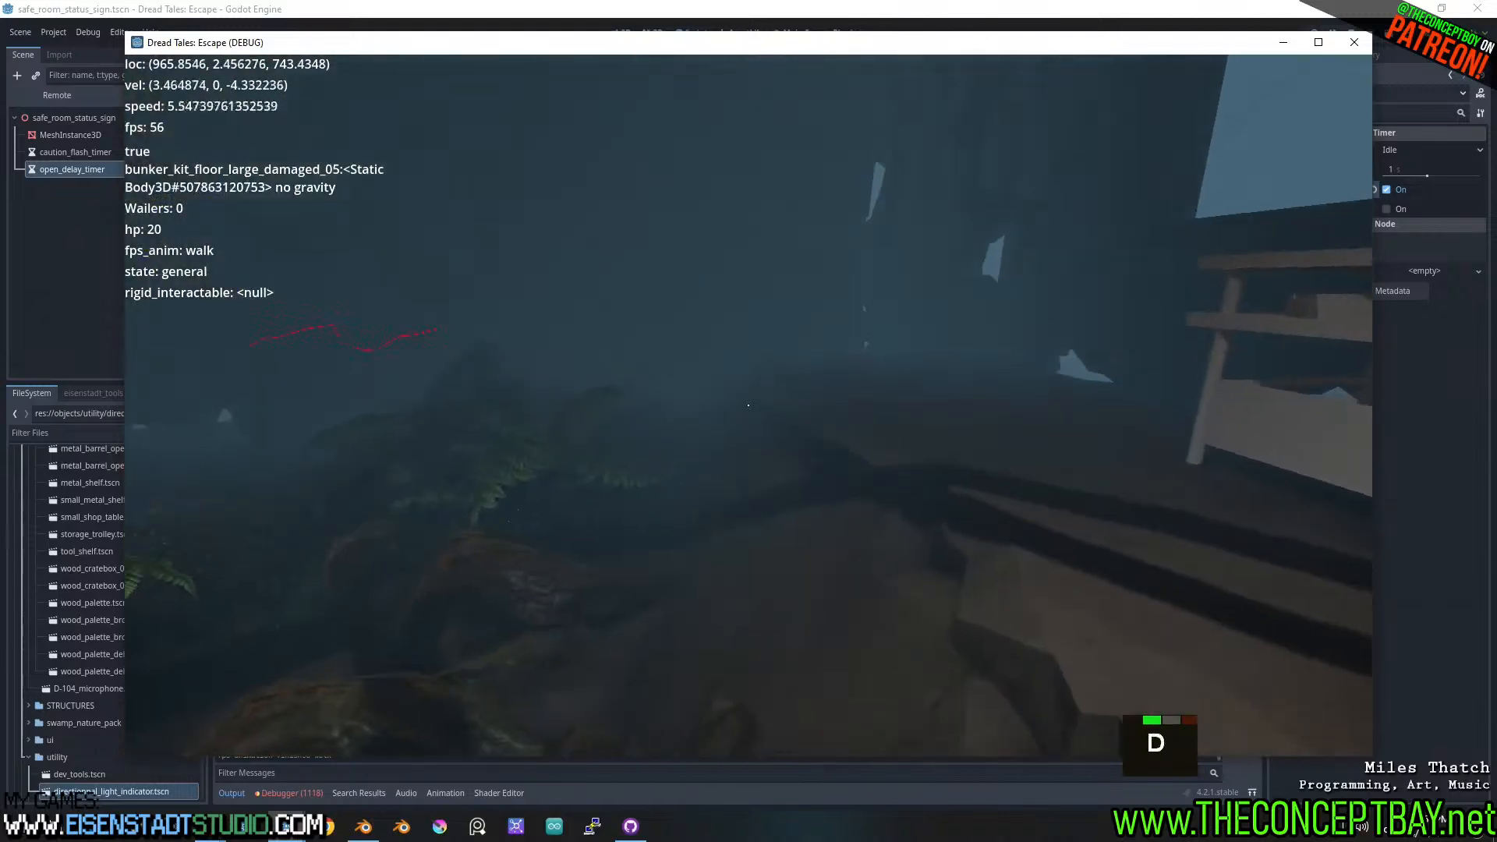
key("w")
key("d")
key("d")
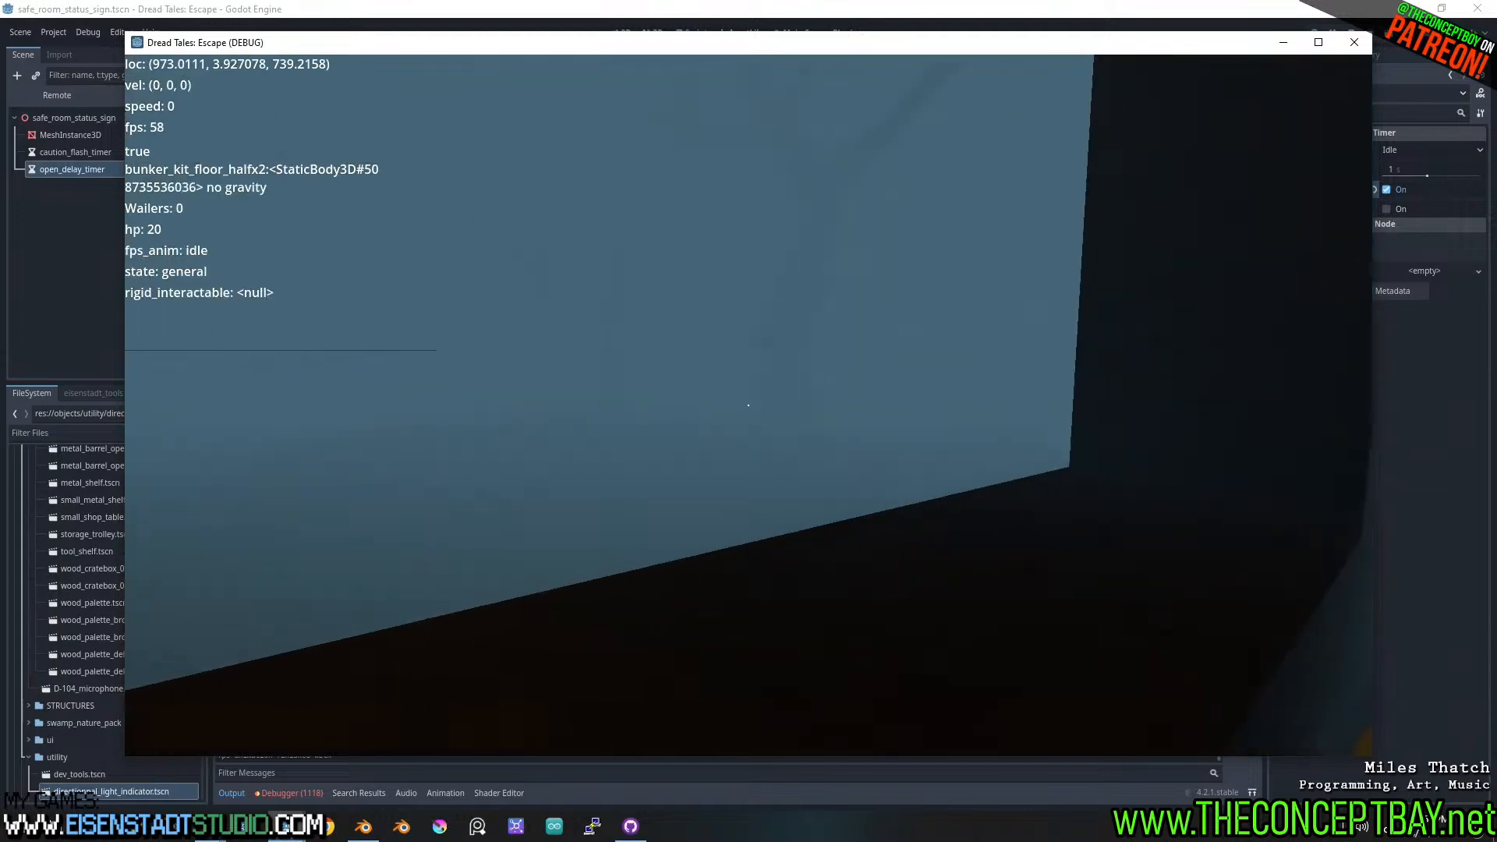
key("a")
key("d")
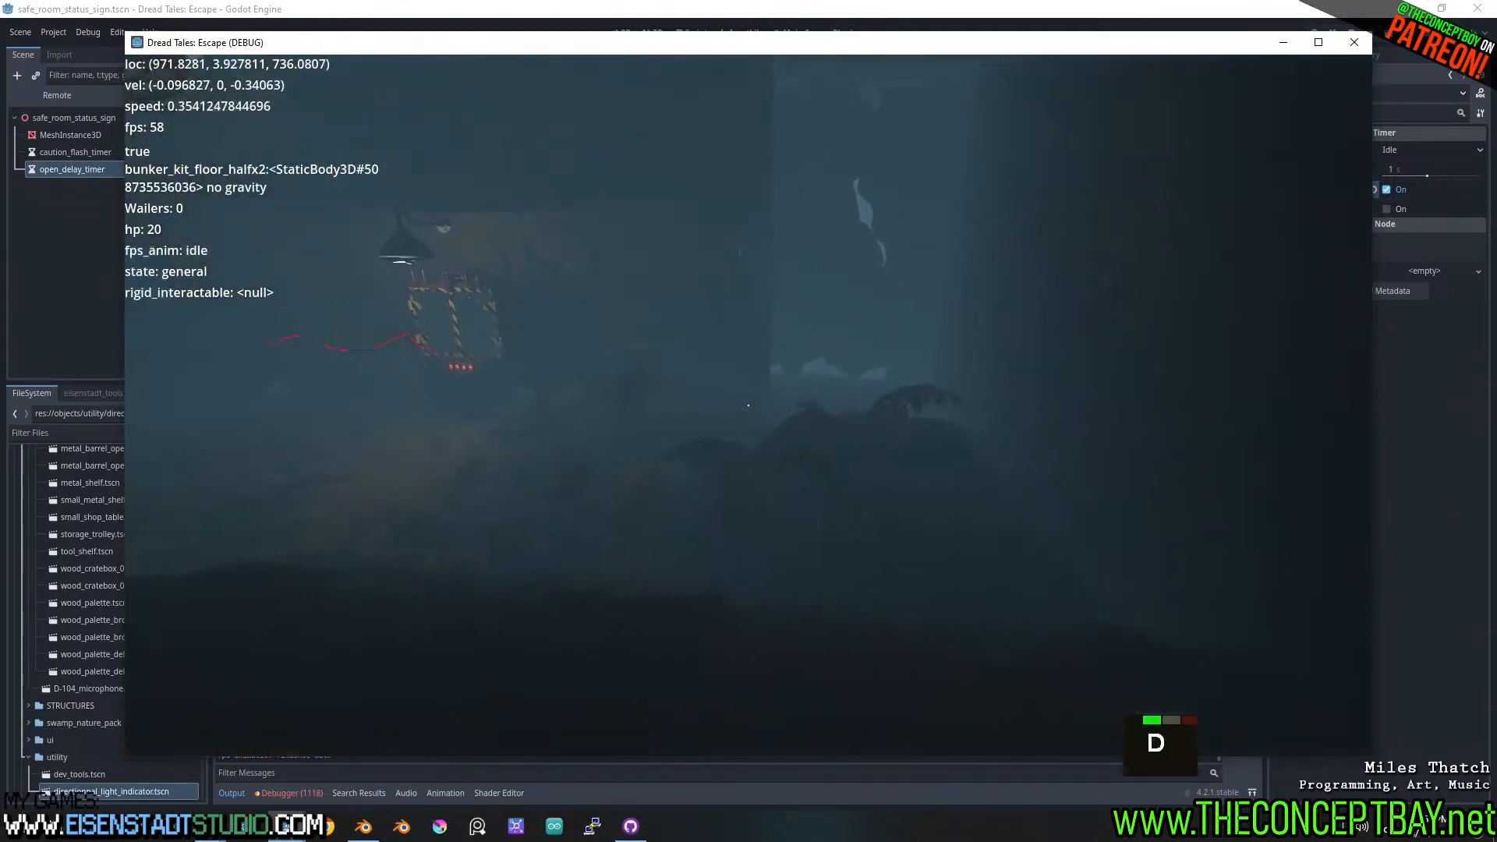
- Approach the hazard-striped cabinet under the wall lamp, inspect its mesh doors up close, and step back from it
key("w")
key("w")
key("w")
key("w")
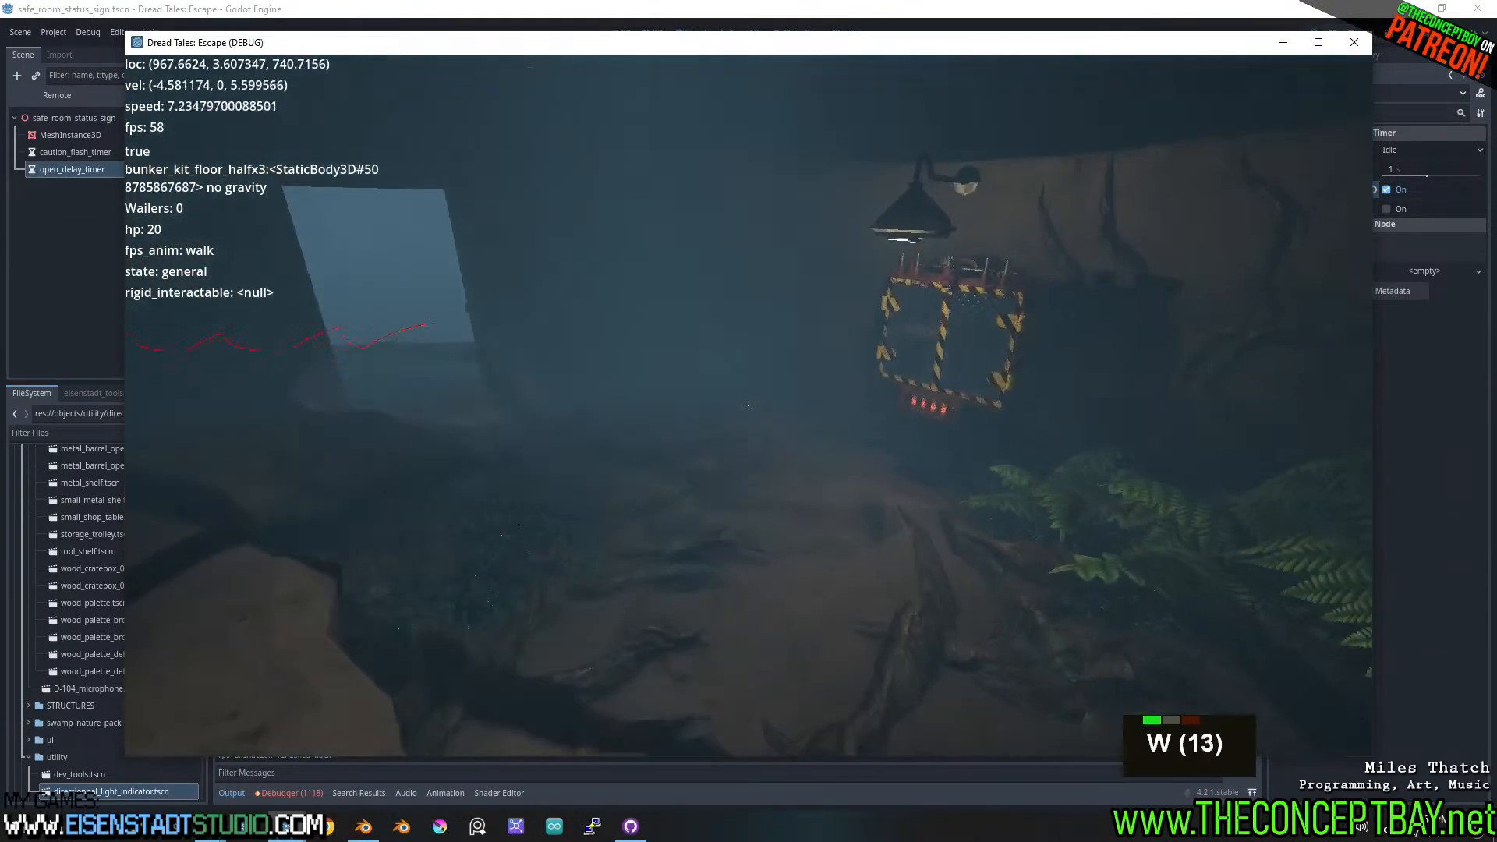
key("w")
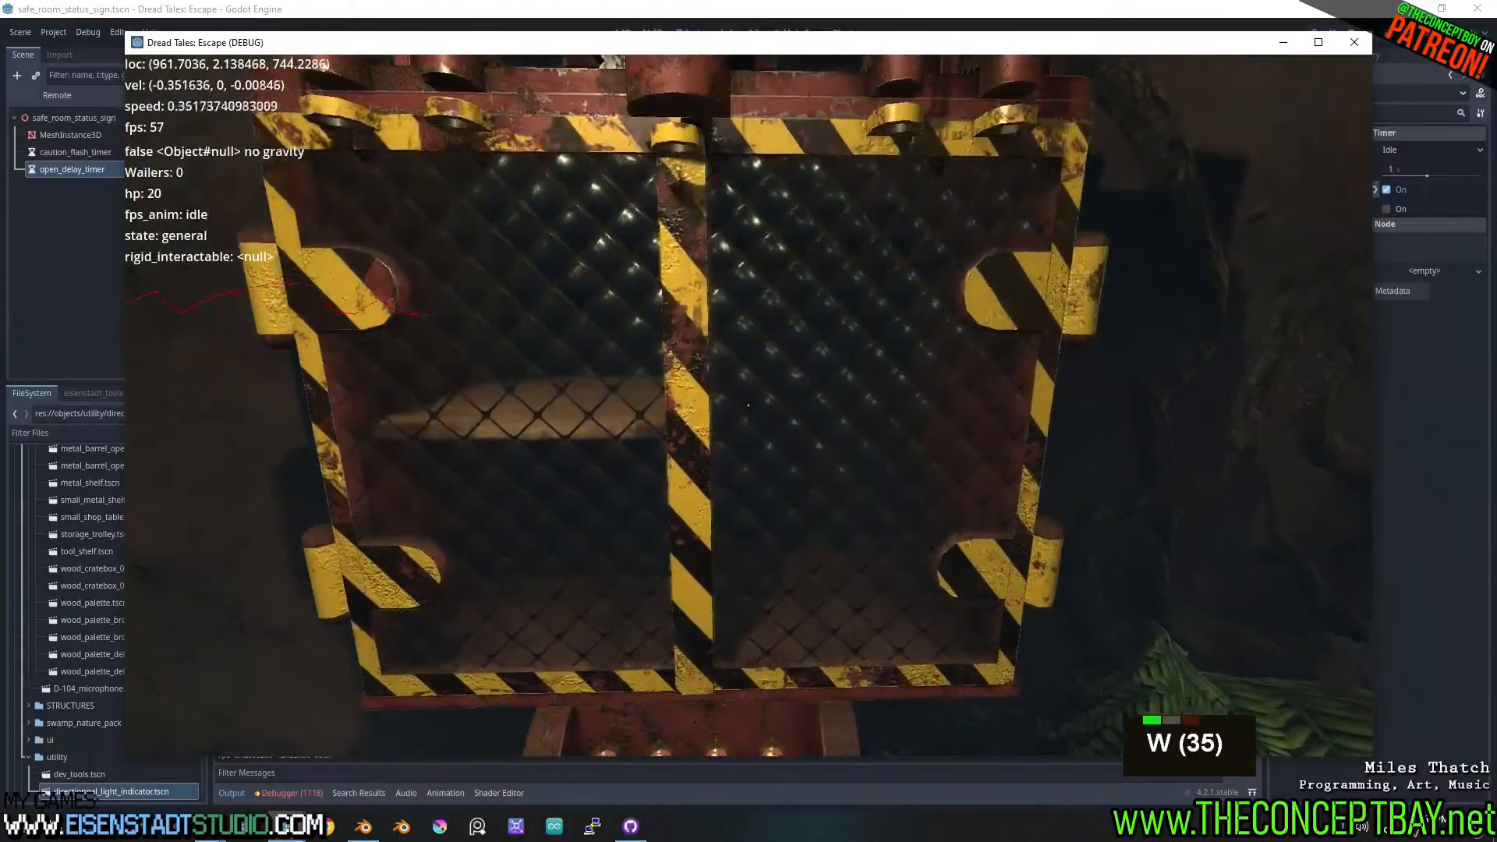
key("a")
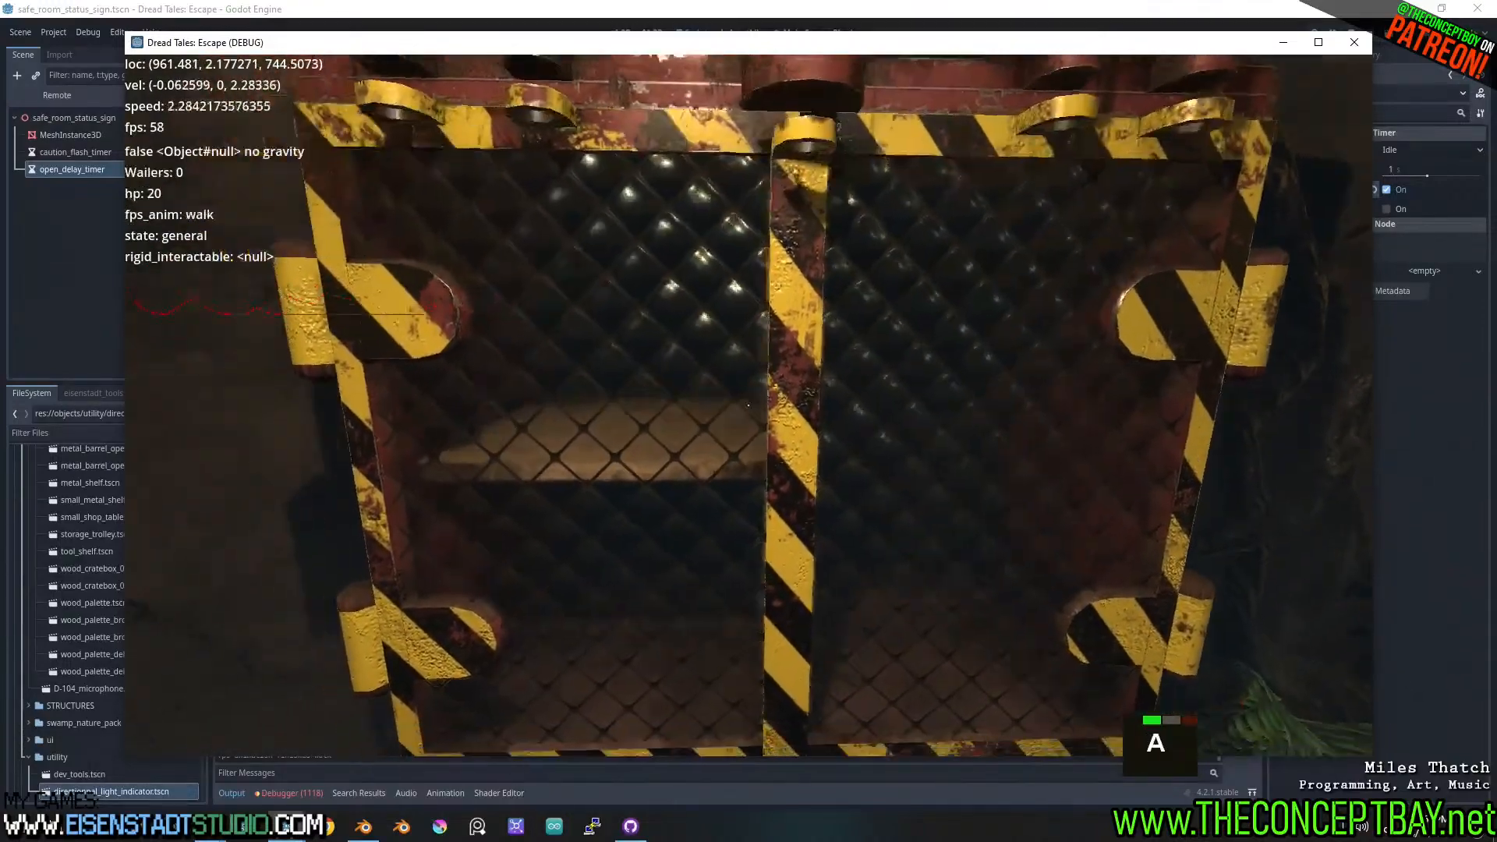
key("a")
key("s")
key("d")
key("s")
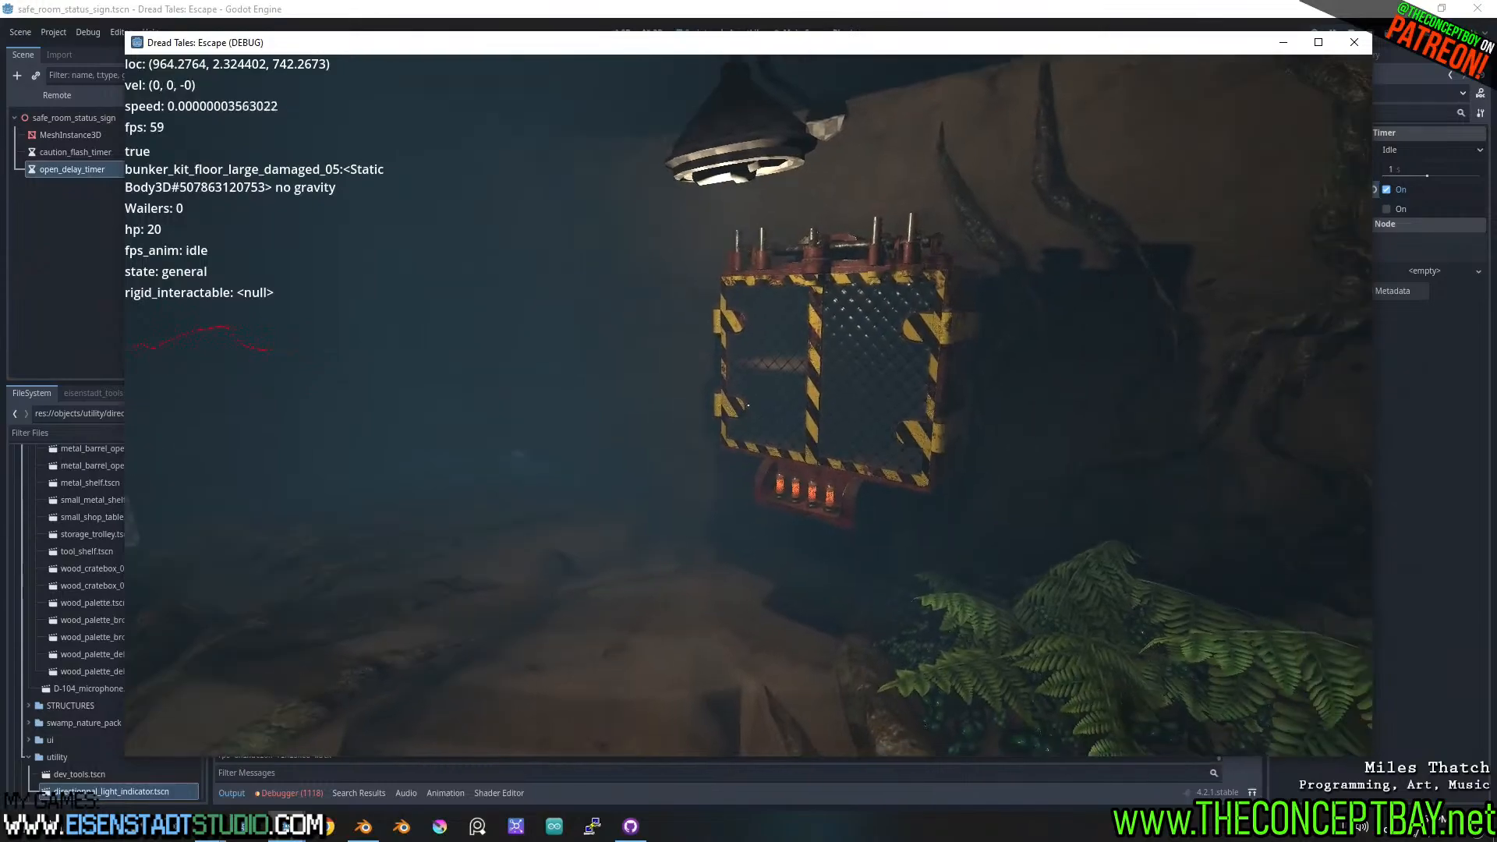
- Take another close look at the cabinet's mesh doors, check the entrance doorway, and head back towards the workbench
key("w")
key("a")
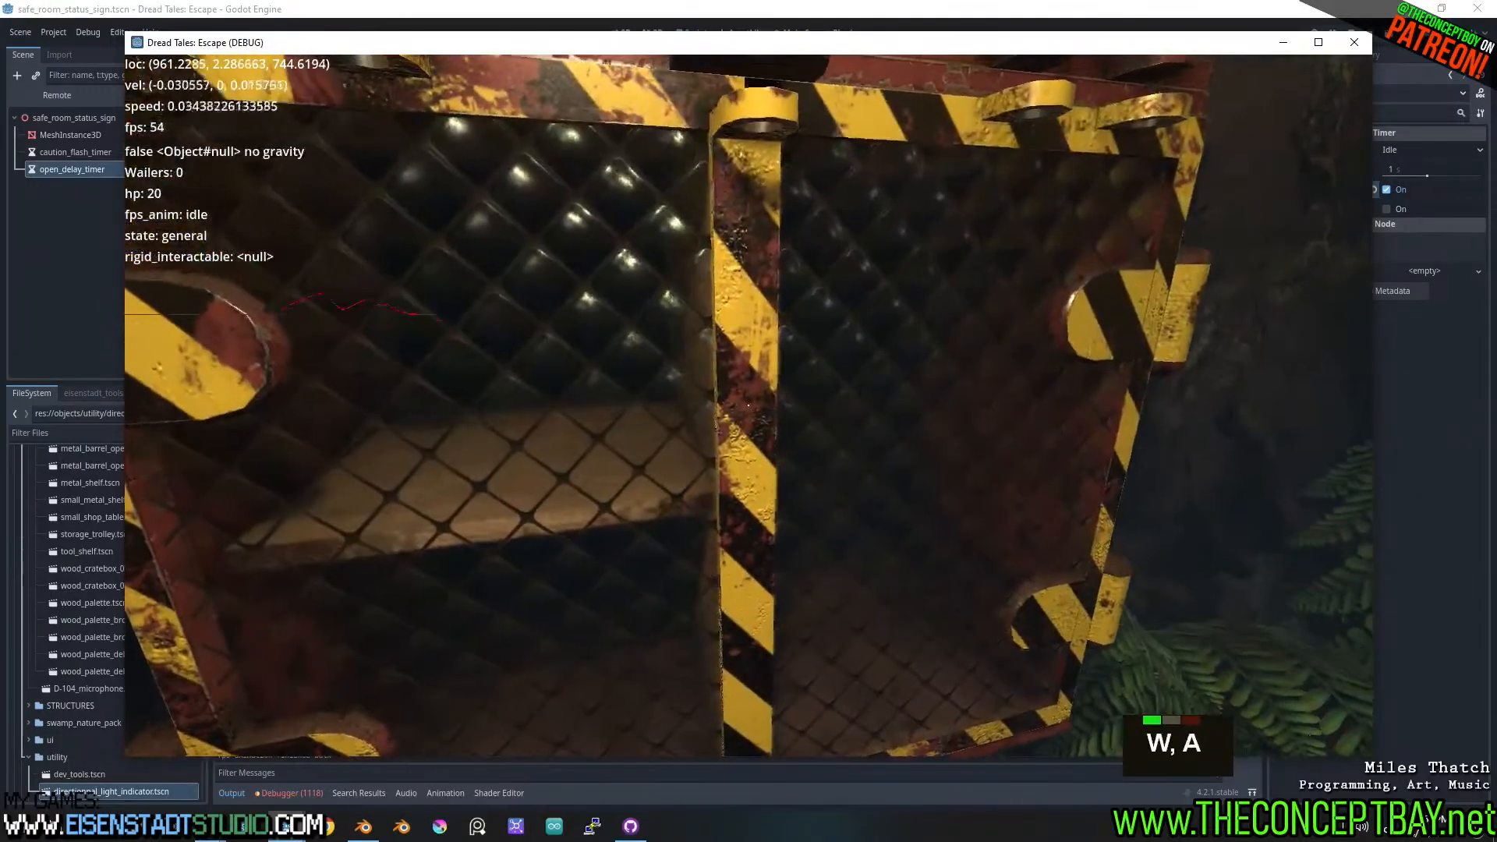
key("s")
key("w")
key("d")
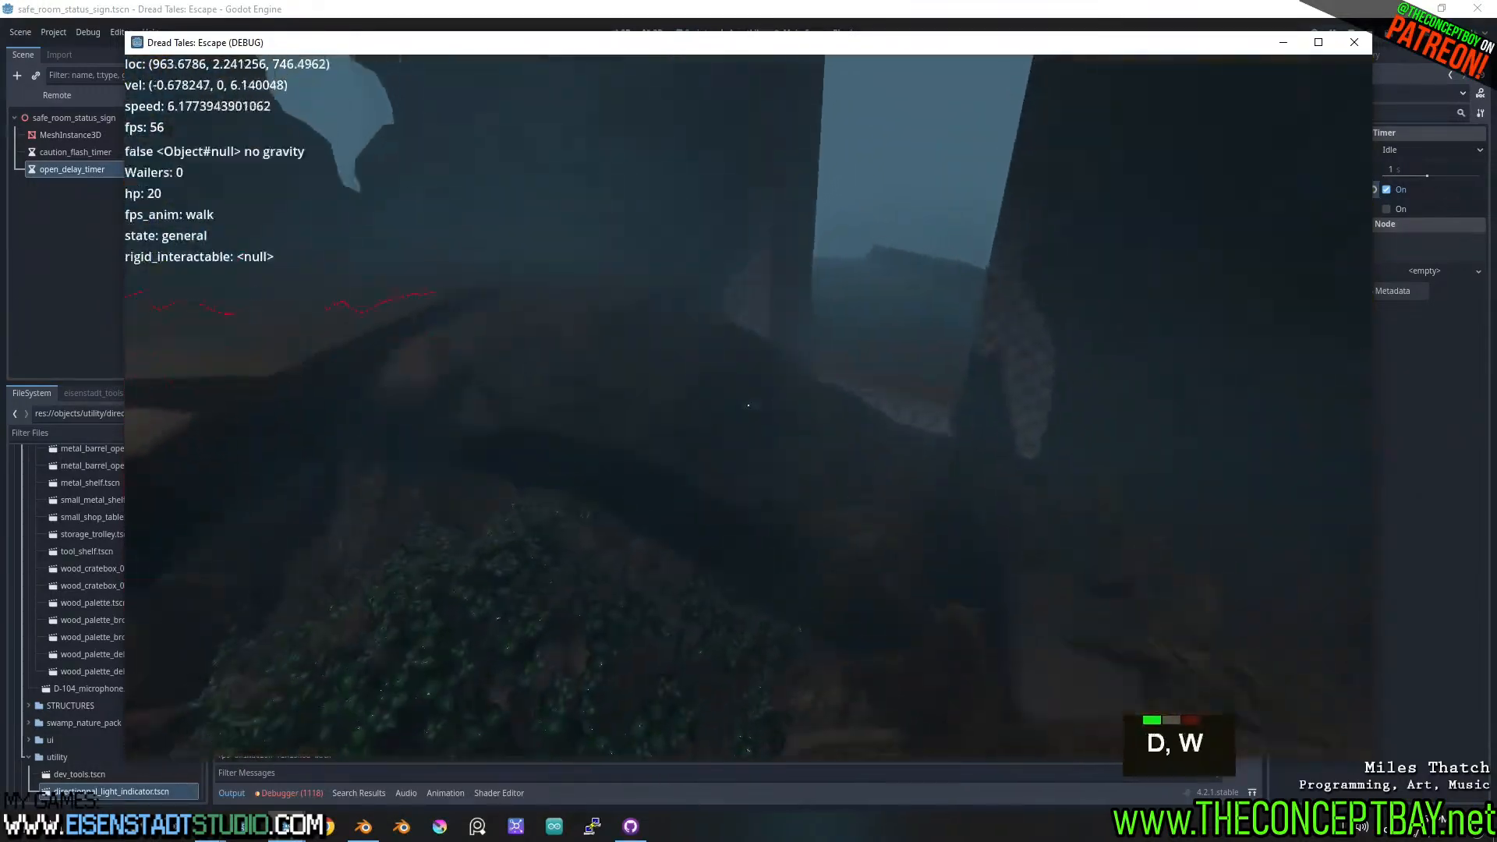
key("a")
key("w")
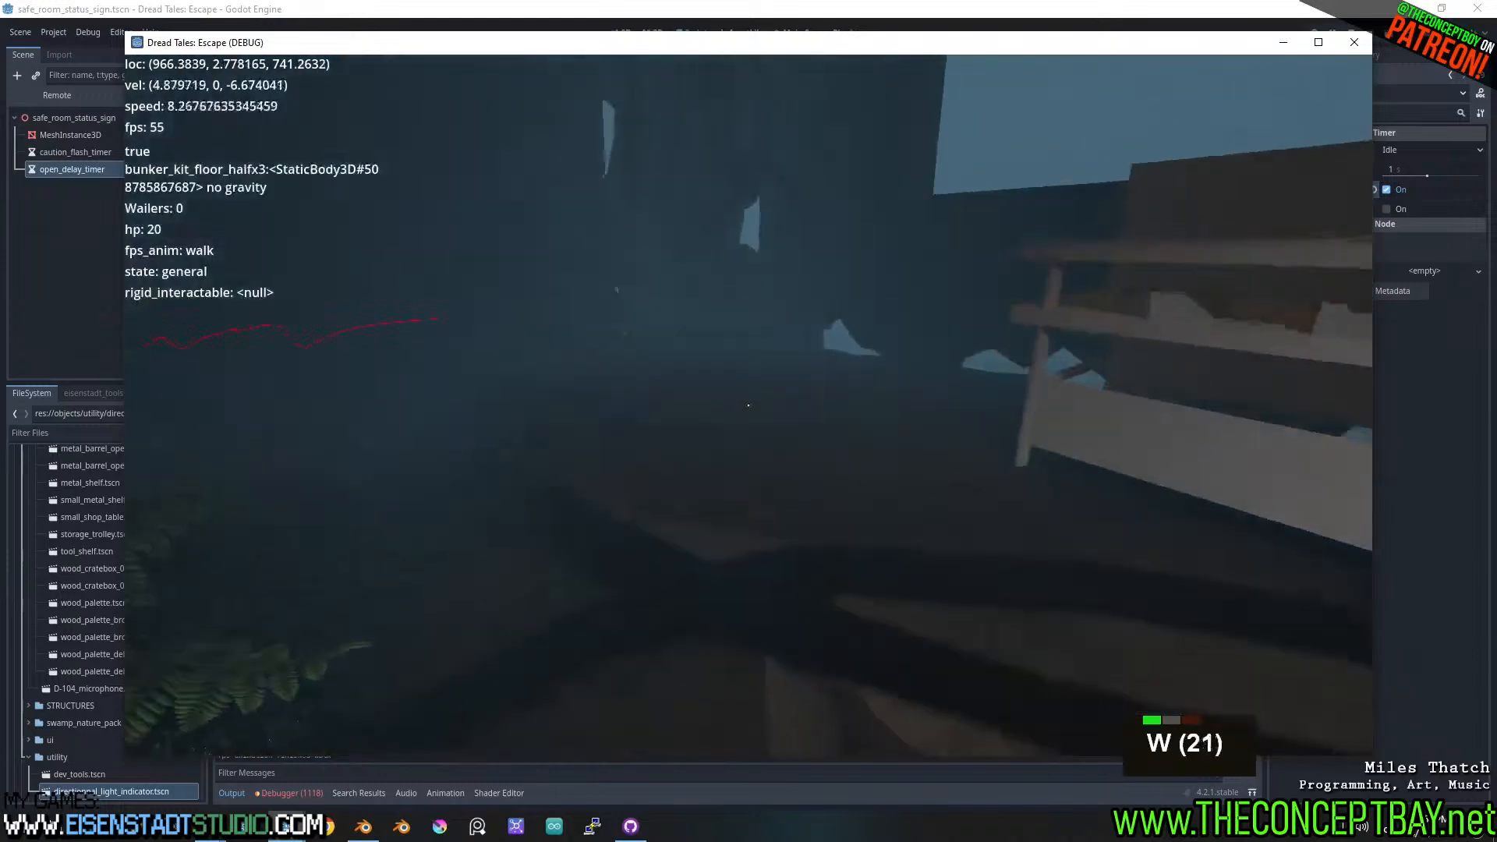
- Open the workbench's crafting screen, review its recipes and the backpack inventory, and close it
key("d")
key("a")
key("a")
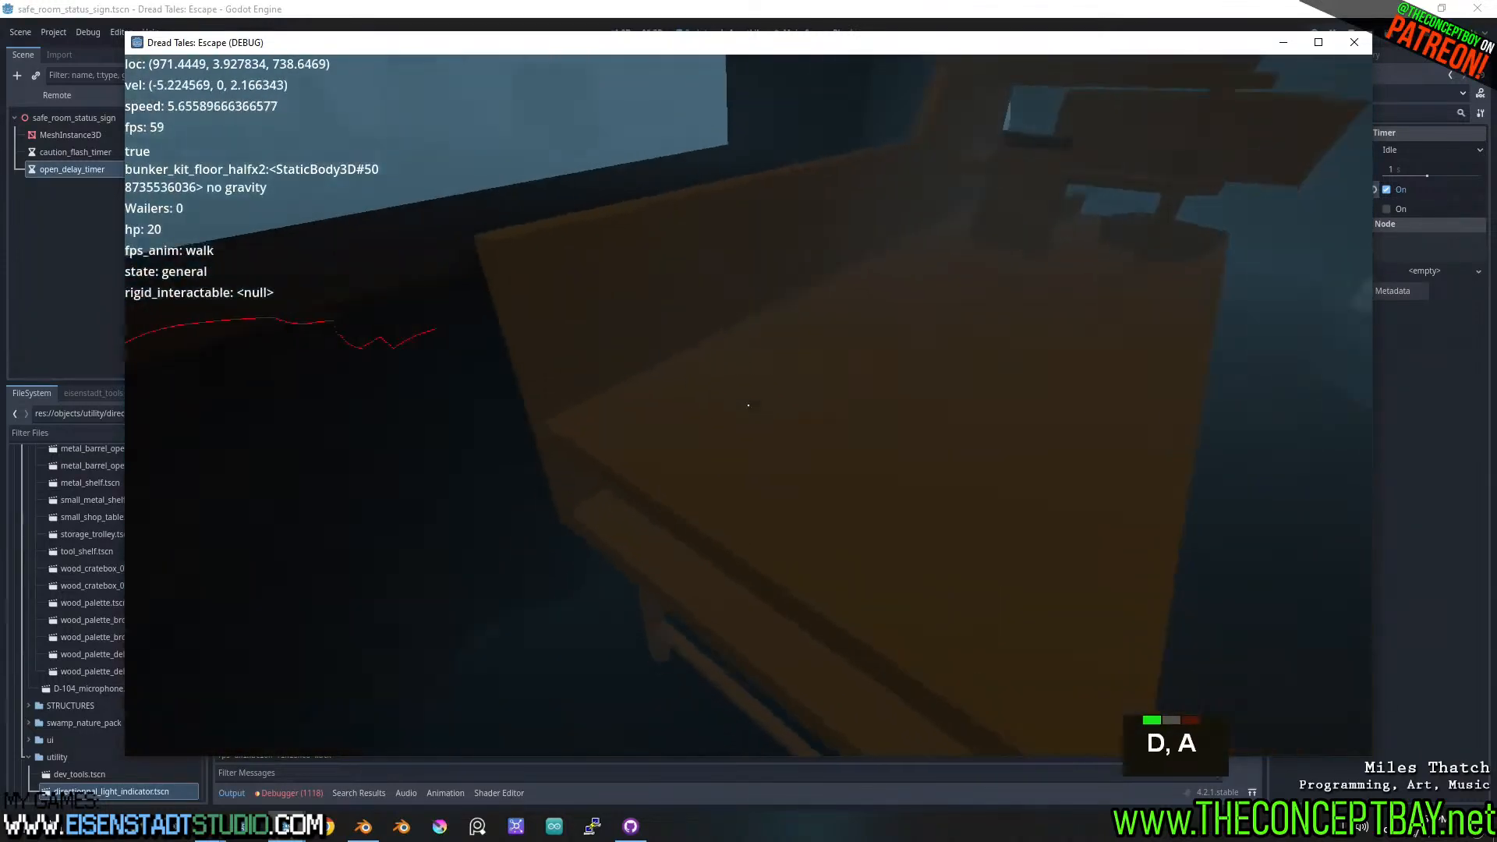
key("w")
key("w")
key("e")
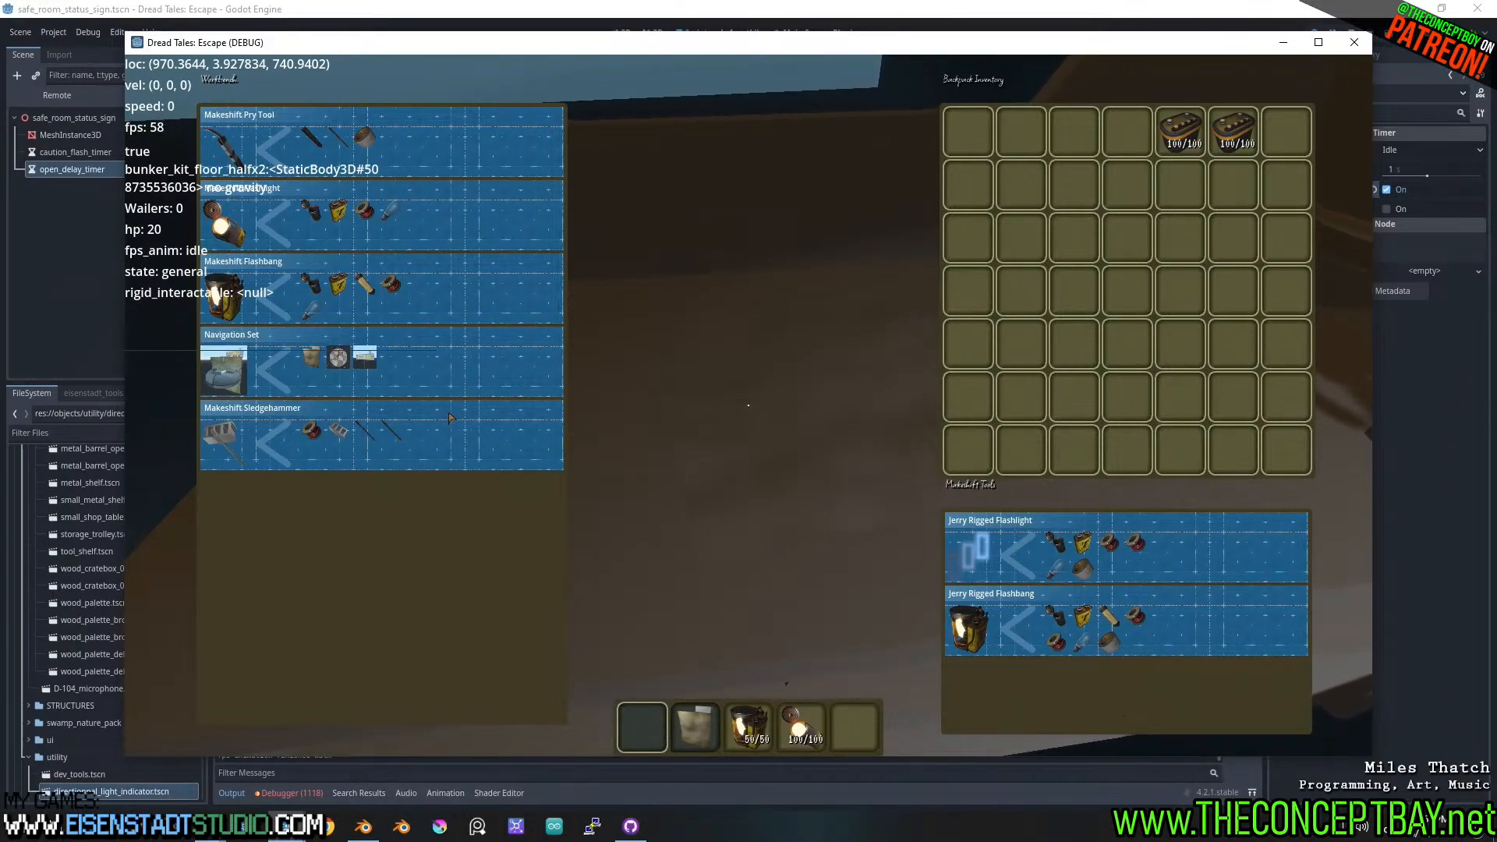
key("e")
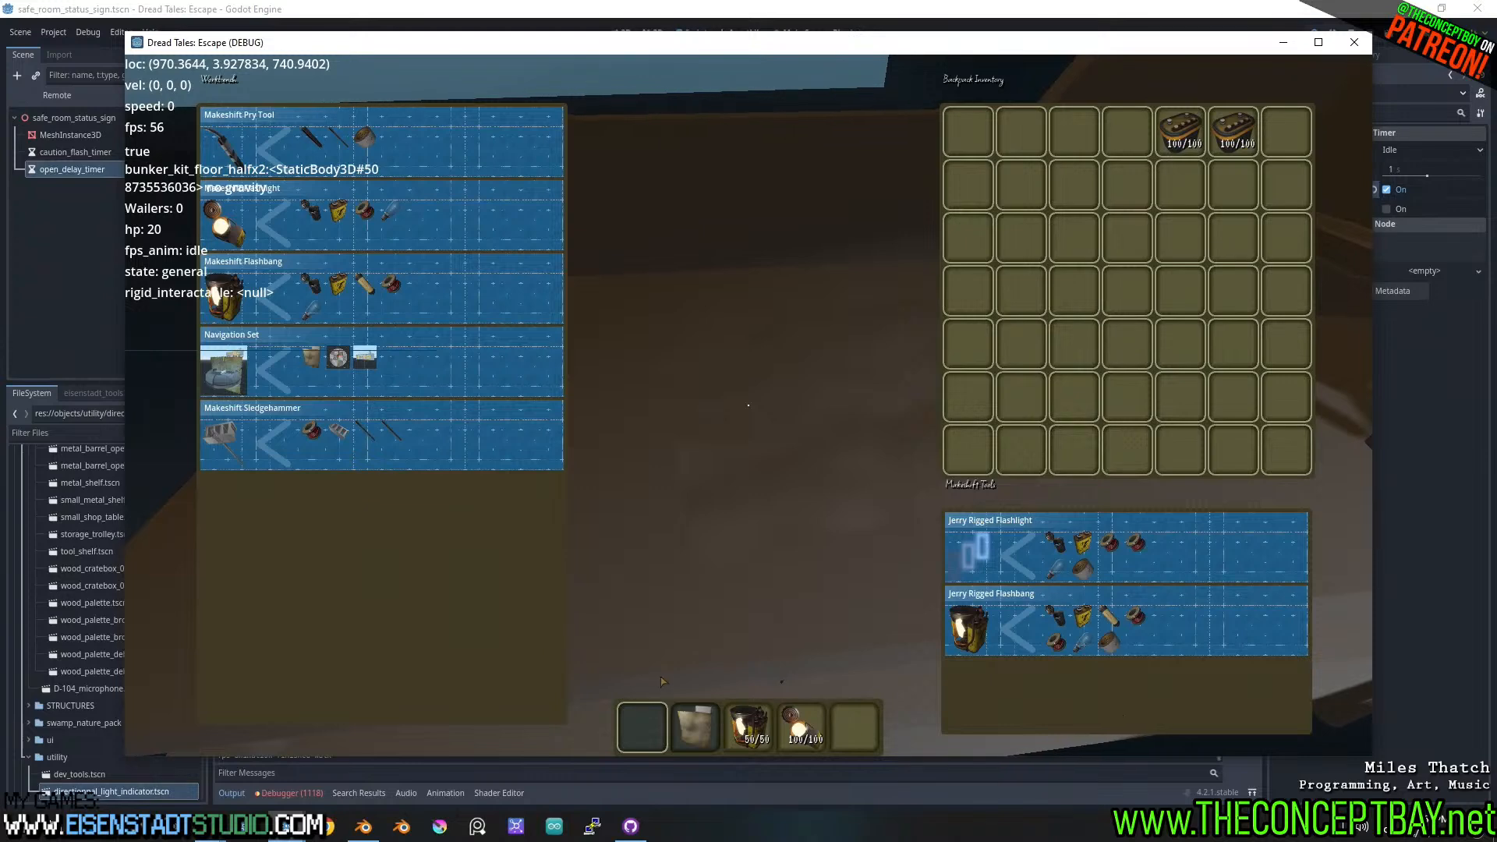
key("Escape")
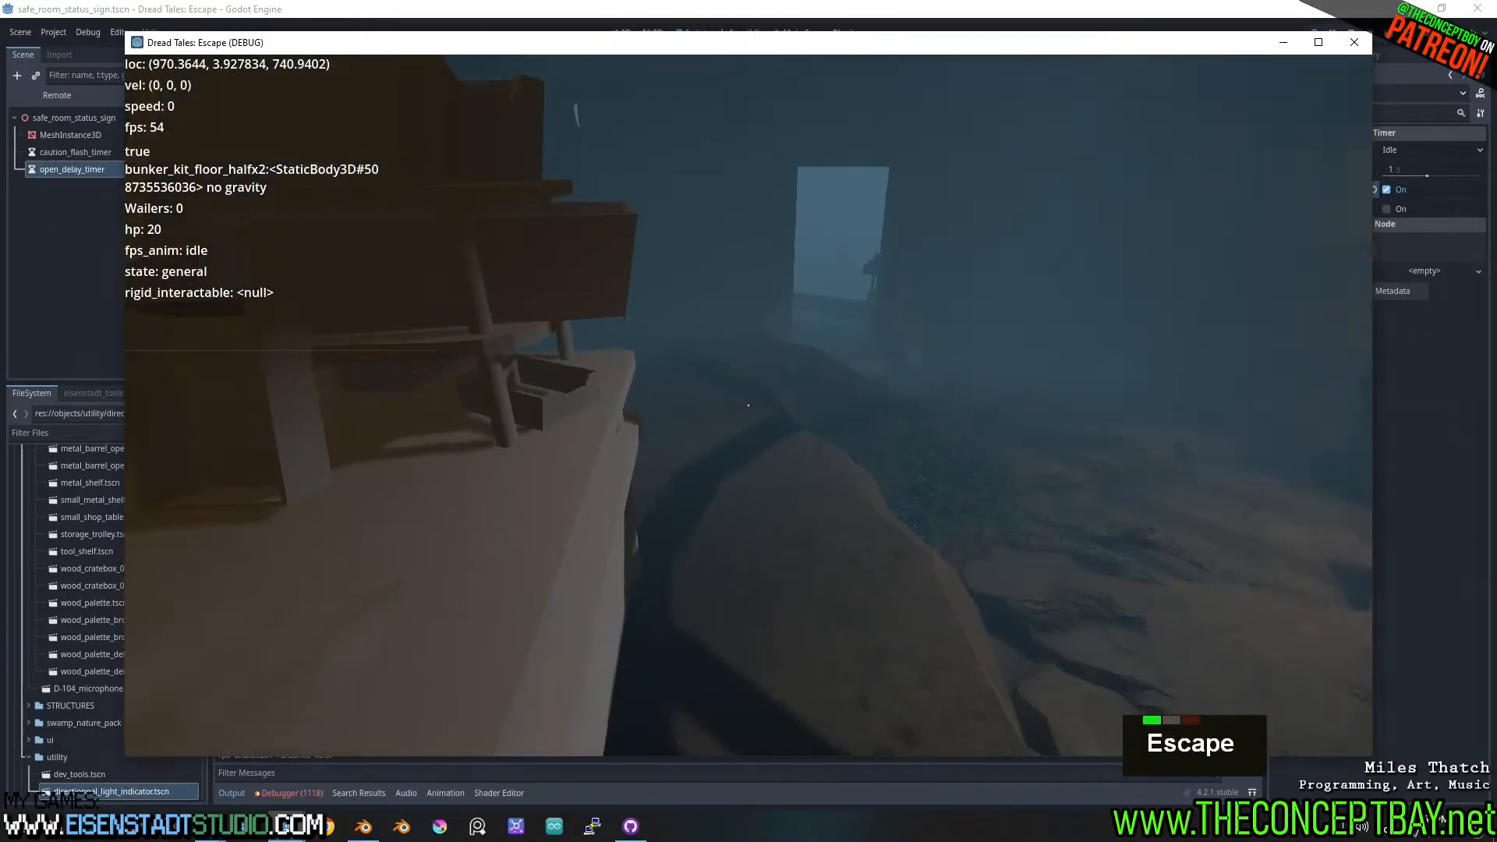
- Inspect the workbench up close beside the window opening and walk away from it across the darkened room
key("w")
key("d")
key("w")
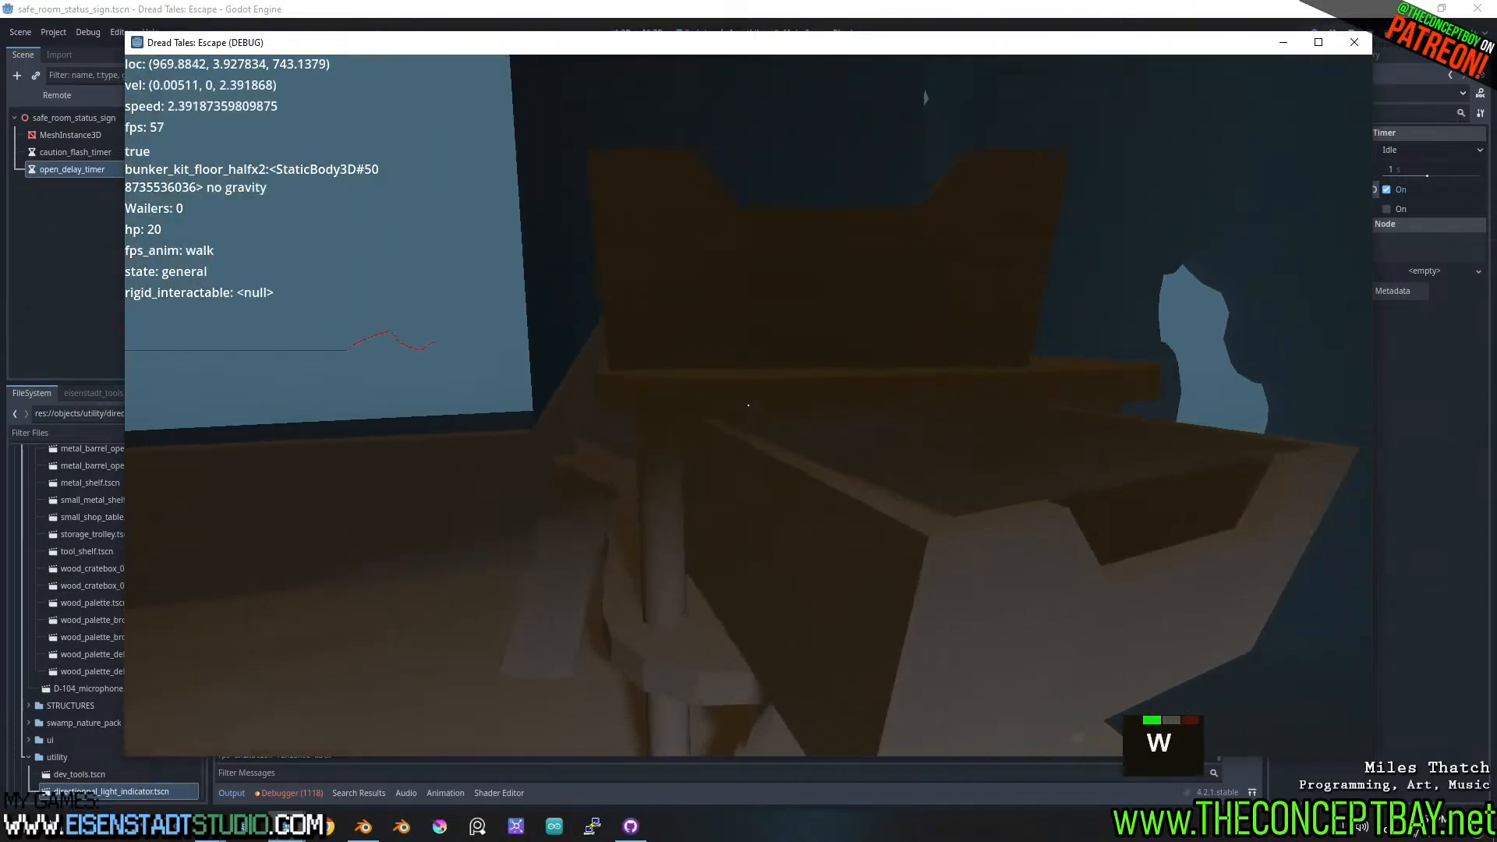
key("a")
key("d")
key("w")
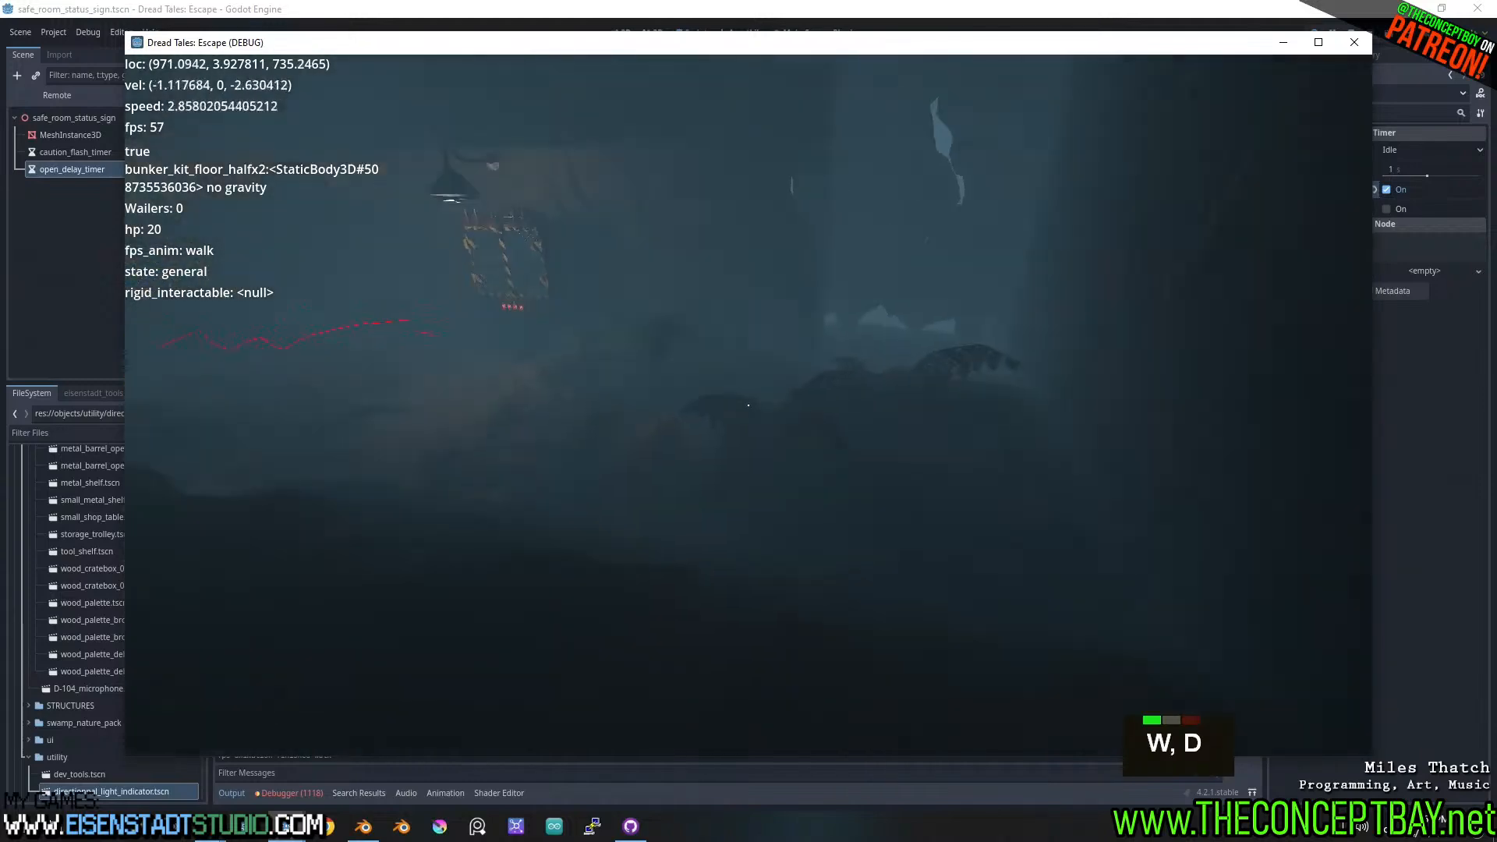
- Cross the soil mound past the ferns to the damaged floor and examine the jagged wall openings there
key("w")
key("d")
key("d")
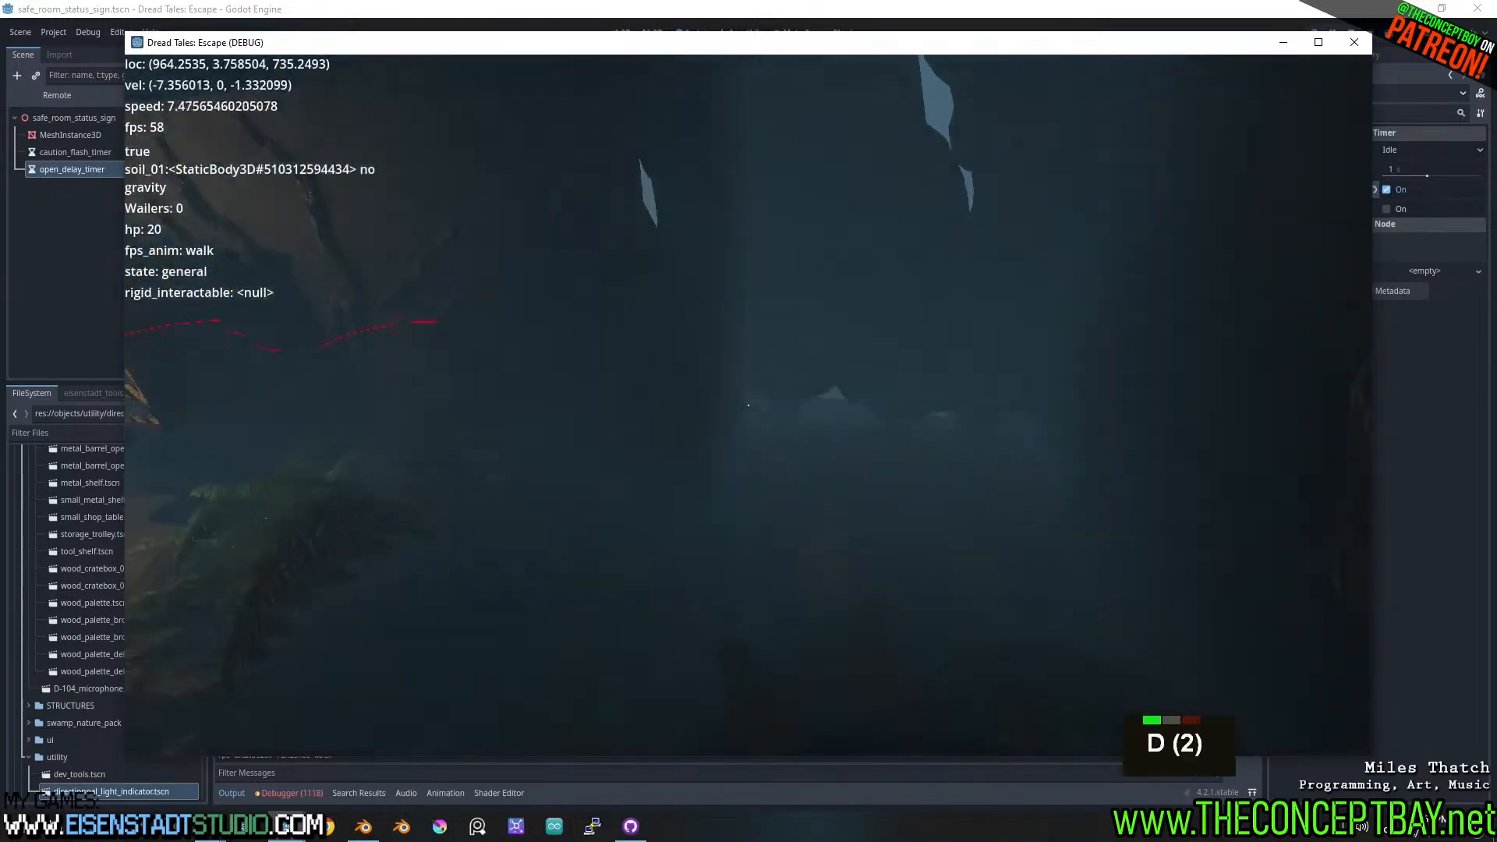
key("d")
key("d")
key("d")
key("a")
key("w")
key("a")
key("a")
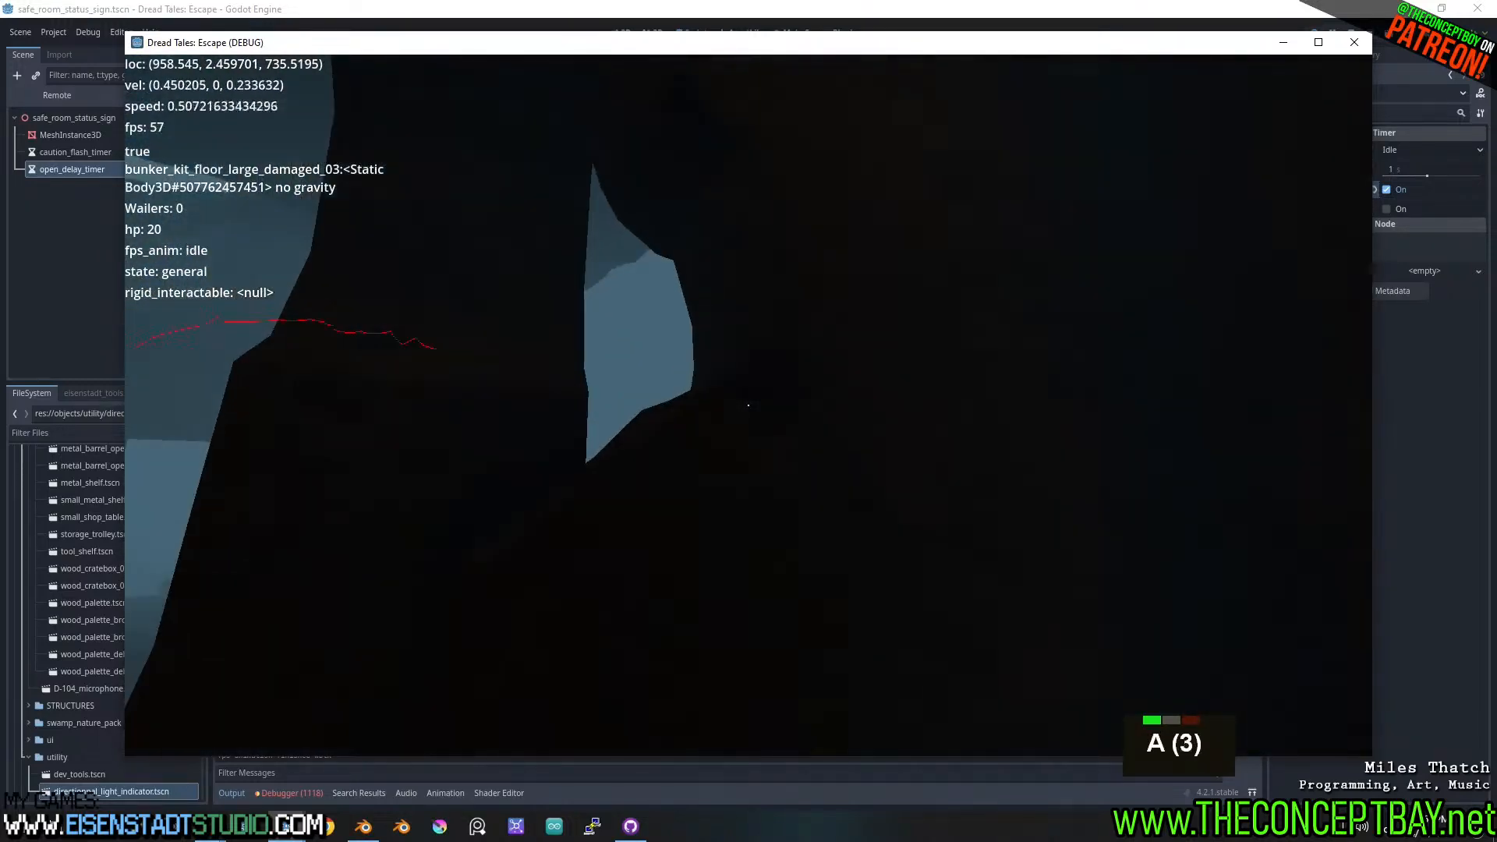
- Head back over the soil towards the doorway and hazard-striped cabinet, and quit the running game
key("a")
key("w")
key("w")
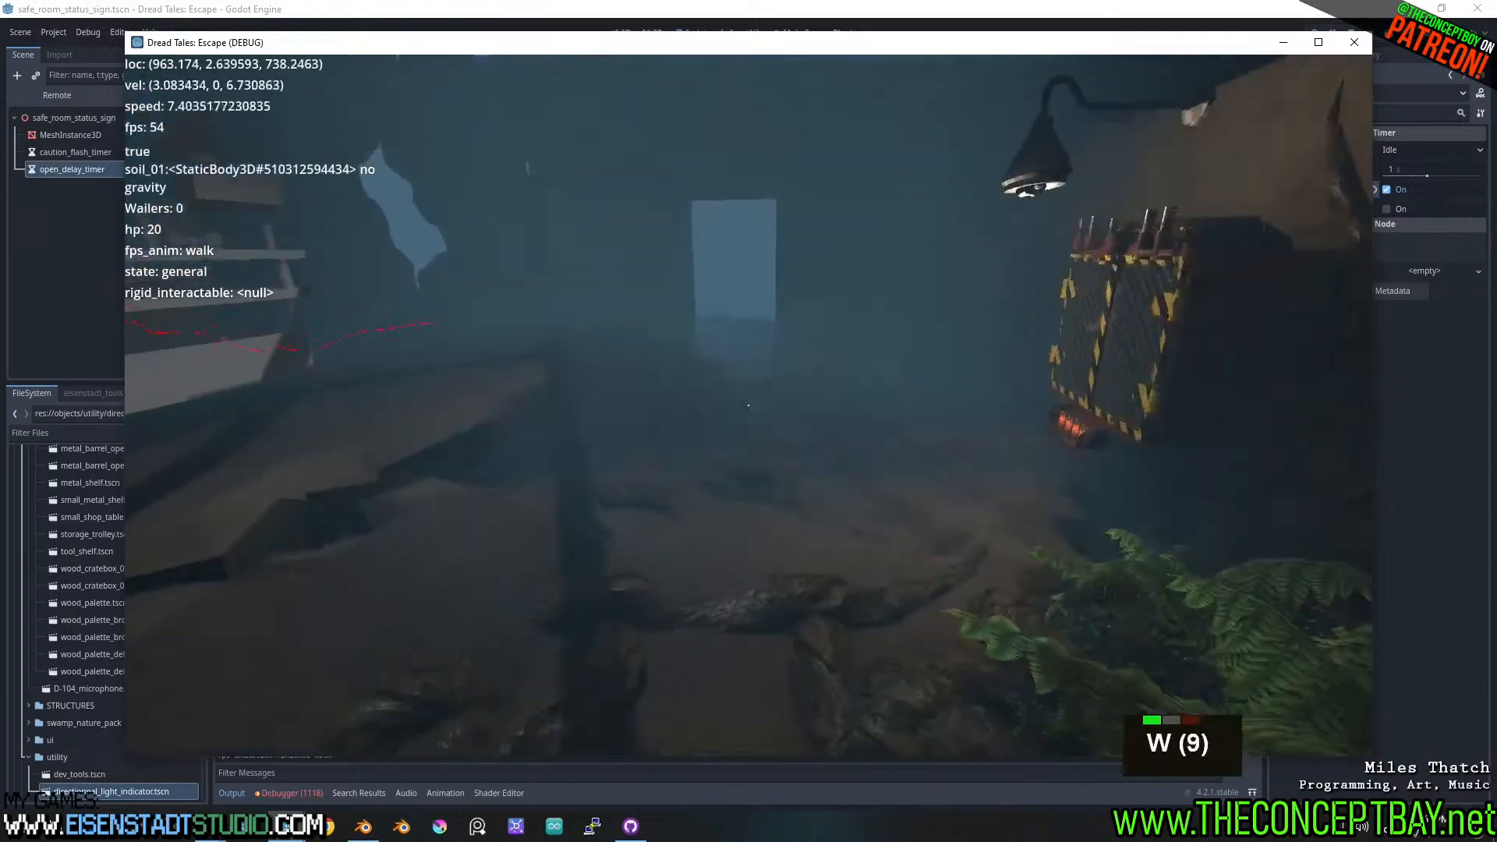
key("alt+F4")
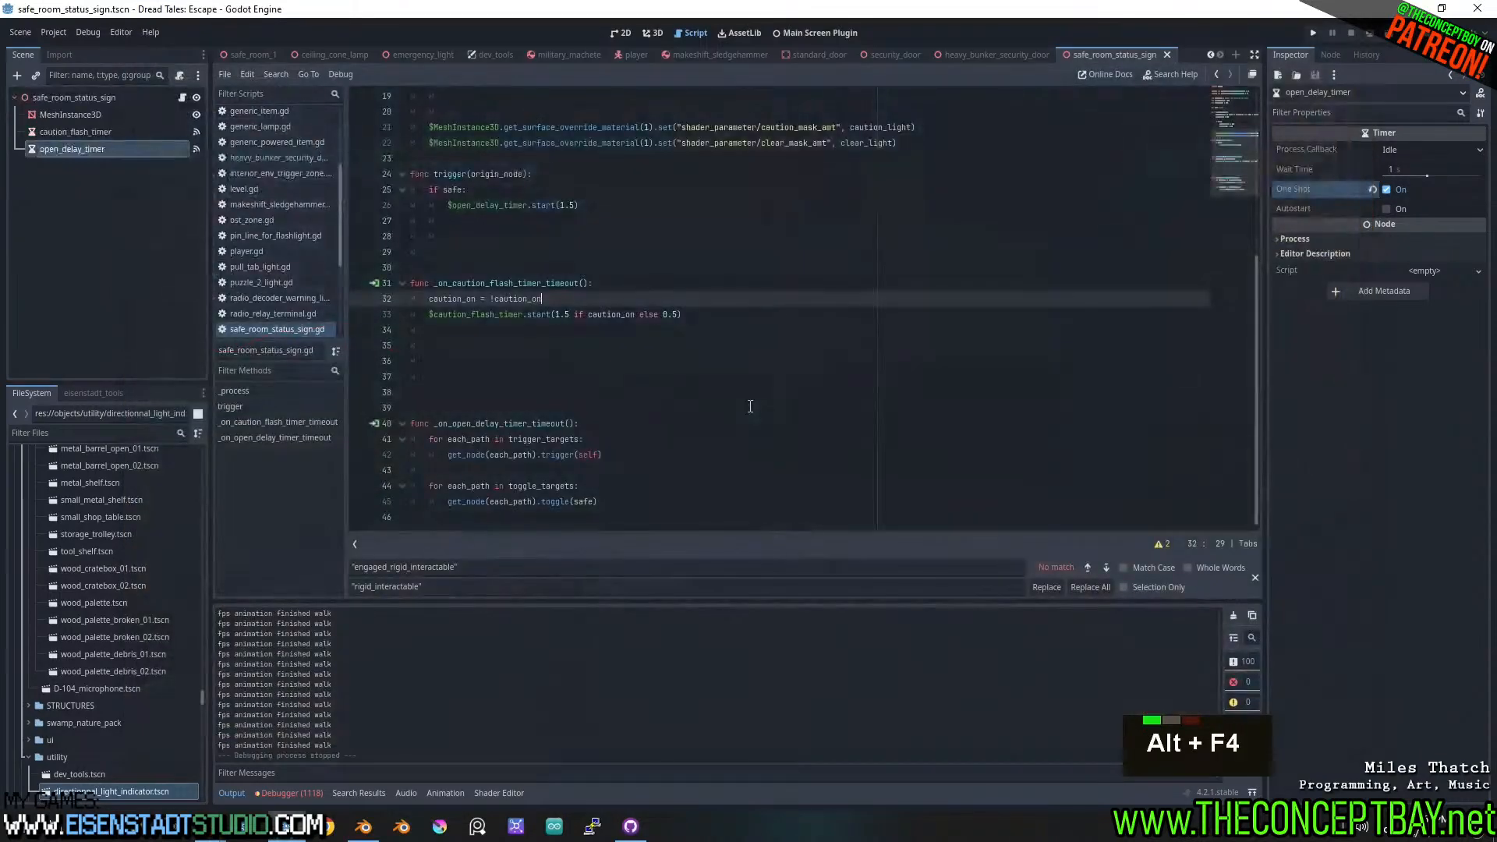
- Review the trigger_targets and toggle_targets loops line by line in the _on_open_delay_timer_timeout function
left_click(708, 425)
left_click(677, 442)
left_click(674, 456)
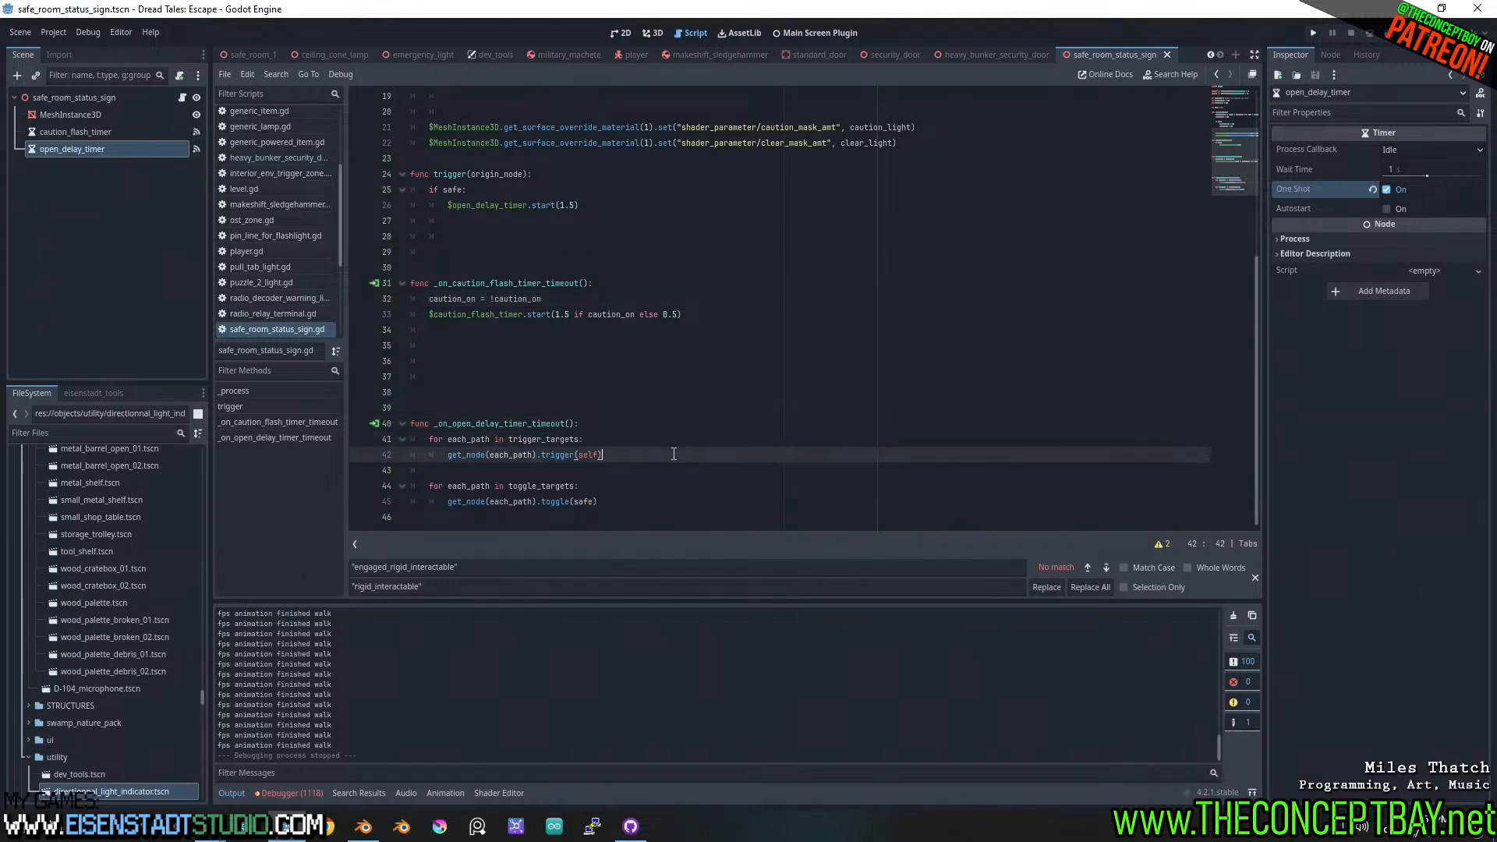
left_click(669, 471)
left_click(667, 487)
left_click(667, 502)
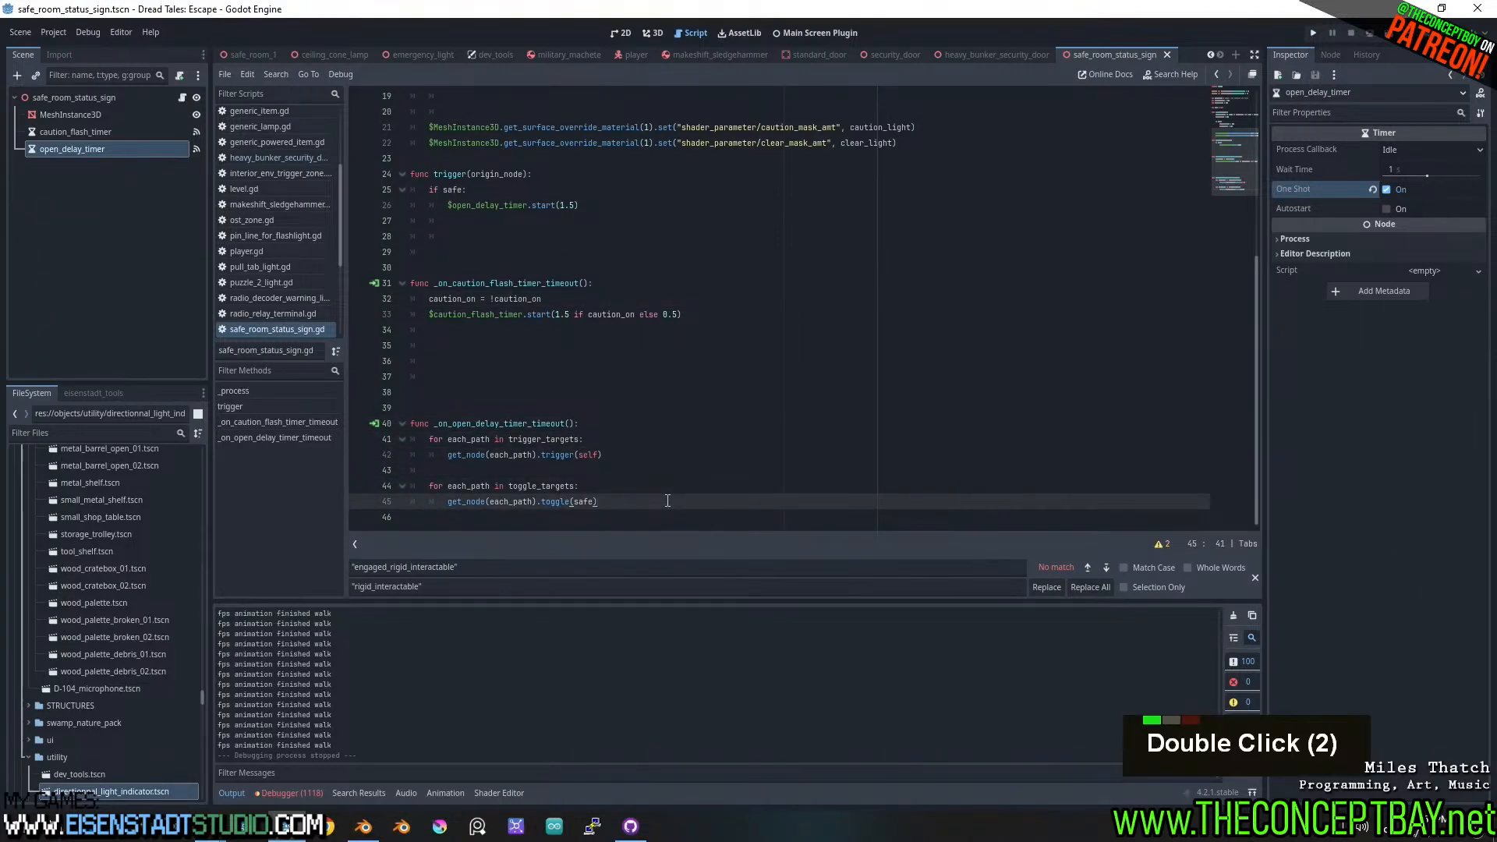